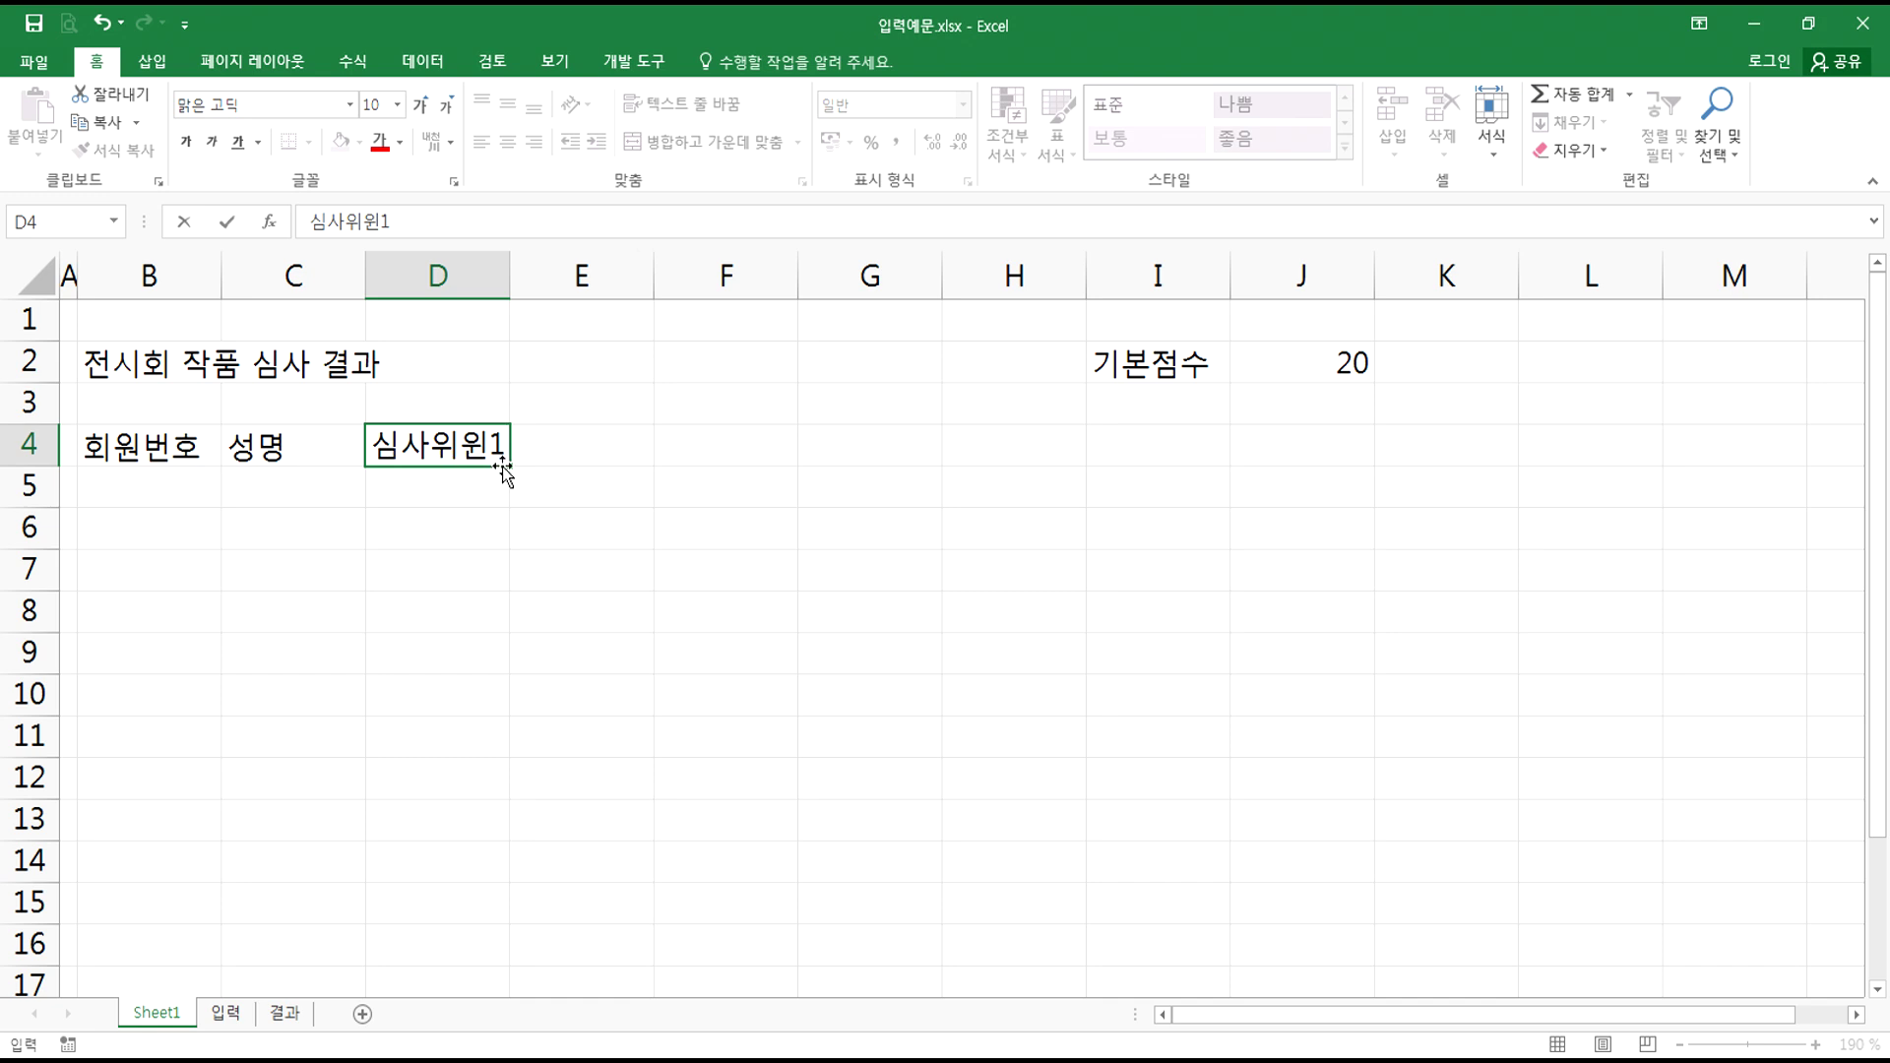
- Fill 심사위원1 across D4:F4 as a series, and enter the headers 총점, 평균, 등수 and 판정 in G4:J4
left_click_drag(513, 467, 778, 467)
left_click(851, 452)
type("총점")
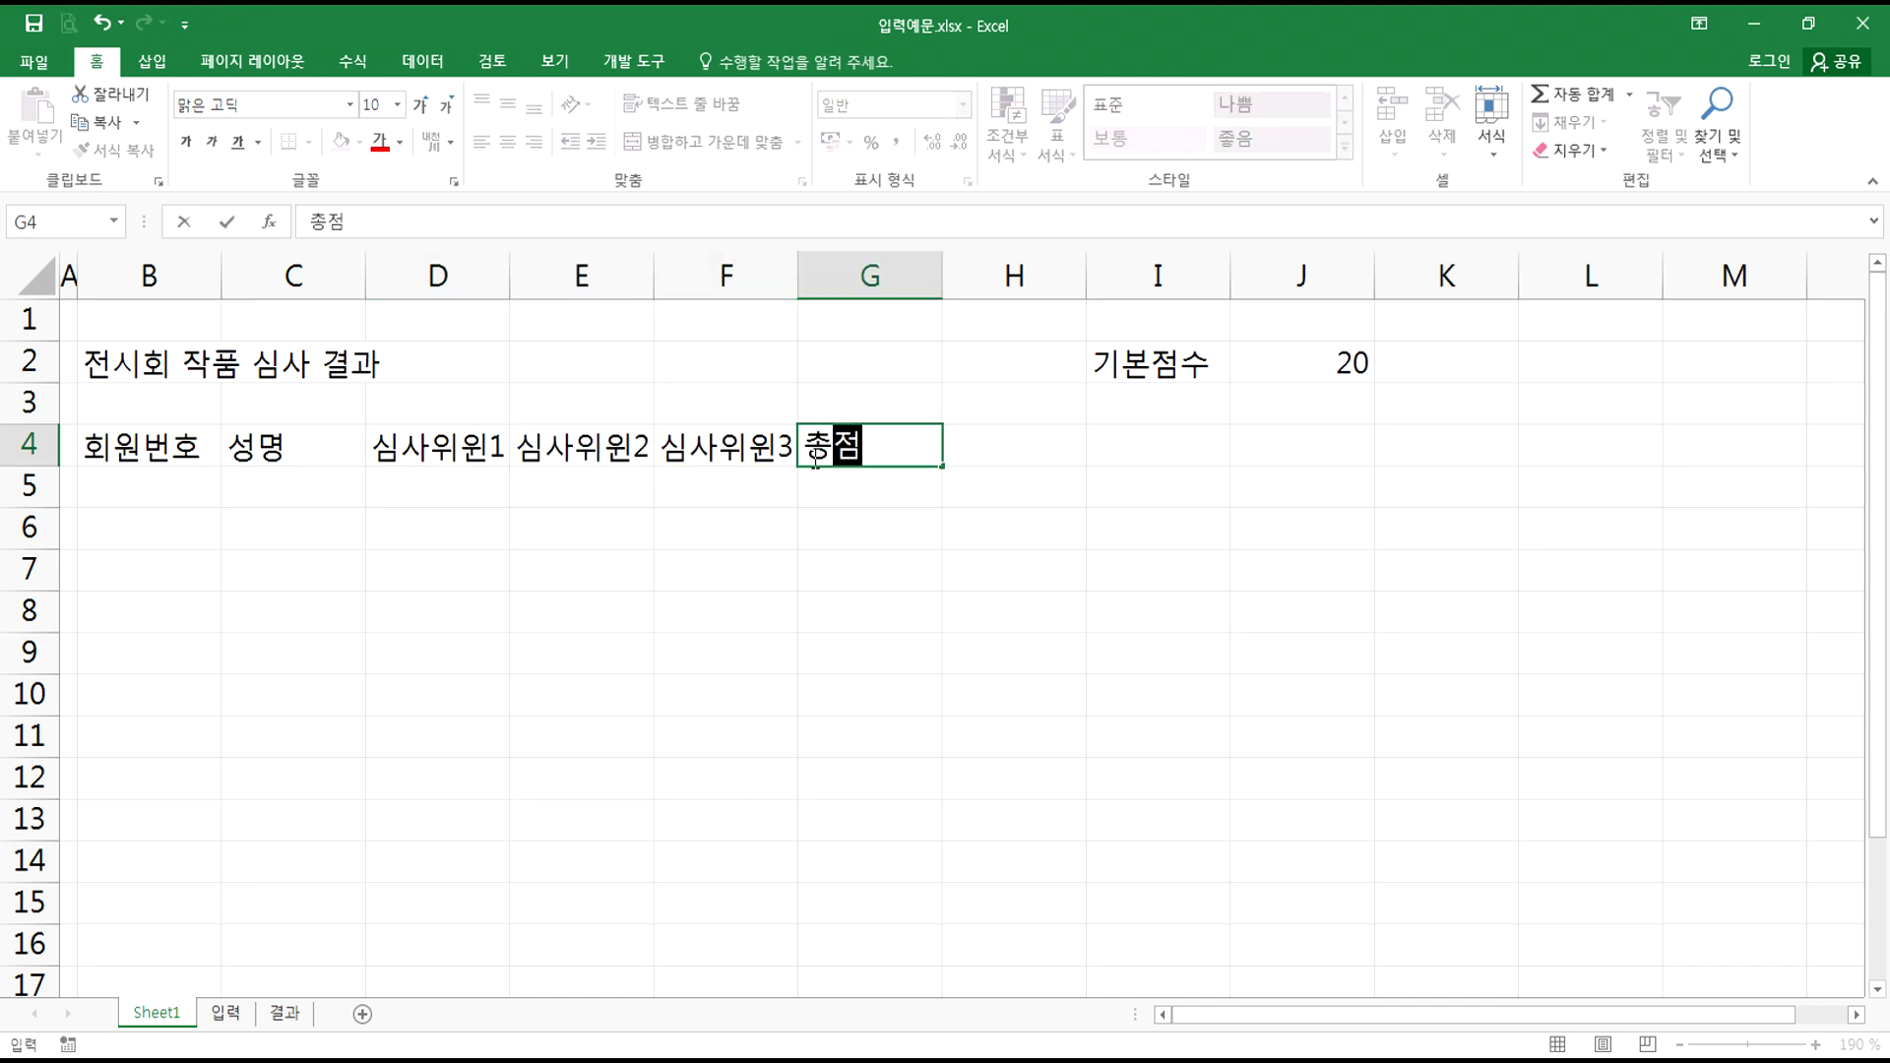
key("Tab")
type("평균")
key("Tab")
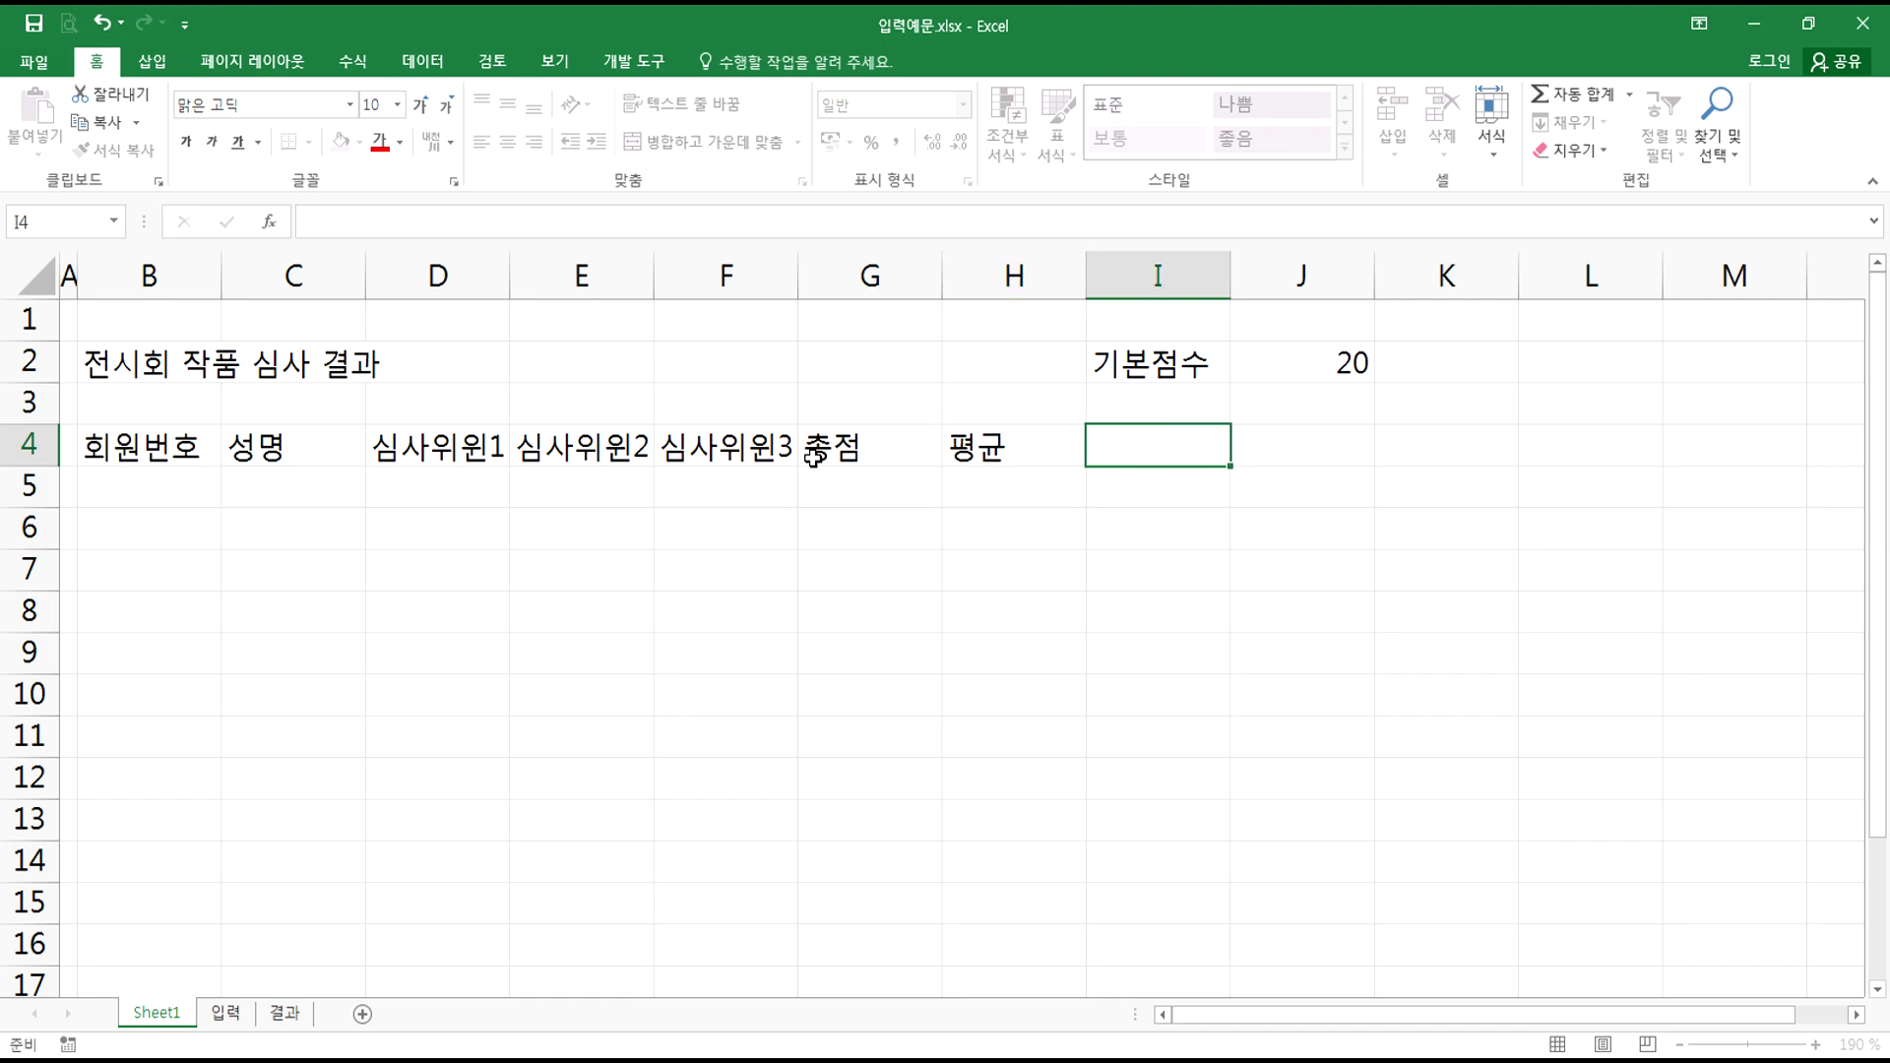
type("등수")
key("Tab")
type("판정")
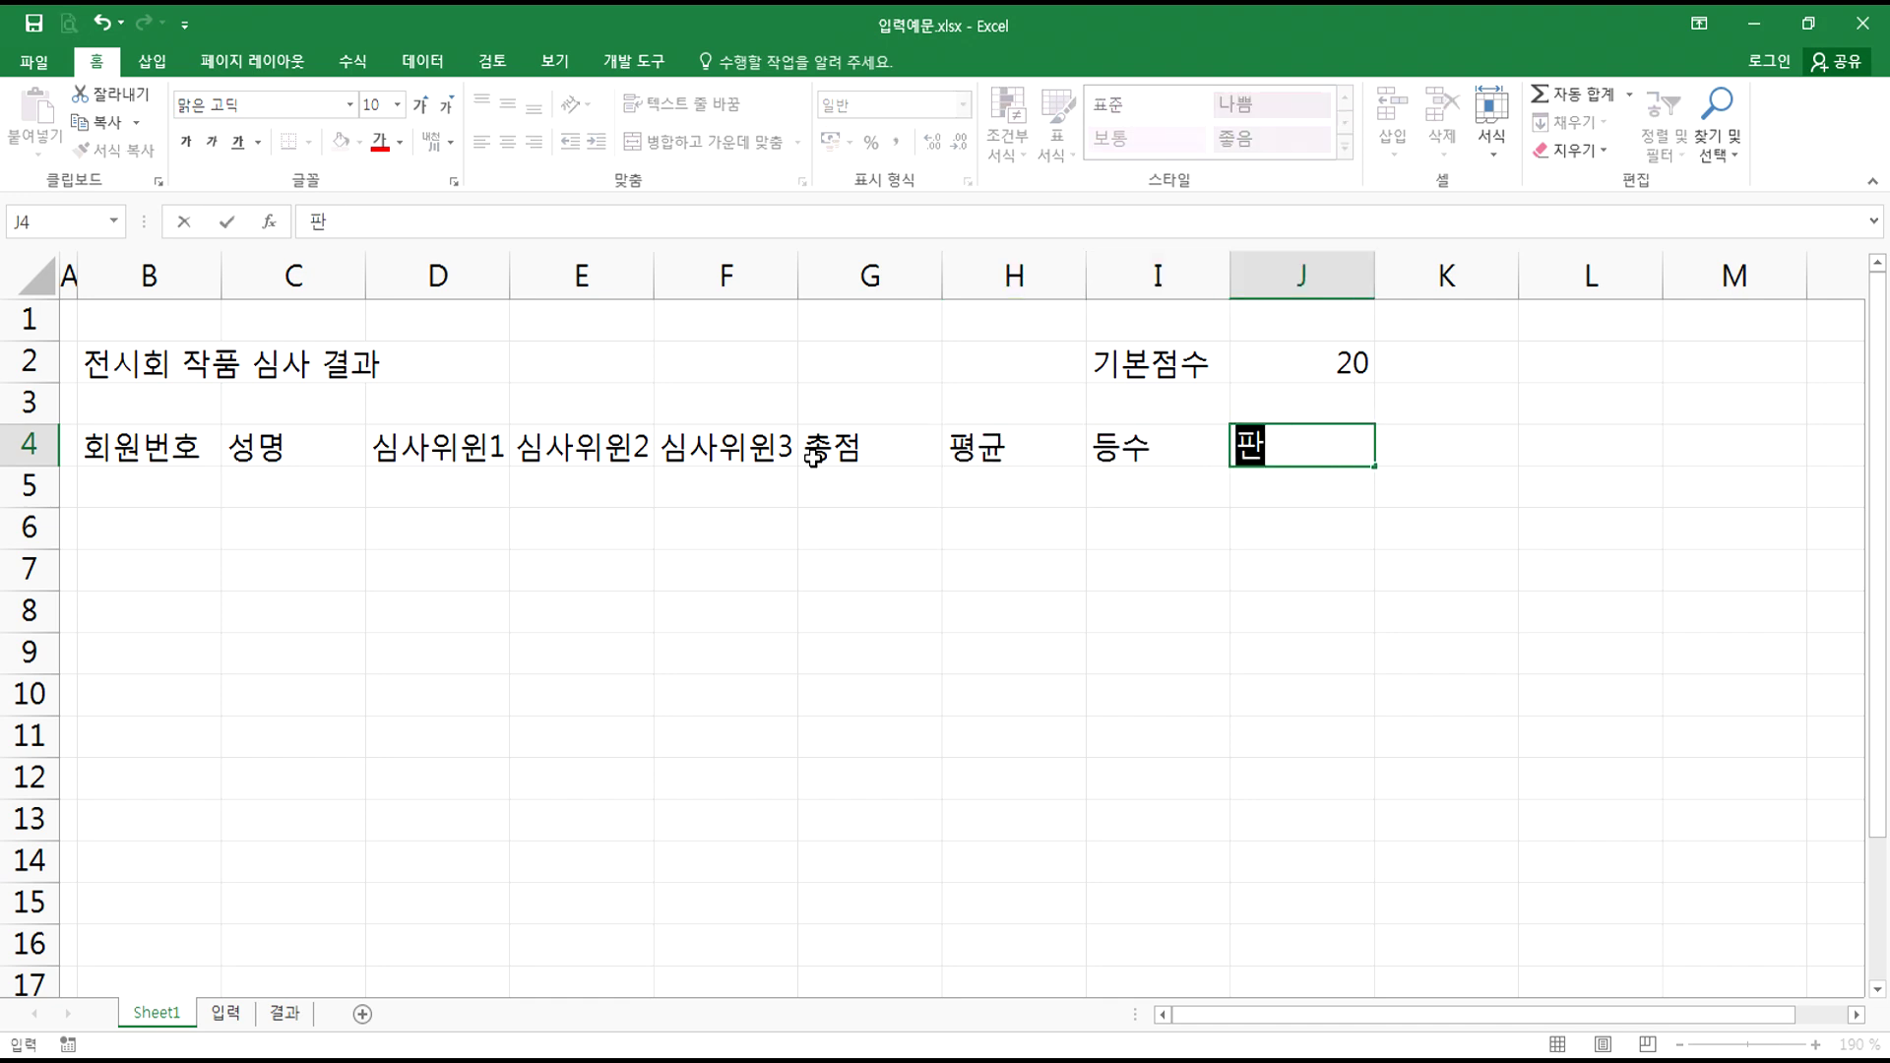
key("Return")
- Enter the first member number in B5 under 회원번호 and fill the series down to B14
key("Left")
key("Left")
key("Left")
key("Left")
key("Left")
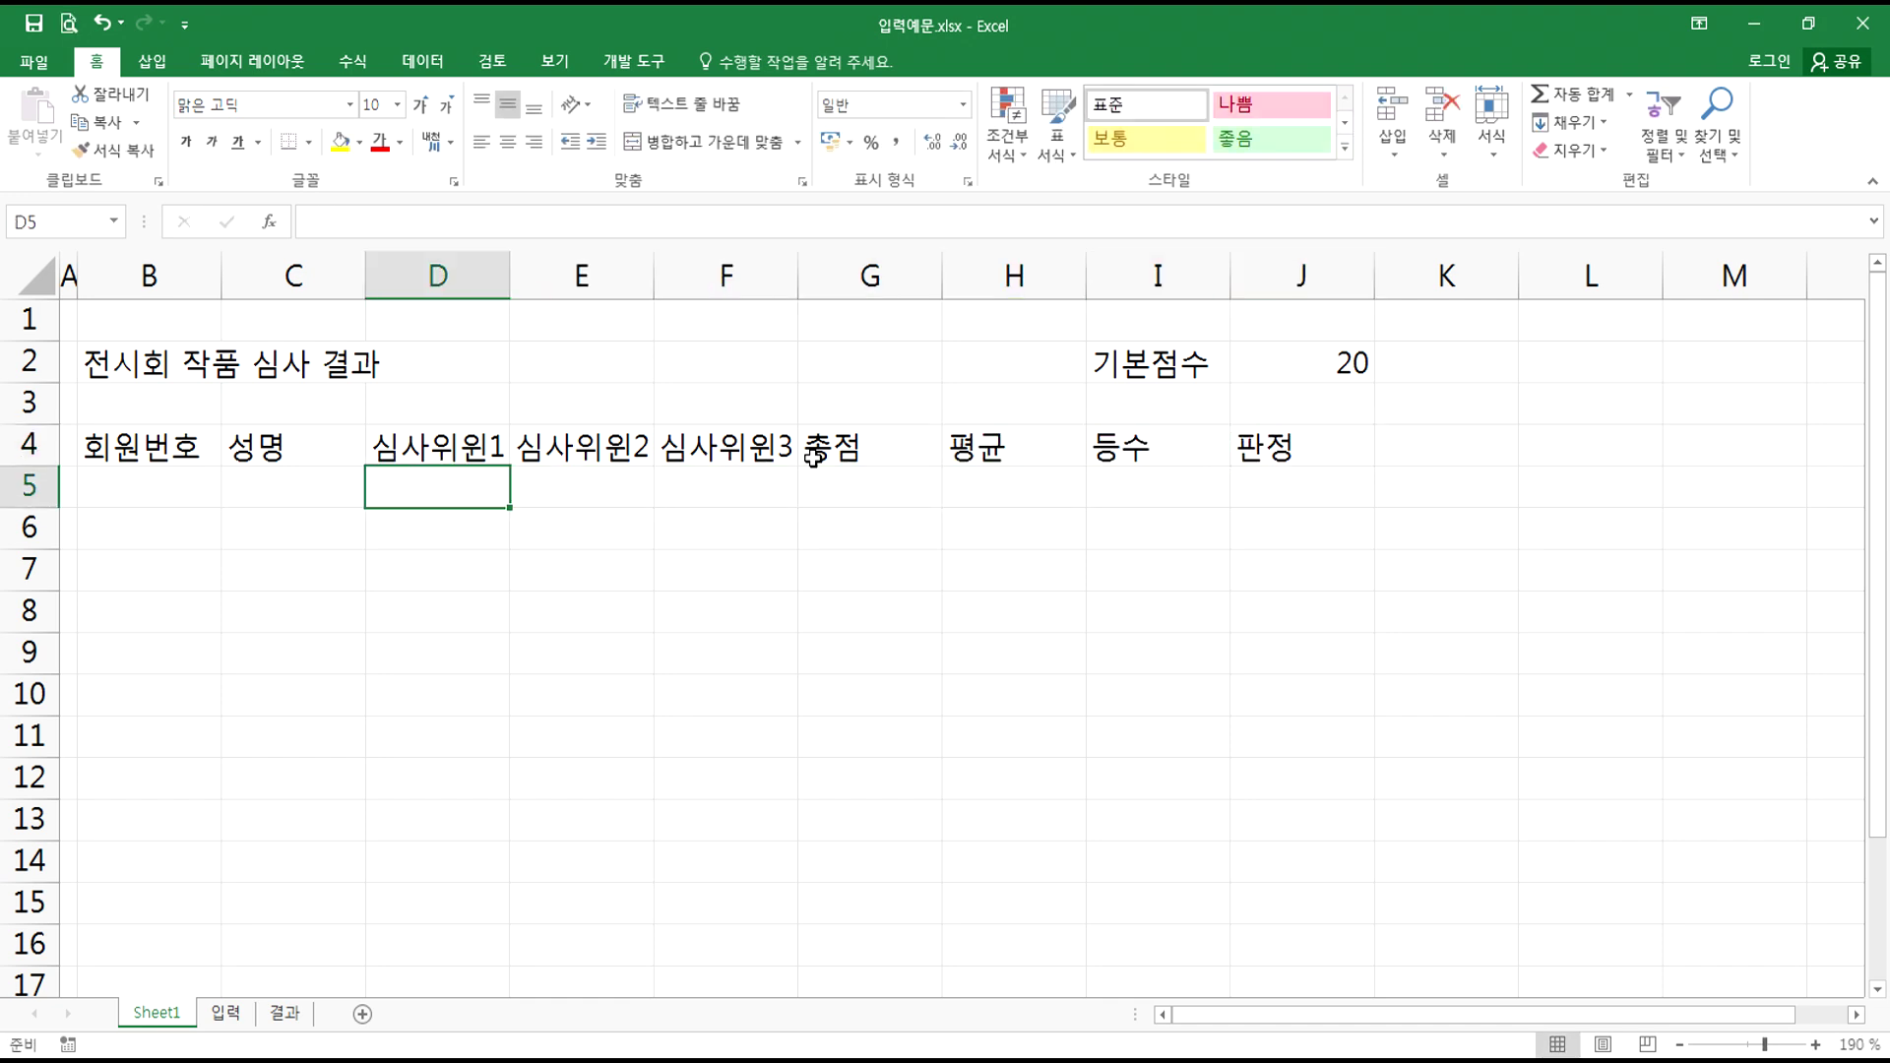
type("DC")
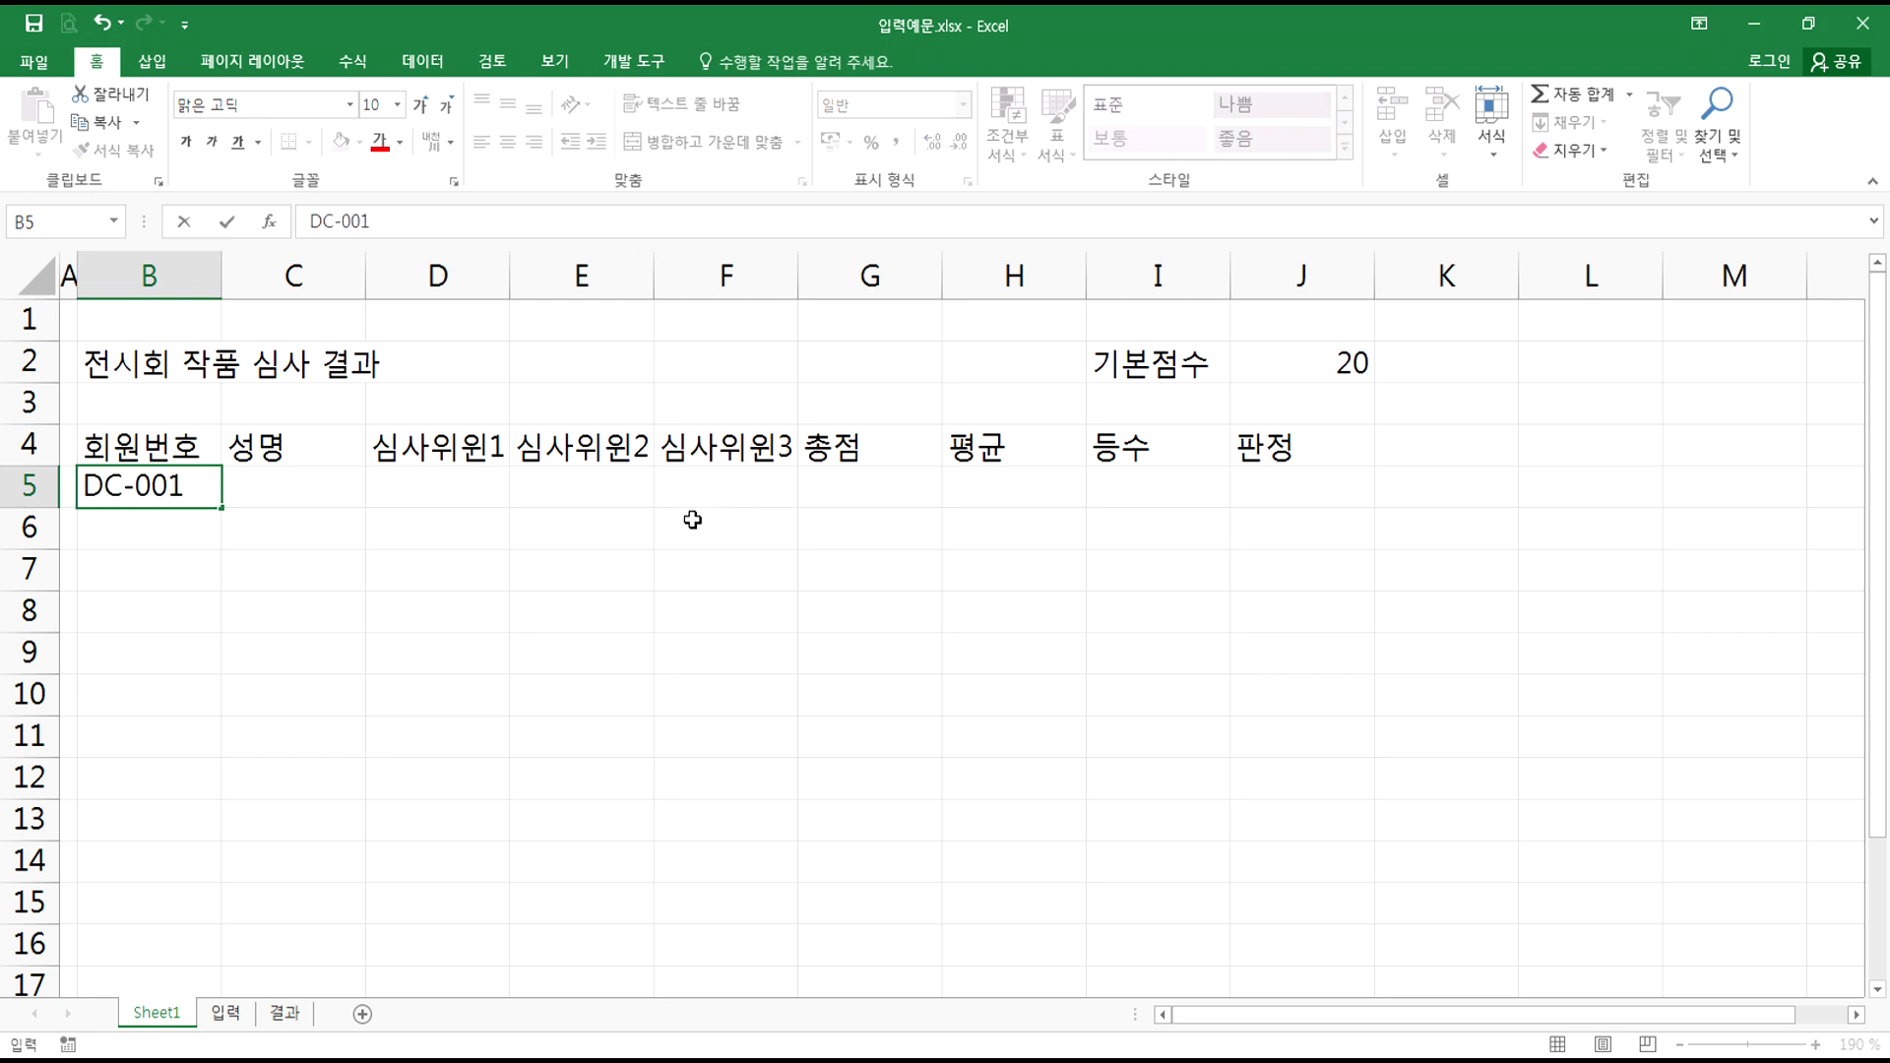
type("-001")
left_click_drag(218, 510, 241, 876)
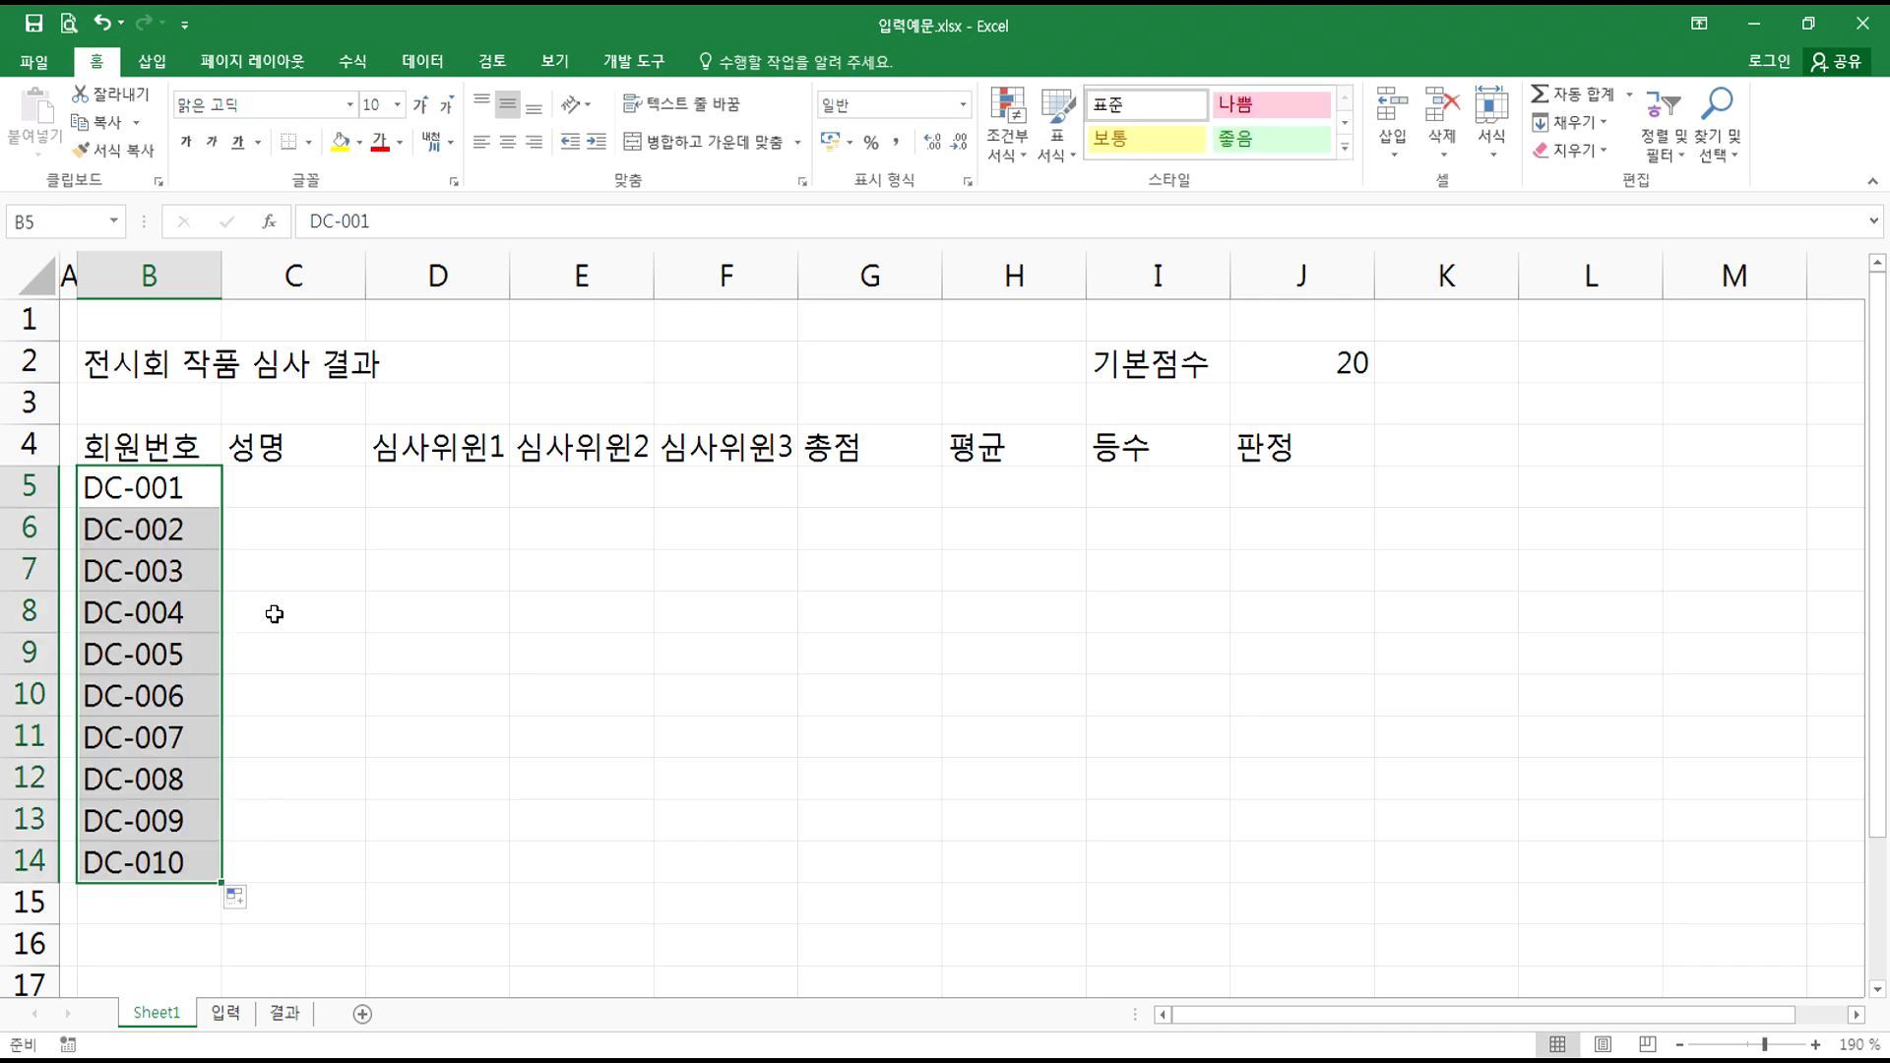
mouse_move(272, 503)
left_mouse_down()
mouse_move(278, 764)
mouse_move(273, 503)
left_mouse_up()
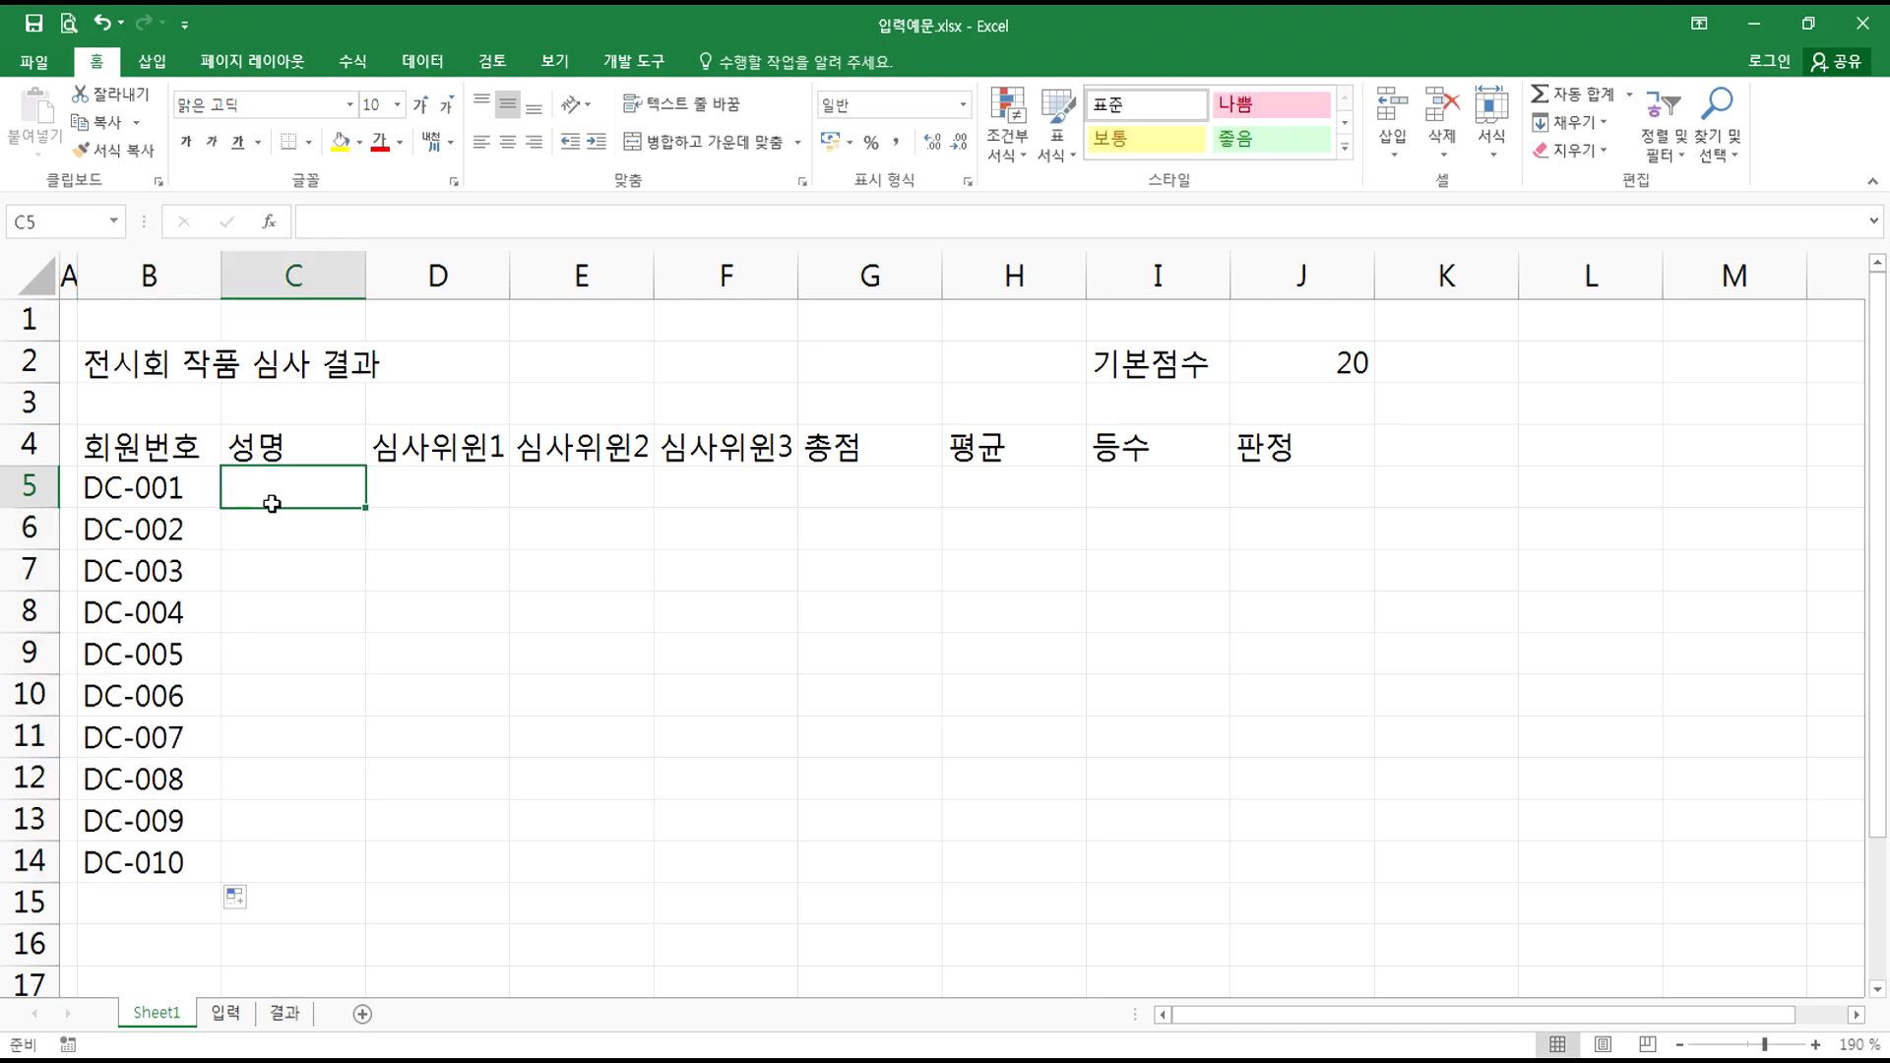
left_click_drag(283, 485, 718, 869)
left_click(283, 491)
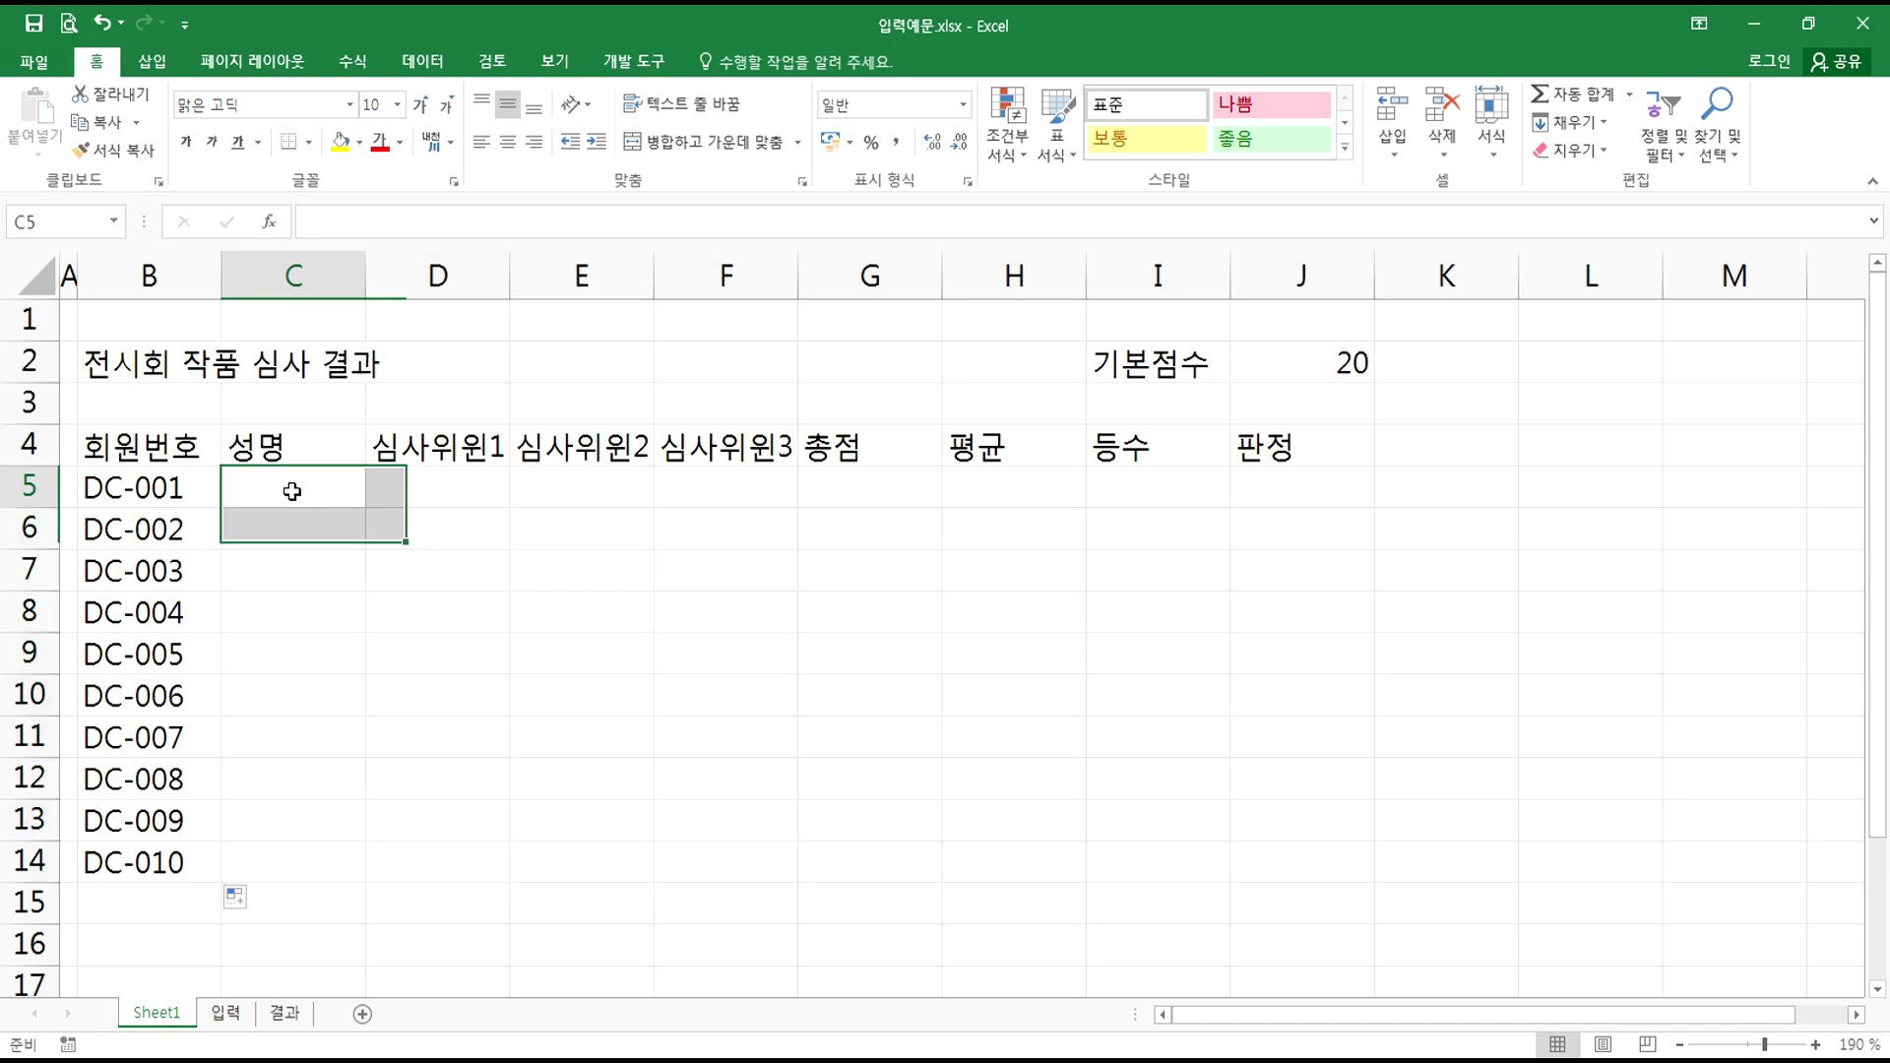
left_click(279, 860)
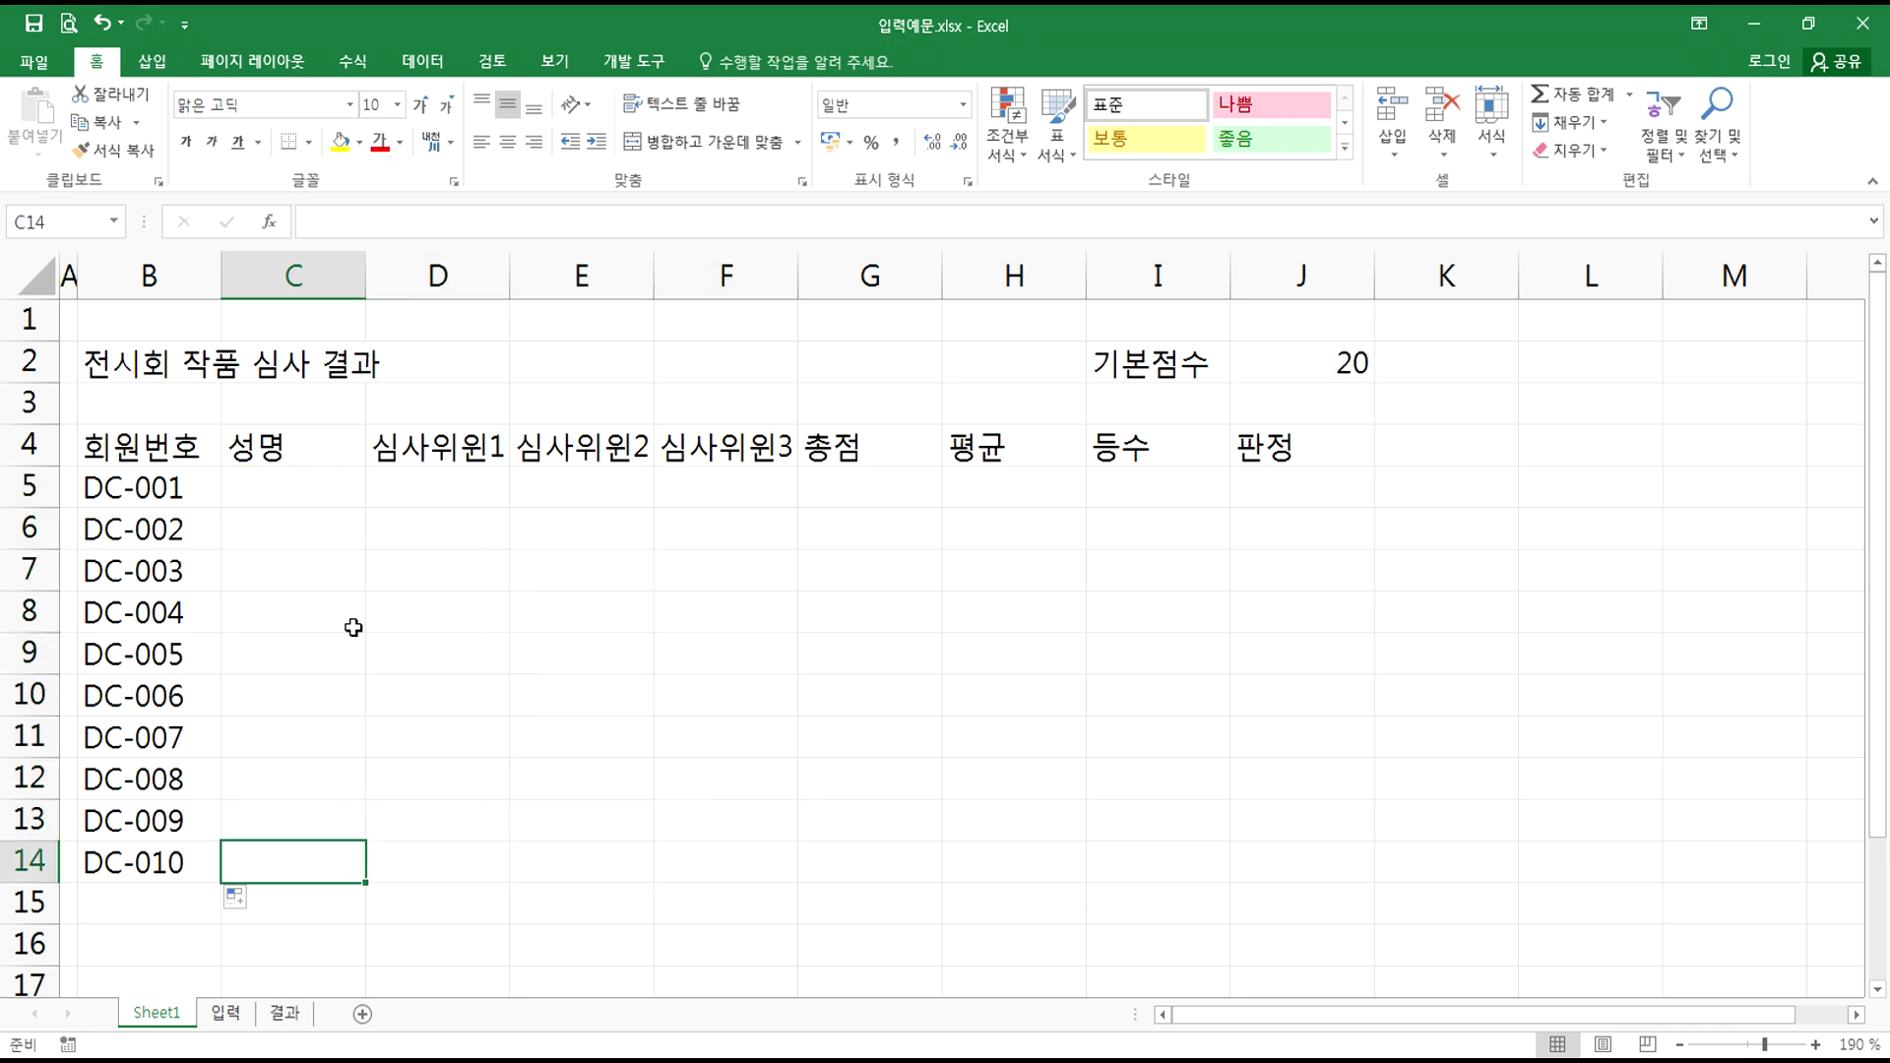
left_click(433, 481)
- Select the data entry range C5:F14 and enter the first five members' names in C5:C9
left_click_drag(296, 481, 688, 864)
type("홍길동")
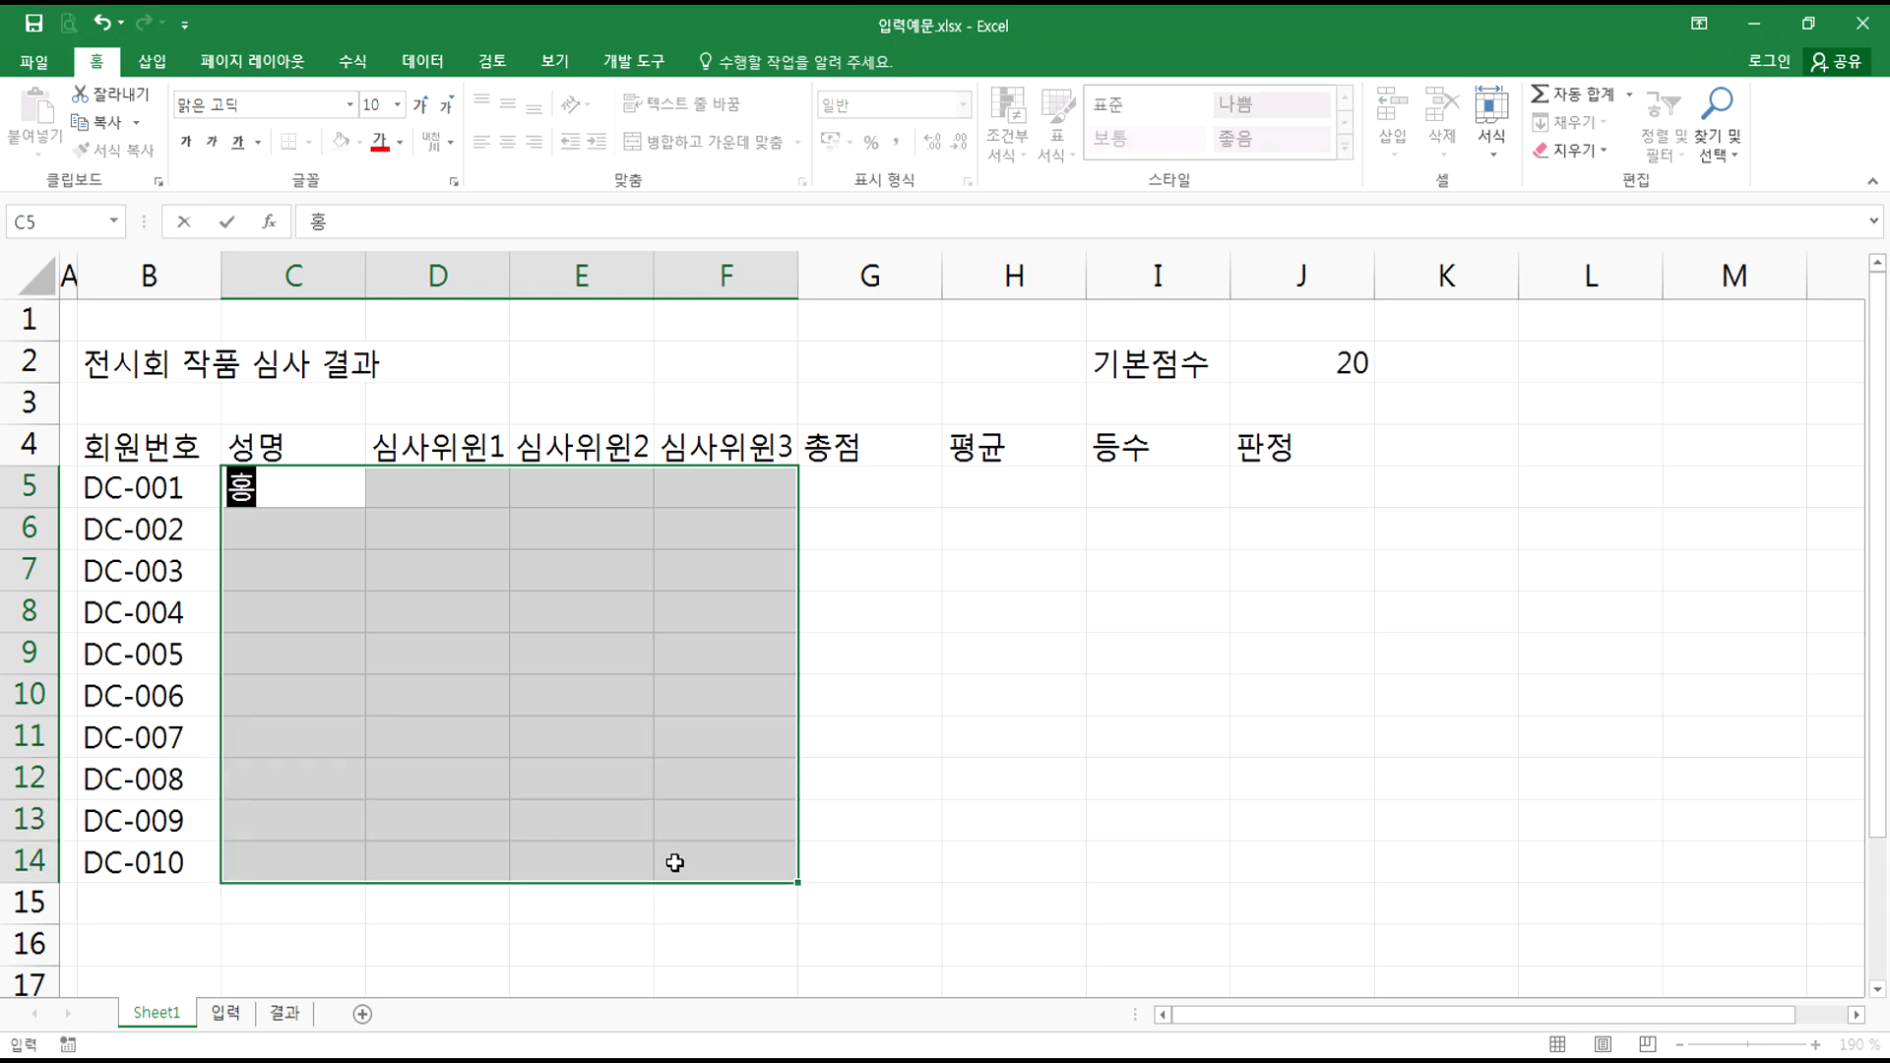
key("Return")
type("이")
type("지매")
key("Return")
type("임")
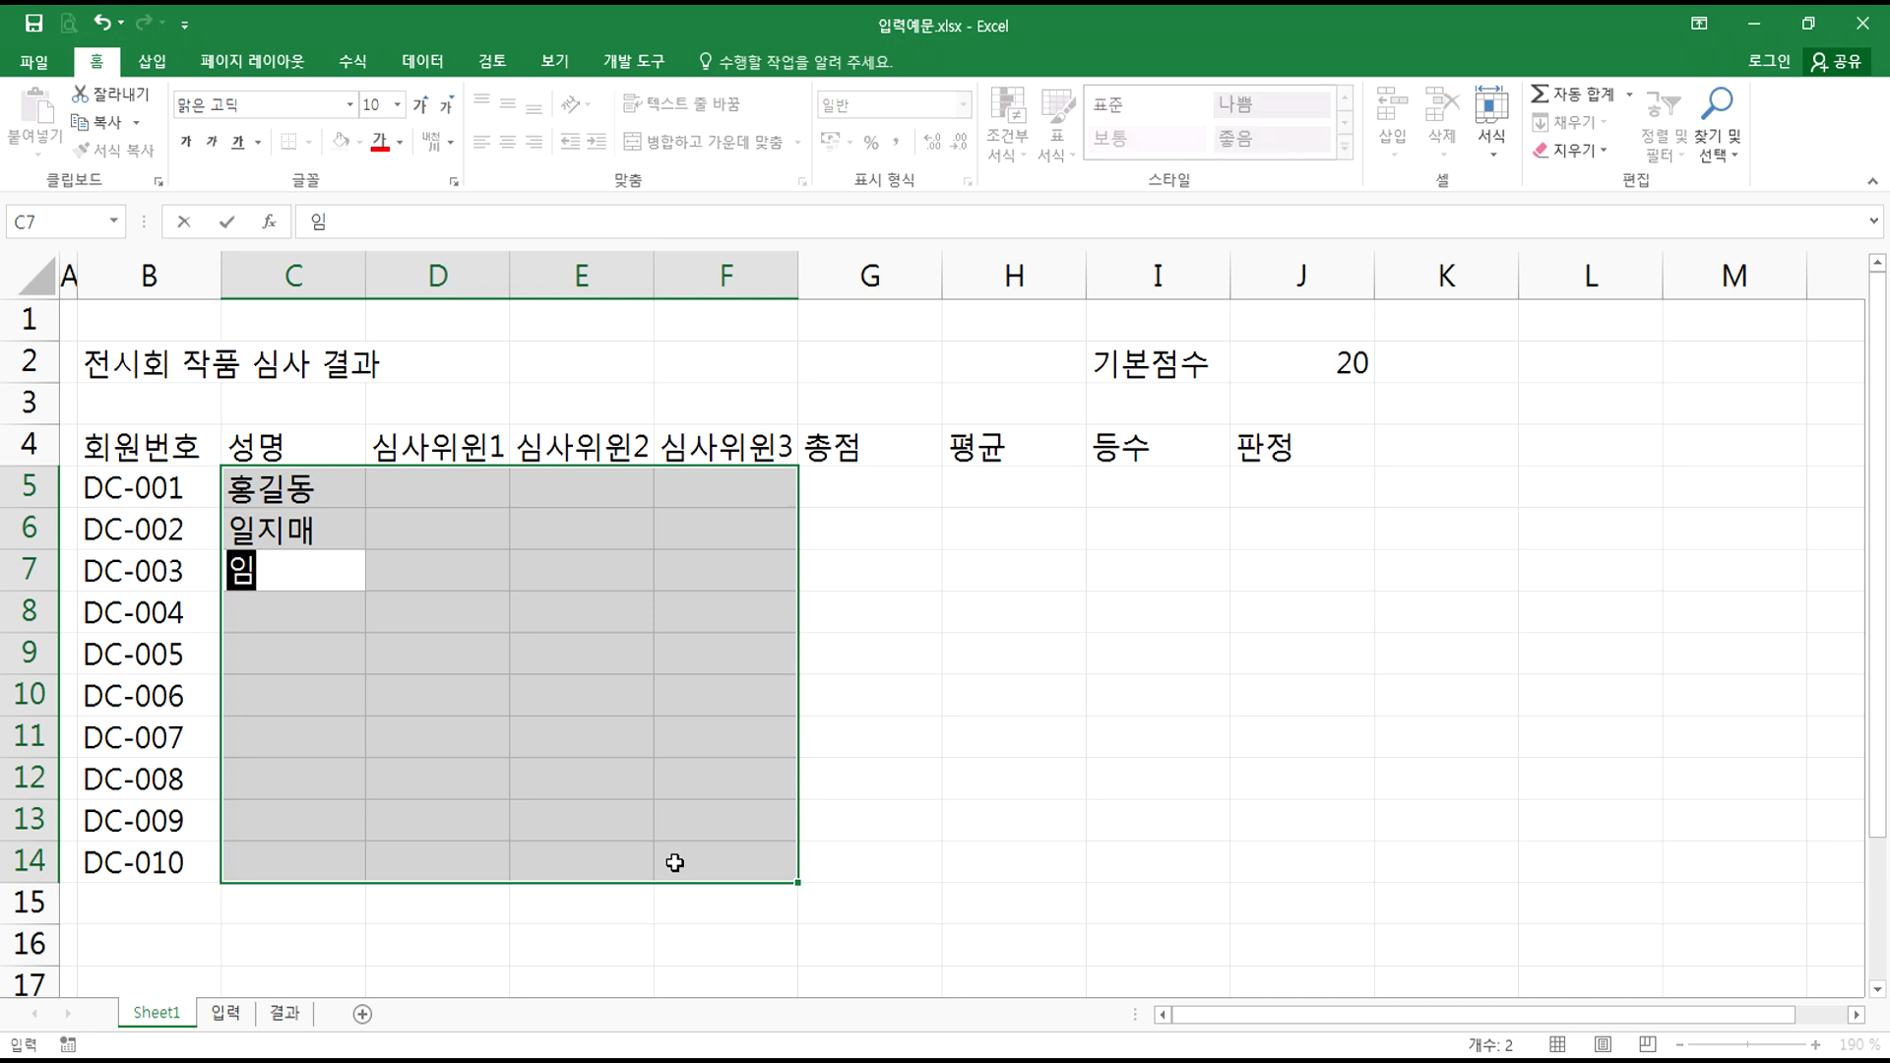
type("꺼정")
key("Return")
type("이순신")
key("Return")
type("을지")
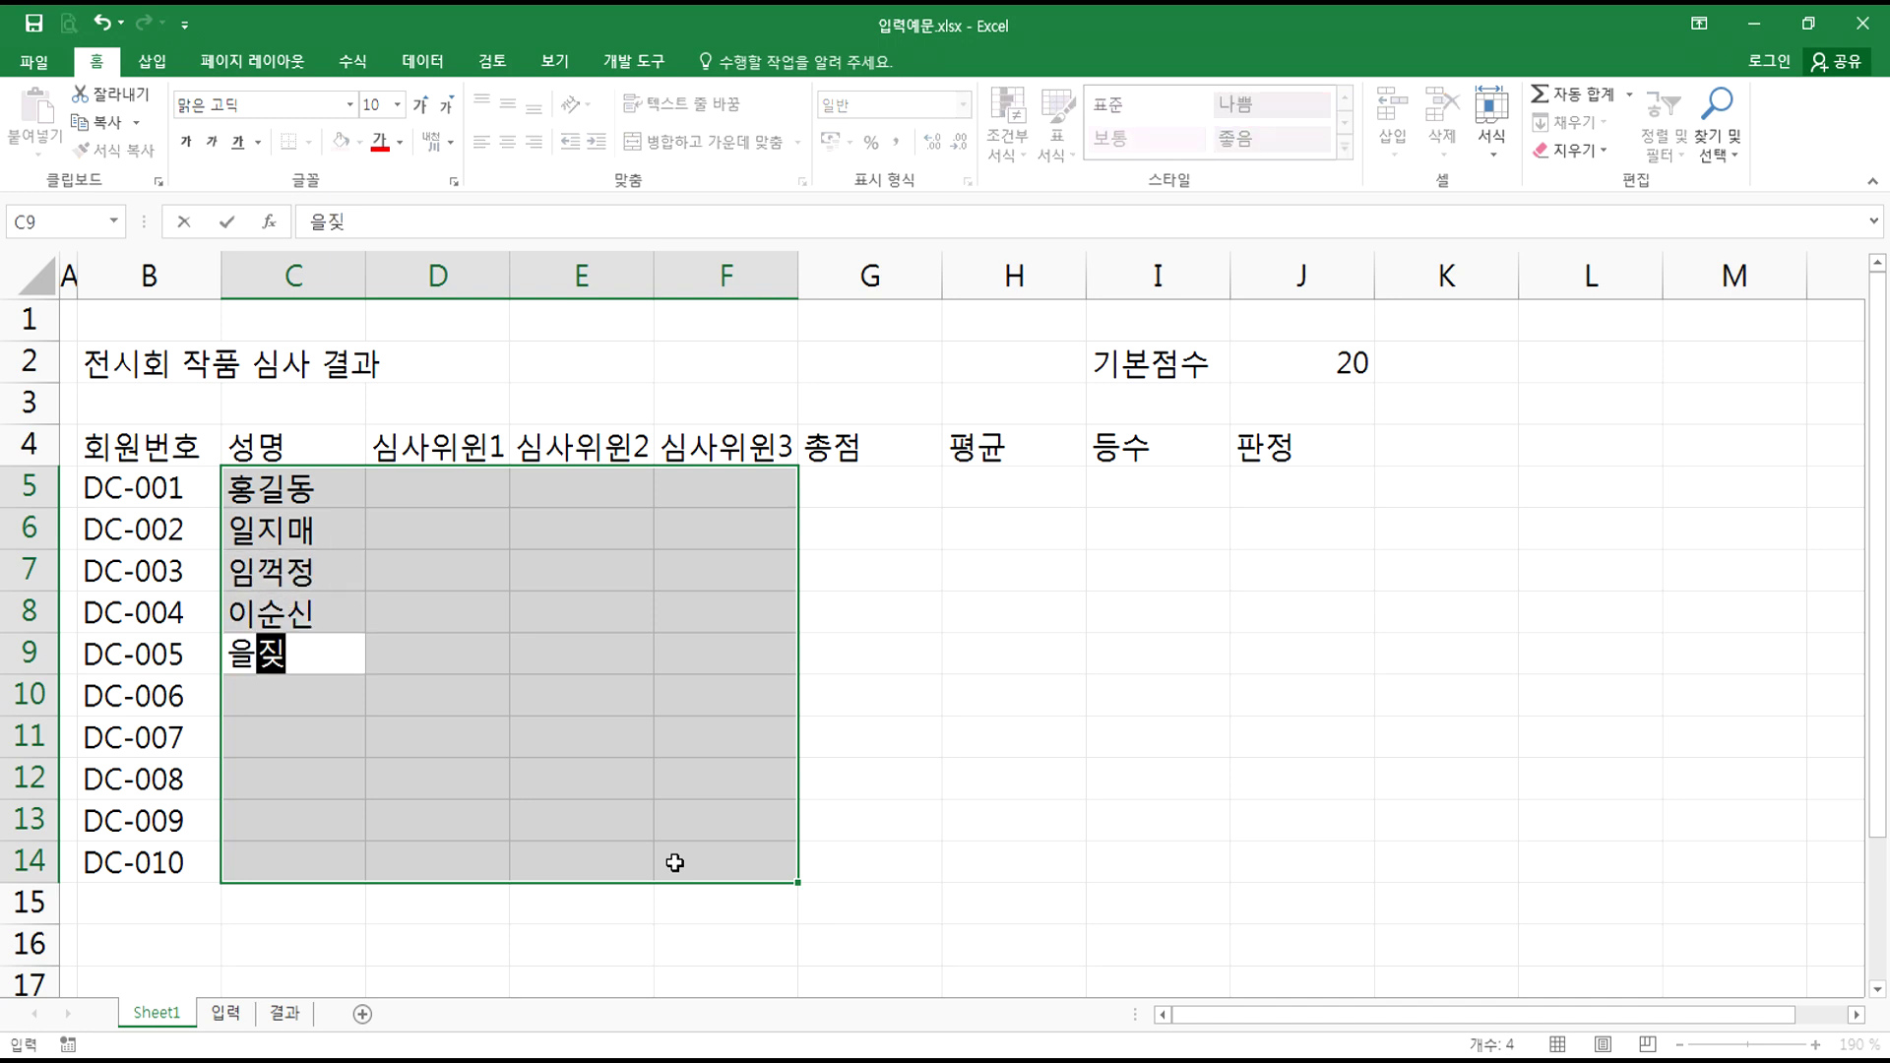
type("문덕")
key("Return")
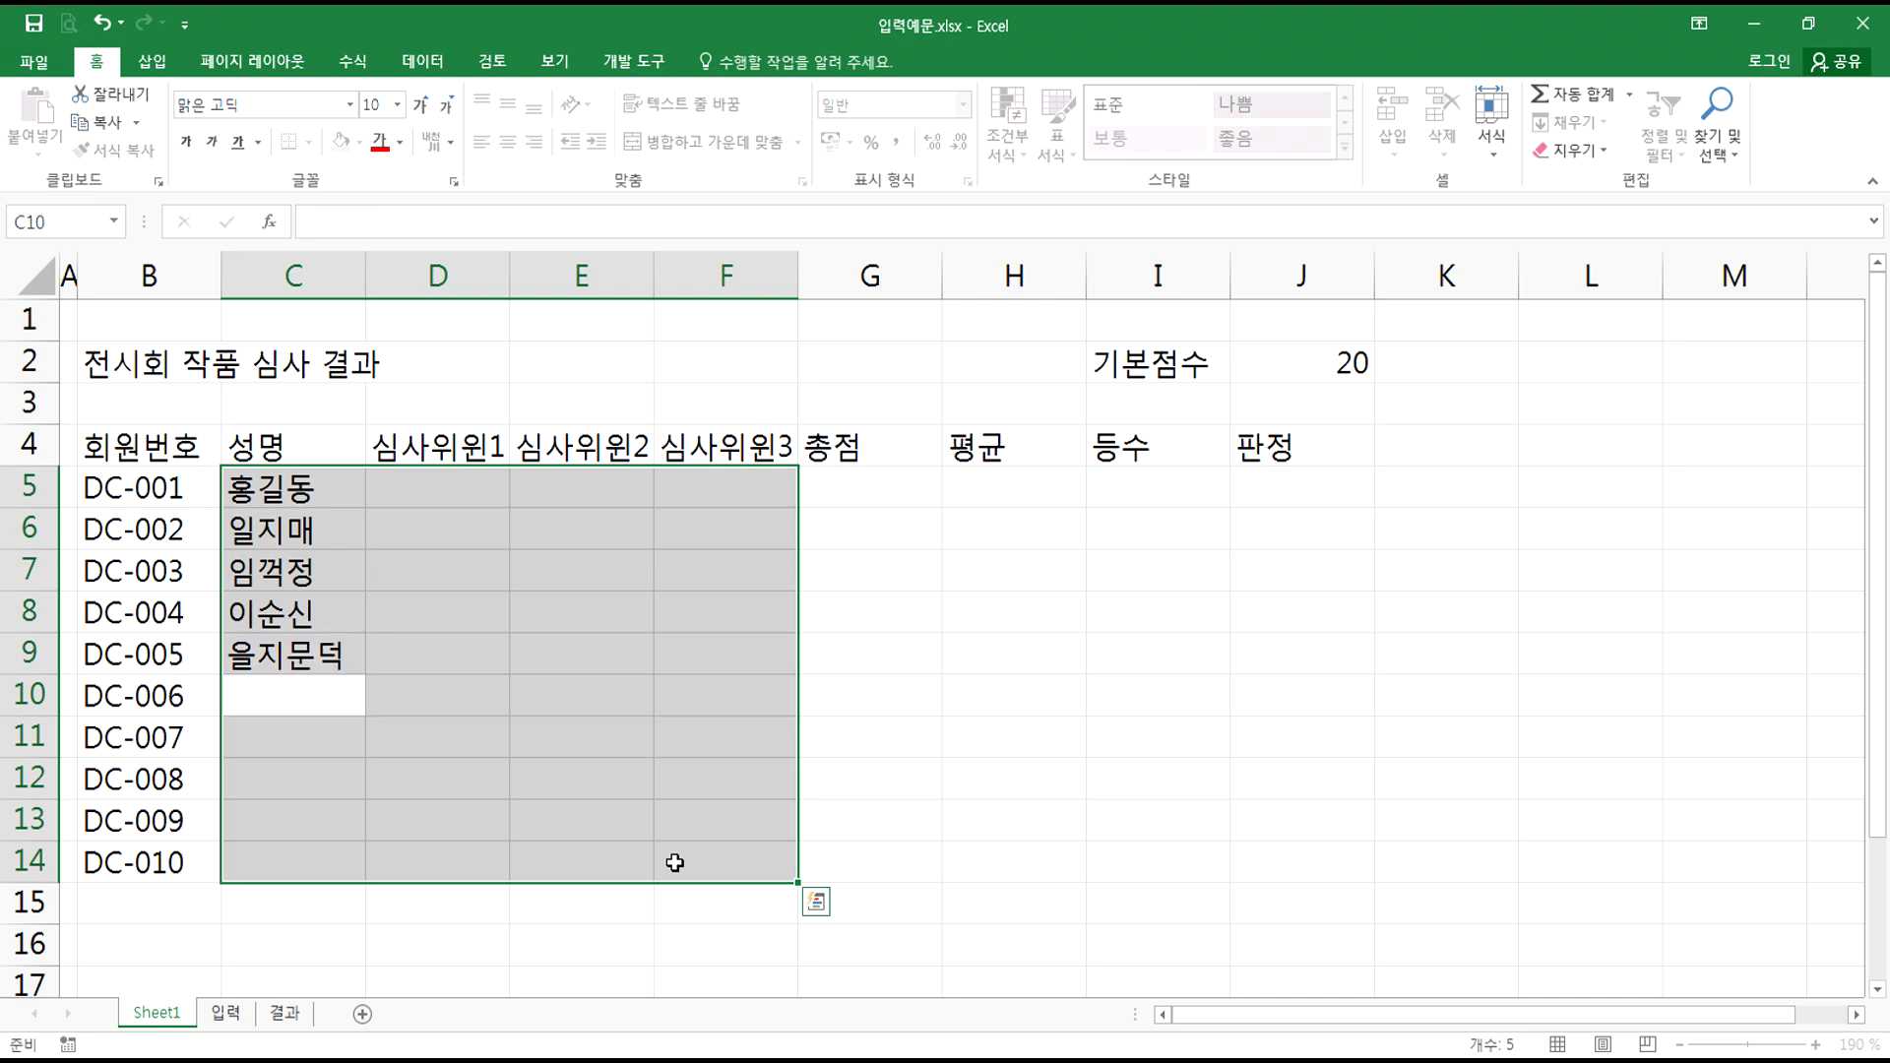
- Enter the remaining five members' names in C10:C14 under 성명
type("연ㄱ개소문")
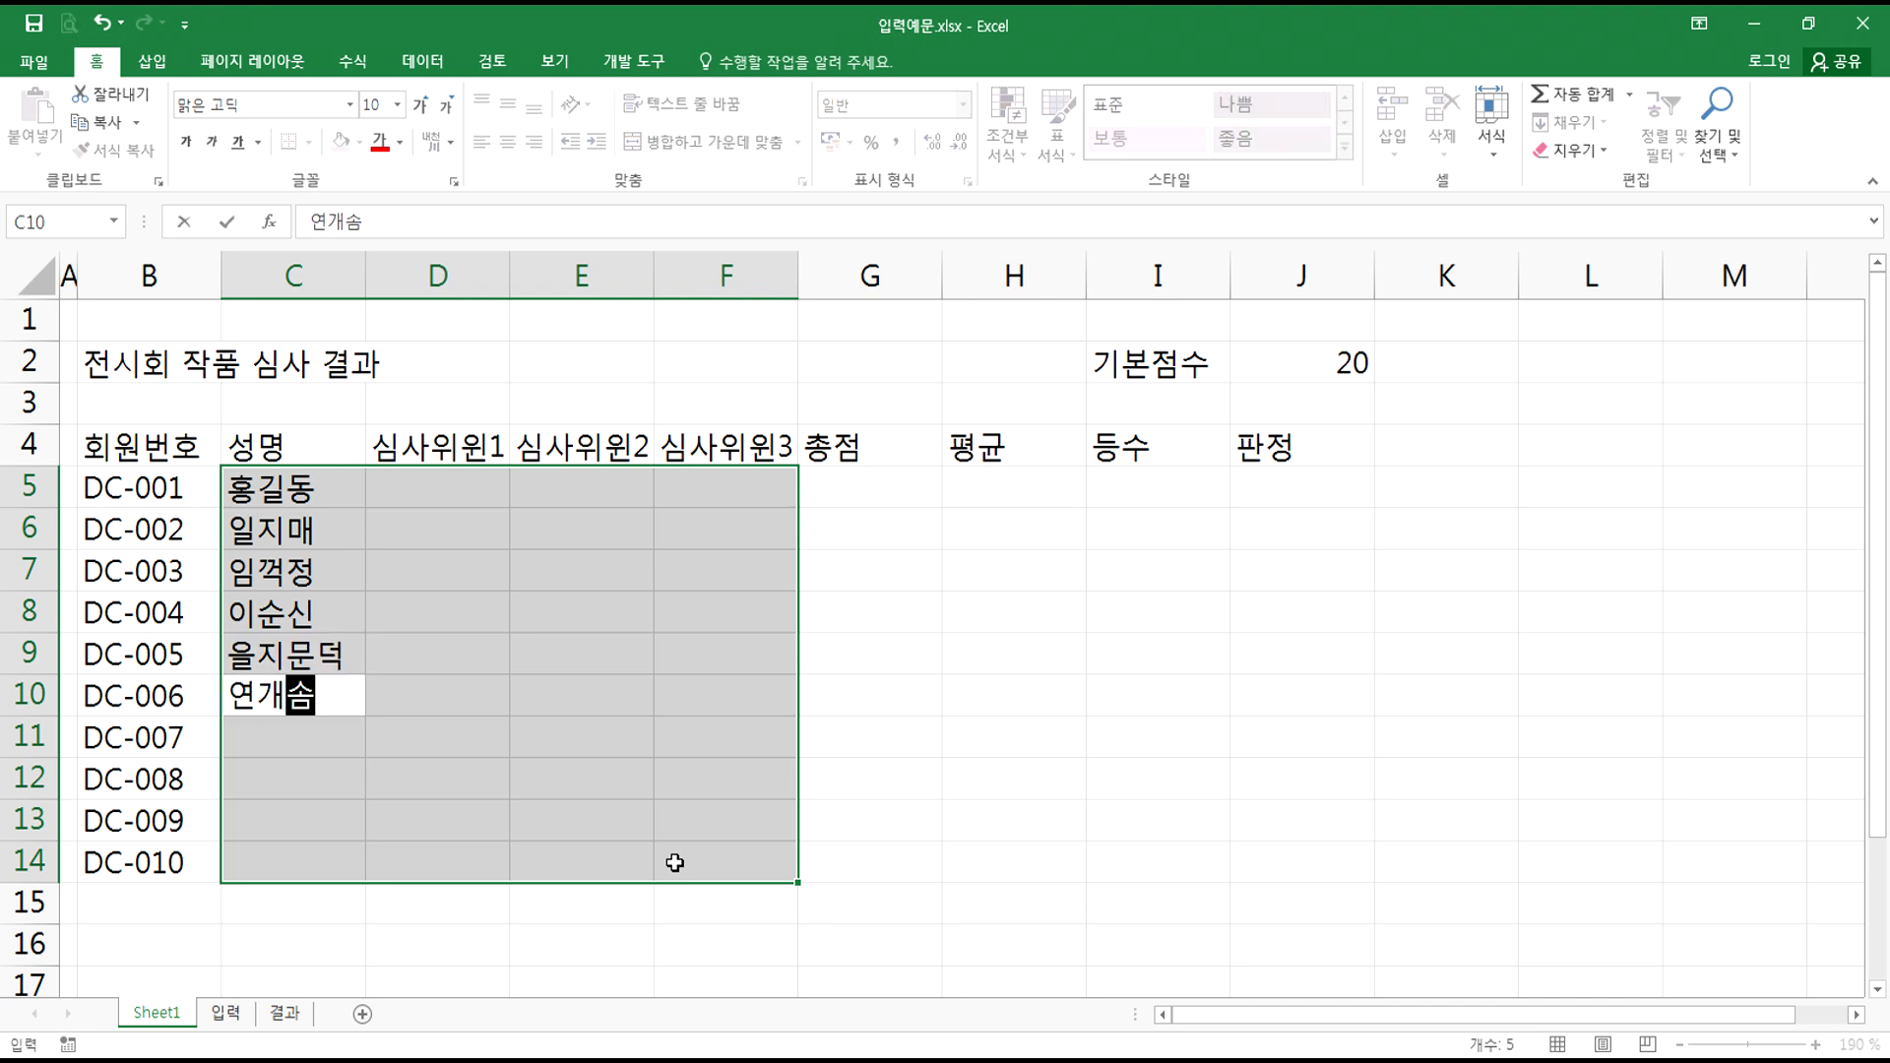
key("Return")
type("성추춘향")
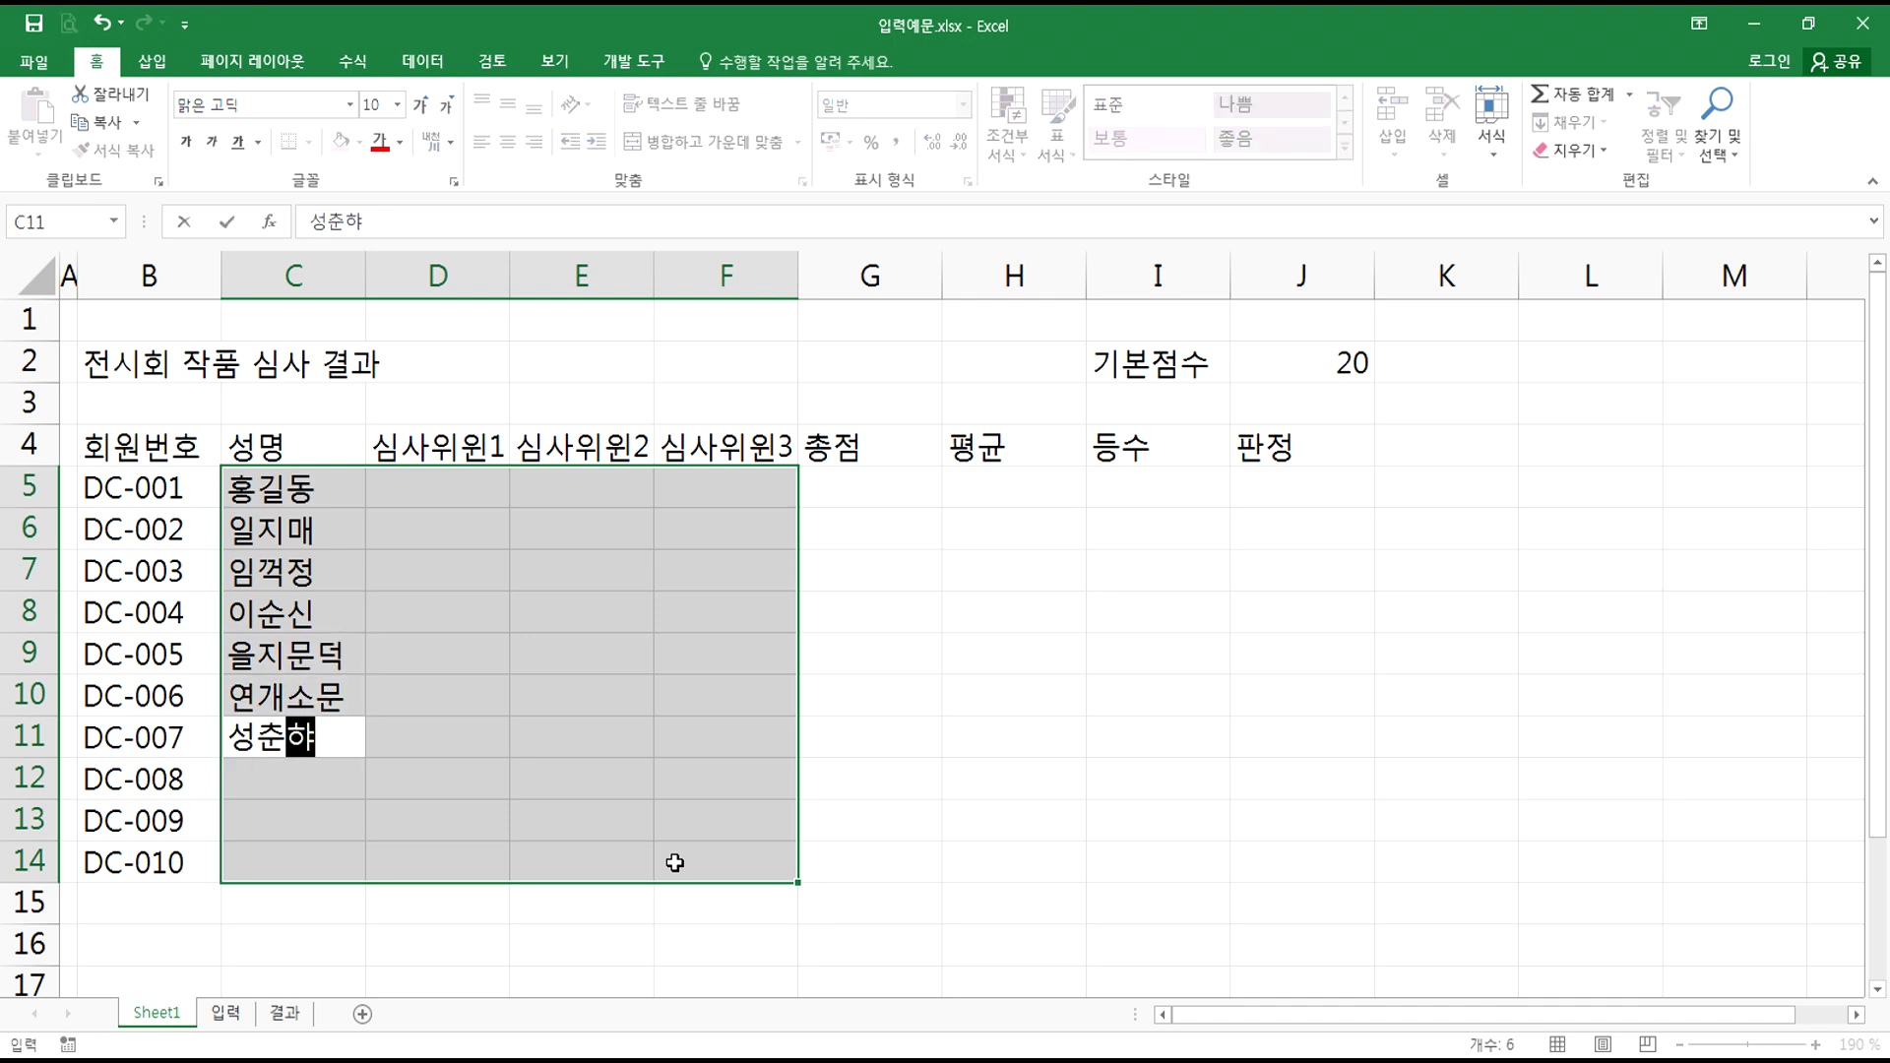
key("Return")
type("이")
key("BackSpace")
type("이")
key("BackSpace")
key("BackSpace")
key("BackSpace")
type("이모몽룡")
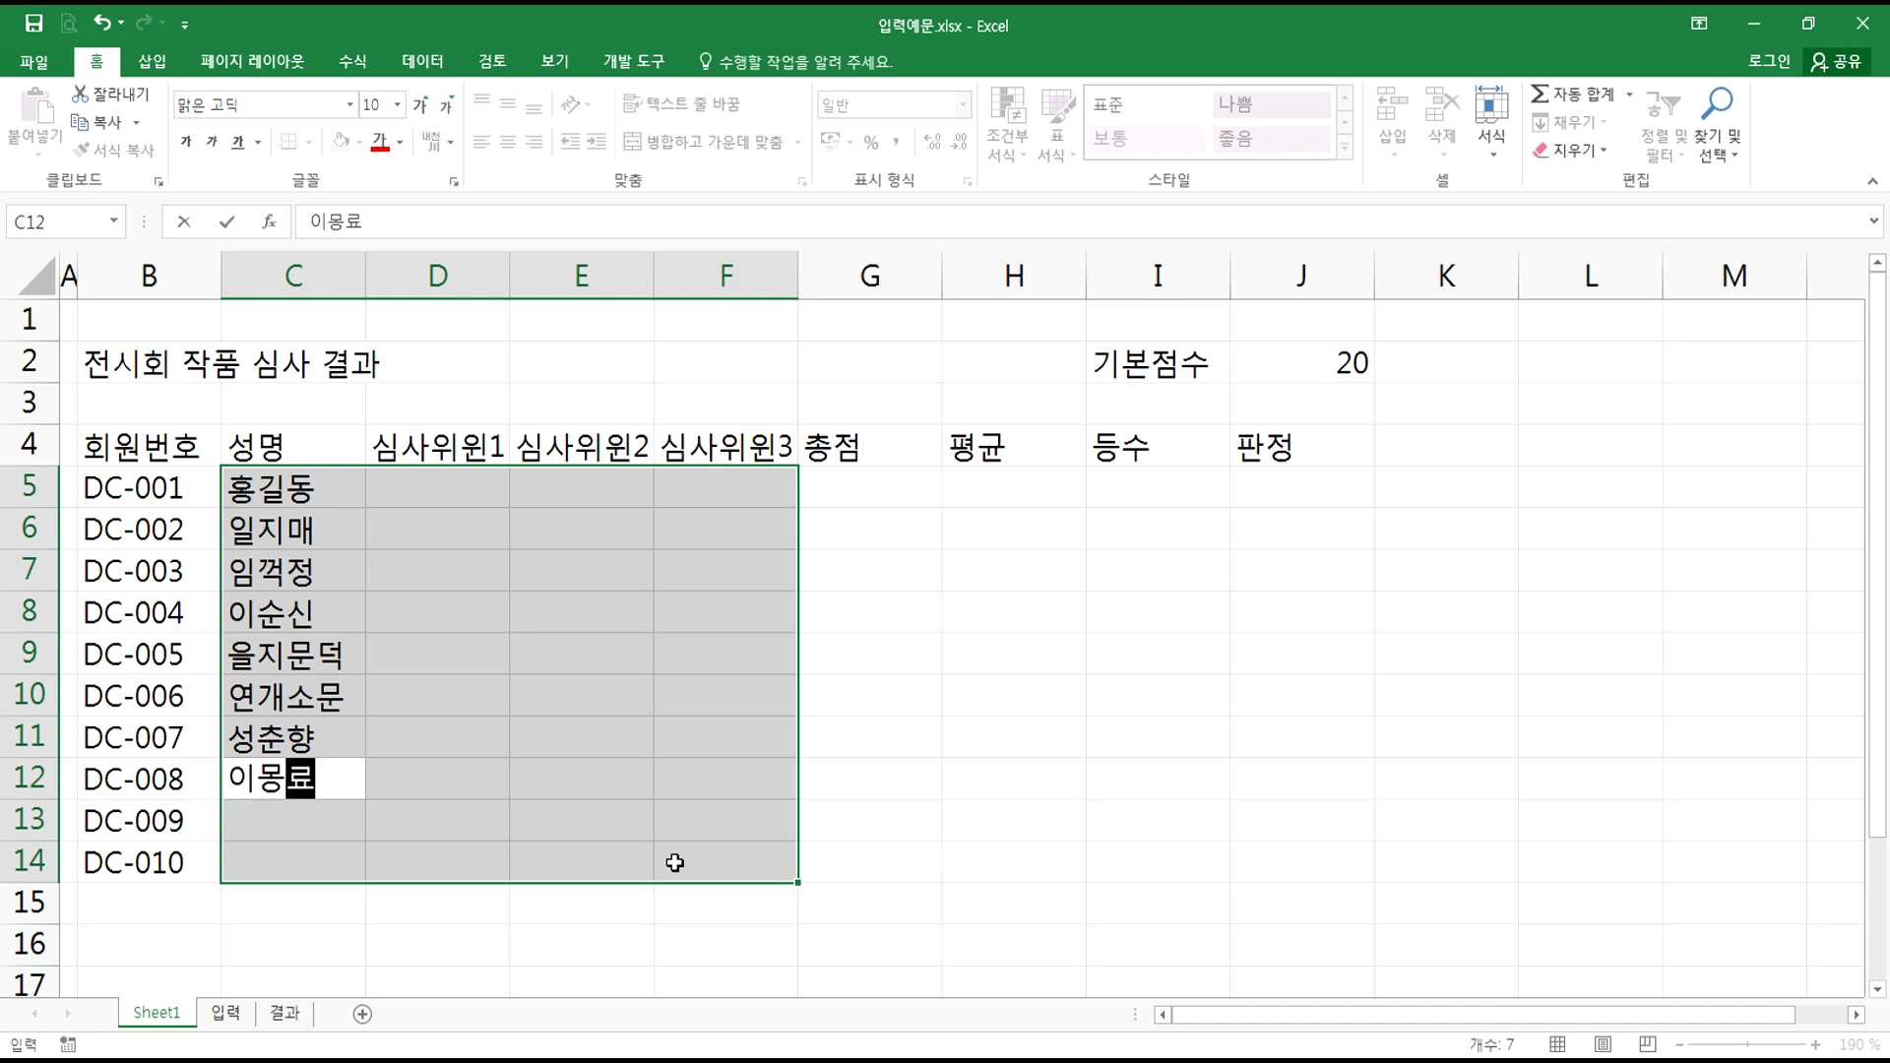
key("Return")
type("강호동")
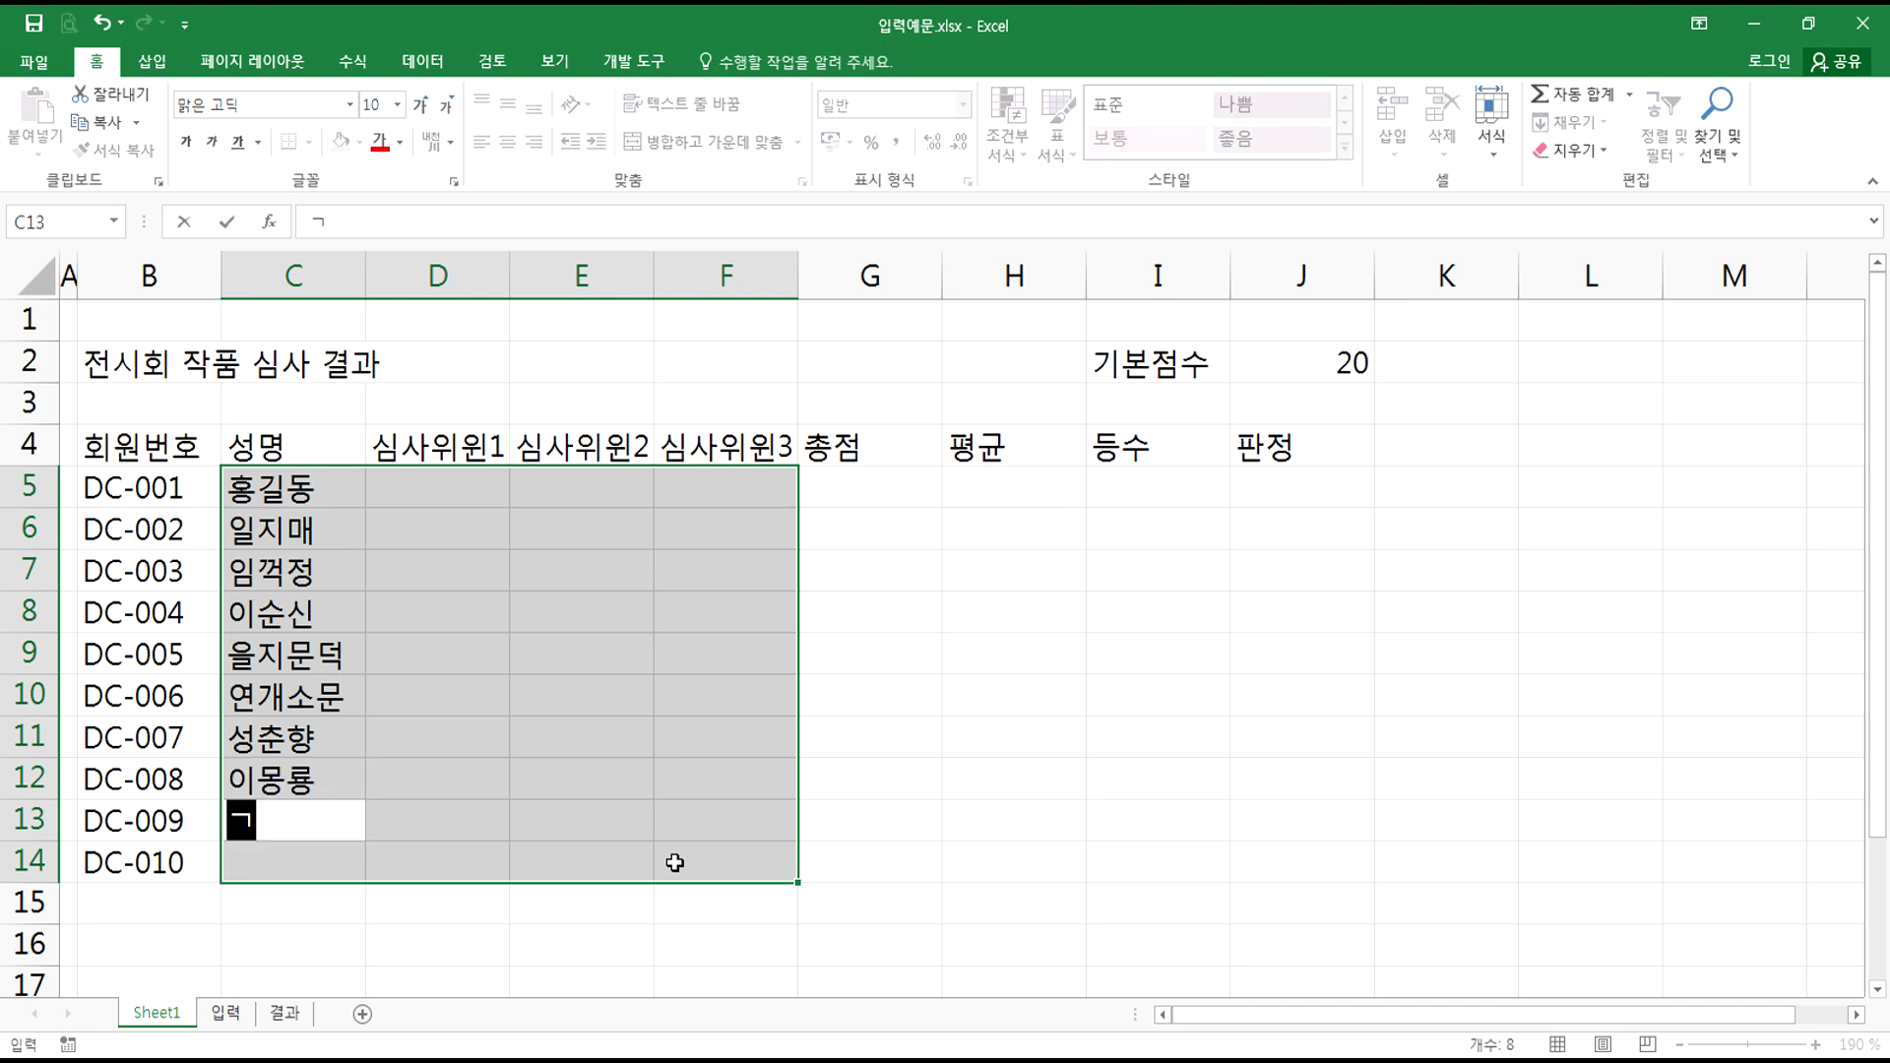
key("Return")
type("윤택")
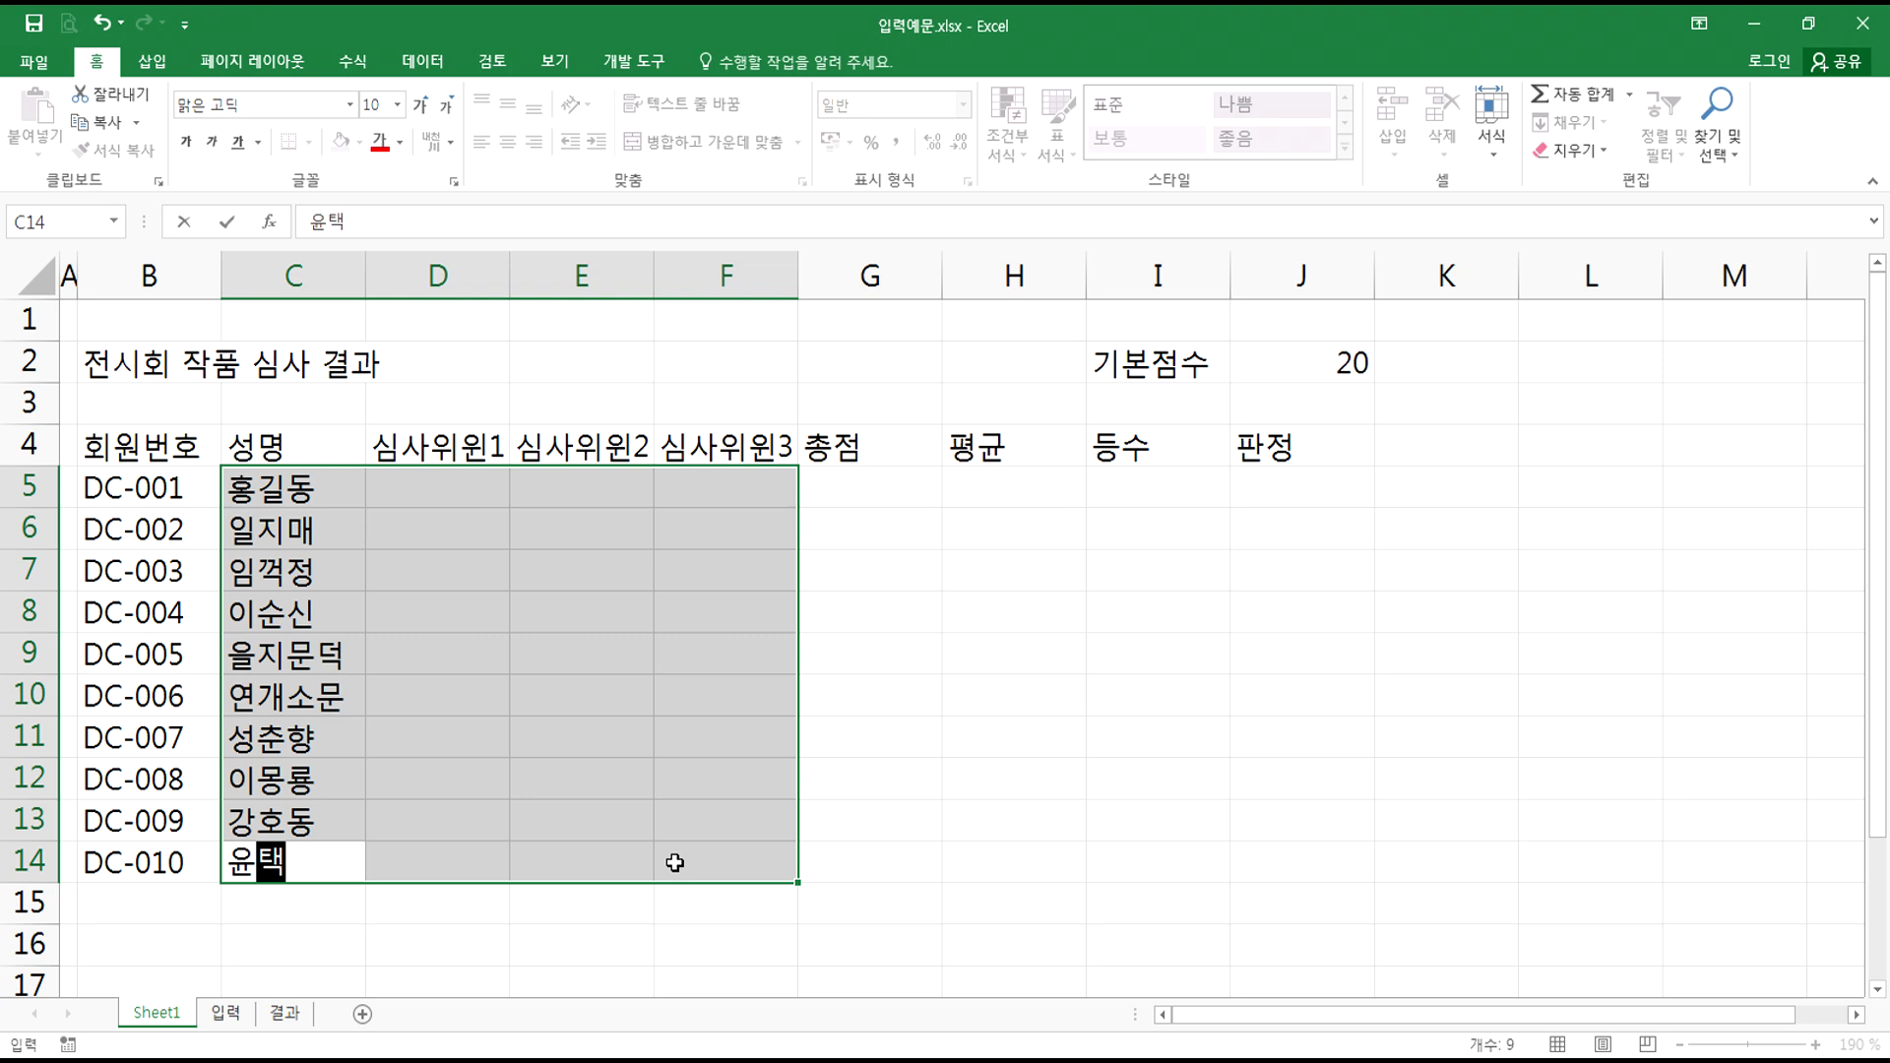
key("Return")
- Enter the 심사위원1 scores 98, 88, 88, 83, 86, 85, 89, 88, 89 and 98 in D5:D14
type("98")
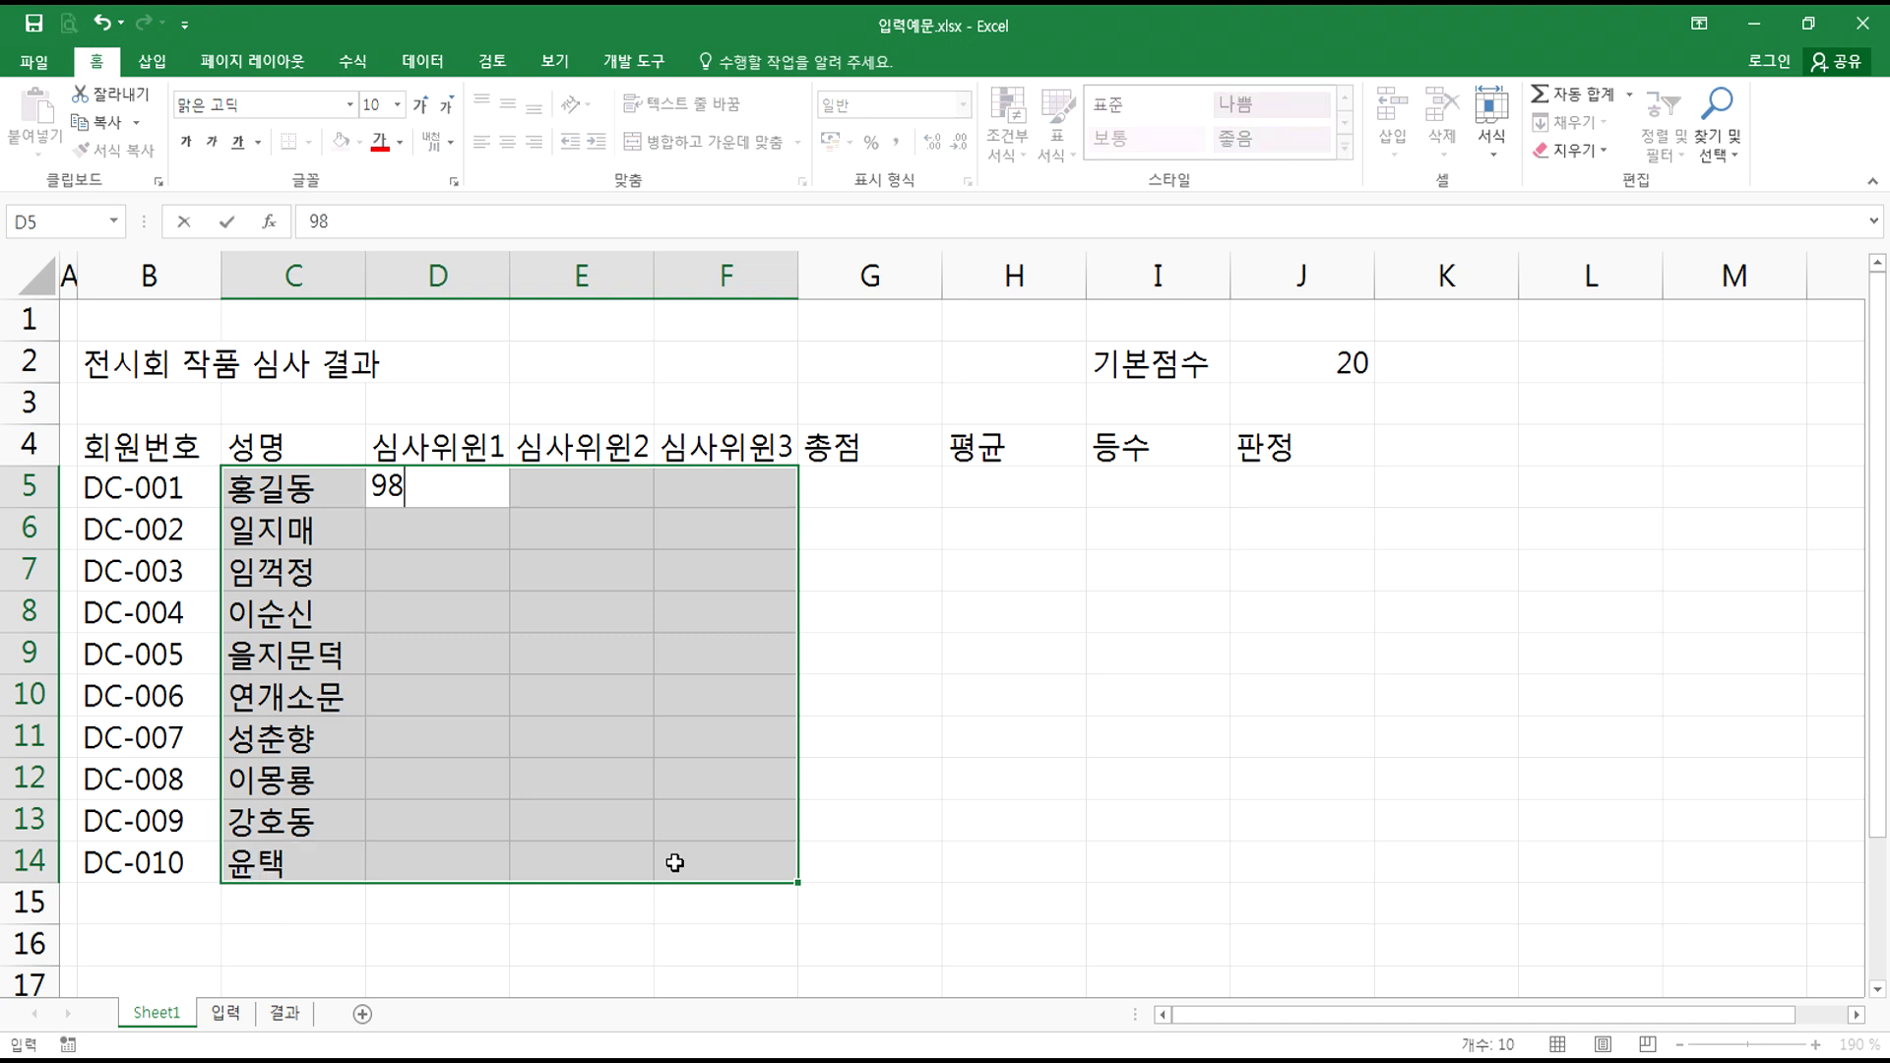
key("Return")
type("88")
key("Return")
type("88")
key("Return")
type("83")
key("Return")
type("86")
key("Return")
type("85")
key("Return")
type("89")
key("Return")
type("88")
key("Return")
type("89")
key("Return")
type("98")
key("Return")
- Enter the 심사위원2 scores 94, 85, 97, 81, 85, 94, 91, 93, 98 and 88 in E5:E14
type("94")
key("Return")
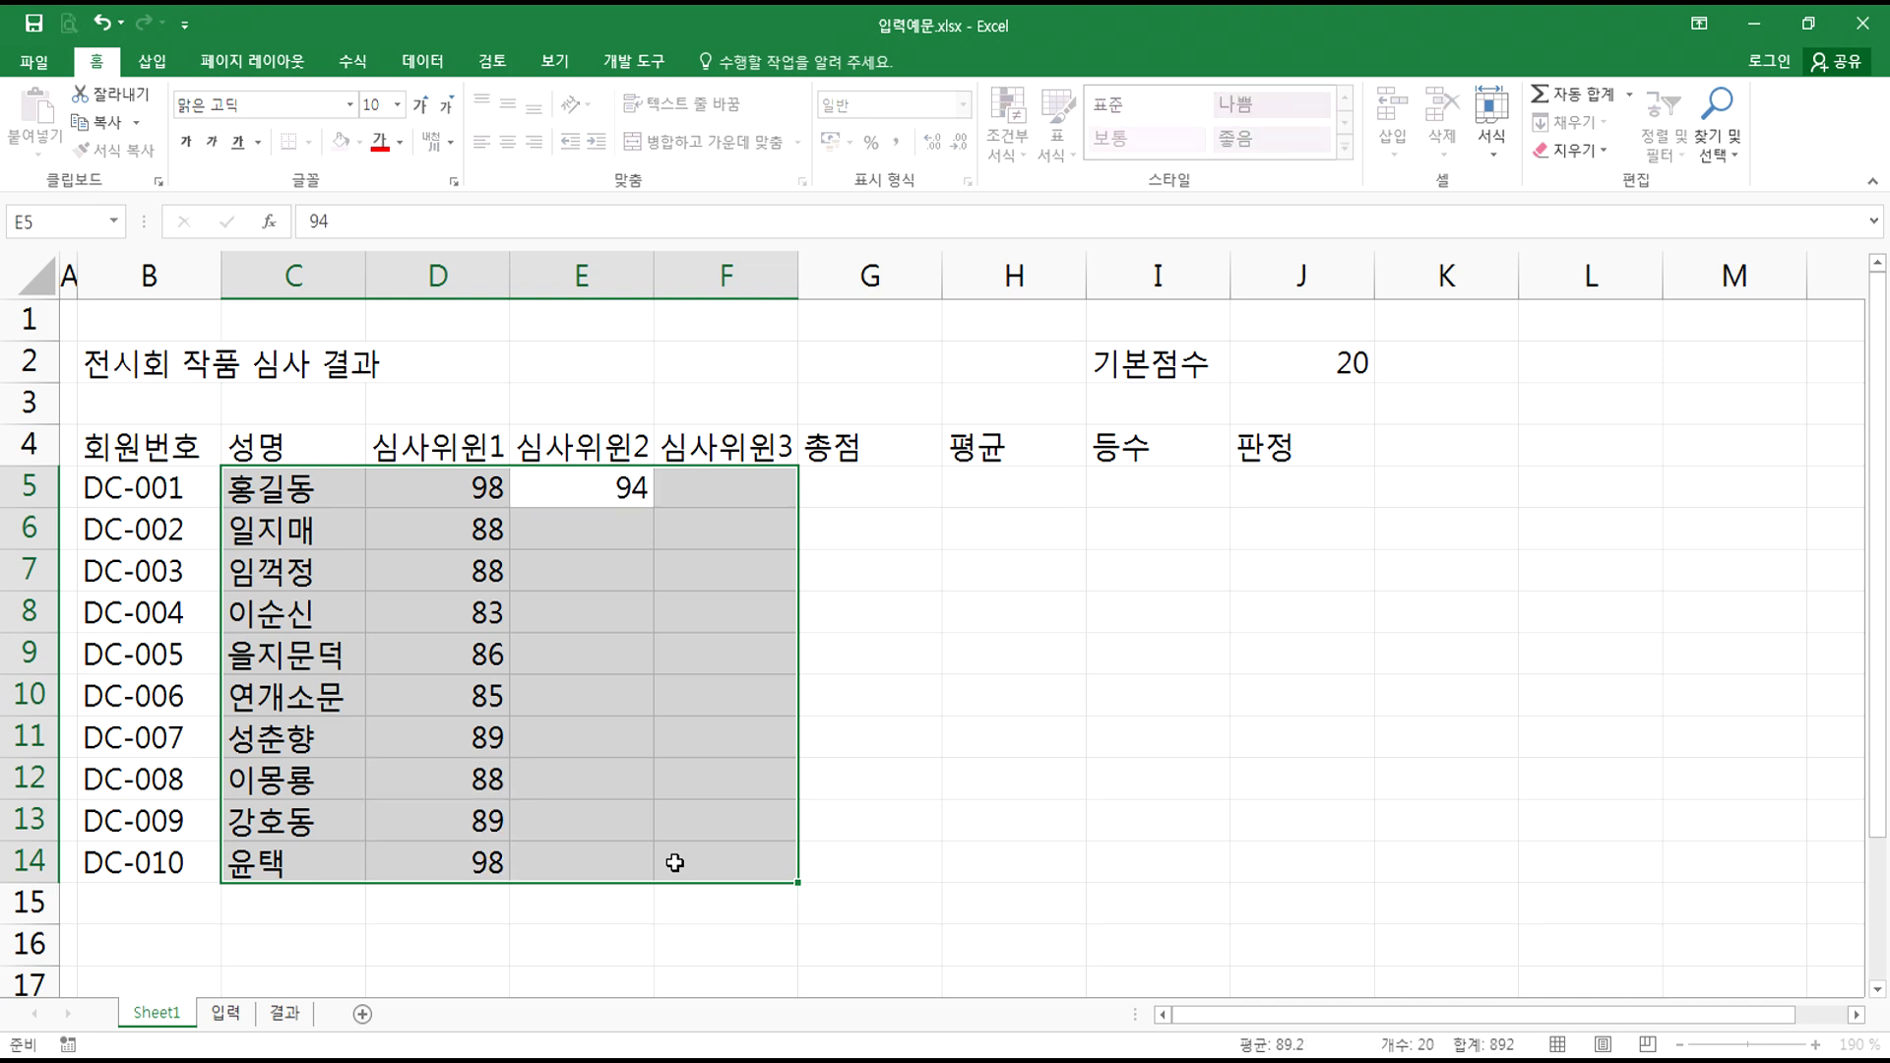
type("85")
key("Return")
type("97")
key("Return")
type("81")
key("Return")
type("85")
key("Return")
type("94")
key("Return")
type("91")
key("Return")
type("93")
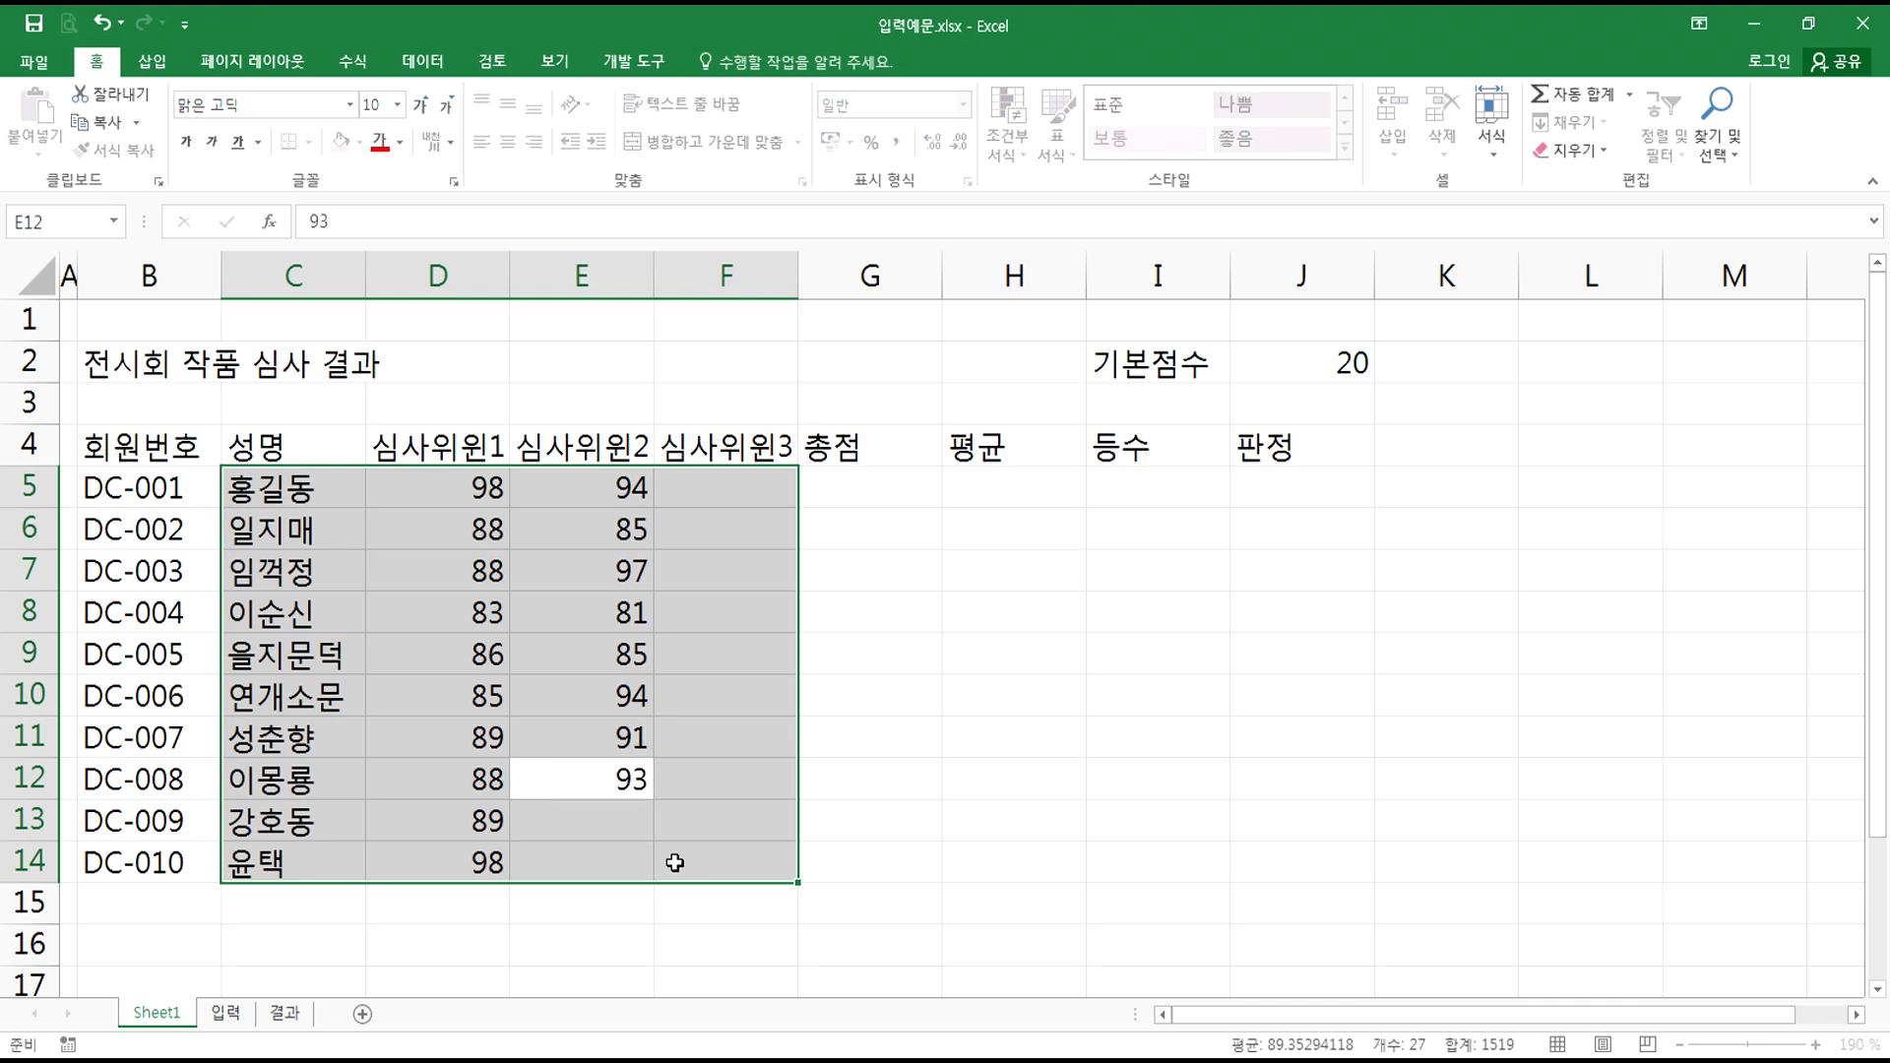
key("Return")
type("98")
key("Return")
type("88")
key("Return")
- Enter the 심사위원3 scores 95, 90, 95, 94, 97, 95, 96, 86, 78 and 89 in F5:F14
type("95")
key("Return")
type("90")
key("Return")
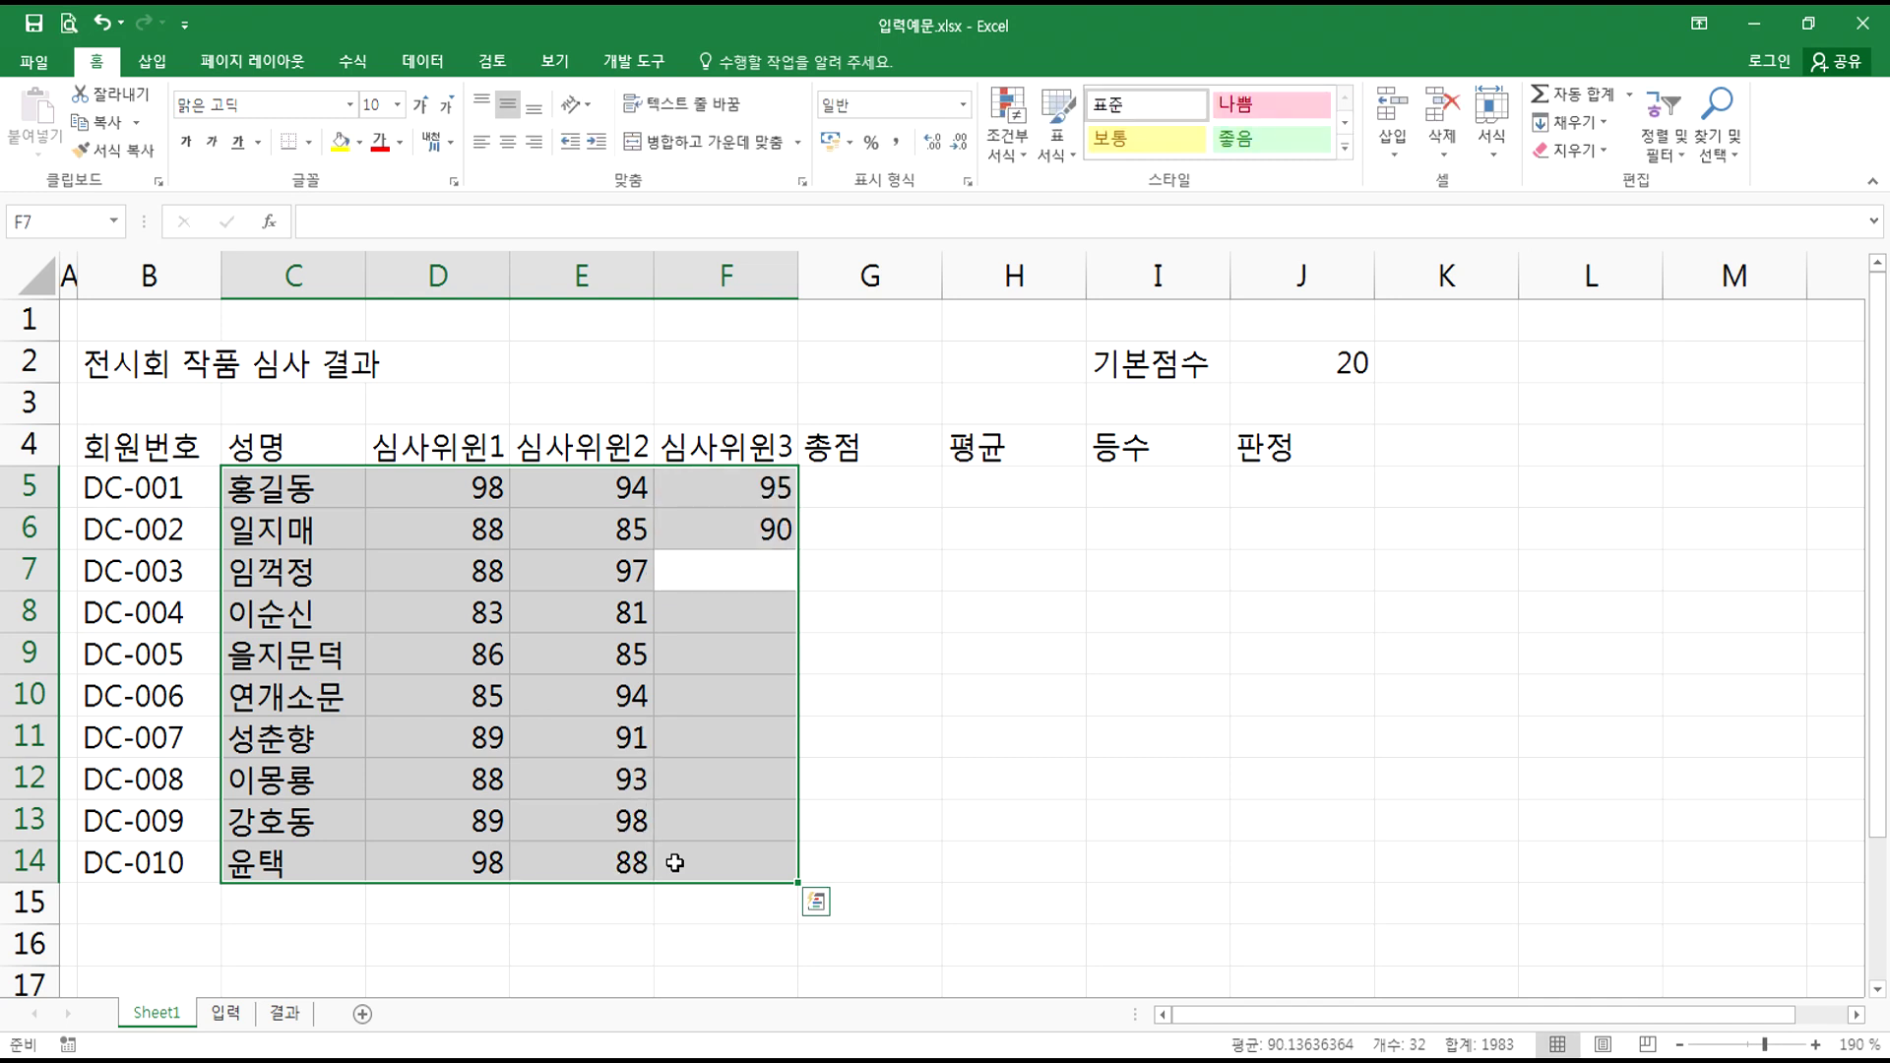
type("95")
key("Return")
type("94")
key("Return")
type("97")
key("Return")
type("95")
key("Return")
type("96")
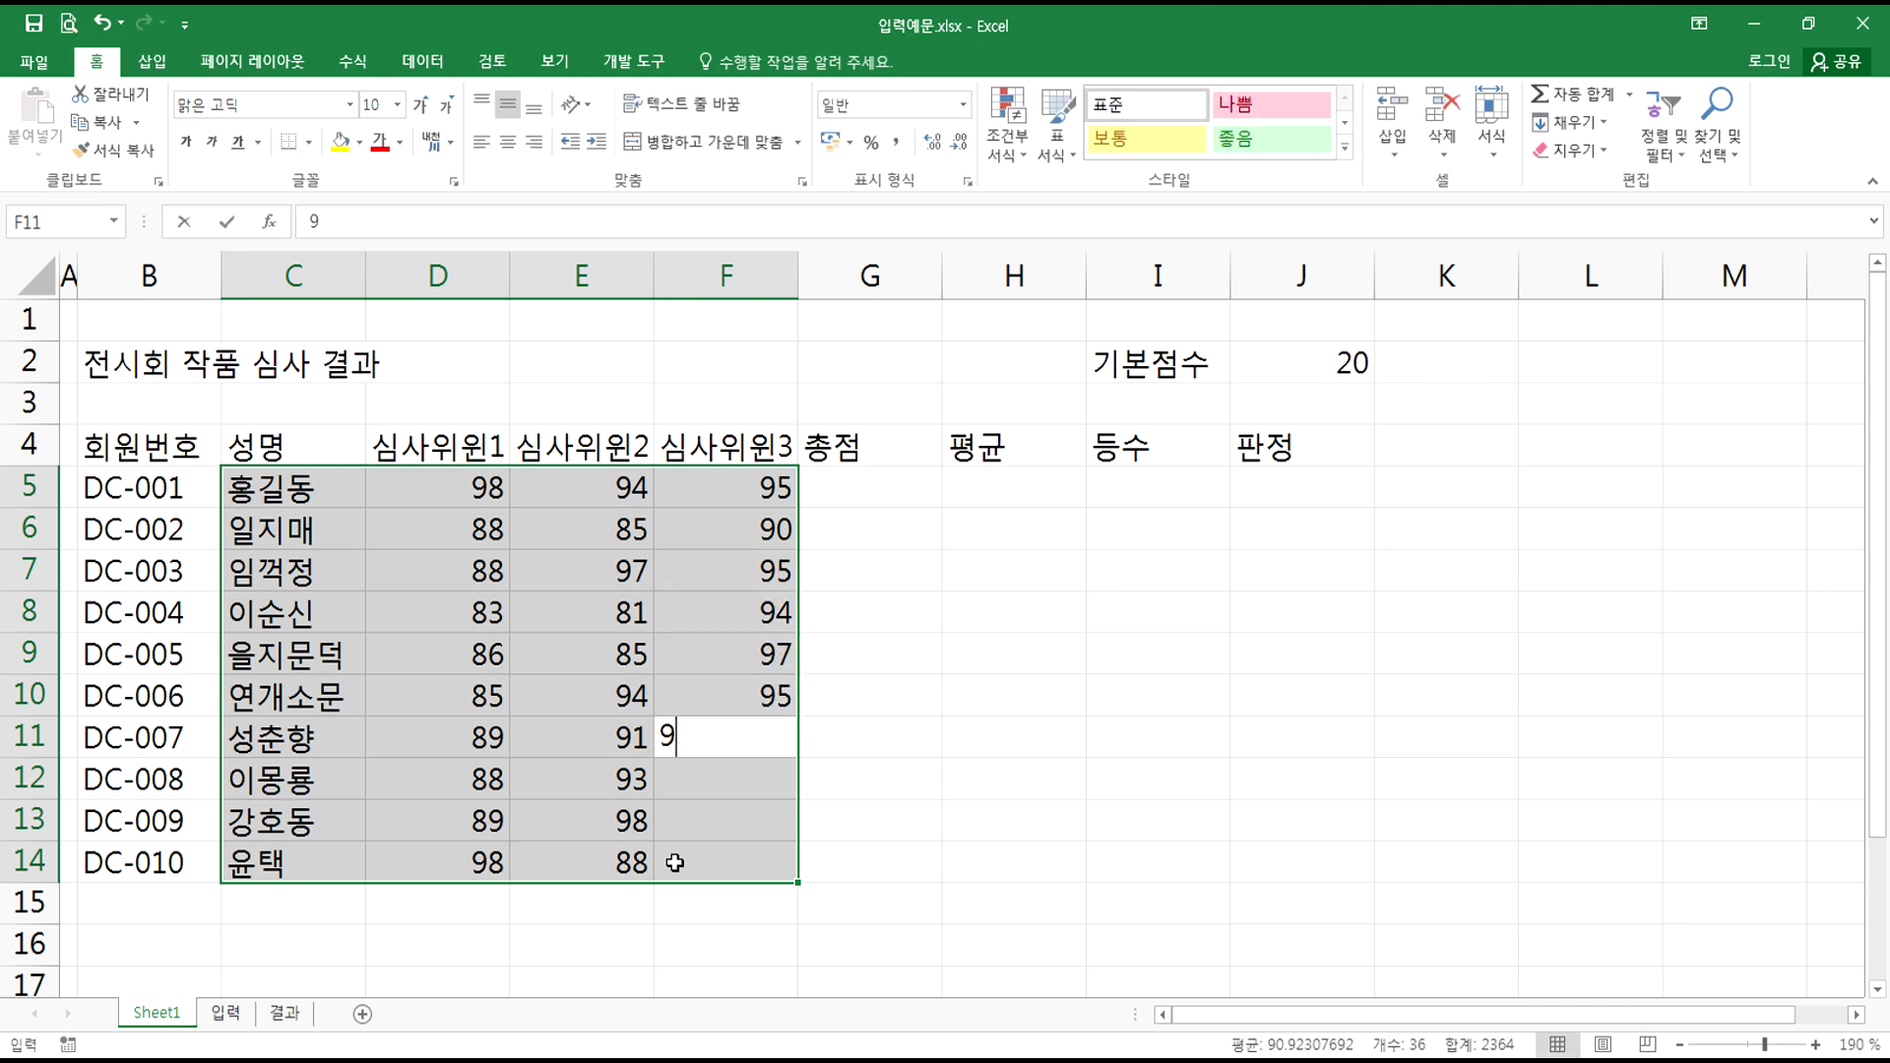
key("Return")
type("86")
key("Return")
type("78")
key("Return")
type("8")
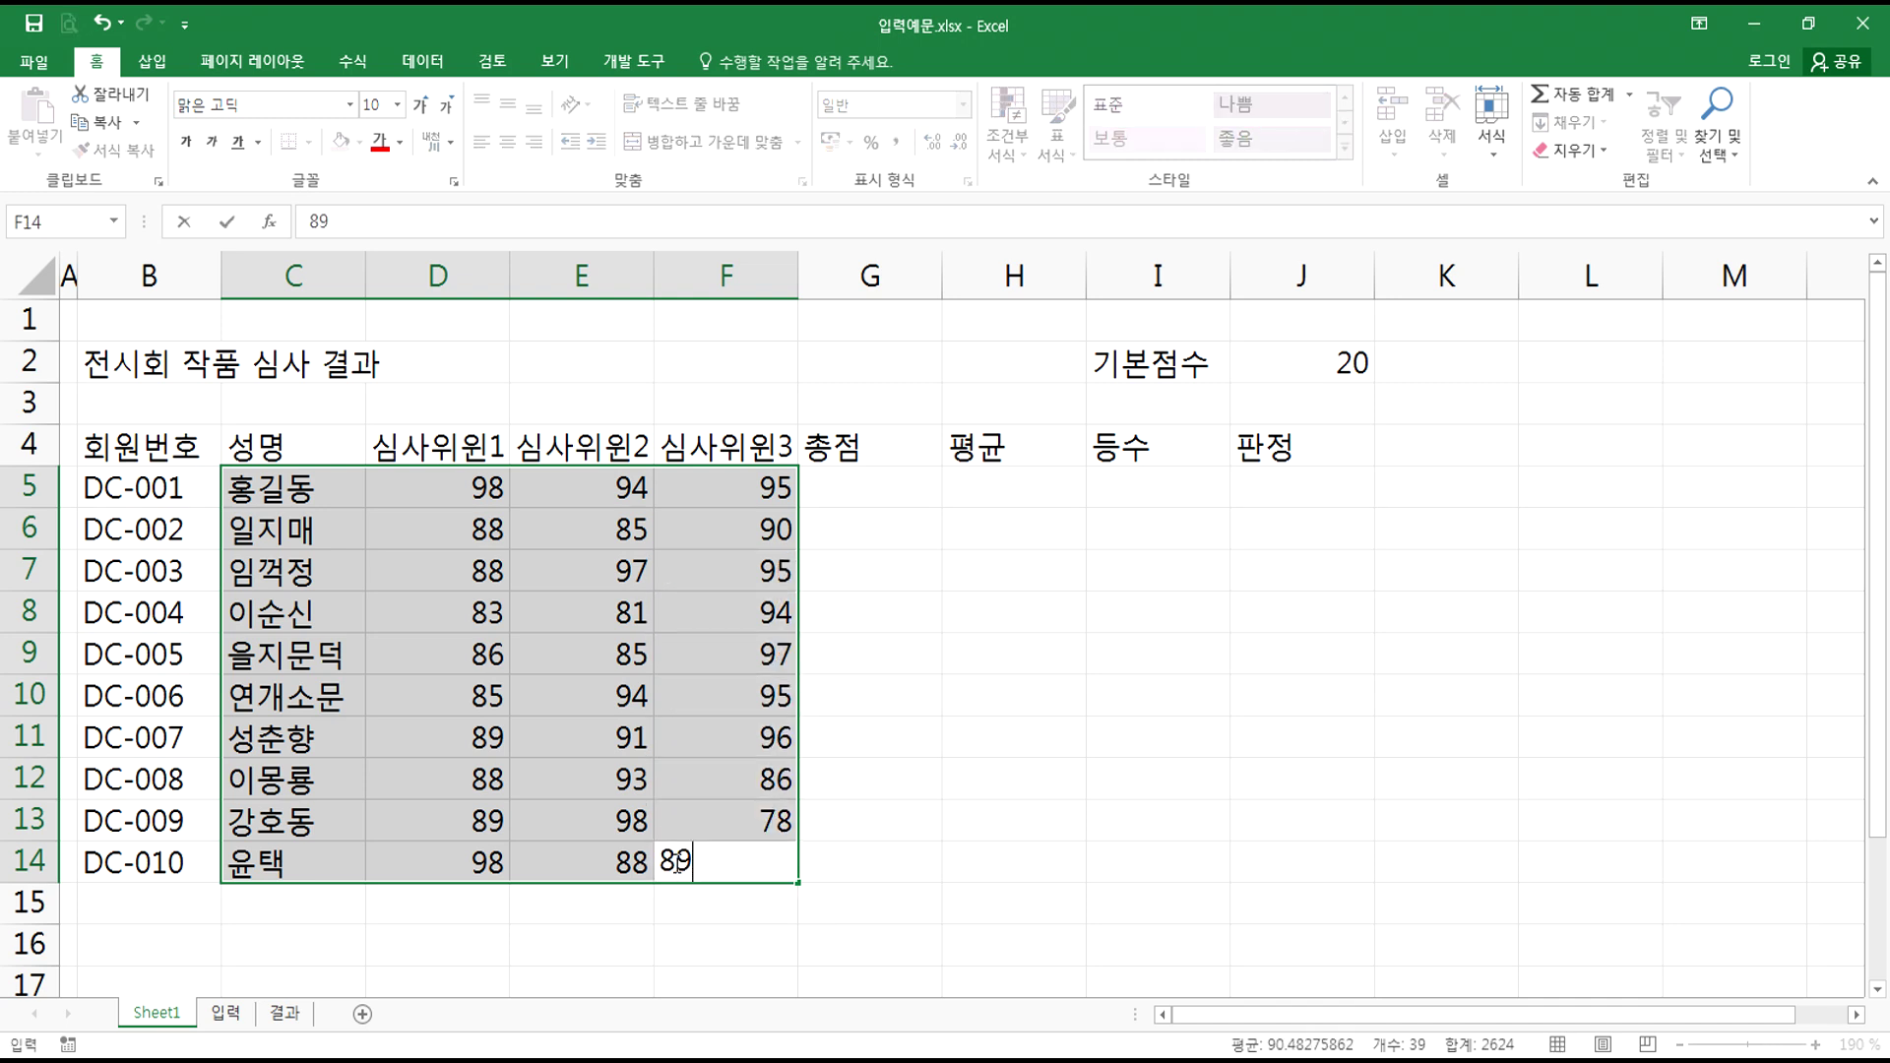
type("9")
key("Return")
- Enter the label 심사 통과 인원 in cell B16 below the table
scroll(305, 924, "down", 2)
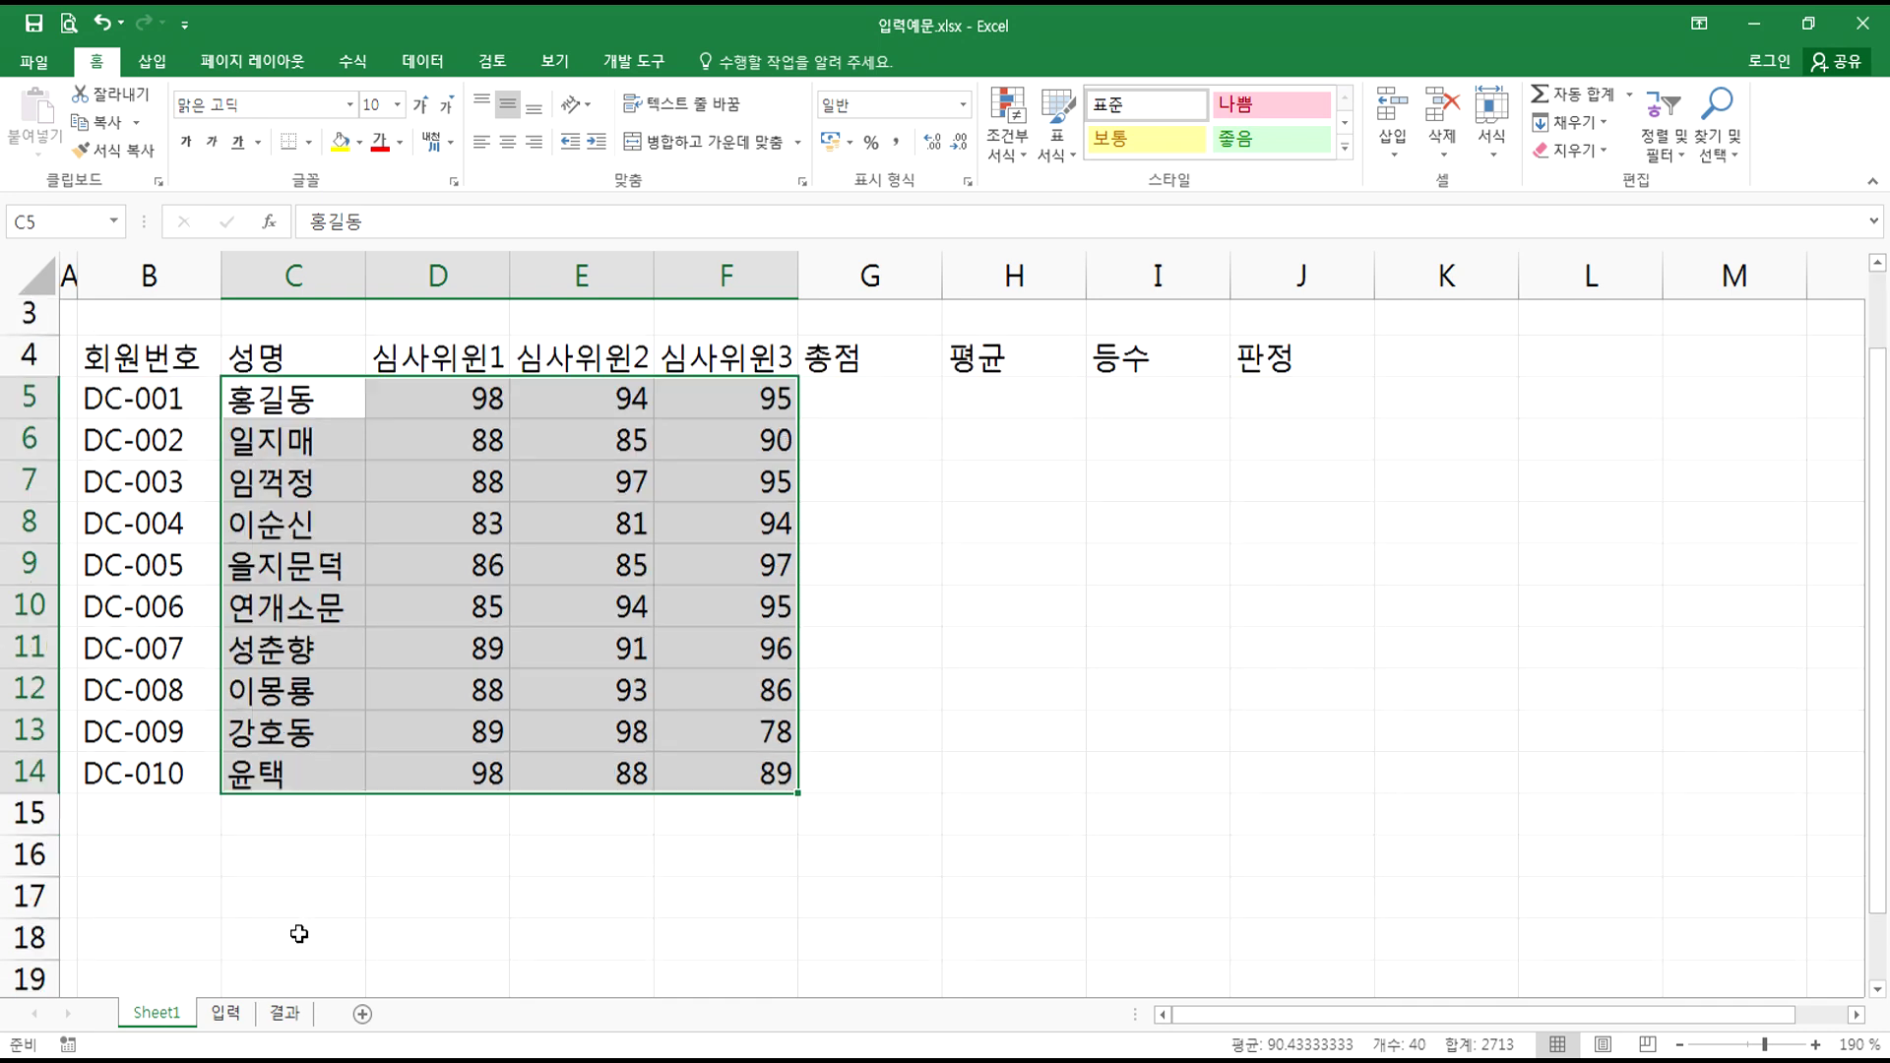
left_click(116, 697)
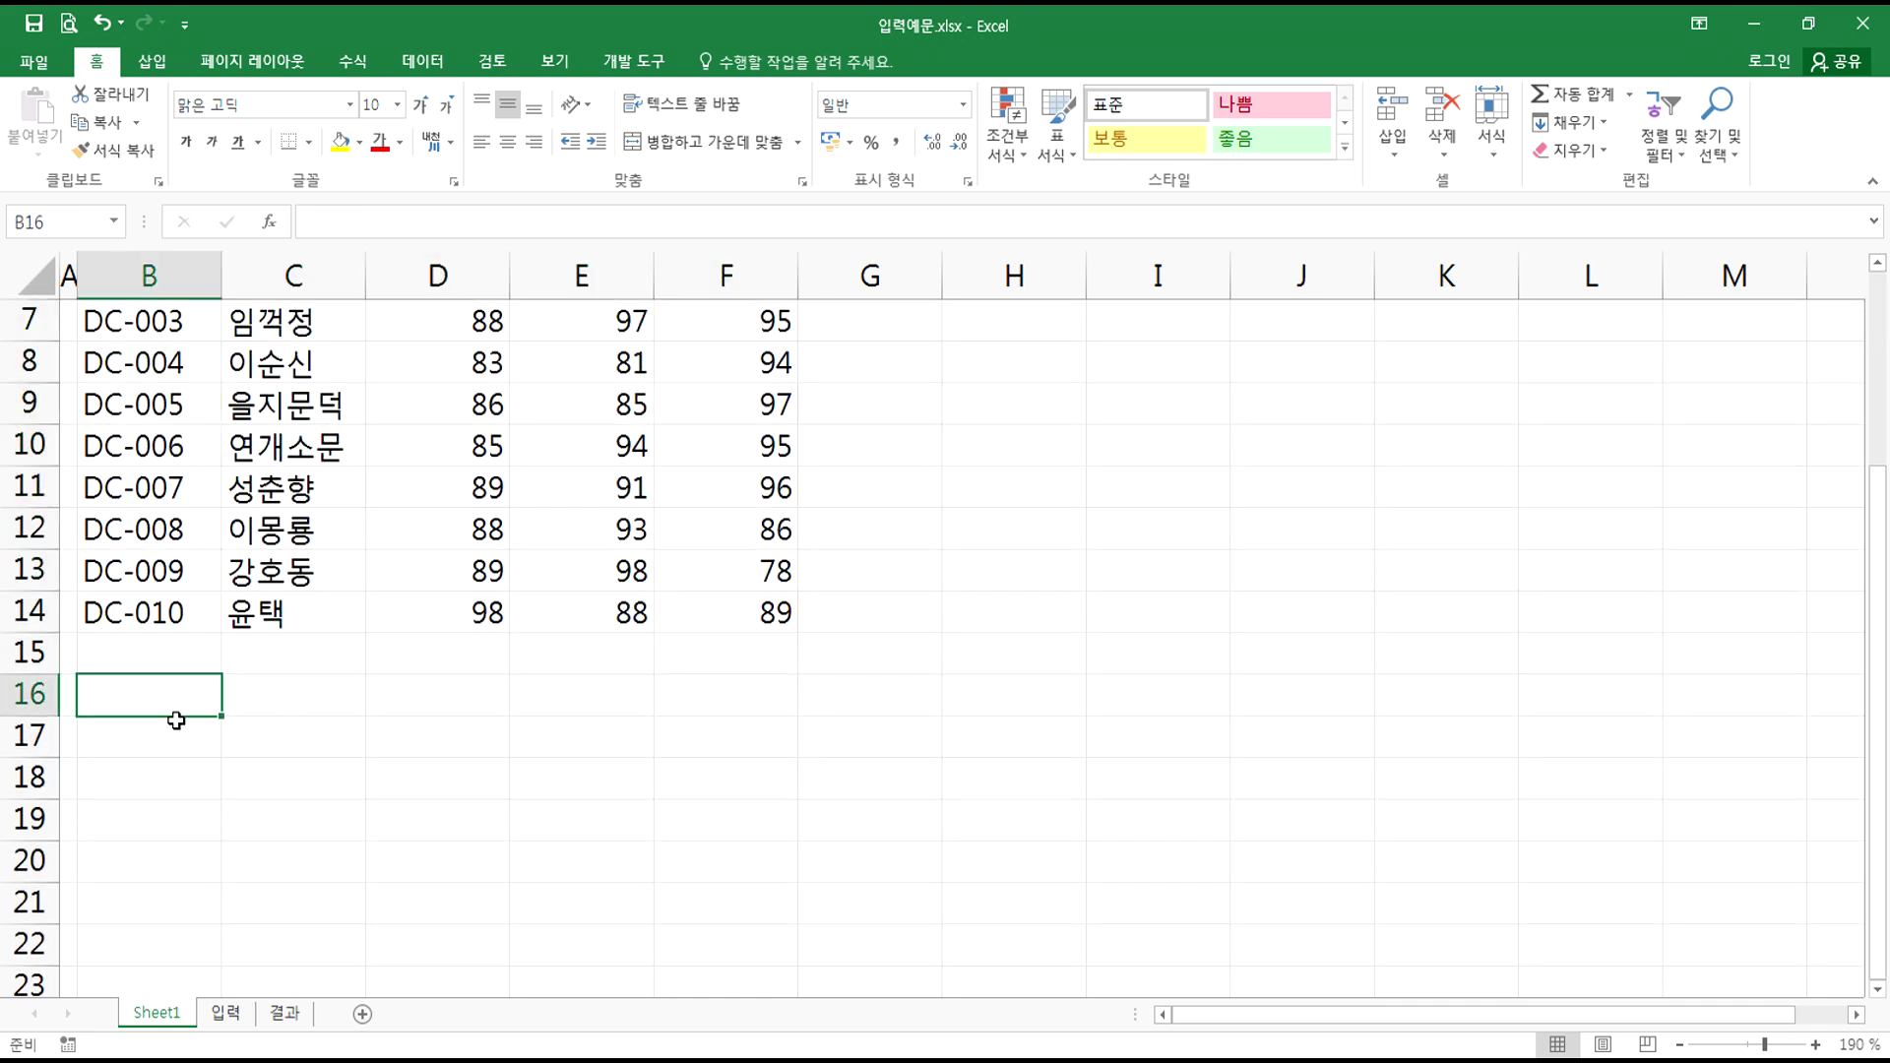
type("ㅅ;ㅣㅁ")
key("Escape")
type("심사 통고")
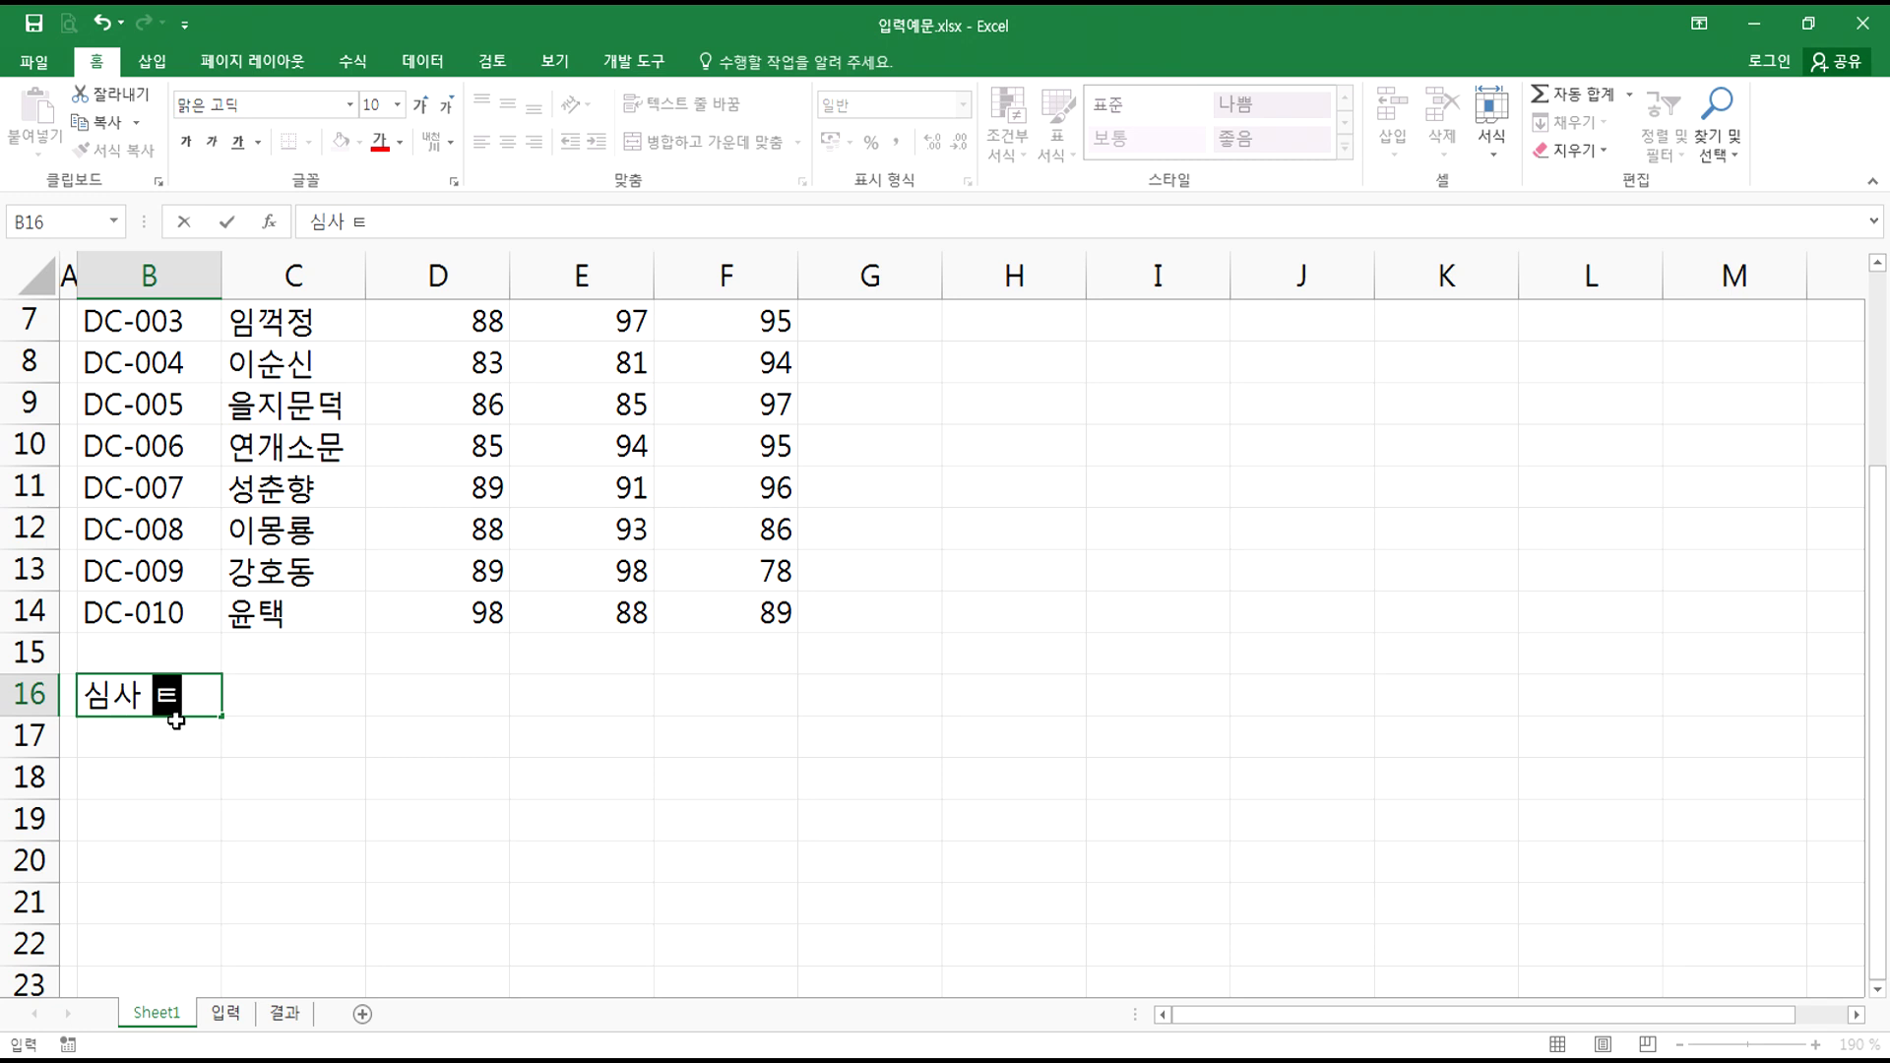
type("ㅏ 인우")
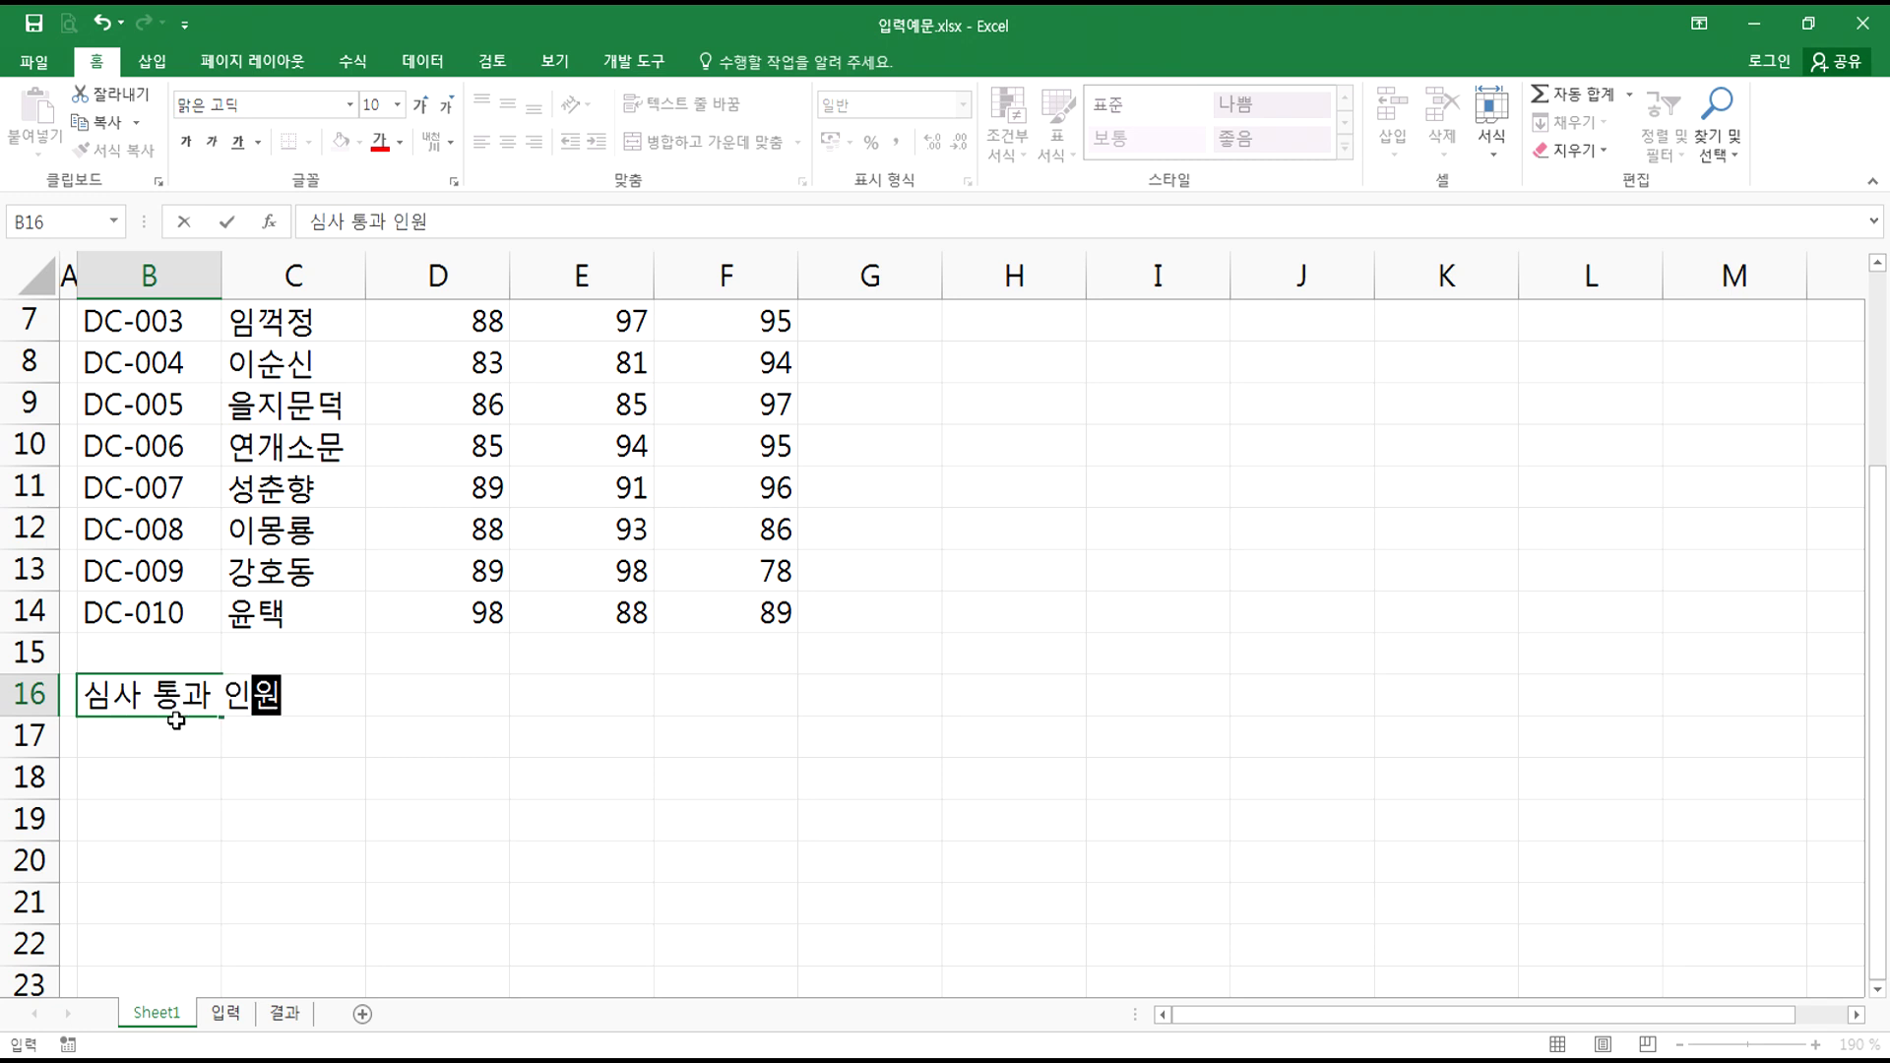
type("ㅓㄴ")
key("Tab")
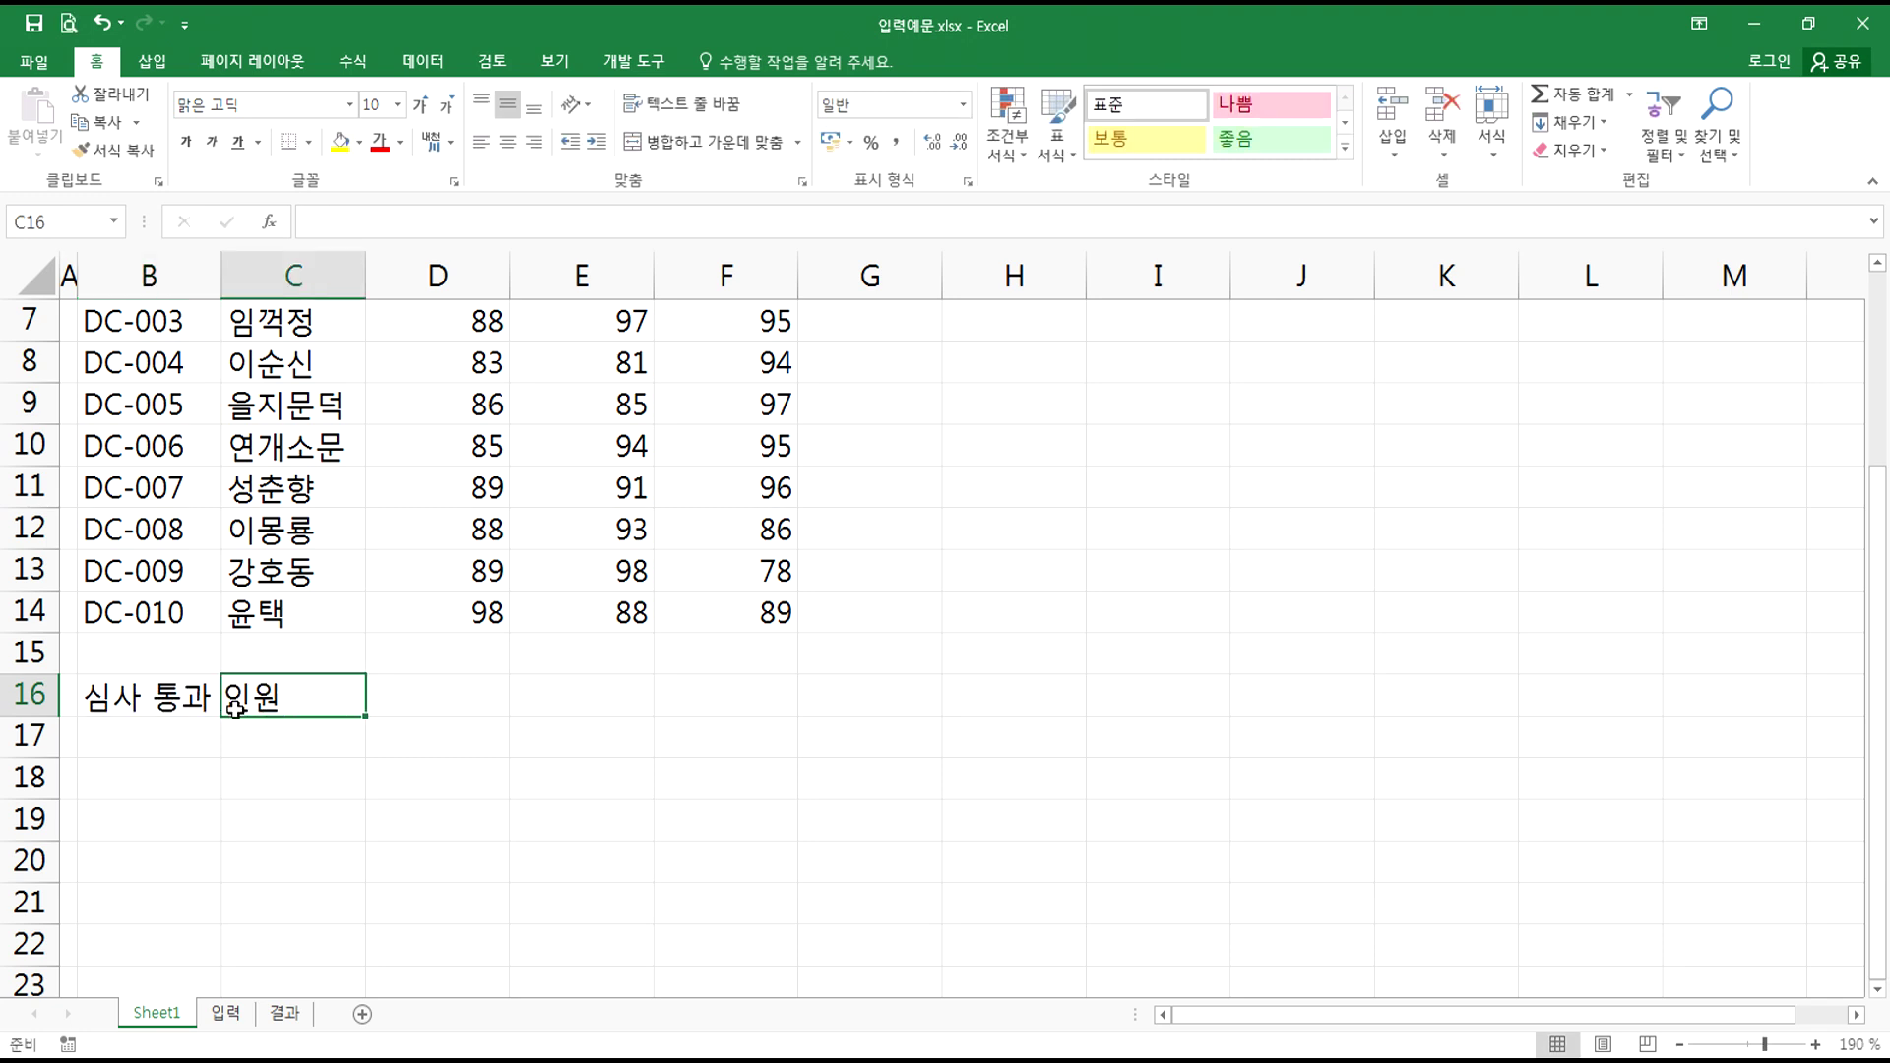
- Merge and center the title 전시회 작품 심사 결과 across B2:H2
scroll(235, 707, "up", 2)
scroll(246, 674, "down", 1, "ctrl")
left_click_drag(131, 374, 922, 359)
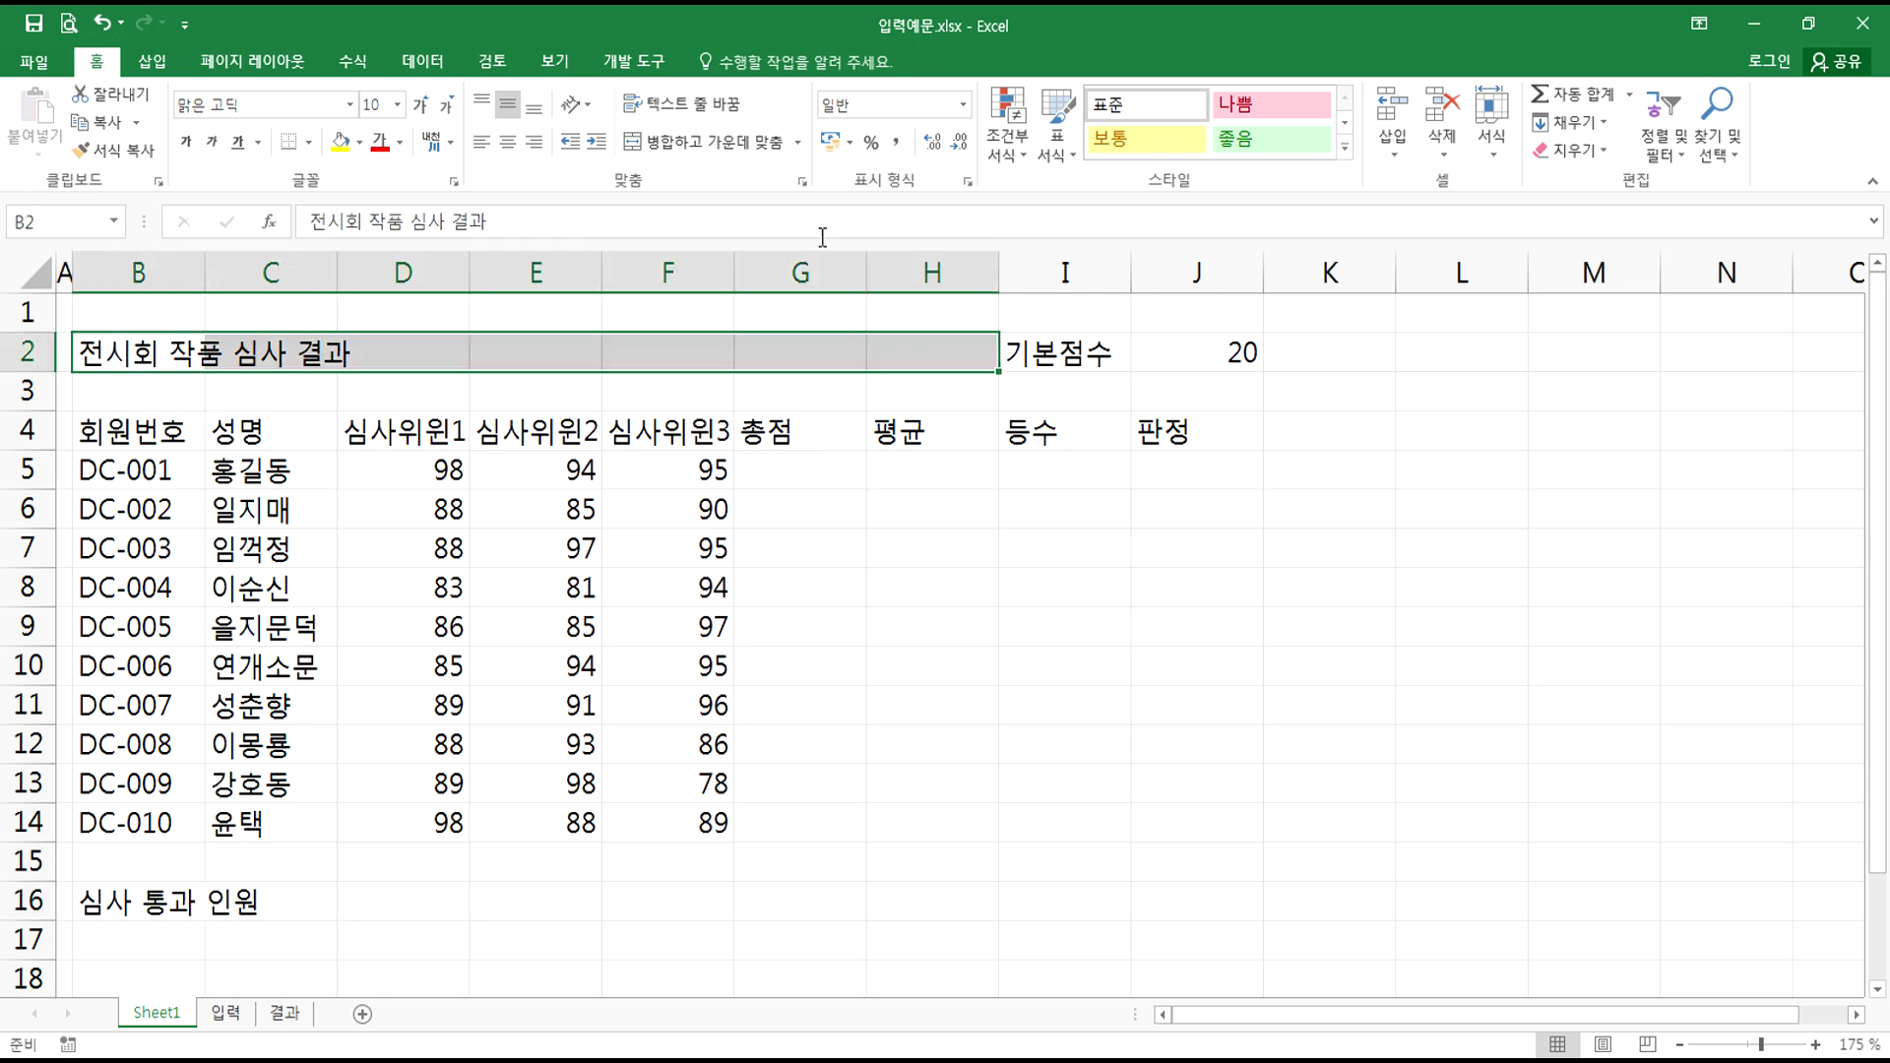
left_click(689, 141)
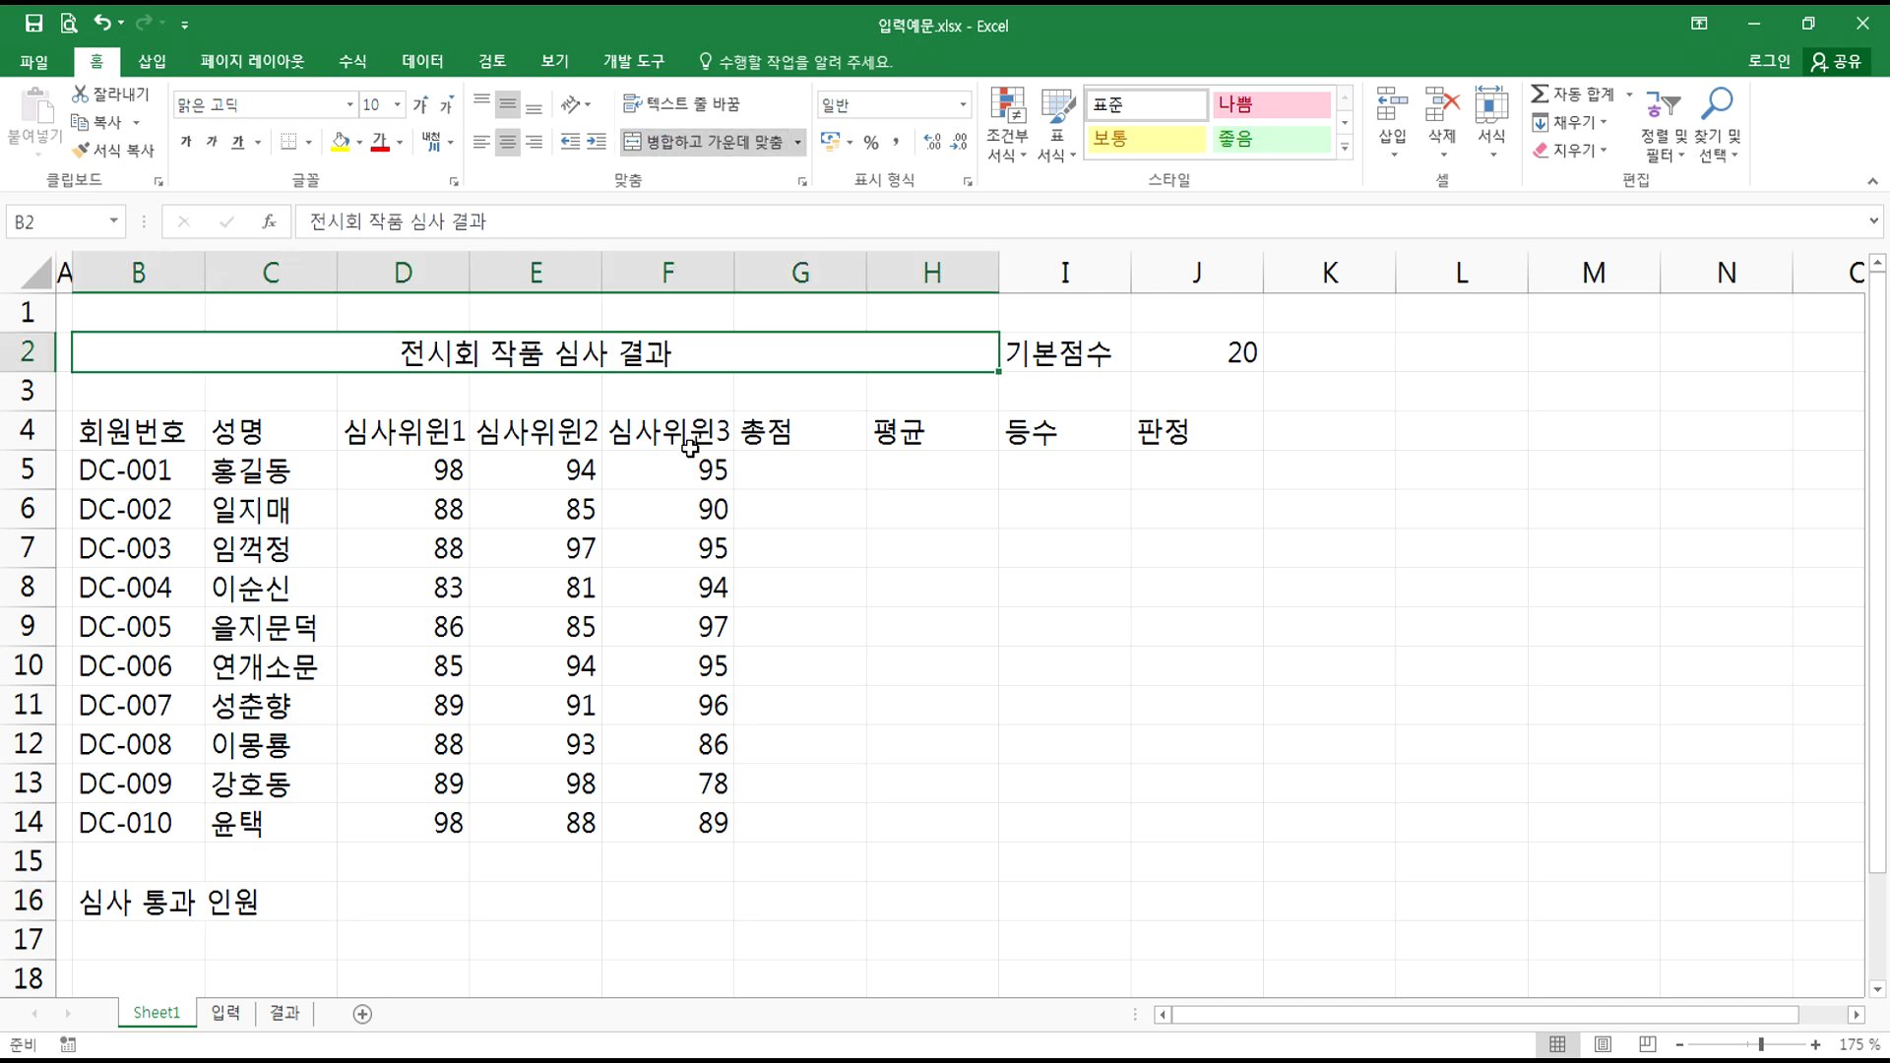
- Apply all borders to the table range B4:J14
left_click_drag(138, 431, 1150, 825)
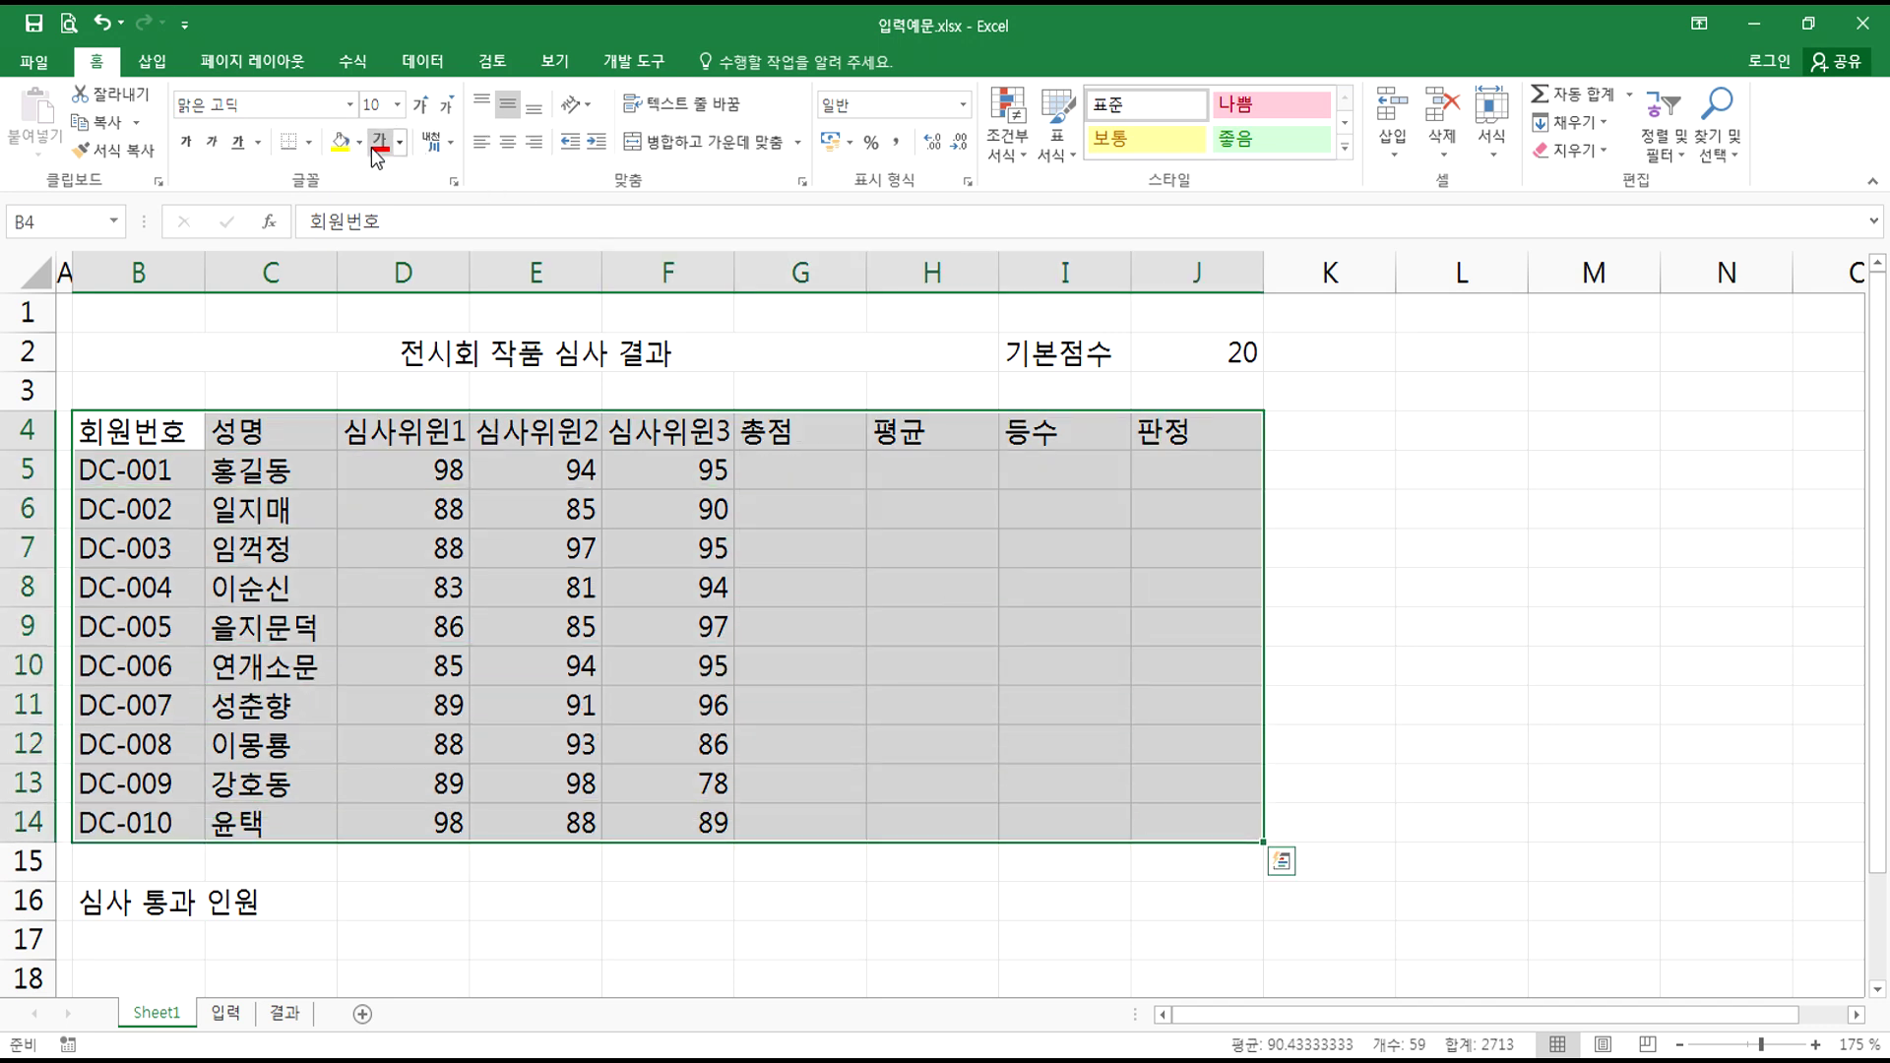
left_click(308, 142)
left_click(345, 350)
- Merge and center the 심사 통과 인원 label across B16:C16 and add borders to B16:D16
left_click_drag(131, 908, 285, 904)
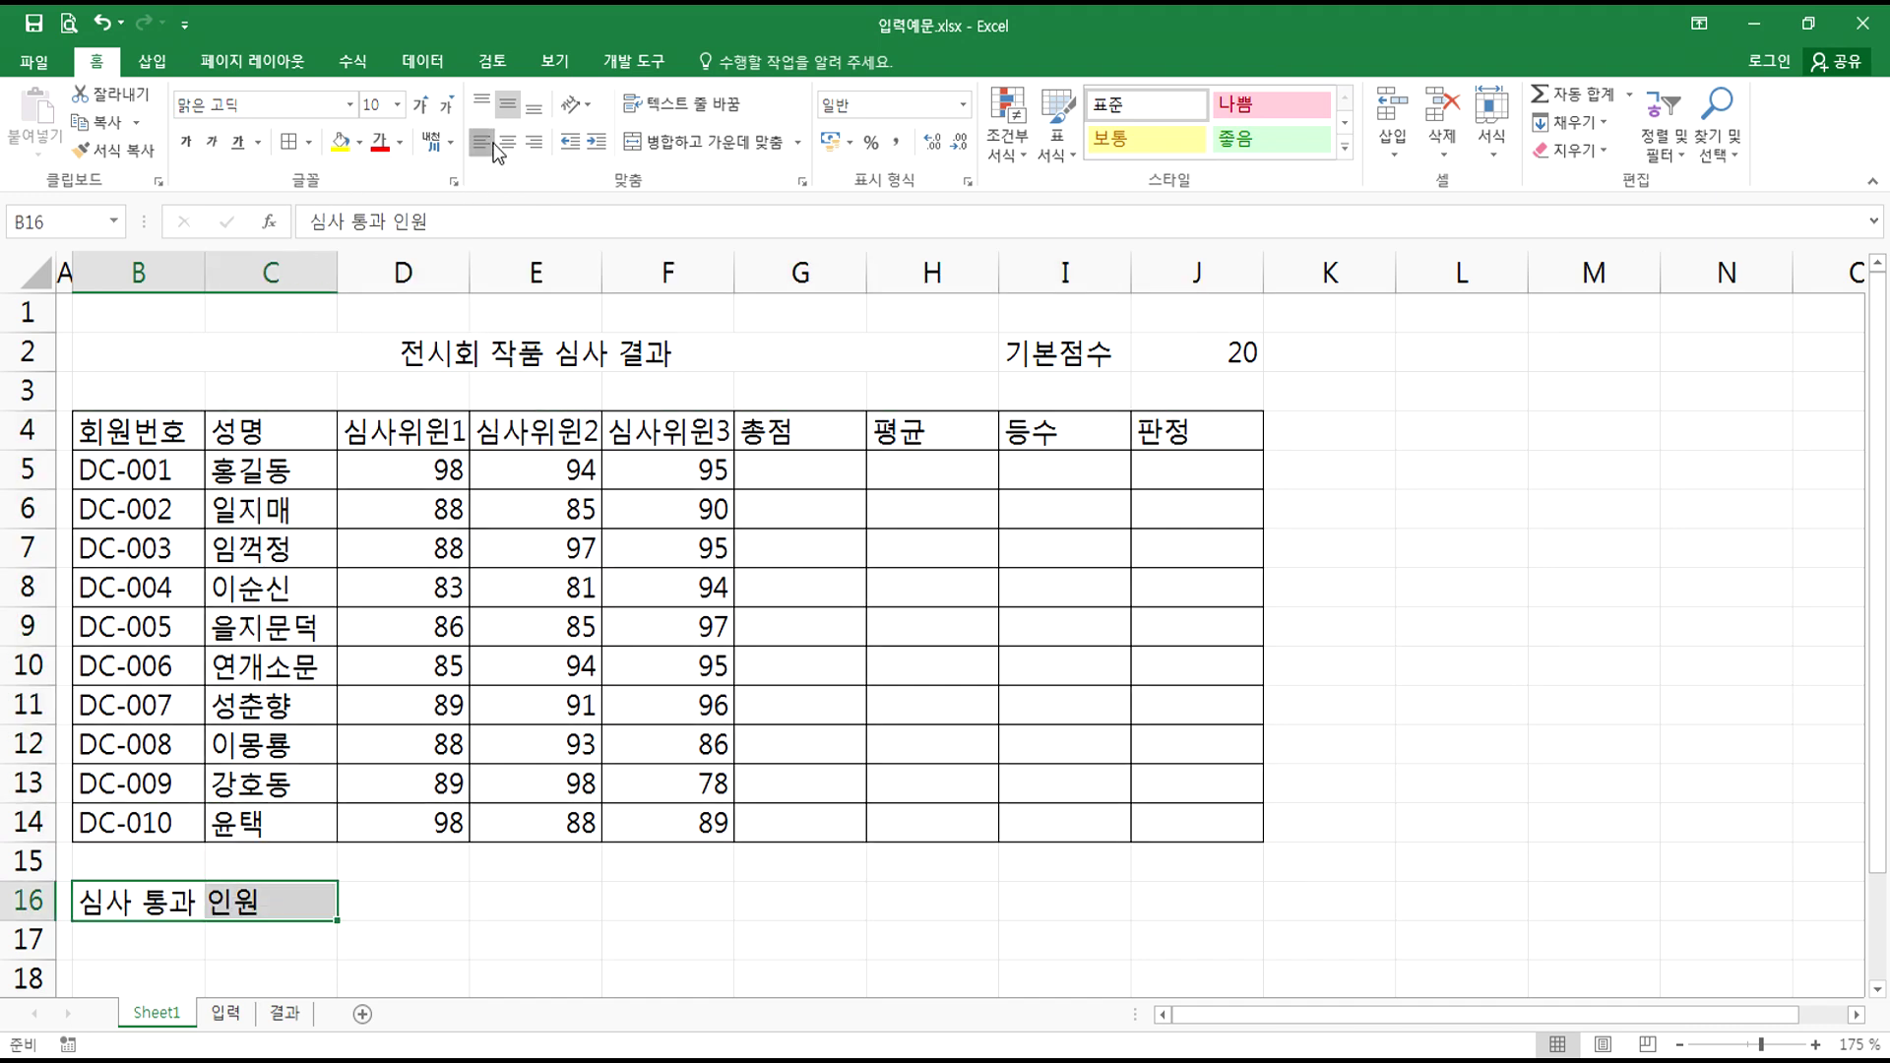
left_click(700, 142)
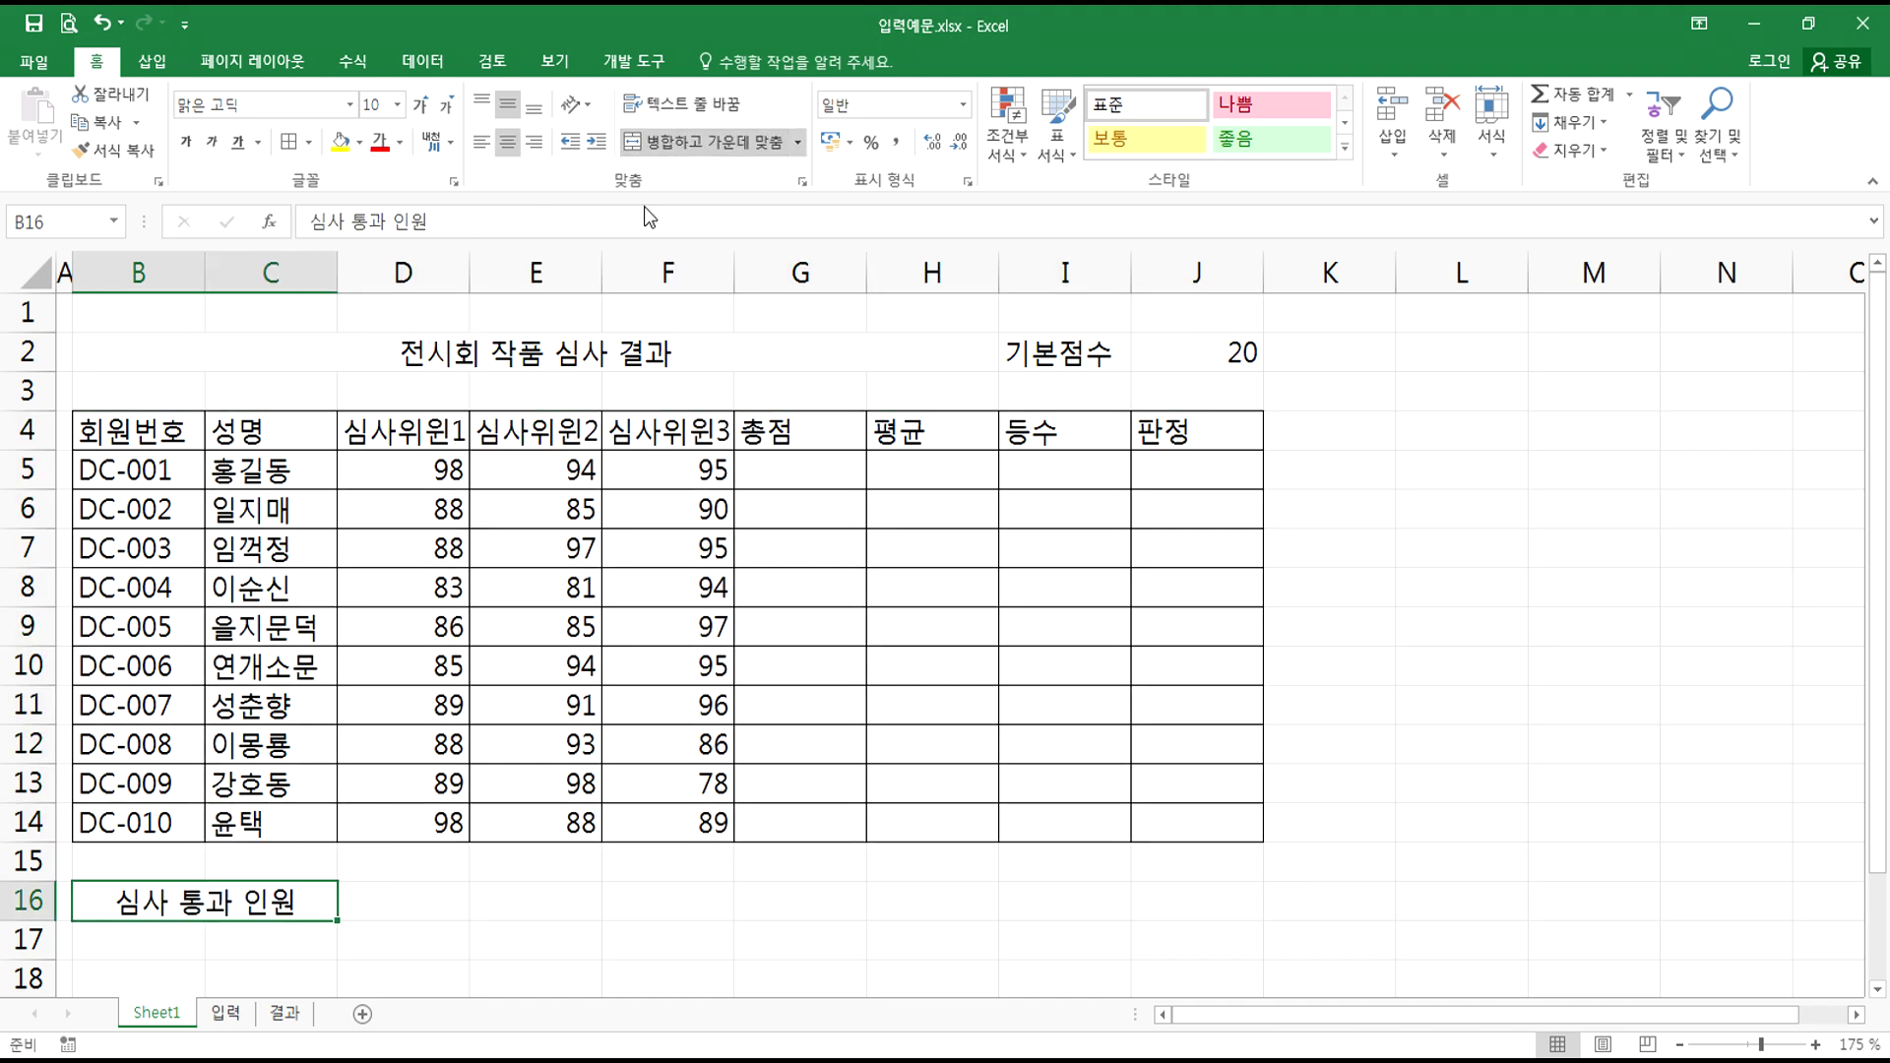
left_click_drag(229, 903, 371, 897)
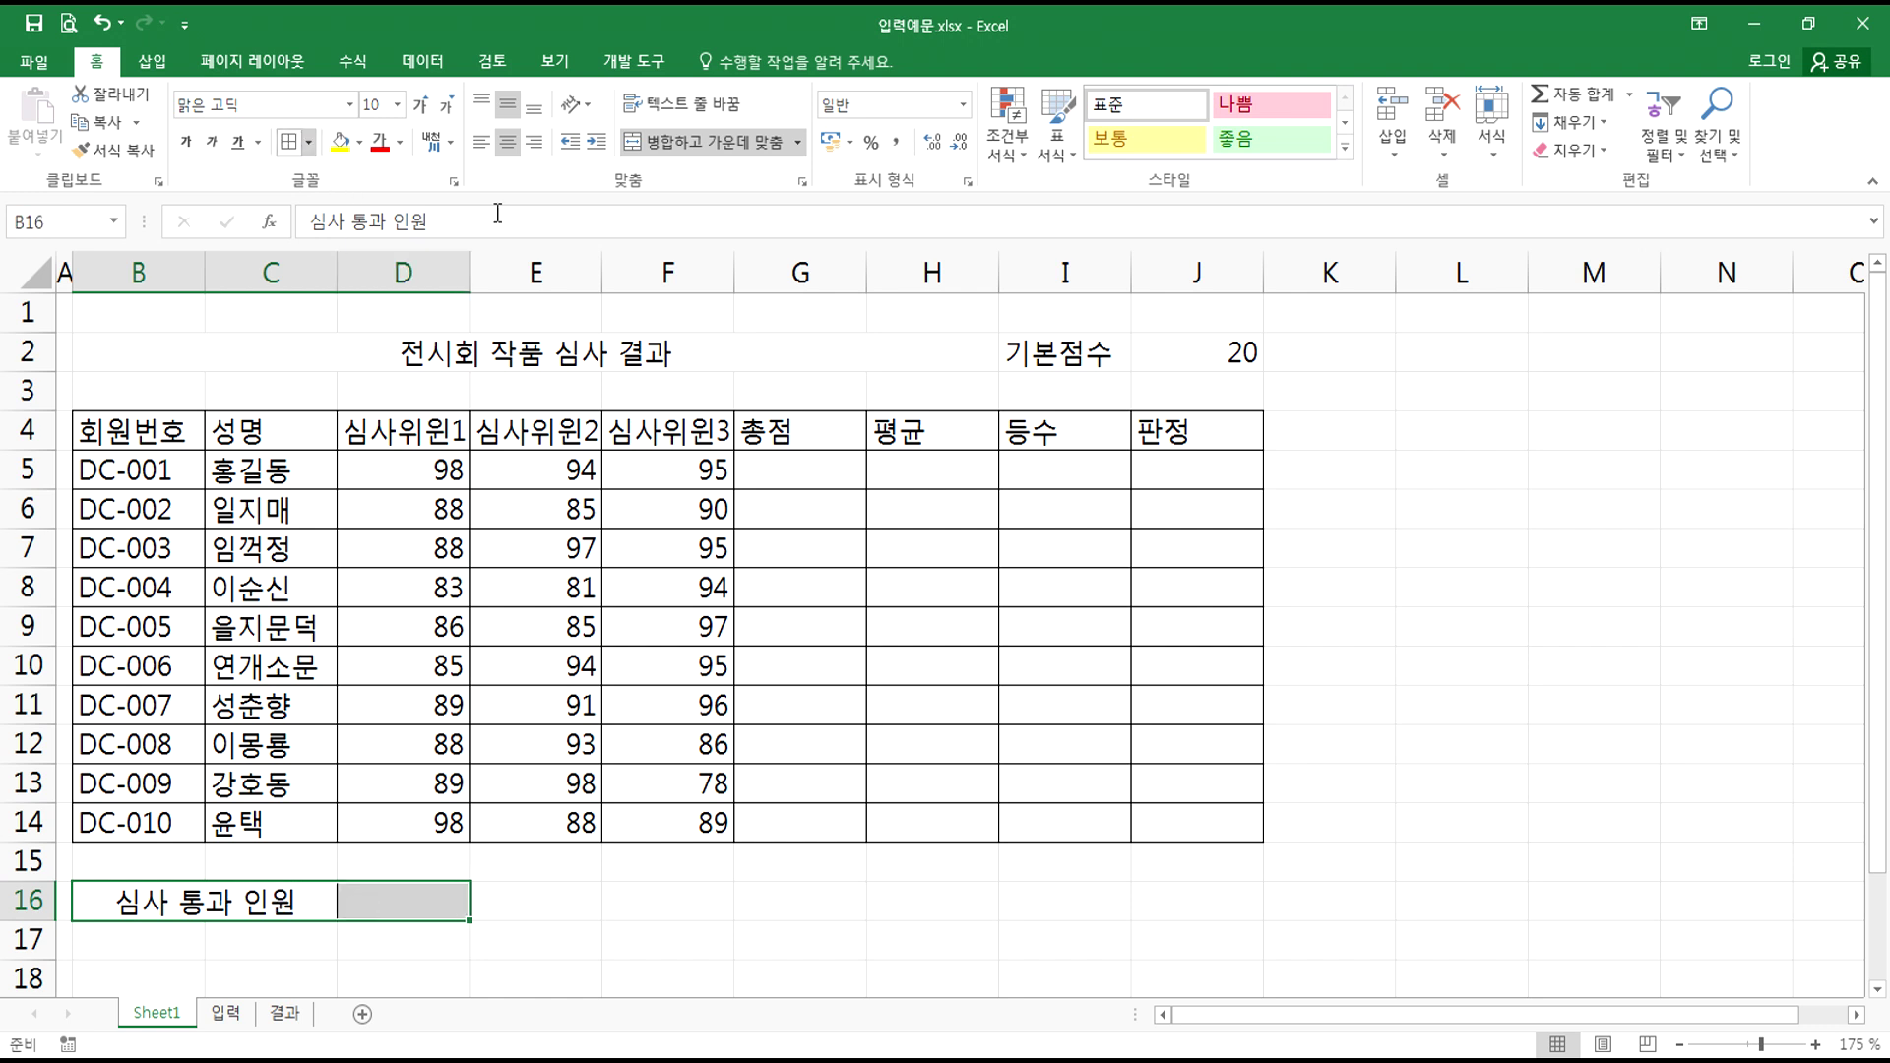
- Center the contents of I2:J2 and of the table range B4:J14 horizontally
left_click_drag(1083, 347, 1216, 352)
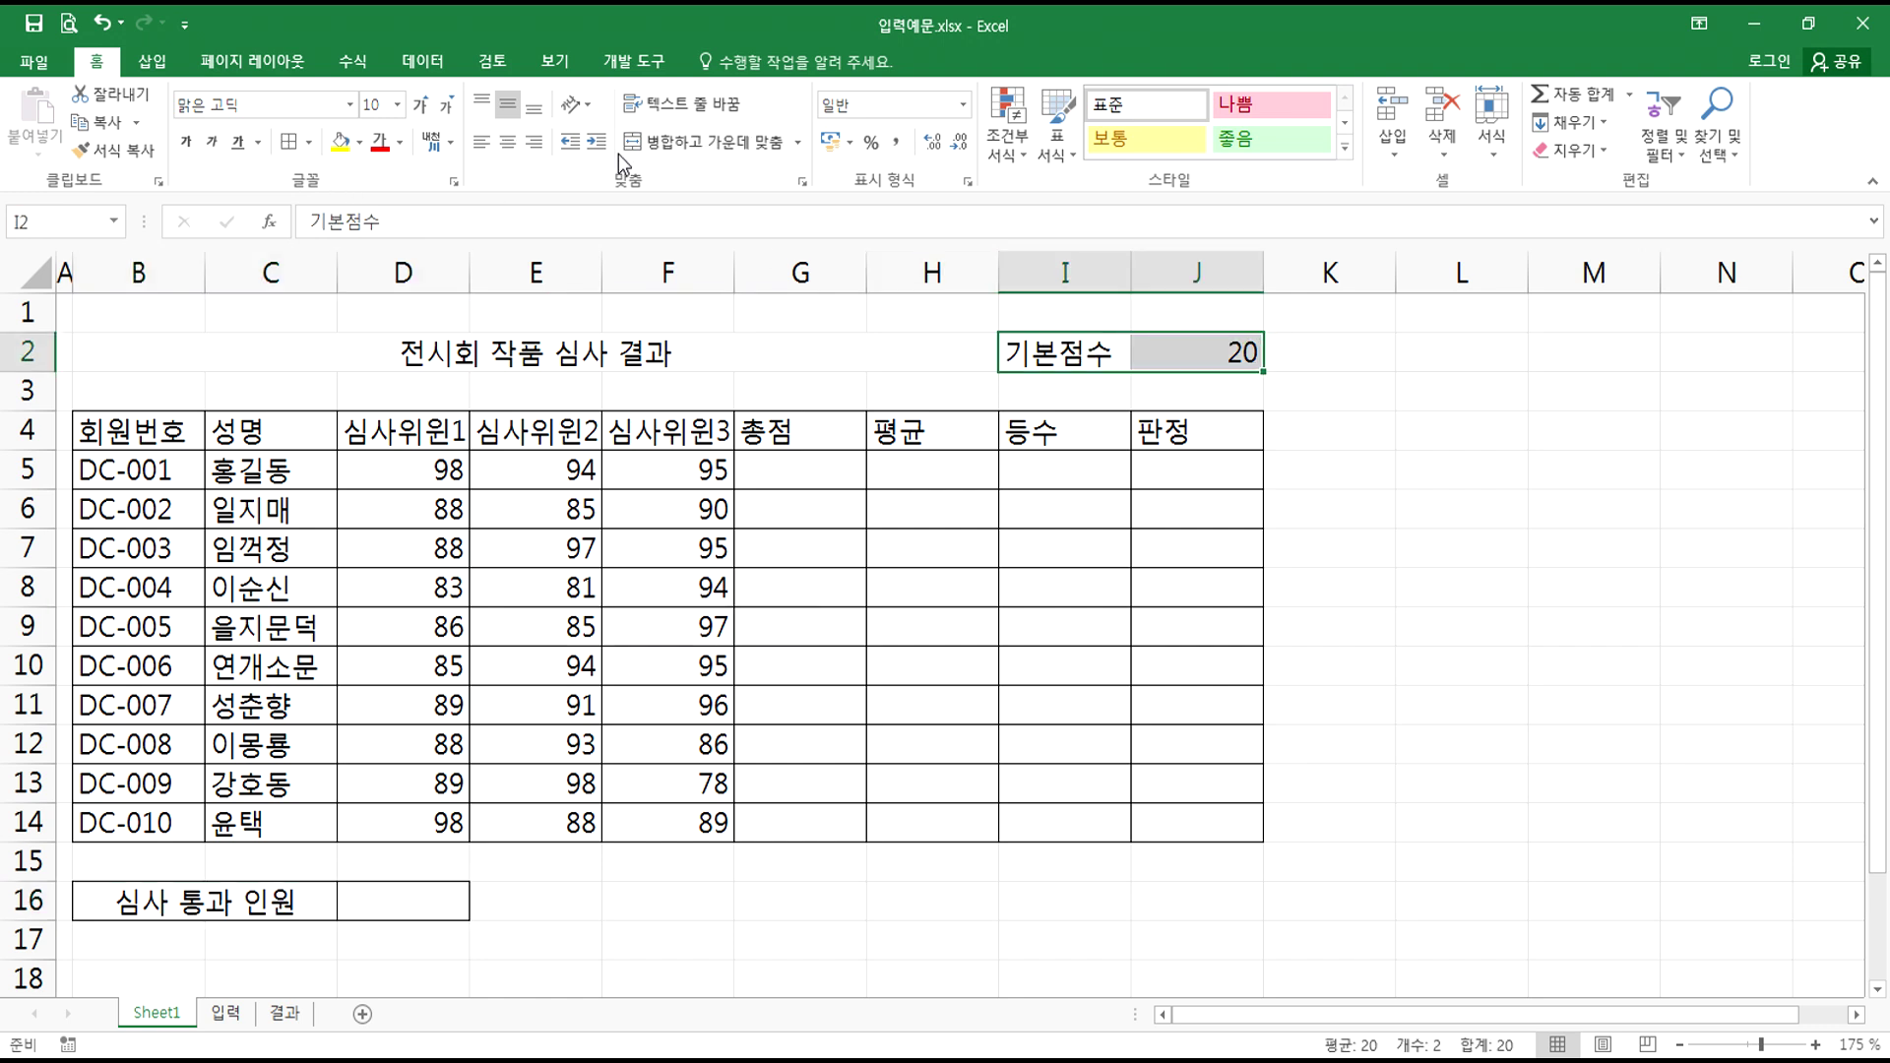
left_click(510, 148)
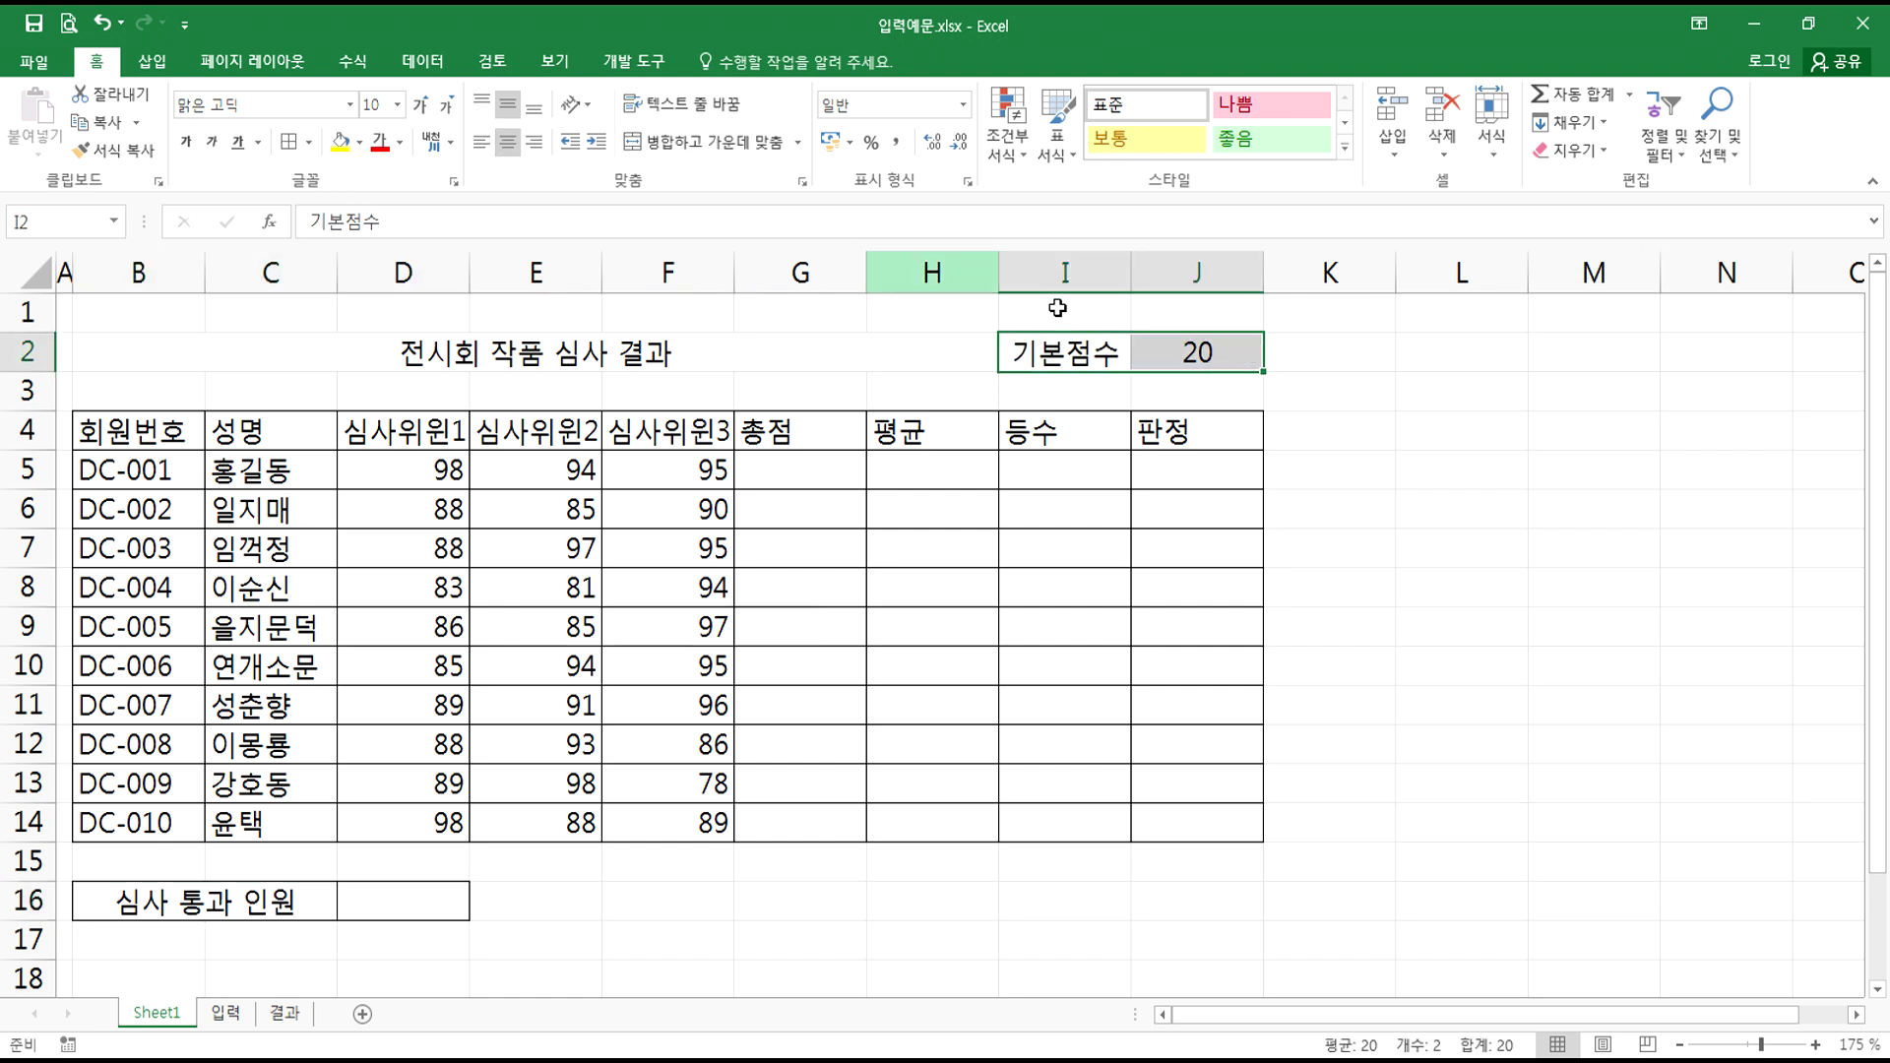
left_click(507, 148)
left_click(506, 147)
left_click_drag(128, 430, 1210, 822)
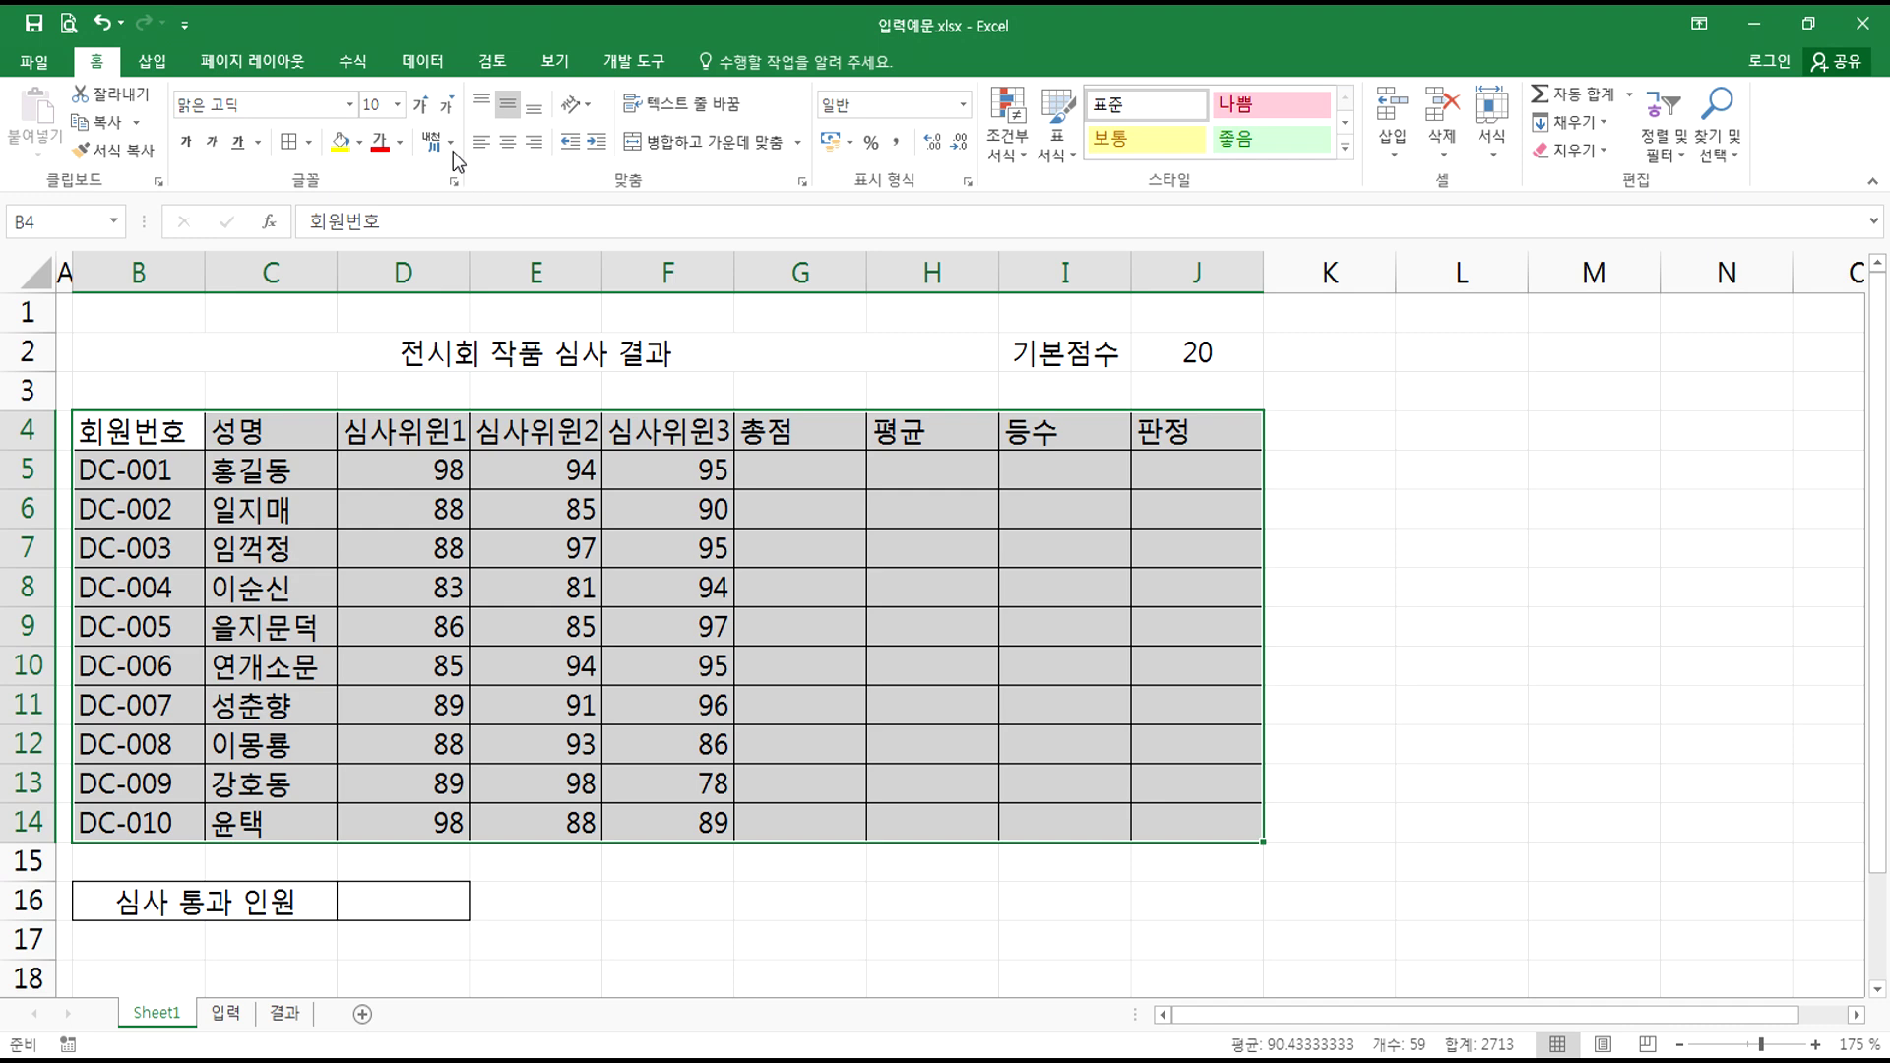
left_click(507, 142)
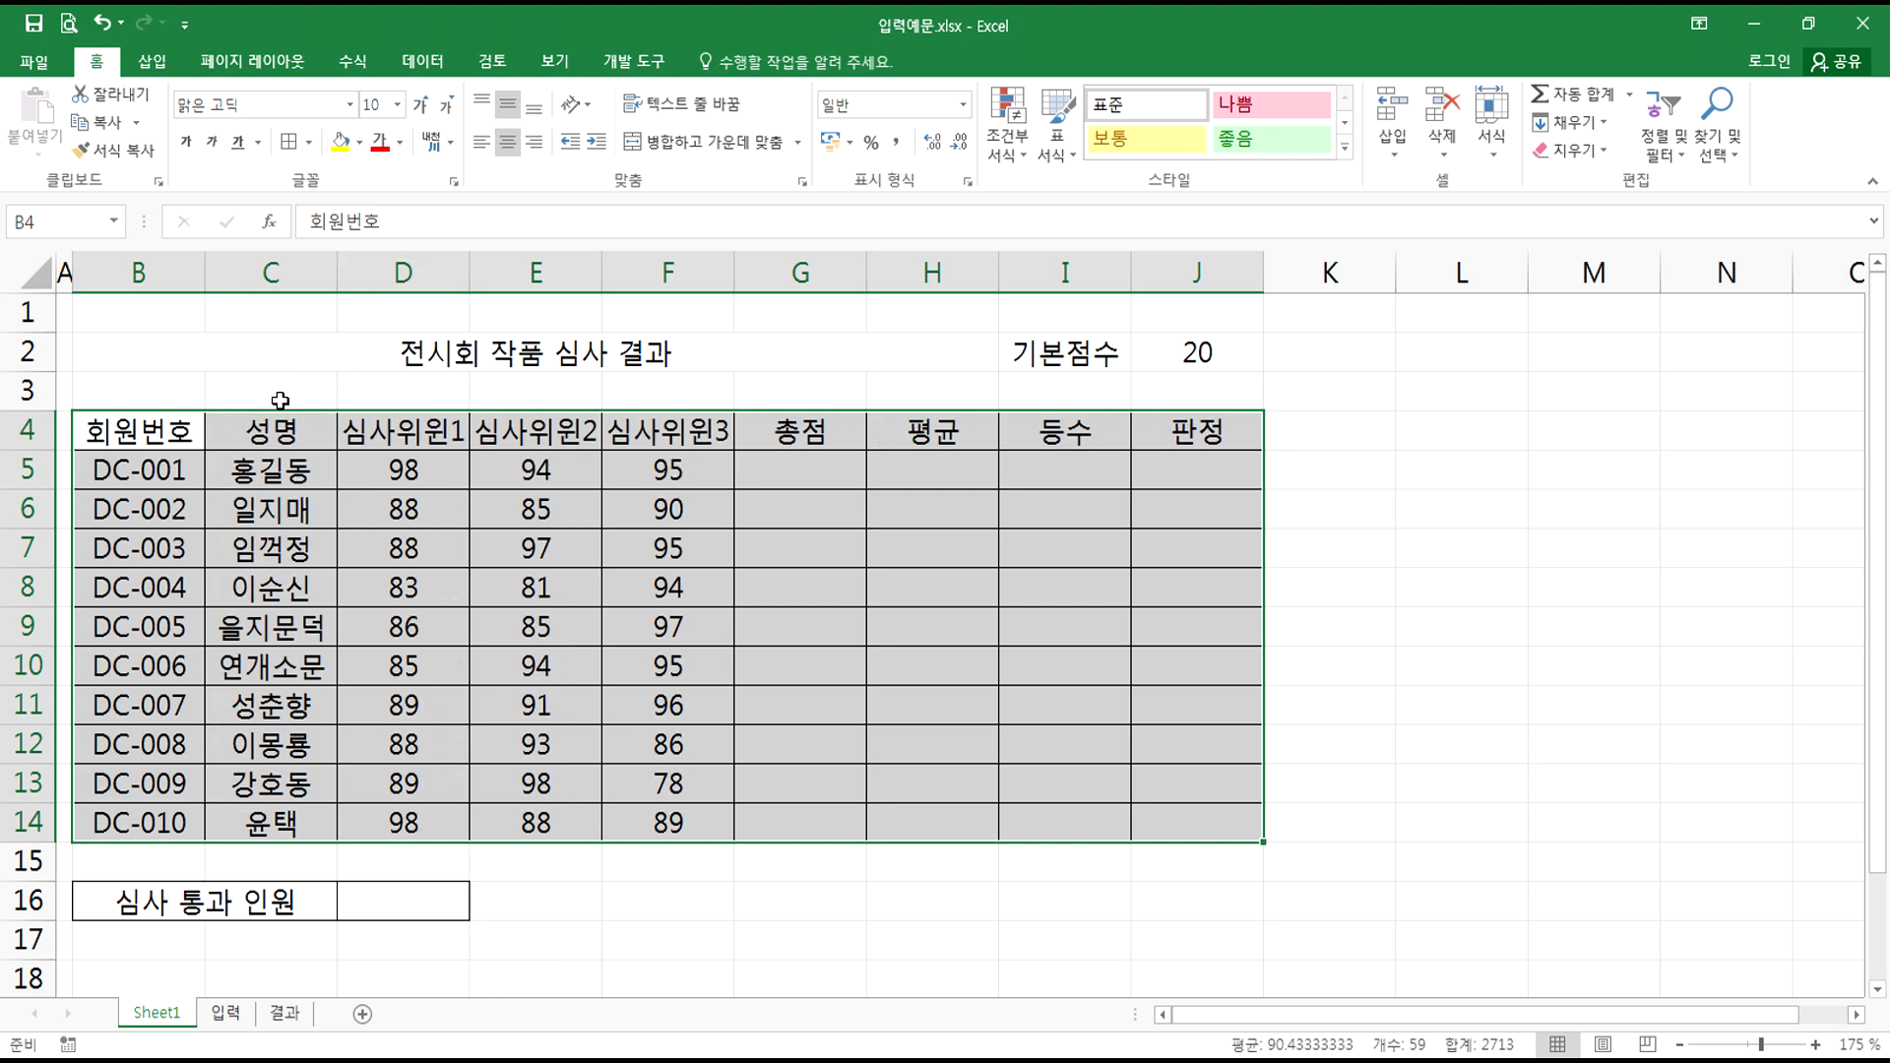
- Enlarge the title 전시회 작품 심사 결과 to 16 pt and add all borders to the 기본점수 cells I2:J2
left_click(579, 352)
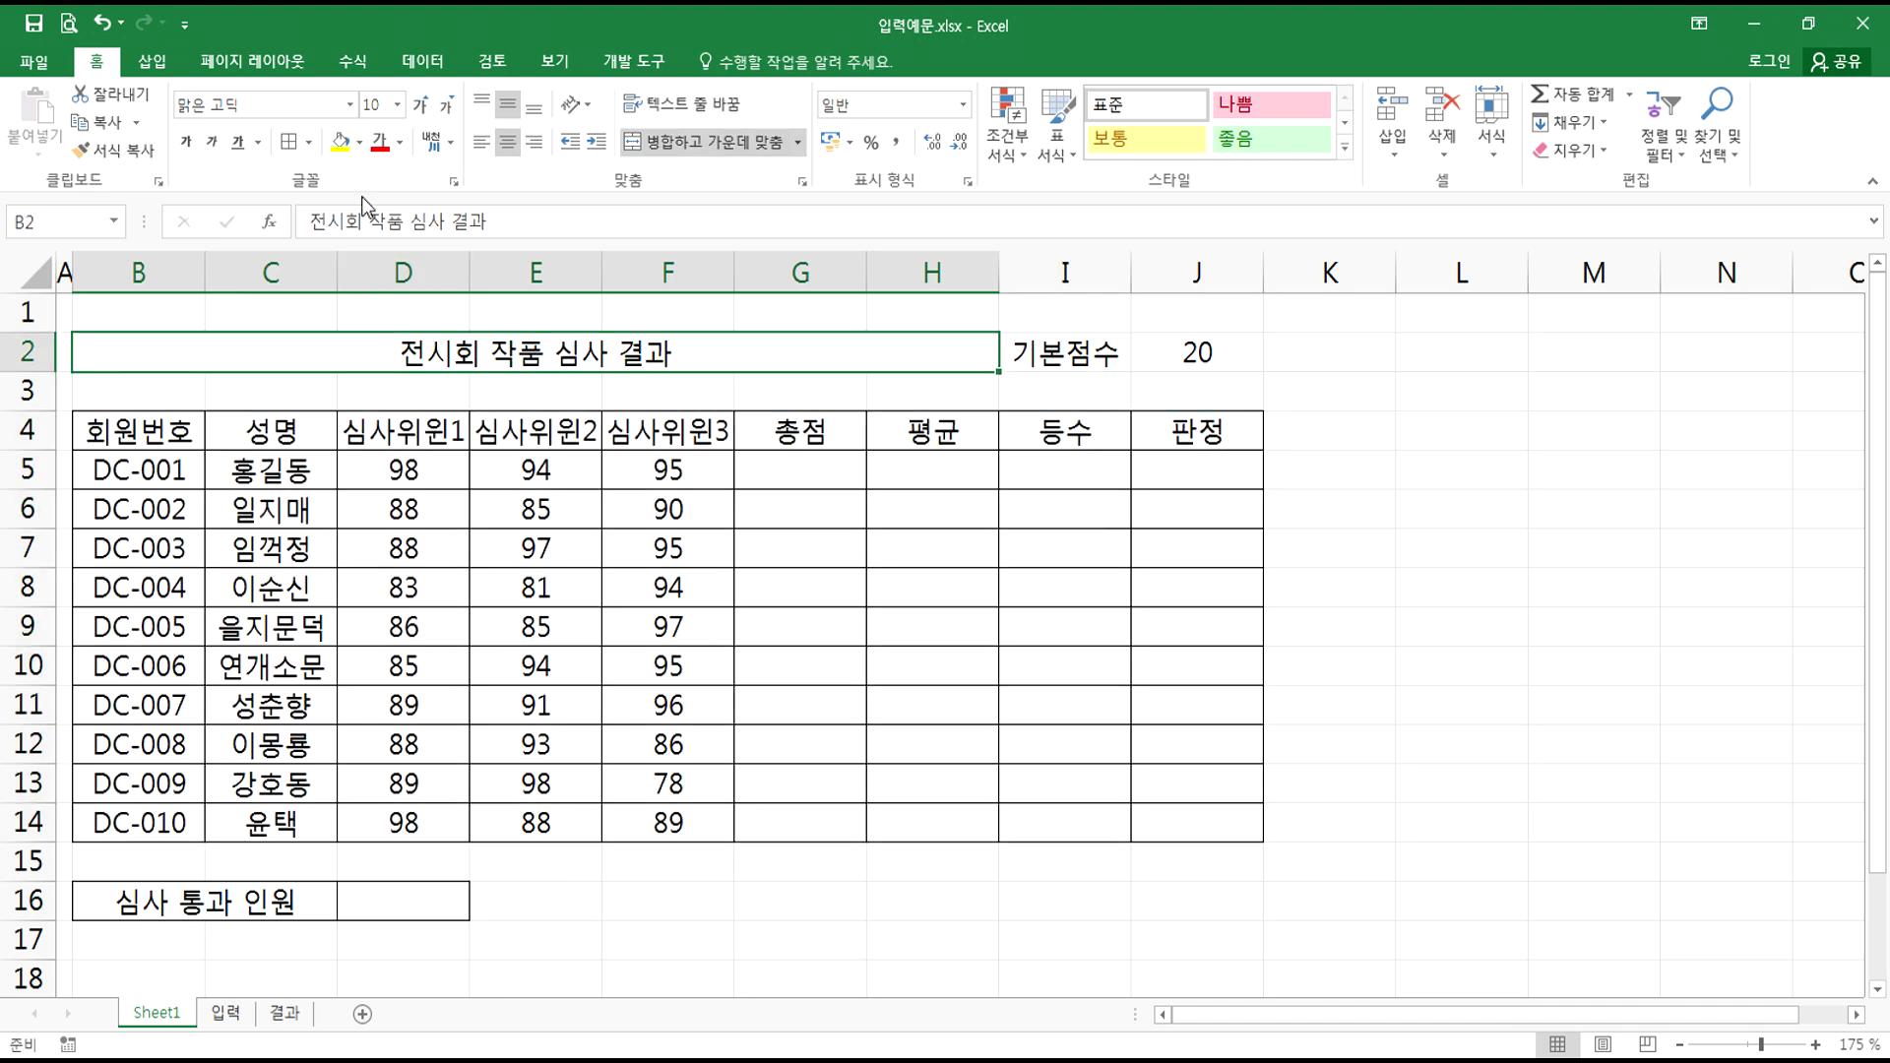
left_click(423, 104)
left_click(423, 104)
left_click(423, 104)
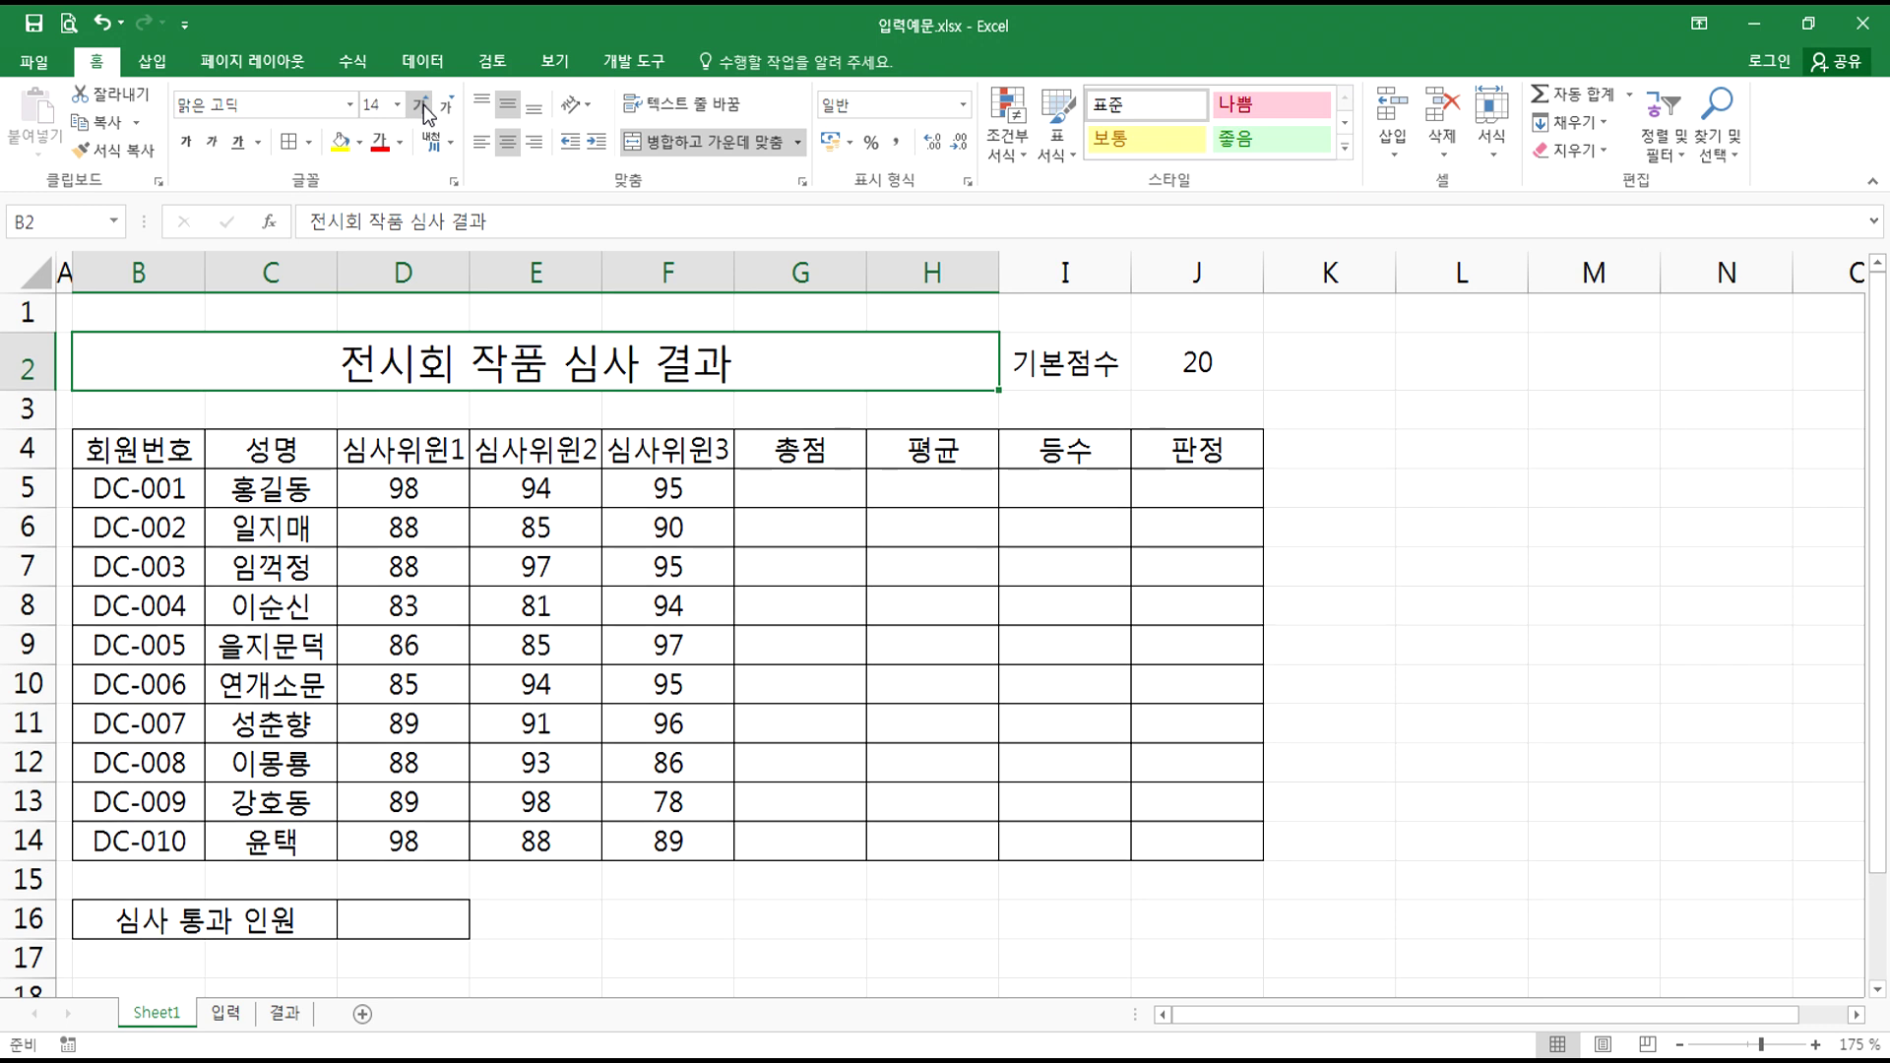
left_click(423, 104)
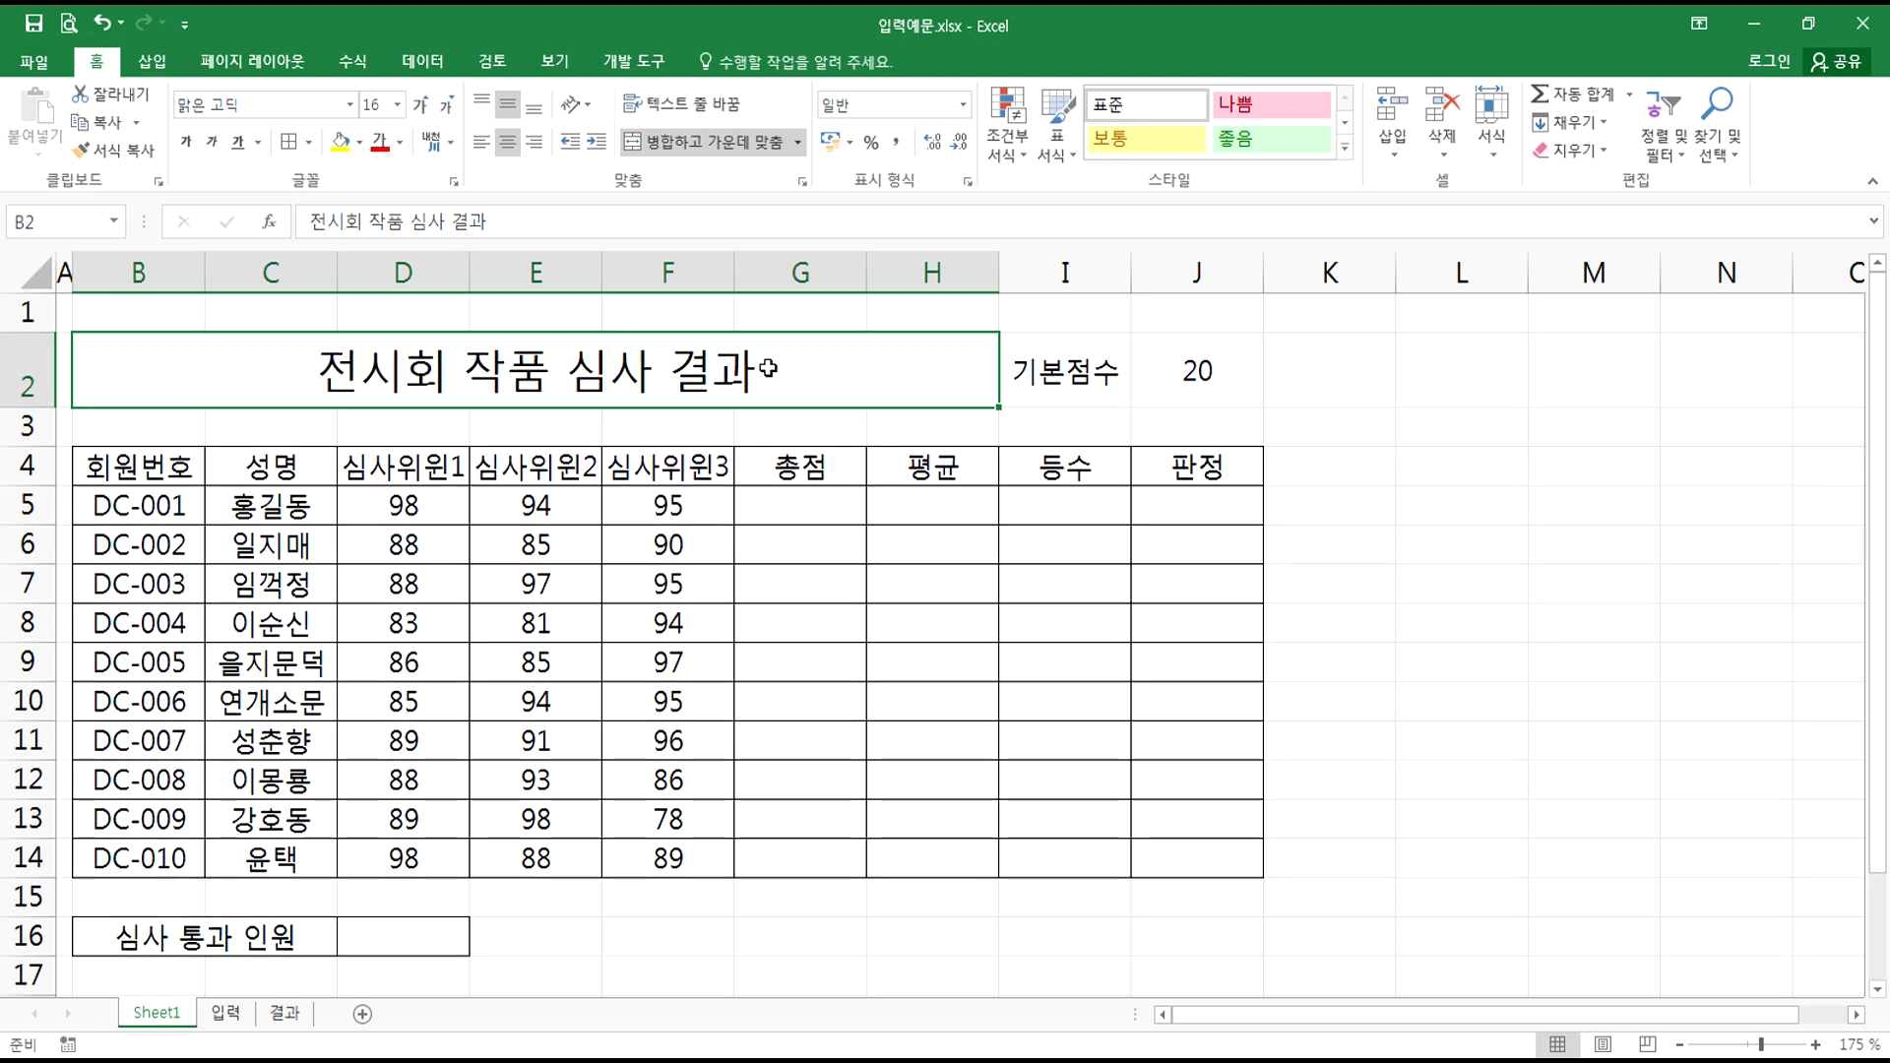
left_click_drag(1063, 384, 1206, 379)
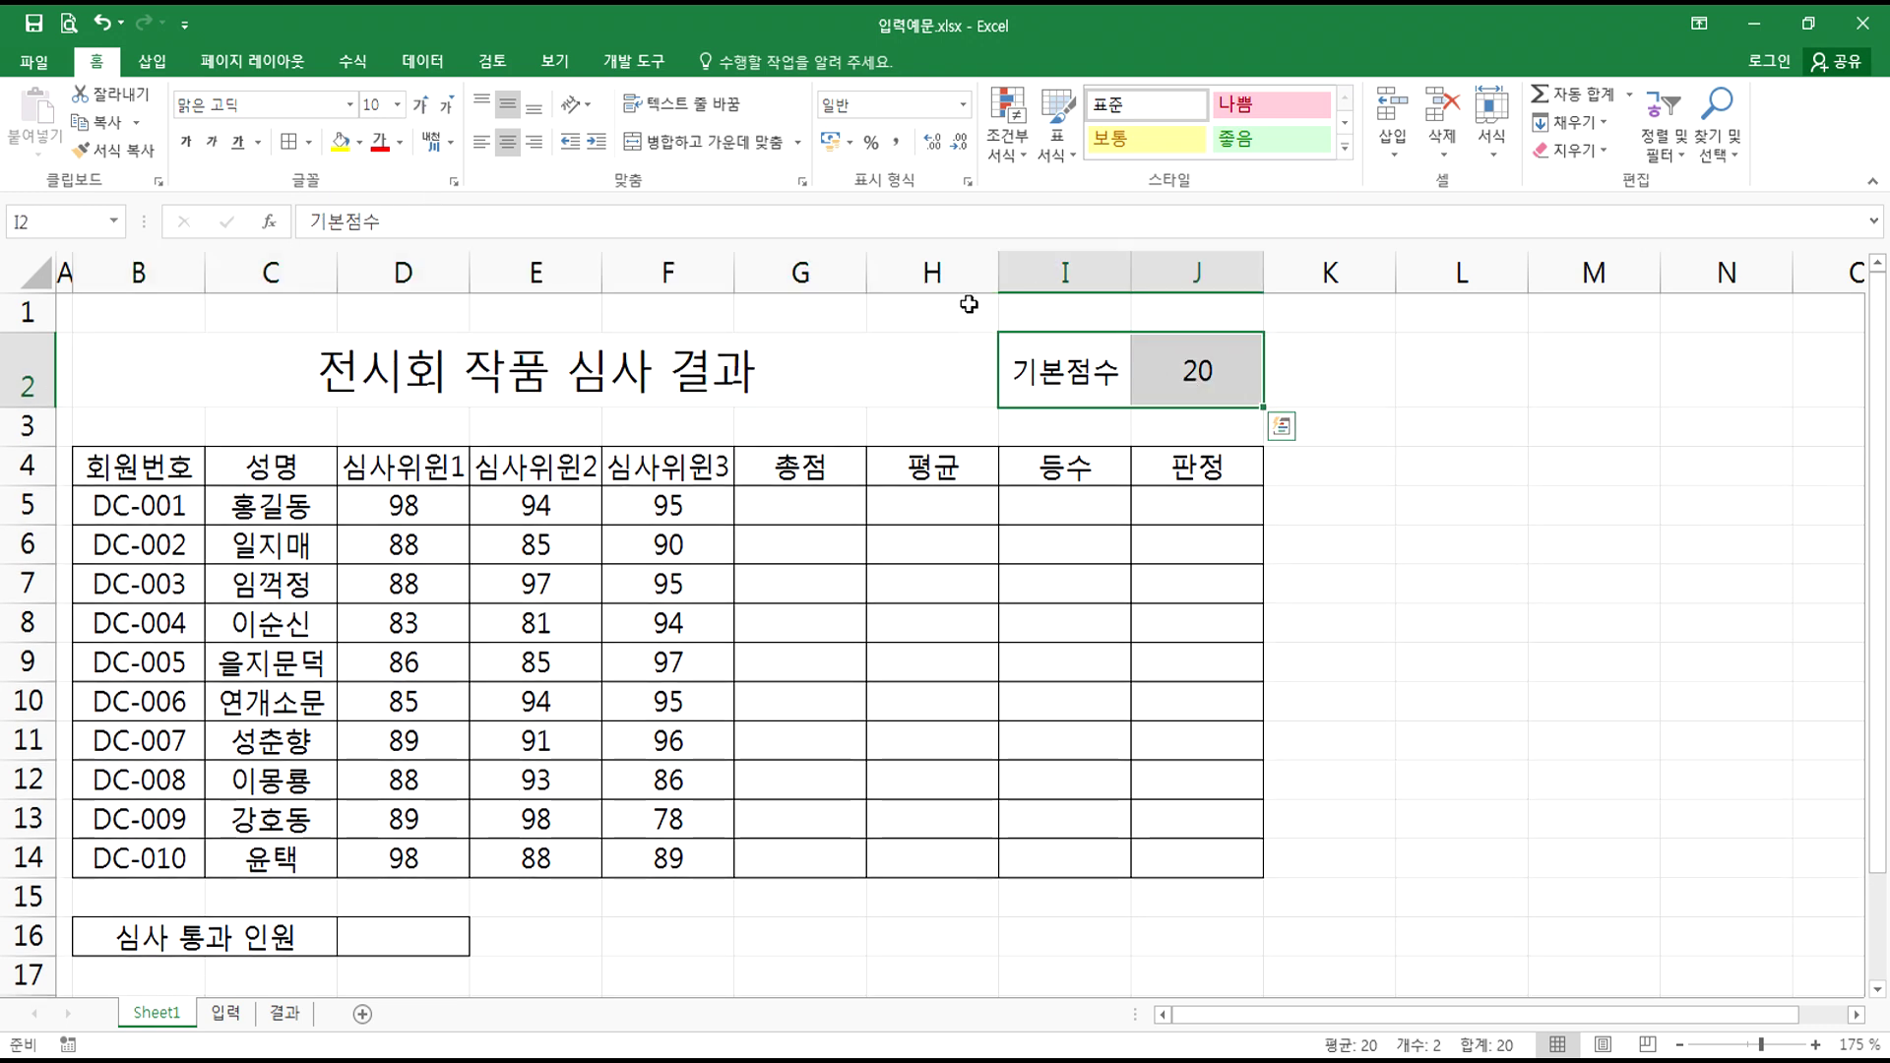
- Fill the 기본점수 cell I2, the header row B4:J4 and the 심사 통과 인원 label with yellow
left_click(1023, 364)
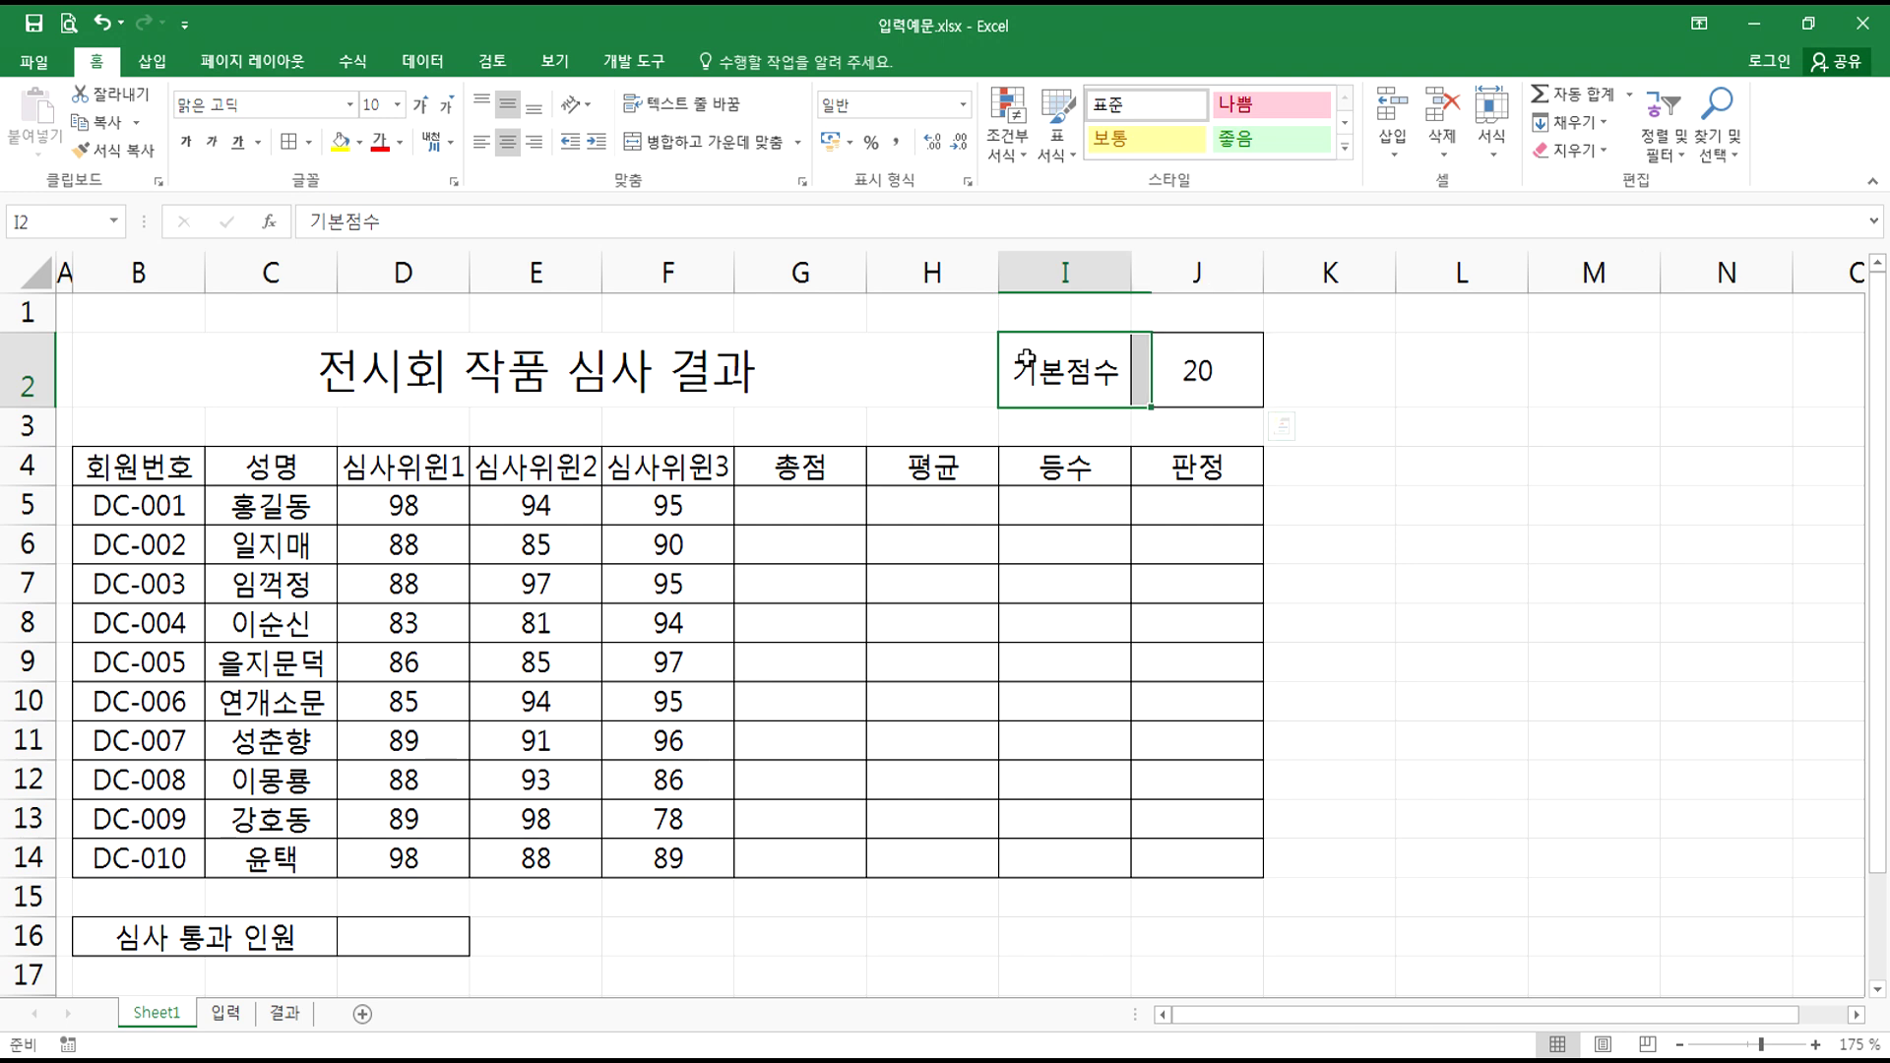
left_click(339, 143)
left_click_drag(152, 470, 1147, 468)
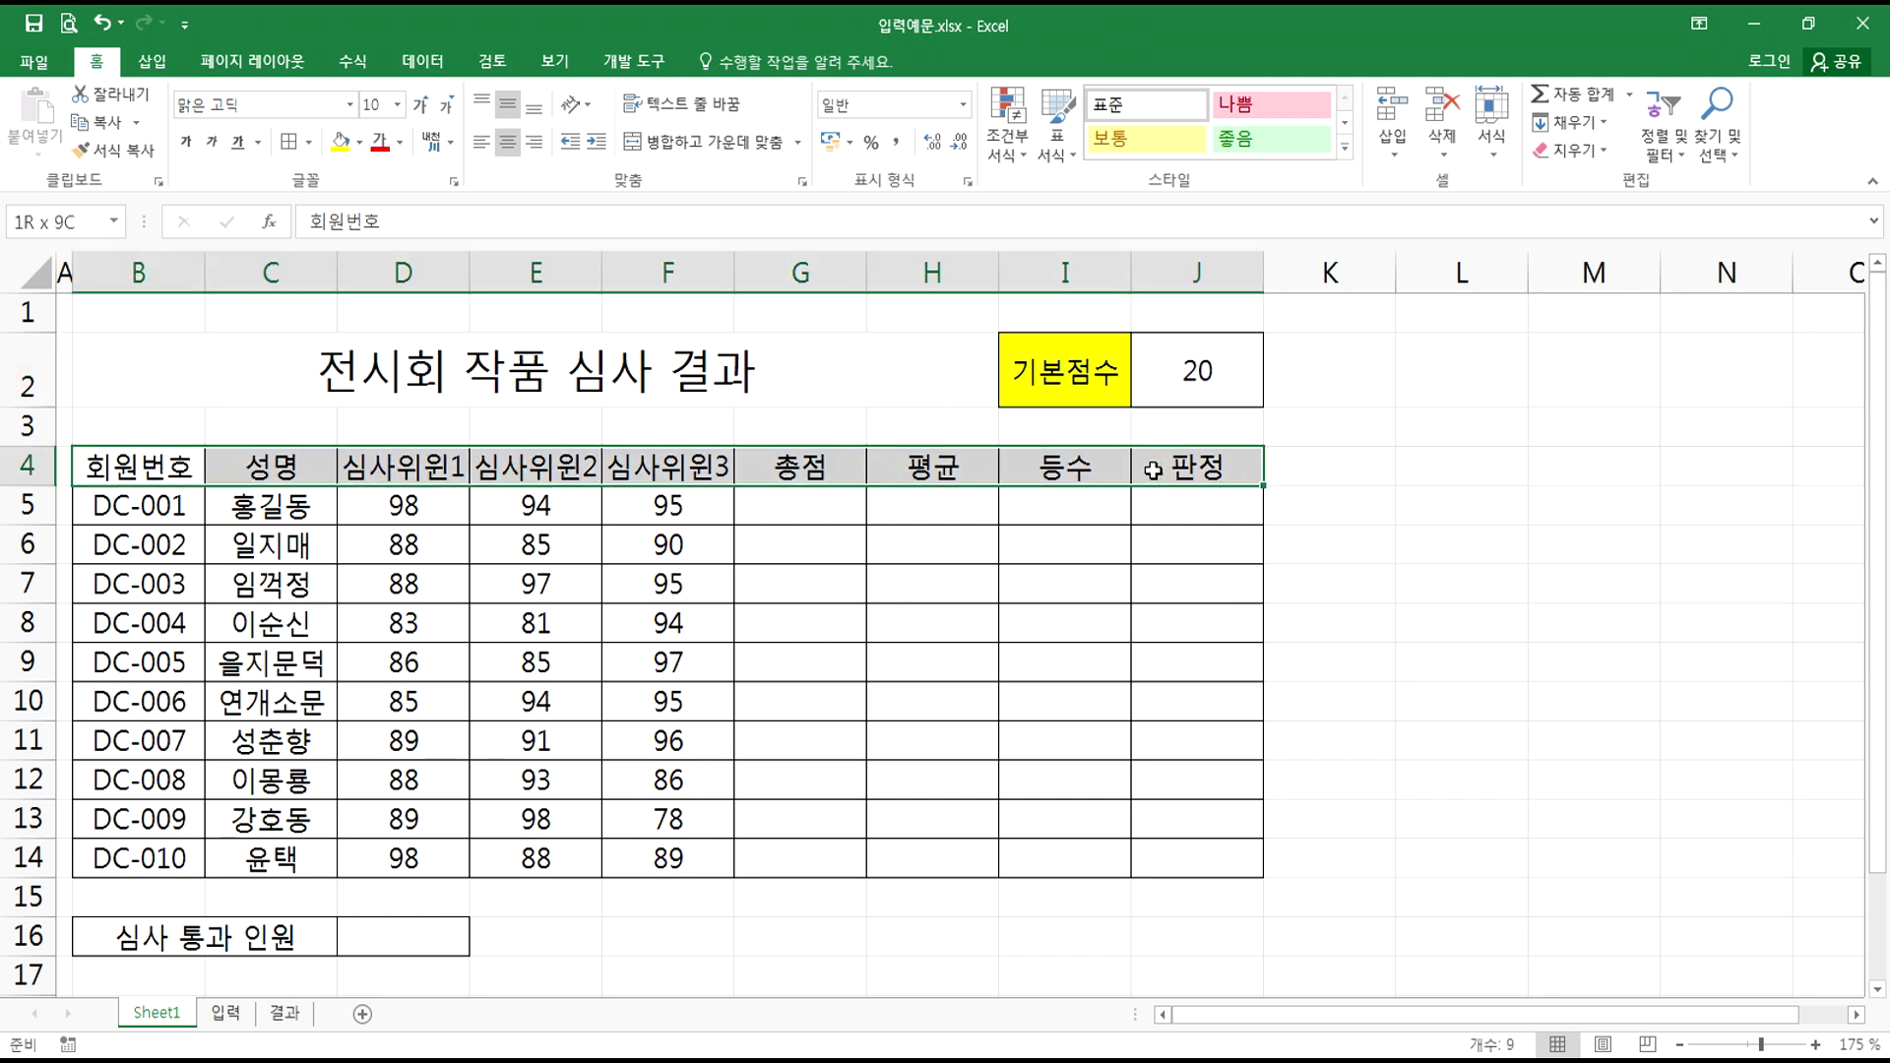
left_click(333, 143)
left_click(162, 936)
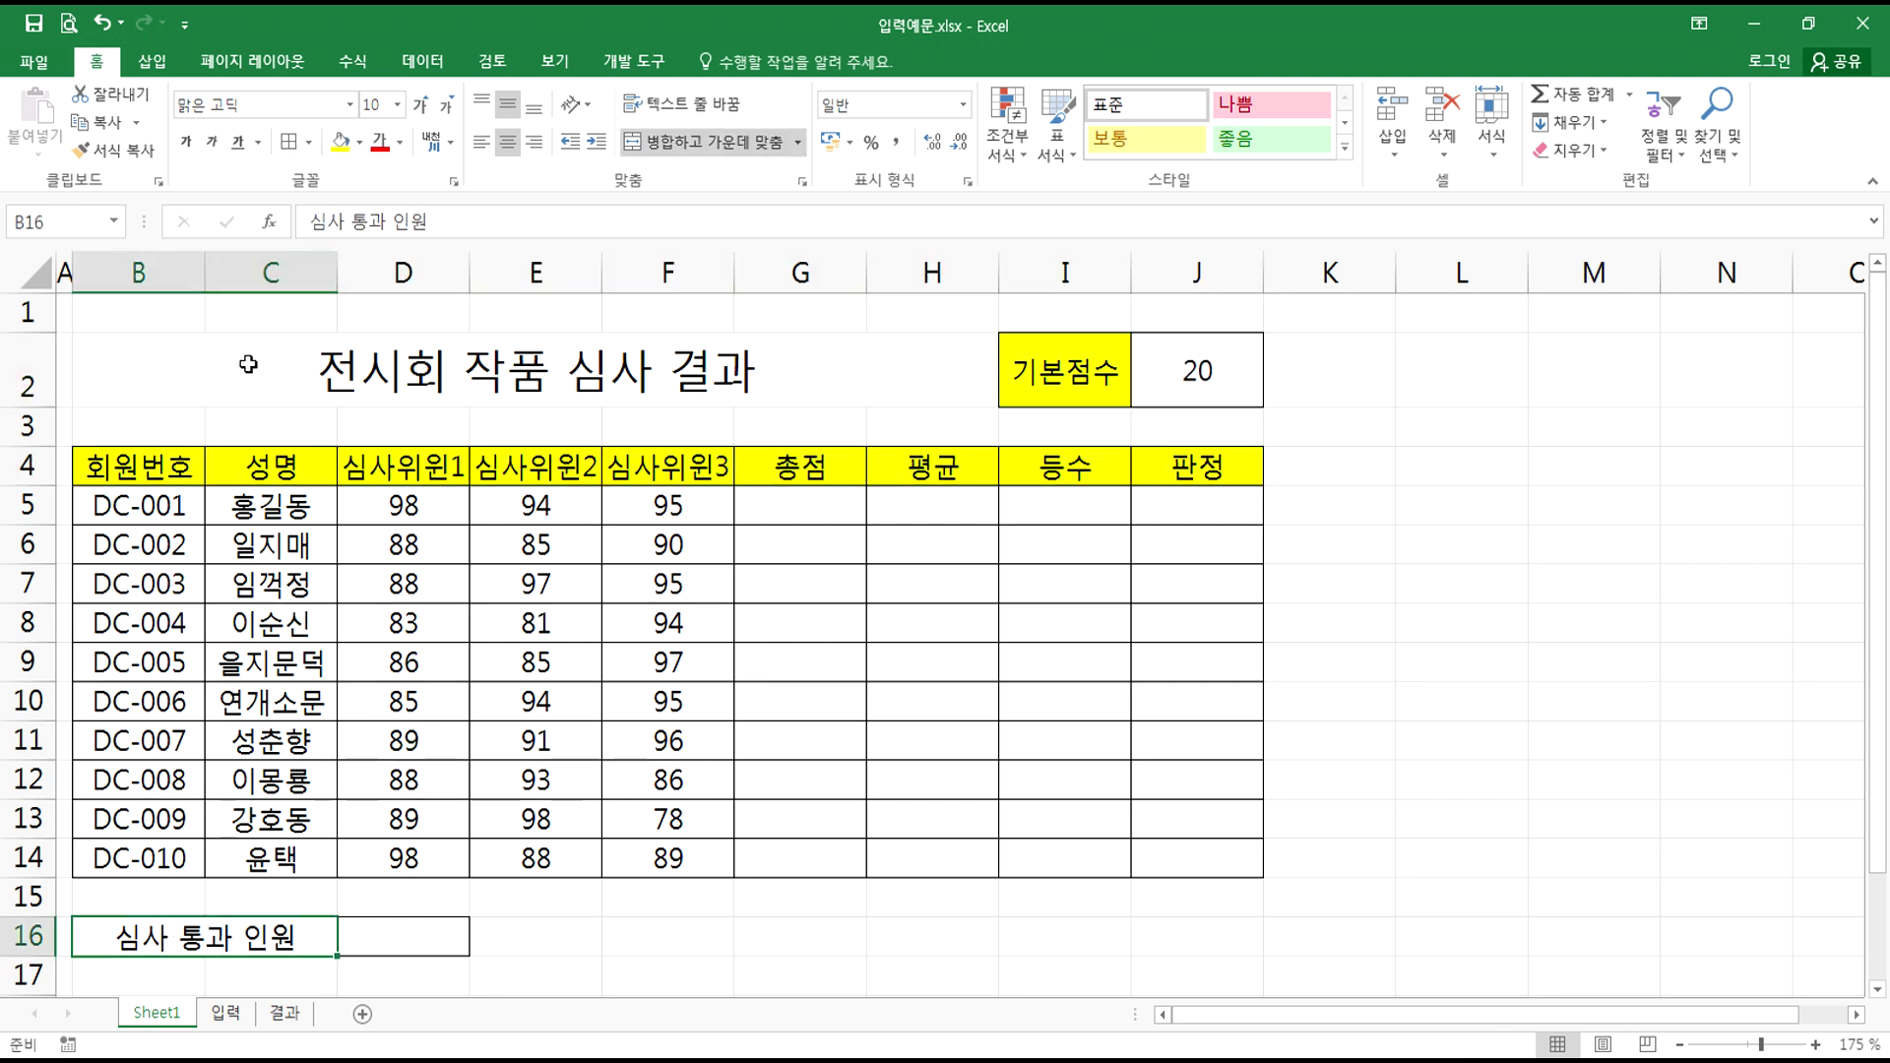
left_click(339, 143)
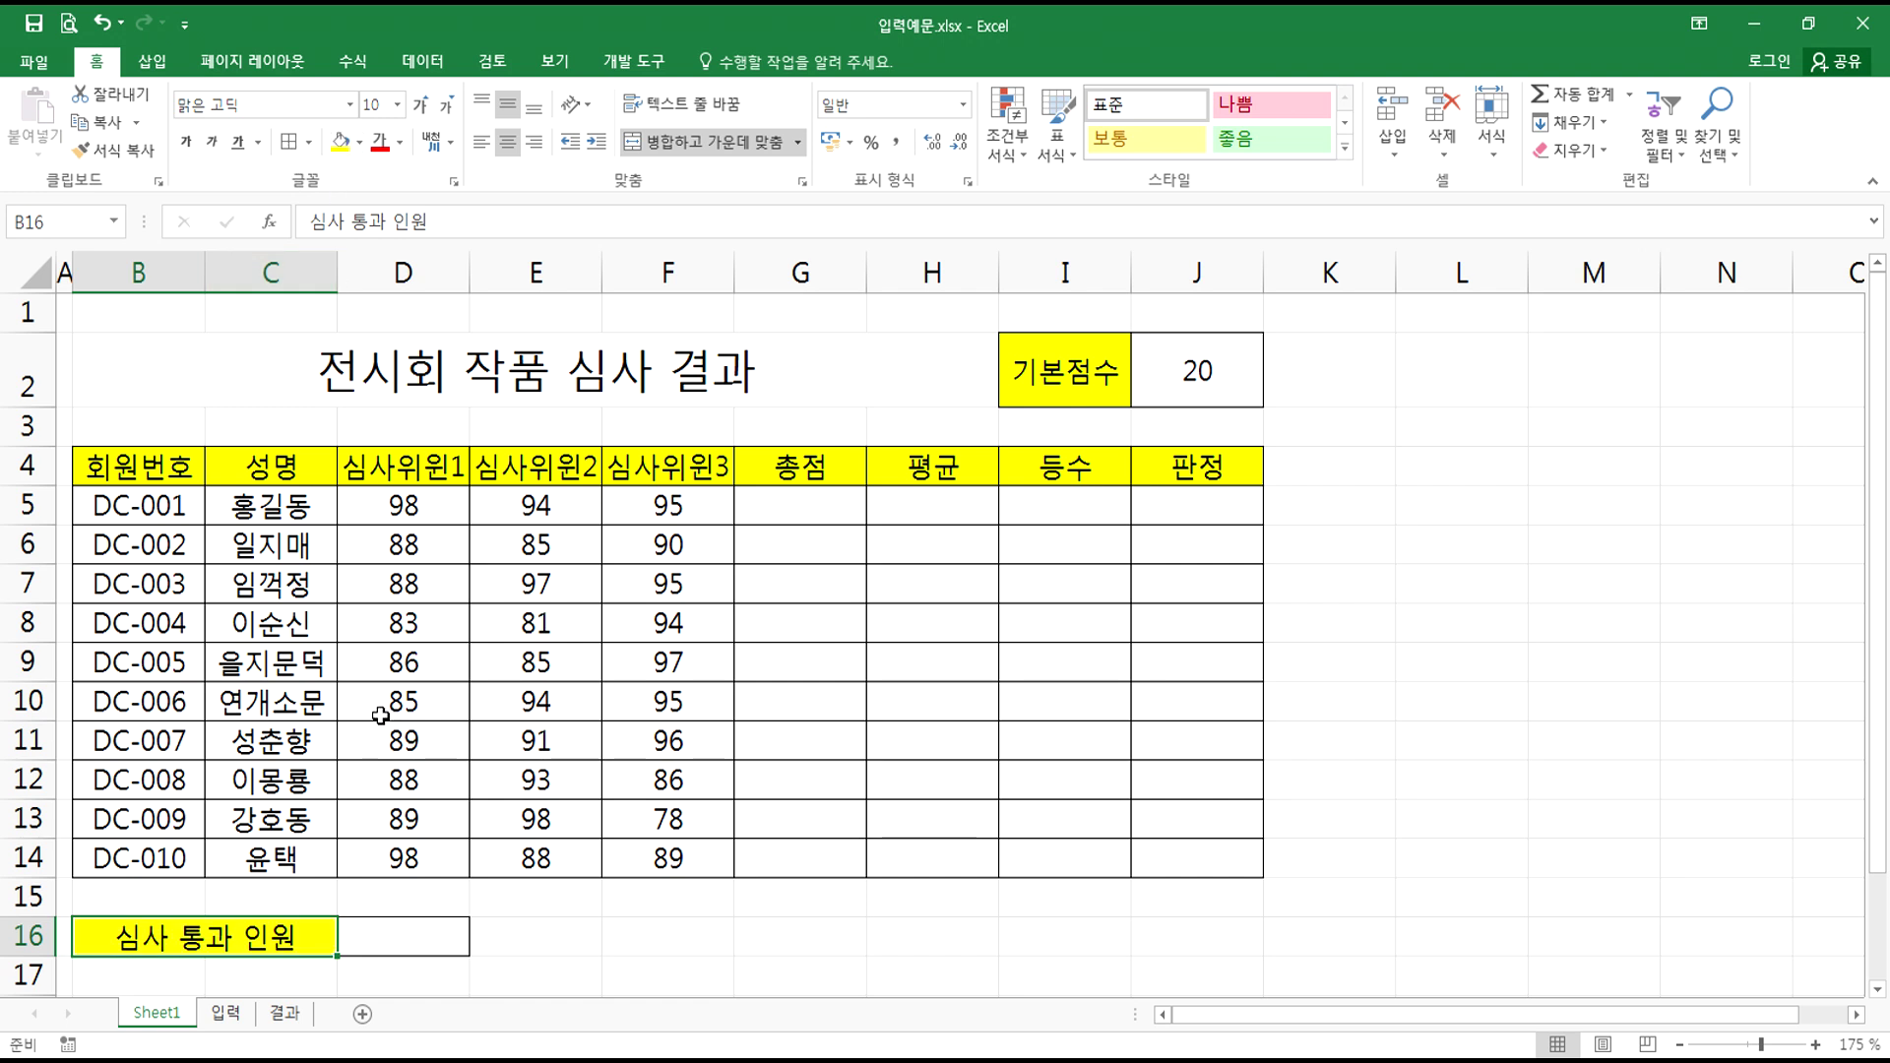
- Fill the 기본점수 cell I2, the header row B4:J4 and the 심사 통과 인원 label with gold
left_click(1013, 398)
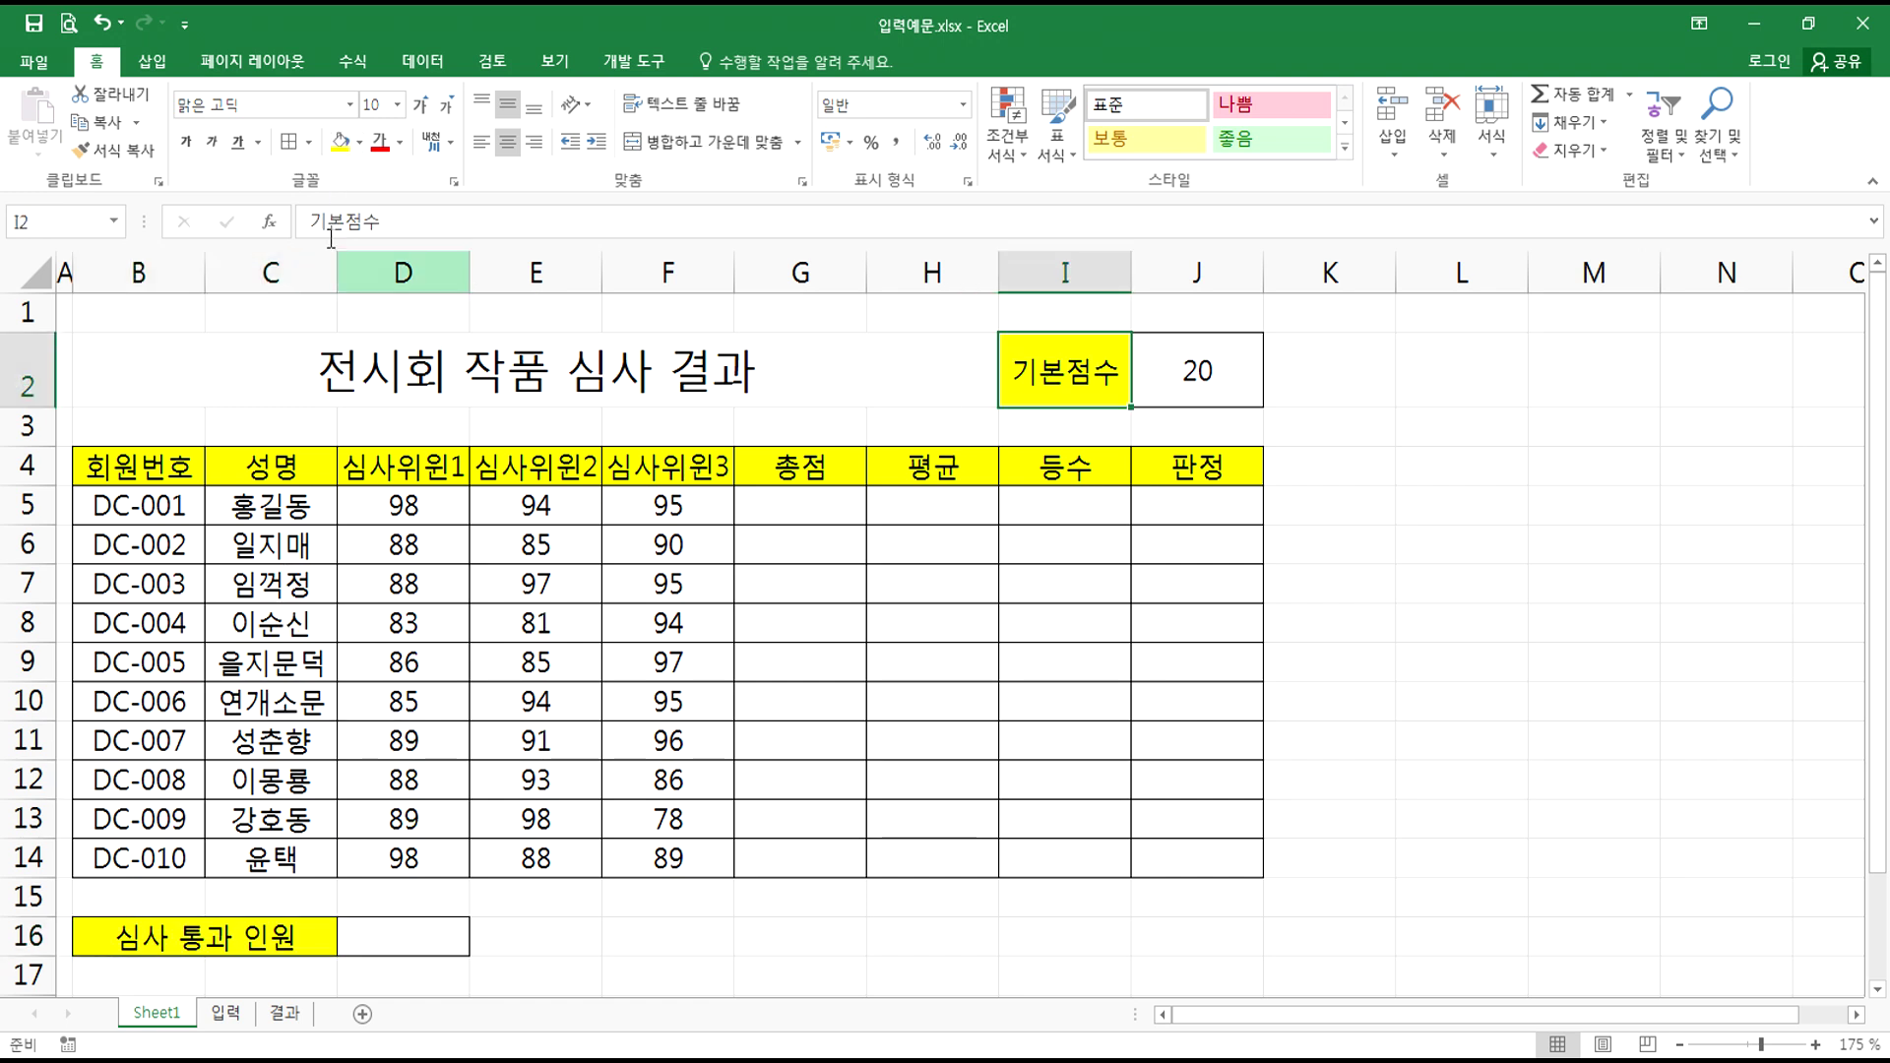
left_click(363, 144)
left_click(384, 330)
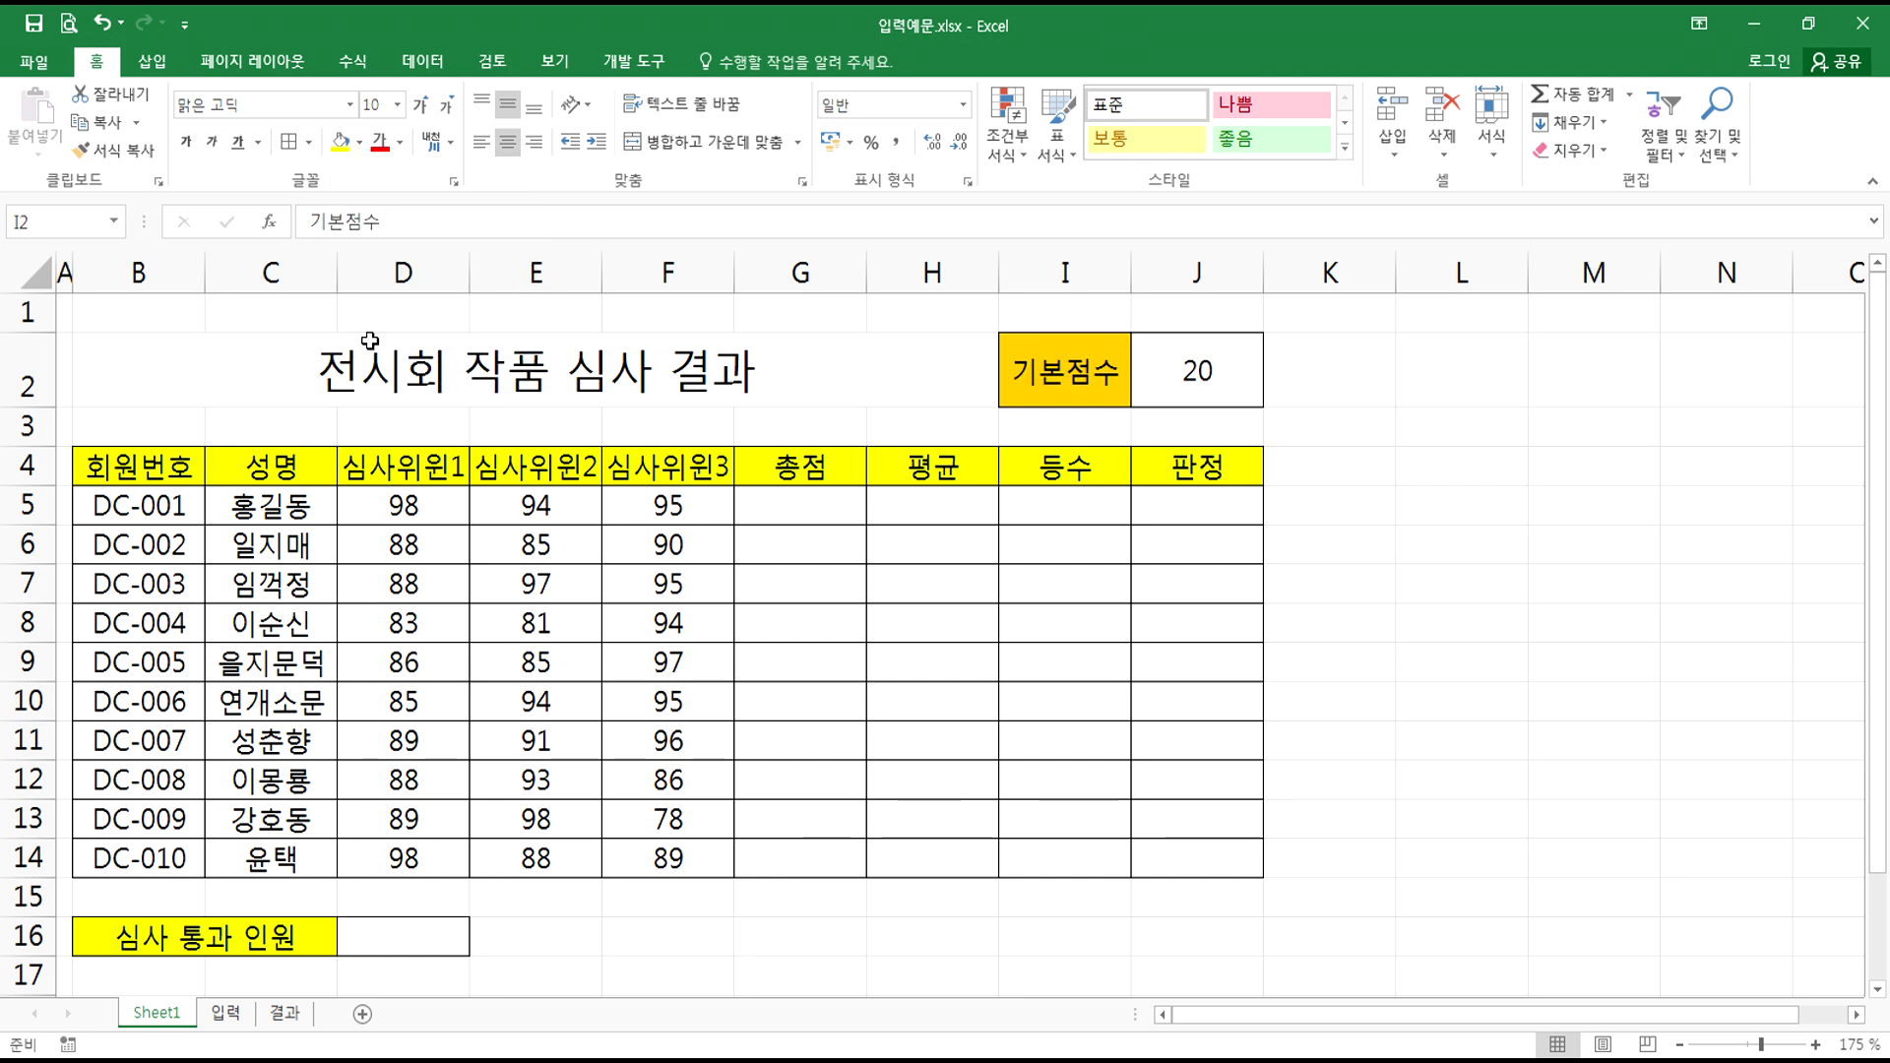
left_click_drag(137, 455, 1196, 468)
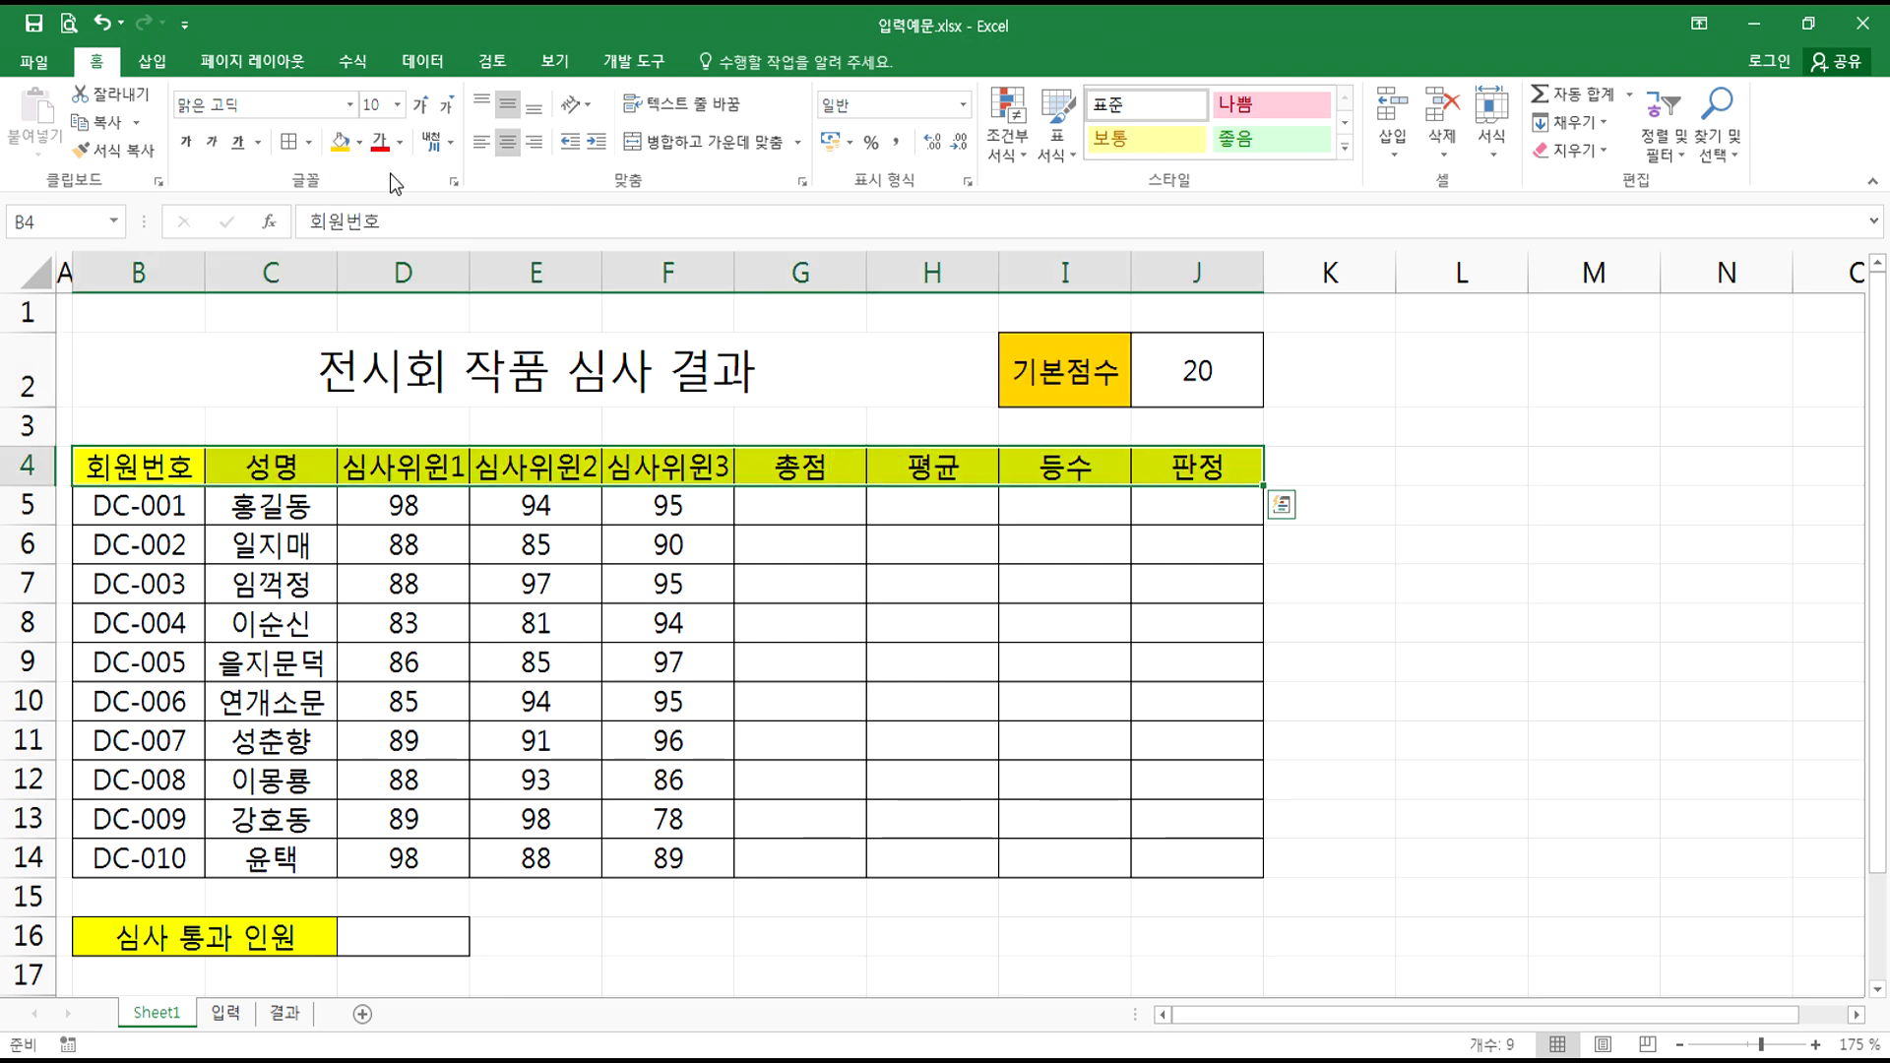
left_click(340, 143)
left_click(174, 938)
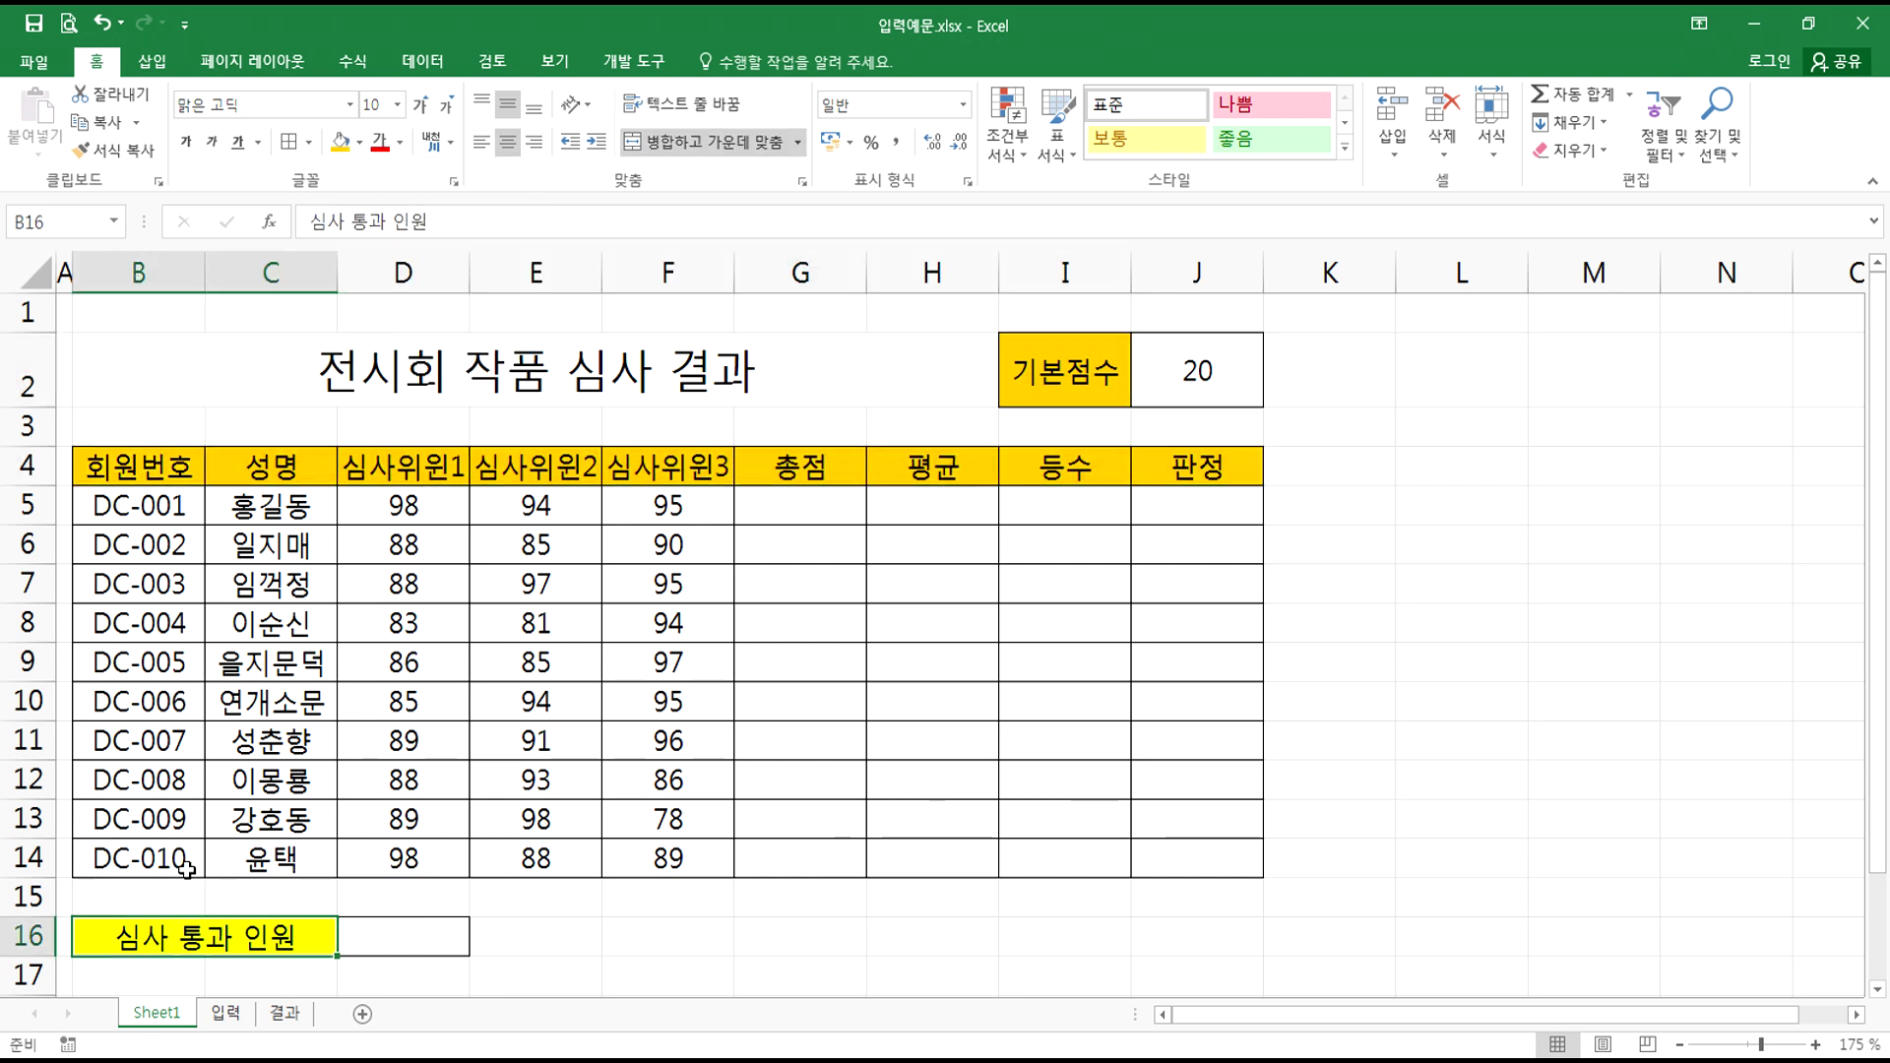
left_click(340, 143)
left_click(856, 940)
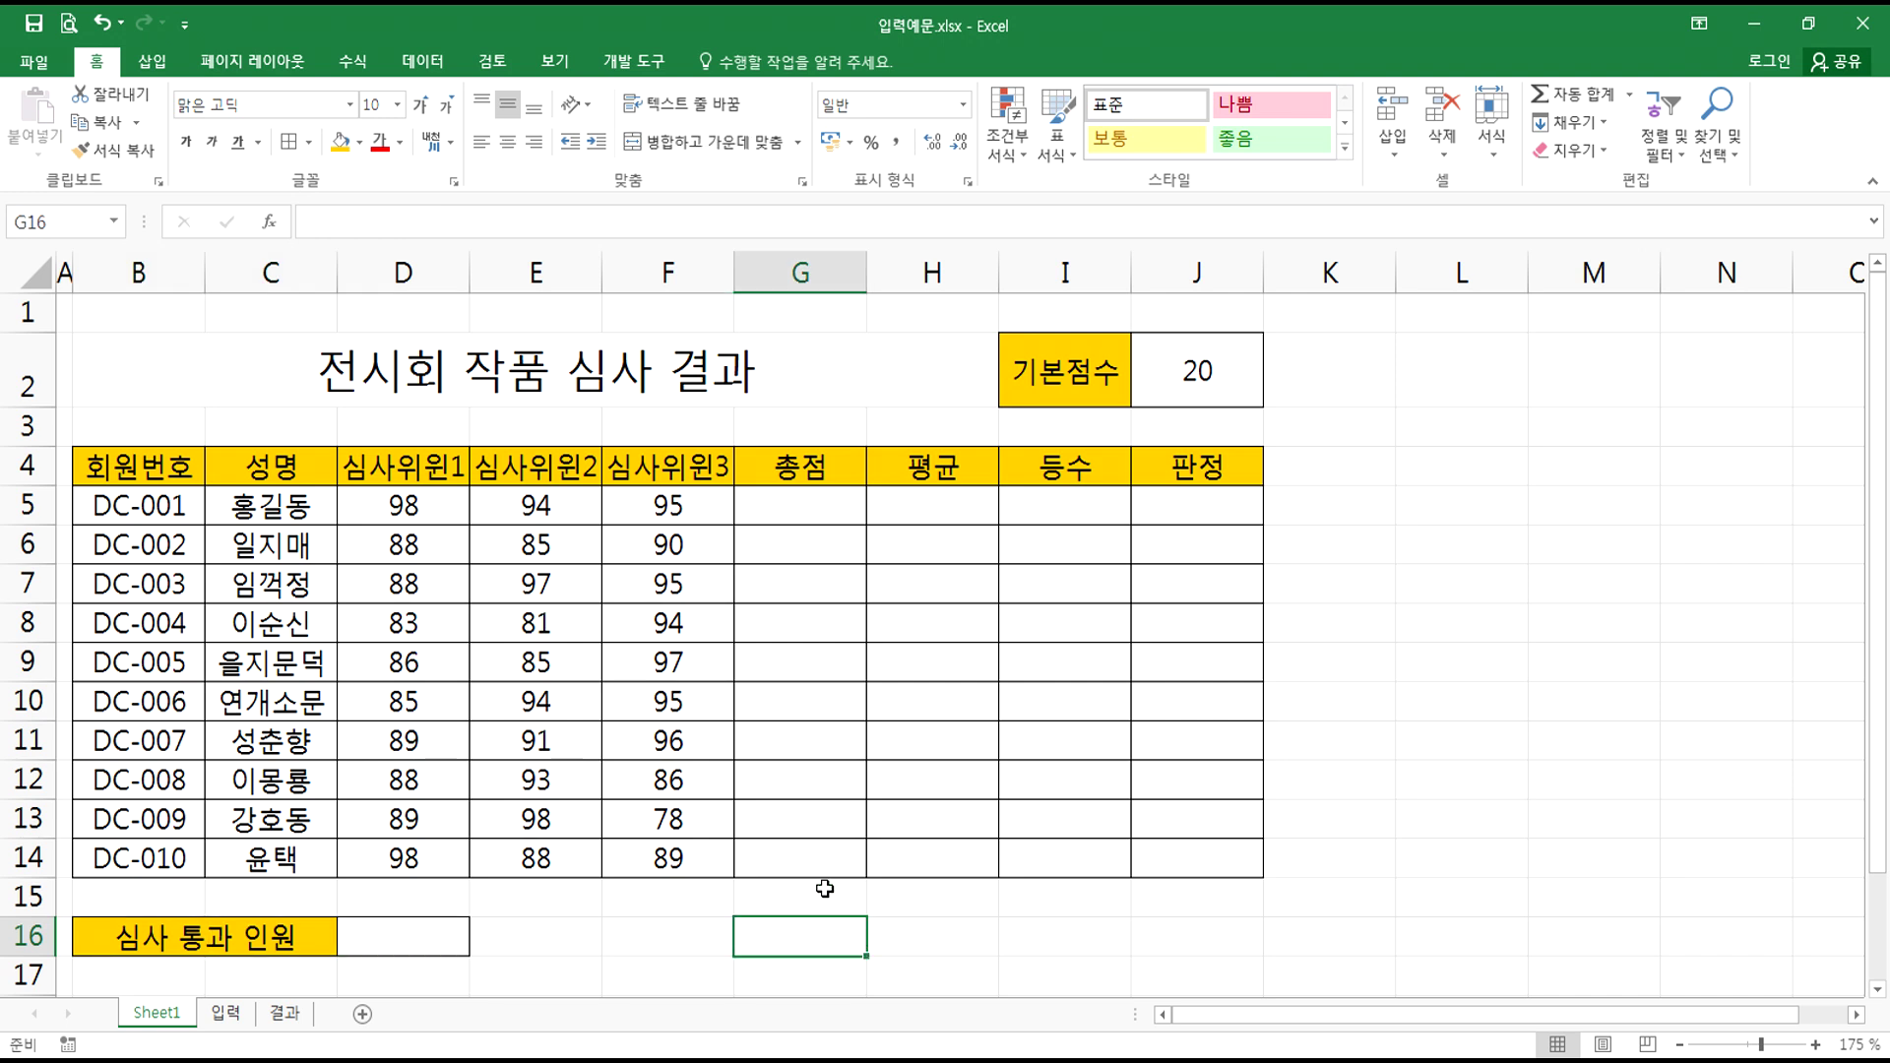
left_click_drag(425, 517, 670, 509)
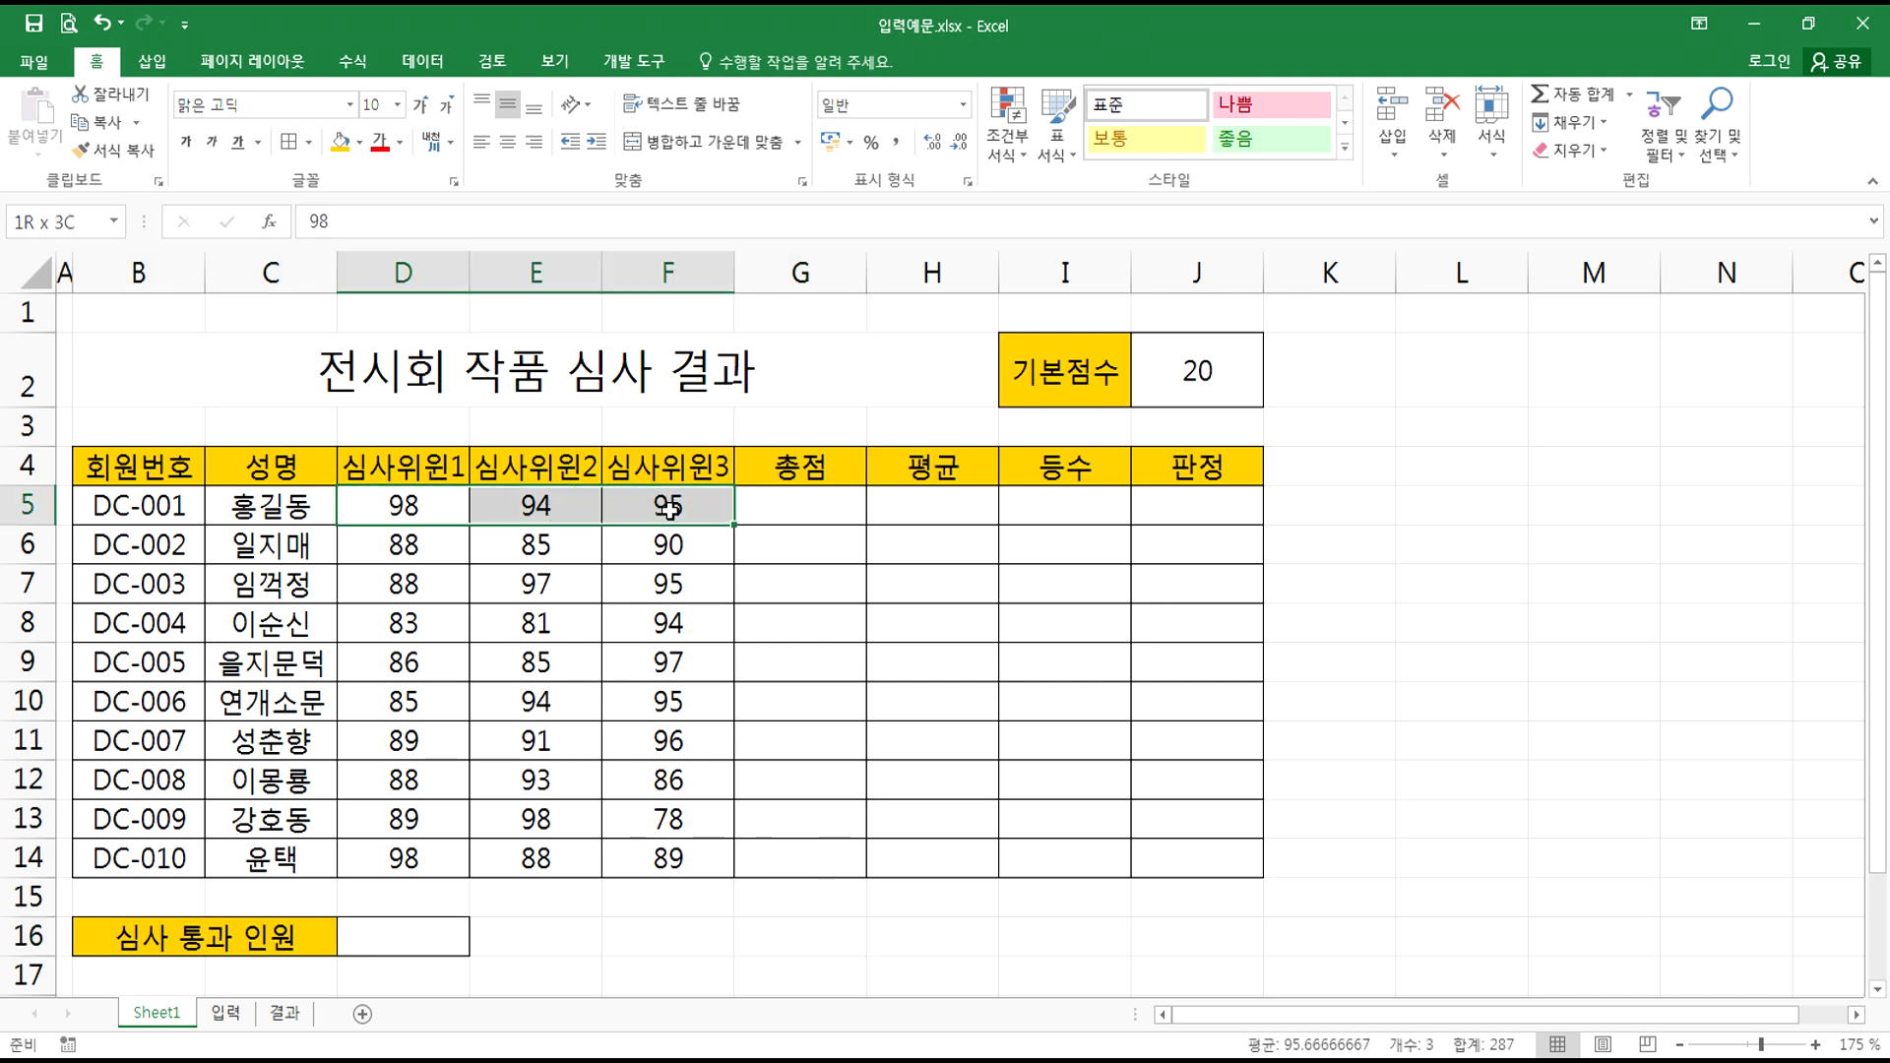
left_click(815, 512)
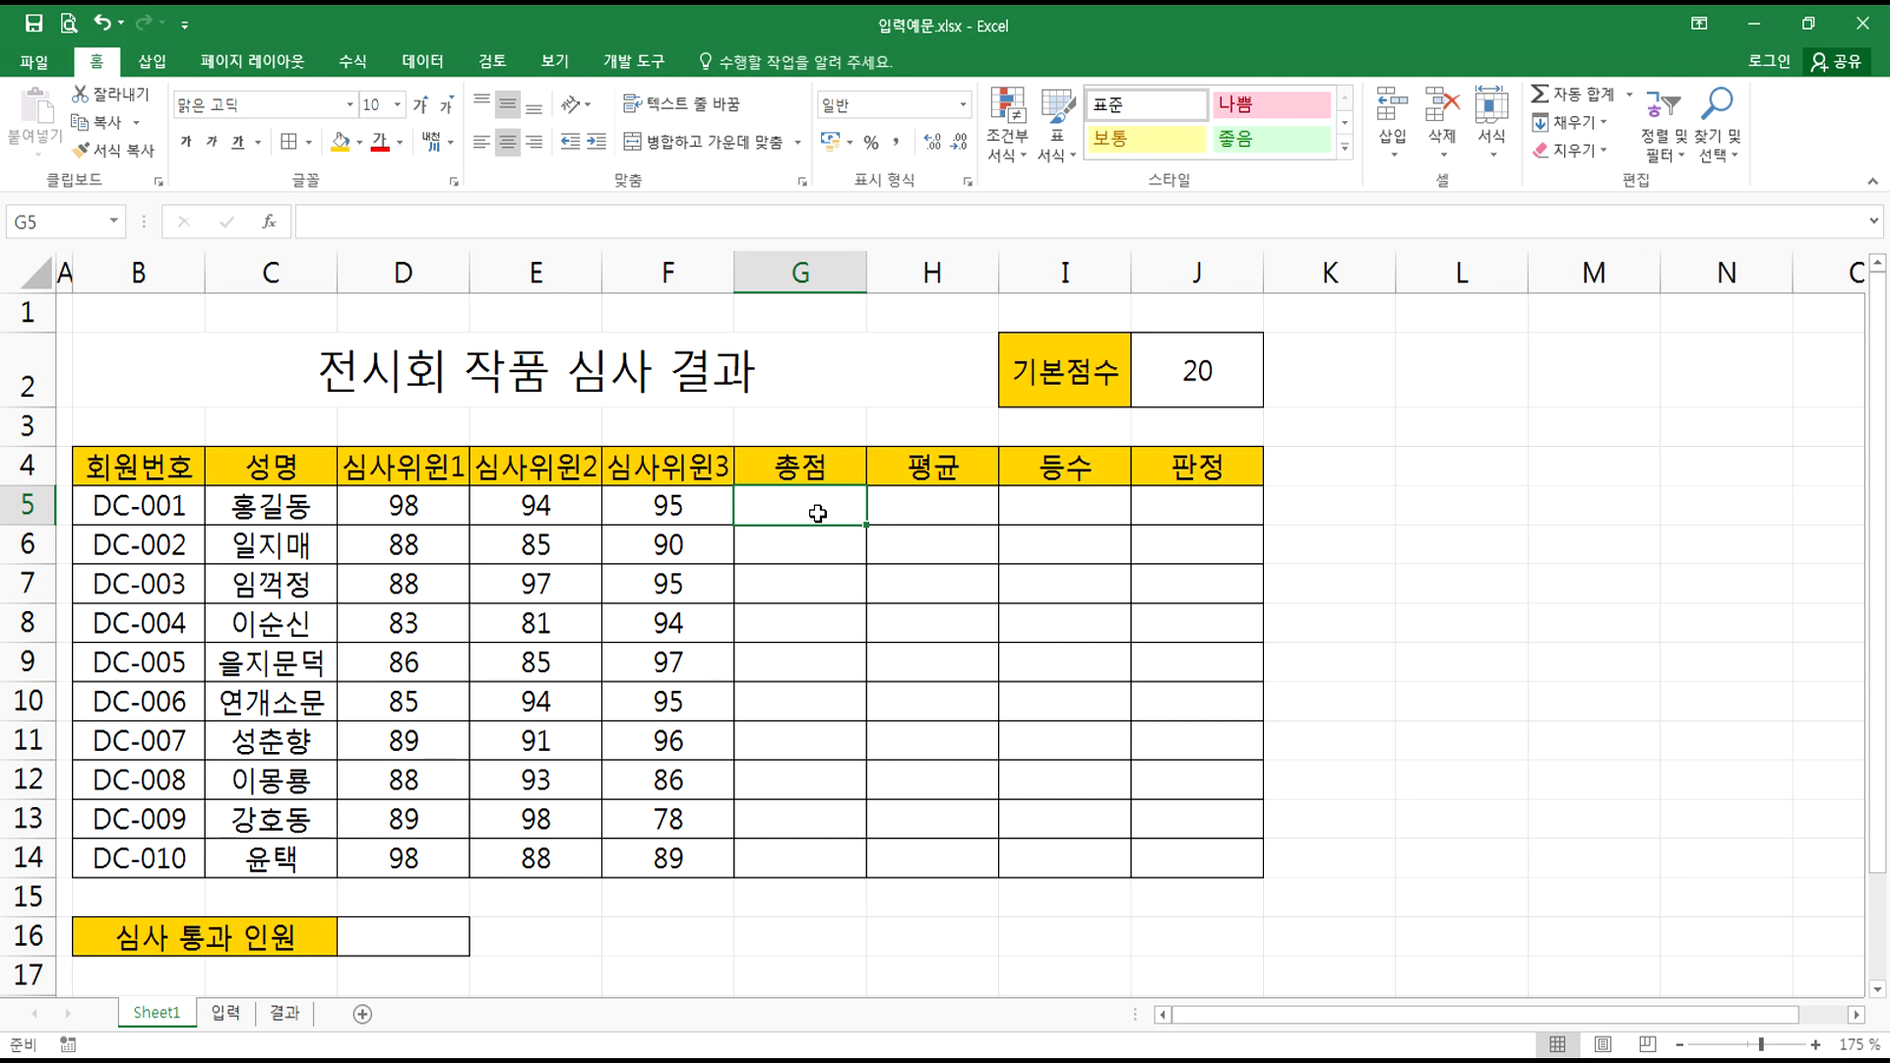
left_click_drag(404, 507, 734, 502)
left_click(843, 499)
left_click(935, 499)
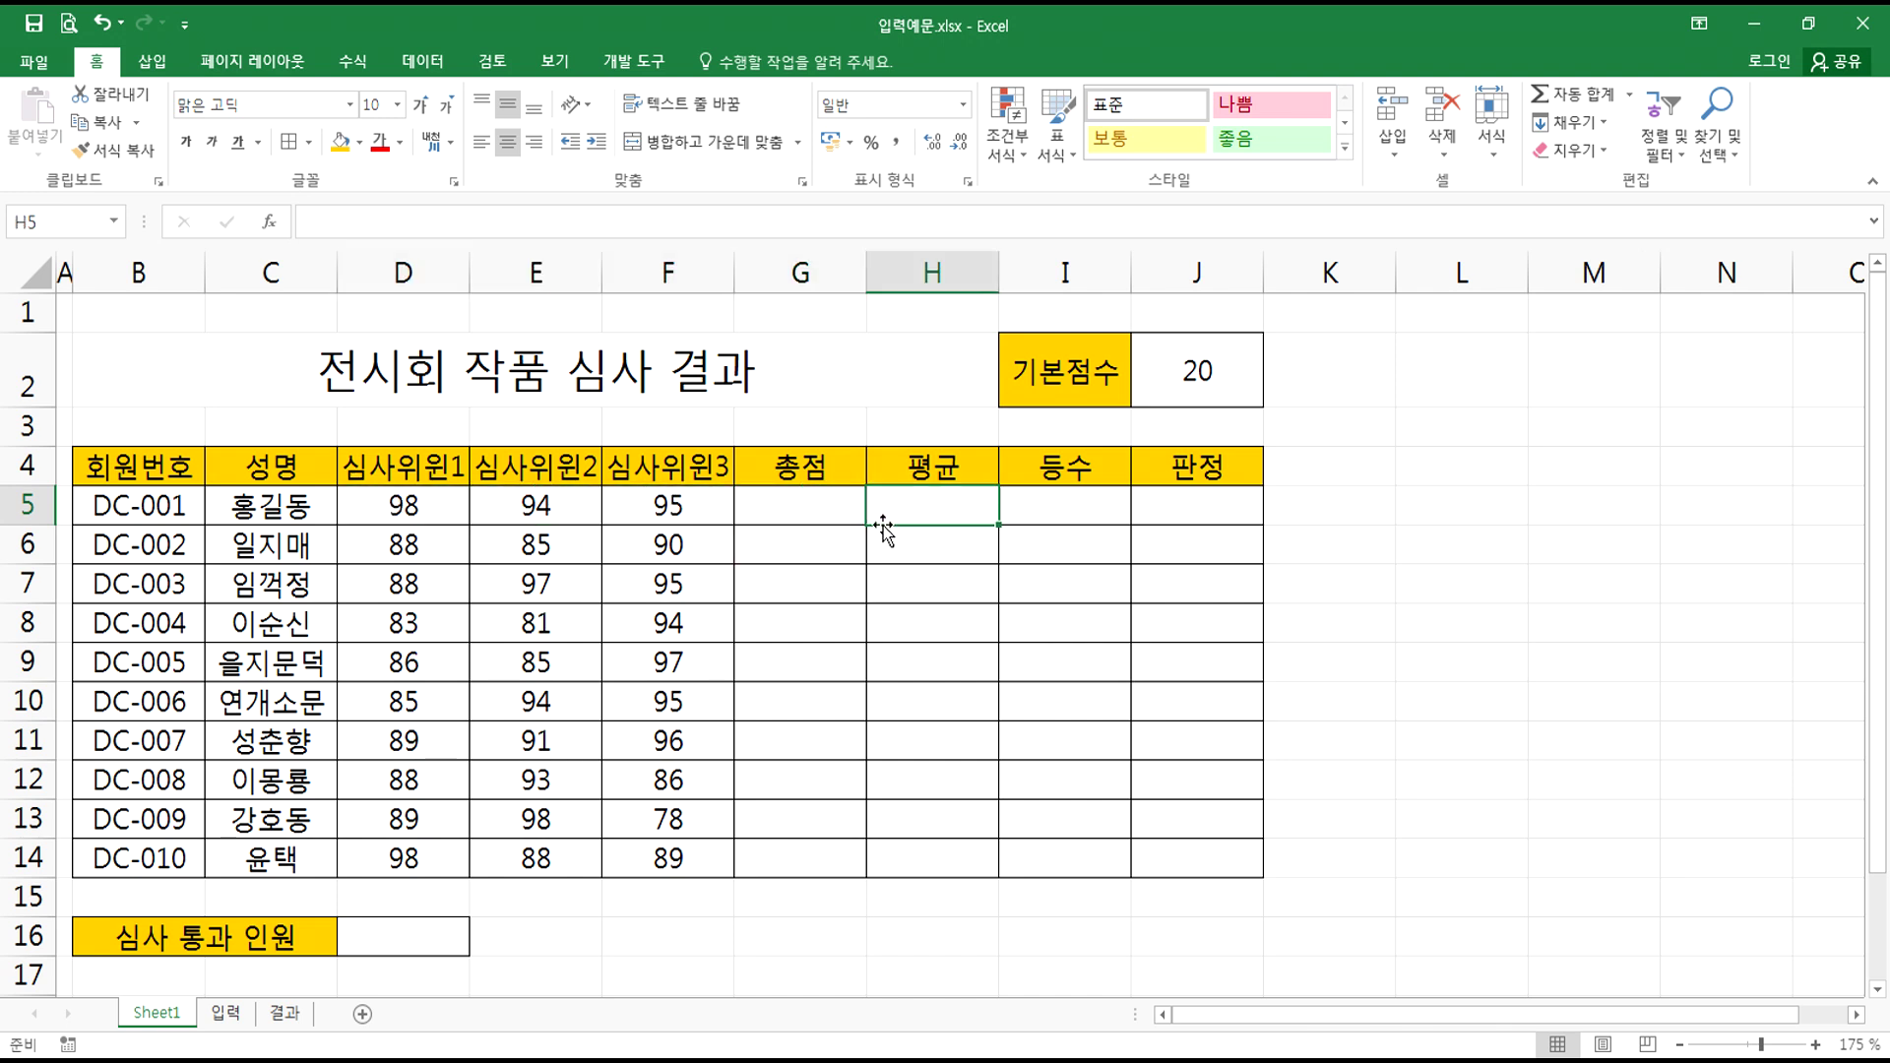
left_click(787, 517)
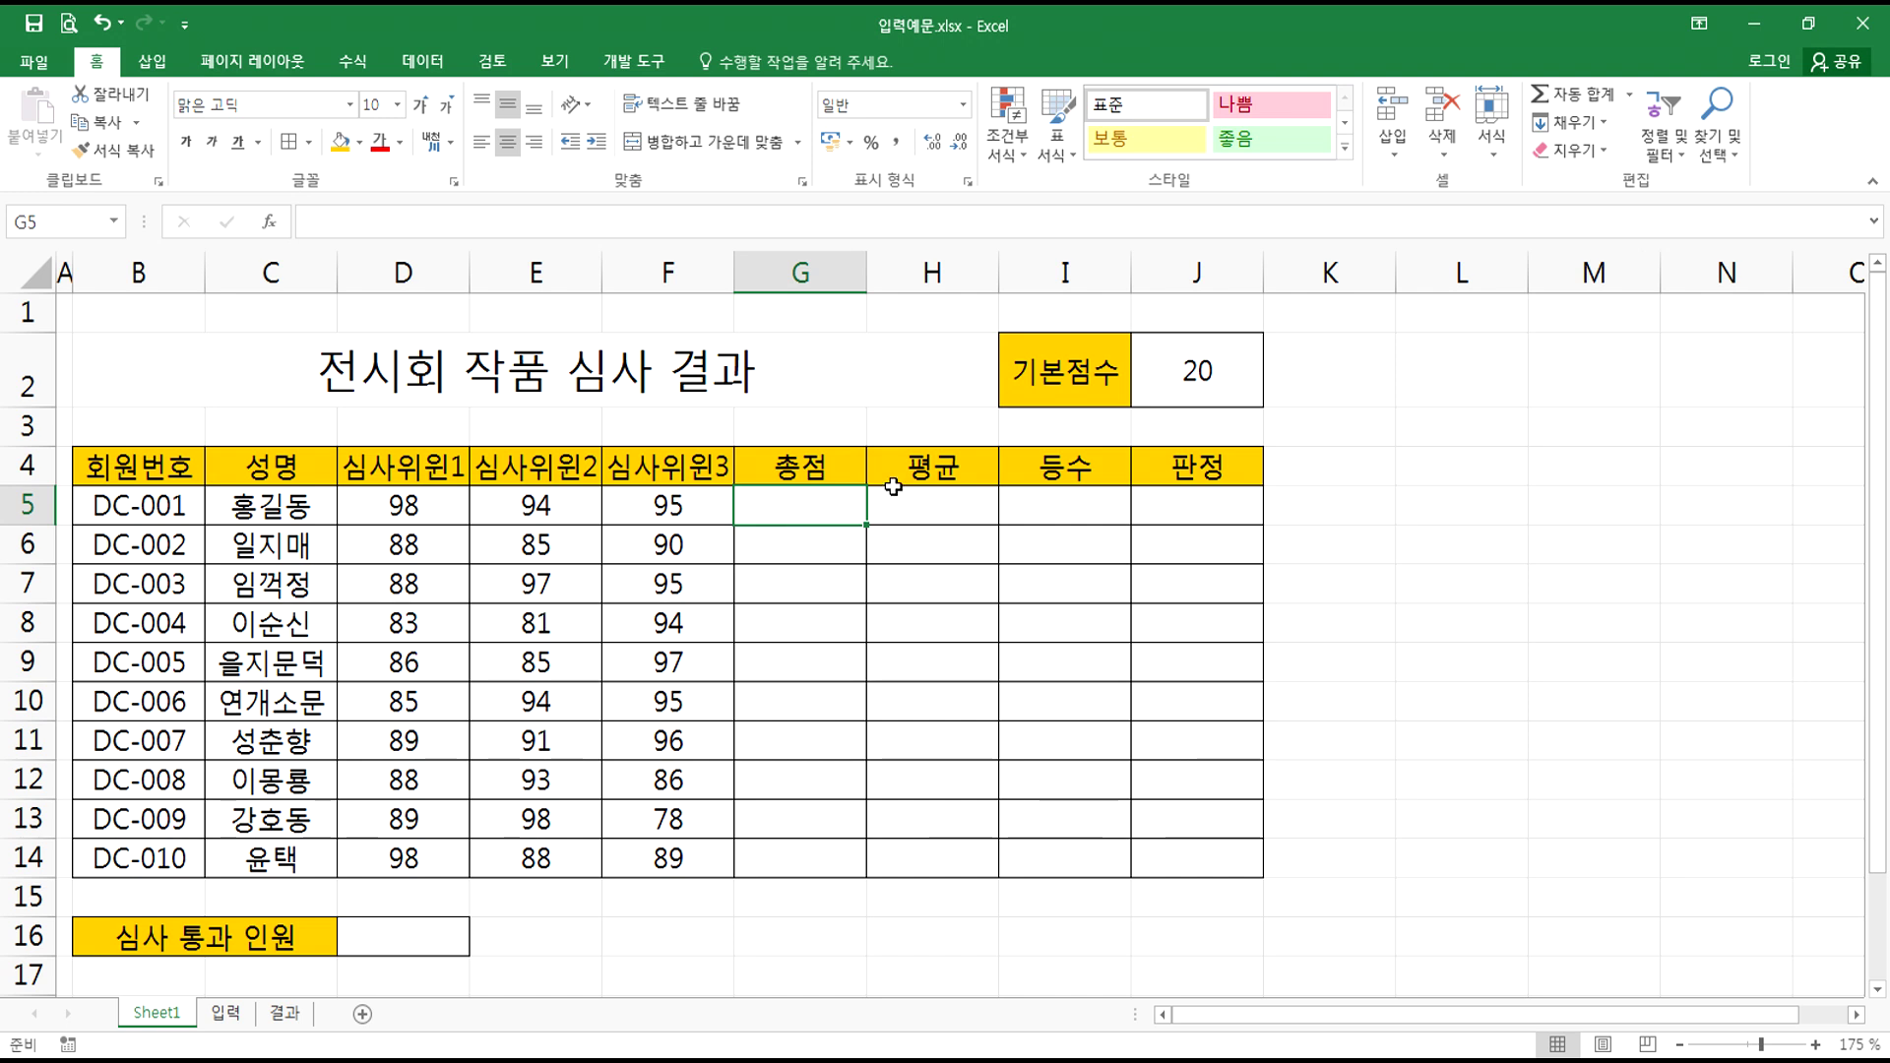
left_click(1197, 381)
left_click(786, 505)
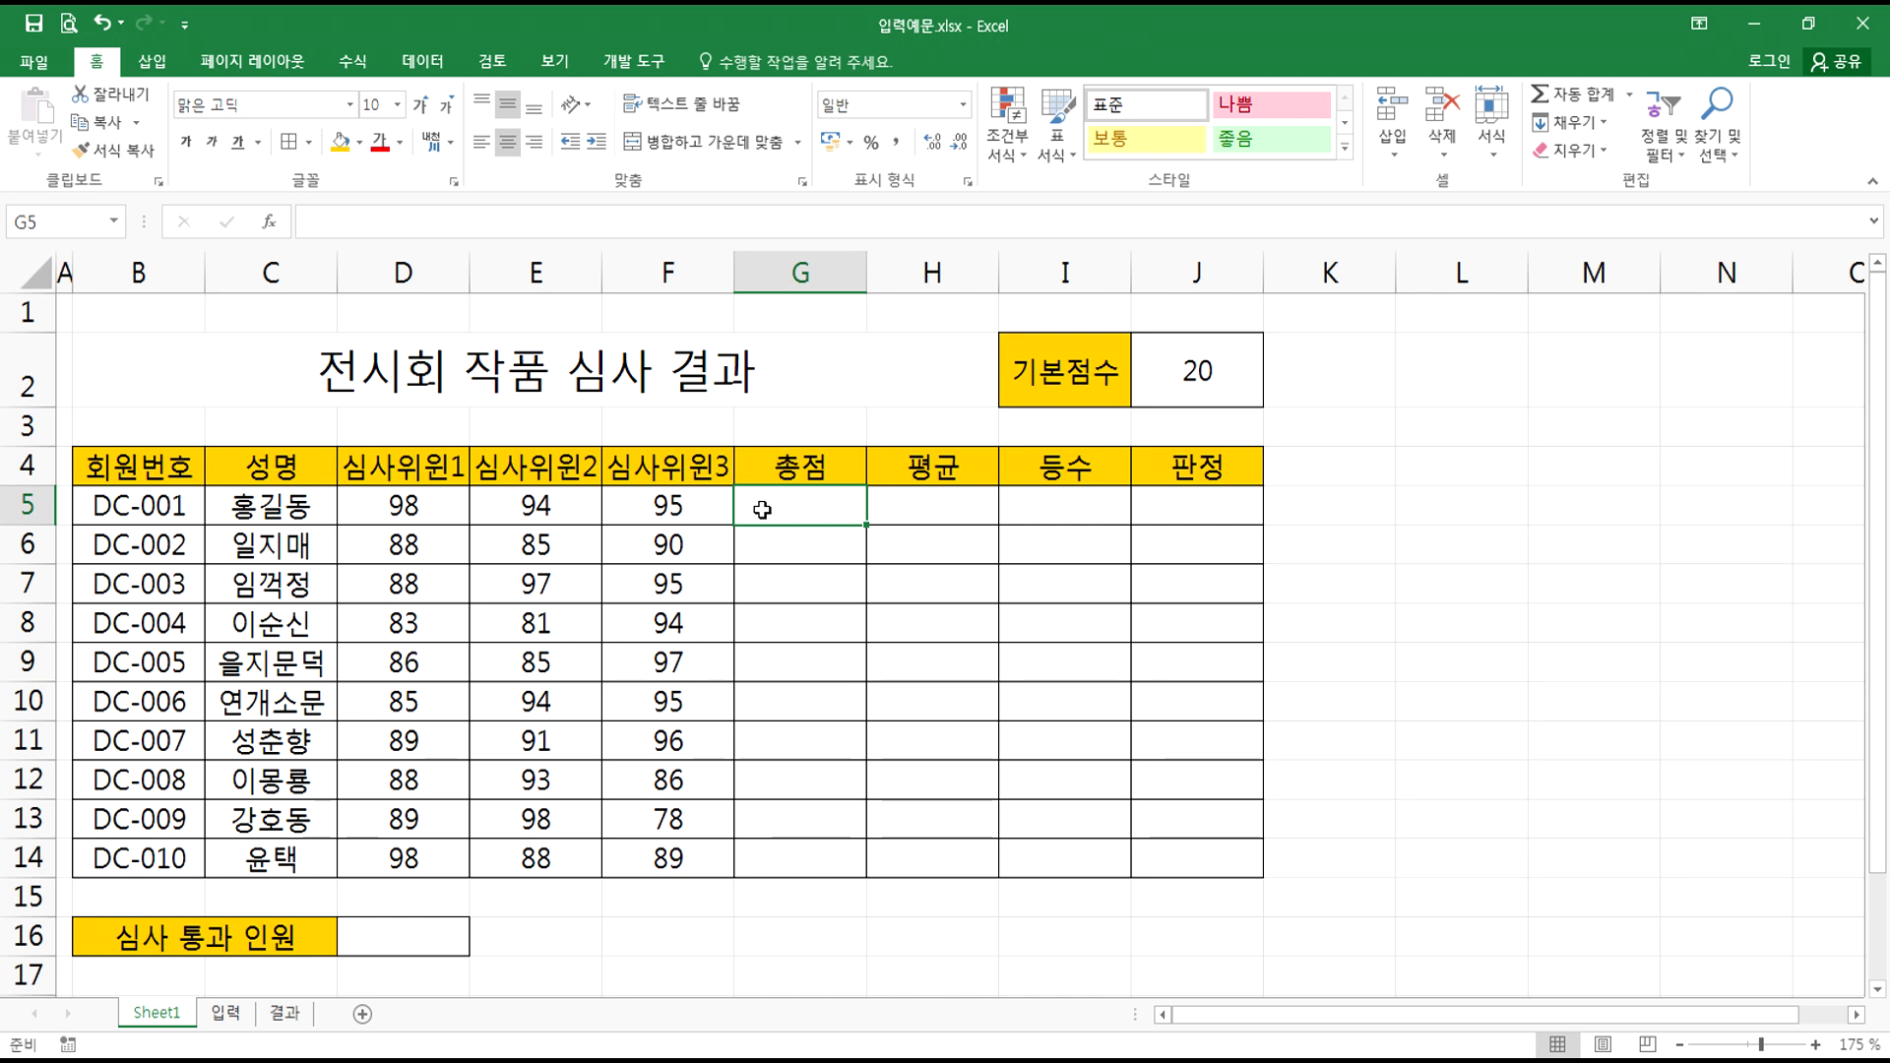
type("3명의 점수")
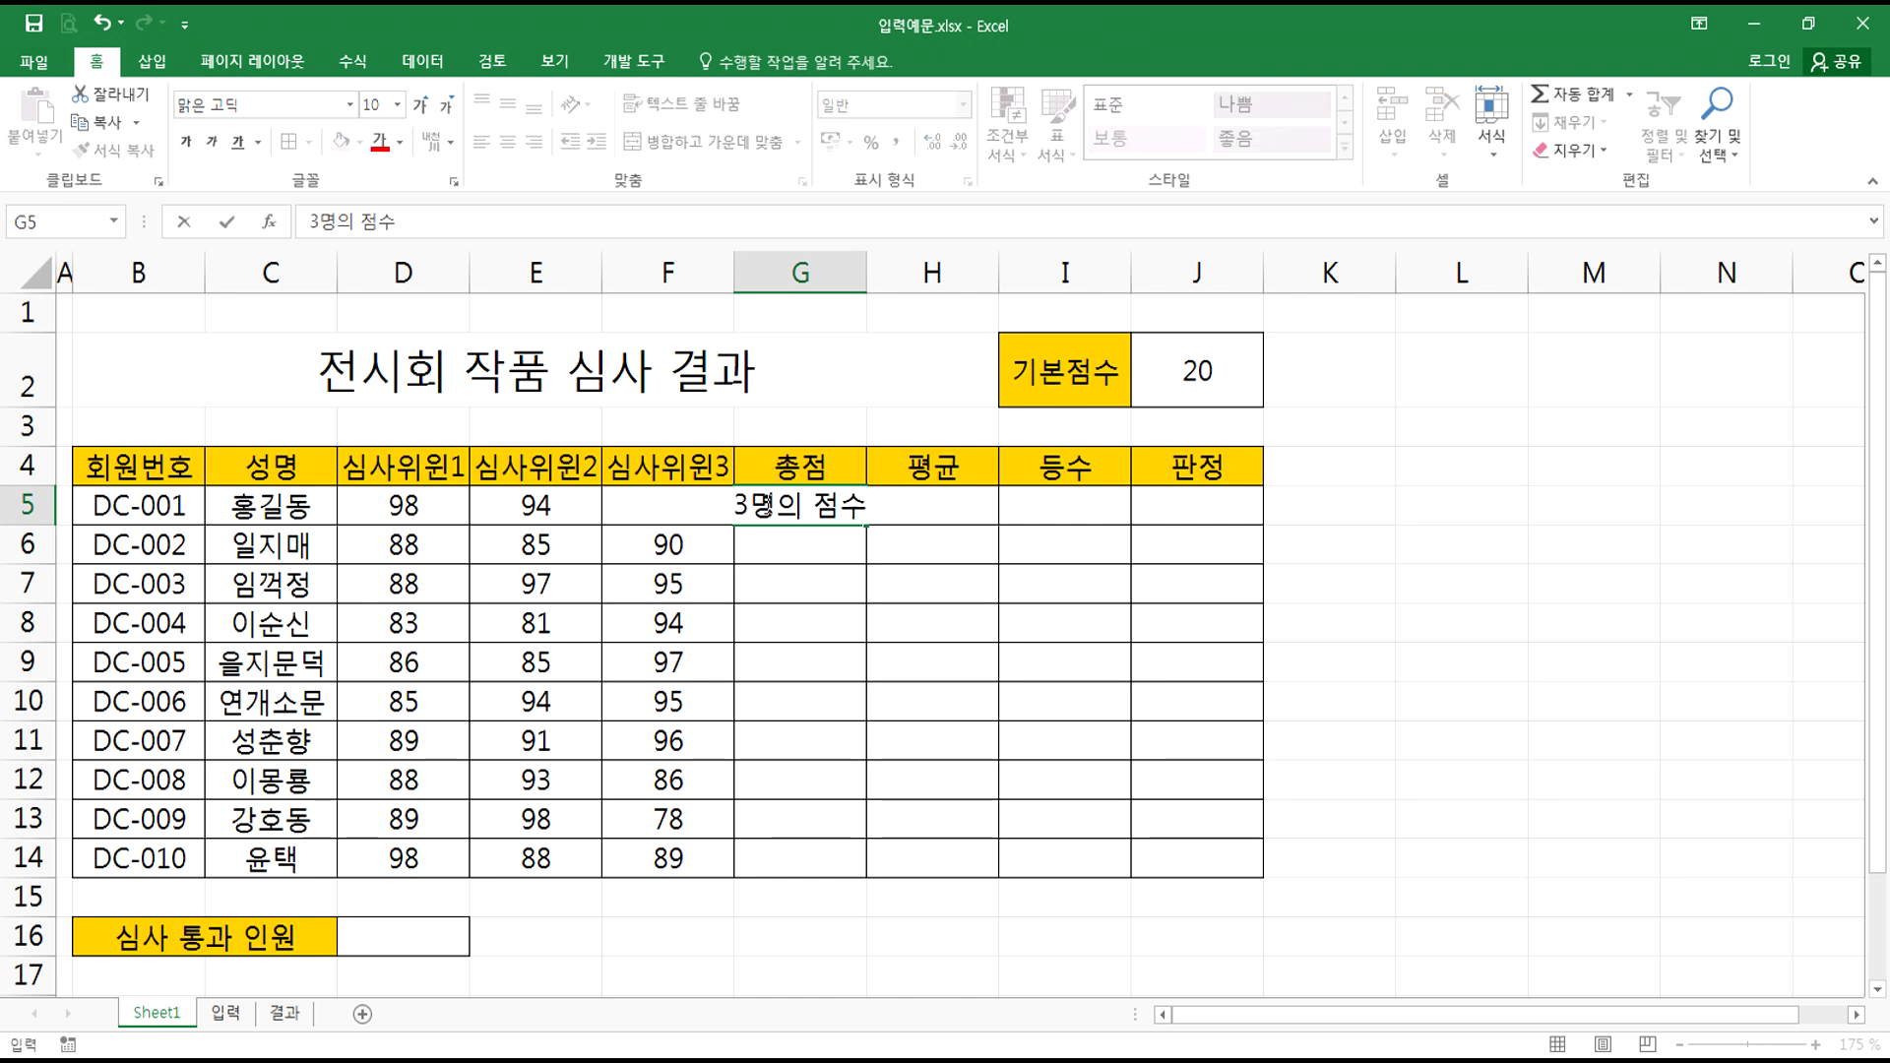
type("+")
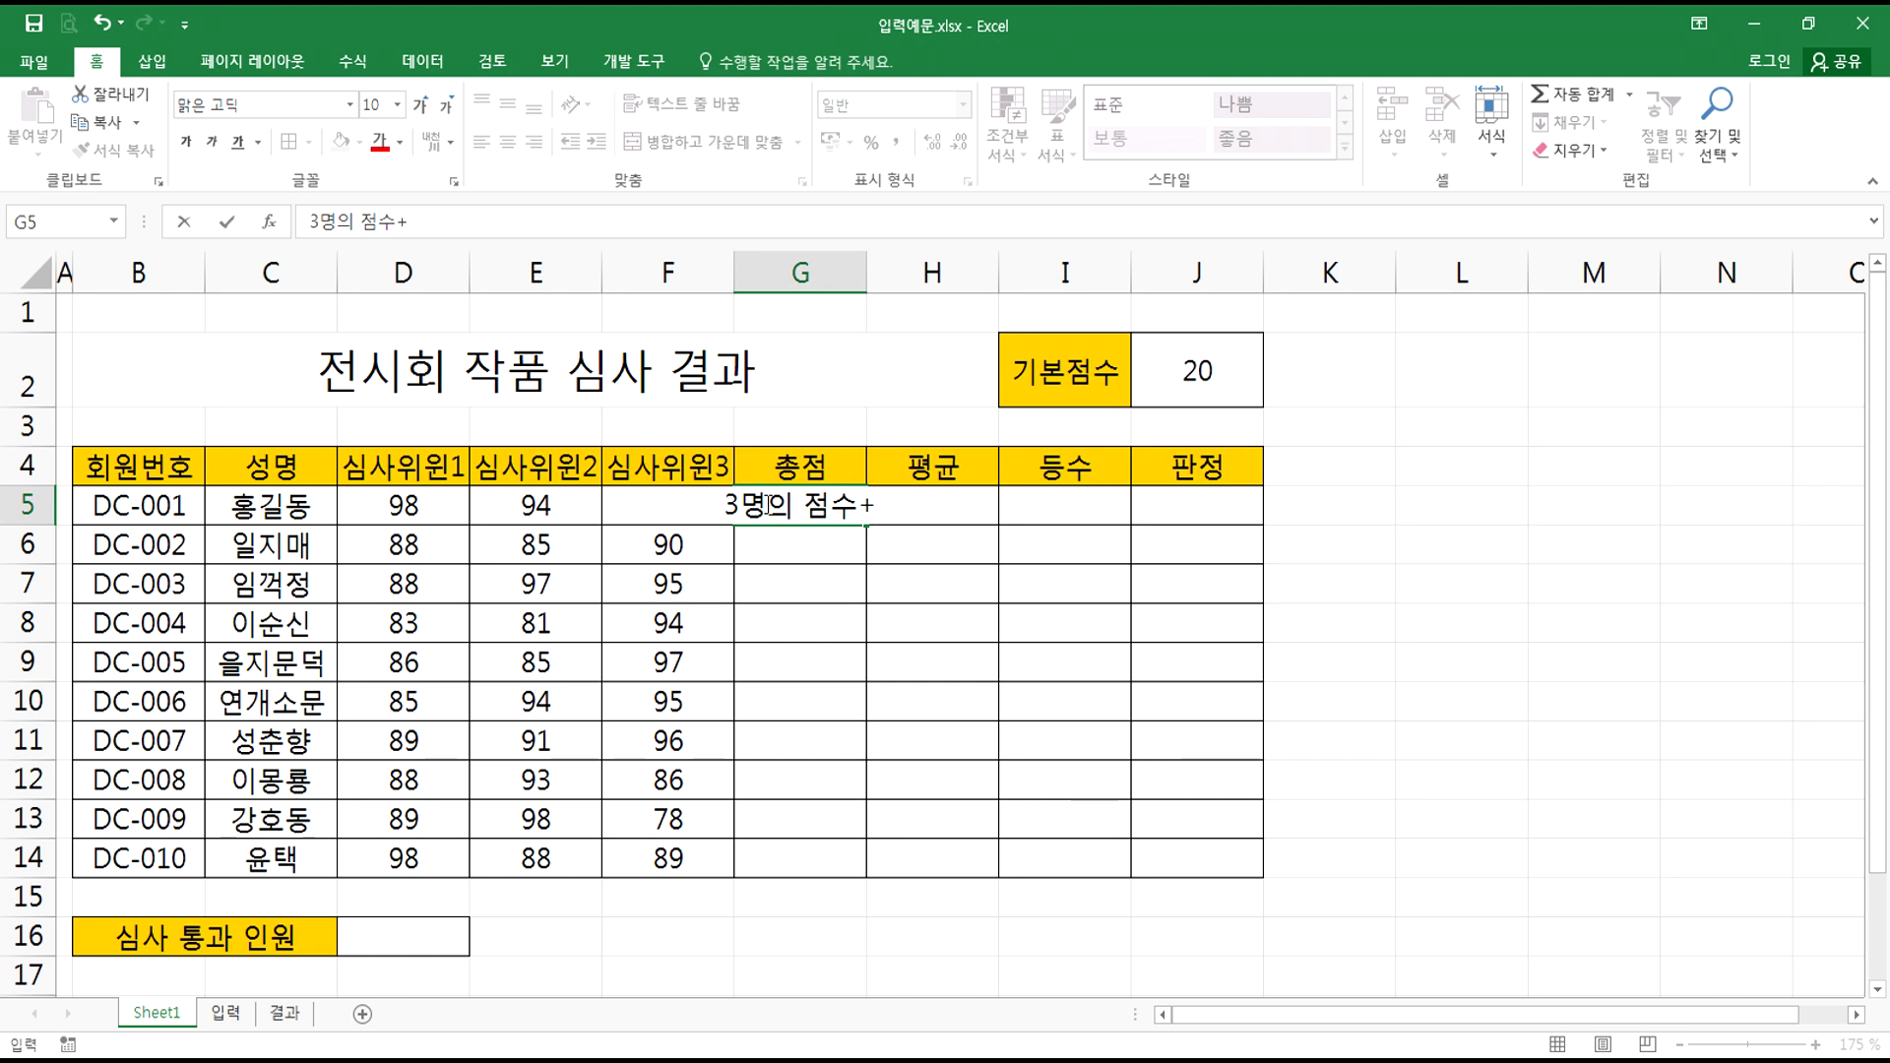
type("기본점수")
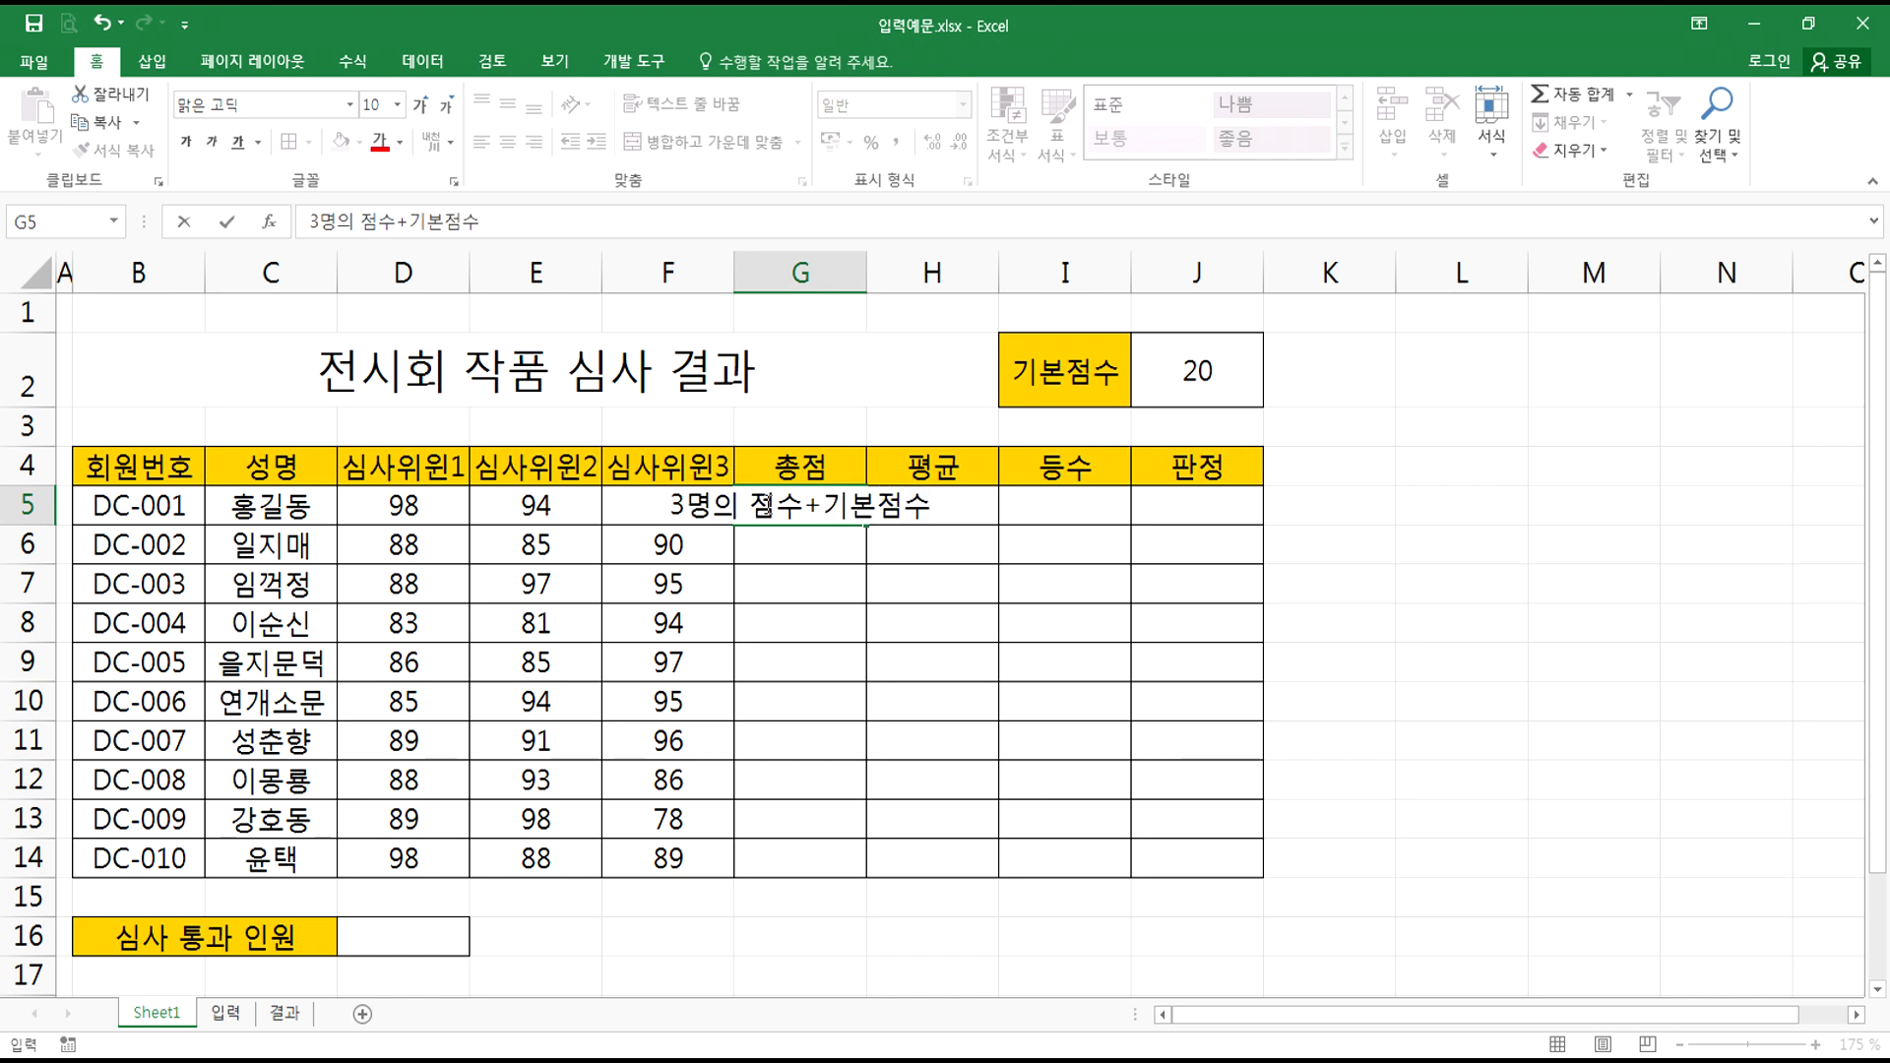
key("Escape")
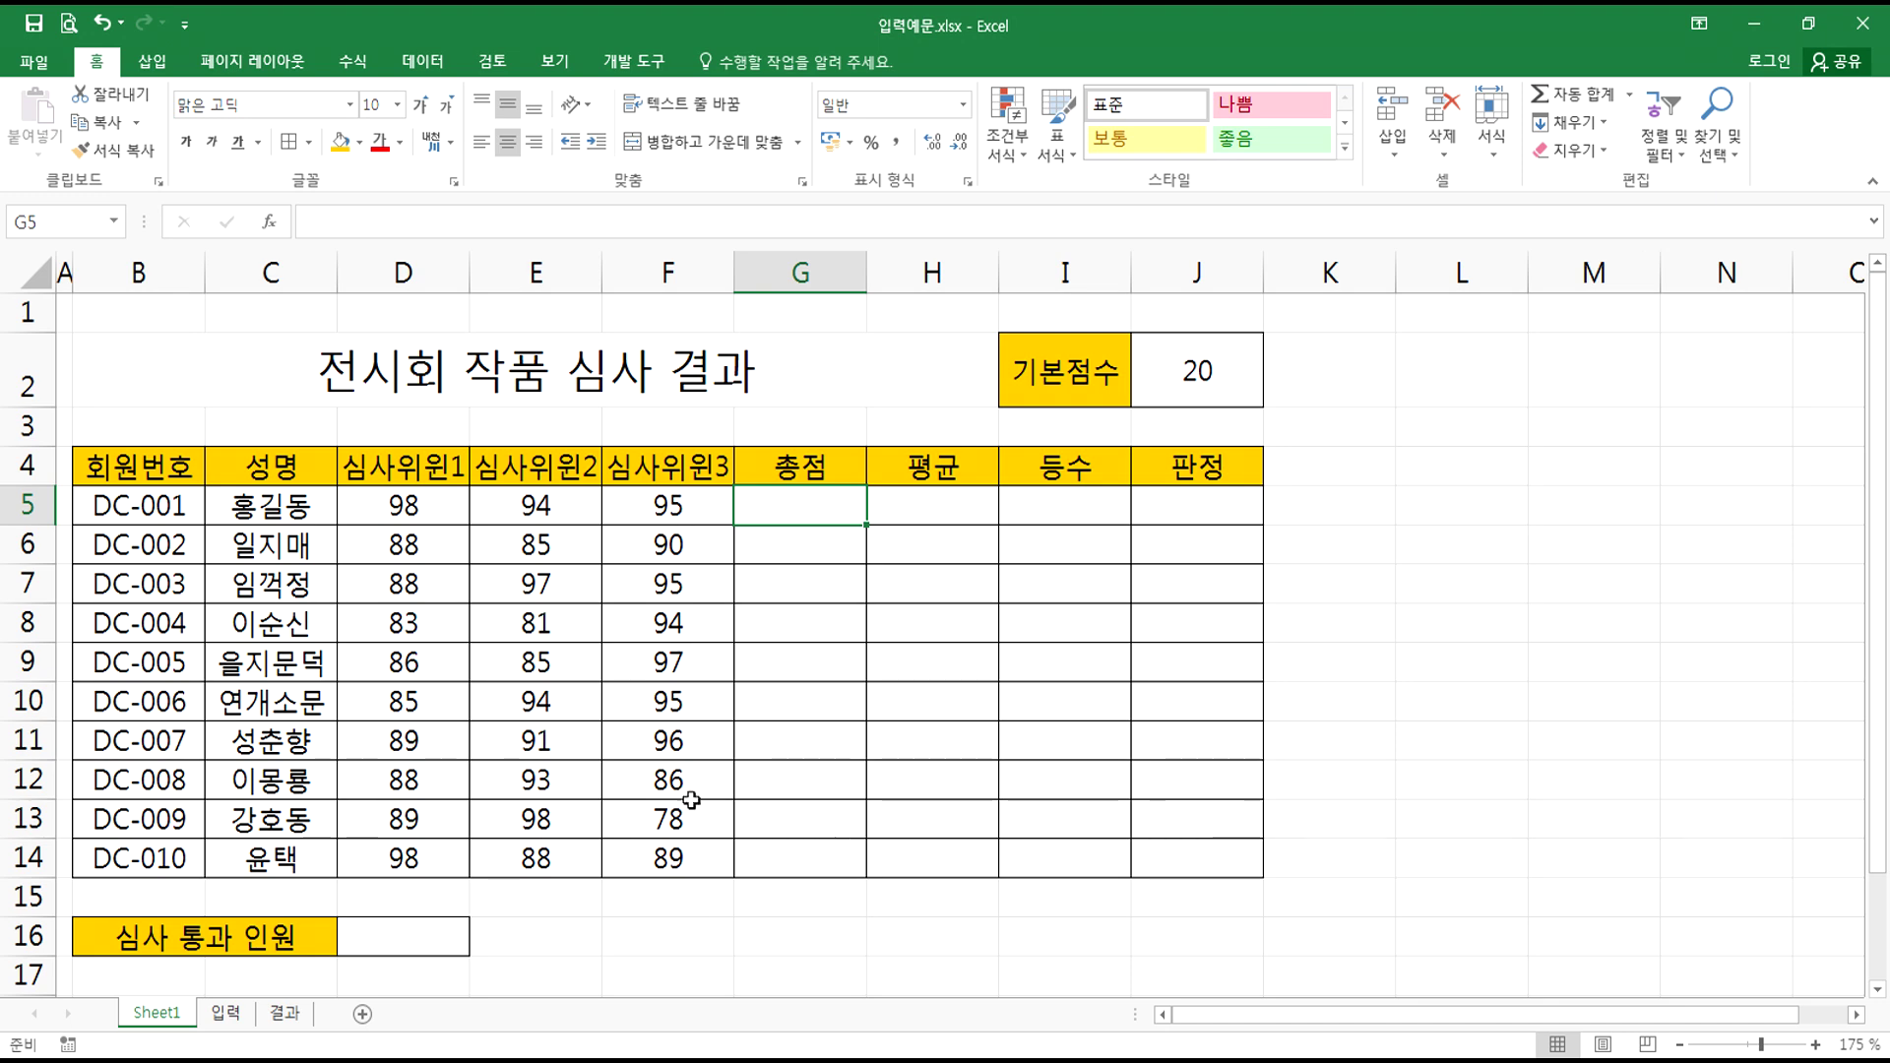
- Switch to Notepad, place it beside the workbook, and write the line 총점 > 심사위원 3명의 점수 + 기본점수
left_click(525, 1056)
key("super+Right")
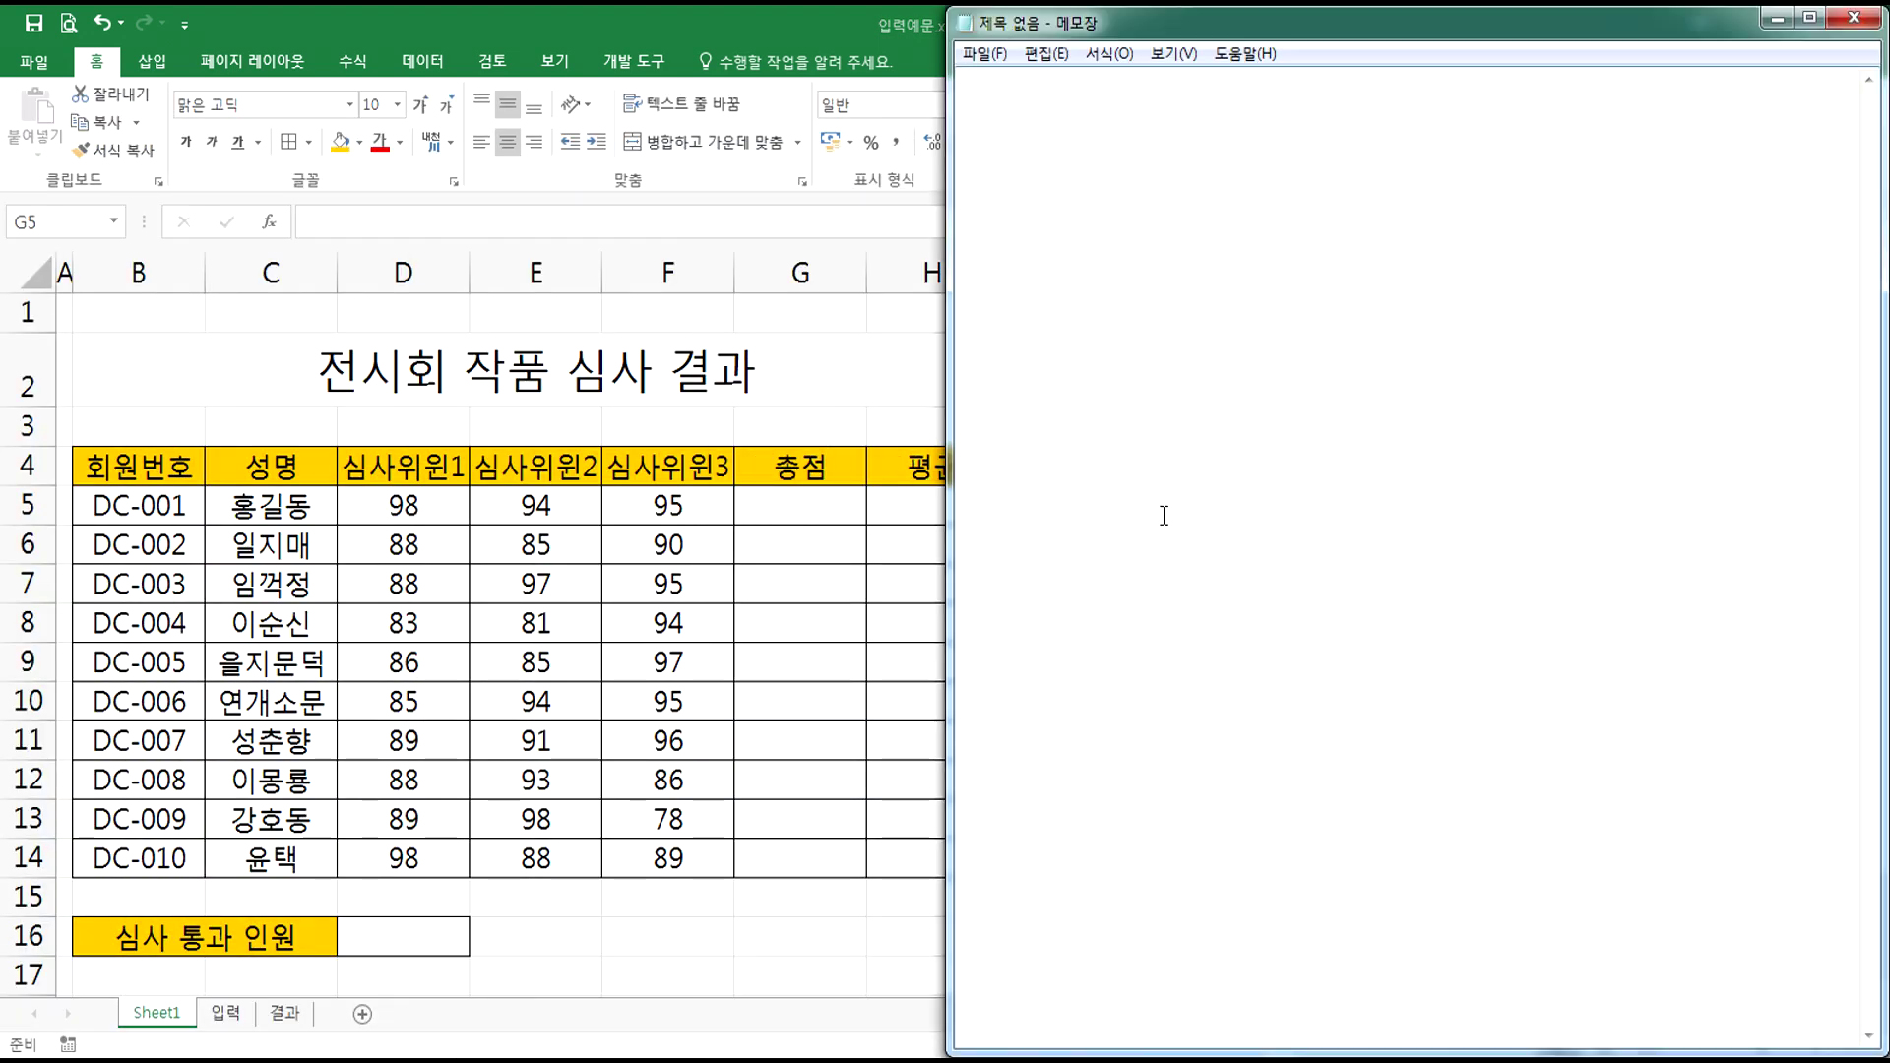
type("ch")
type("총점 ")
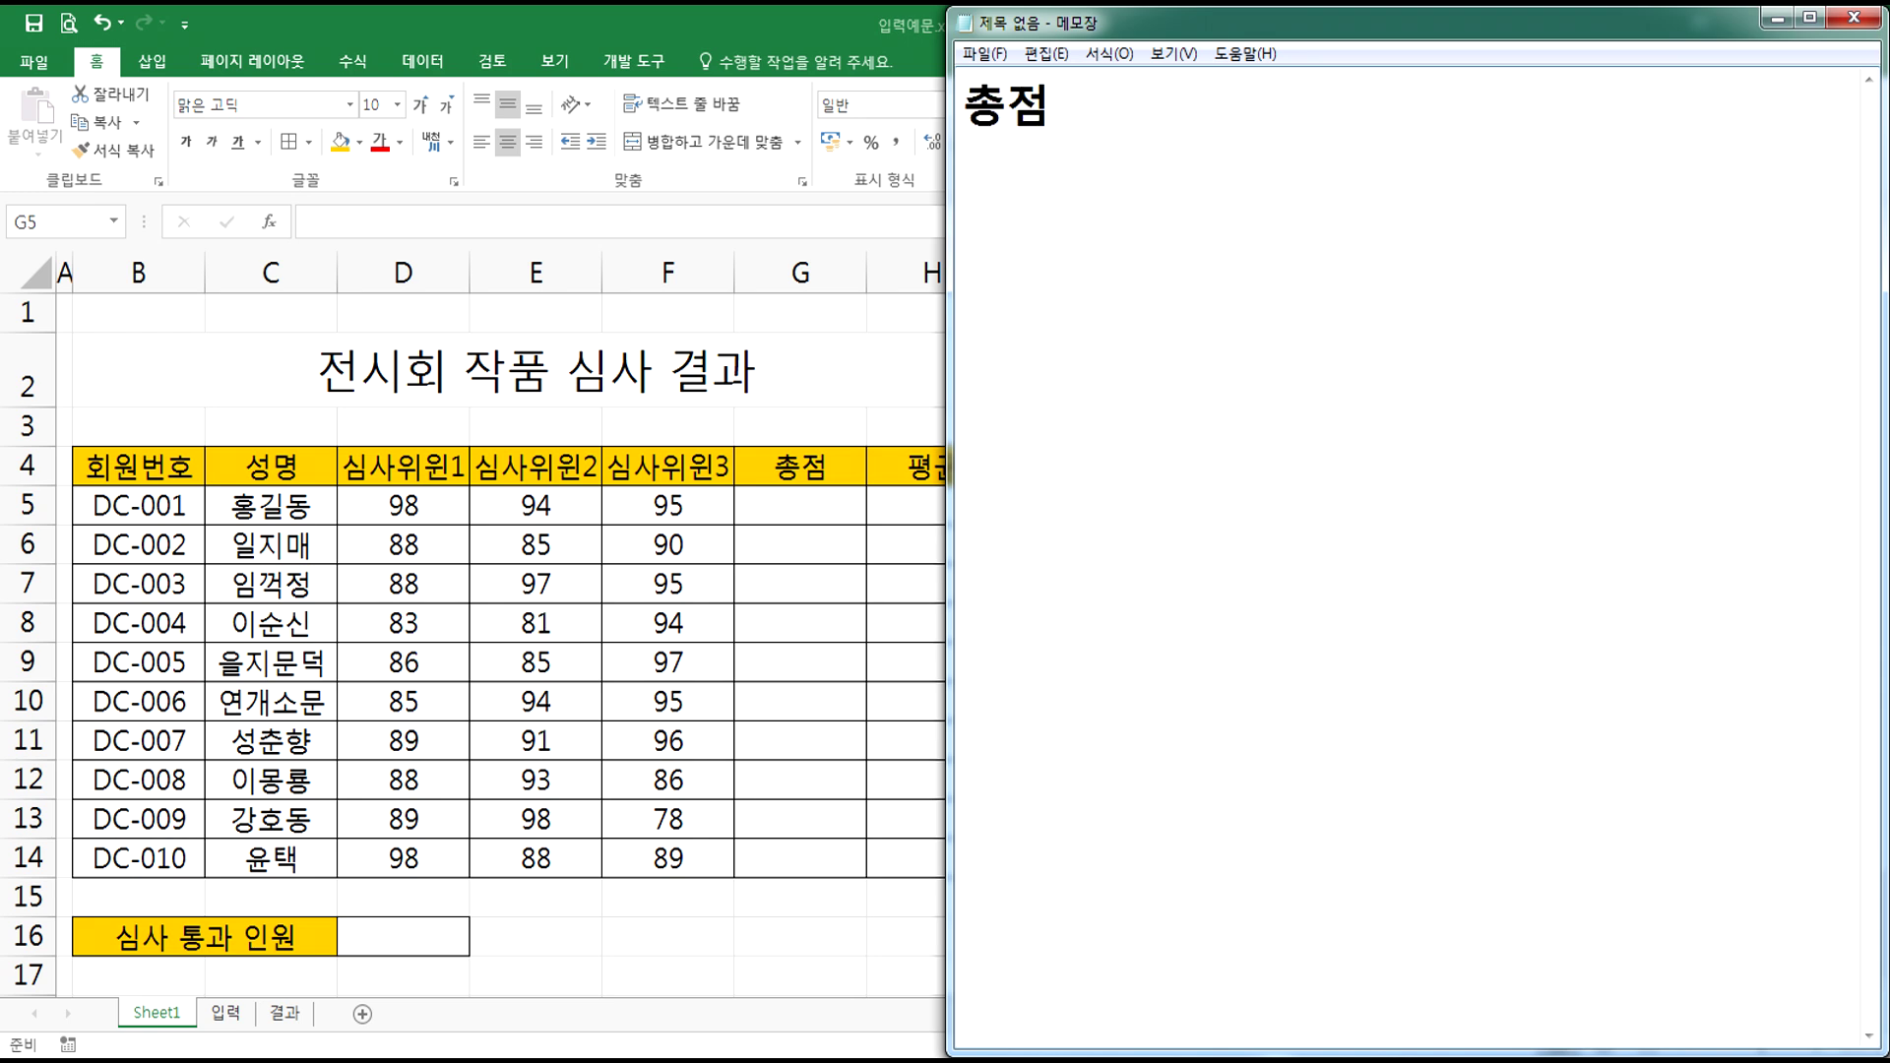
type("> 심사위원우")
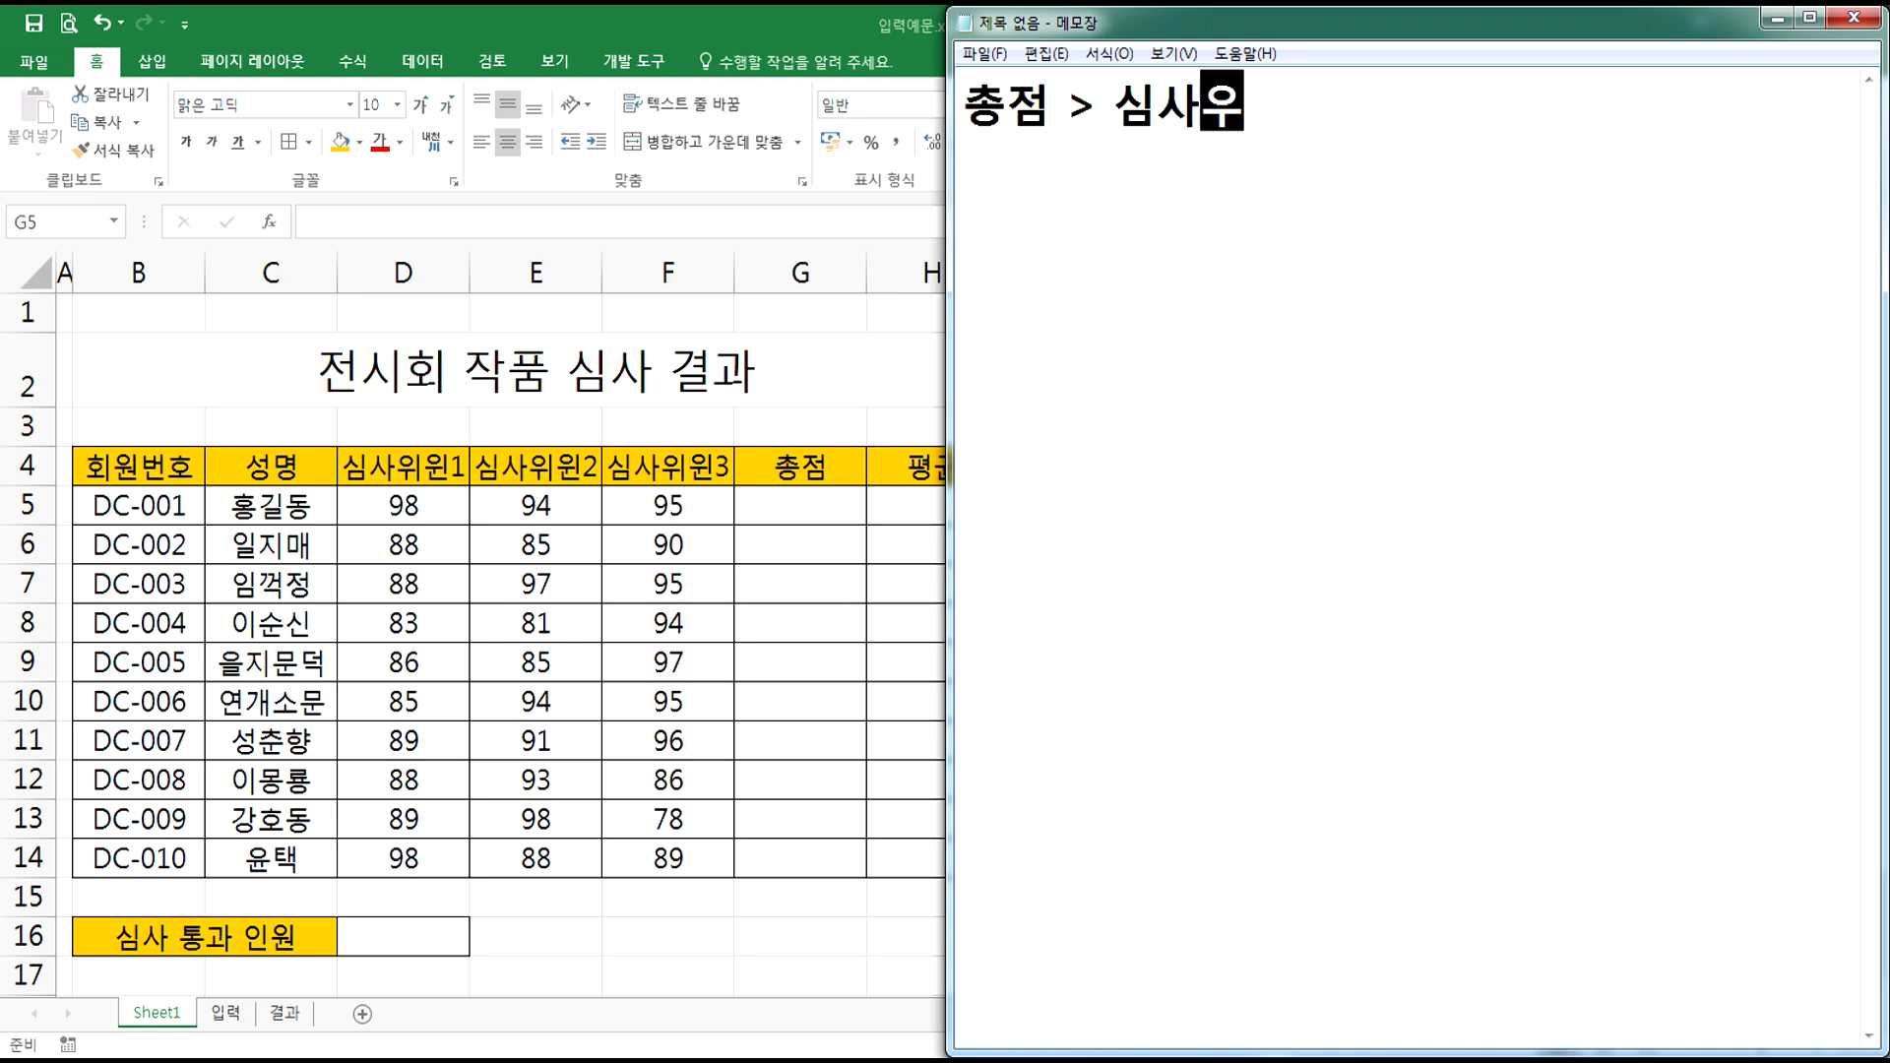
key("BackSpace")
key("BackSpace")
key("BackSpace")
type("위원 3명의 ")
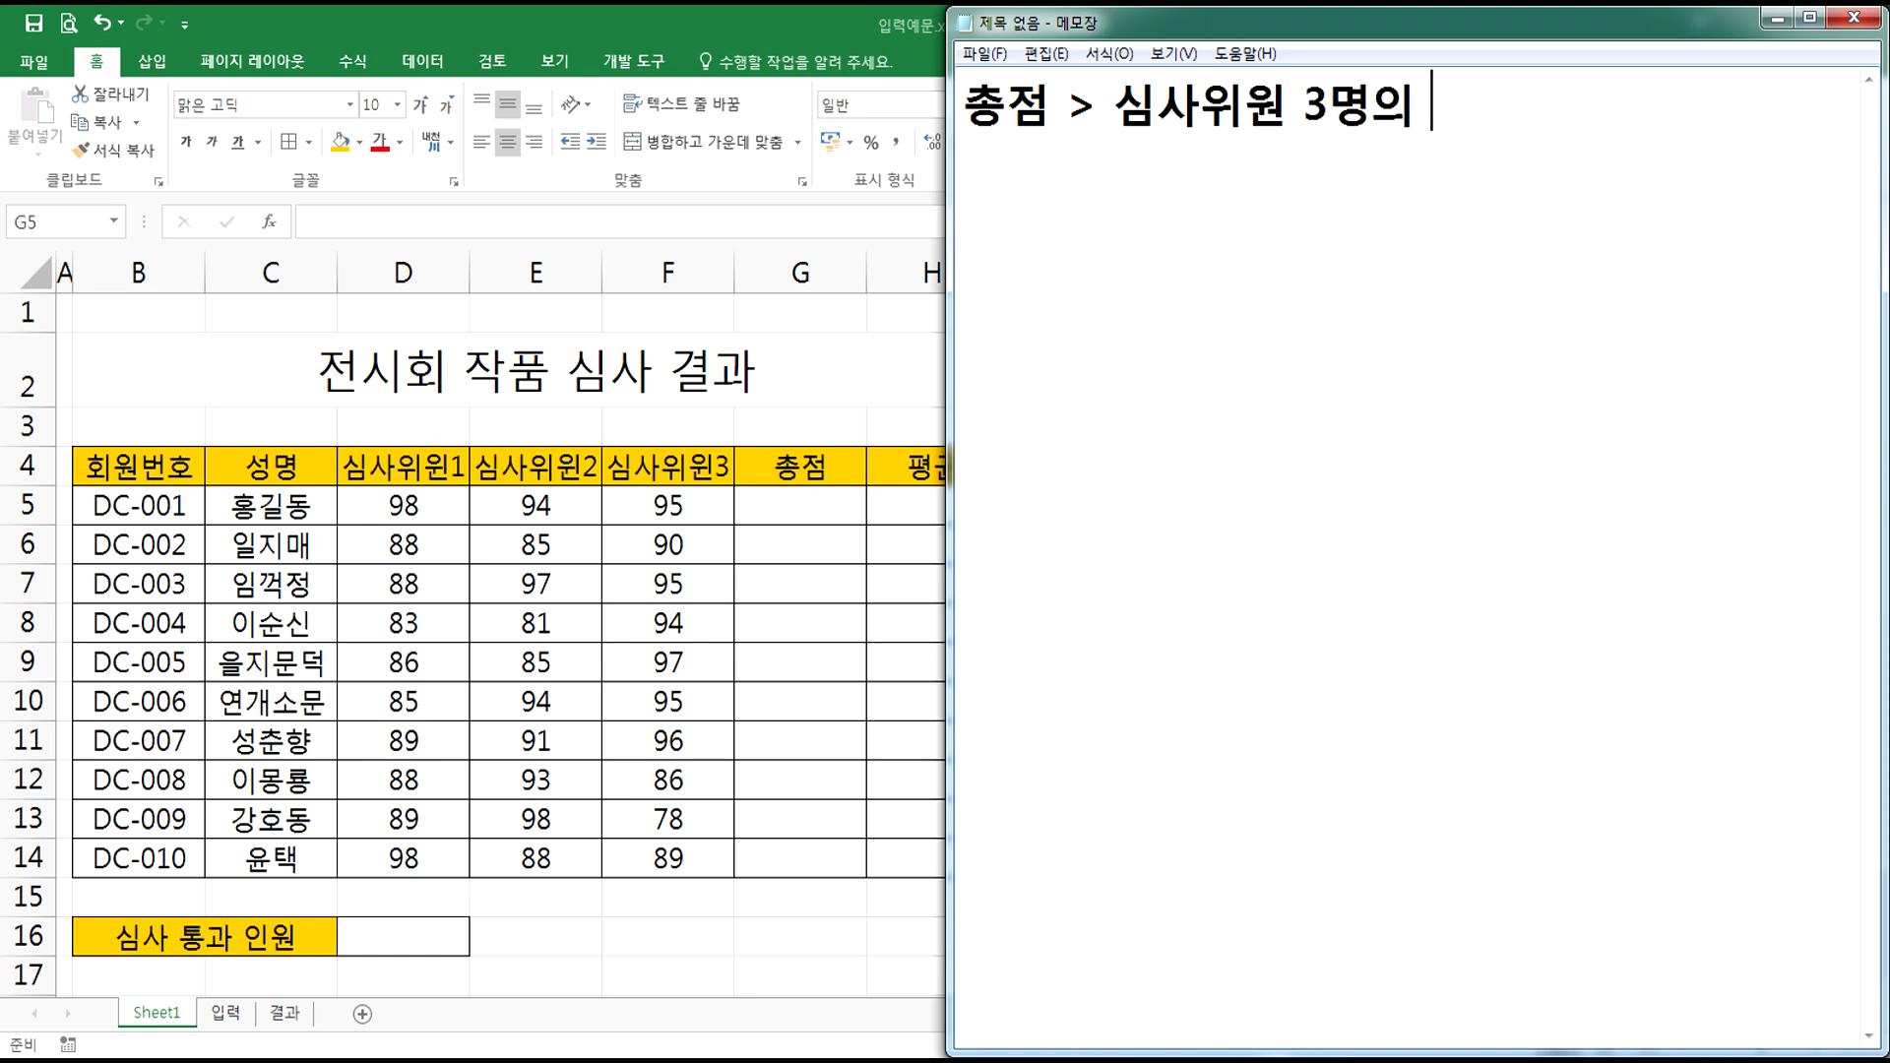
type("점수 + 기본점수")
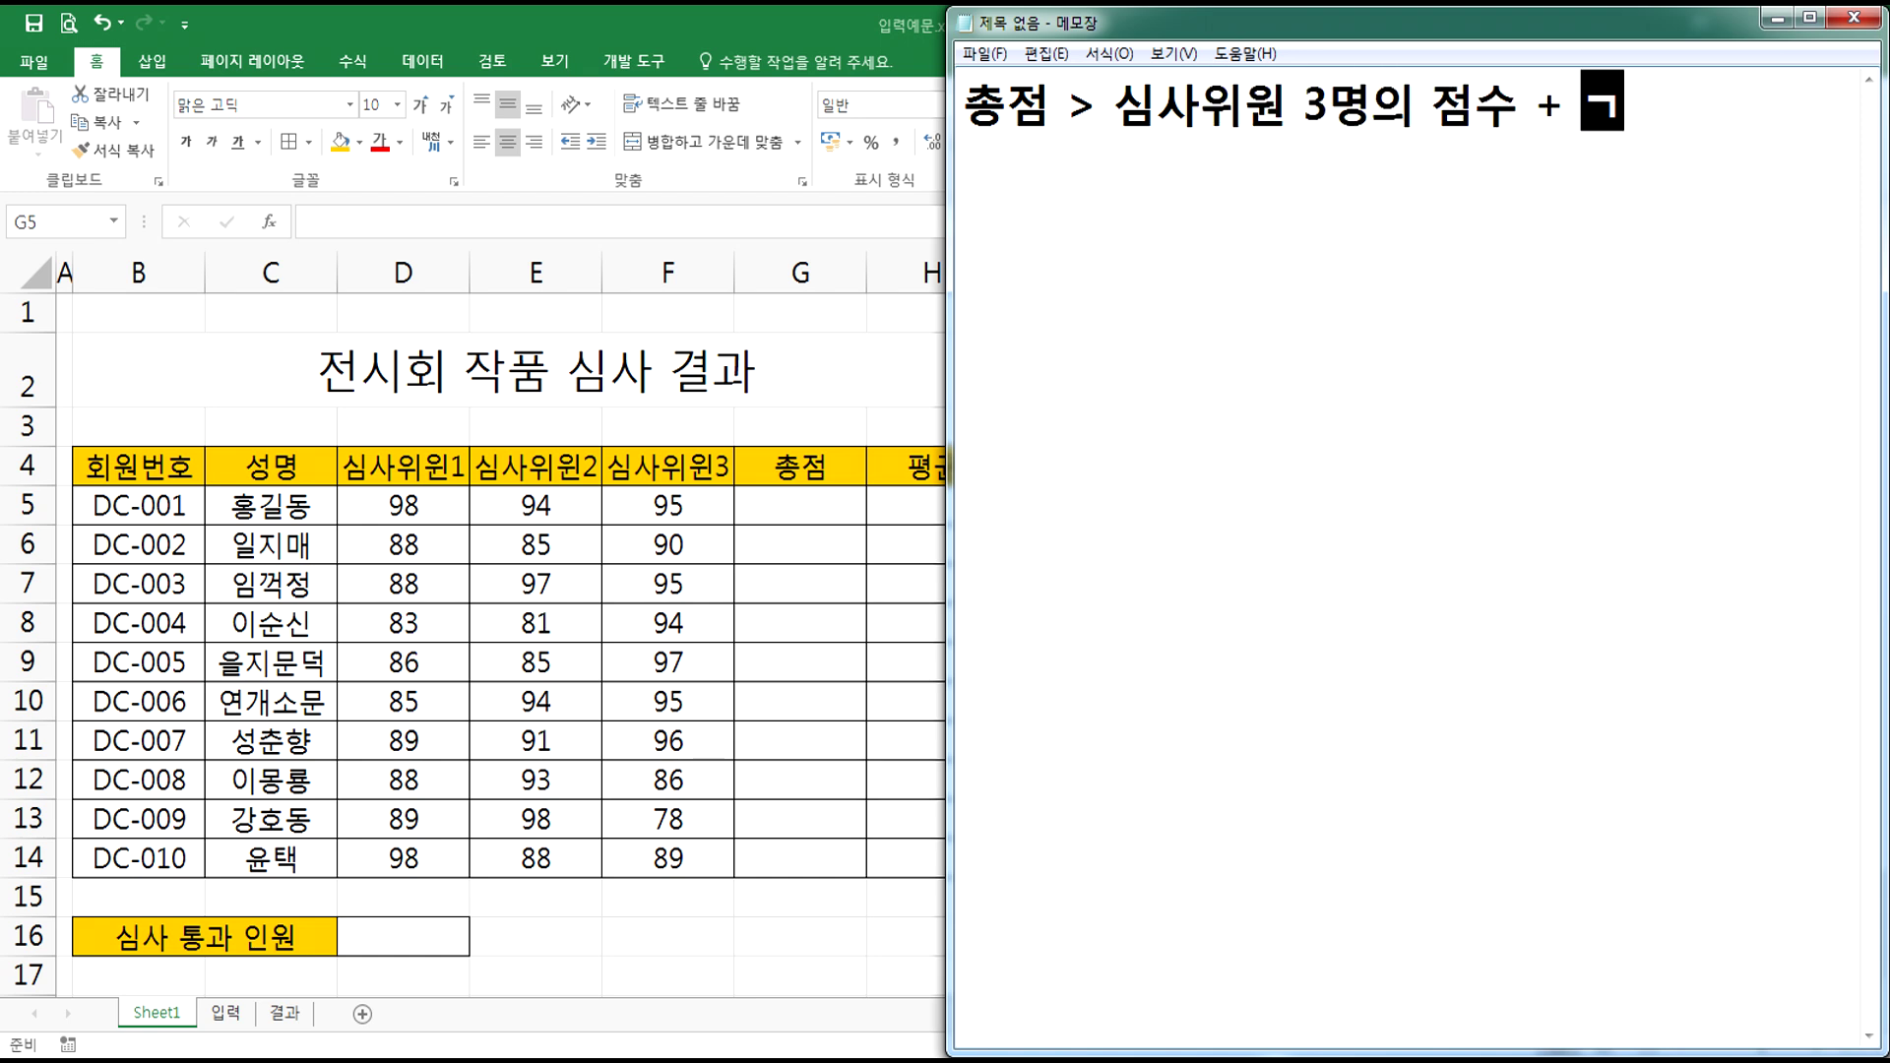
key("Return")
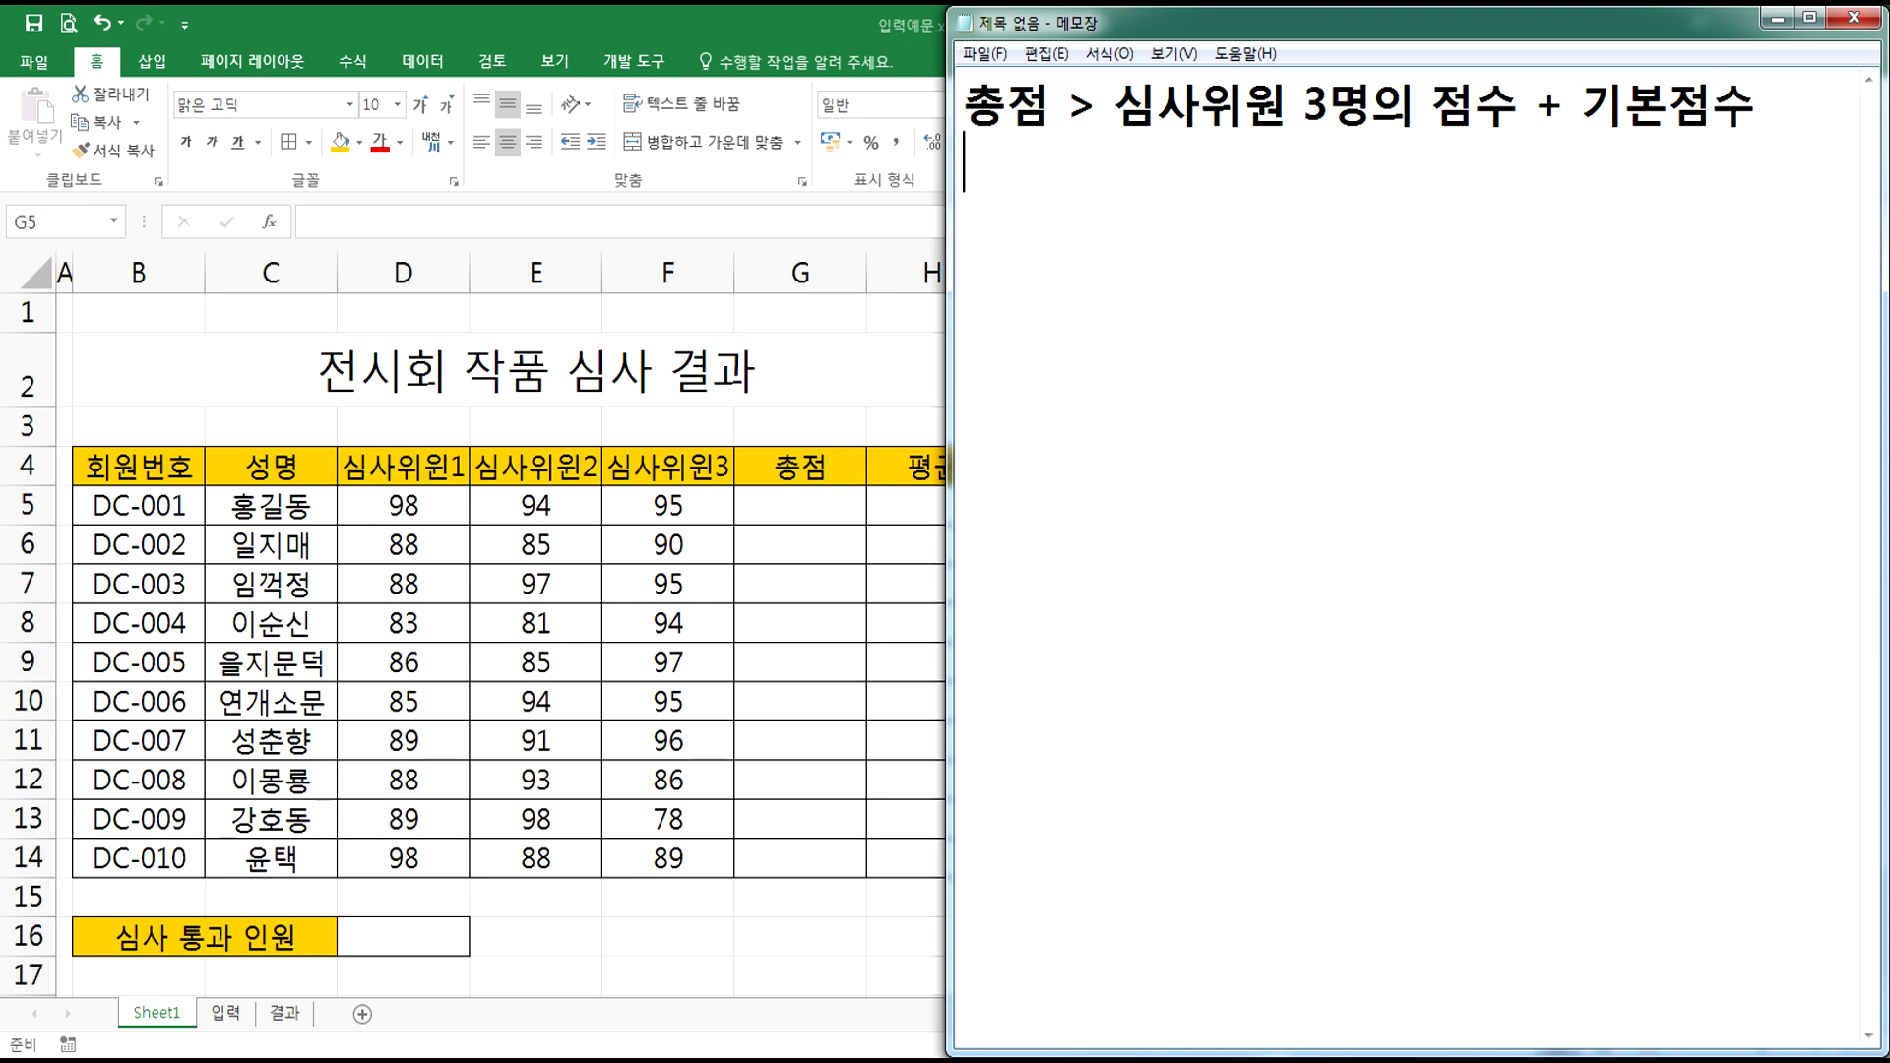
- Write the second note line 평균 > 심사위원 3명의 점수 for the average column
type("ㅍ")
type("균 > ")
type("심사위원")
type(" 3명의 ")
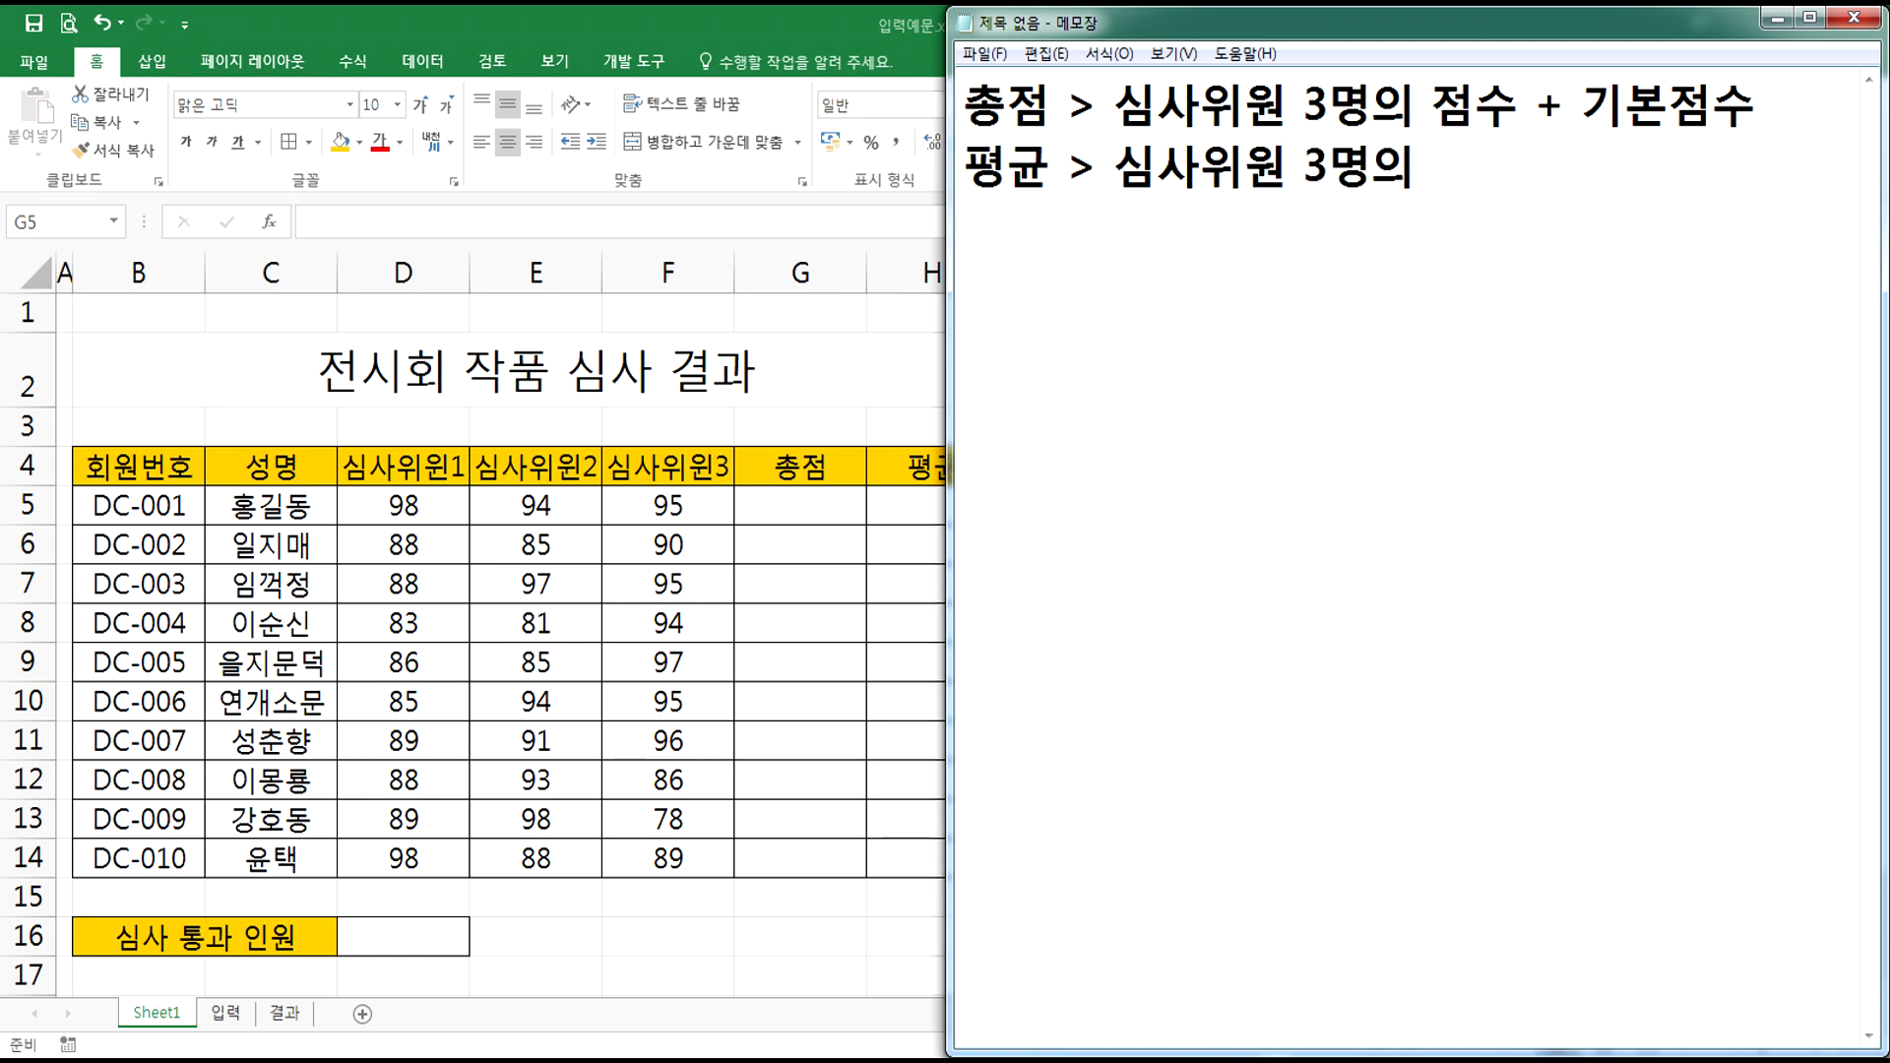
type("점수")
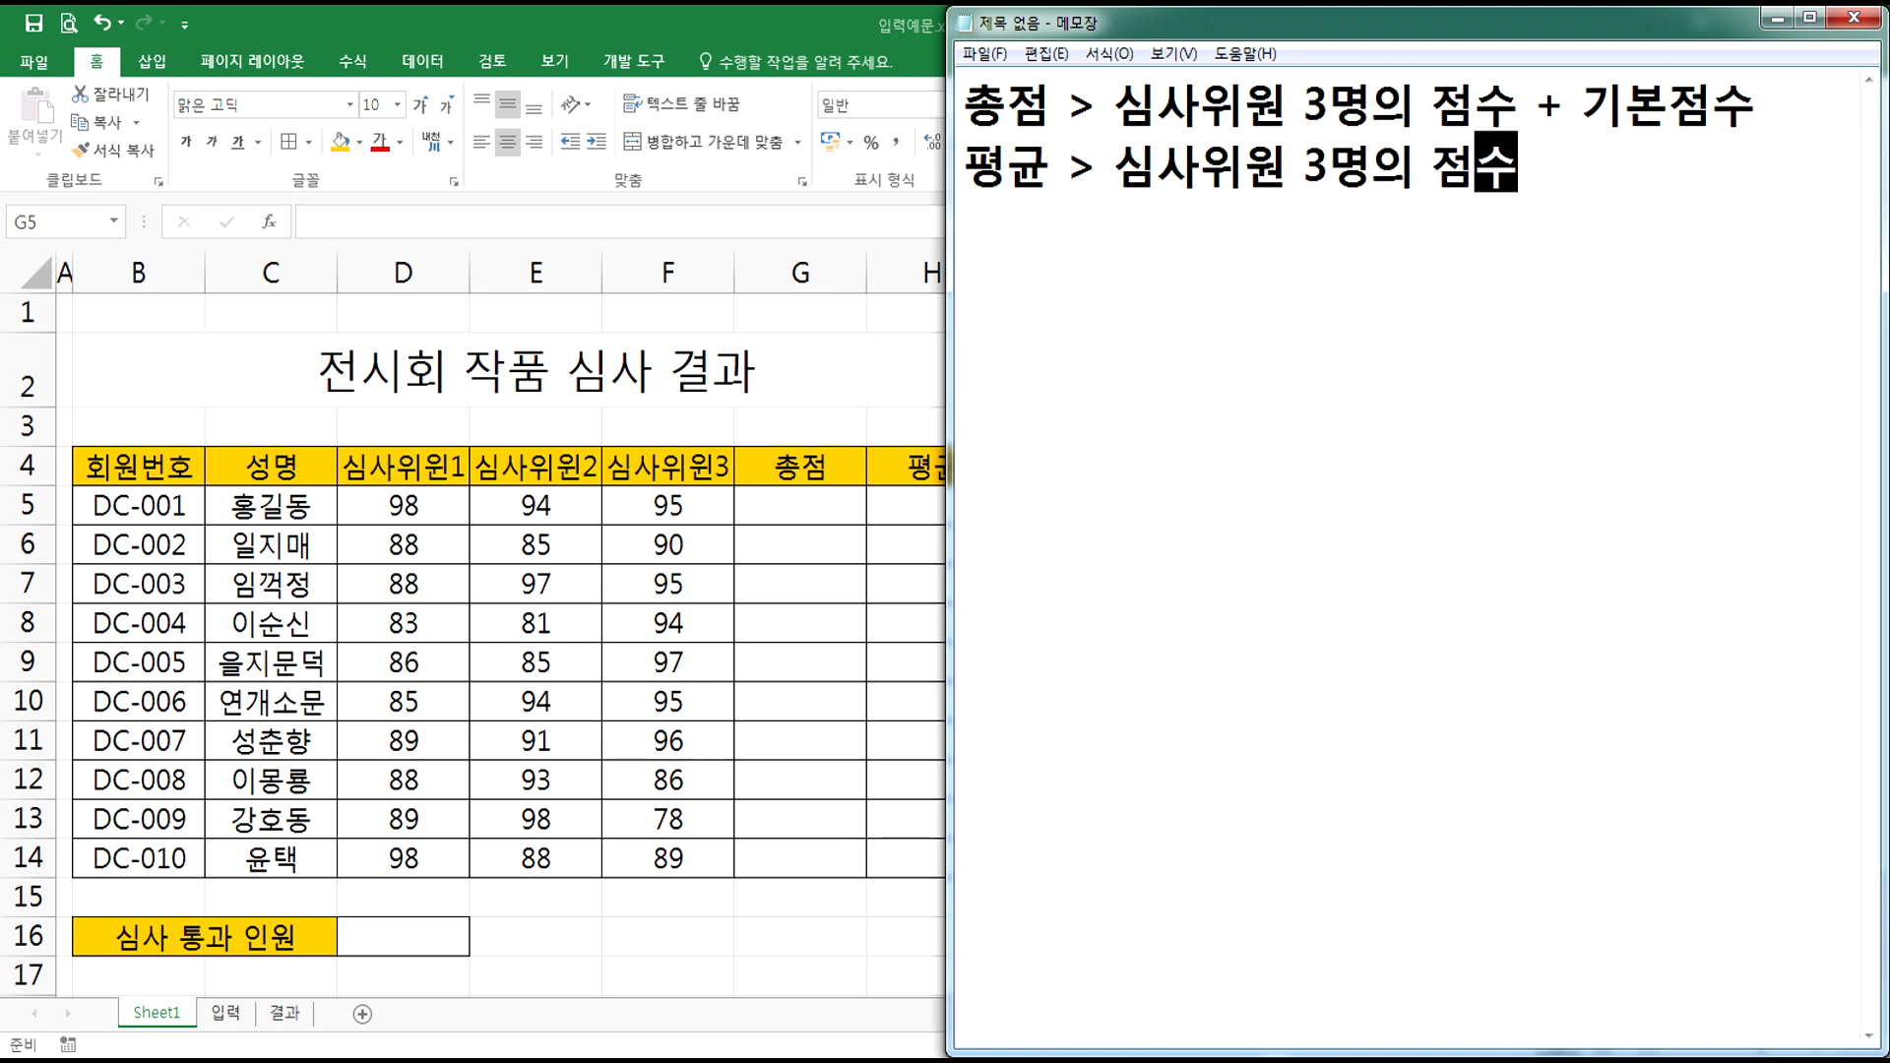
- Write the third note line 등수 > 총점을 기준으로 내림차순 for the rank column
key("Return")
type("등수 > ")
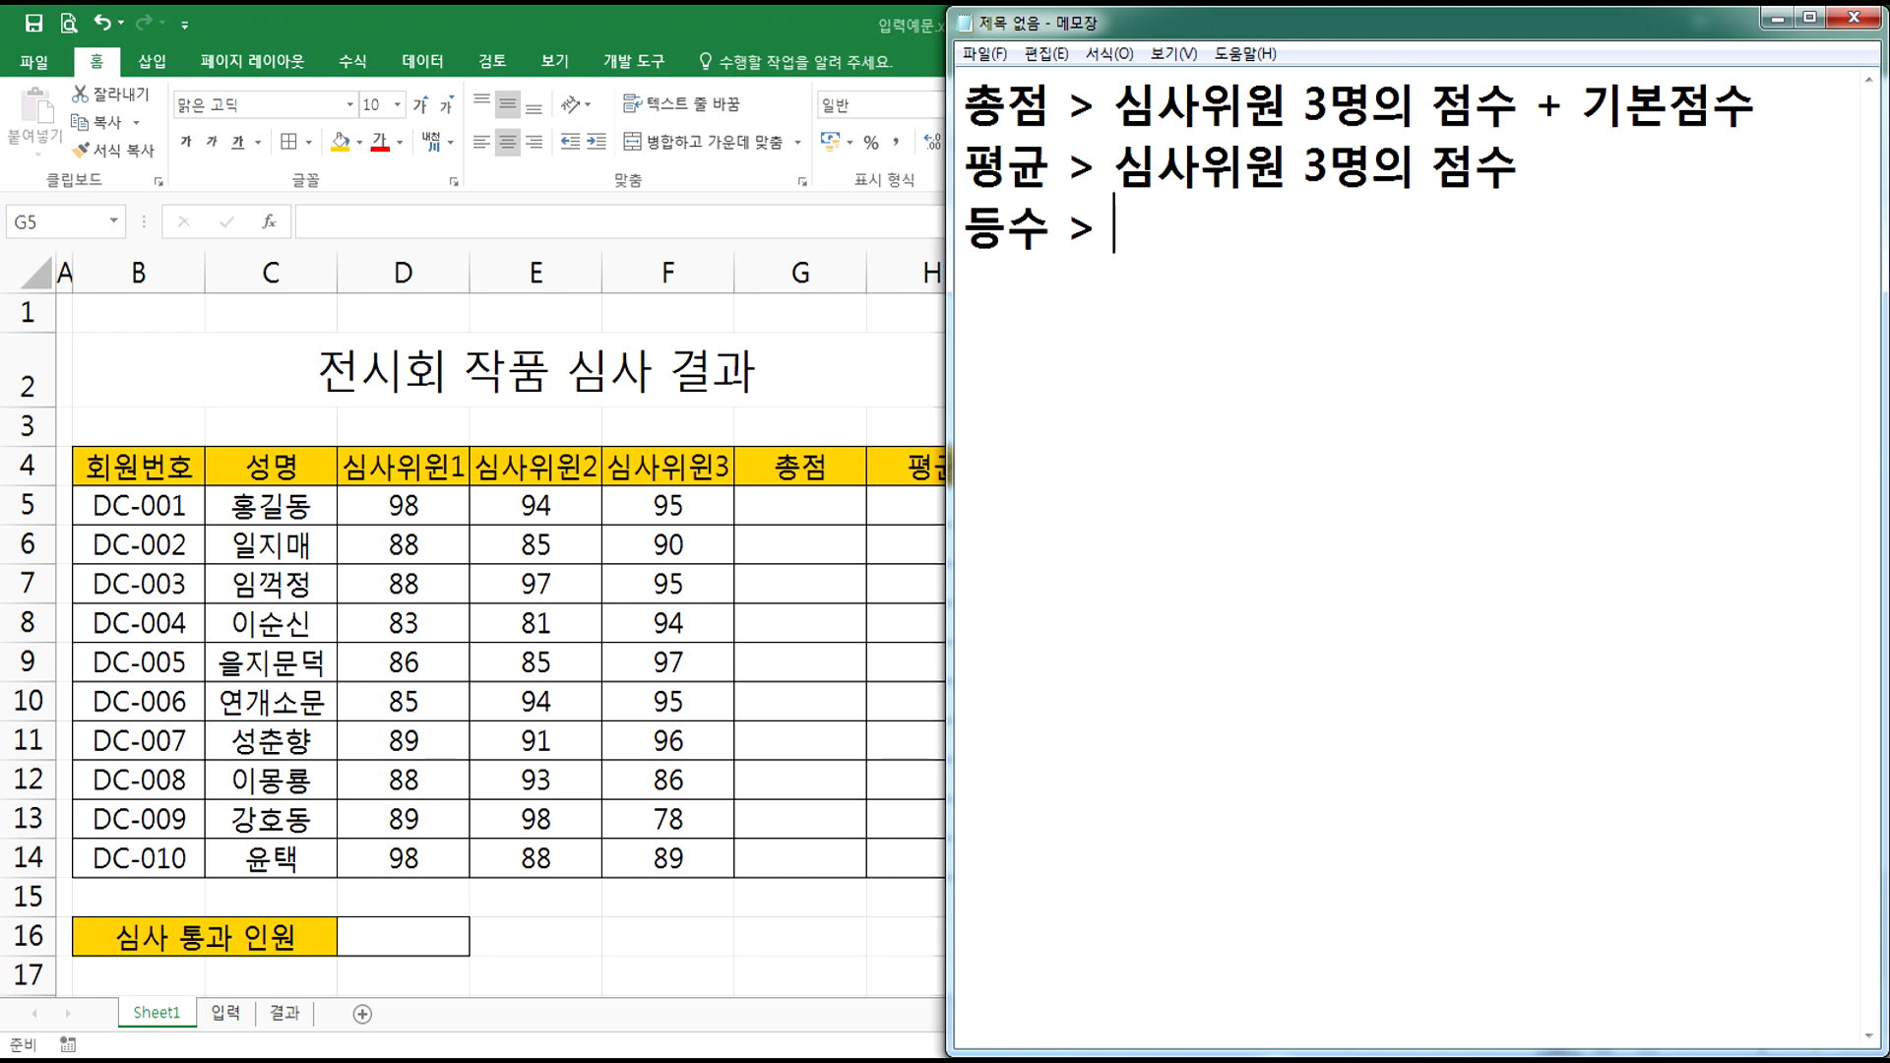
type("총")
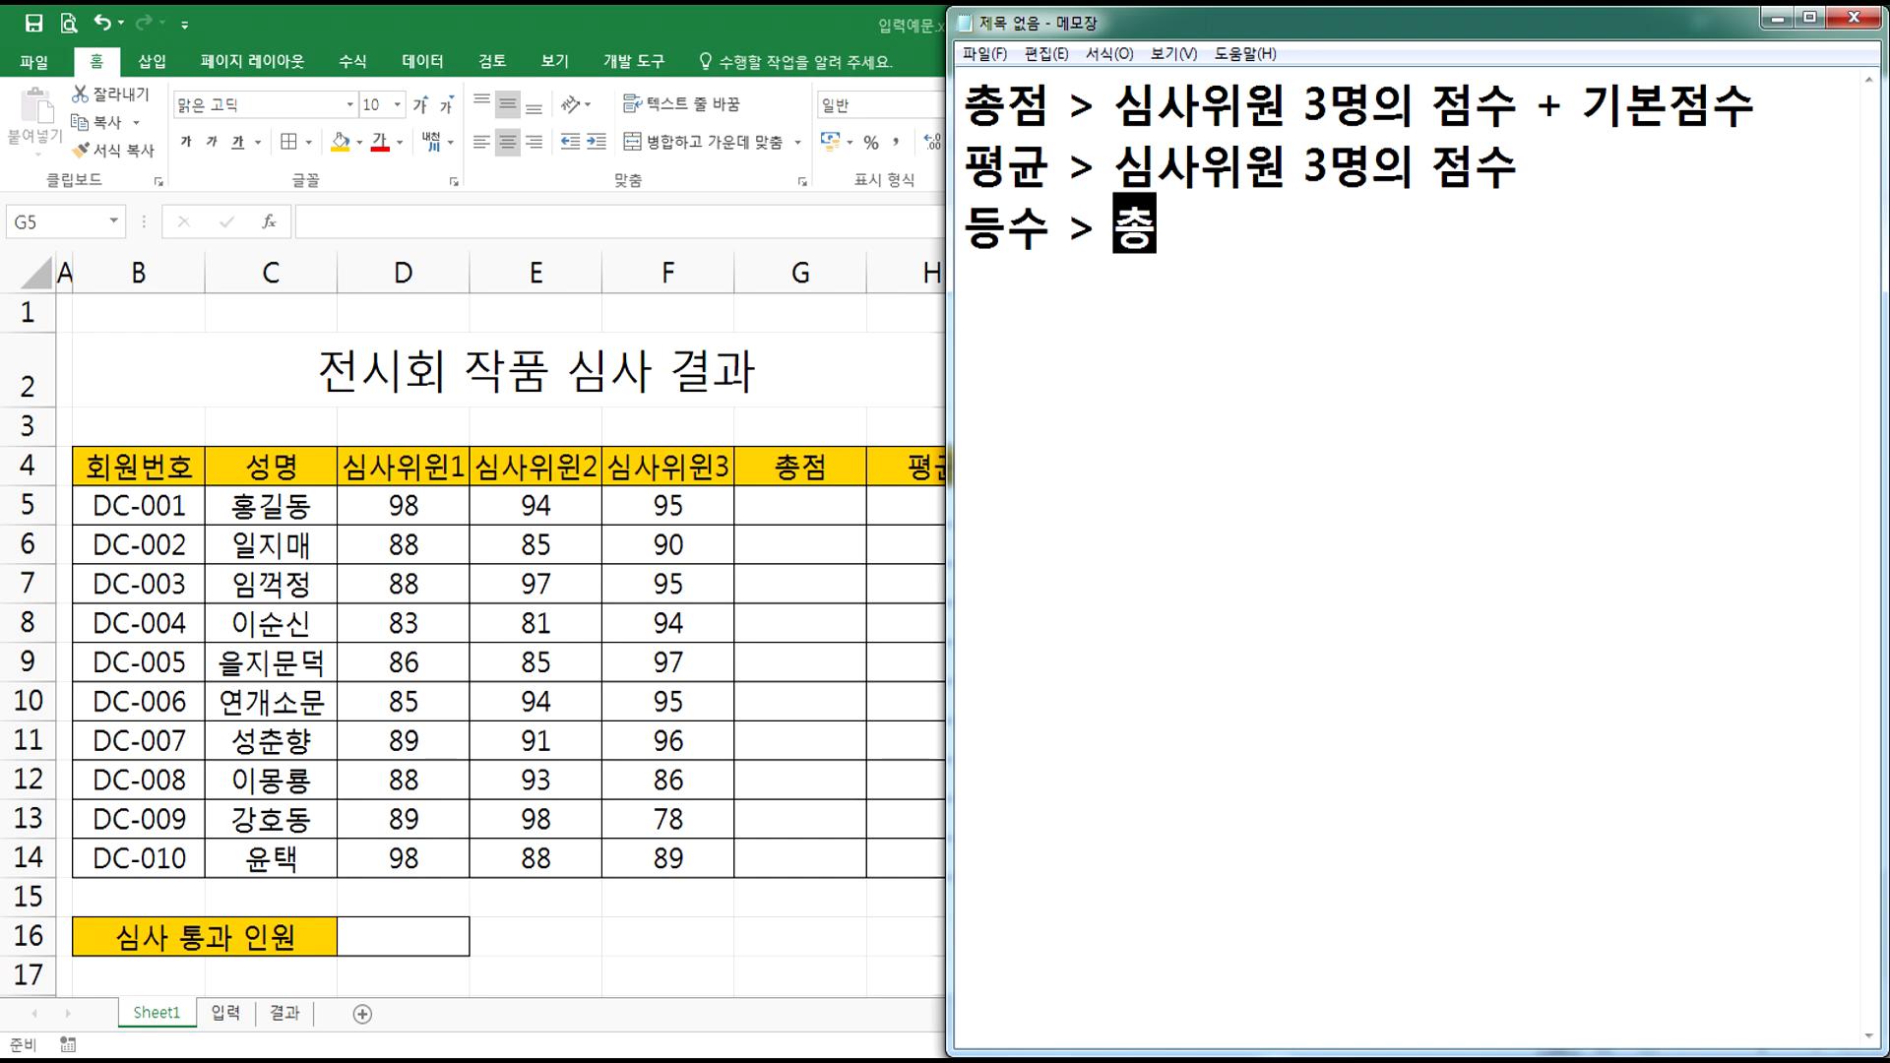
type("점을 깆준으로 ")
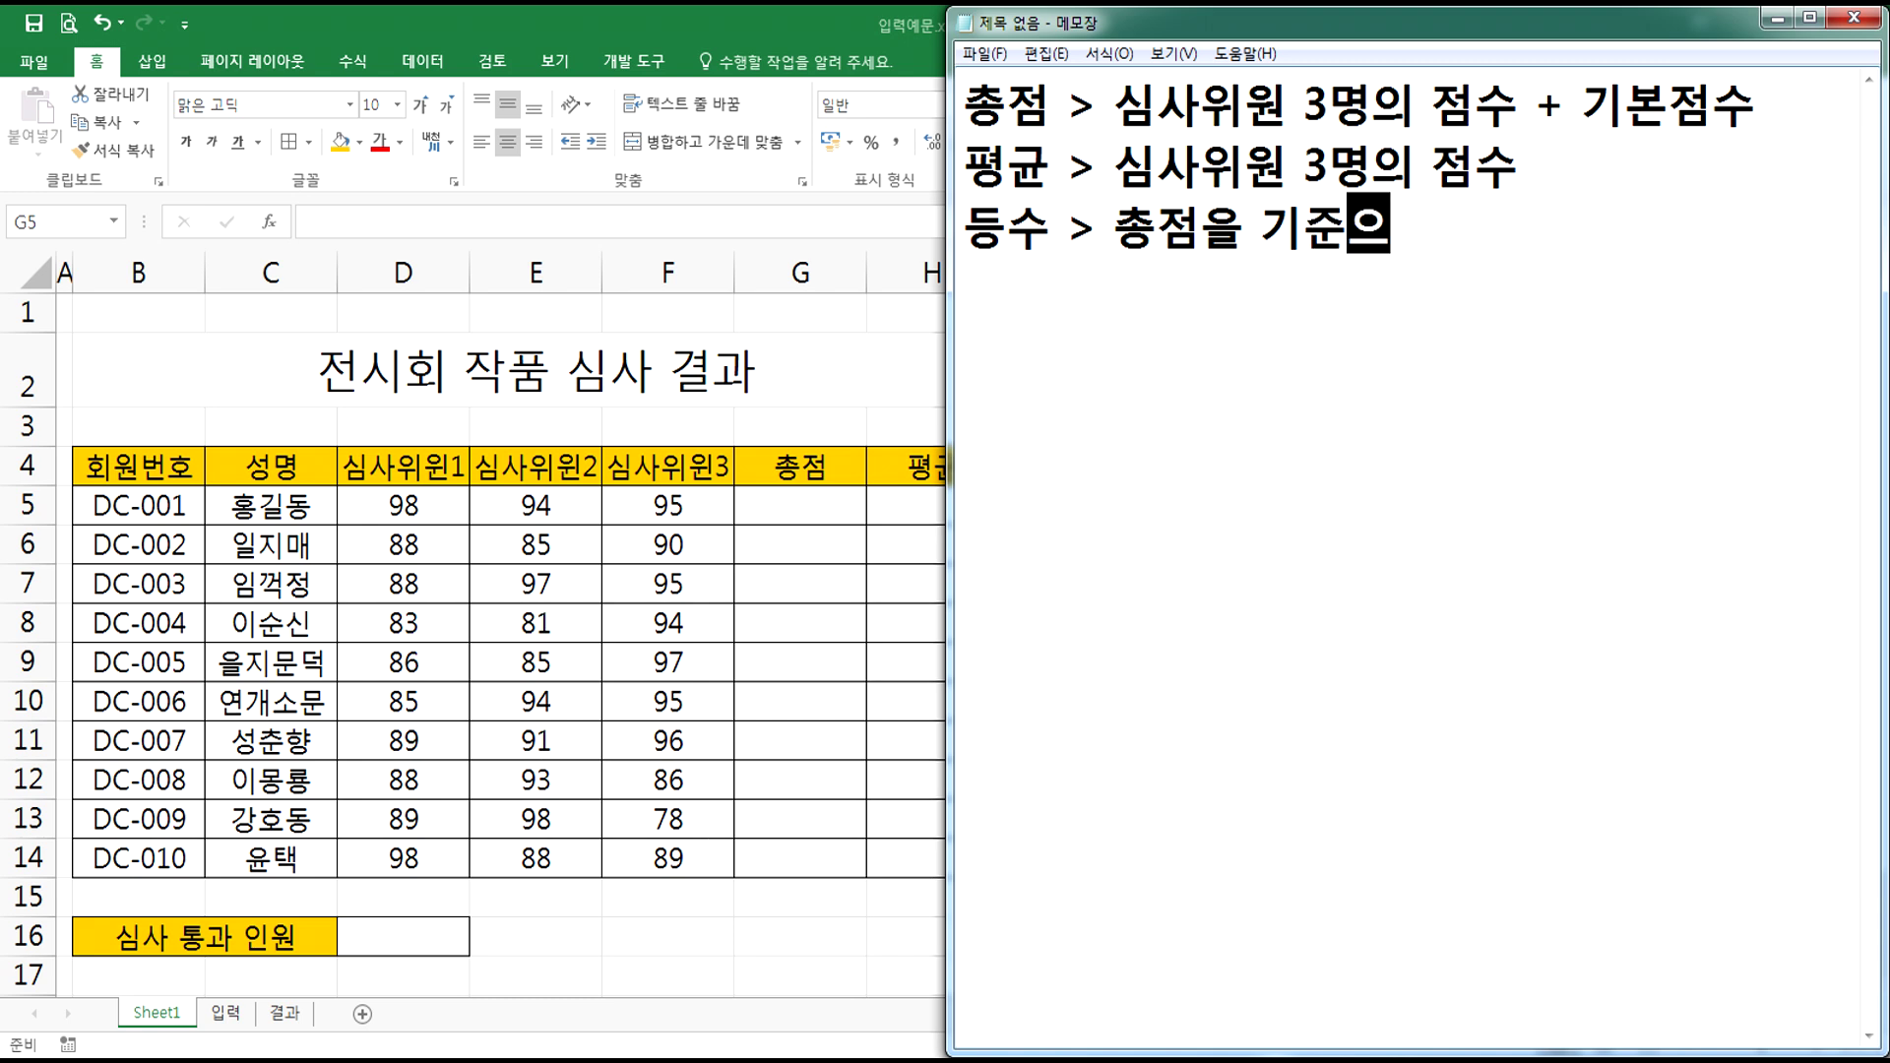
type("내림차순")
- Check the J5 formula on the workbook's 결과 sheet and write the note line 판점 > 평균 90점 이상 > "통과" in Notepad
key("Return")
type("판점")
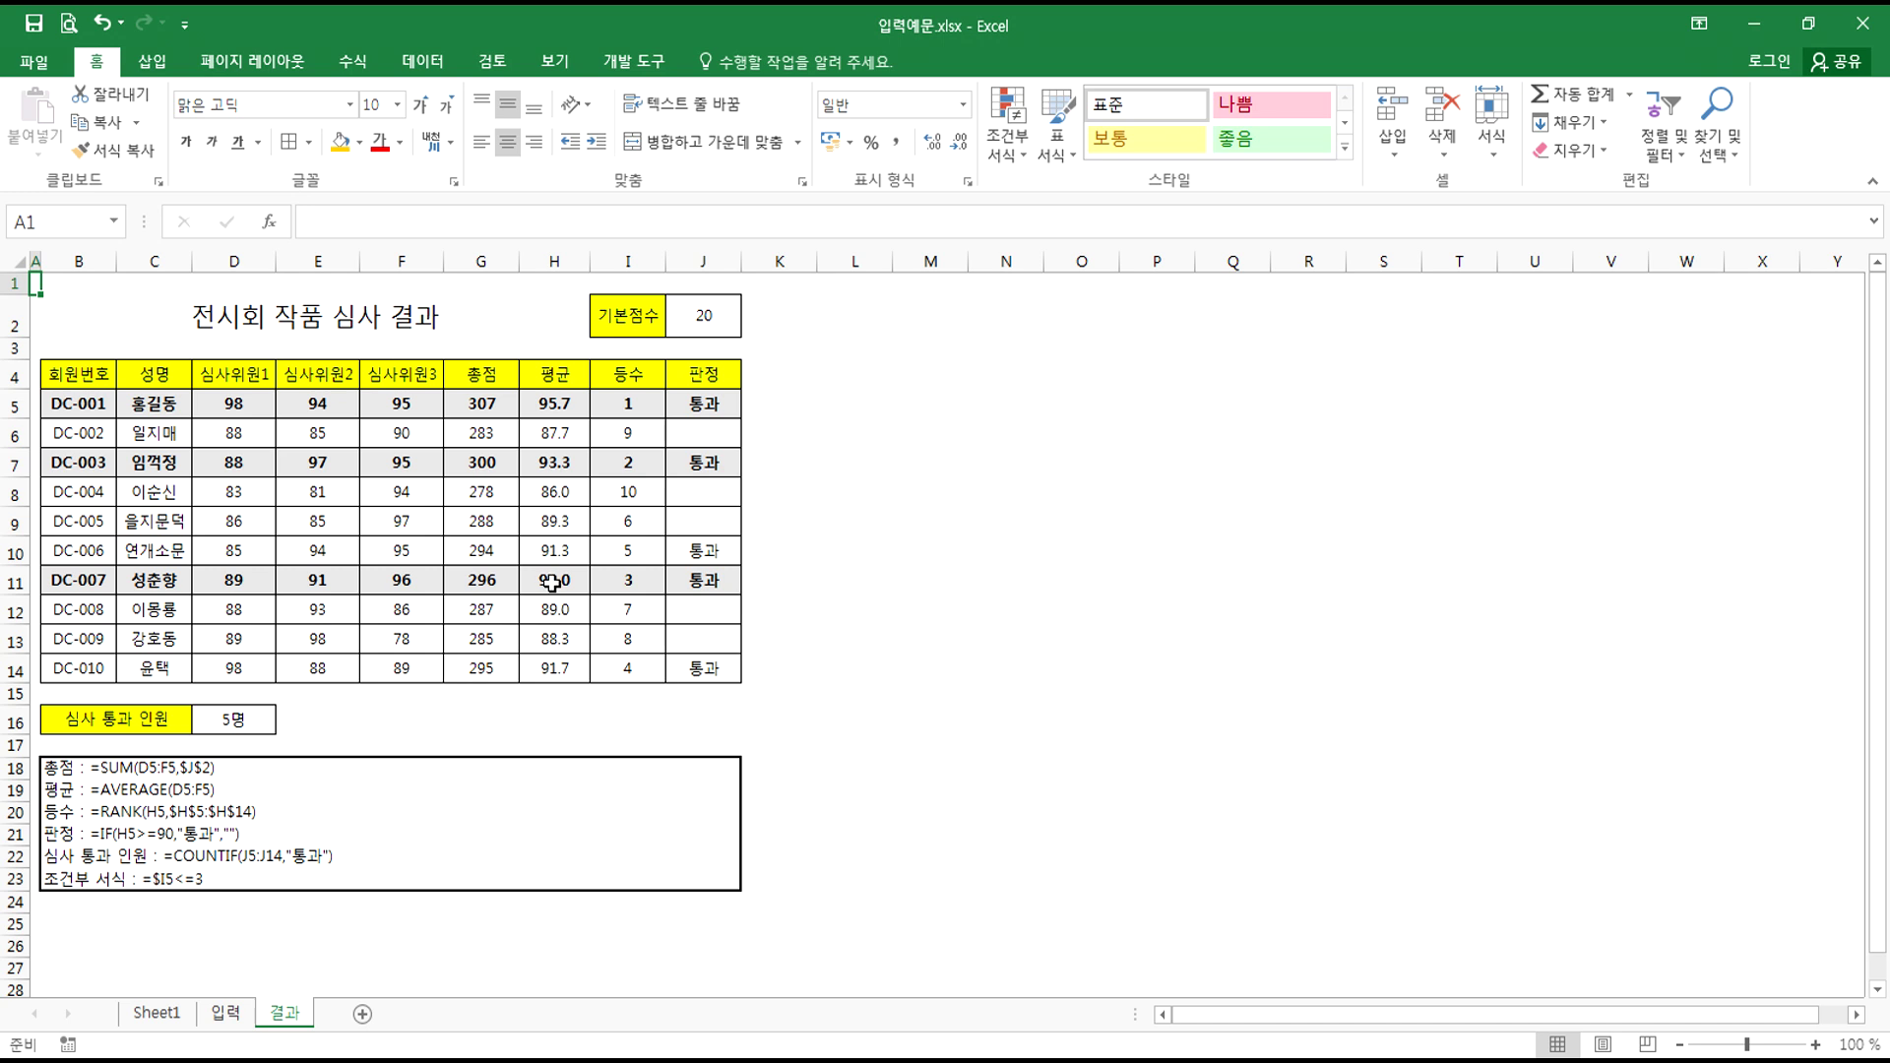
left_click(711, 403)
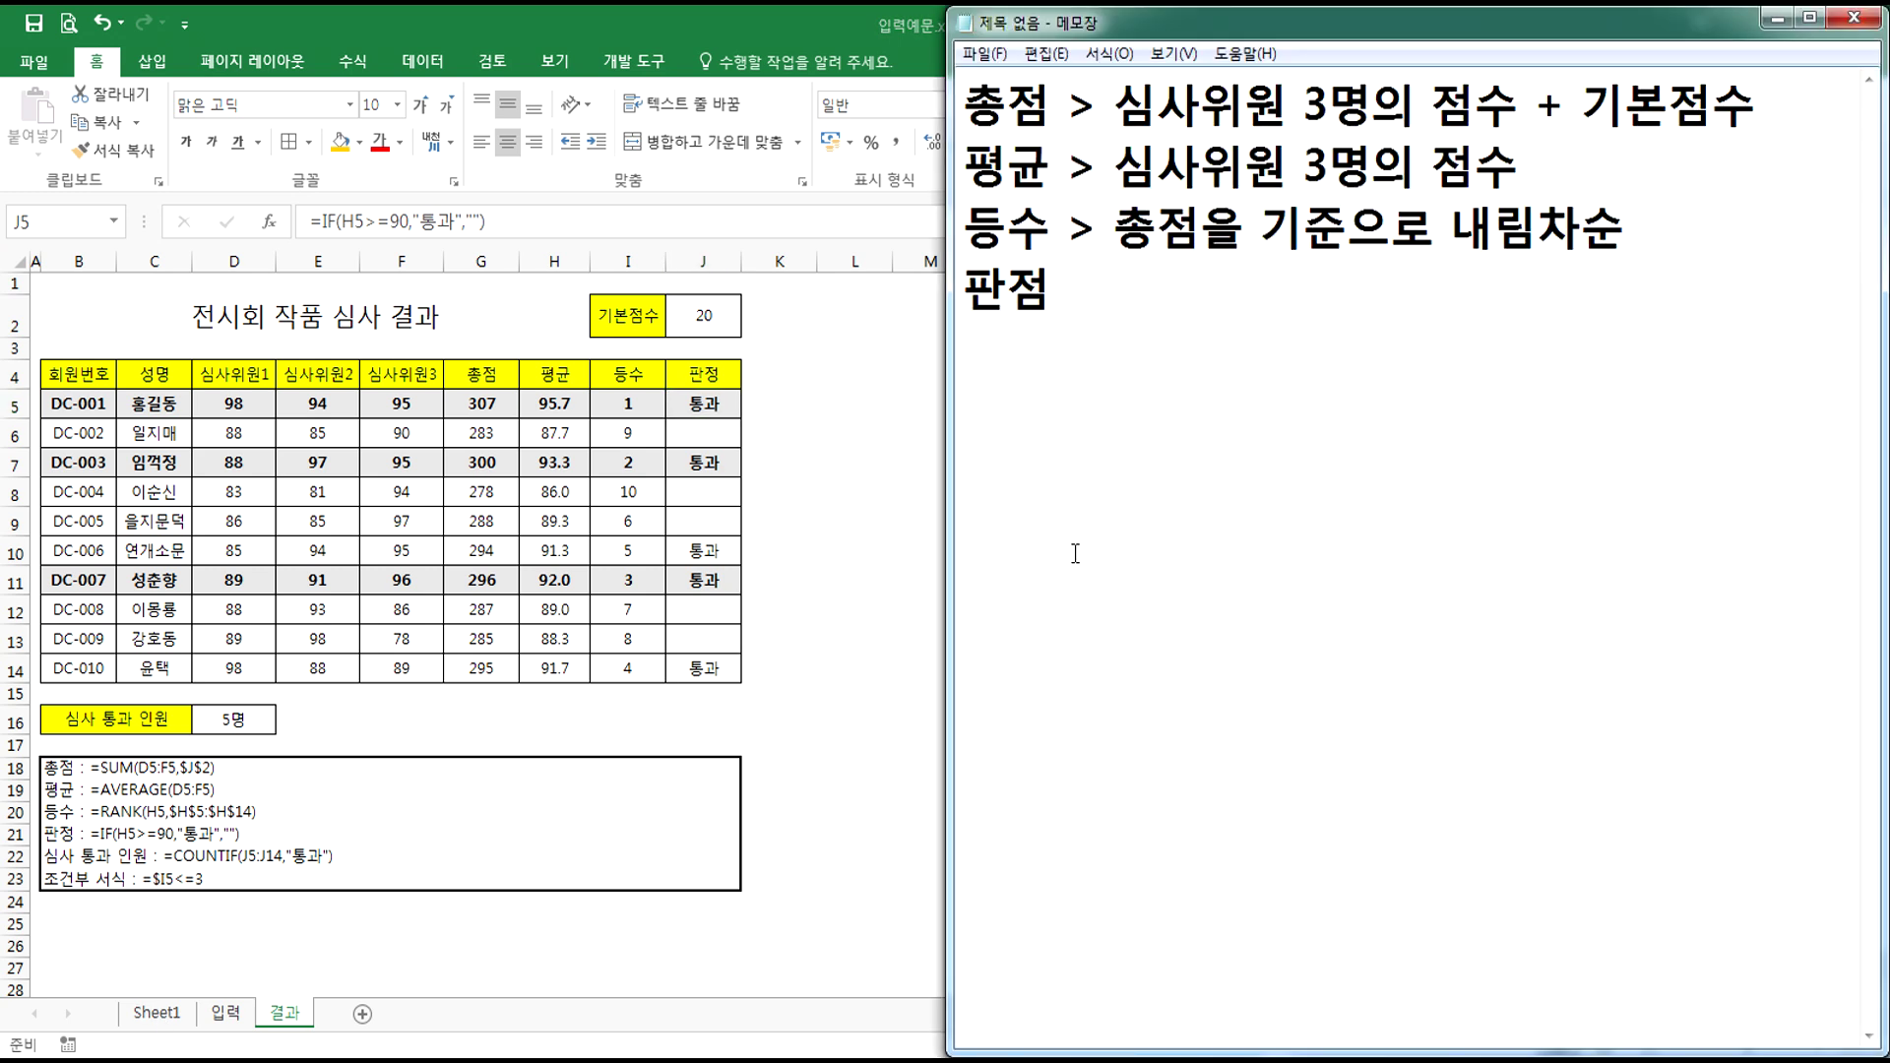
type("> 평균 ")
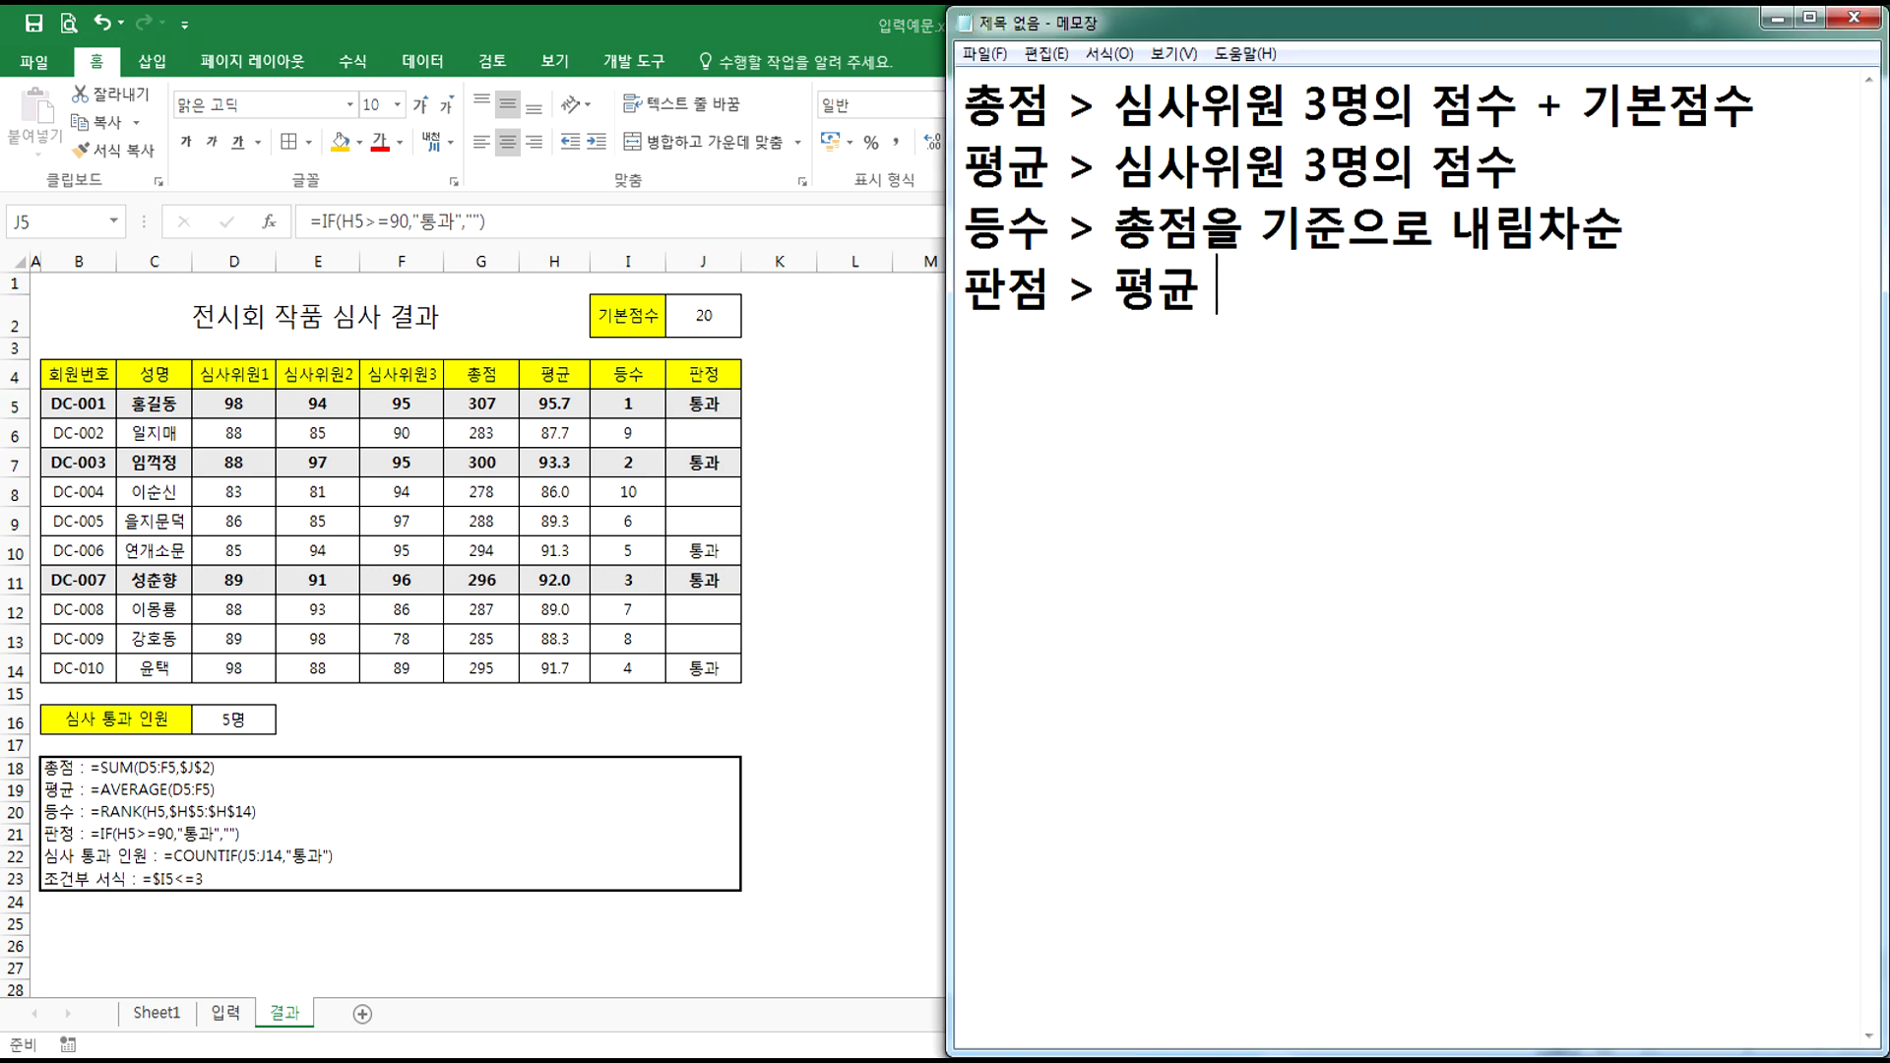
type("90점 이상")
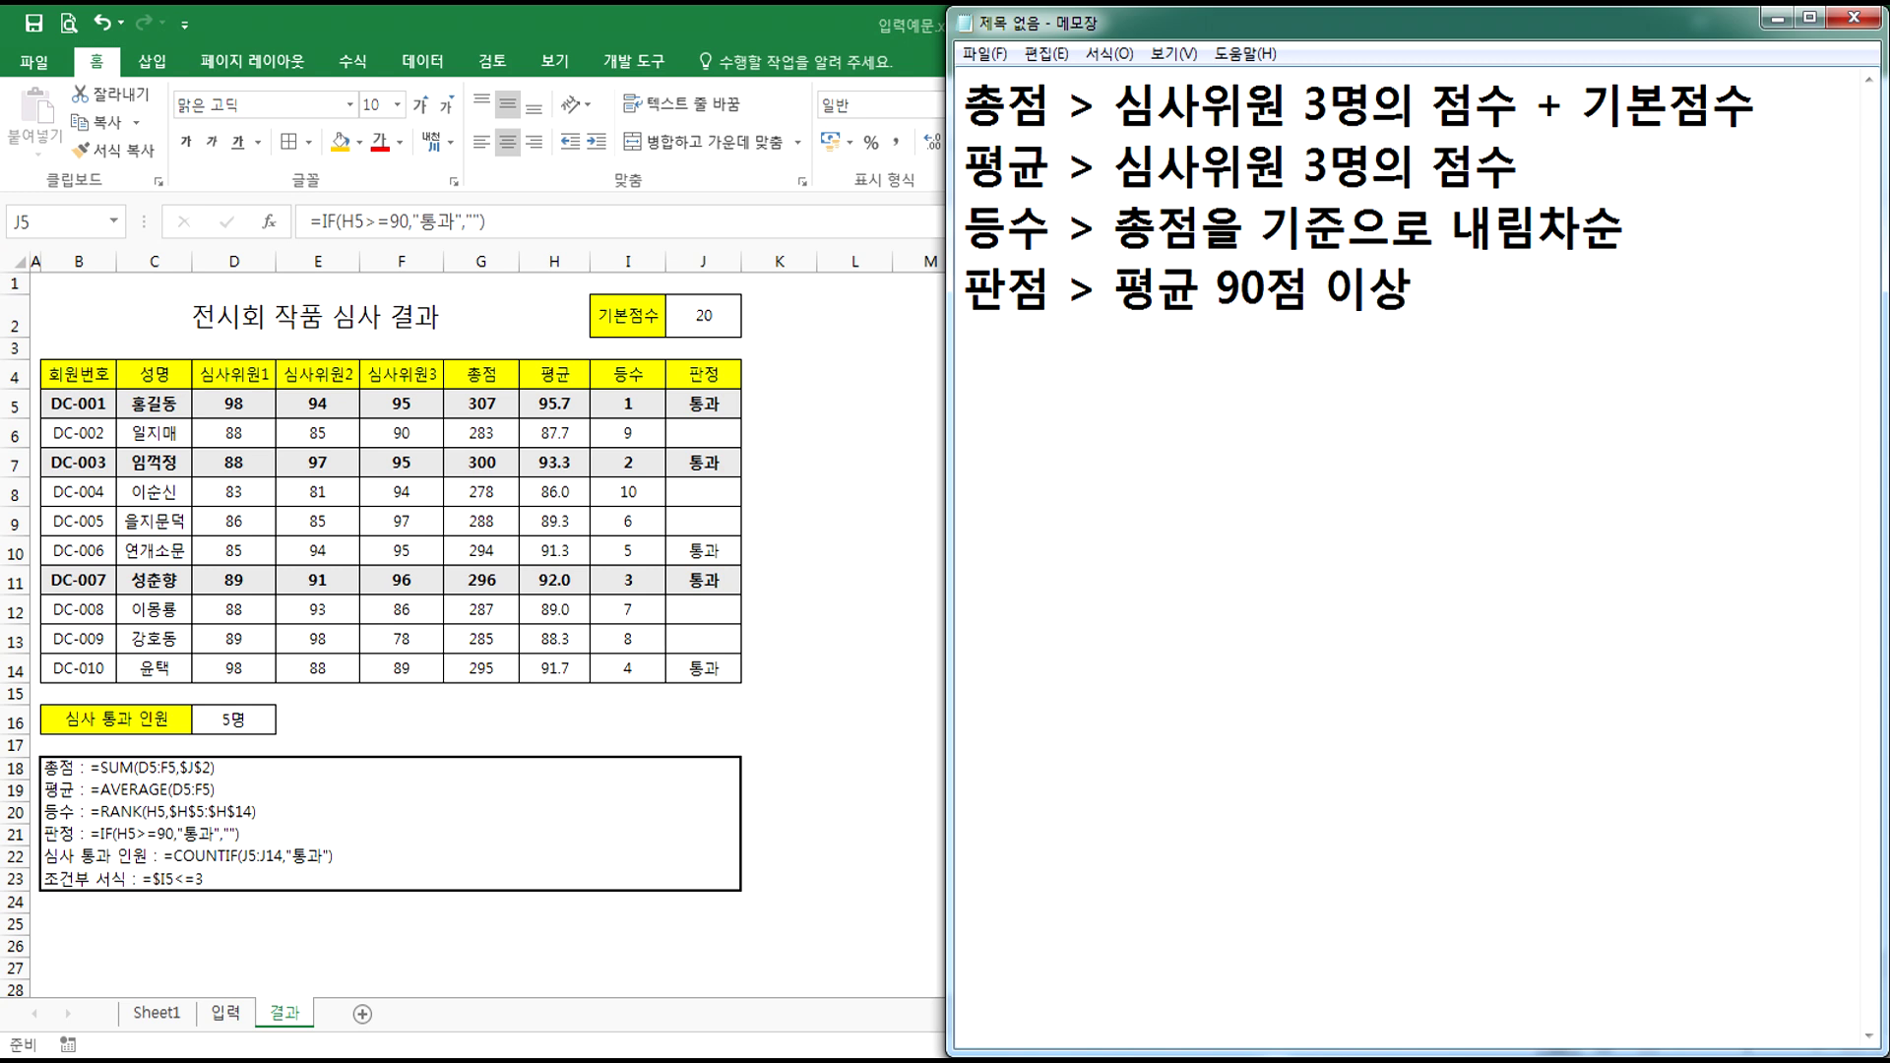
type(" > \"통과\"")
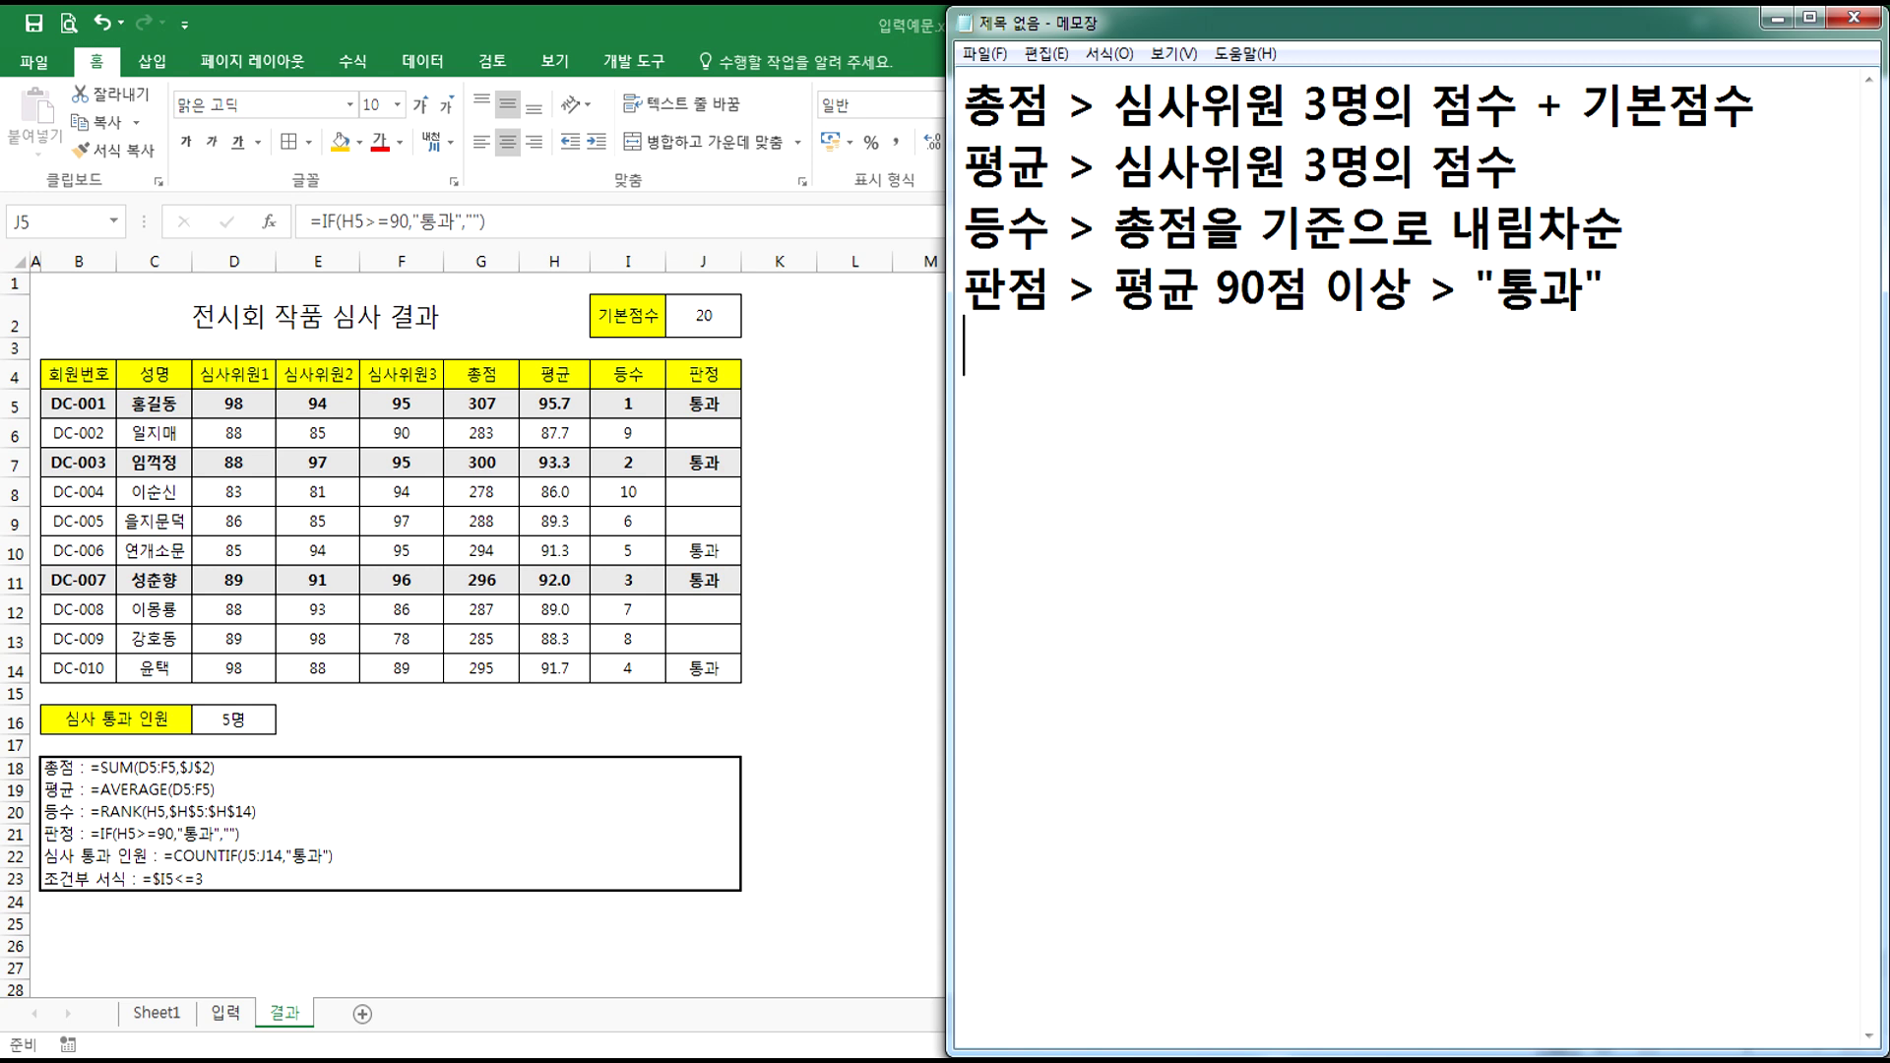
- Write the note line 조건부 서식 > 등수가 3등 이내인 경우, 행 전체가 색채우기 below the pass criterion
type("19")
key("BackSpace")
key("BackSpace")
type("조건부")
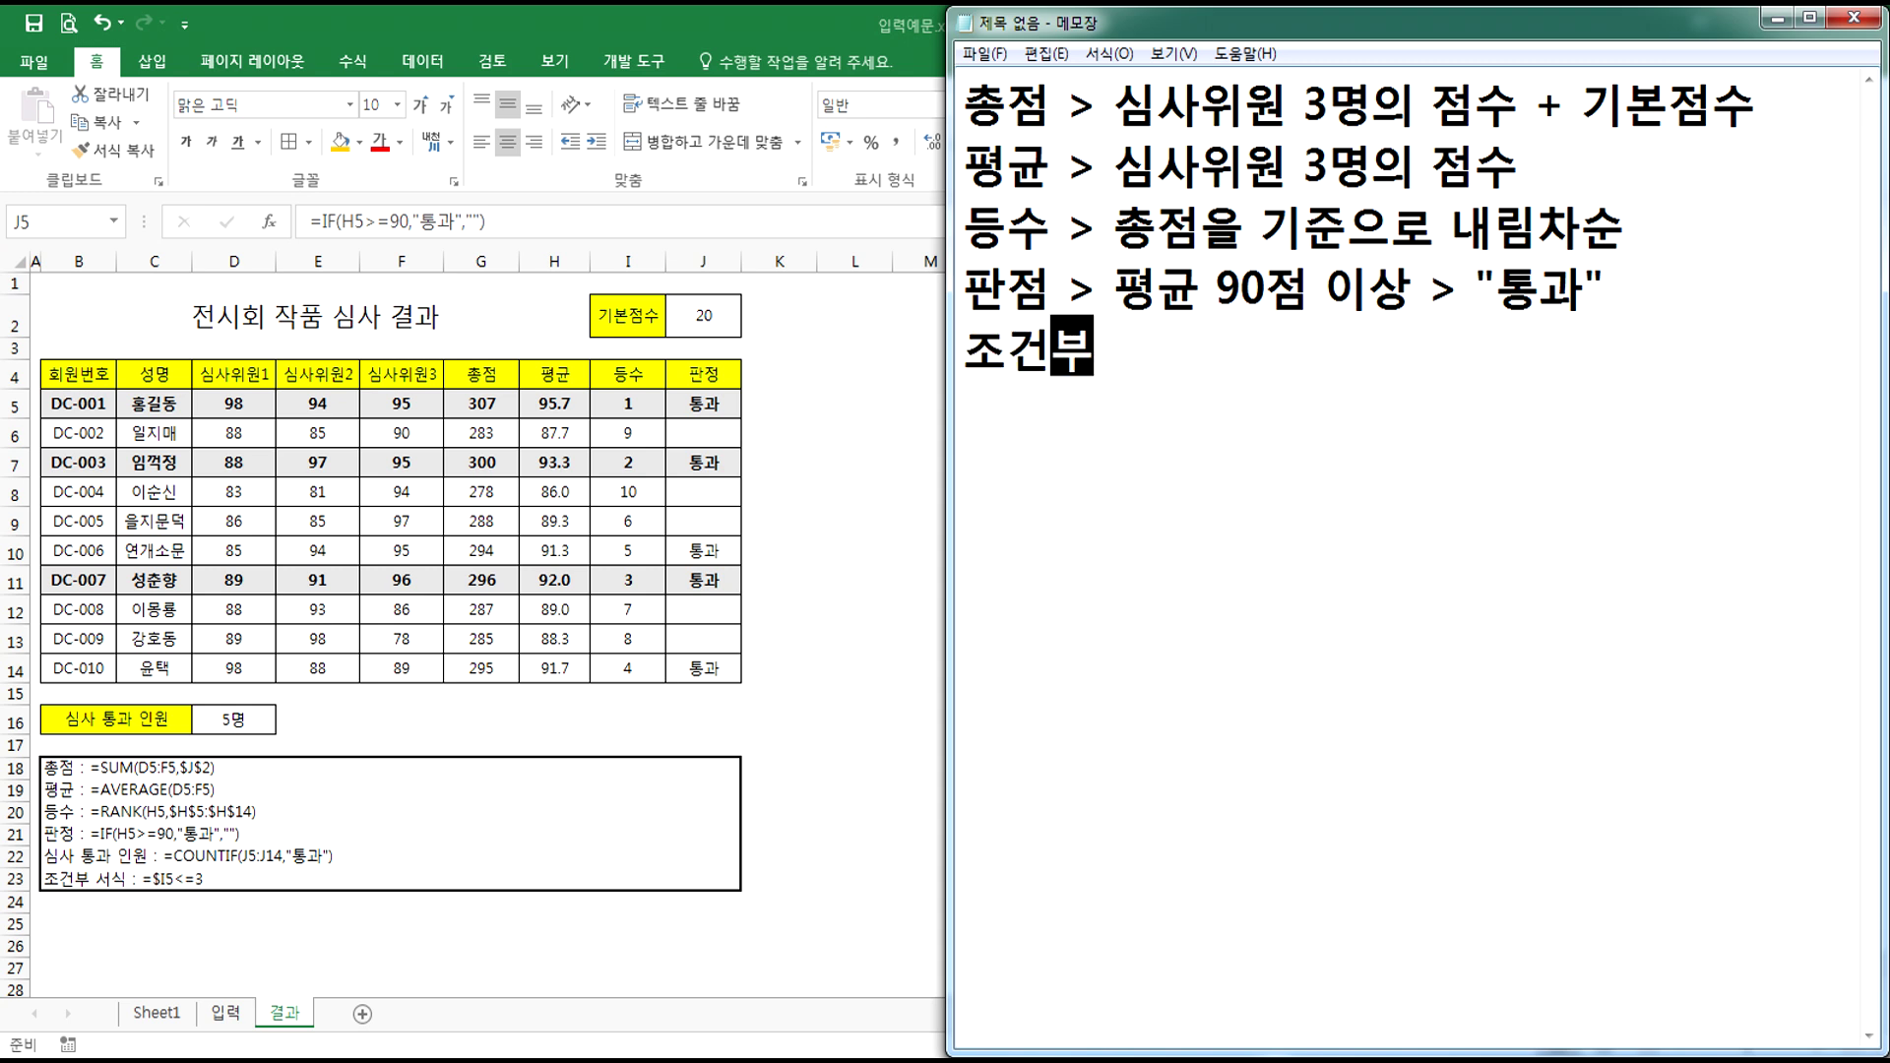
type(" 서식 > ")
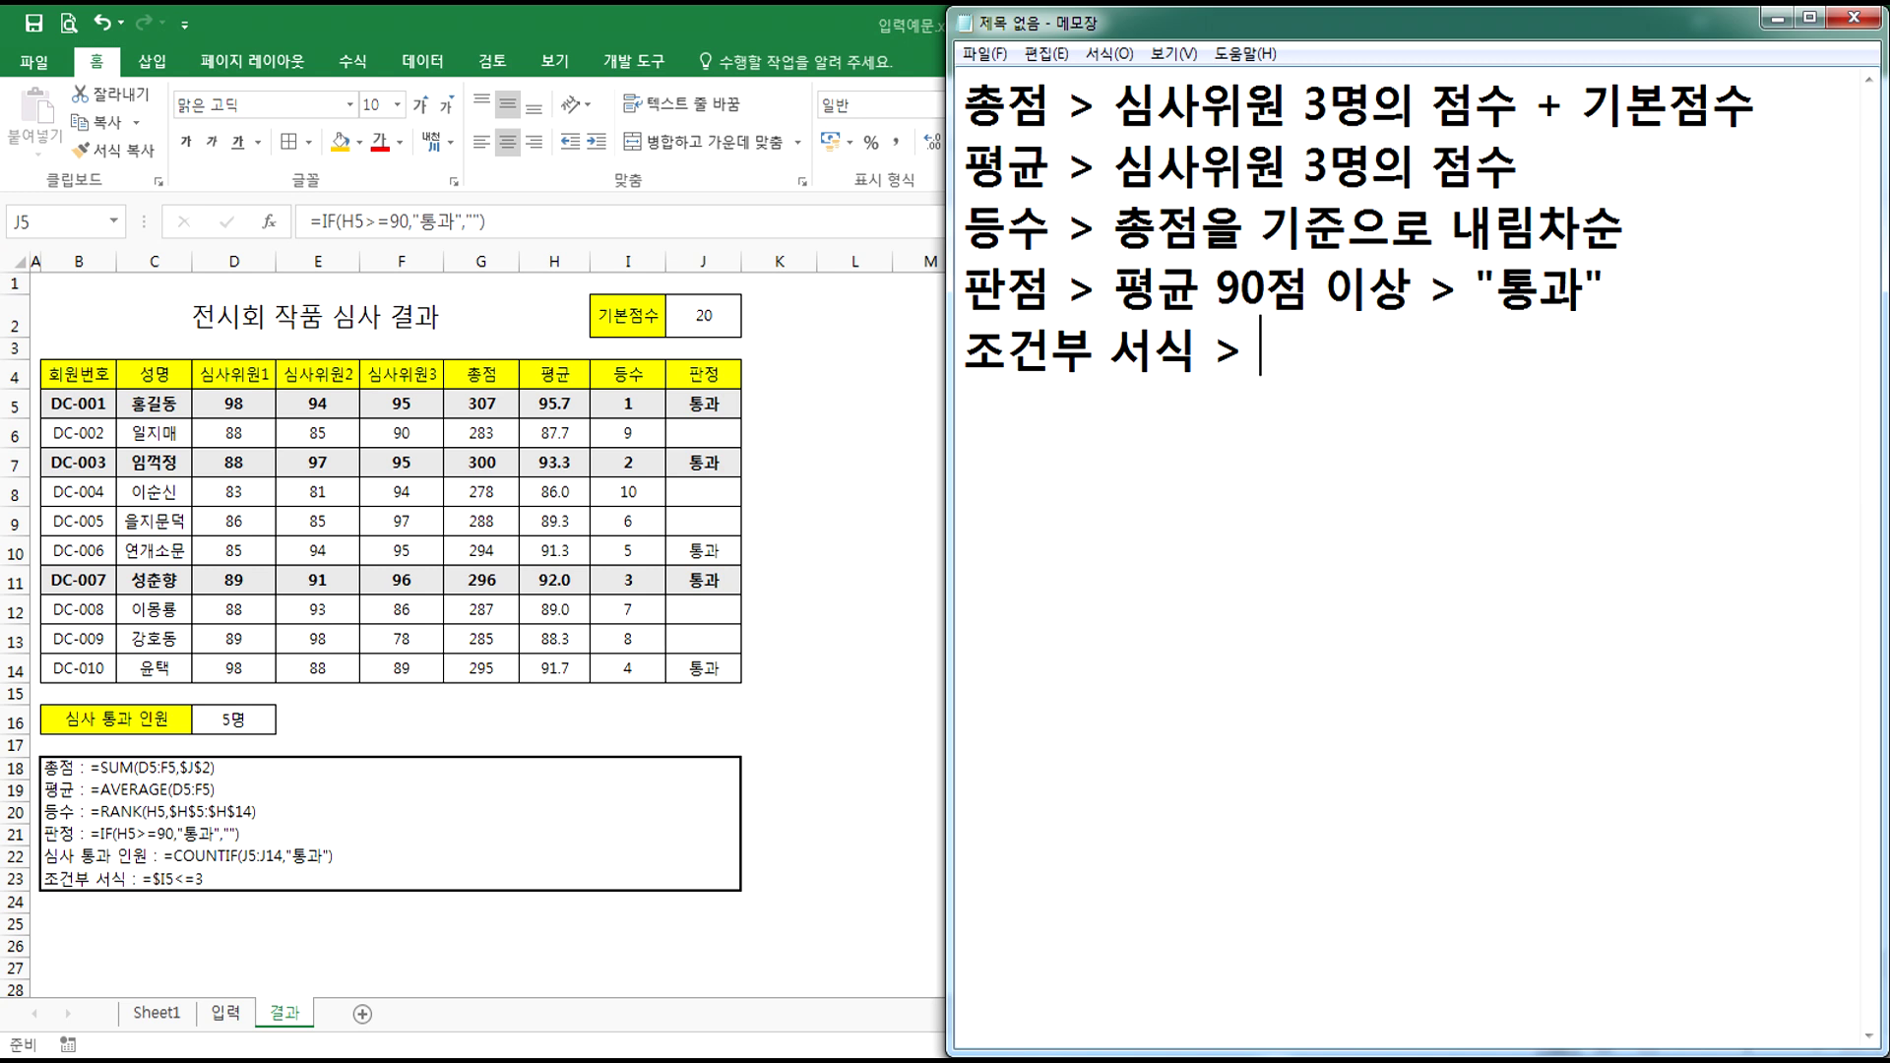
type("등수")
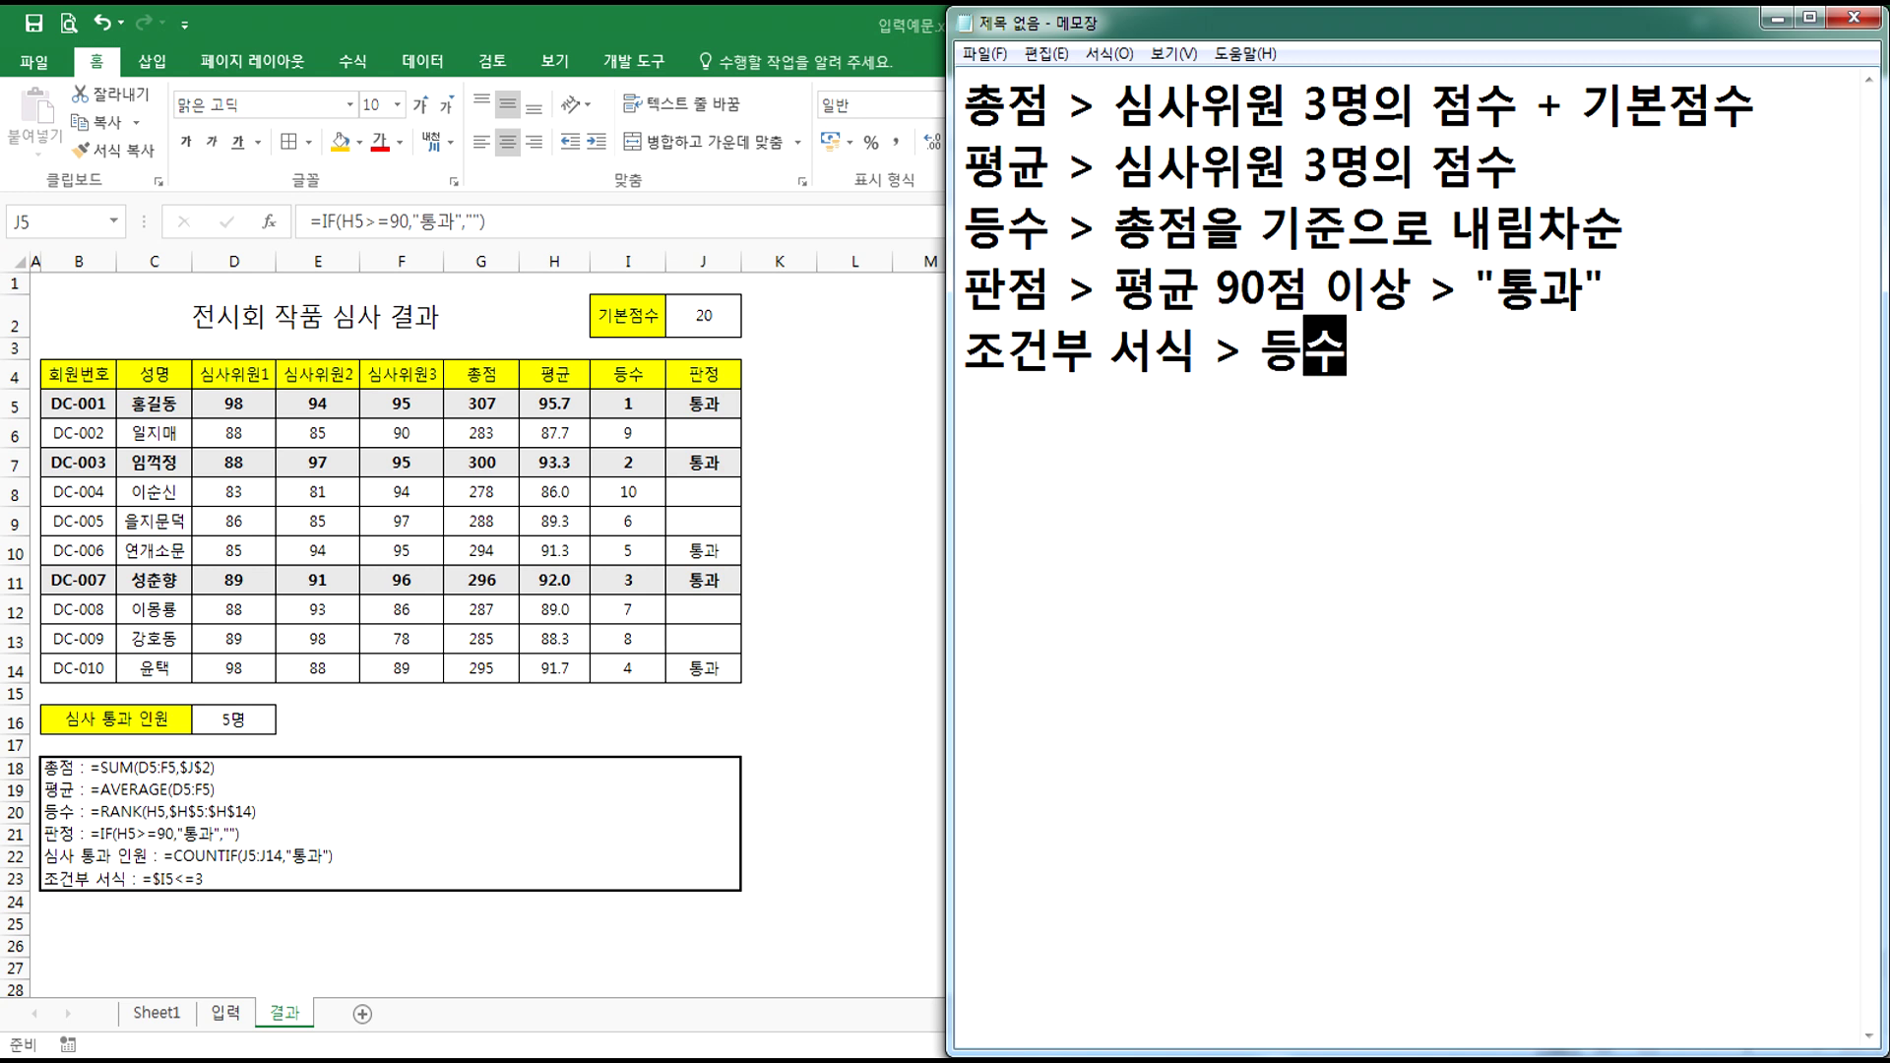
type("가 3등 이내인 경우")
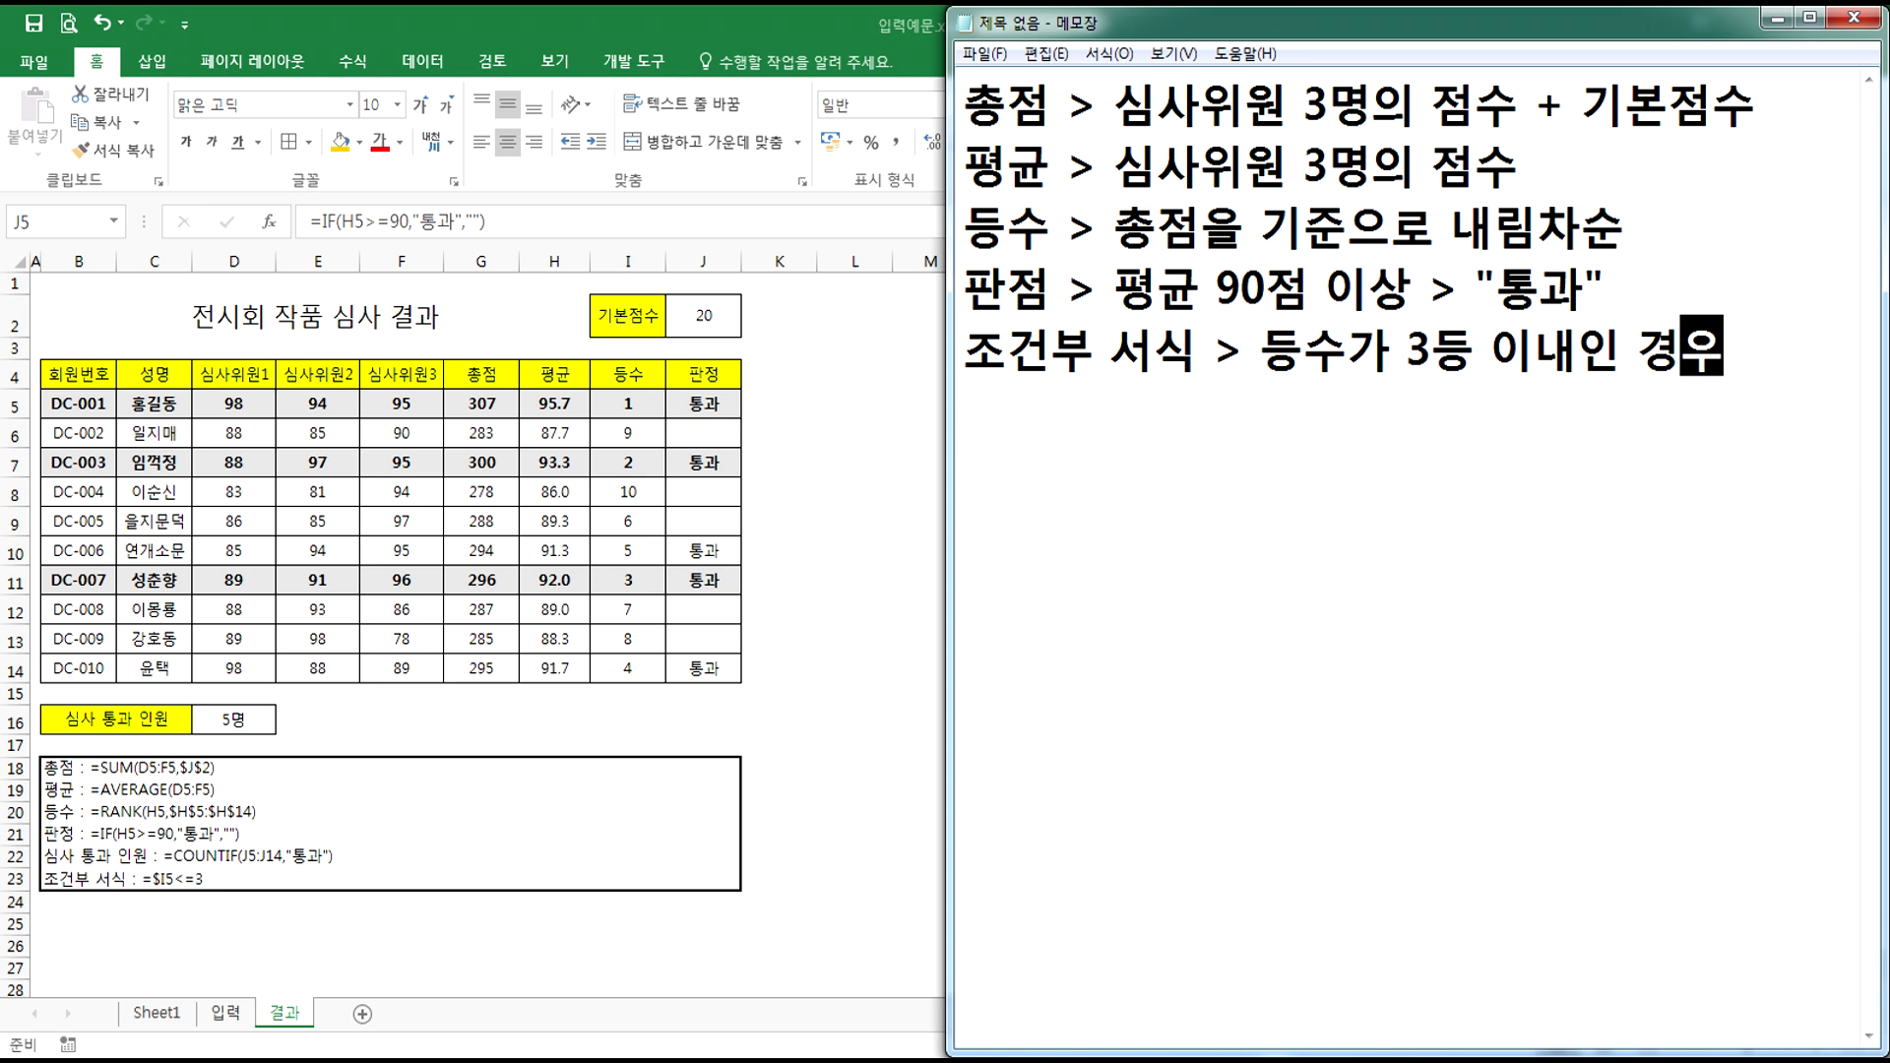
type(", 행 저")
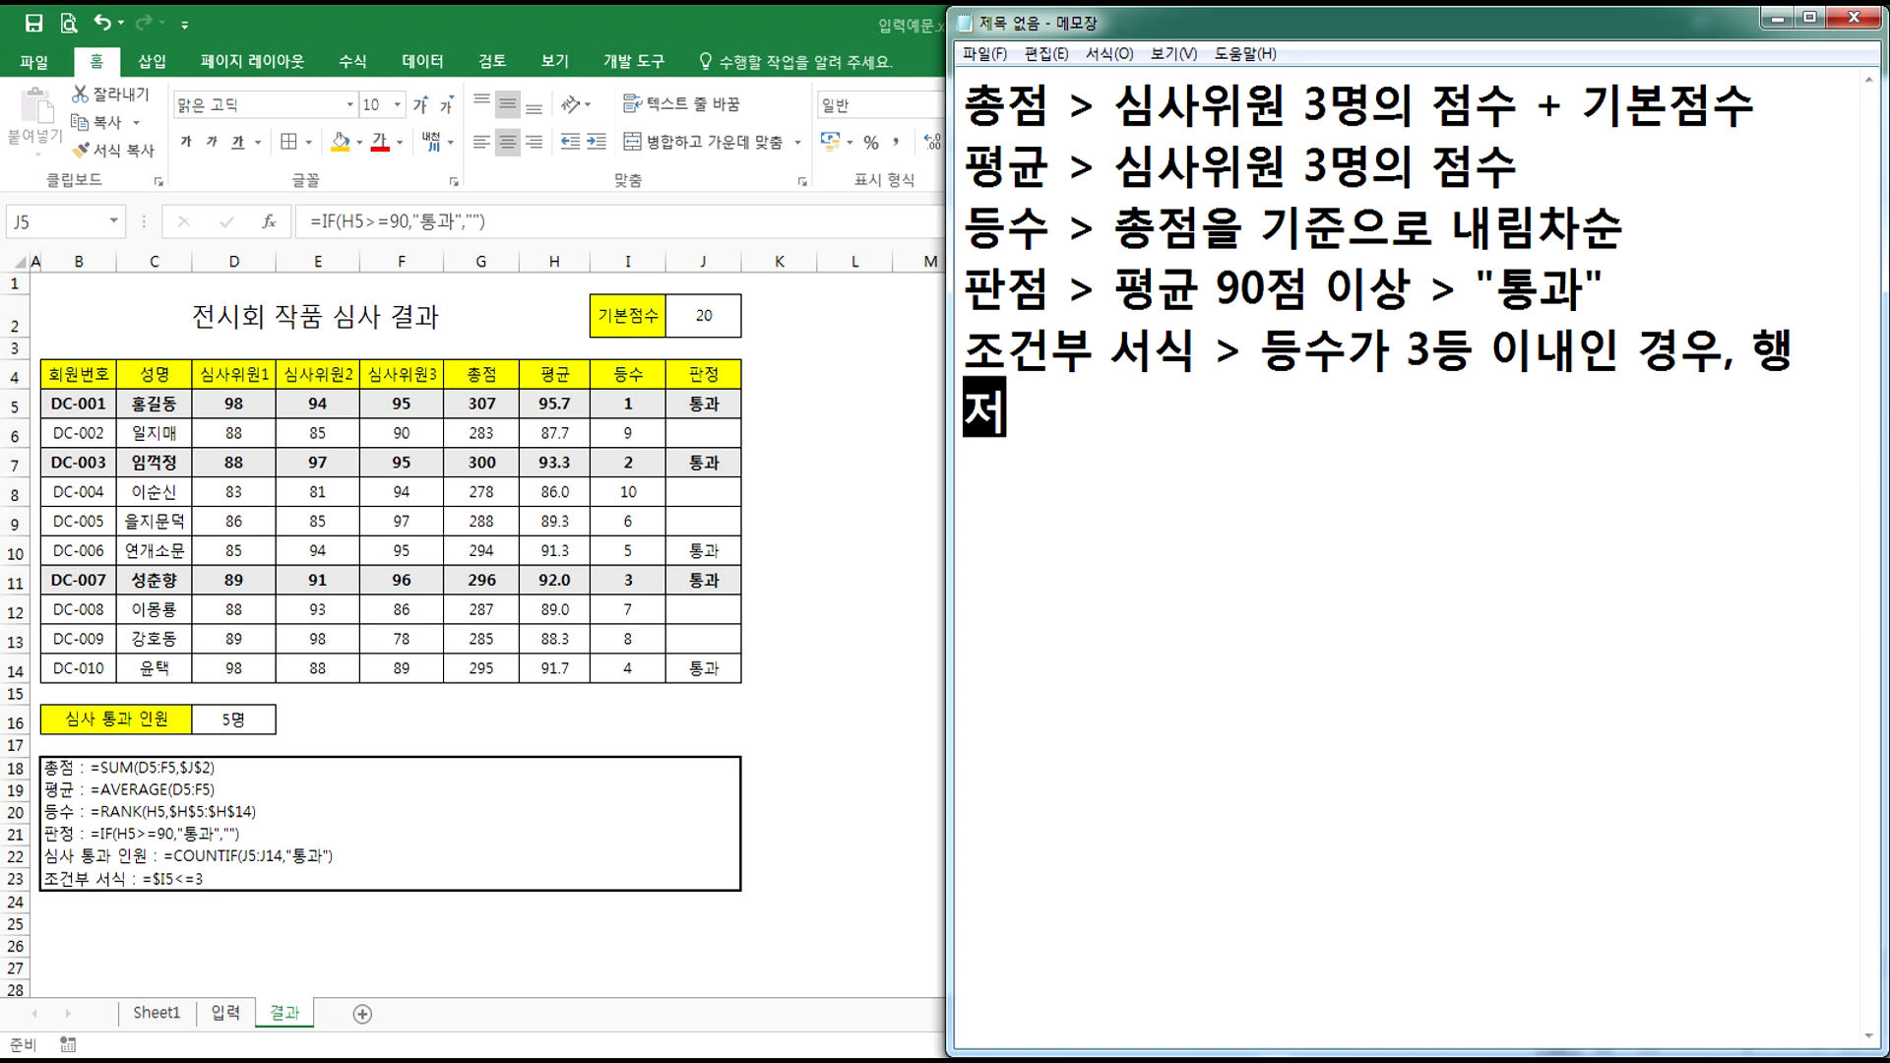
type("체가")
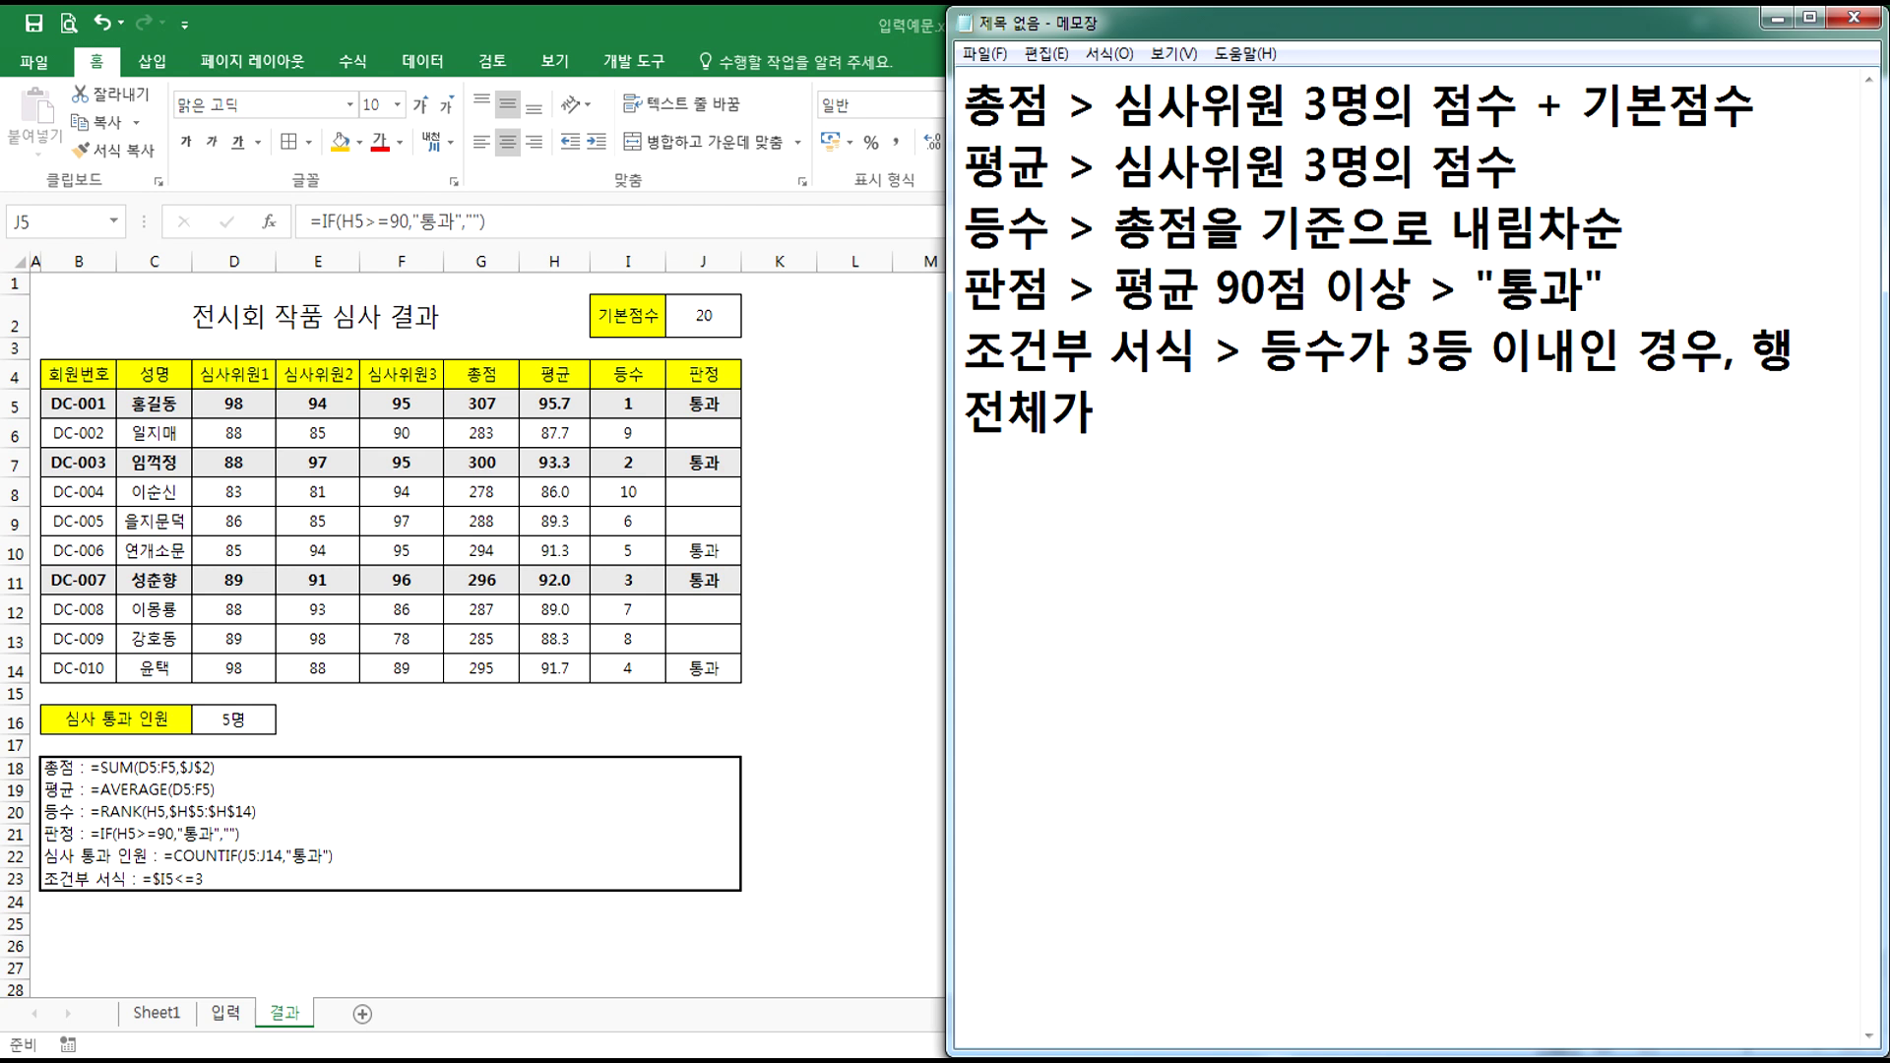
type("색")
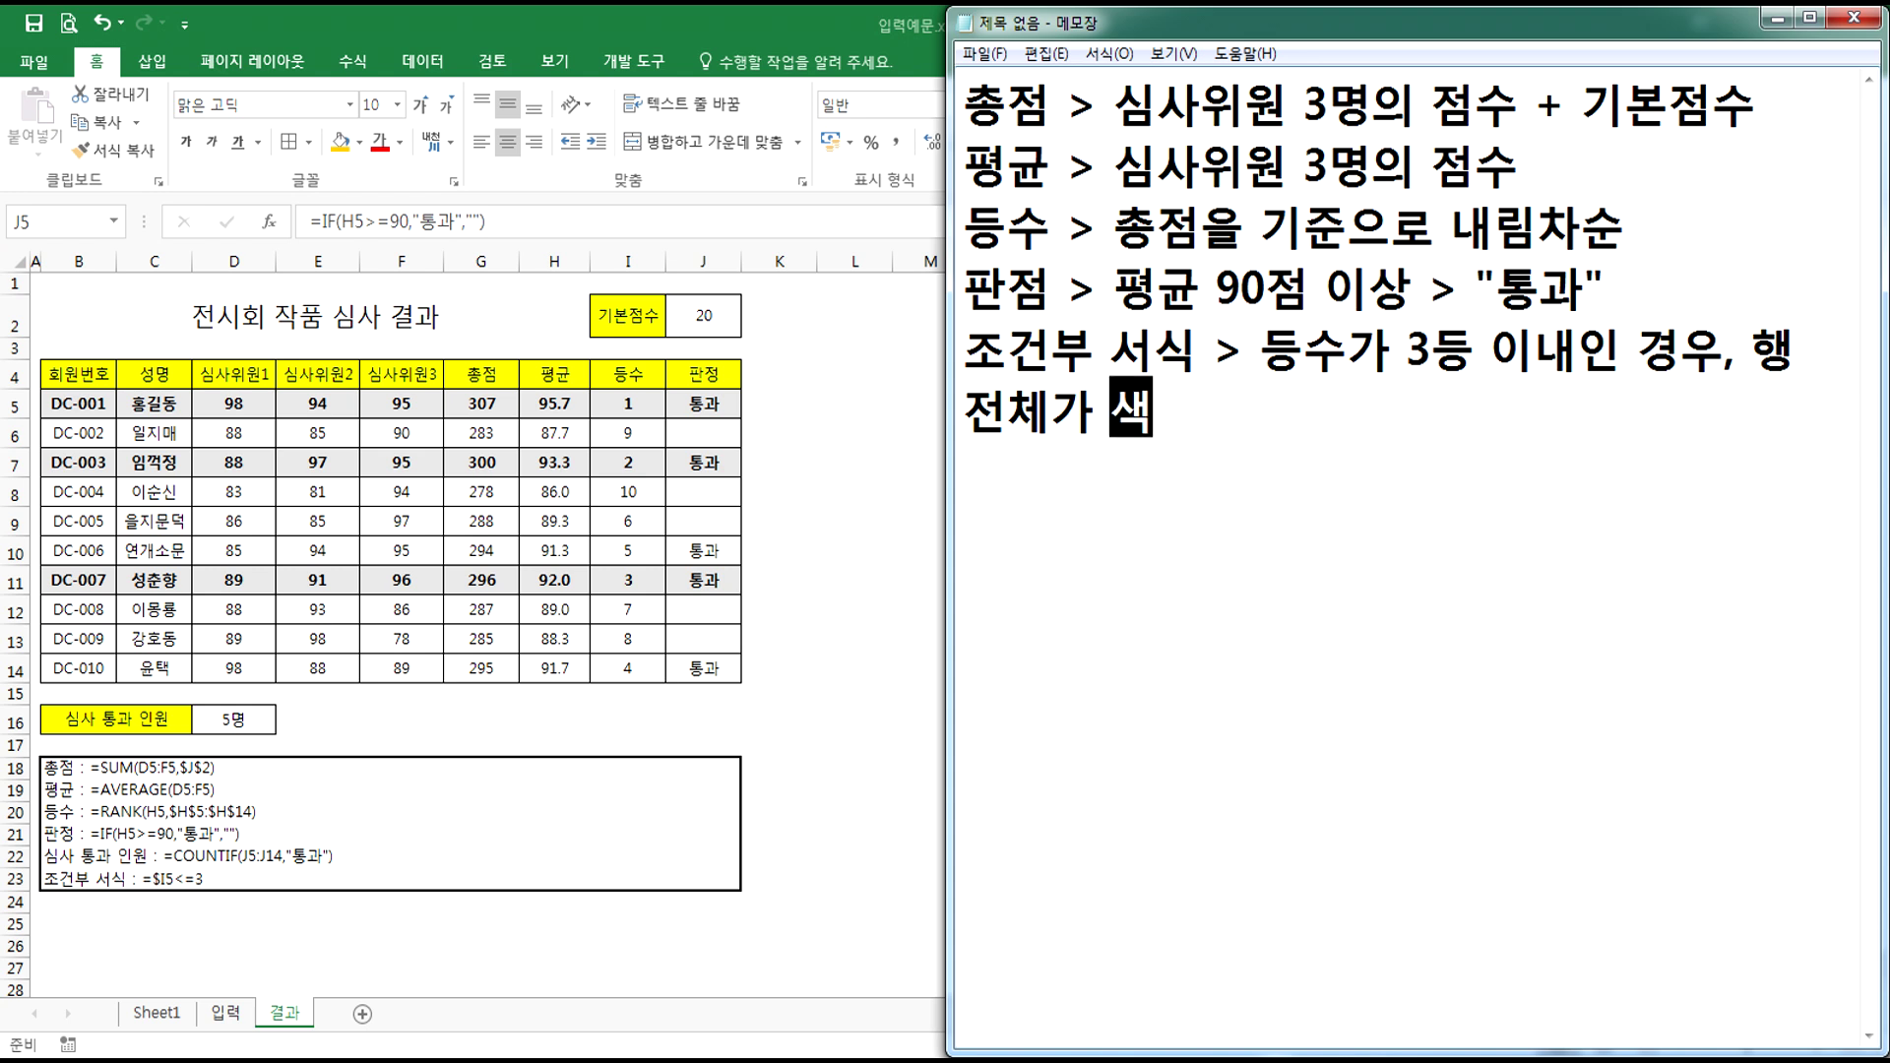
type("채우기")
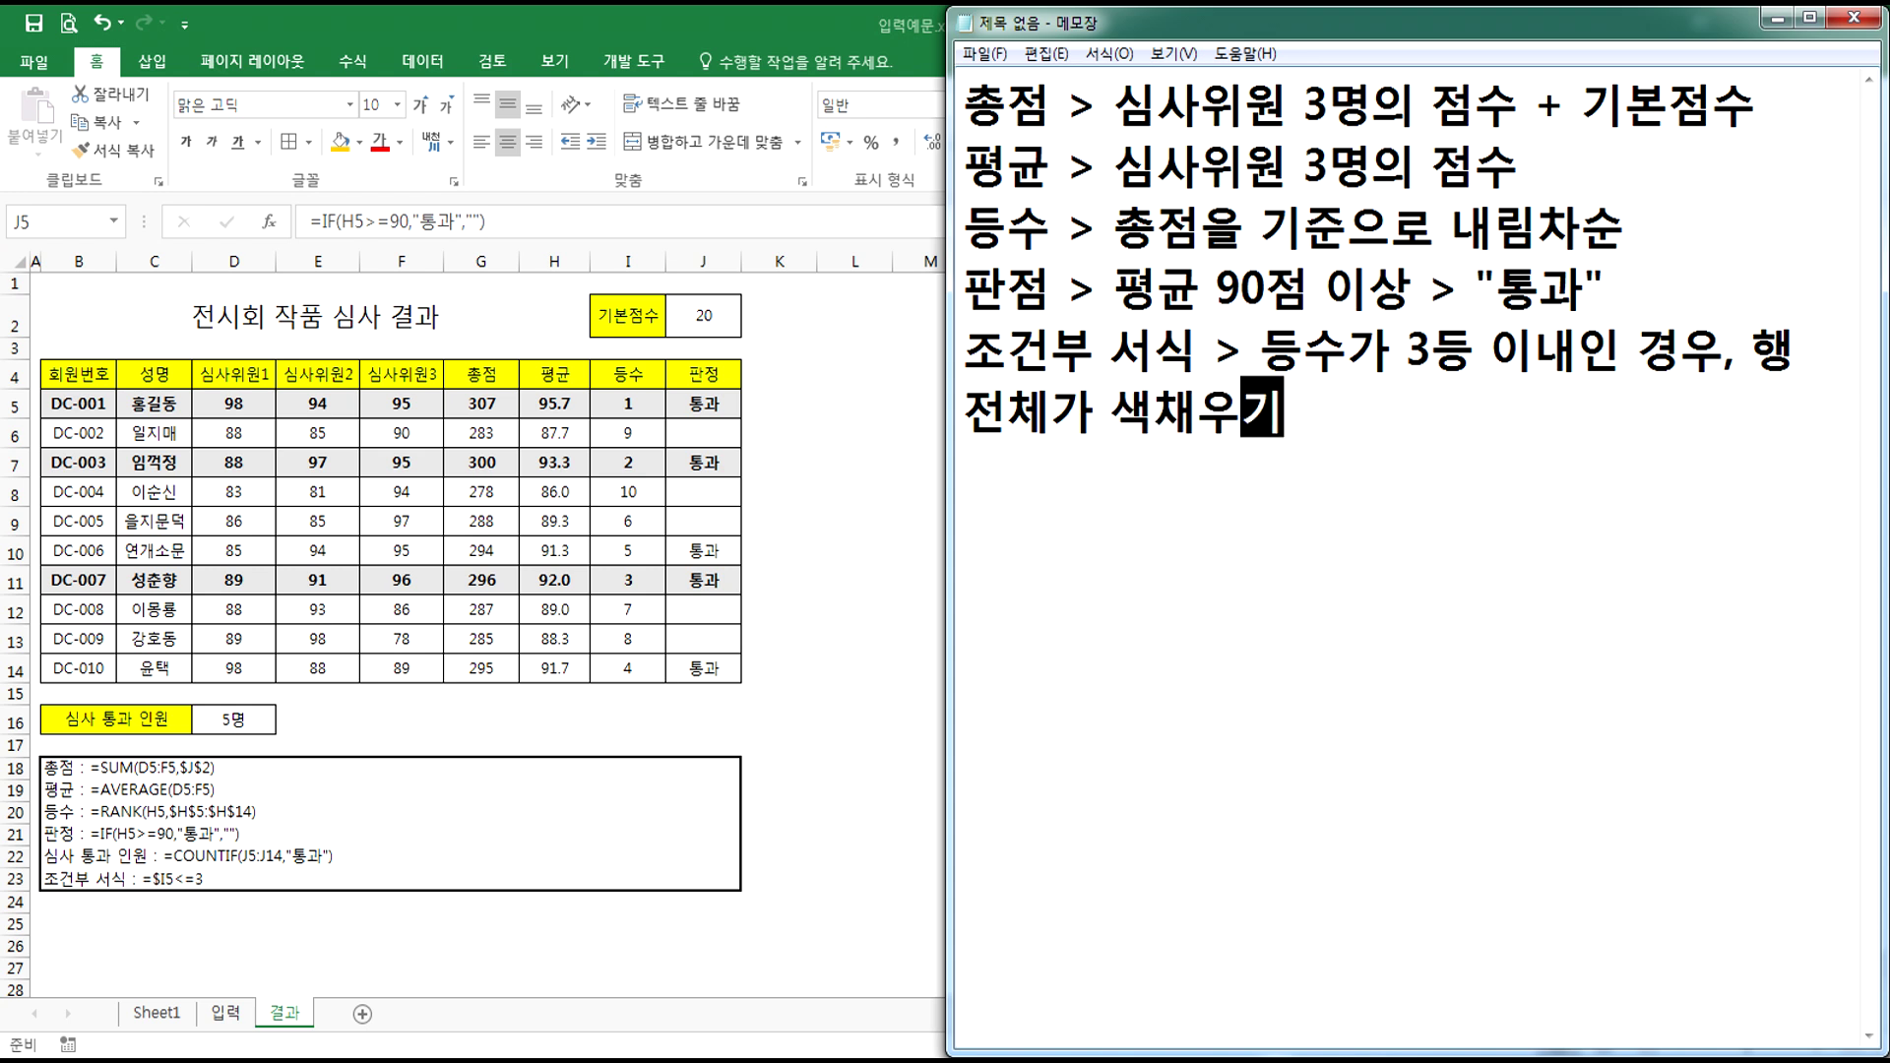
- Correct 전체가 to 전체를 in the conditional formatting note and append > 회색 to its end
key("Left")
key("Left")
key("Left")
key("Left")
key("Left")
type("를")
key("Delete")
key("End")
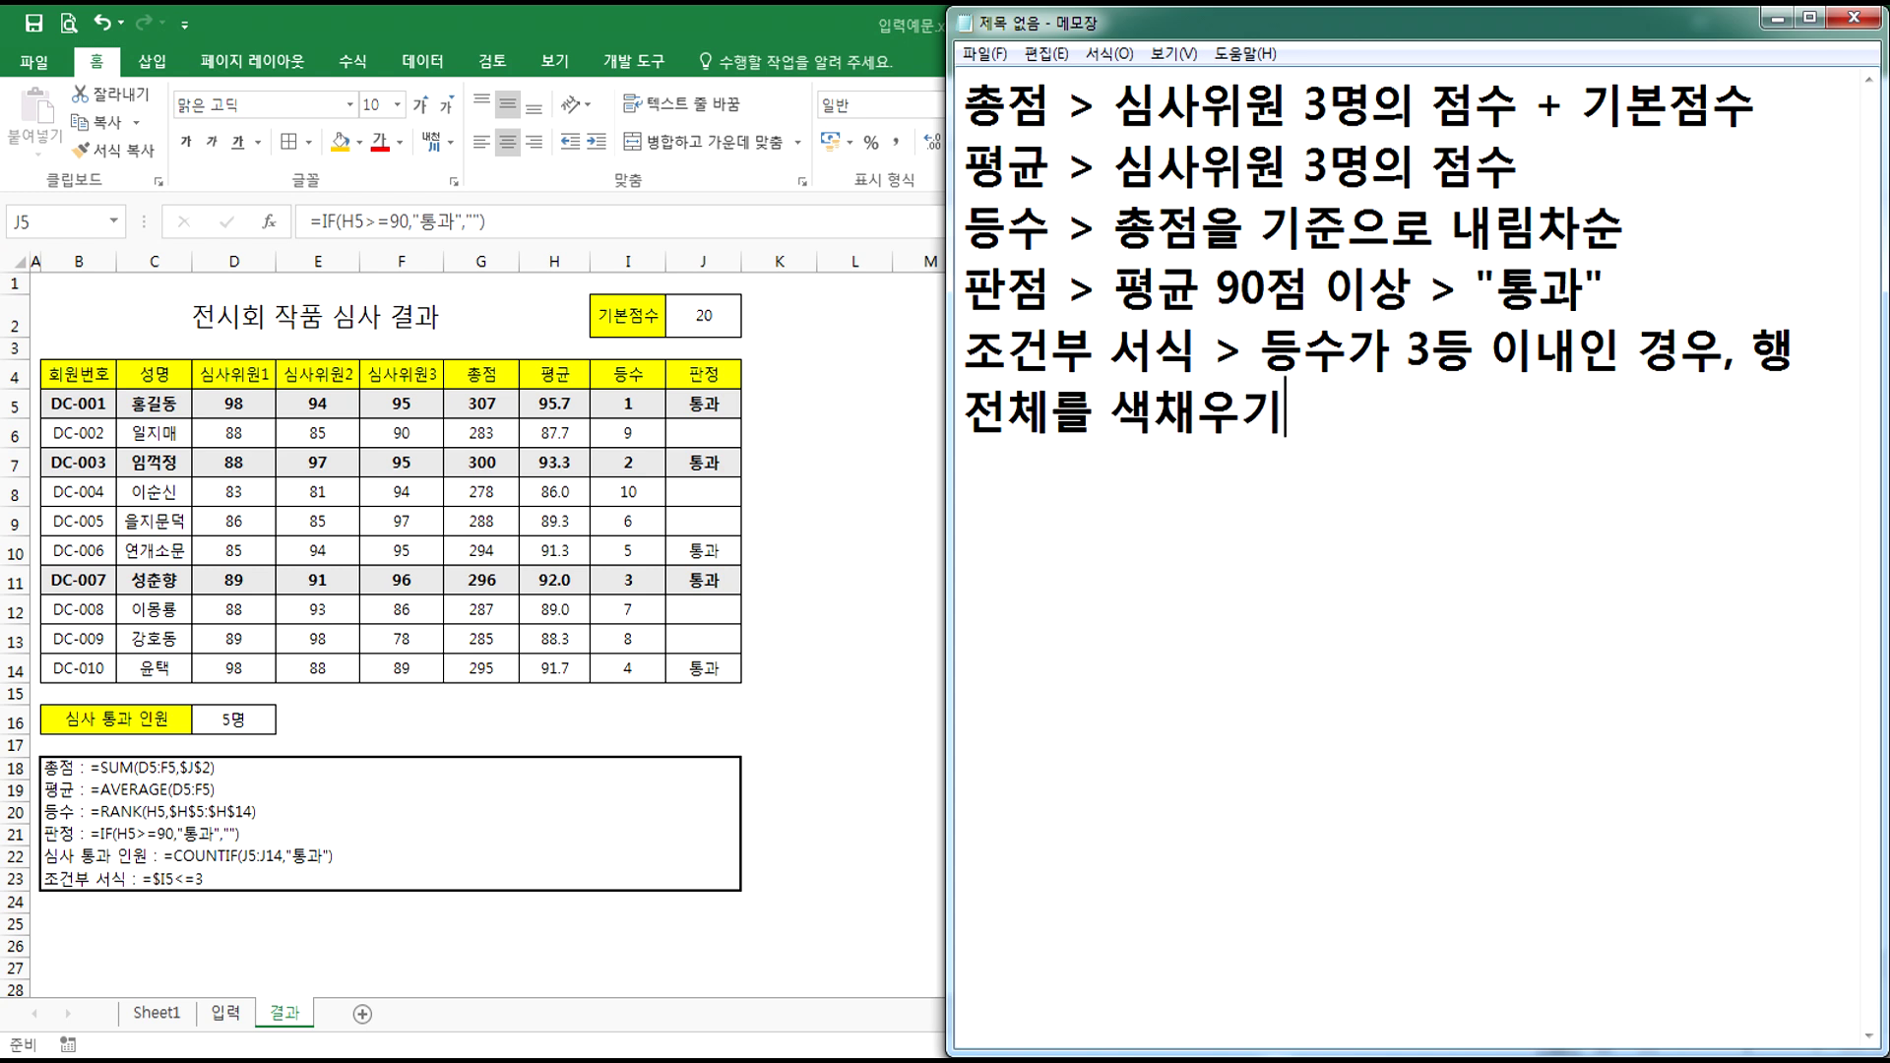
type("> 회색")
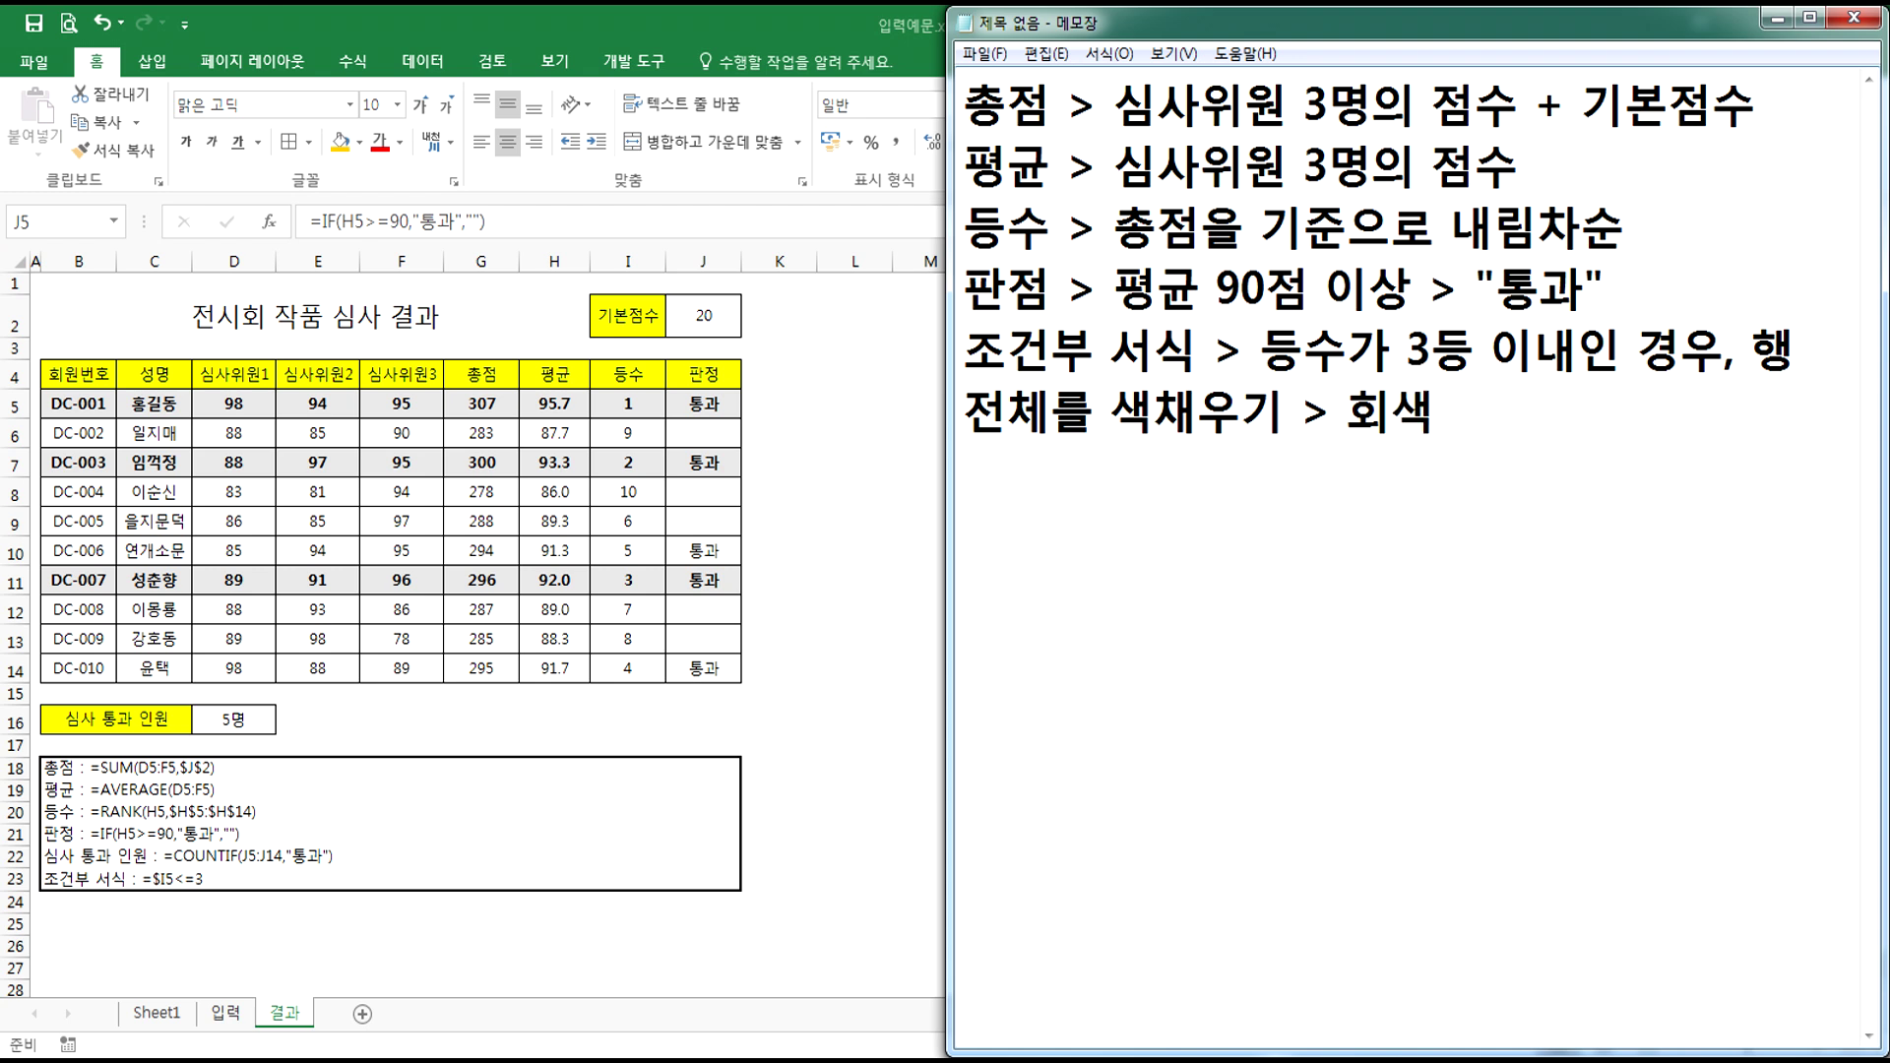
- Separate the note lines with blank lines and start a new line below the conditional formatting note
key("Return")
key("Return")
key("Down")
key("Return")
key("Down")
key("Return")
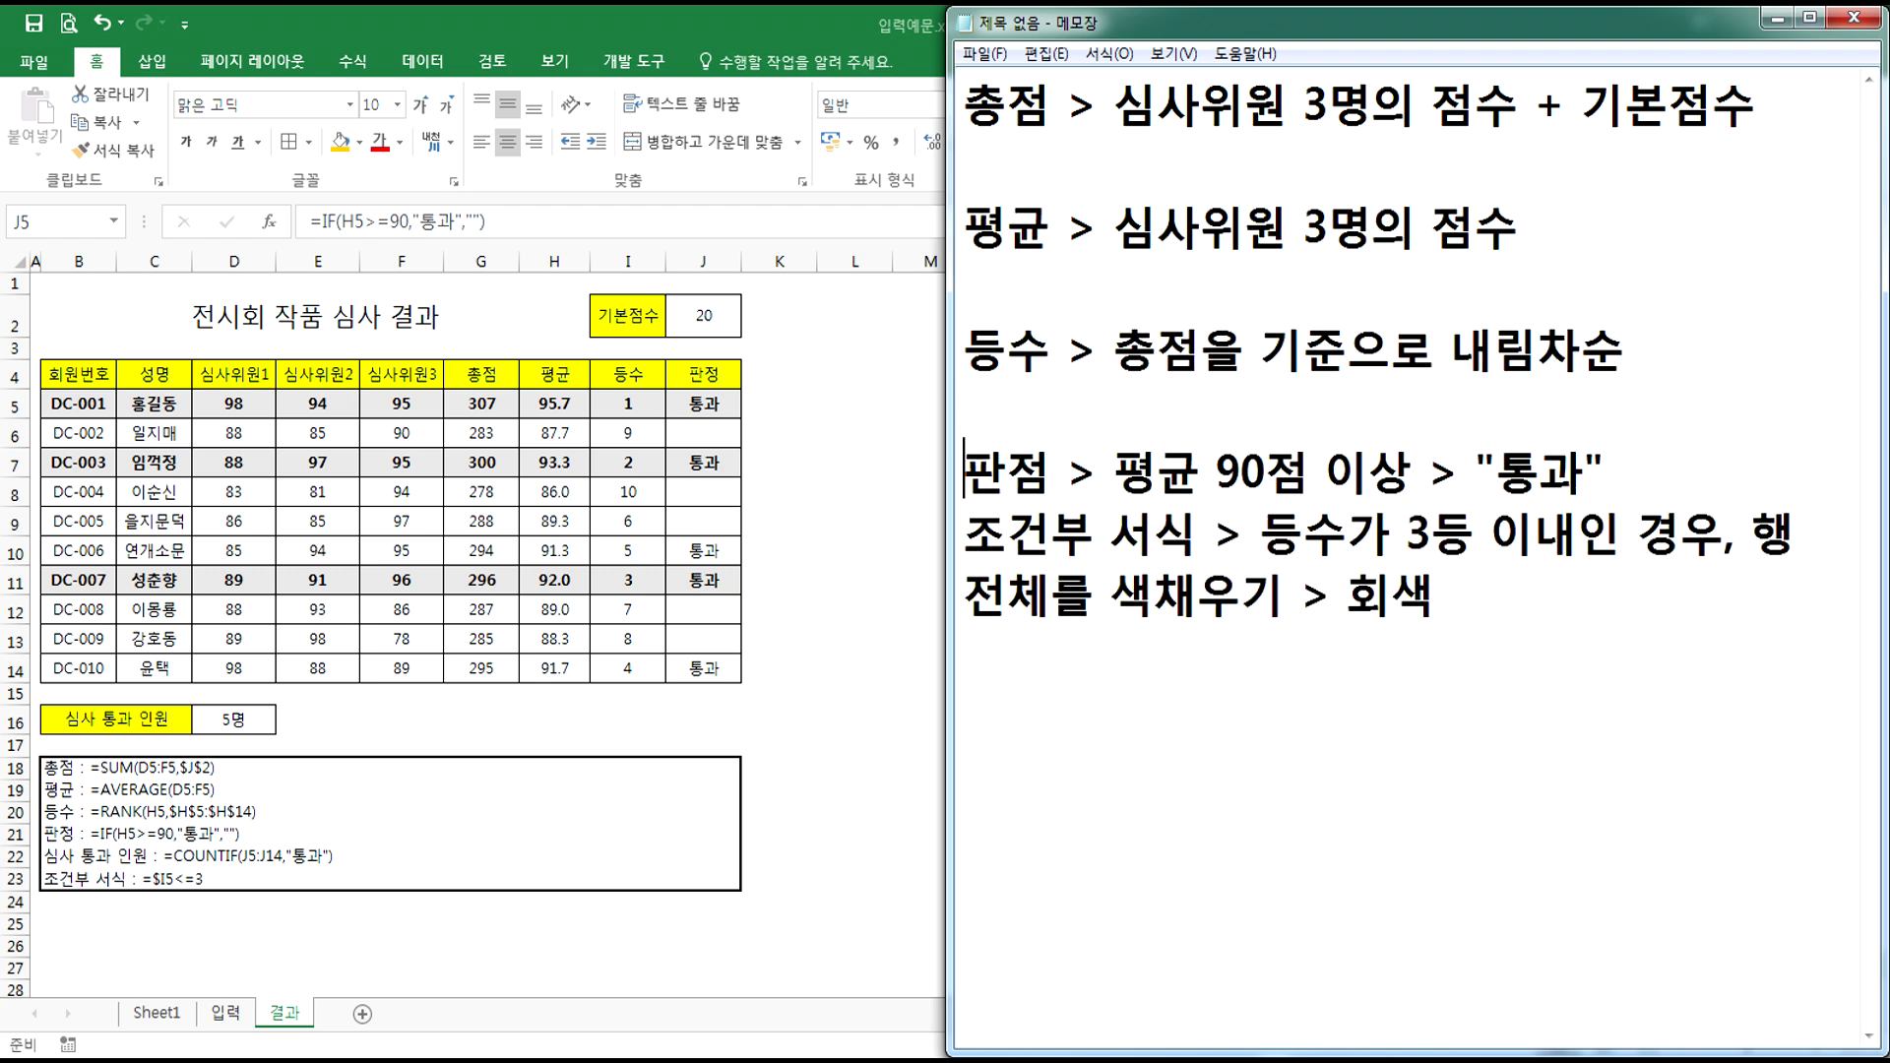
key("Return")
key("Down")
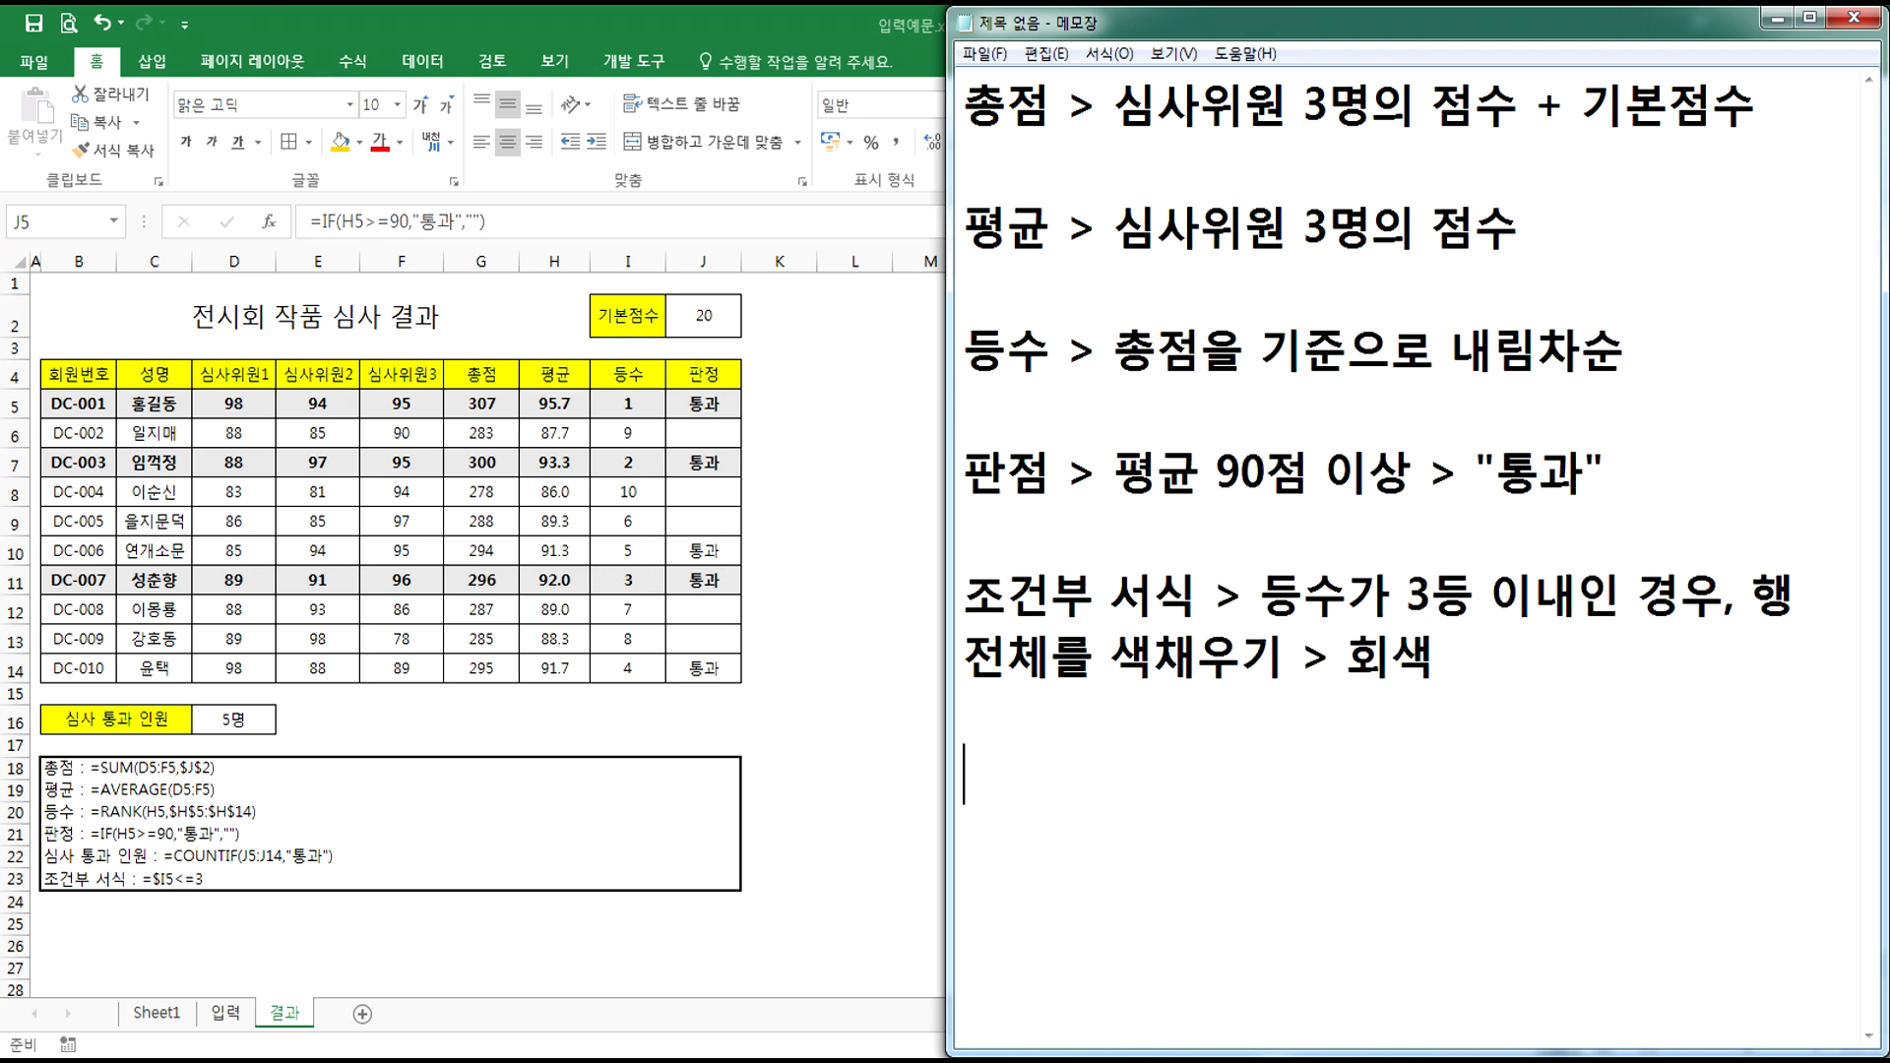
- Begin the last note line with 심사 통과 인원 > 판정
type("심사 통")
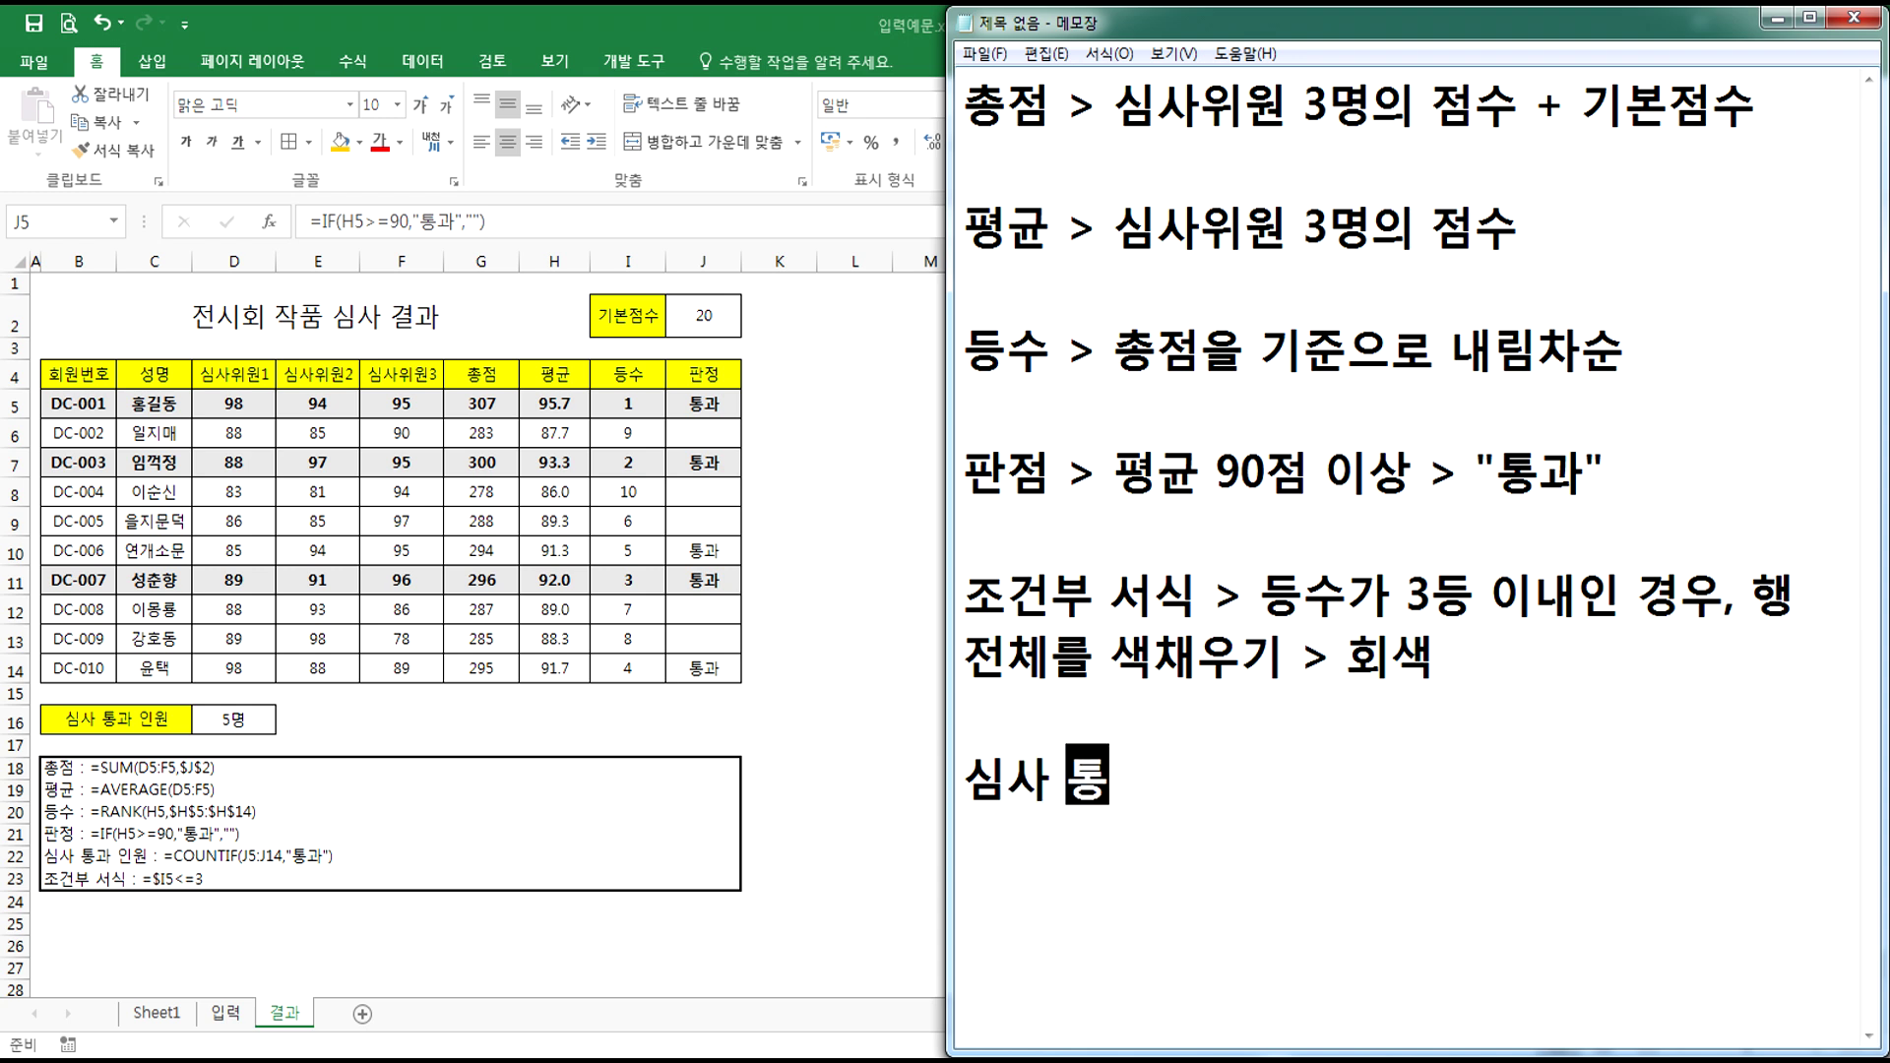
type("과 ㅇ인원")
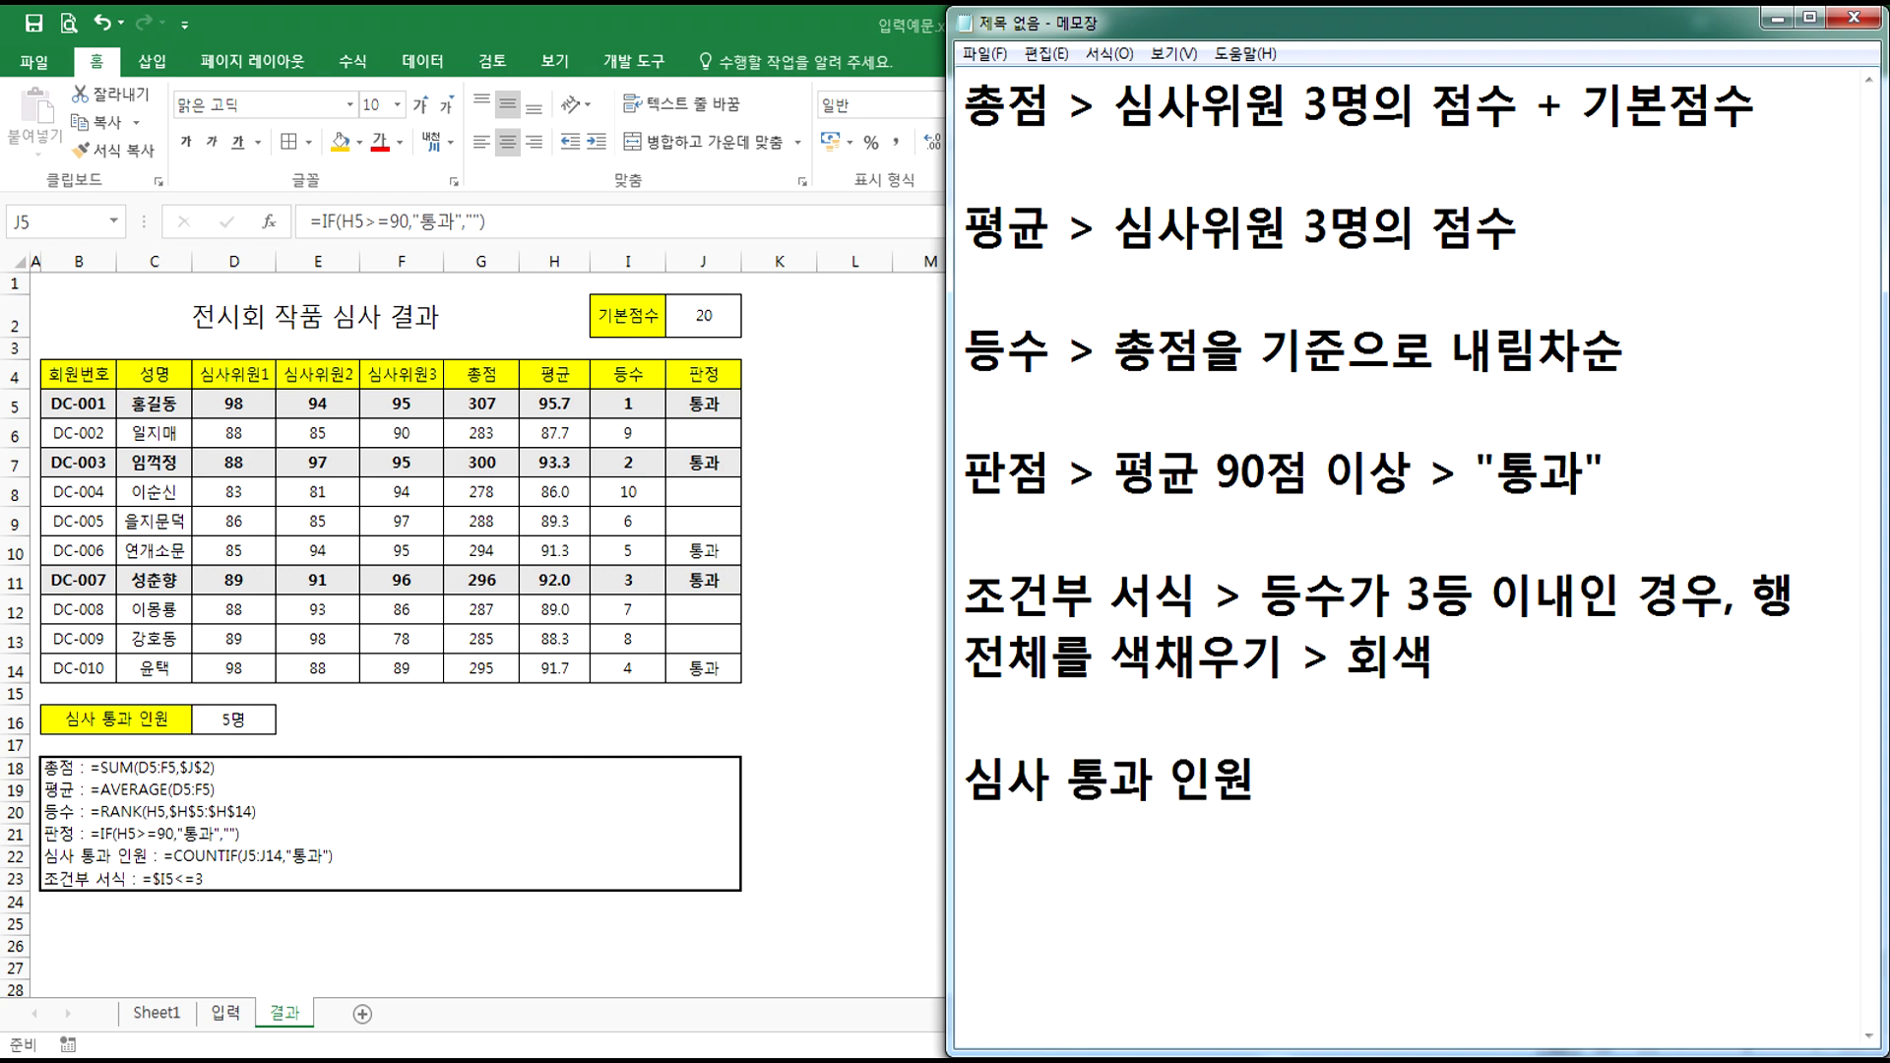
type(" > 판정")
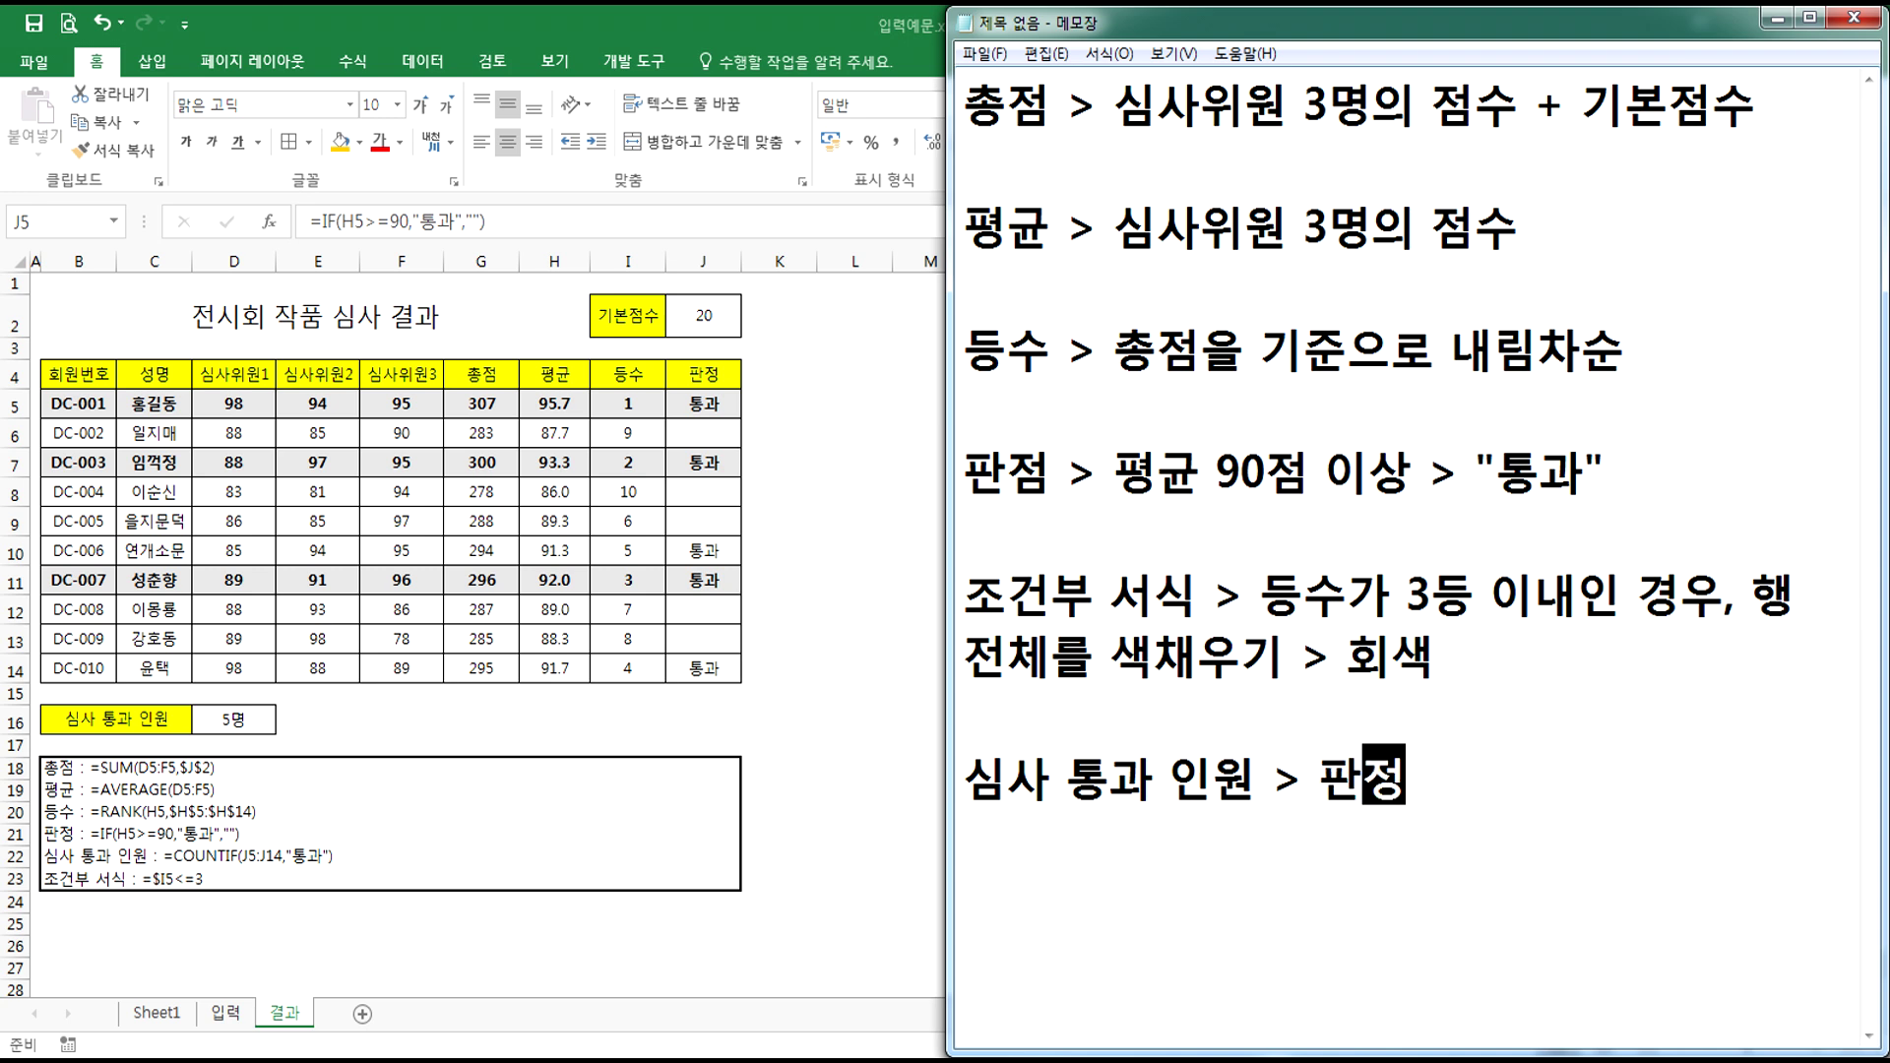
- Correct the label 판점 to 판정 in the note about an average of 90 or more
left_click(1006, 472)
key("shift+Right")
type("정")
- Complete the 심사 통과 인원 note line with > "통과"인 인원수 after 판정
left_click(1481, 772)
type("의")
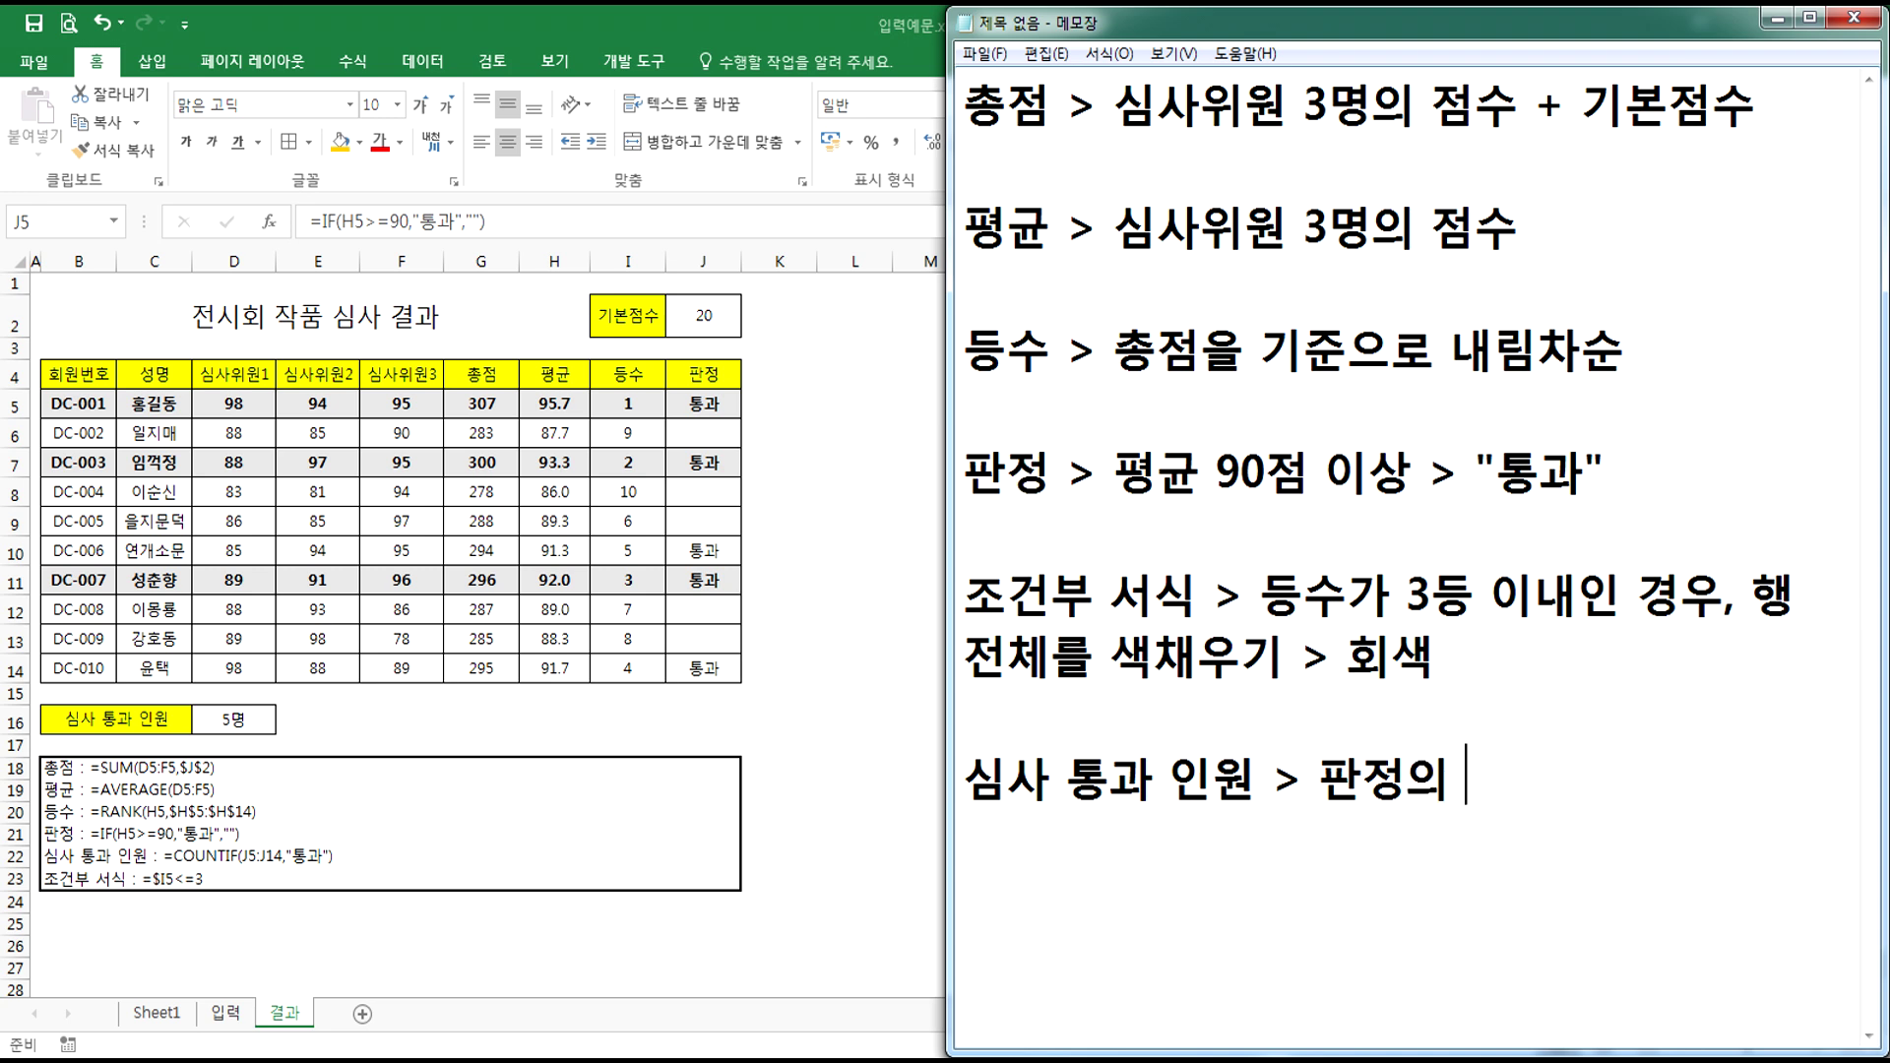
key("BackSpace")
key("BackSpace")
type("> \"통과")
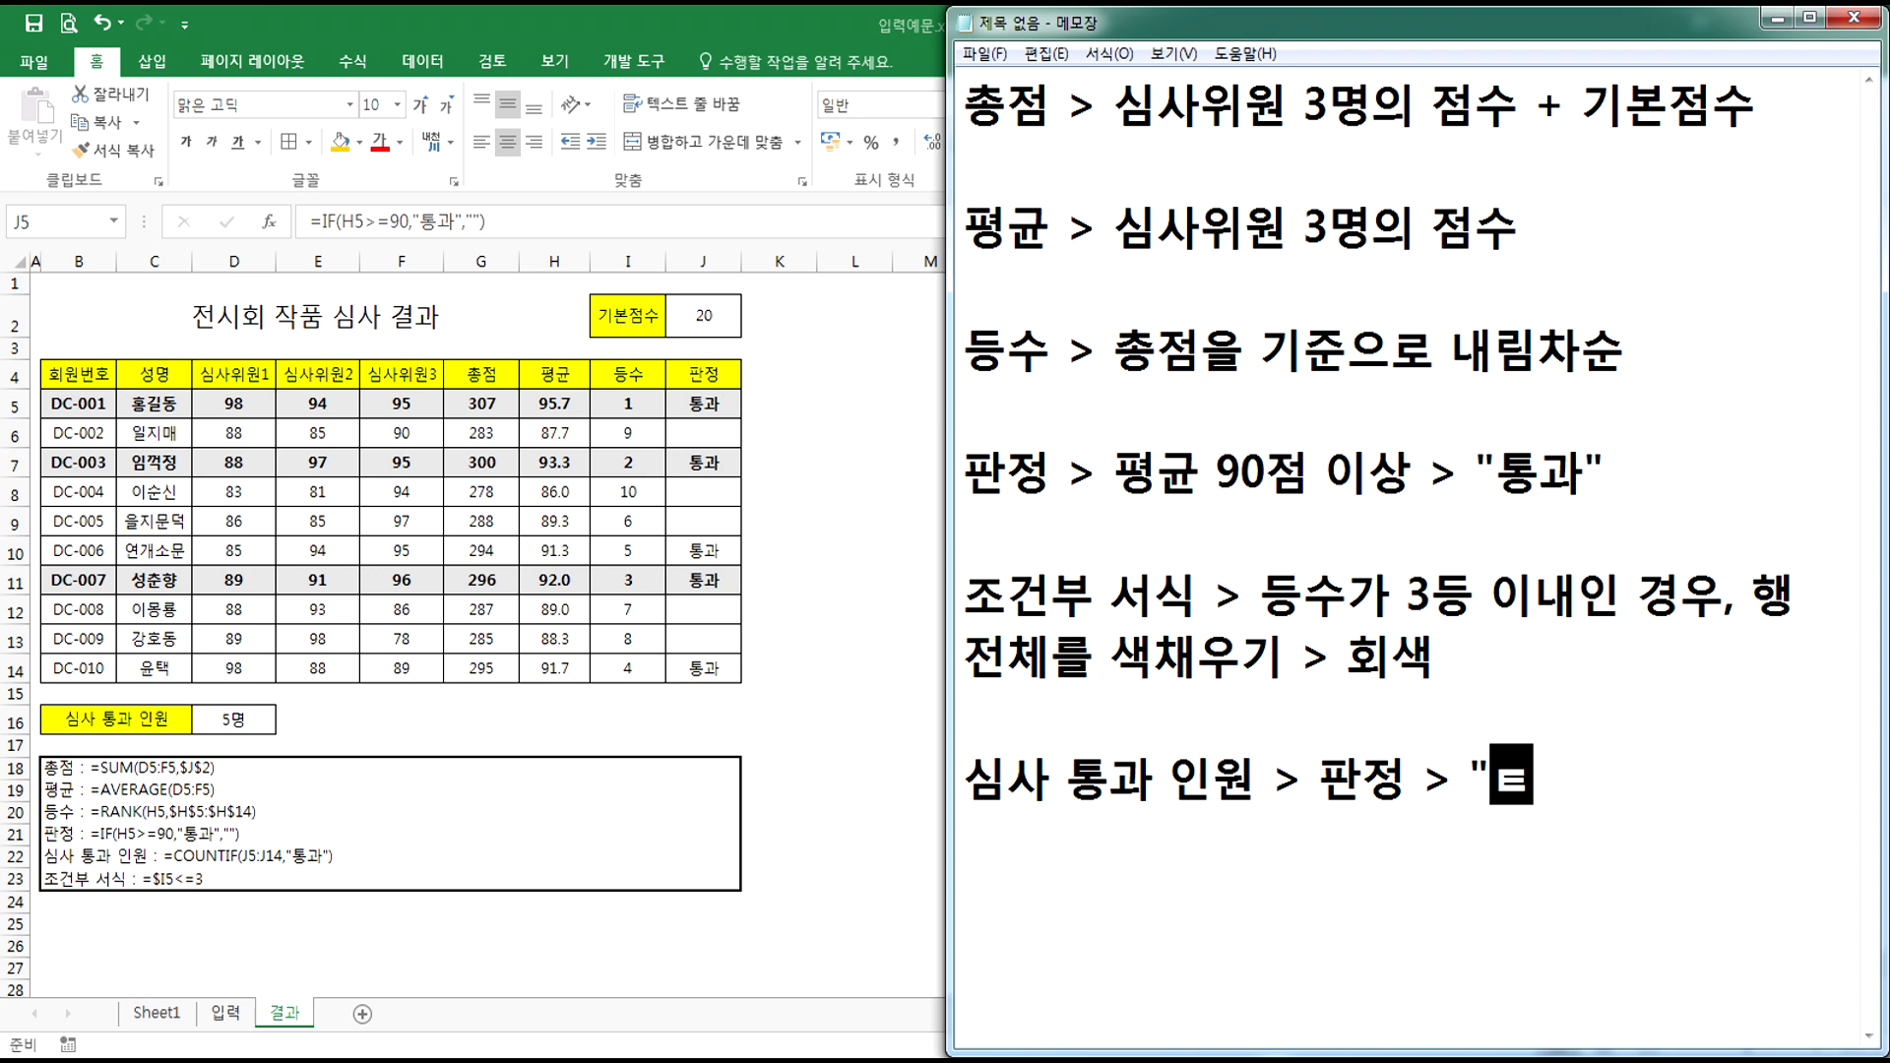
type("\"인 이누")
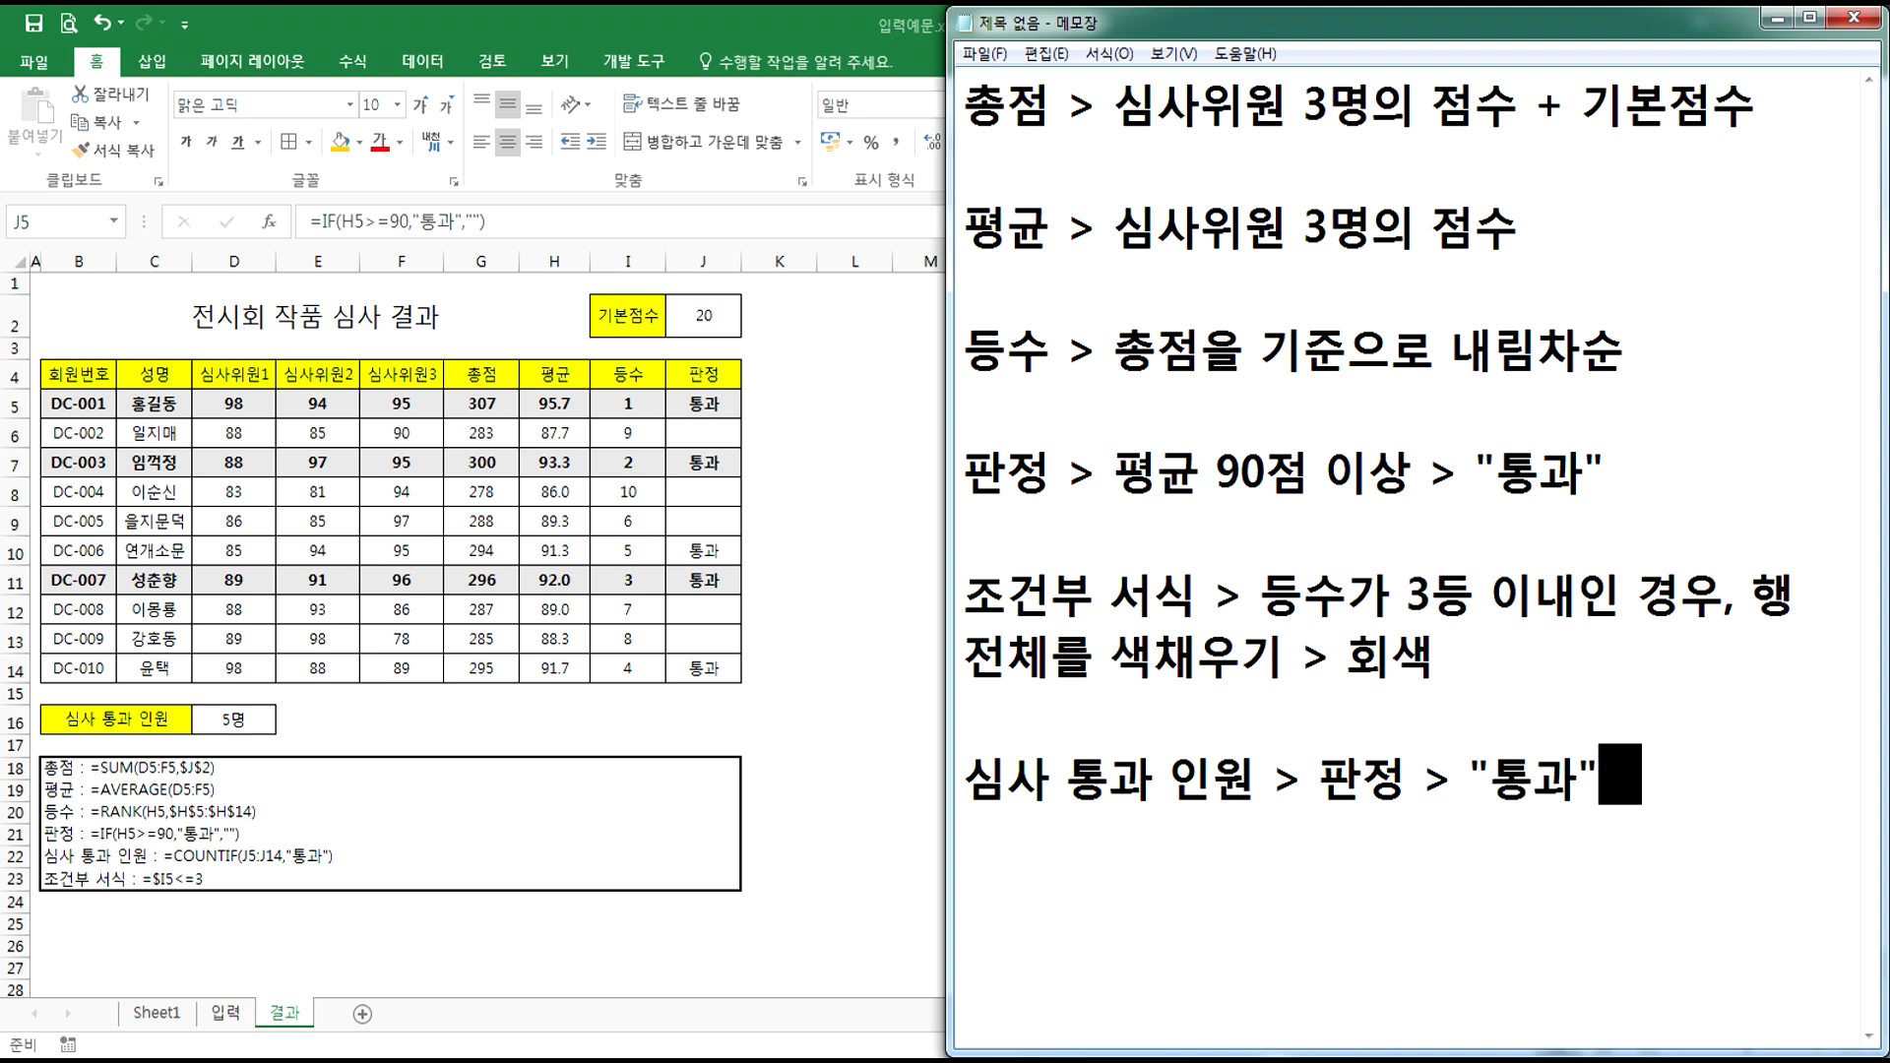
key("BackSpace")
key("BackSpace")
type("인원수")
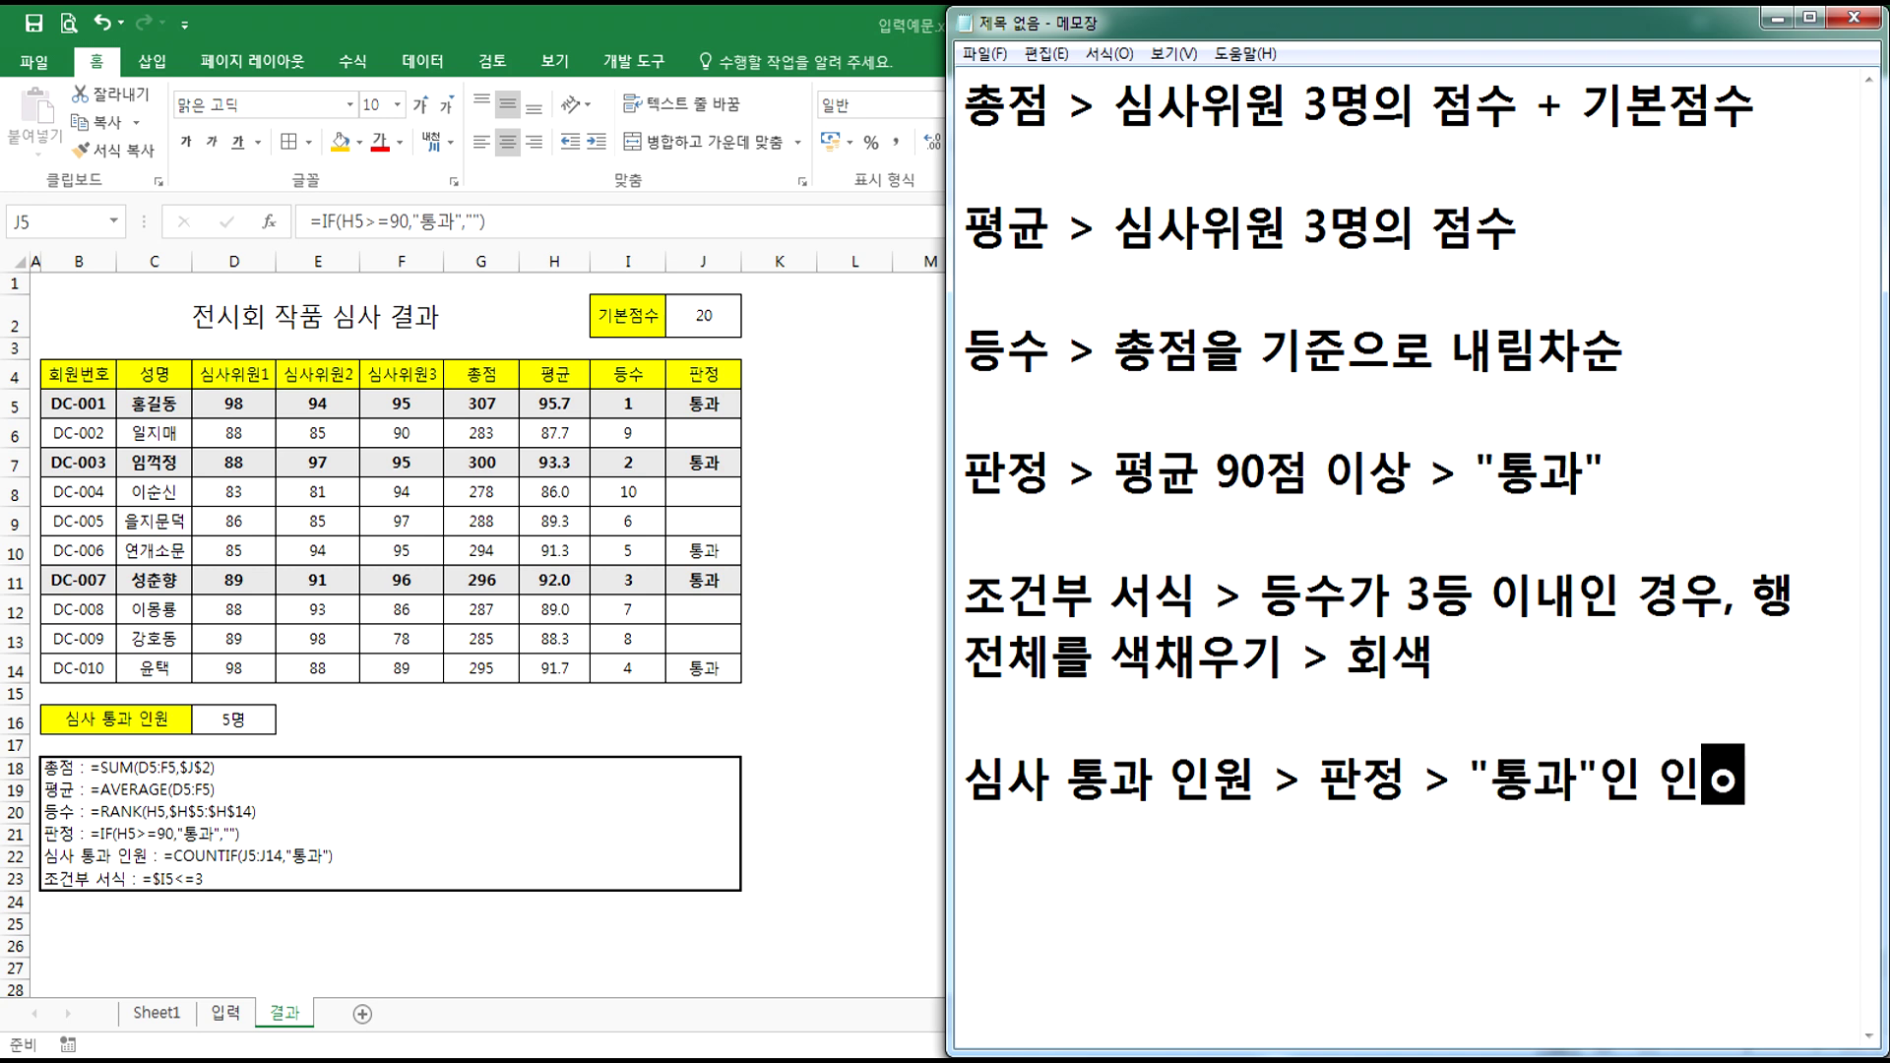
key("Return")
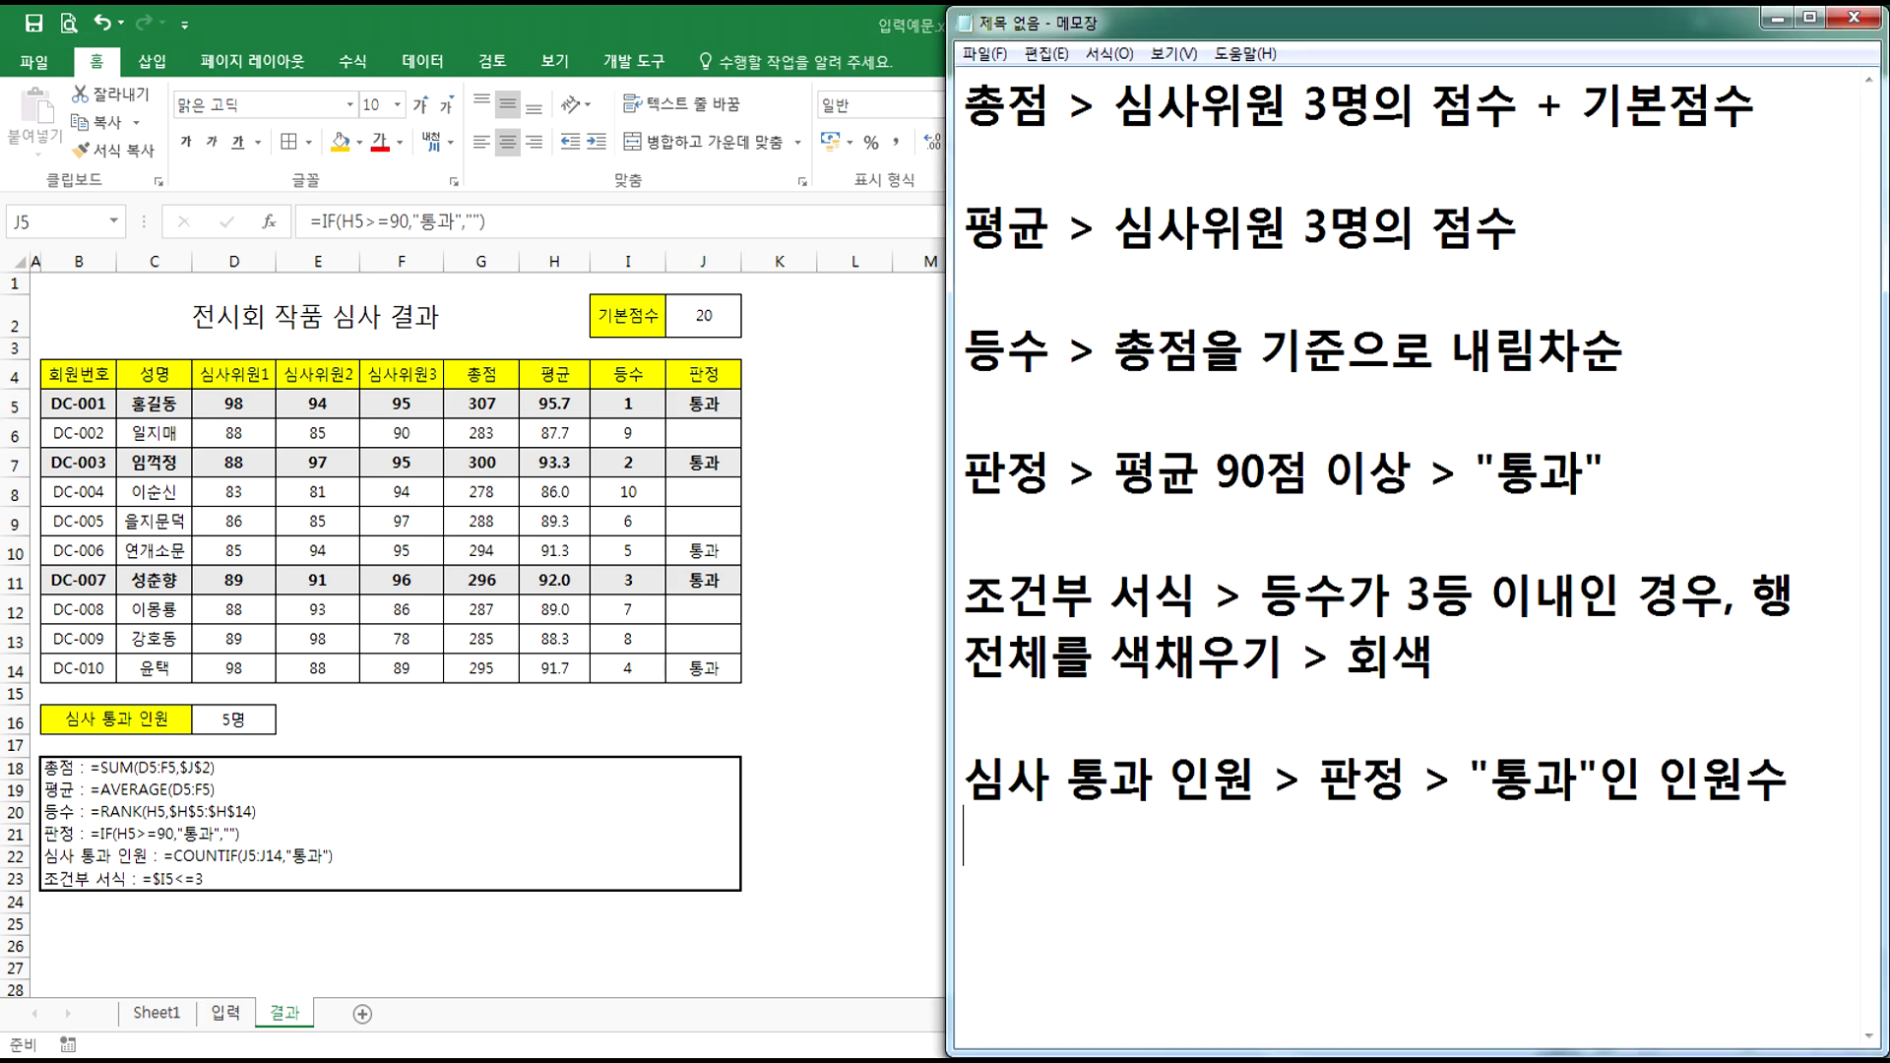
- Show Sheet1 in the workbook, return to Notepad and widen its window across the screen
left_click(155, 1014)
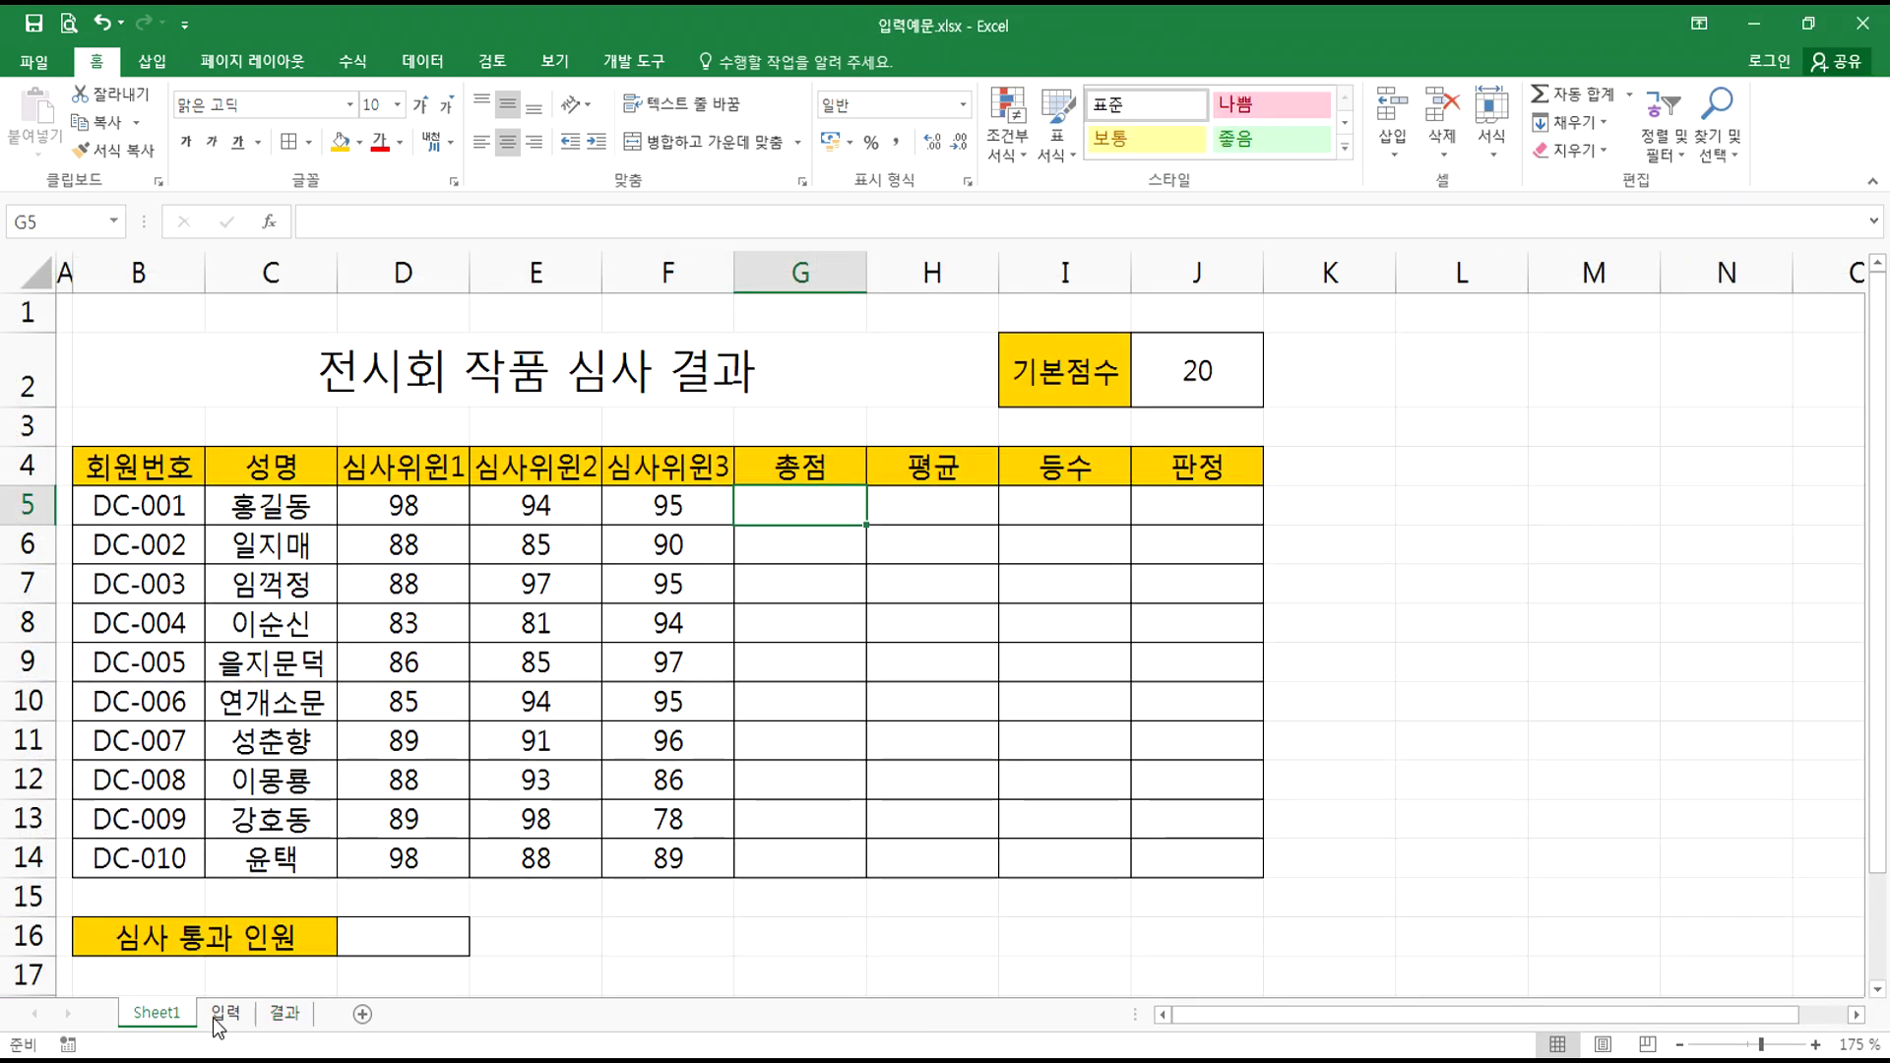
key("alt+Tab")
left_click_drag(949, 589, 505, 540)
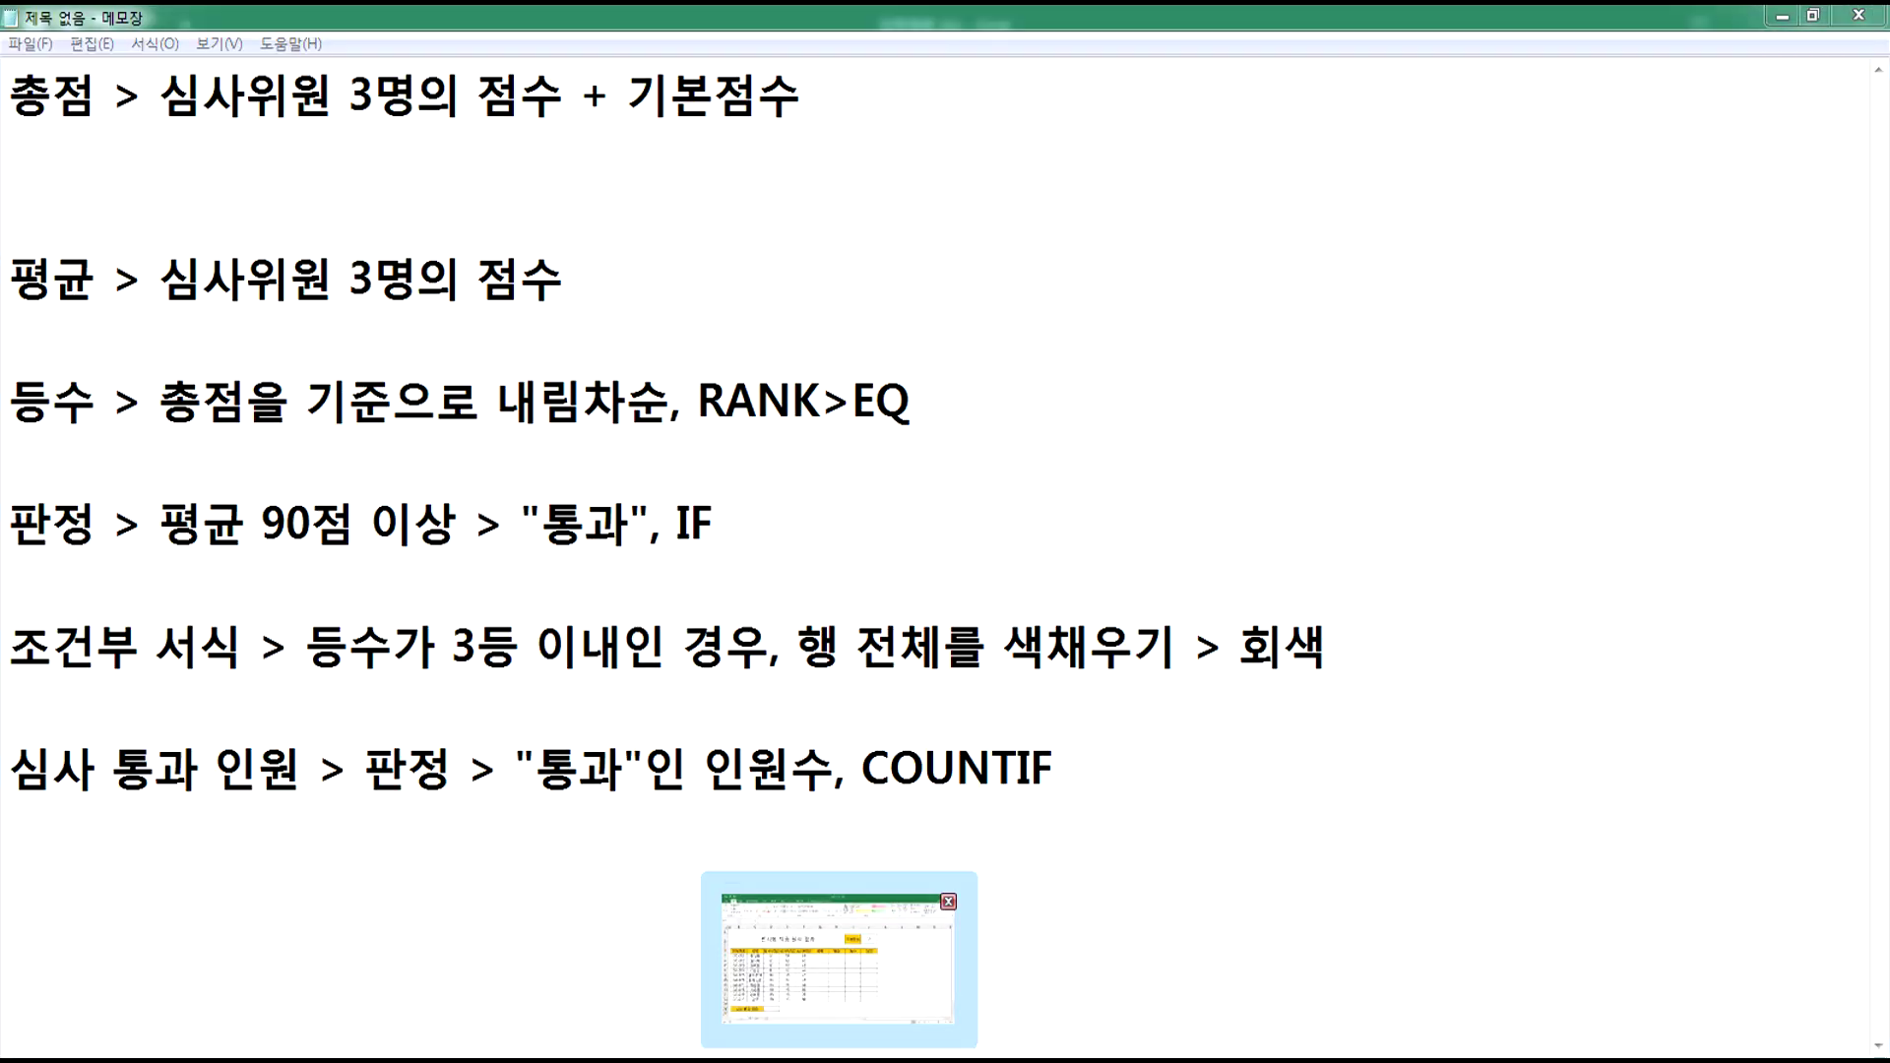
- Switch to the workbook and examine the judge scores D5:F5 and base score J2 for total cell G5, comparing with the 총점 note
left_click(836, 1057)
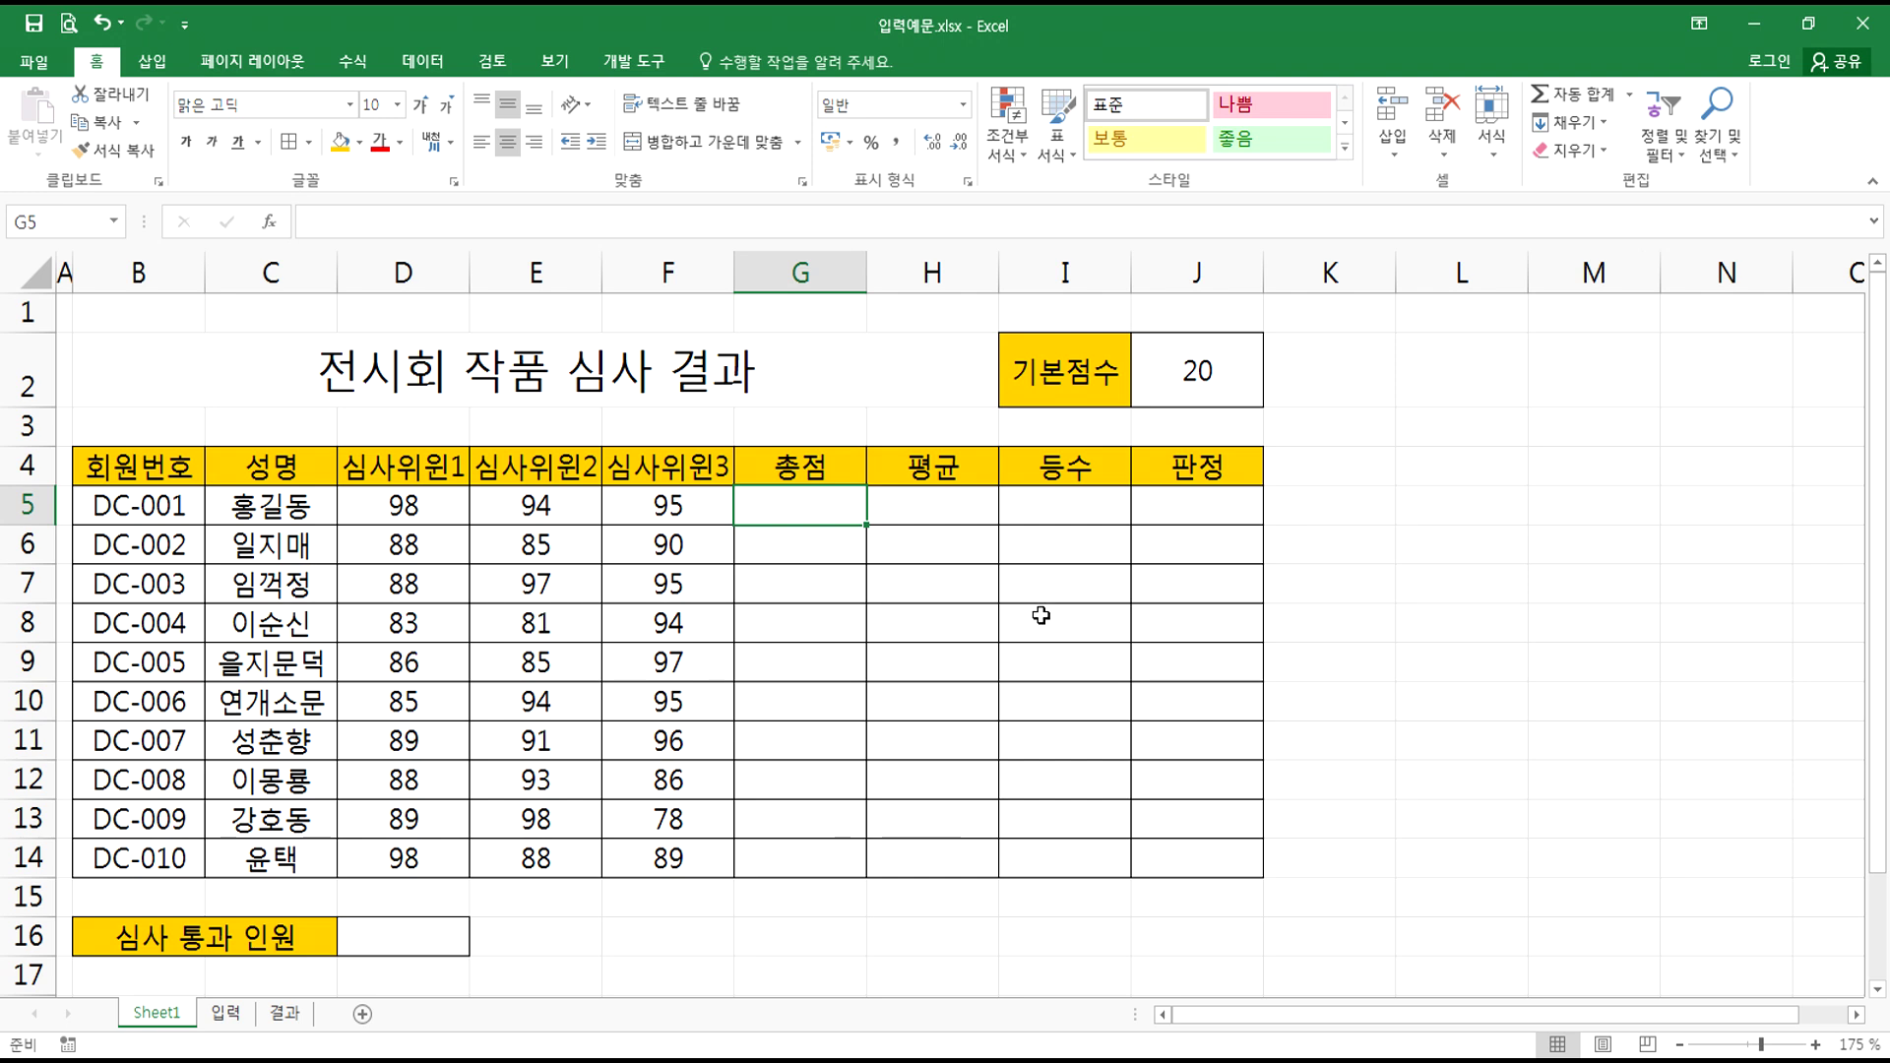
left_click_drag(417, 503, 729, 500)
left_click(773, 503)
left_click_drag(403, 505, 727, 502)
left_click(799, 503)
left_click(1181, 376)
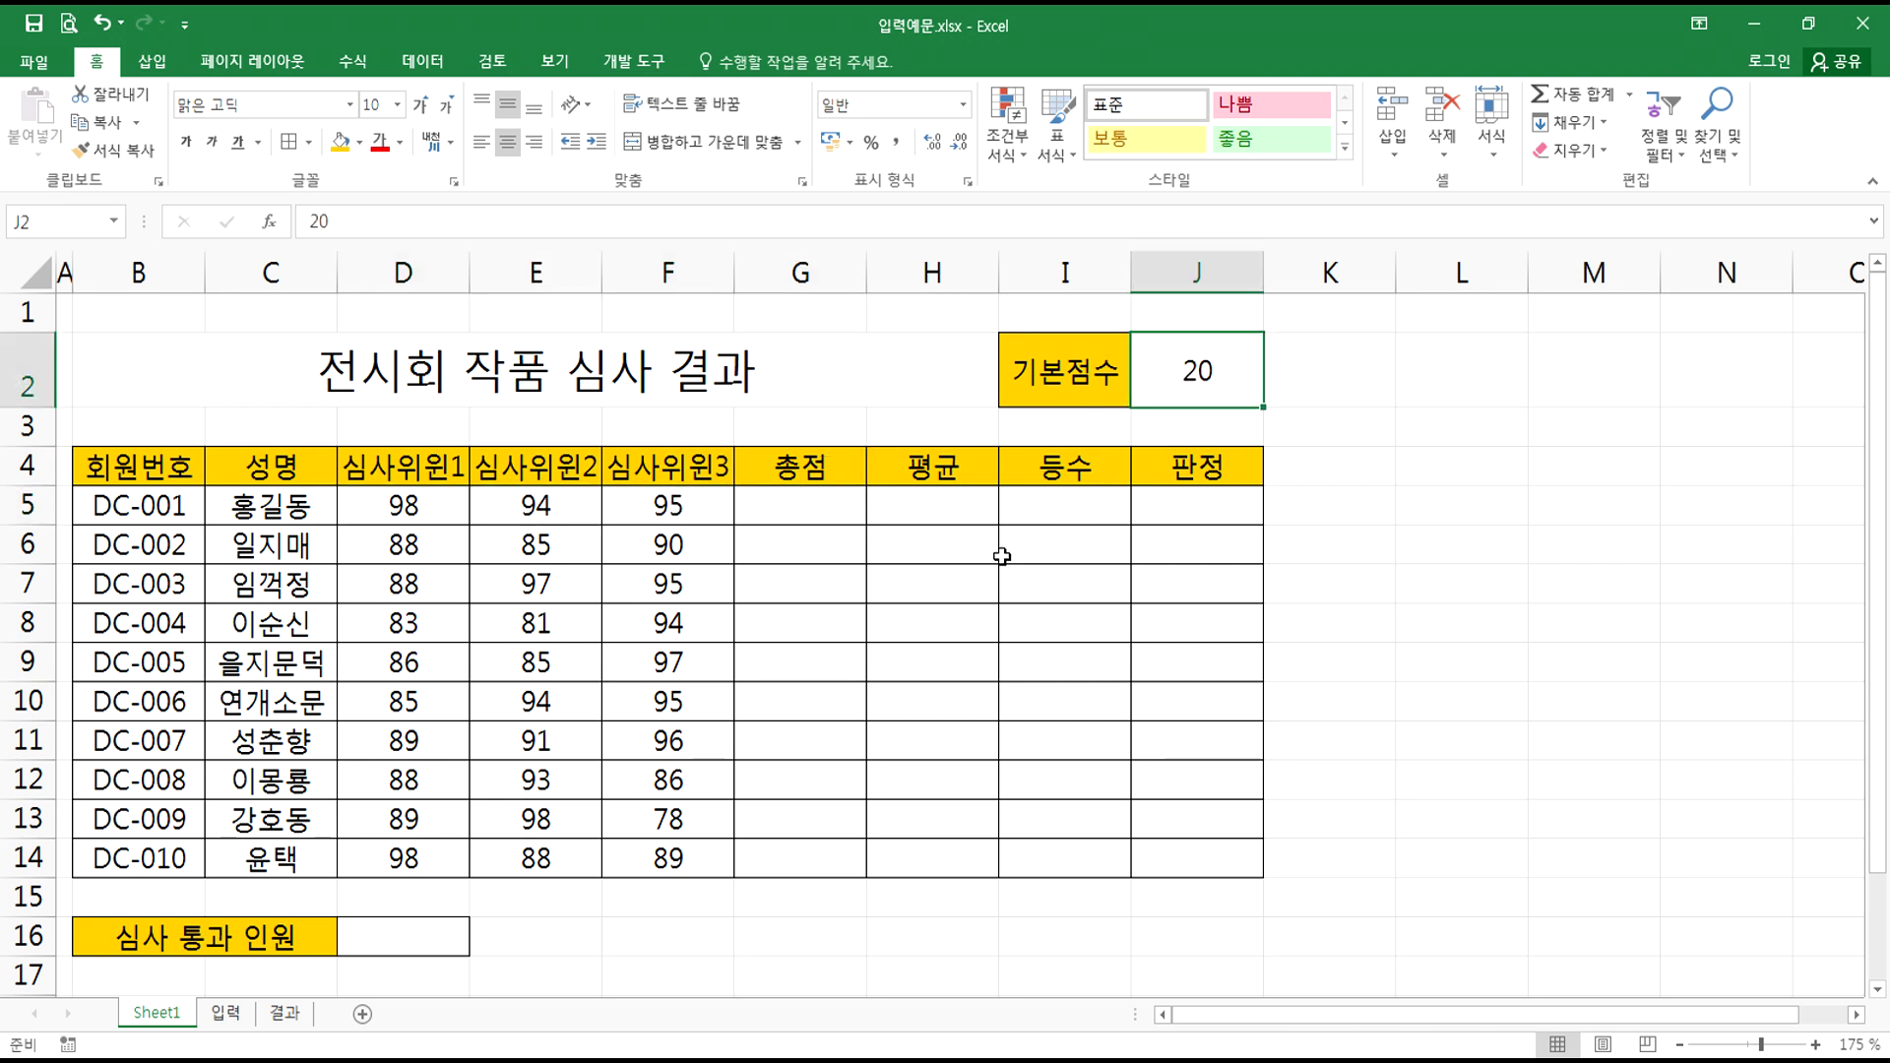
left_click(792, 500)
key("alt+Tab")
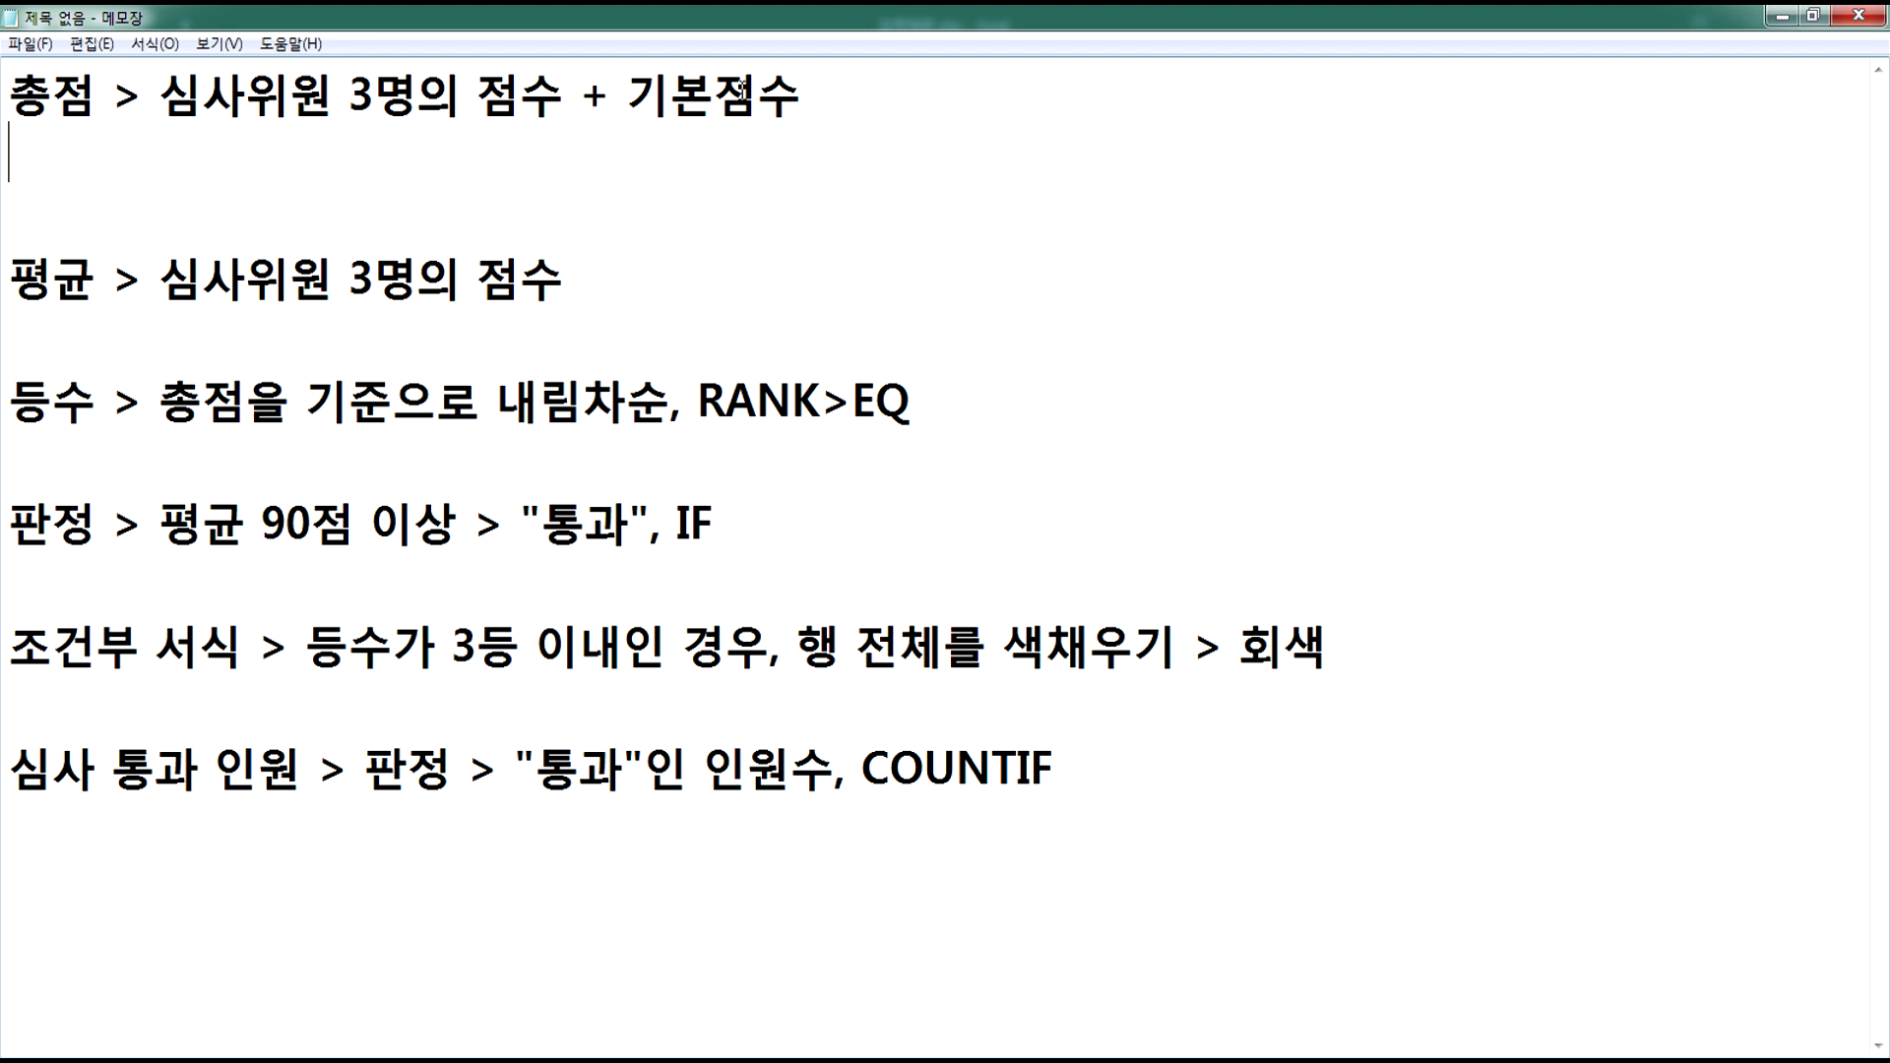
key("alt+Tab")
left_click(1197, 372)
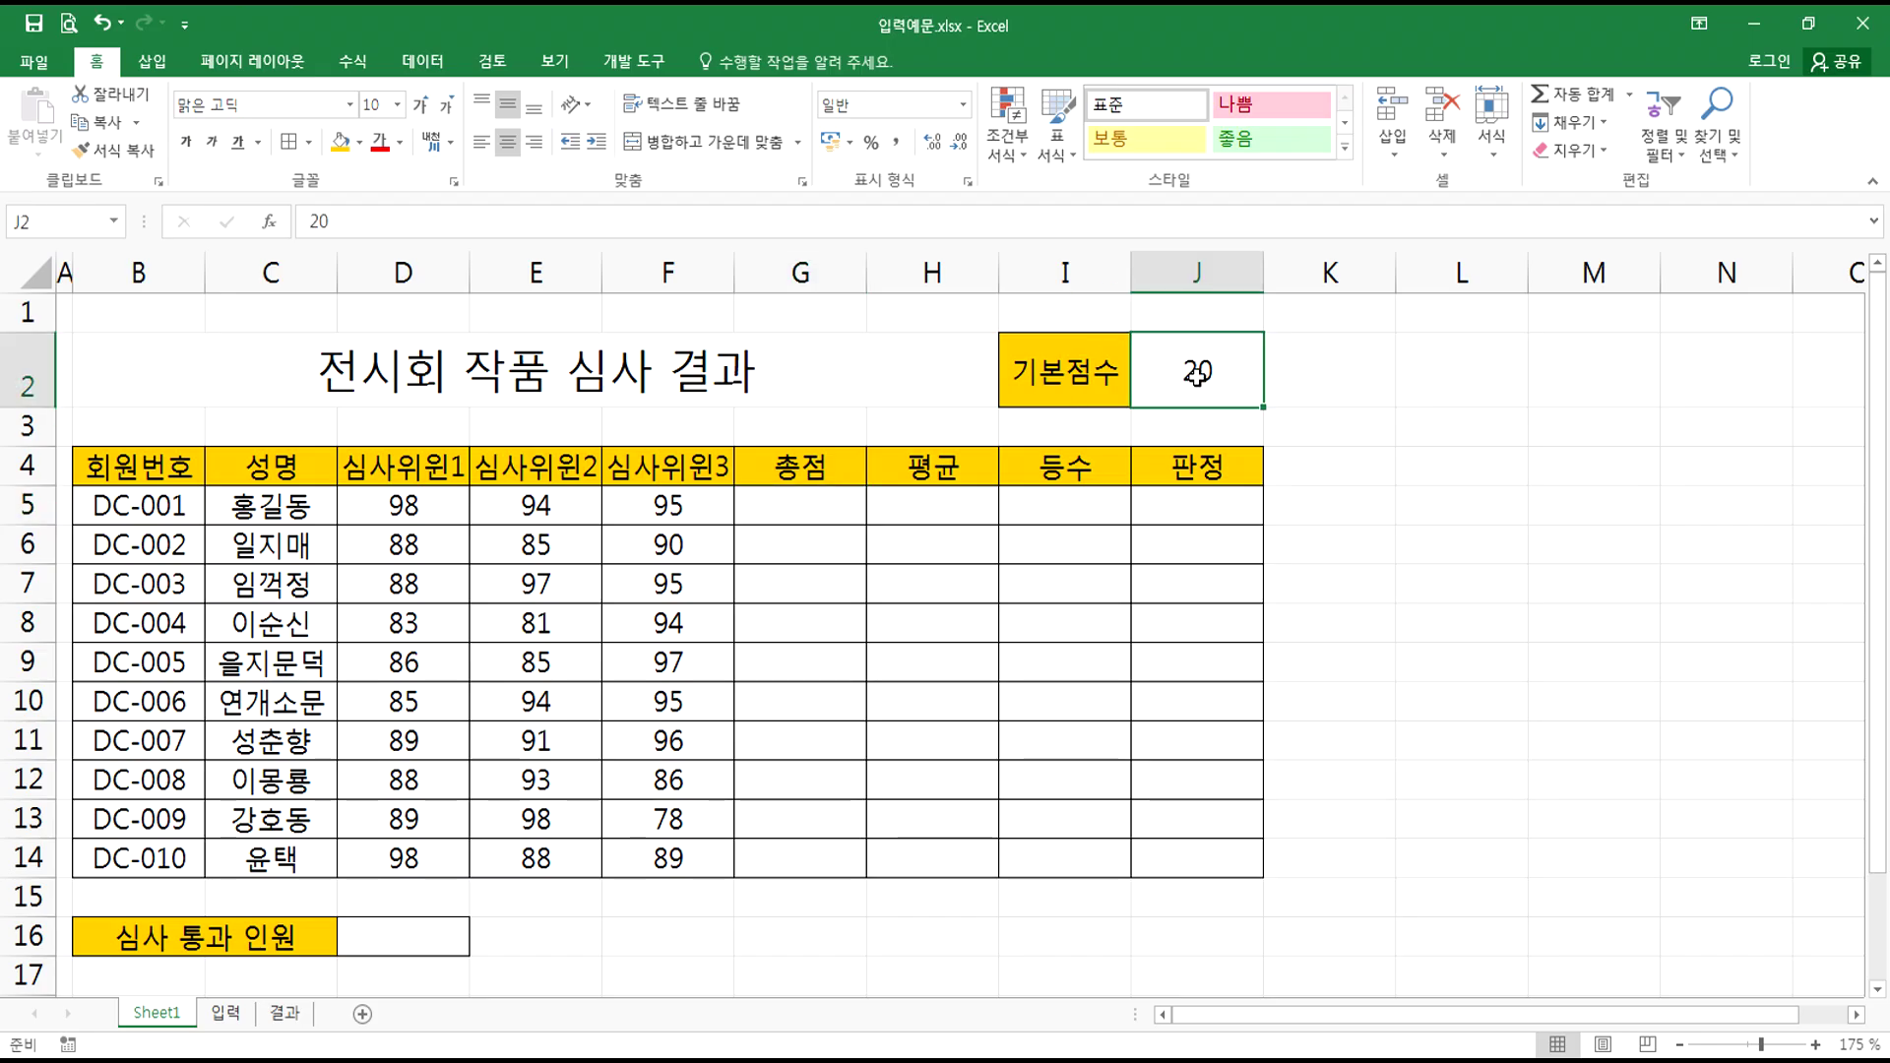
left_click(781, 499)
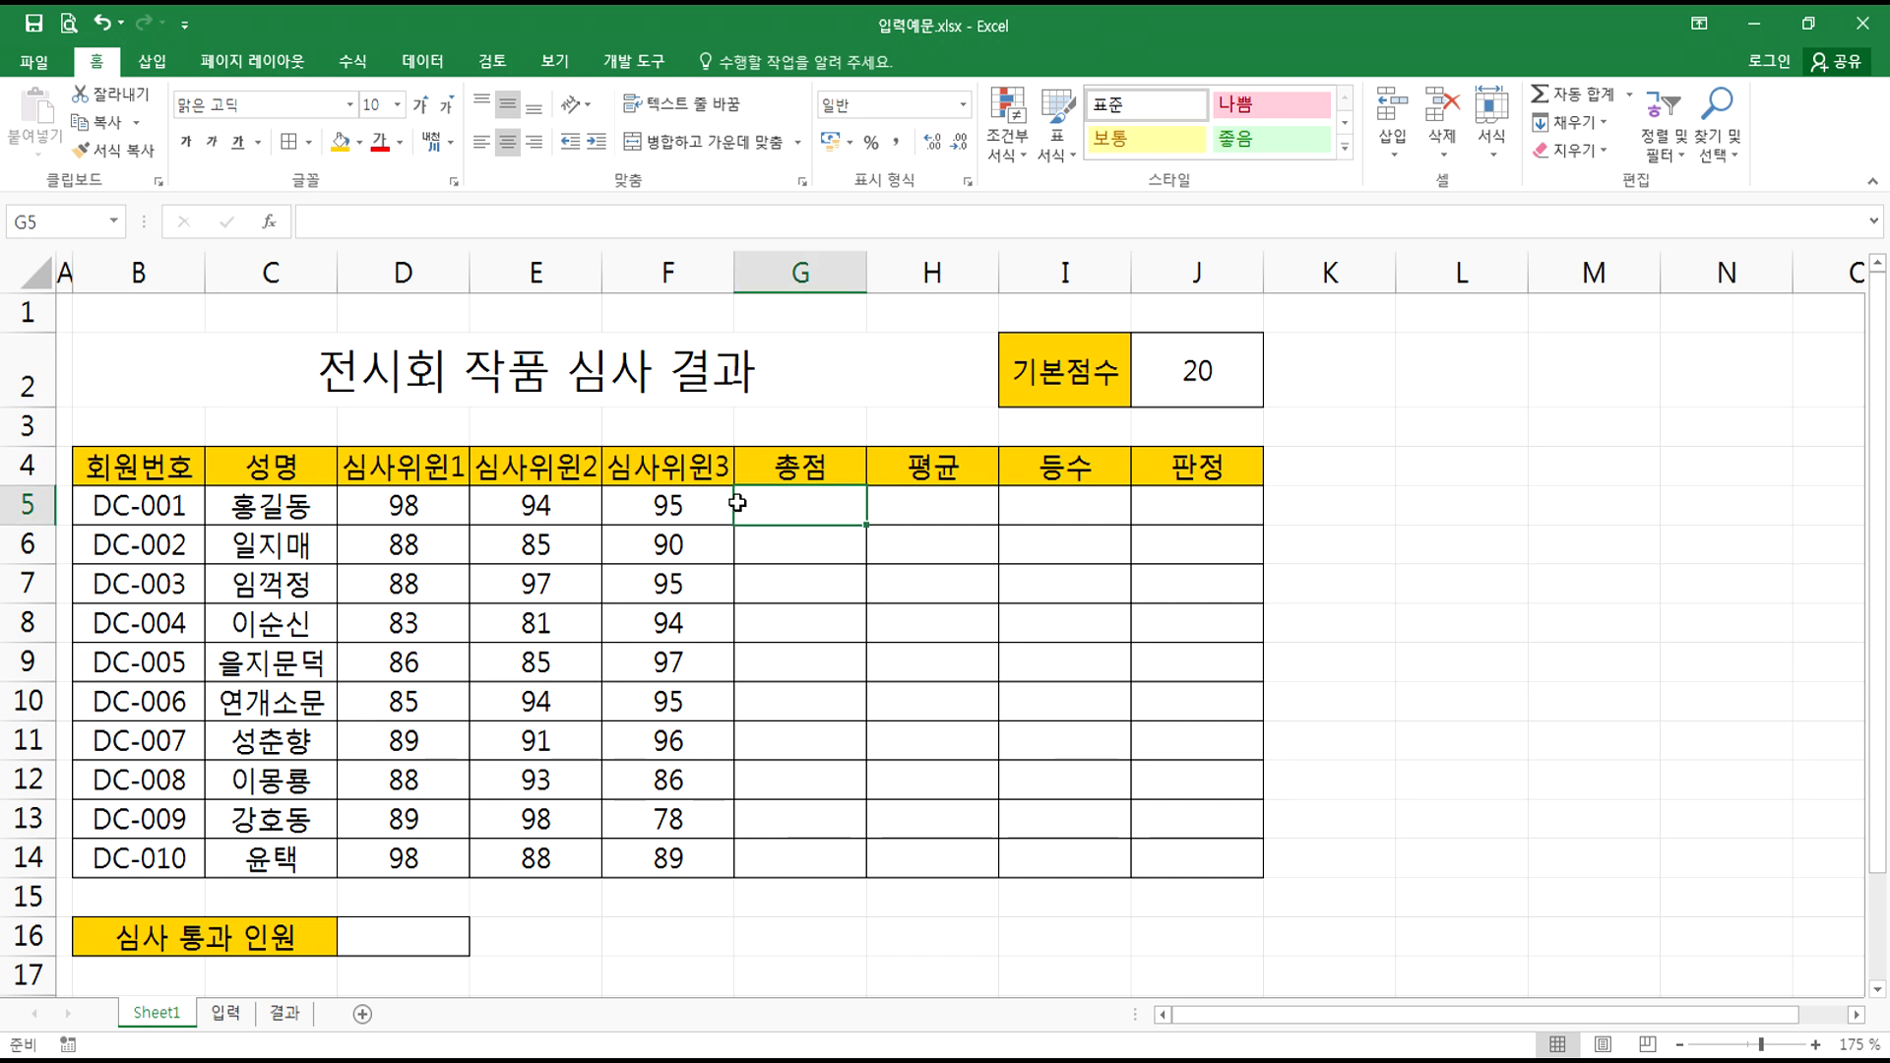
type("=녀ㅡ")
key("Escape")
type("=sum")
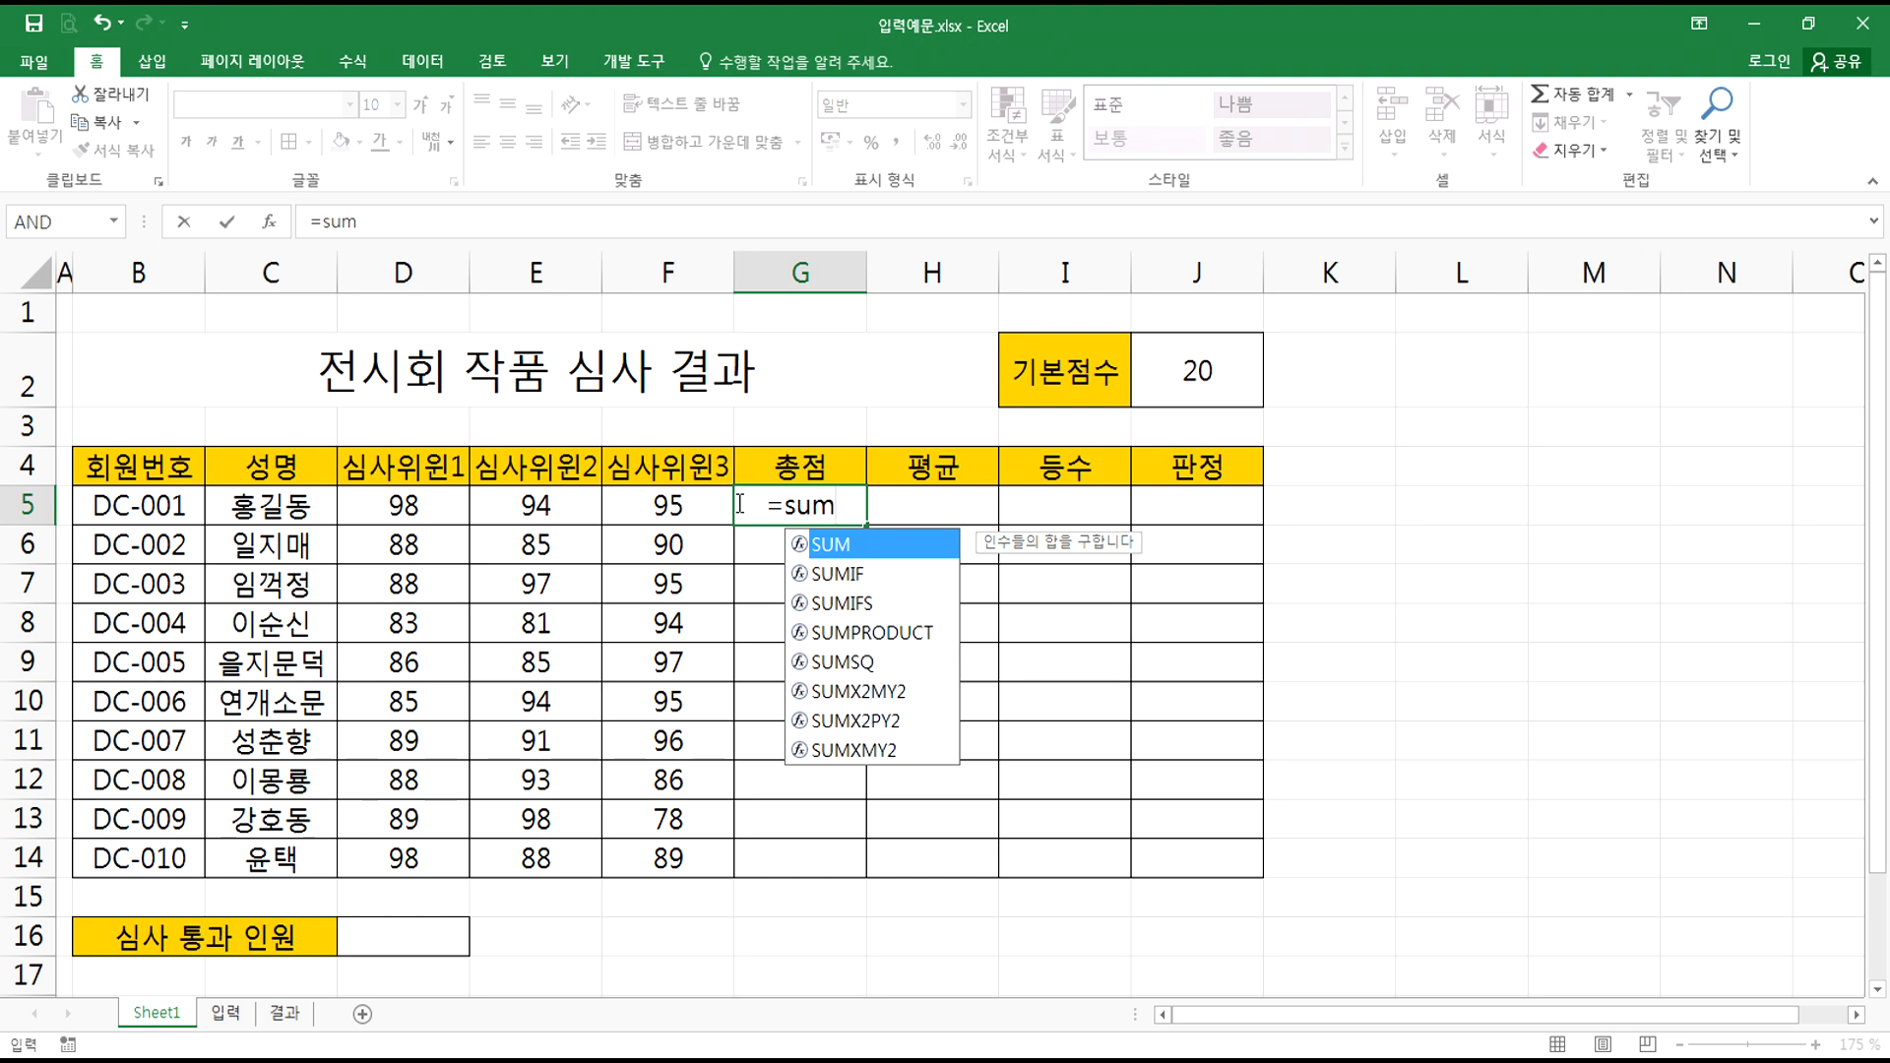
key("Escape")
key("Escape")
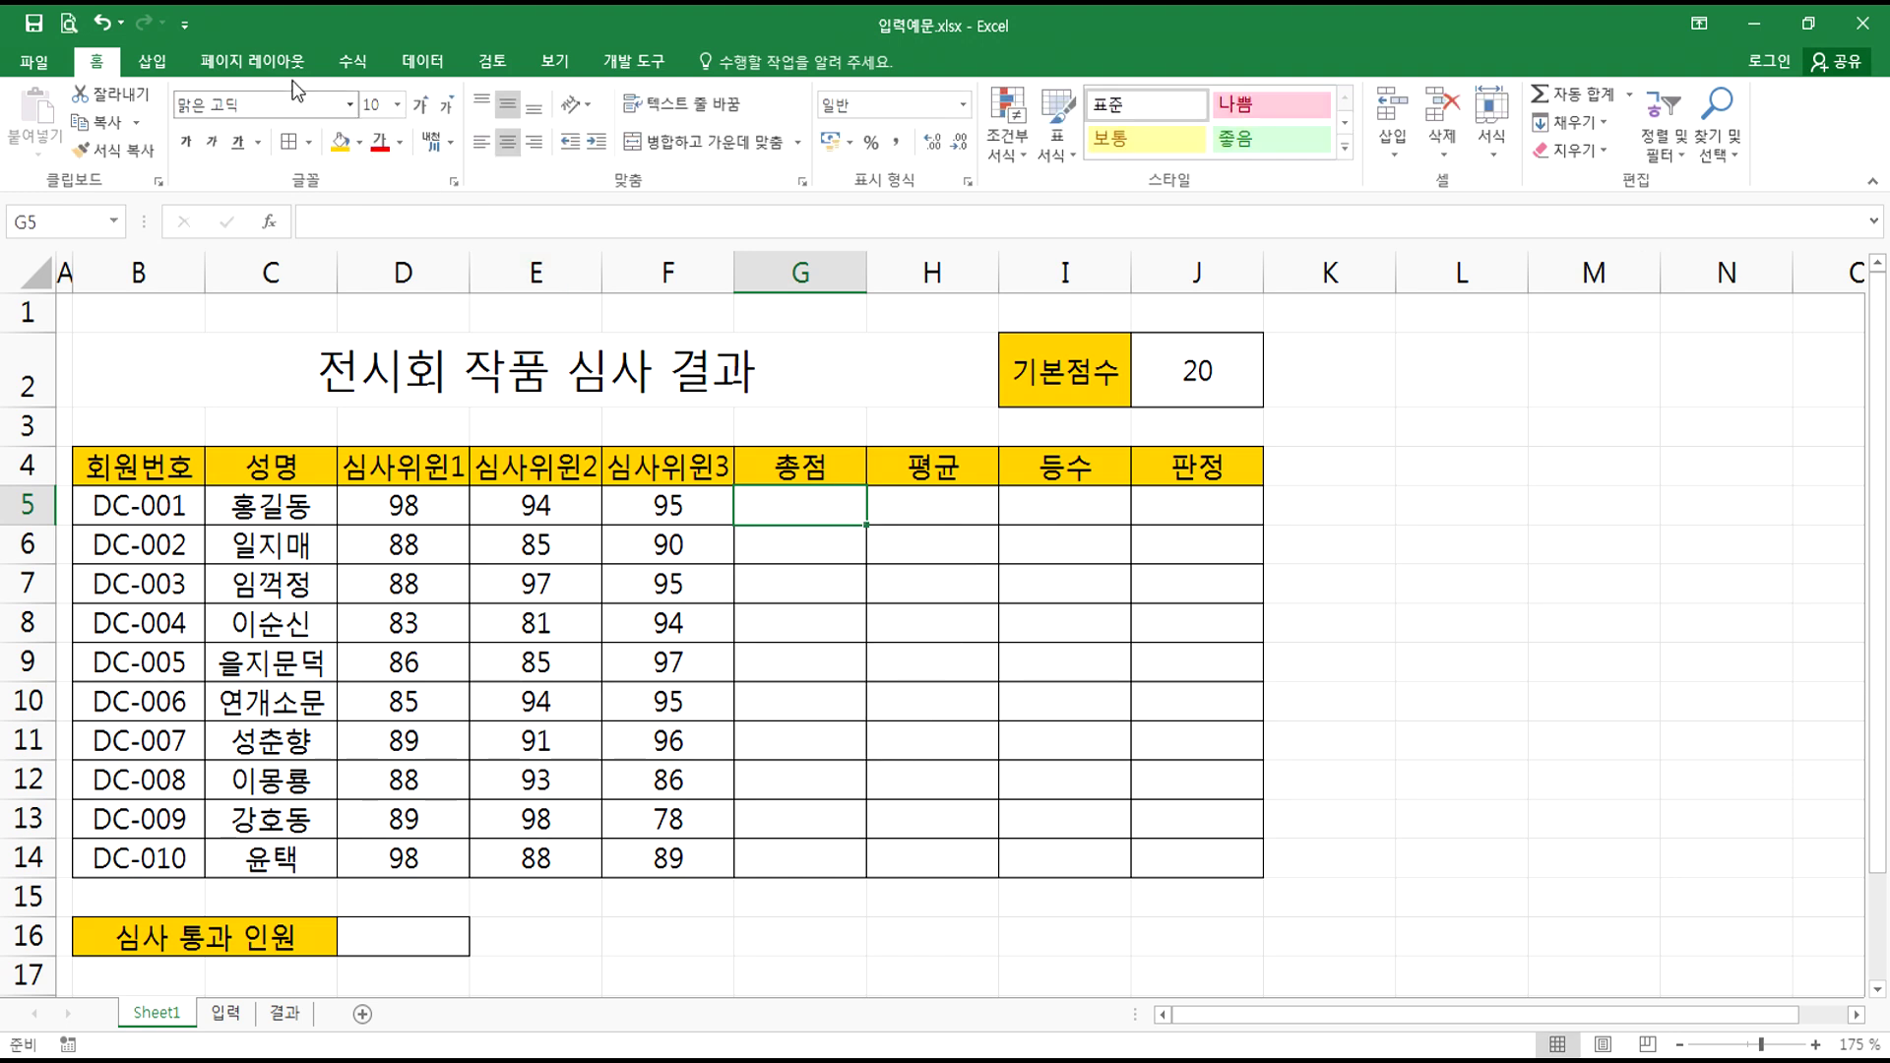
- Enter =SUM(D5:F5,$J$2) in total cell G5 with AutoSum and fill it down to G14
left_click(353, 61)
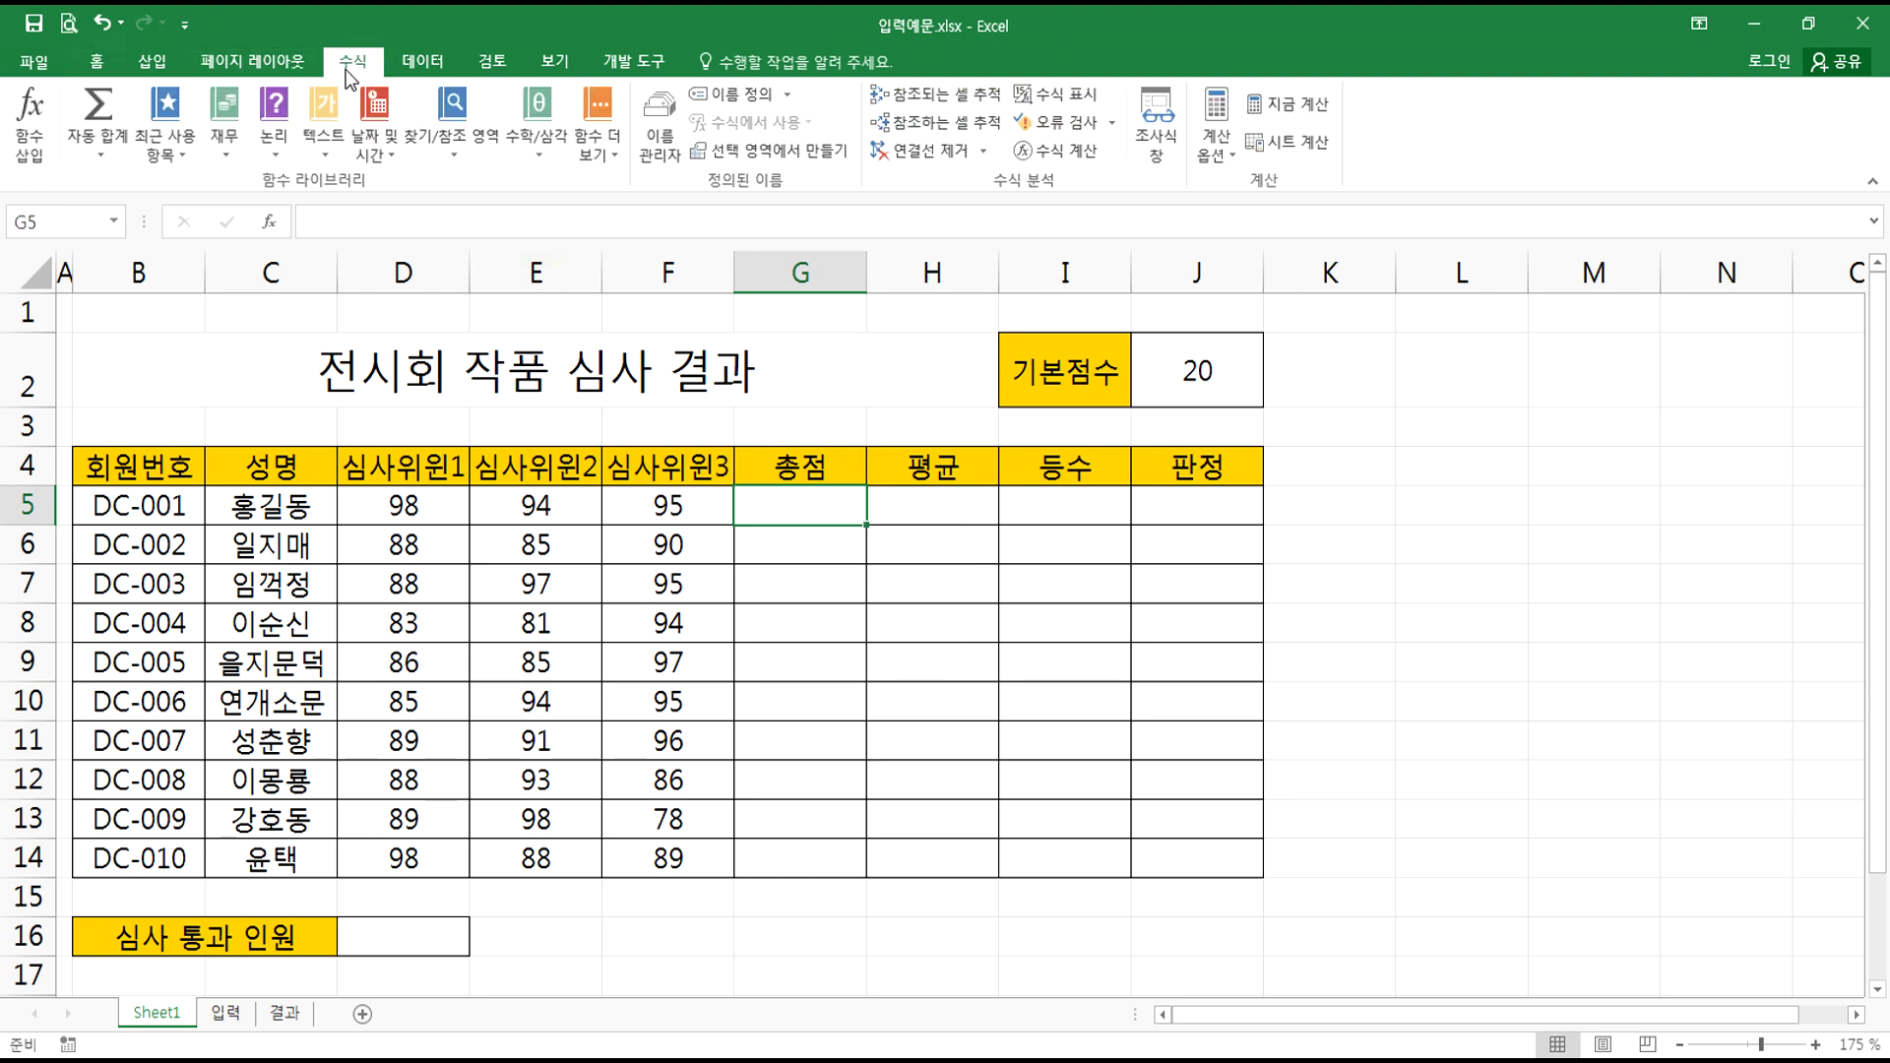
left_click(98, 106)
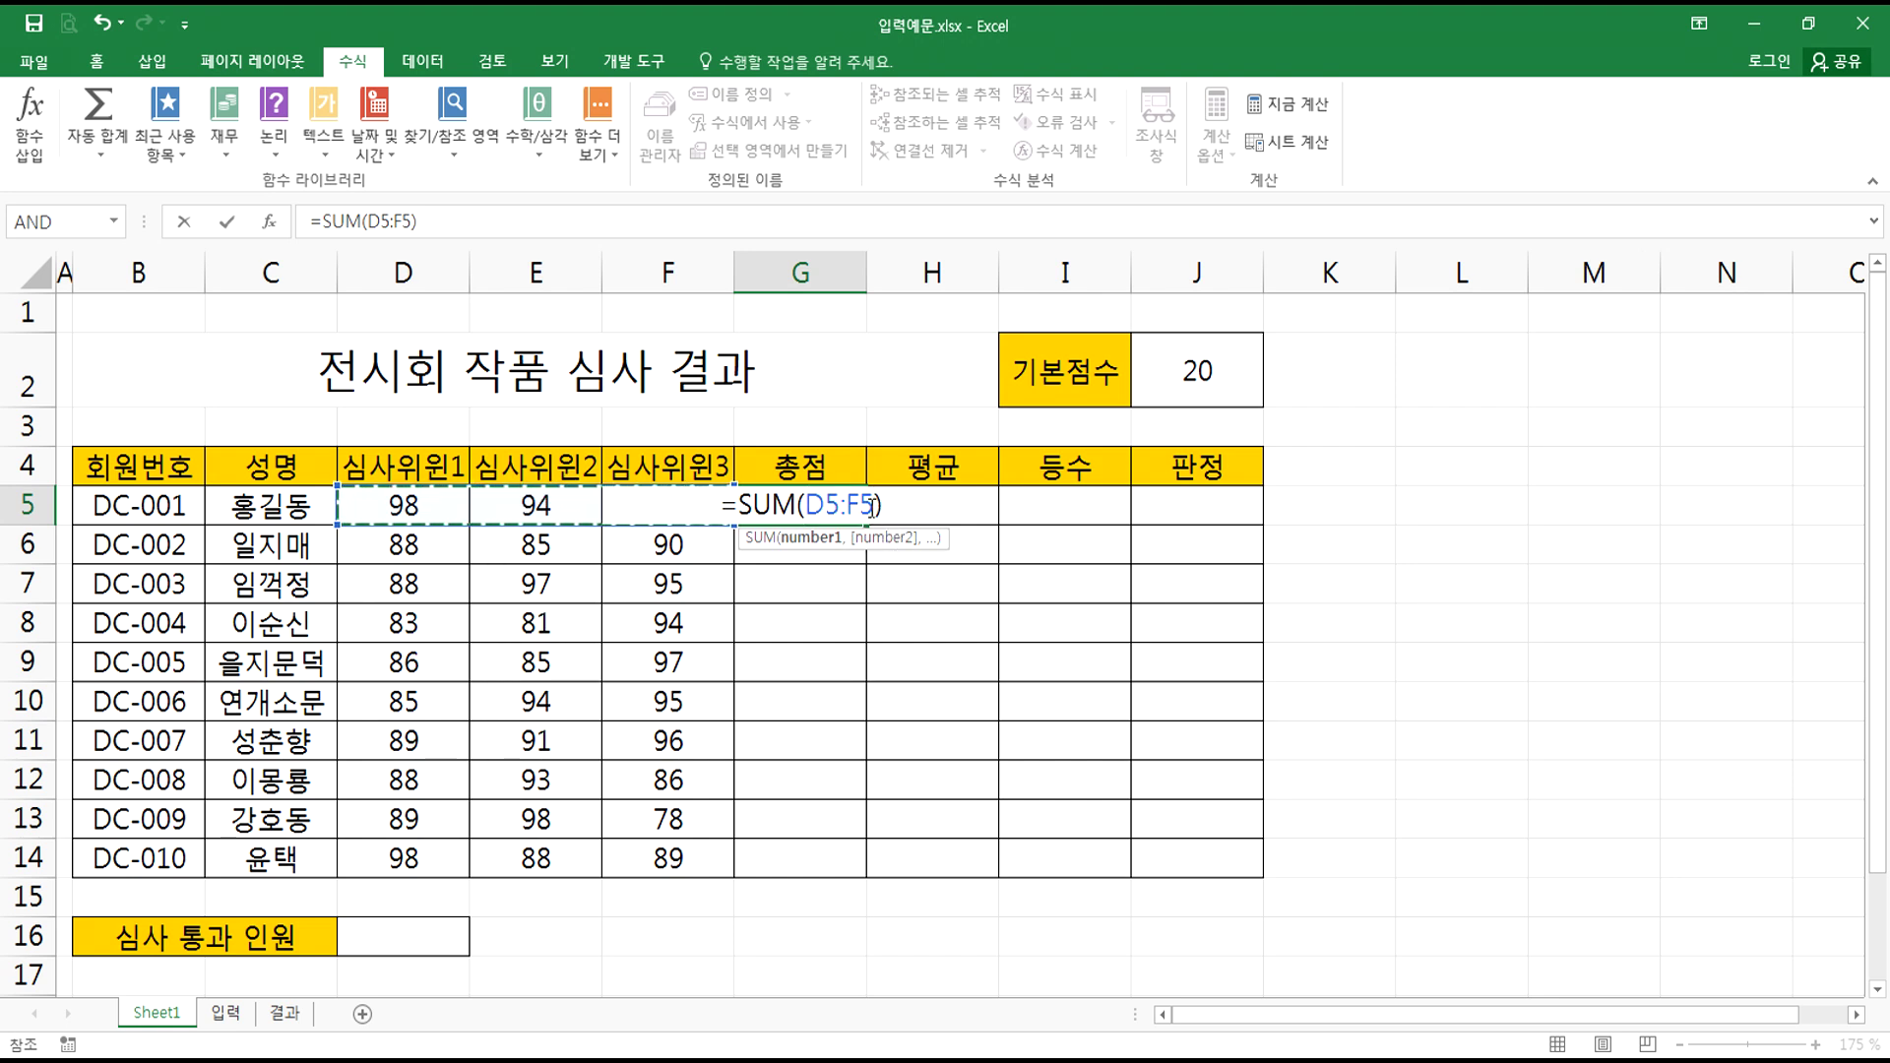
type(",")
left_click(1207, 372)
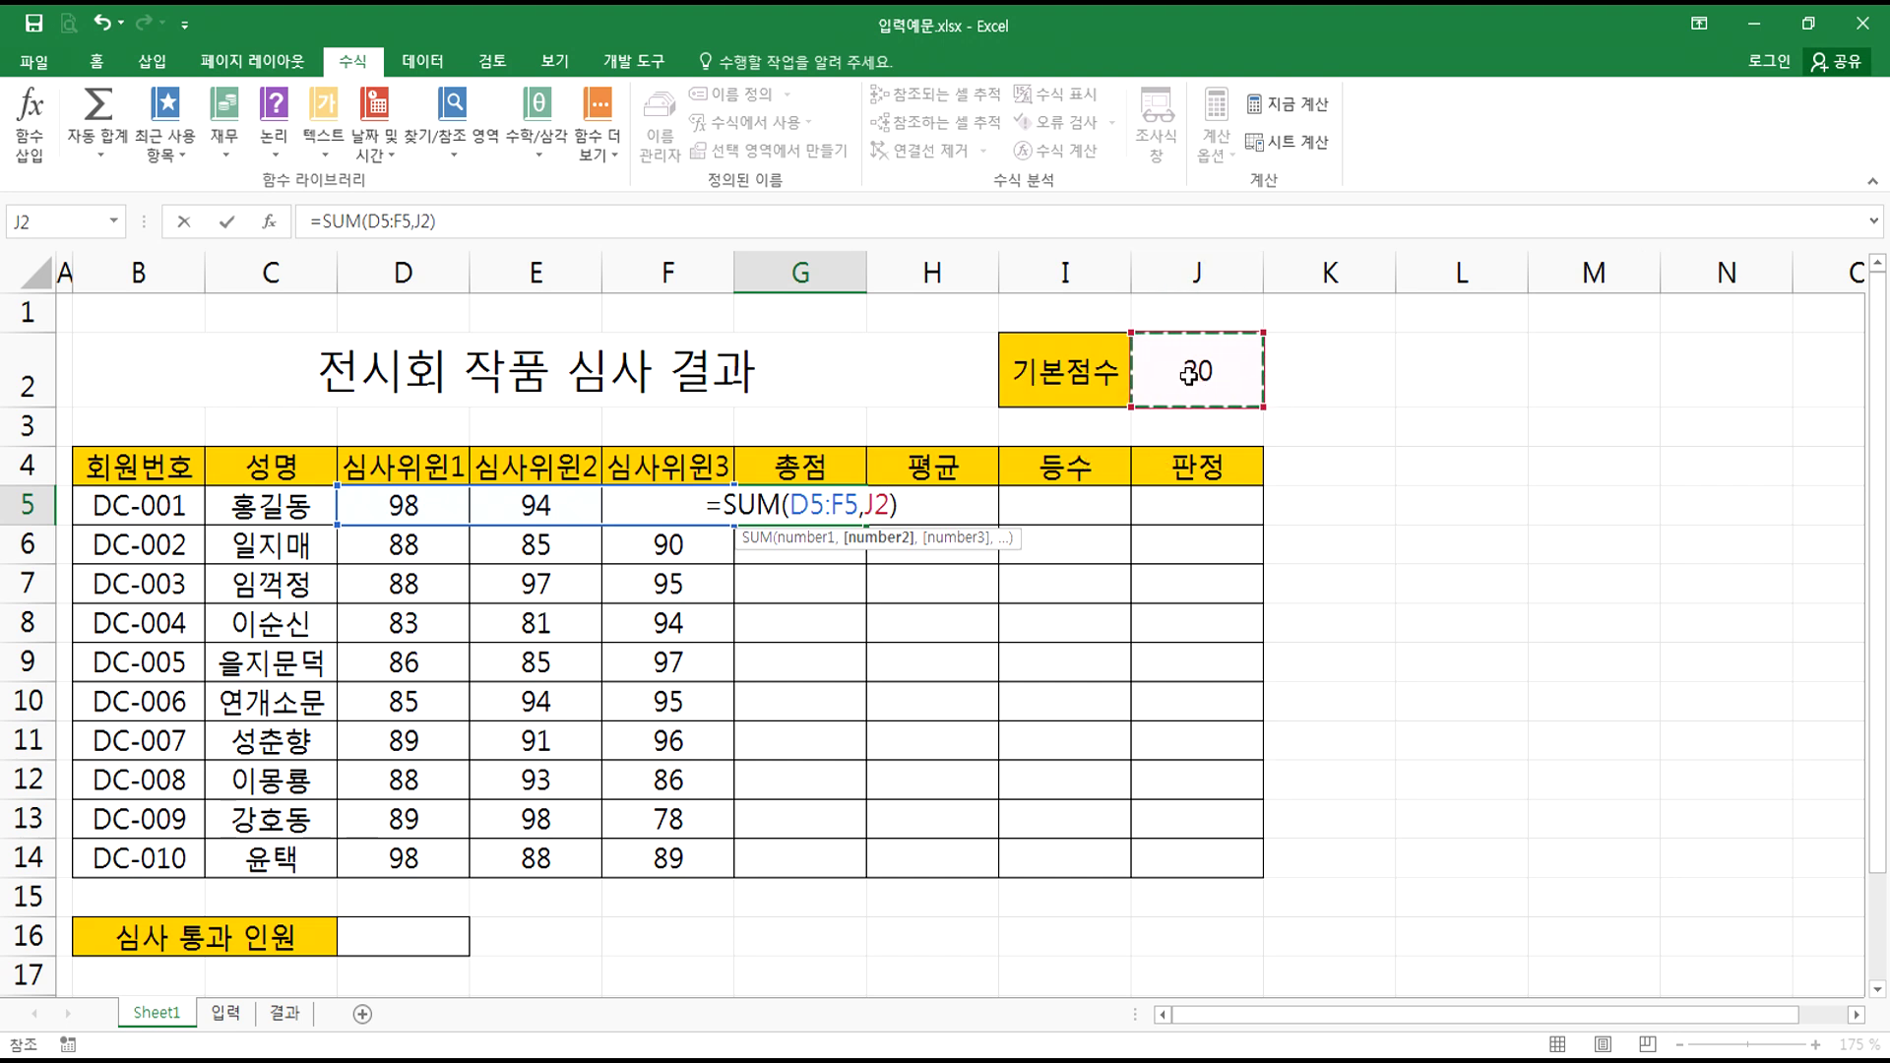
key("F4")
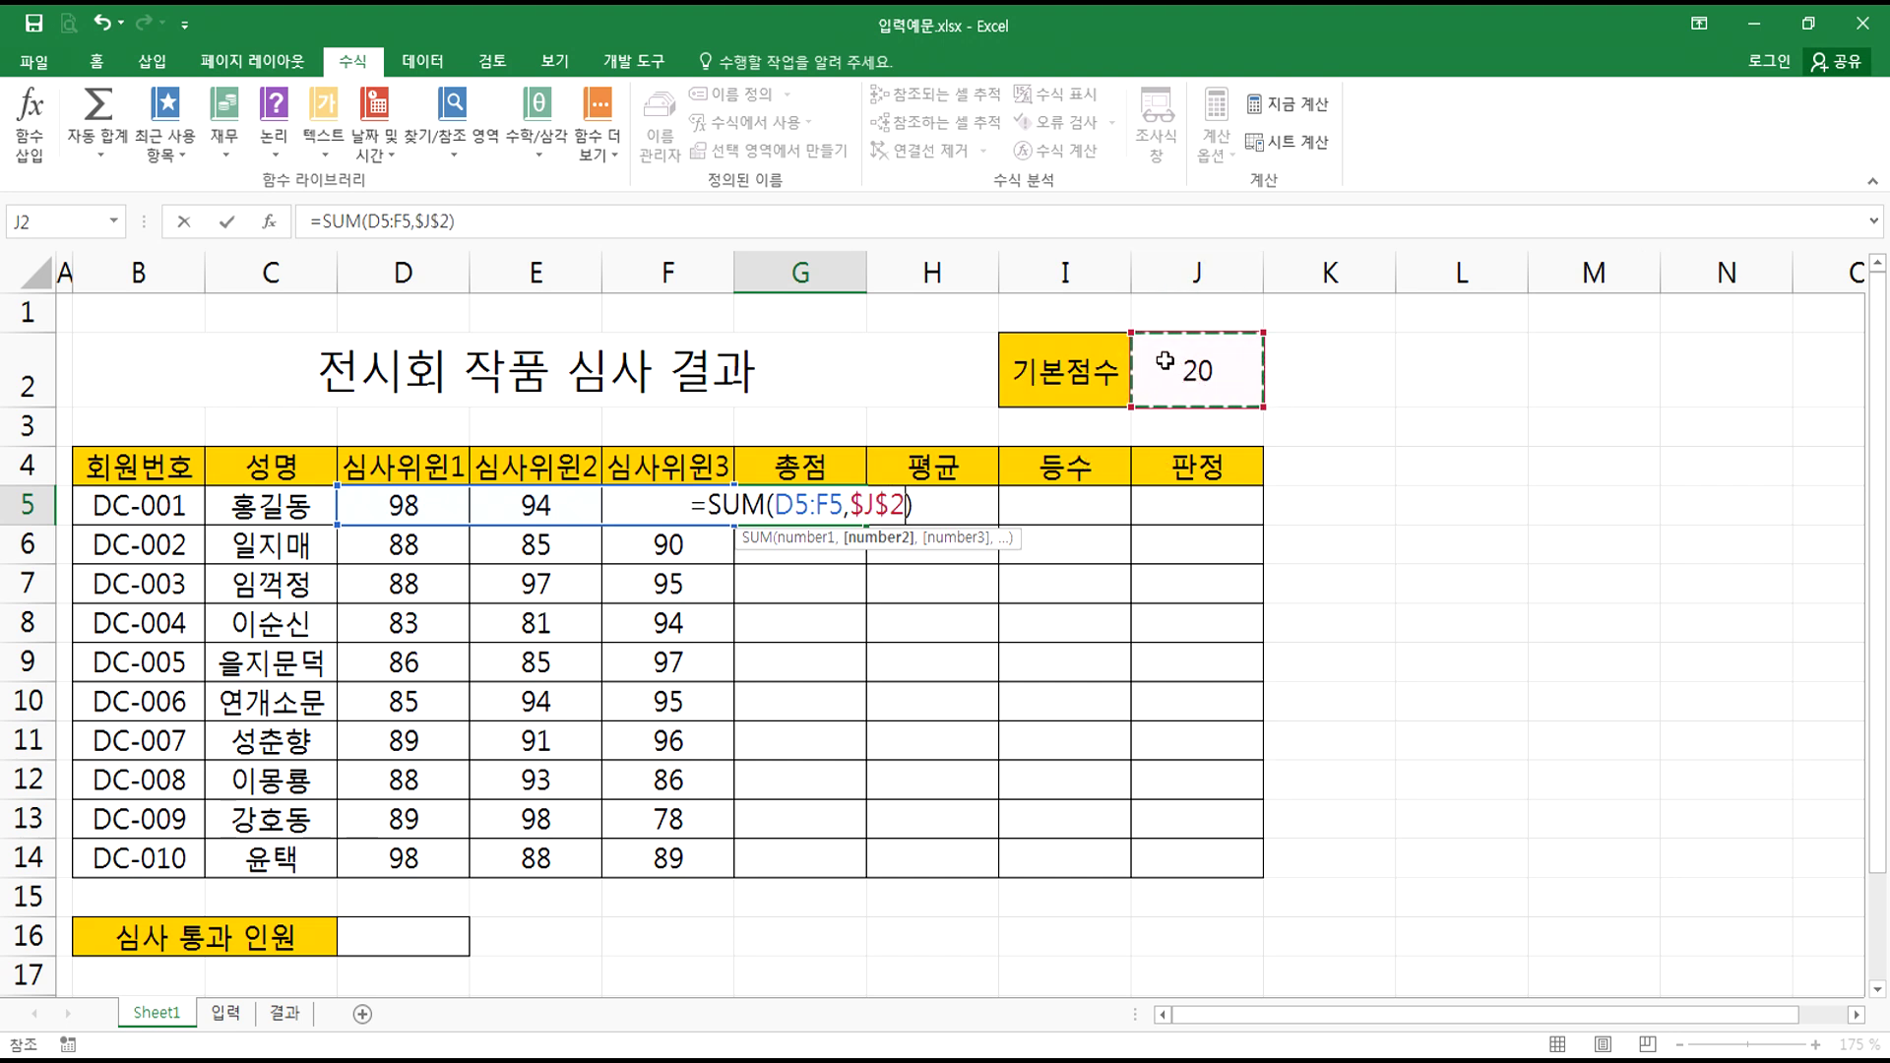
key("Return")
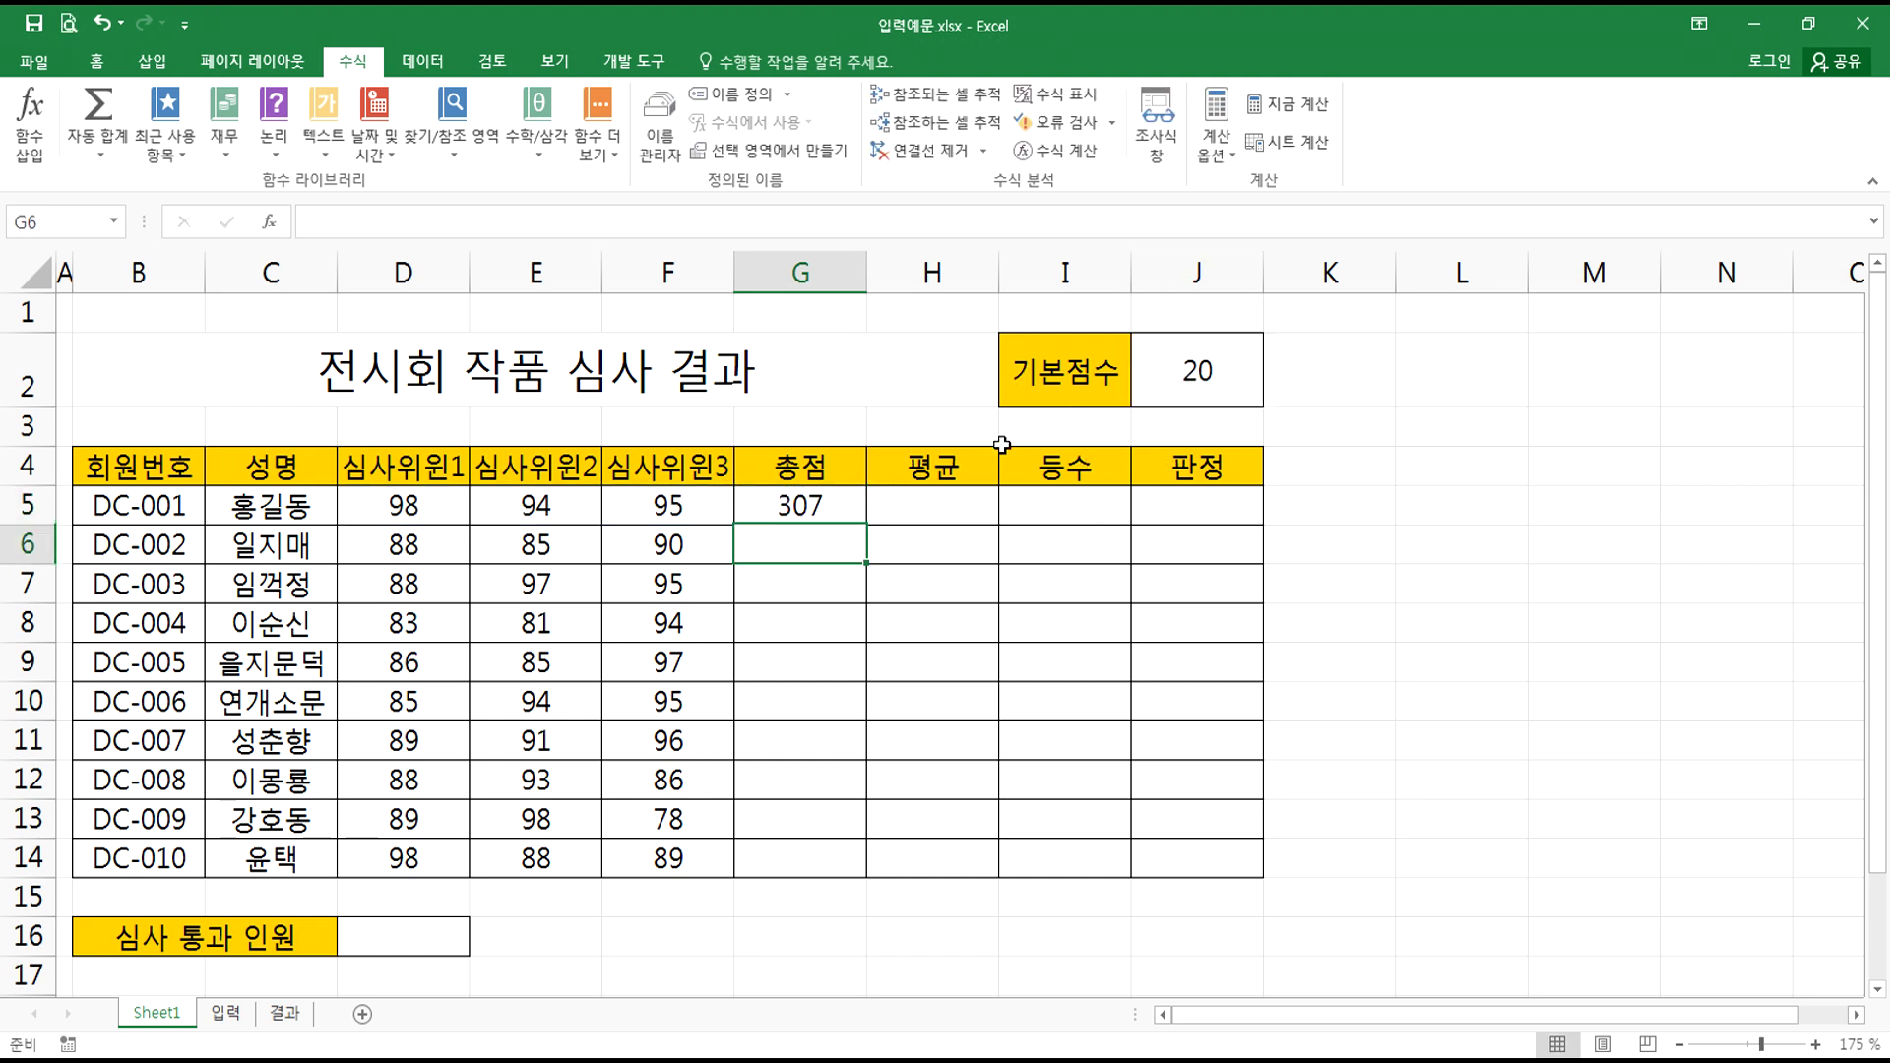
left_click(817, 506)
double_click(867, 525)
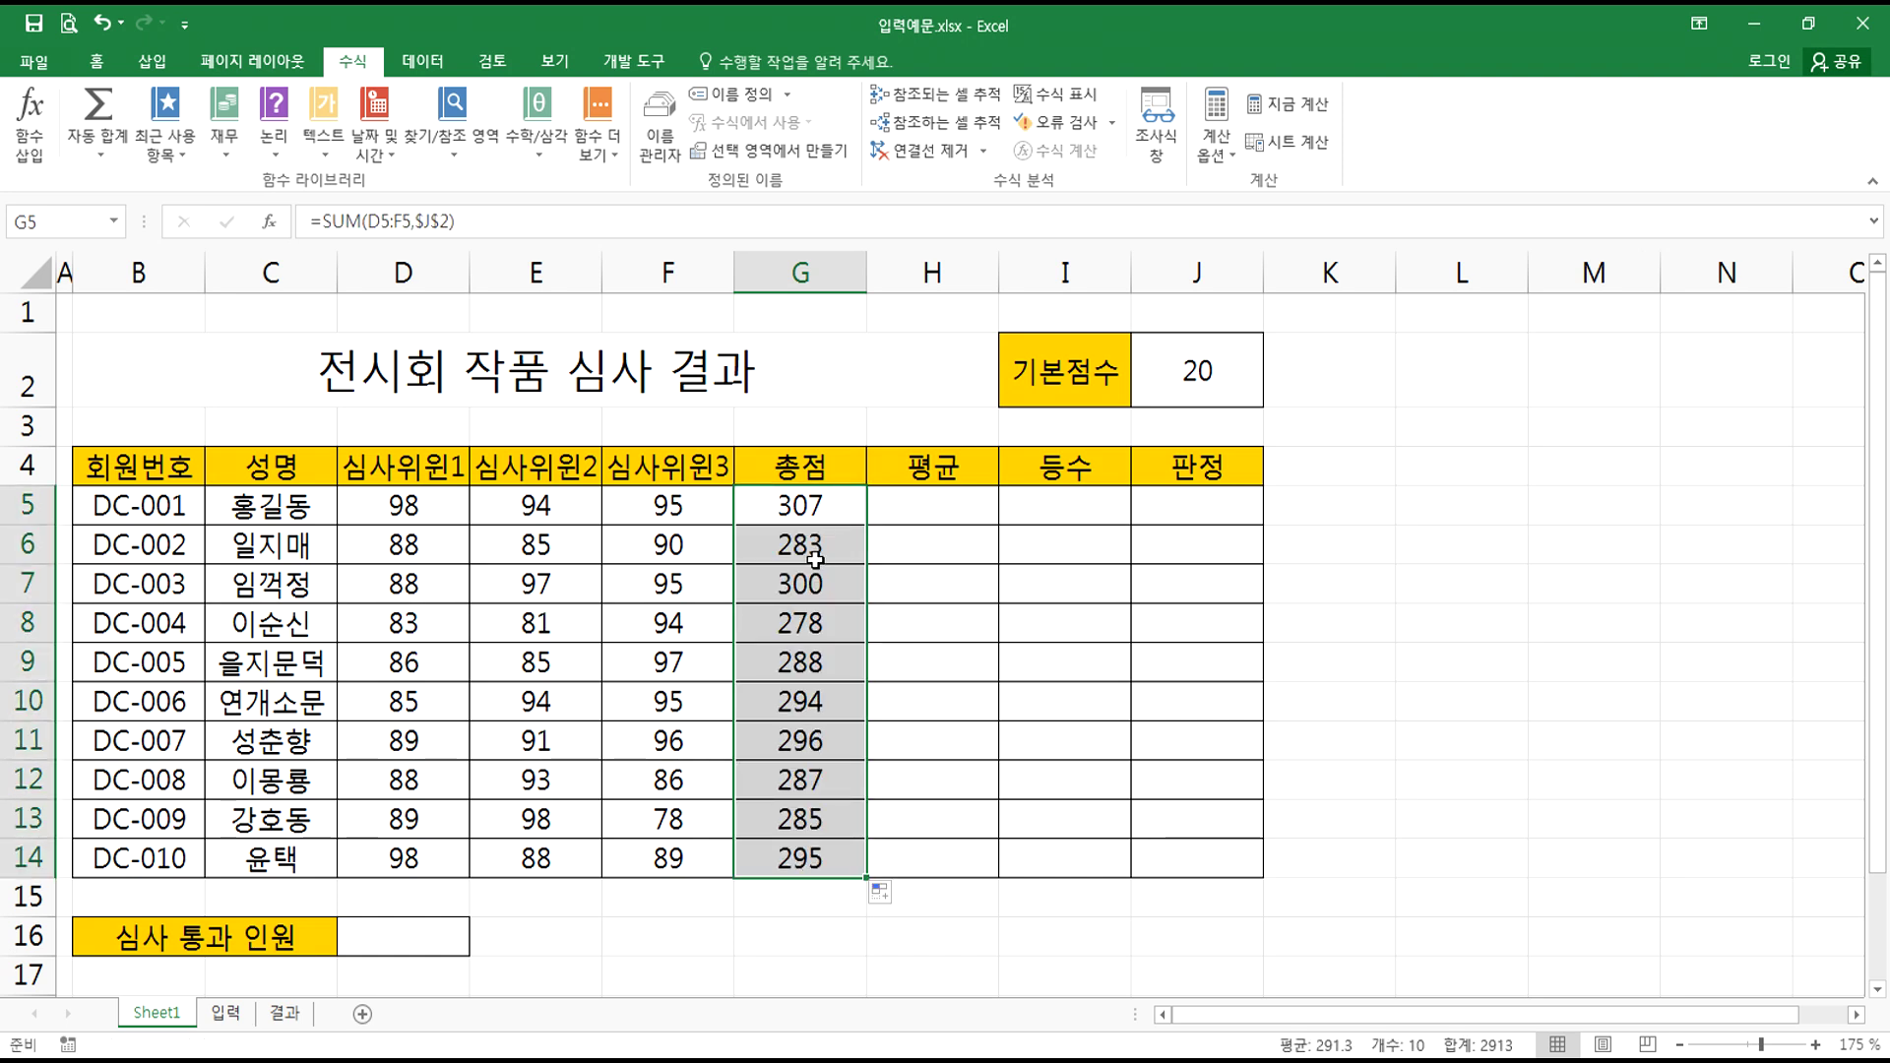
- Test the totals by changing the base score in J2 to 50, and return it to 20
left_click(1207, 371)
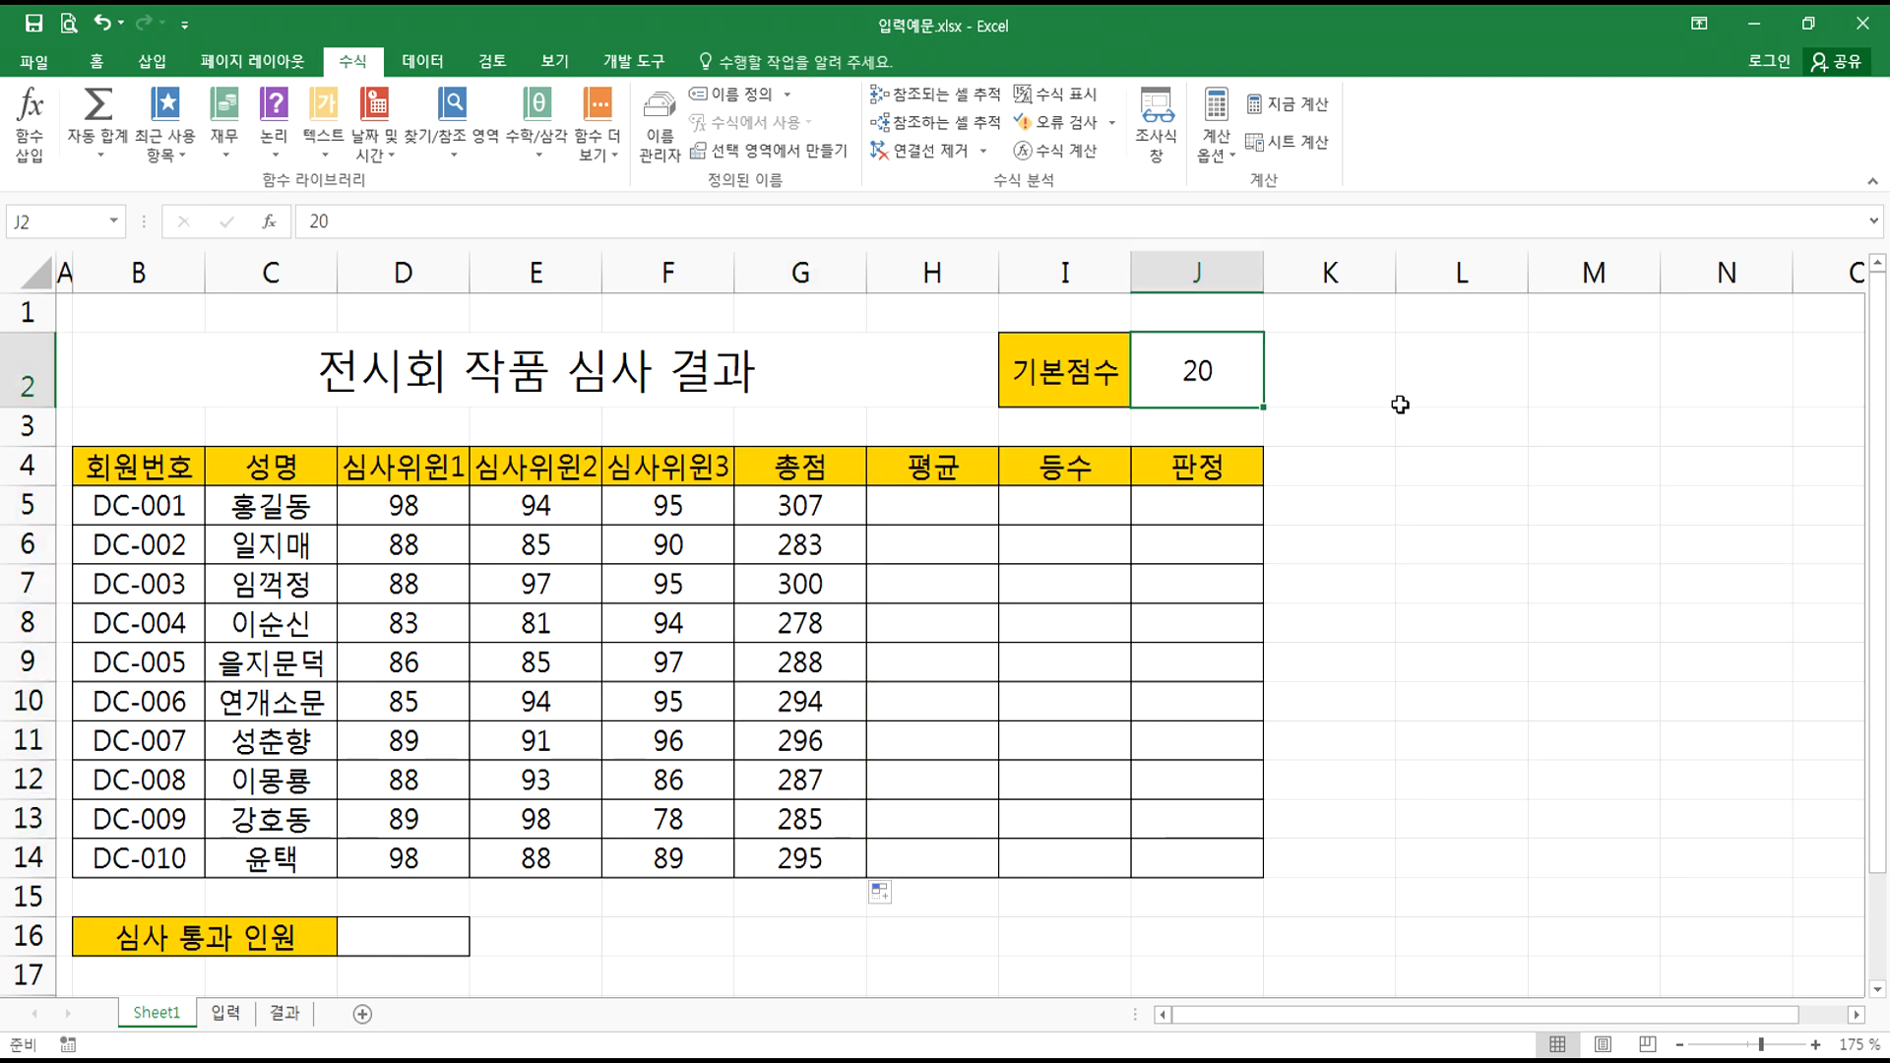
type("50")
key("Return")
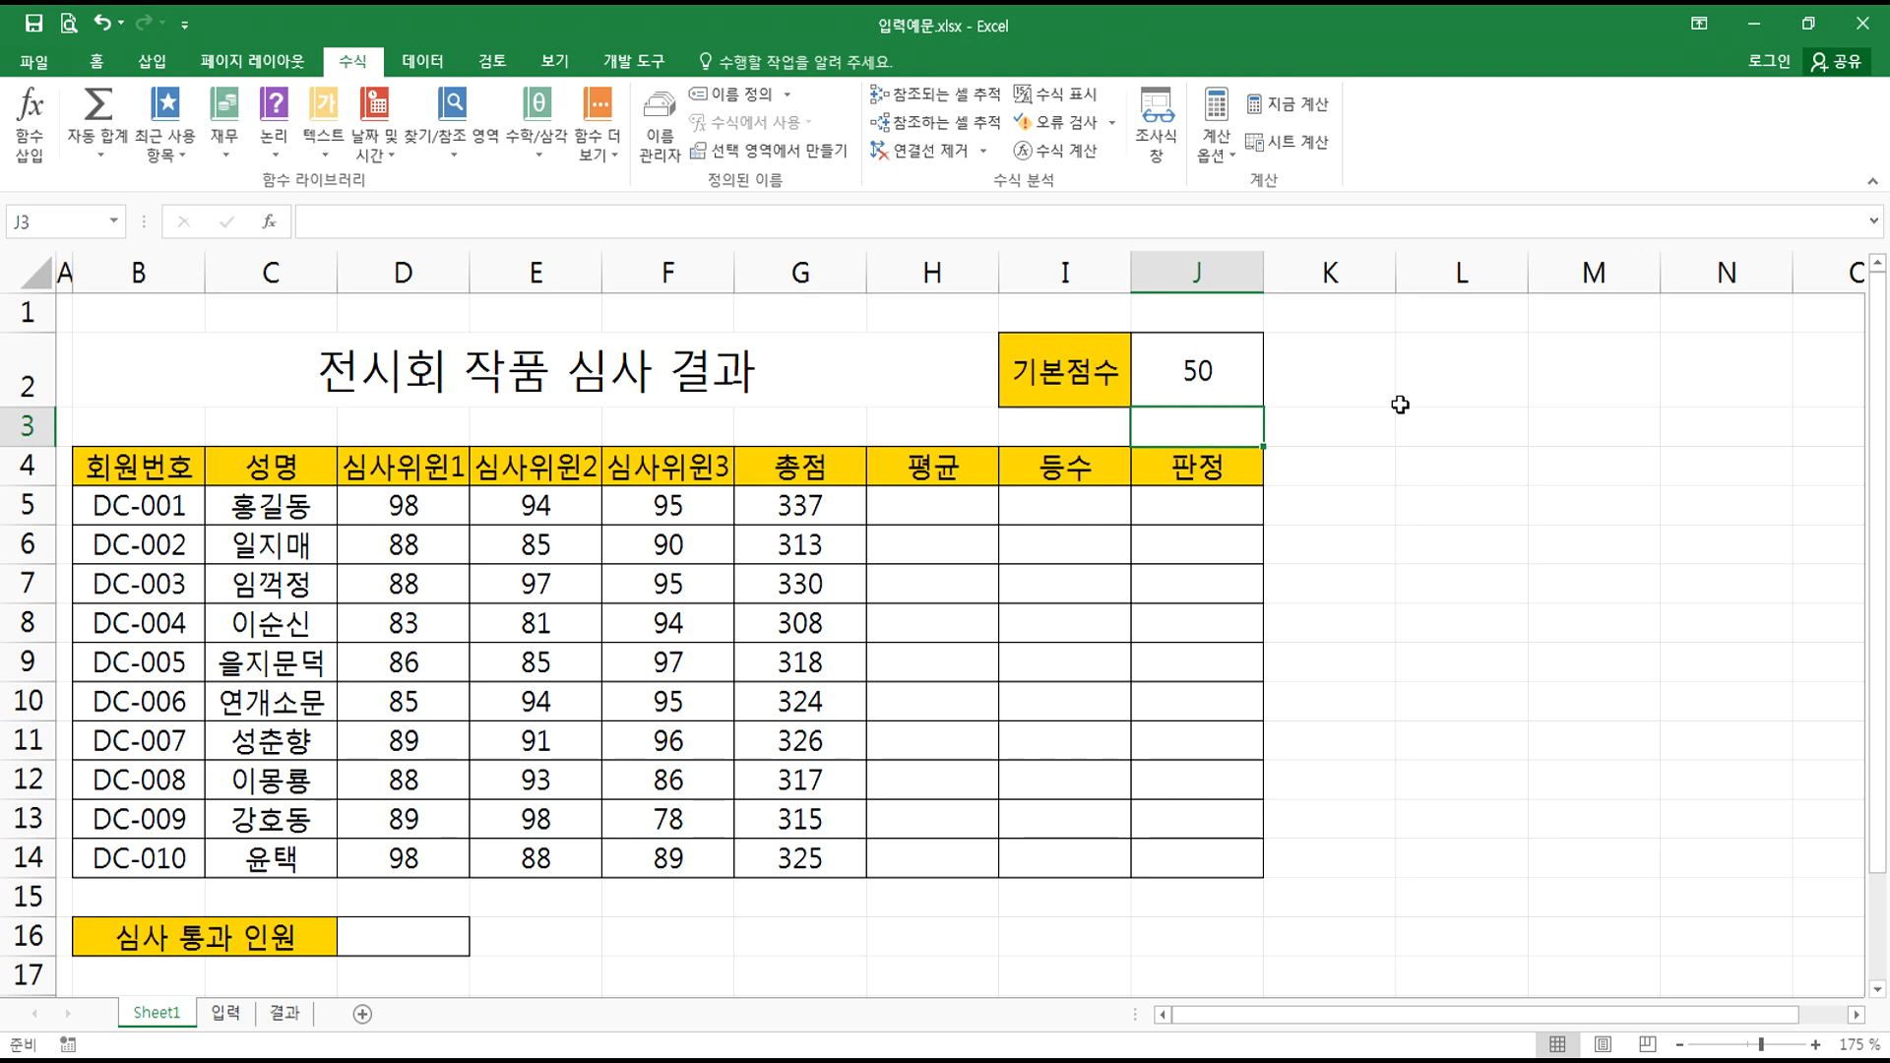
key("Up")
type("0")
key("Return")
key("Up")
type("2")
key("Return")
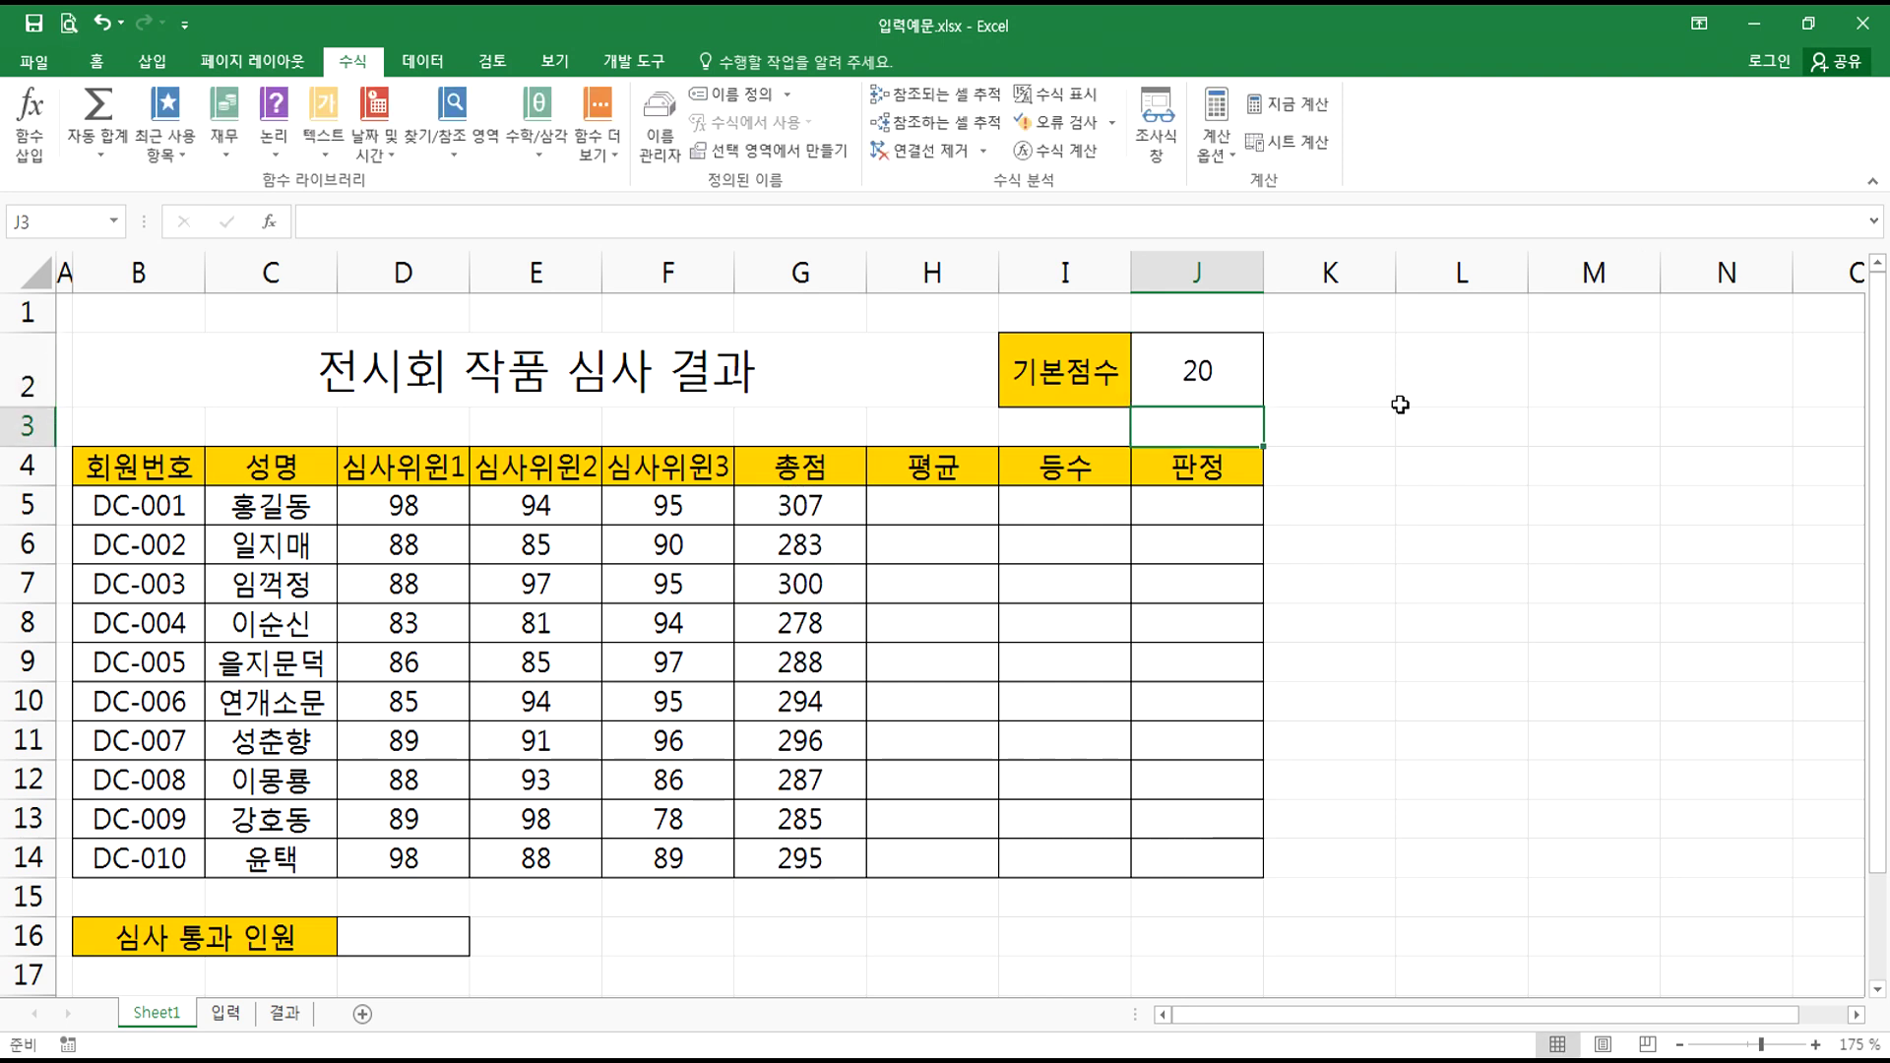
- Examine the formula in G5 for its judge score range and absolute reference to the base score
key("Up")
left_click(801, 497)
double_click(830, 507)
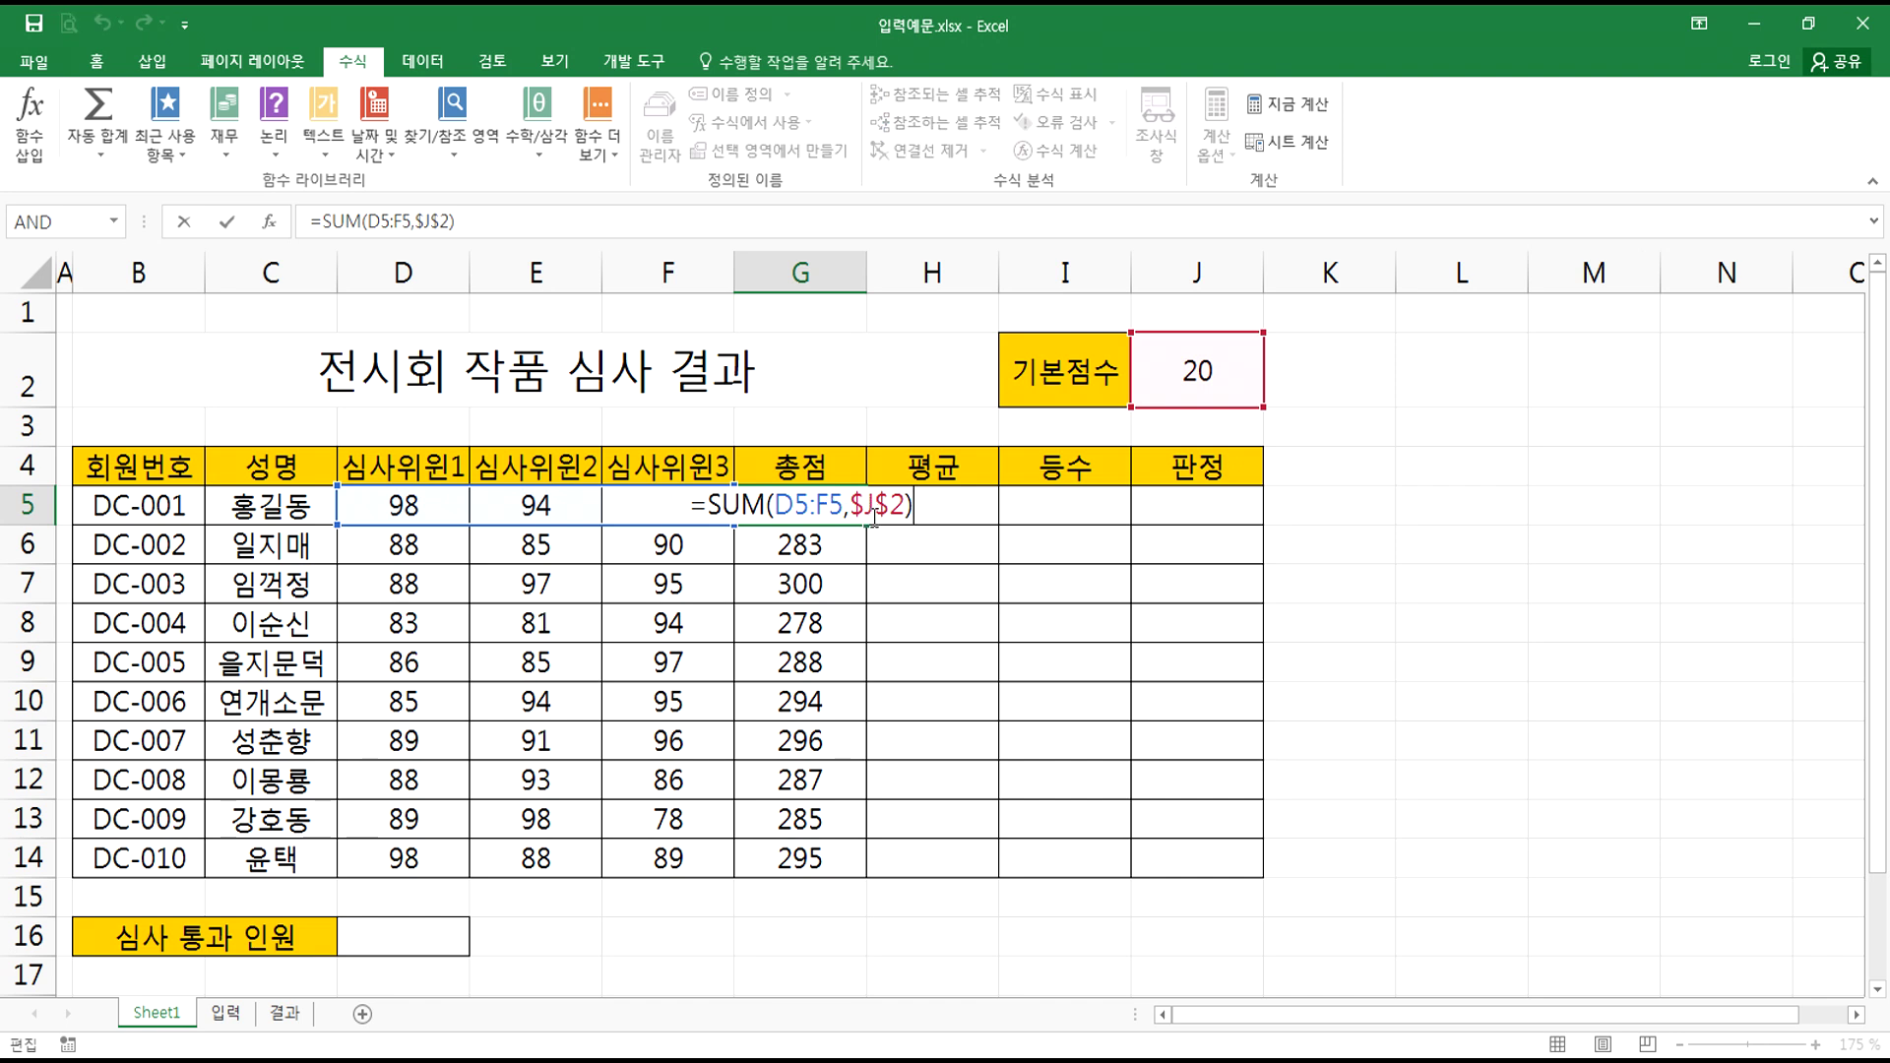
key("Escape")
- Switch to Notepad, delete the extra blank line above the 평균 note and return to the workbook
left_click(939, 507)
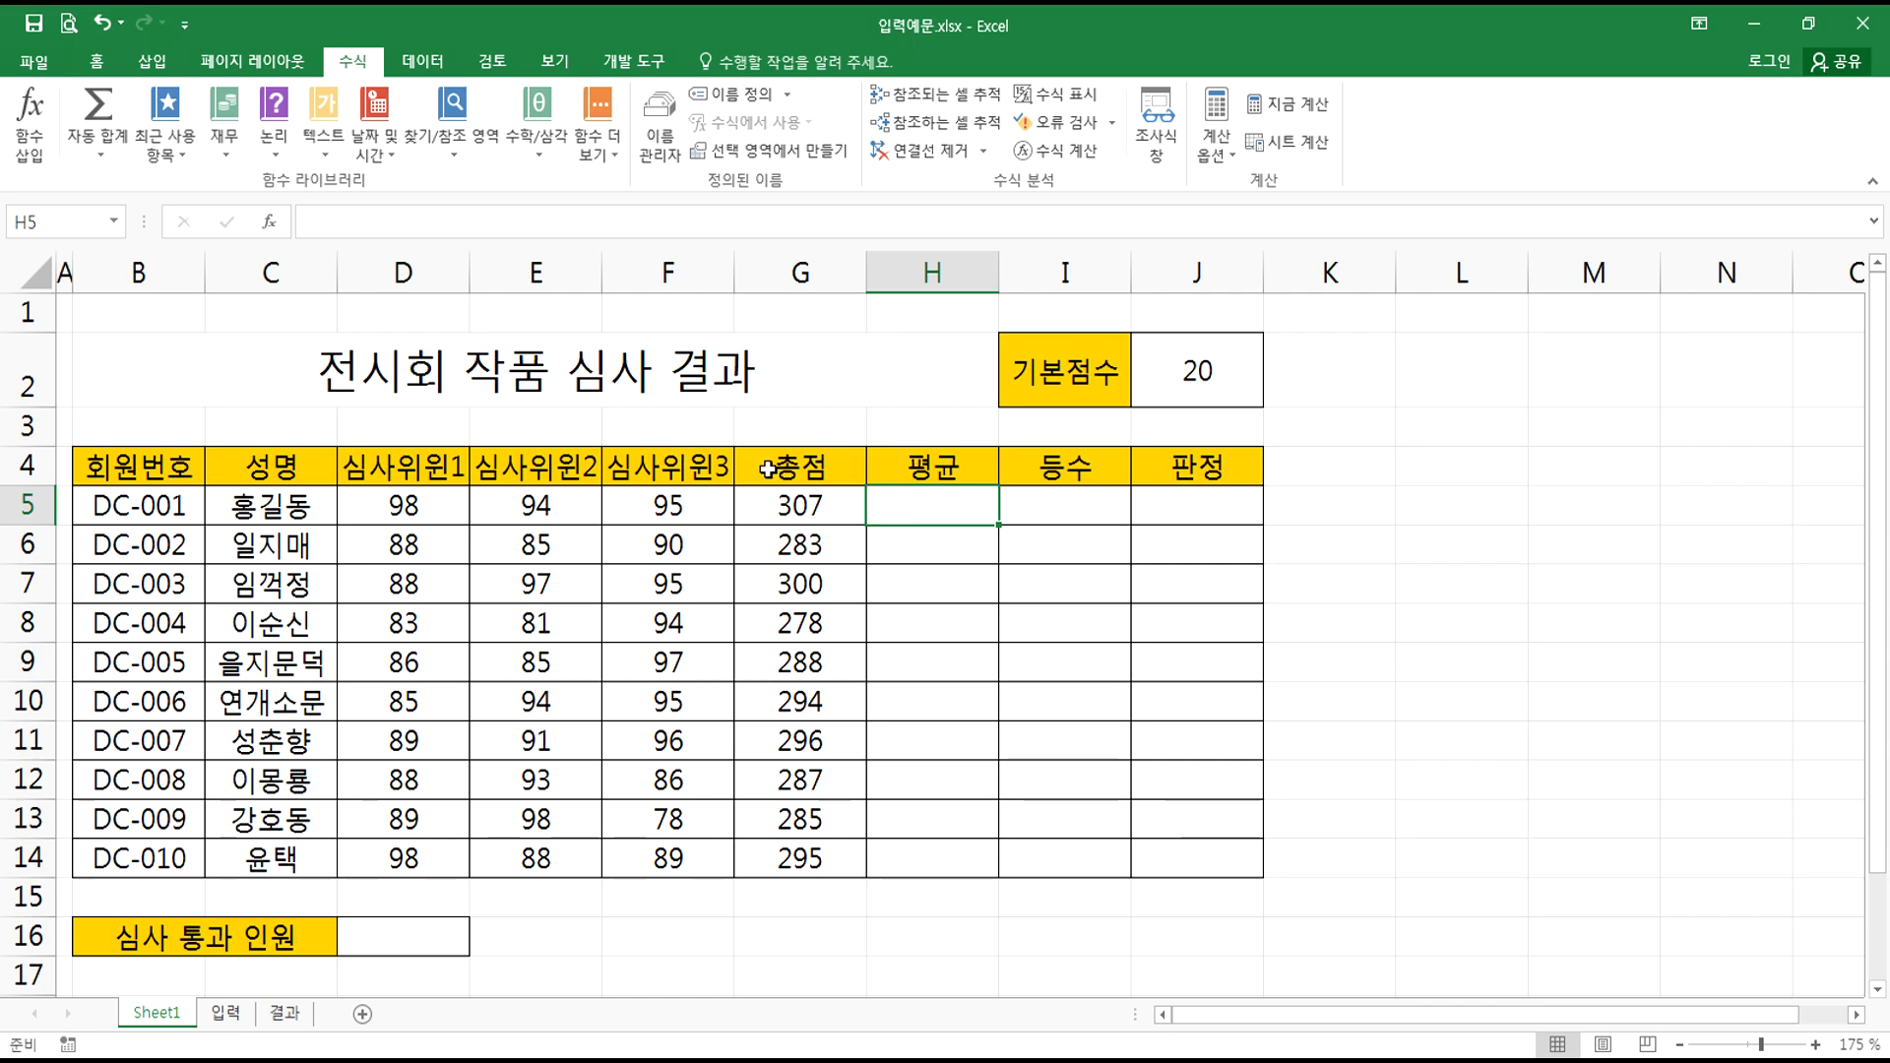
key("alt+Tab")
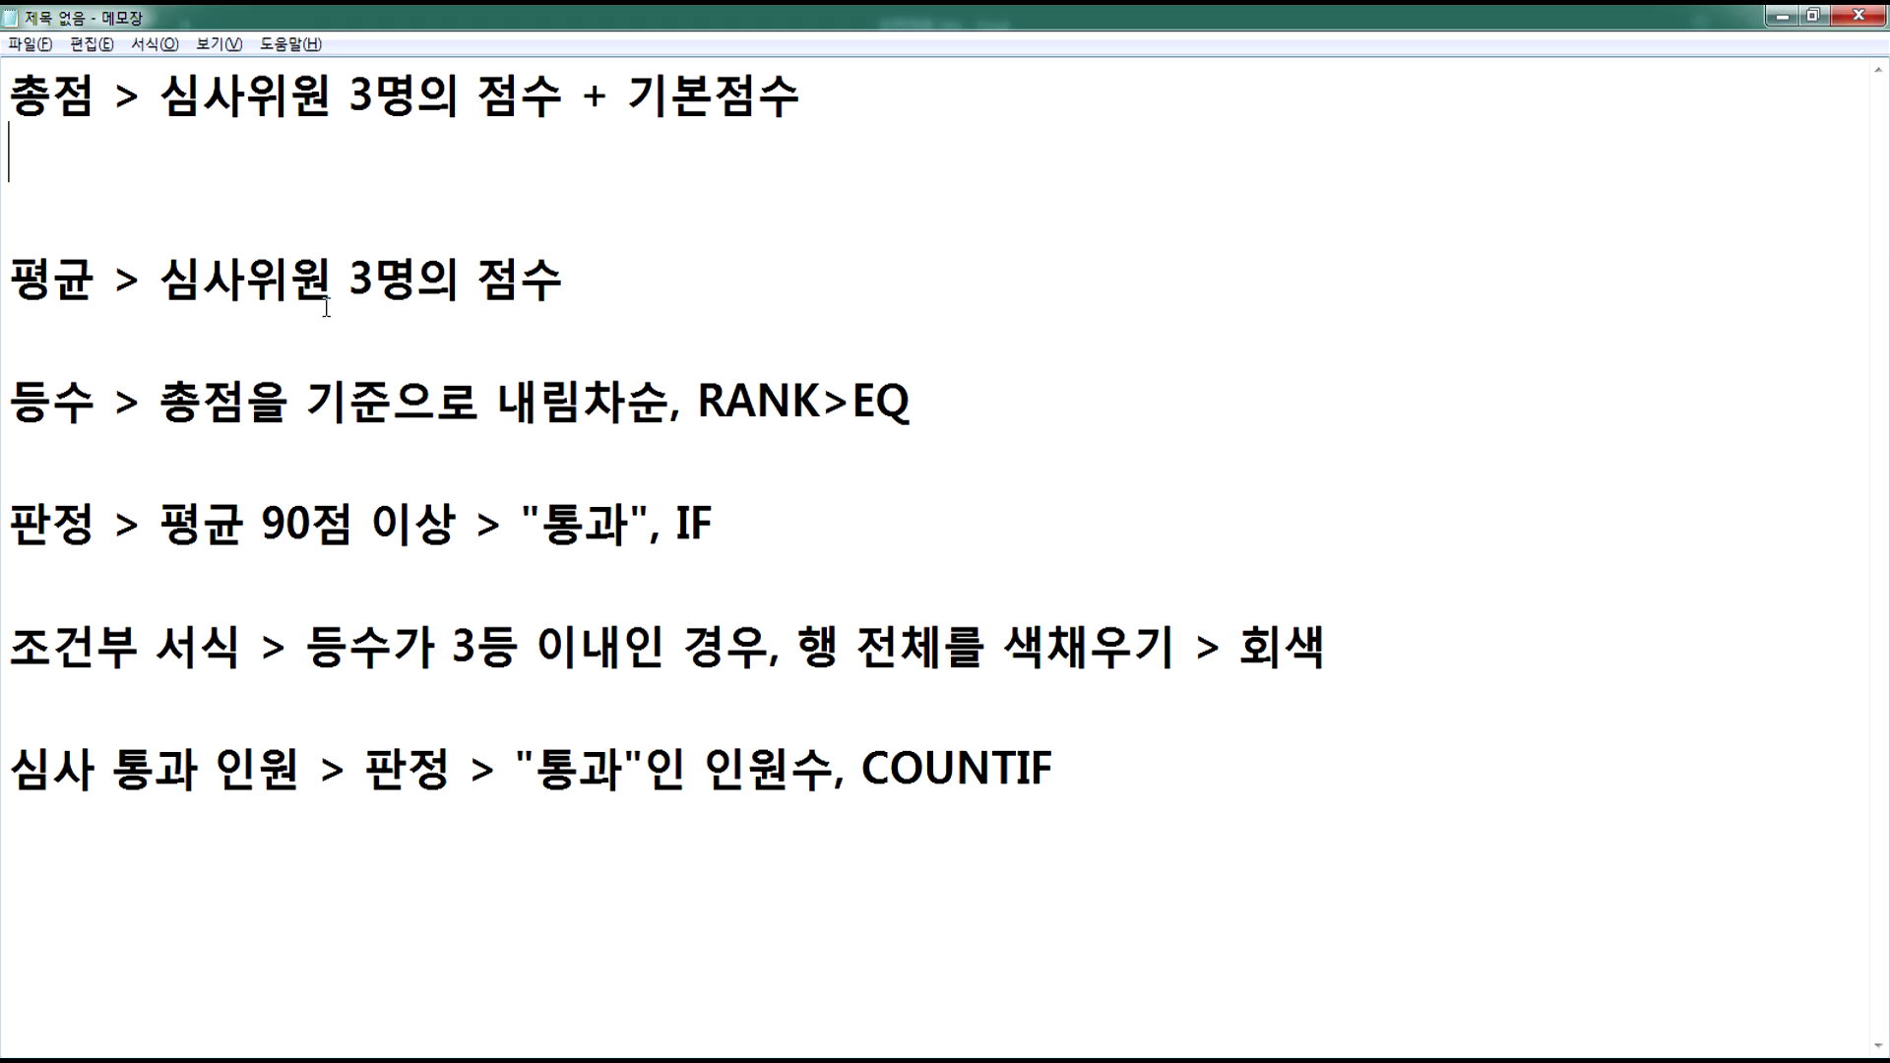
key("Delete")
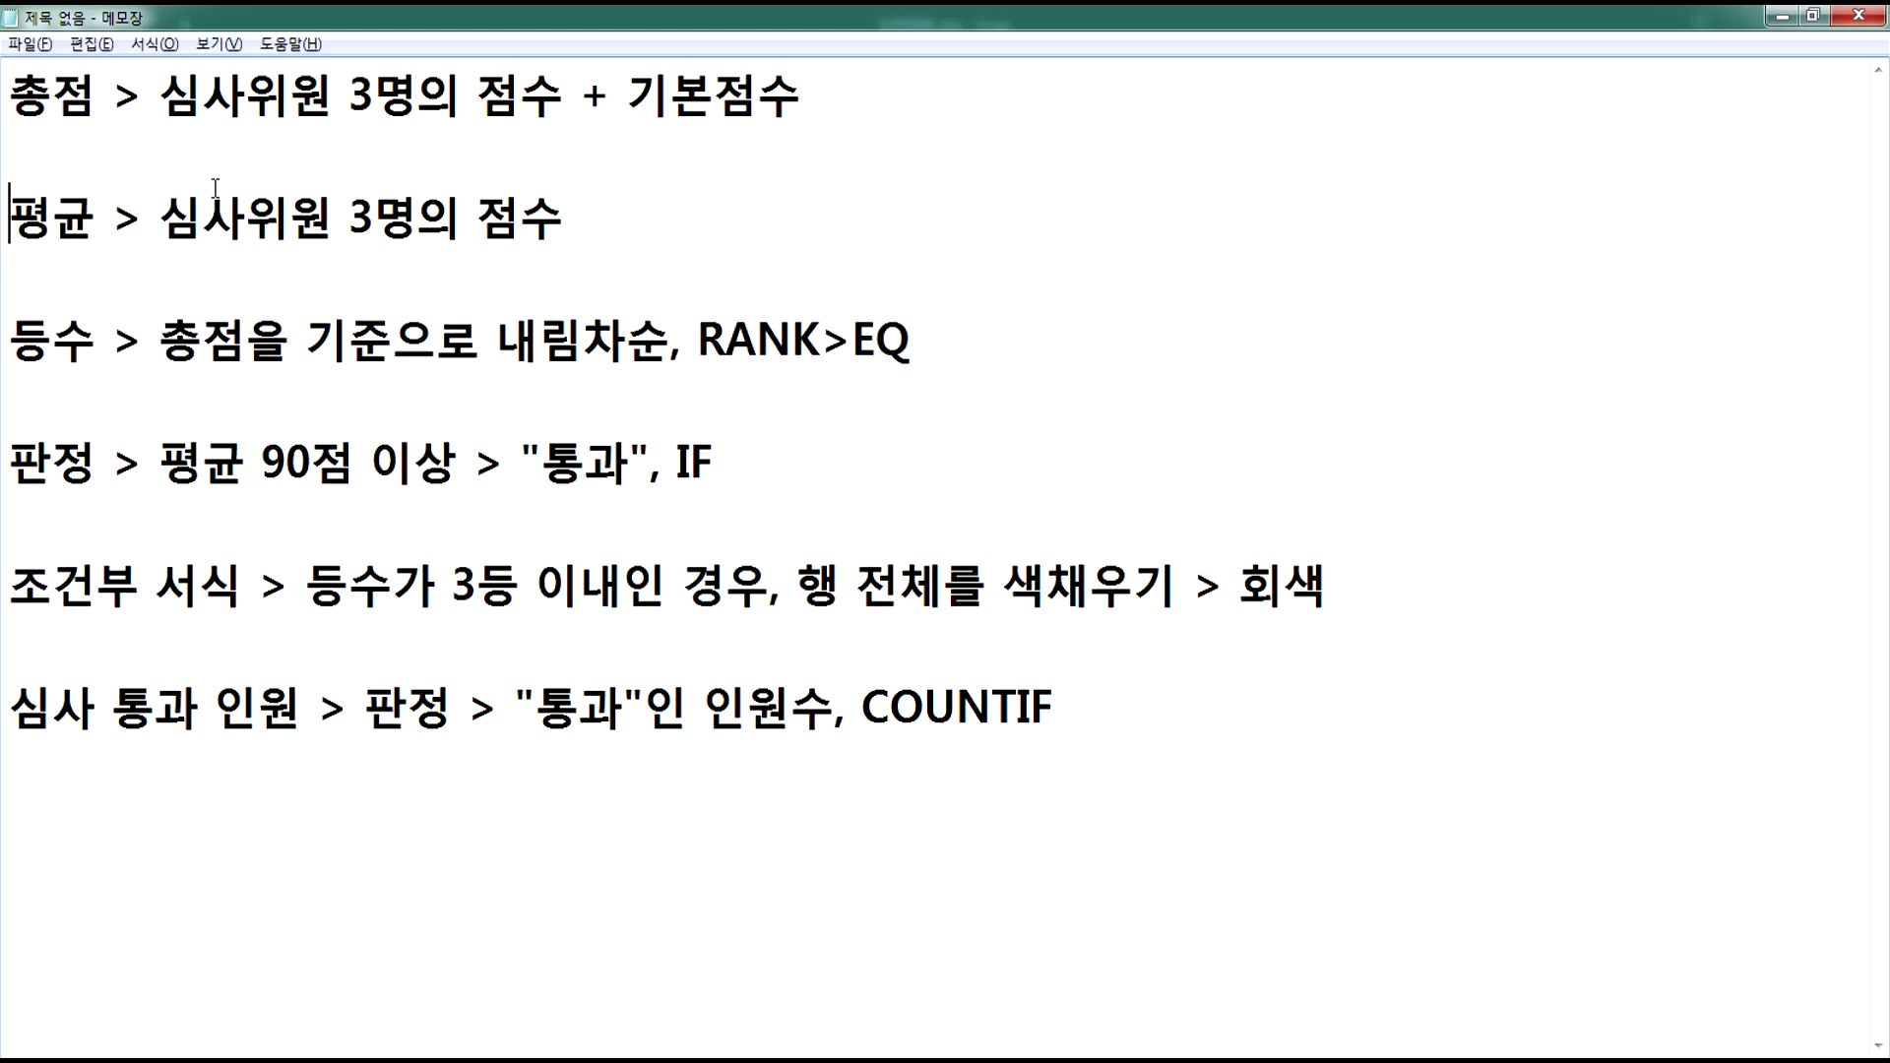
key("alt+Tab")
- Calculate the average of the three judge scores D5:F5 in H5 with =AVERAGE(D5:F5)
left_click(768, 500)
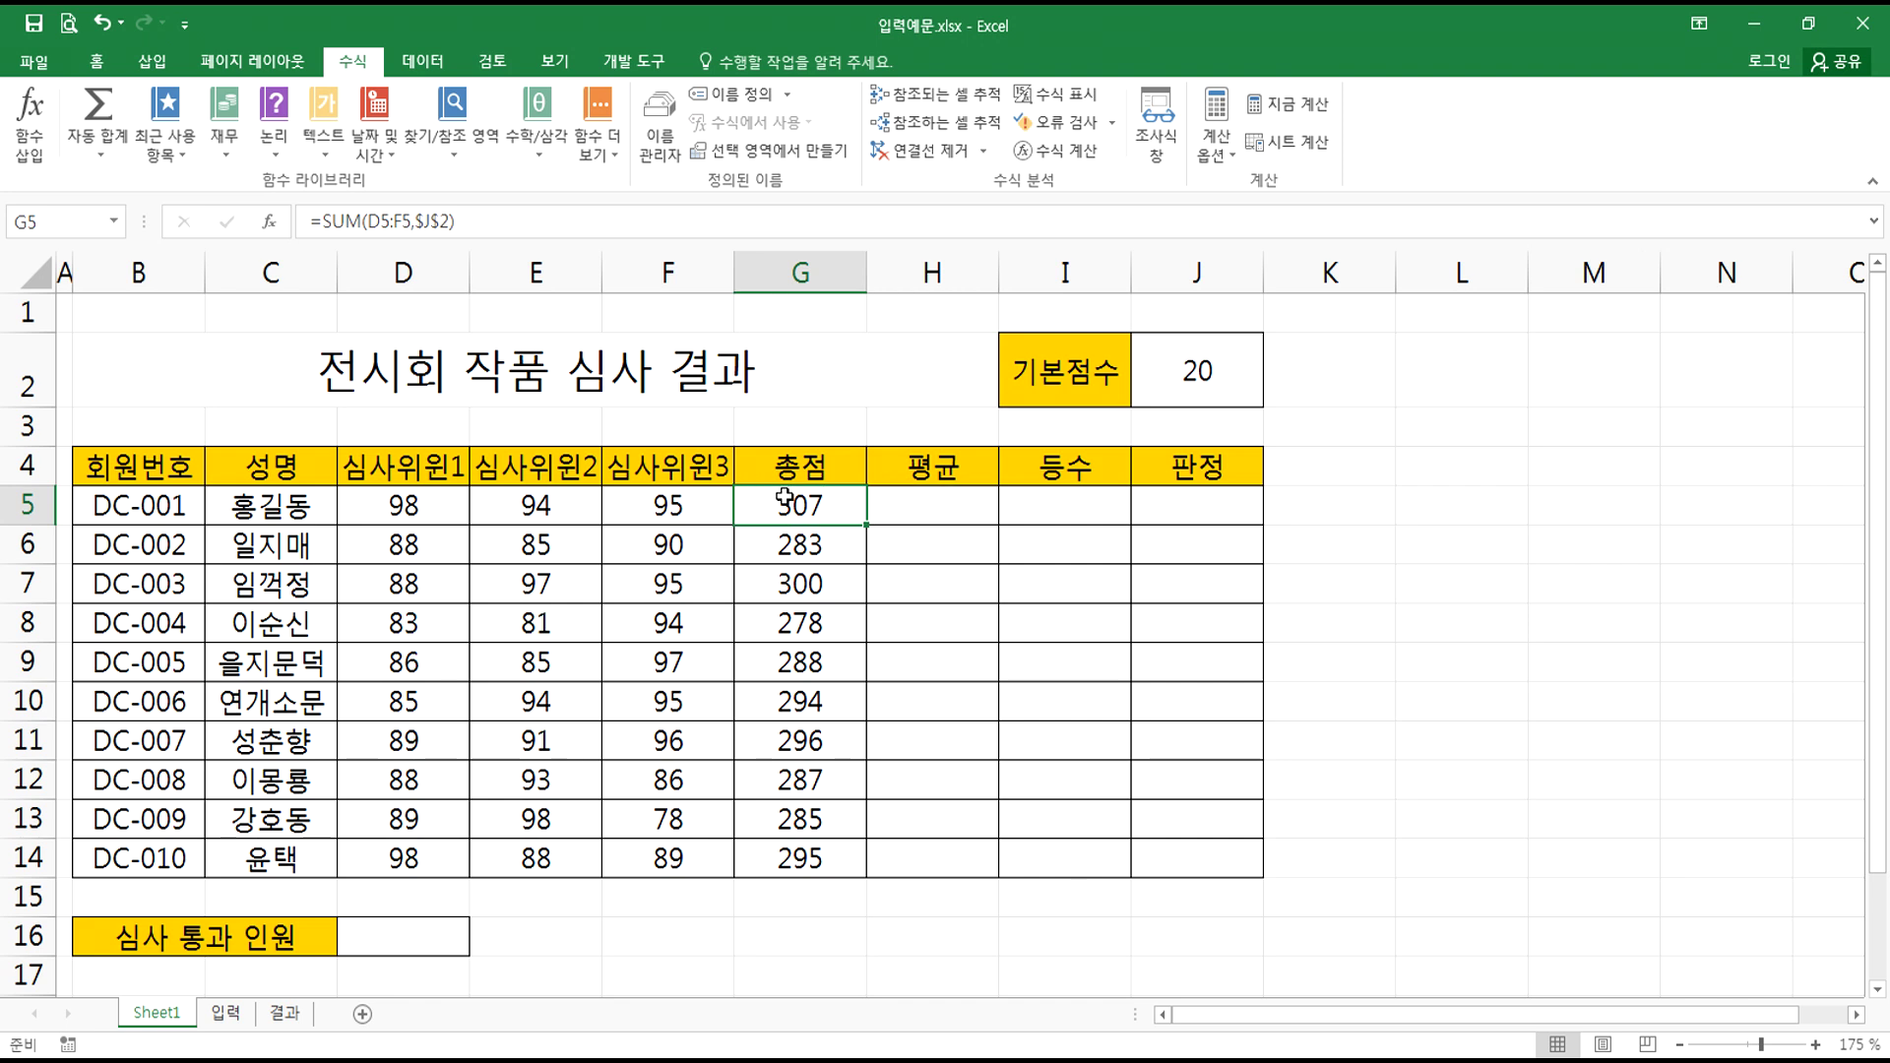
left_click(930, 499)
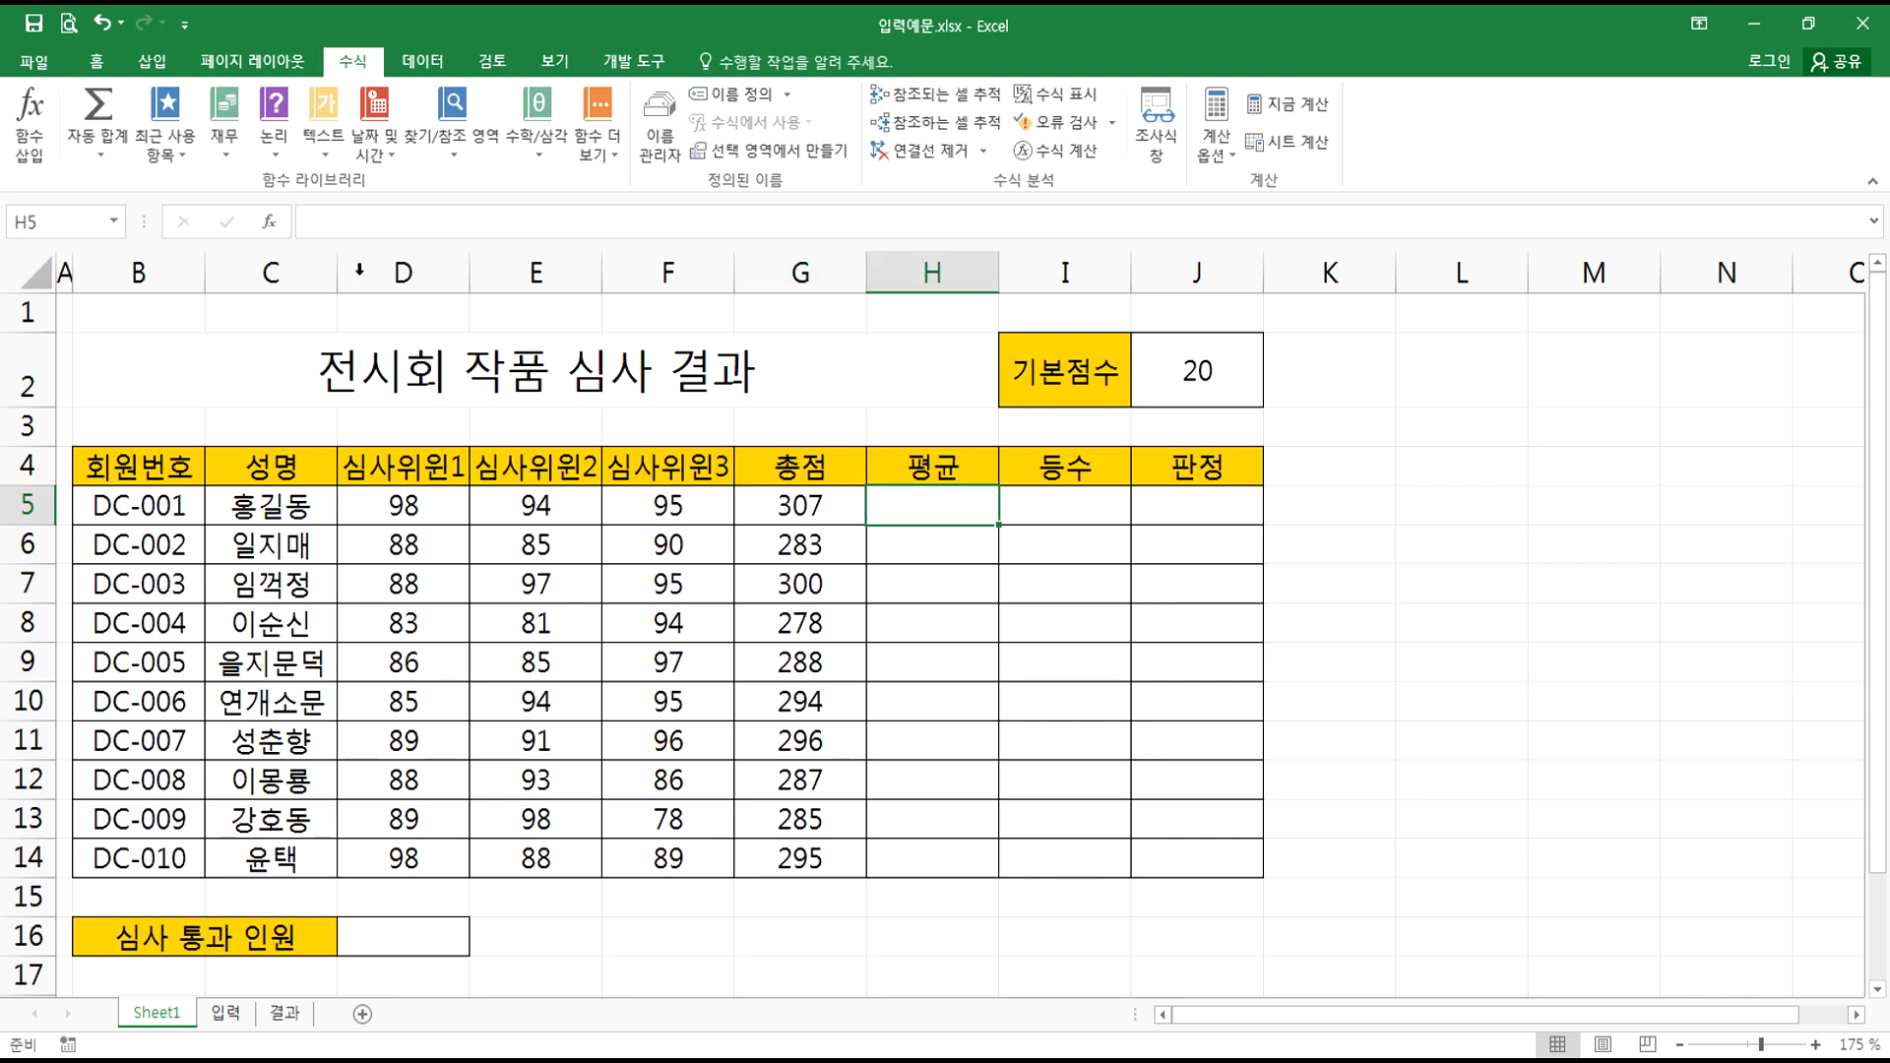
left_click(99, 155)
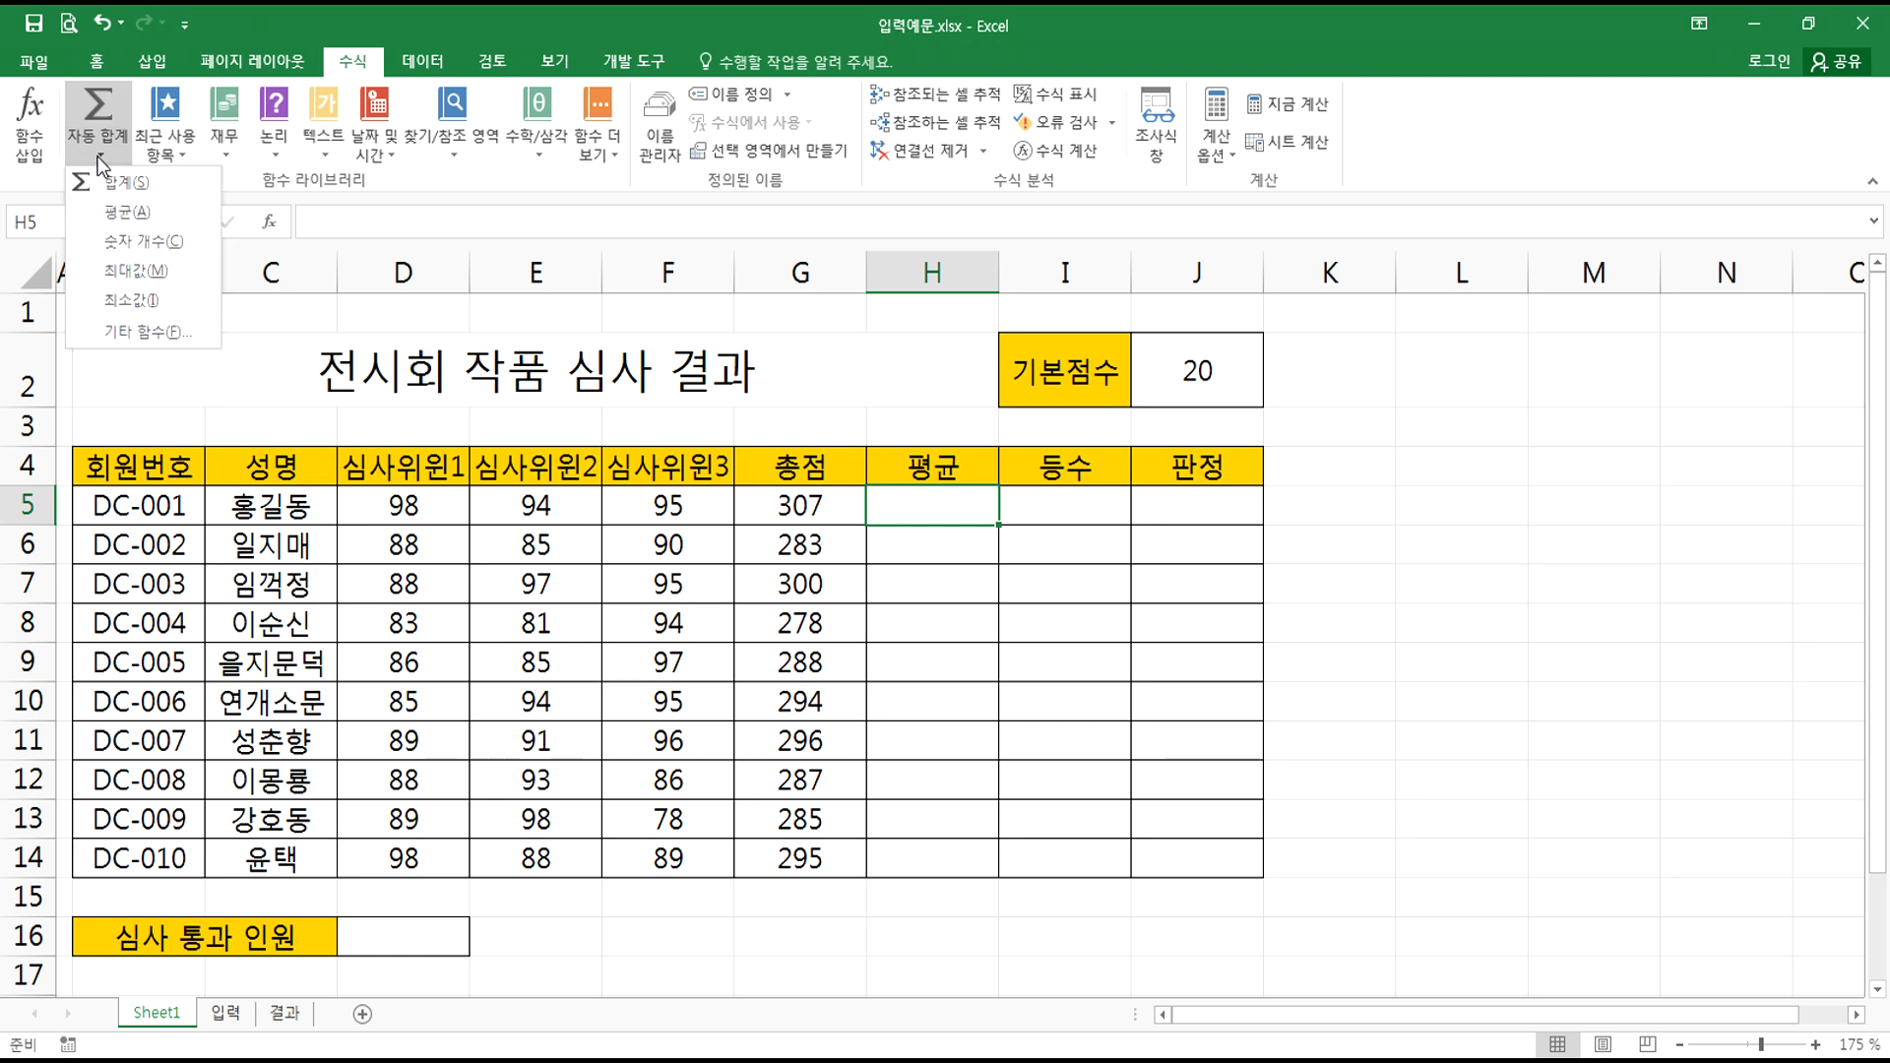
left_click(123, 213)
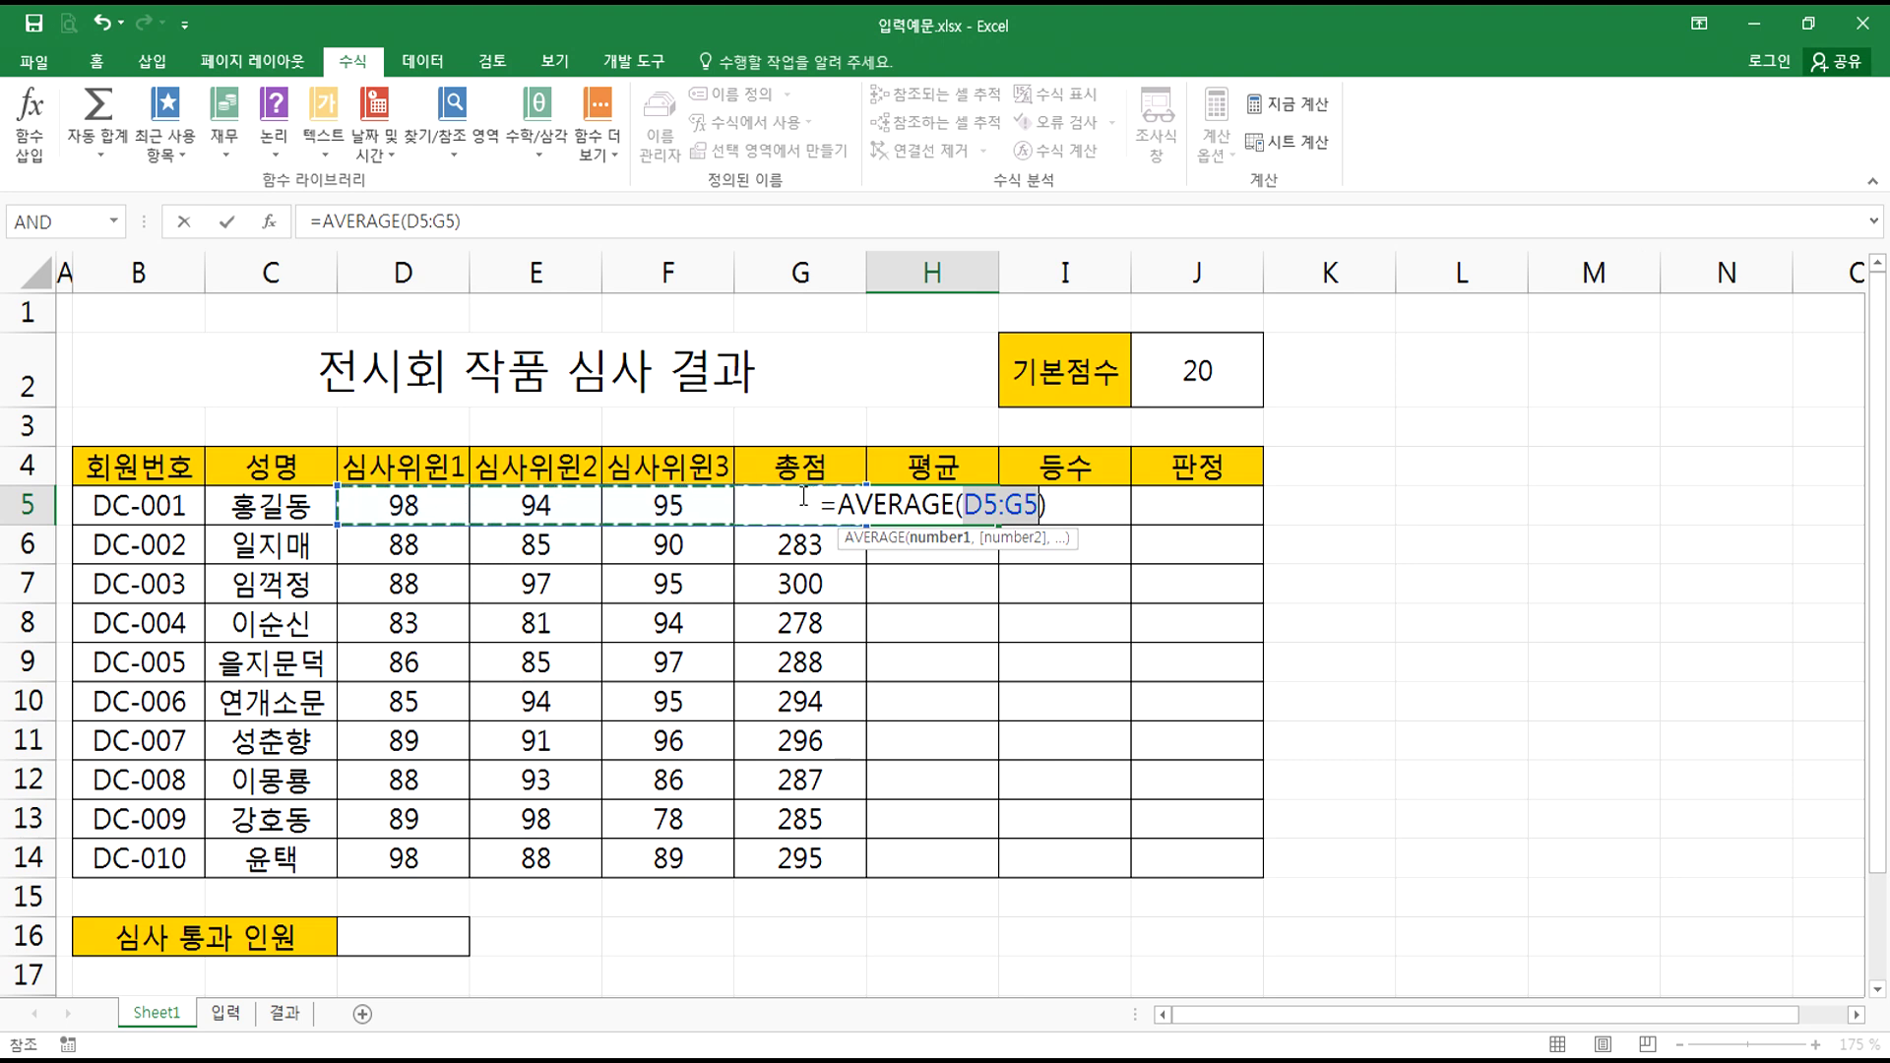
left_click_drag(372, 494, 648, 497)
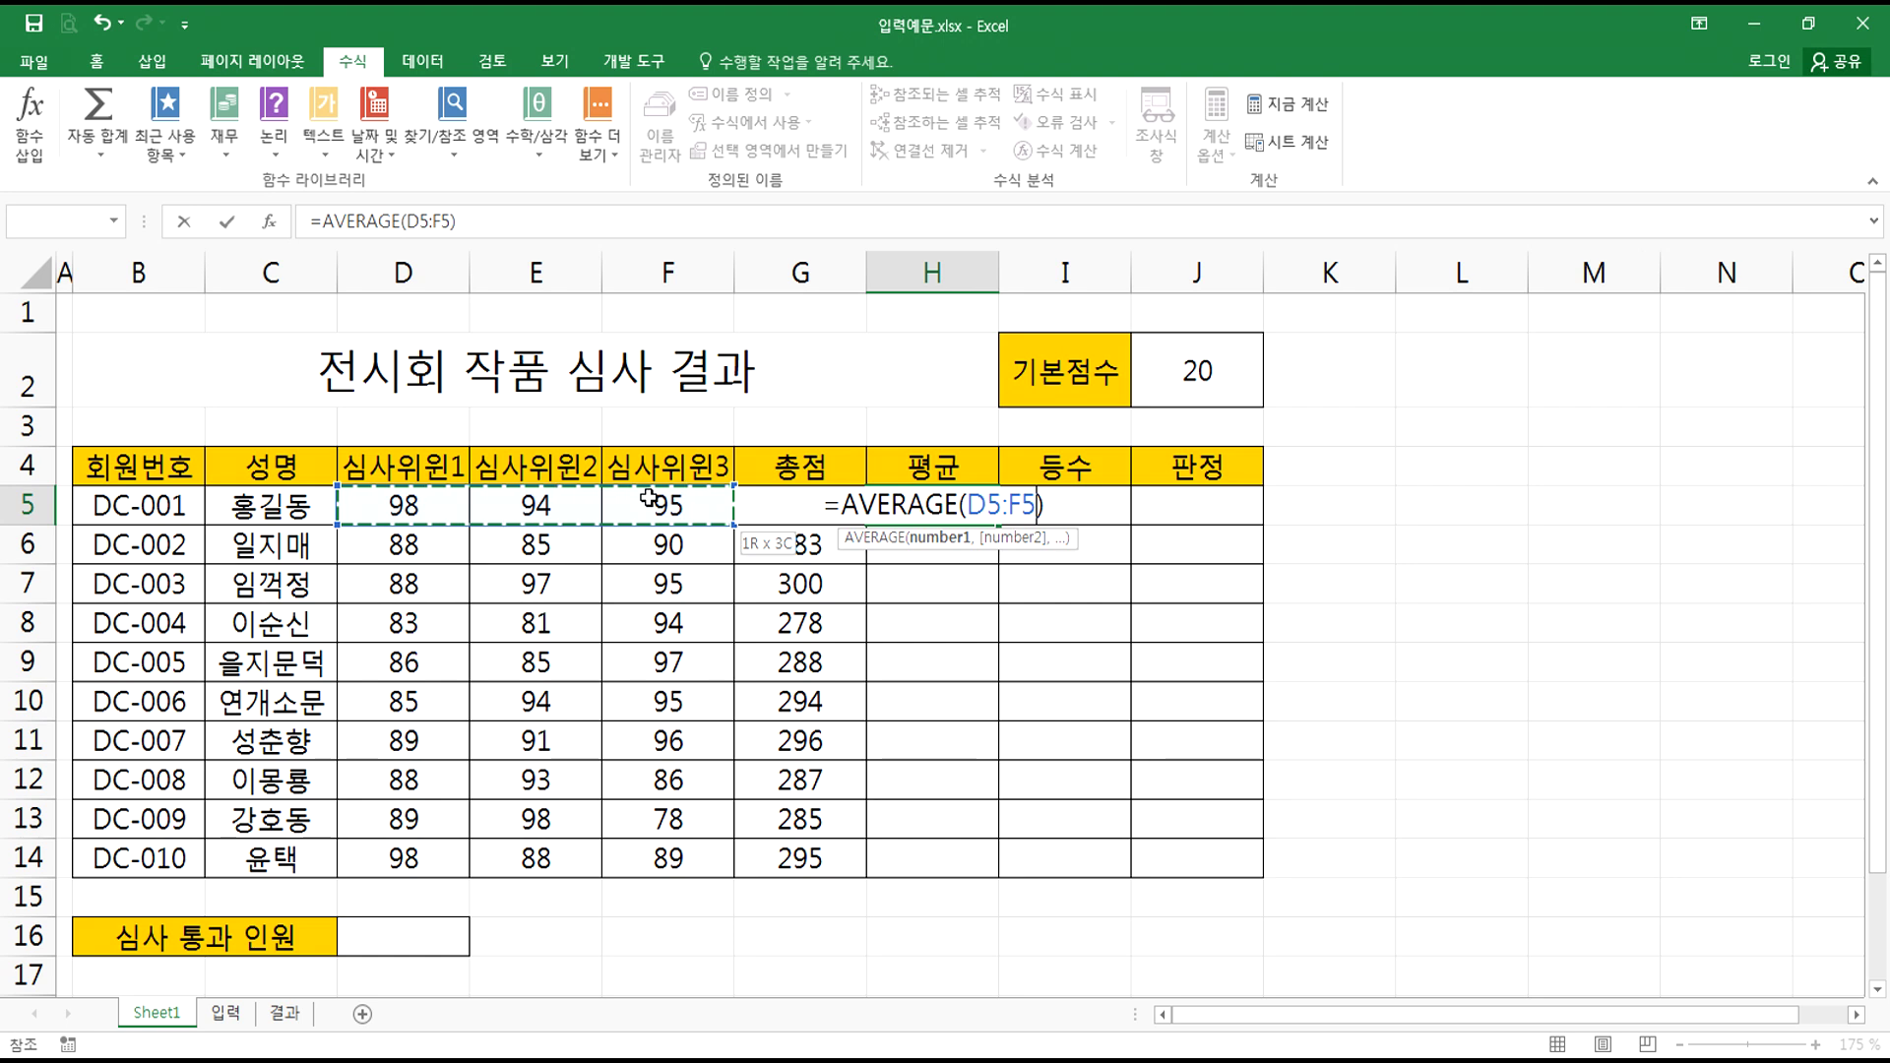
key("Return")
left_click(960, 517)
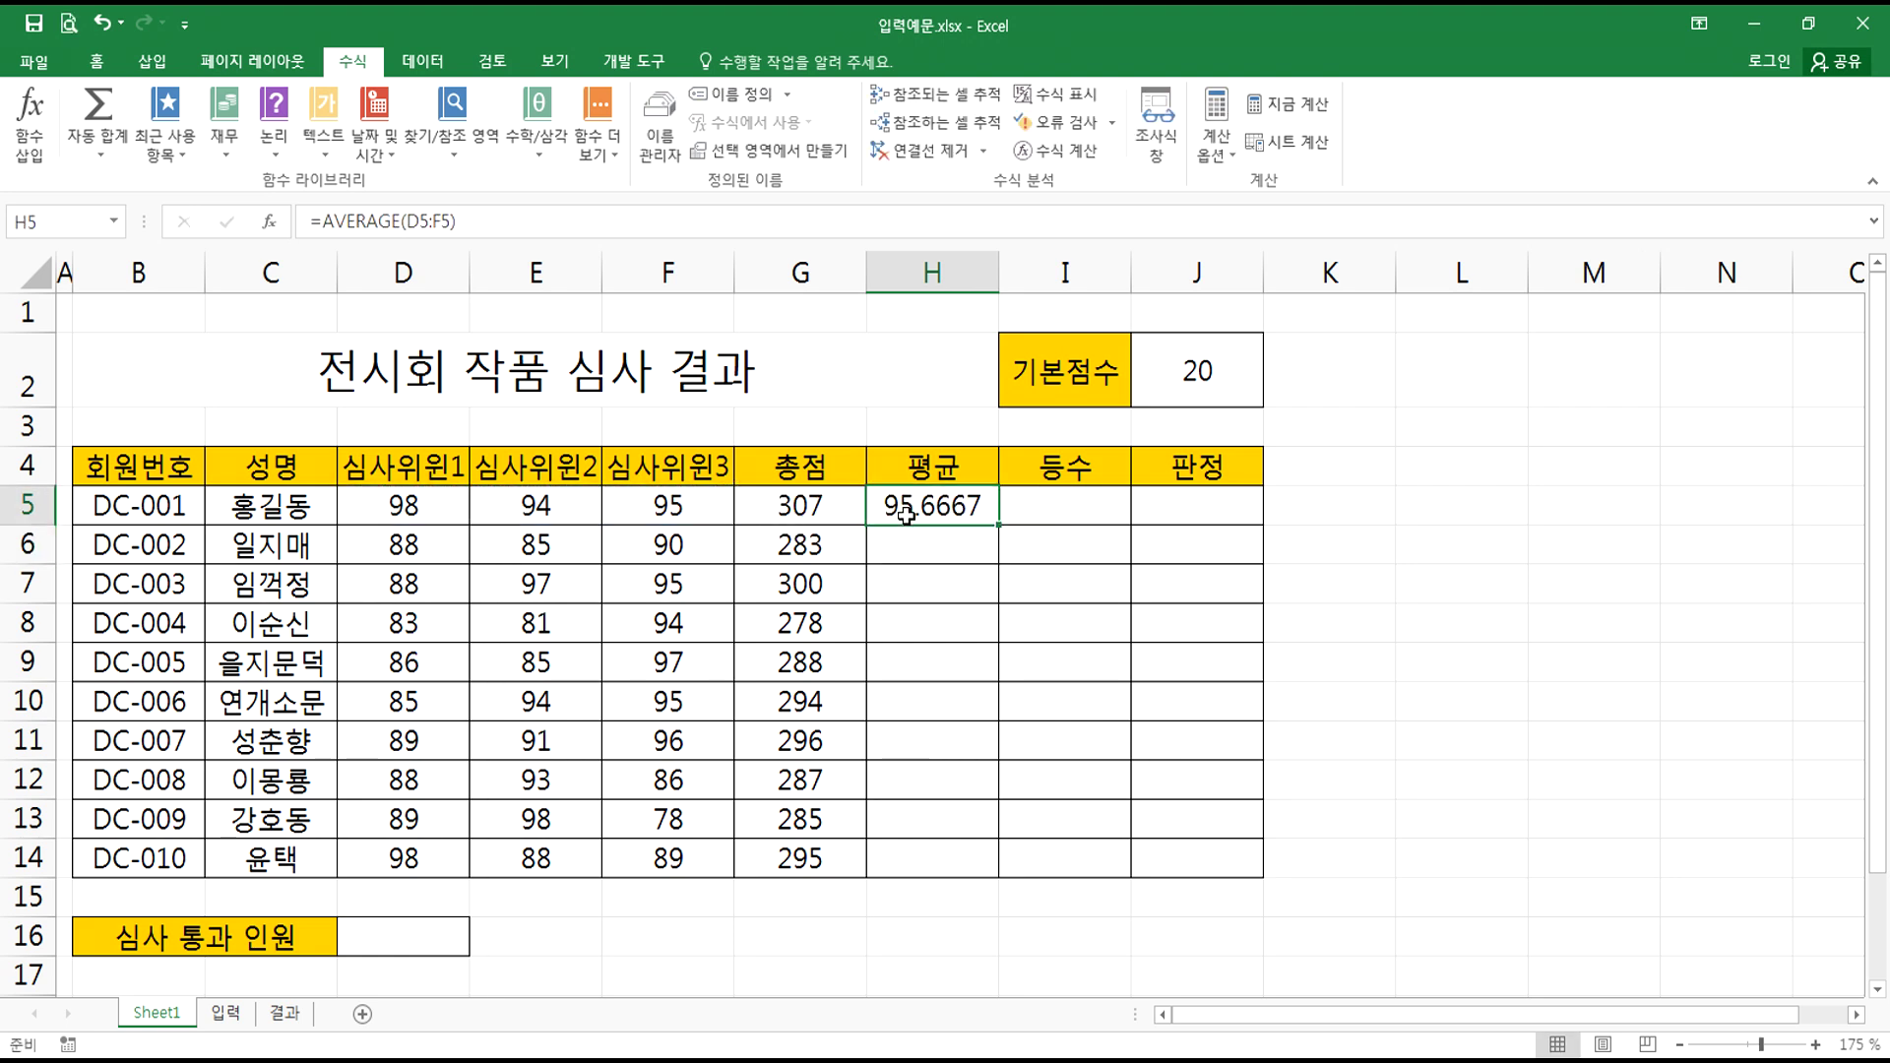
- Reduce the average in H5 to one decimal place and fill it down to H14
double_click(1000, 528)
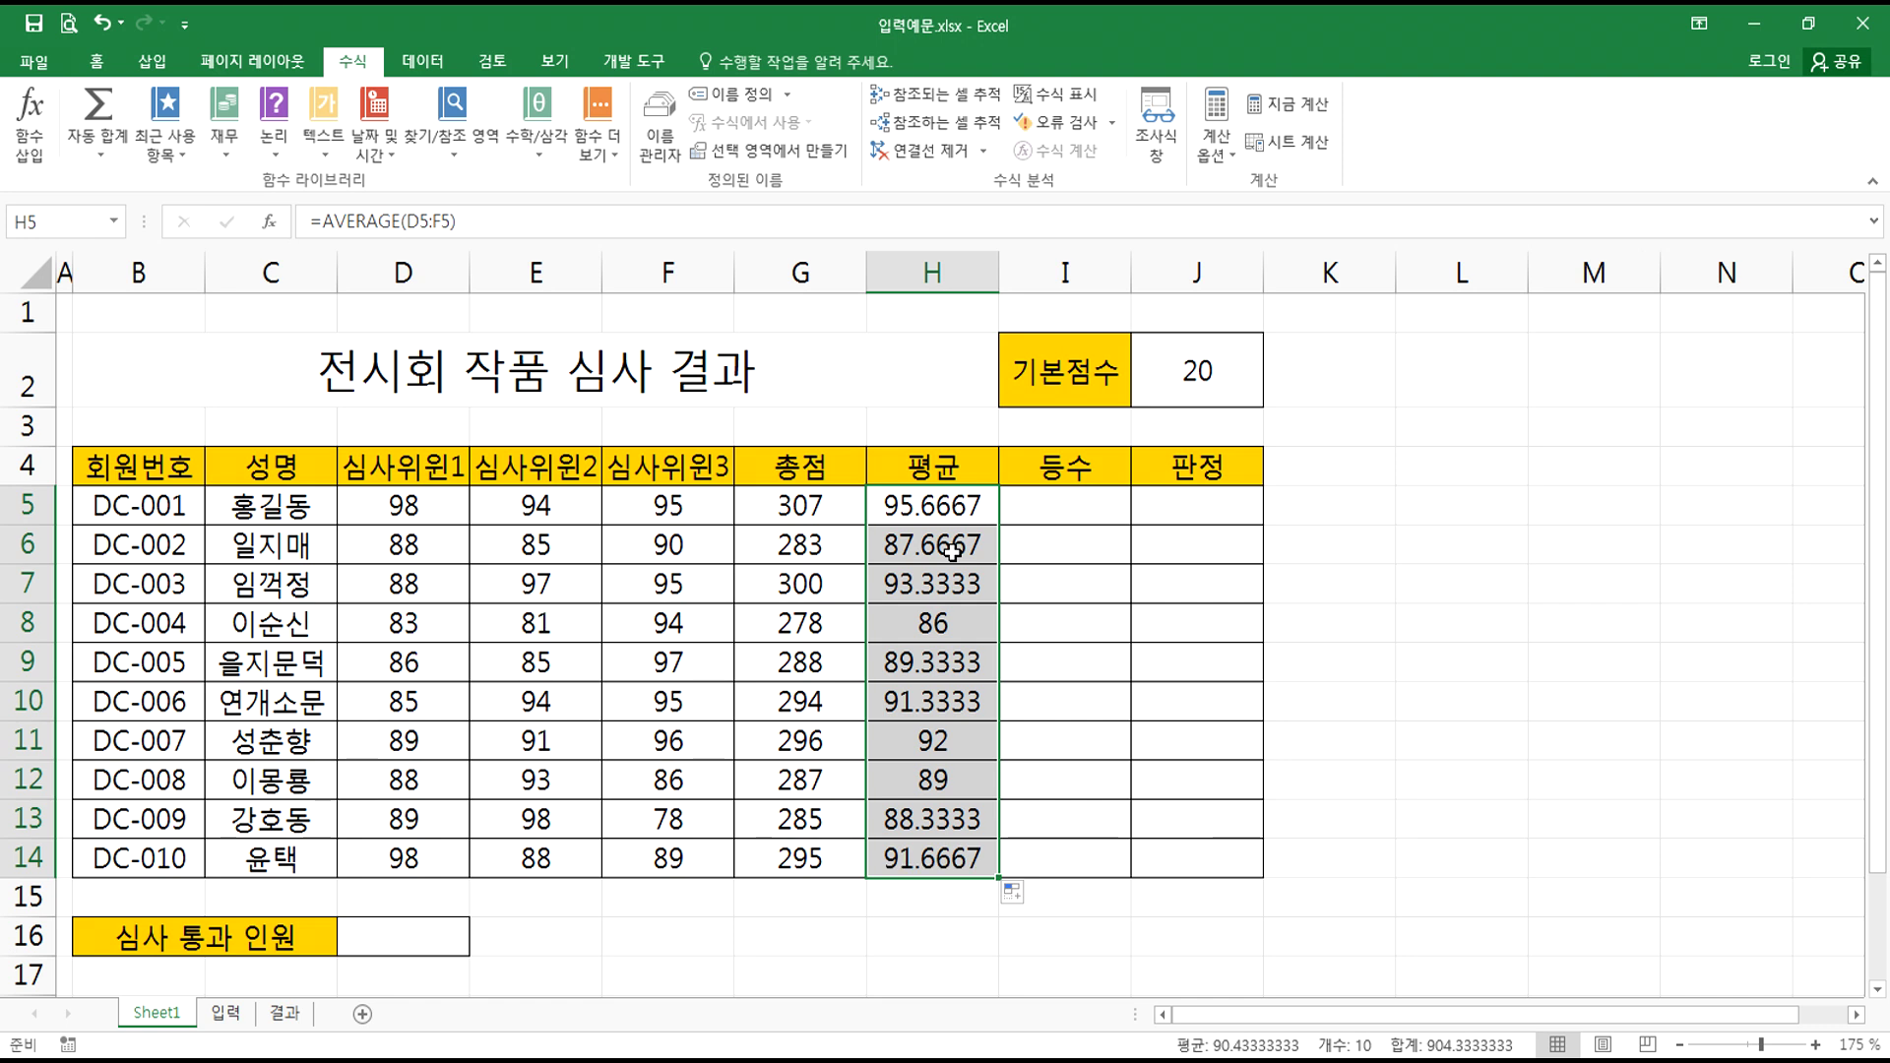
key("ctrl+z")
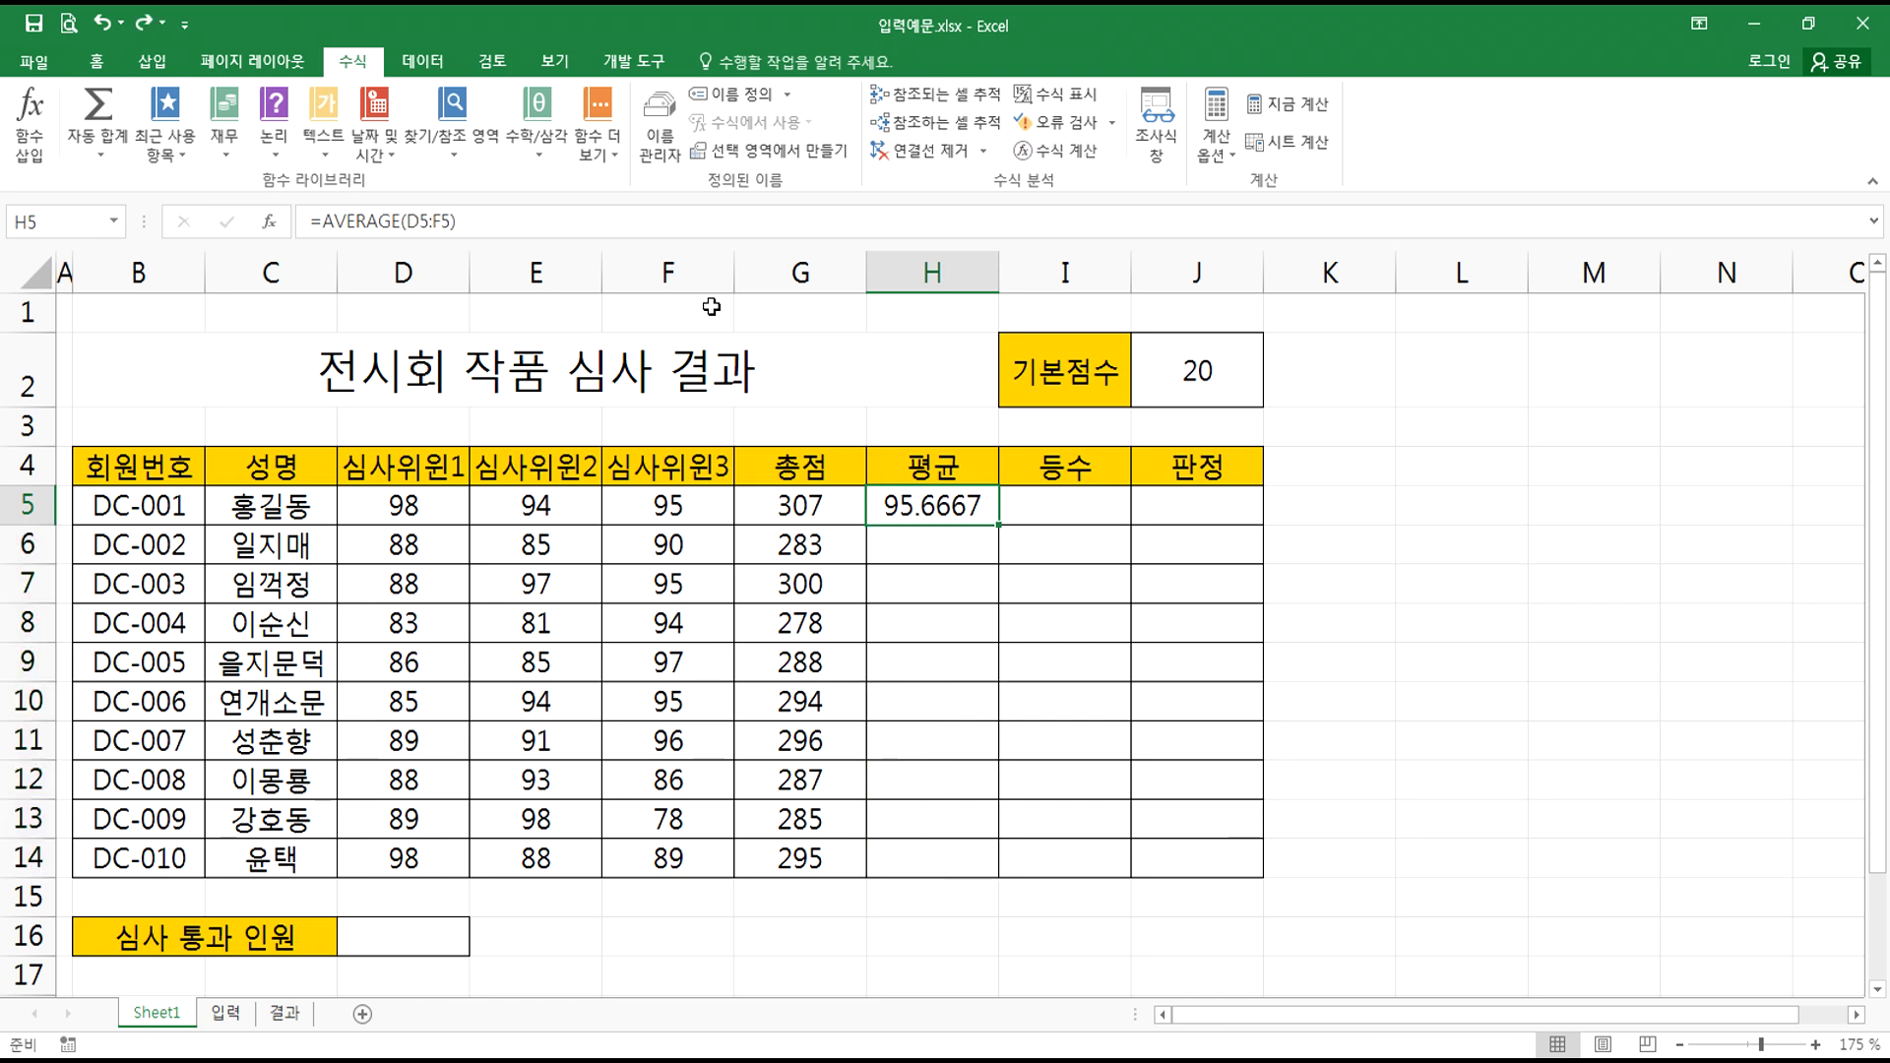
left_click(97, 62)
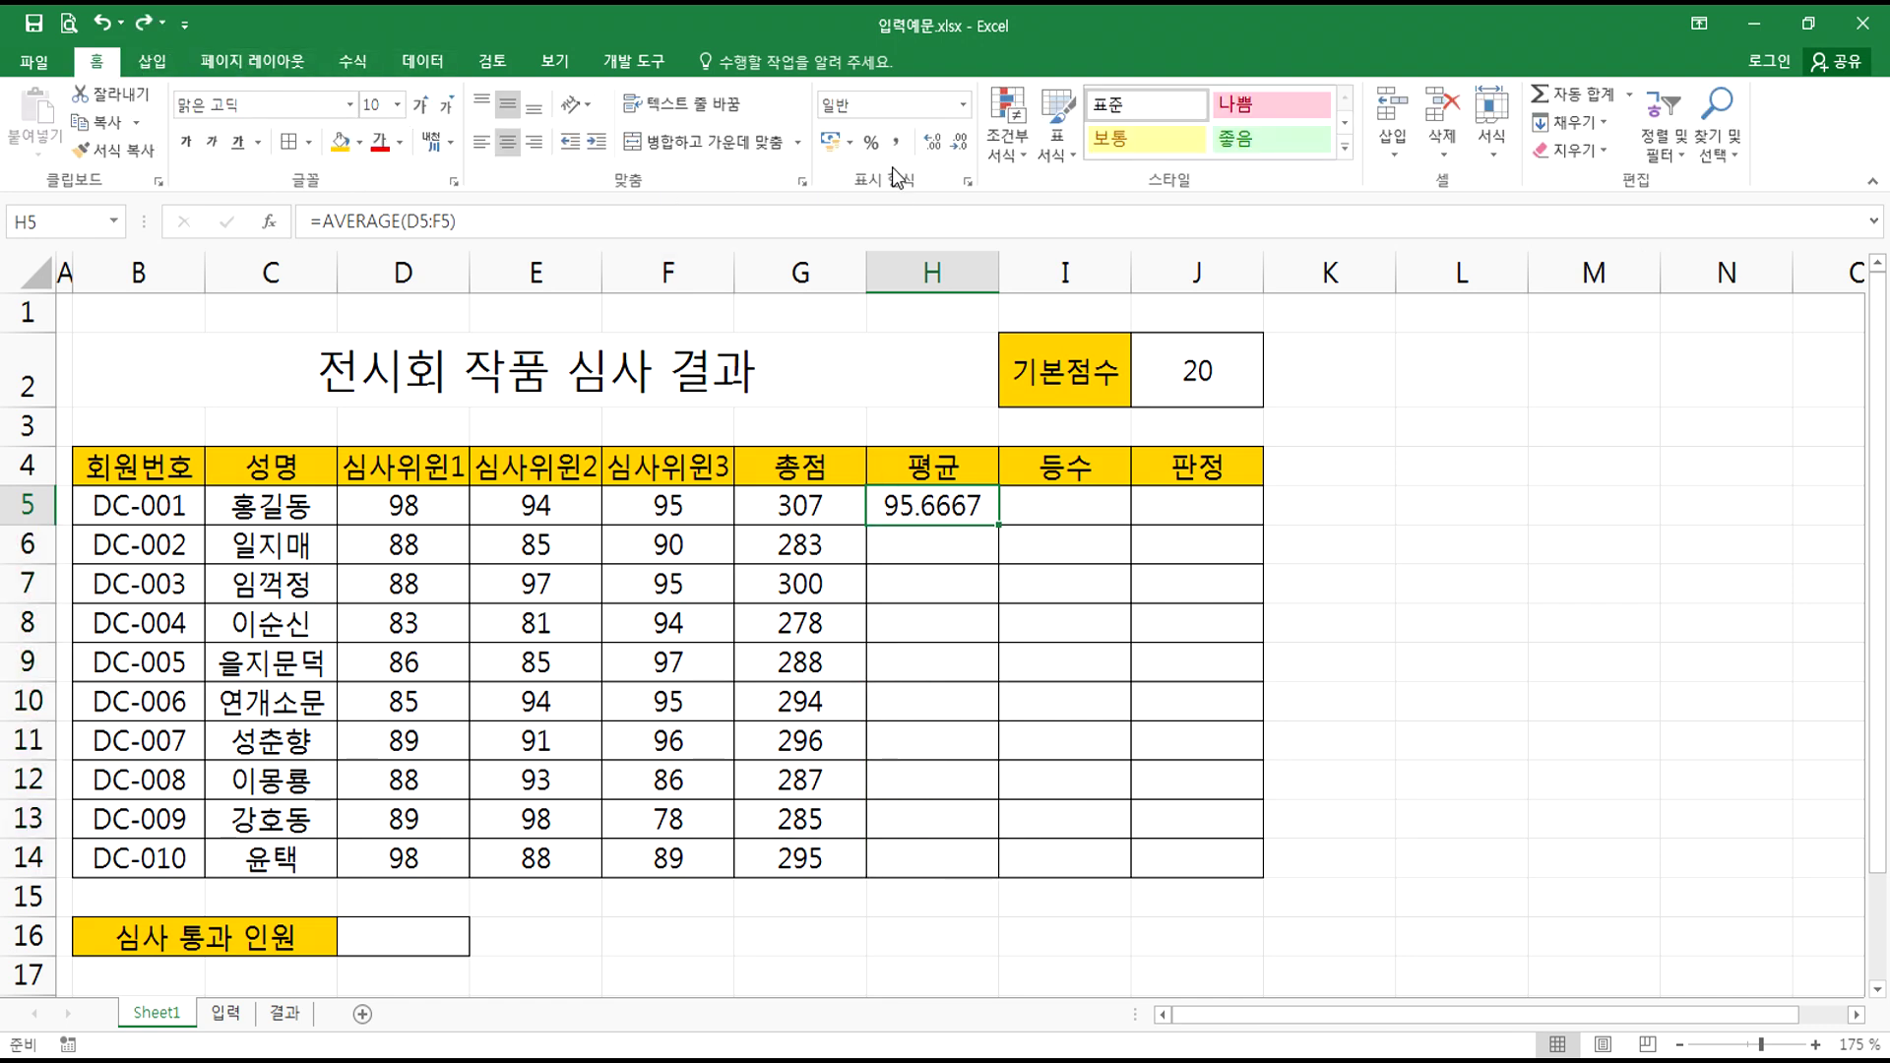
left_click(956, 144)
left_click(957, 145)
left_click(957, 145)
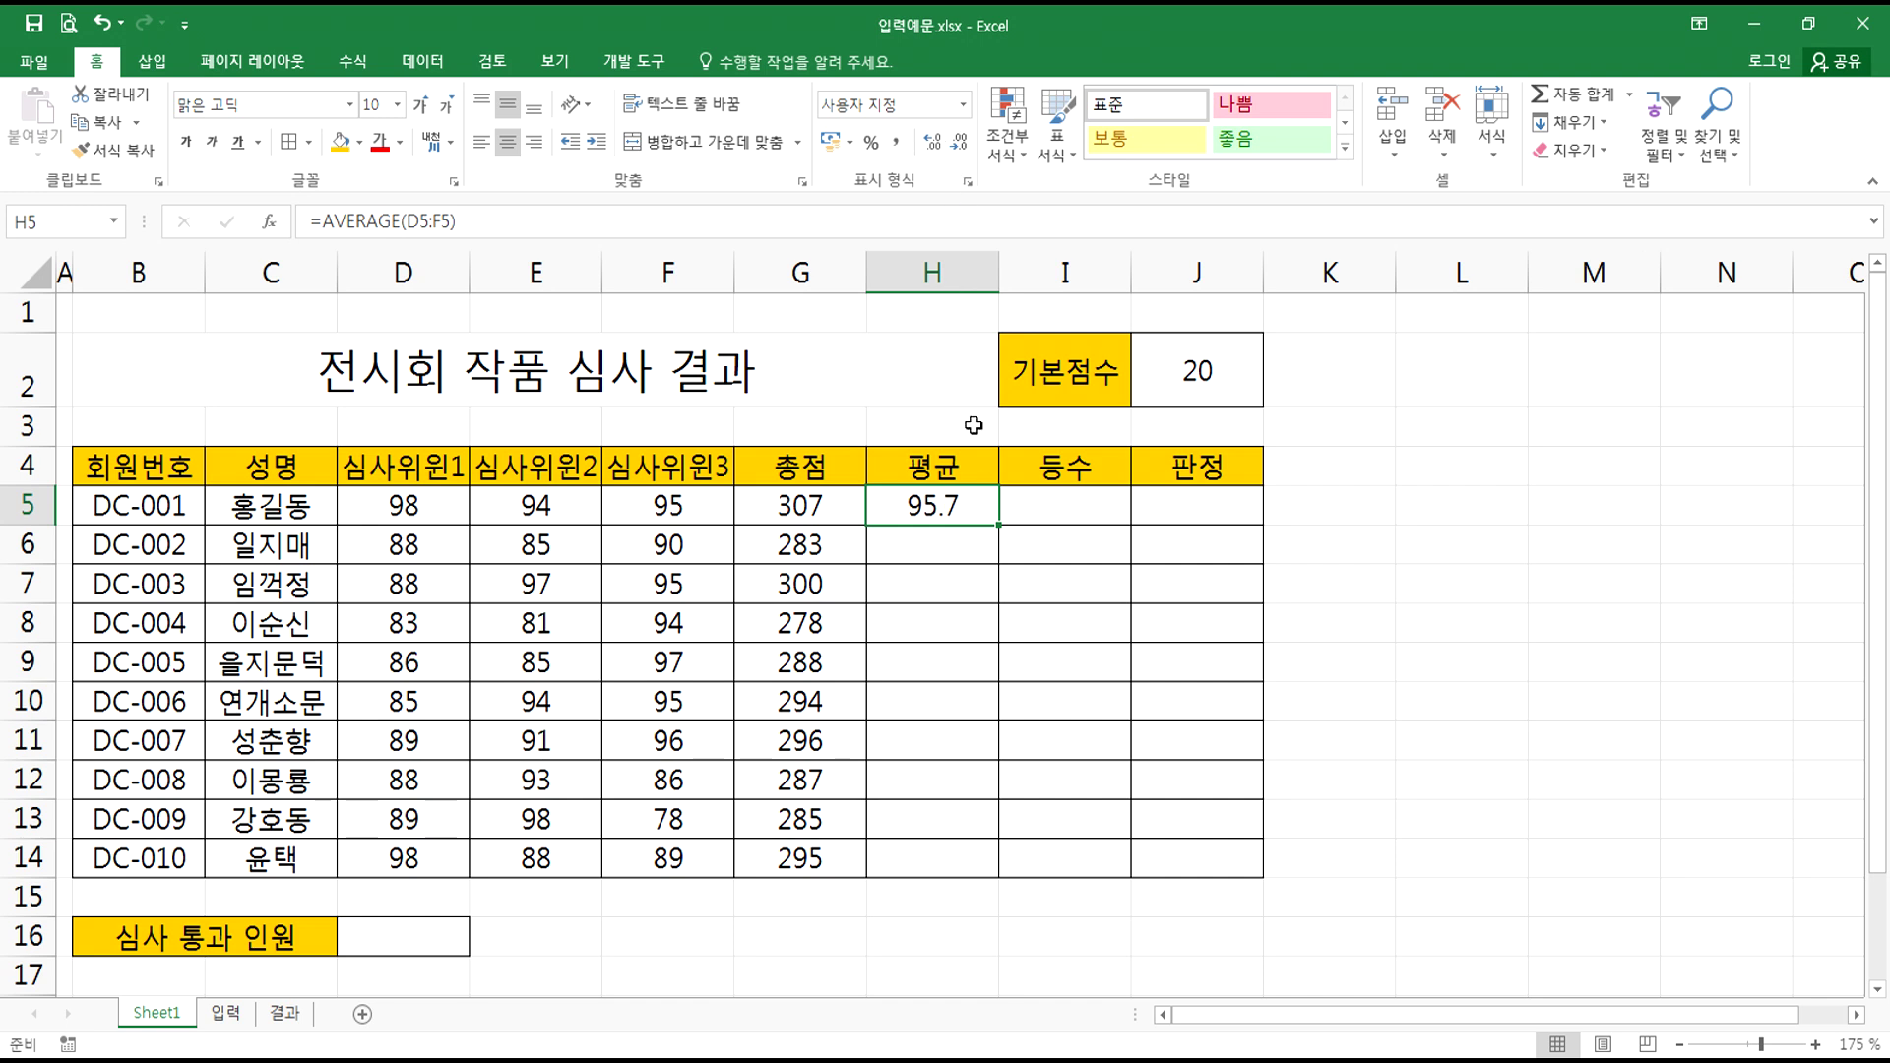
double_click(998, 526)
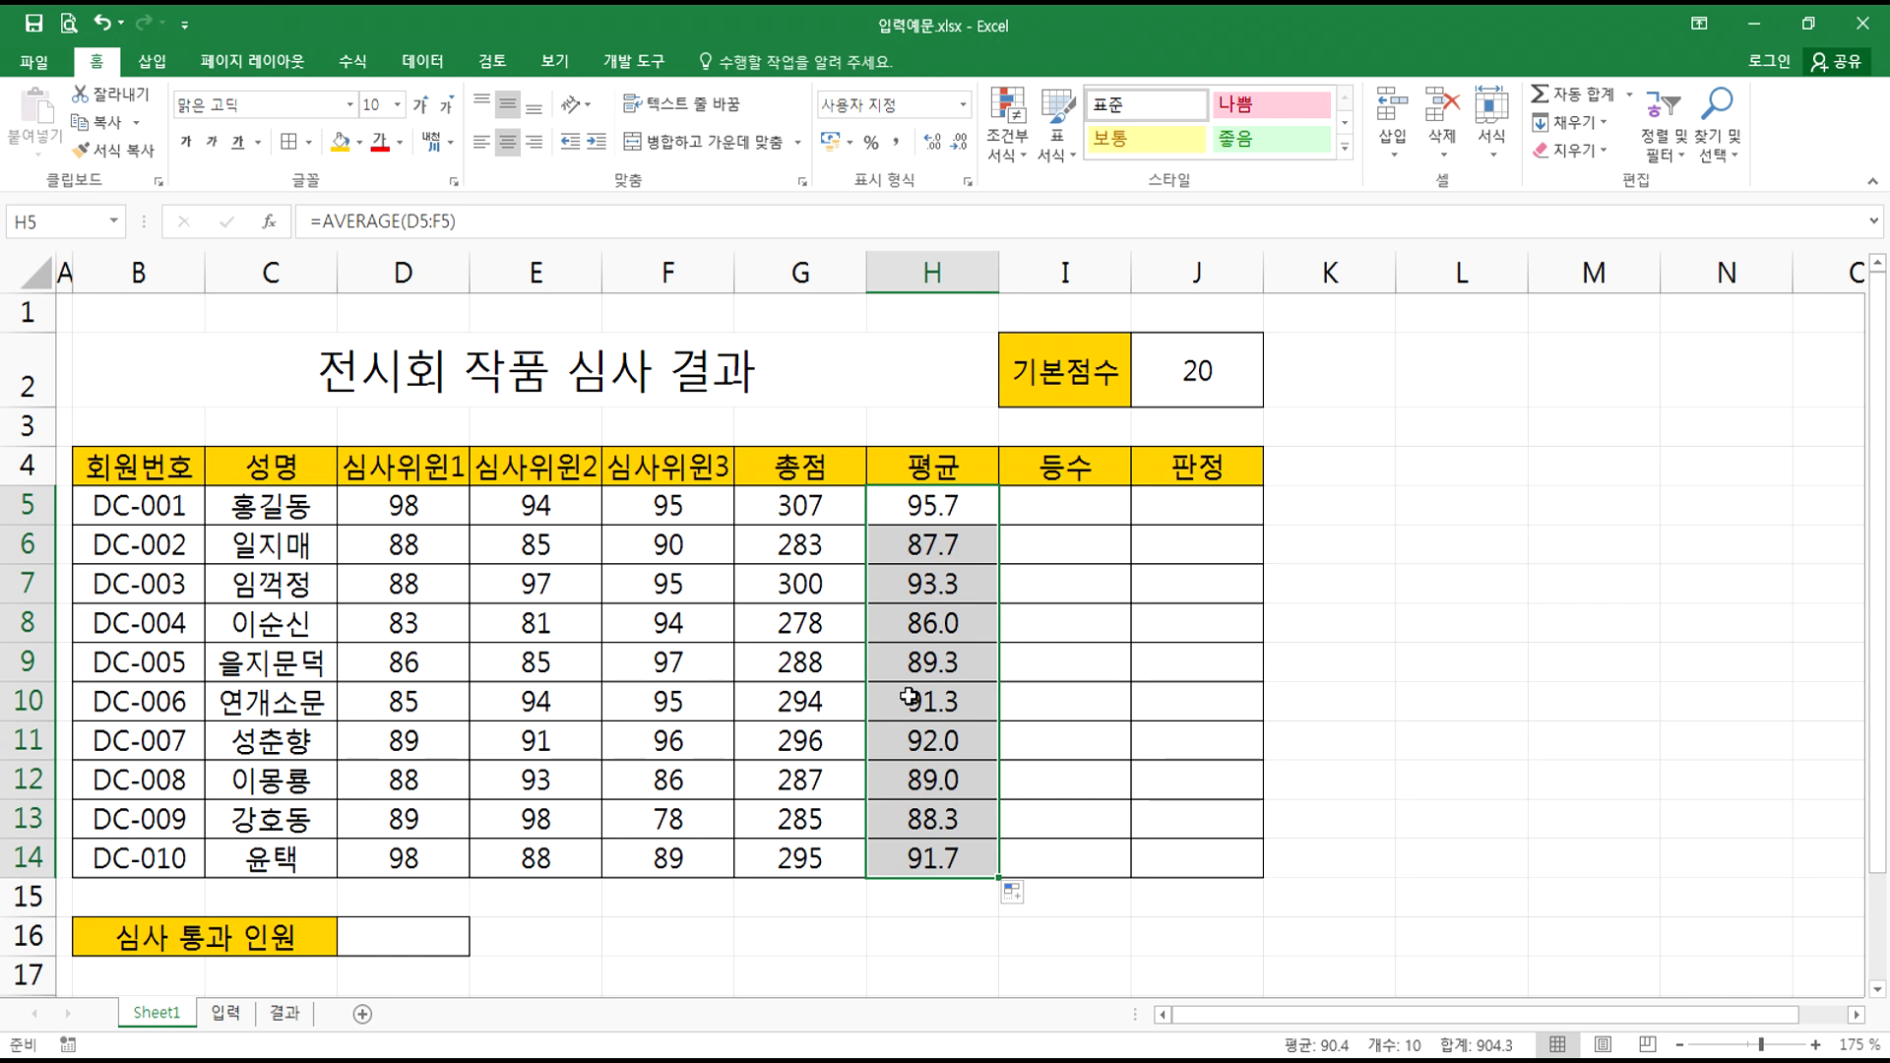
- Undo the fill and the decimal formatting of H5, keeping only its AVERAGE formula
key("ctrl+z")
key("ctrl+z")
key("ctrl+z")
key("ctrl+z")
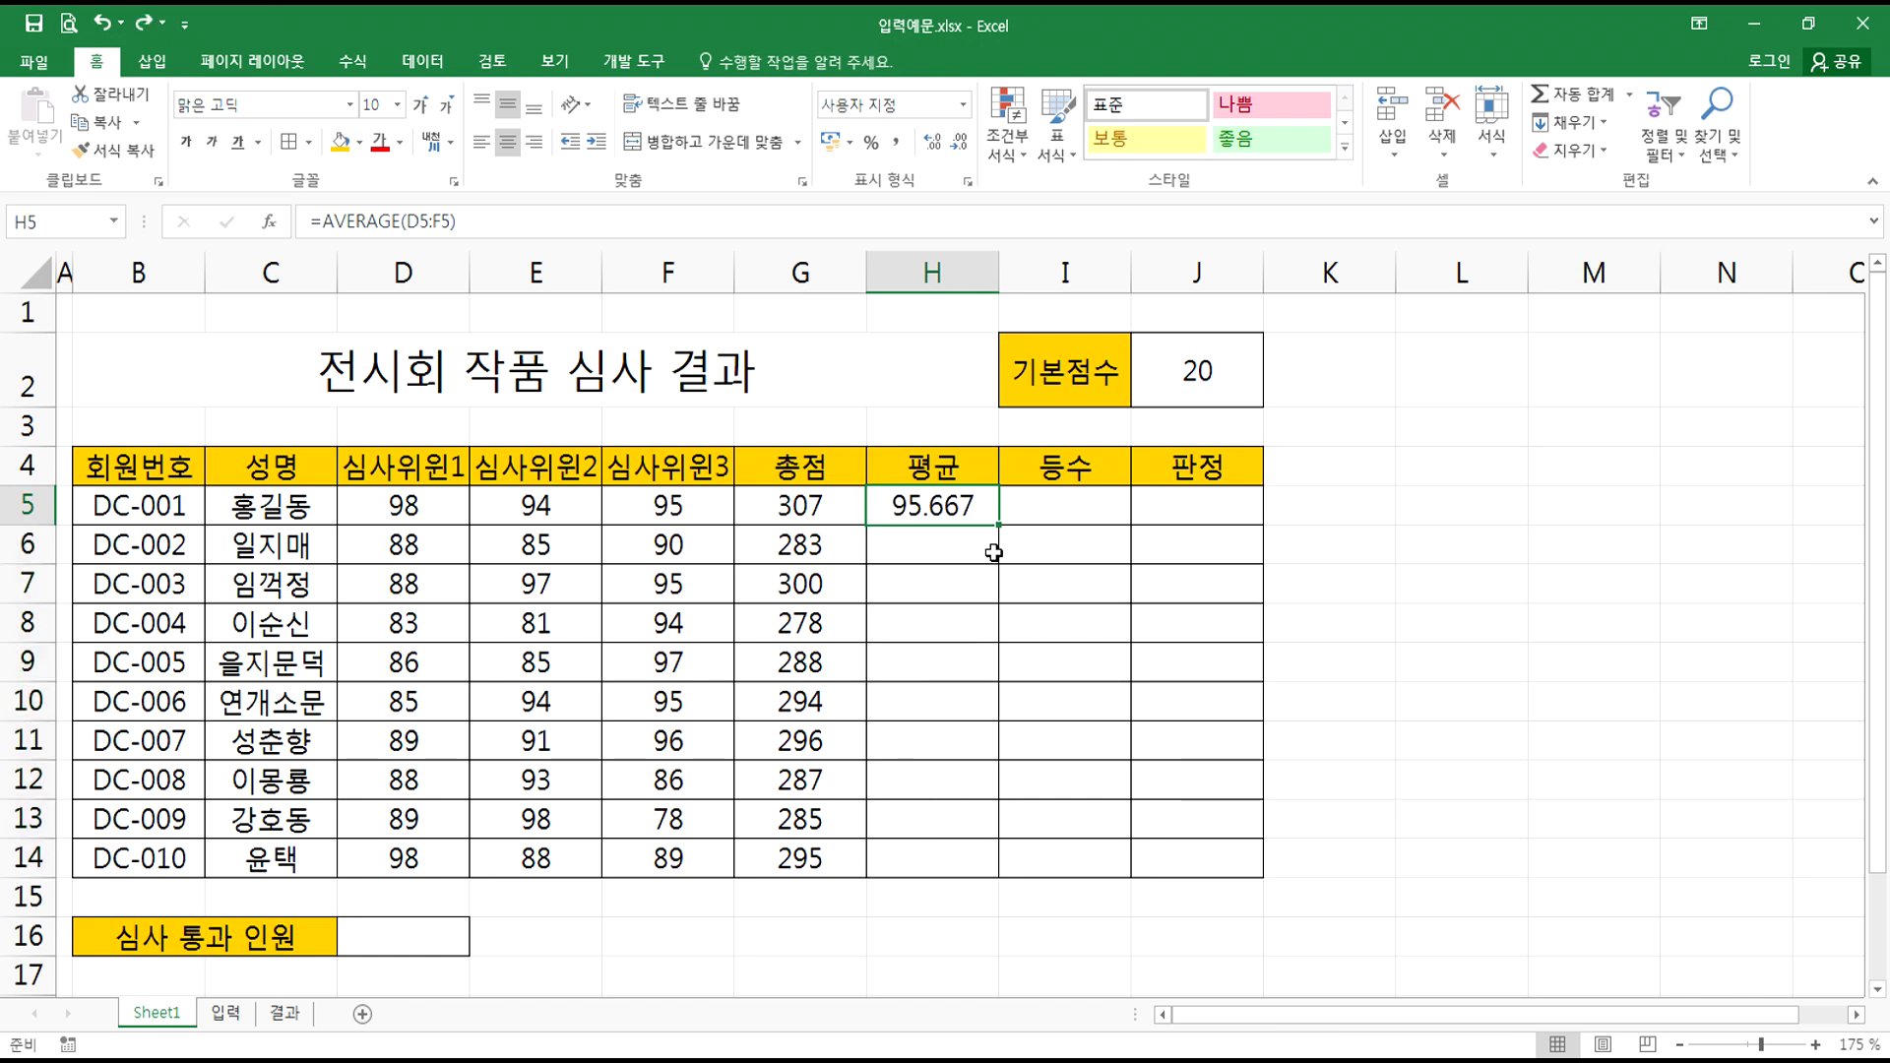
key("ctrl+z")
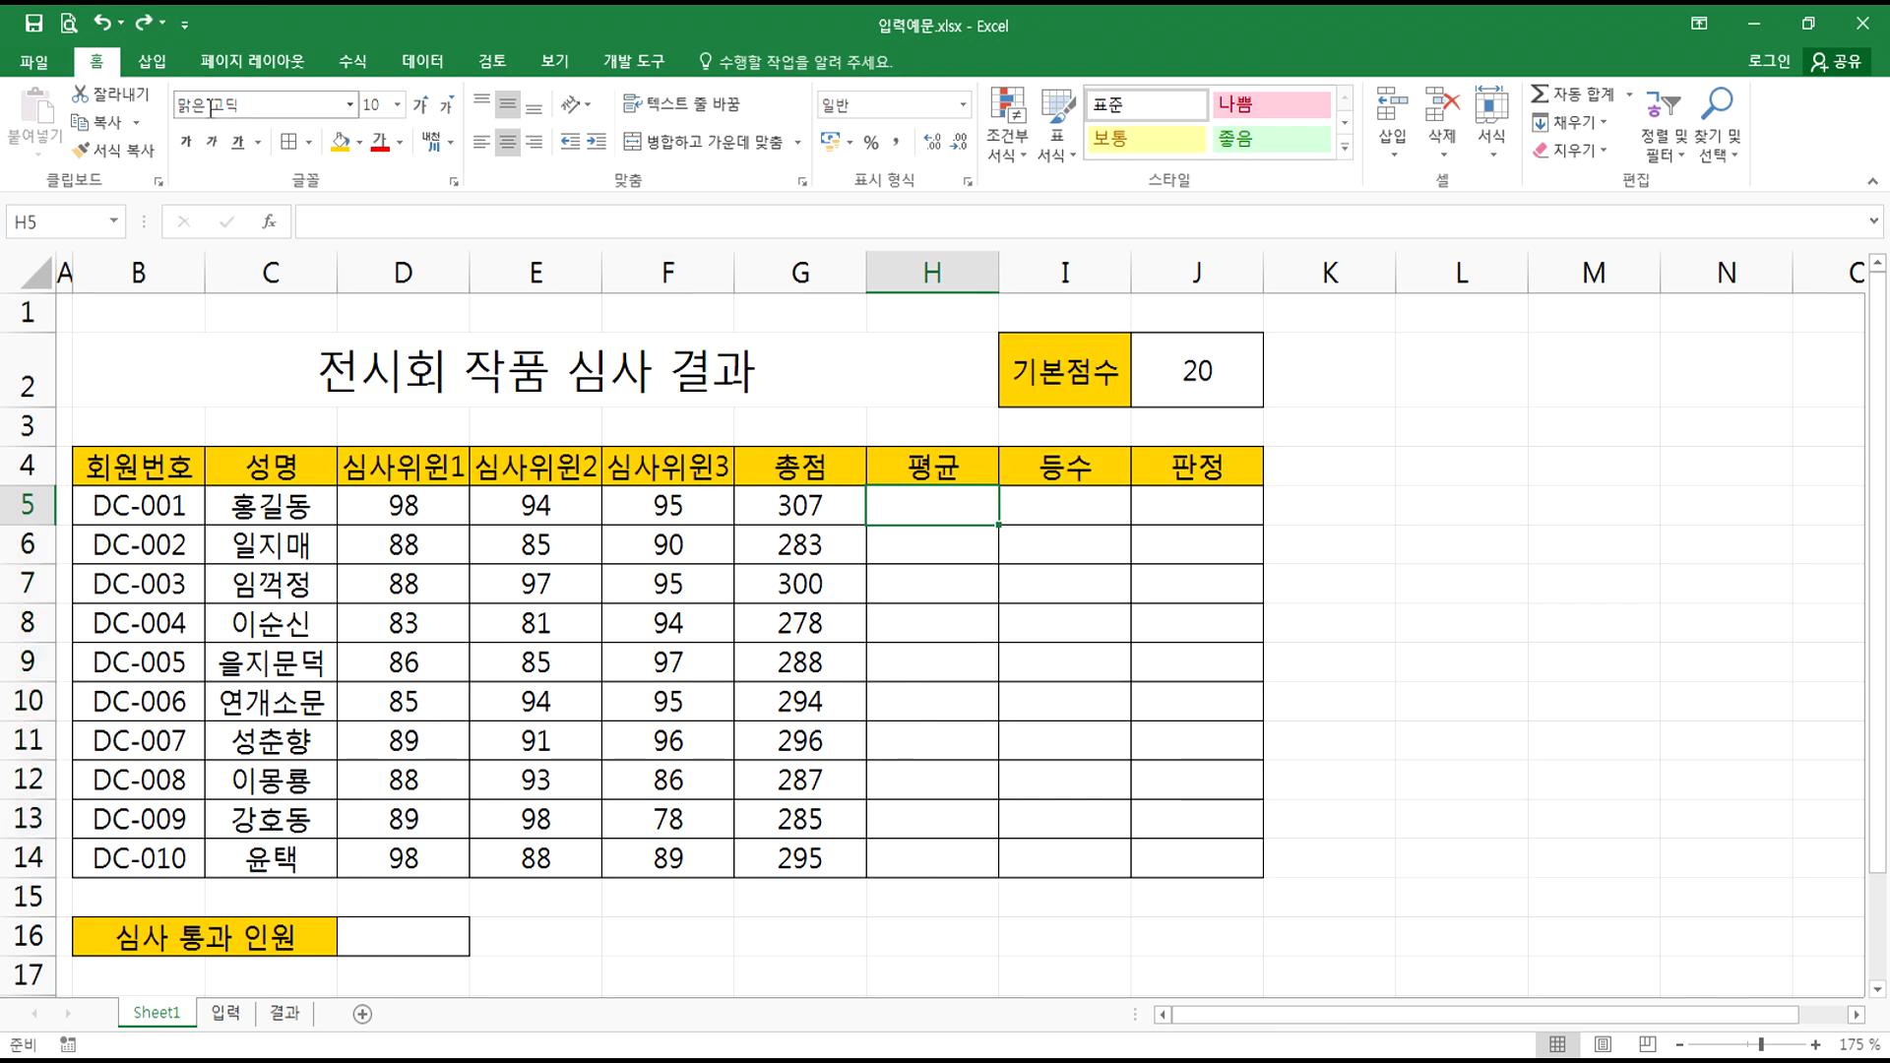
key("ctrl+y")
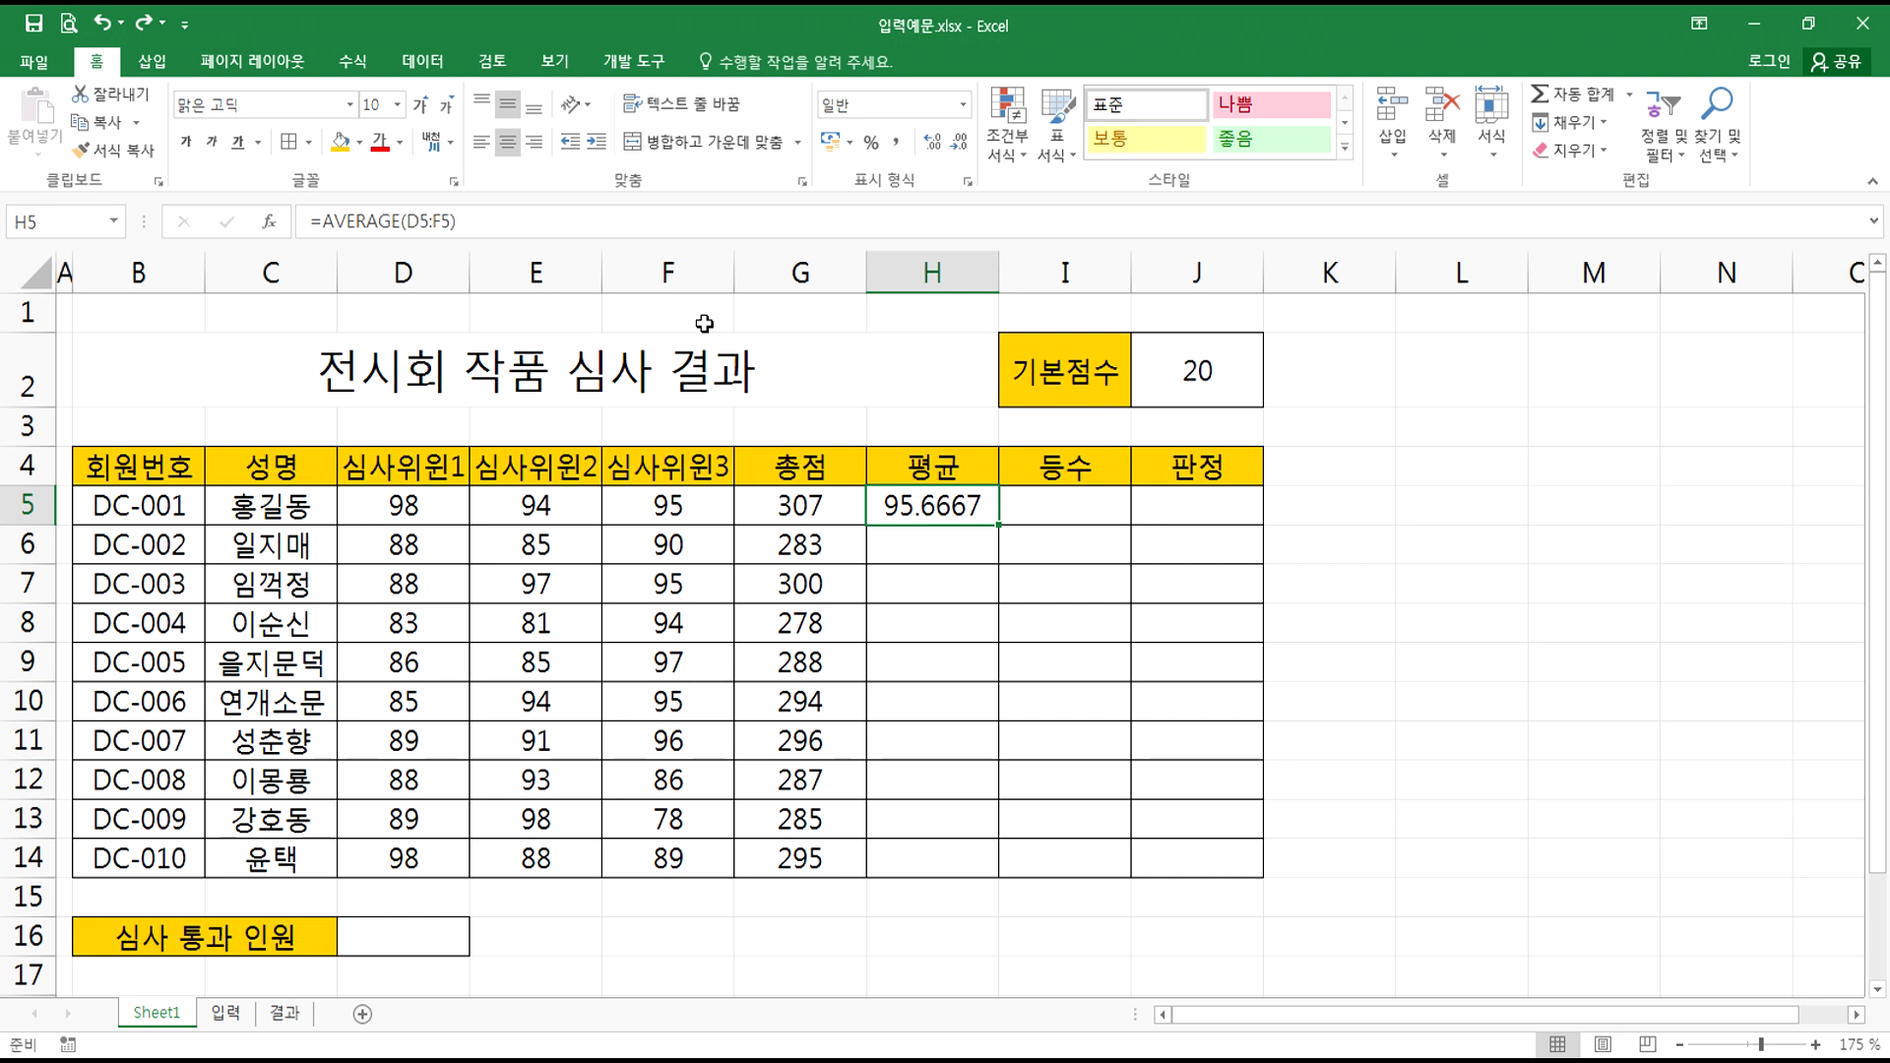
- Fill the average formula from H5 down to H14 and display the averages with one decimal place
left_click_drag(992, 519, 998, 863)
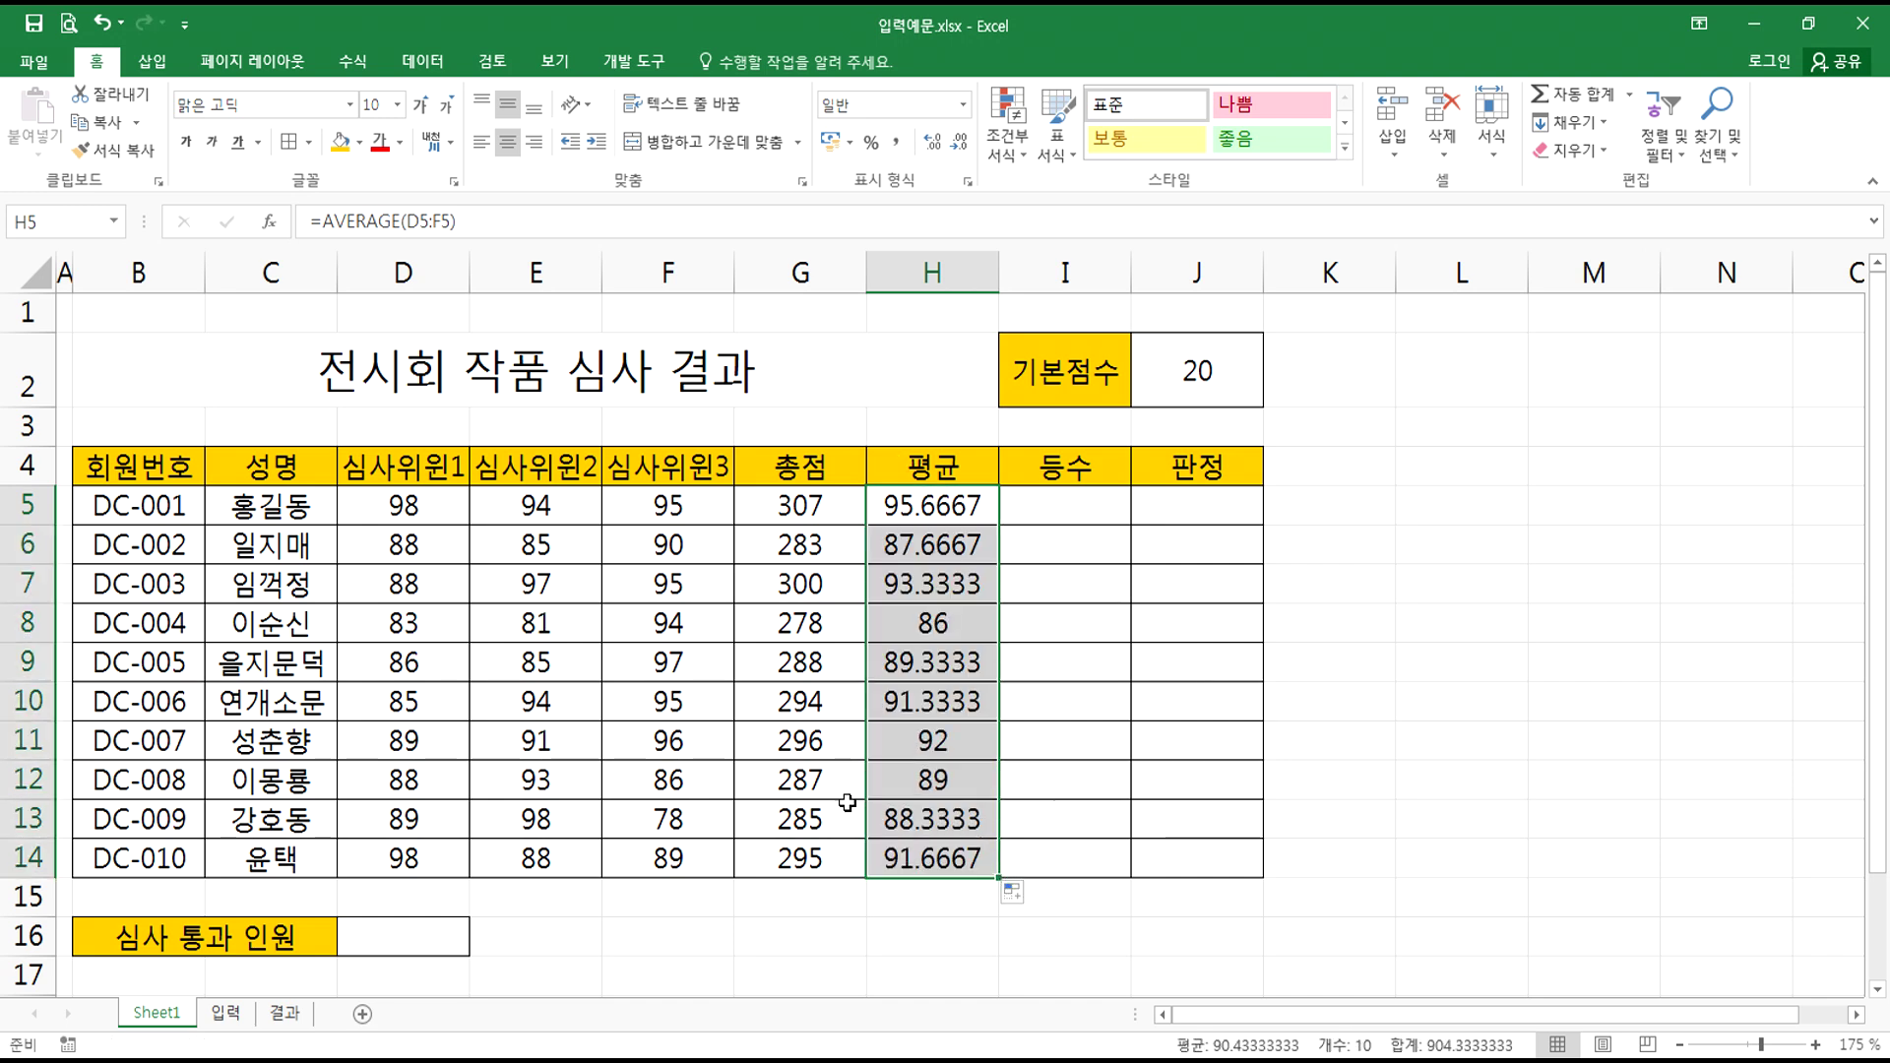
left_click(960, 145)
left_click(960, 145)
left_click(960, 144)
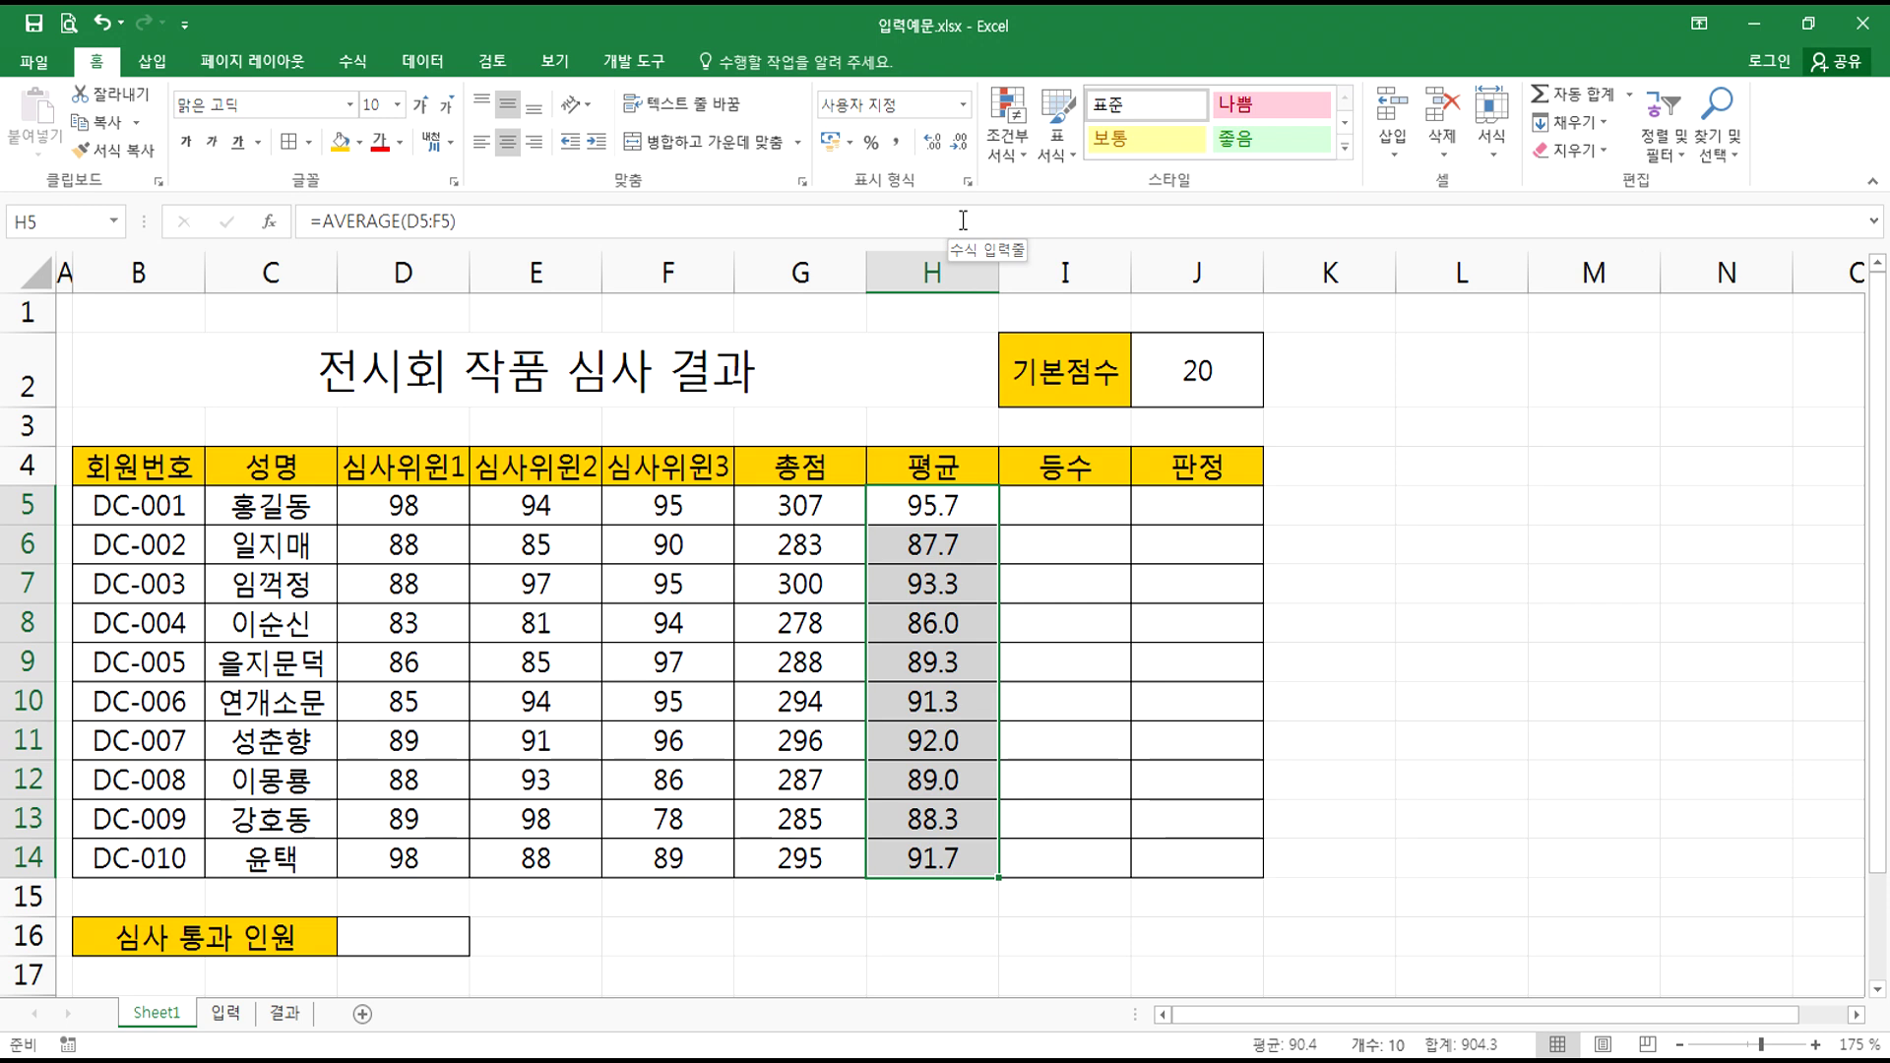
left_click(1050, 503)
left_click_drag(769, 501, 802, 859)
left_click_drag(933, 505, 935, 853)
- Start the rank formula in I5 with RANK.EQ, ranking G5 within the absolute range $G$5:$G$14
left_click(1047, 497)
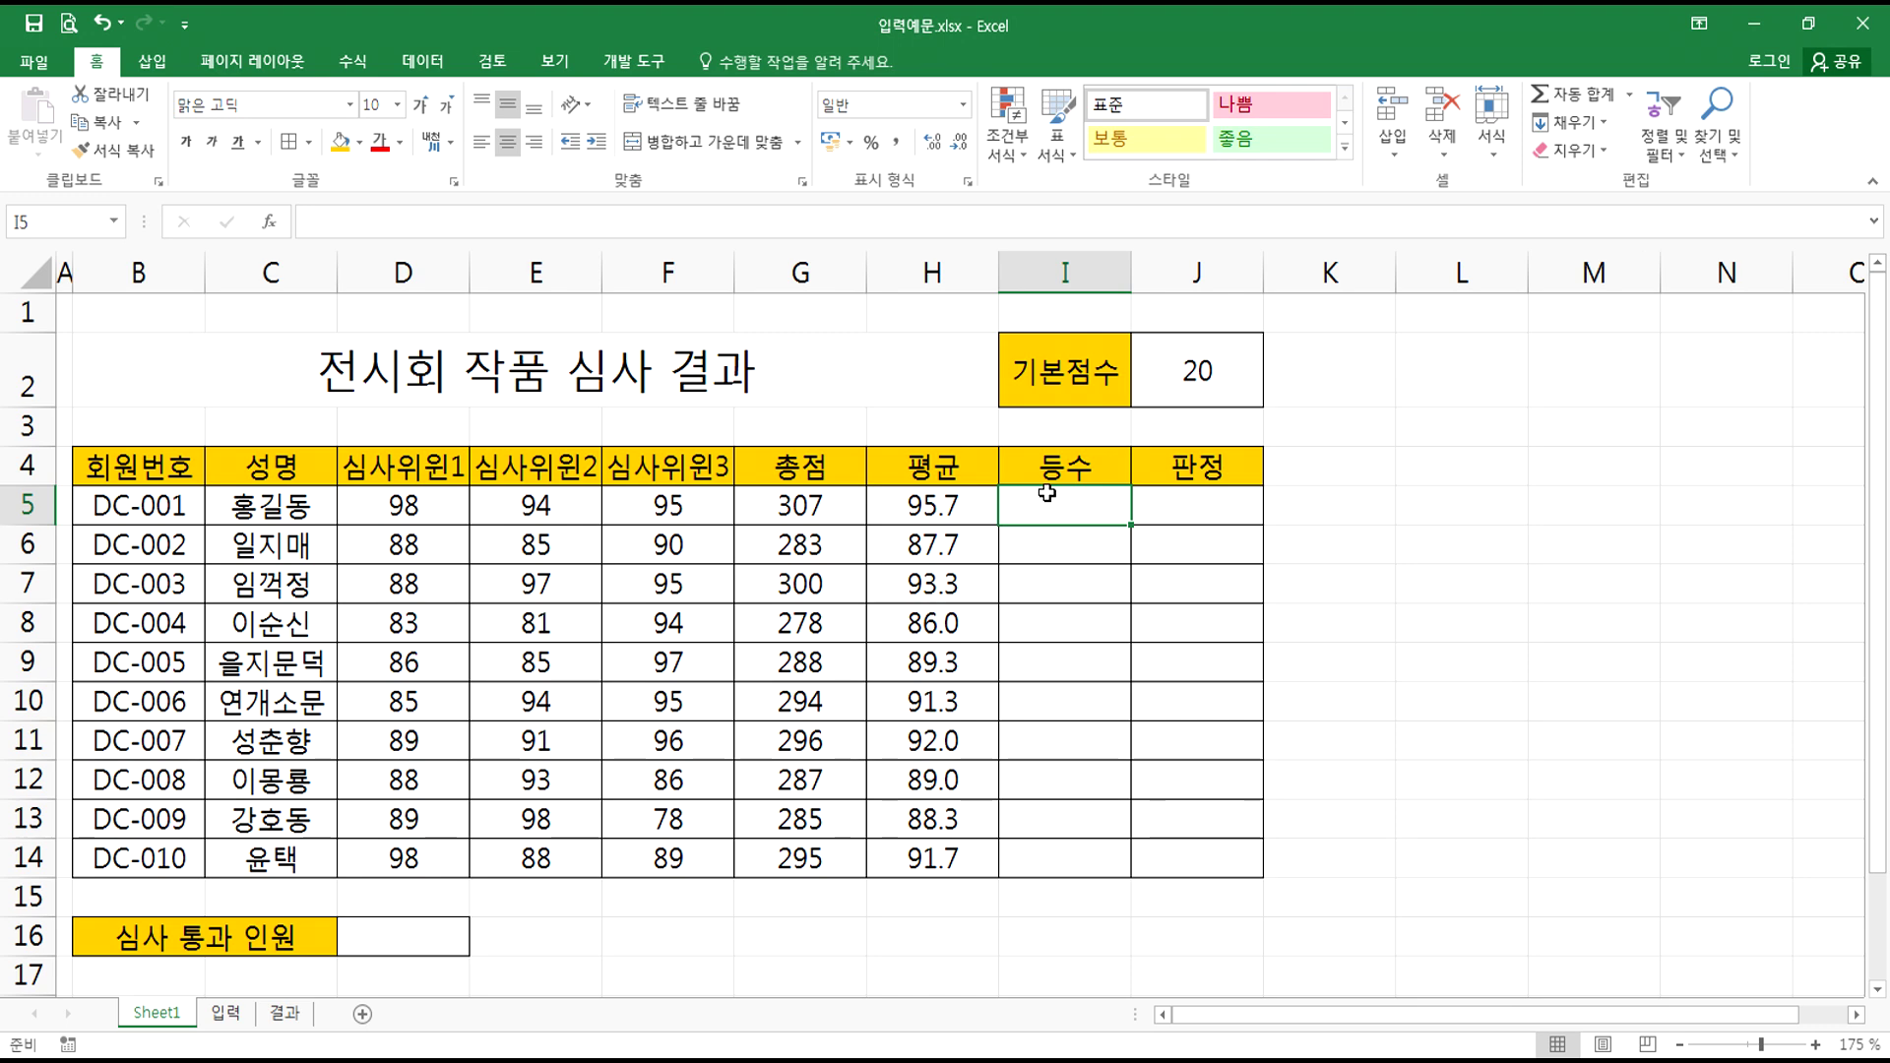
type("=")
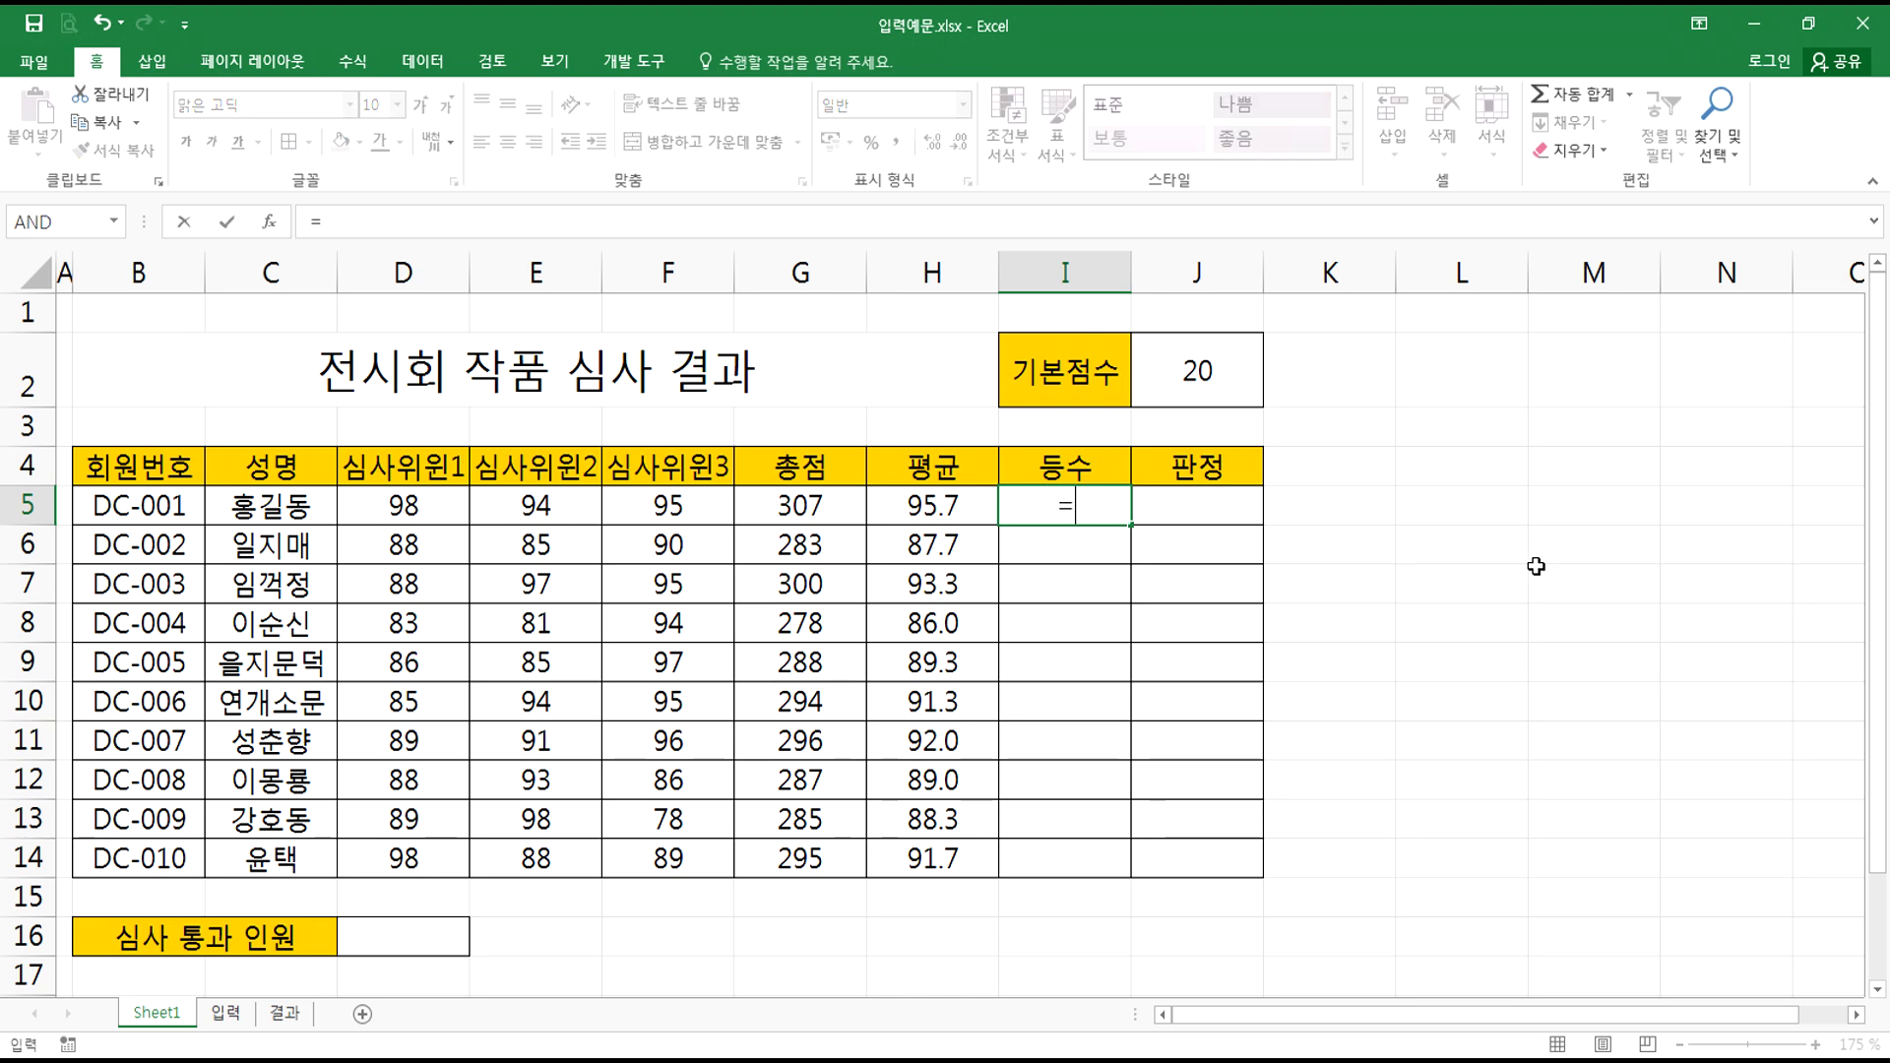
key("Escape")
scroll(1236, 612, "up", 3, "ctrl")
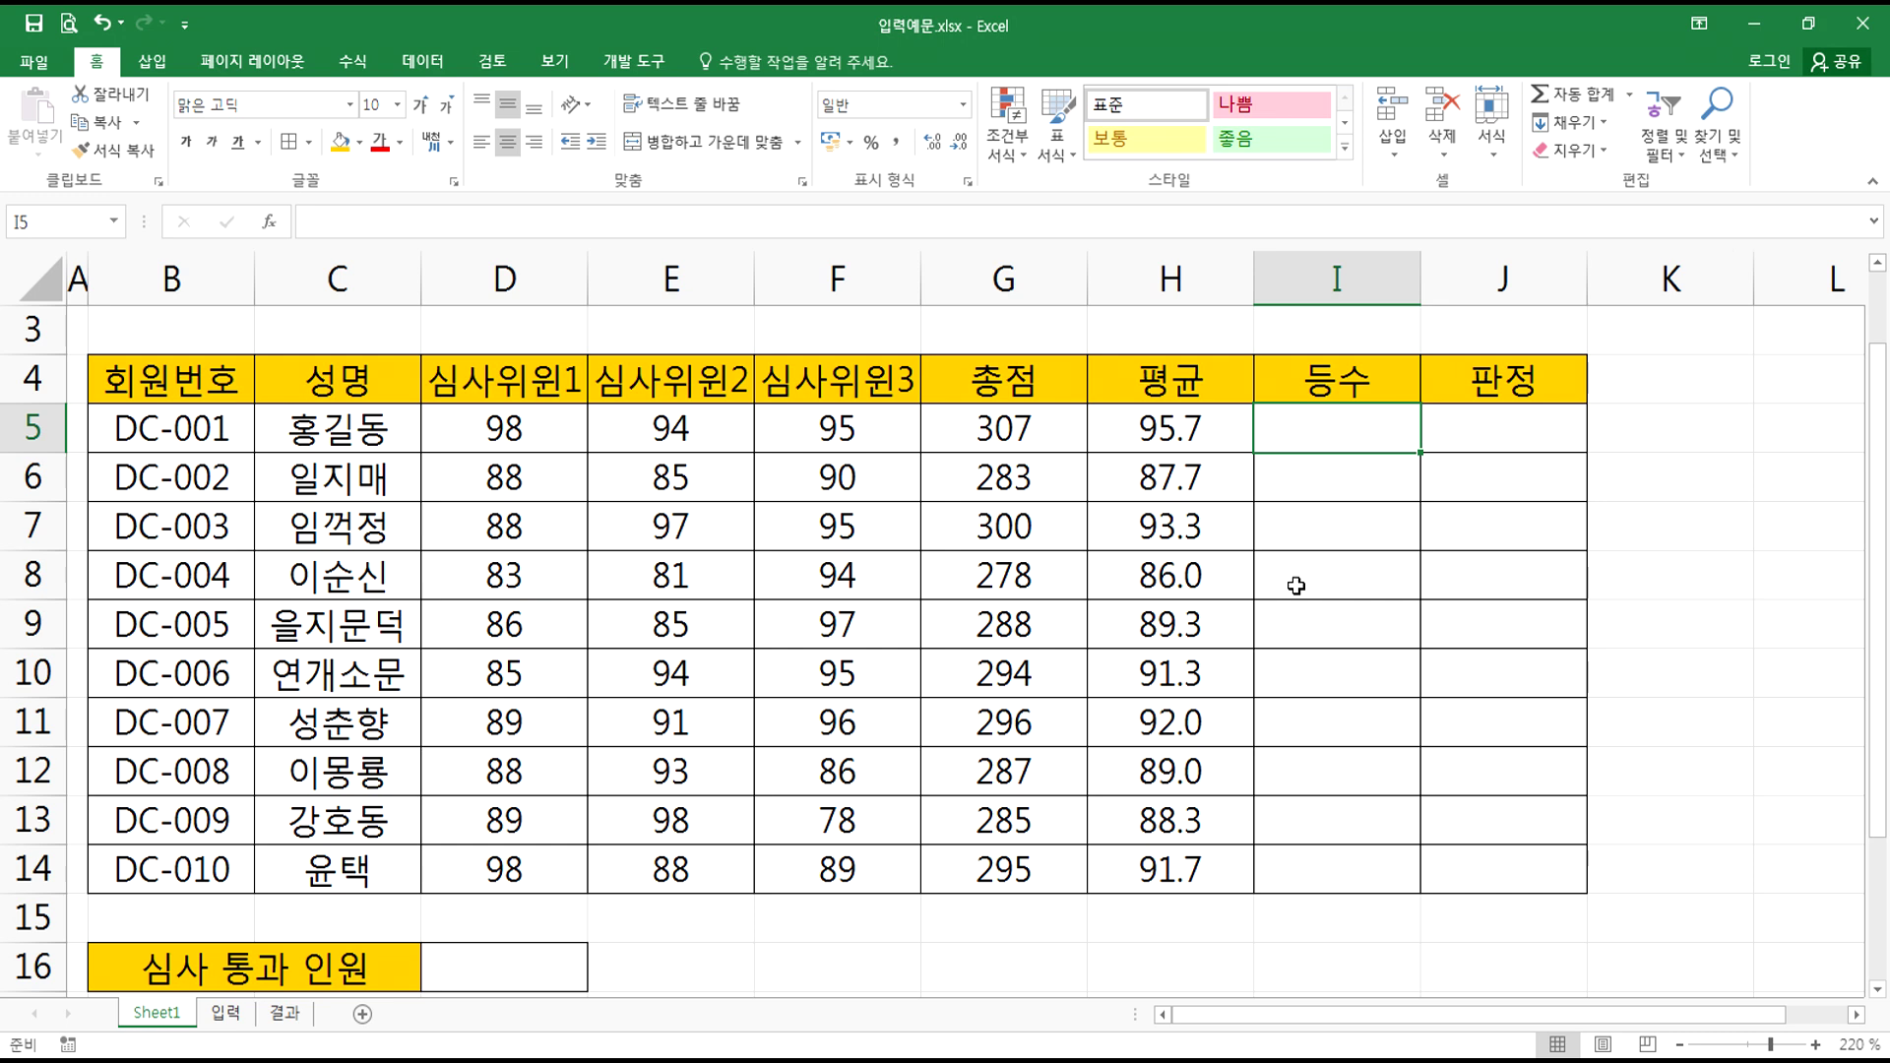
type("=RANK")
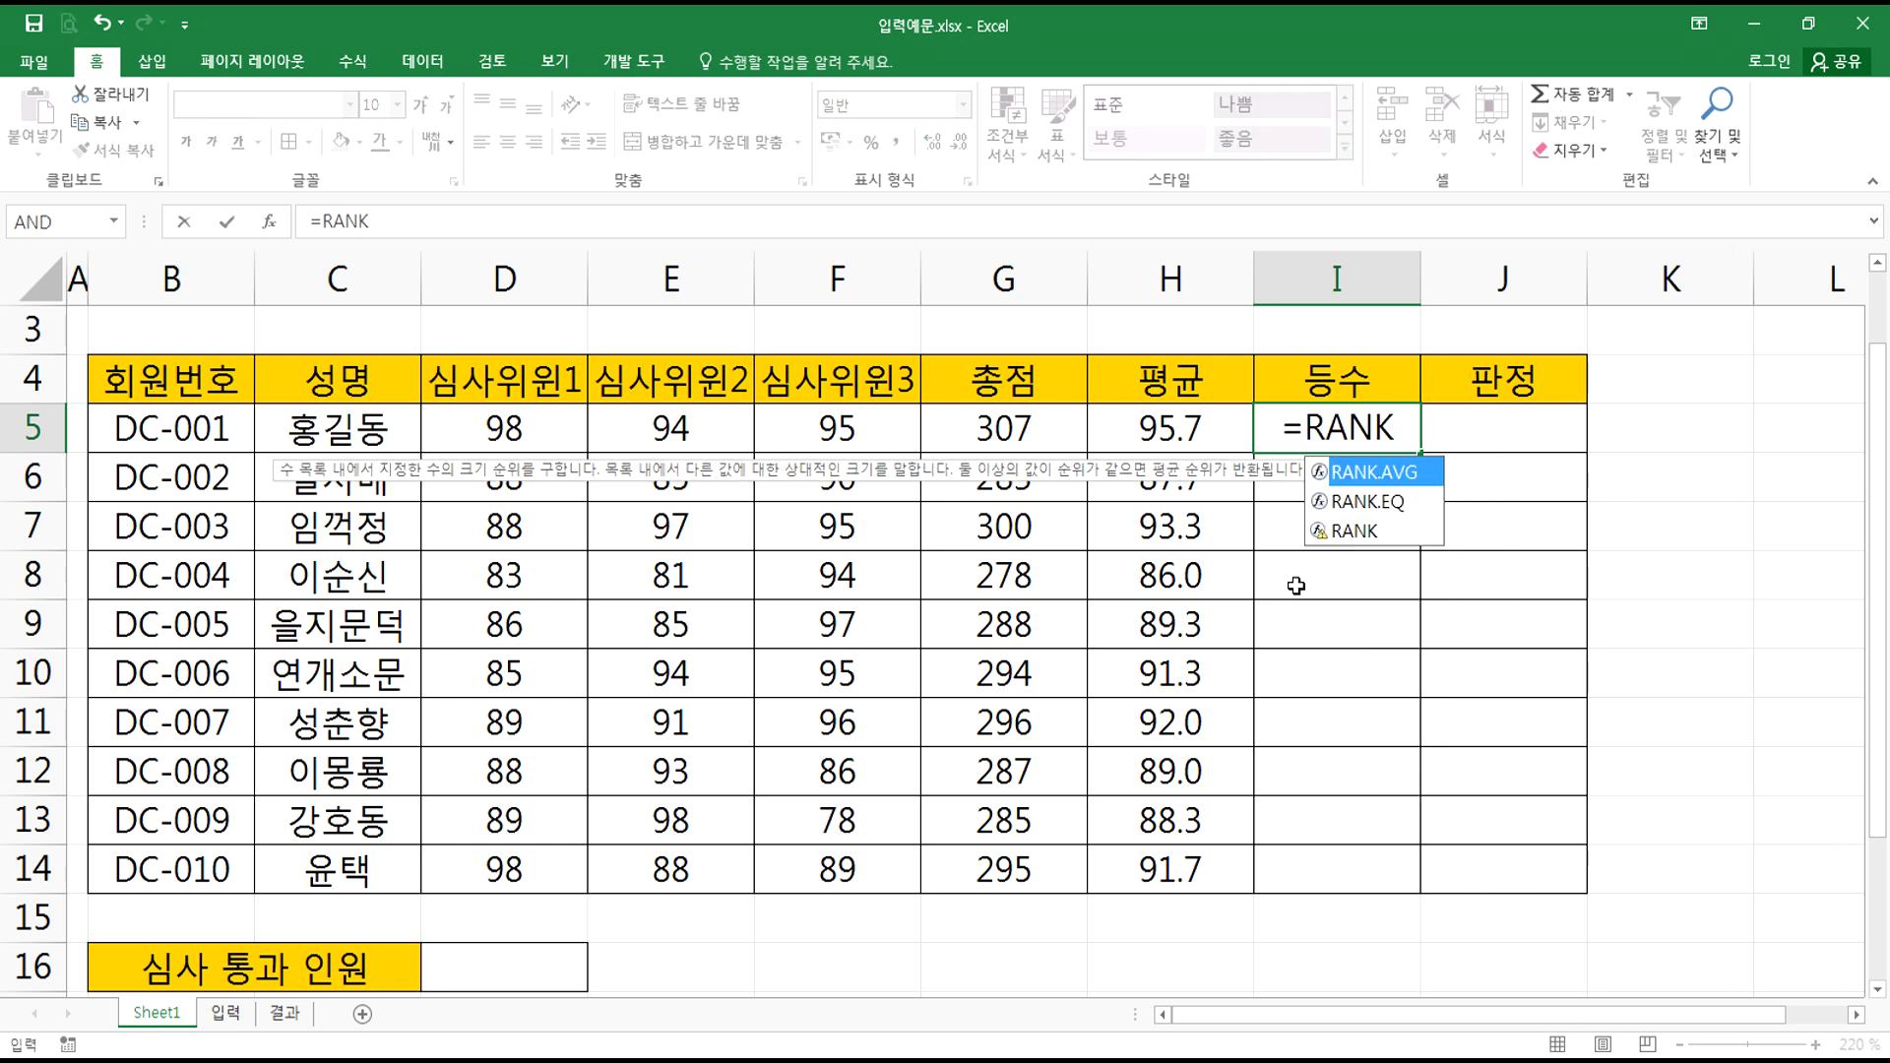
key("Down")
key("Tab")
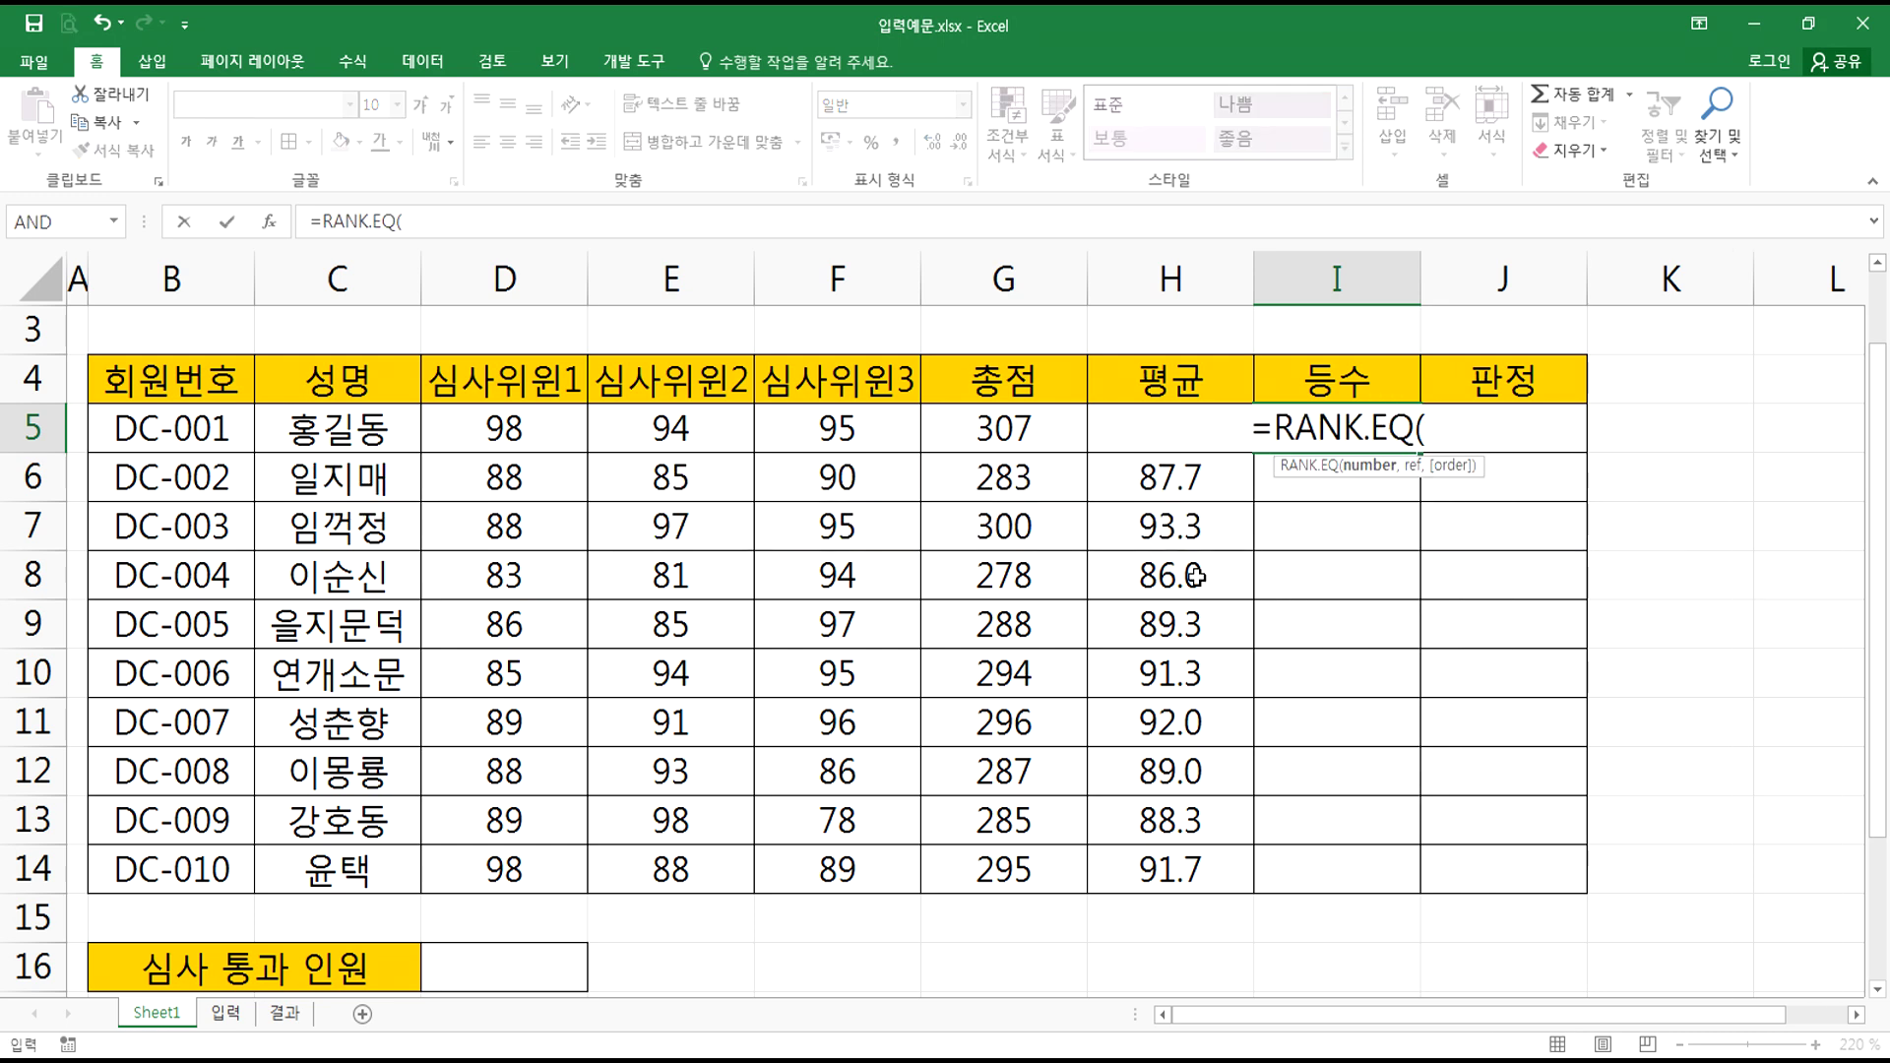
left_click(1031, 430)
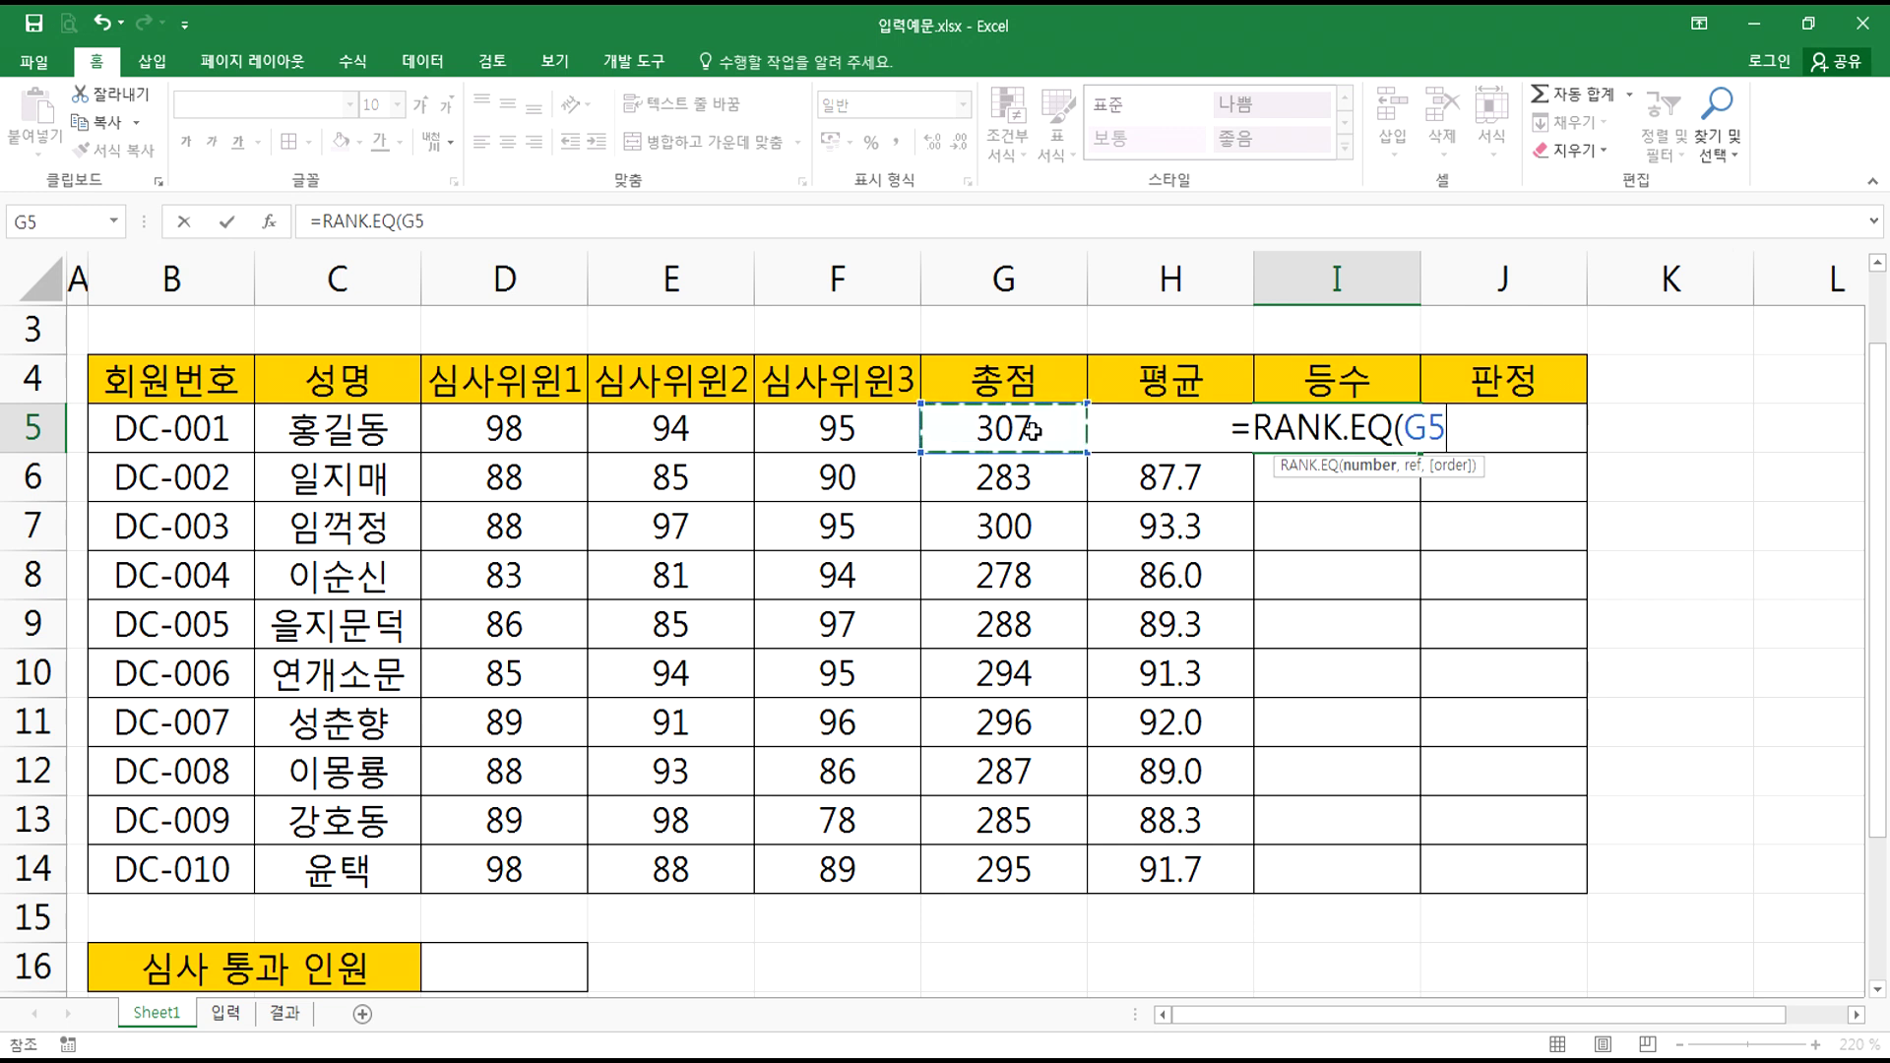
type(",")
left_click_drag(996, 425, 996, 865)
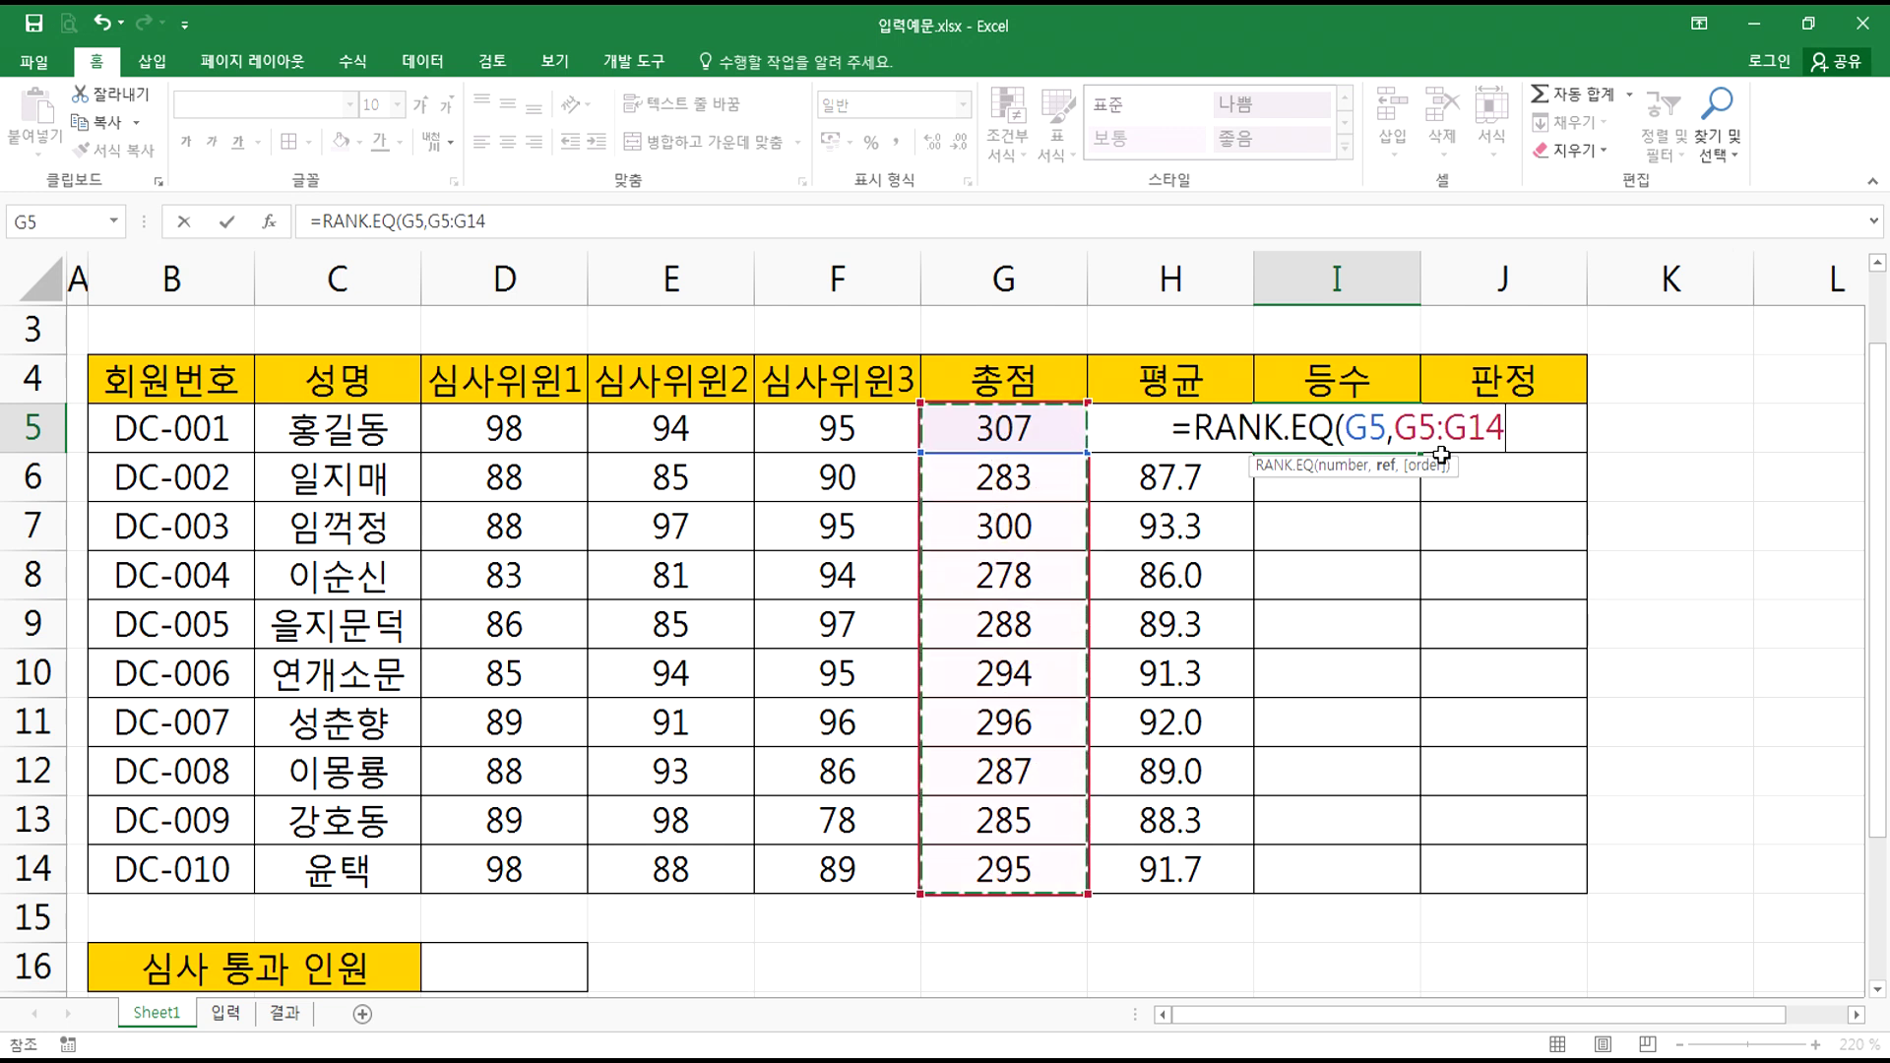
key("F4")
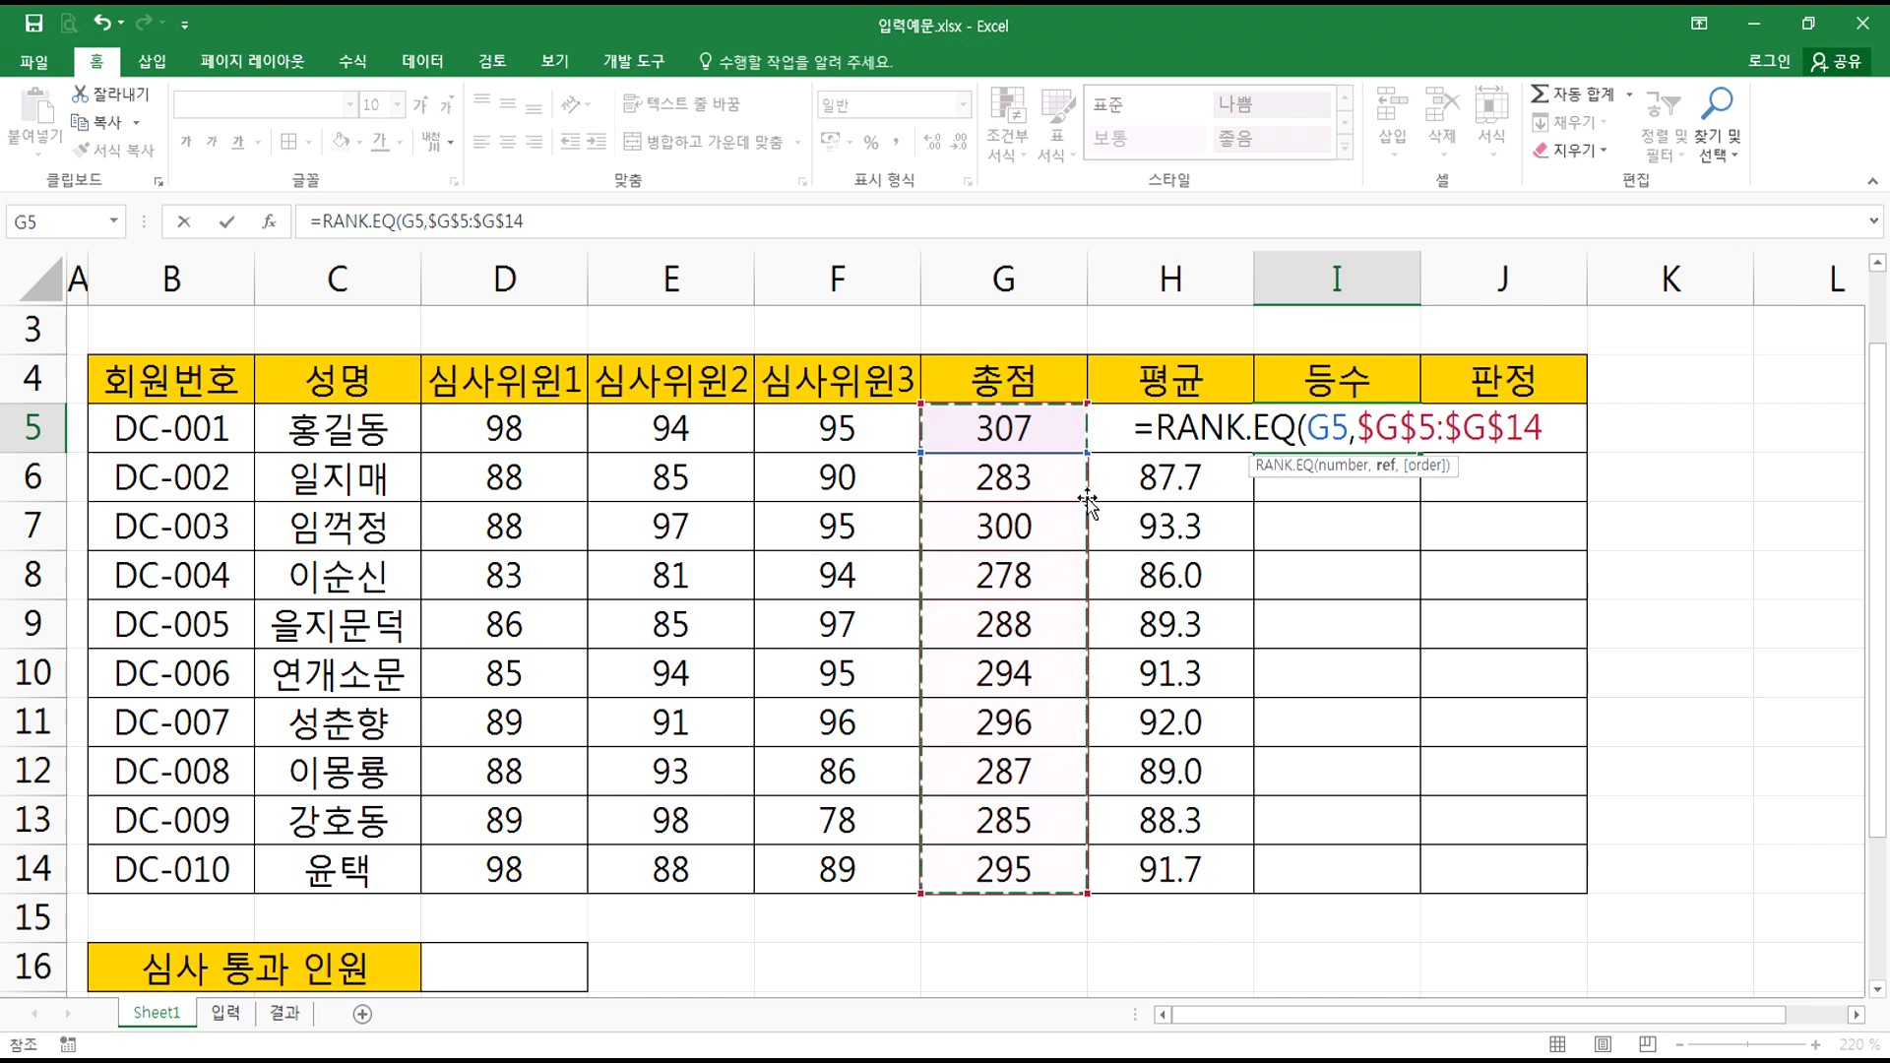
- Try the descending order argument 0 in the I5 rank formula, checking the ranking criterion in Notepad, and remove the argument again
double_click(1327, 428)
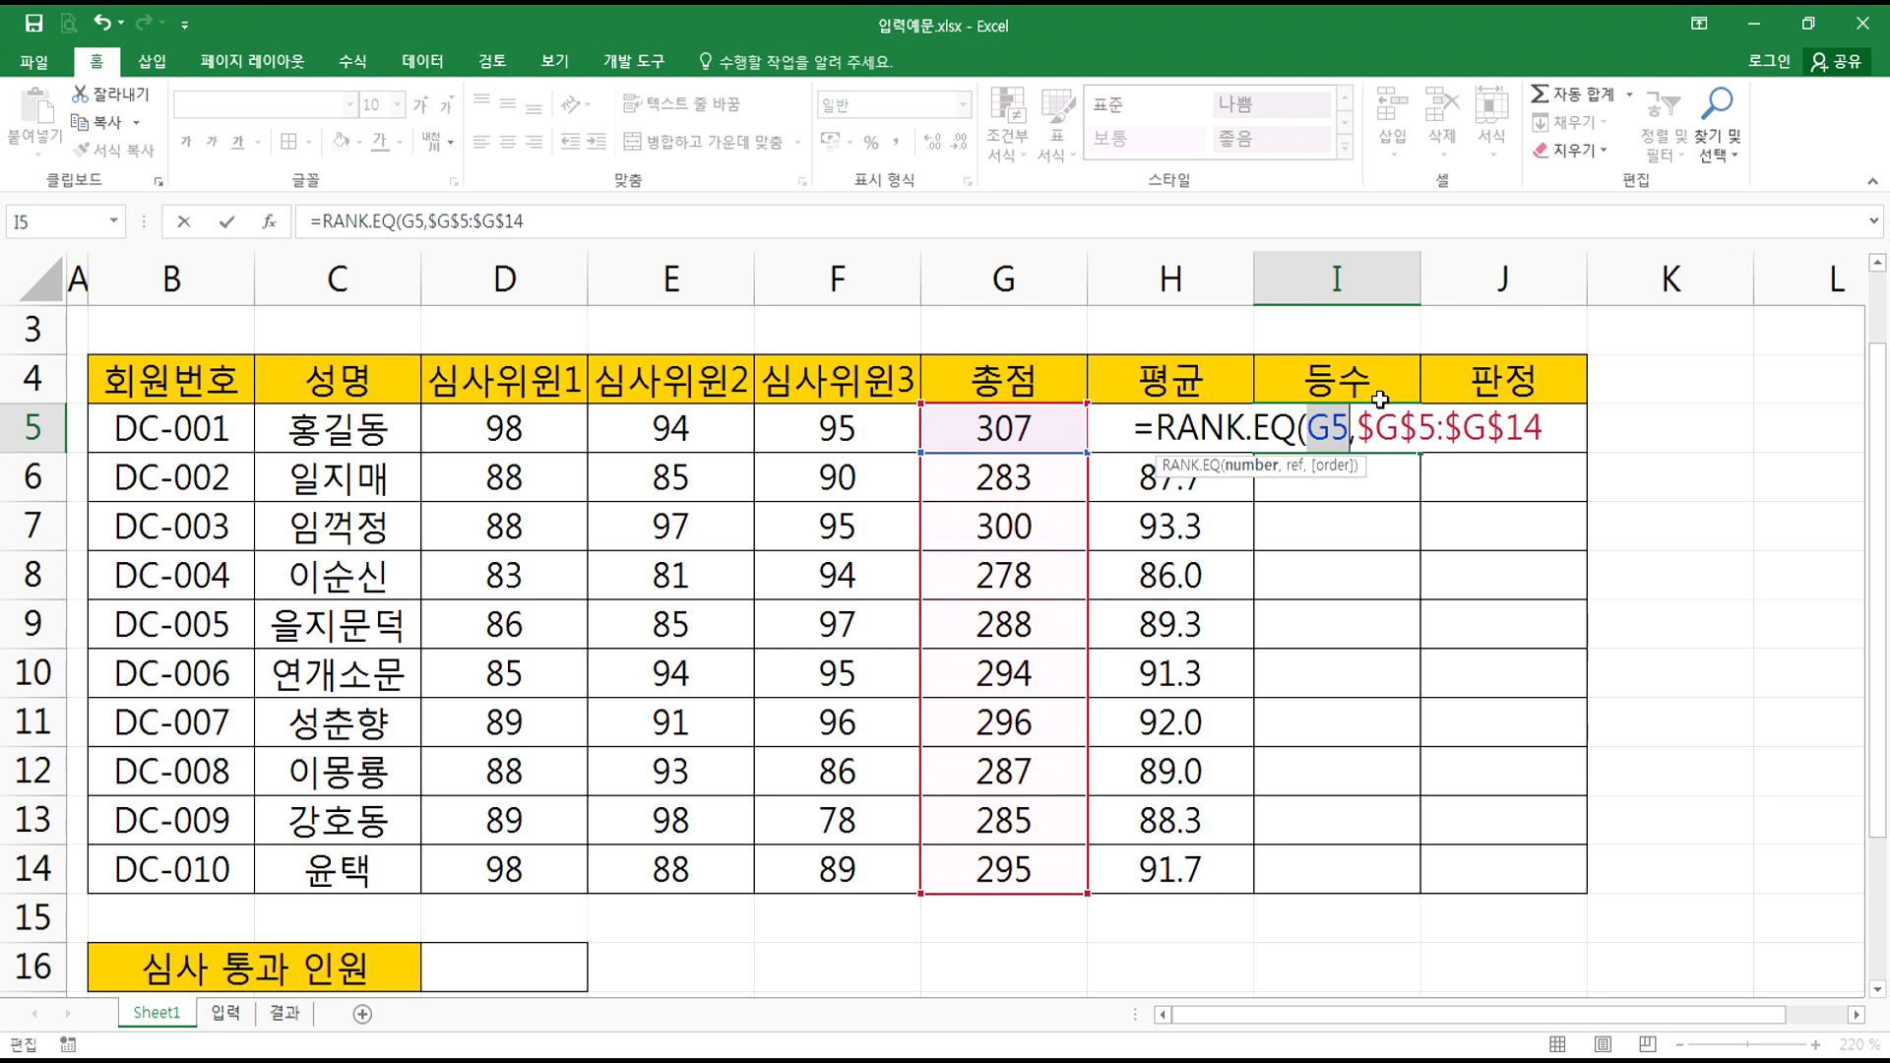
left_click_drag(1358, 428, 1528, 427)
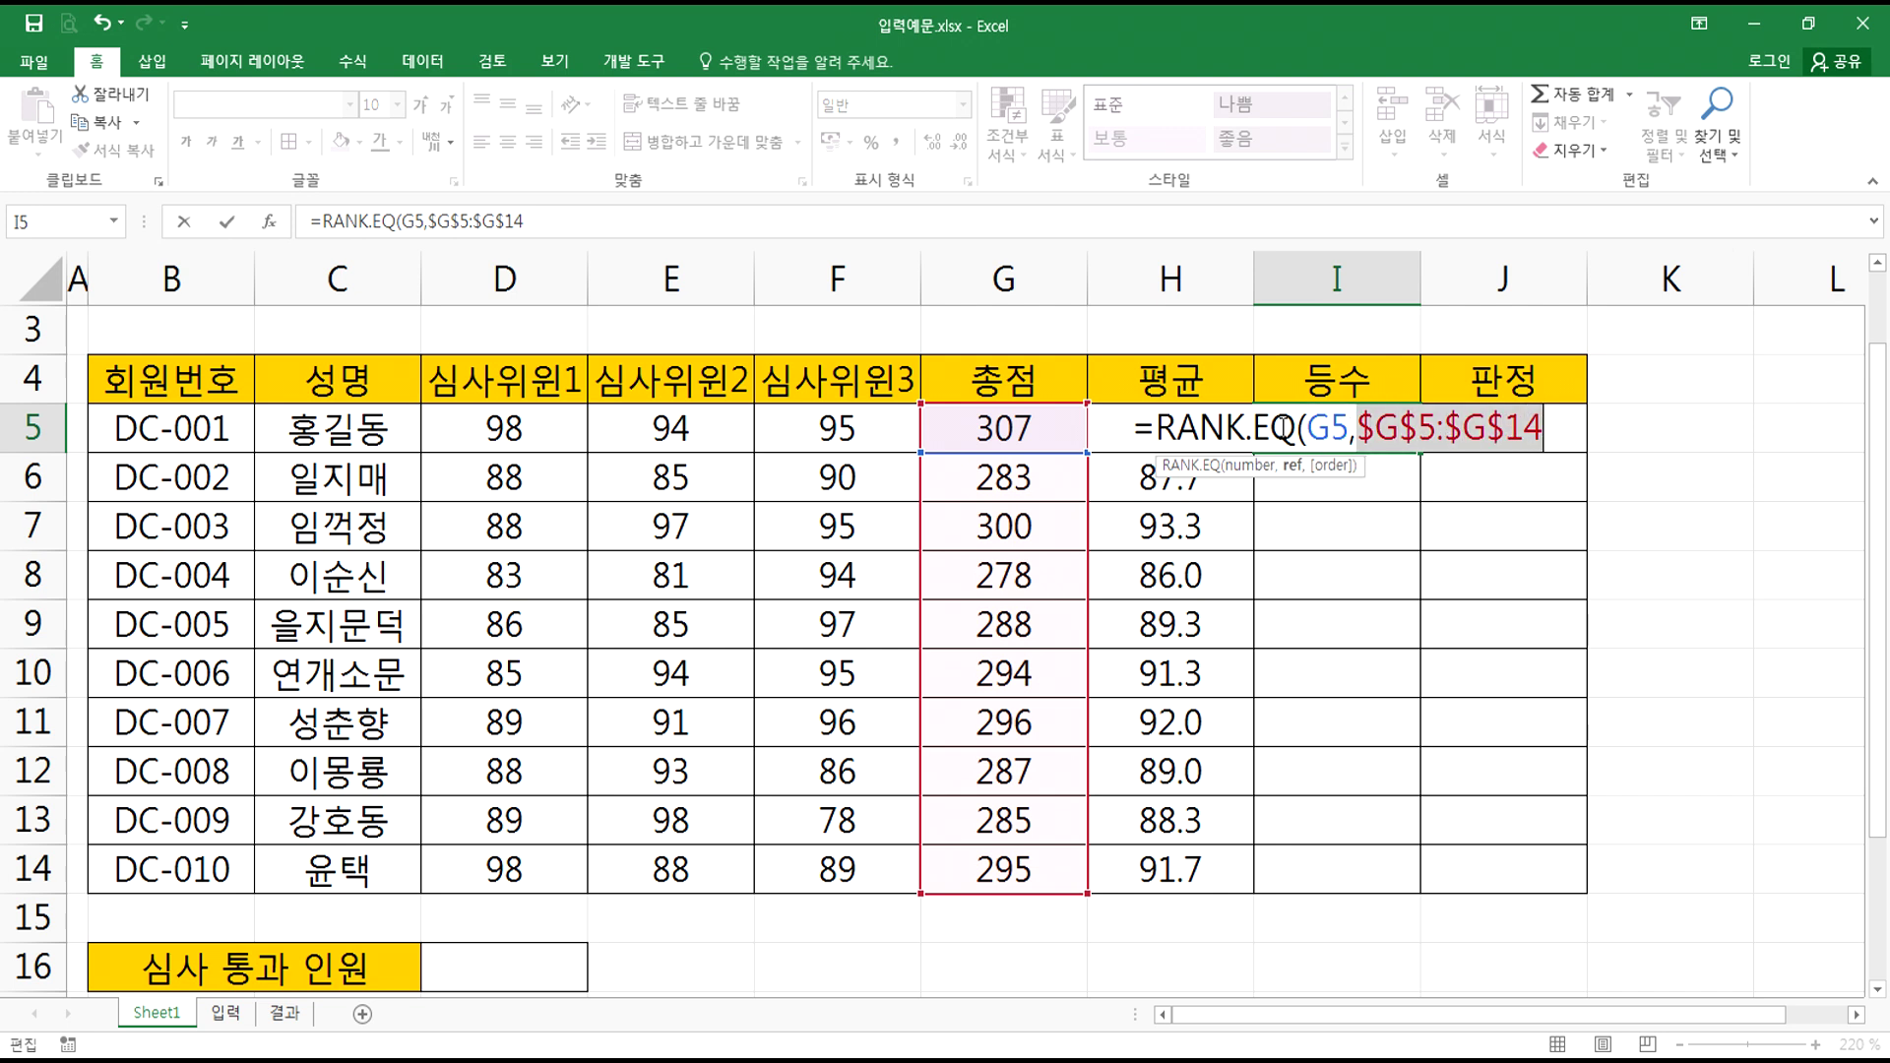
left_click(1565, 427)
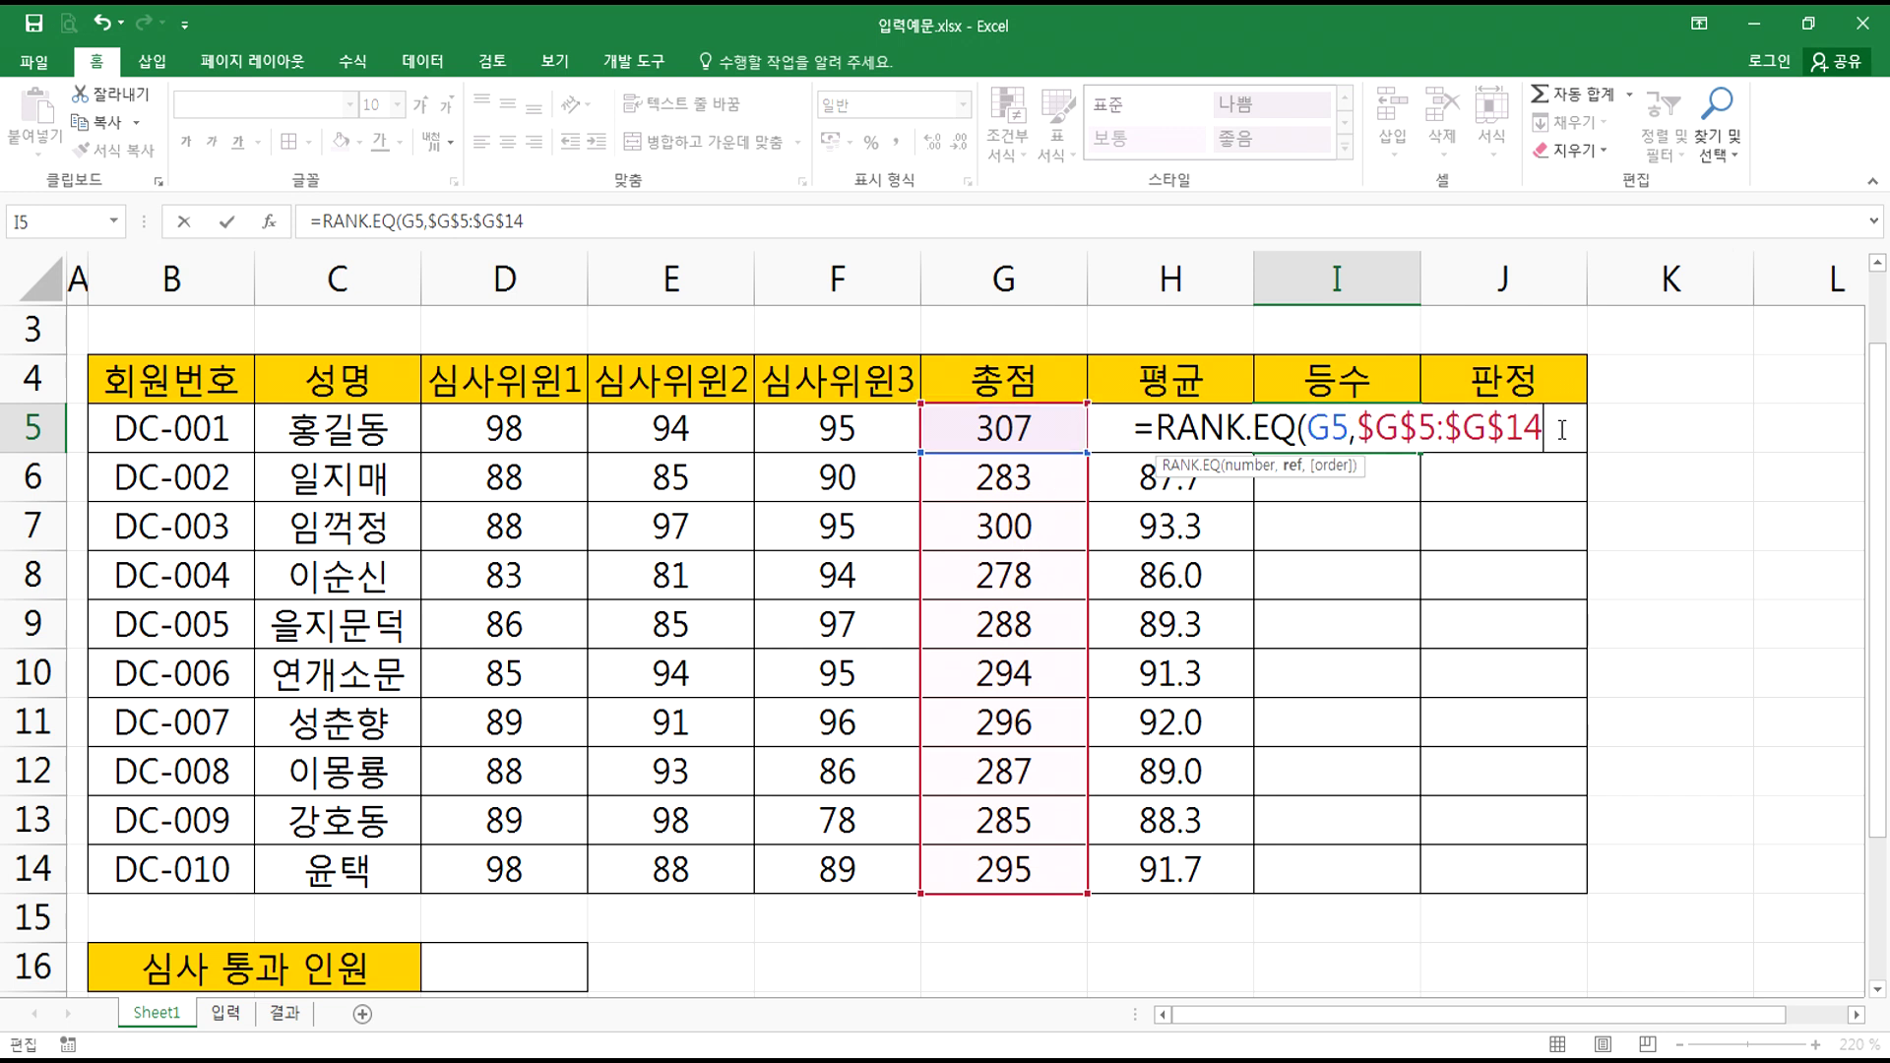
type(",")
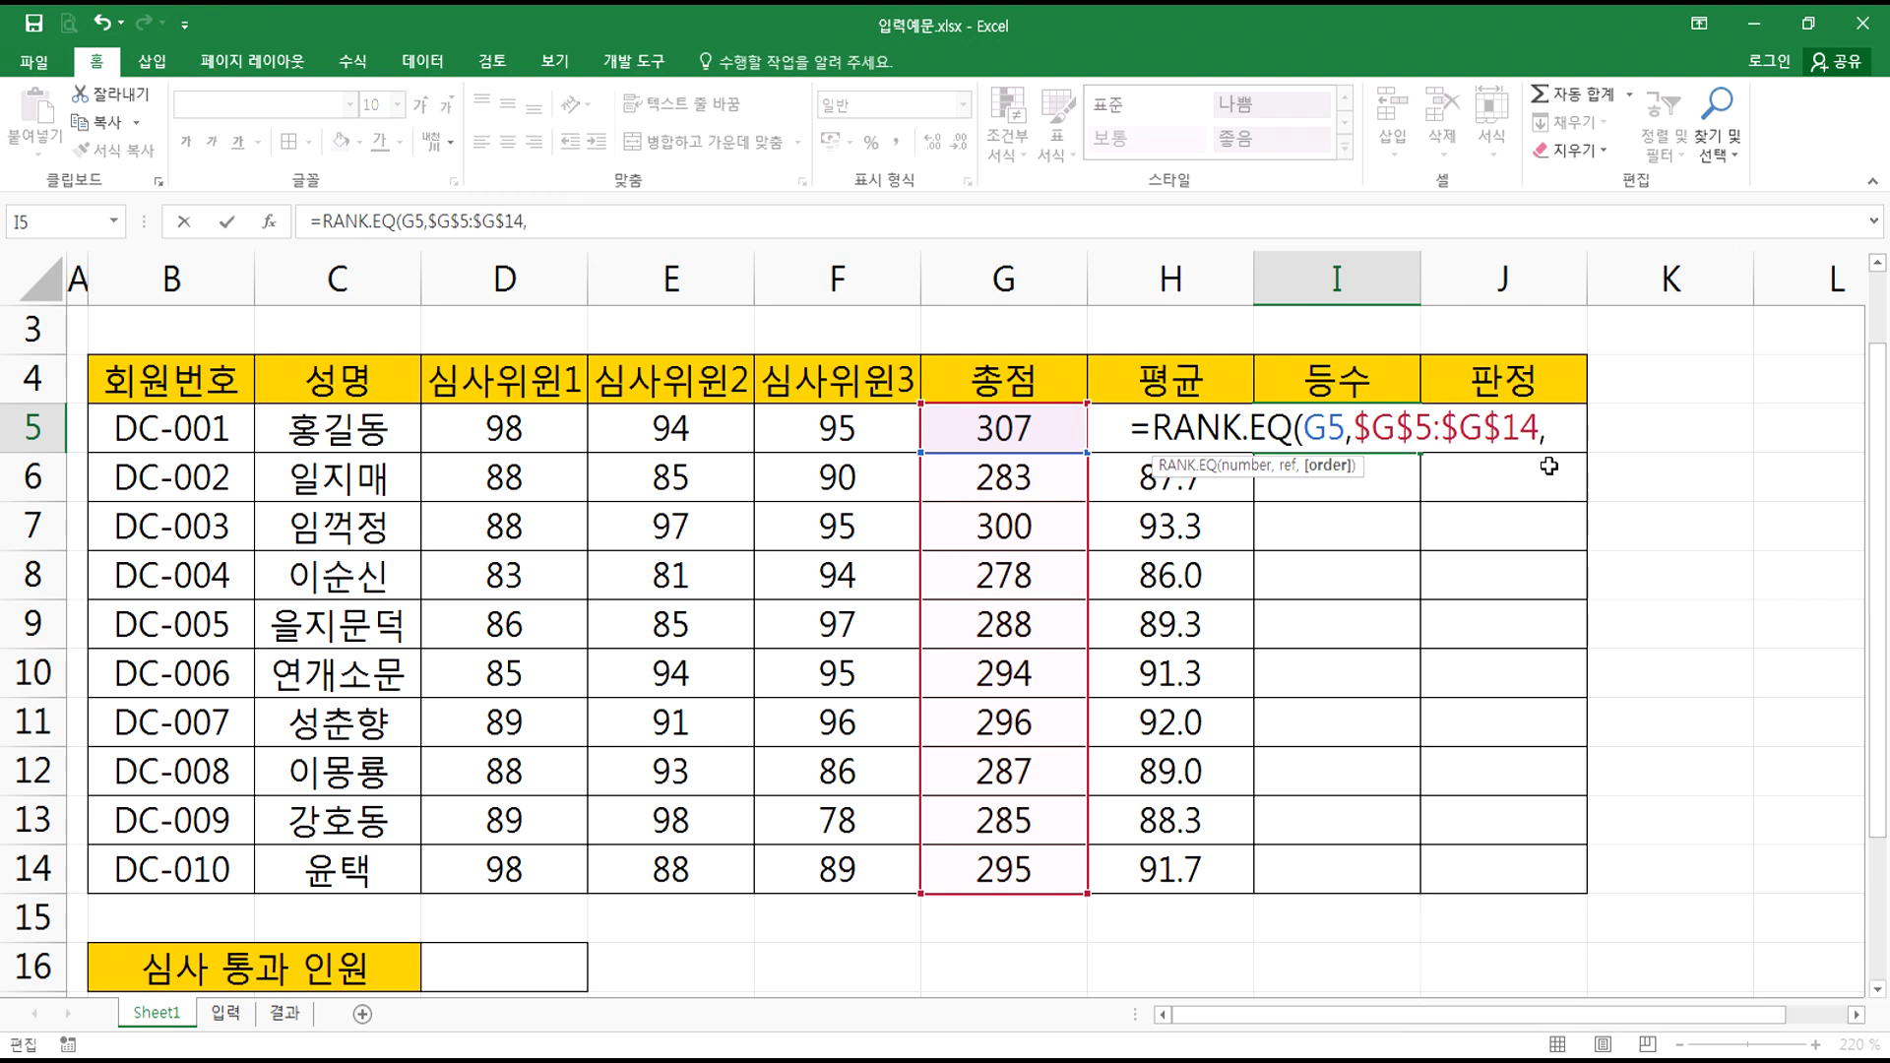
key("BackSpace")
type(",")
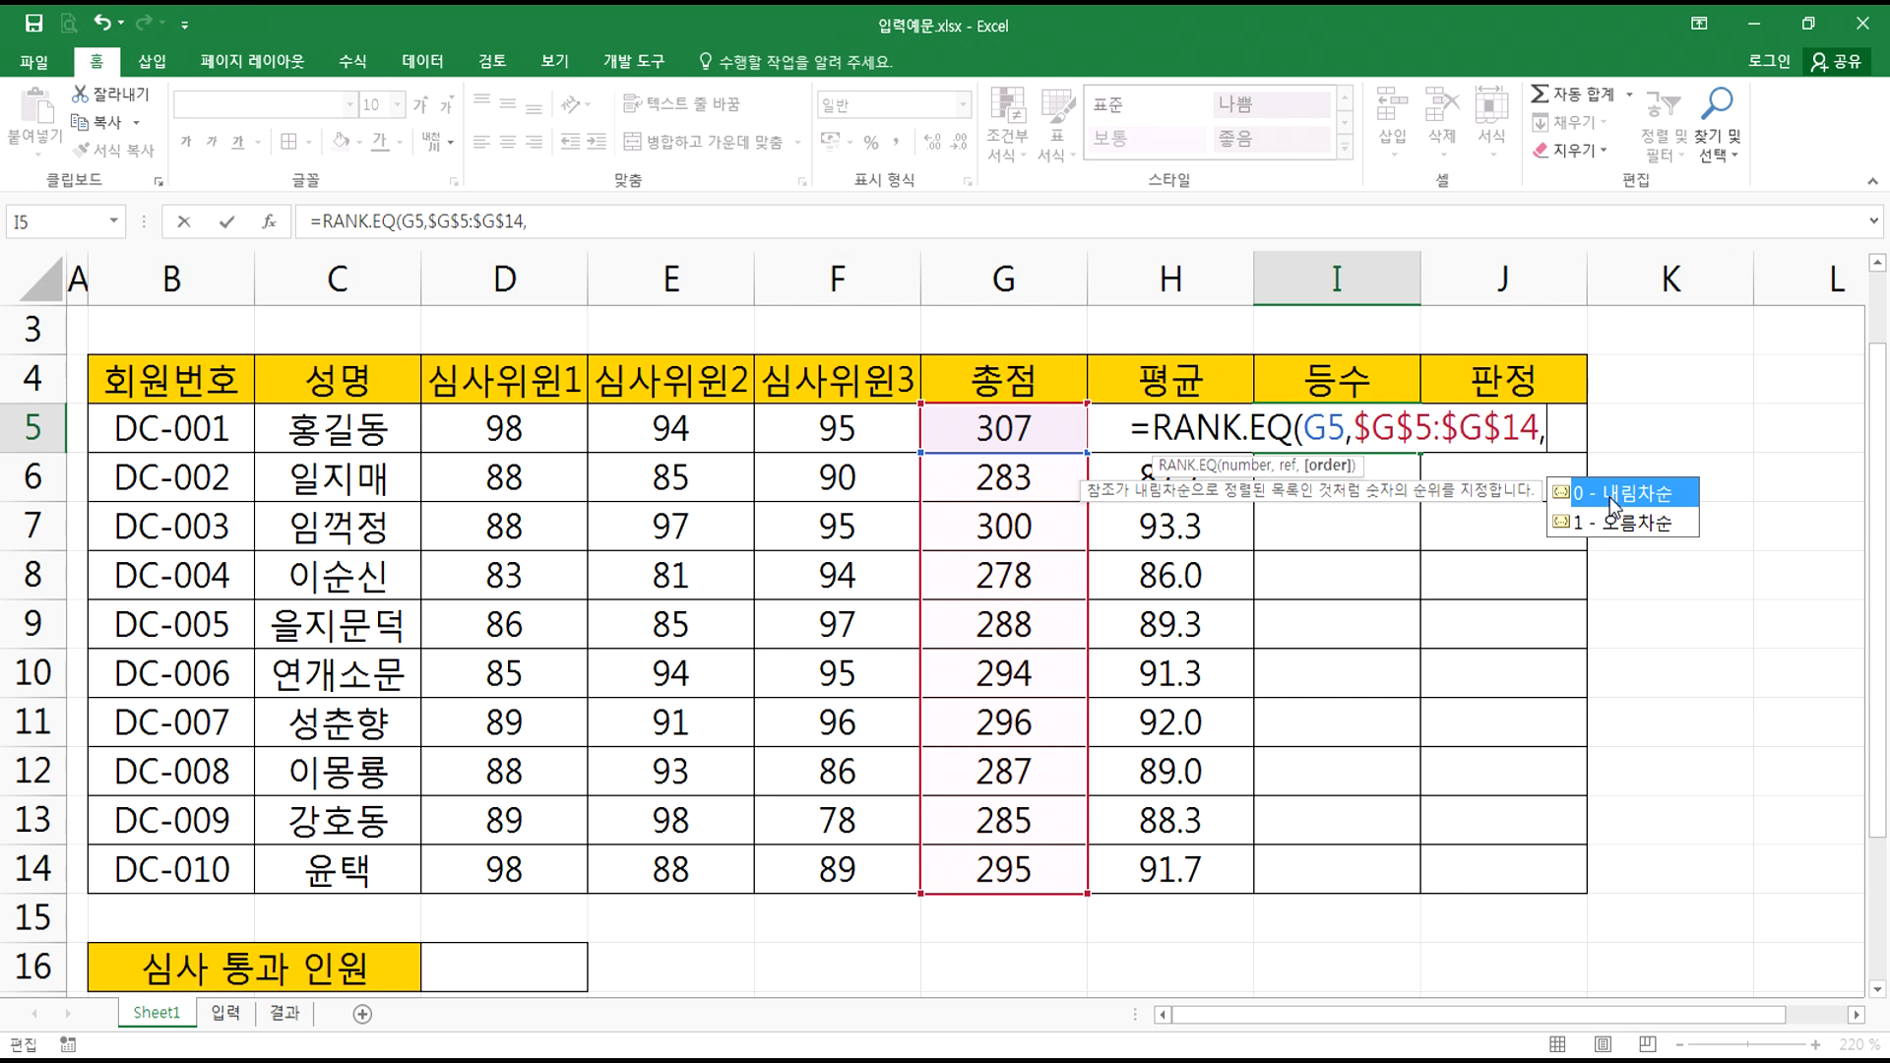
double_click(1615, 492)
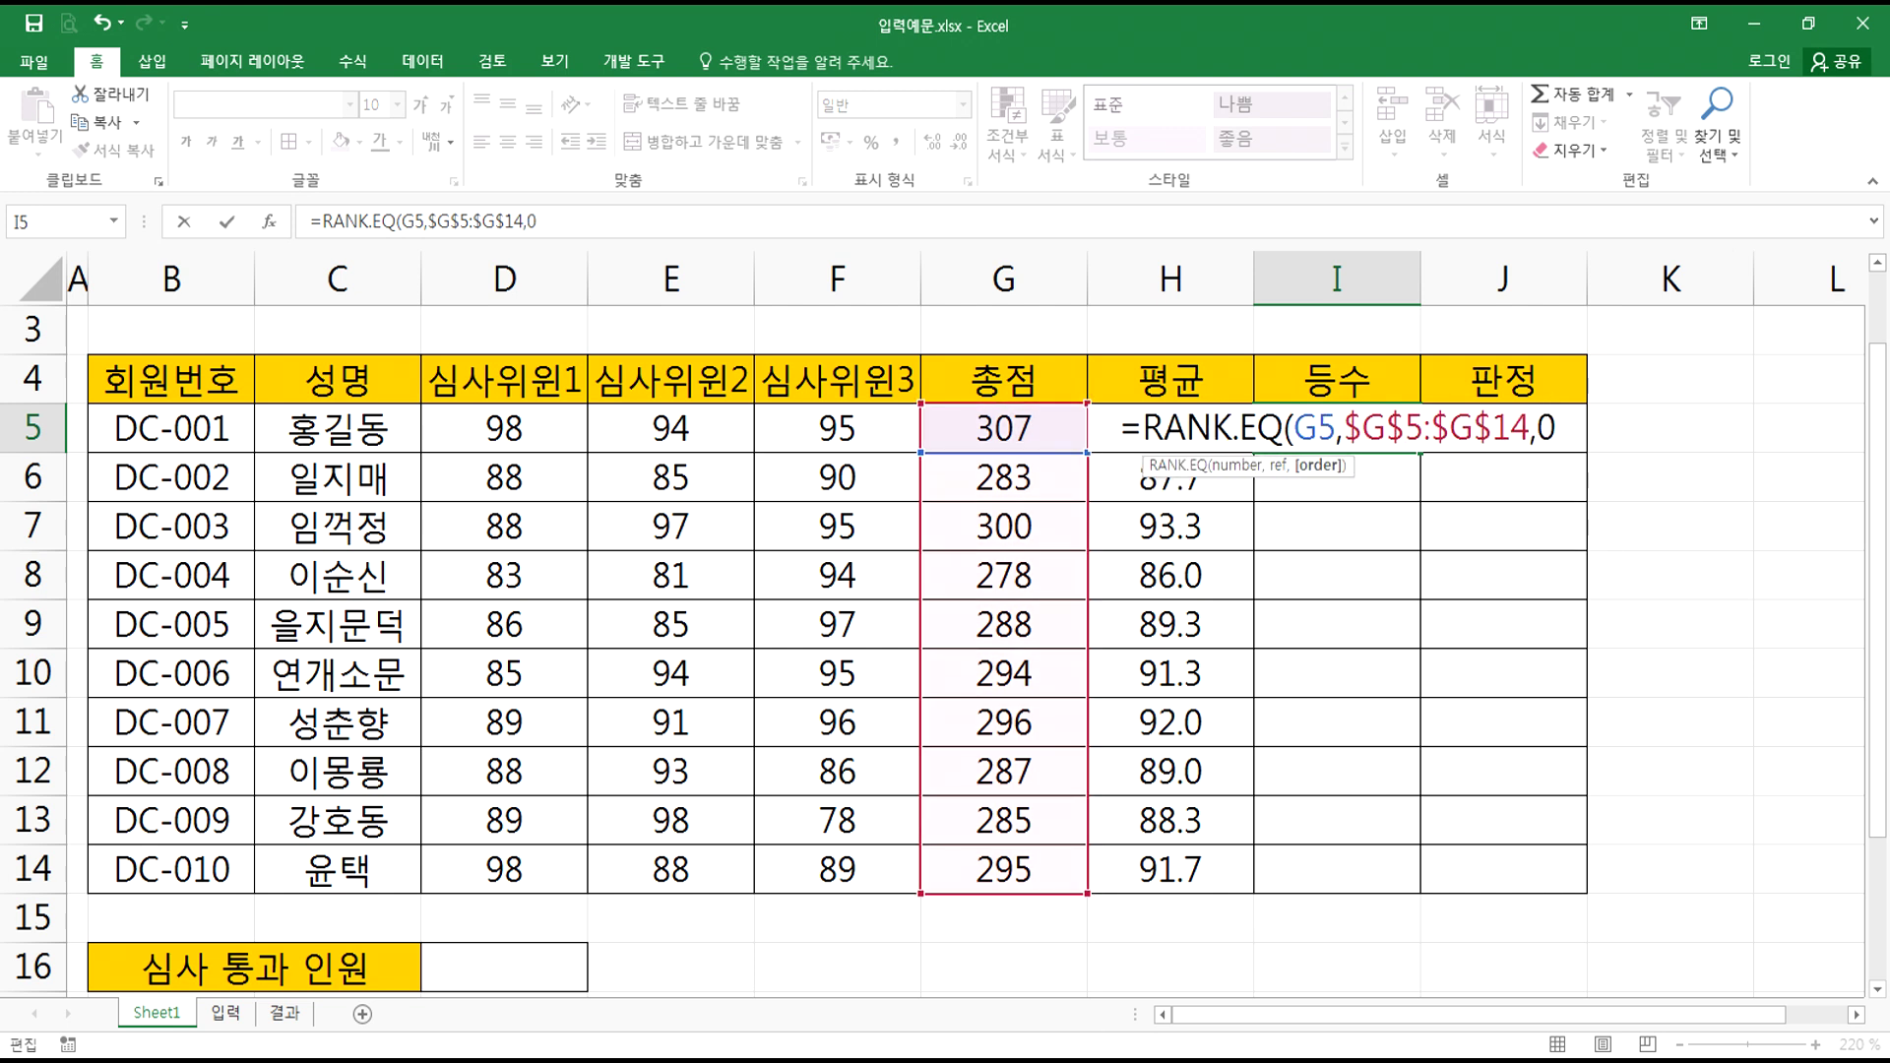
key("alt+Tab")
left_click_drag(502, 335, 671, 336)
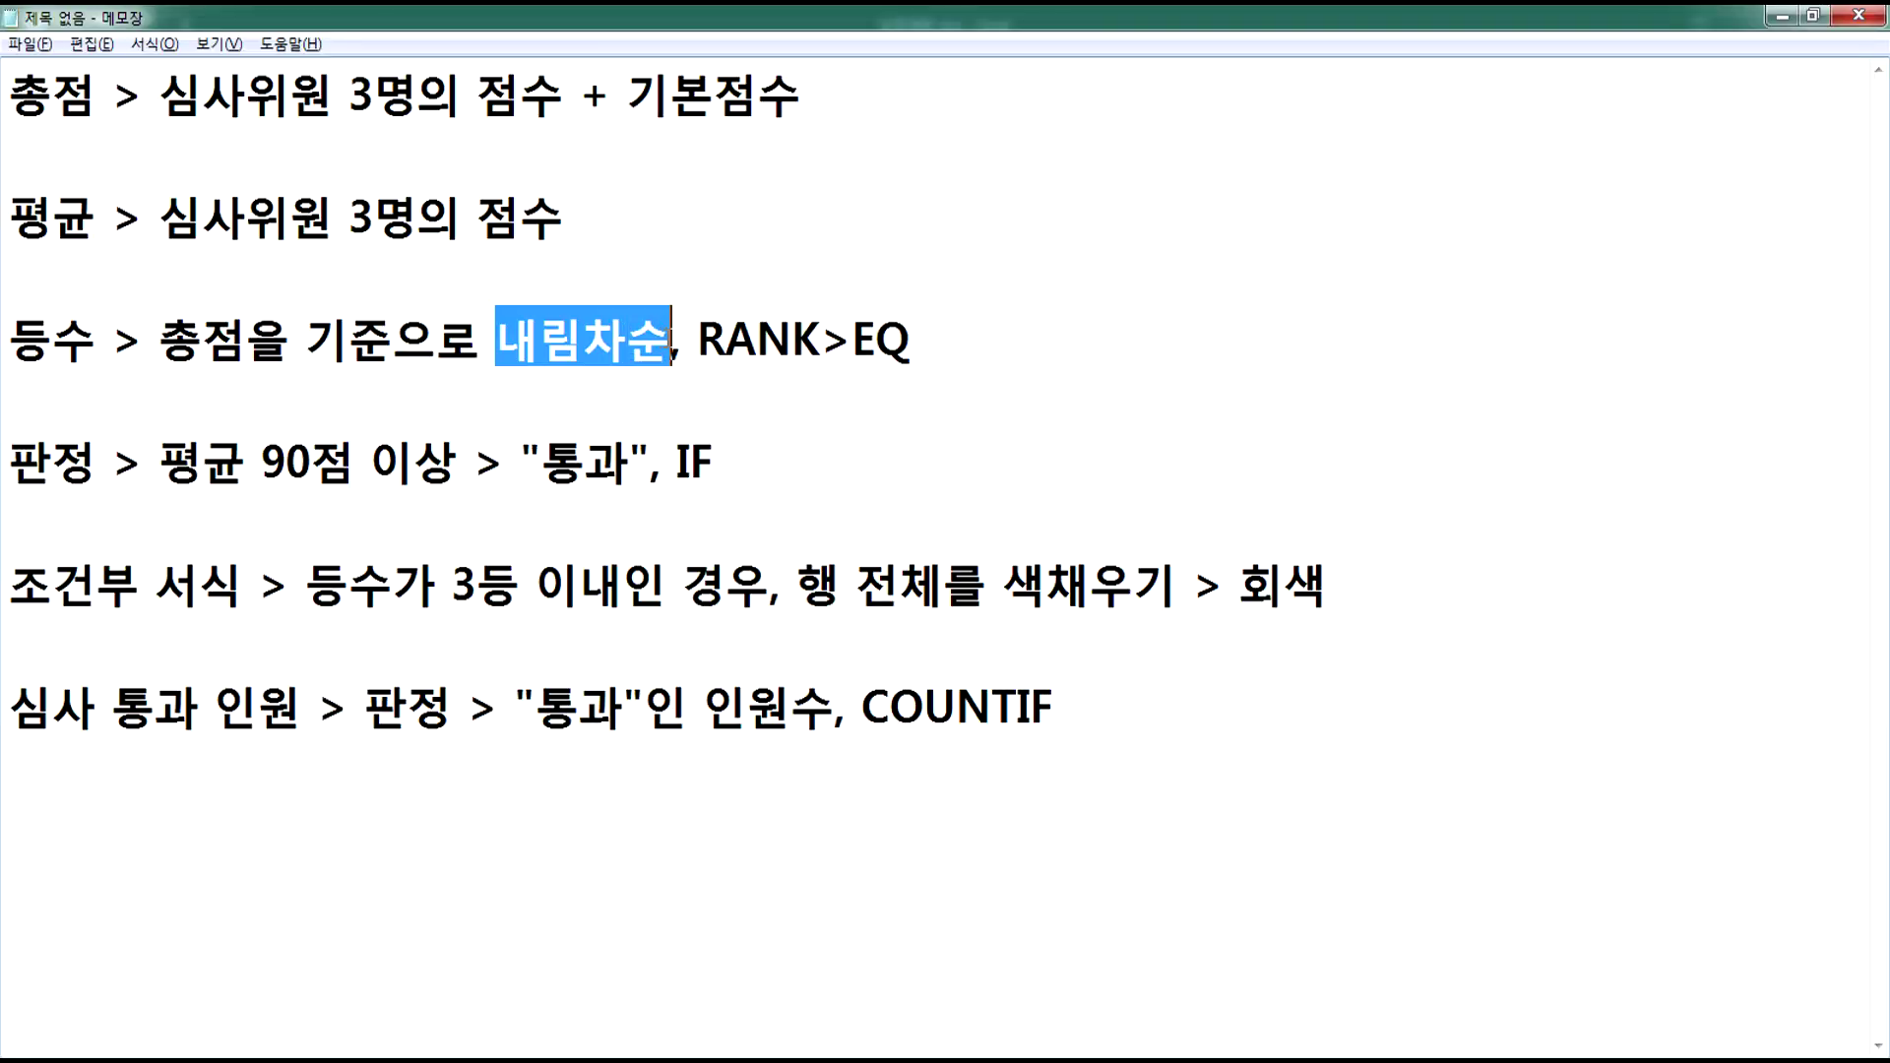
key("alt+Tab")
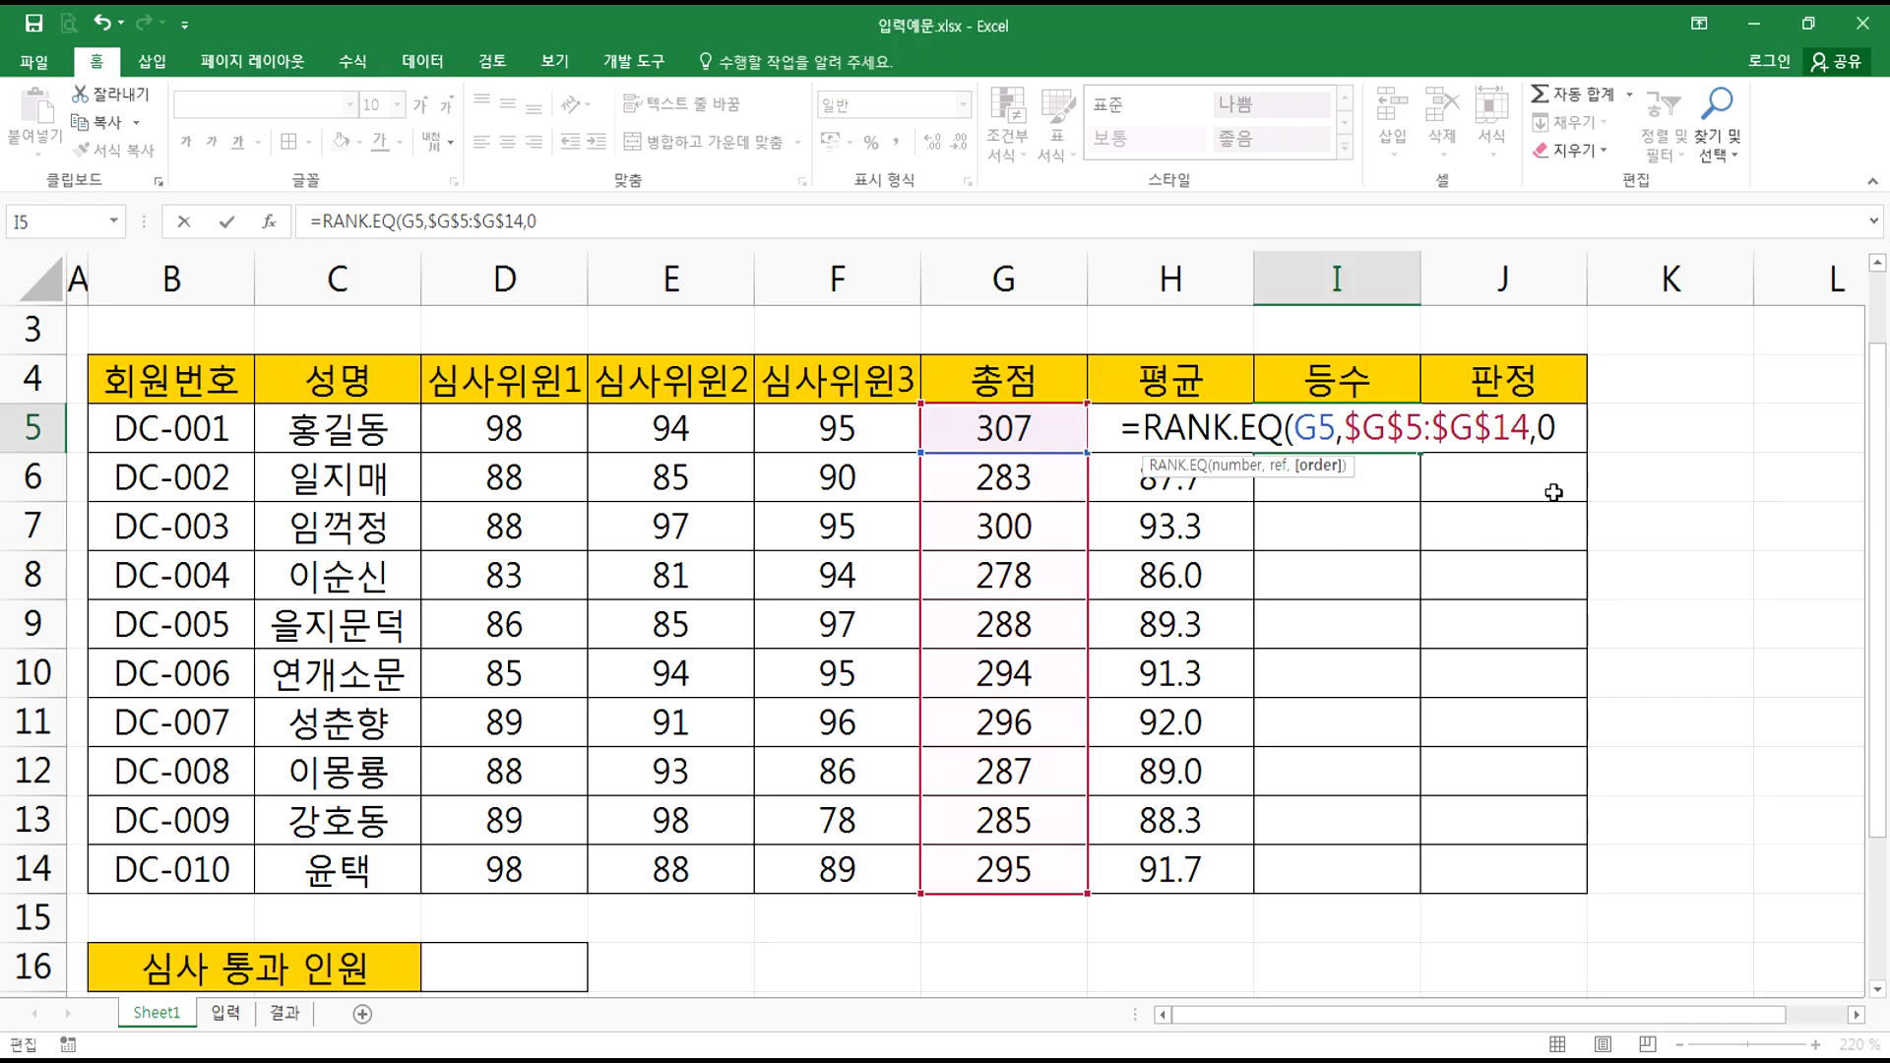
key("BackSpace")
key("BackSpace")
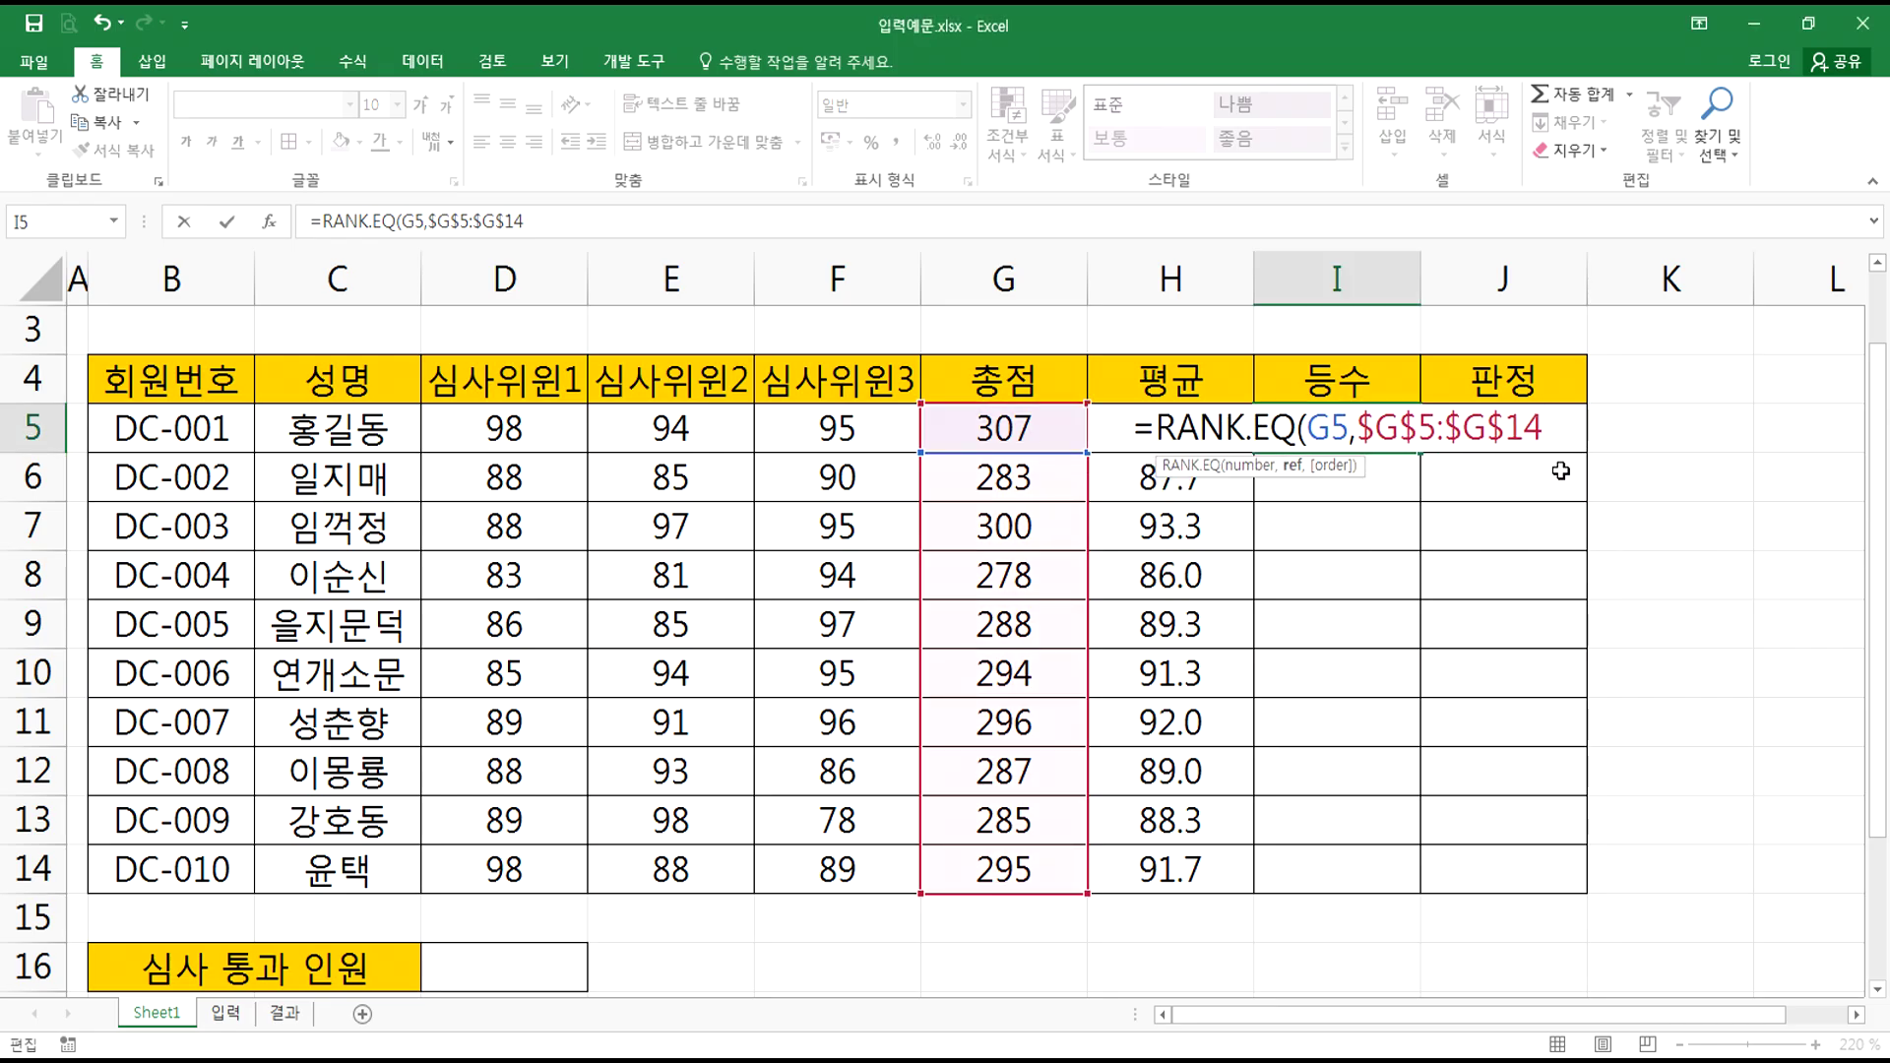
- Complete the rank formula in I5 as =RANK.EQ(G5,$G$5:$G$14), without an order argument
type(")")
key("Return")
left_click(1327, 422)
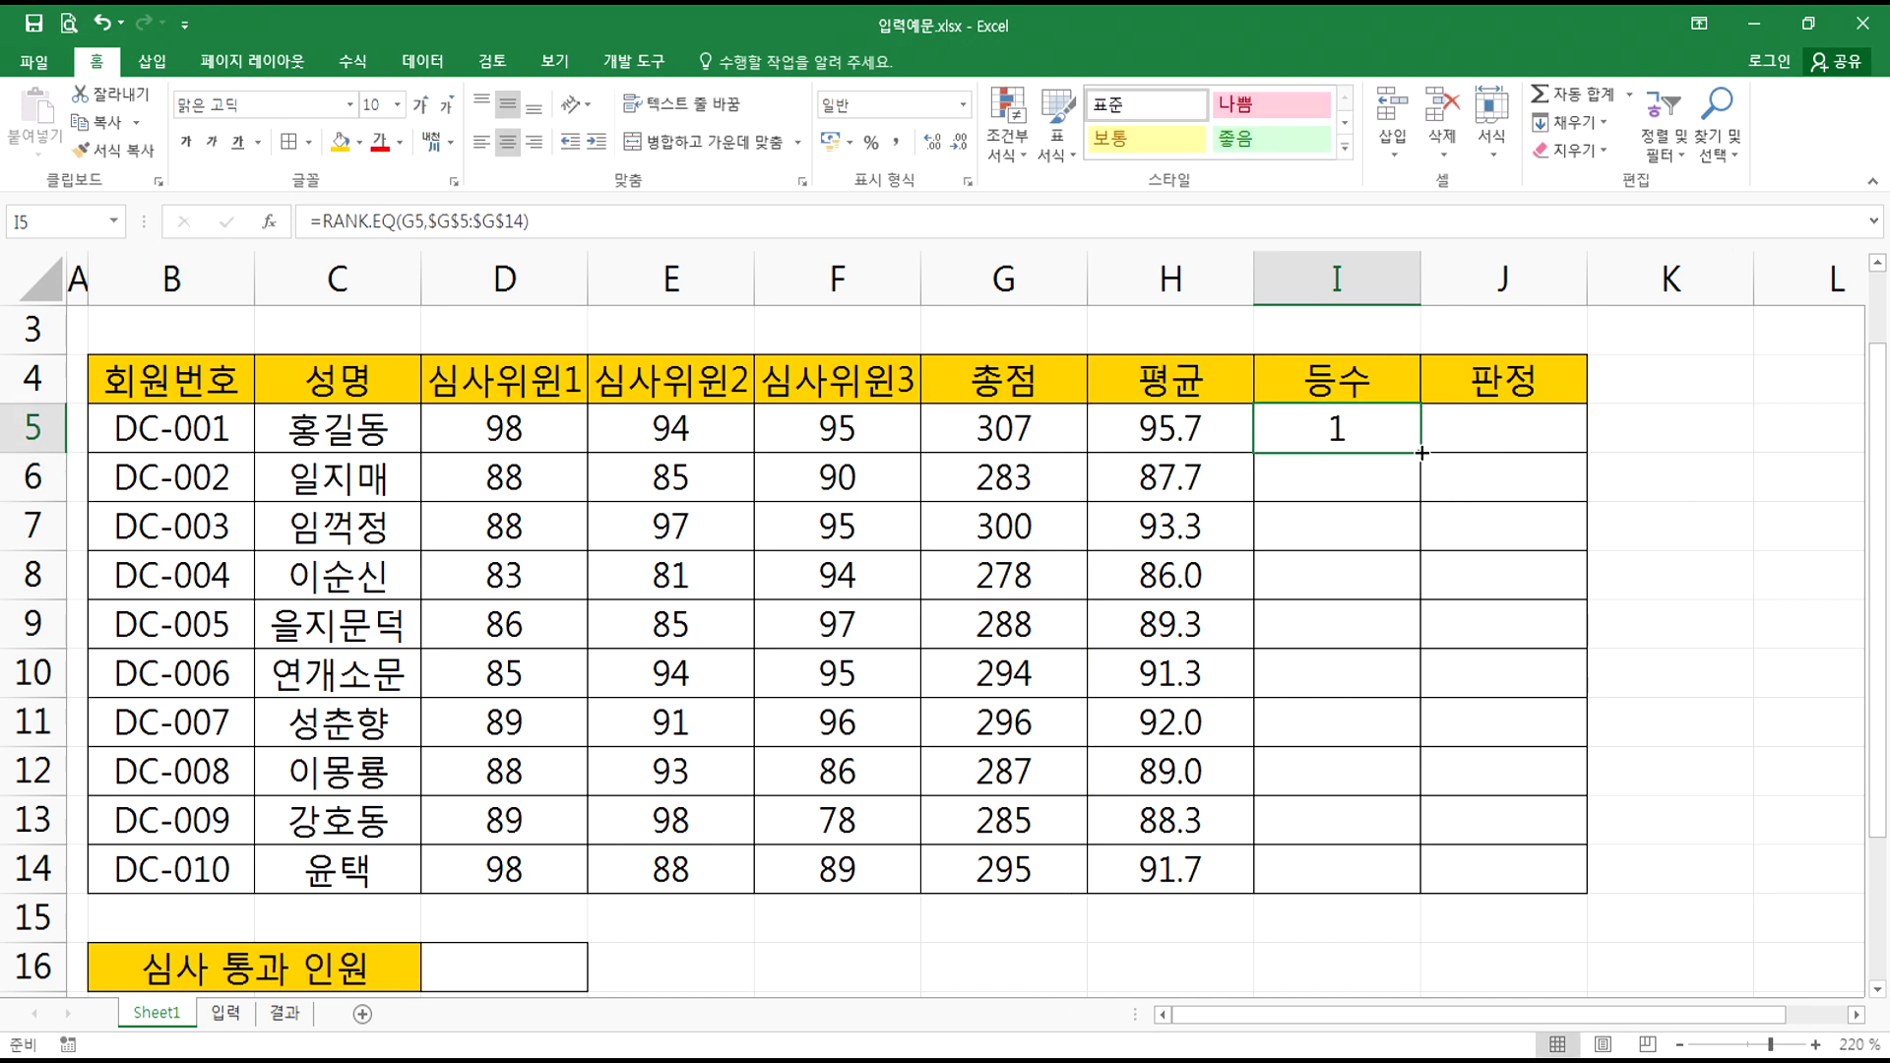
- Clear the totals and averages in G6:H14, keeping only the row 5 formulas
left_click_drag(987, 482, 1210, 860)
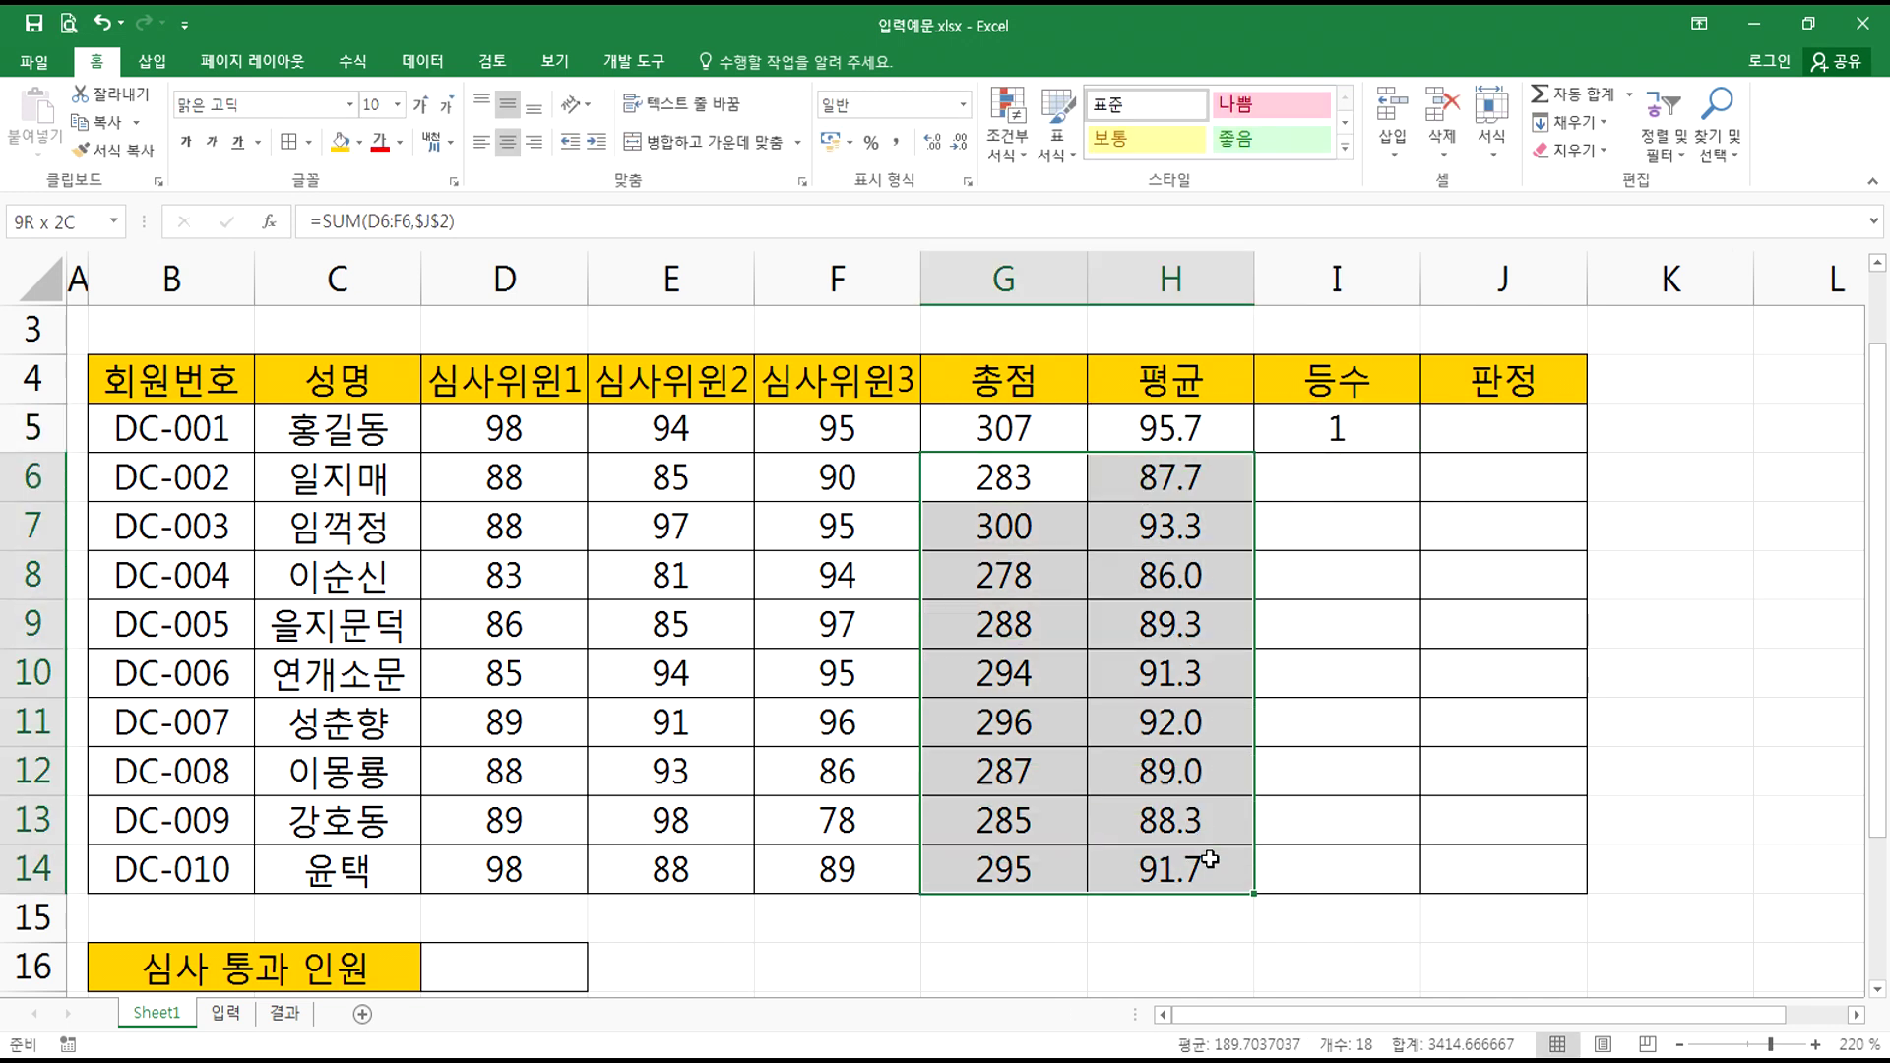
key("Delete")
left_click_drag(983, 414, 1514, 408)
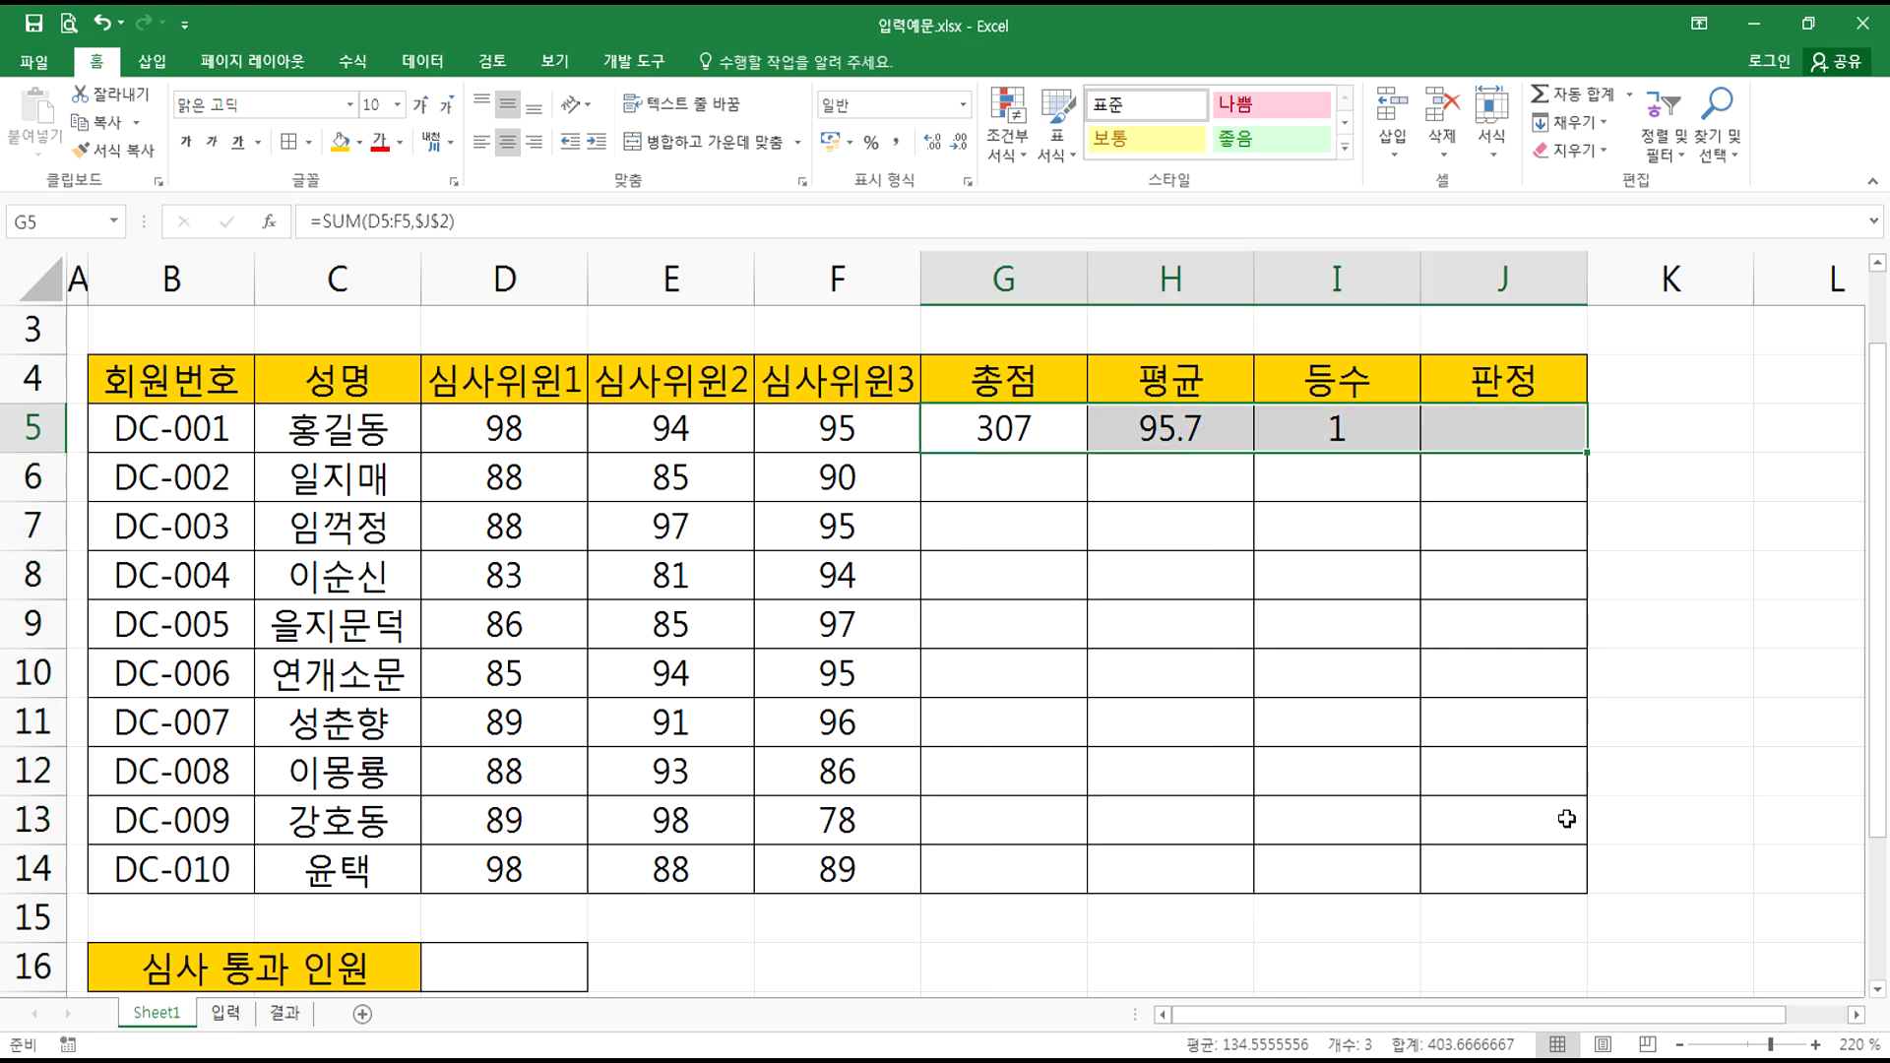
left_click_drag(1005, 408, 1539, 455)
- Check the verdict criterion in Notepad and enter =IF(H5>=90,"통과","") in J5 of the Excel table
left_click(1486, 438)
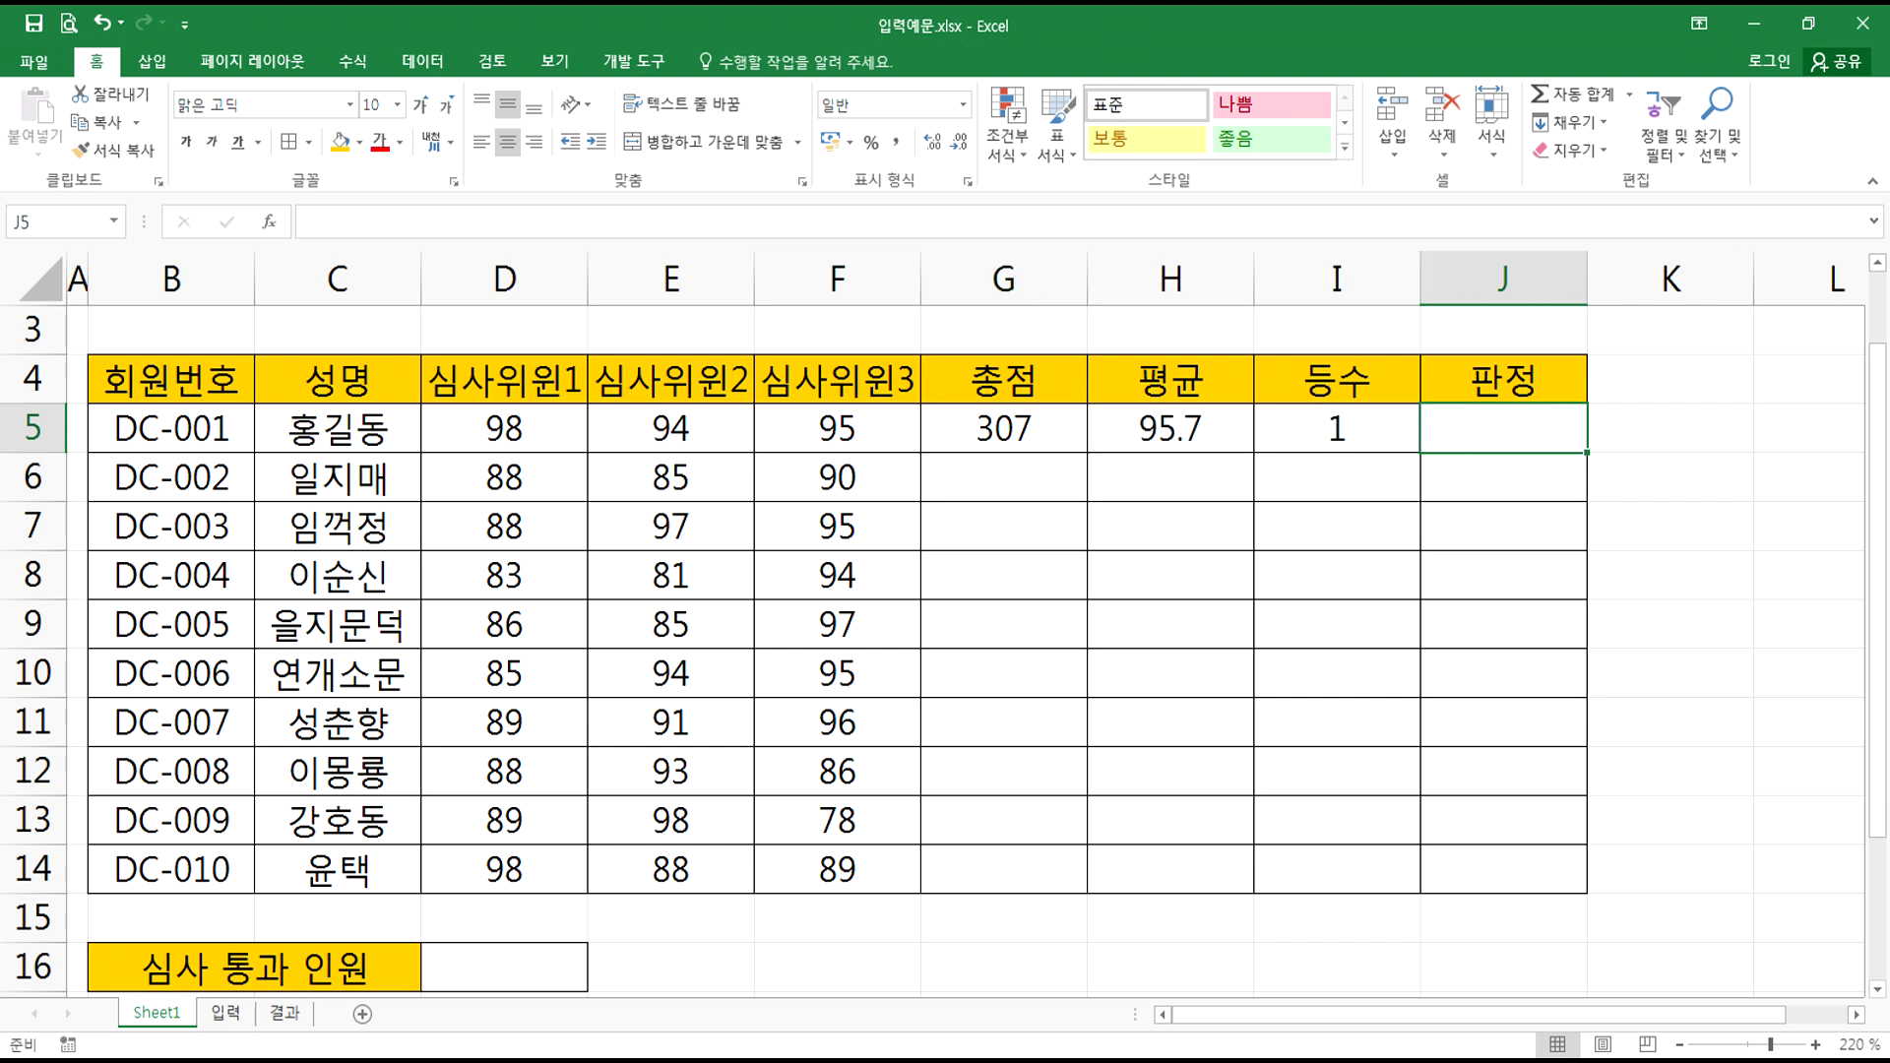
left_click(513, 1060)
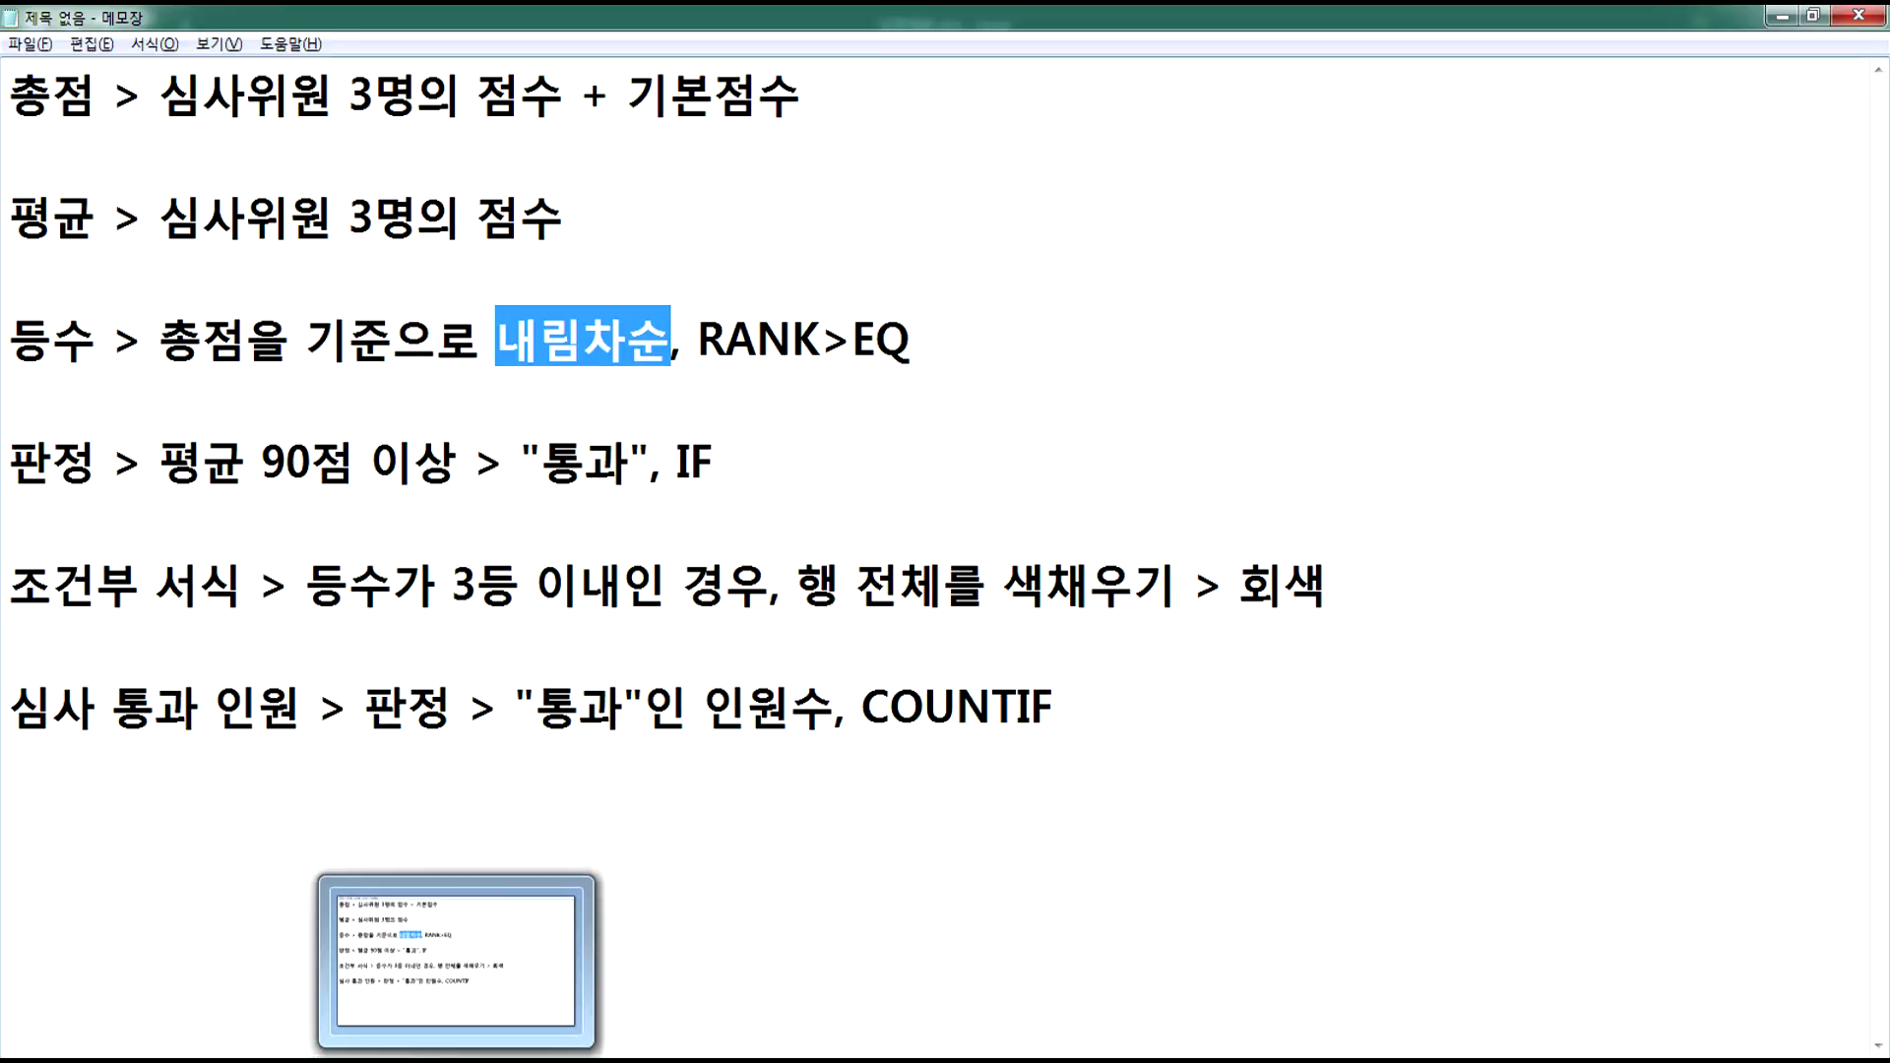
left_click(843, 1060)
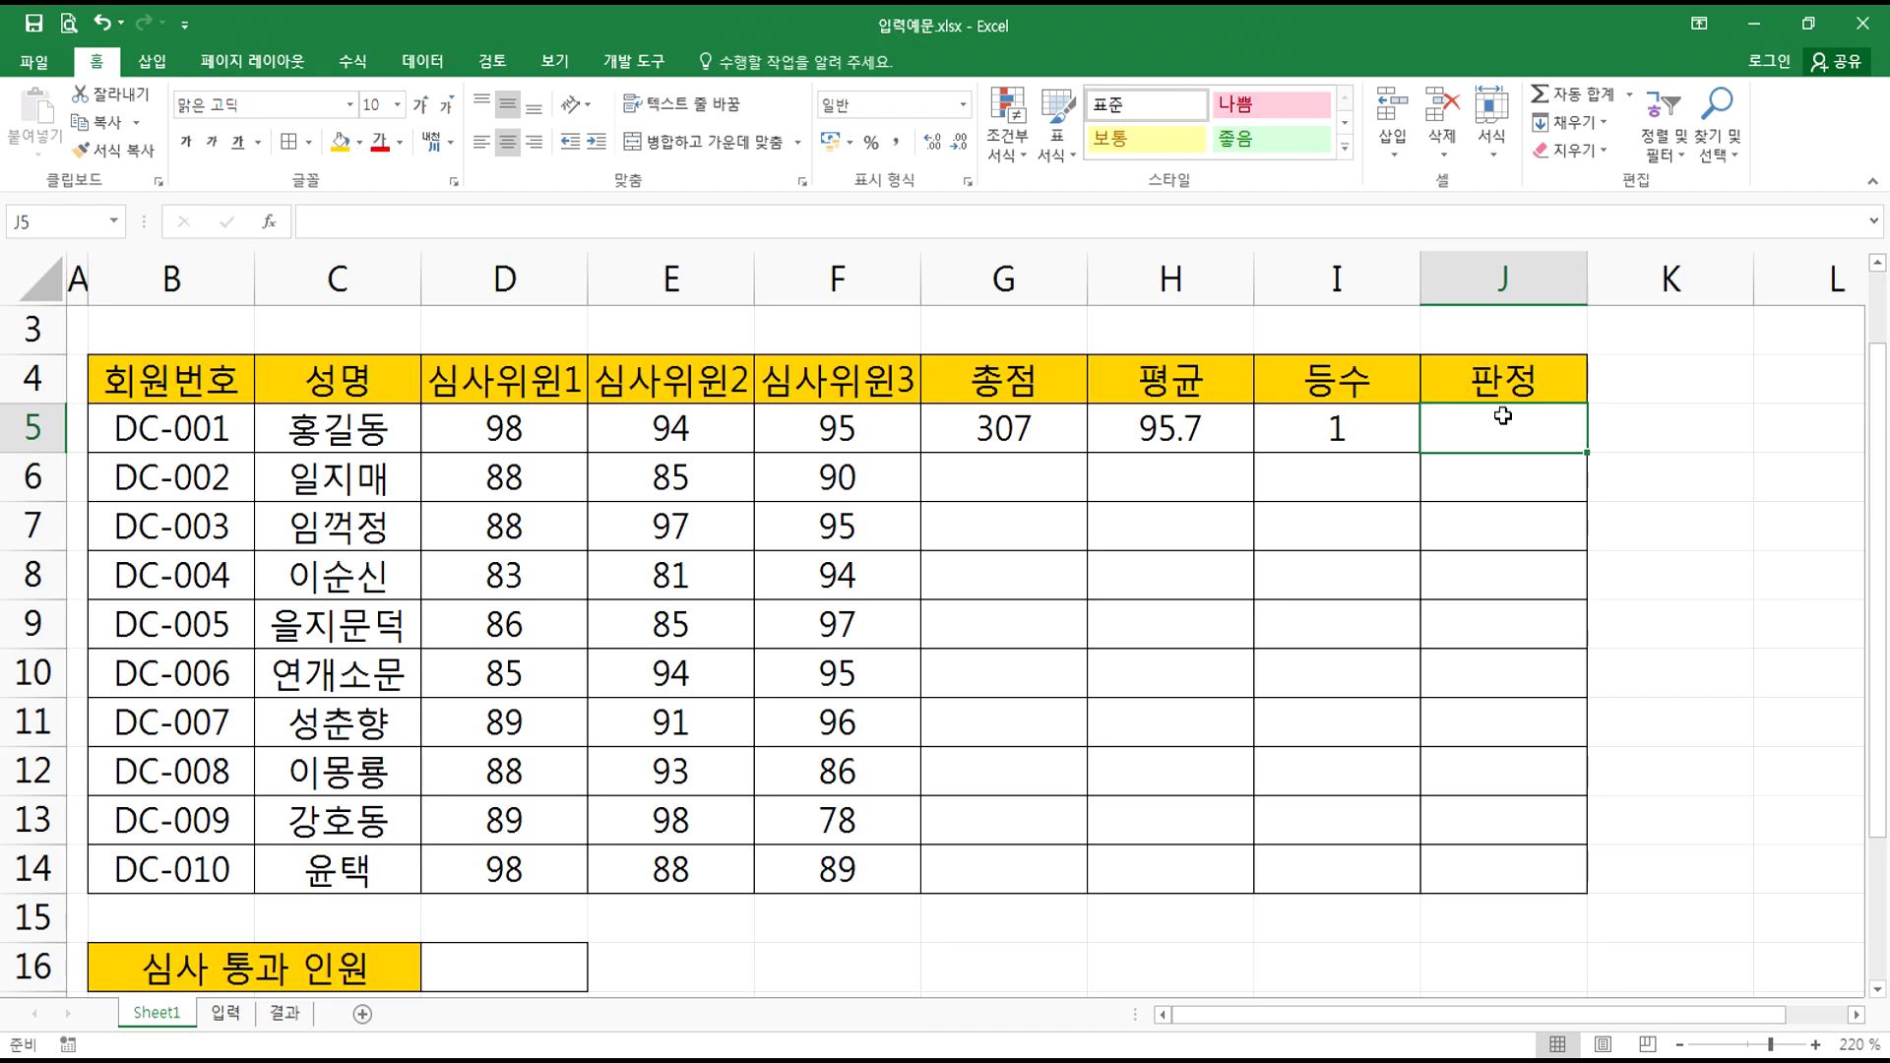
type("=IF(")
left_click(1139, 428)
type(">=90")
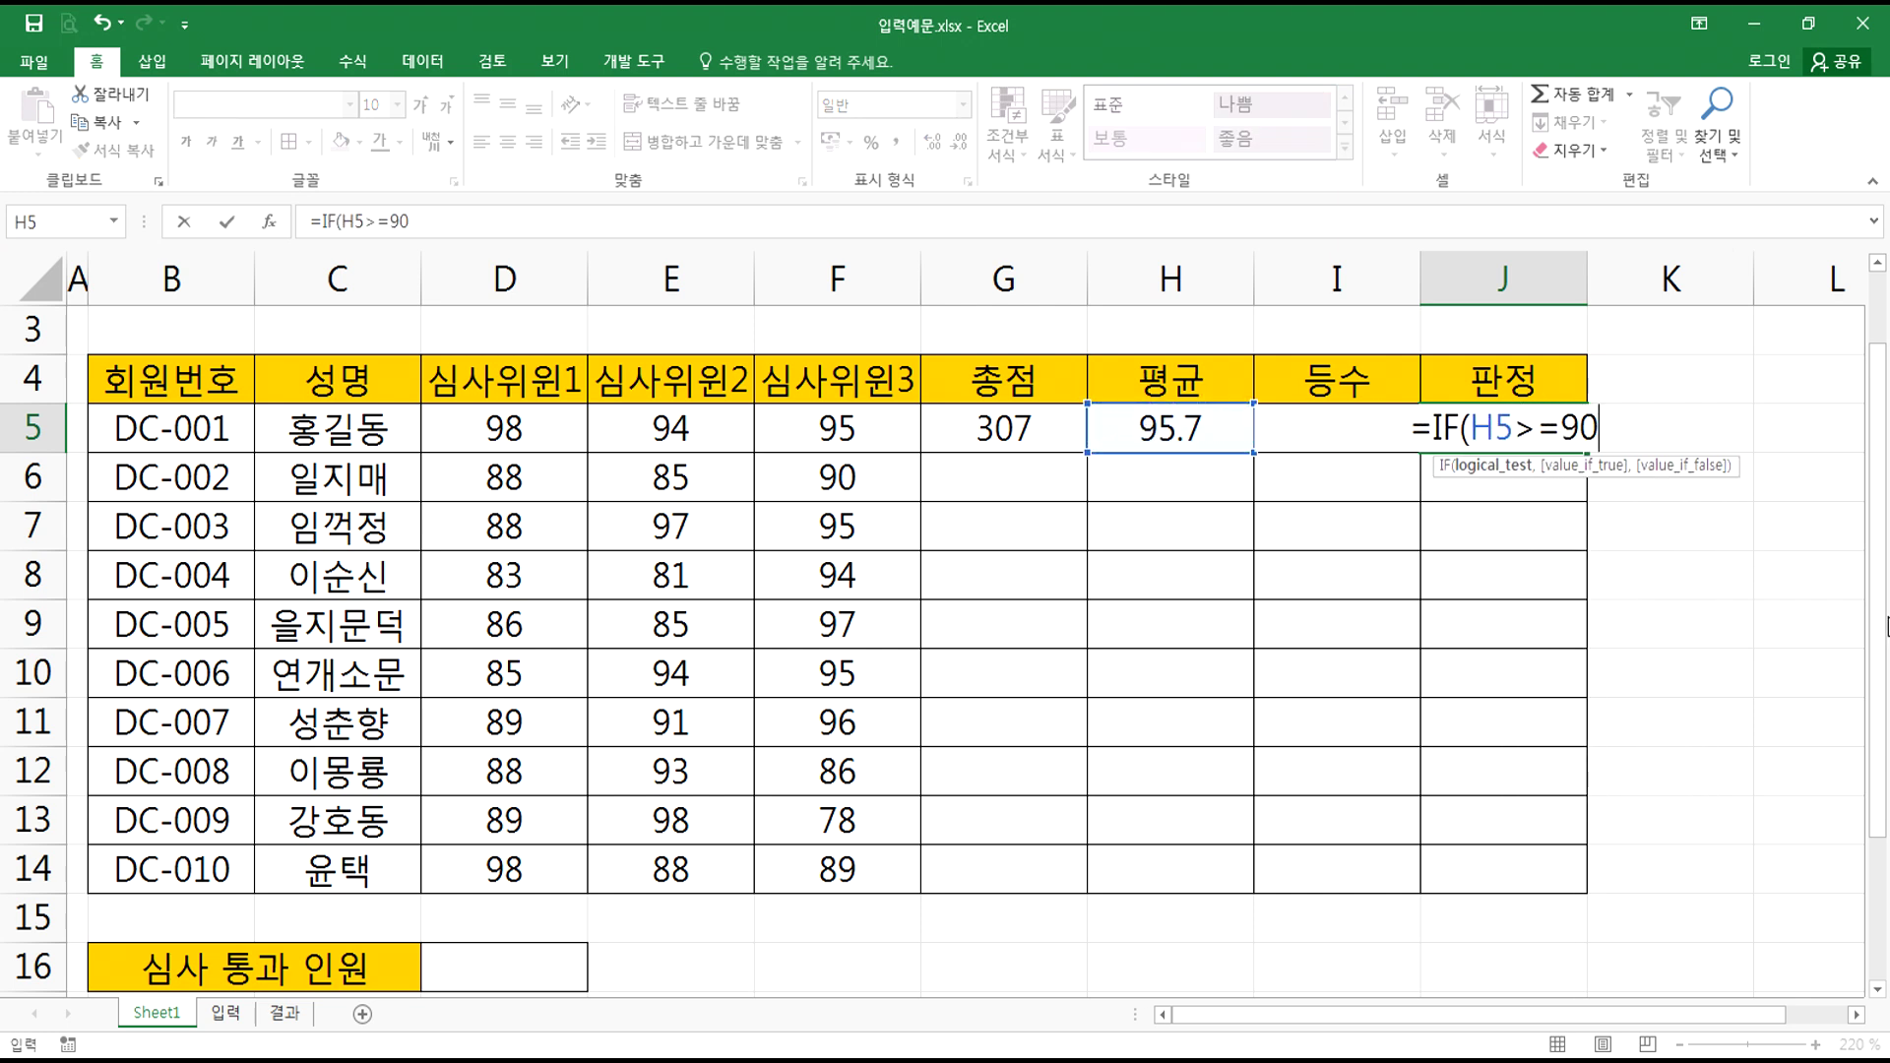
type(",\"통")
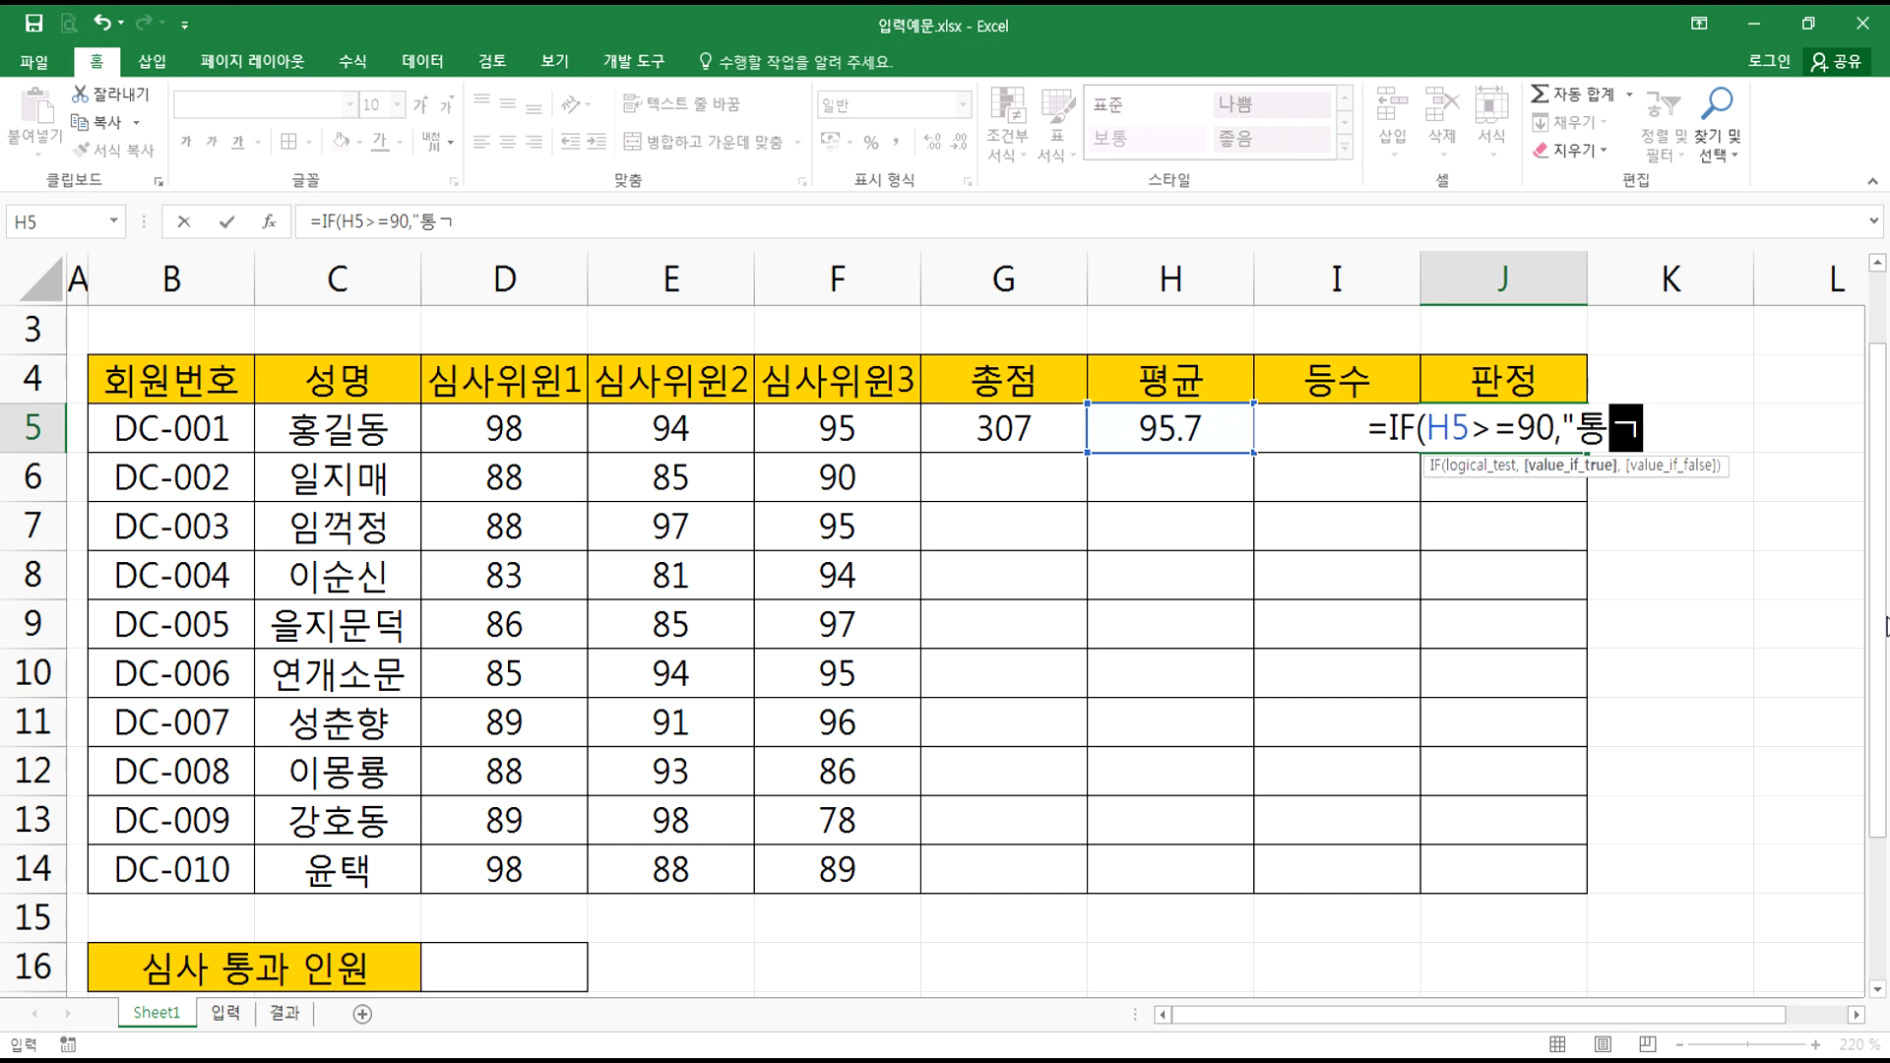
type("과\"")
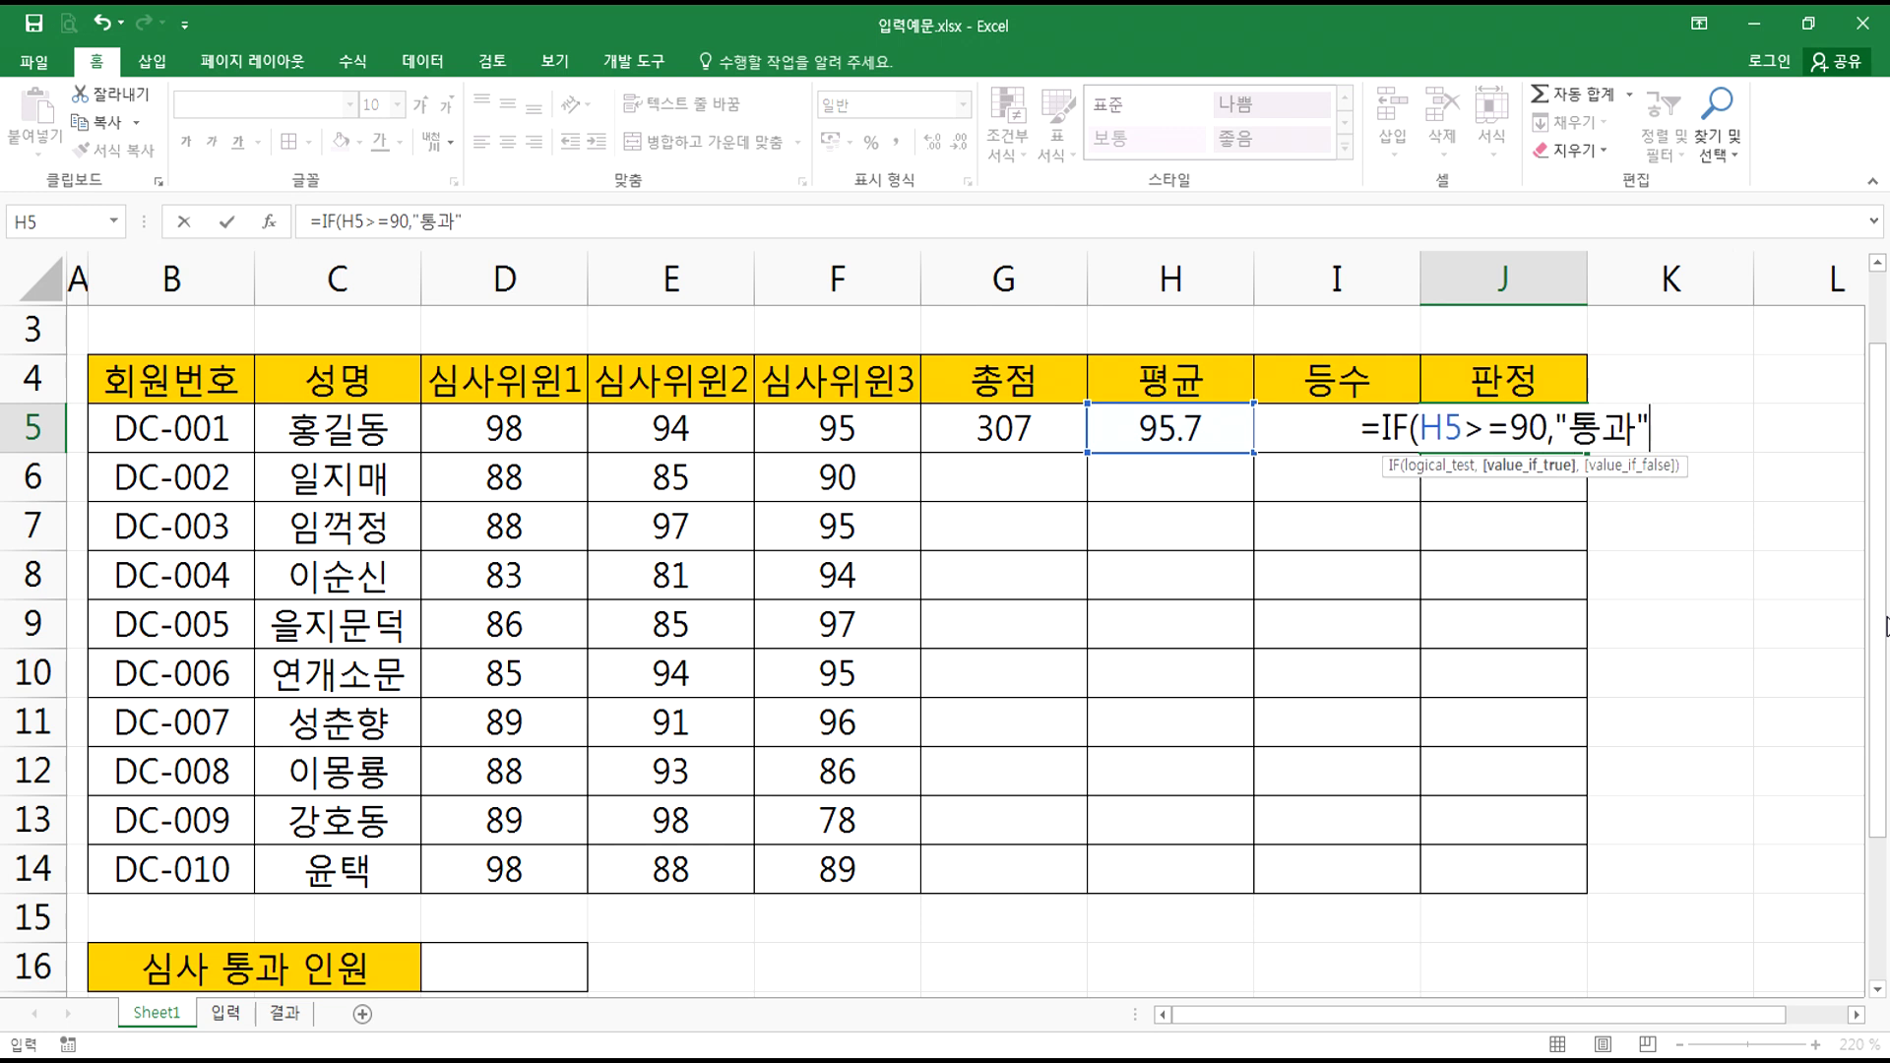
type(",\"\"")
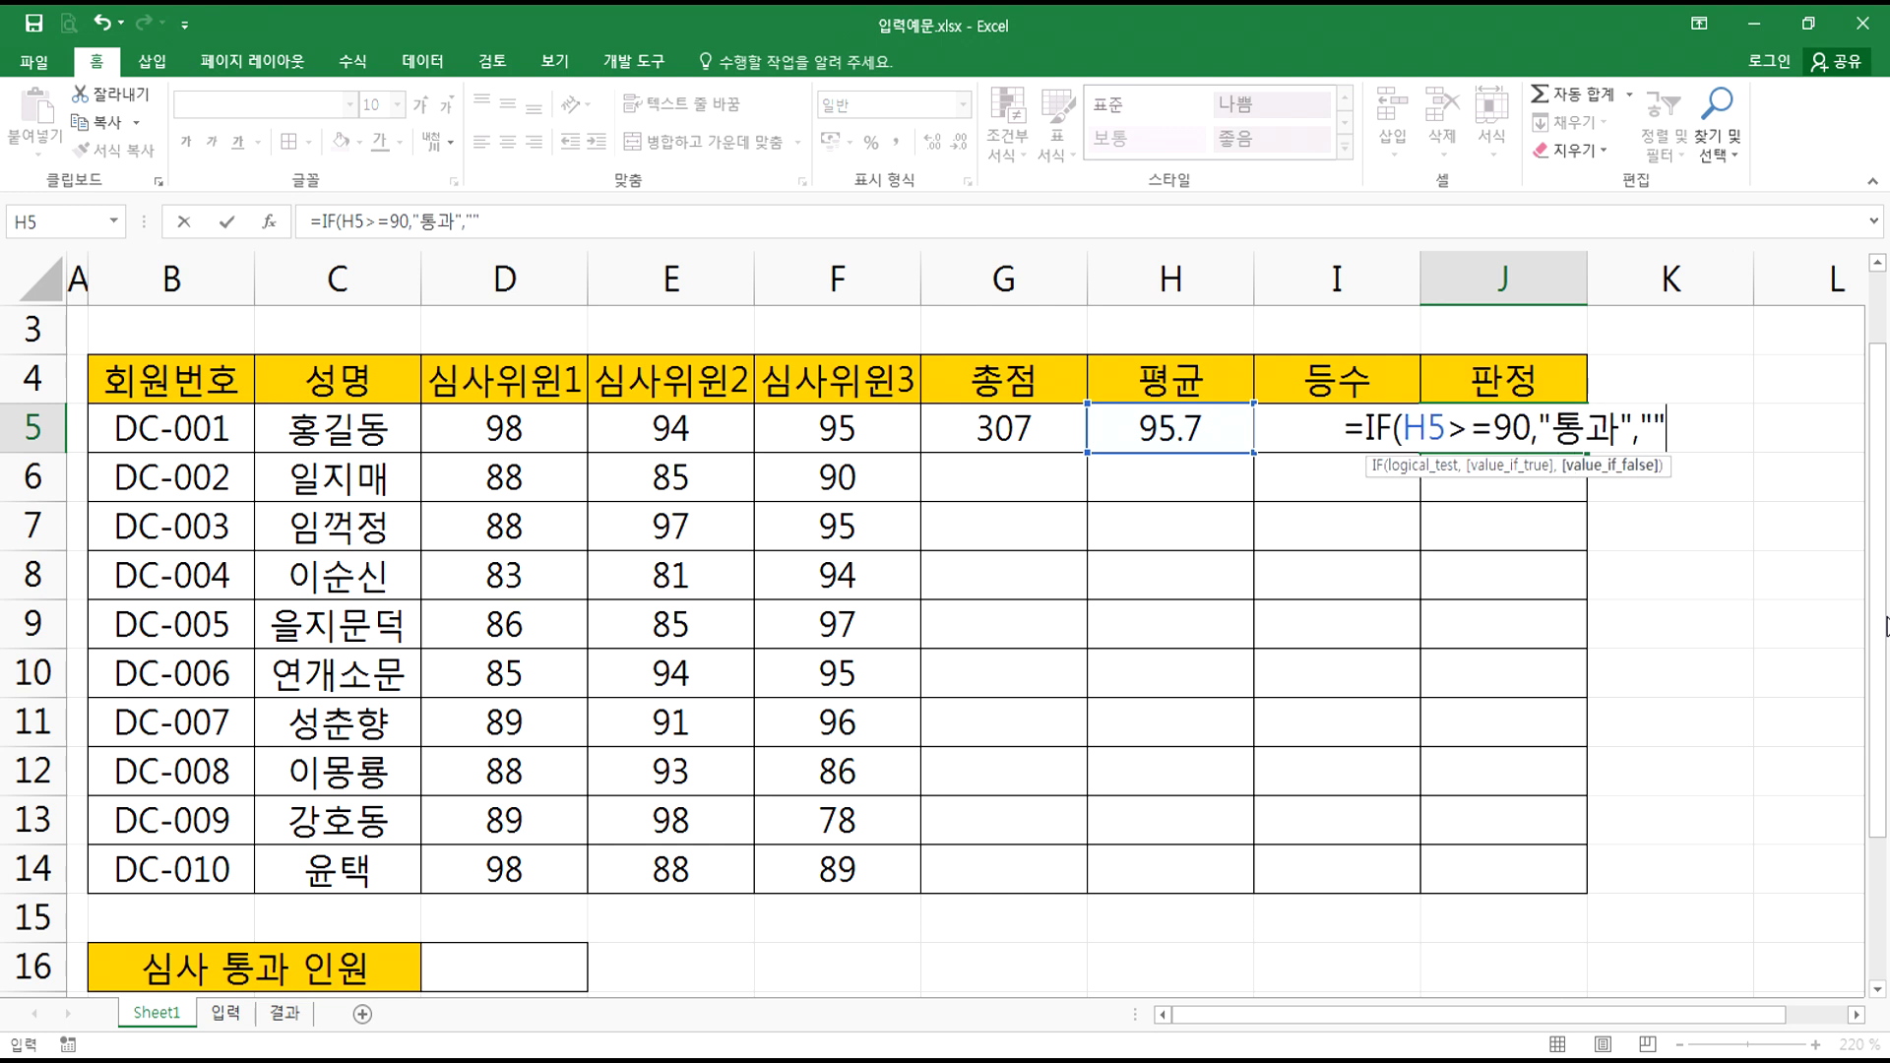
type(")")
key("Return")
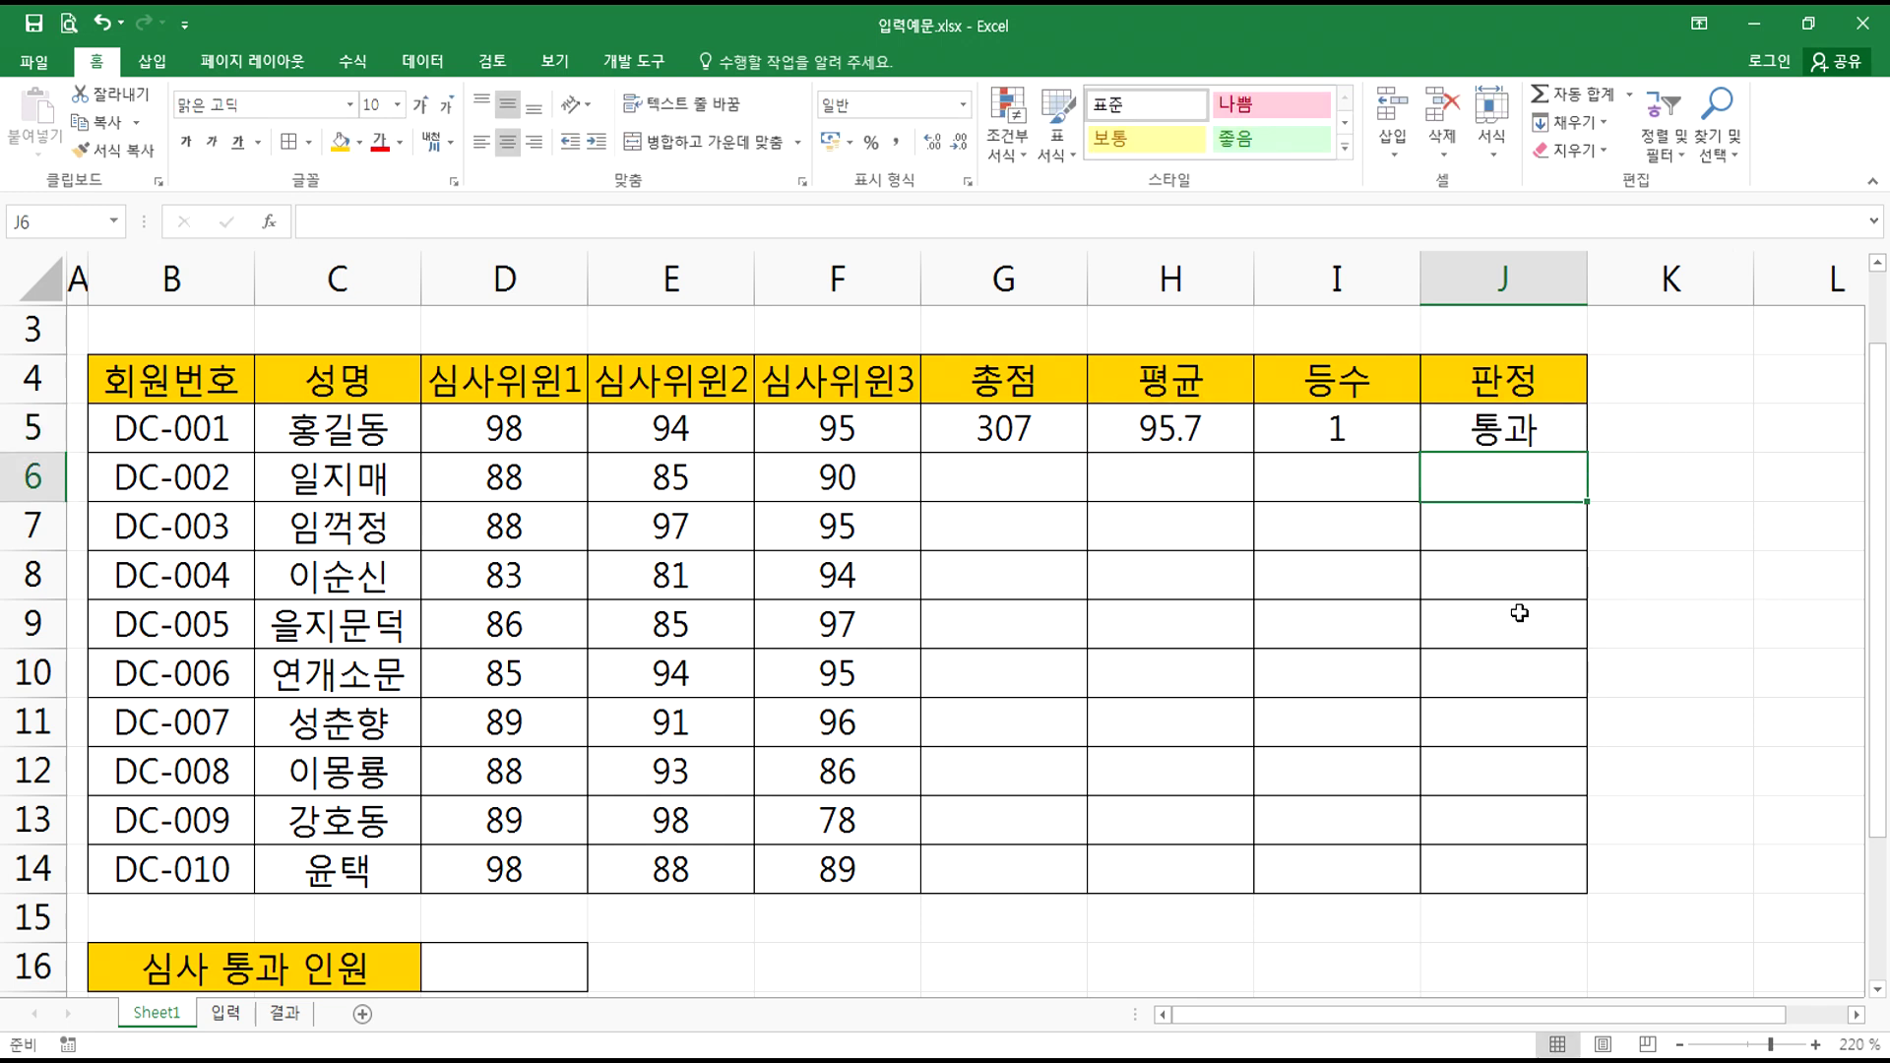
- Fill the total, average, rank and verdict formulas from G5:J5 down to row 14 and check the formula in J6
left_click_drag(989, 433, 1393, 443)
left_click_drag(1514, 427, 1447, 430)
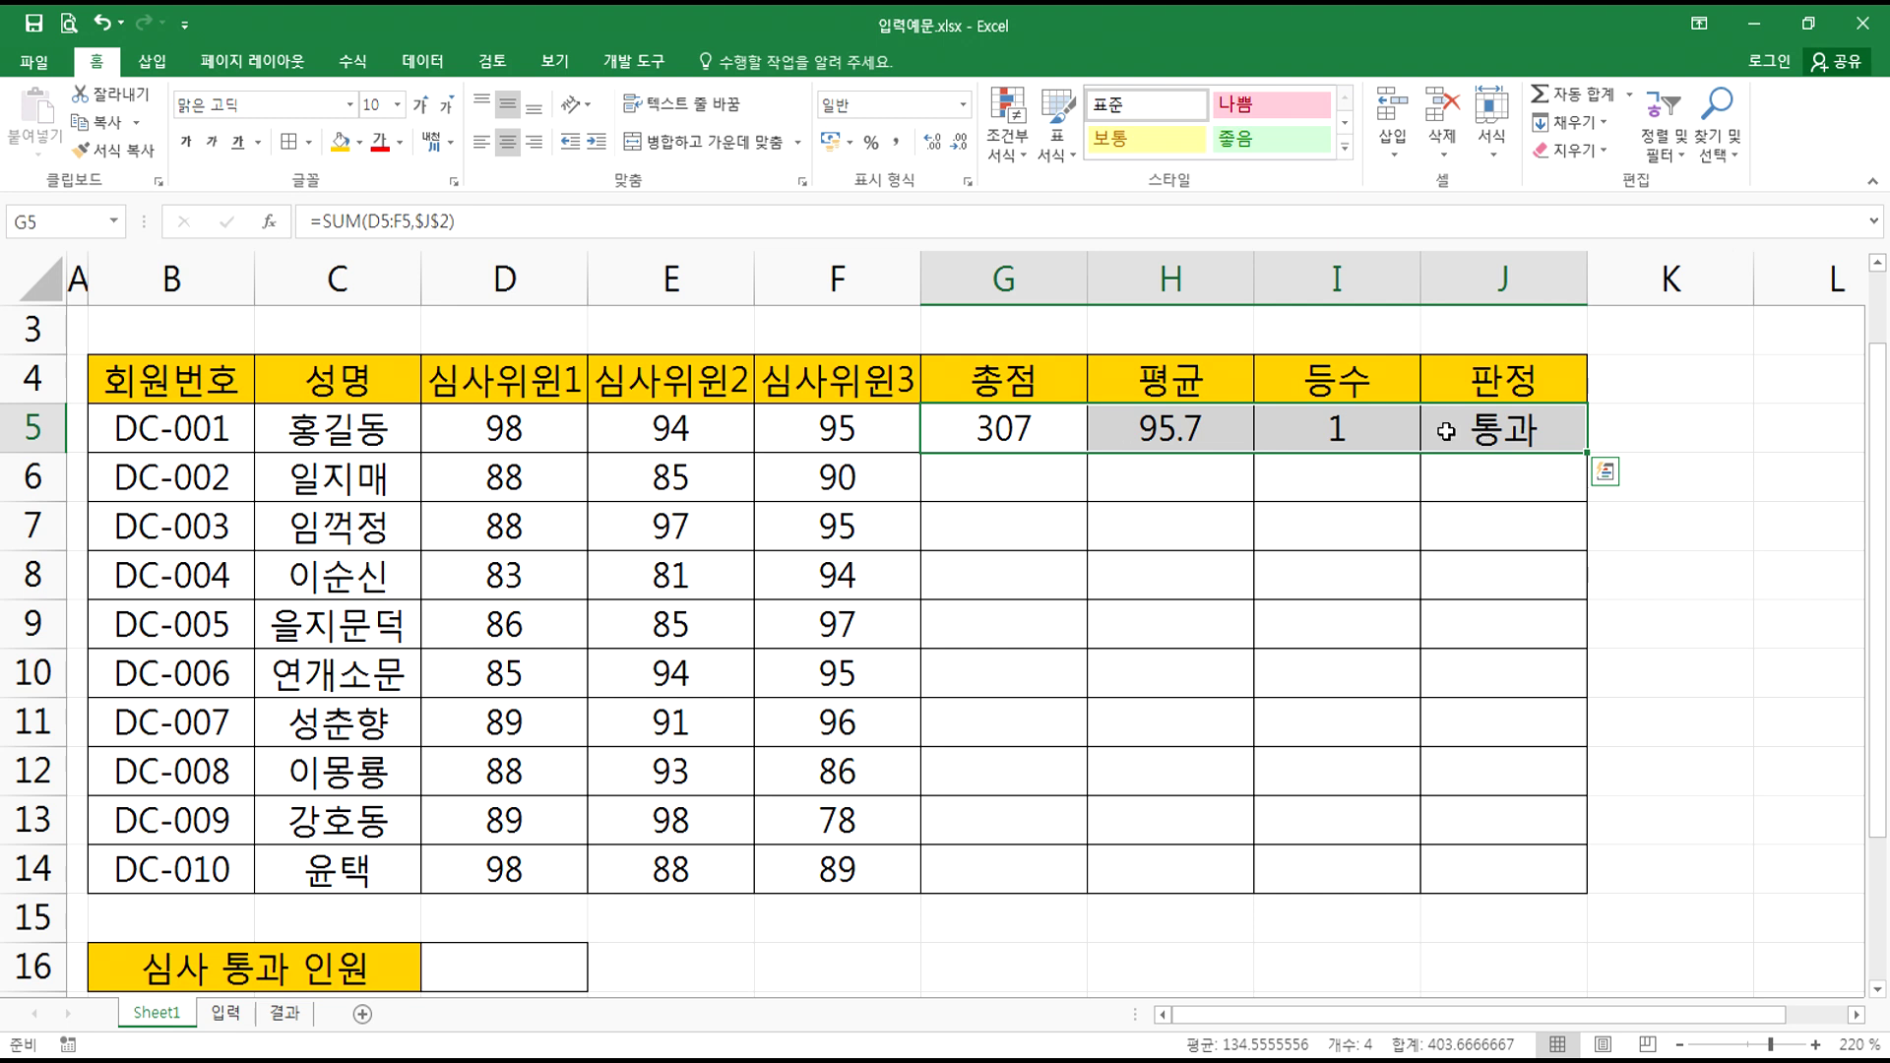
double_click(1586, 452)
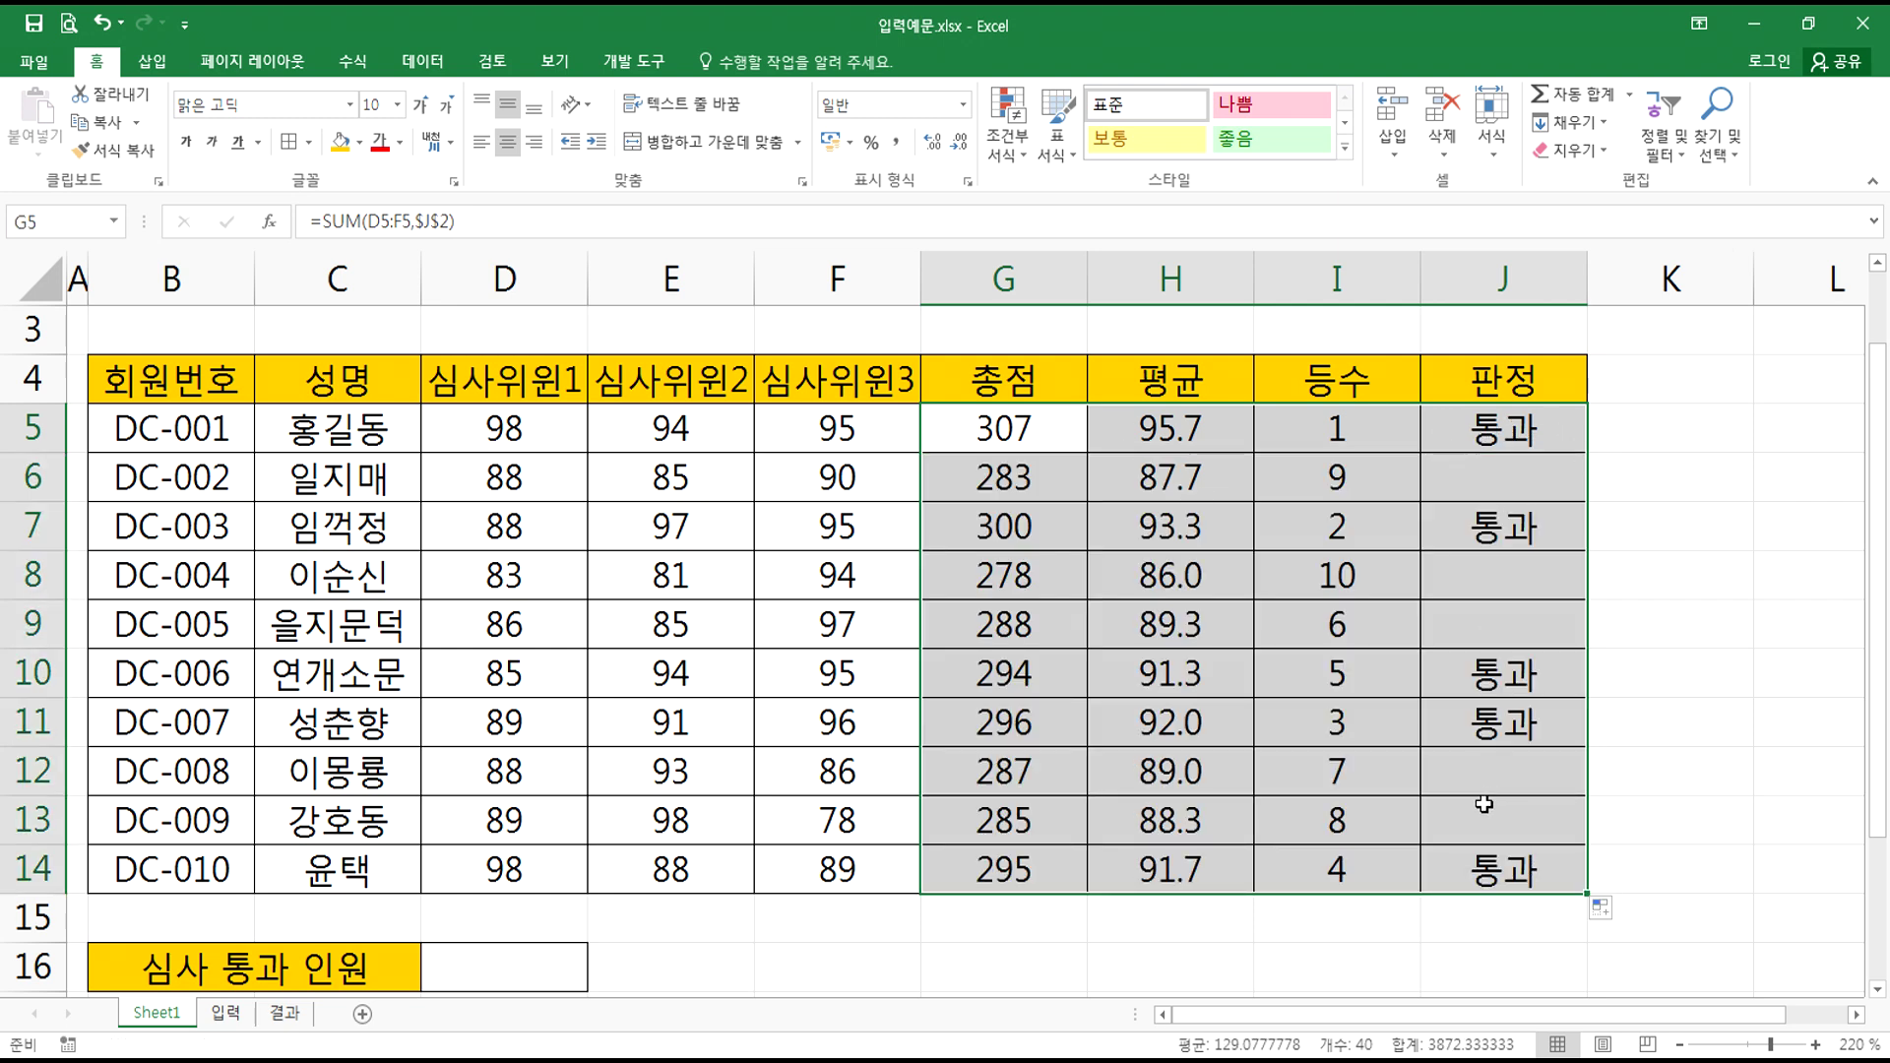
left_click(1492, 487)
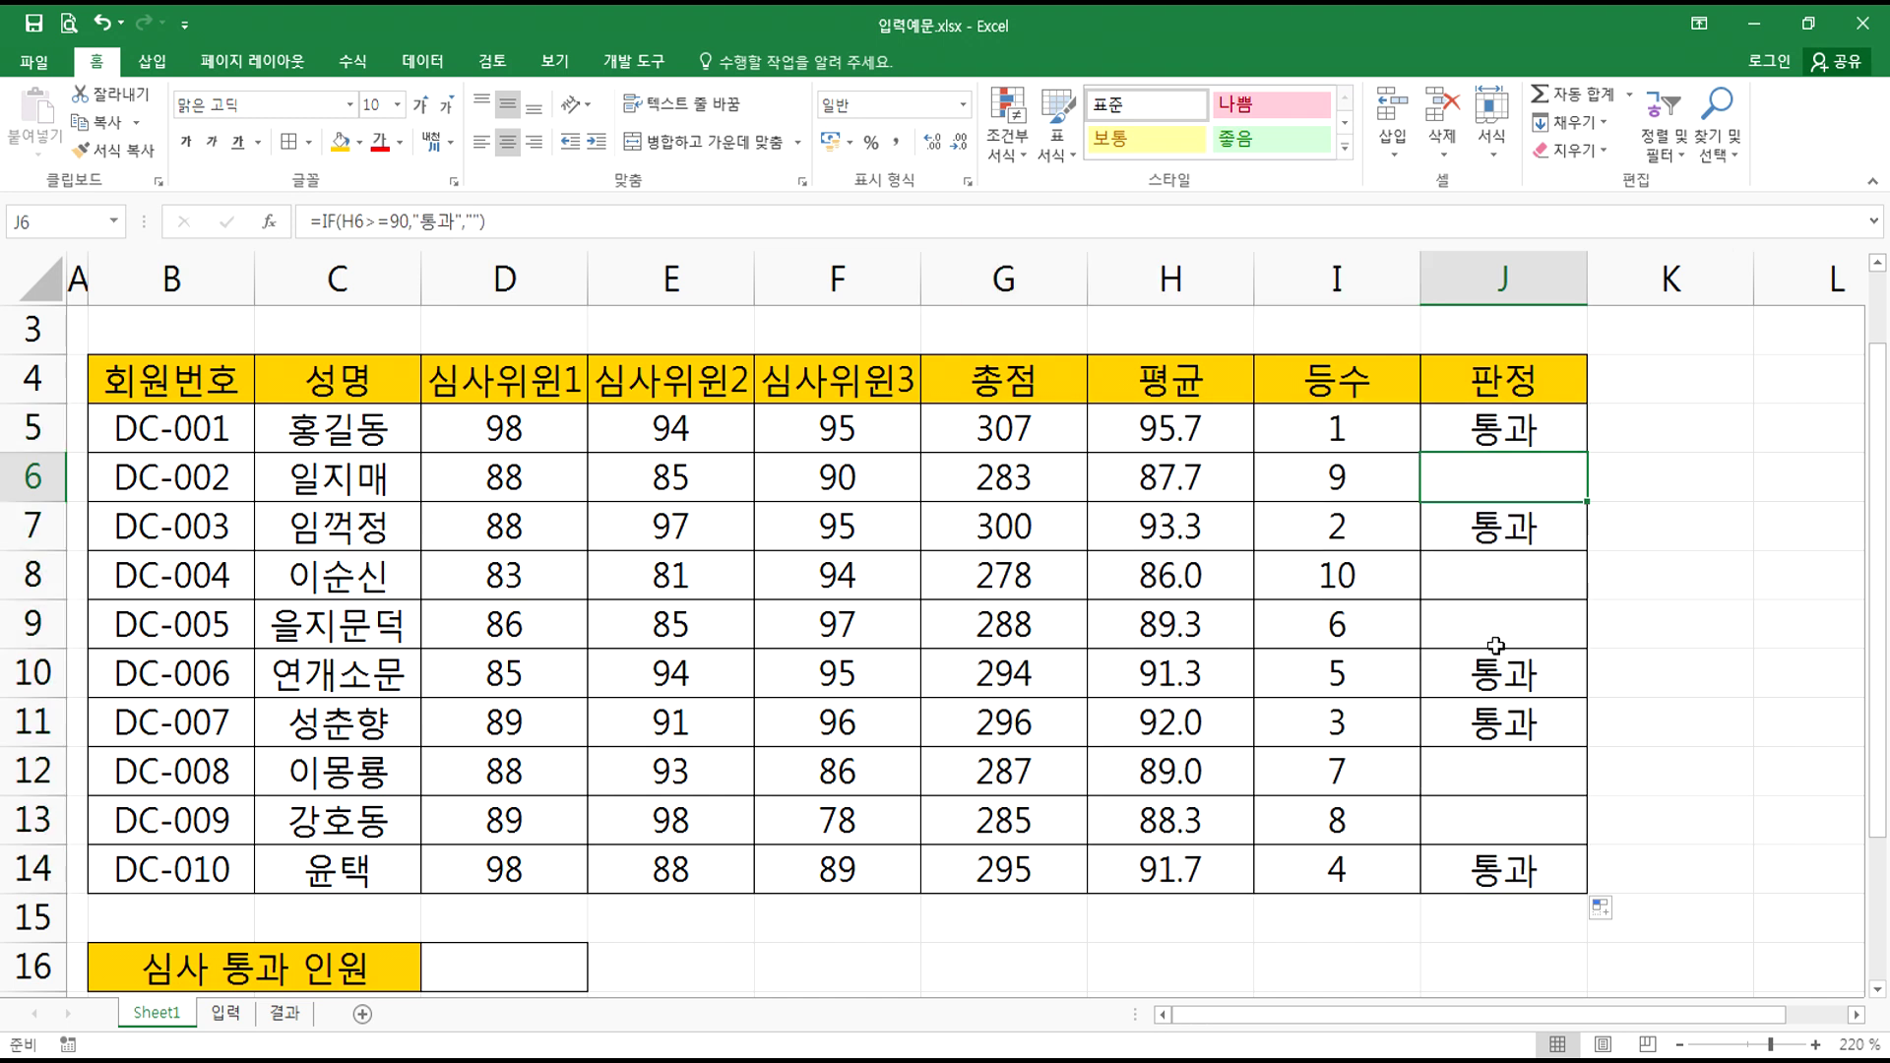
- Enter =COUNTIF(J5:J14,"통과") in D16 for the number of passes and centre the cell
left_click(478, 979)
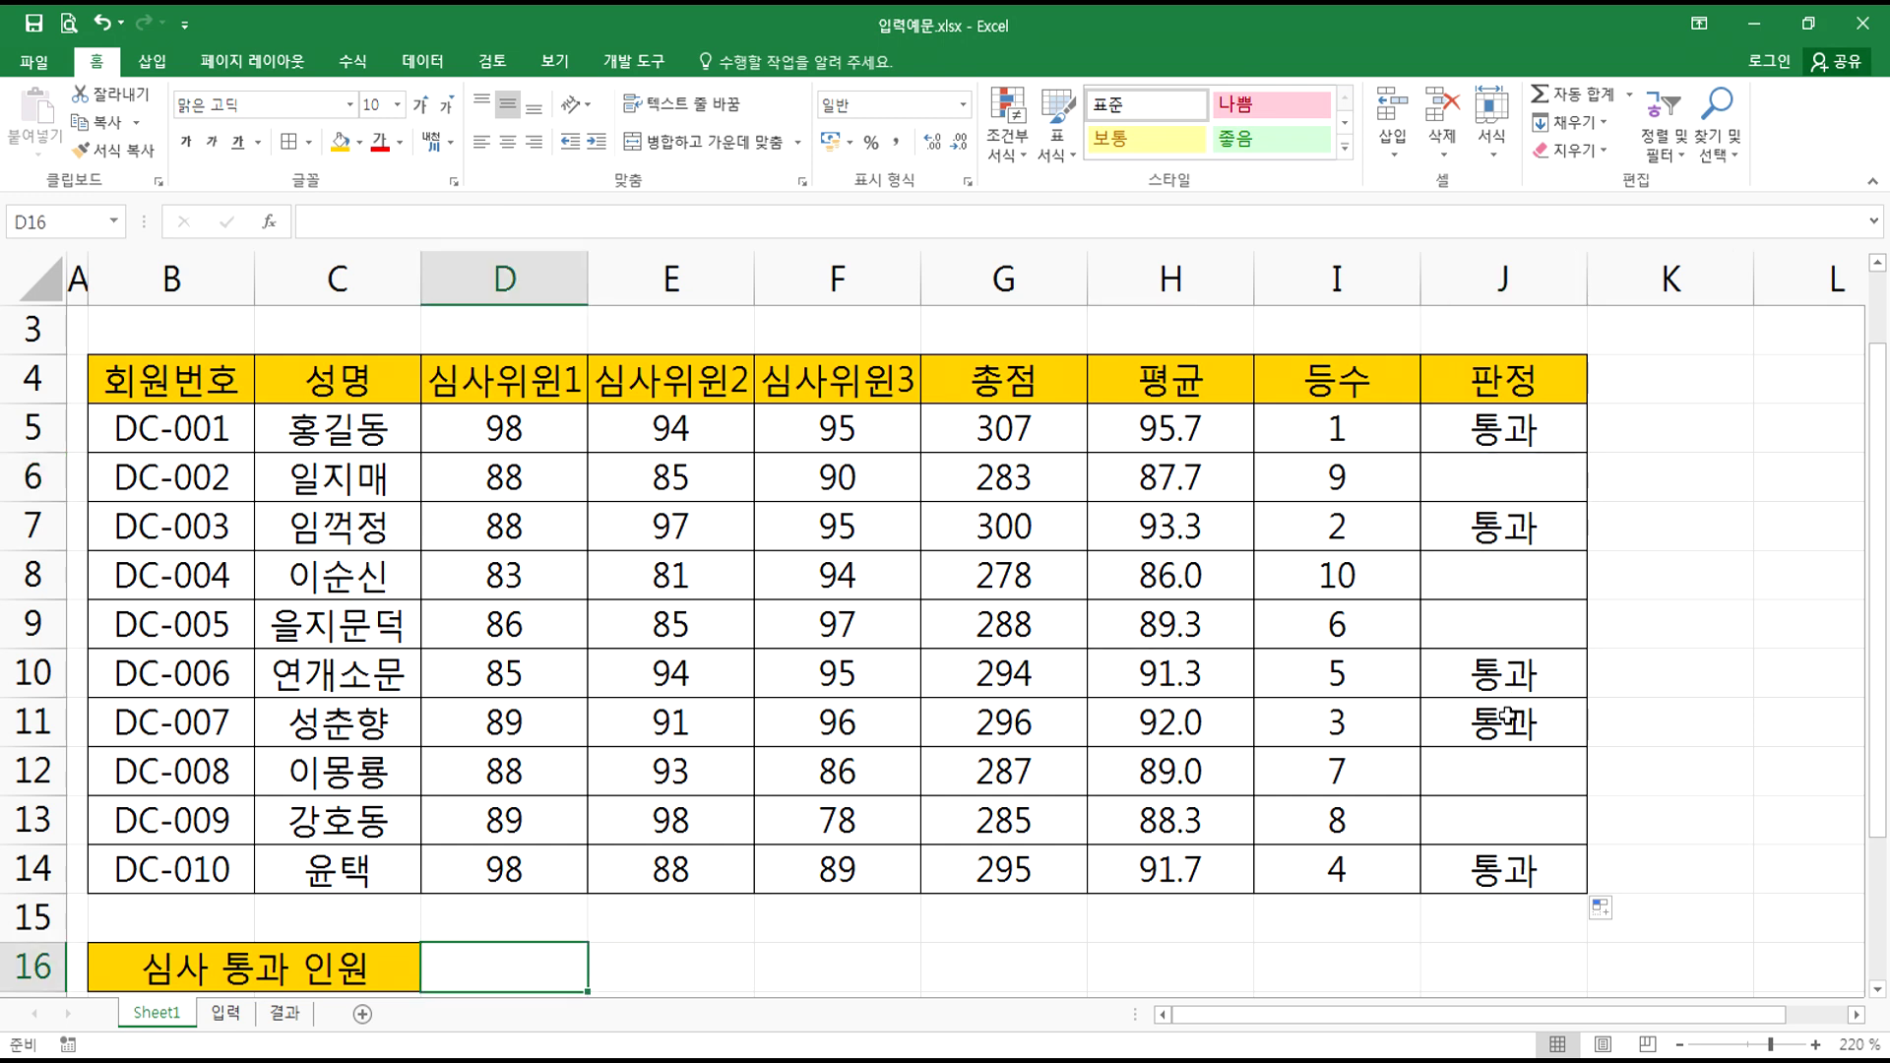
scroll(1506, 719, "down", 1)
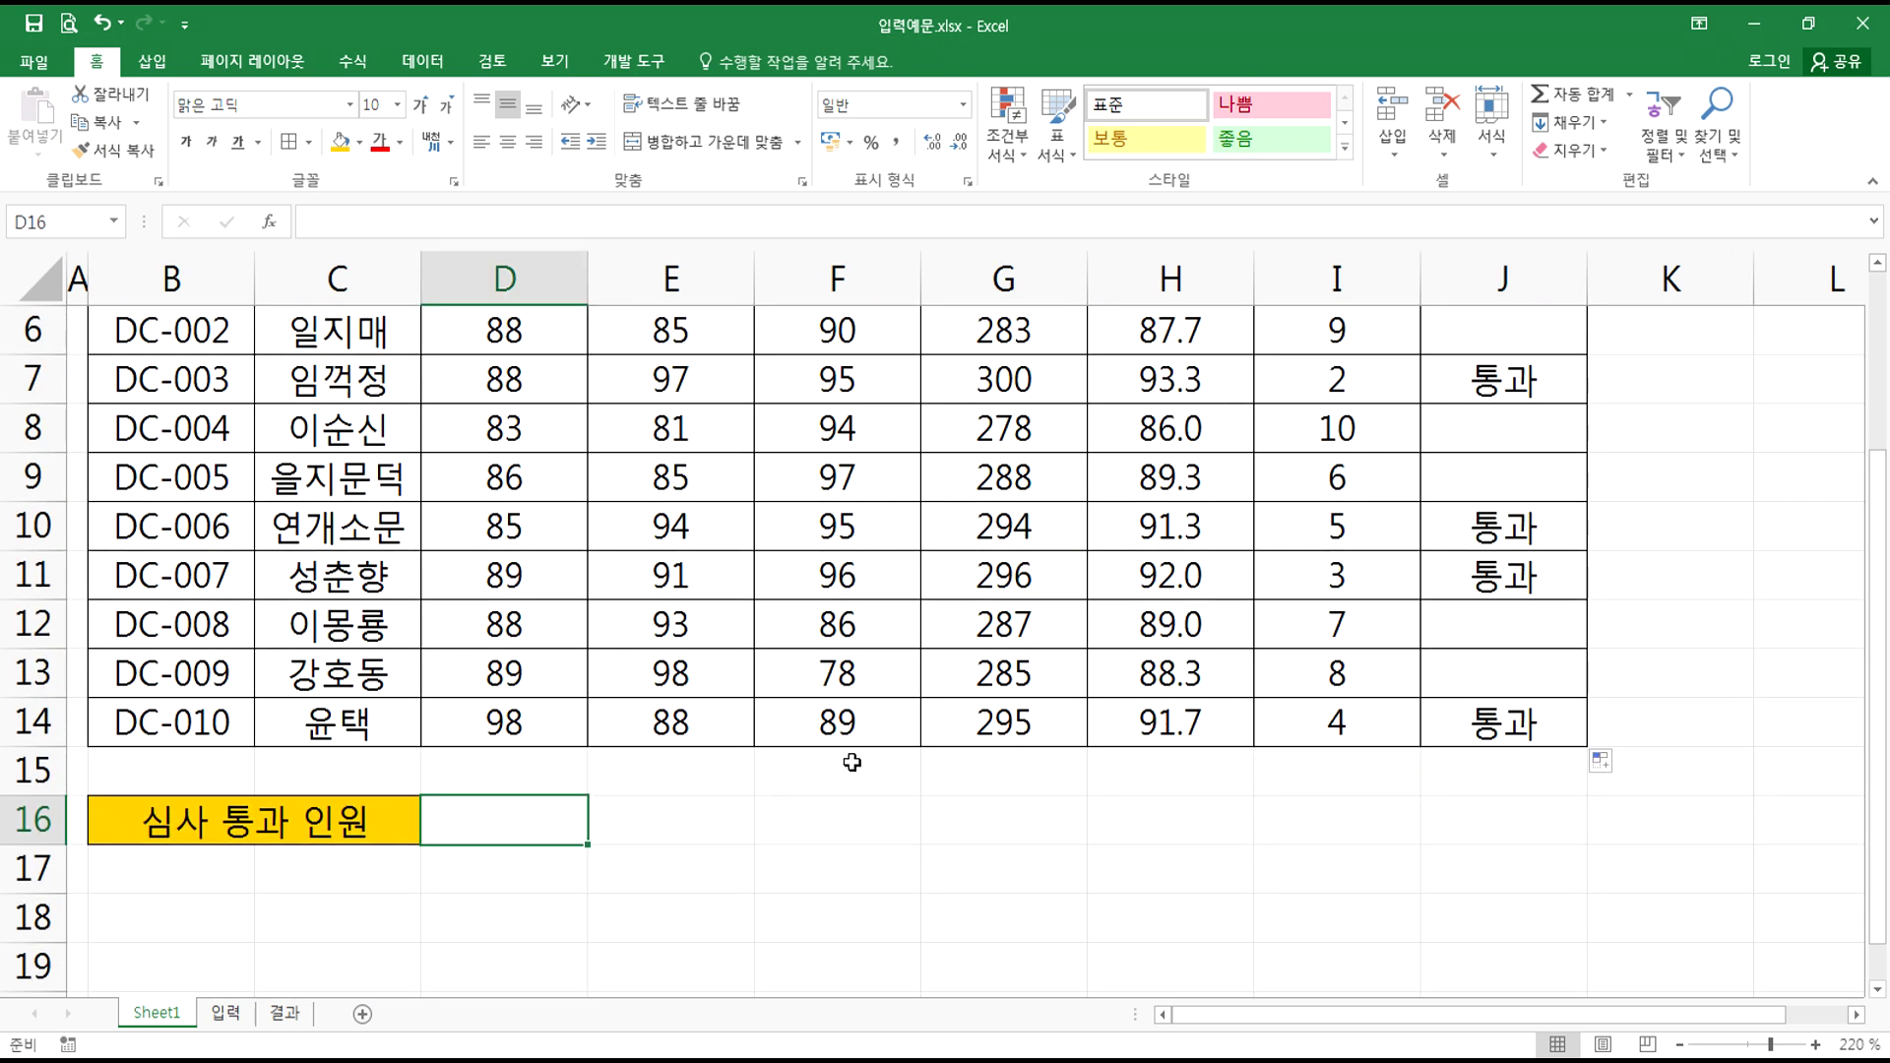
type("=채ㅕㅜㅅ")
key("Escape")
type("=COUNT")
key("Down")
key("Down")
key("Down")
key("Tab")
scroll(1722, 559, "up", 1)
left_click_drag(1525, 430, 1521, 873)
scroll(1451, 716, "down", 2)
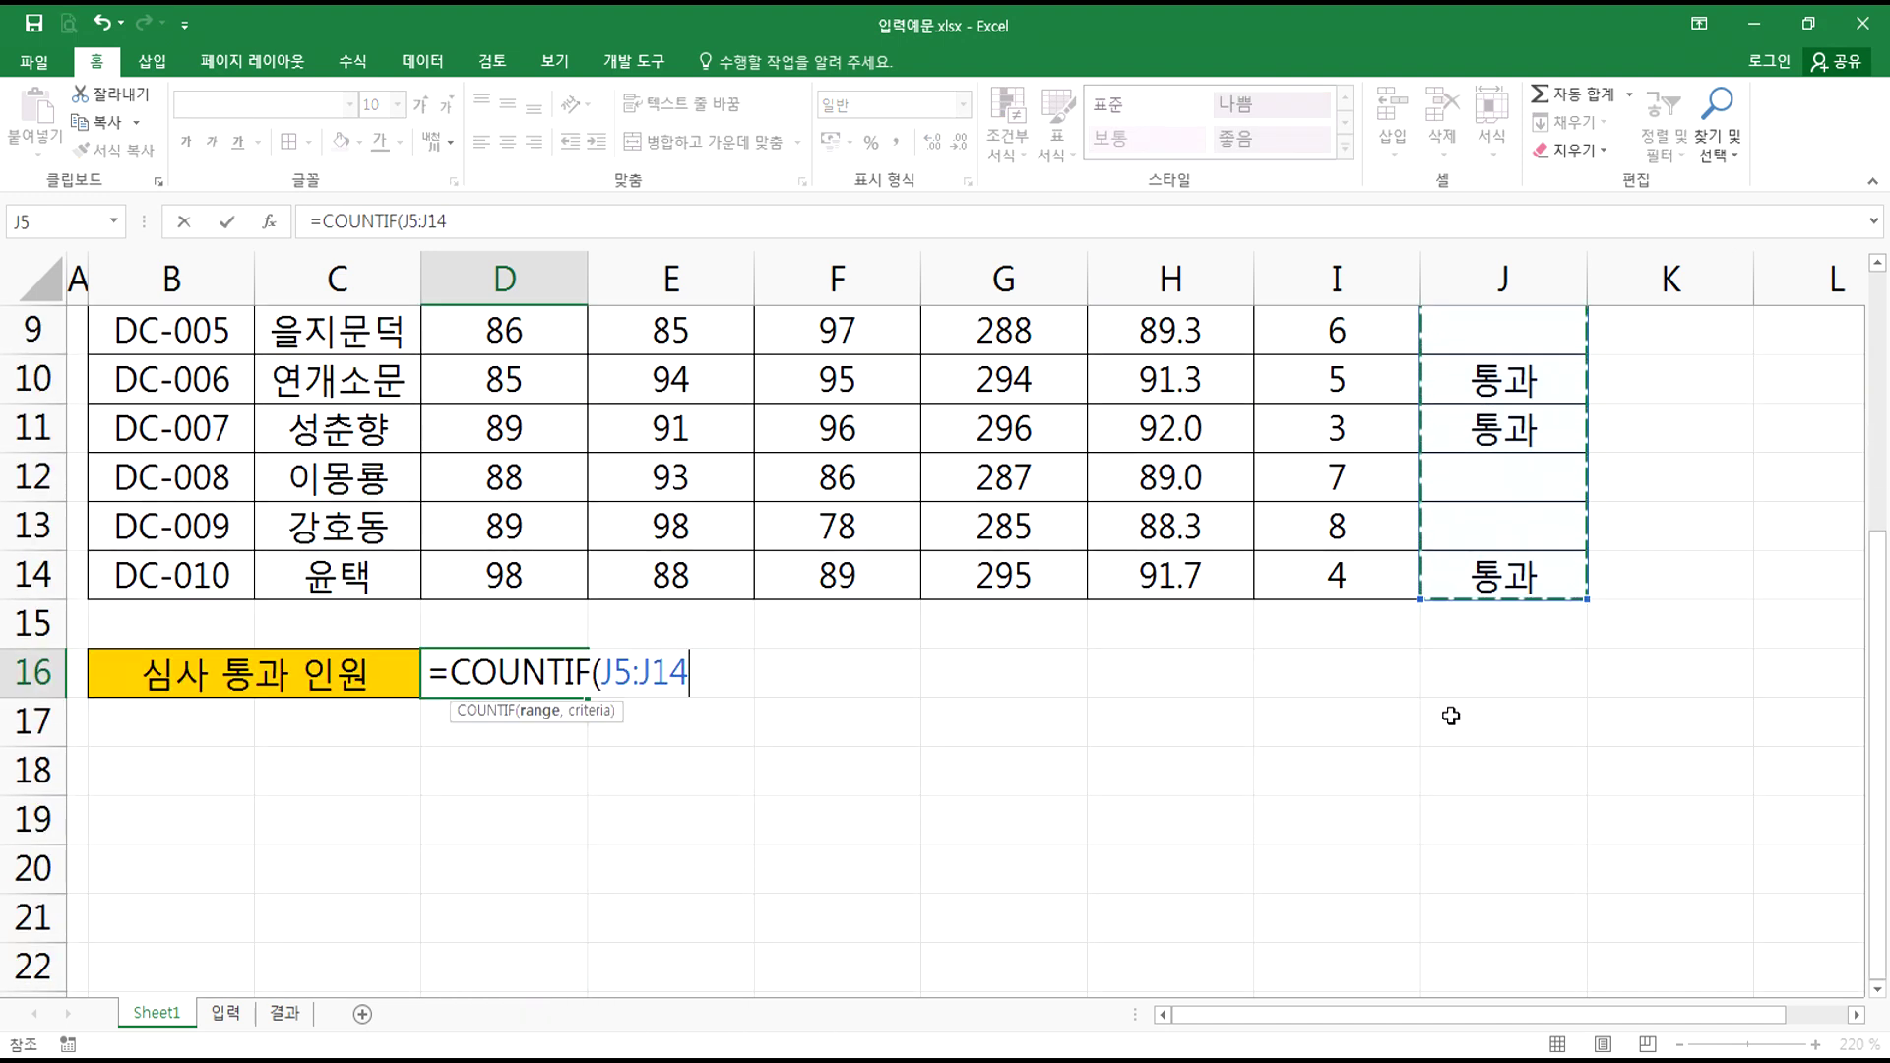
type(",\"통과")
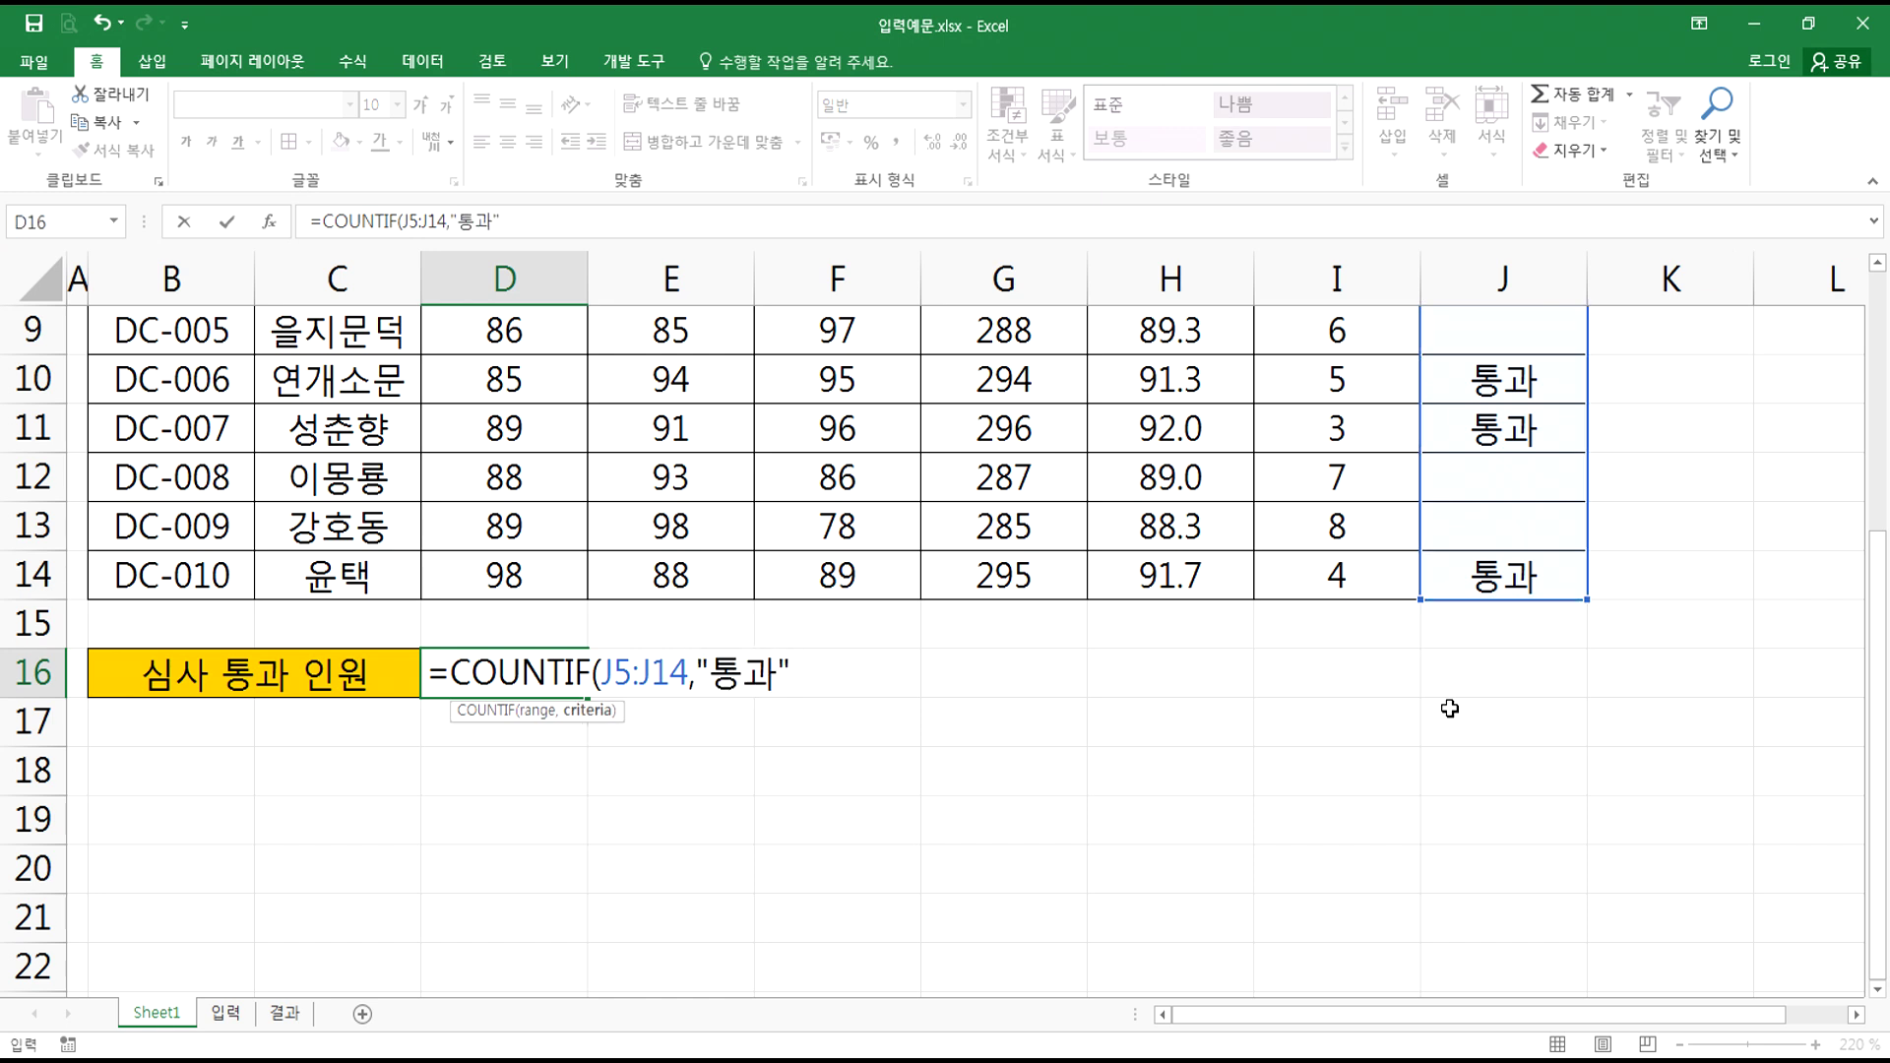
key("Return")
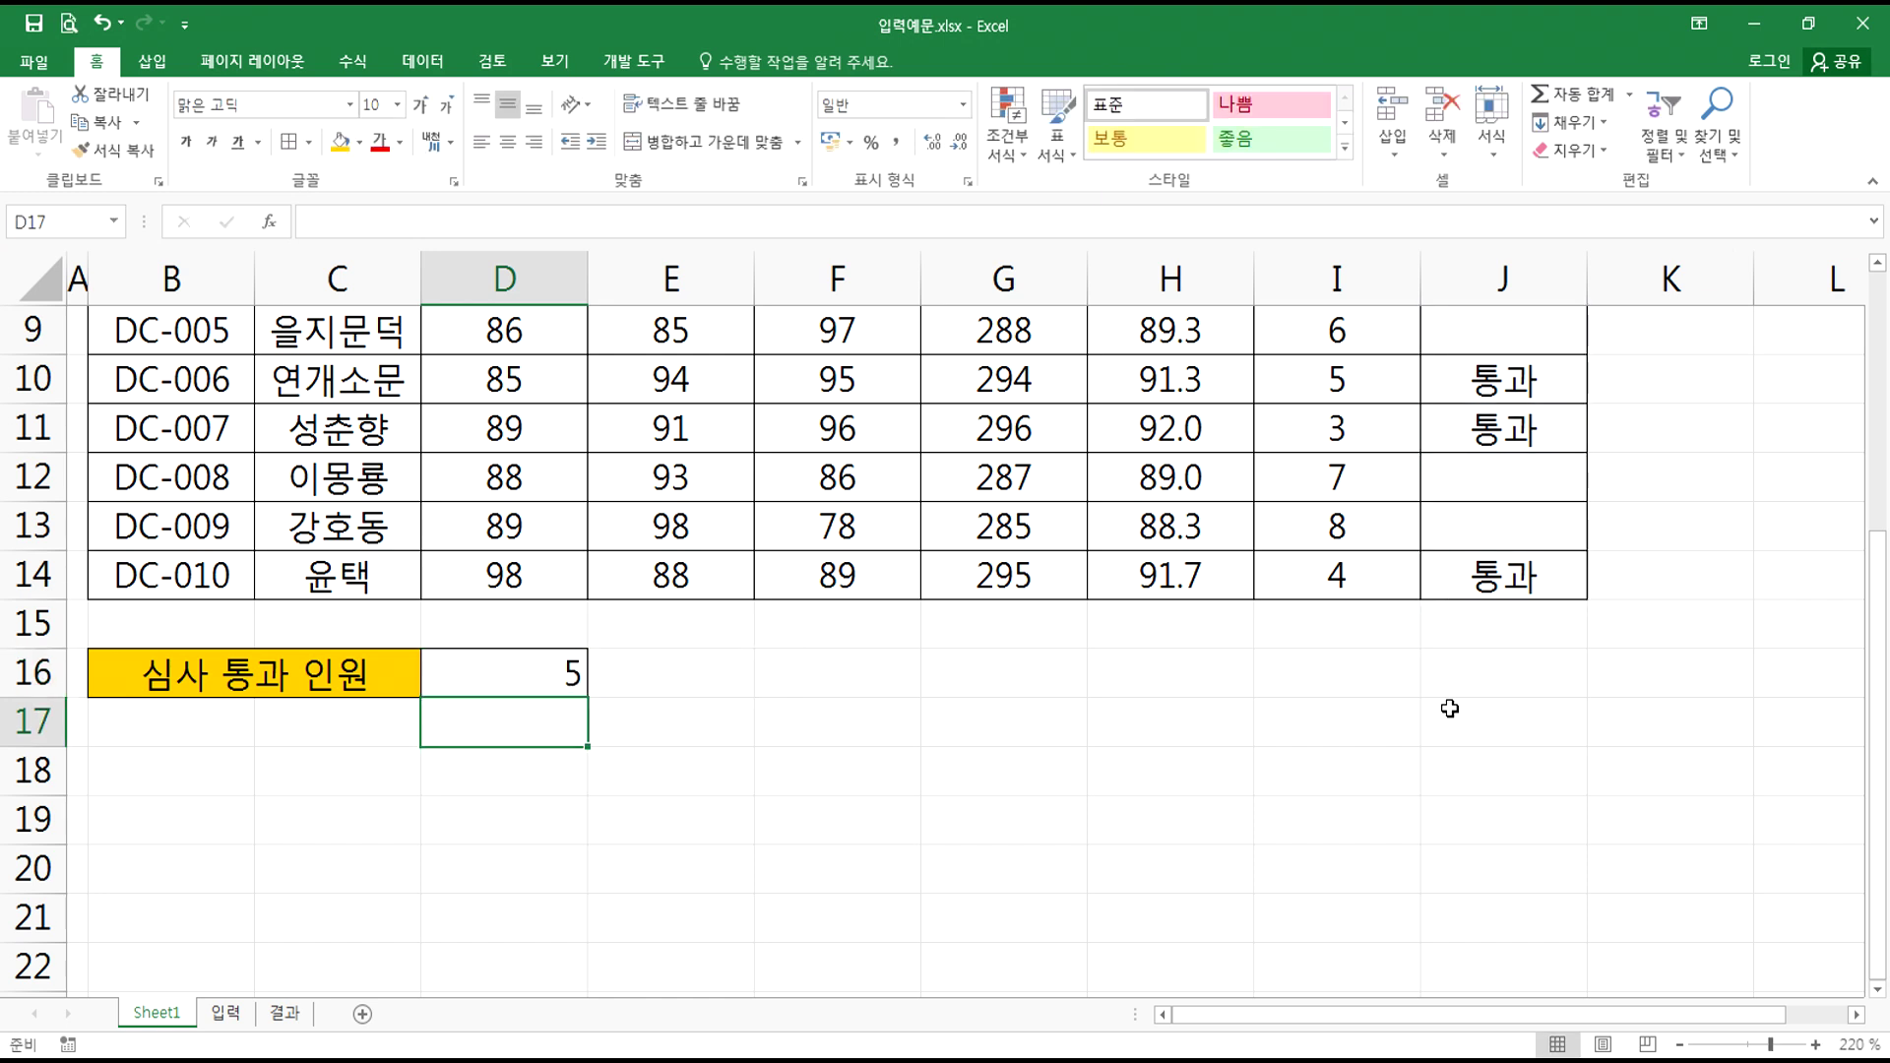
left_click(479, 677)
left_click(508, 142)
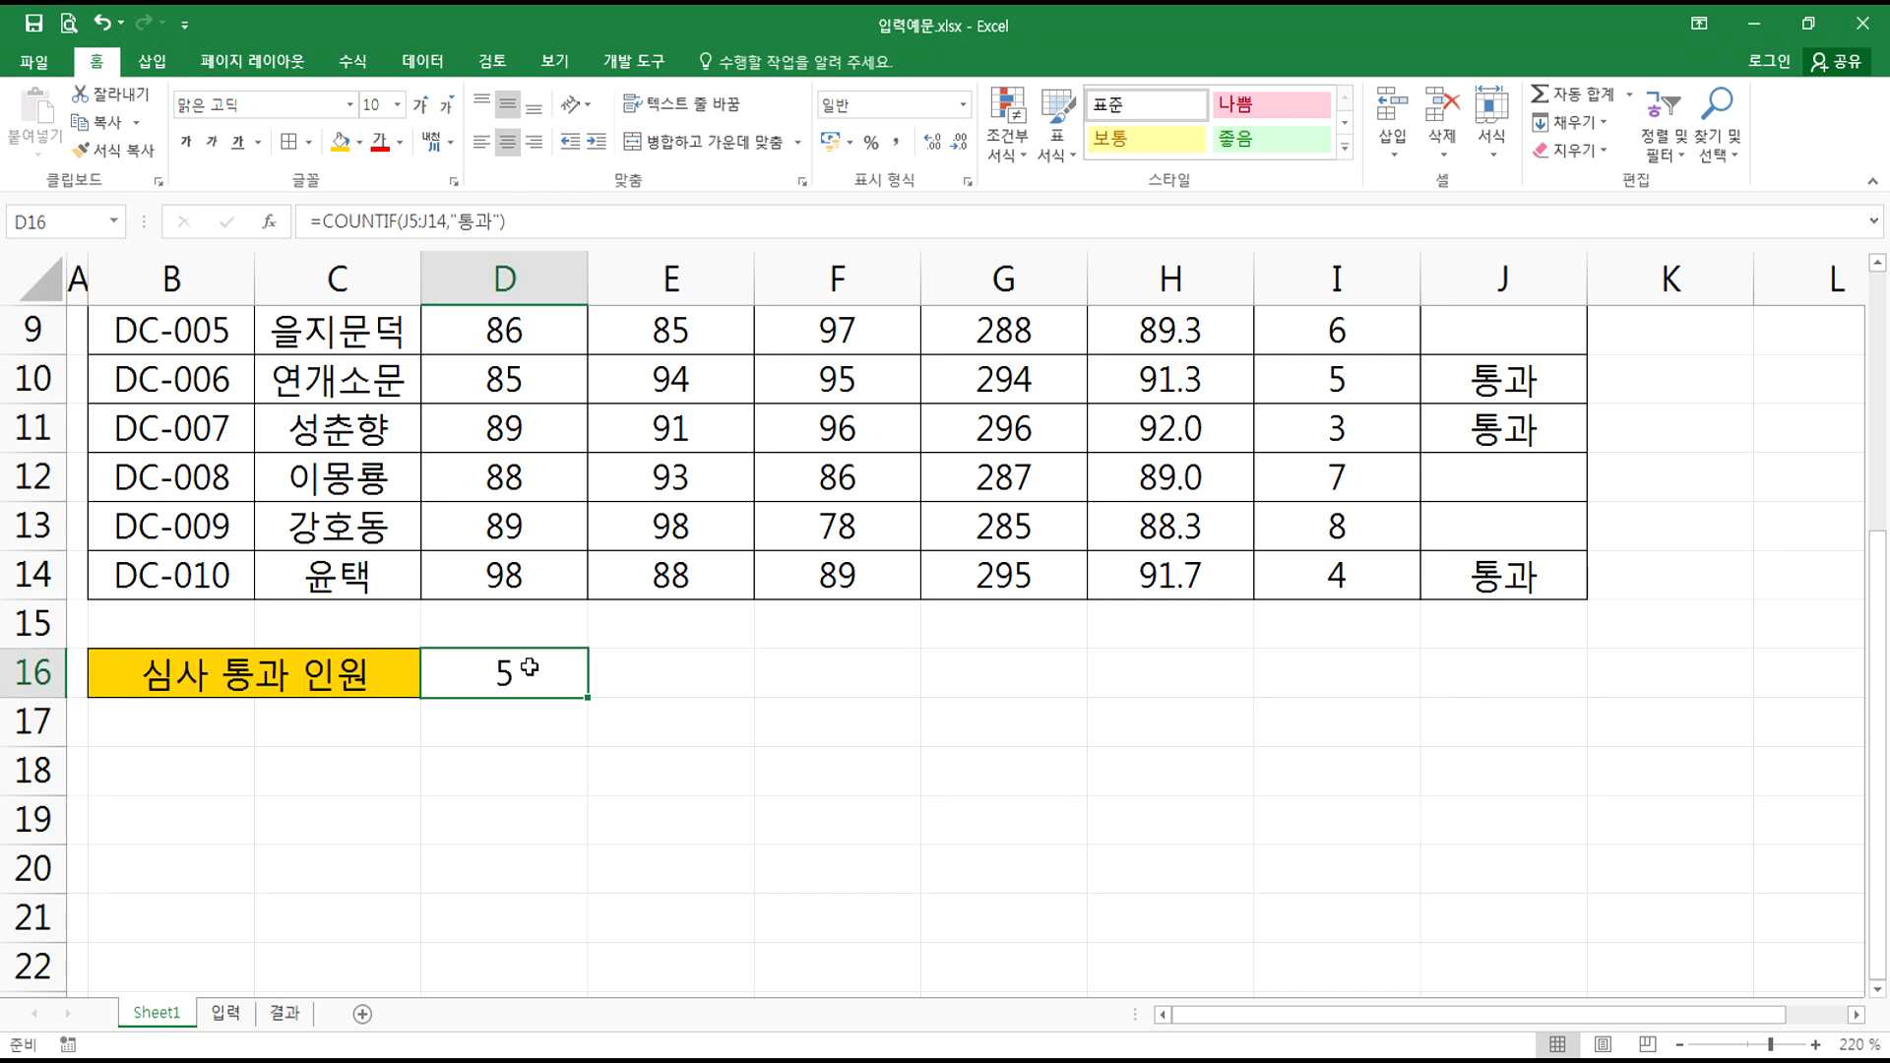
- Examine the 결과 sheet's finished table and the custom number format of its pass-count cell D16
left_click(284, 1013)
scroll(449, 827, "down", 5)
scroll(448, 827, "up", 5)
left_click(225, 1013)
scroll(426, 843, "down", 2)
left_click(284, 1013)
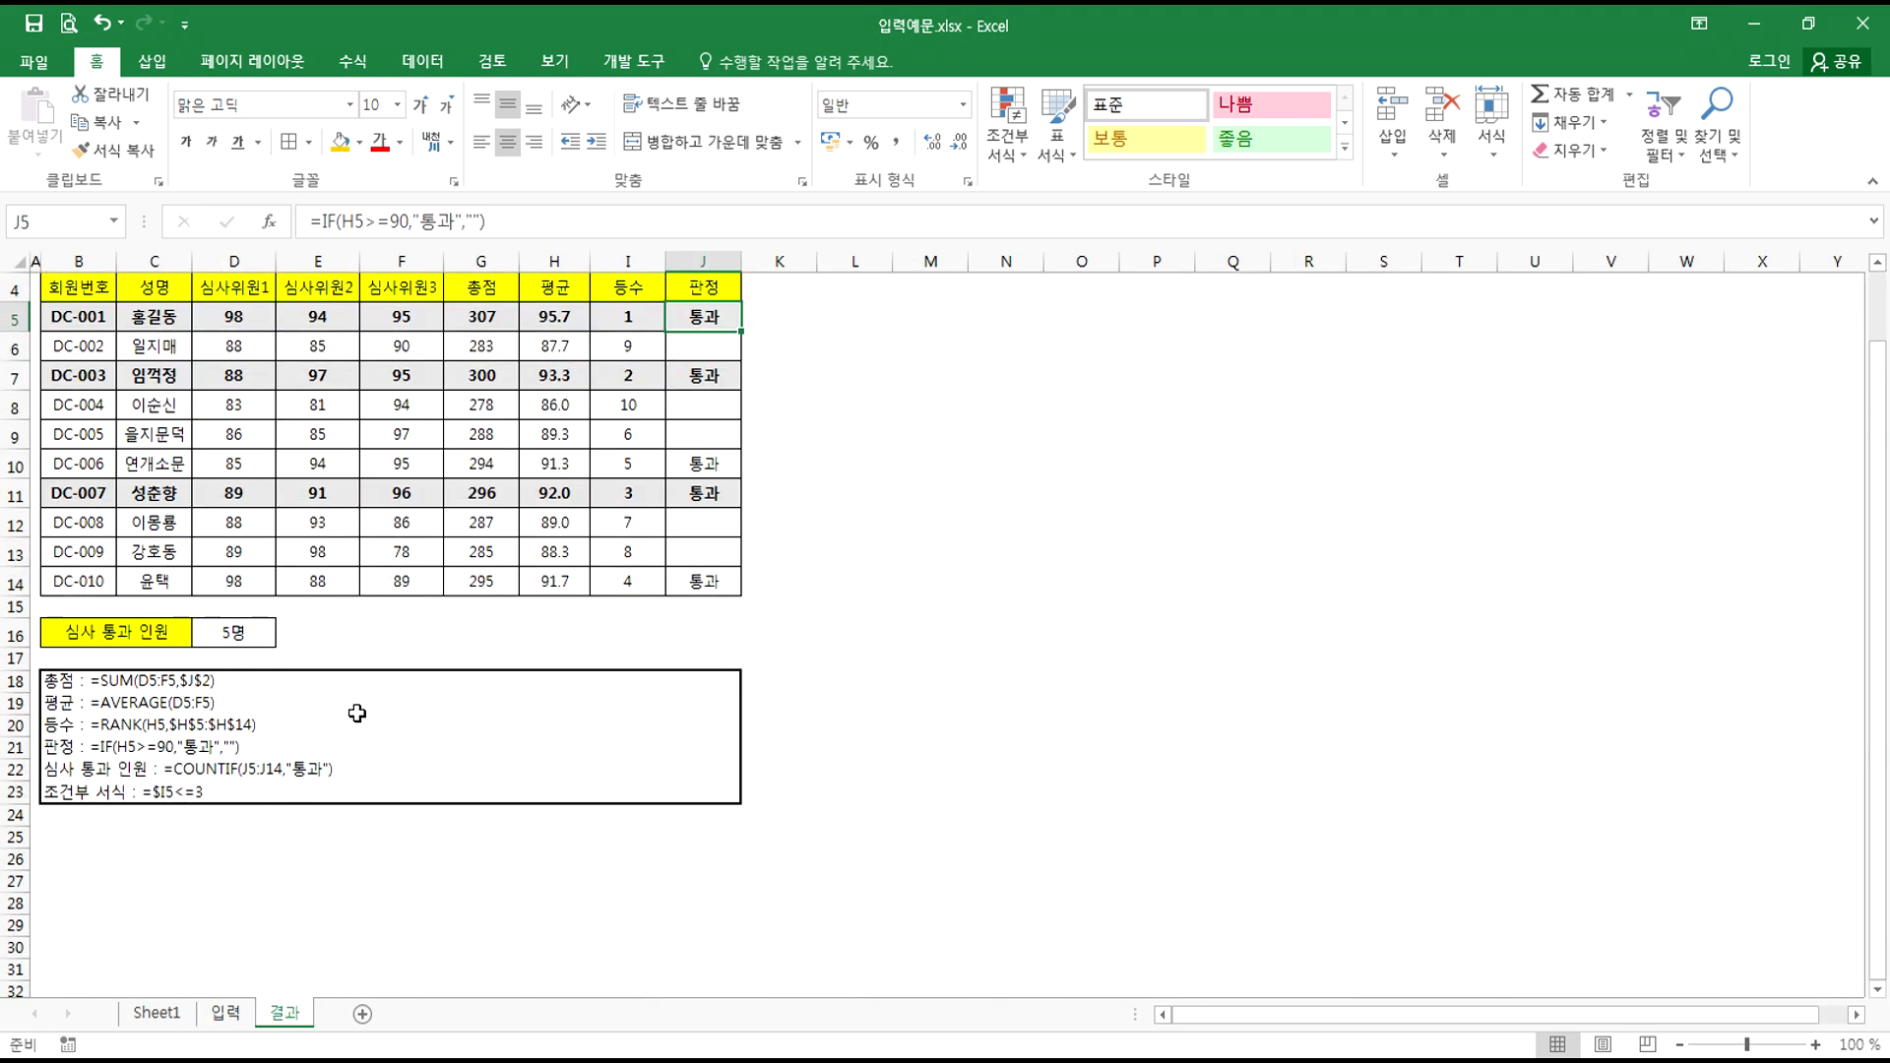
left_click(237, 635)
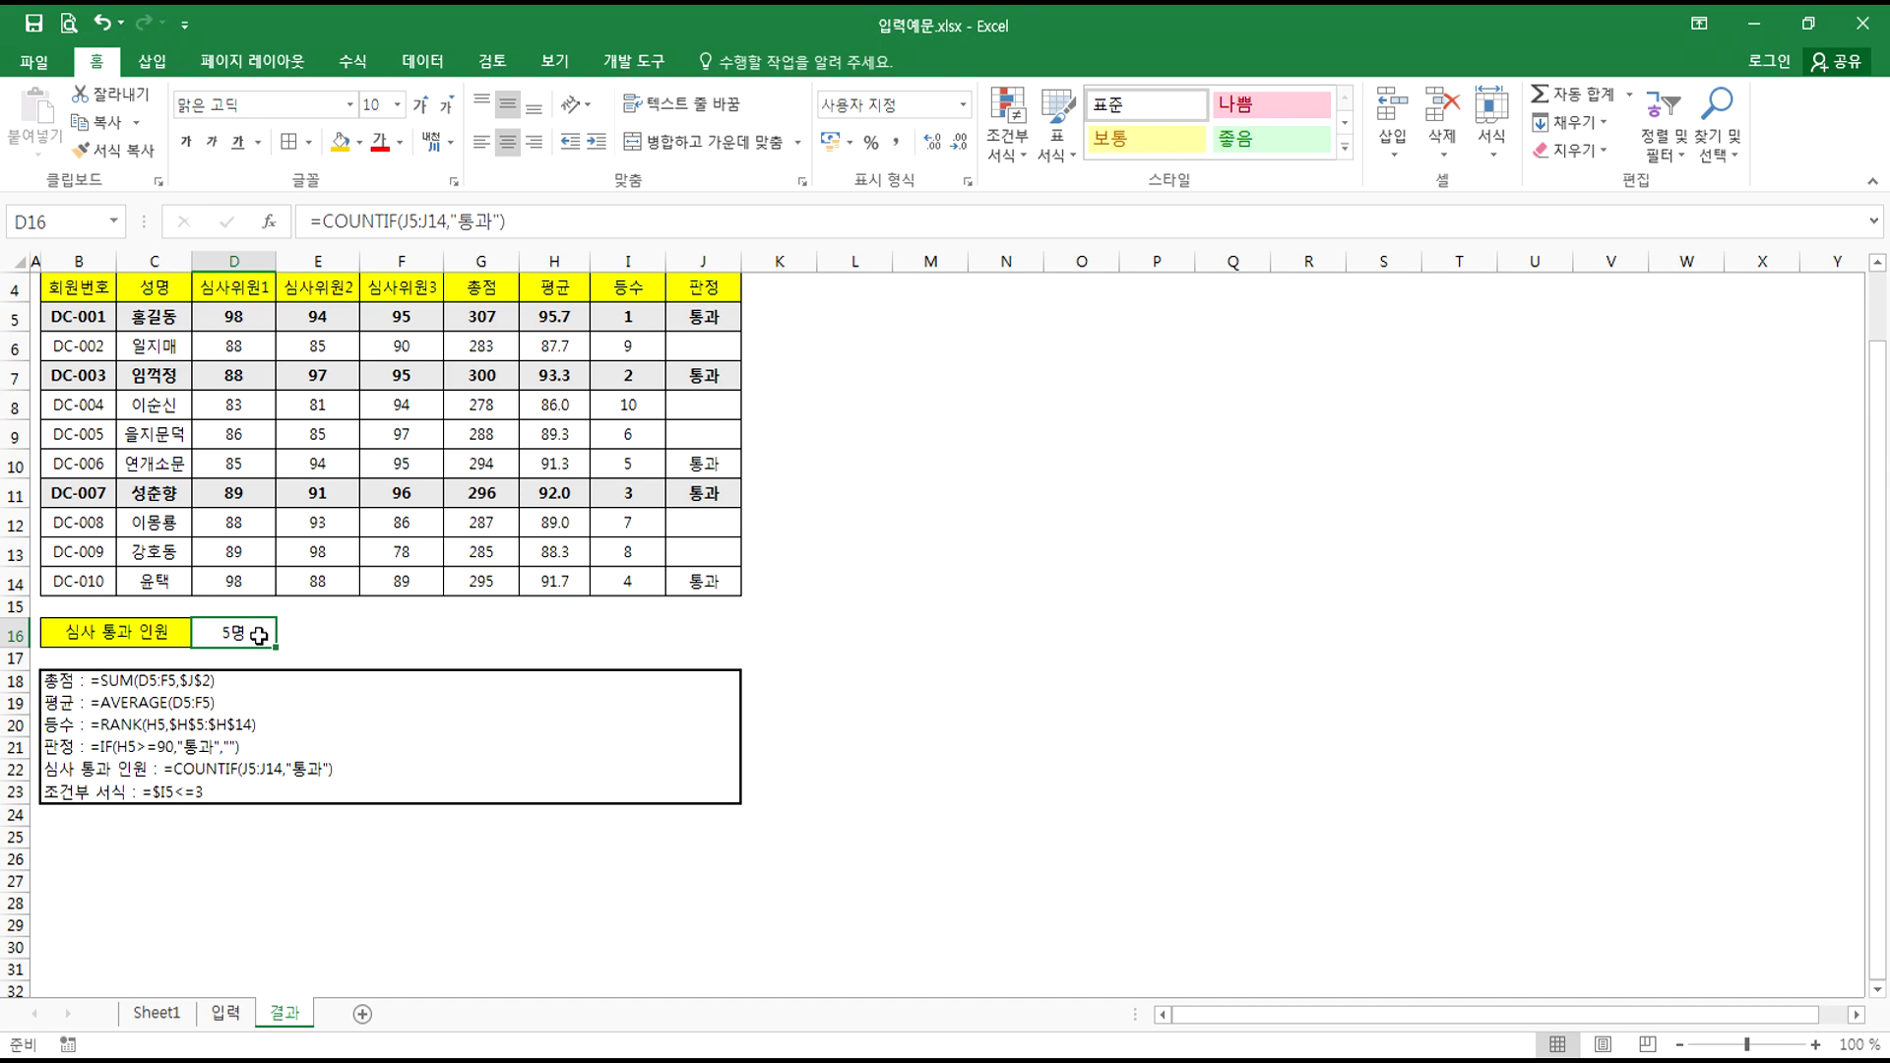
key("ctrl+1")
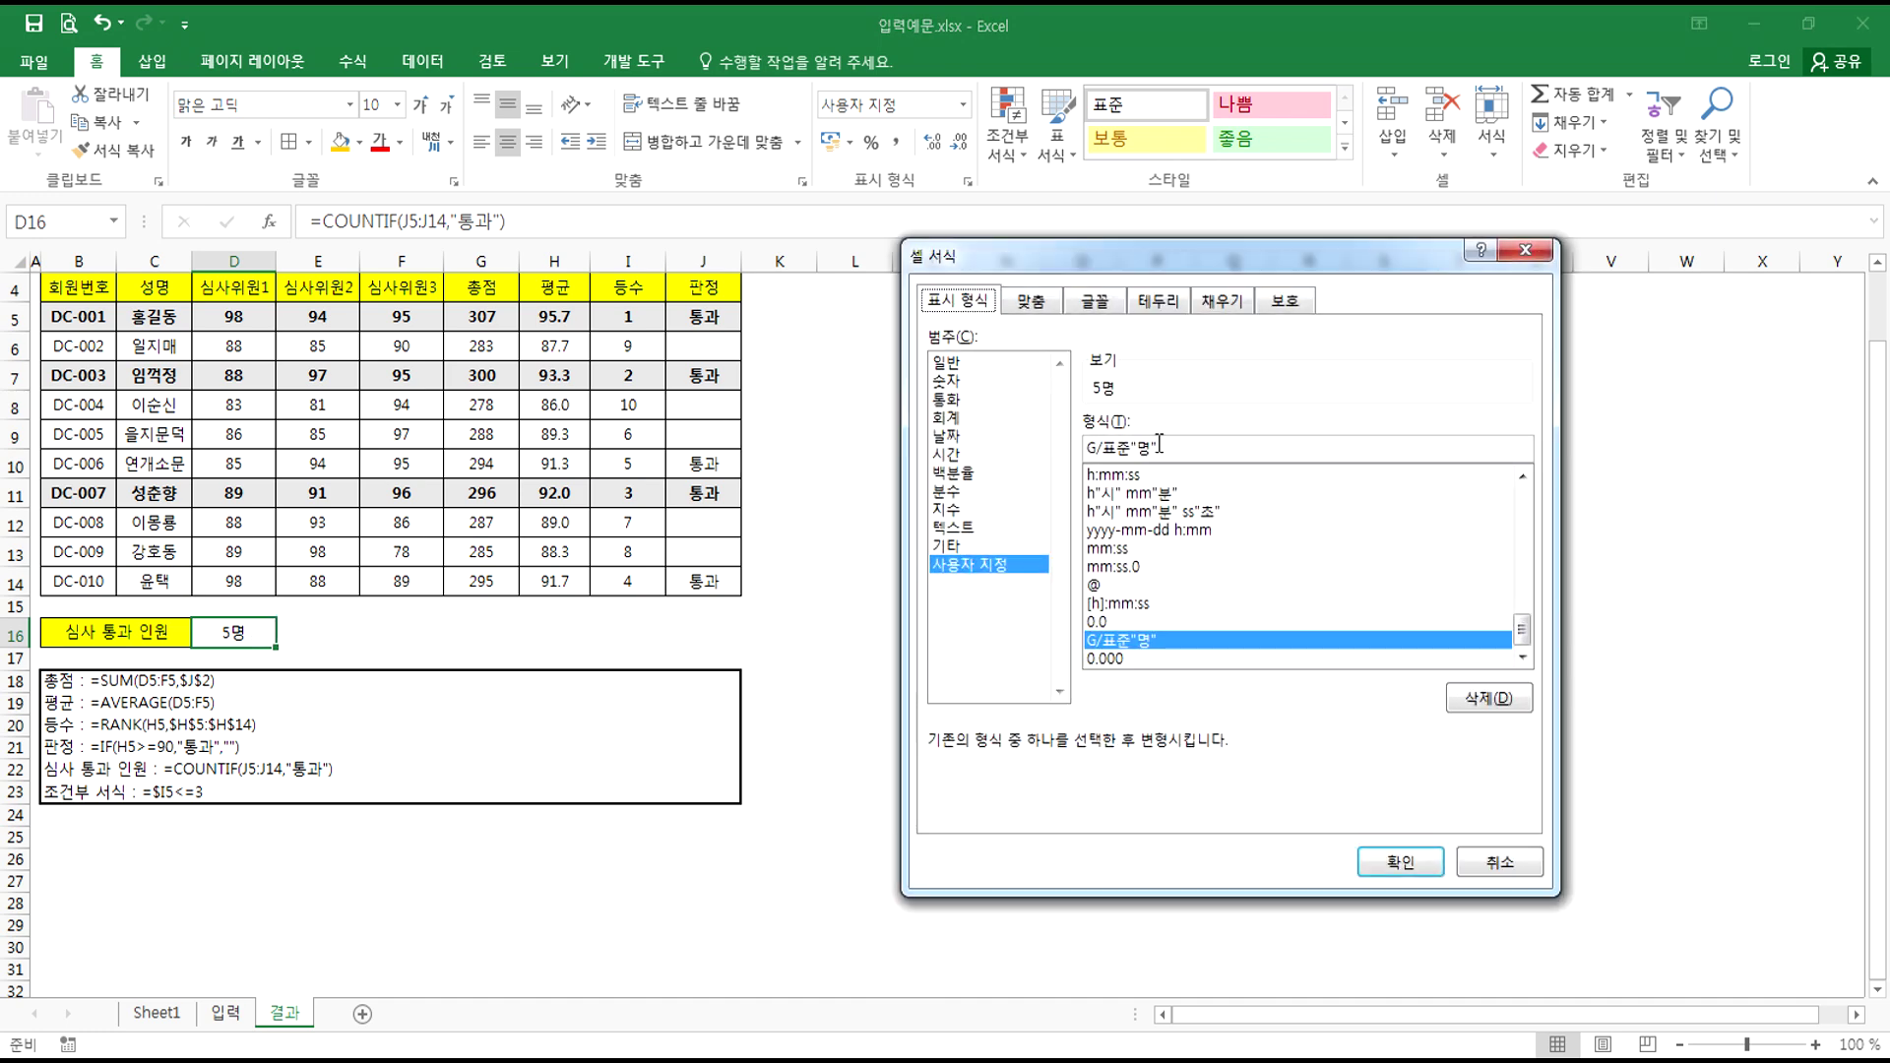
key("Escape")
- Return to Sheet1 and apply the custom number format G/표준"명" to the pass count in D16
left_click(160, 1022)
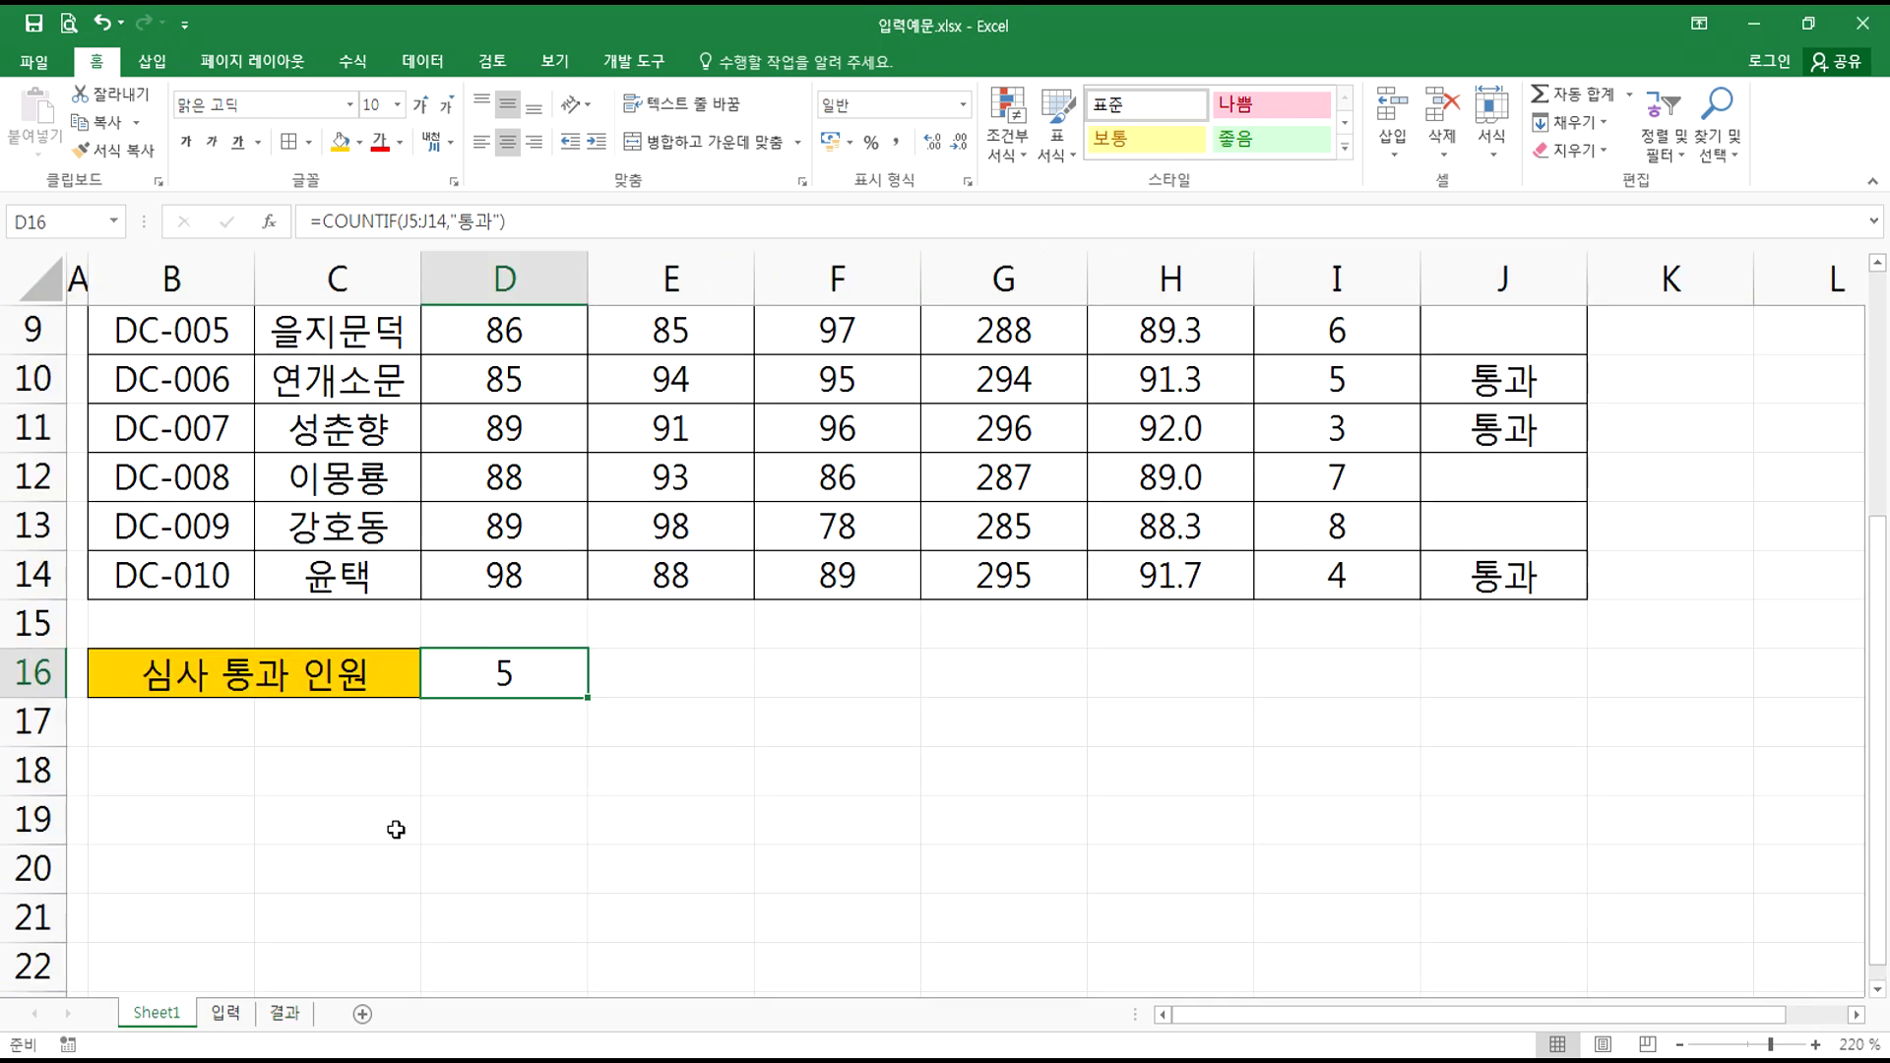
key("ctrl+1")
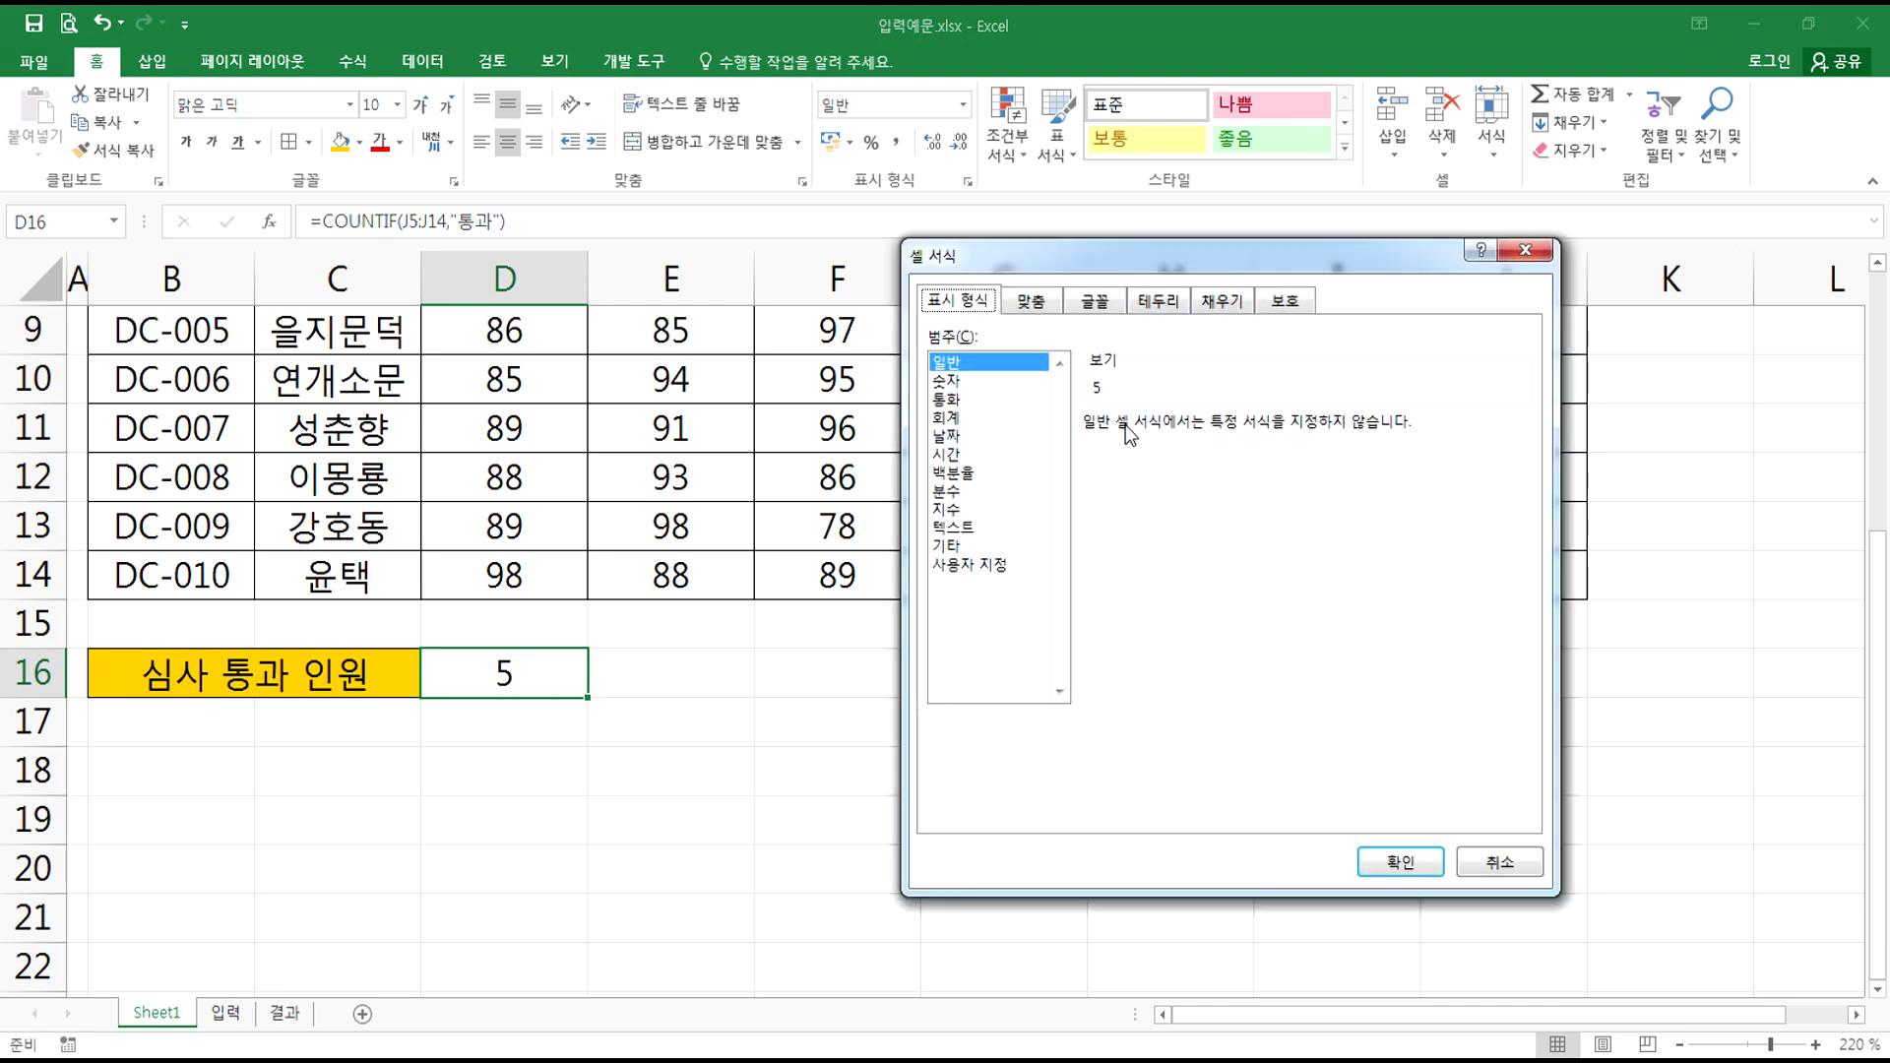
left_click(985, 564)
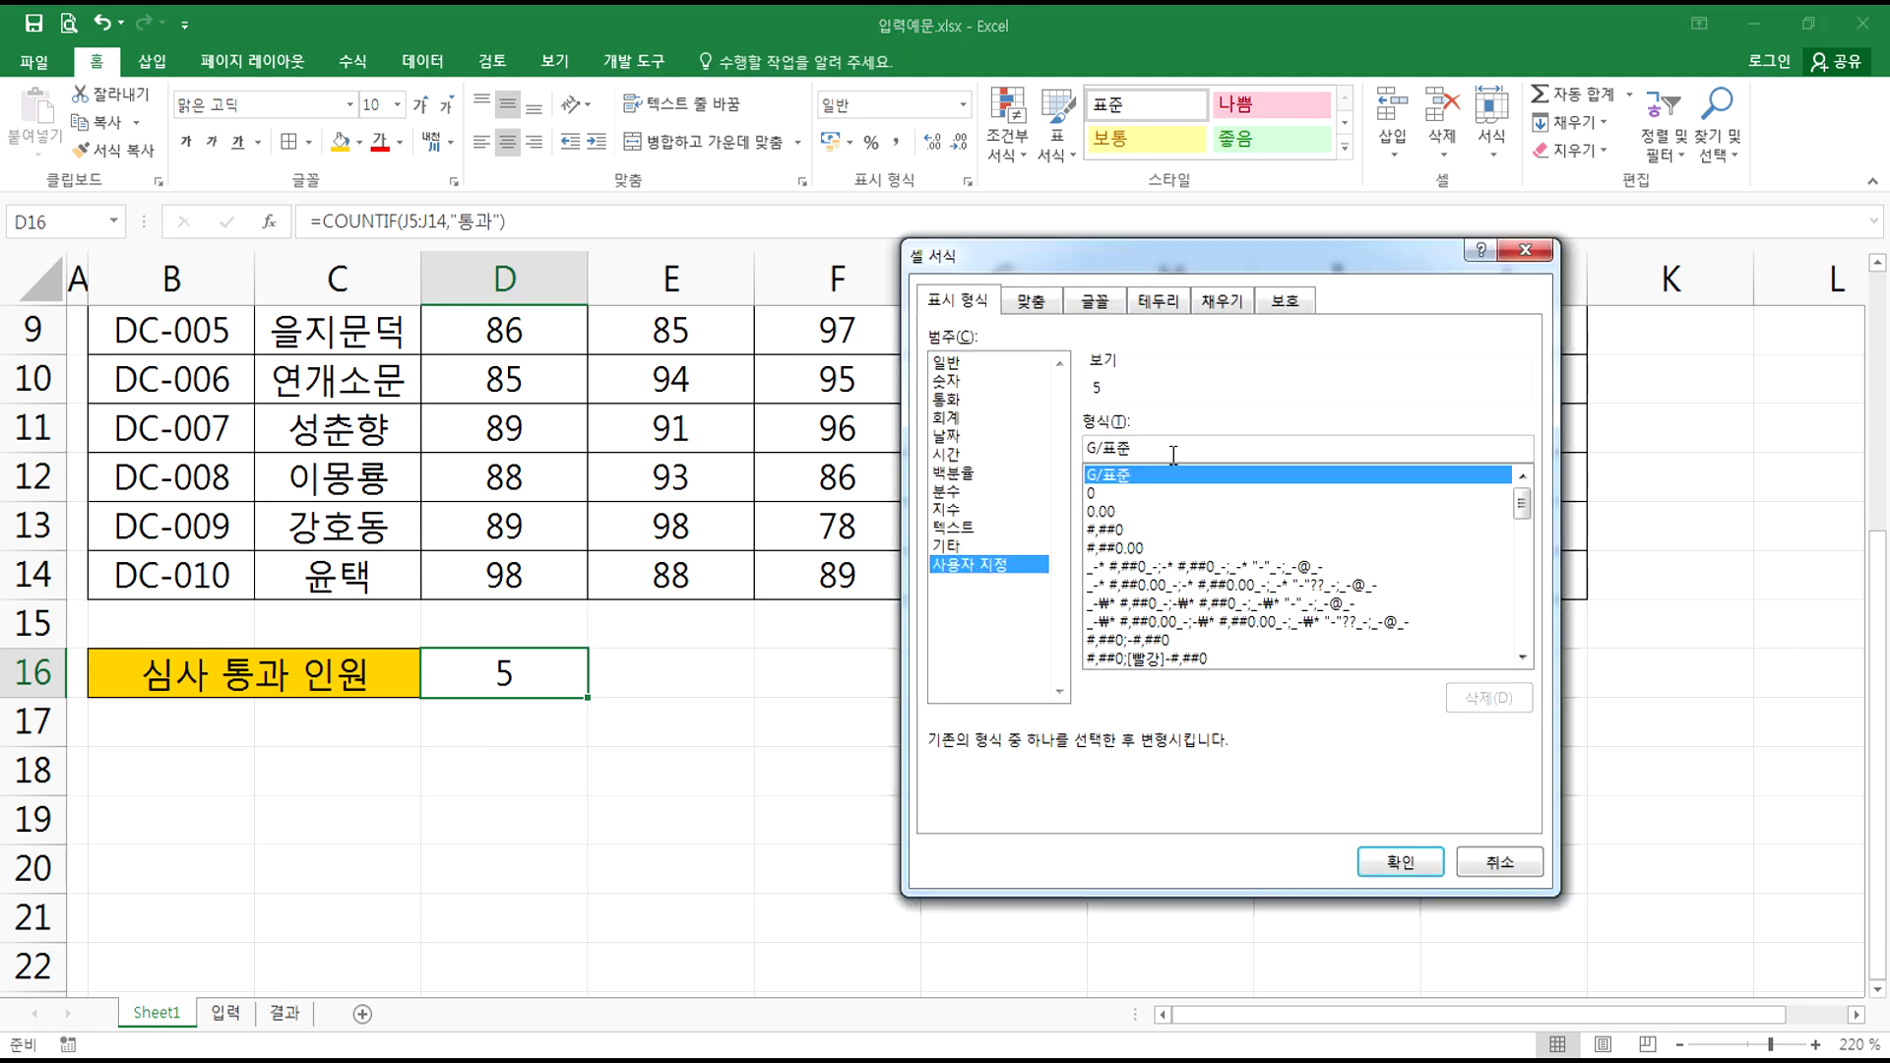
left_click(1164, 436)
type("AUD")
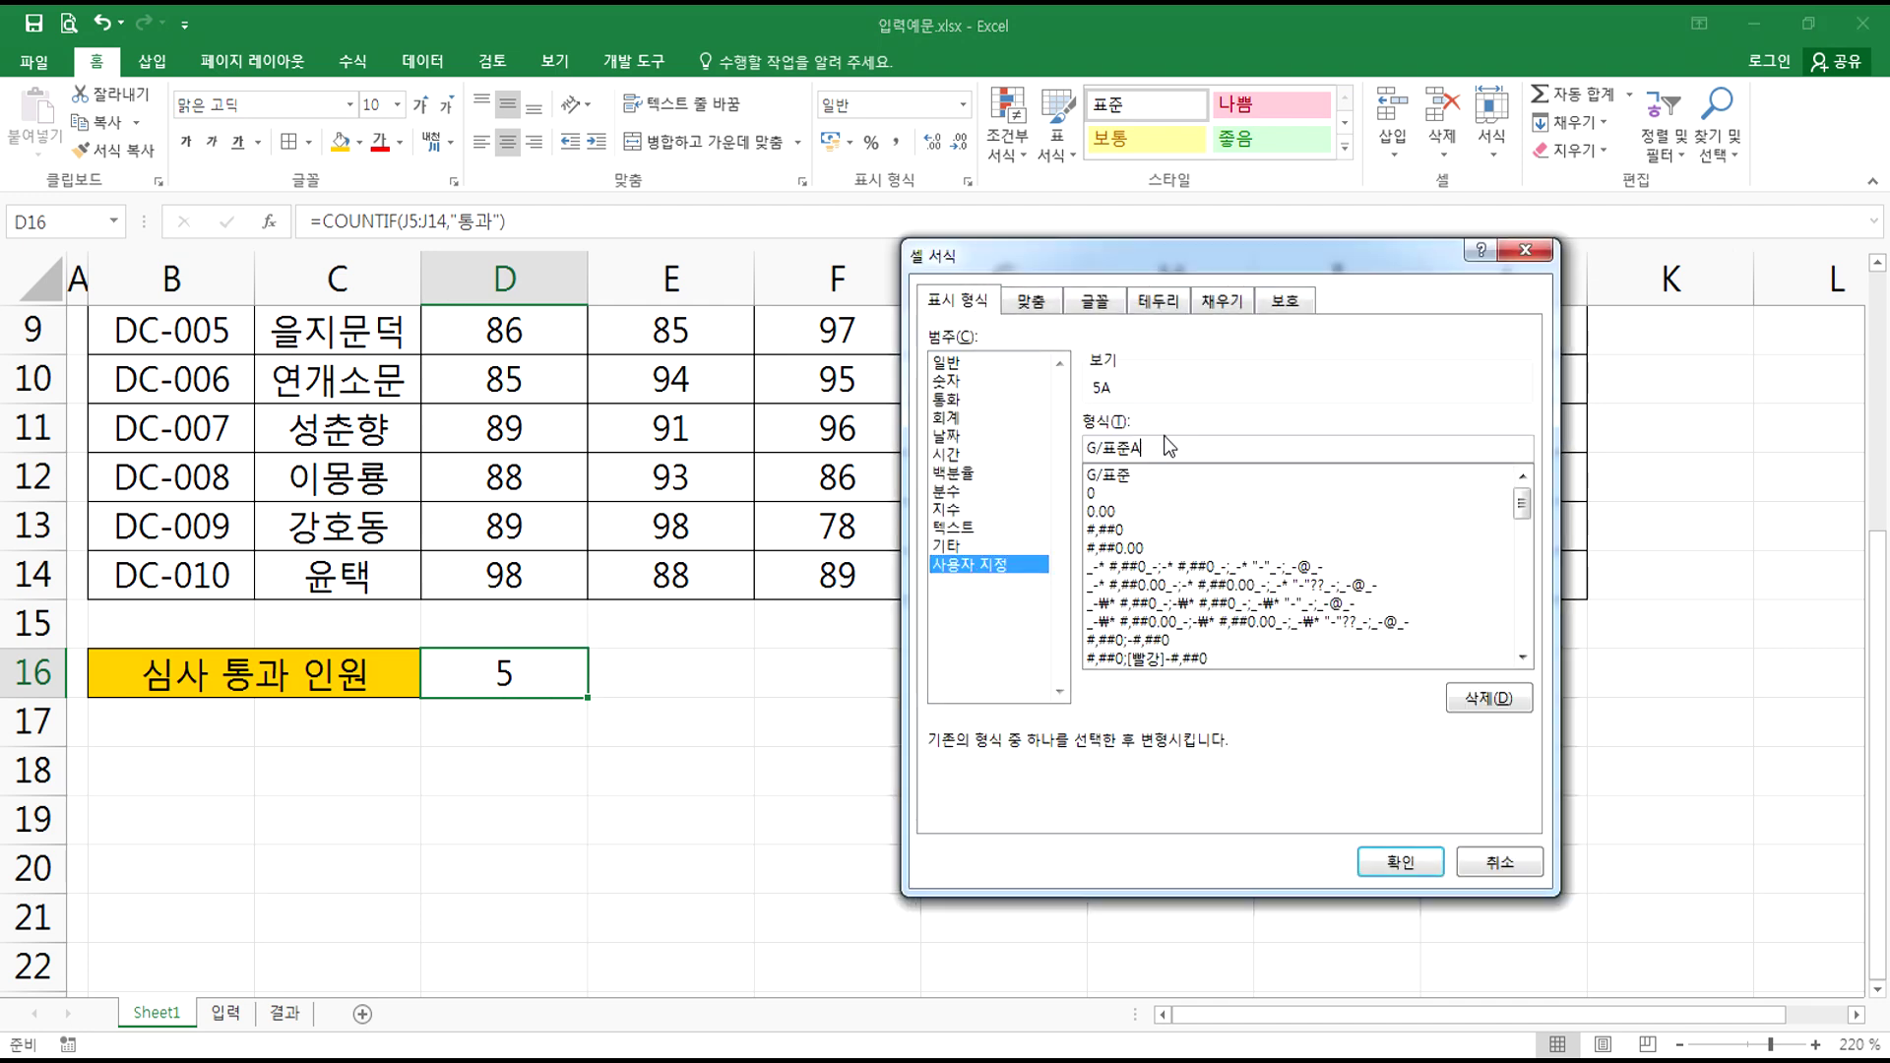
key("Return")
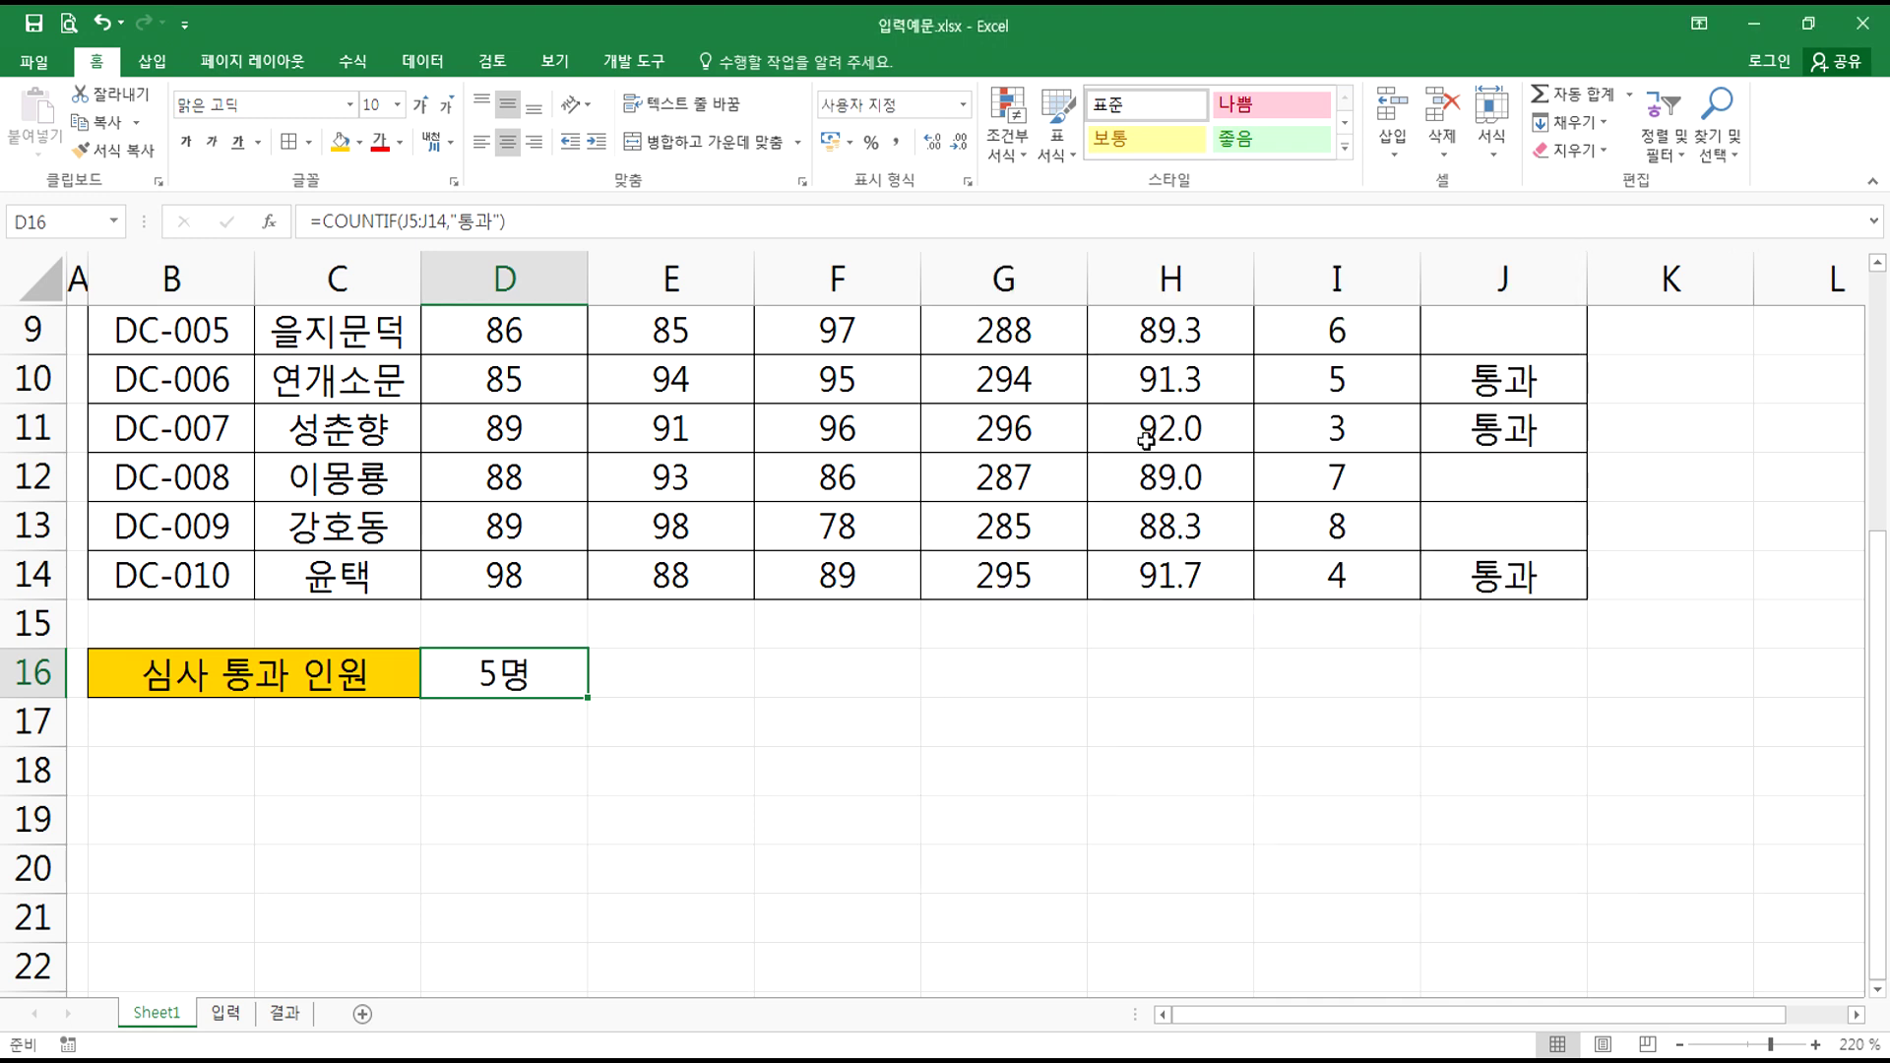
- Append &"명" to the COUNTIF formula in D16
key("F2")
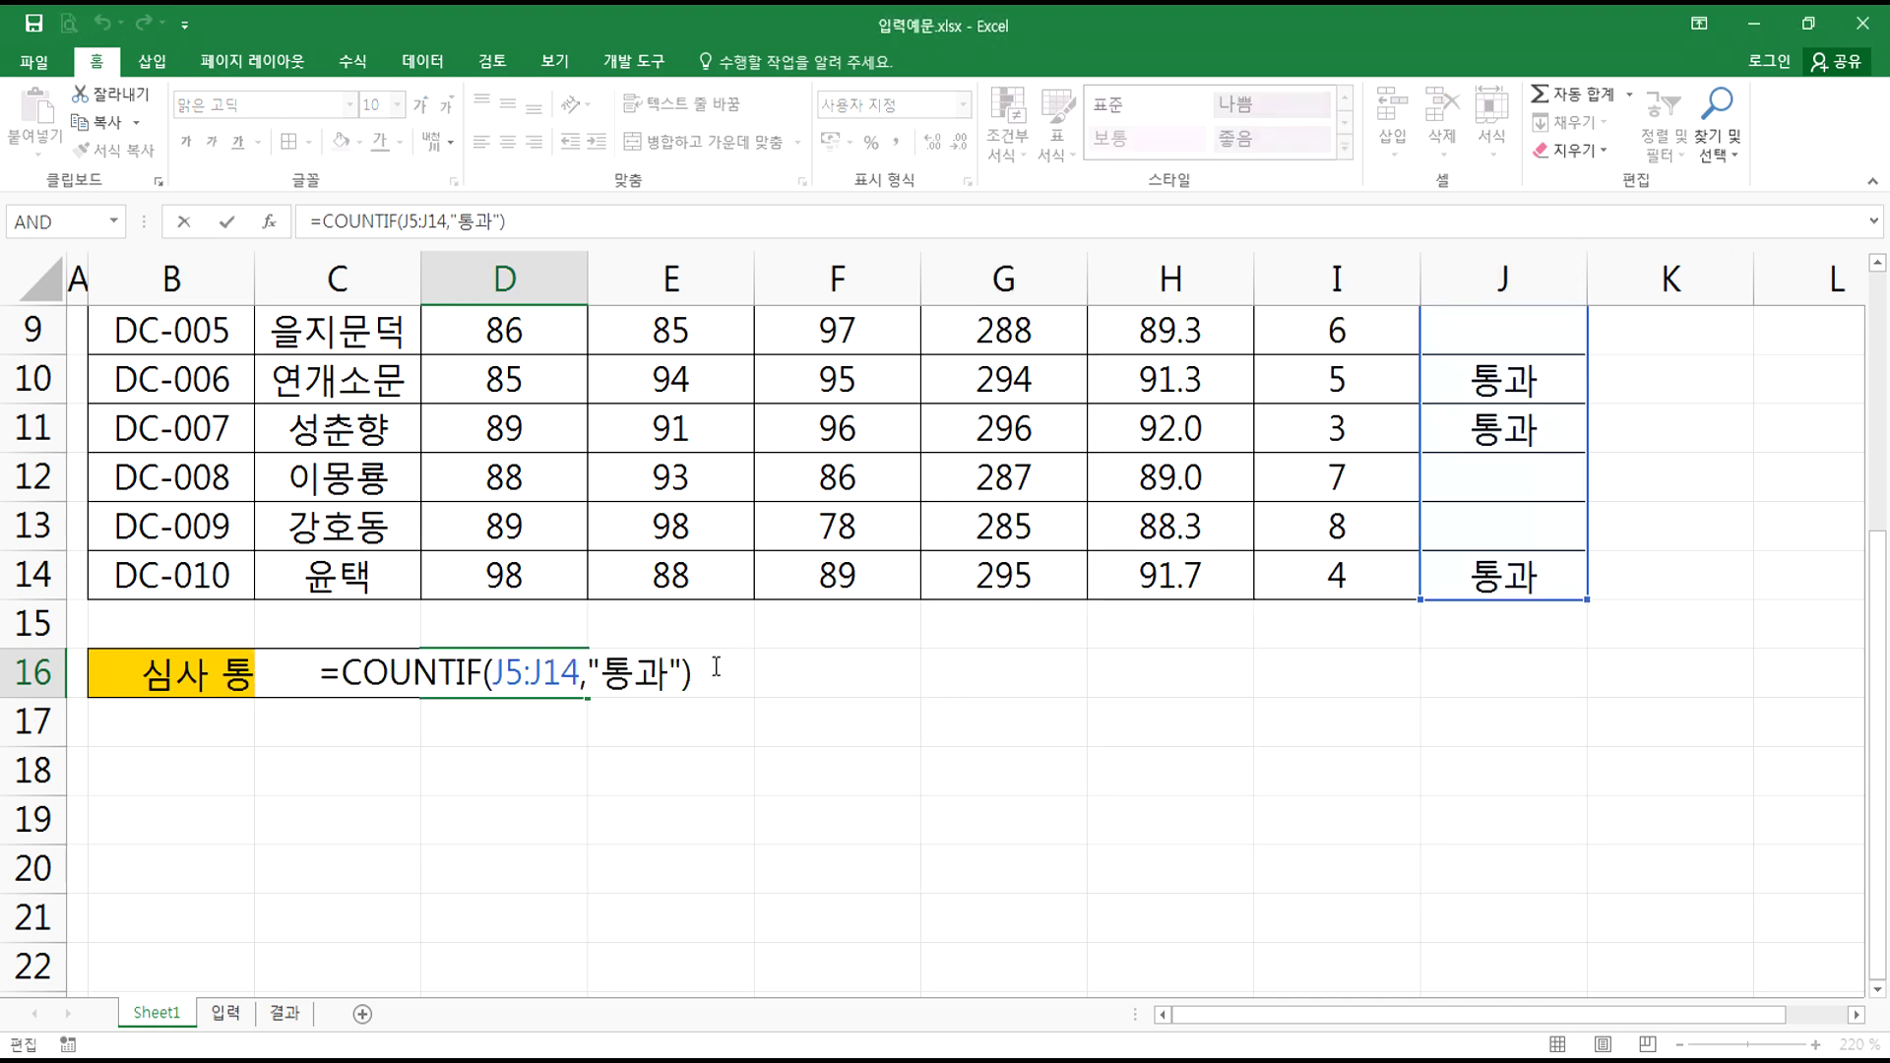
type("&\"AUD")
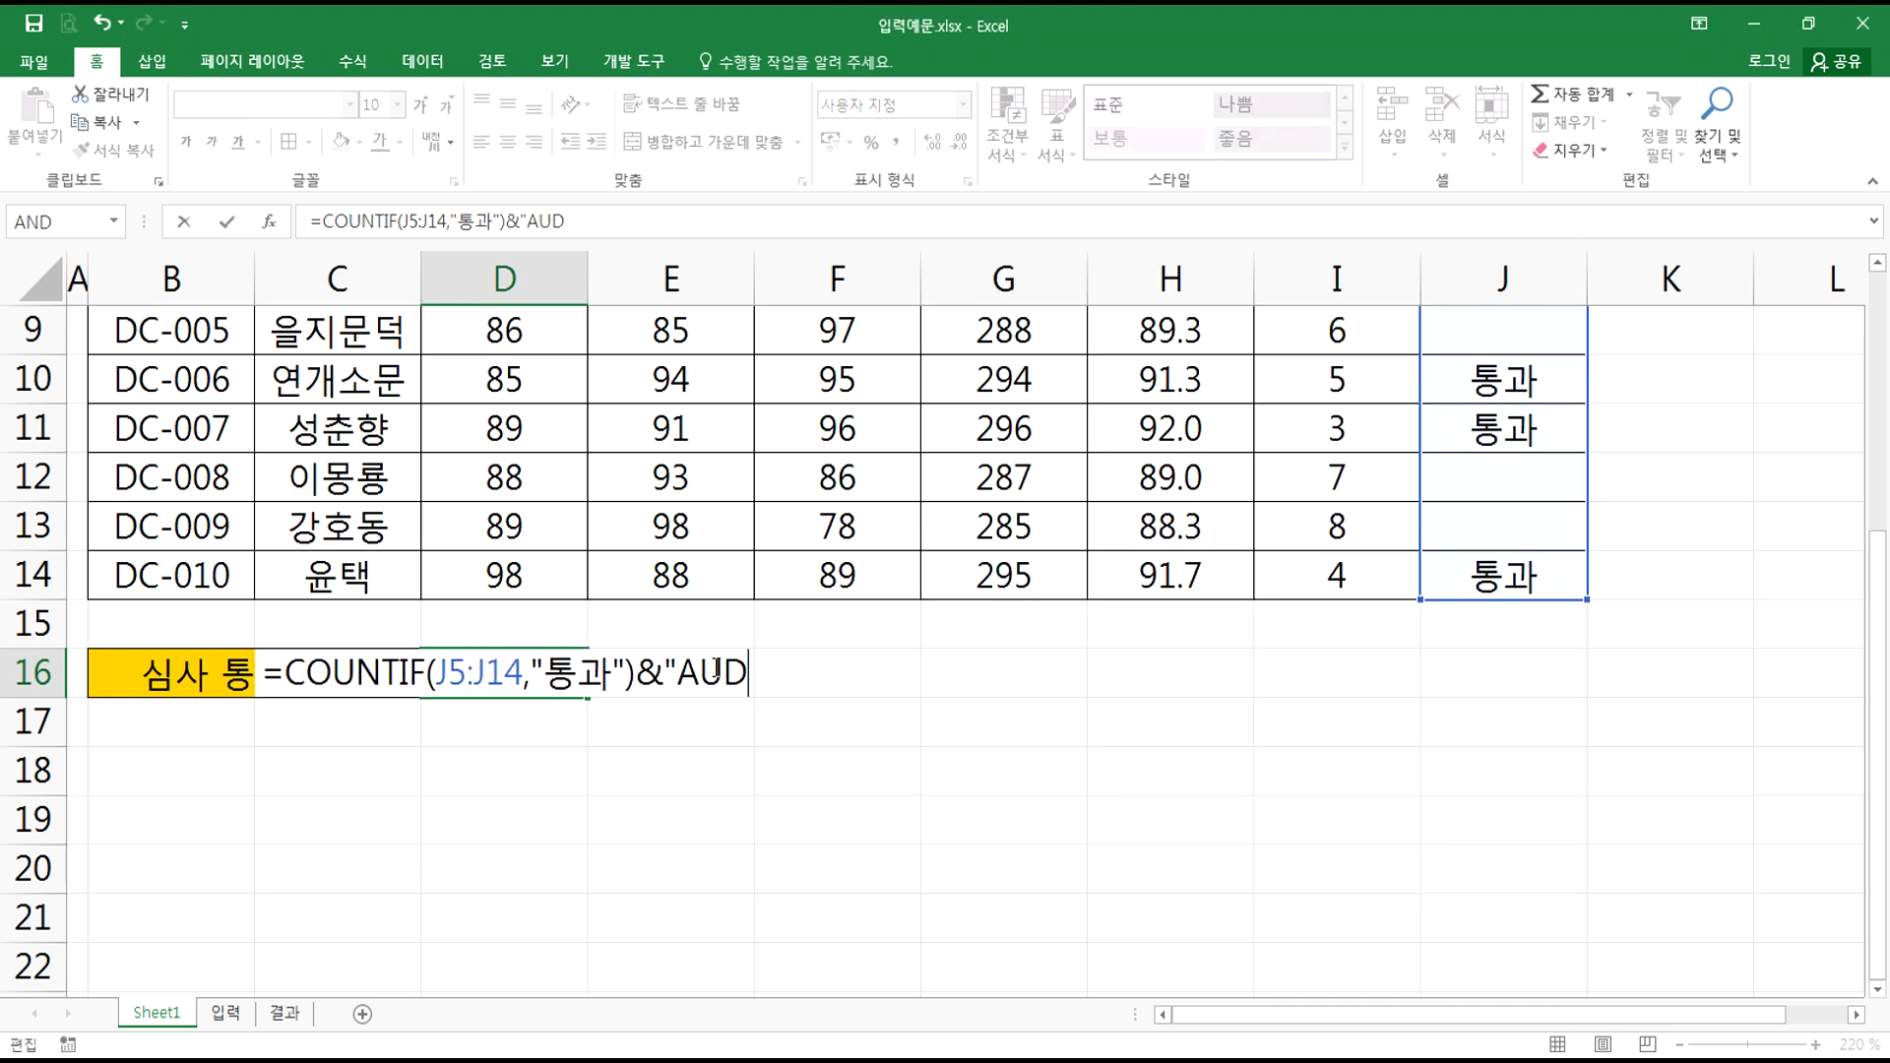
key("BackSpace")
key("BackSpace")
key("BackSpace")
type("명\"")
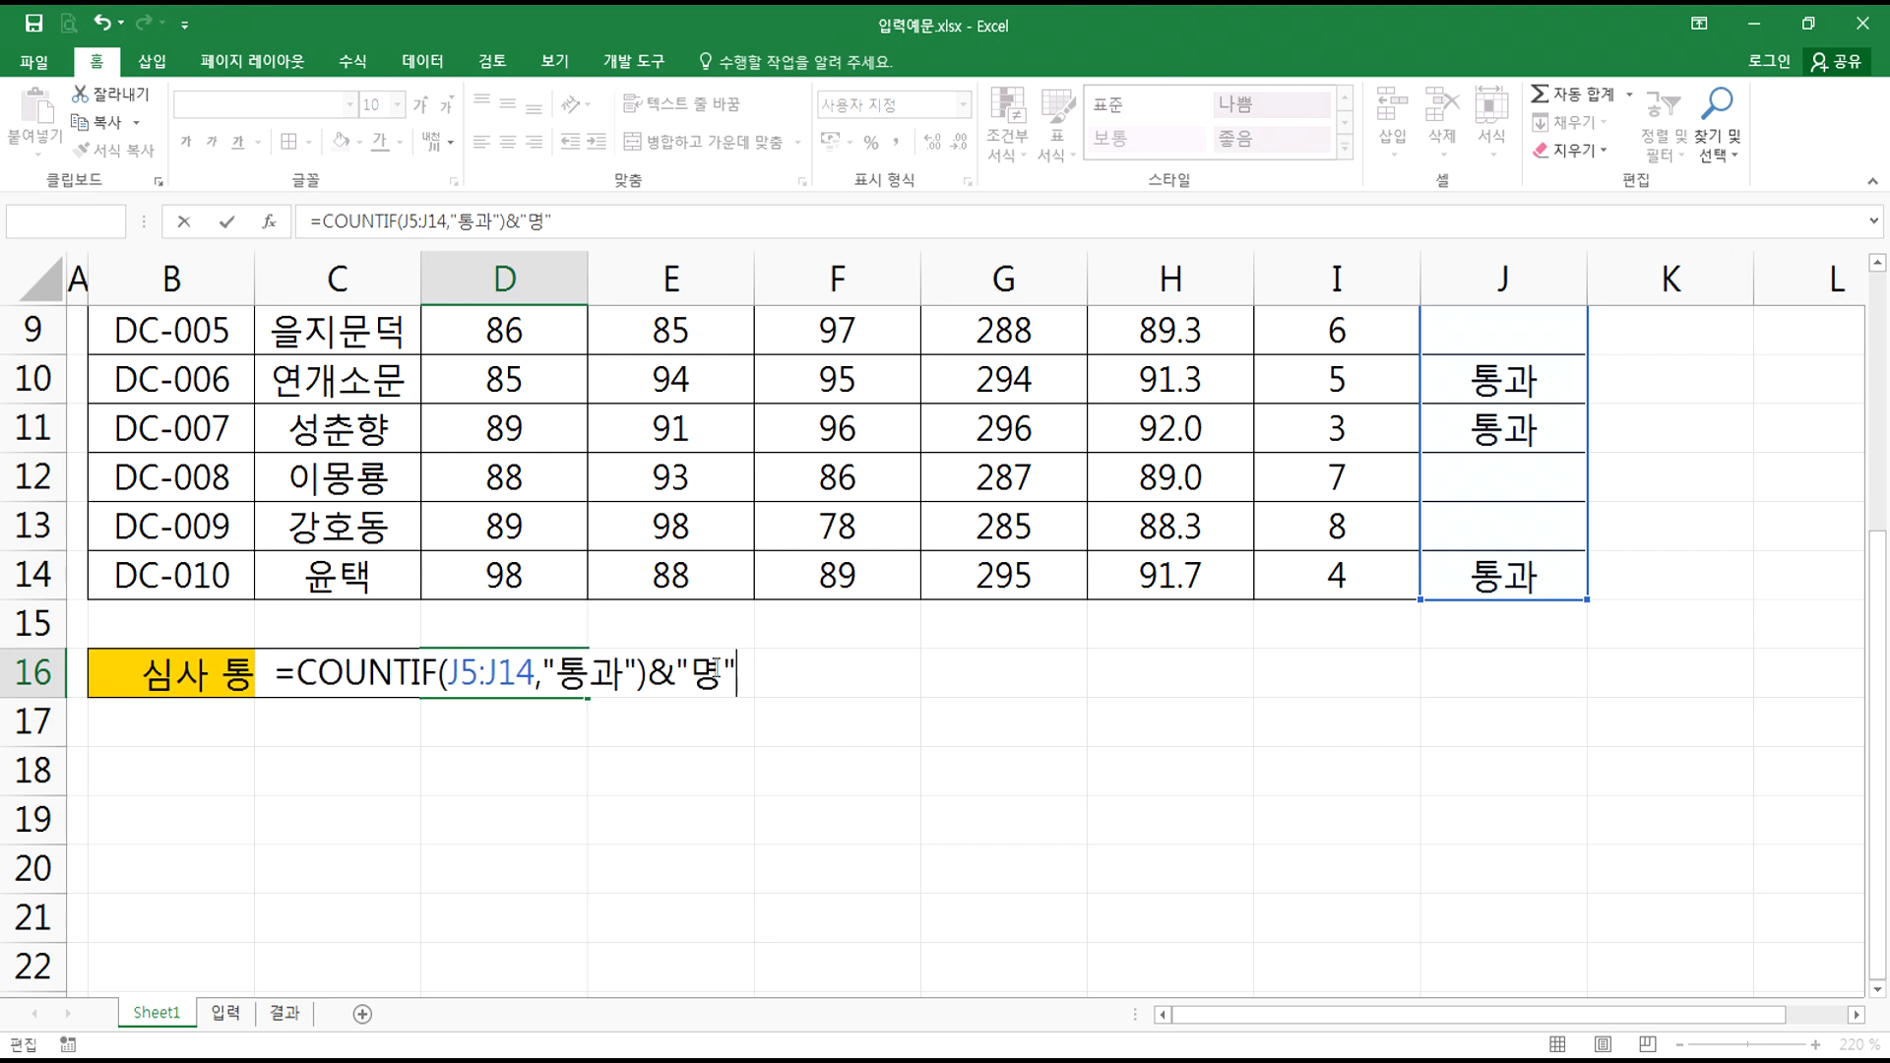
key("Return")
- Remove the &"명" suffix from the COUNTIF formula in D16
key("Up")
key("F2")
key("BackSpace")
key("BackSpace")
key("BackSpace")
key("BackSpace")
key("Return")
key("Up")
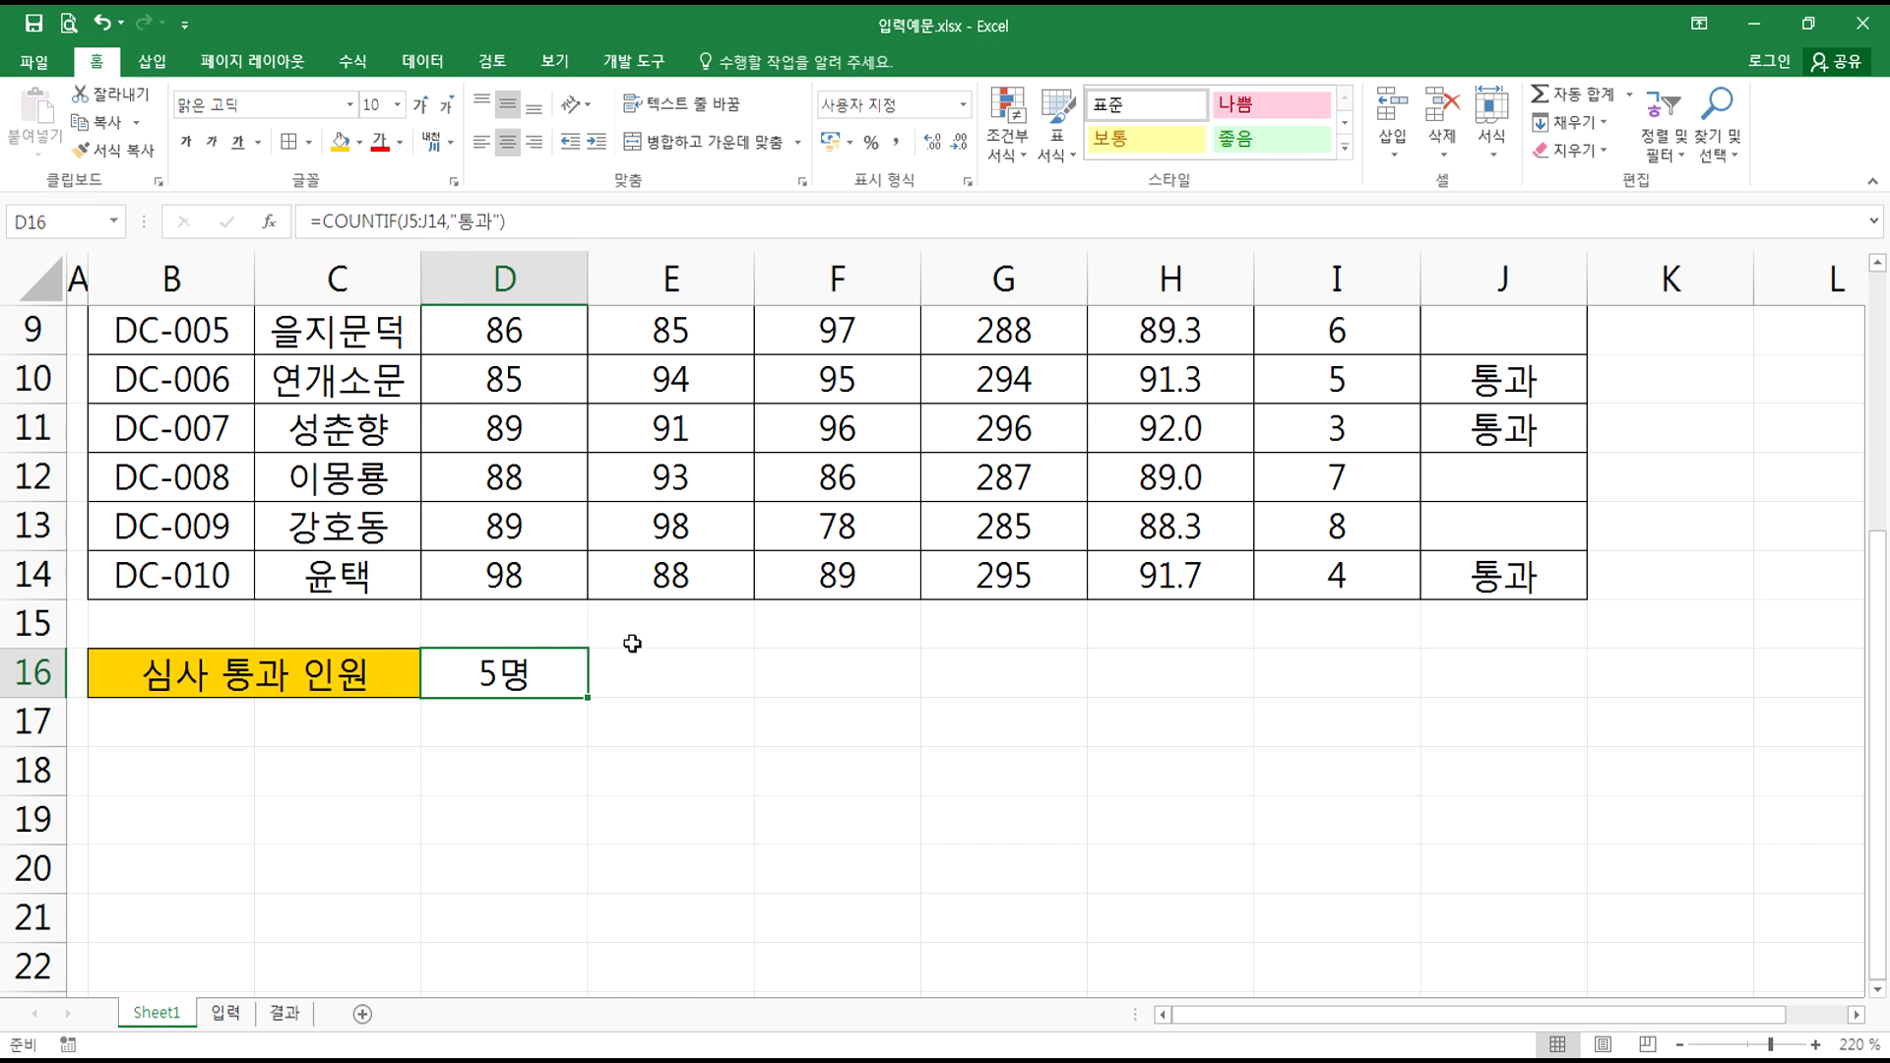
- Review the completed table B4:J14 and its total, average, verdict and pass-count formulas
scroll(625, 648, "up", 5)
scroll(625, 648, "down", 2)
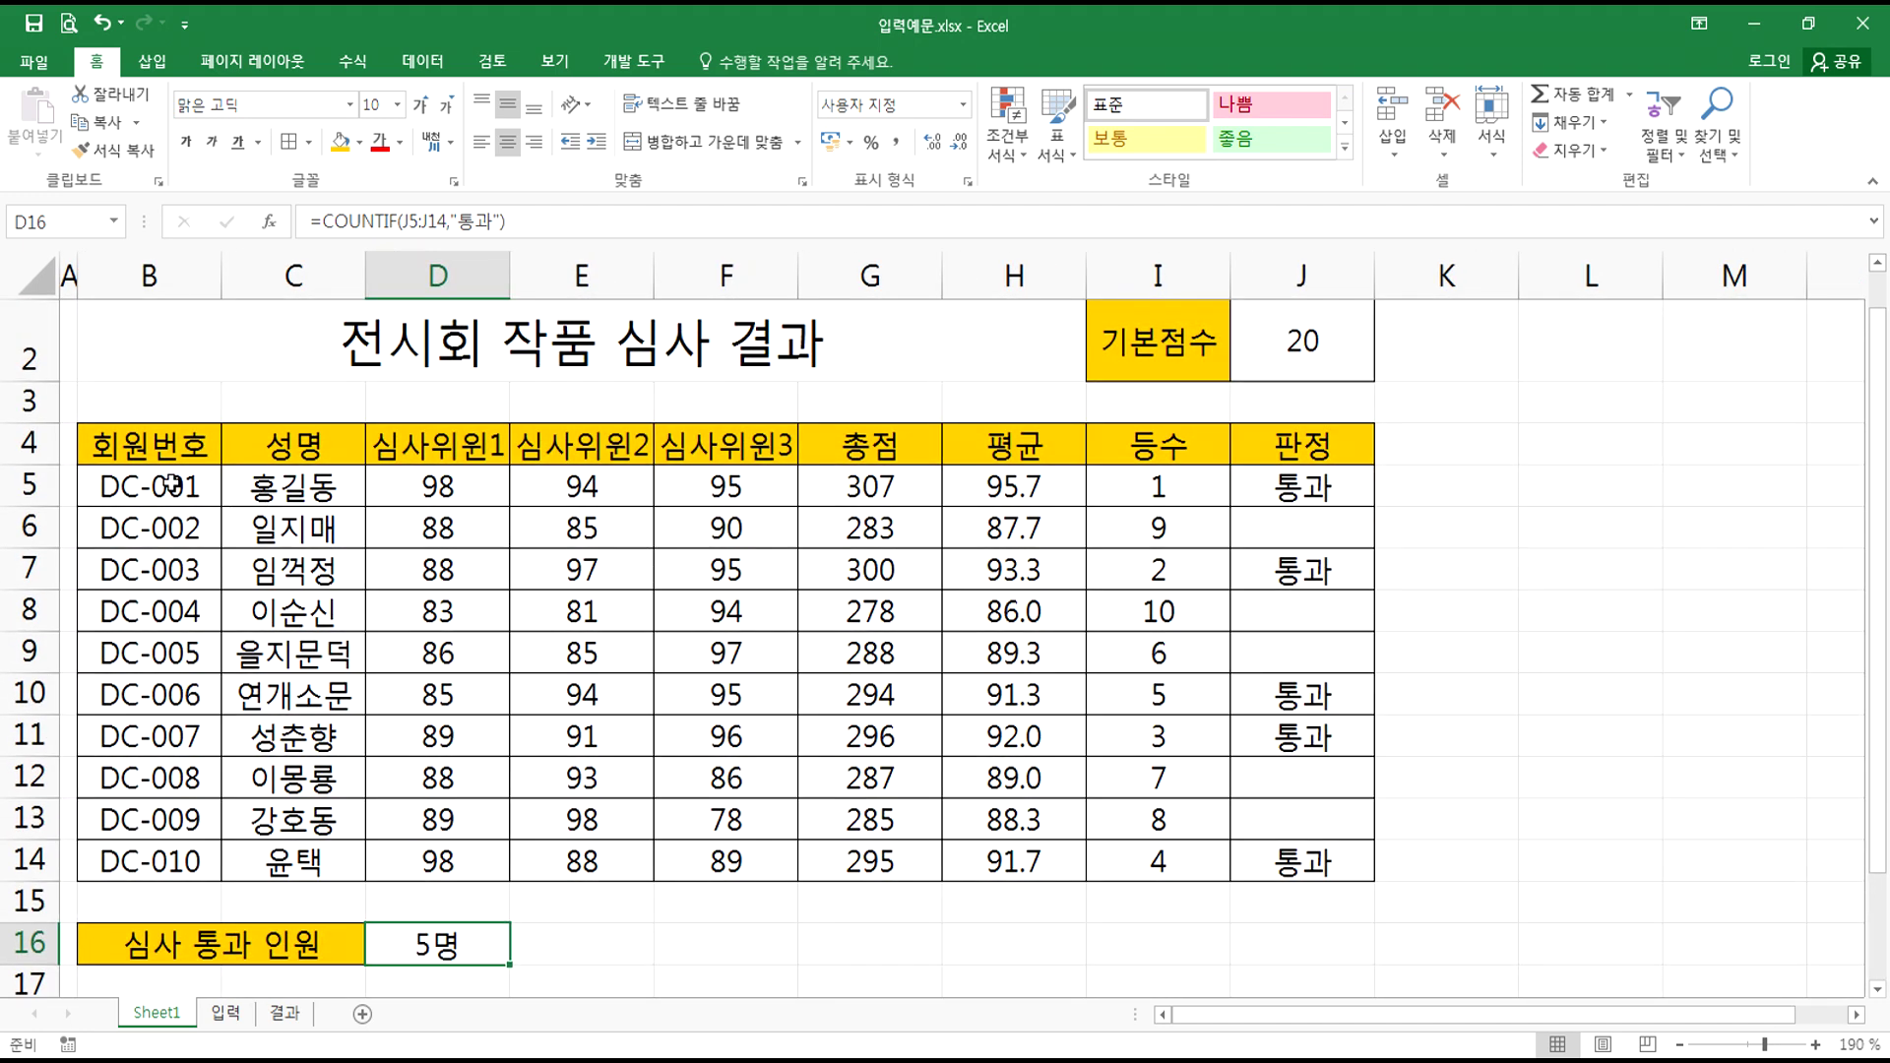
left_click(111, 480)
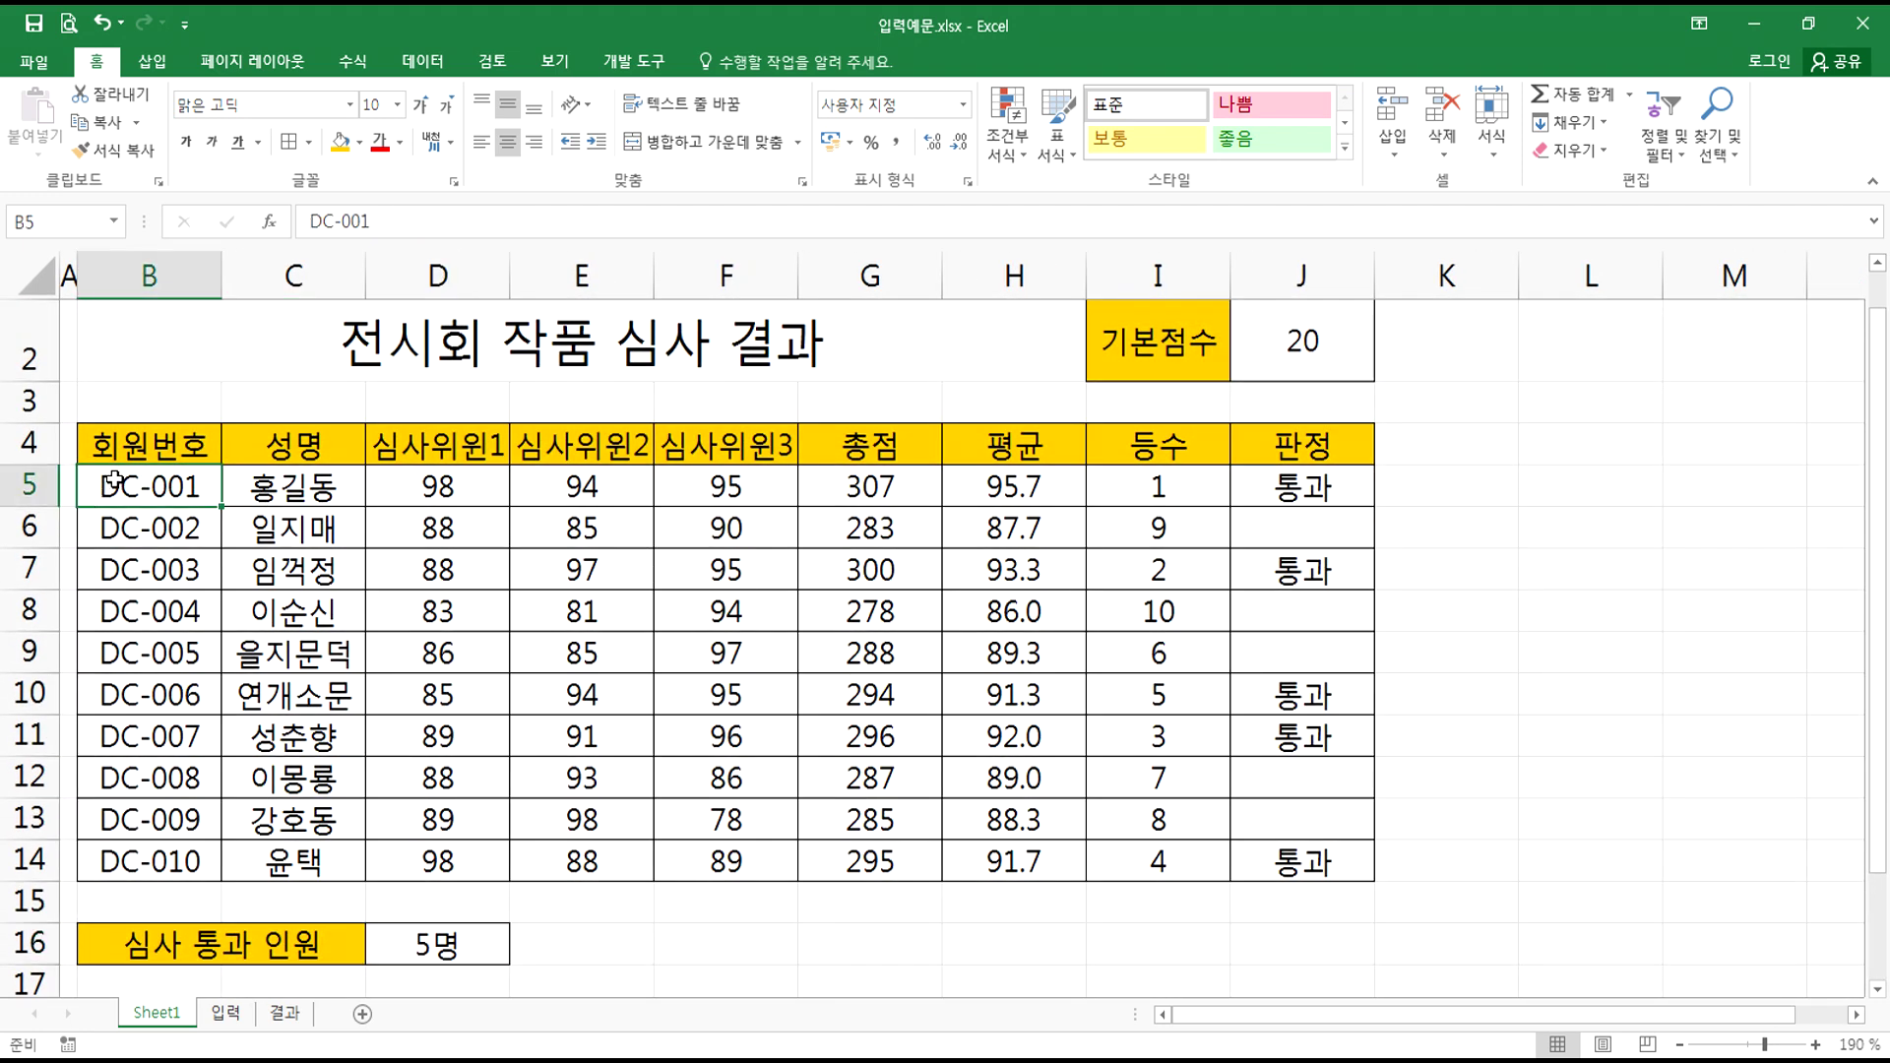
left_click_drag(105, 445, 1297, 863)
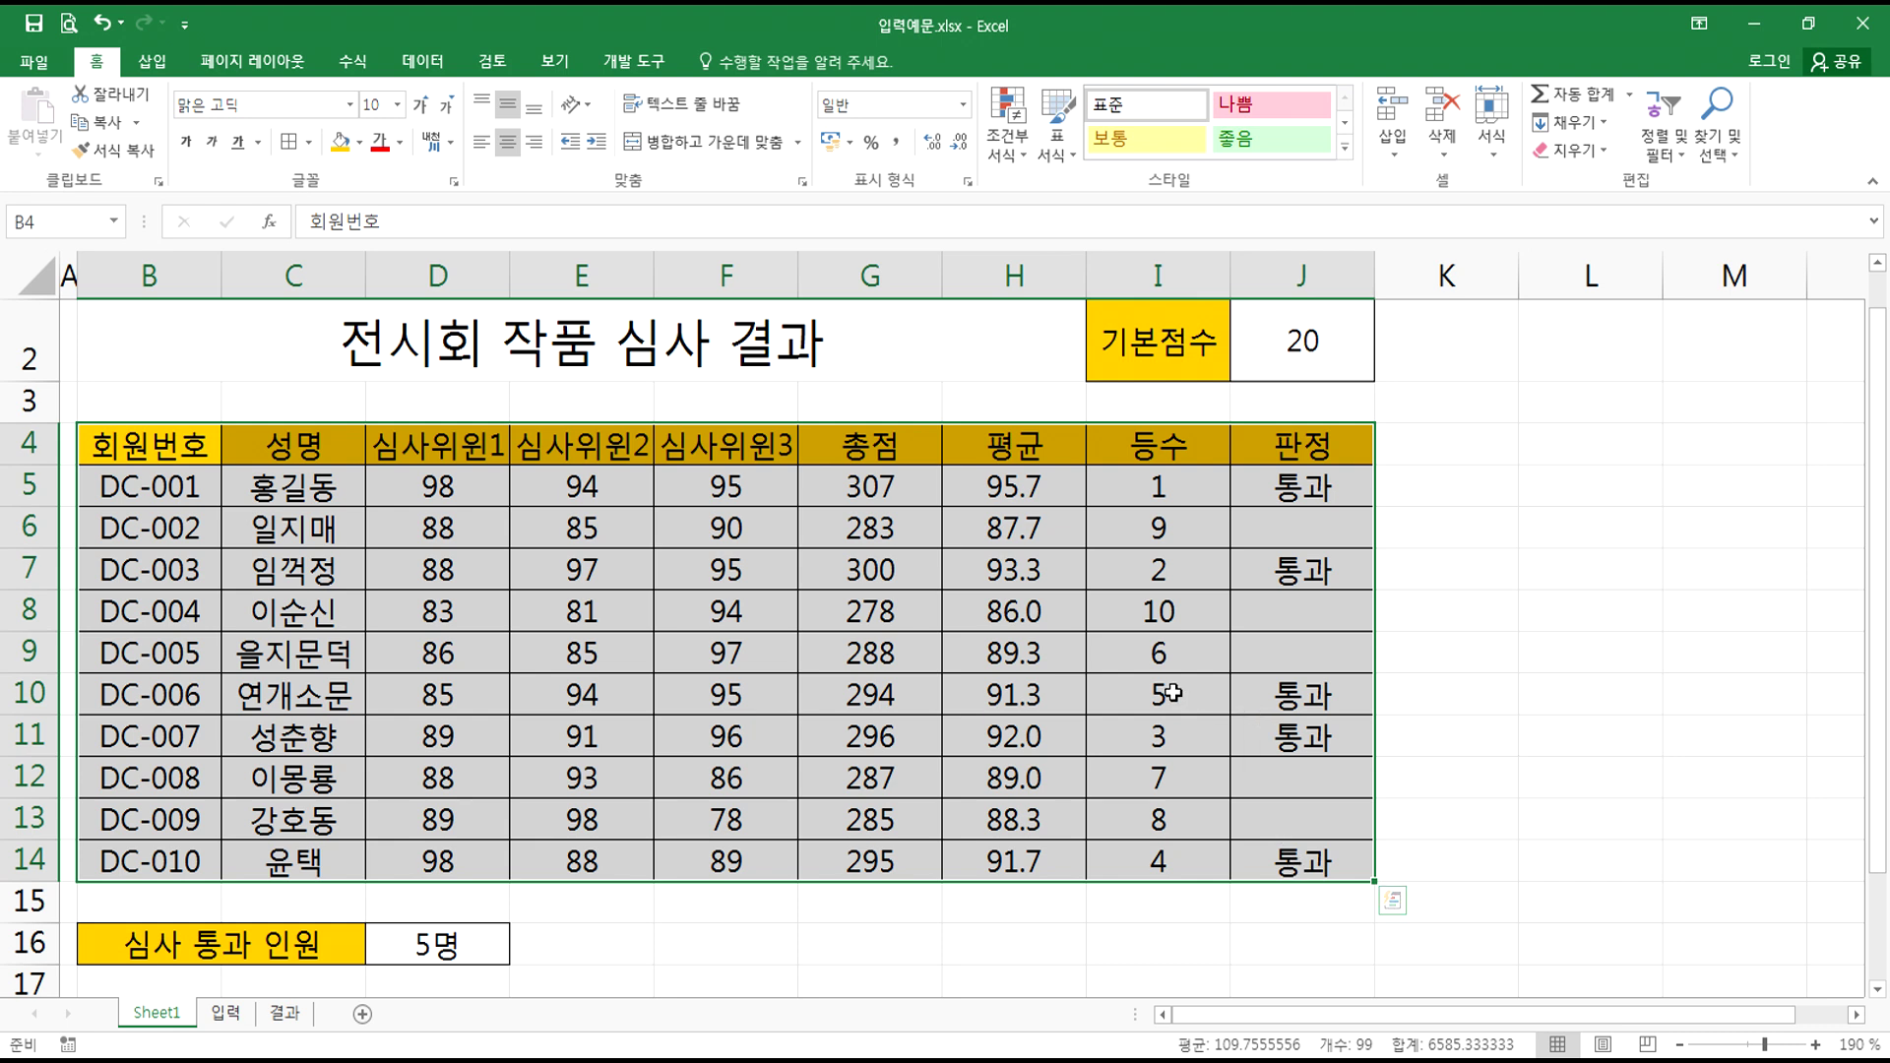
left_click(891, 497)
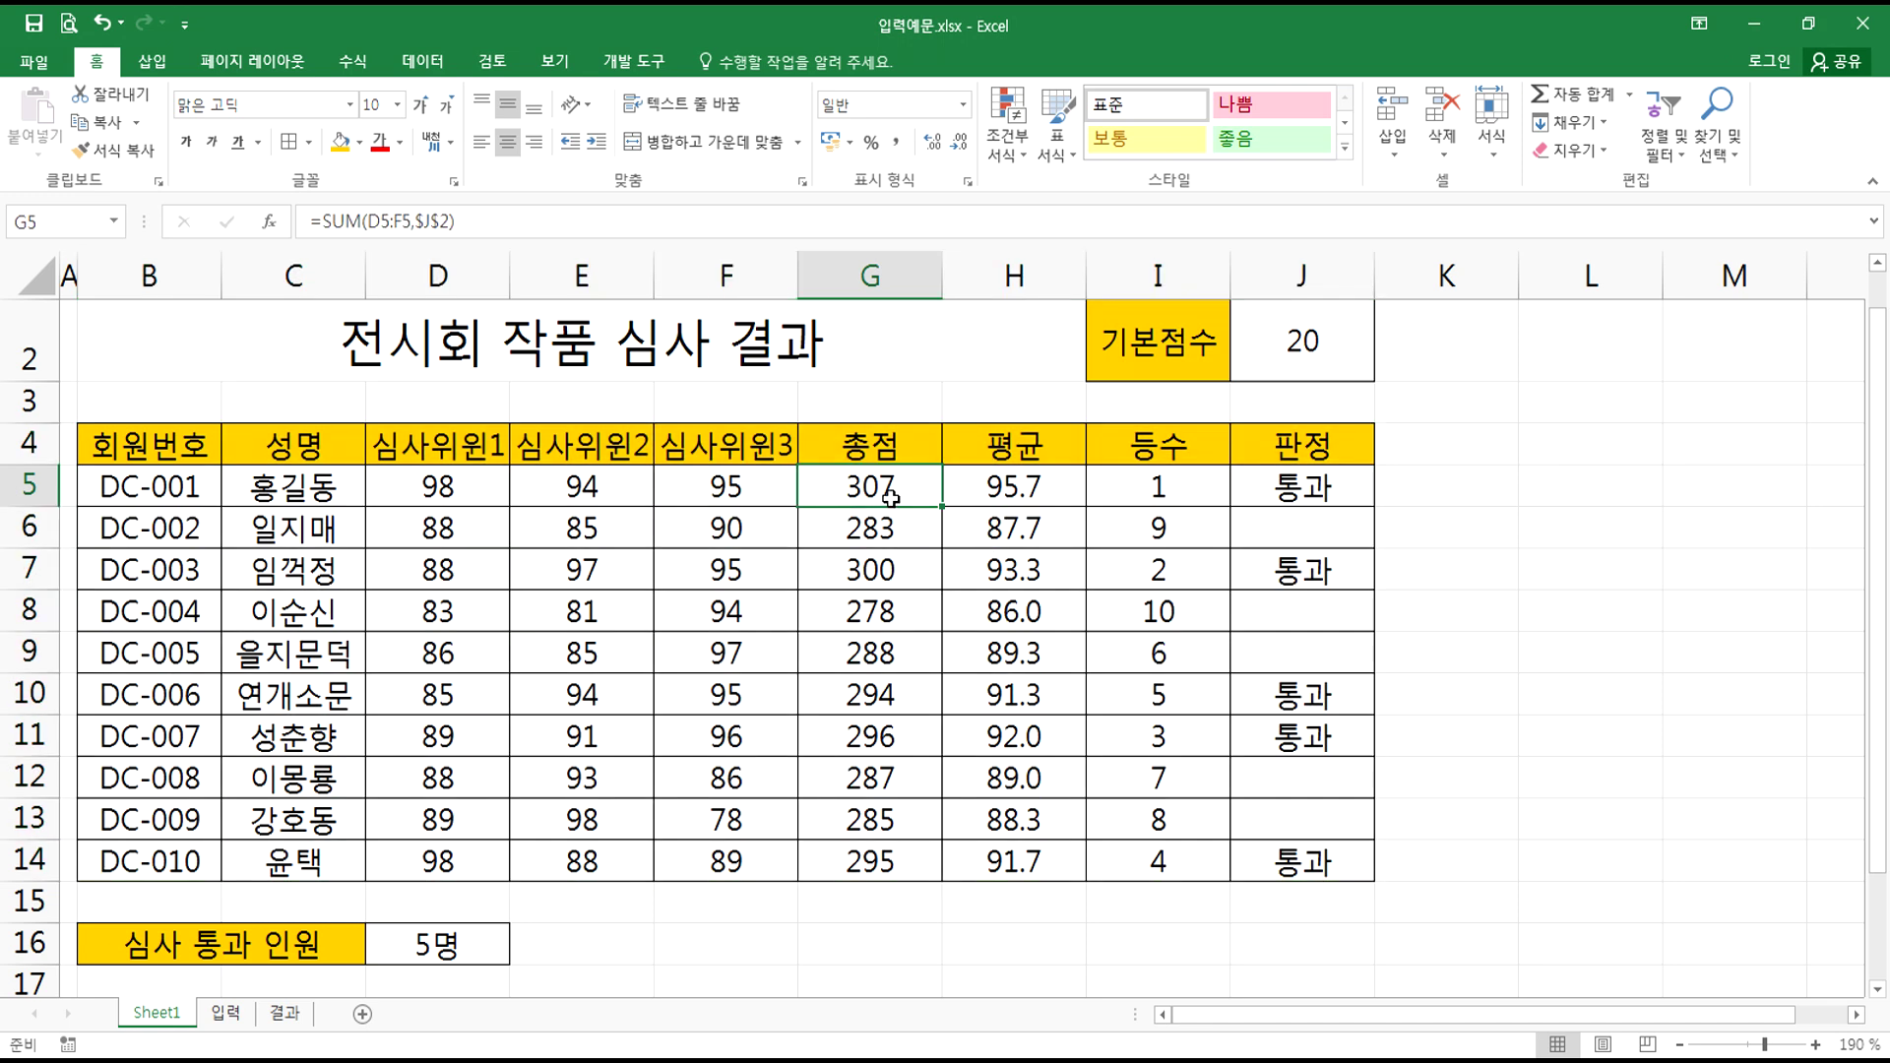
left_click_drag(891, 498, 1020, 841)
left_click(849, 495)
left_click(1259, 487)
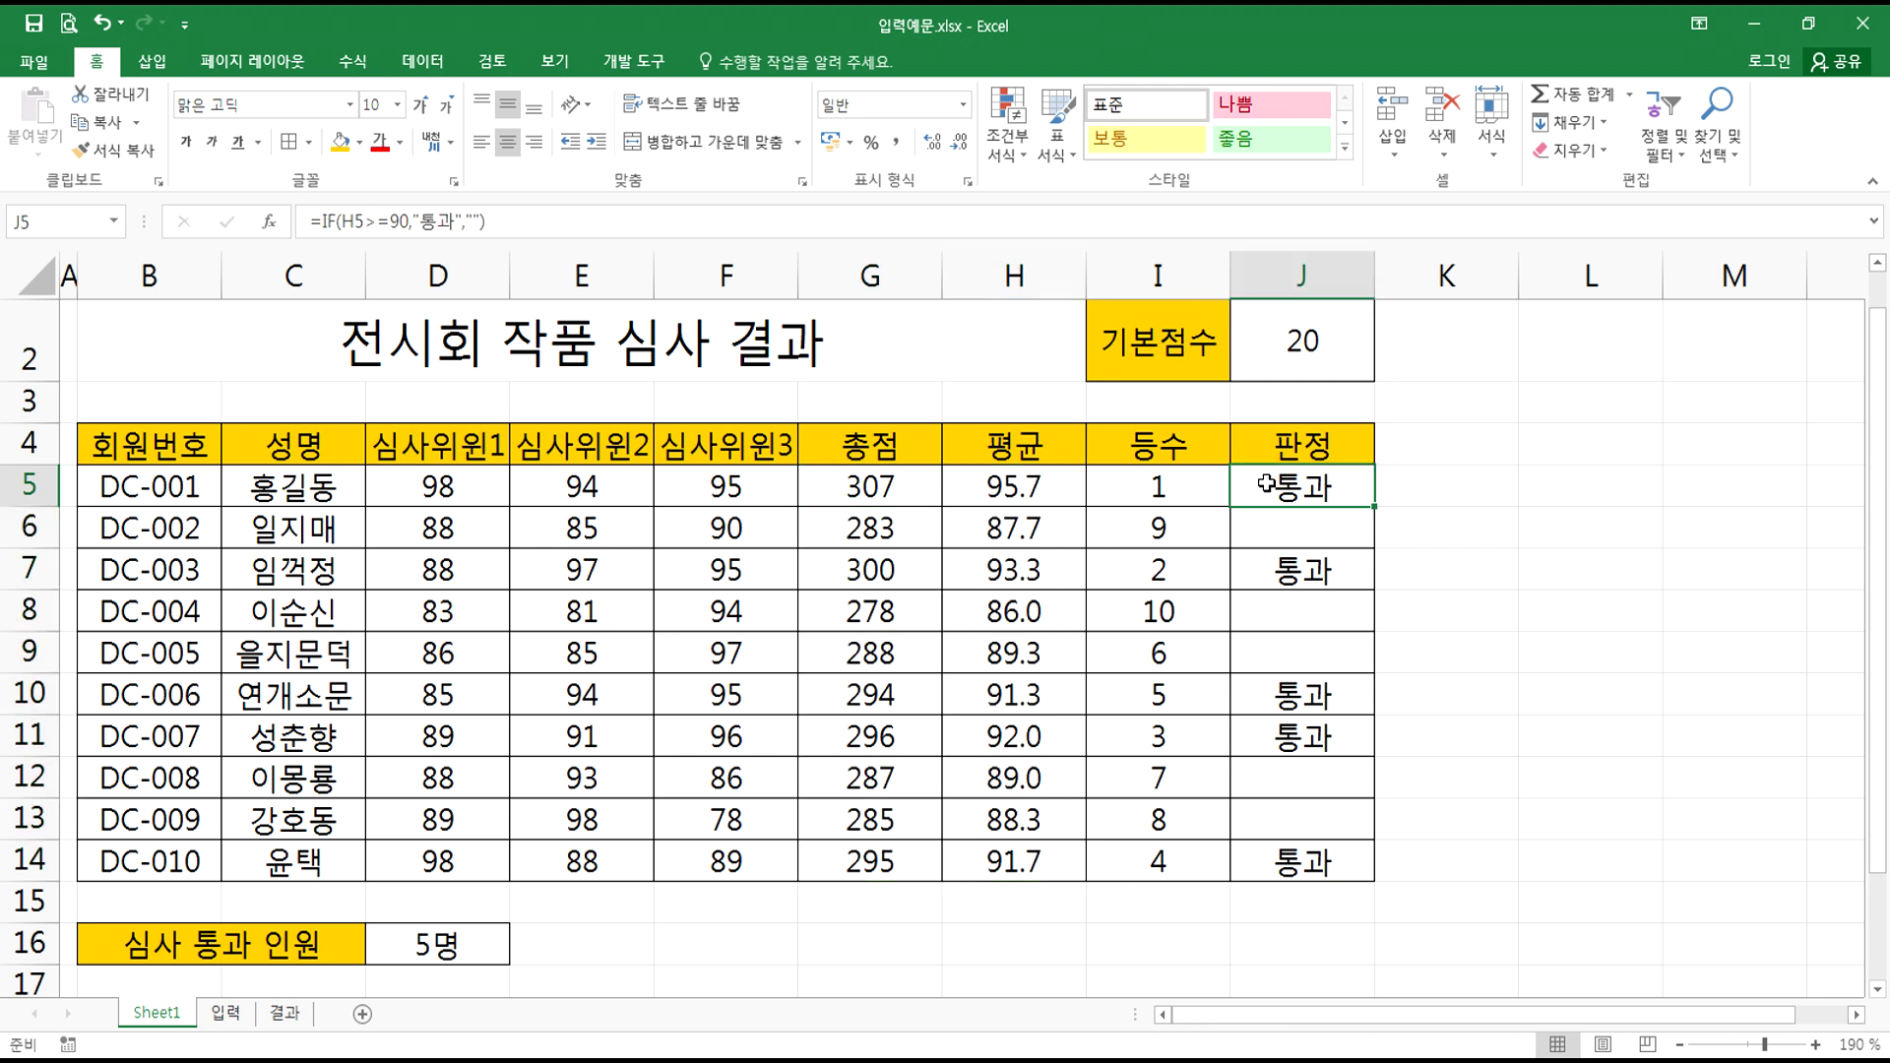
left_click(430, 945)
left_click(1284, 492)
- Check the conditional formatting criterion in Notepad and return to the Excel workbook
key("alt+Tab")
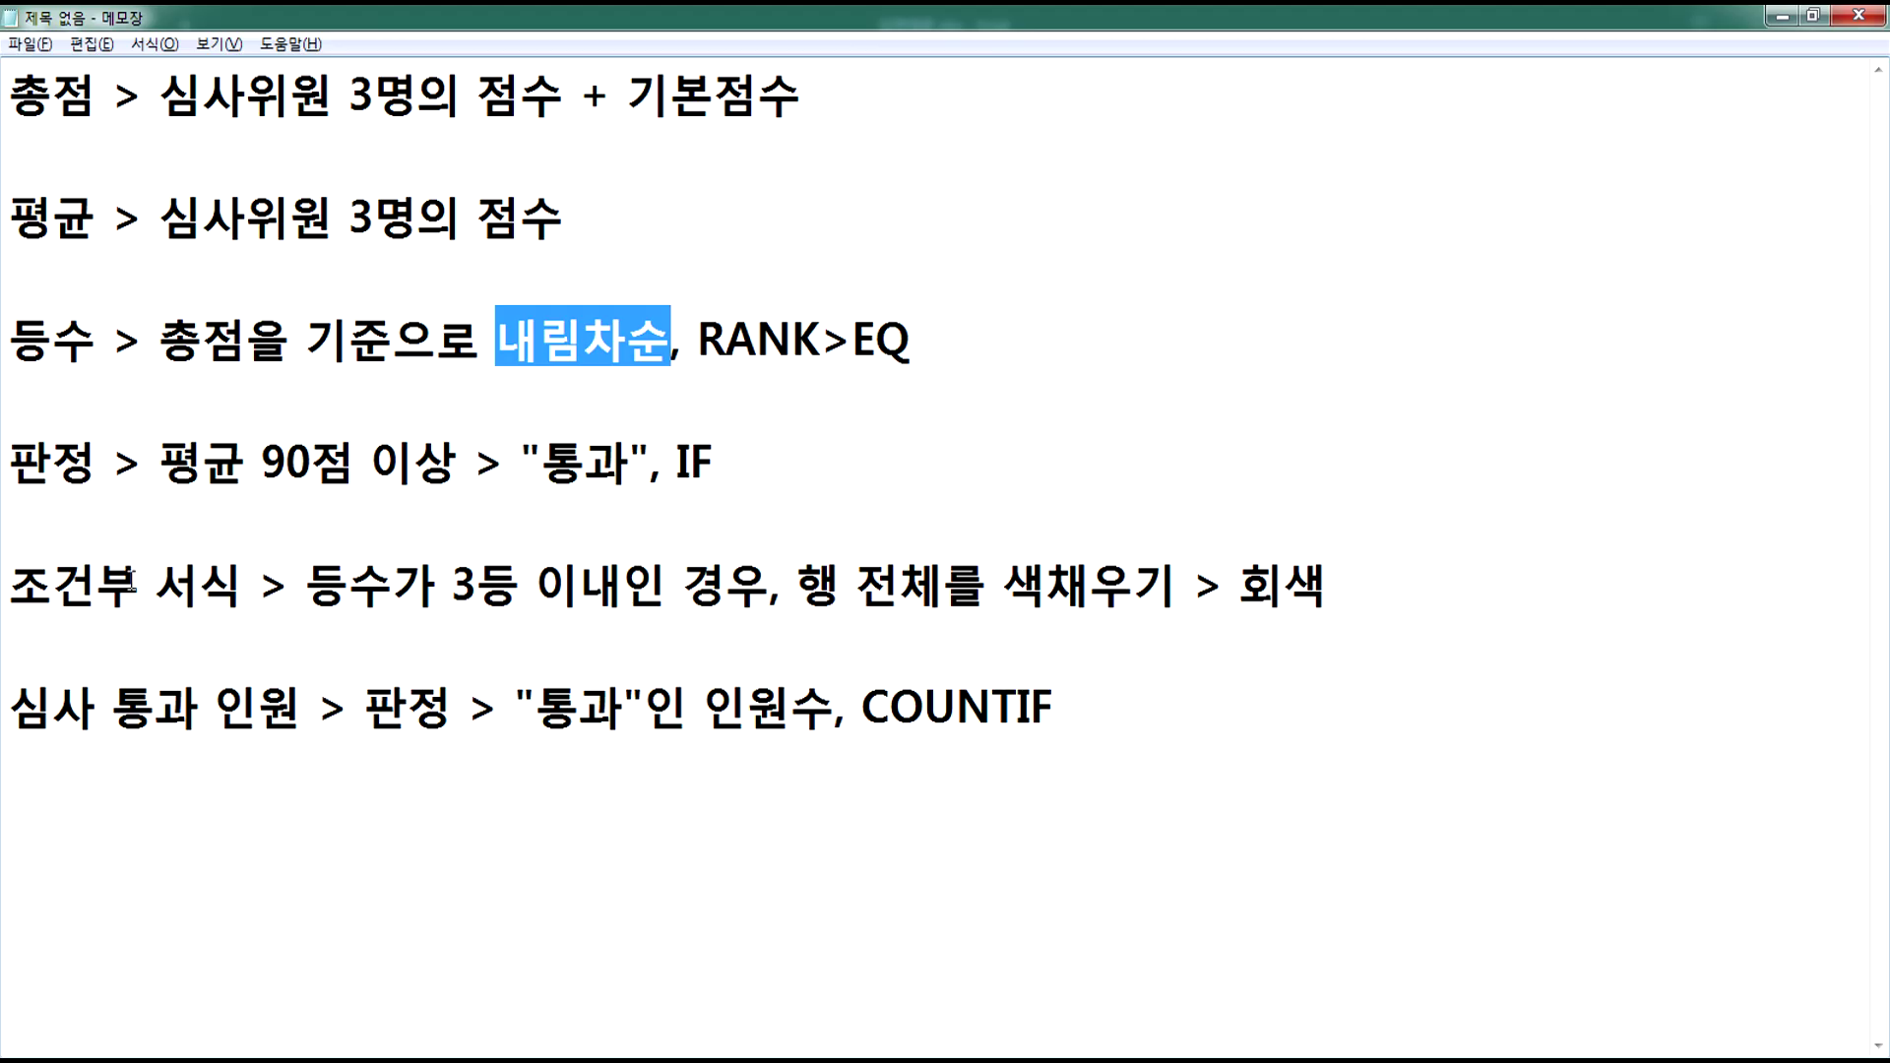
left_click_drag(21, 594, 1374, 605)
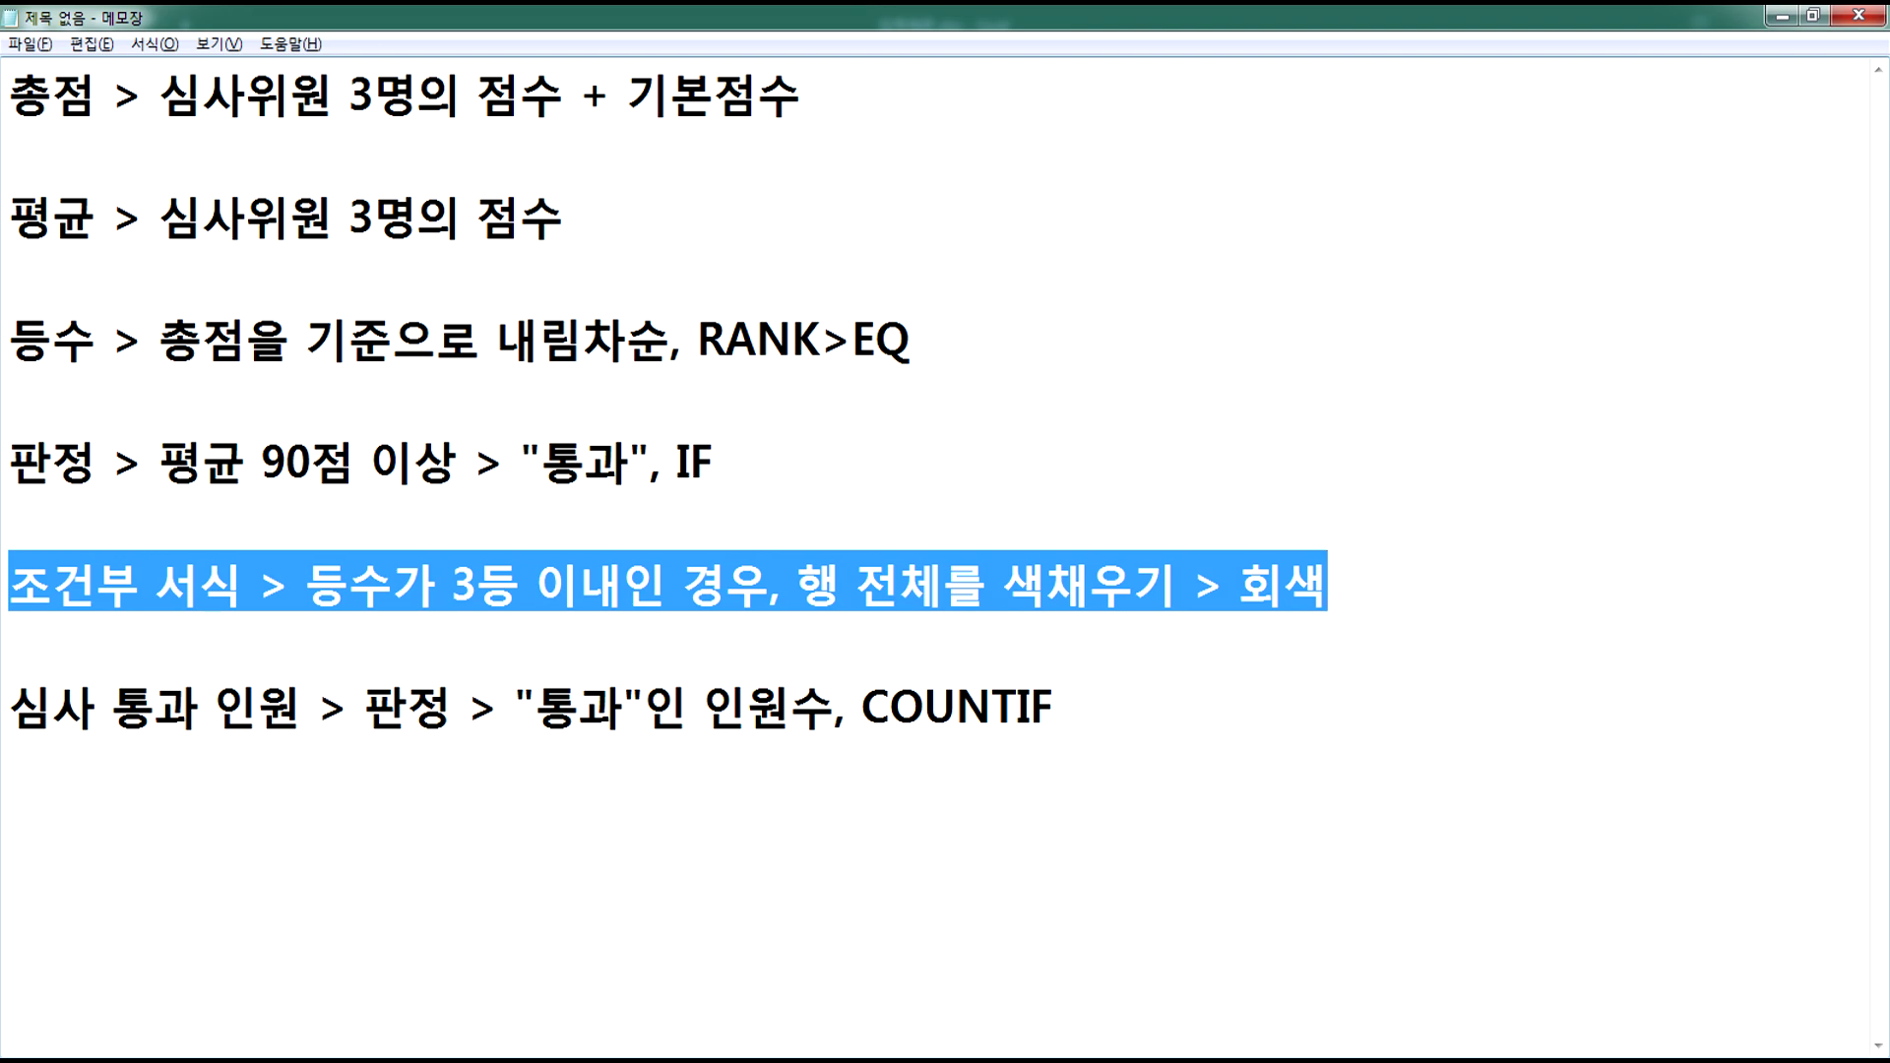
left_click(607, 1051)
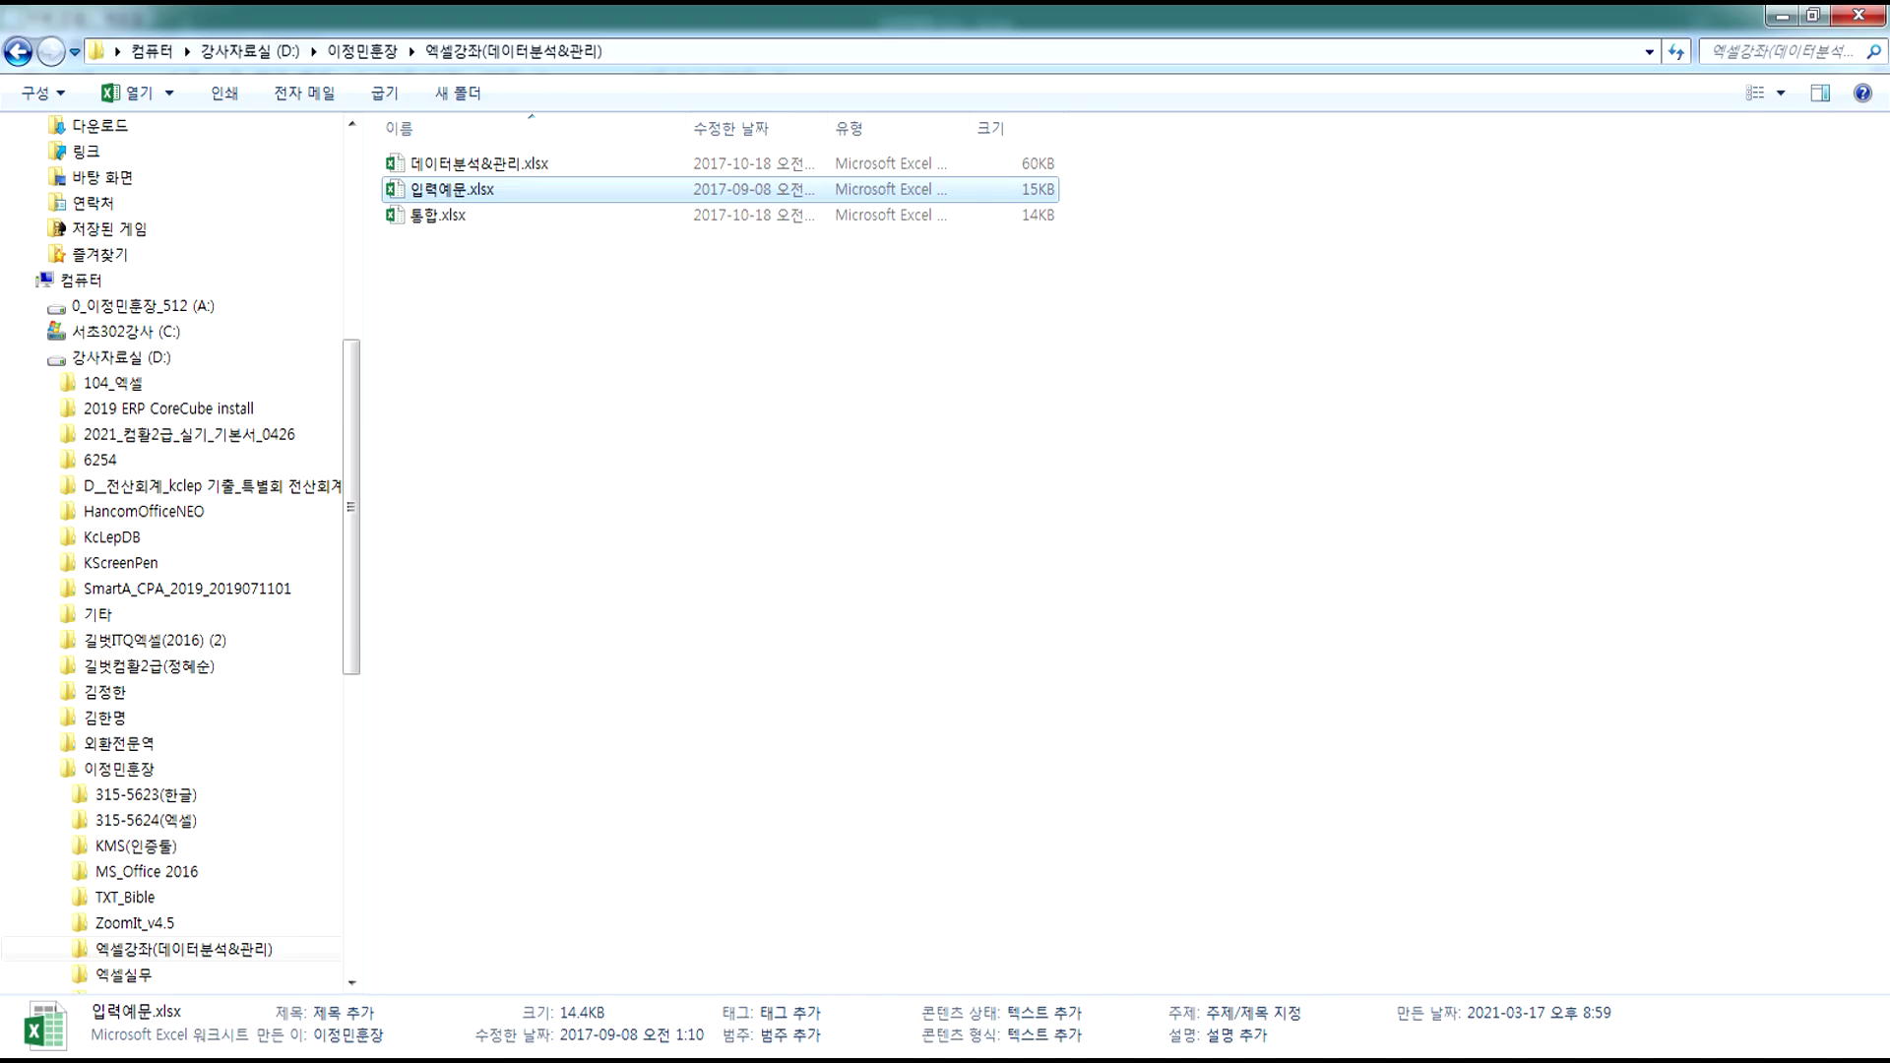
left_click(801, 1049)
- Start a new formula-based conditional formatting rule for B5:J14 with the condition =$I5<=3
left_click_drag(127, 486, 1392, 900)
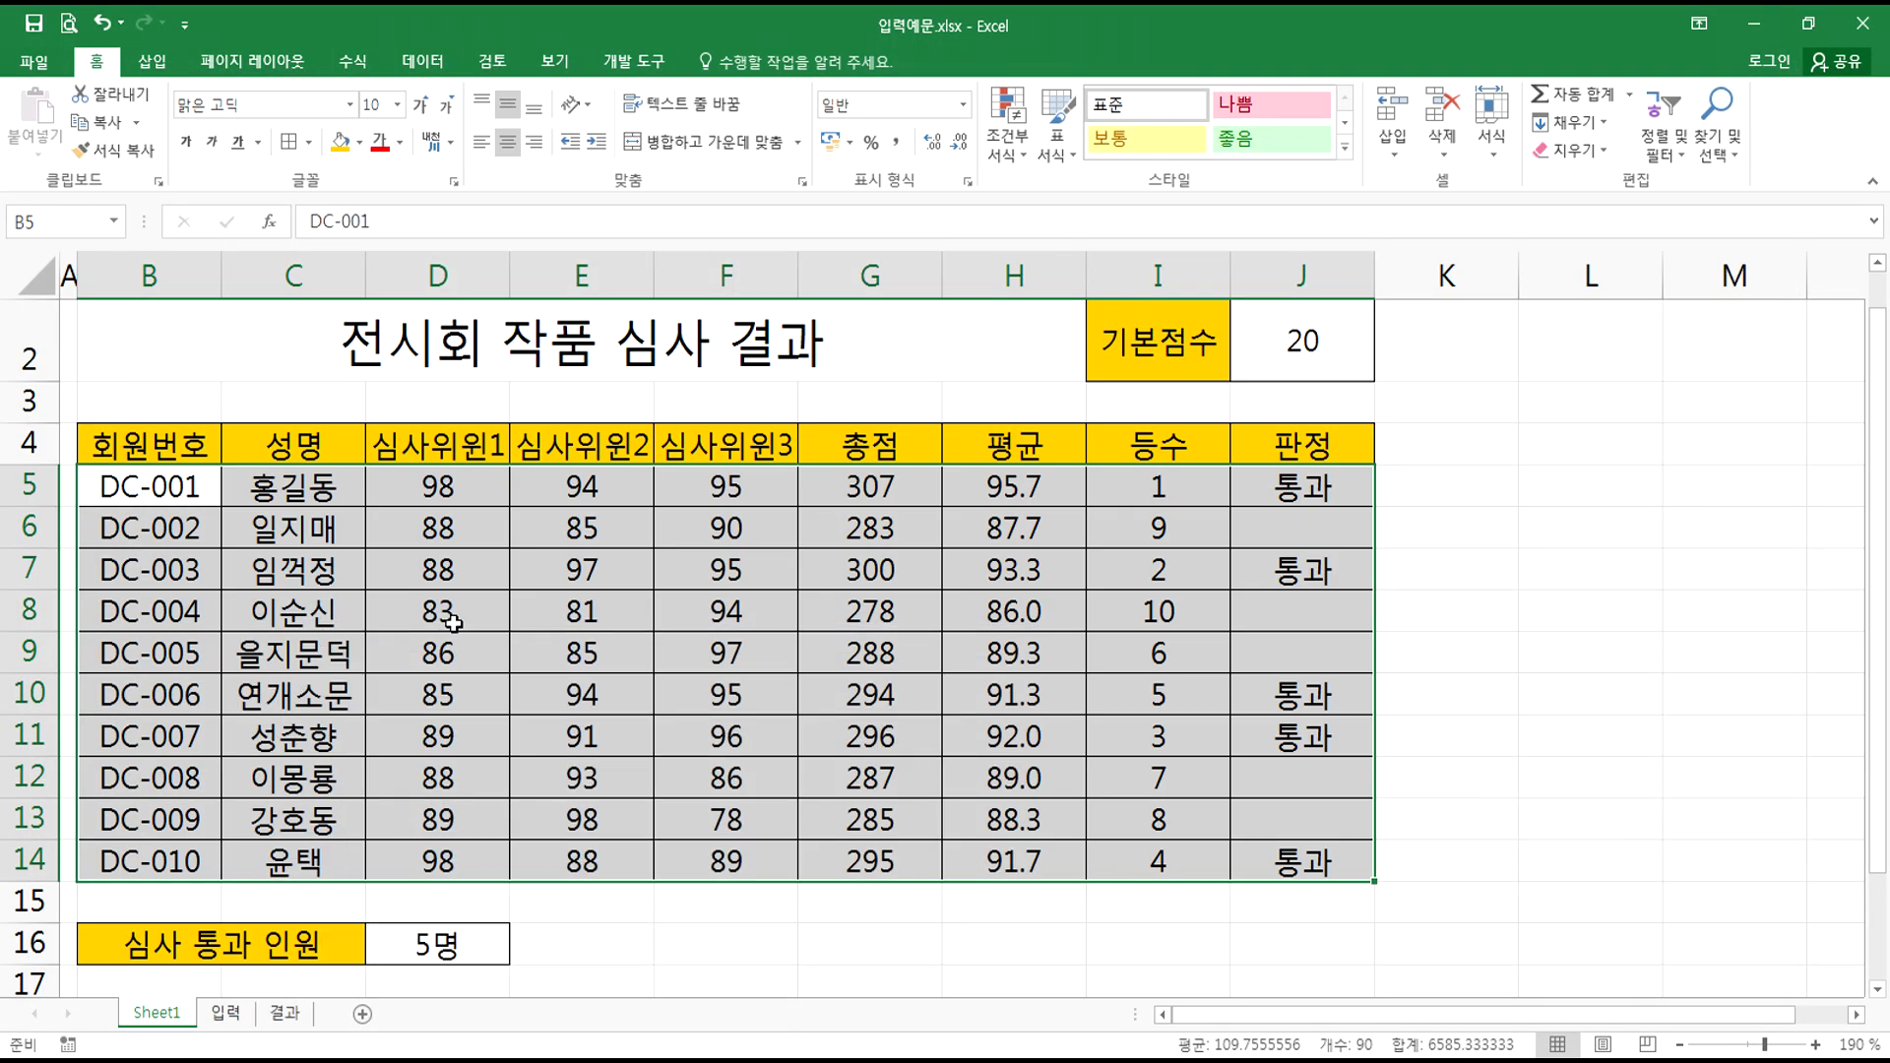
left_click(131, 476)
left_click_drag(249, 504, 1289, 864)
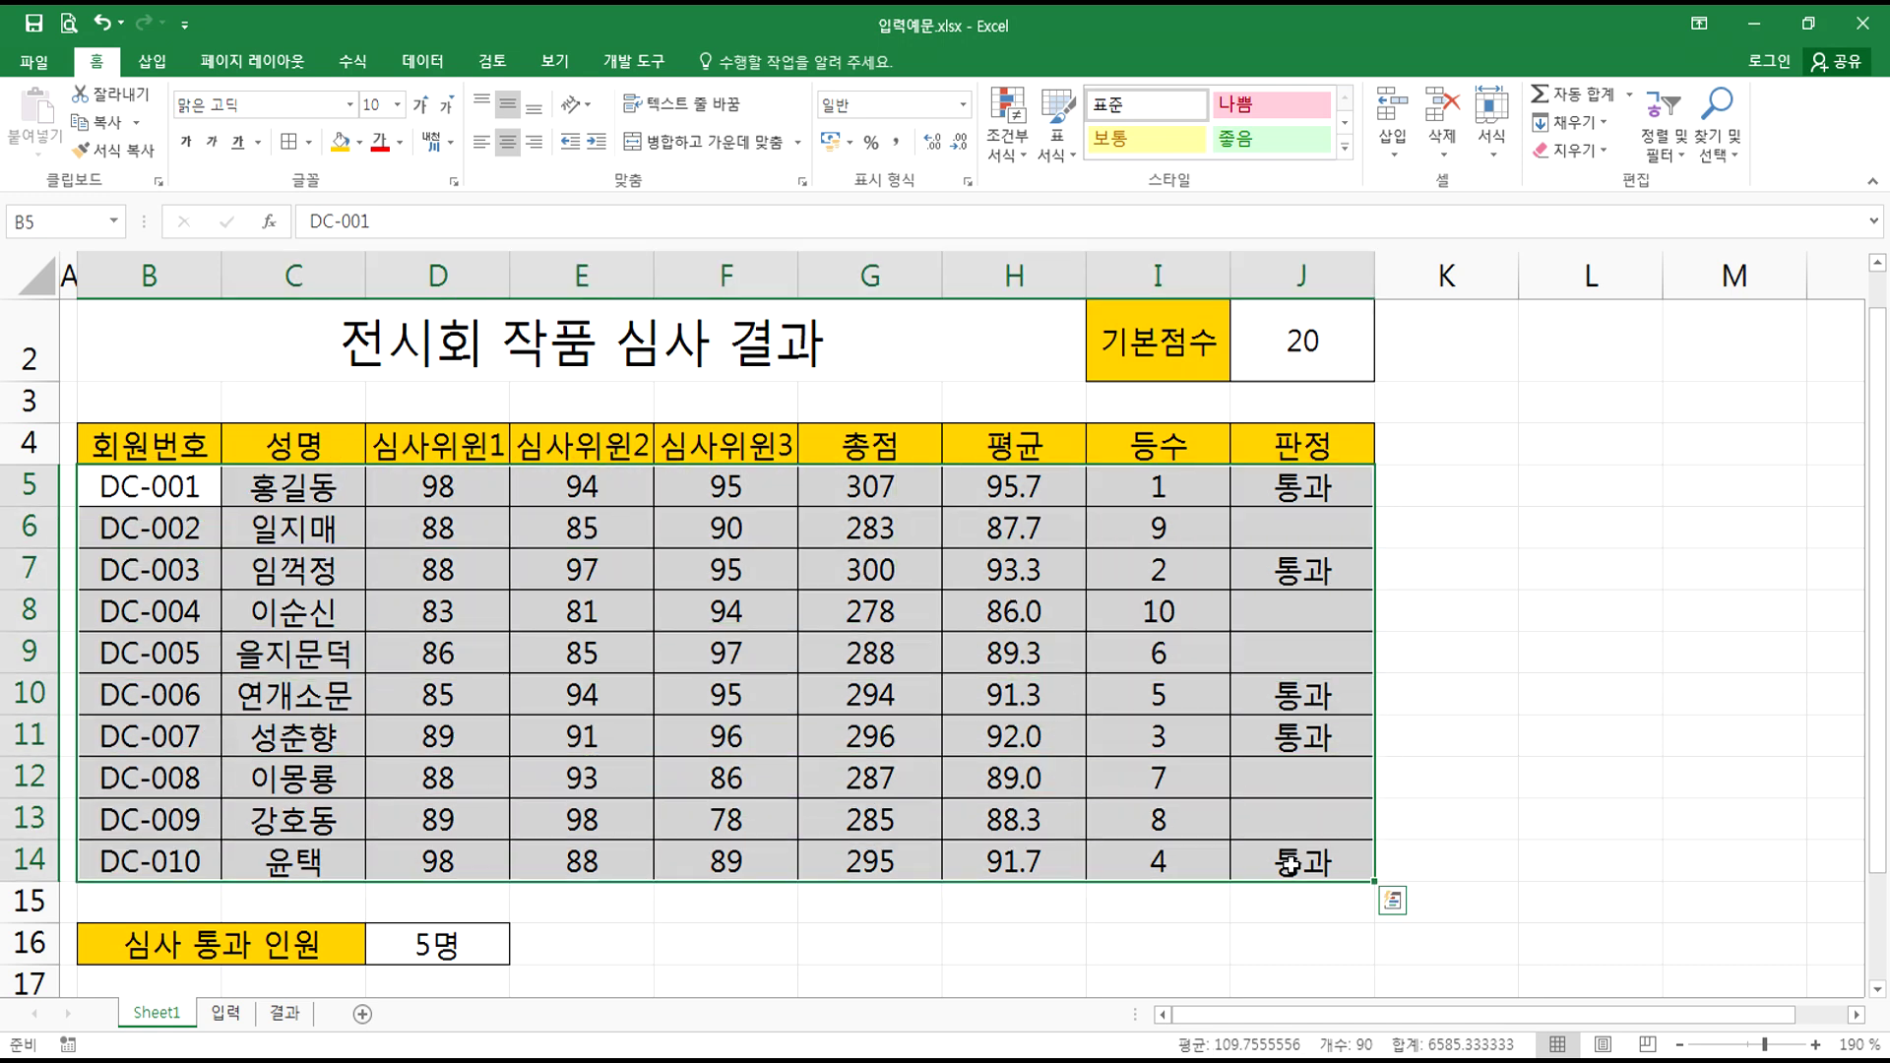
left_click(1014, 155)
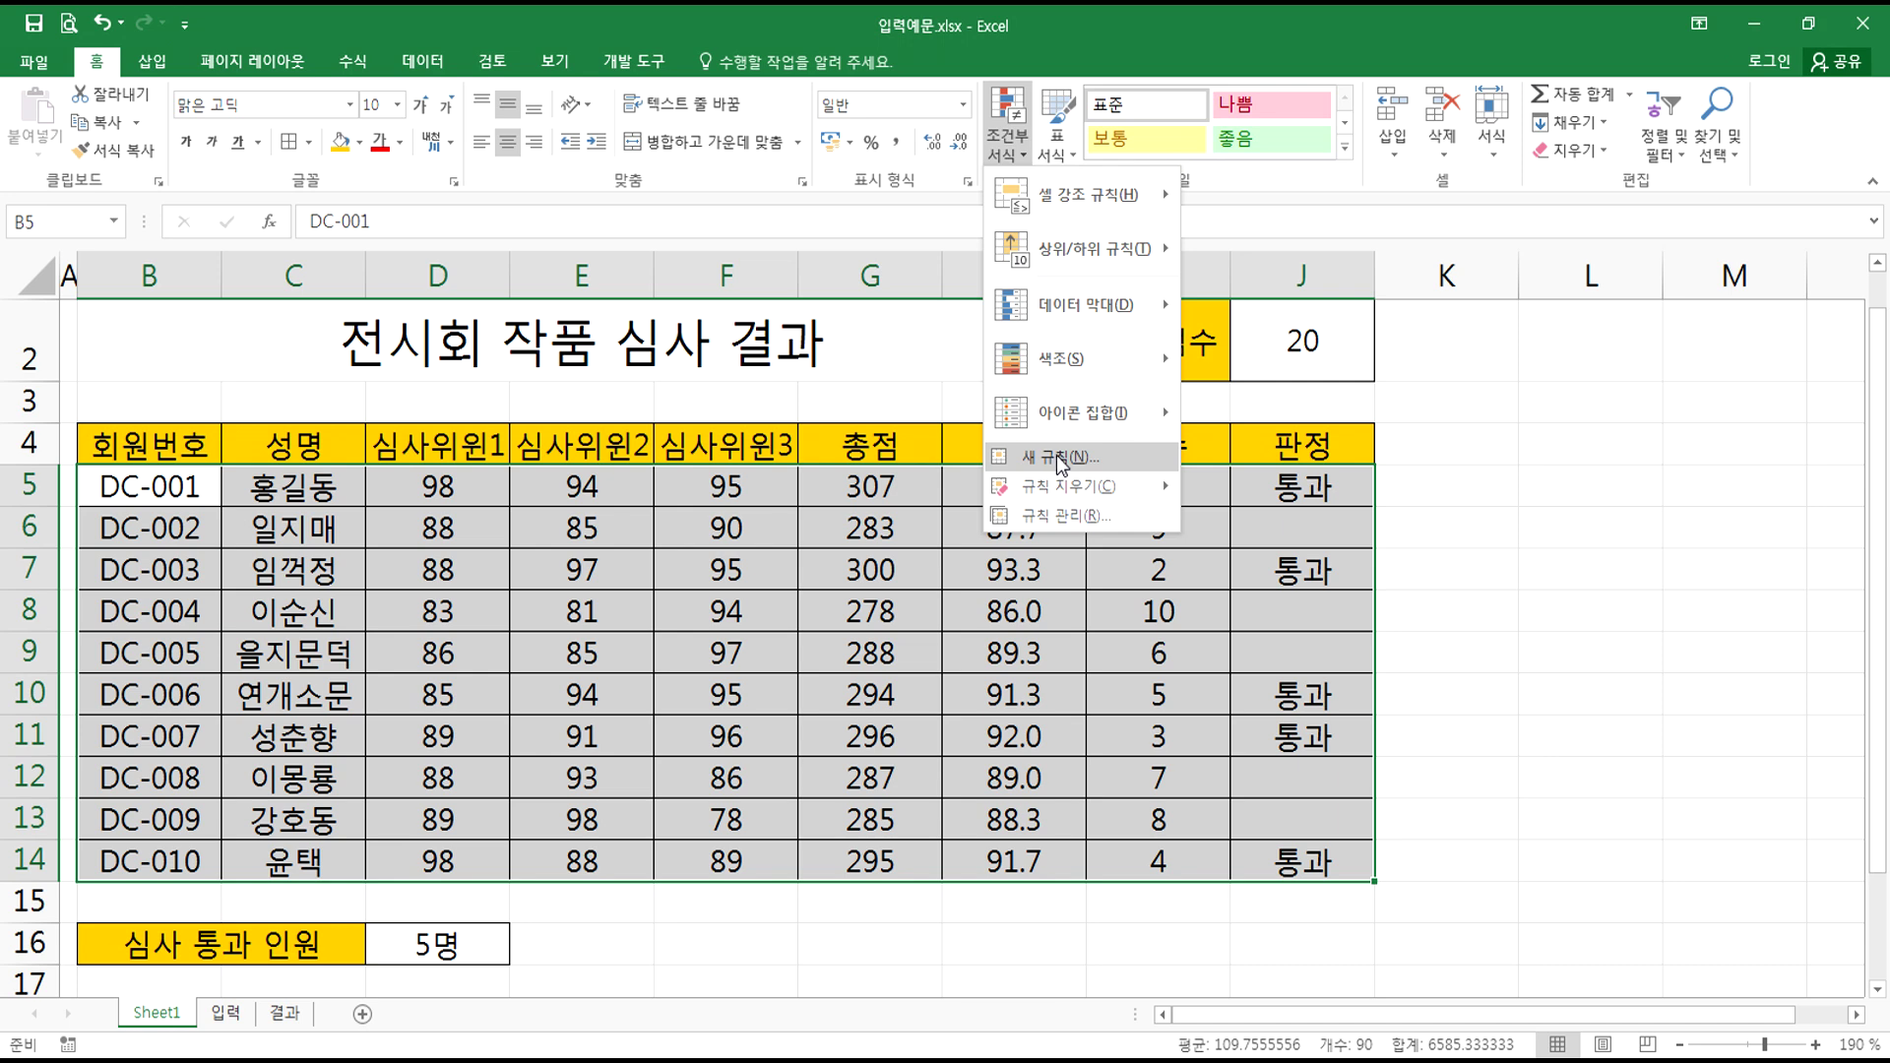
left_click(1056, 455)
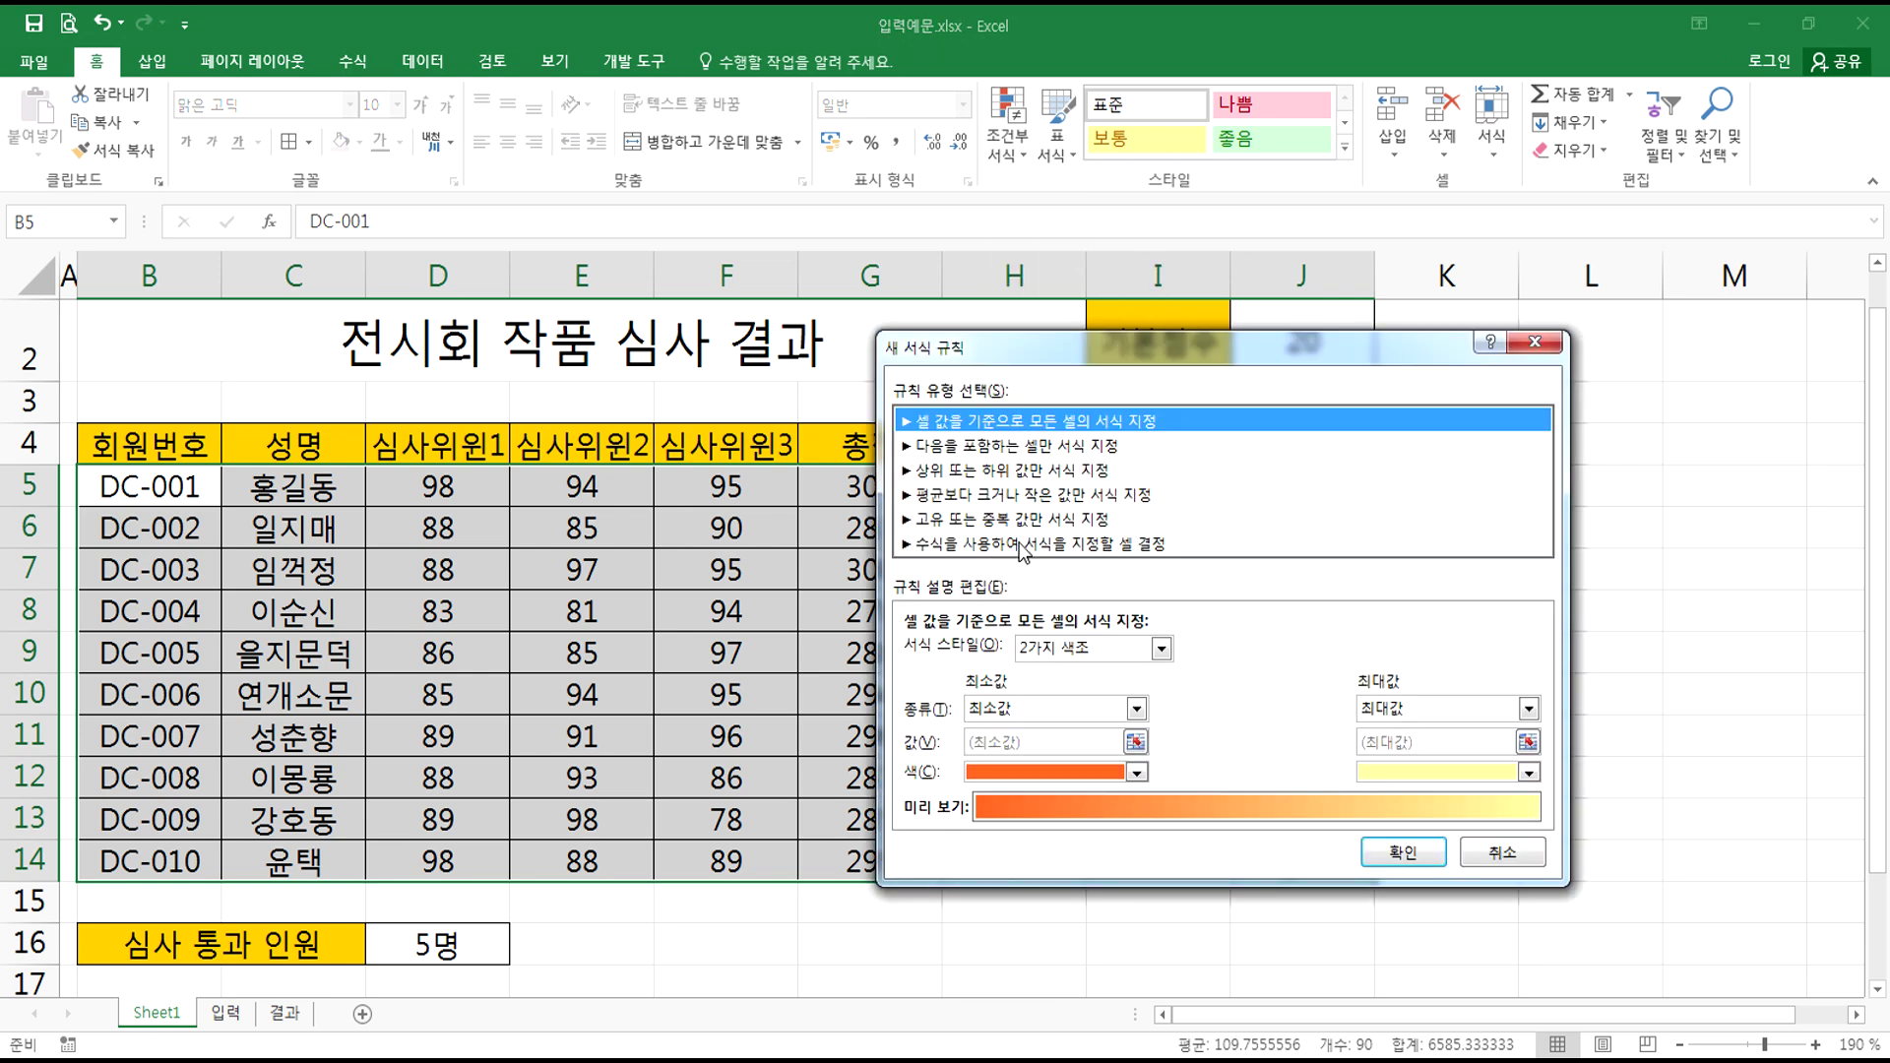
left_click(1026, 541)
left_click_drag(1039, 347, 1339, 277)
left_click(1258, 669)
left_click(1180, 486)
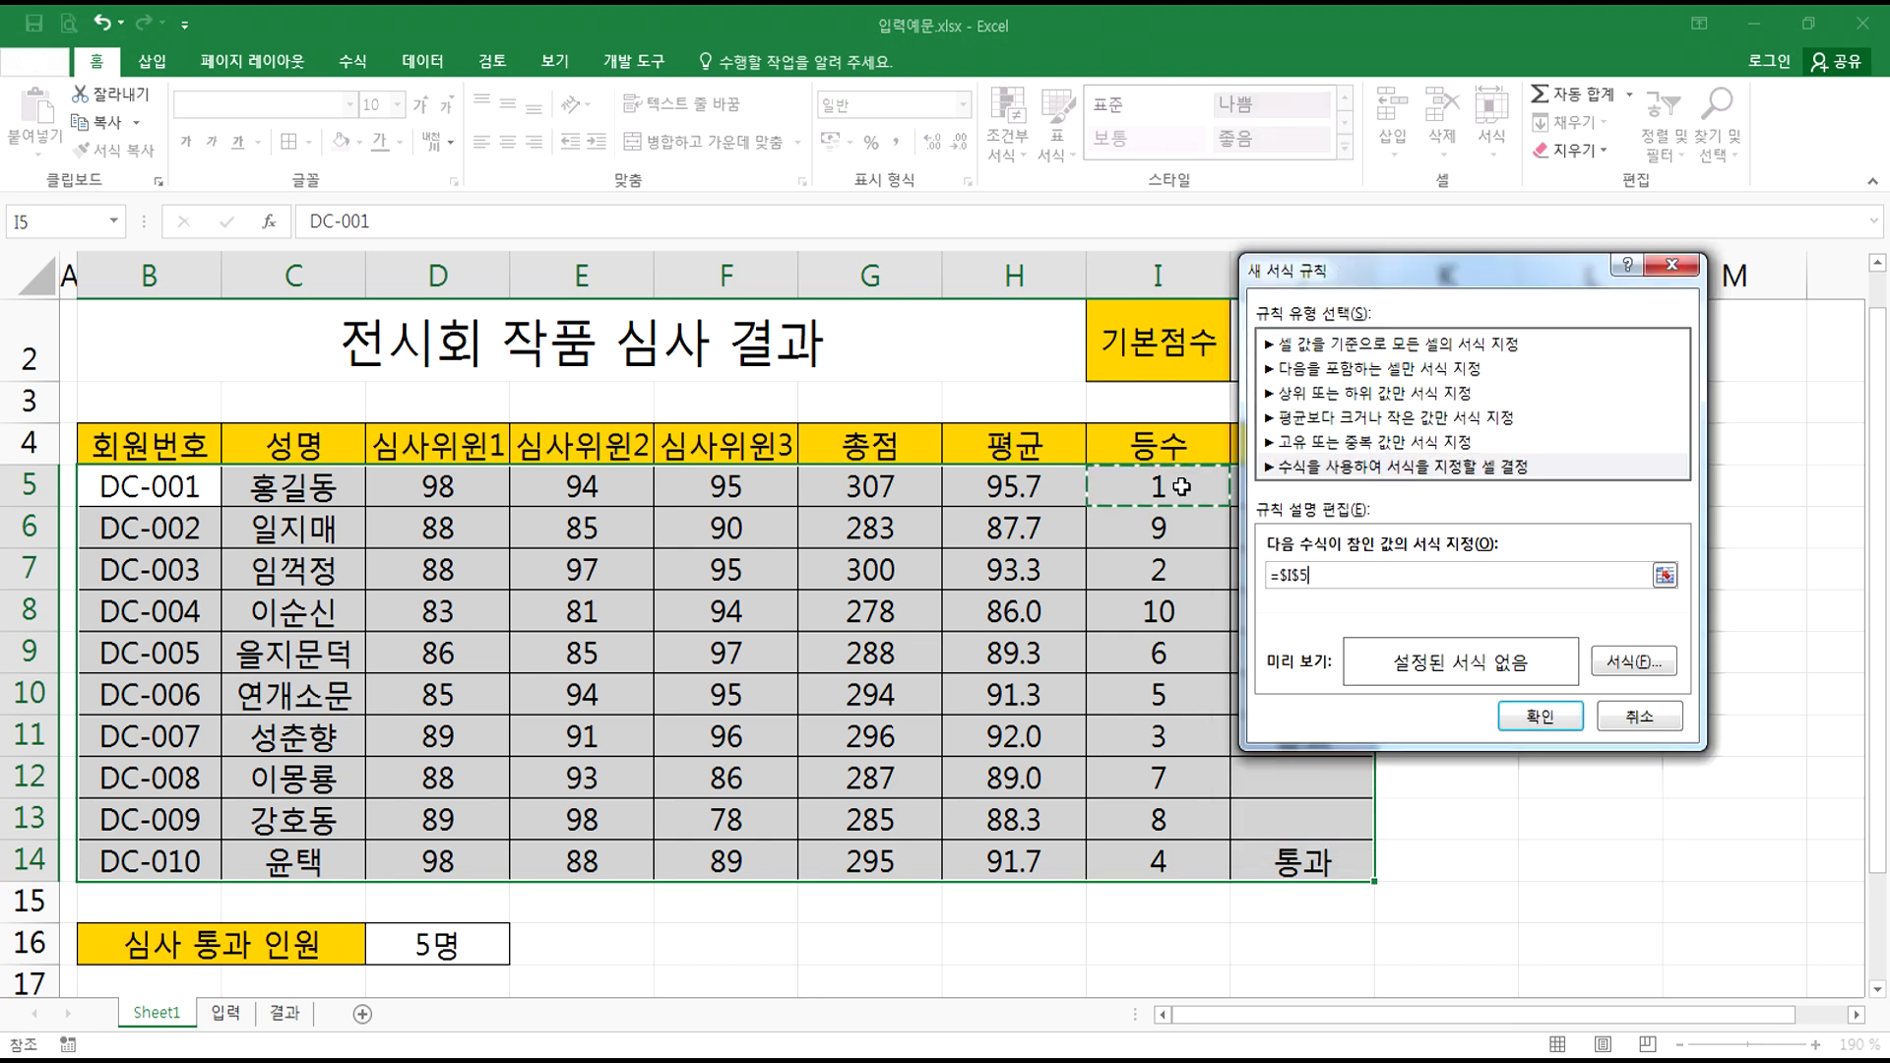
key("F4")
key("F4")
type("<=3")
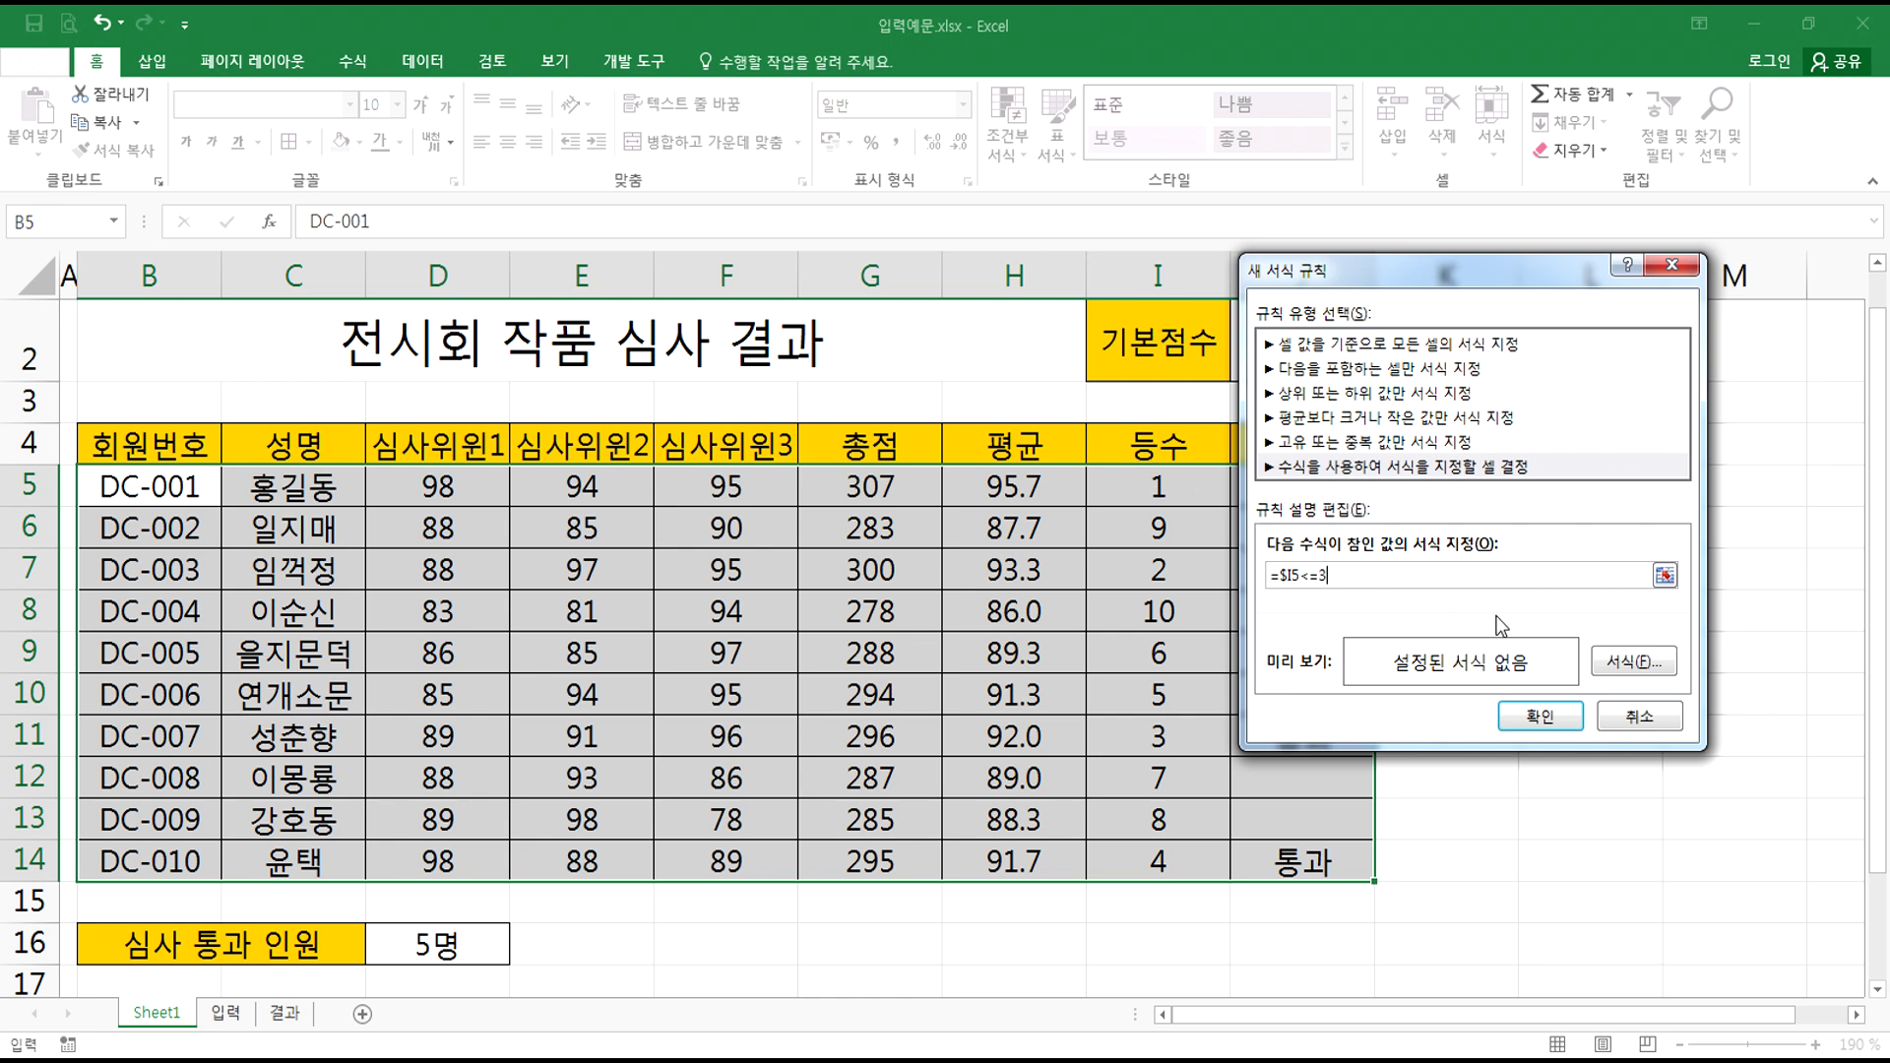
- Give the =$I5<=3 conditional formatting rule a light grey background fill and apply it to B5:J14
left_click(1634, 661)
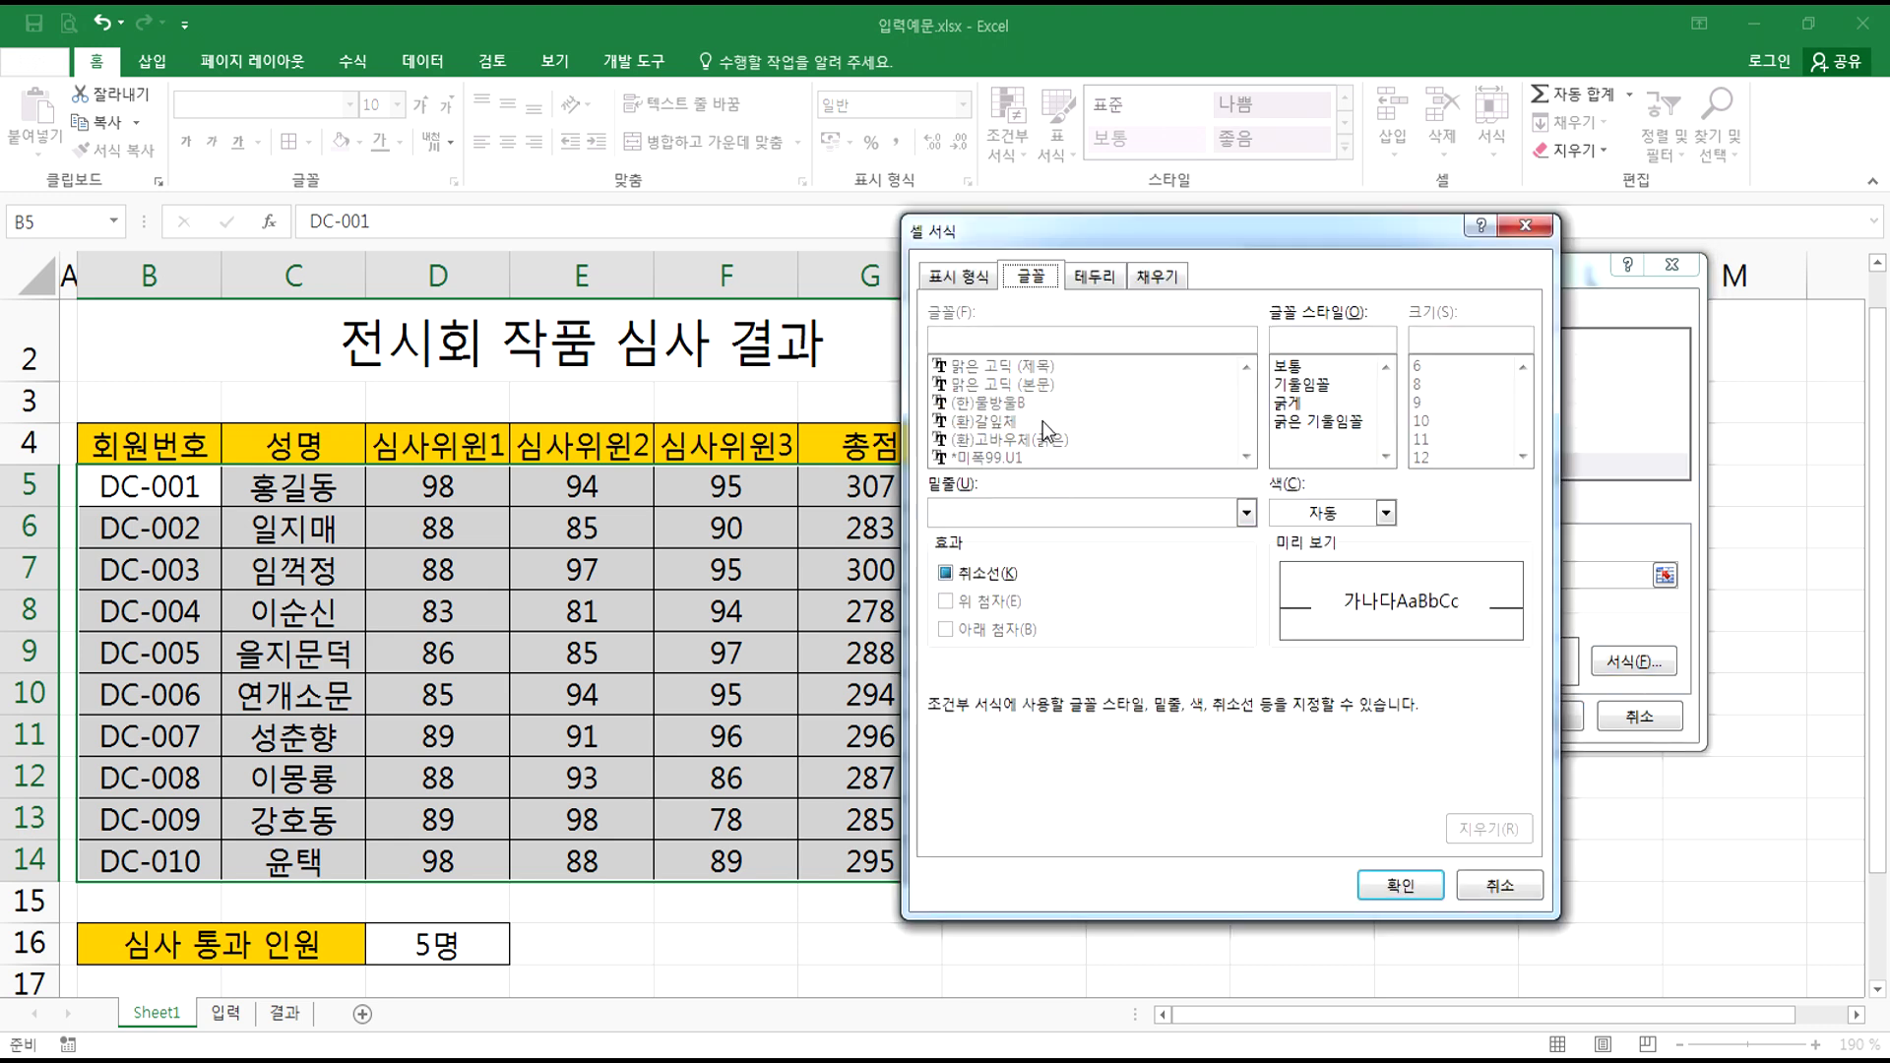
left_click(1146, 279)
left_click(1015, 529)
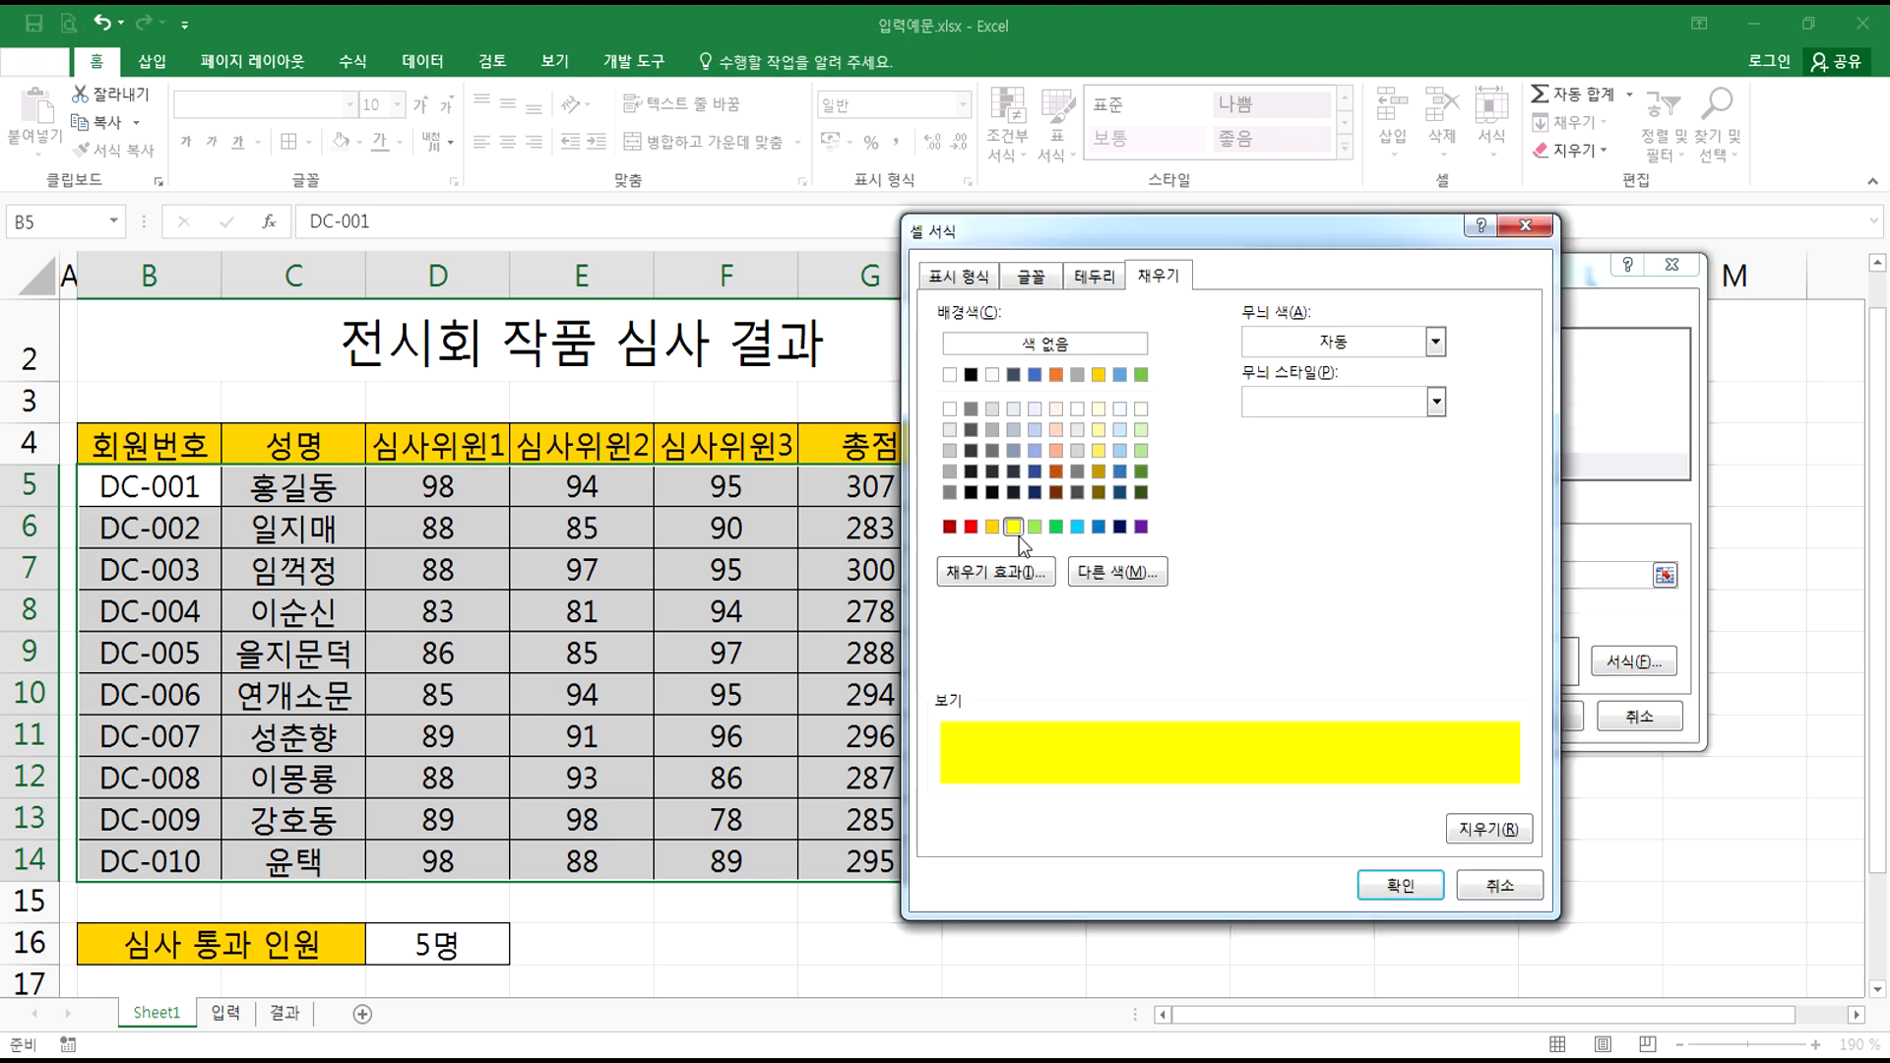
left_click(950, 451)
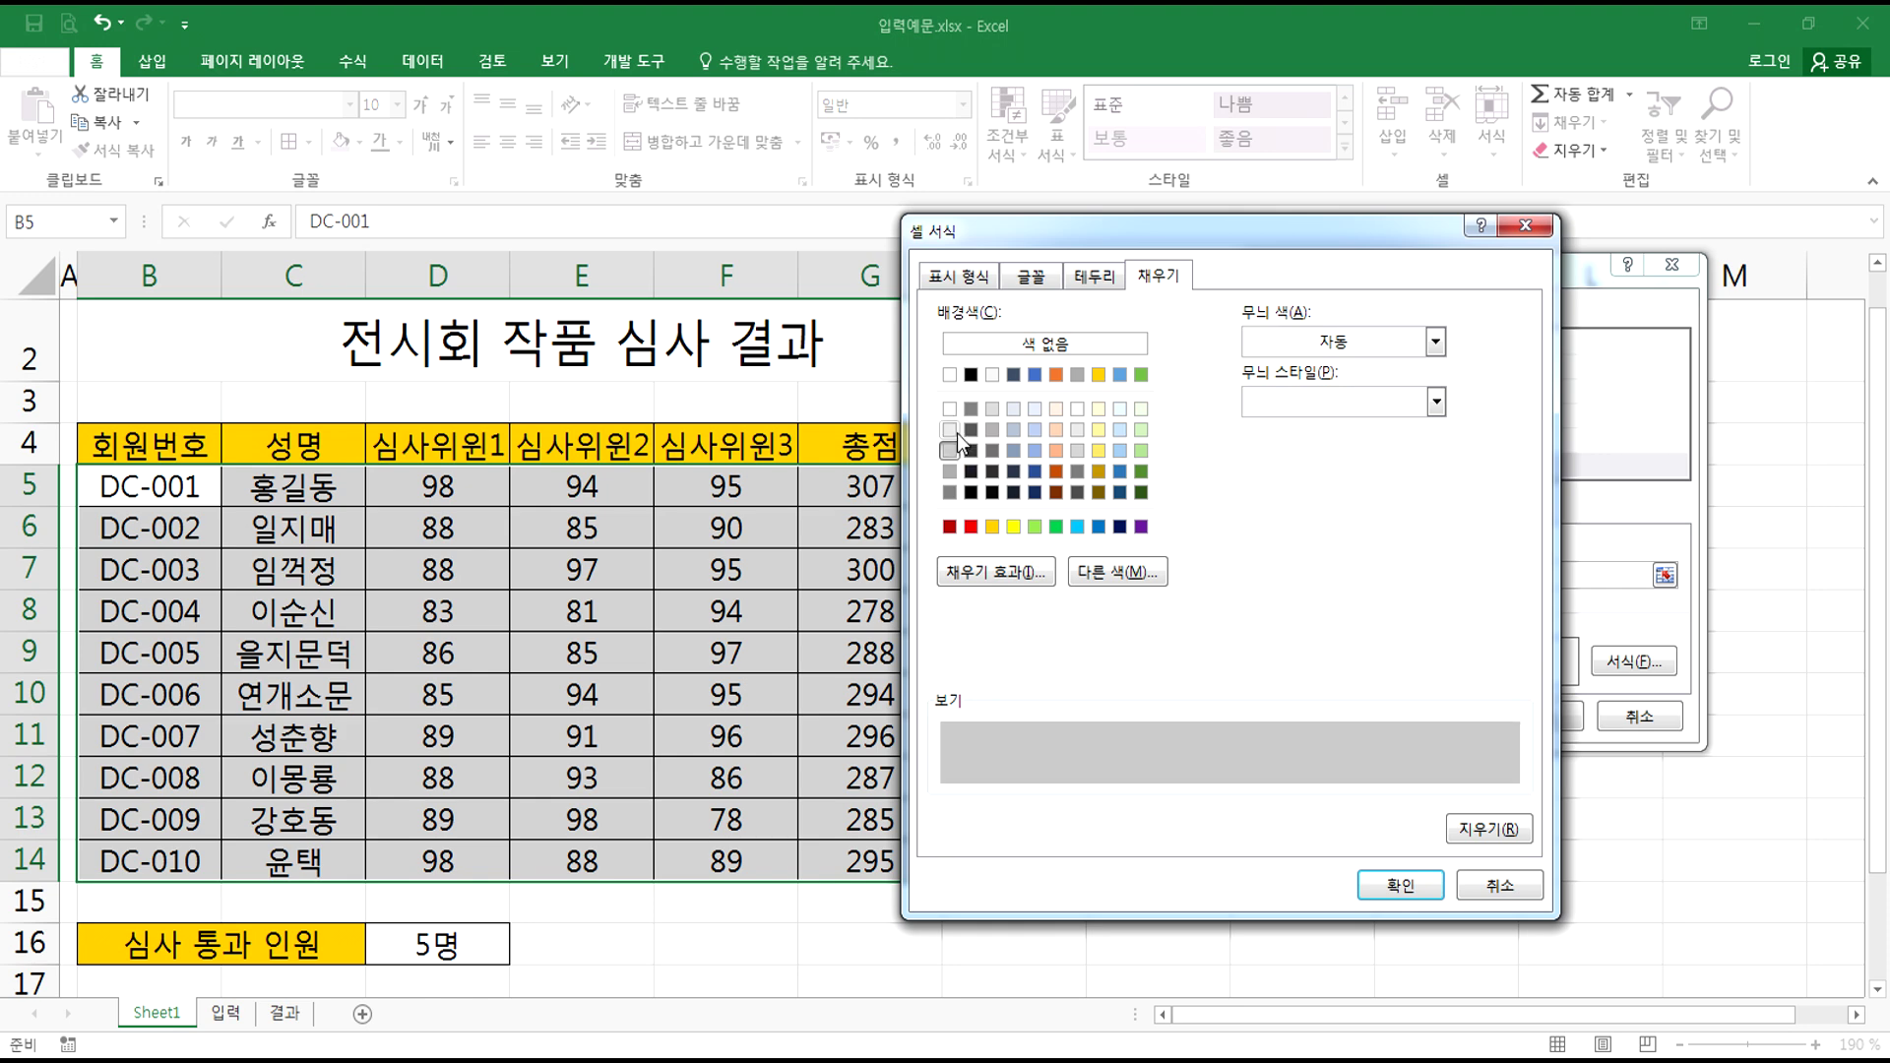
left_click(951, 430)
left_click(1386, 883)
left_click(1527, 729)
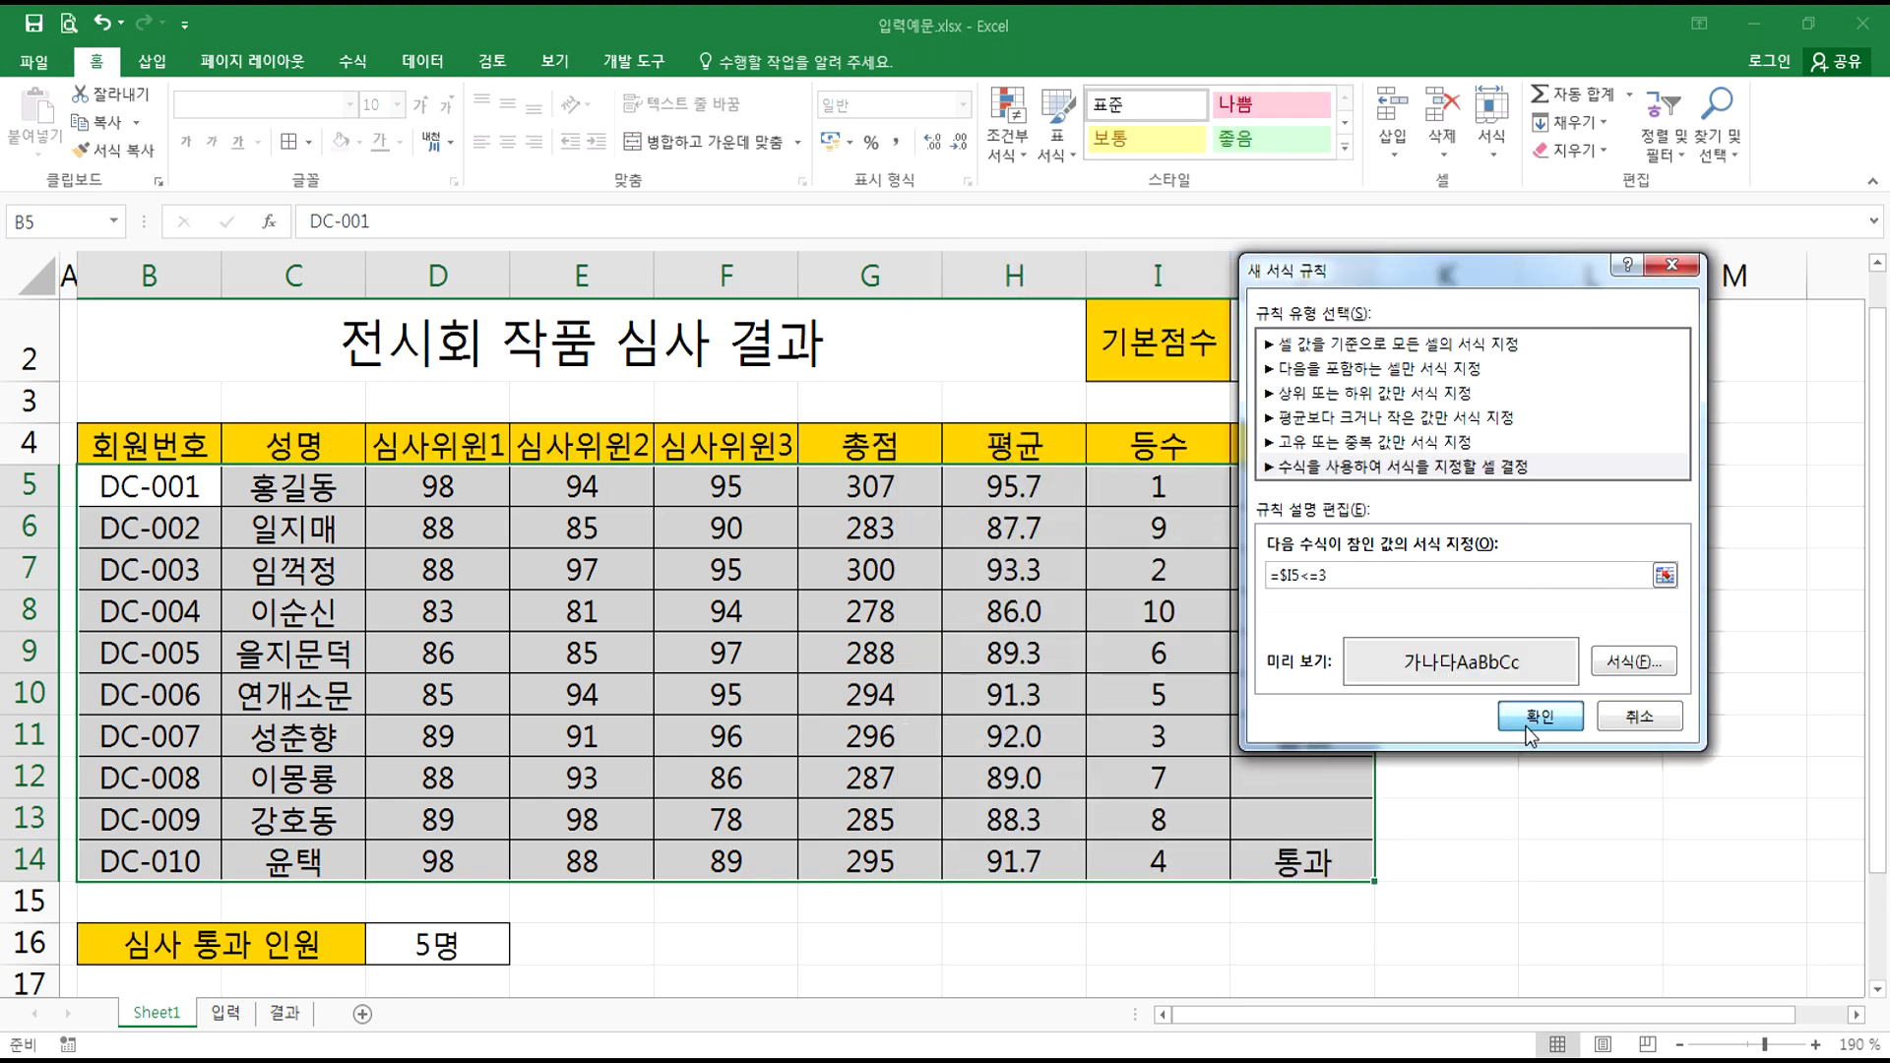
left_click(1535, 695)
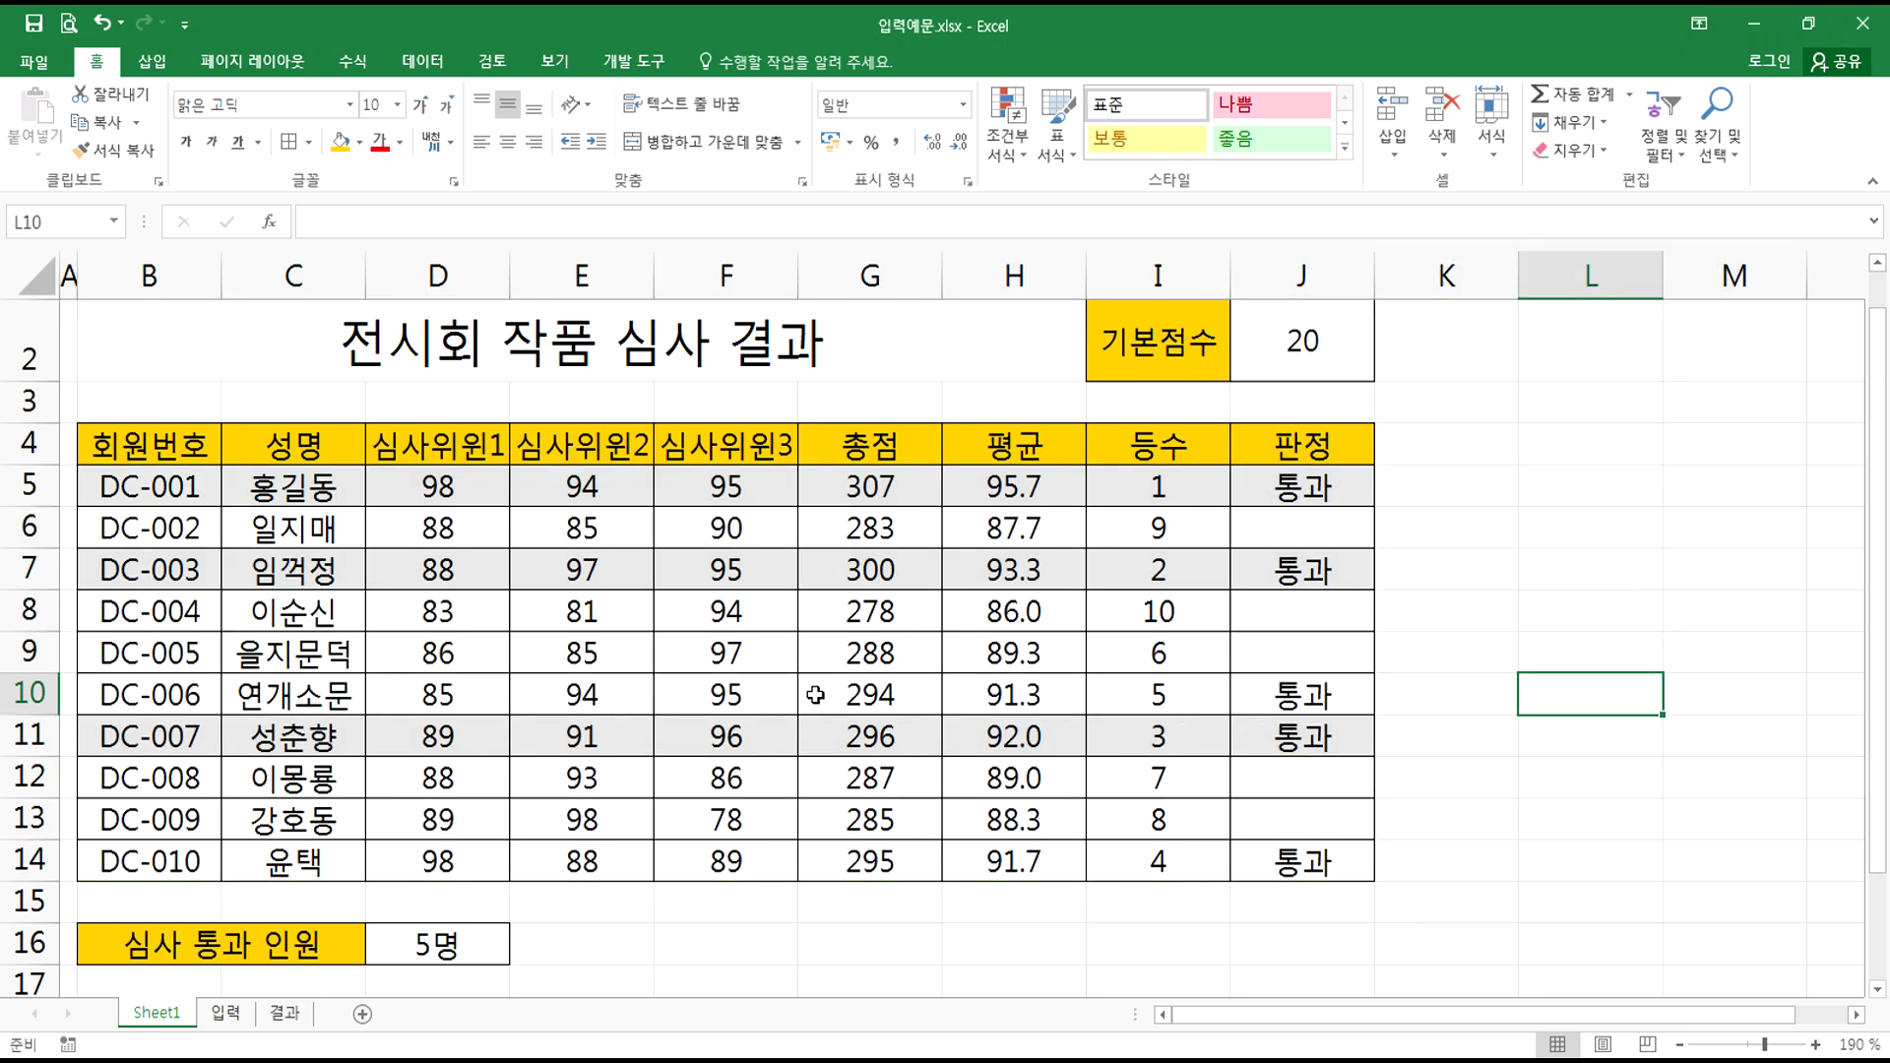
- Change the three judge scores of entry DC-001 in D5:F5 to 78, 86 and 79
left_click(474, 484)
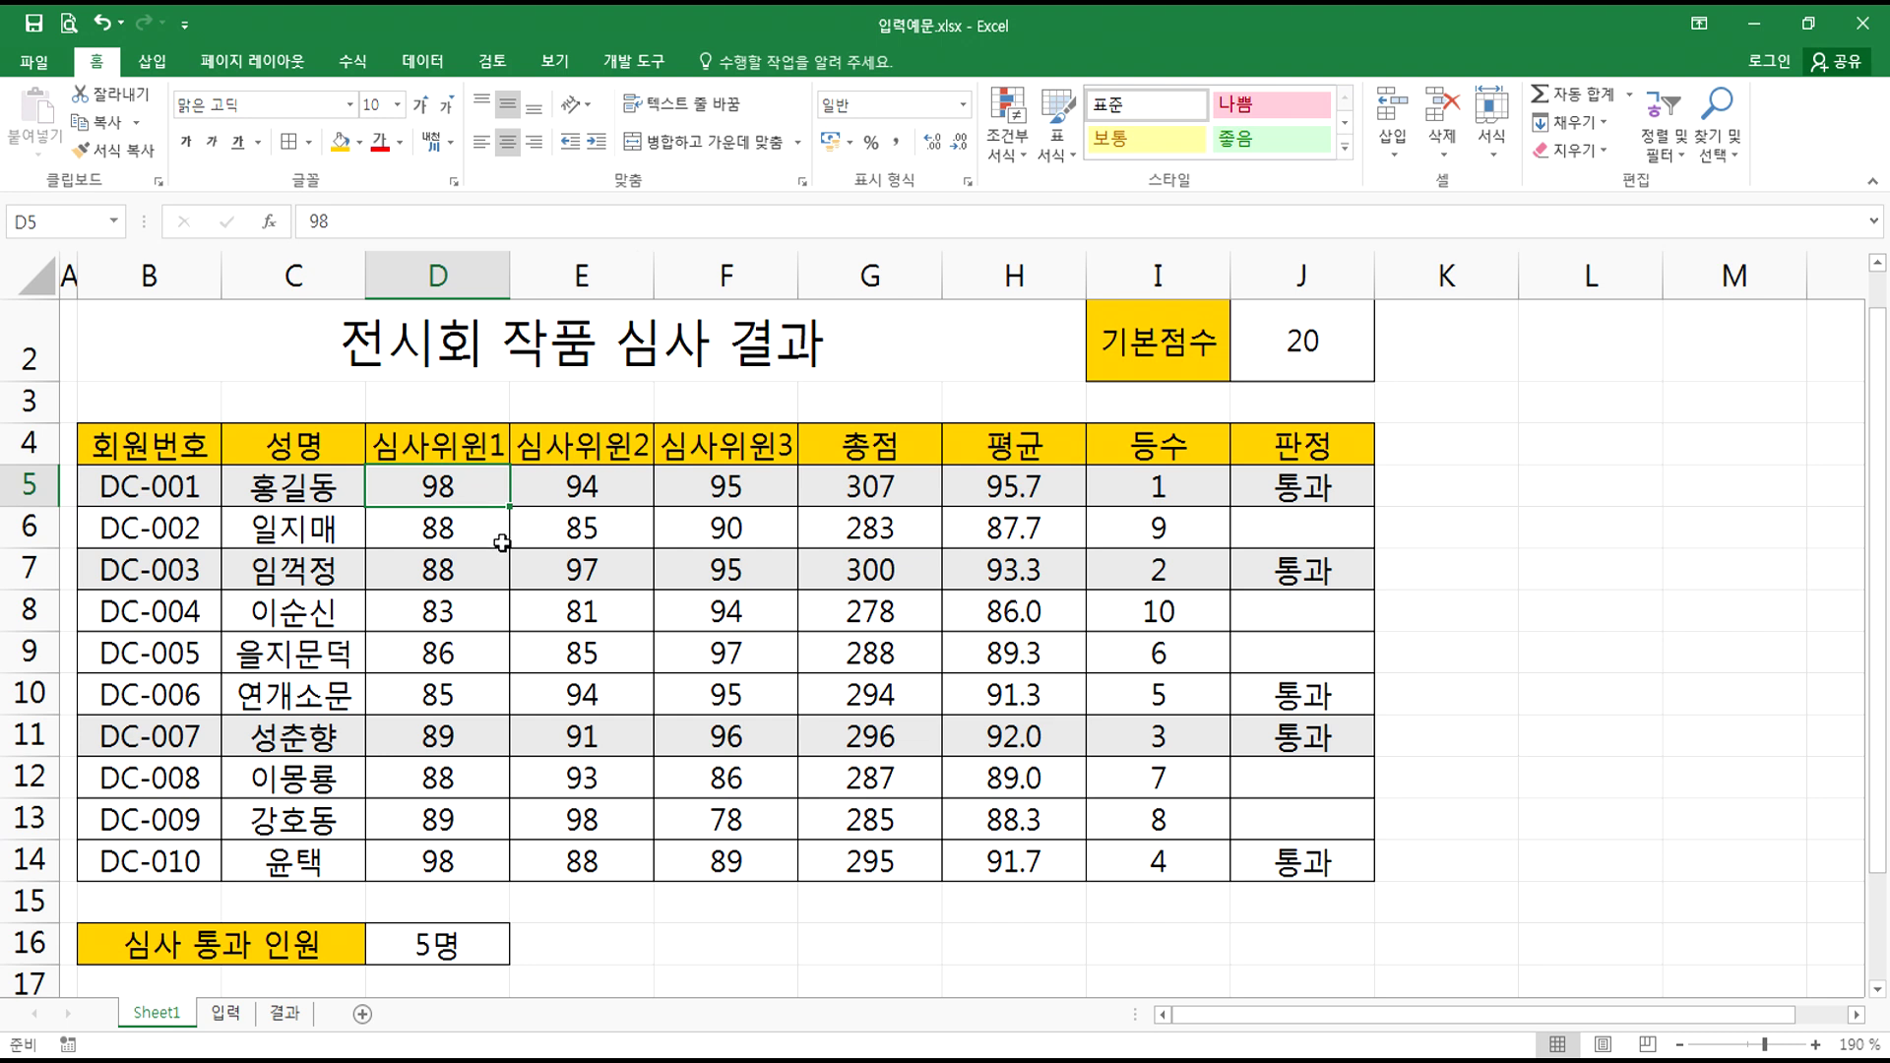
type("78")
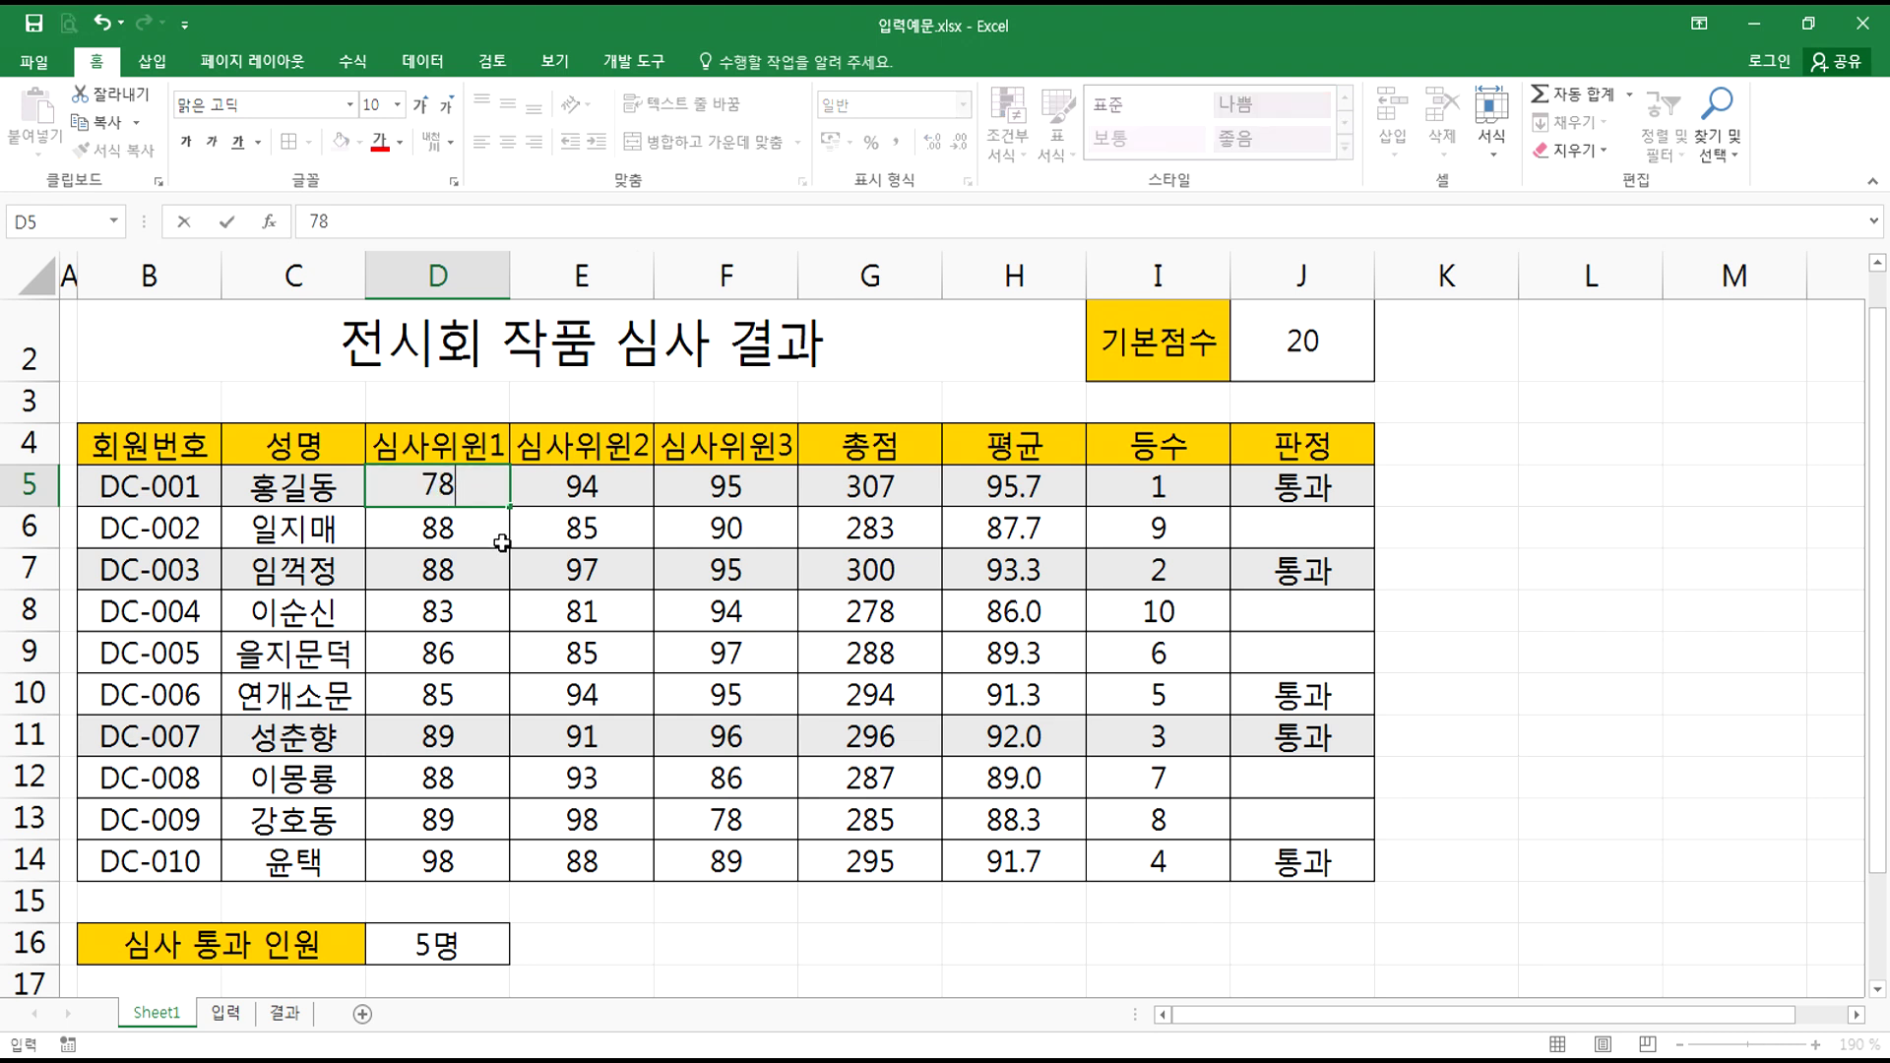
key("Tab")
type("86")
key("Tab")
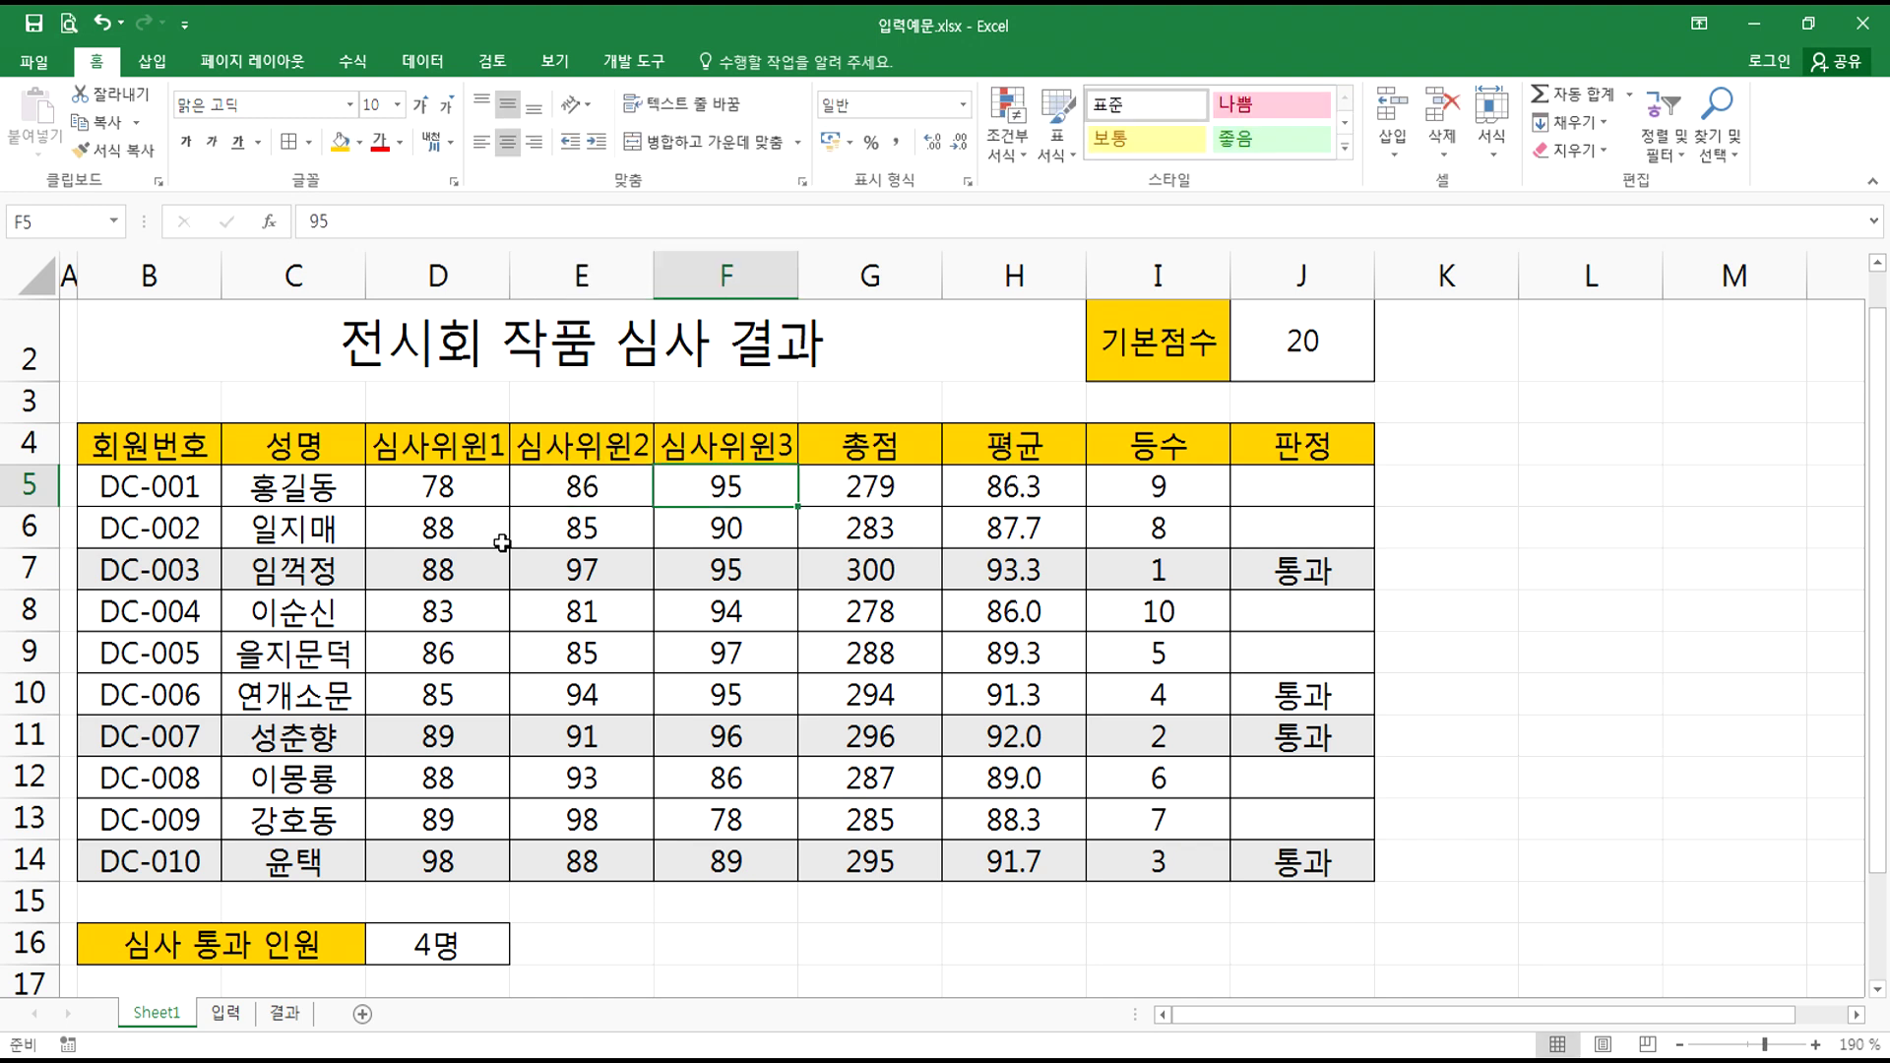
type("79")
key("Return")
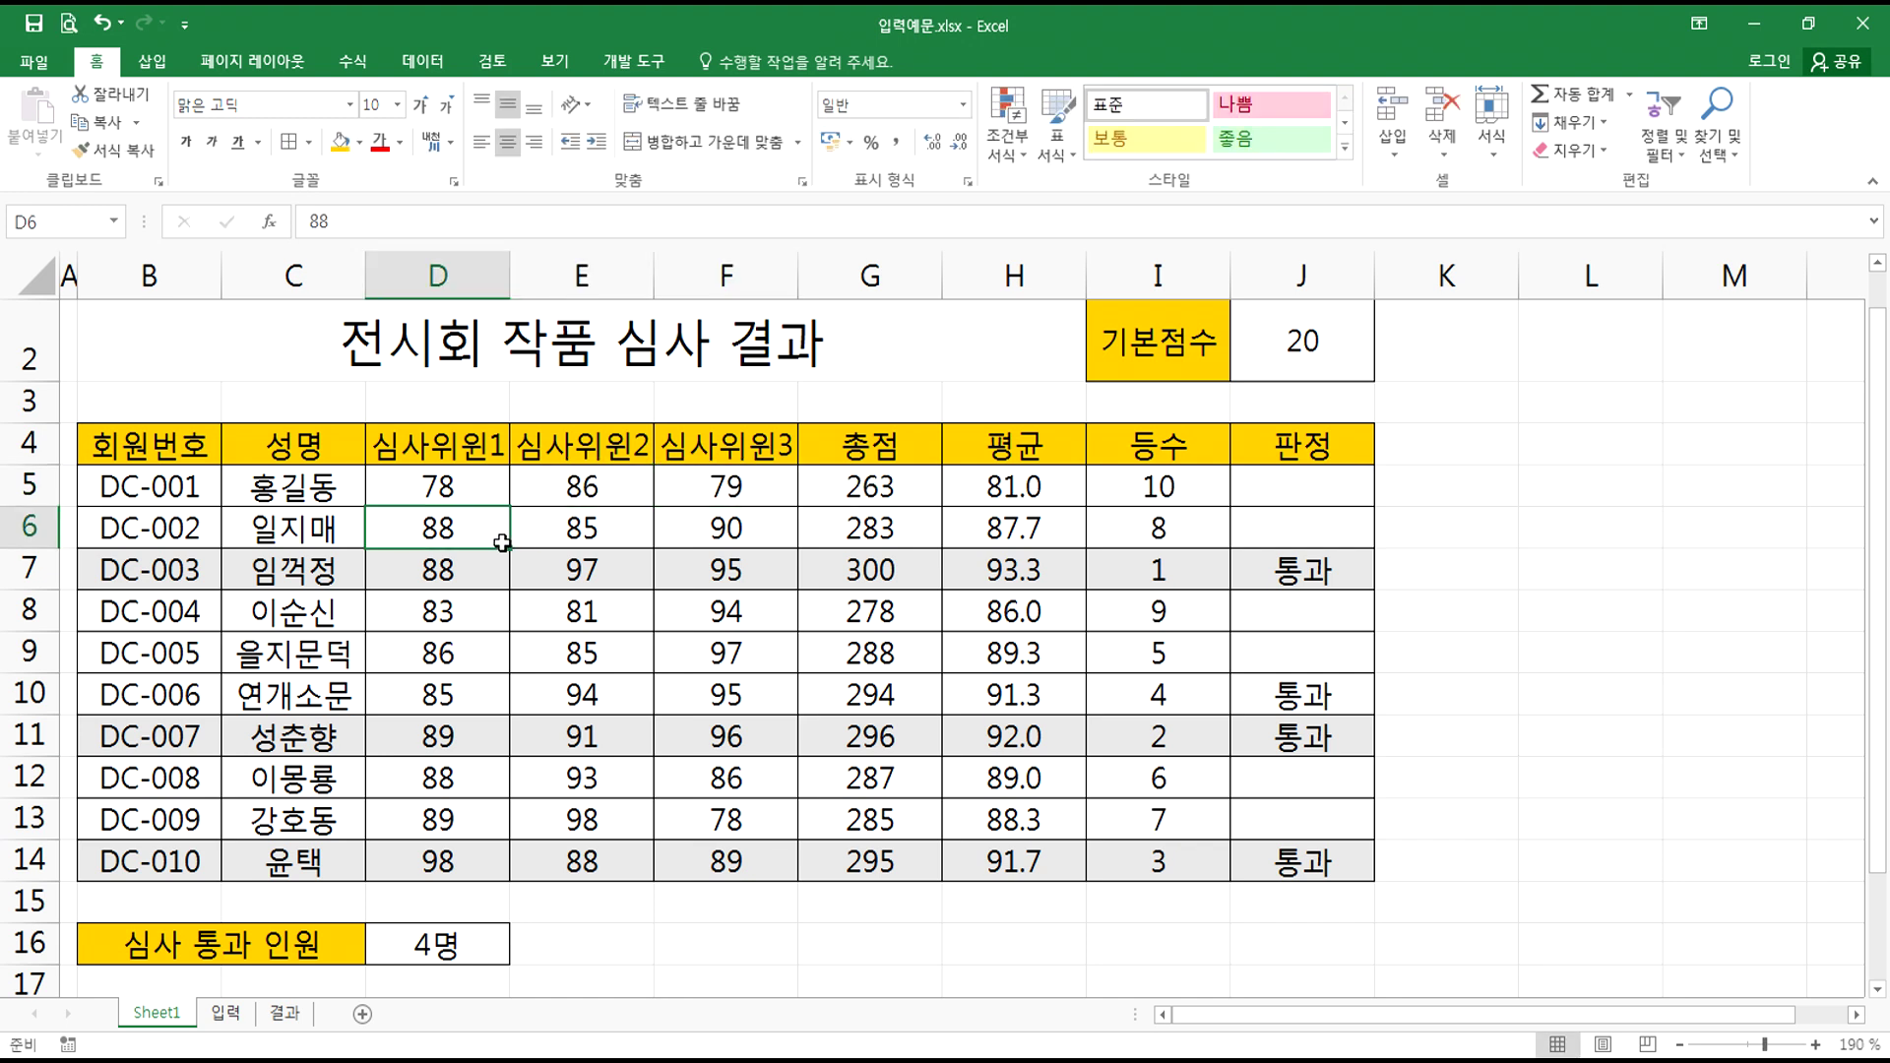
- Check the rank and verdict formulas in I5 and J5, and undo the three score changes in D5:F5
left_click(1134, 497)
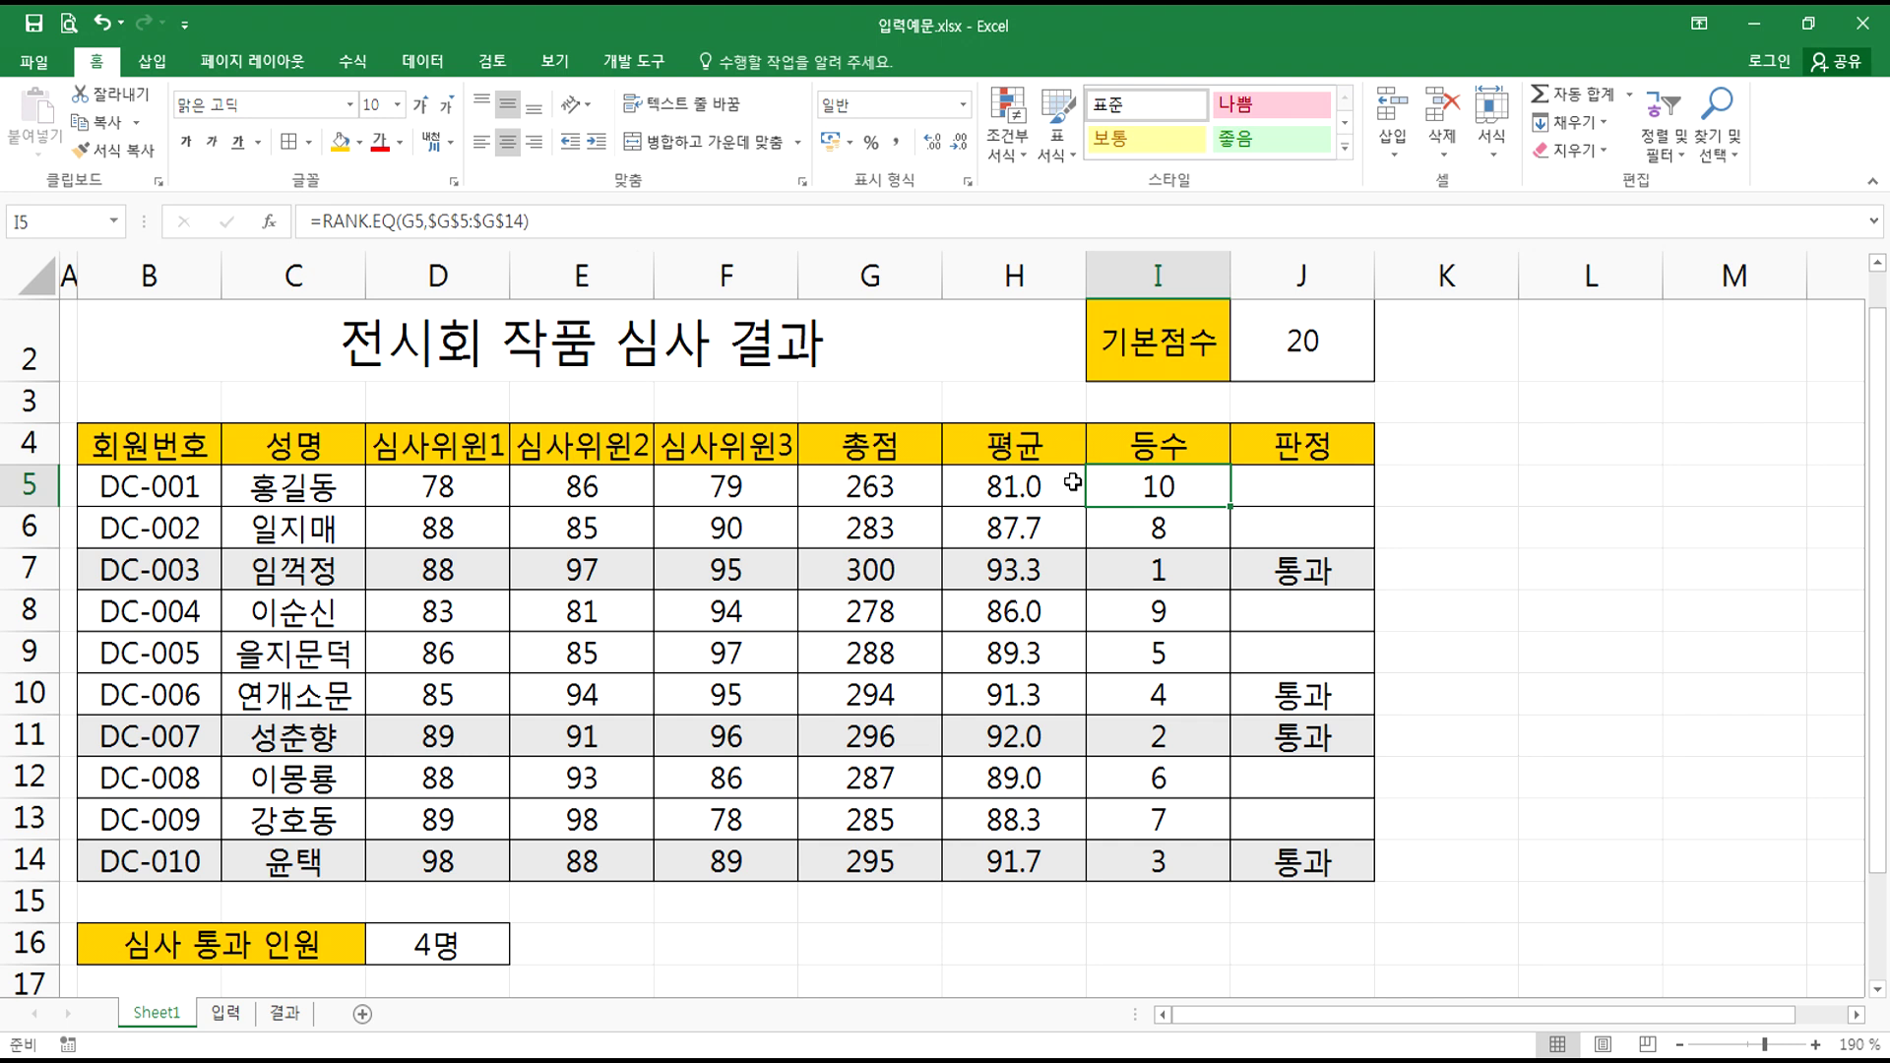
left_click(1330, 492)
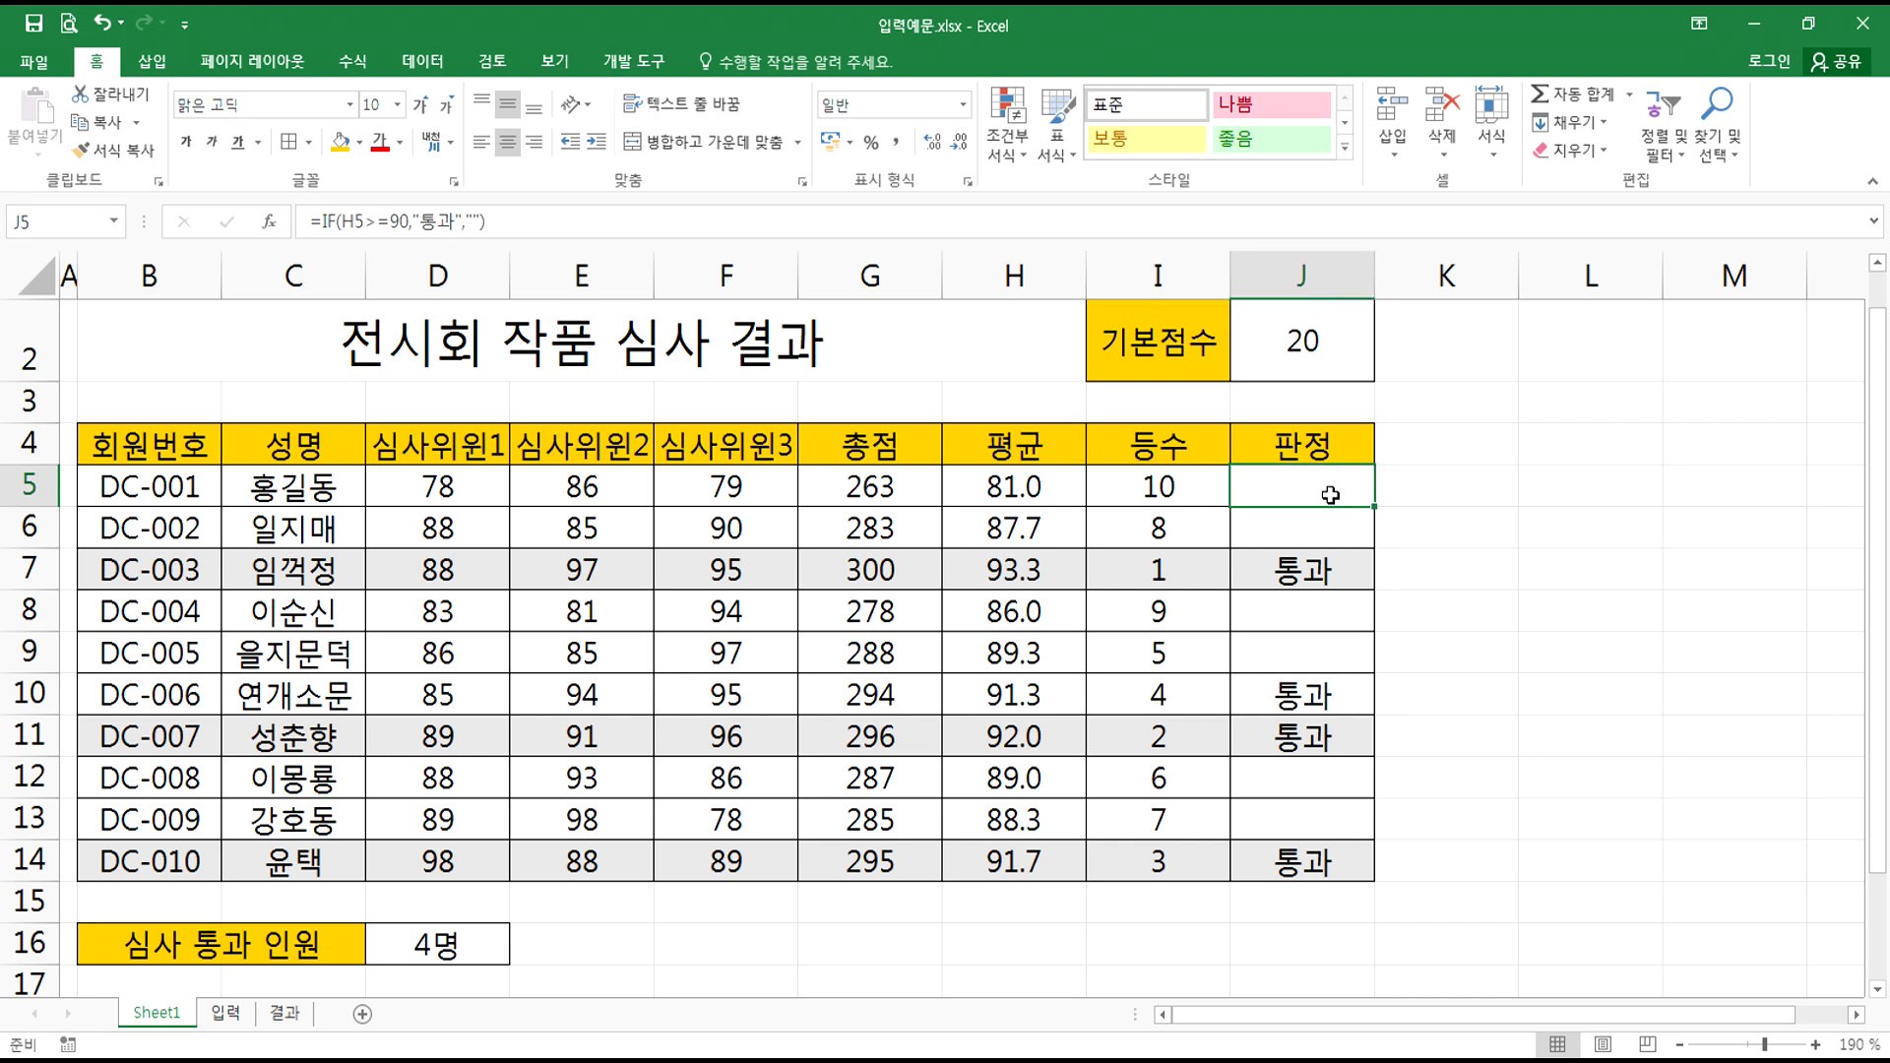
key("ctrl+z")
key("ctrl+z")
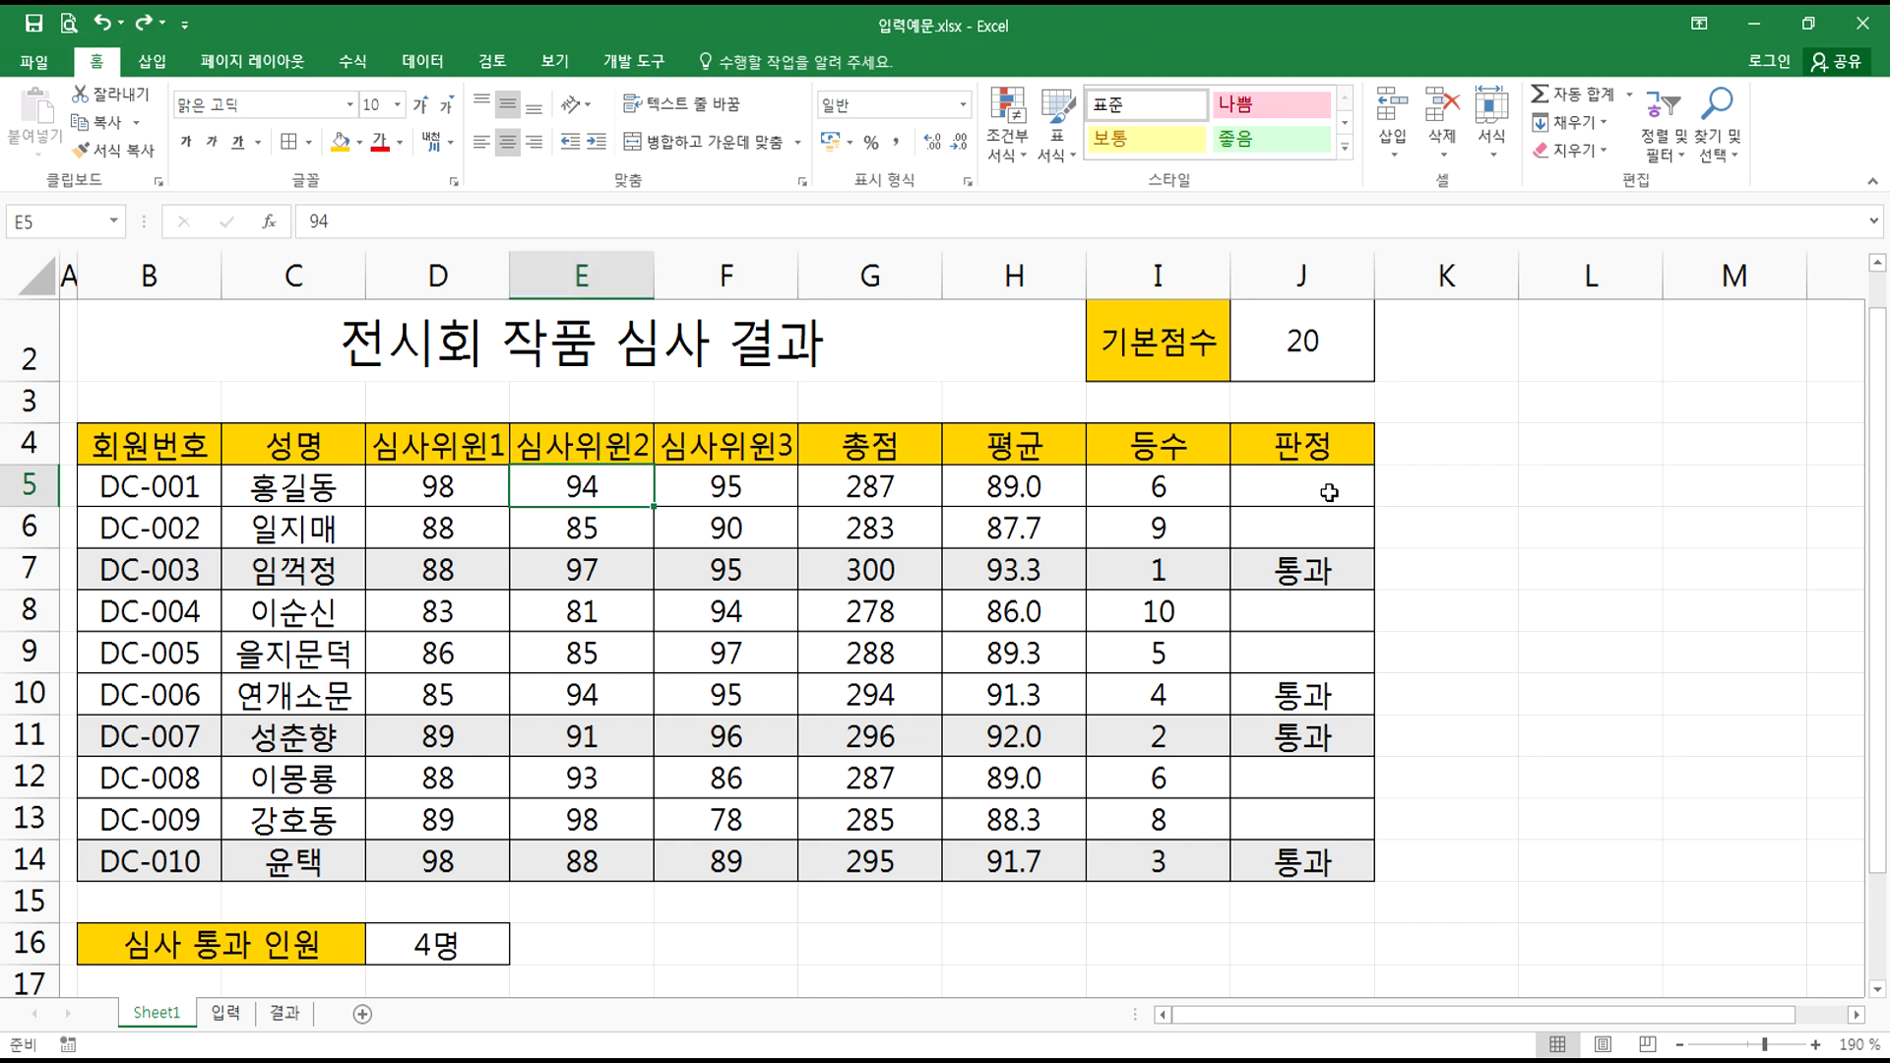
key("ctrl+z")
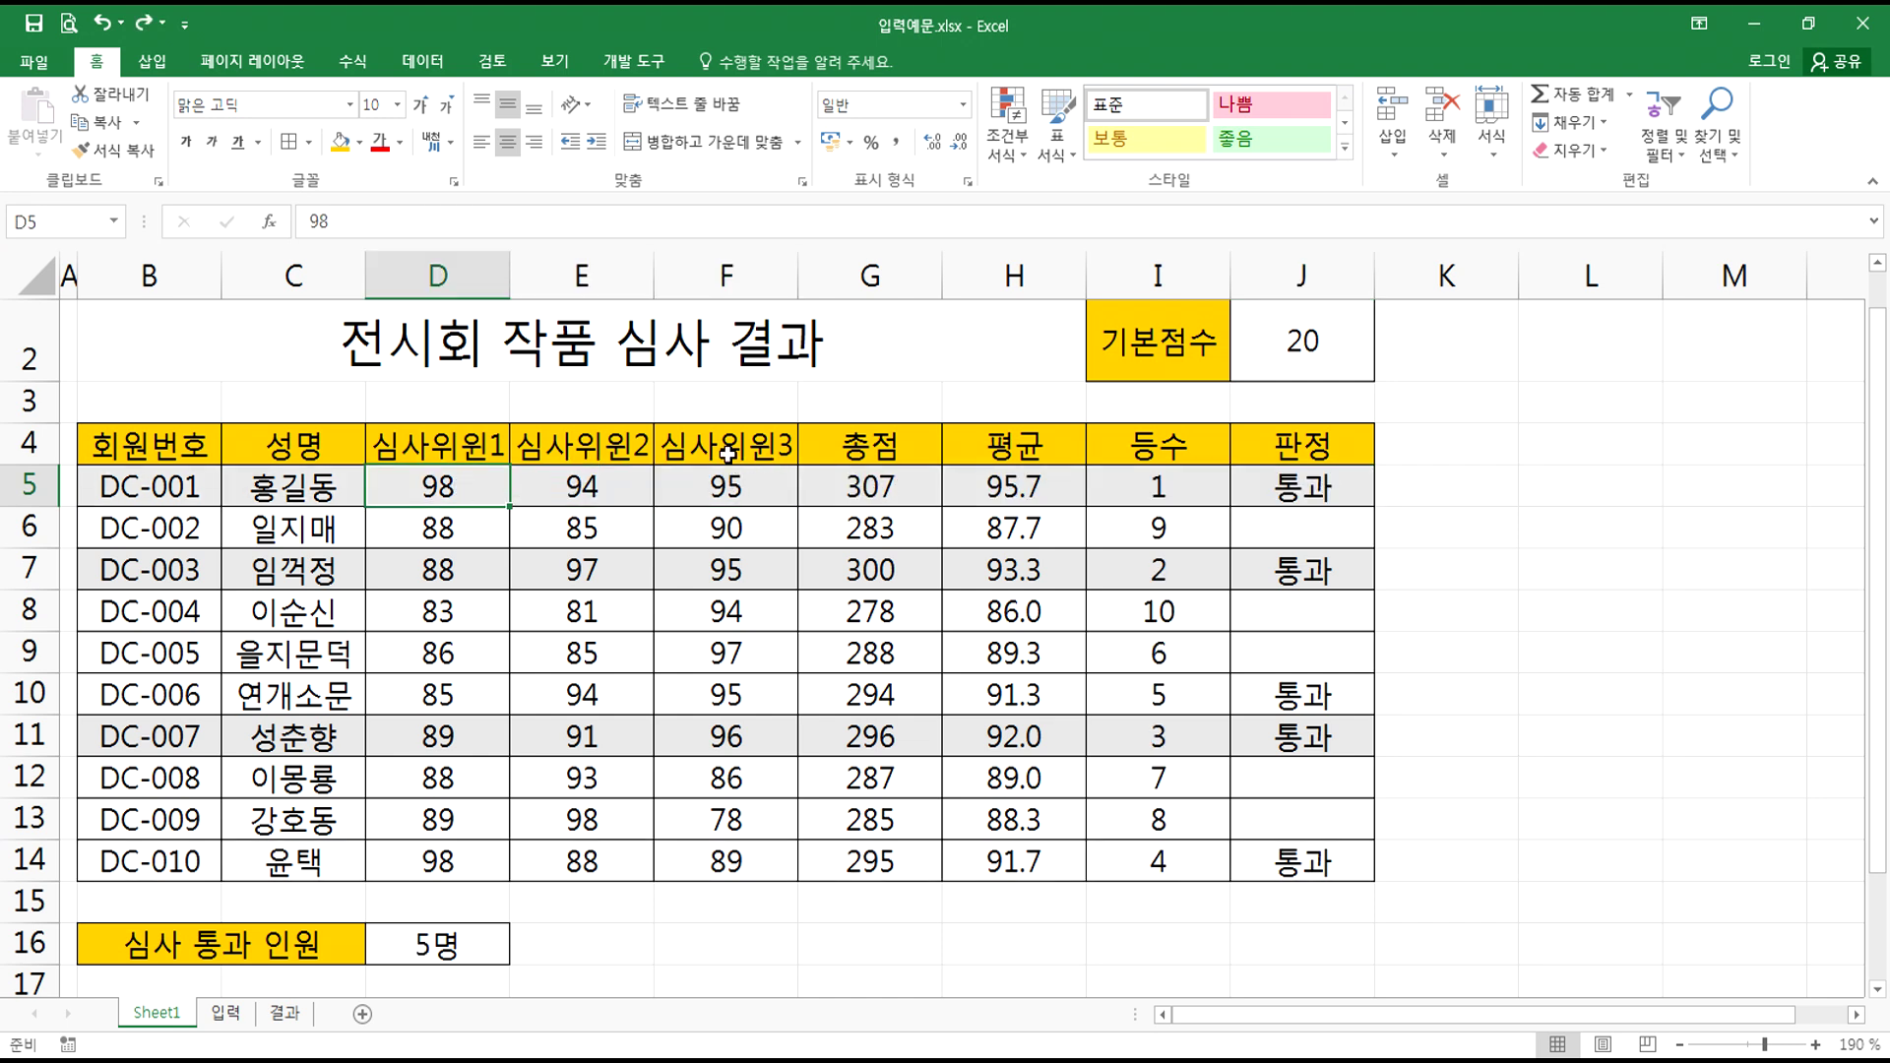
- Set the first two judge scores of entry DC-001 to 86 in D5 and 85 in E5
type("86")
key("Return")
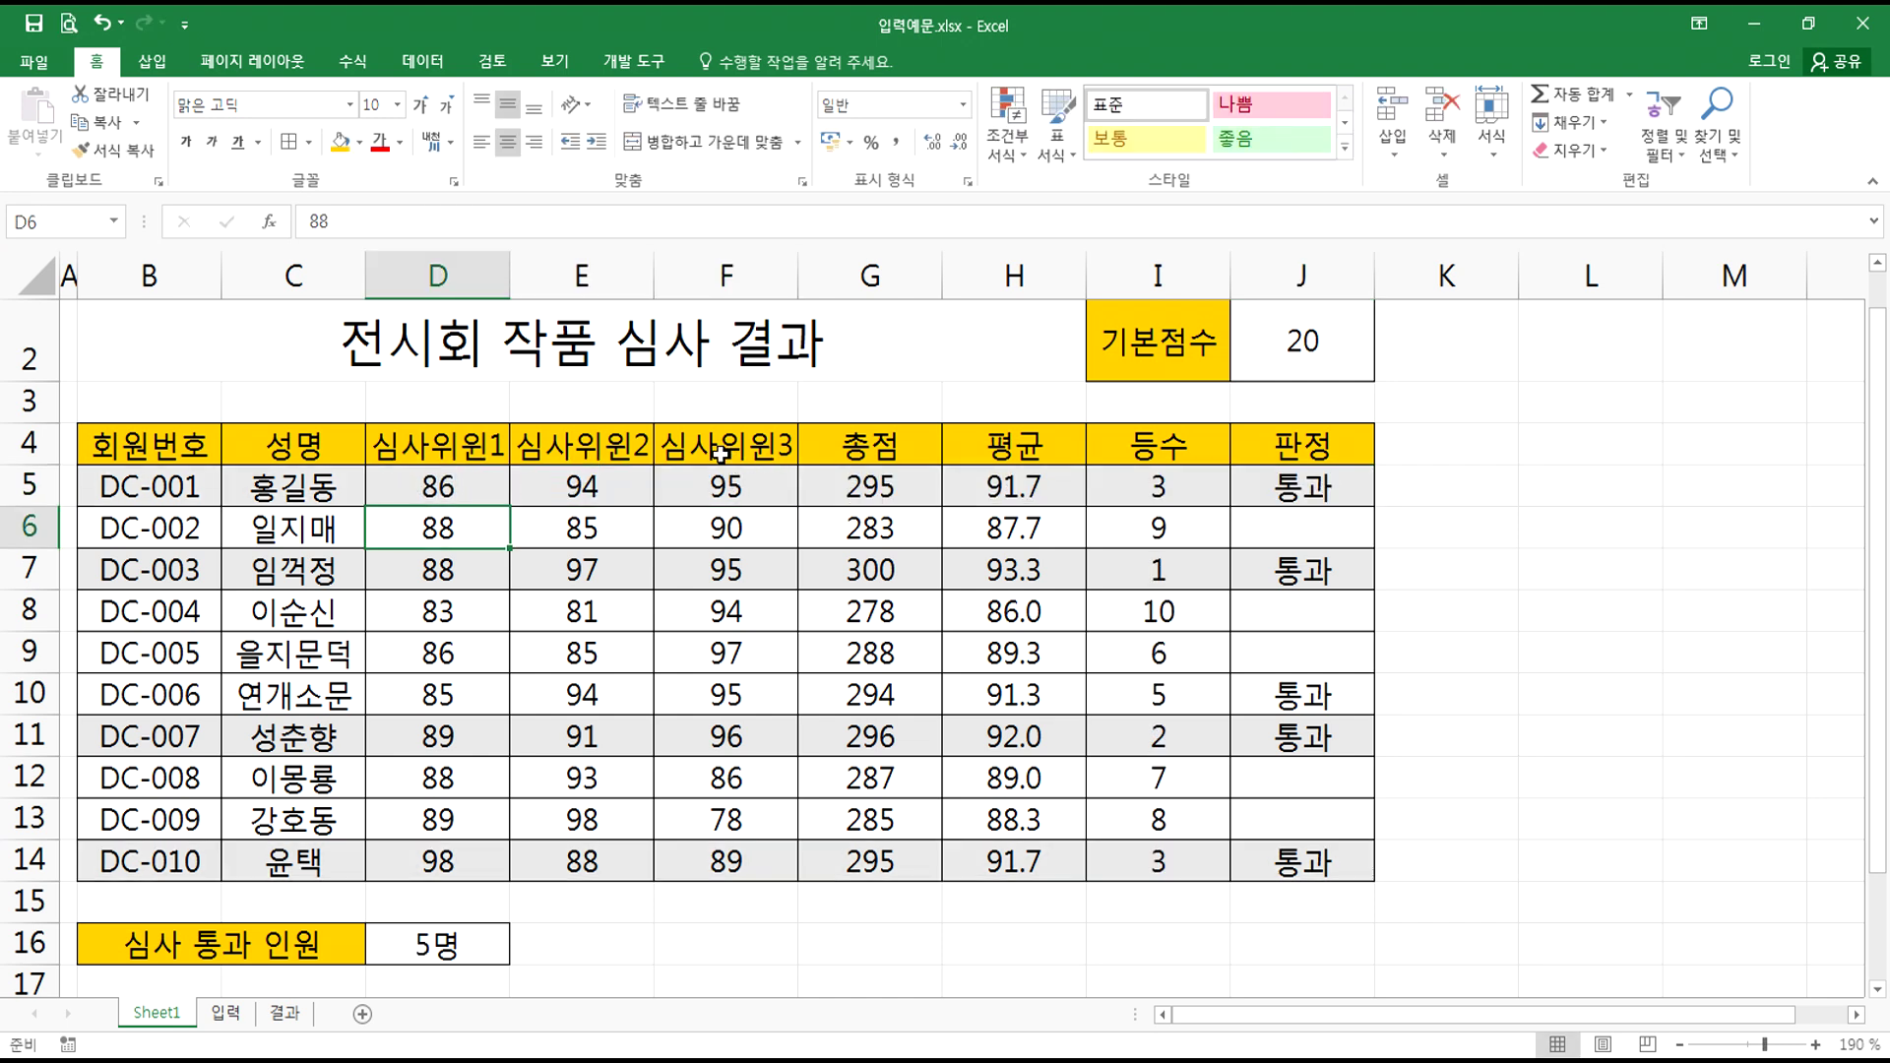
left_click(557, 478)
type("85")
key("Return")
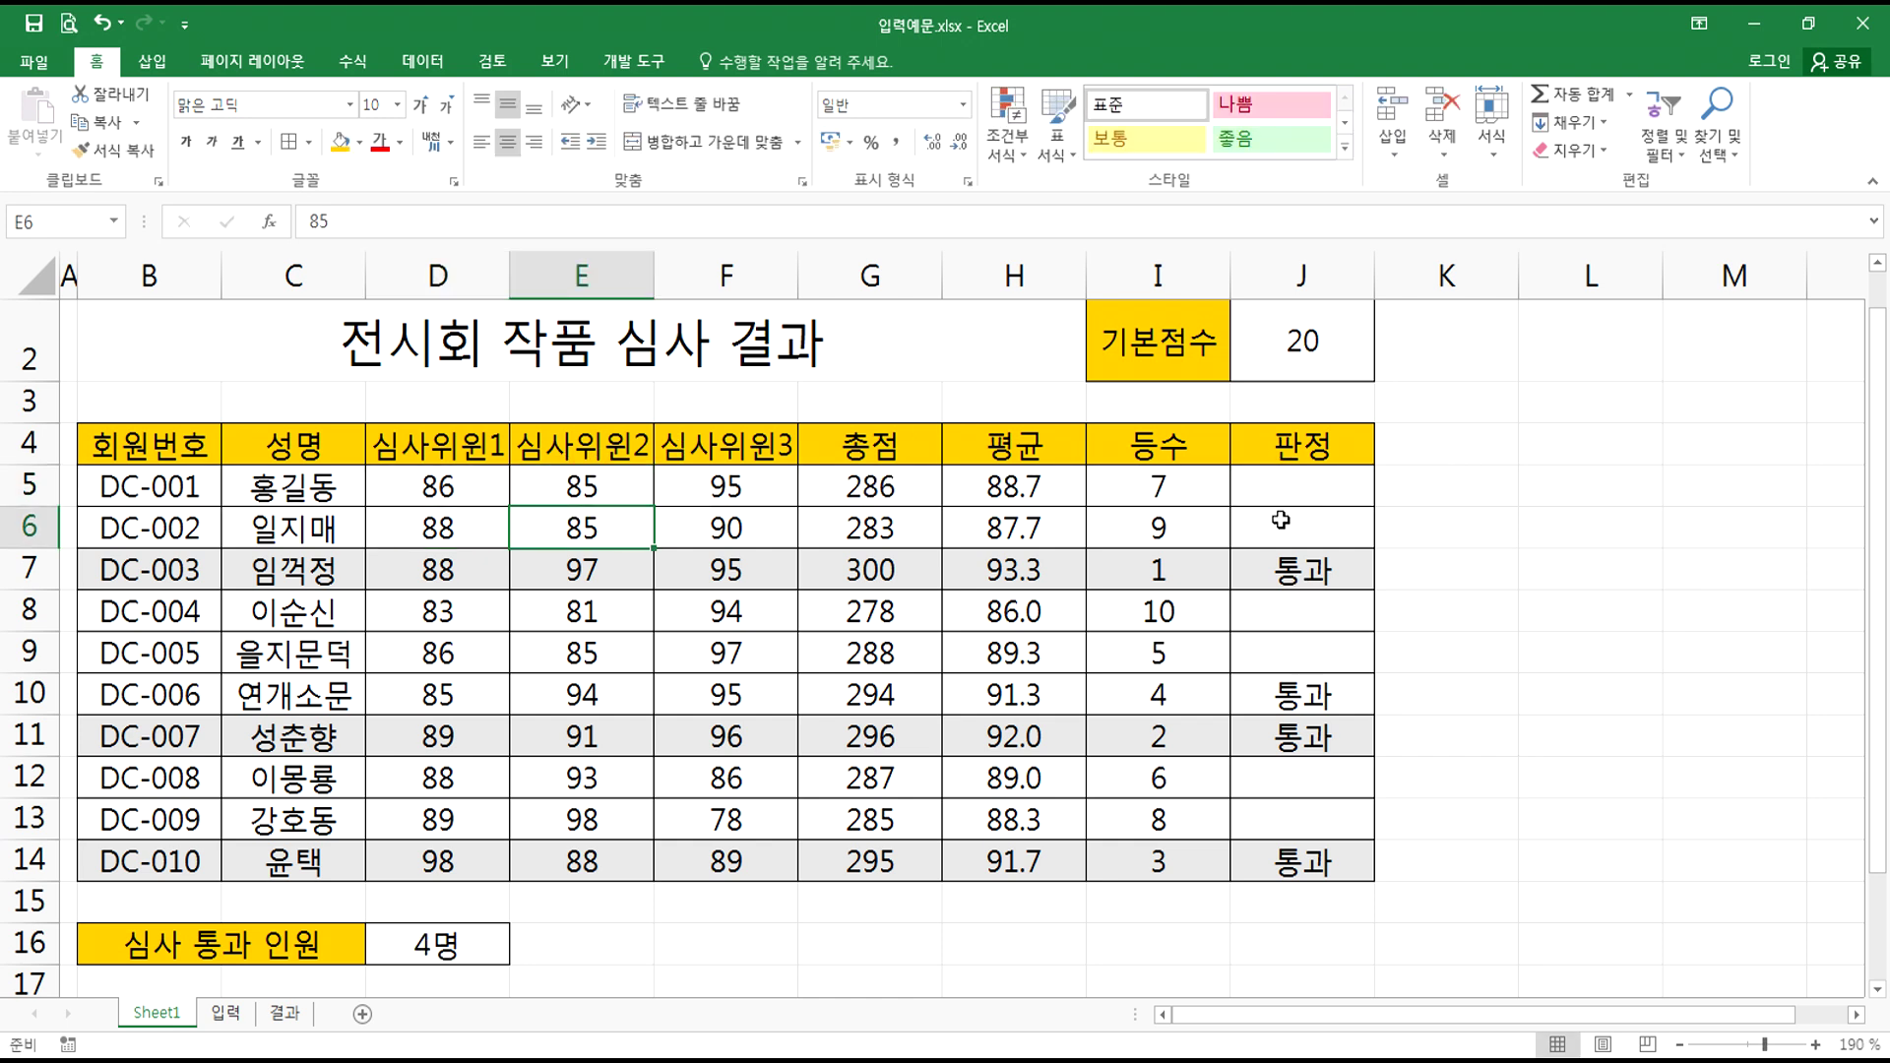
- Check the pass count formula in D16 and undo the two score changes in D5 and E5
left_click(426, 947)
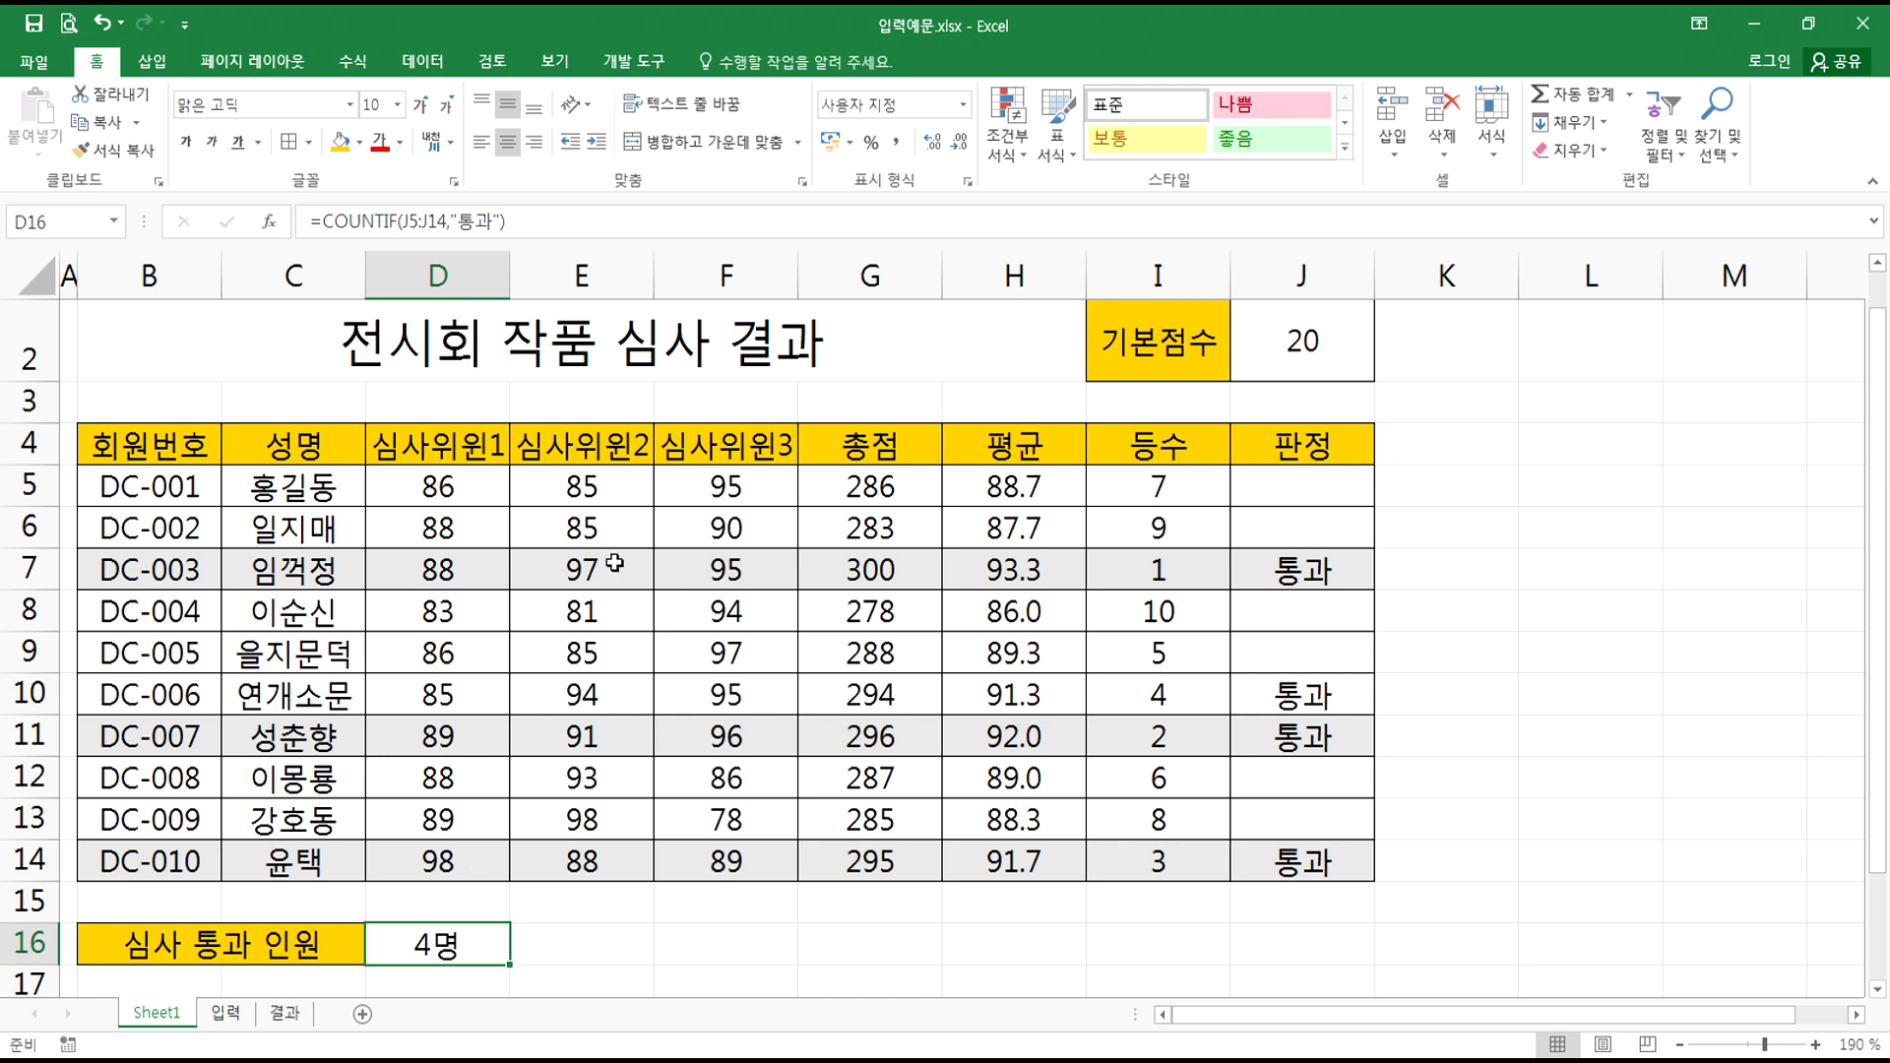
left_click_drag(426, 492, 1186, 729)
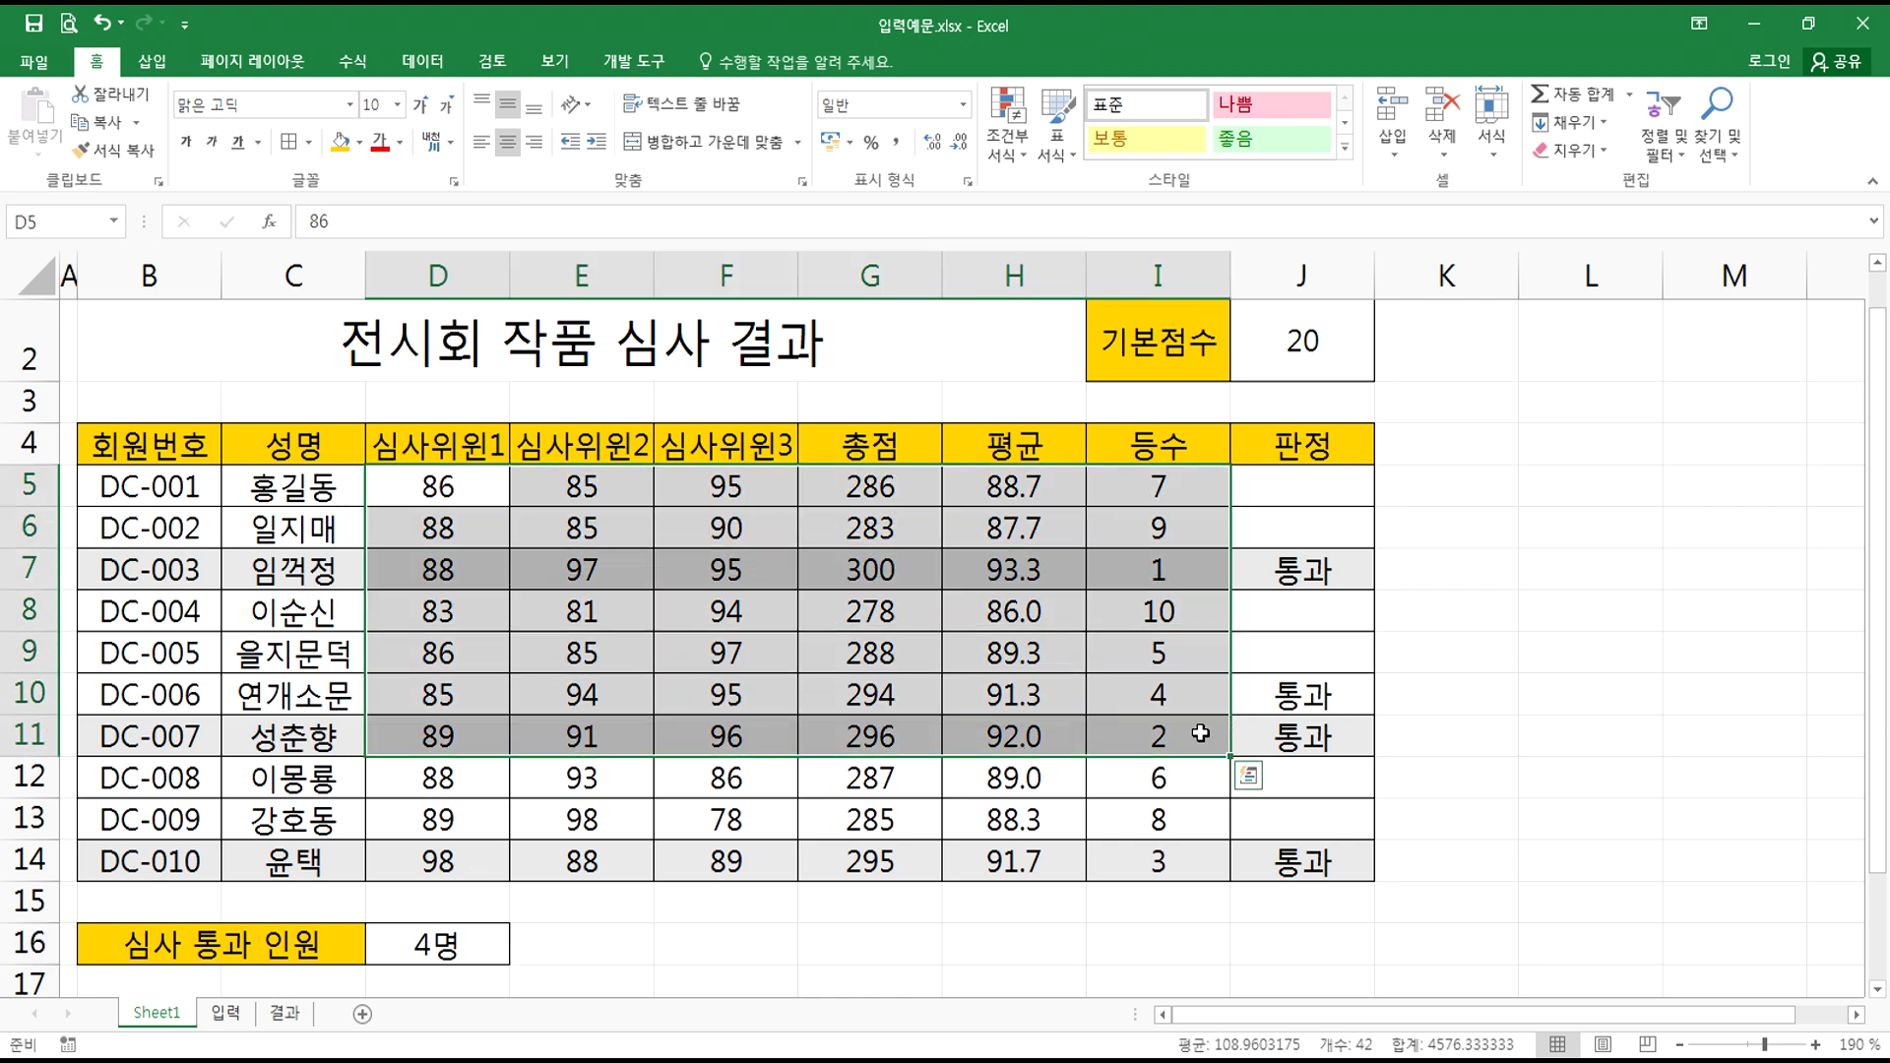
key("ctrl+z")
key("ctrl+z")
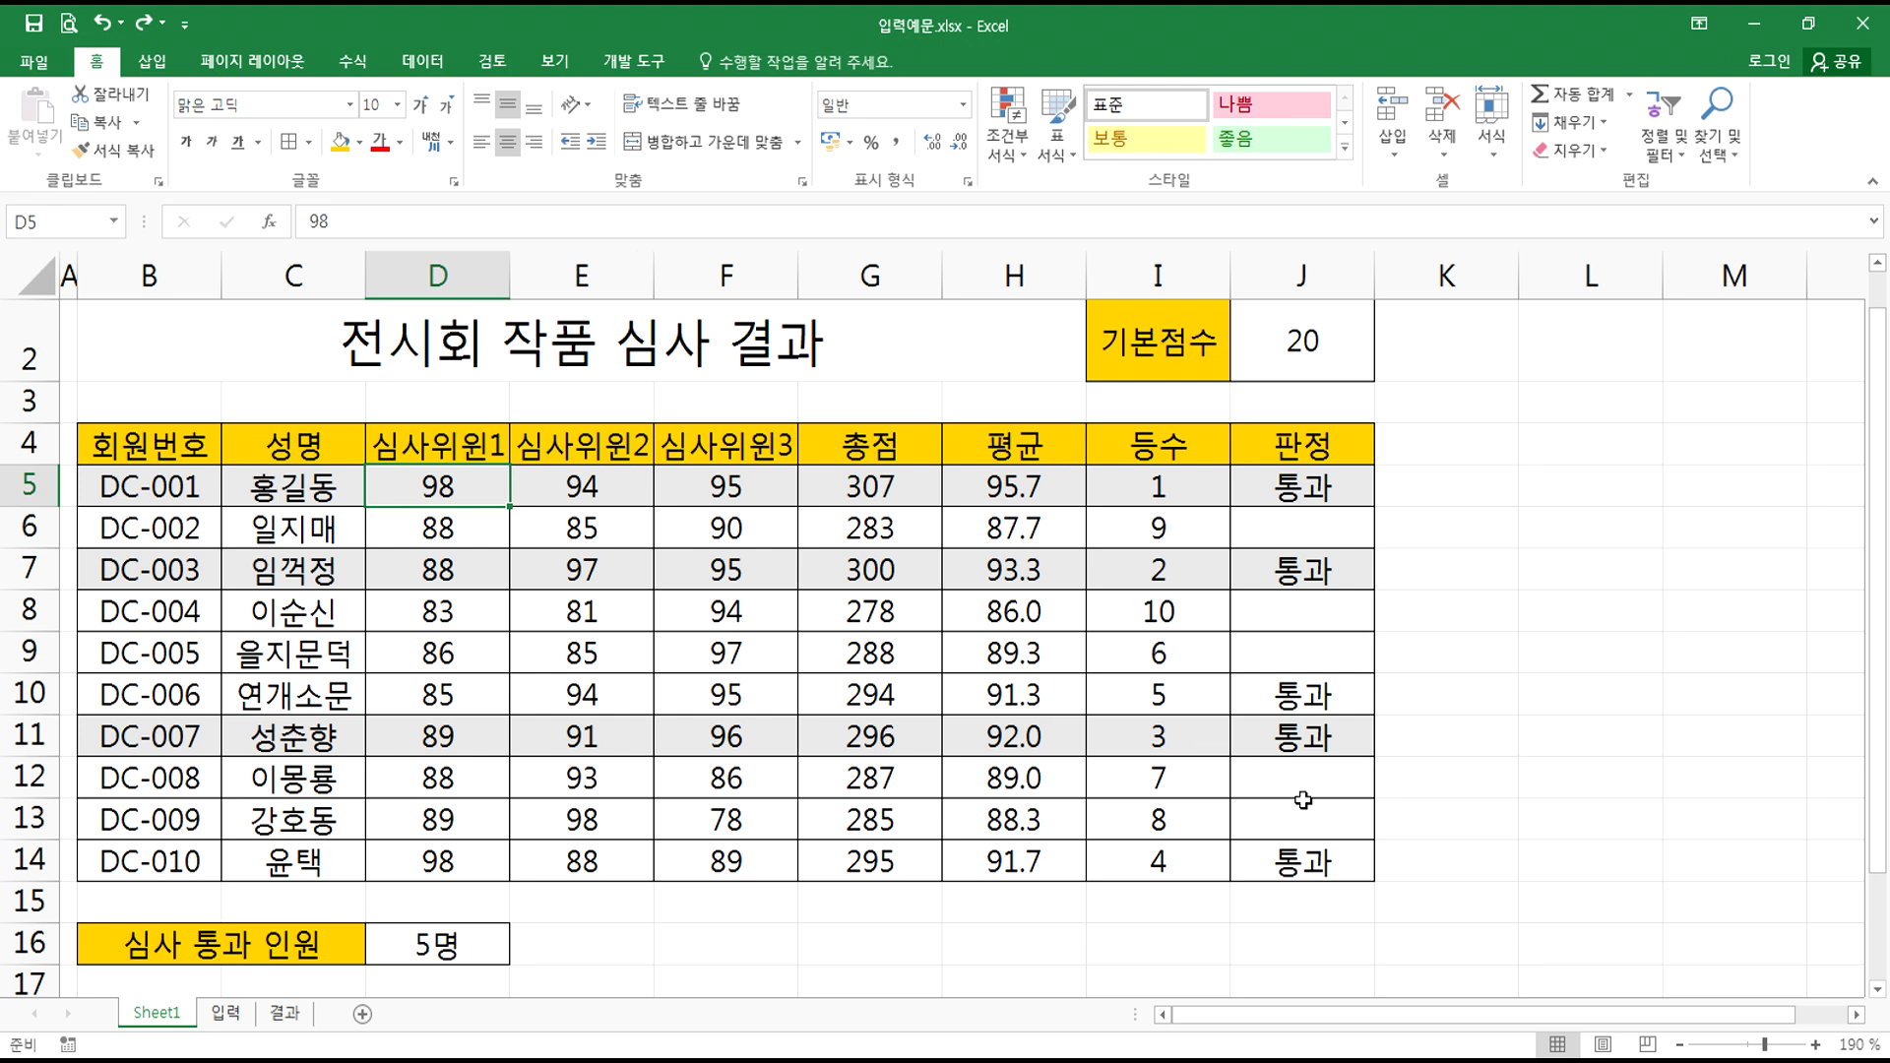
- View the unfilled table on the 입력 sheet and return to Sheet1
left_click(481, 815)
left_click(238, 1014)
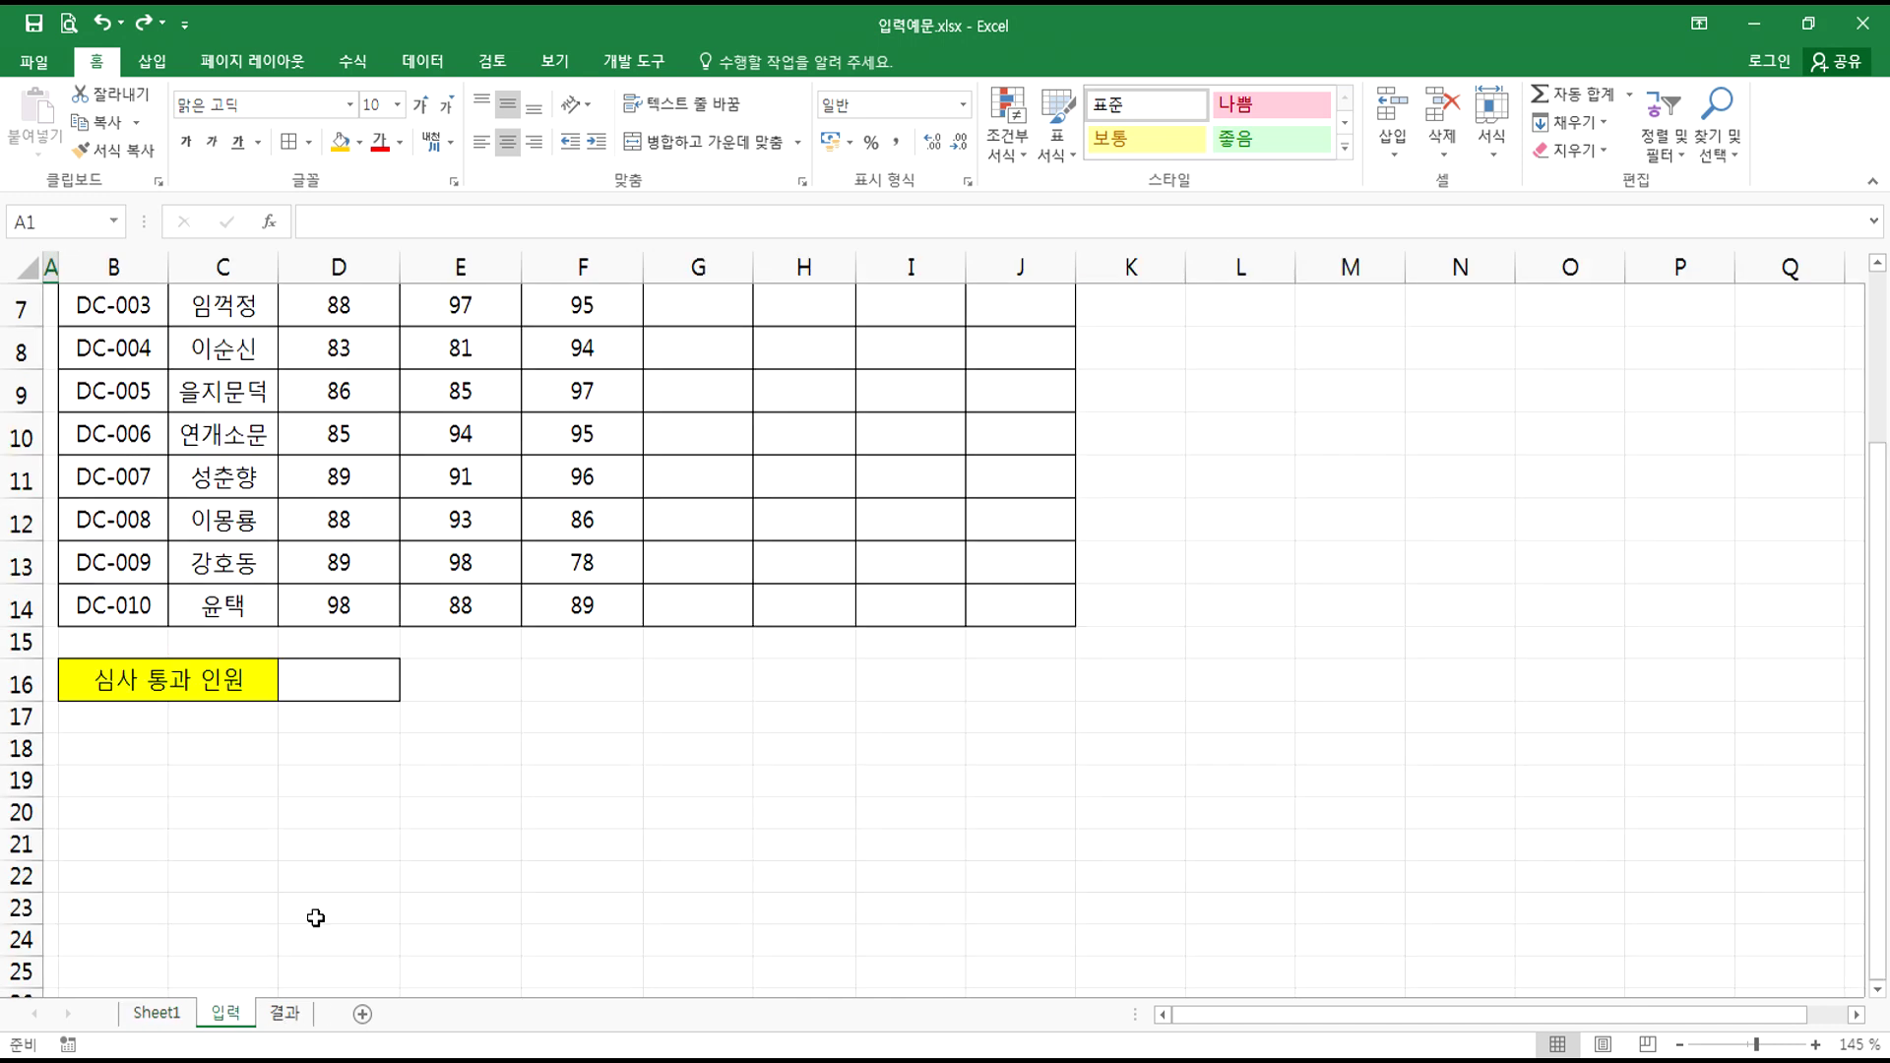
left_click(156, 1014)
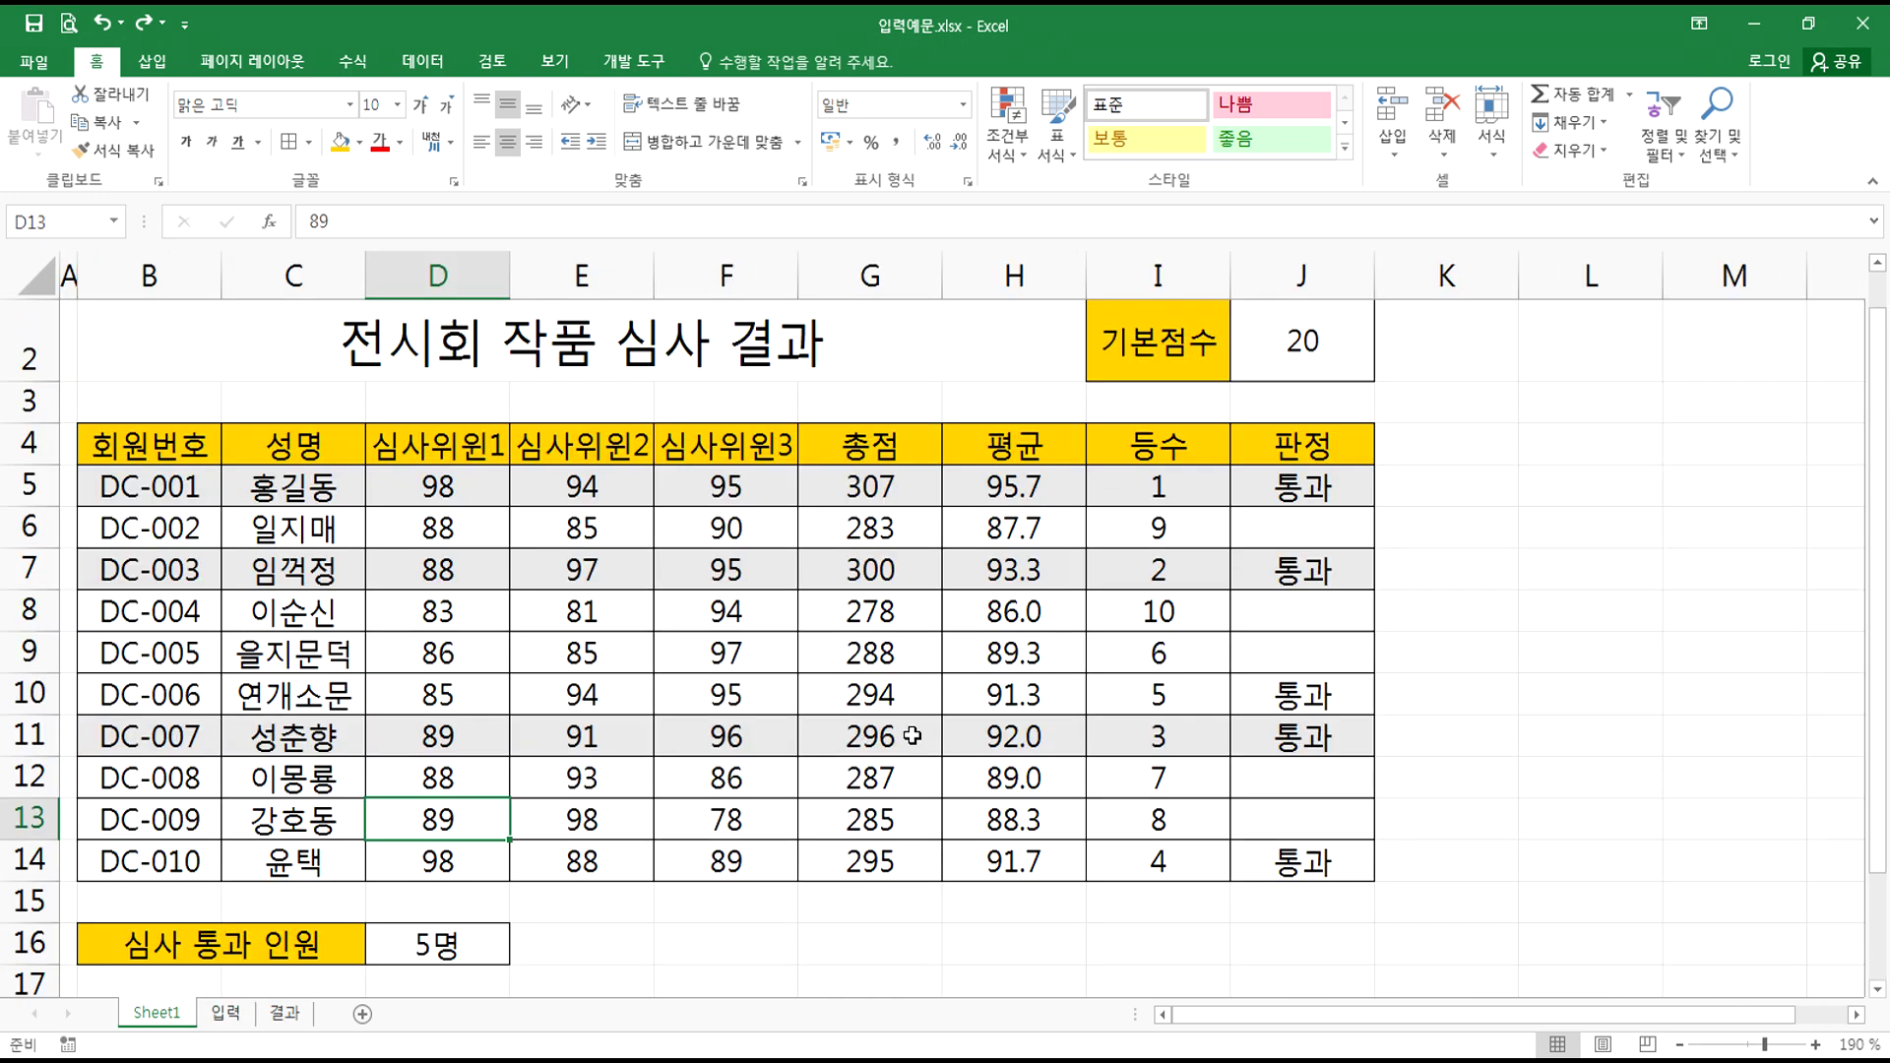
- Clear the conditional formatting rules from the selected cells B5:J14
left_click_drag(107, 492, 1378, 886)
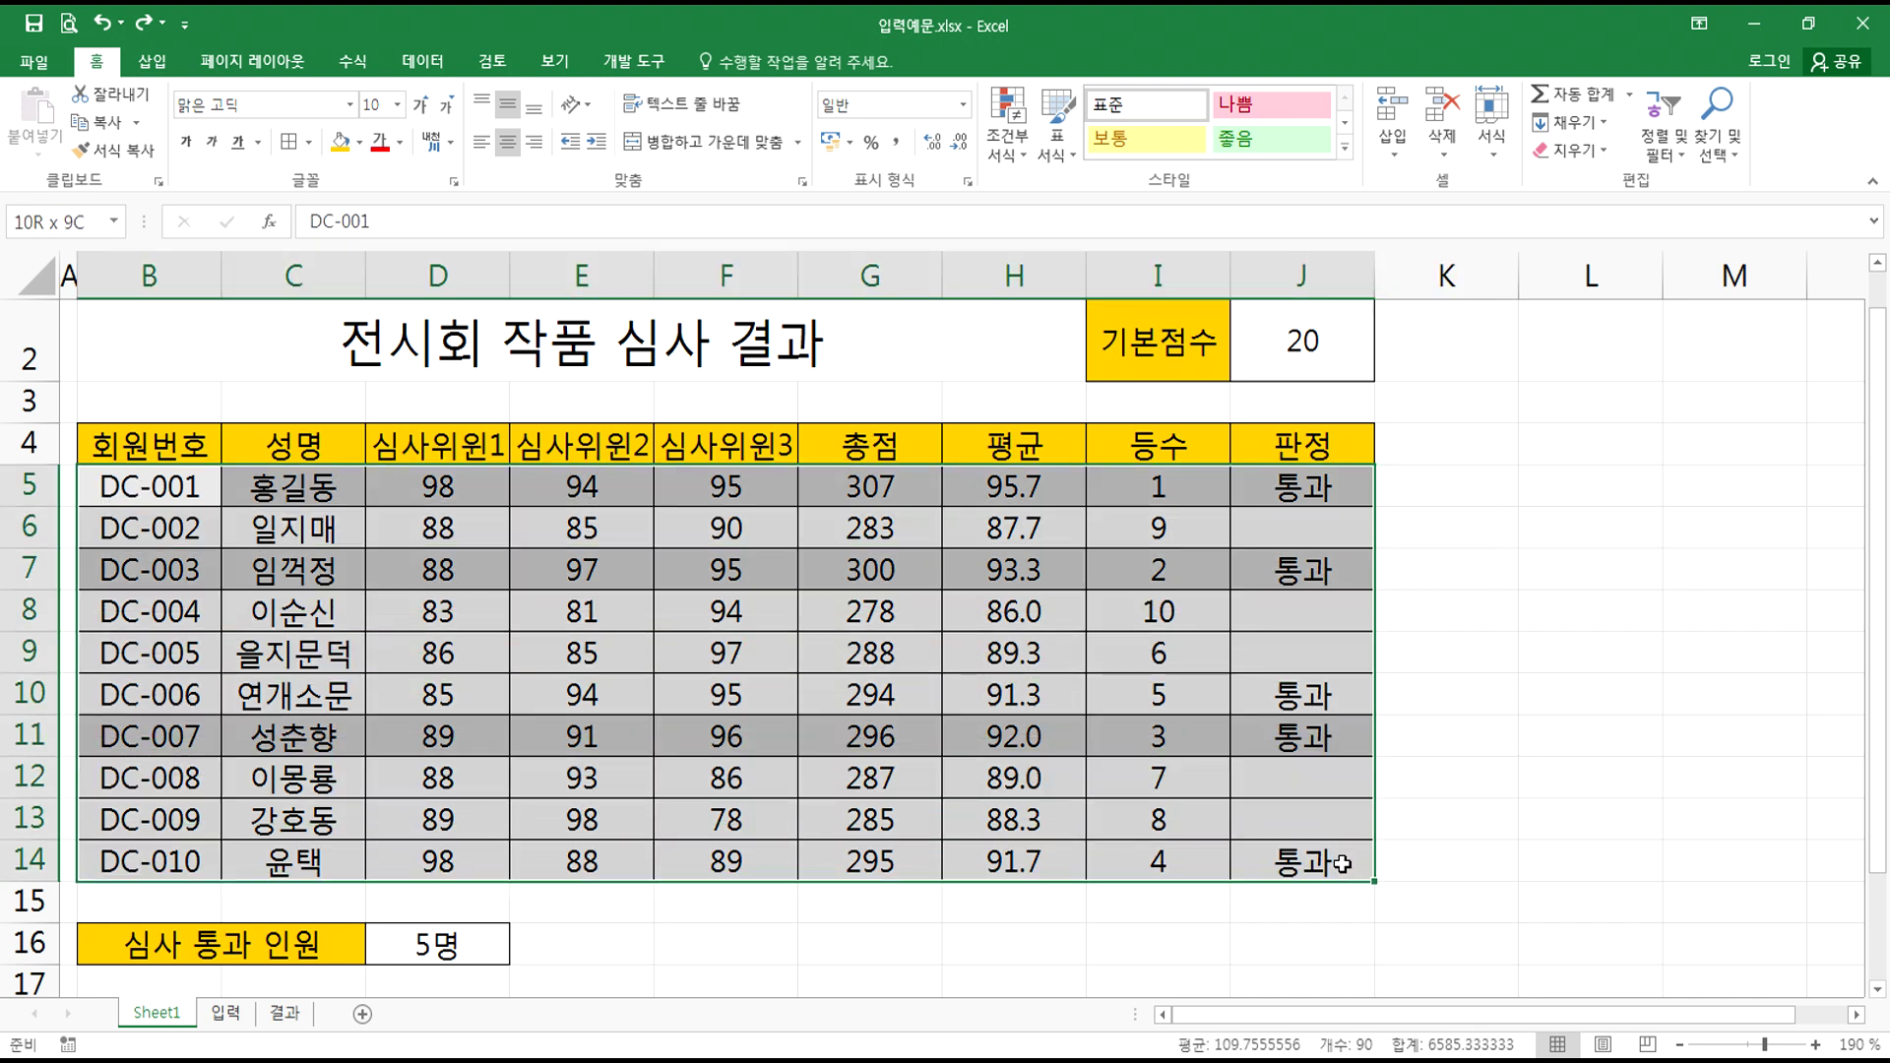
left_click(1006, 154)
mouse_move(1067, 484)
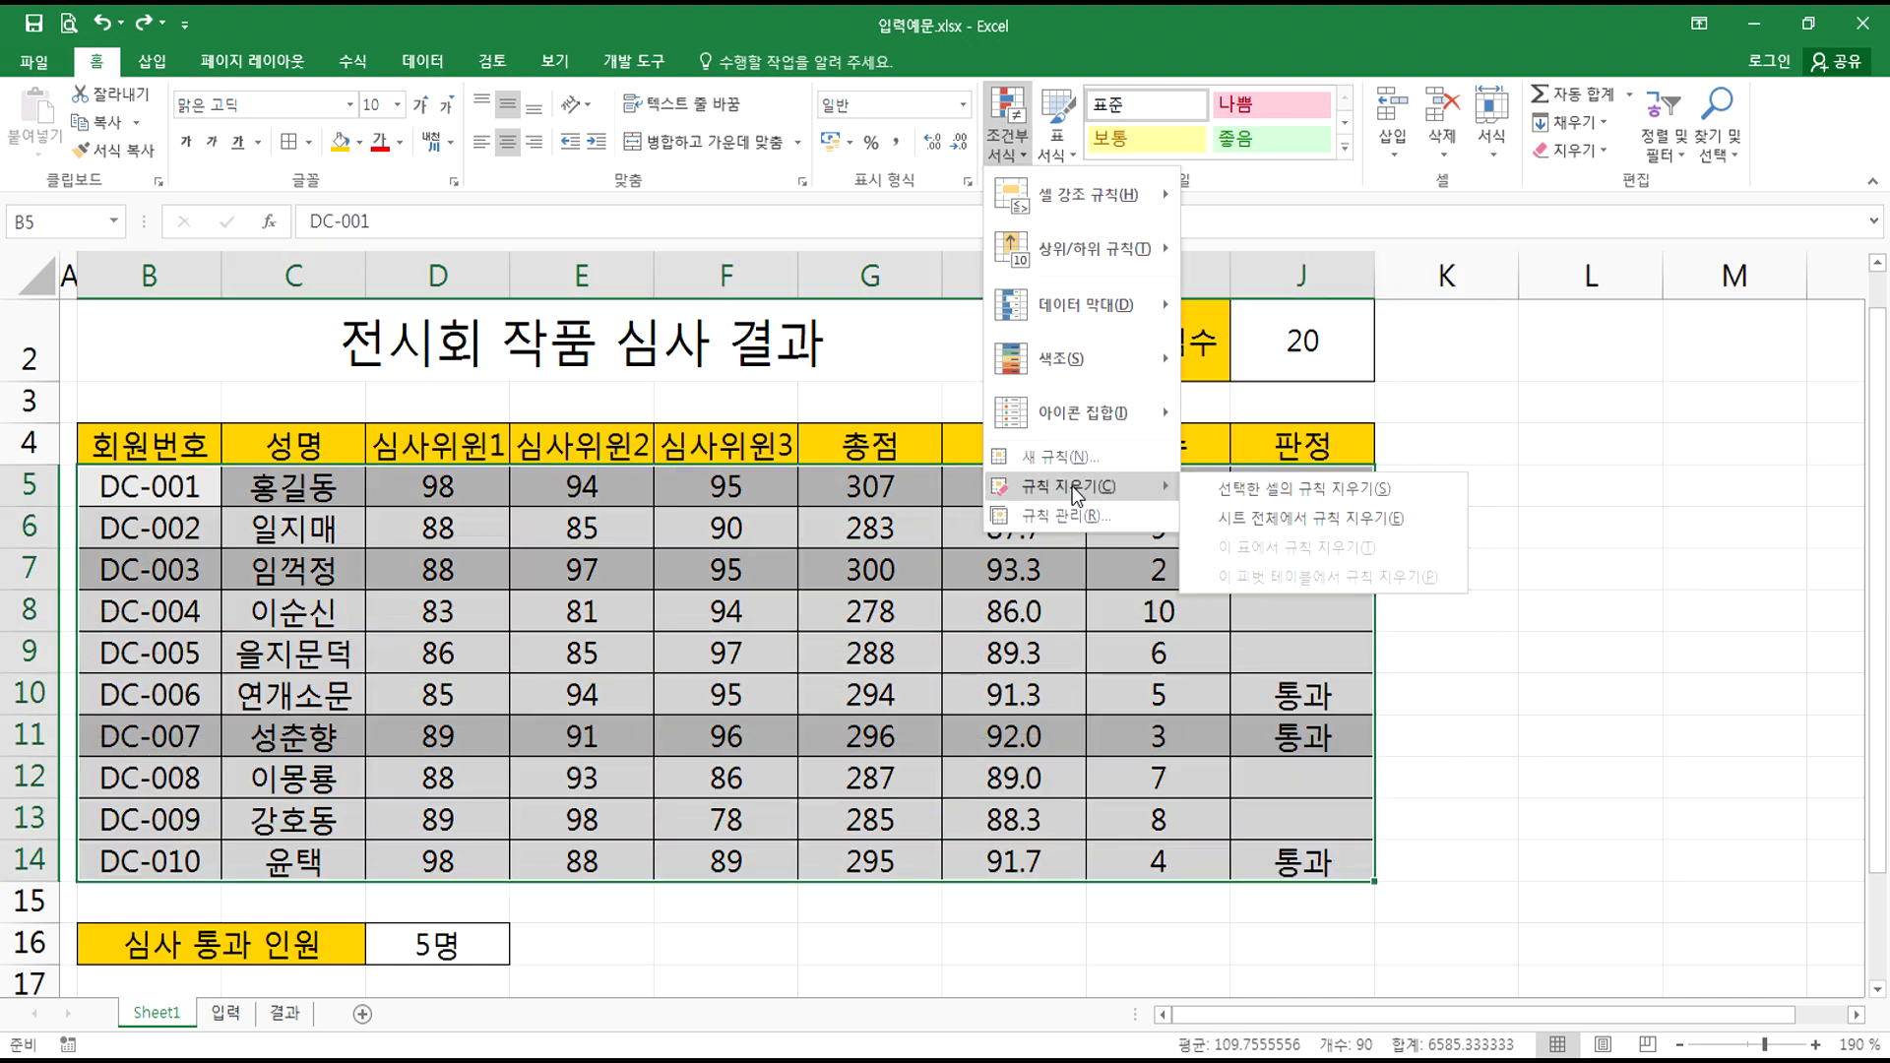
left_click(1262, 489)
- Examine the highlight cell rules offered for the ranks in I5:I14 and the conditional formatting options for the verdicts in J5:J14
left_click_drag(178, 486, 1268, 858)
left_click_drag(1129, 485, 1144, 860)
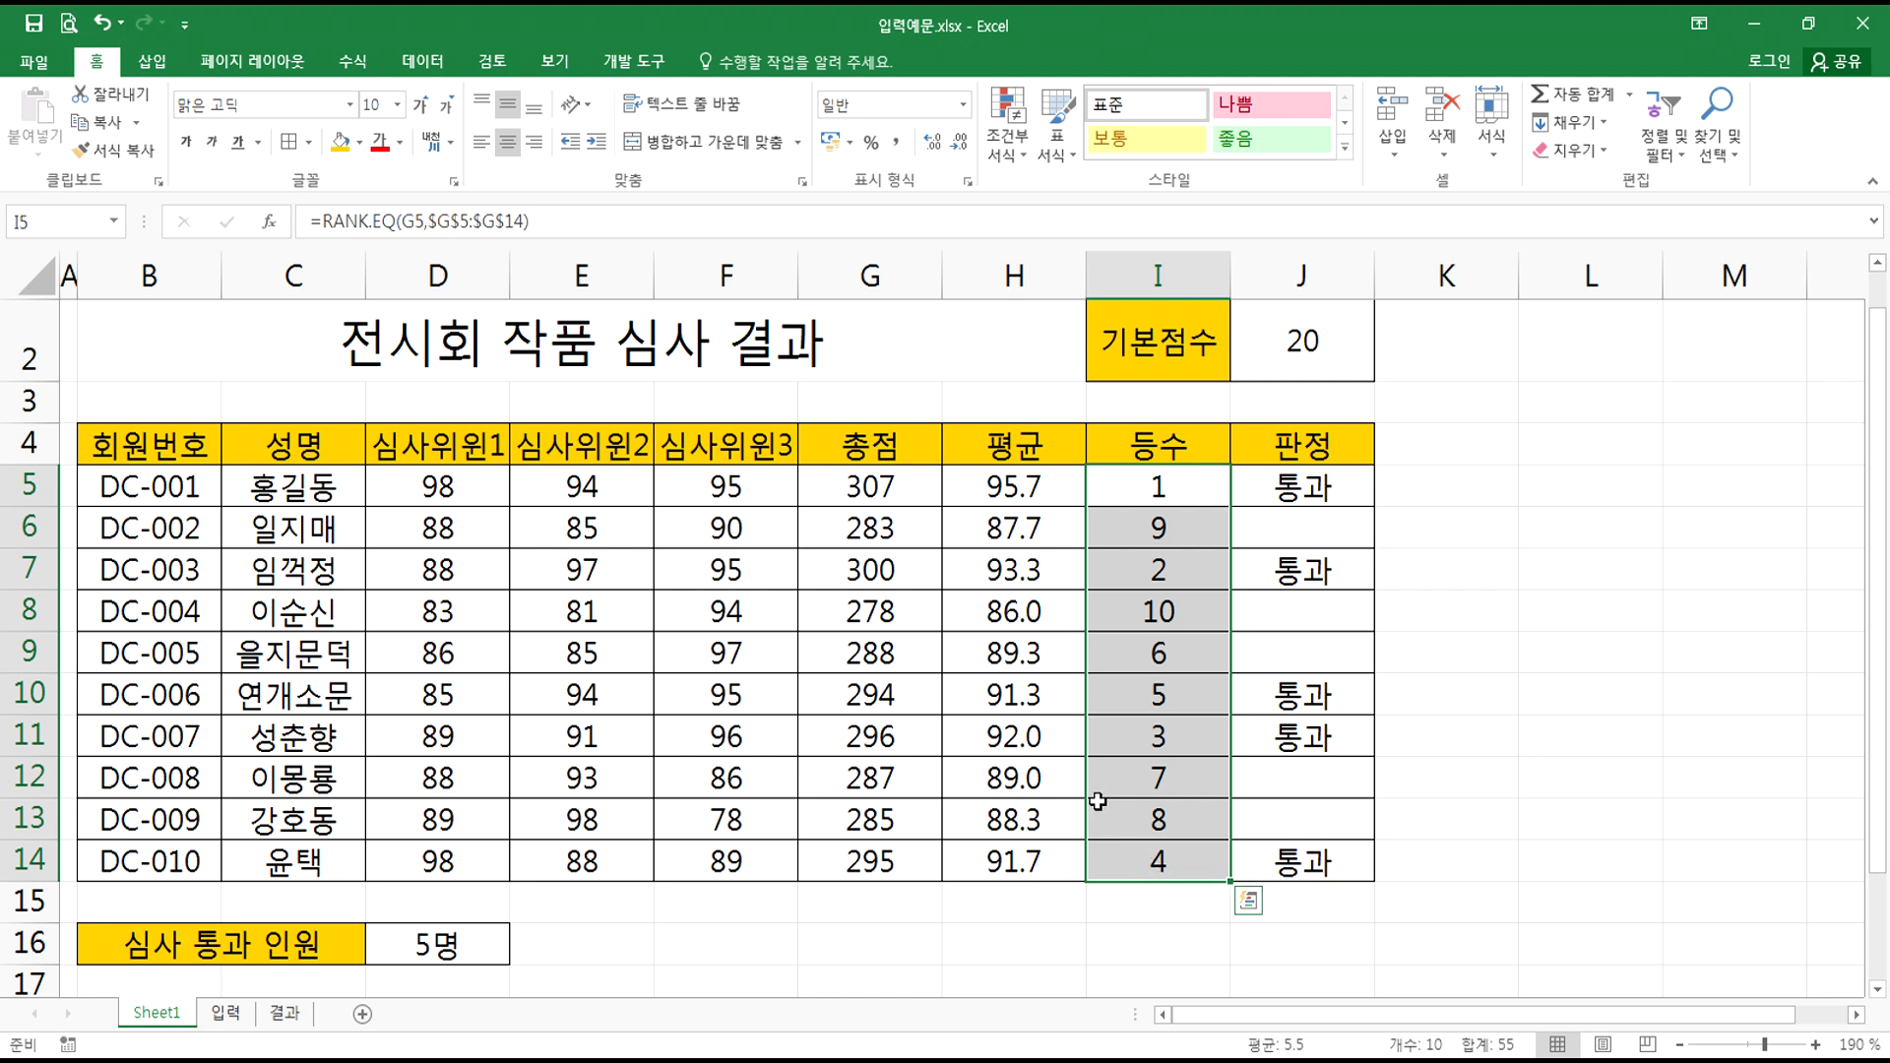
left_click(1007, 146)
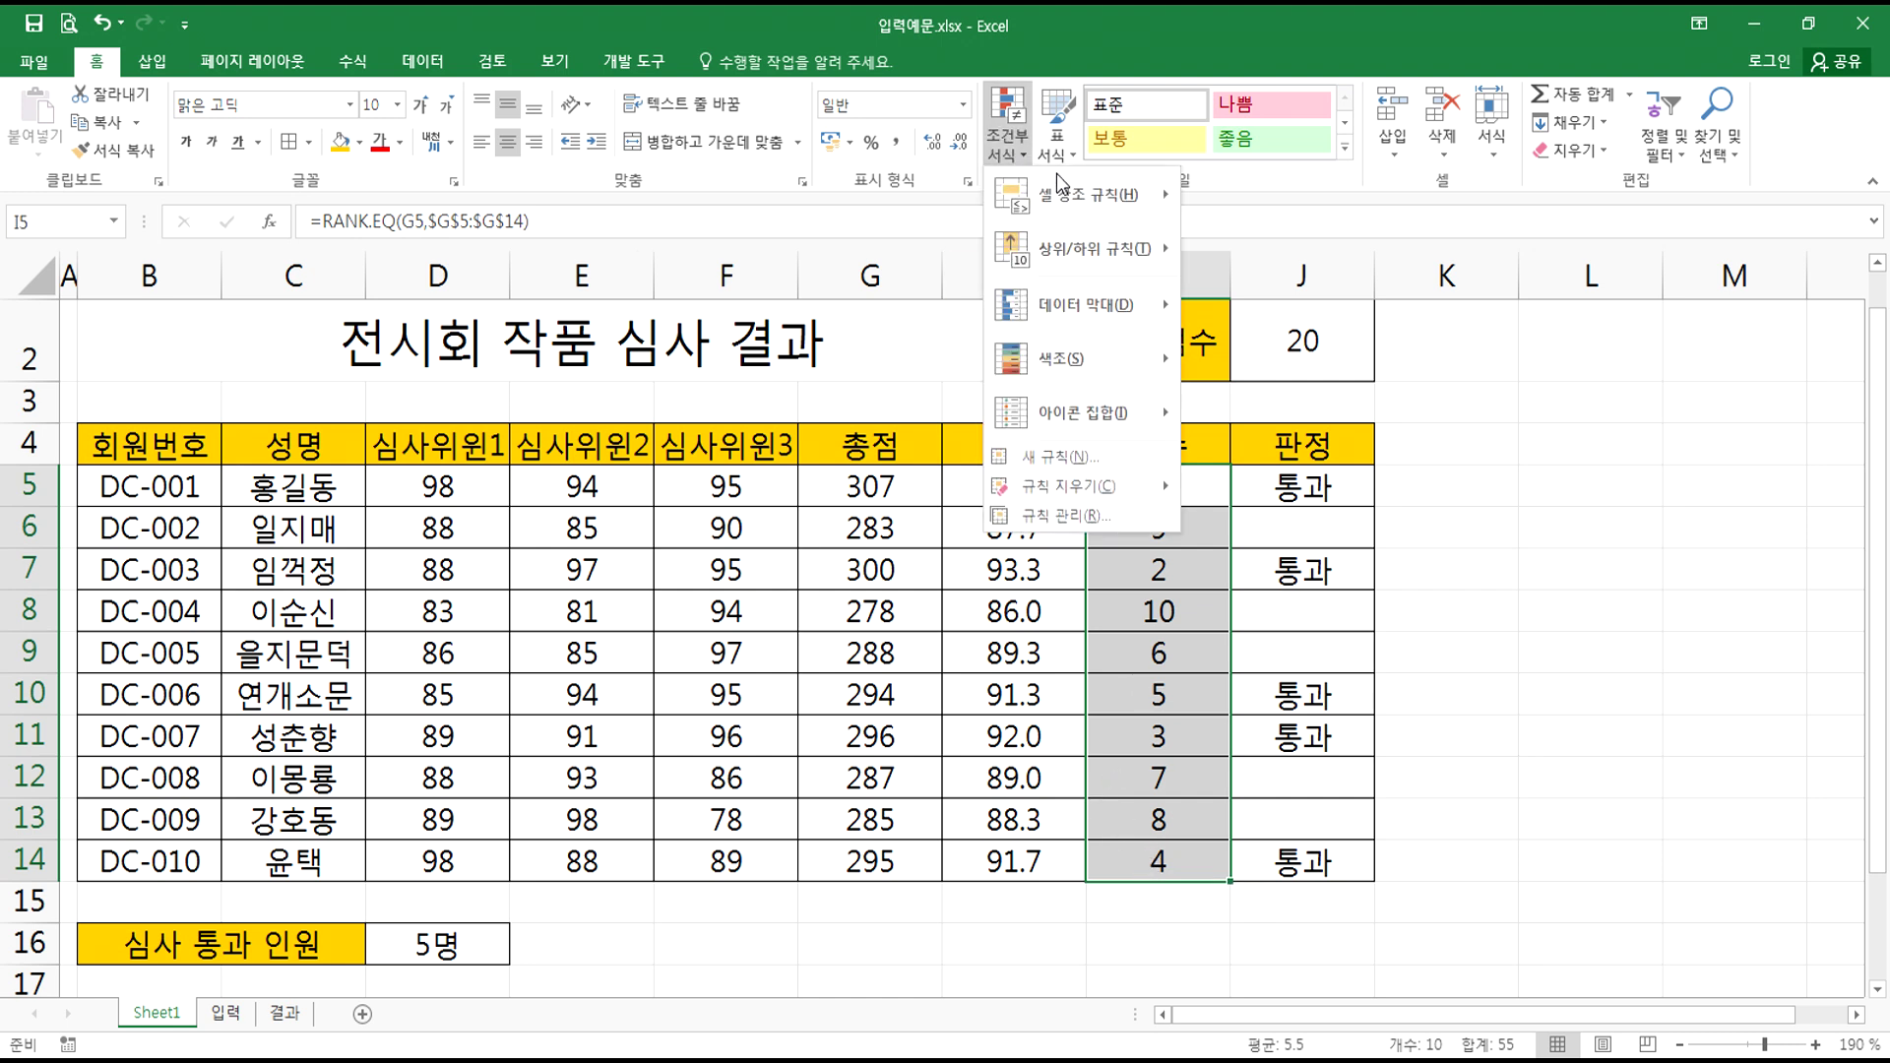
mouse_move(1103, 219)
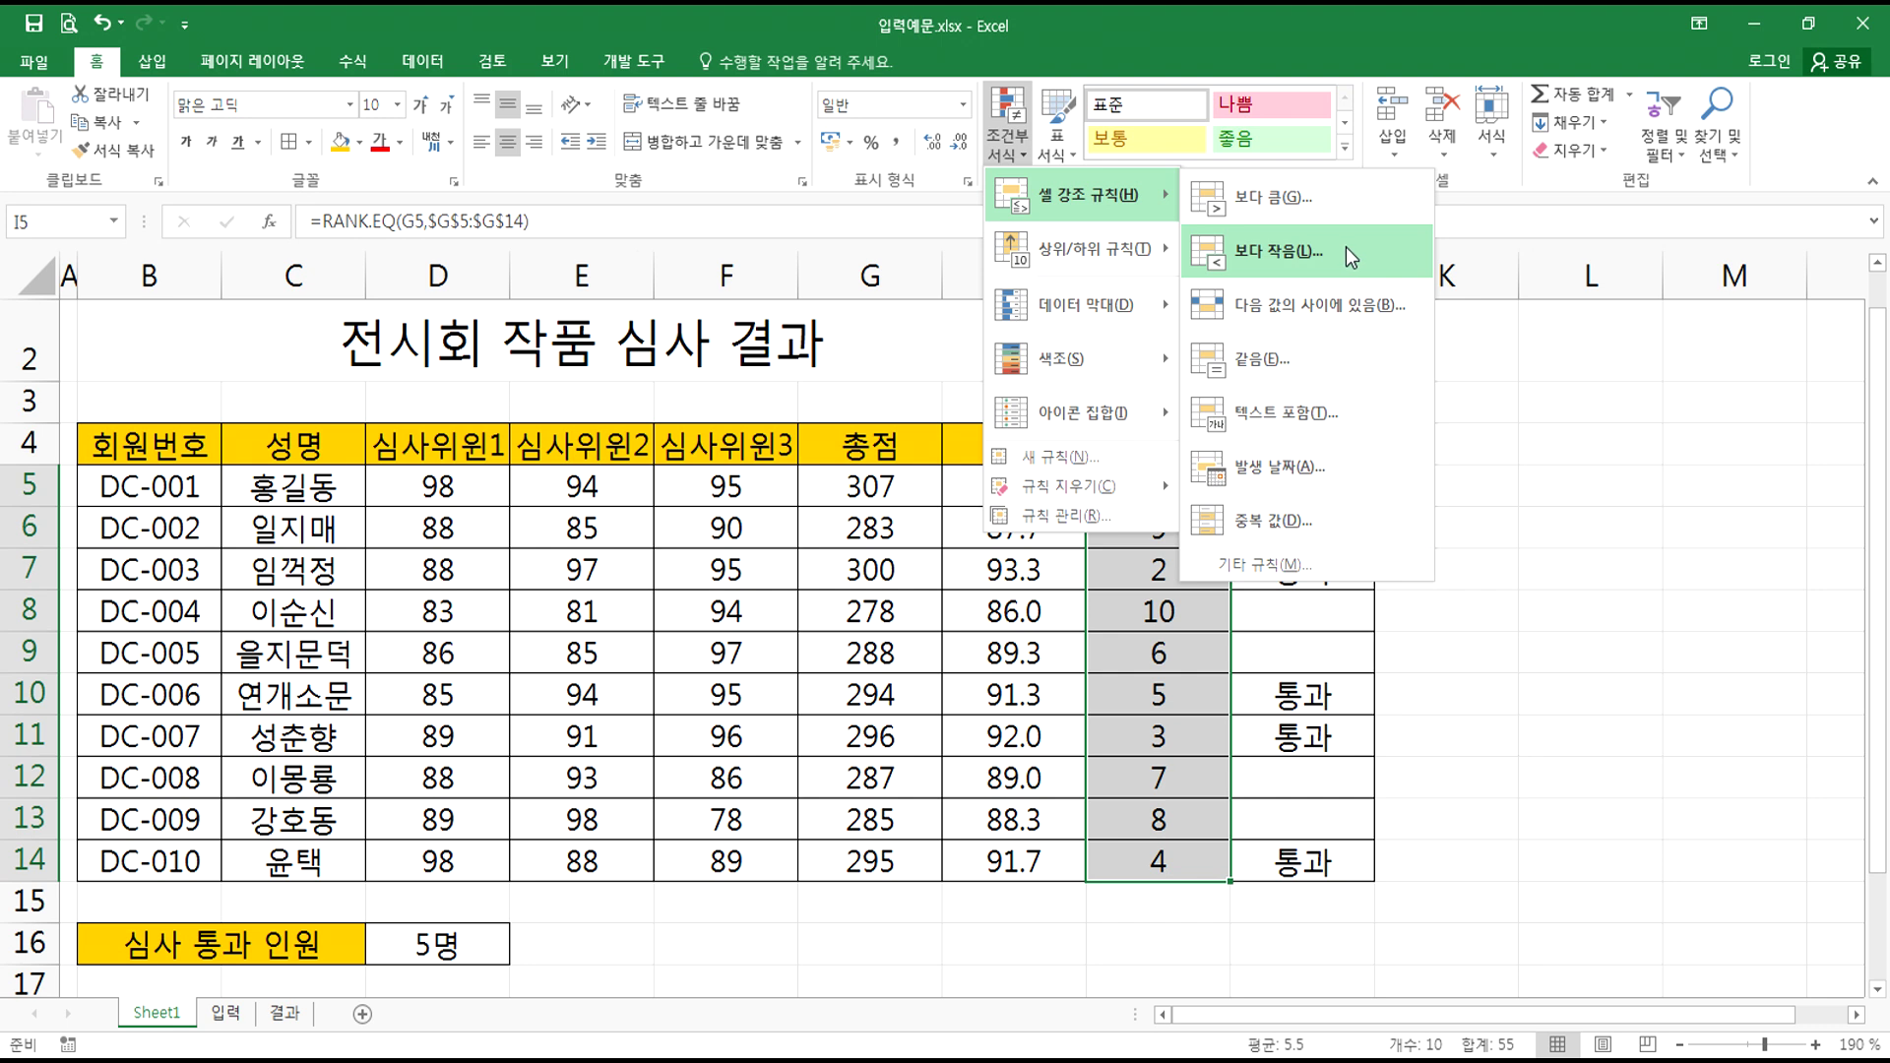
left_click(1252, 713)
left_click_drag(1272, 493, 1299, 864)
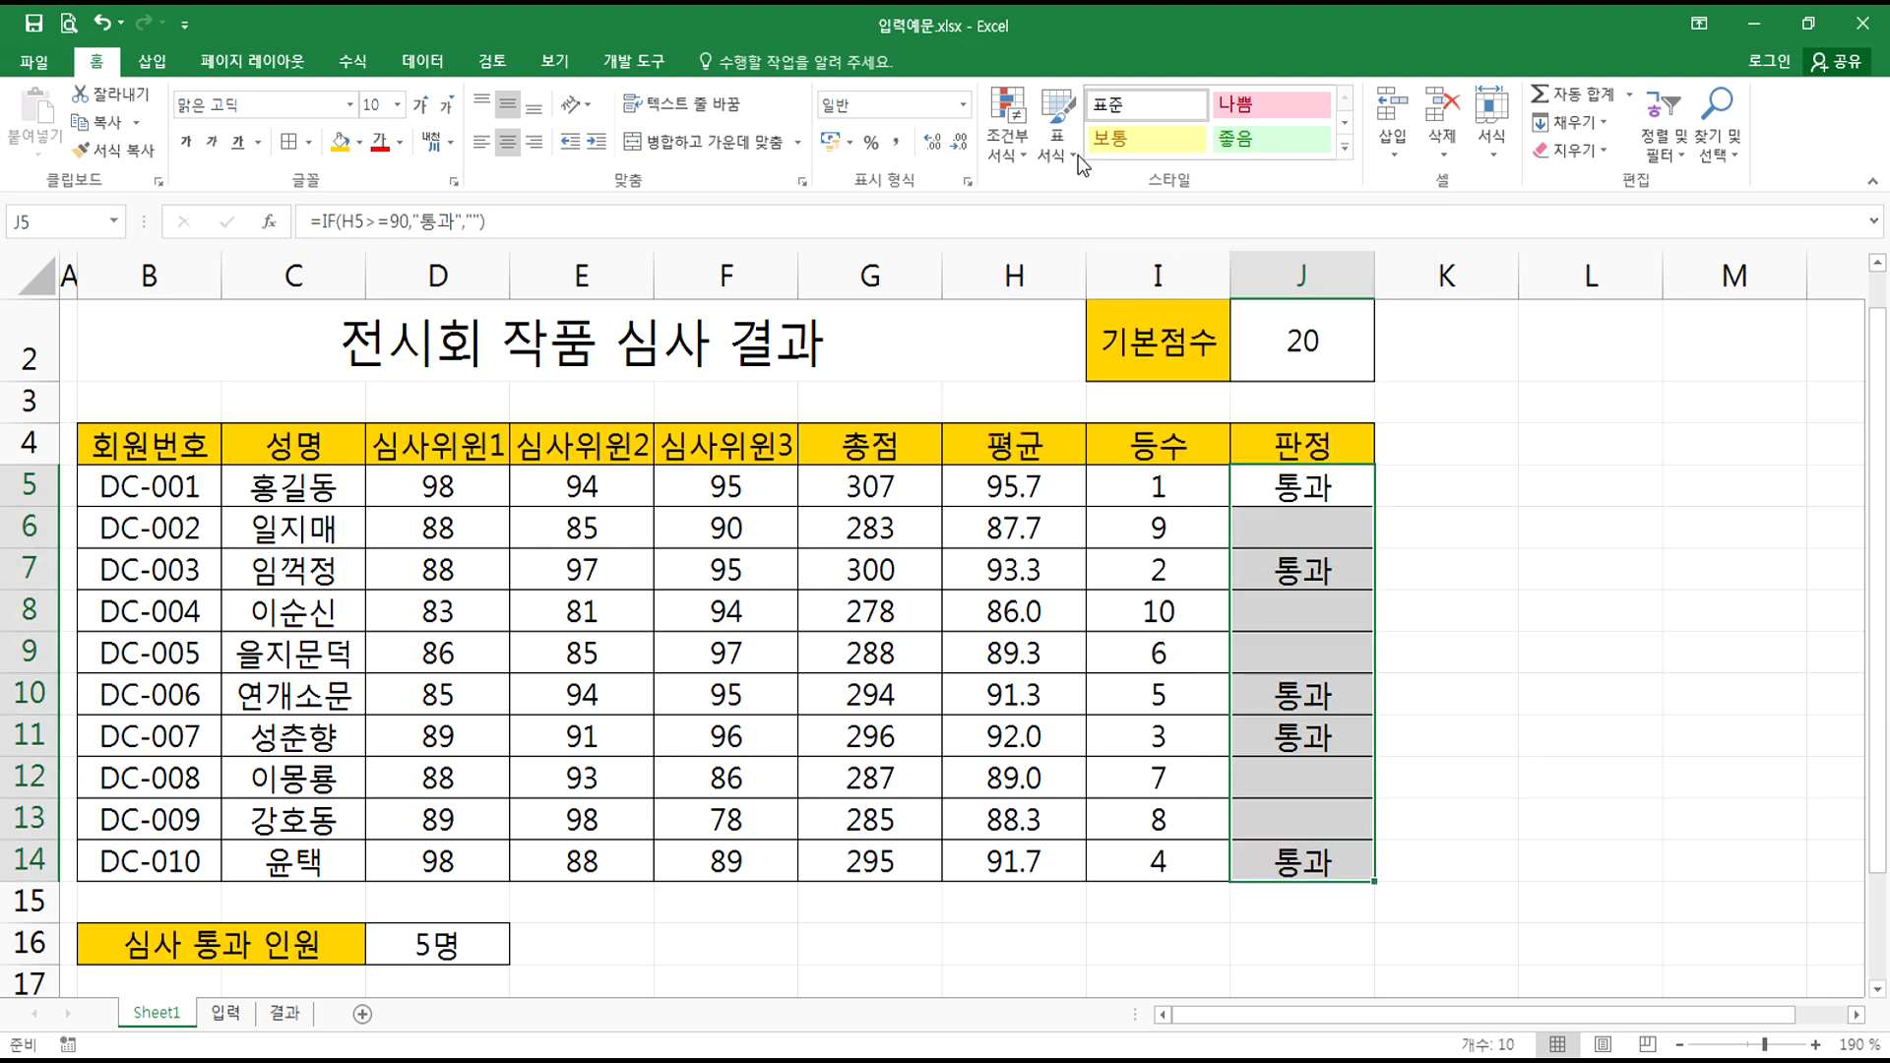
left_click(1007, 146)
mouse_move(1103, 179)
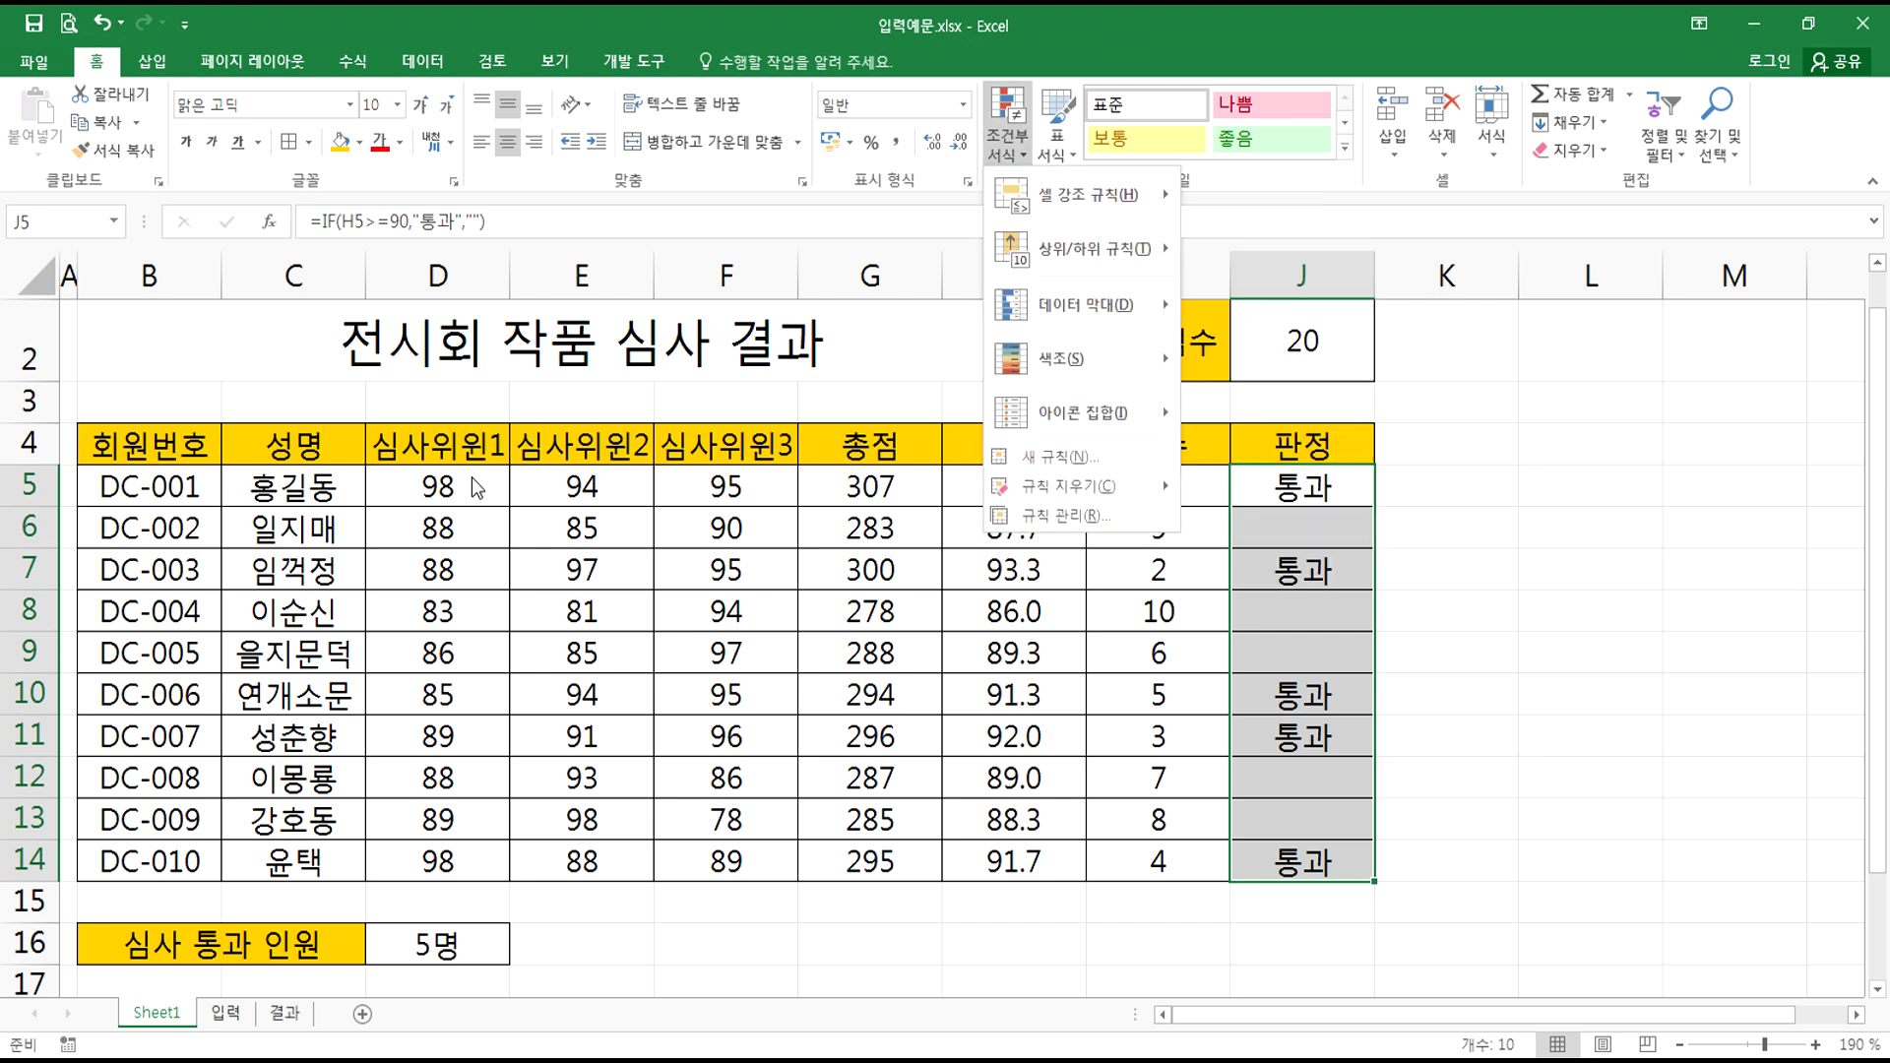
left_click(291, 475)
- Select B5:J14 and move the active cell across row 5 to I5 to examine the rank column within the range
left_click_drag(125, 486, 1229, 816)
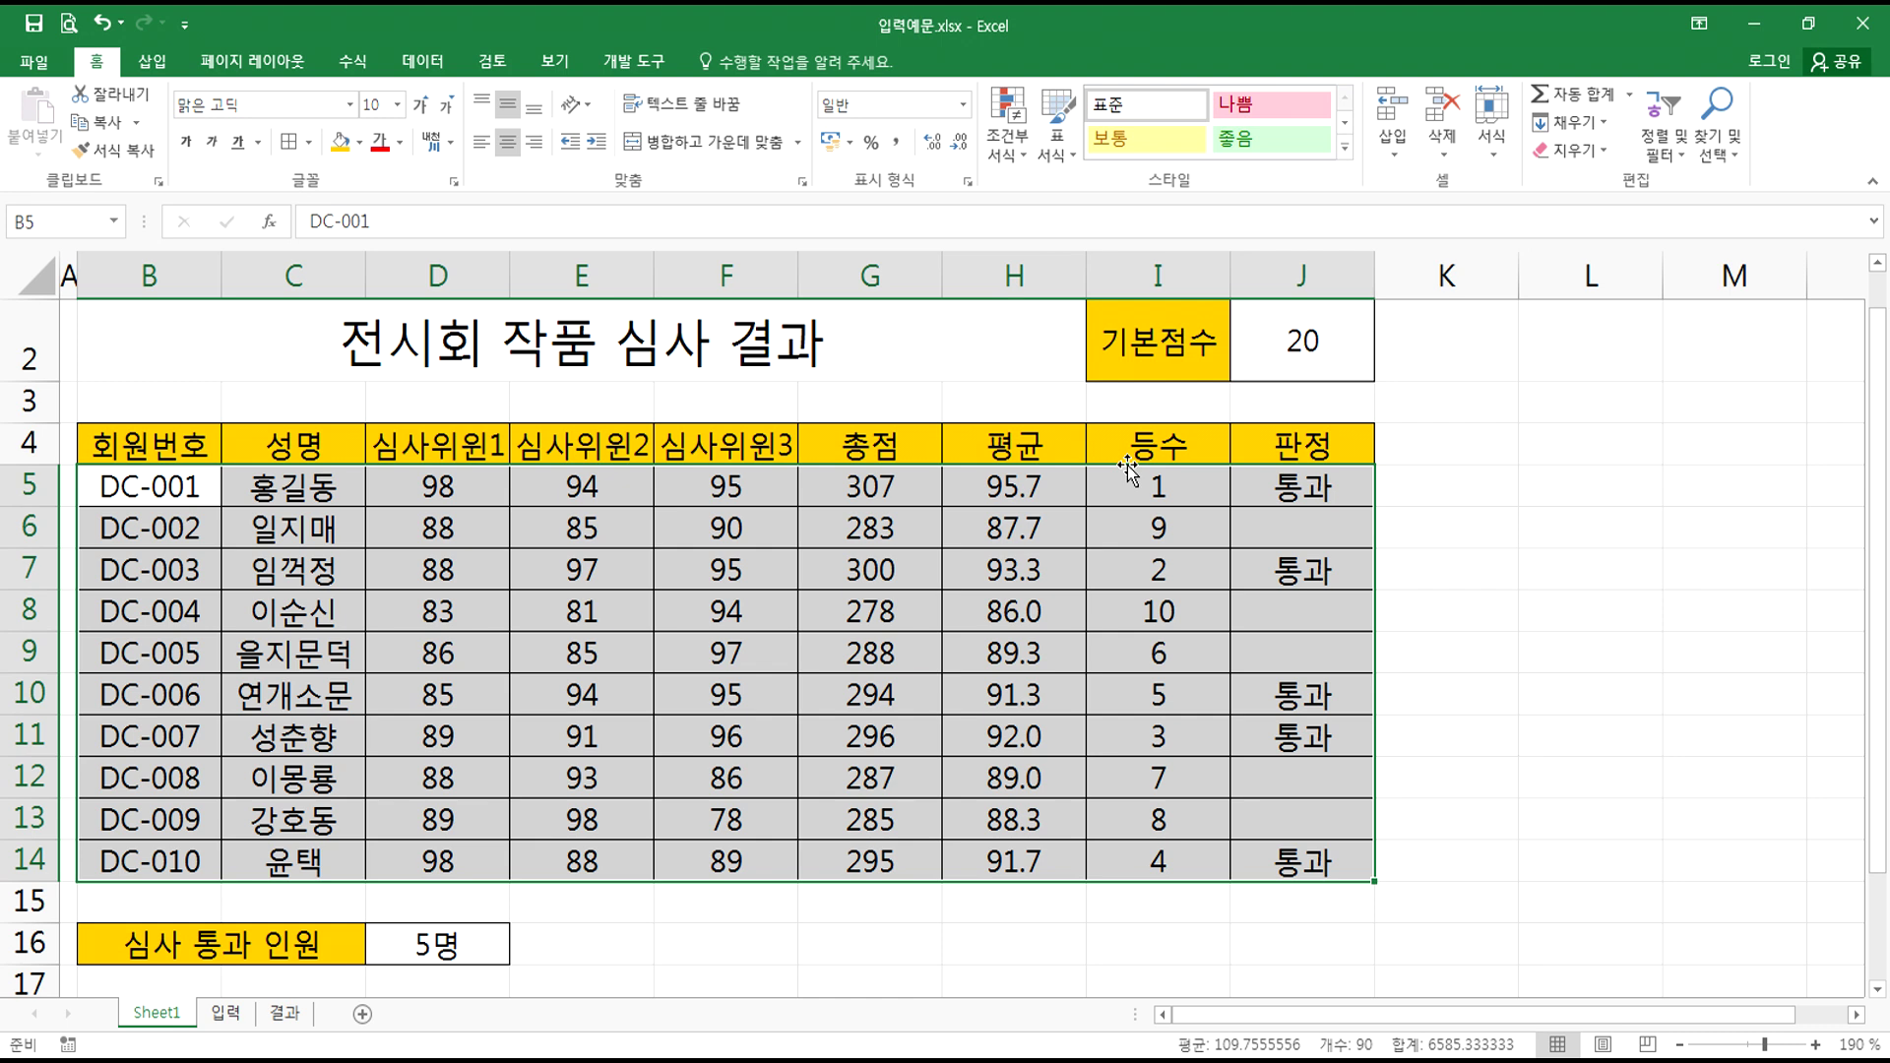
key("Tab")
key("Tab")
key("Tab")
key("Tab")
key("Tab")
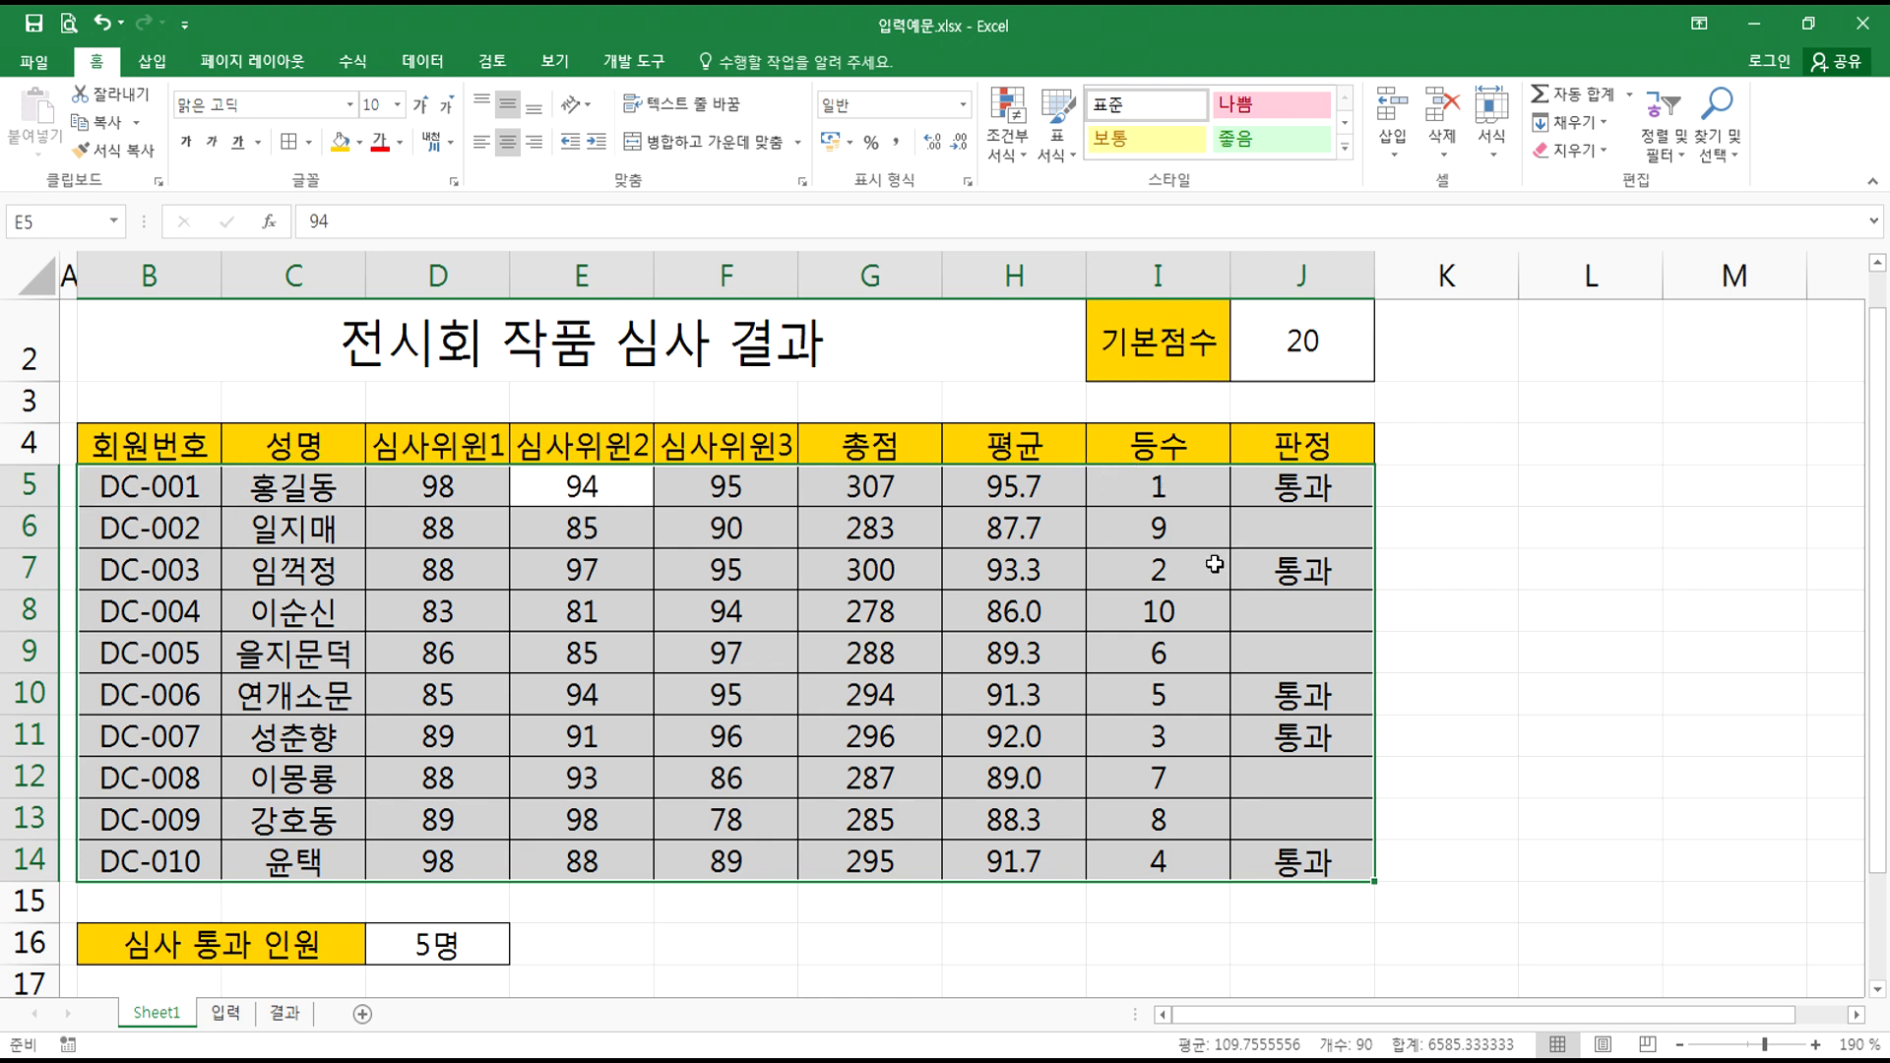
key("Tab")
key("Tab")
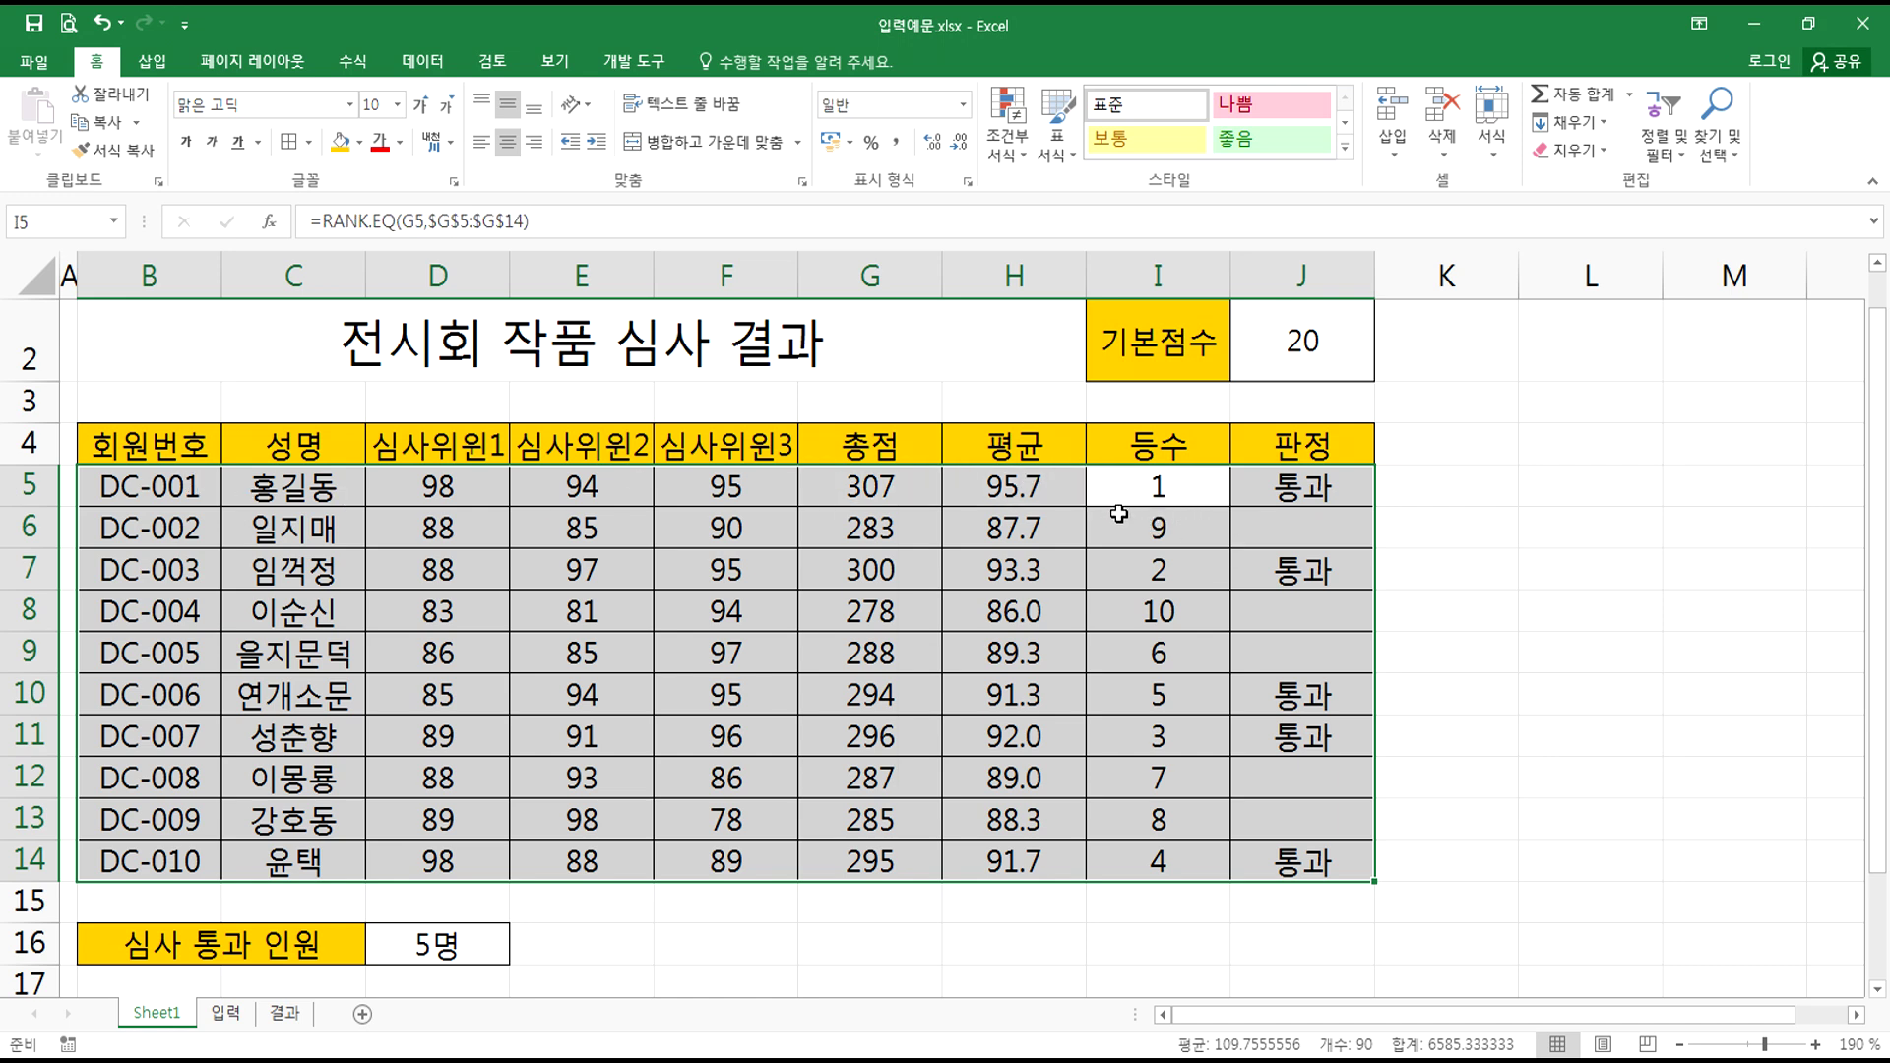
left_click_drag(1108, 482, 1110, 861)
left_click_drag(169, 505, 1317, 864)
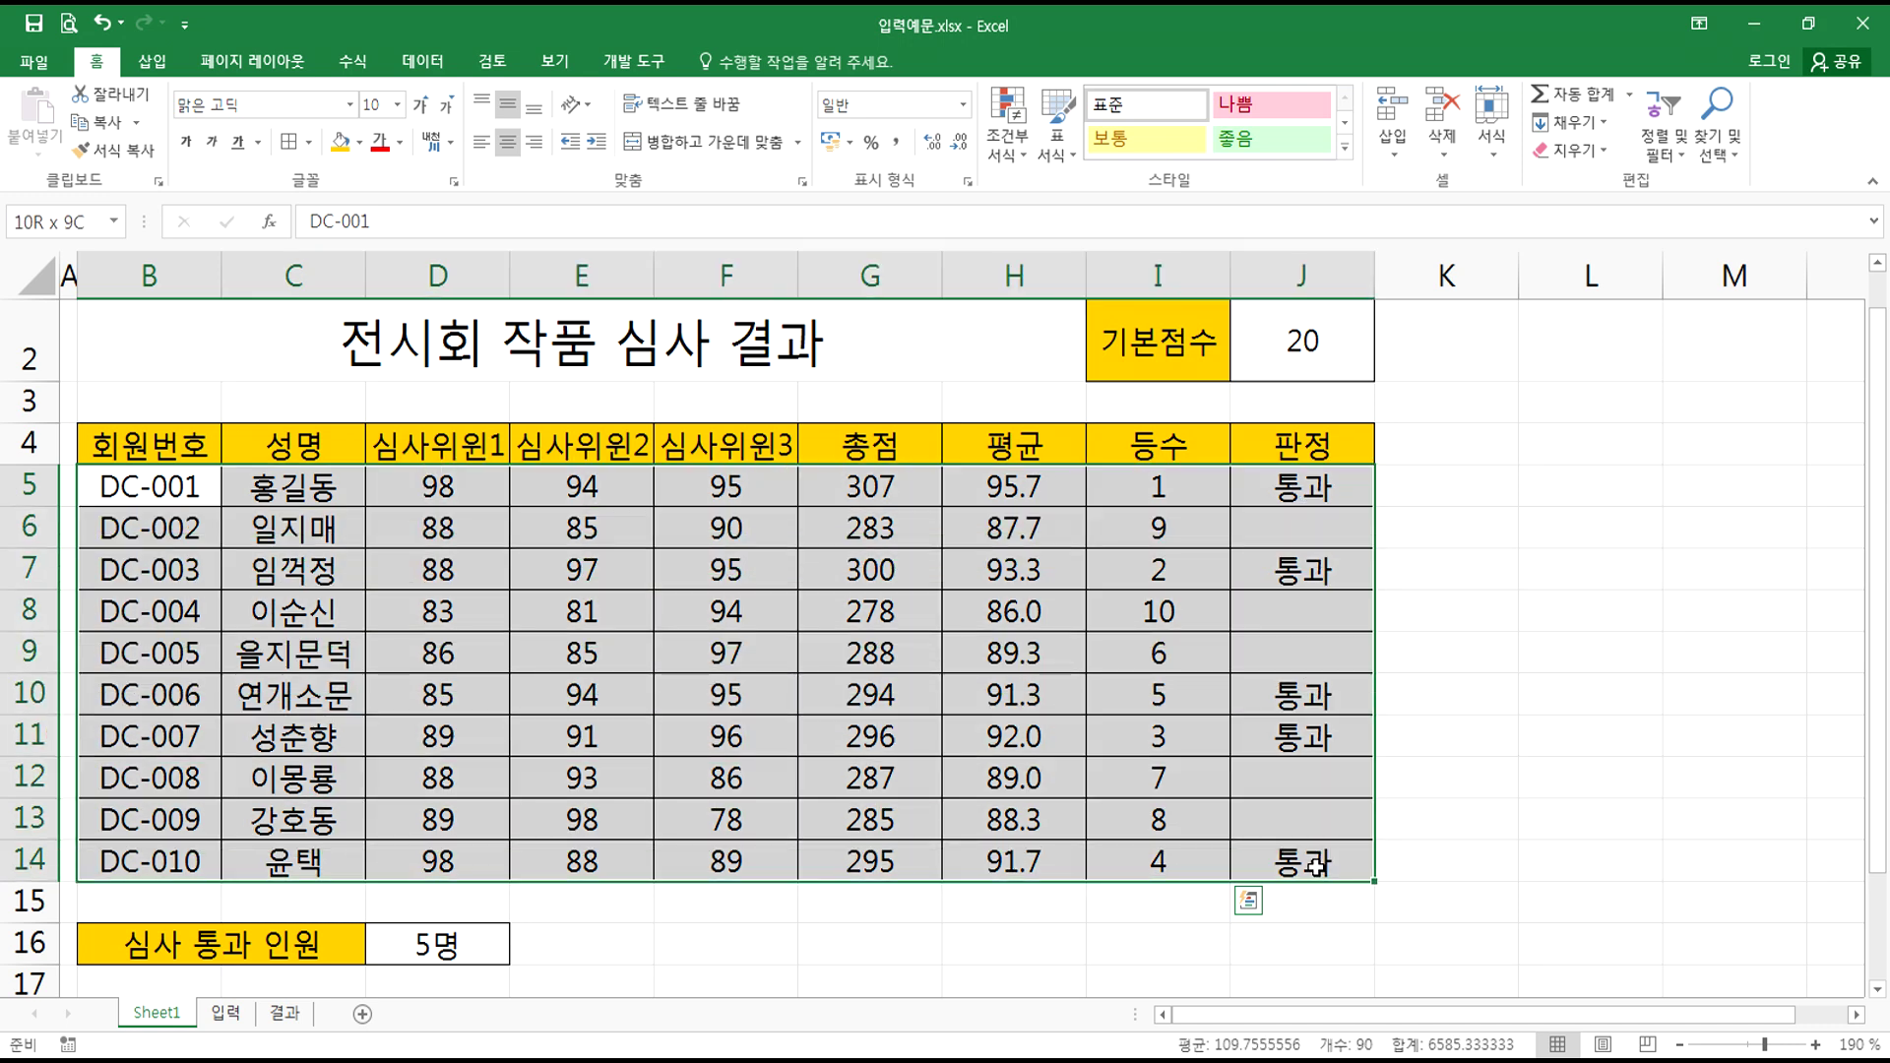
- Select B5:J14 and start a new formula-based conditional formatting rule that references cell I5 as =$I$5
left_click(123, 440)
left_click_drag(134, 479, 1254, 866)
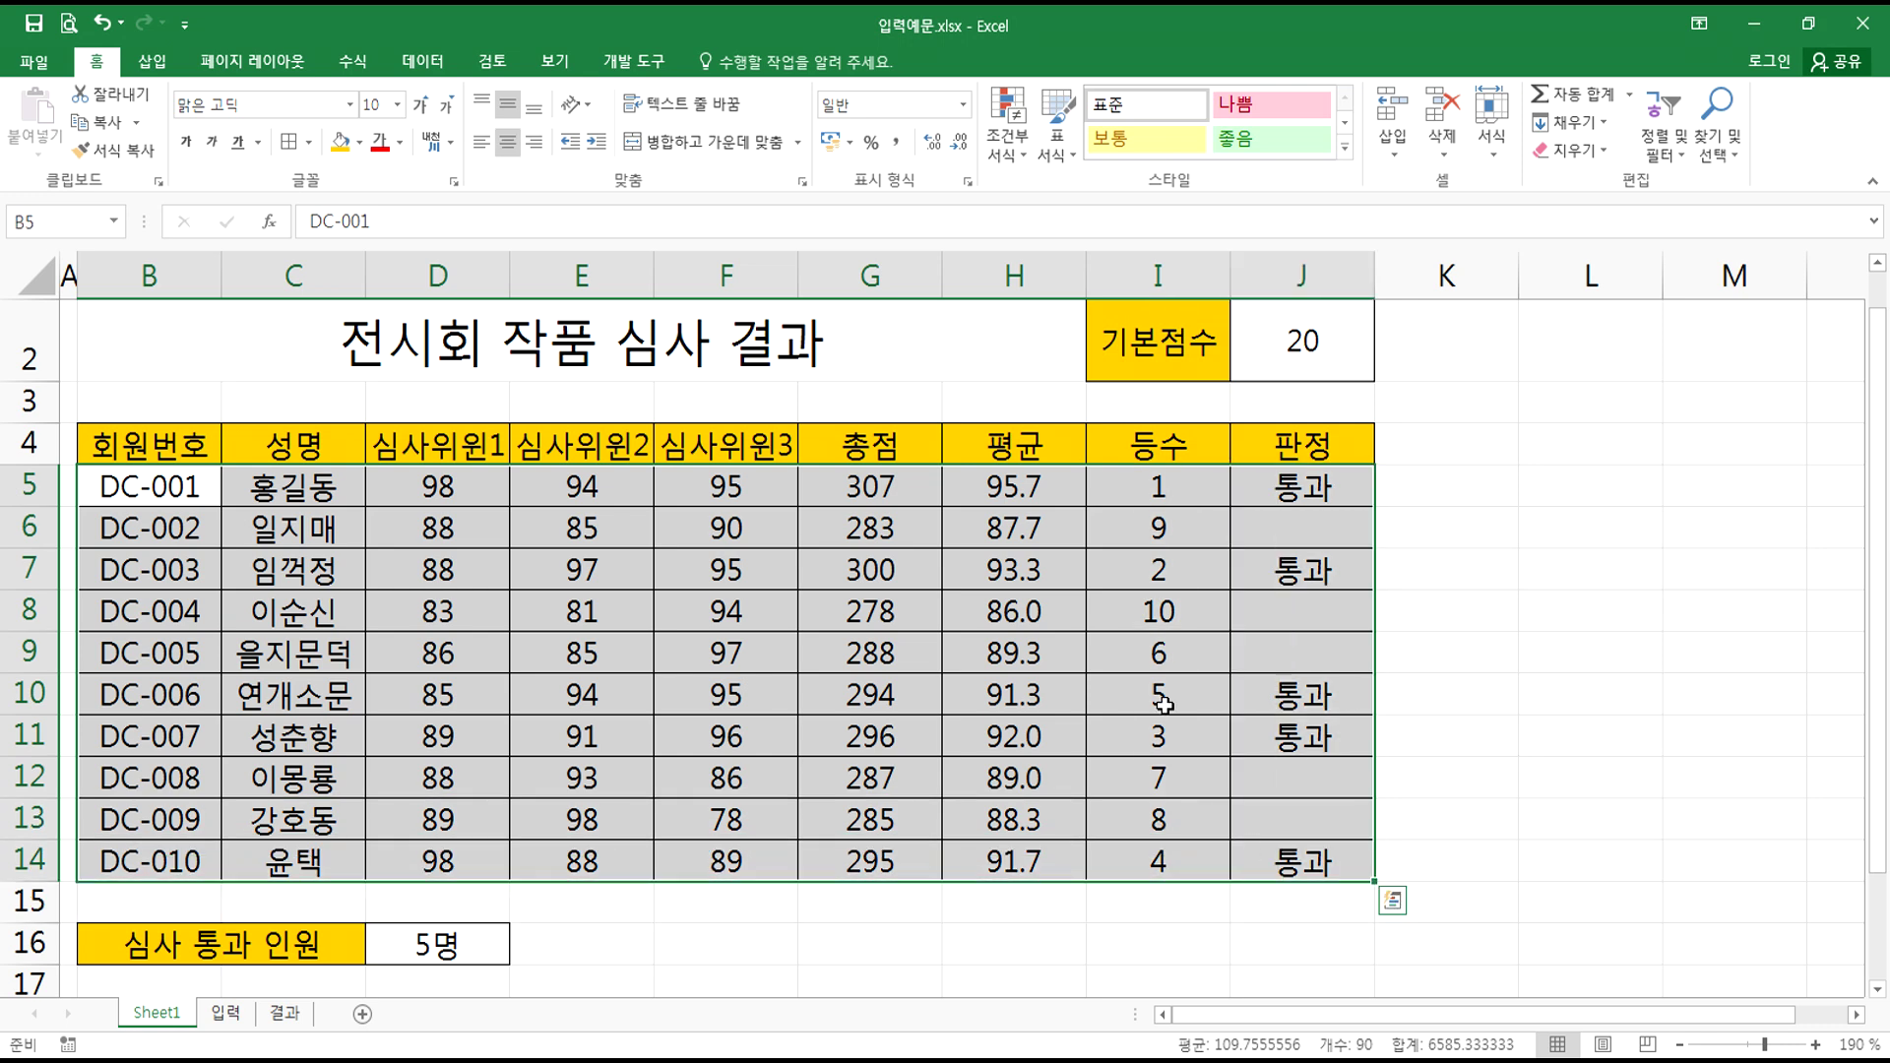
left_click(987, 158)
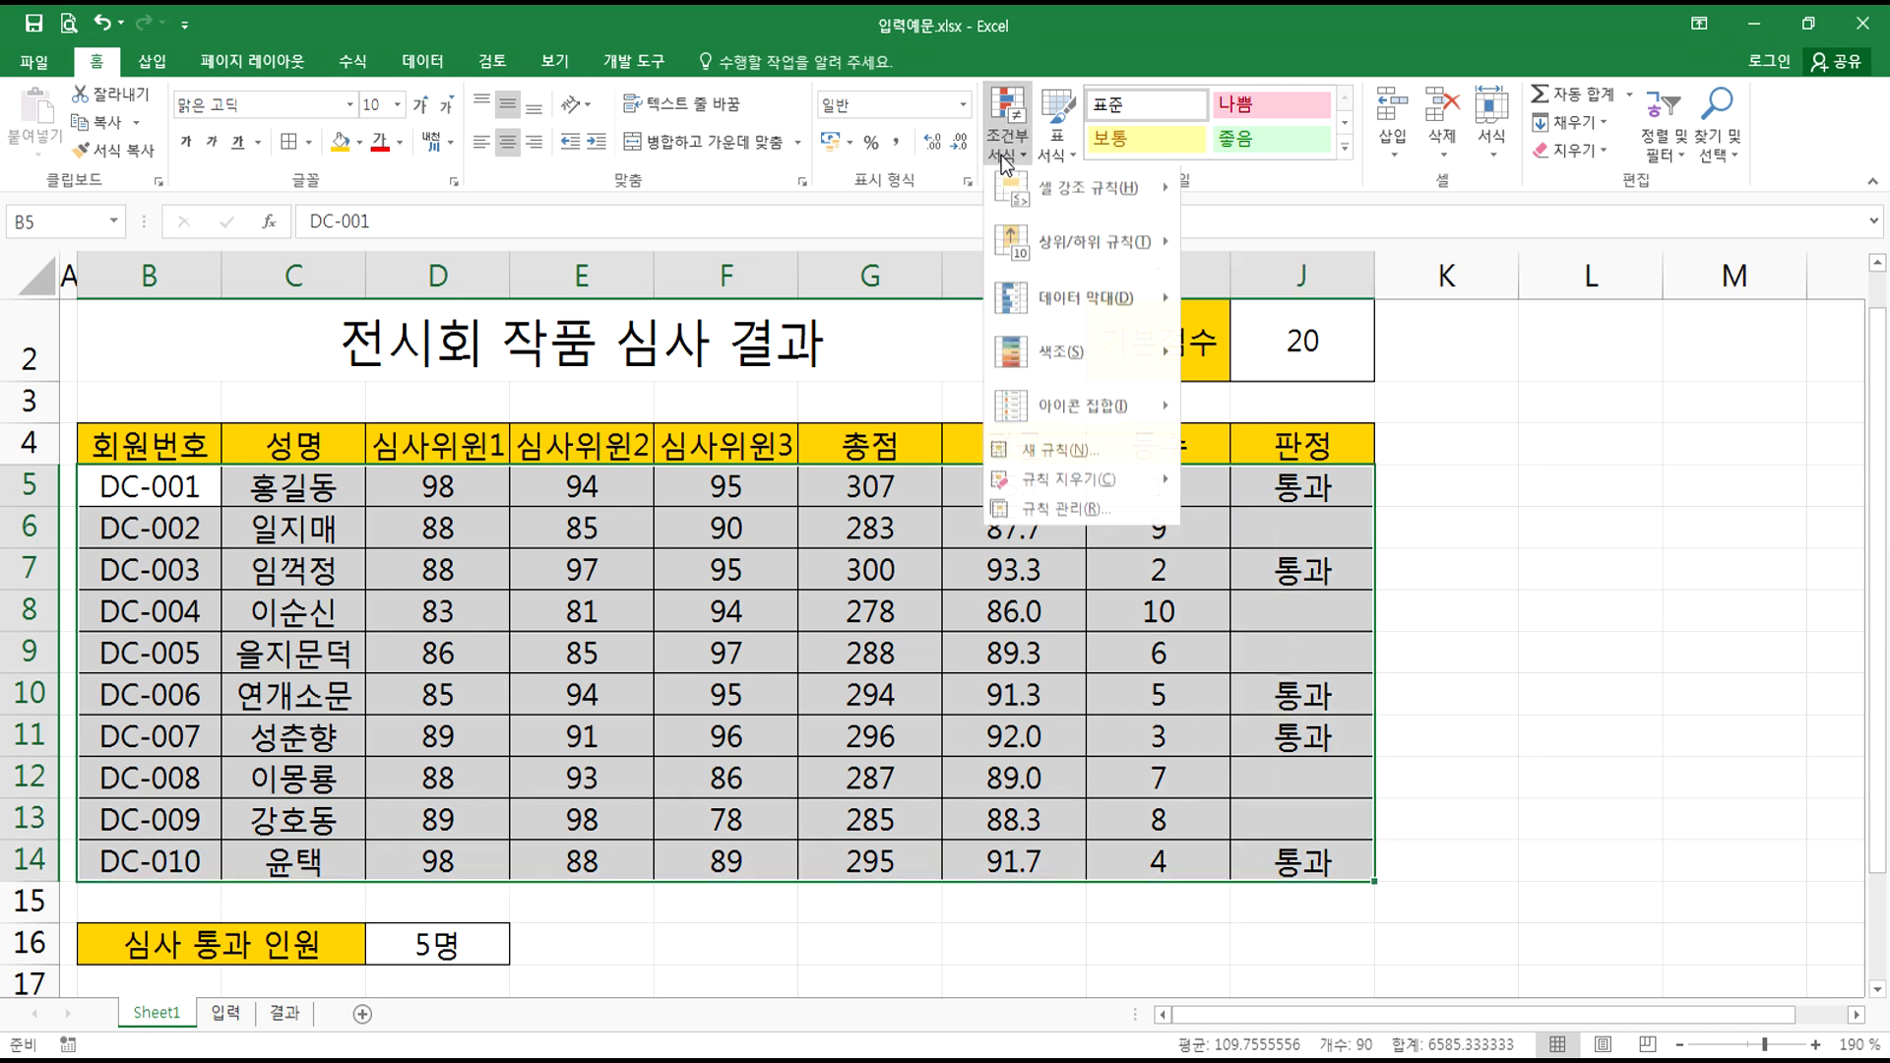
left_click(1084, 459)
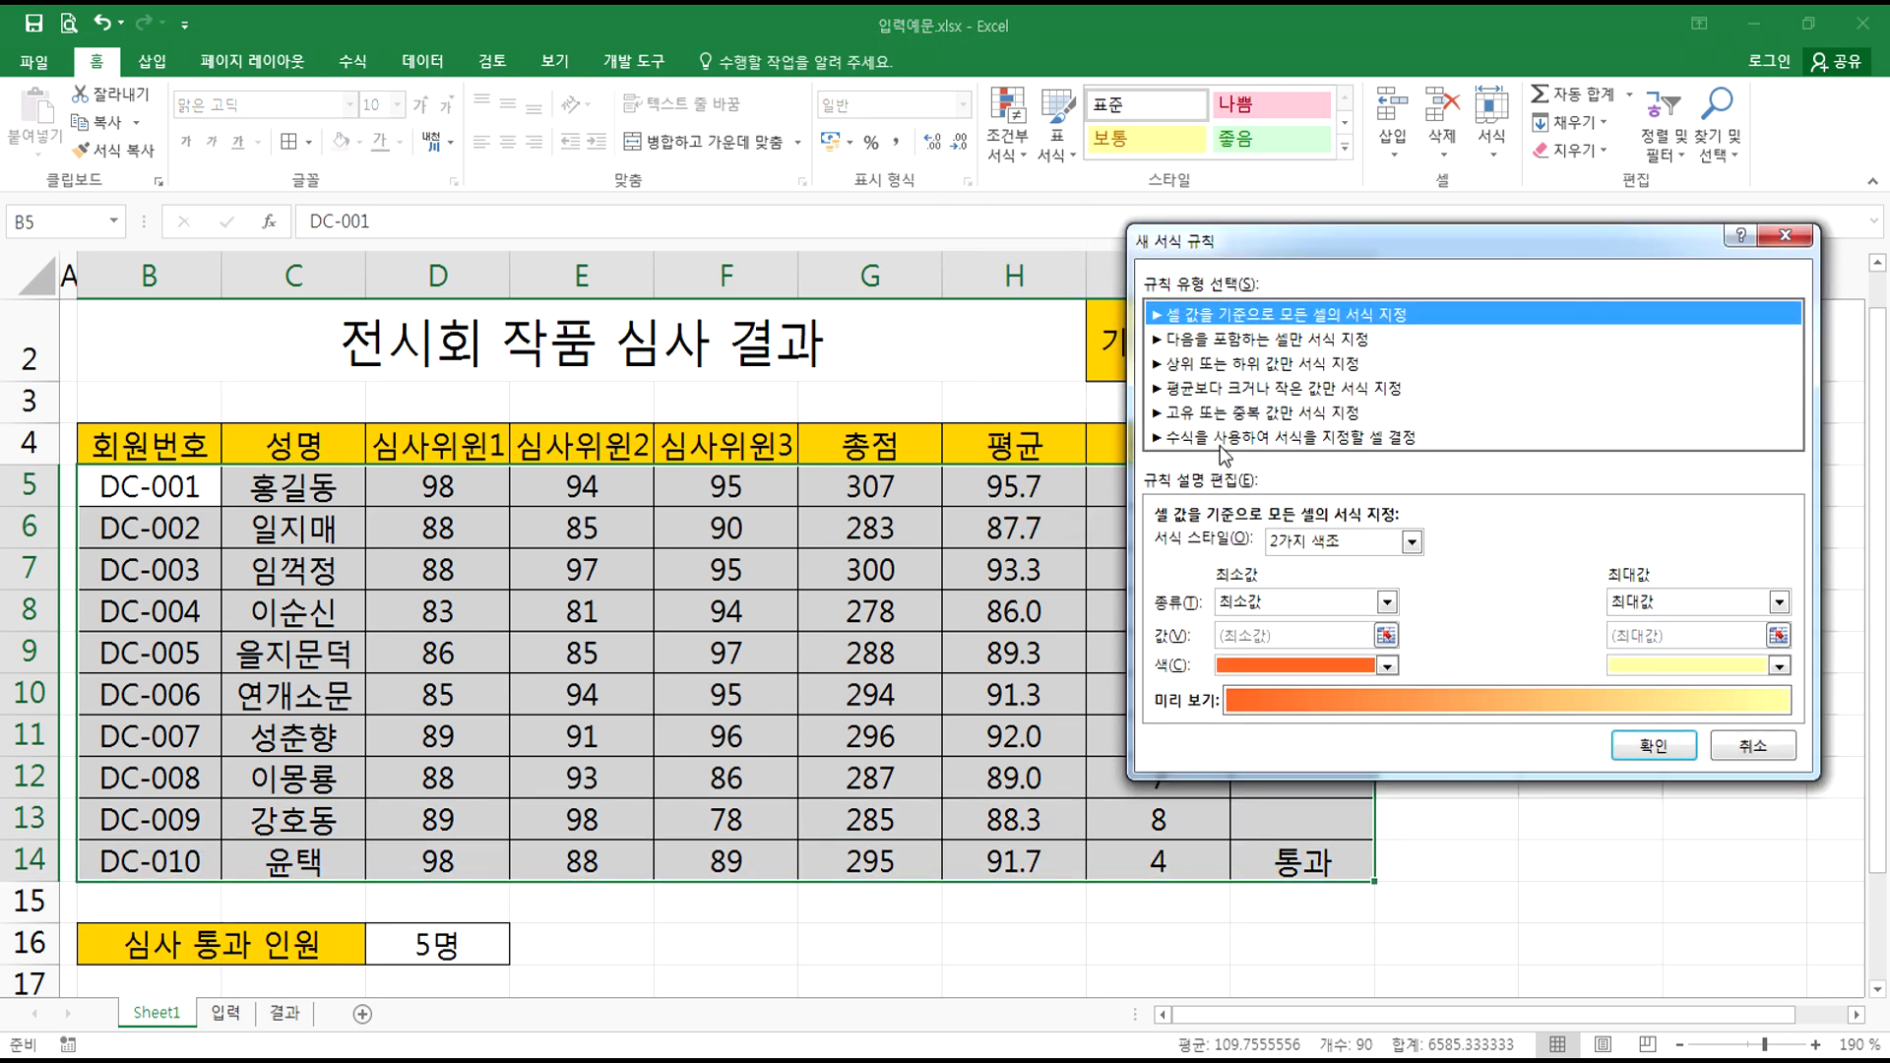
left_click(1219, 439)
left_click_drag(1248, 246, 1548, 204)
left_click_drag(1329, 198, 1235, 194)
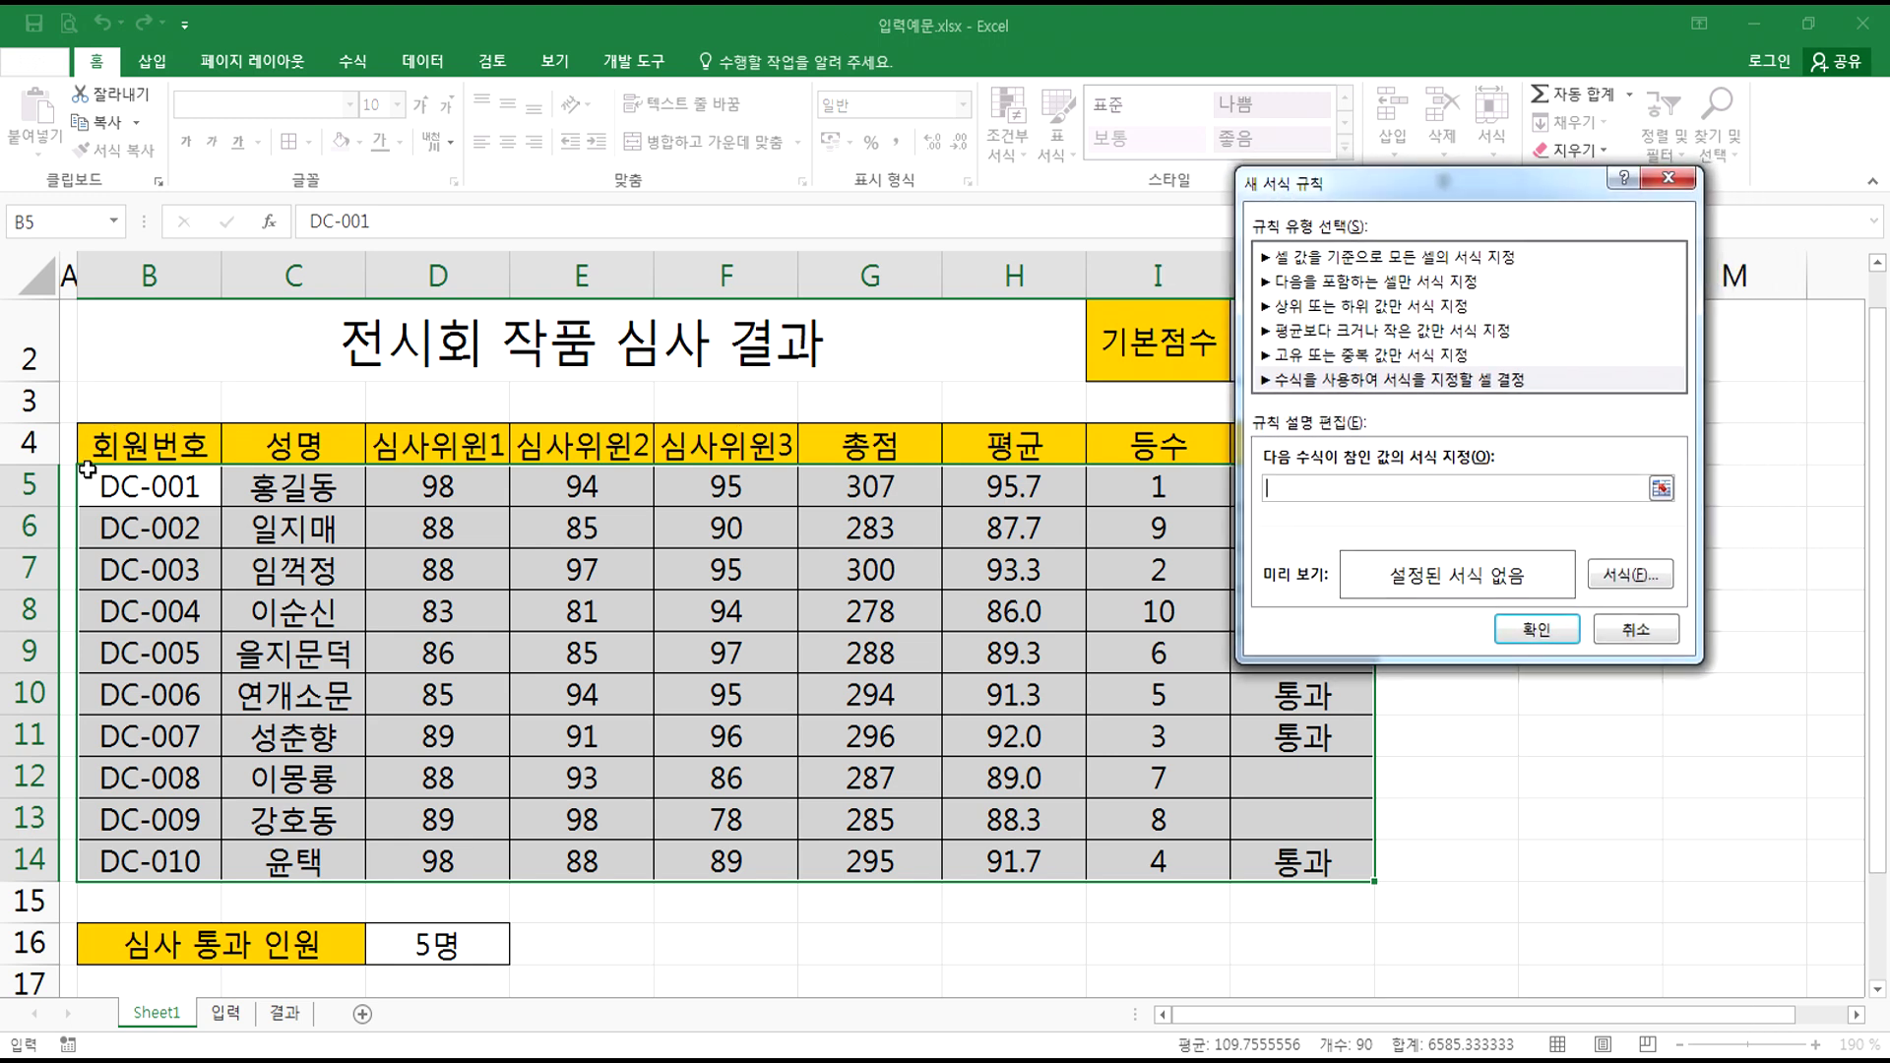
left_click(1129, 495)
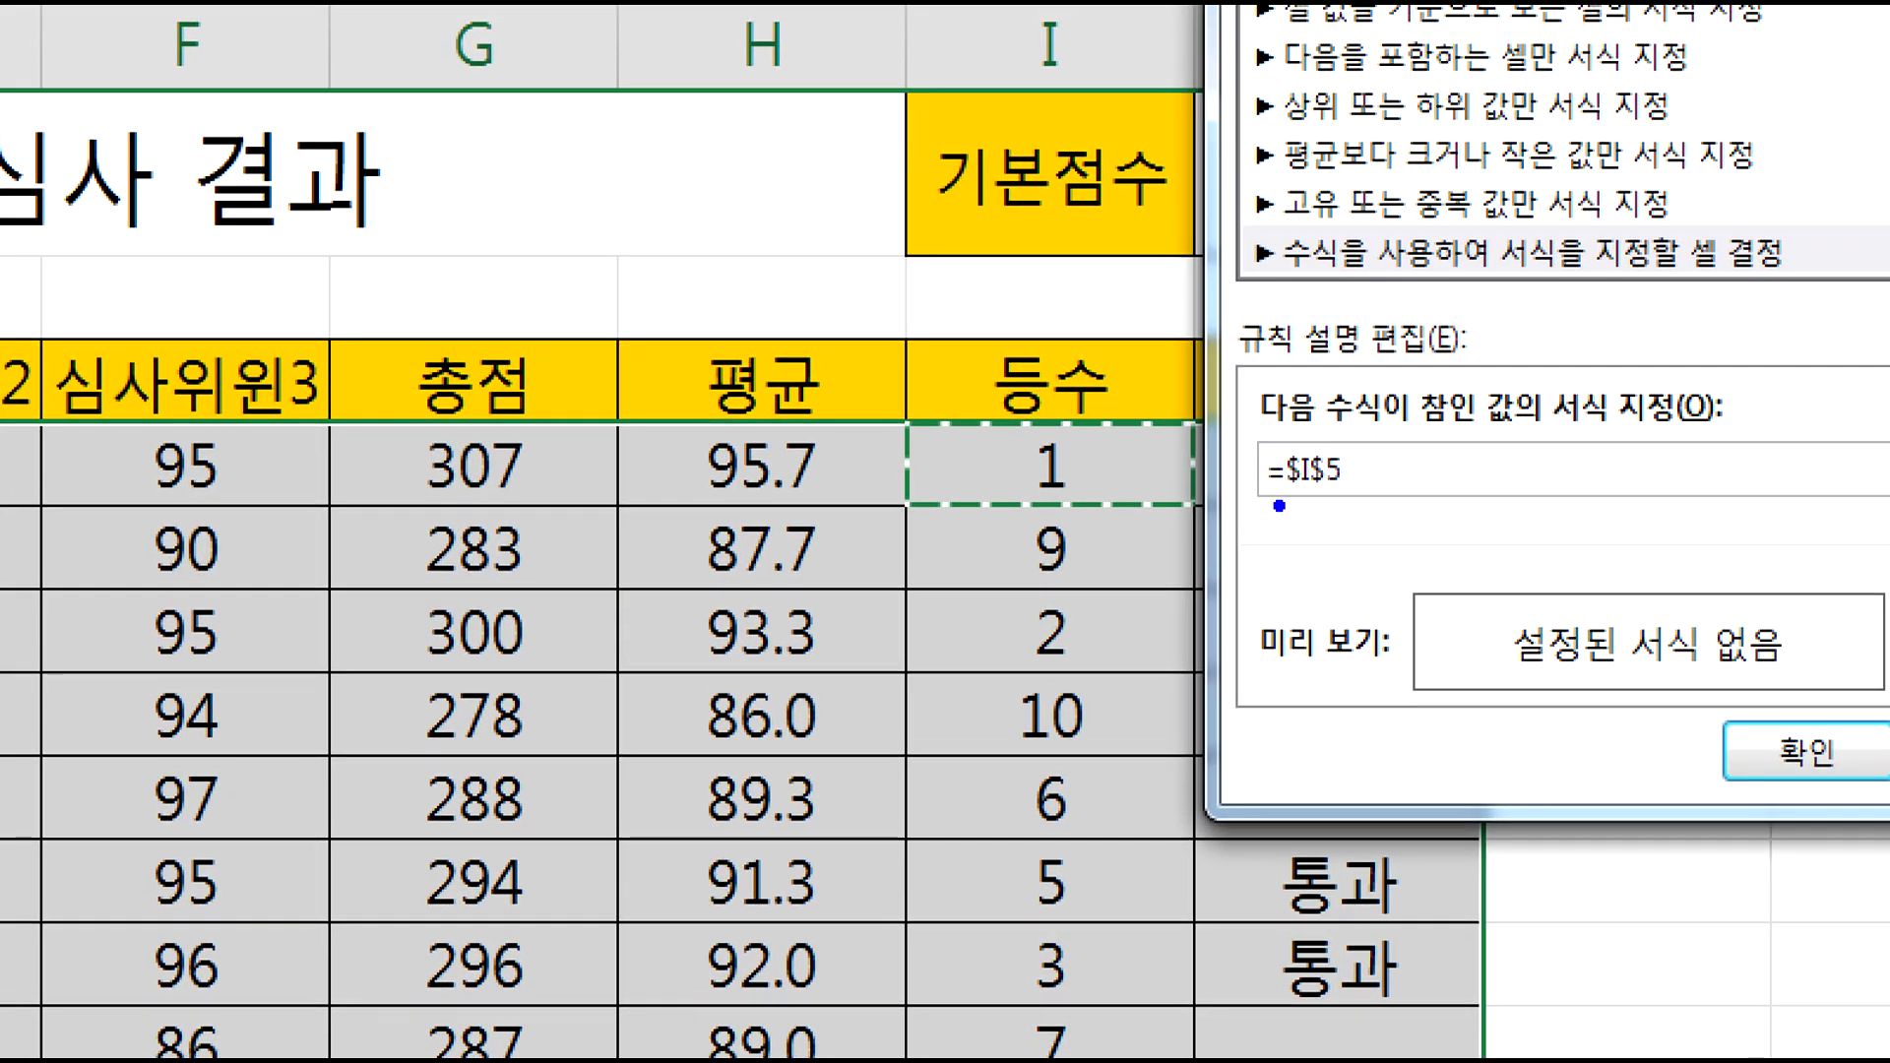
left_click_drag(1281, 547, 1382, 547)
left_click_drag(1271, 581, 1378, 593)
mouse_move(1491, 512)
left_mouse_down()
mouse_move(1409, 517)
mouse_move(1423, 616)
left_mouse_up()
left_click_drag(1455, 443, 1451, 725)
left_click_drag(1516, 498, 1587, 495)
mouse_move(1553, 500)
left_mouse_down()
mouse_move(1541, 628)
mouse_move(1614, 646)
left_mouse_up()
mouse_move(1676, 489)
left_mouse_down()
mouse_move(1634, 668)
mouse_move(1748, 500)
left_mouse_up()
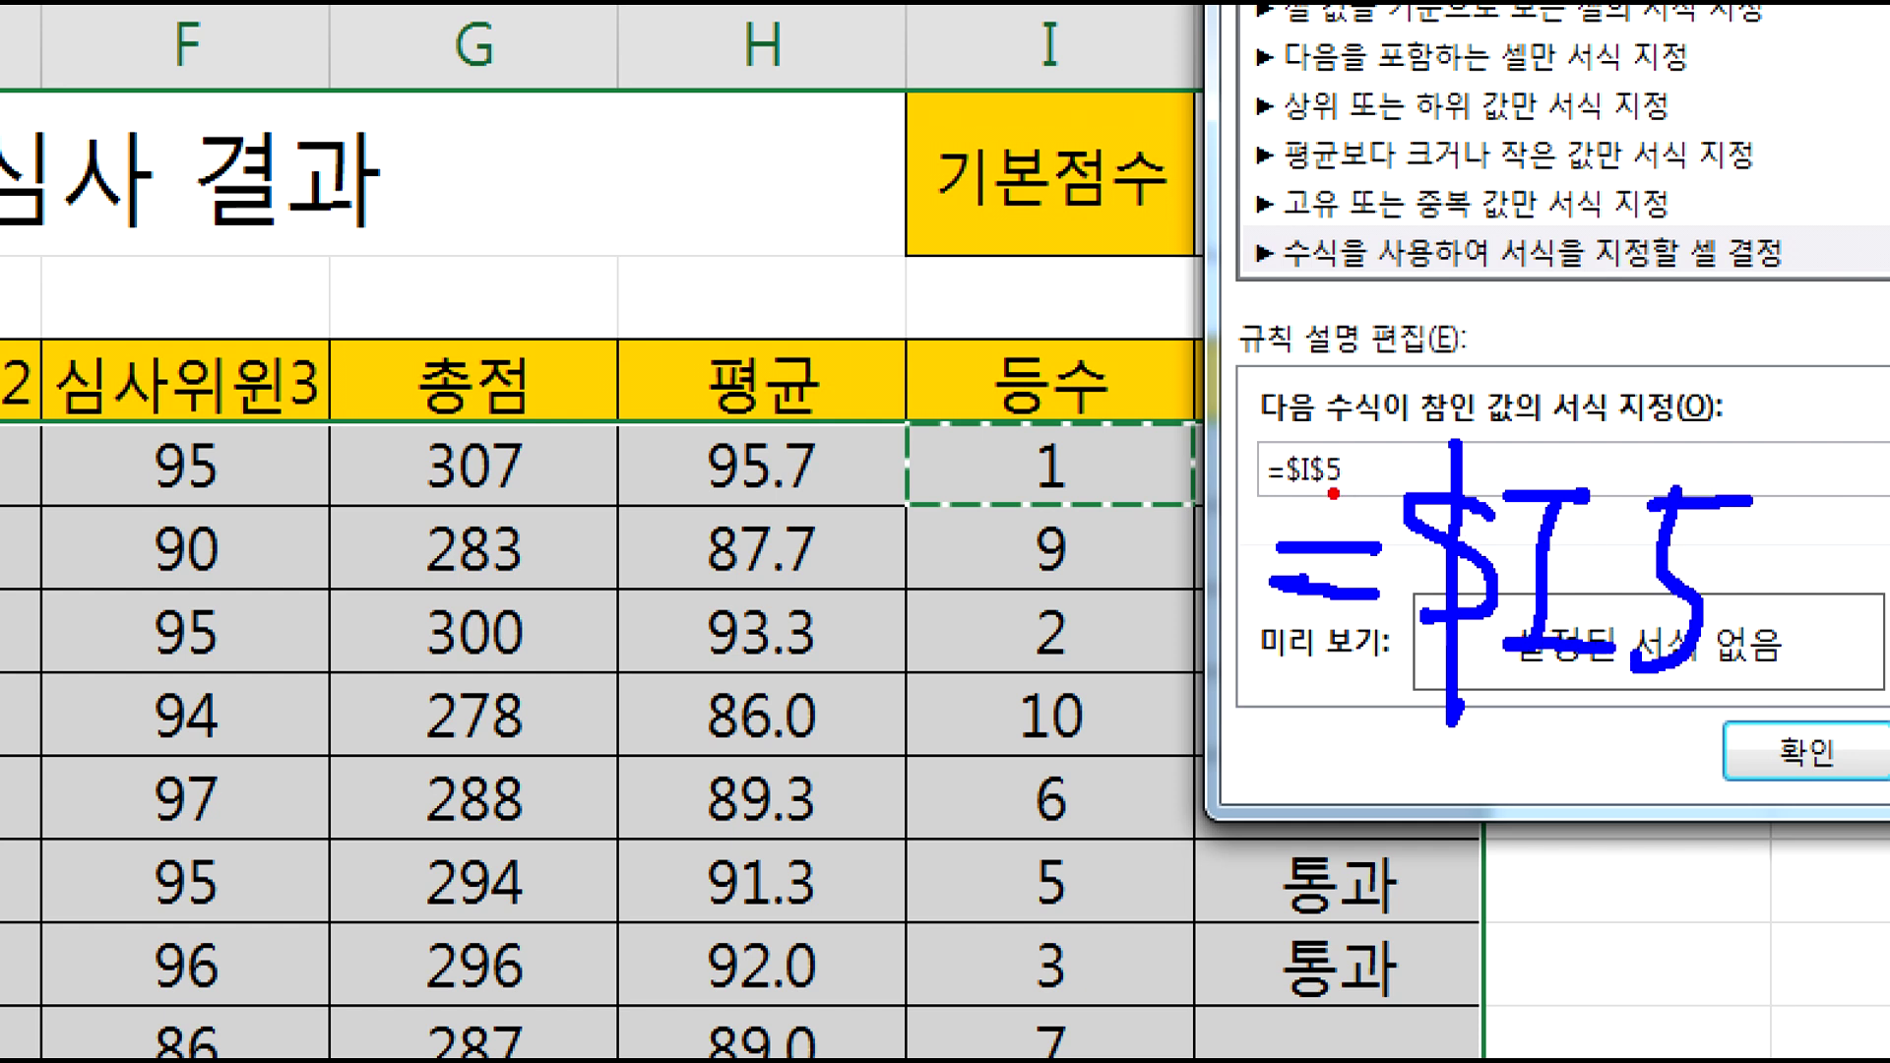
left_click_drag(1635, 530, 1612, 626)
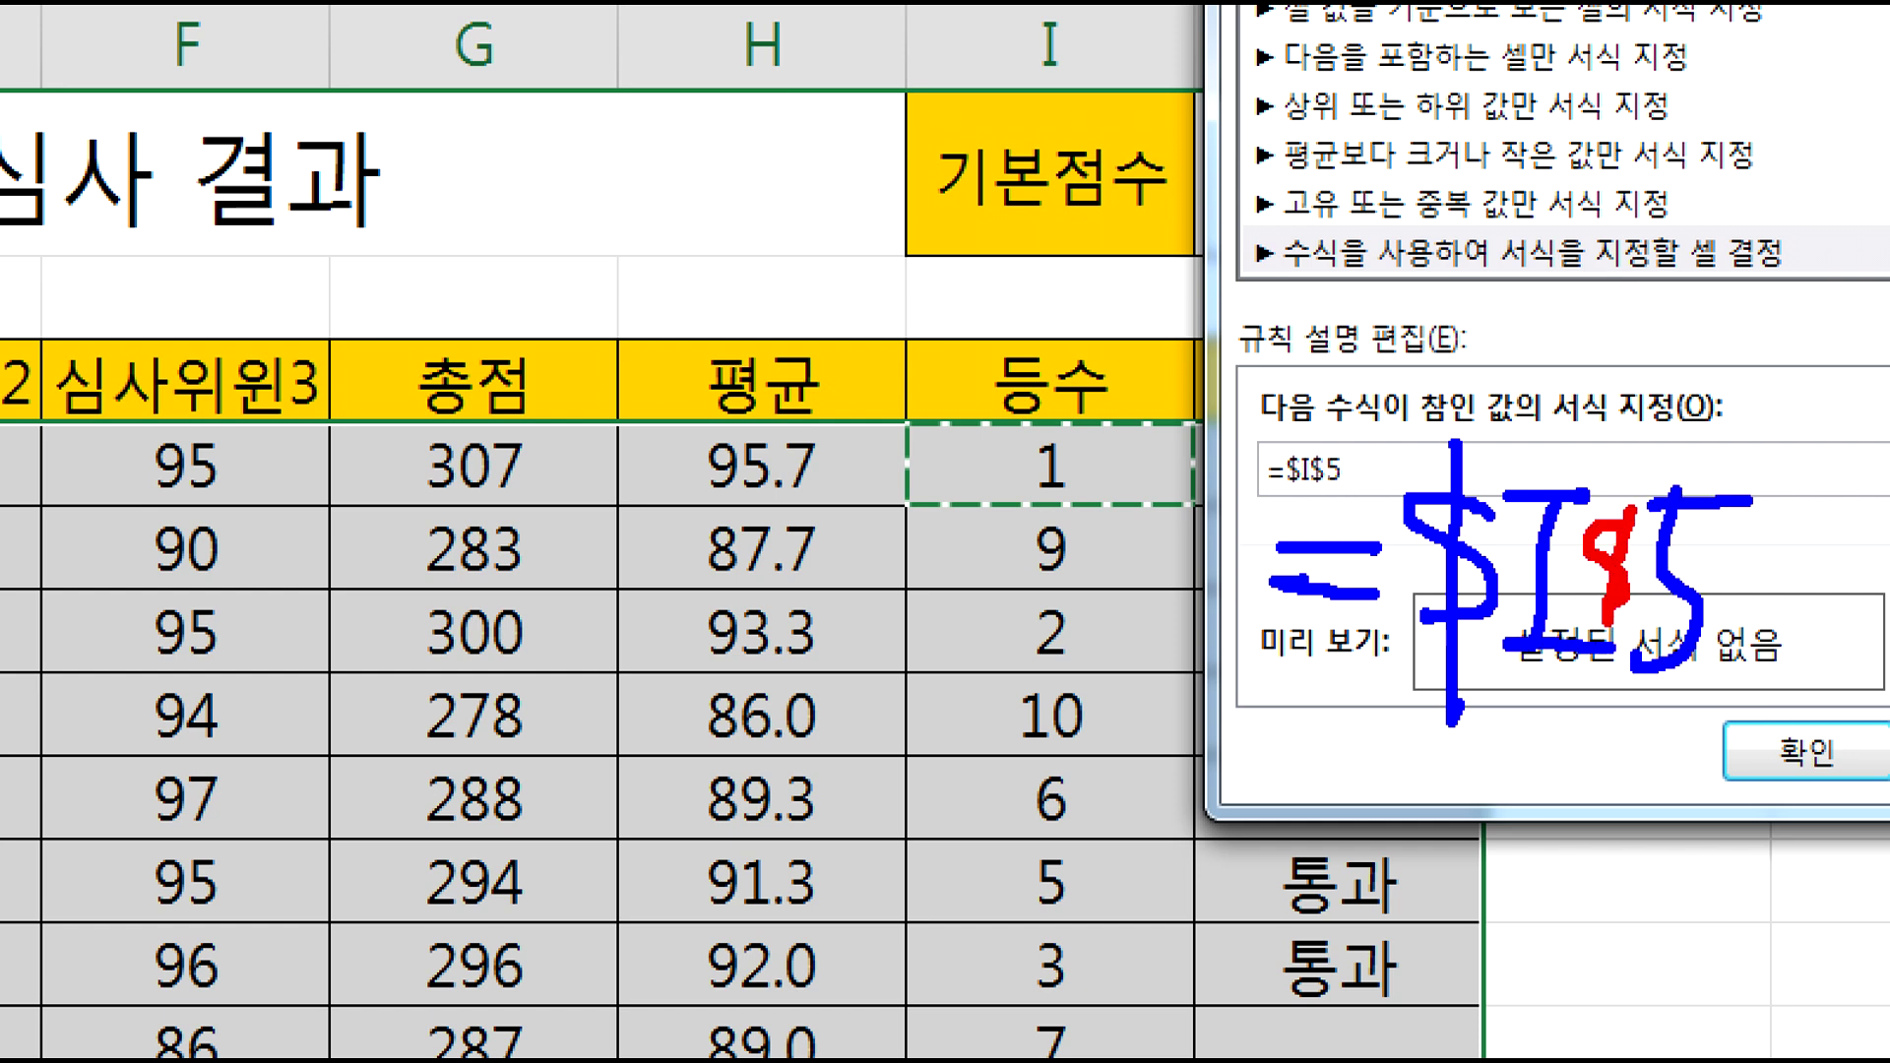
left_click_drag(1604, 561, 1587, 594)
mouse_move(1476, 225)
left_mouse_down()
mouse_move(1363, 177)
mouse_move(1373, 421)
left_mouse_up()
left_click_drag(1348, 315, 1479, 313)
mouse_move(1506, 241)
left_mouse_down()
mouse_move(1488, 325)
mouse_move(1610, 360)
left_mouse_up()
left_click_drag(1570, 263, 1478, 396)
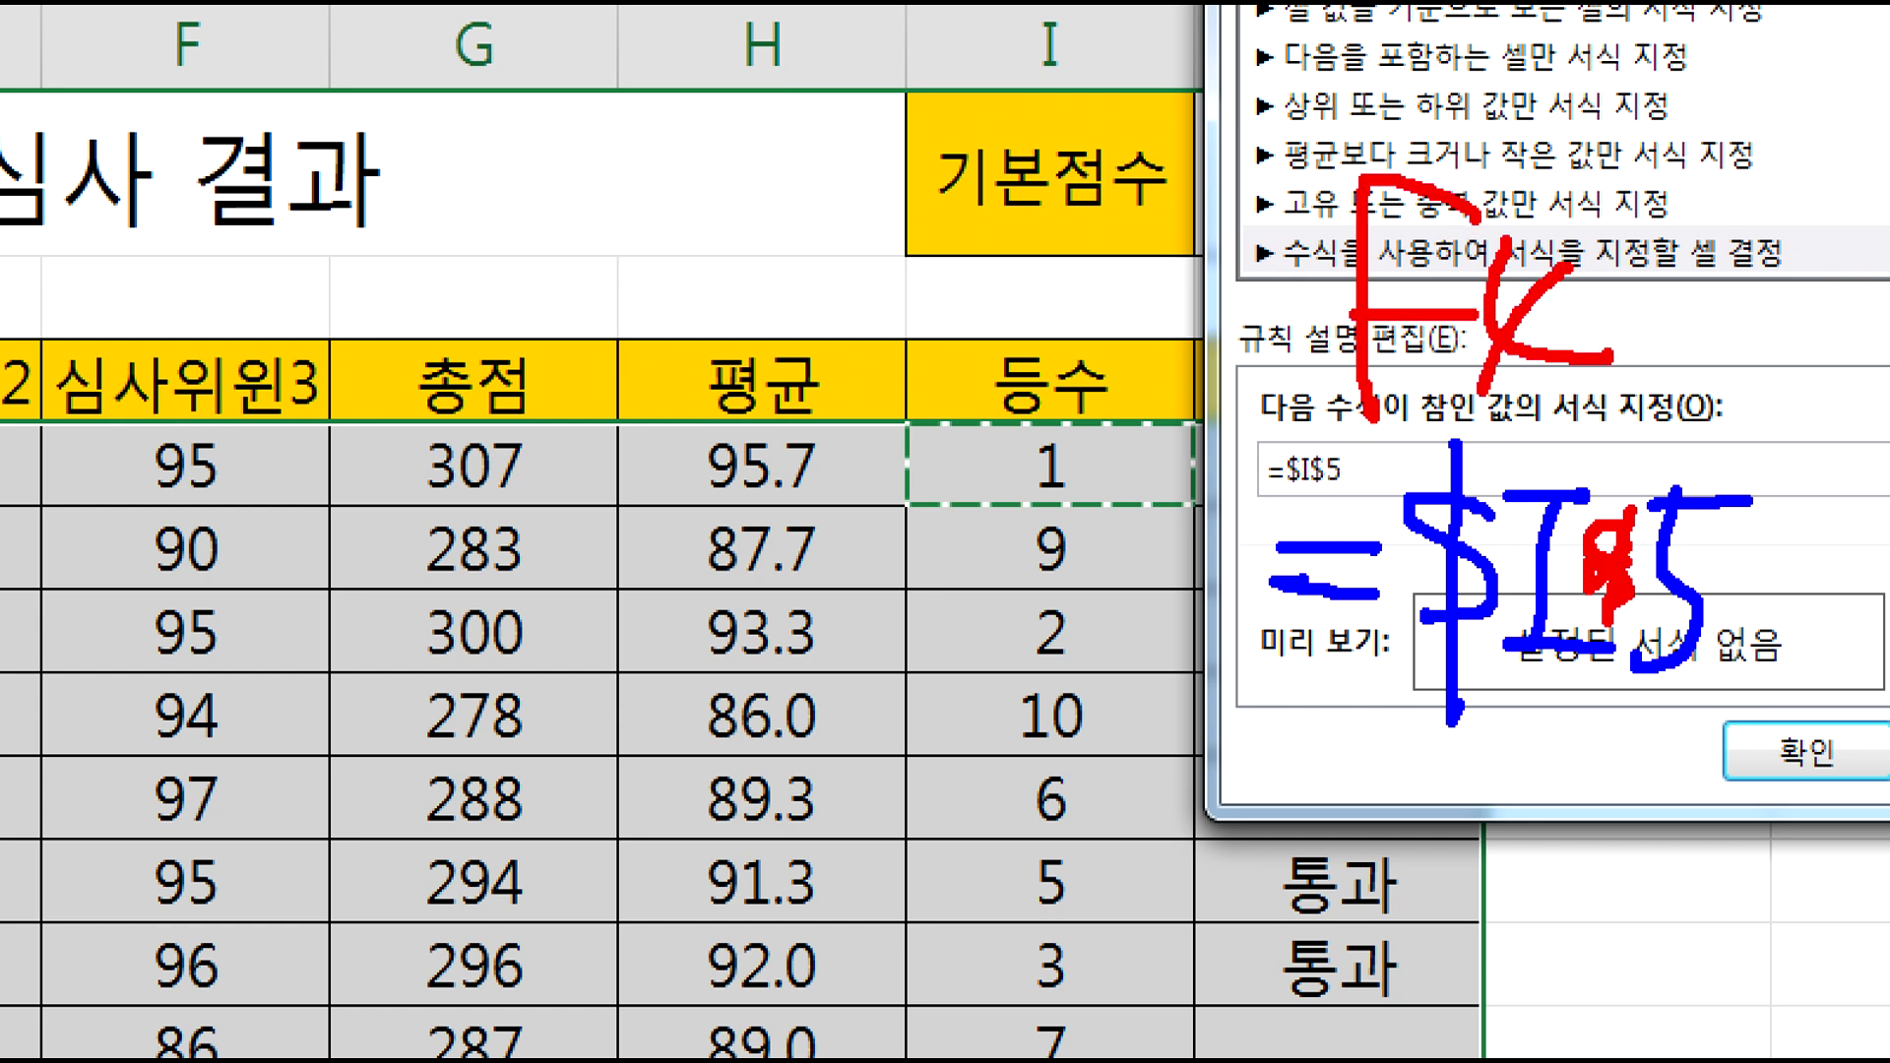
key("Escape")
- Fix only the column of the I5 reference and complete the rule formula as =$I5<=3
key("F4")
mouse_move(1336, 489)
left_mouse_down()
mouse_move(1279, 497)
mouse_move(1358, 493)
left_mouse_up()
key("Delete")
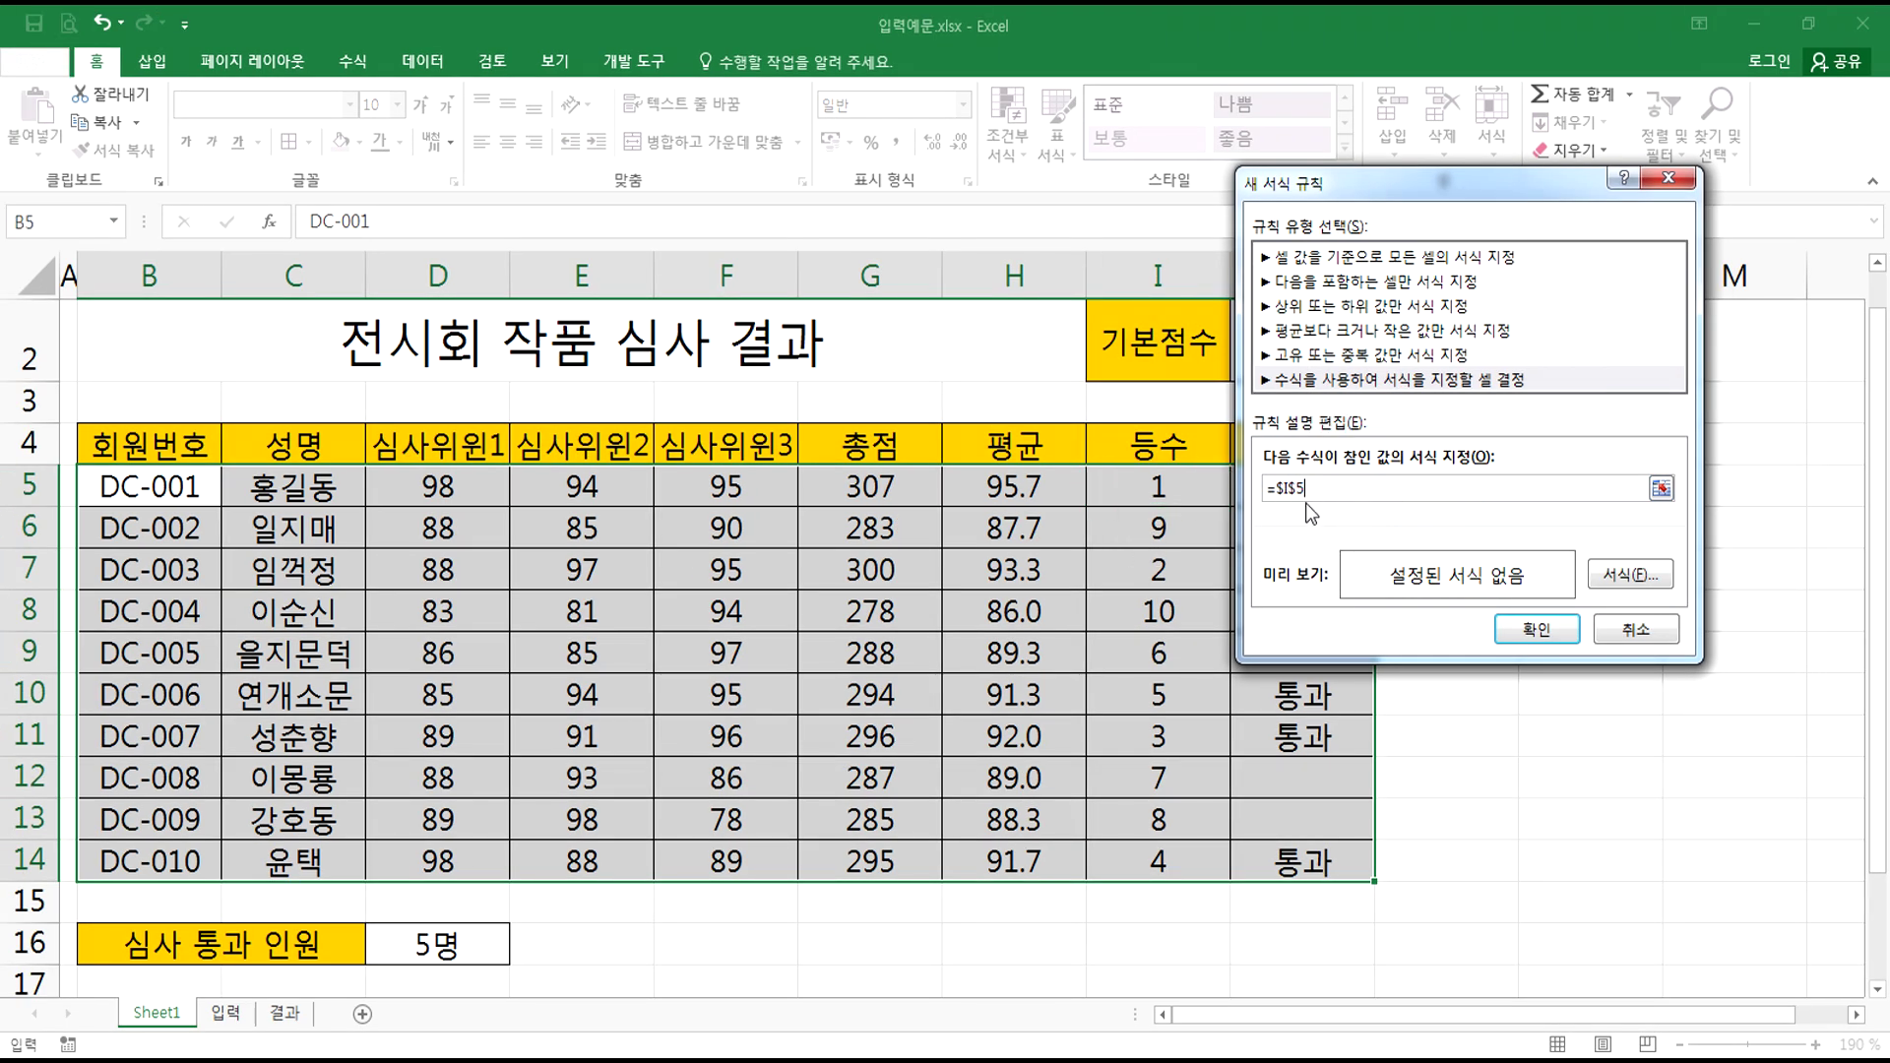
key("F4")
key("F4")
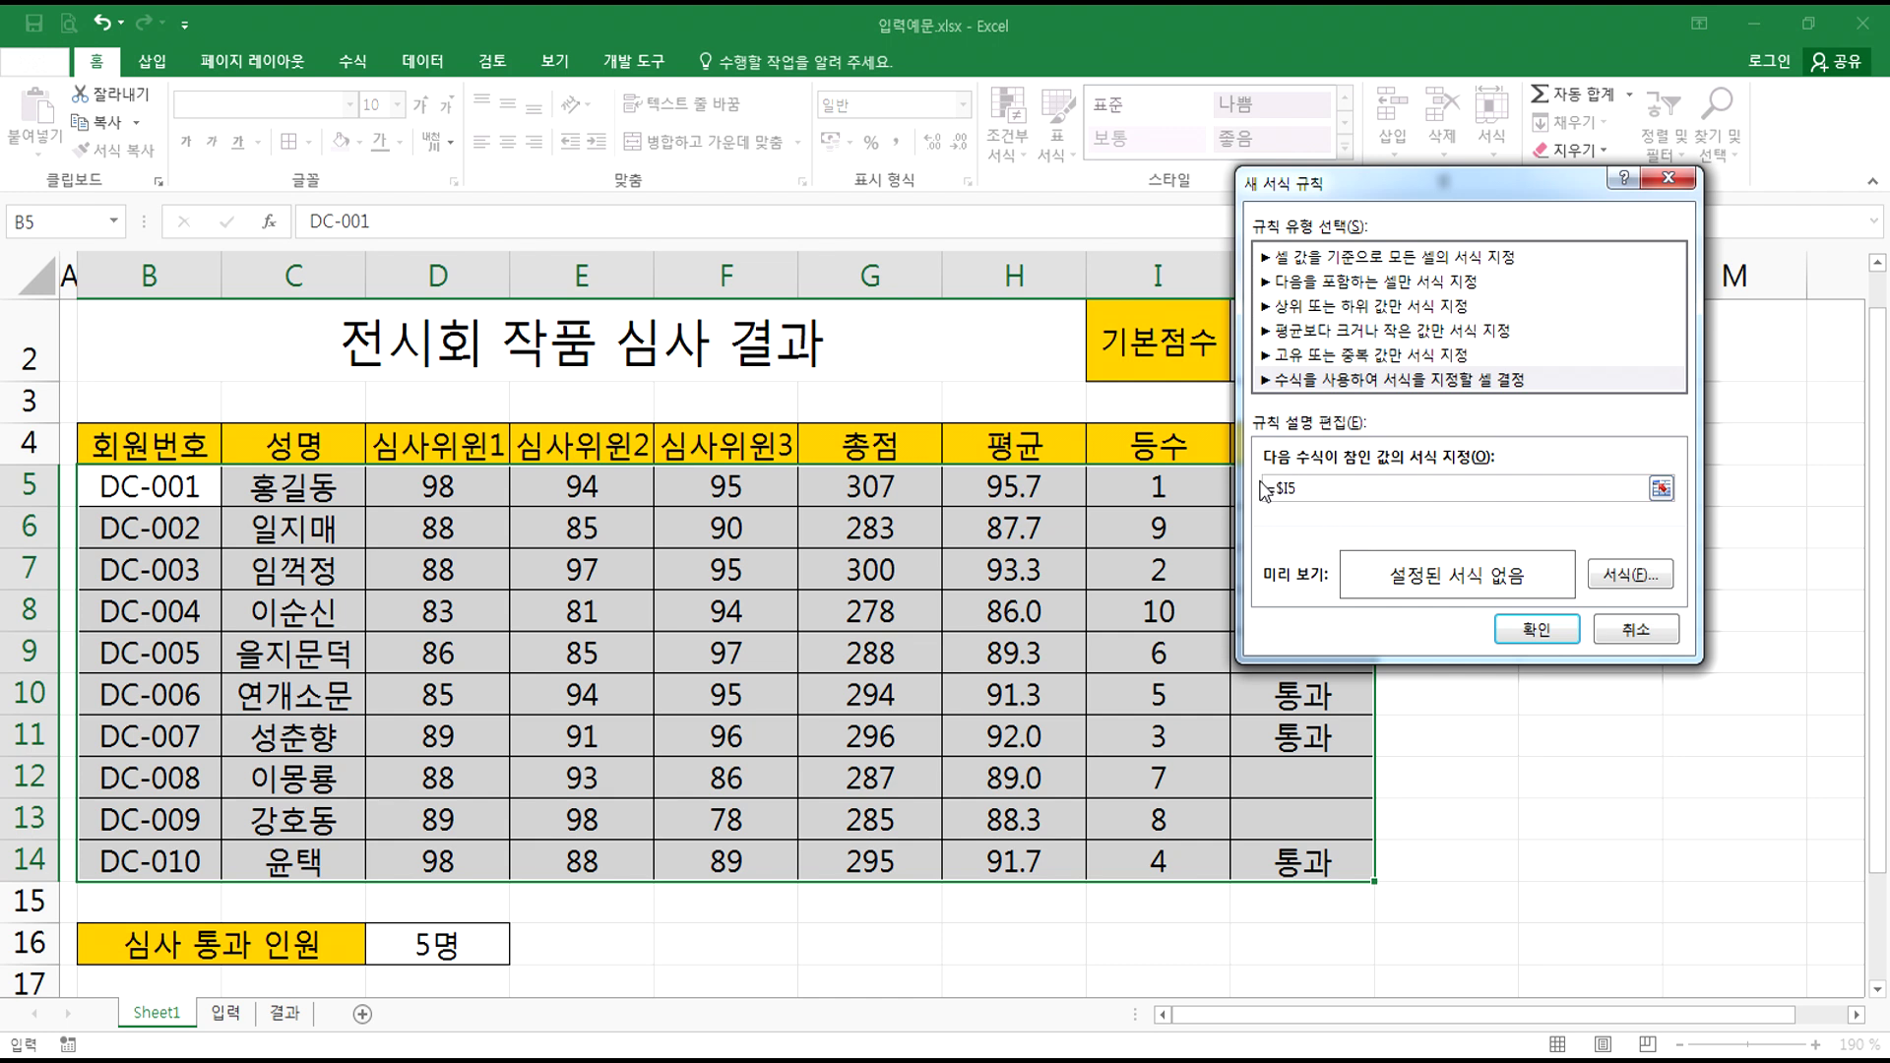
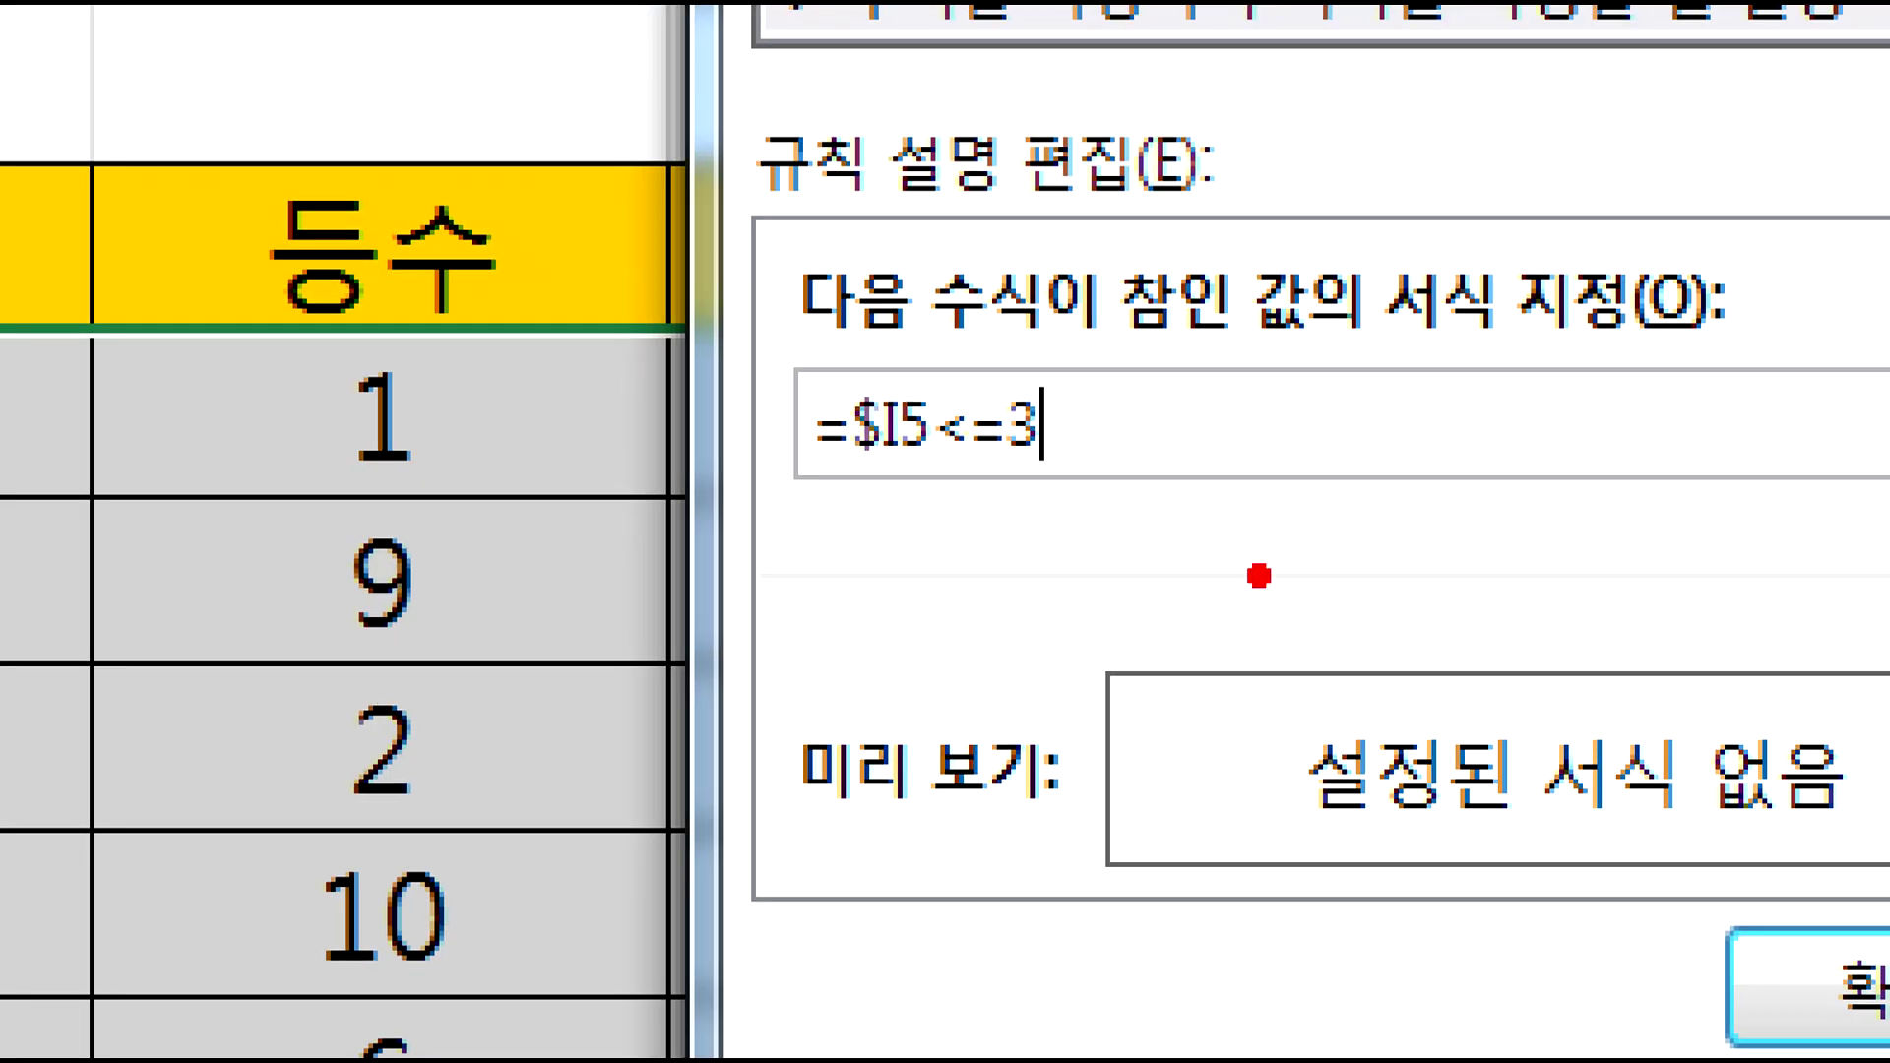
left_click_drag(795, 584, 863, 586)
mouse_move(817, 632)
left_mouse_down()
mouse_move(792, 641)
mouse_move(866, 646)
left_mouse_up()
mouse_move(1012, 525)
left_mouse_down()
mouse_move(1023, 645)
mouse_move(917, 600)
left_mouse_up()
left_click_drag(952, 465, 928, 825)
mouse_move(1075, 557)
left_mouse_down()
mouse_move(1199, 559)
mouse_move(1094, 766)
mouse_move(1278, 760)
left_mouse_up()
left_click_drag(1350, 534, 1338, 849)
left_click_drag(1317, 592, 1467, 581)
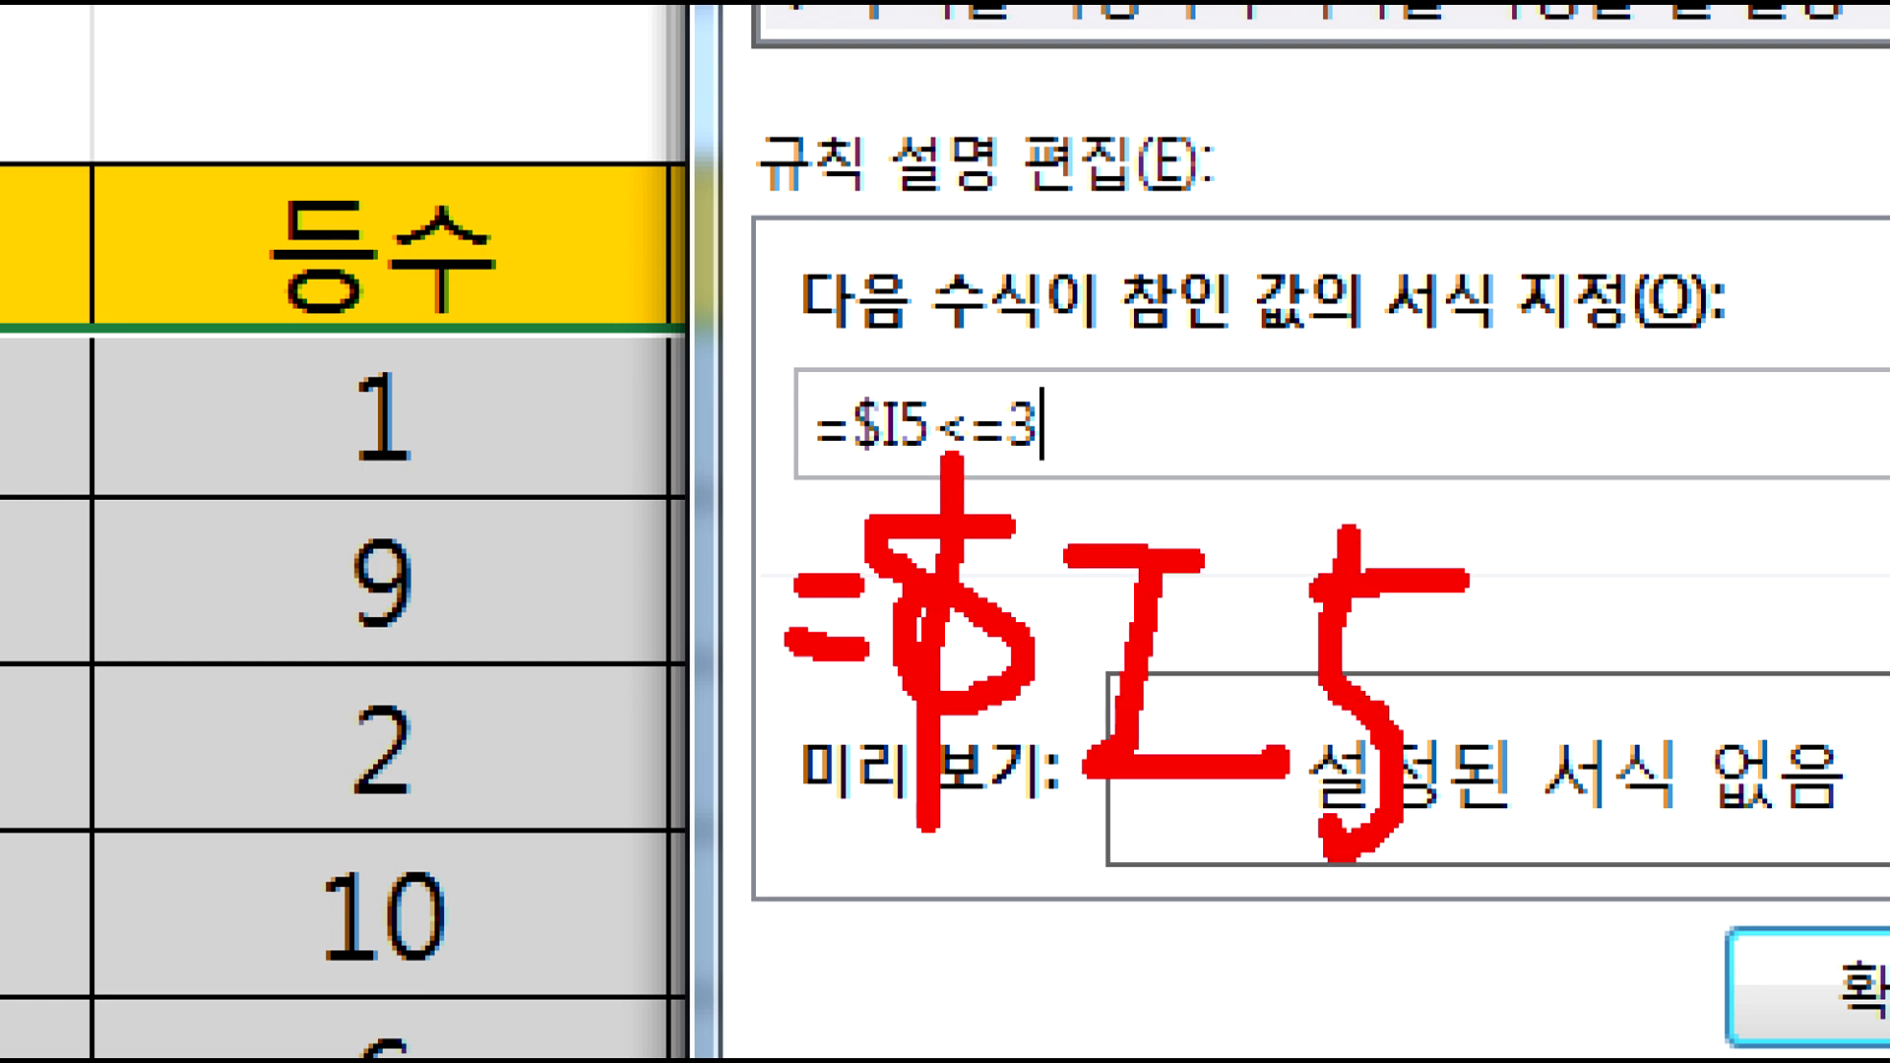
left_click_drag(1652, 506, 1710, 733)
mouse_move(1833, 483)
left_mouse_down()
mouse_move(1757, 594)
mouse_move(1885, 618)
left_mouse_up()
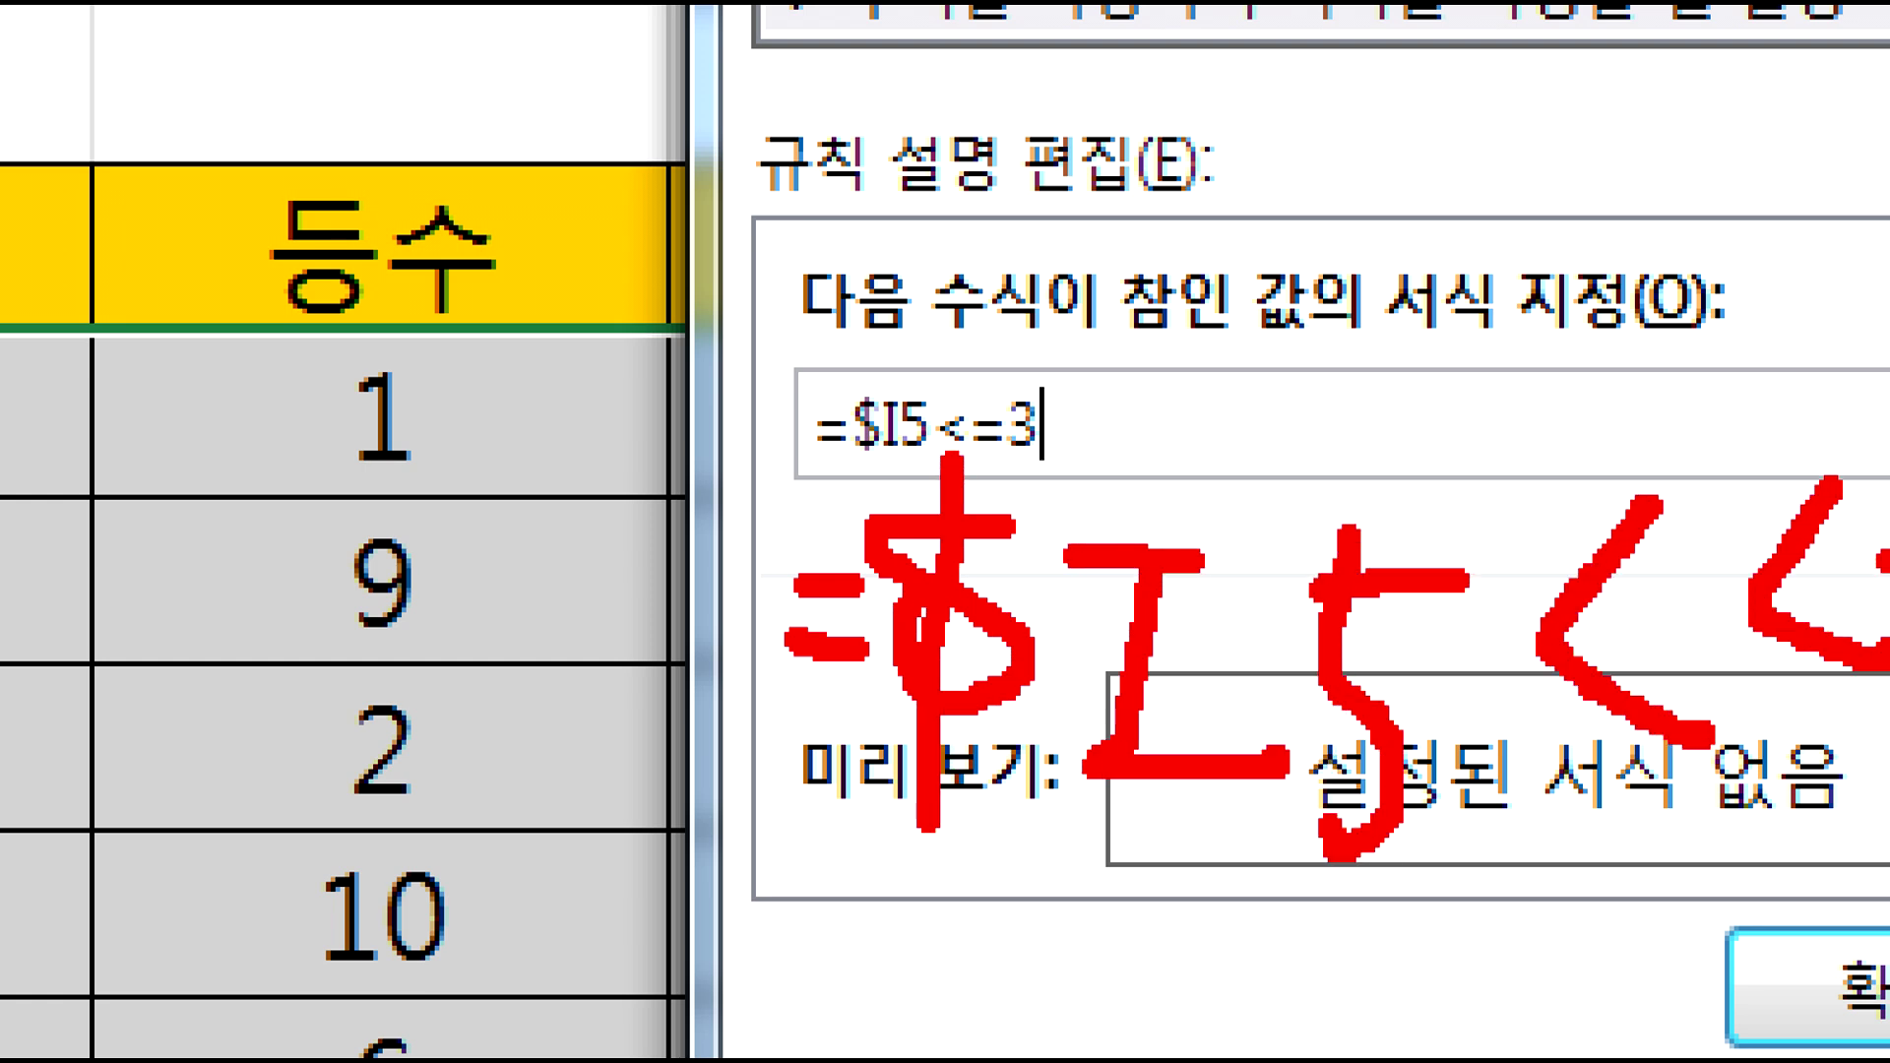
left_click_drag(1885, 552, 1769, 736)
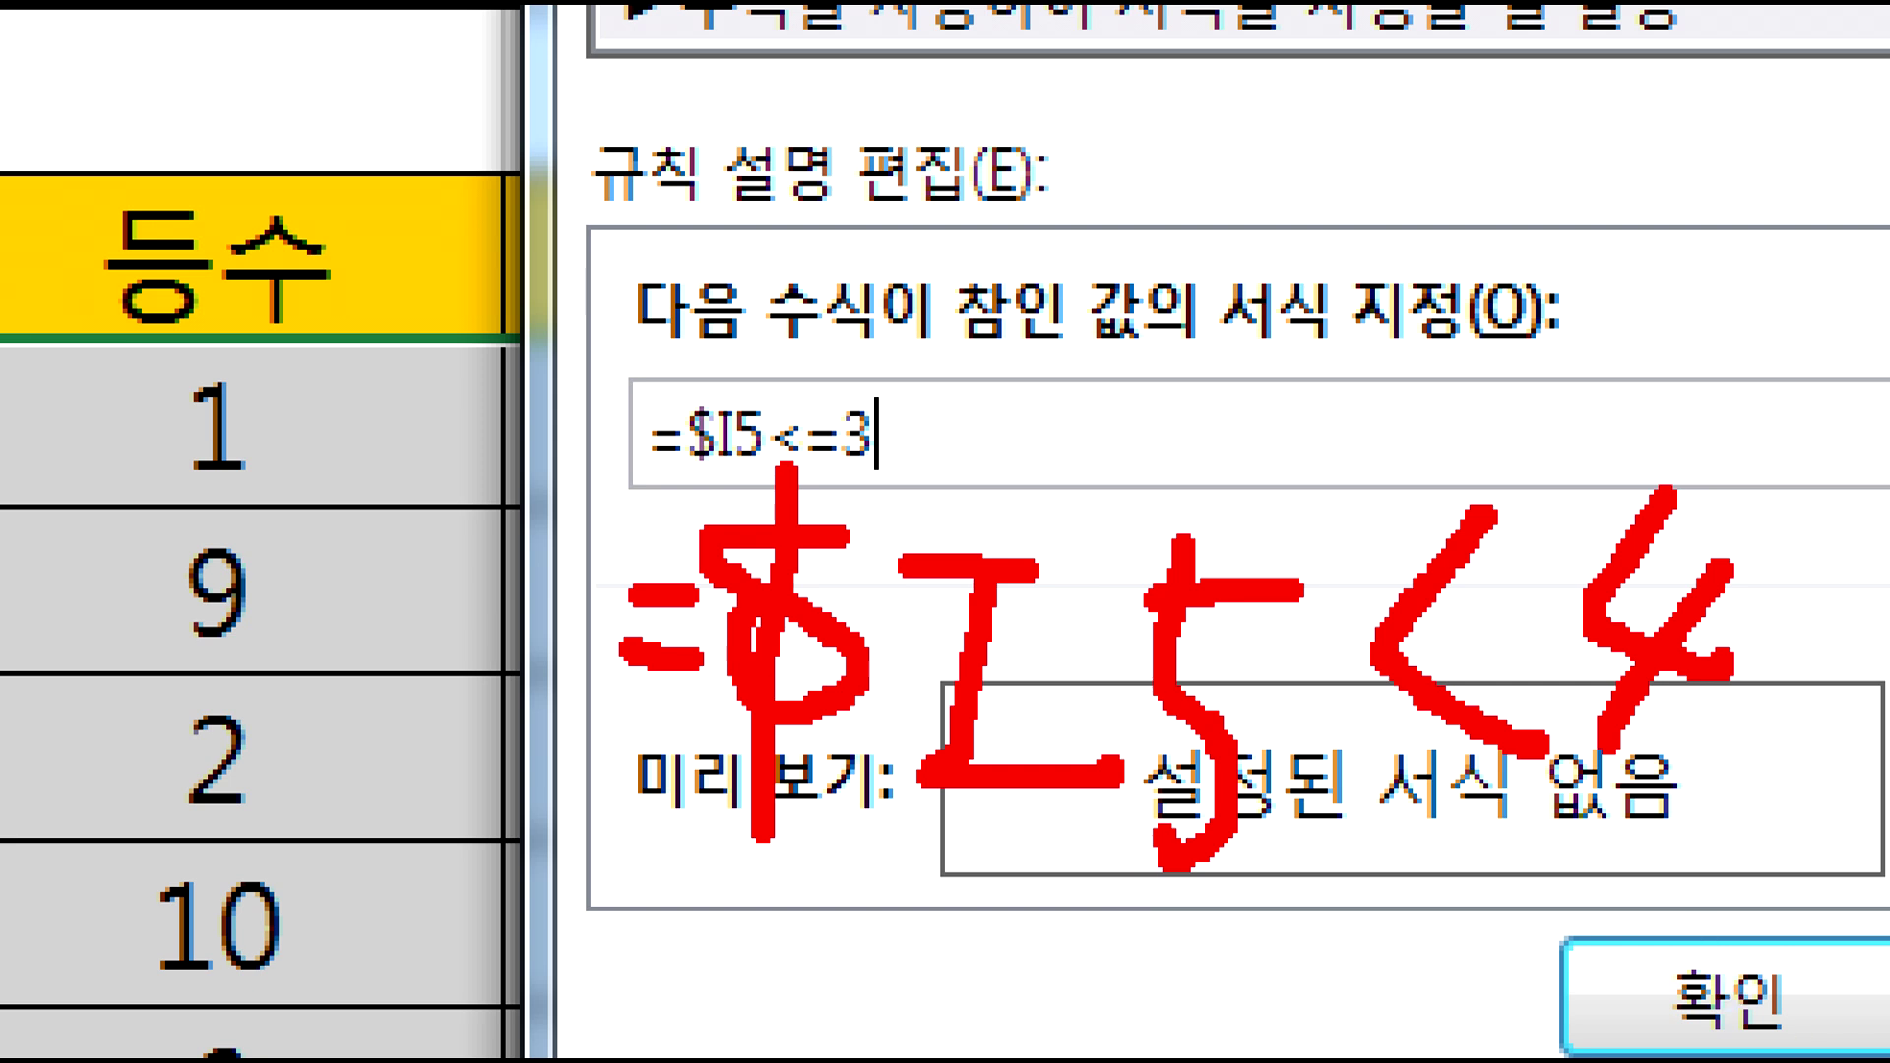
left_click_drag(1697, 935, 1759, 930)
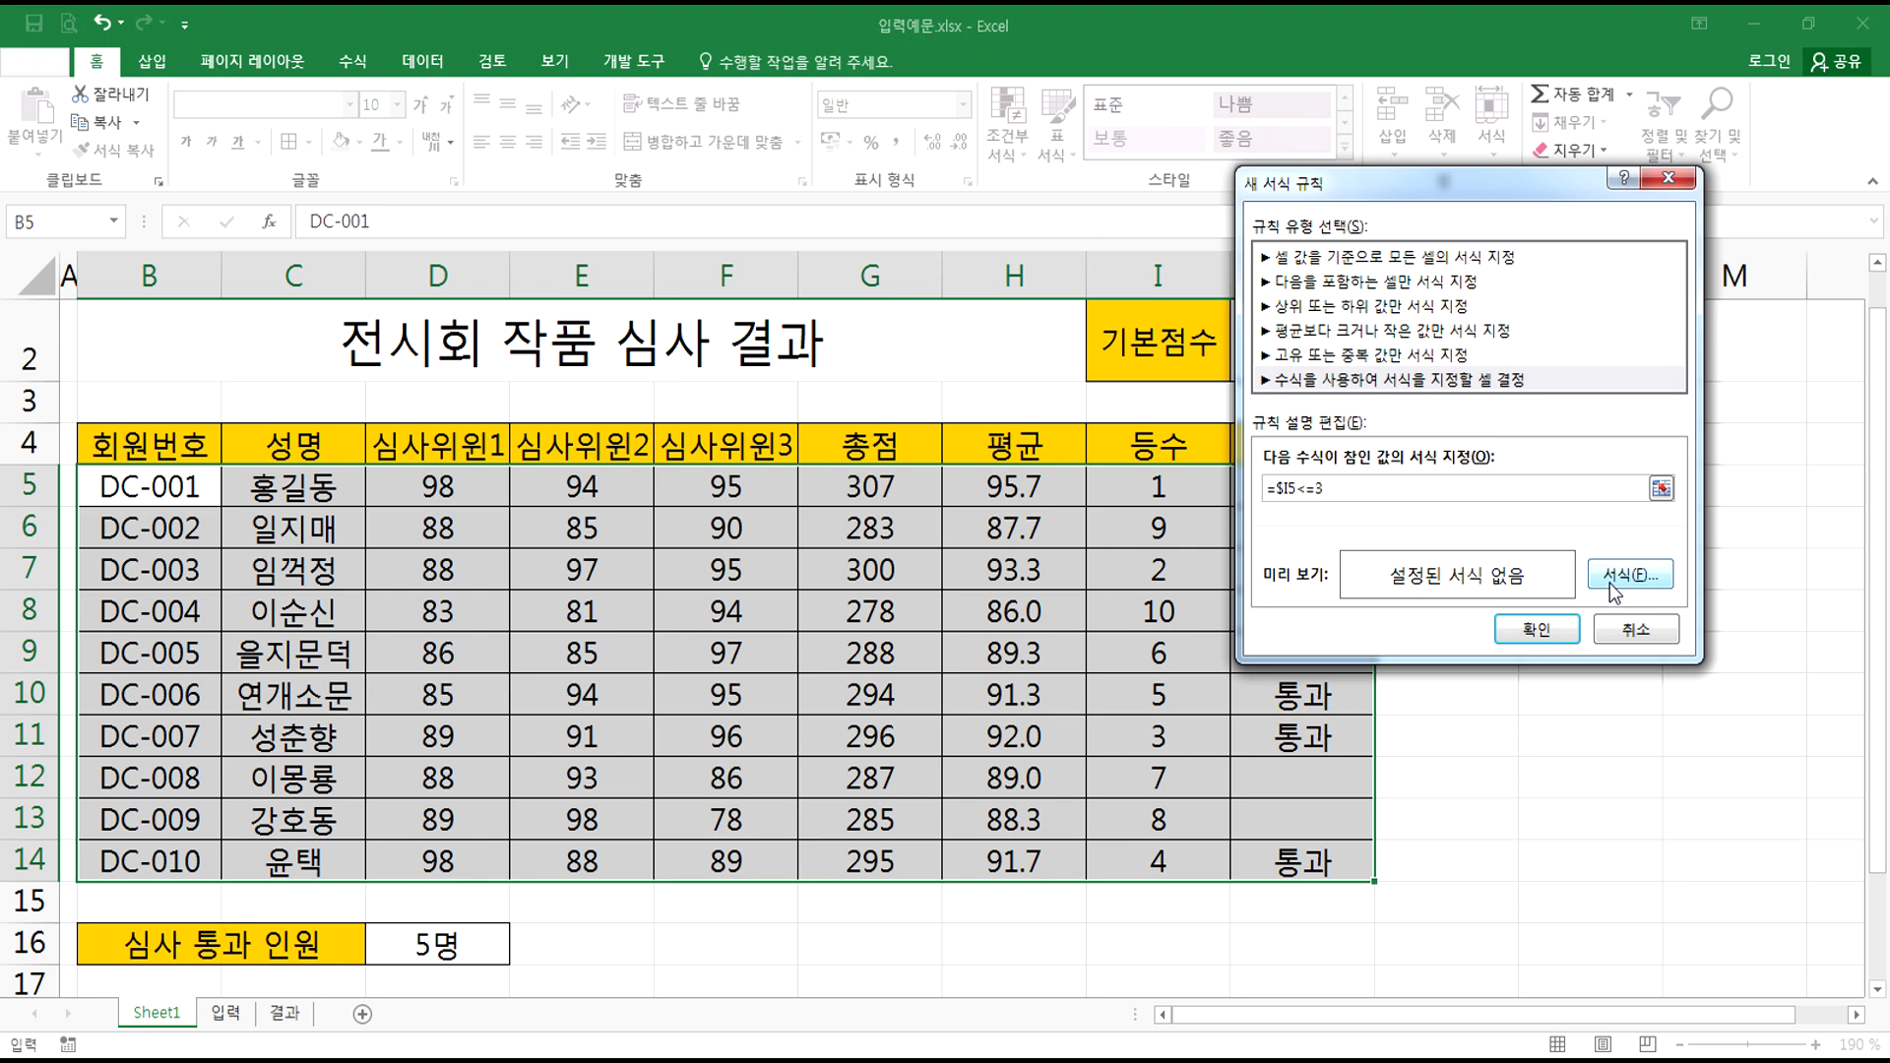
- Give the rule a light green background fill, apply it to B5:J14 and deselect the range
left_click(1612, 582)
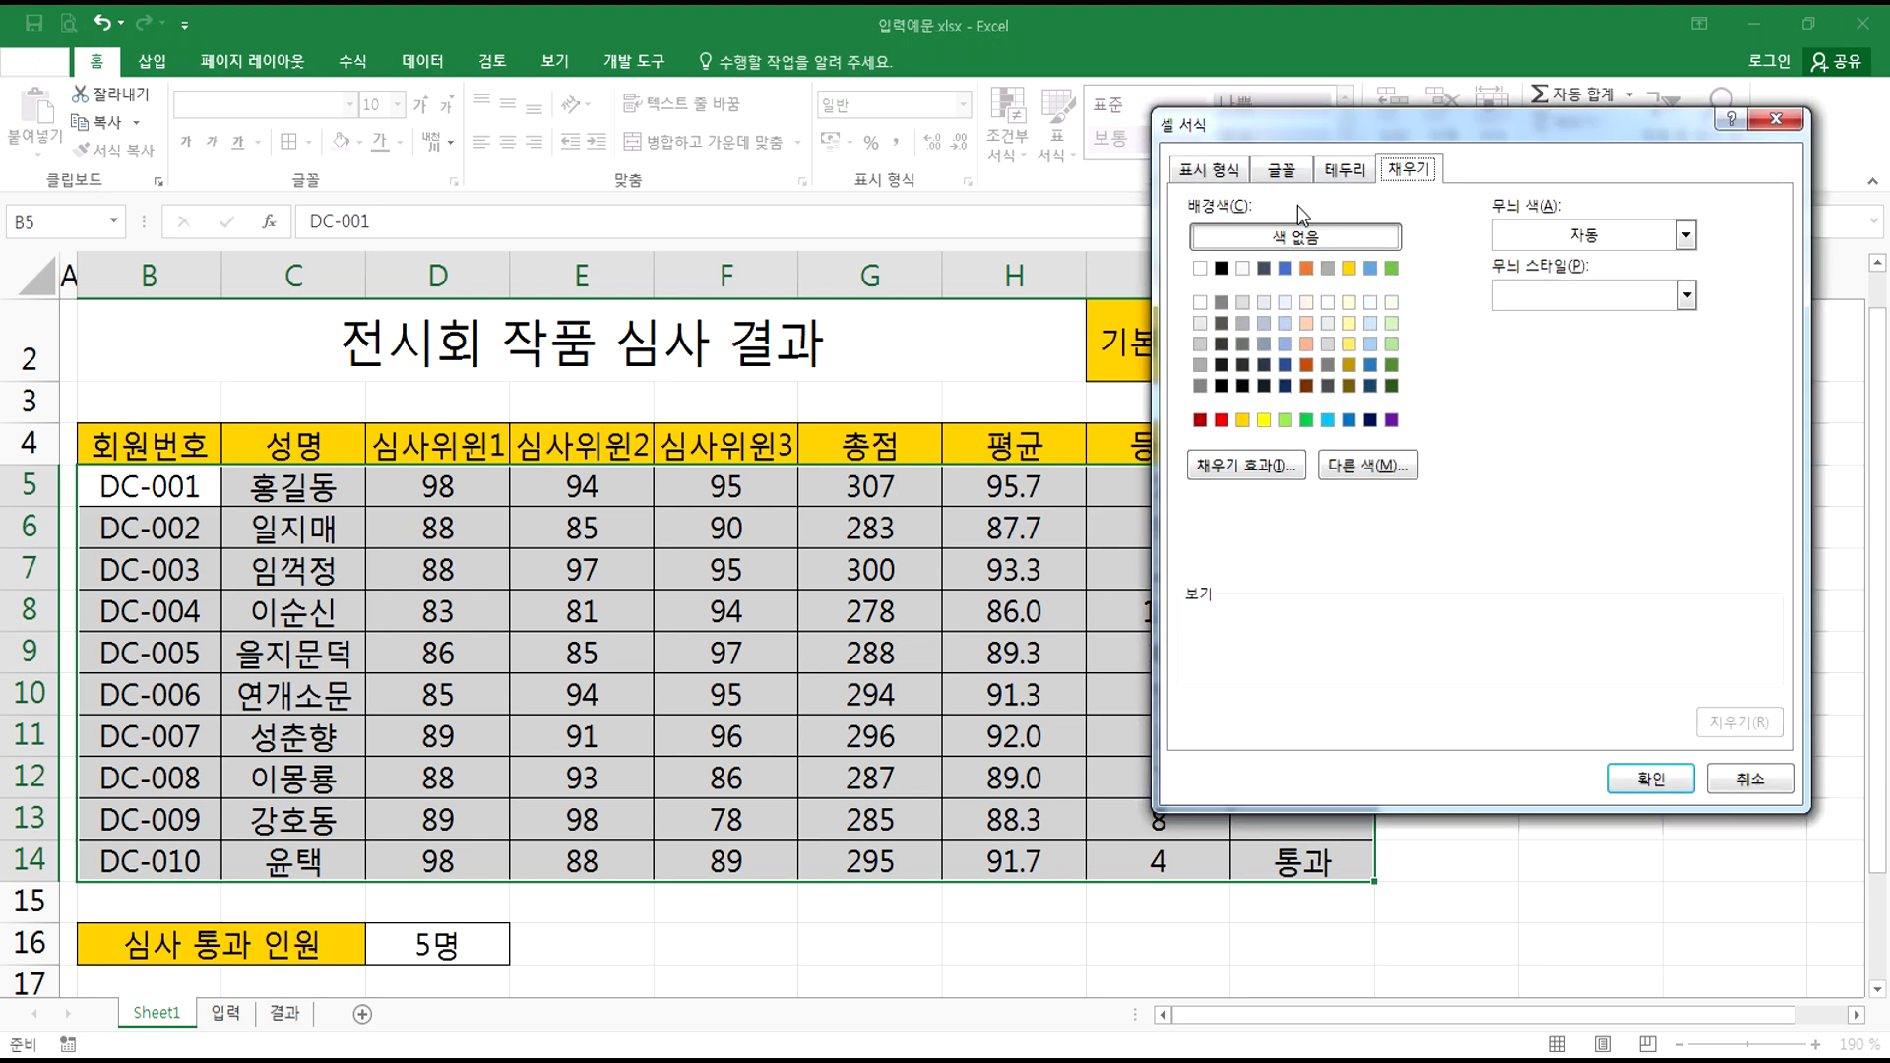
left_click(1282, 173)
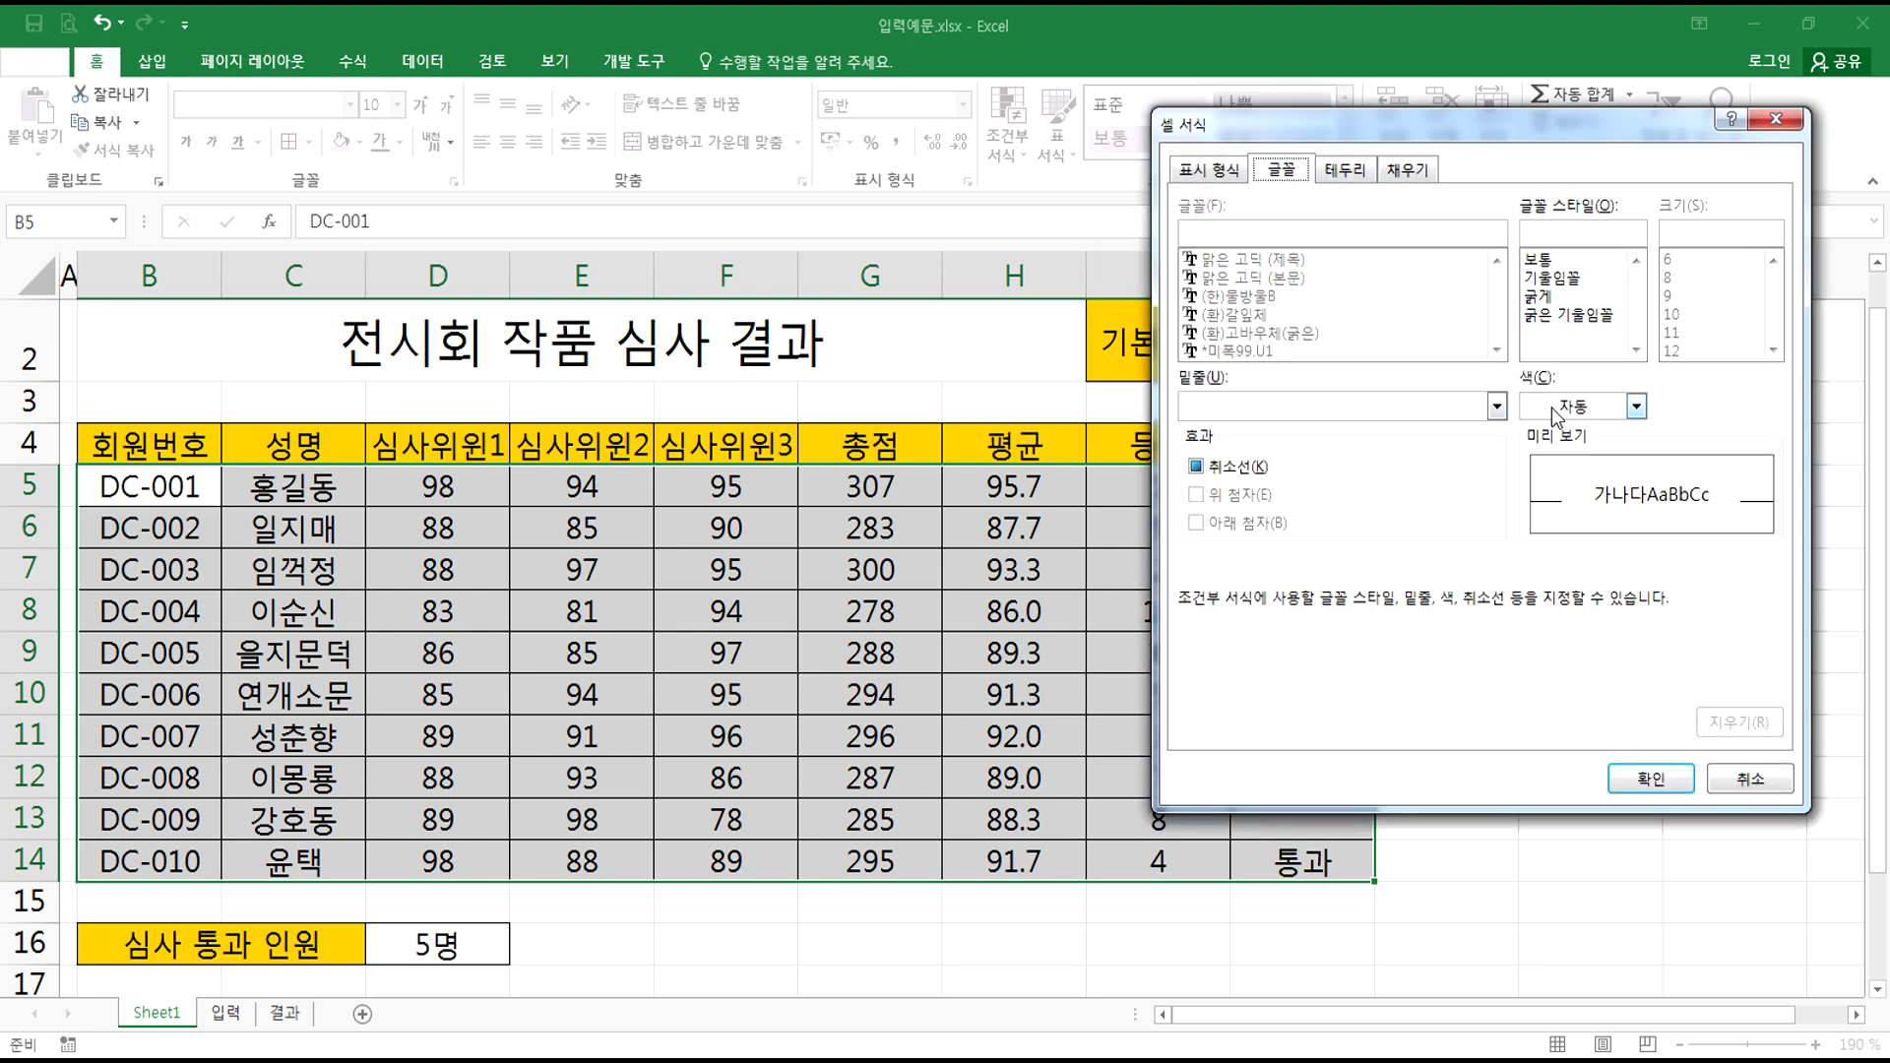
left_click(1406, 171)
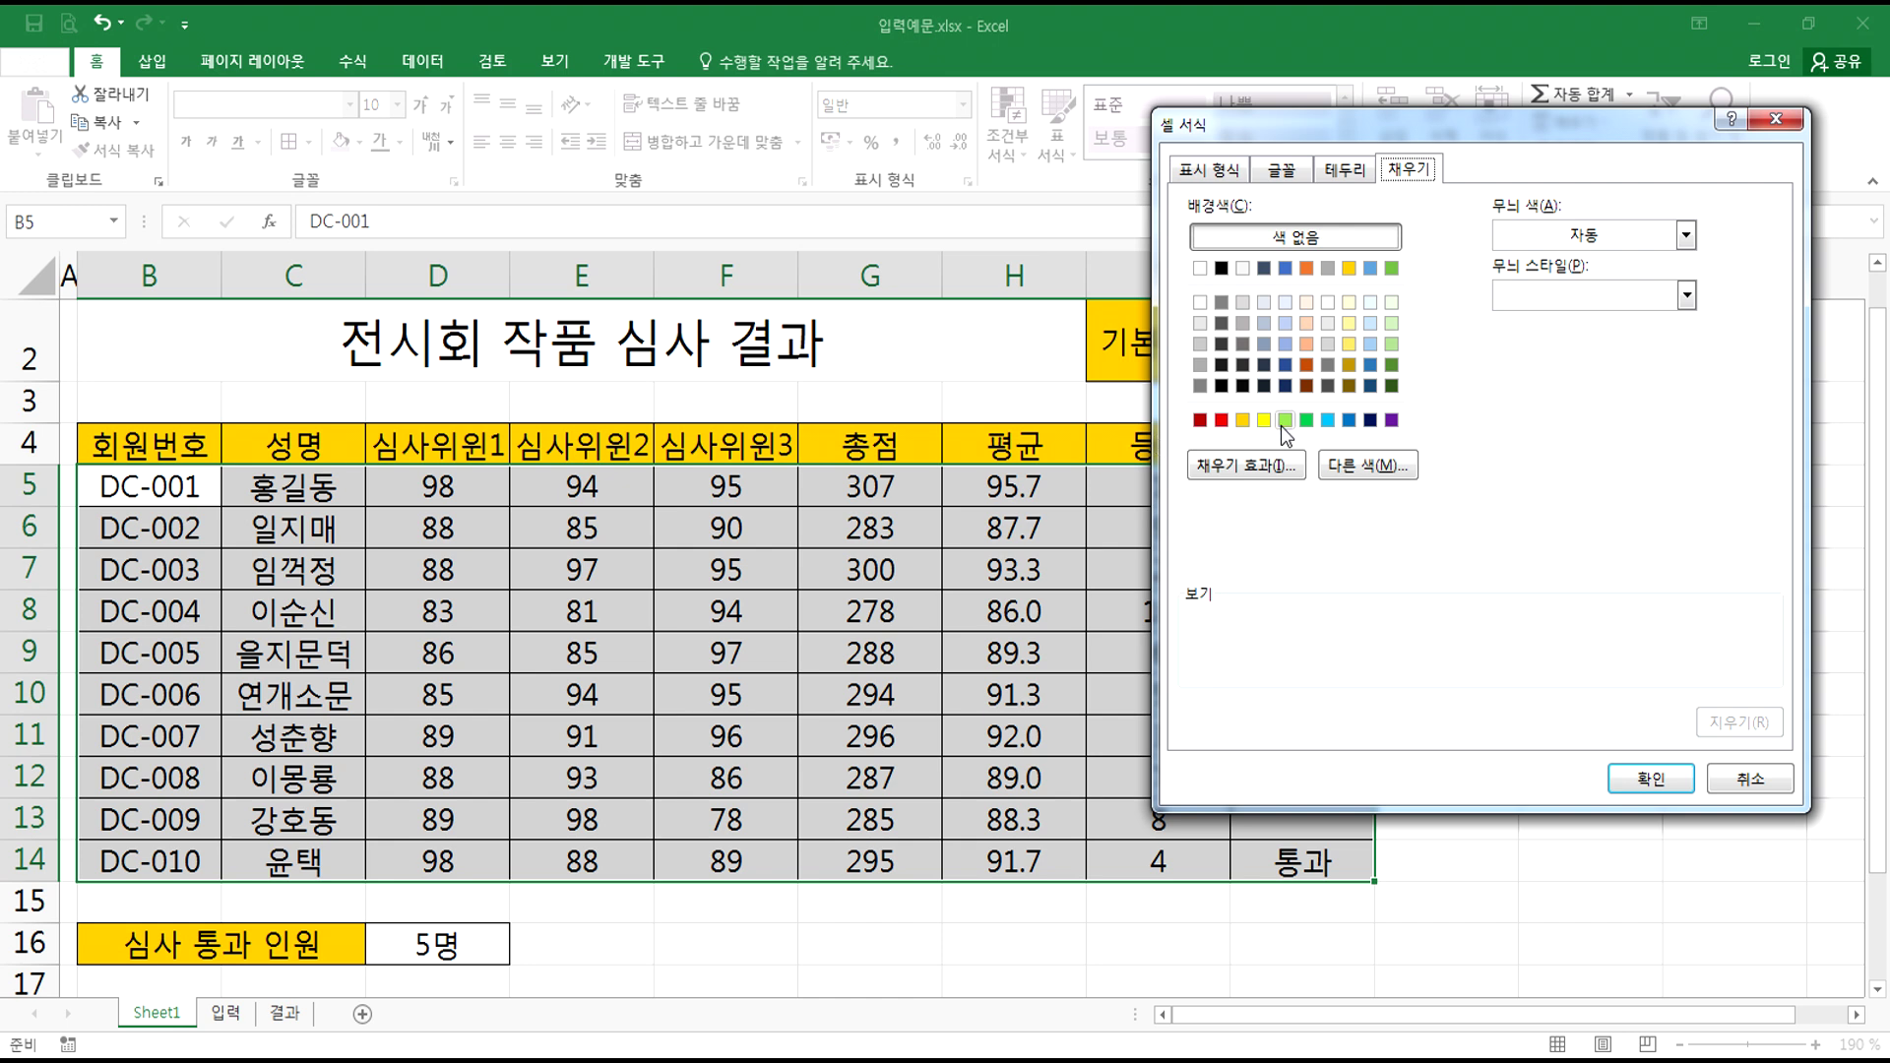
left_click(1392, 323)
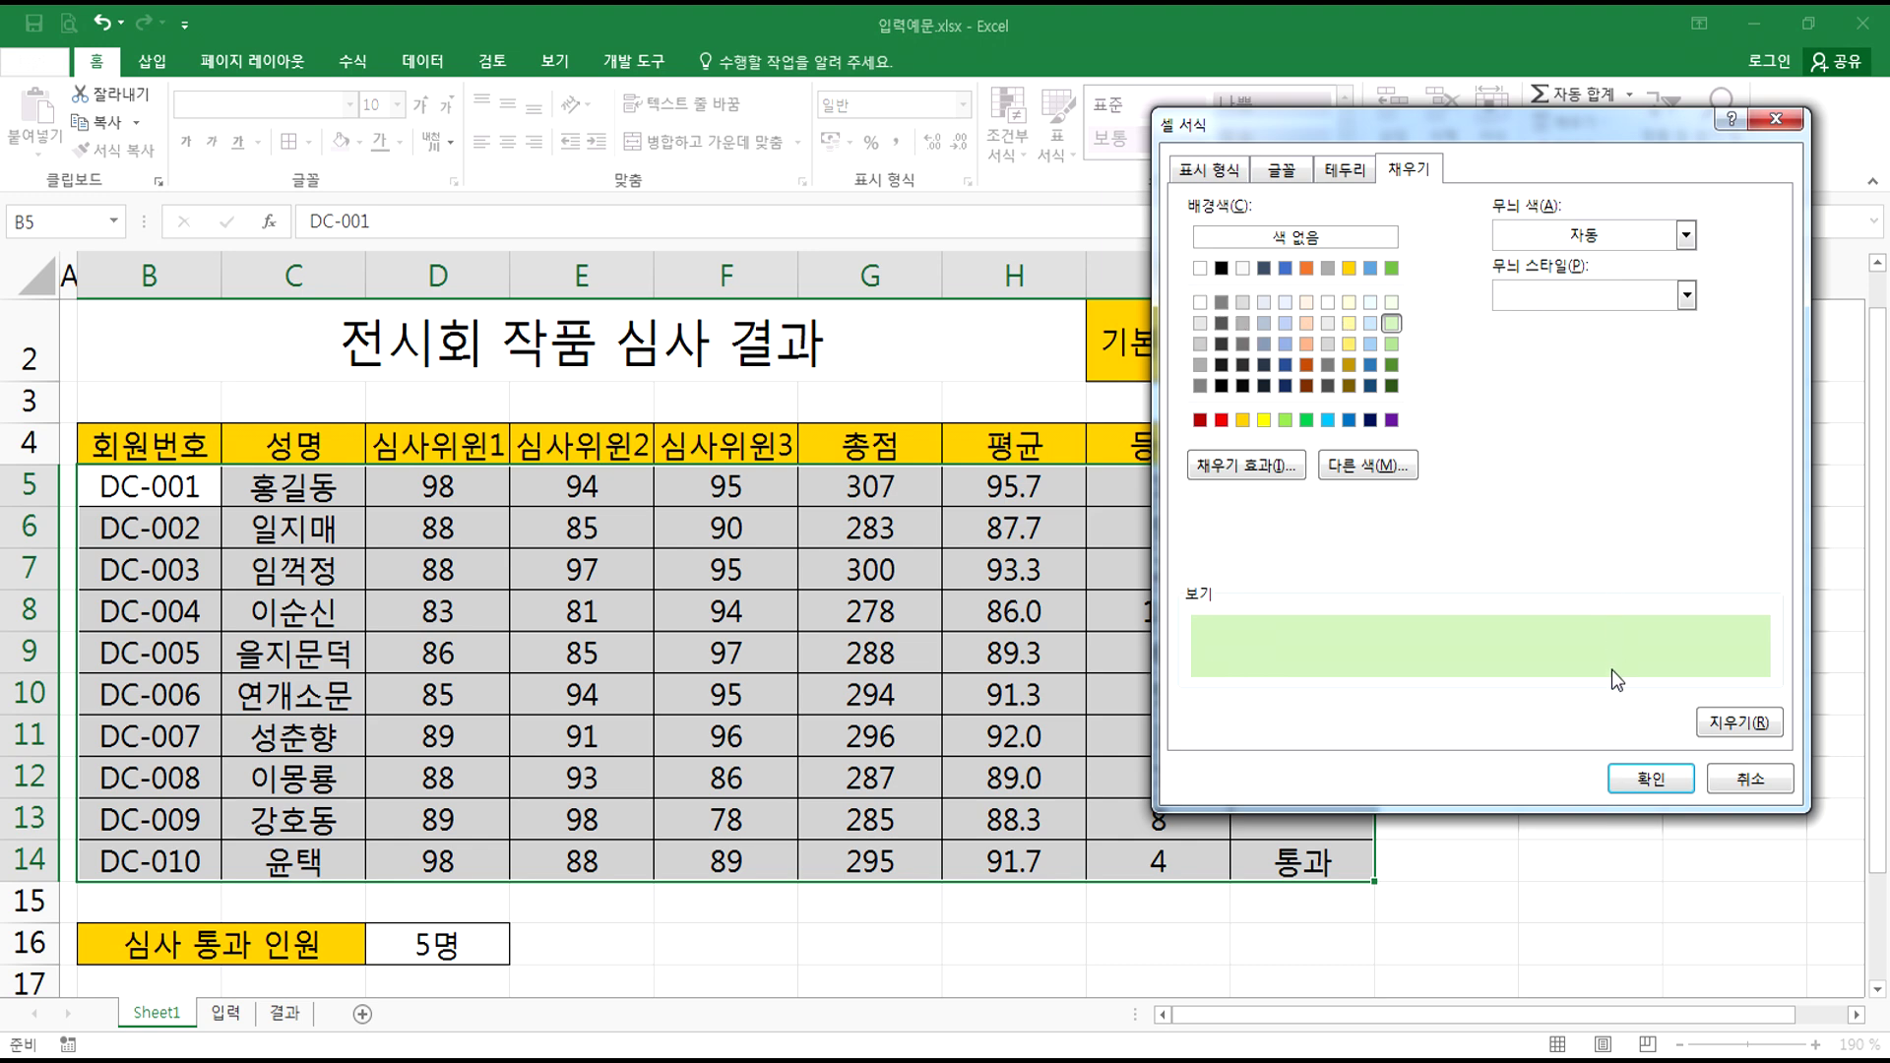
left_click(1640, 778)
left_click(1555, 640)
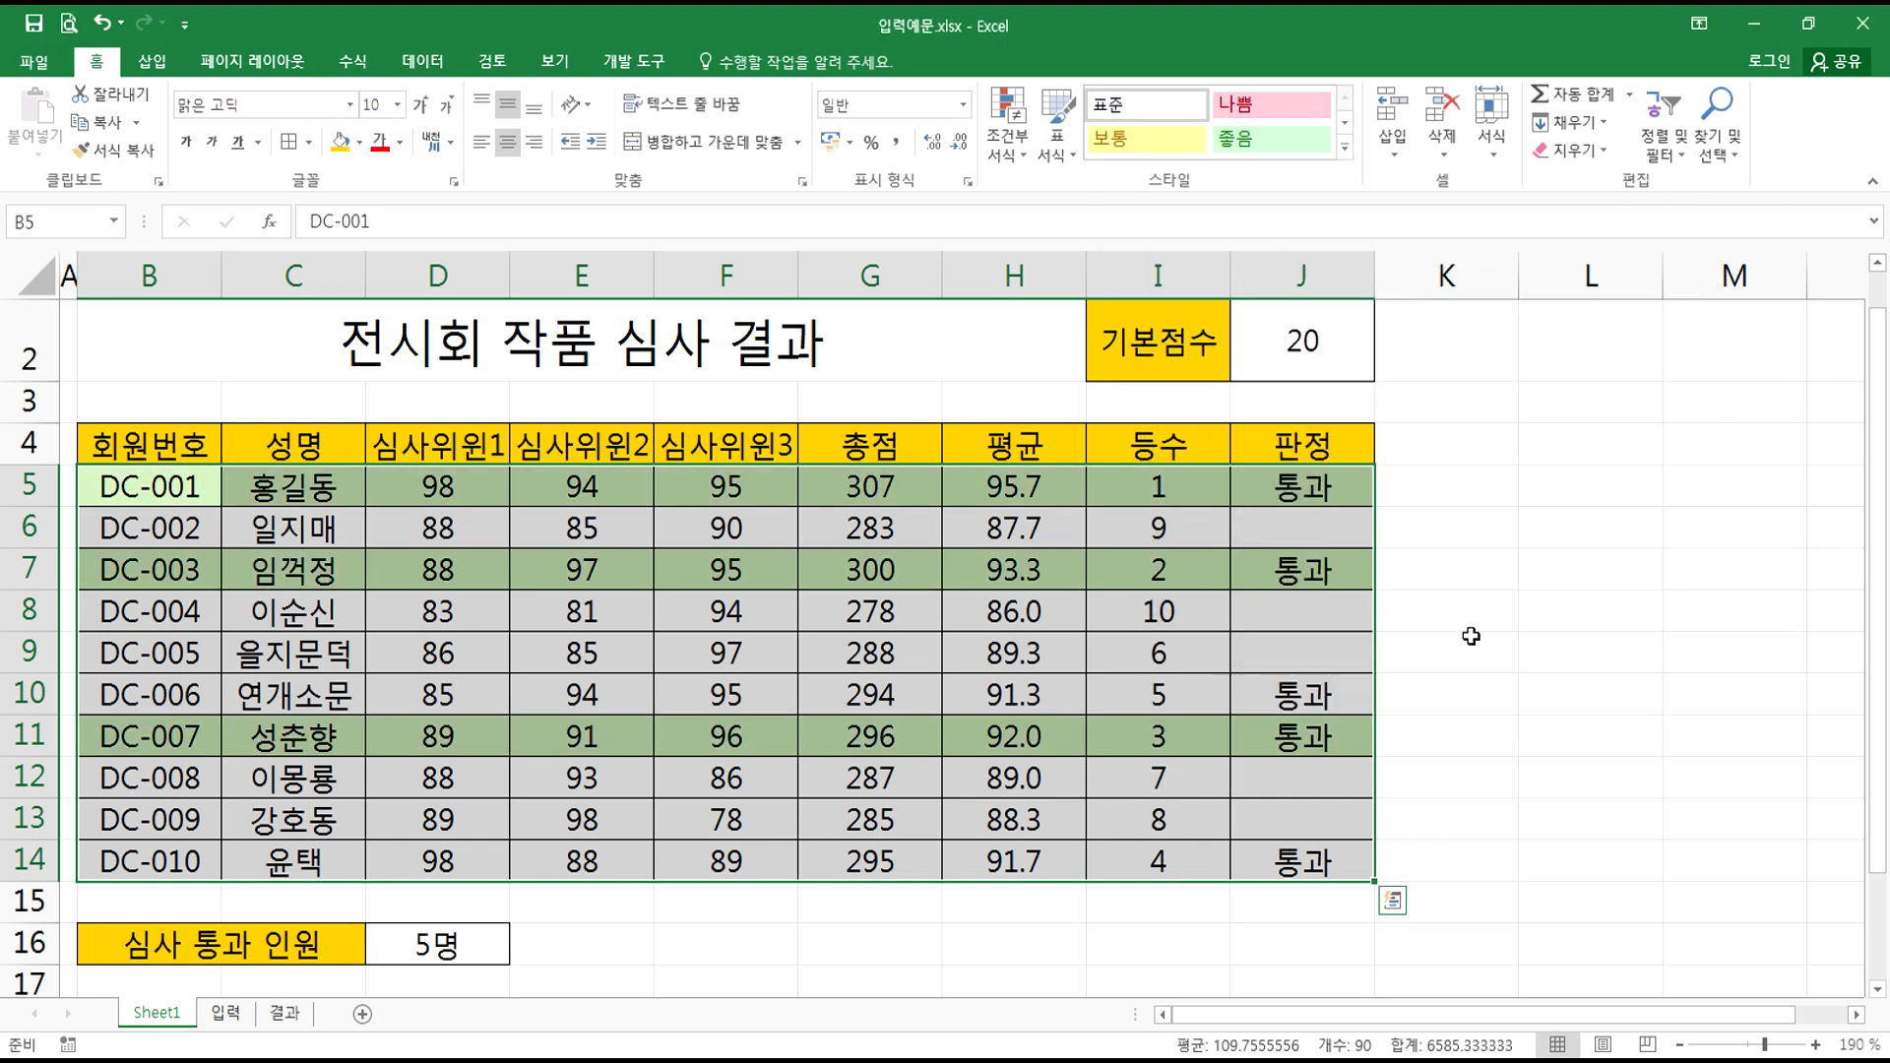
left_click(1511, 537)
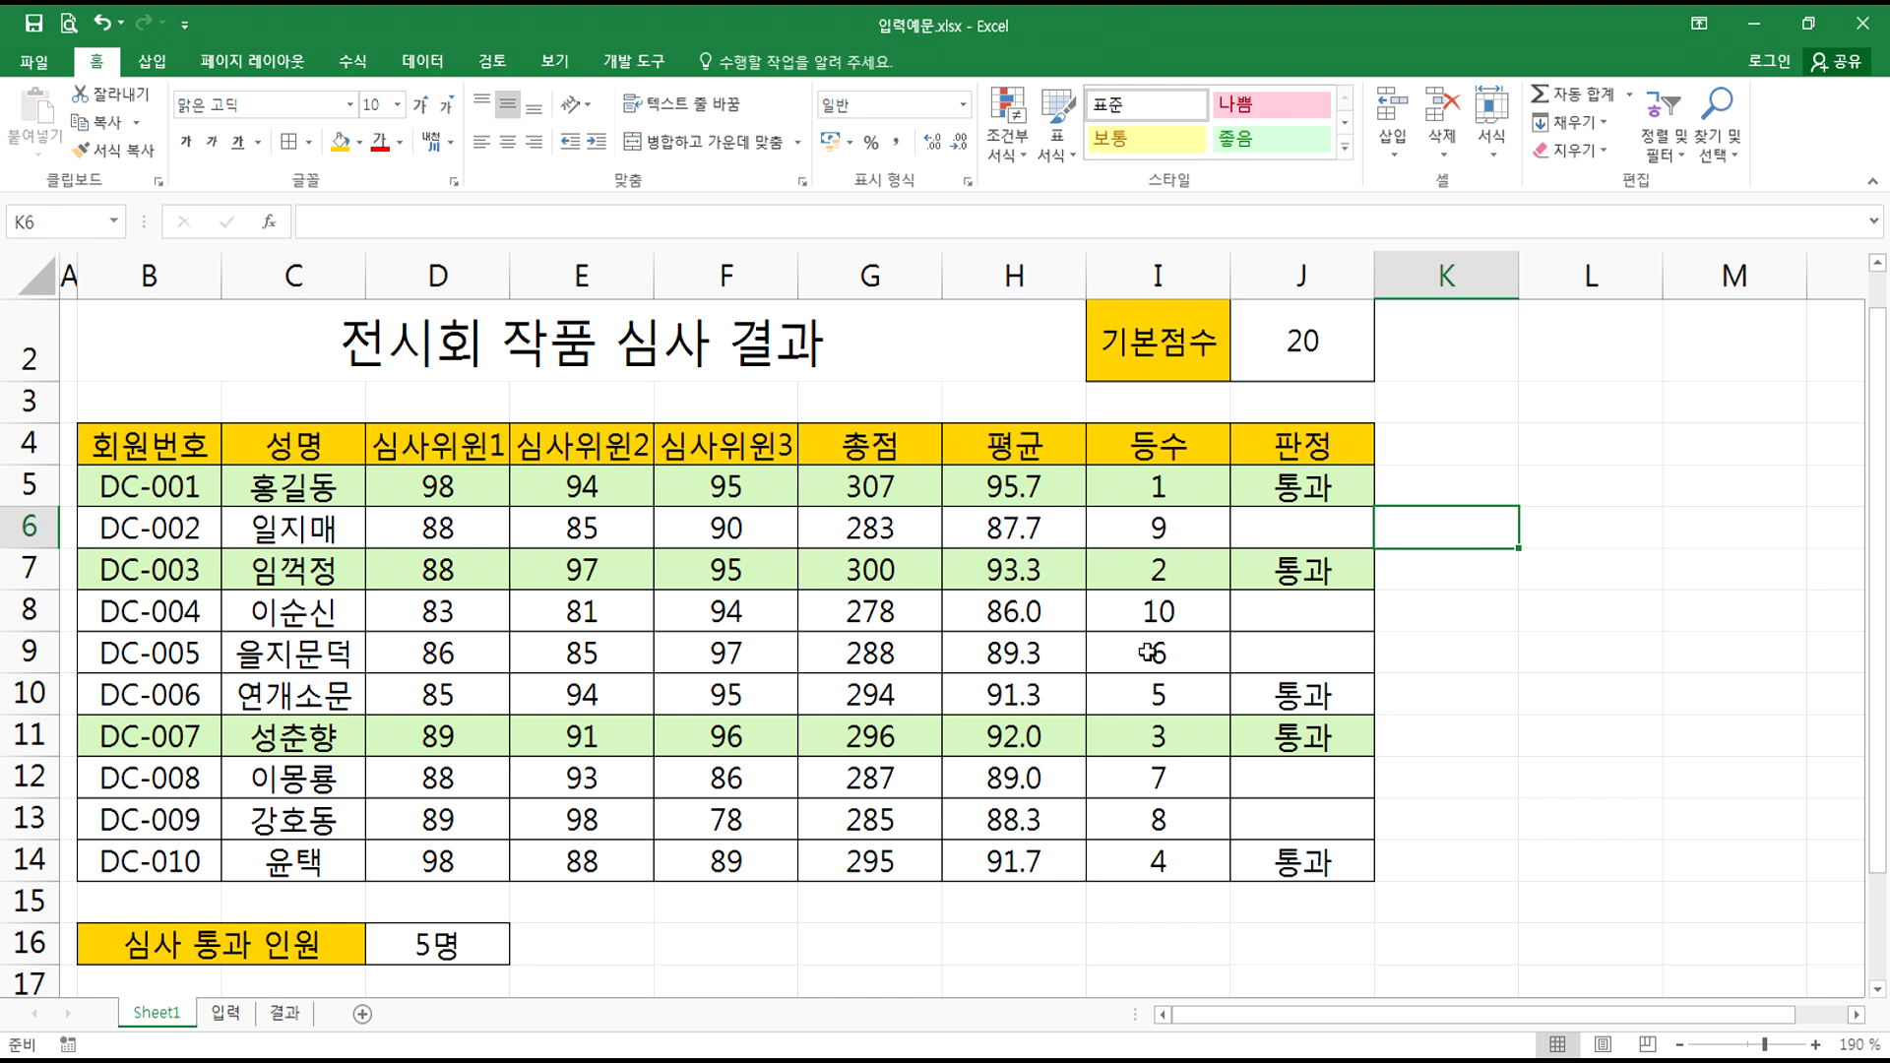
- Test the highlighting by setting D5 to 85 and E5 to 88, and undo both score changes
left_click(416, 490)
type("85")
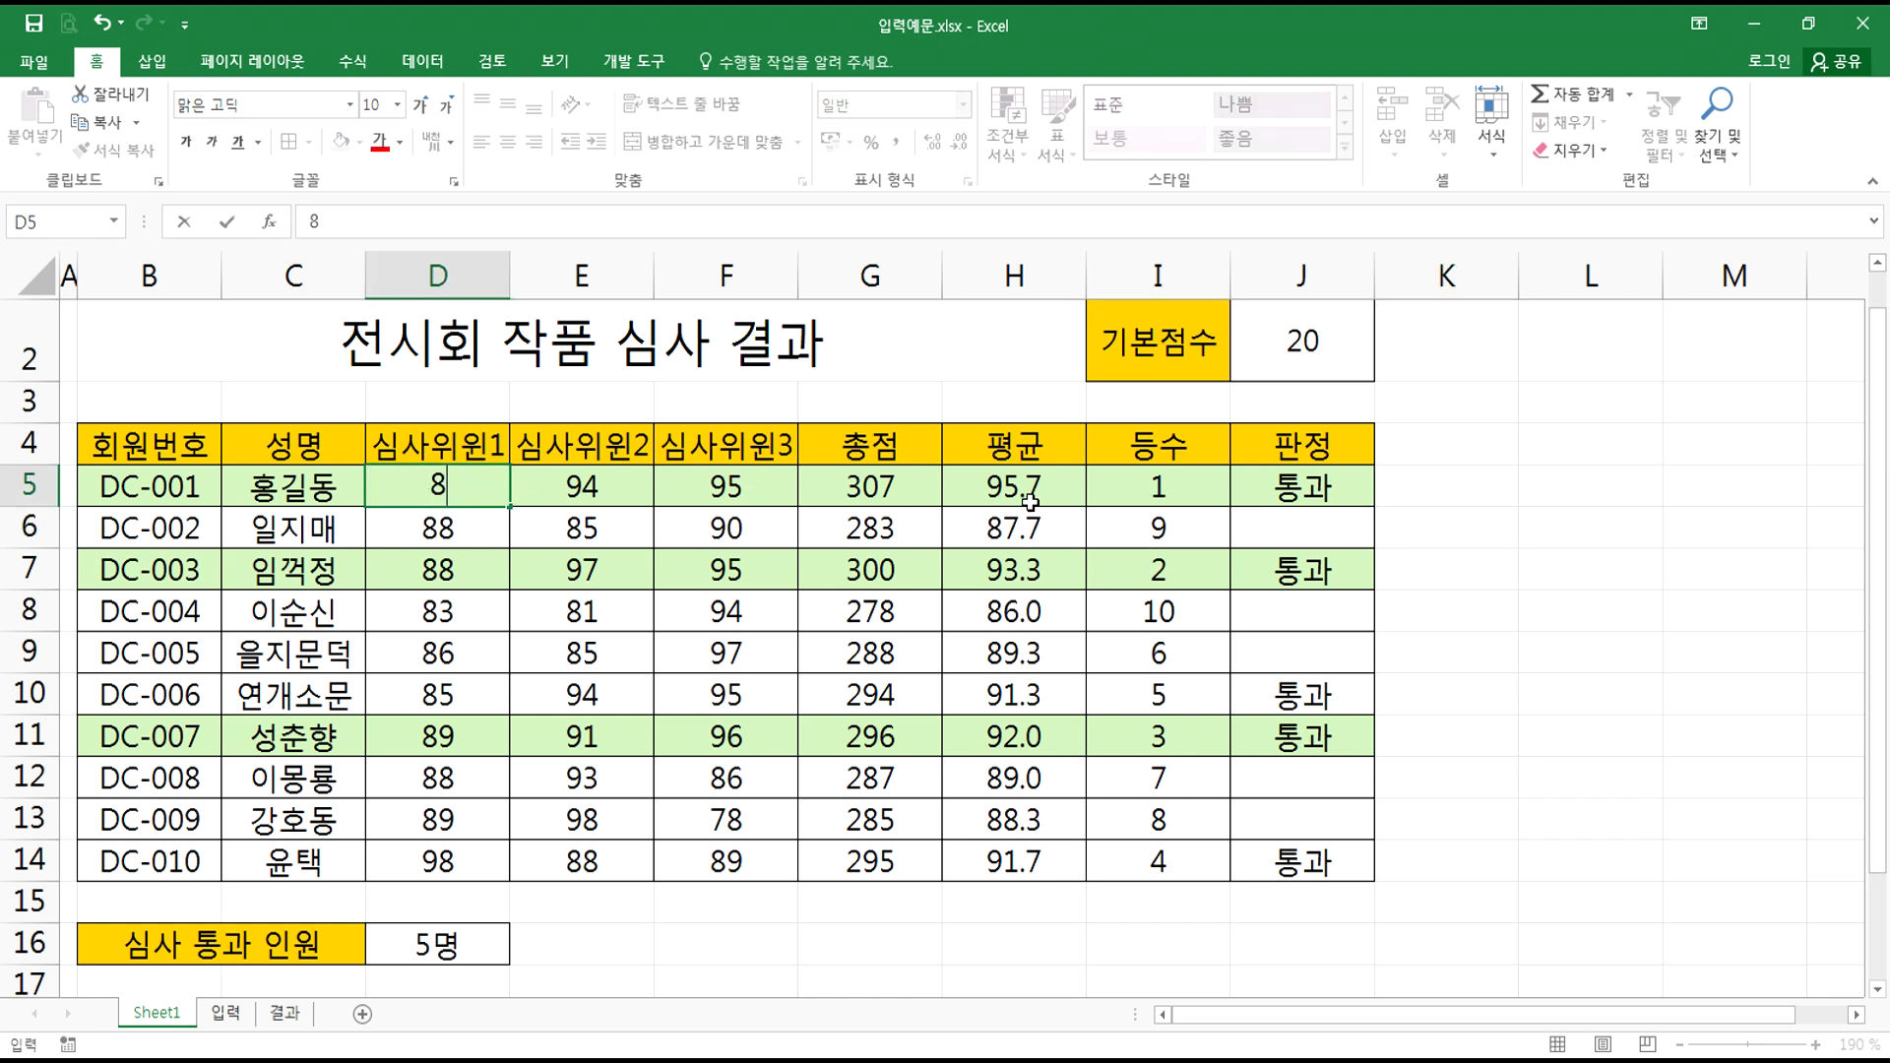
key("Tab")
type("88")
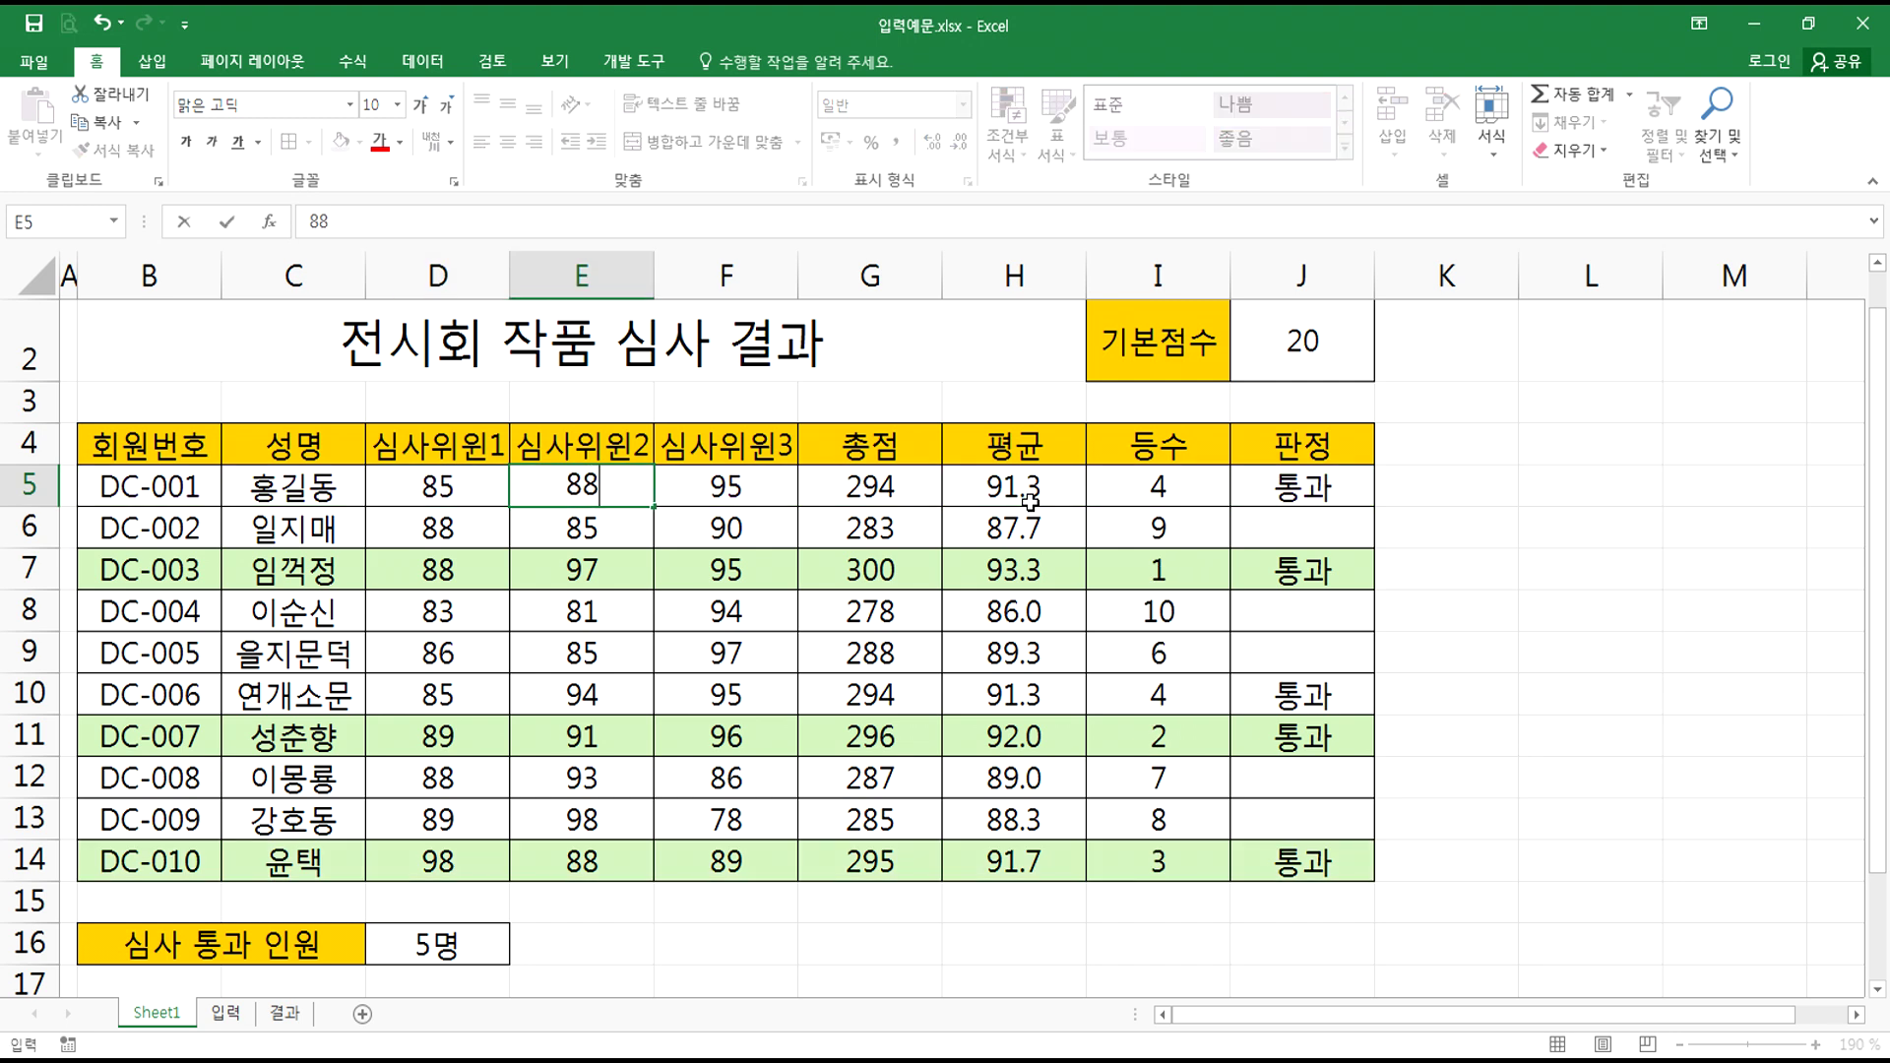
key("Tab")
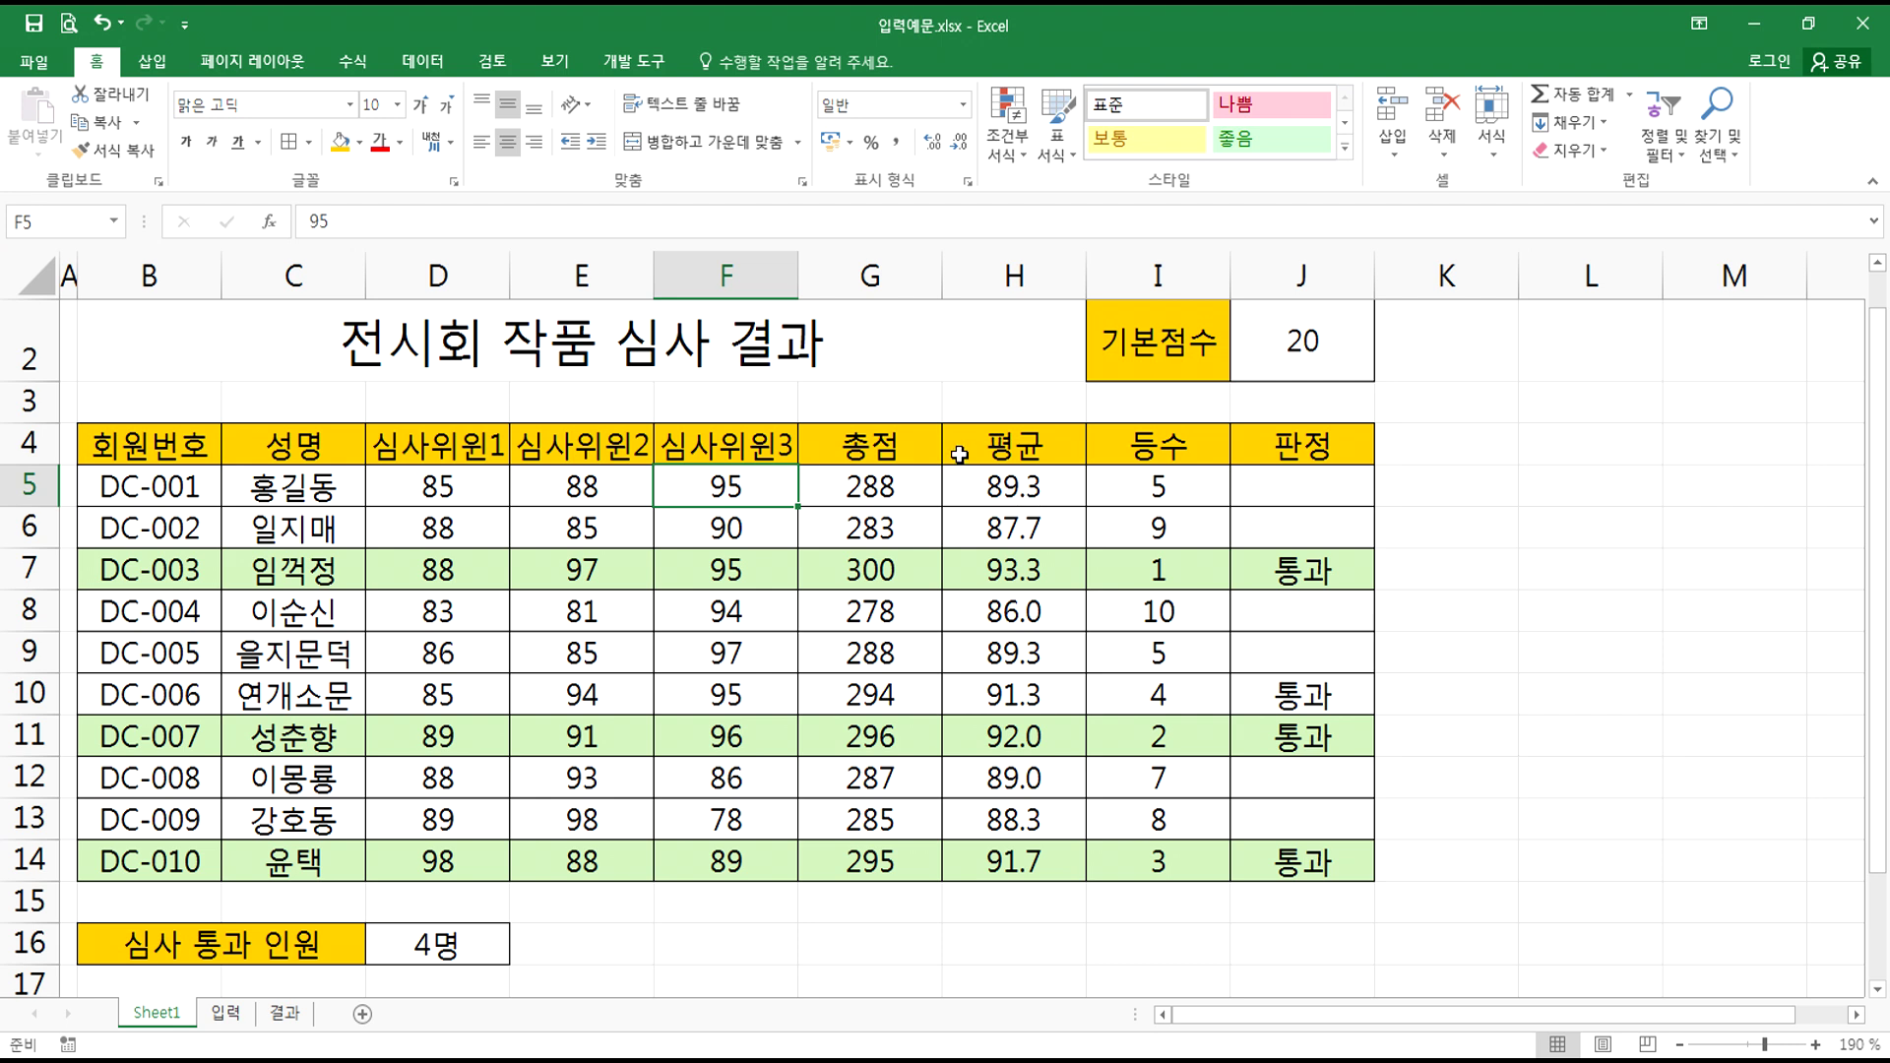
key("ctrl+z")
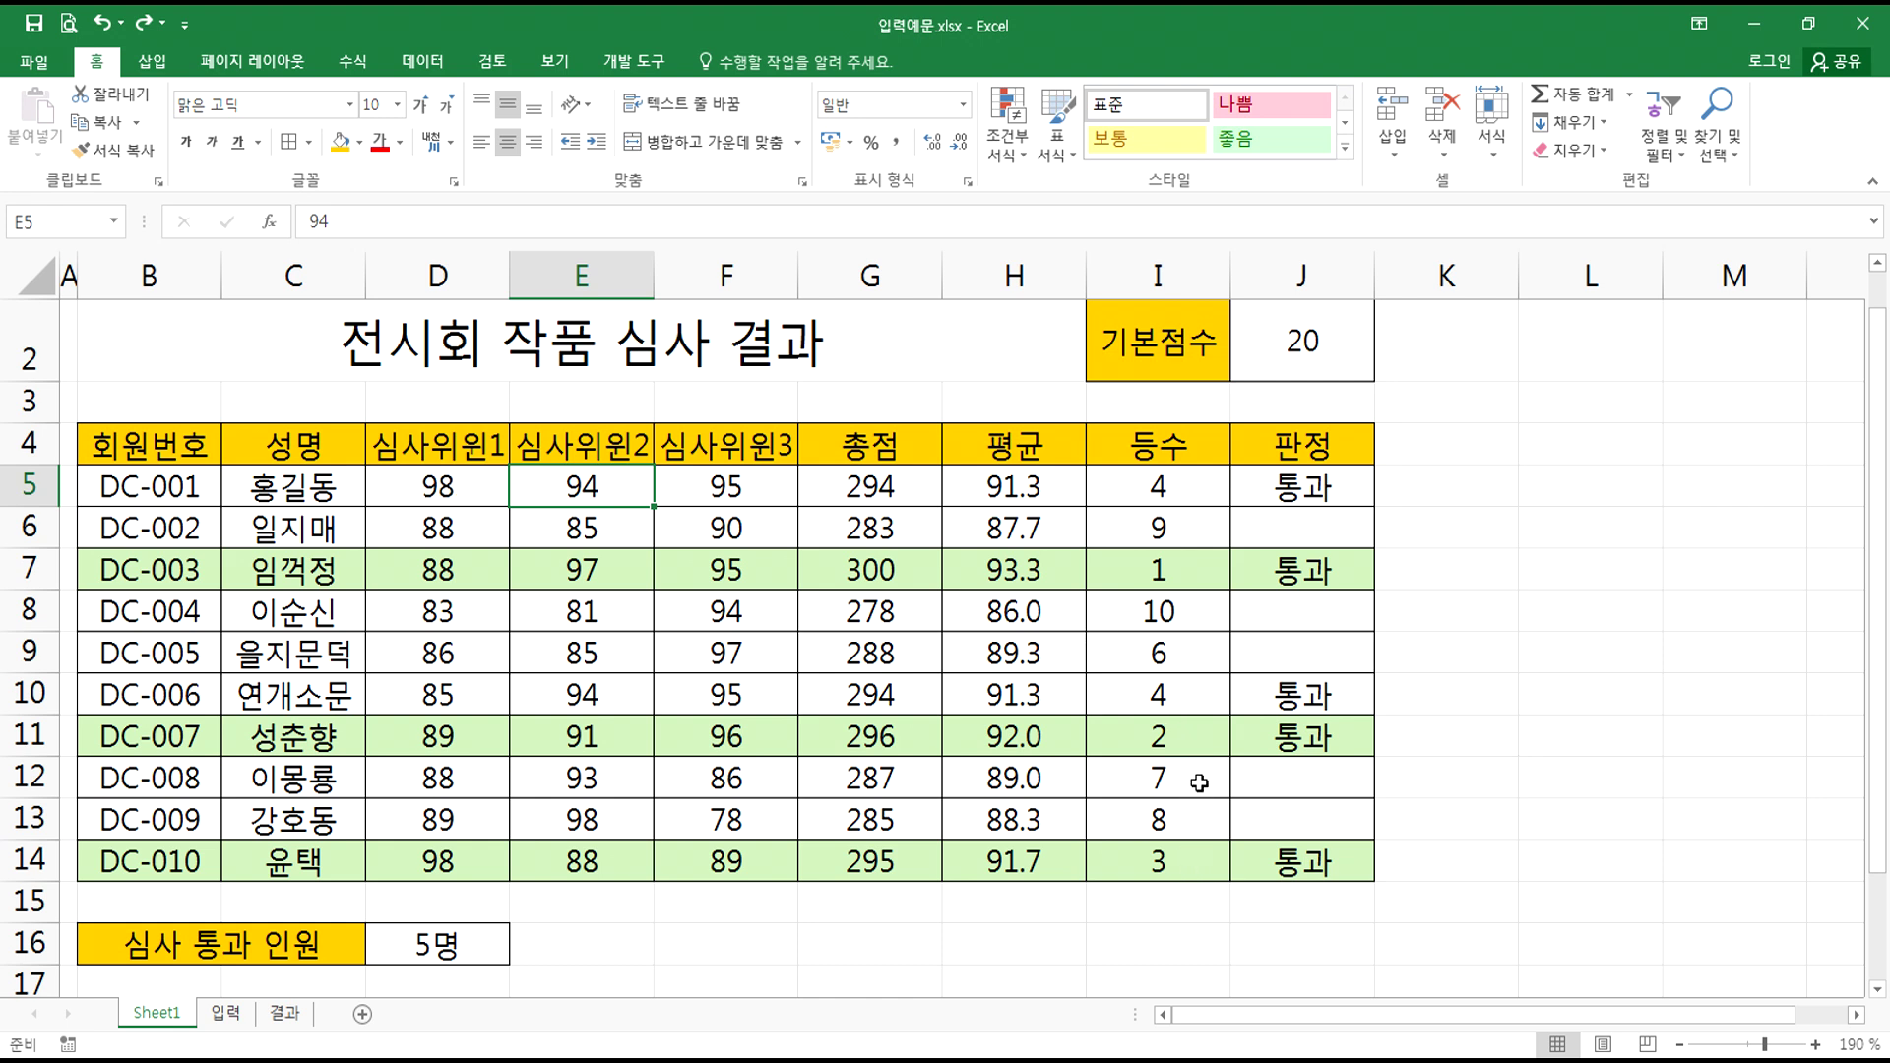
key("ctrl+z")
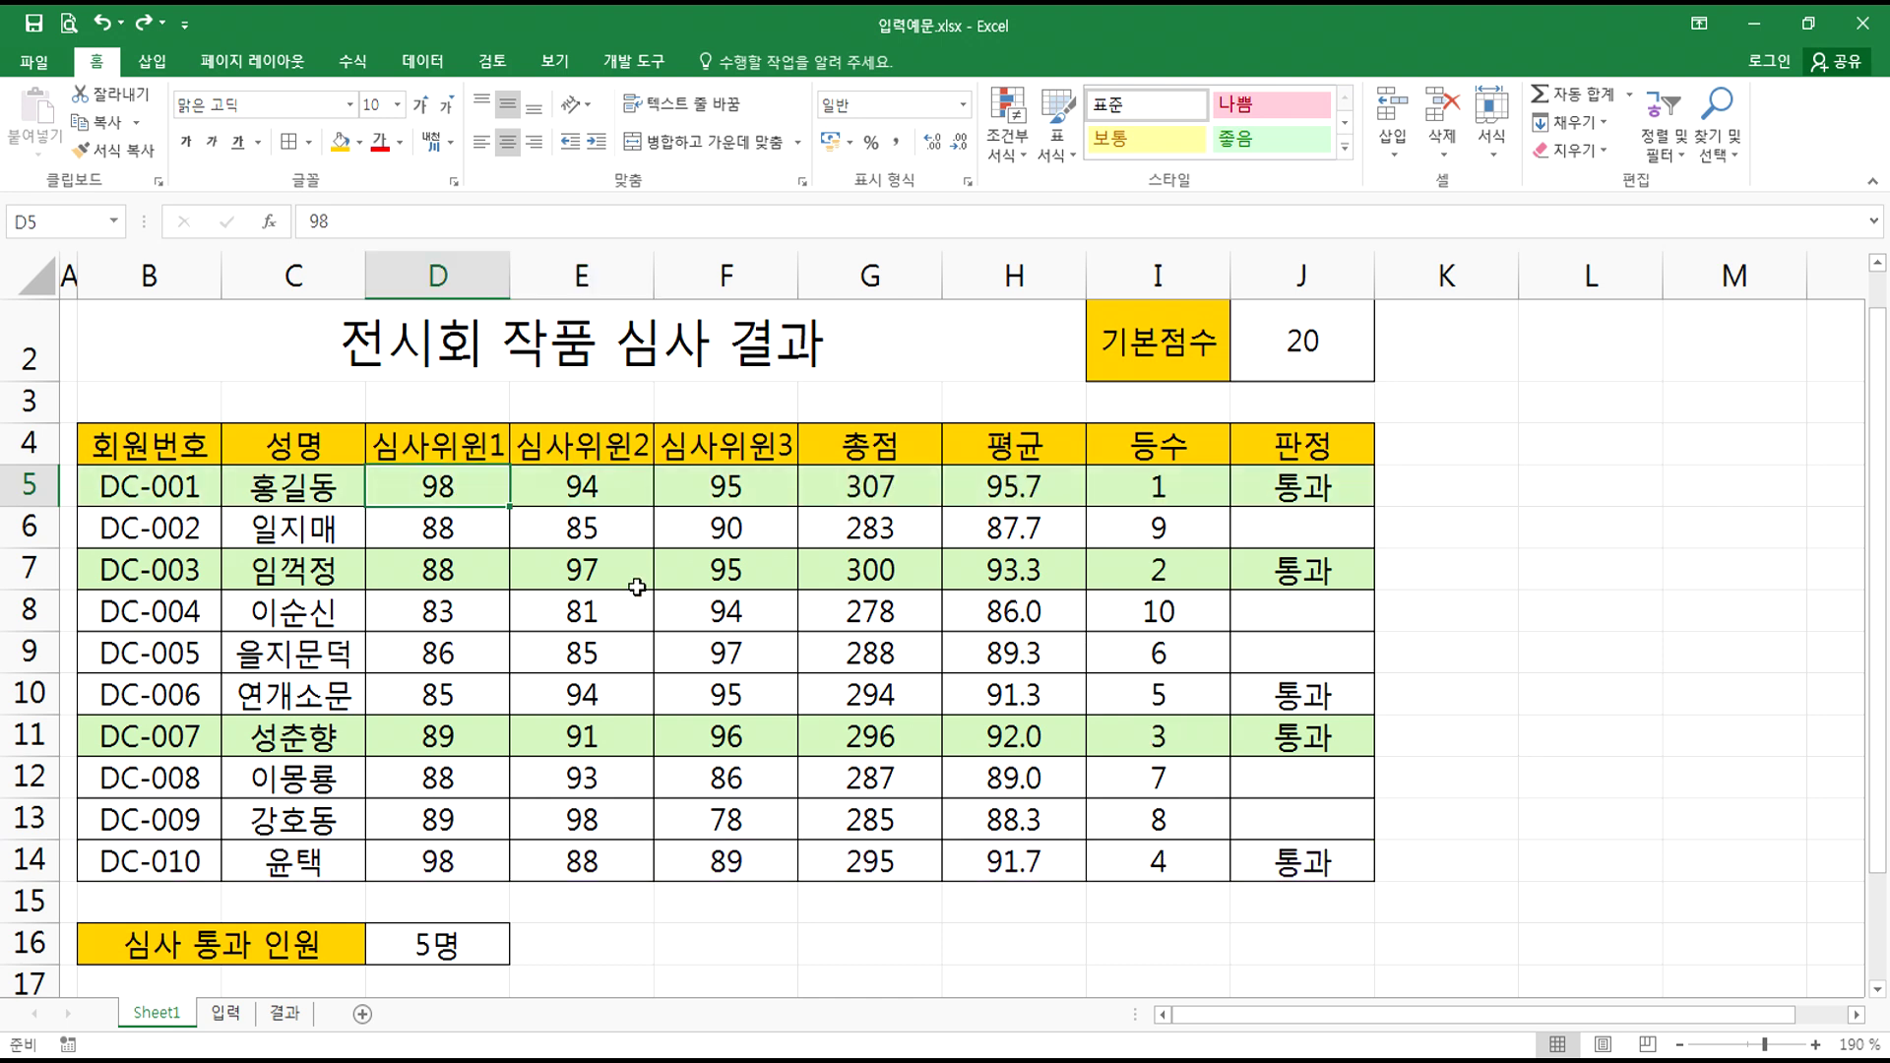
- Test the ranking again by setting both D5 and E5 to 88, and undo the two edits
type("88")
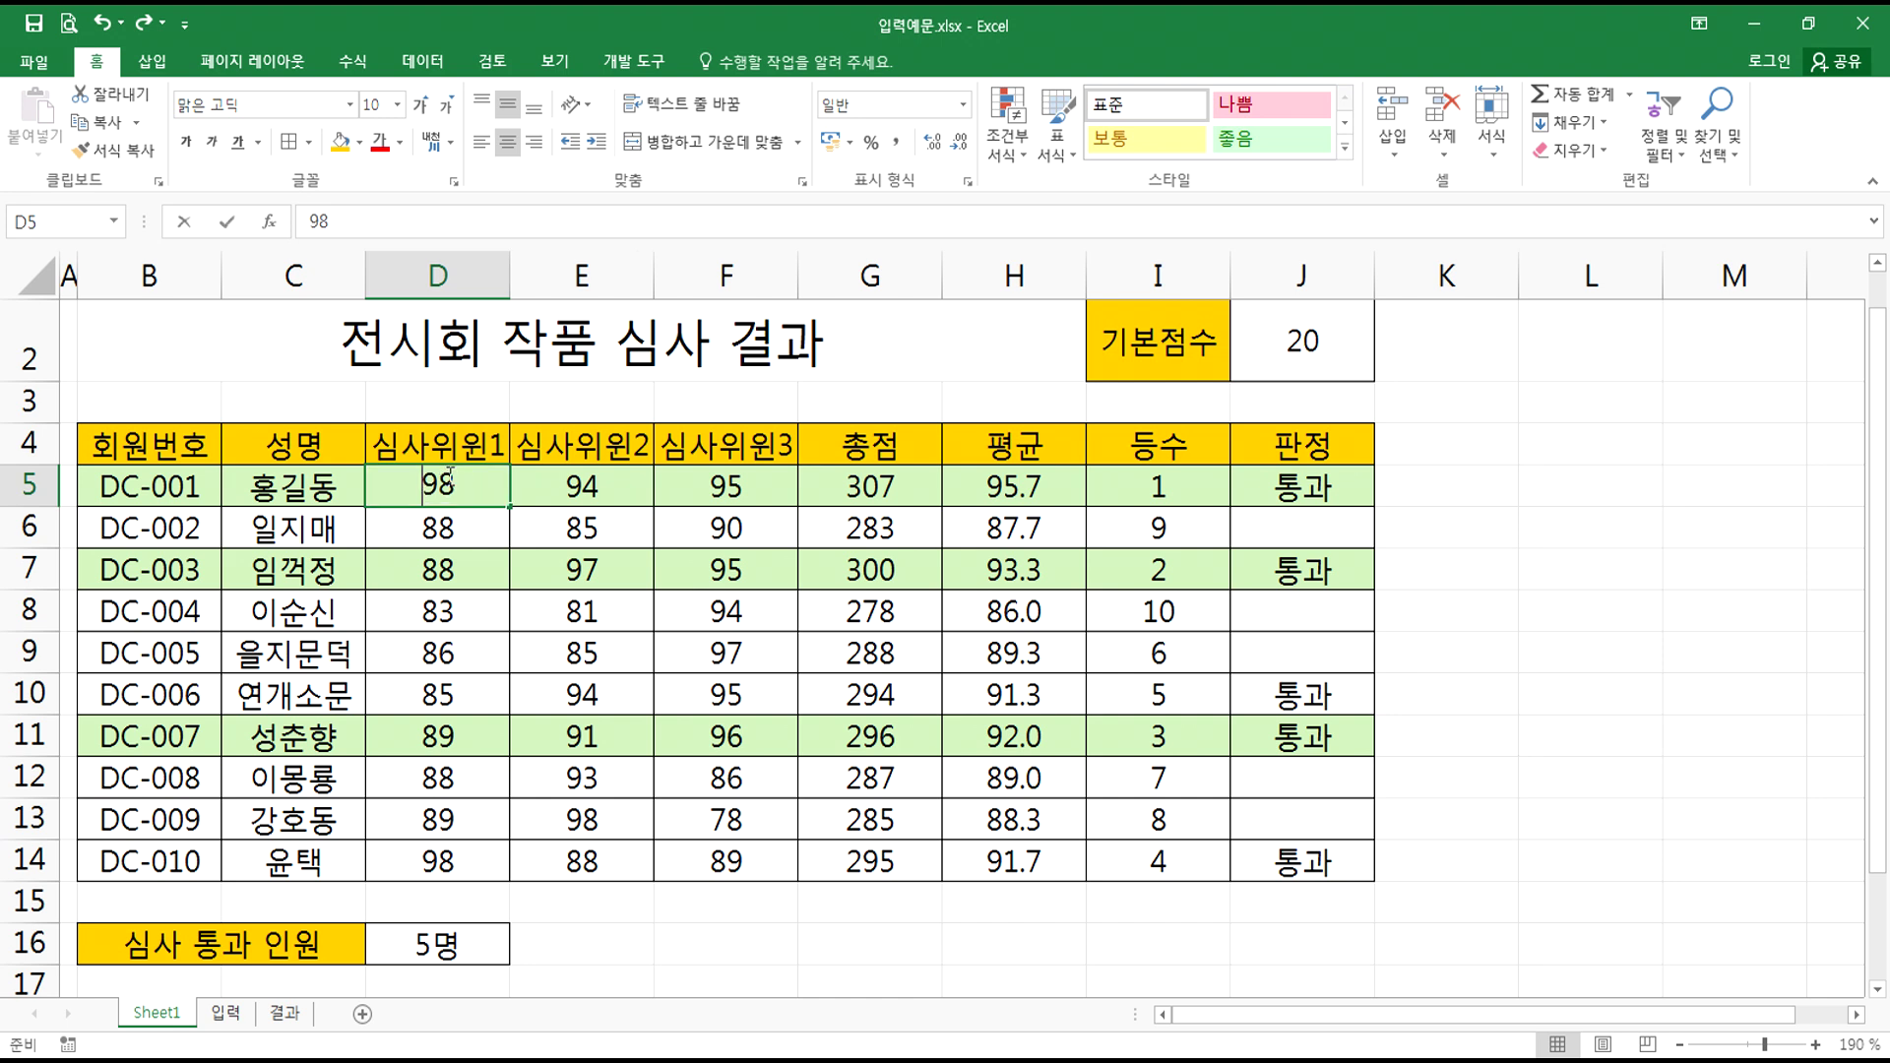
key("Return")
left_click(438, 485)
key("Right")
type("88")
key("Return")
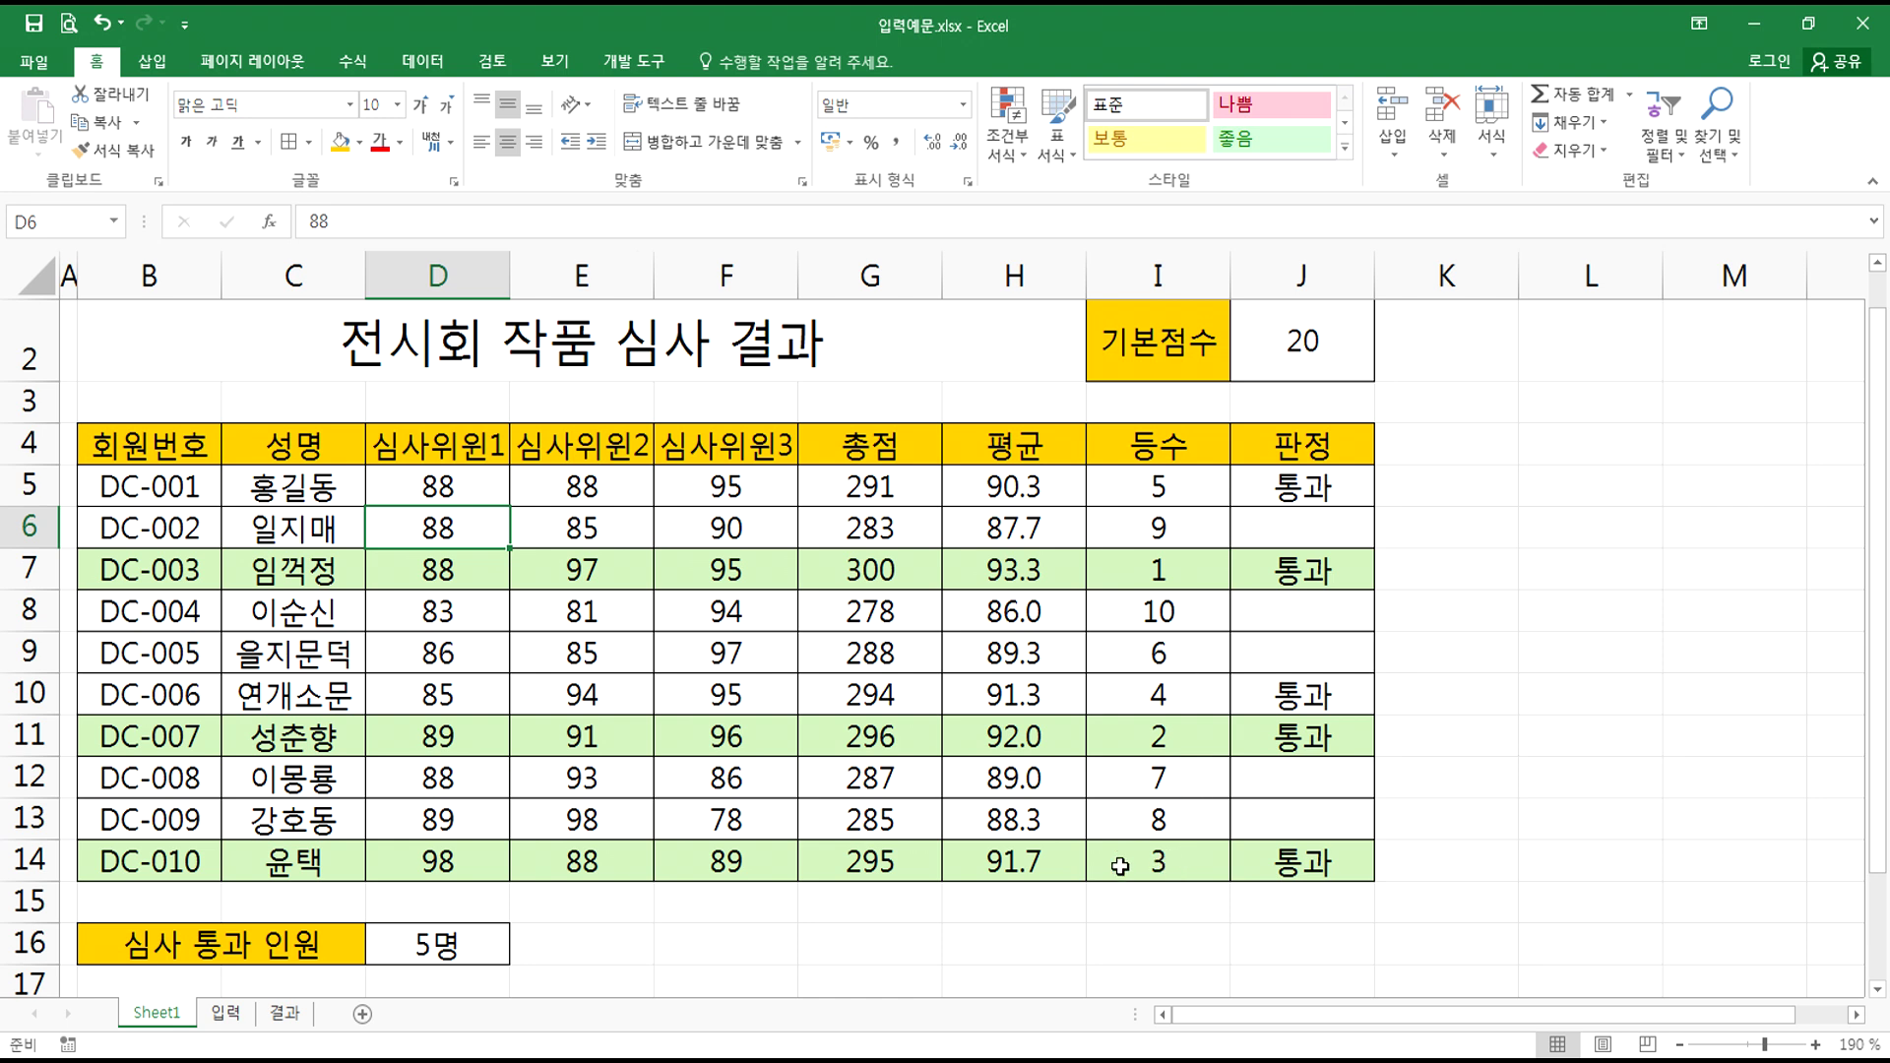
key("ctrl+z")
key("ctrl+z")
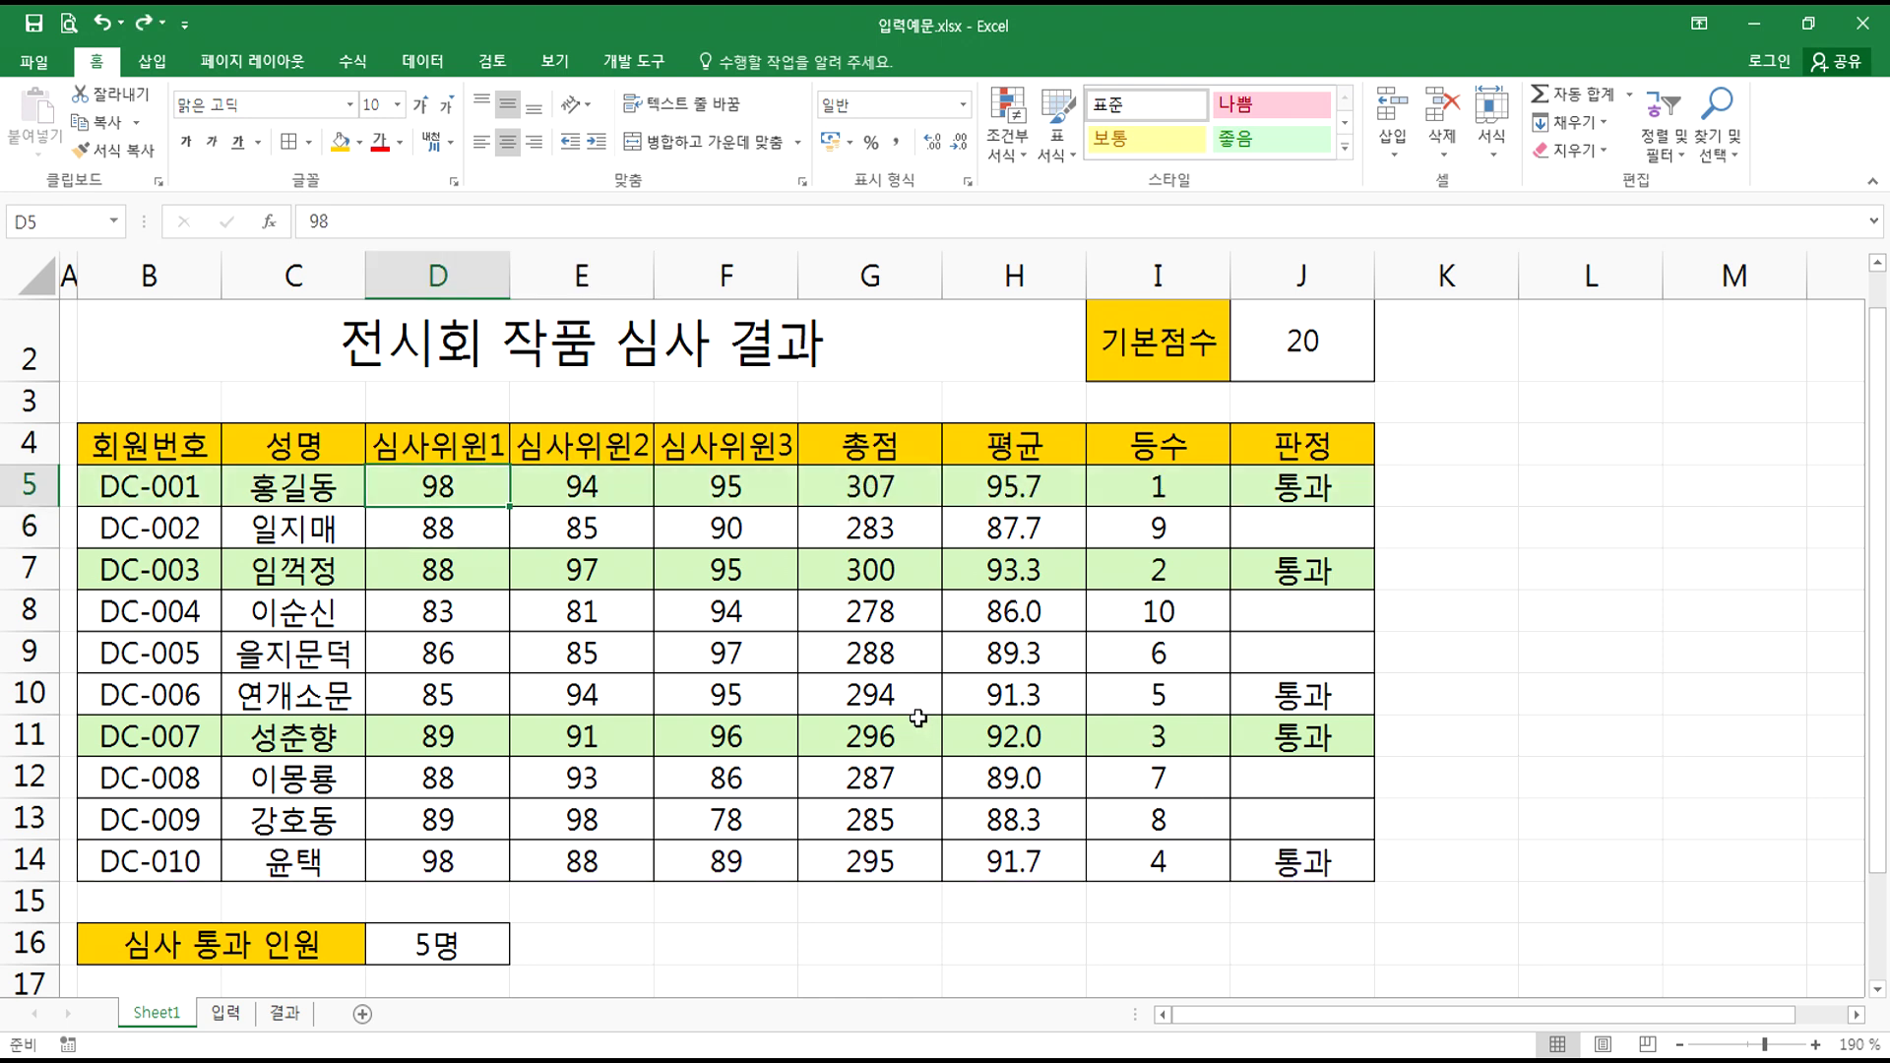
- Review the table on Sheet1, the unfilled 입력 sheet and the formula notes below the finished table on the 결과 sheet
scroll(1012, 603, "down", 2)
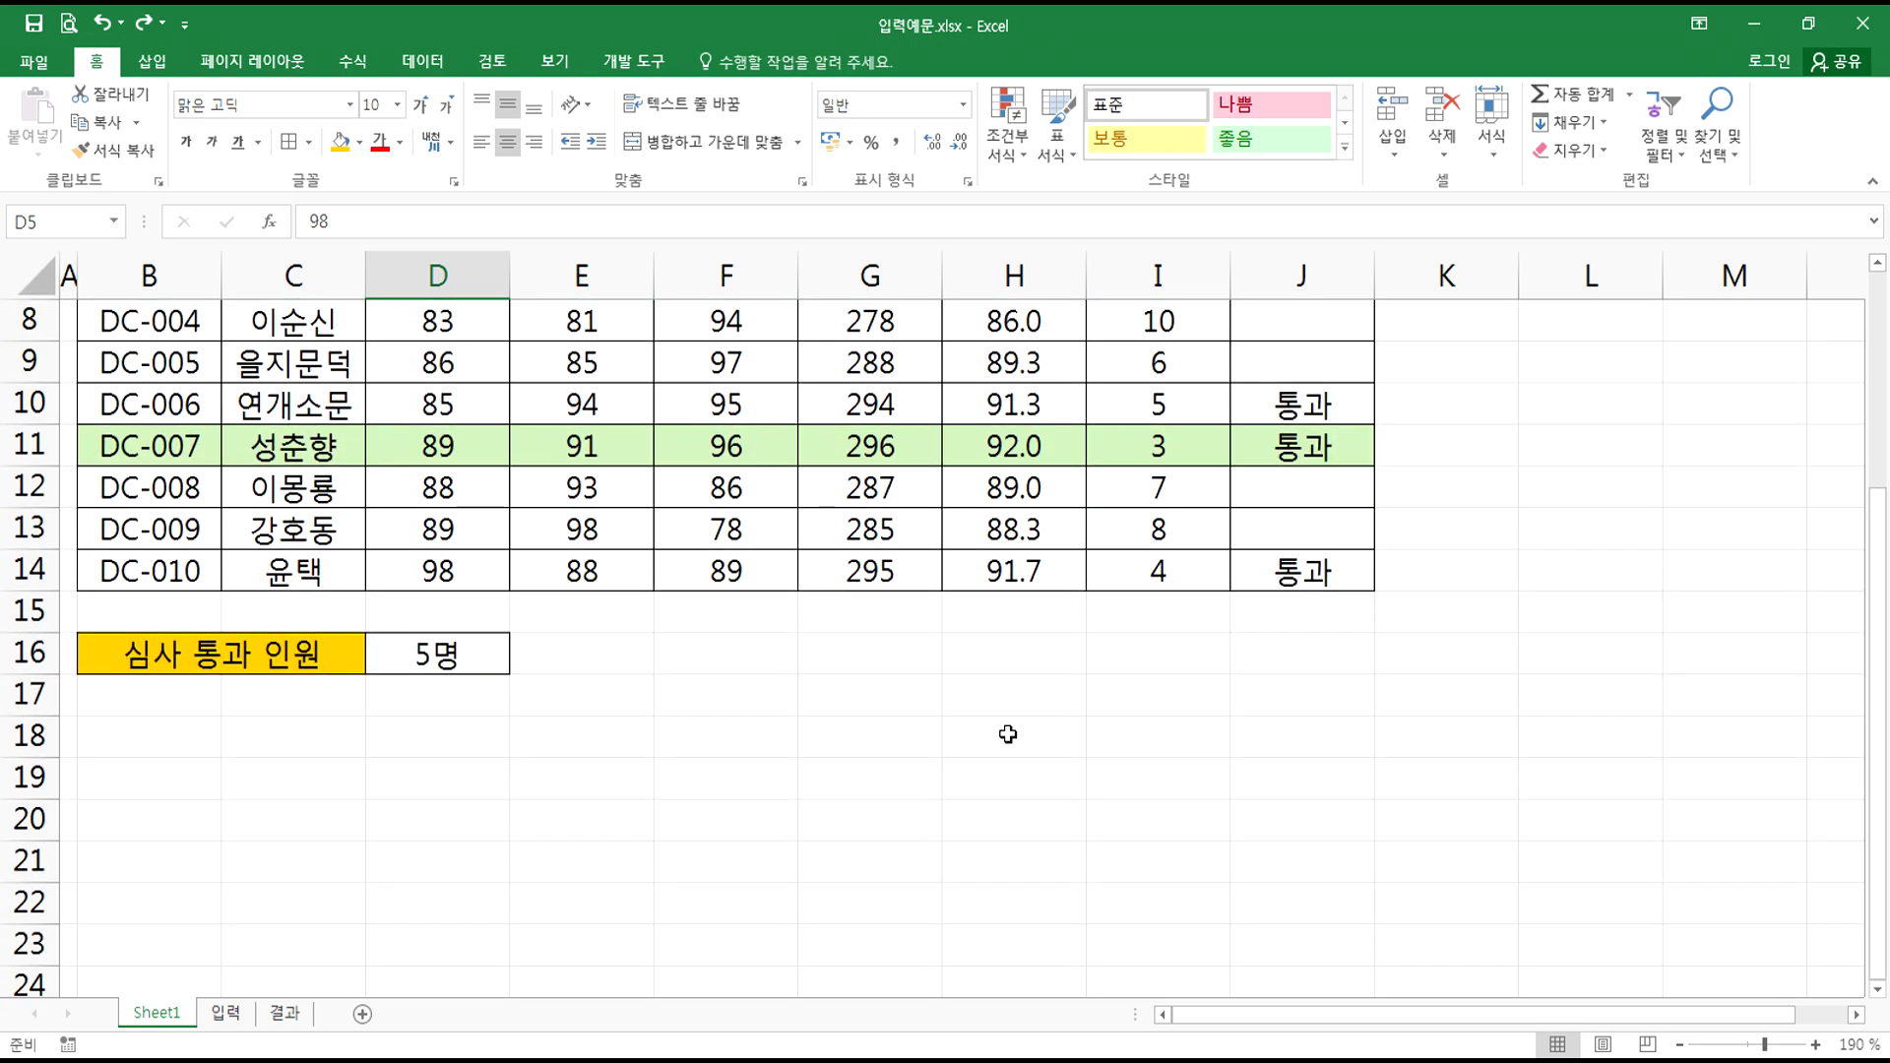
scroll(1008, 733, "up", 3)
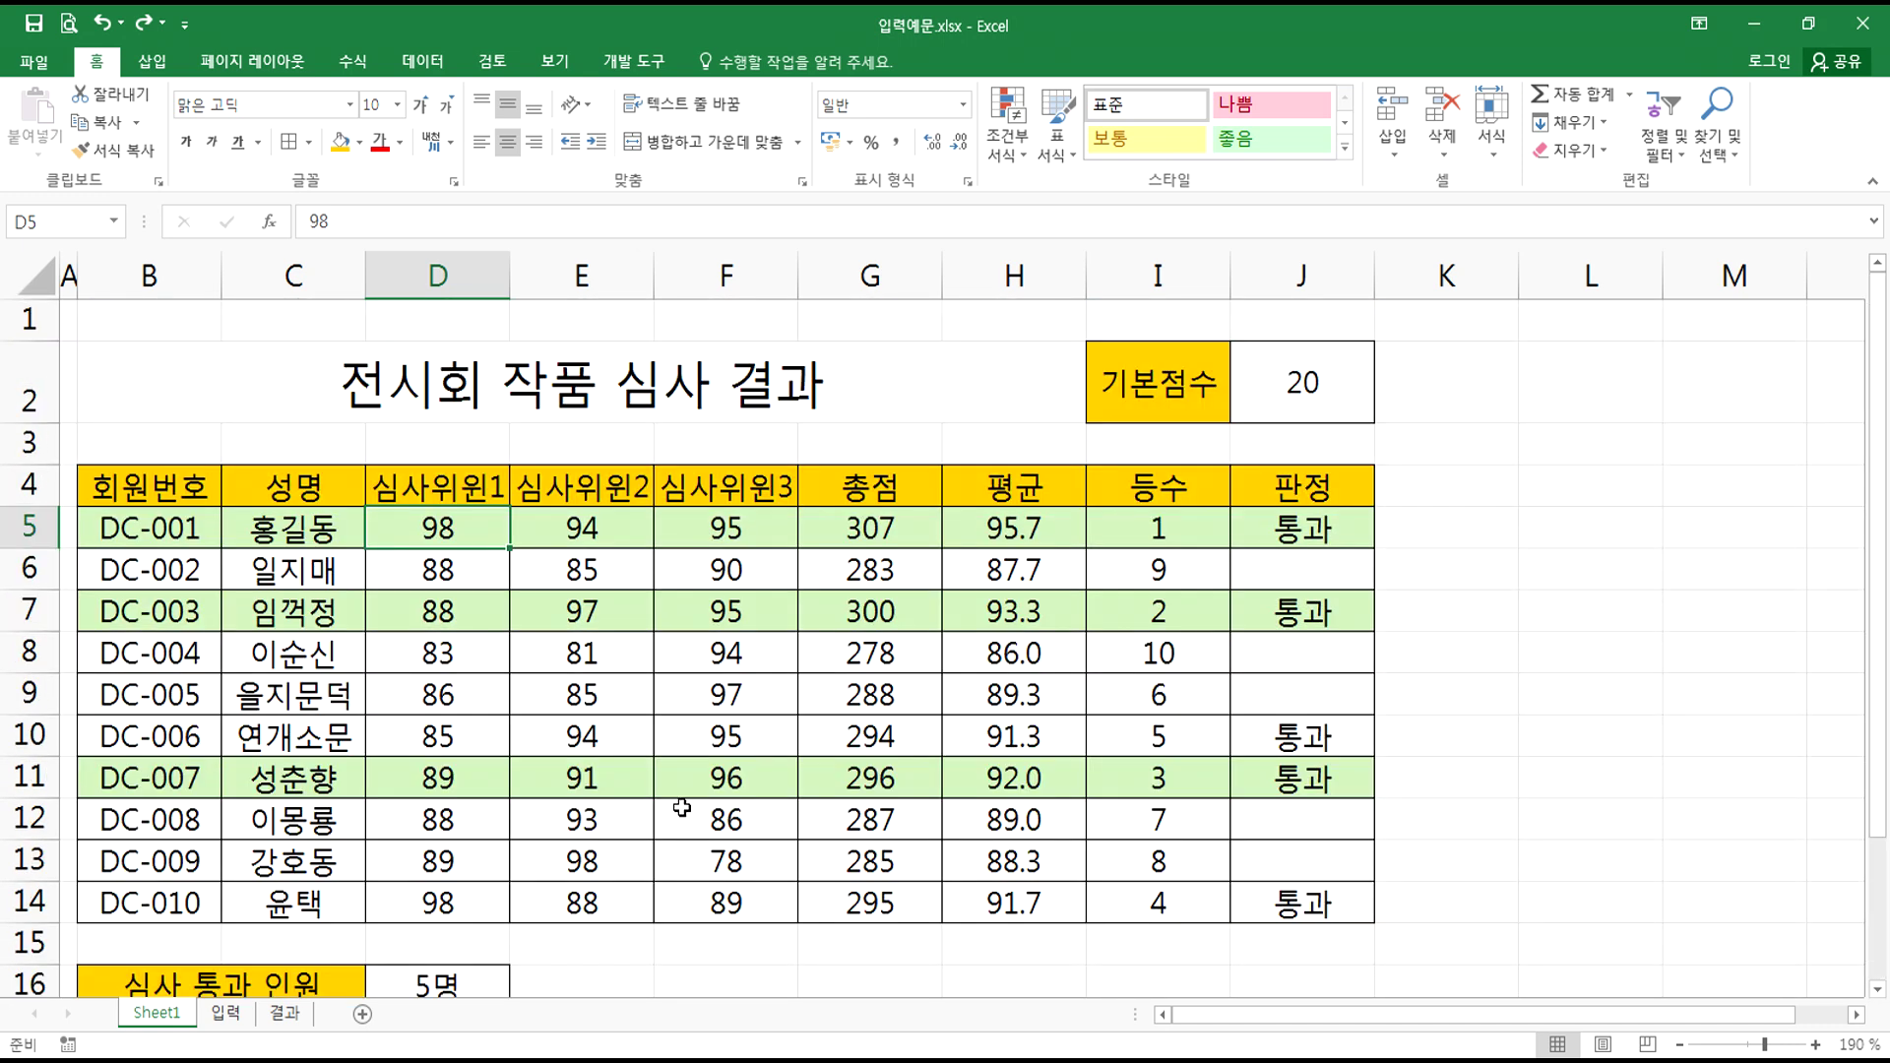
left_click(225, 1013)
scroll(402, 513, "up", 1)
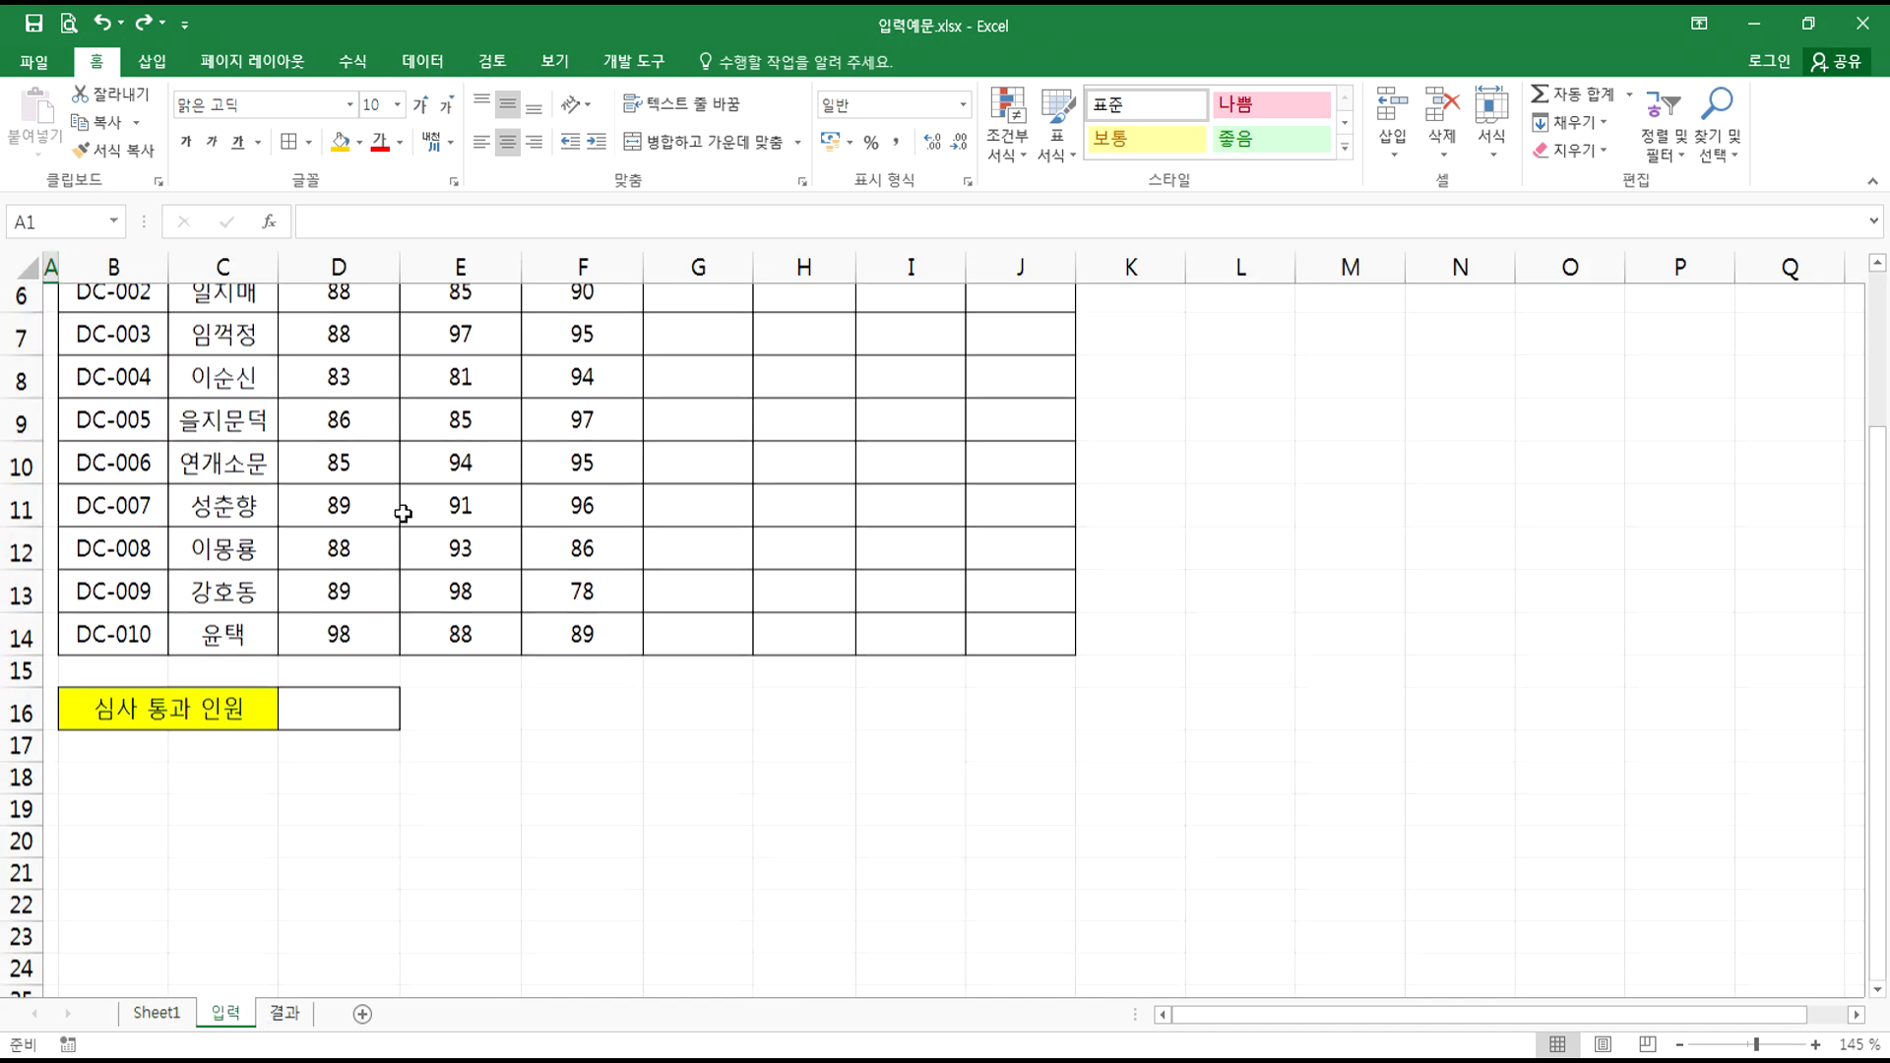
scroll(403, 513, "up", 2)
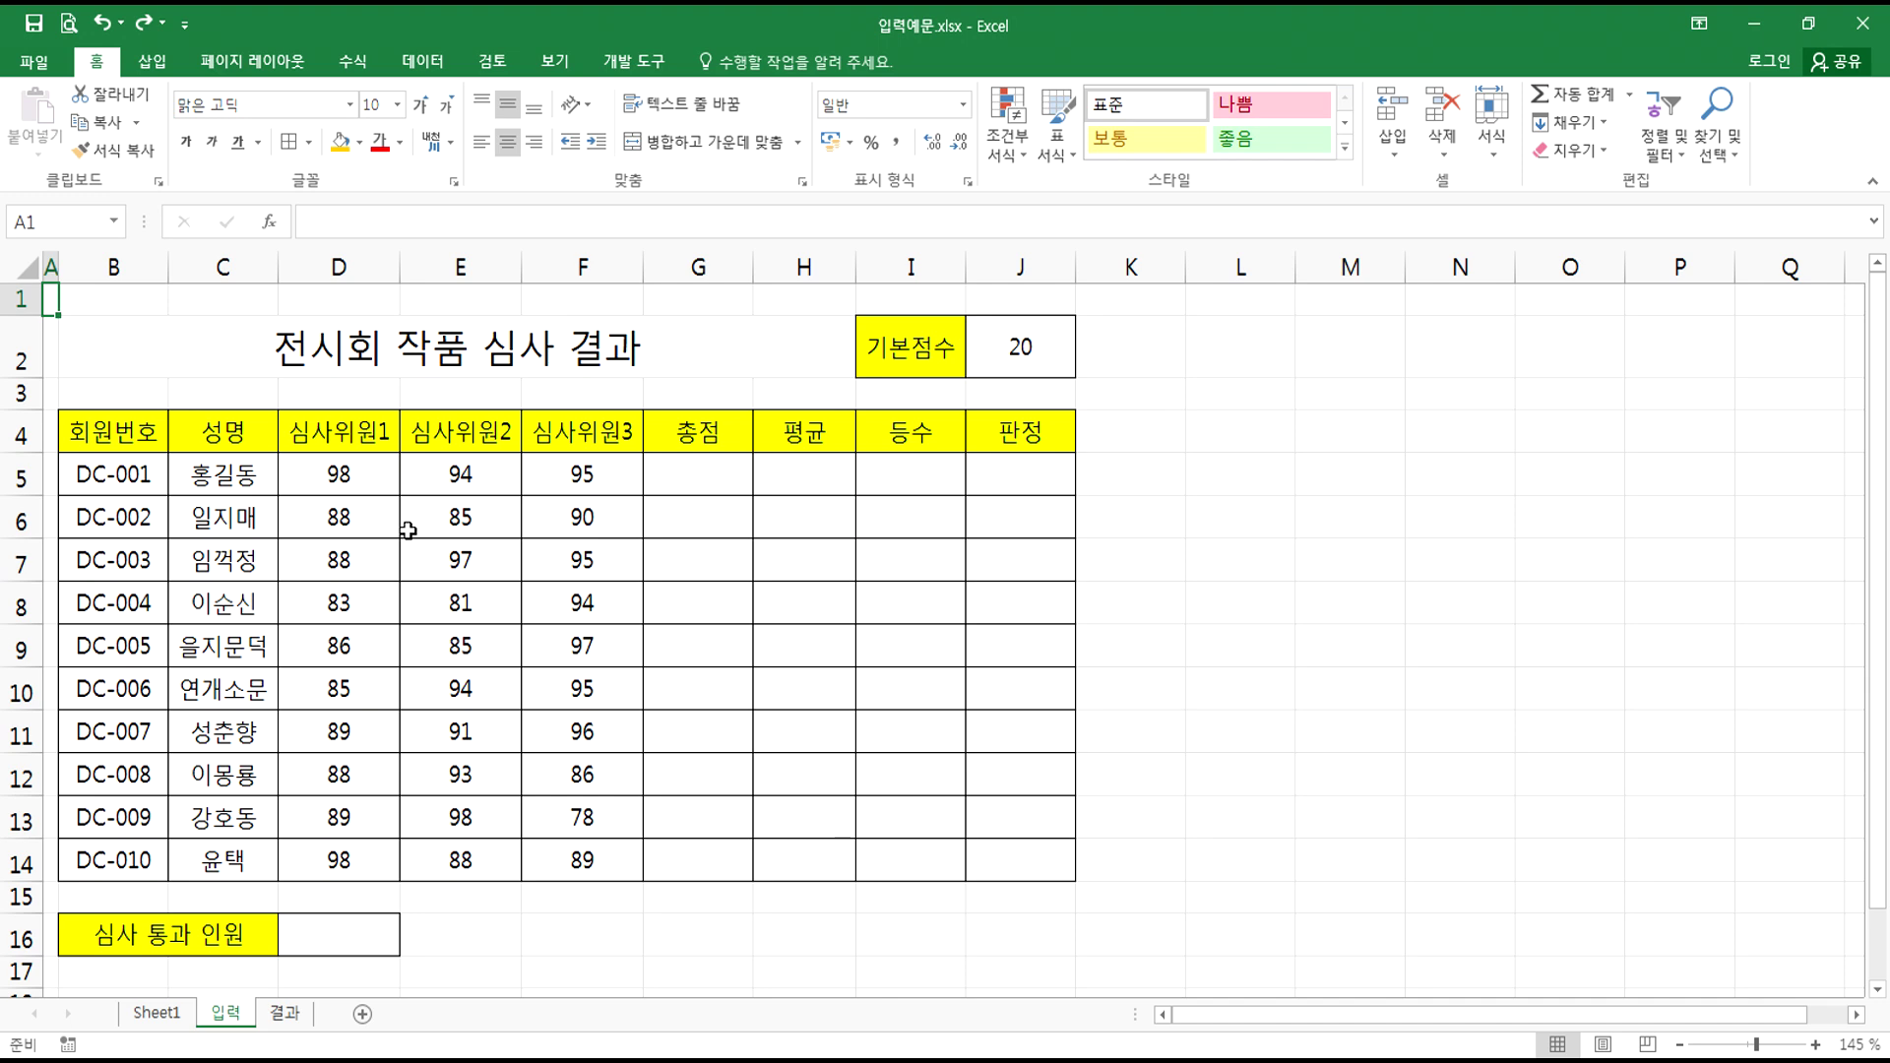
left_click(285, 1013)
scroll(331, 564, "up", 2)
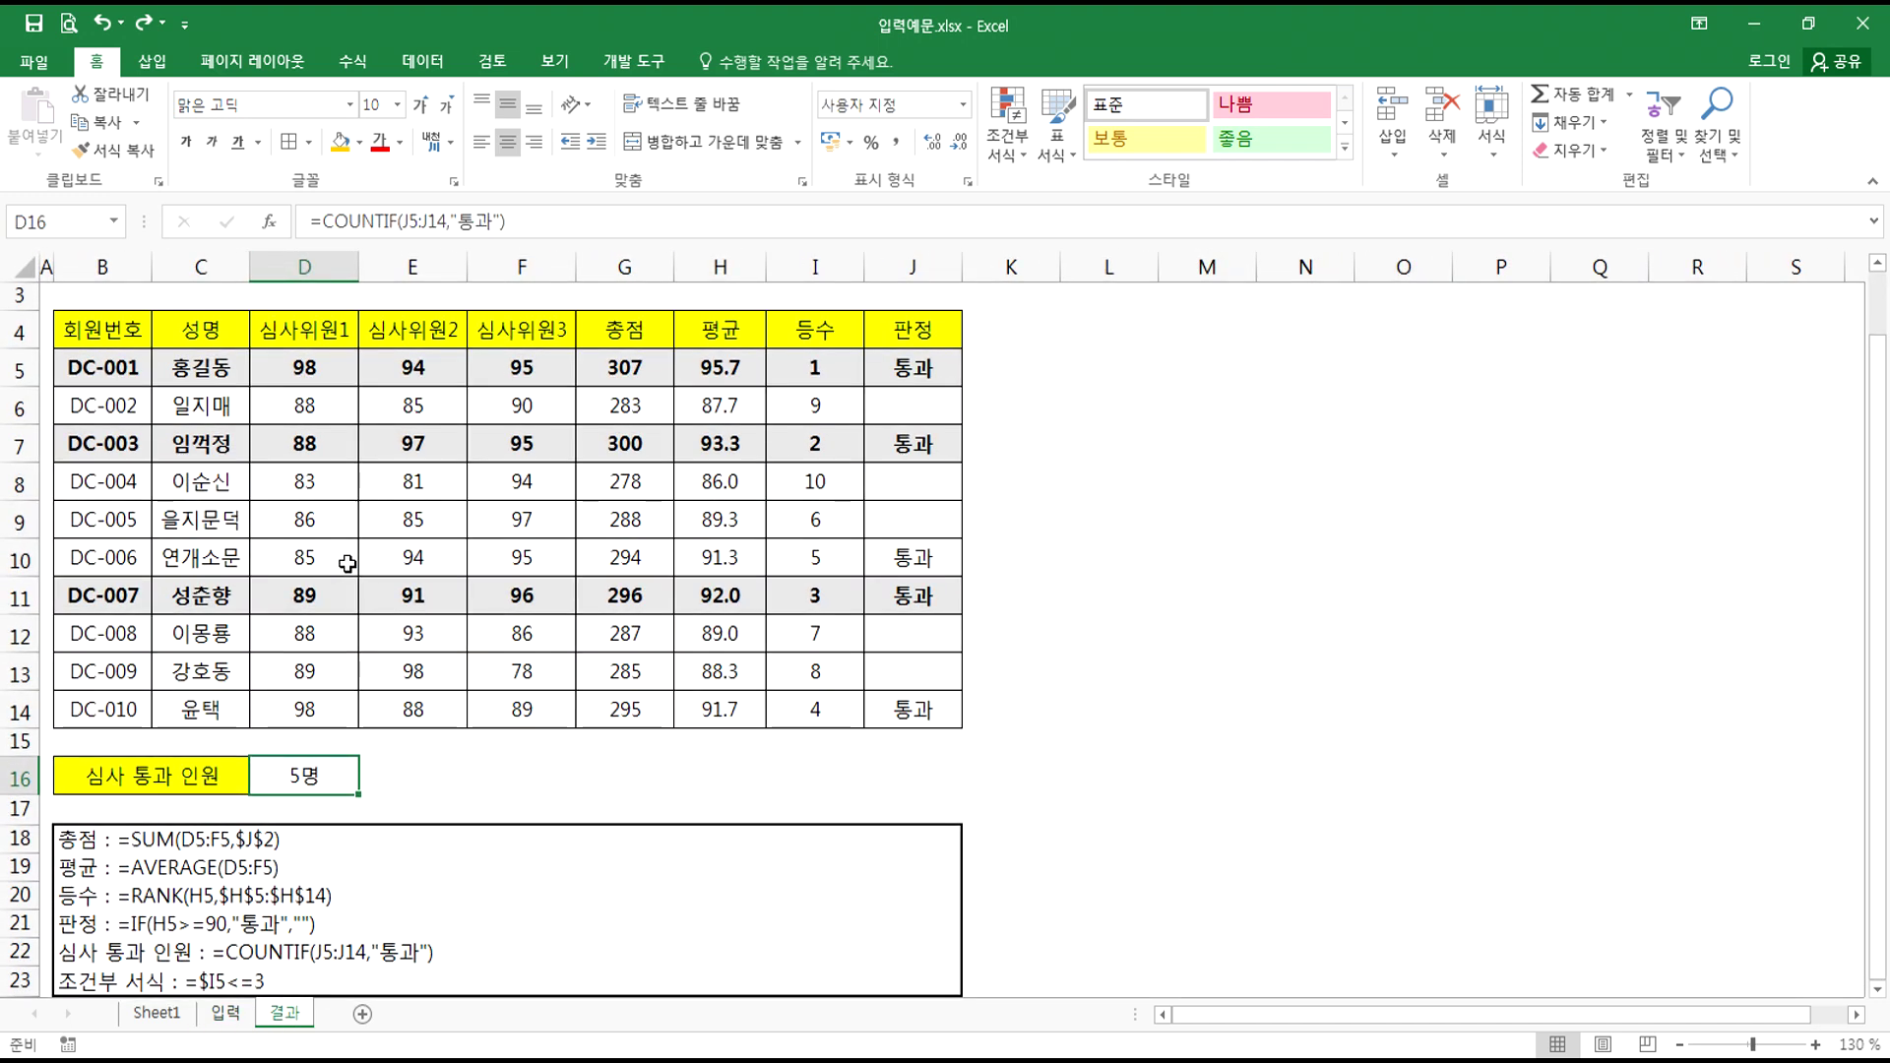
left_click(182, 848)
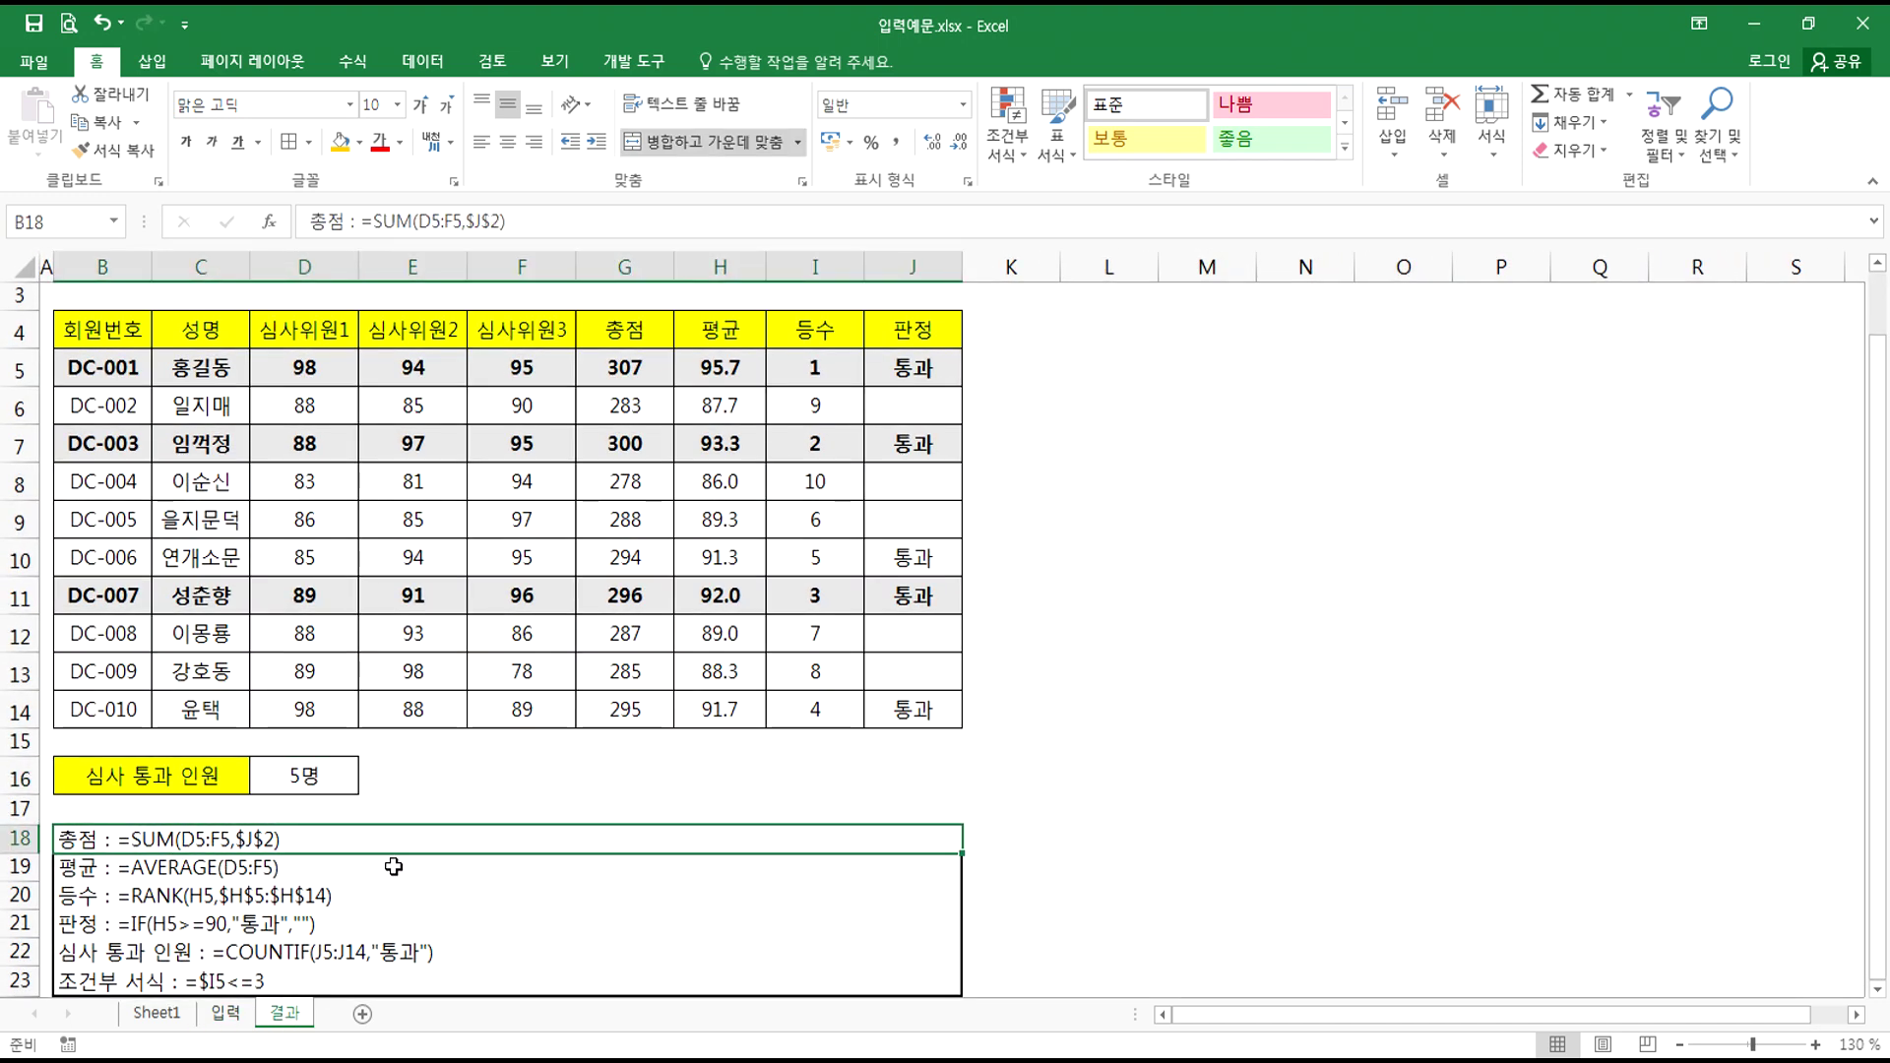
scroll(393, 866, "down", 2)
scroll(413, 843, "up", 3)
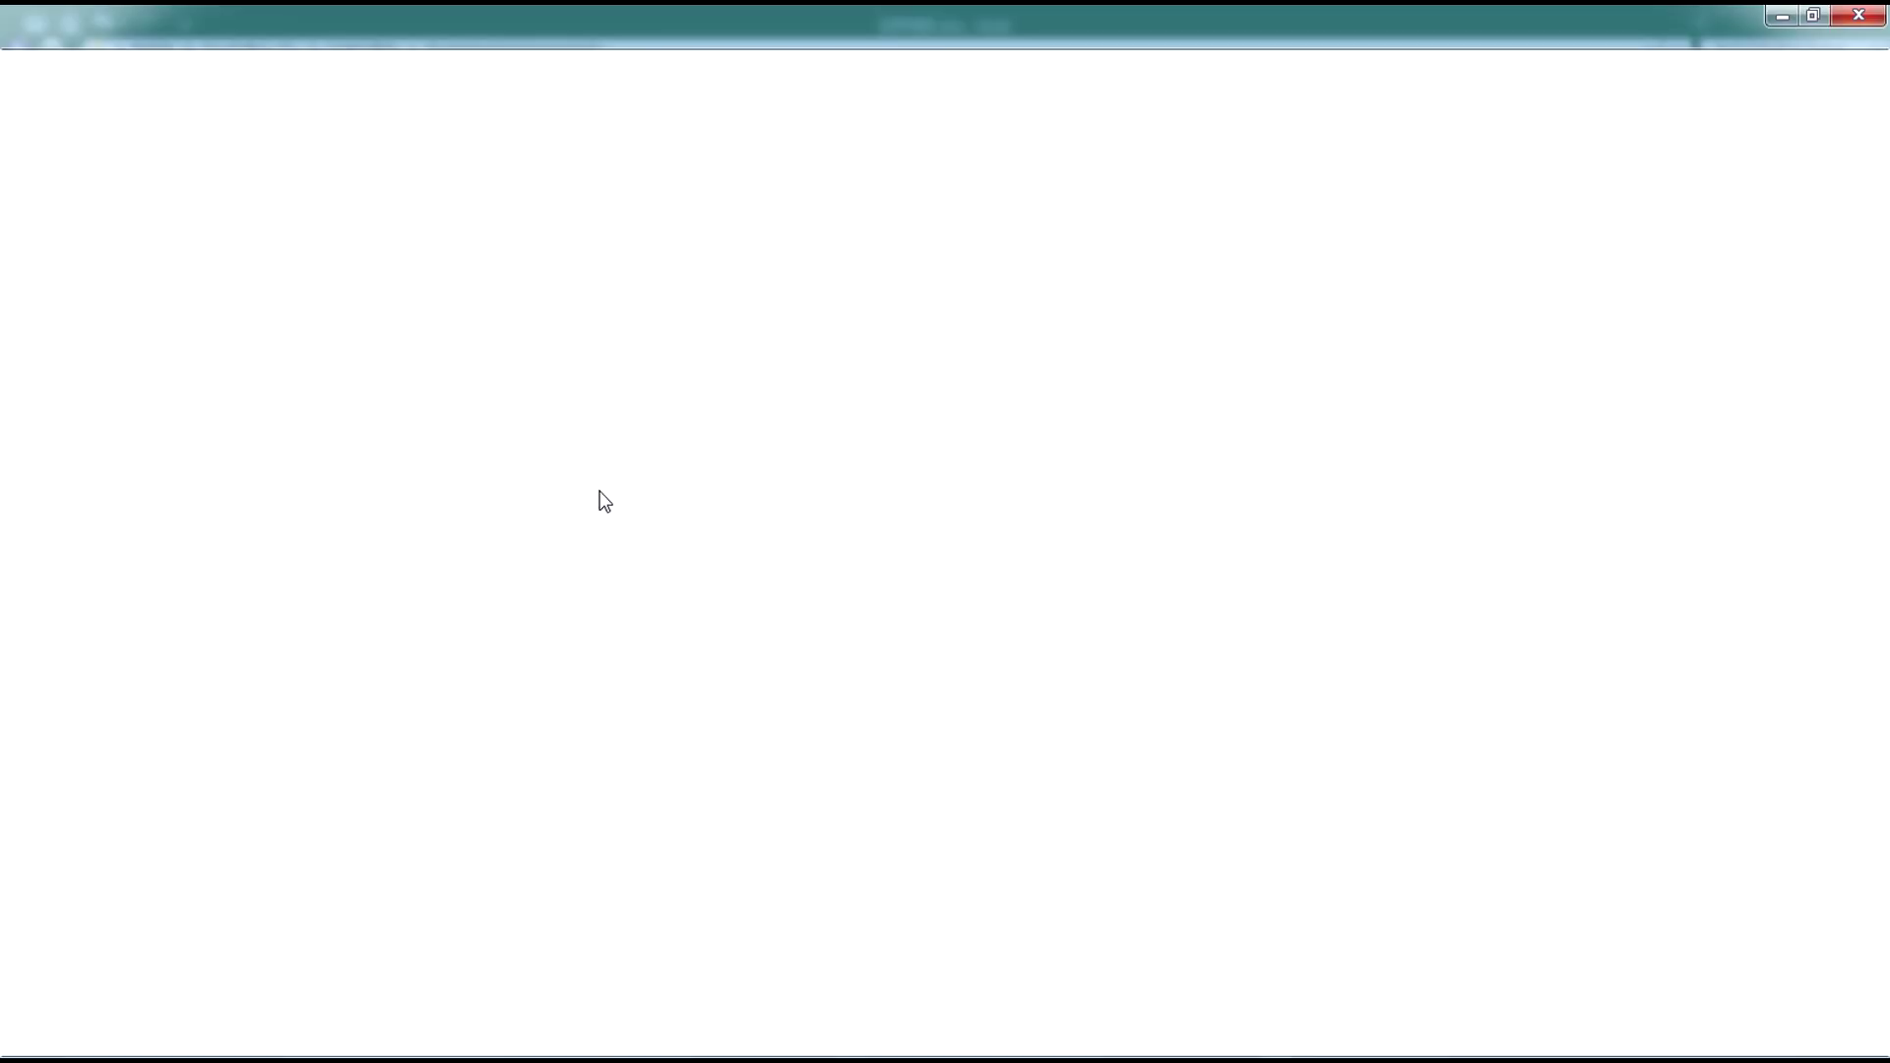
- Switch to the web browser and open the site hoonjang.co.kr
left_click(307, 67)
type("HOONjang.co.kr")
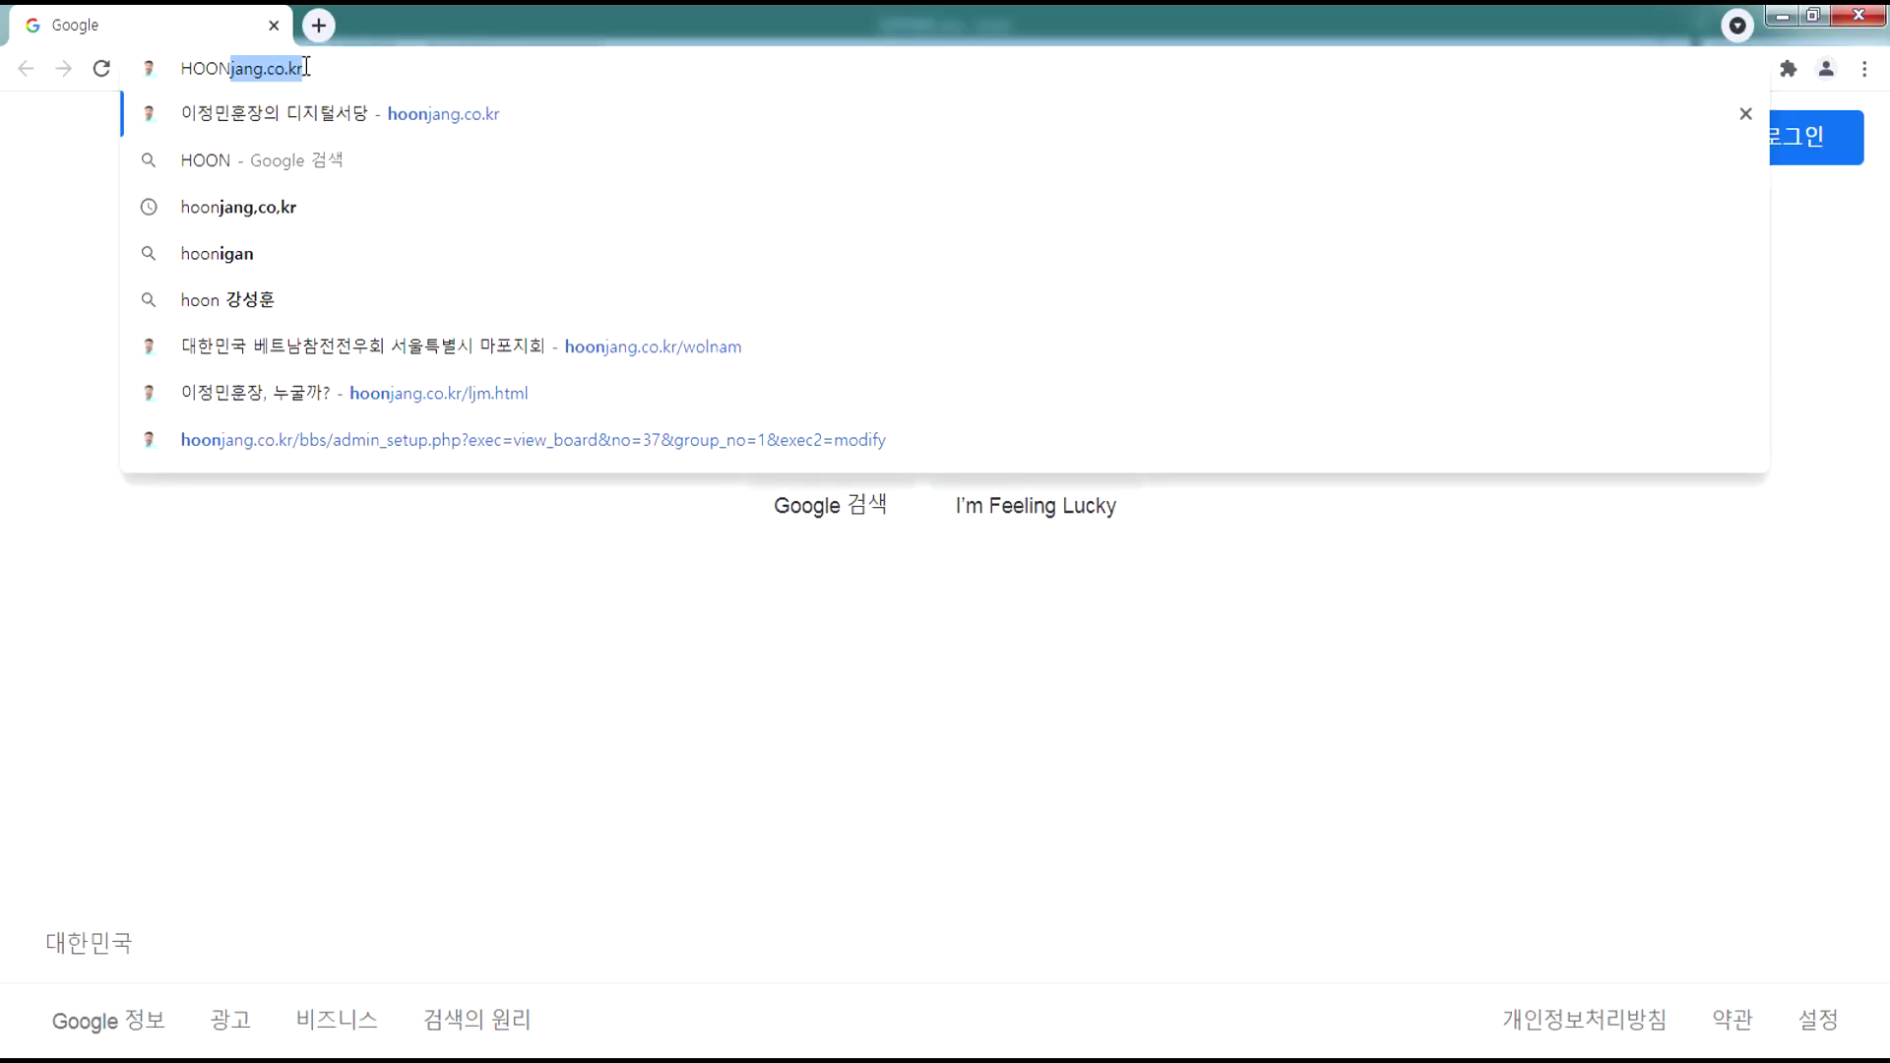
key("Return")
right_click(309, 68)
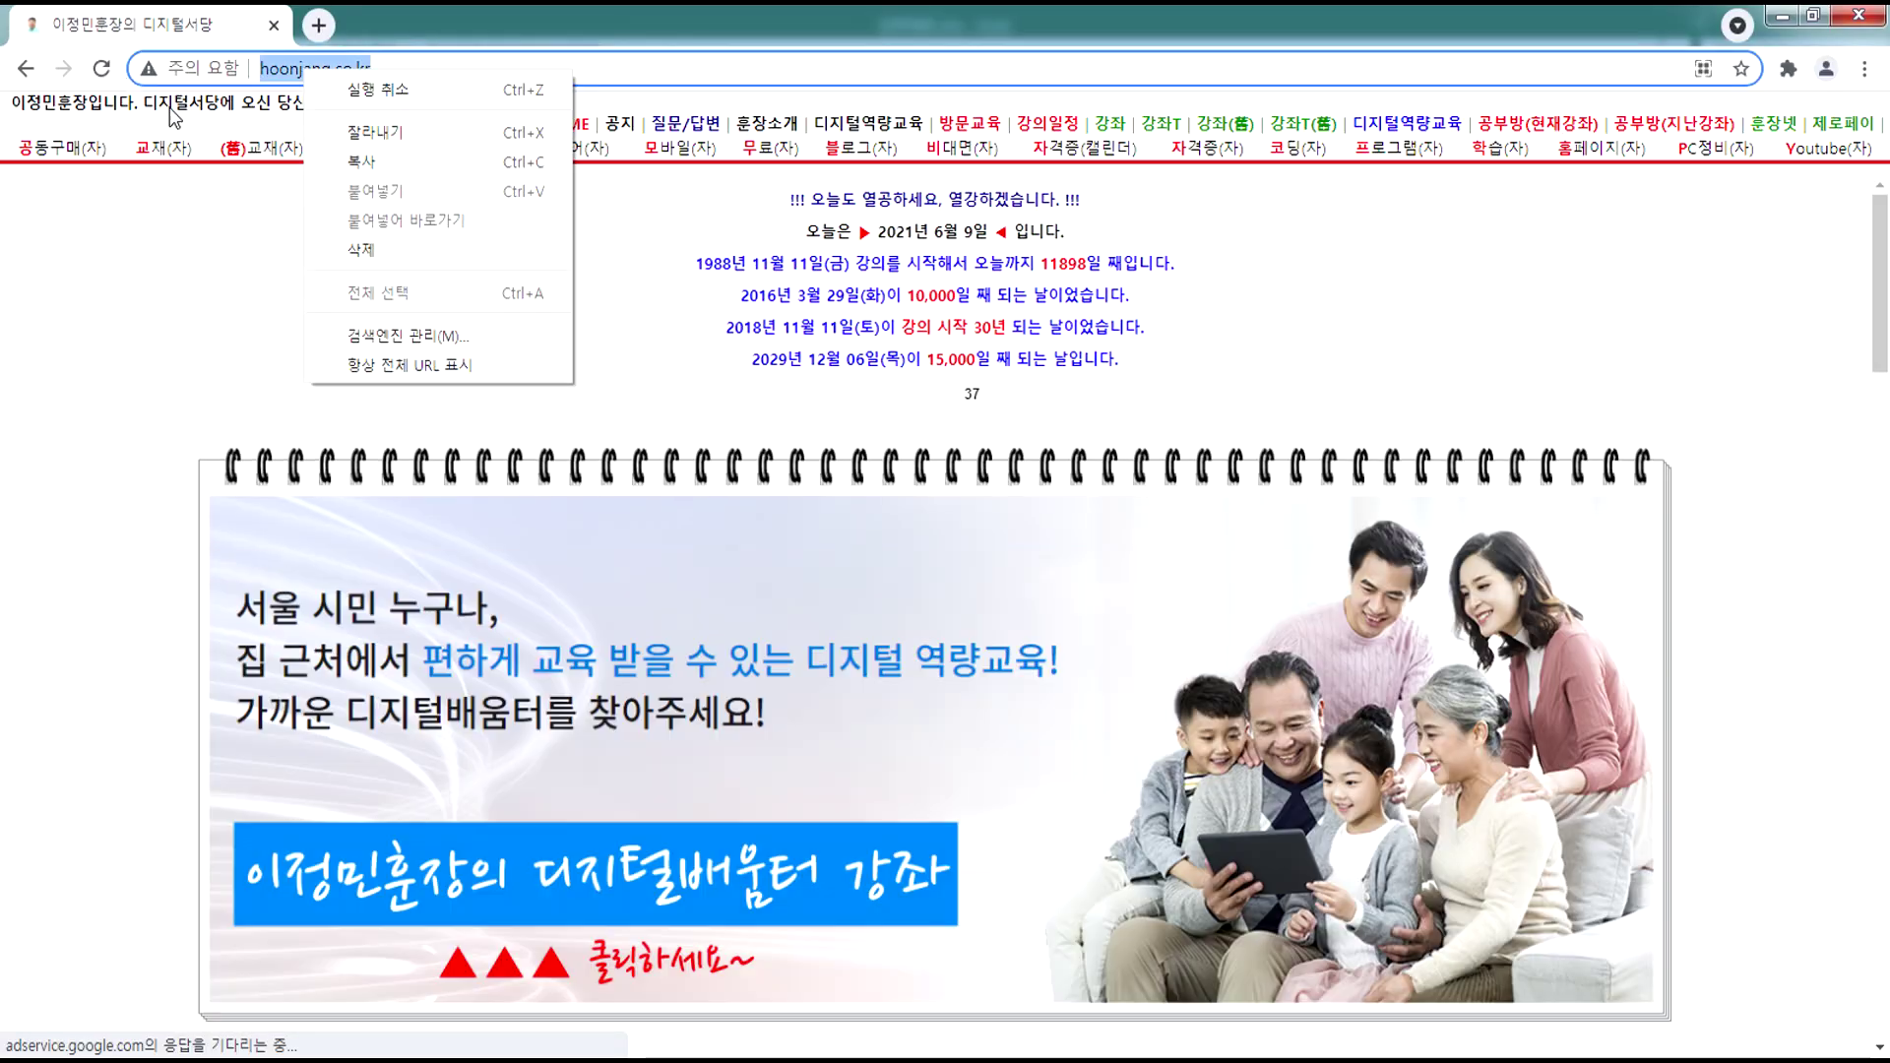
- Open the 공부방(현재강좌) board and view the post 엑셀2016(실무향상)_10일차(20210609) with its attached course files
left_click(1521, 126)
scroll(459, 359, "down", 10)
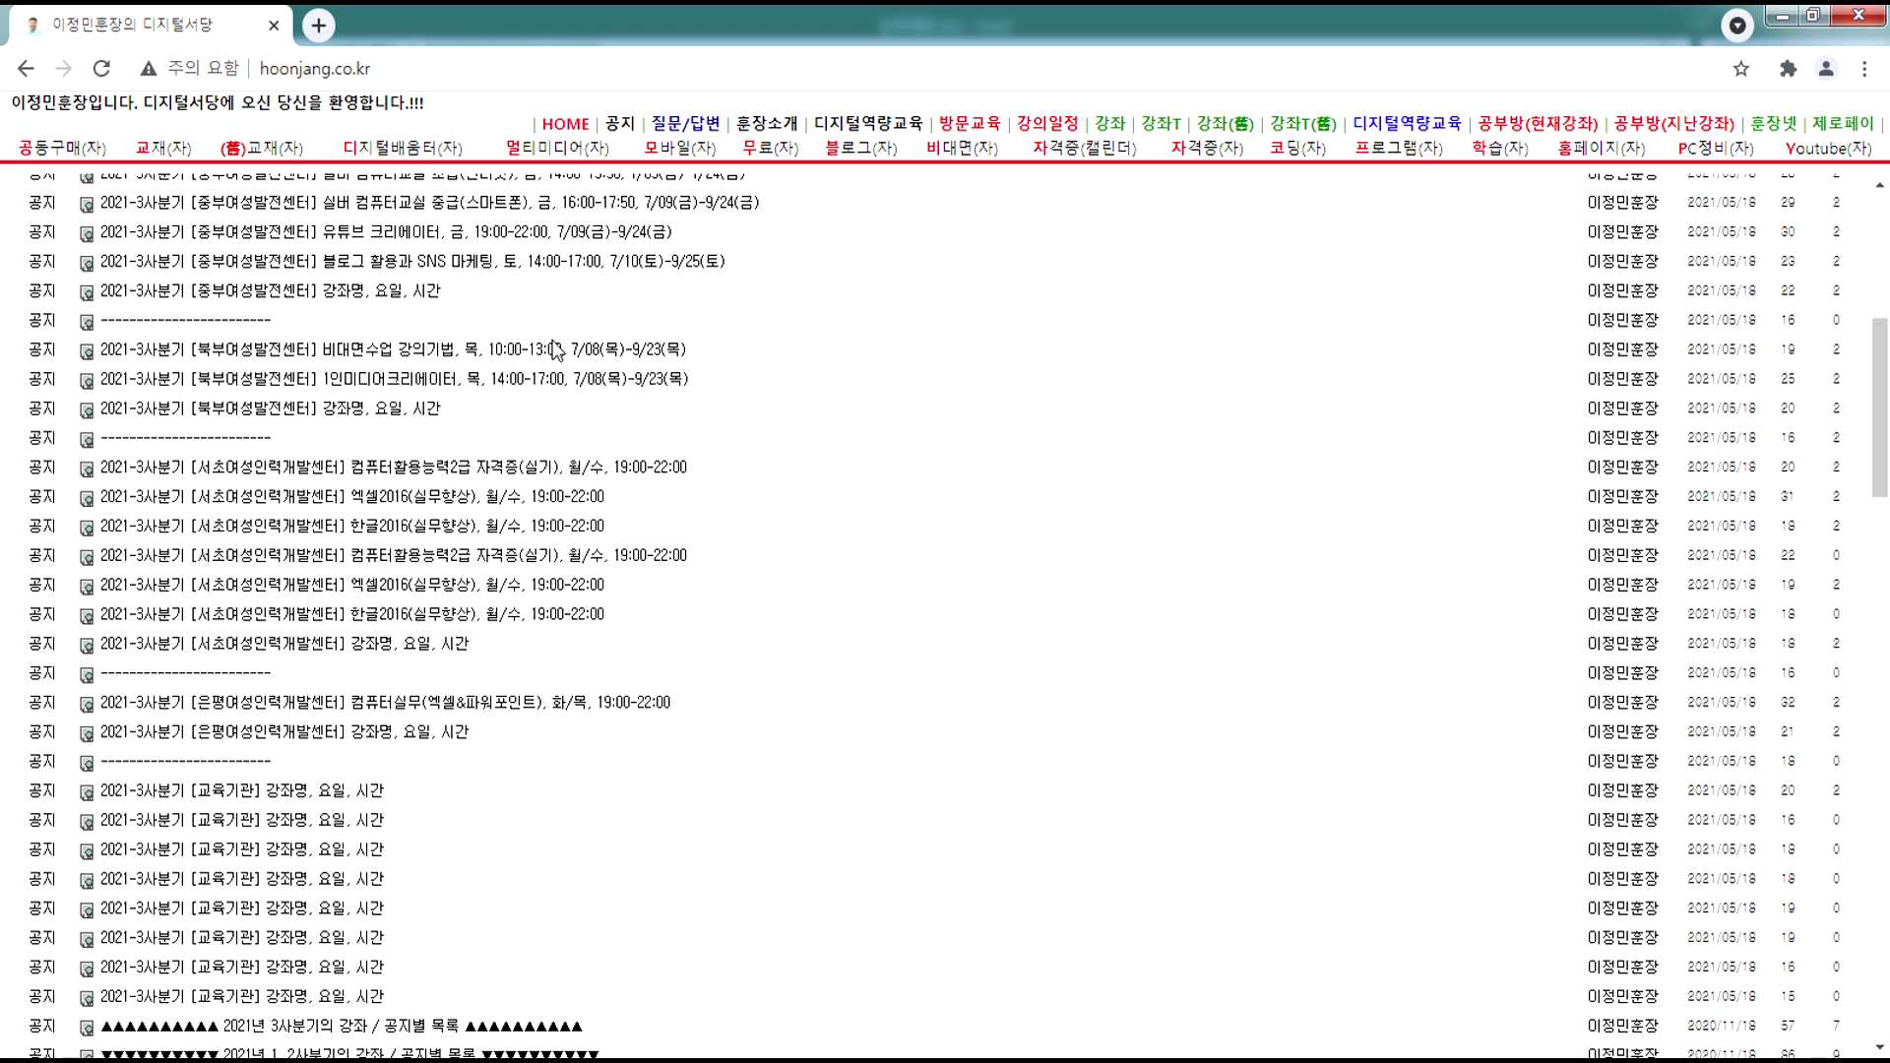
scroll(458, 359, "down", 6)
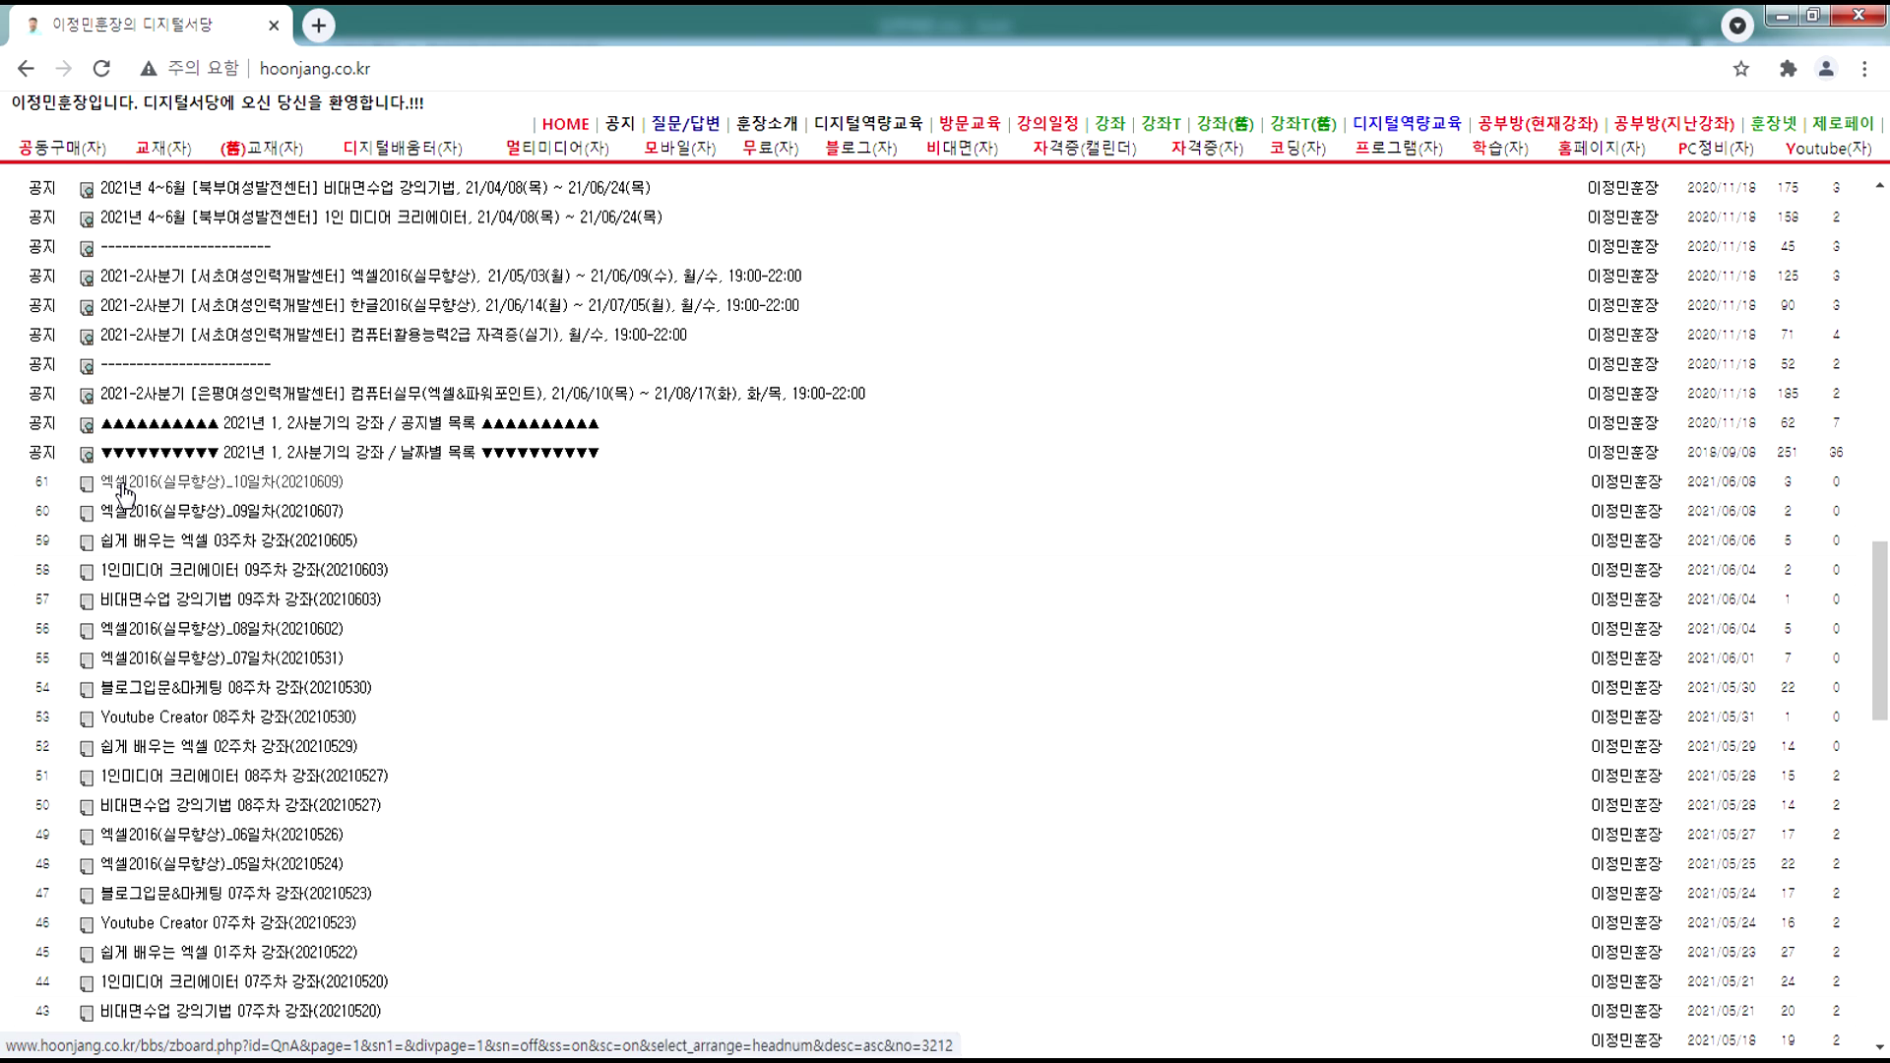
left_click(122, 489)
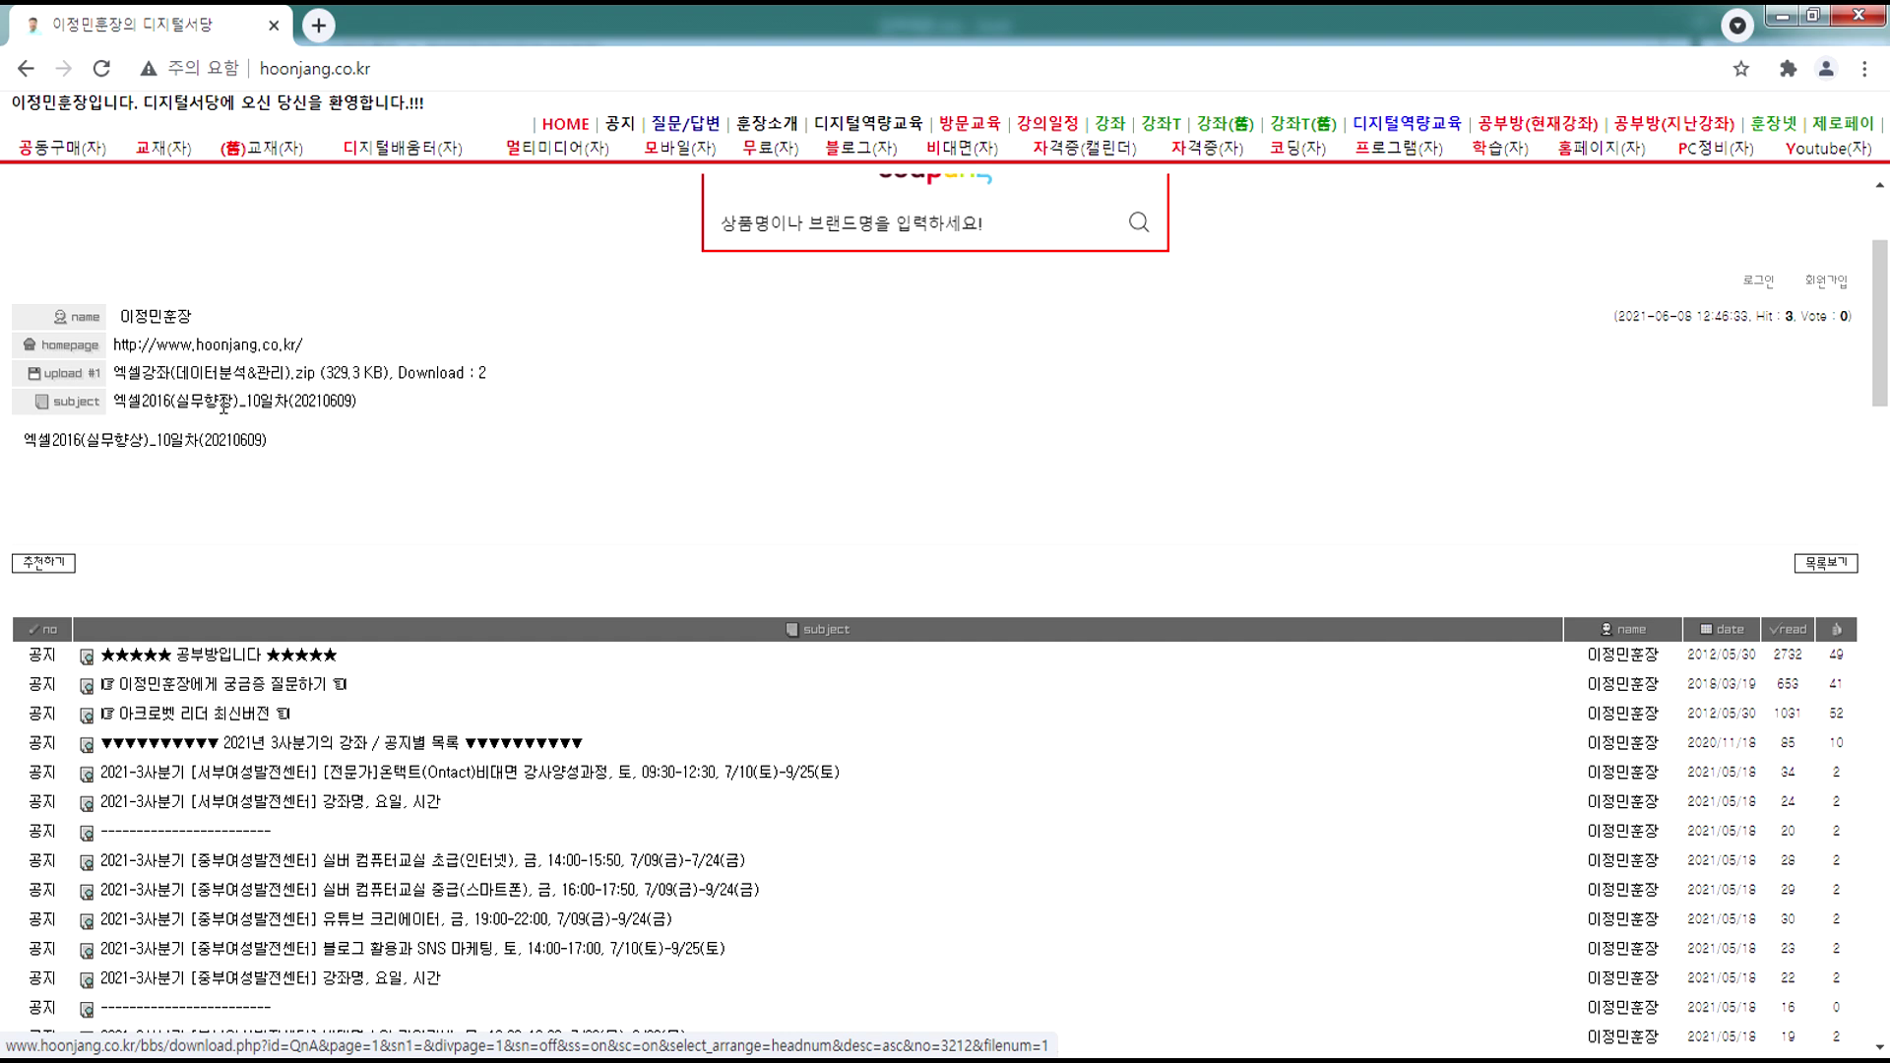
- Switch to the 엑셀강좌(데이터분석&관리) folder in the file explorer and open the workbook 통합.xlsx
key("alt+Tab")
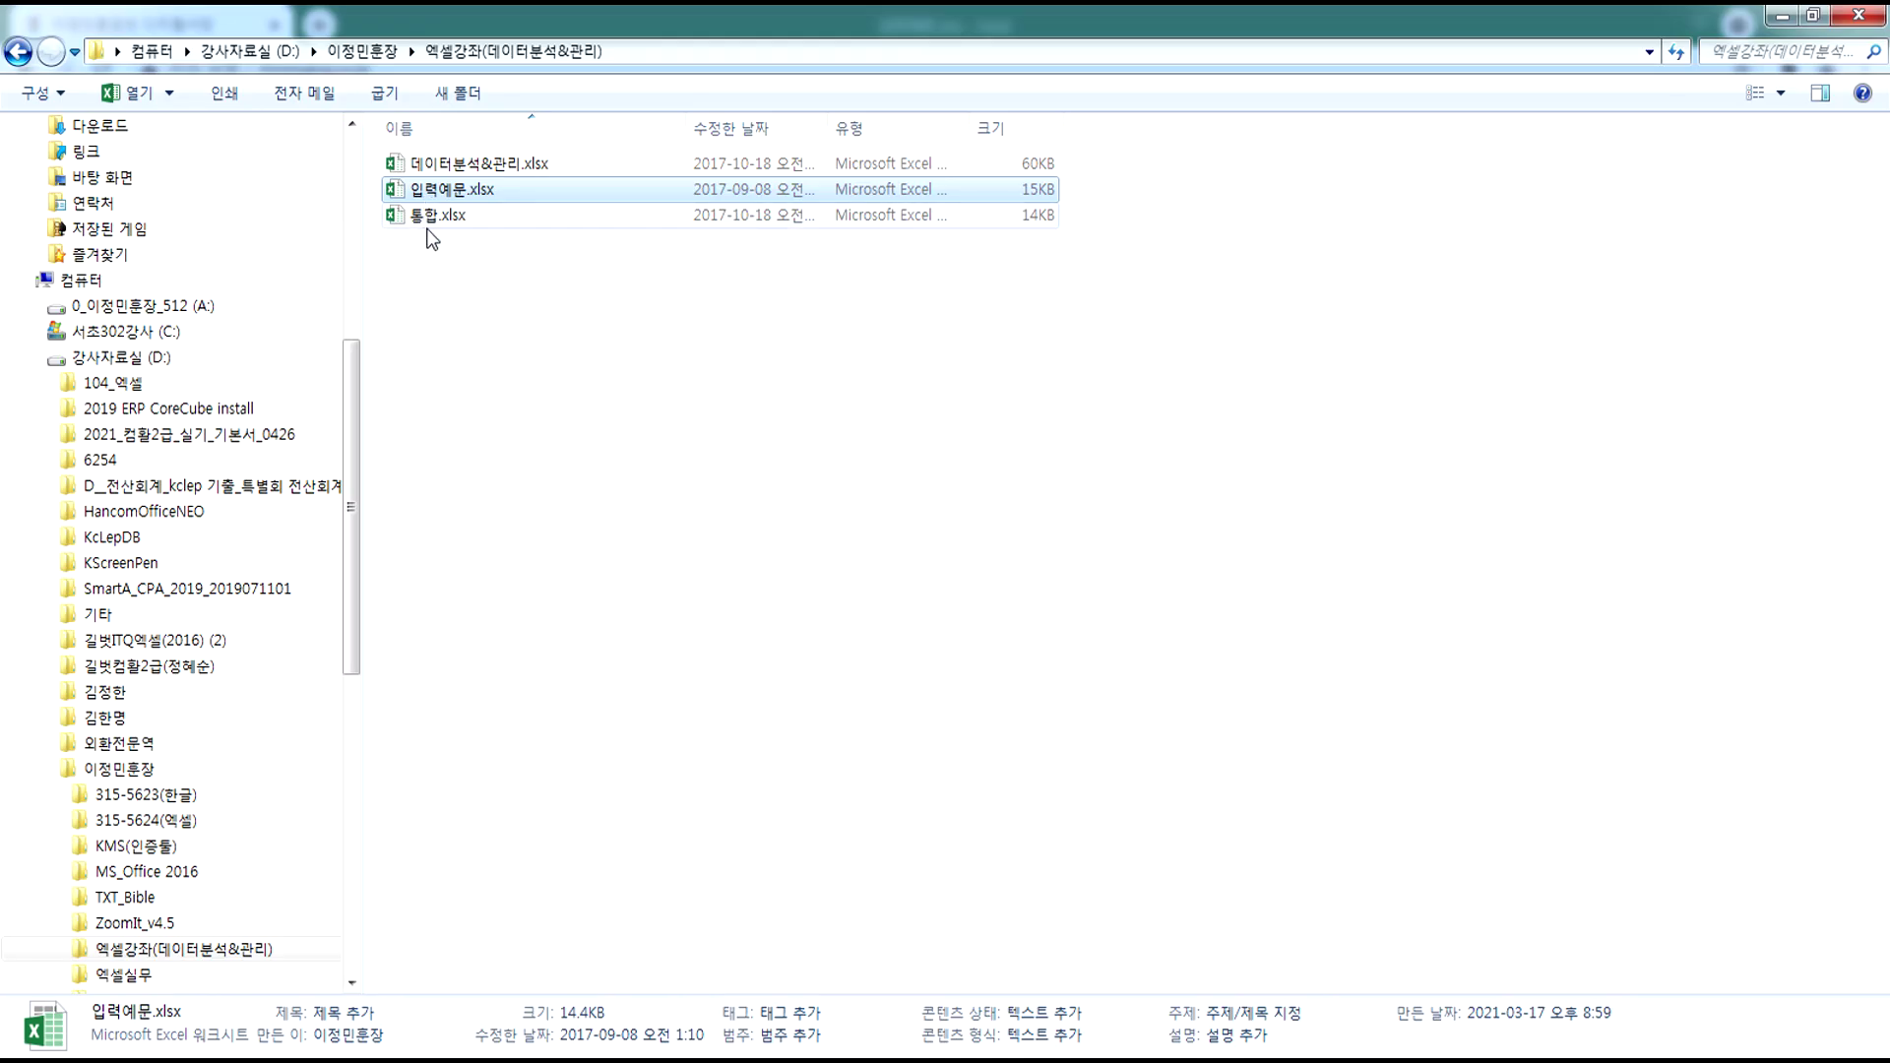
key("alt+Tab")
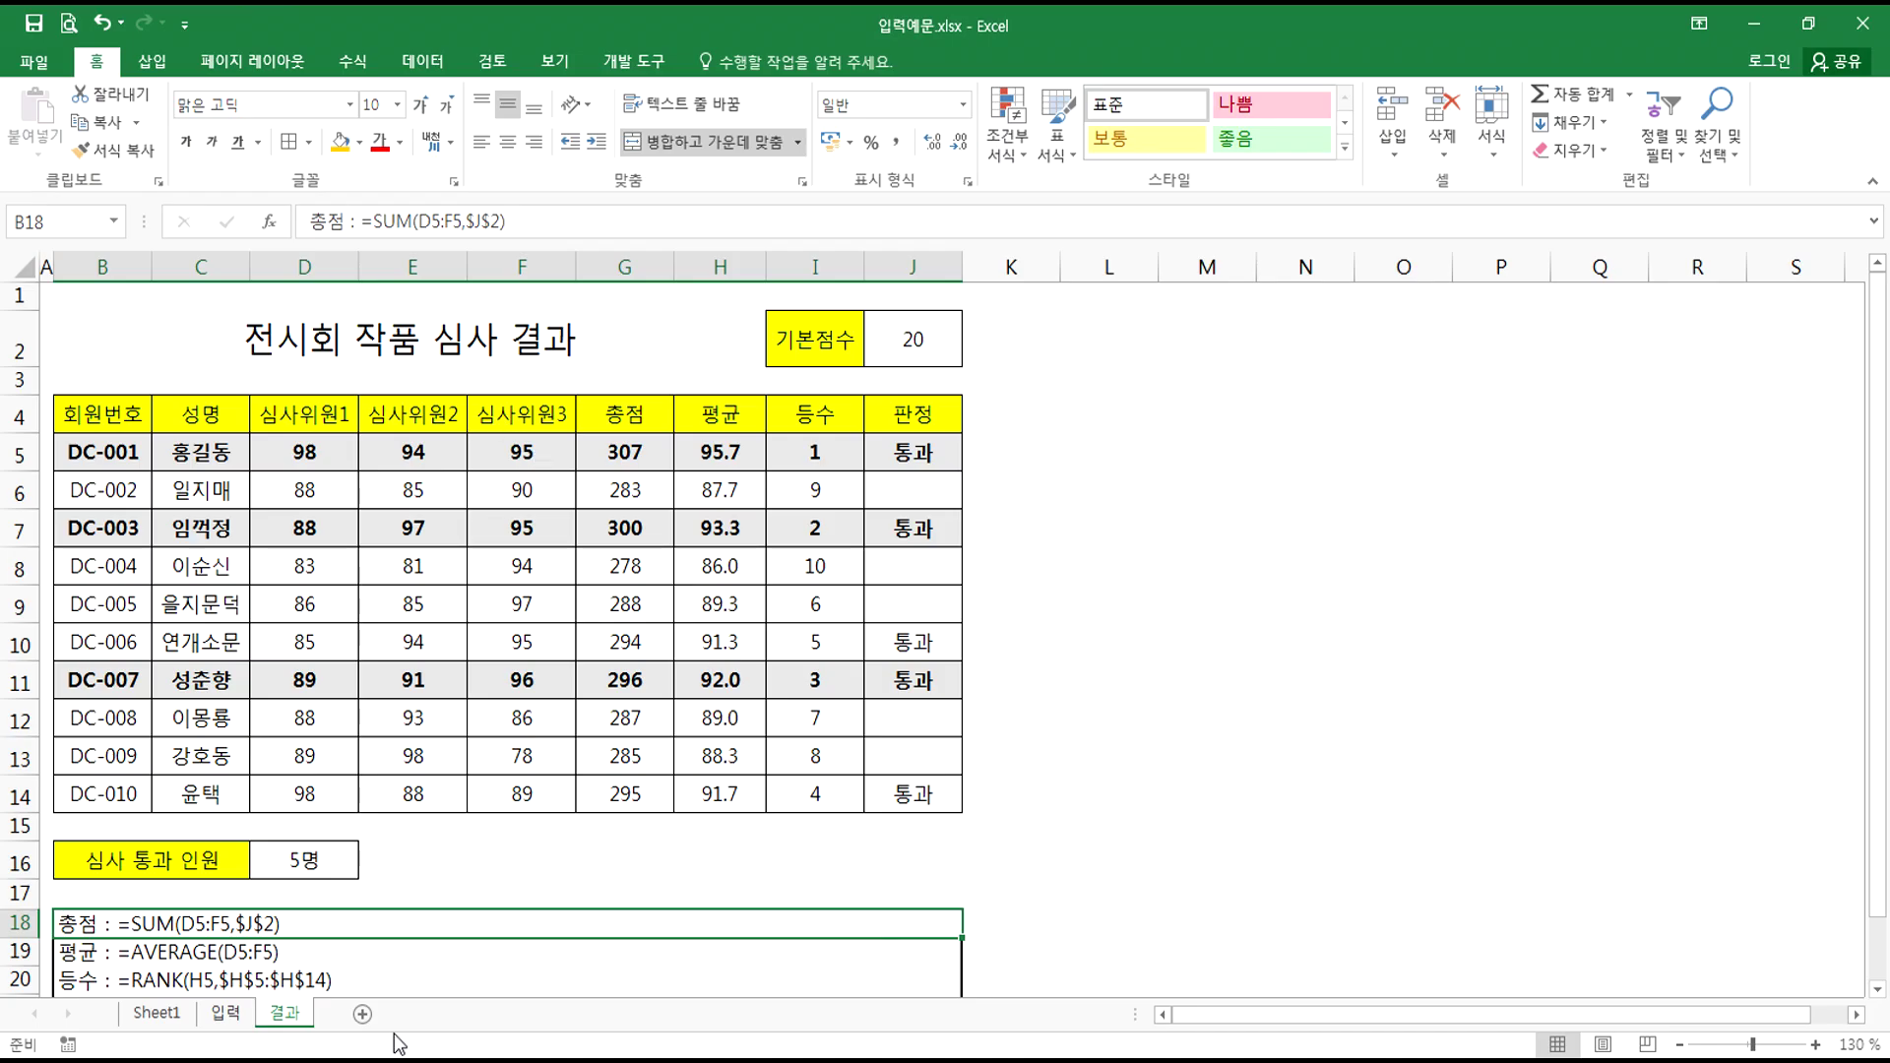
key("alt+Tab")
double_click(432, 218)
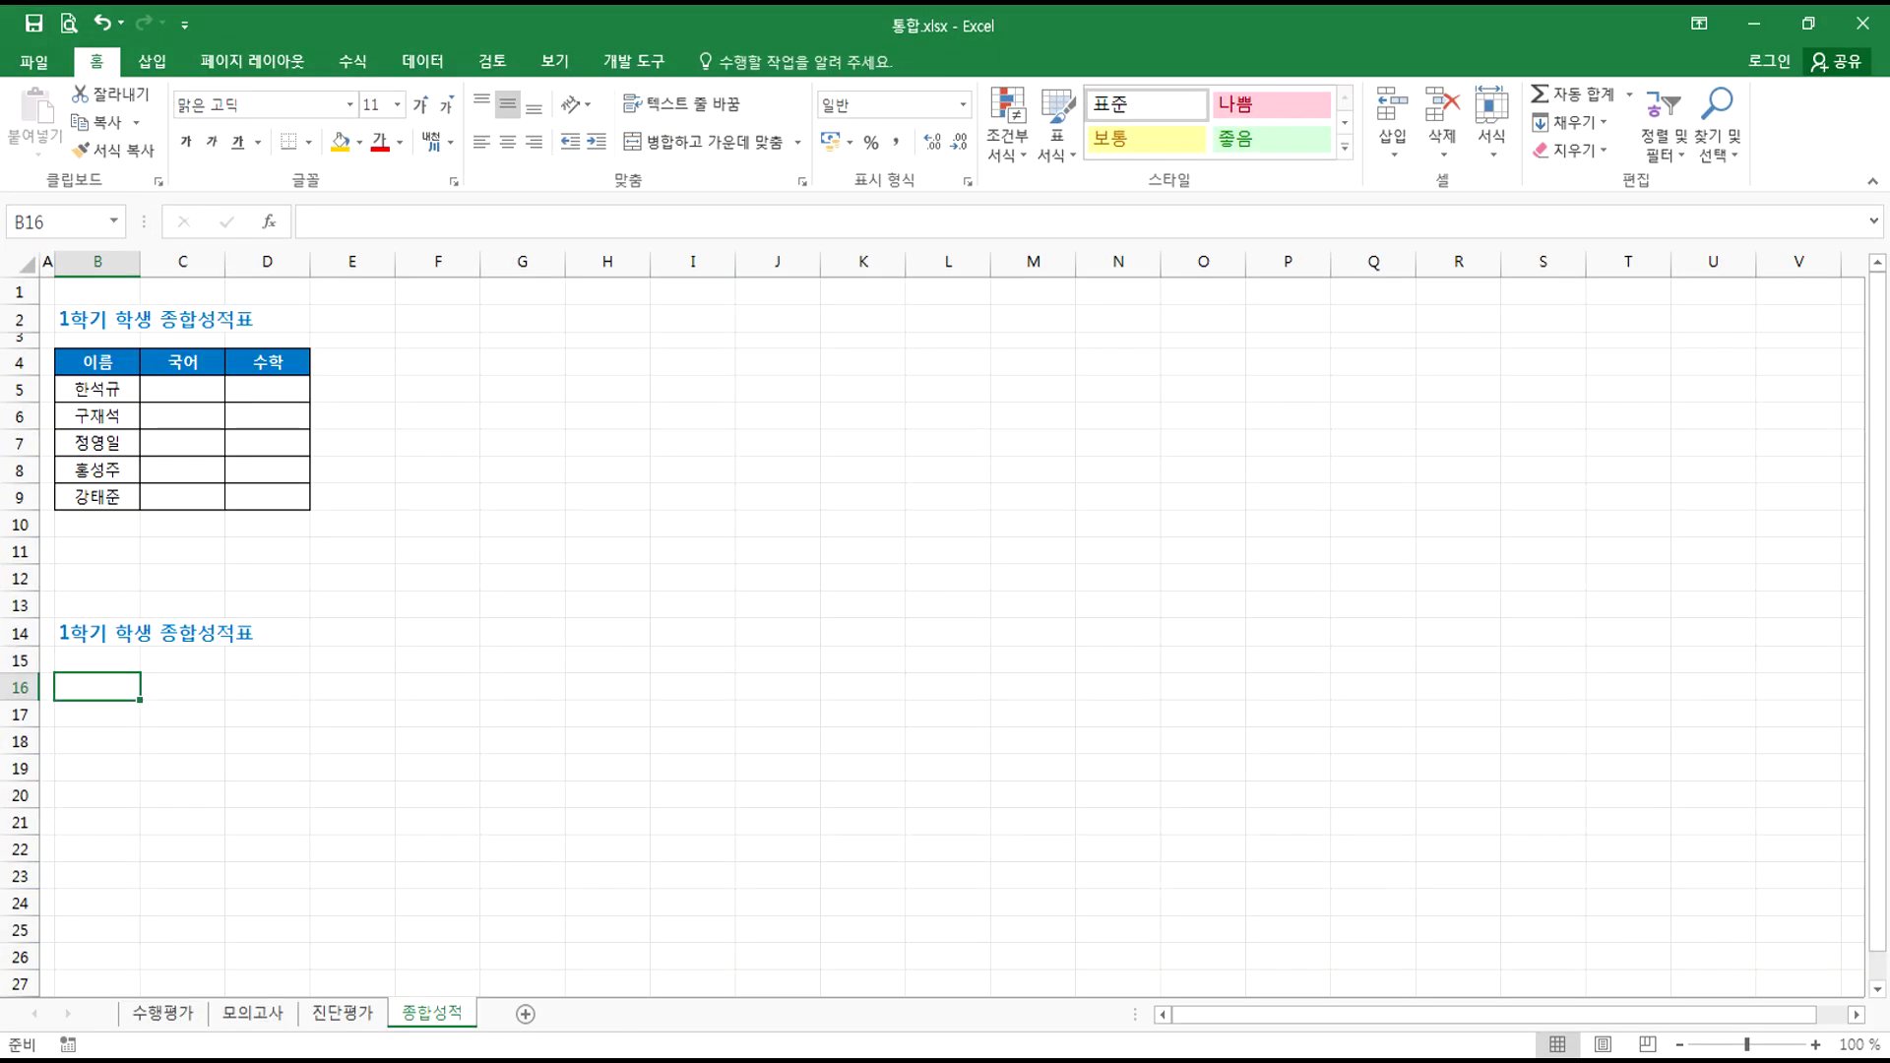
- Open the workbook 데이터분석&관리.xlsx from the same folder and switch back to 통합.xlsx
key("alt+Tab")
double_click(453, 160)
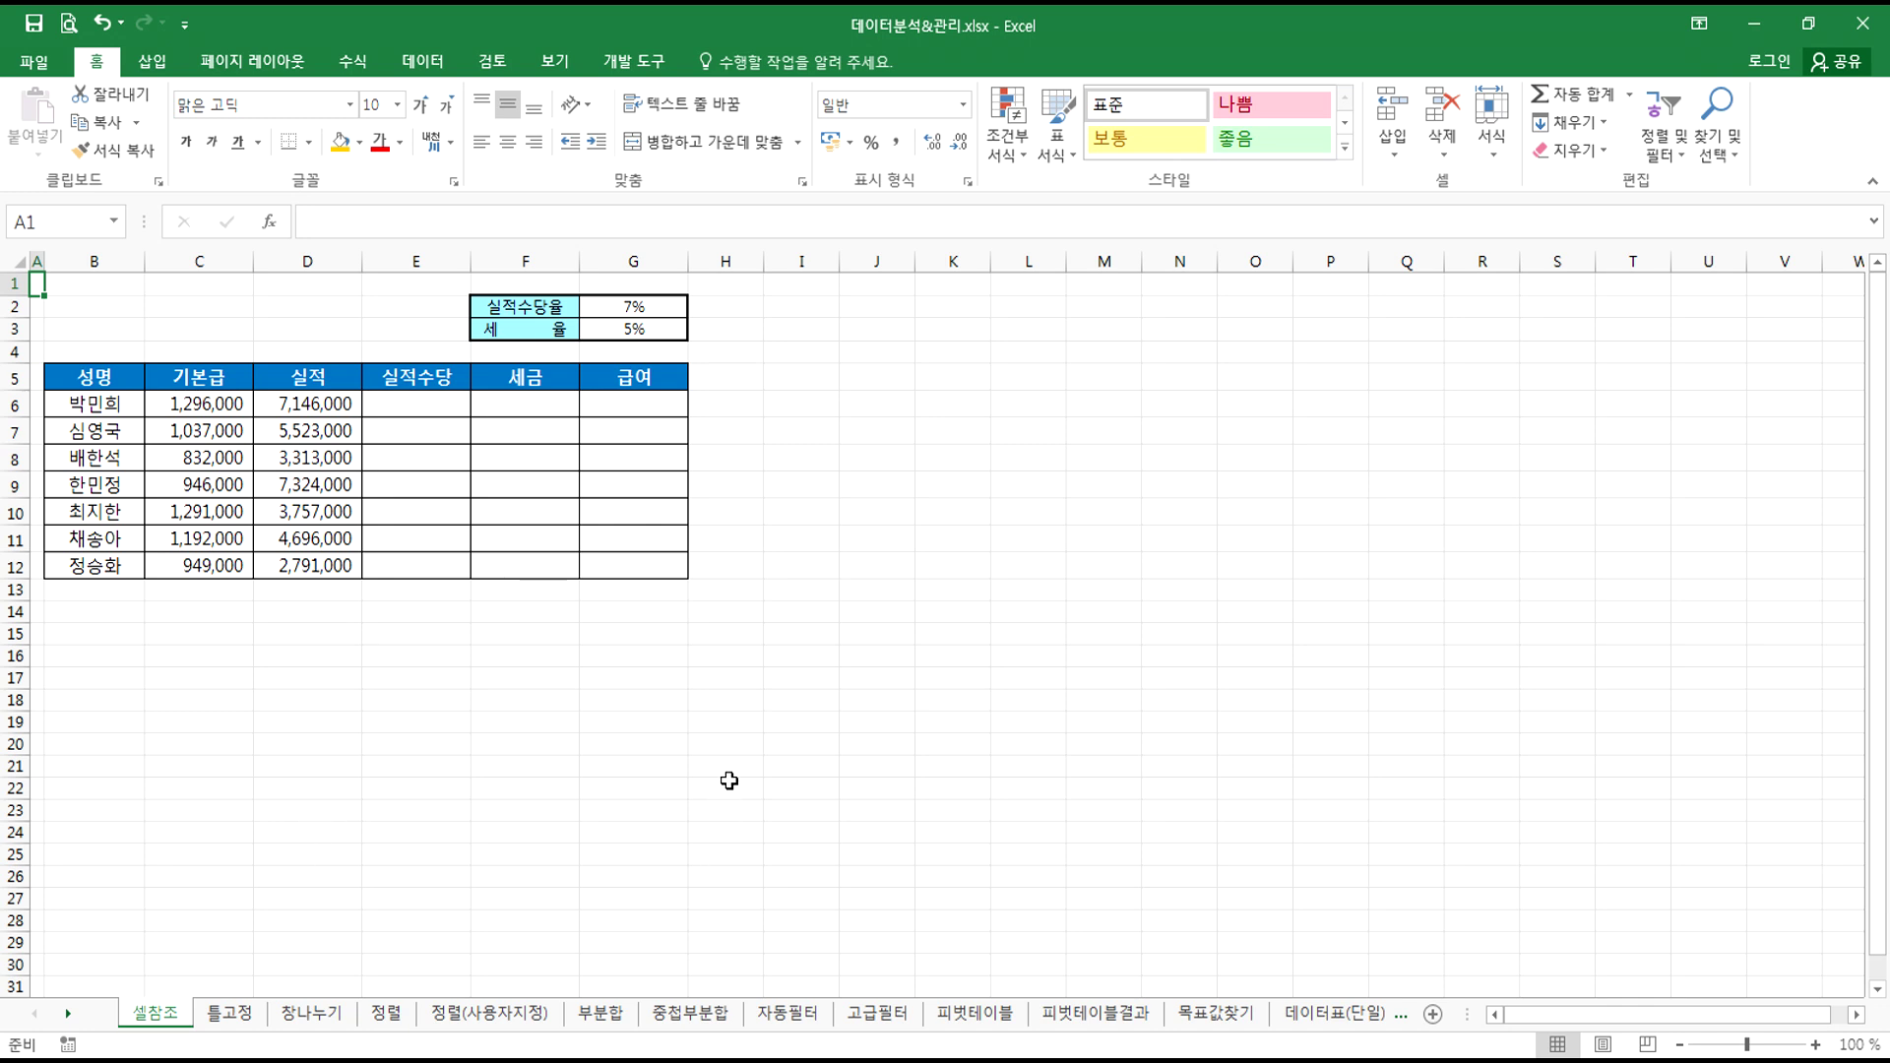
key("alt+Tab")
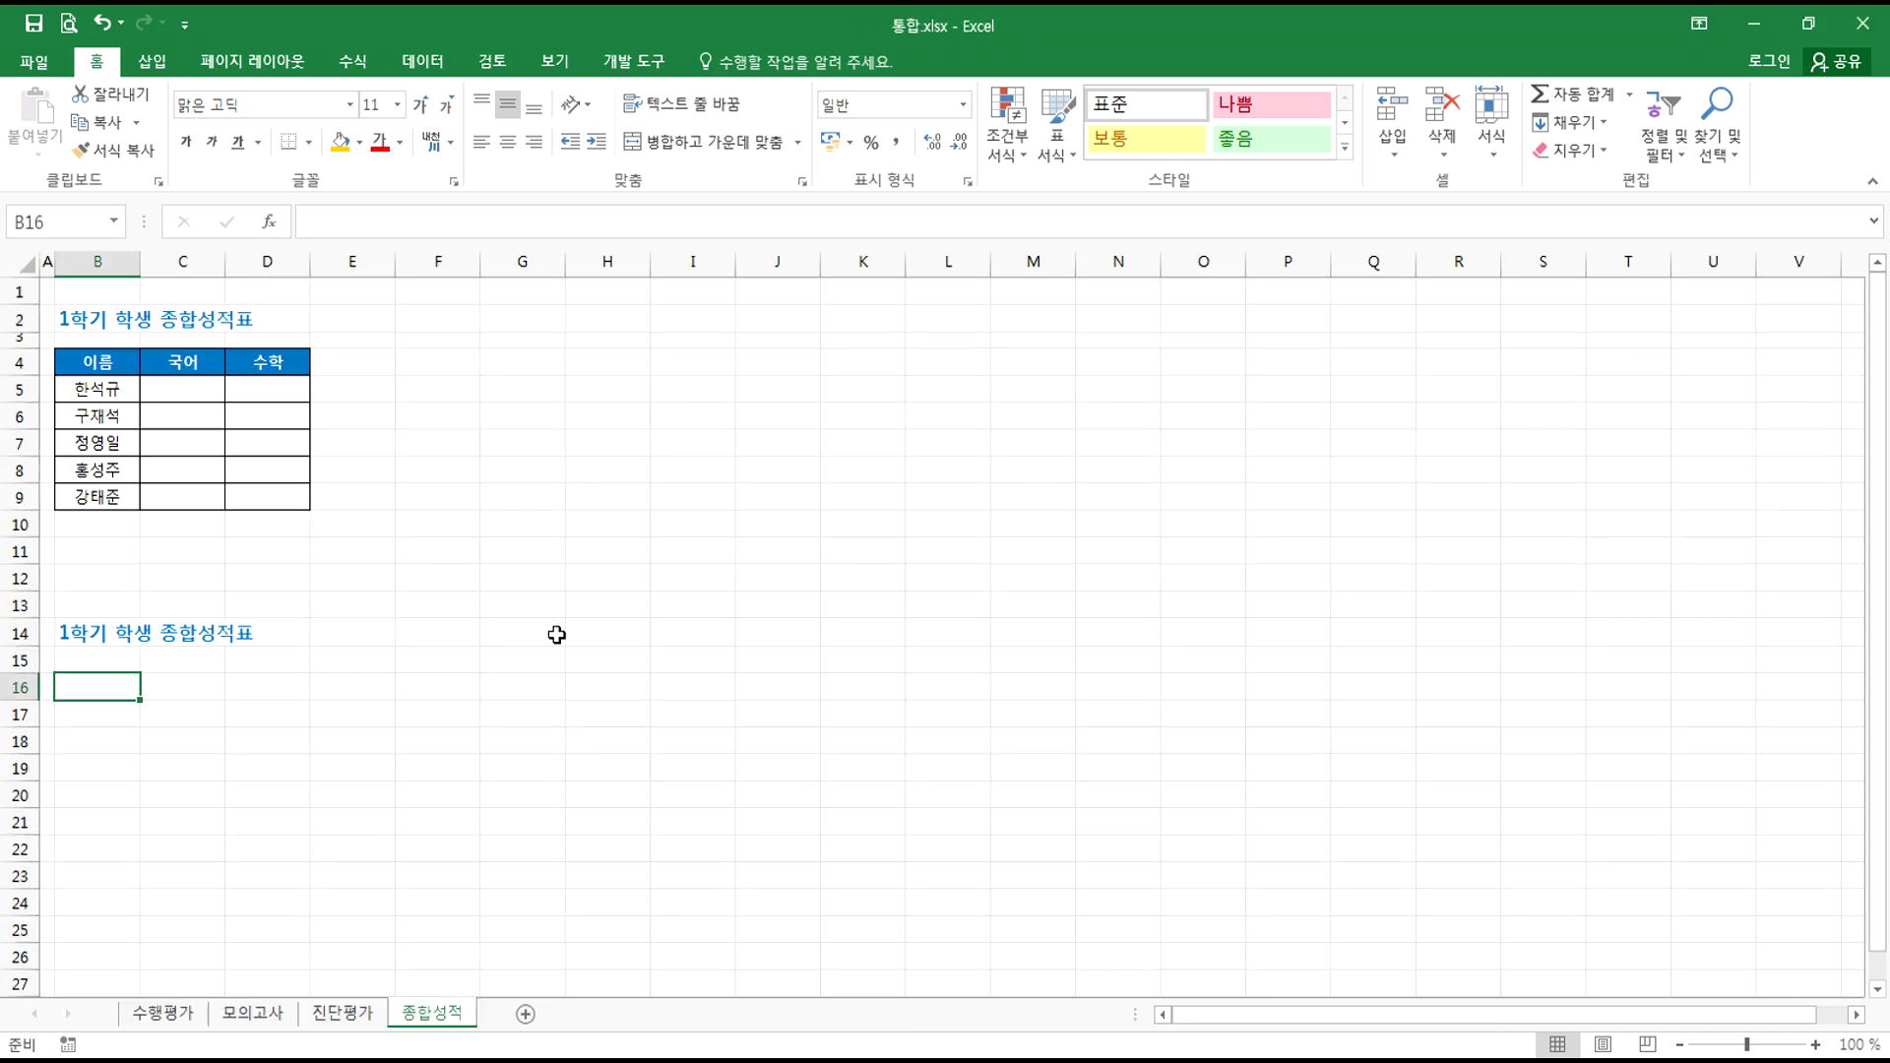
- Examine the student names and subject scores in the 수행평가 sheet's grade table
left_click(155, 1018)
left_click(429, 1014)
left_click(163, 1014)
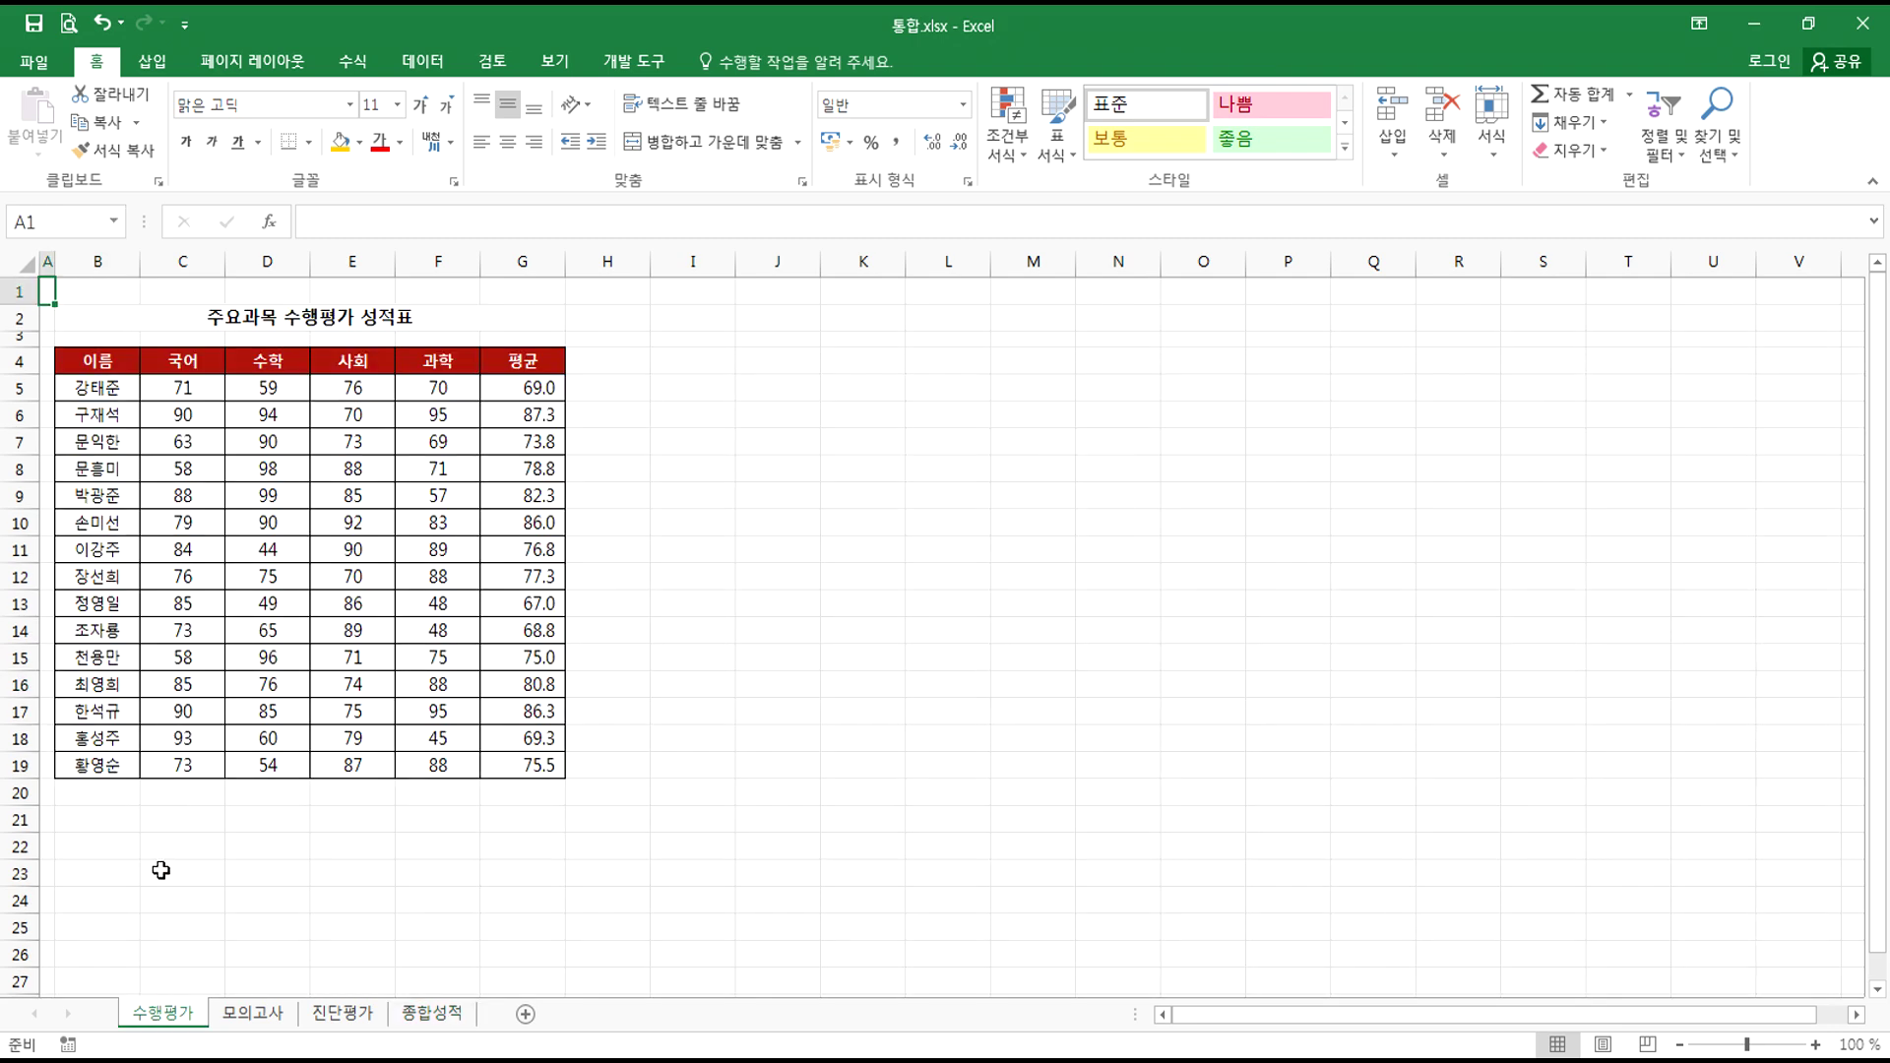
scroll(142, 837, "up", 4)
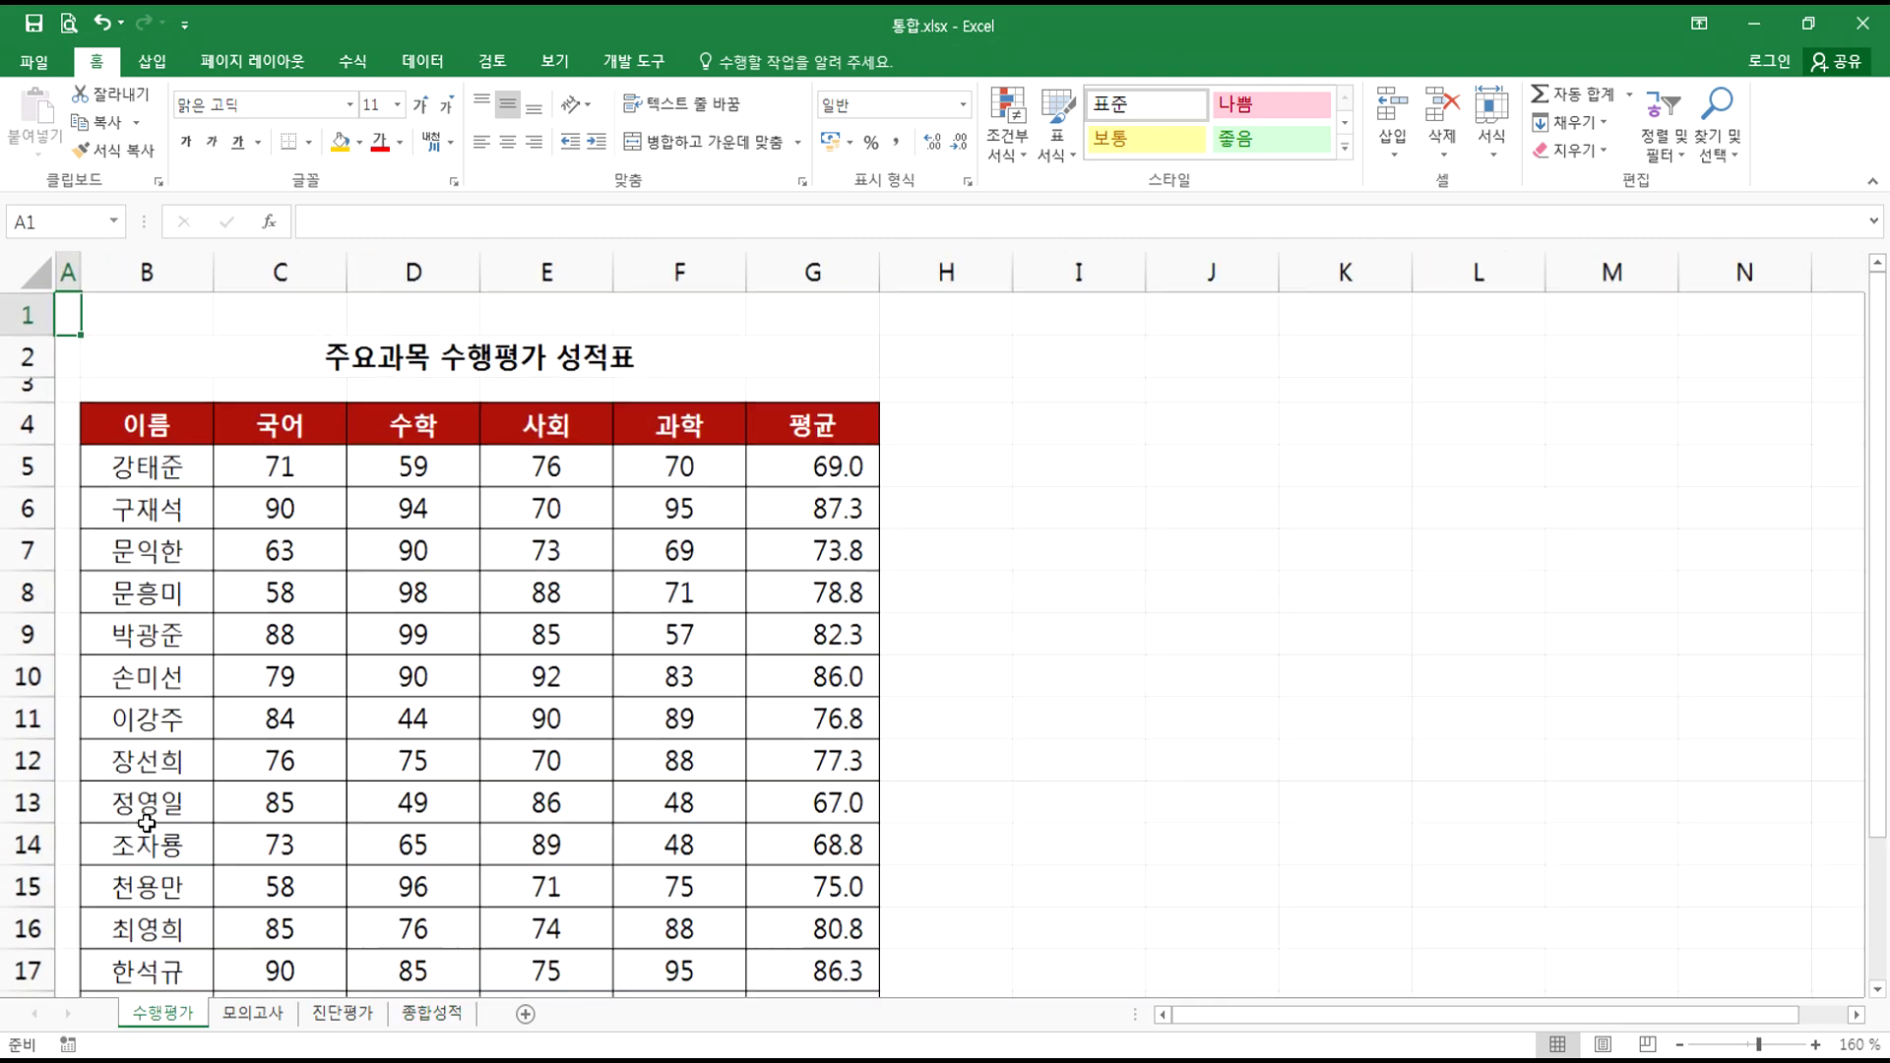
scroll(148, 821, "down", 1)
left_click_drag(146, 453, 148, 497)
left_click_drag(249, 413, 279, 666)
left_click(178, 807)
scroll(279, 831, "down", 1)
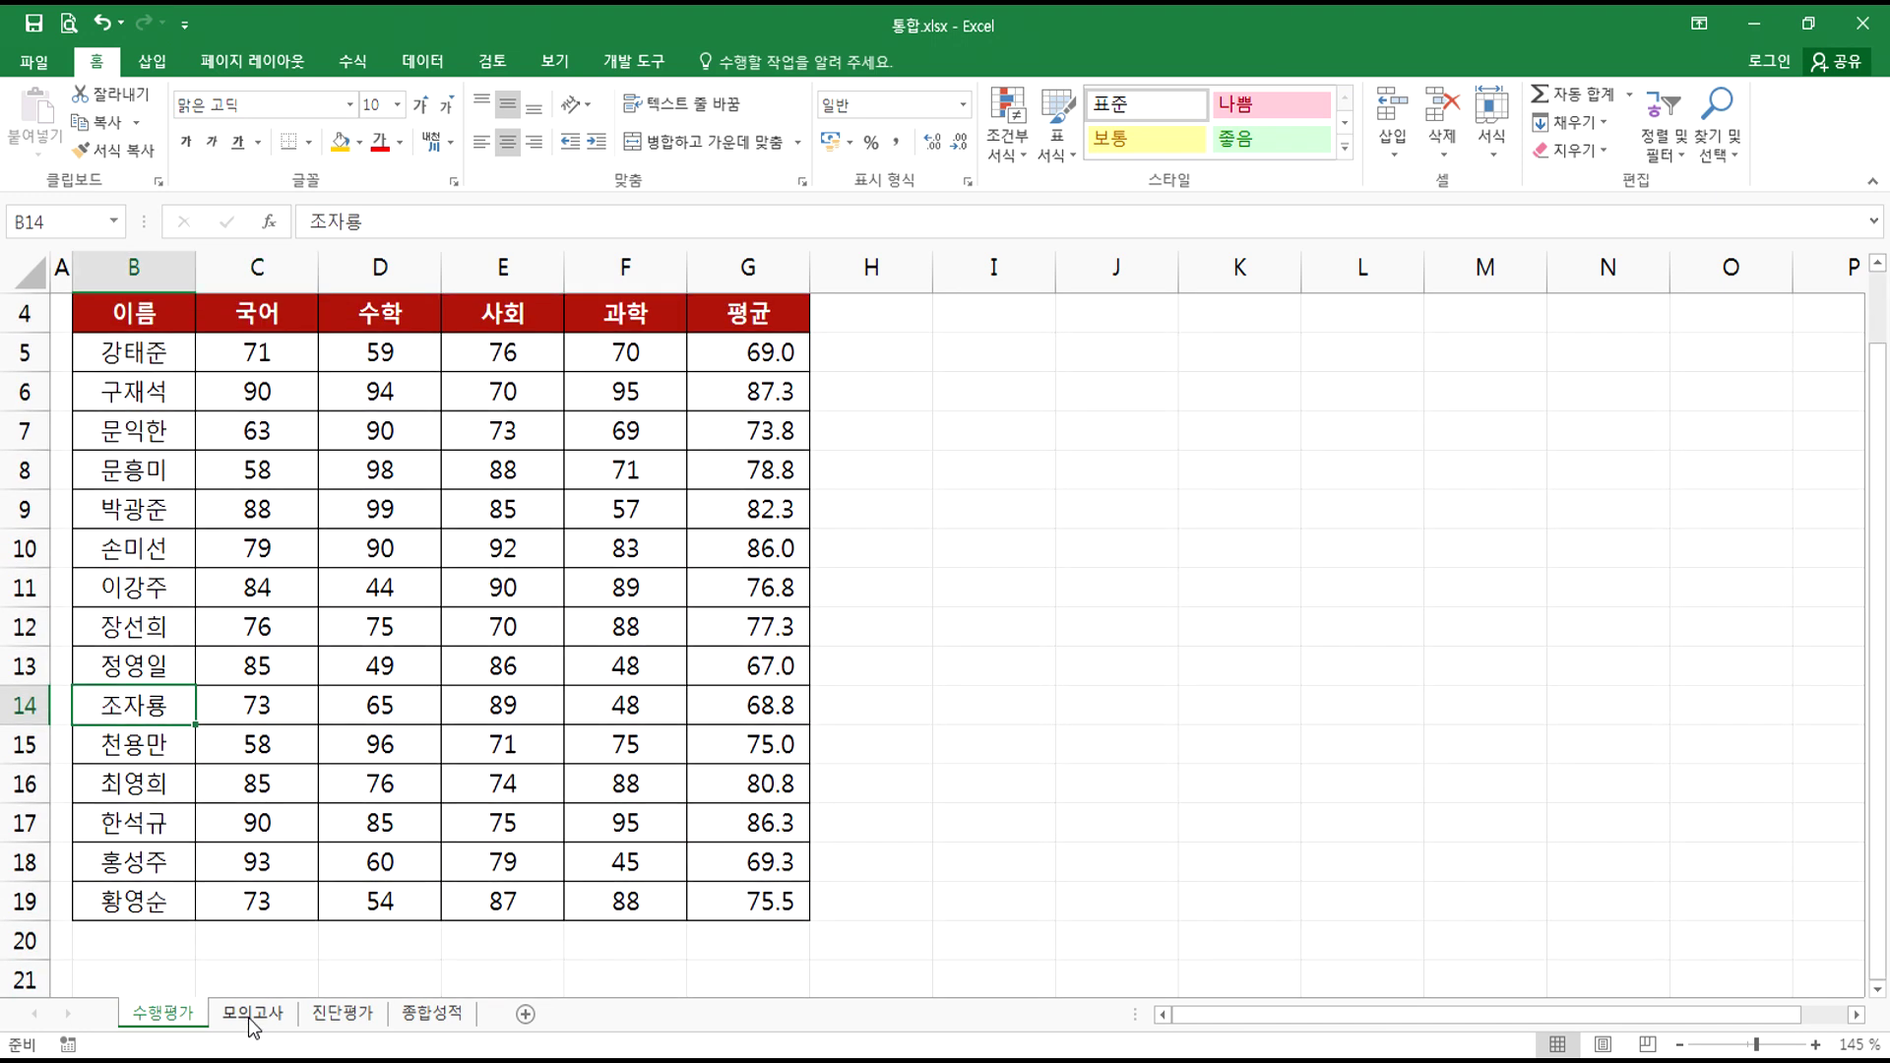
- View the 모의고사 grade table and compare its subjects with the 수행평가 headings in C4 to F4
left_click(253, 1024)
scroll(188, 673, "up", 3)
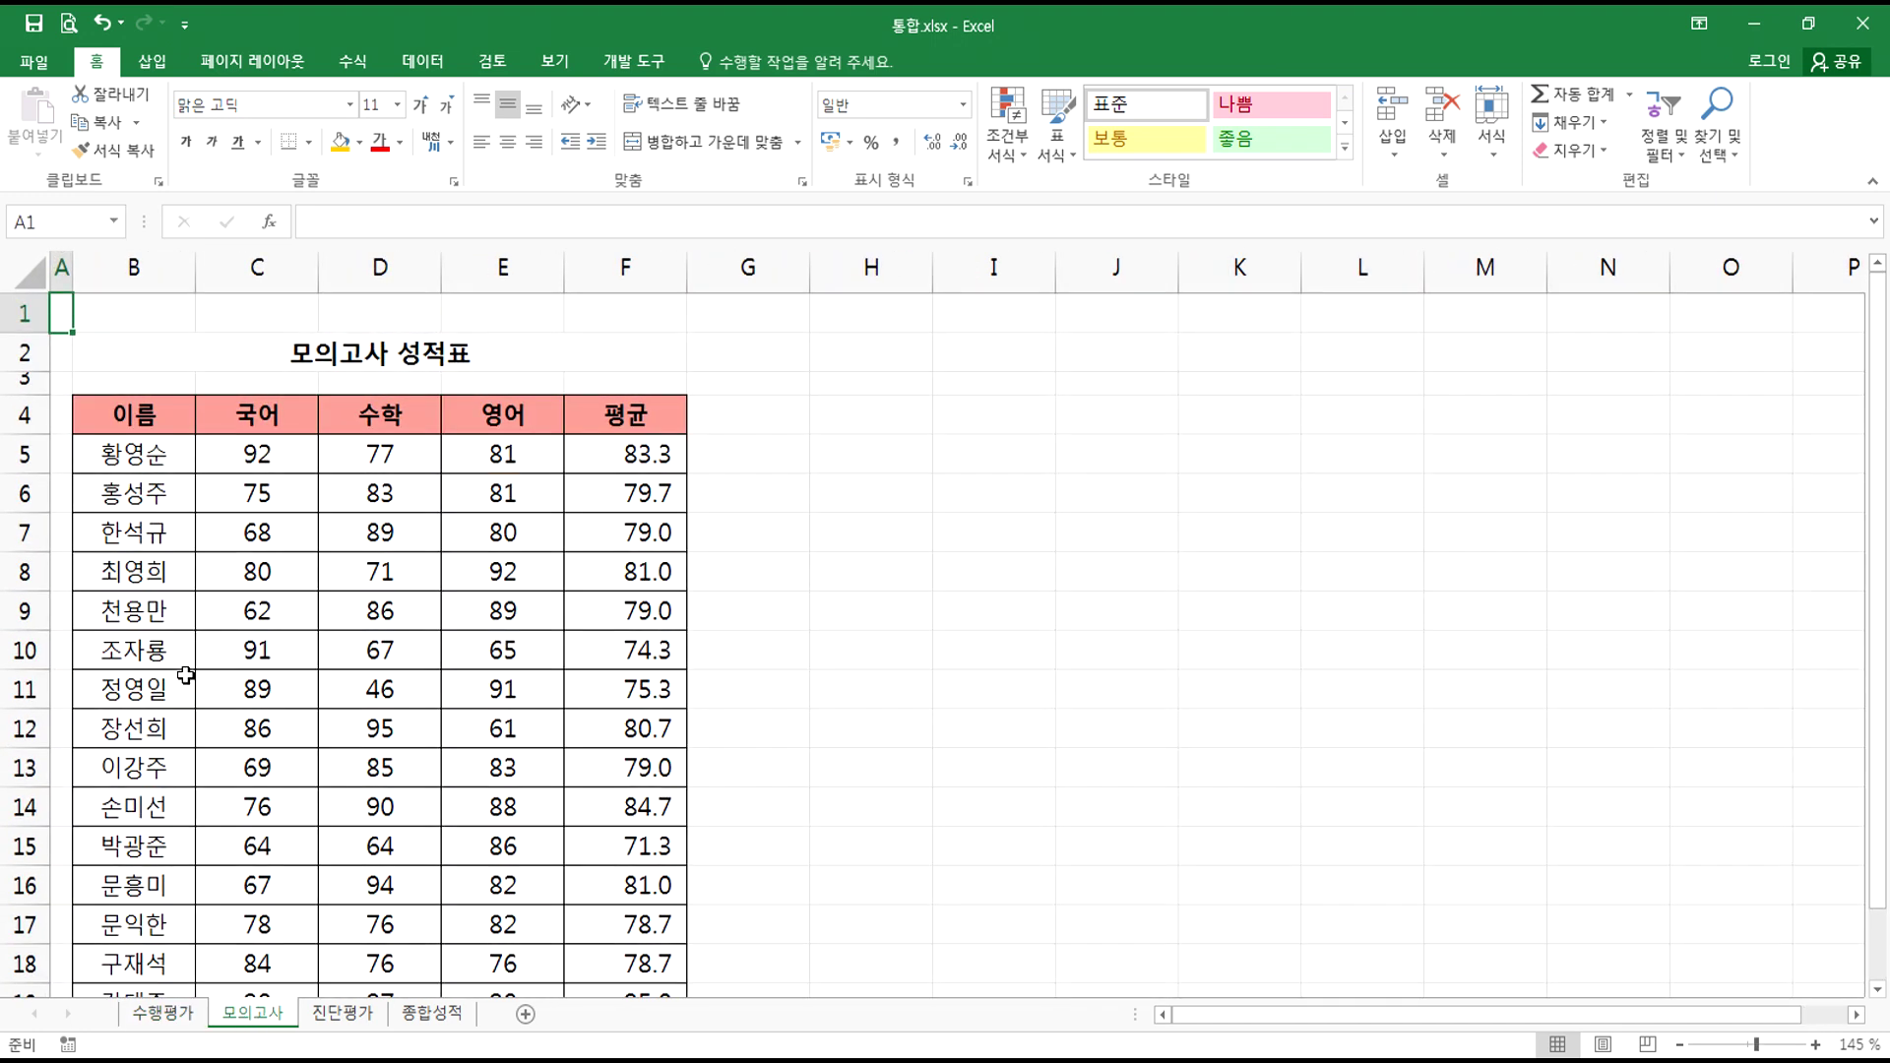
scroll(185, 665, "up", 1)
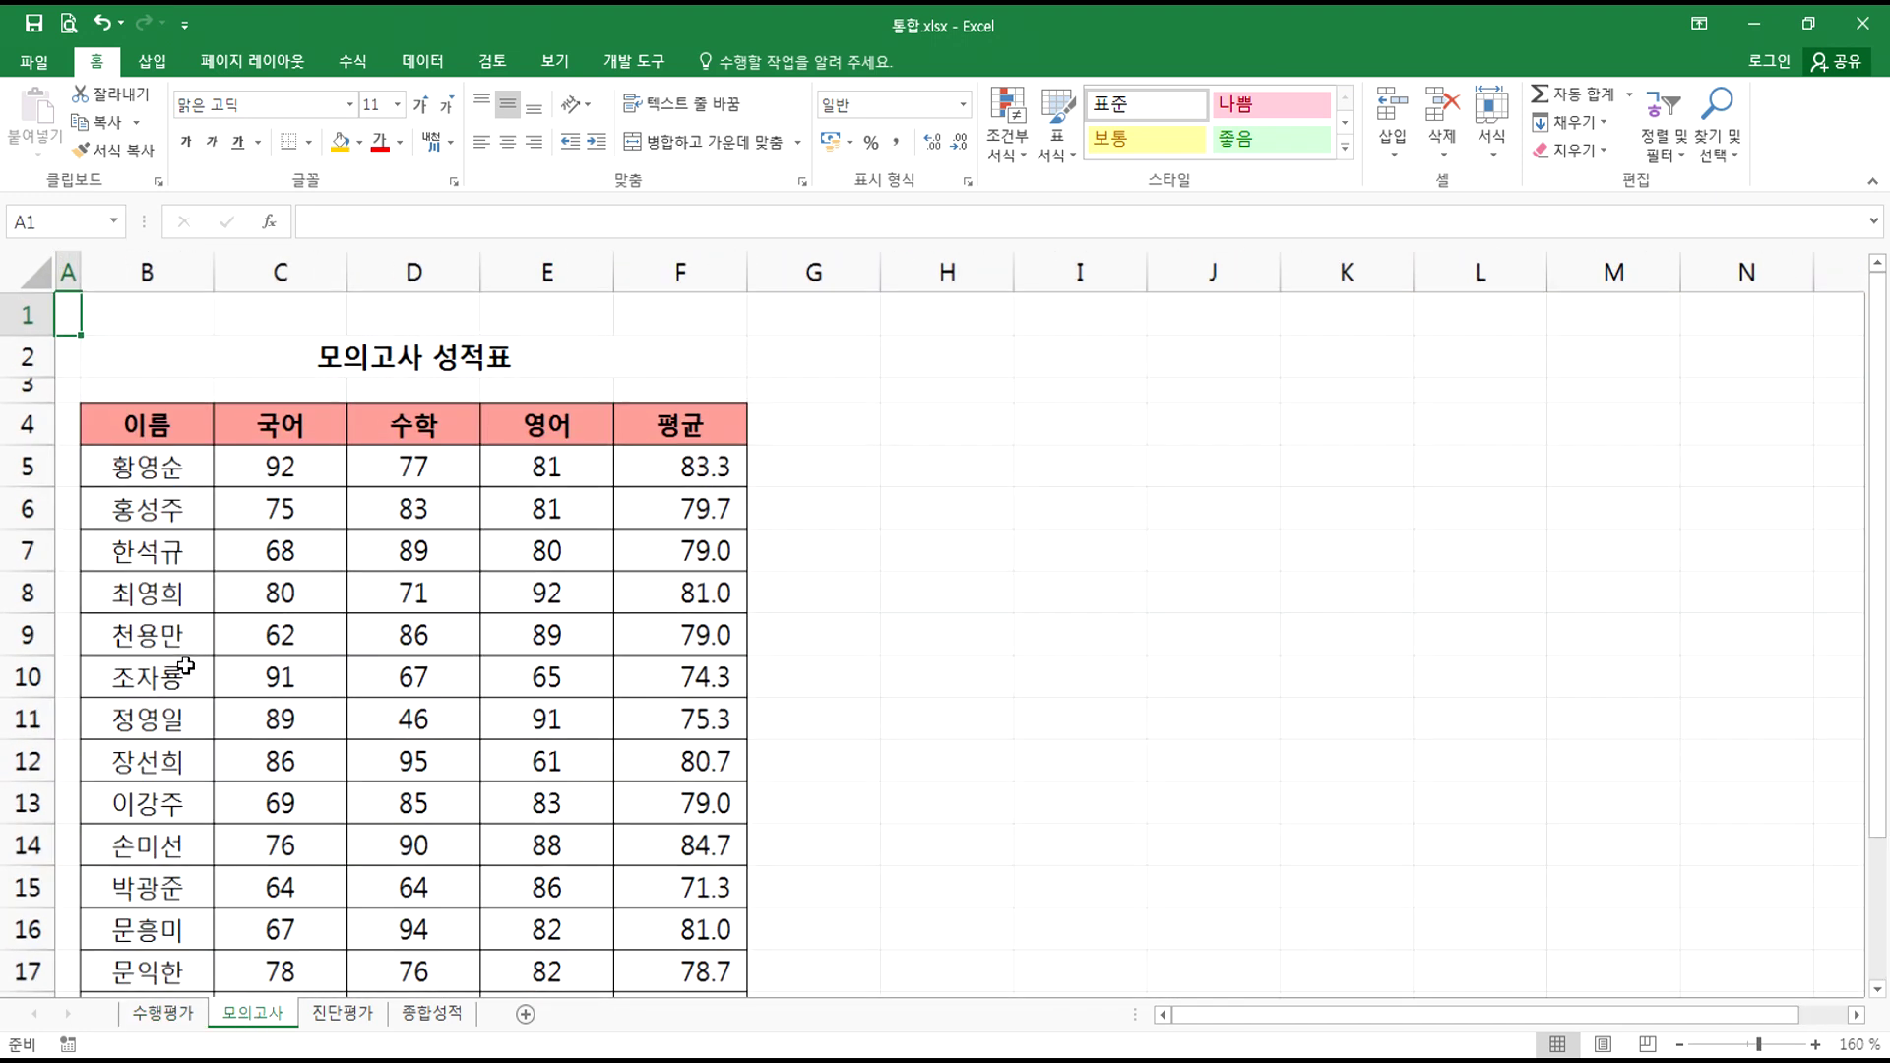
left_click(169, 1022)
left_click(253, 320)
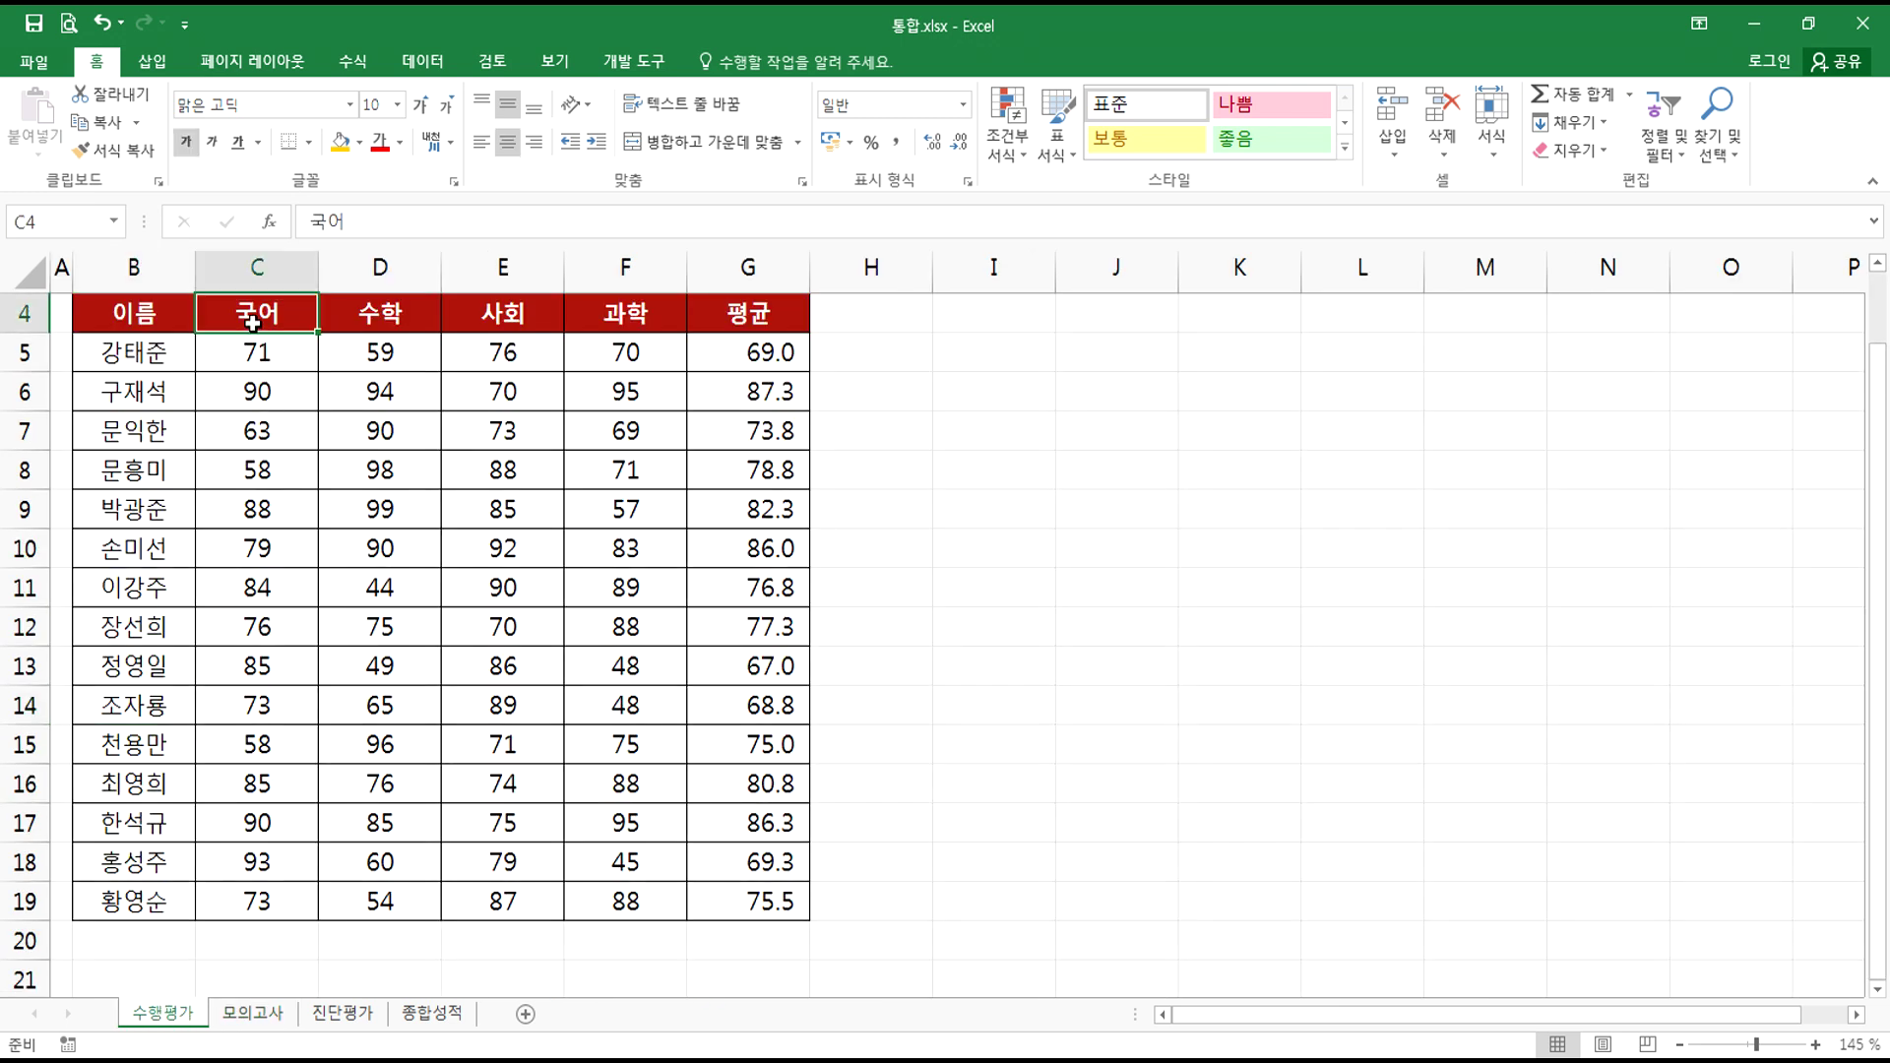
left_click(391, 313)
left_click(502, 313)
left_click(615, 313)
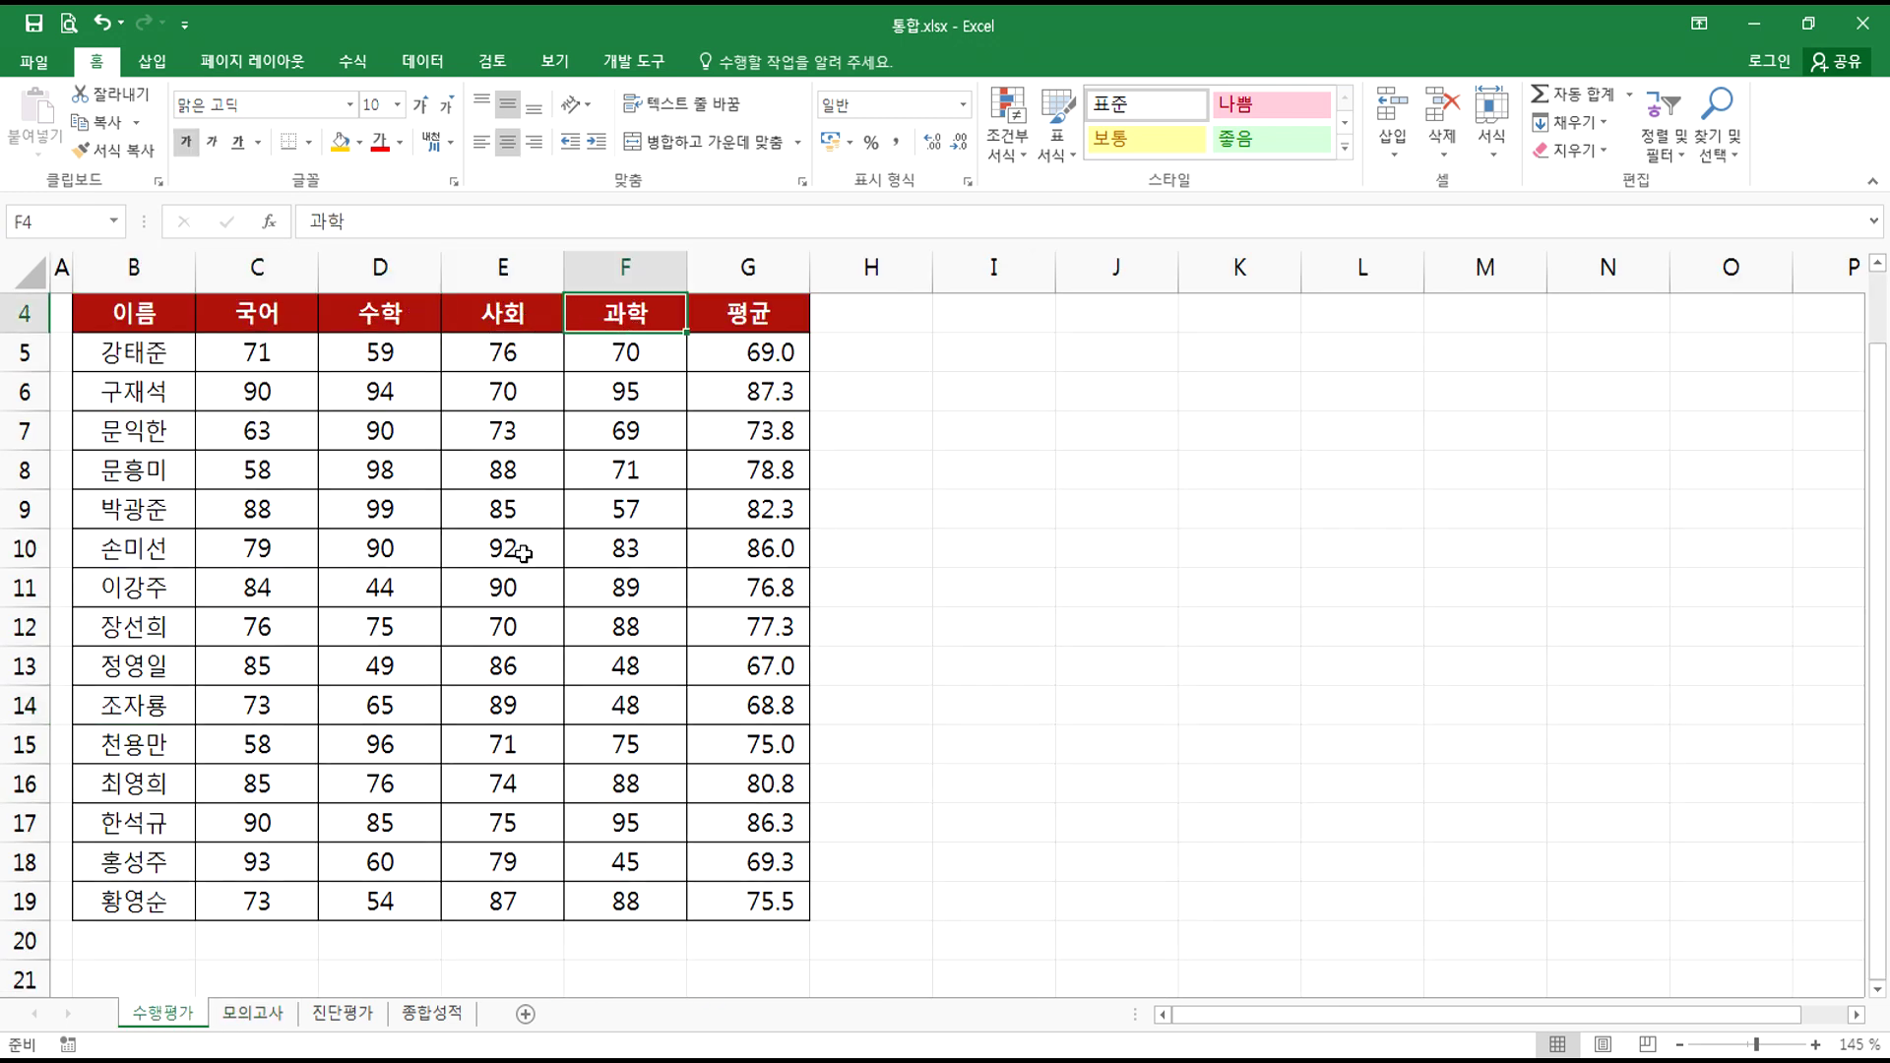
- Compare the order of the student names on the 진단평가, 모의고사 and 수행평가 sheets
left_click(341, 1013)
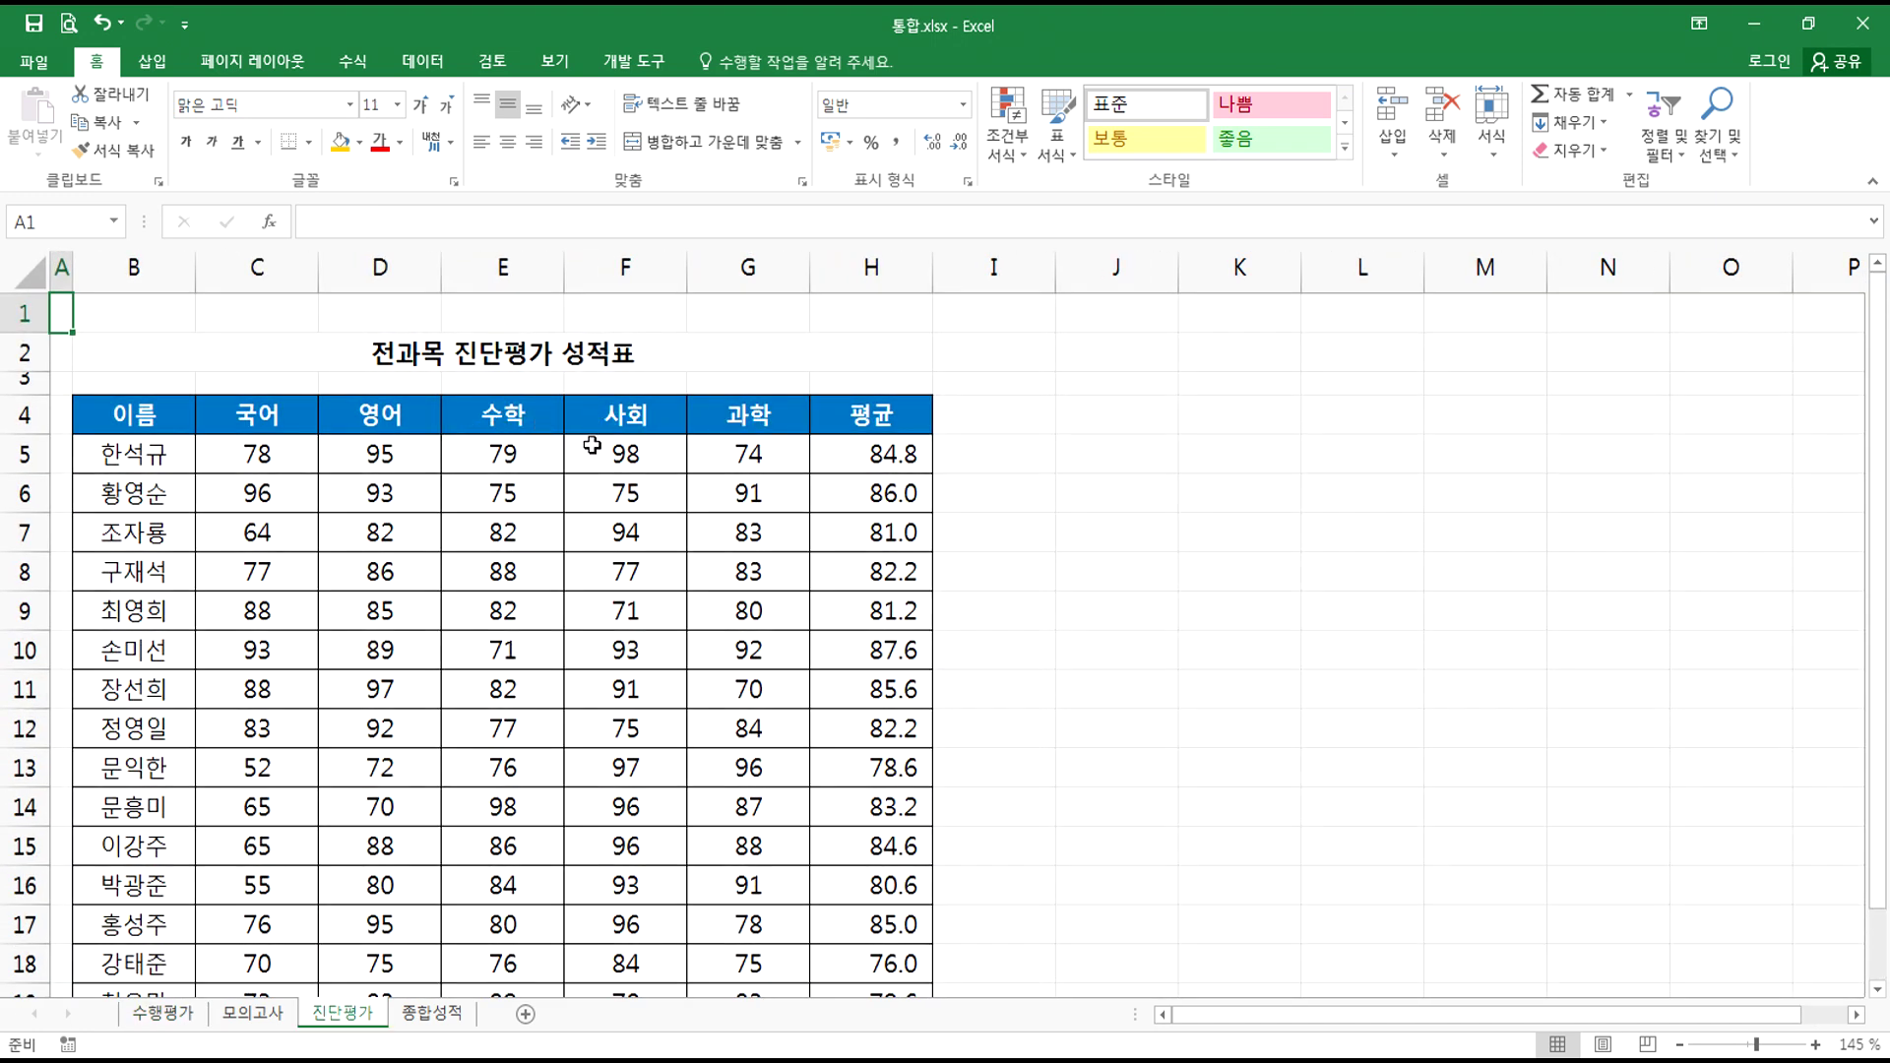
left_click_drag(149, 446, 148, 532)
scroll(148, 709, "down", 3)
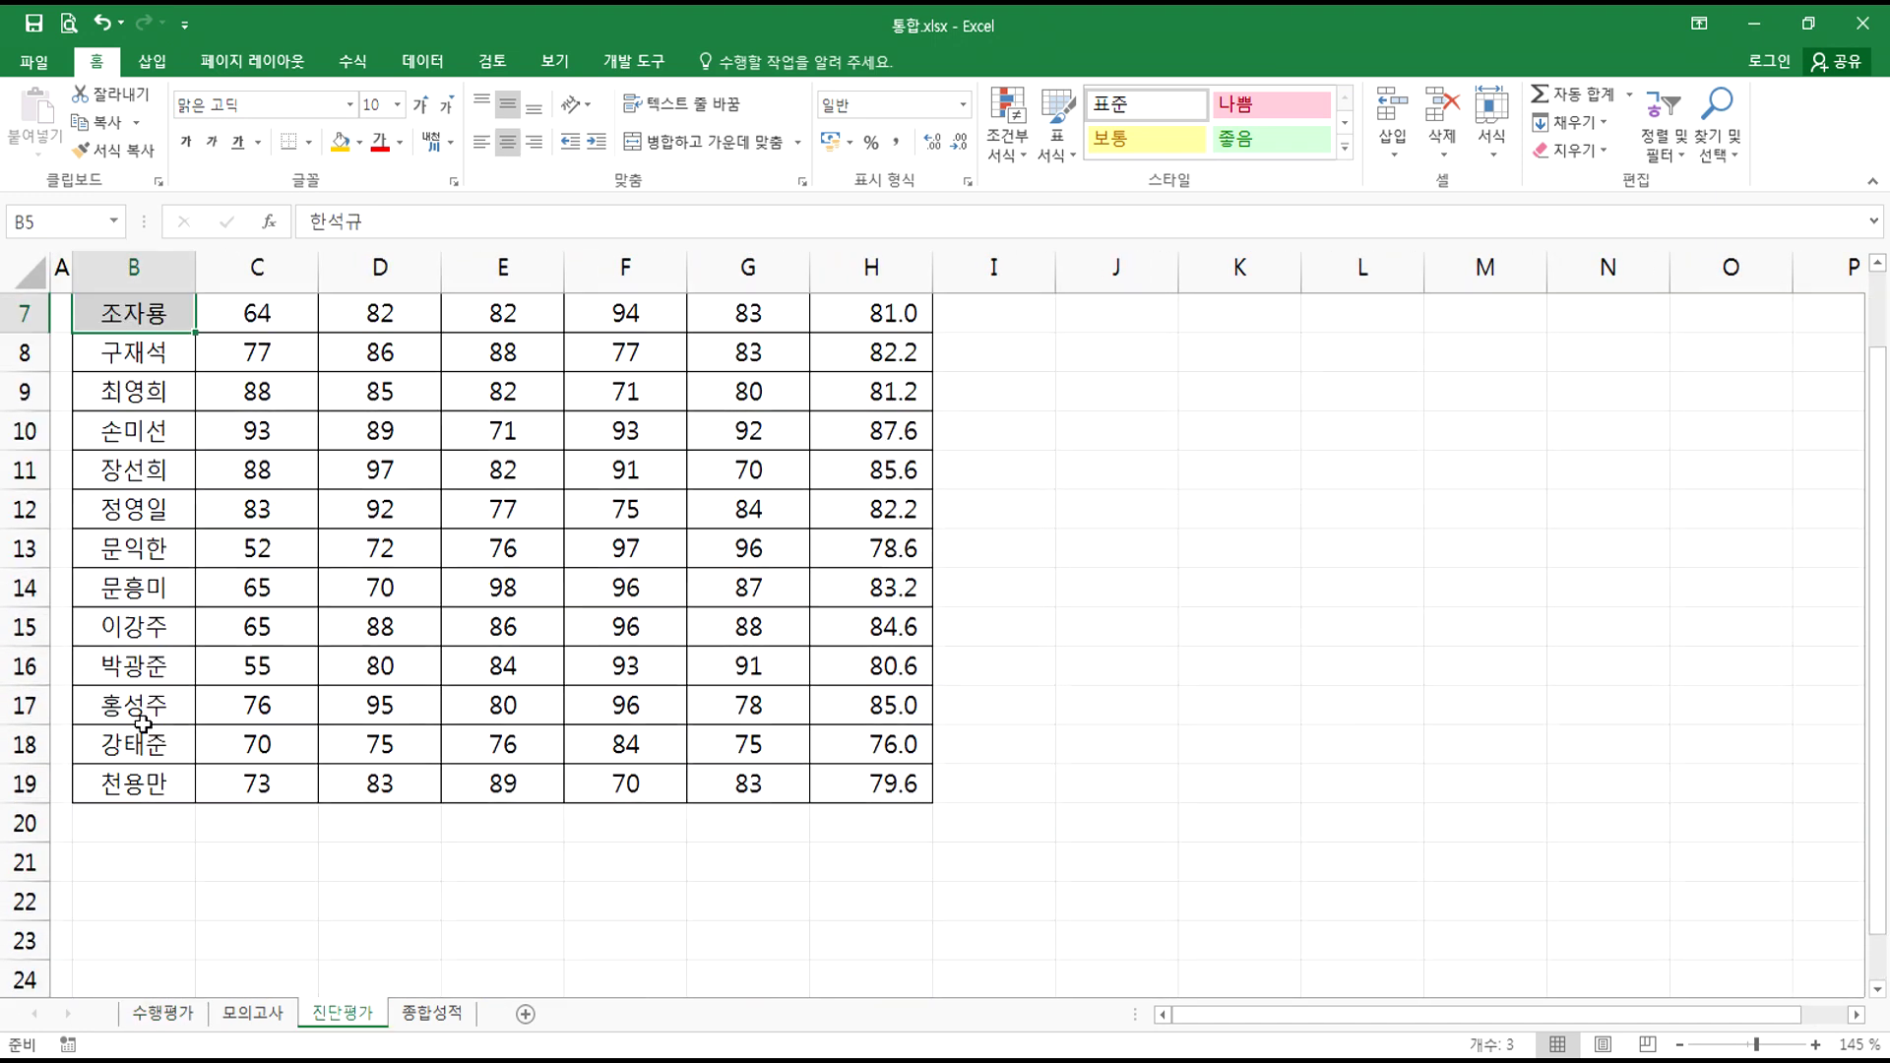
scroll(146, 731, "up", 2)
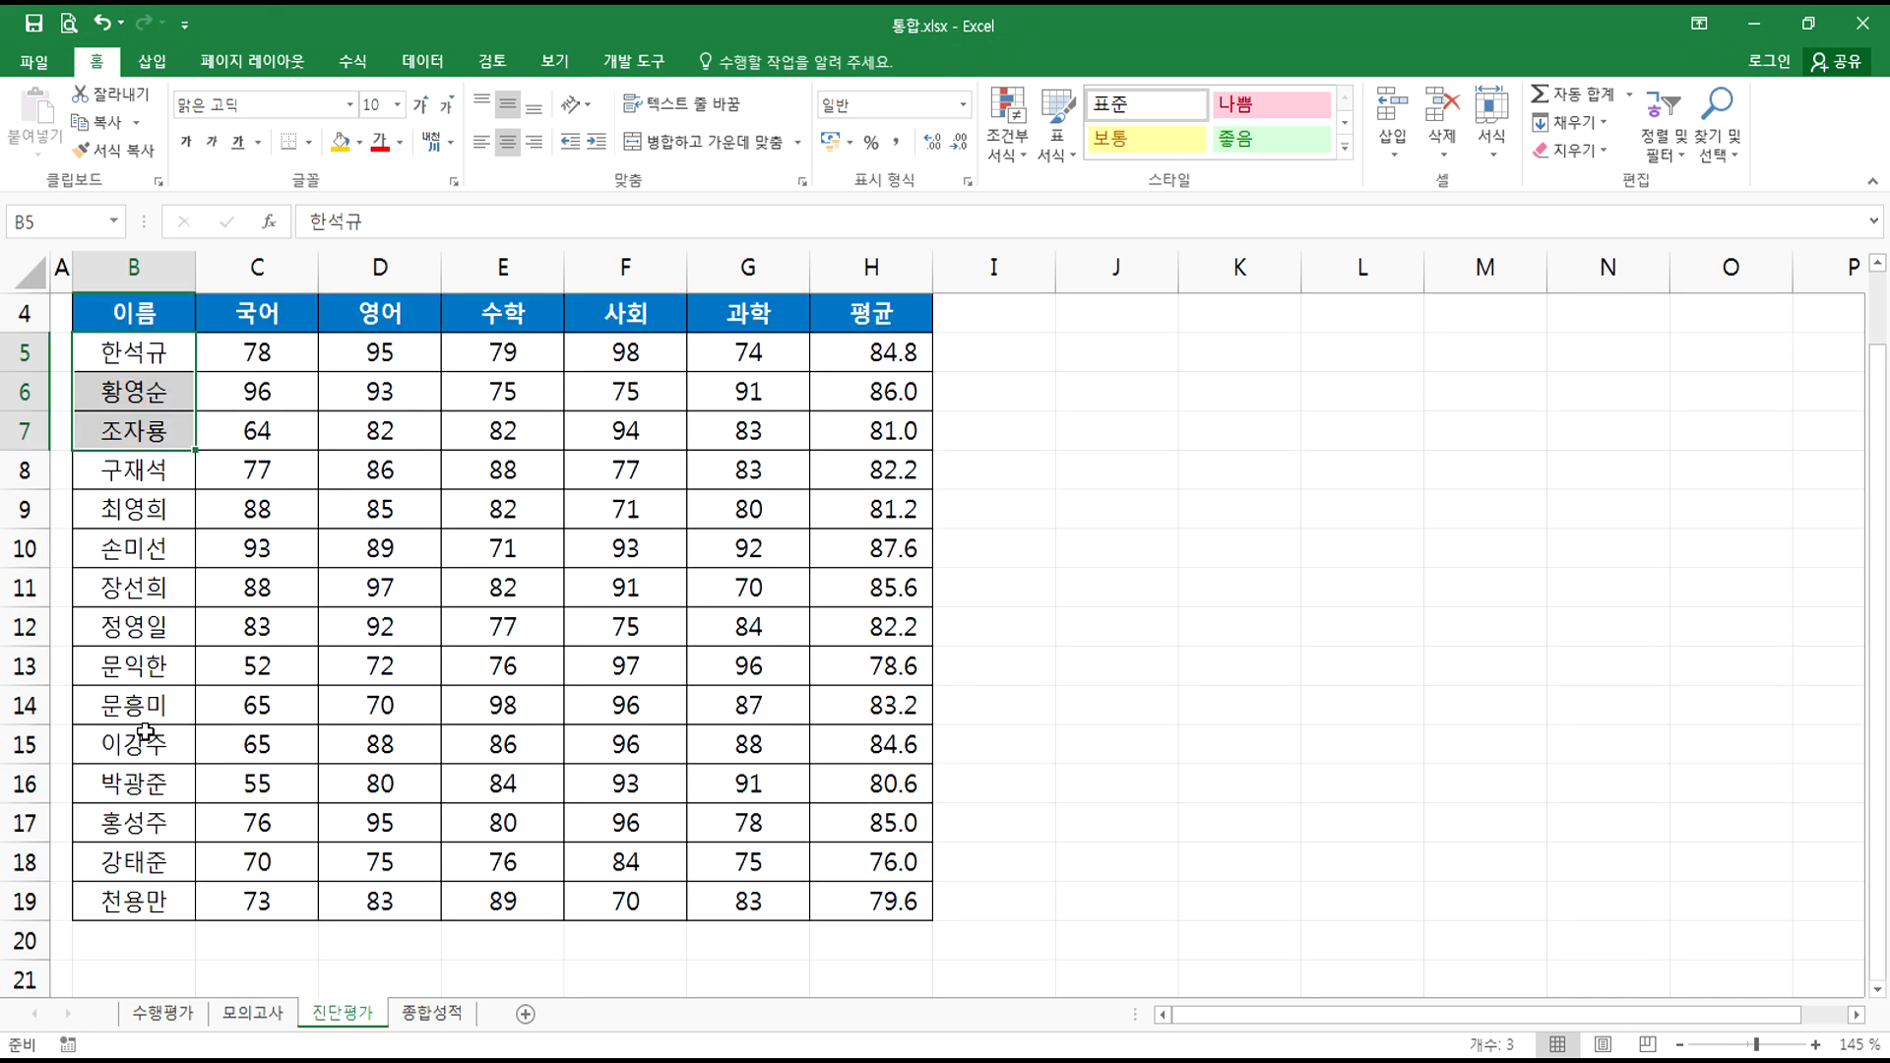
left_click(277, 1023)
scroll(153, 783, "down", 3)
scroll(157, 787, "up", 2)
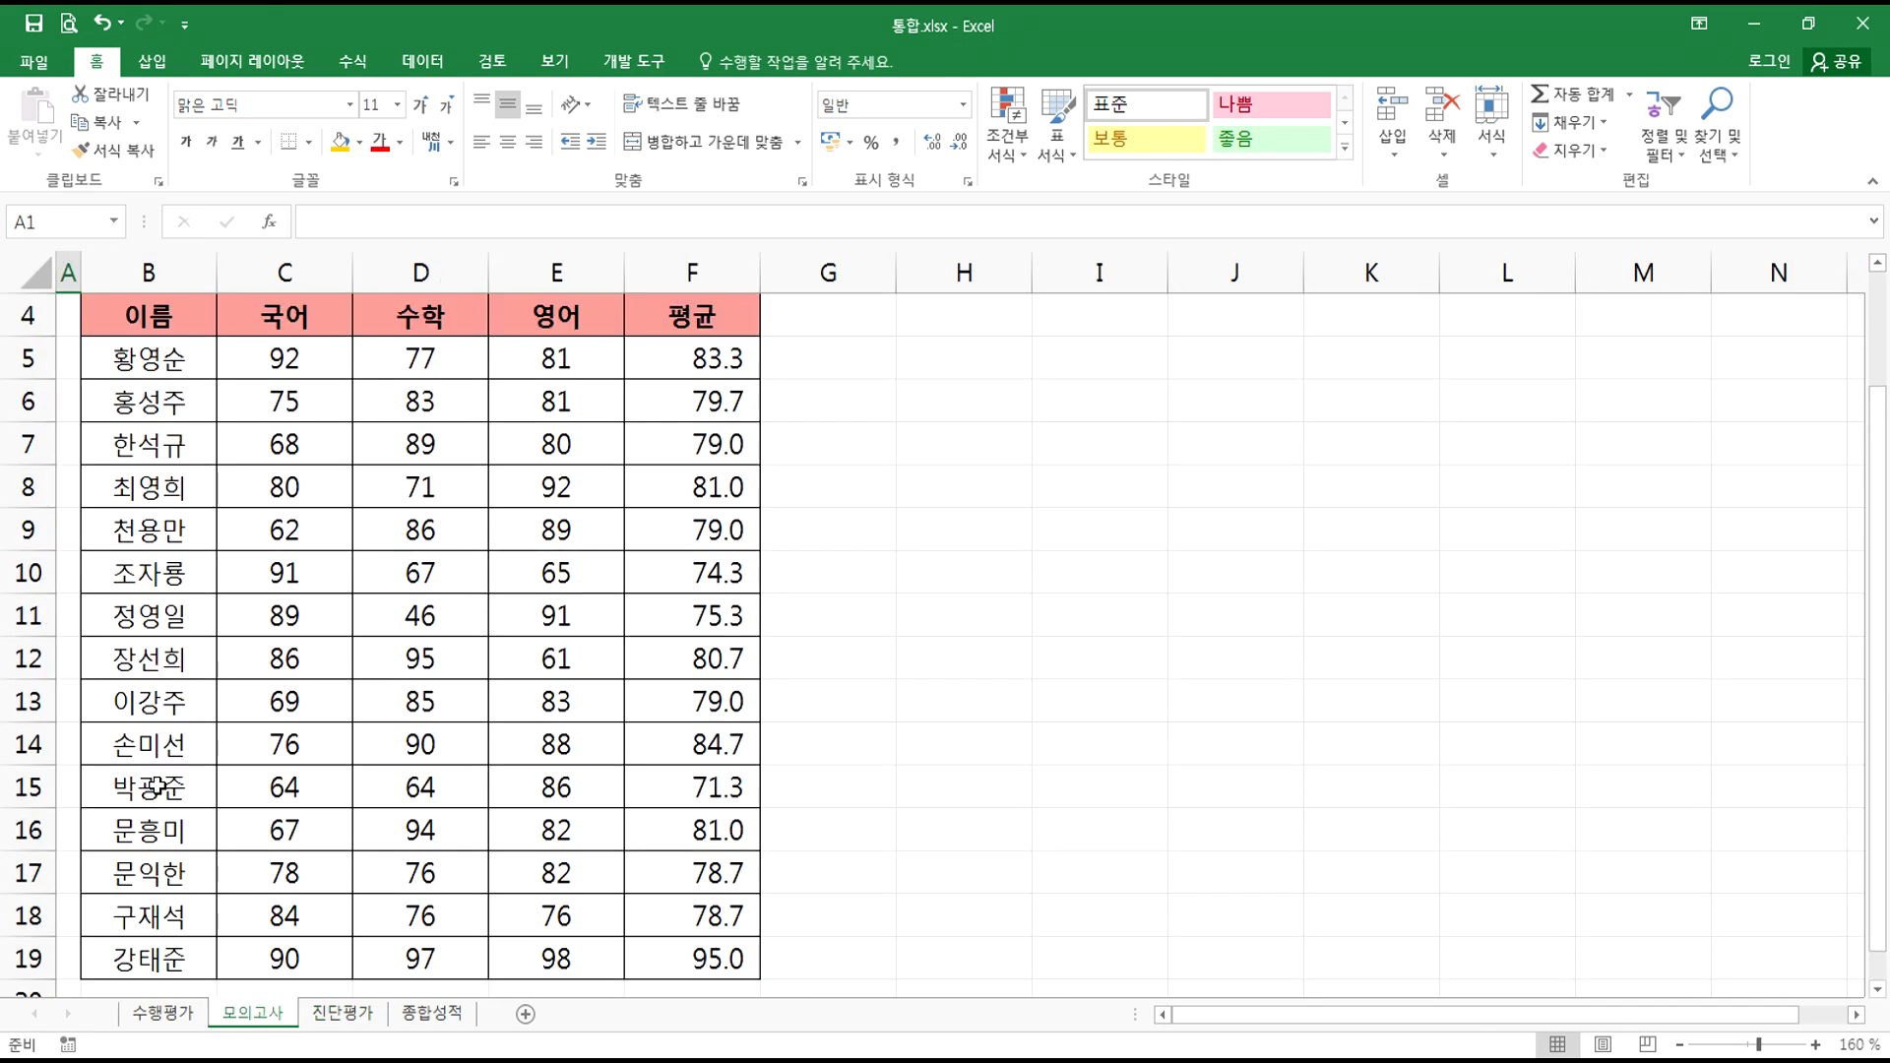
left_click(181, 1017)
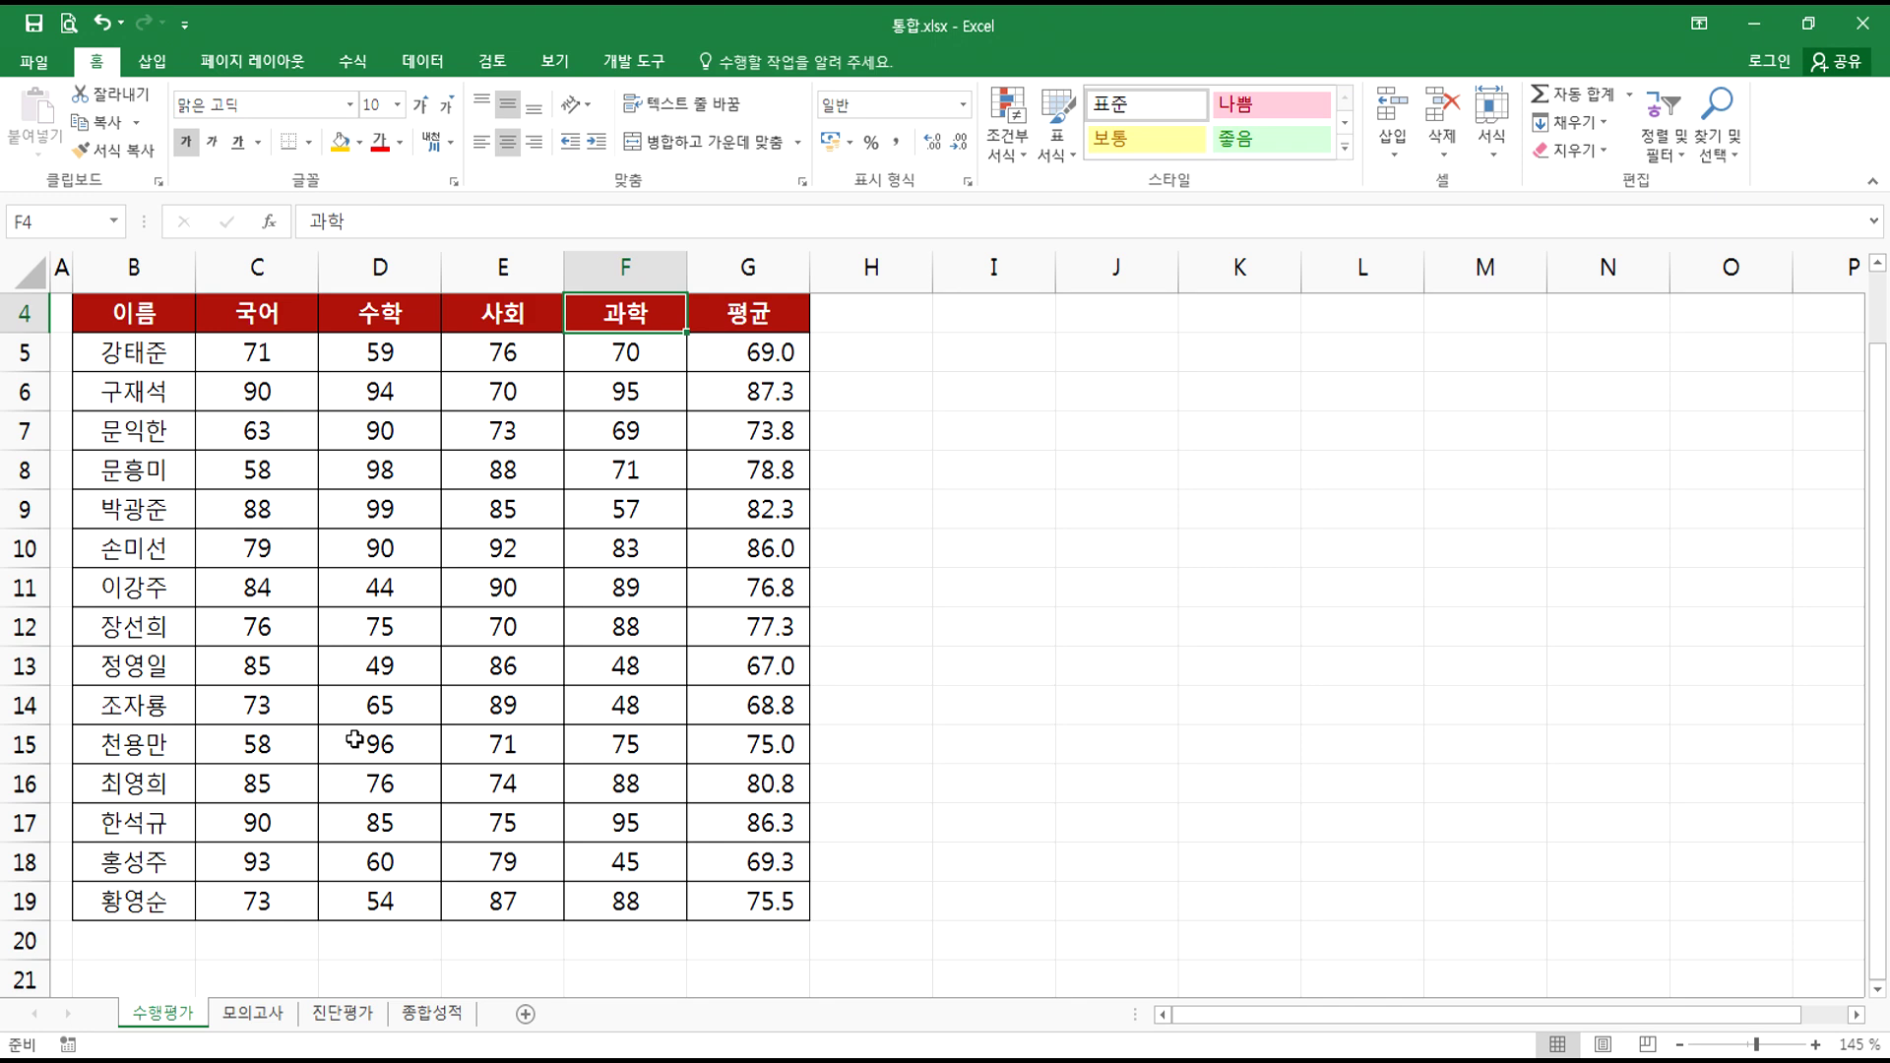
- On the 종합성적 sheet, look over the empty summary table B5:D9 and enter the heading 평균 in F4
left_click(429, 1014)
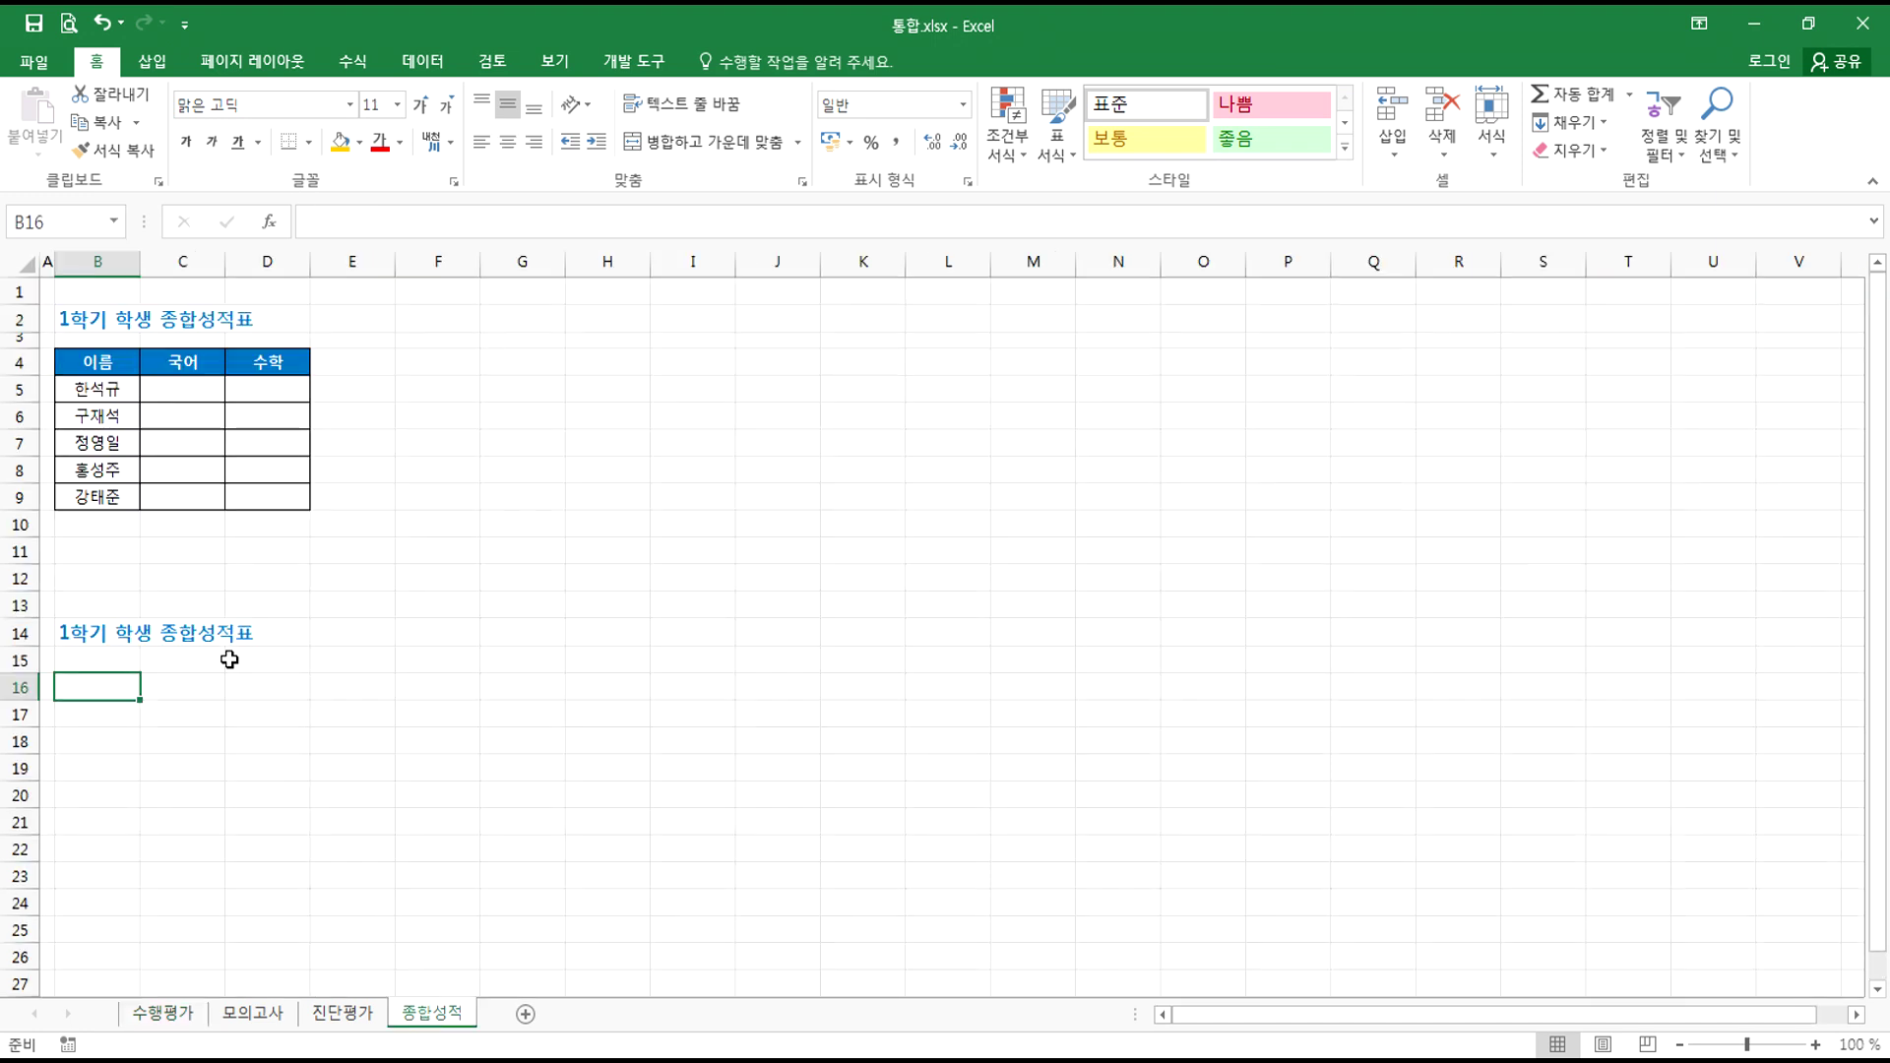
scroll(125, 460, "up", 4, "ctrl")
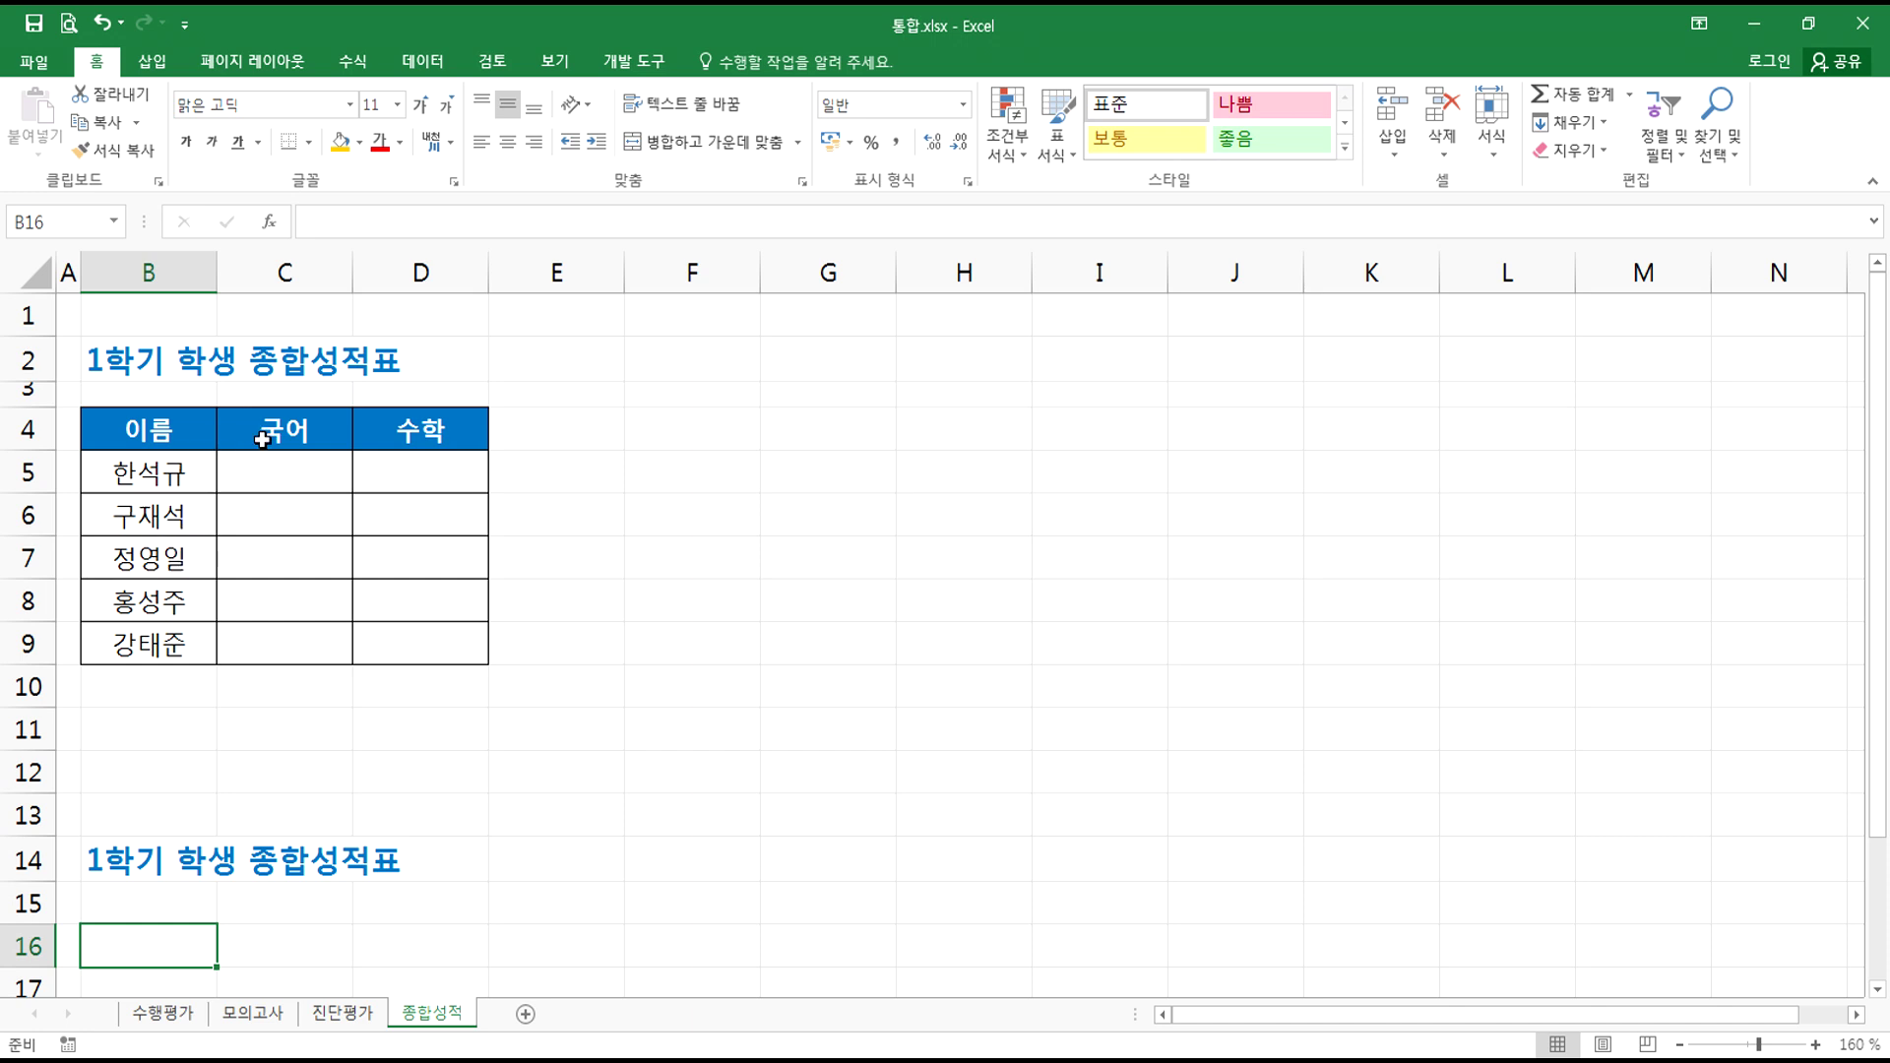
left_click_drag(155, 483, 413, 635)
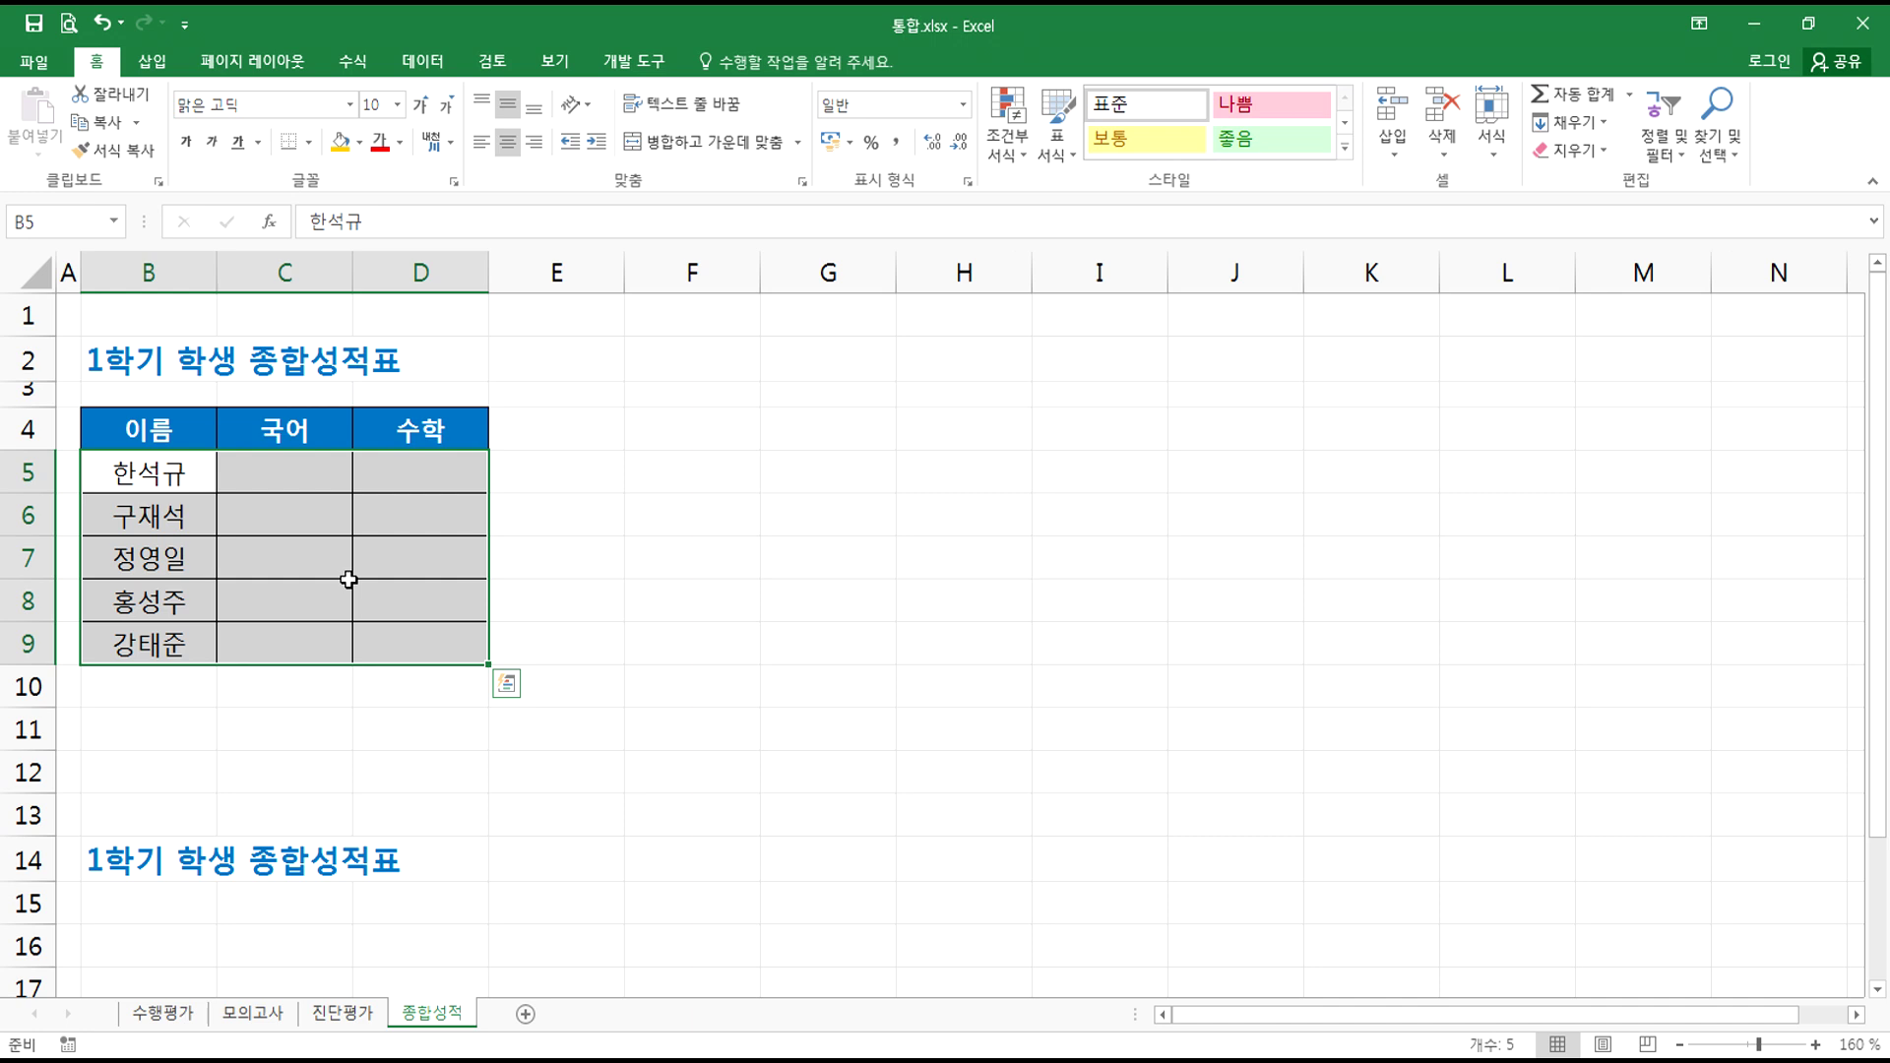
left_click(541, 485)
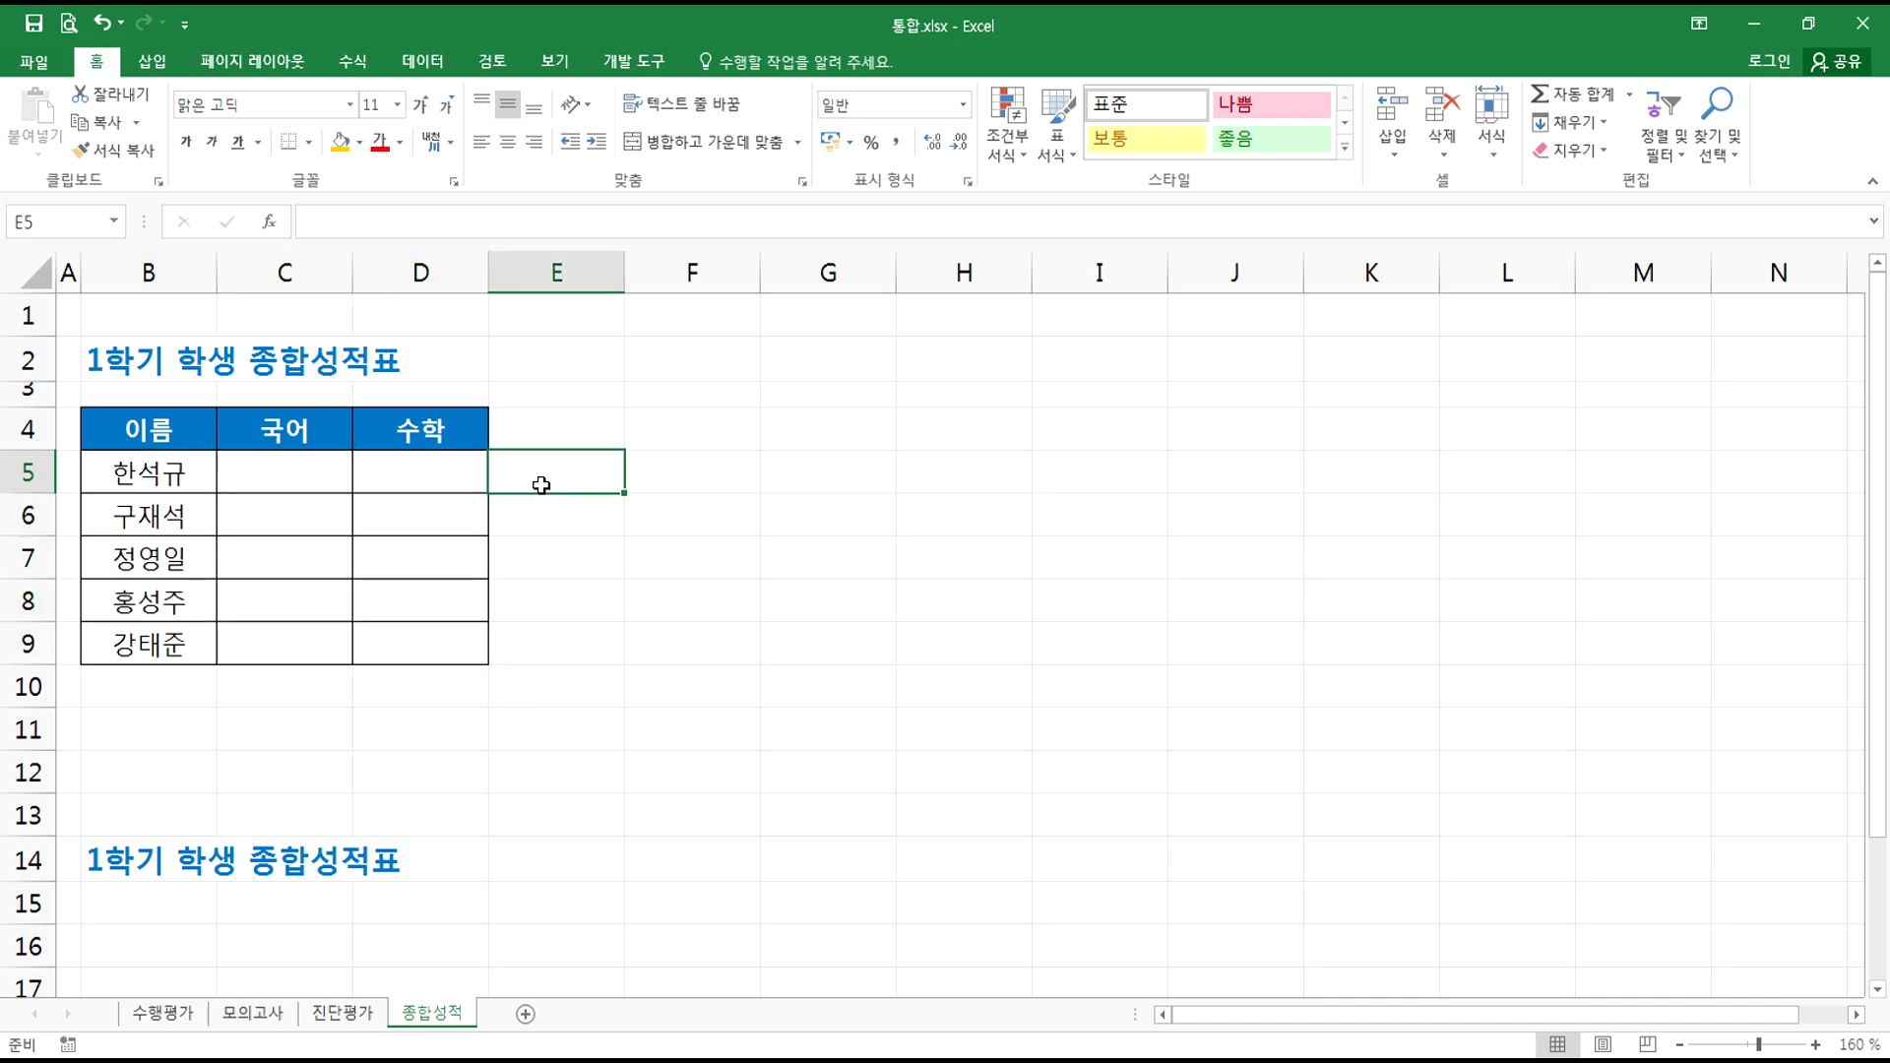
left_click(653, 432)
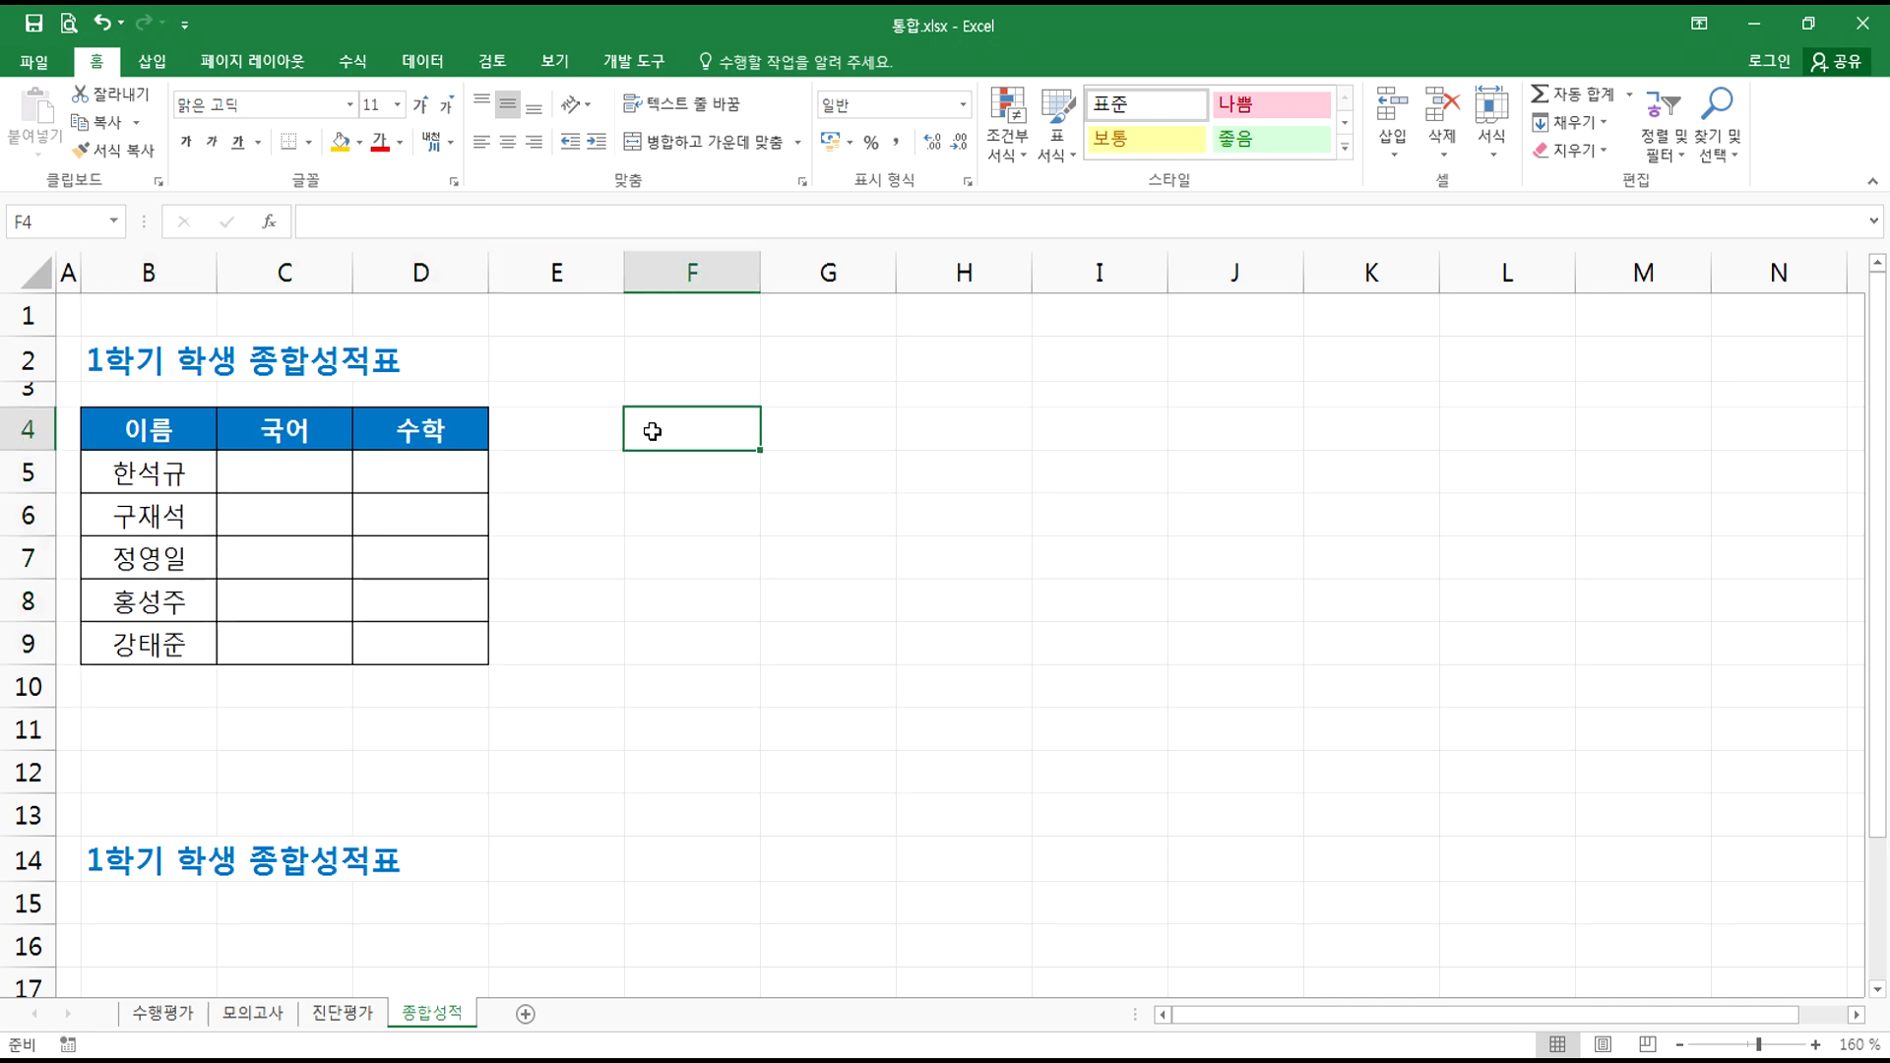
type("평ㄱ")
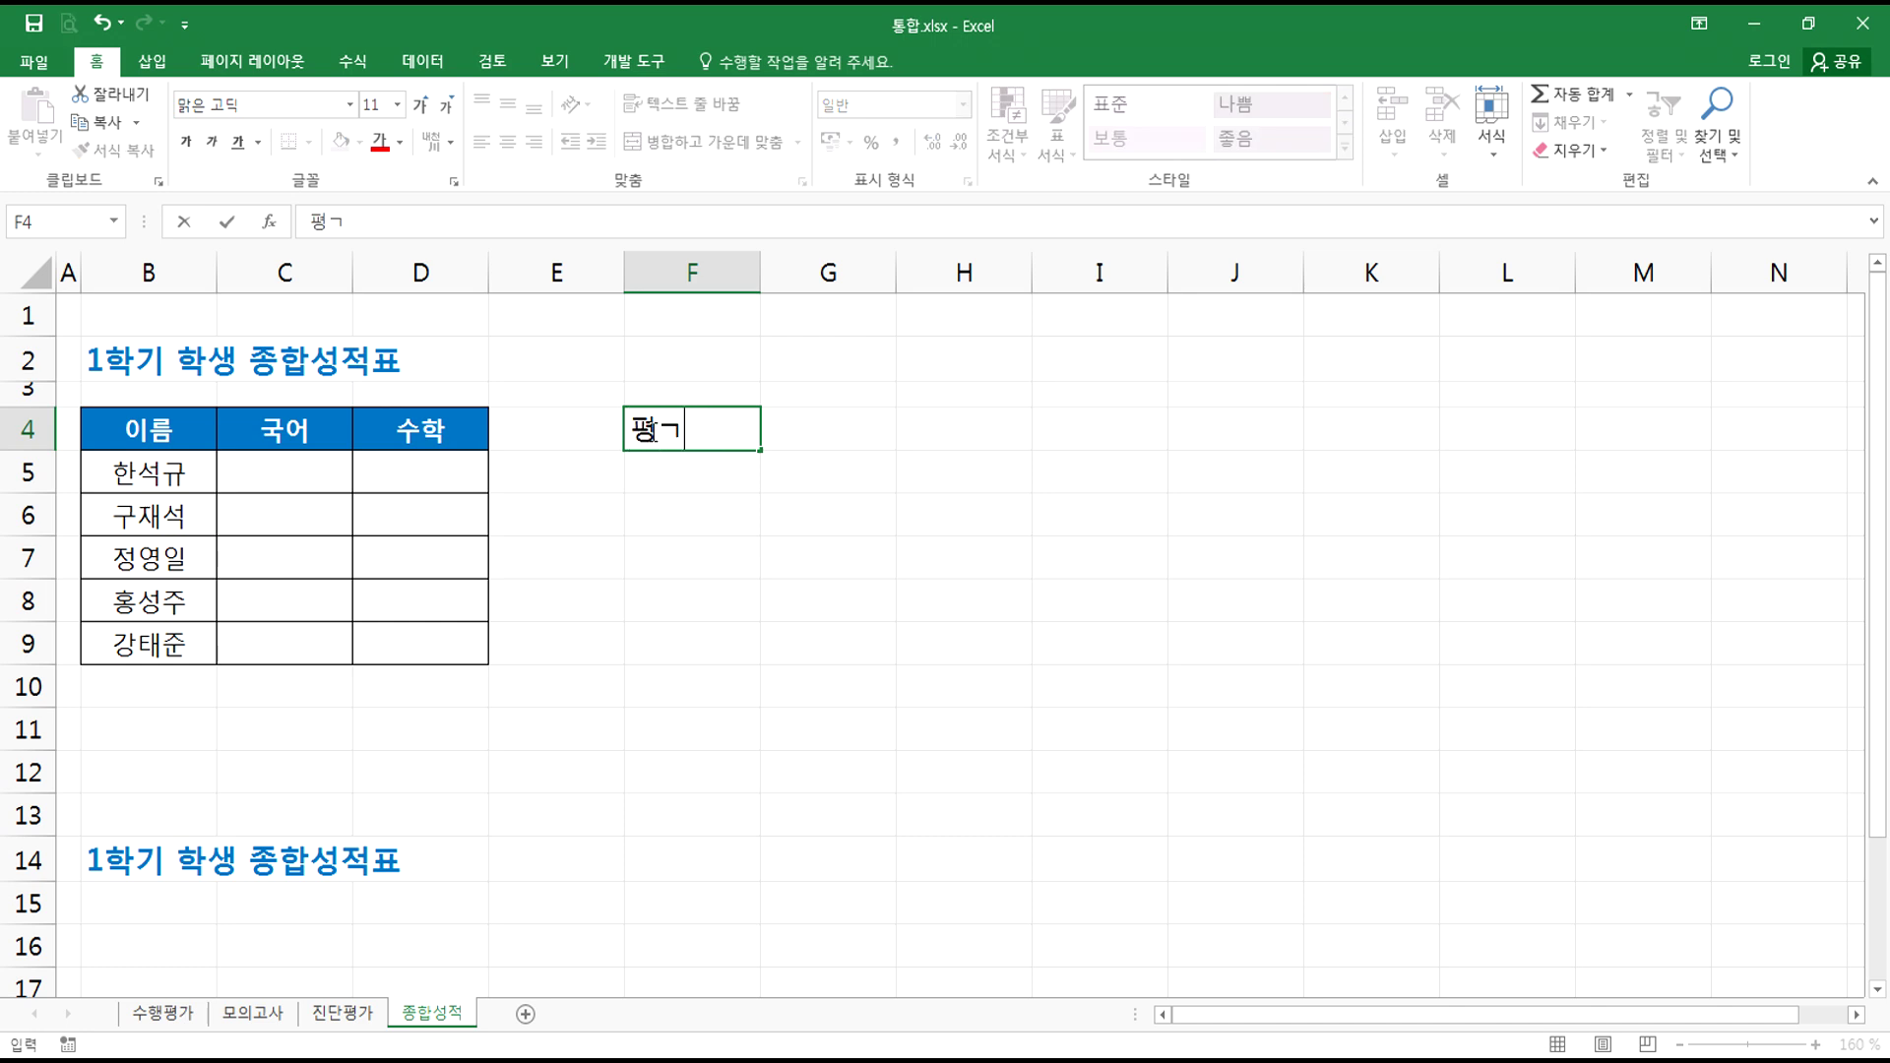
type("ㅠㄴ")
key("Return")
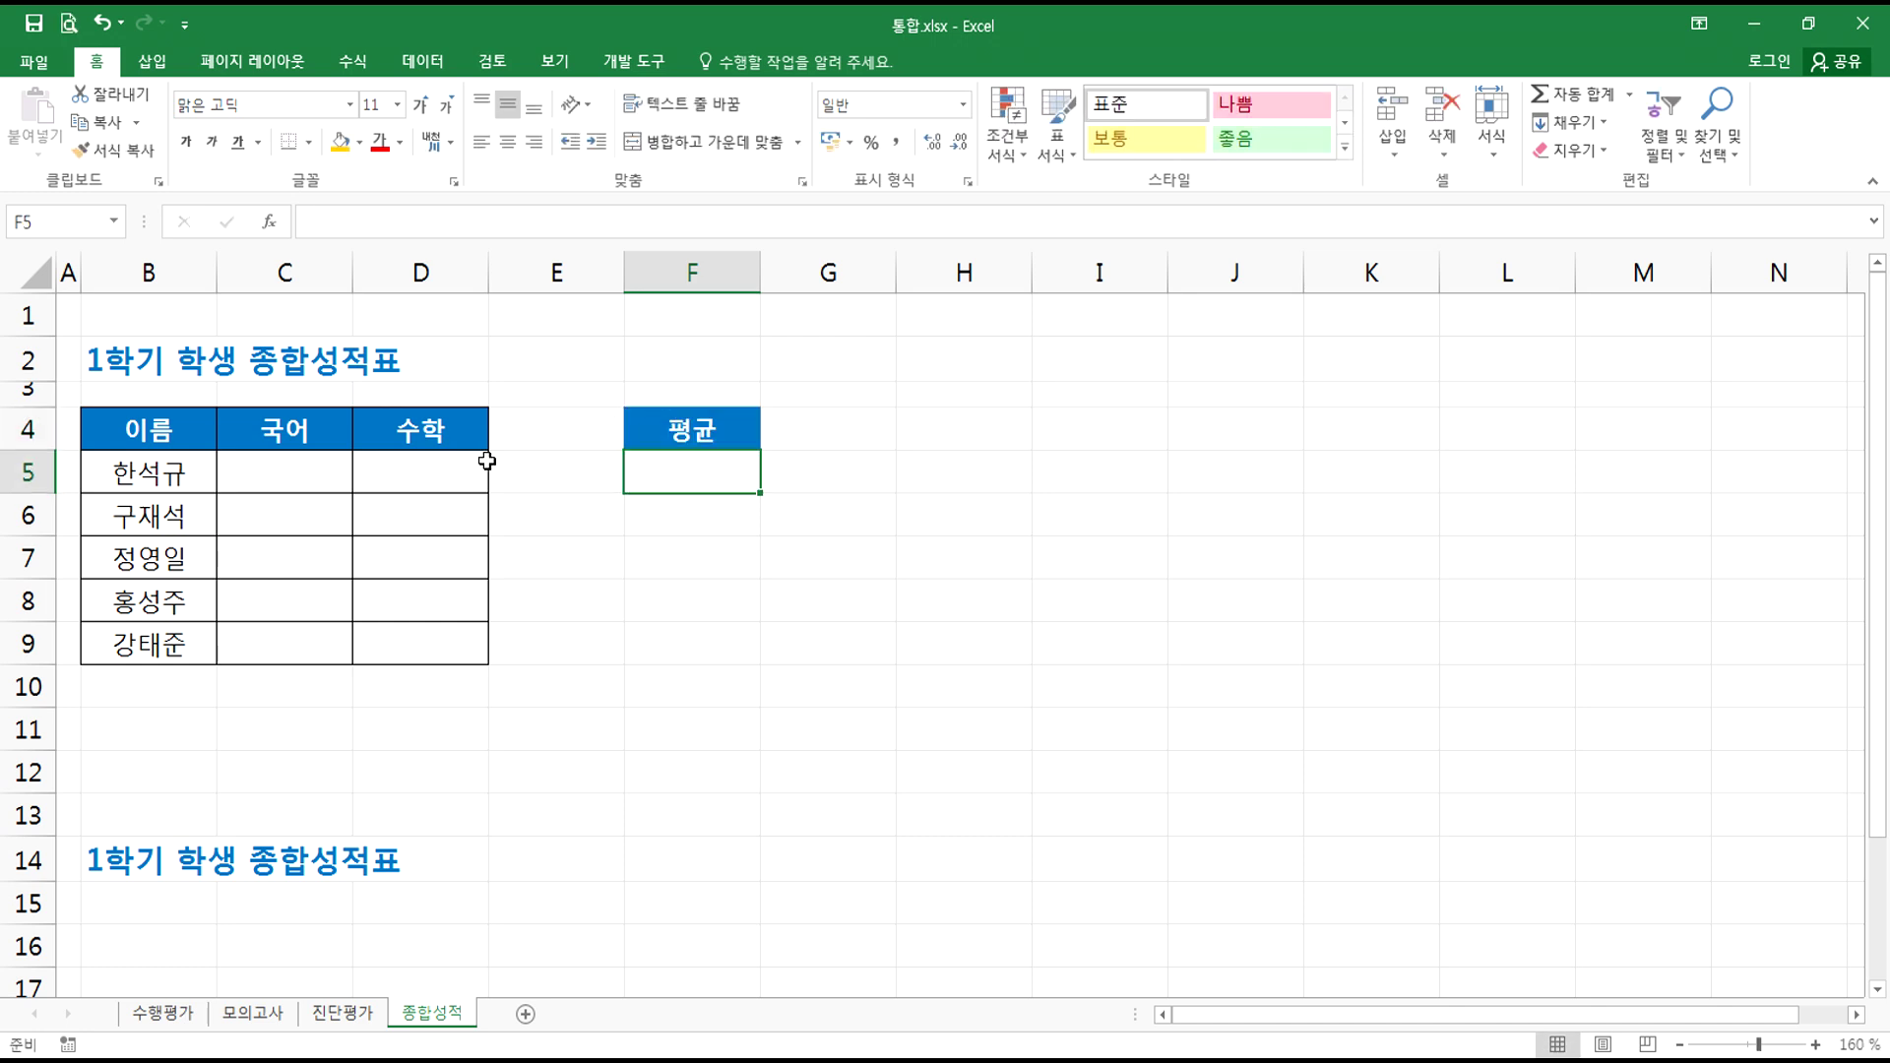
- Locate the scores of the first student in the summary table on the 수행평가, 모의고사 and 진단평가 sheets
left_click(164, 1014)
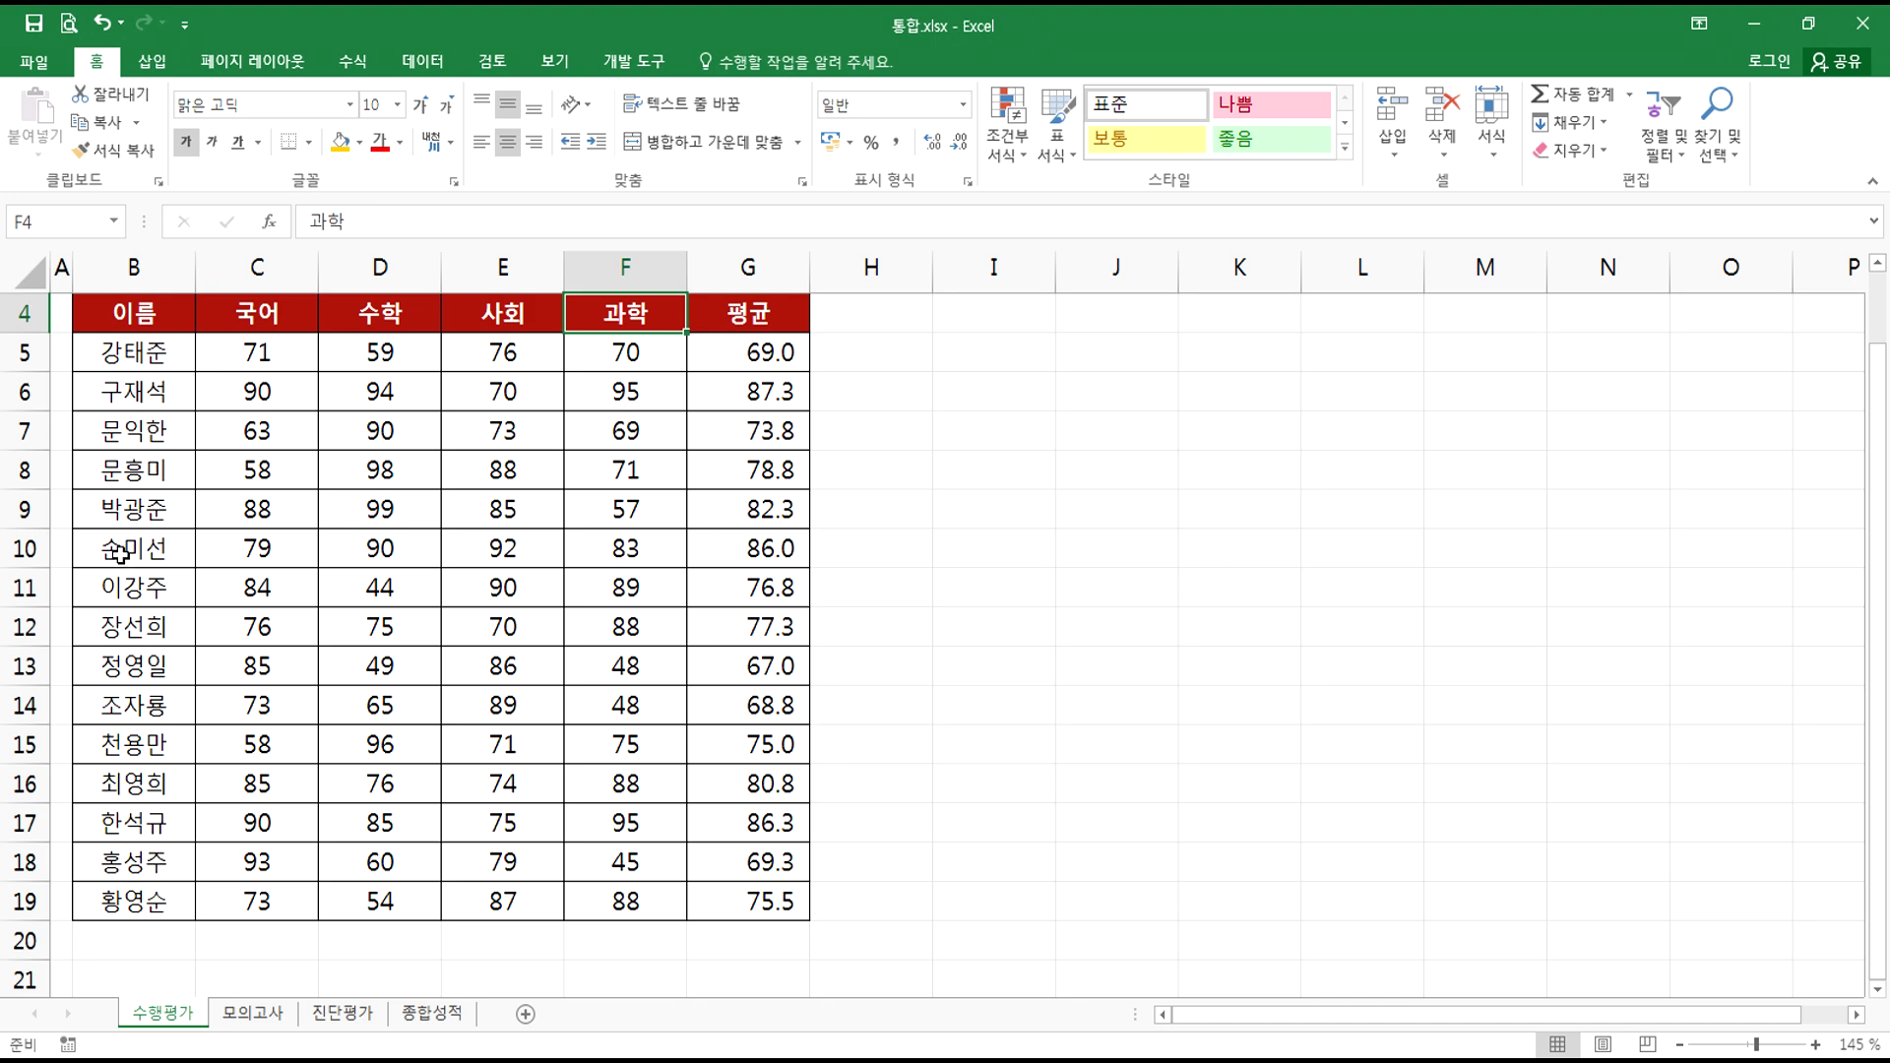
scroll(121, 555, "up", 1)
scroll(280, 758, "down", 1)
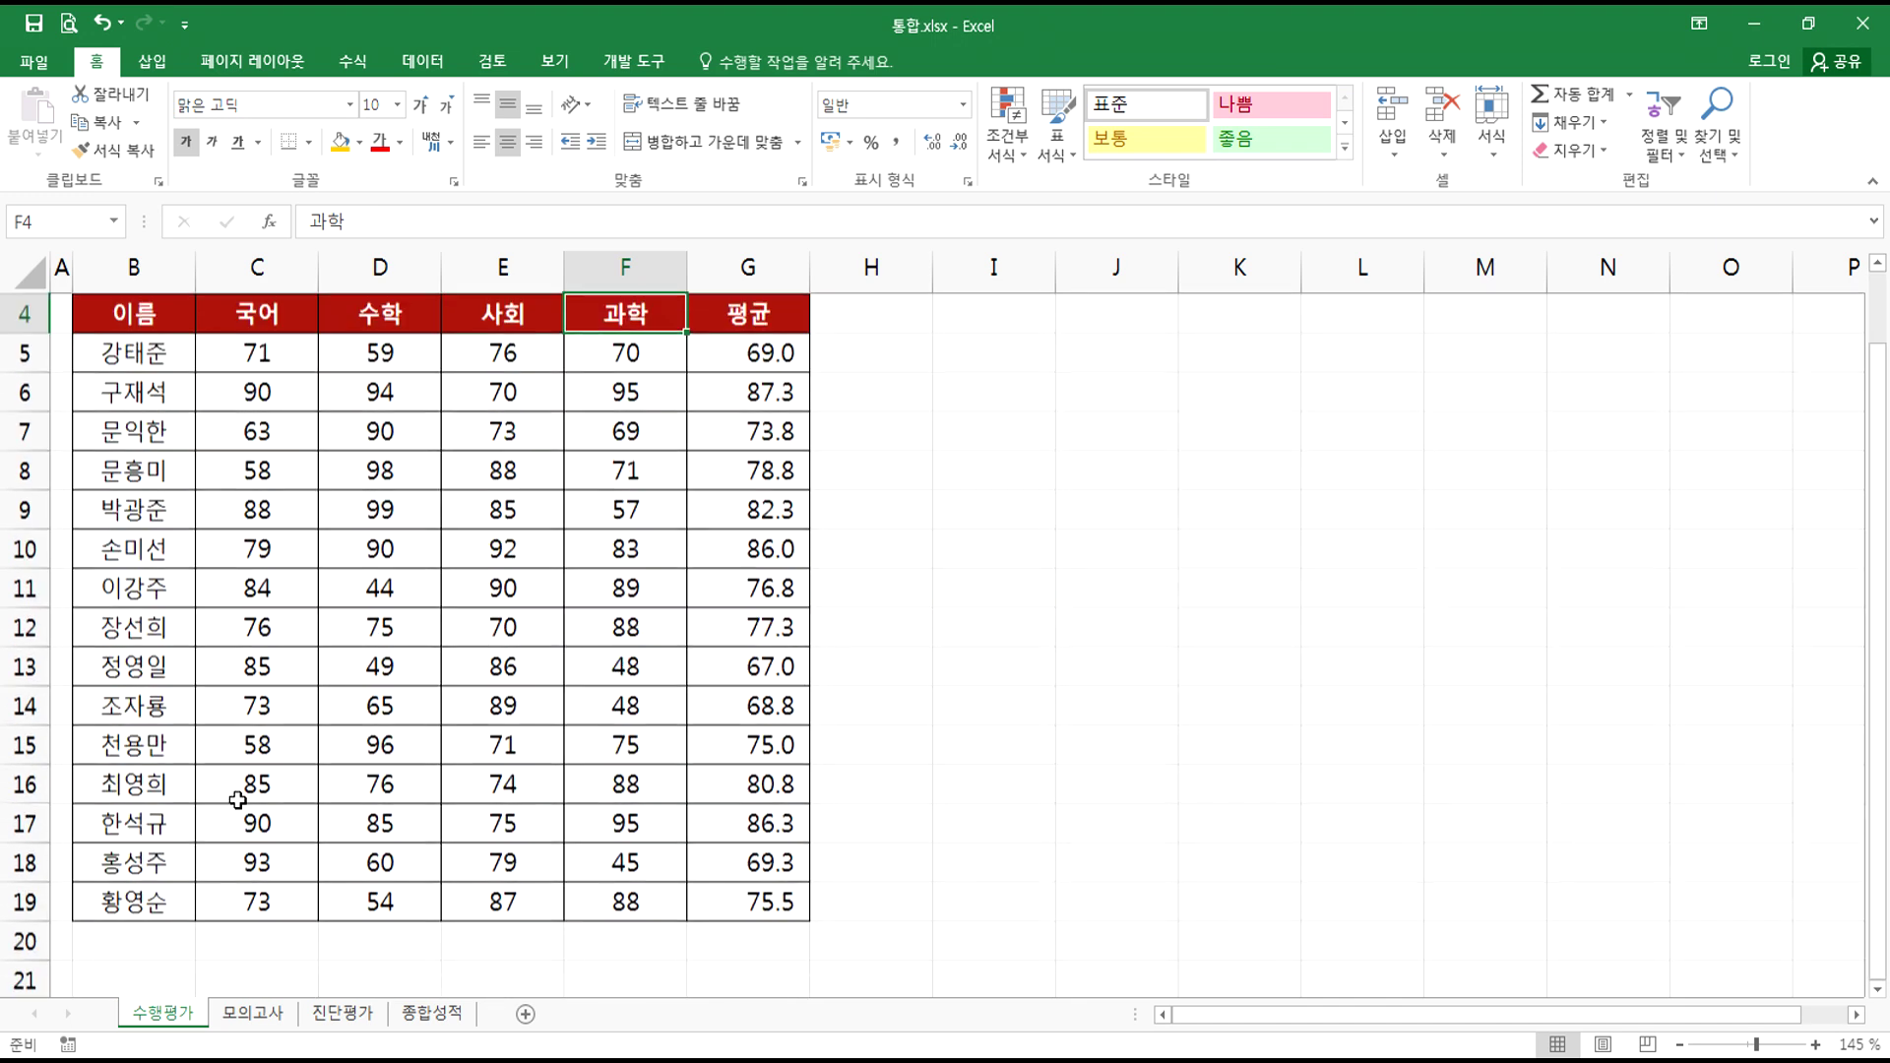
left_click_drag(258, 823, 393, 817)
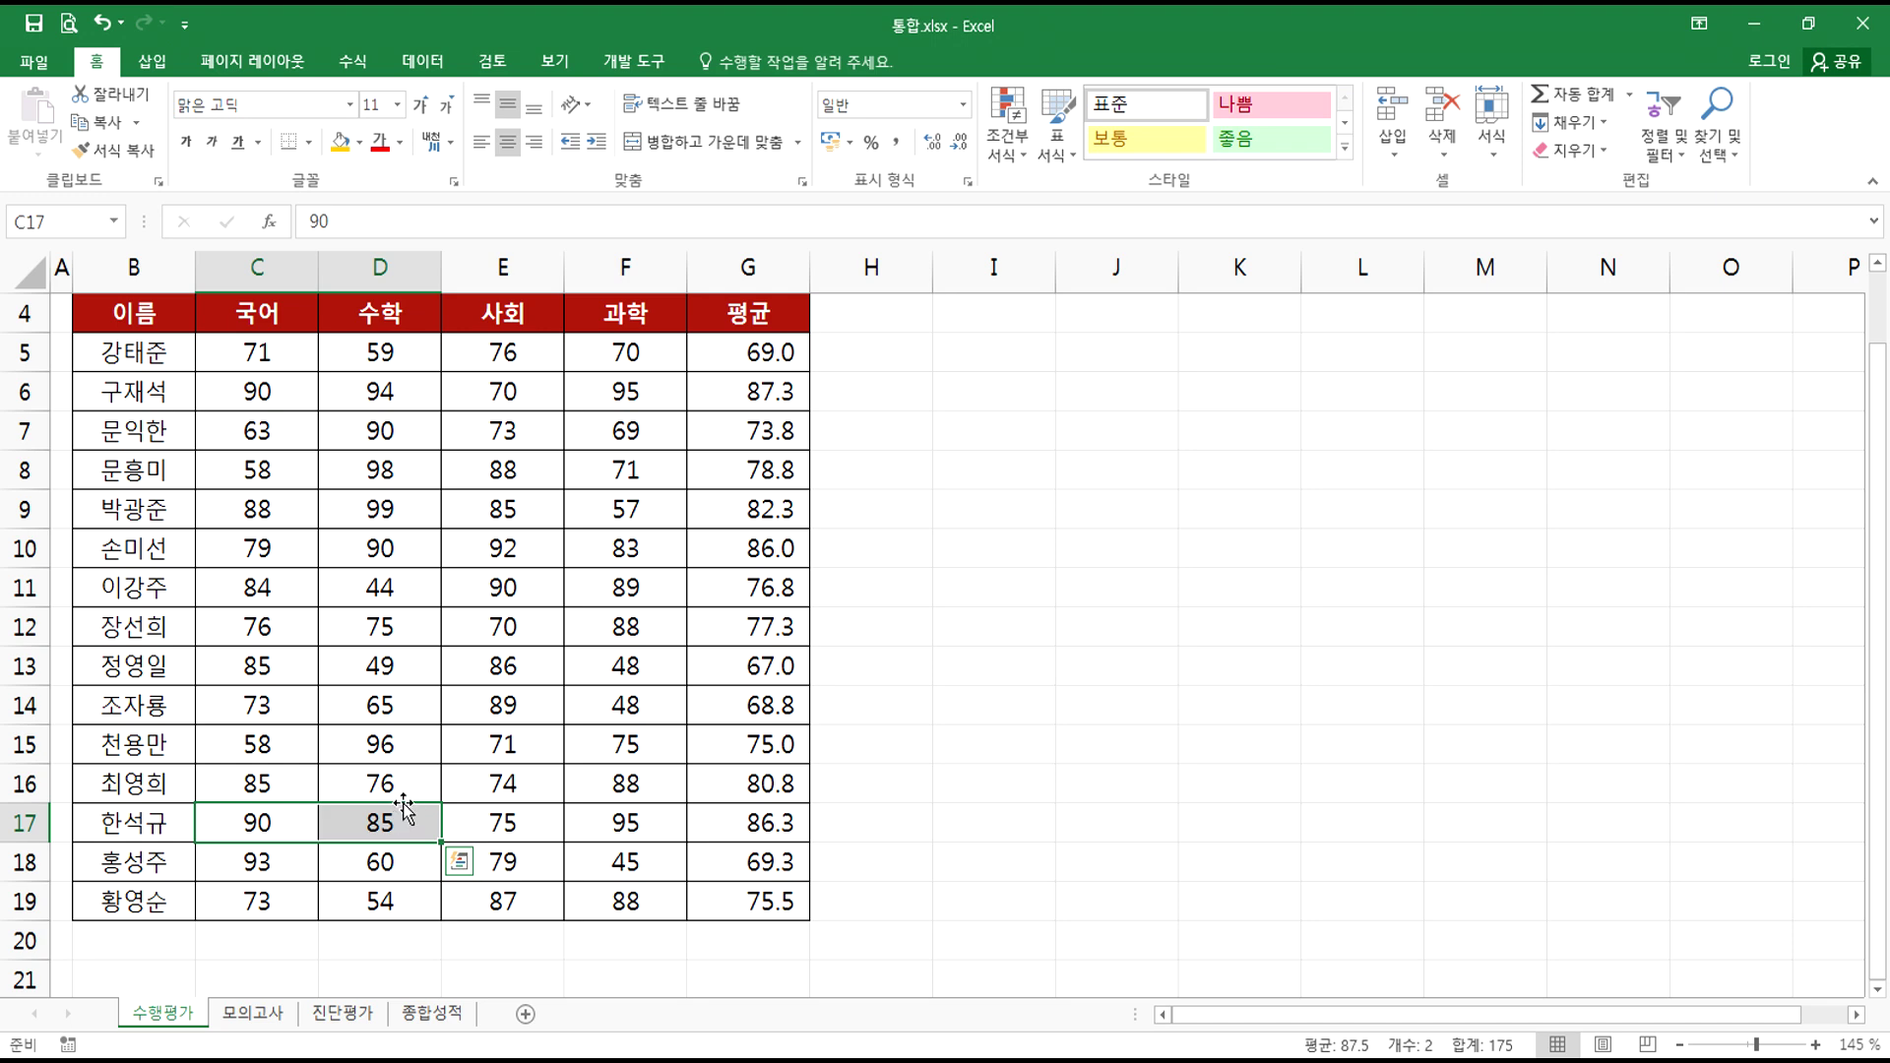
scroll(342, 788, "down", 2)
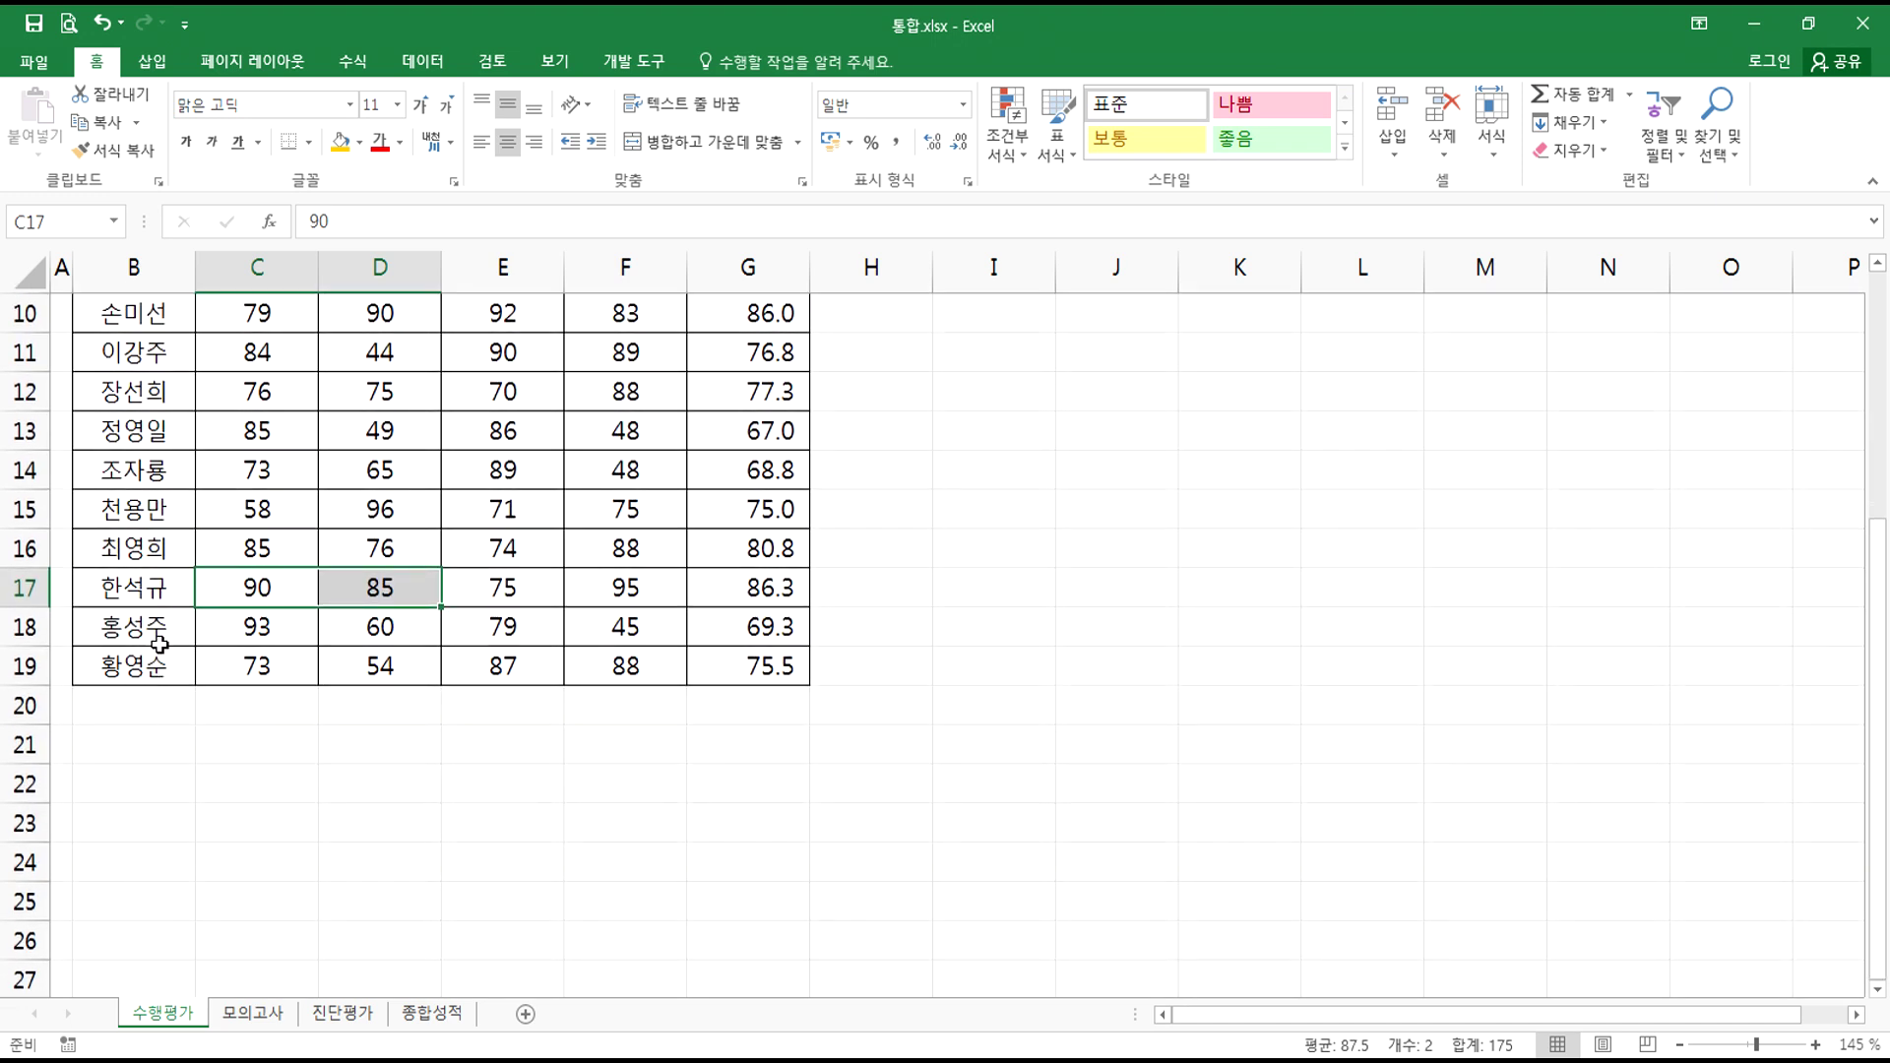
left_click_drag(131, 593, 371, 591)
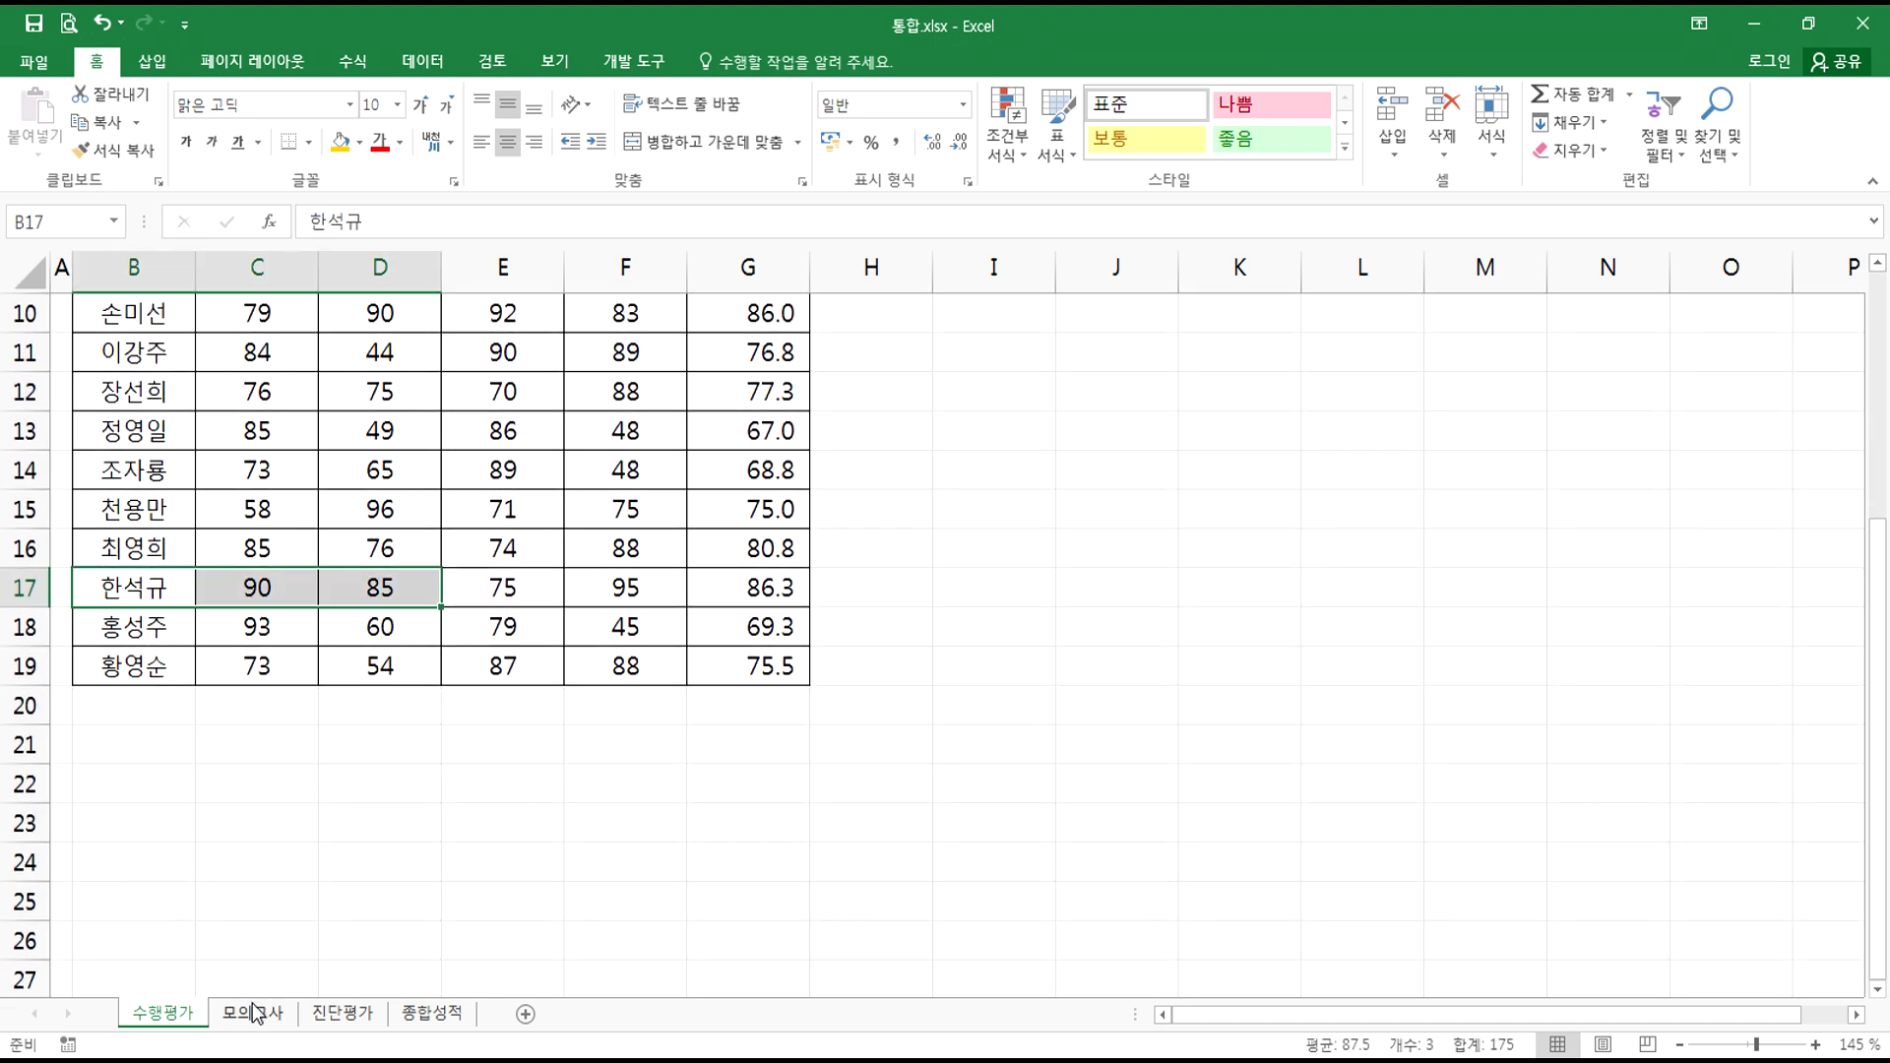
left_click(252, 1013)
left_click_drag(146, 460, 386, 468)
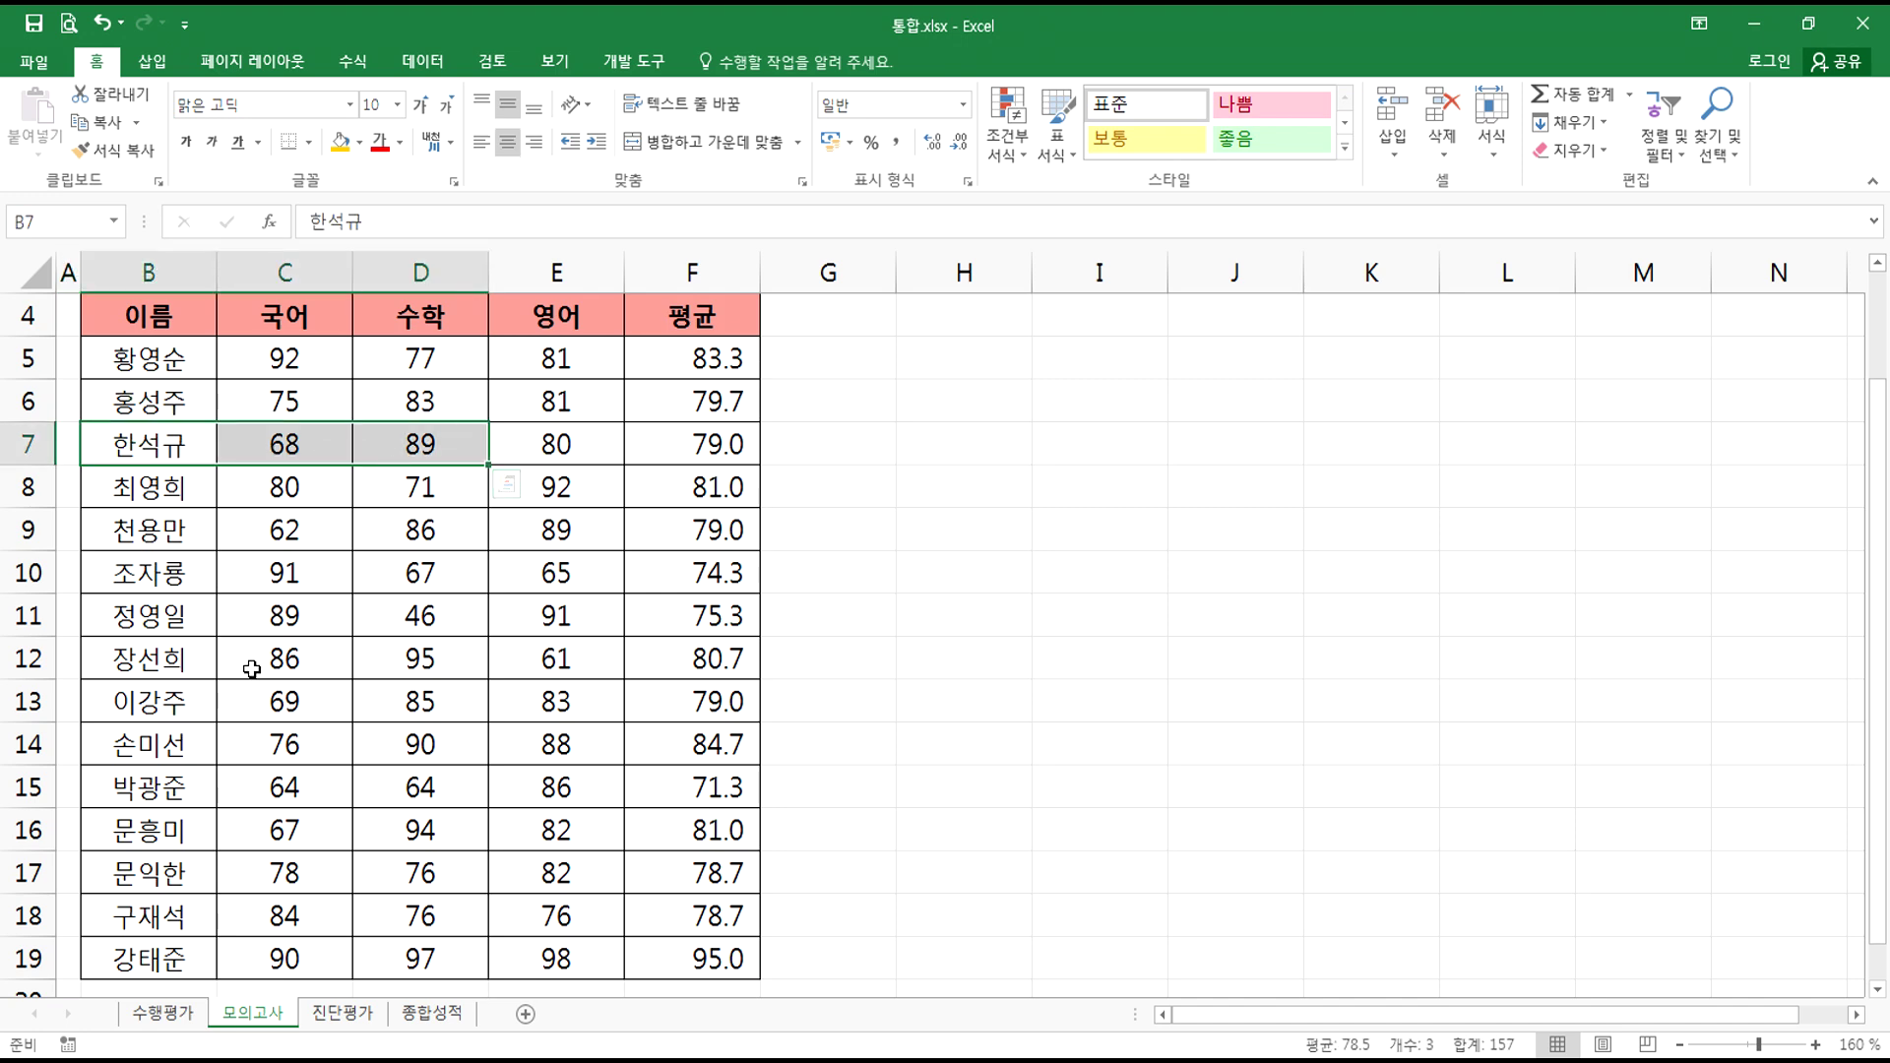
left_click(342, 1012)
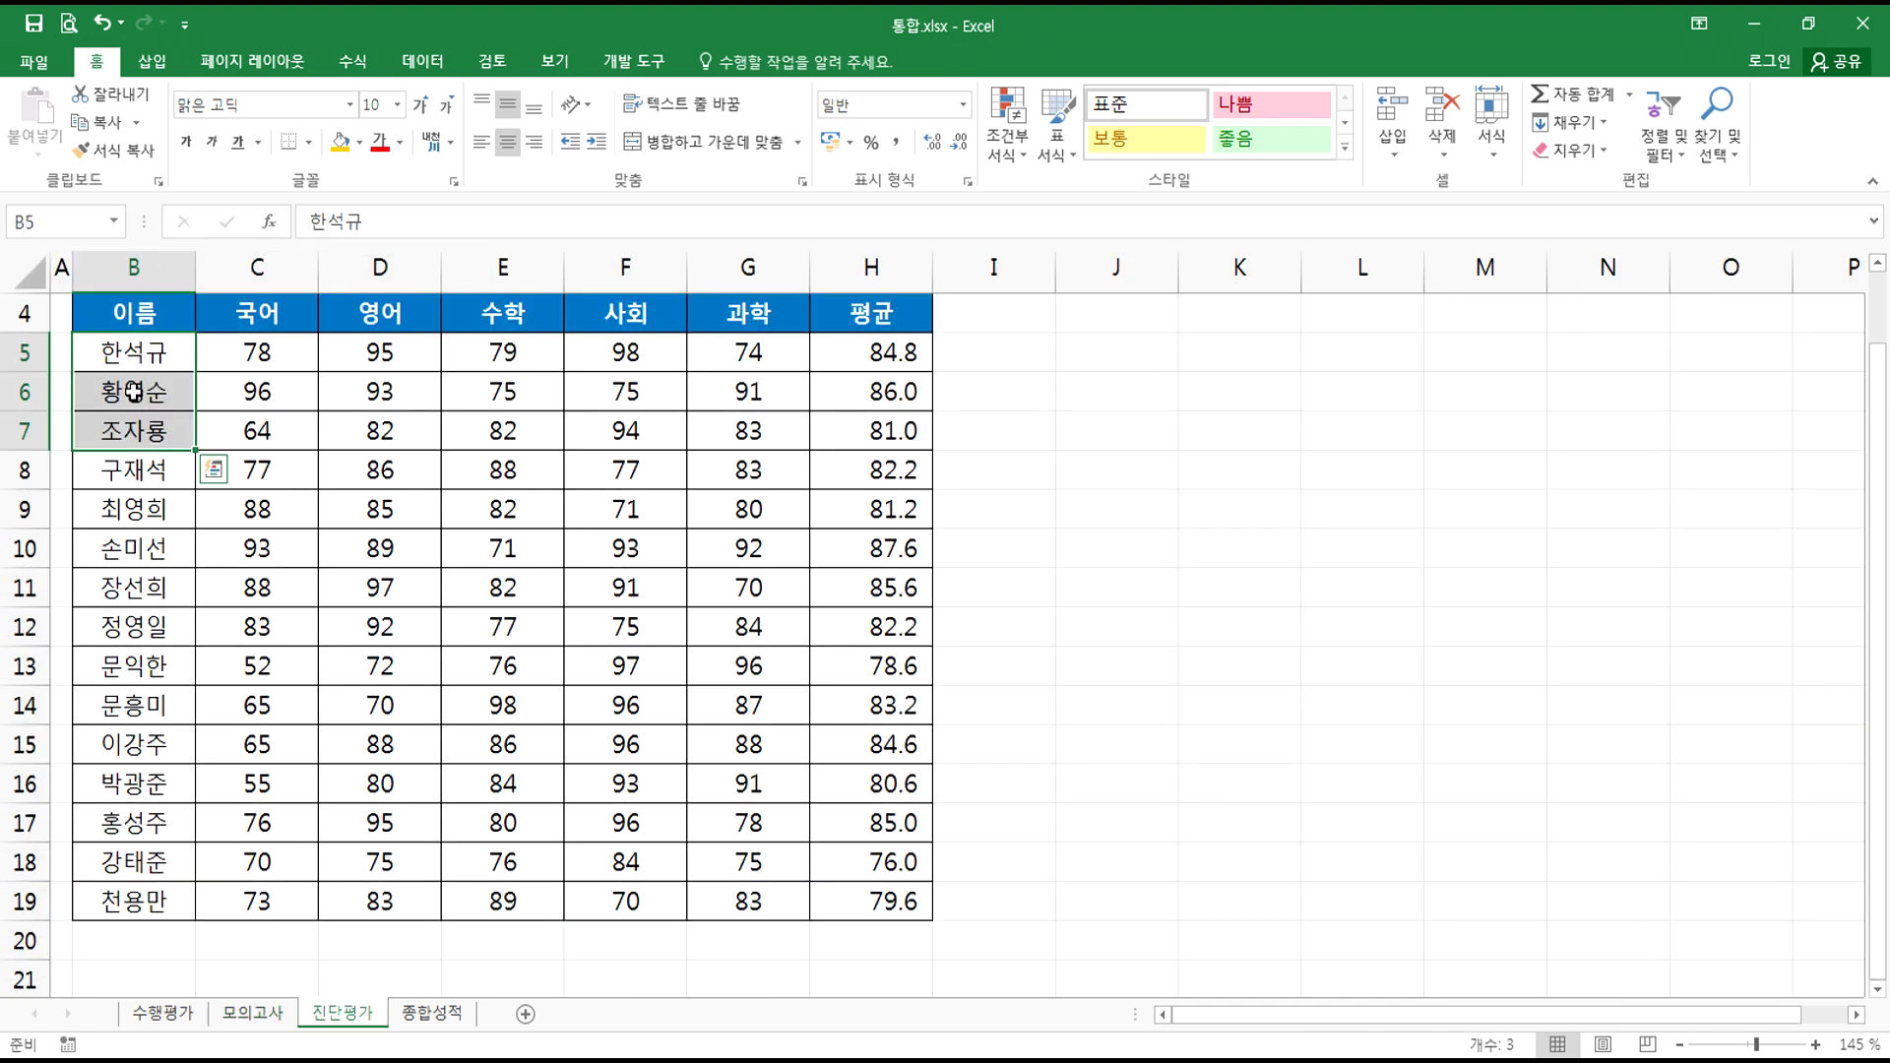
left_click_drag(133, 355, 417, 355)
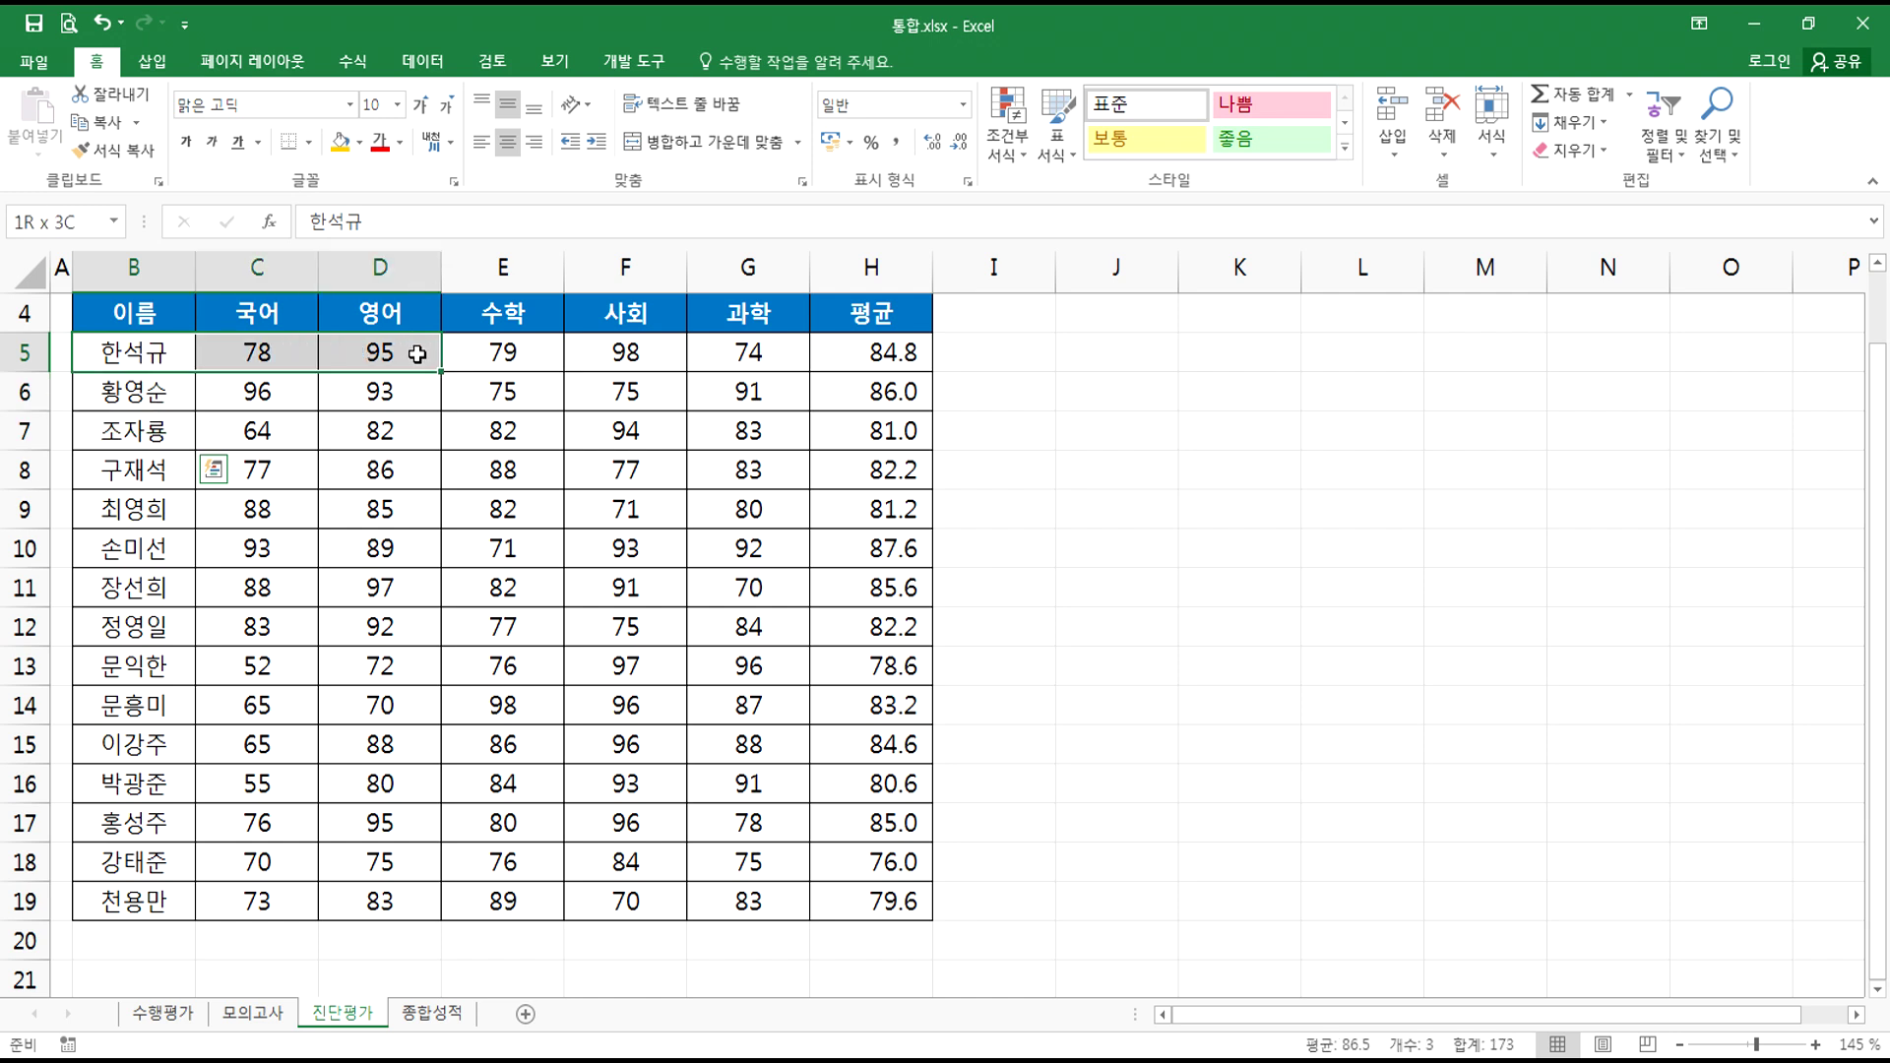
left_click(268, 357)
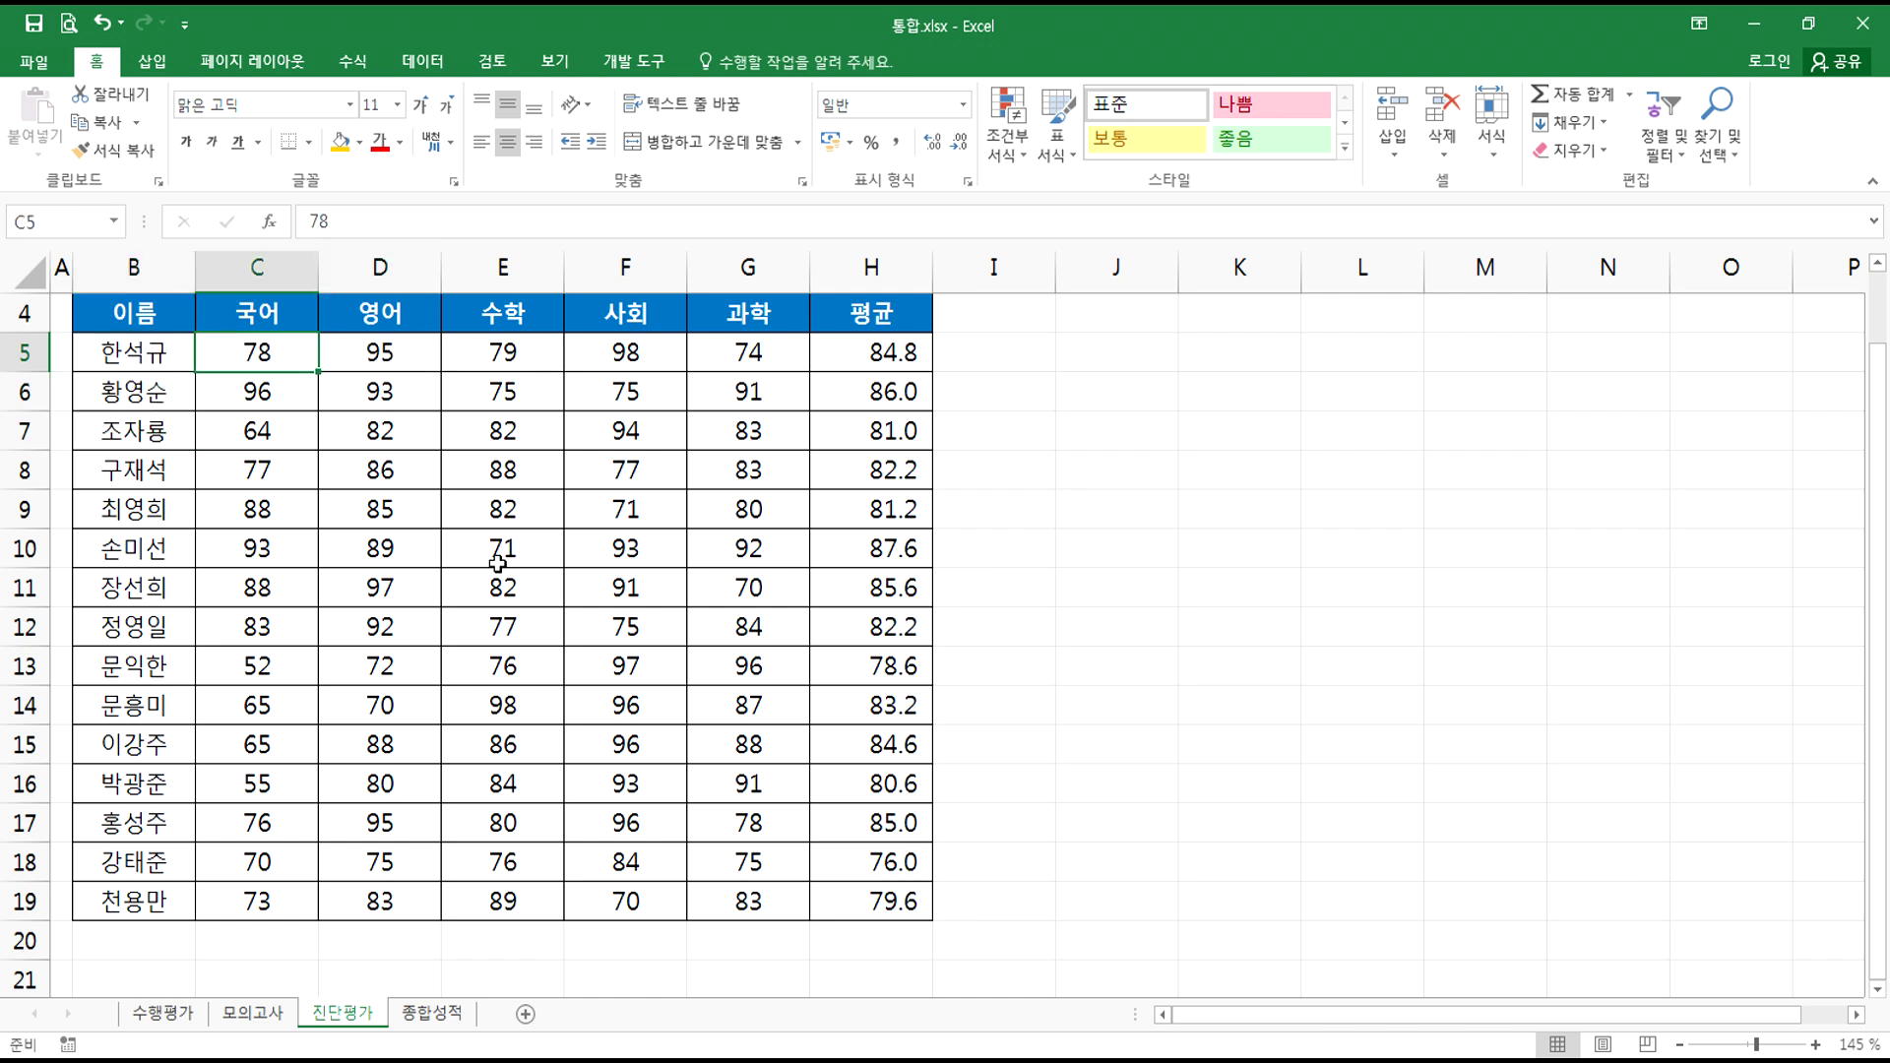
- Return to the 종합성적 sheet, look over the summary table's empty rows and select B5
left_click(430, 1014)
left_click_drag(139, 477, 380, 616)
left_click(207, 473)
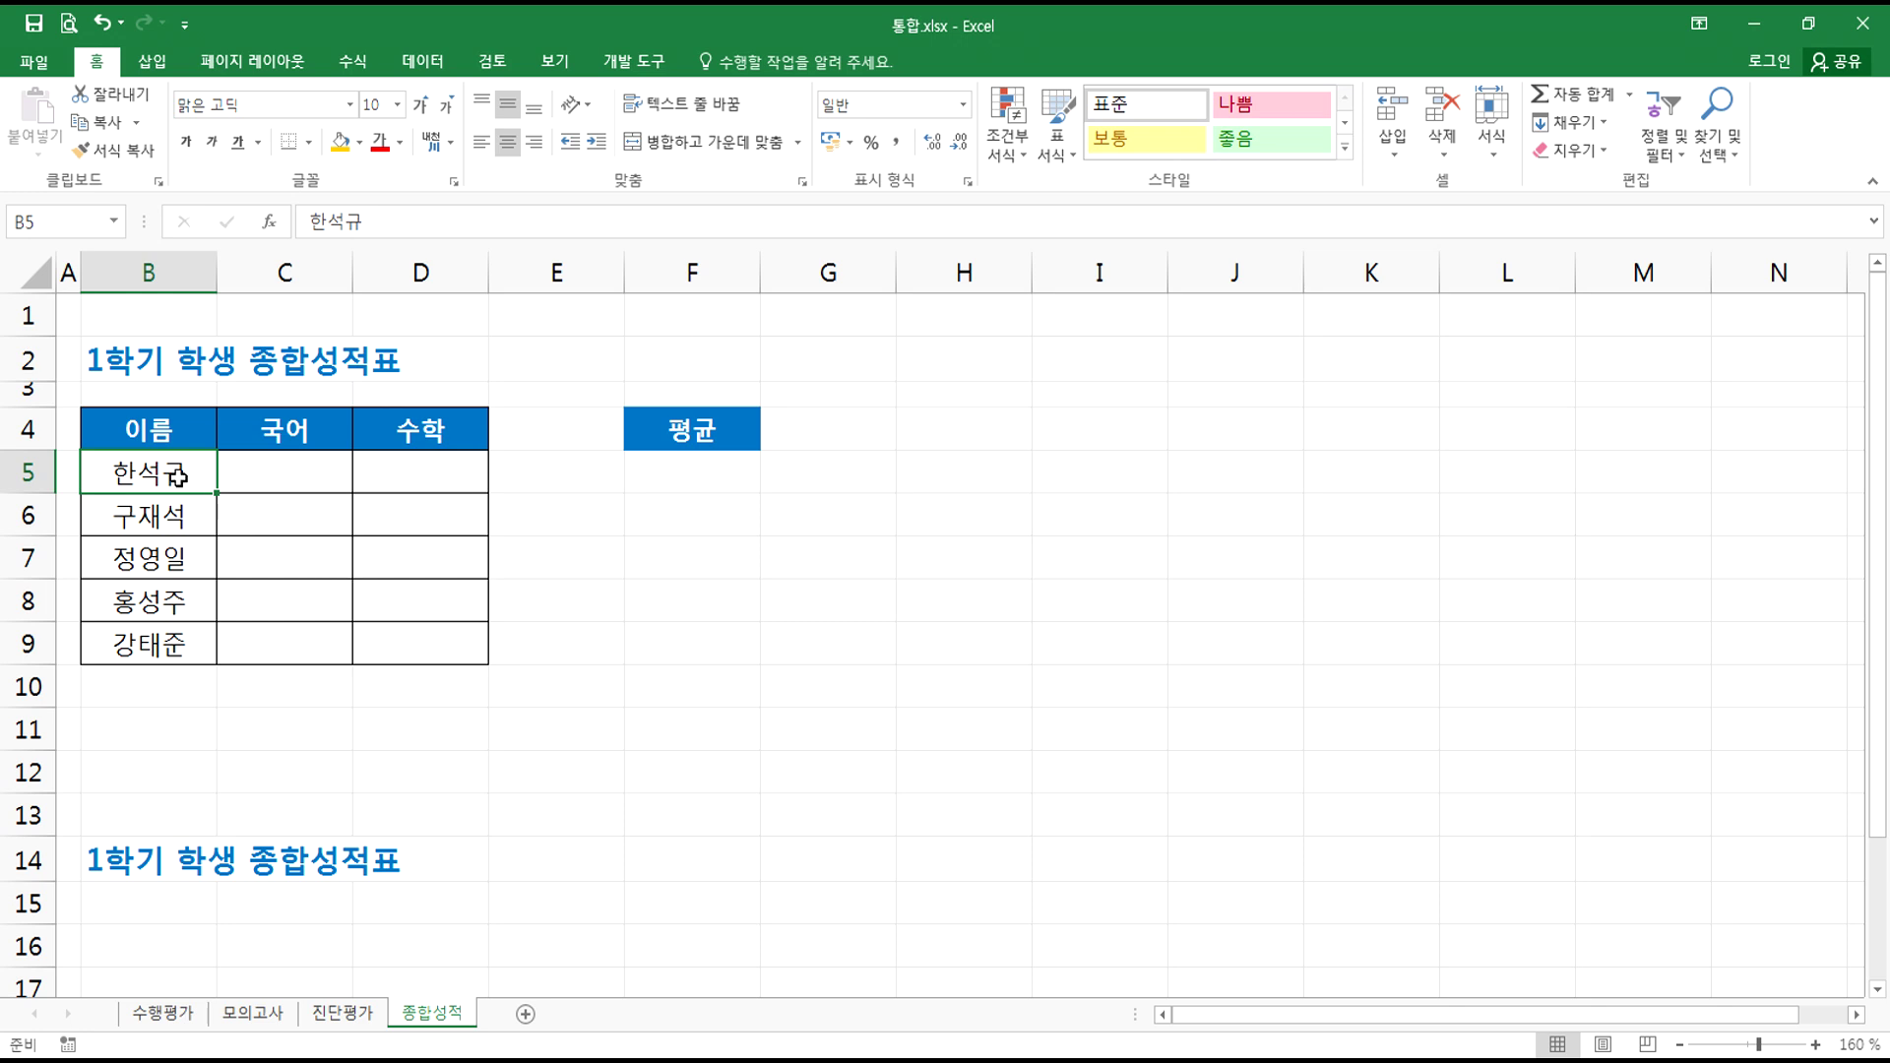
- Enter the note "1. 블록설정" in cell H4 as the first instruction beside the score table
left_click_drag(148, 430, 379, 641)
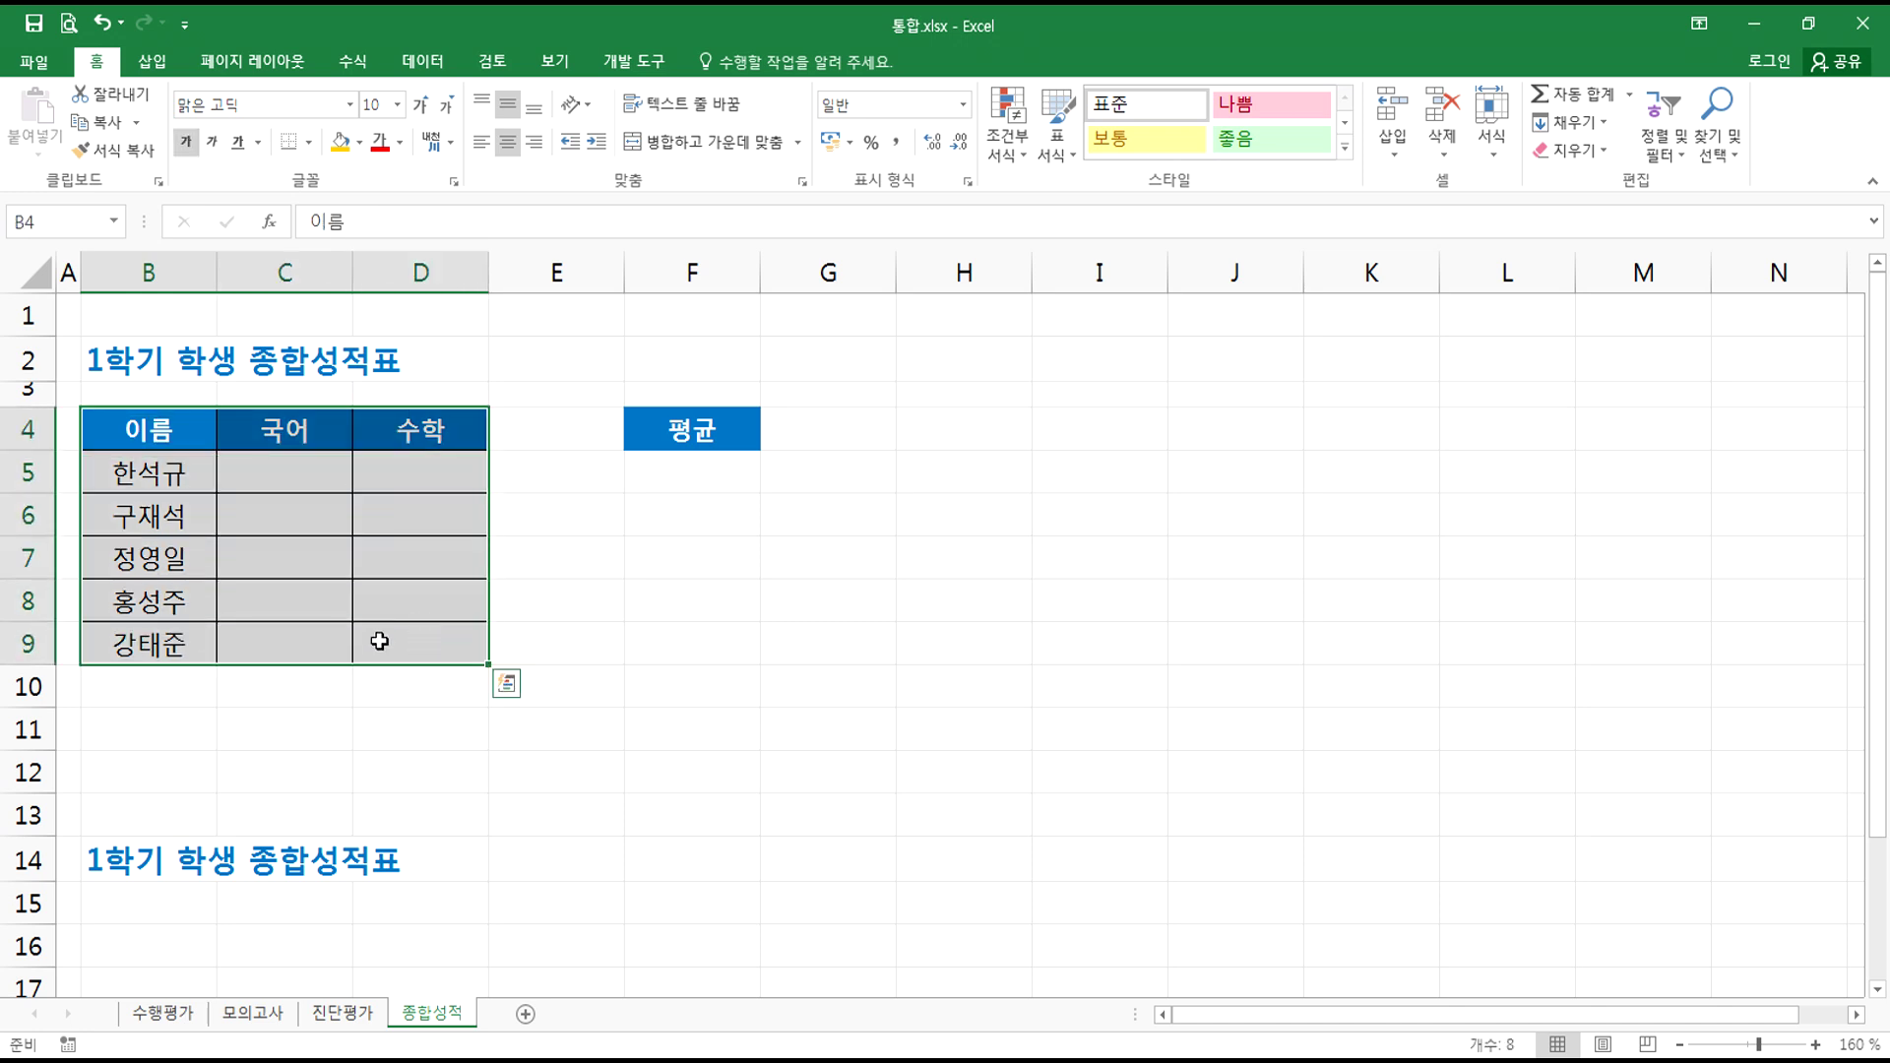
left_click(975, 430)
type("1.")
type(" qmff")
key("BackSpace")
key("BackSpace")
key("BackSpace")
key("BackSpace")
type("블록설저")
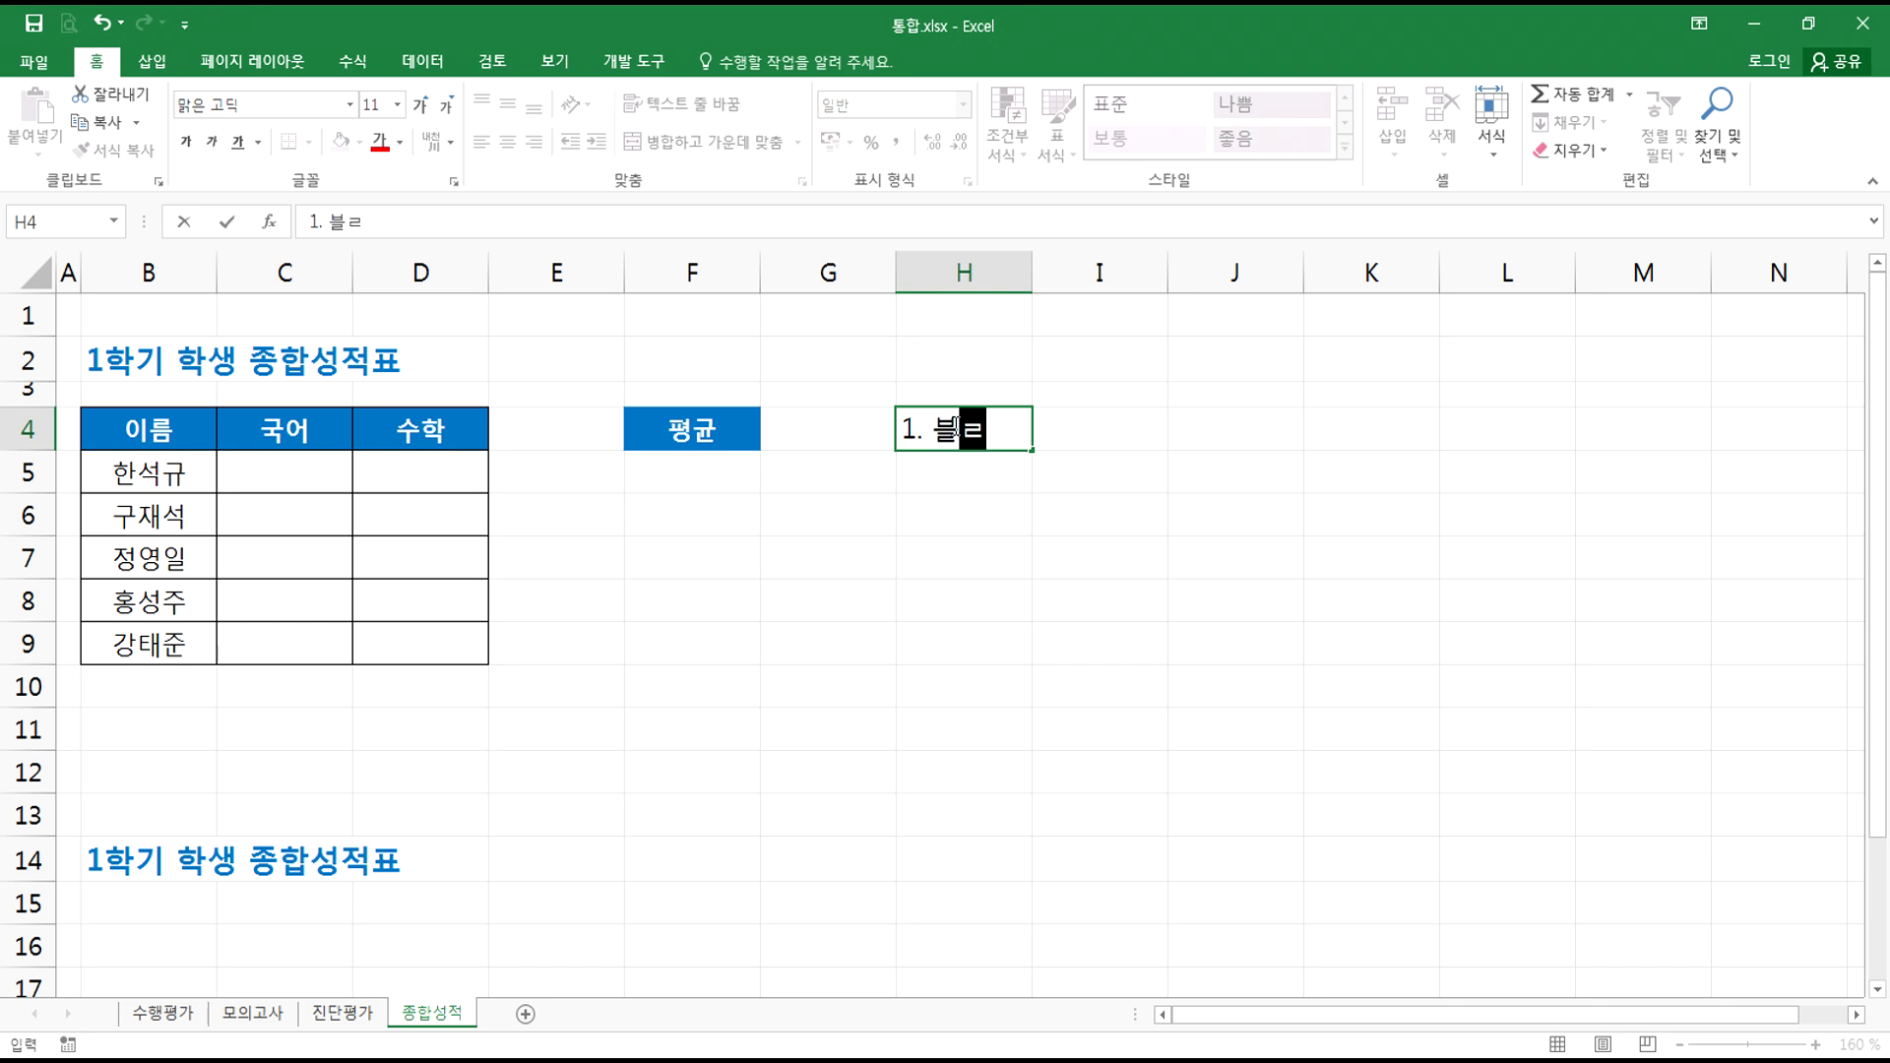
type("ㅇ")
key("Return")
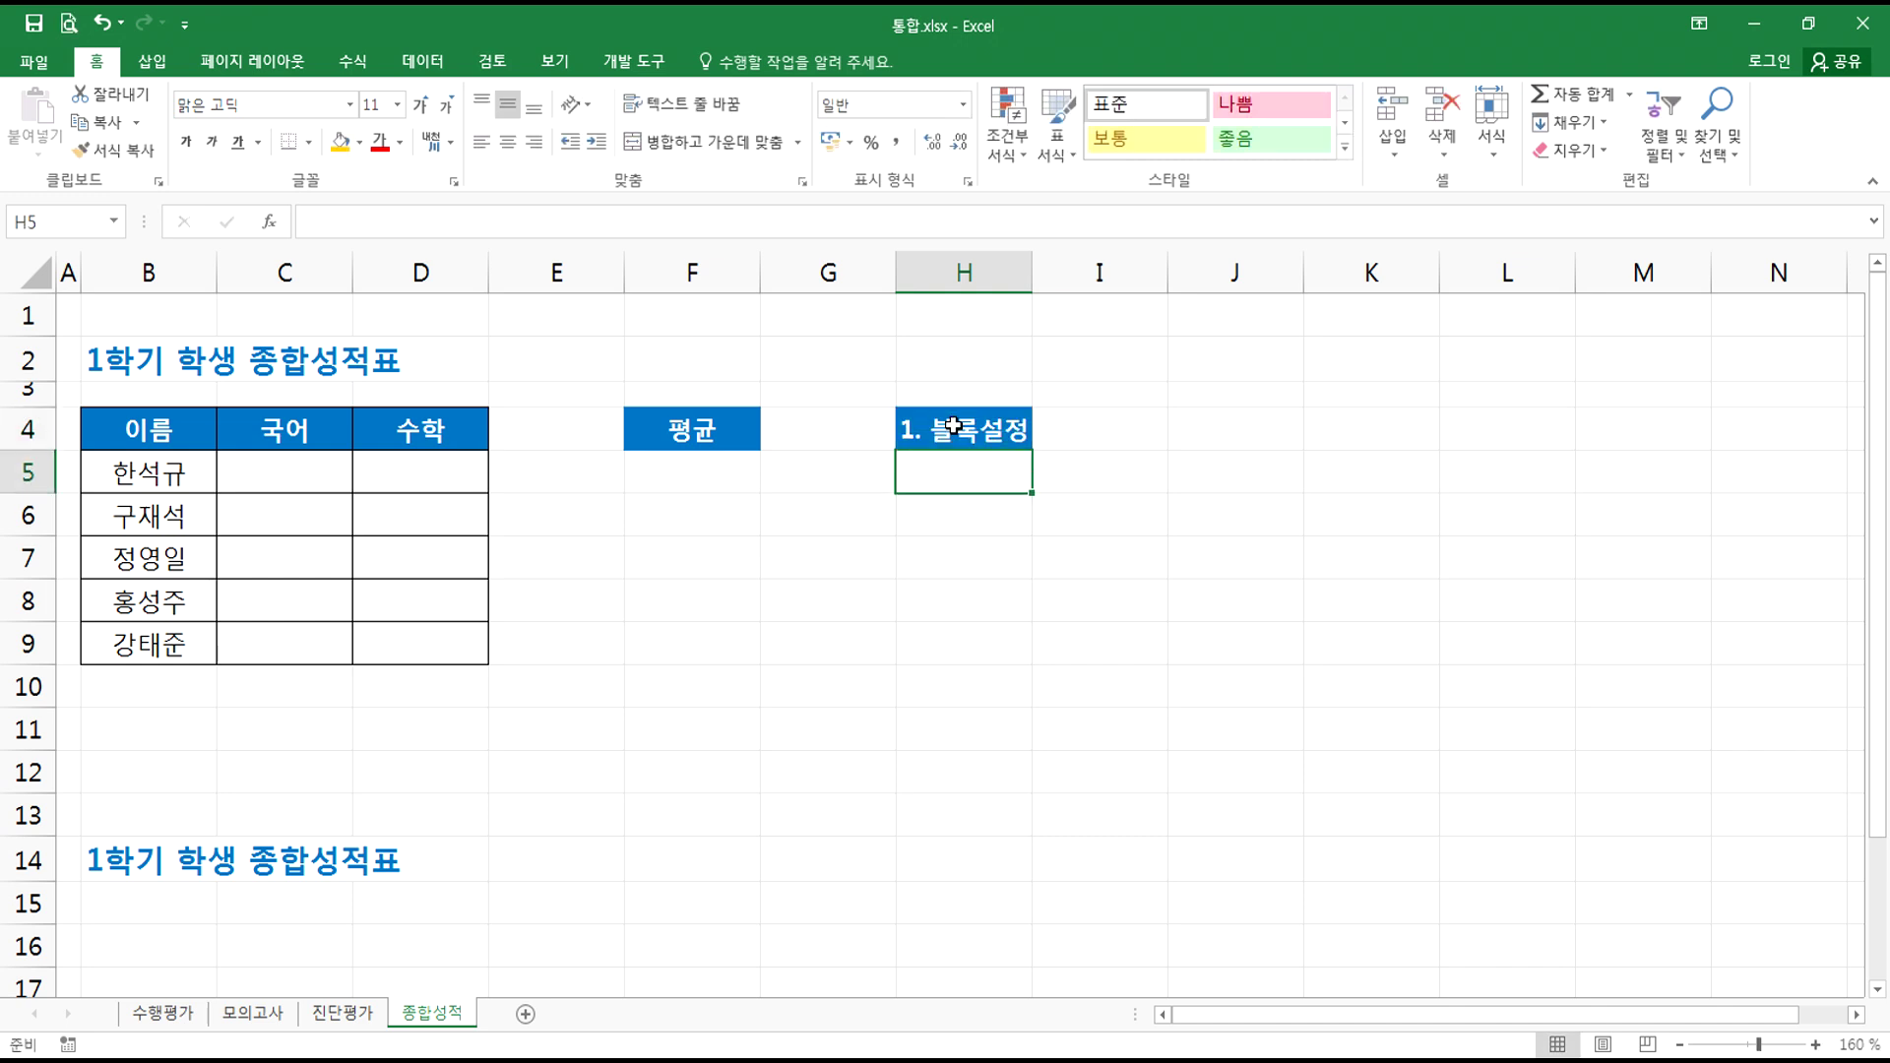
- Clear the formatting of the note in cell H4 and widen column H to fit its text
left_click(953, 425)
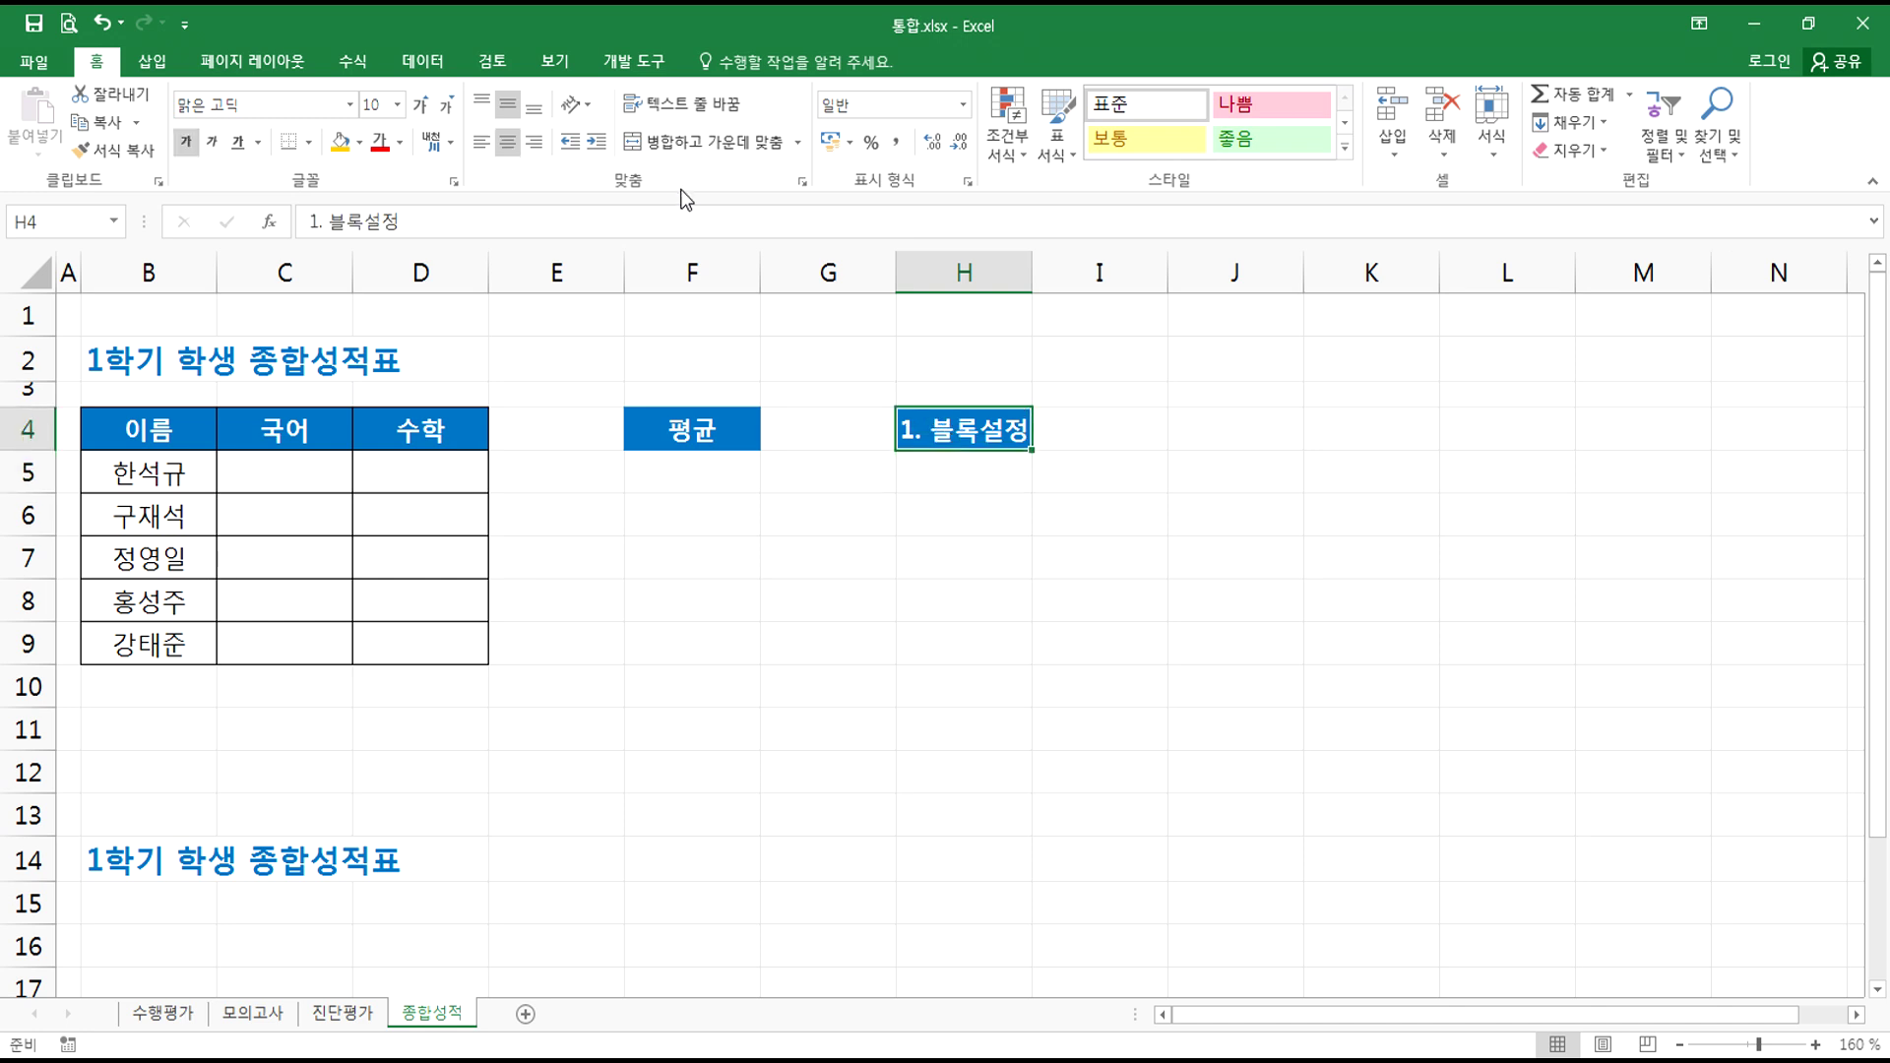
left_click(1572, 149)
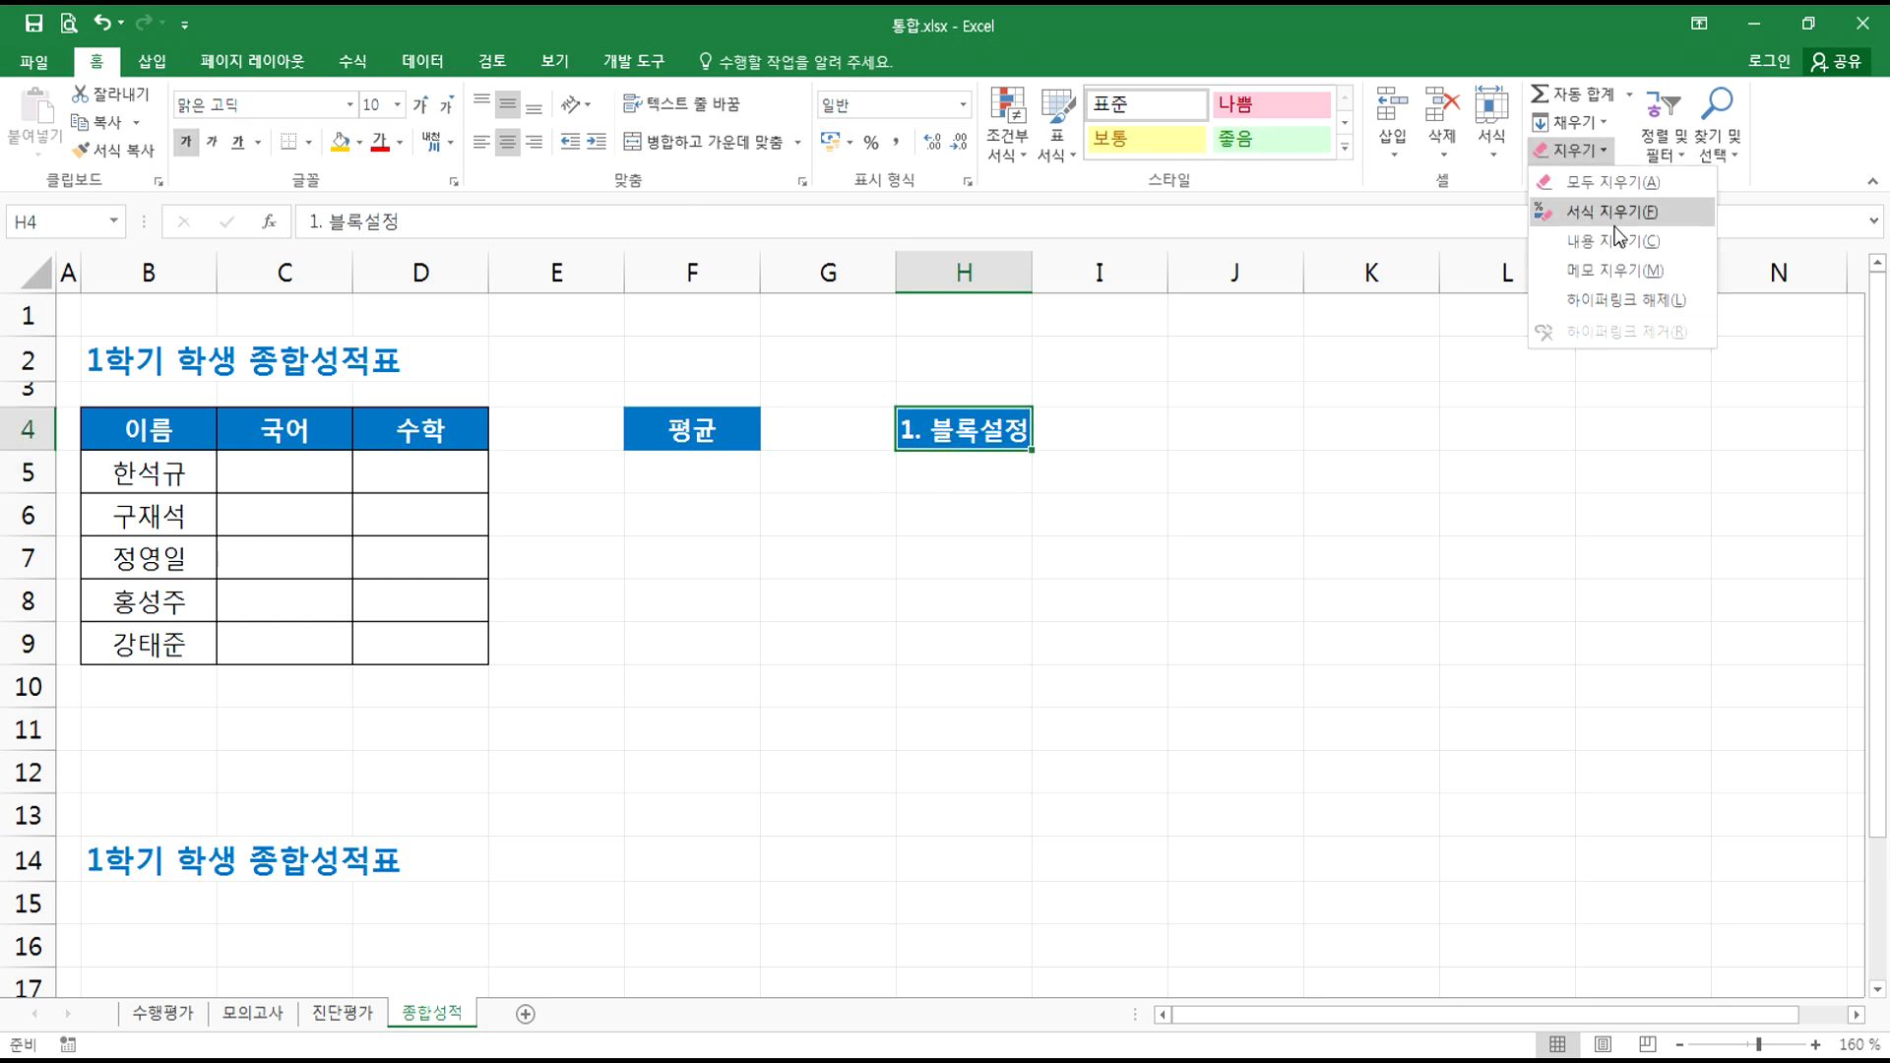
left_click(1604, 227)
left_click(953, 472)
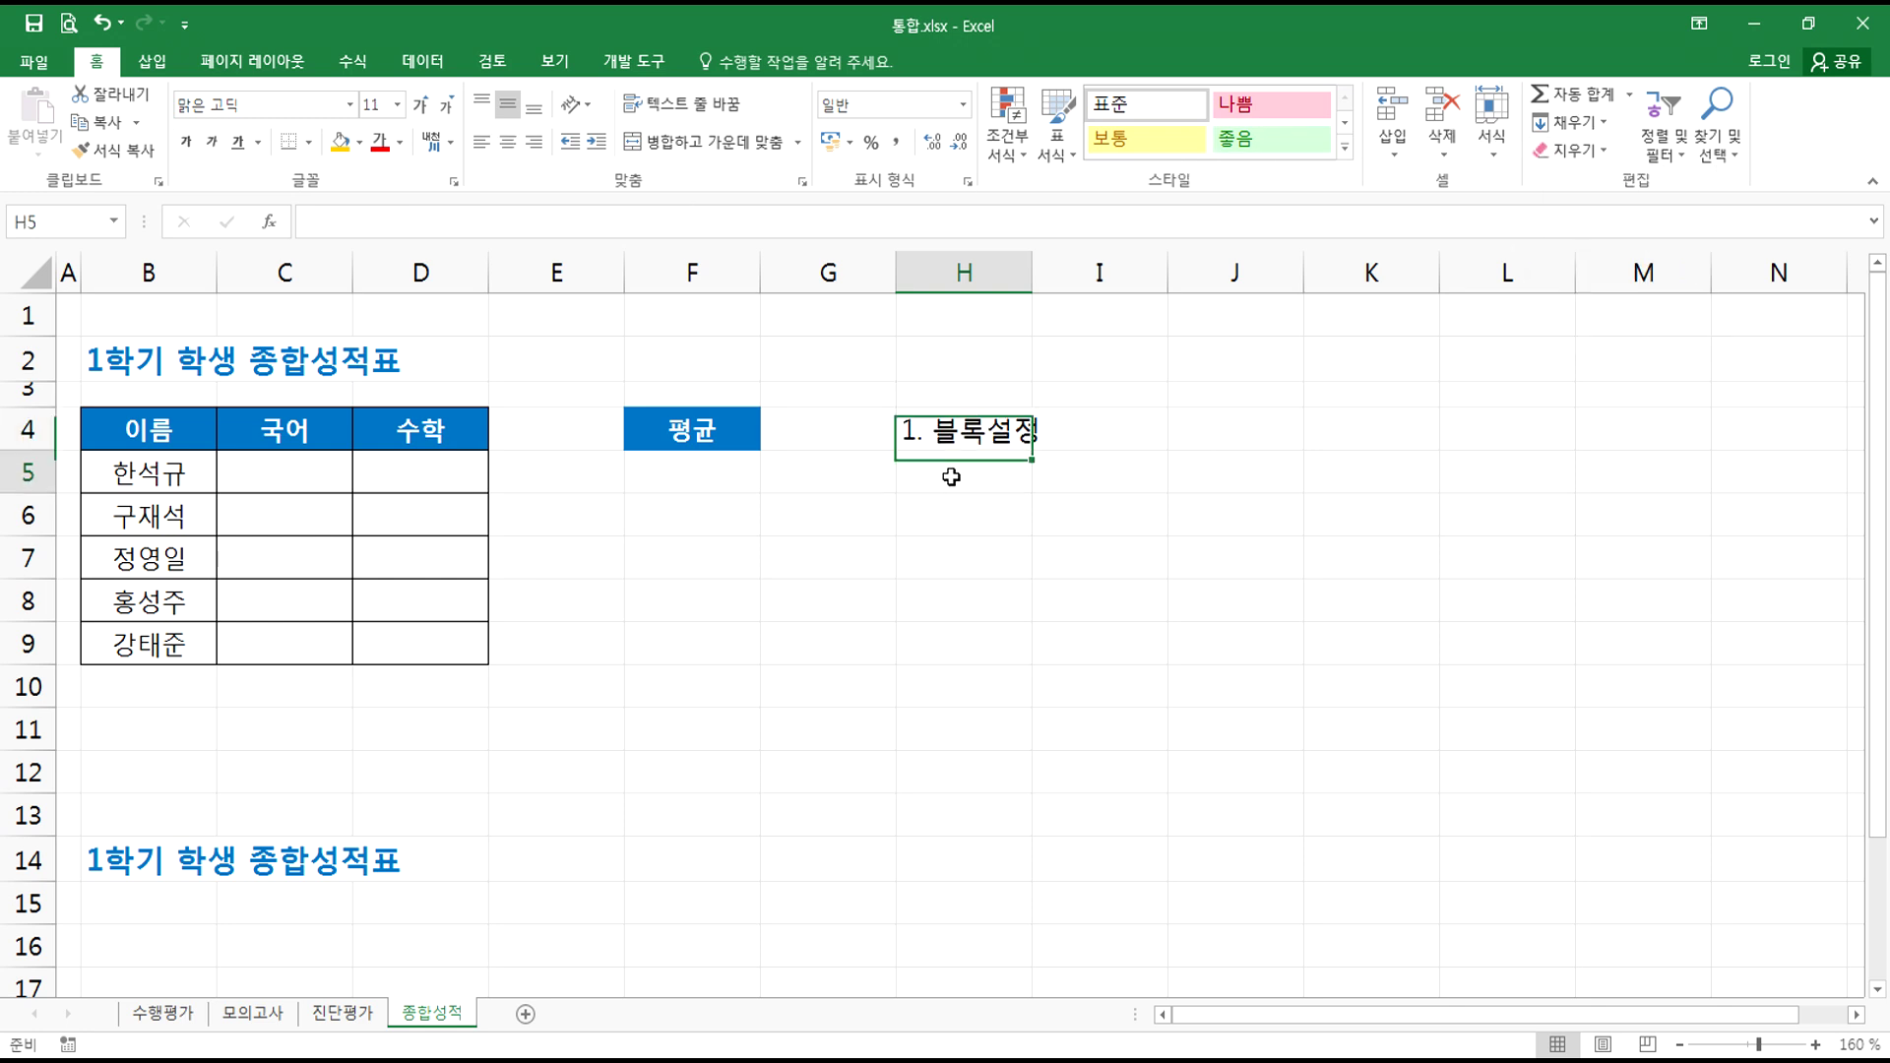
left_click_drag(1032, 269, 1114, 270)
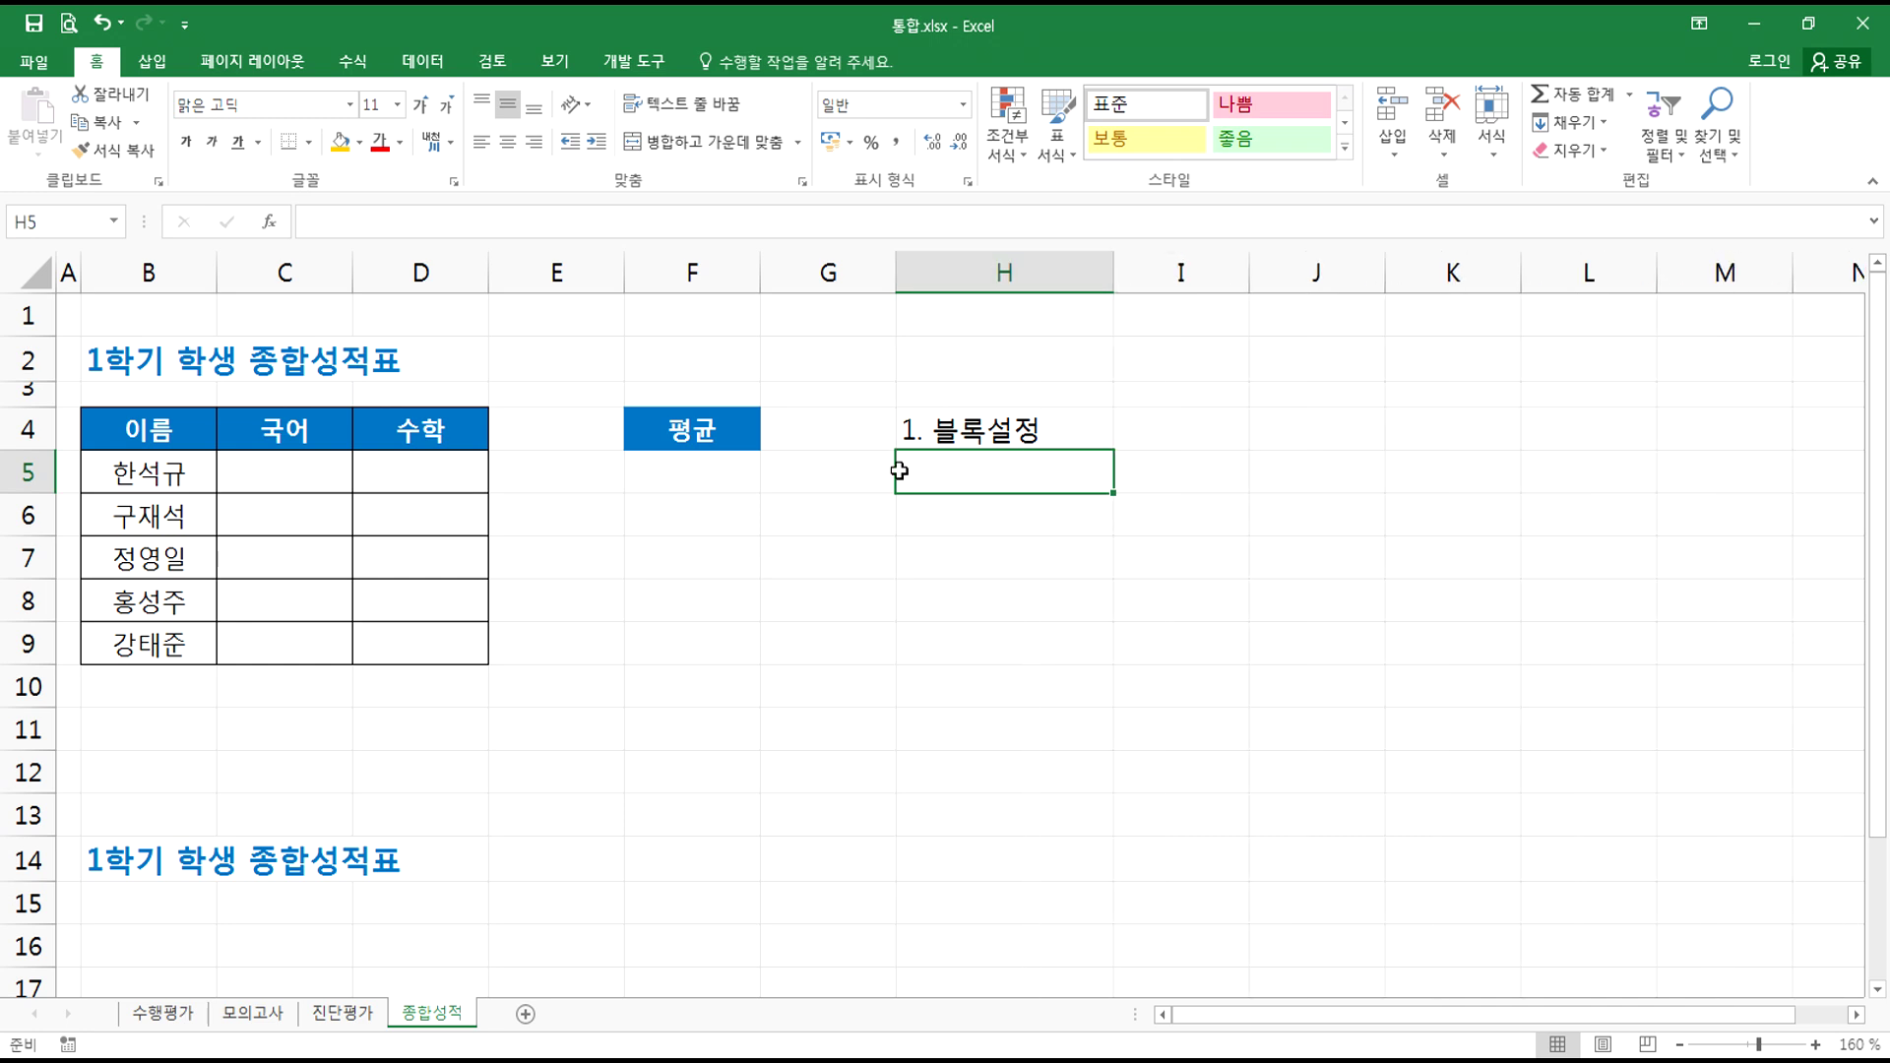
left_click_drag(168, 433, 387, 646)
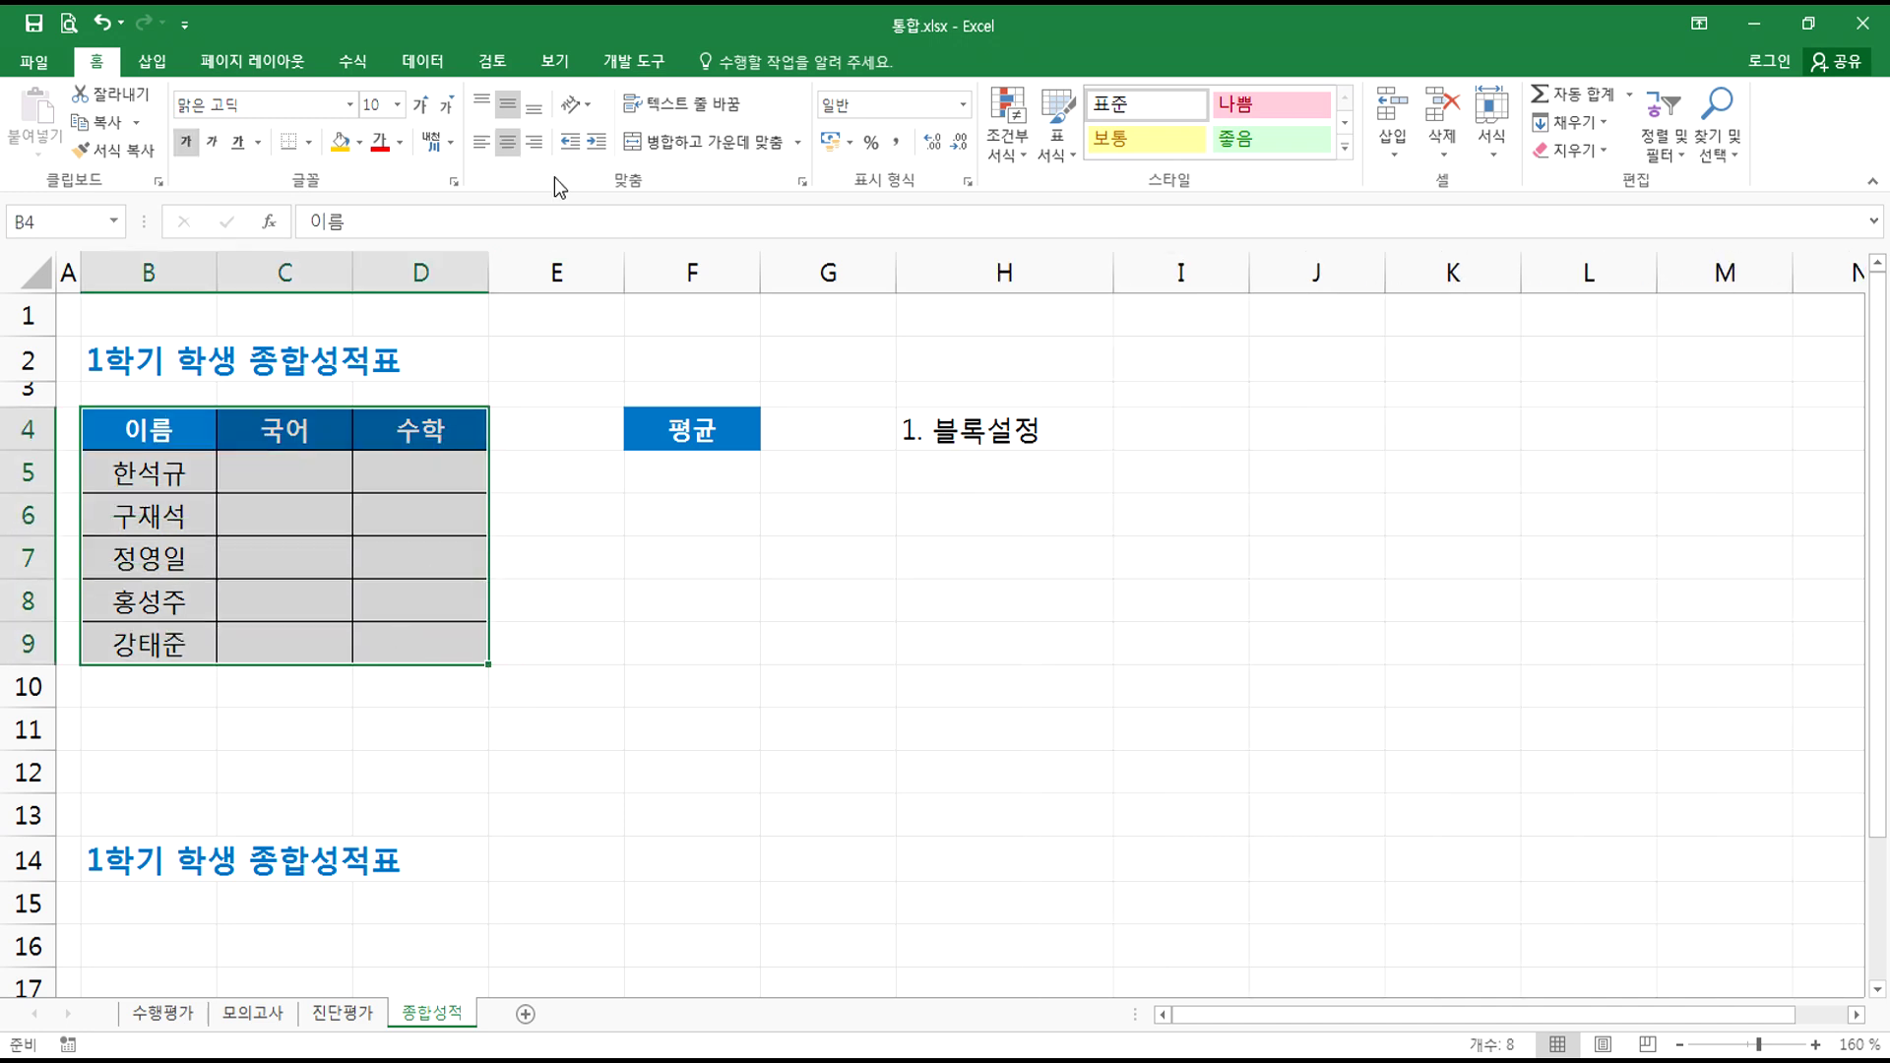
left_click(418, 65)
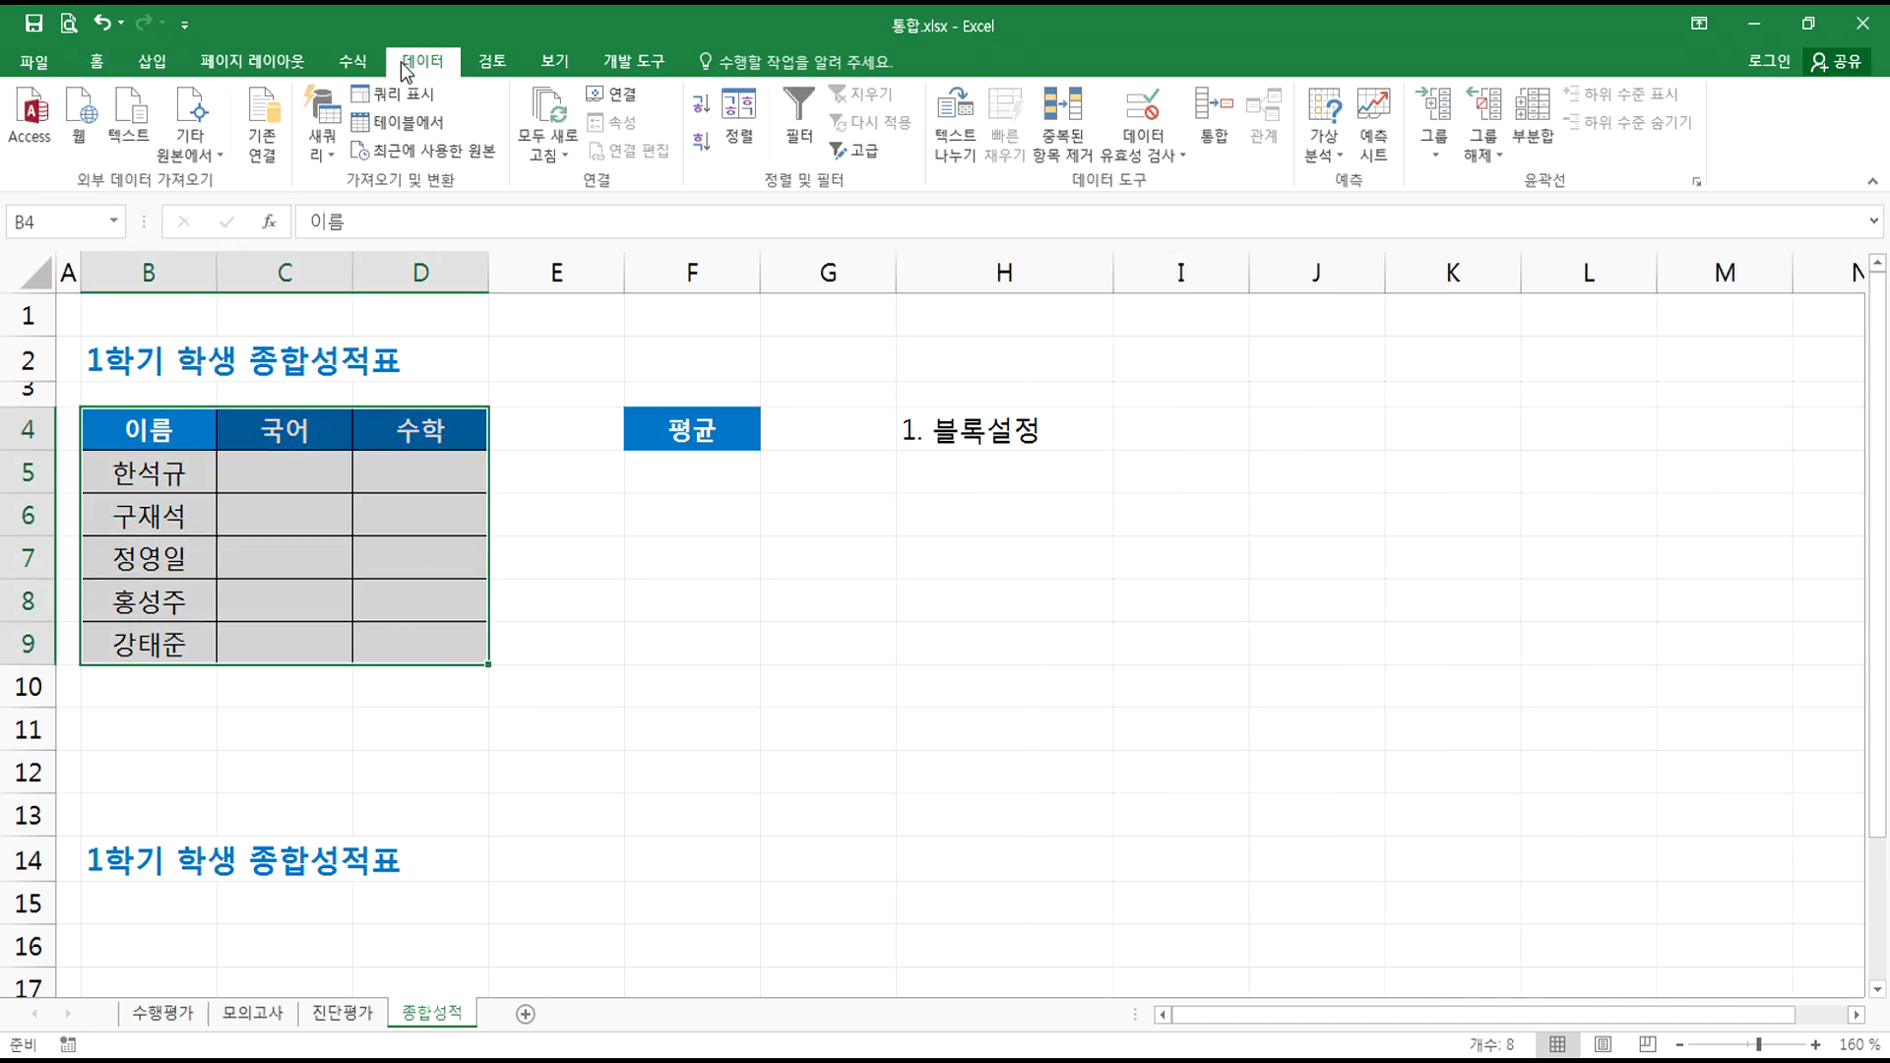
left_click(1227, 146)
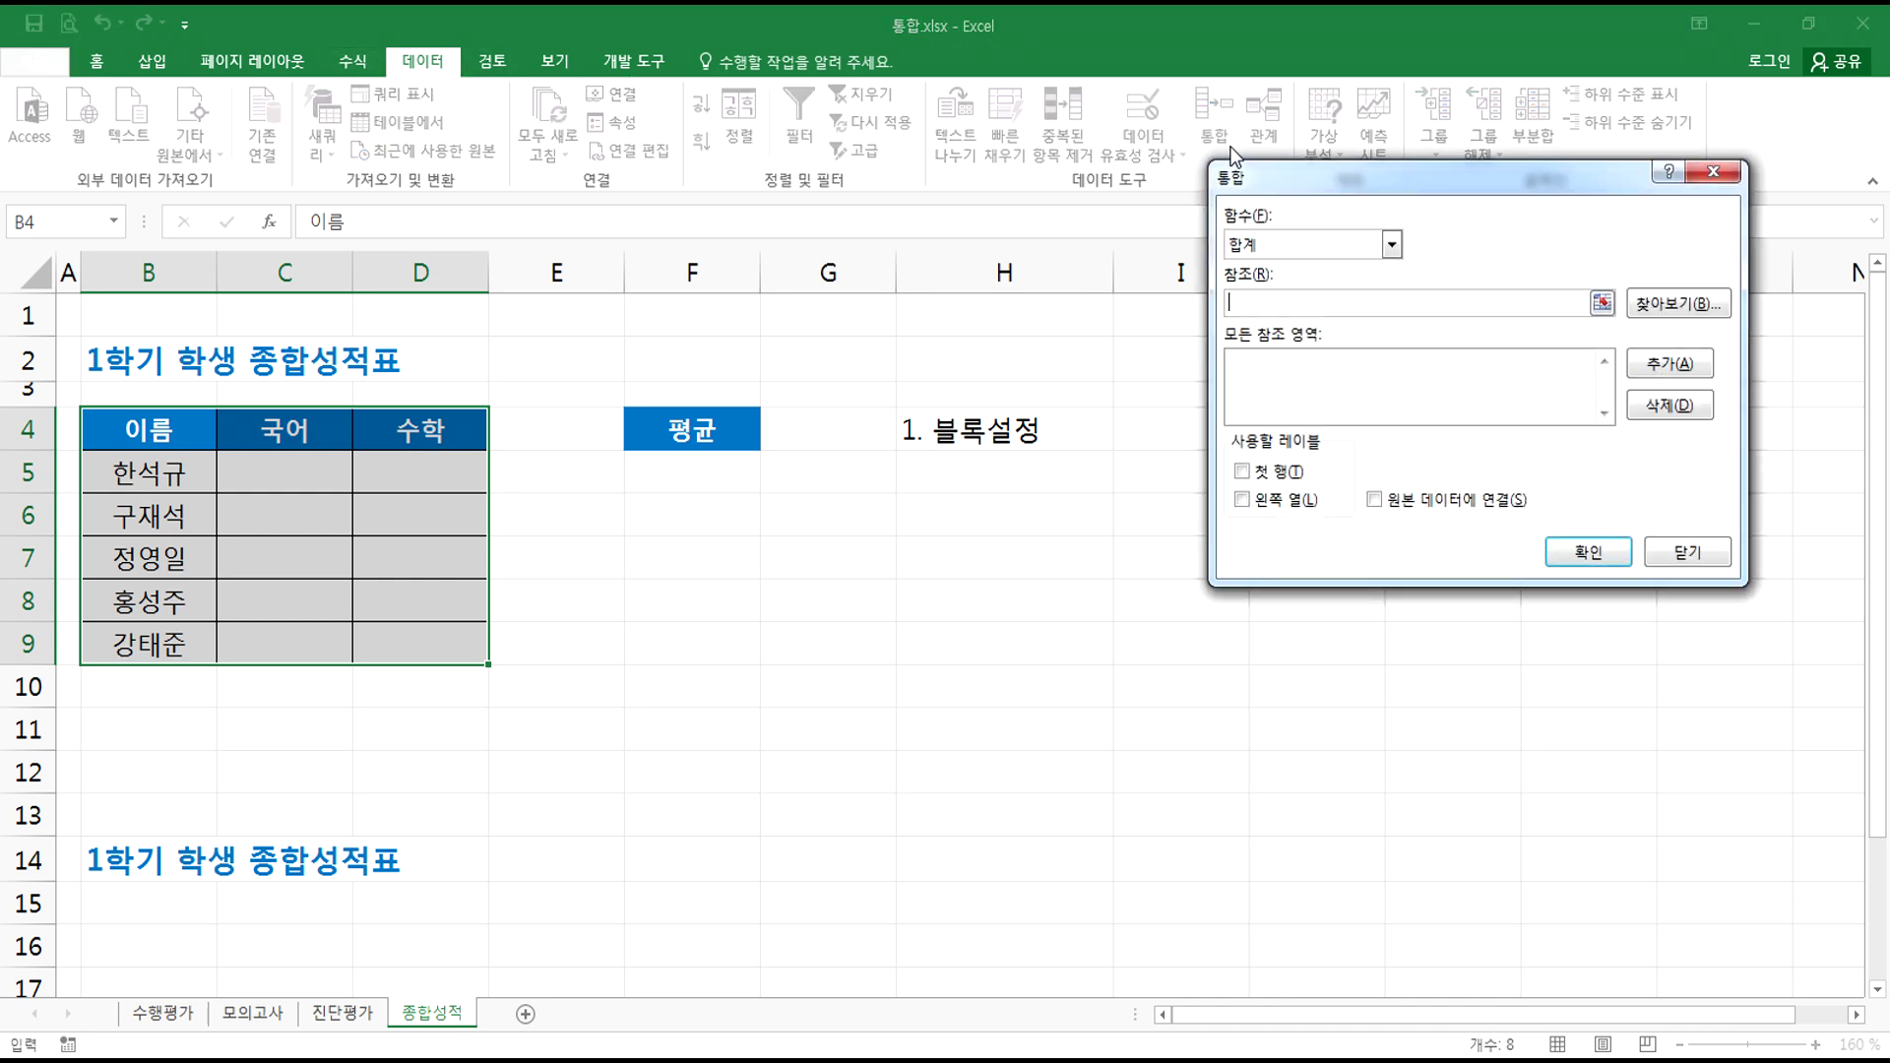
key("Escape")
- Enter the second instruction "2. 데이터 메뉴 탭 > 통합" in cell H5
left_click(979, 477)
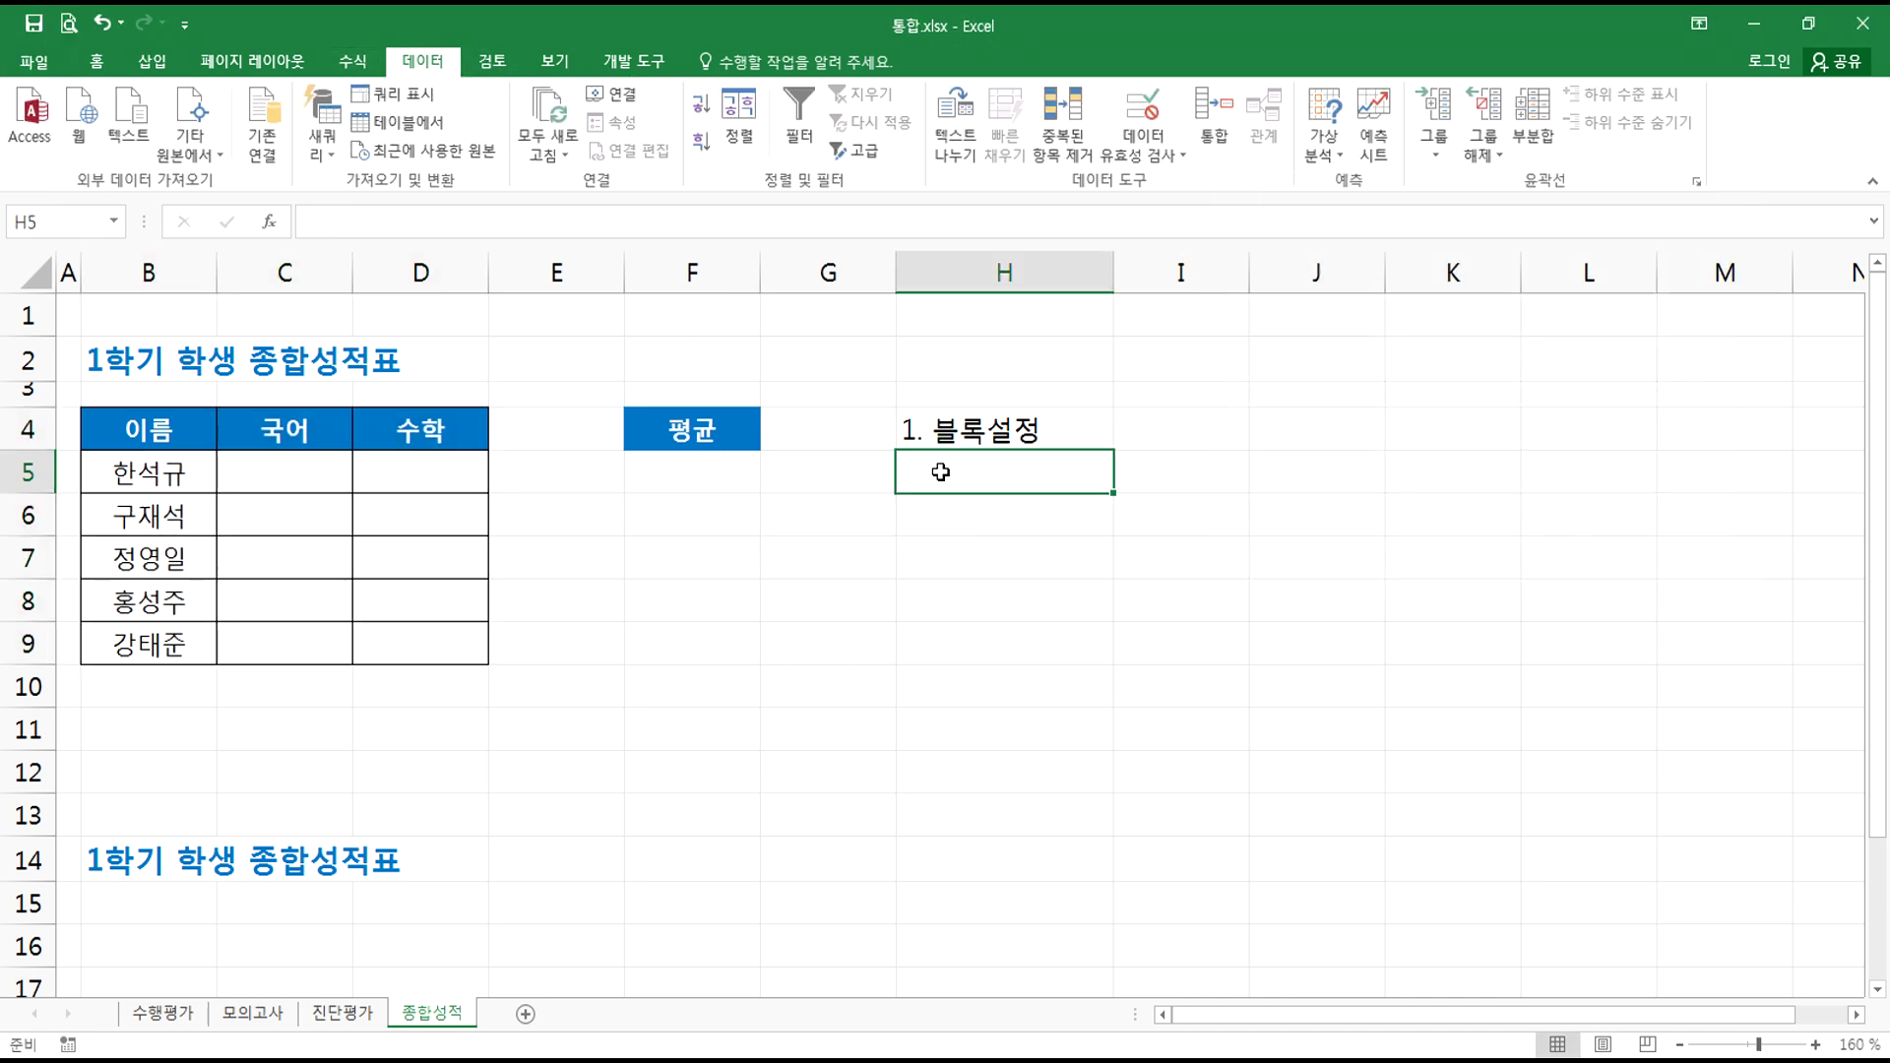
type("2. 데")
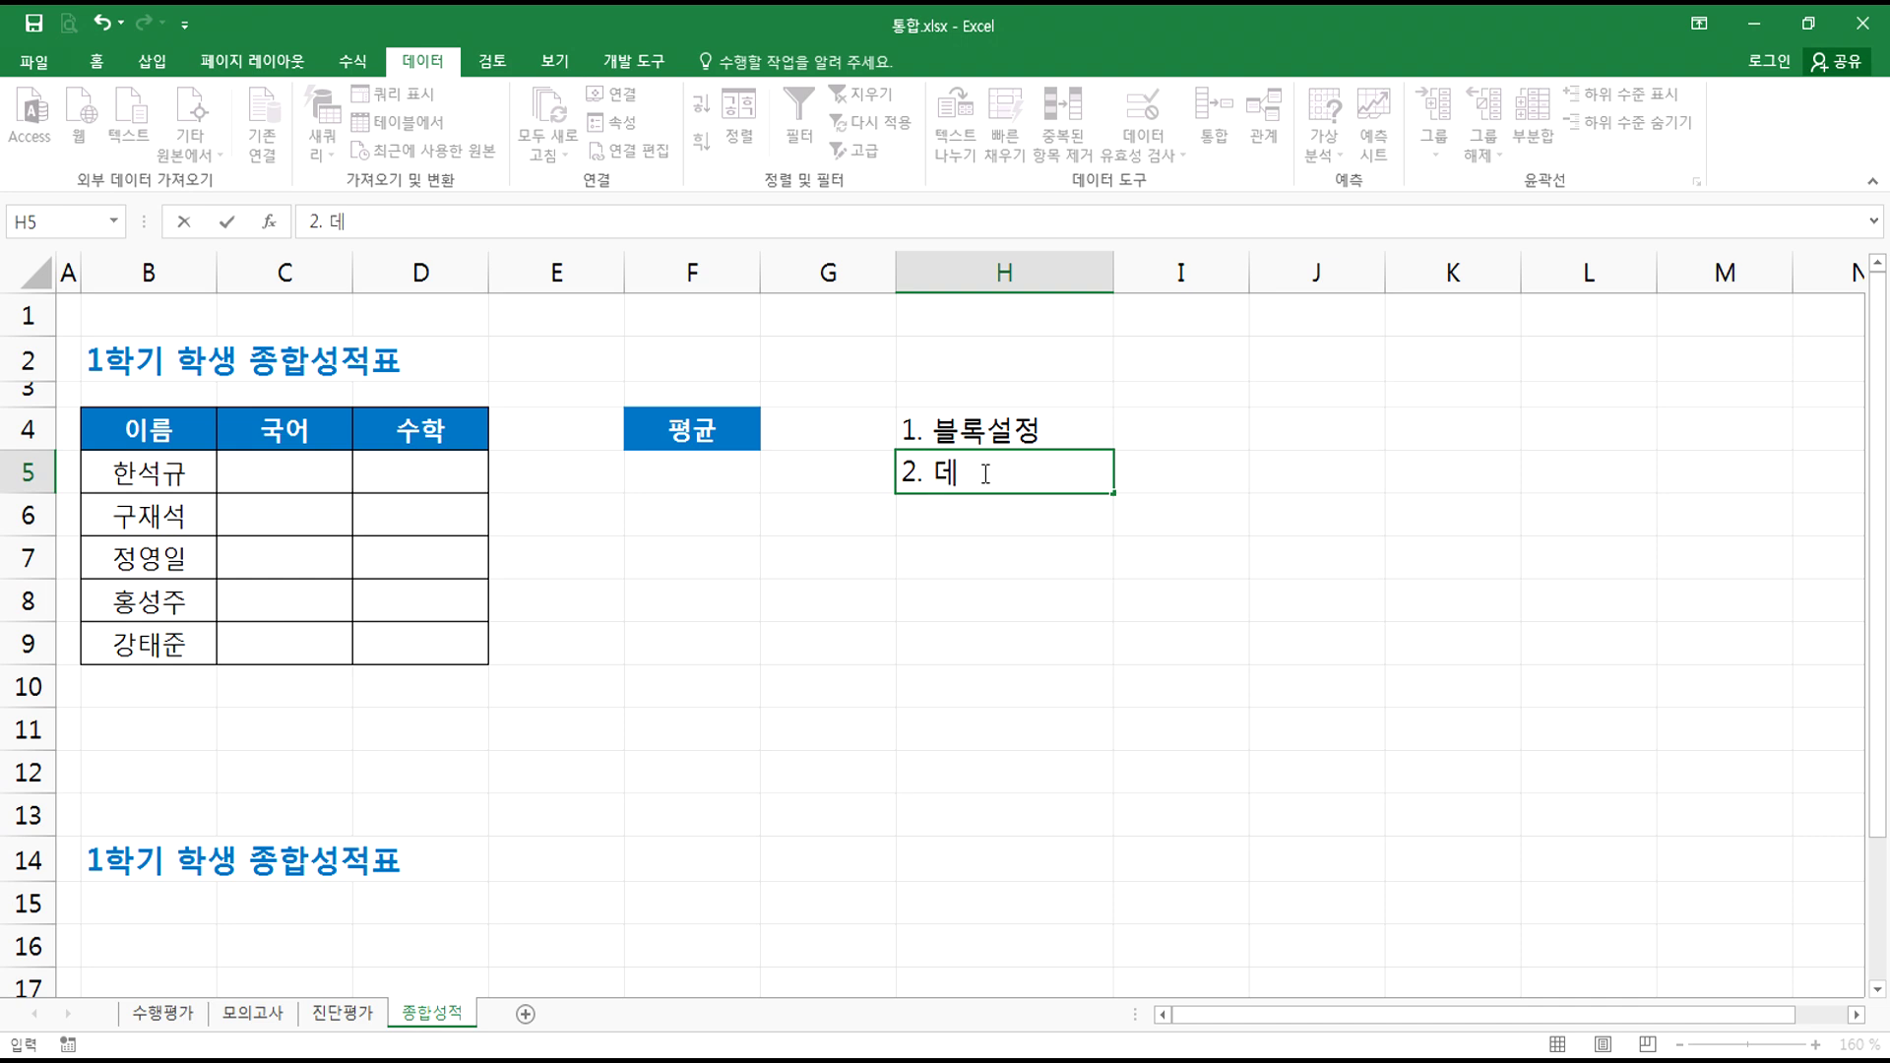
type("이터 메뉴")
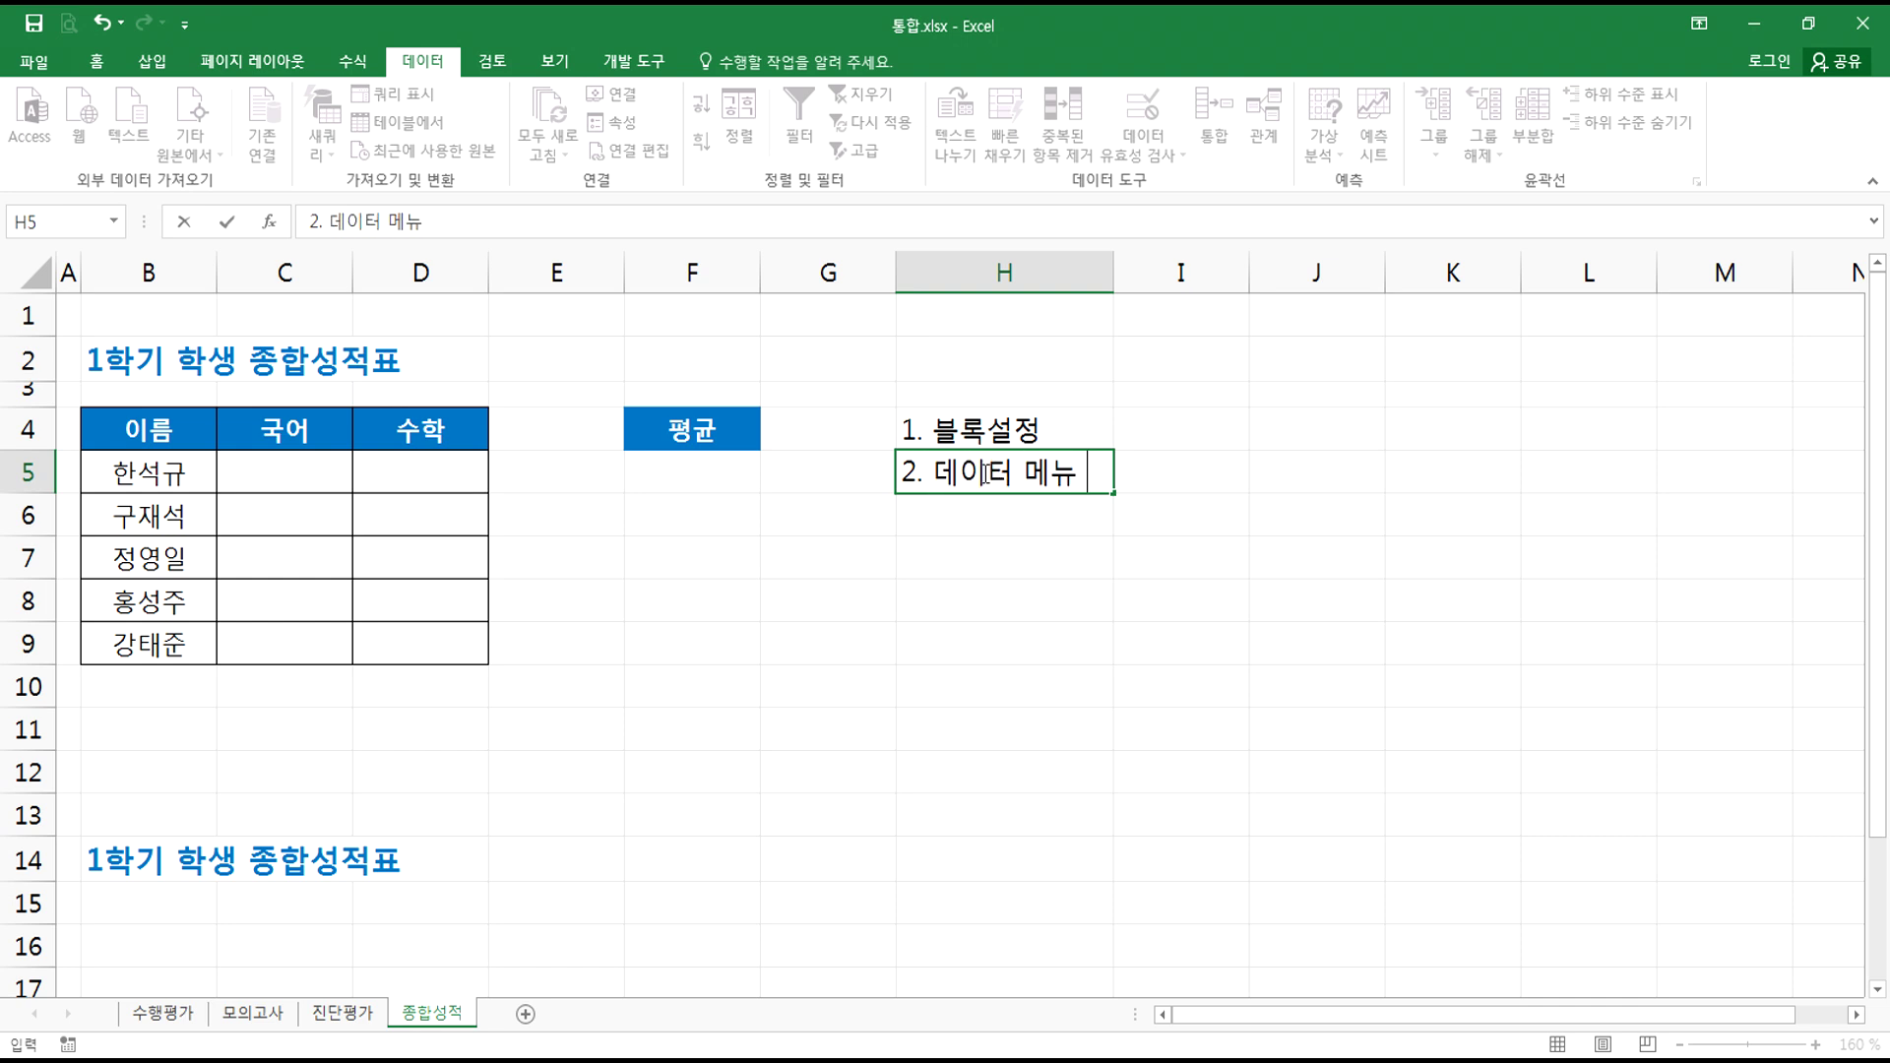
type(" 탭 > 통합")
key("Return")
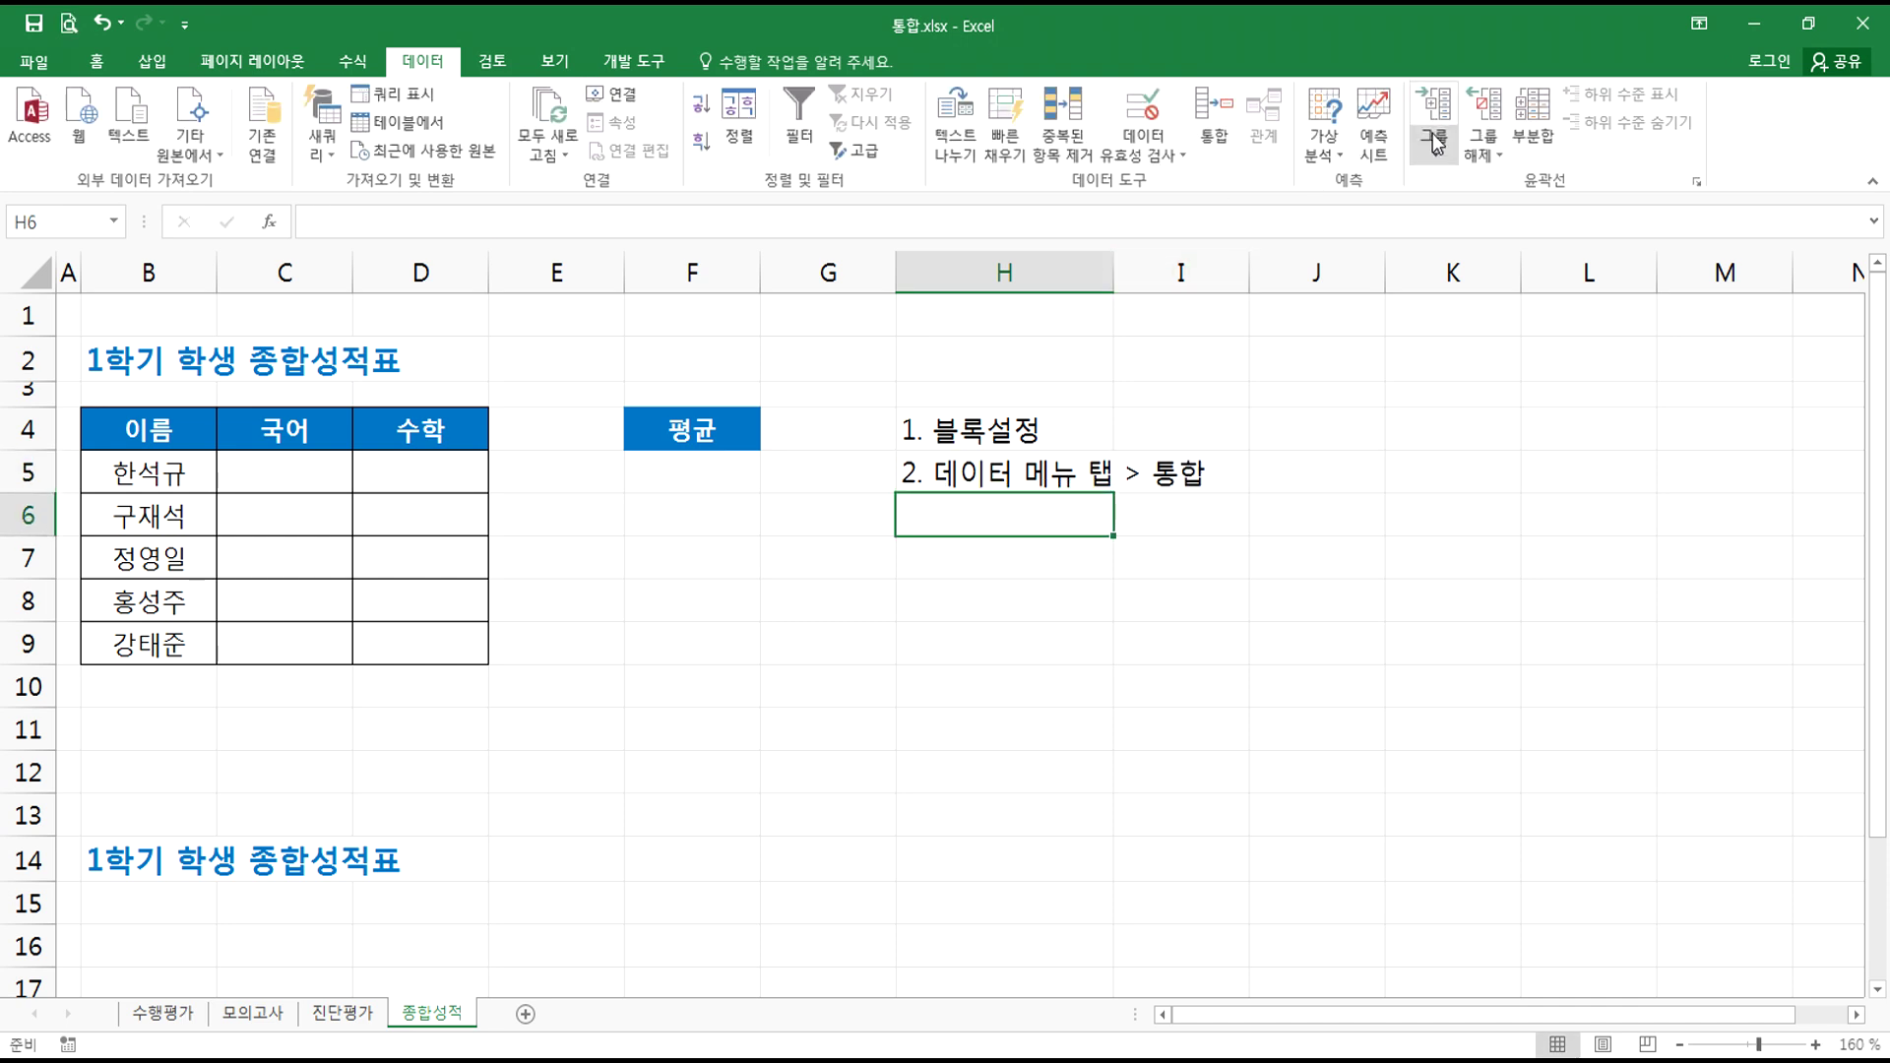
- Start a data consolidation (통합) and set its function to 평균
left_click(1214, 118)
left_click_drag(1315, 189, 895, 274)
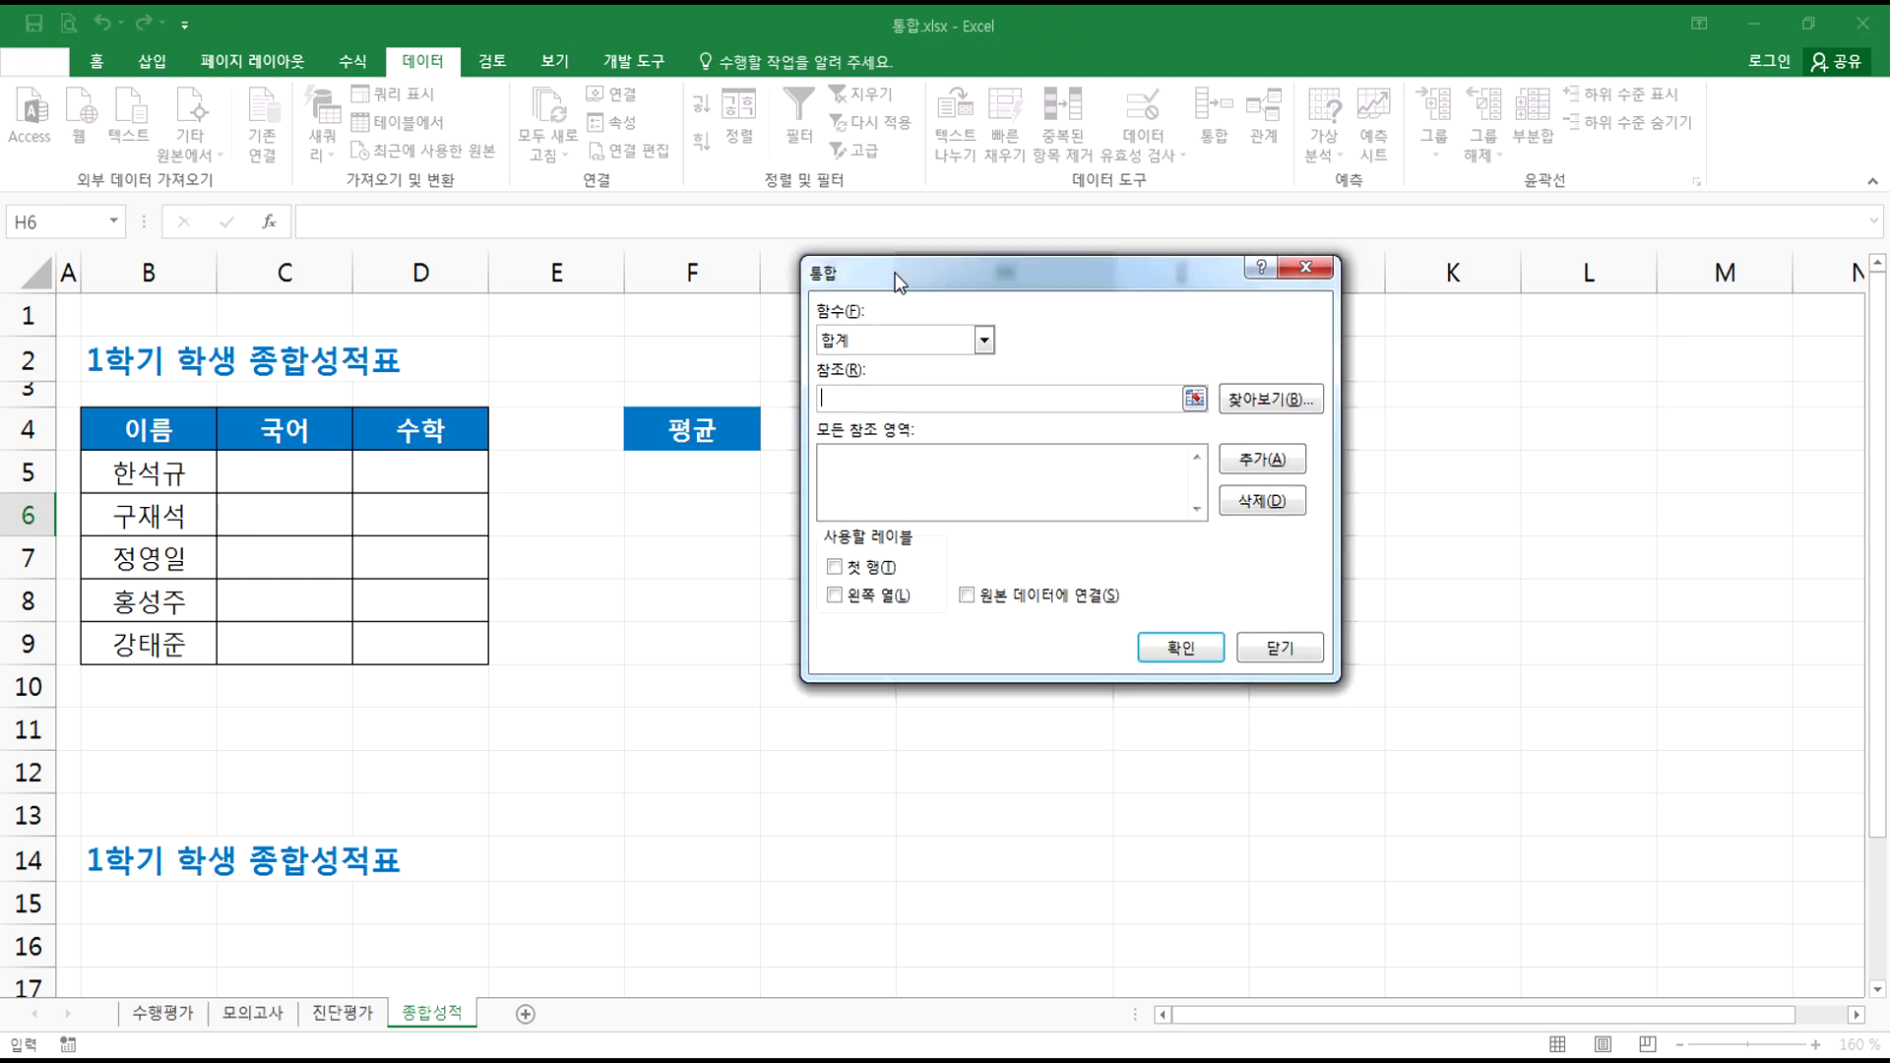
left_click(859, 338)
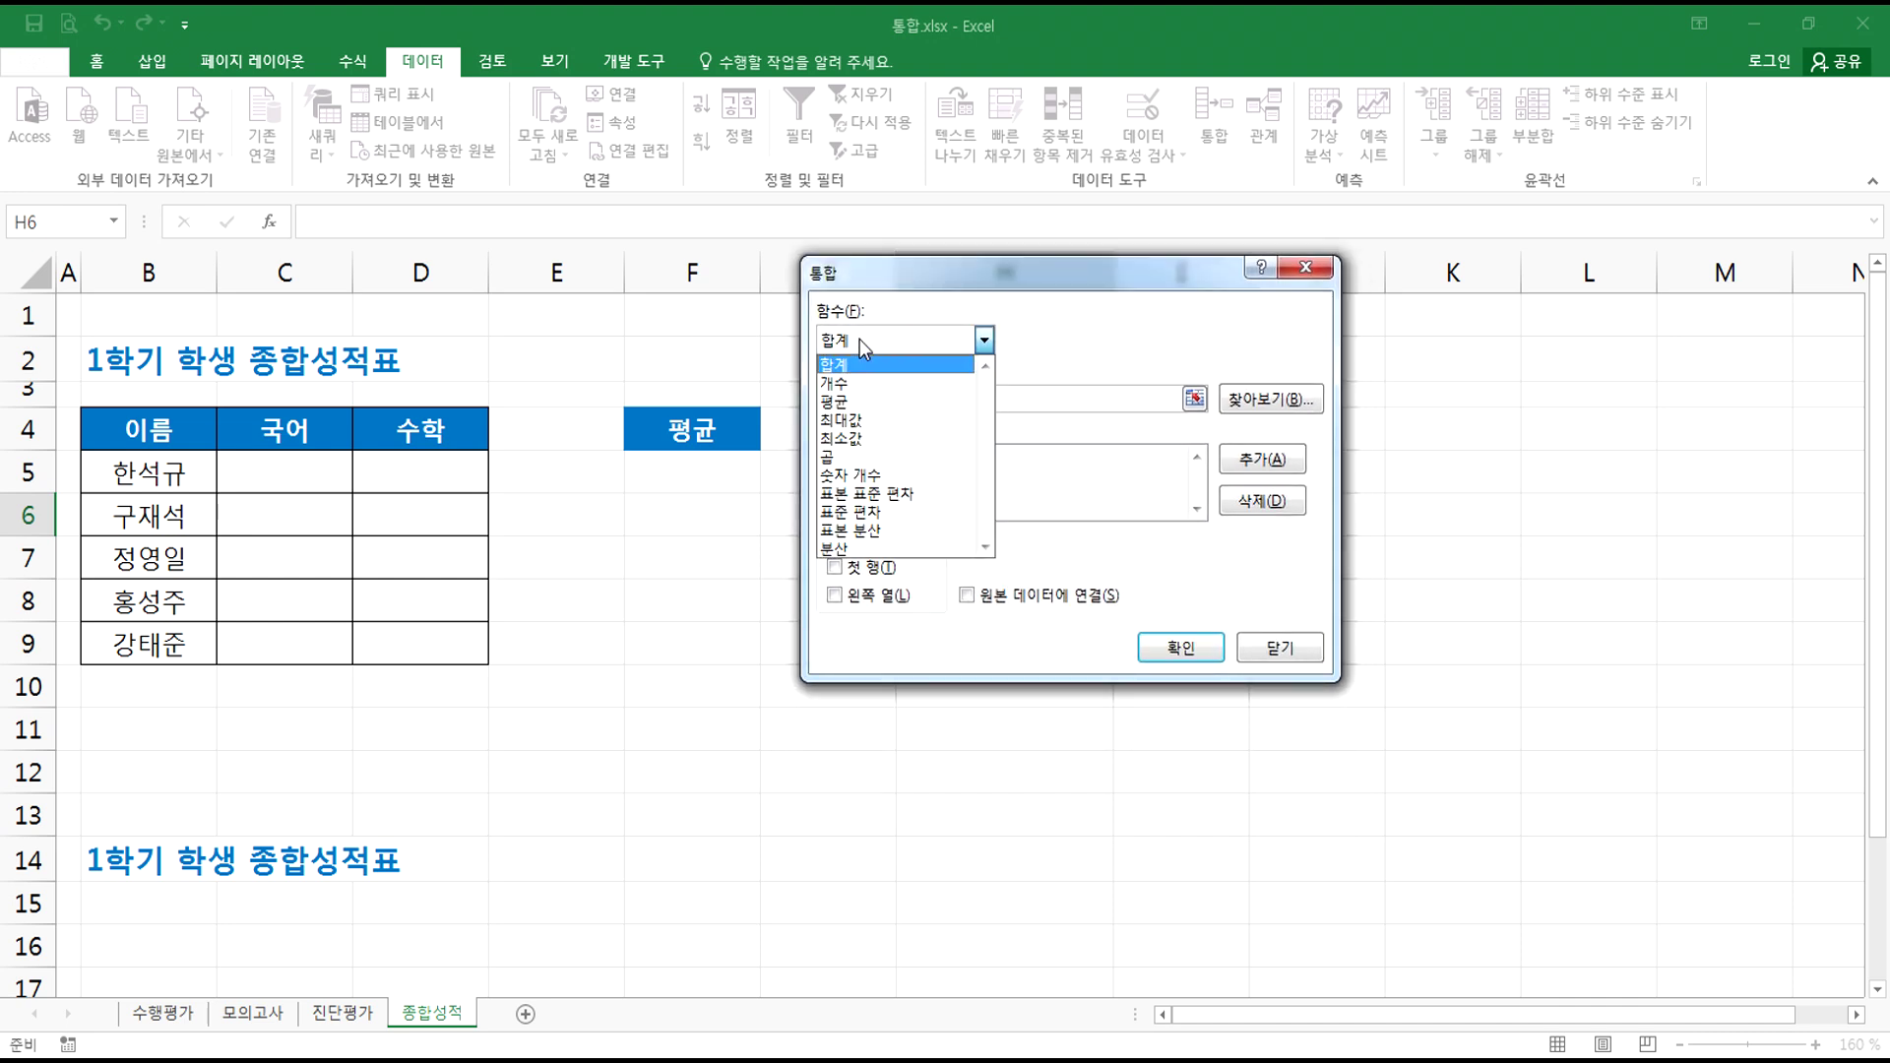
left_click(845, 401)
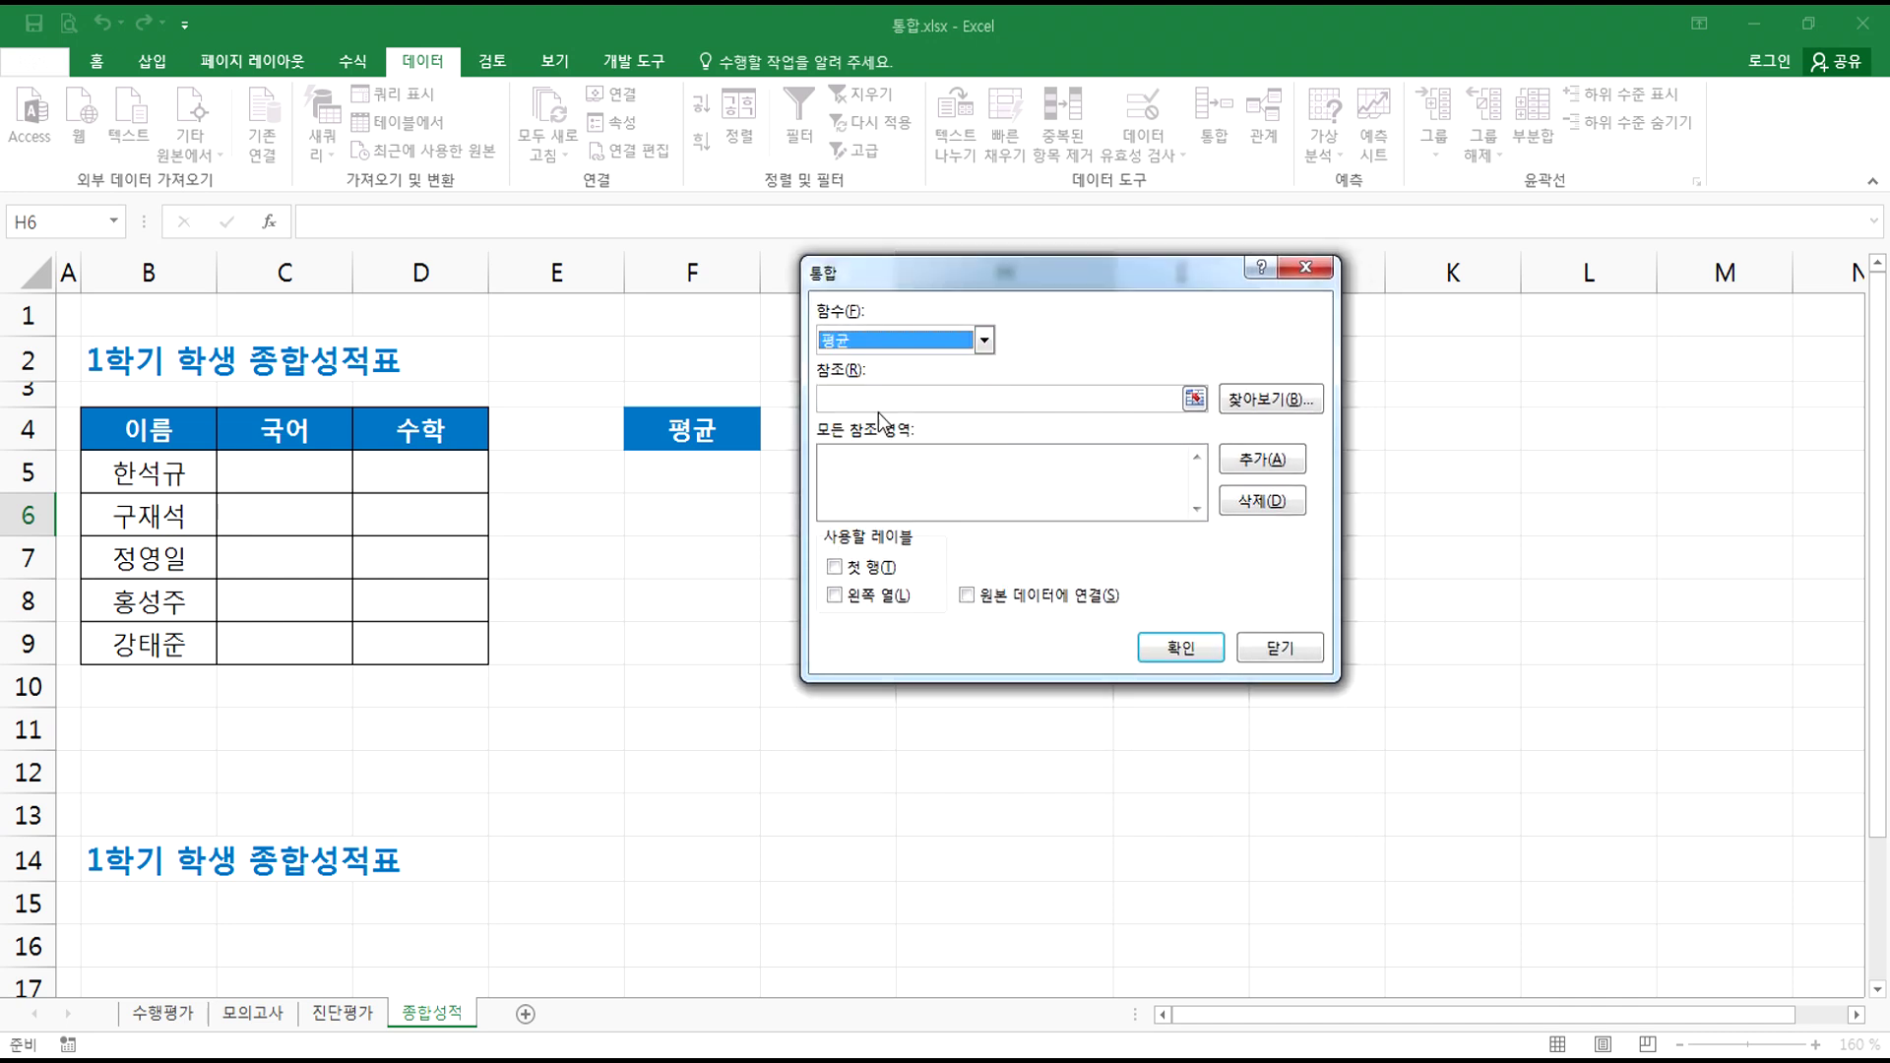
left_click_drag(976, 258, 1239, 310)
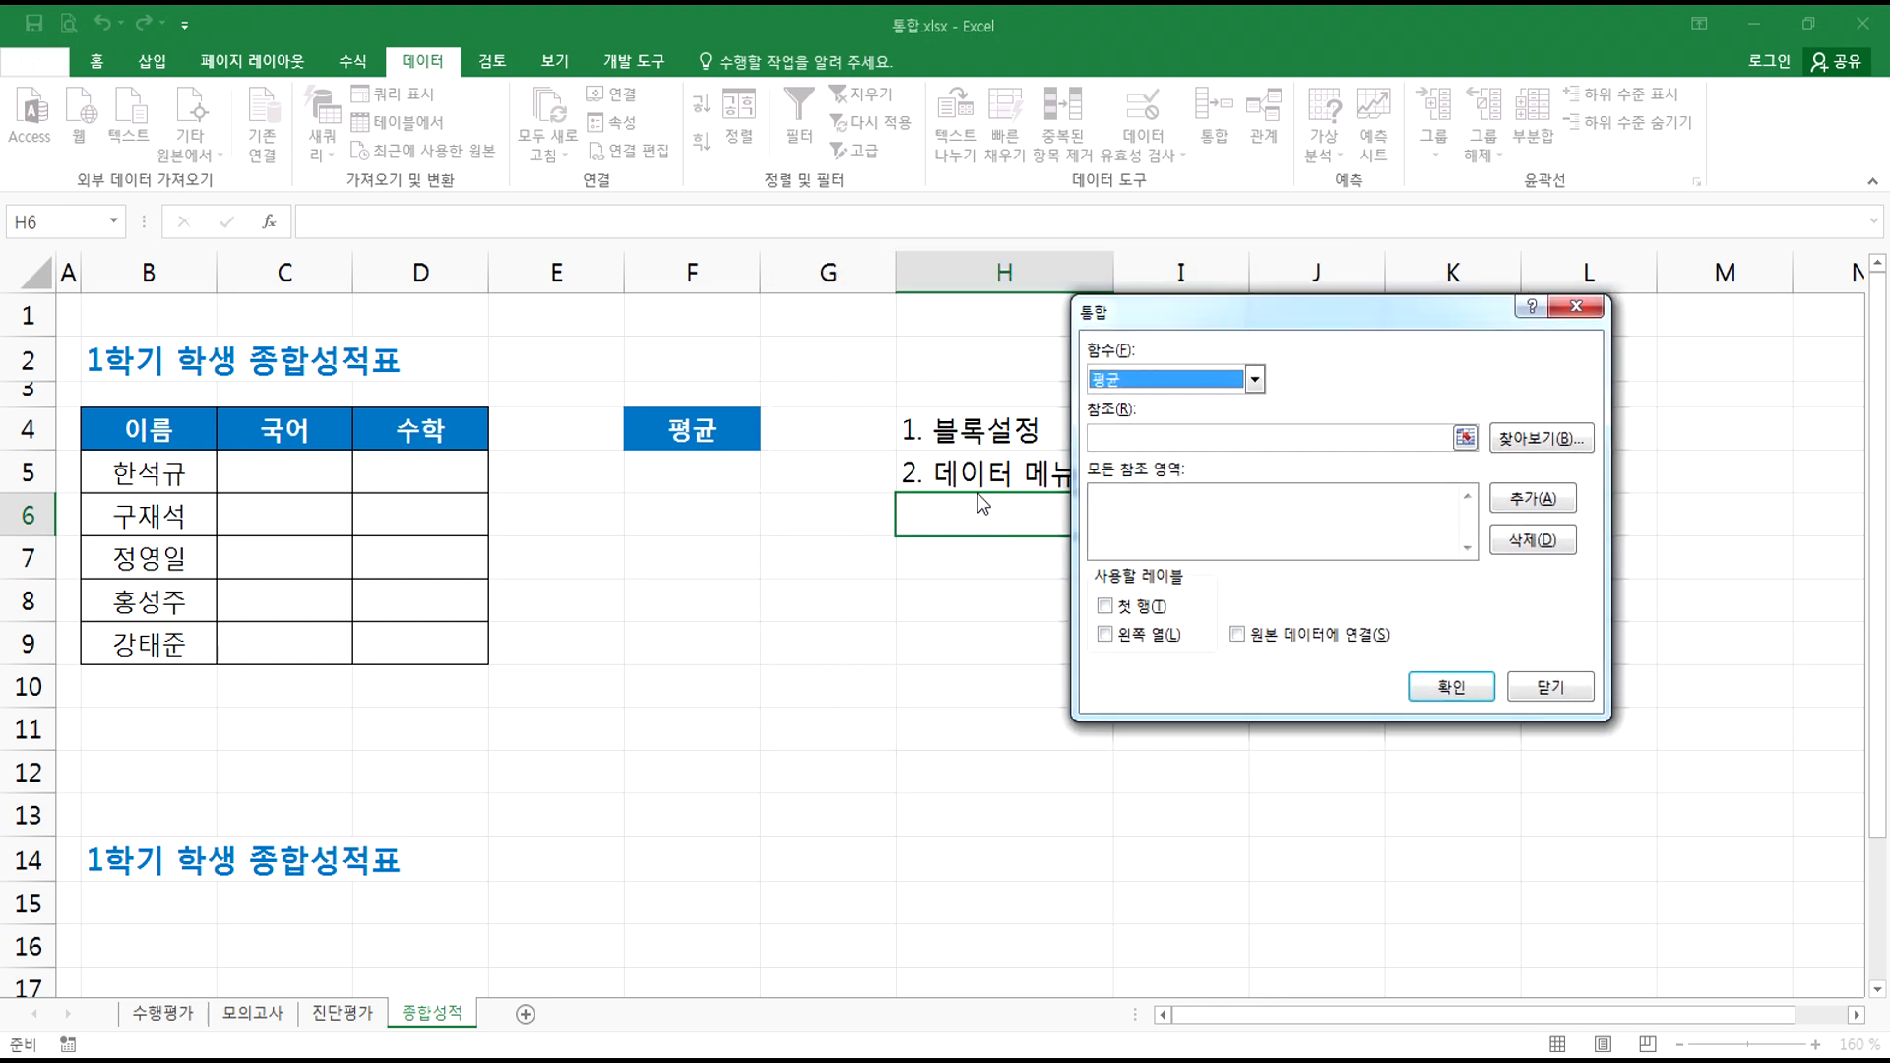
- Add the whole score table on the 수행평가 sheet, $B$4:$G$19, to the consolidation references
left_click(1113, 433)
left_click_drag(1132, 328, 894, 268)
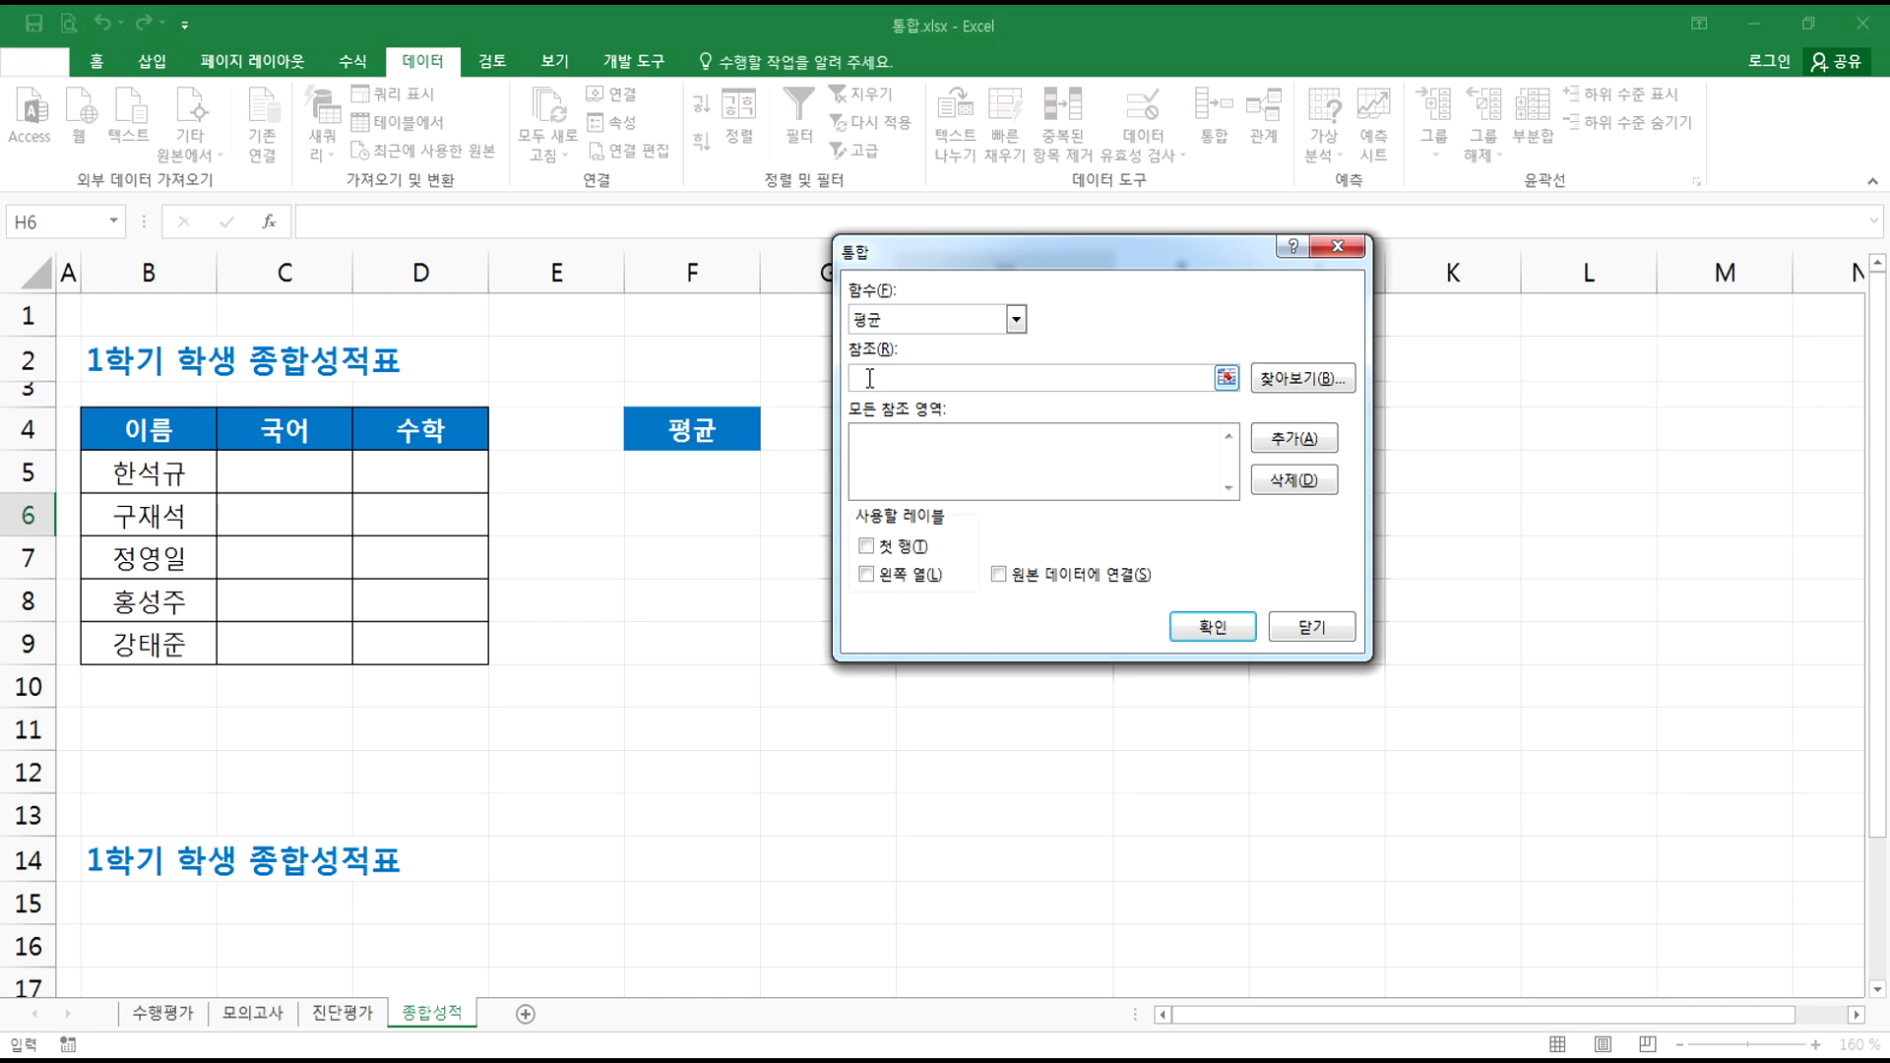
left_click(154, 1027)
scroll(202, 899, "up", 3)
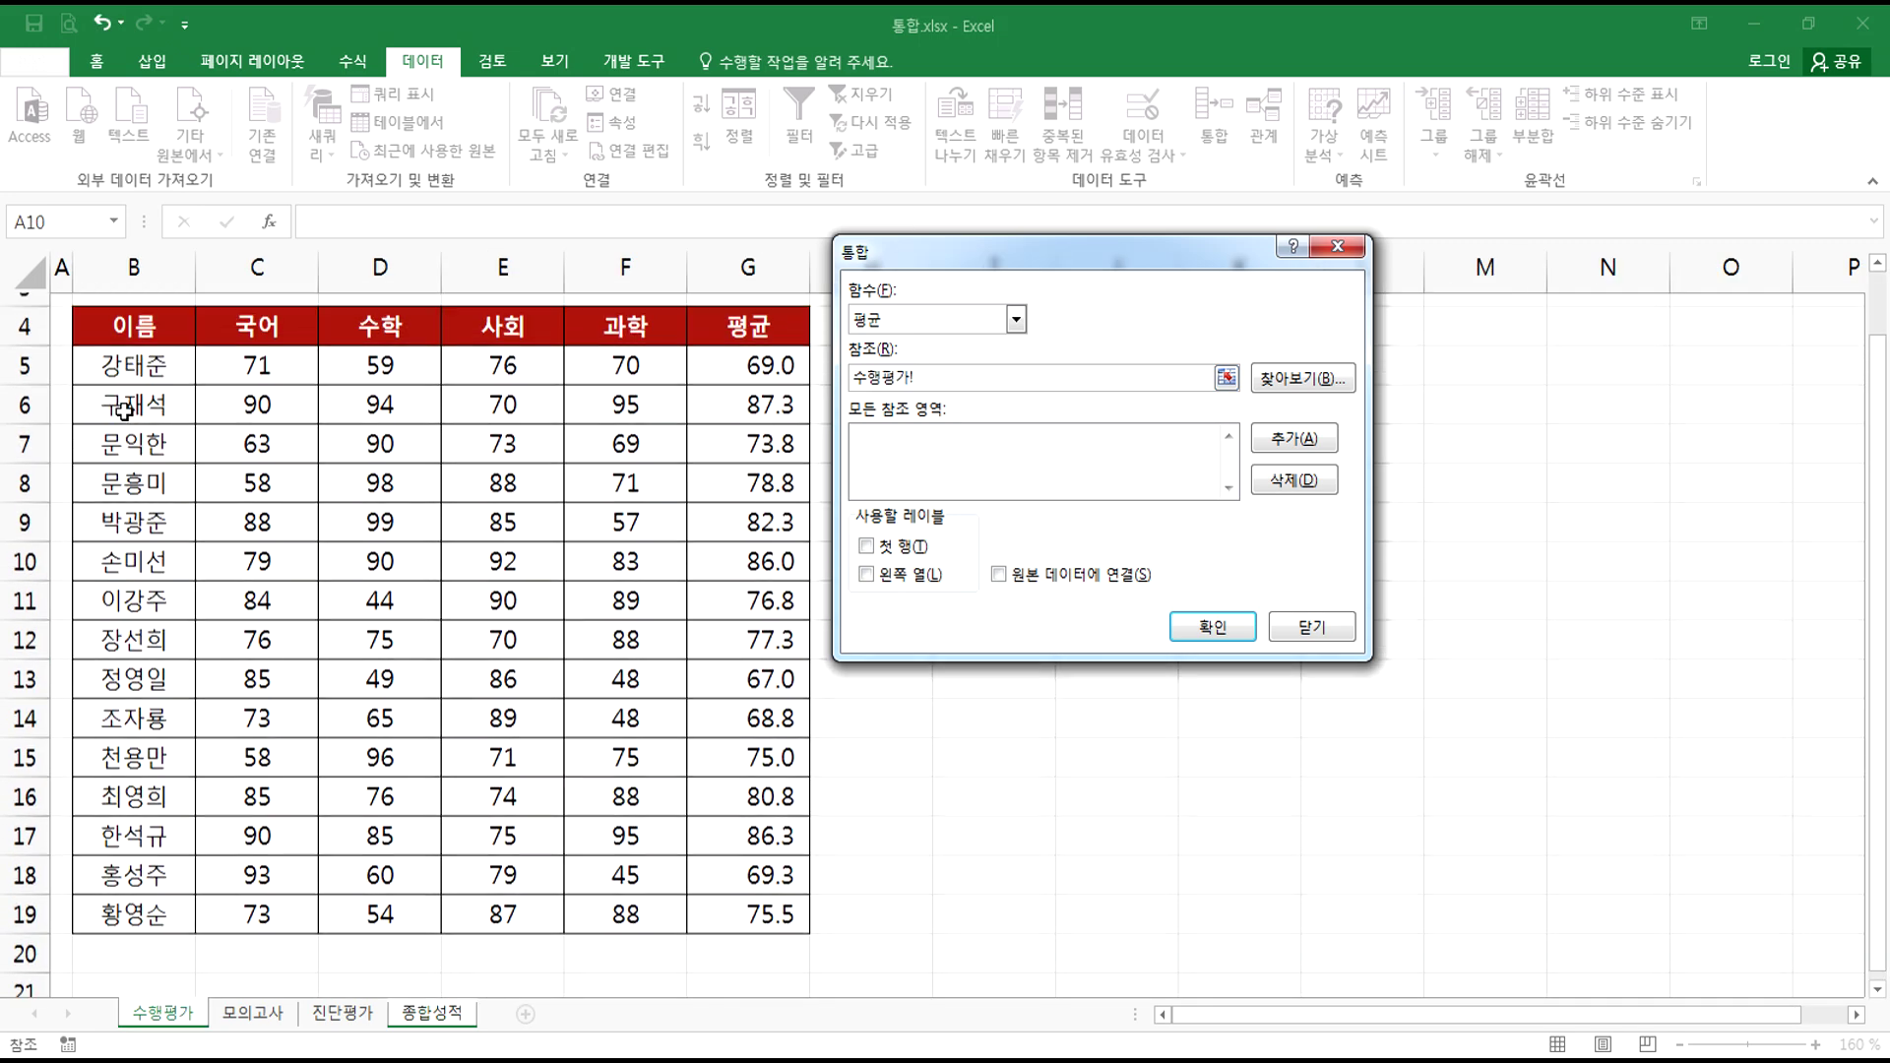
scroll(124, 412, "up", 1)
left_click_drag(134, 414, 752, 933)
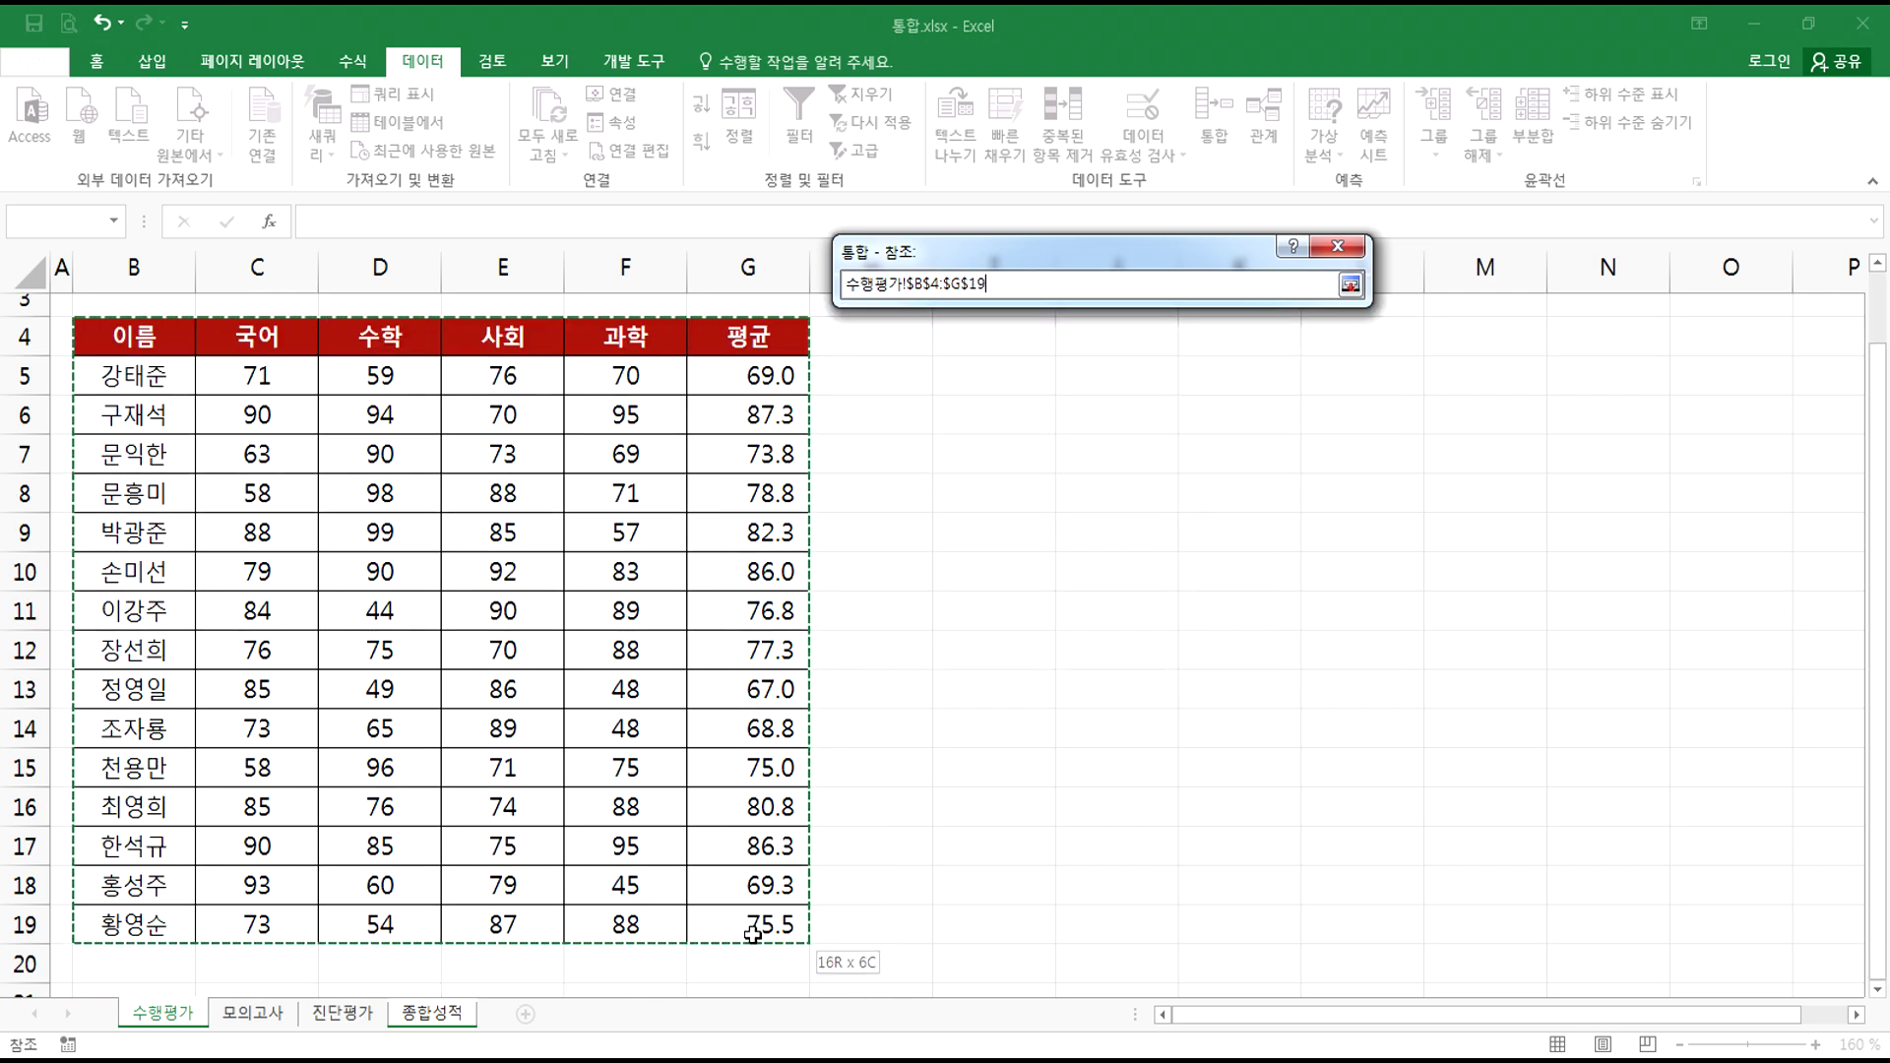
left_click_drag(752, 933, 645, 931)
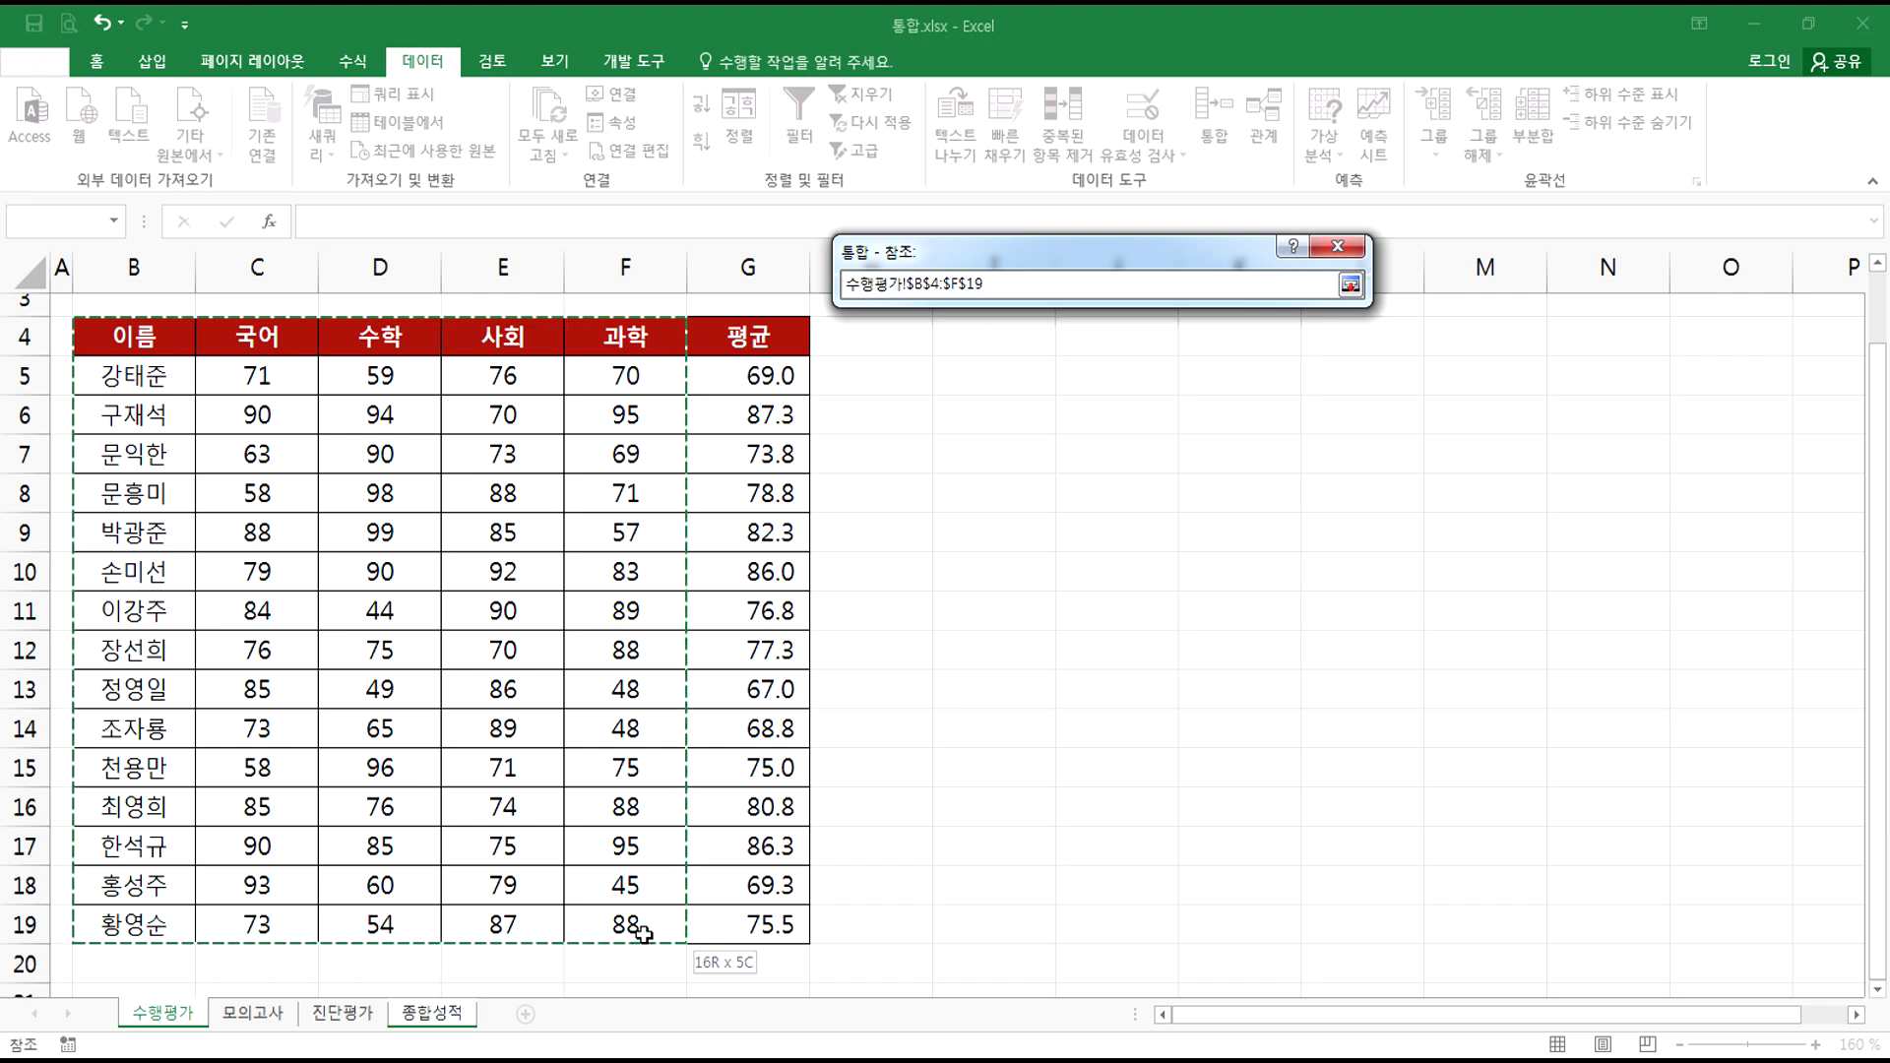
left_click_drag(646, 921, 718, 917)
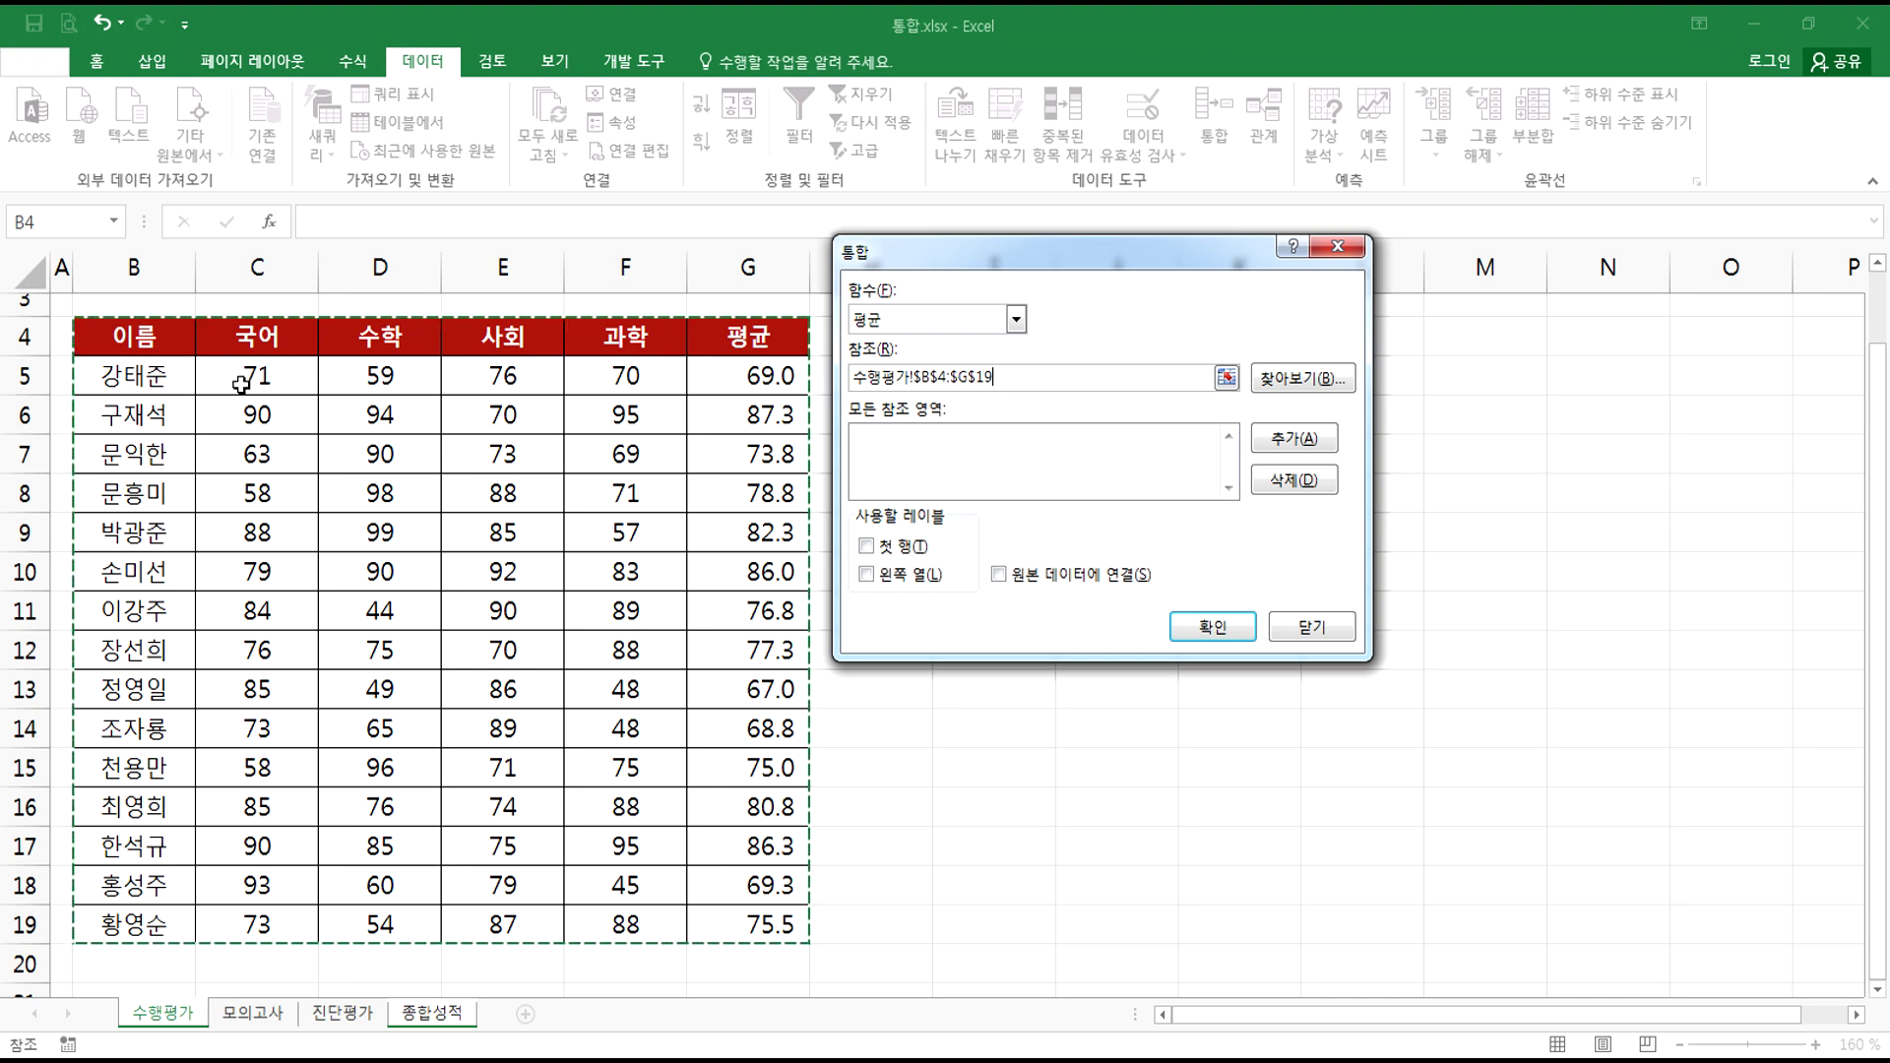
left_click(1293, 437)
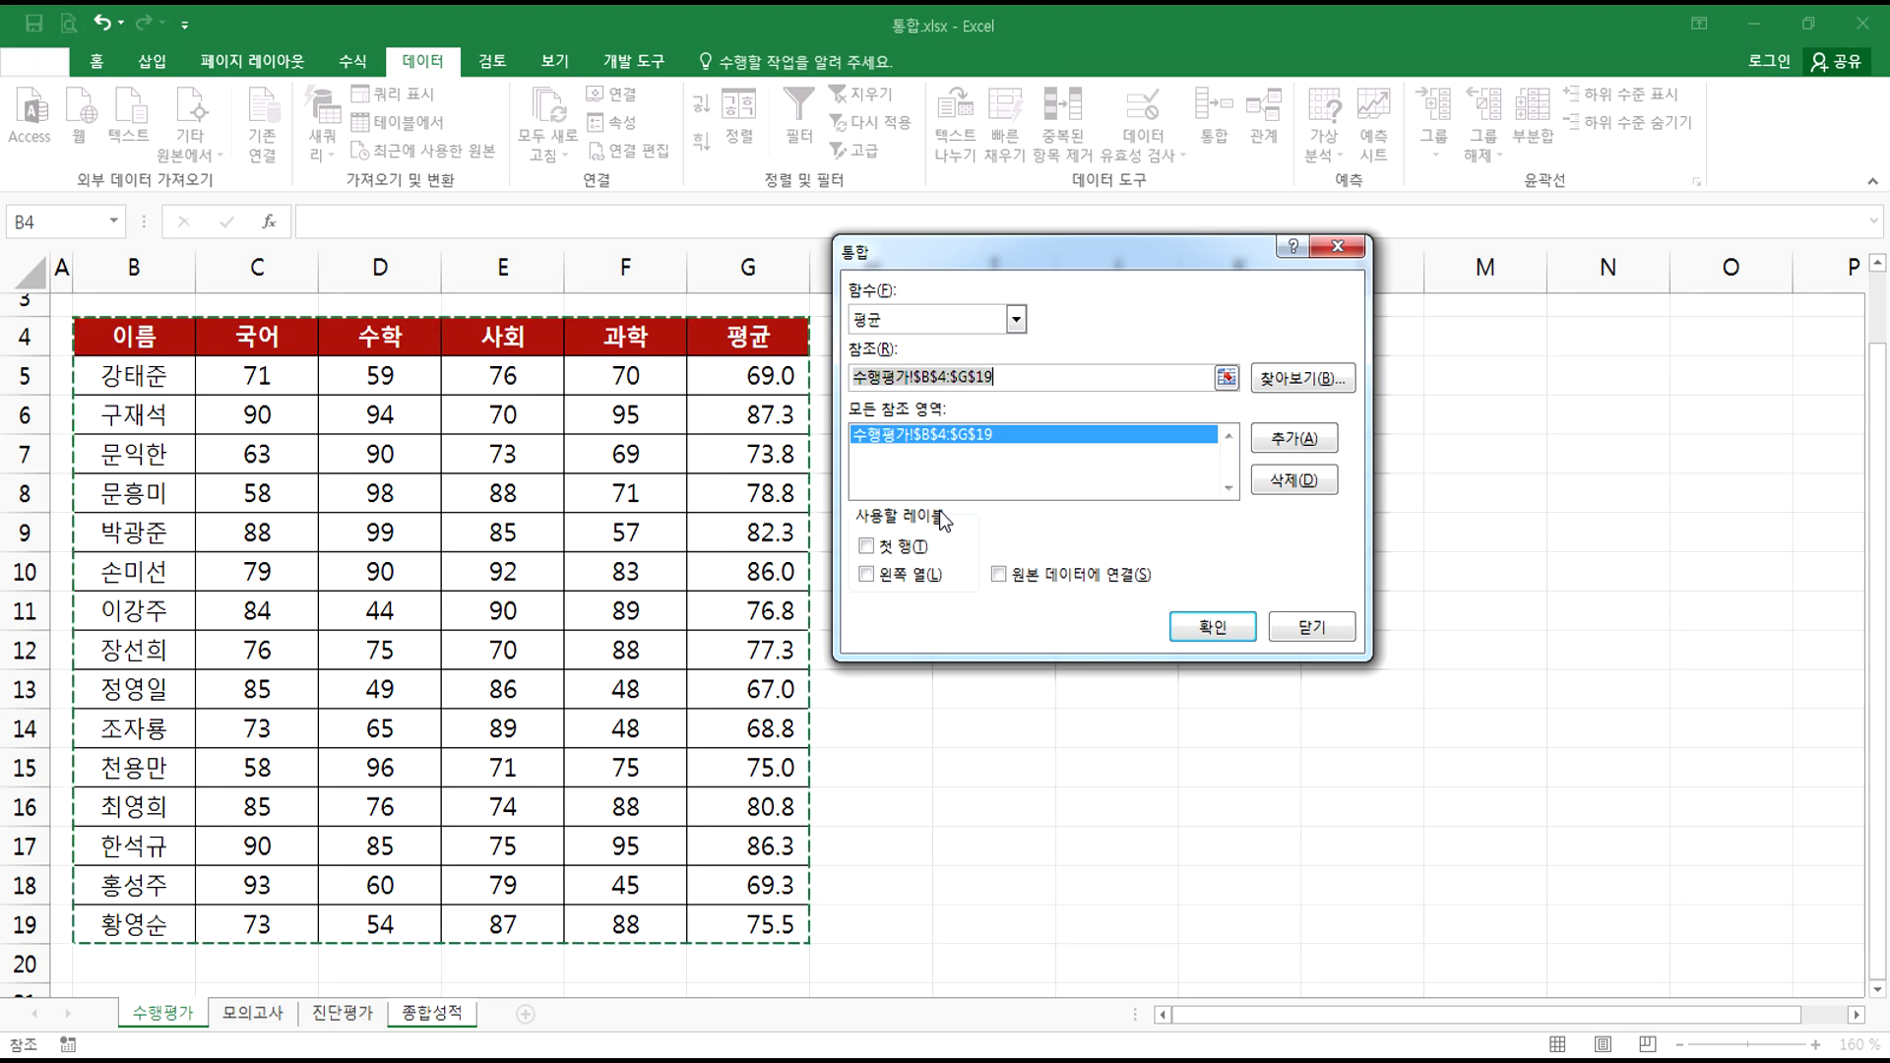
- Add the score table on the 모의고사 sheet, $B$4:$F$19, to the consolidation references
left_click(253, 1013)
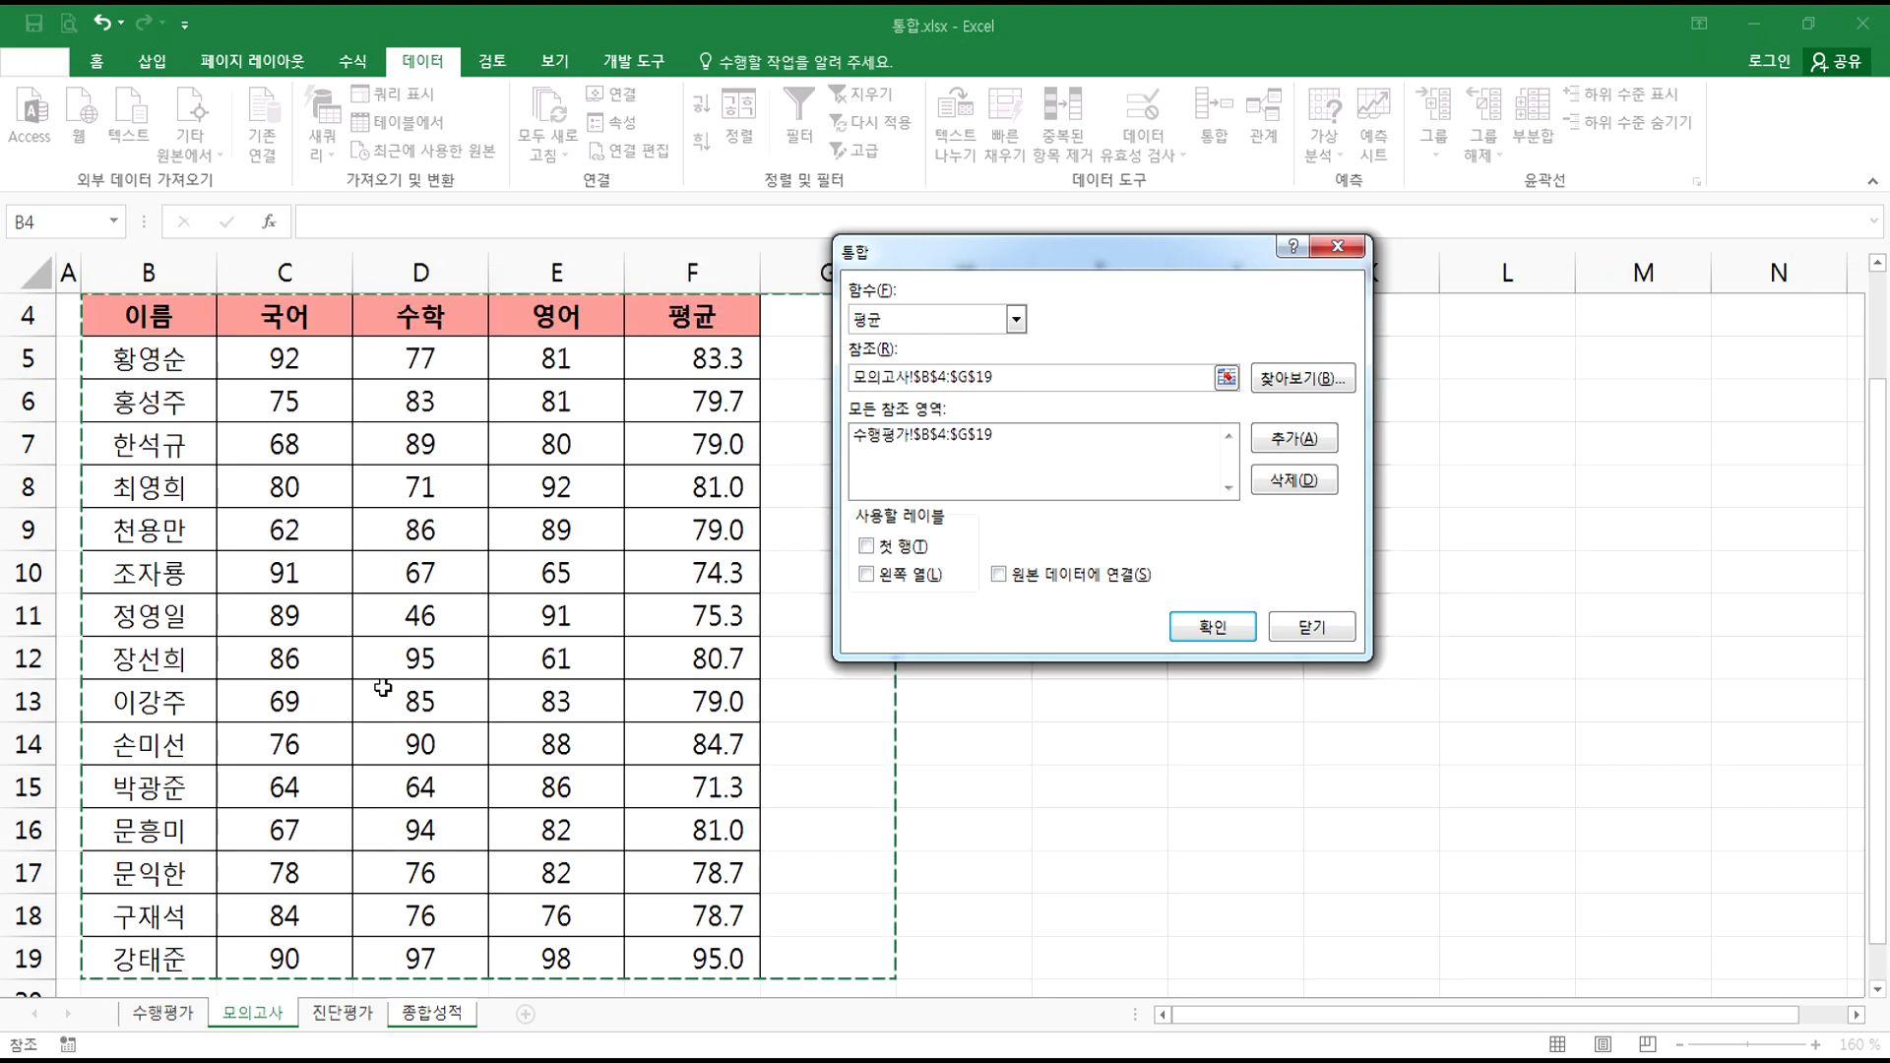
left_click_drag(146, 320, 696, 957)
scroll(212, 609, "up", 1)
scroll(178, 586, "down", 3)
left_click(1290, 437)
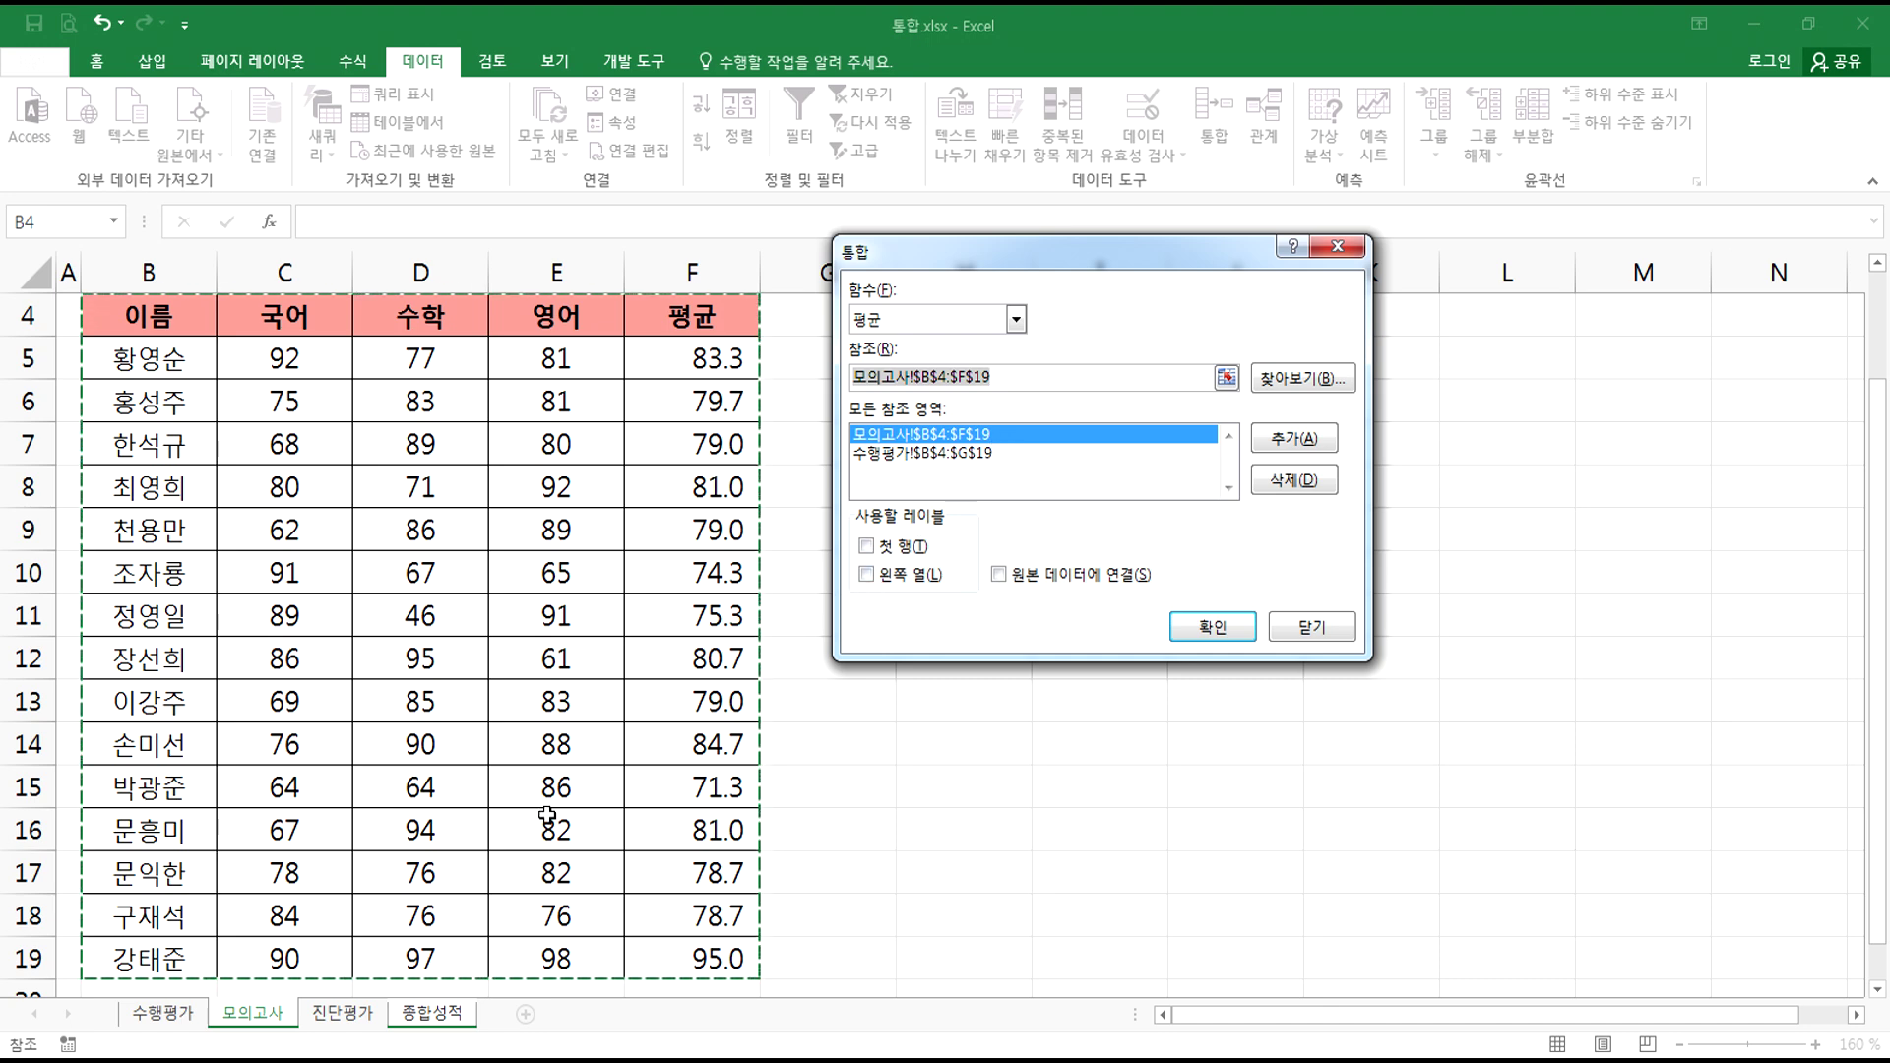
- Add the score table on the 진단평가 sheet, $B$4:$H$19, to the consolidation references
left_click(342, 1013)
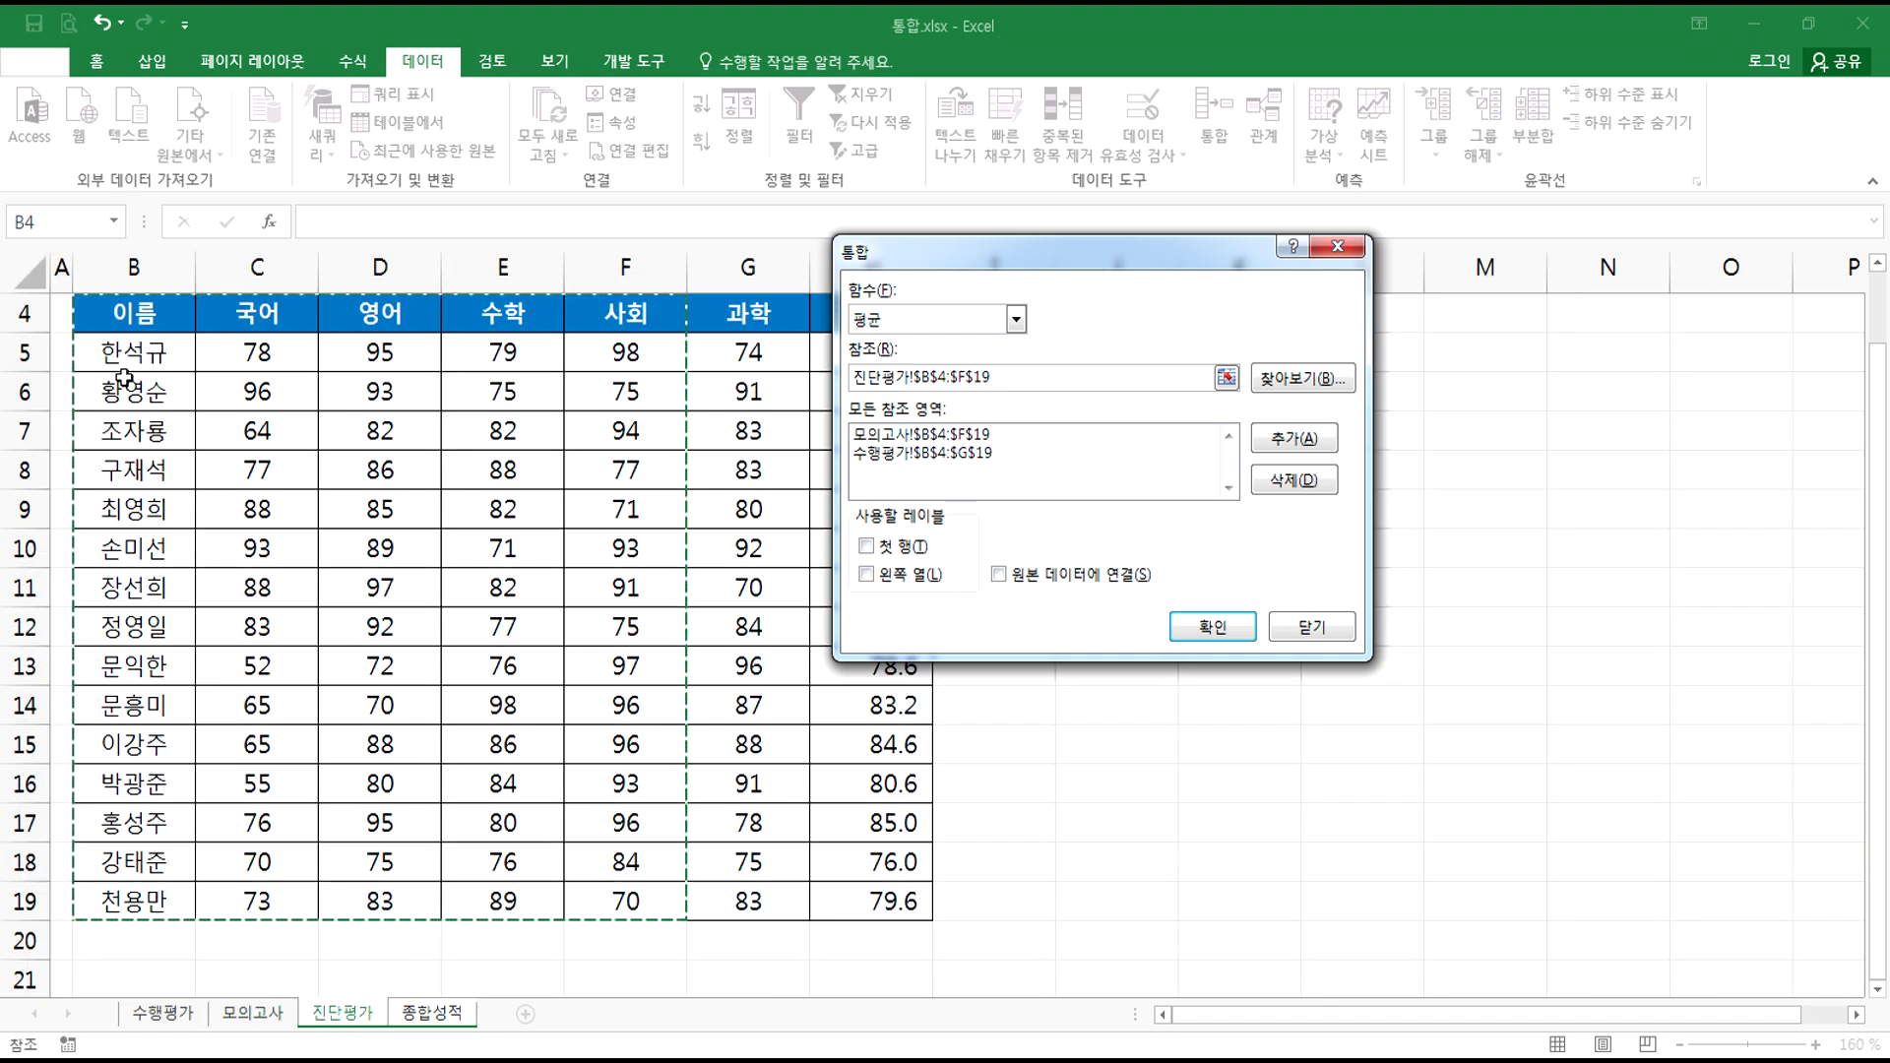
scroll(99, 374, "up", 1)
left_click_drag(128, 413, 794, 868)
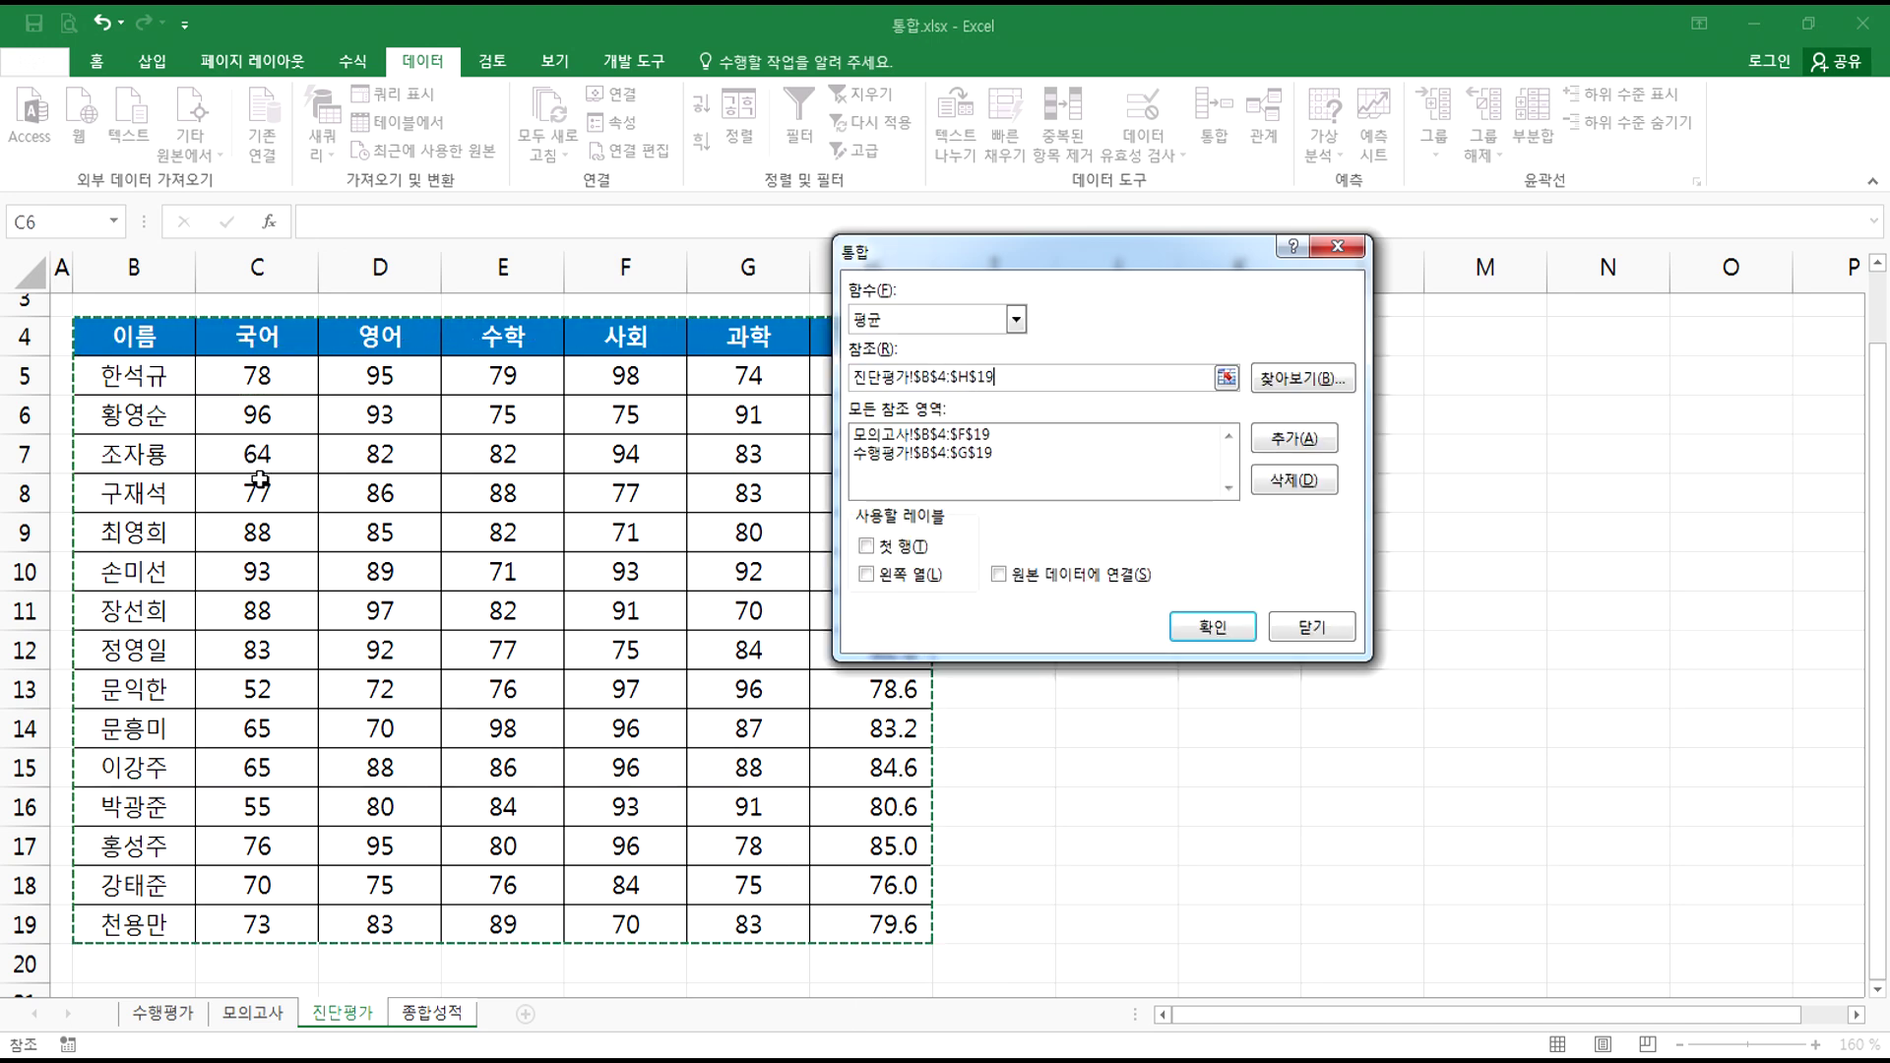
left_click(1287, 441)
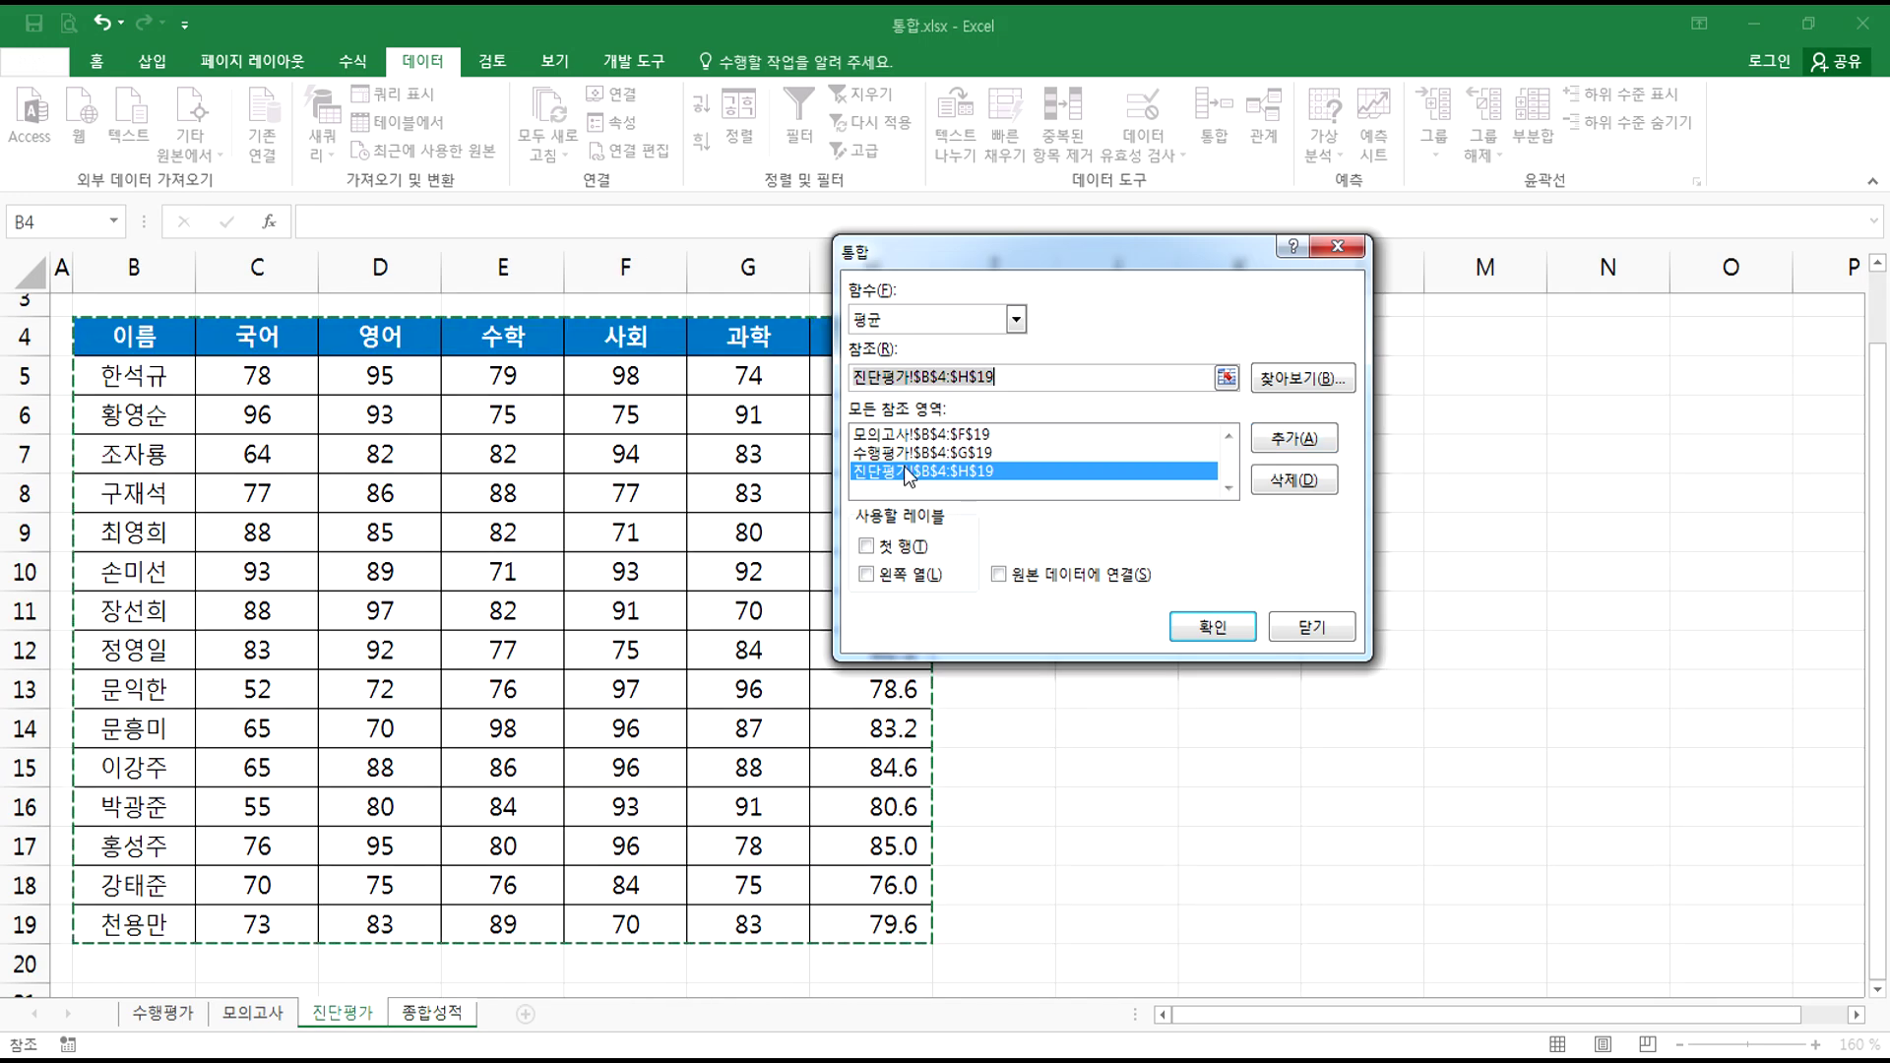
- Check the 모의고사 and 수행평가 entries among the added references, and empty the reference field
left_click(893, 434)
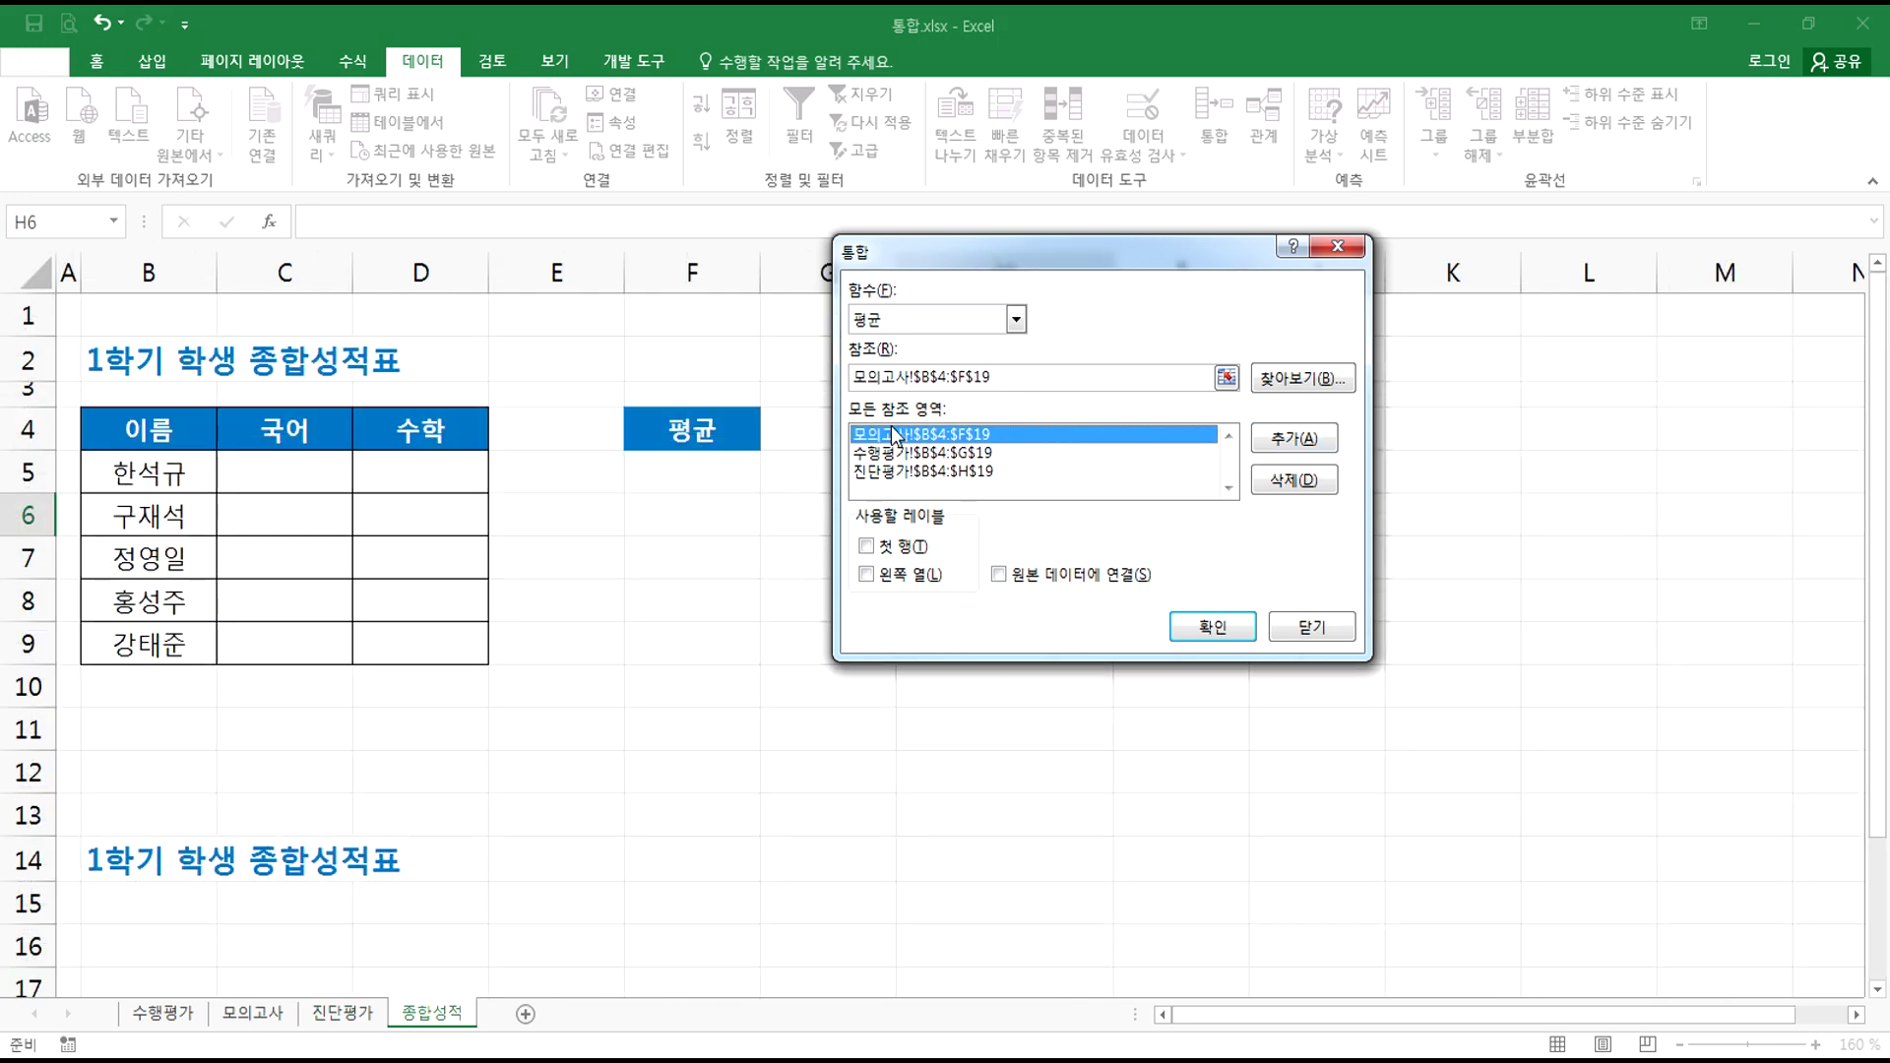
left_click(891, 453)
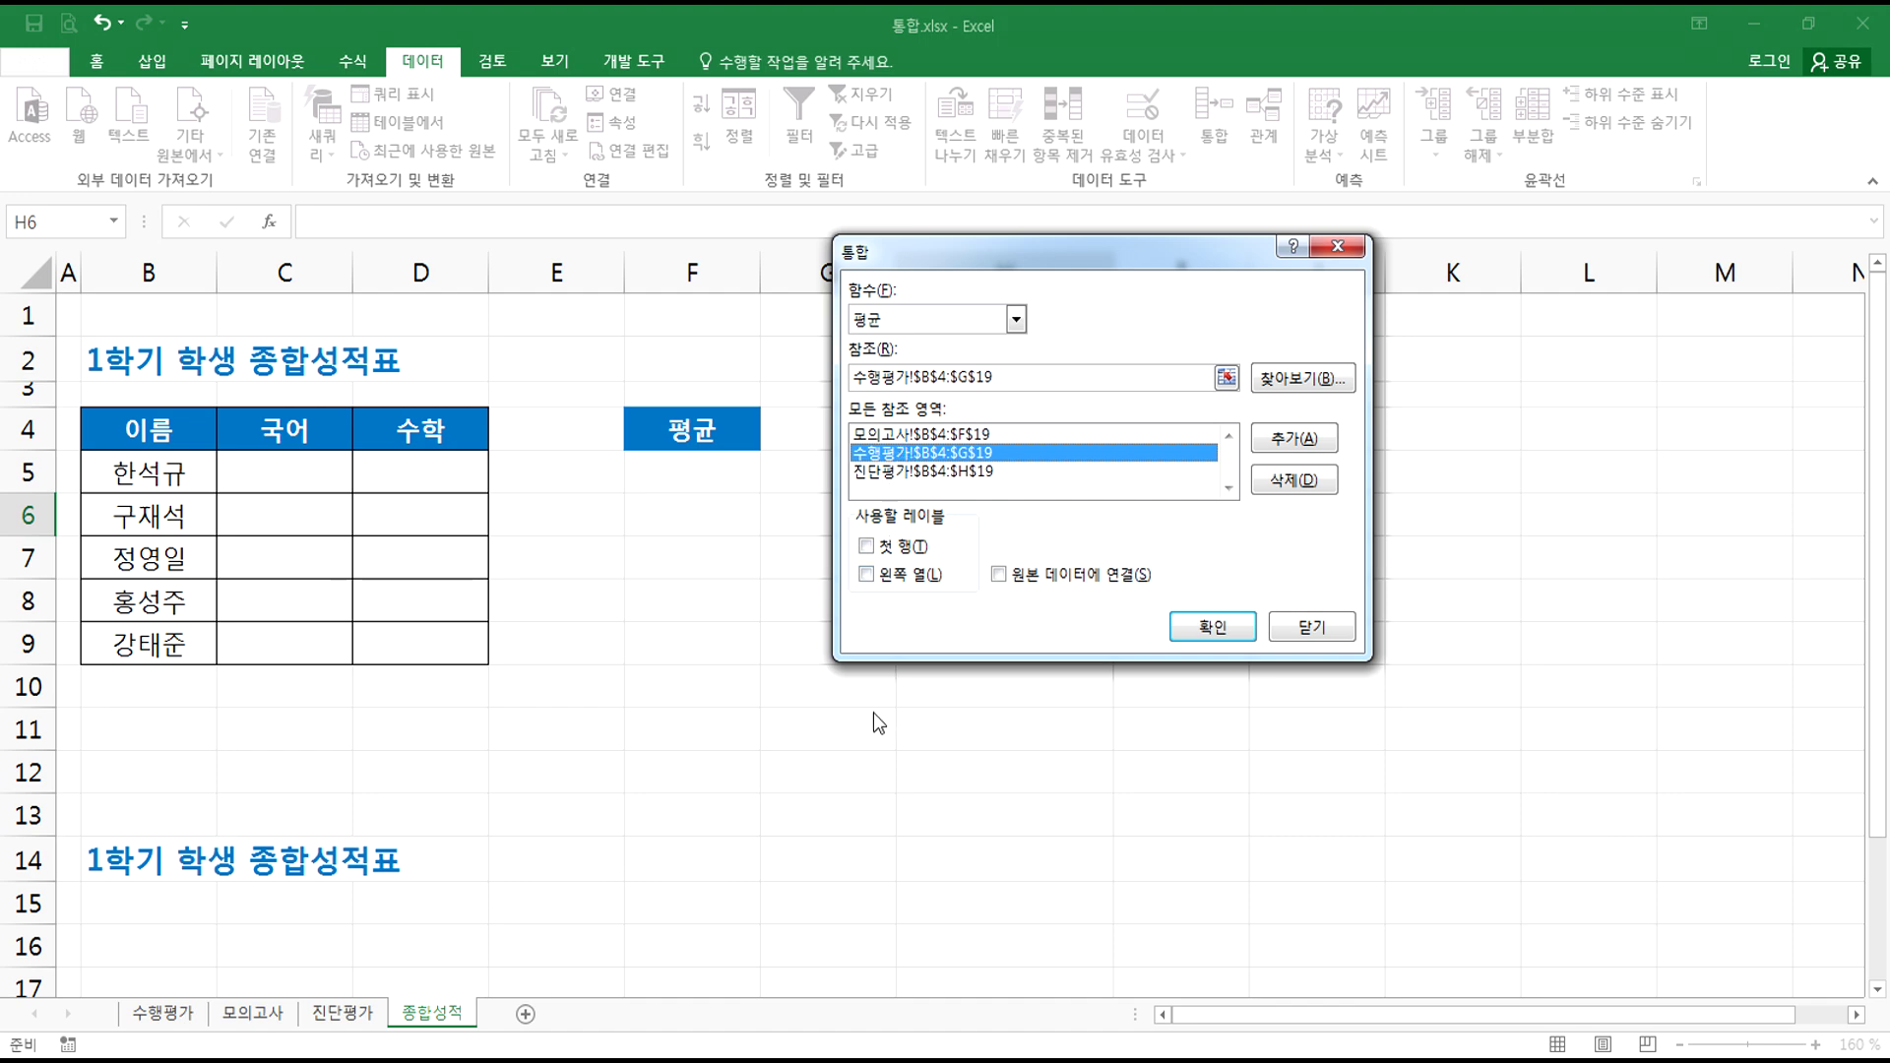
left_click(943, 380)
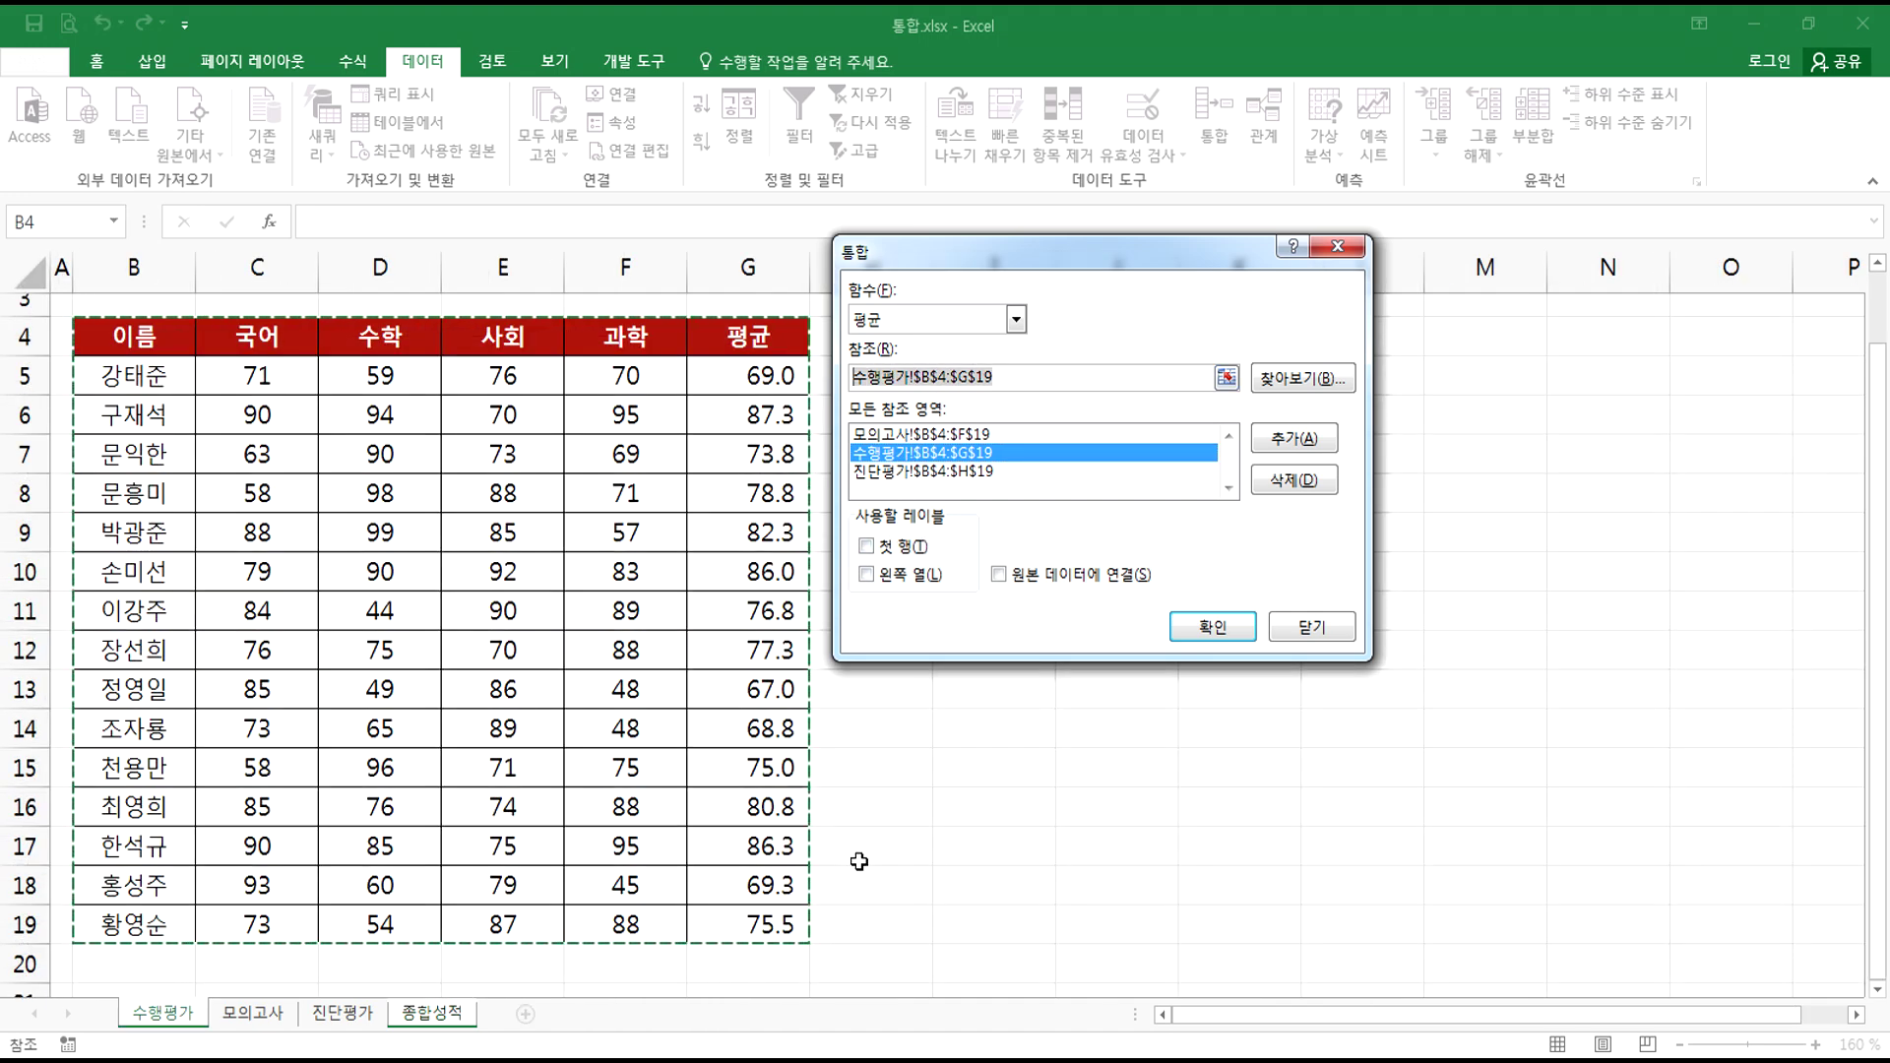
key("BackSpace")
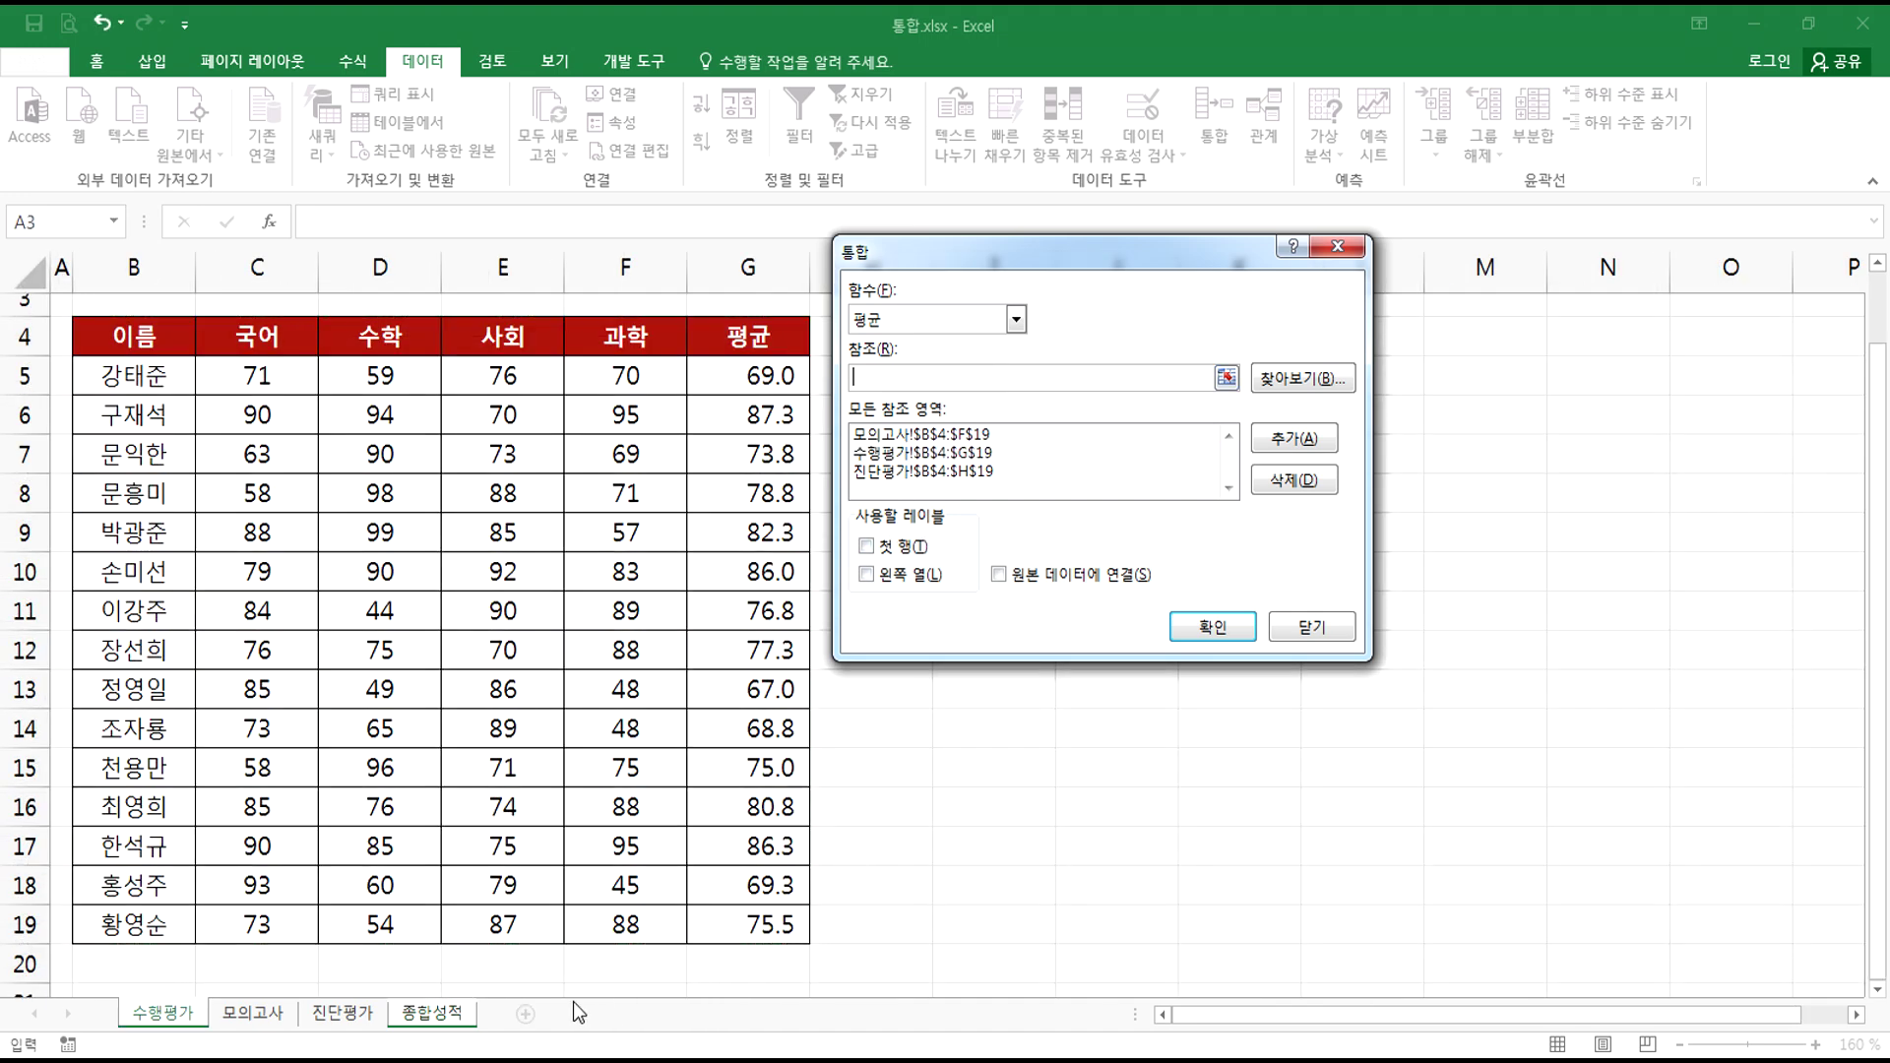
- Set the consolidation's reference field to the empty range $D$23:$E$28 on the 종합성적 sheet
left_click(423, 1018)
left_click_drag(645, 746, 1112, 964)
left_click_drag(1270, 728, 1632, 898)
scroll(1316, 932, "down", 5)
left_click_drag(799, 707, 1245, 929)
left_click_drag(433, 617, 617, 845)
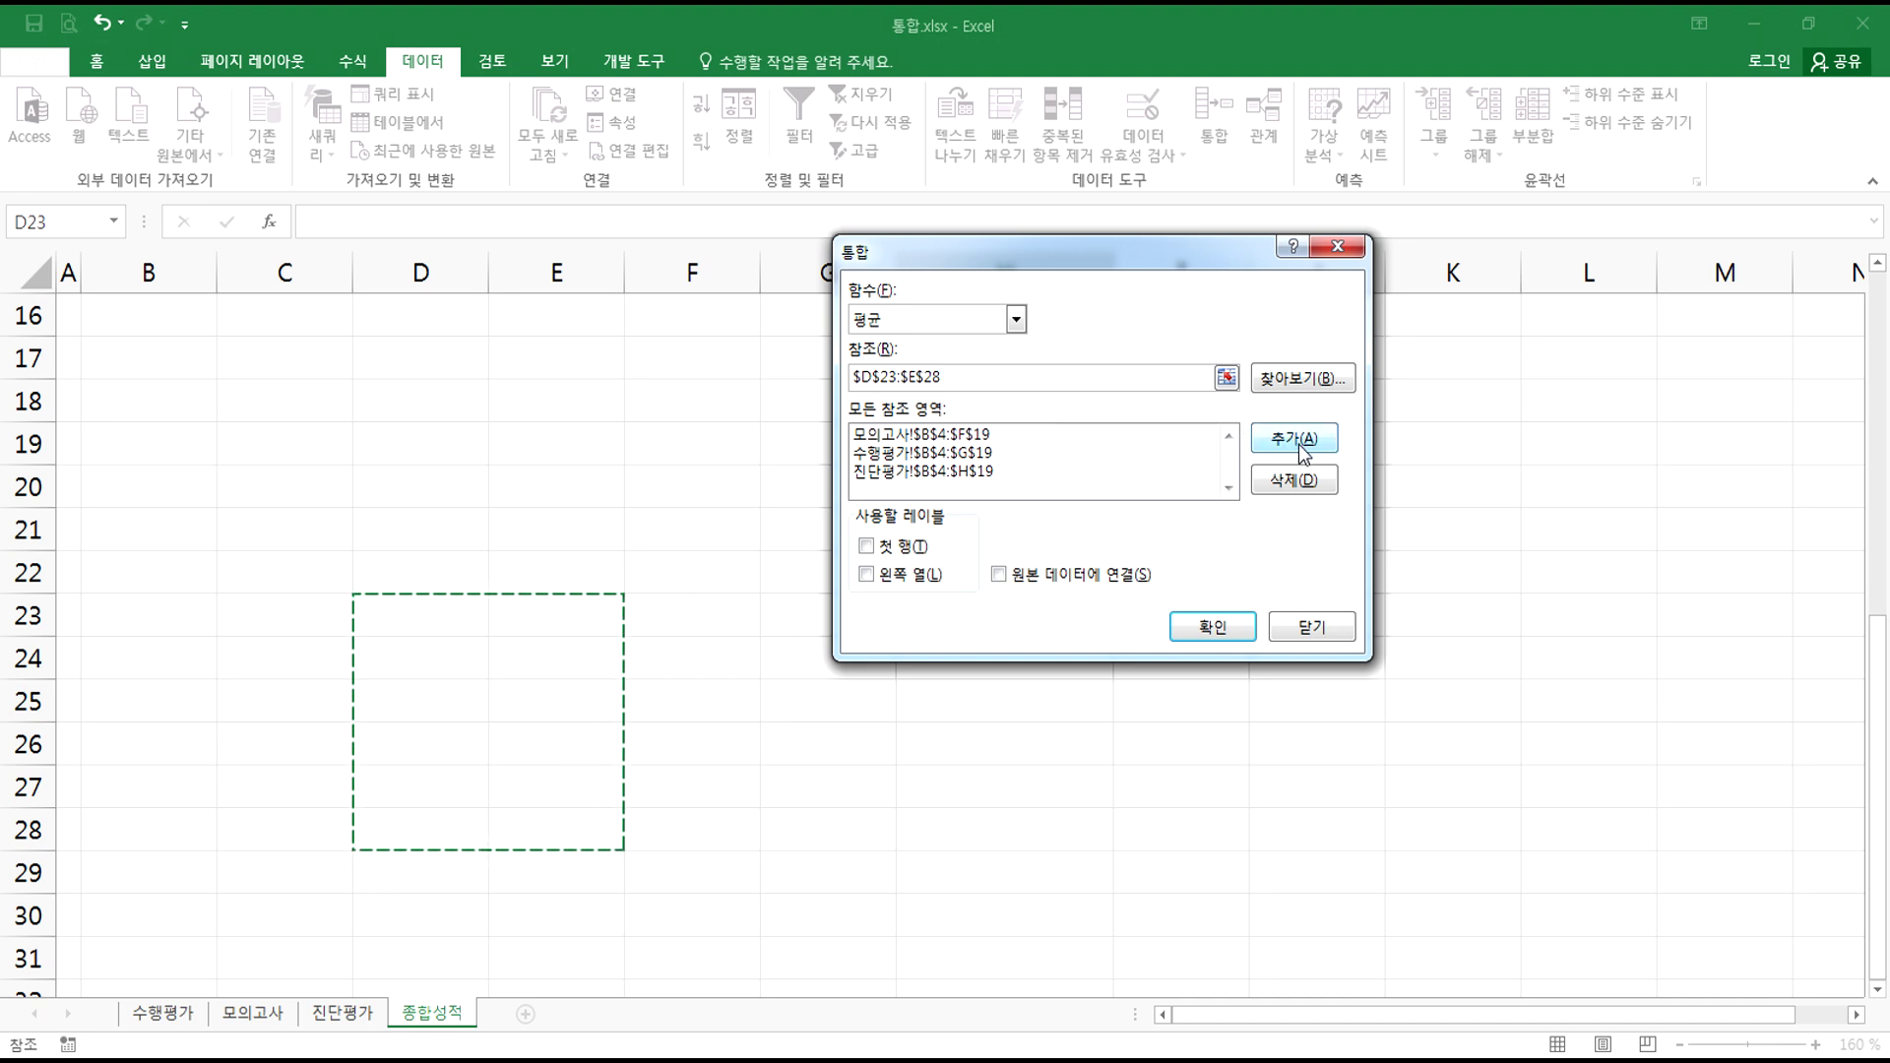
scroll(615, 697, "up", 5)
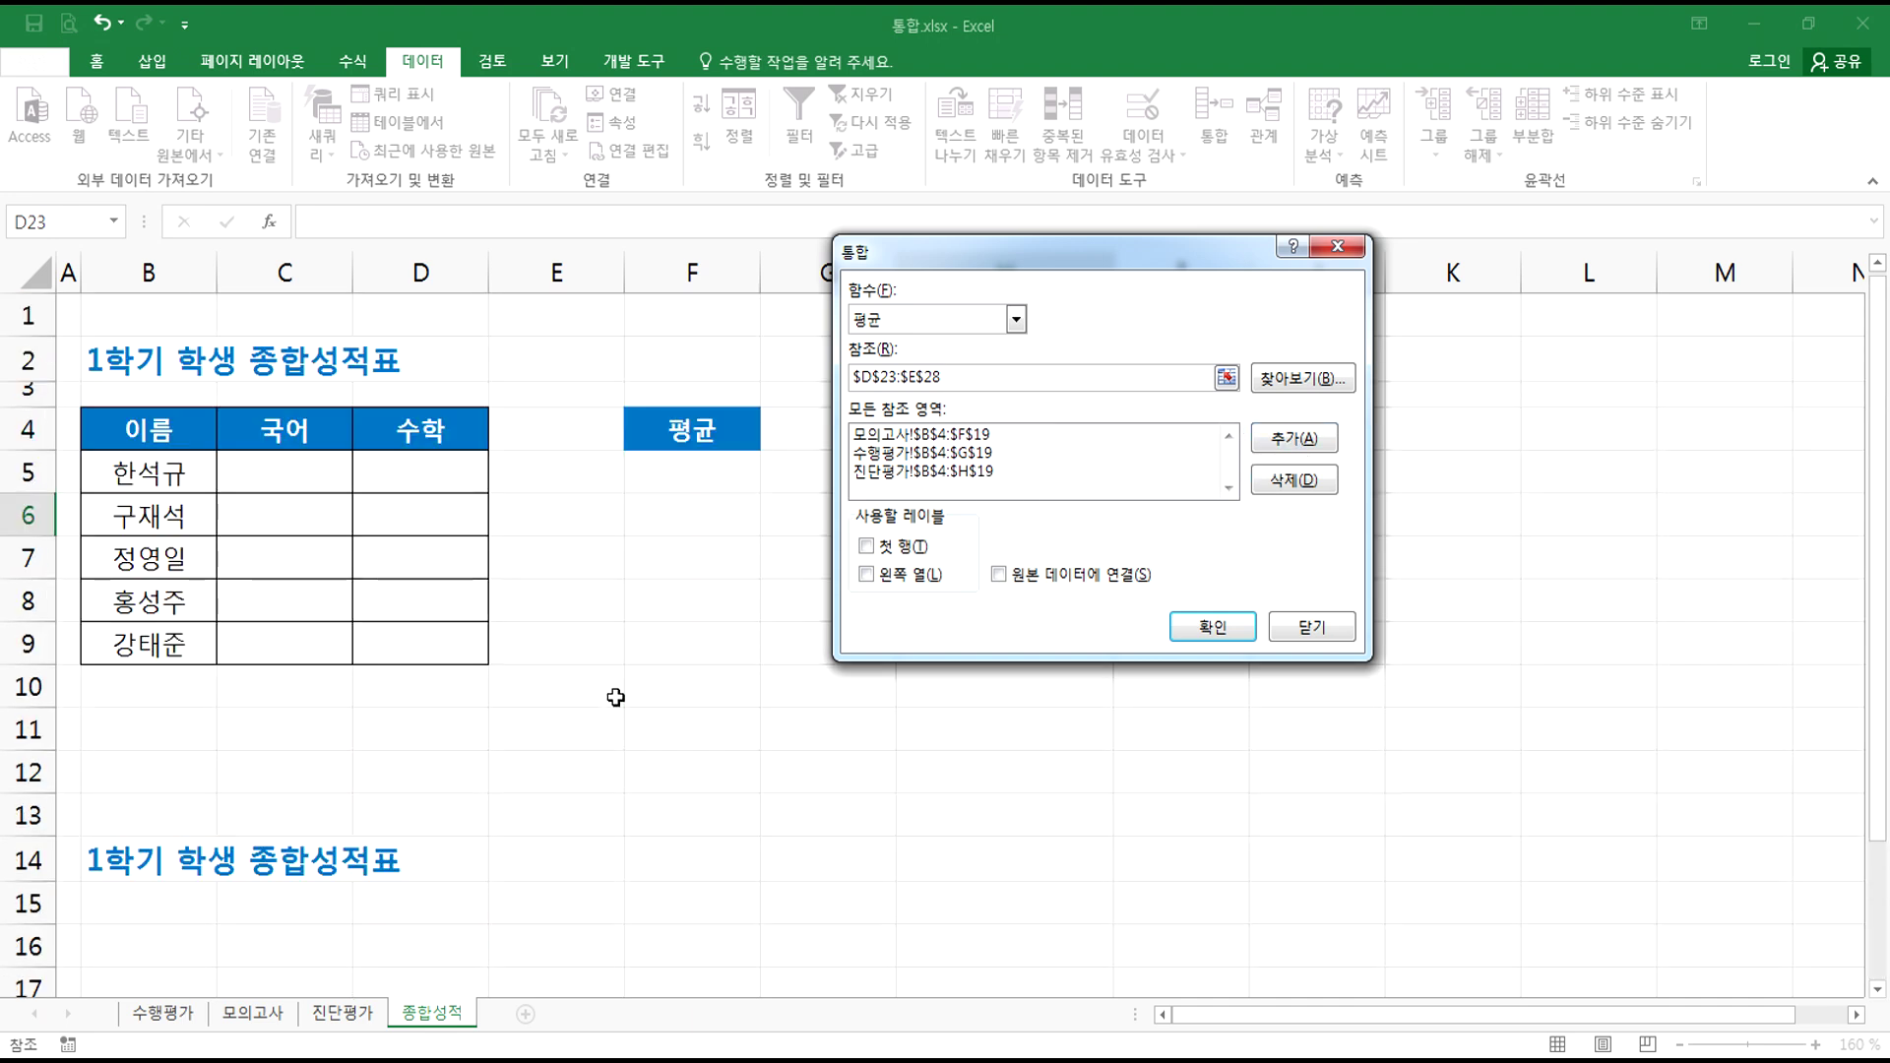
- Empty the consolidation's reference field, enable 첫 행 and 왼쪽 열 as labels, and close the dialog
left_click_drag(946, 374, 709, 366)
key("BackSpace")
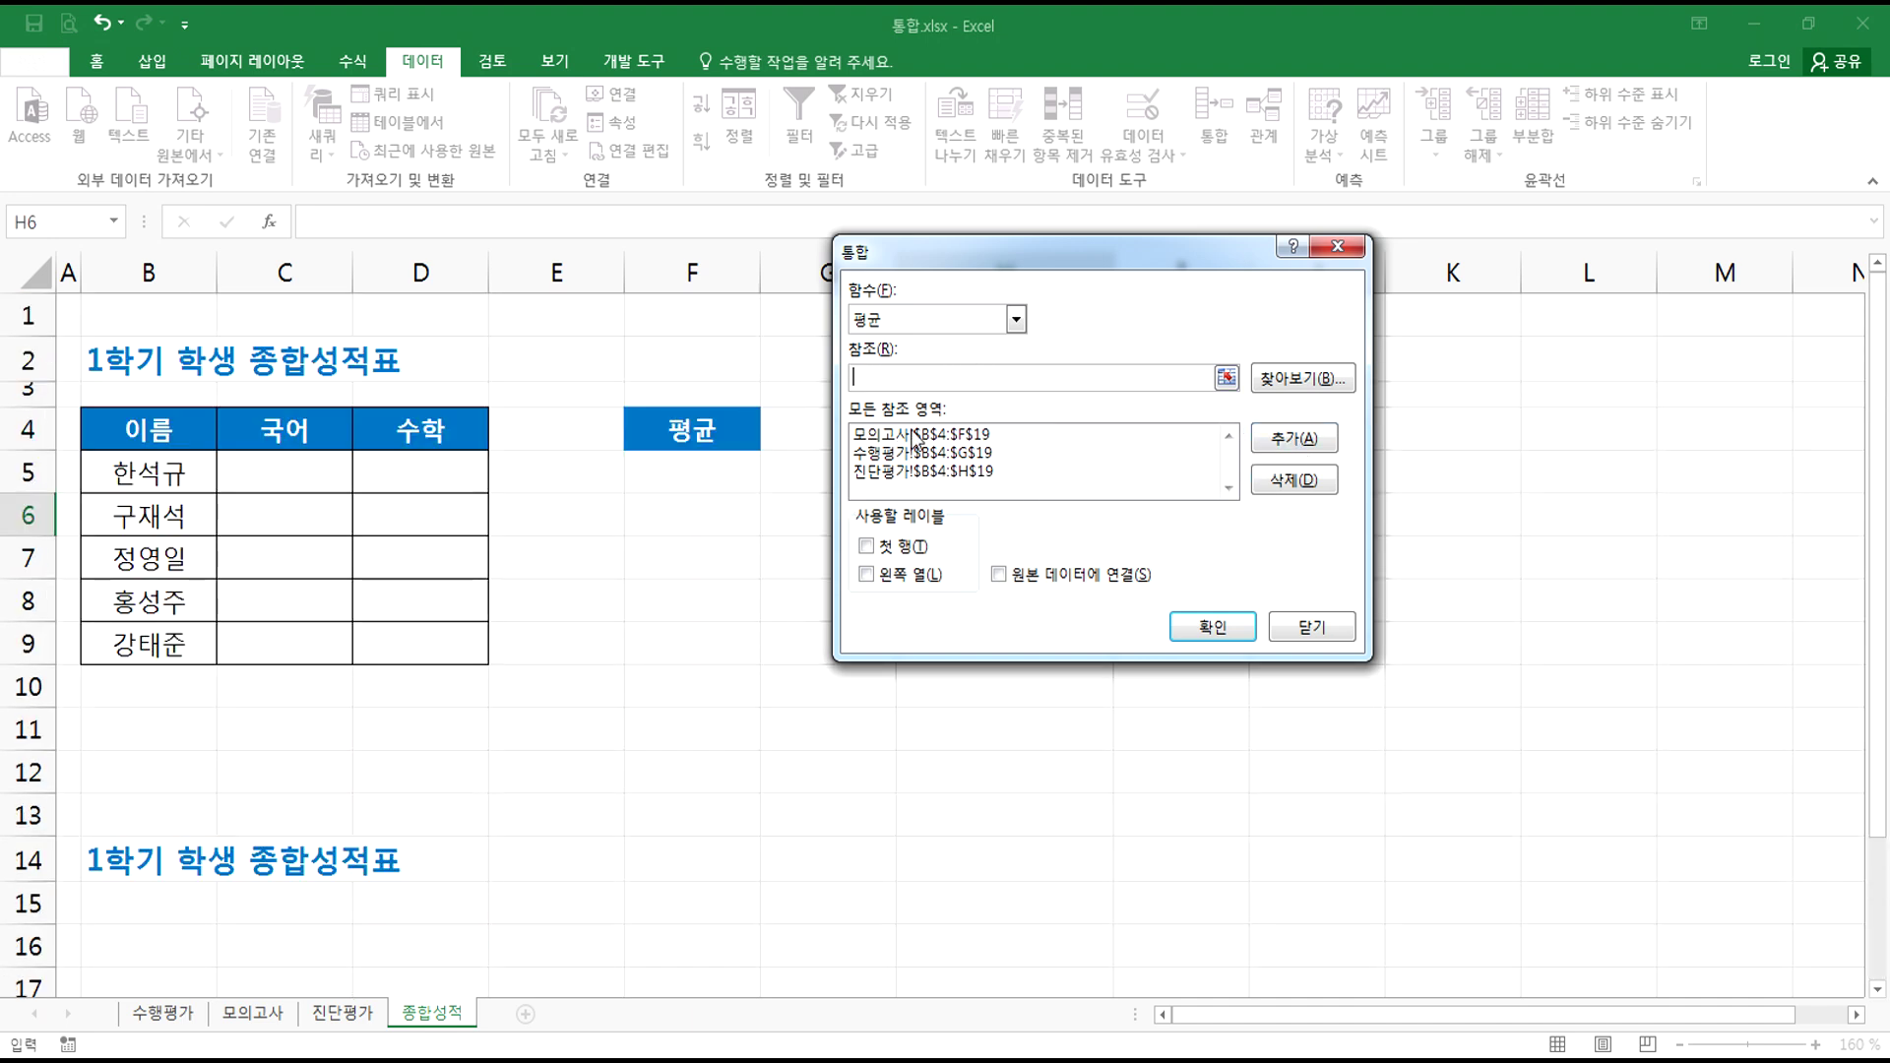
left_click(881, 553)
left_click_drag(956, 252, 877, 224)
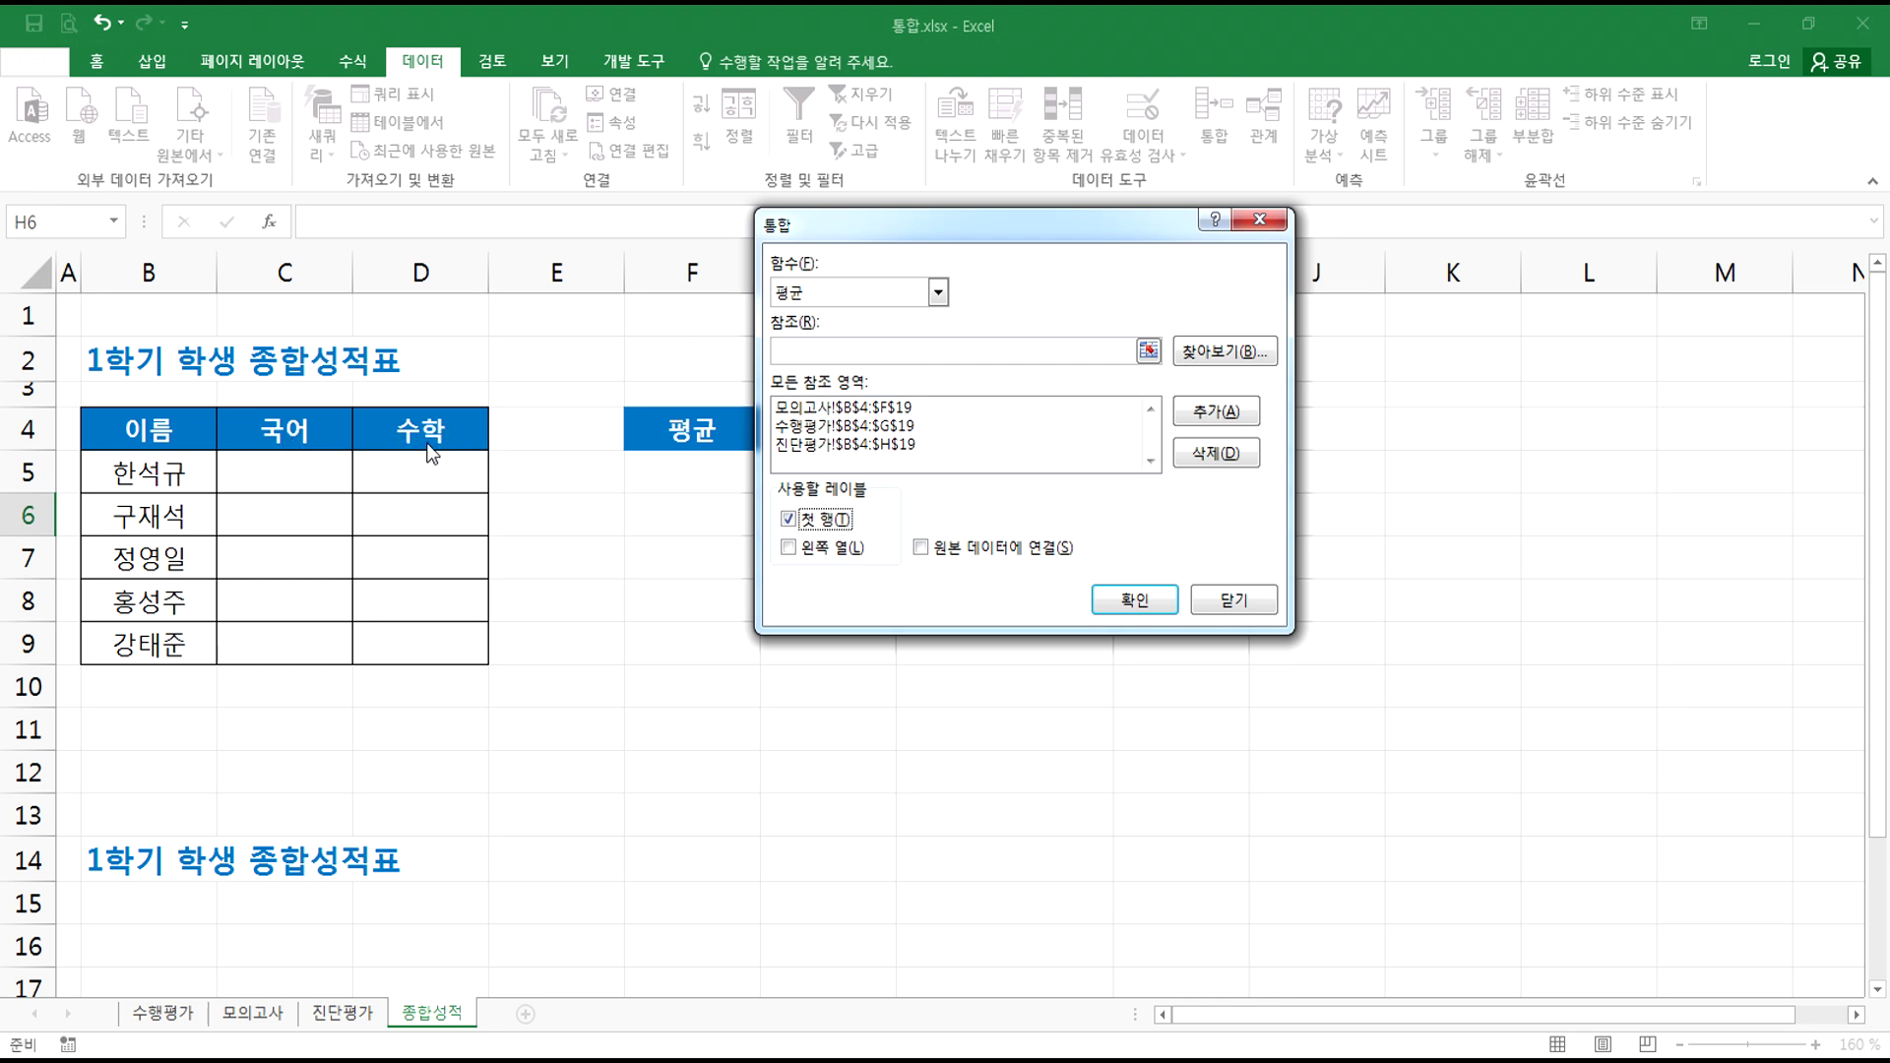
left_click(823, 549)
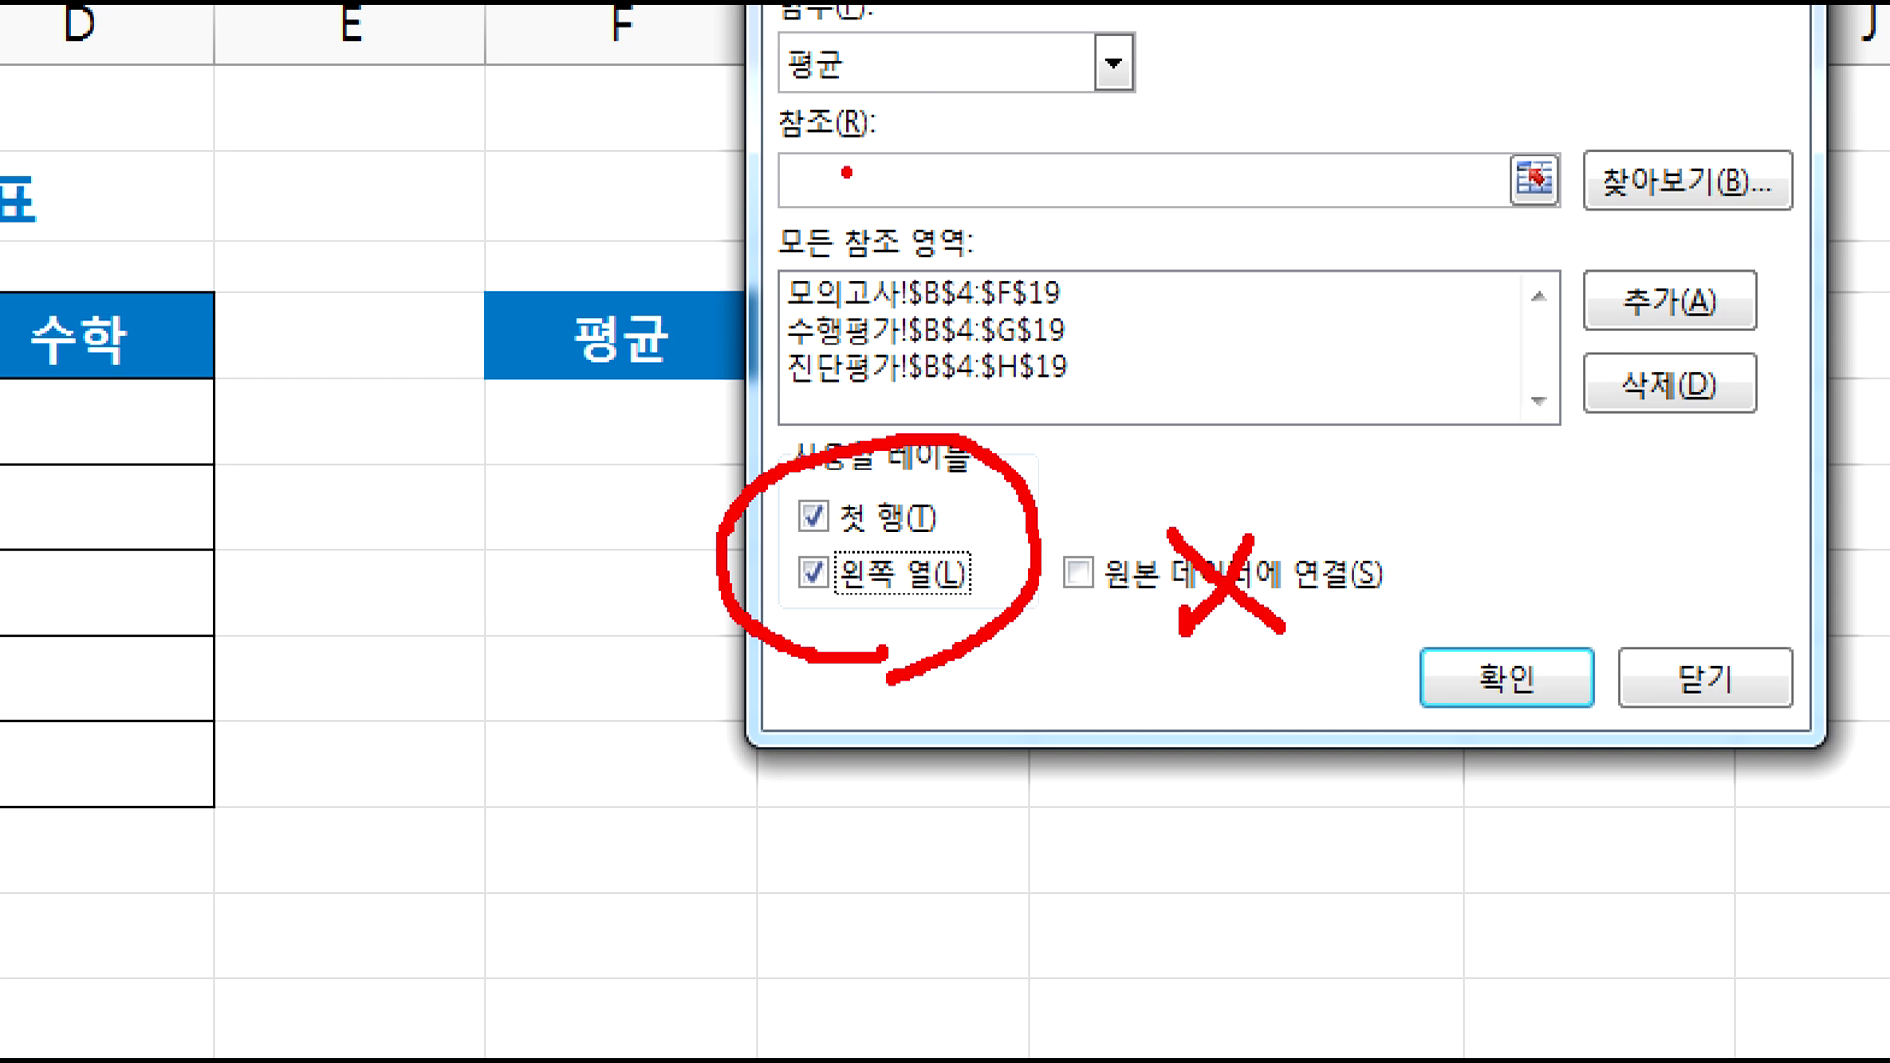
left_click_drag(844, 167, 874, 154)
key("Escape")
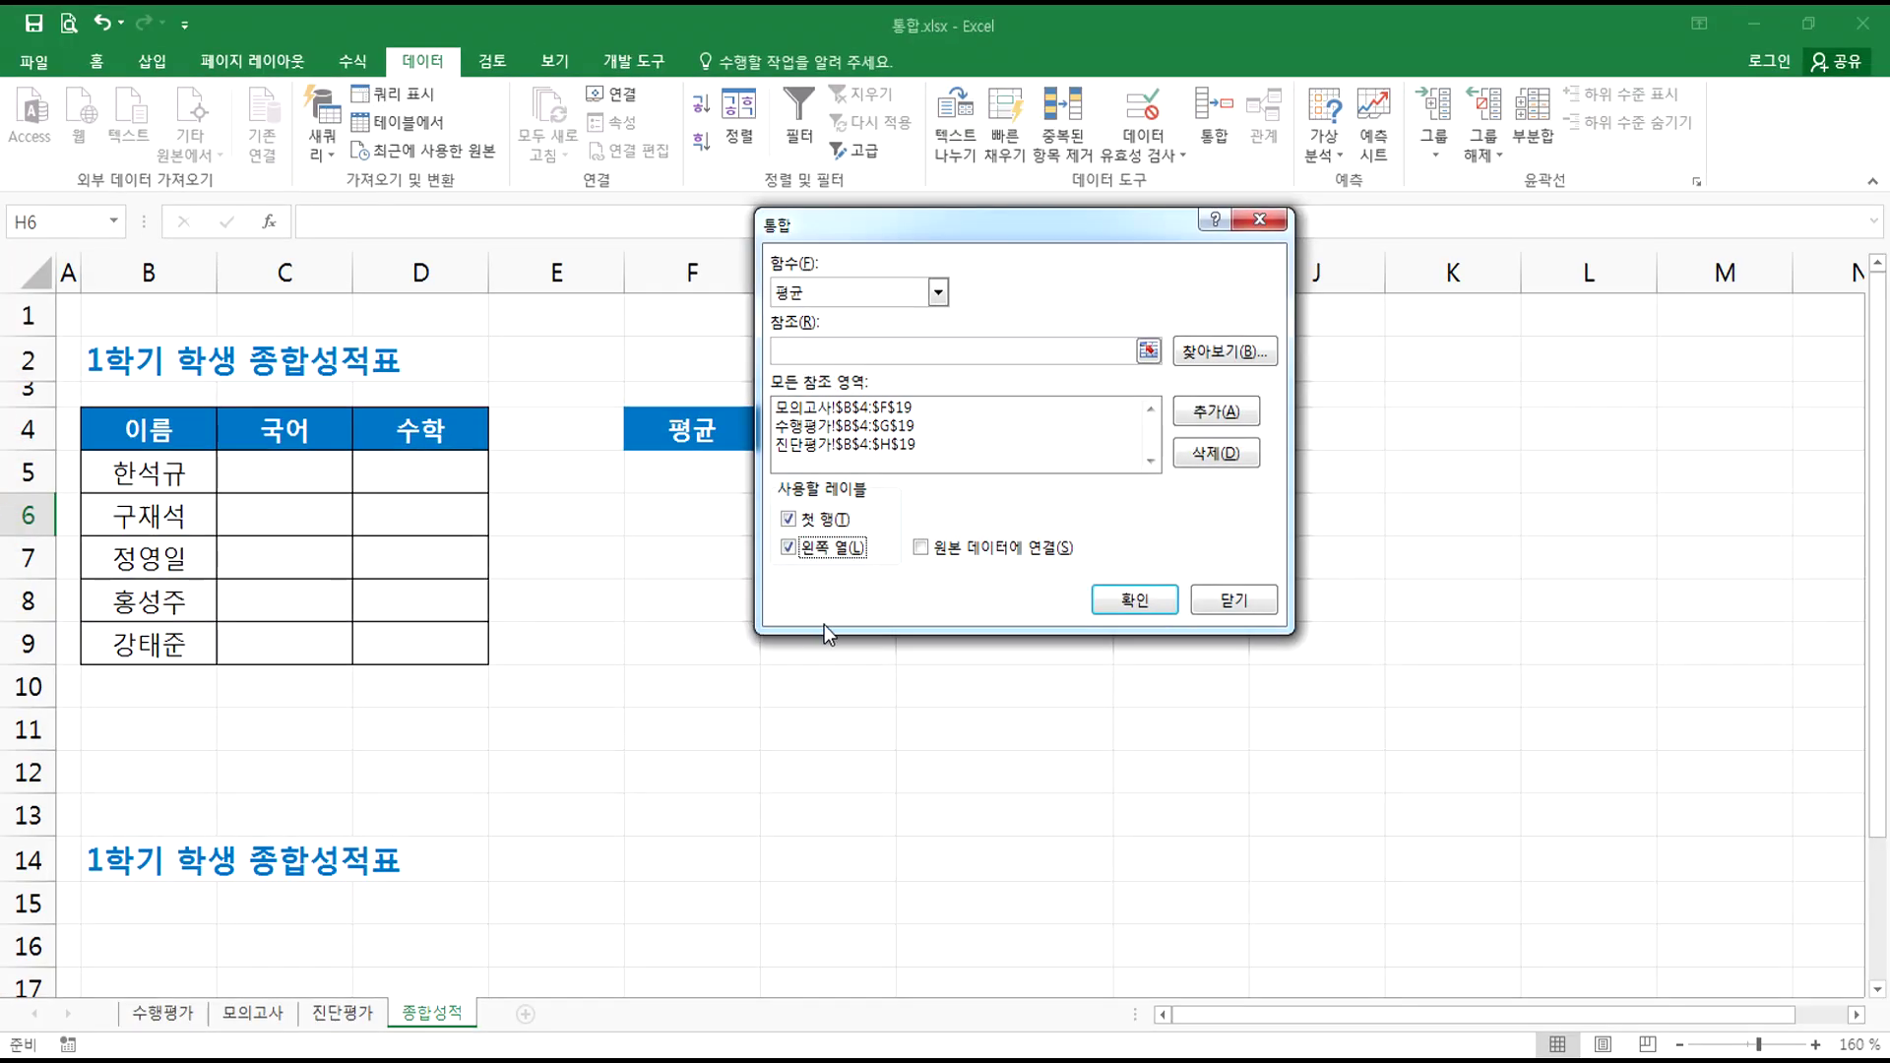
key("Escape")
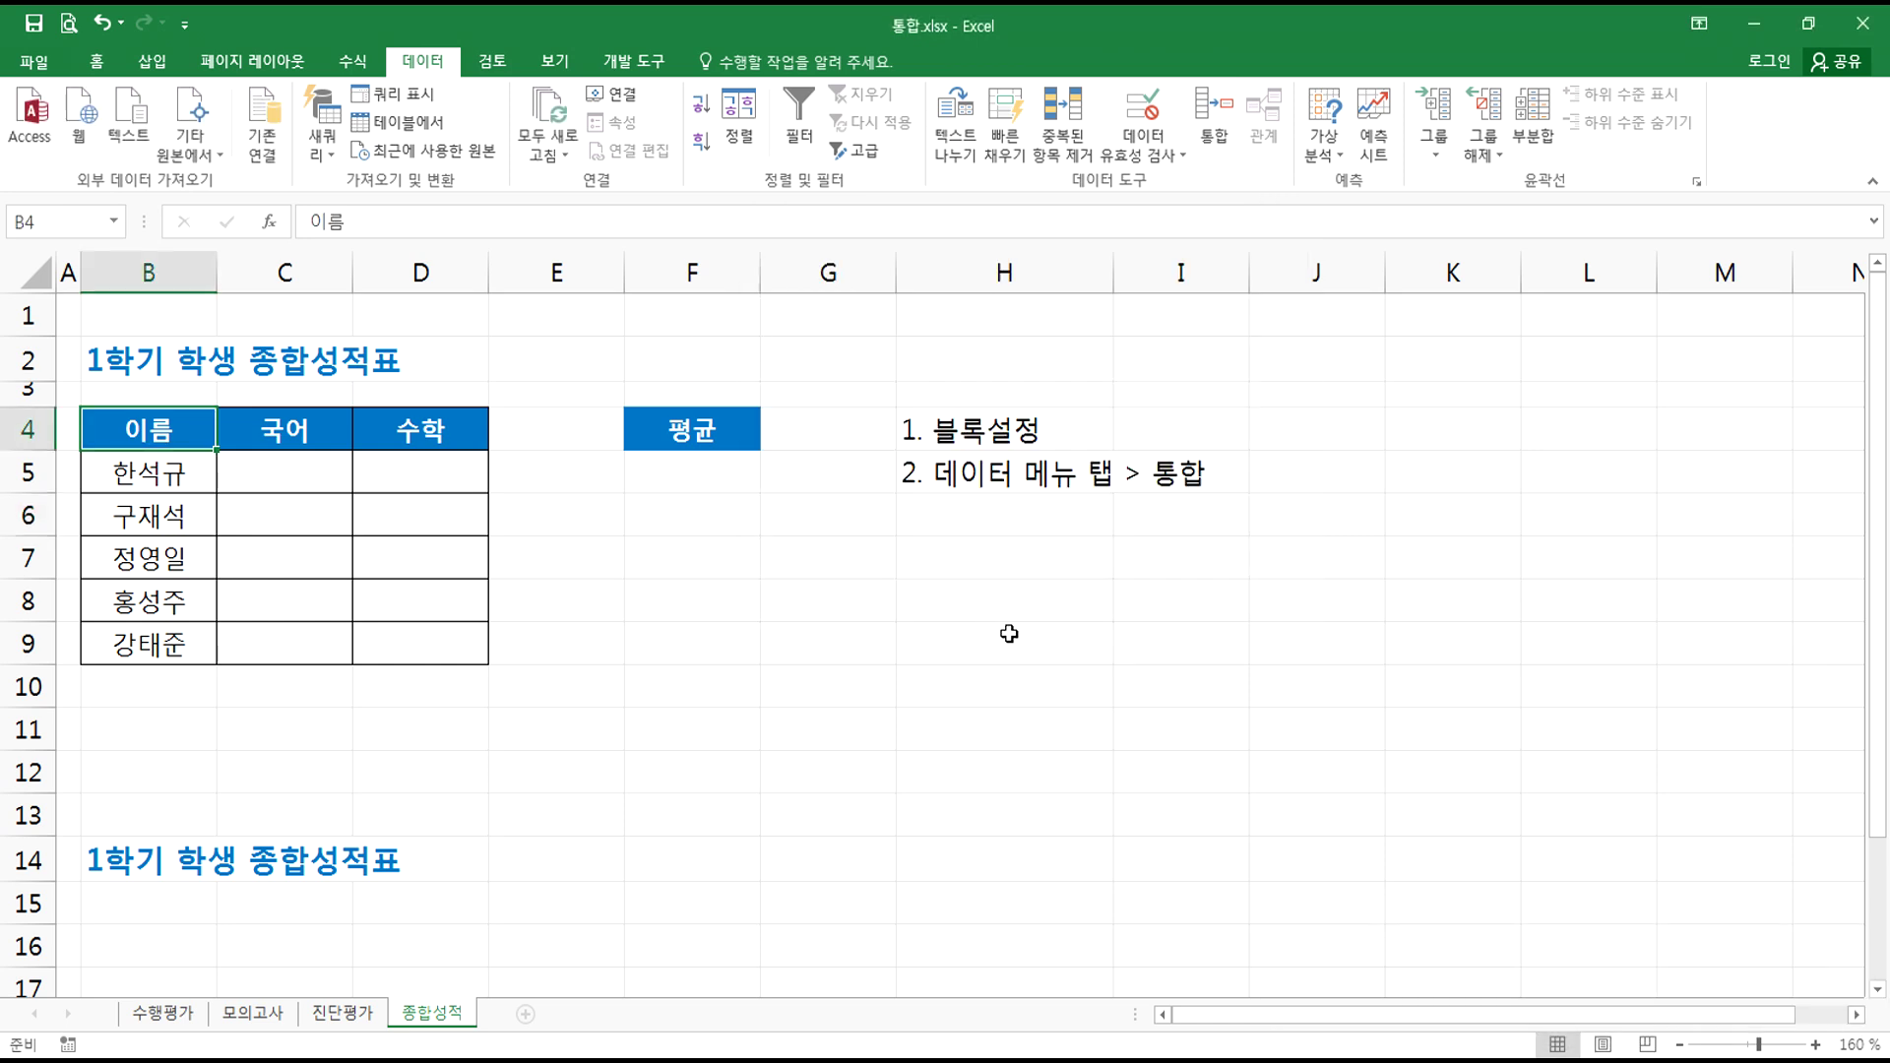
- Reopen the consolidation for the table B4:D9 on the 종합성적 sheet and delete all of its listed references
left_click_drag(147, 427, 416, 652)
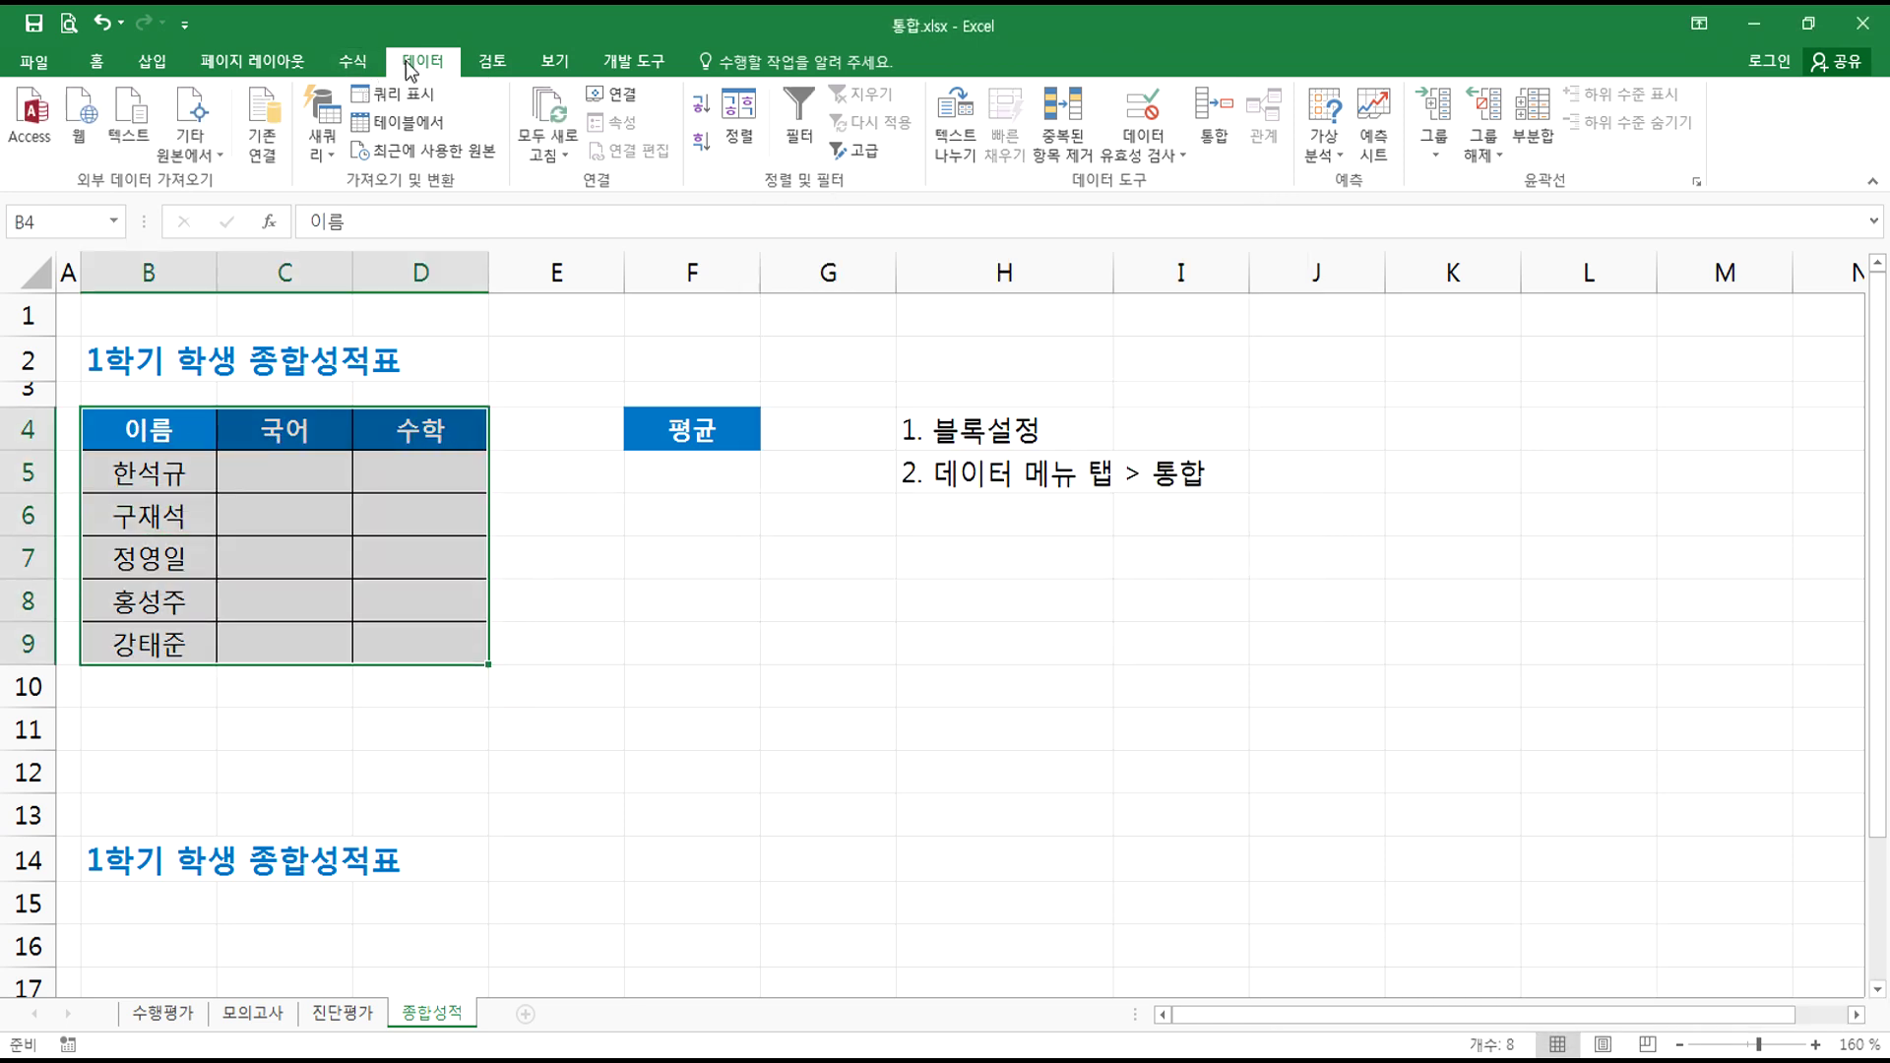
left_click(1217, 113)
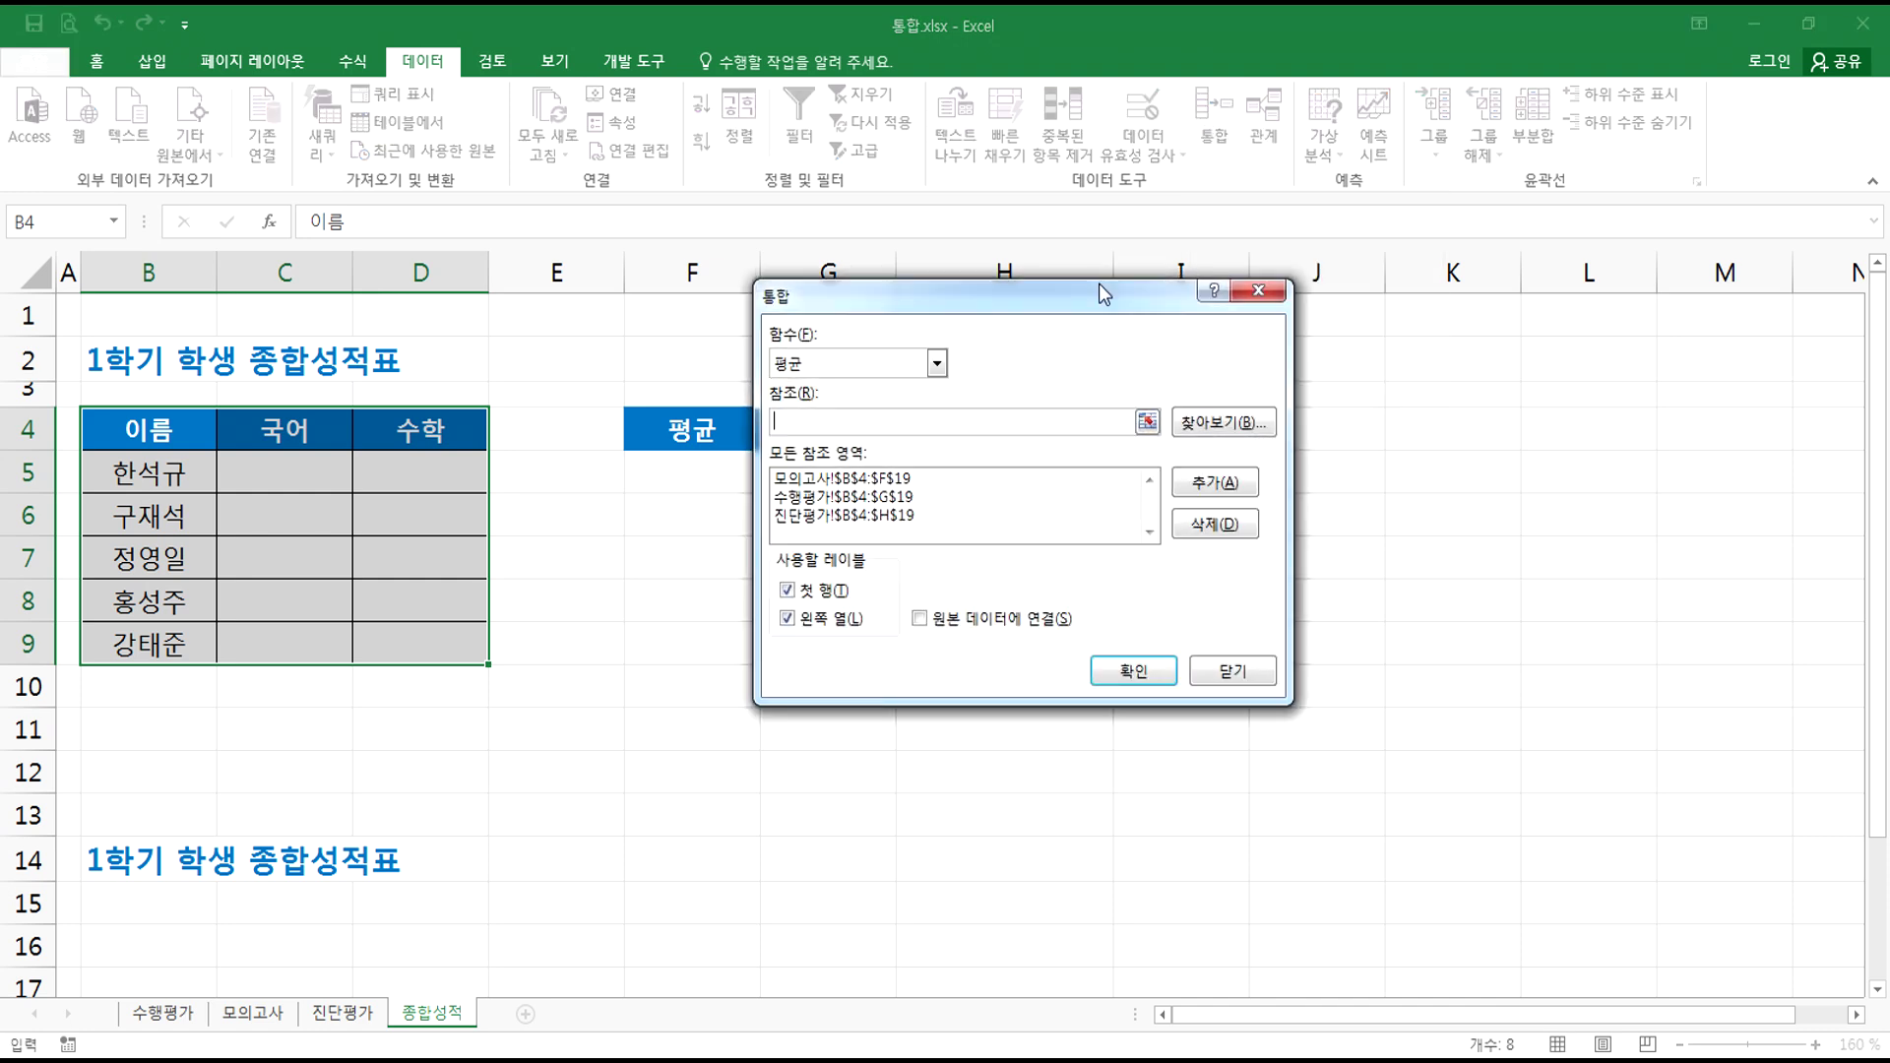
left_click_drag(953, 307, 1056, 293)
left_click(1156, 502)
left_click(1292, 511)
left_click(1025, 482)
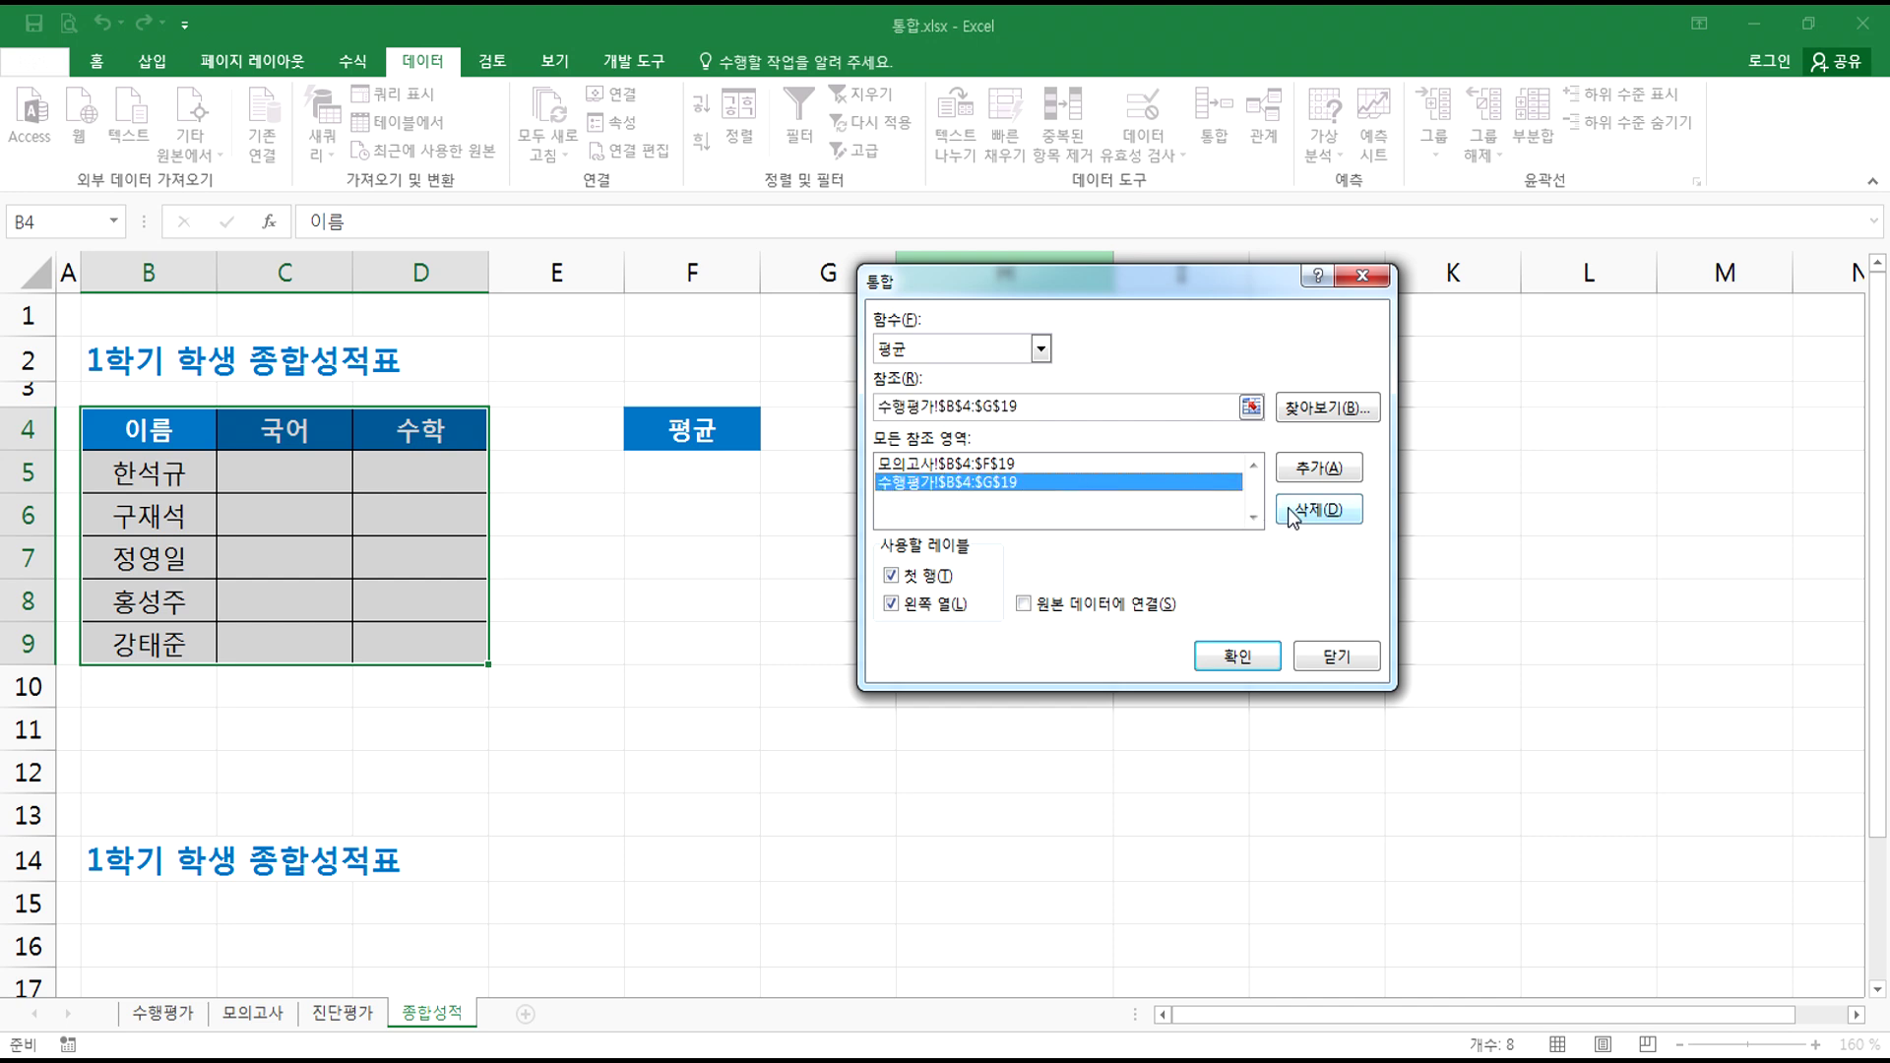
left_click(1300, 510)
left_click(1022, 482)
left_click(1319, 510)
left_click_drag(1018, 280, 966, 281)
left_click(892, 411)
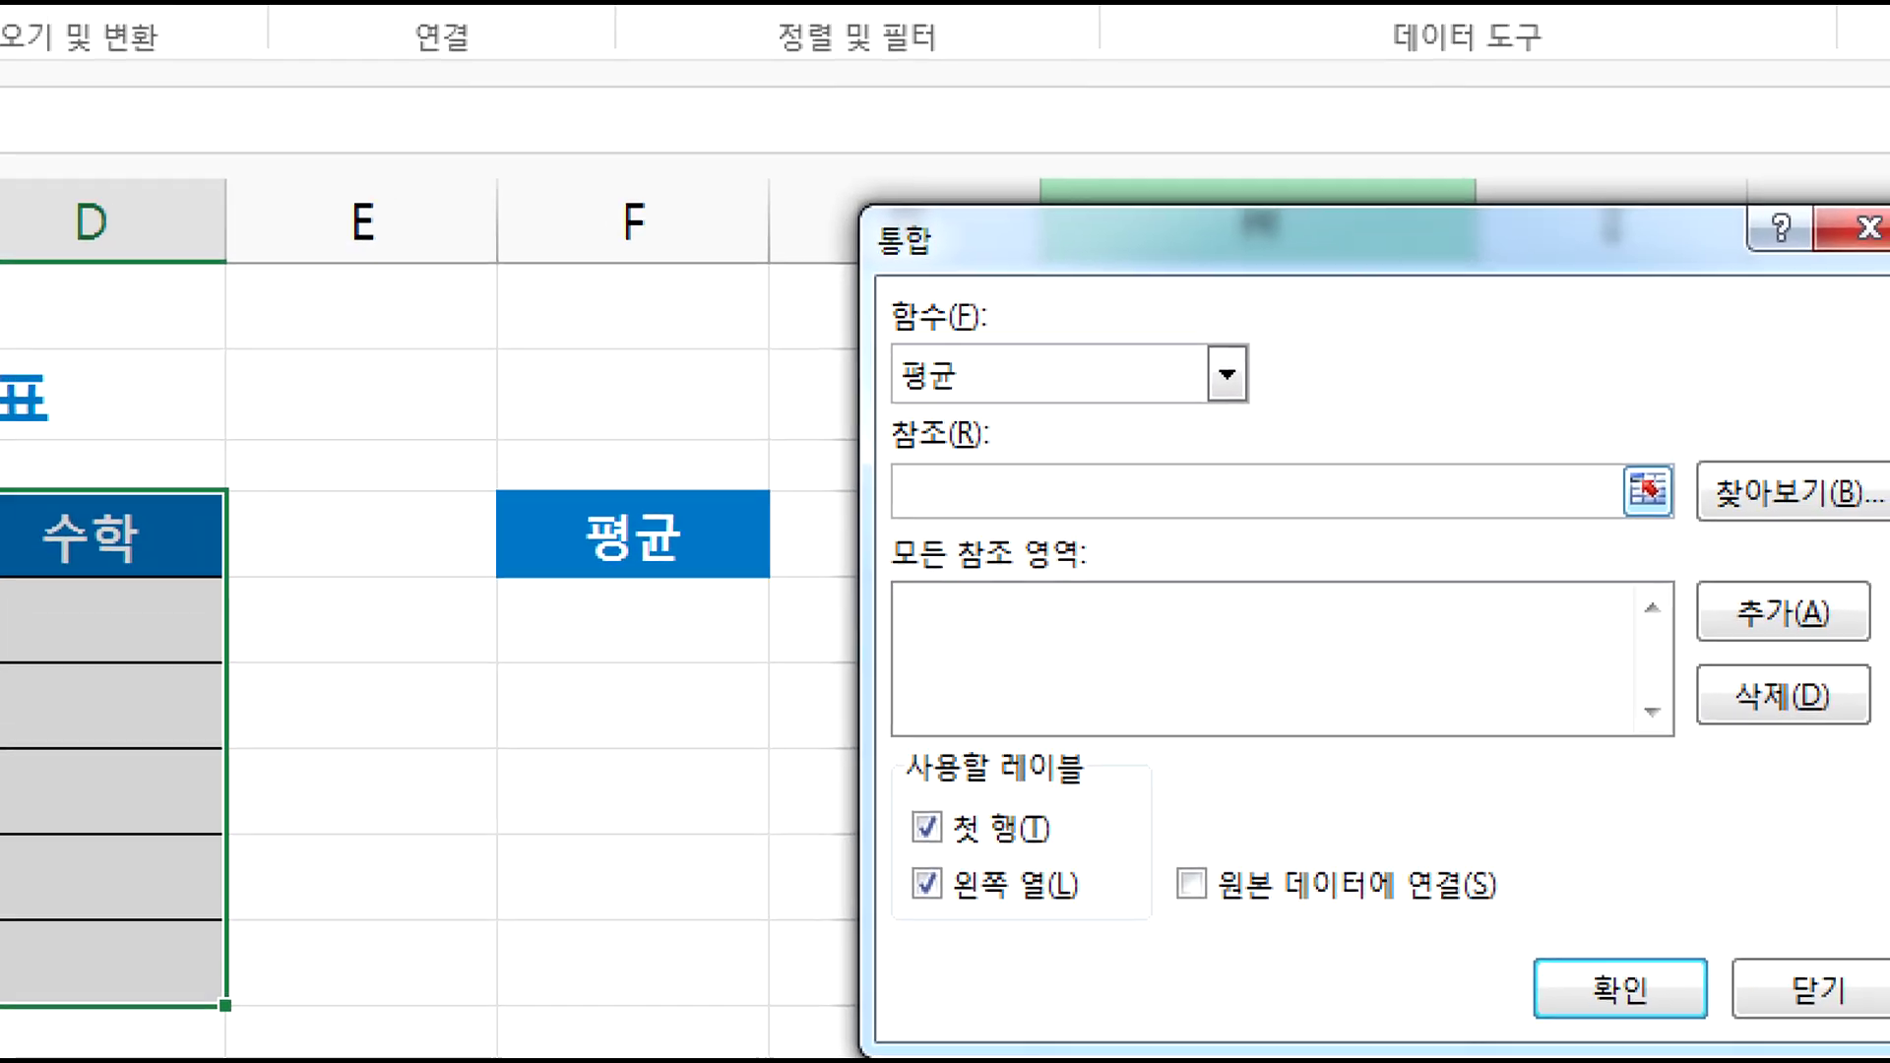
left_click_drag(865, 455, 974, 415)
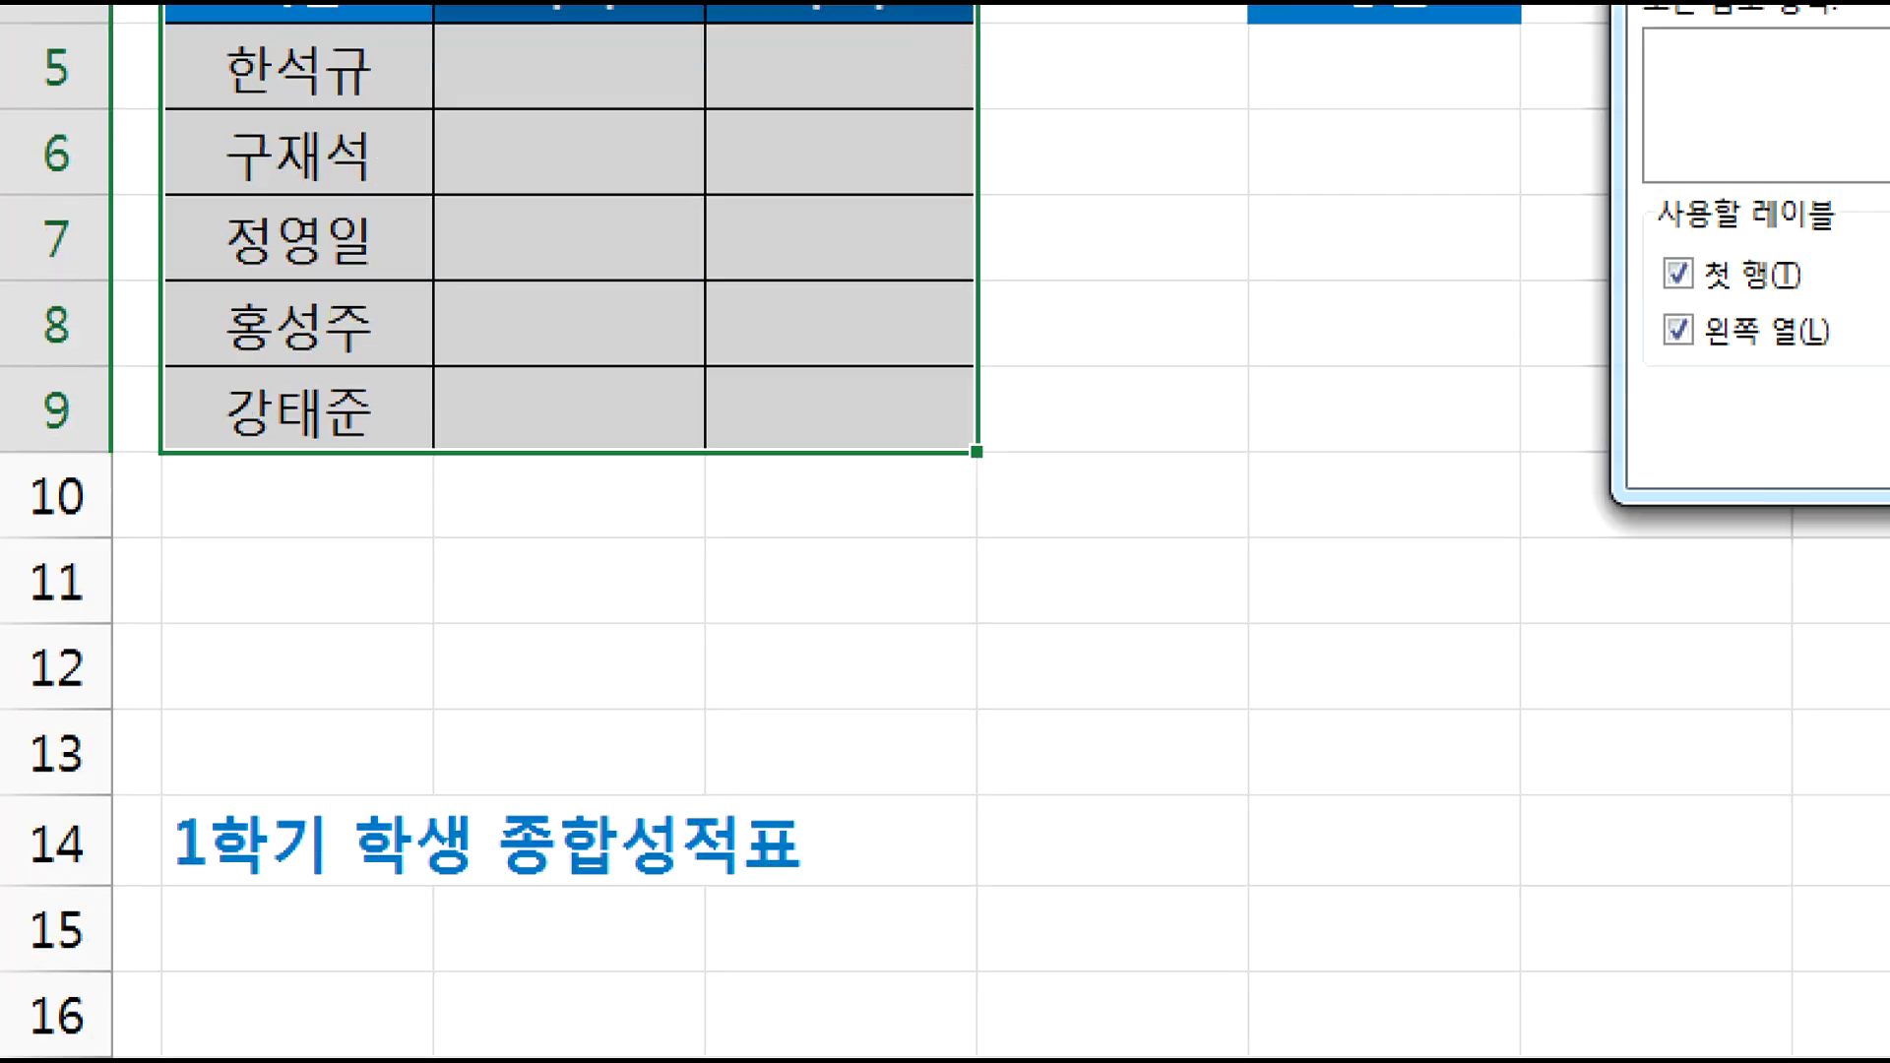
mouse_move(344, 915)
left_mouse_down()
mouse_move(300, 960)
mouse_move(296, 848)
mouse_move(376, 940)
left_mouse_up()
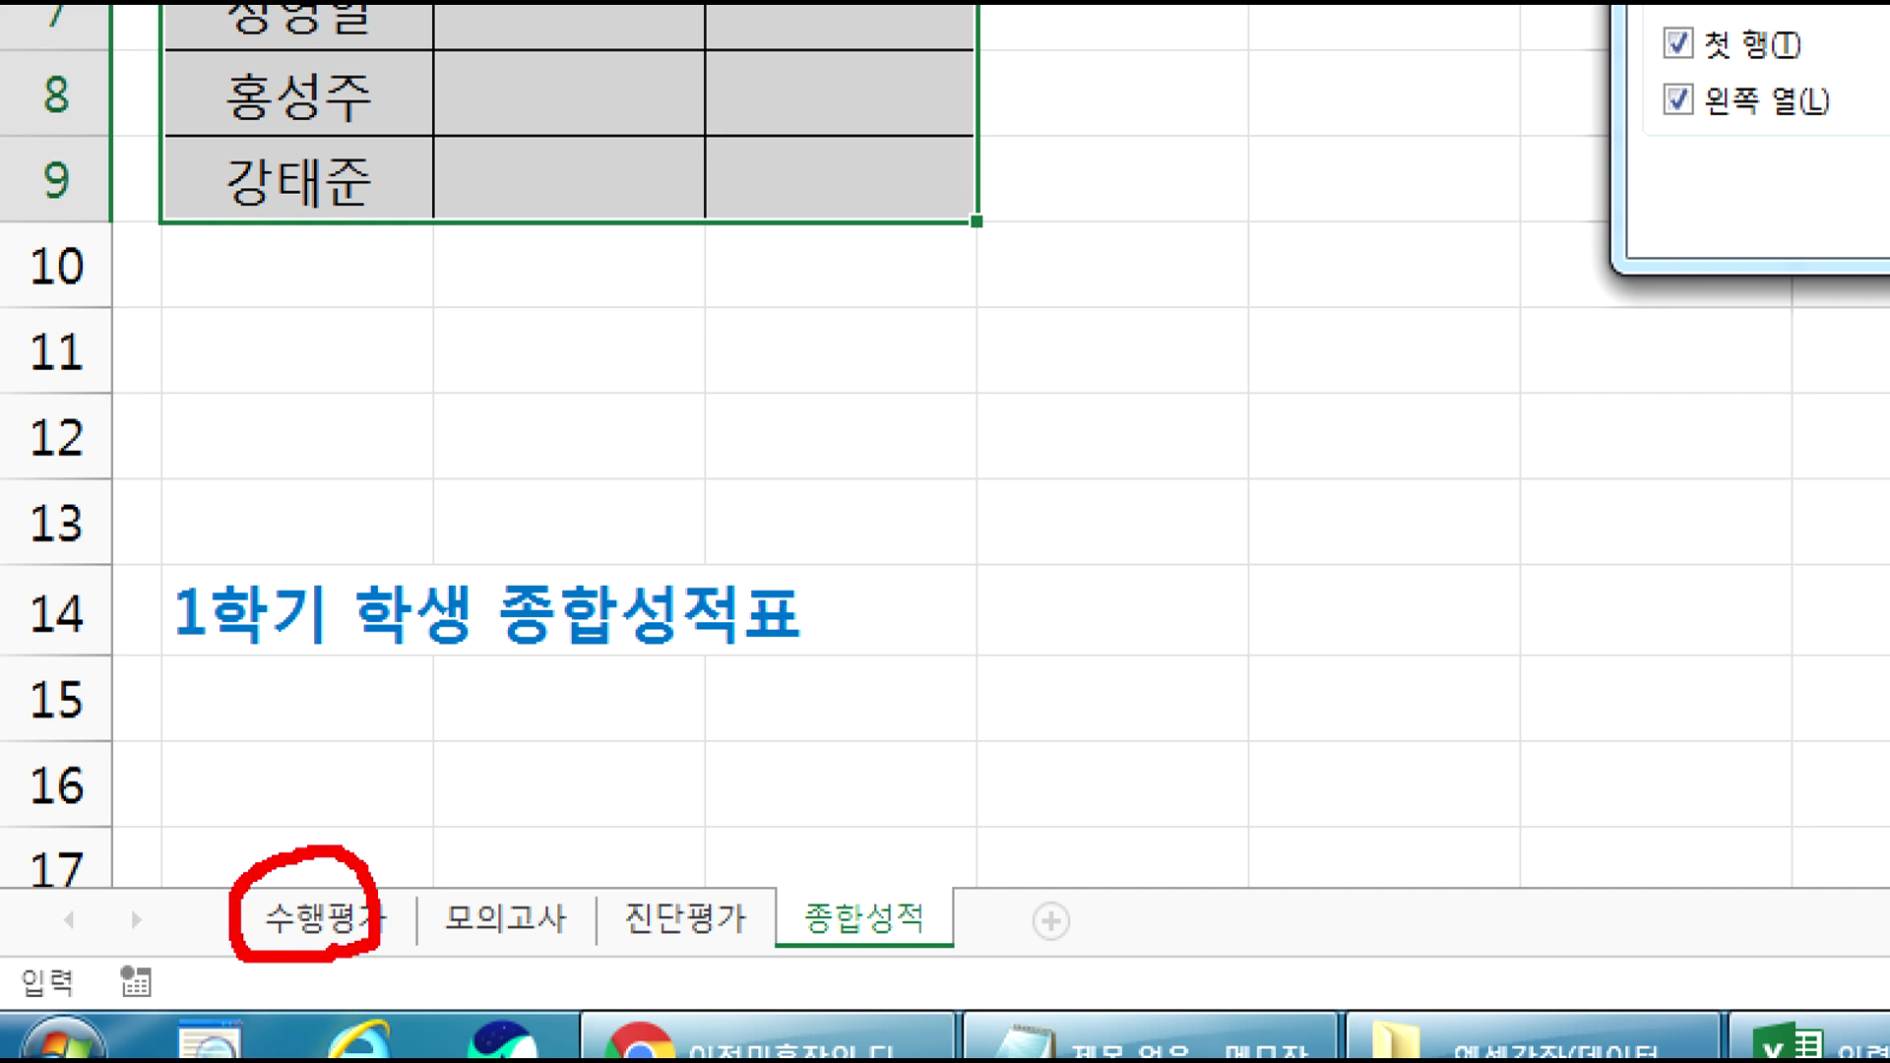
left_click_drag(298, 901, 376, 855)
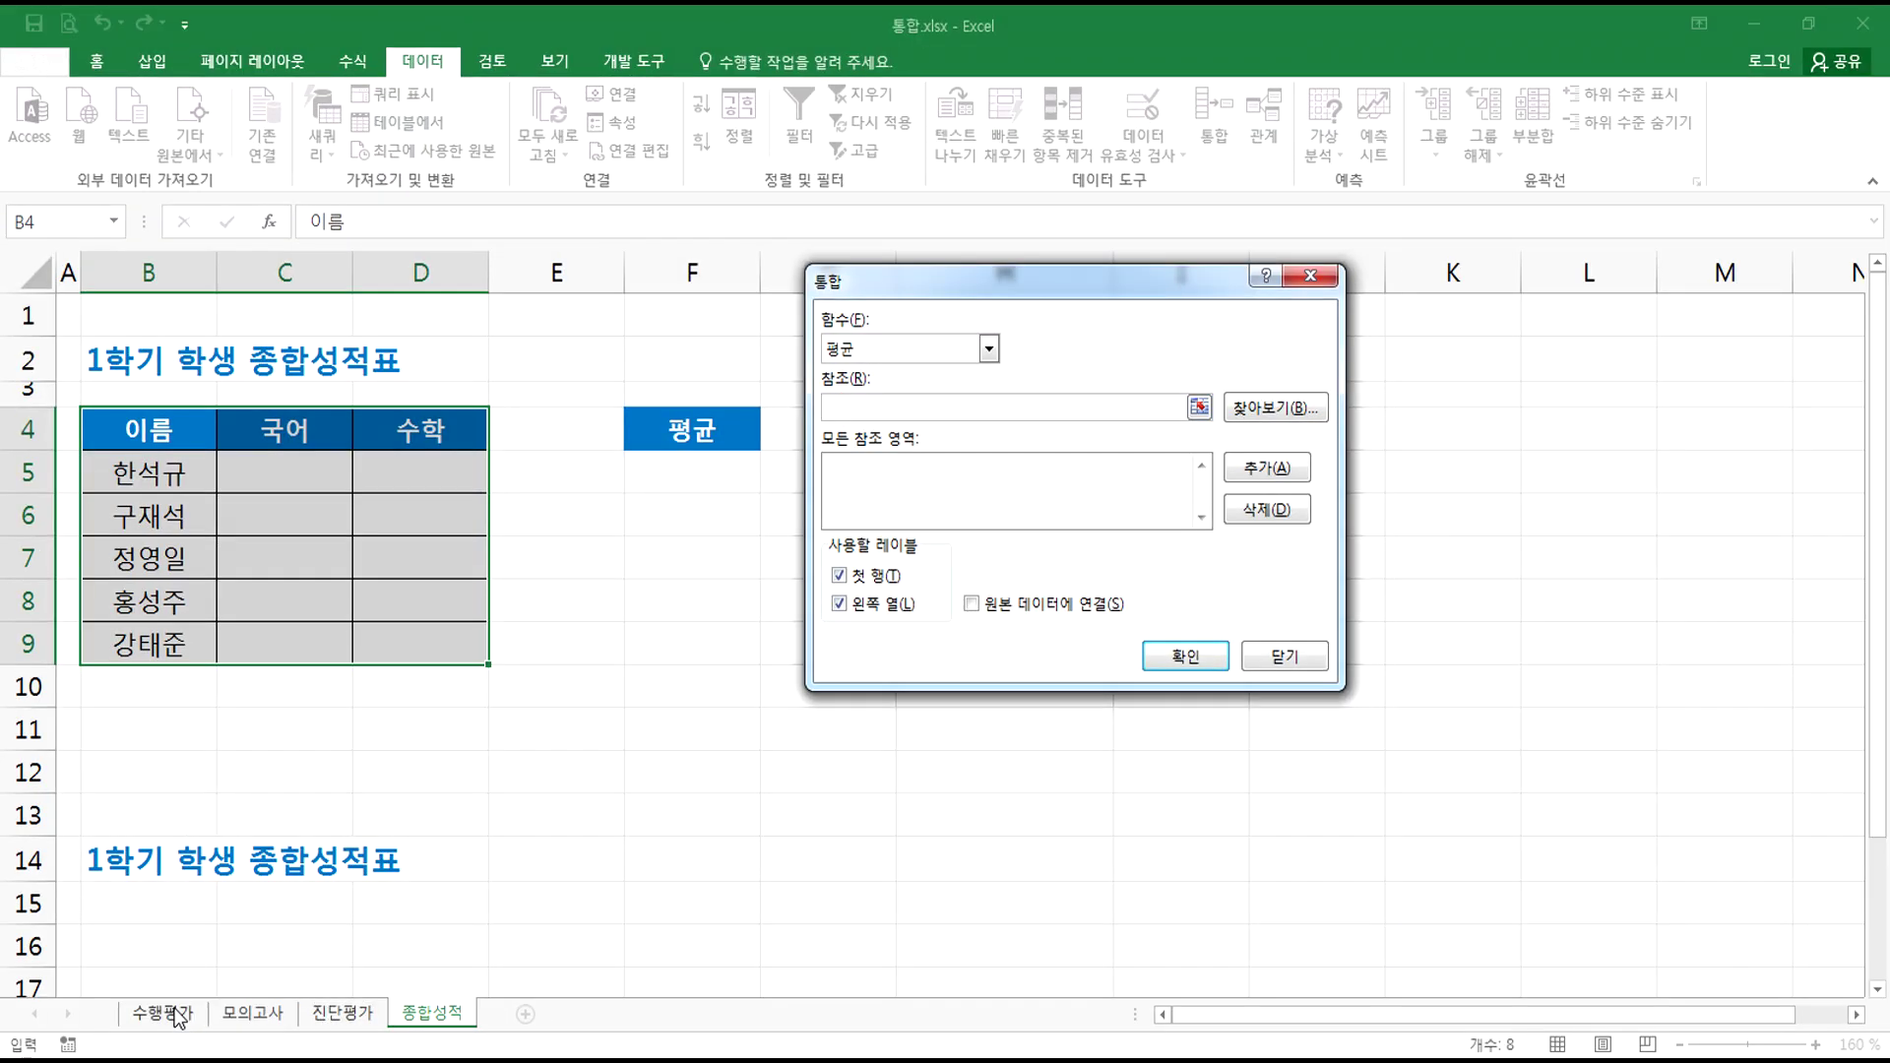
- Add the score table on the 수행평가 sheet, $B$4:$G$19, to the emptied consolidation reference list
left_click(176, 1015)
left_click_drag(880, 283, 972, 258)
left_click_drag(126, 343, 741, 926)
left_click_drag(138, 344, 718, 869)
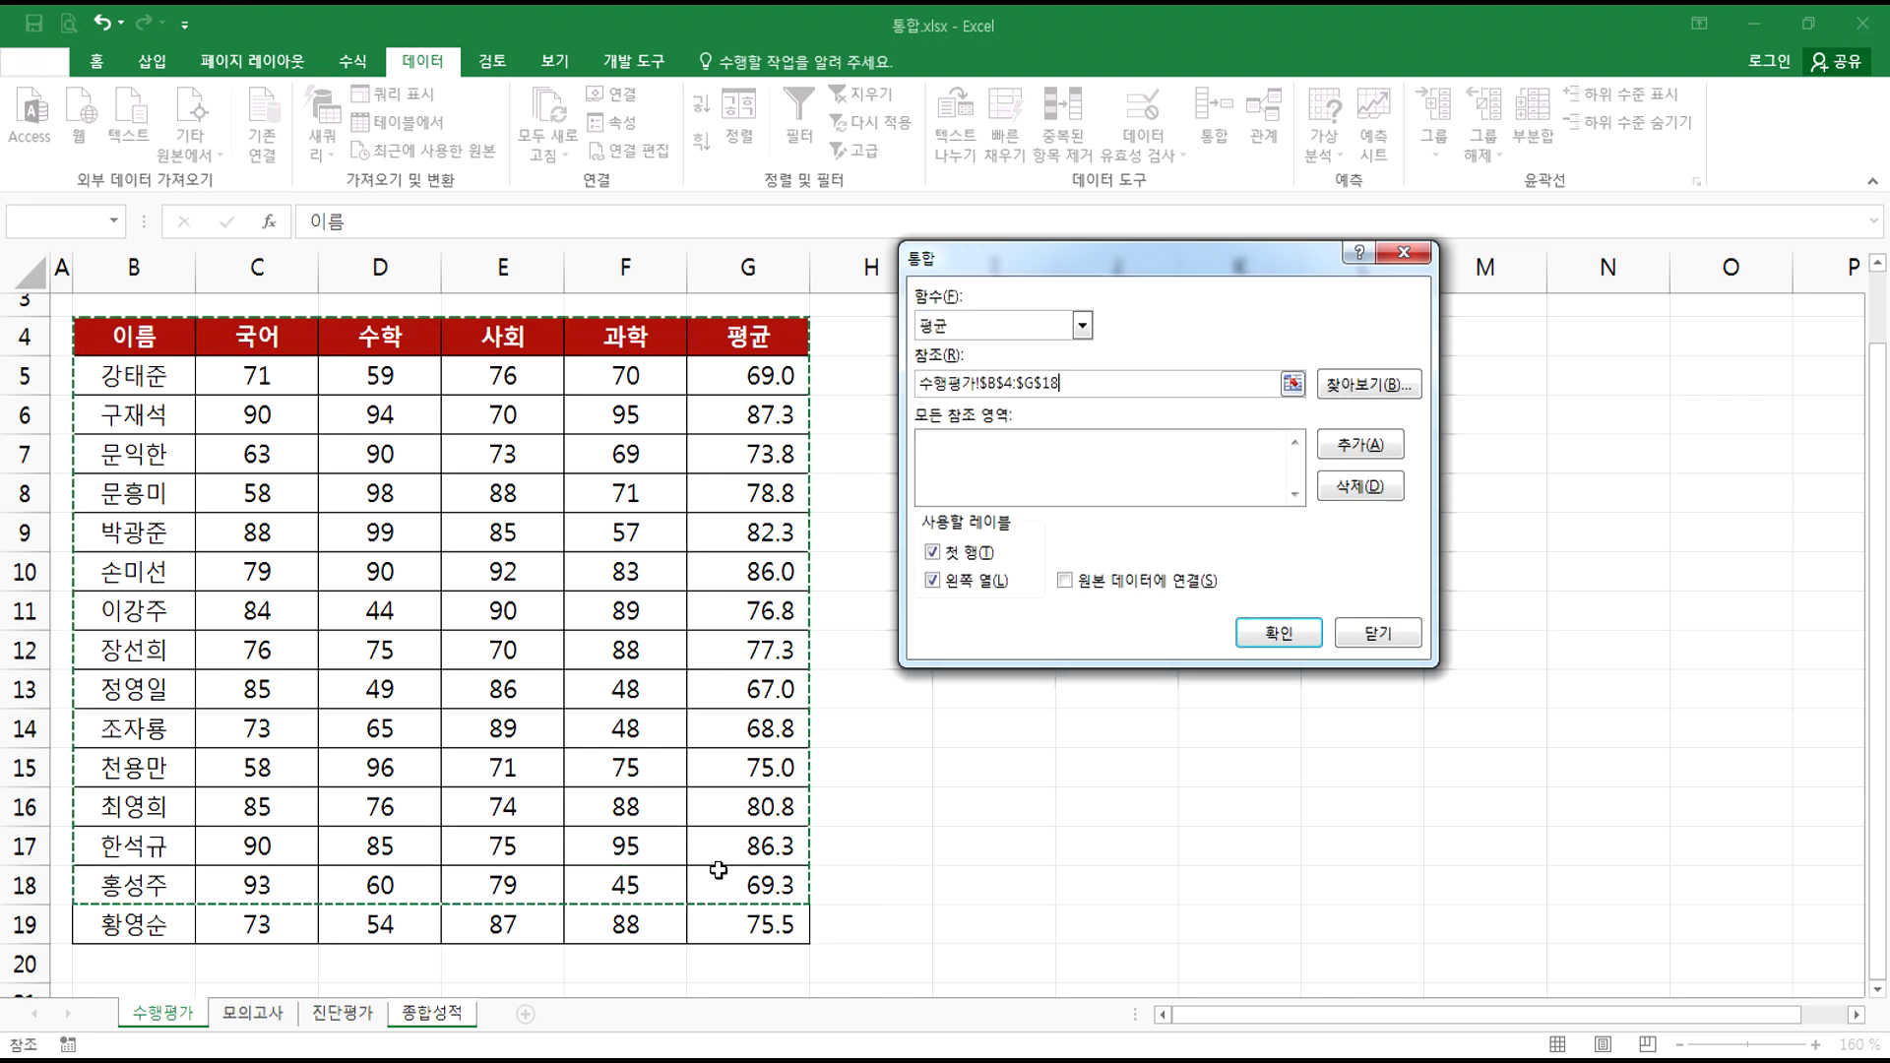
left_click(161, 349)
key("ctrl+shift+Right")
key("ctrl+shift+Down")
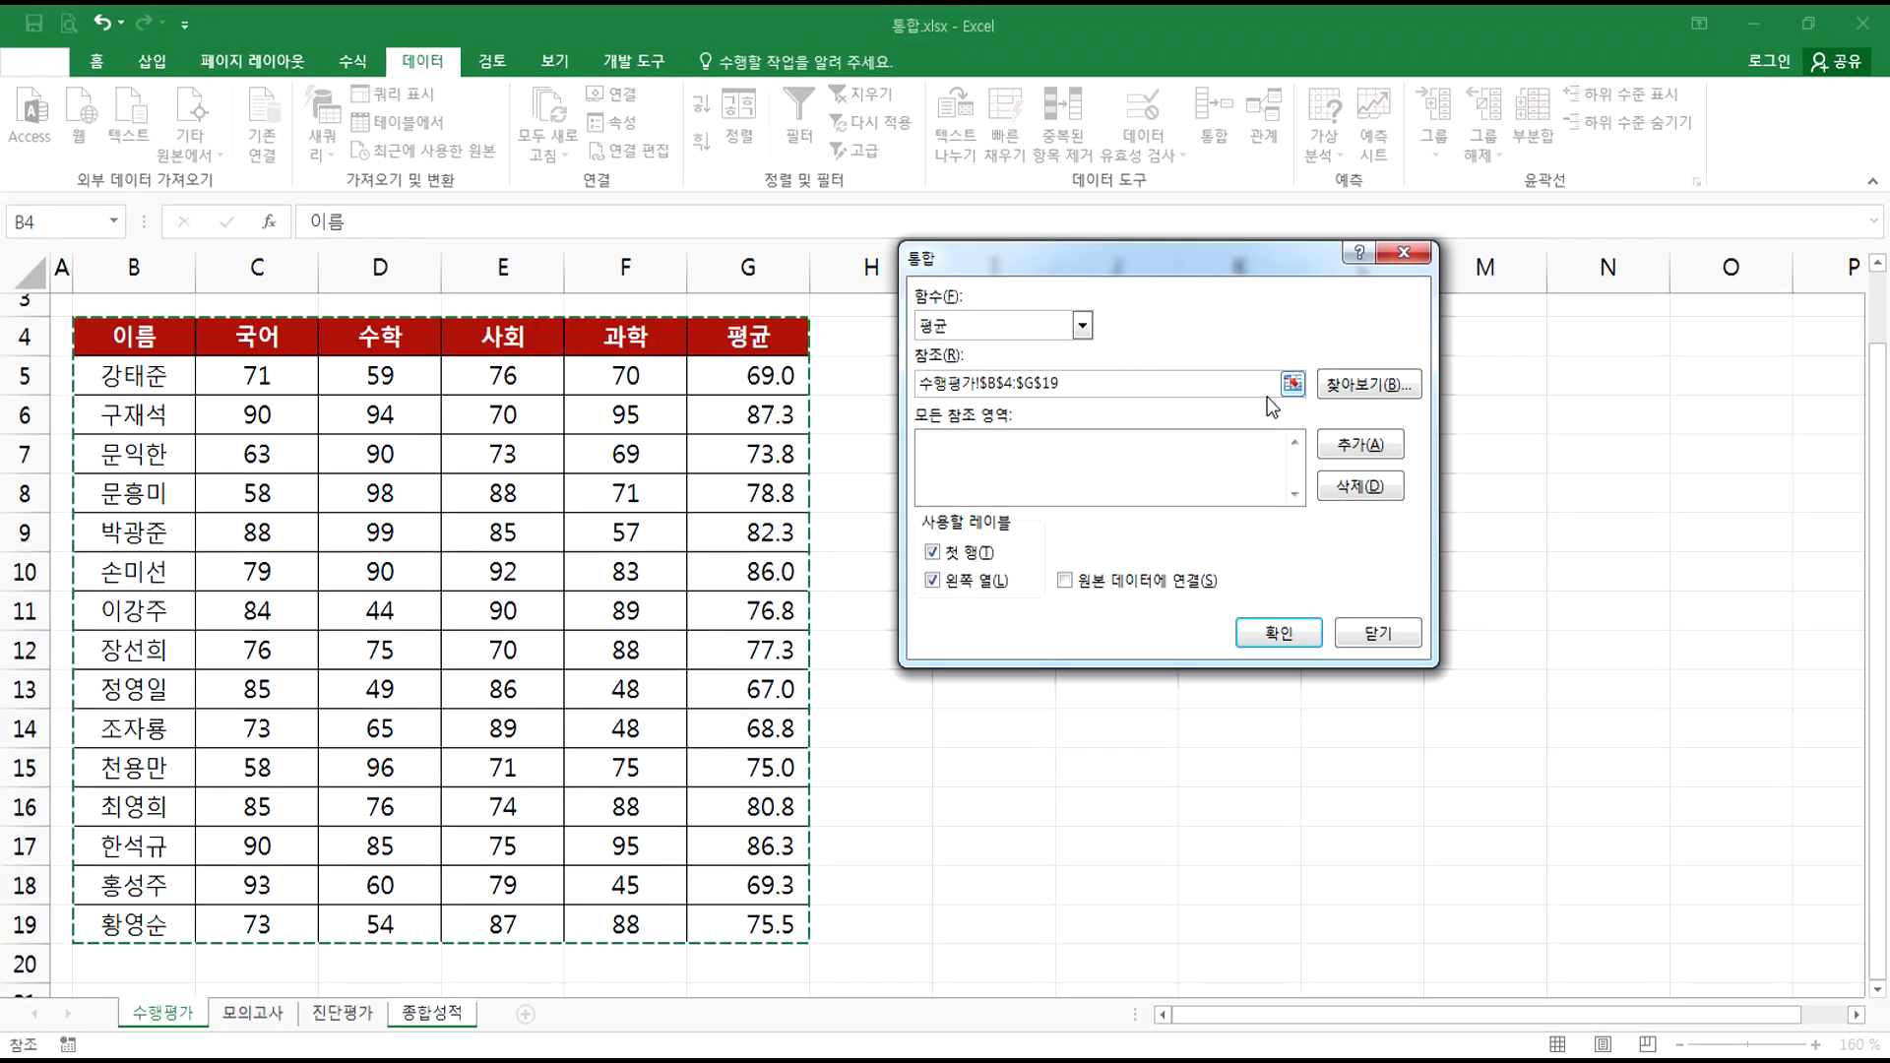
left_click(1486, 504)
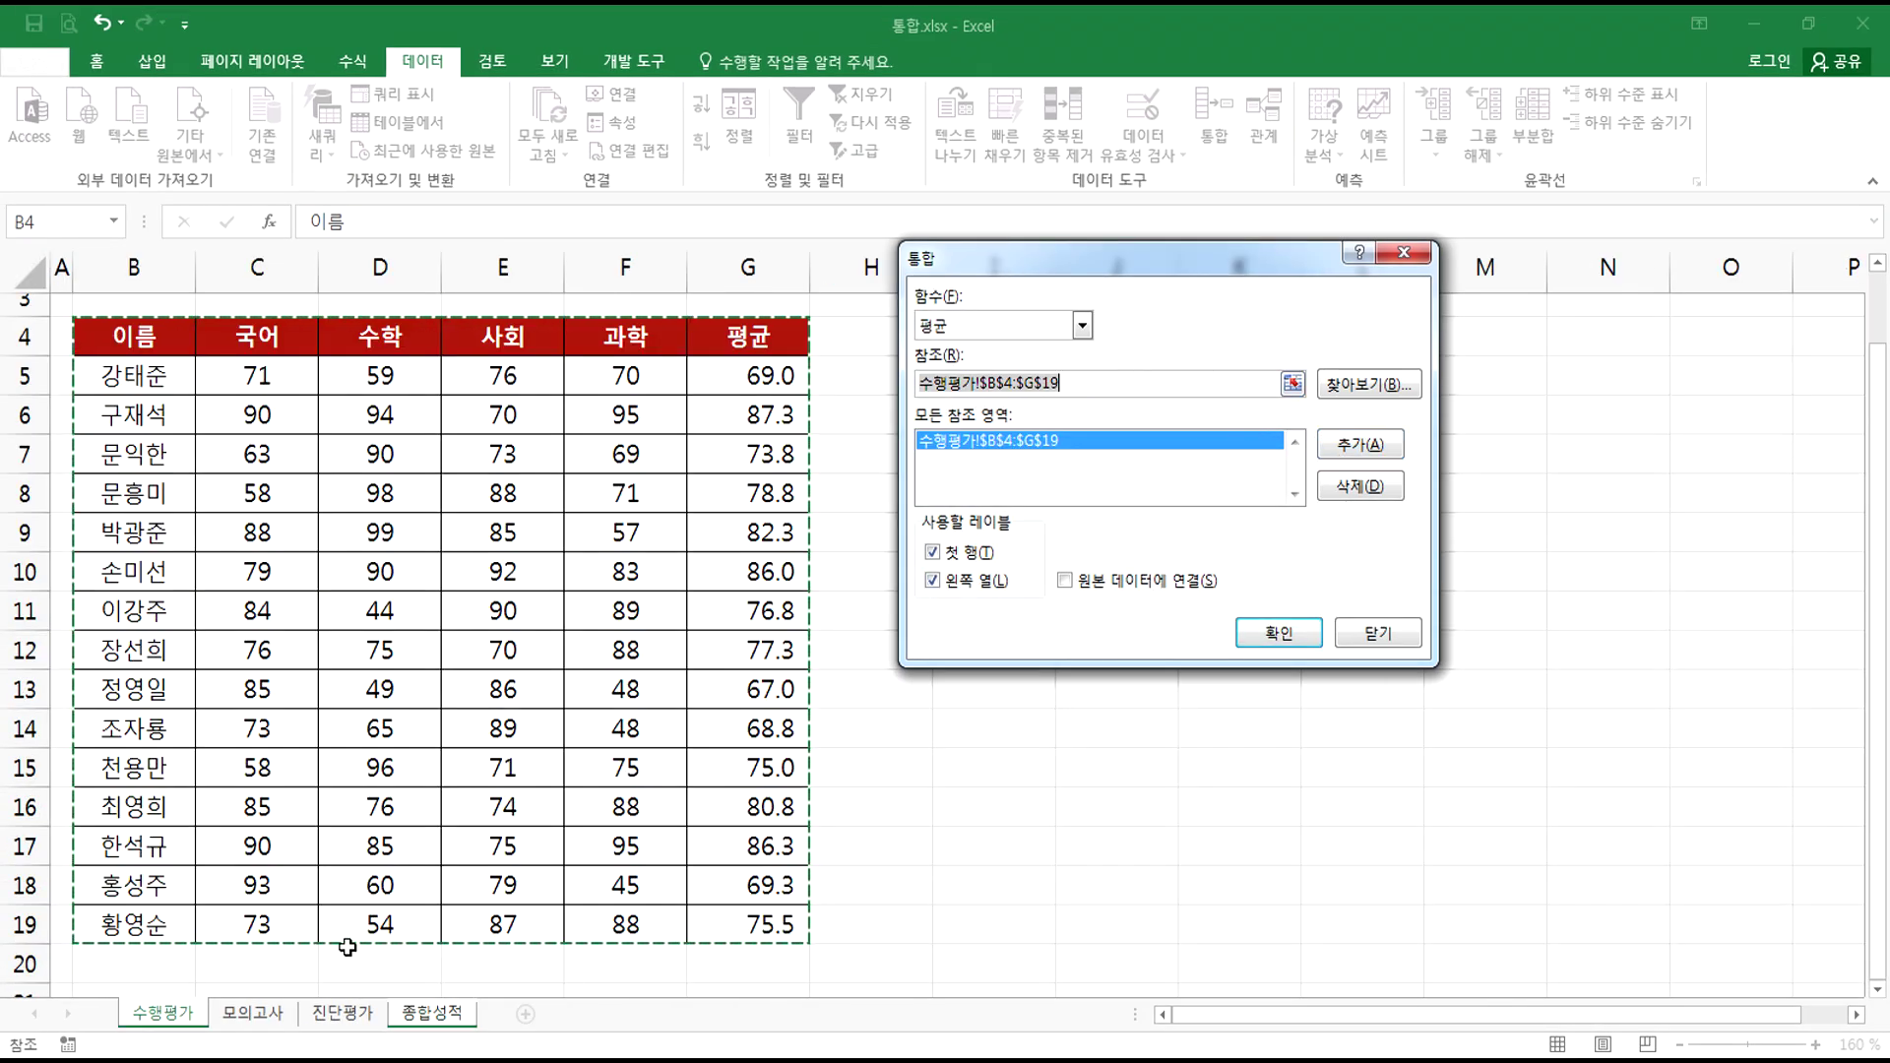
- Add the 모의고사 sheet's score table, $B$4:$F$19, as another consolidation reference
left_click(258, 1014)
left_click(144, 369)
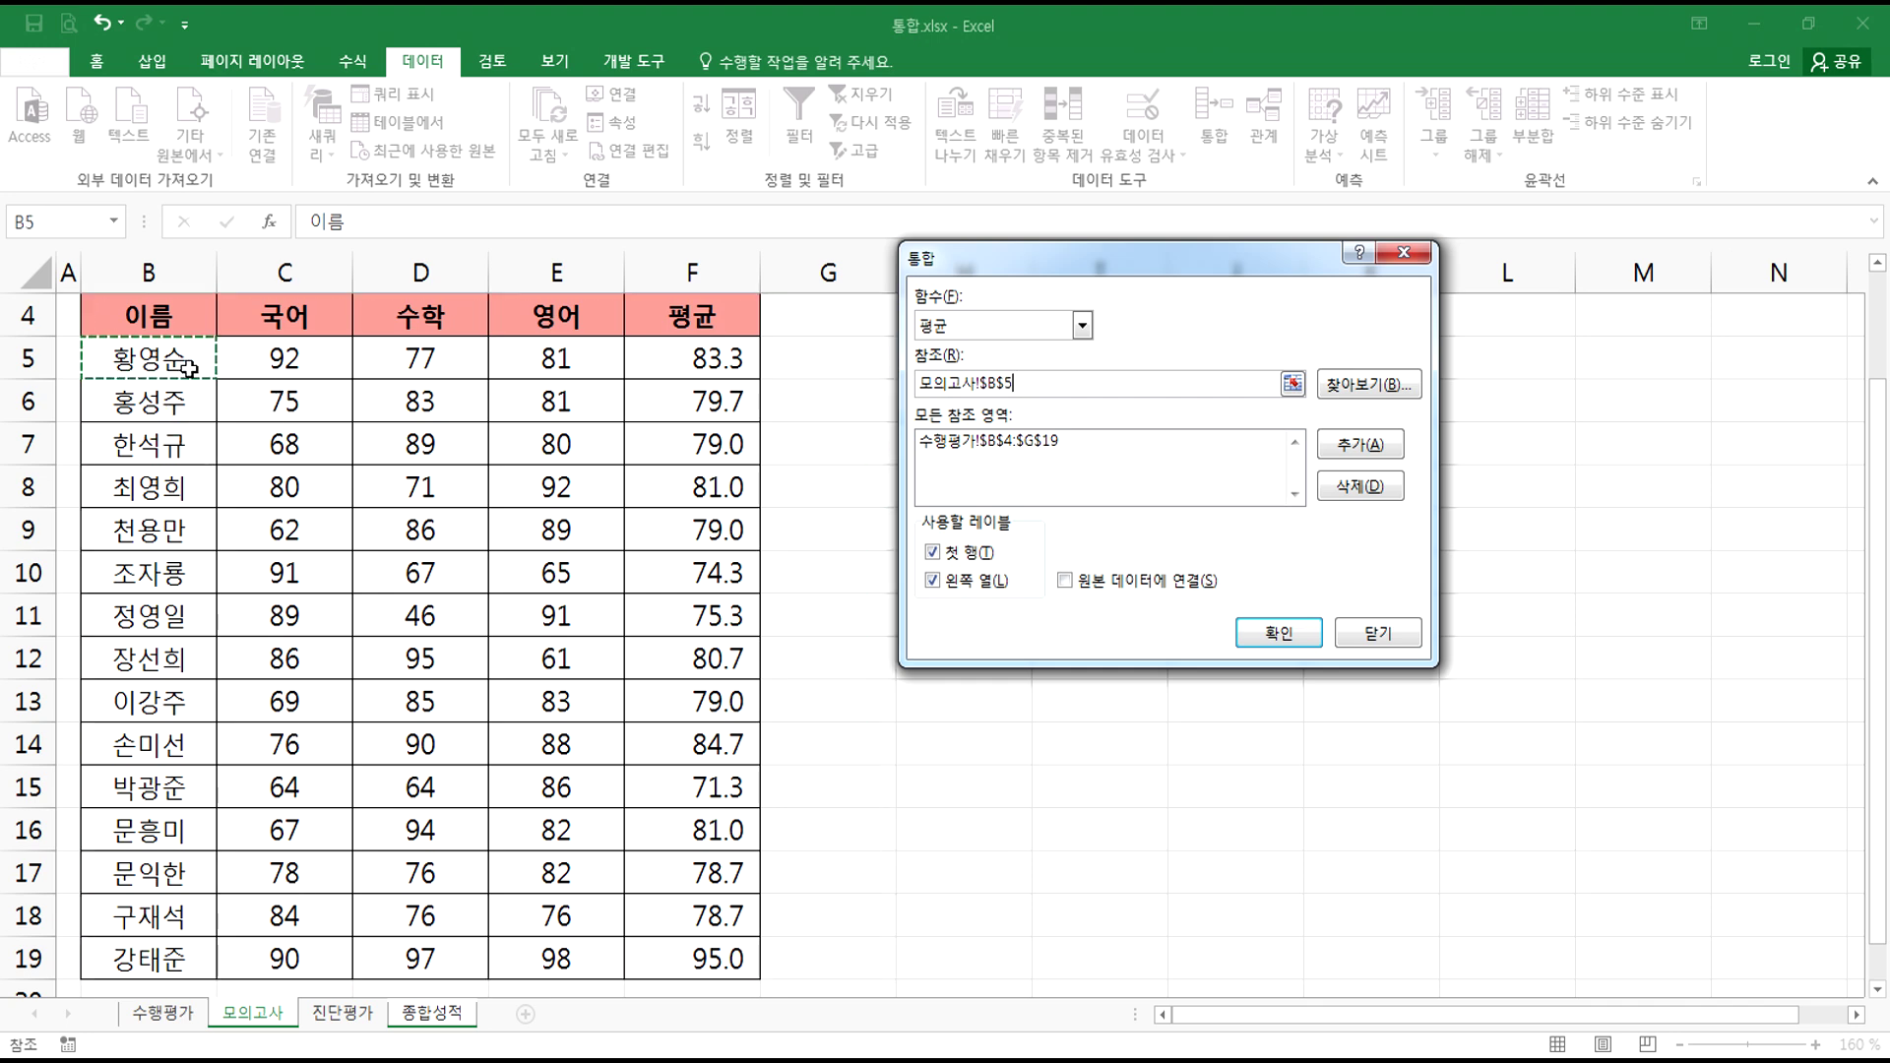
key("ctrl+a")
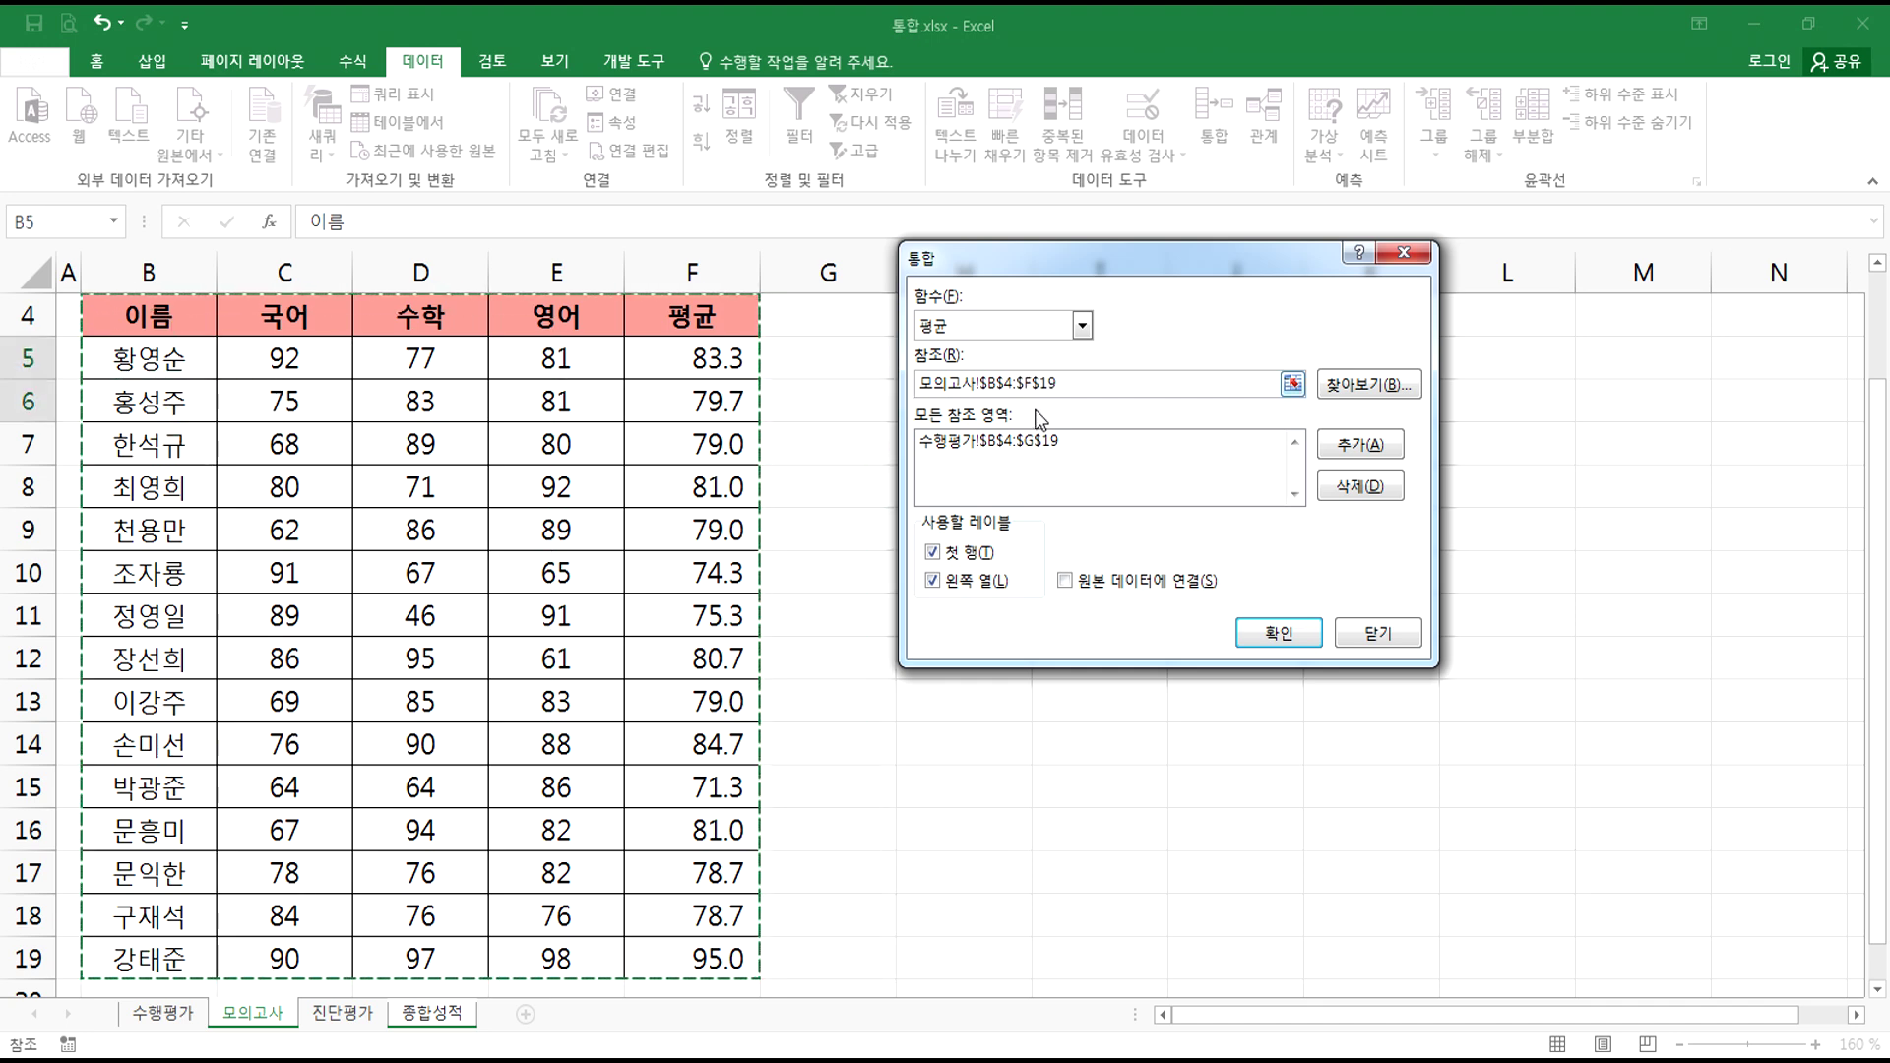
left_click(1360, 445)
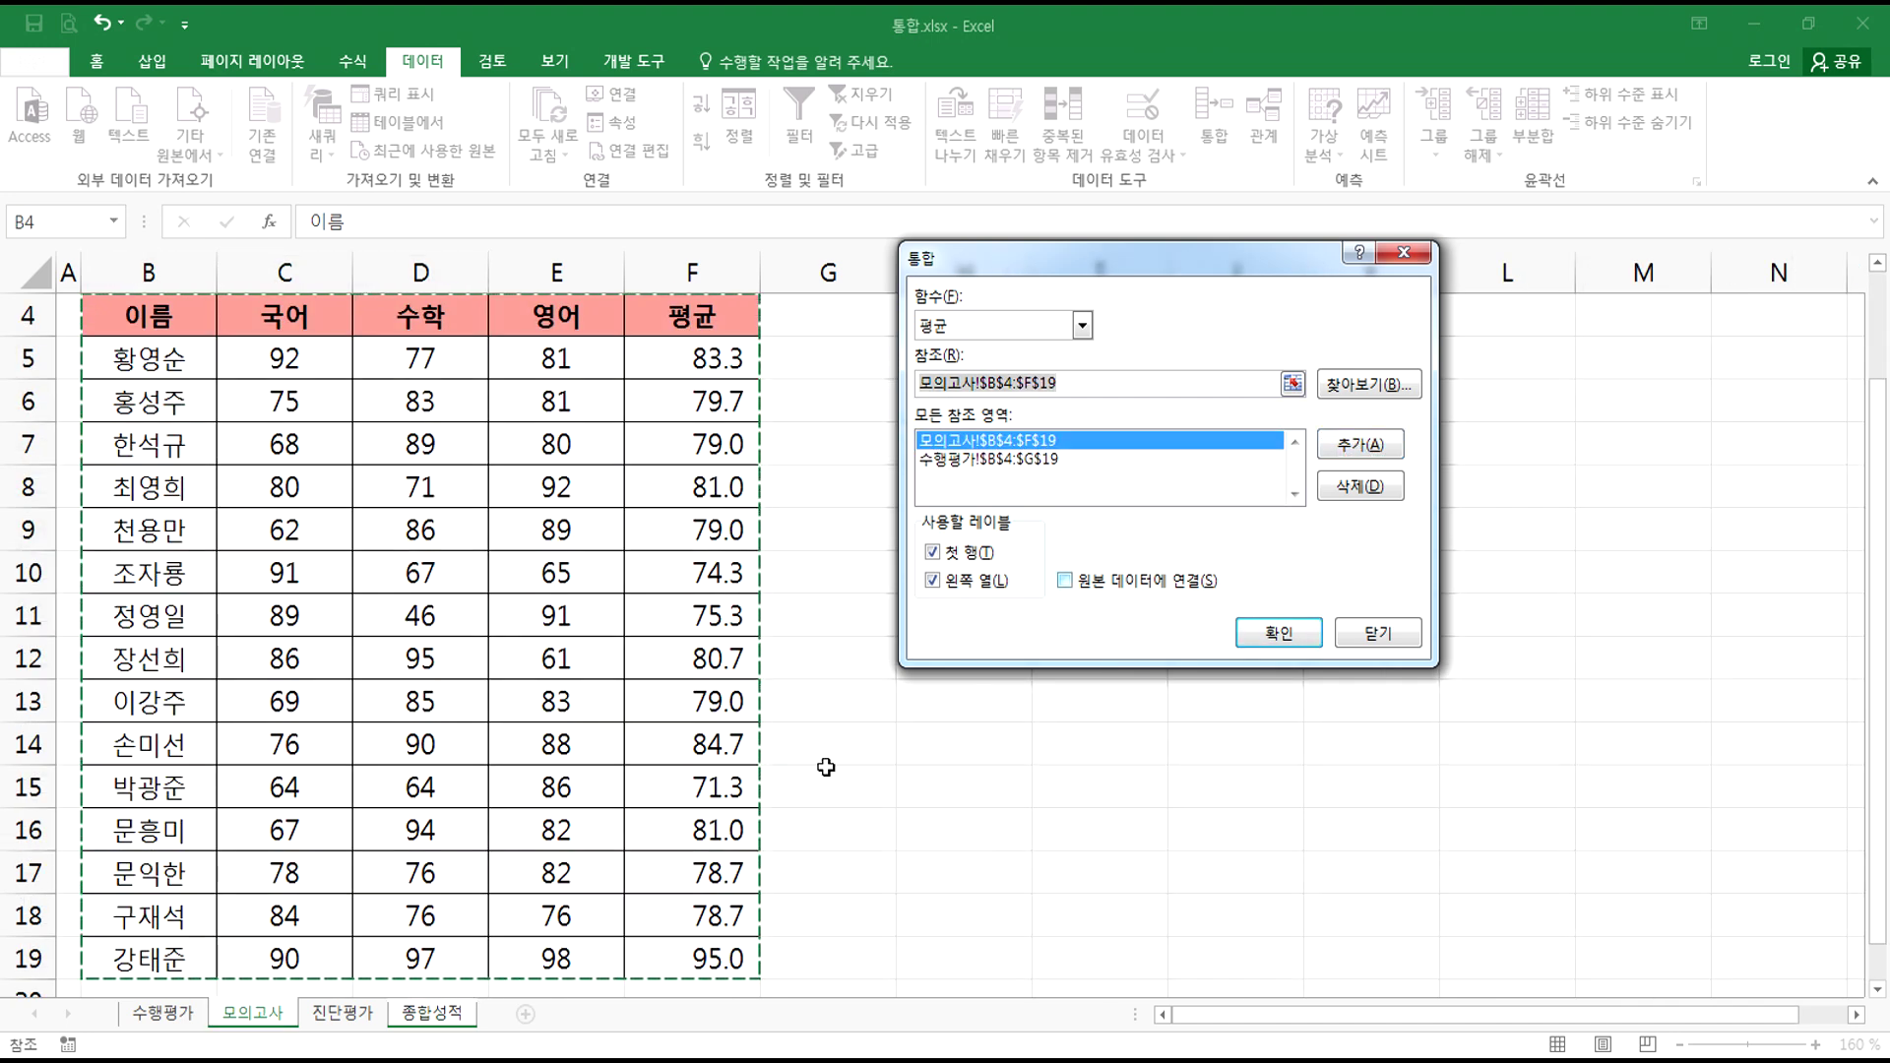
- Add the 진단평가 sheet's table, $B$4:$H$19, as a consolidation reference, and empty the reference field back on the 종합성적 sheet
left_click(343, 1013)
left_click(316, 447)
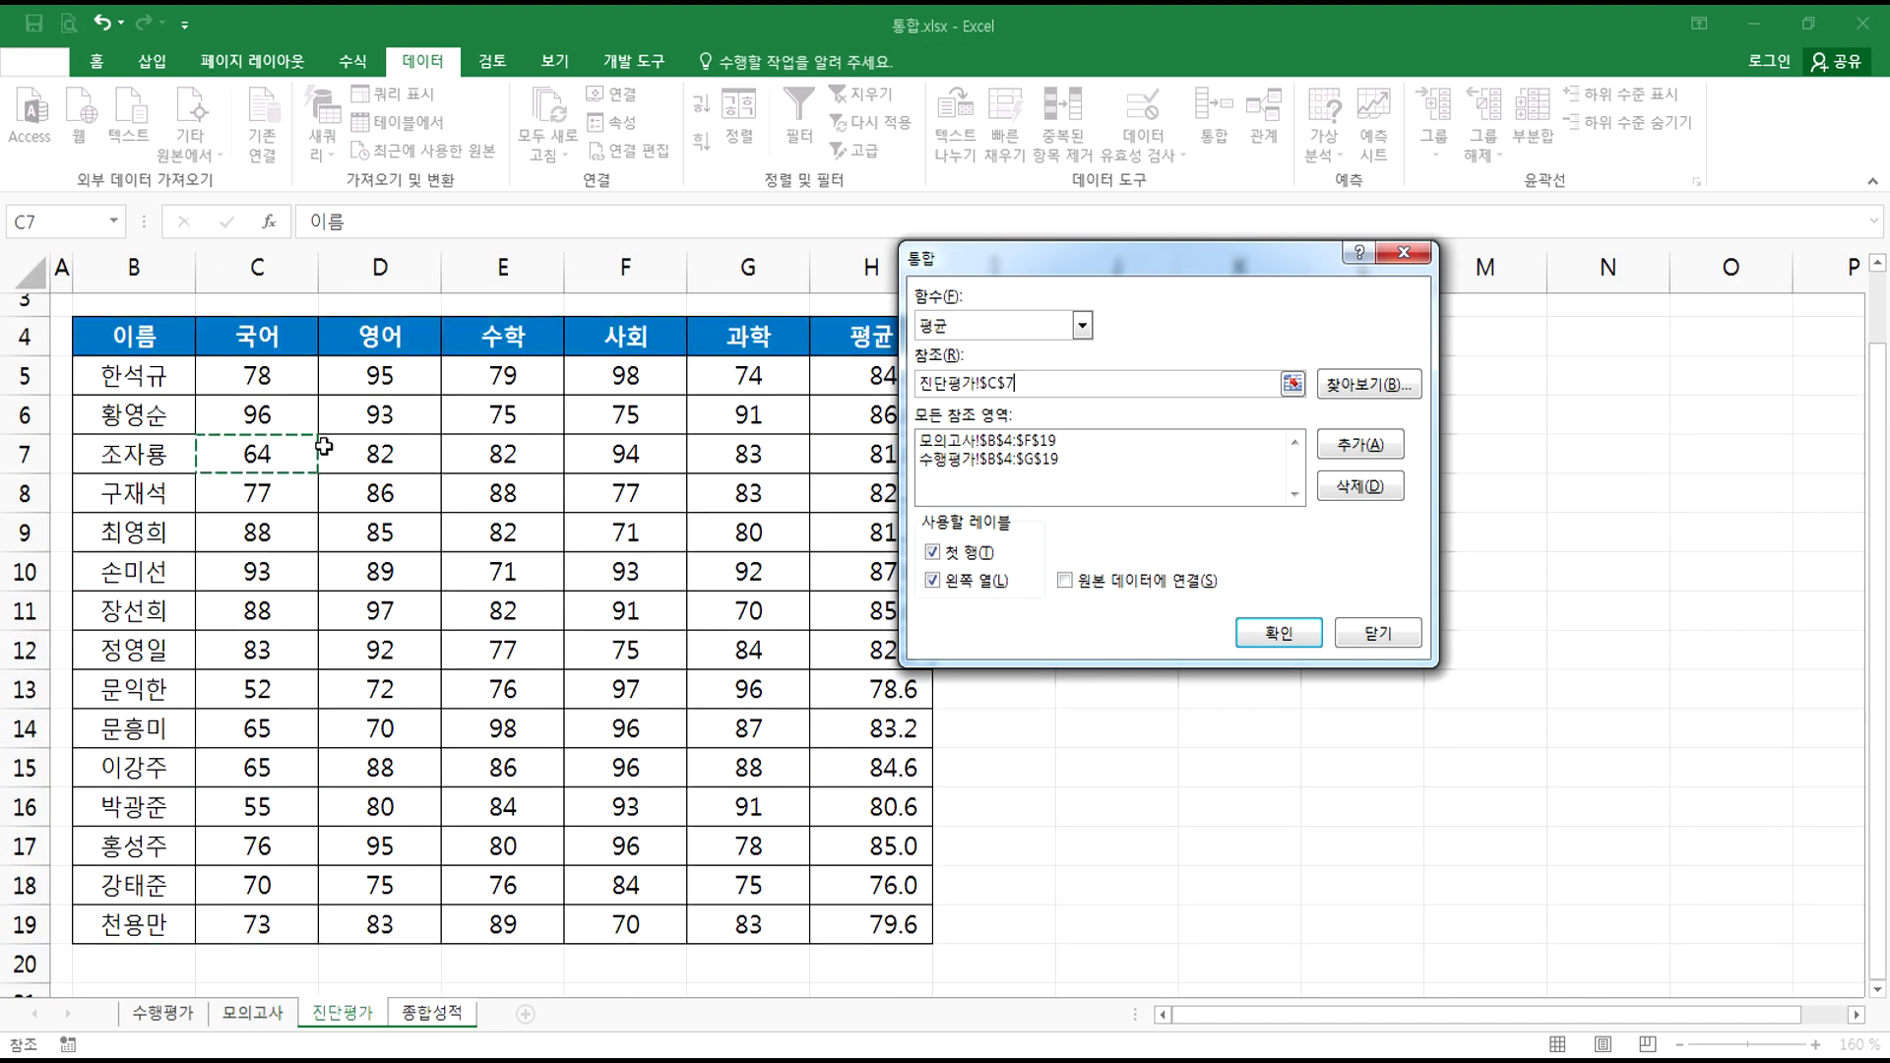
key("ctrl+a")
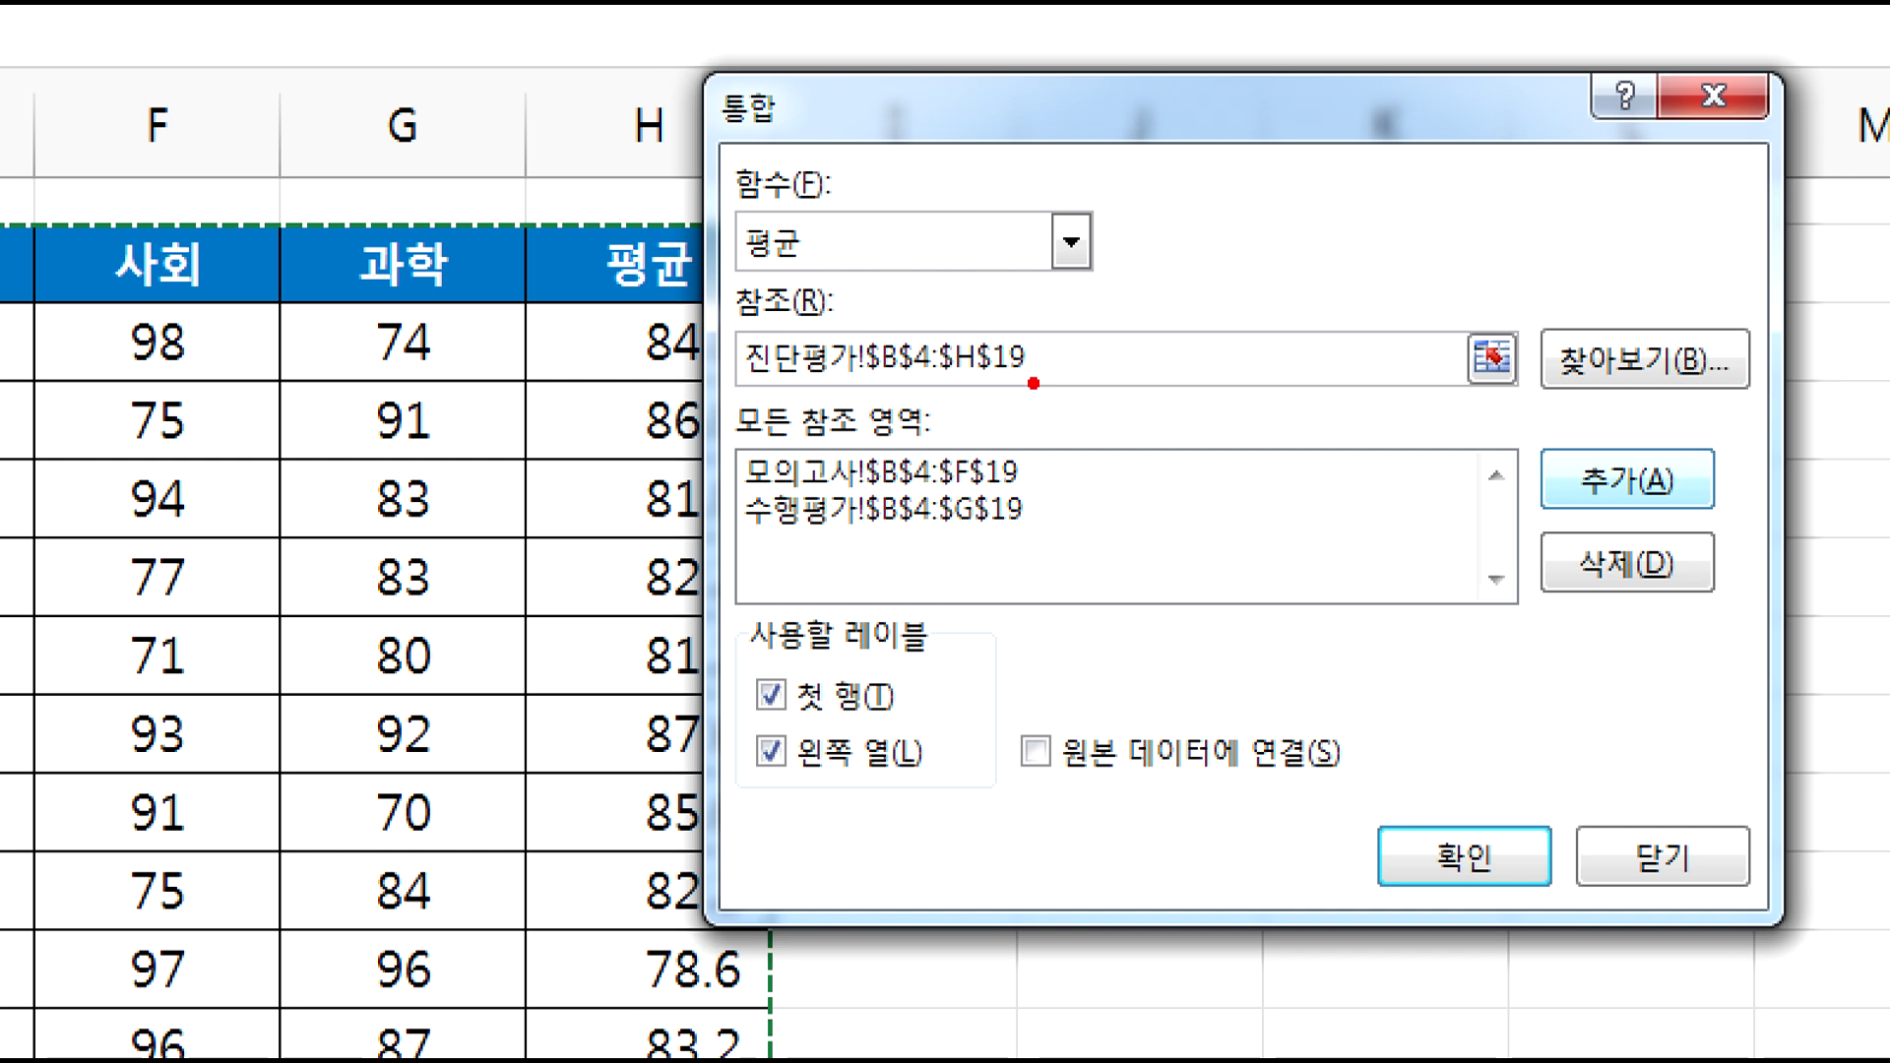
mouse_move(1033, 383)
left_mouse_down()
mouse_move(645, 366)
mouse_move(1112, 320)
mouse_move(1073, 386)
left_mouse_up()
mouse_move(1543, 441)
left_mouse_down()
mouse_move(1573, 497)
mouse_move(1617, 425)
left_mouse_up()
mouse_move(1120, 320)
left_mouse_down()
mouse_move(1170, 357)
mouse_move(1082, 514)
mouse_move(1154, 532)
left_mouse_up()
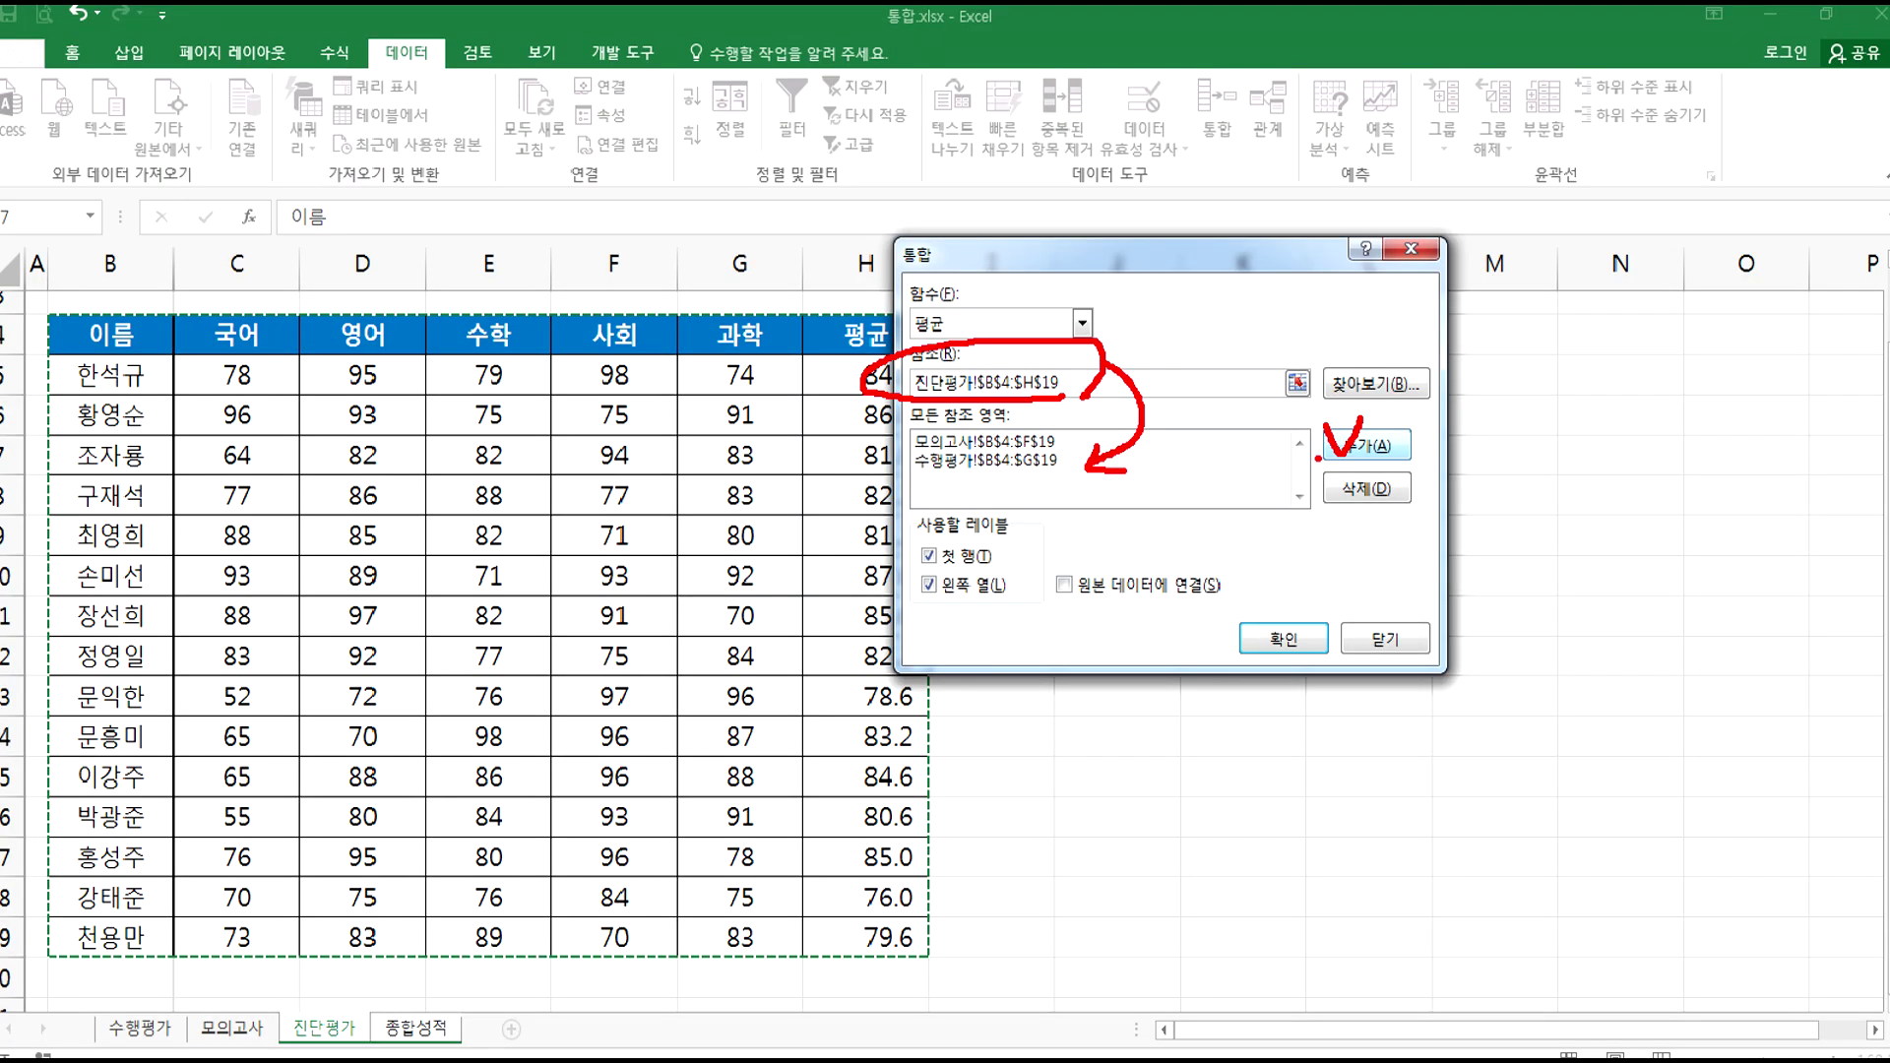
left_click(1627, 479)
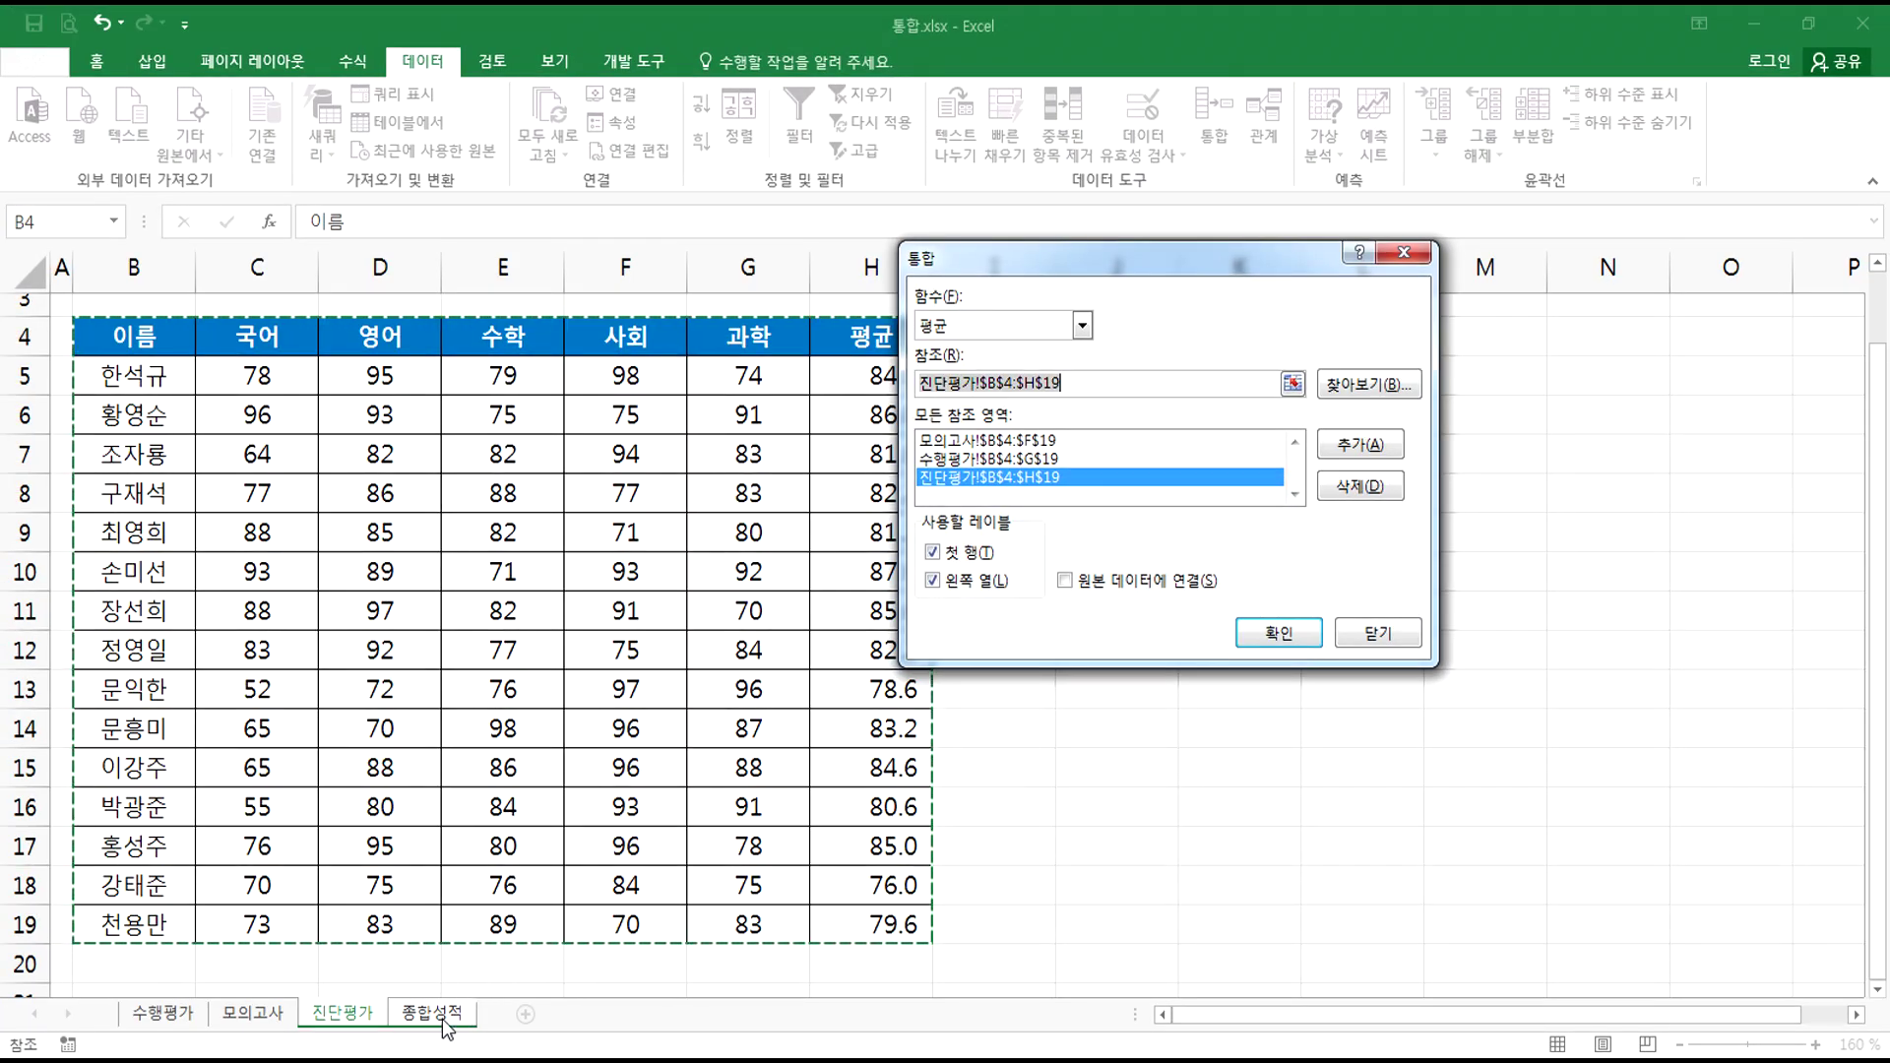
left_click(444, 1021)
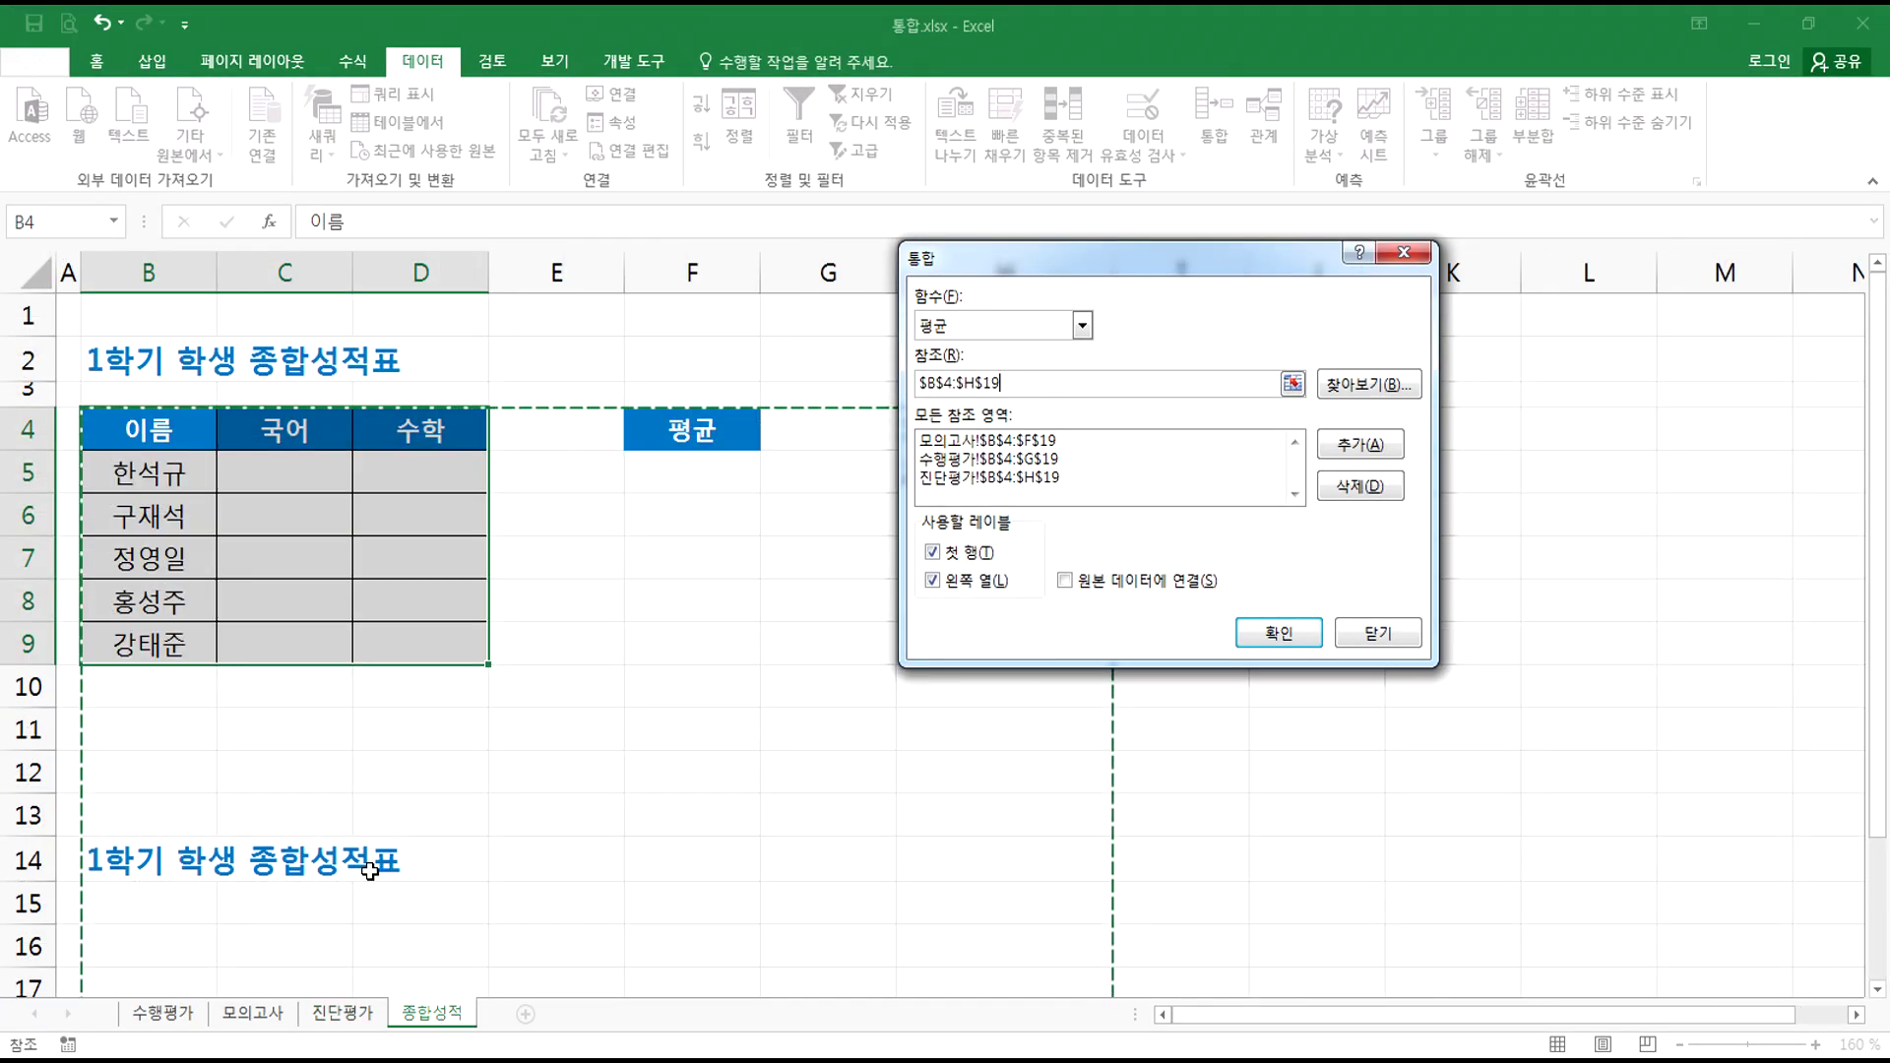
key("BackSpace")
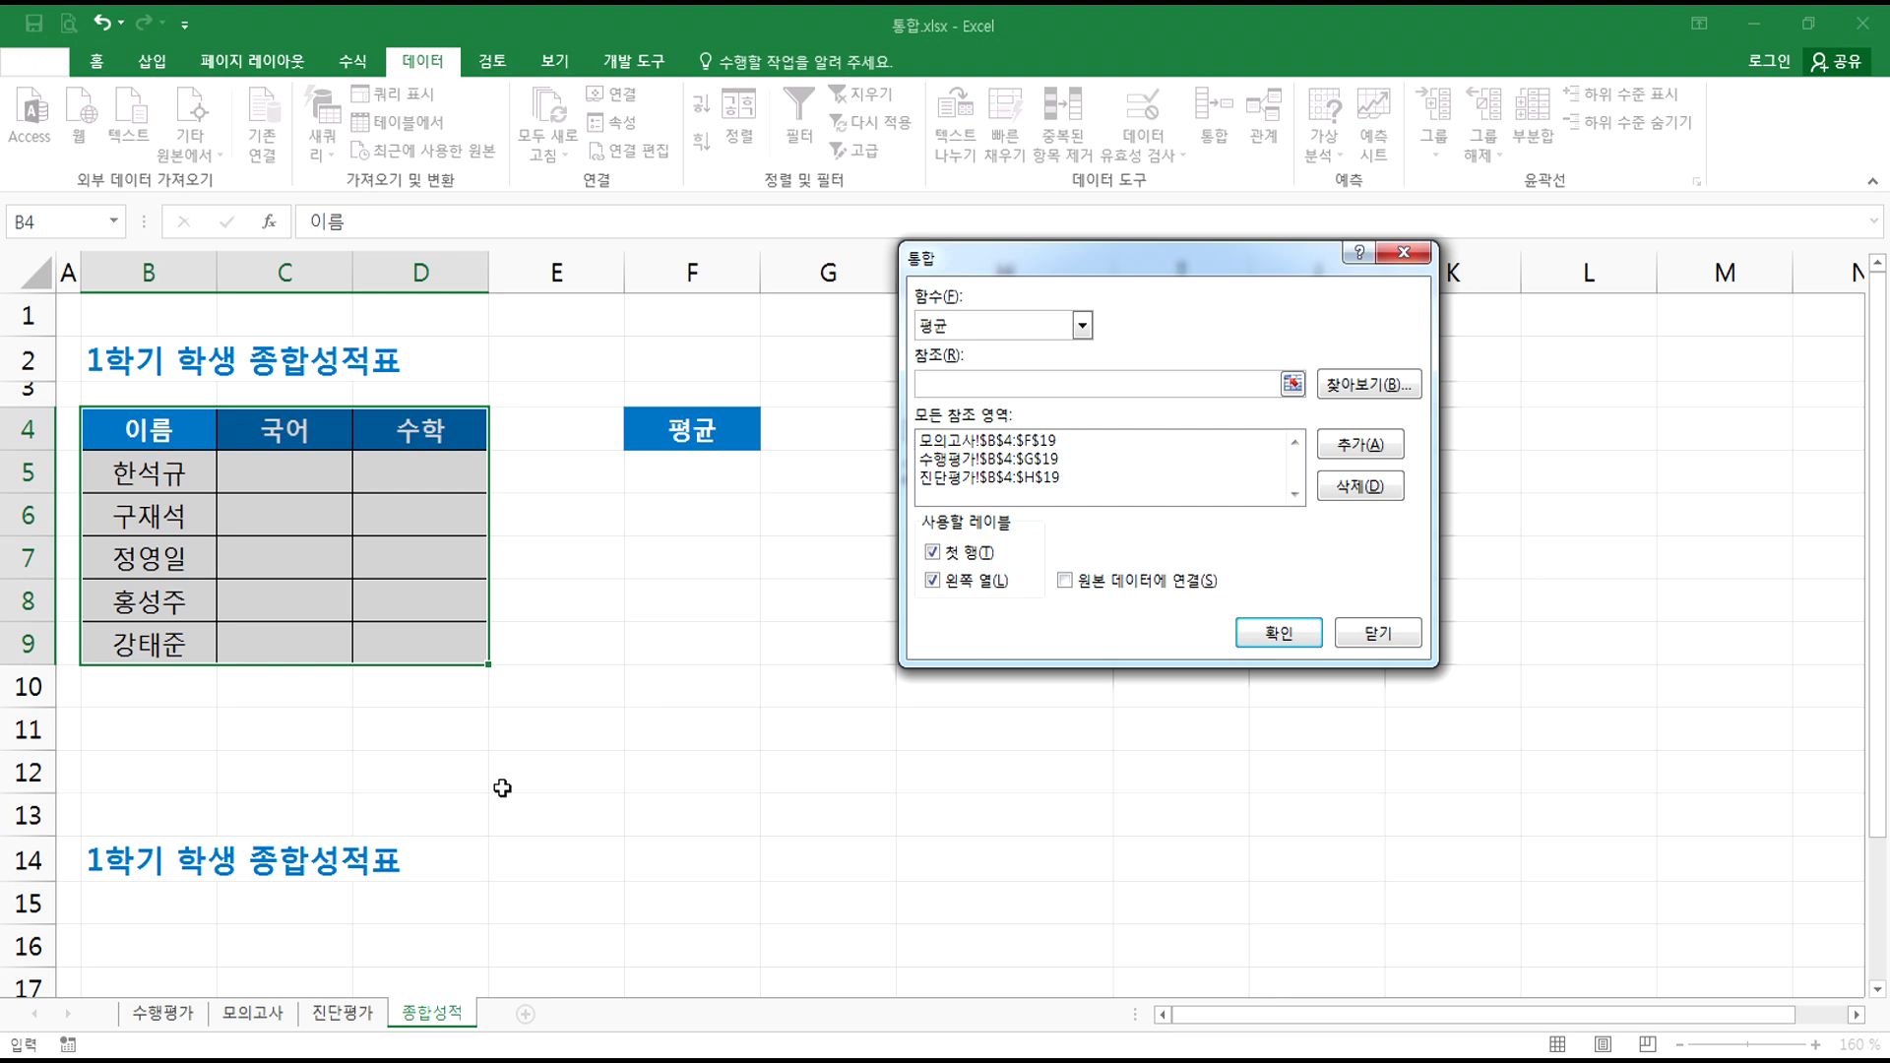
- Examine the column headings C4:G4 on the 수행평가 sheet, return to 종합성적 and clear the reference field
left_click(164, 1018)
left_click_drag(241, 335, 724, 334)
left_click(445, 1018)
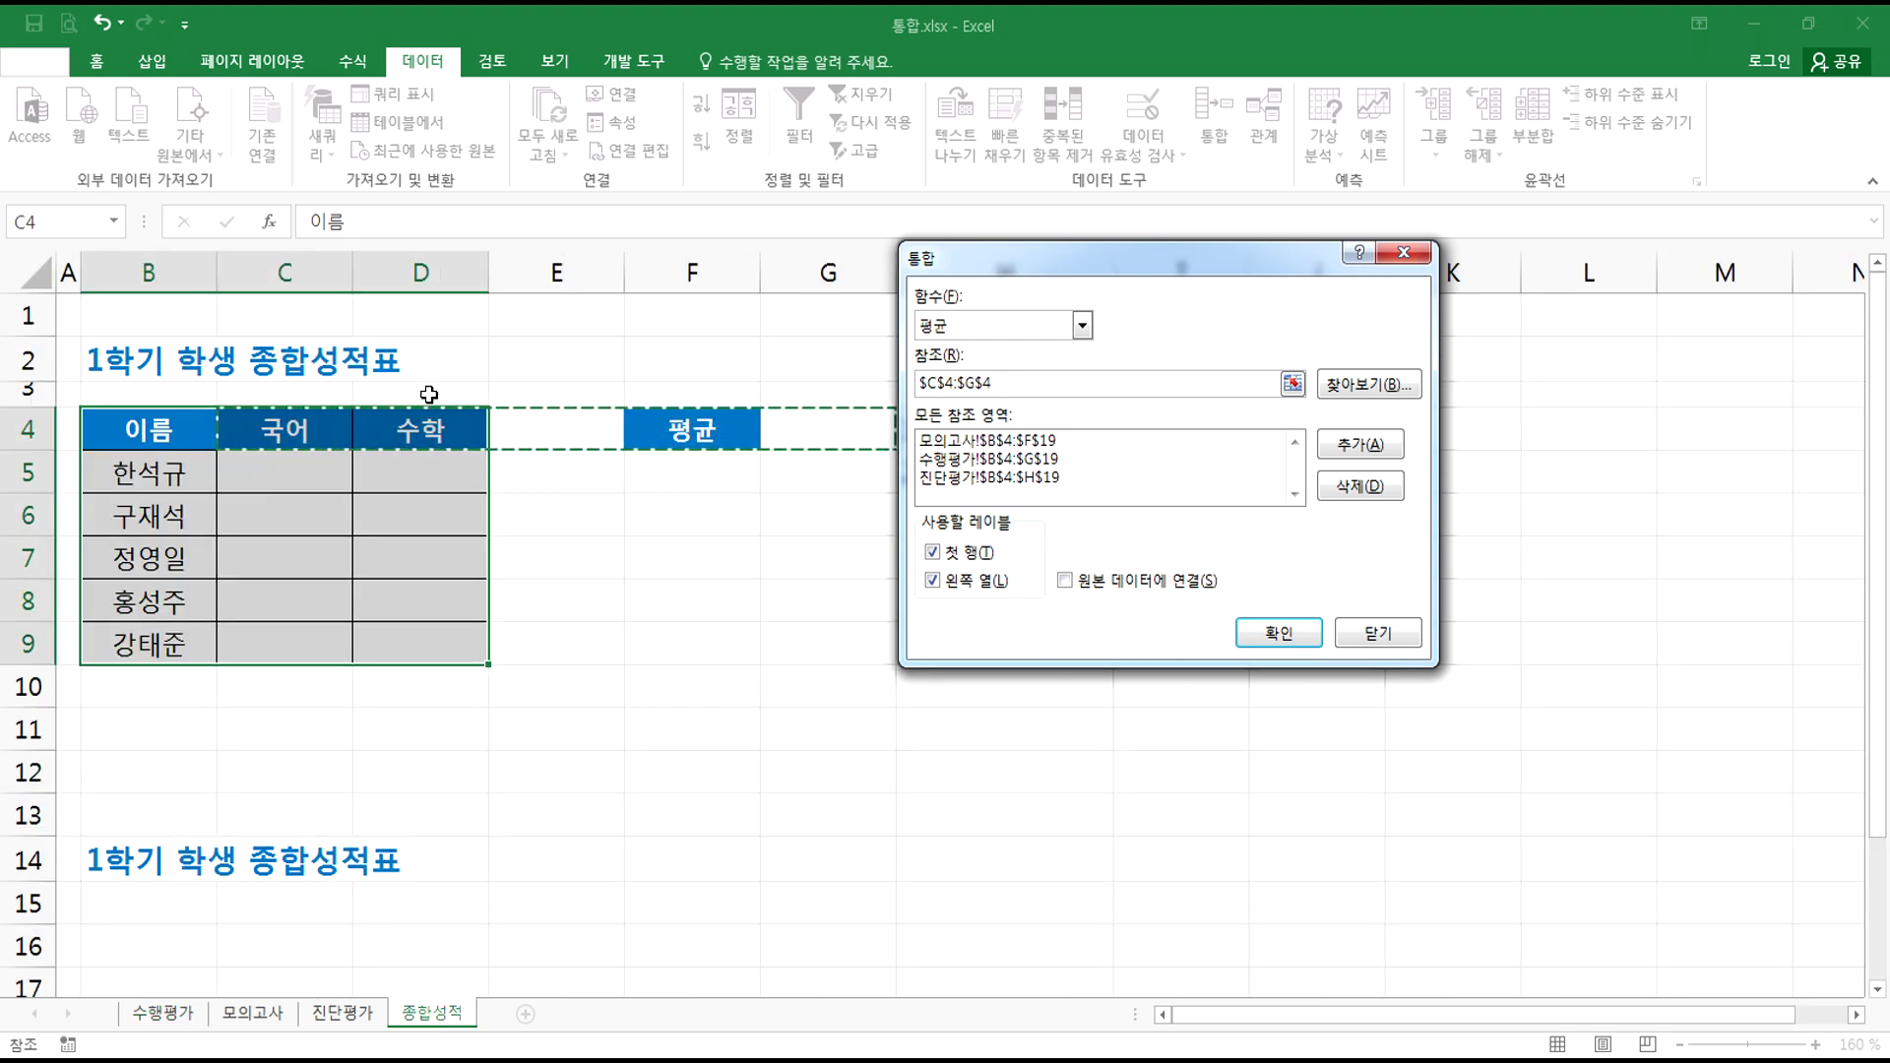
left_click_drag(996, 384, 699, 406)
key("BackSpace")
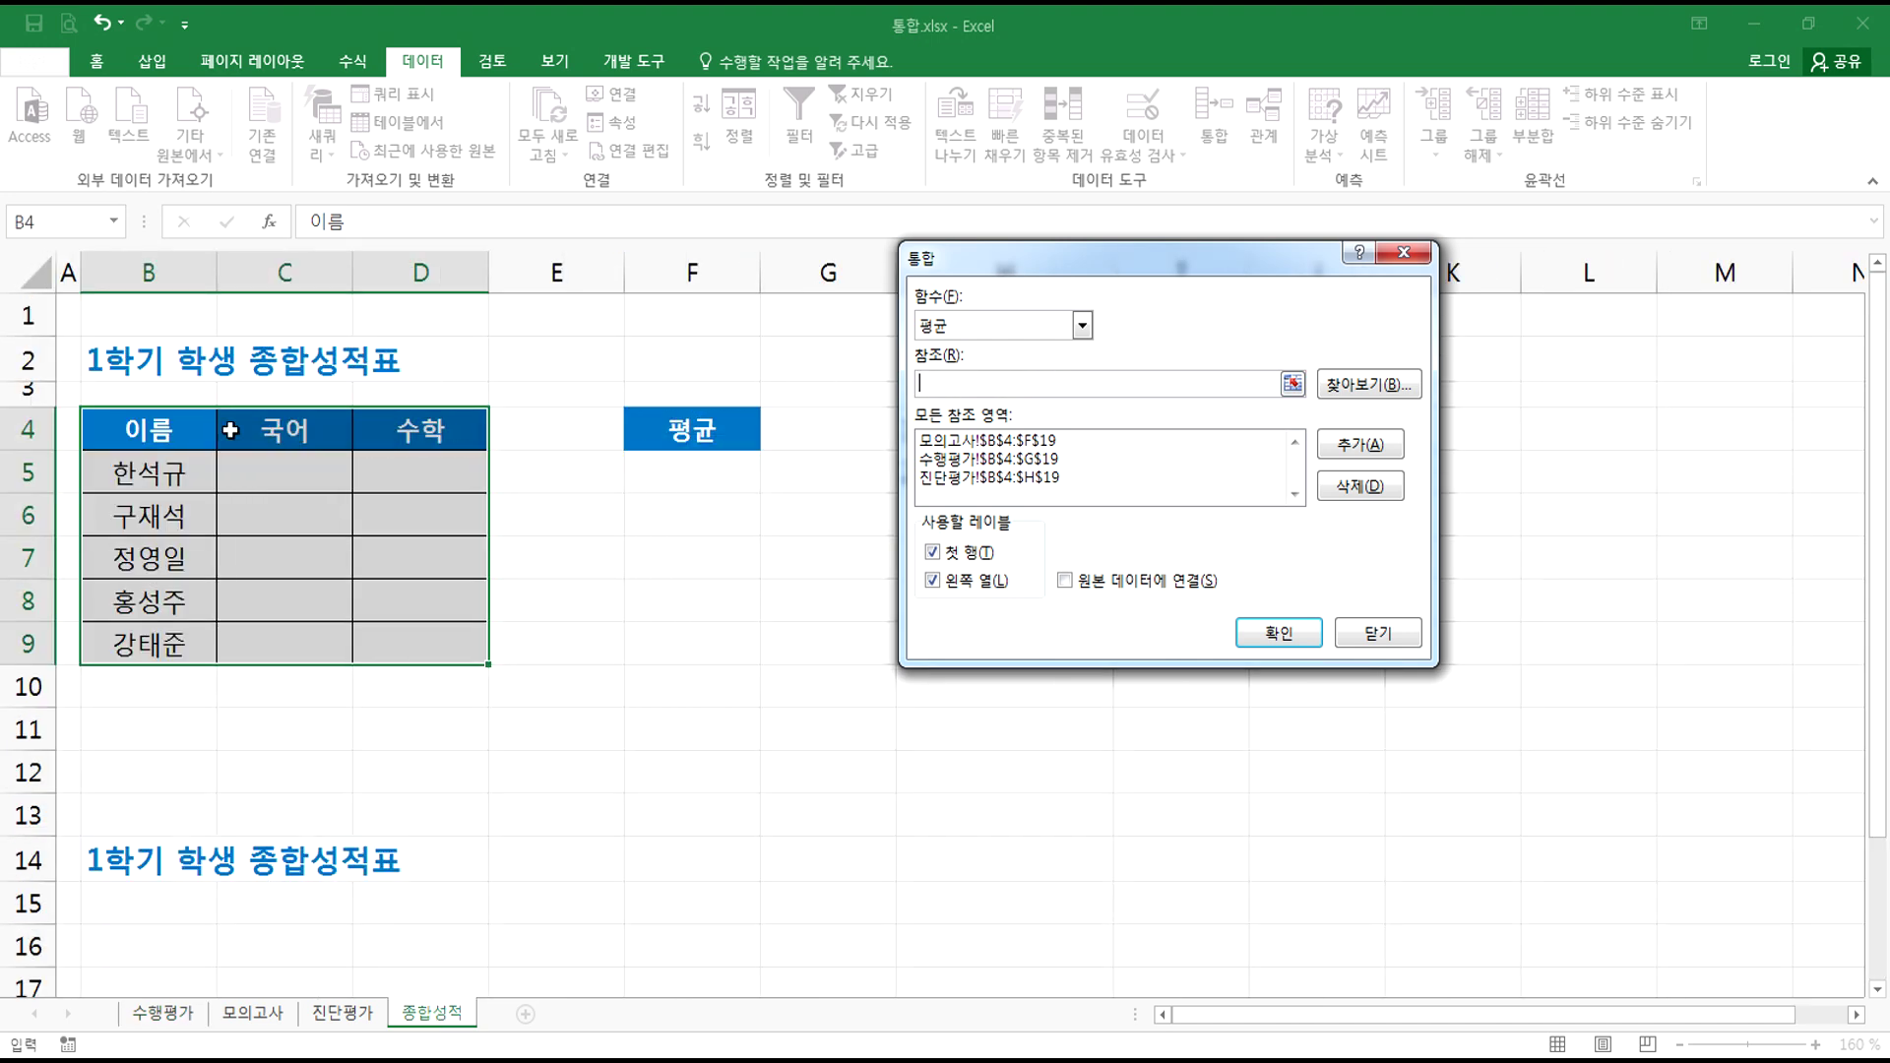
- Compare the 국어 and 수학 headings, C4:D4, on 종합성적 with the tables on the 수행평가 and 모의고사 sheets
left_click_drag(291, 426, 423, 425)
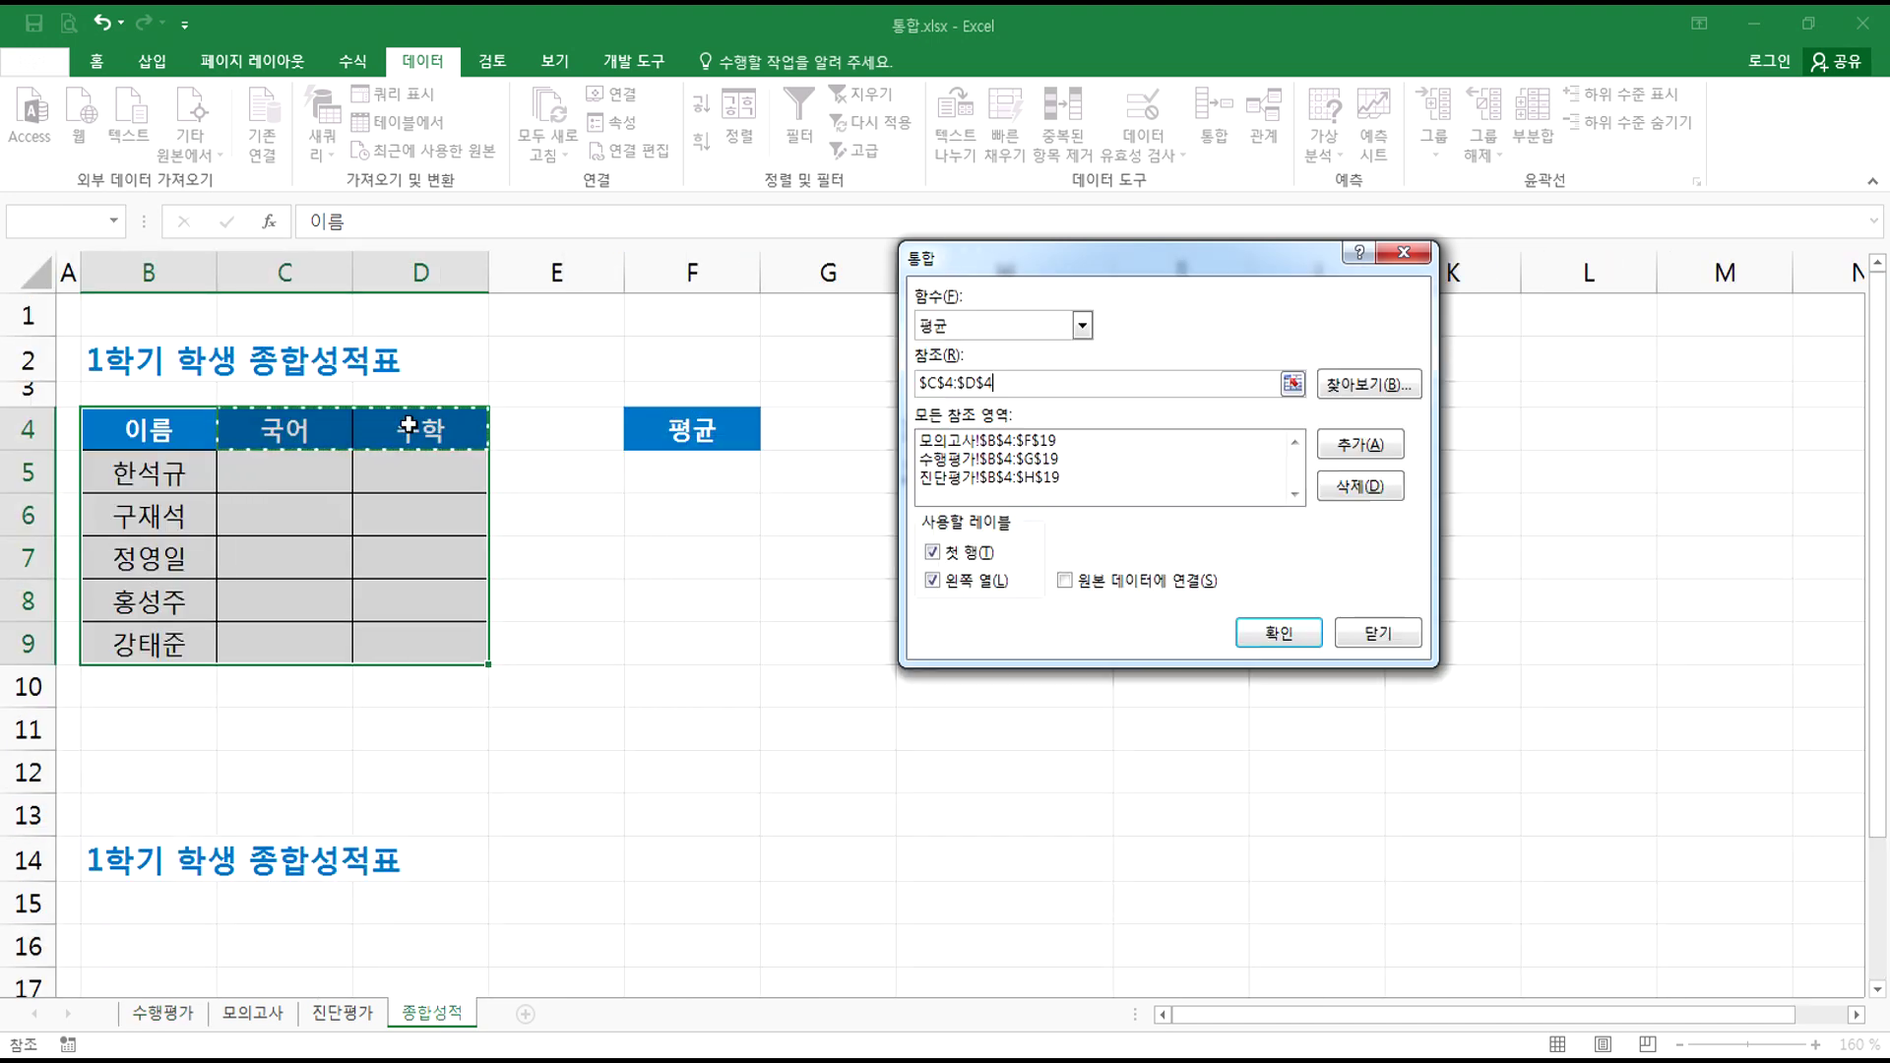
left_click_drag(278, 423, 421, 429)
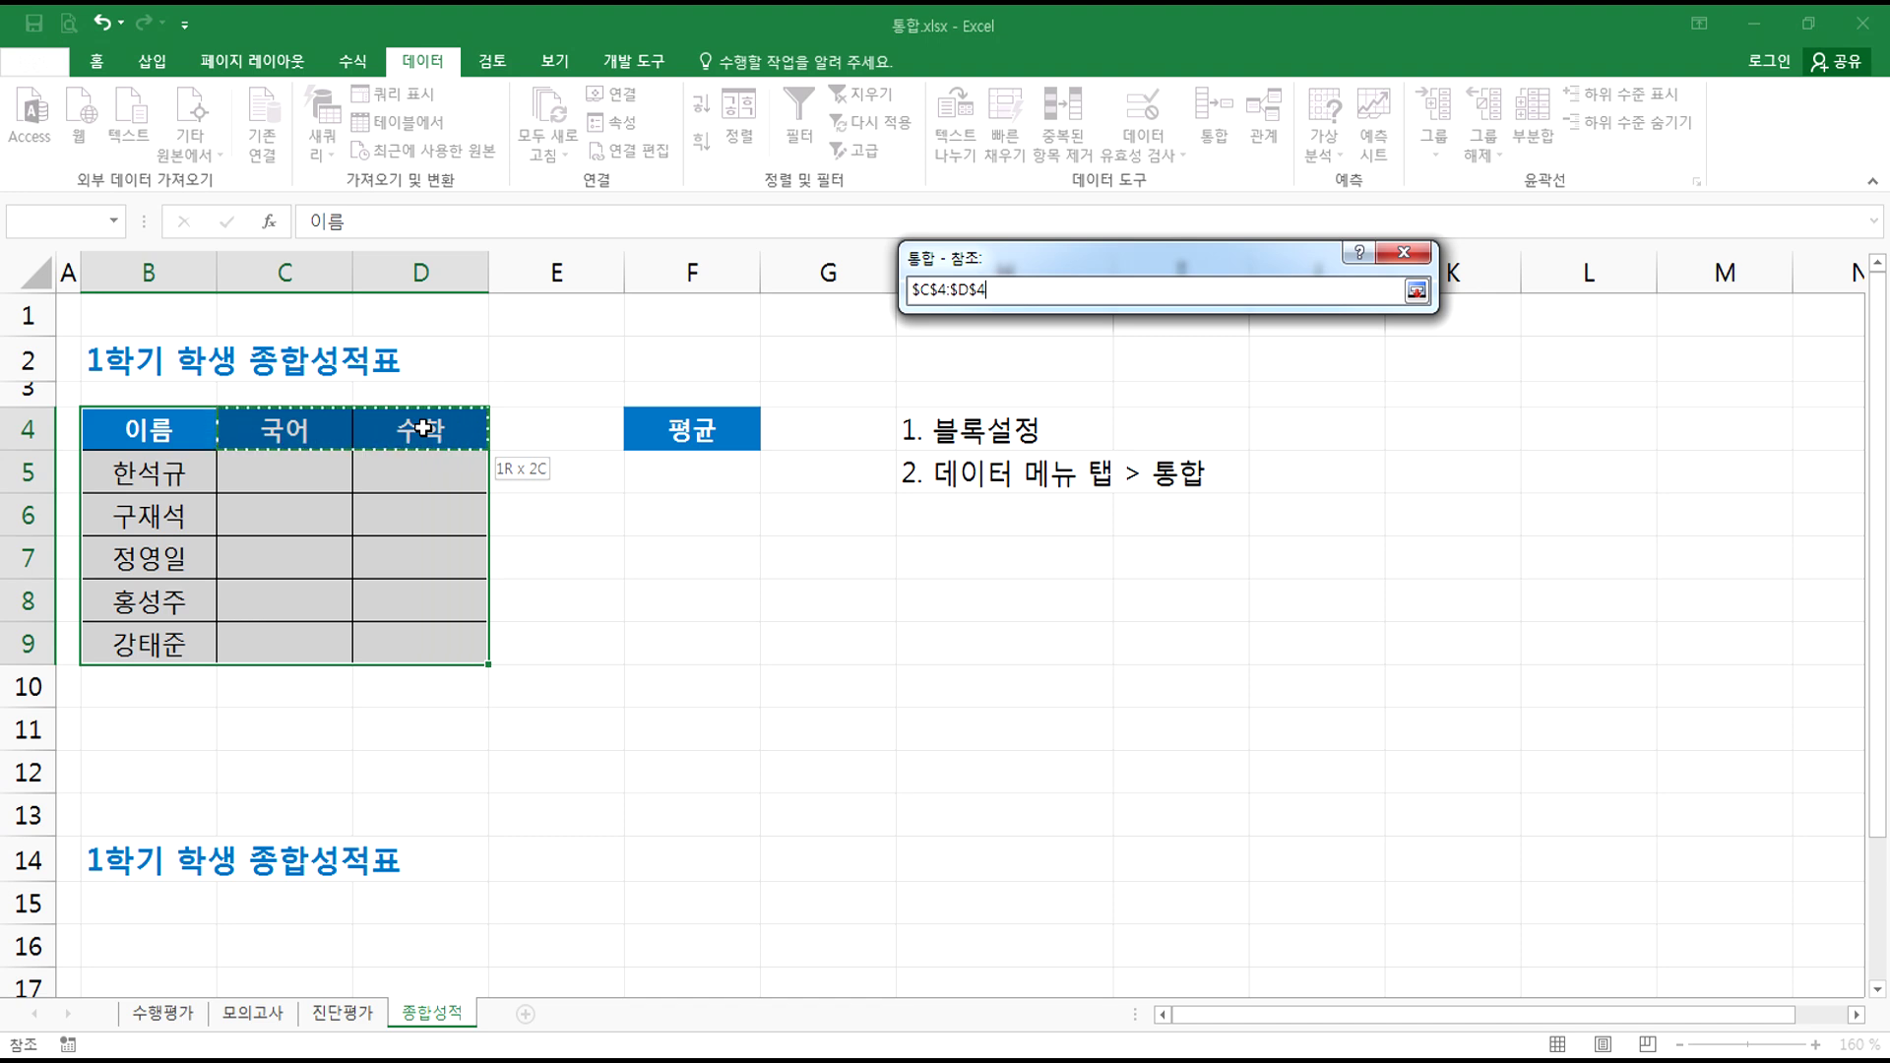
left_click_drag(423, 428, 424, 429)
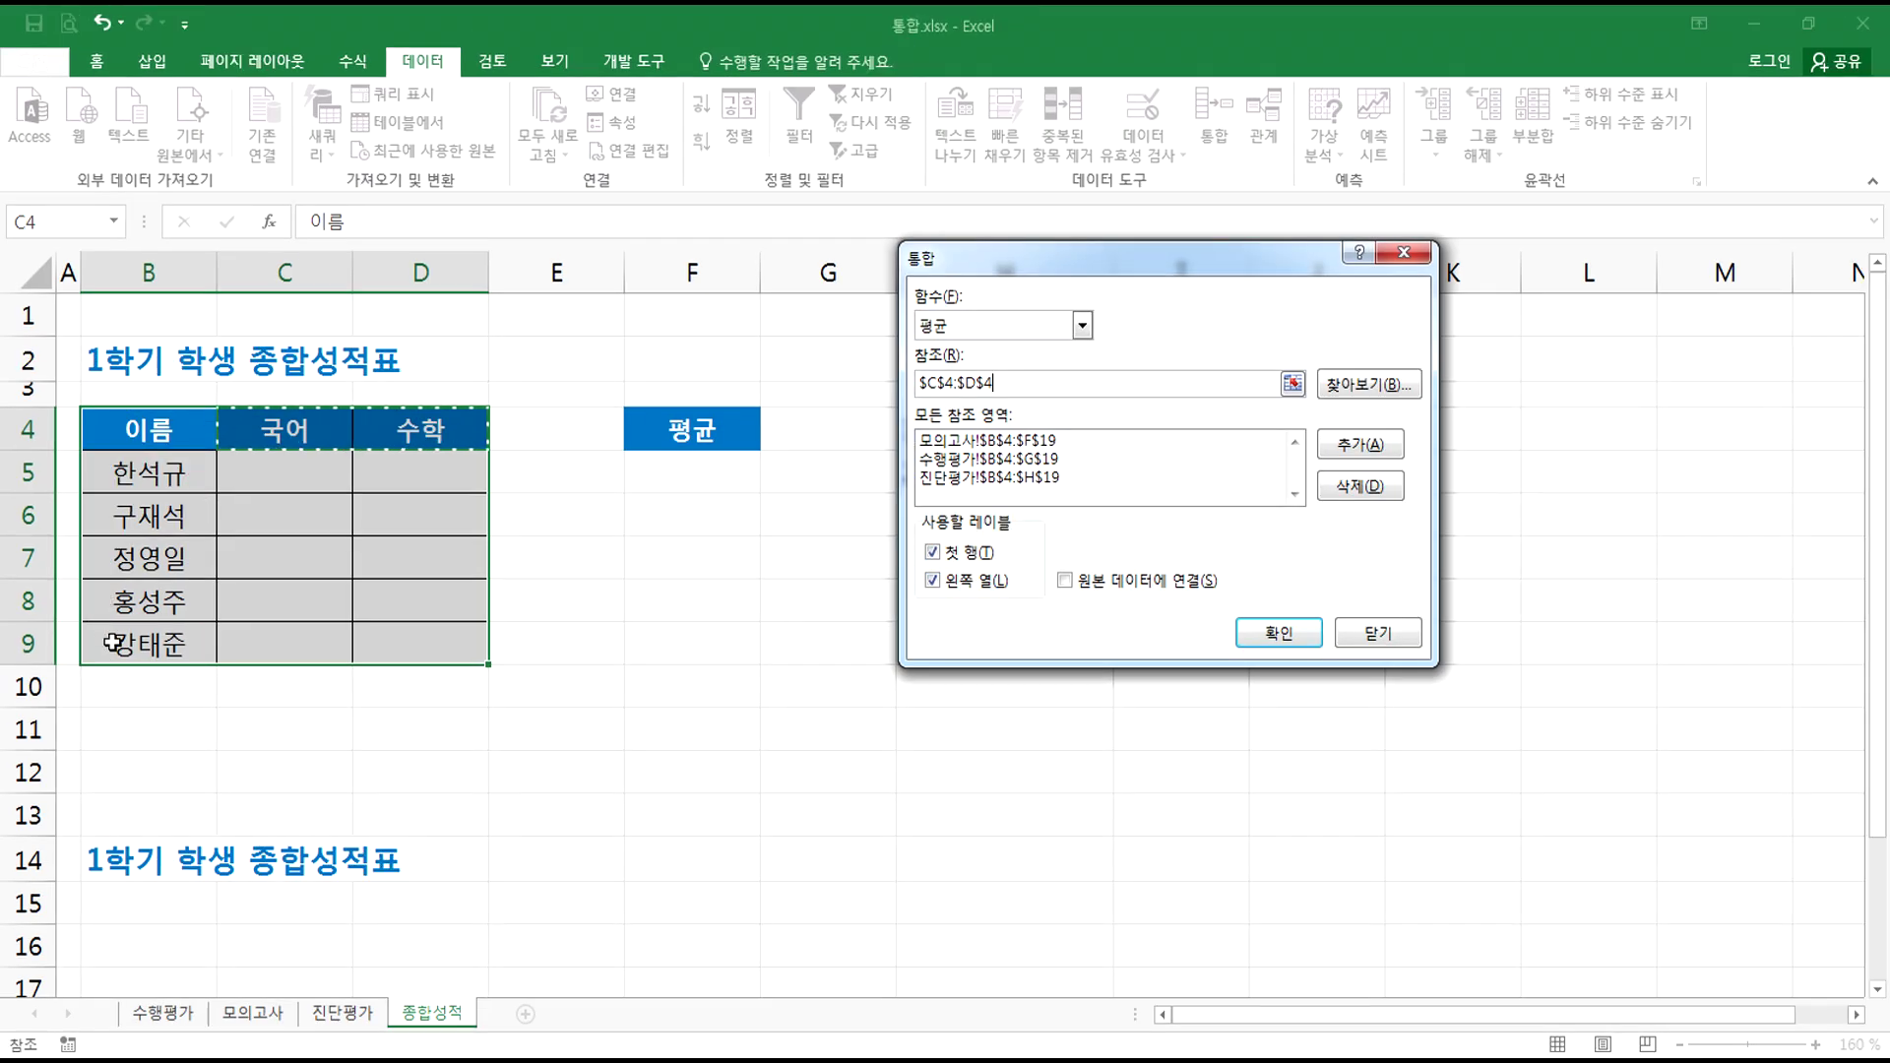
left_click(162, 1013)
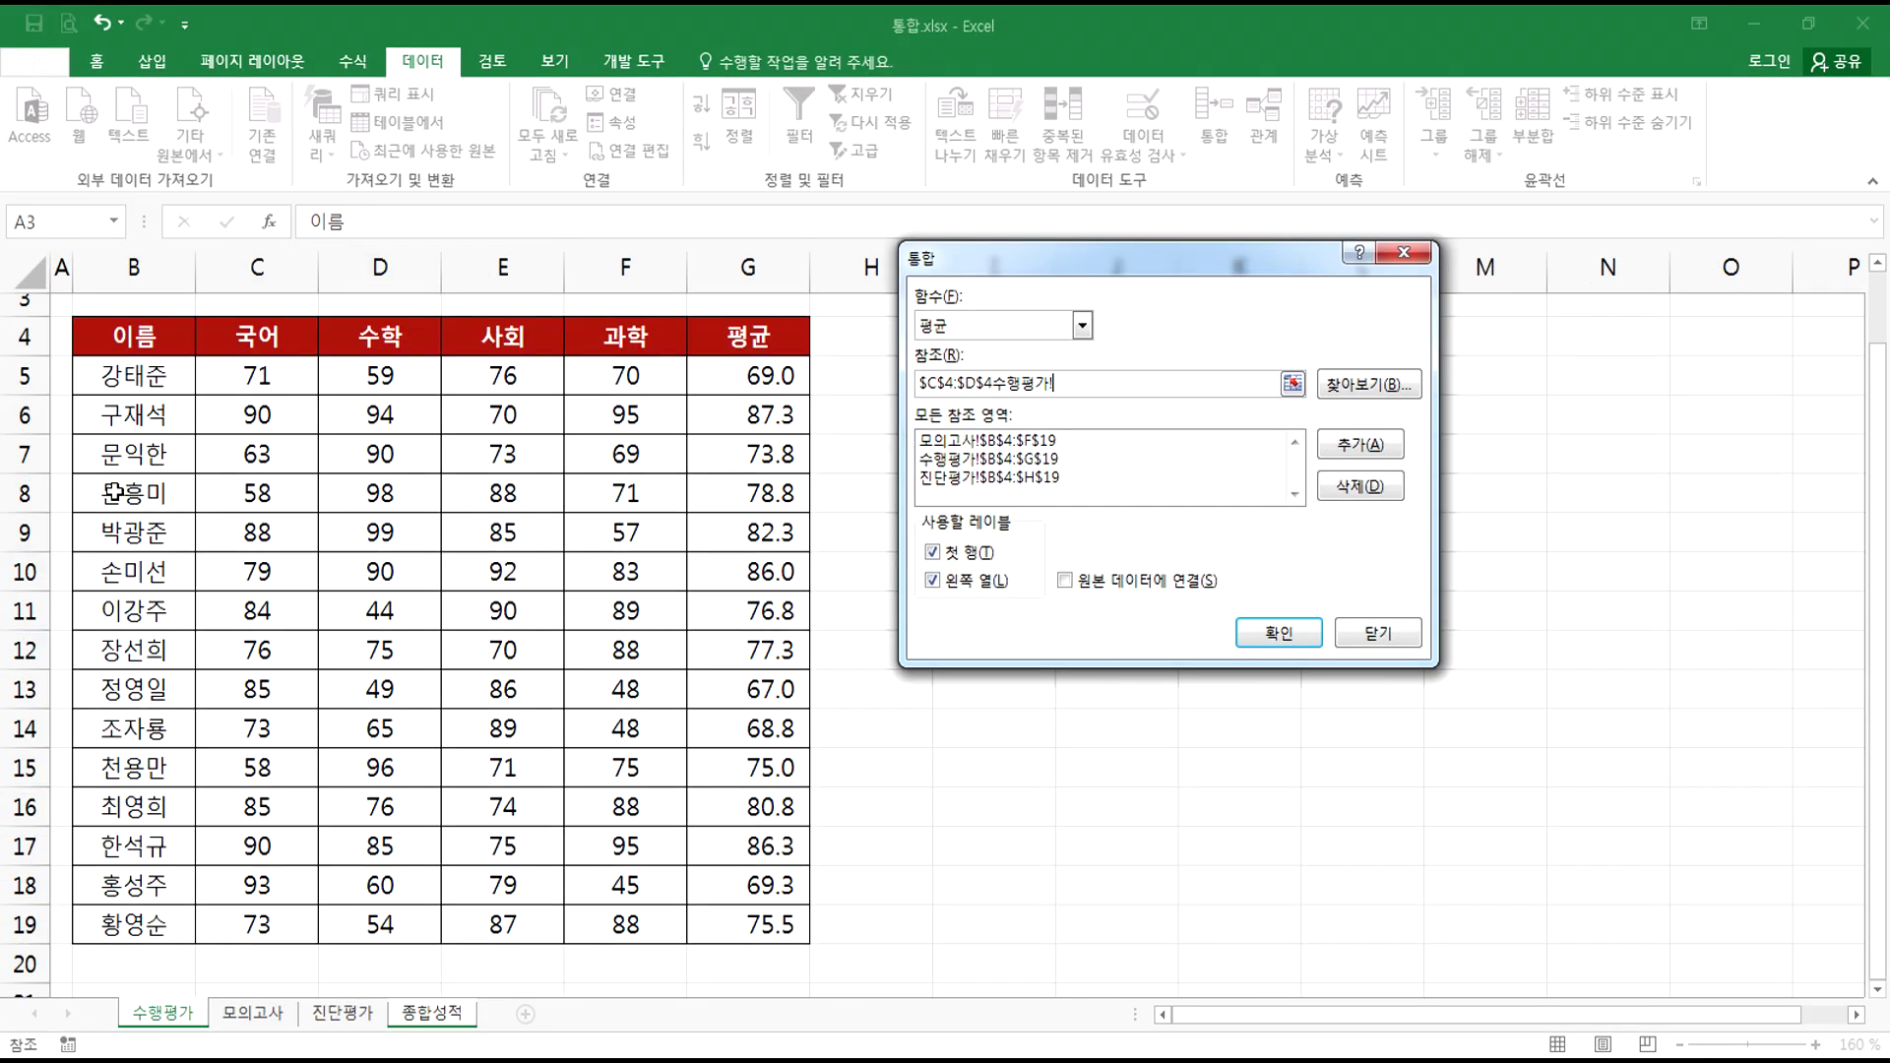
left_click(254, 1013)
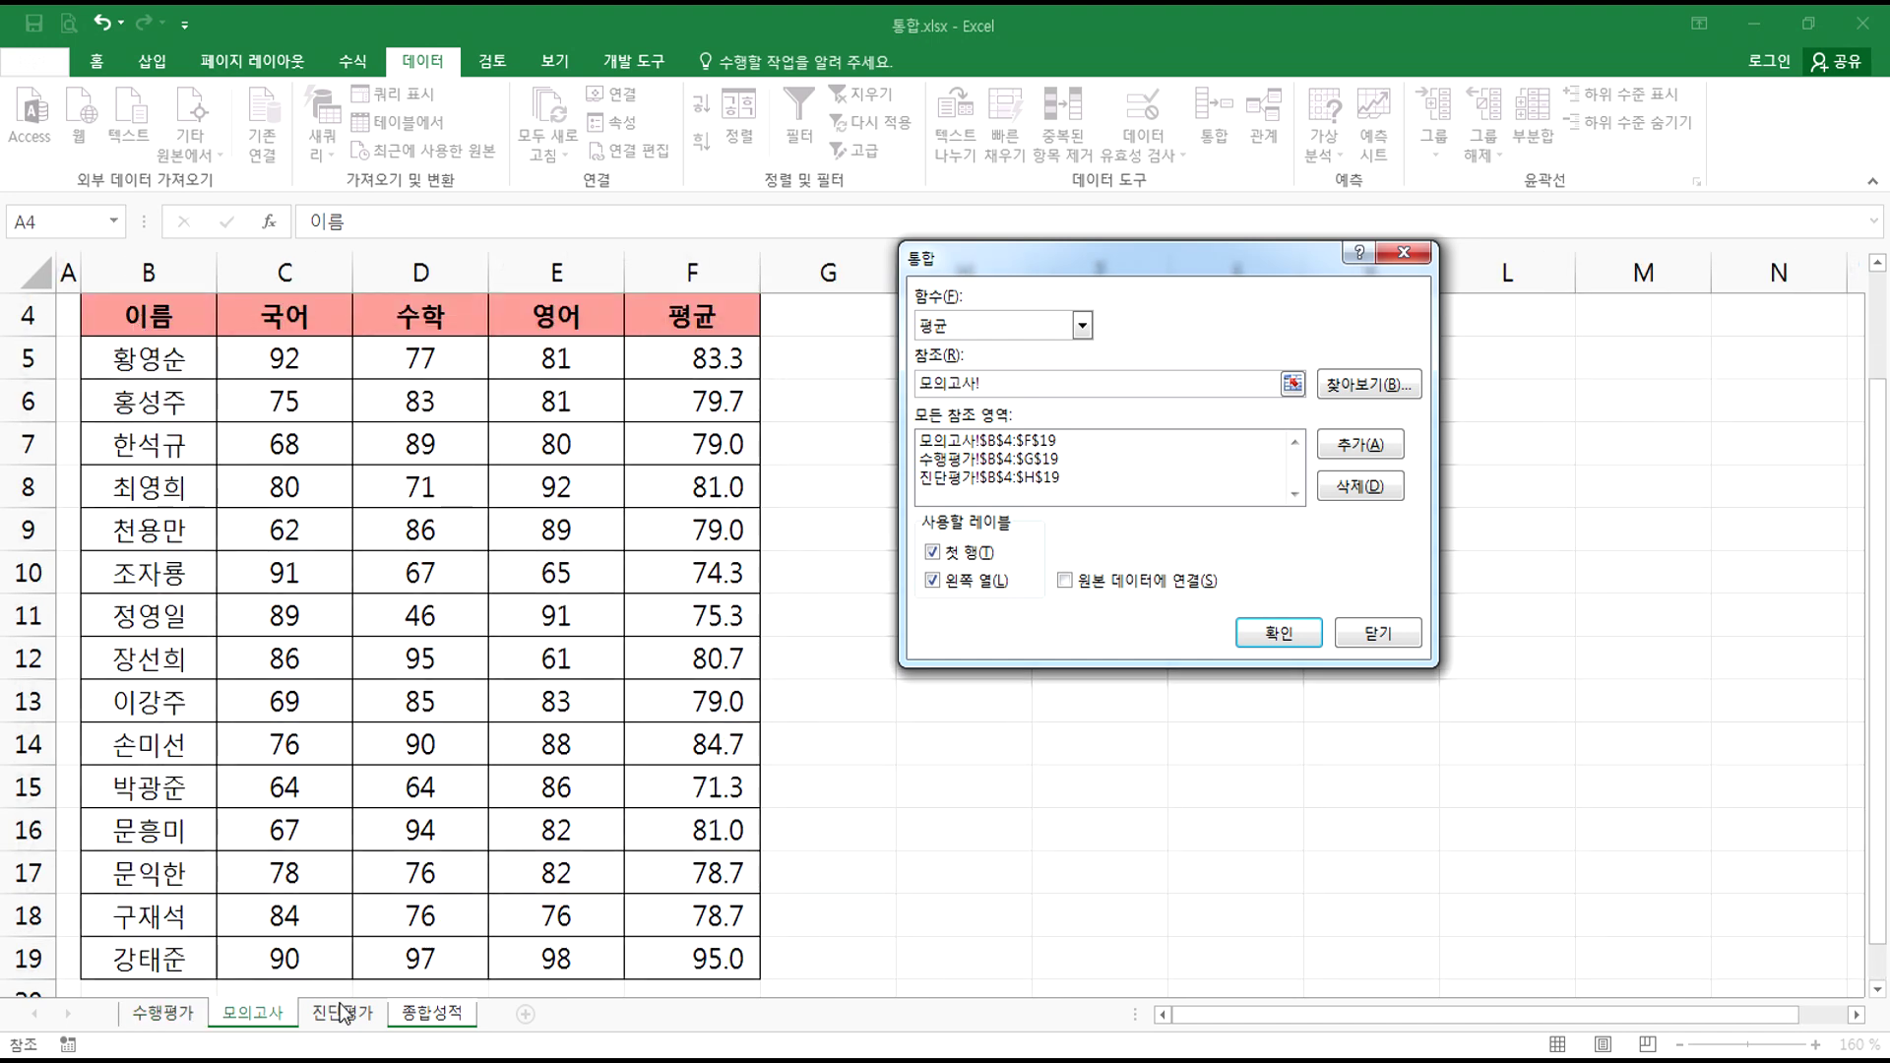
left_click(410, 1016)
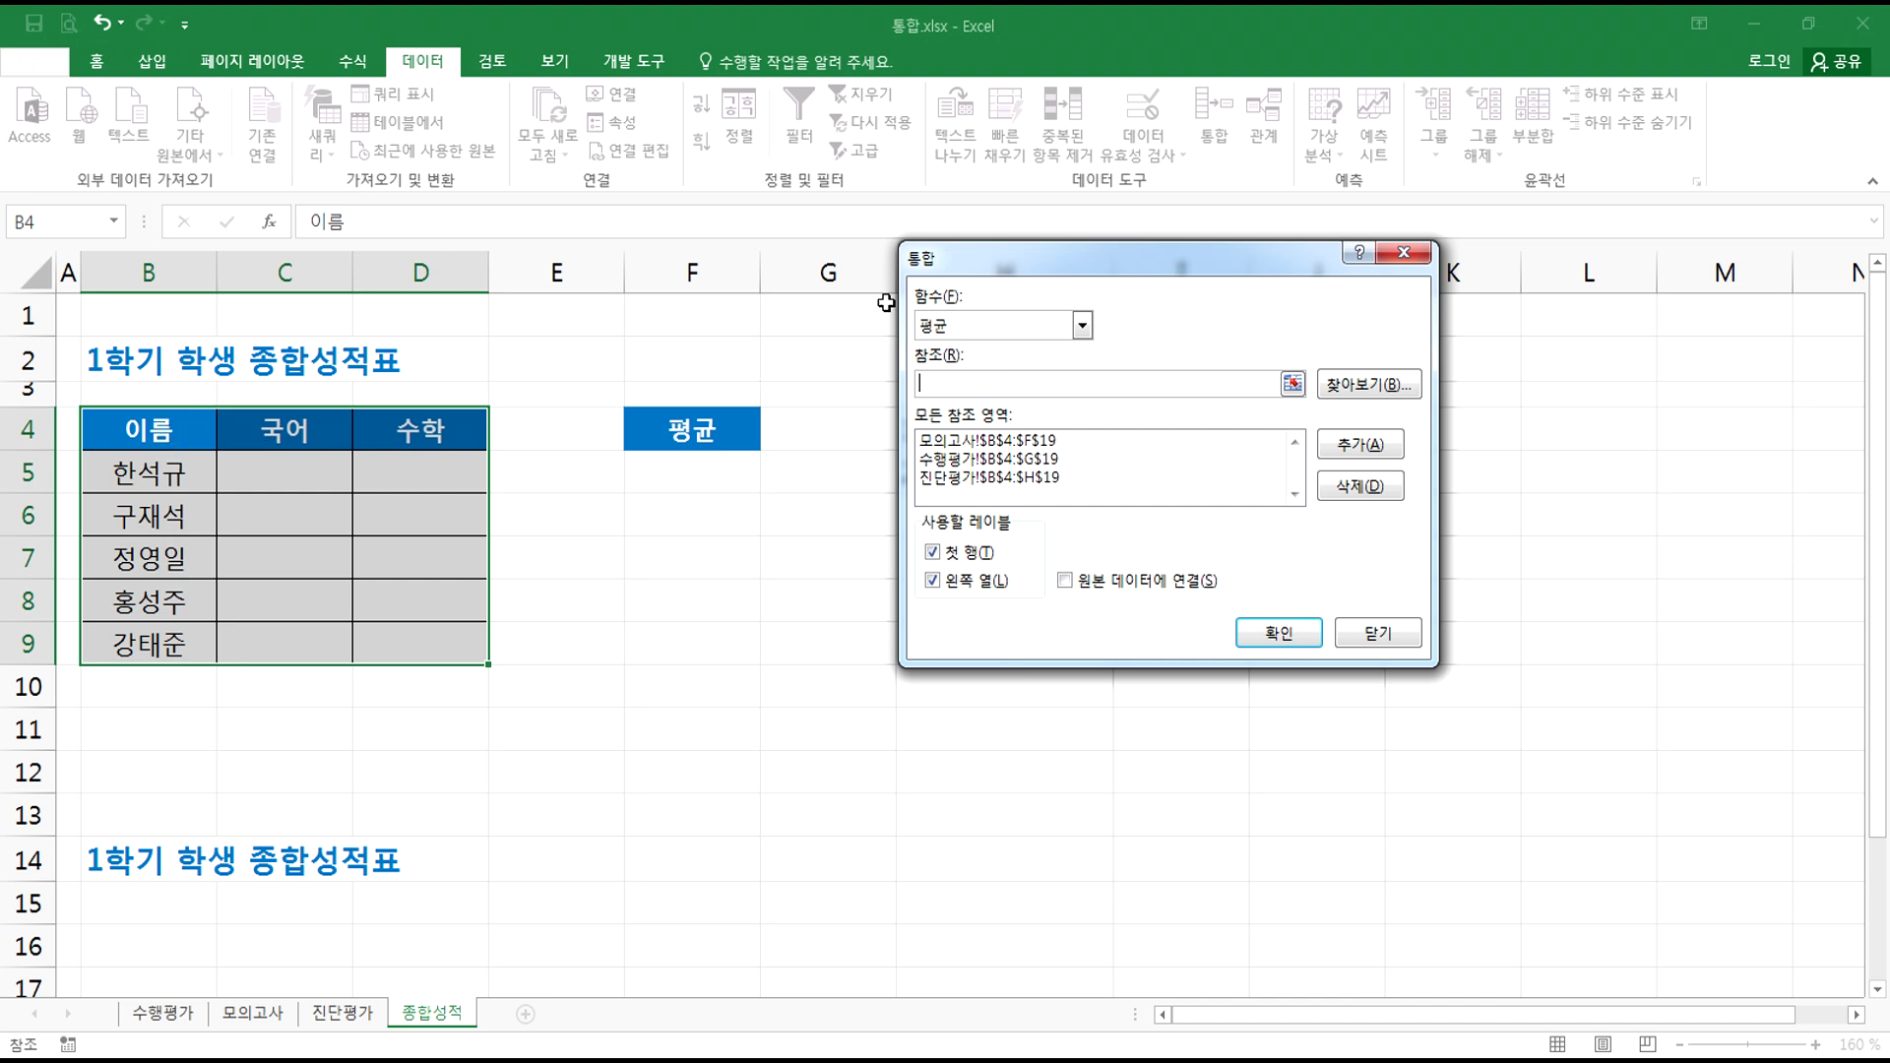
left_click_drag(932, 268, 652, 273)
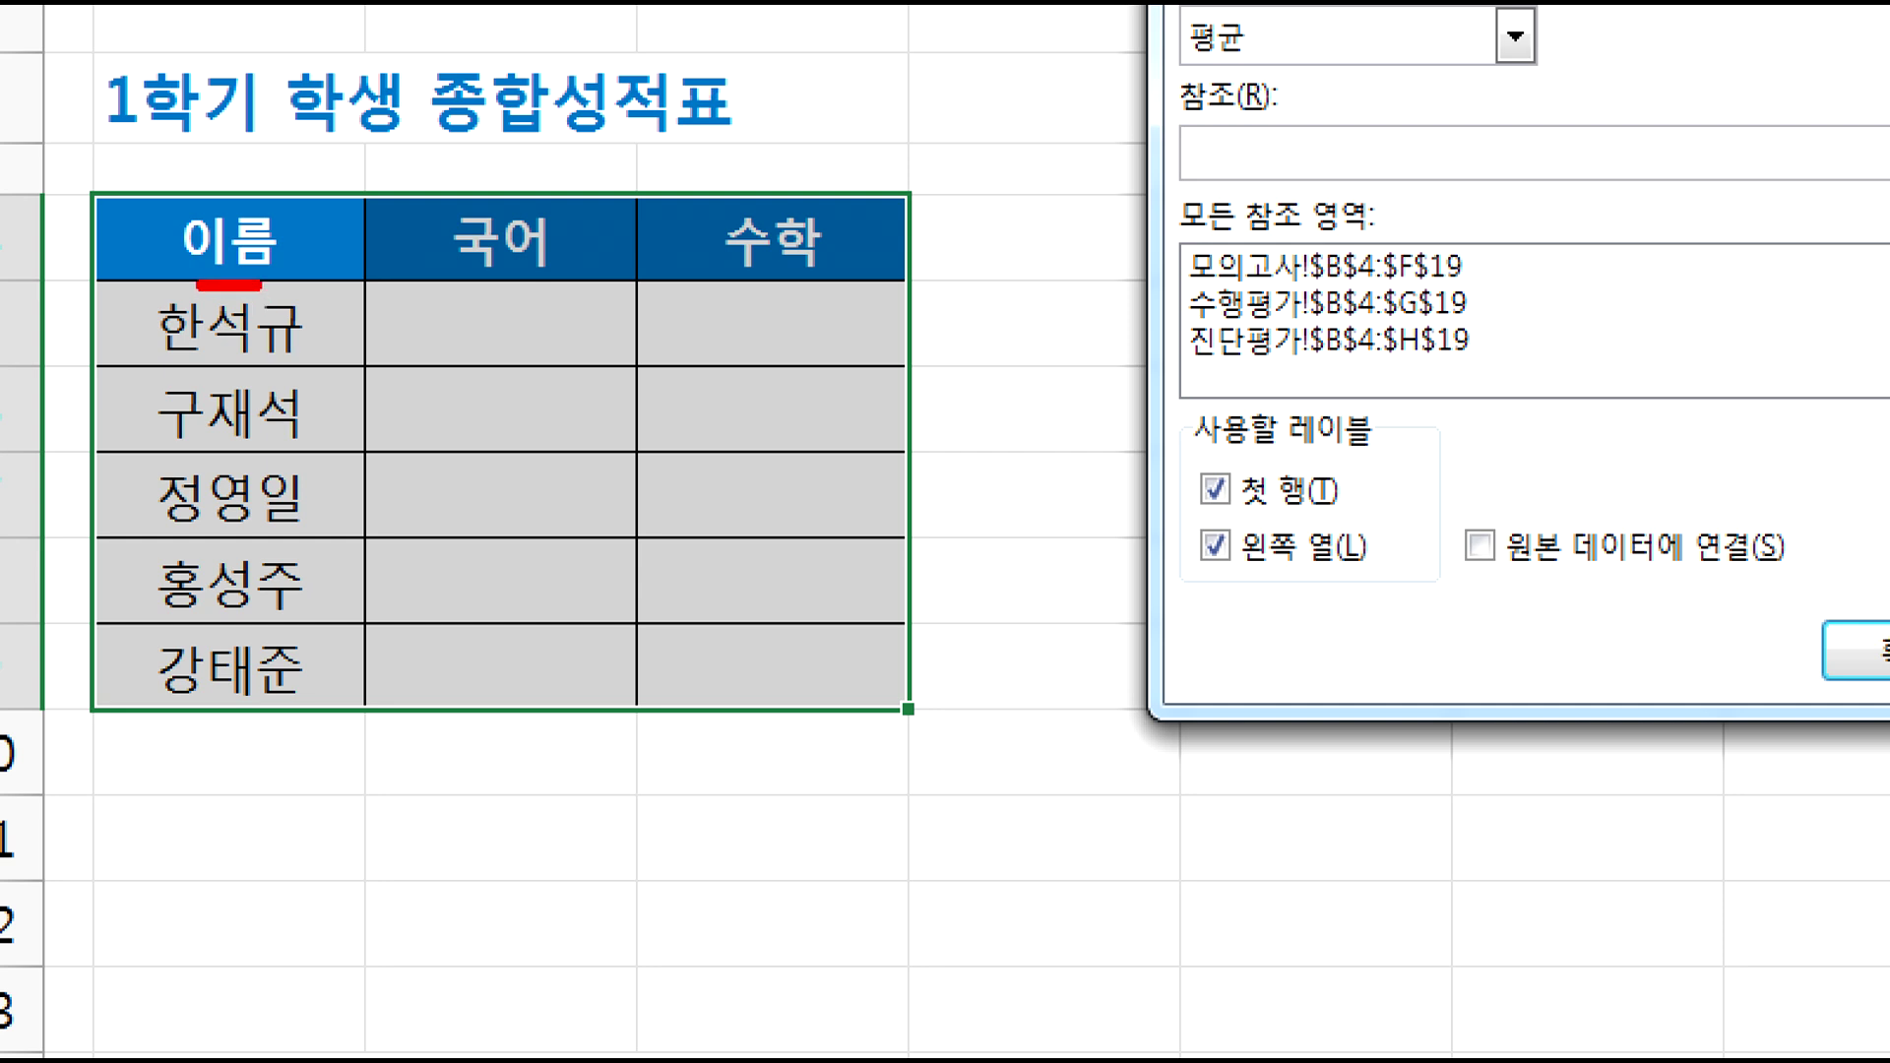
mouse_move(228, 286)
left_mouse_down()
mouse_move(165, 707)
mouse_move(344, 364)
mouse_move(207, 293)
left_mouse_up()
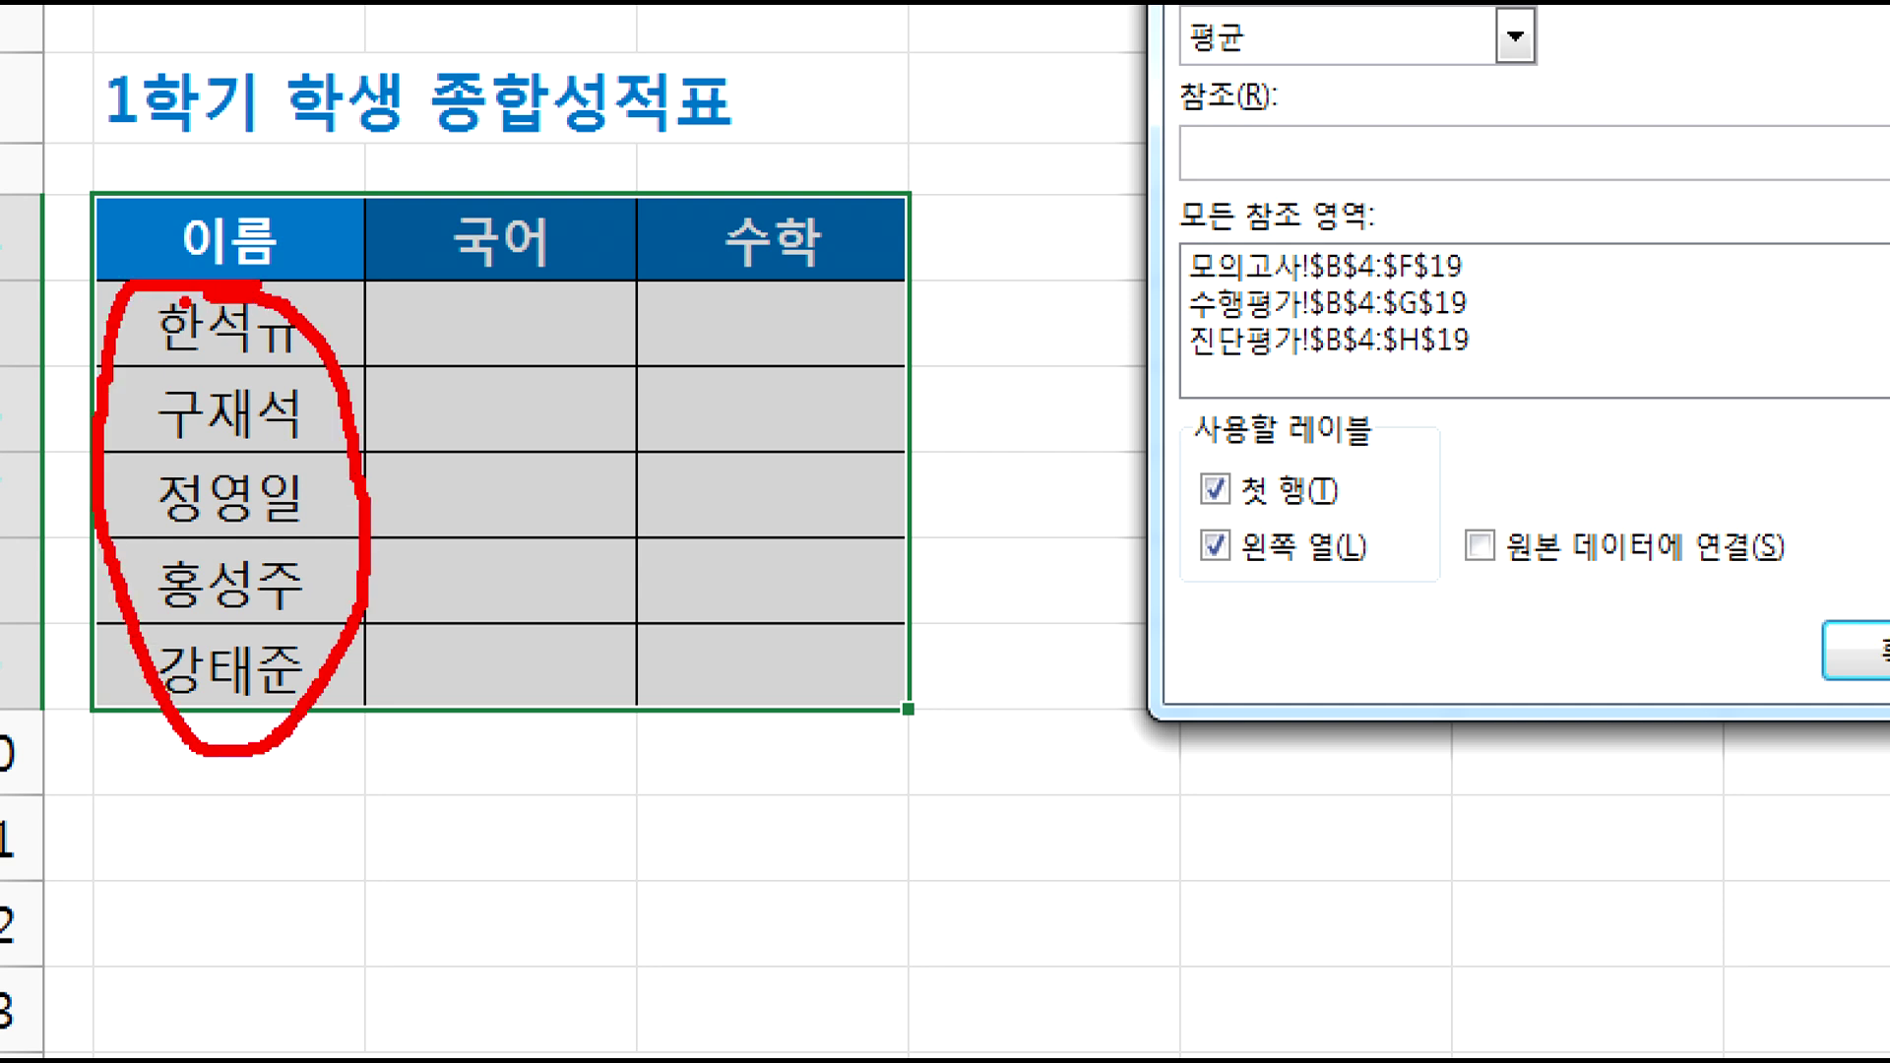
mouse_move(1357, 583)
left_mouse_down()
mouse_move(1199, 553)
mouse_move(1354, 606)
left_mouse_up()
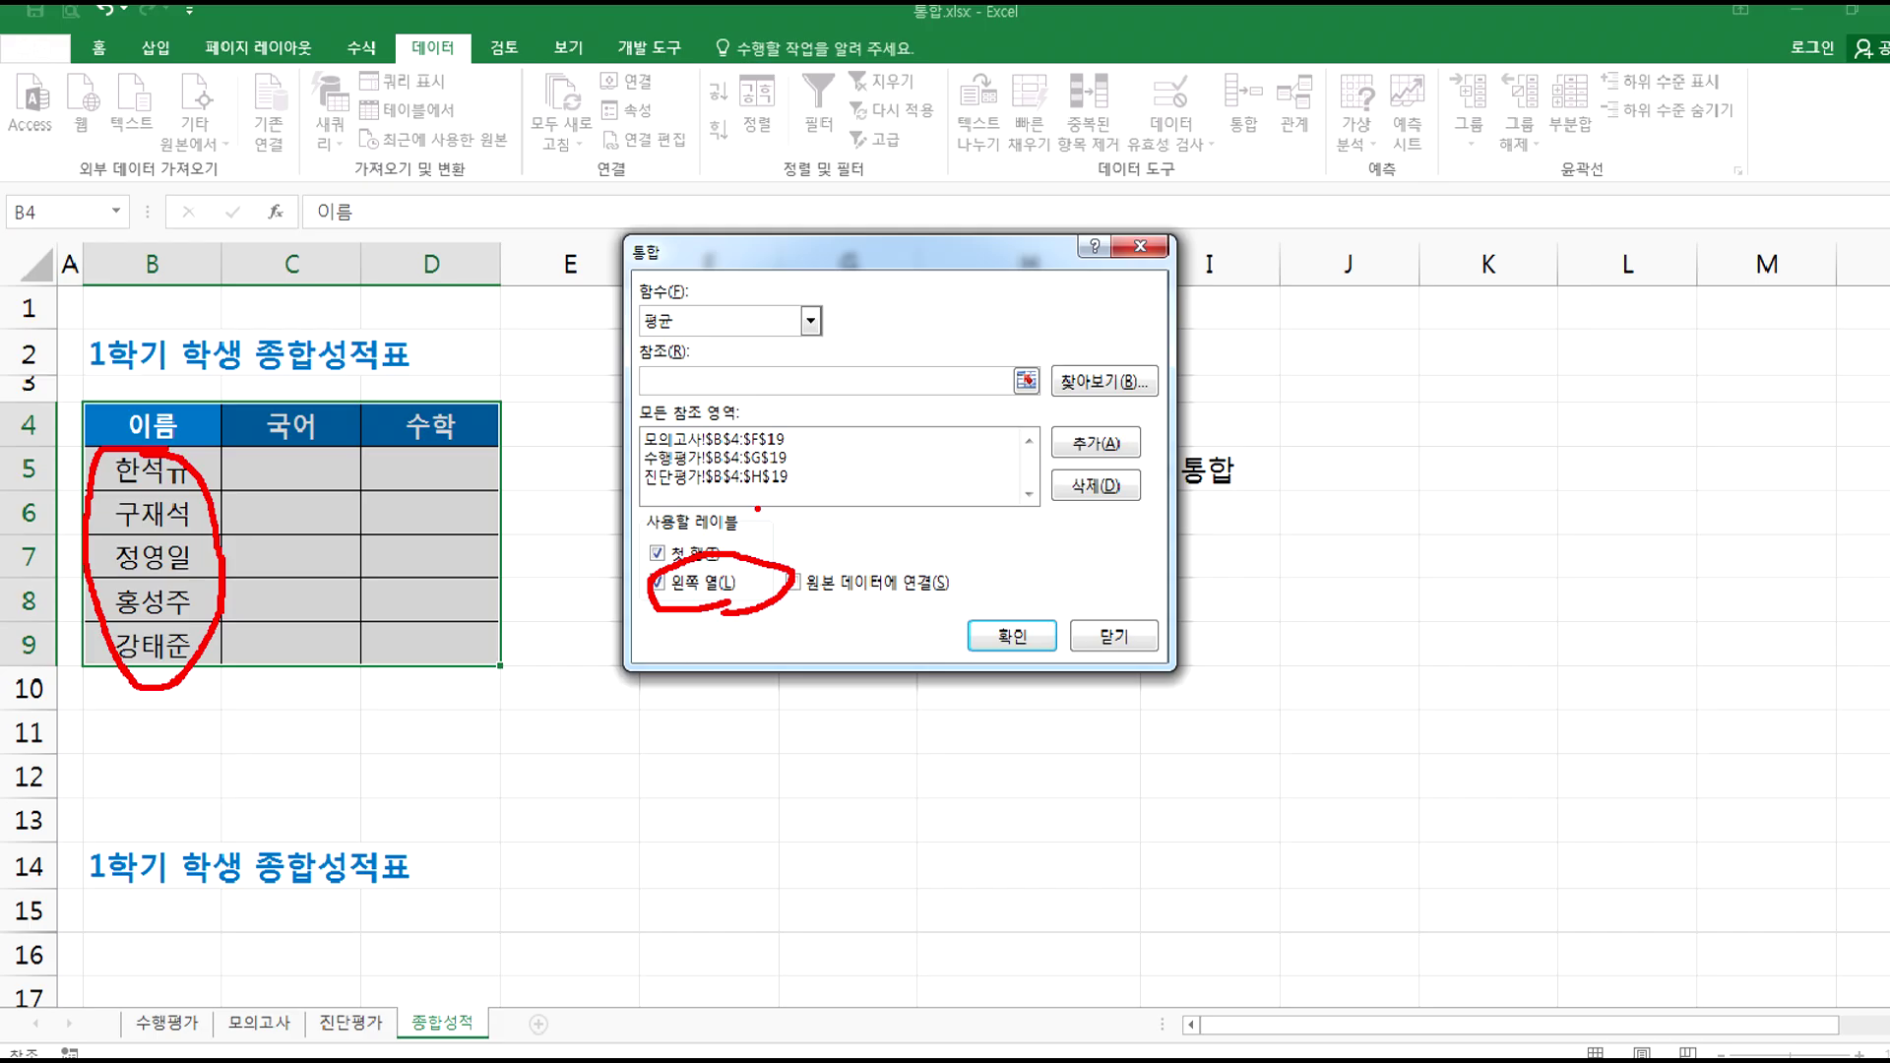
- Run the 평균 consolidation with top-row and left-column labels into B4:D9, and select the resulting scores C5:D9
key("Escape")
left_click(987, 642)
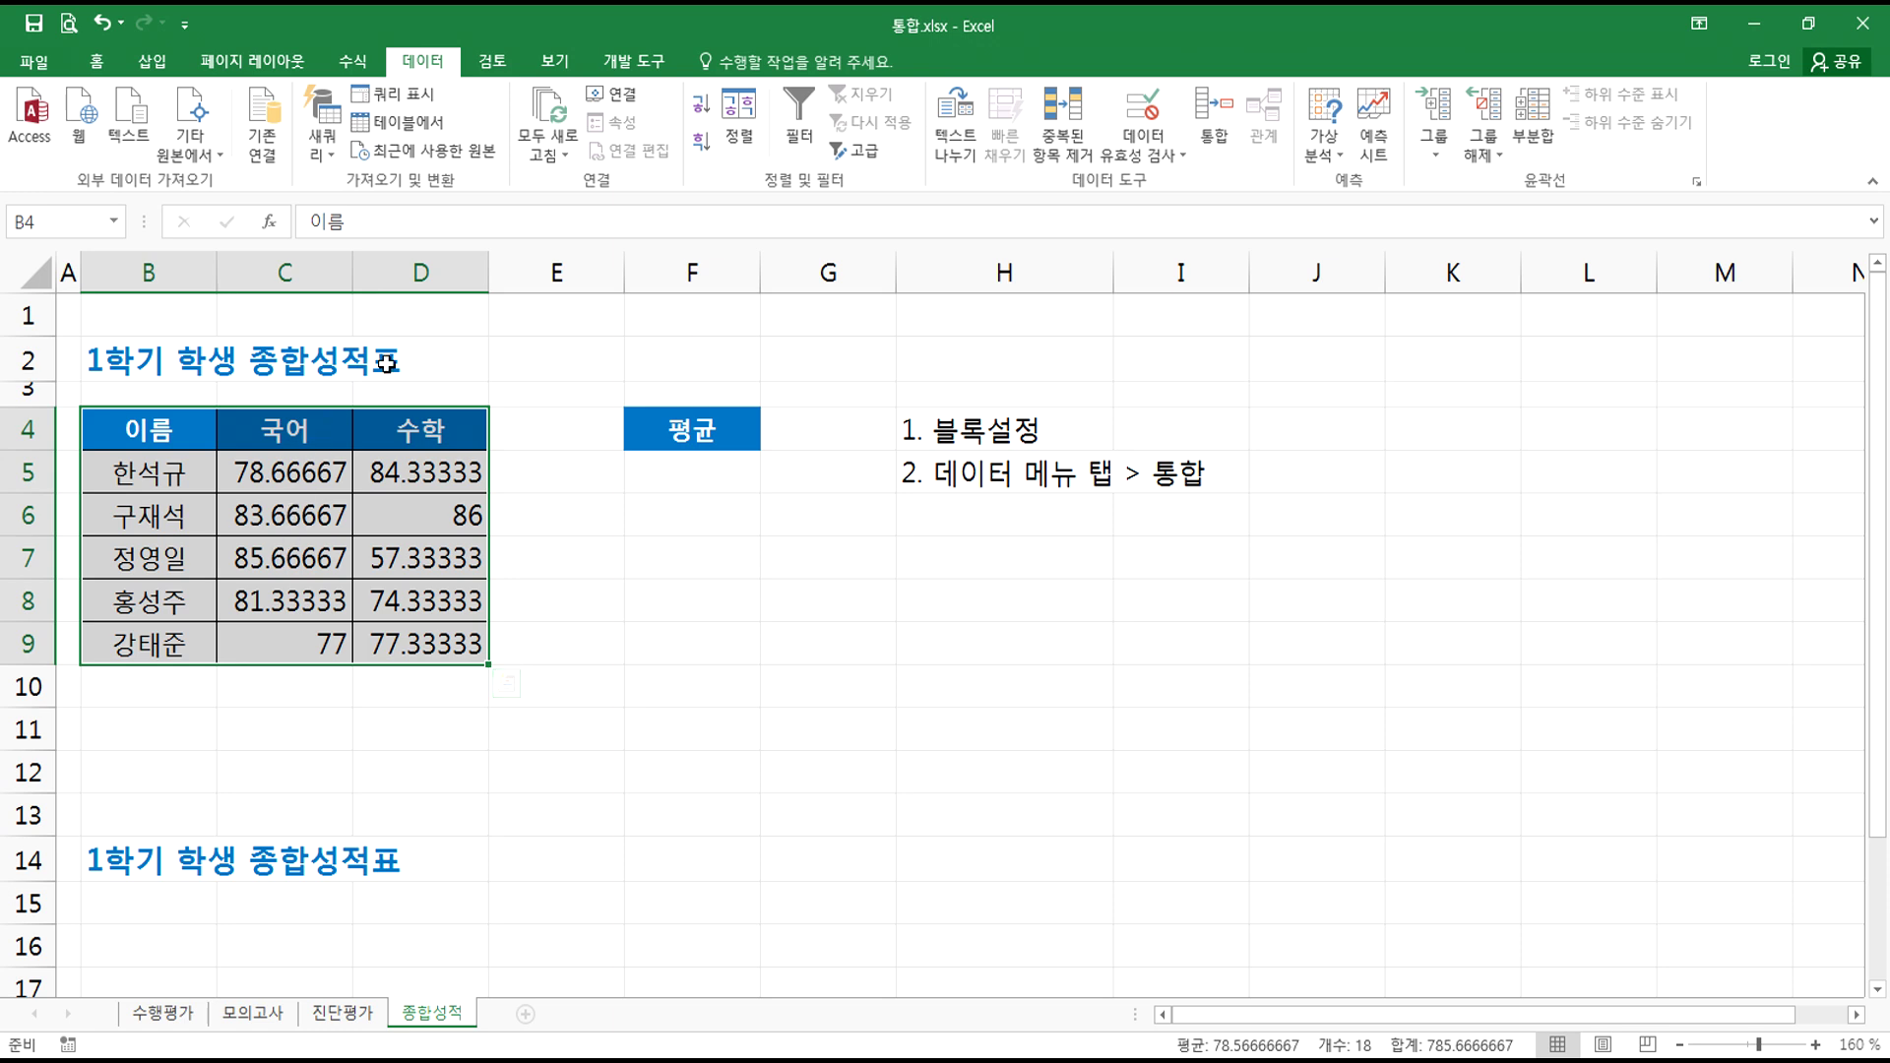
left_click_drag(255, 470, 423, 645)
- Consolidate the same references into B4:D9 again, using 합계 as the function
left_click_drag(172, 441, 455, 644)
left_click(1212, 116)
left_click(695, 335)
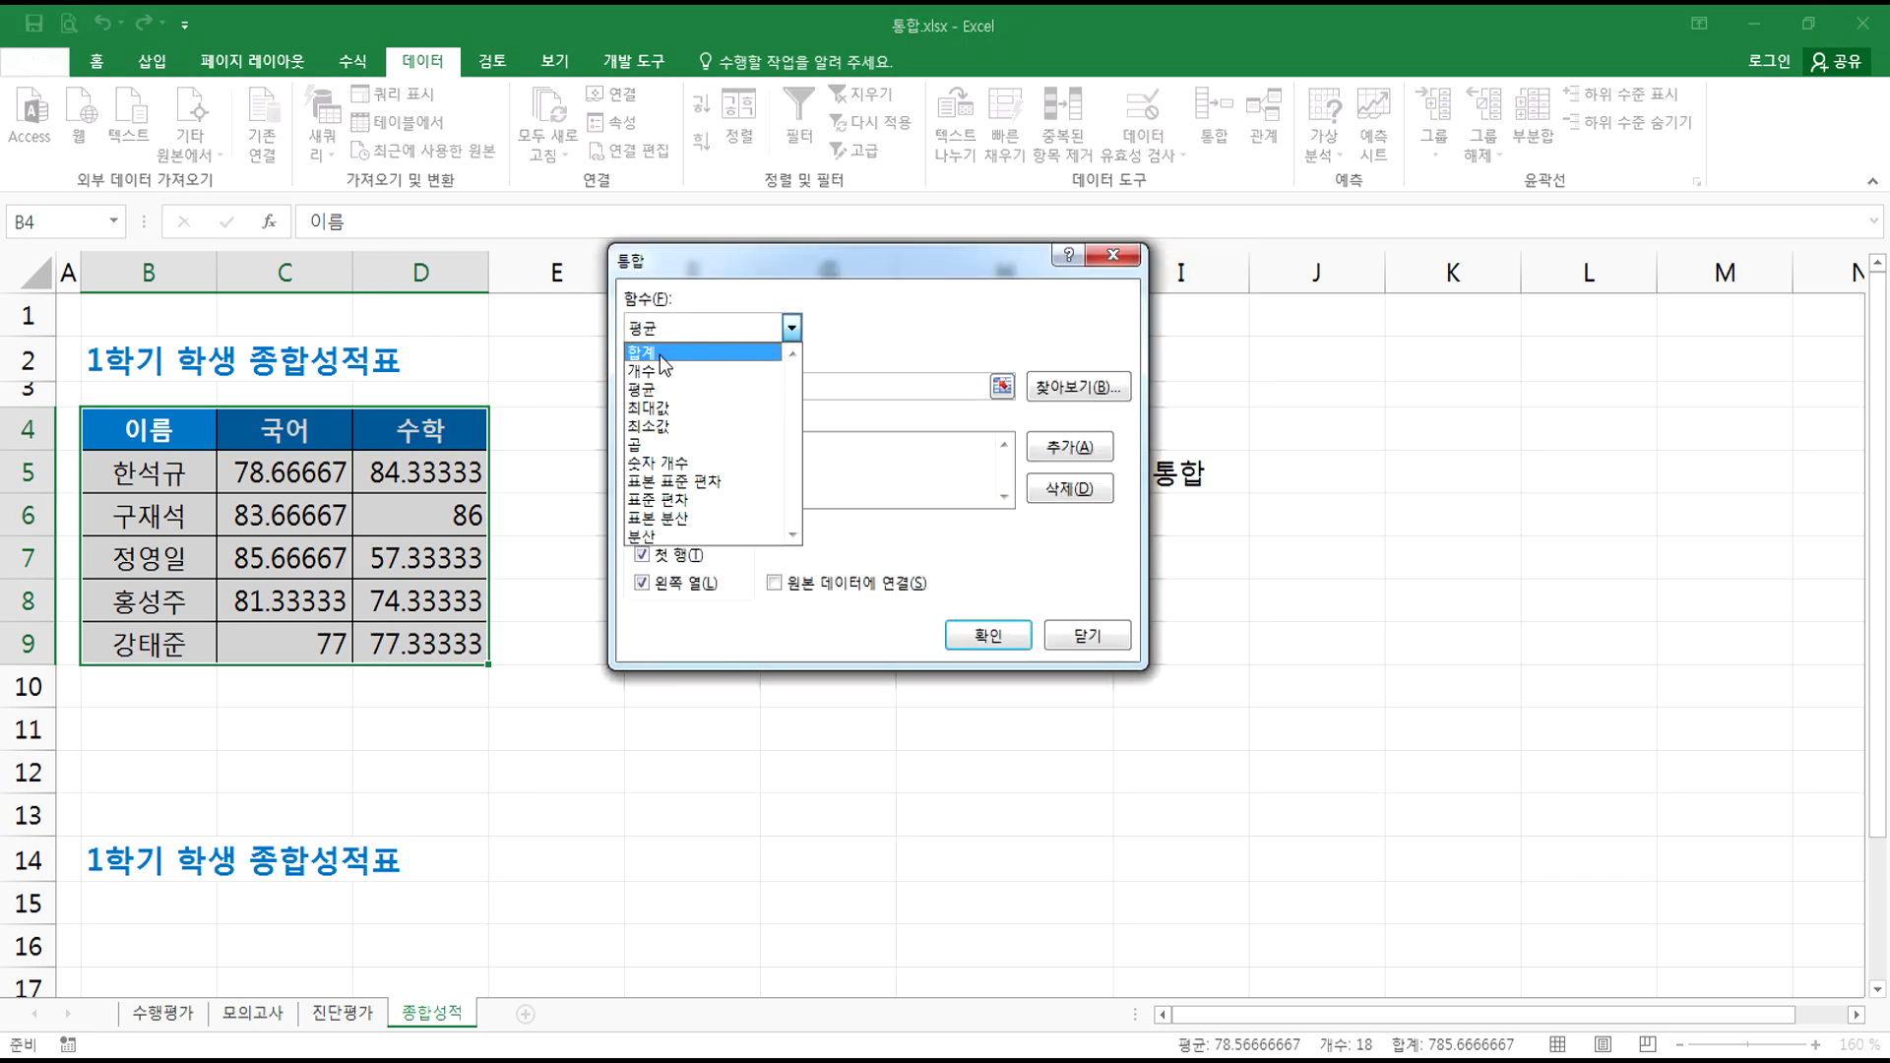
left_click(660, 355)
left_click(987, 635)
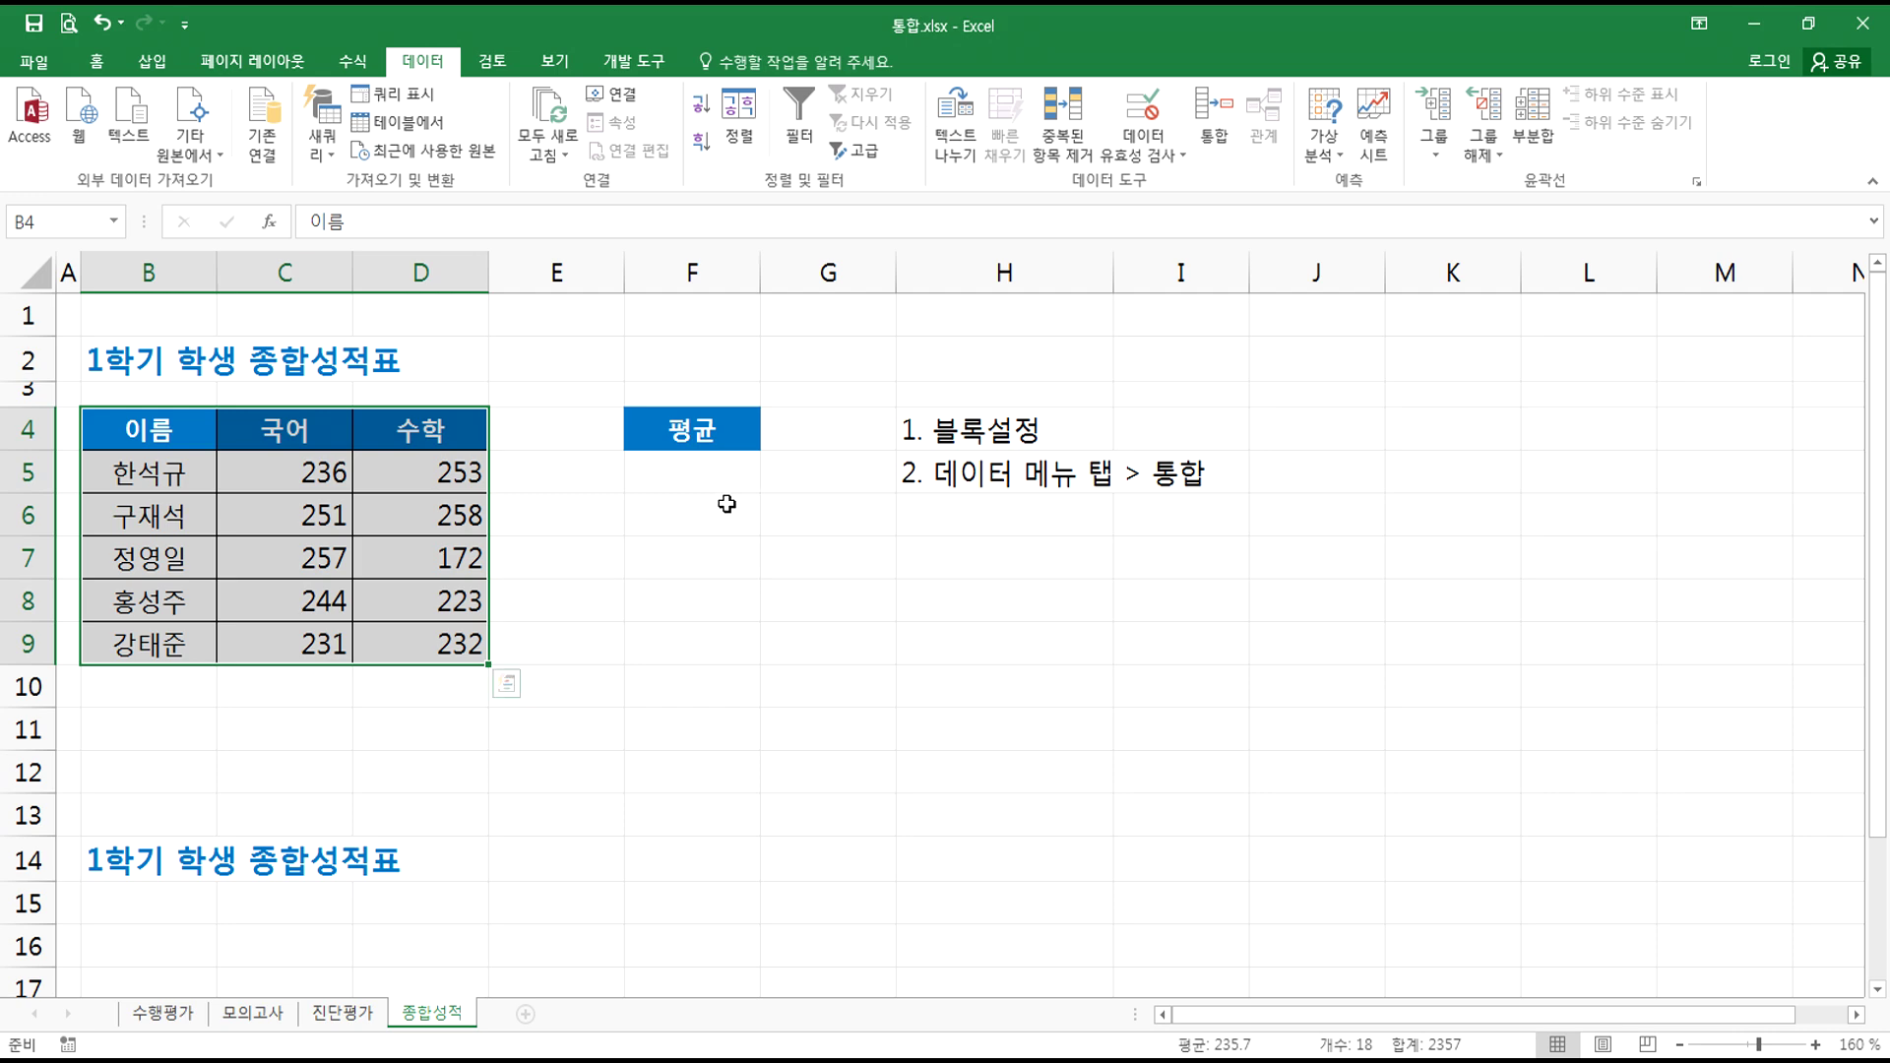
- Review the source scores on the 수행평가, 모의고사 and 진단평가 sheets and return to 종합성적
left_click(167, 1014)
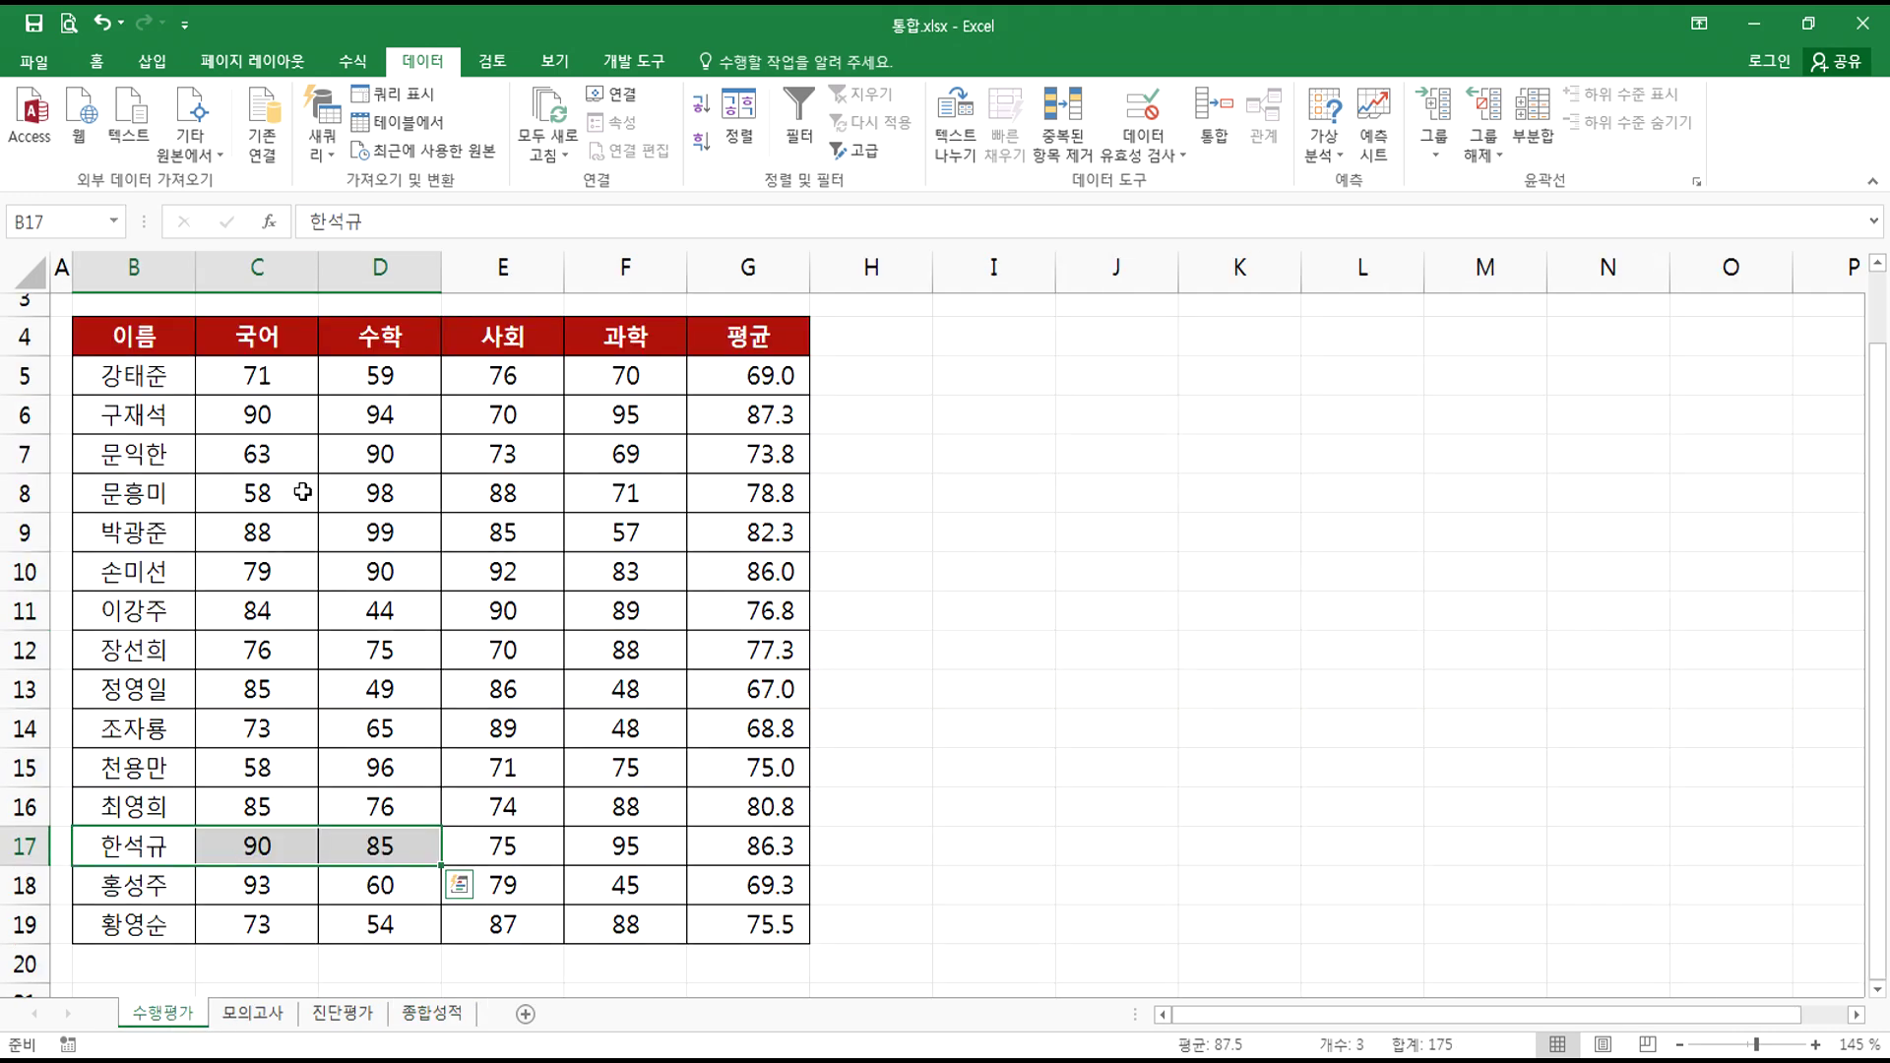
left_click(268, 1018)
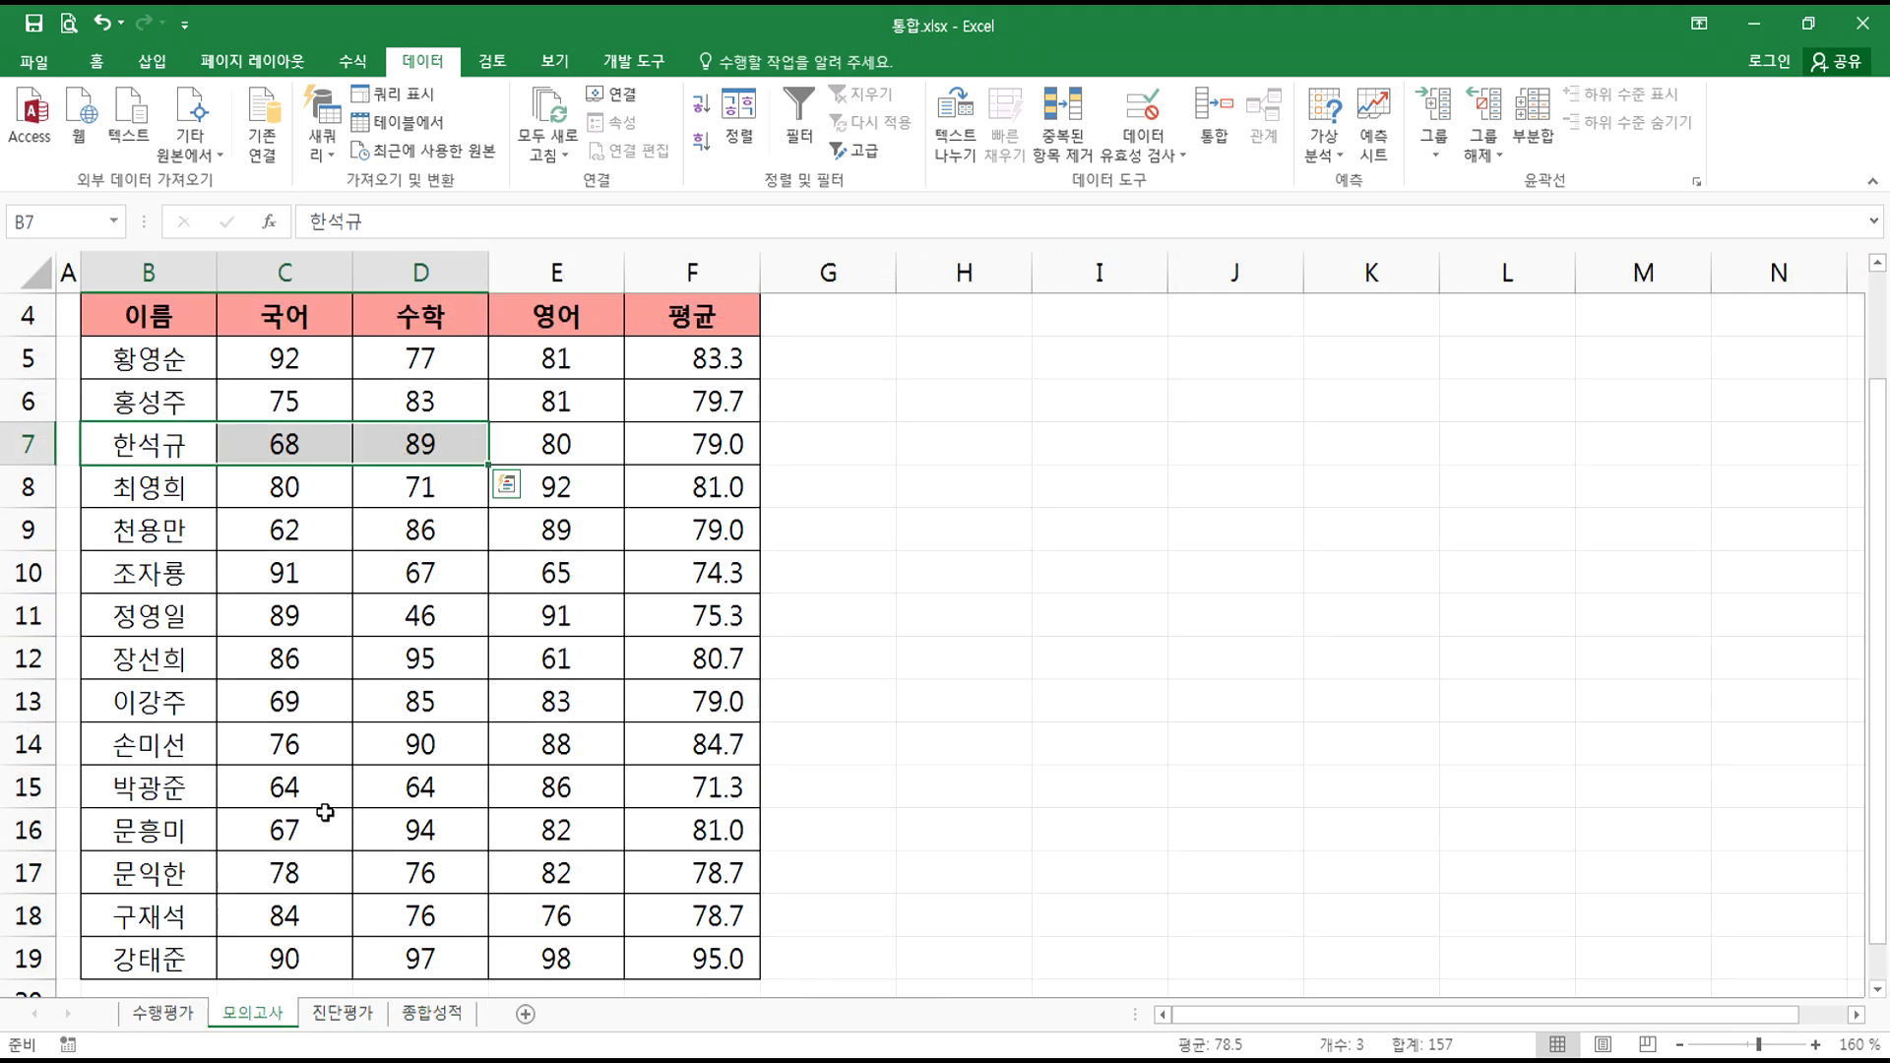
left_click(412, 451)
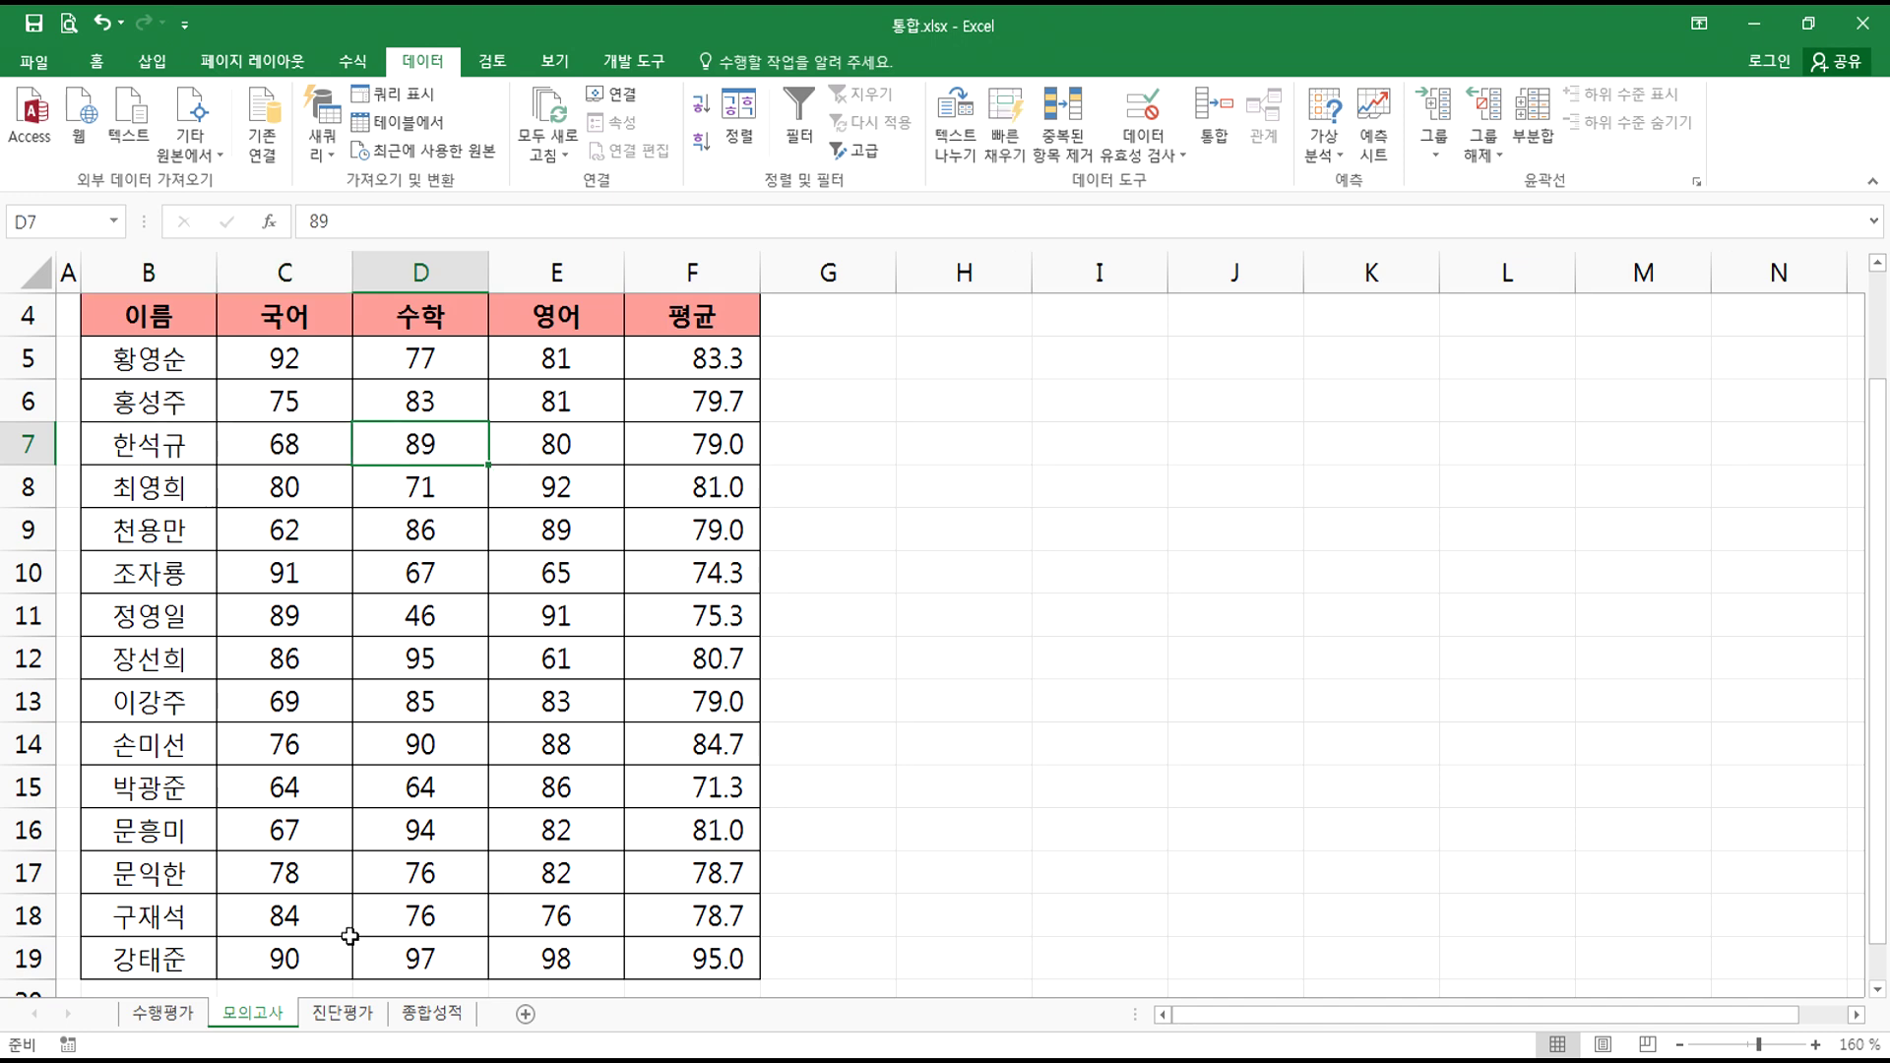
left_click(340, 1016)
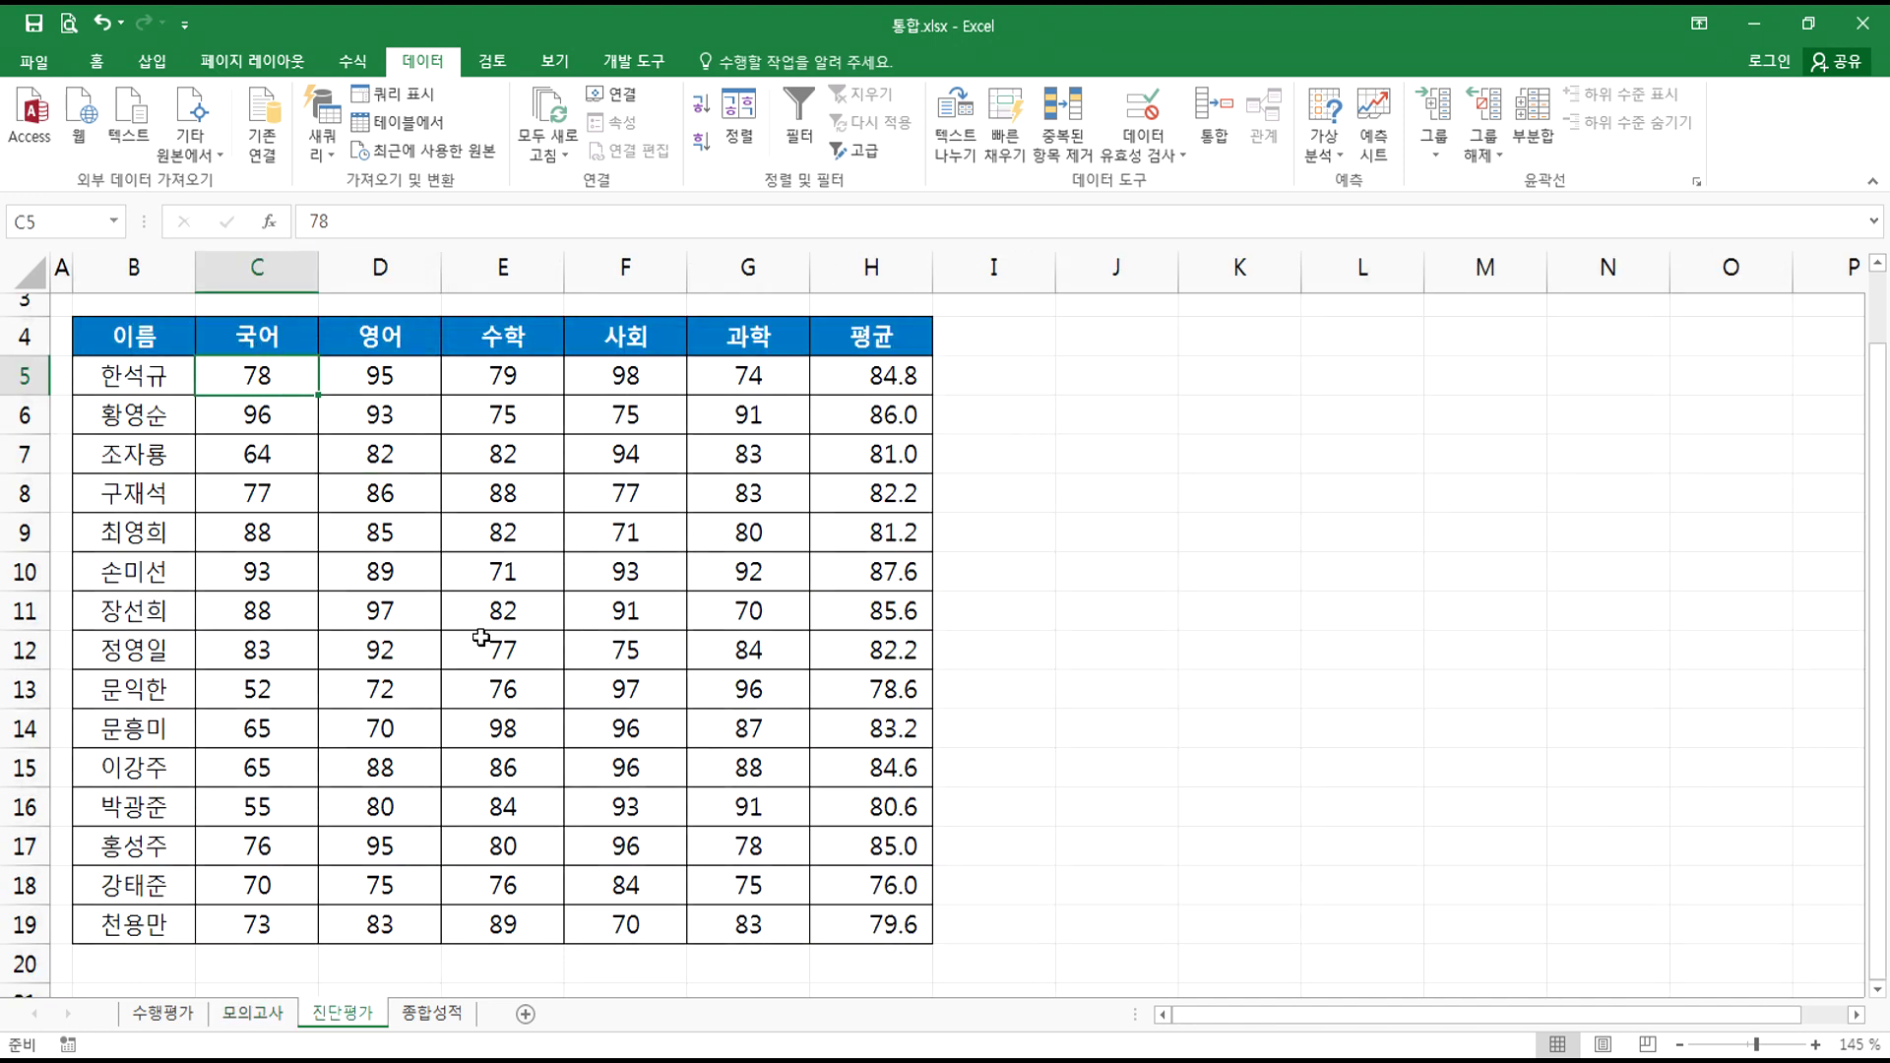
left_click(433, 1016)
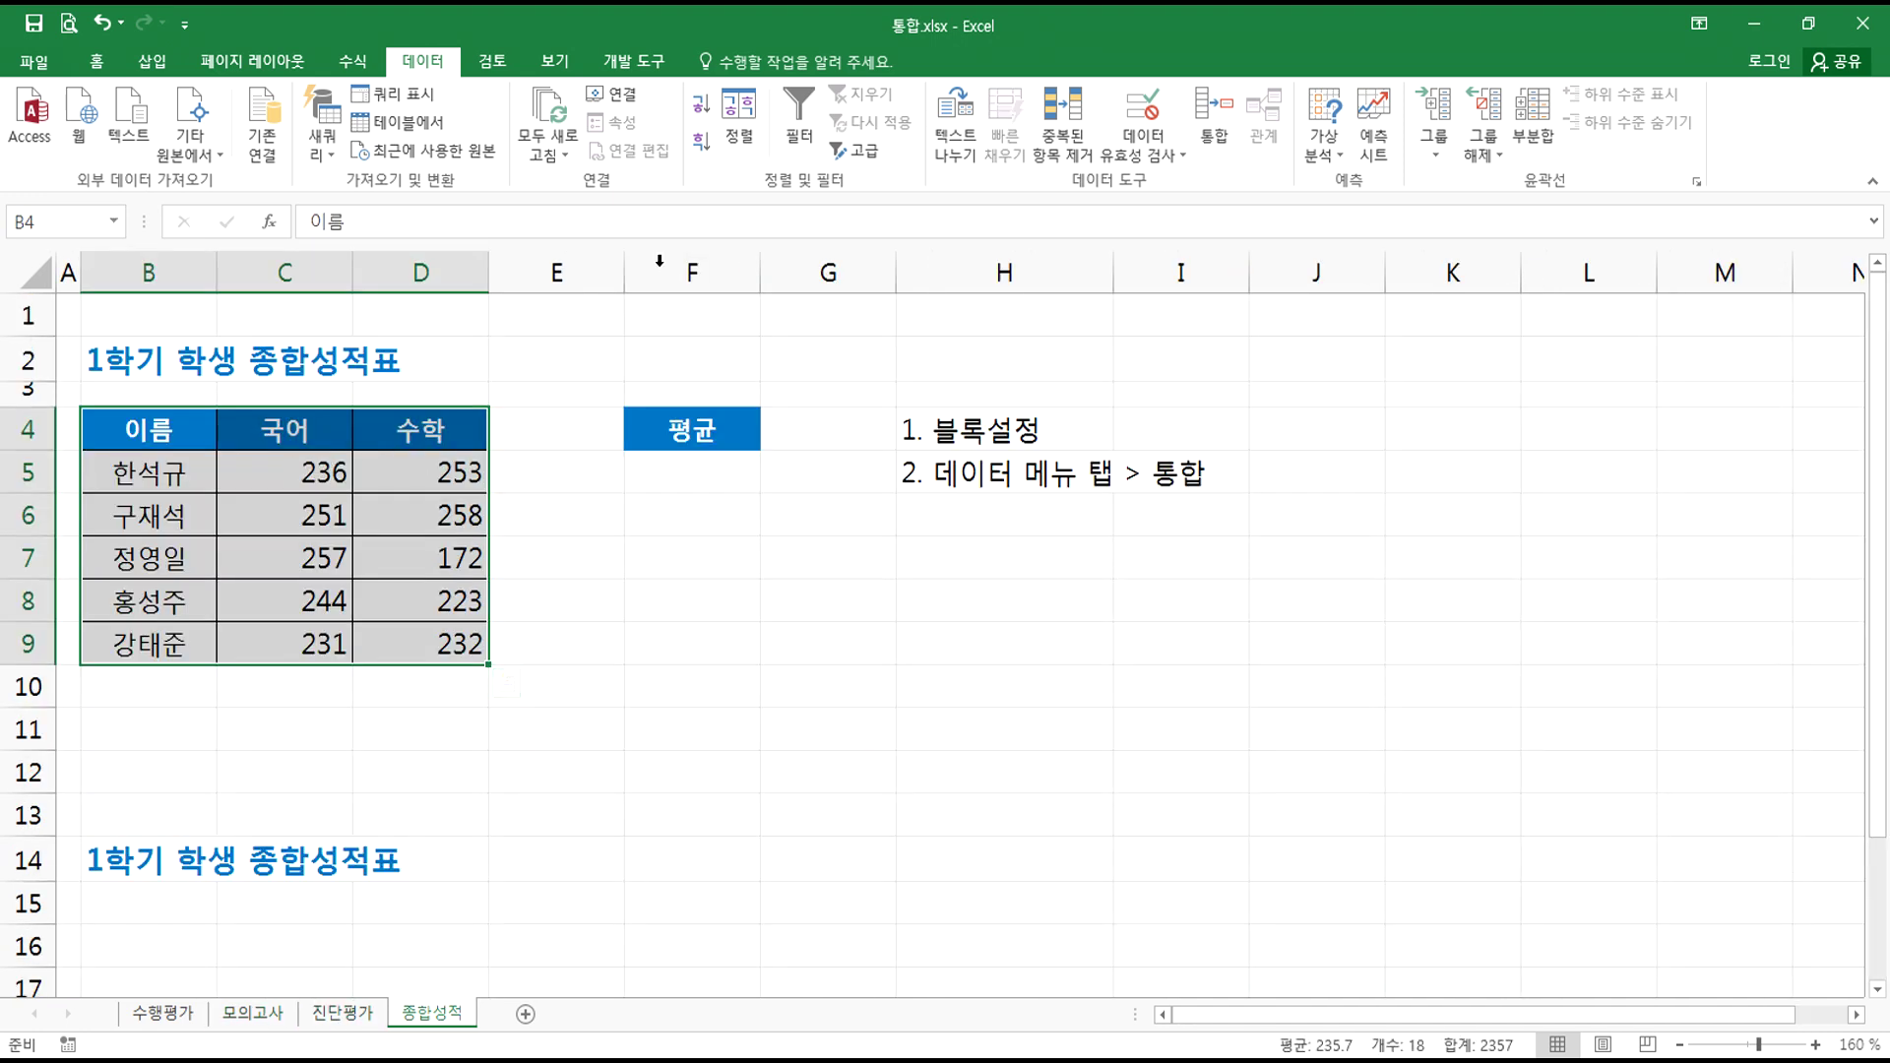
- Rerun the consolidation into B4:D9 with the function set back to 평균
left_click(1214, 113)
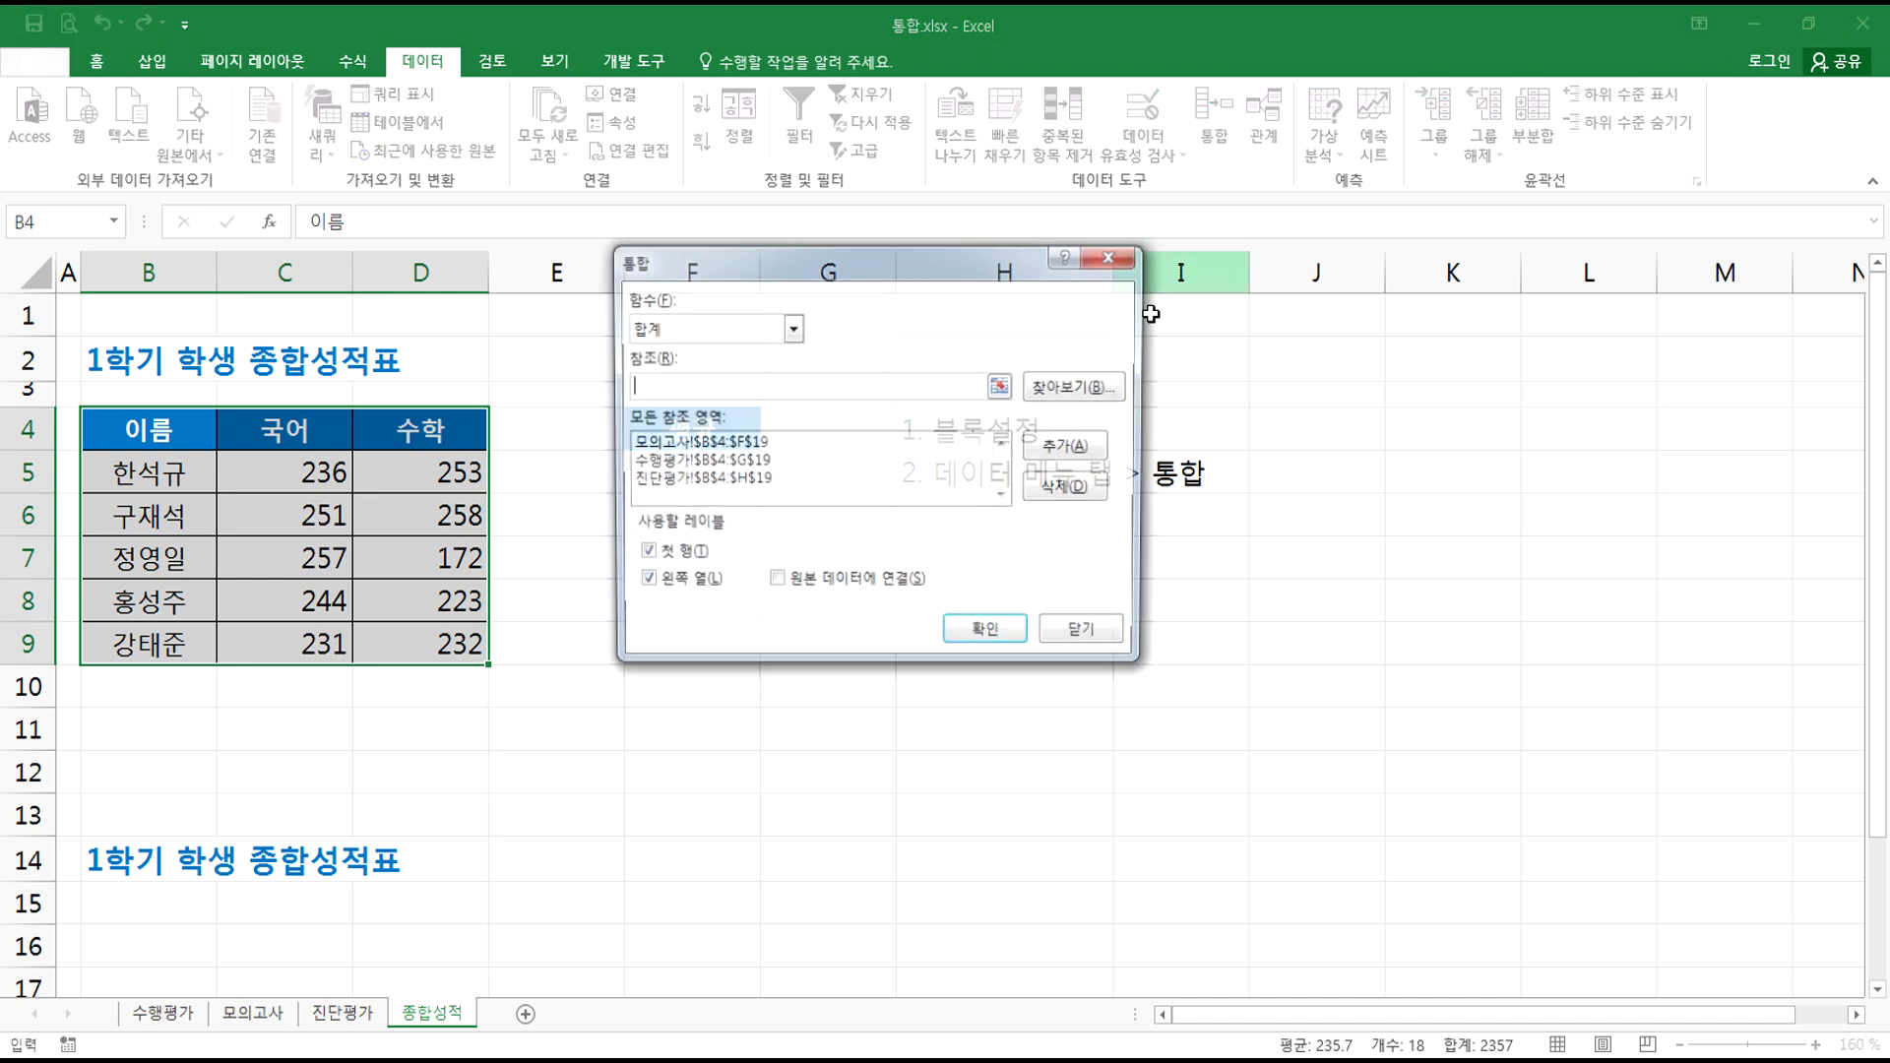
left_click(684, 330)
left_click(675, 383)
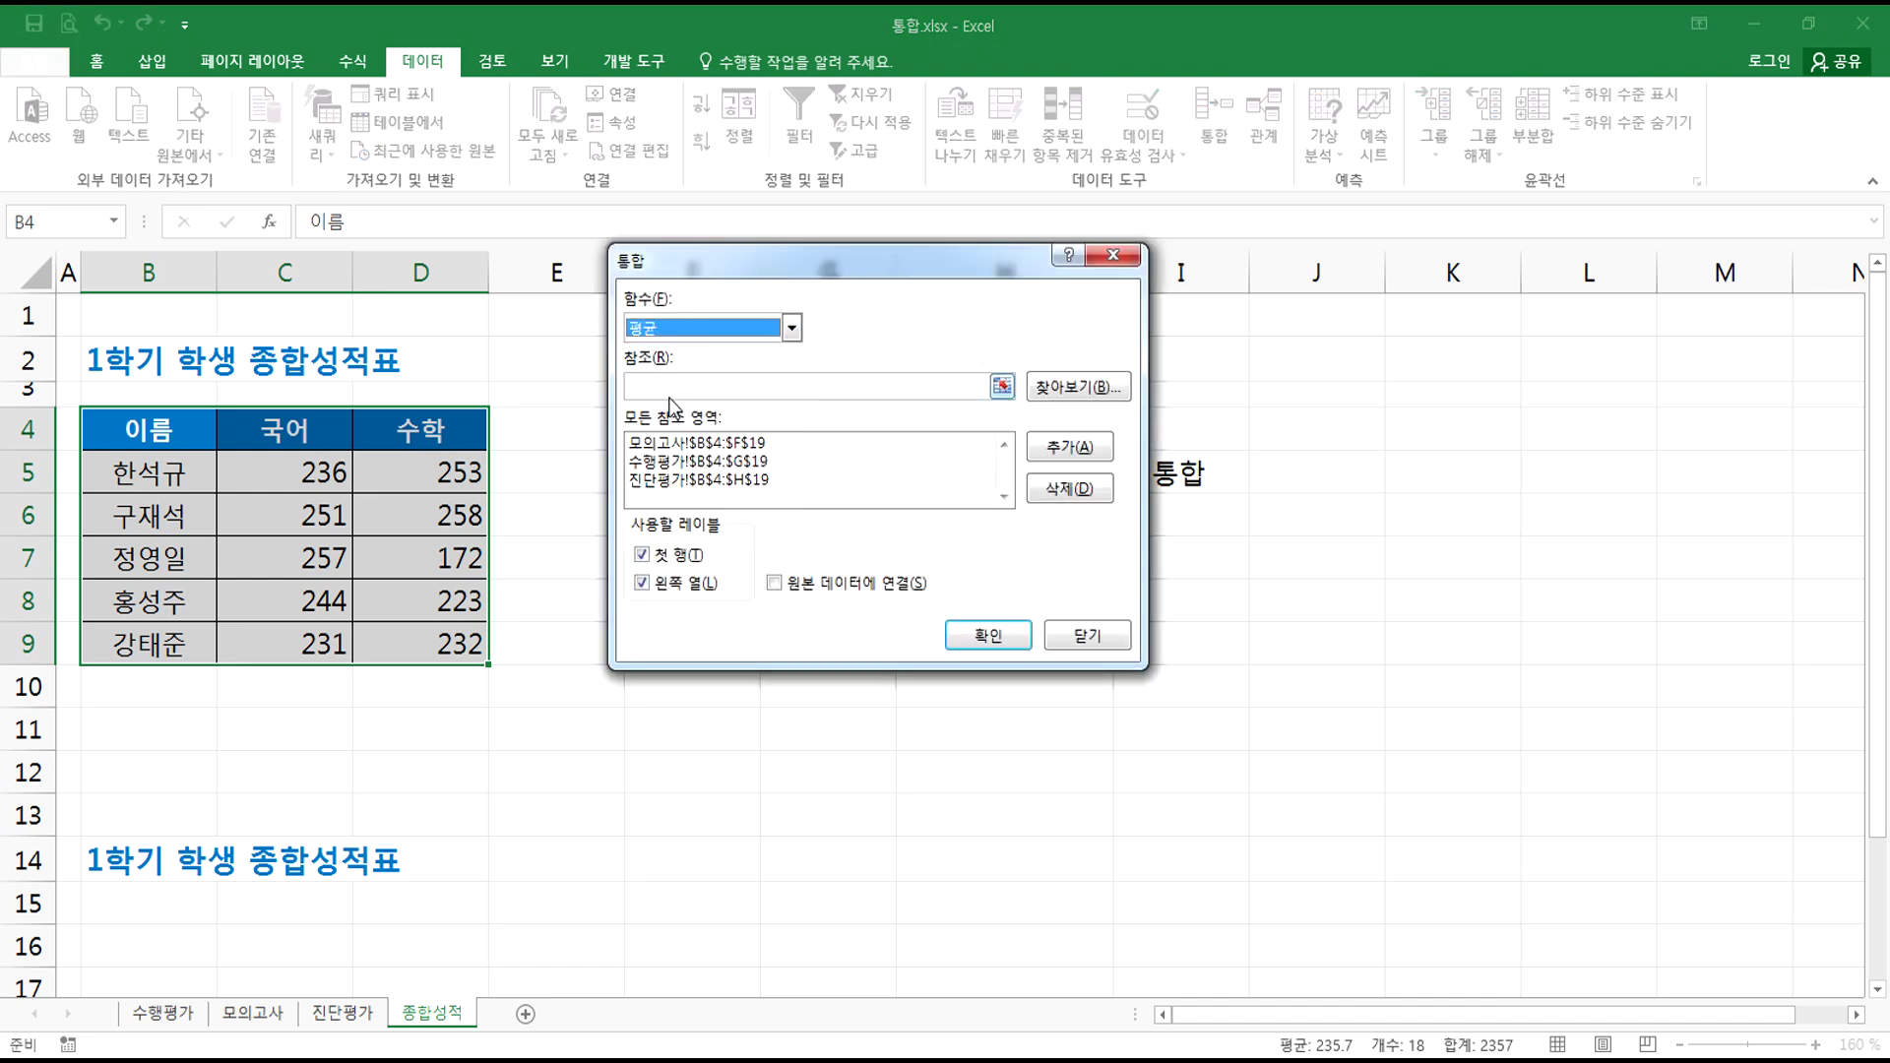
left_click(984, 638)
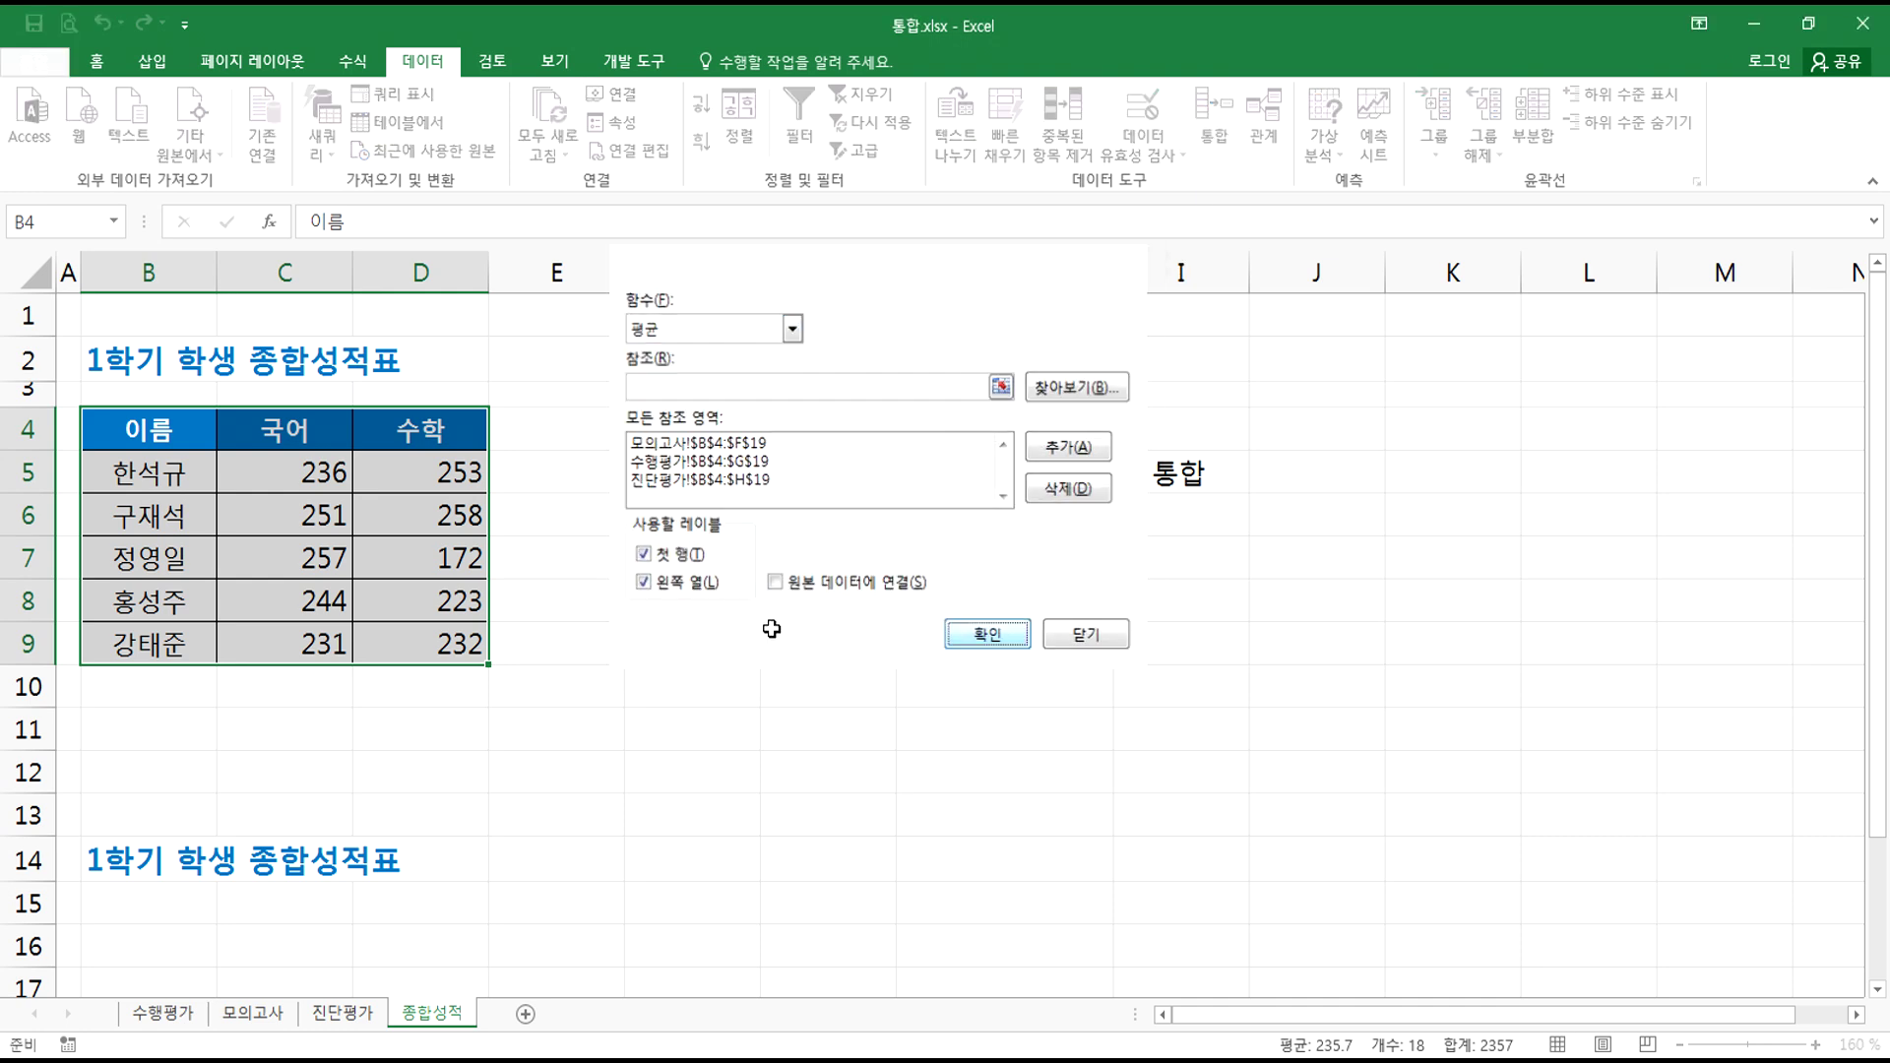
- Format the 국어 and 수학 scores in C5:D9 with the comma style and one decimal place
left_click_drag(296, 459, 448, 646)
scroll(707, 66, "up", 4)
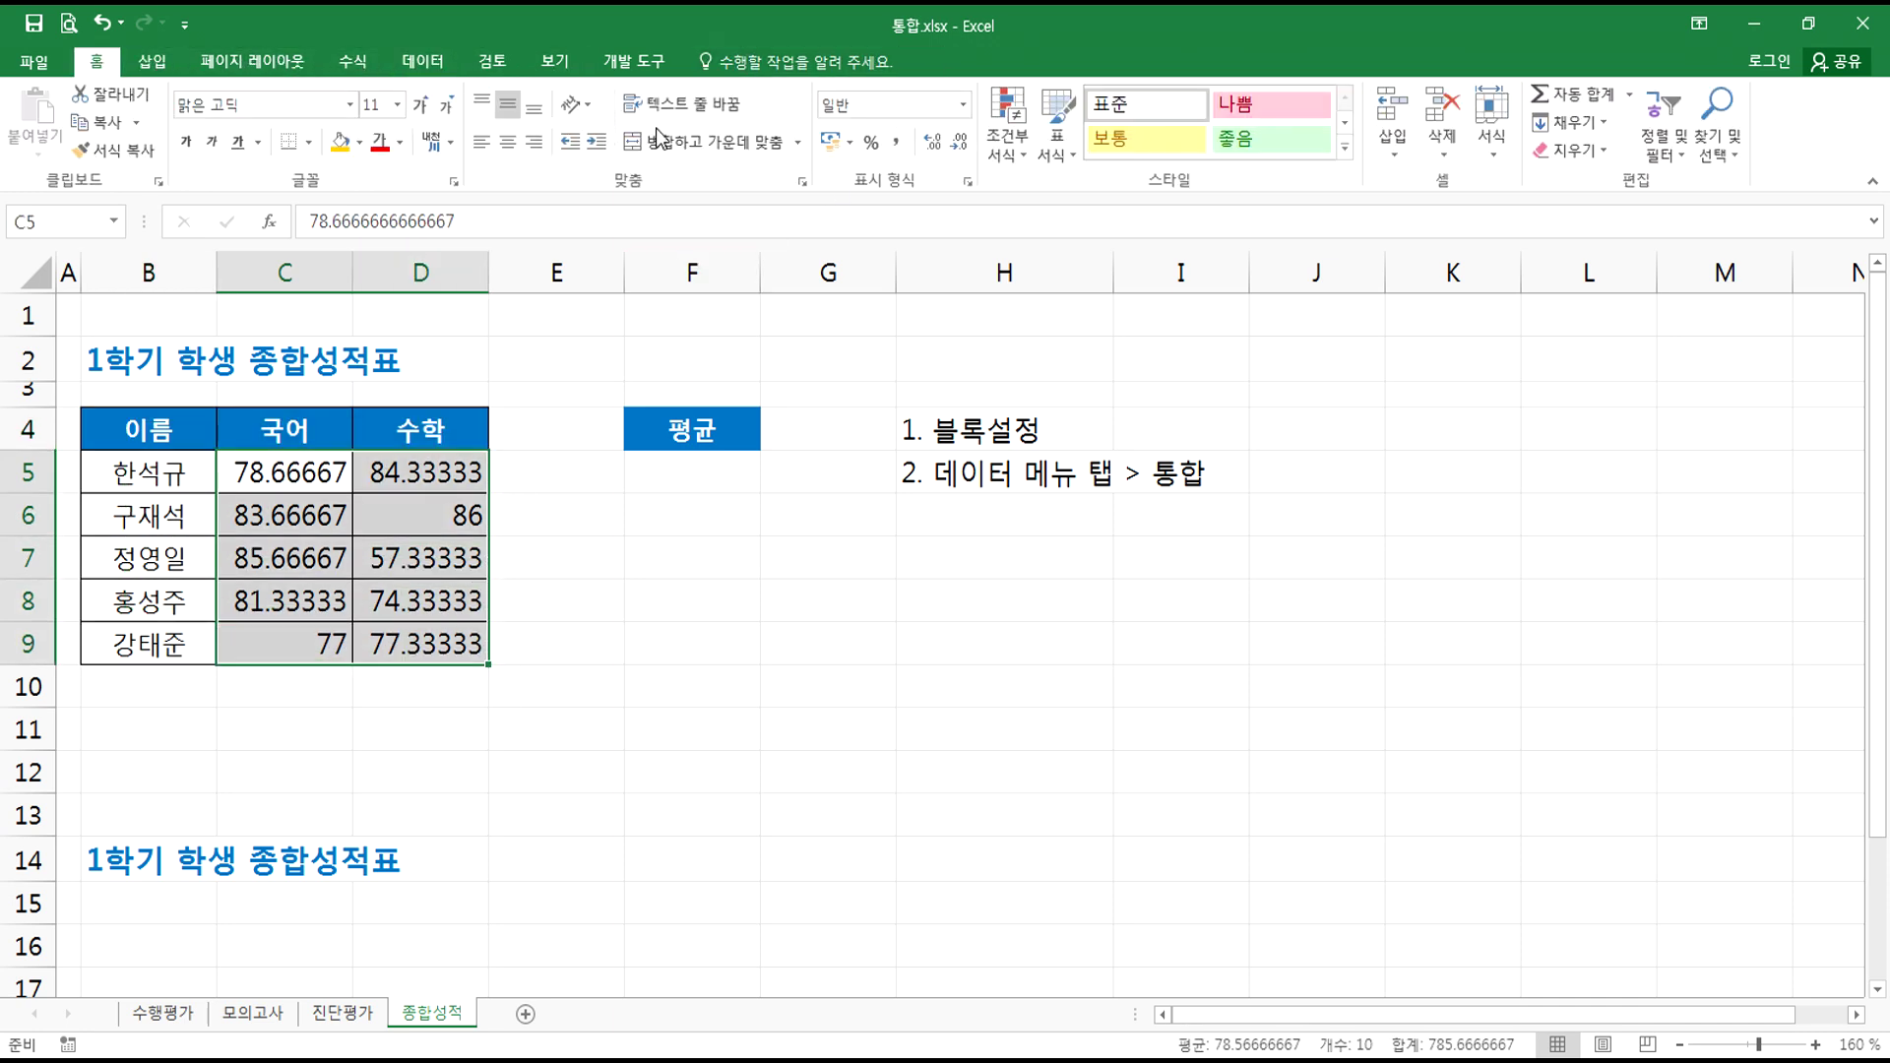
left_click(956, 146)
left_click(956, 146)
left_click(956, 146)
left_click(956, 146)
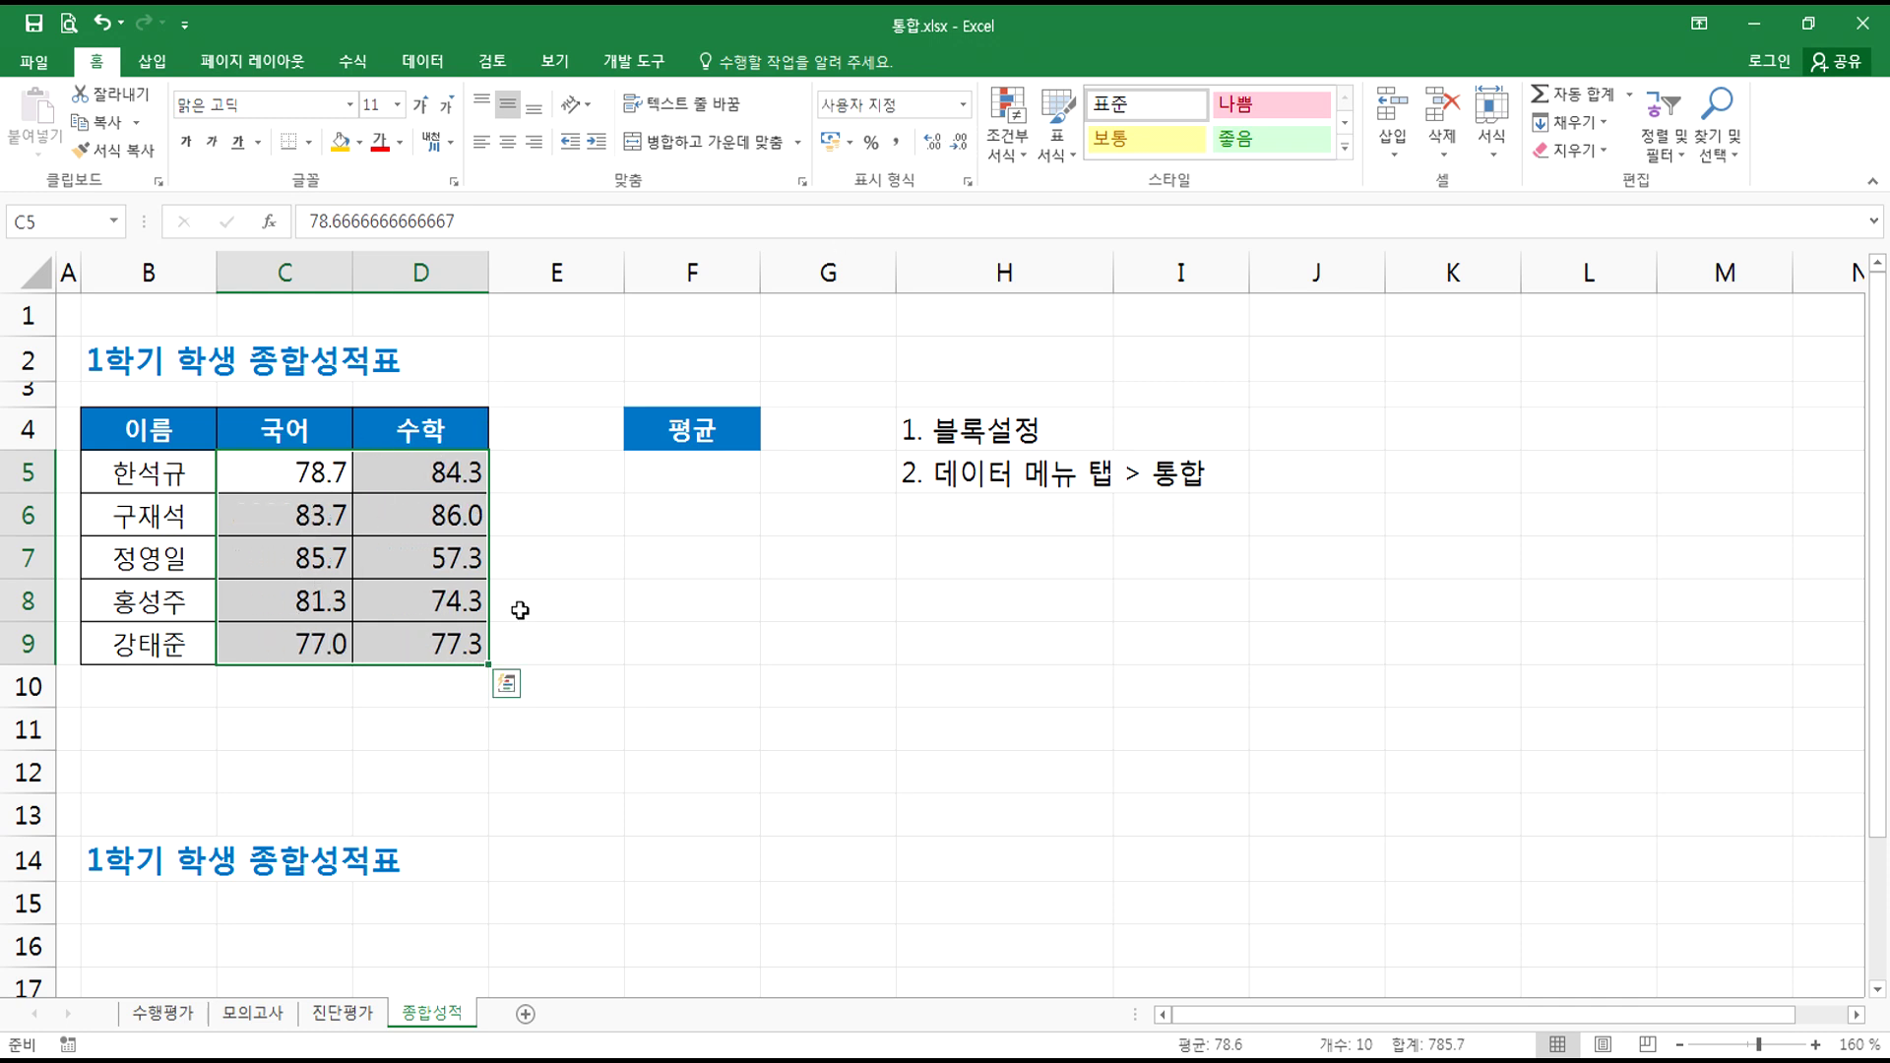
left_click(896, 142)
left_click(931, 143)
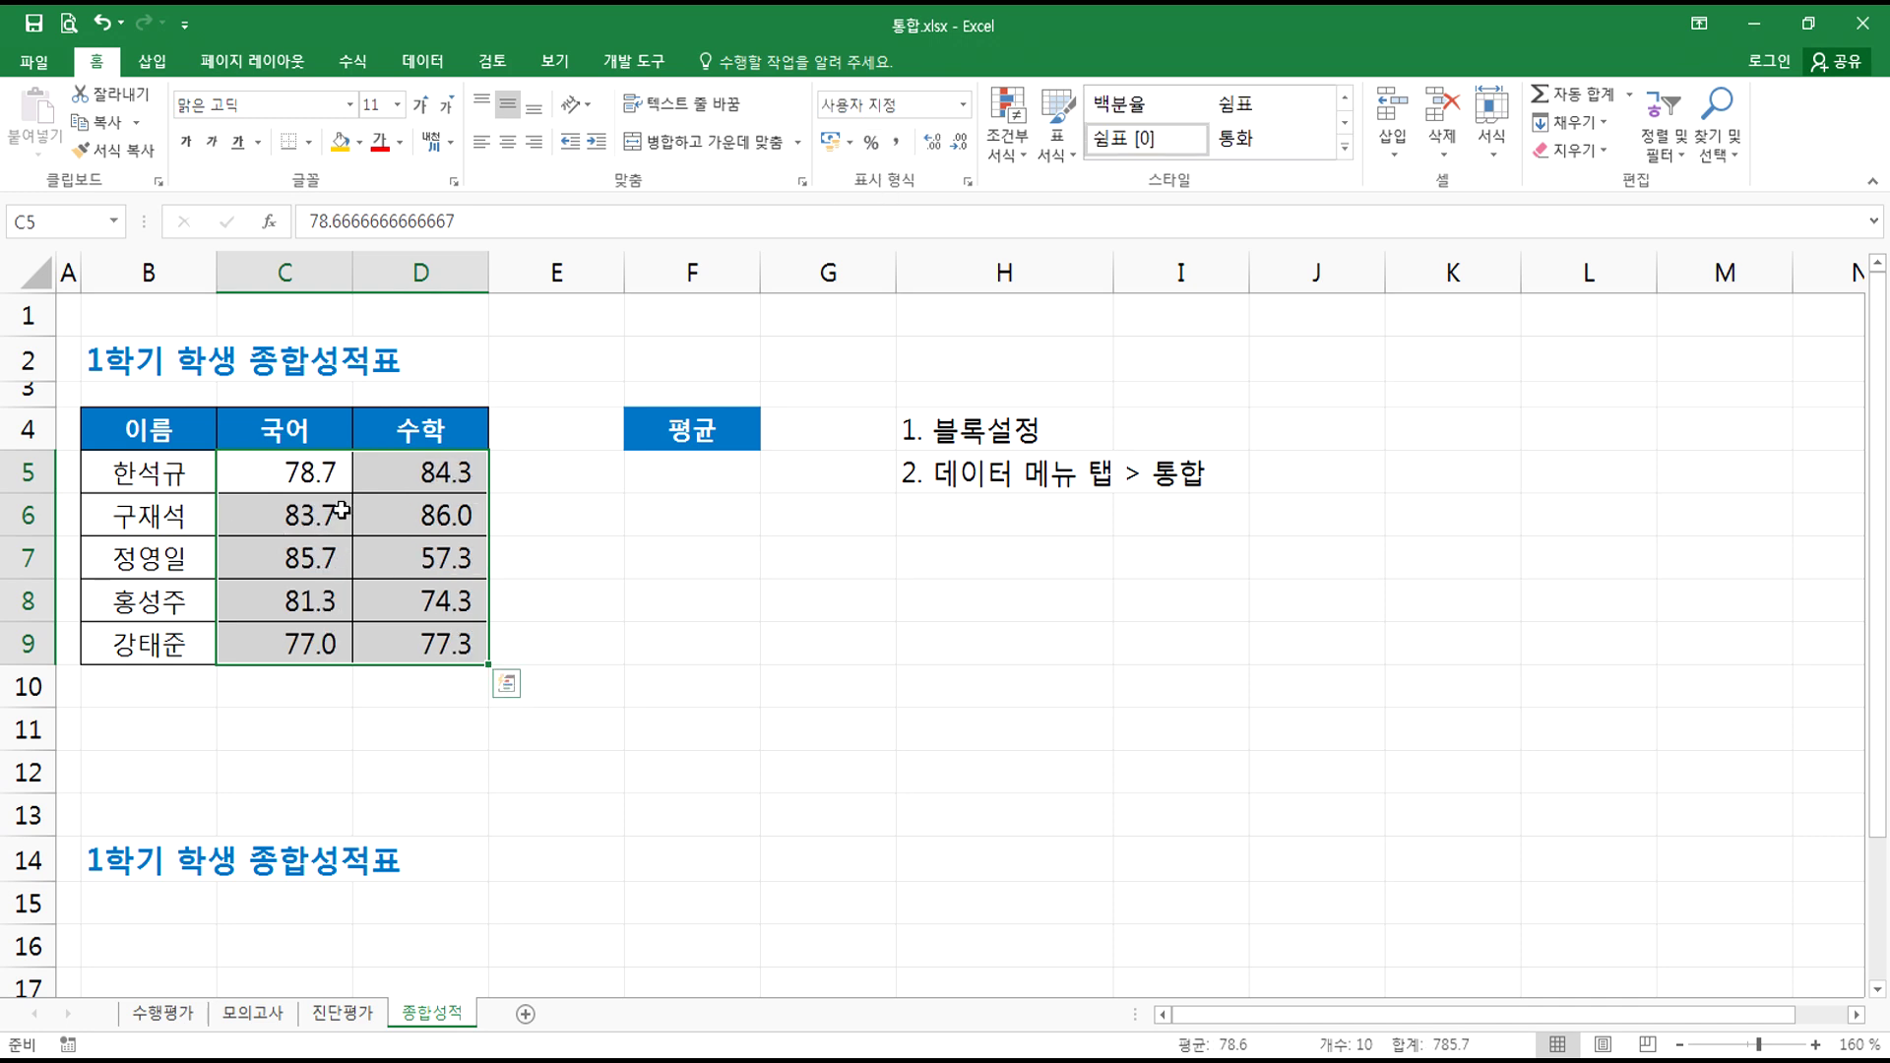
- Clear the consolidated scores from C5:D9, keeping the student names and column headings
left_click(688, 477)
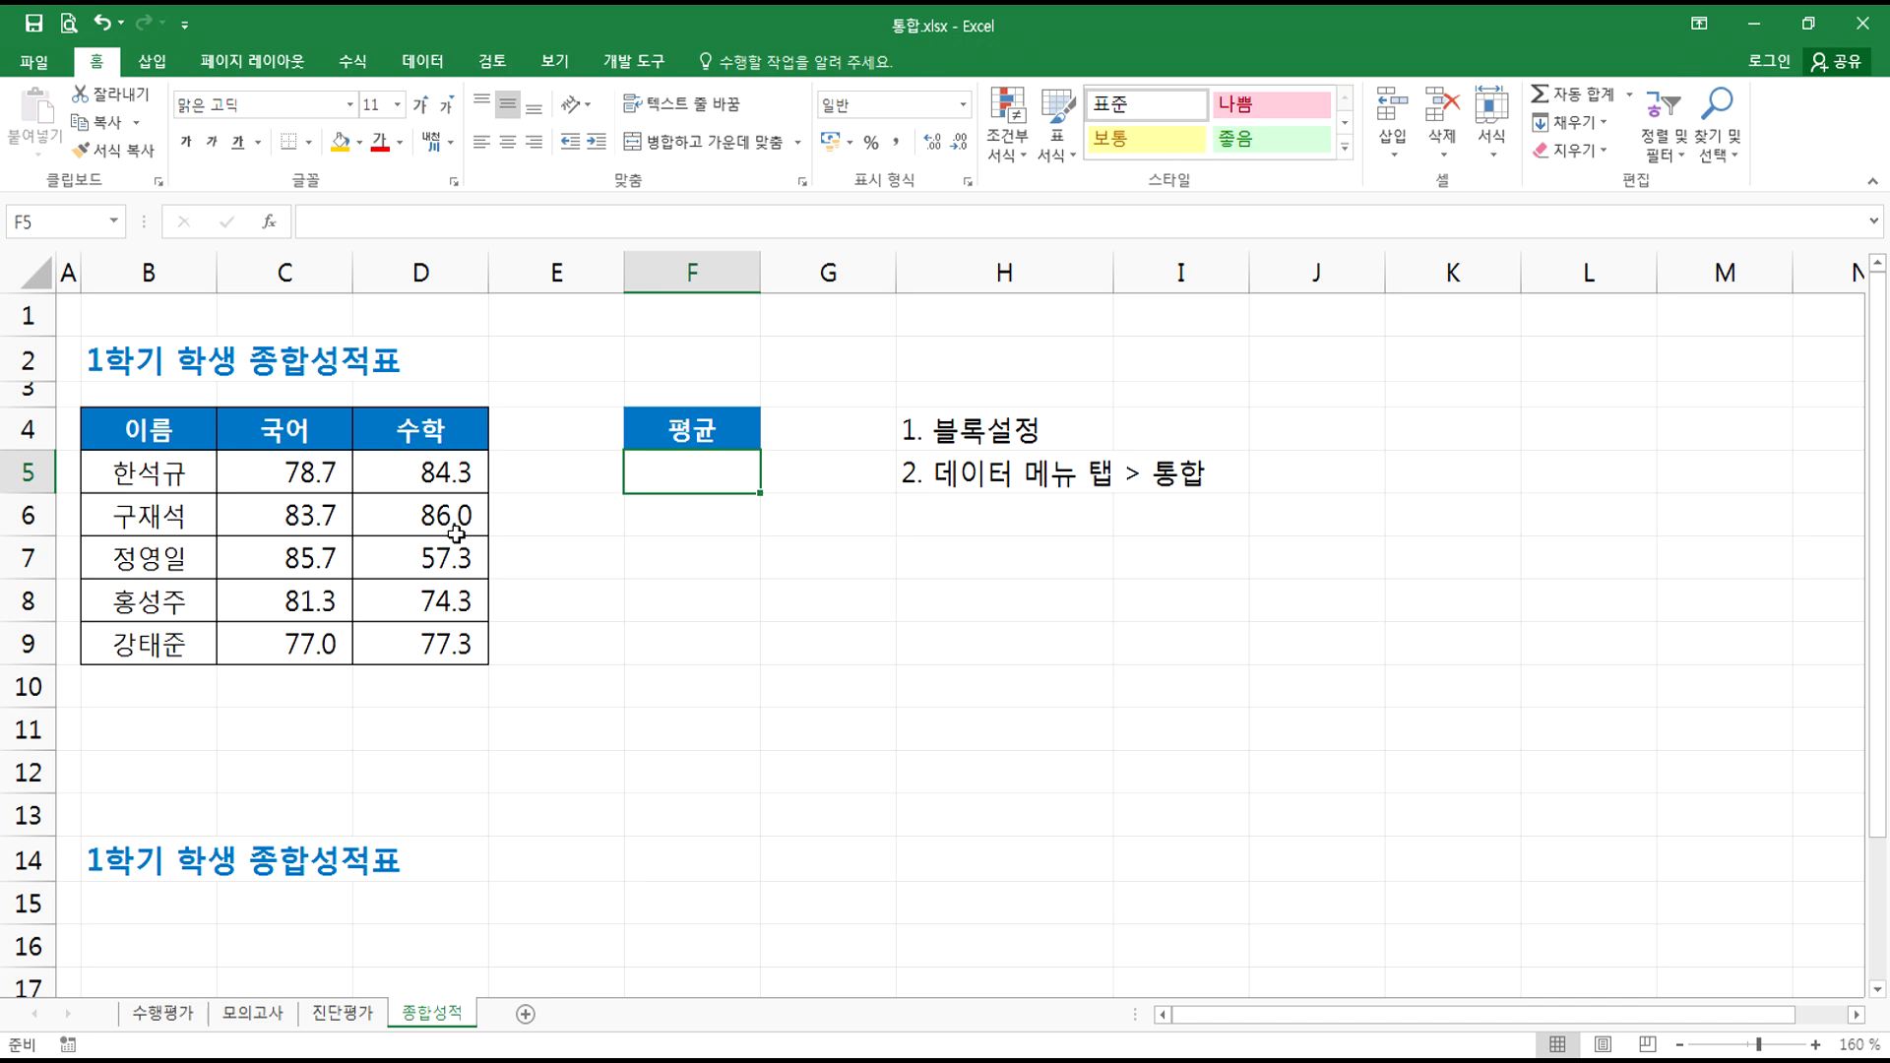
left_click_drag(335, 472, 485, 637)
key("Delete")
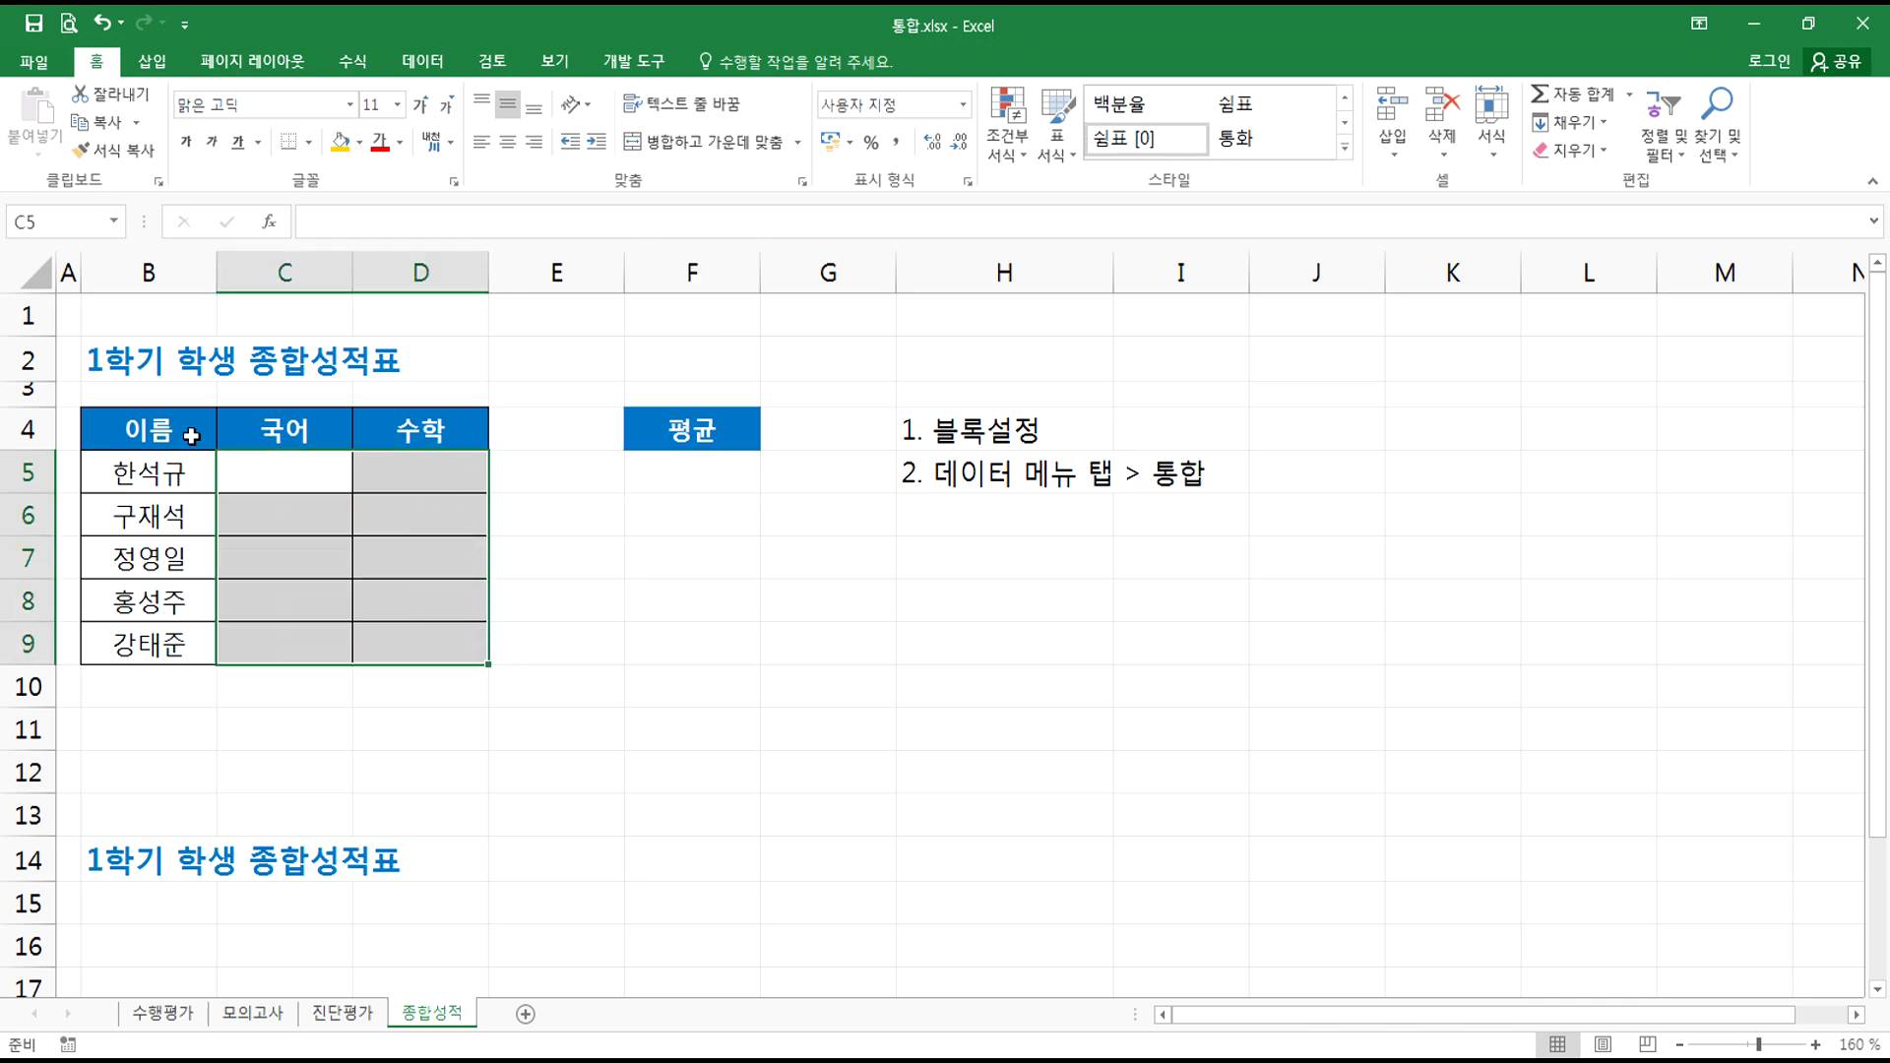
- Open the consolidation settings for table B4:D9 and set the function to 합계
left_click(200, 430)
left_click_drag(202, 430, 414, 647)
left_click(424, 61)
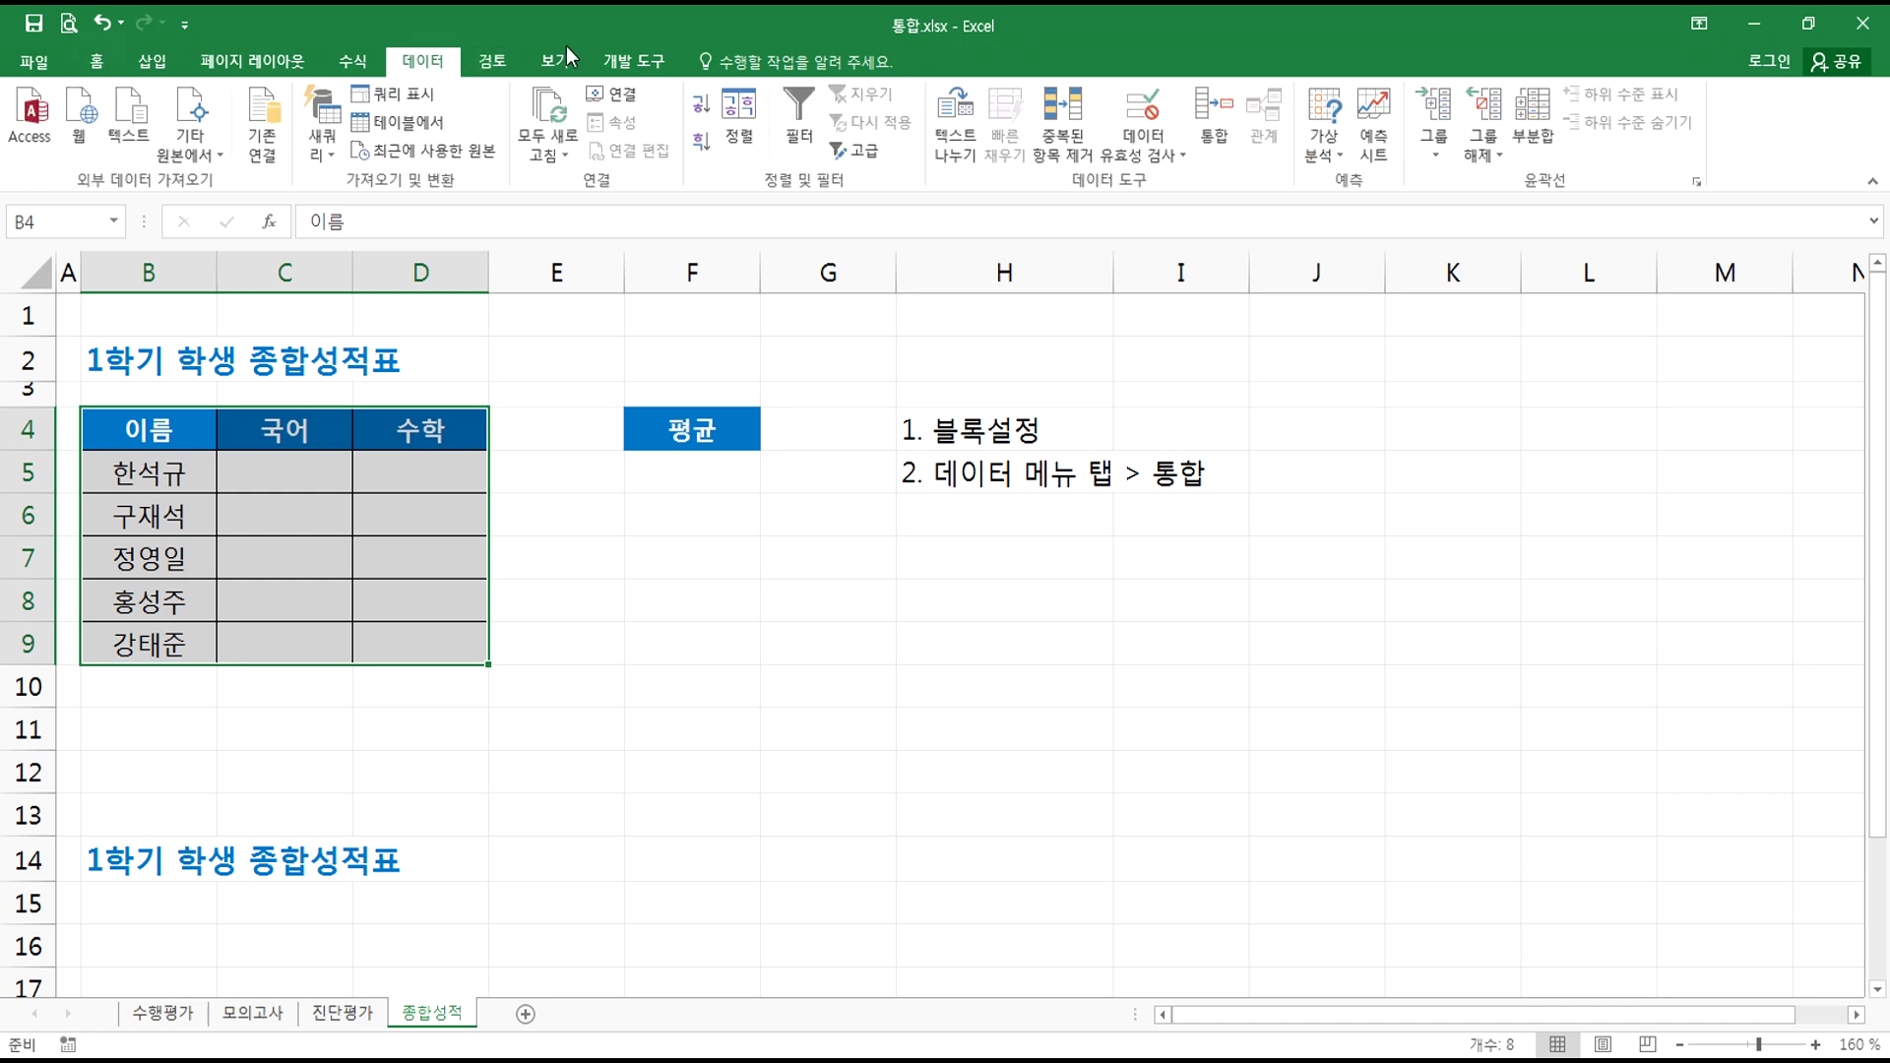
left_click(1209, 108)
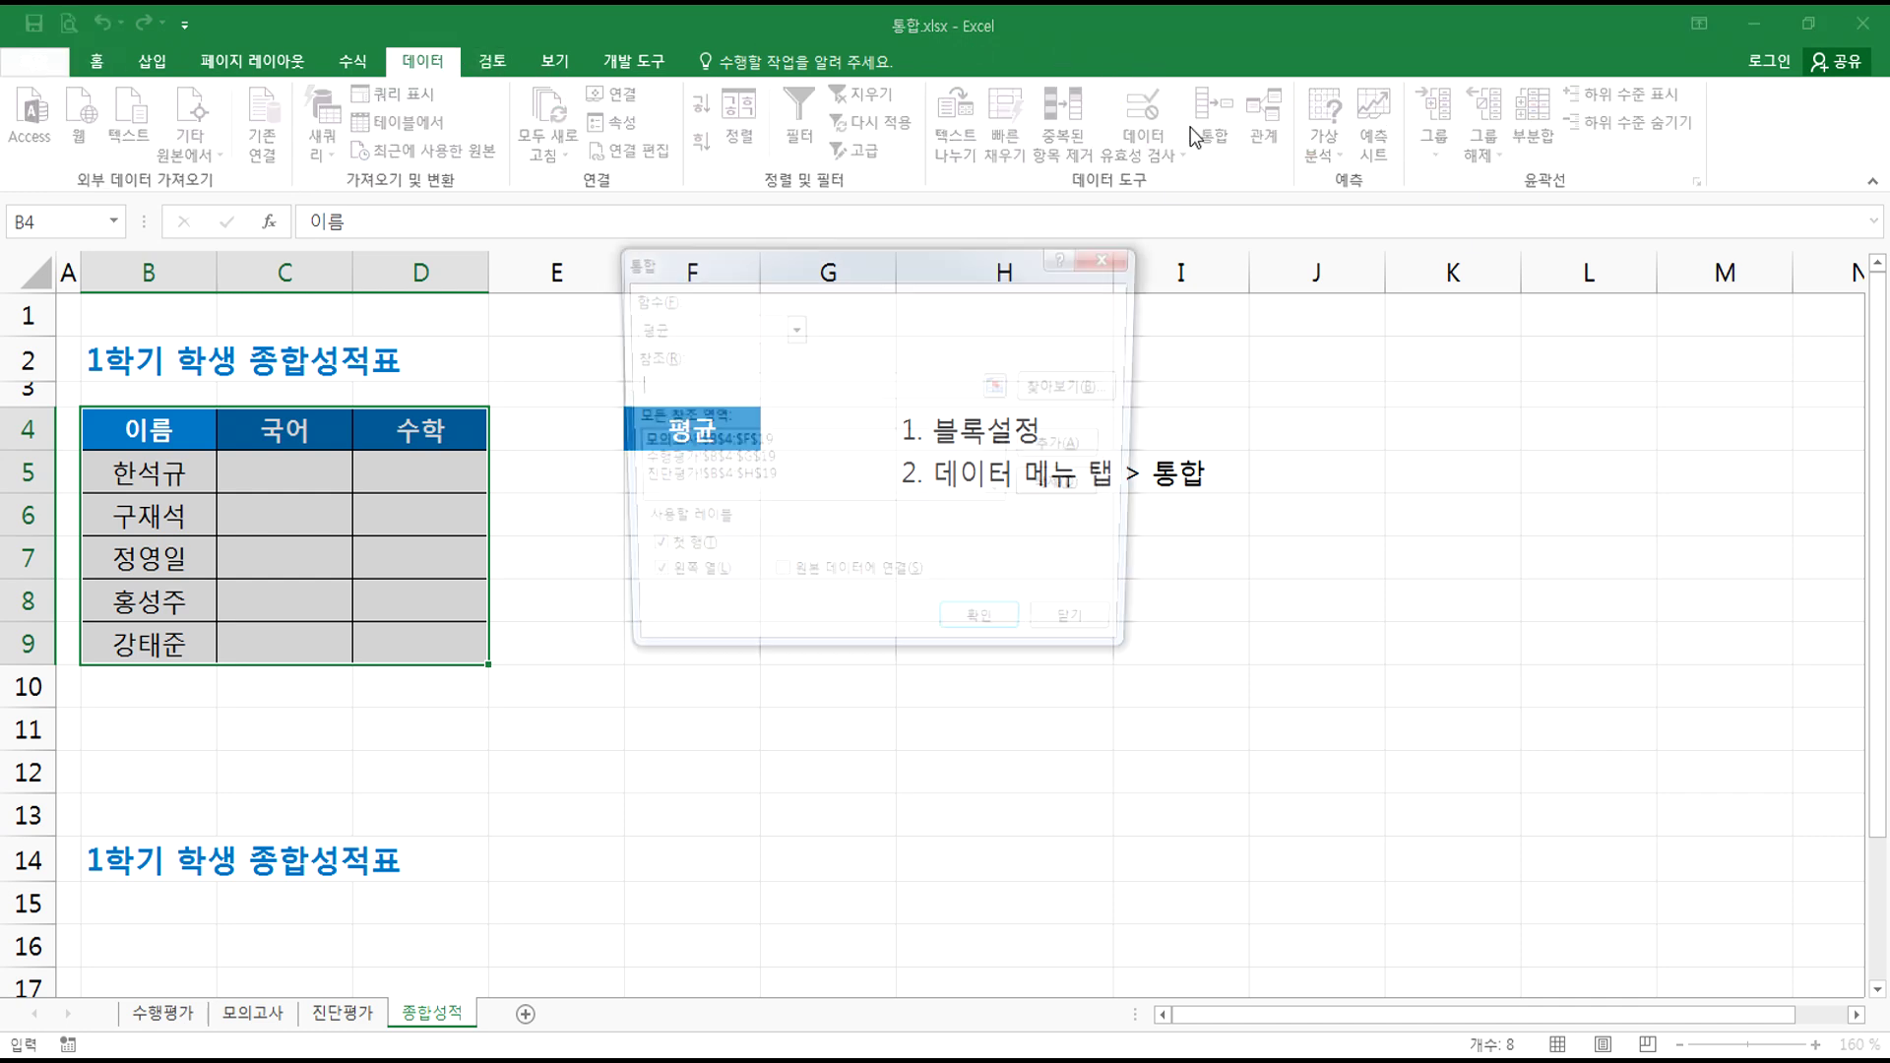
left_click(705, 333)
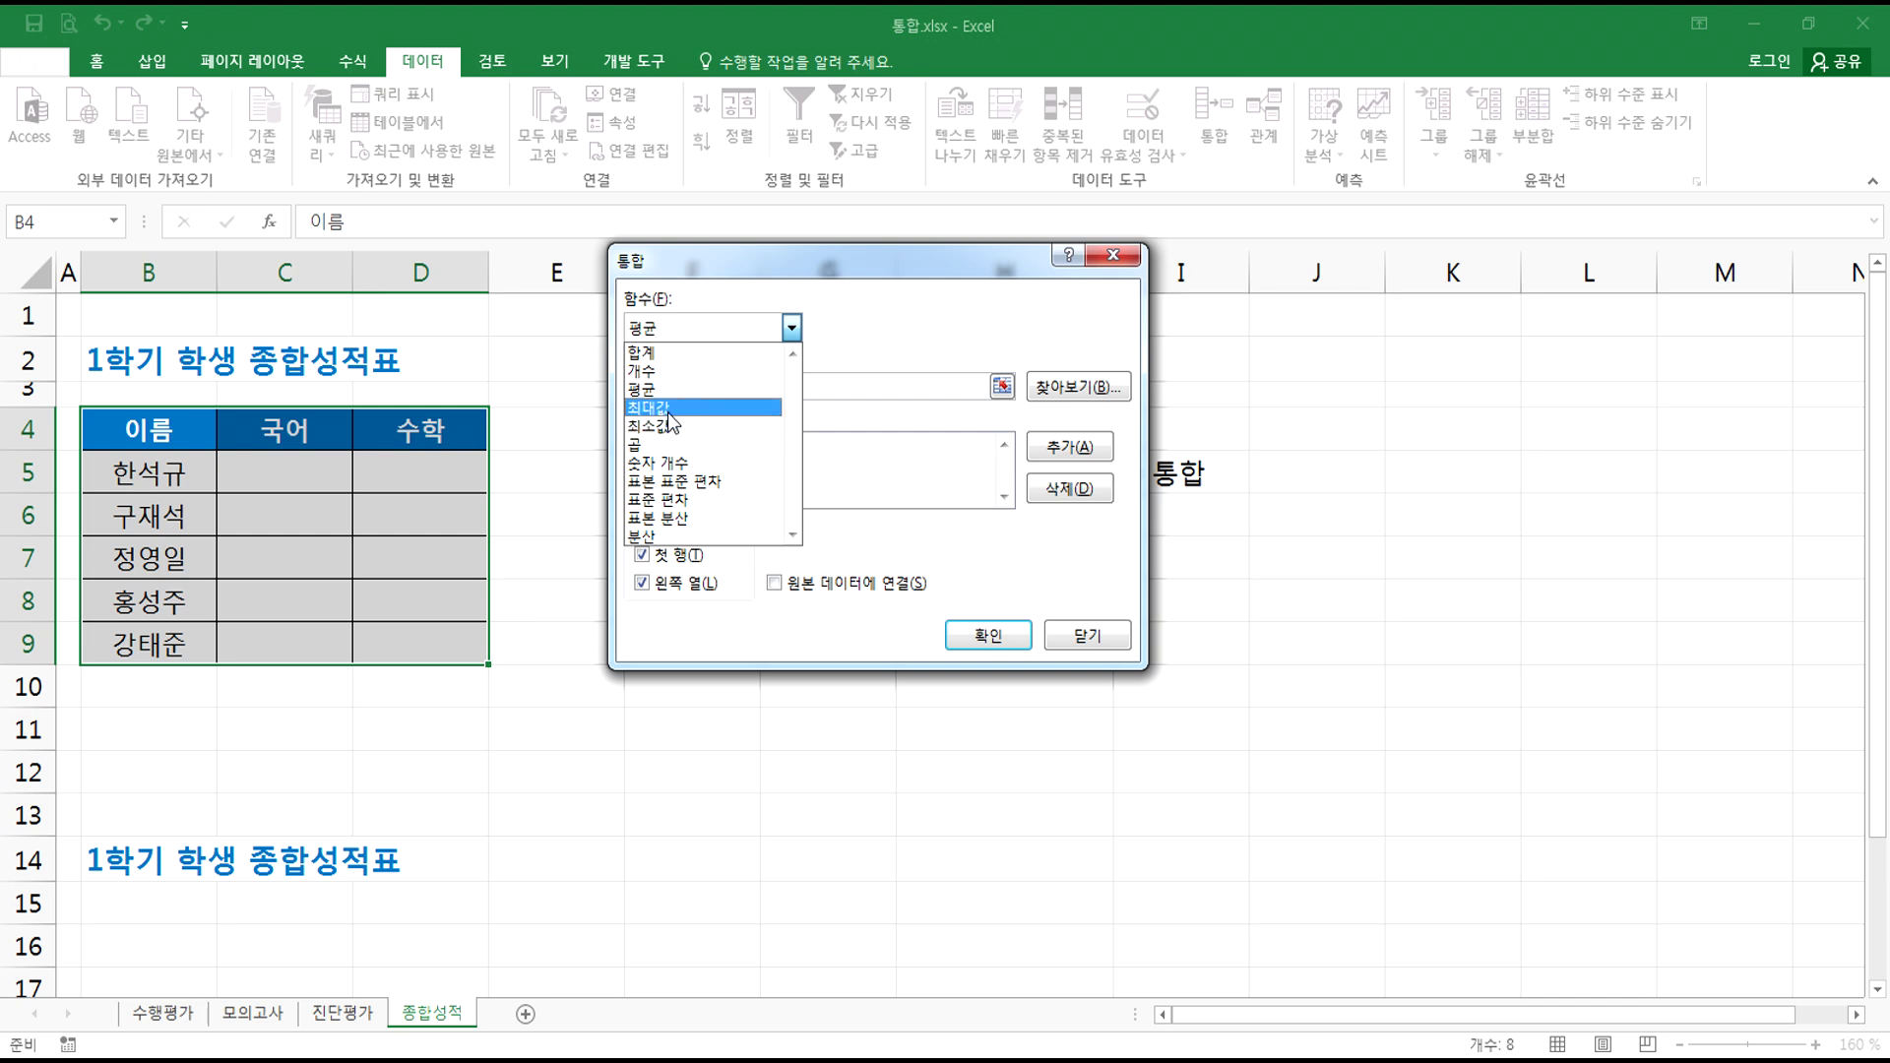
left_click(665, 354)
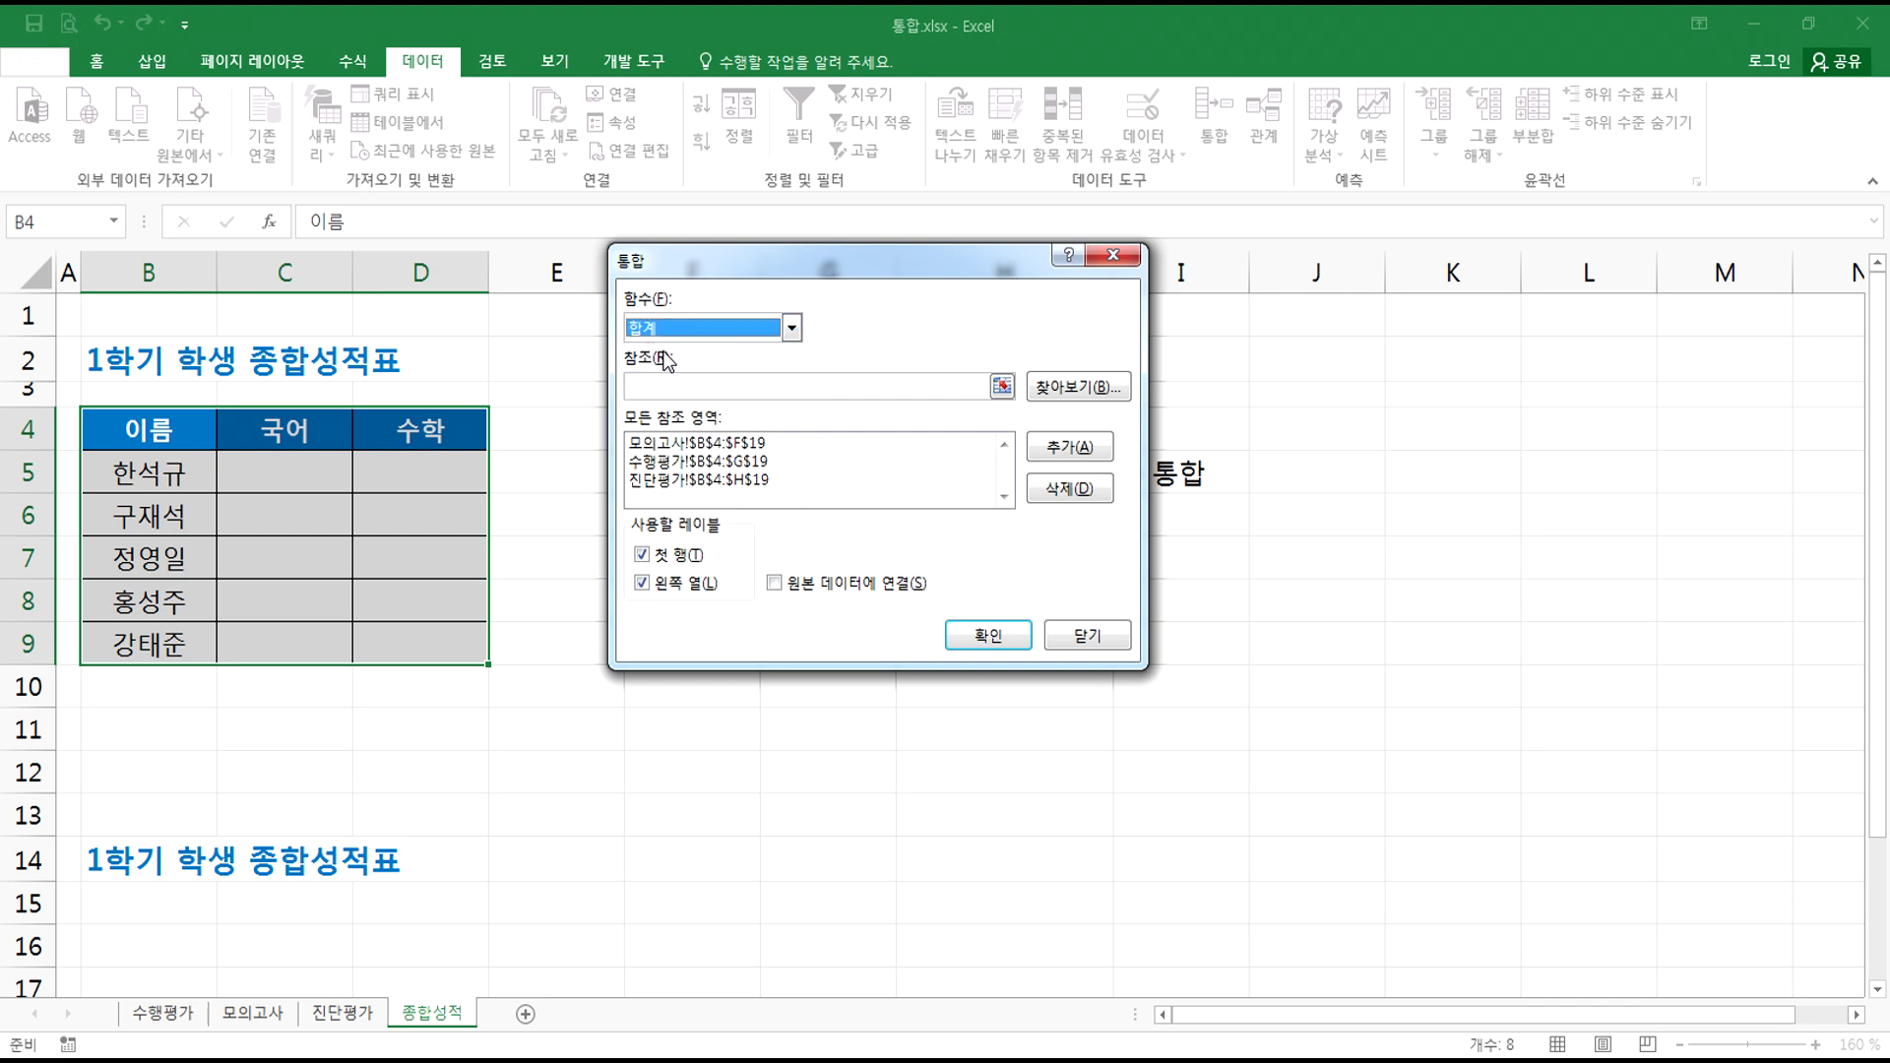
- Review the 모의고사, 수행평가 and 진단평가 references in the consolidation settings and close them without consolidating
left_click(703, 445)
left_click(734, 481)
left_click(734, 443)
left_click(738, 462)
left_click(740, 481)
left_click(743, 444)
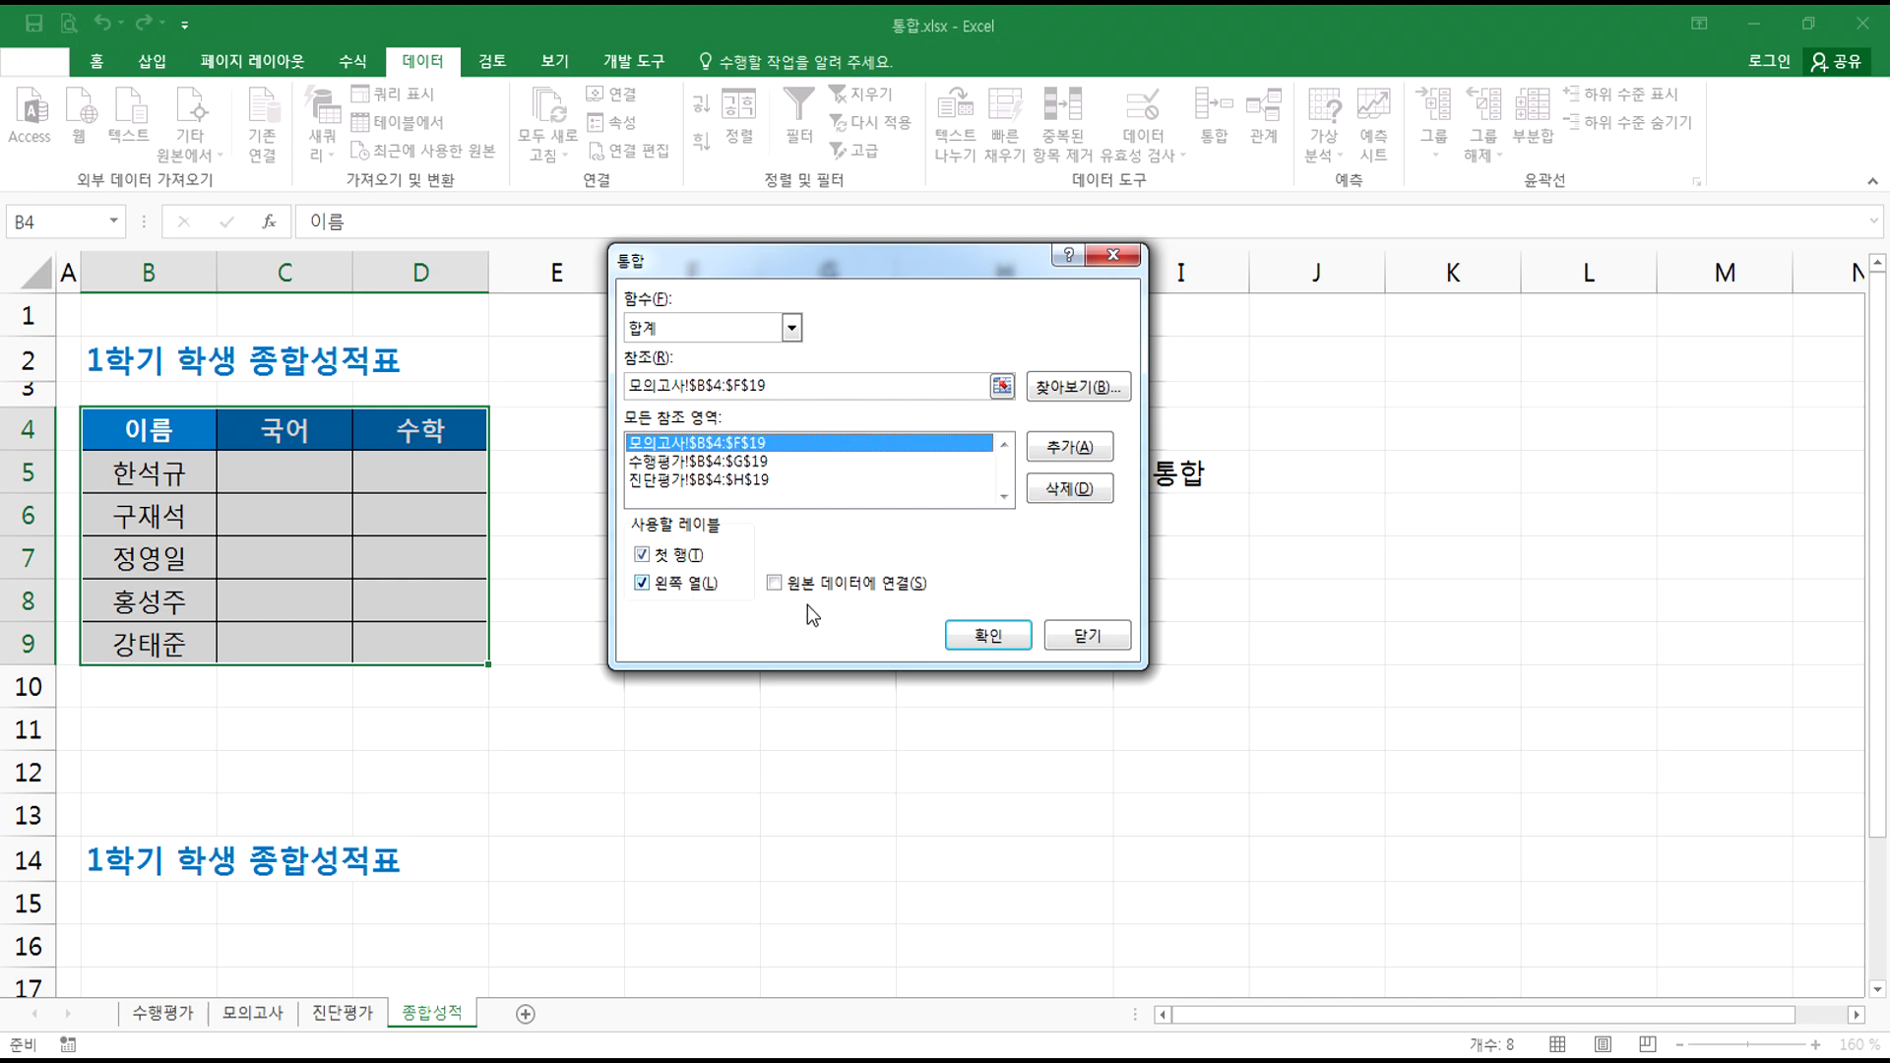
left_click(1084, 638)
- Consolidate the three listed references starting at empty cell B16, using 평균 with top-row and left-column labels
scroll(419, 627, "down", 3)
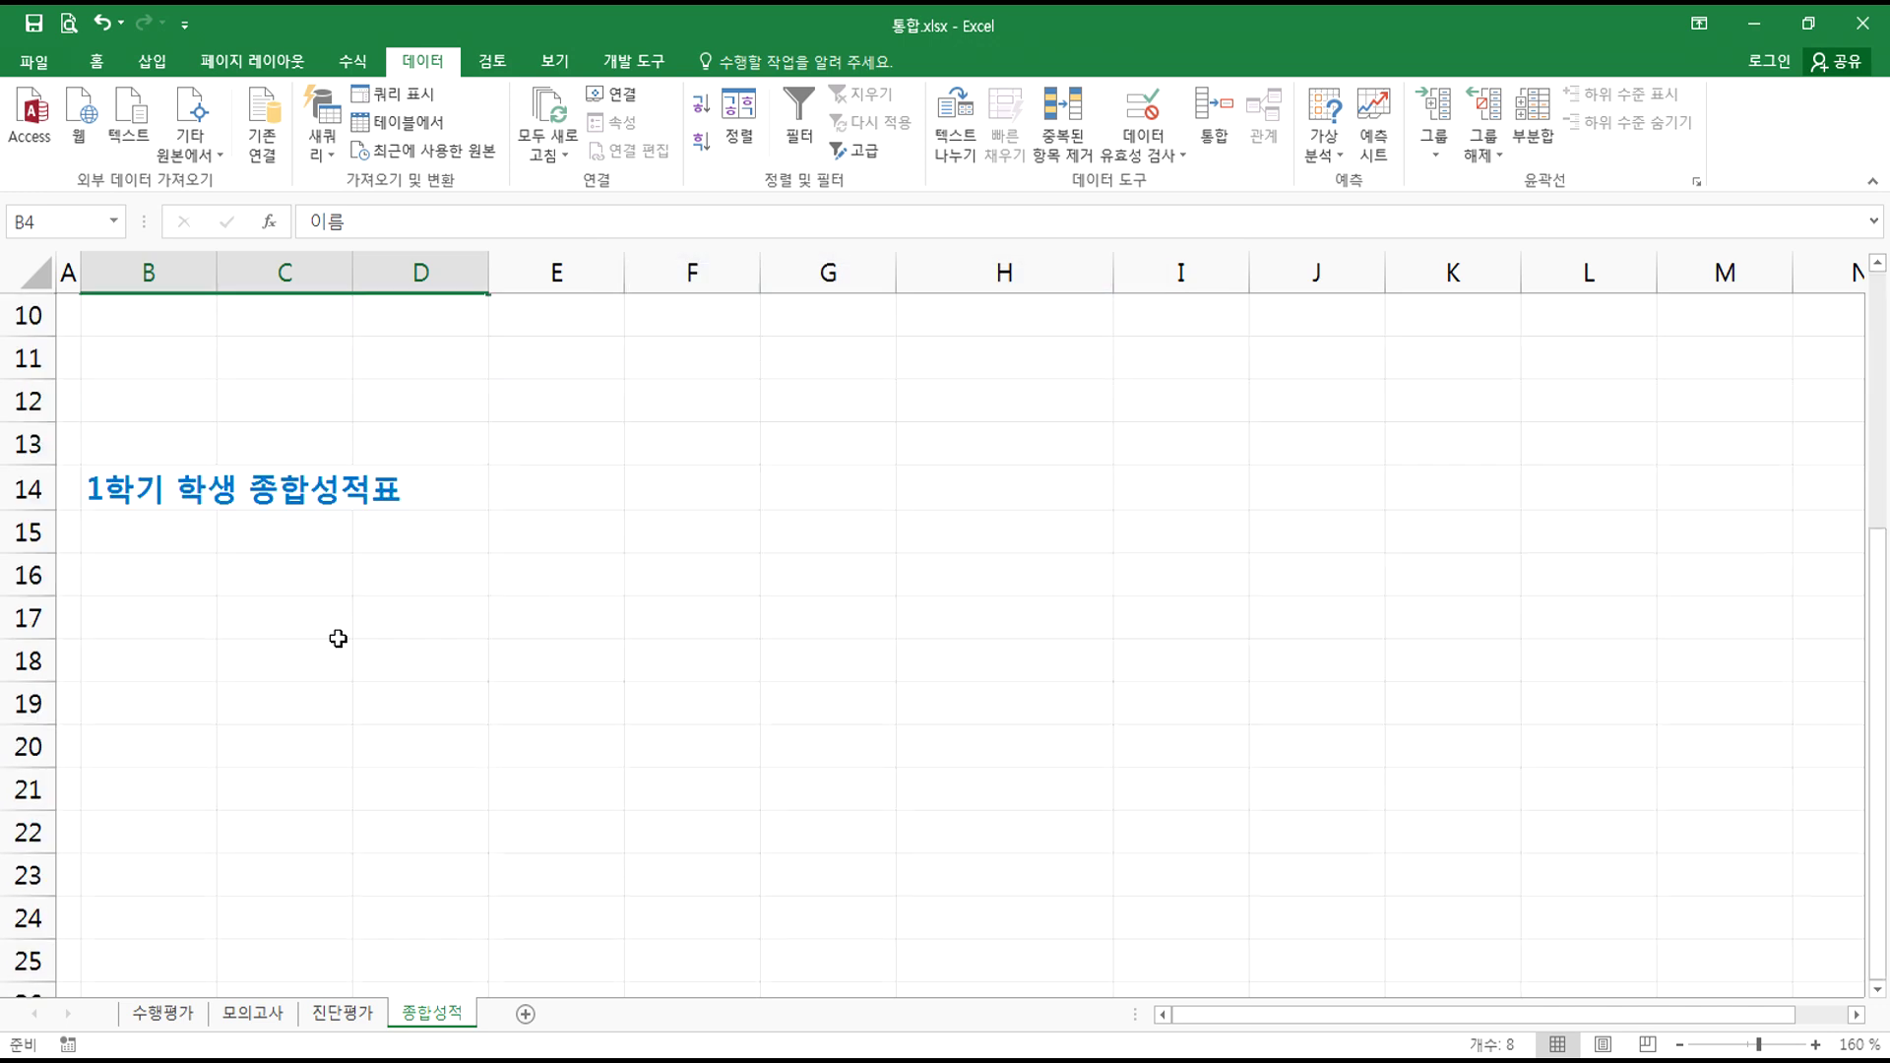
left_click(156, 581)
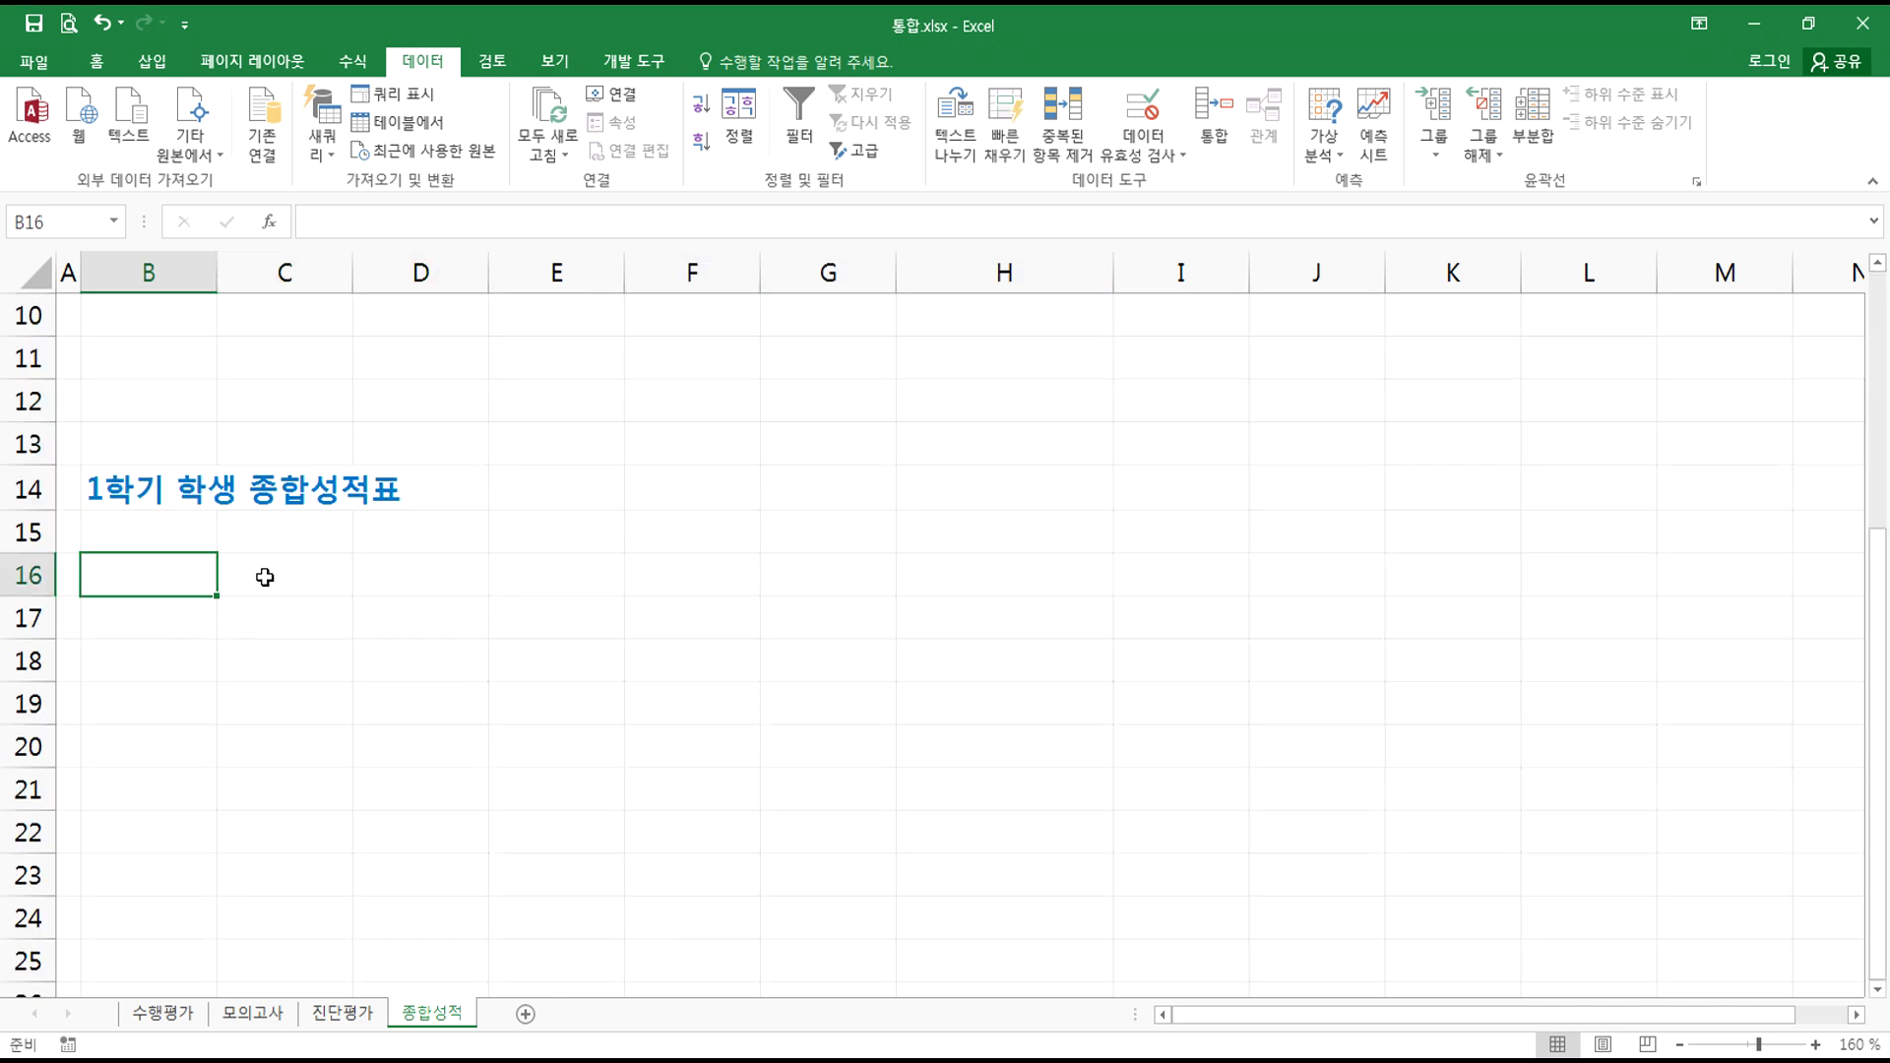
scroll(264, 576, "up", 2)
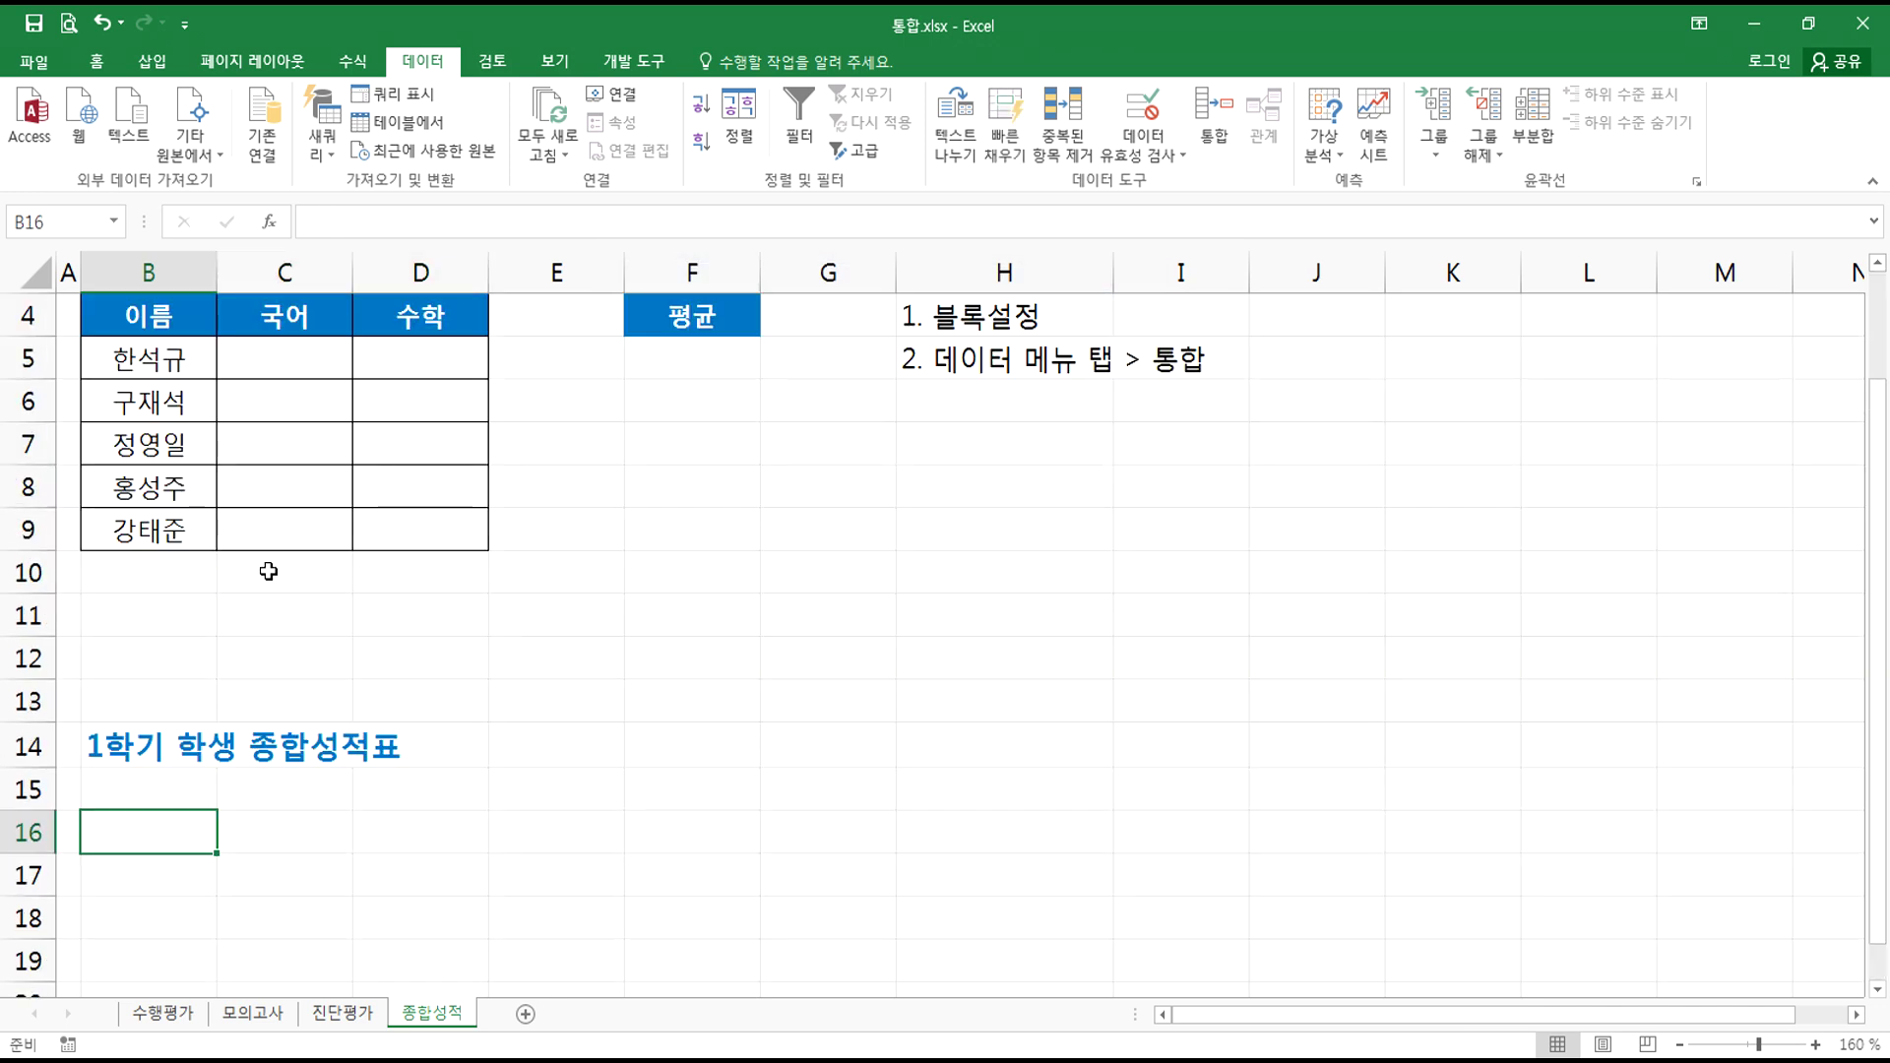
scroll(266, 571, "down", 3)
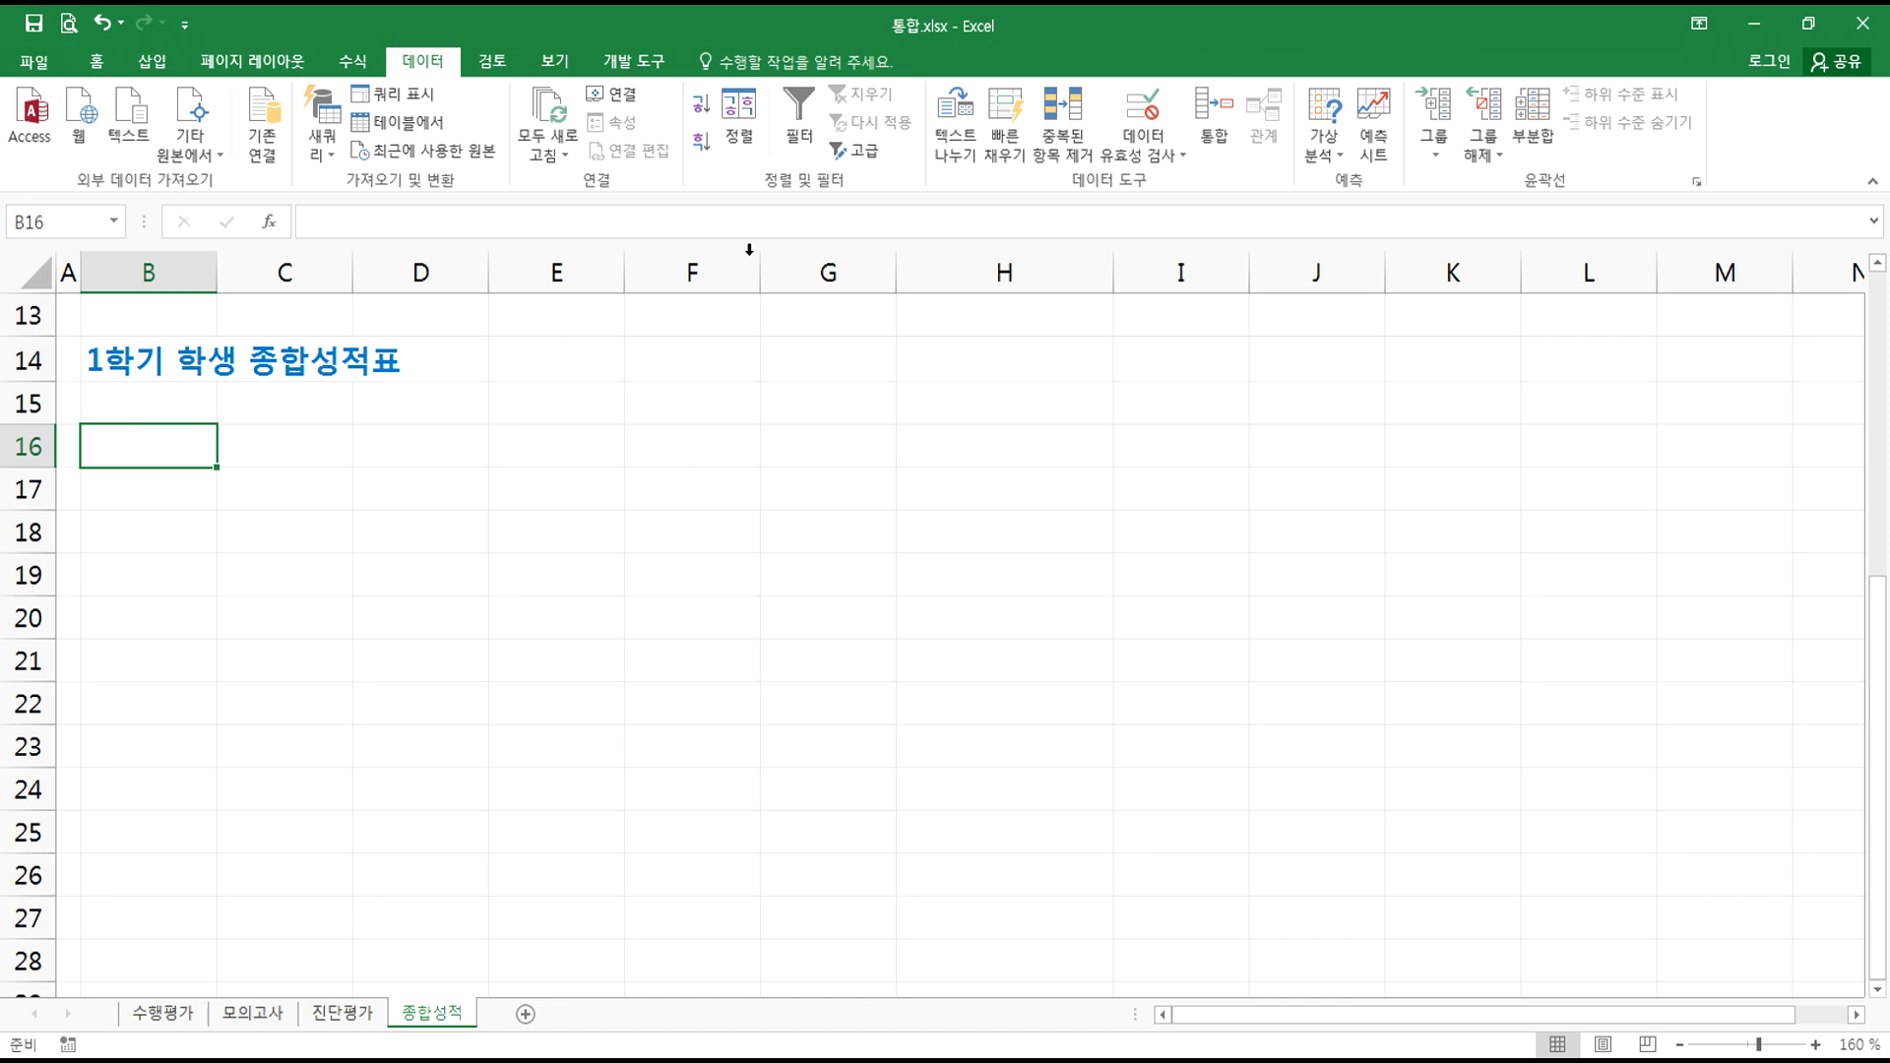
left_click(1208, 103)
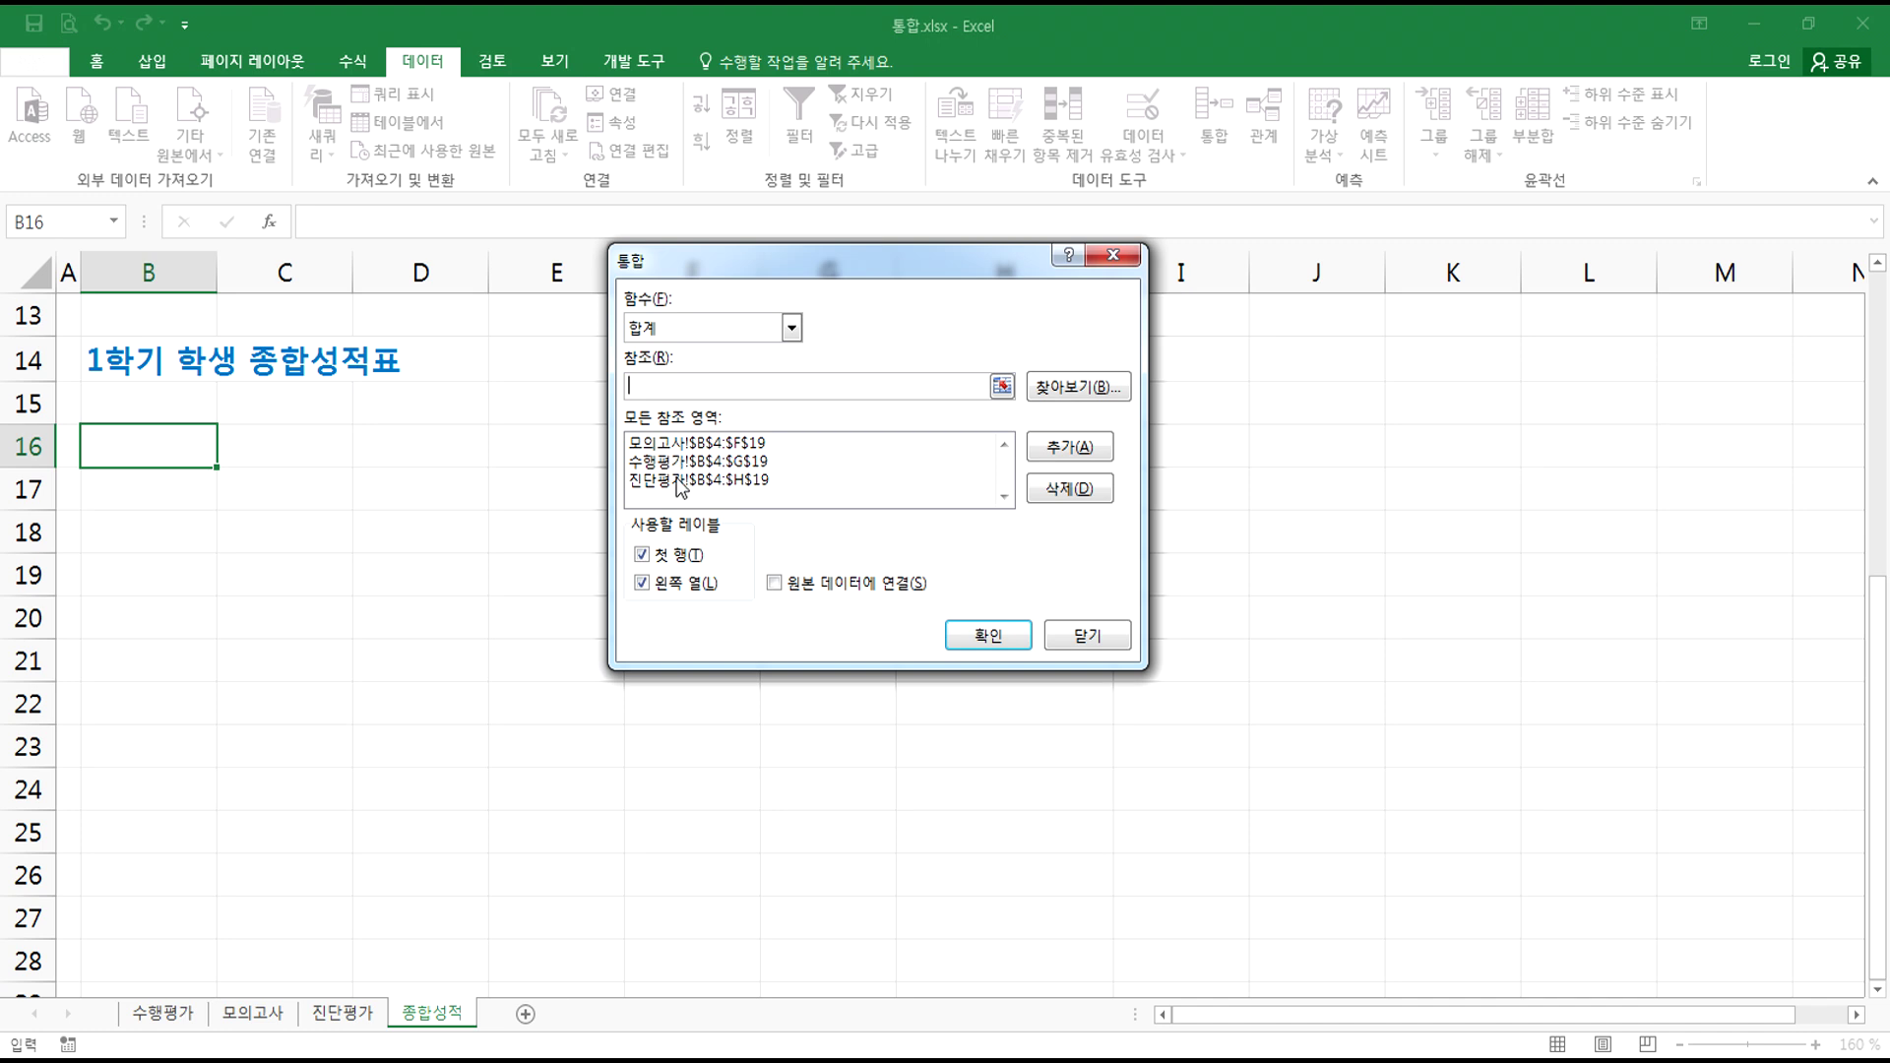
left_click(672, 333)
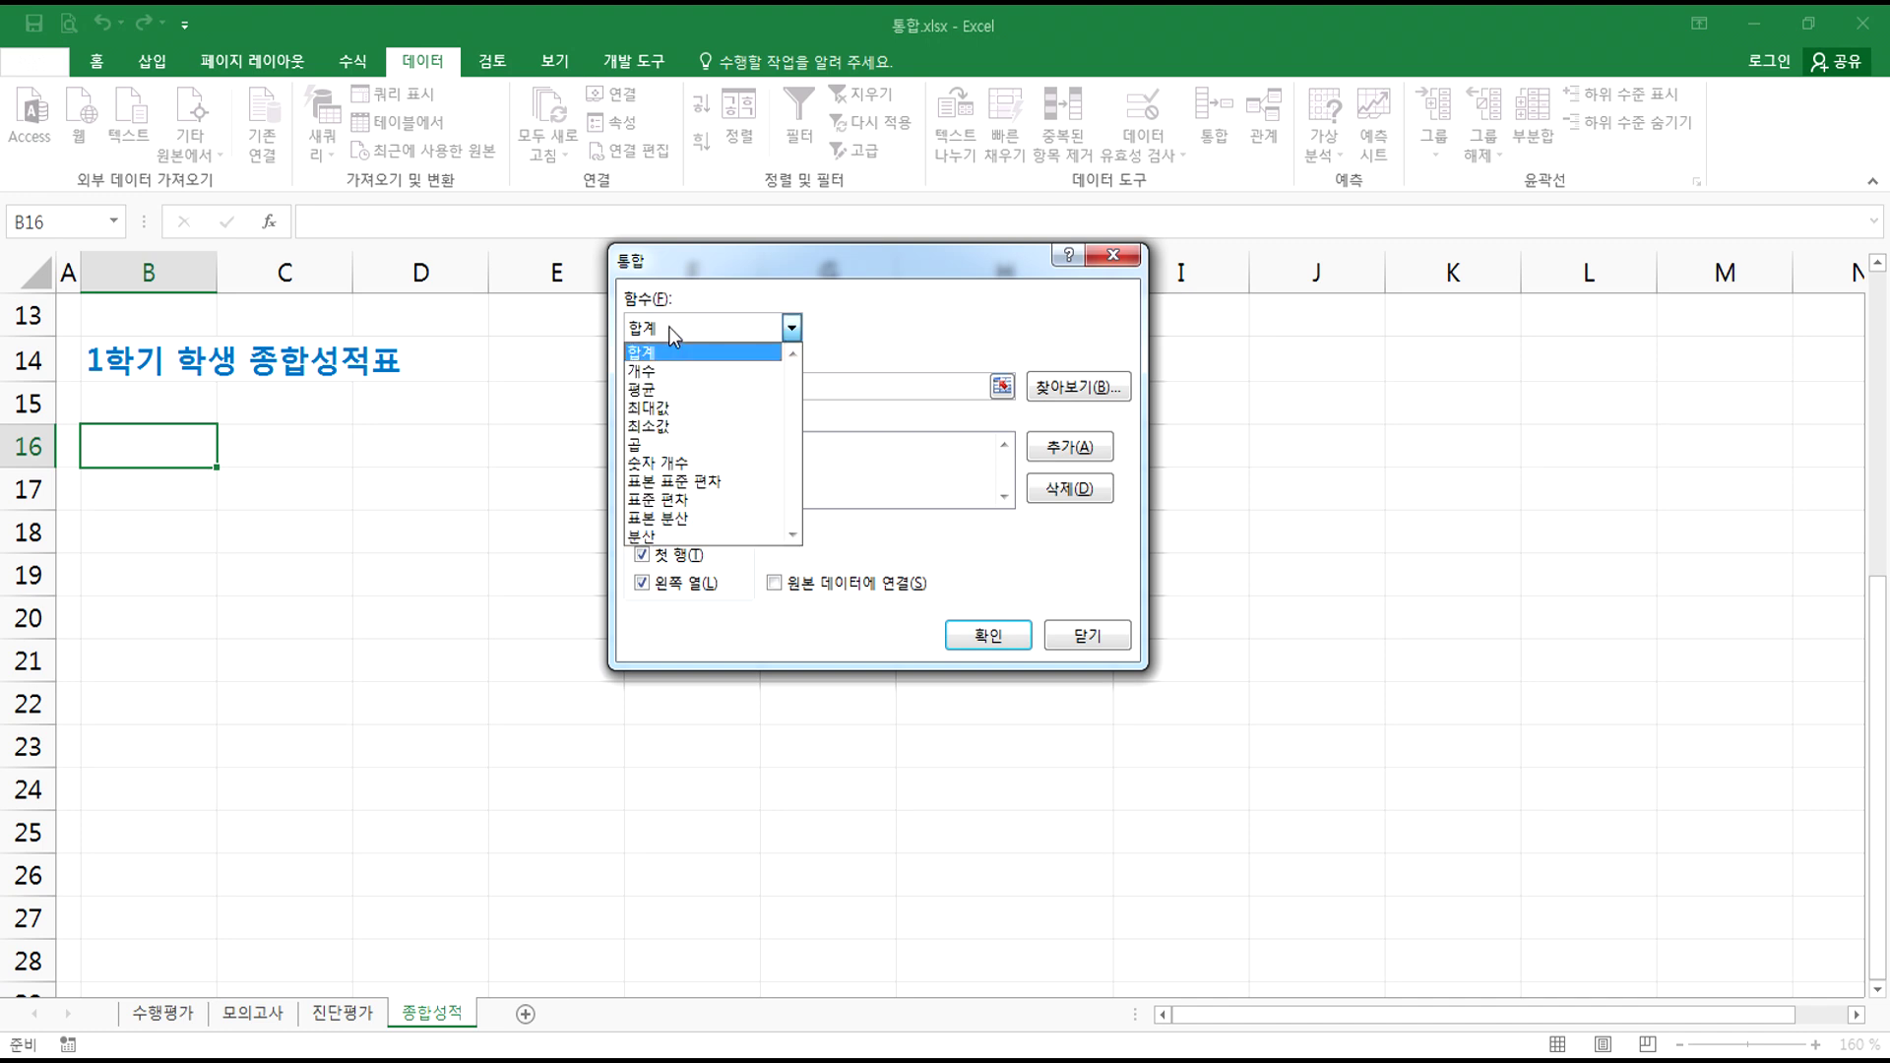
left_click(649, 389)
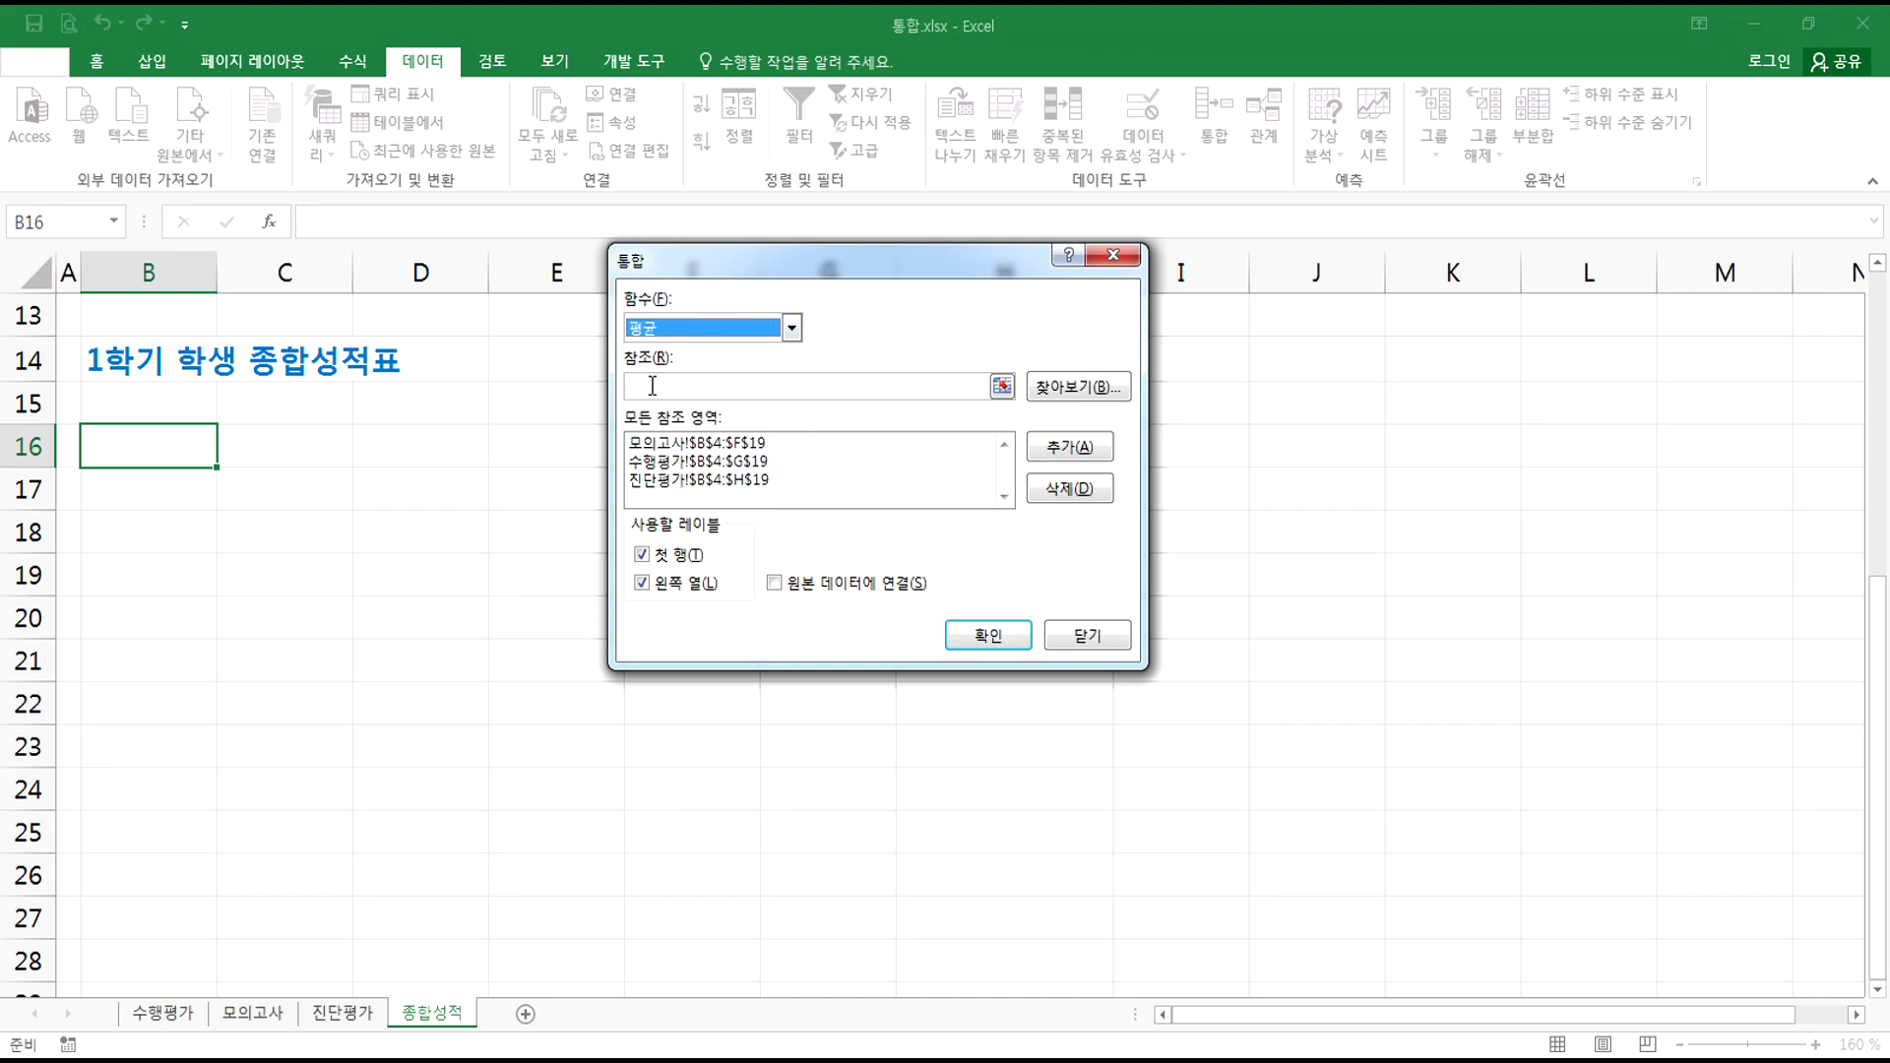
left_click(986, 635)
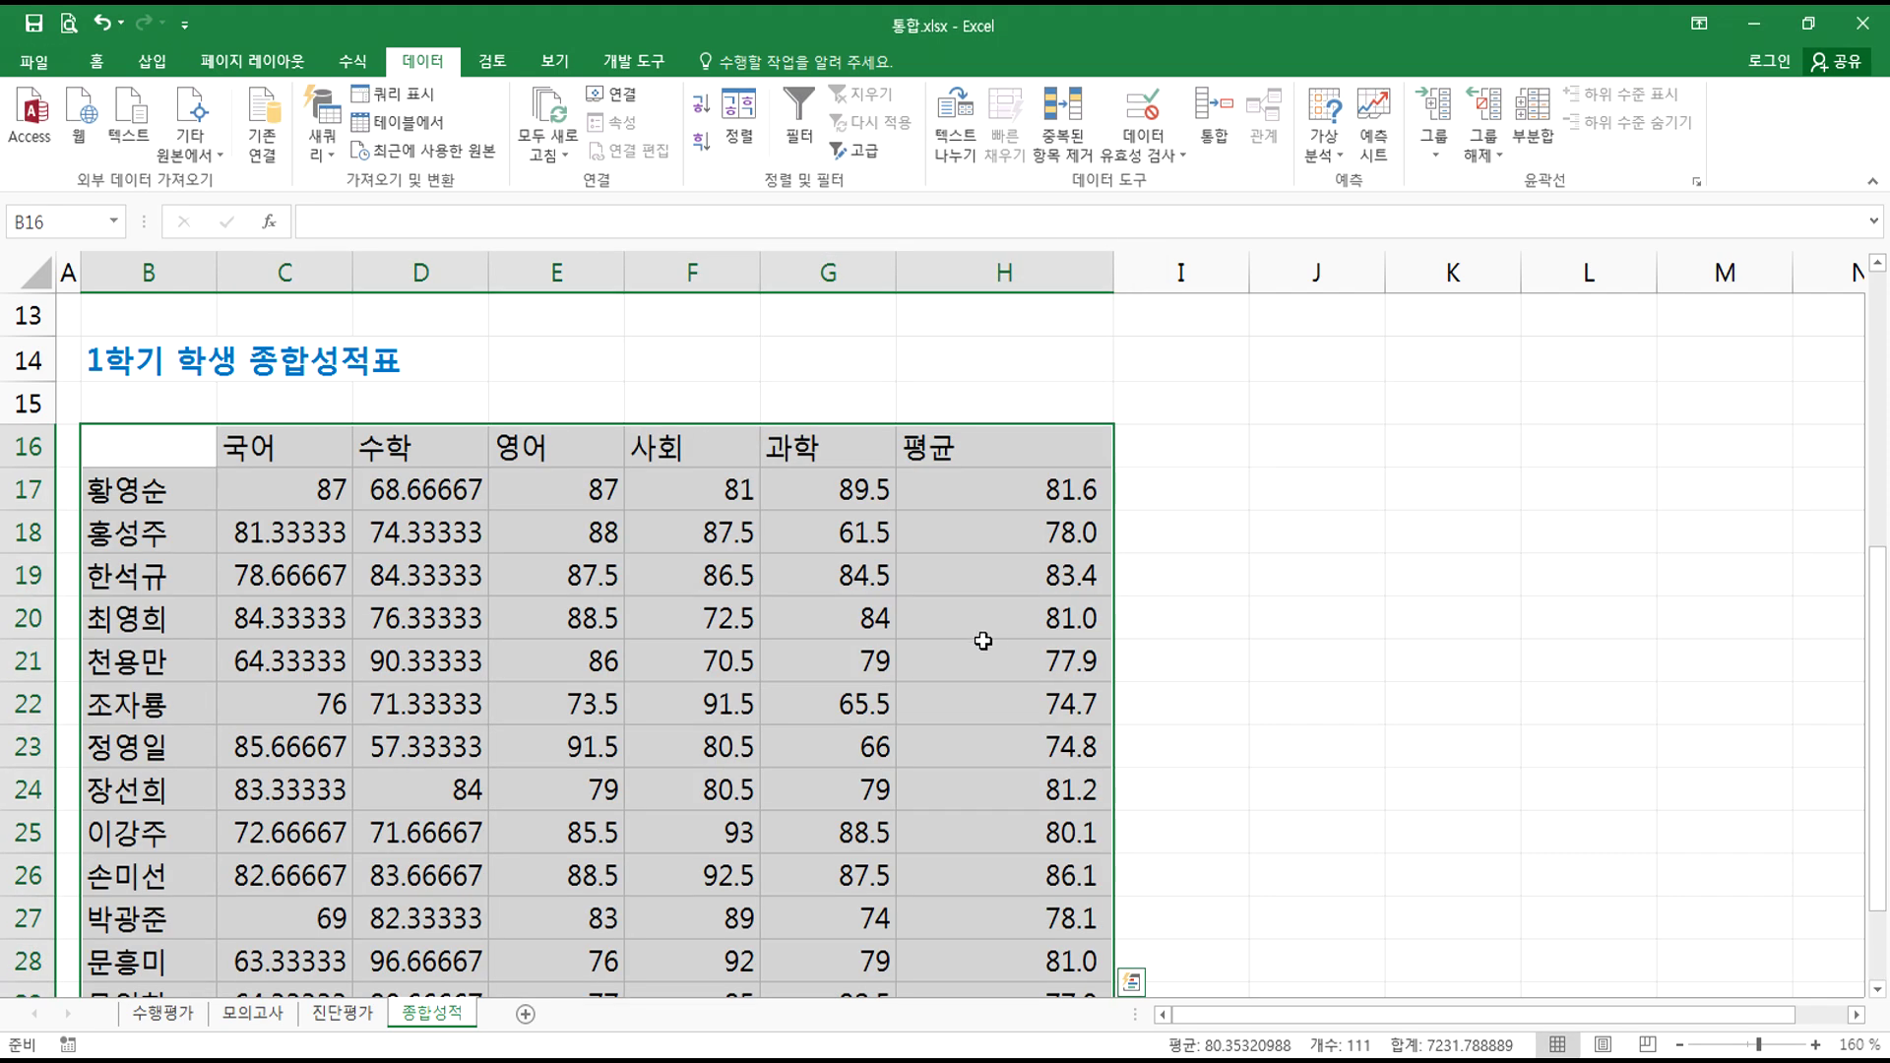
- Compare the new consolidated table at B16:H31 with the source tables on the 수행평가, 모의고사 and 진단평가 sheets
scroll(983, 642, "down", 4)
scroll(979, 645, "up", 3)
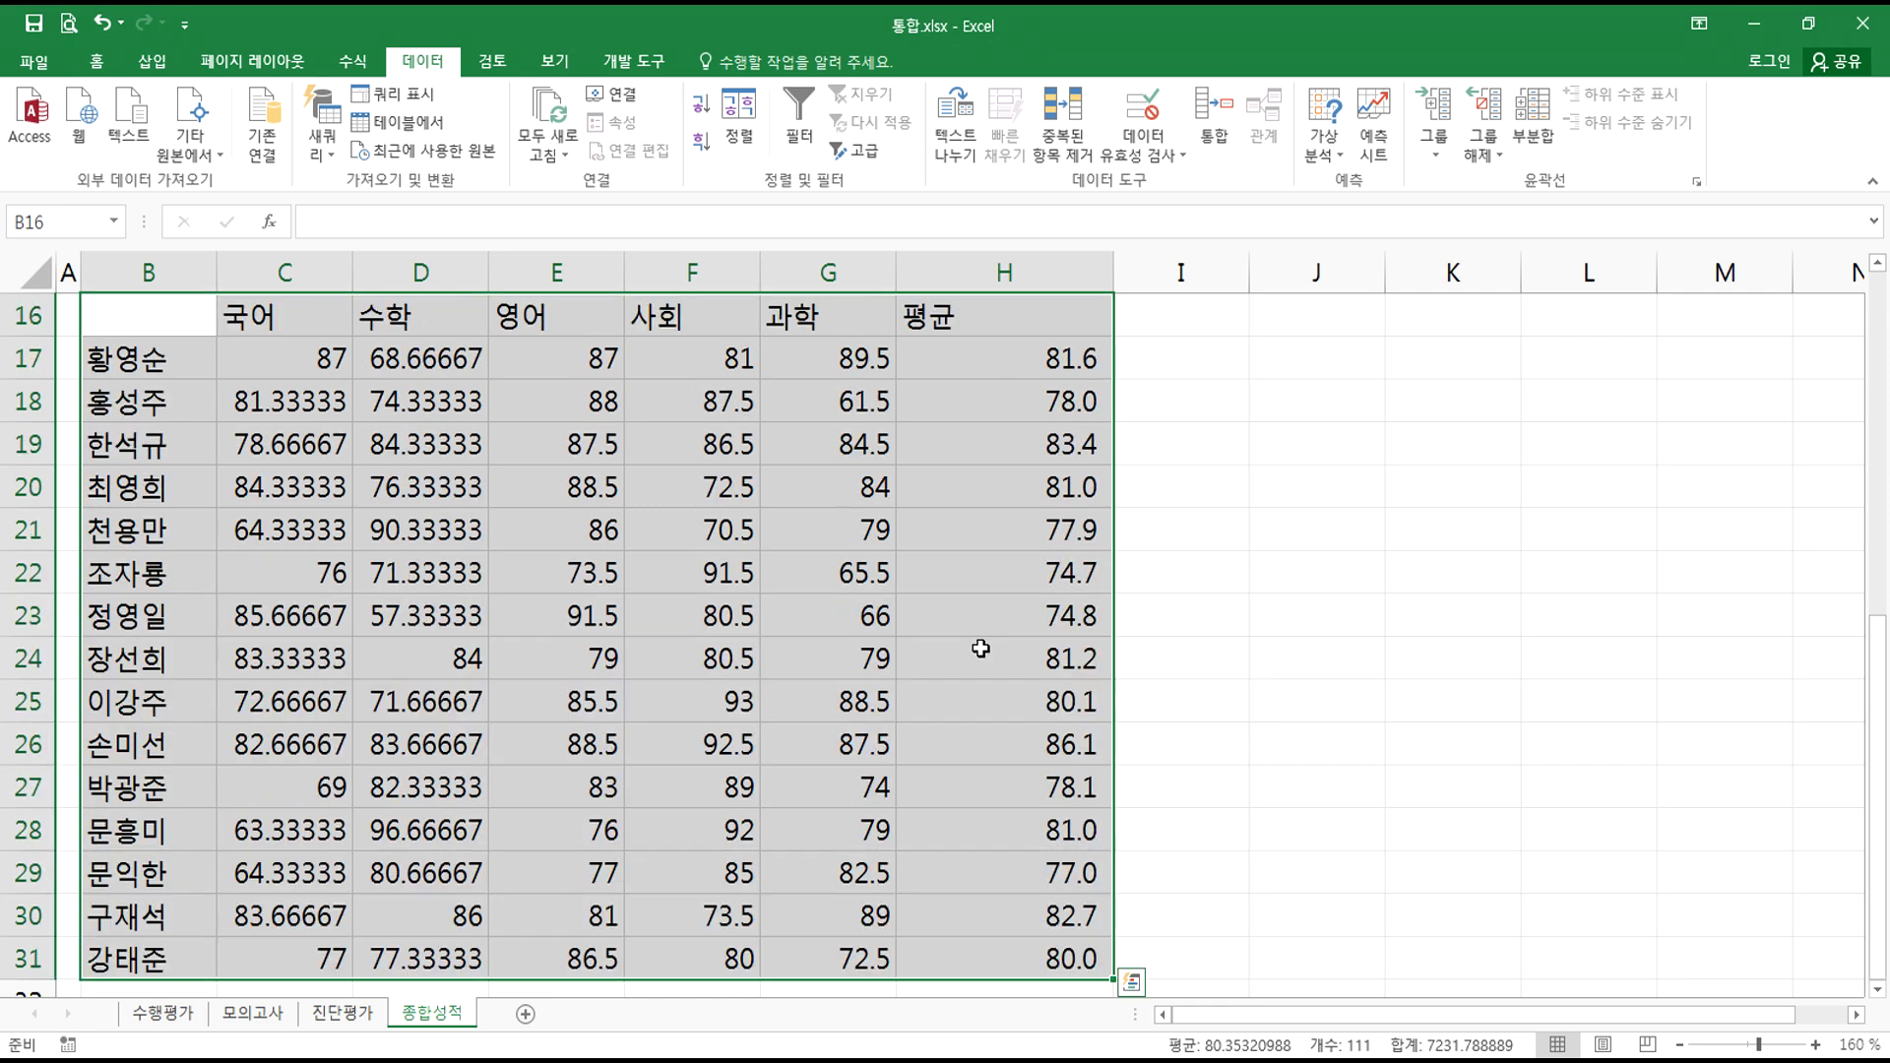
left_click(162, 1013)
left_click(299, 790)
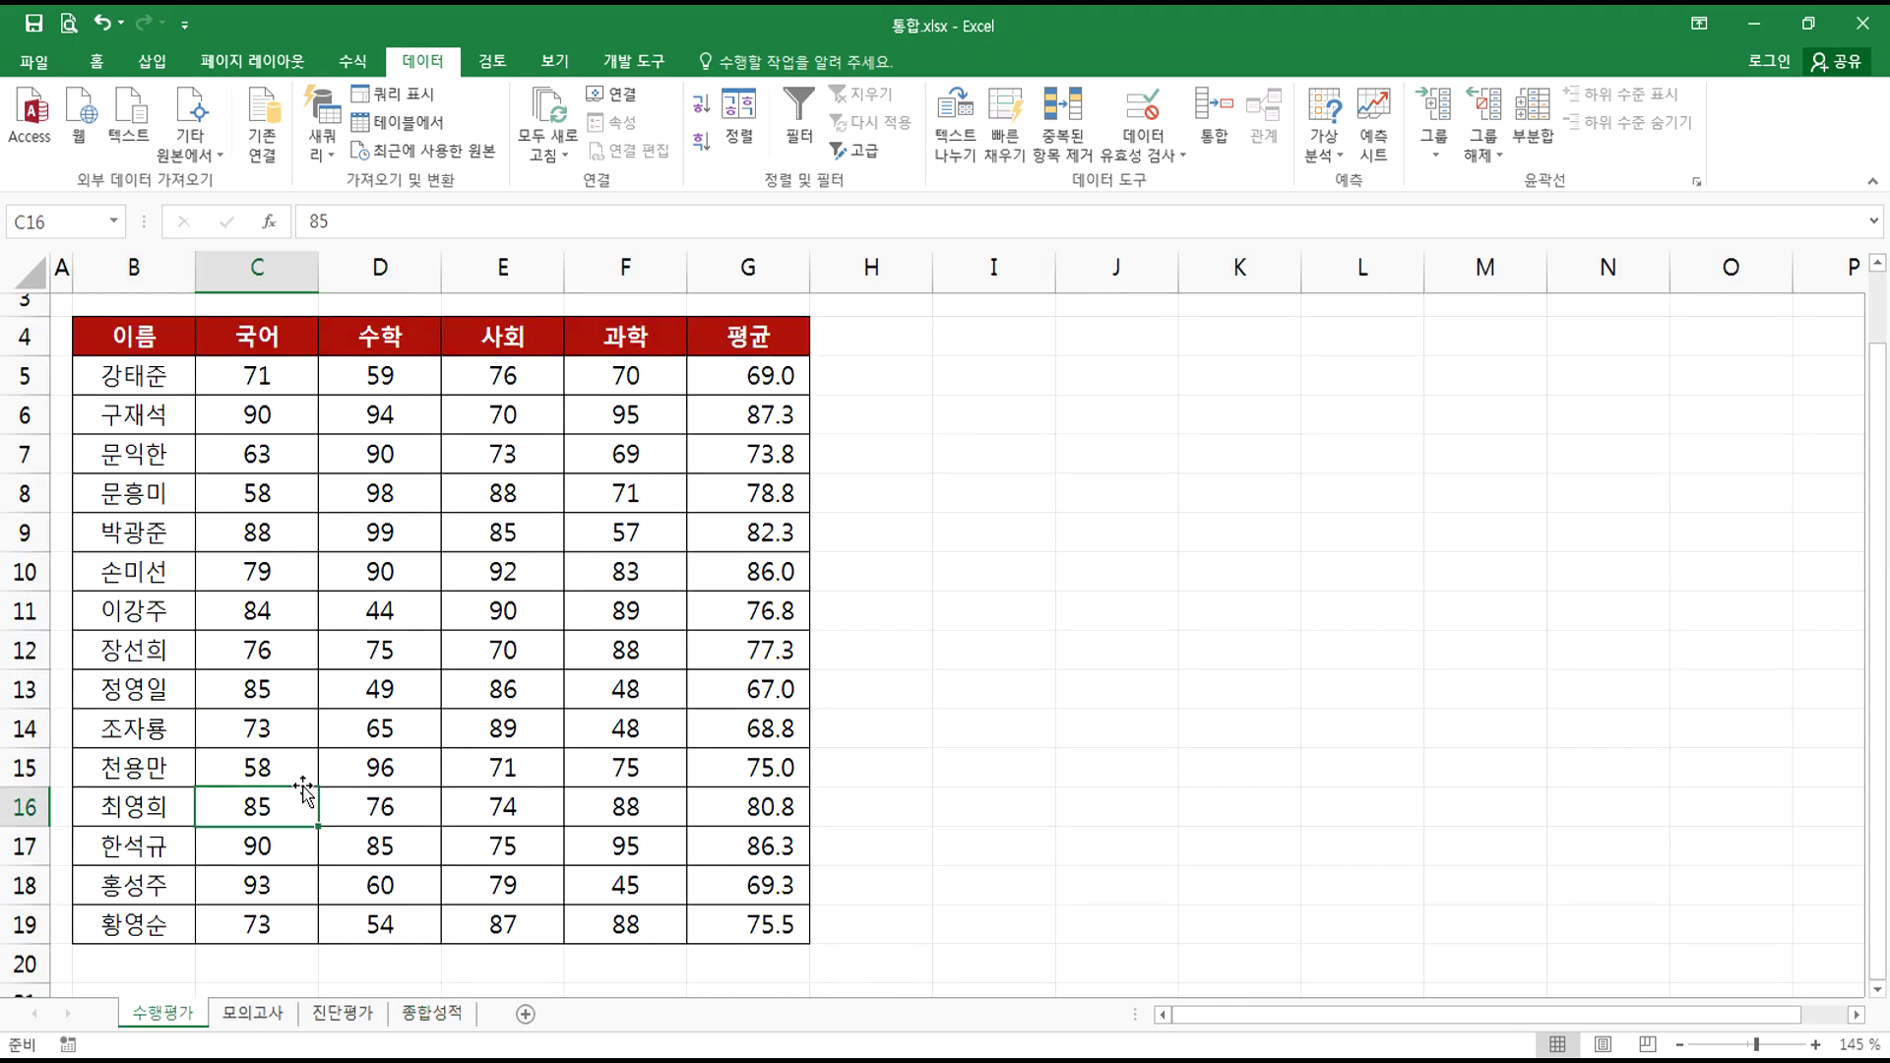
left_click(249, 1016)
left_click(354, 1018)
left_click(426, 1015)
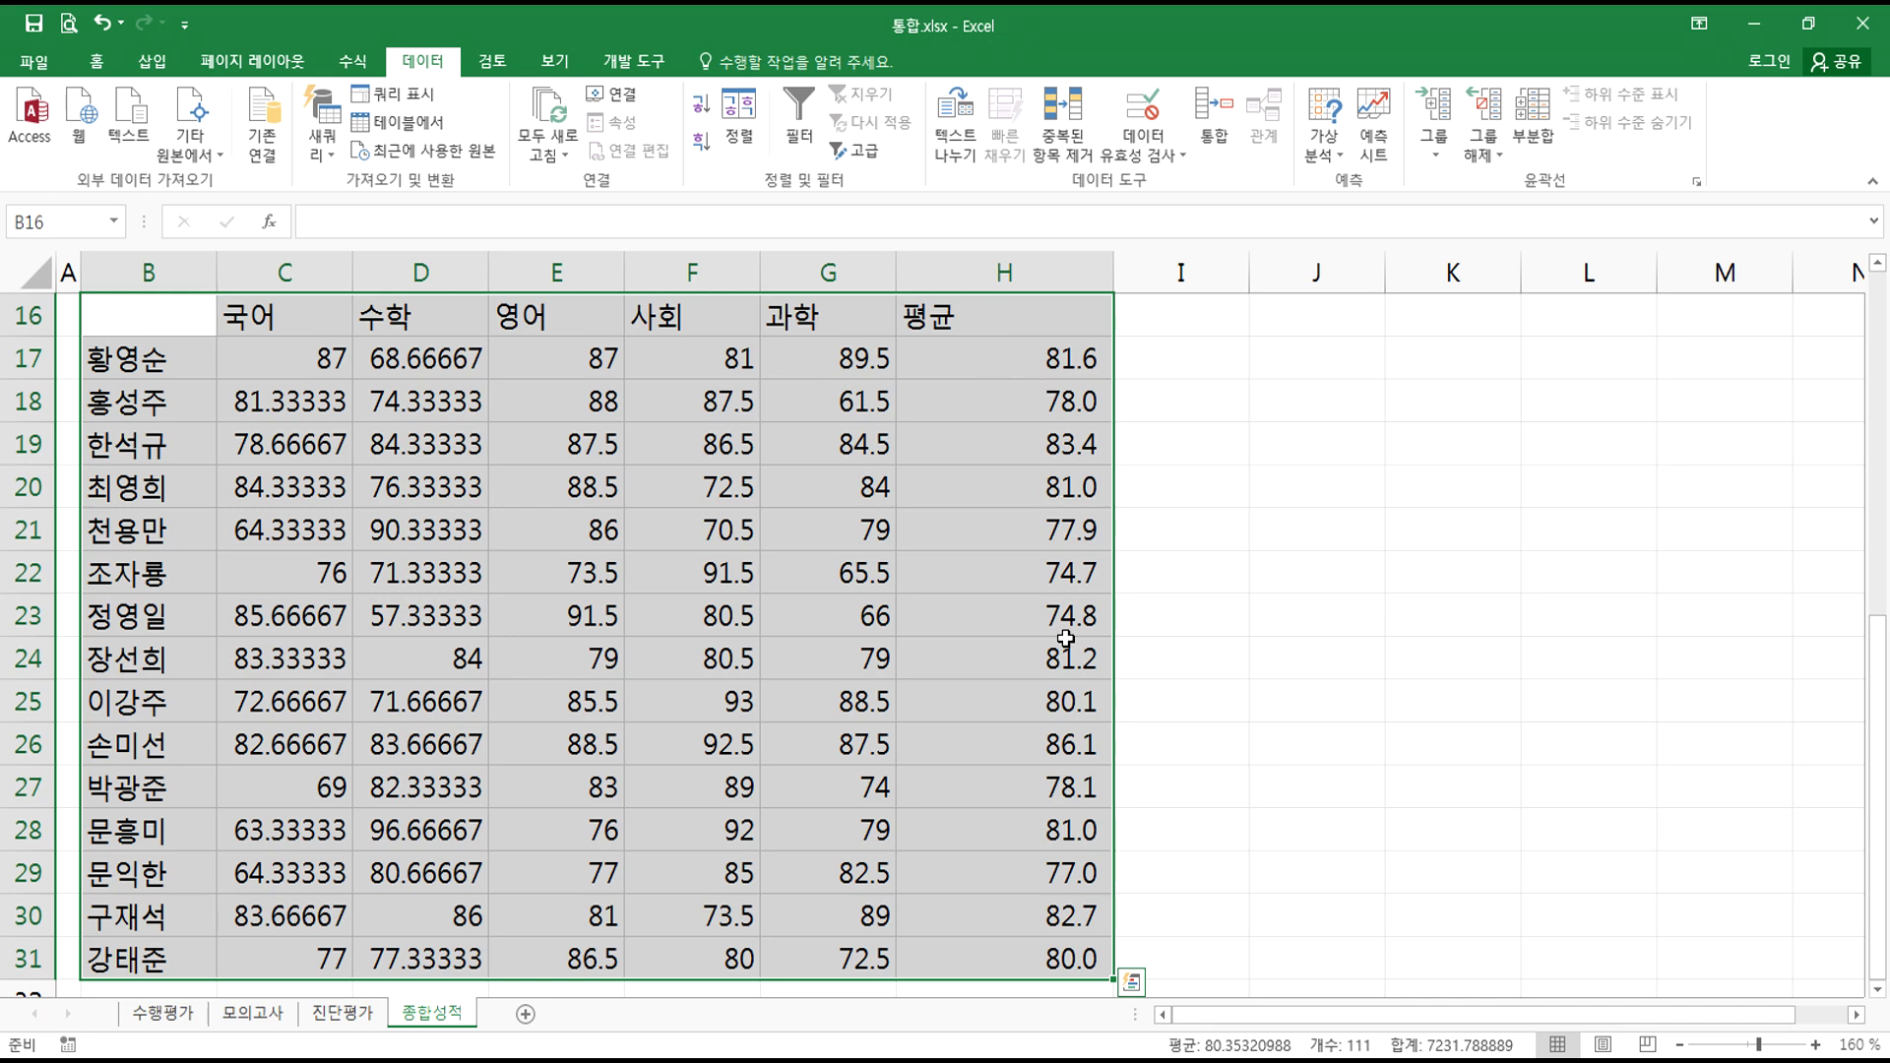
- Narrow column H on the 종합성적 sheet to bring it closer to the other score columns
scroll(1065, 638, "up", 5)
left_click_drag(1113, 272, 1039, 268)
scroll(982, 676, "down", 4)
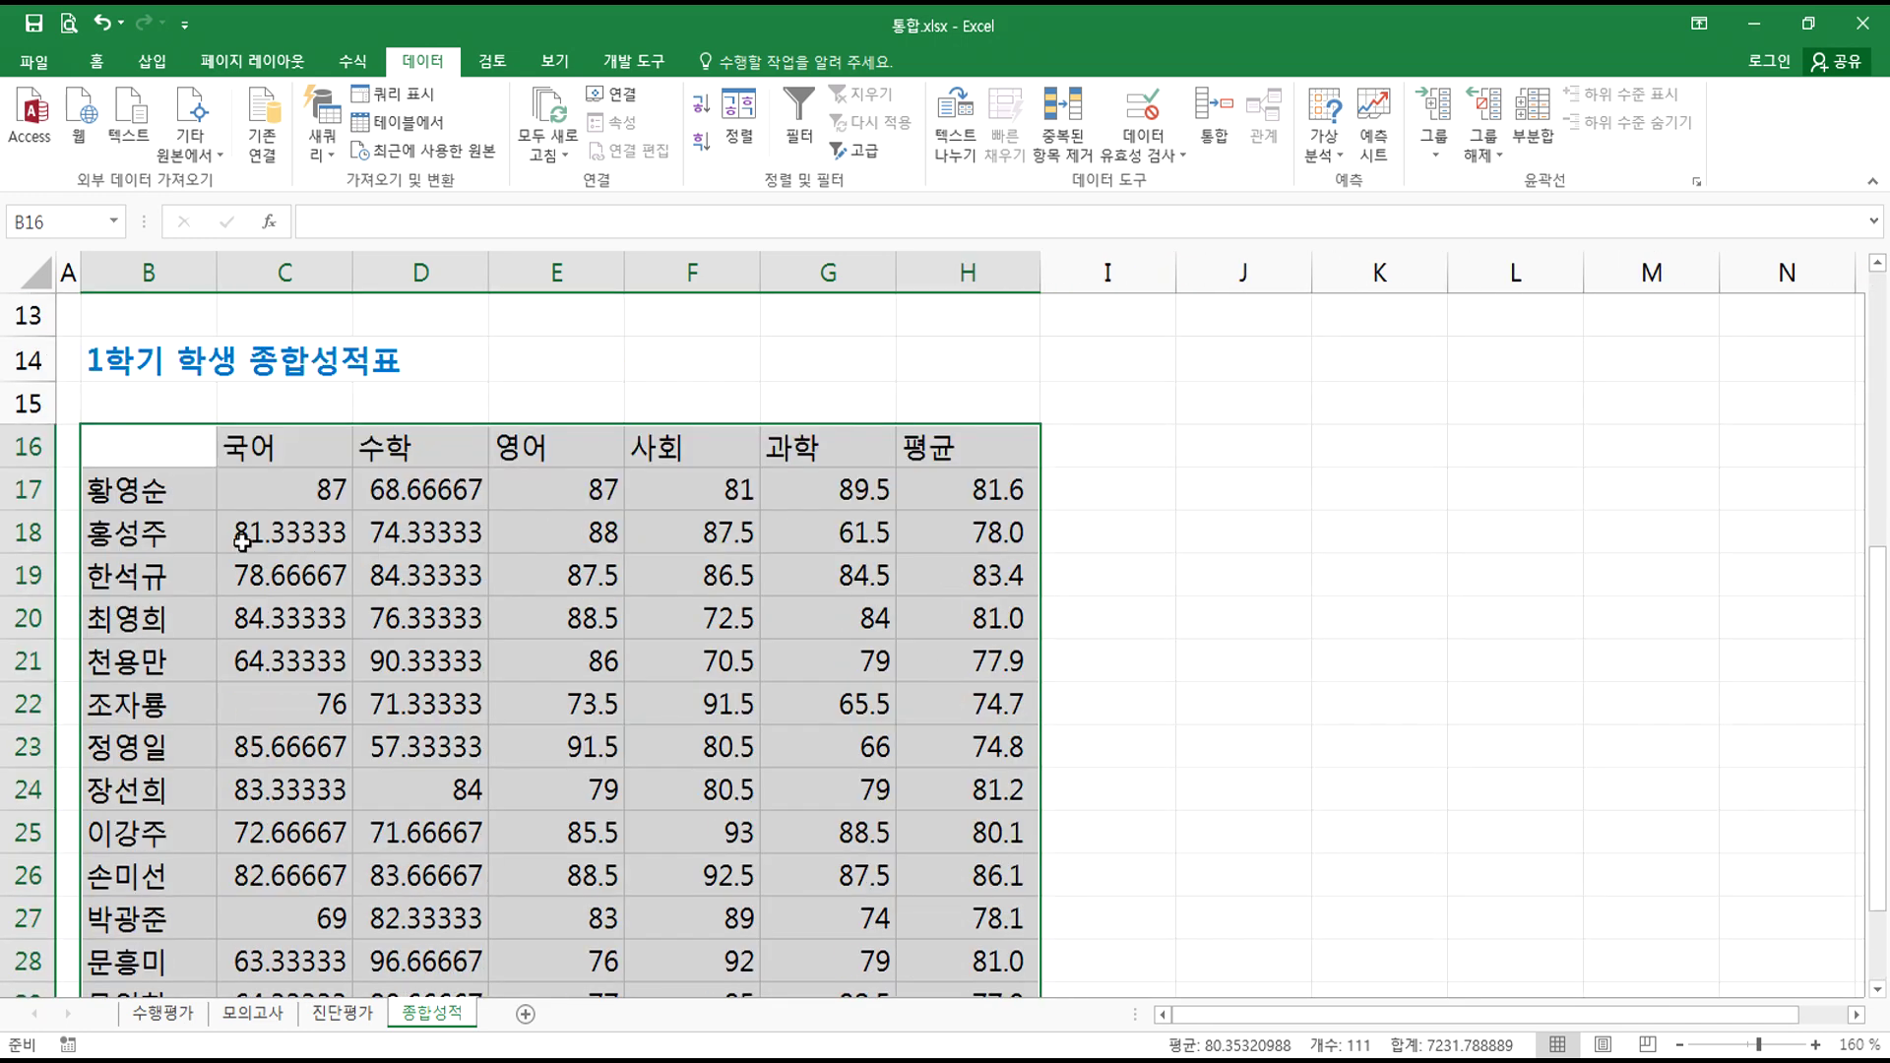
- Format the consolidated scores in C17:H31 with the comma style and one decimal place
scroll(787, 748, "down", 3)
scroll(771, 752, "up", 2)
left_click(339, 366)
left_click_drag(347, 368, 984, 960)
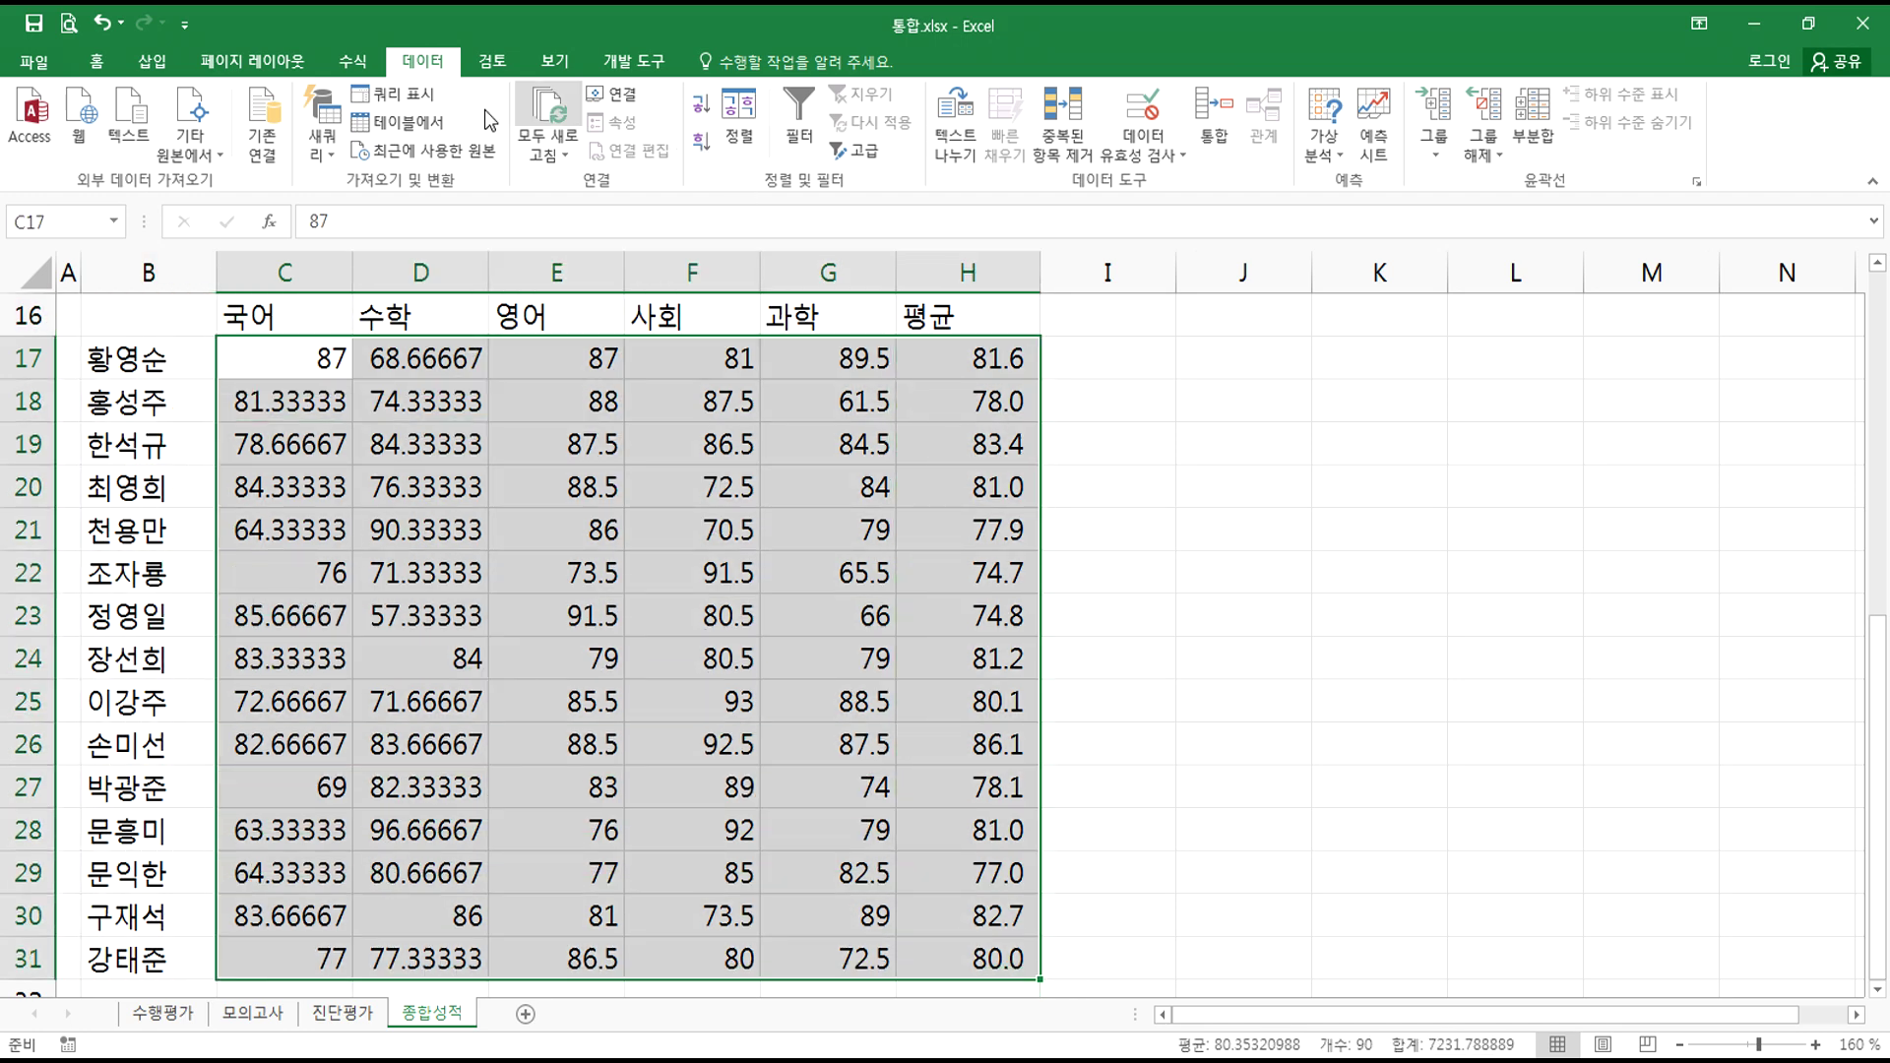
left_click(97, 61)
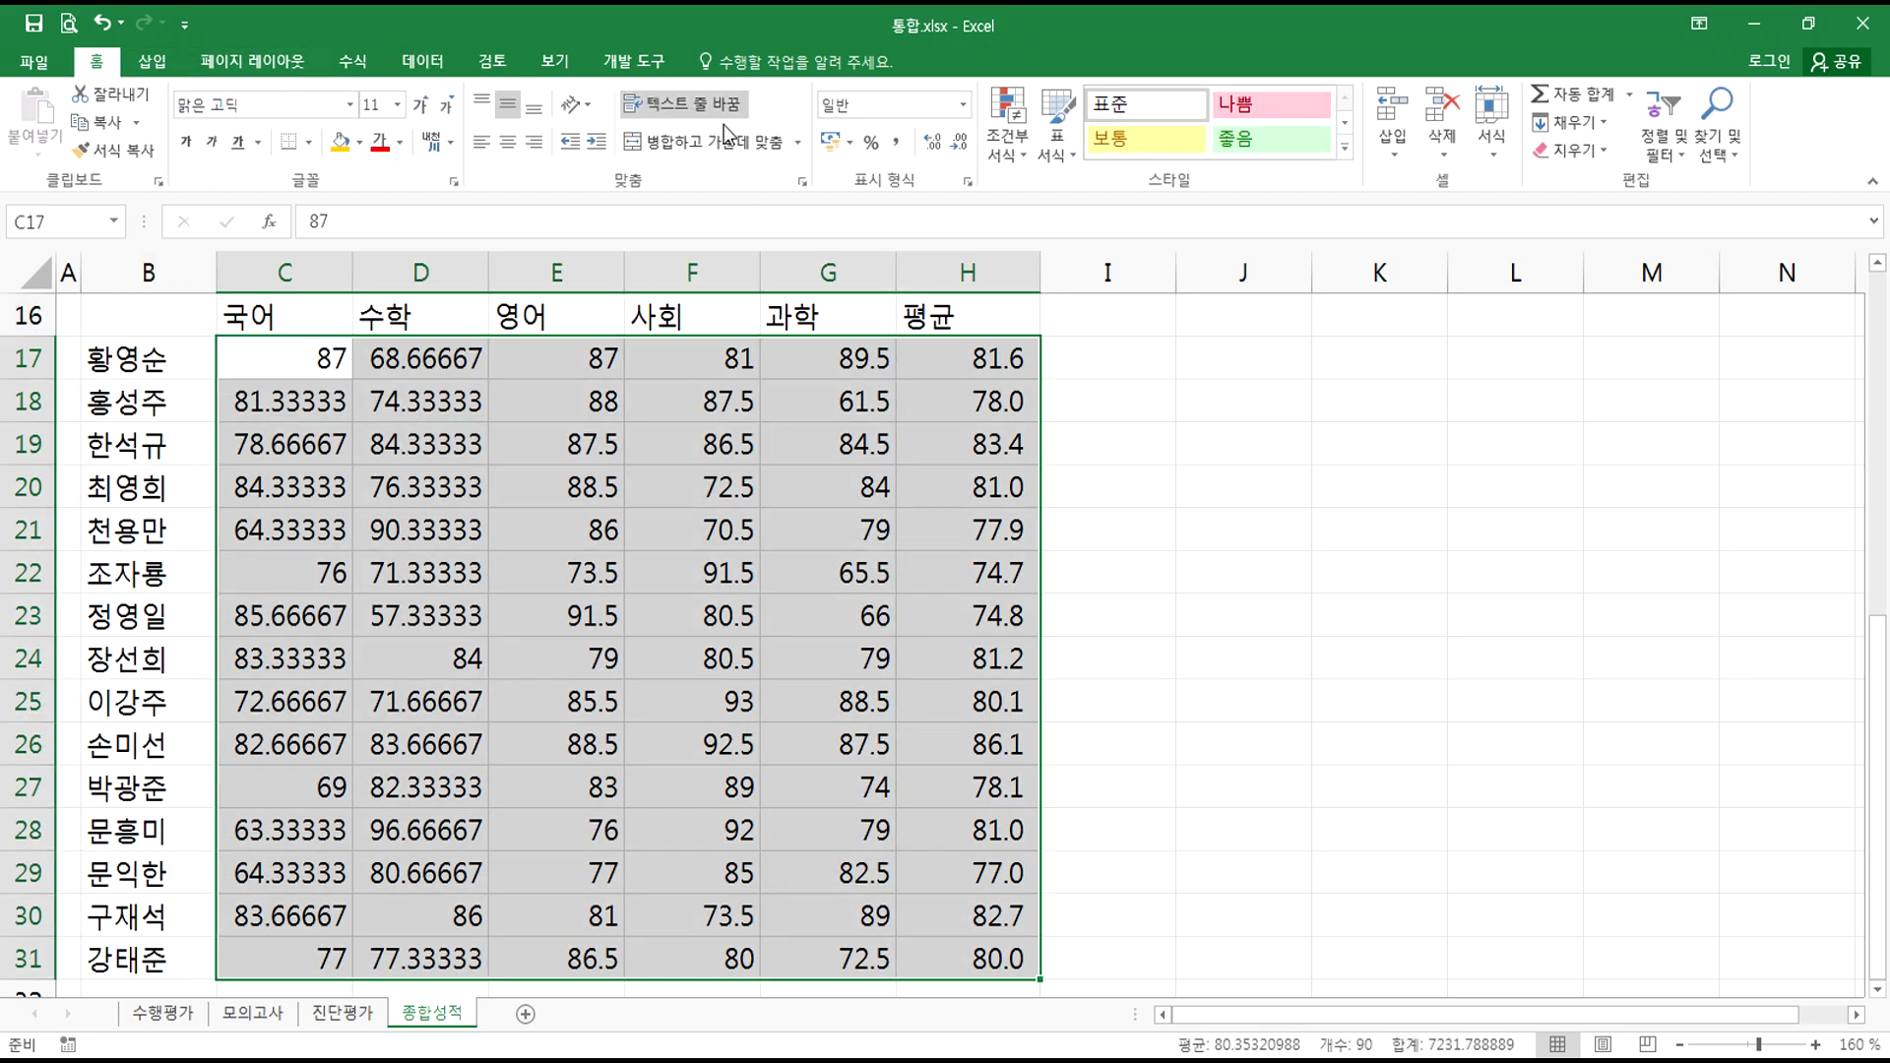
left_click(896, 144)
left_click(932, 142)
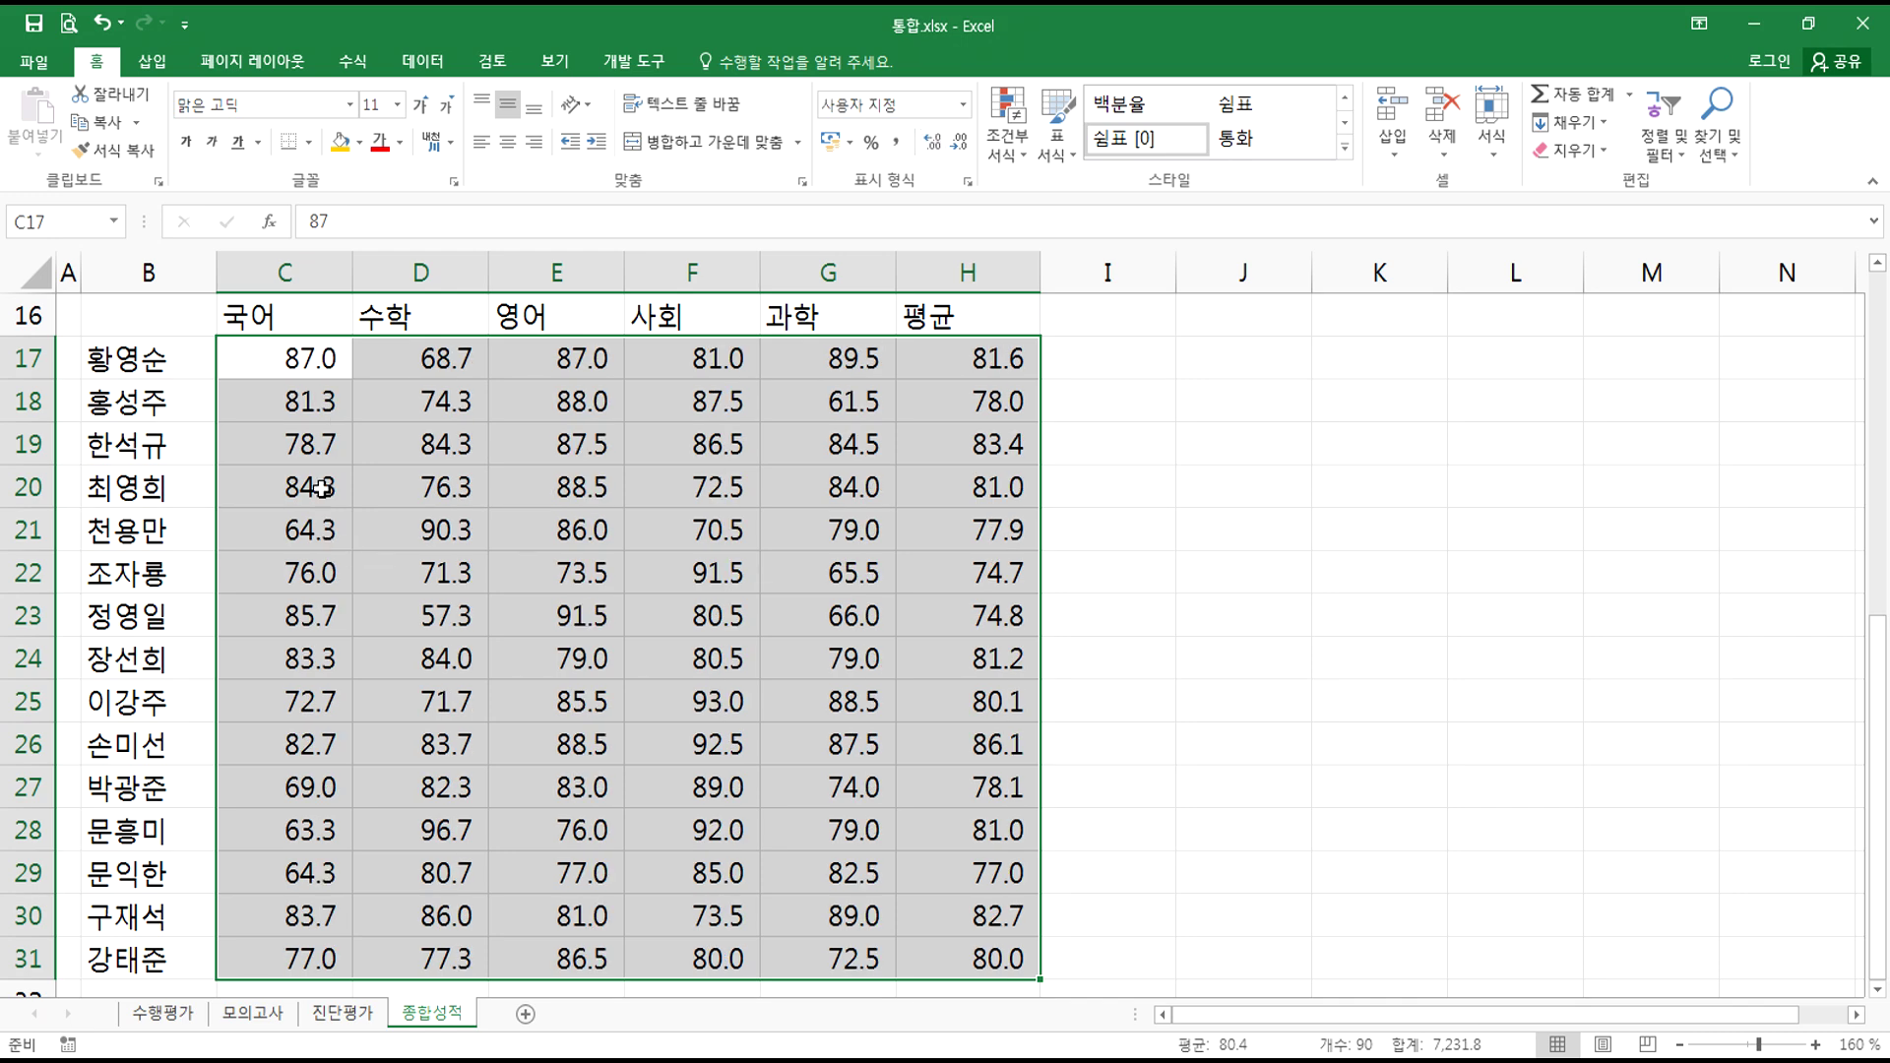
scroll(708, 740, "up", 3)
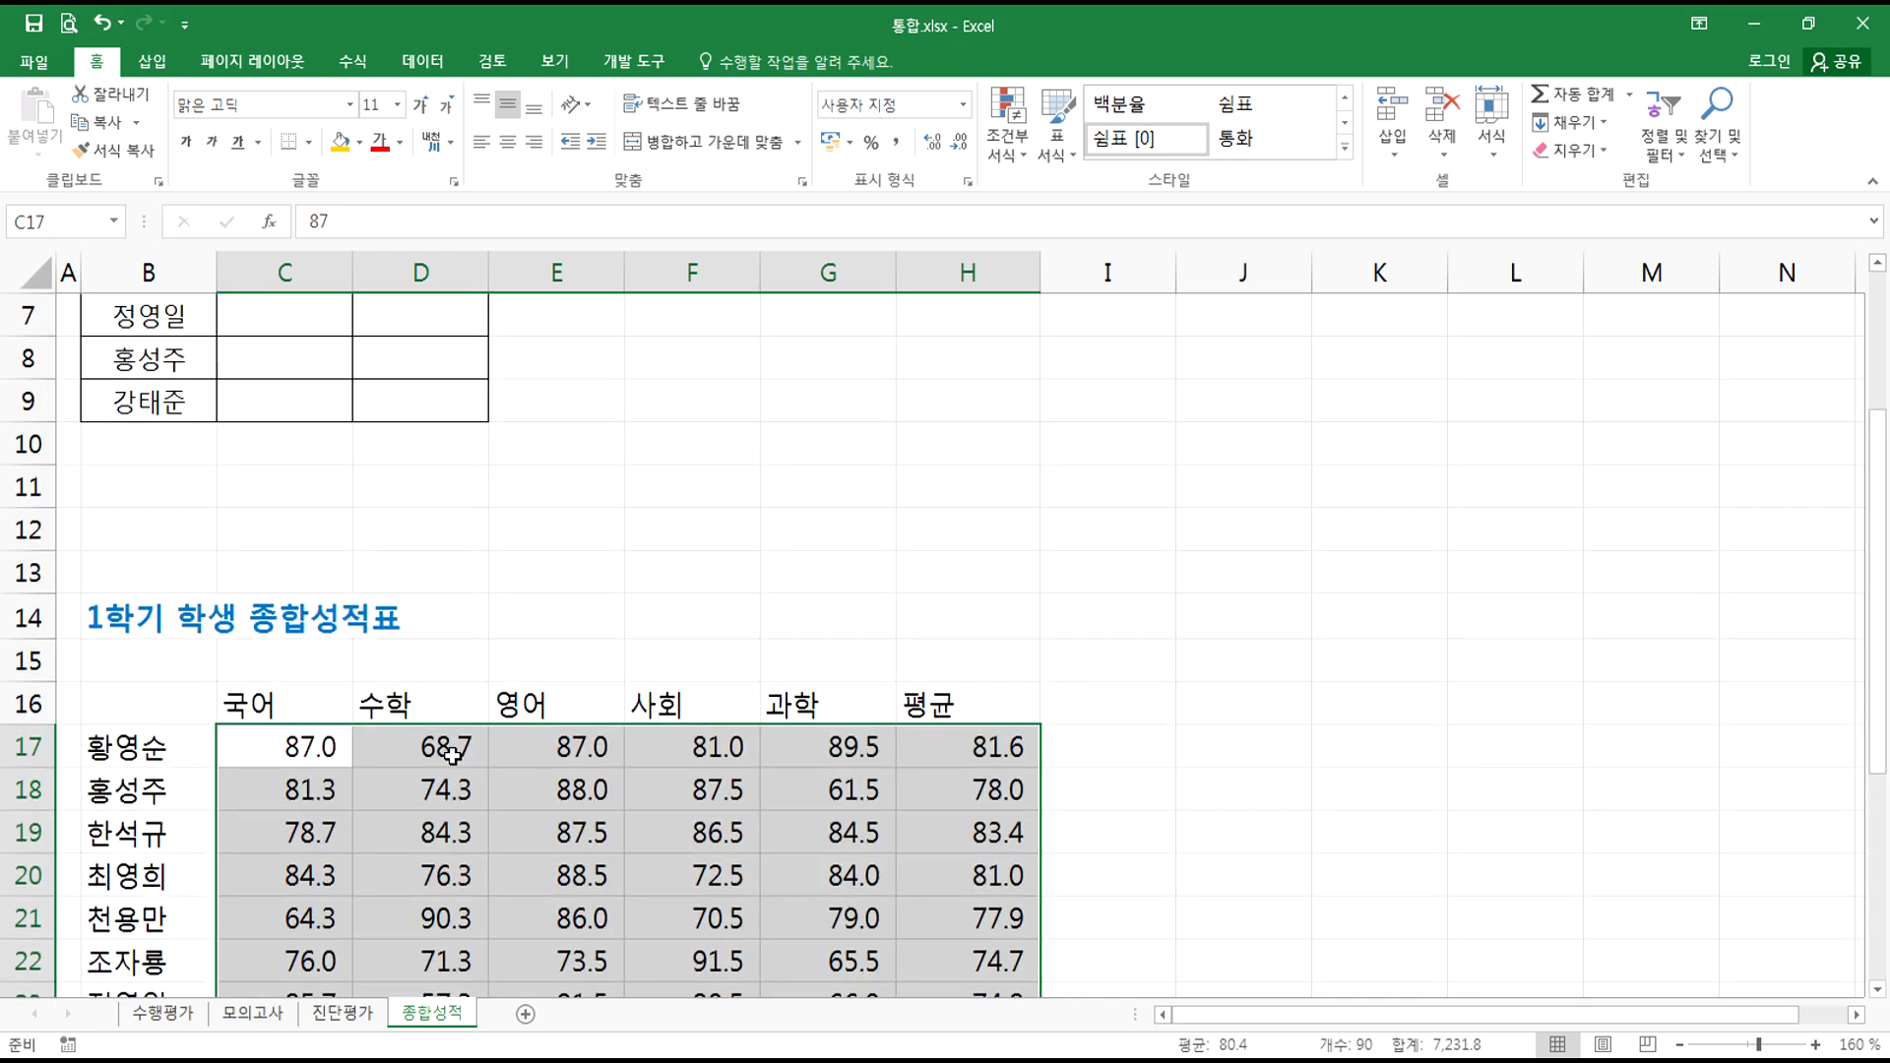
scroll(453, 755, "down", 2)
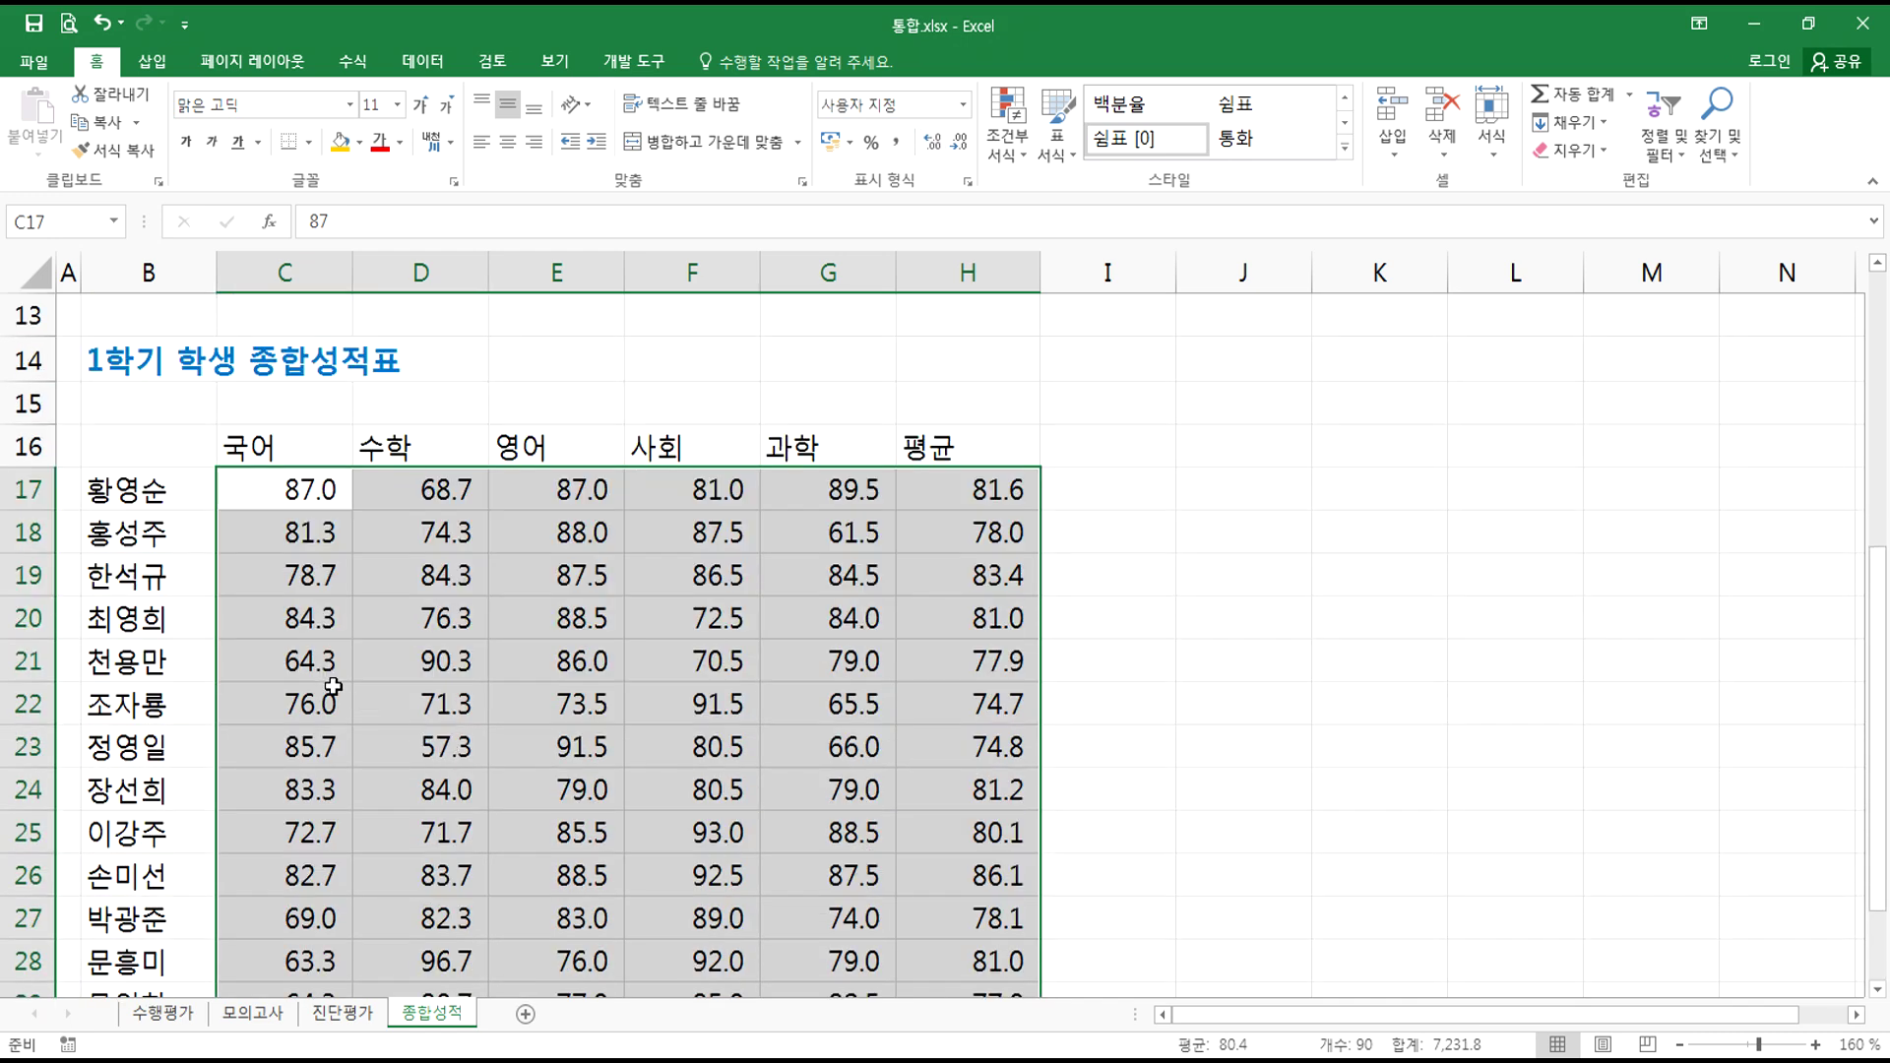
- Enter the heading 이름 in empty cell B16 above the student names
left_click(169, 482)
scroll(263, 651, "down", 3)
scroll(263, 650, "up", 3)
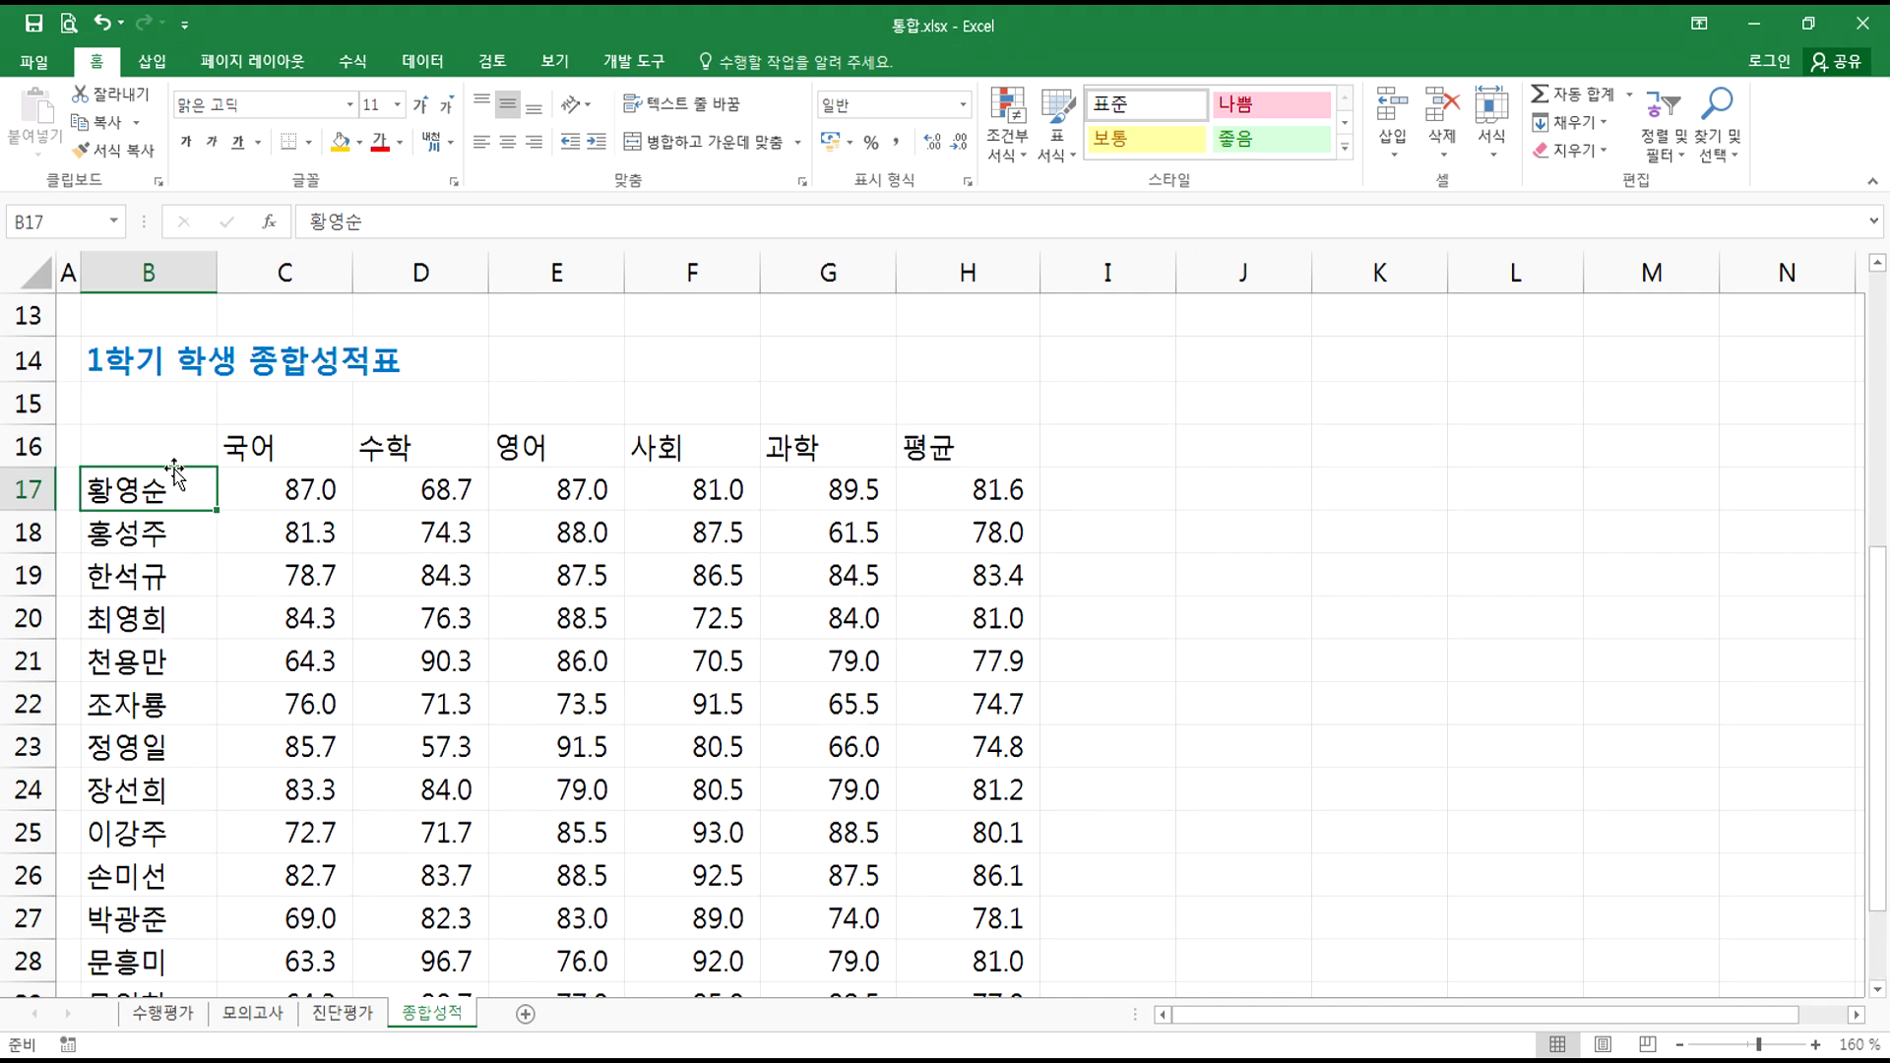
left_click(142, 443)
type("이름")
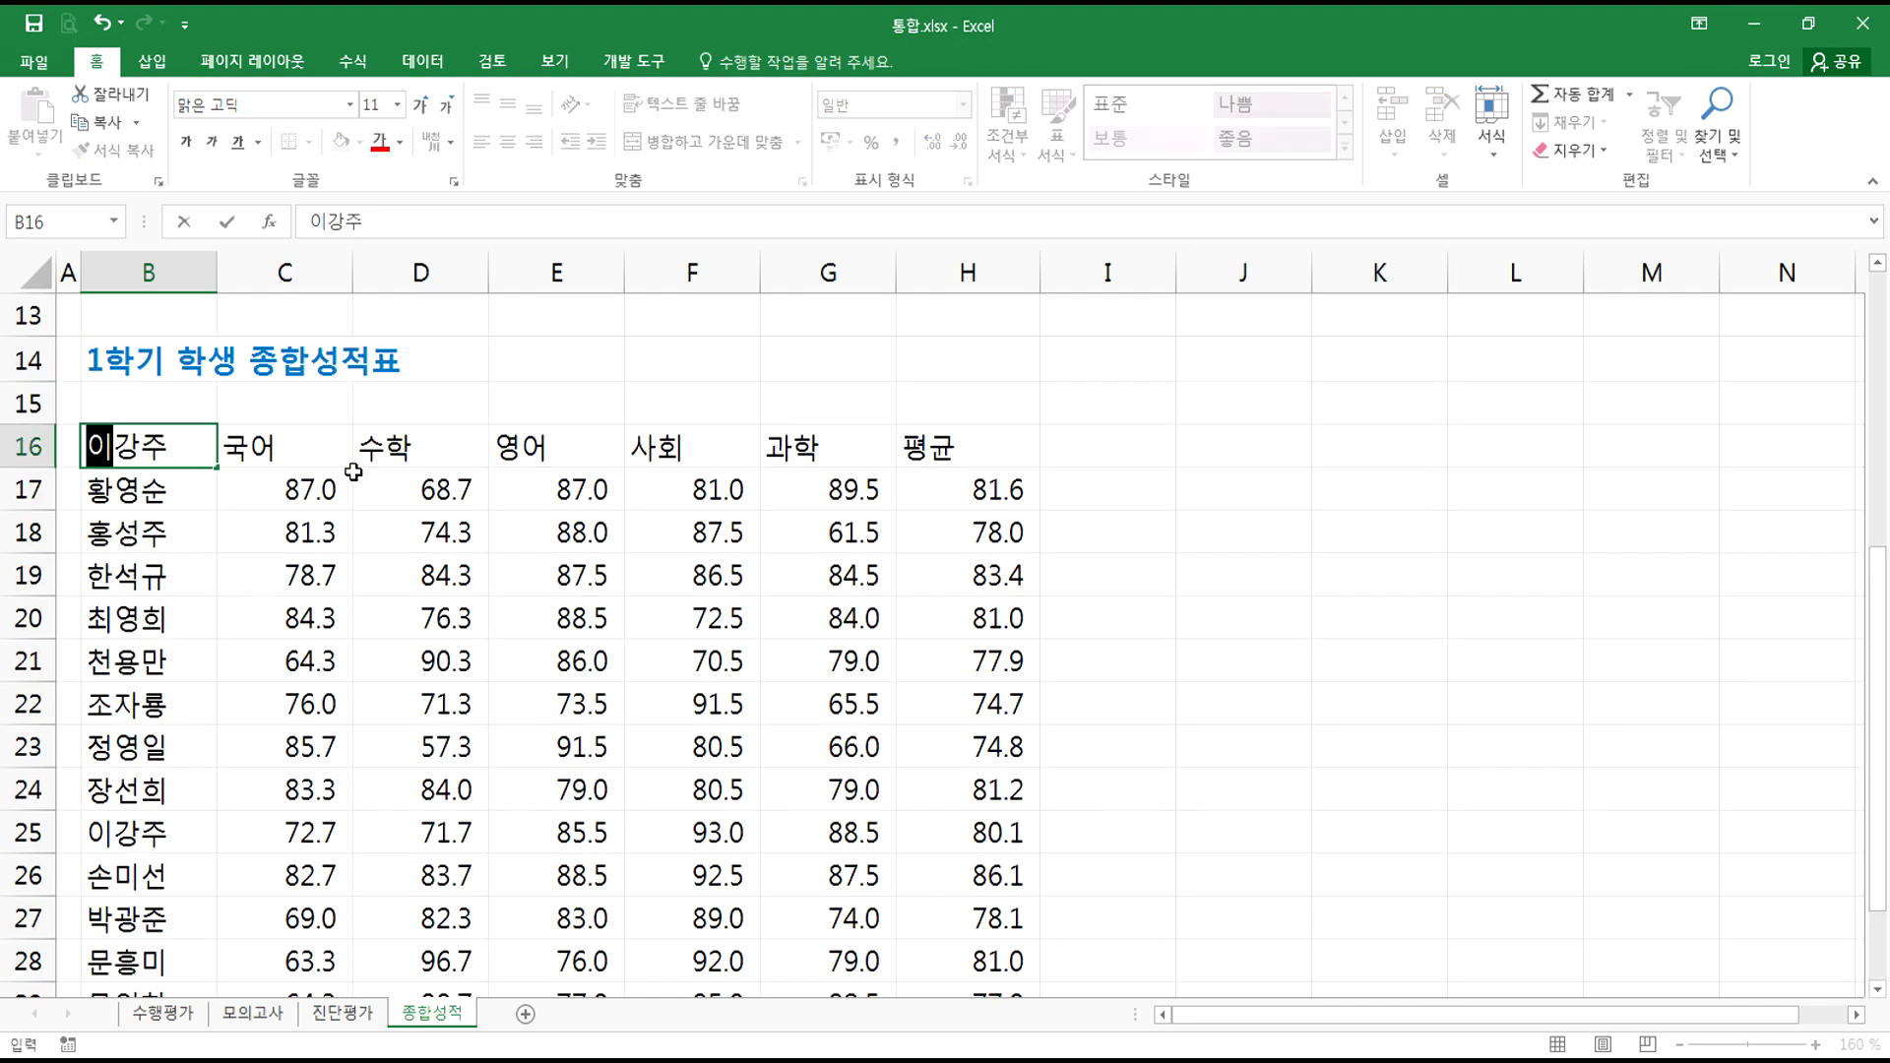
key("Return")
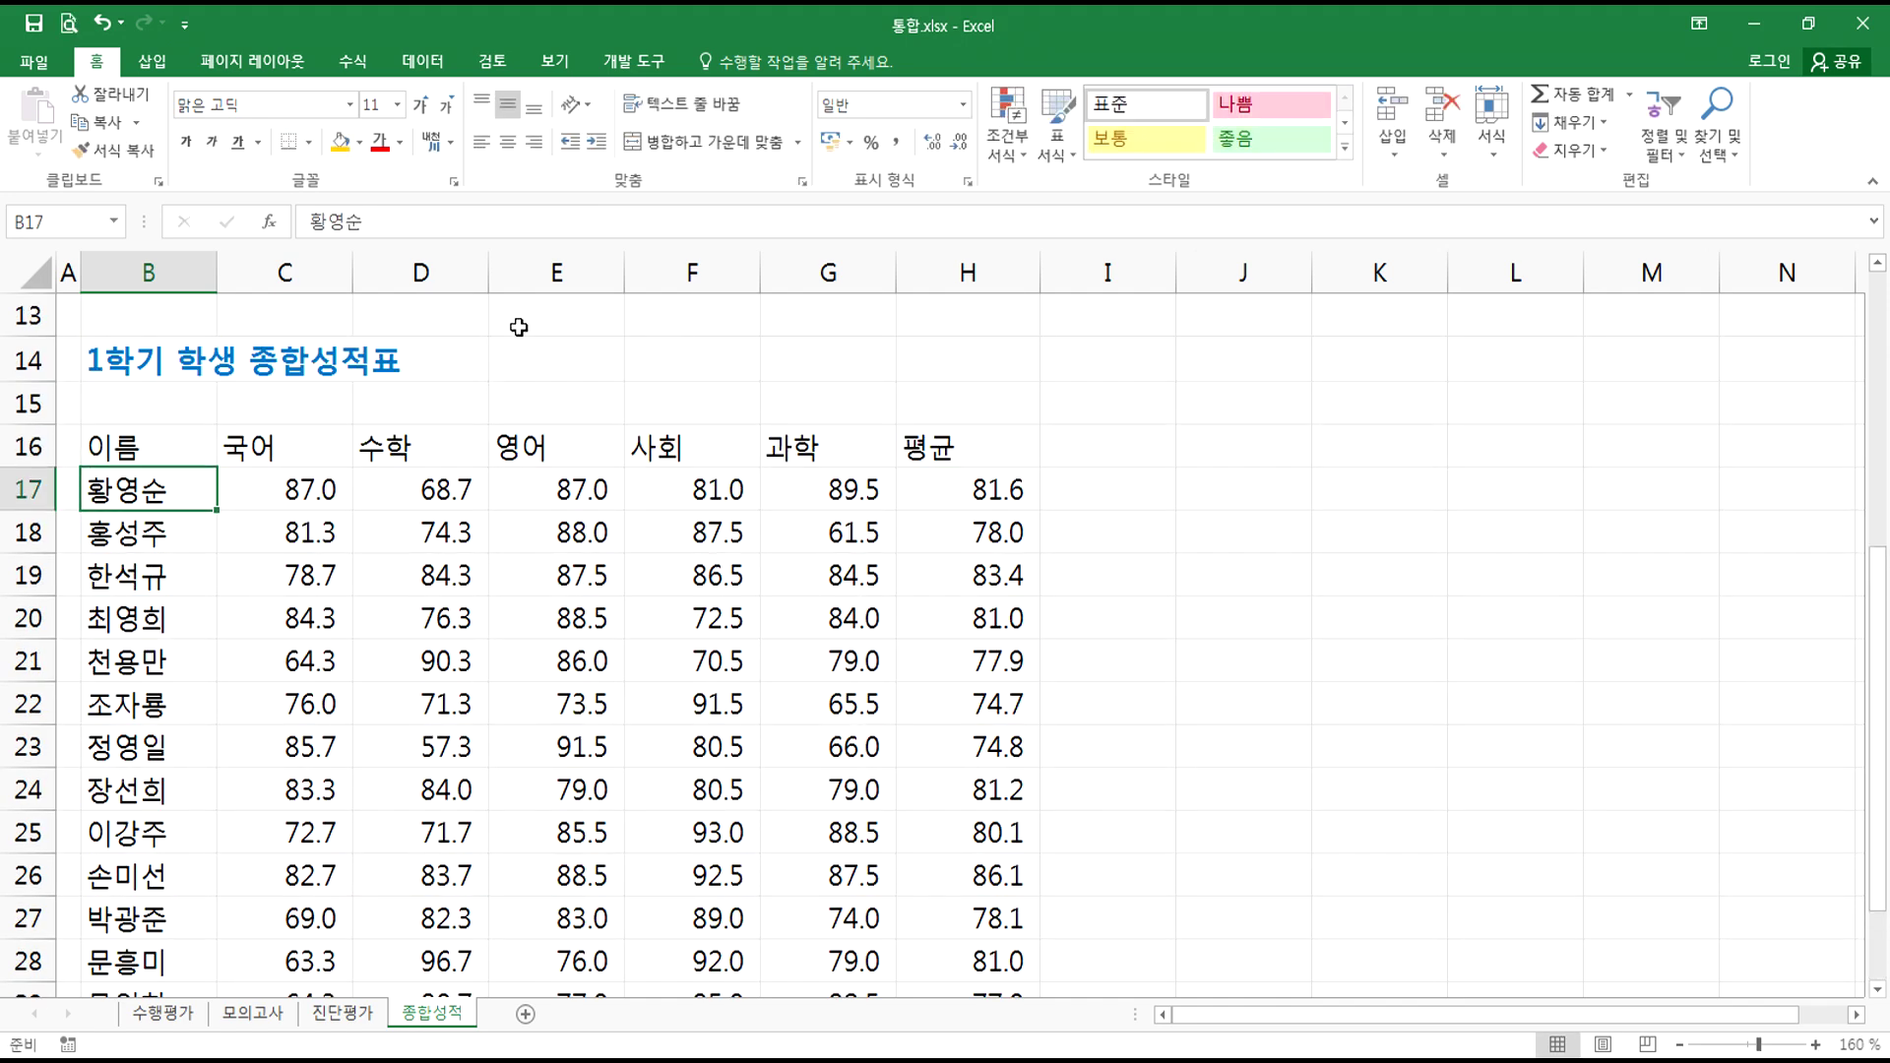
- Sort the consolidated table starting at B16 in ascending order by the 이름 column
scroll(174, 453, "up", 4)
left_click(159, 441)
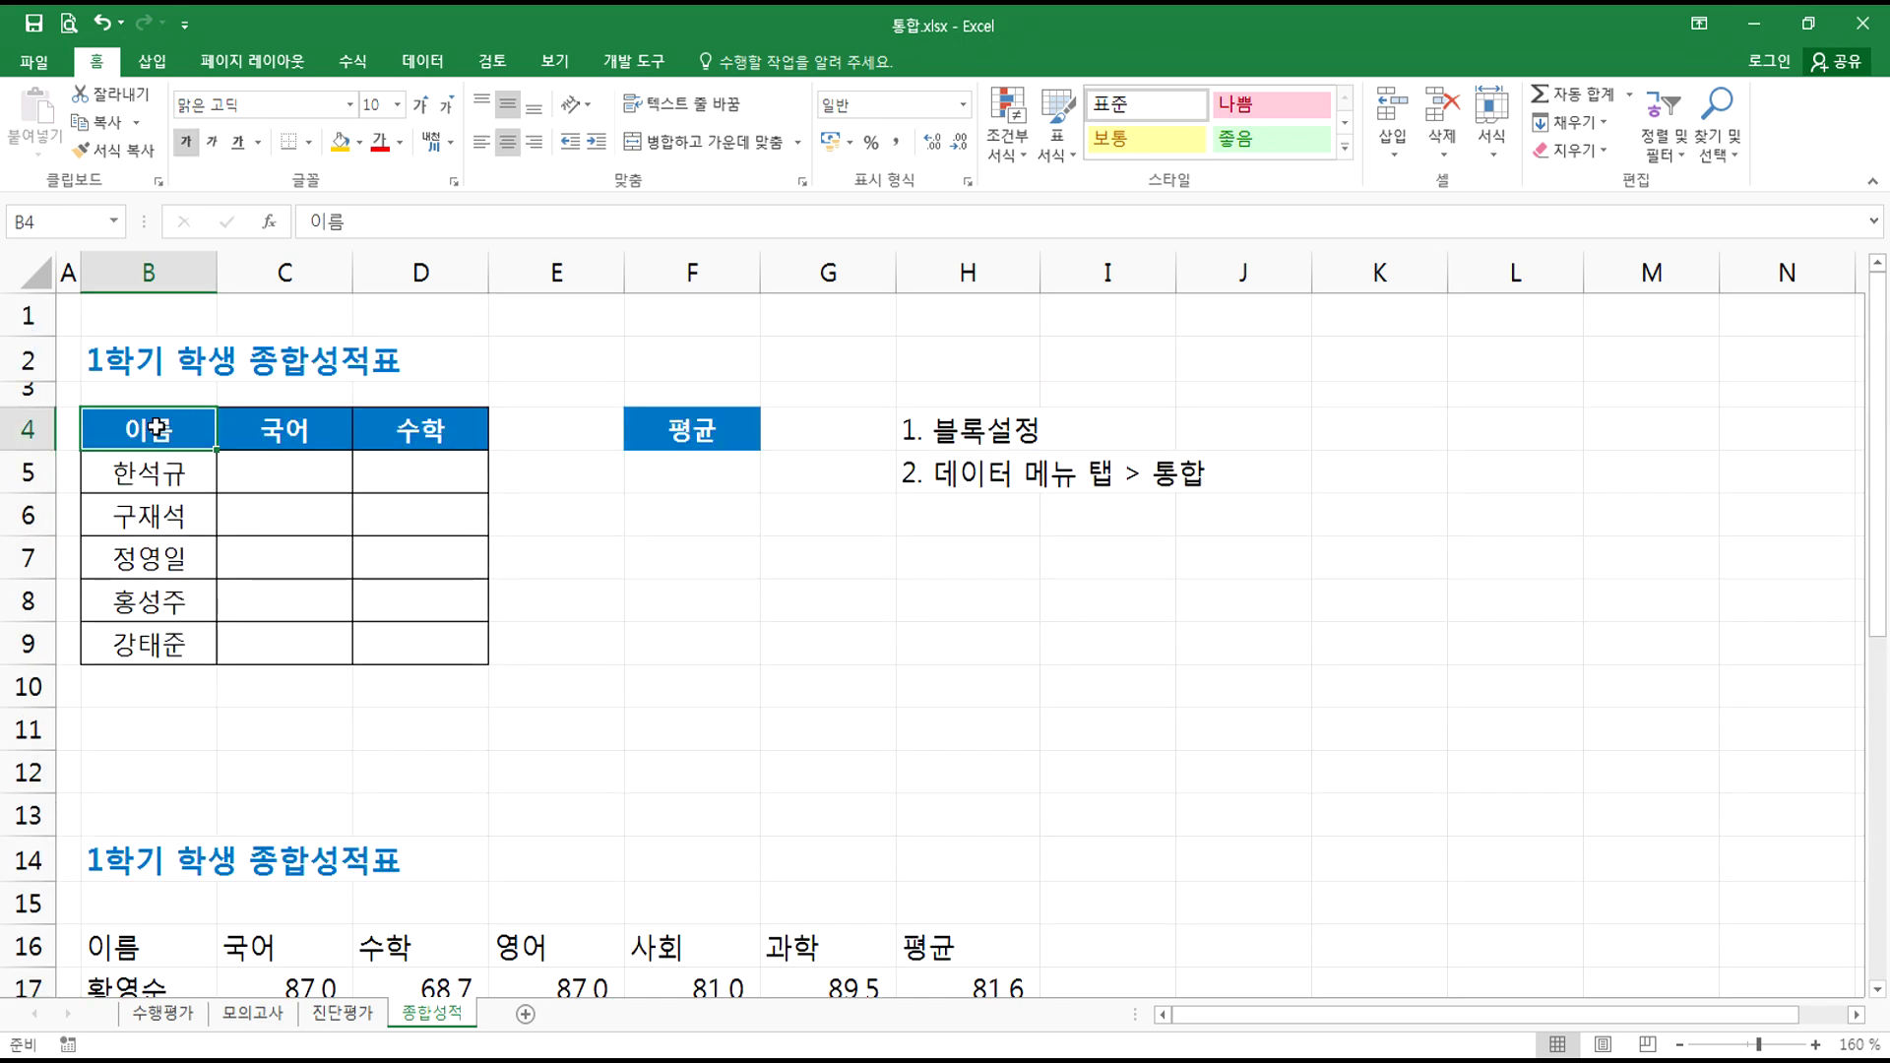
scroll(158, 441, "down", 3)
left_click(120, 569)
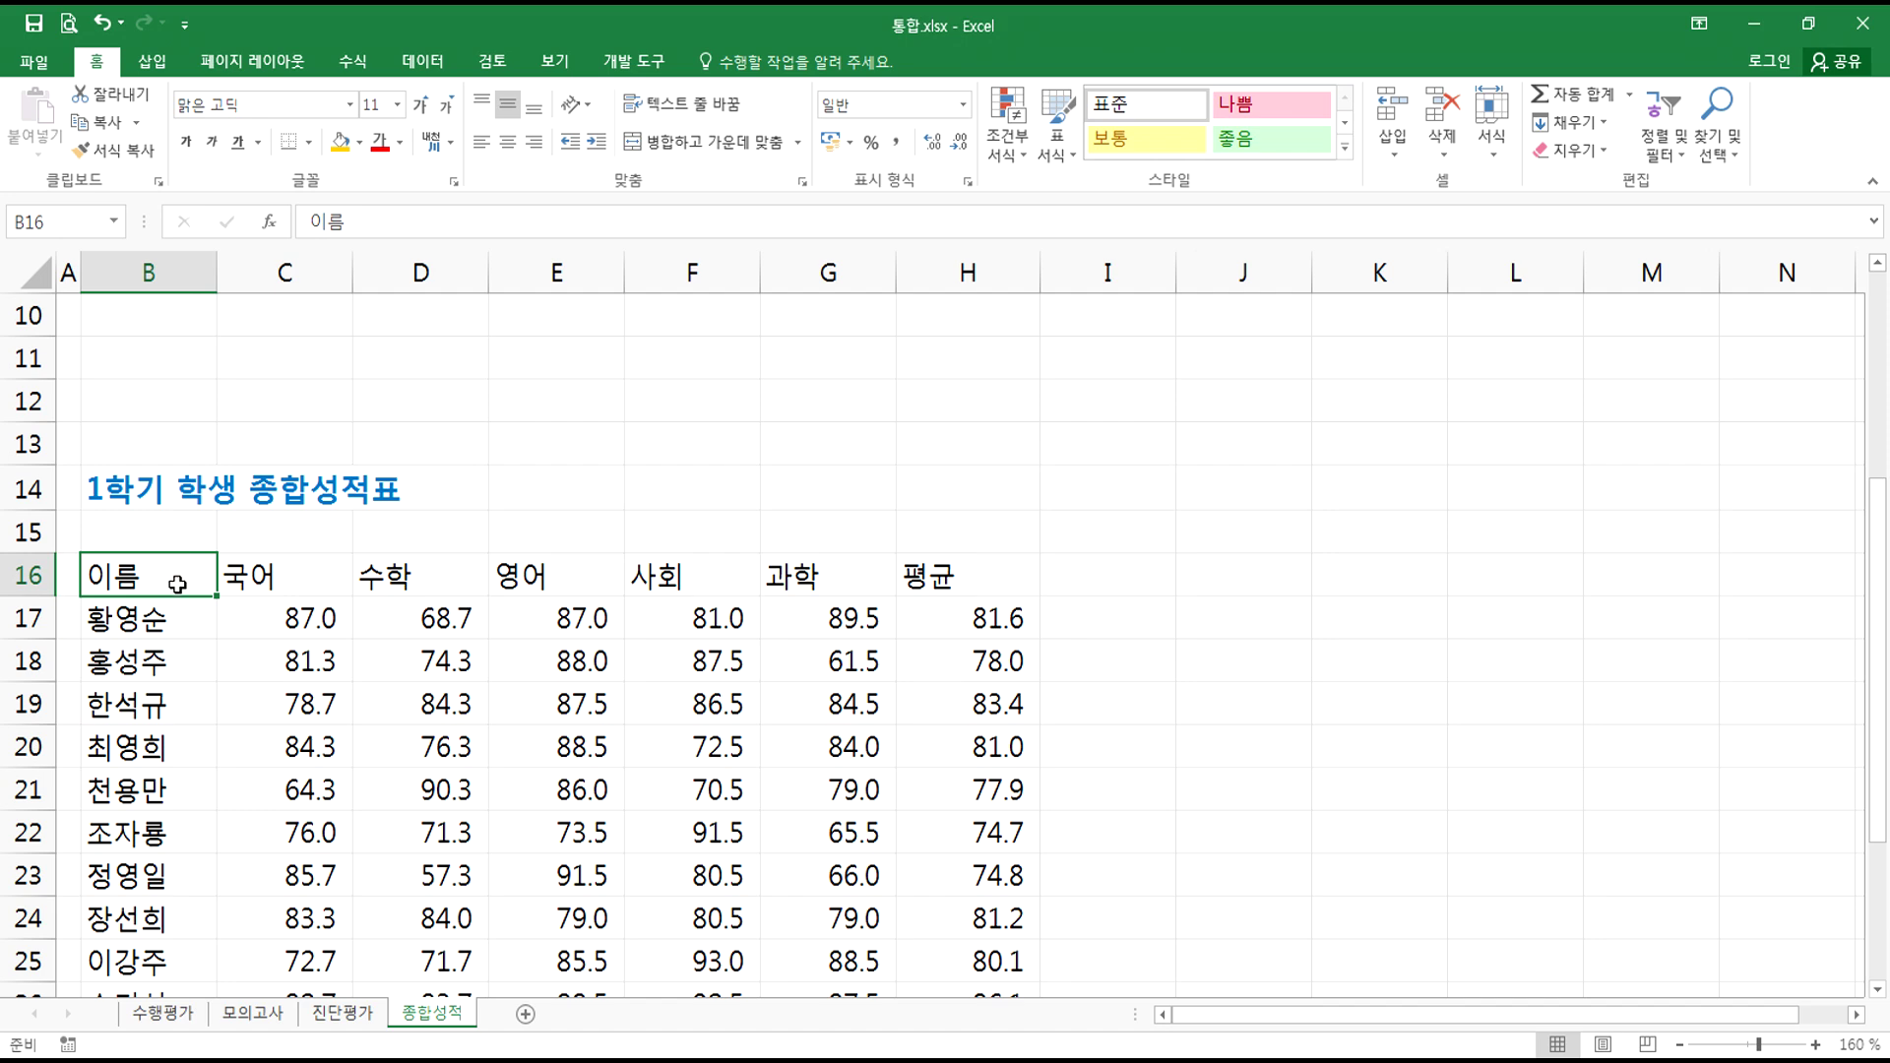
scroll(179, 582, "down", 2)
scroll(185, 576, "up", 1)
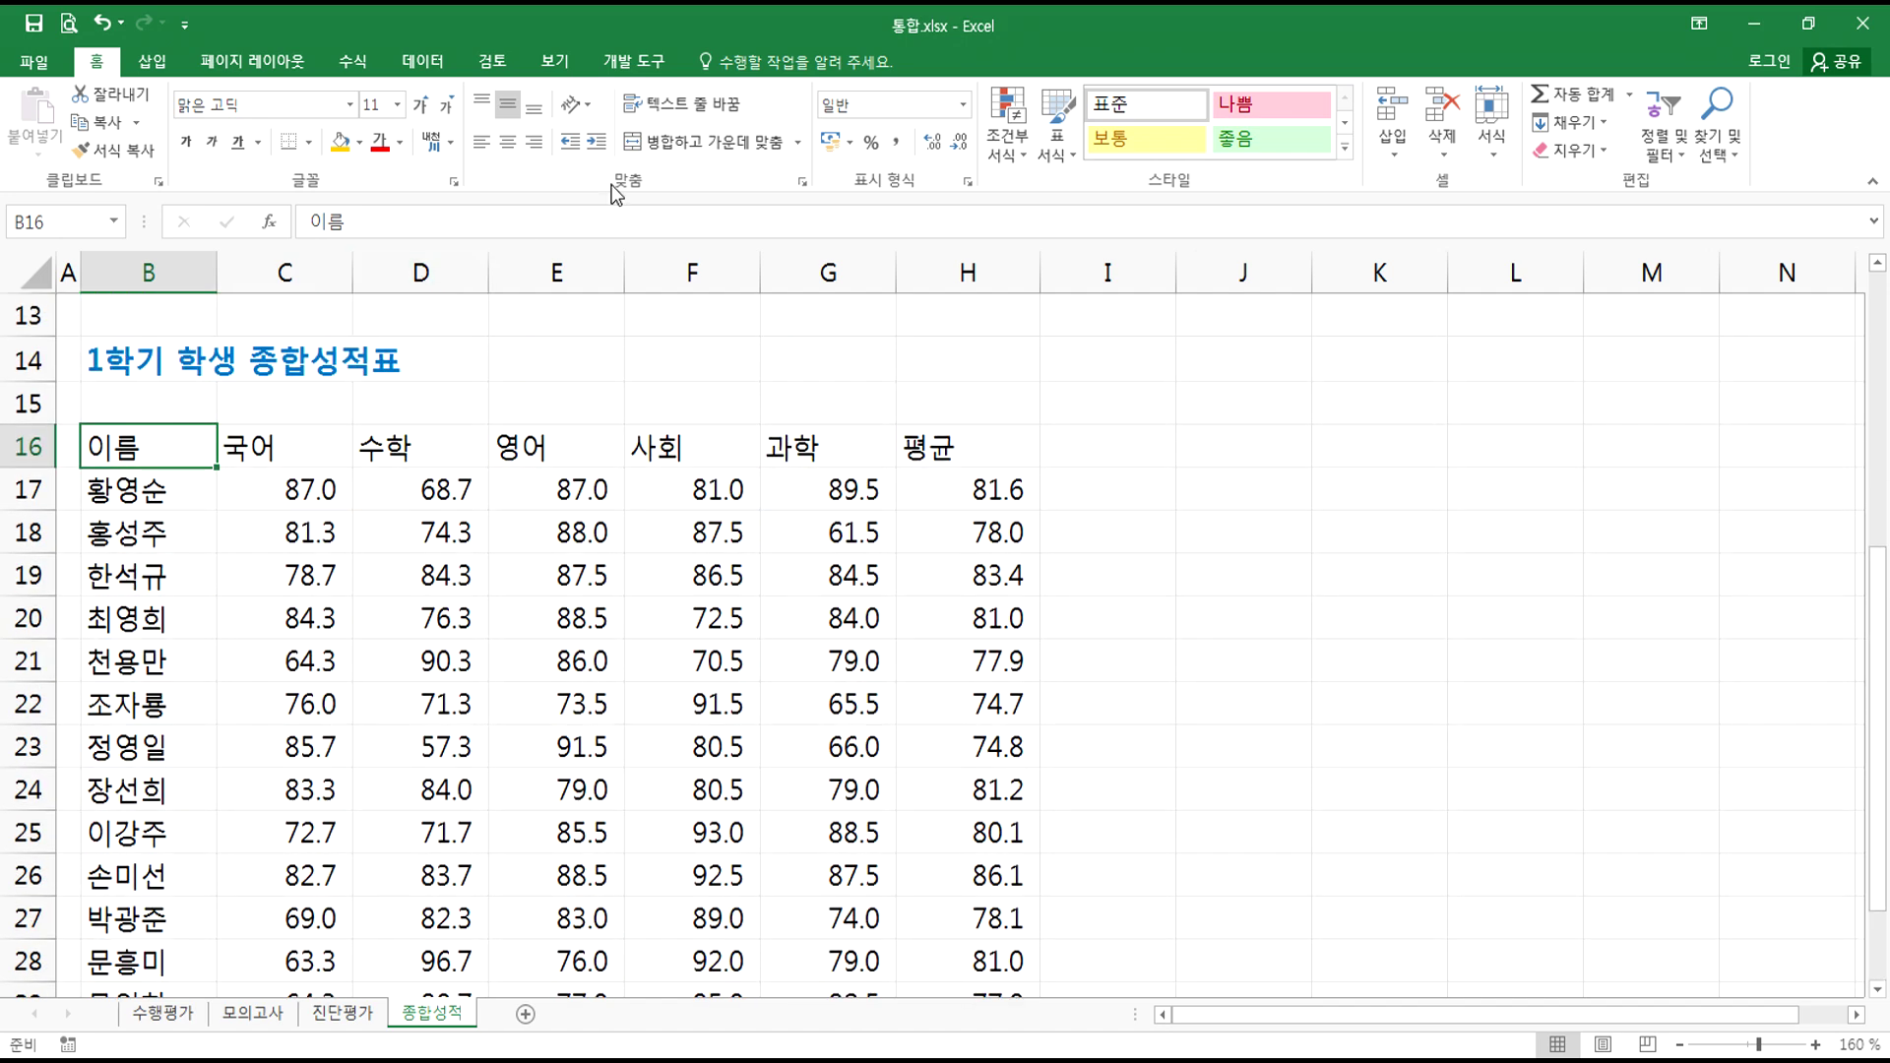
left_click(423, 62)
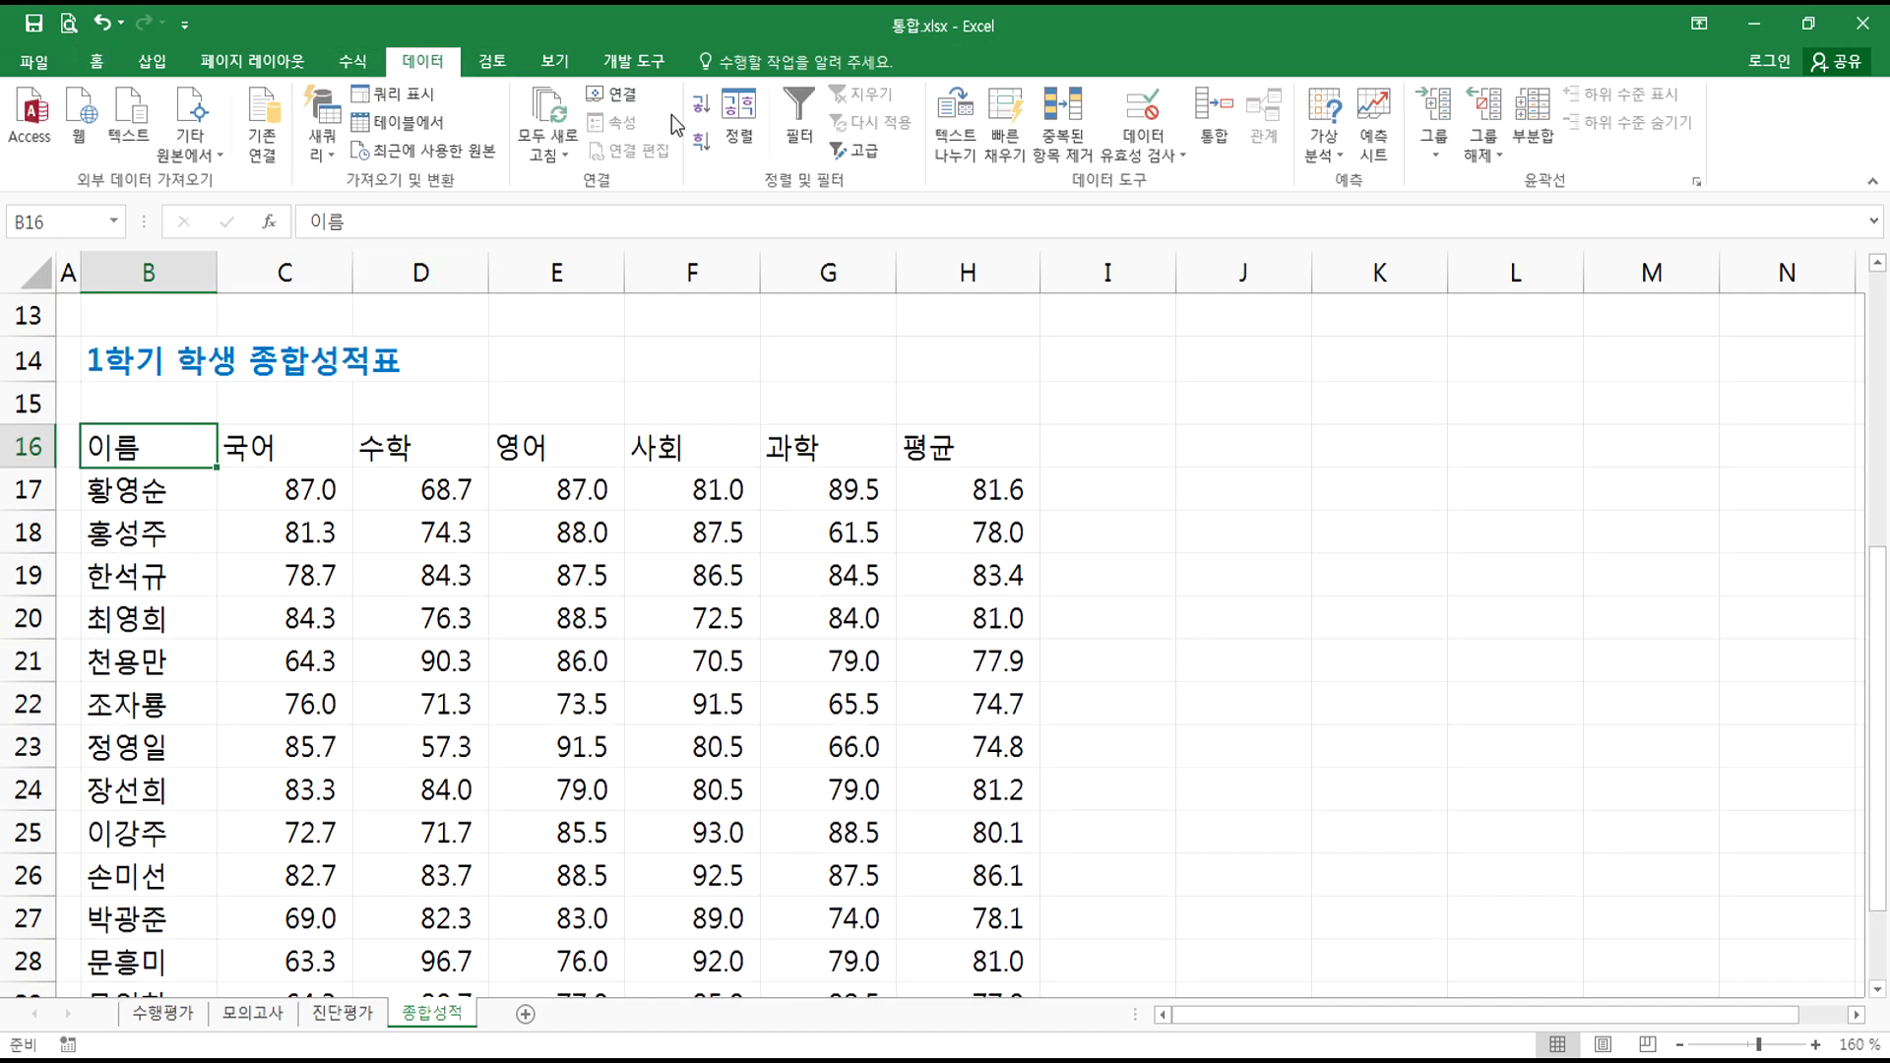
left_click(703, 104)
- Review the sorted student rows in B16:H31 and the labelled table above them
scroll(137, 522, "down", 4)
scroll(128, 531, "up", 3)
scroll(127, 531, "up", 1)
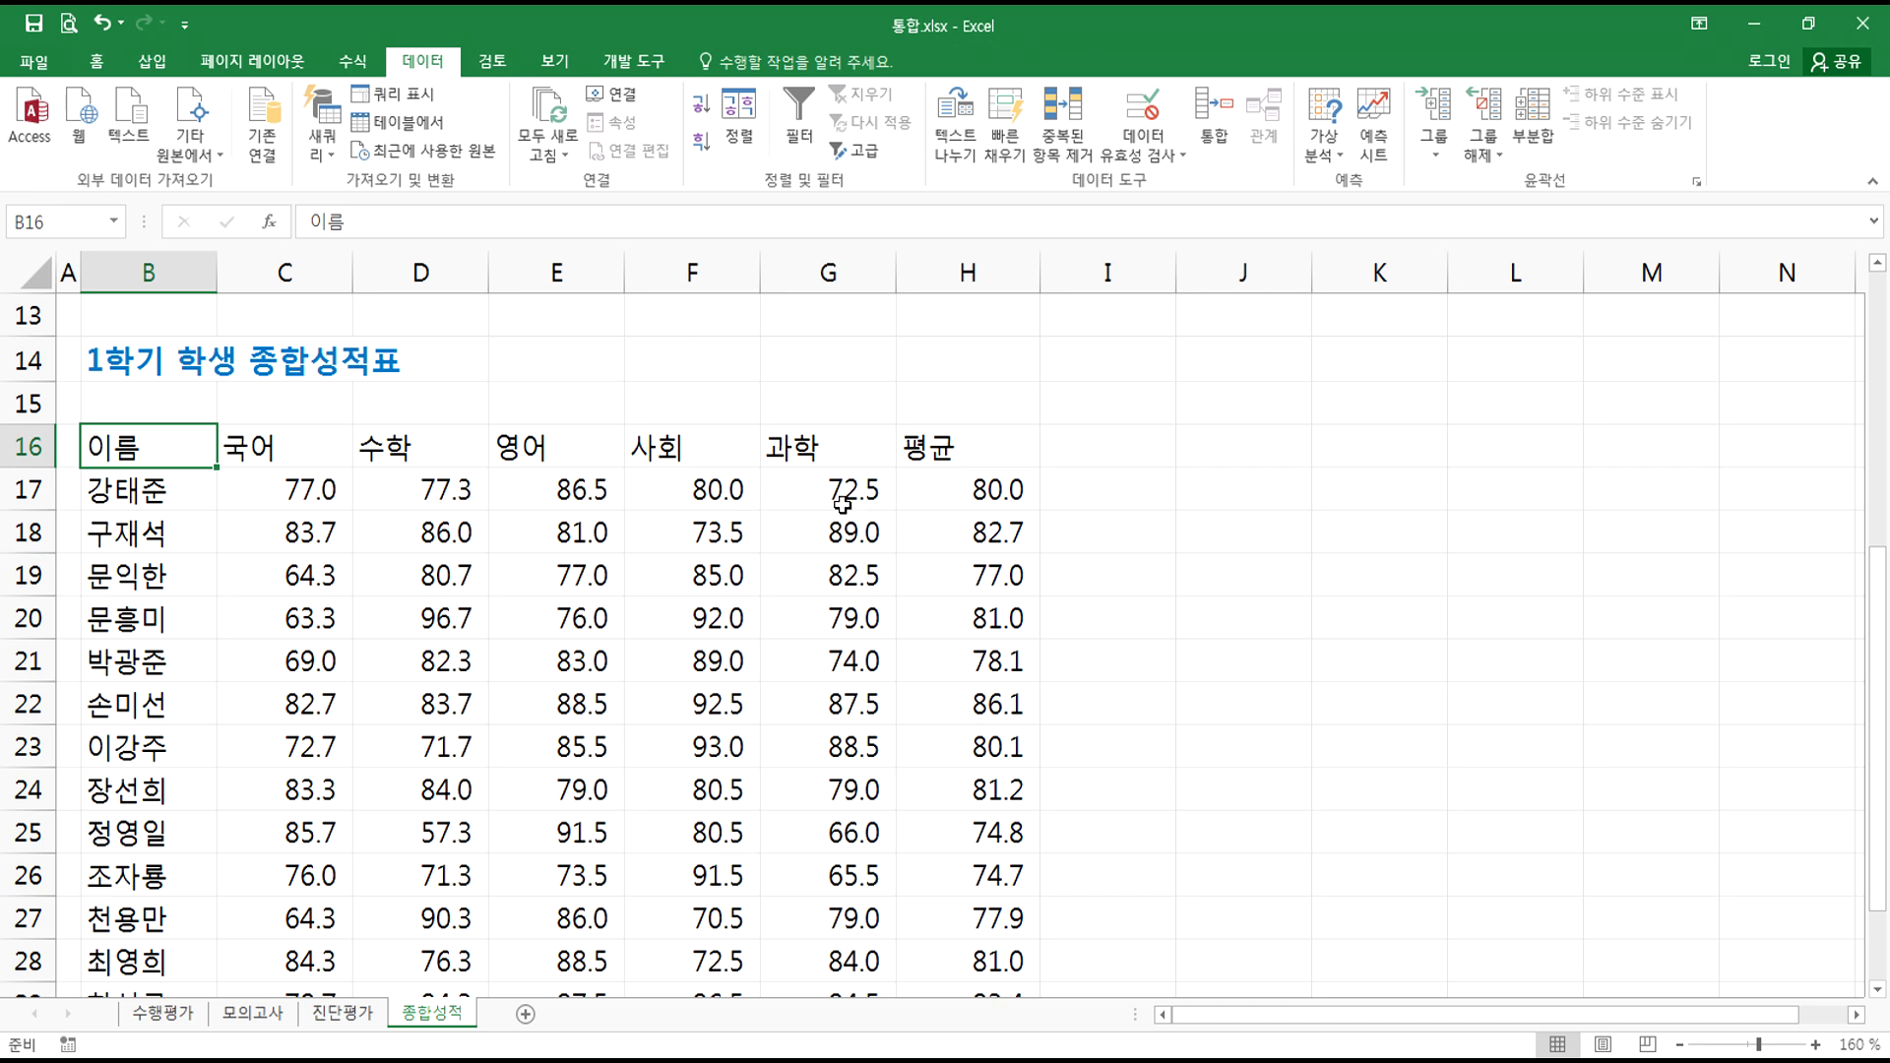
scroll(324, 694, "down", 3)
scroll(266, 689, "up", 3)
scroll(315, 590, "down", 2)
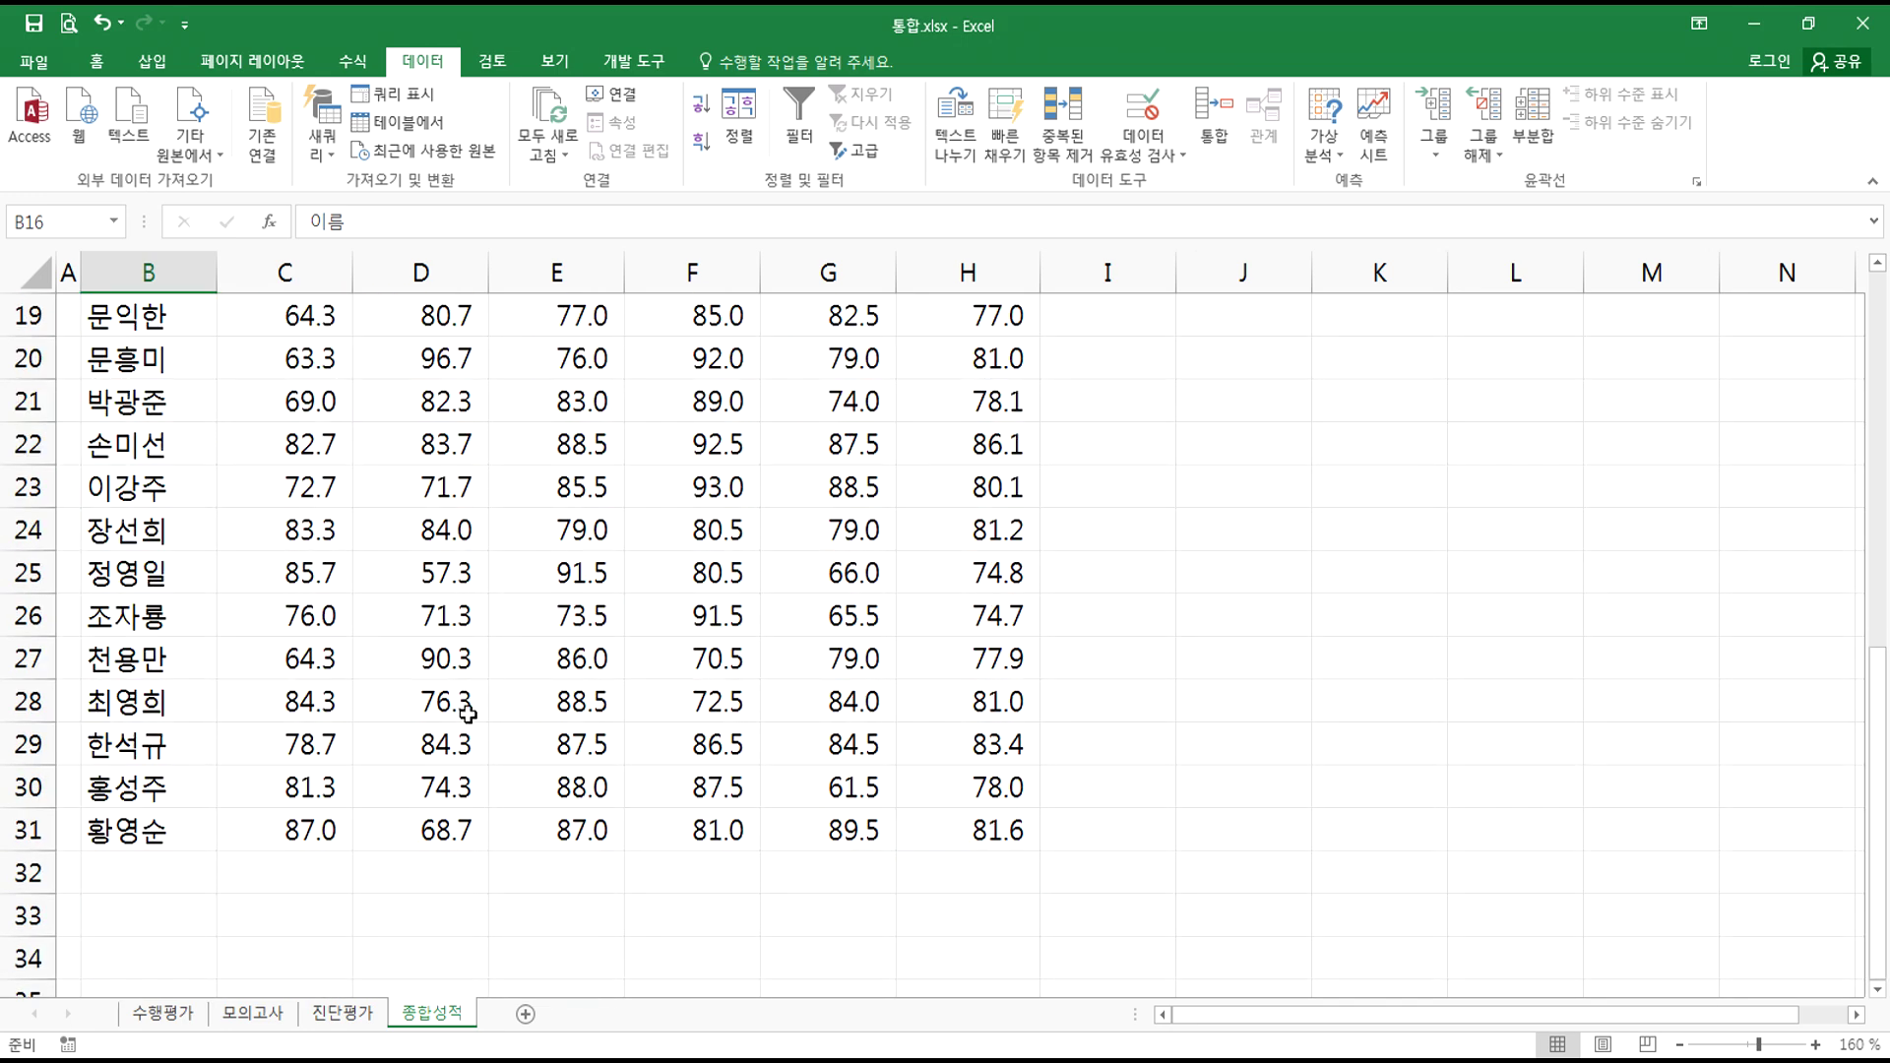
scroll(462, 709, "up", 4)
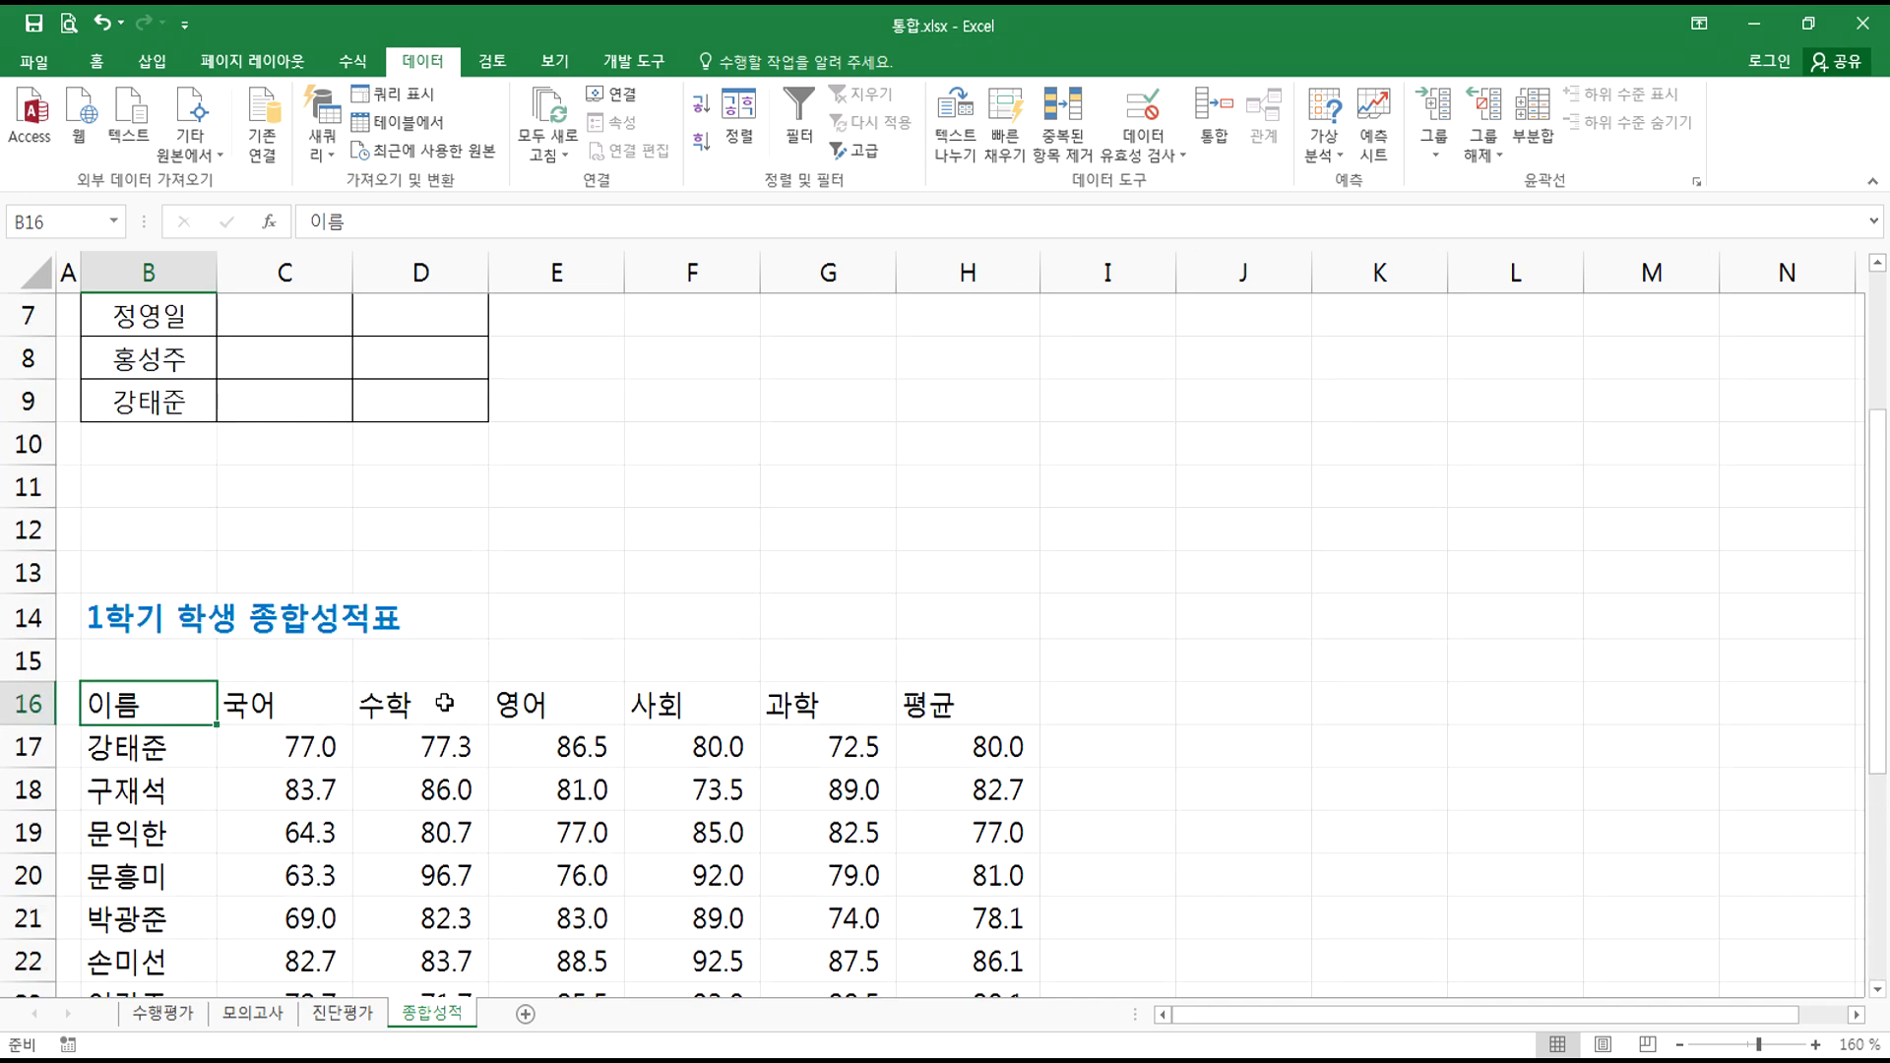
scroll(445, 701, "up", 2)
left_click(652, 712)
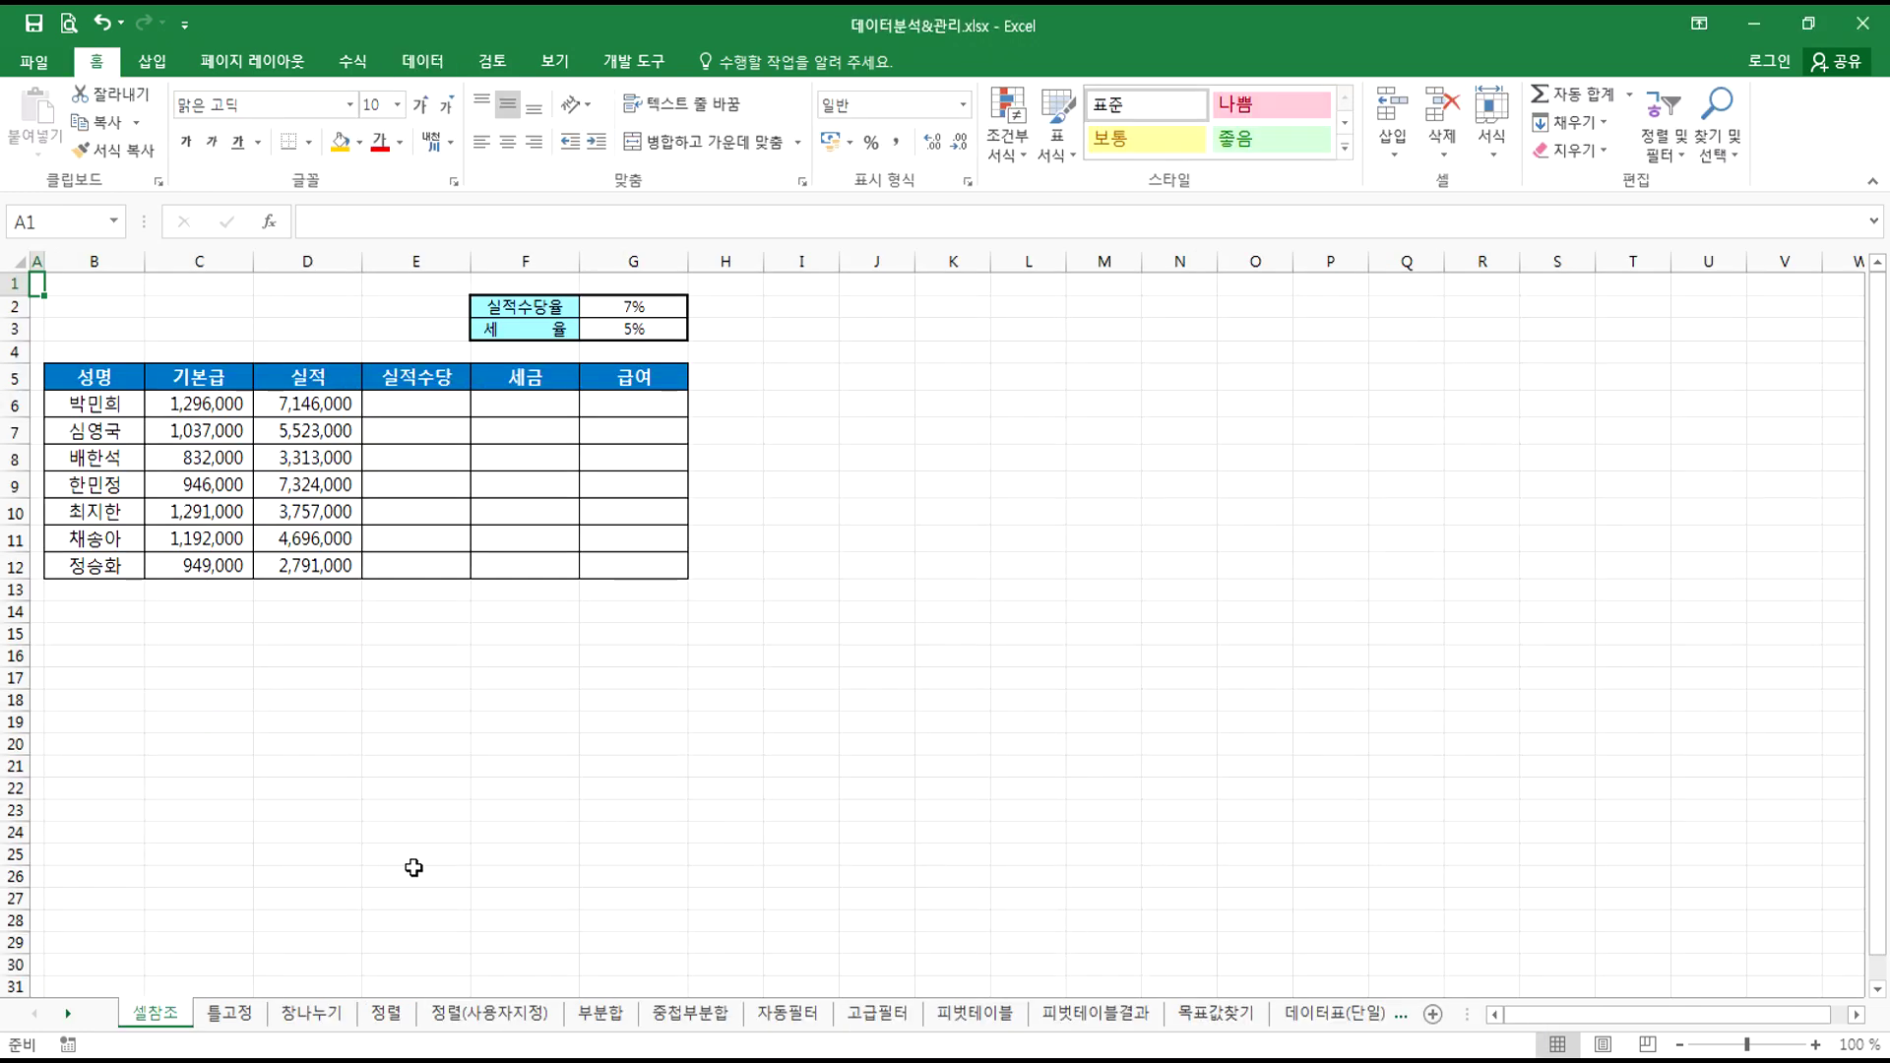
- Switch back to 통합.xlsx and examine the 수행평가 score table and the empty rows B20:G23 beneath it
left_click(232, 1020)
left_click(170, 1016)
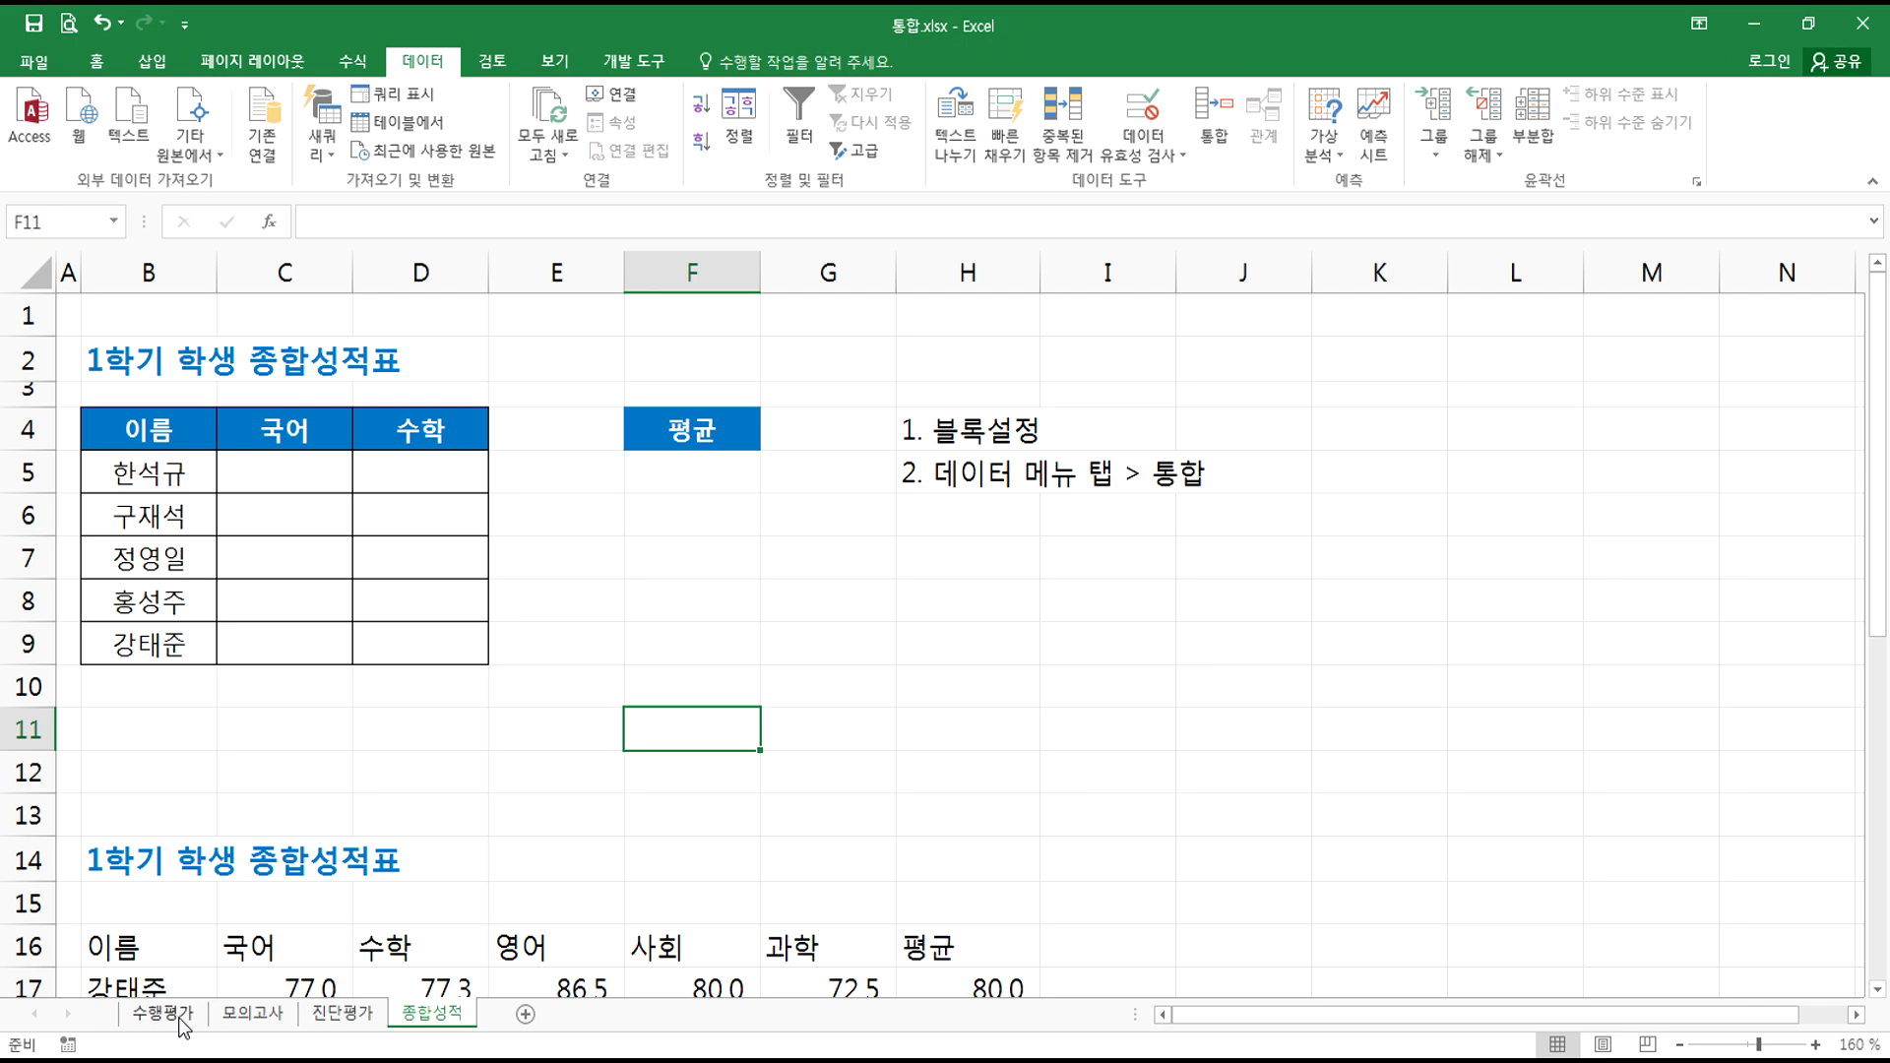
left_click(169, 1015)
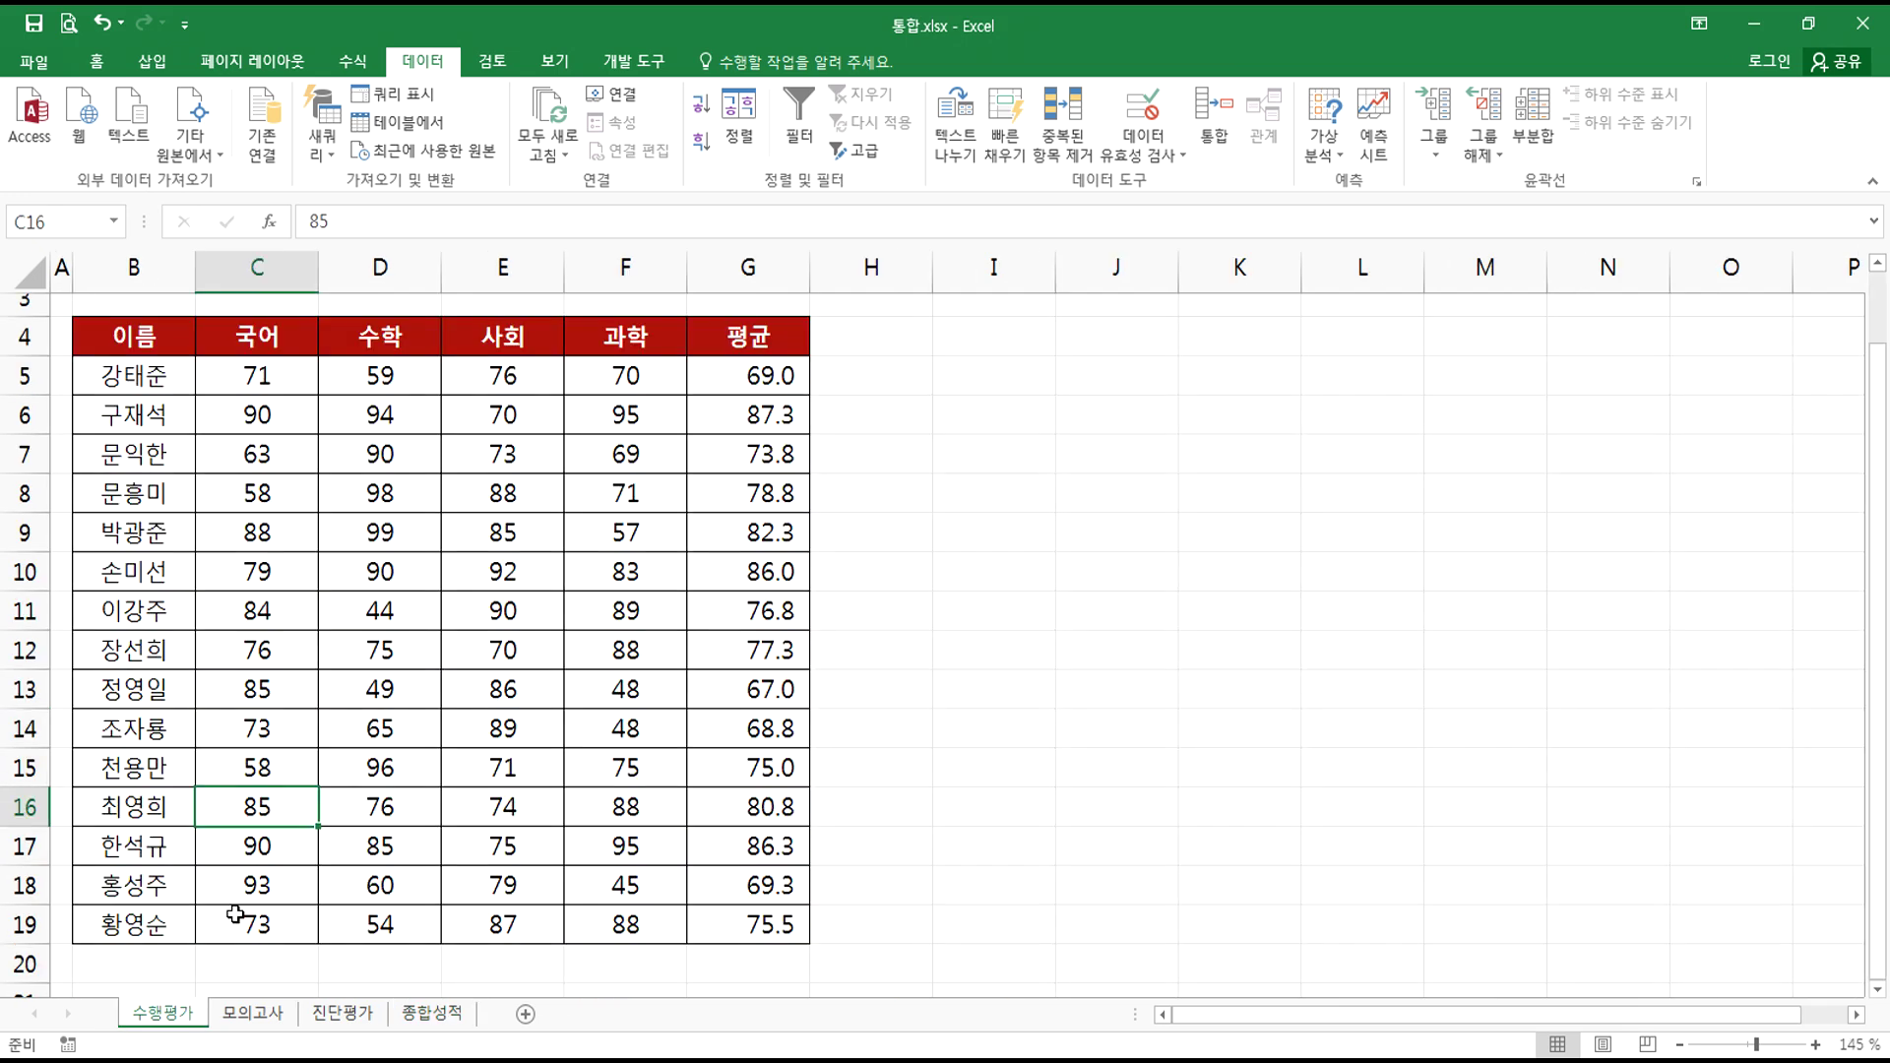
scroll(258, 728, "down", 2)
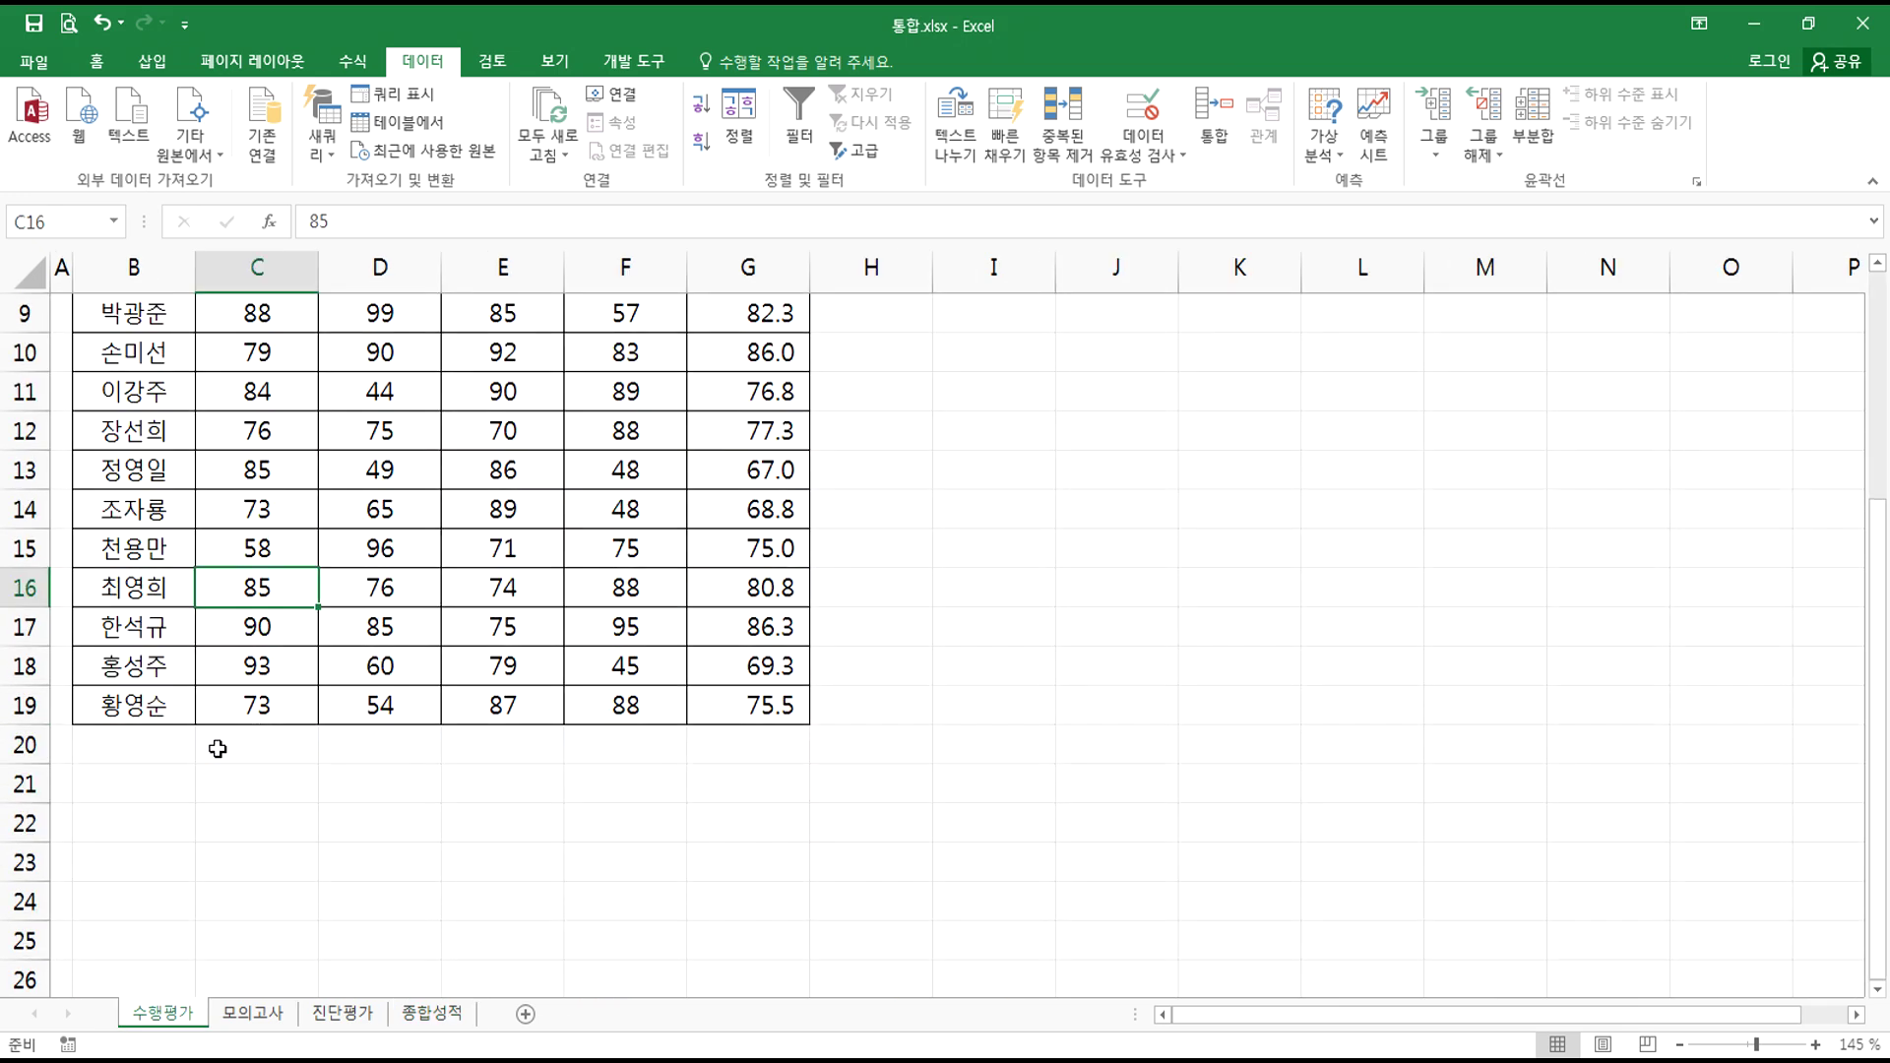
left_click(108, 745)
left_click_drag(328, 750, 757, 865)
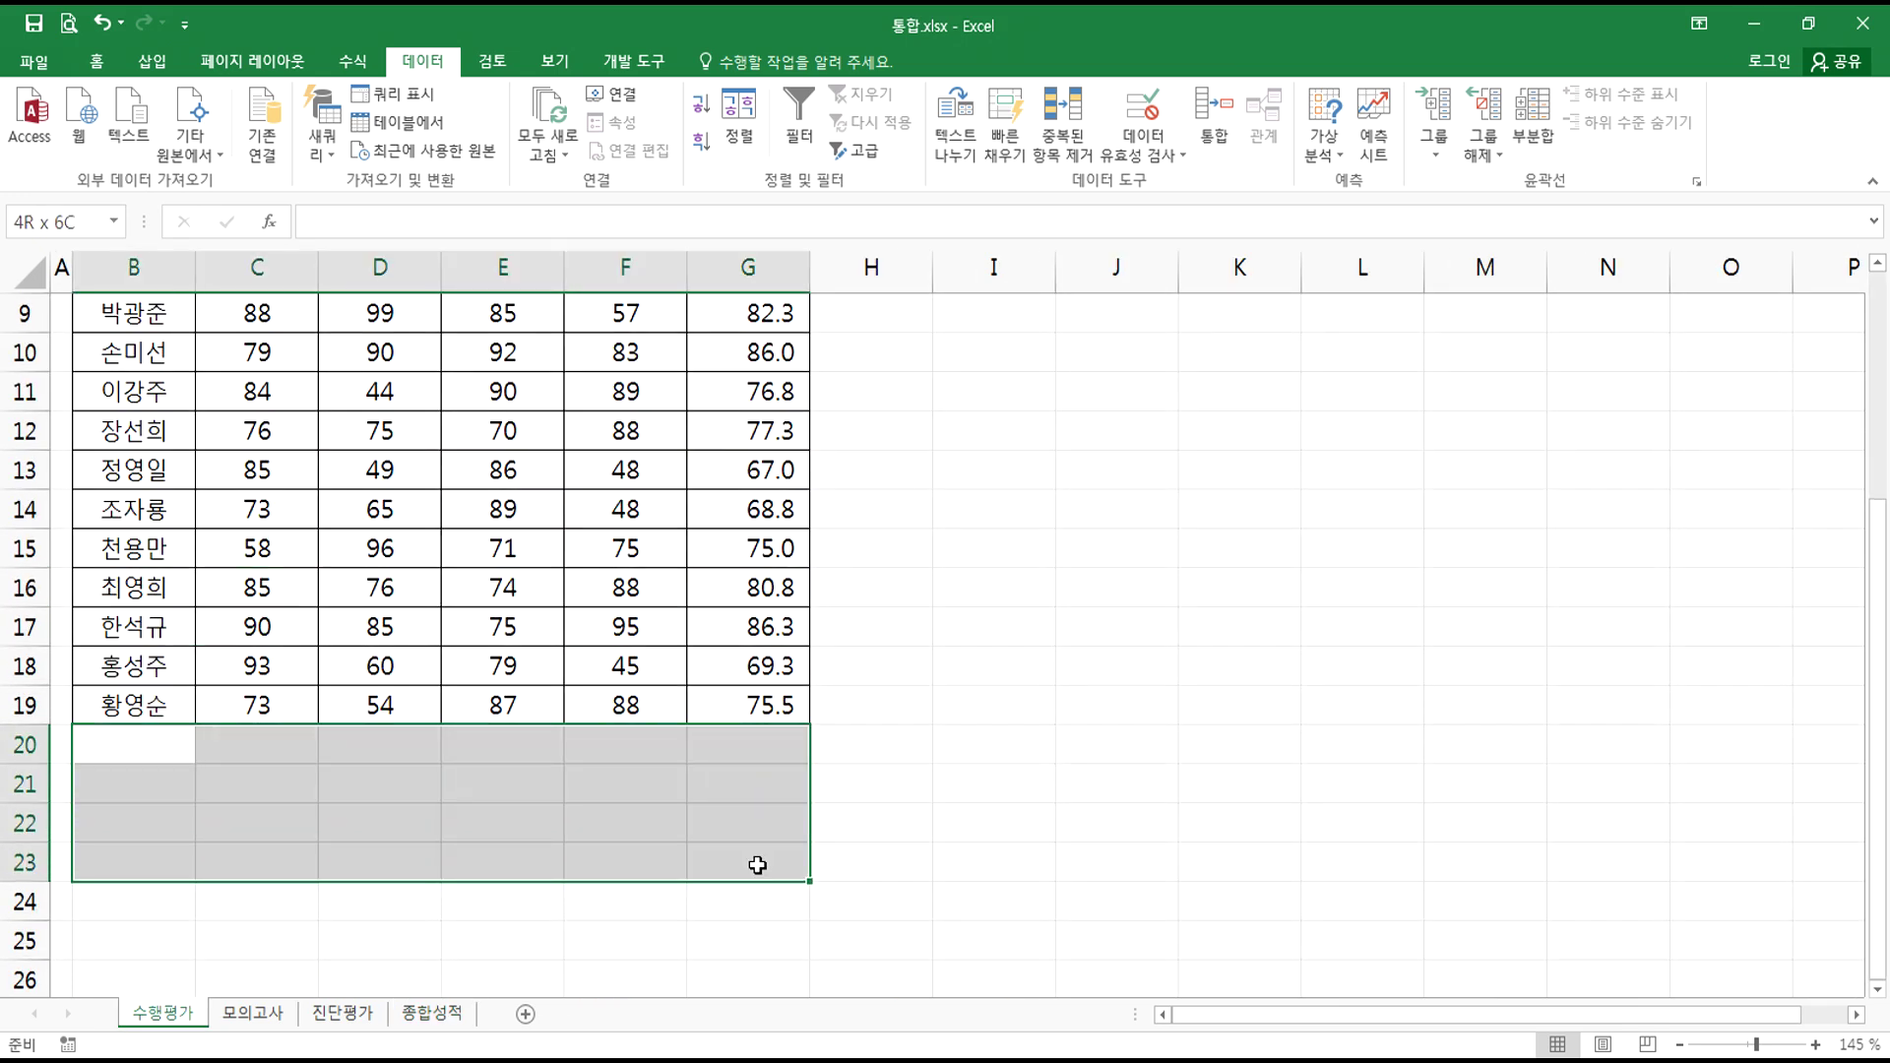
left_click_drag(756, 866, 734, 869)
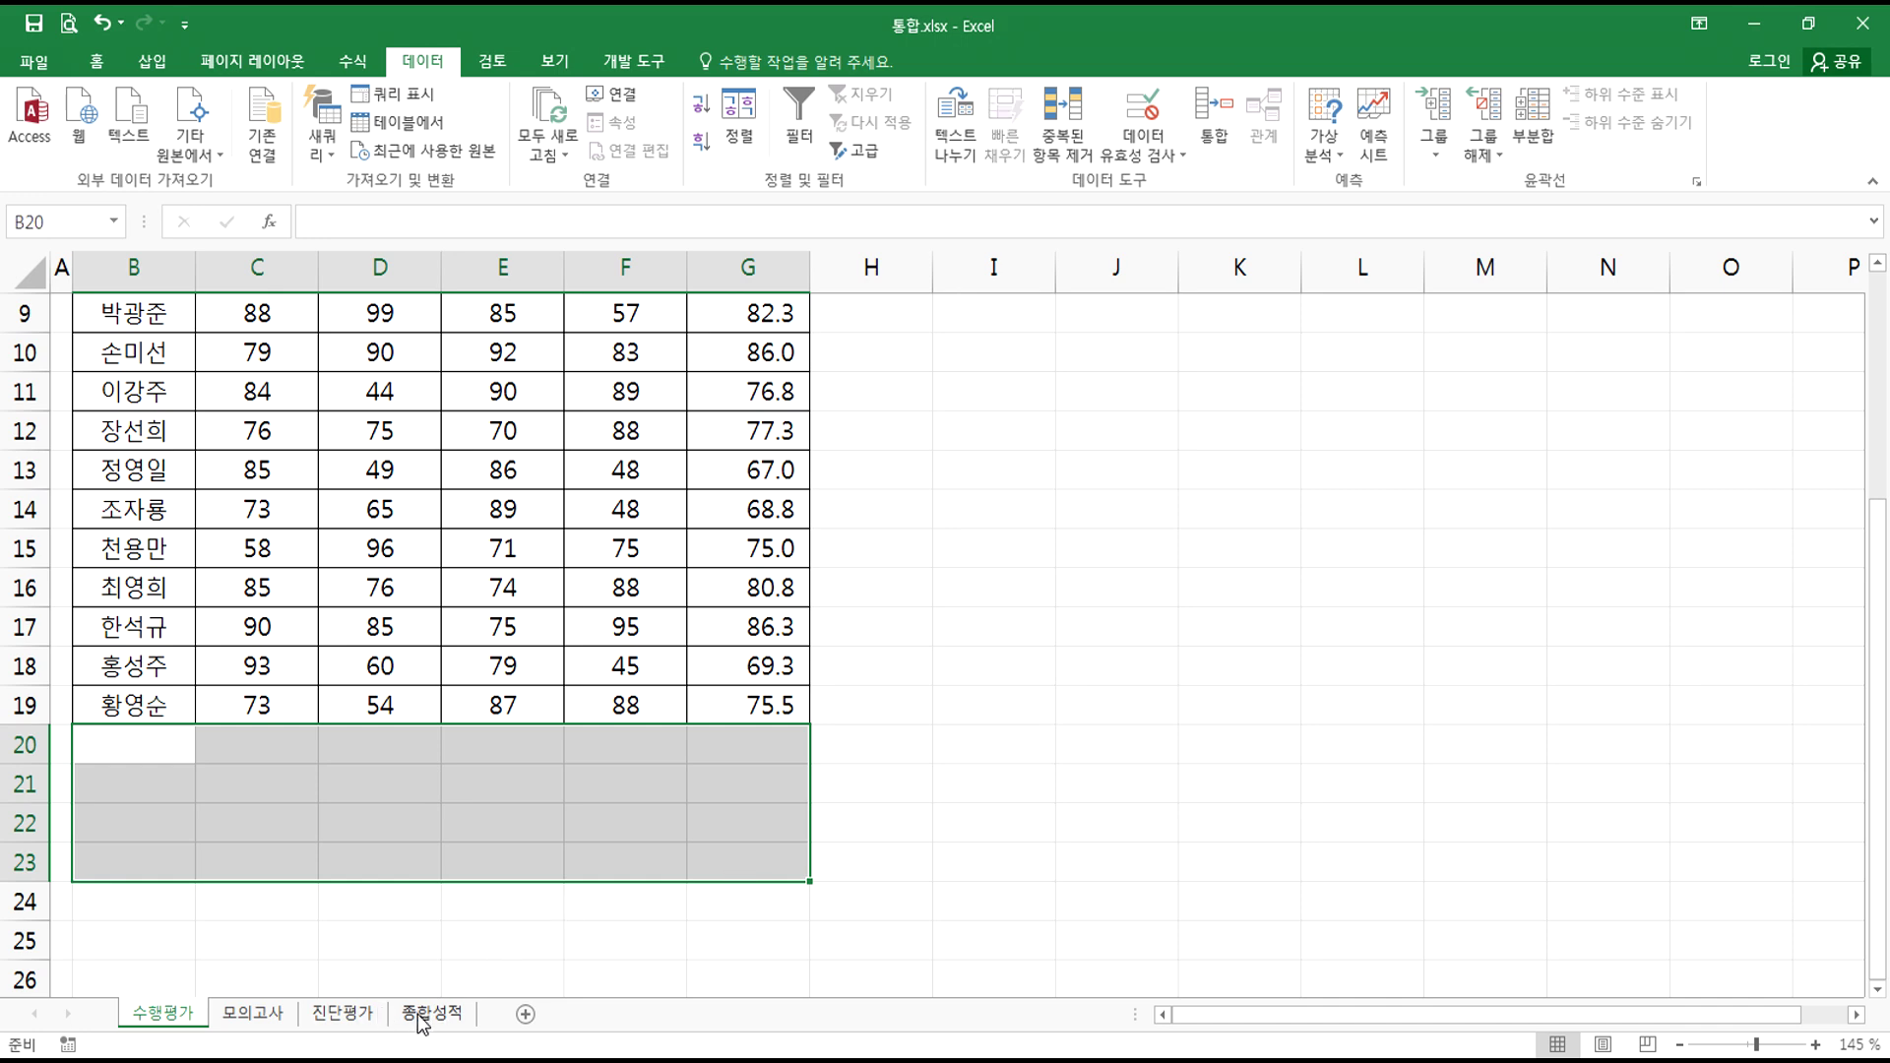
scroll(291, 822, "up", 3)
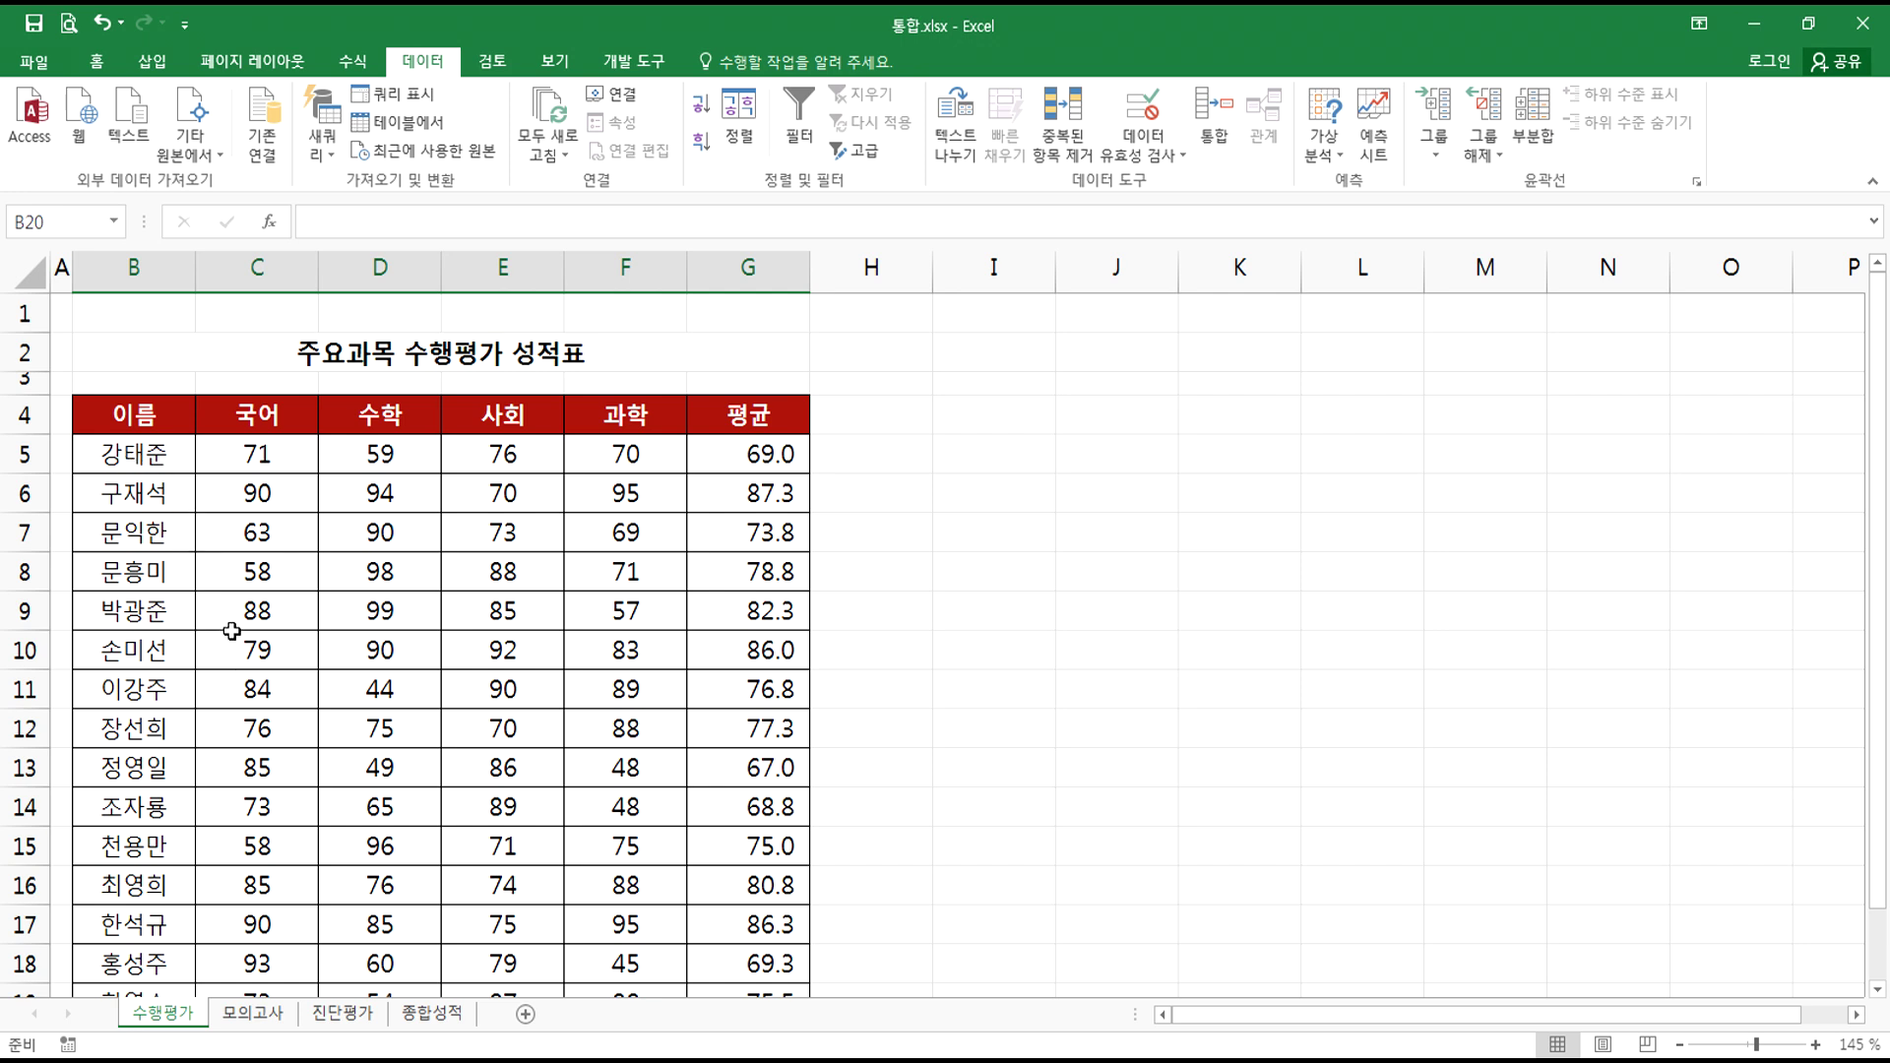
left_click_drag(143, 453, 537, 694)
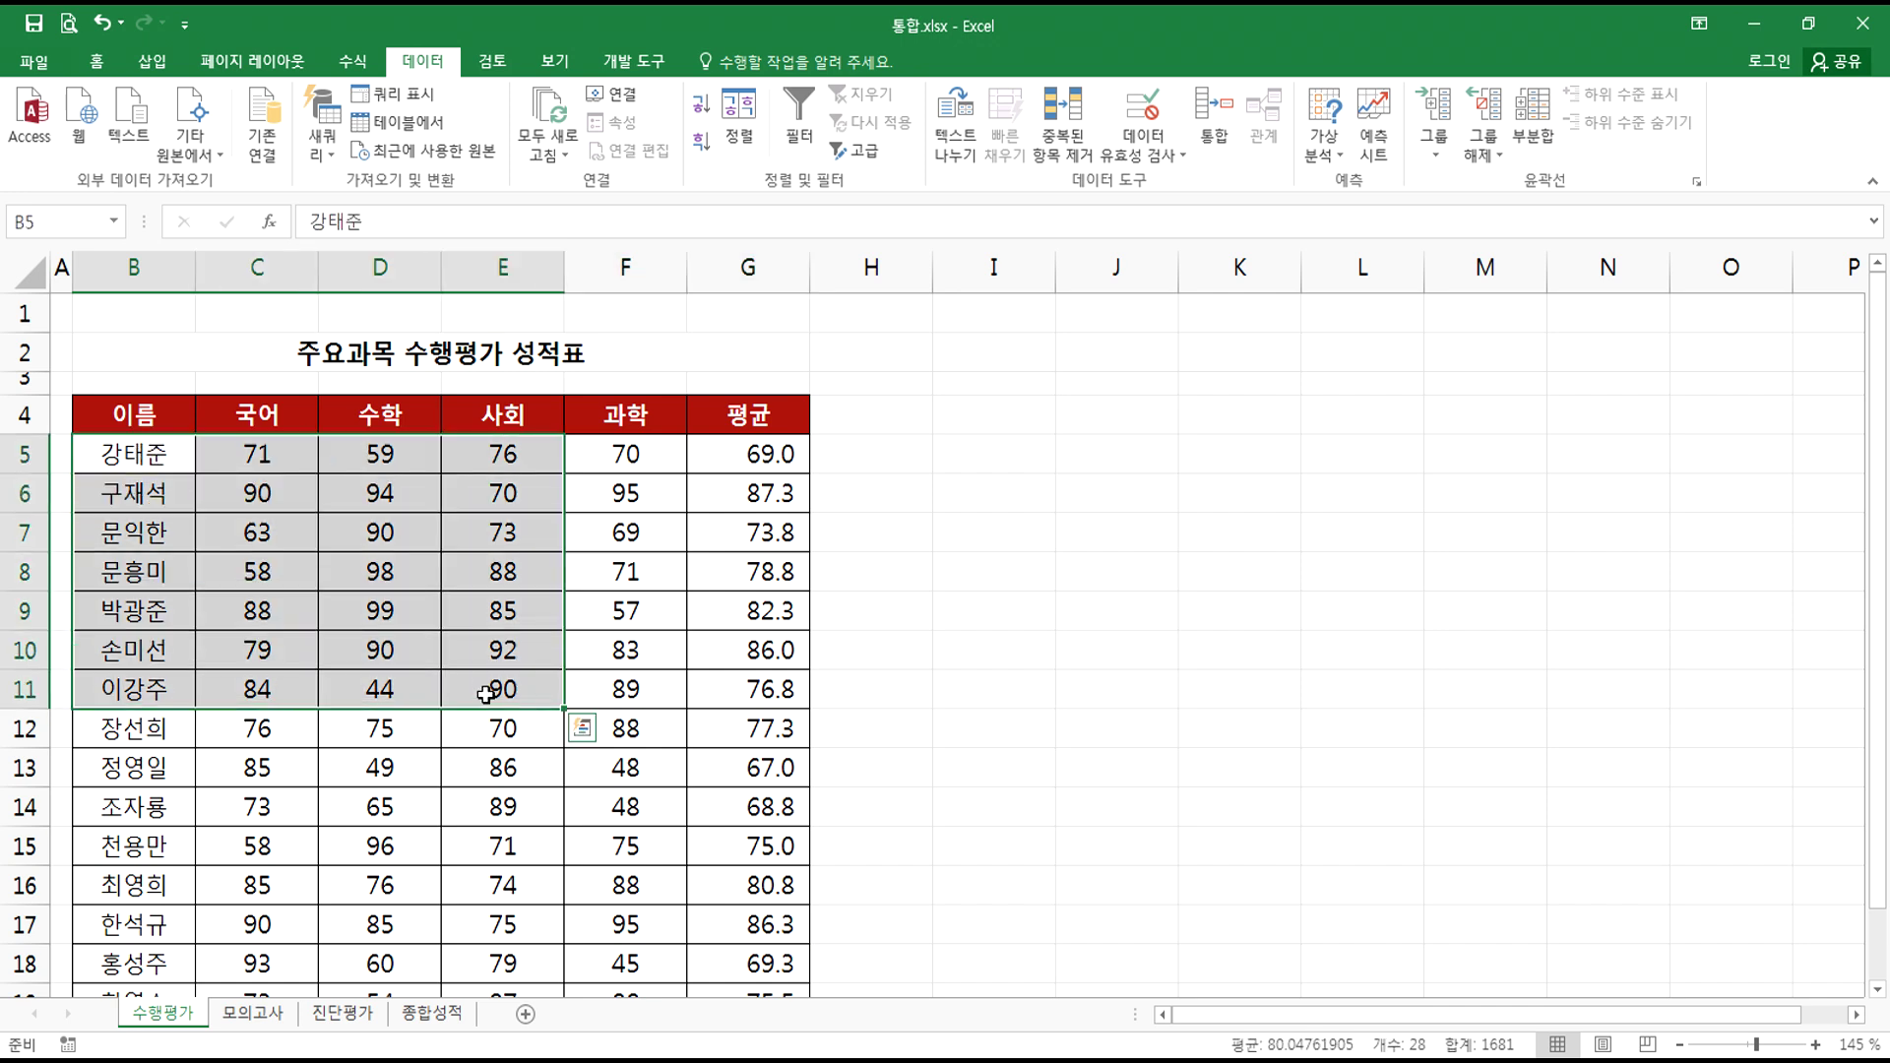
left_click(605, 620)
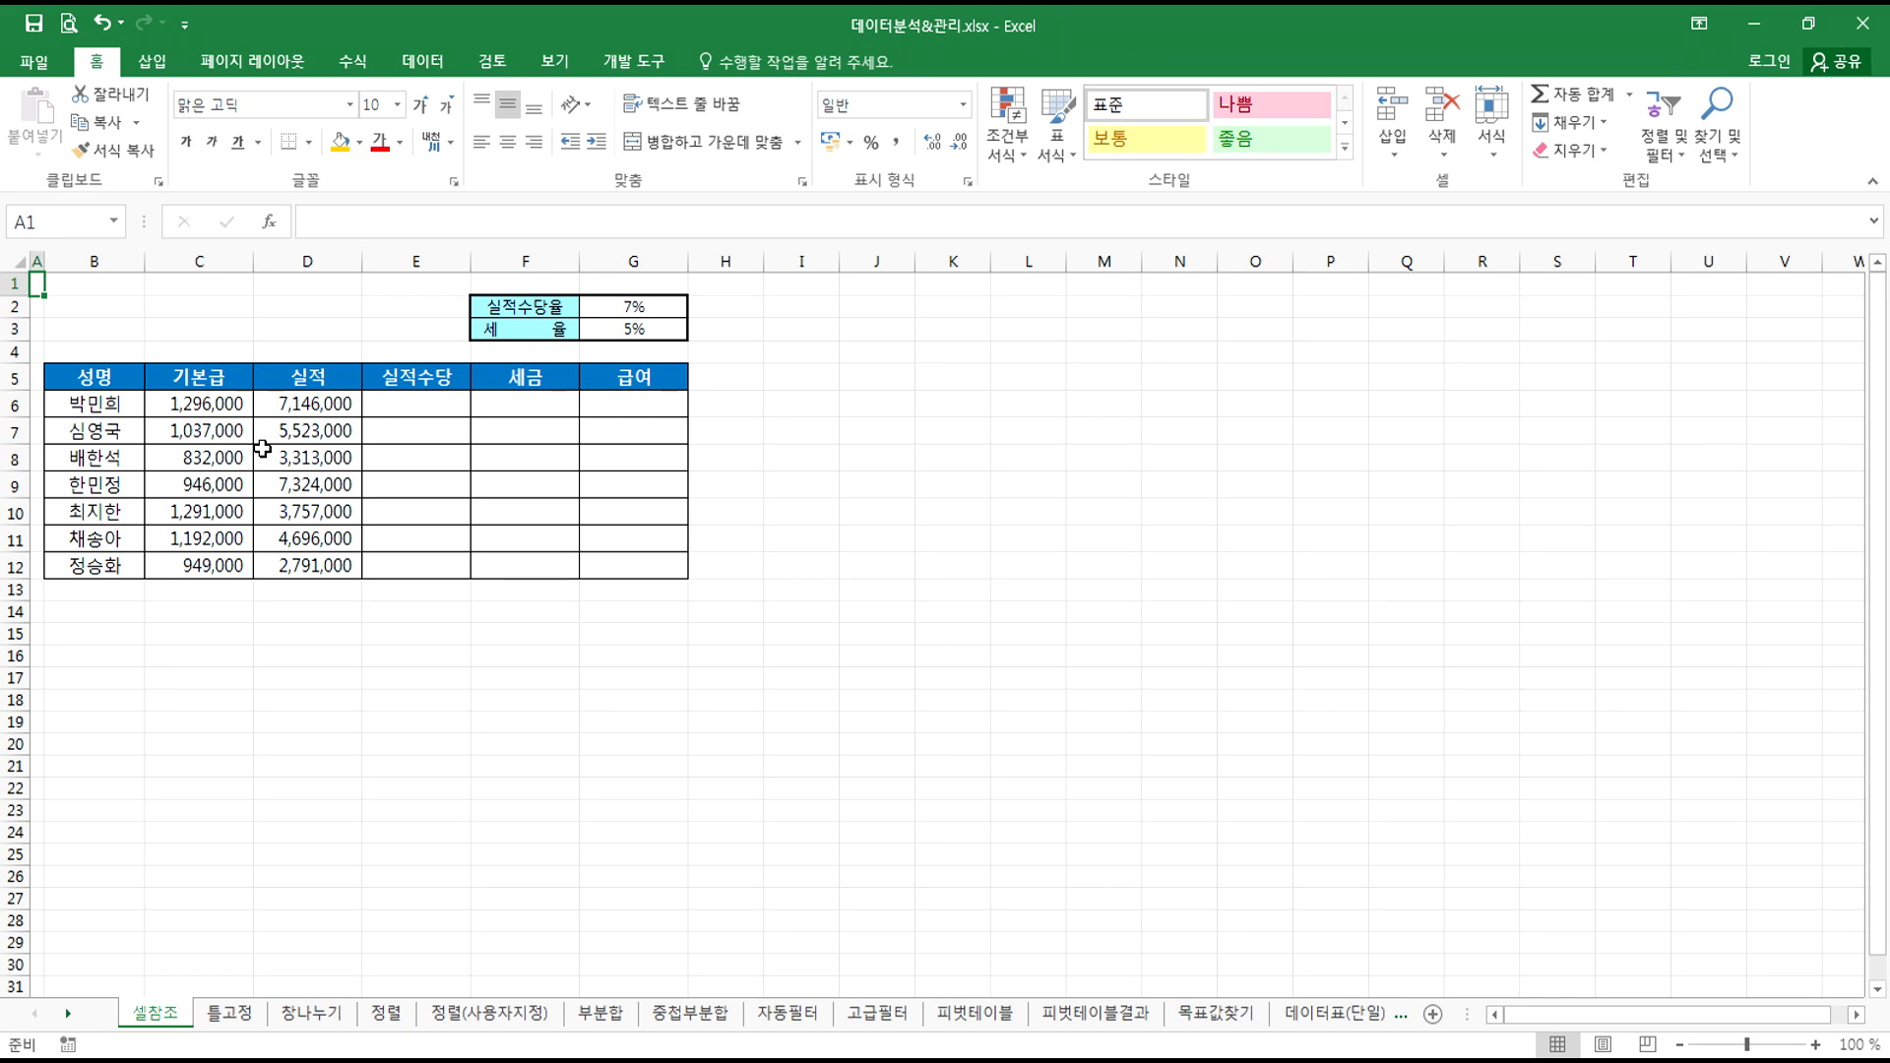
- In the 데이터분석&관리.xlsx workbook, examine cells D6 and G2 on the 셀참조 sheet as inputs for 실적수당 in E6
scroll(282, 430, "up", 3)
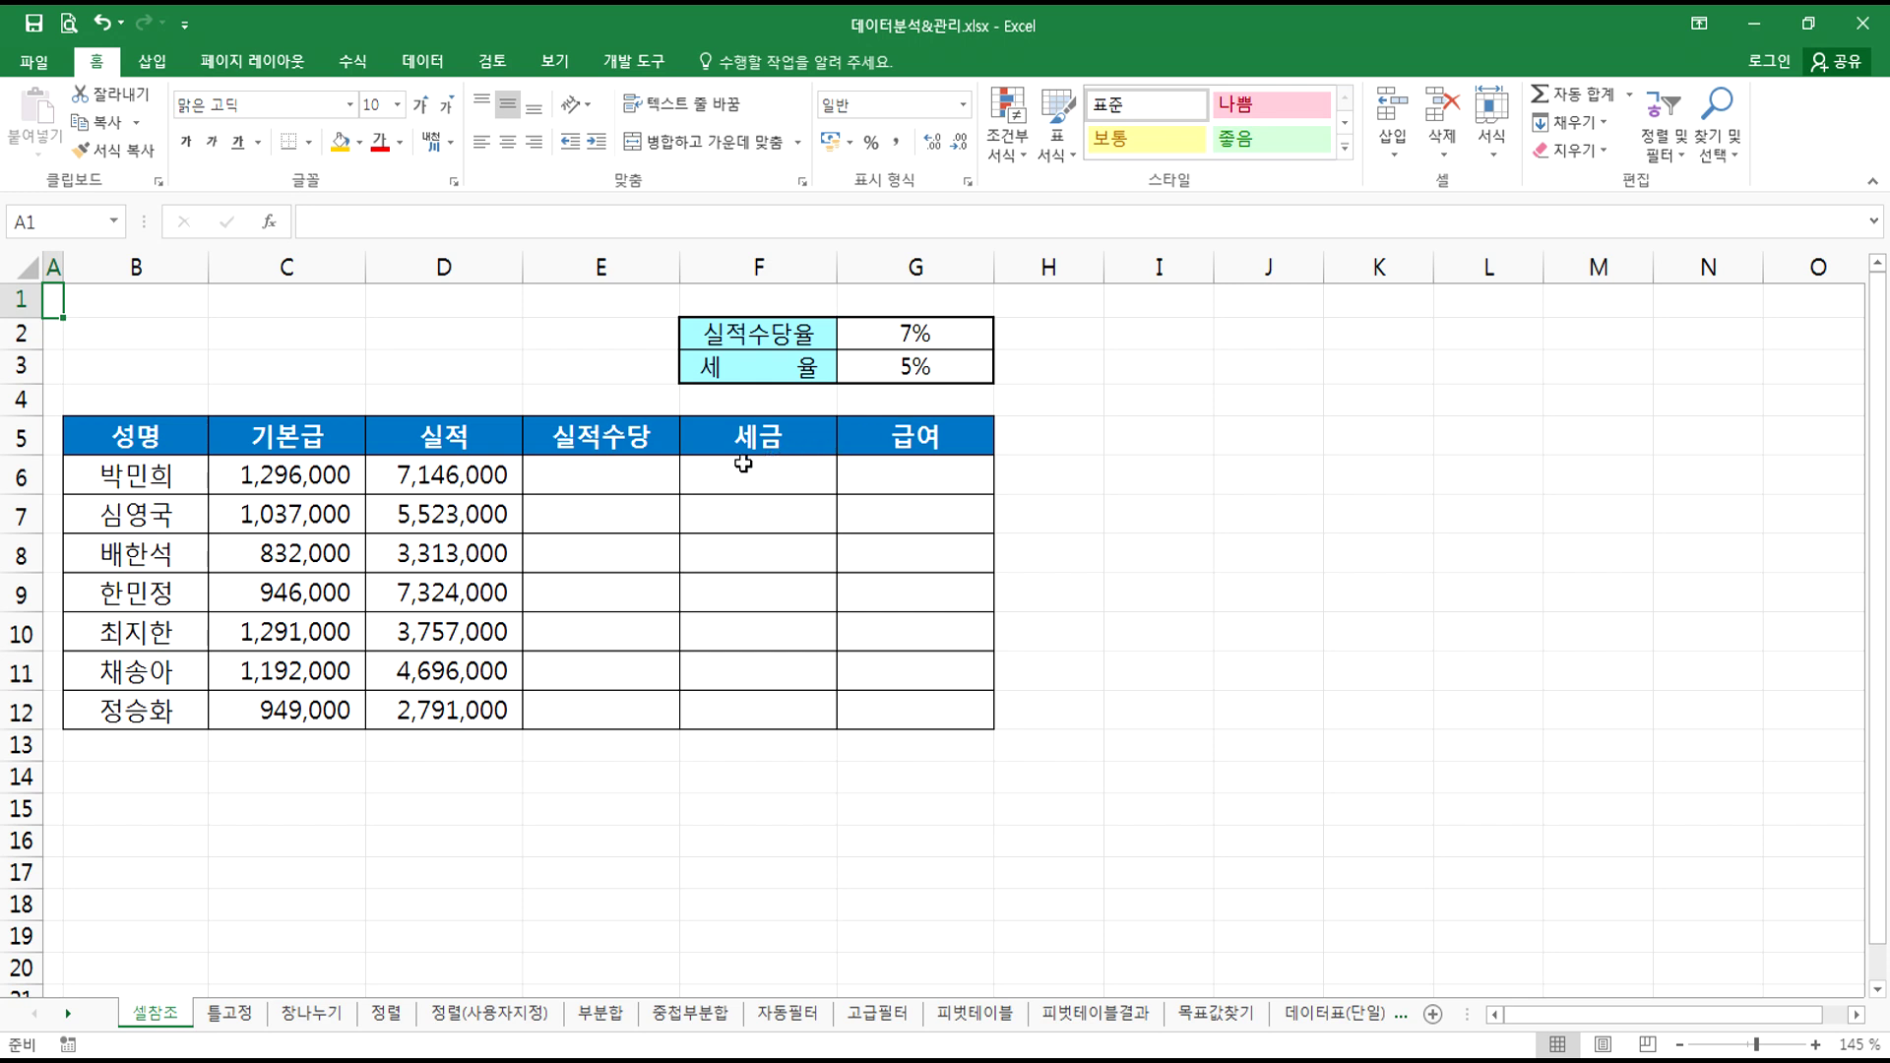
left_click(612, 482)
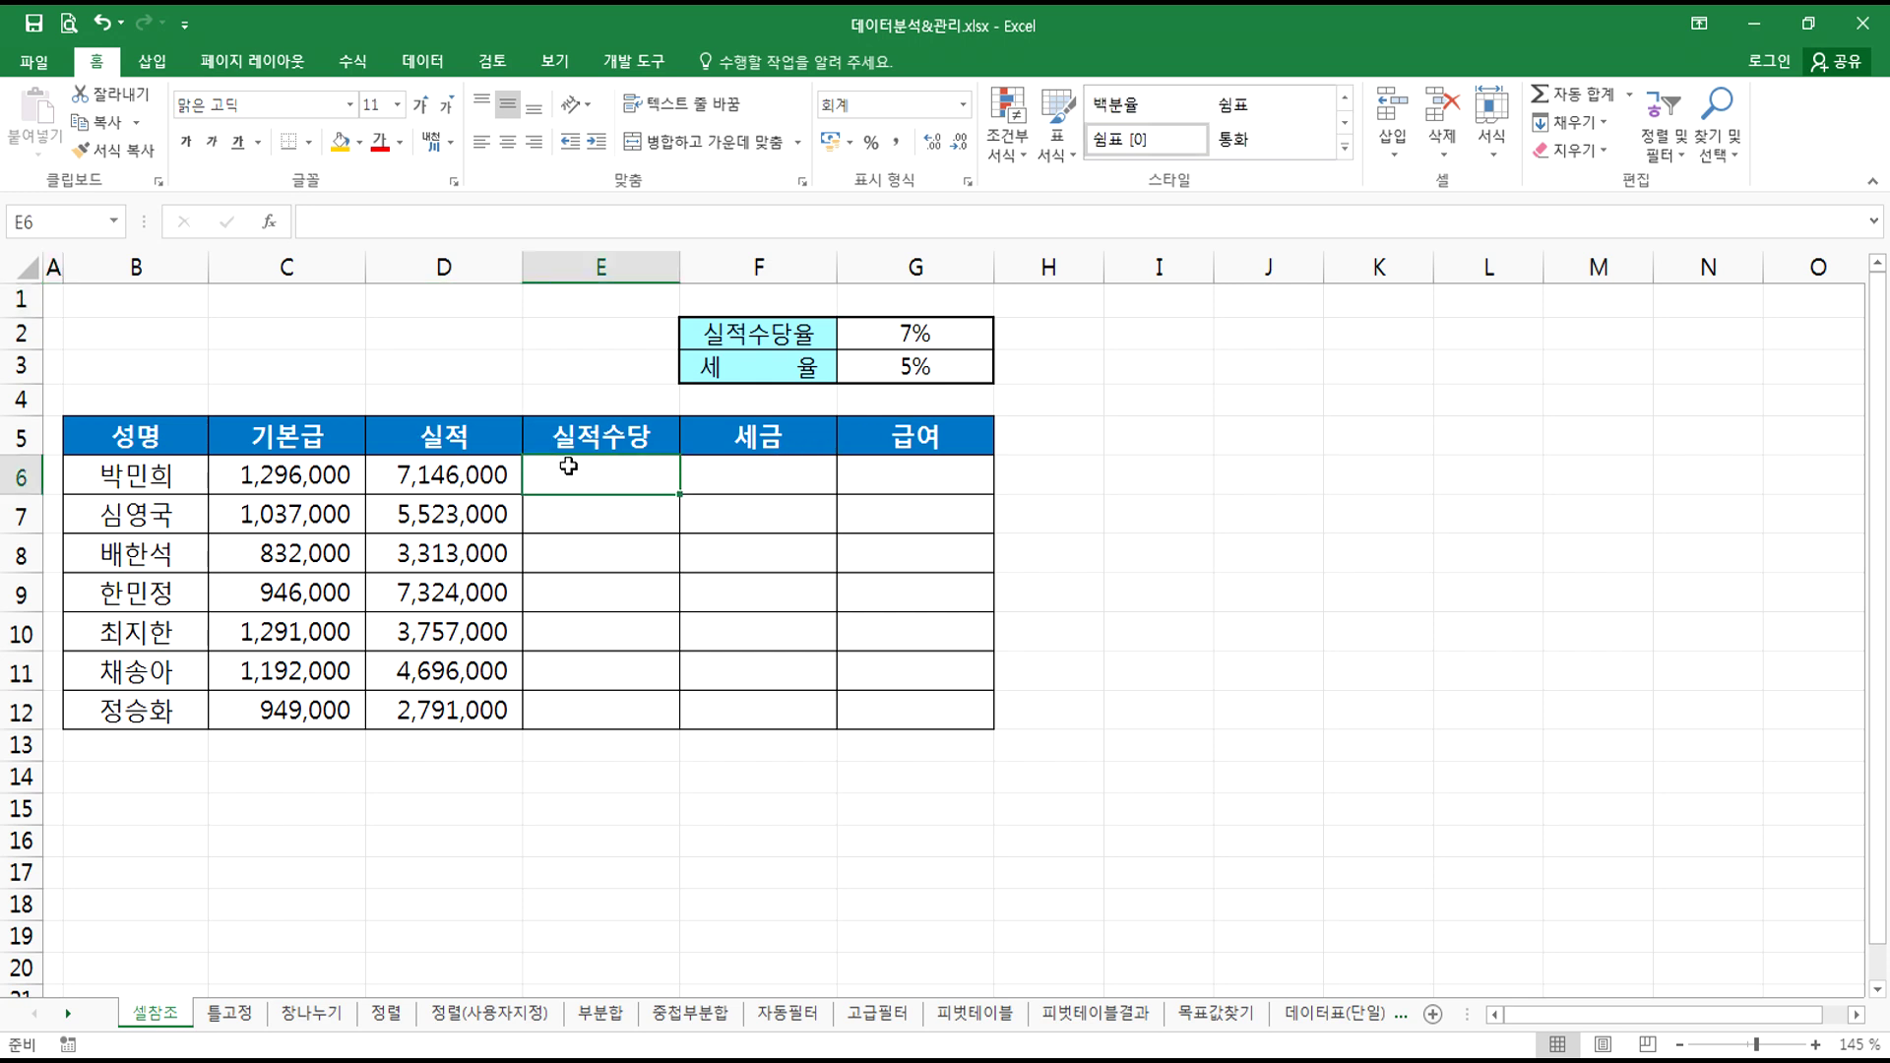
left_click(446, 478)
left_click(592, 478)
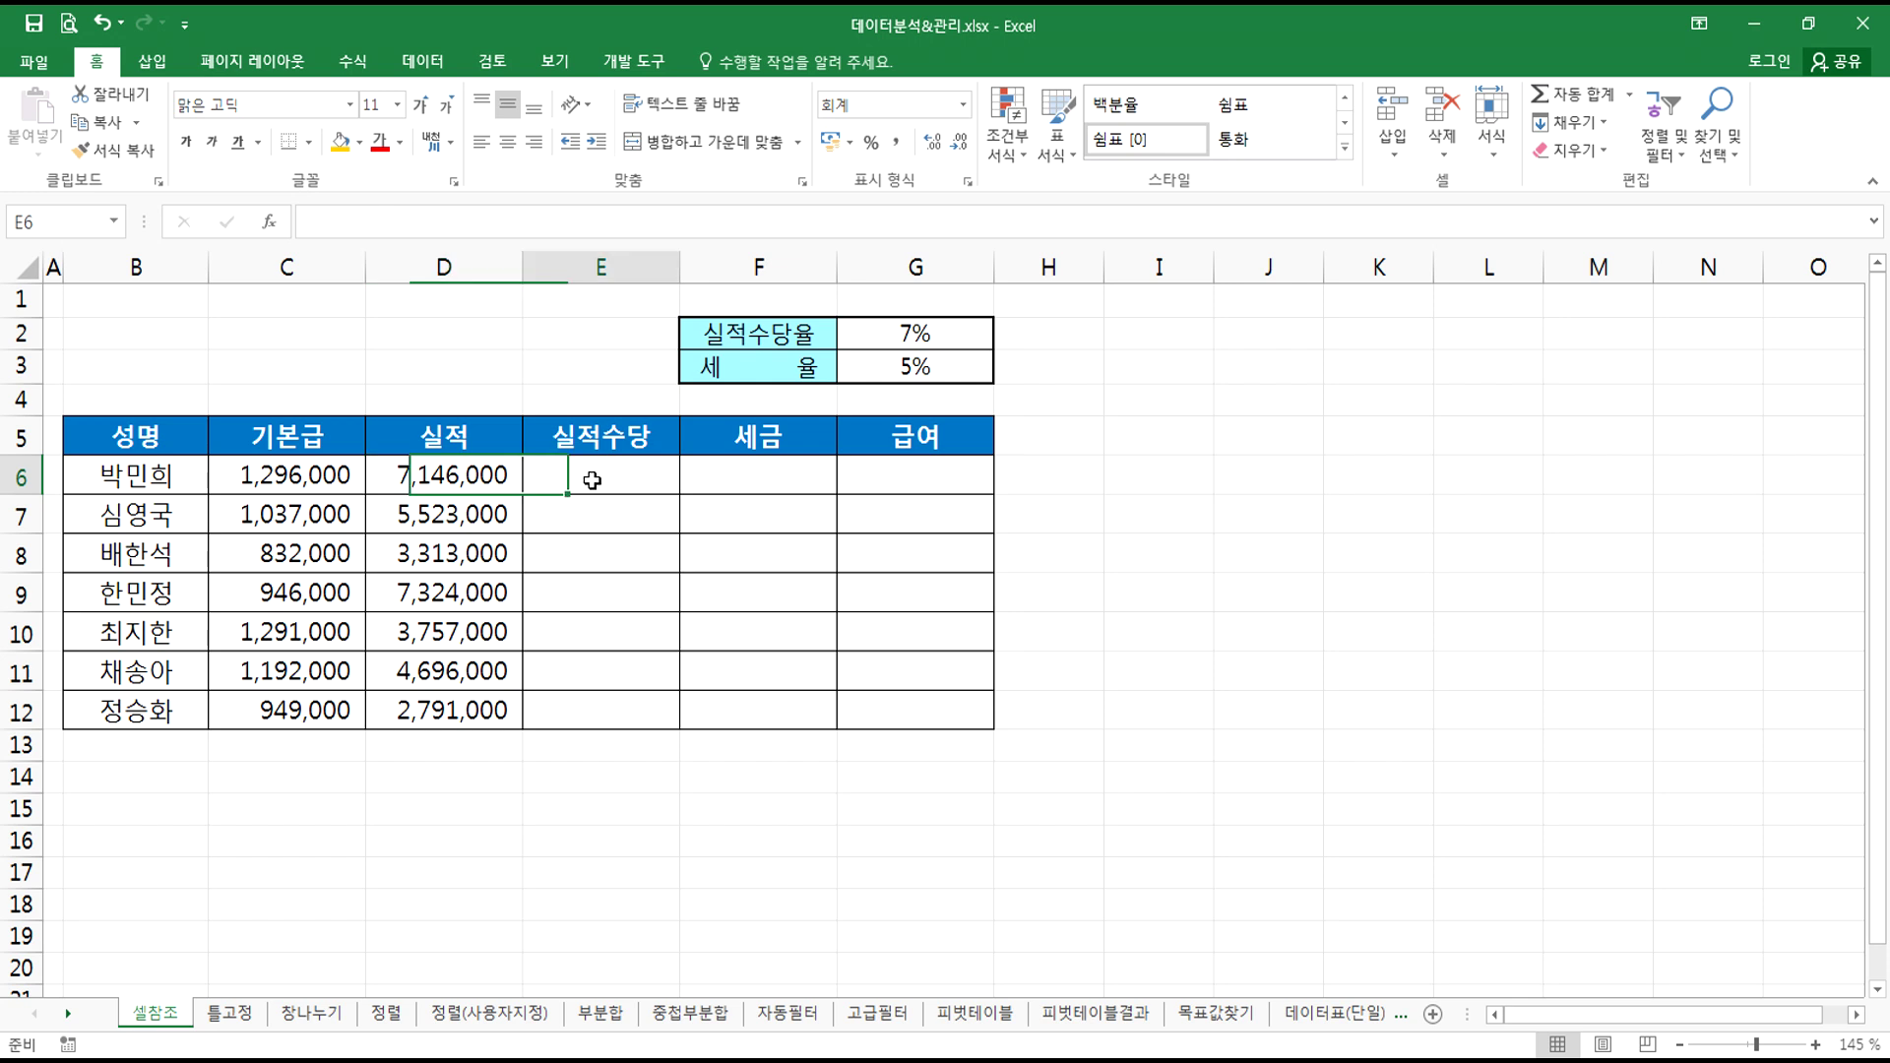
left_click(914, 340)
left_click(626, 463)
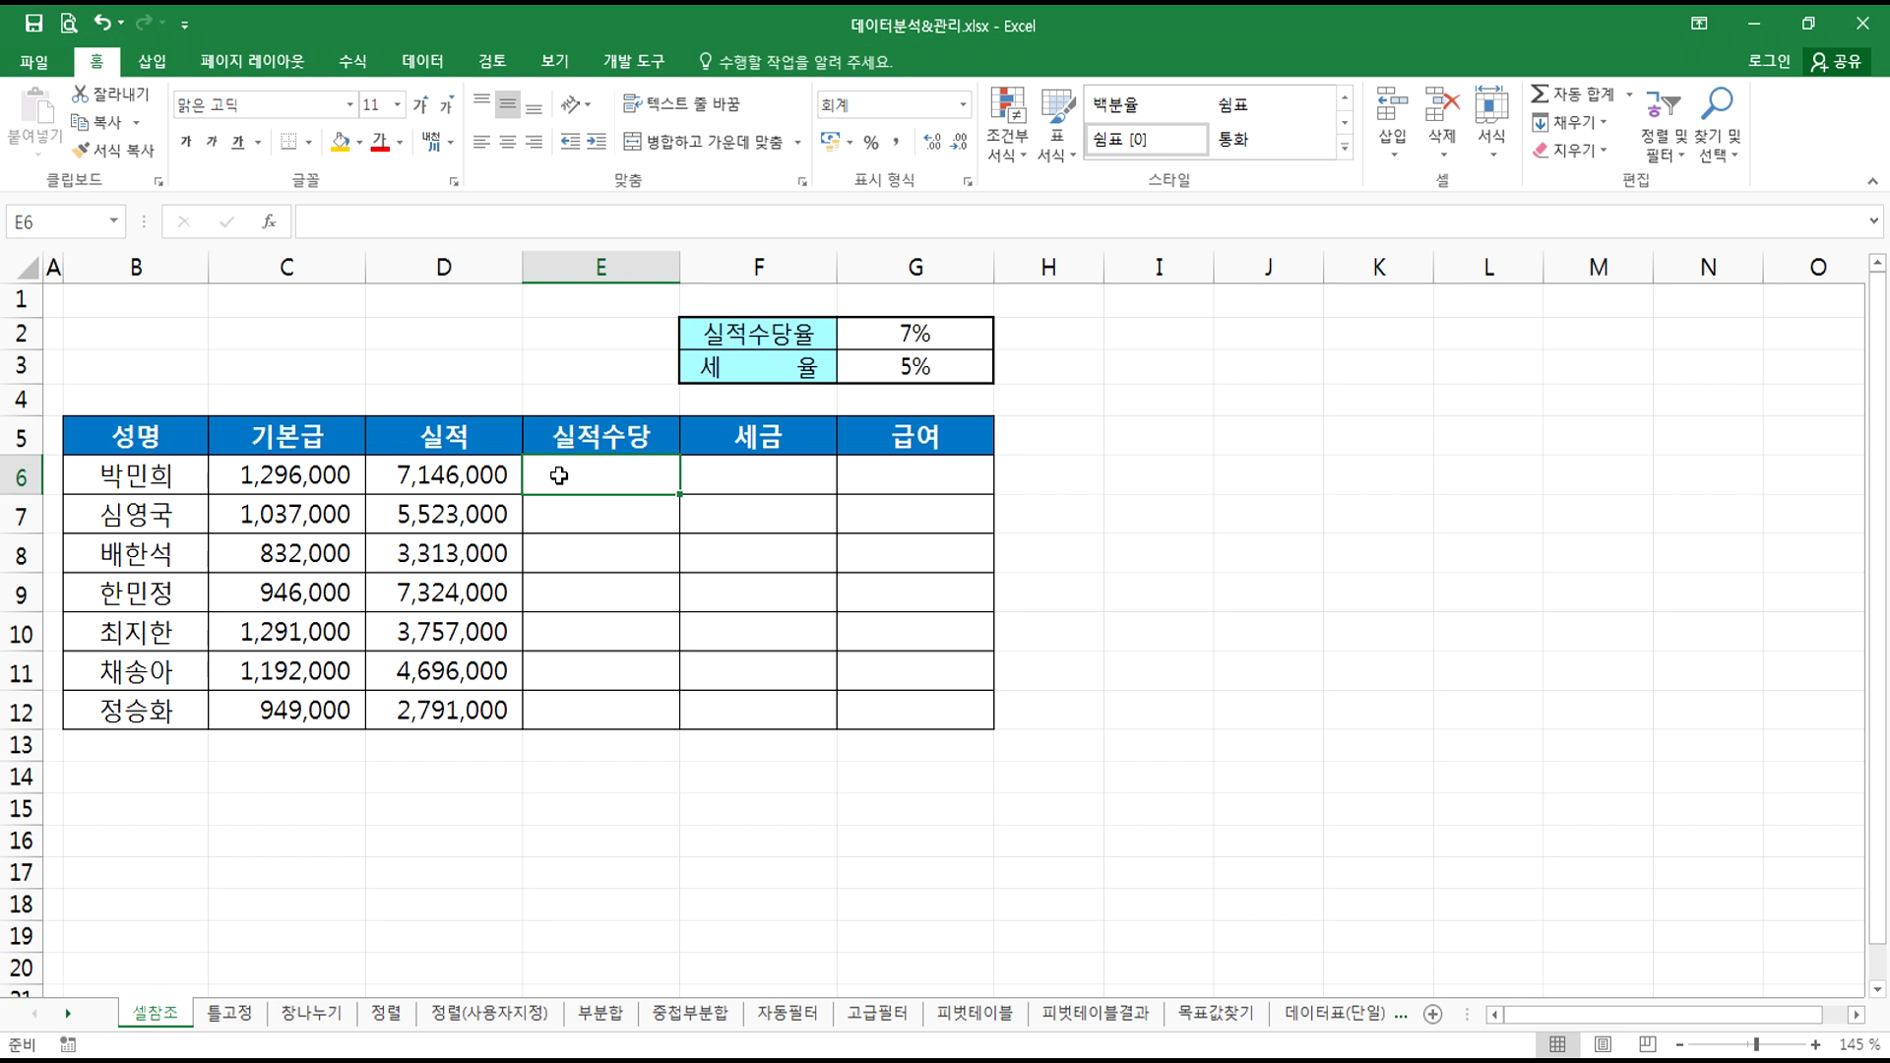
left_click(475, 476)
left_click(615, 477)
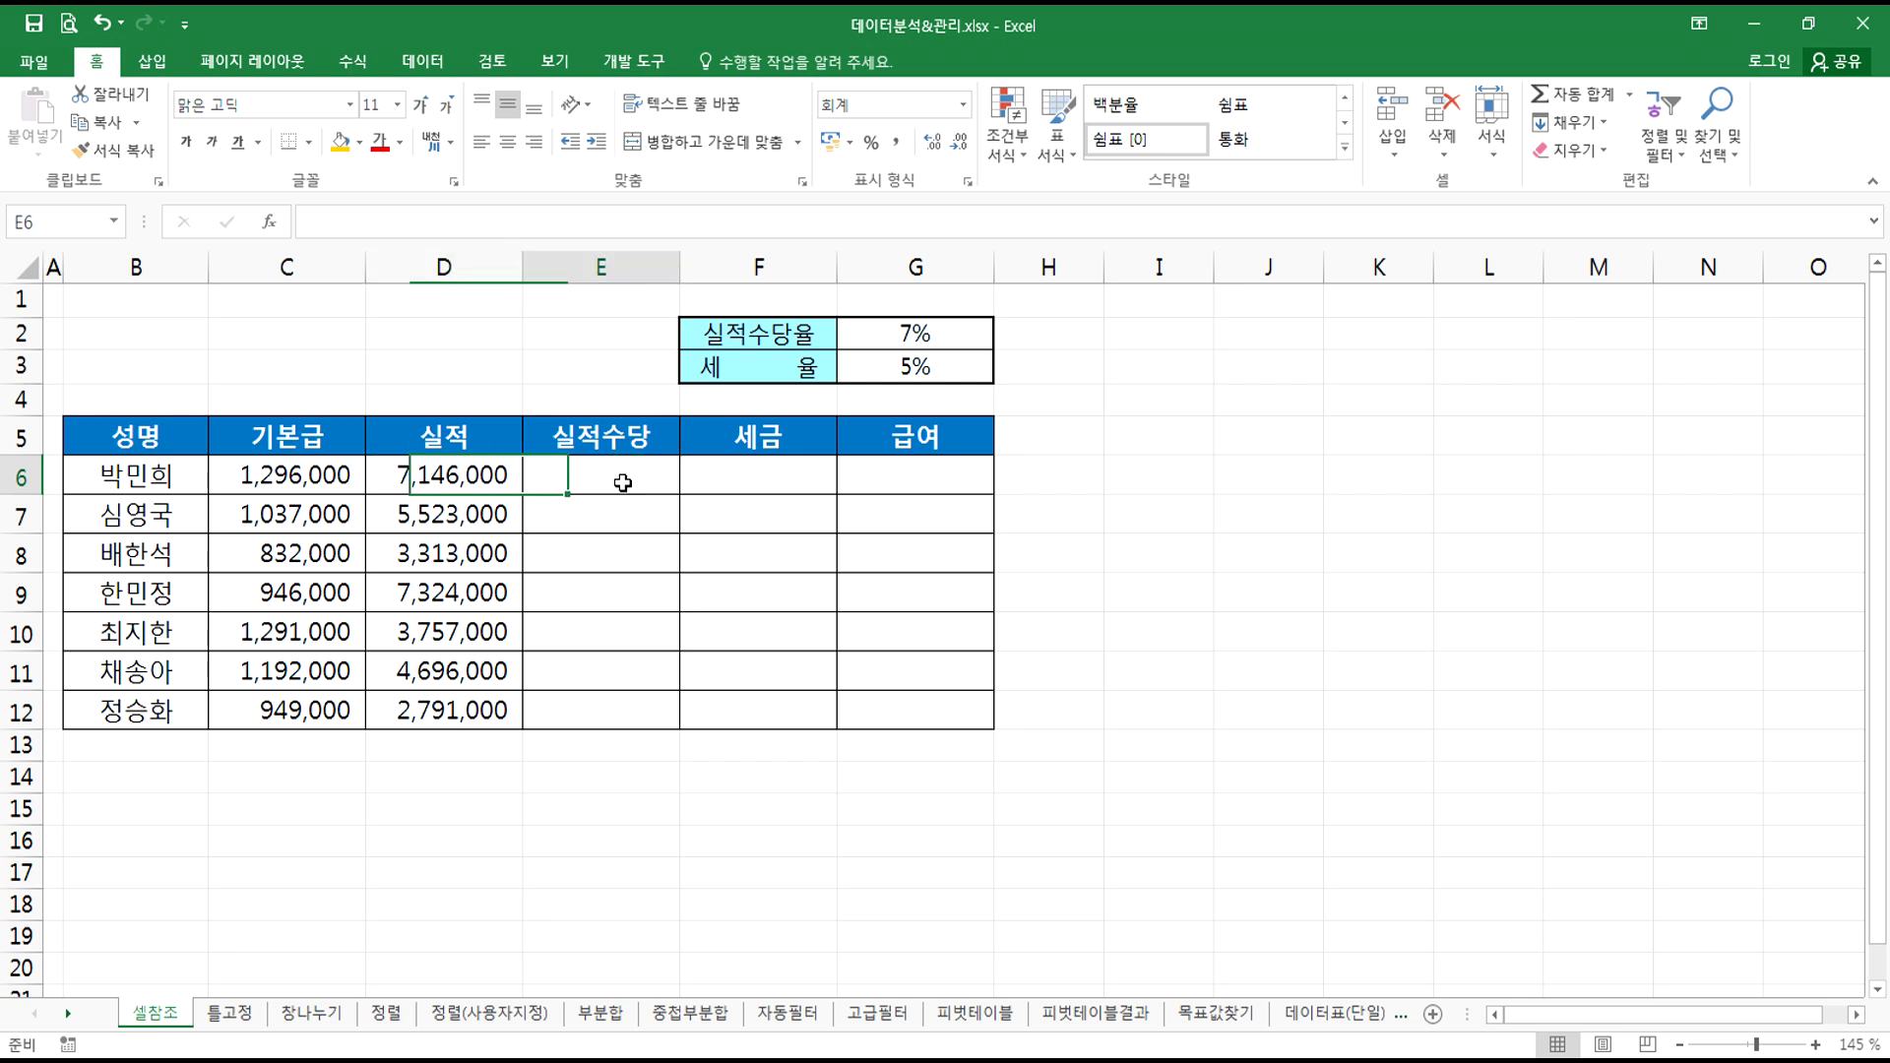
left_click(949, 333)
left_click(557, 474)
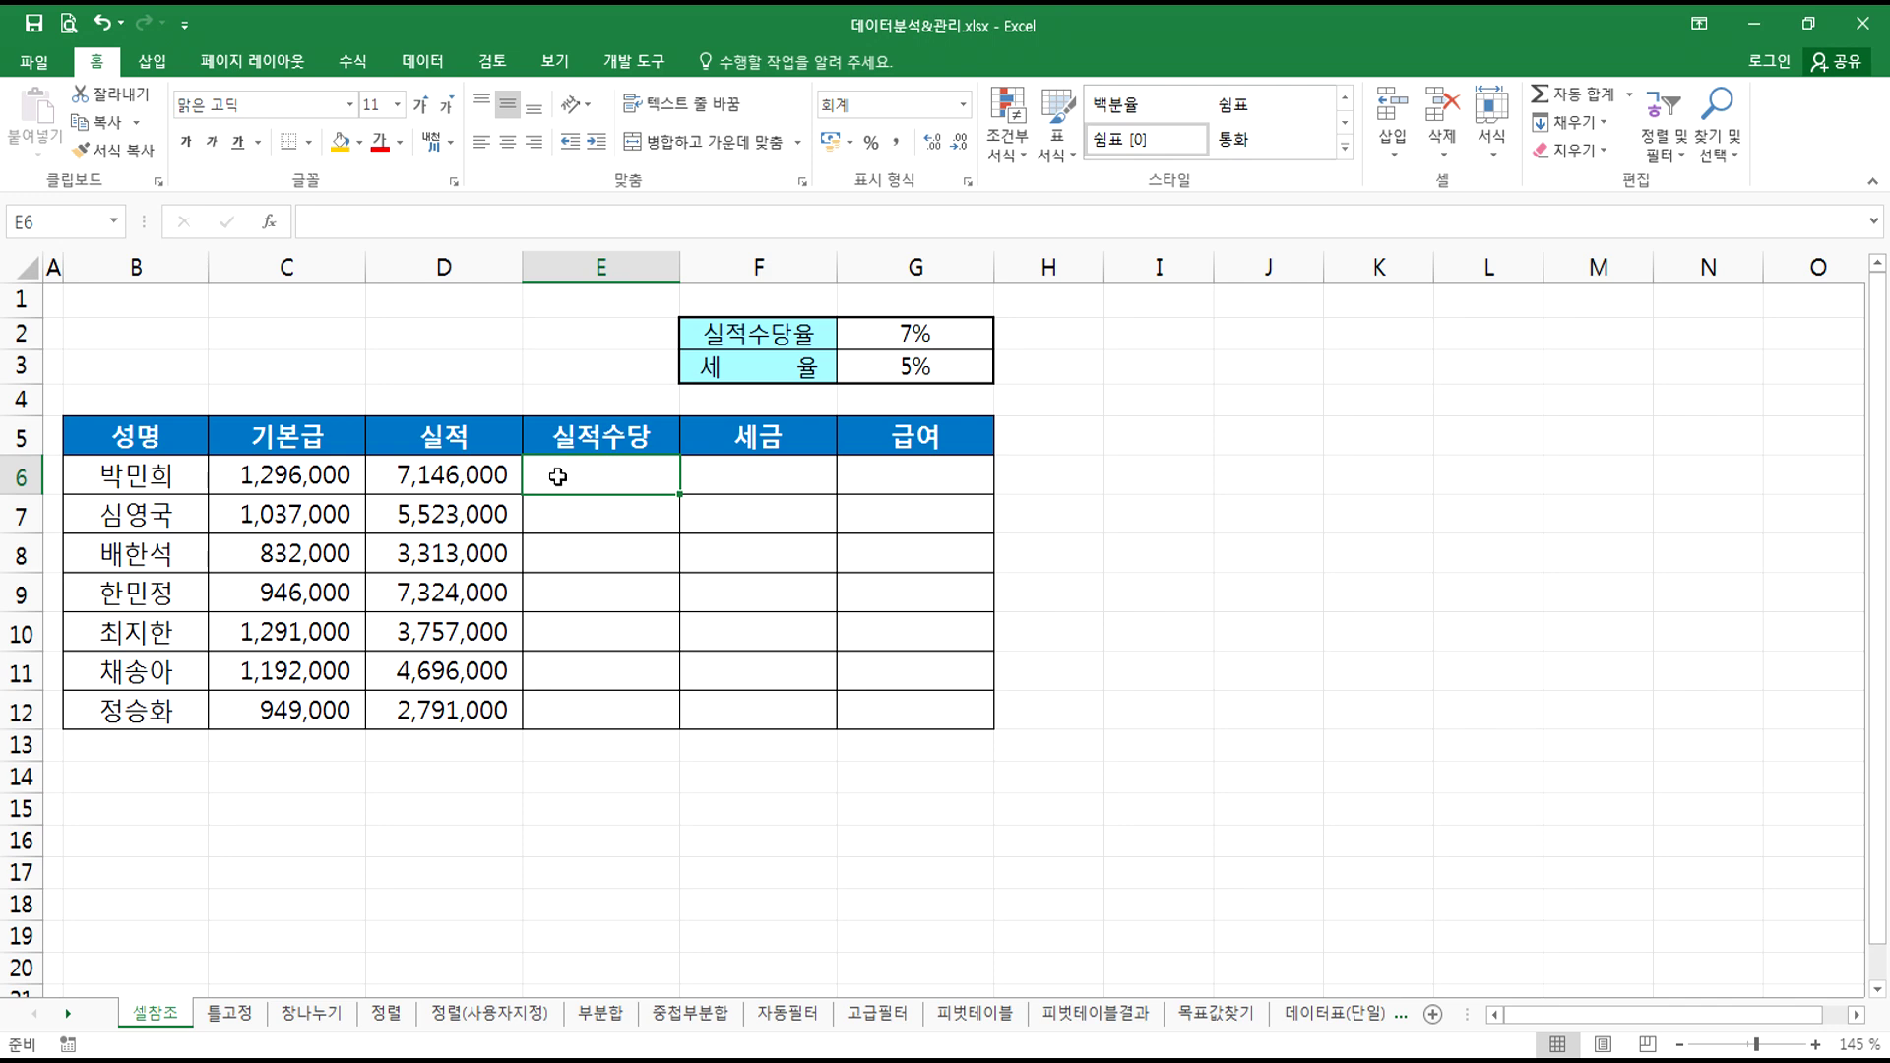
type("=")
left_click(449, 479)
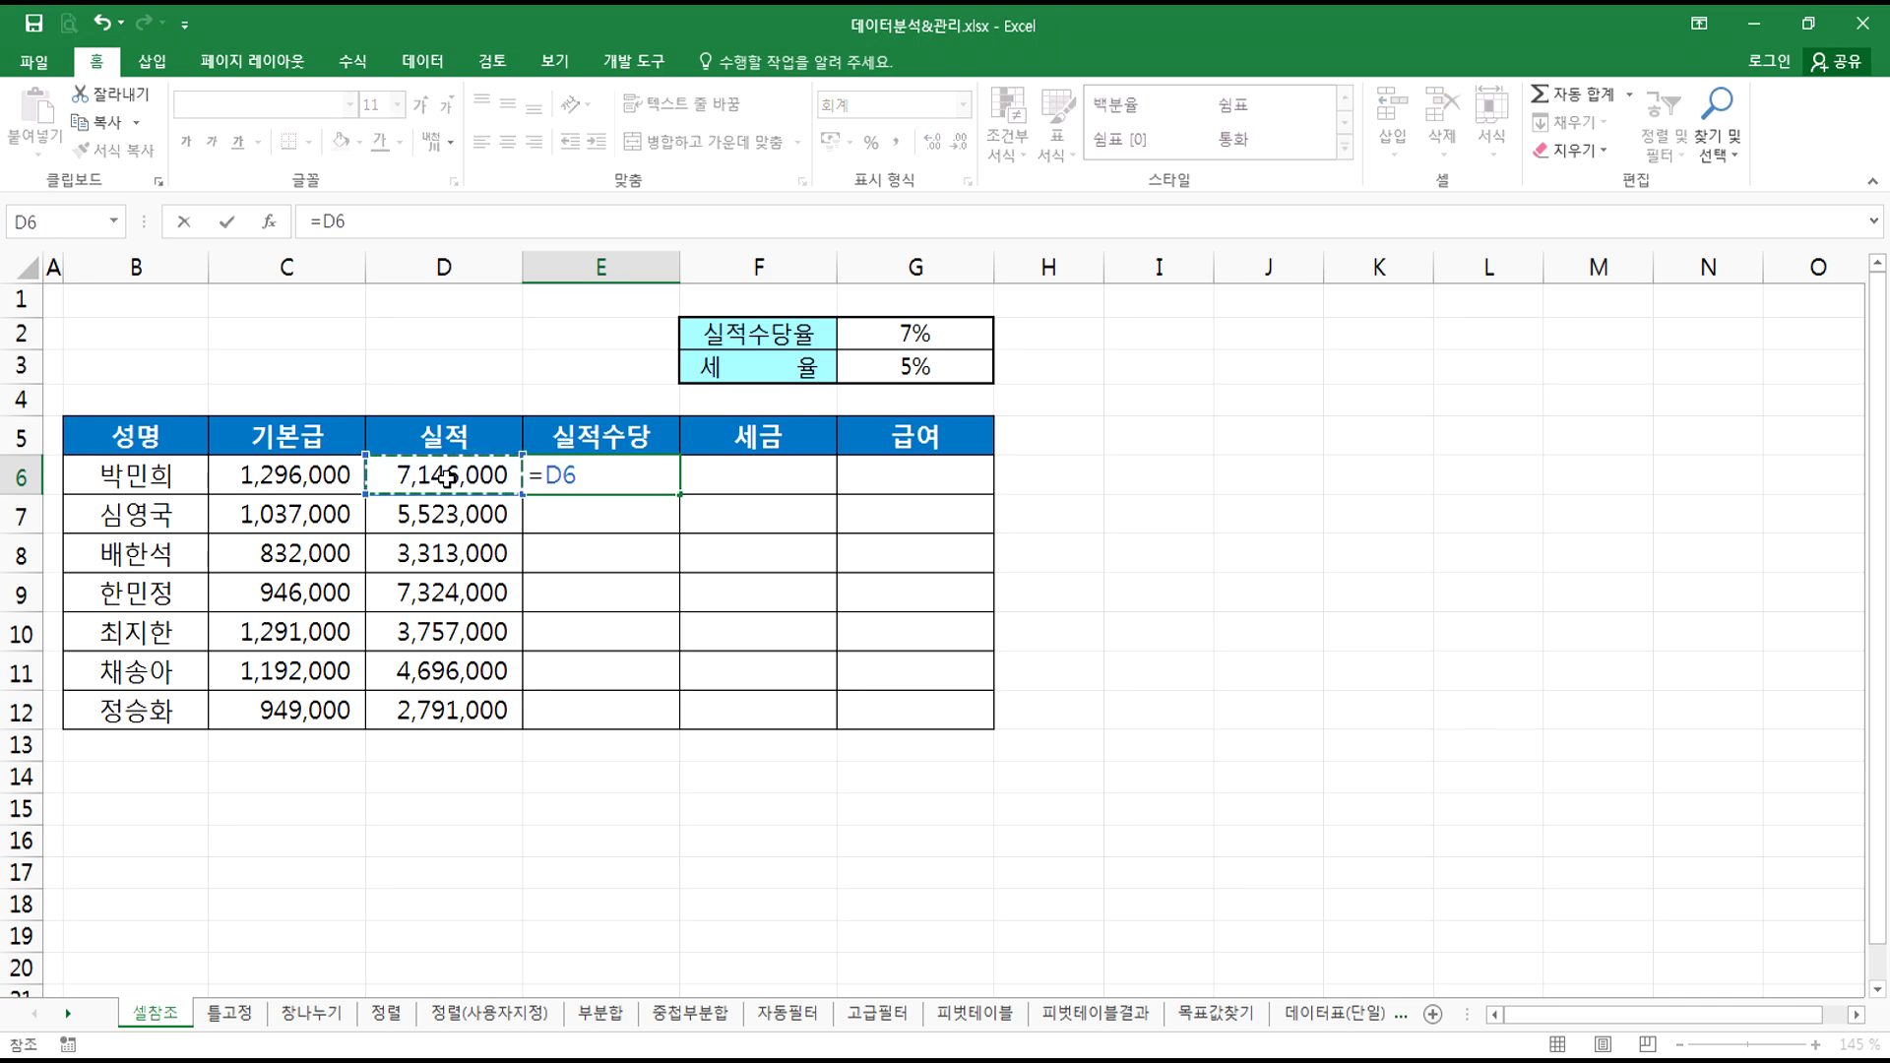
key("ctrl+Return")
key("Escape")
- Enter the formula =D6*$G$2 in E6 to calculate 실적수당 with an absolute reference to the 실적수당율 cell
scroll(476, 485, "up", 7, "ctrl")
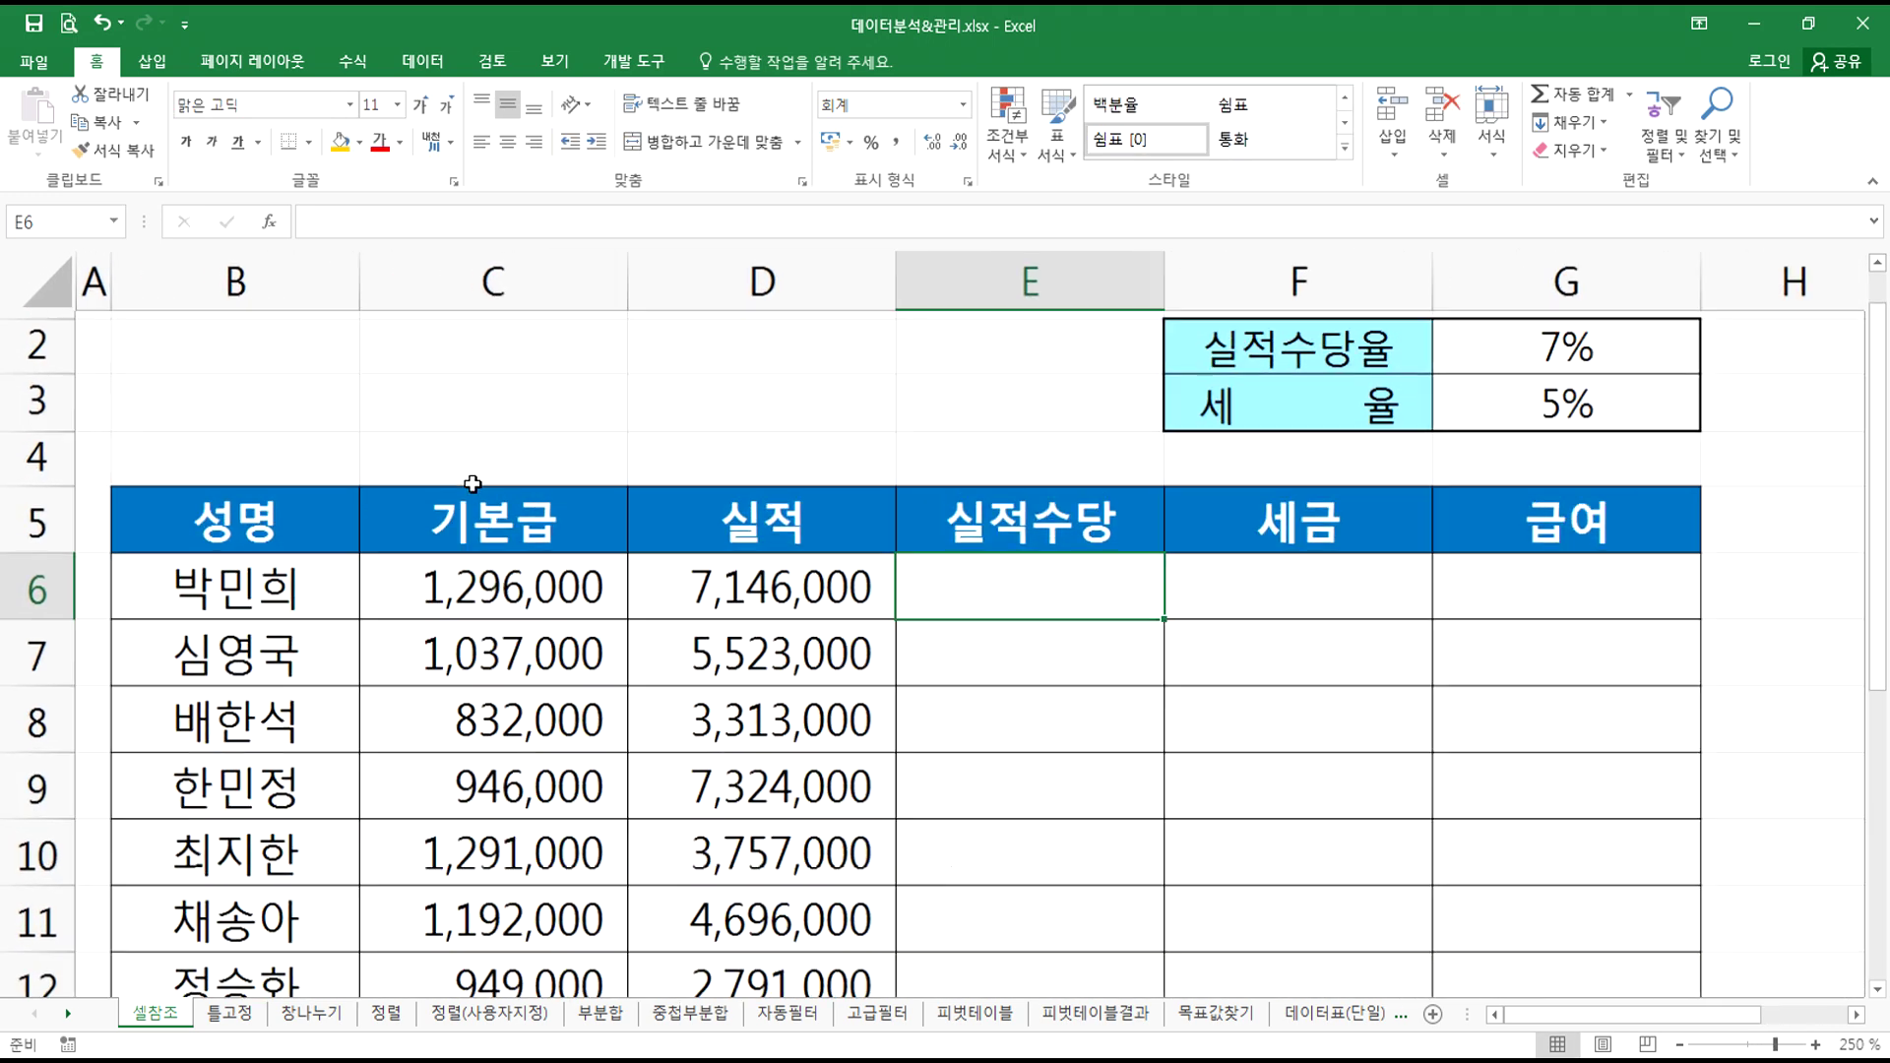
scroll(982, 552, "up", 1)
type("=")
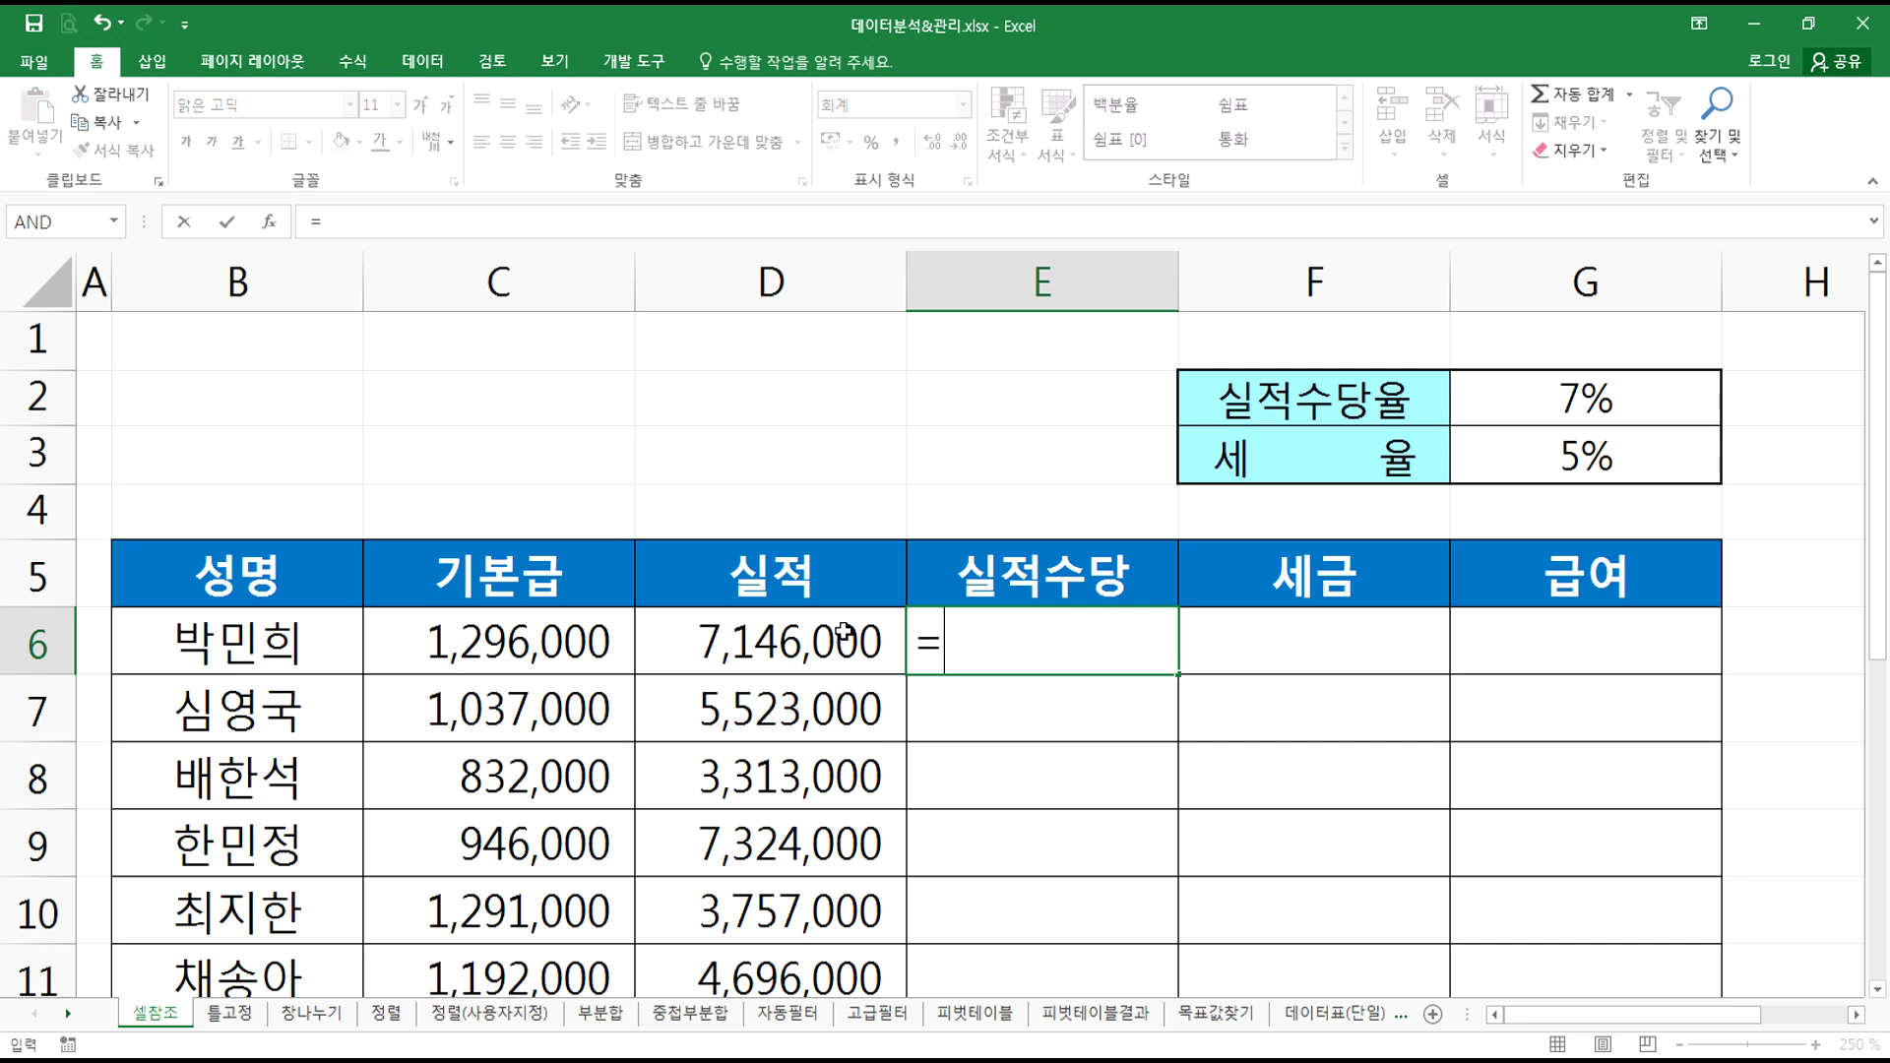
left_click(764, 635)
type("*")
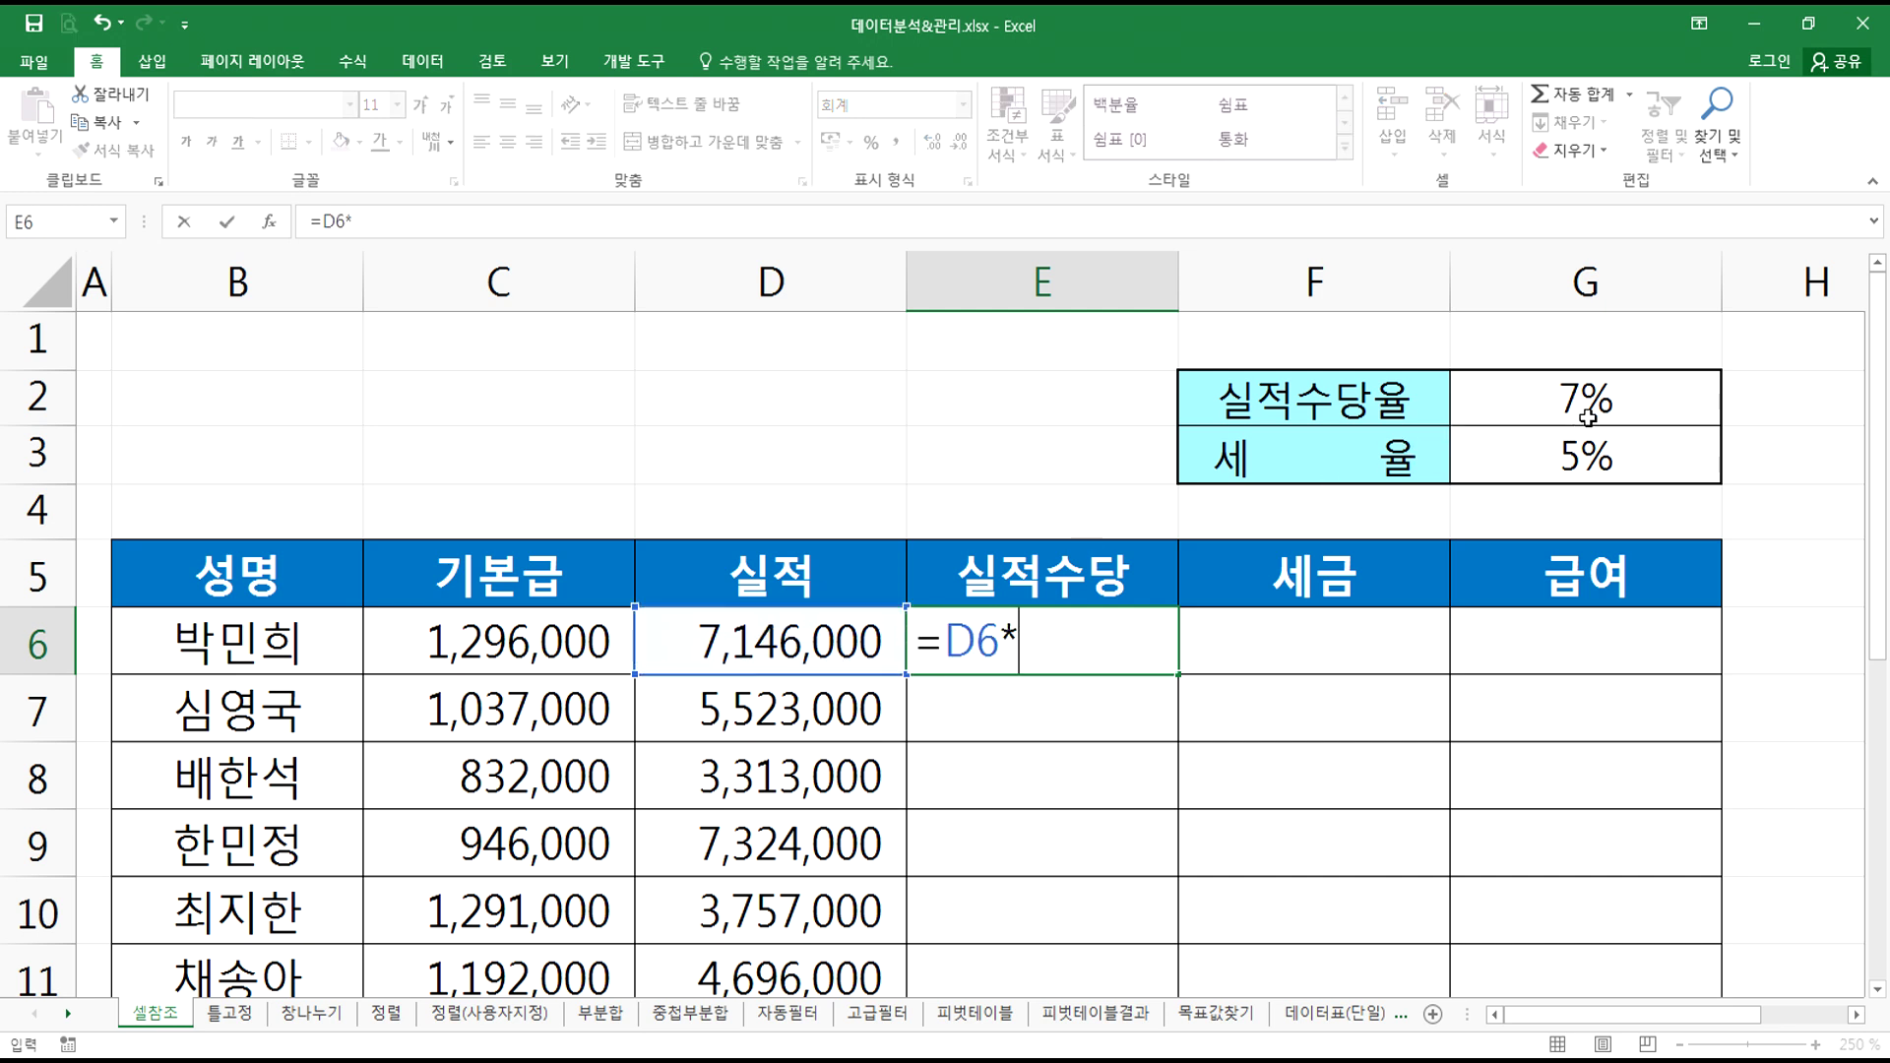
left_click(1546, 406)
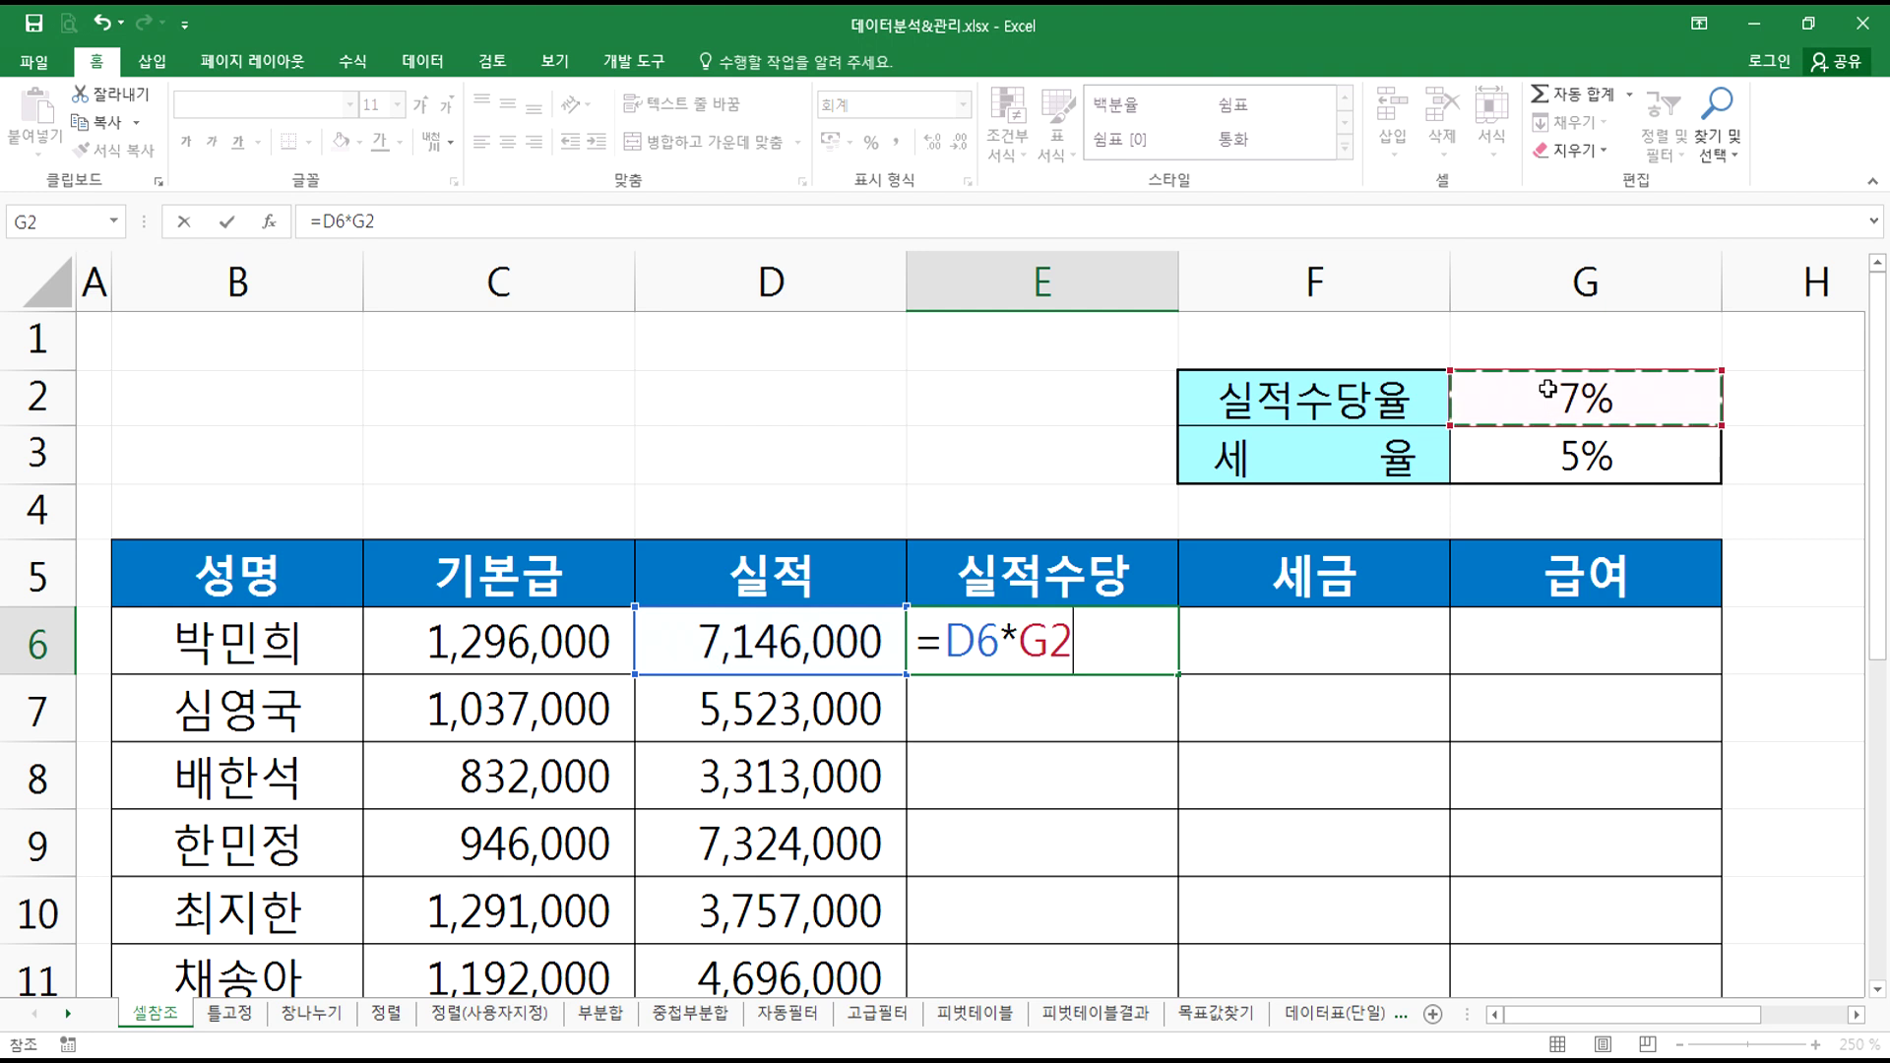
key("F4")
key("Return")
- Fill the 실적수당 formula from E6 down through E12
left_click(1071, 631)
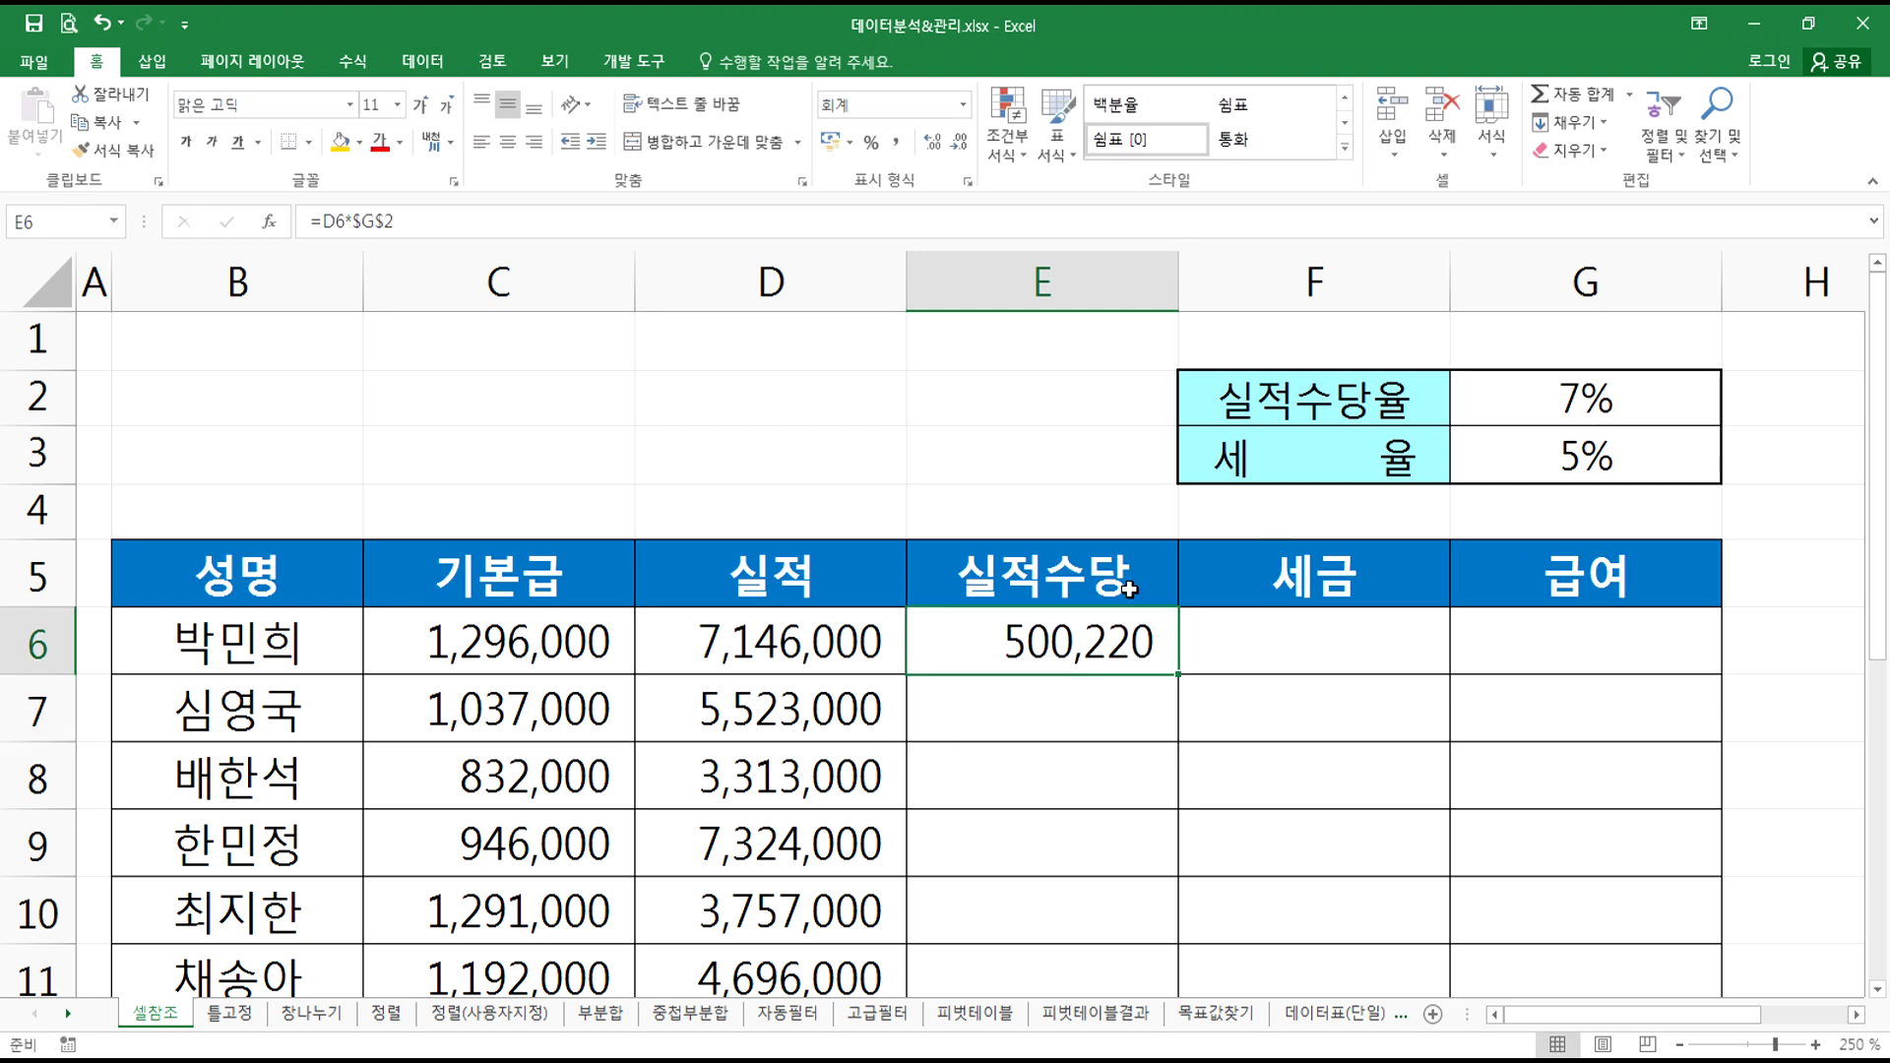
double_click(1181, 677)
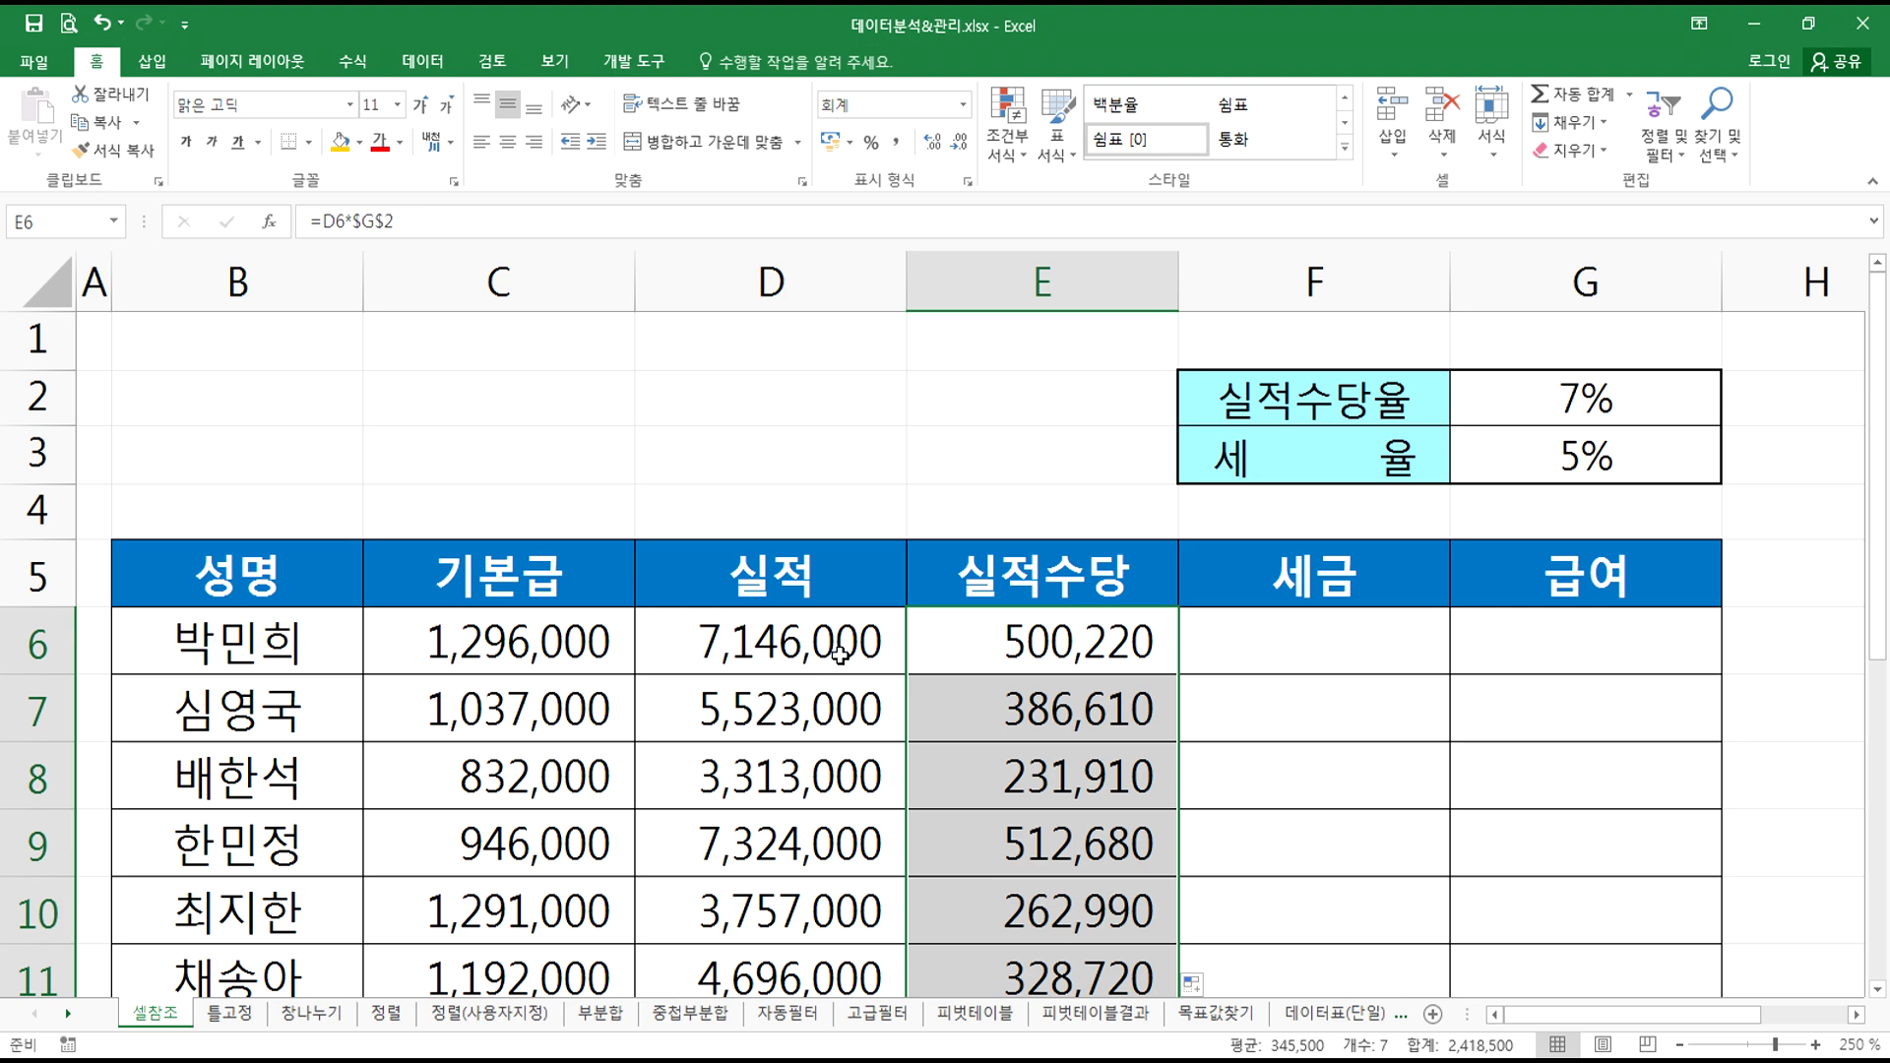
scroll(1053, 662, "down", 2)
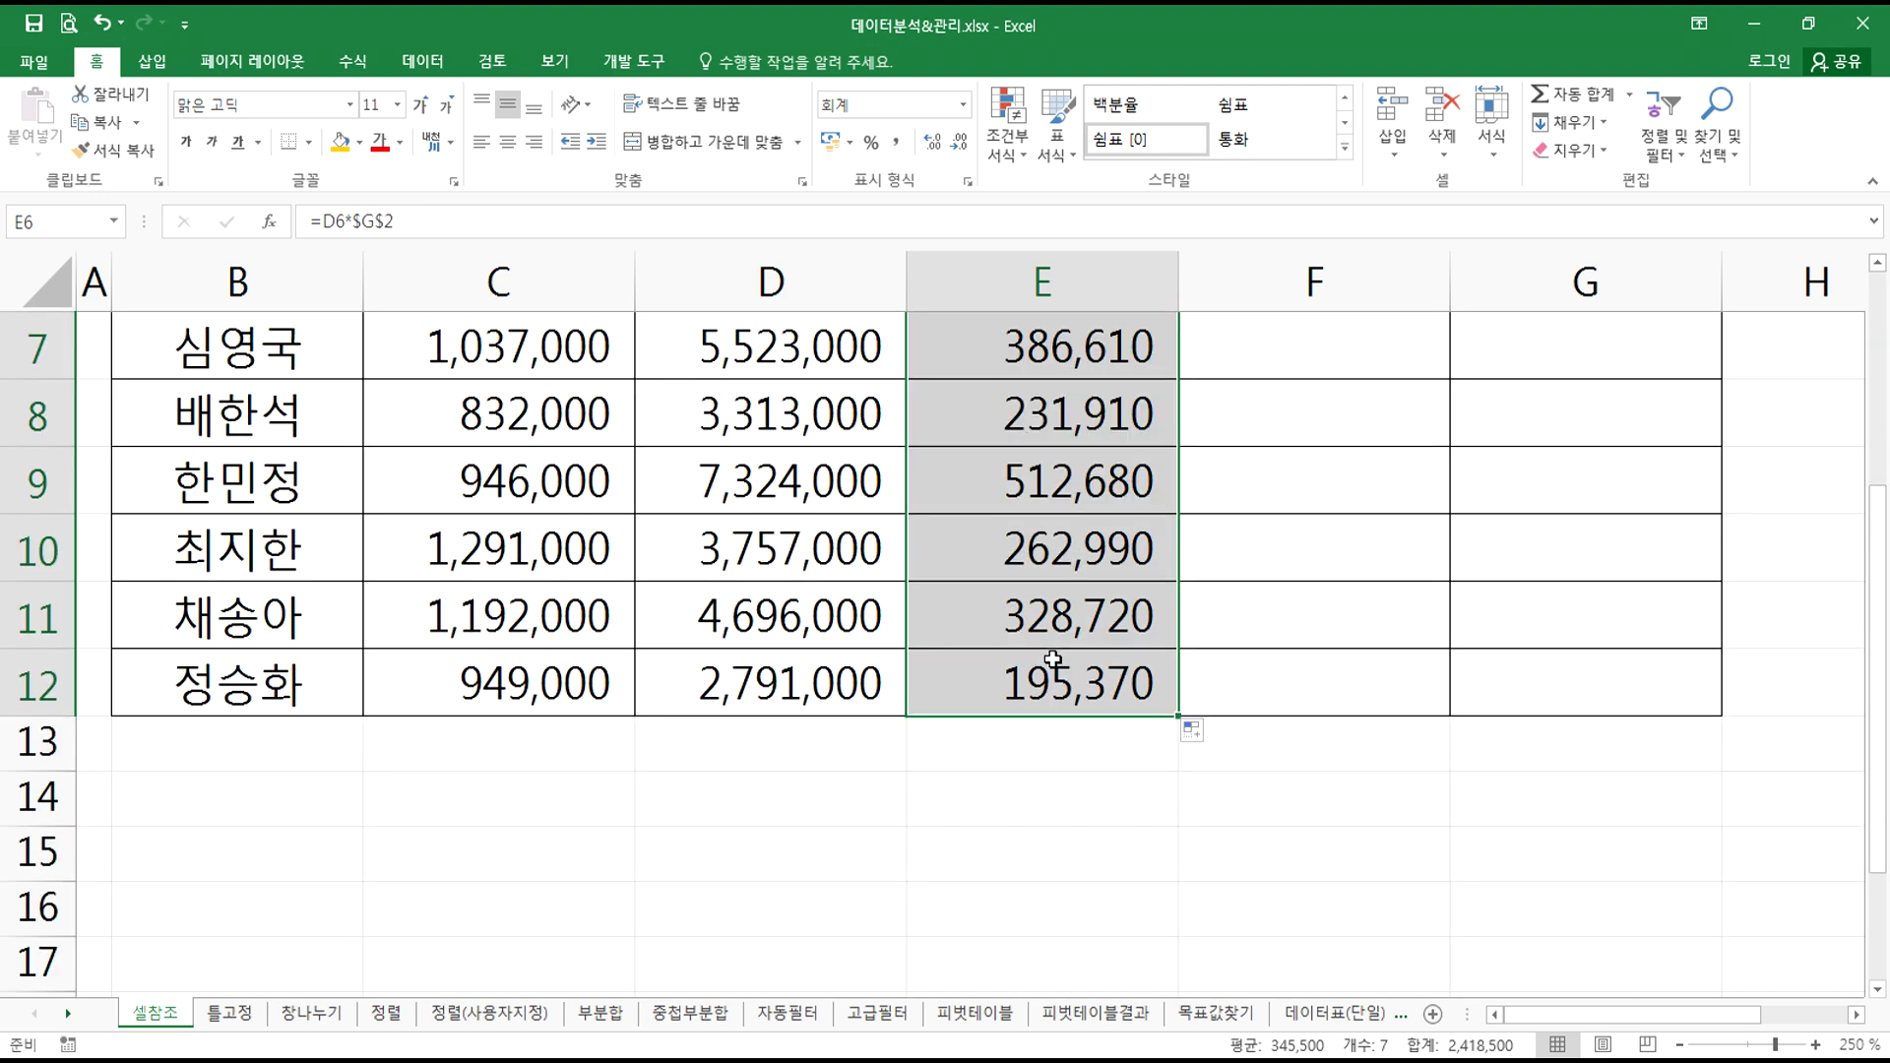
scroll(1052, 650, "up", 2)
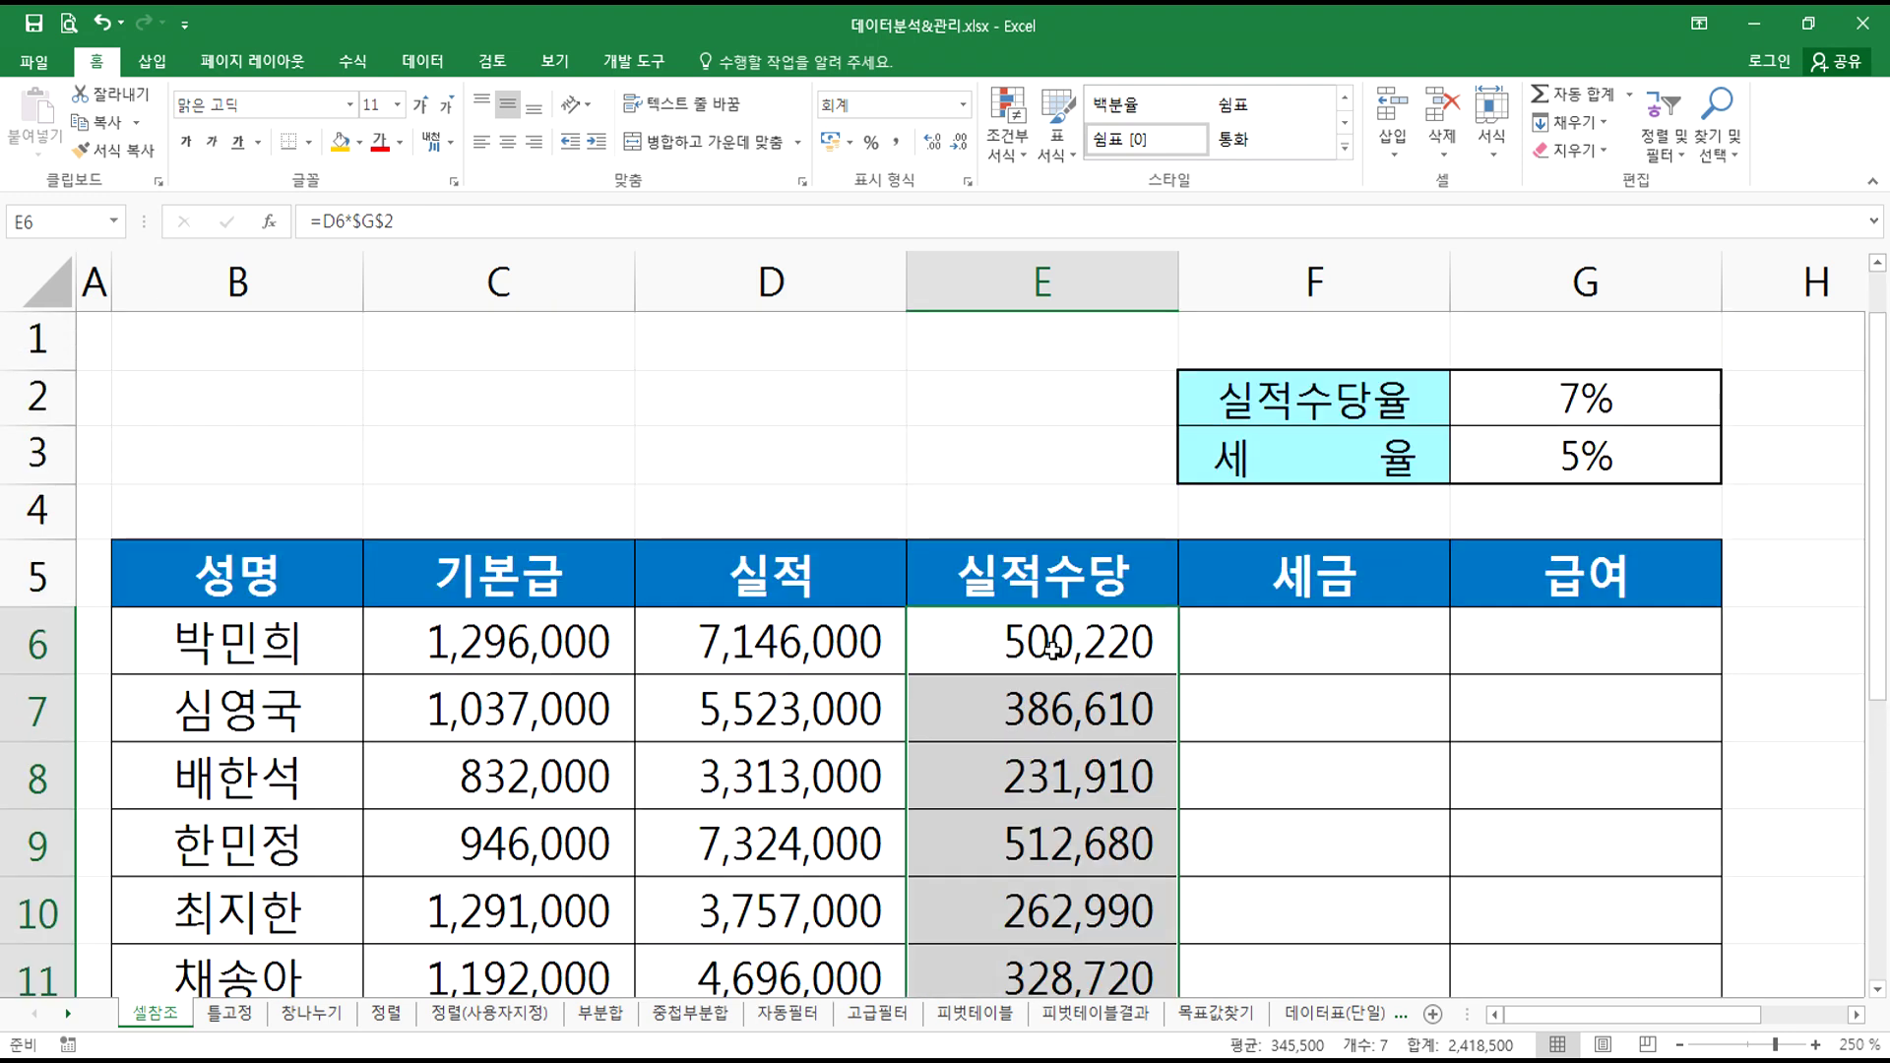
- Calculate 세금 in F6 with =C6*$G$3 and fill the formula down through F12
left_click(1268, 631)
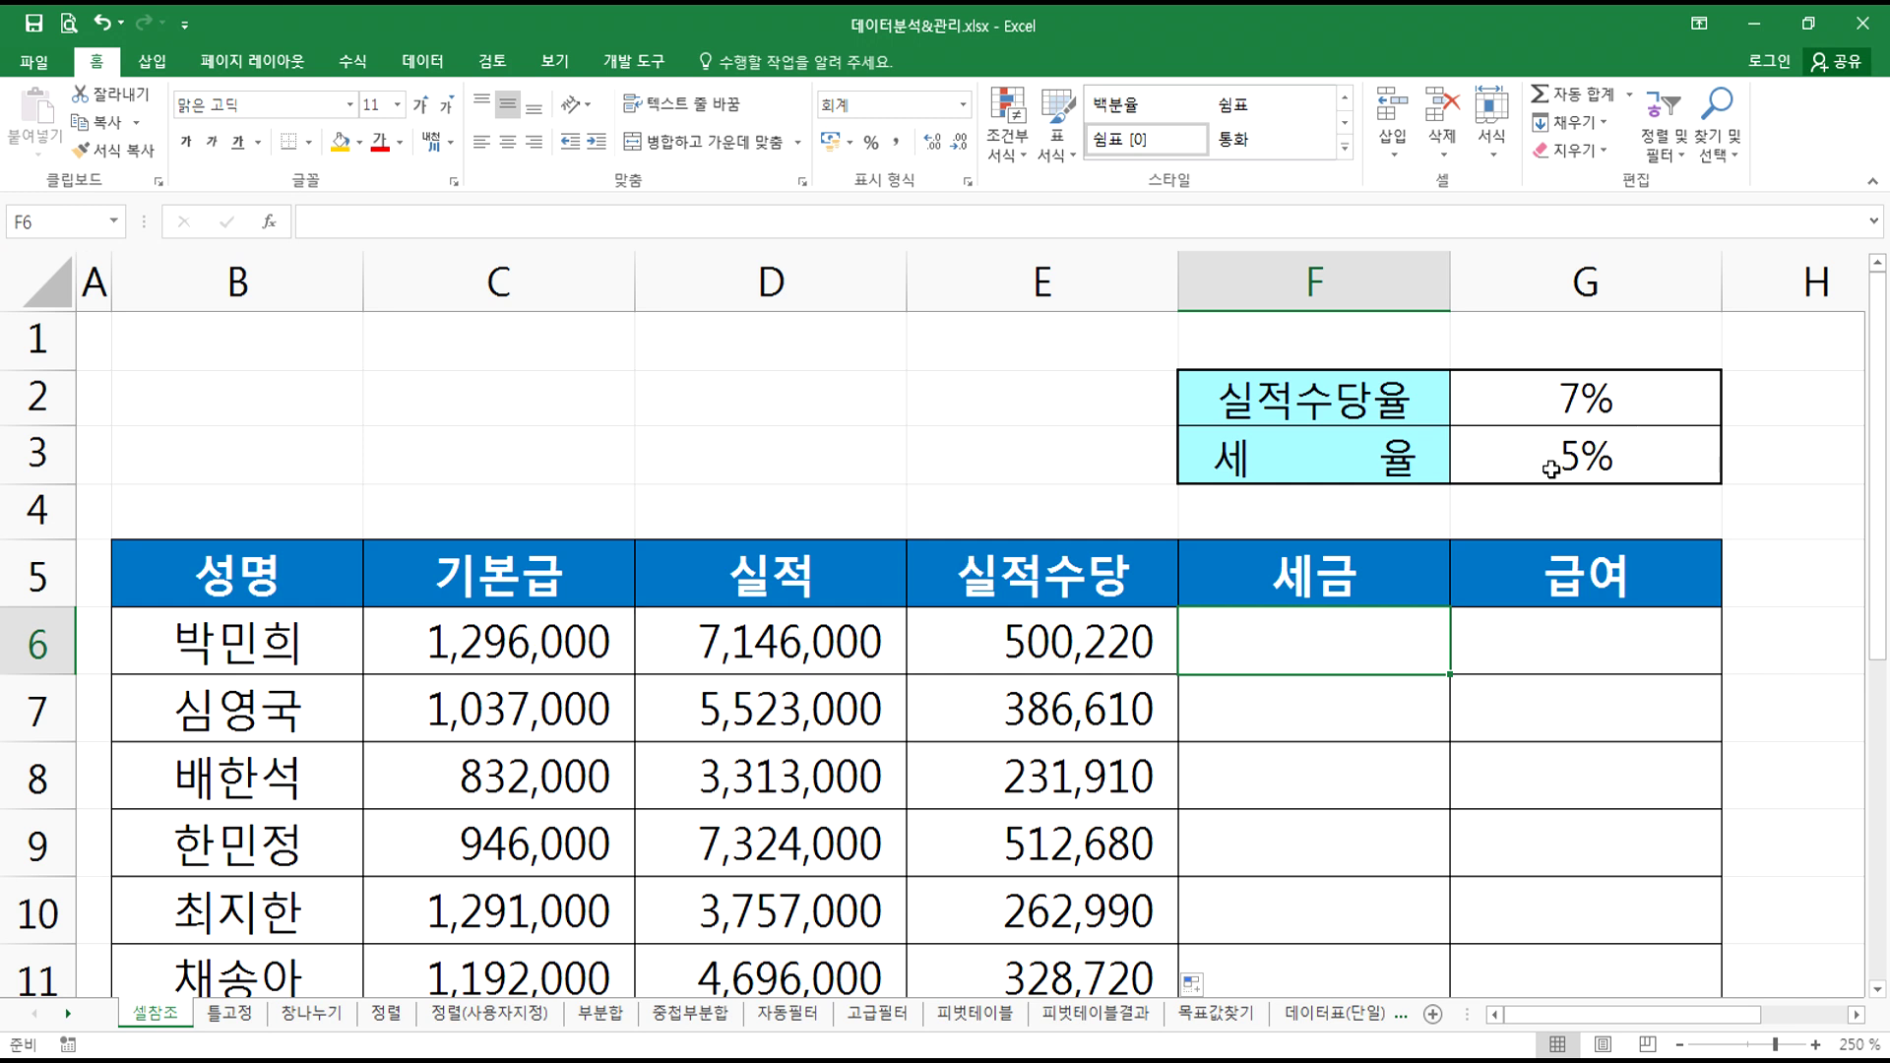
double_click(1197, 612)
type("=")
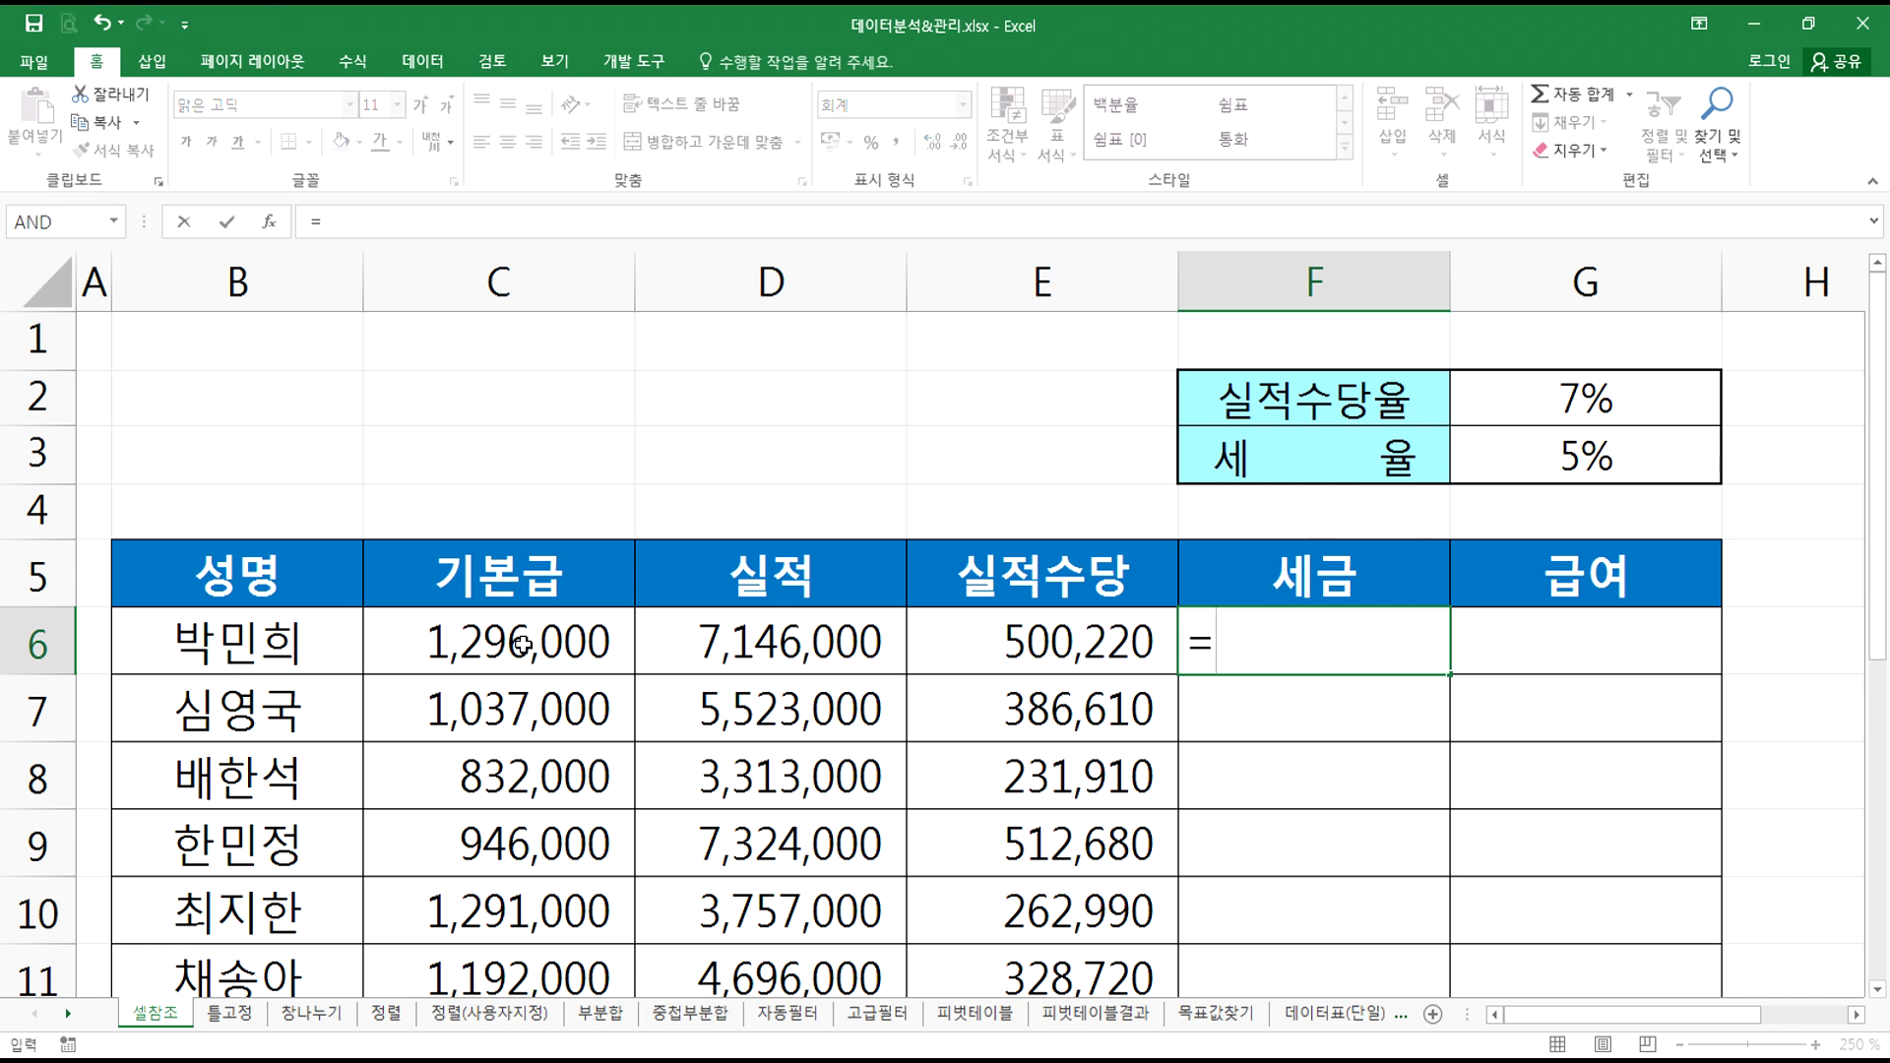
left_click(464, 640)
type("*")
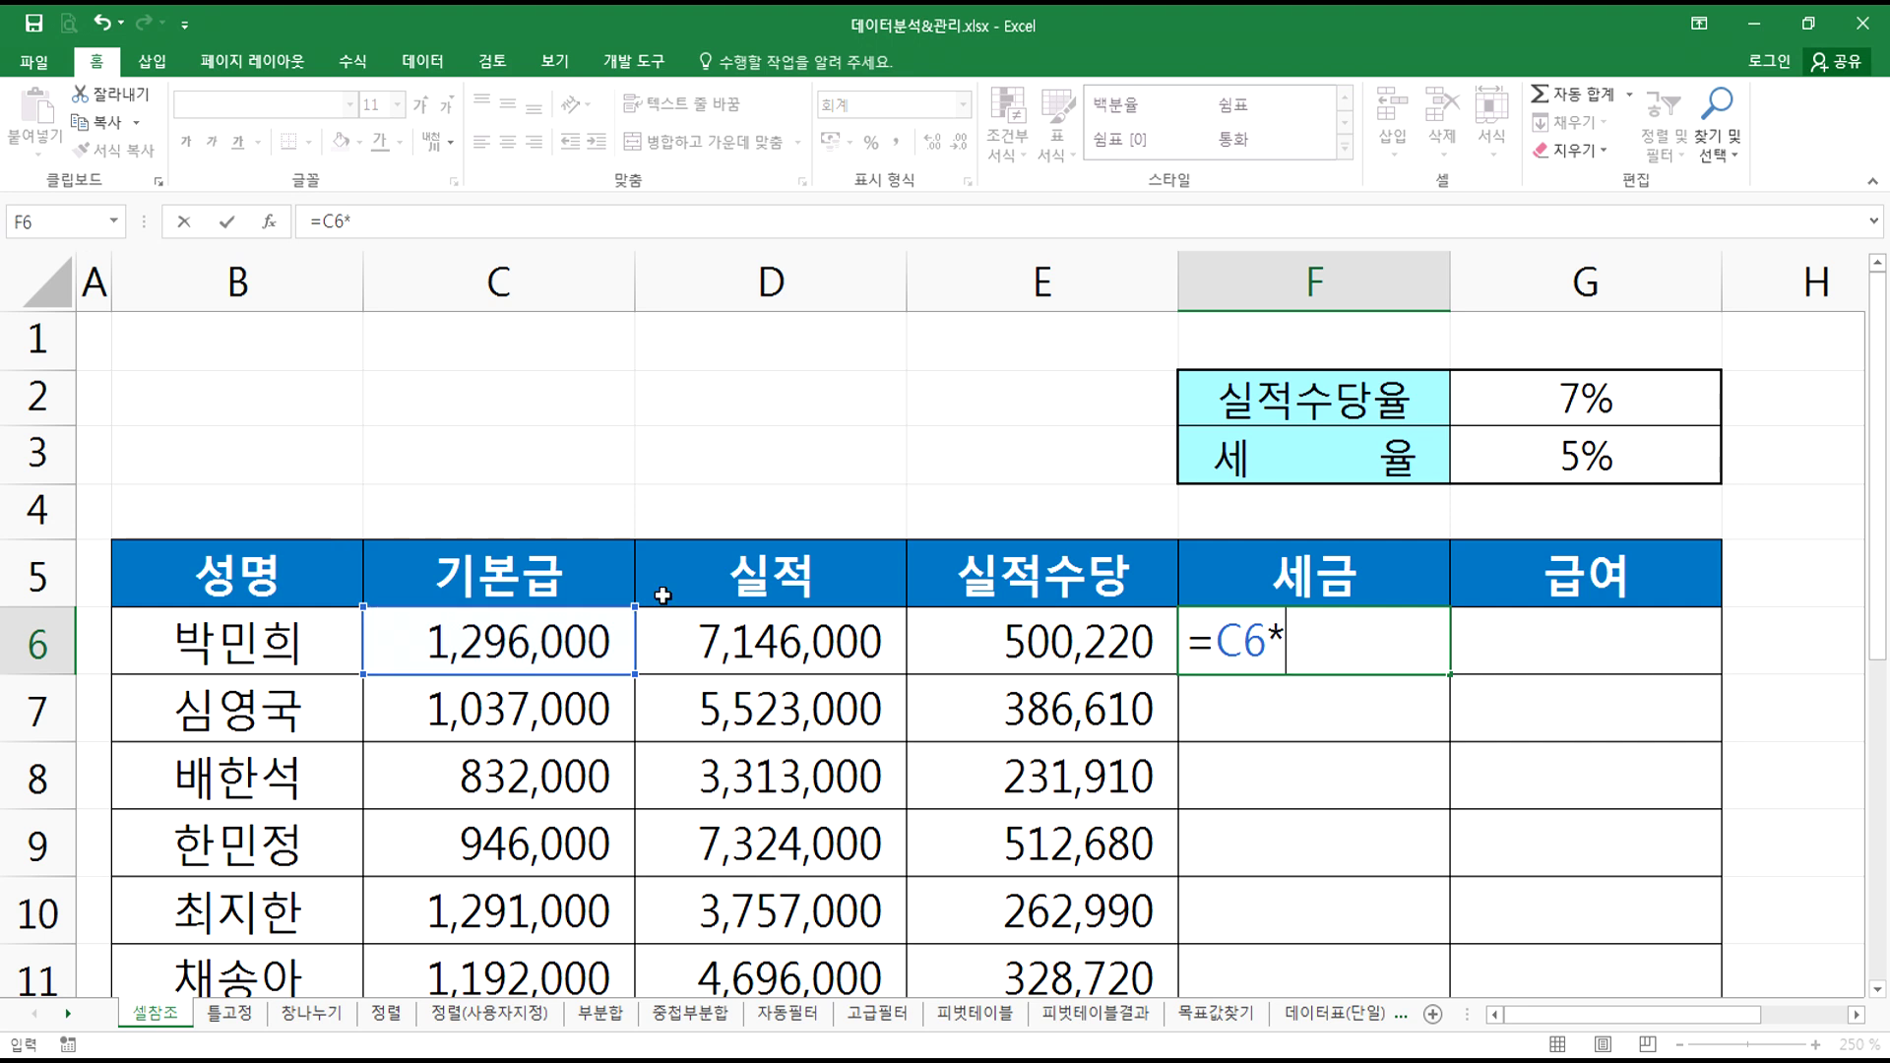
left_click(1565, 457)
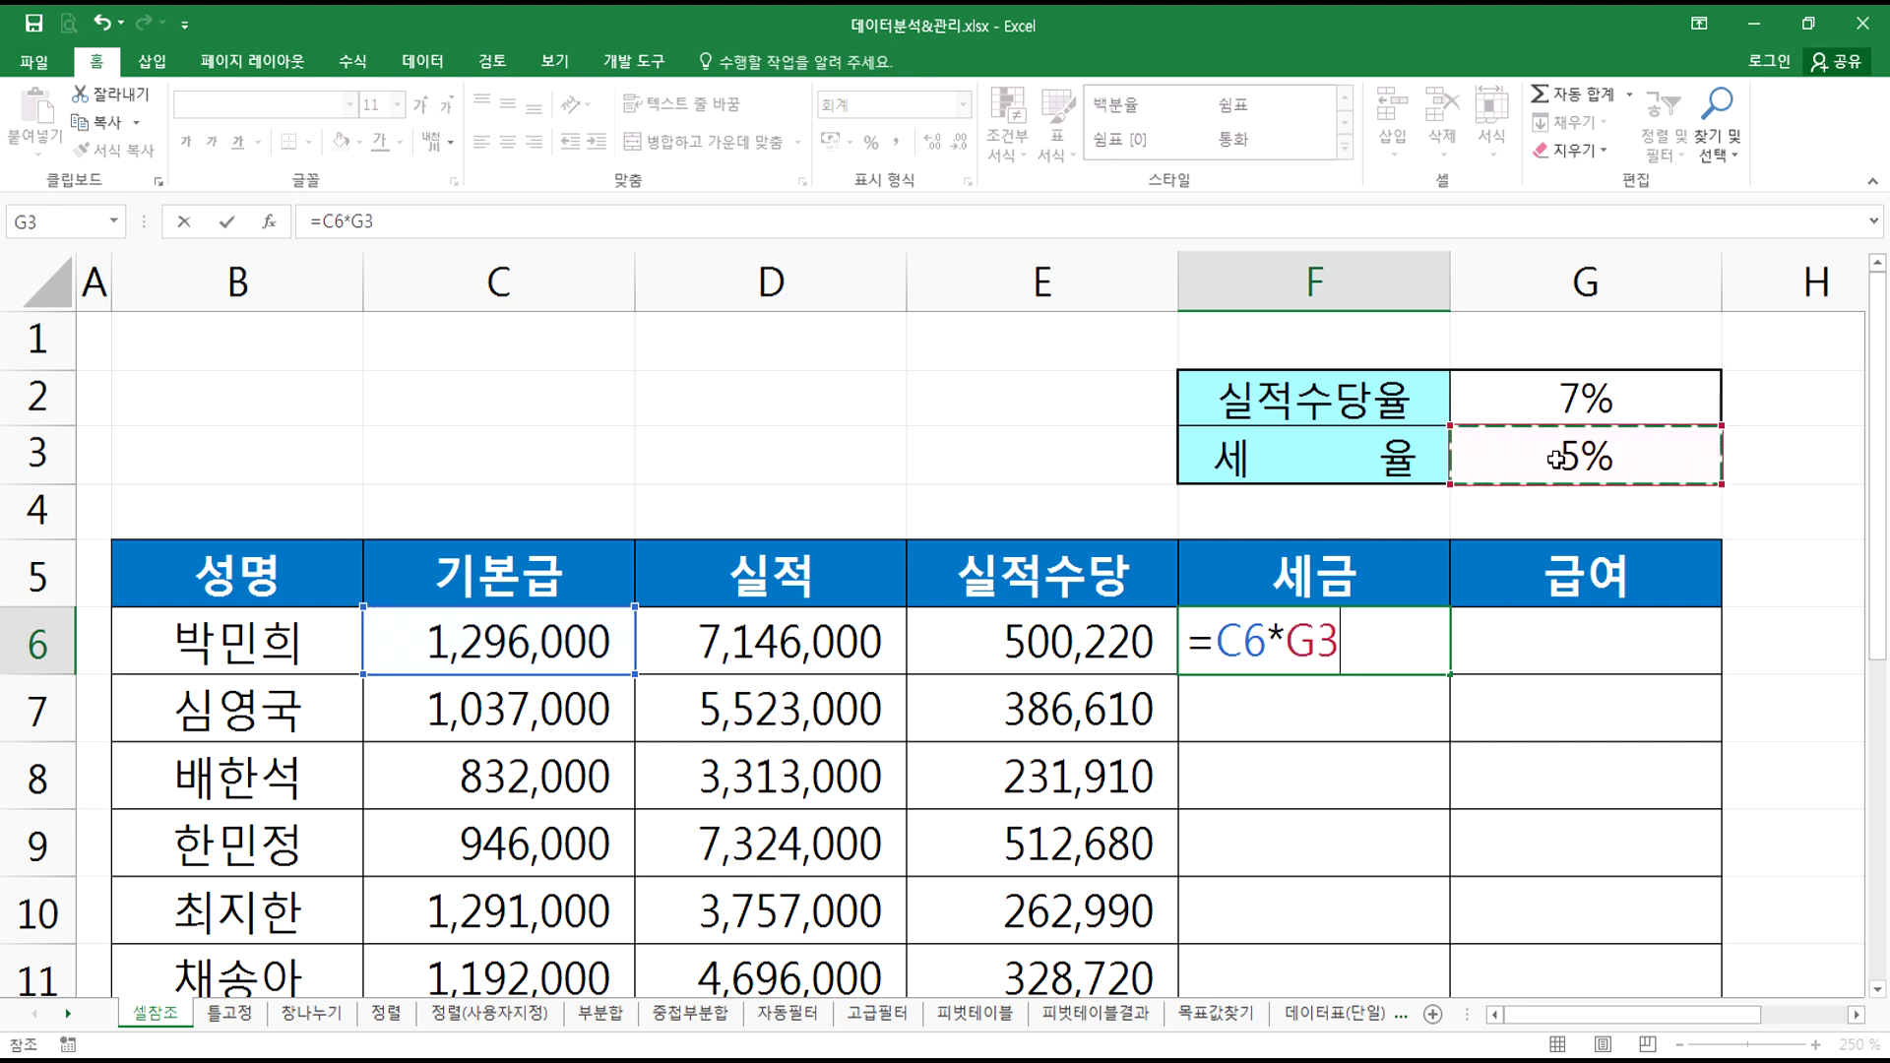
key("F4")
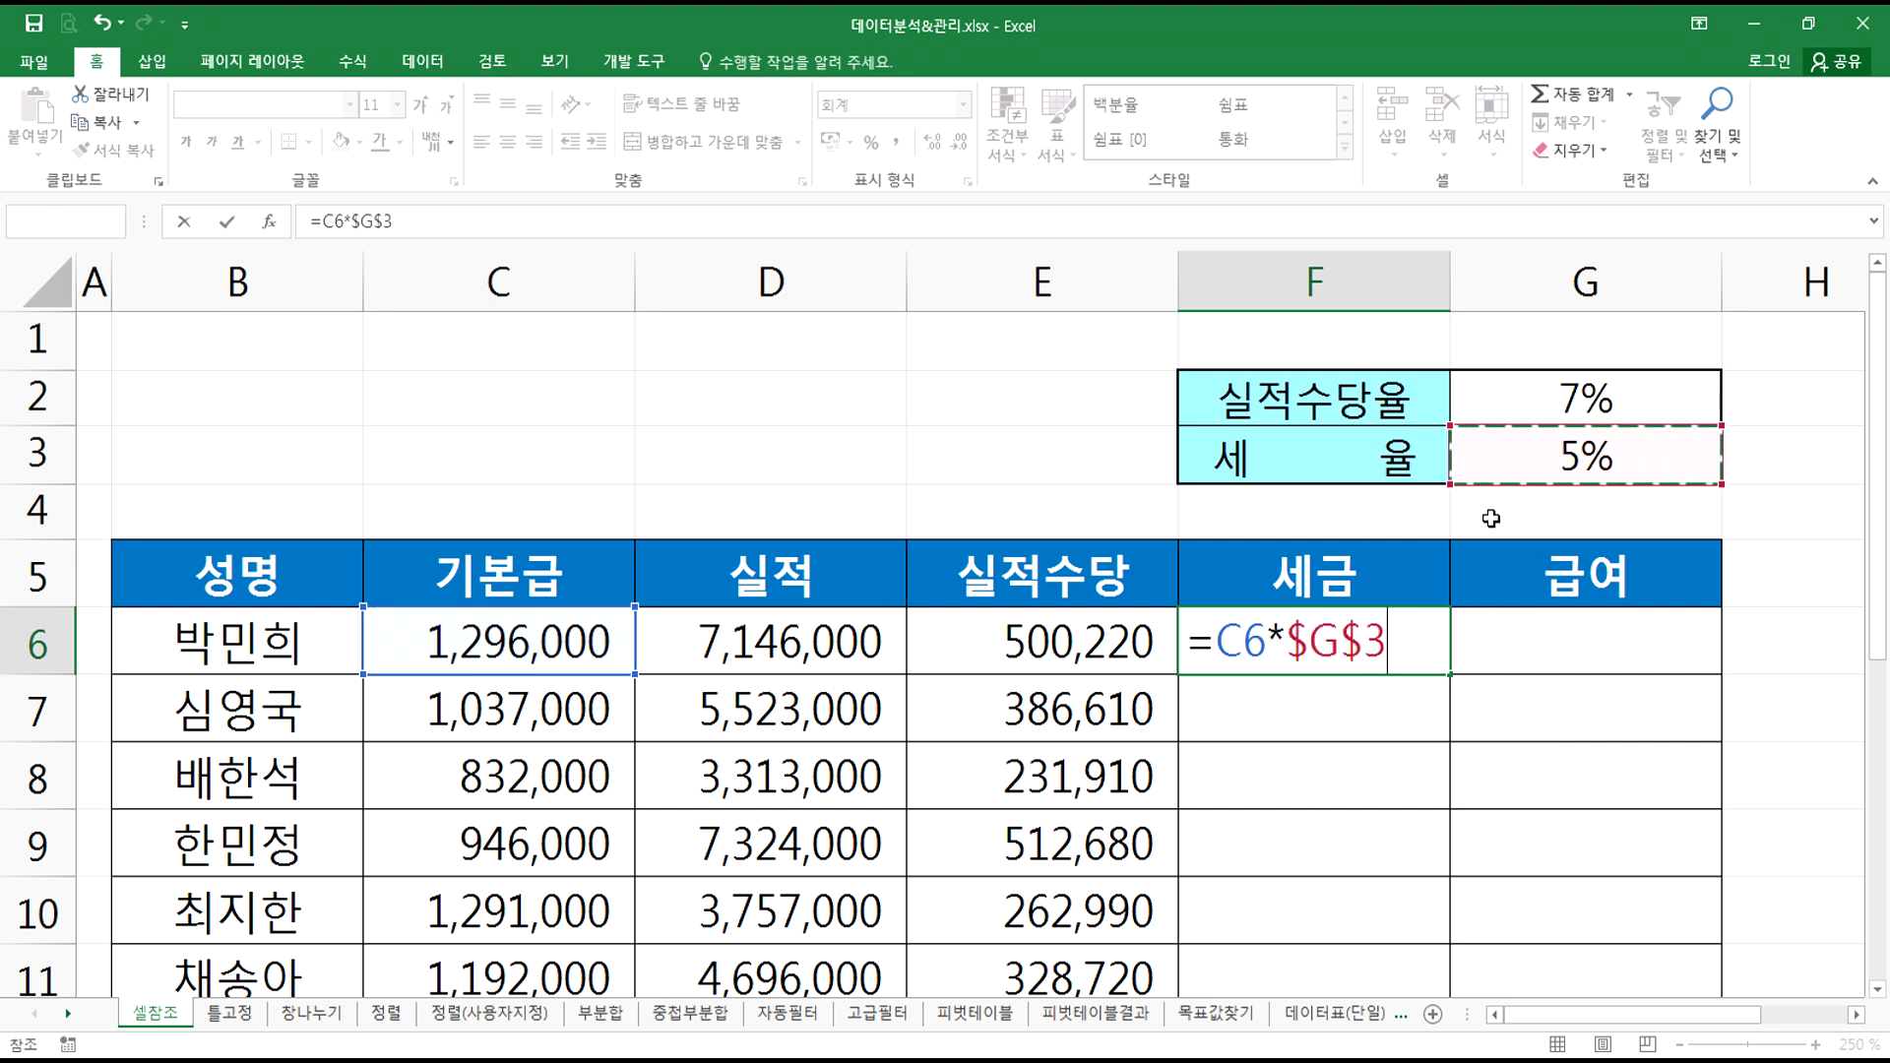
key("Return")
left_click(1414, 668)
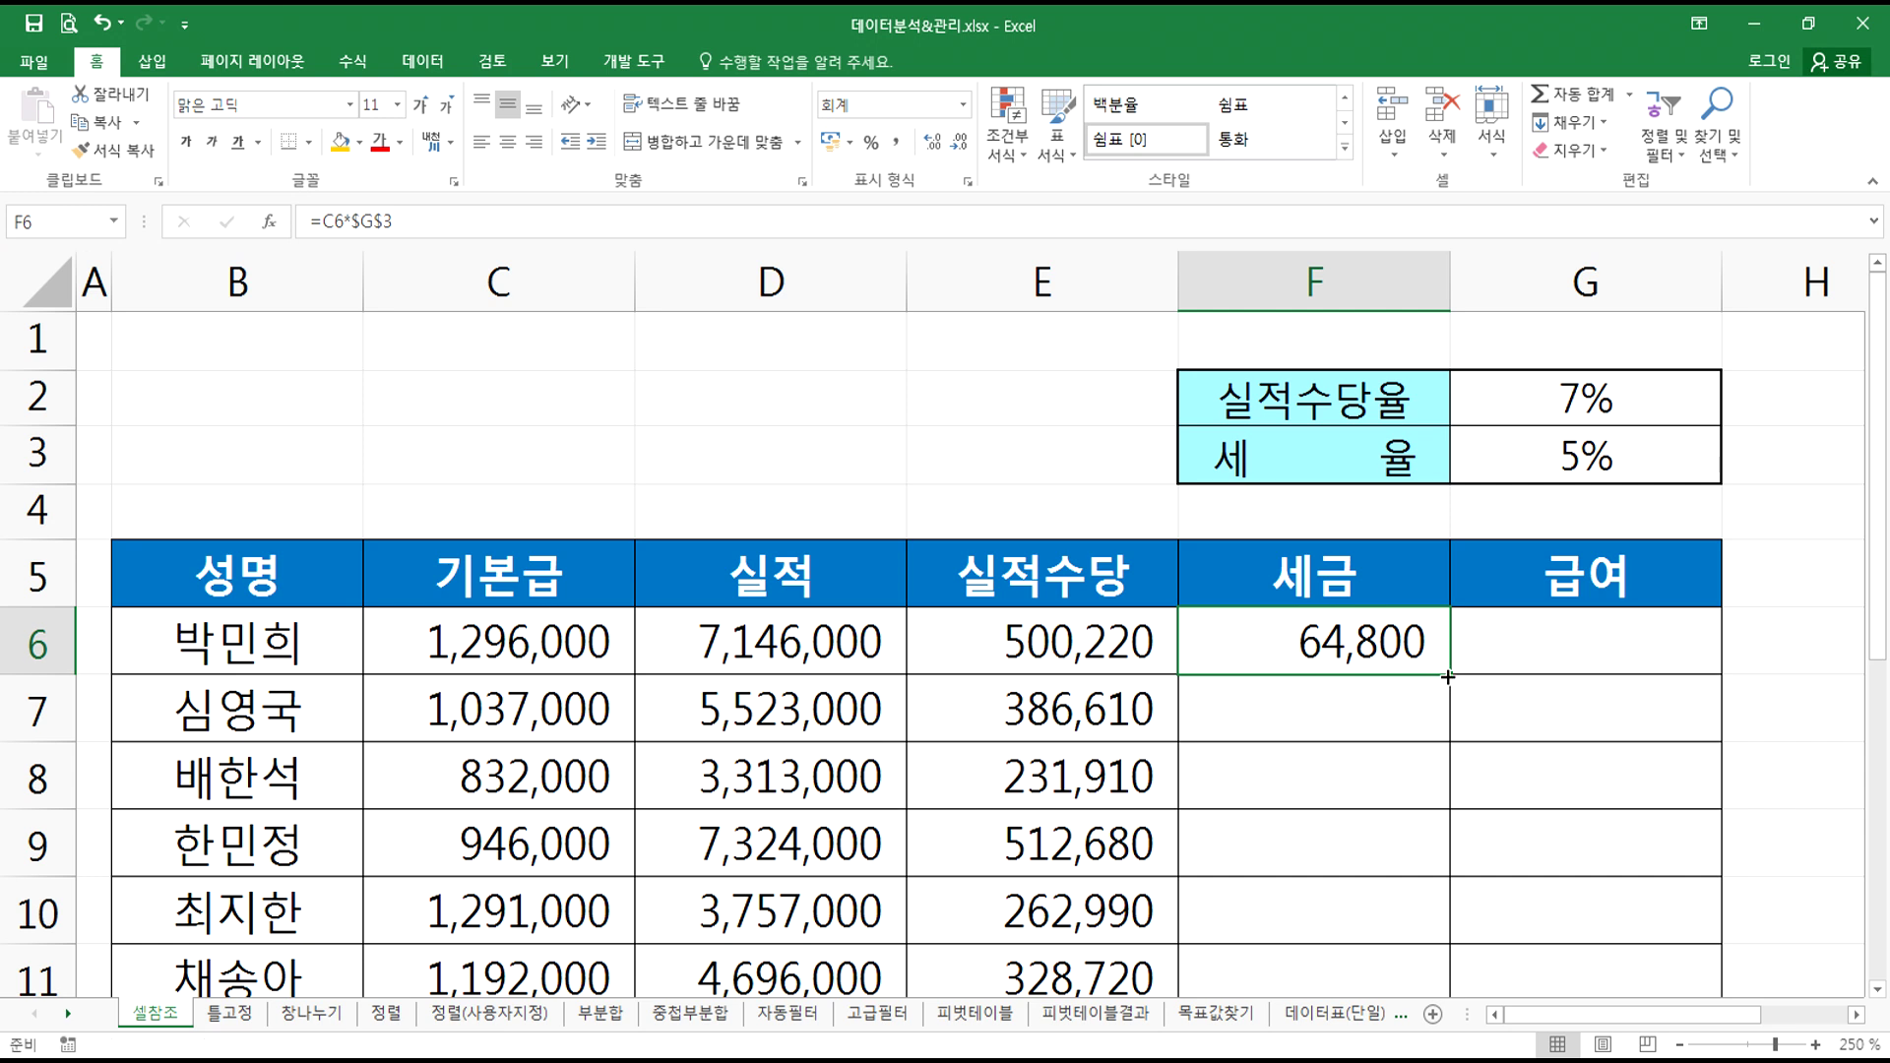
double_click(1443, 678)
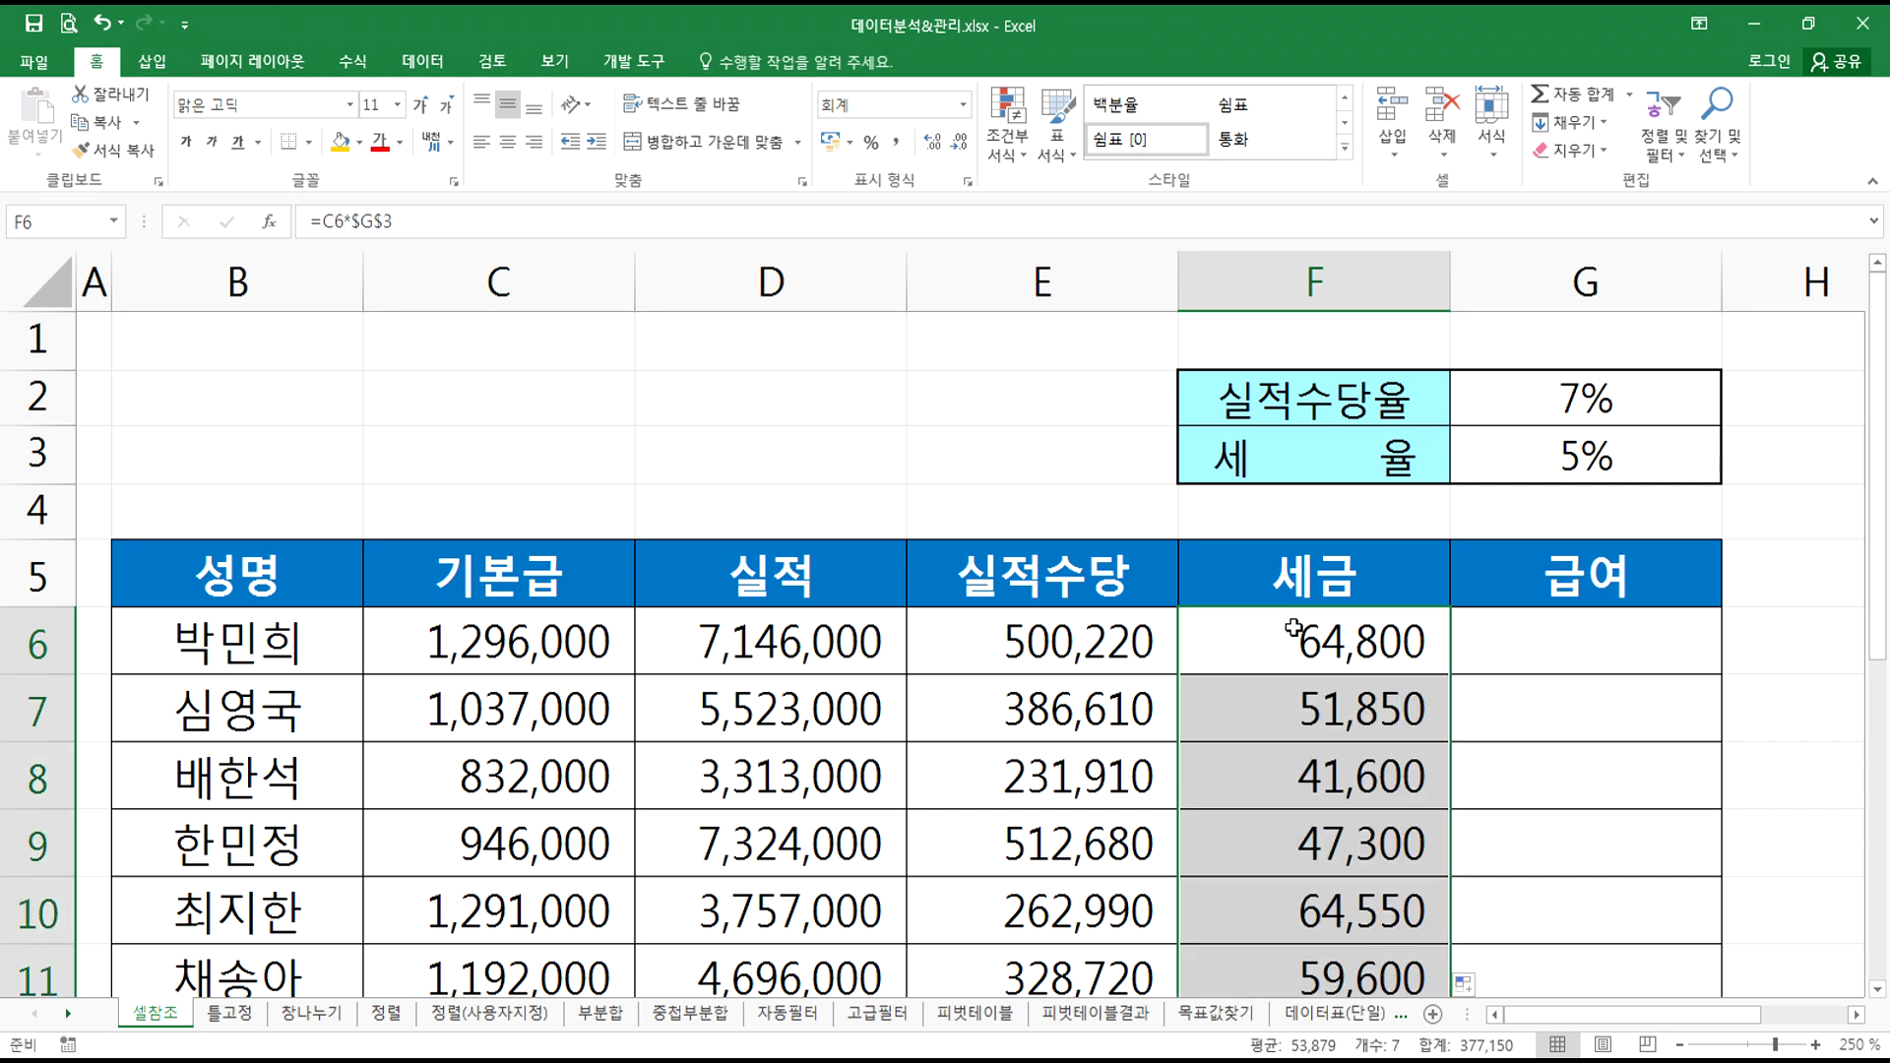
- Calculate 급여 in G6 with =C6+E6-F6 and fill the formula down through G12
left_click(1535, 619)
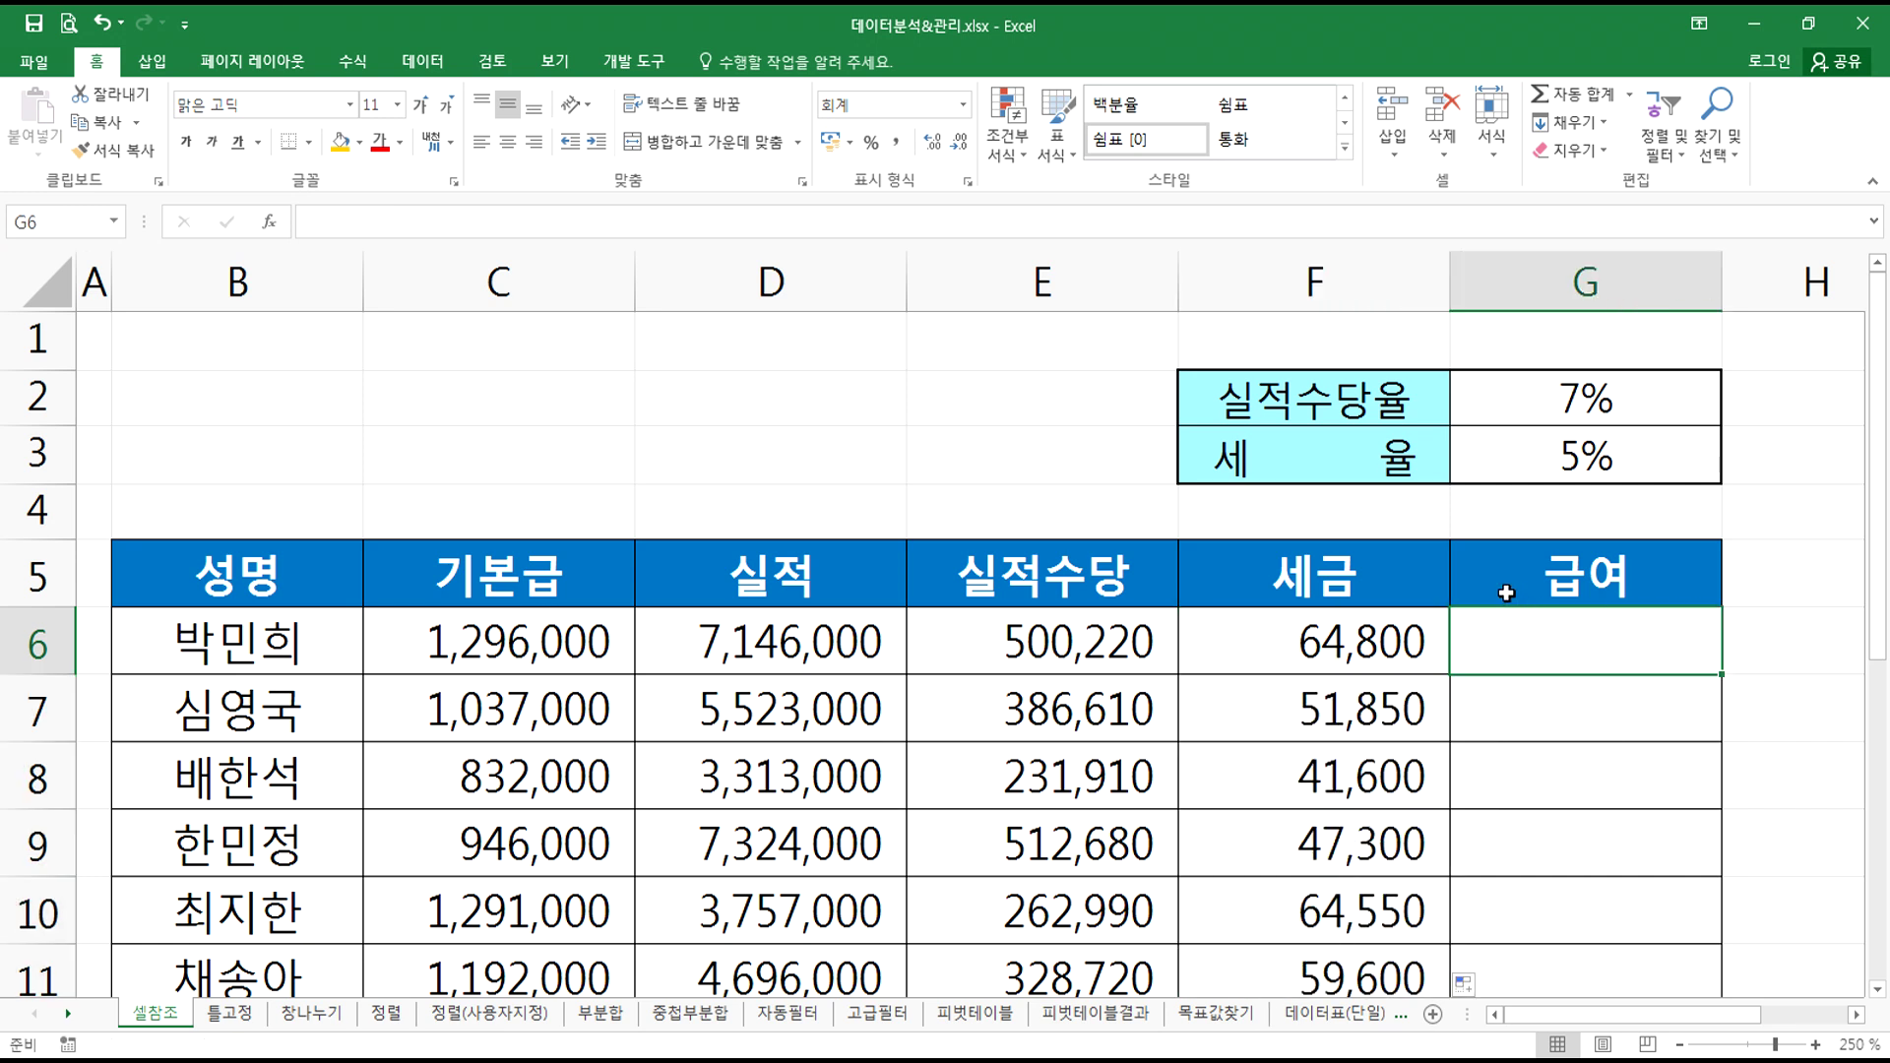
type("=")
left_click(575, 635)
type("+")
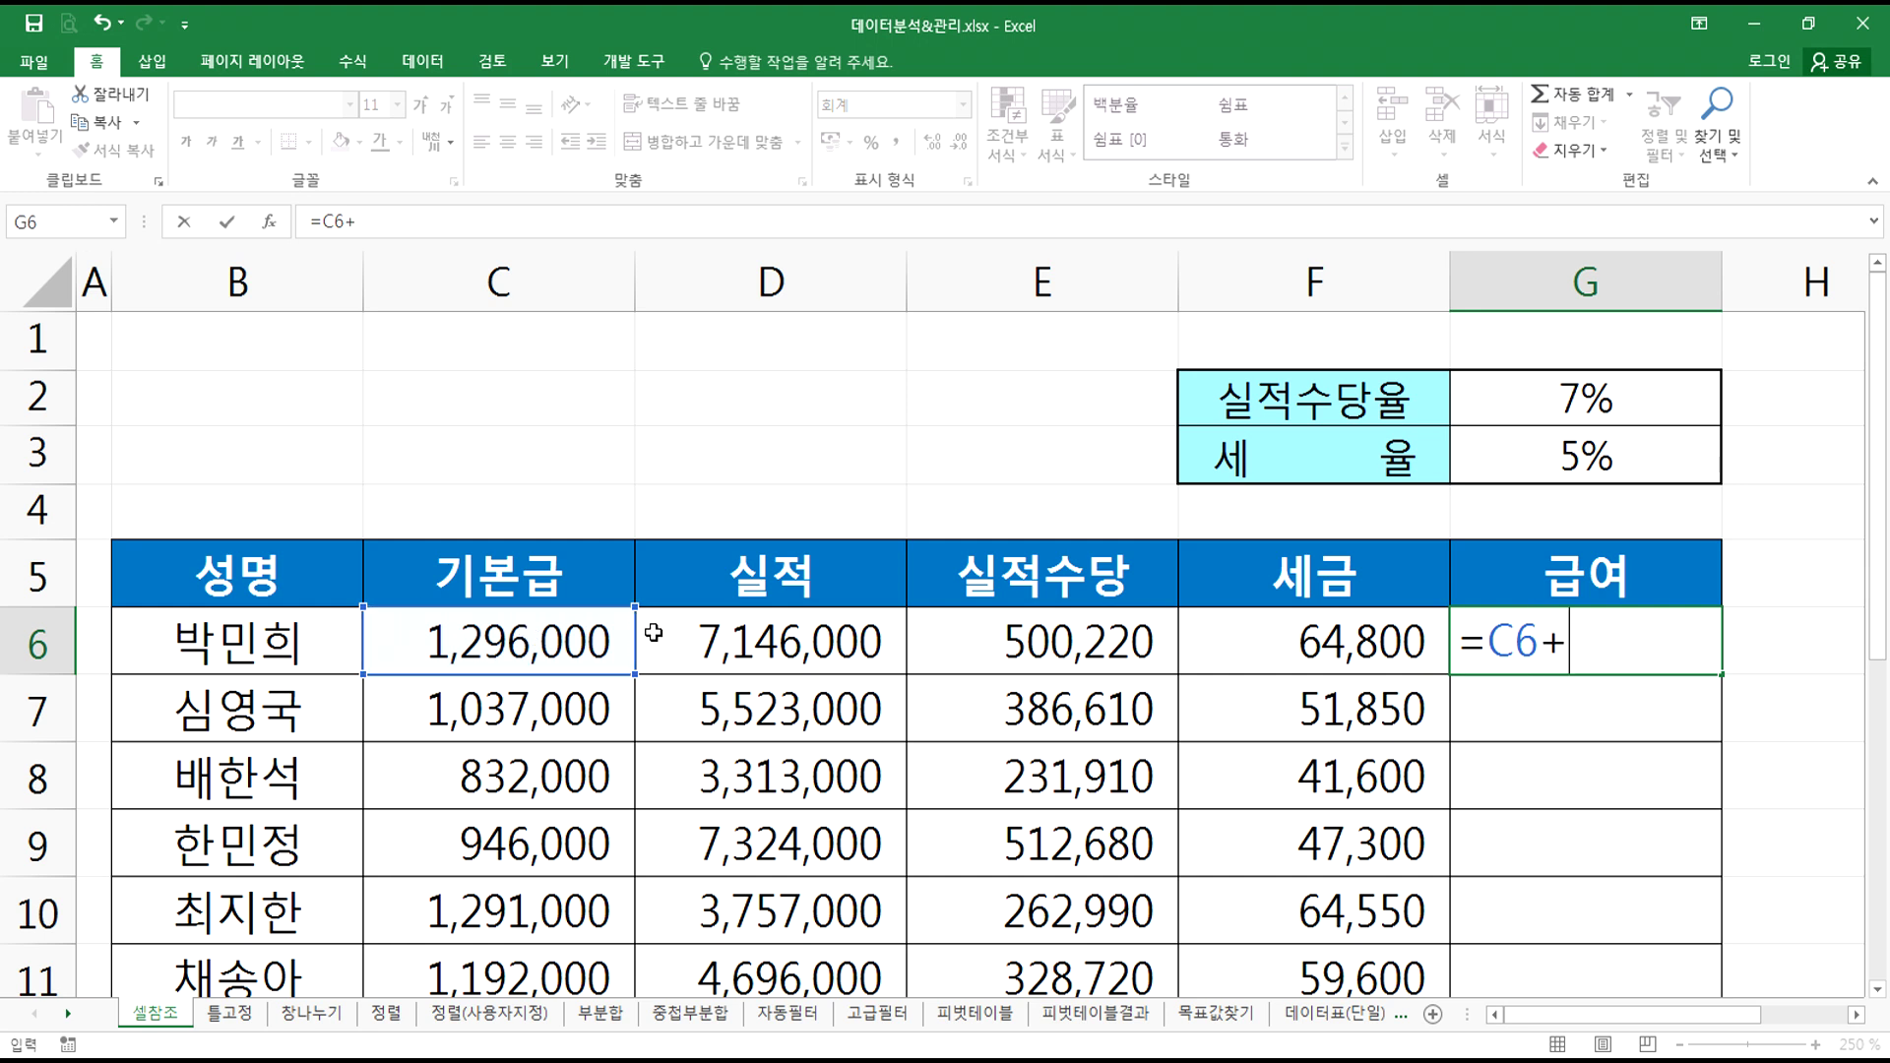
left_click(1011, 640)
type("-")
left_click(1308, 631)
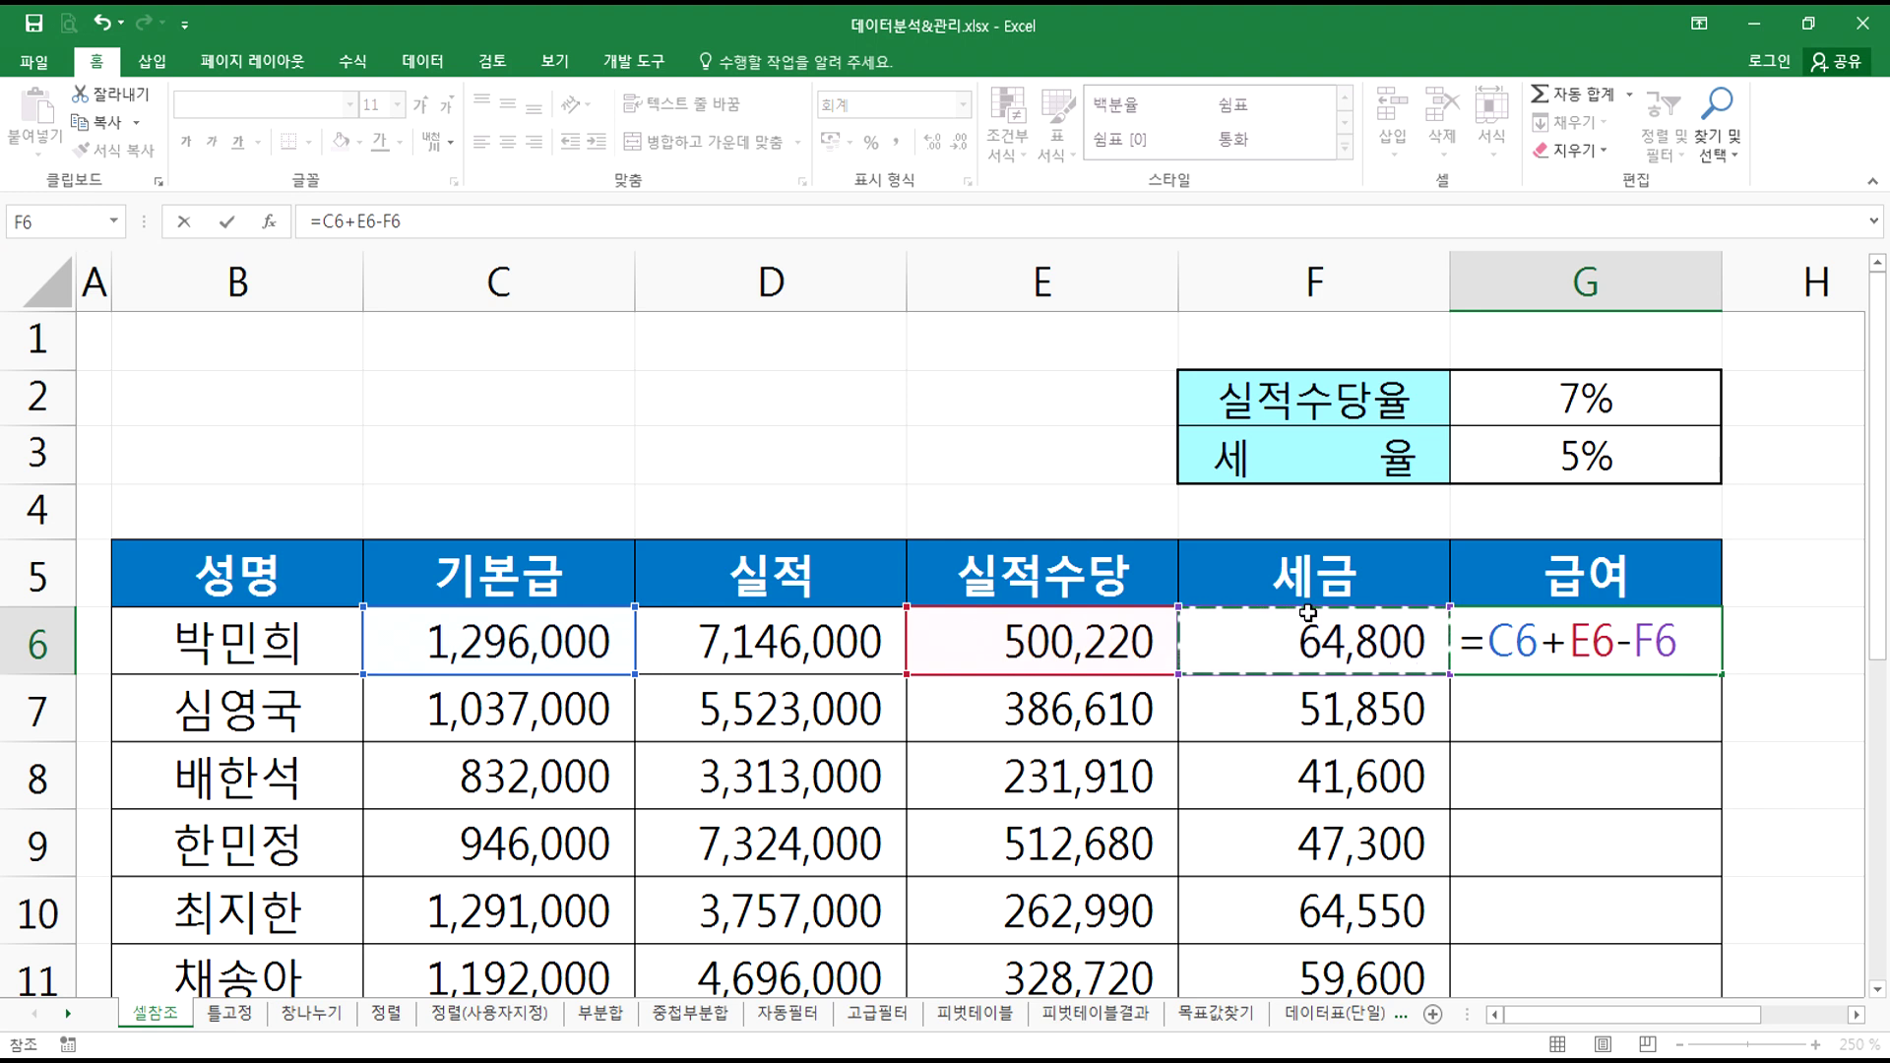
key("Return")
left_click(1704, 666)
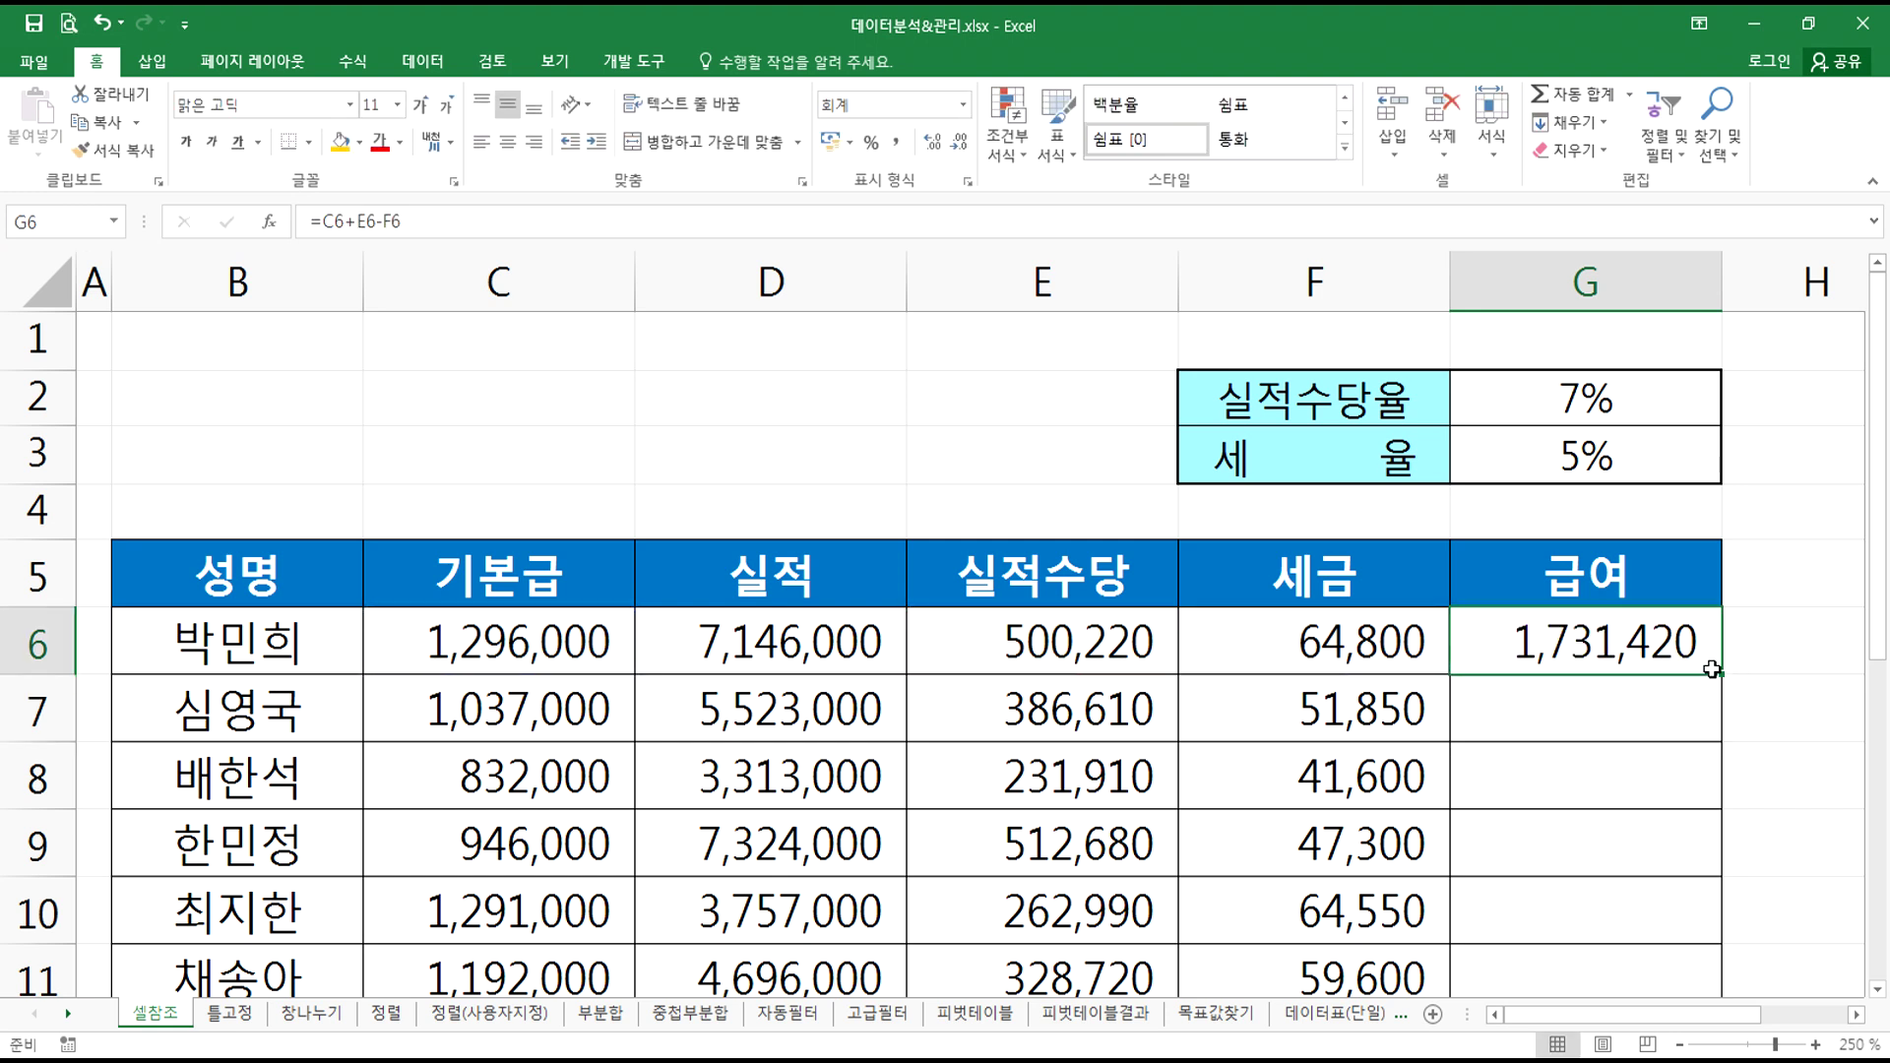
double_click(1722, 676)
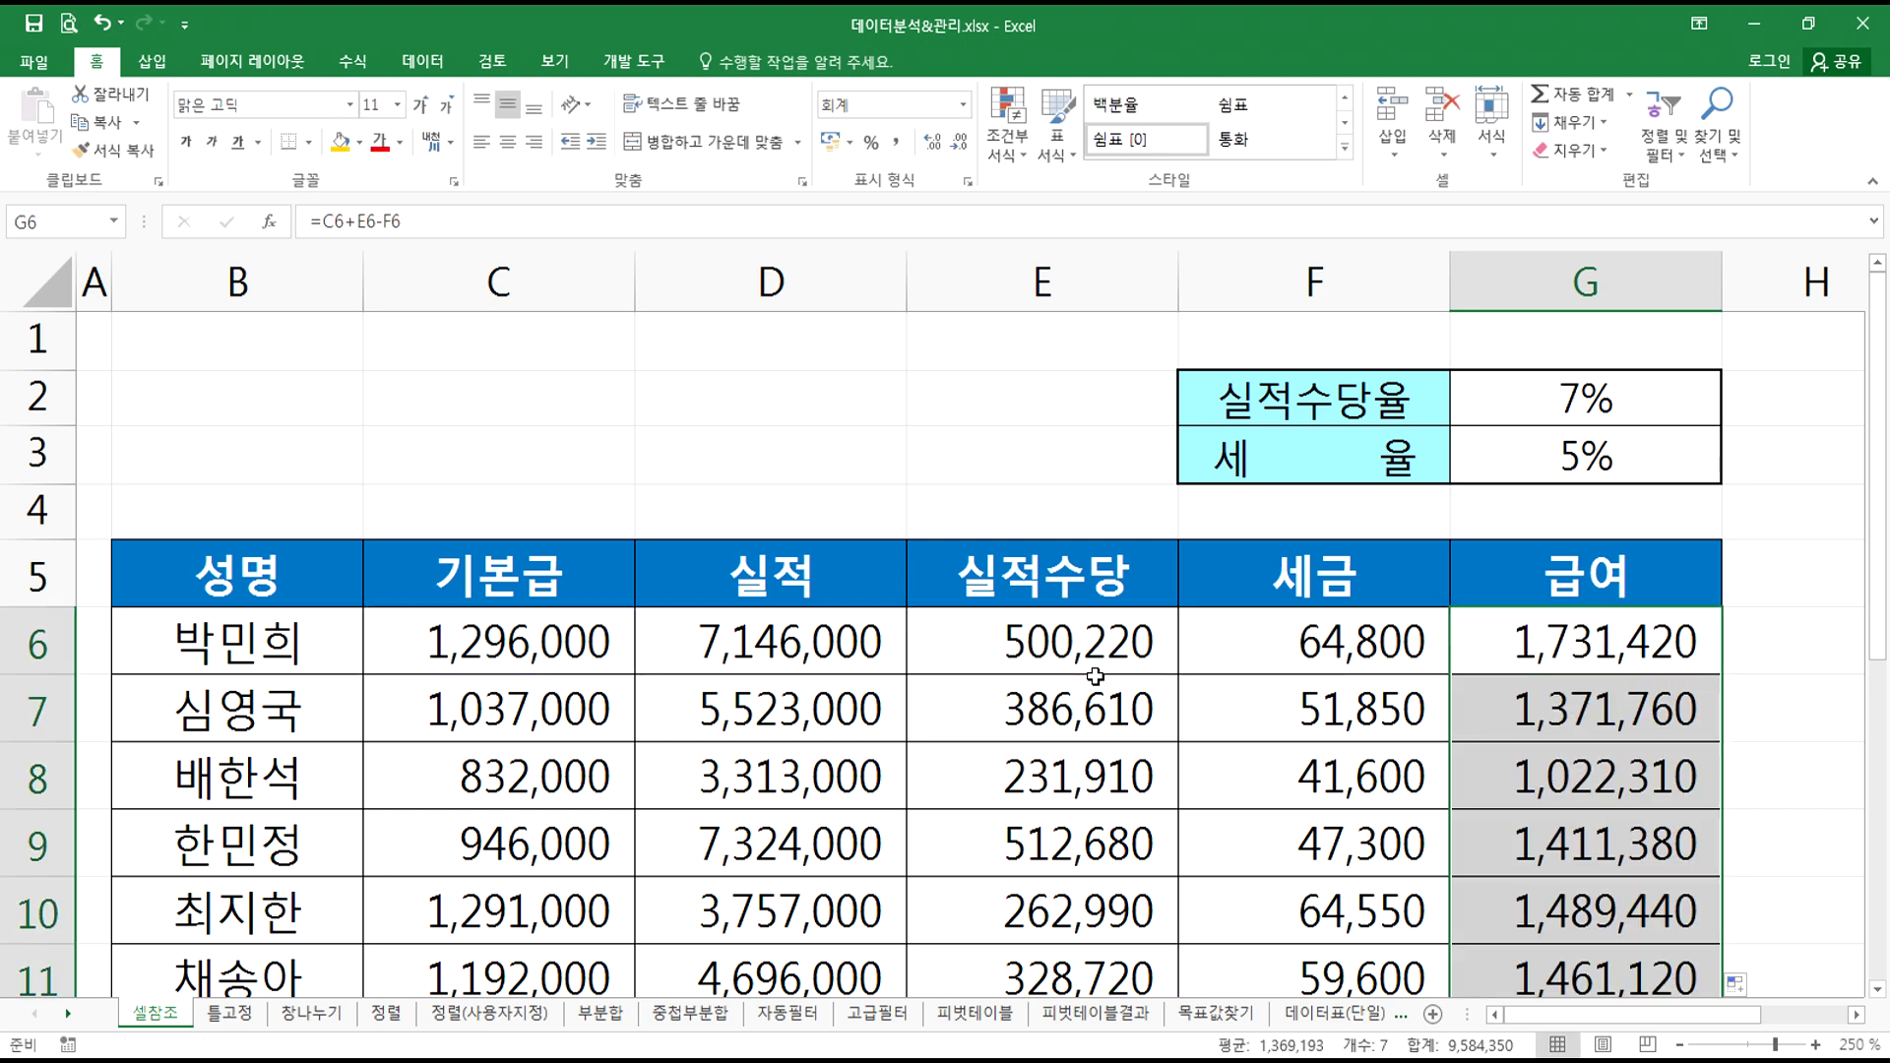
- Examine the rate cells G2 and G3 and the cell references used in E6's formula
left_click(1602, 397)
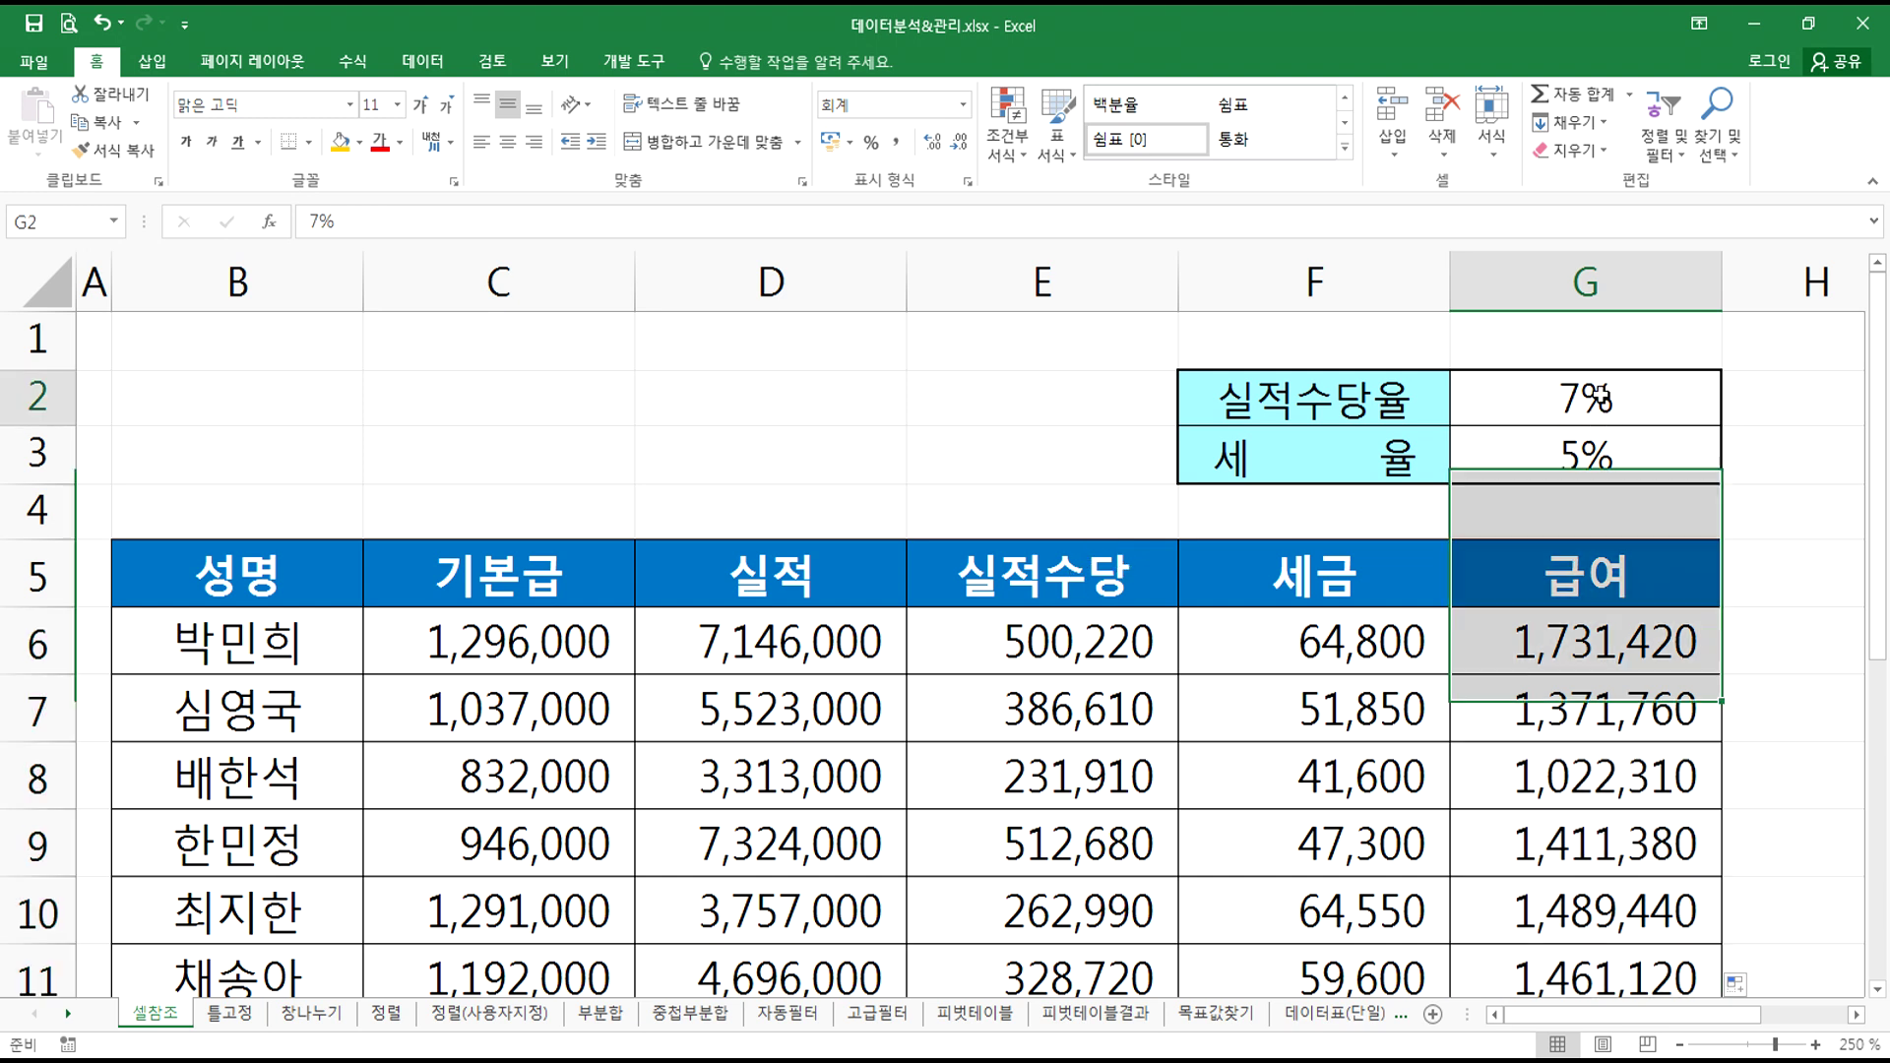
left_click(1294, 635)
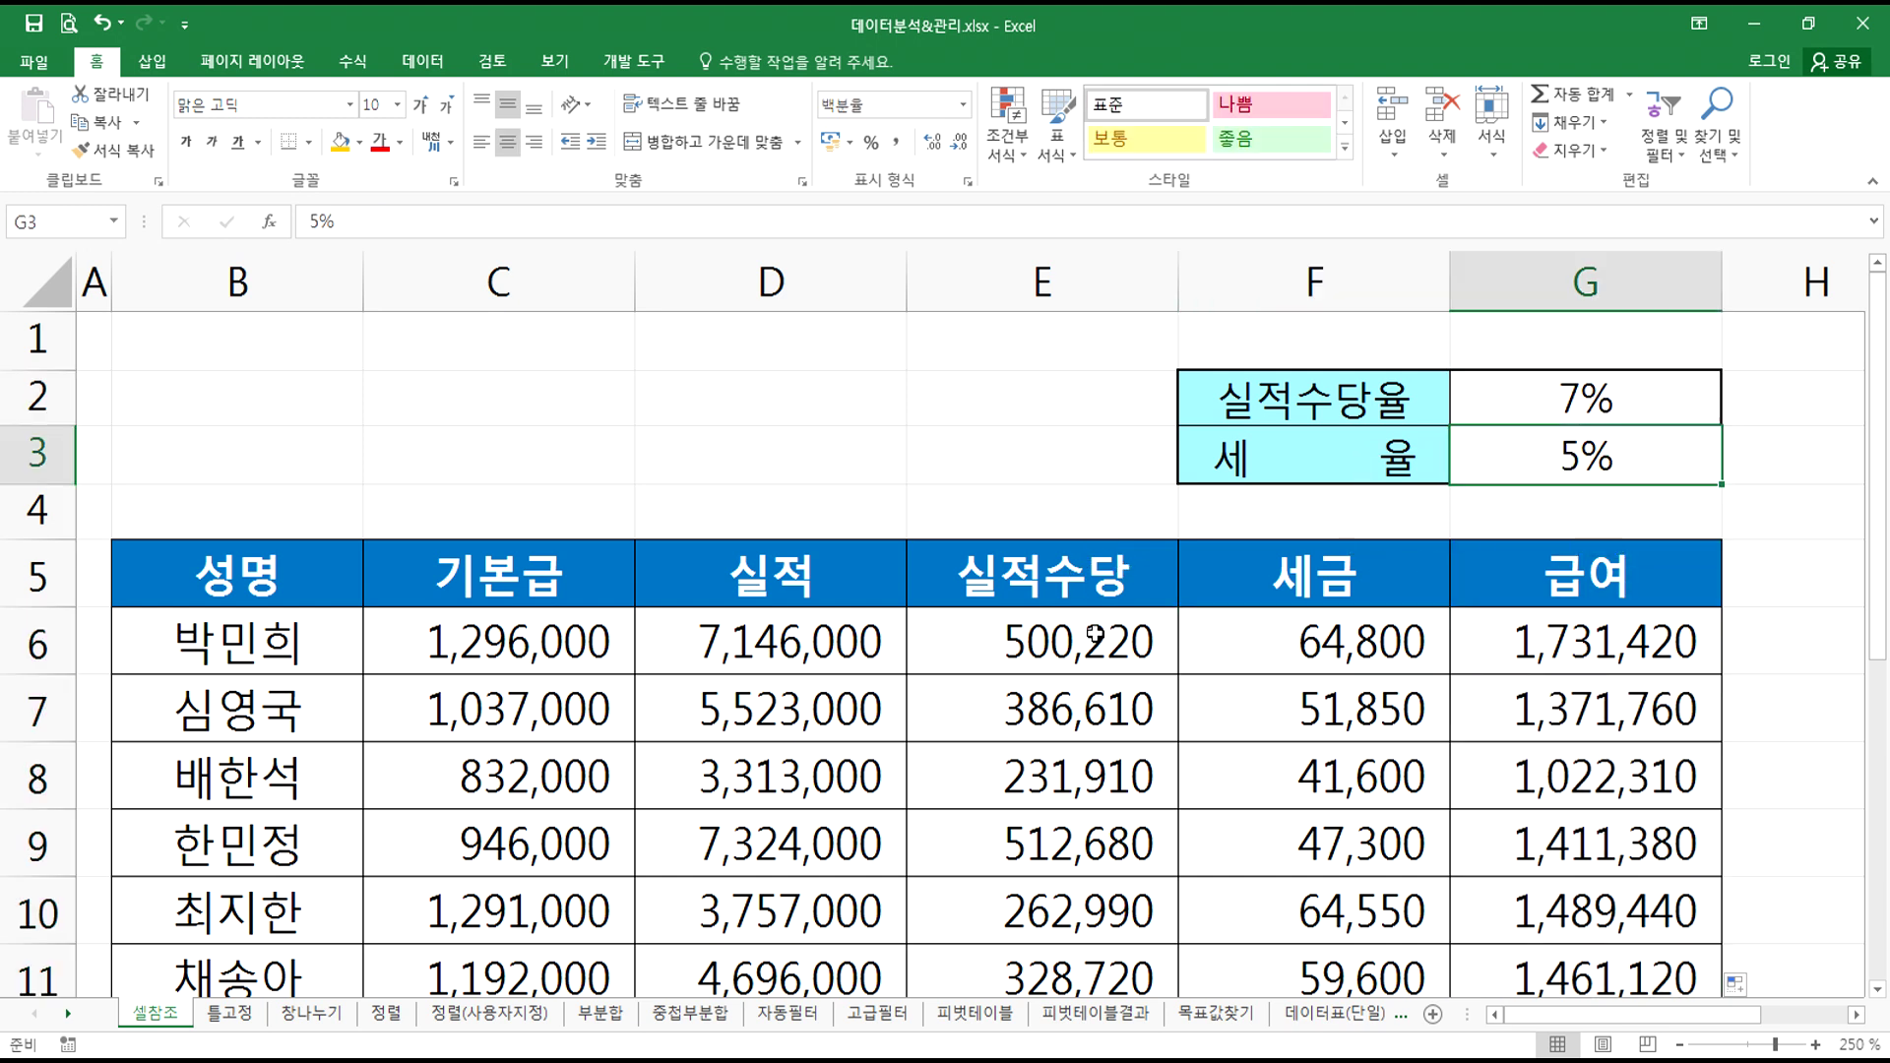
left_click(1132, 635)
key("F2")
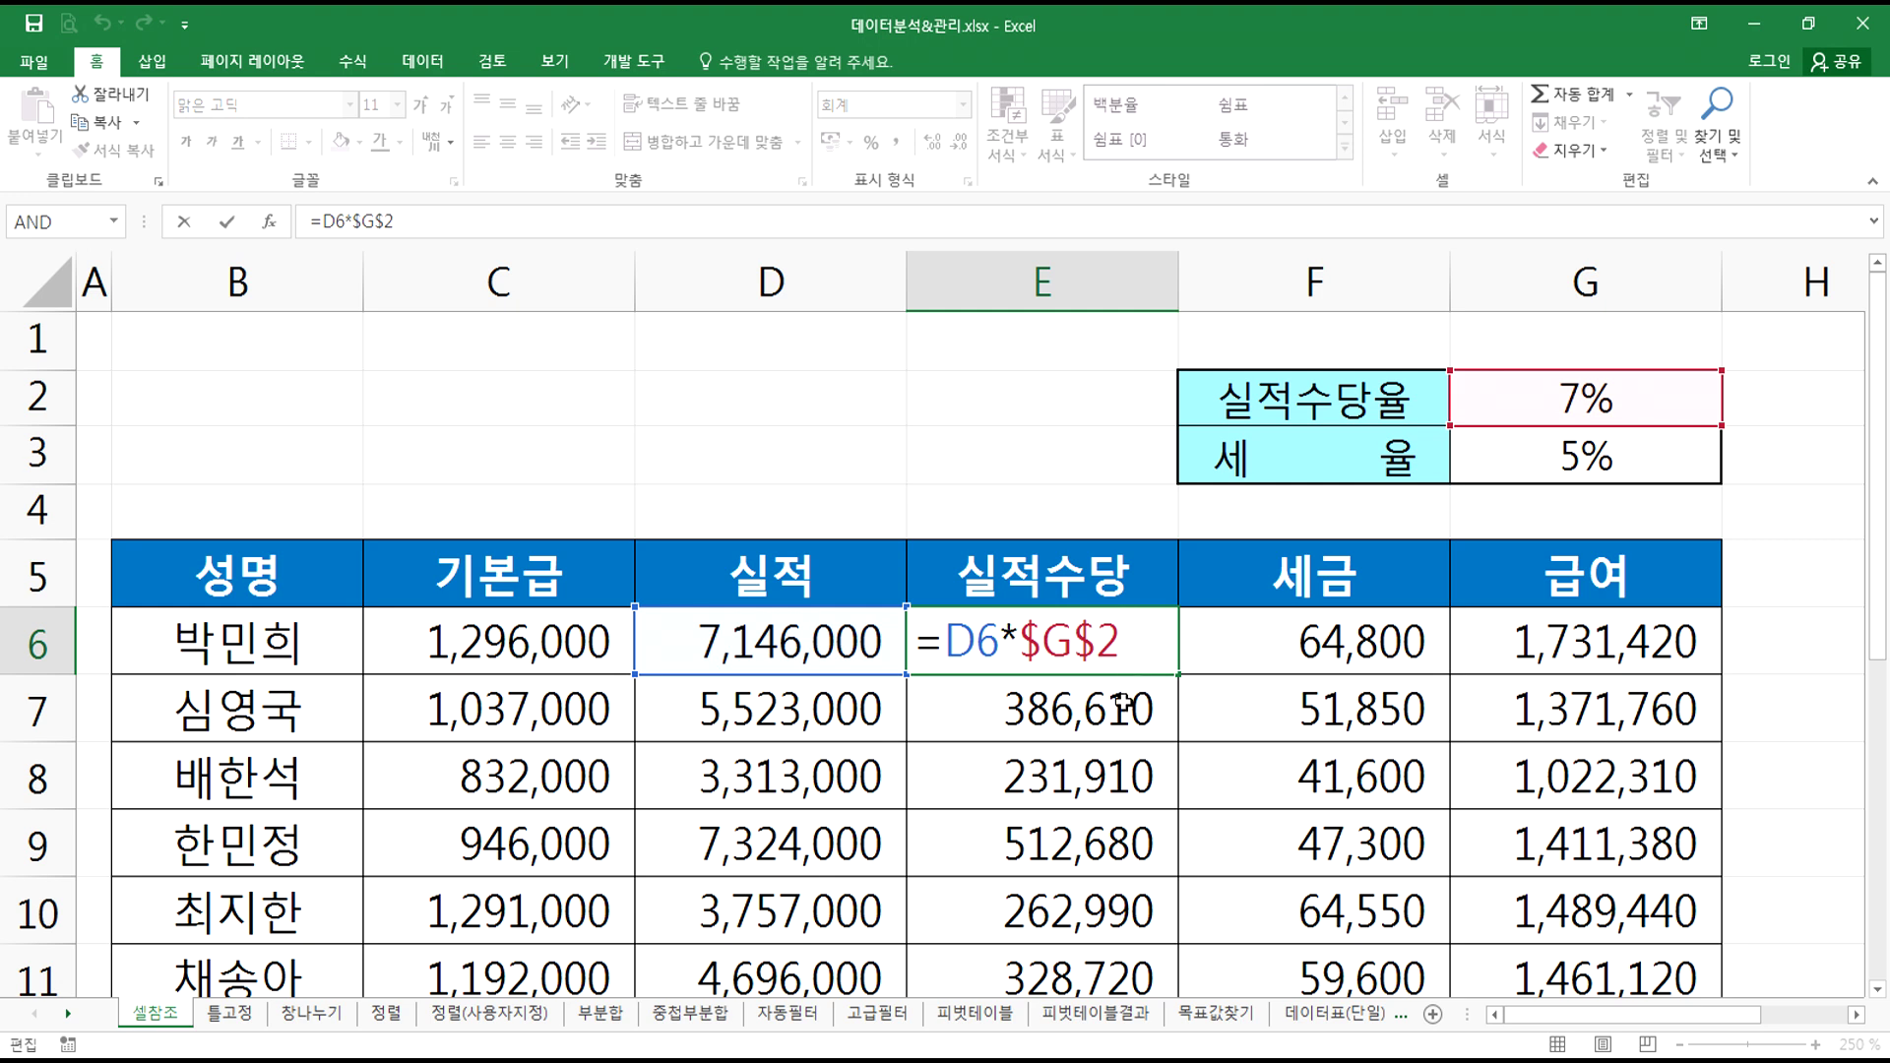
key("Escape")
- Clear the results in E7:G12 and refill them together from the formulas in E6:G6
left_click_drag(996, 726, 1614, 886)
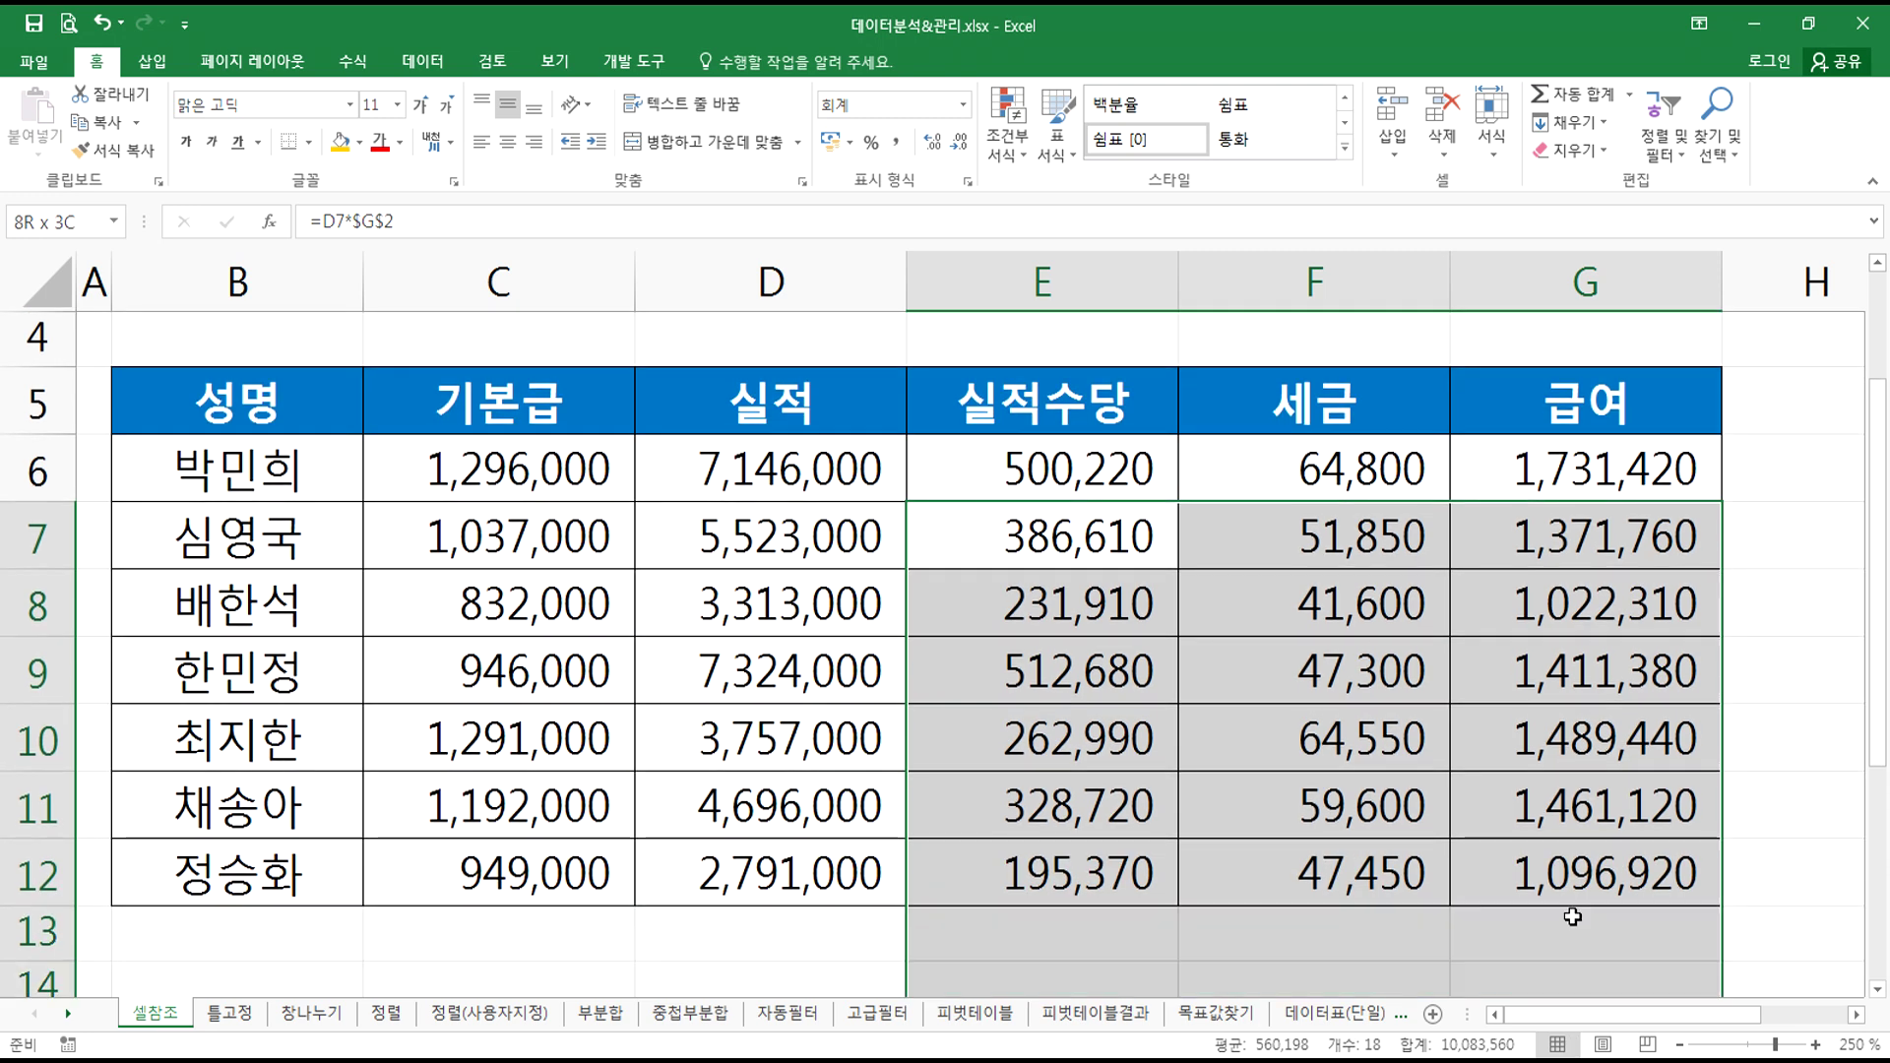
key("Delete")
left_click_drag(1005, 493, 1635, 489)
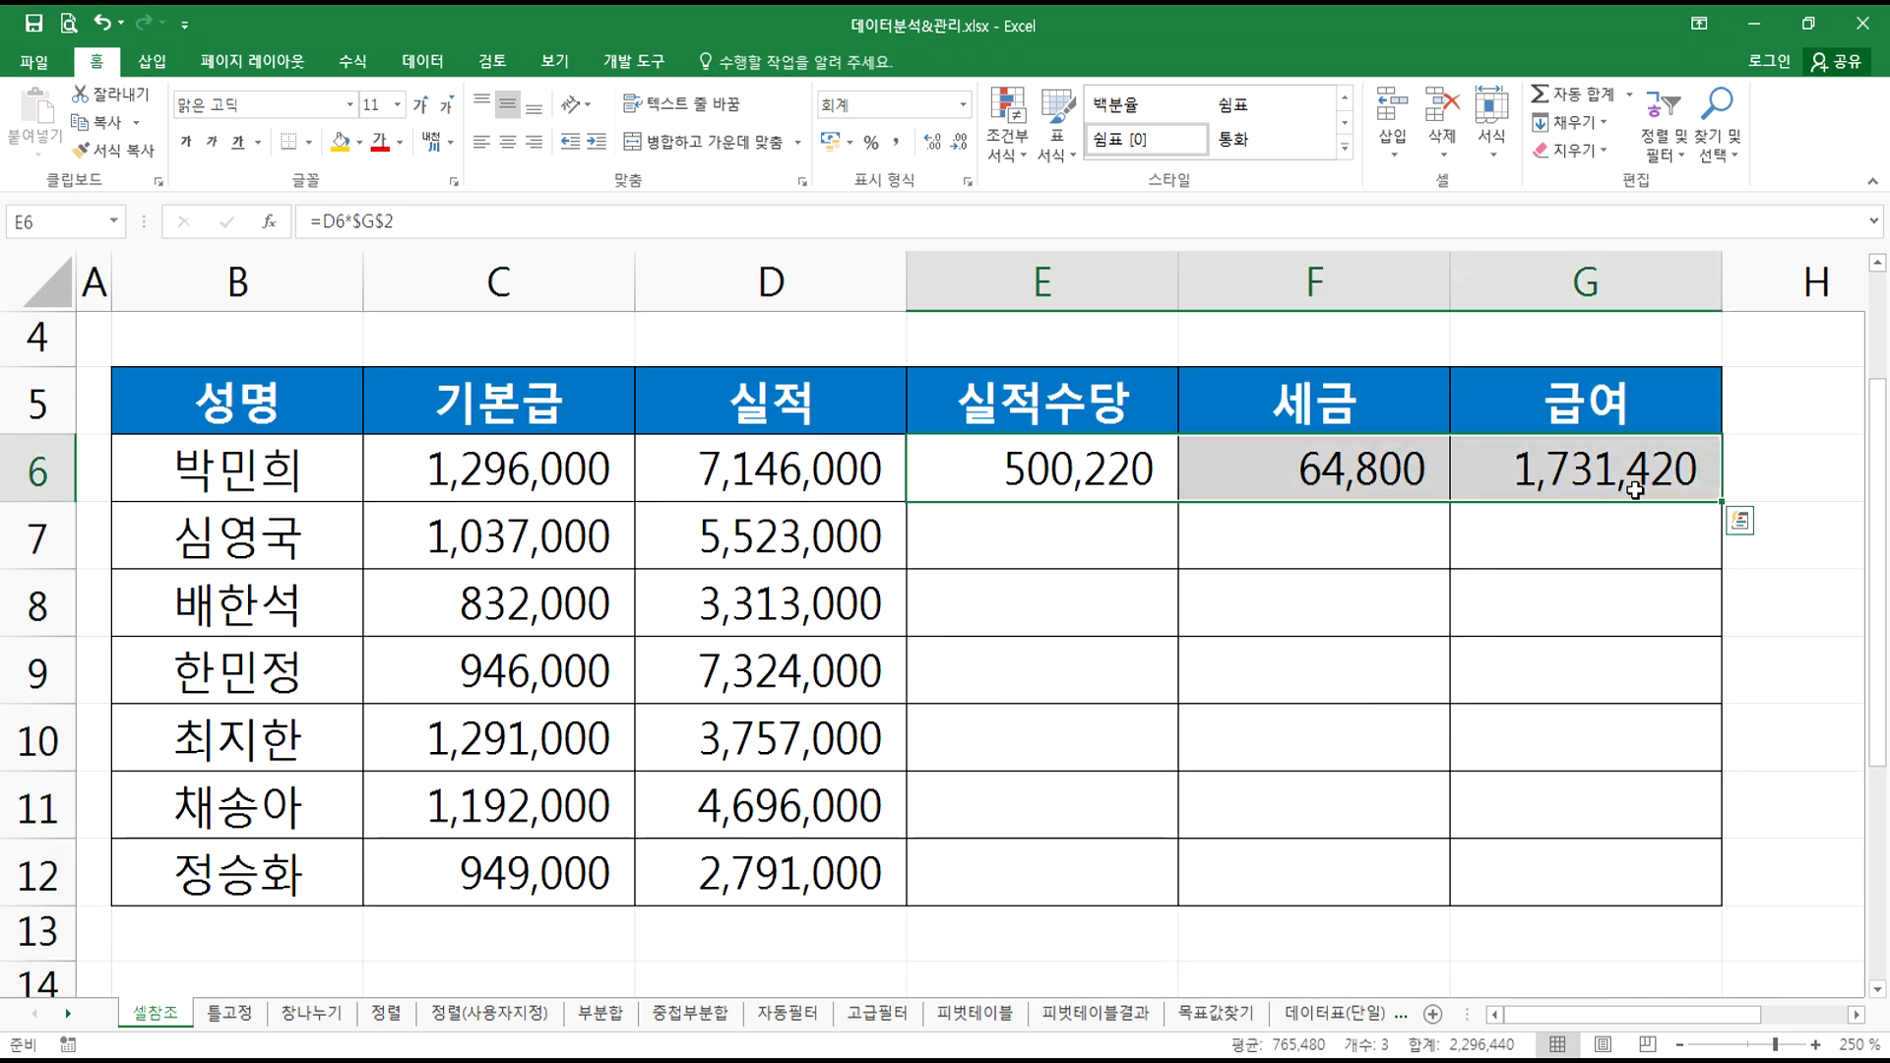
double_click(1721, 503)
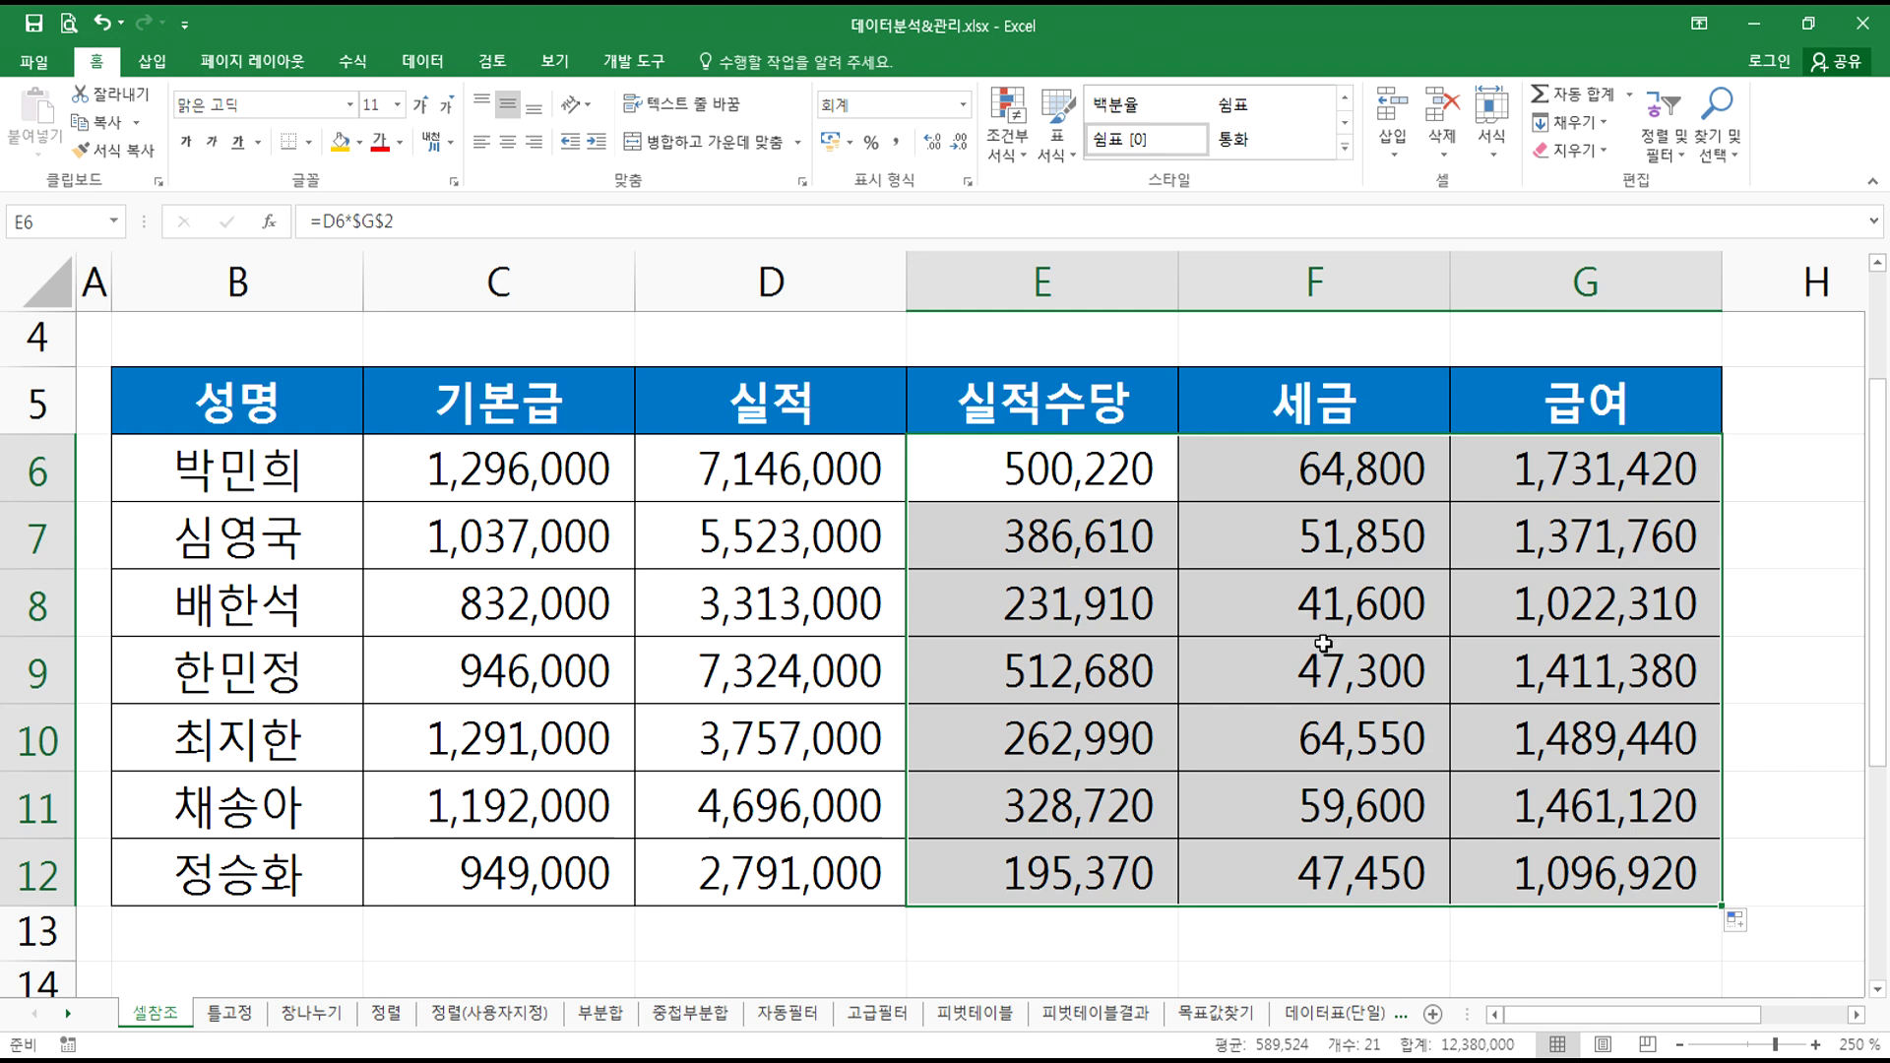
- Undo the last fill and copy the E6:G6 formulas down through row 12 again
key("ctrl+z")
left_click(127, 475)
left_click_drag(574, 464, 1562, 461)
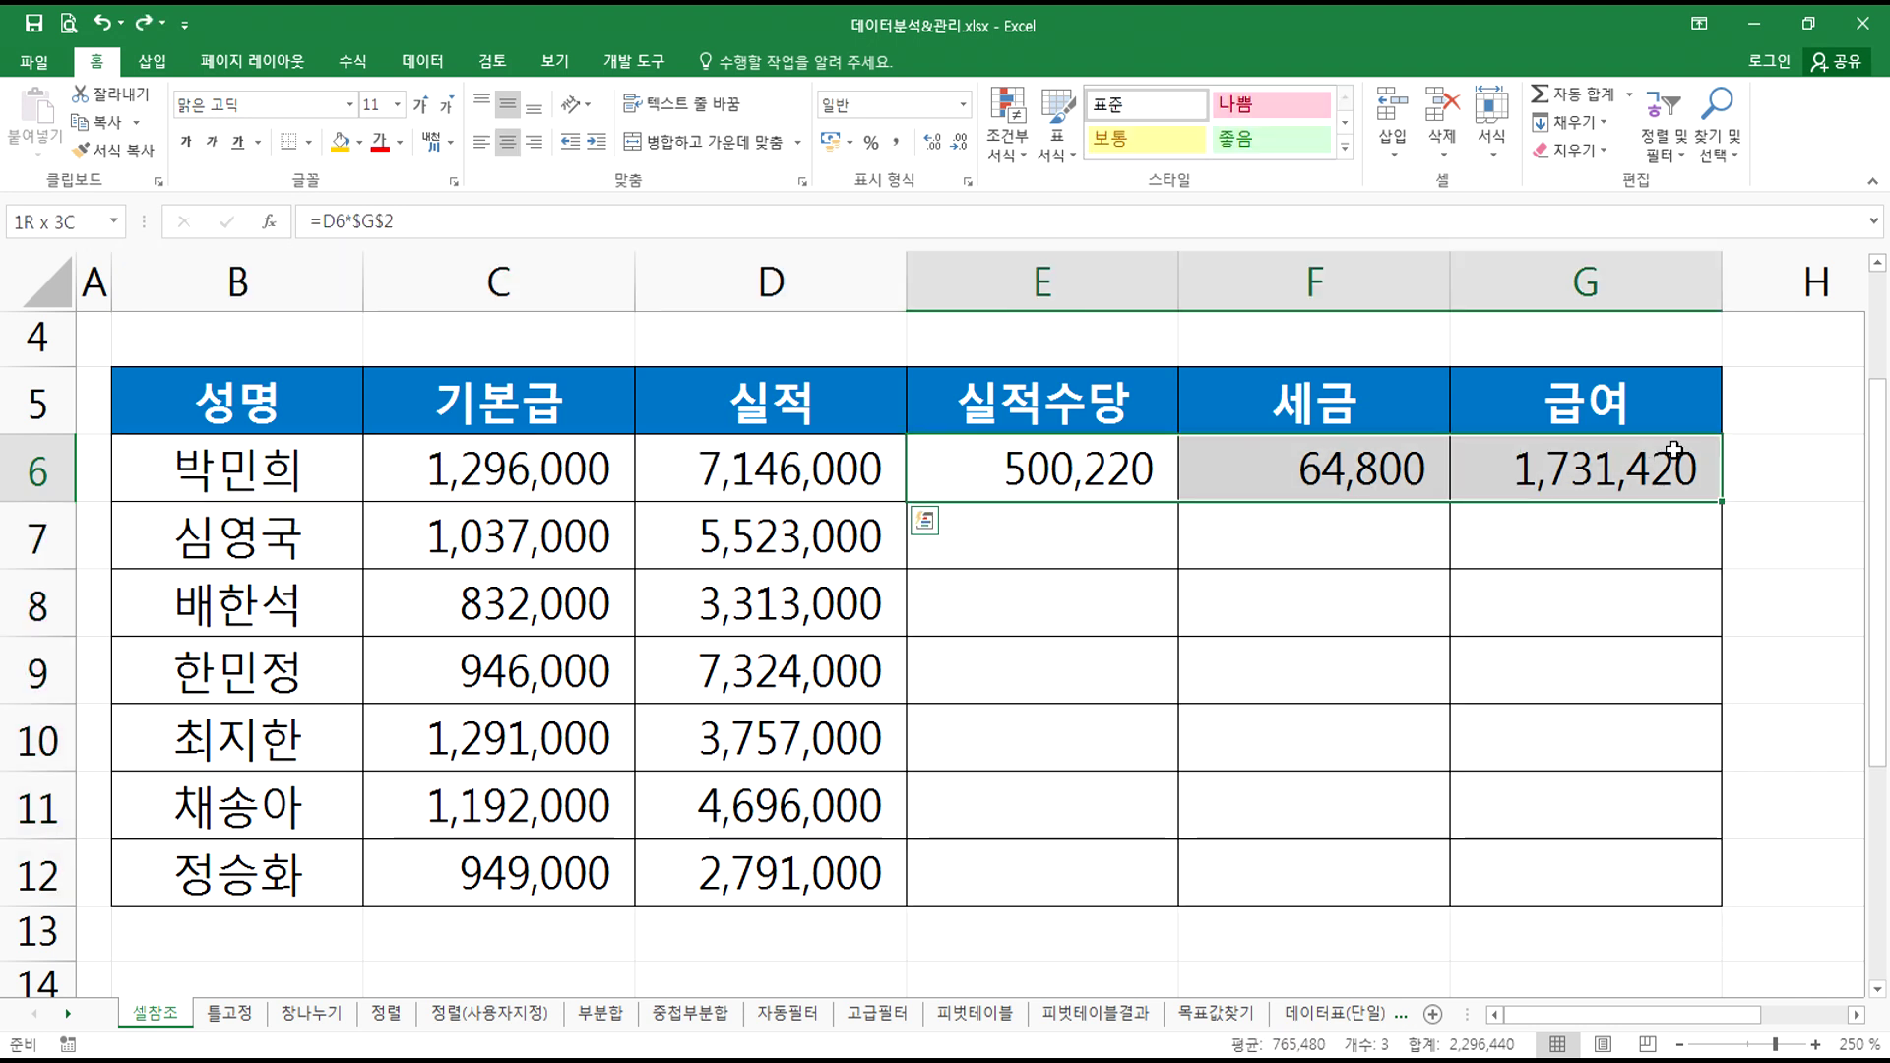
double_click(1722, 502)
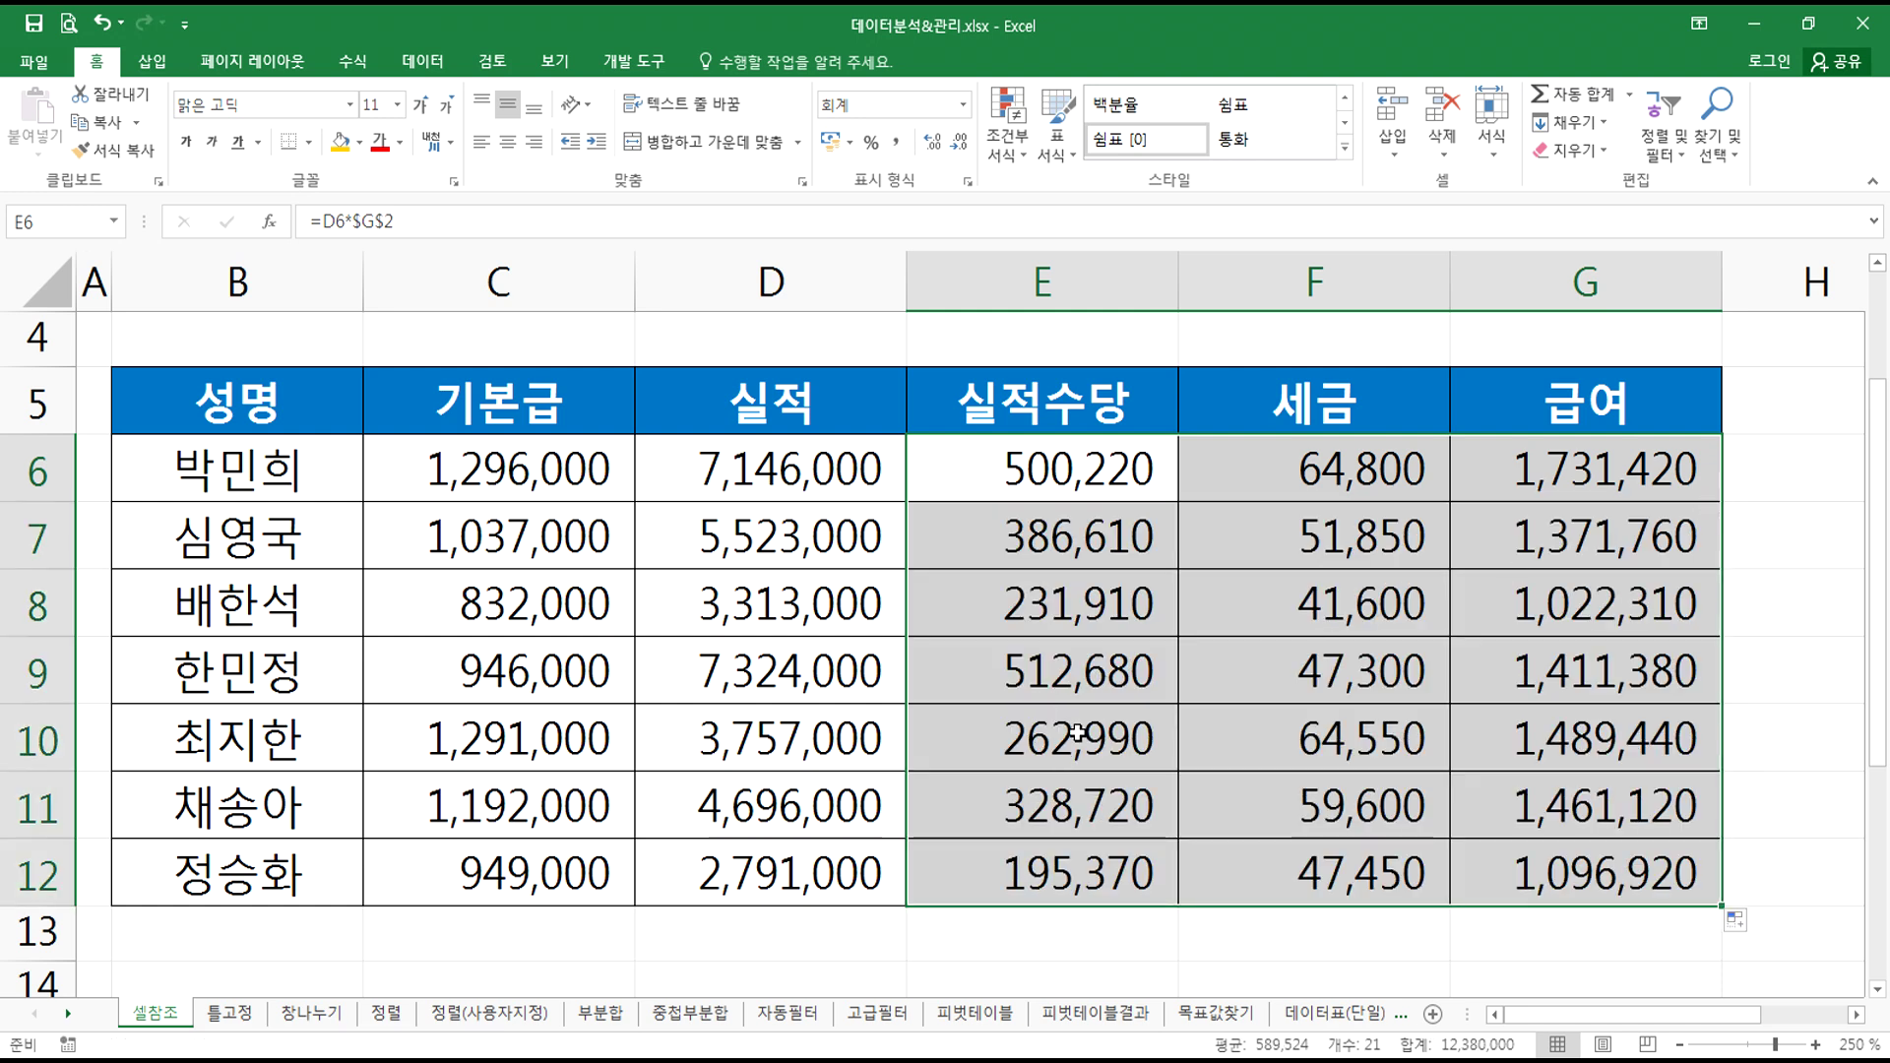
left_click(996, 487)
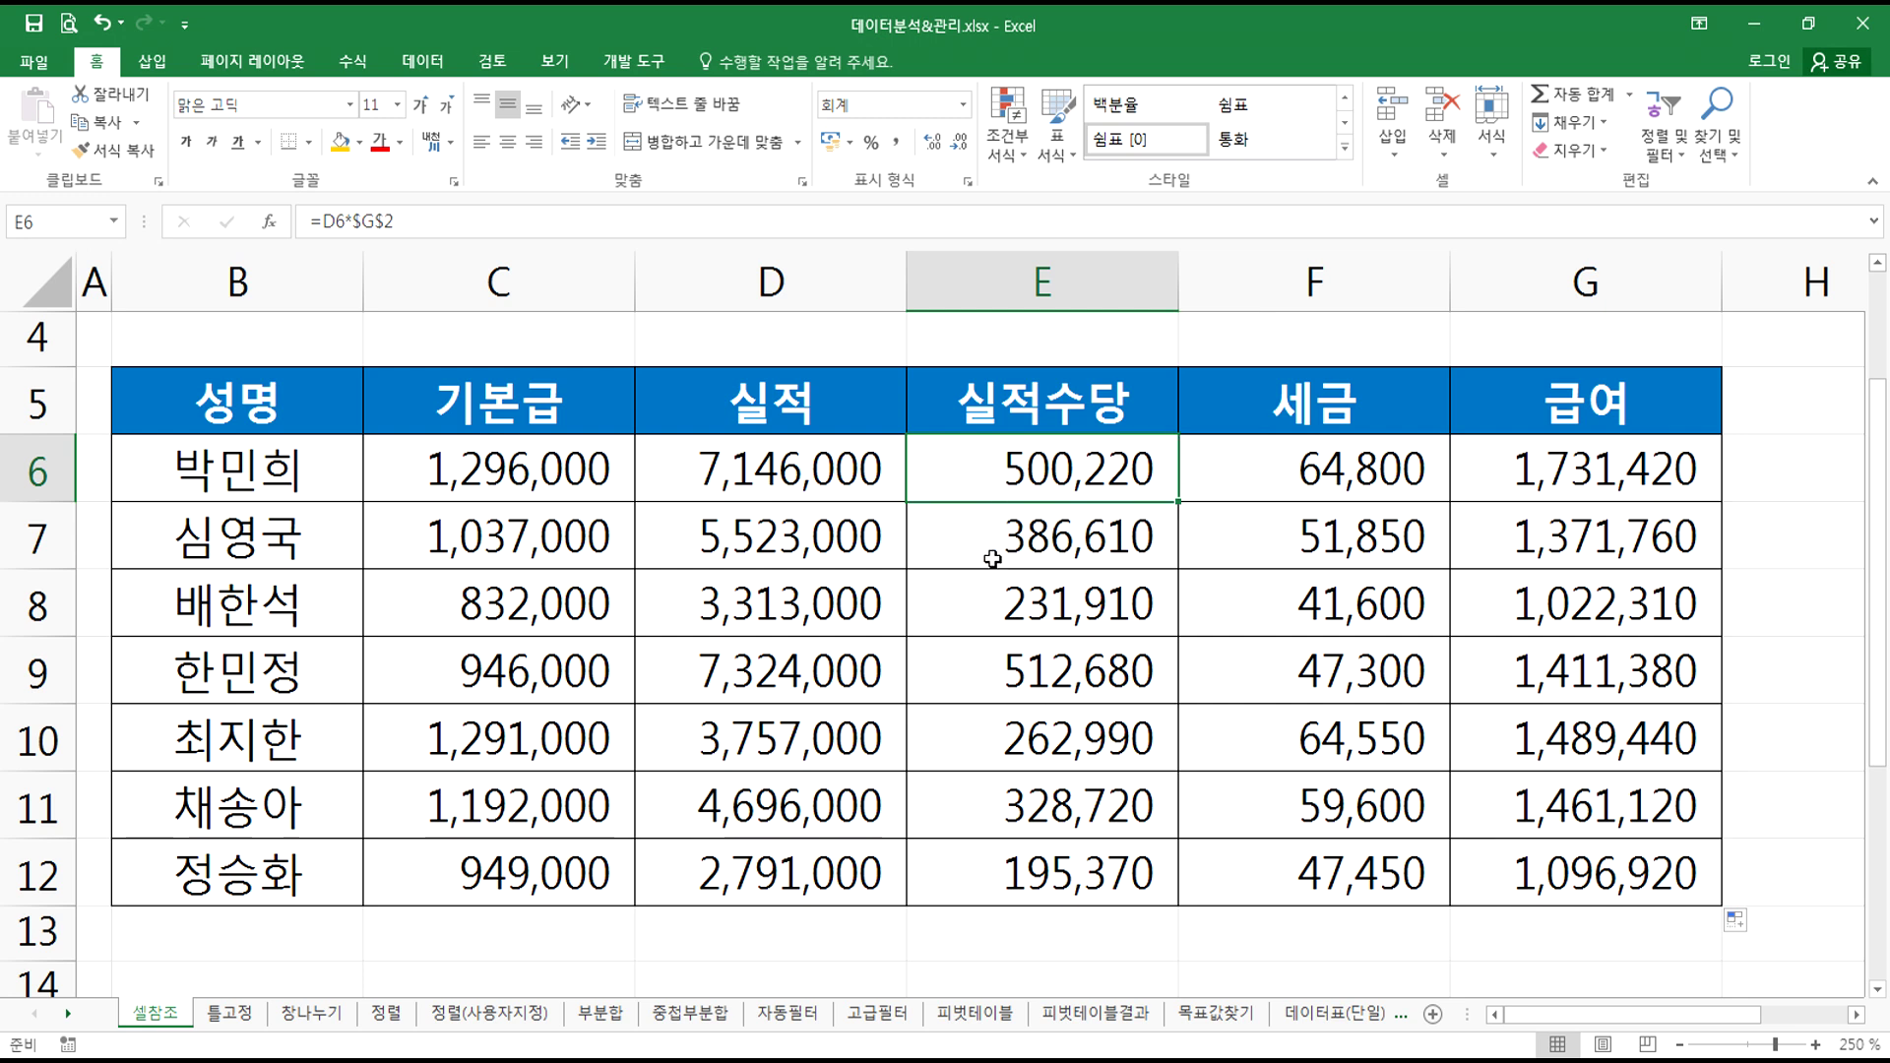
scroll(987, 655, "up", 1)
scroll(987, 654, "down", 1, "ctrl")
scroll(987, 658, "down", 1, "ctrl")
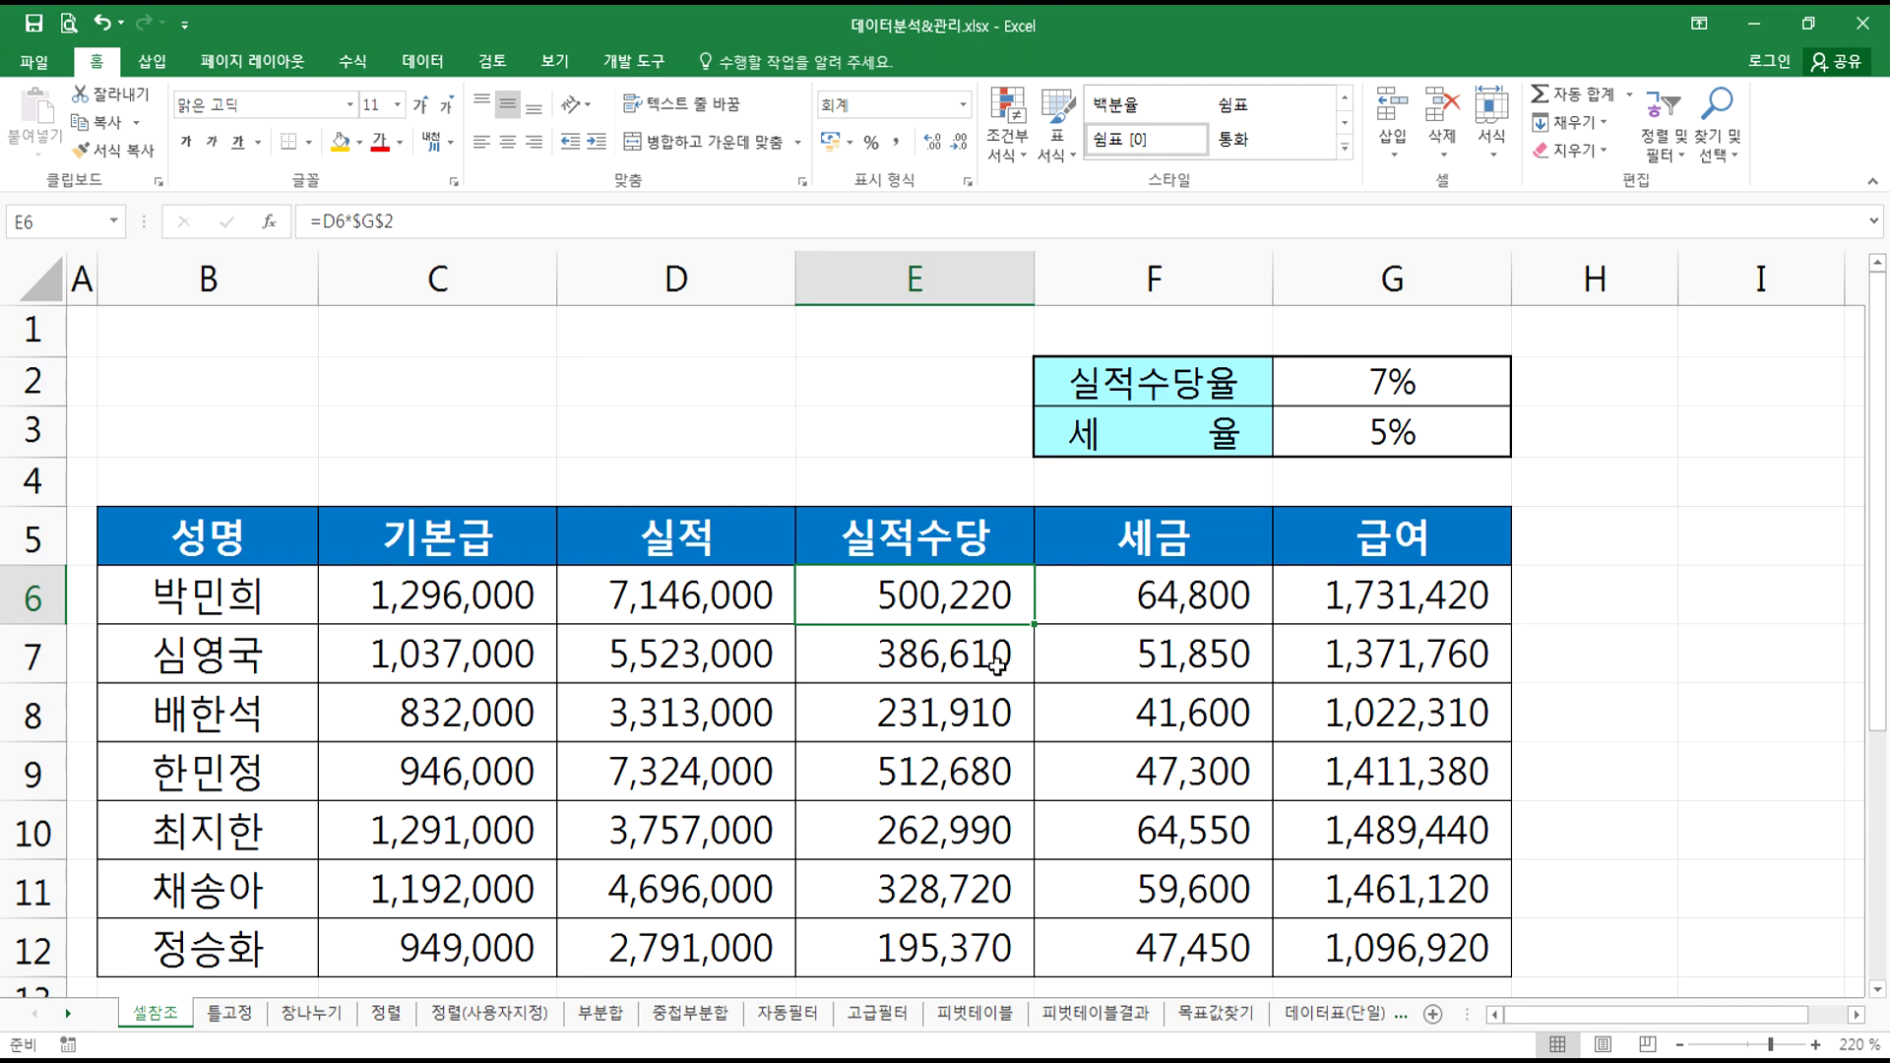
- Switch to the 틀고정 sheet and examine how its customer table and header row scroll
key("ctrl+Page_Down")
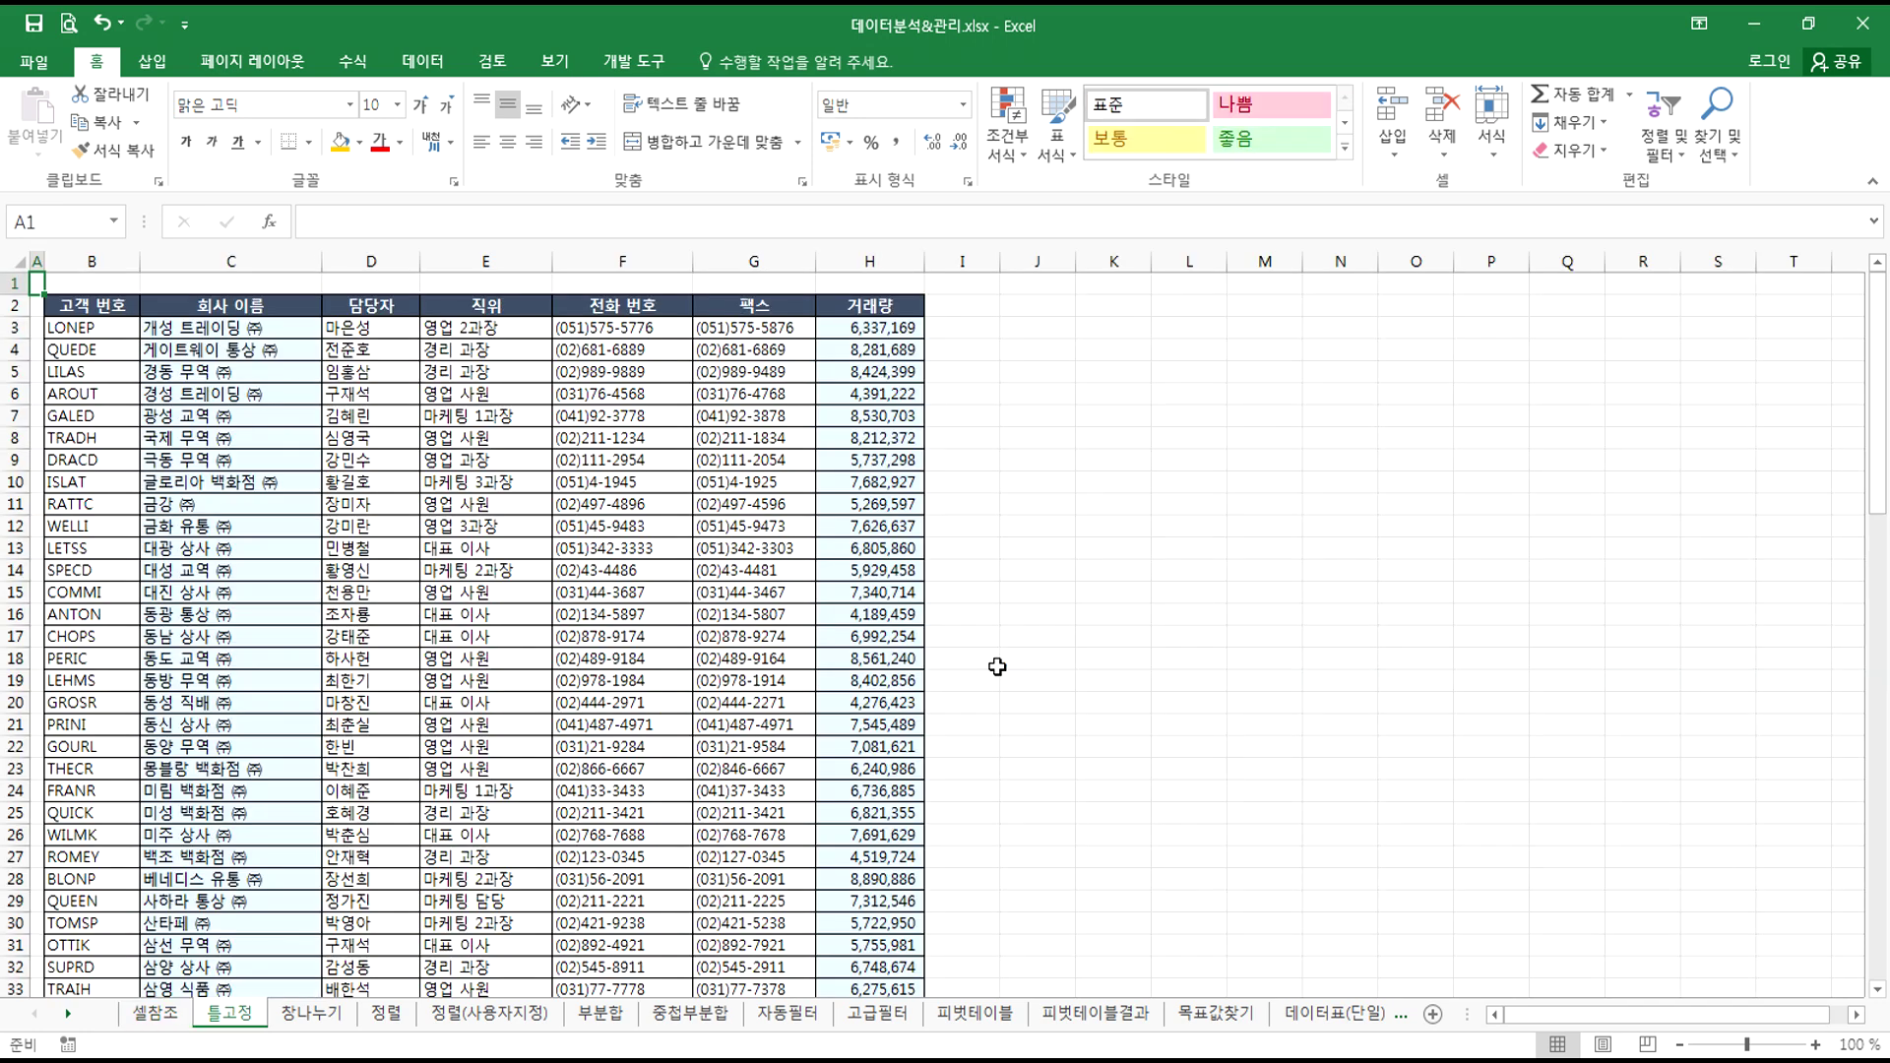
scroll(473, 601, "up", 3, "ctrl")
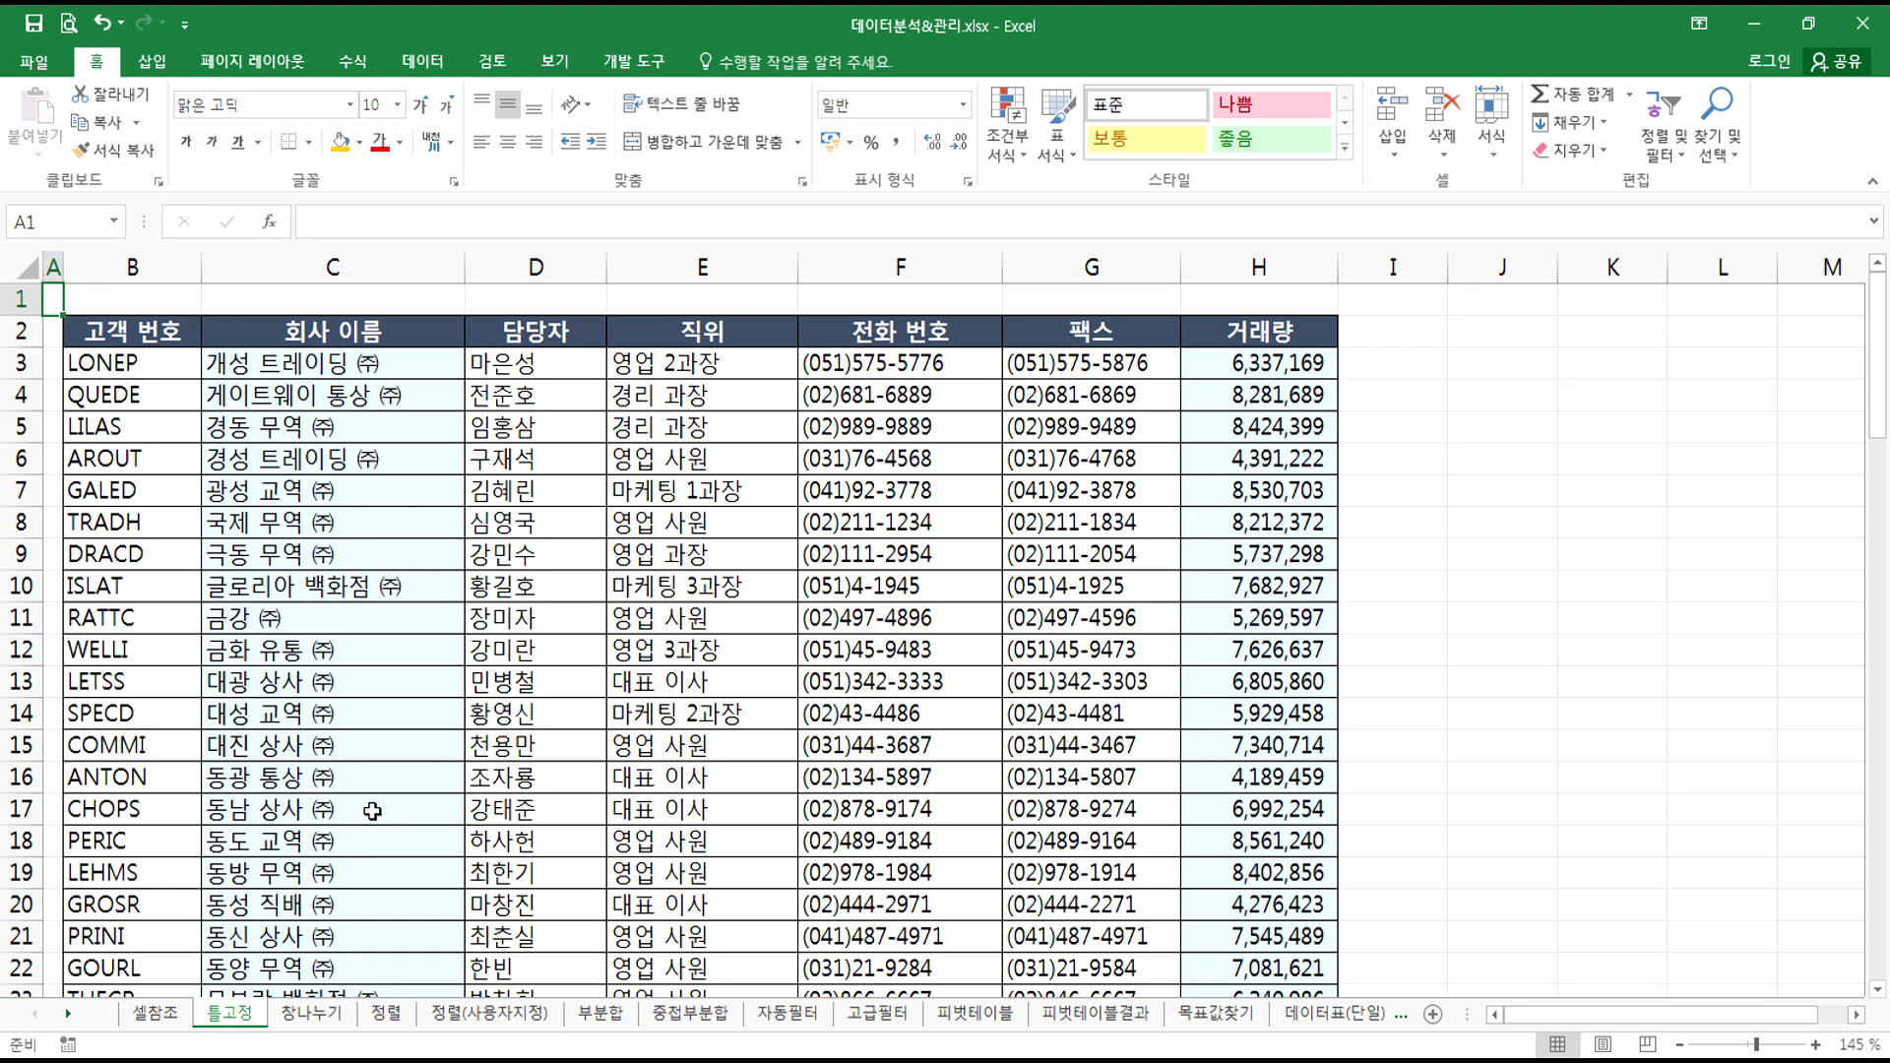
scroll(441, 740, "down", 4)
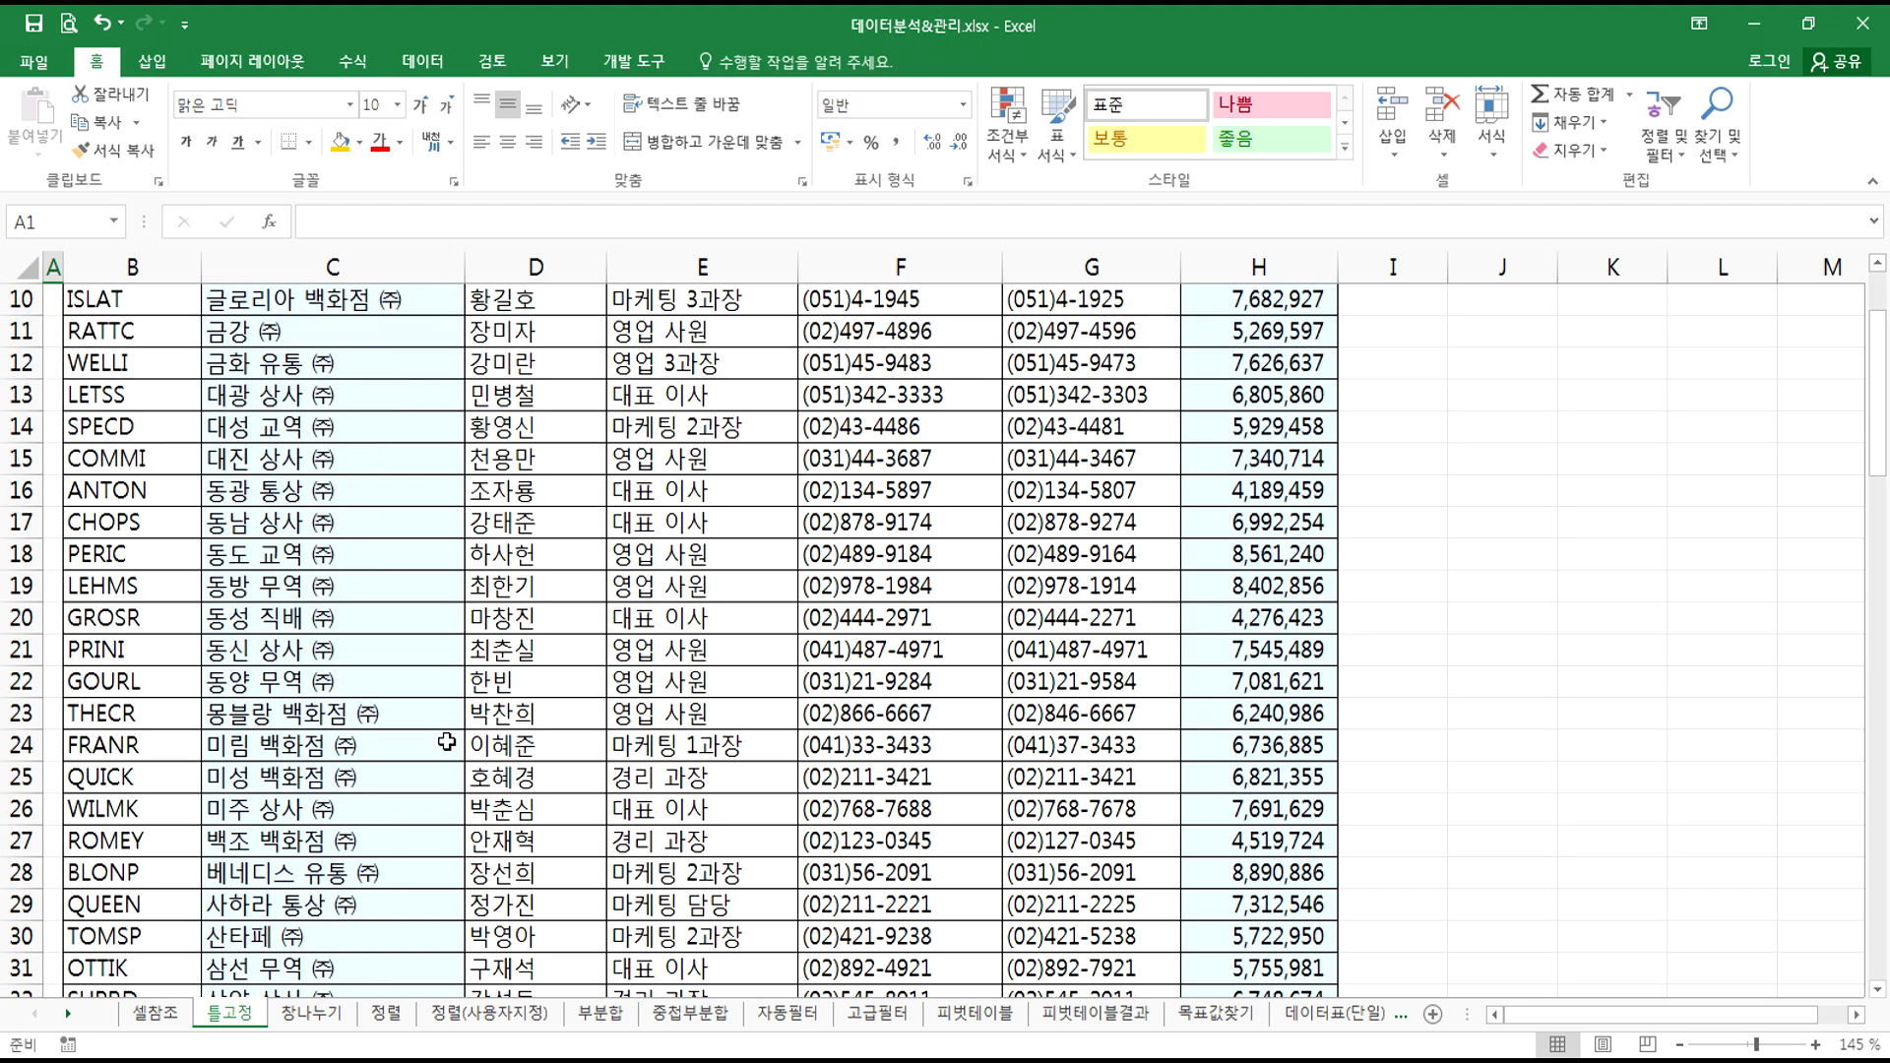
scroll(443, 738, "up", 4)
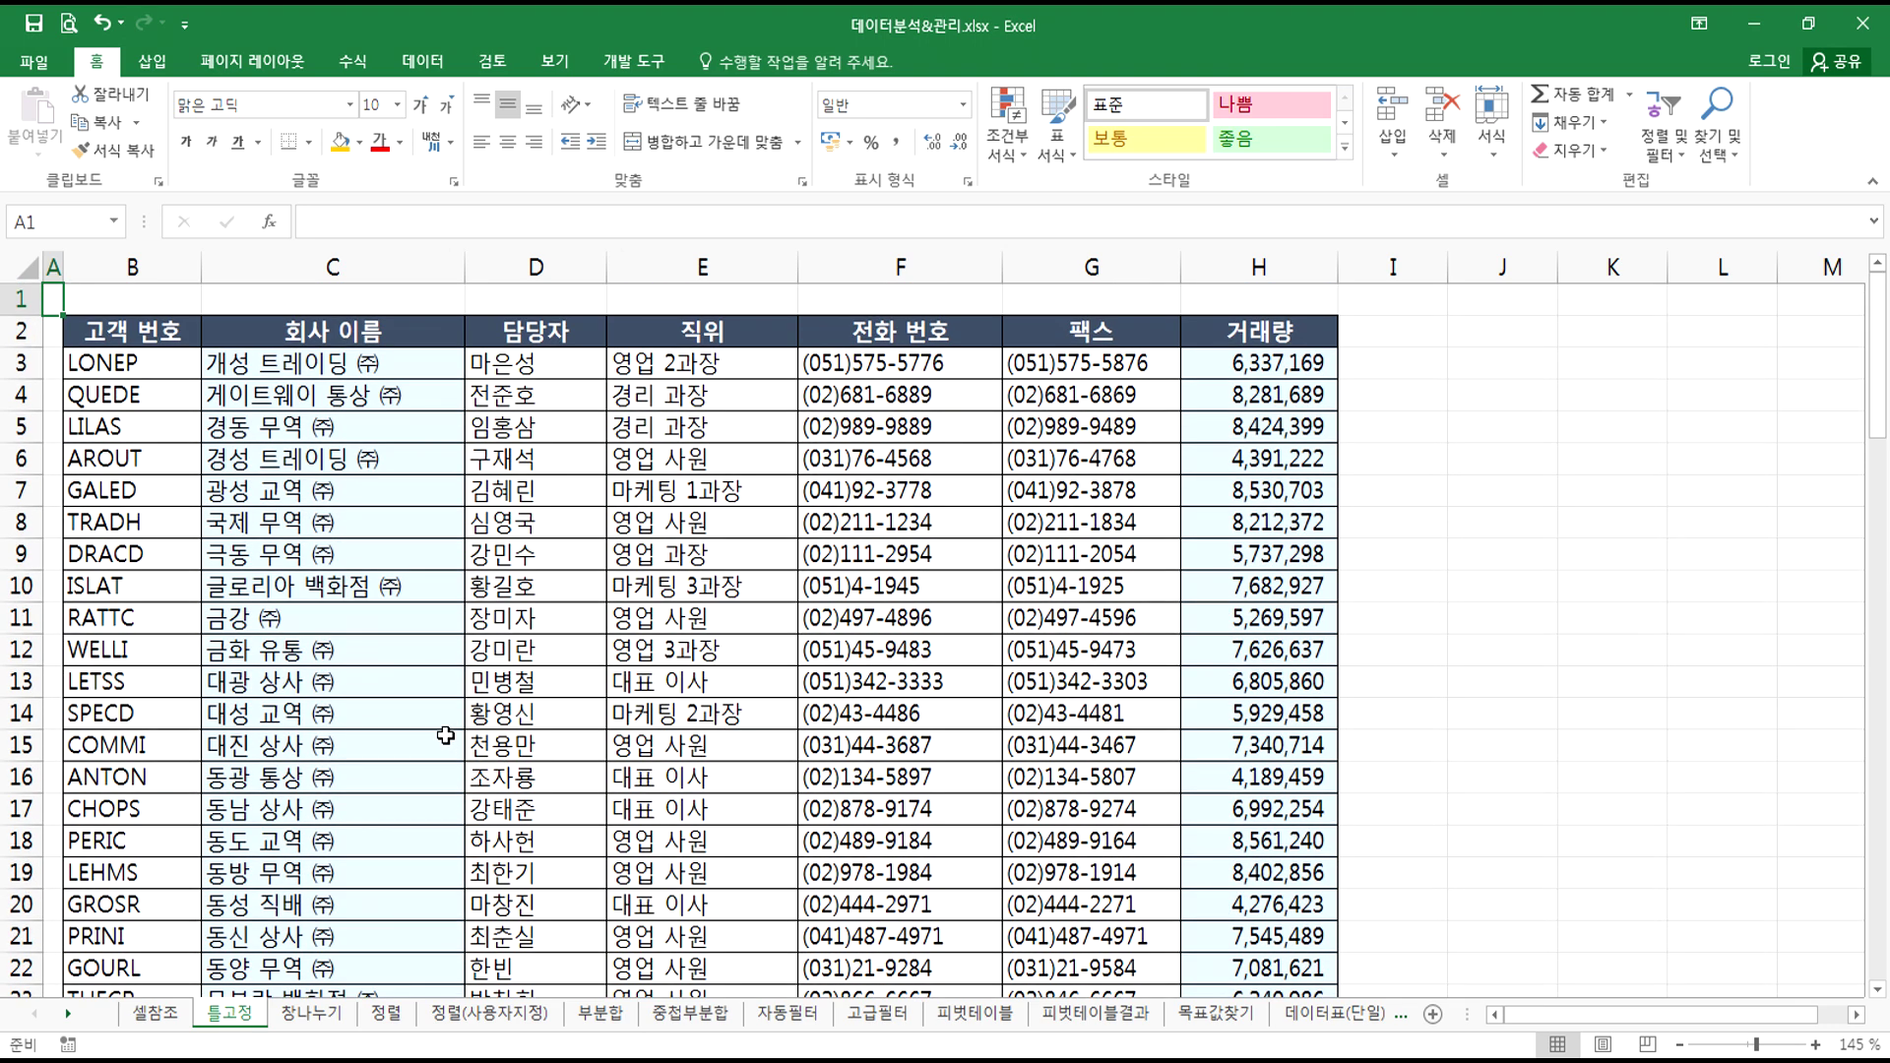
scroll(456, 731, "down", 2)
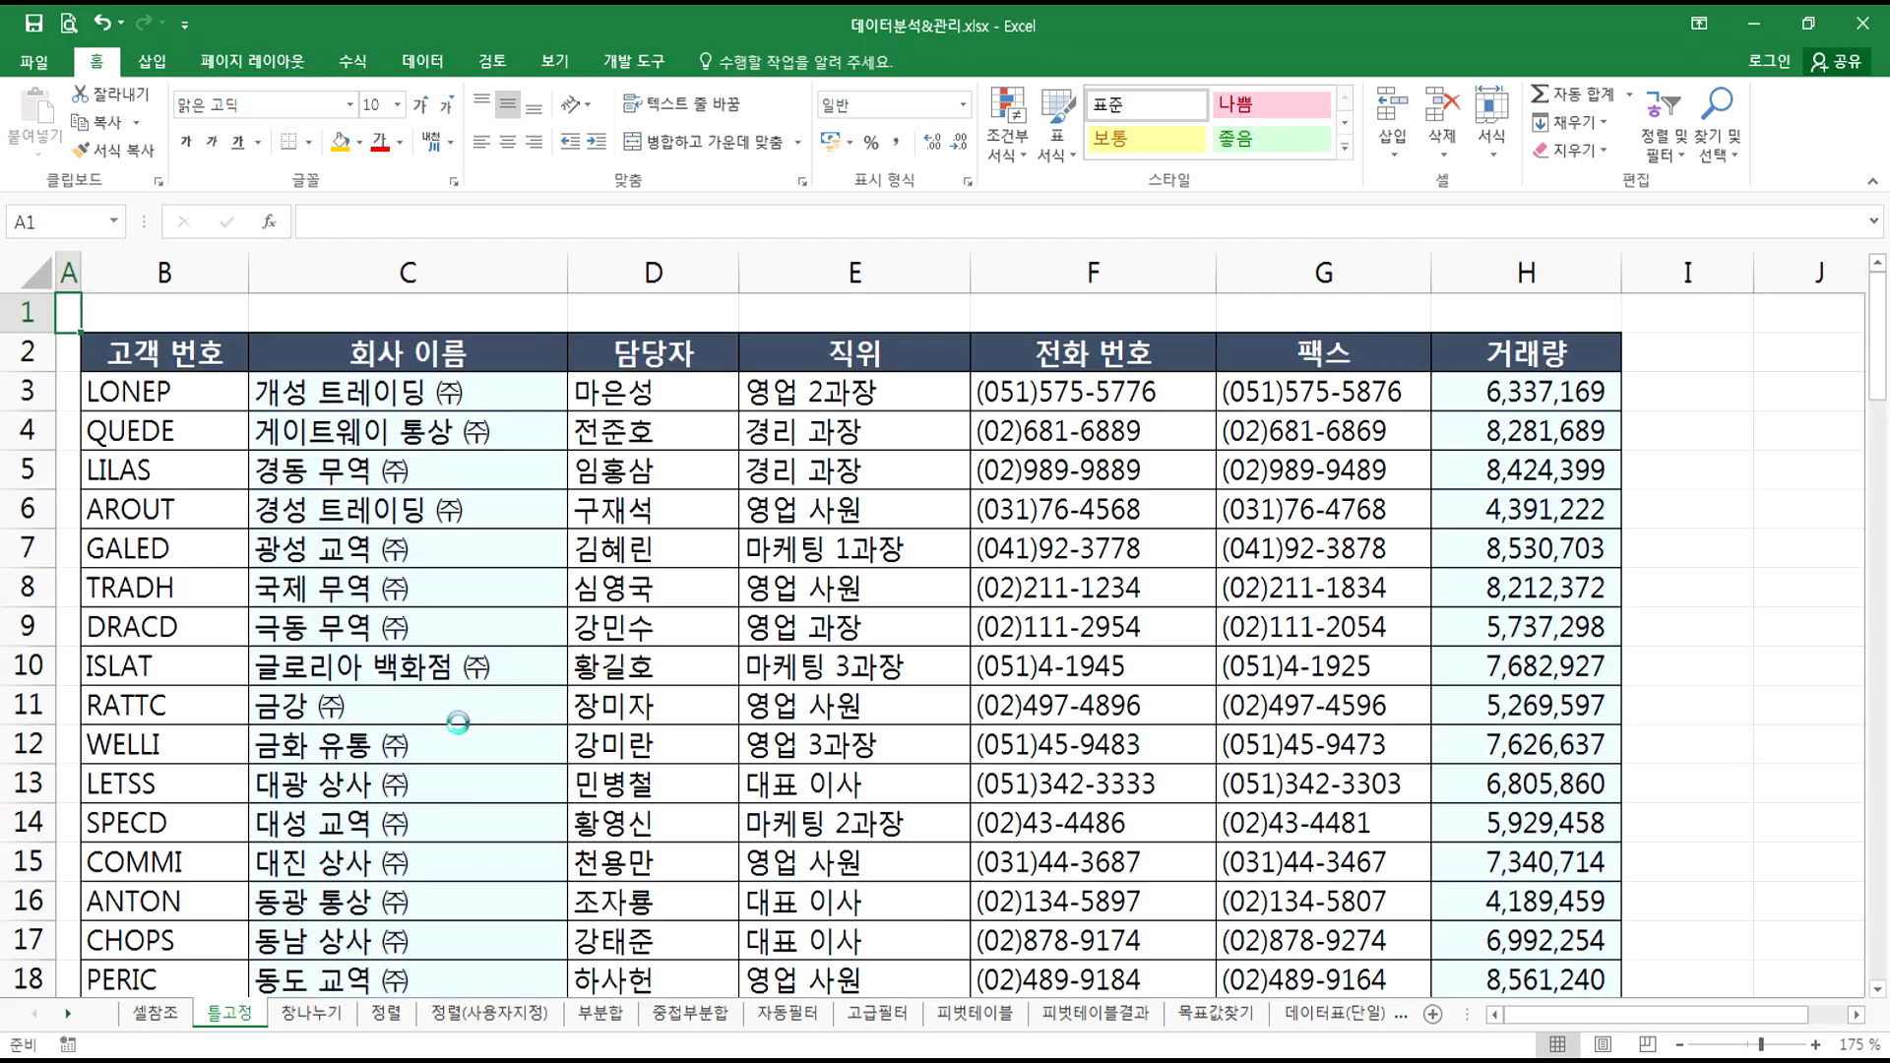
- Examine the customer table down to its last row, then check column F's heading back at the top
scroll(458, 724, "up", 5)
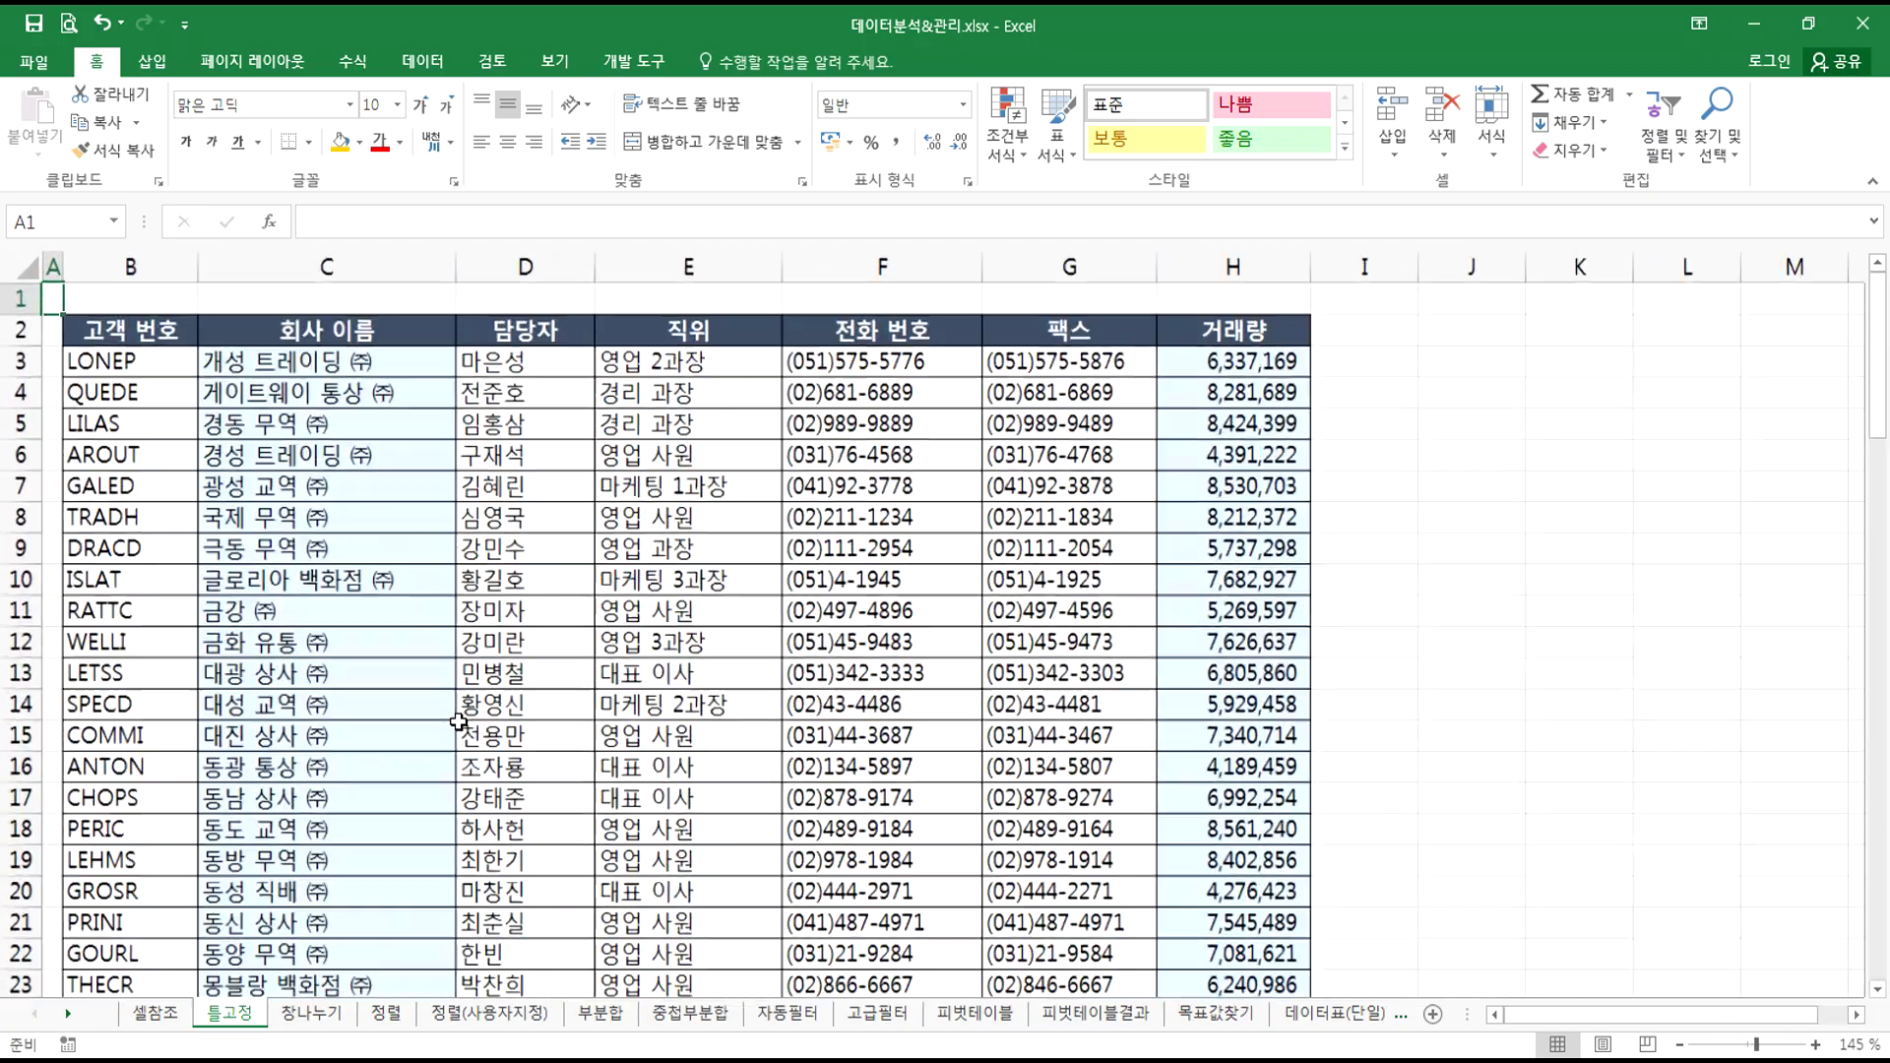
scroll(459, 723, "up", 3)
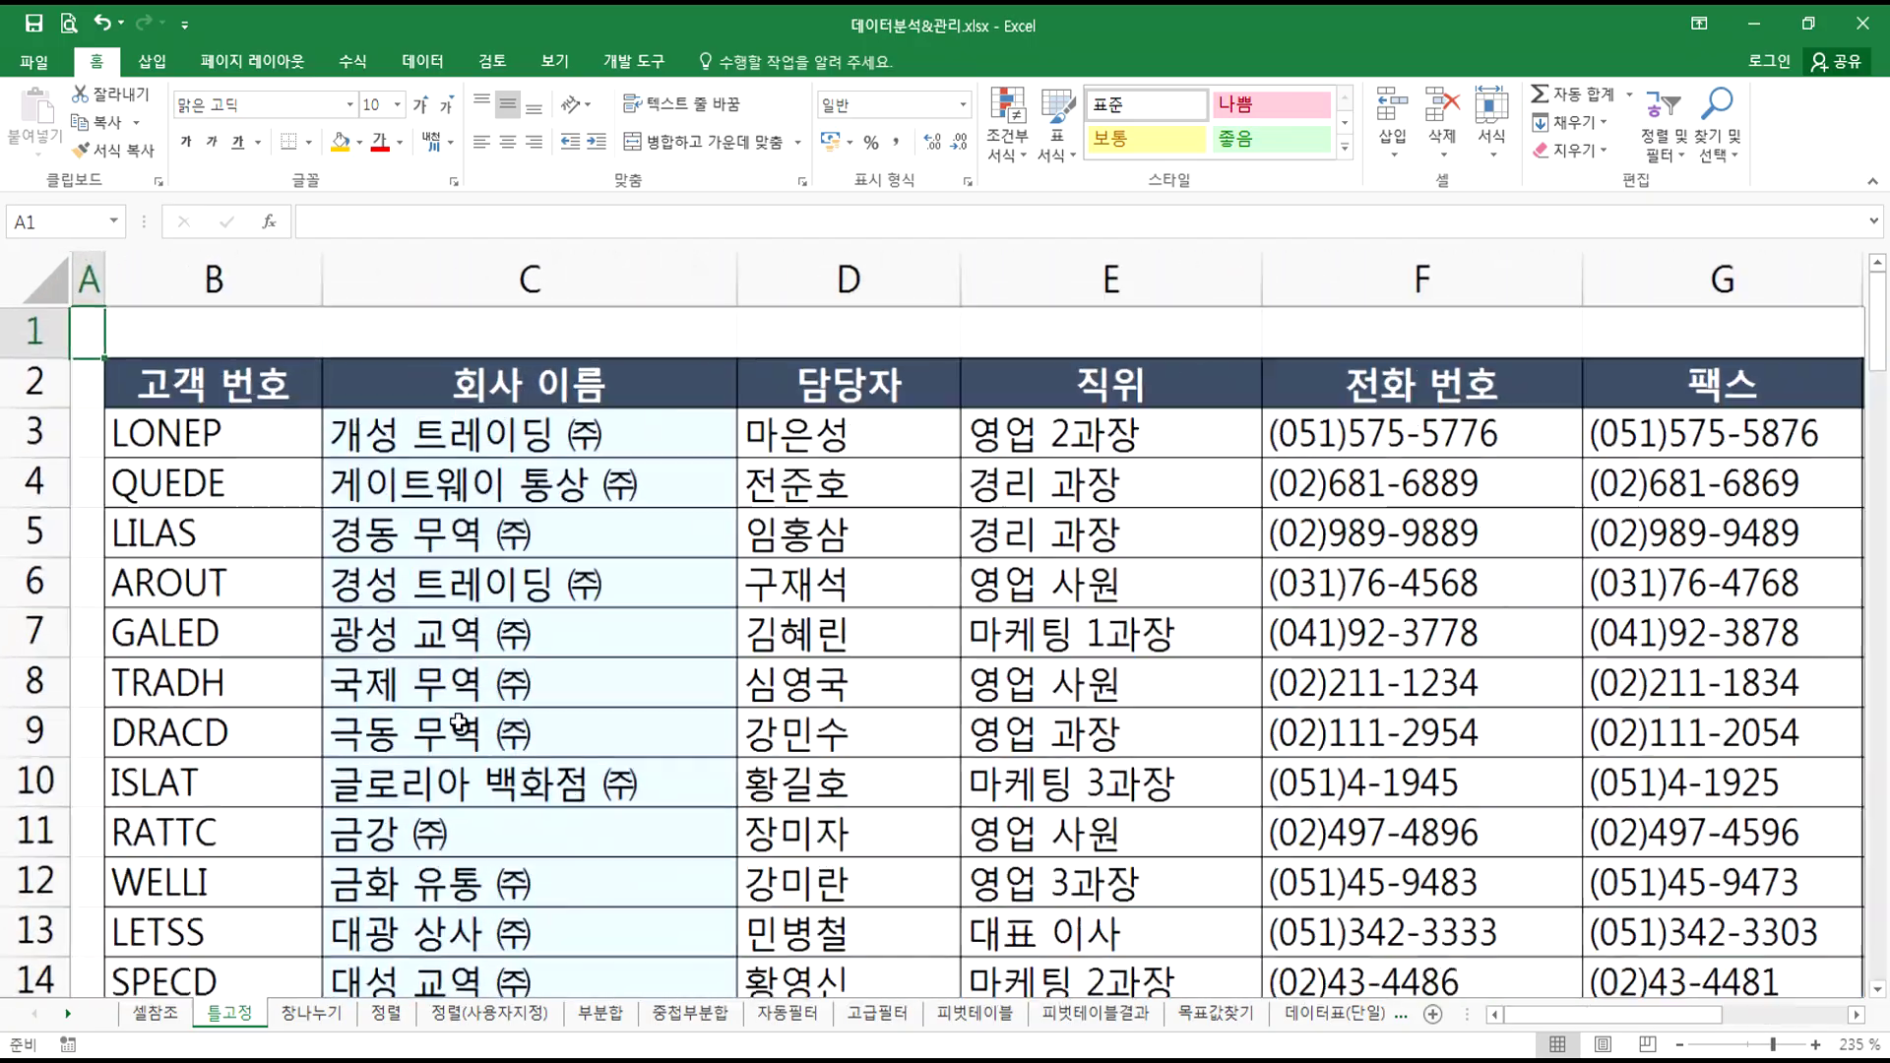
scroll(459, 722, "down", 1)
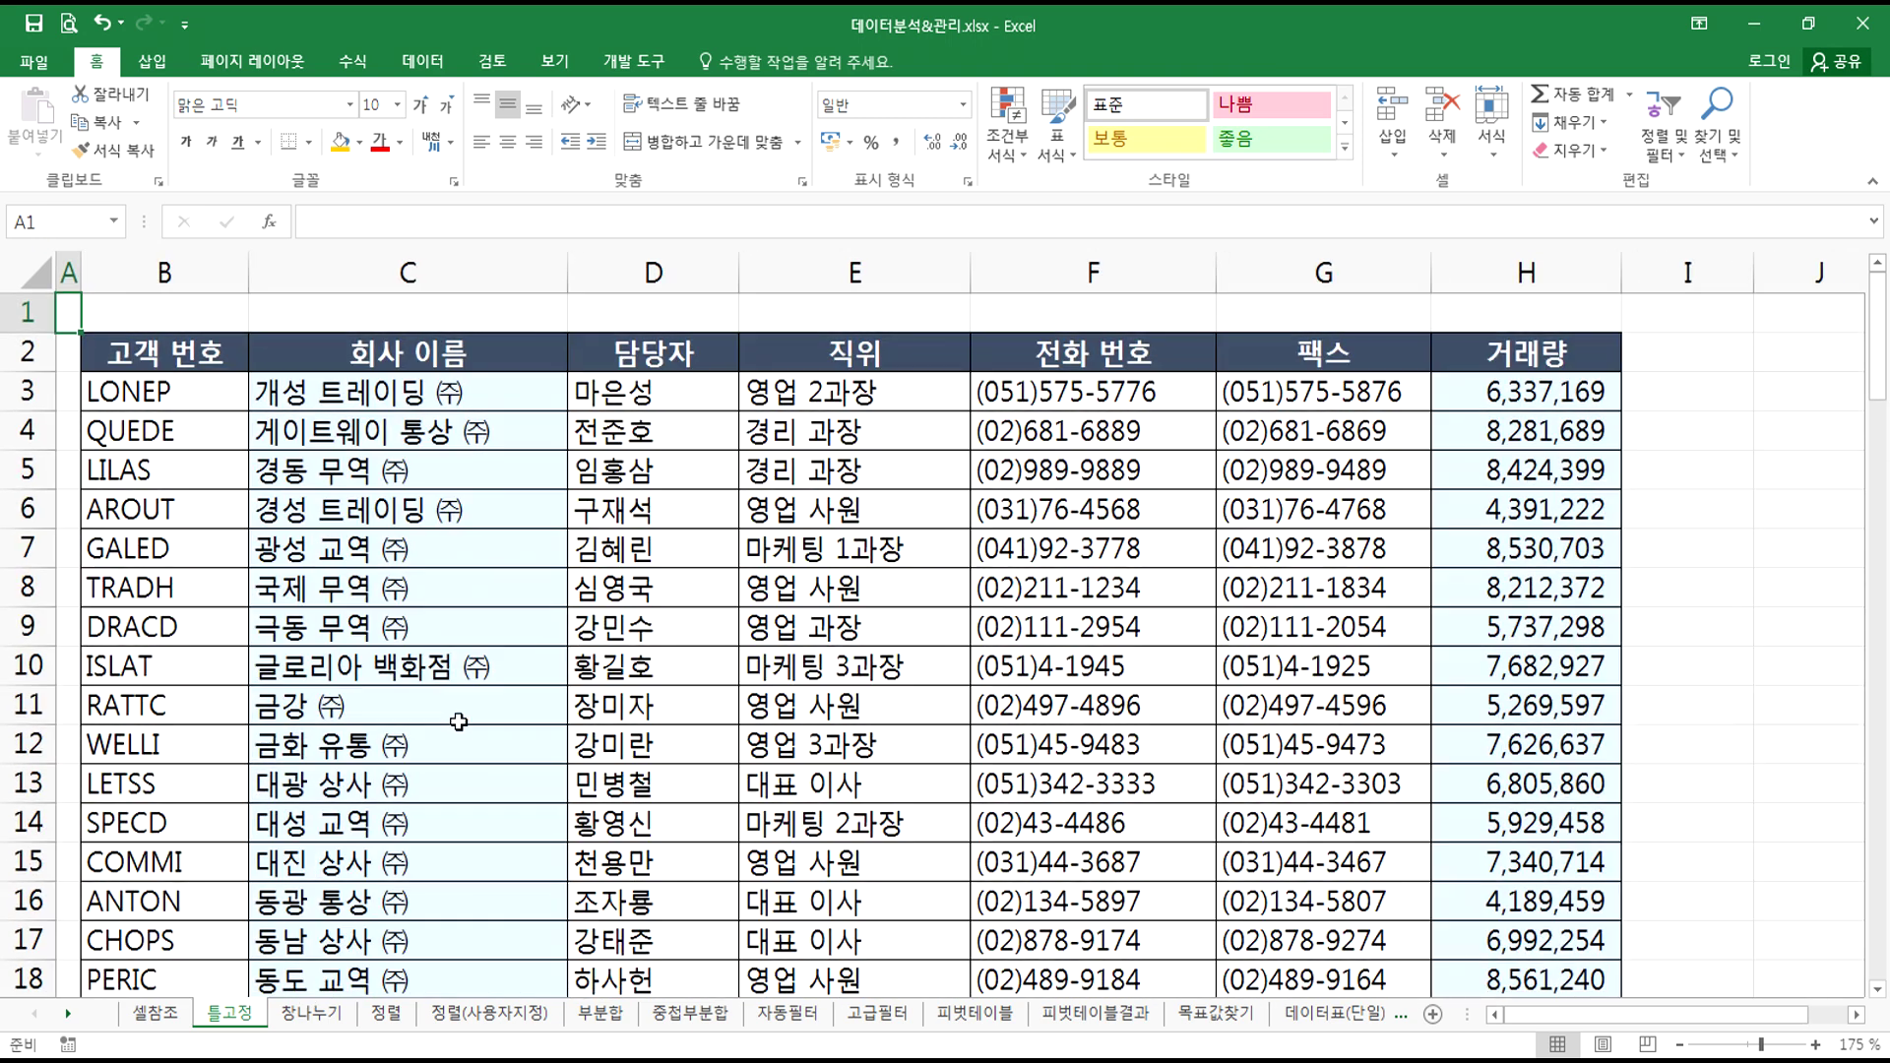
scroll(458, 722, "up", 1)
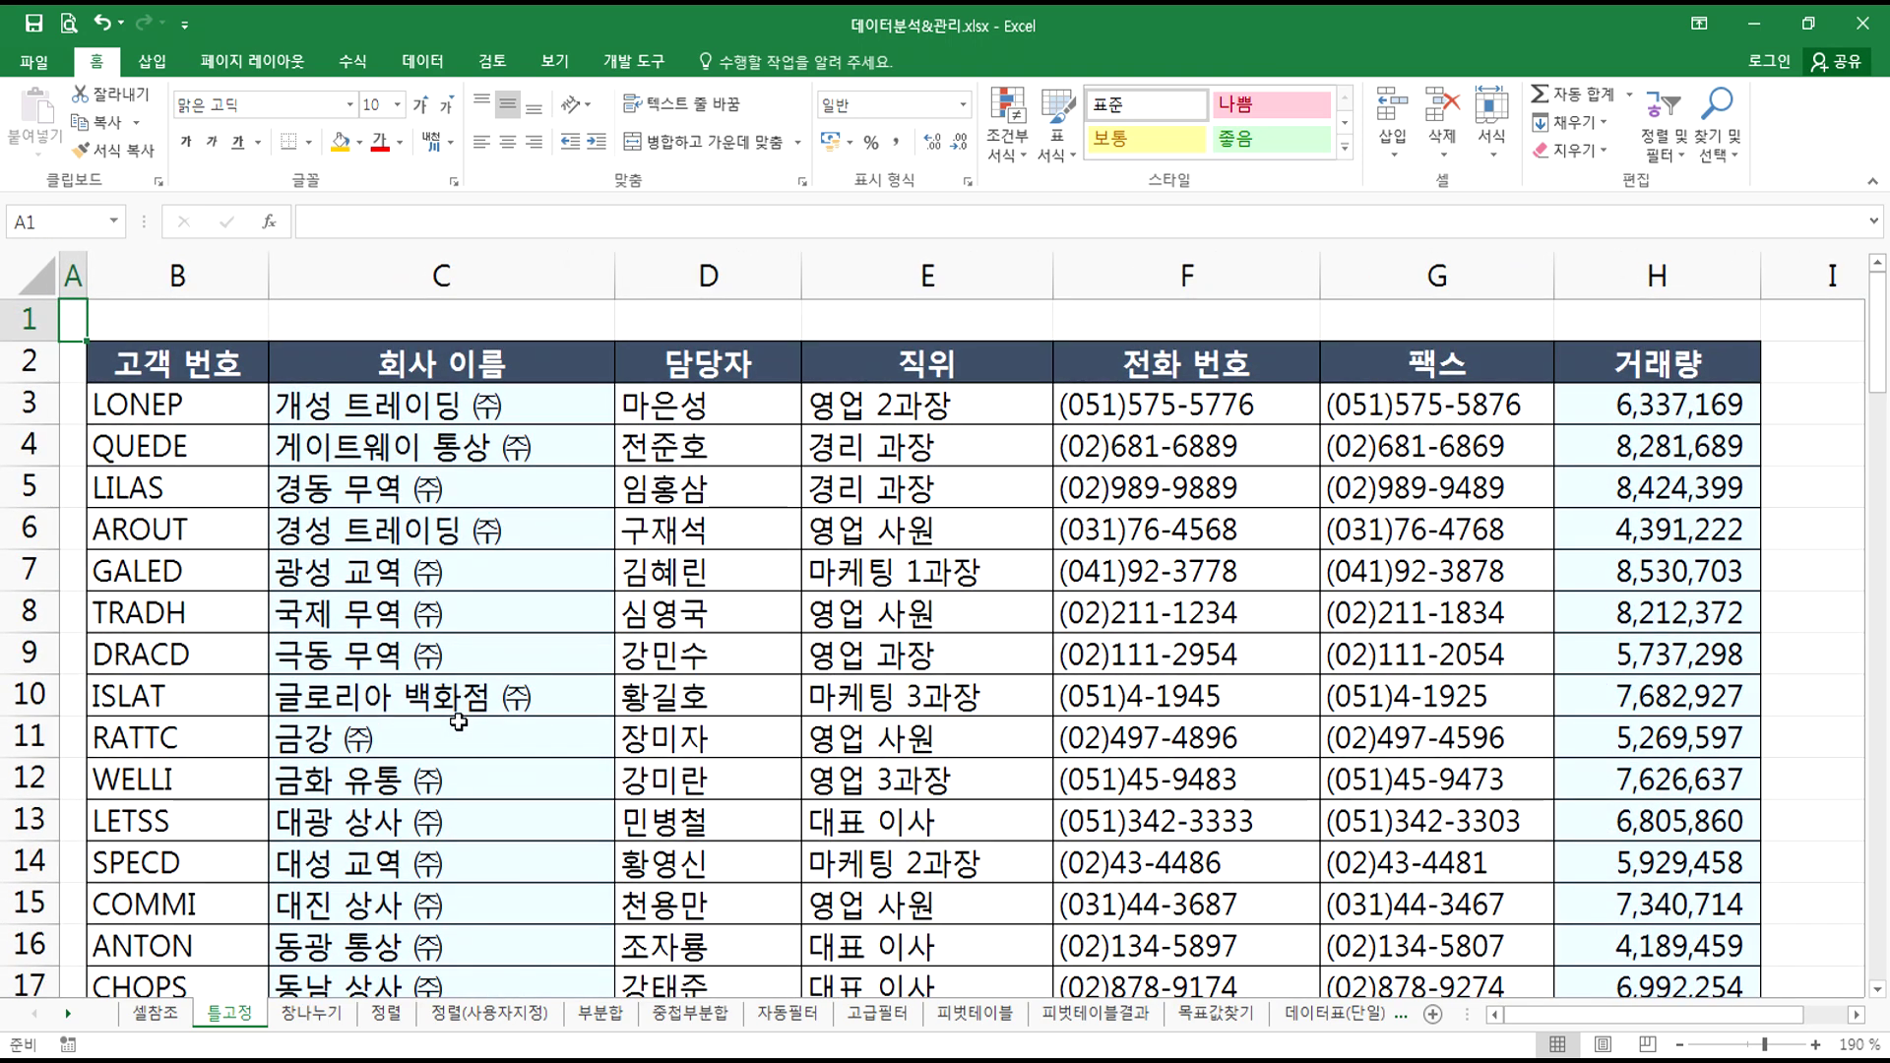
left_click(673, 416)
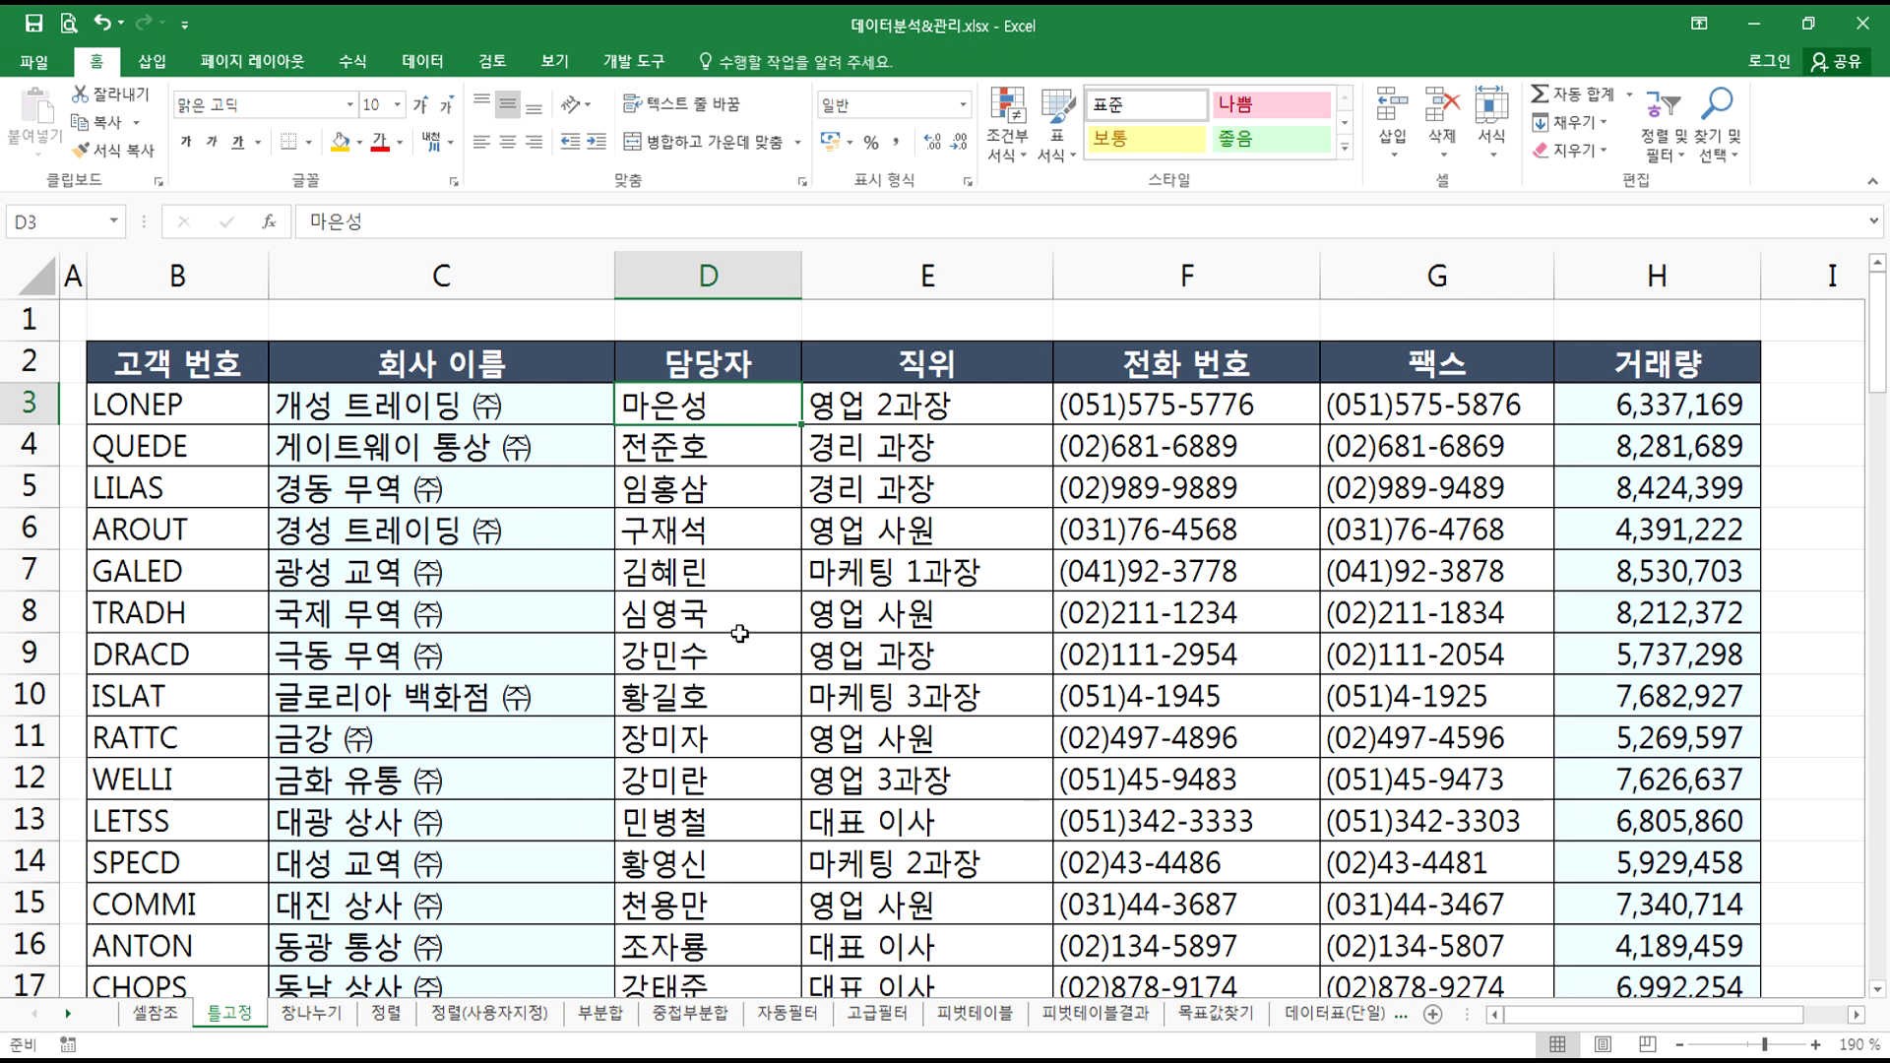
scroll(741, 631, "down", 17)
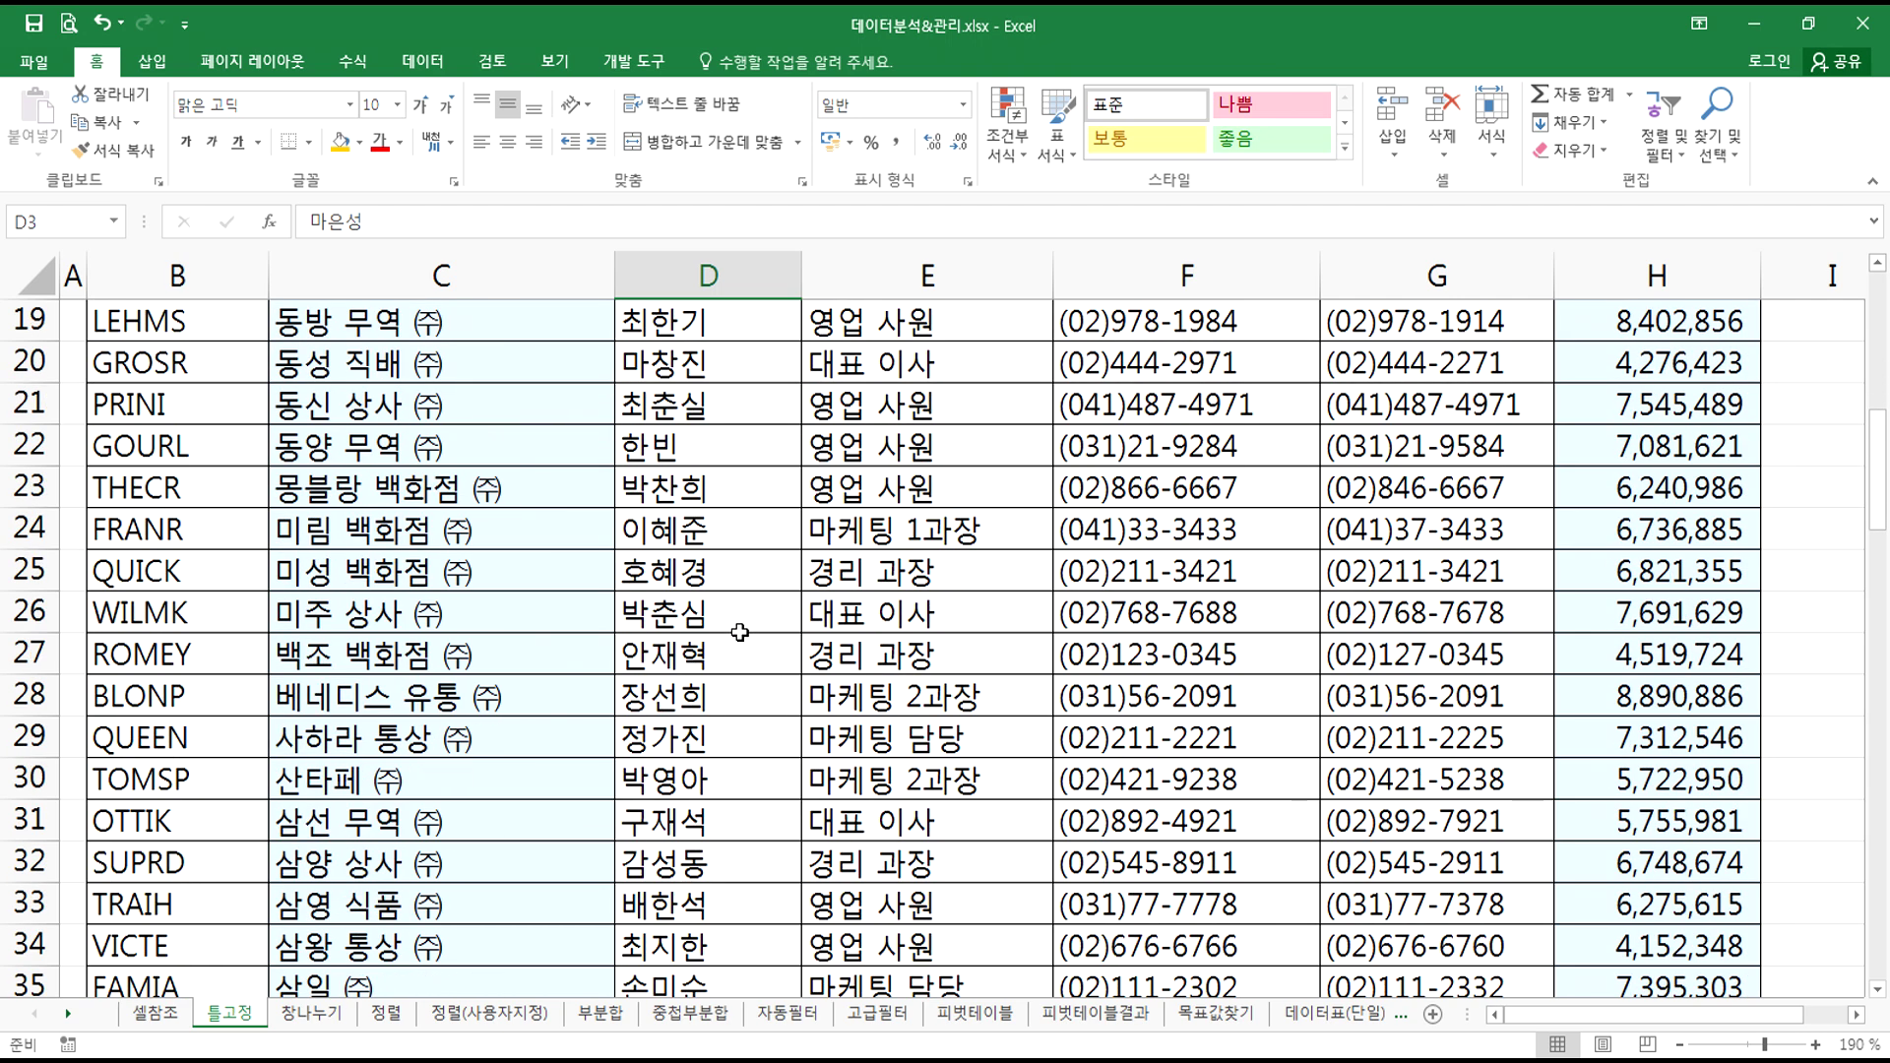
scroll(741, 631, "down", 11)
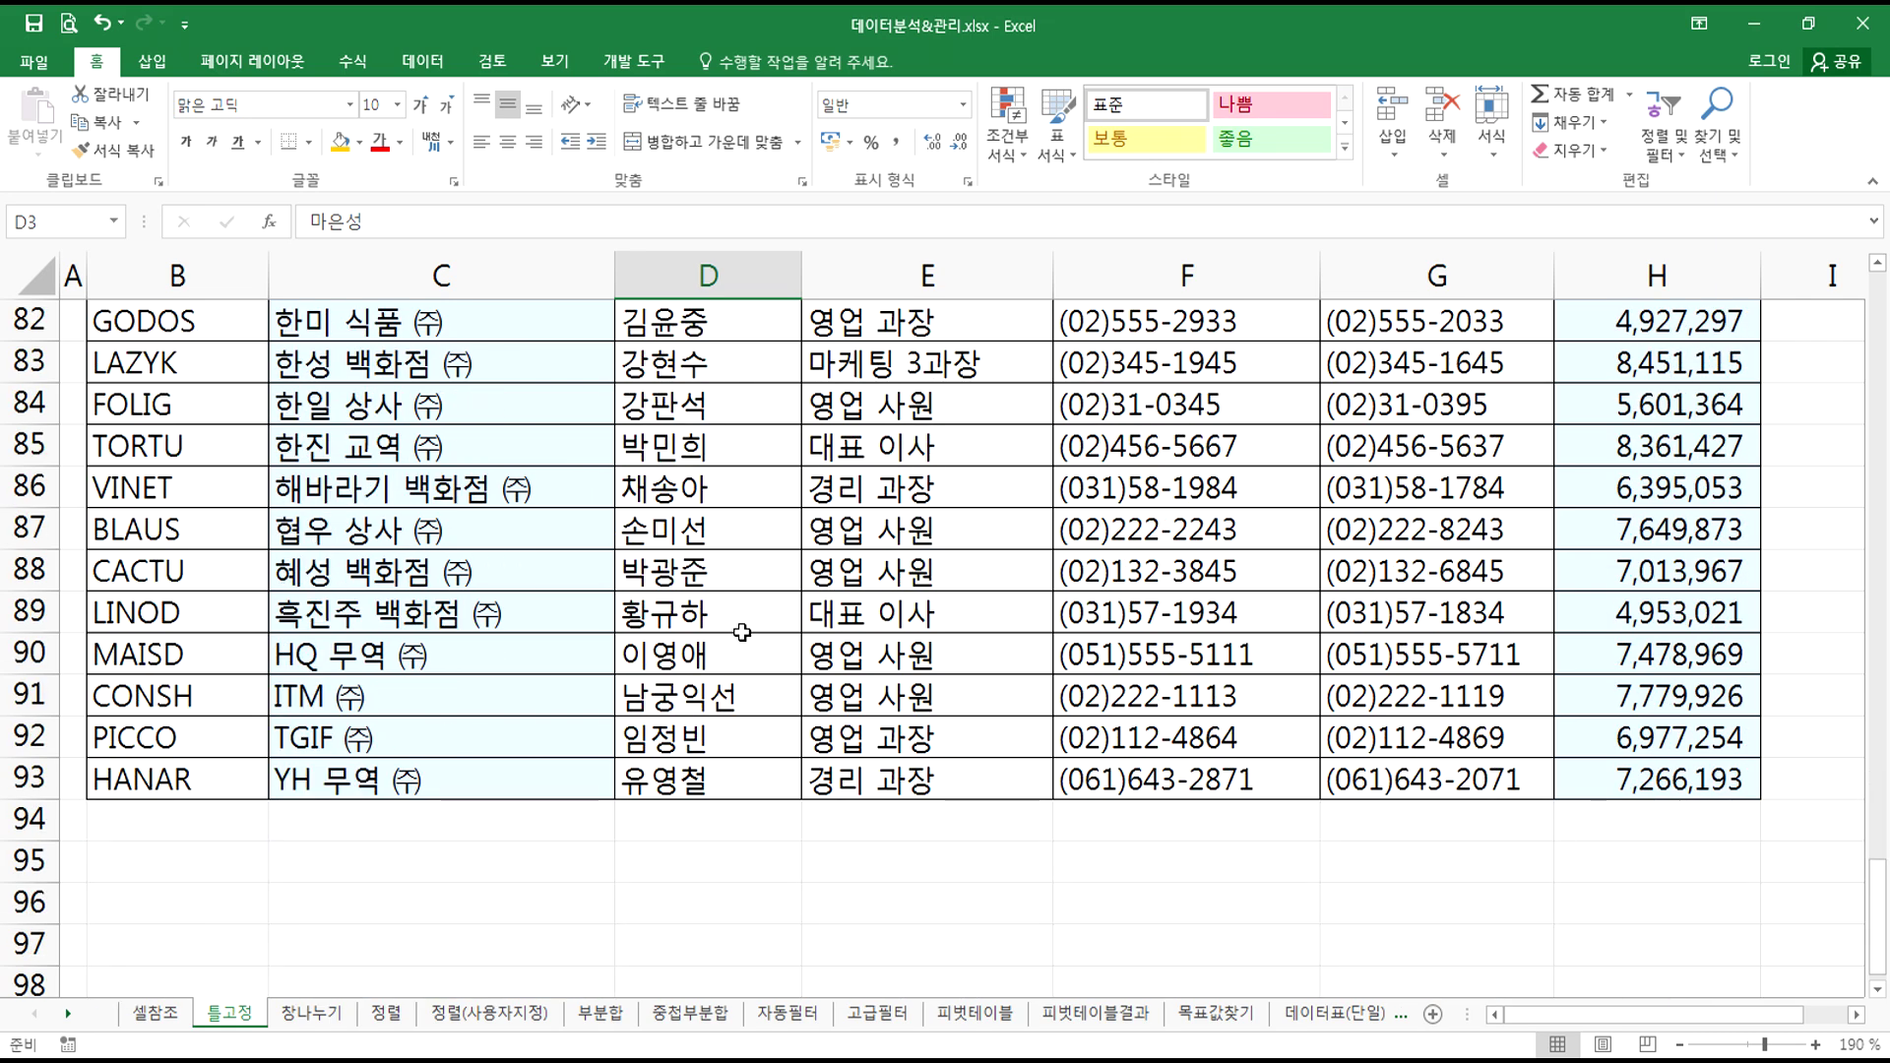
left_click(1209, 475)
left_click(1186, 287)
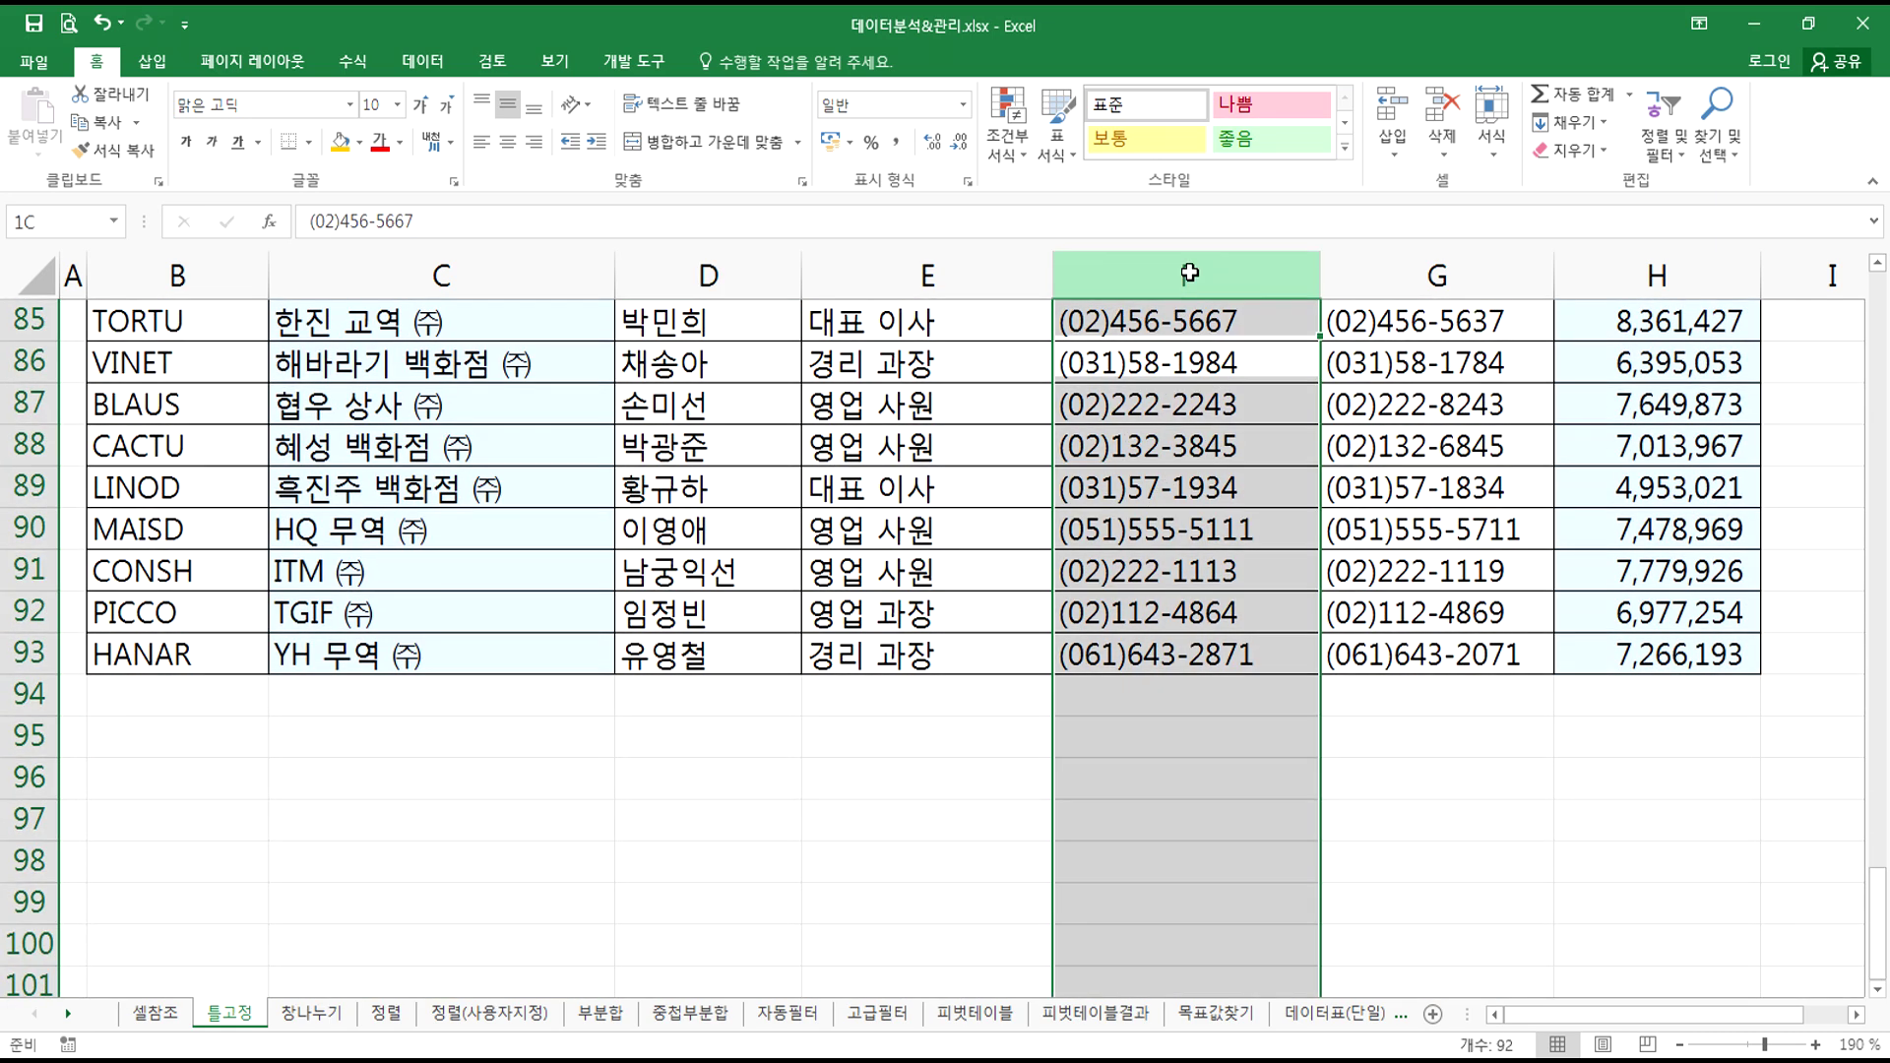
scroll(1184, 479, "up", 20)
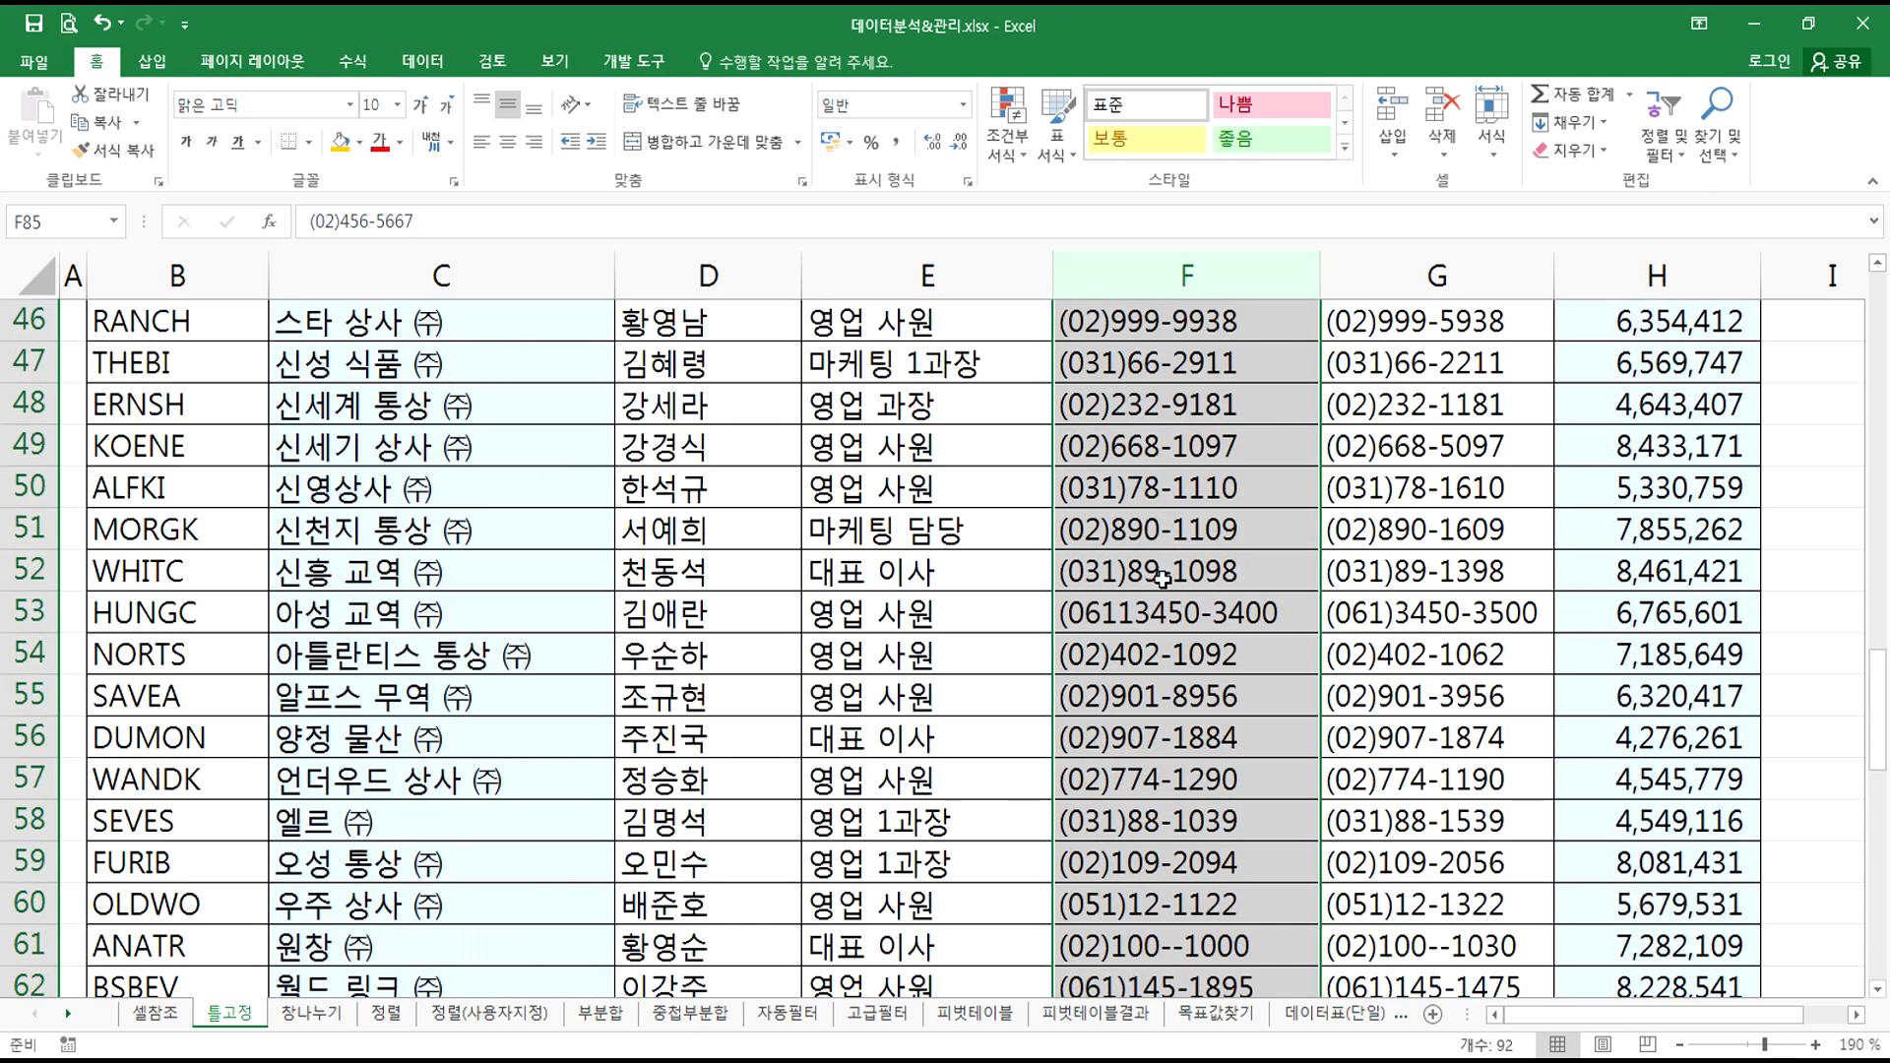
scroll(1134, 553, "up", 2)
key("ctrl+Up")
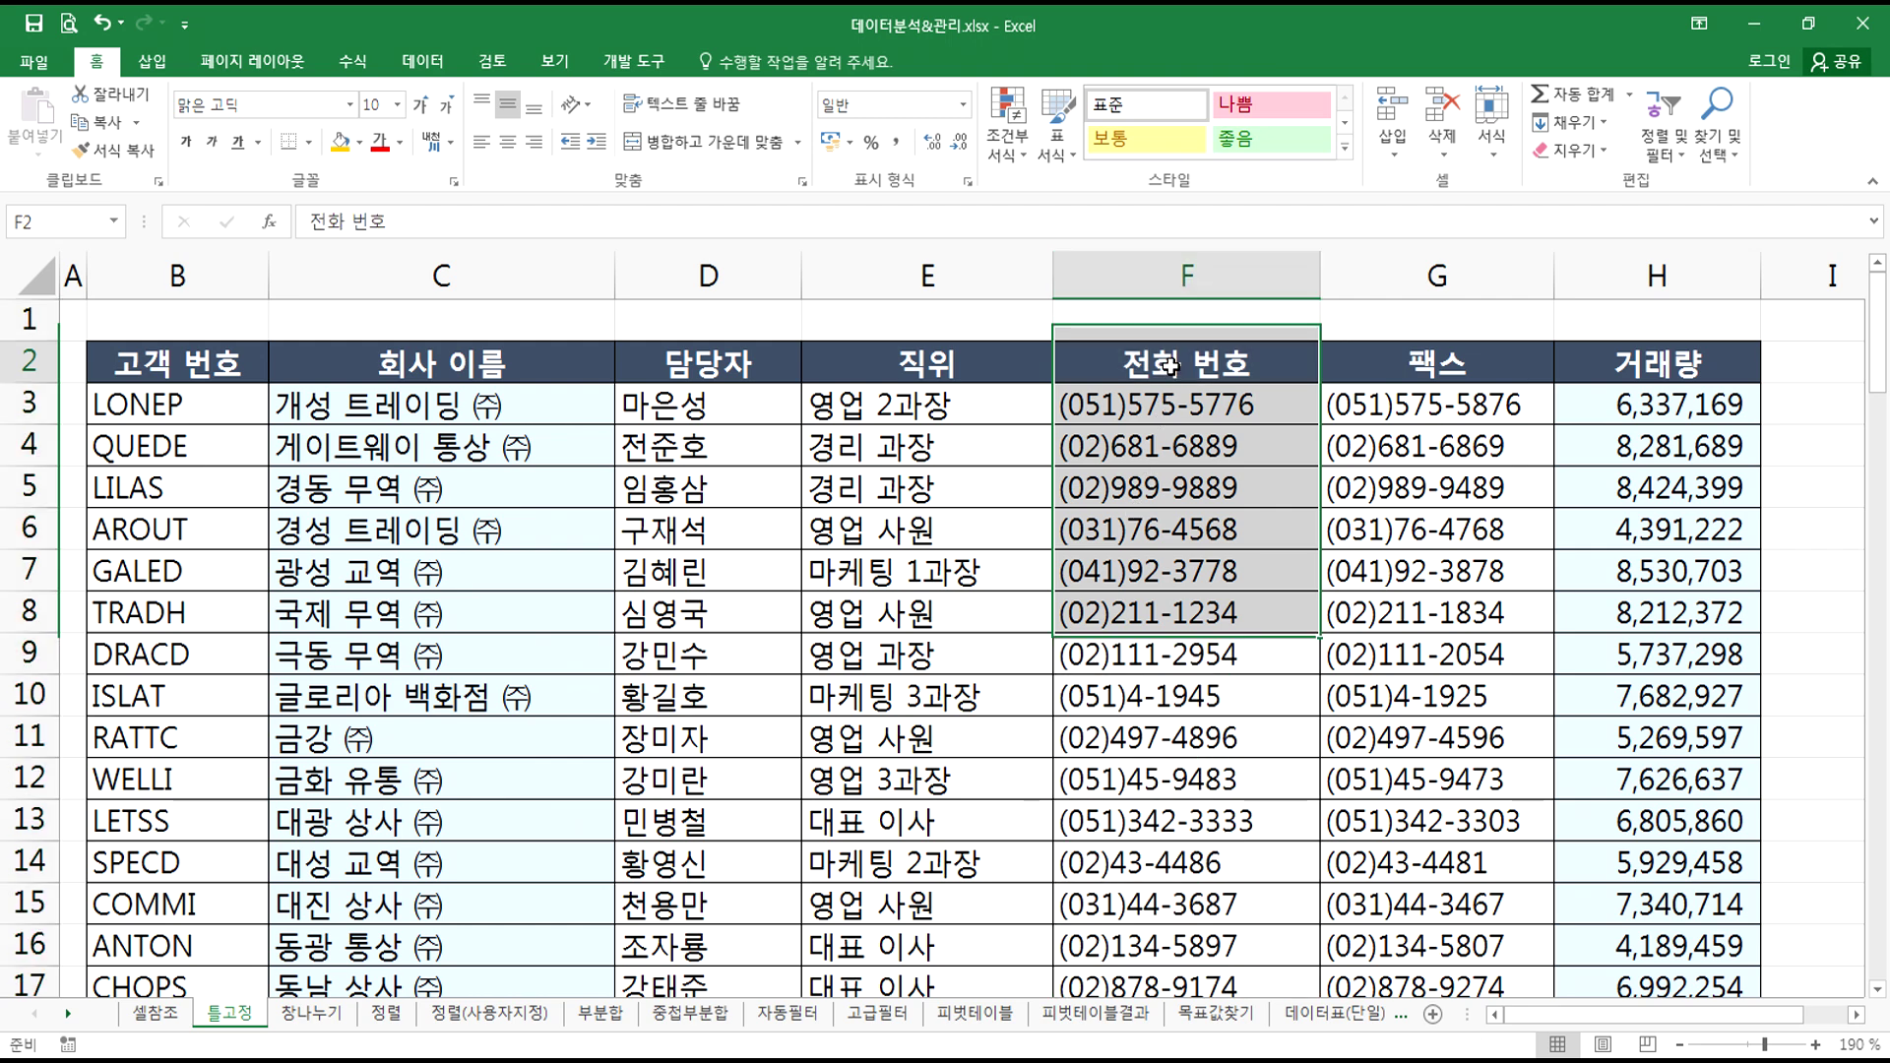
- Compare the 팩스 and 직위 headings in row 2 with the customer rows at the end of the table
left_click(1415, 378)
scroll(1270, 654, "down", 6)
scroll(1270, 654, "down", 20)
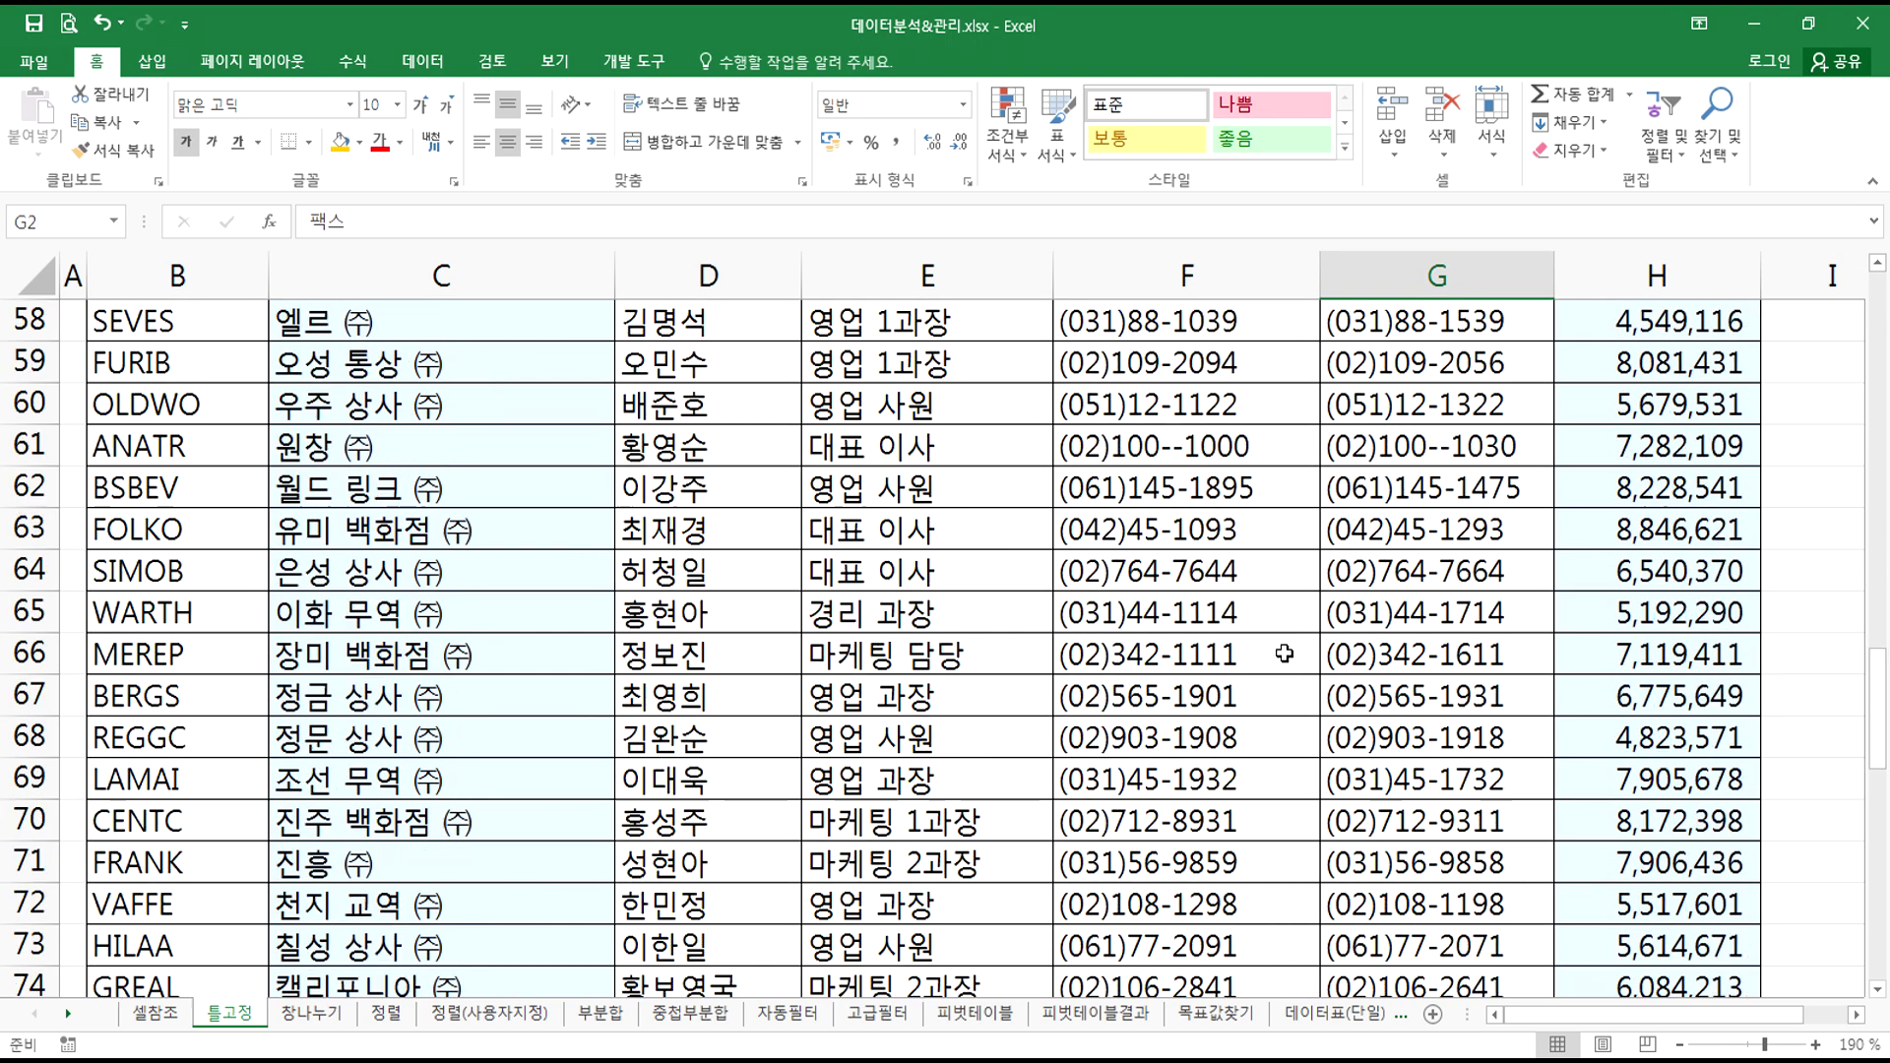
scroll(1193, 640, "up", 2)
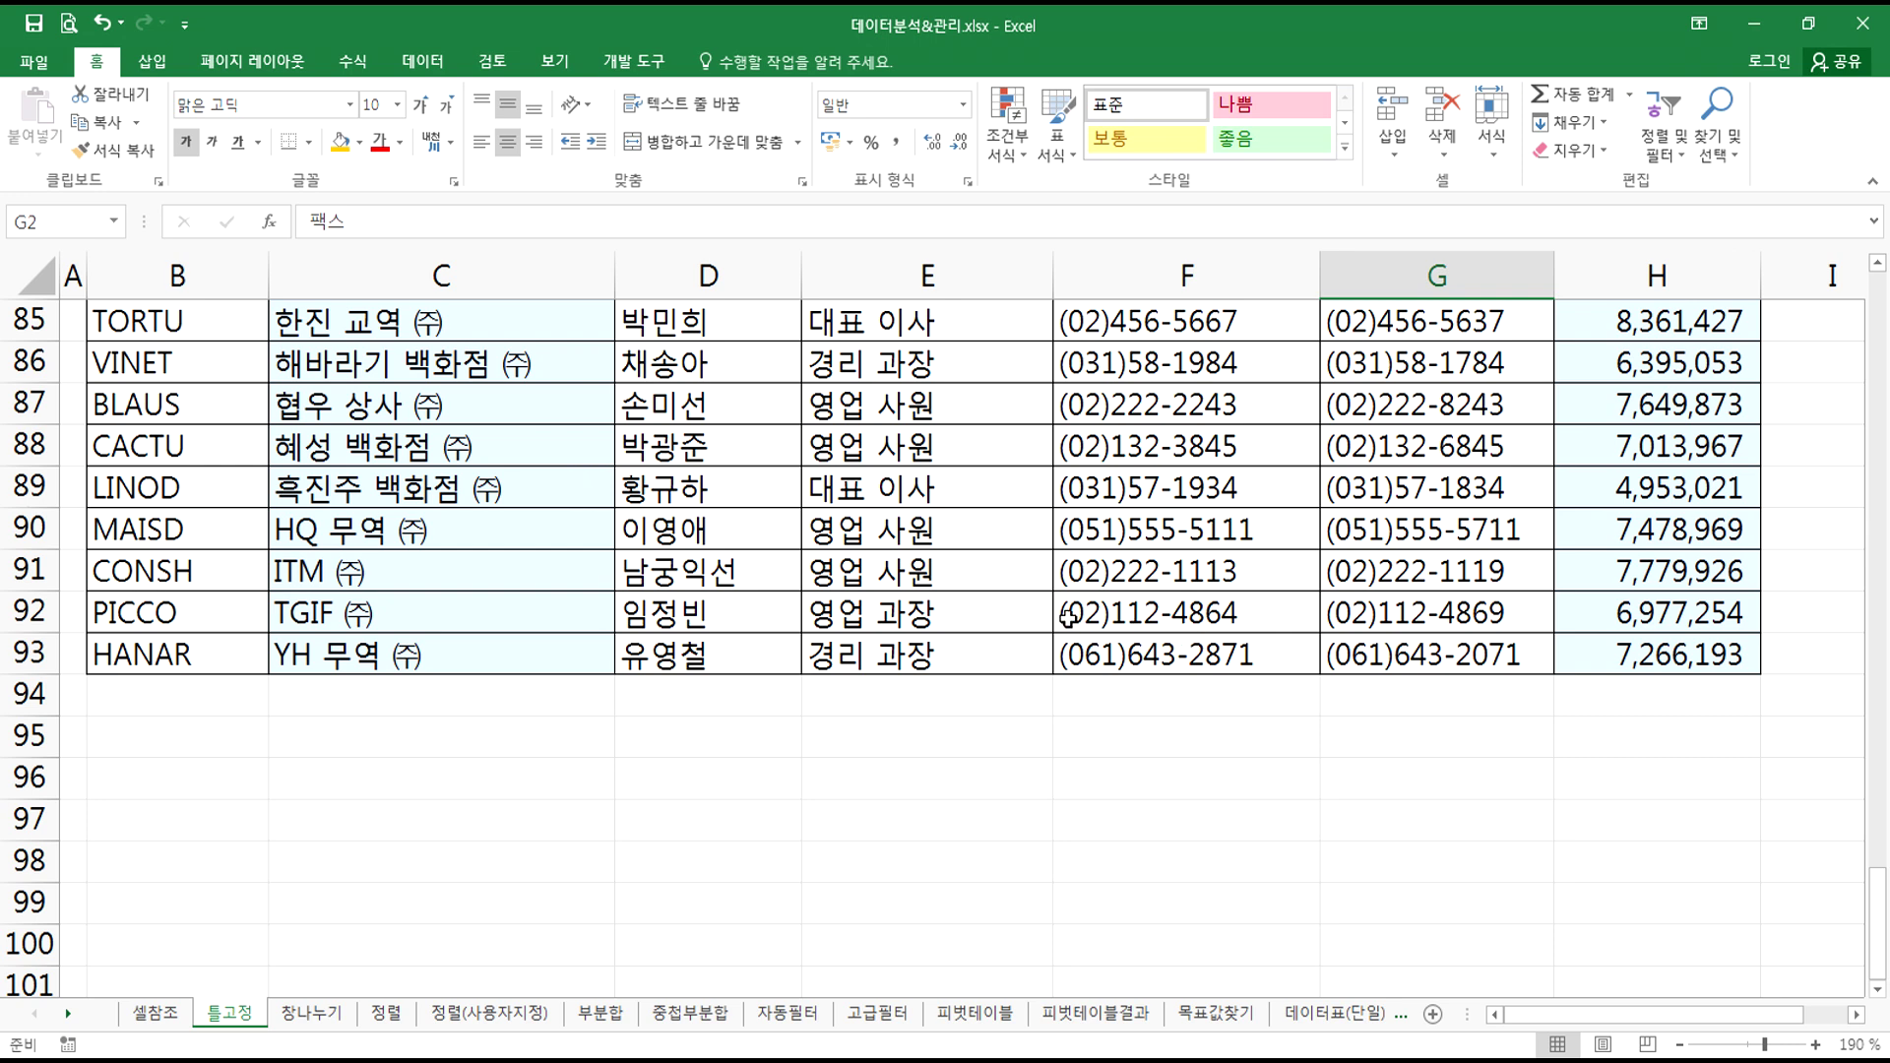
left_click(916, 600)
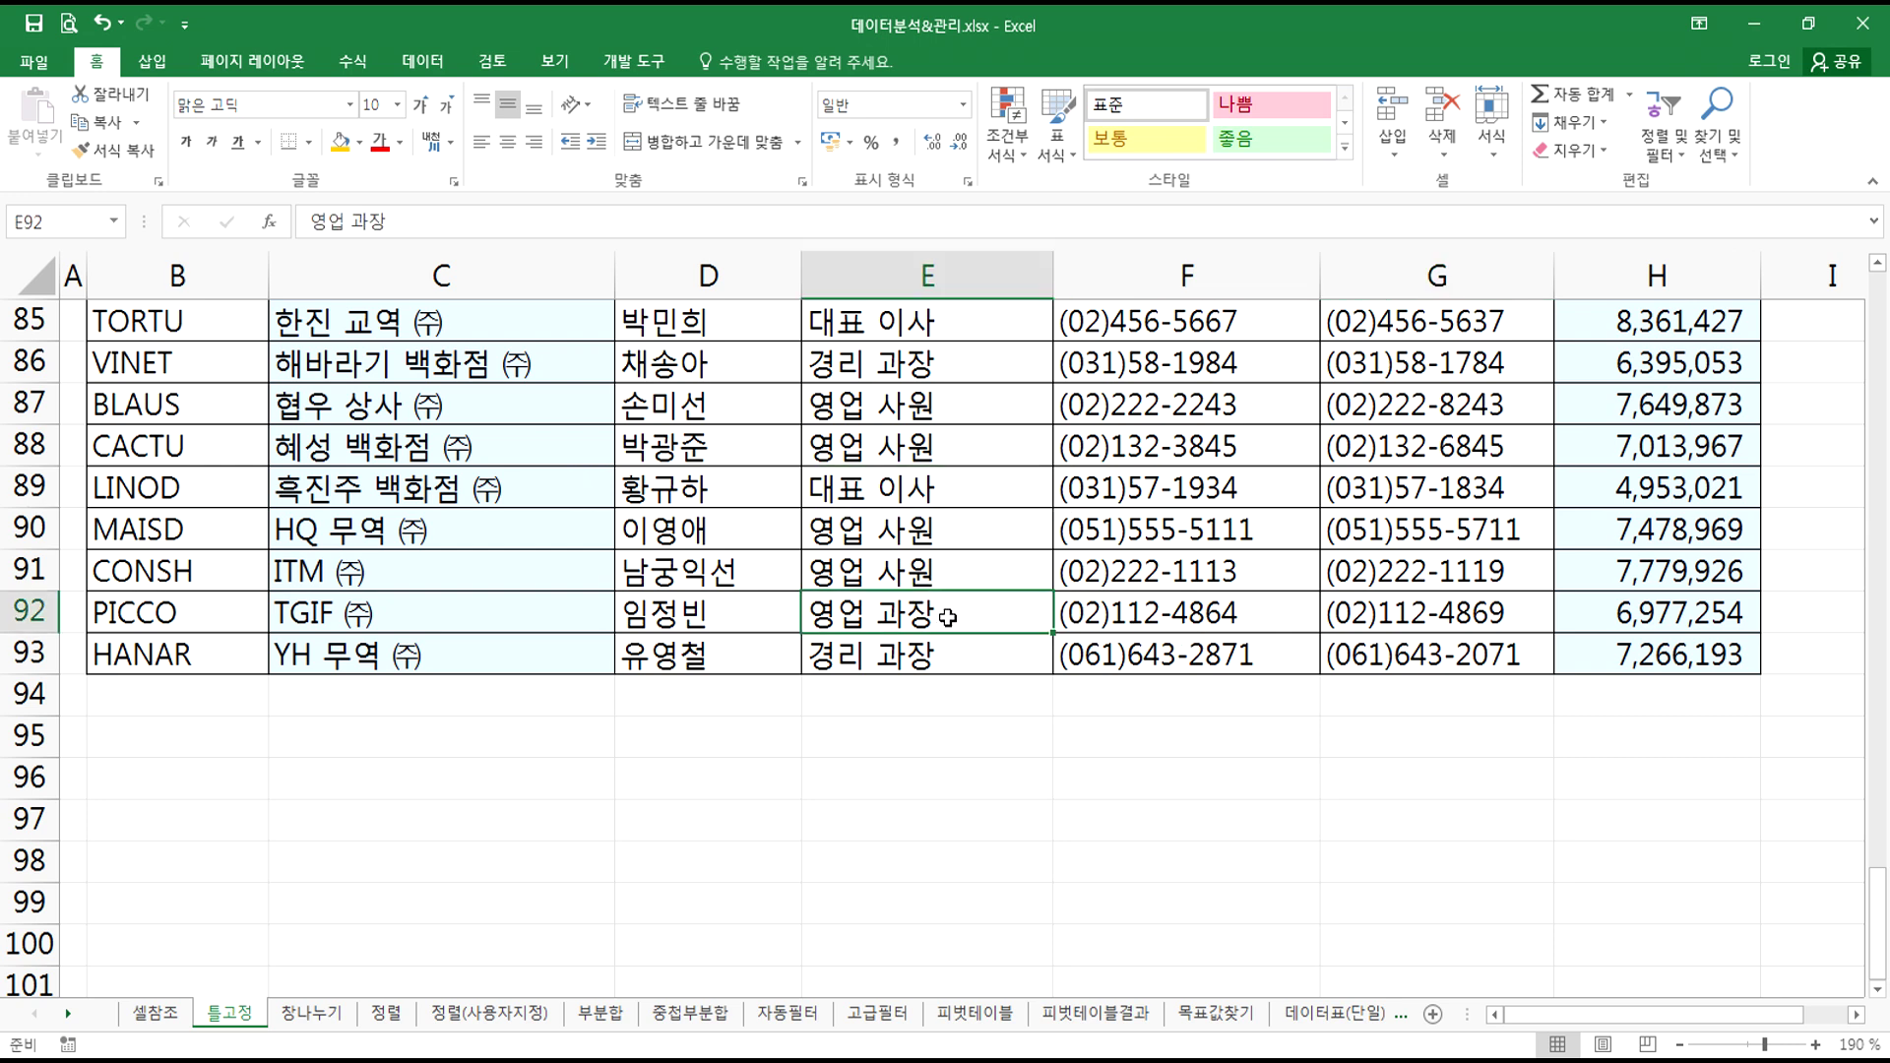
scroll(943, 581, "up", 16)
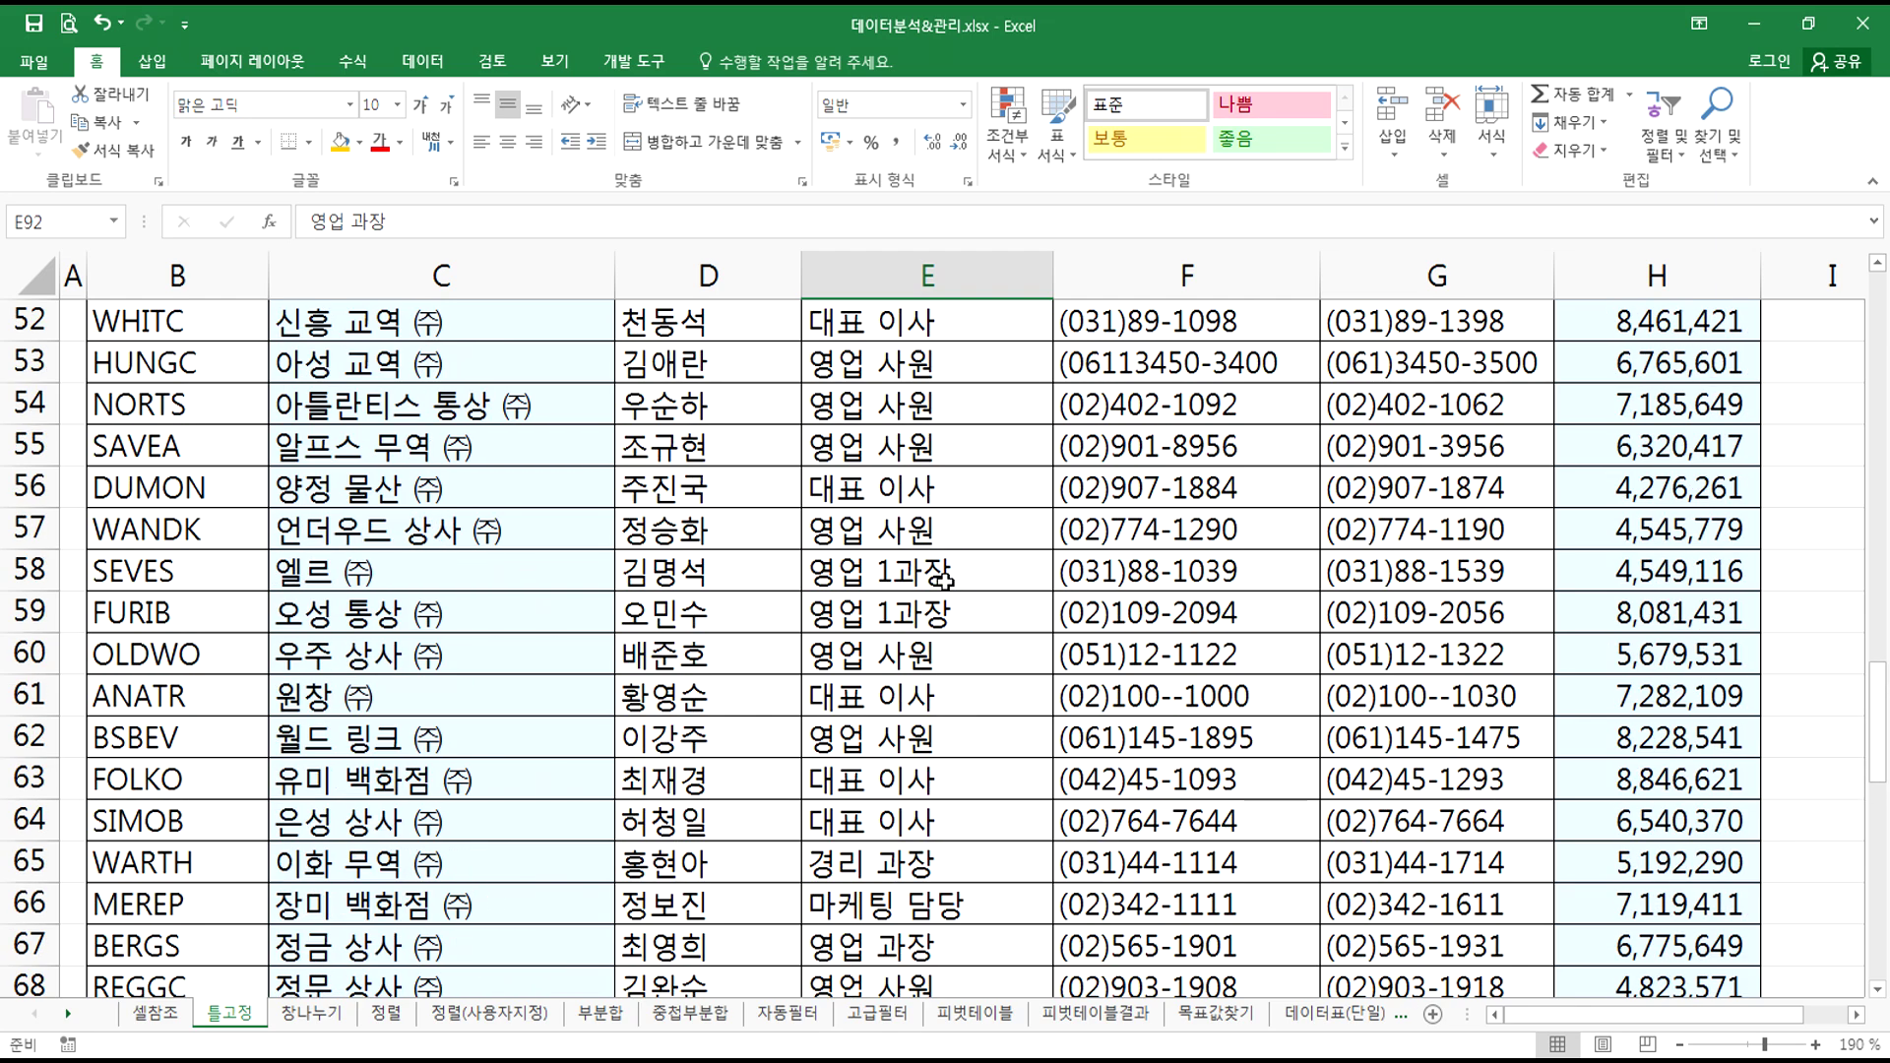
scroll(943, 581, "up", 12)
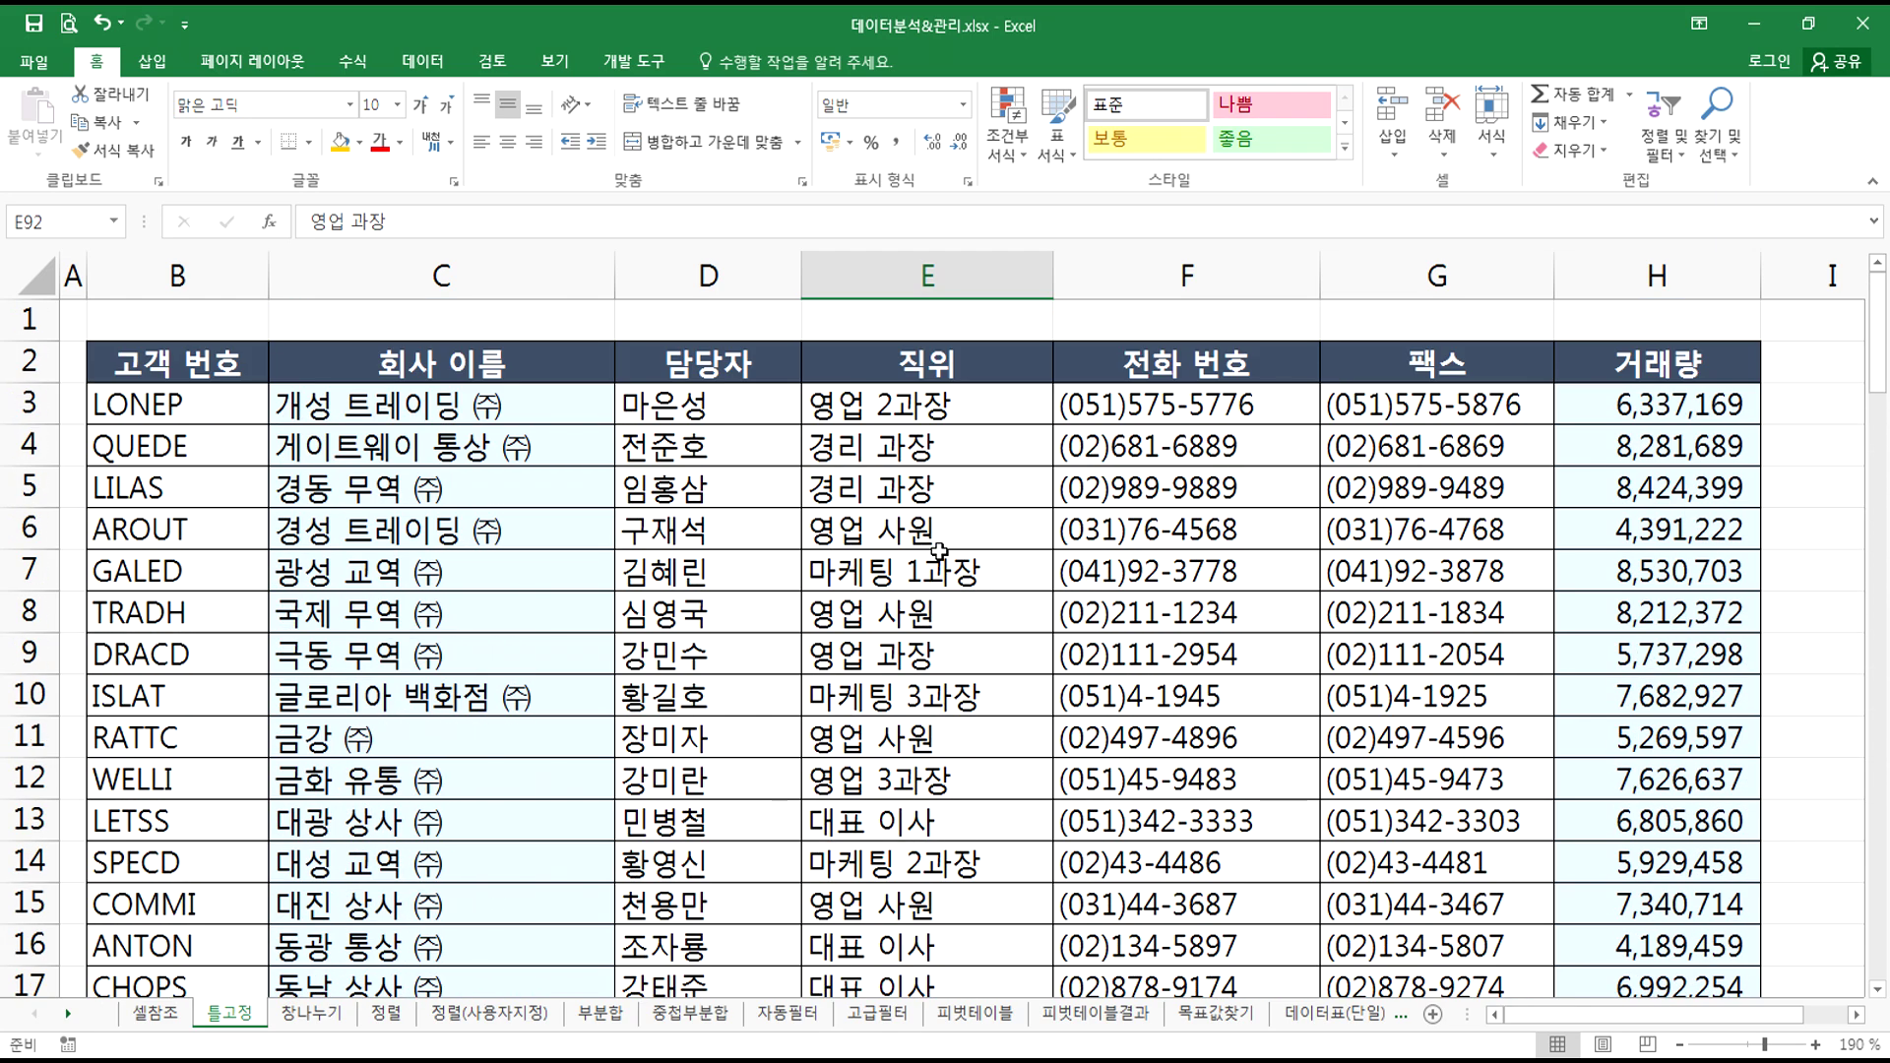
- Examine how the leading customer columns behave when moving along row 3 past the table's last column
left_click(959, 413)
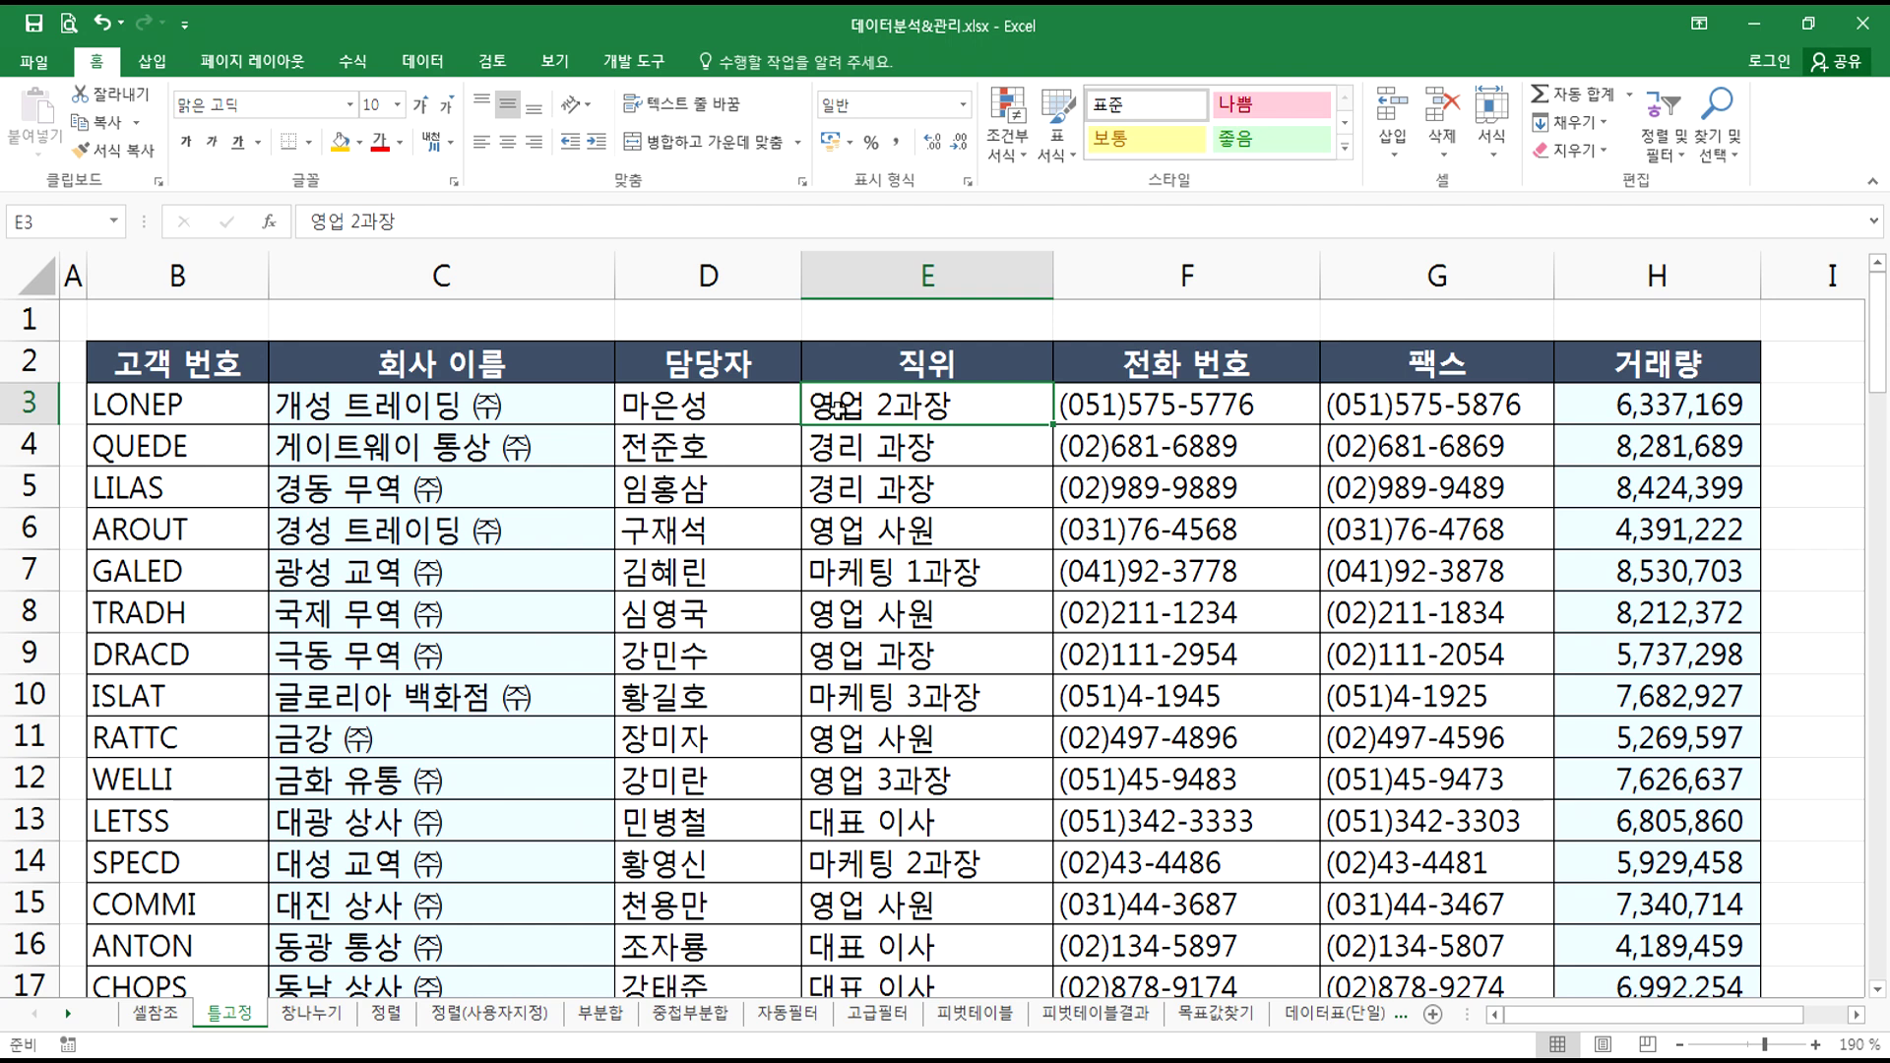
key("Right")
key("Right")
key("Right")
key("Right")
key("Right")
key("Right")
key("Right")
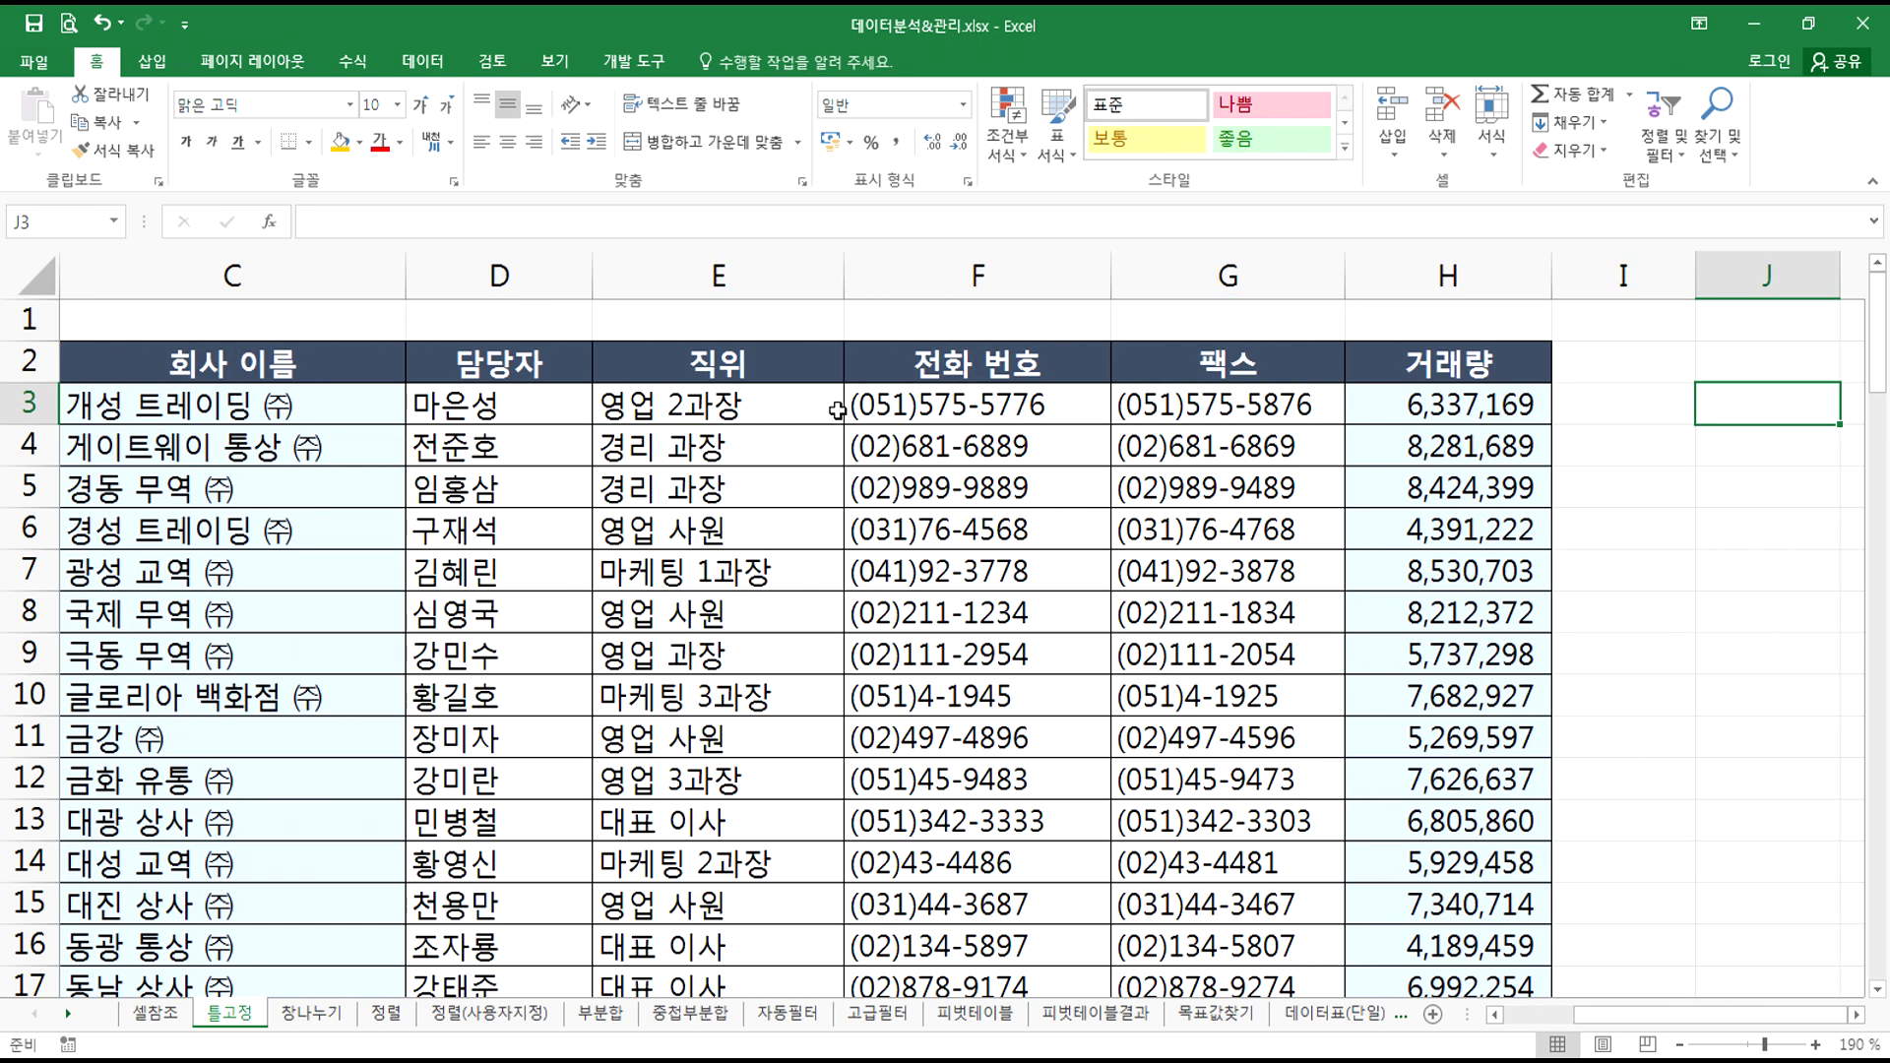
key("Left")
key("Home")
key("Right")
key("Right")
key("Right")
key("Right")
key("Right")
key("Right")
key("Right")
key("Right")
key("Right")
key("Right")
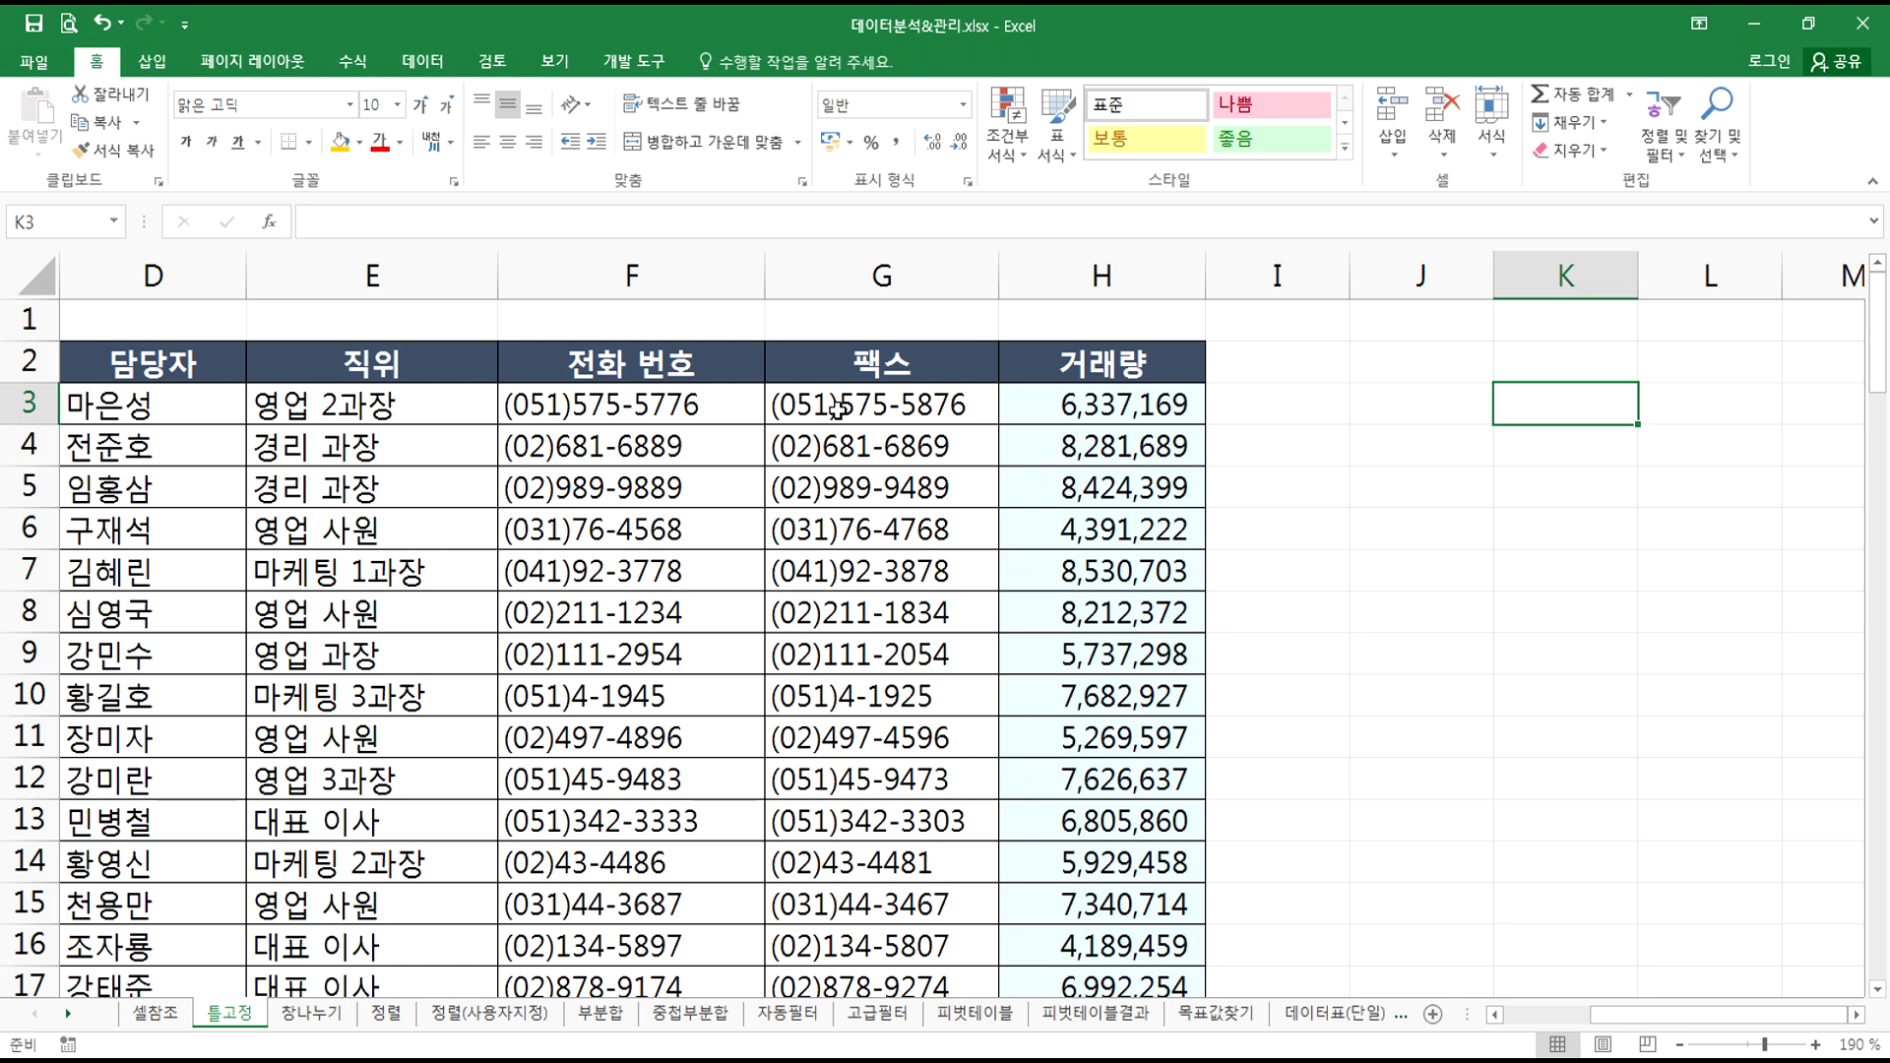
key("Home")
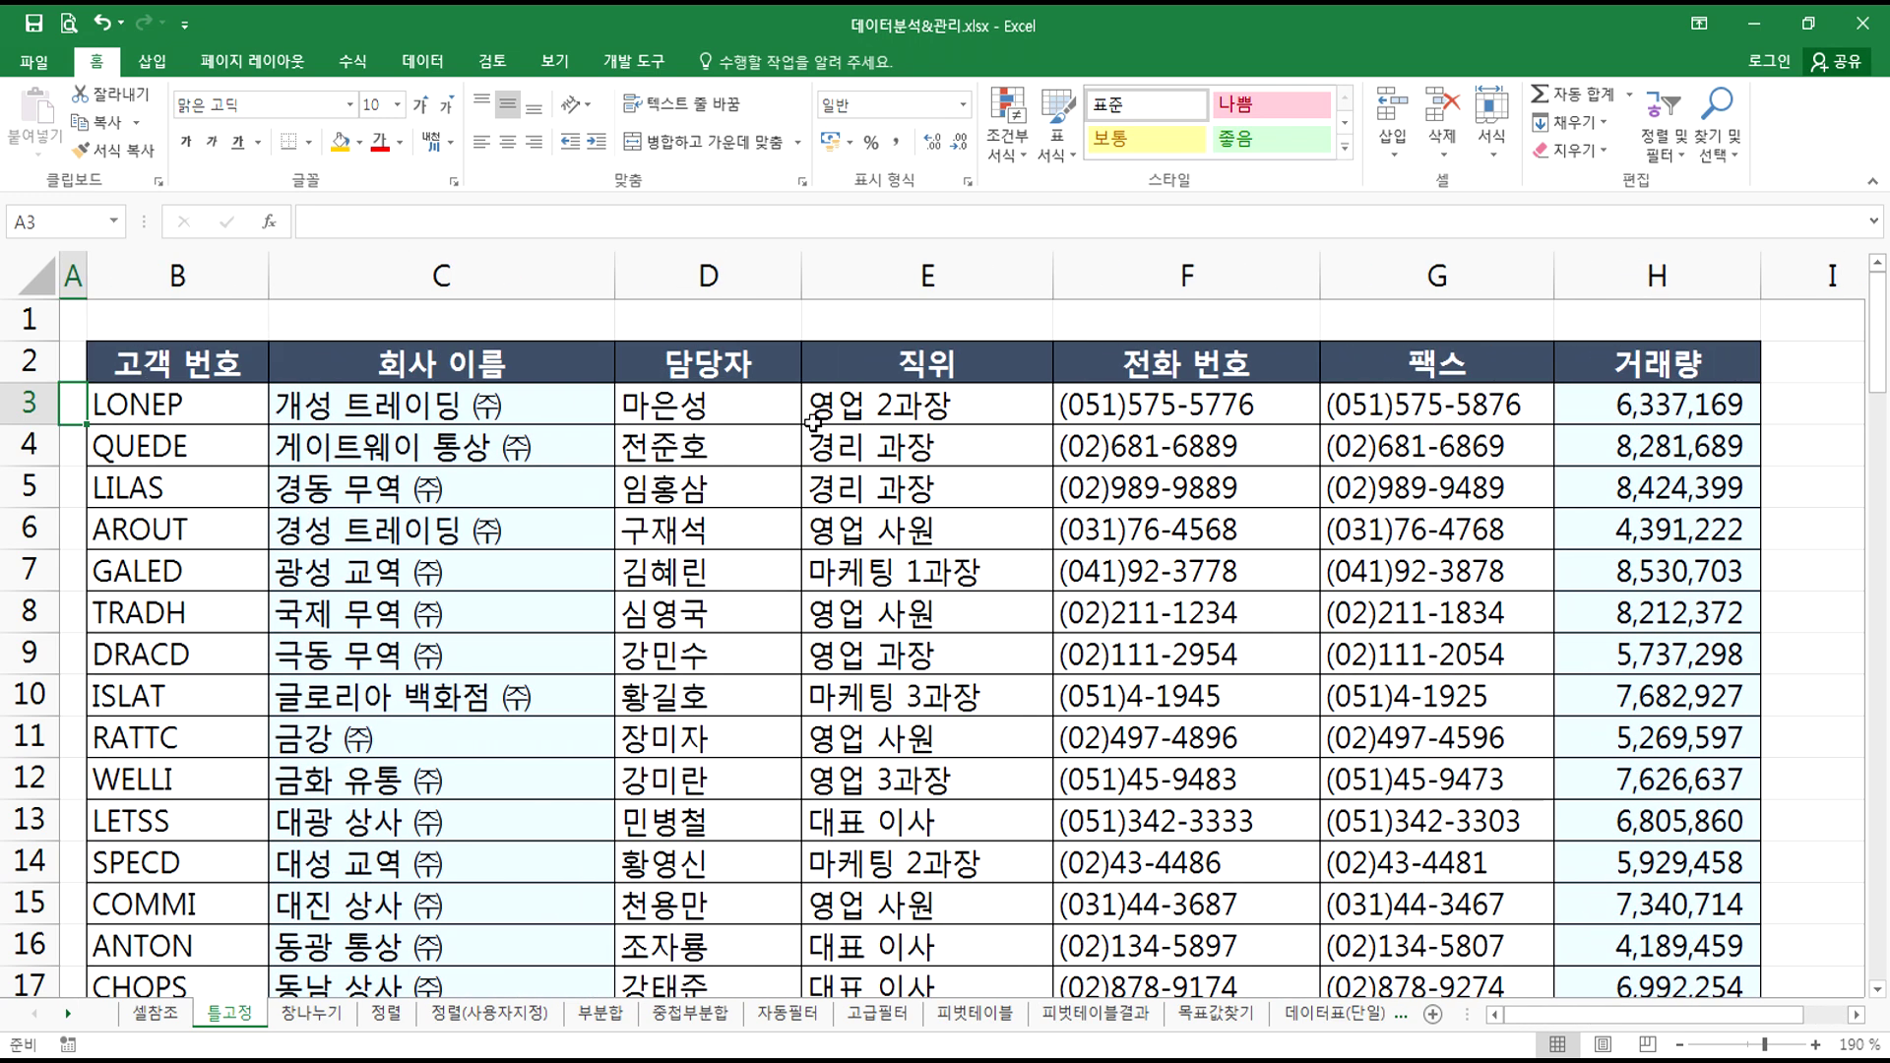
- Freeze the panes at cell E3 to lock rows 1:2 and columns A:D of the customer table
left_click(821, 404)
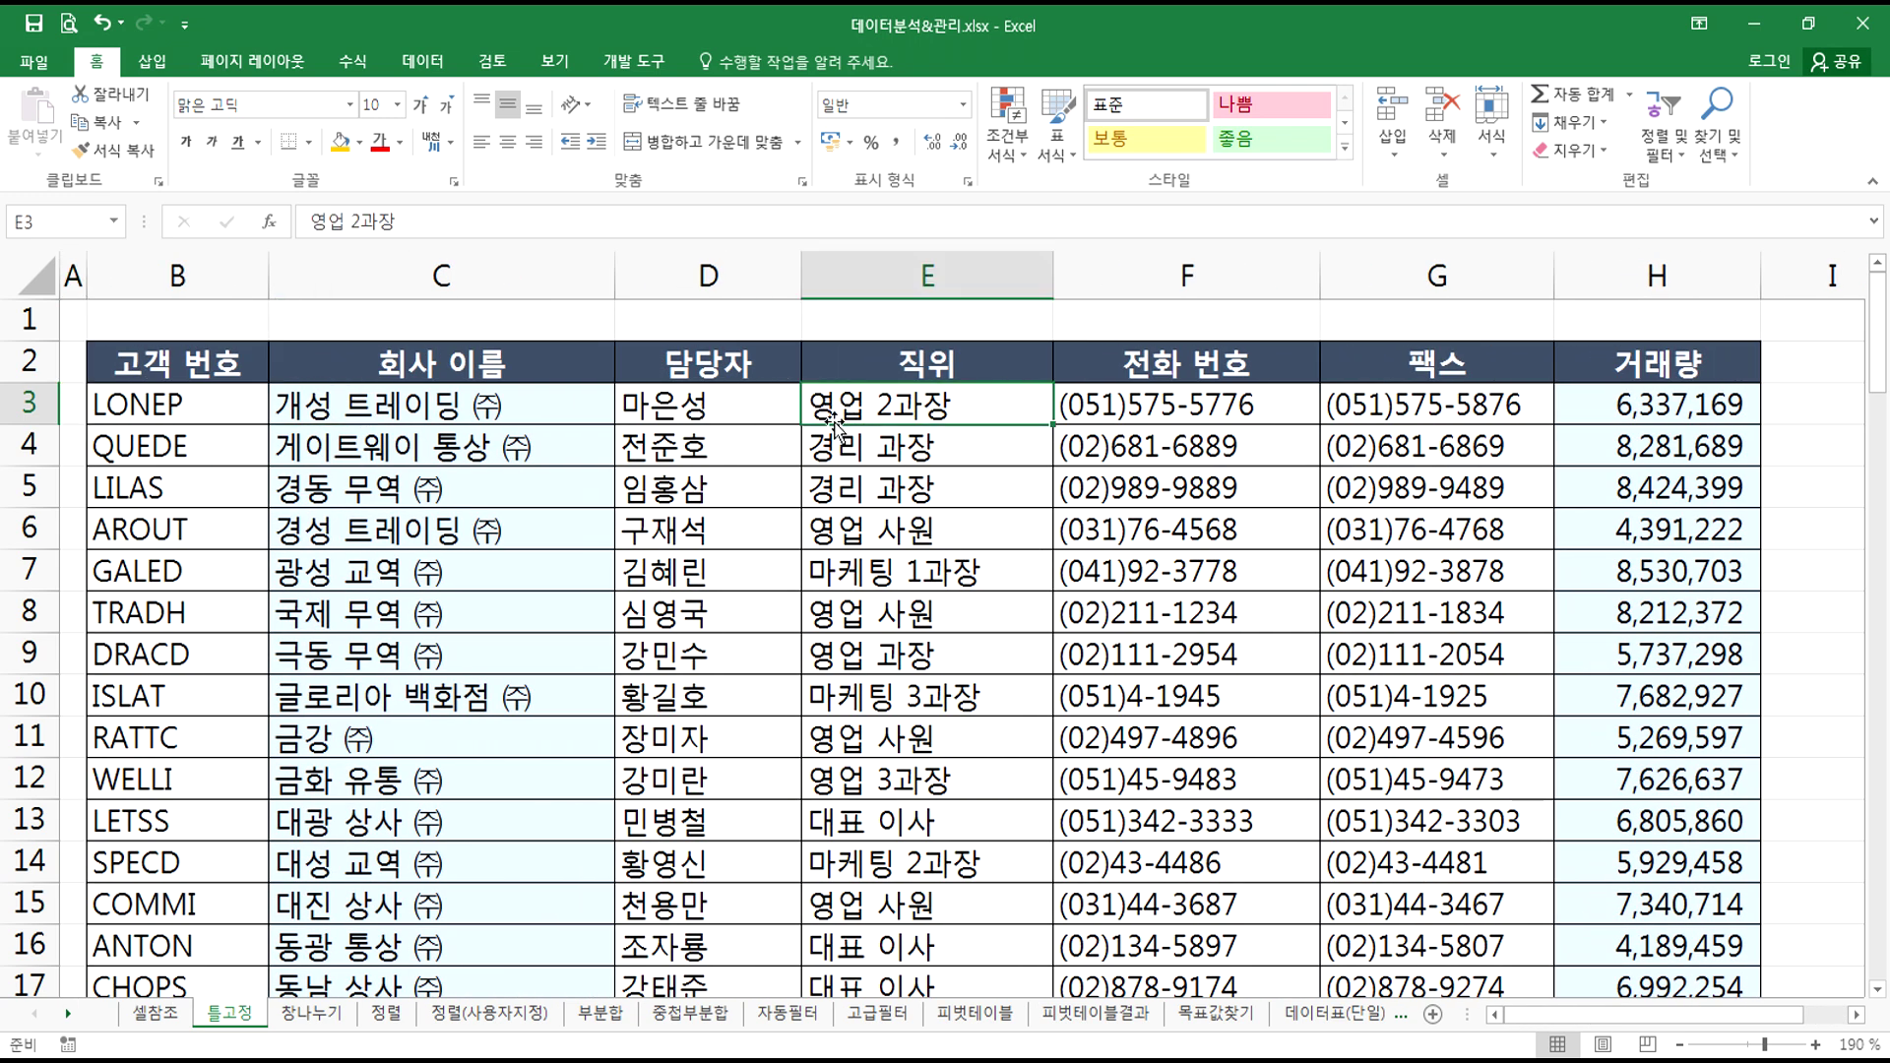
left_click_drag(709, 275, 98, 295)
left_click_drag(30, 360, 35, 292)
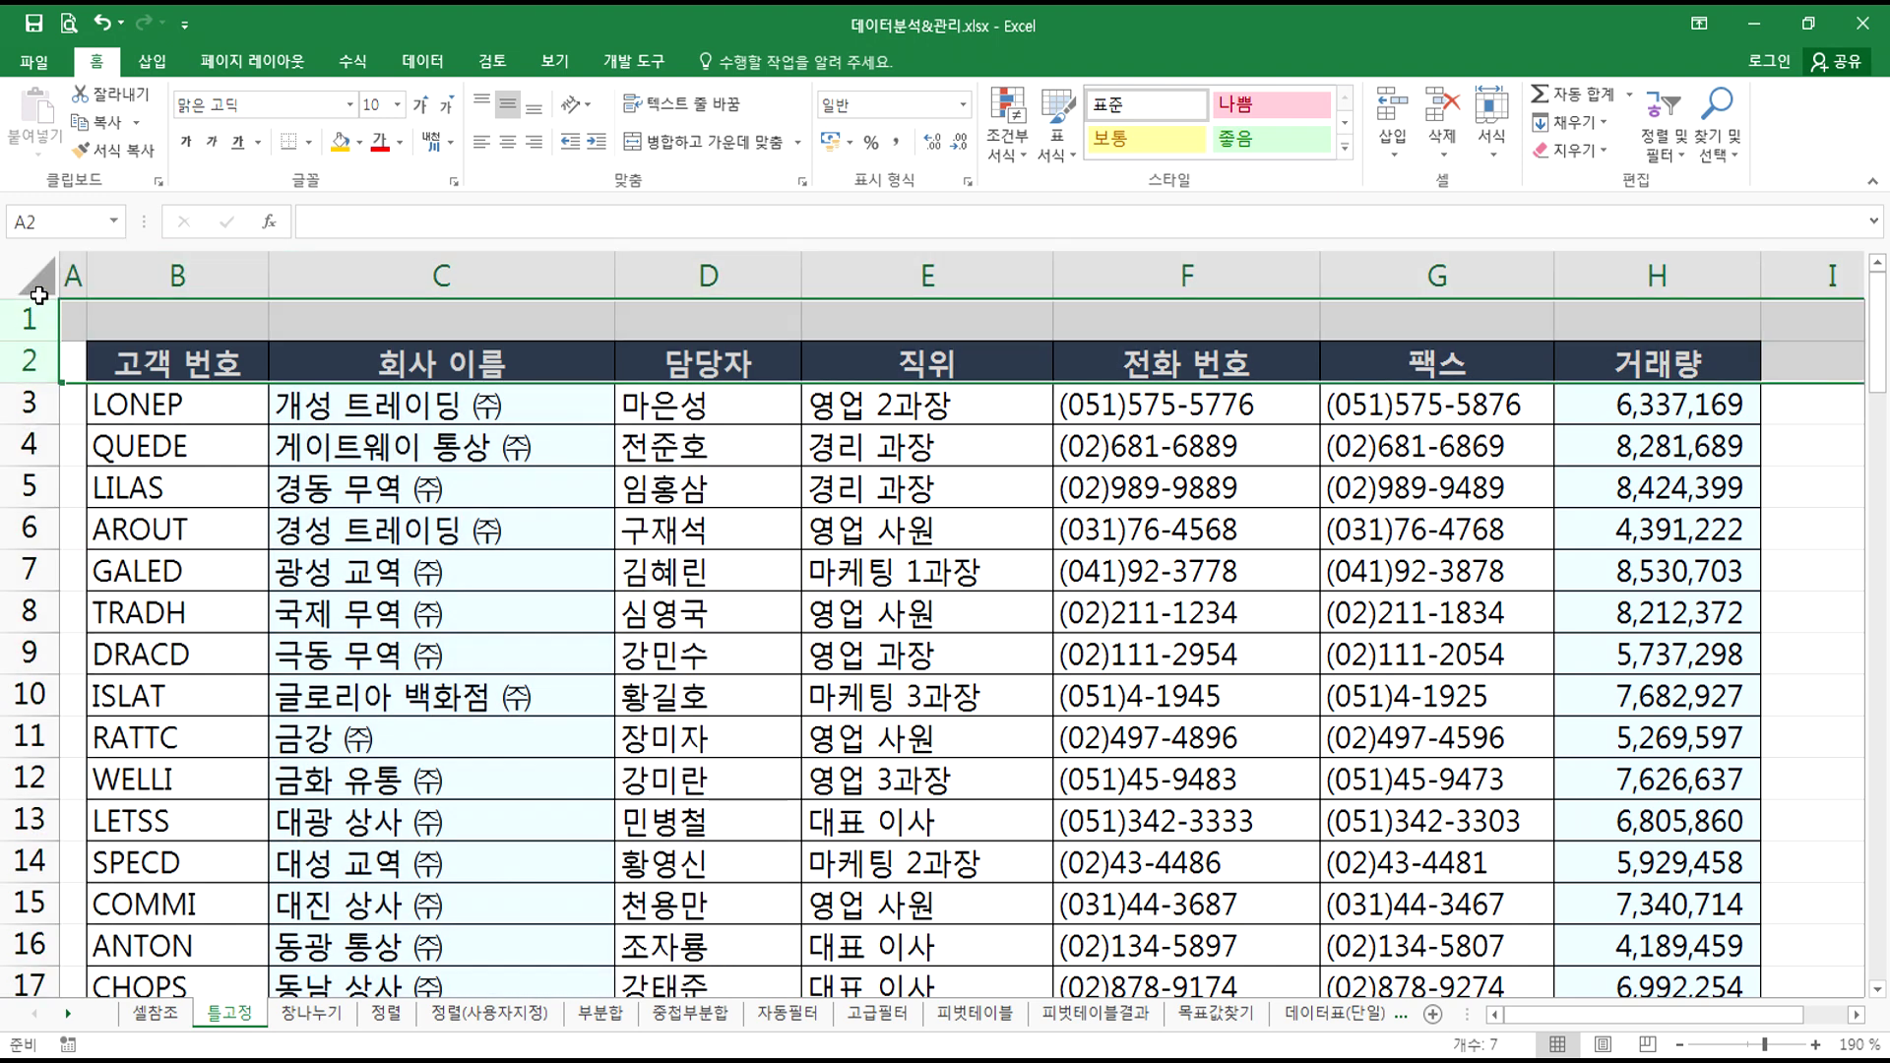
left_click(844, 404)
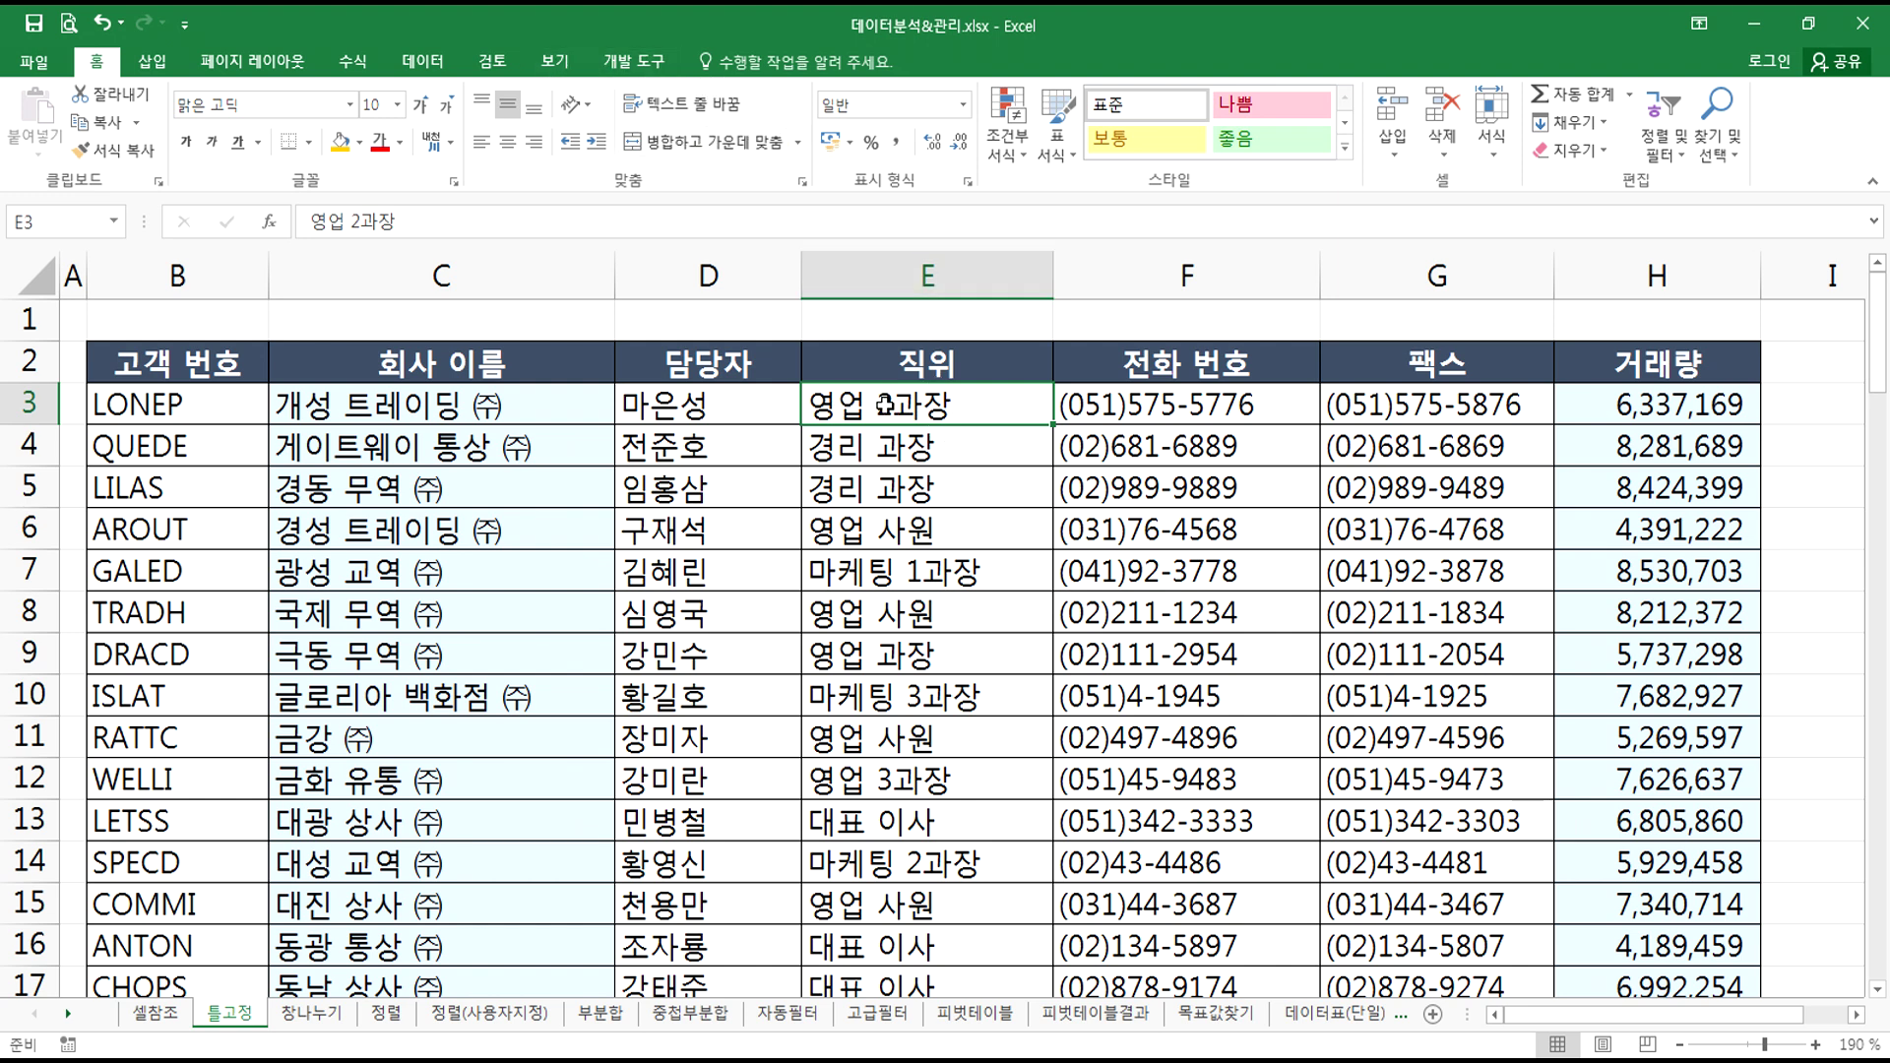
left_click(548, 67)
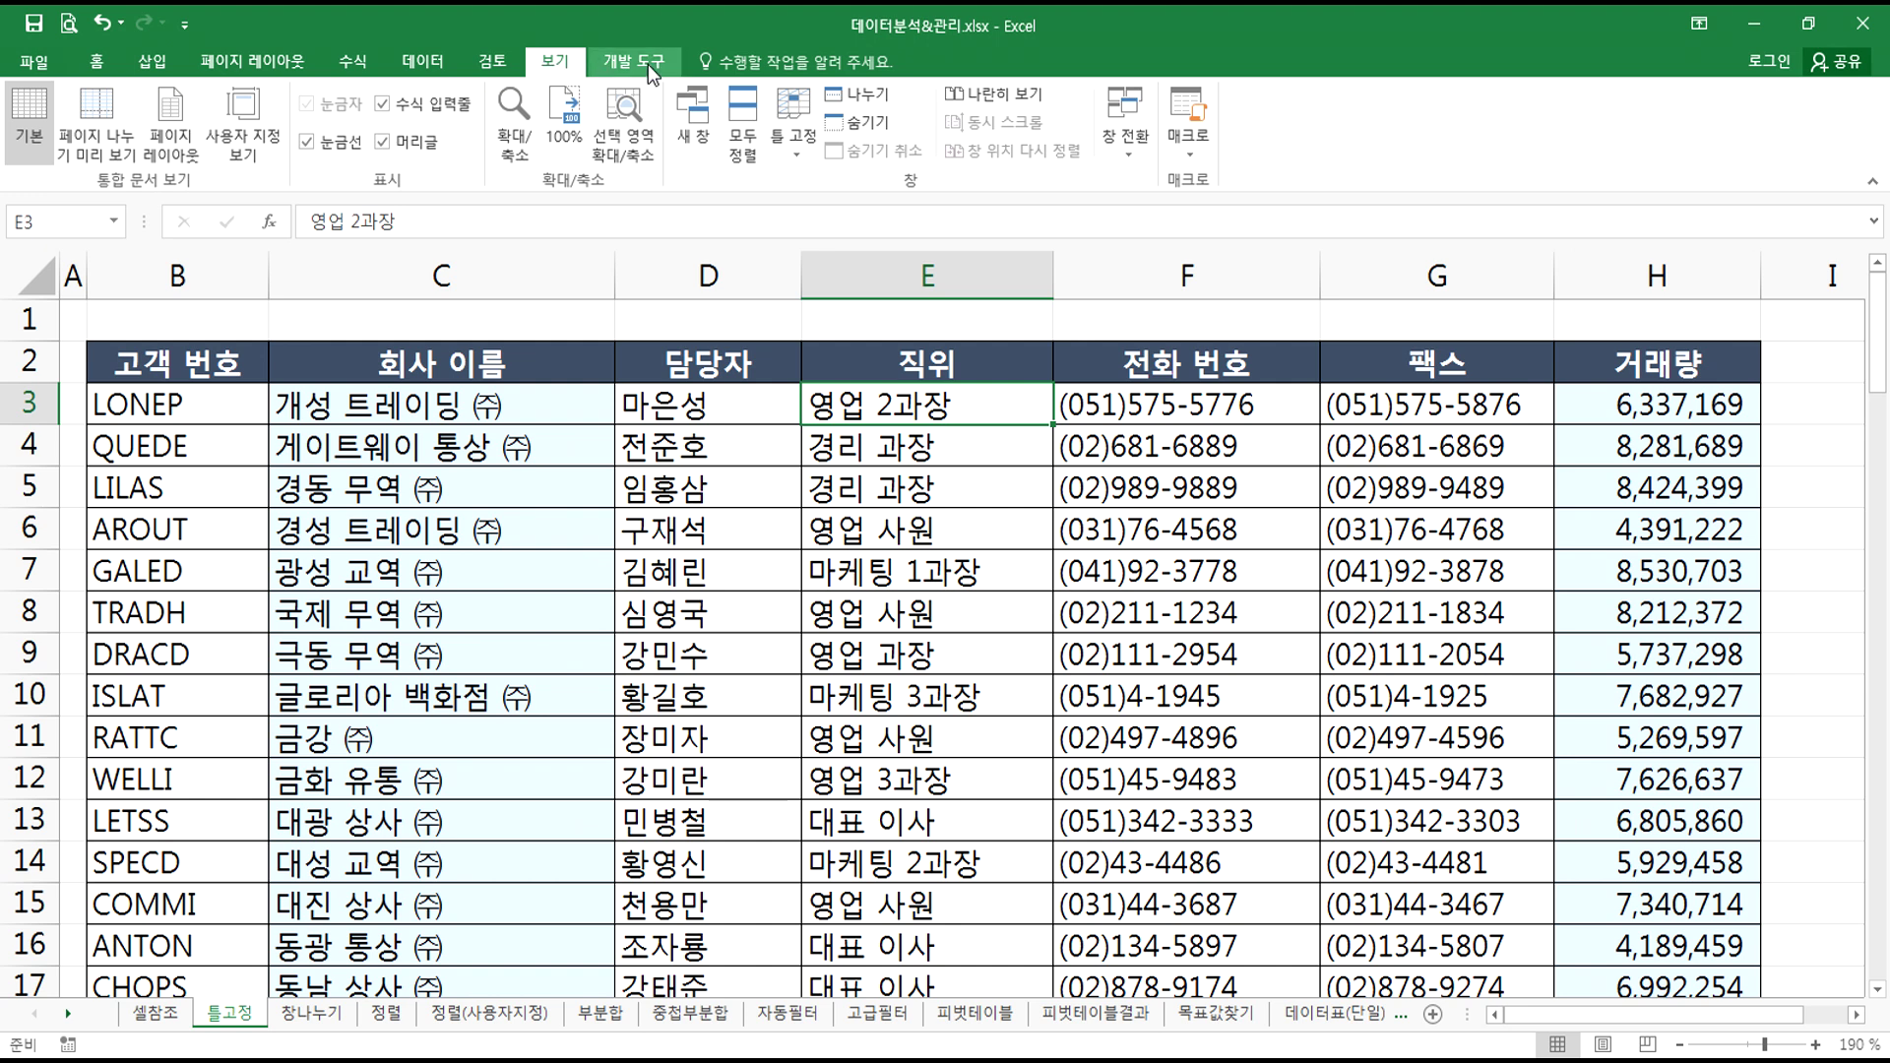
left_click(798, 115)
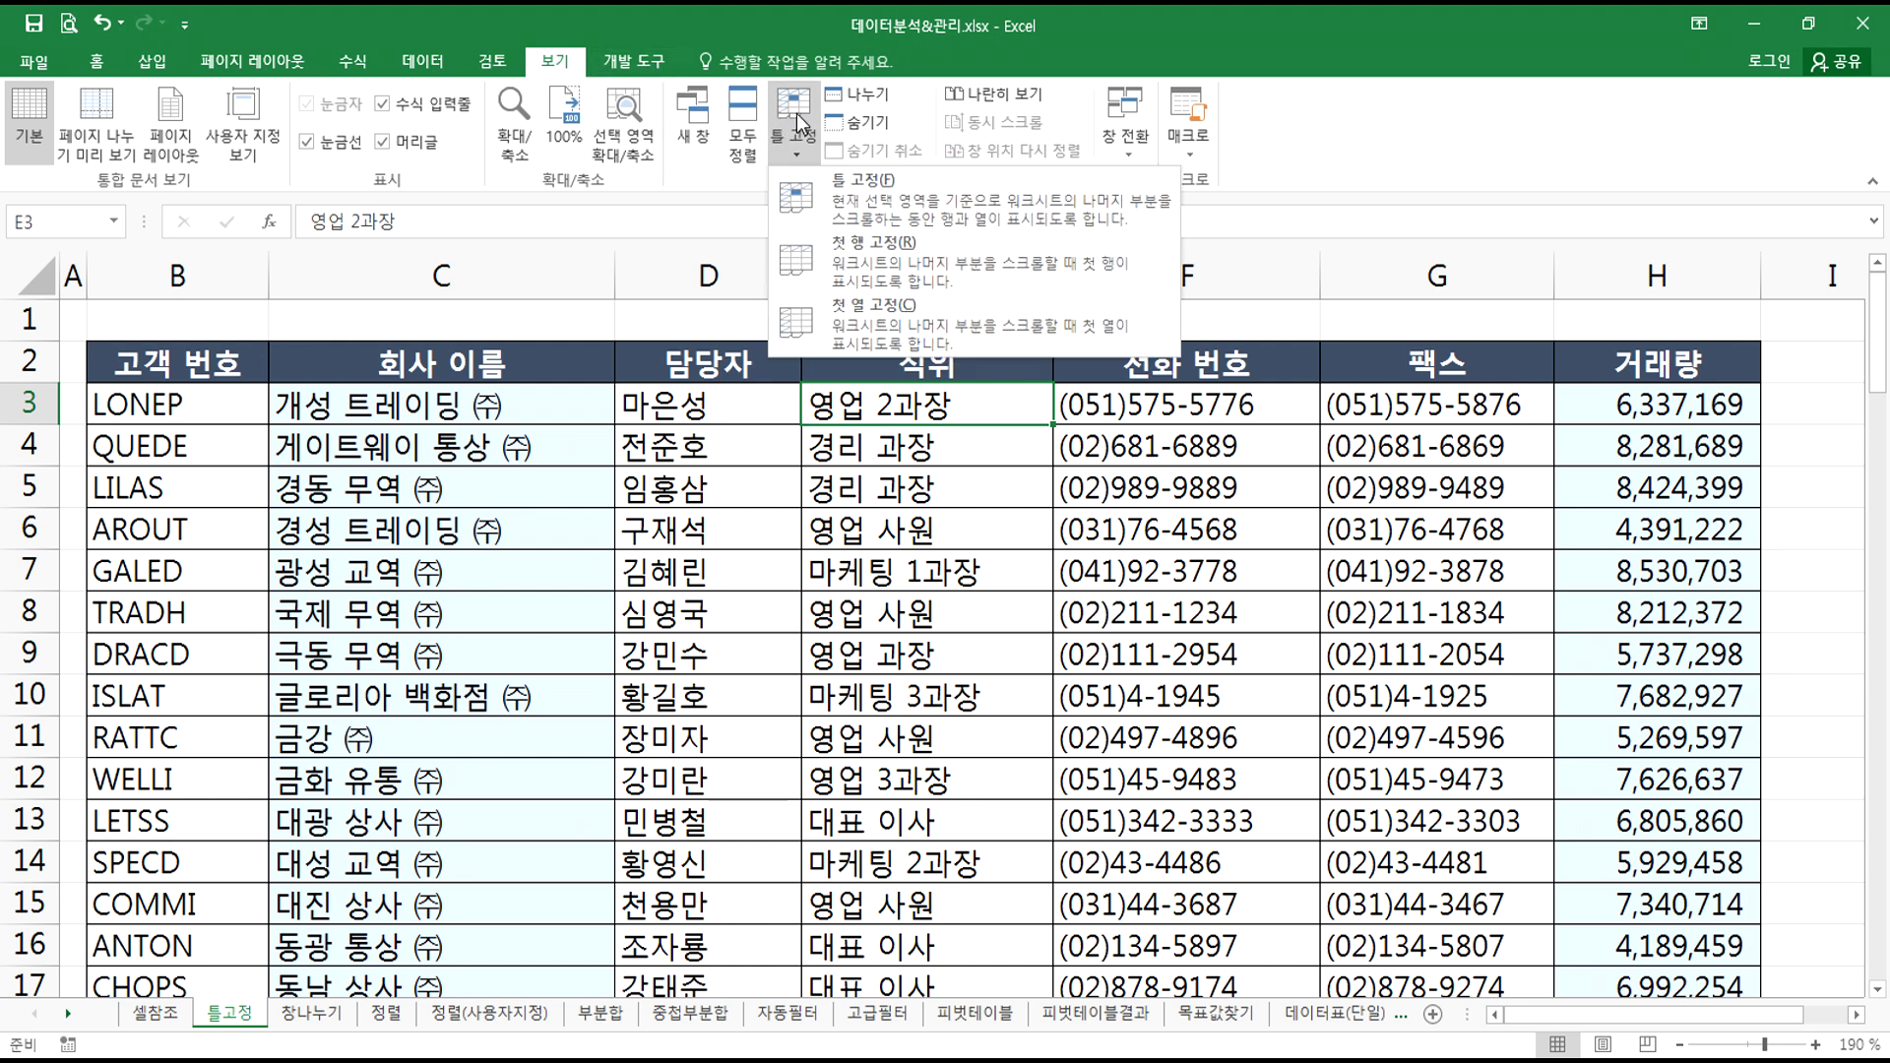
left_click(882, 203)
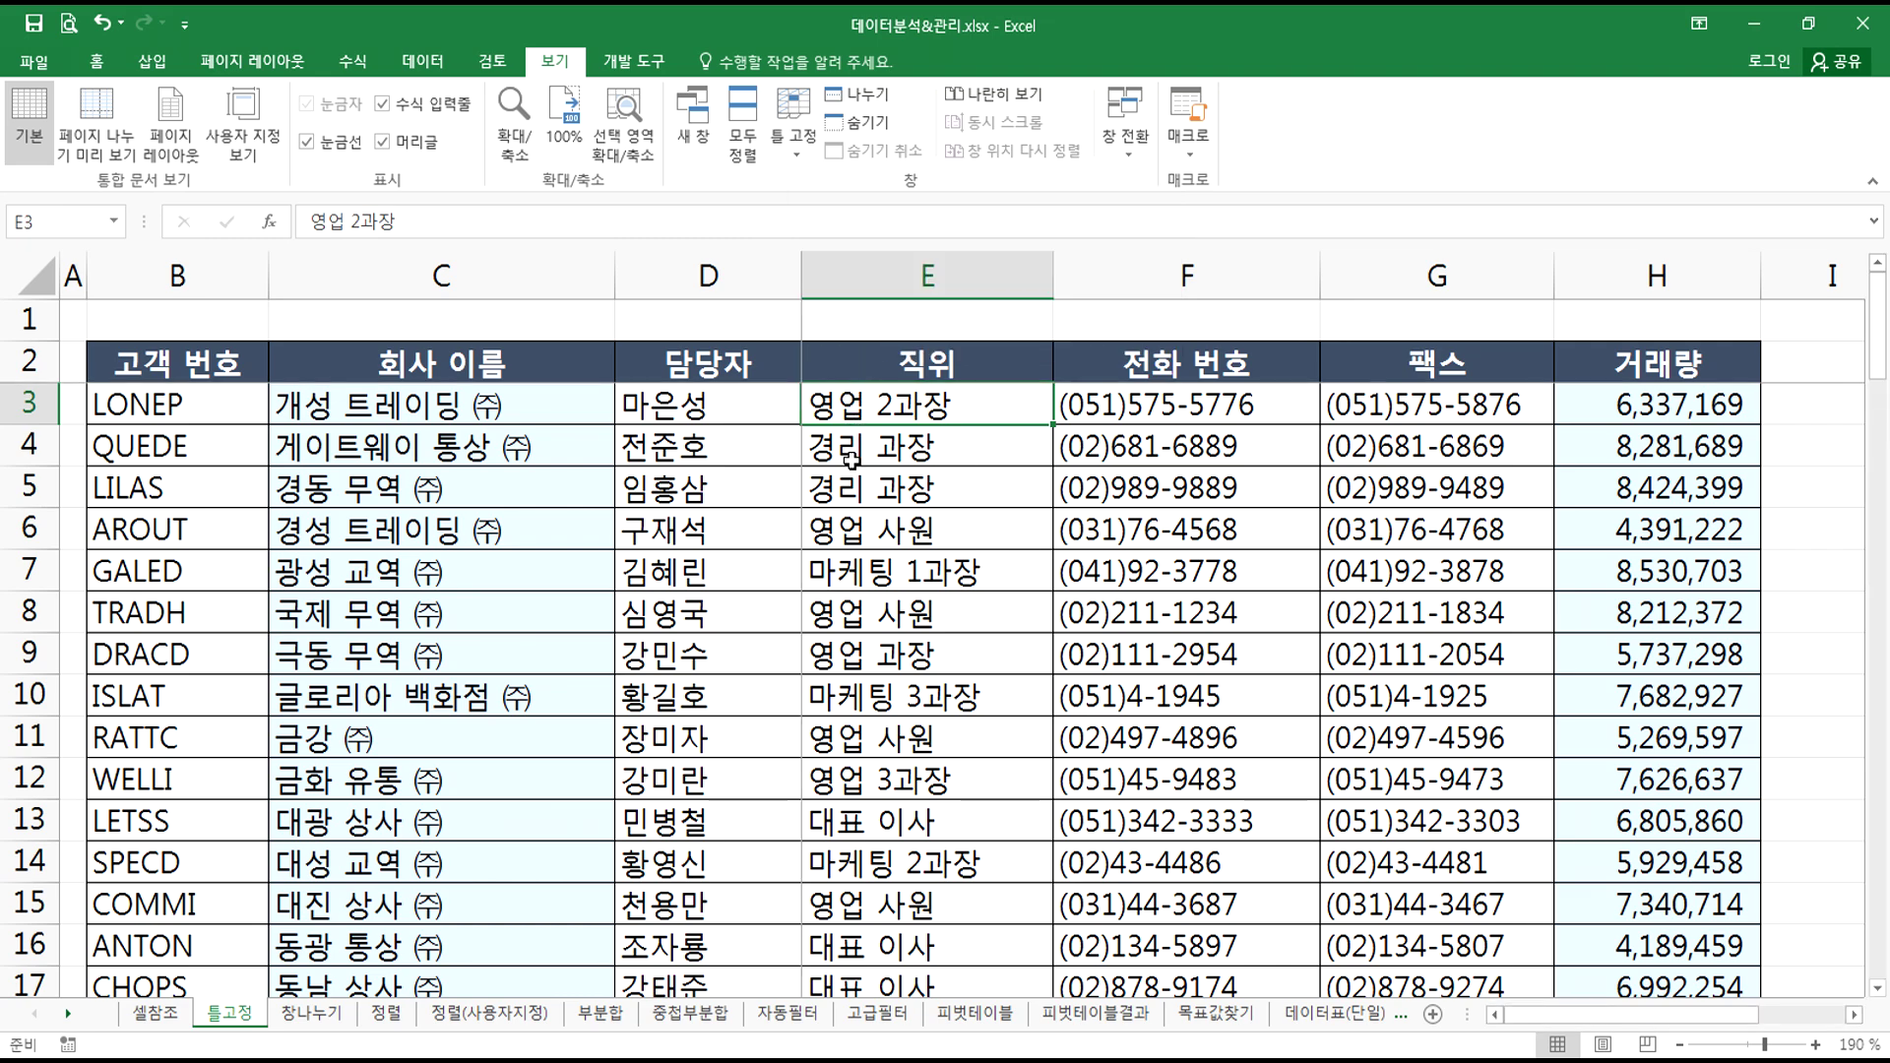
- Examine how the frozen header rows behave while moving vertically through the customer records
scroll(853, 446, "down", 5, "ctrl")
scroll(814, 489, "down", 9)
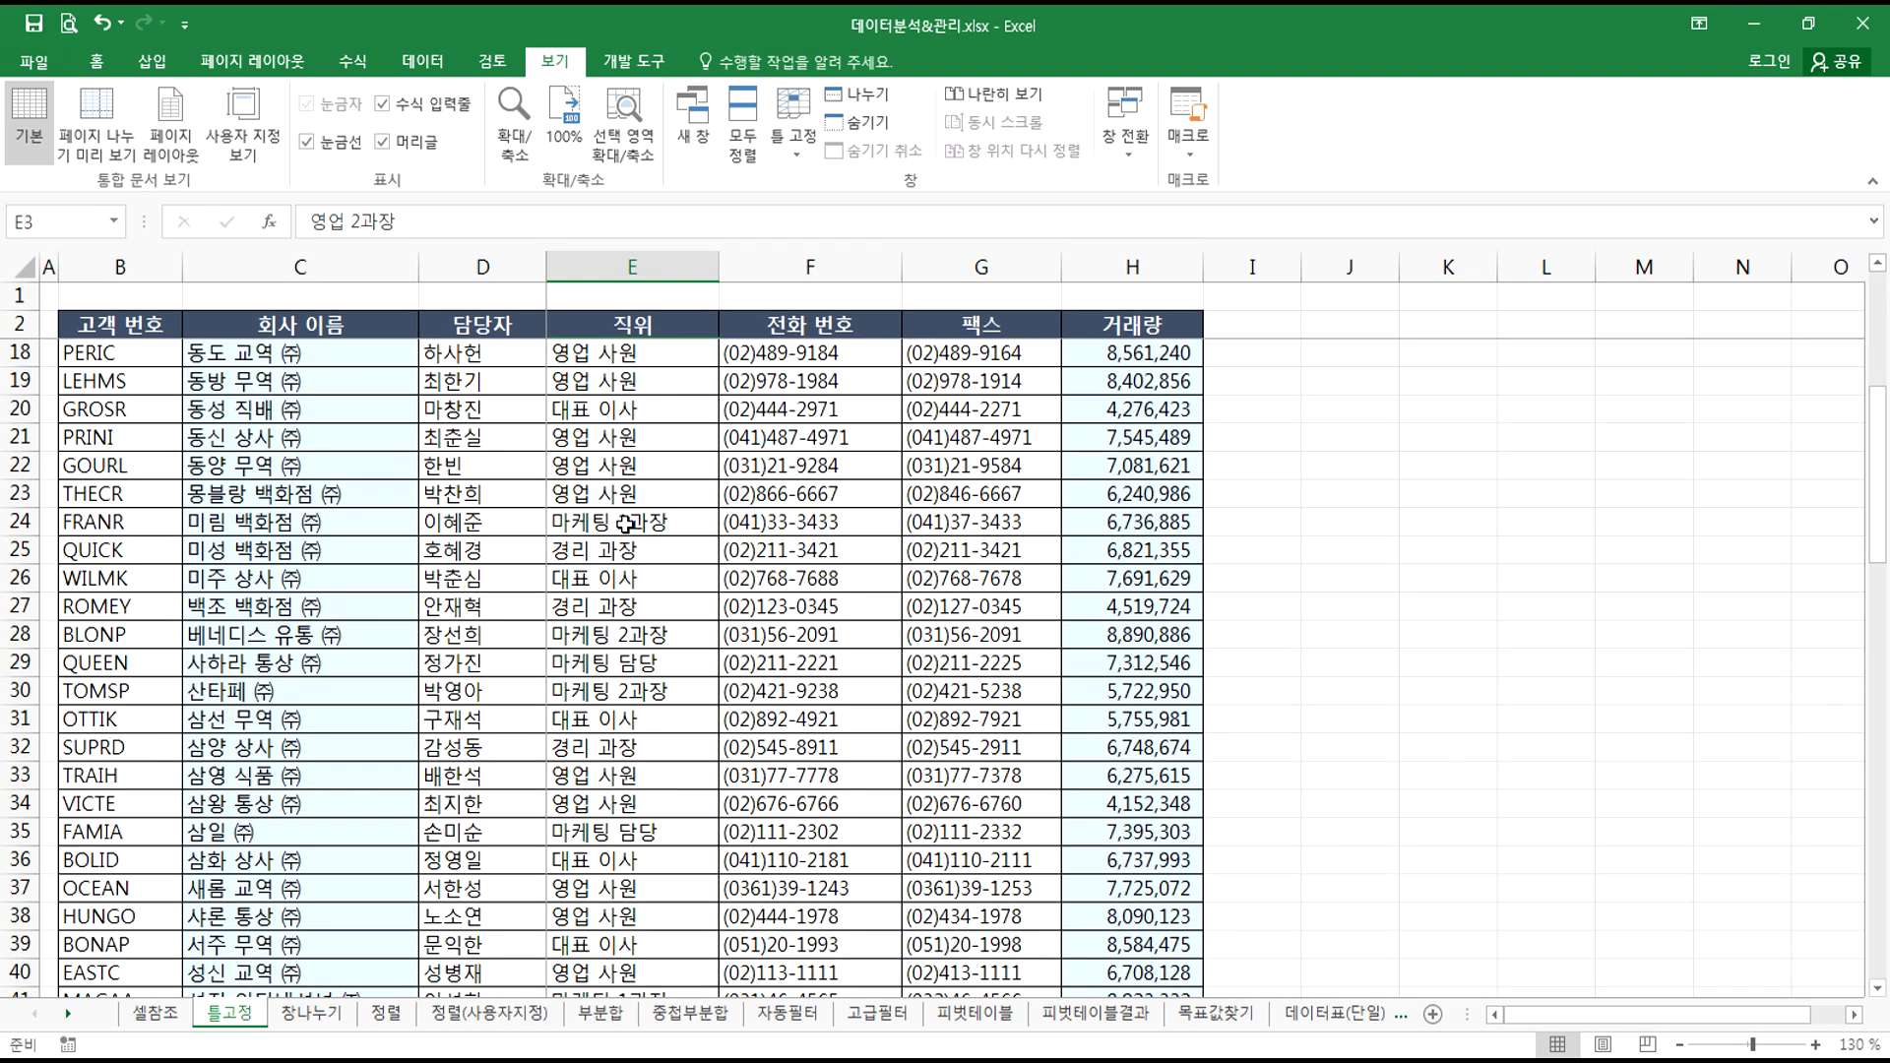
scroll(628, 522, "down", 4, "ctrl")
scroll(325, 438, "up", 3, "ctrl")
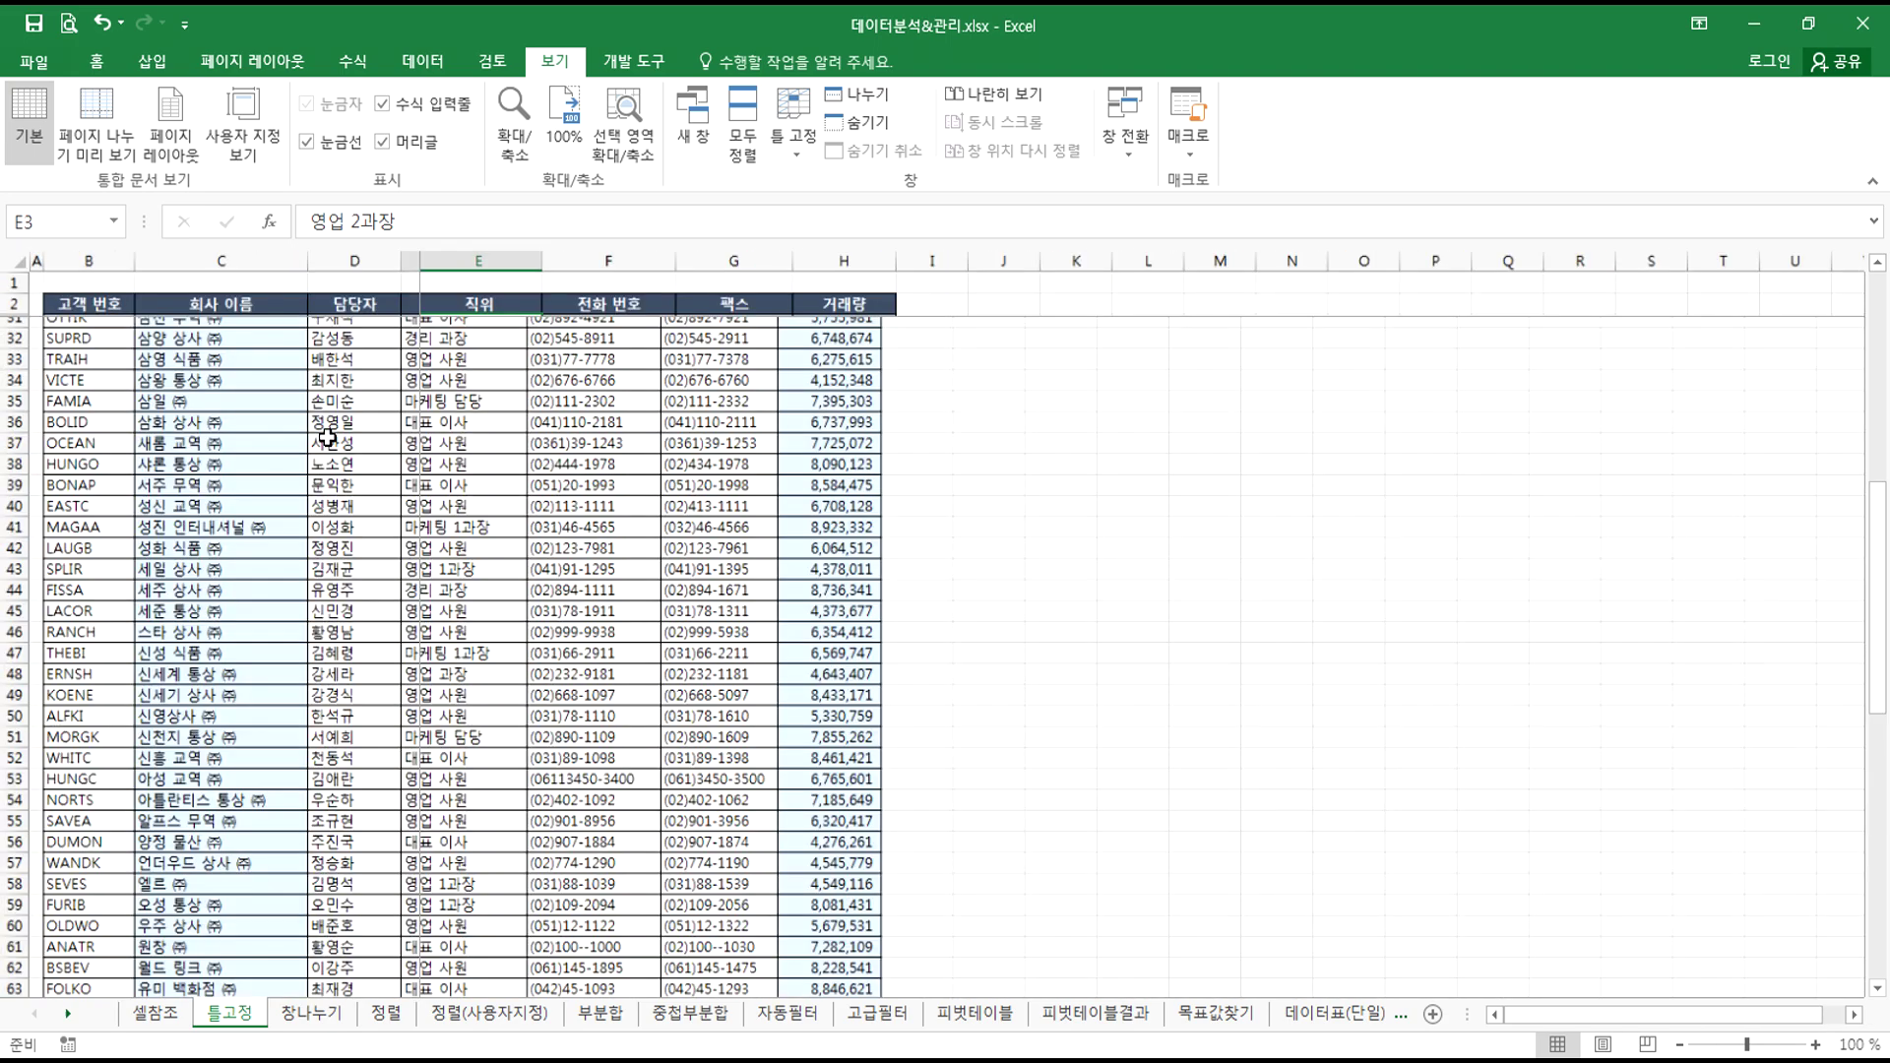
scroll(388, 444, "up", 9)
scroll(433, 425, "up", 4, "ctrl")
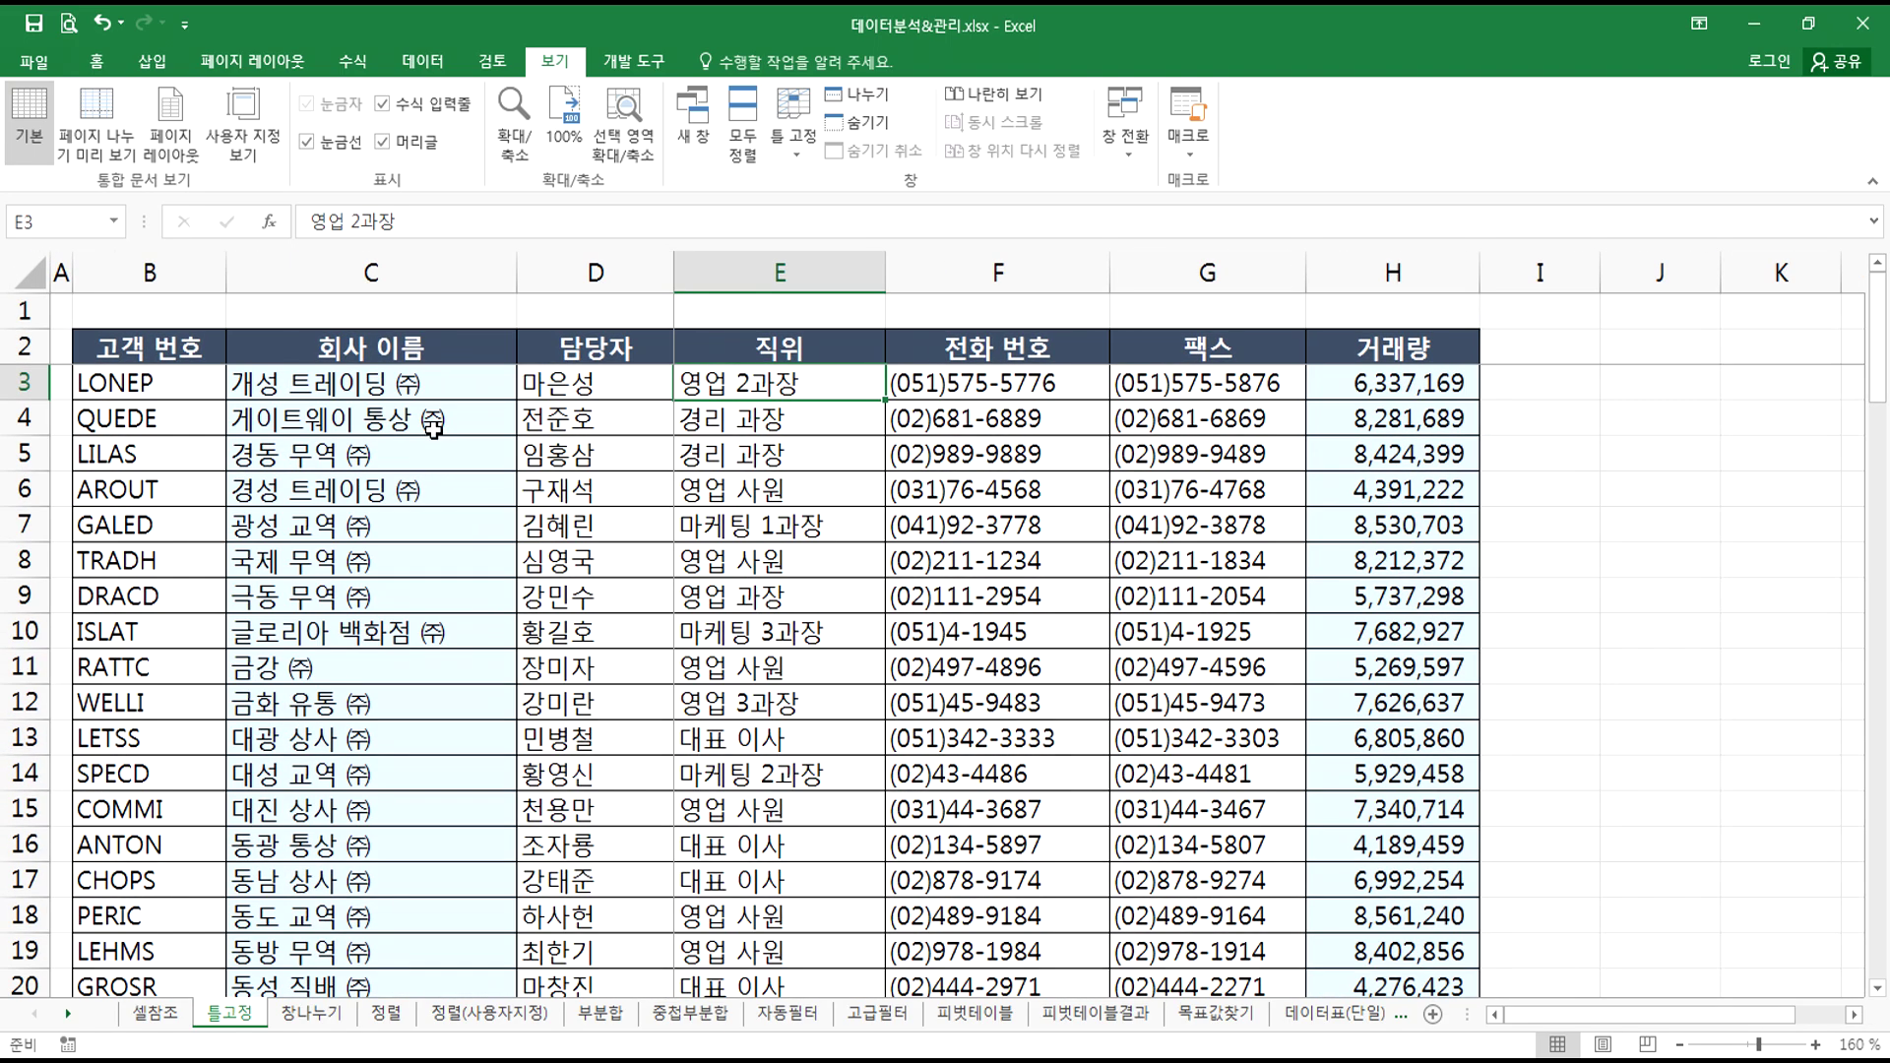
scroll(440, 425, "up", 1, "ctrl")
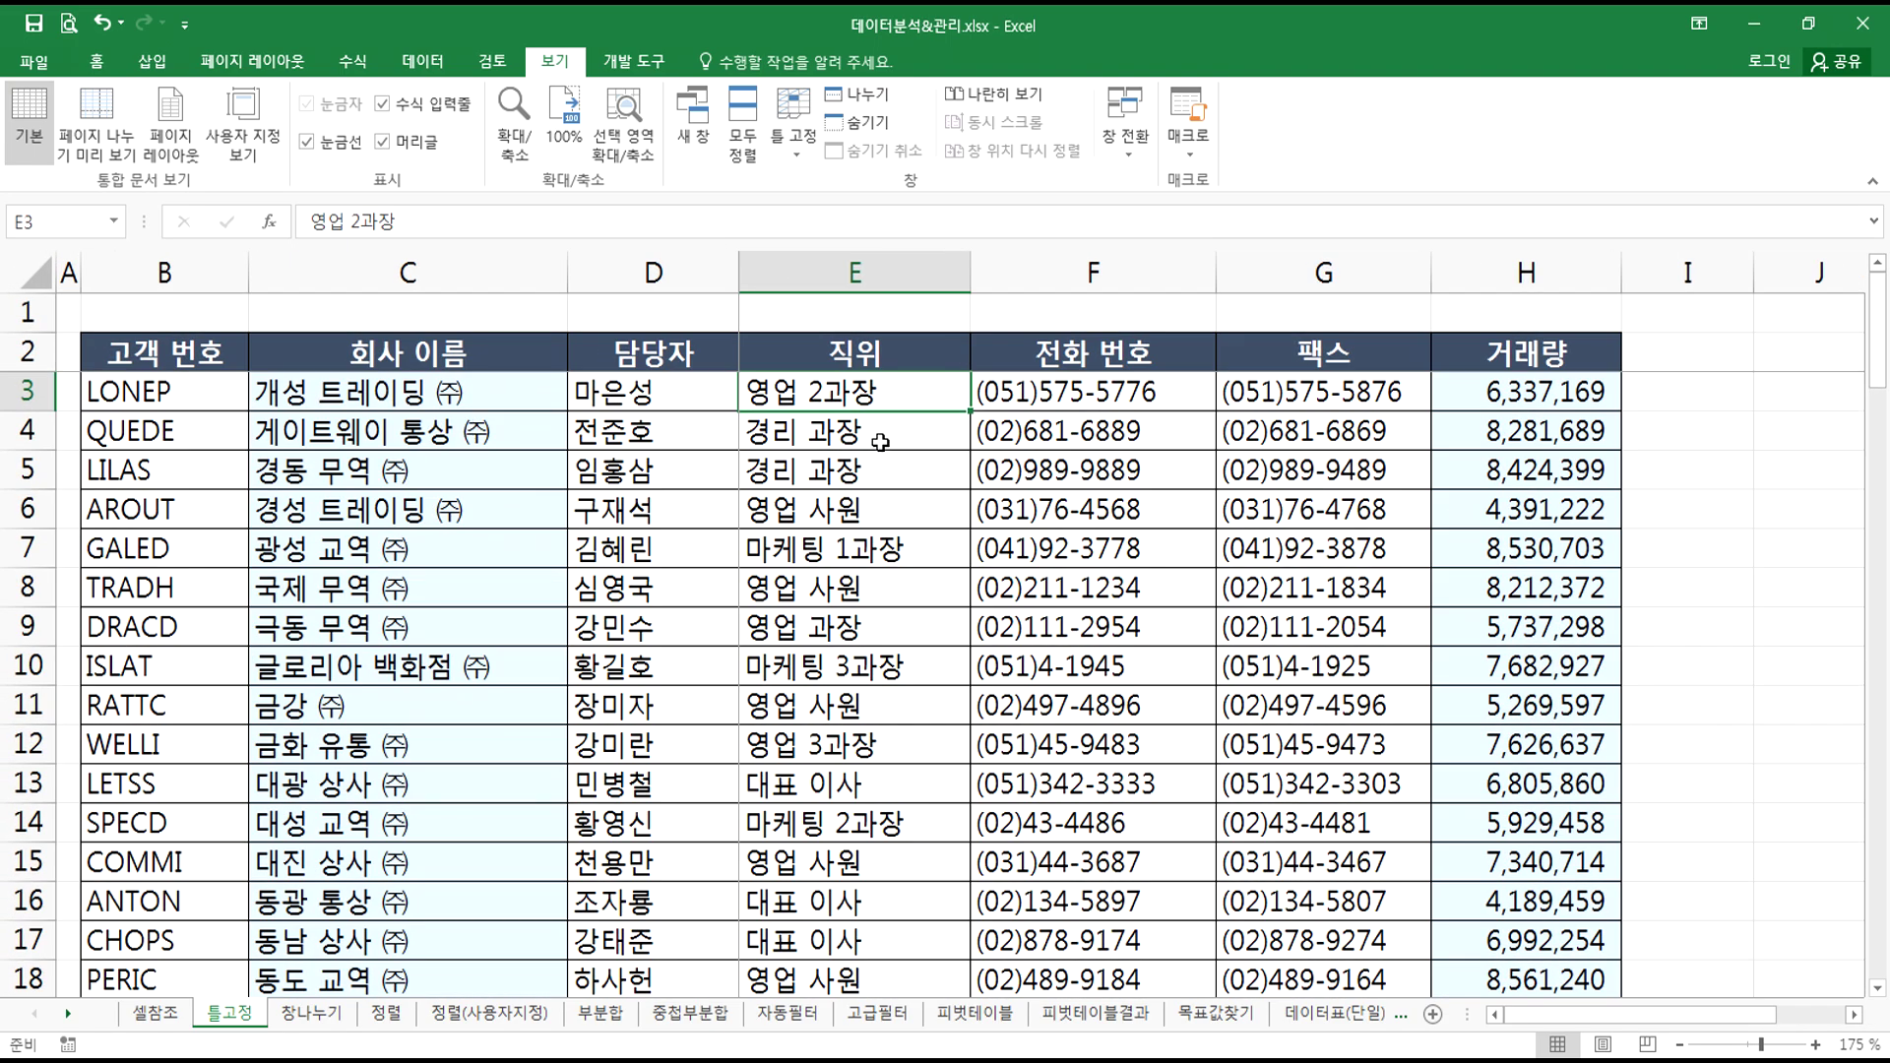
scroll(880, 440, "down", 19)
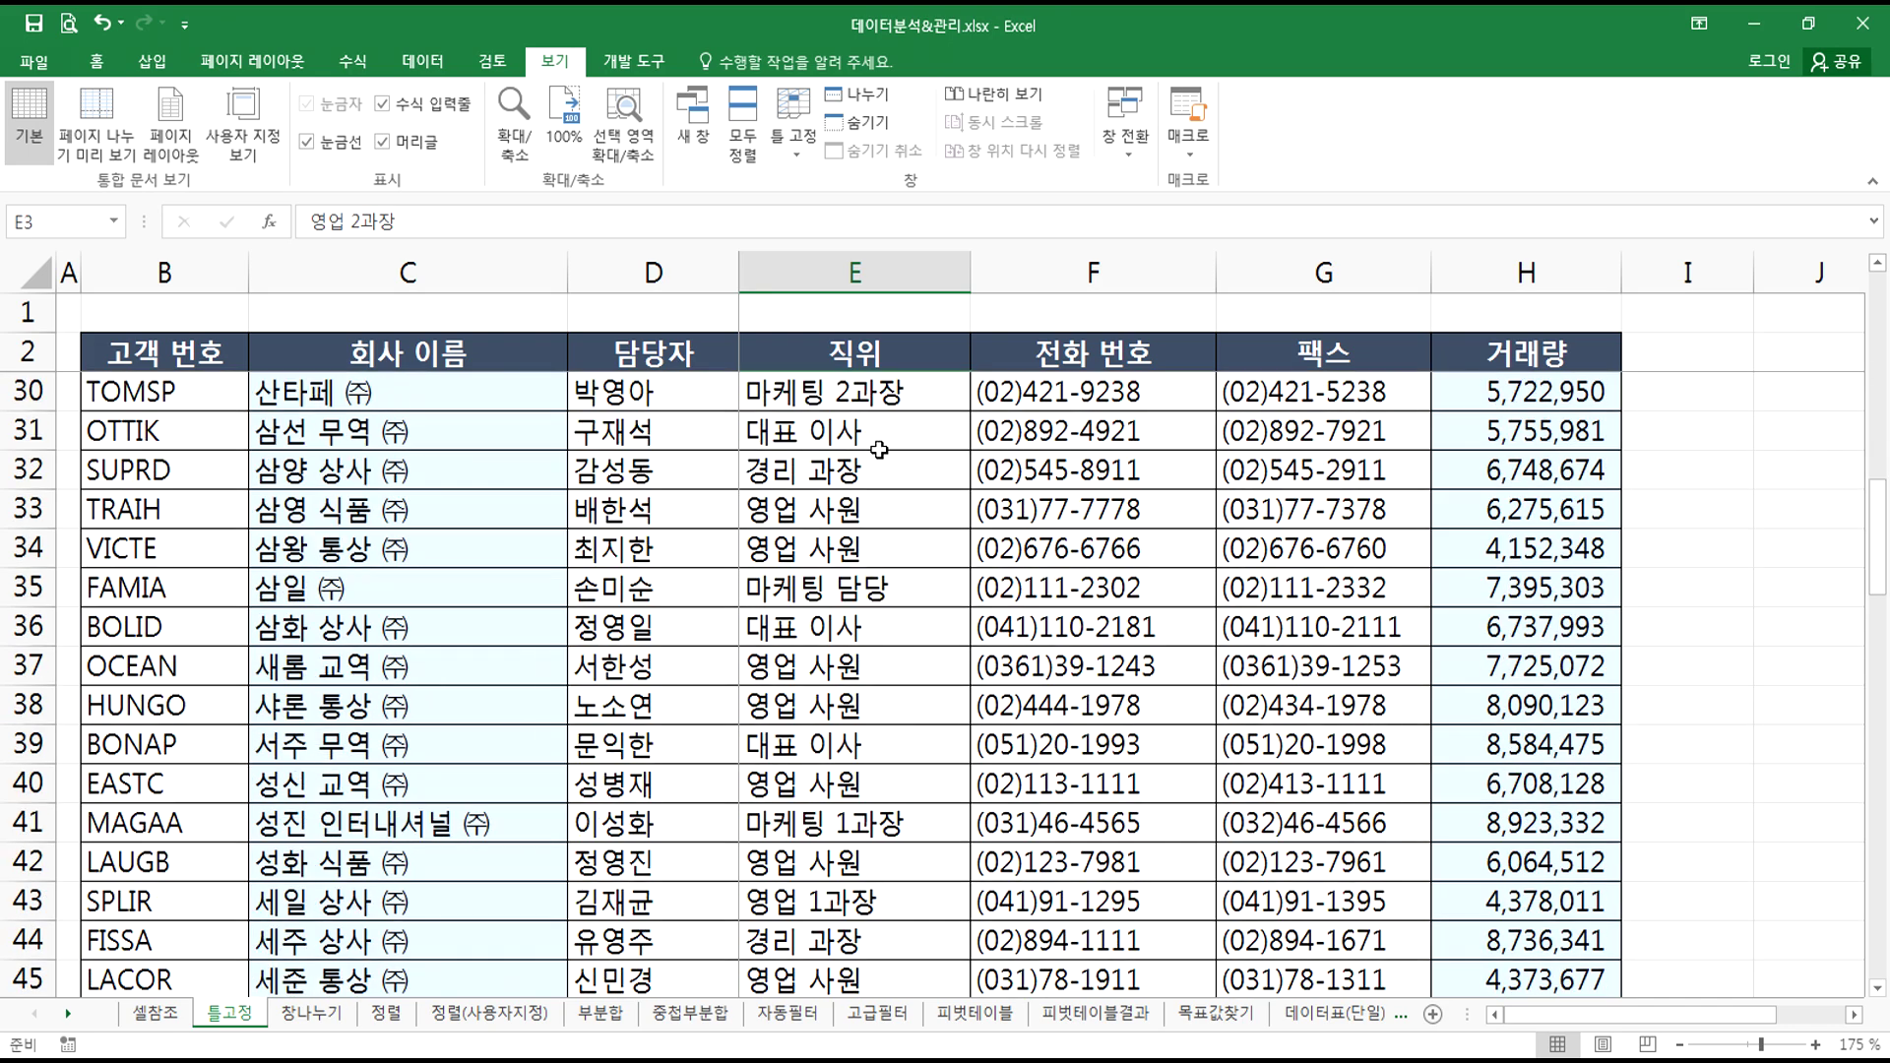
scroll(879, 469, "down", 2)
scroll(879, 469, "up", 1)
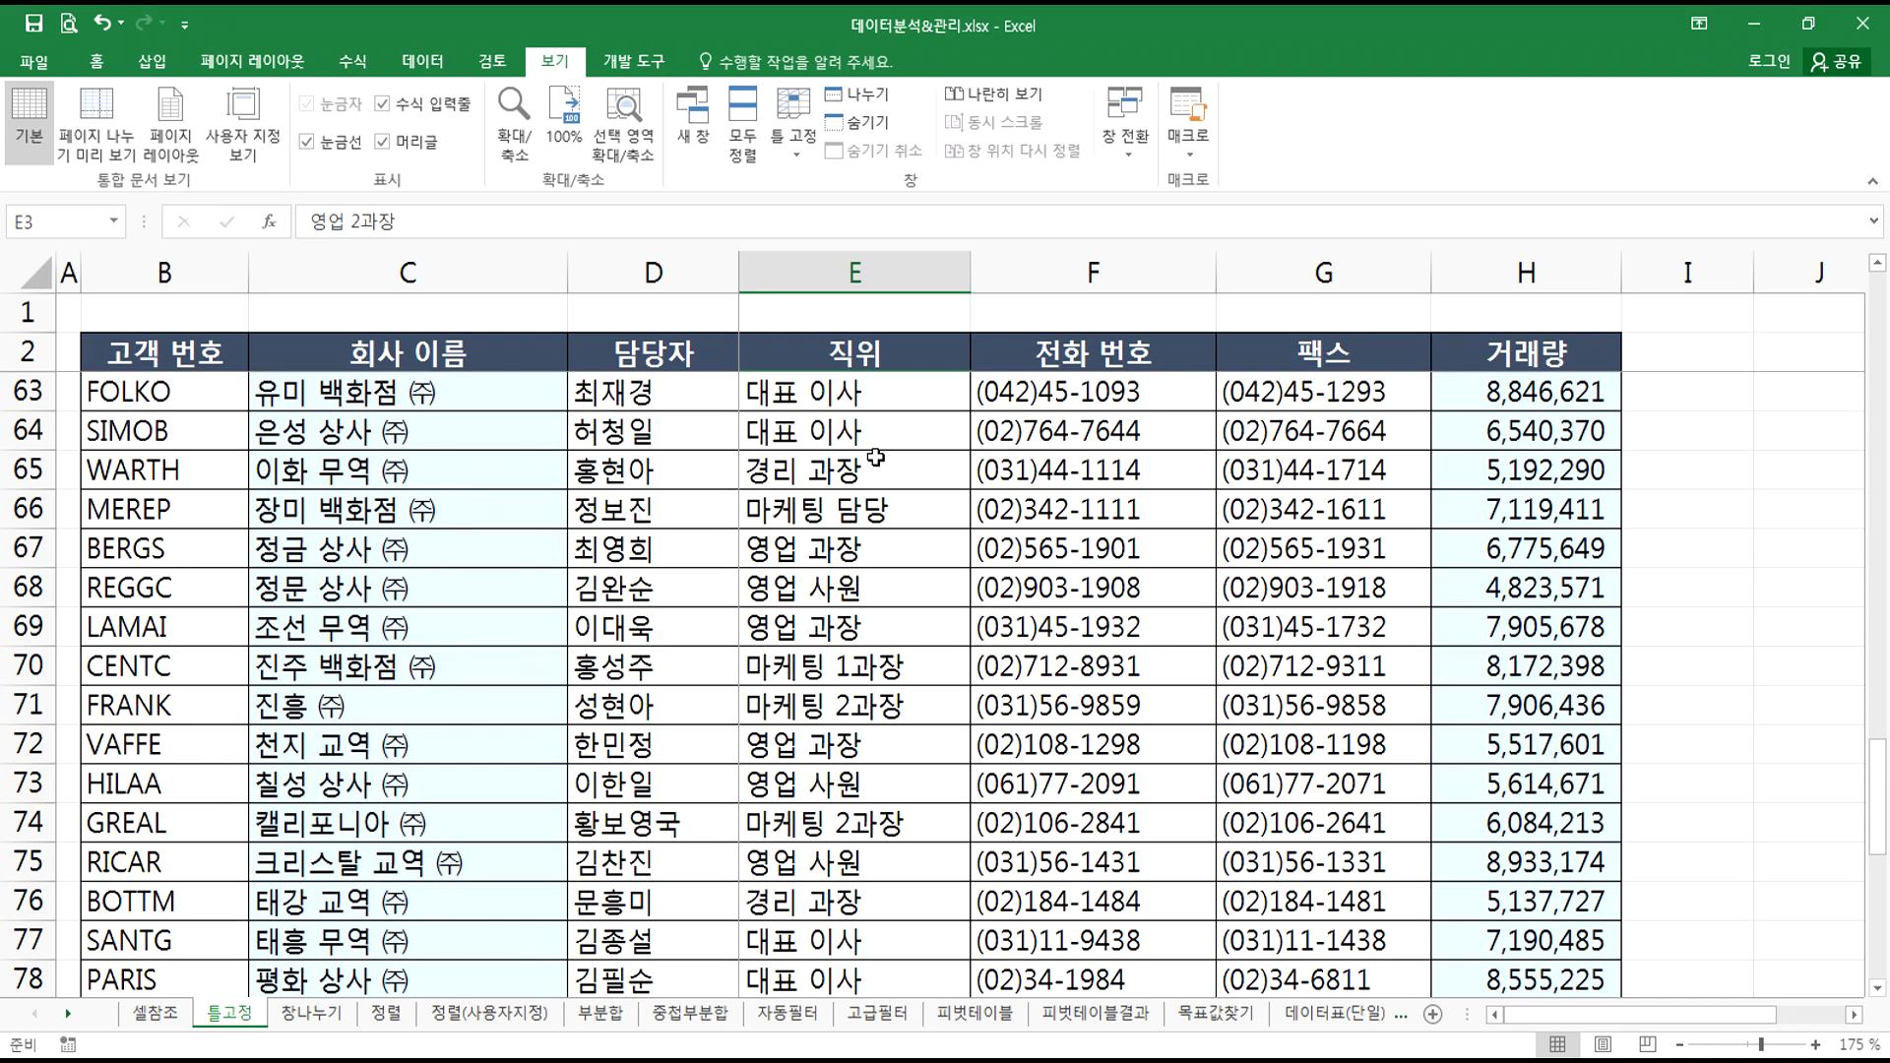
scroll(879, 469, "down", 4)
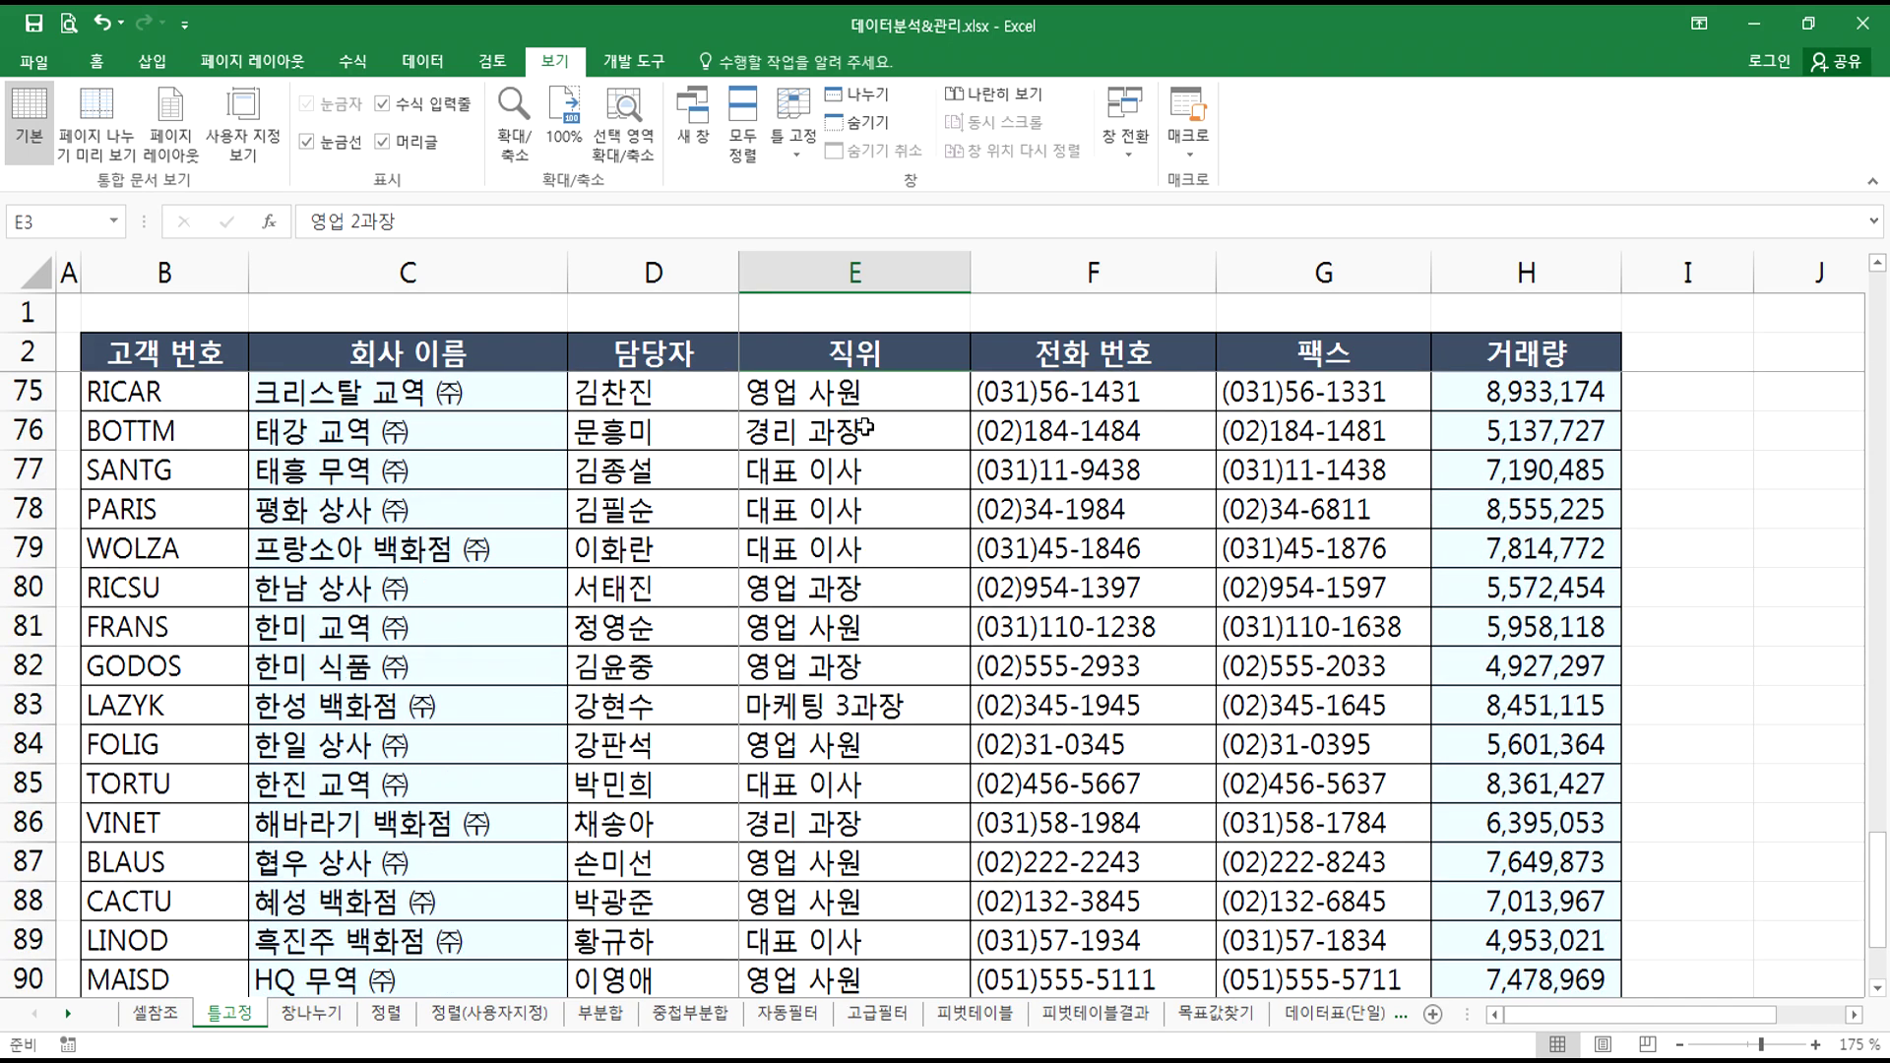
scroll(864, 427, "down", 5)
scroll(868, 463, "up", 8)
scroll(869, 474, "up", 4)
scroll(869, 475, "down", 4)
scroll(1033, 471, "up", 2)
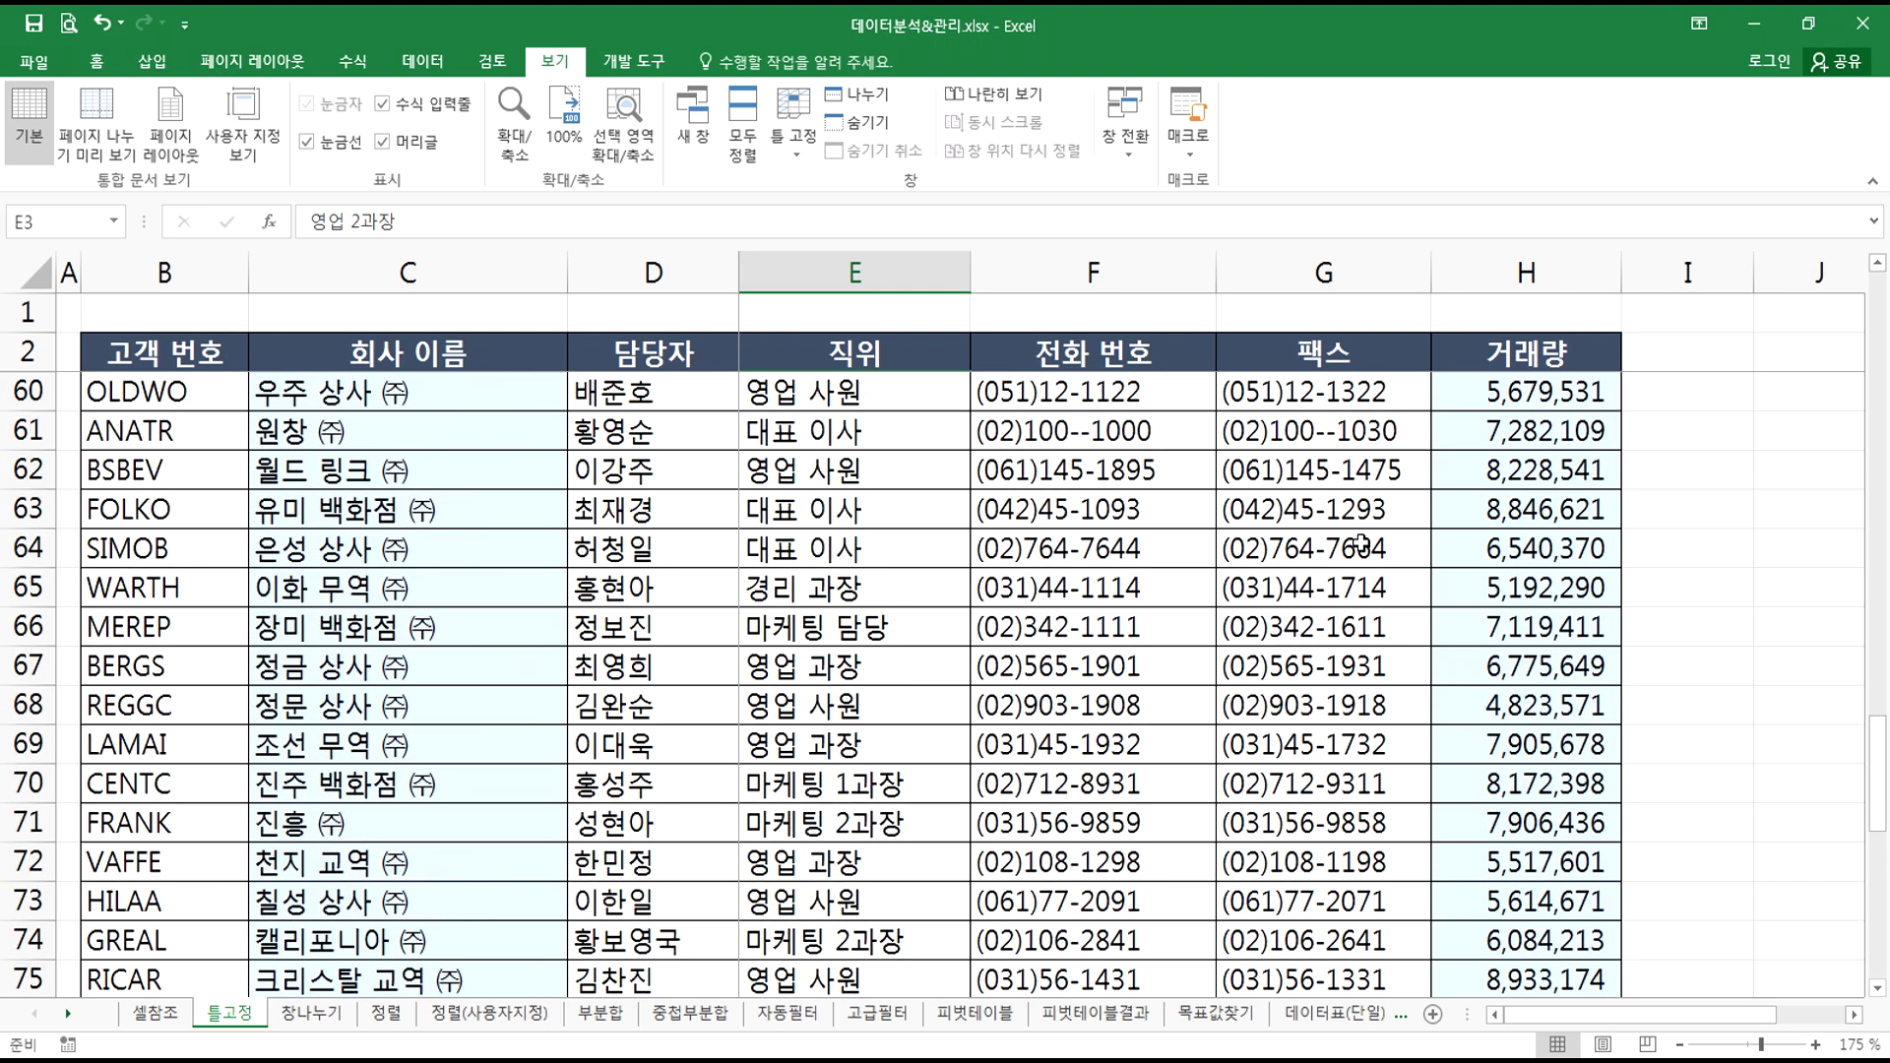
- Examine how the frozen columns A:D behave while moving horizontally across the customer table
left_click_drag(1597, 1014, 1774, 1024)
left_click(1853, 1014)
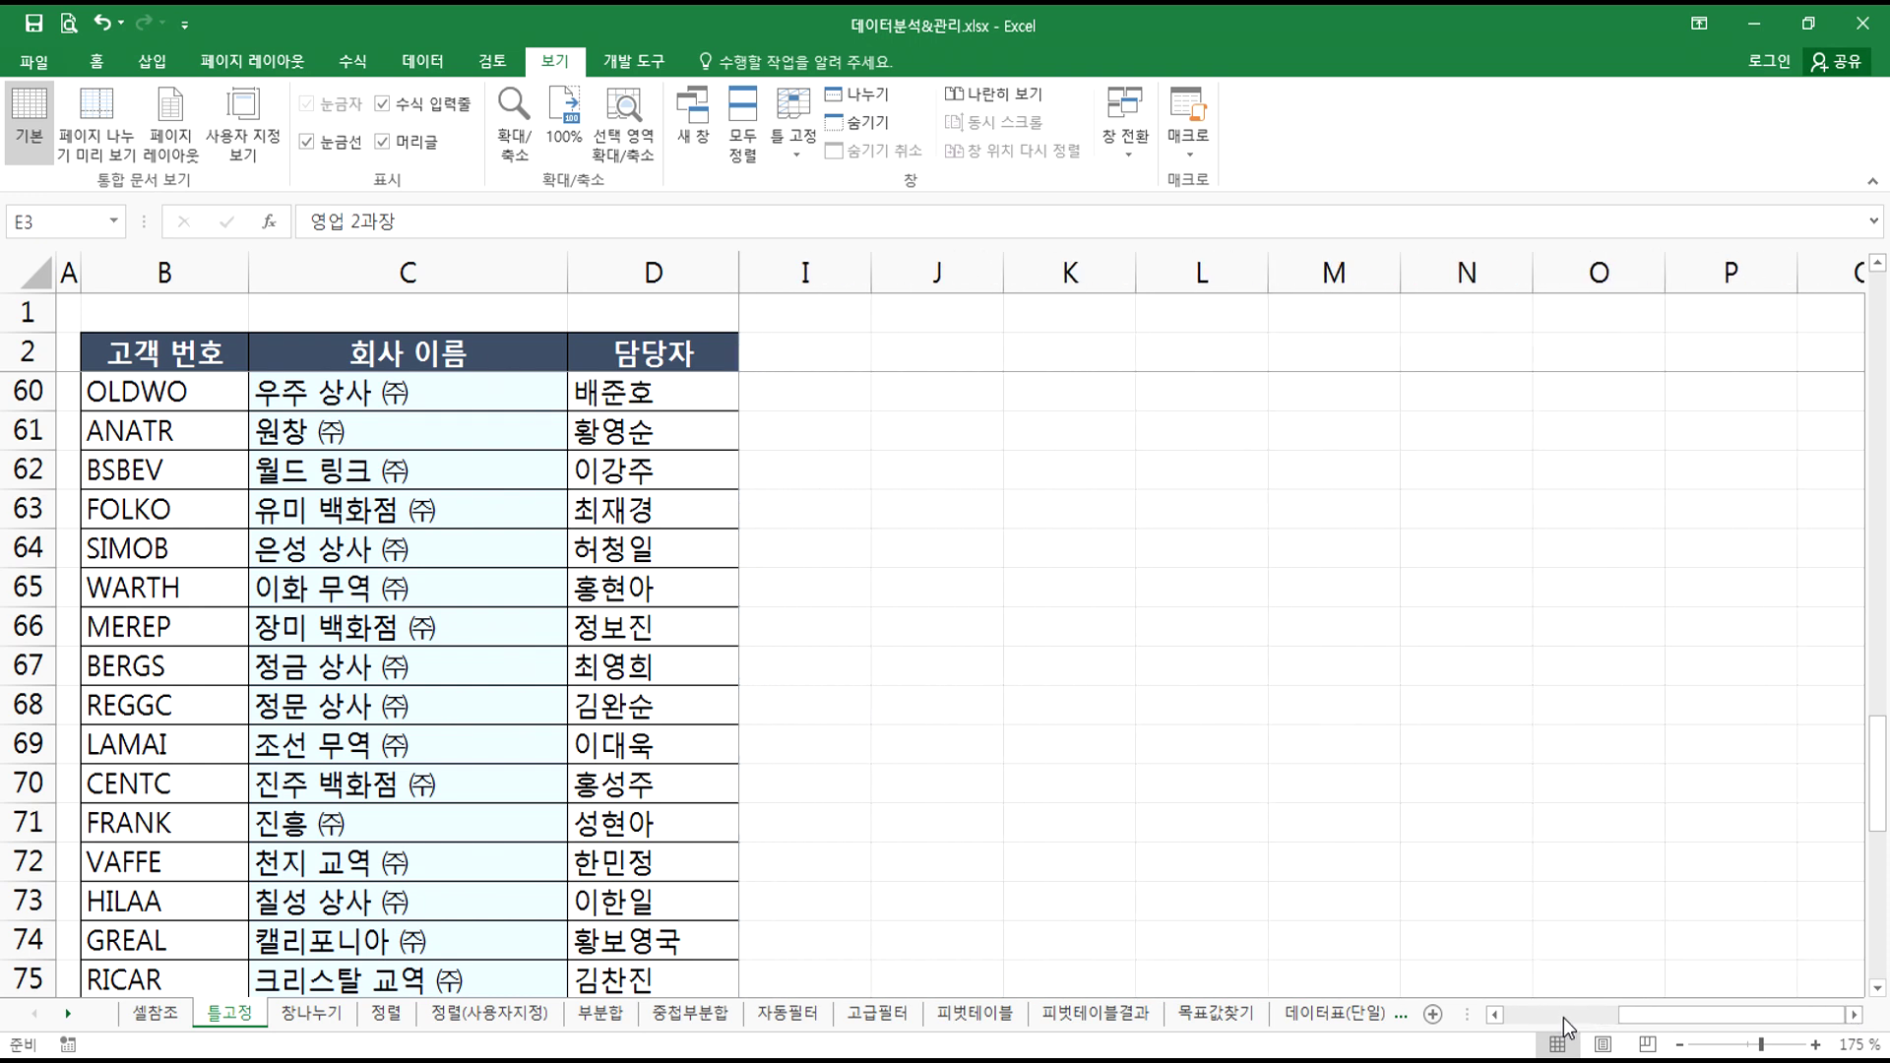
left_click(1494, 1014)
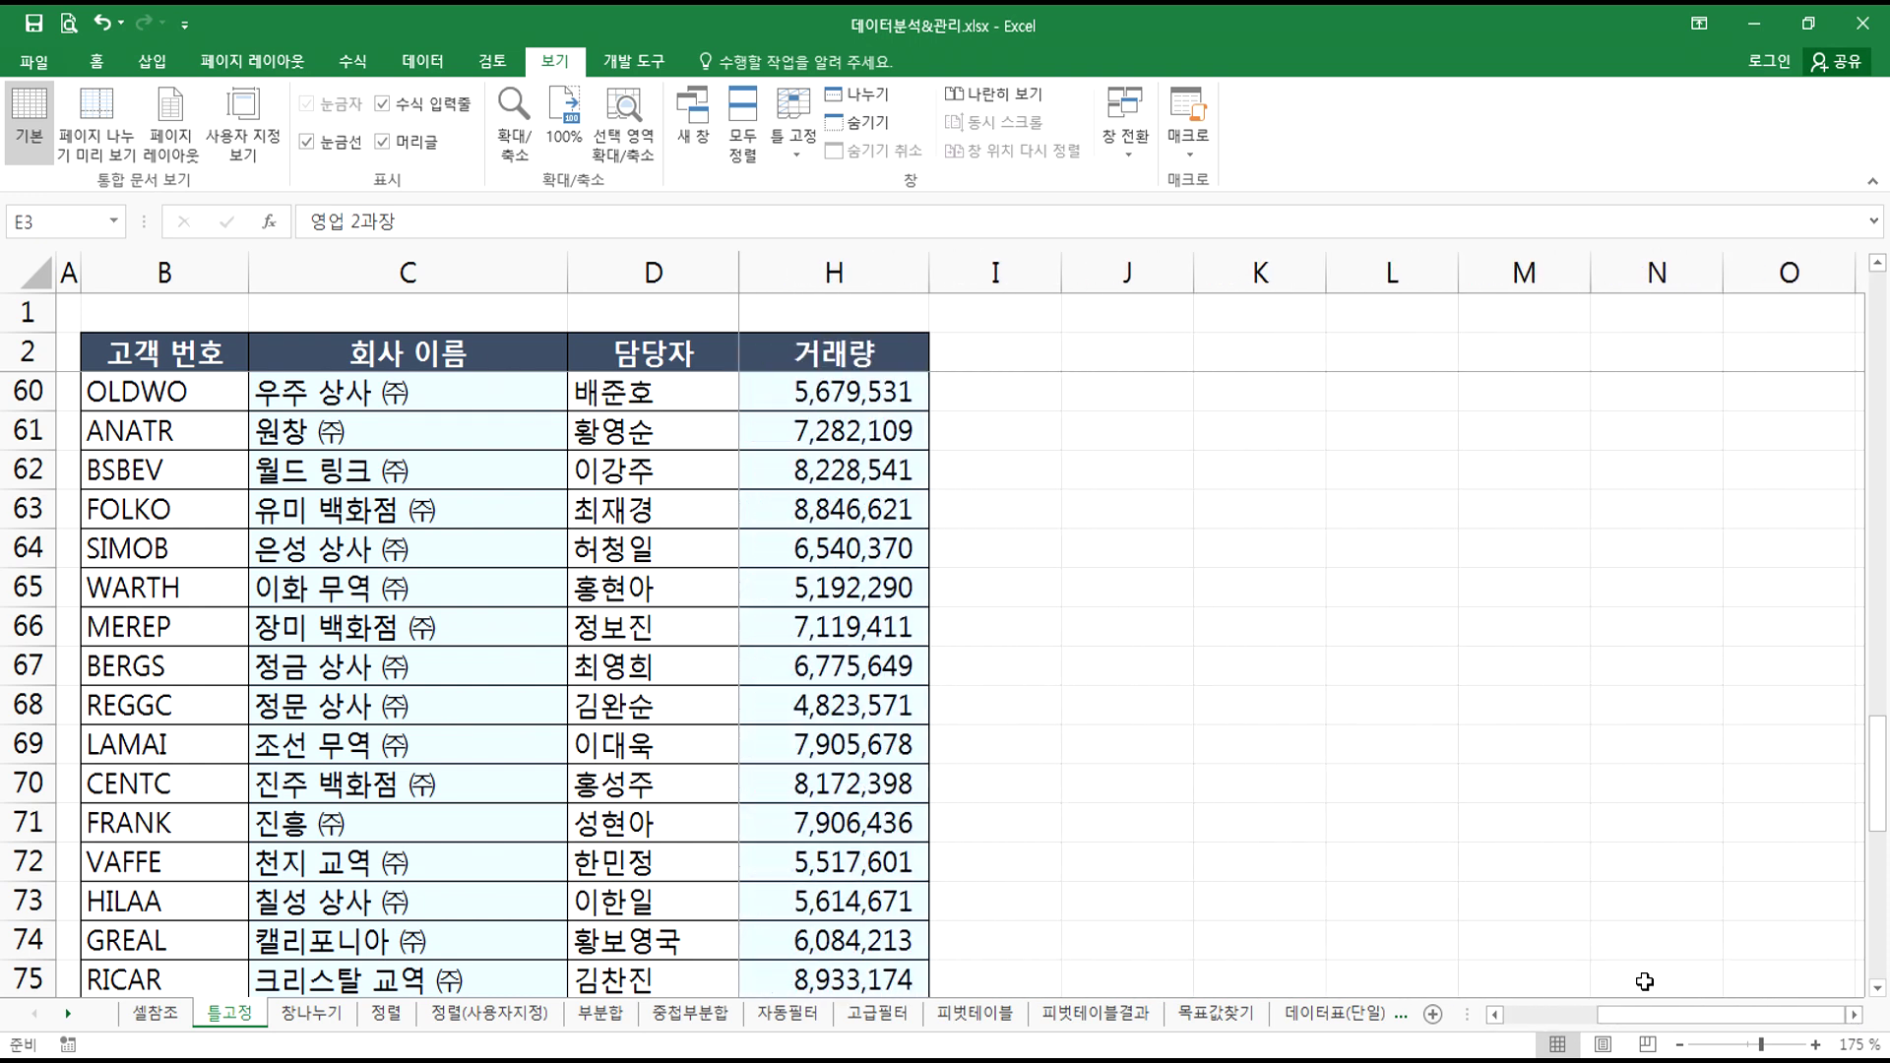
- Examine the frozen headers while returning to column E and back up through the records to row 3
left_click_drag(1640, 1024, 1526, 1040)
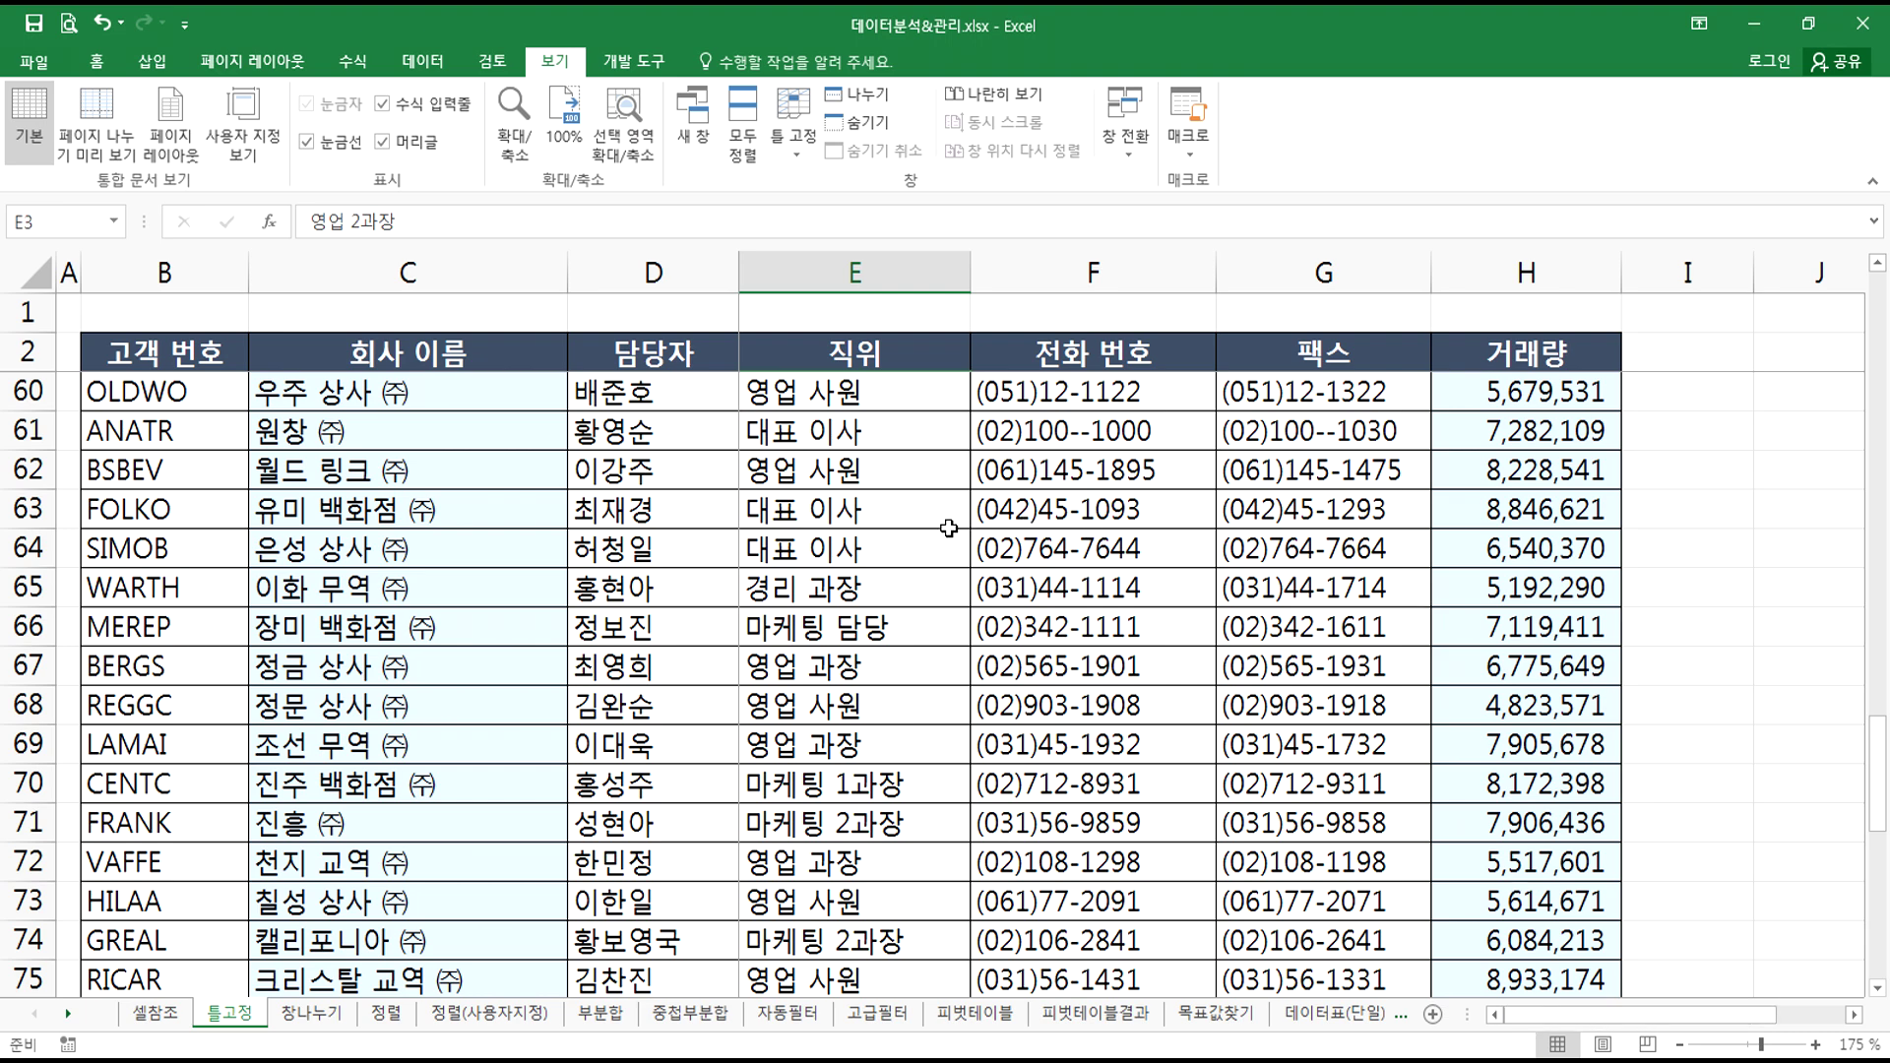
scroll(953, 524, "down", 3)
scroll(960, 522, "up", 13)
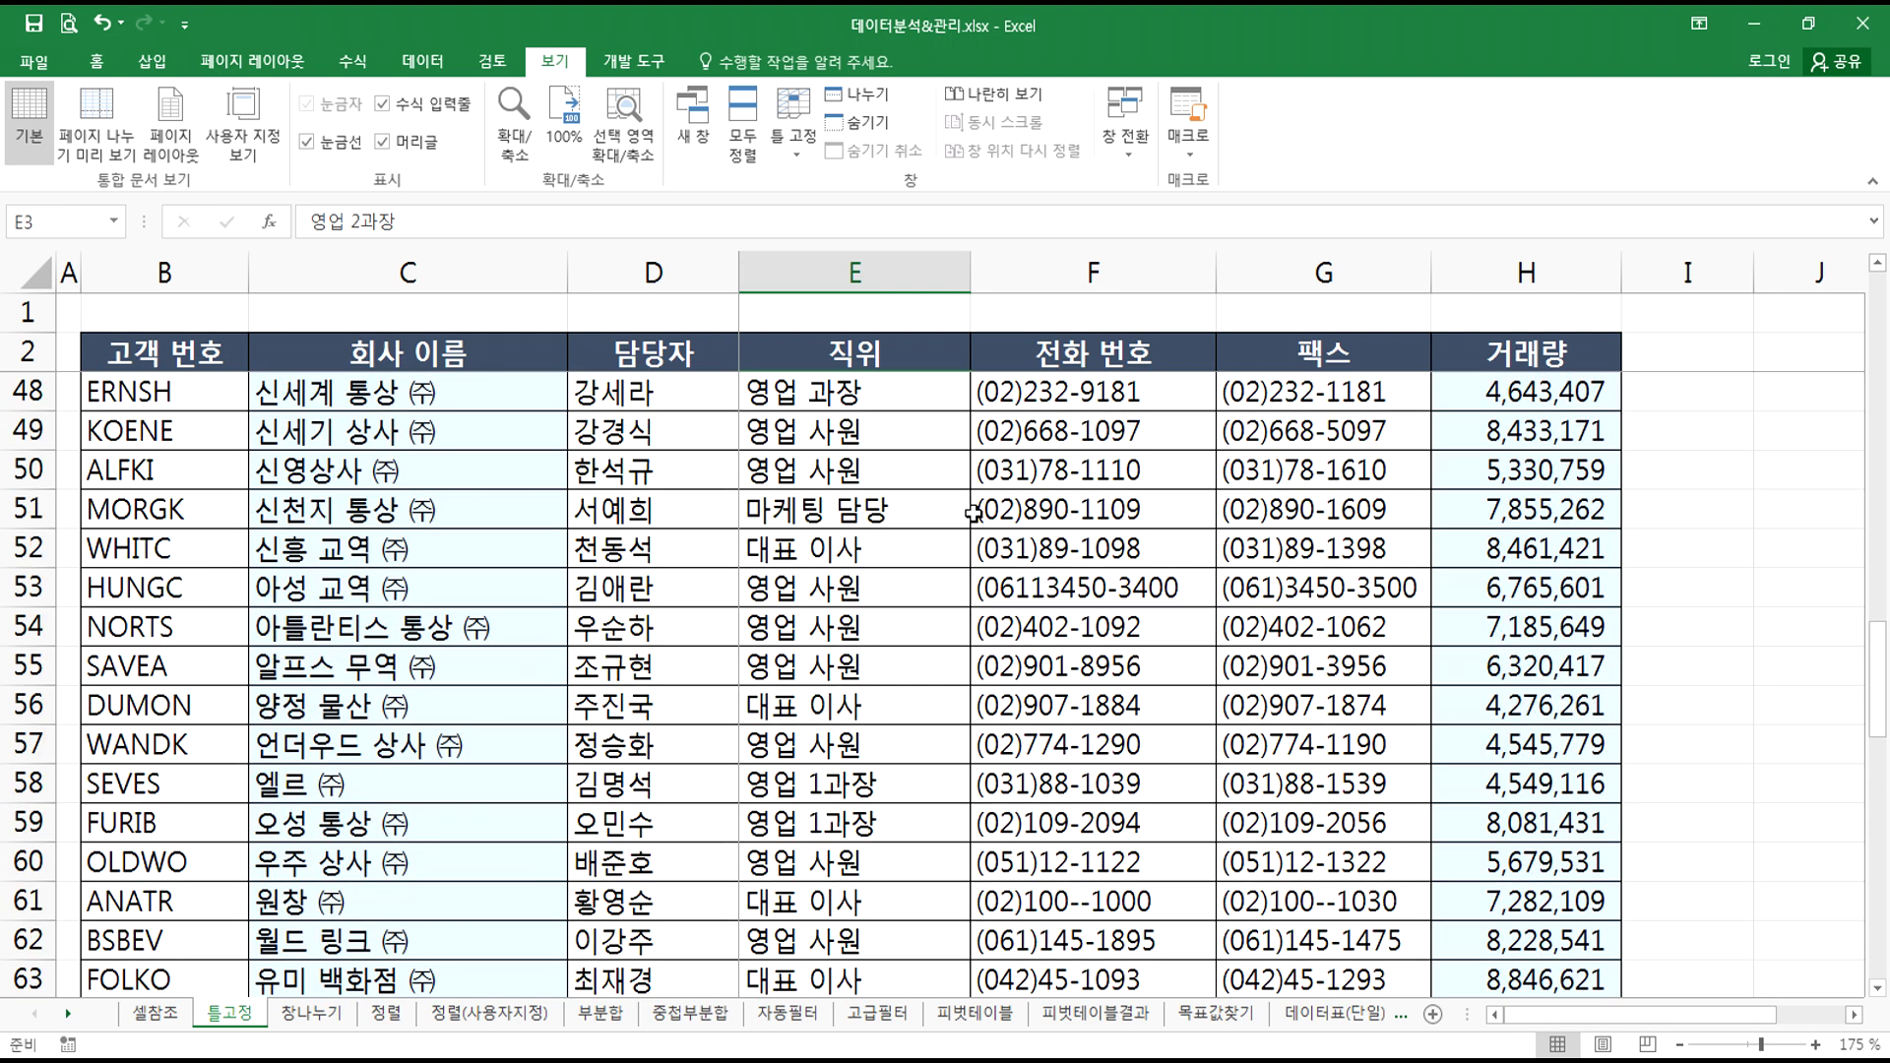
scroll(973, 514, "up", 9)
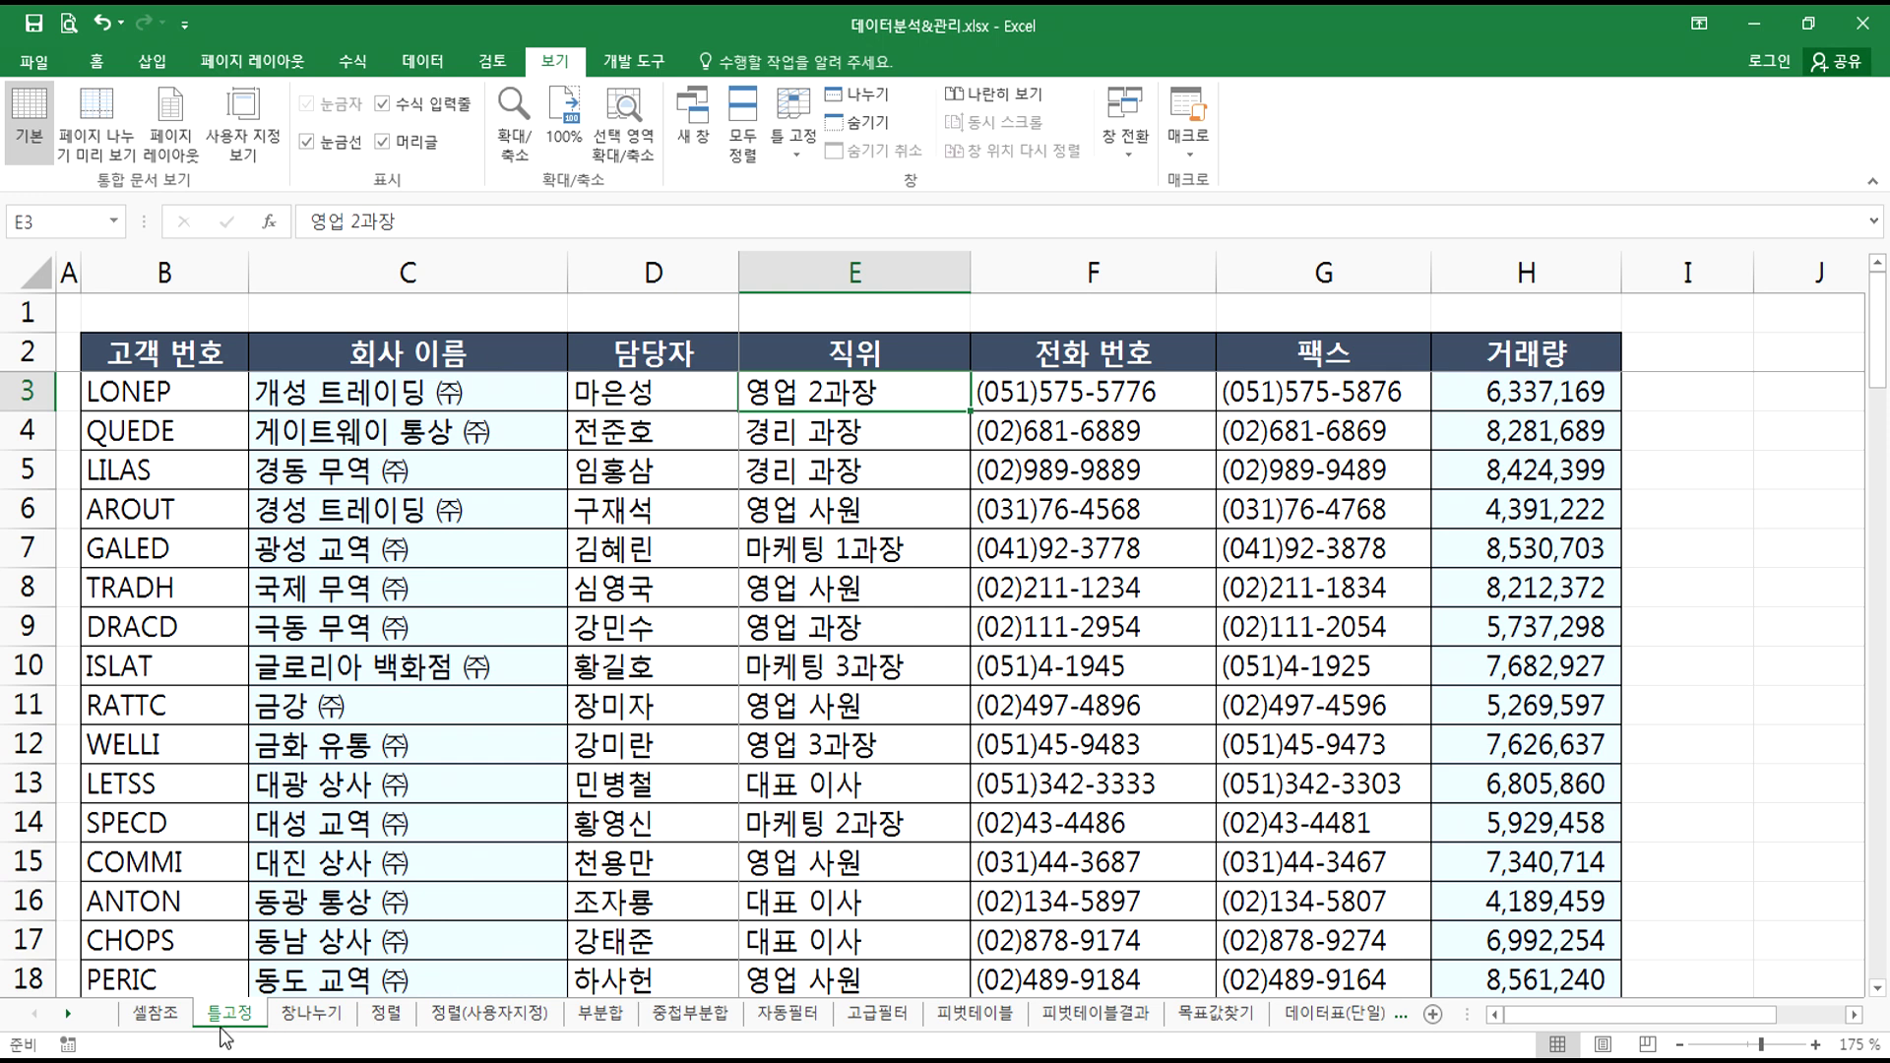
- Review the pay table on the 셀참조 sheet, comparing its length with the customer list on 틀고정
left_click(160, 1013)
scroll(462, 766, "down", 5)
scroll(462, 767, "up", 4)
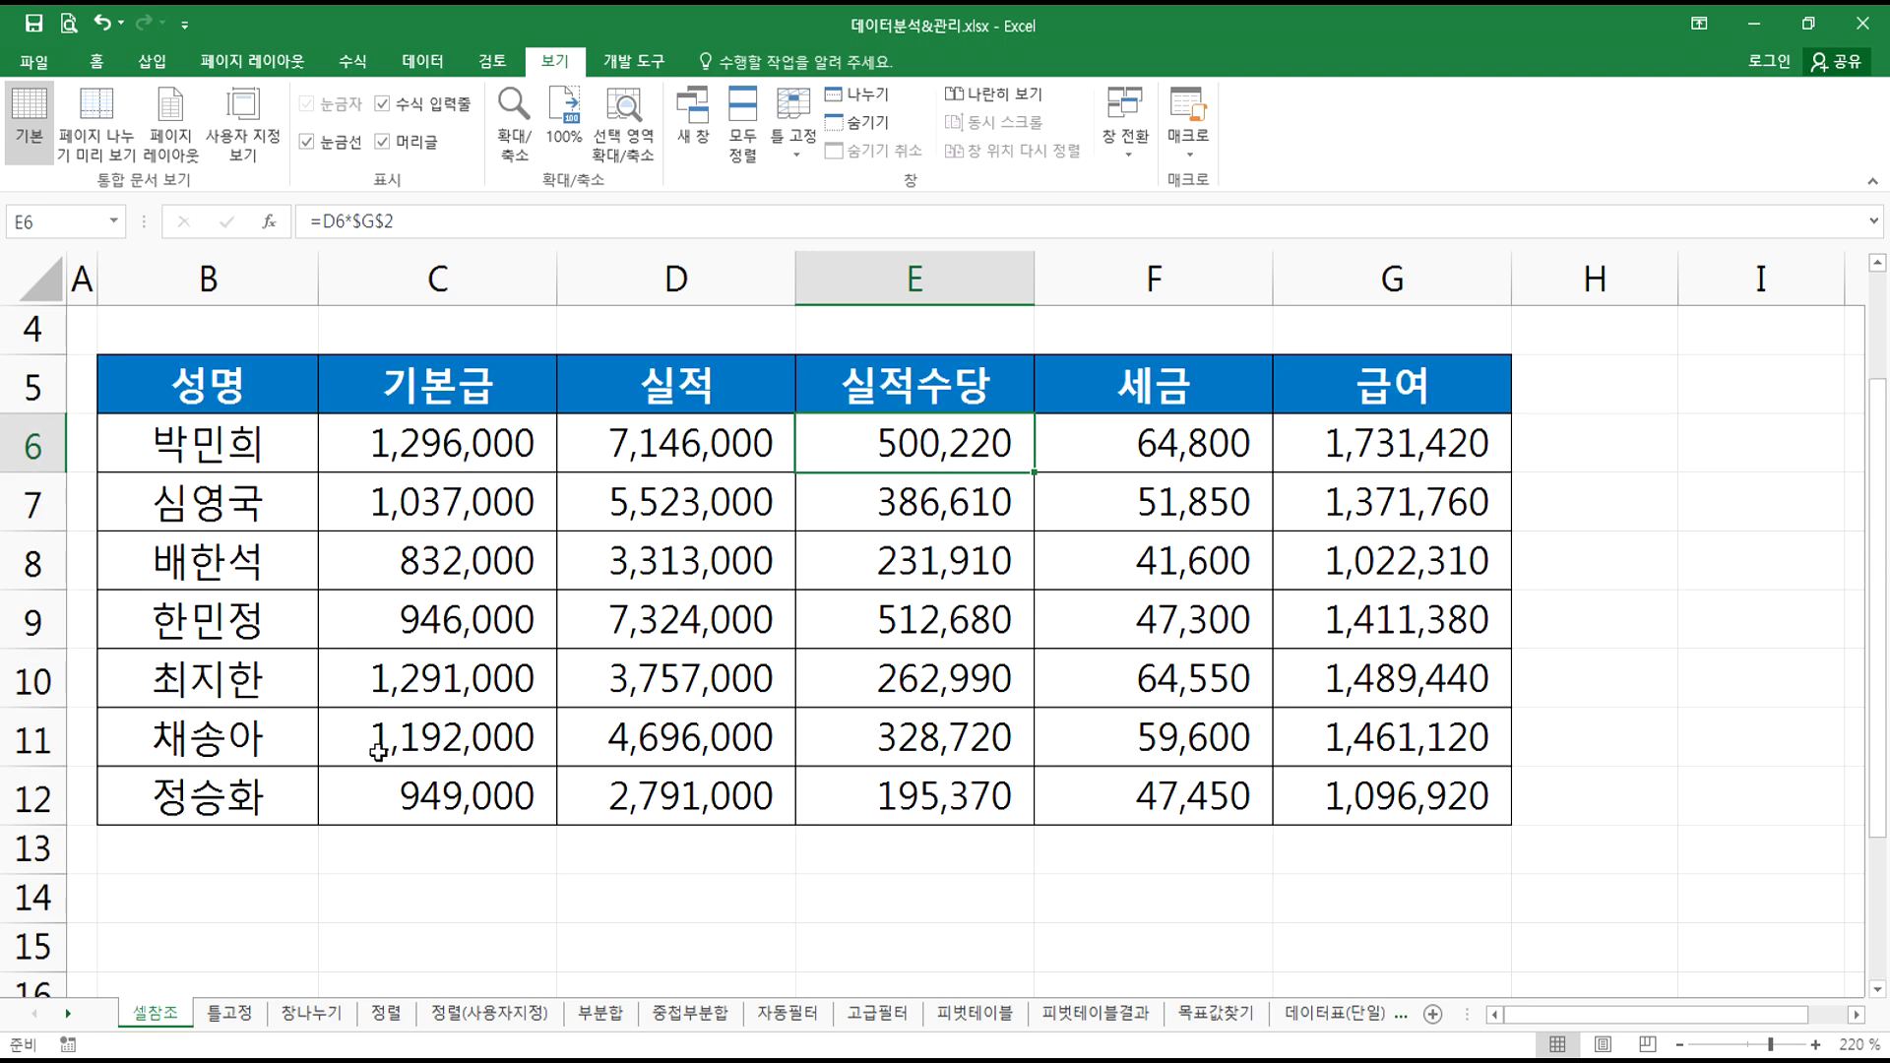
left_click(409, 856)
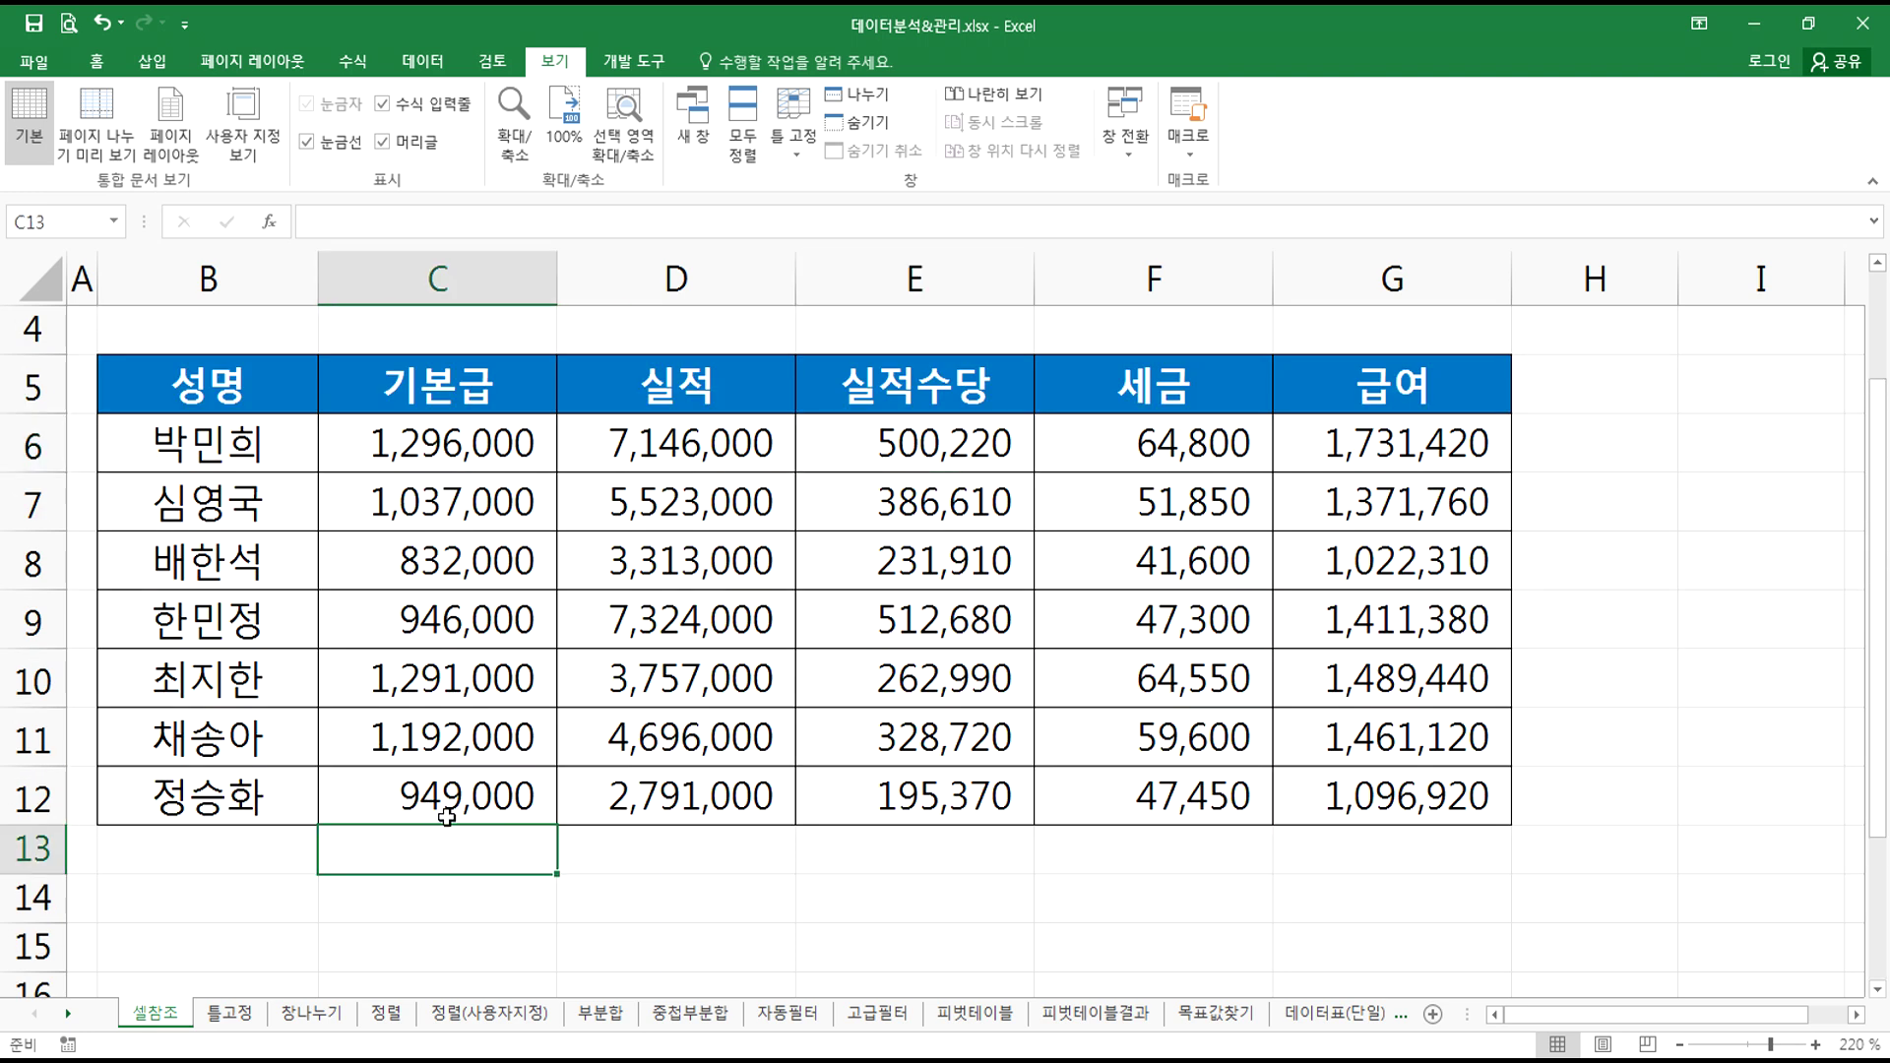
left_click(232, 1014)
scroll(809, 754, "down", 1)
scroll(812, 763, "up", 1)
scroll(817, 773, "down", 1)
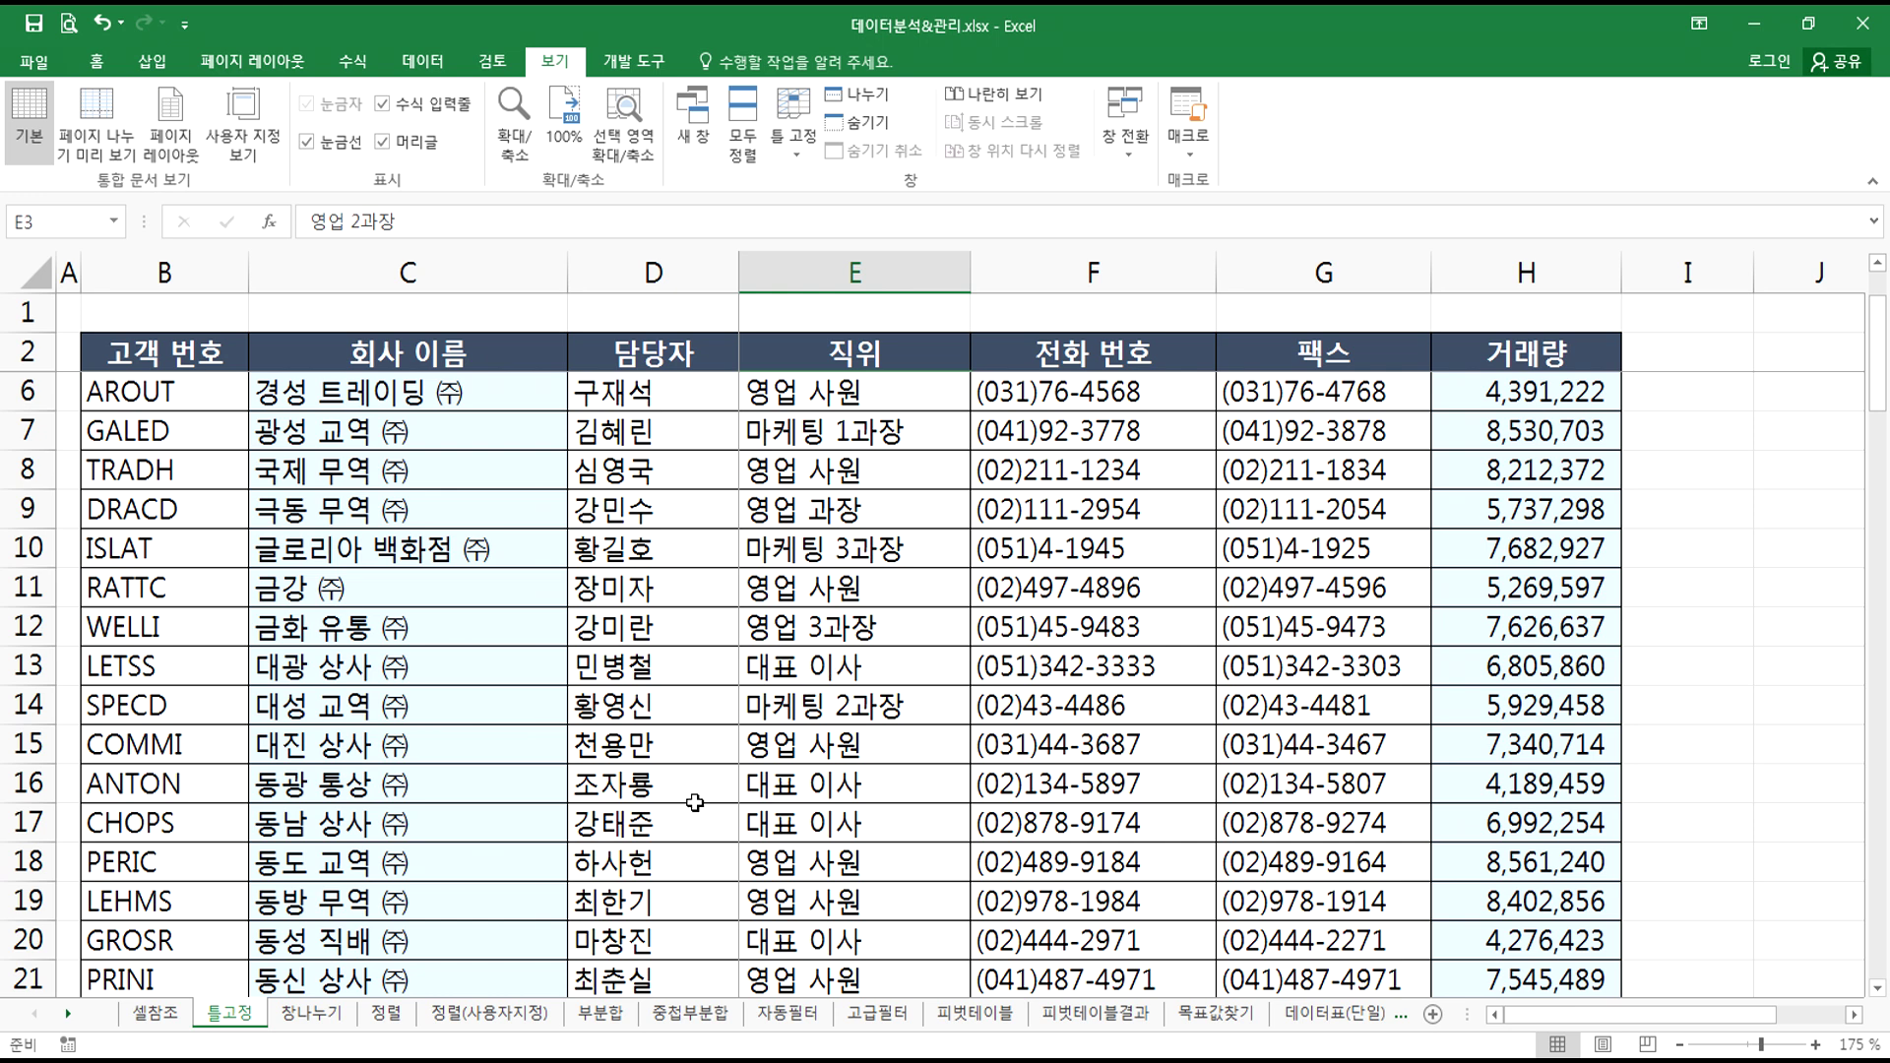
- Open the 창나누기 sheet and enlarge its view to 145%
left_click(333, 1020)
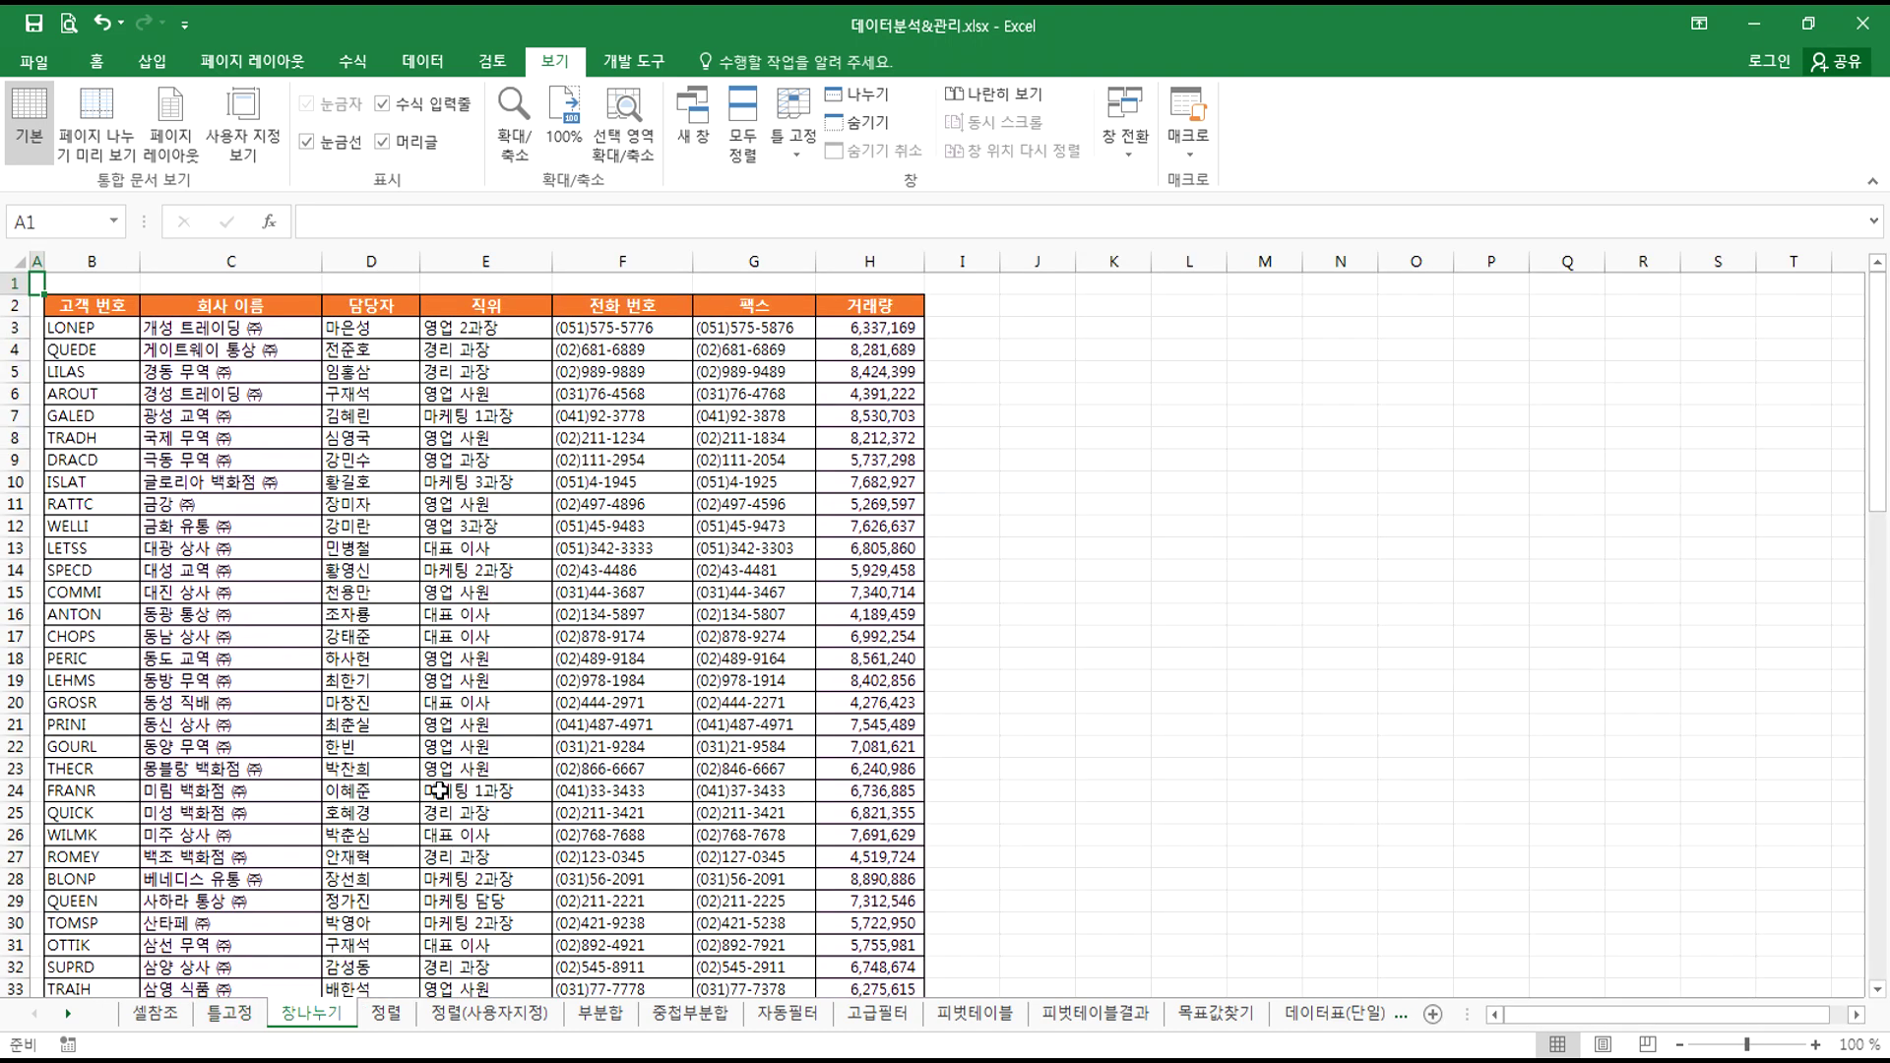
scroll(439, 790, "up", 3)
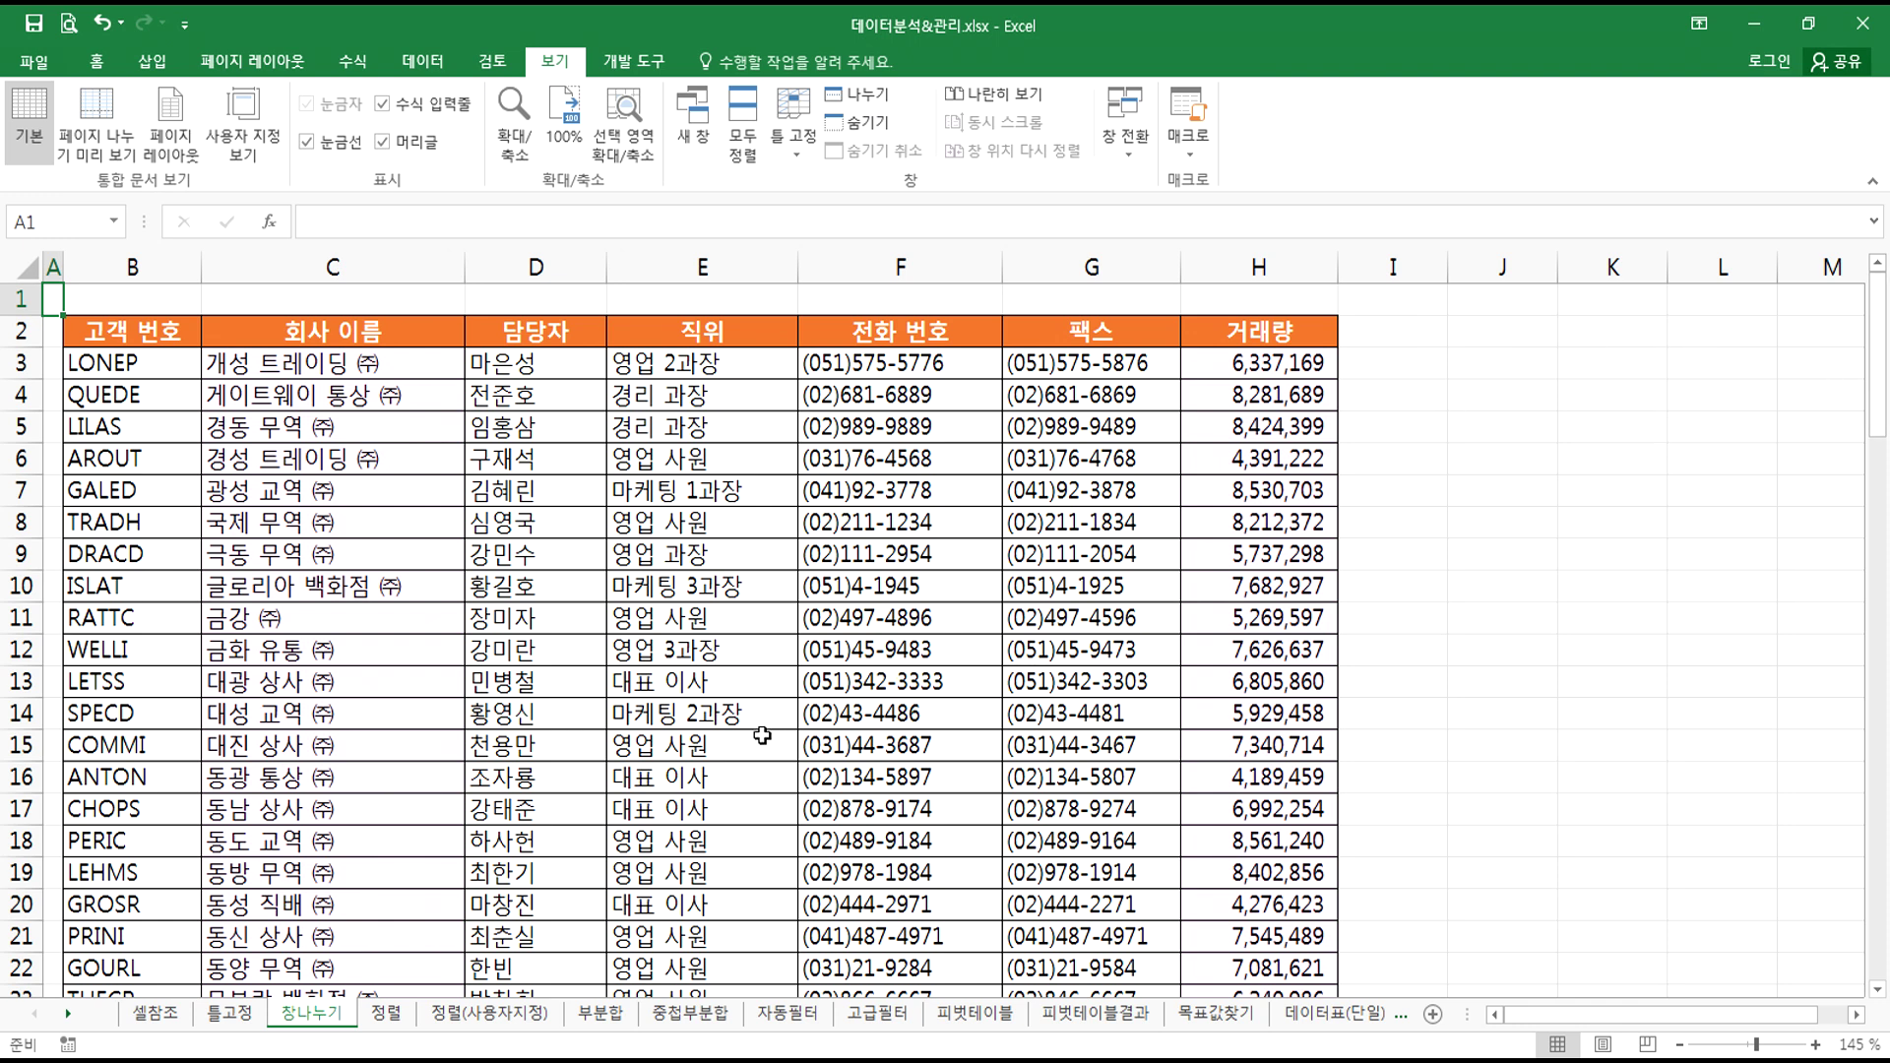
left_click(864, 589)
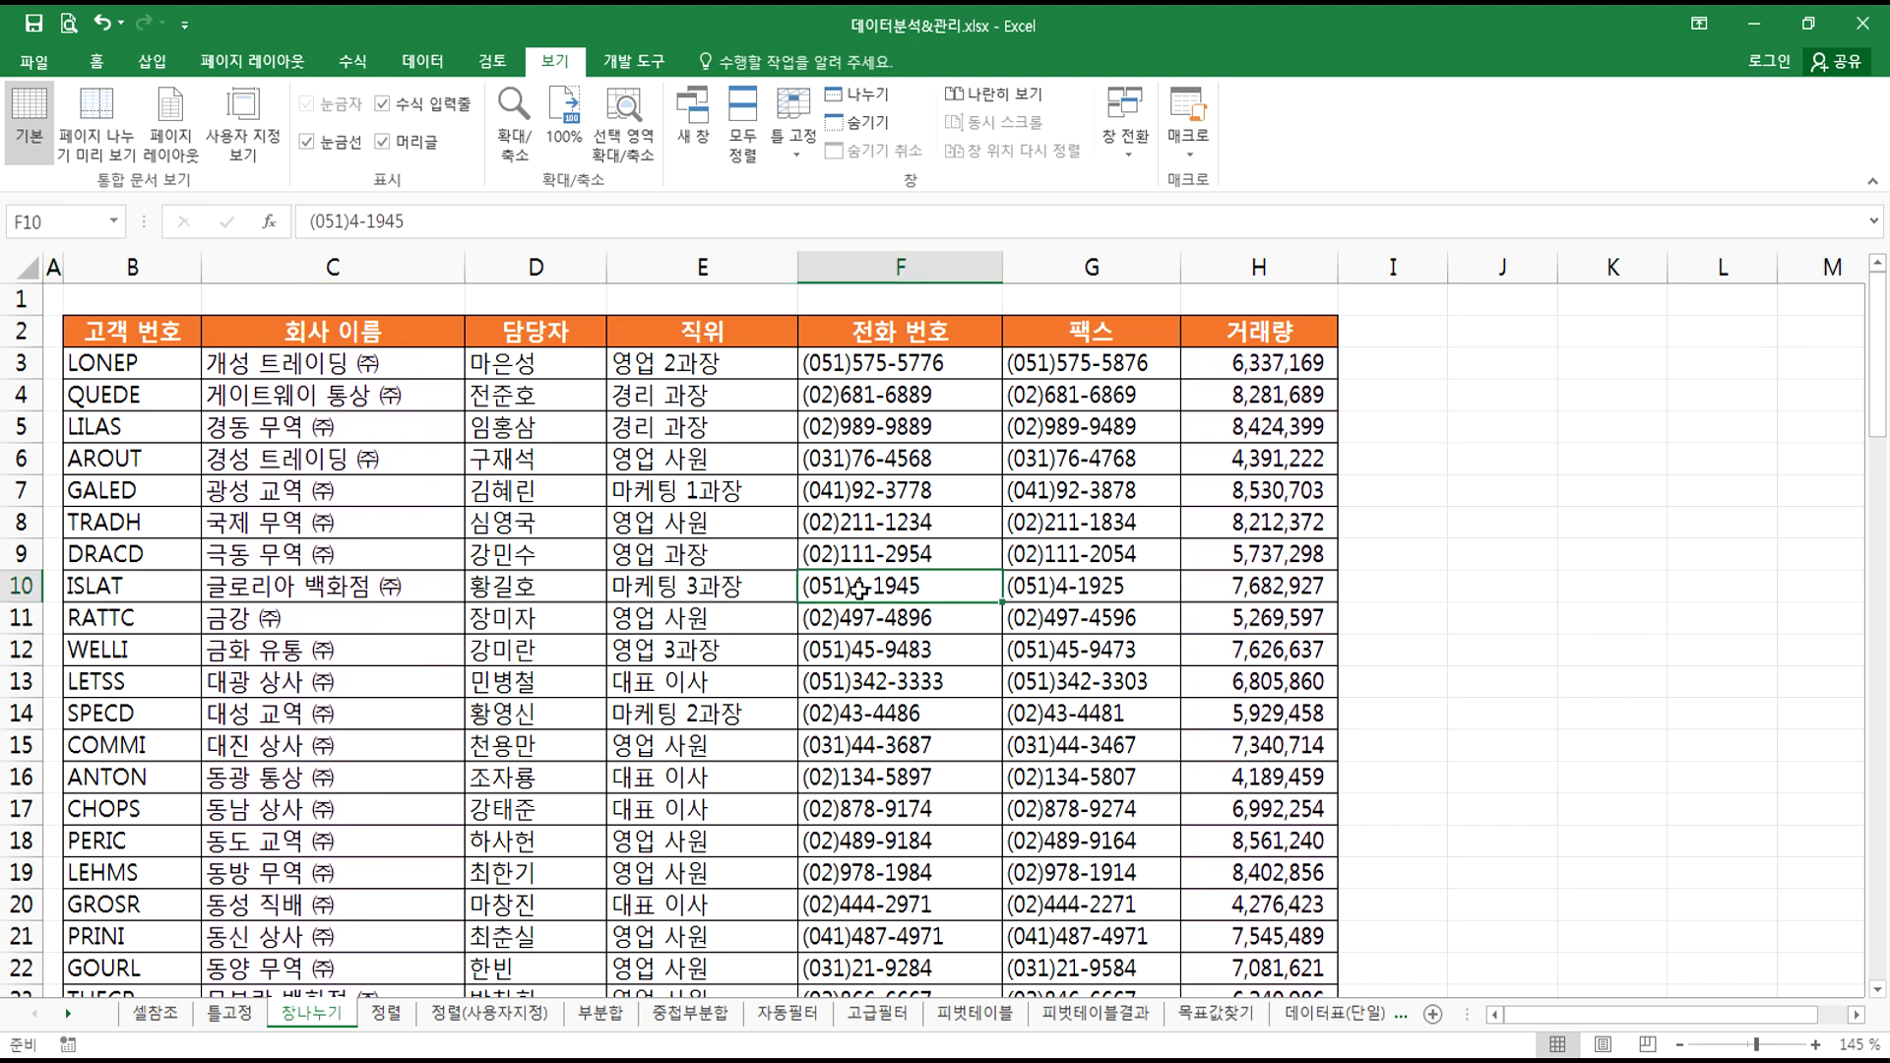
- Examine the first and last customer records on 창나누기, checking whether distant rows can be viewed together
left_click_drag(22, 368, 22, 512)
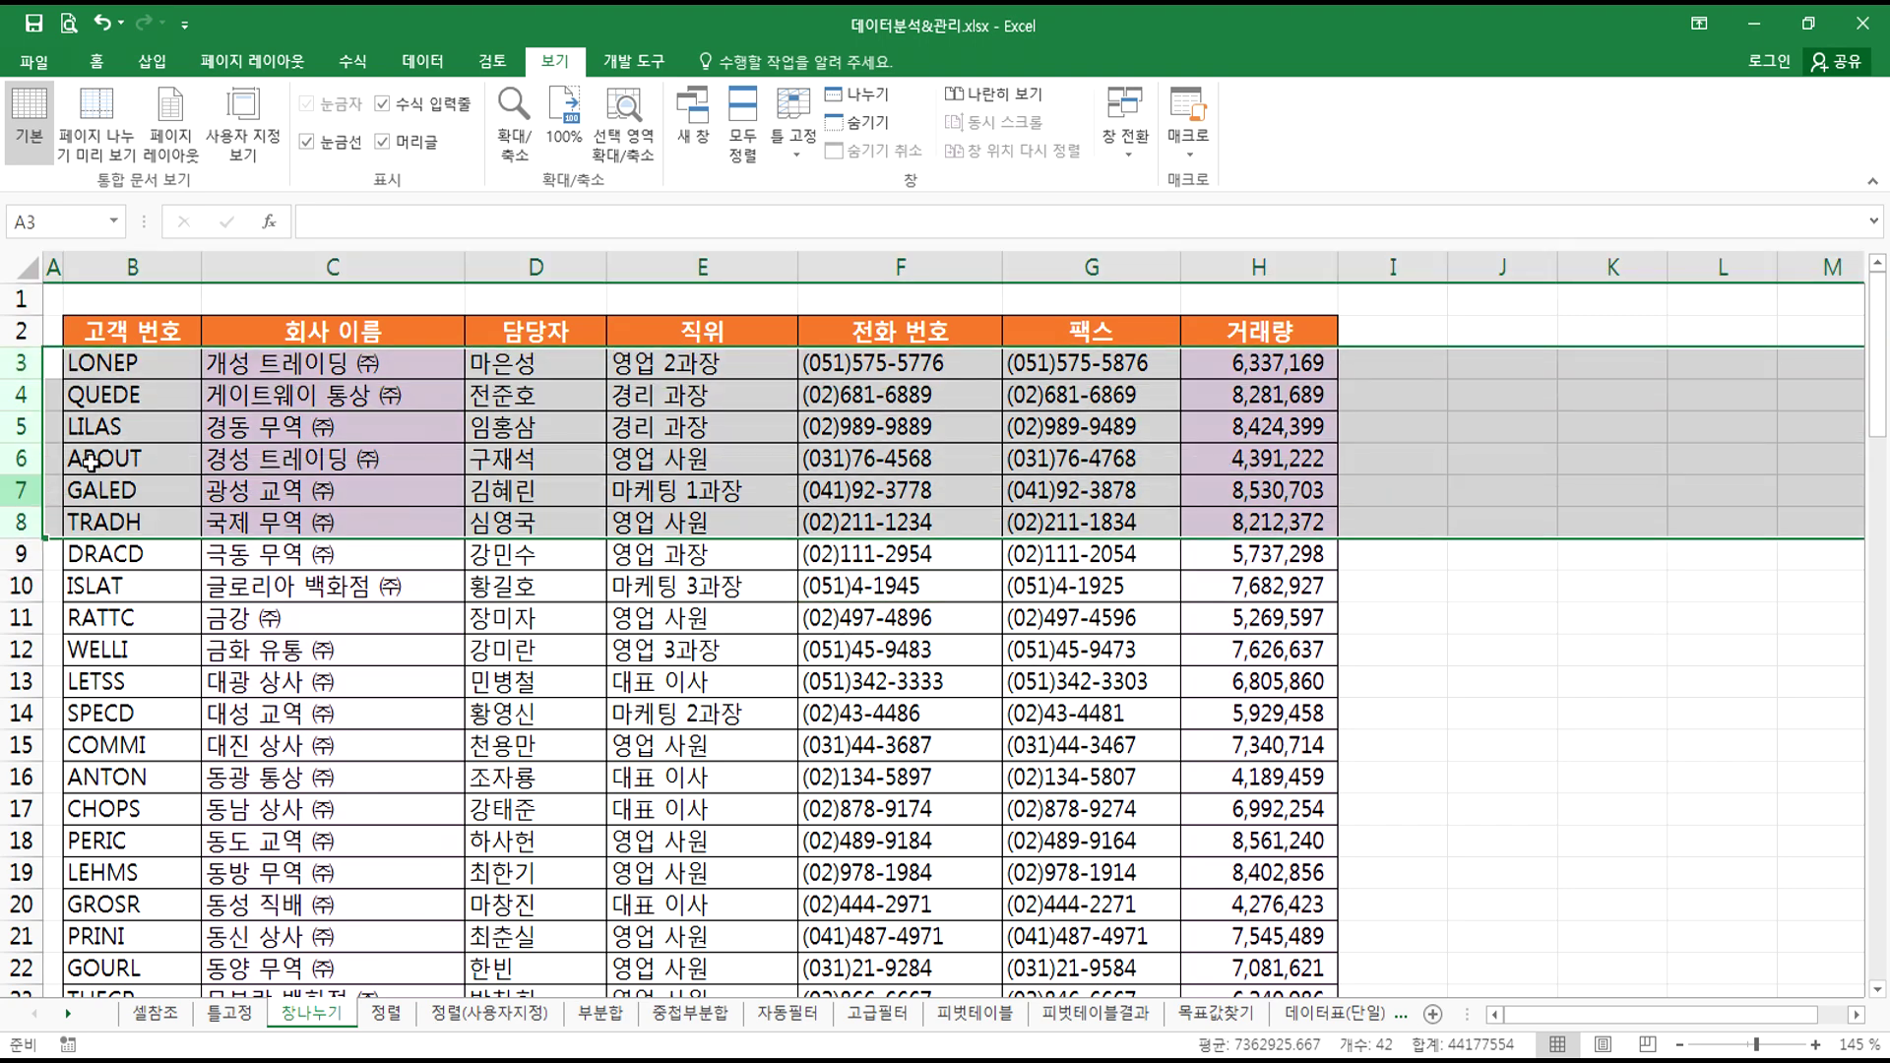
left_click(209, 433)
scroll(144, 716, "down", 6)
scroll(144, 716, "down", 12)
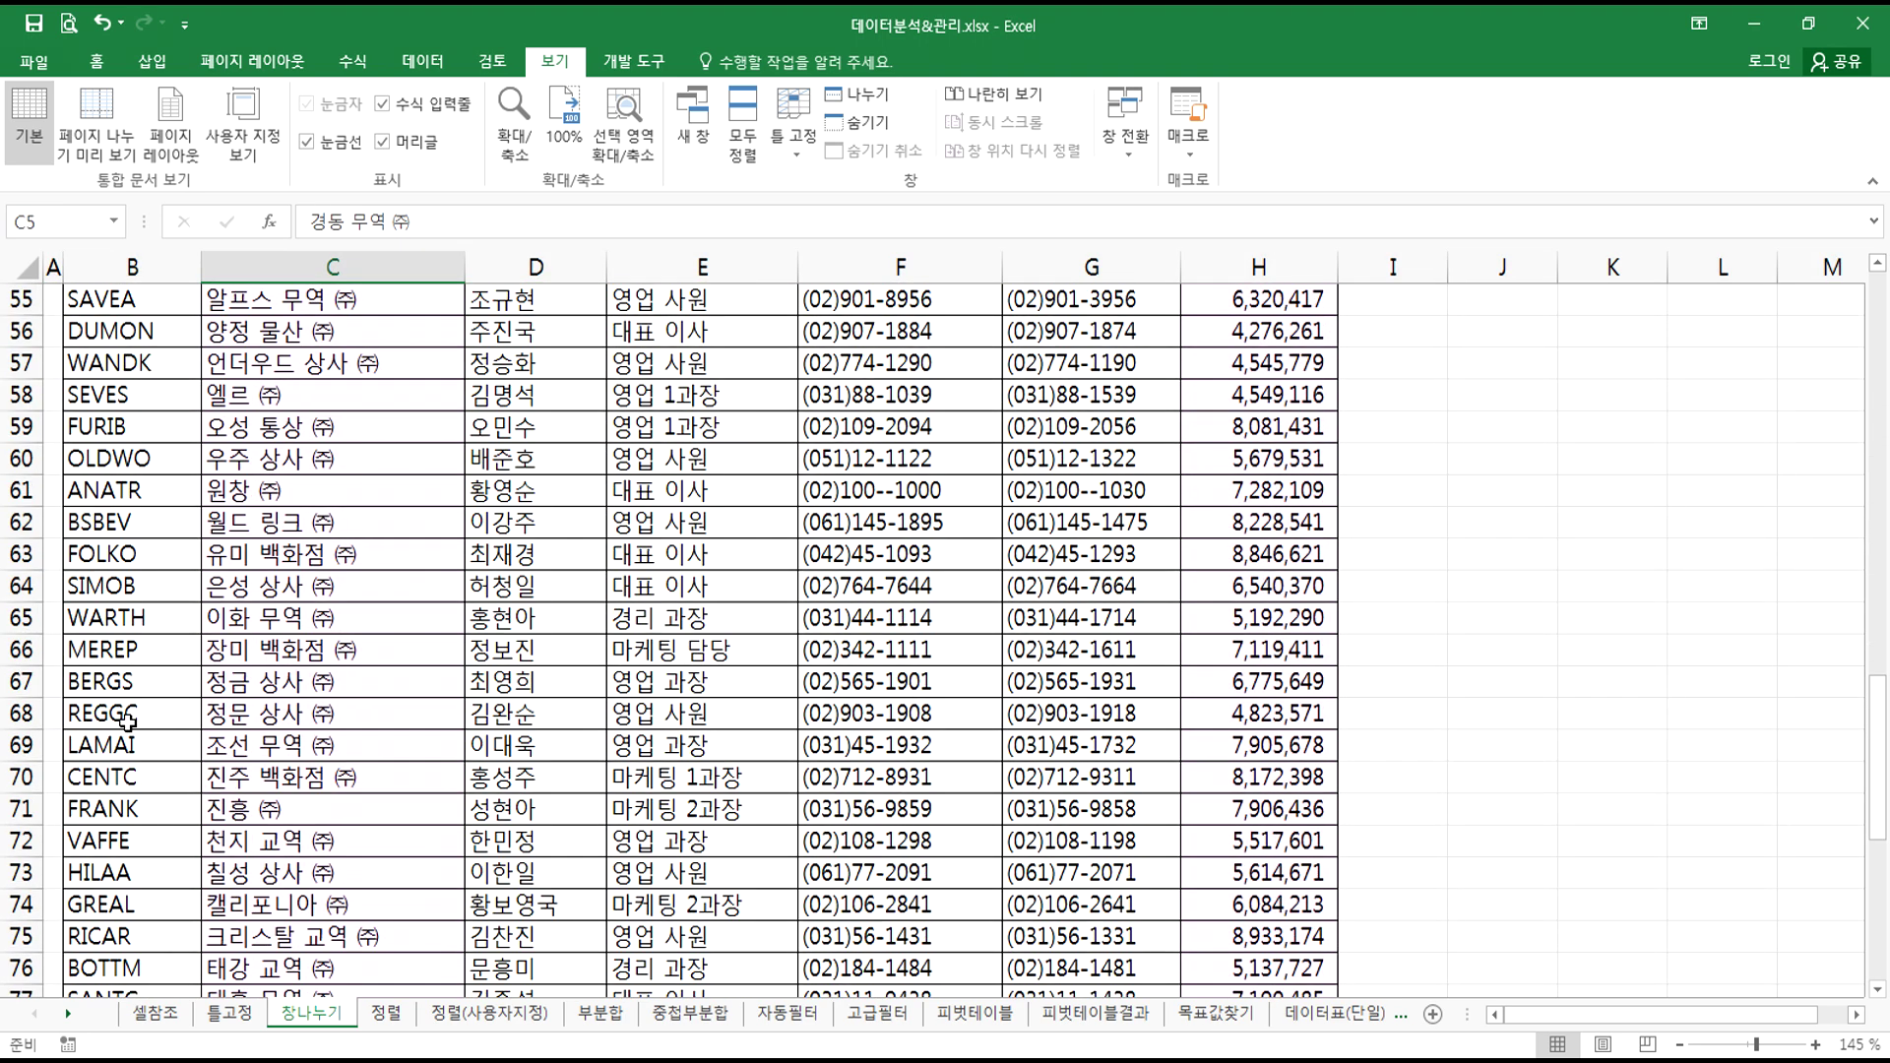
scroll(126, 723, "down", 6)
scroll(119, 716, "up", 18)
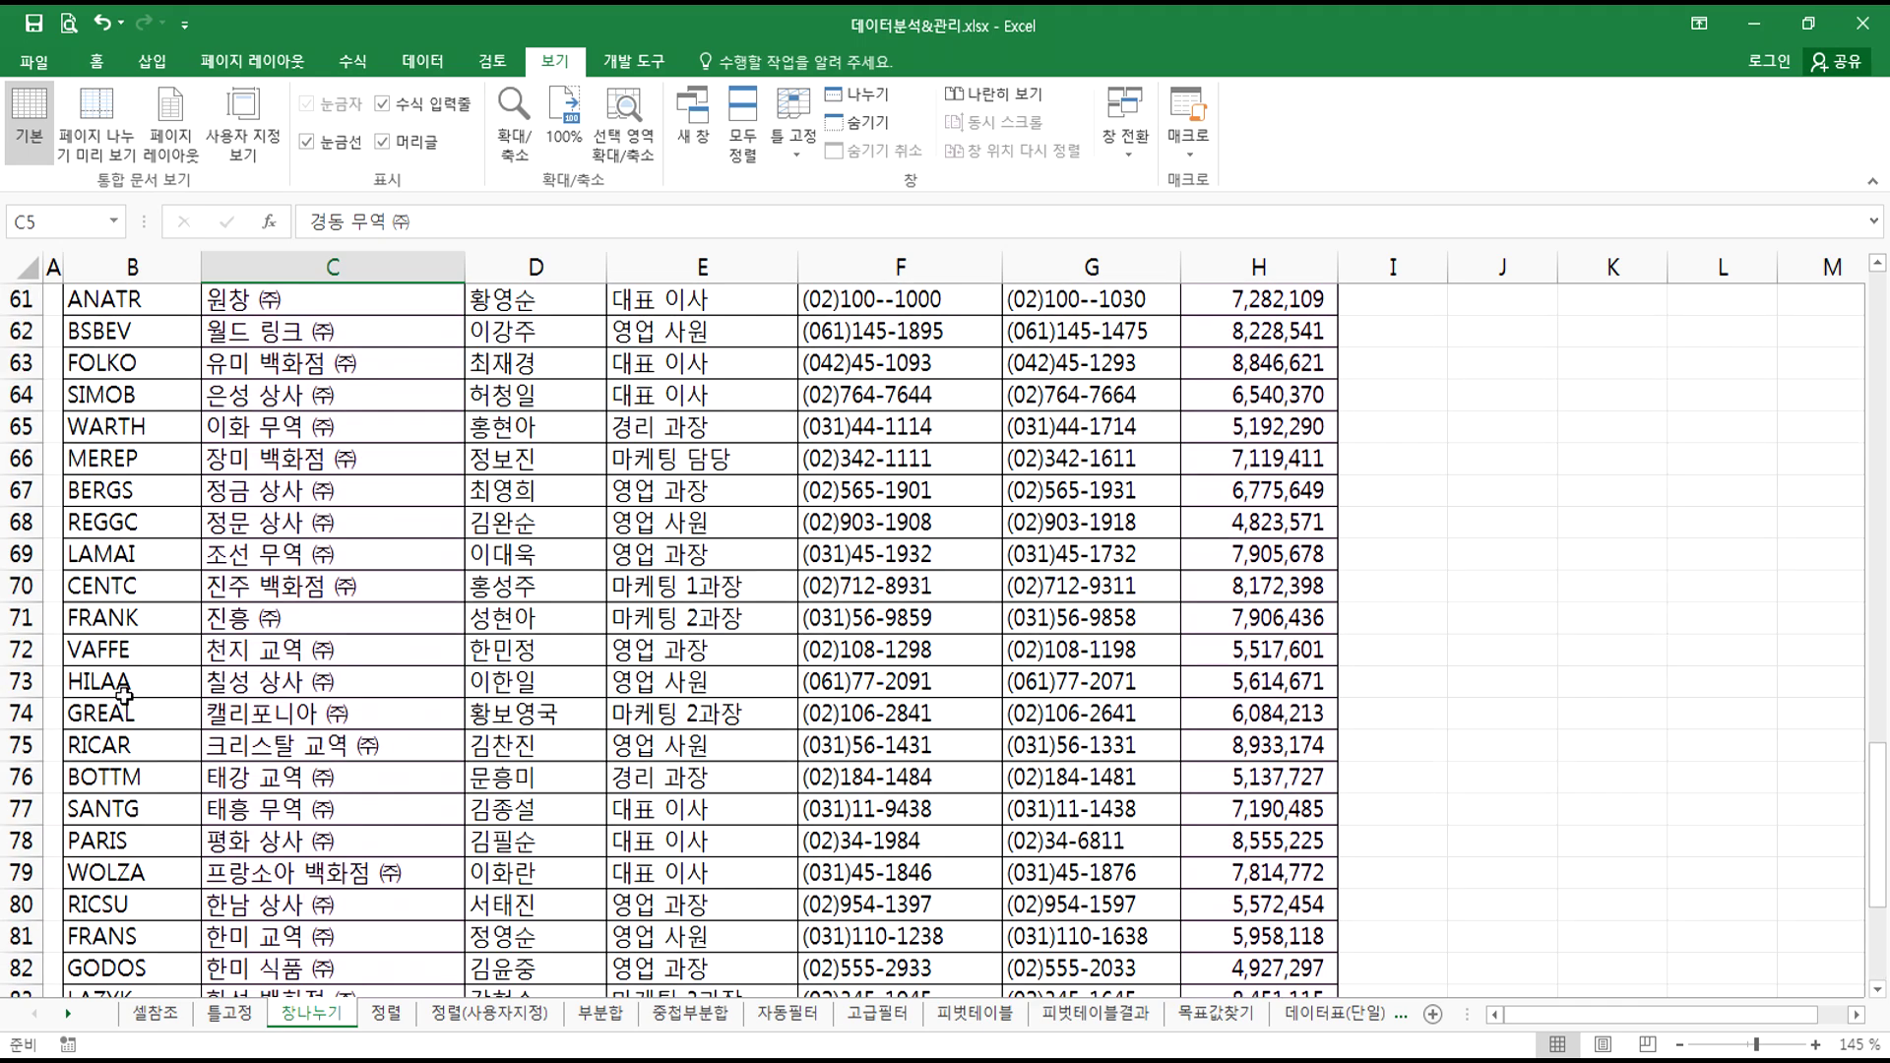
scroll(21, 493, "up", 6)
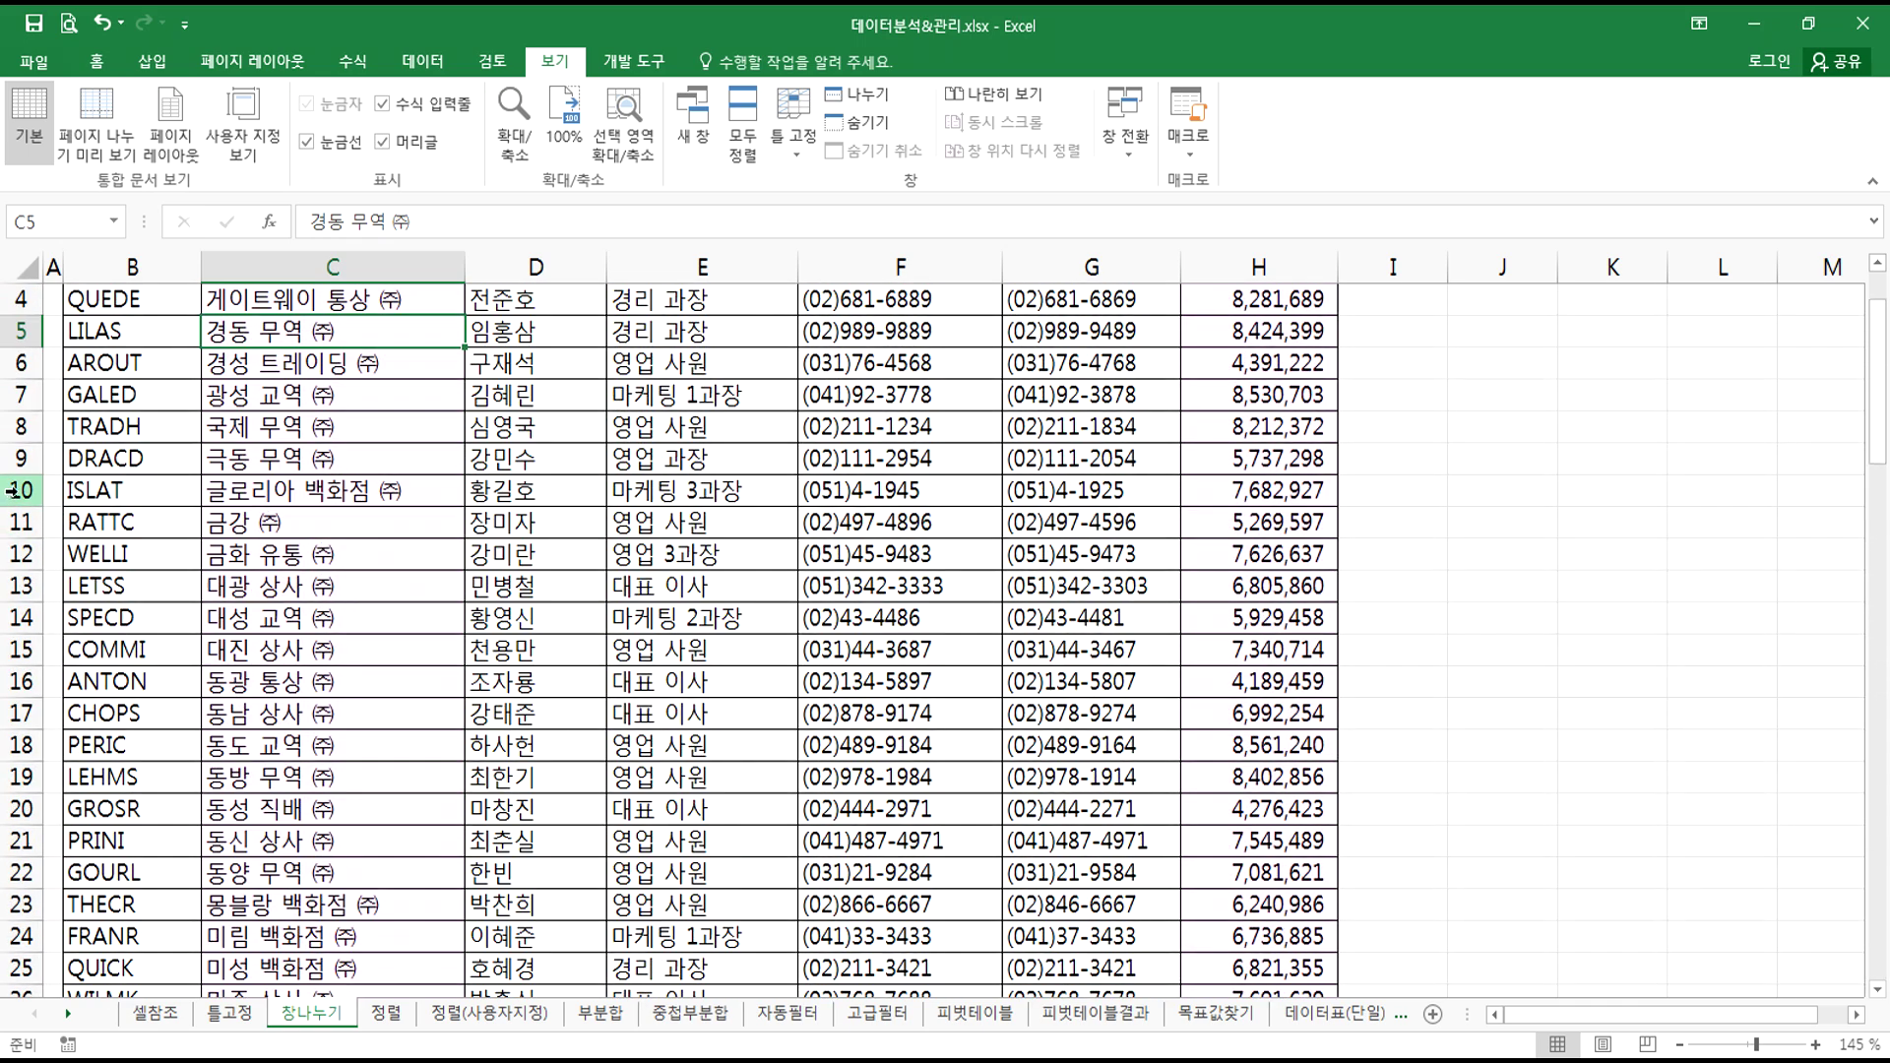
left_click_drag(22, 363, 14, 592)
left_click(162, 499)
left_click_drag(105, 521, 660, 366)
left_click(460, 619)
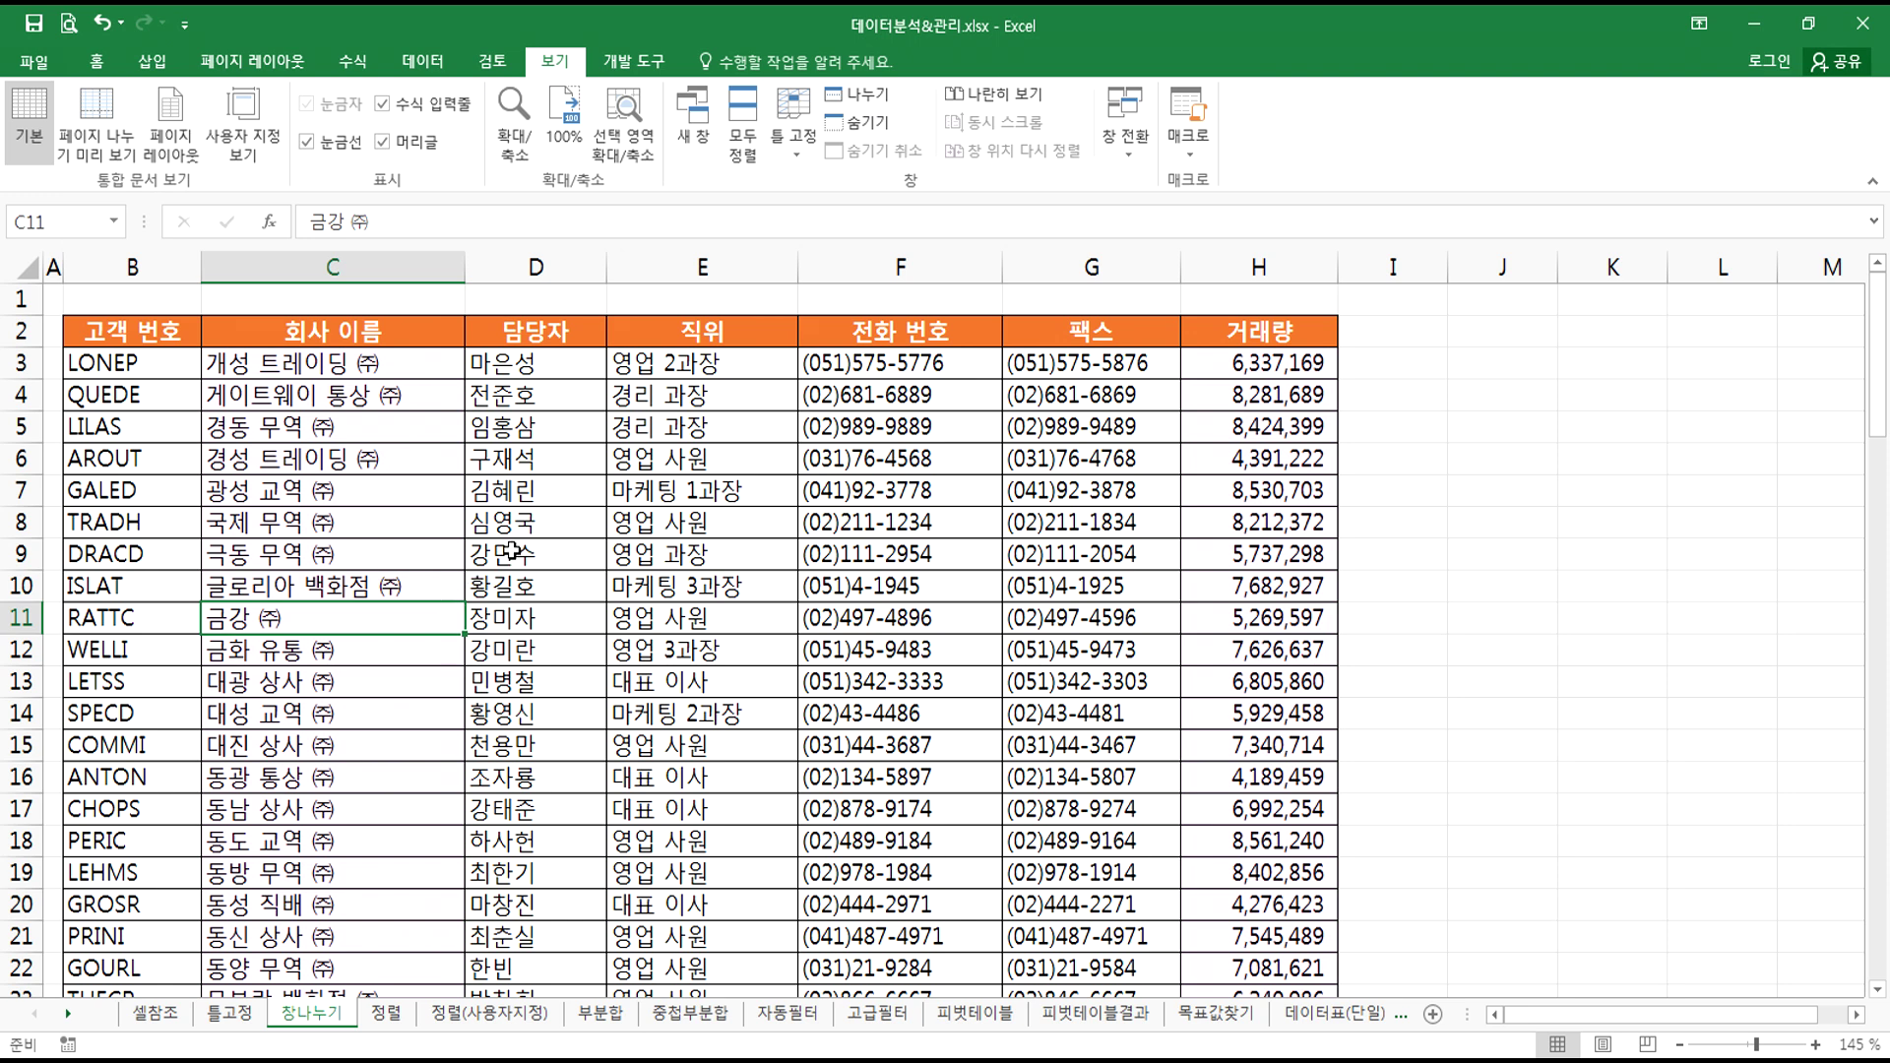
- Examine how the 틀고정 sheet keeps its header rows in view while moving down to the later customer records
left_click(229, 1013)
scroll(807, 825, "down", 6)
scroll(808, 825, "up", 7)
scroll(807, 825, "down", 2)
scroll(807, 825, "up", 2)
left_click(788, 548)
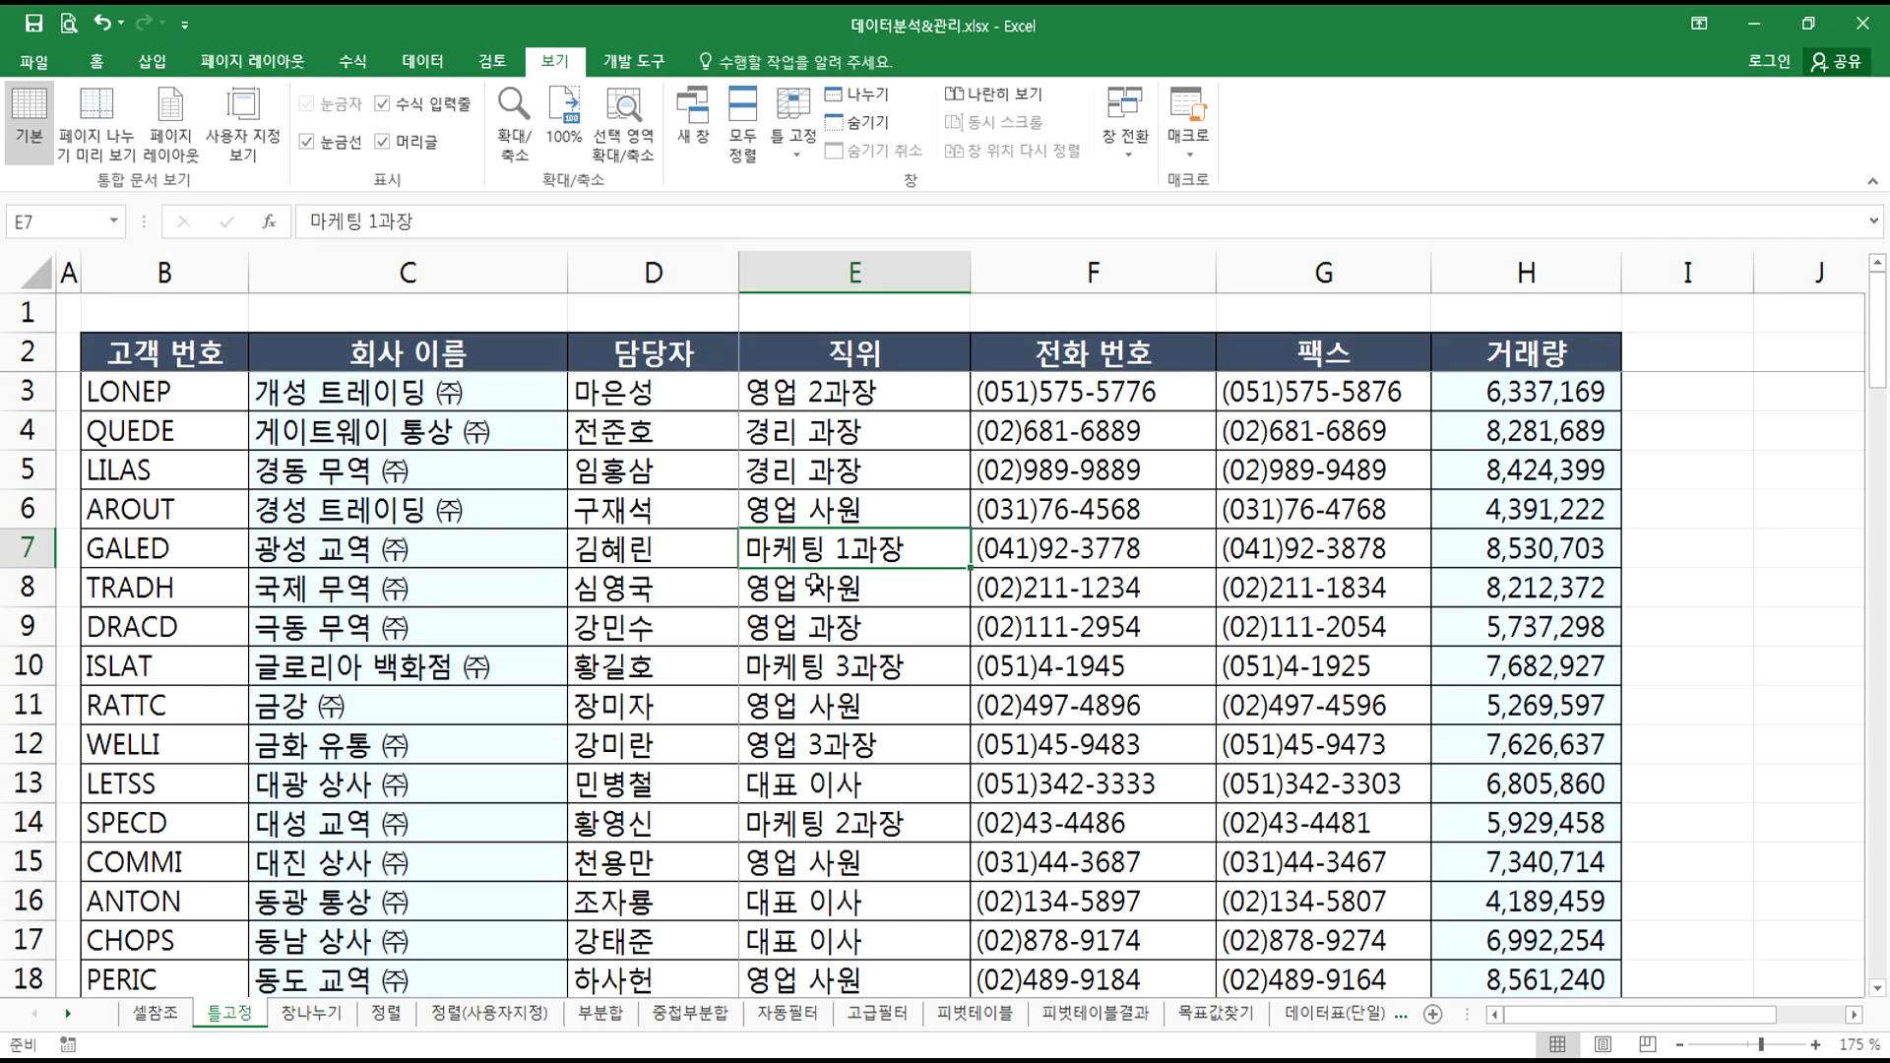
scroll(876, 669, "down", 5)
scroll(876, 670, "down", 12)
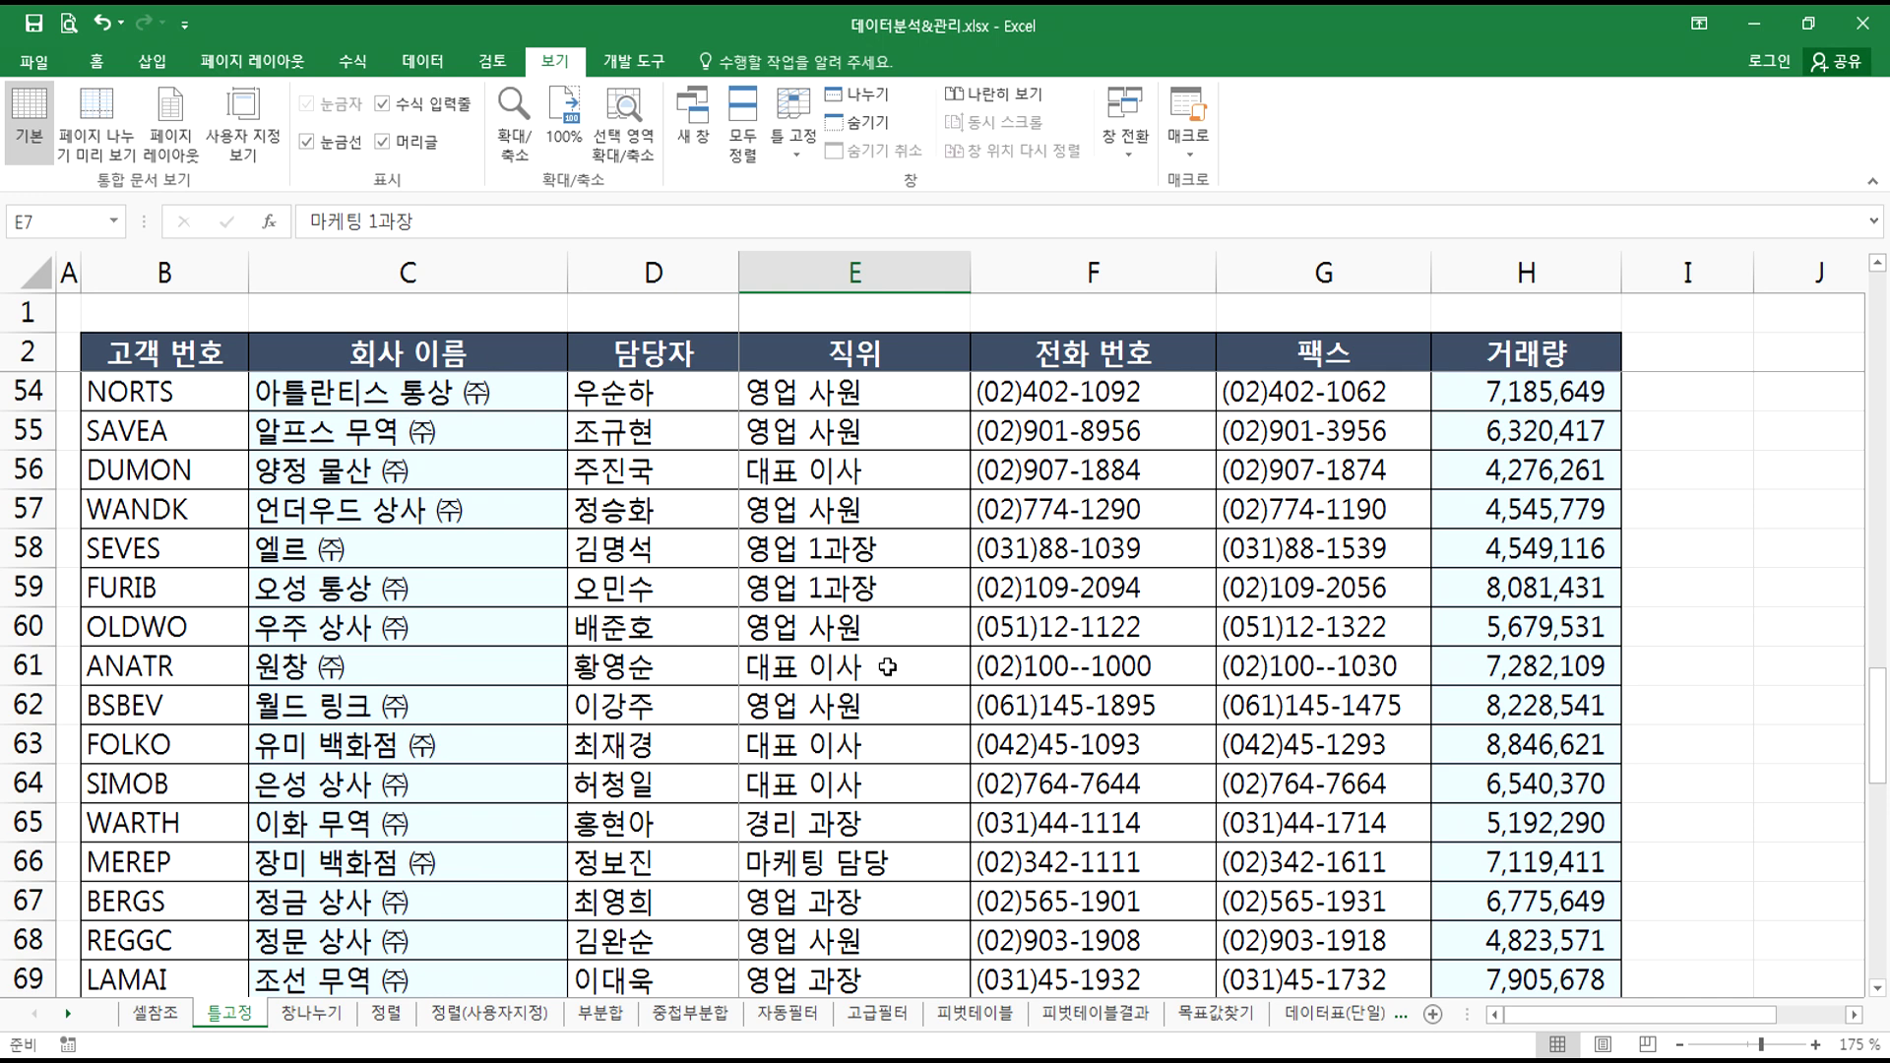
- Split the 창나누기 sheet into four panes at cell F13 and move the vertical split bar to just after column F
left_click(311, 1015)
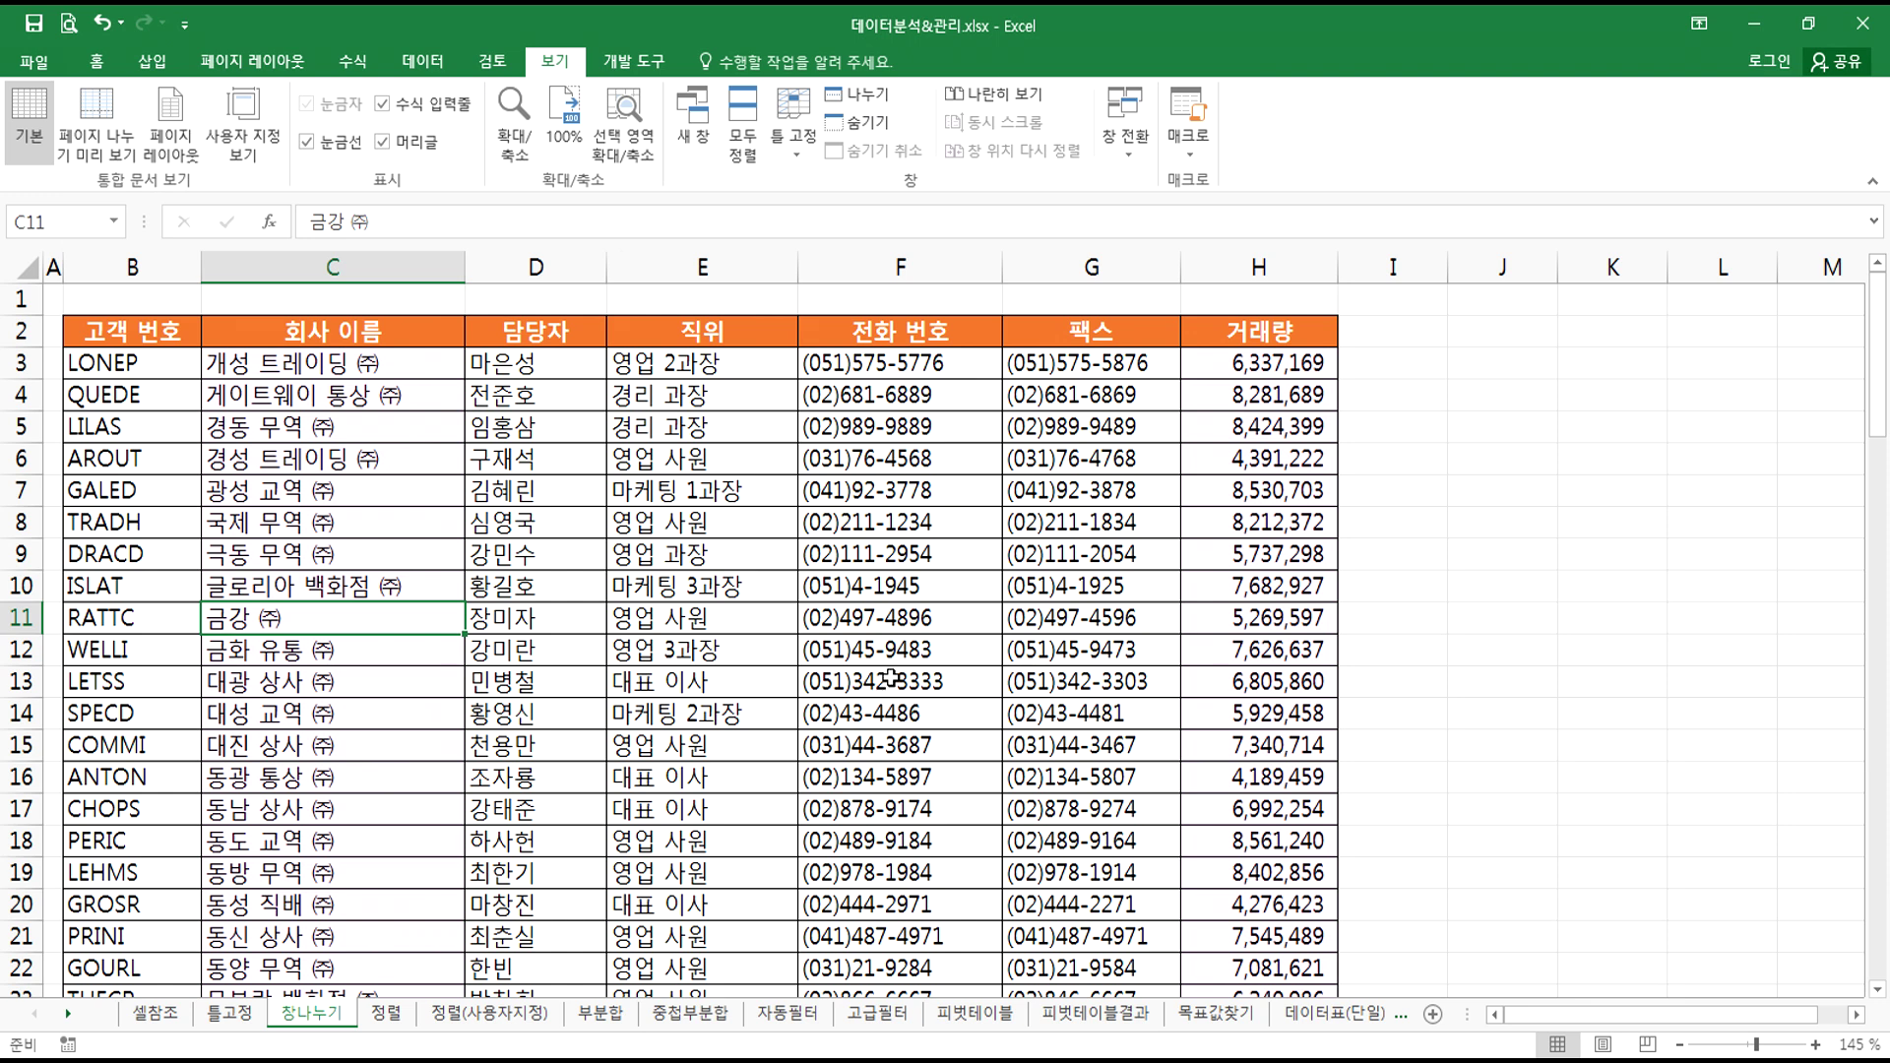
left_click(864, 658)
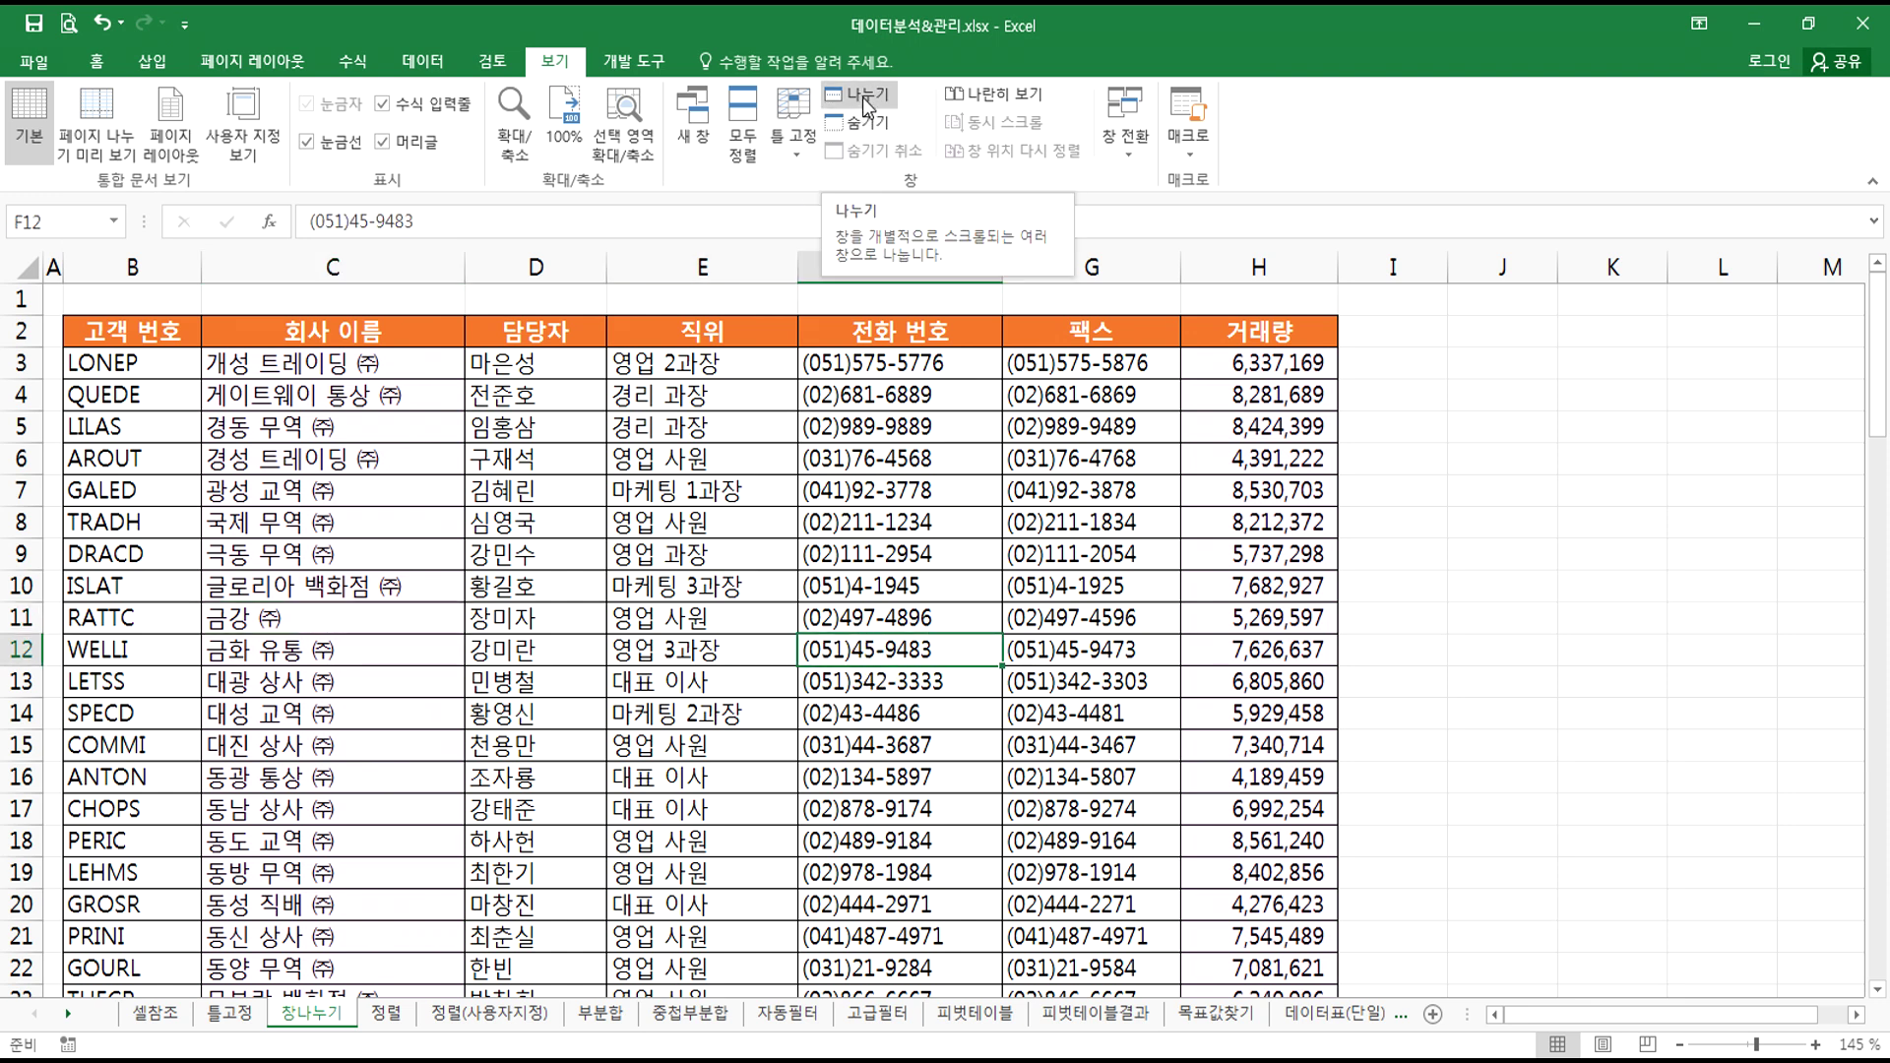
left_click(876, 686)
left_click(856, 94)
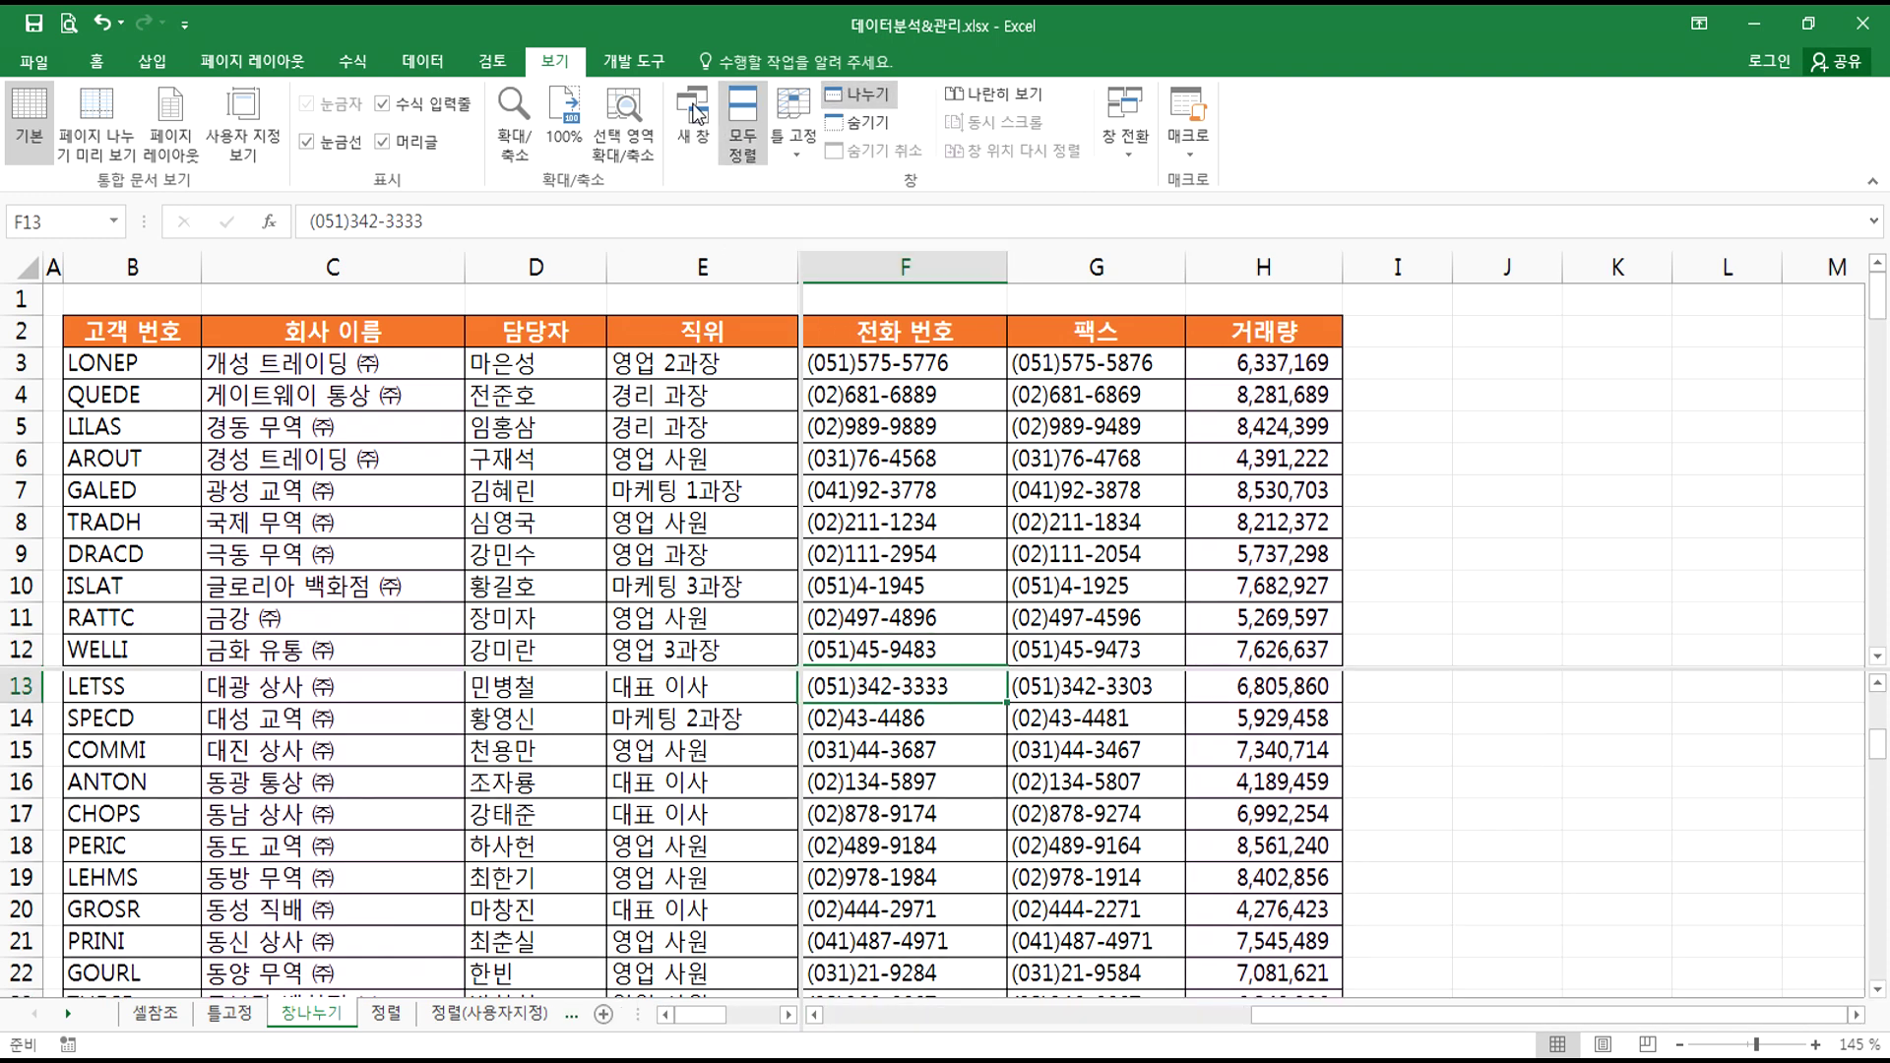
left_click(856, 96)
left_click(856, 96)
left_click_drag(800, 508, 1004, 589)
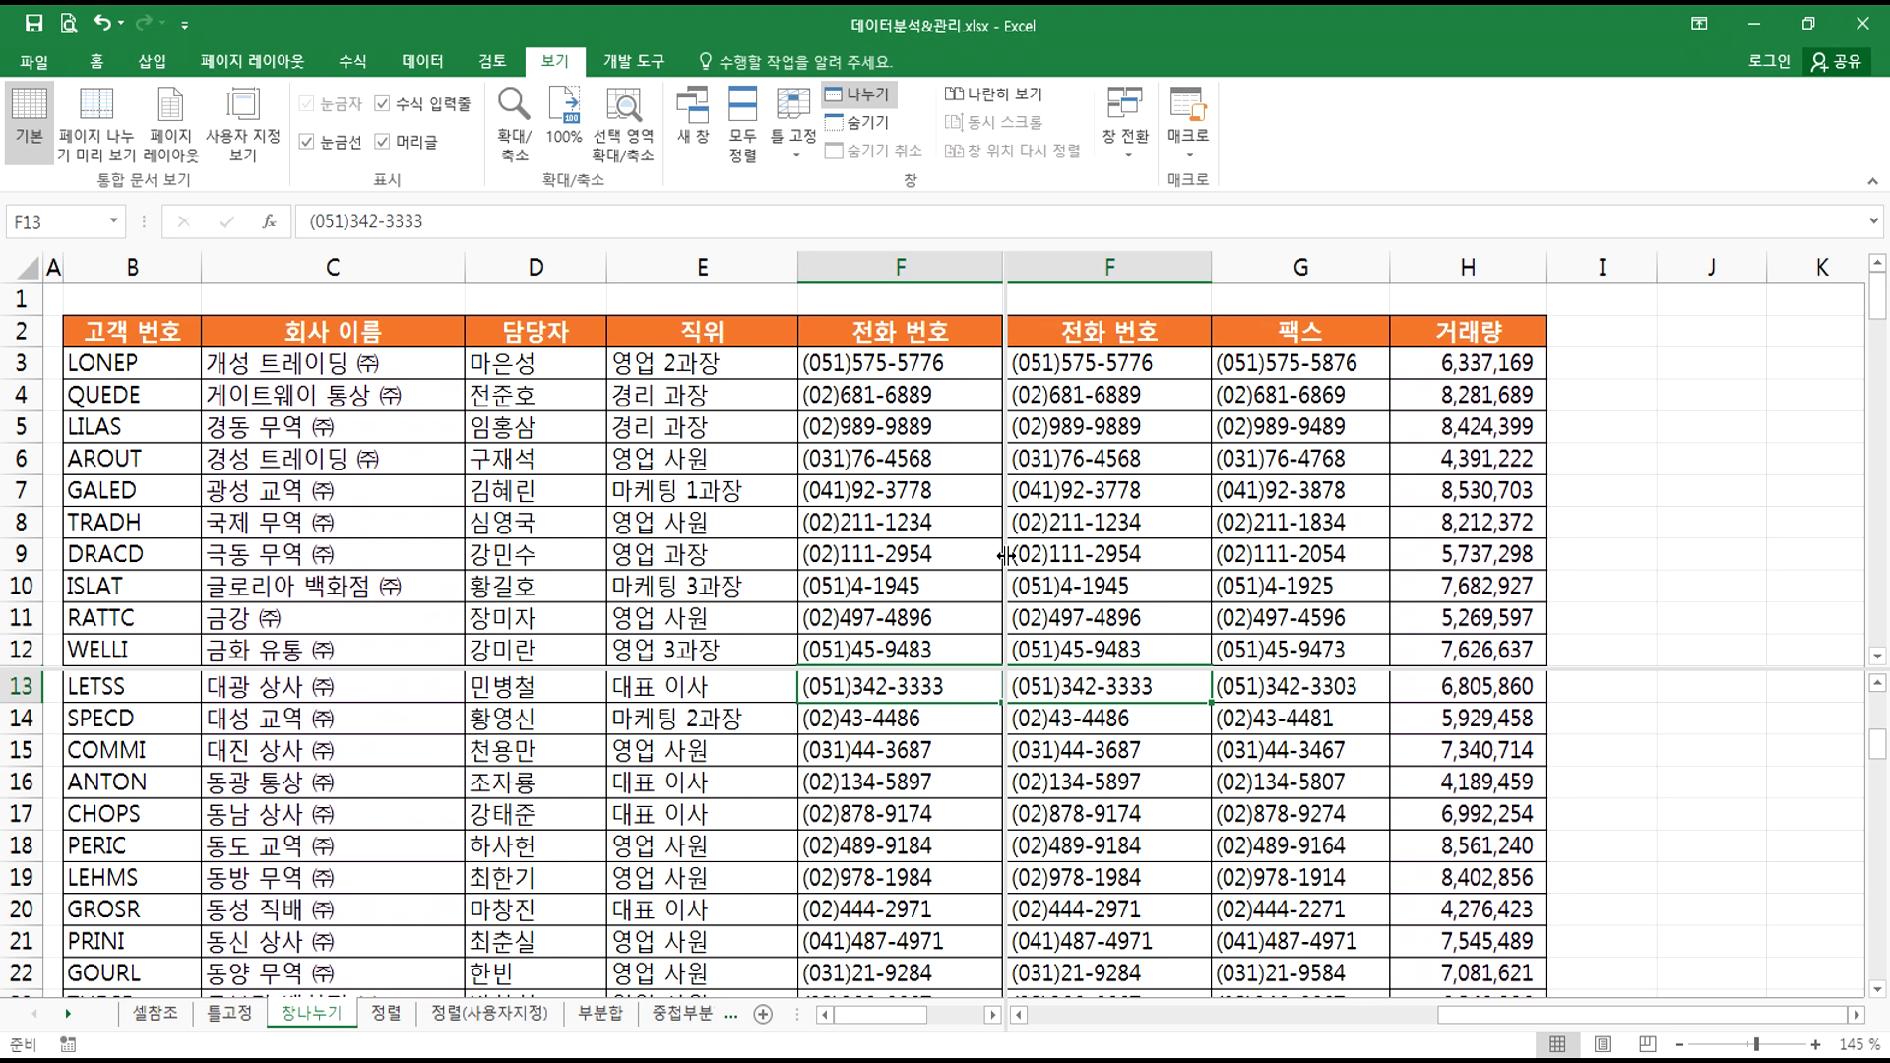
- Examine how the split panes behave horizontally while moving along row 2 far beyond the table's last column
left_click(138, 331)
left_click(1034, 343)
key("Right")
key("Right")
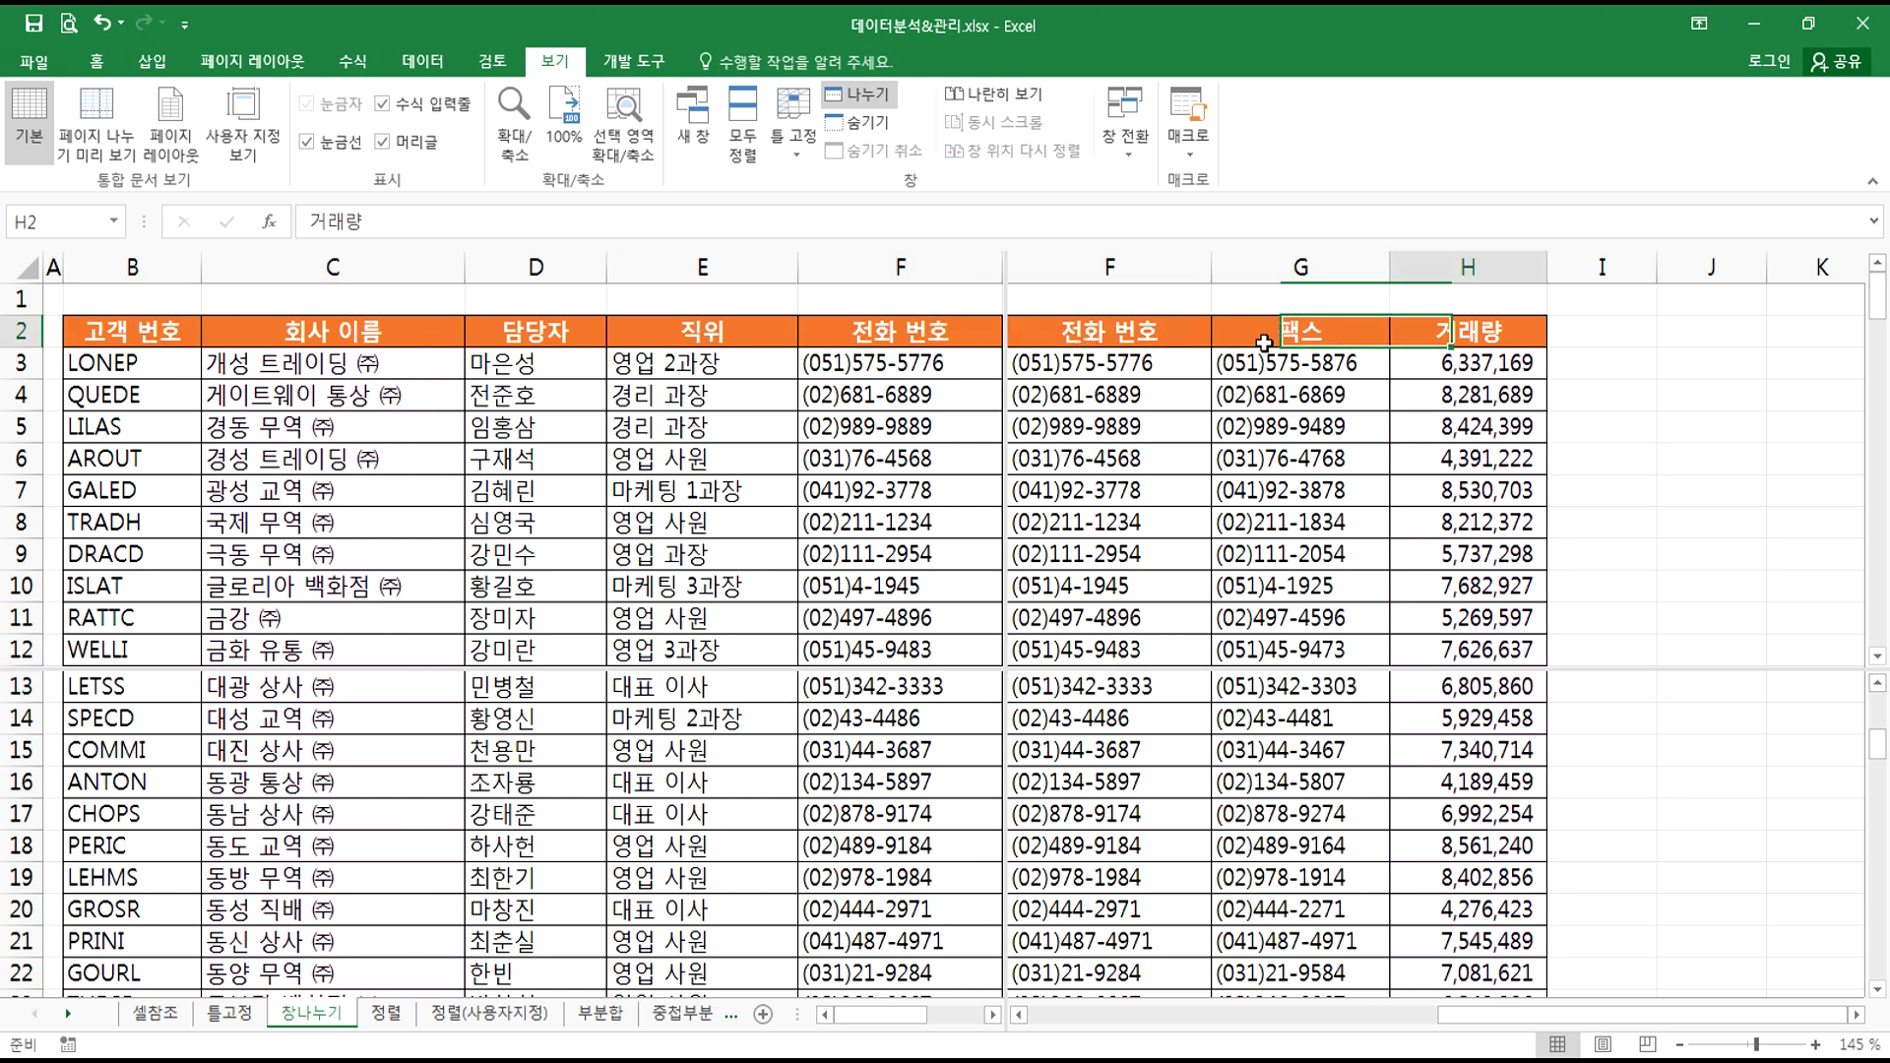
key("Right")
key("Right")
key("Right")
key("Right")
key("Right")
key("Right")
key("Right")
key("Right")
key("Right")
key("Right")
key("Right")
key("Right")
key("Right")
key("Right")
key("Right")
key("Right")
key("Right")
key("Right")
key("Right")
key("Right")
key("Right")
key("Right")
key("Right")
key("Right")
key("Right")
key("Right")
key("Right")
key("Right")
key("Right")
key("Right")
- Examine how the lower panes move independently while paging past the table's end and back to its last records
left_click(531, 457)
left_click(374, 750)
scroll(374, 754, "down", 1)
key("Page_Down")
key("Page_Down")
key("Page_Down")
key("Page_Down")
key("Page_Down")
key("Page_Down")
key("Page_Down")
key("Page_Down")
key("Page_Down")
key("Page_Down")
key("Page_Down")
key("Page_Down")
key("Page_Down")
key("Page_Down")
key("Page_Down")
key("Page_Down")
key("Page_Down")
scroll(385, 734, "up", 18)
scroll(374, 721, "up", 13)
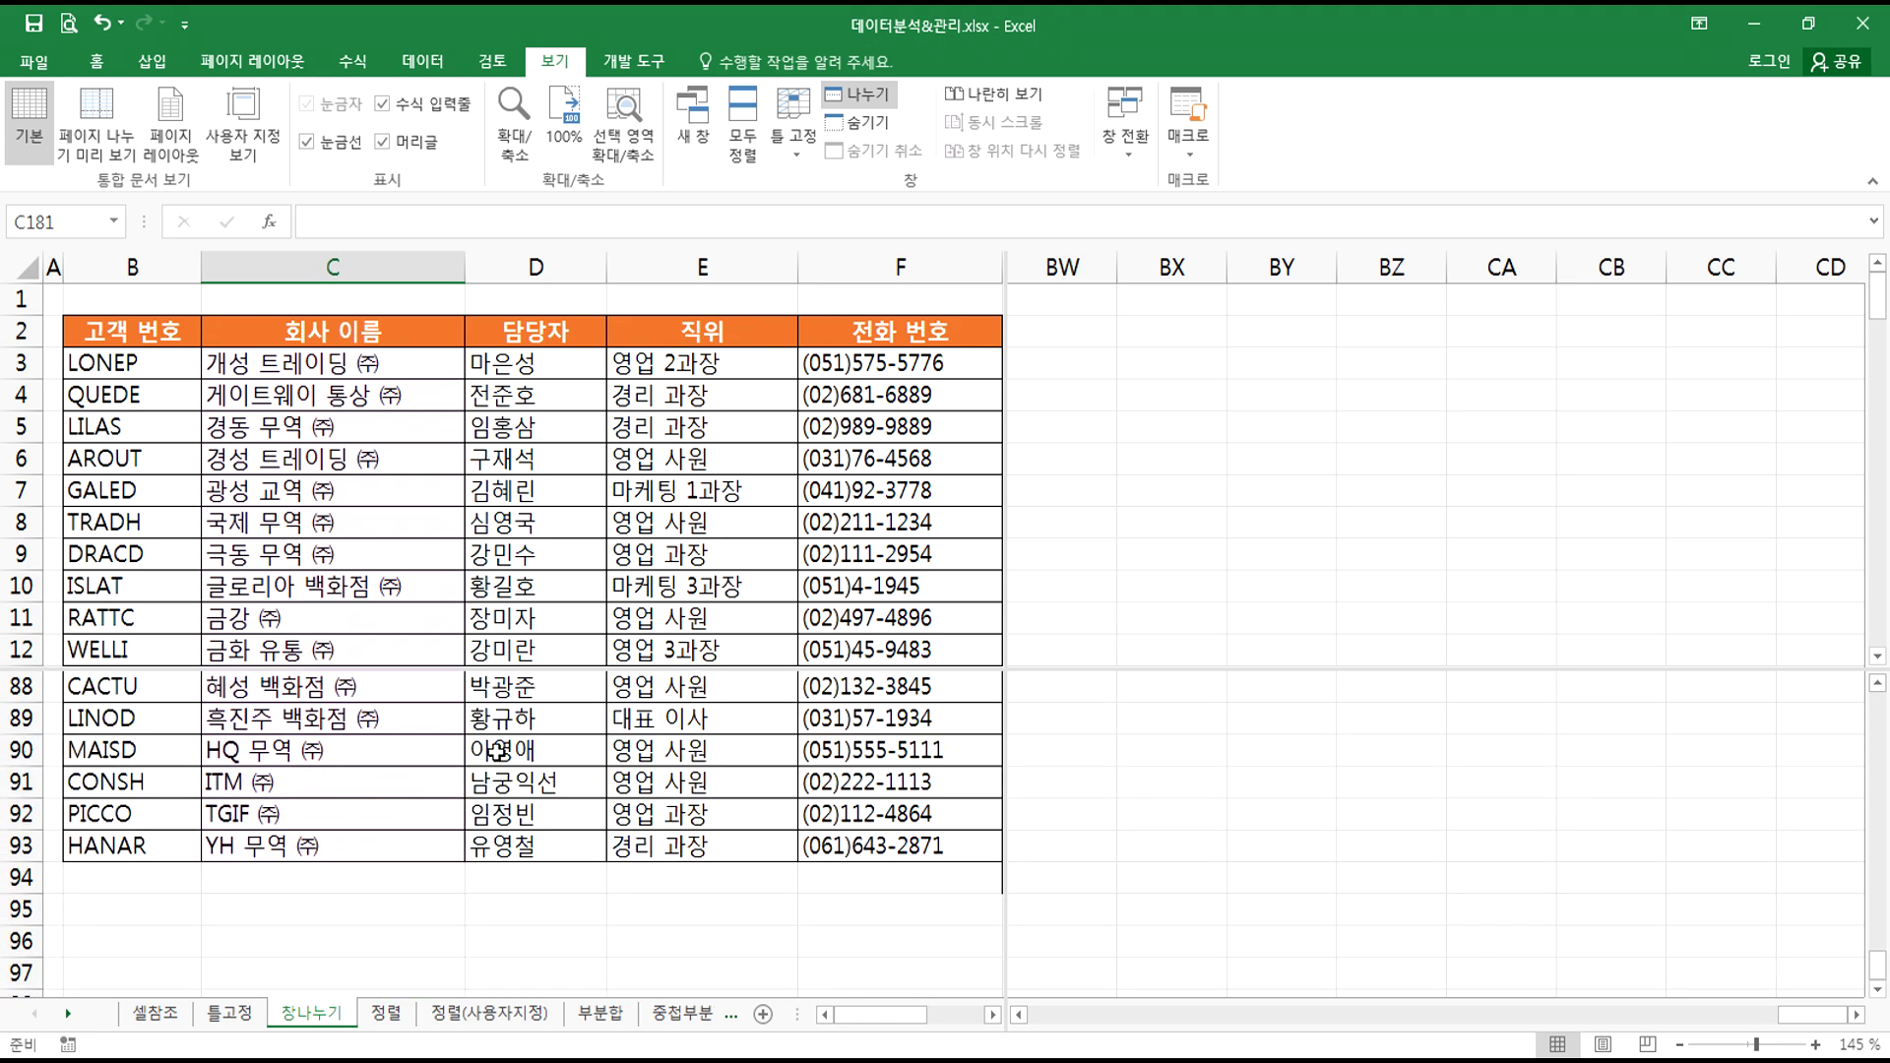
- Move the horizontal split bar to just below row 10 and the vertical split bar to just after column H
left_click_drag(947, 669, 953, 604)
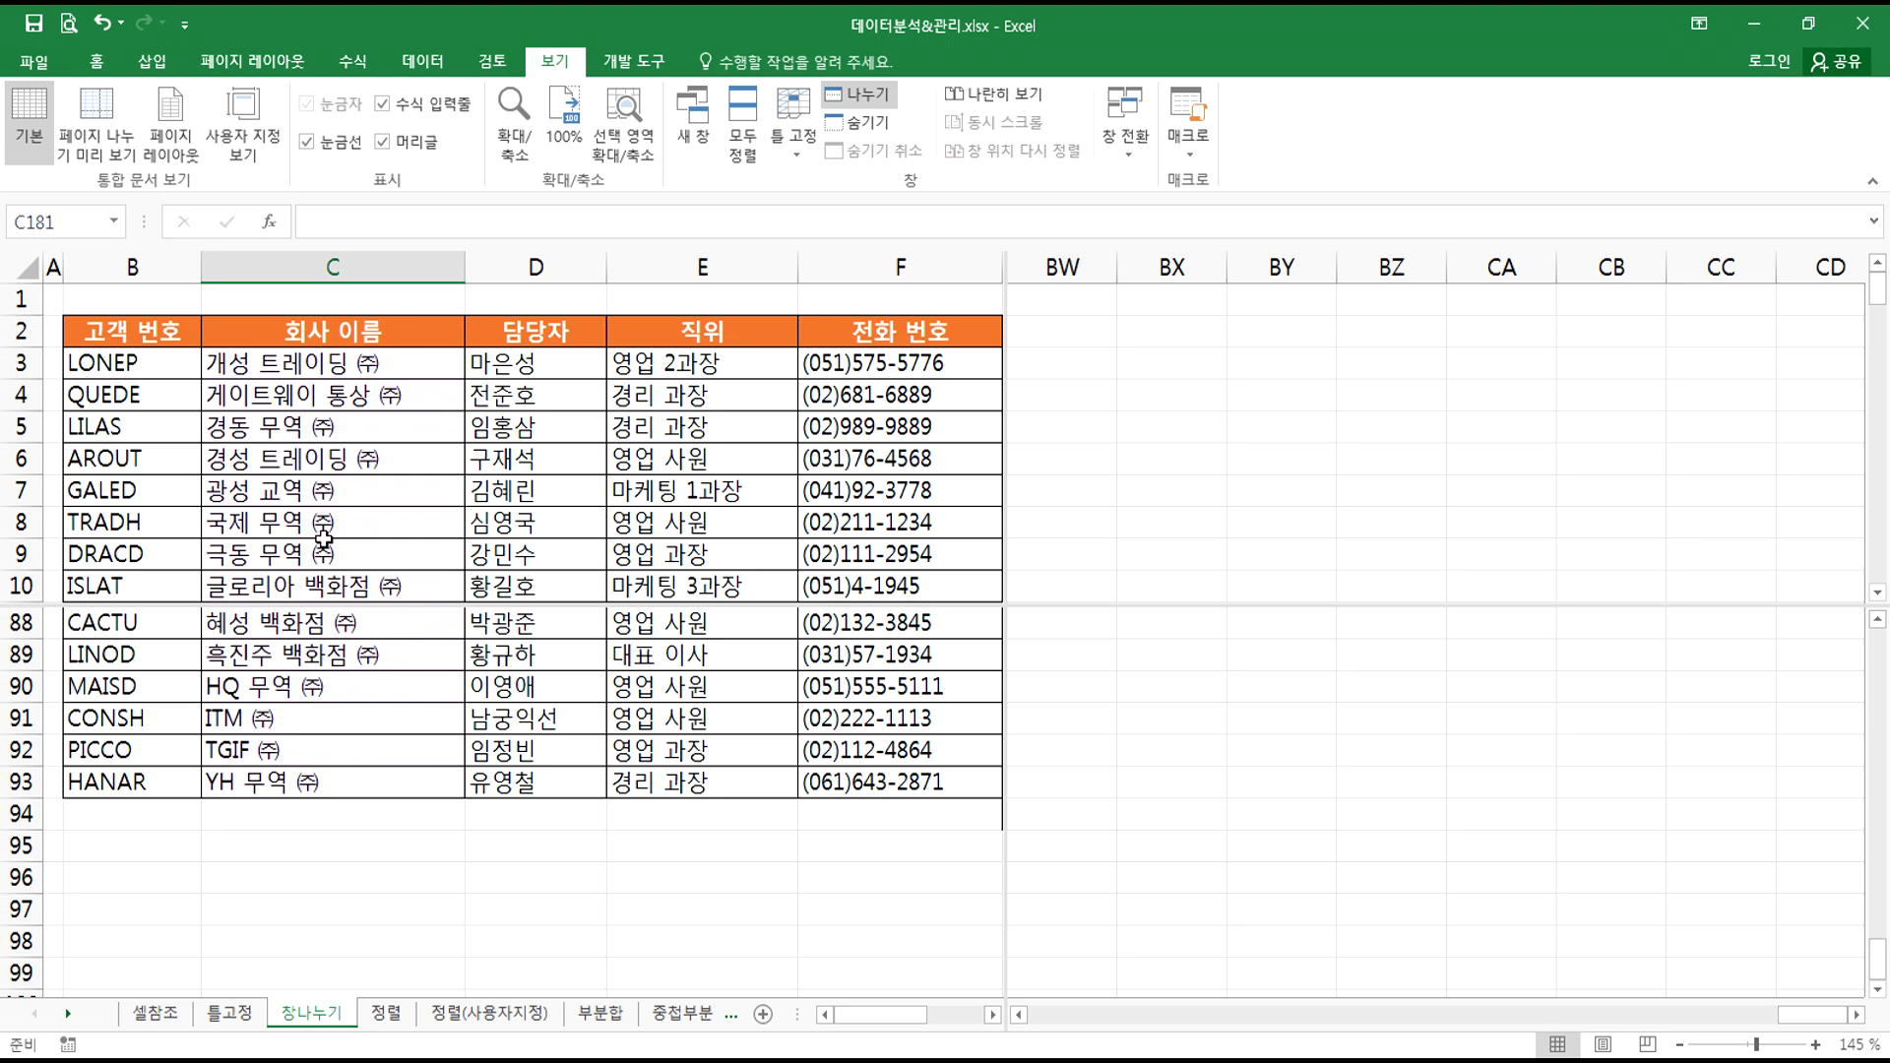
scroll(359, 448, "down", 3)
scroll(359, 448, "up", 3)
left_click_drag(1004, 324, 1382, 359)
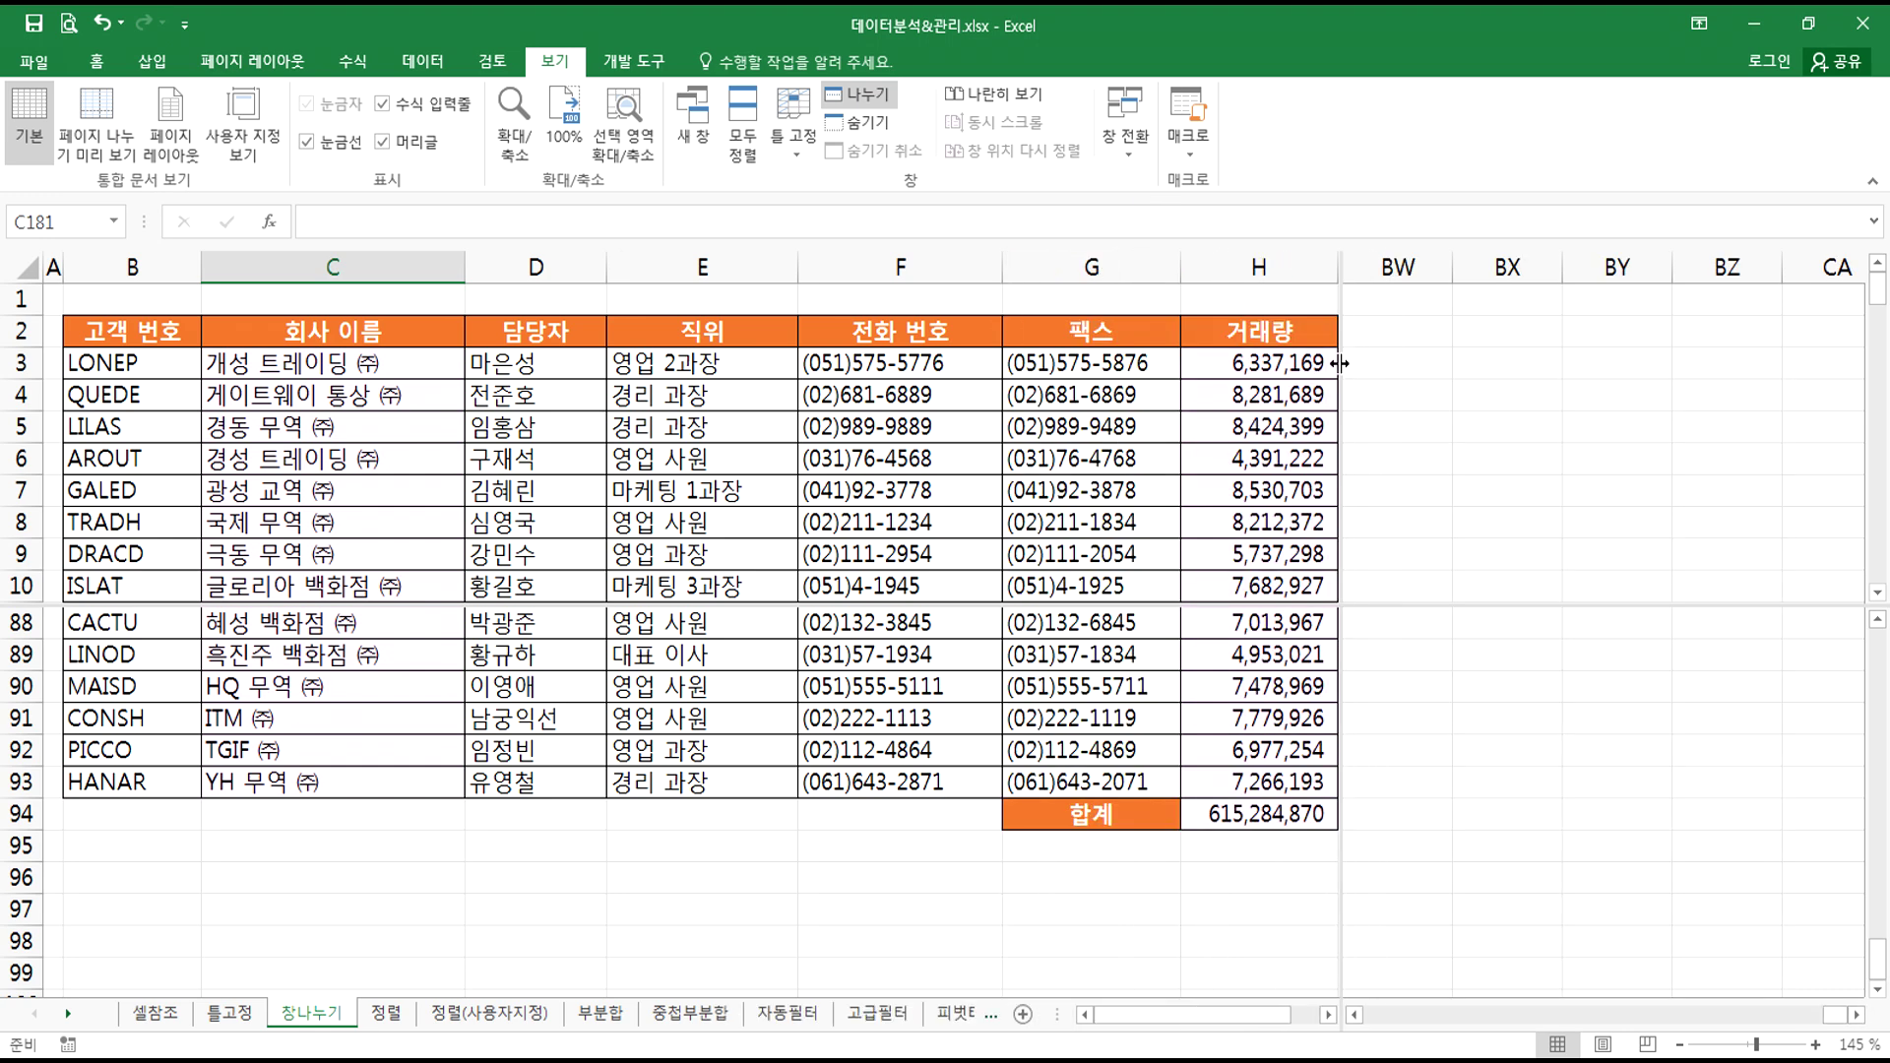
- Remove the vertical and horizontal splits from the 창나누기 sheet and select cell I11
double_click(1340, 363)
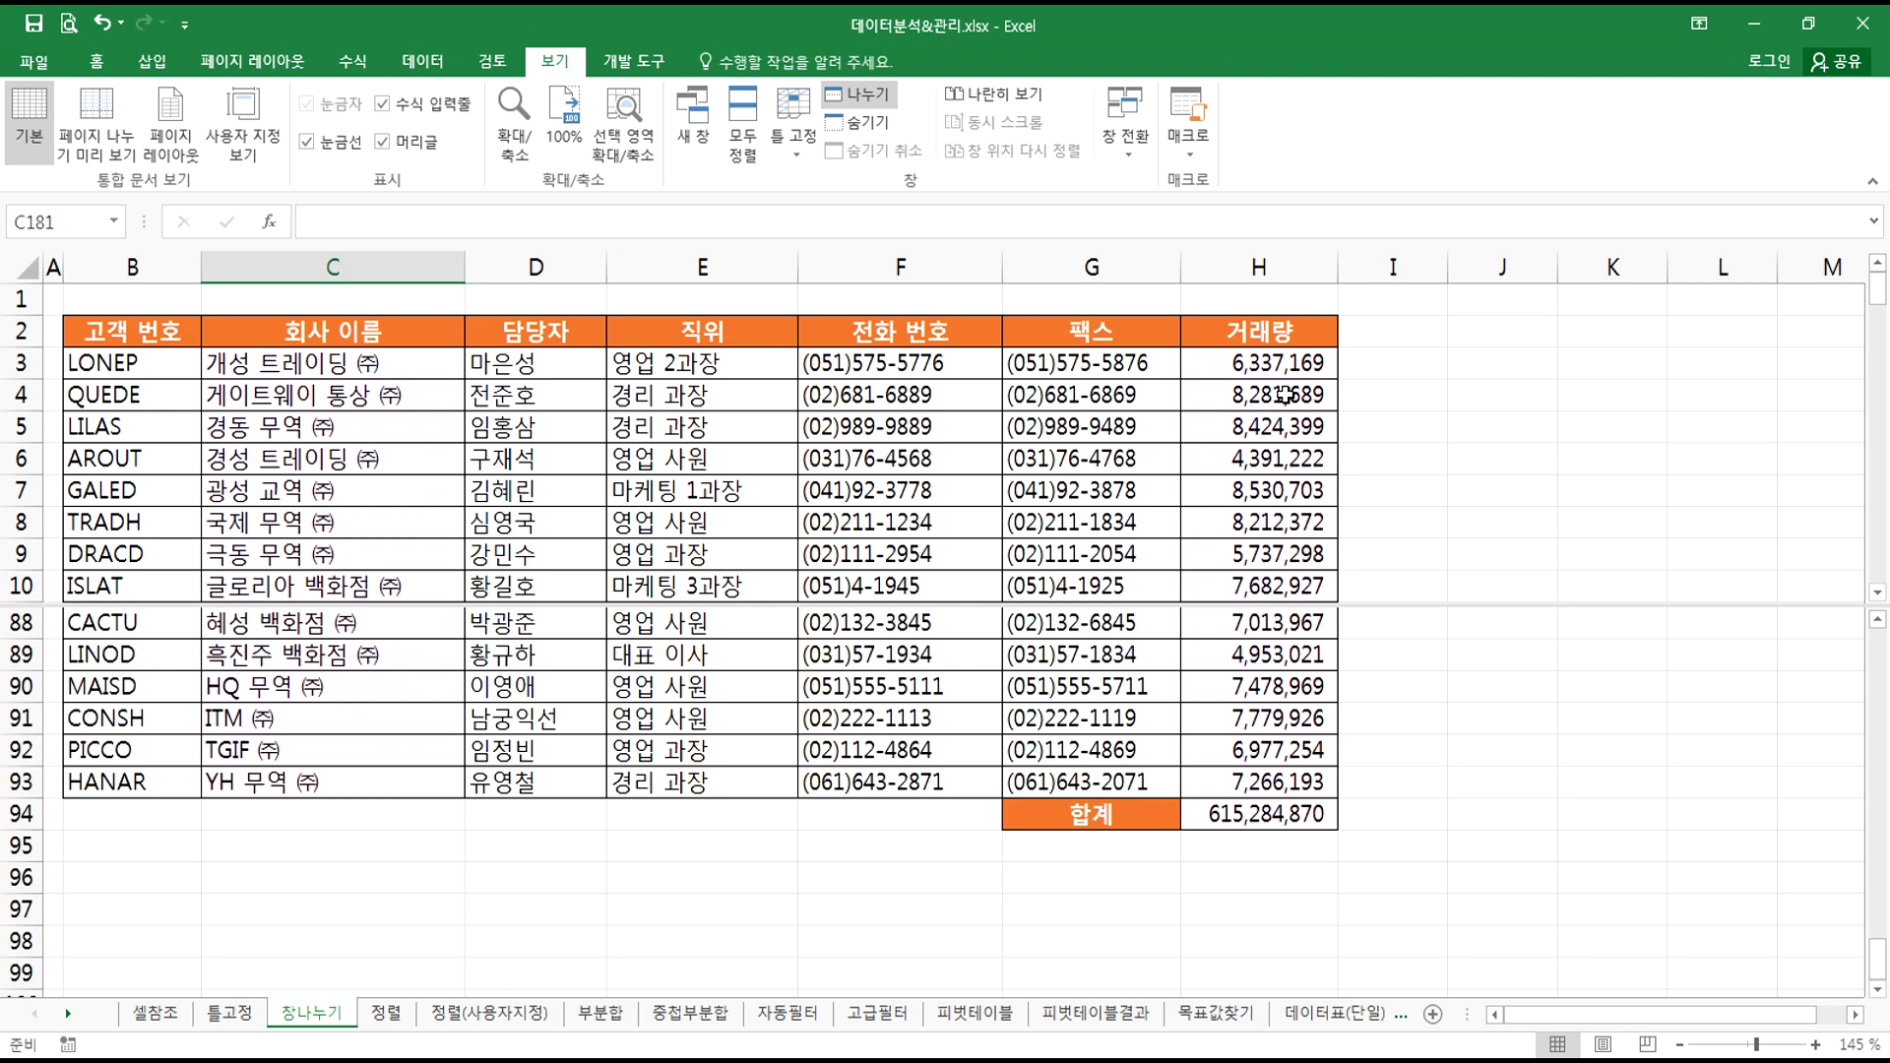
double_click(1485, 603)
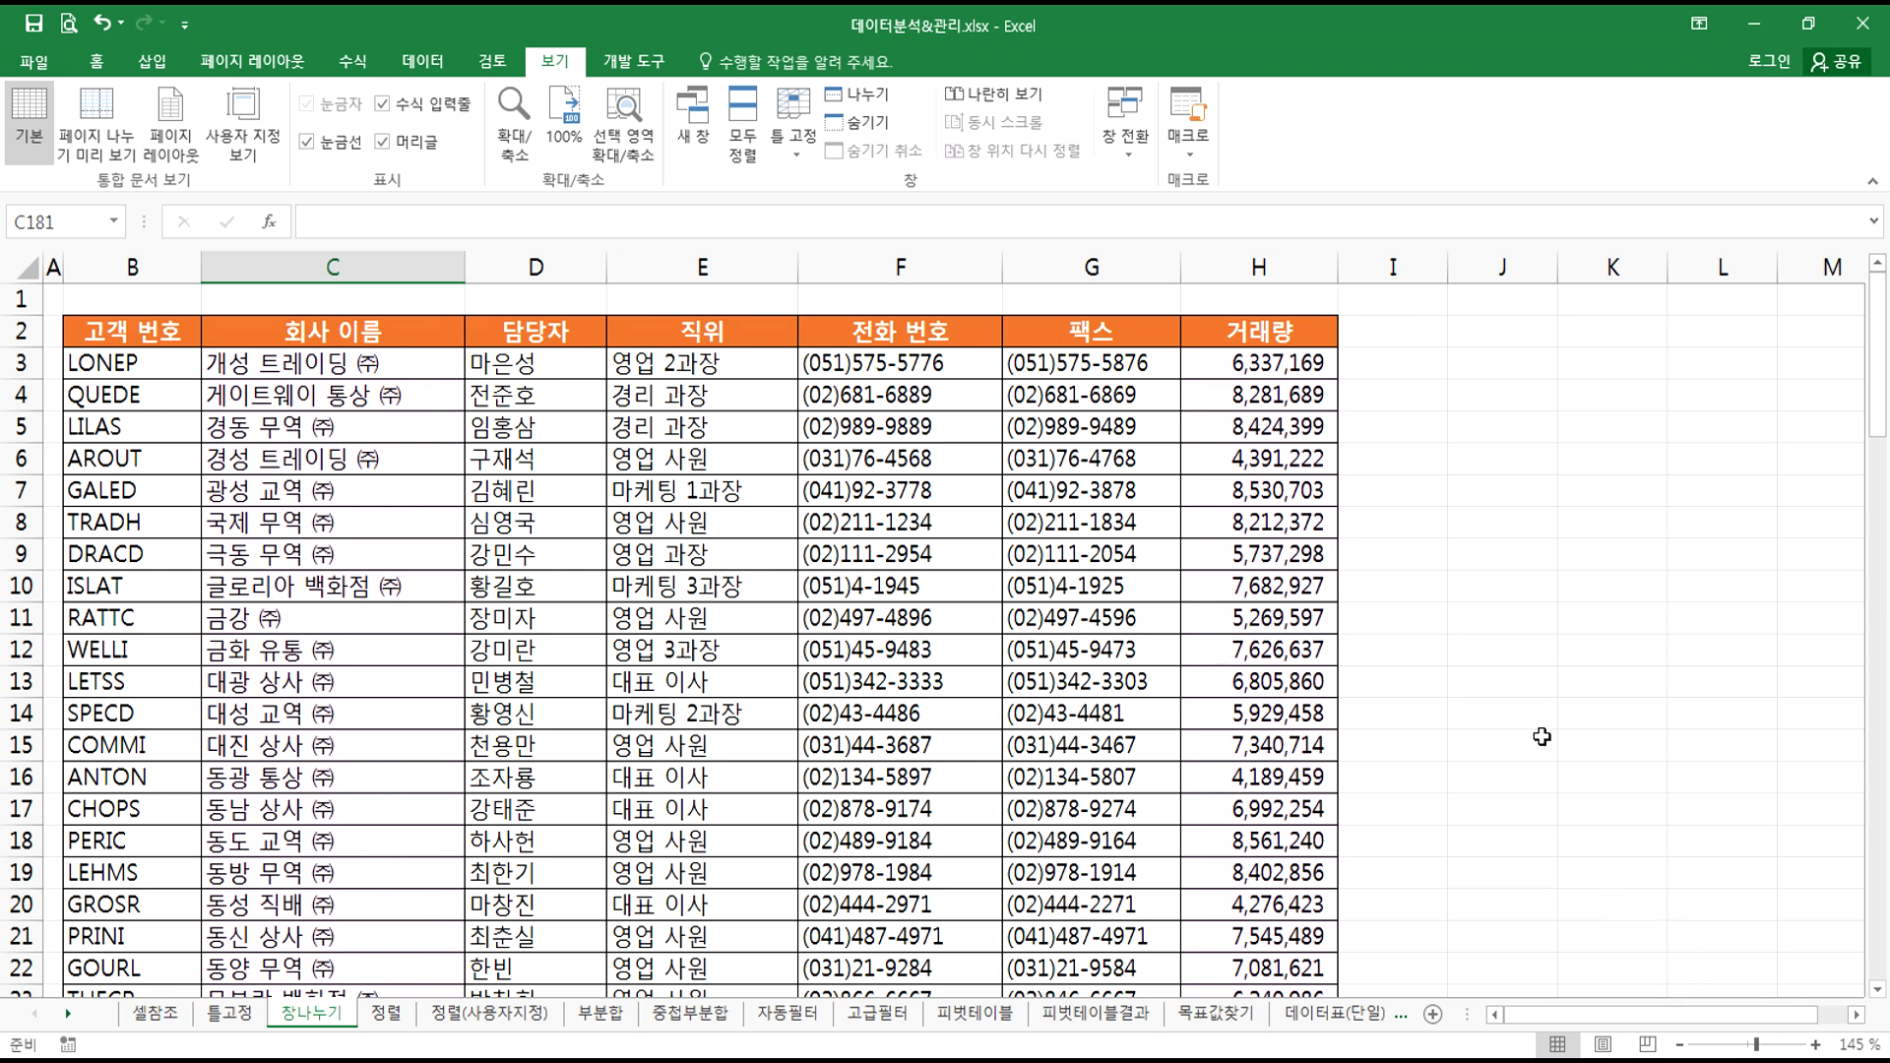
left_click(1506, 710)
left_click(1443, 633)
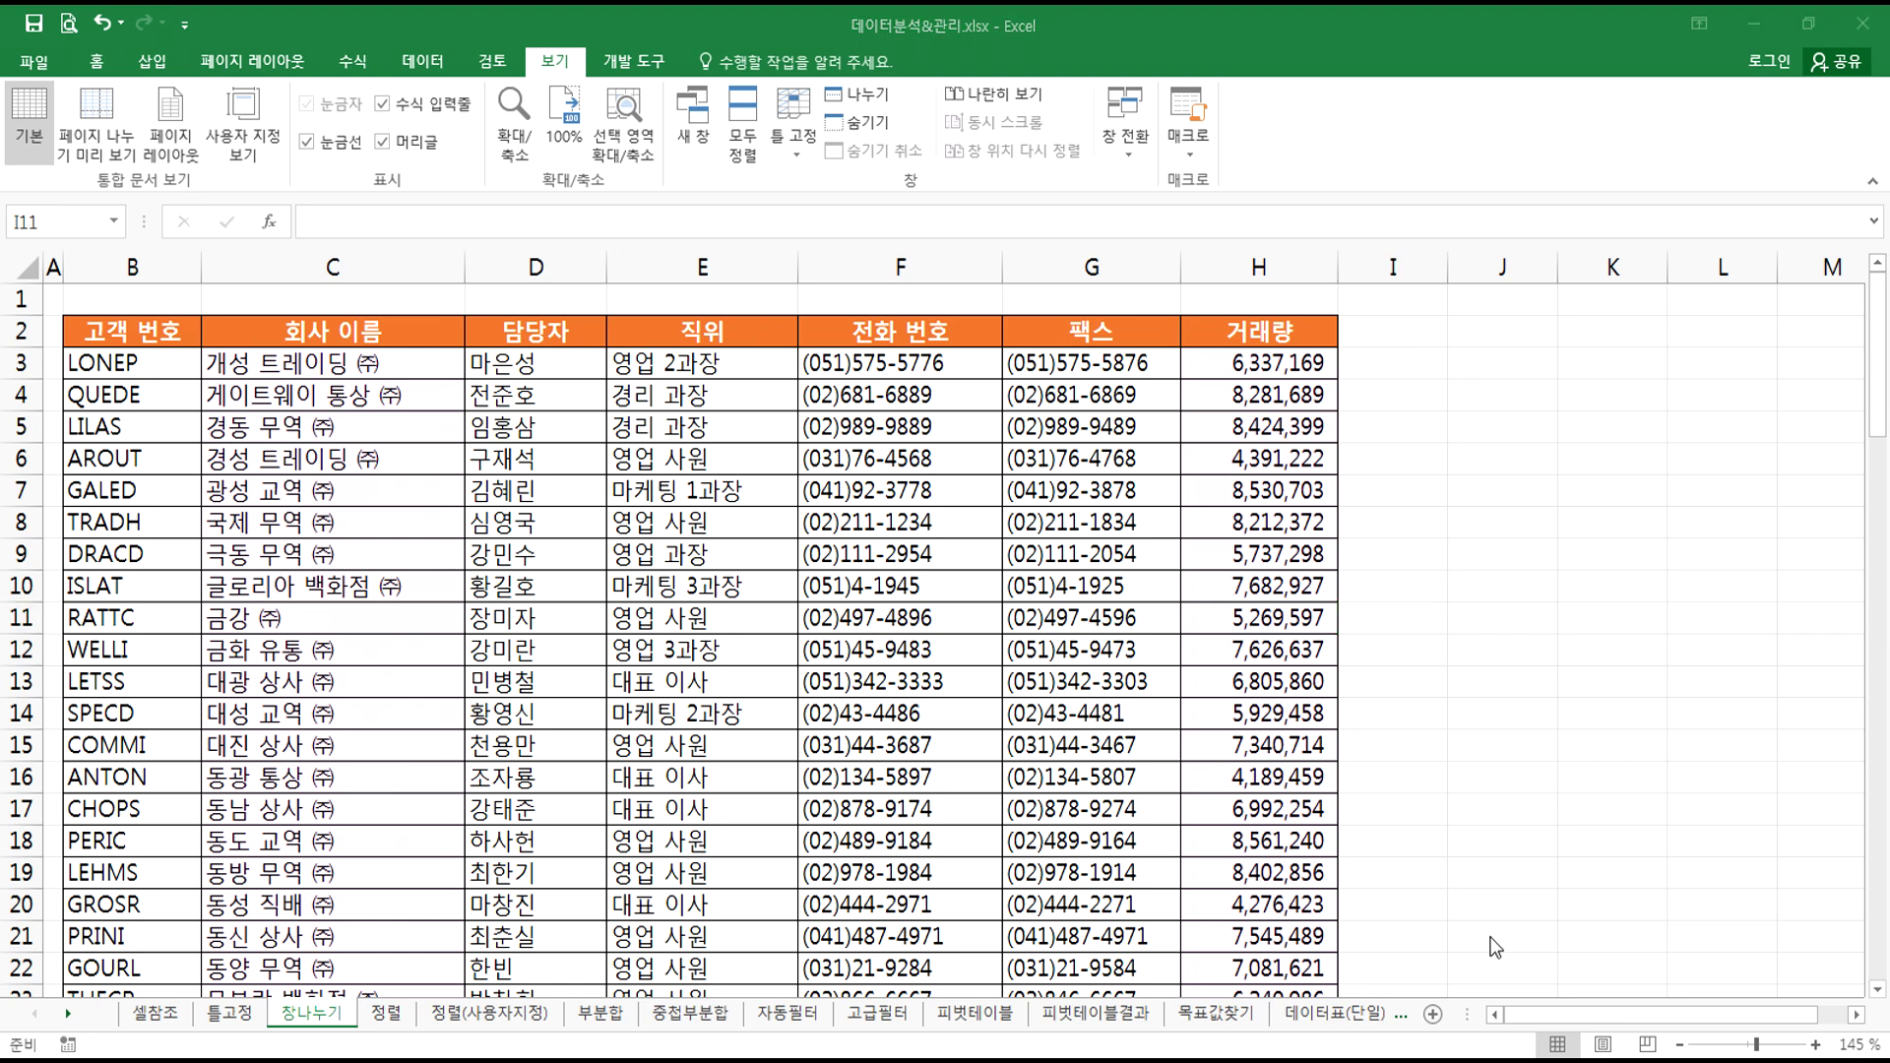
- Start the older Excel version and maximize the window of its blank workbook
key("super")
left_click(108, 260)
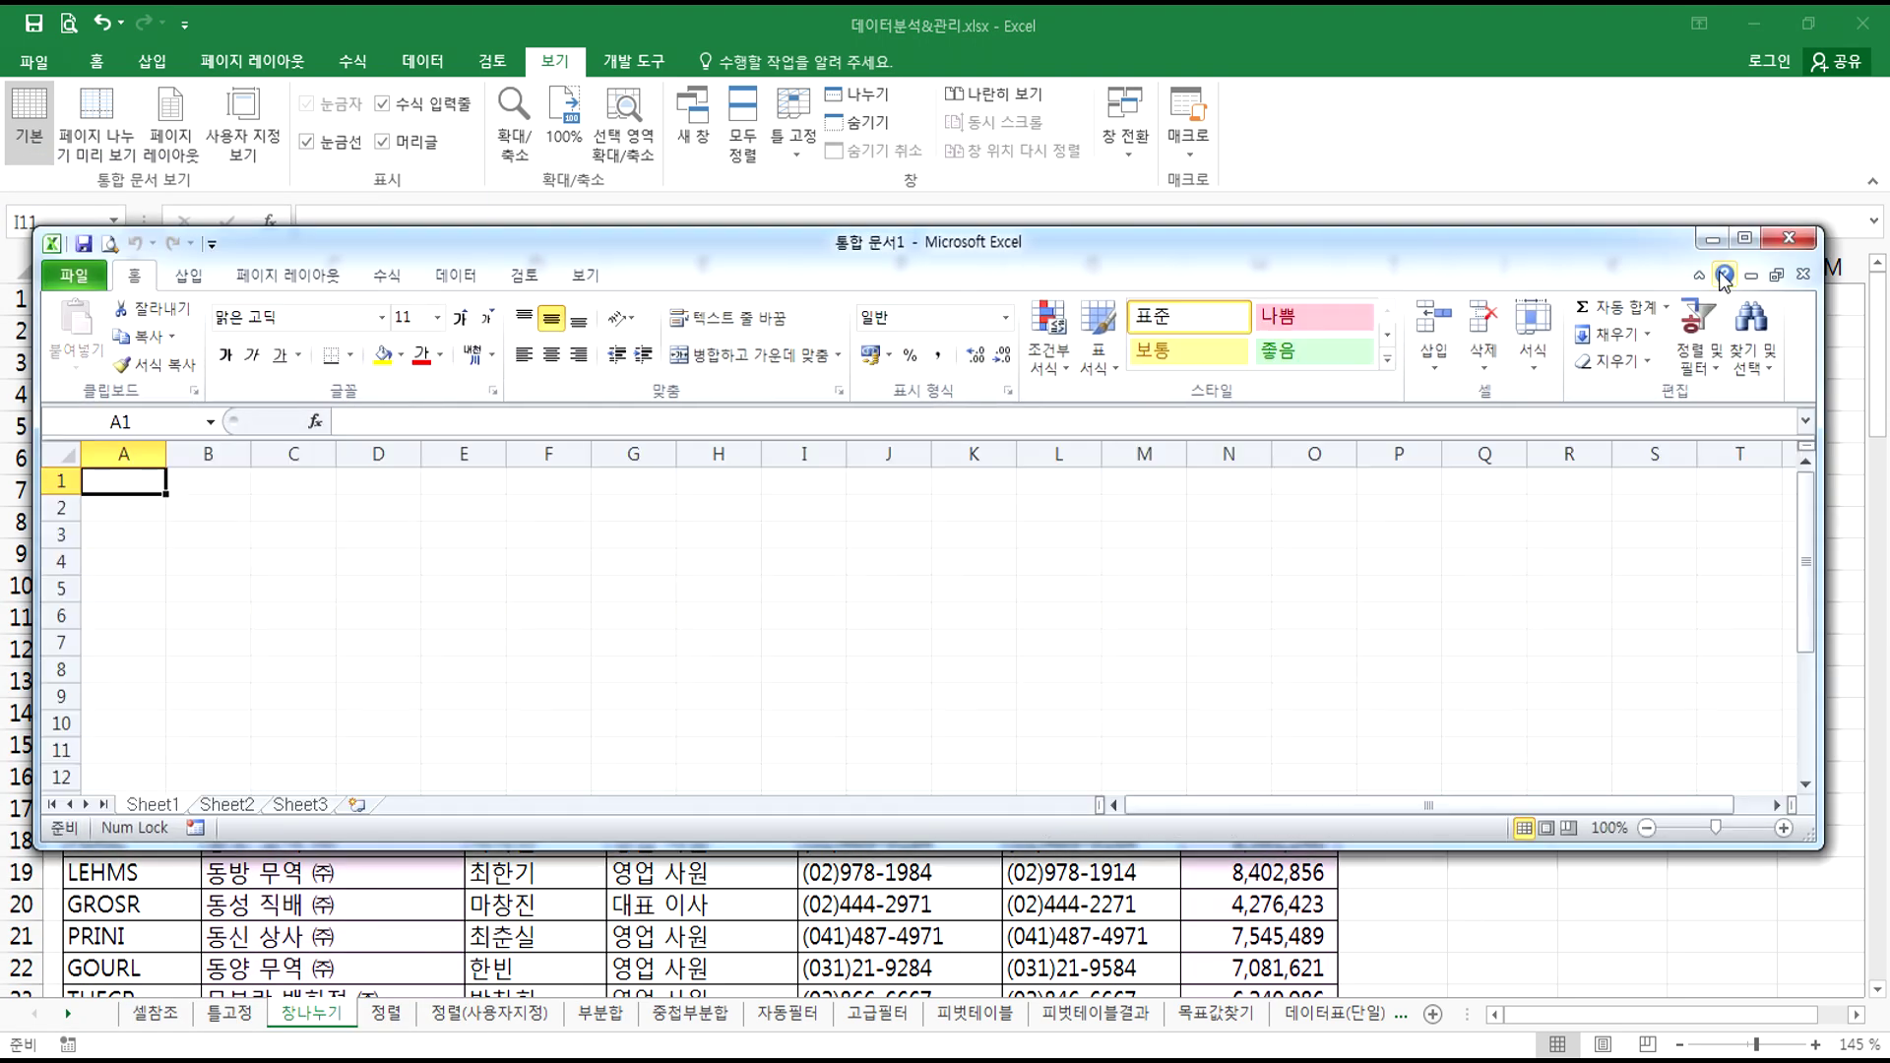
left_click(1744, 238)
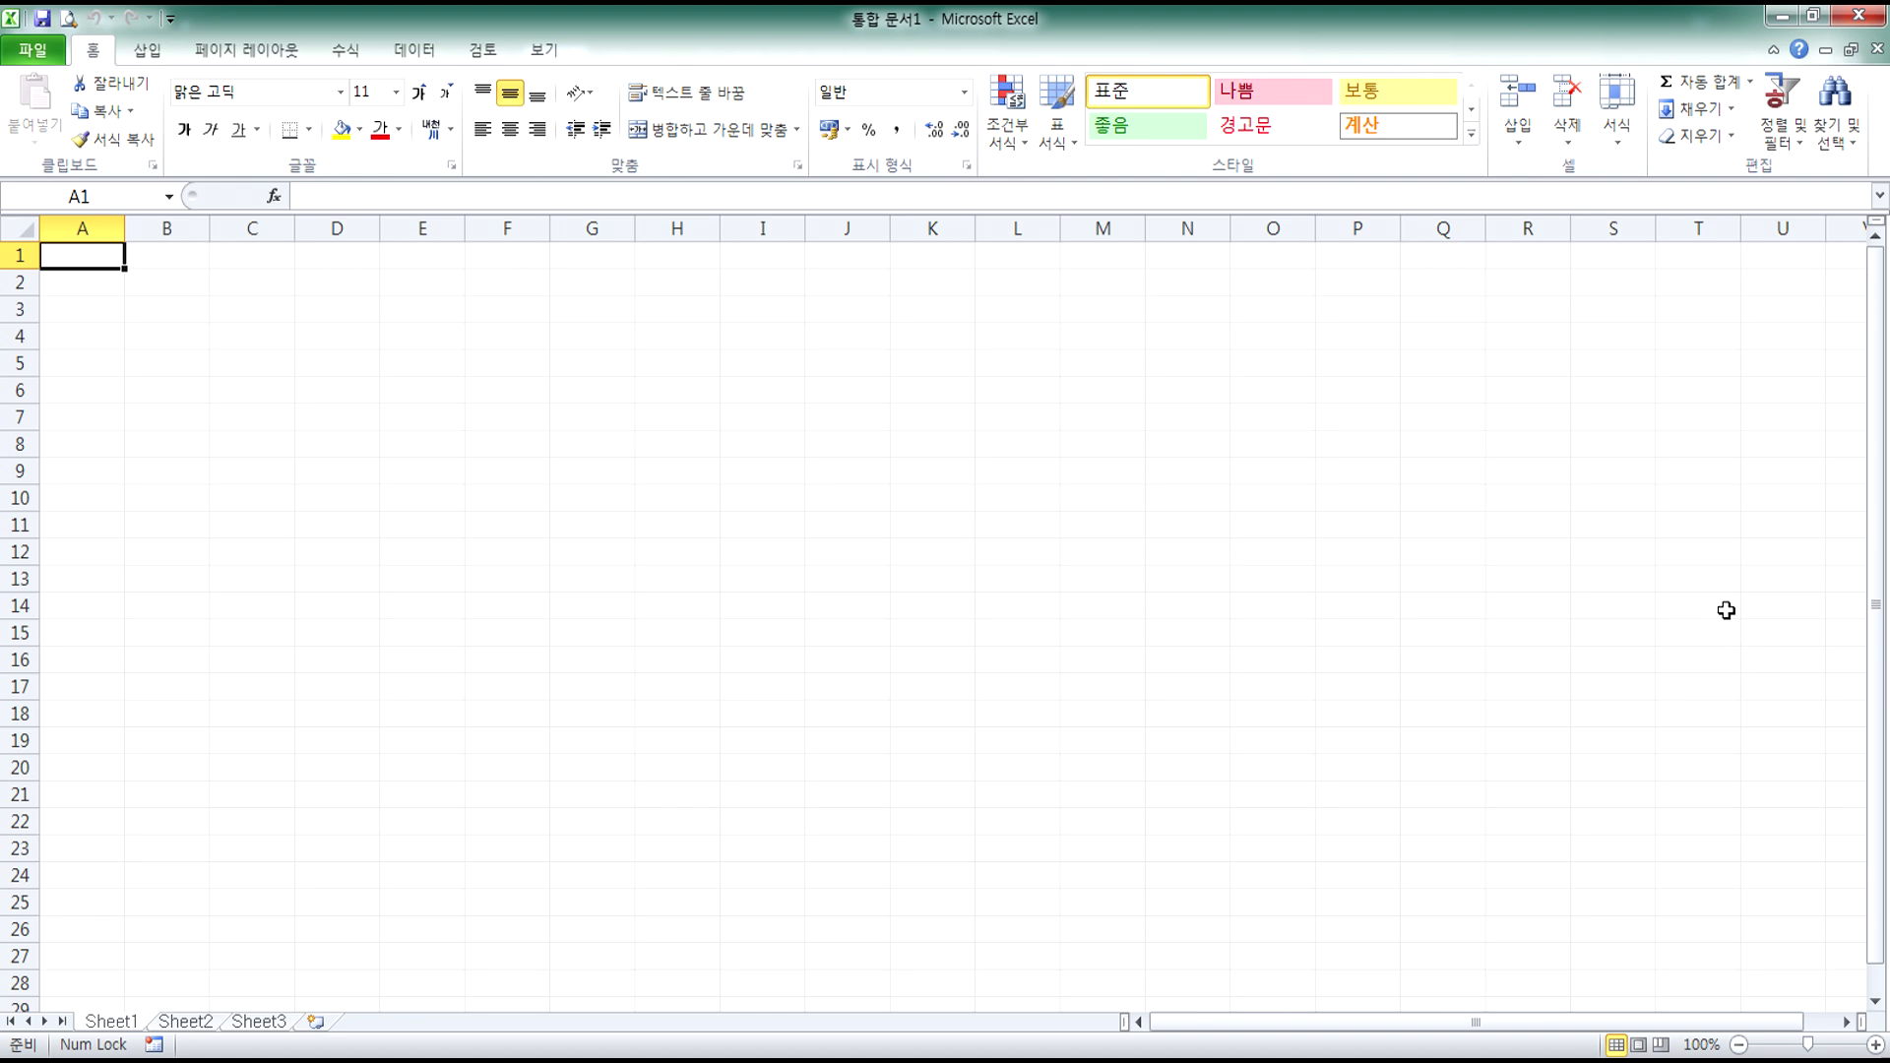
- Split the blank workbook's Sheet1 horizontally below row 8 and remove the split again
left_click_drag(1876, 219, 1811, 464)
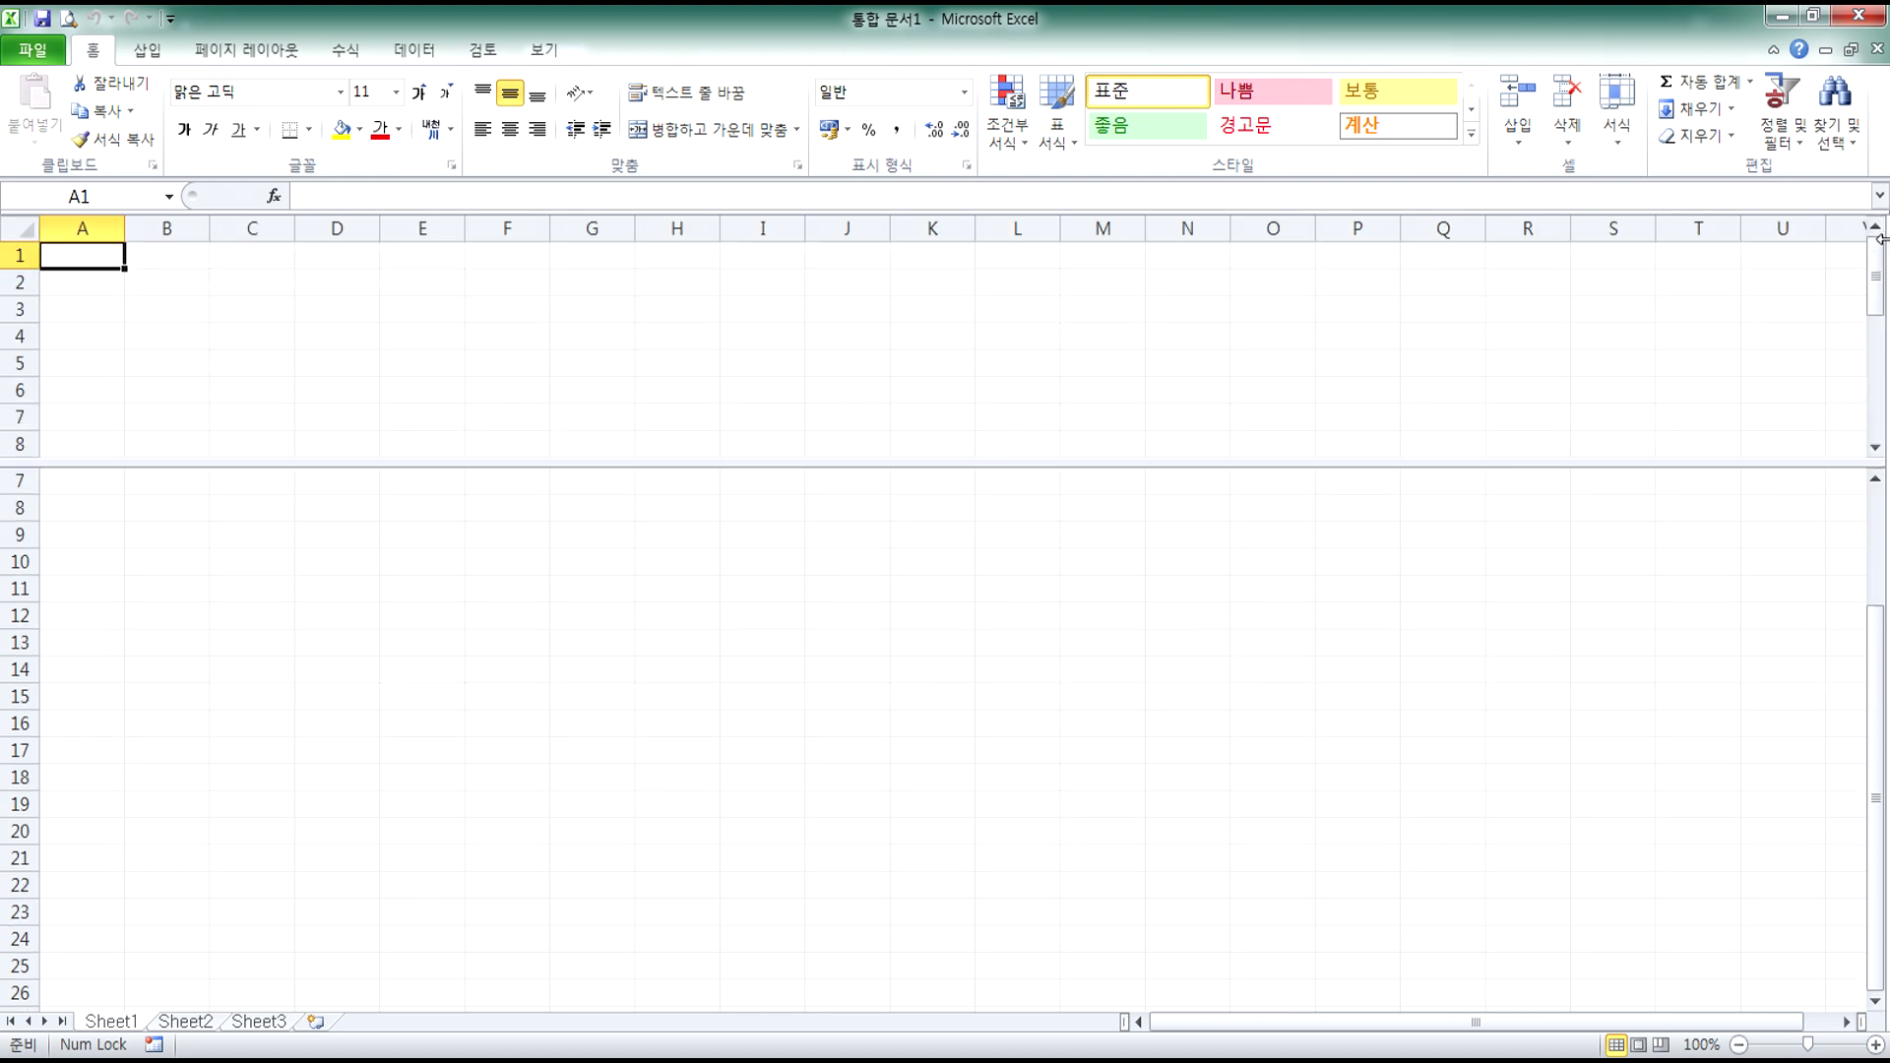
double_click(1809, 463)
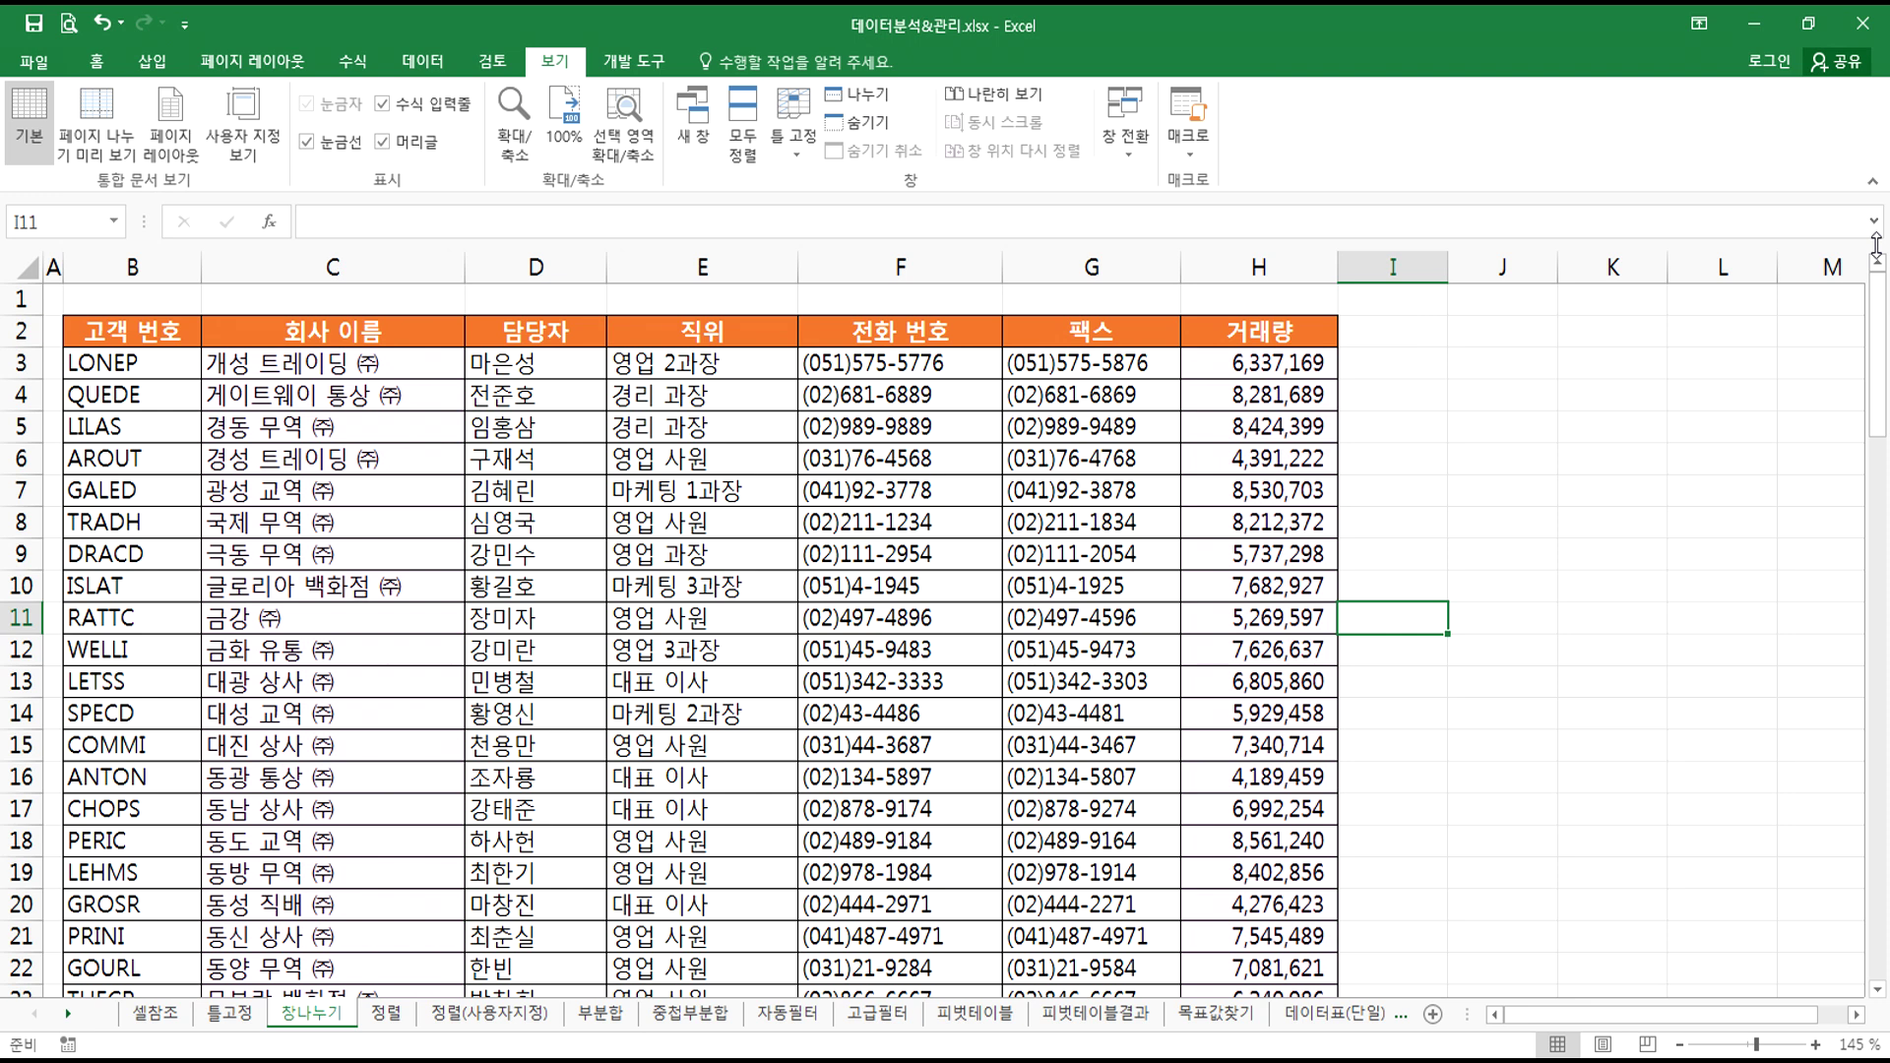
- Examine the ends of the vertical and horizontal scrollbars in both Excel versions for the split boxes
mouse_move(1876, 243)
left_mouse_down()
mouse_move(1879, 323)
mouse_move(1884, 243)
left_mouse_up()
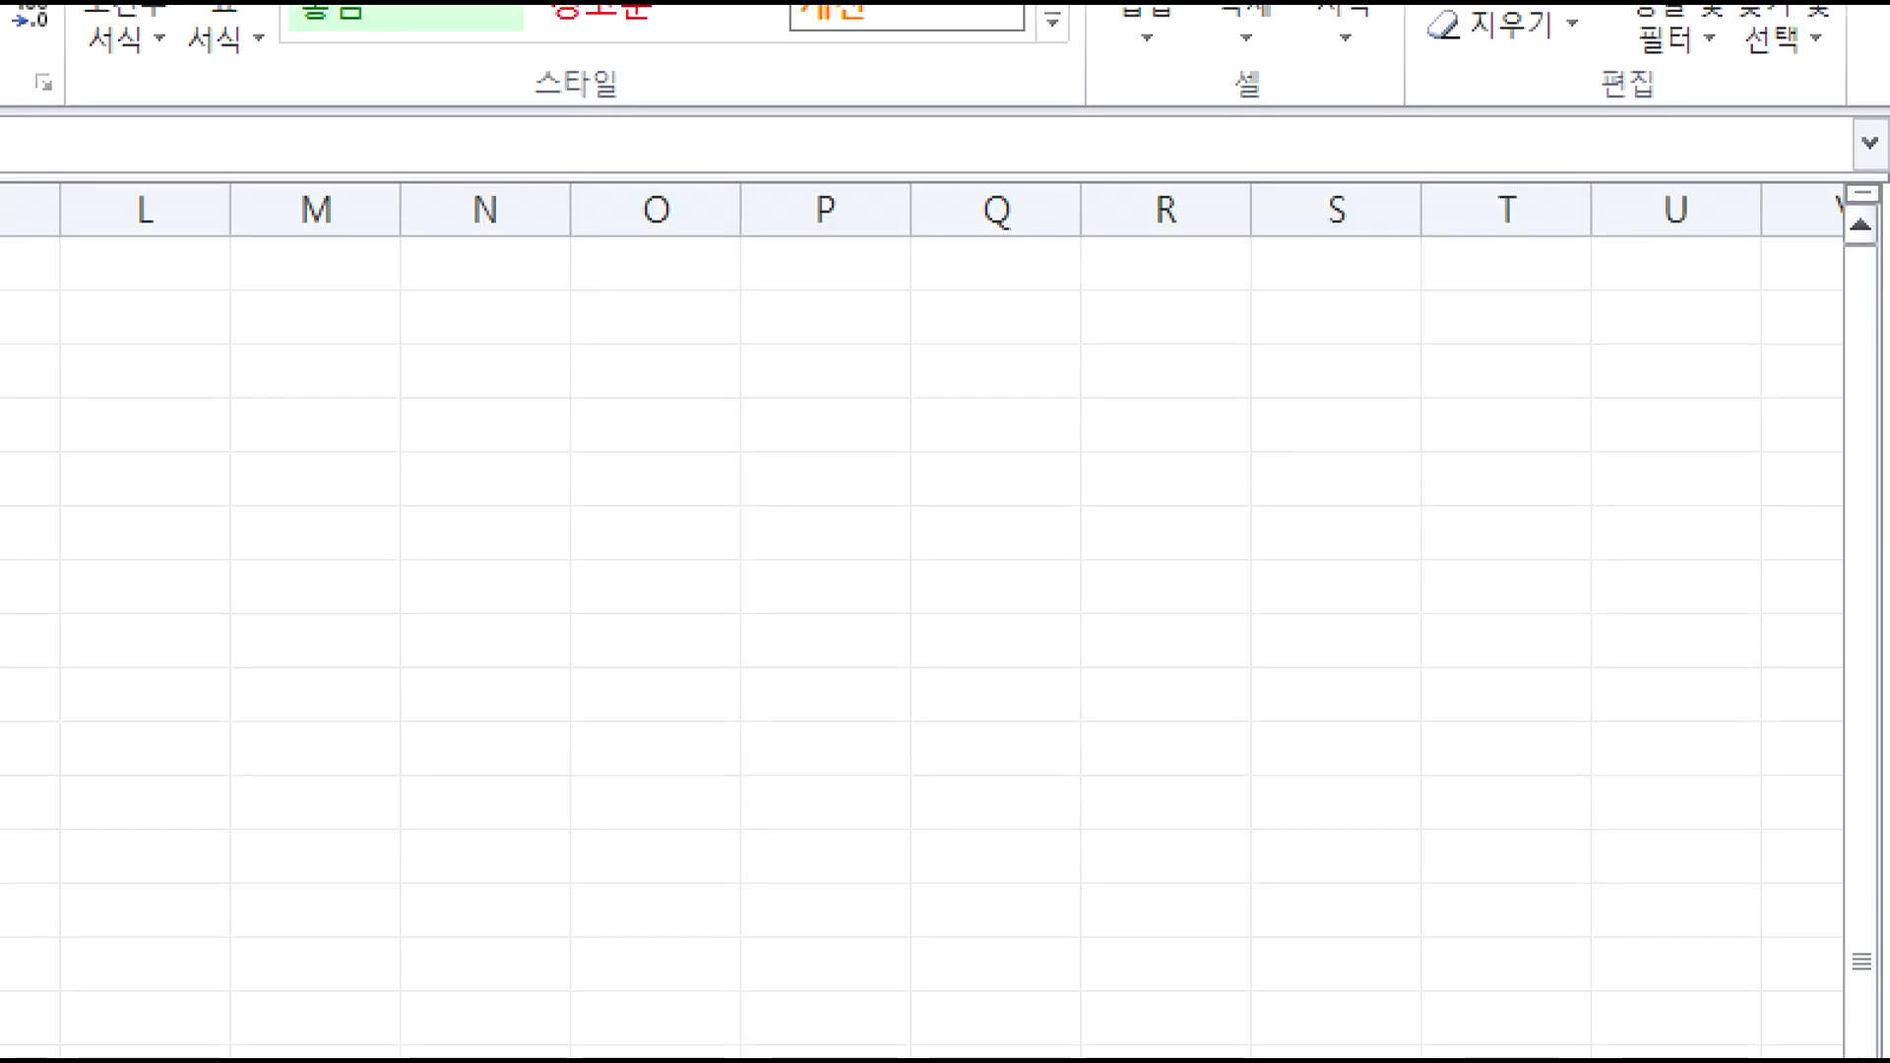
scroll(1777, 237, "up", 2)
left_click(1772, 245)
mouse_move(1886, 384)
left_mouse_down()
mouse_move(1805, 405)
mouse_move(1885, 167)
mouse_move(1870, 356)
left_mouse_up()
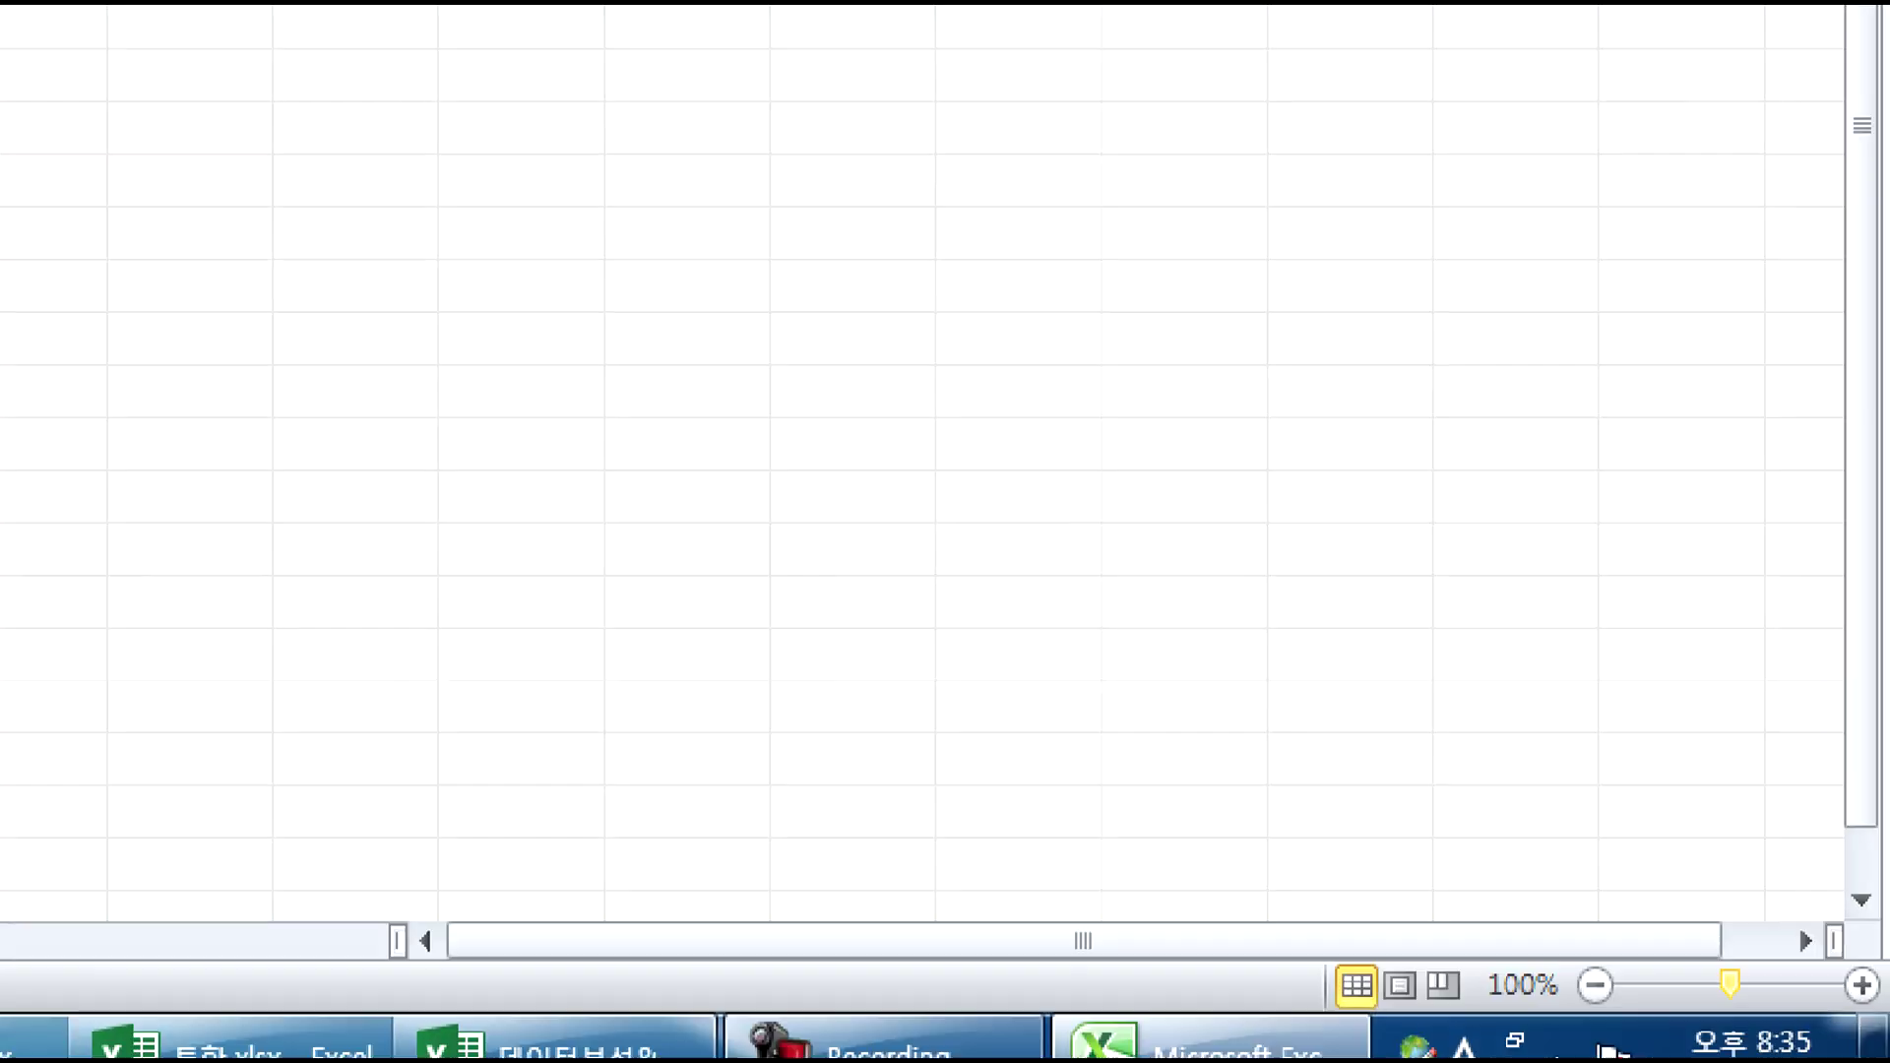
left_click_drag(1835, 1002, 1870, 979)
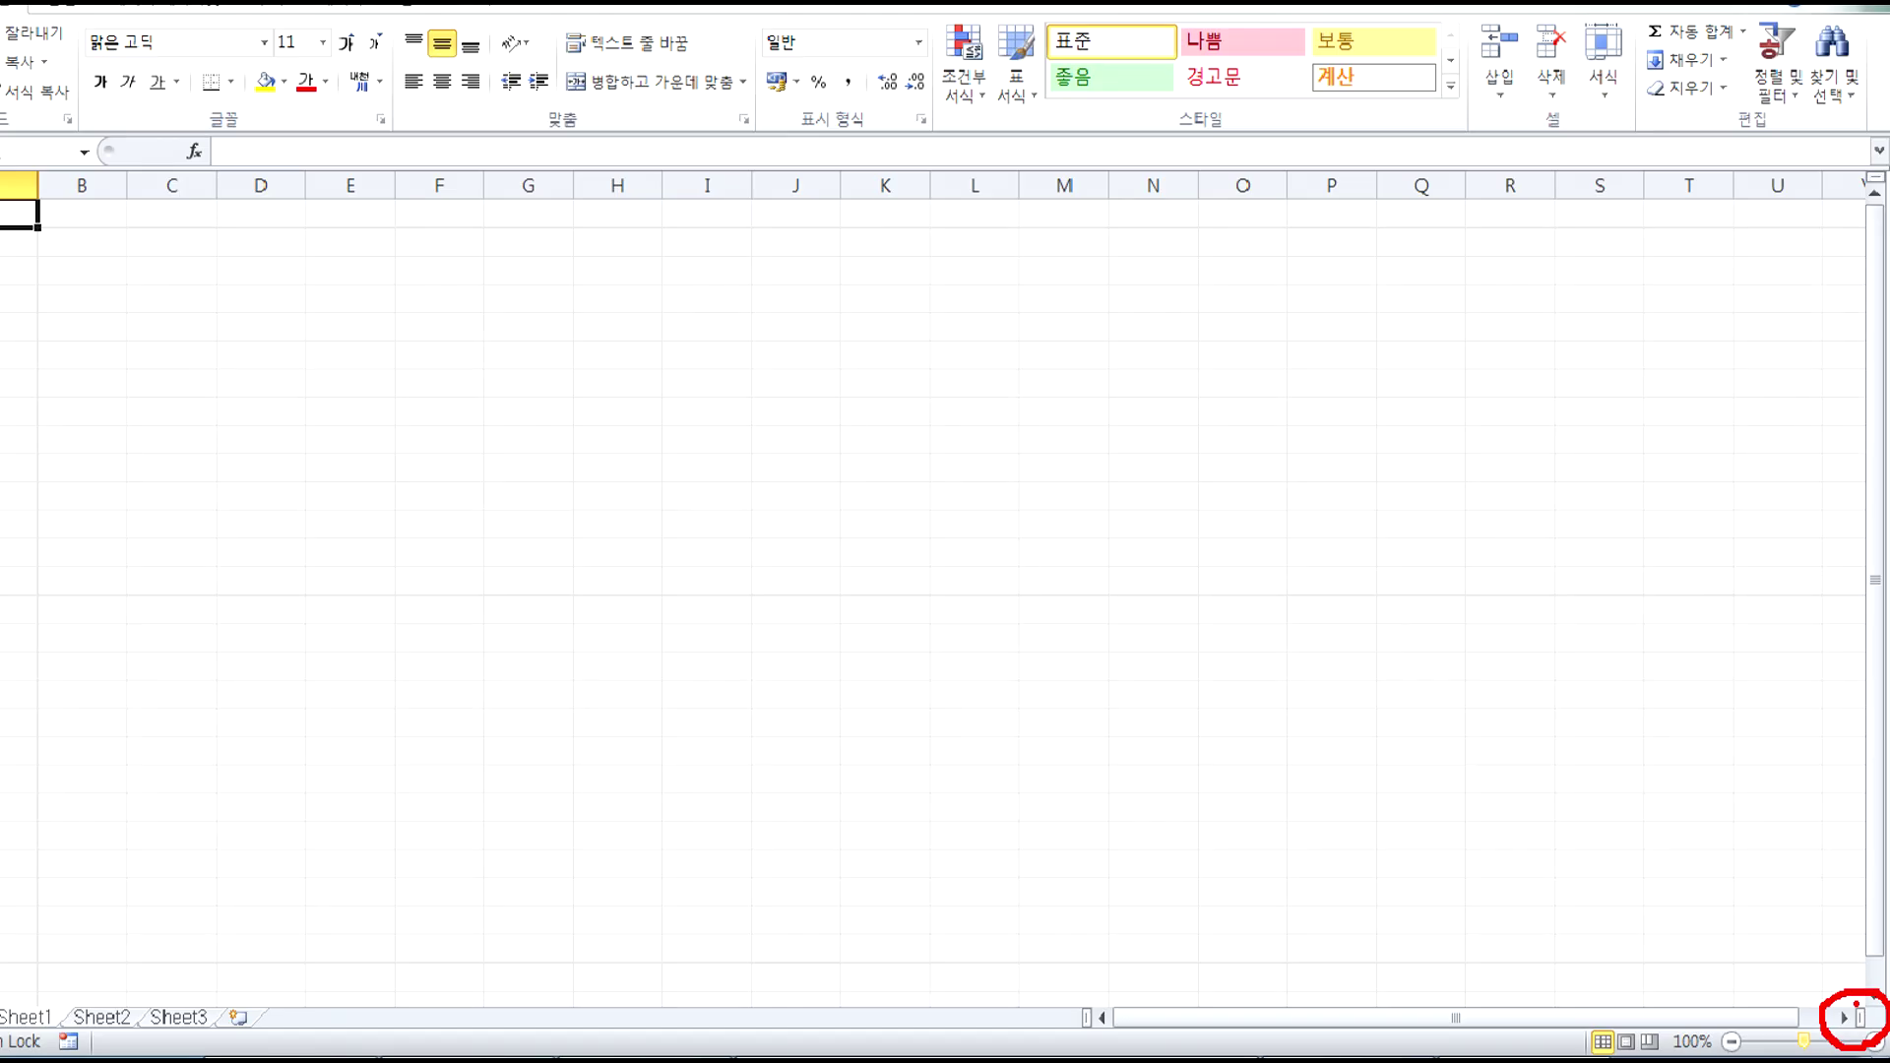
- Split Sheet1 after column K and below row 12 using the split boxes, select cell I9 and remove both splits at their intersection
left_click_drag(1862, 1020, 1346, 1021)
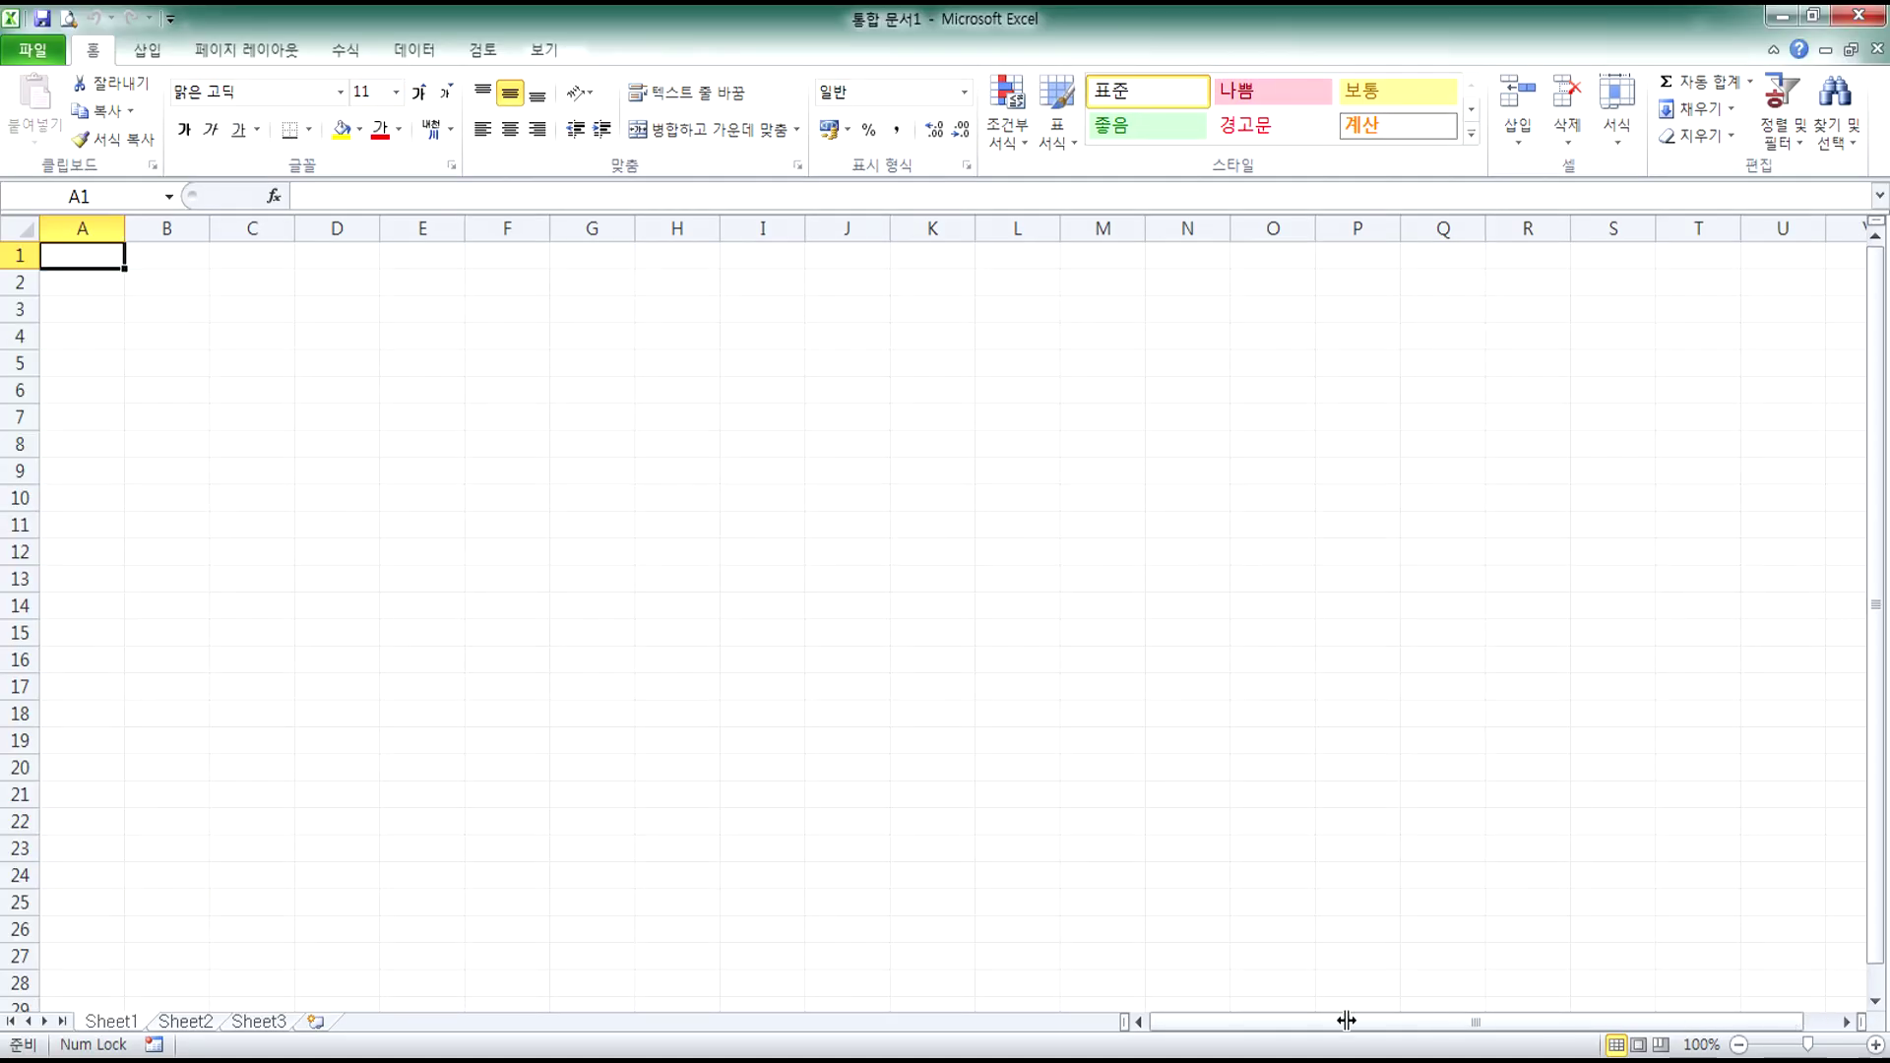
left_click_drag(988, 1035, 989, 1035)
left_click_drag(1875, 218, 1867, 563)
left_click(785, 471)
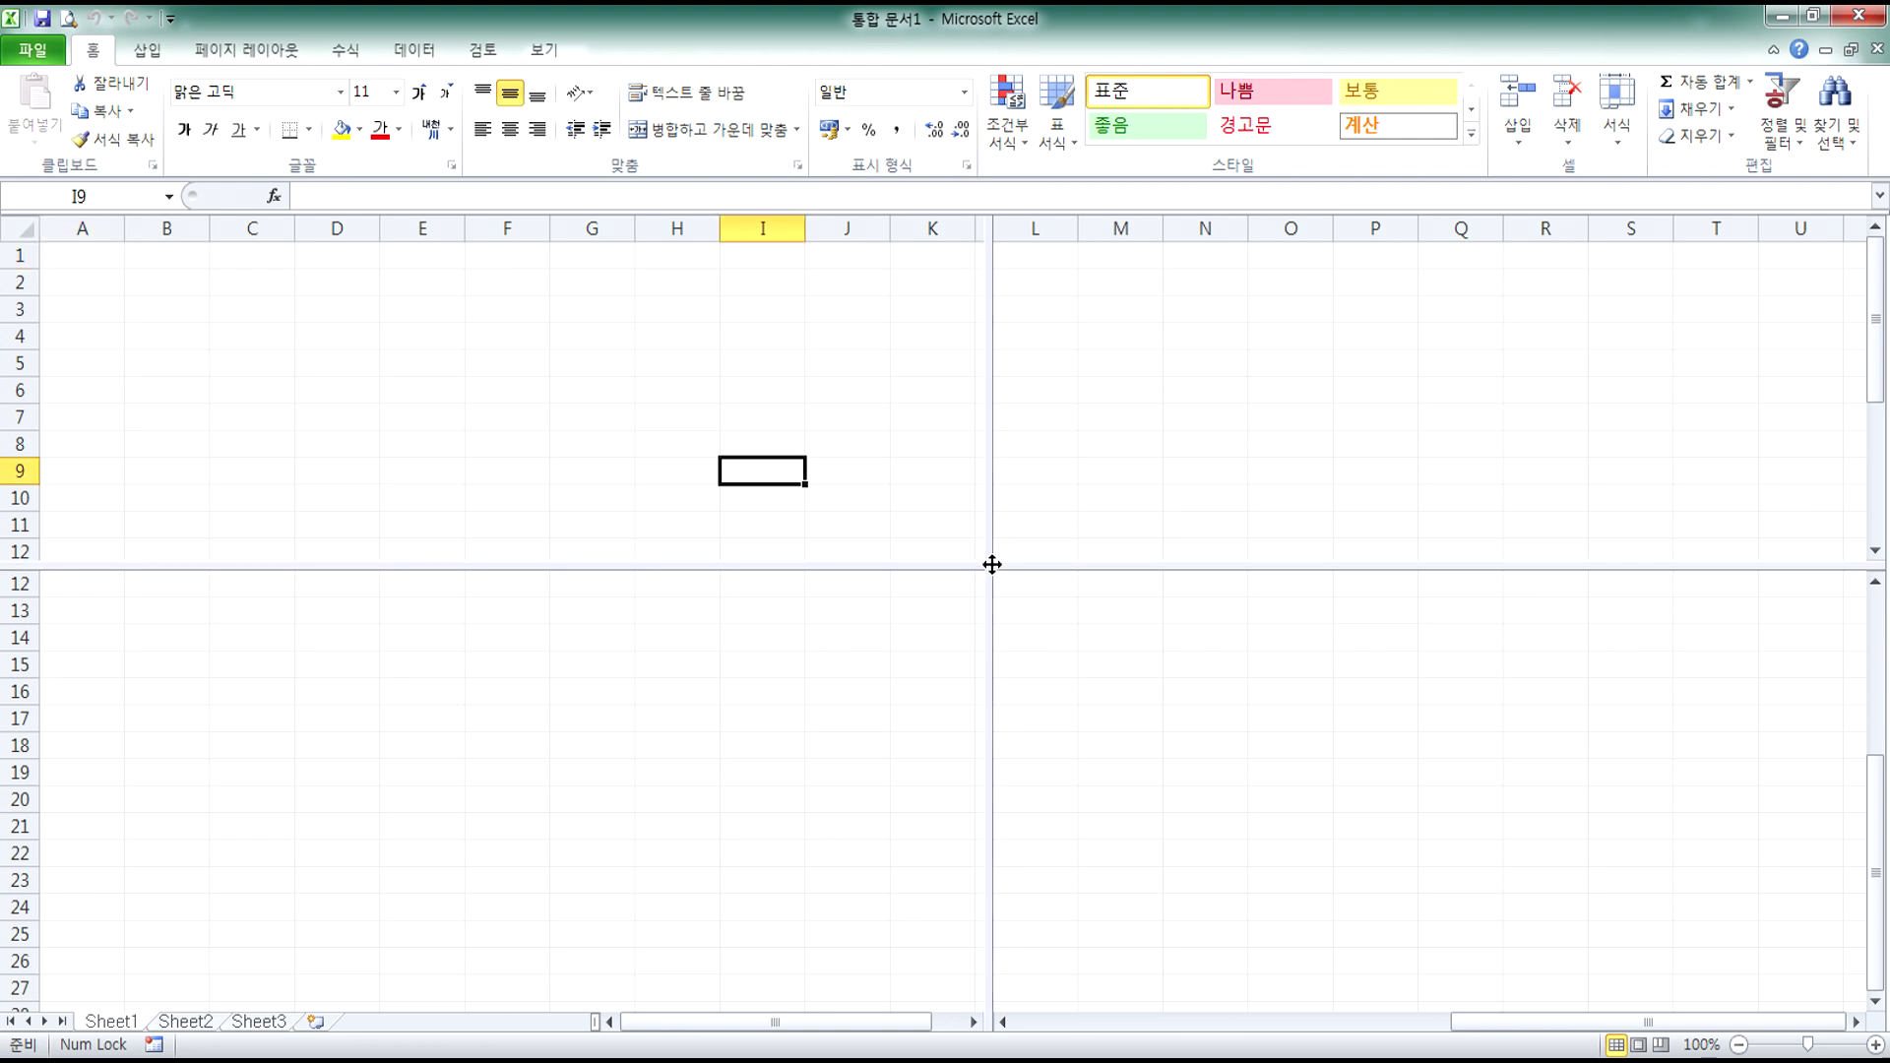
double_click(989, 569)
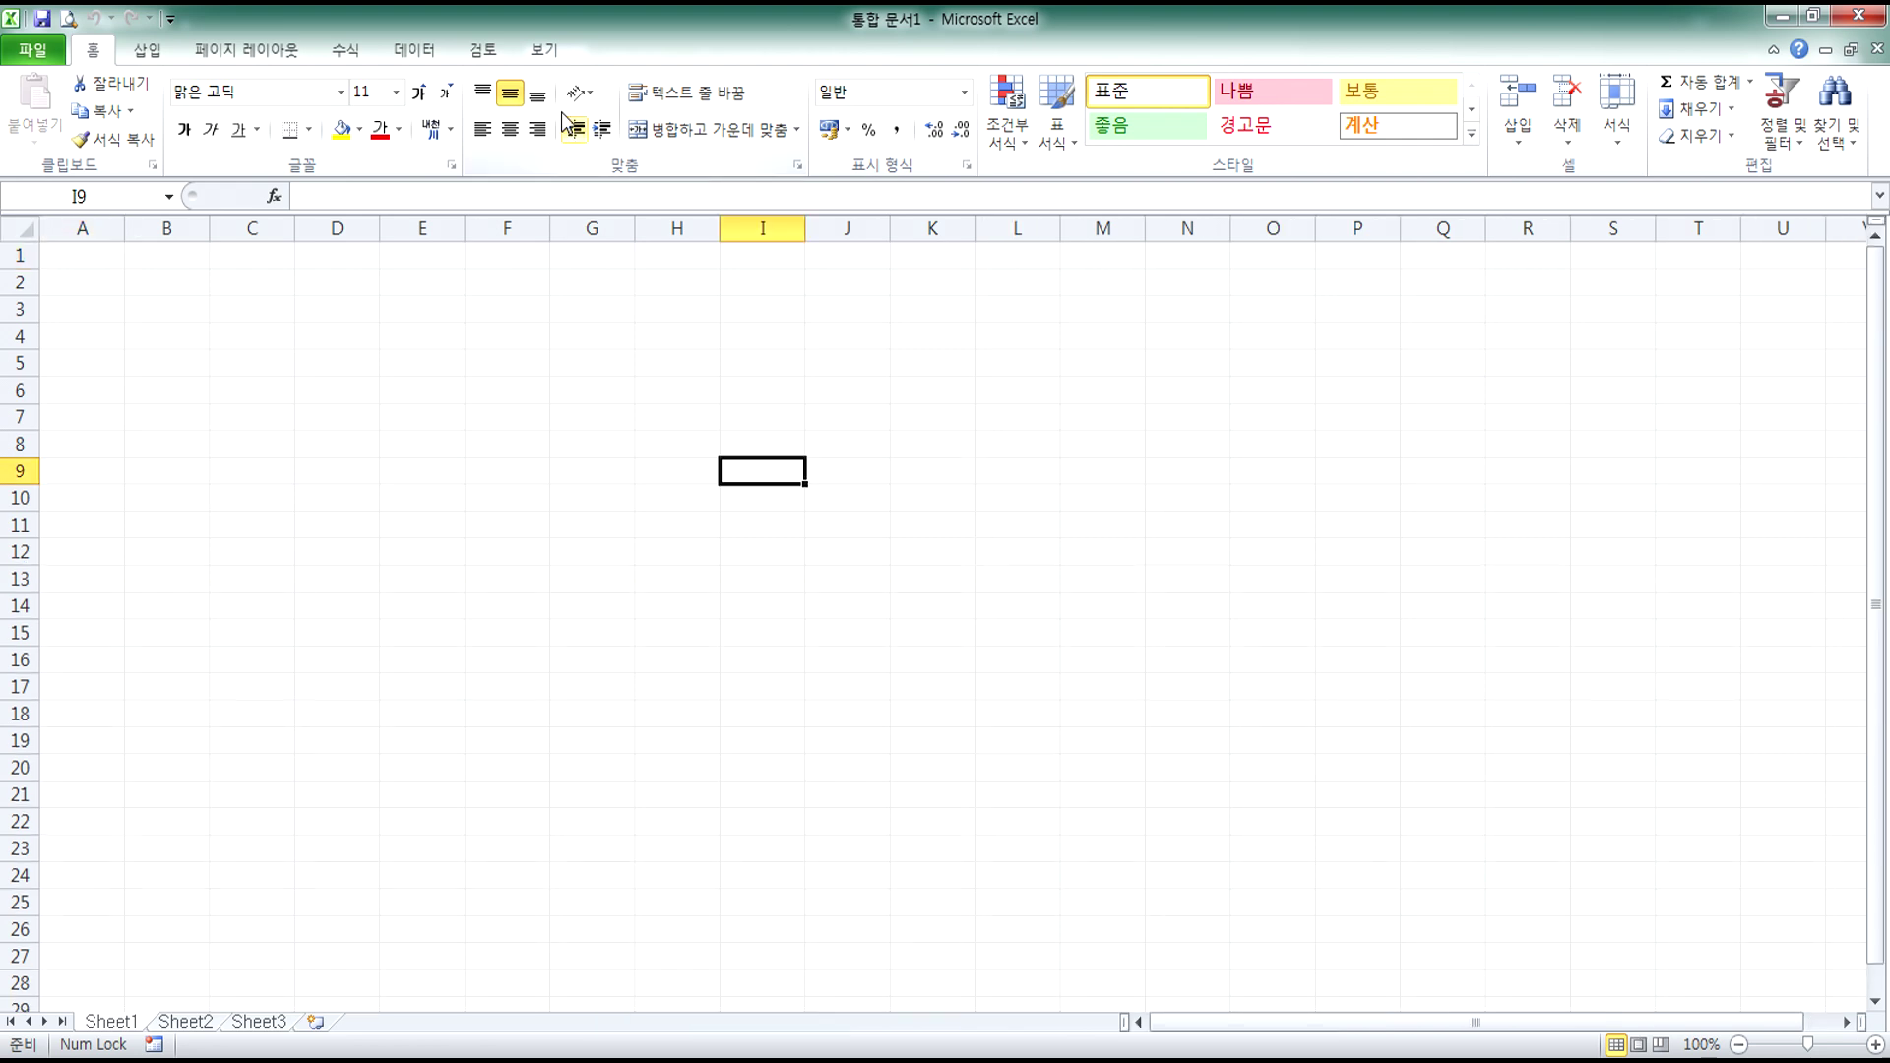
- Split Sheet1 at cell I9 with the Split command and turn the split off again
left_click(568, 54)
left_click(932, 83)
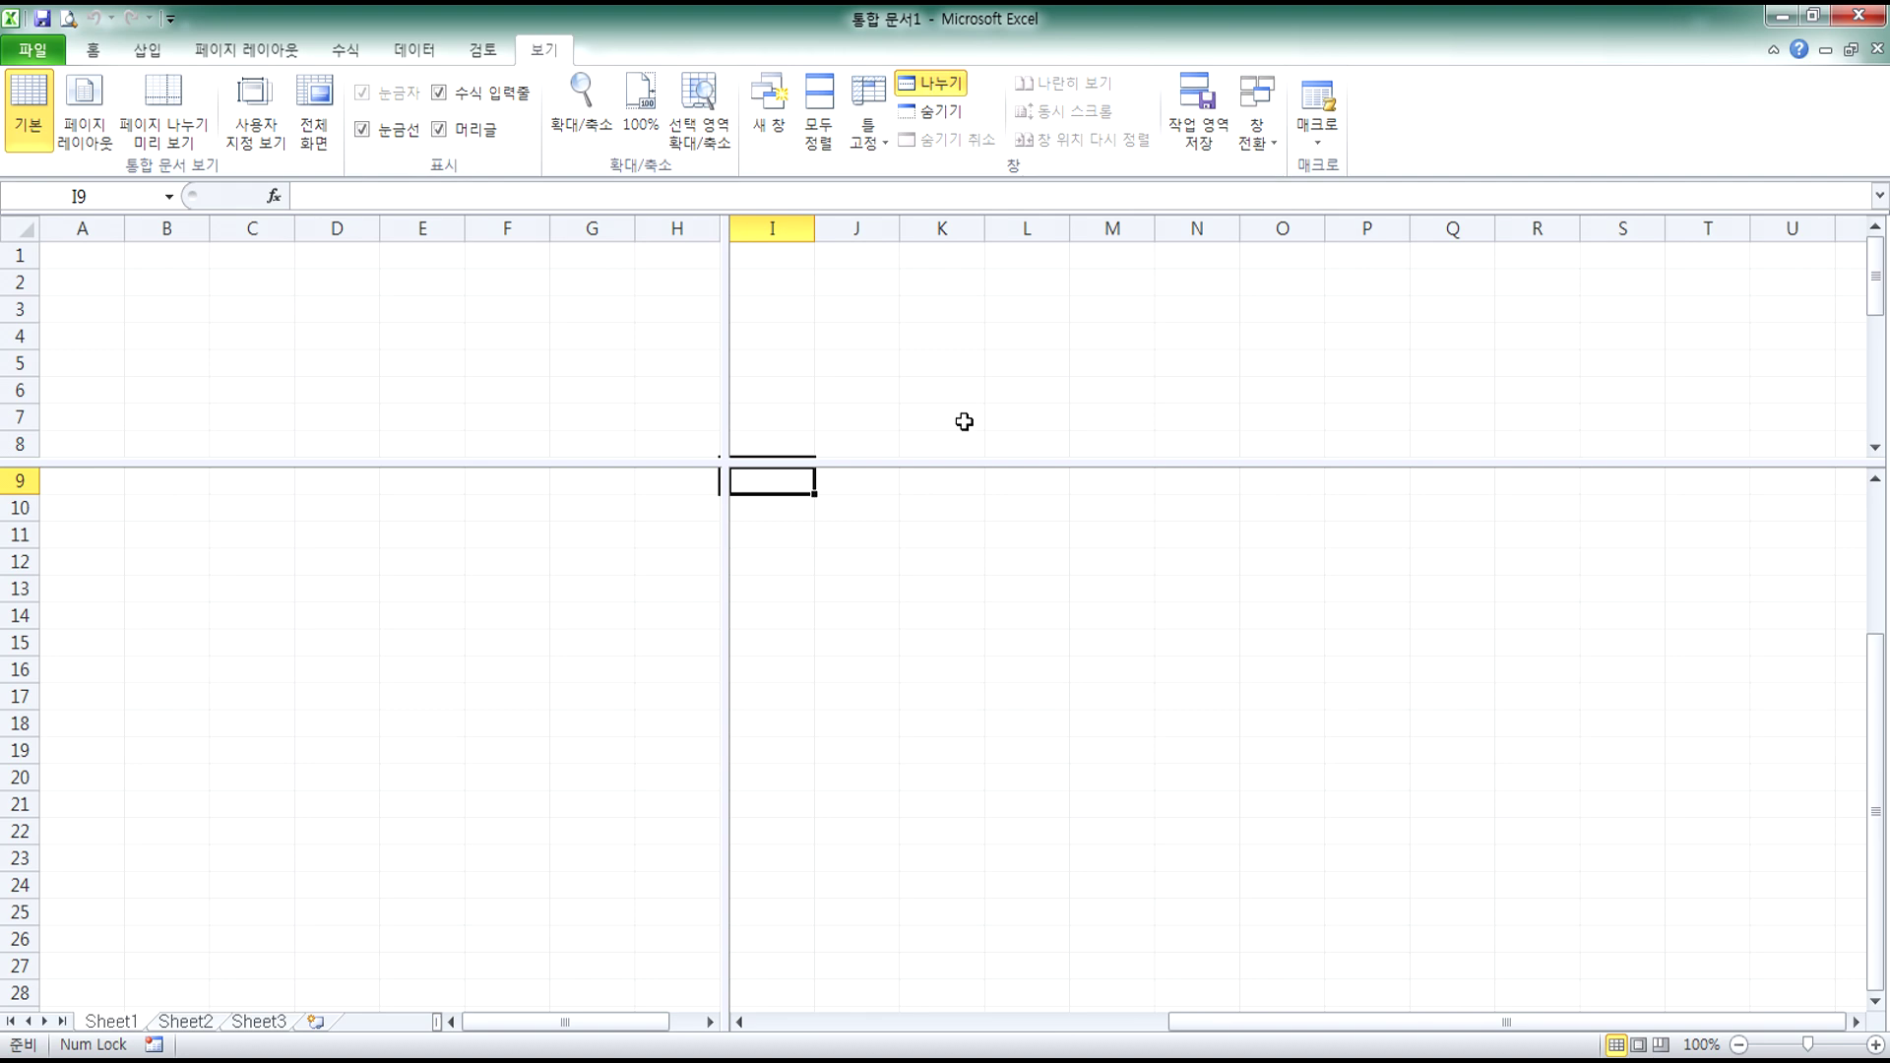
left_click(935, 89)
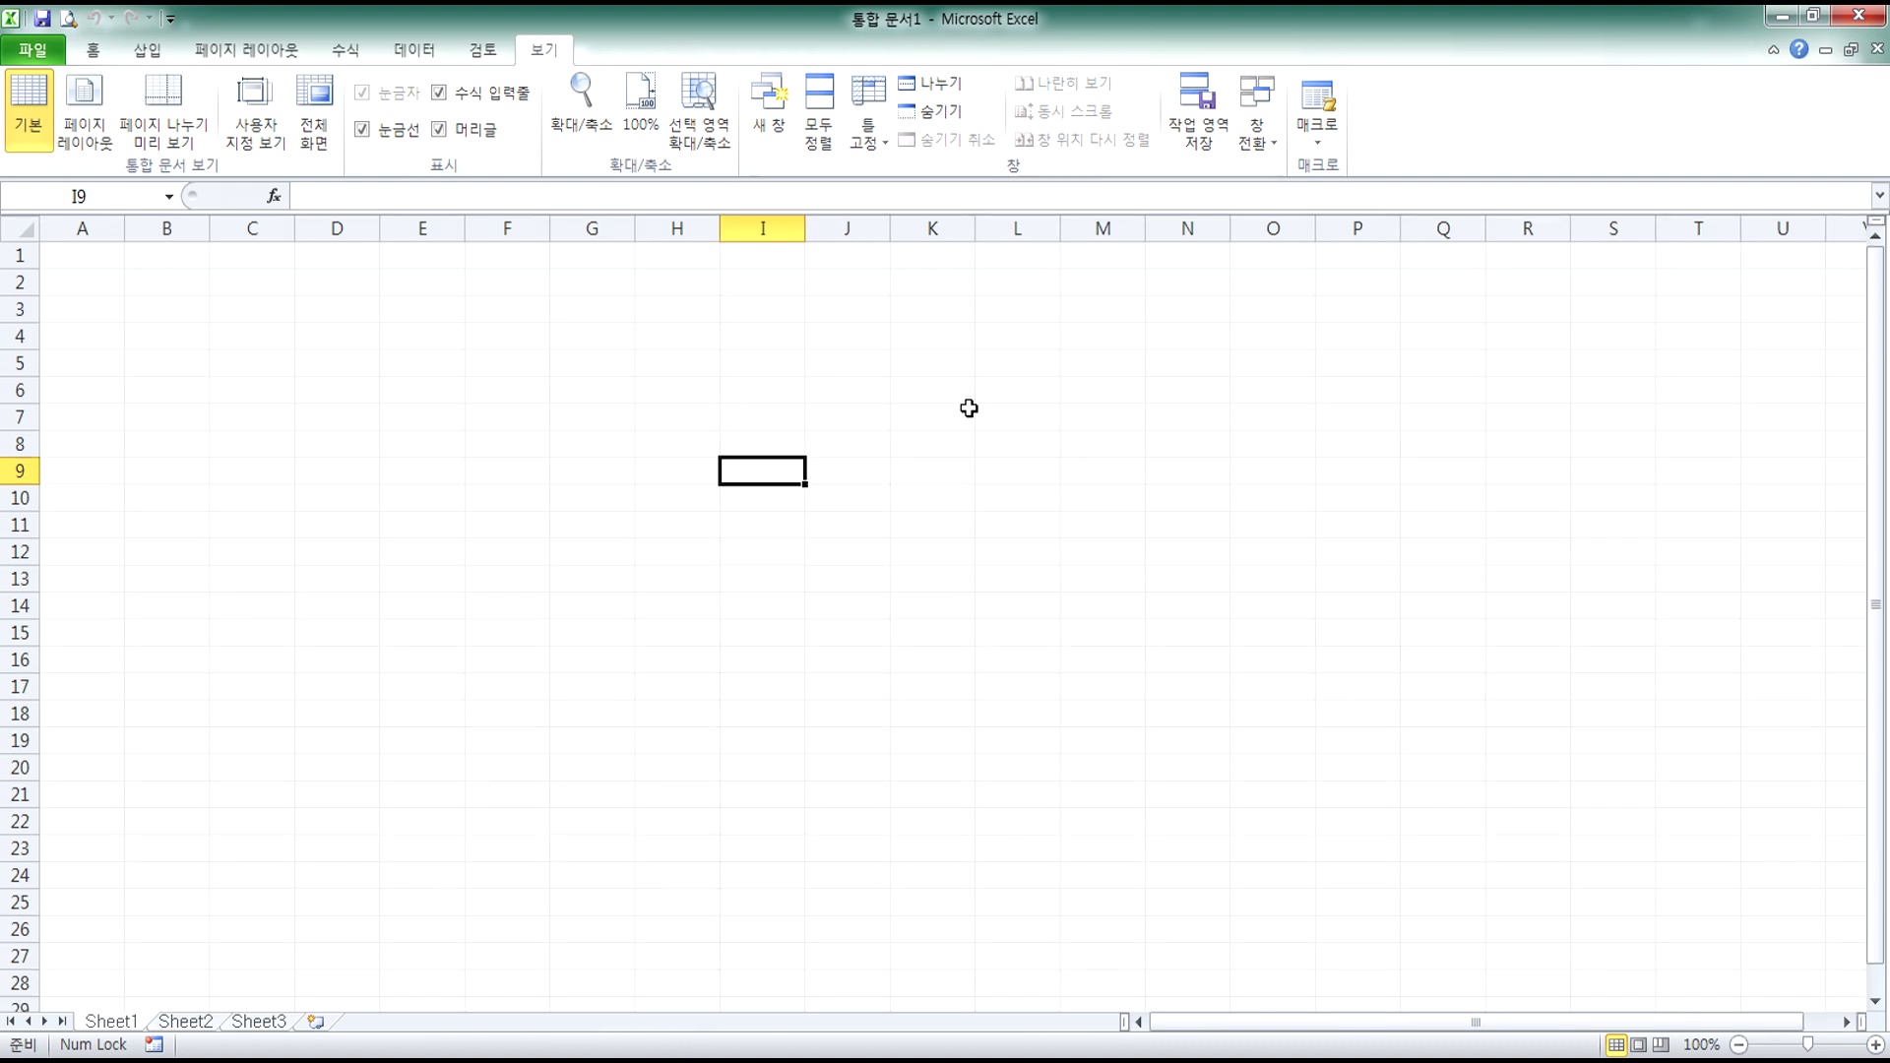
- Split Sheet1 at cell K12, move the dividers to after column L and below row 14, and remove the split
left_click(979, 538)
left_click(935, 84)
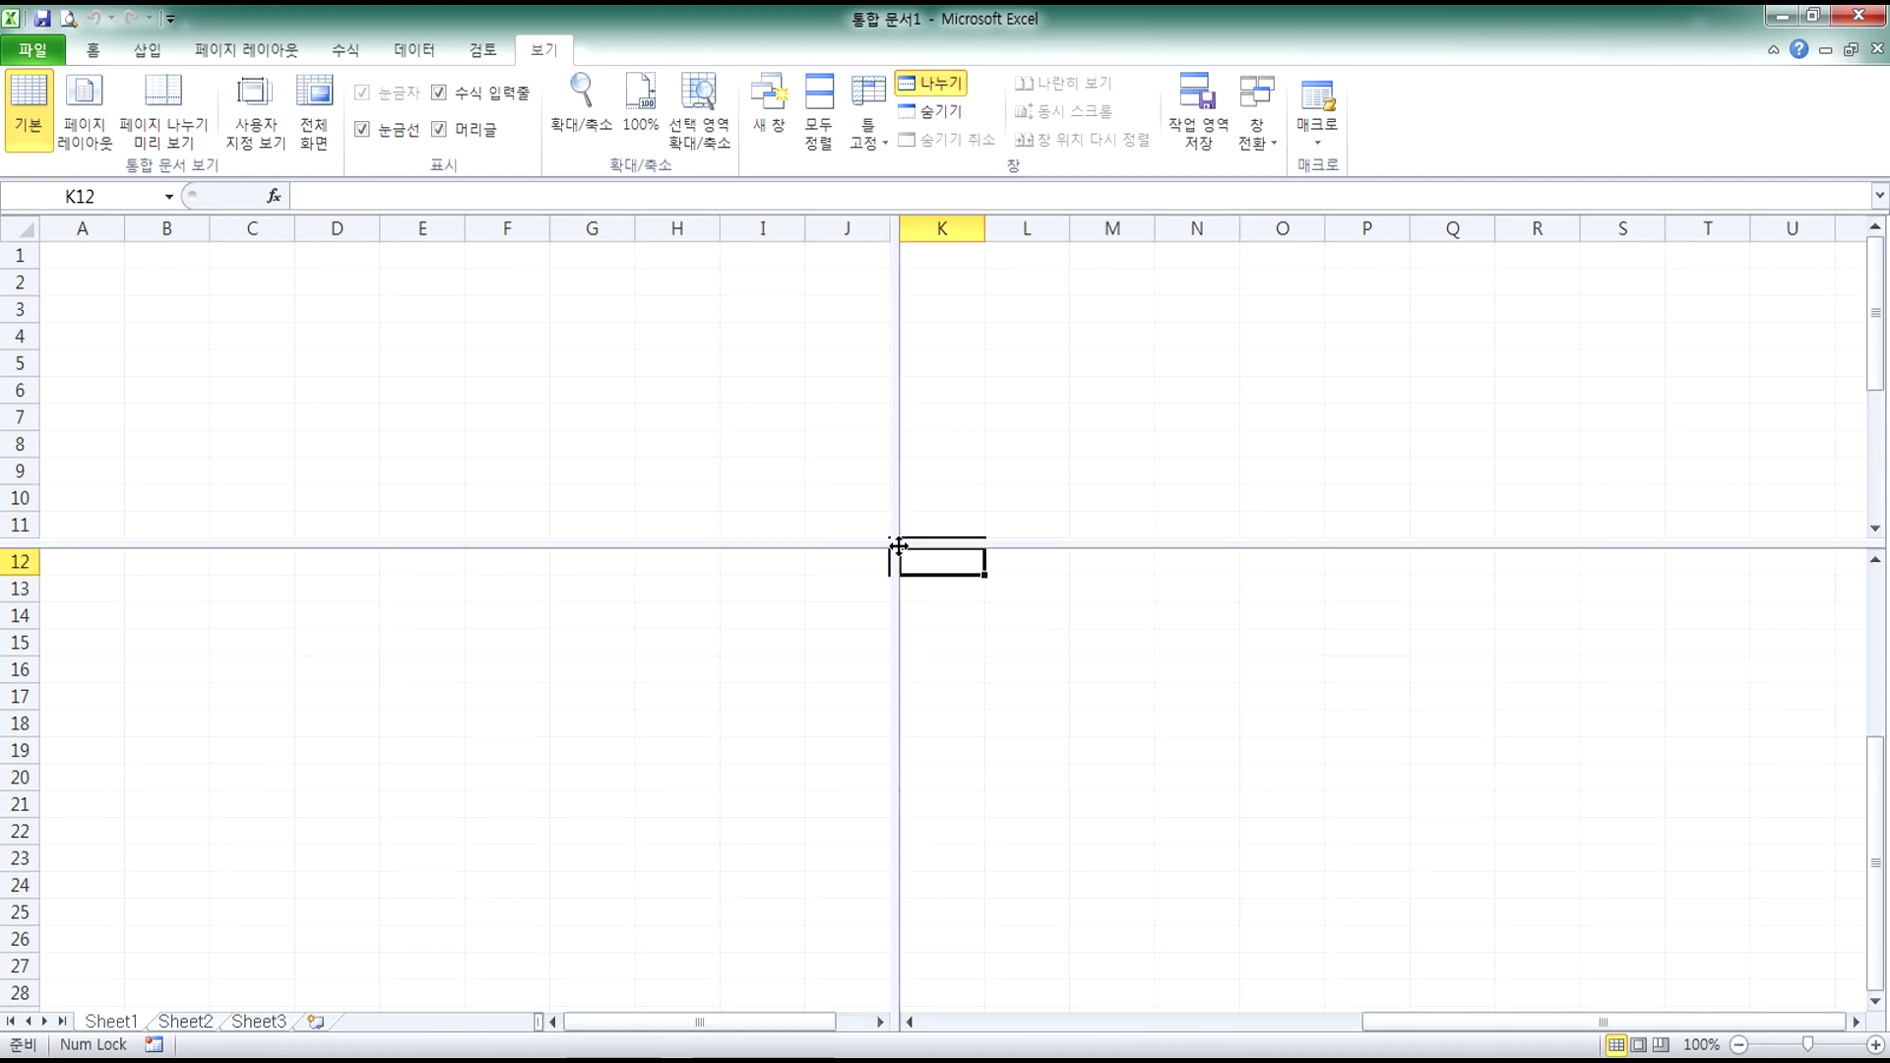
left_click_drag(897, 411, 1069, 389)
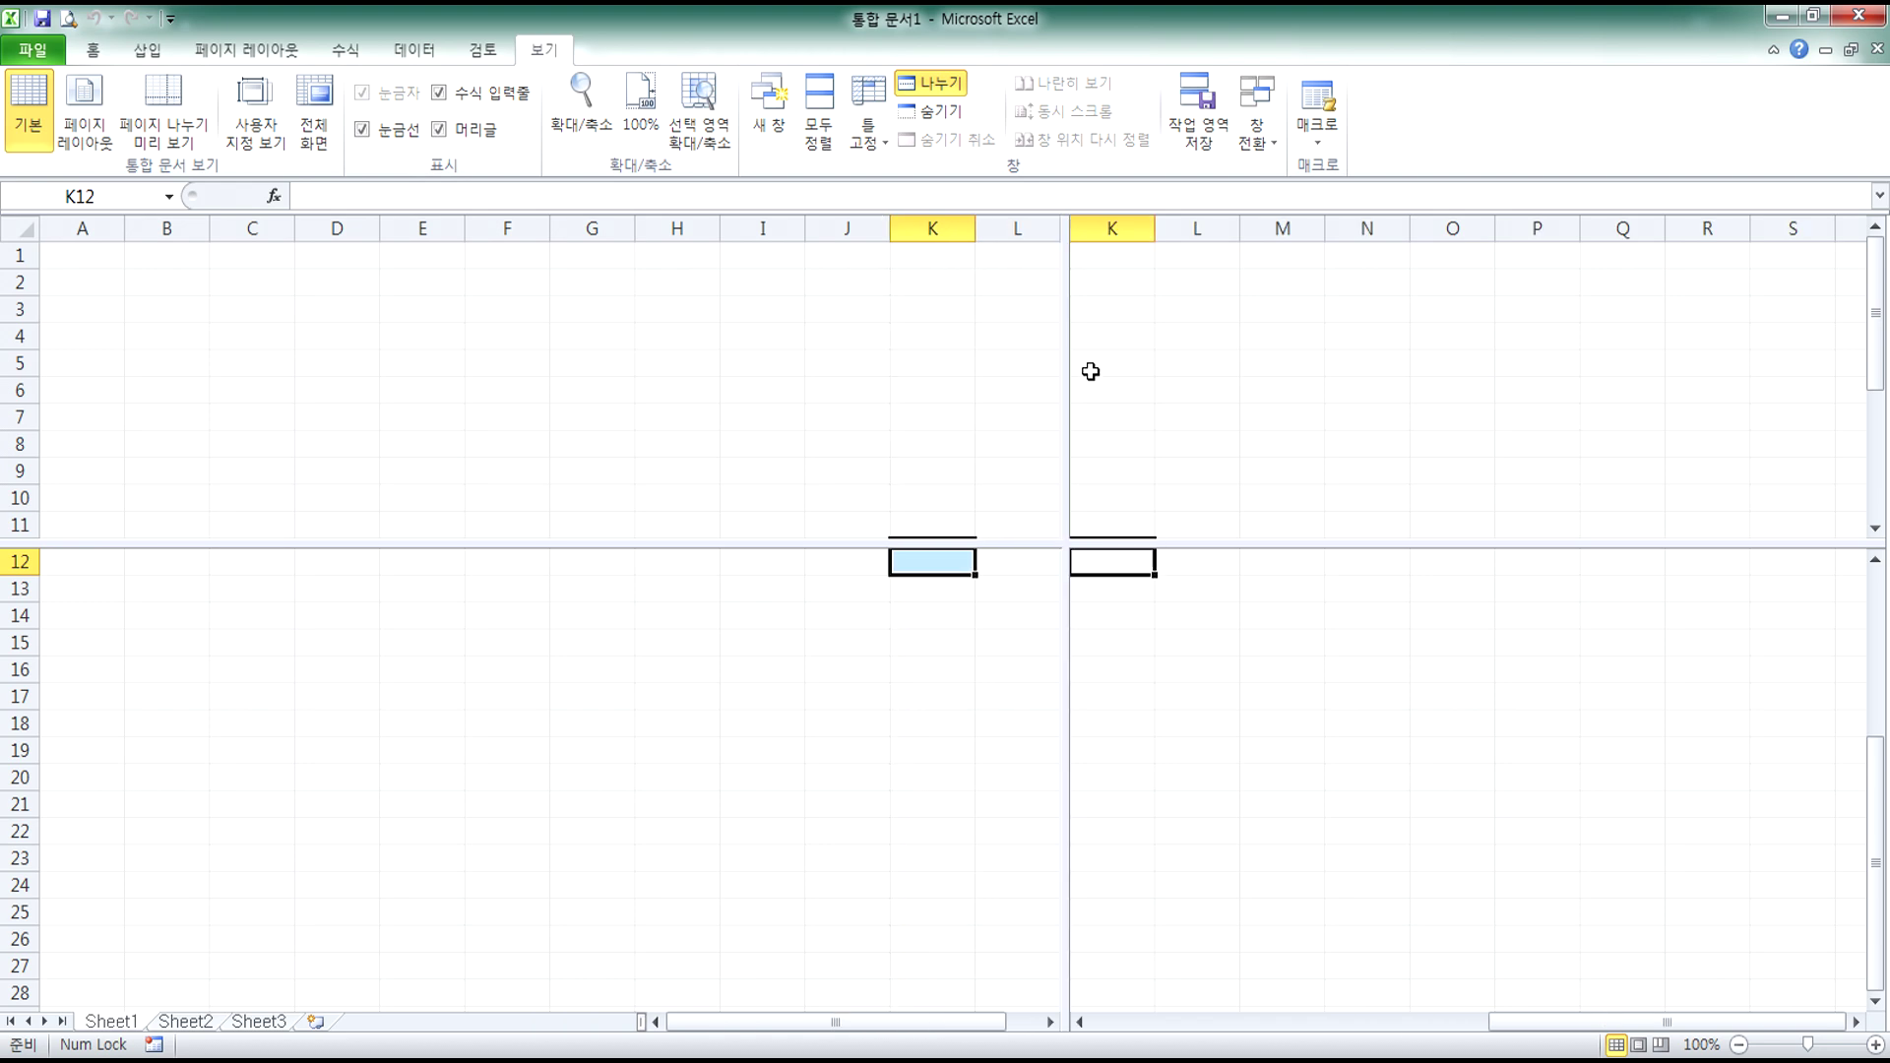
left_click_drag(785, 546, 778, 626)
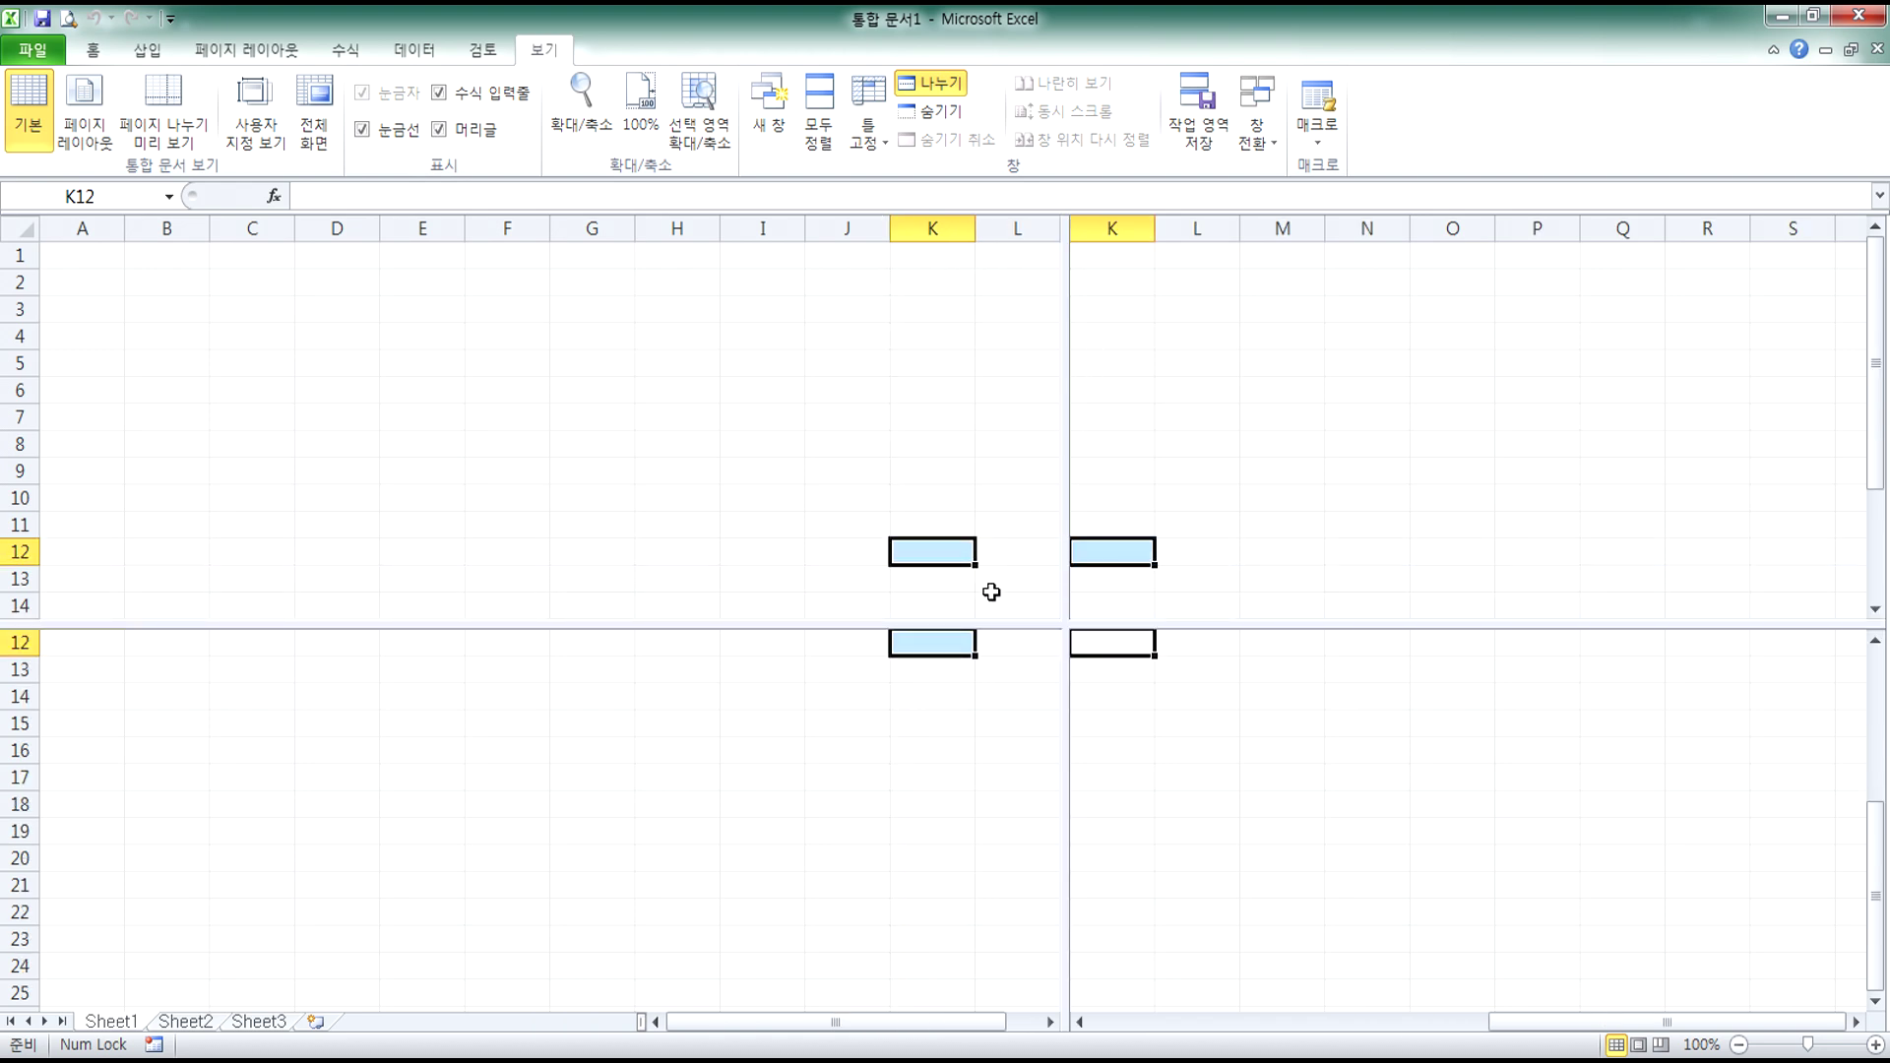
double_click(1067, 629)
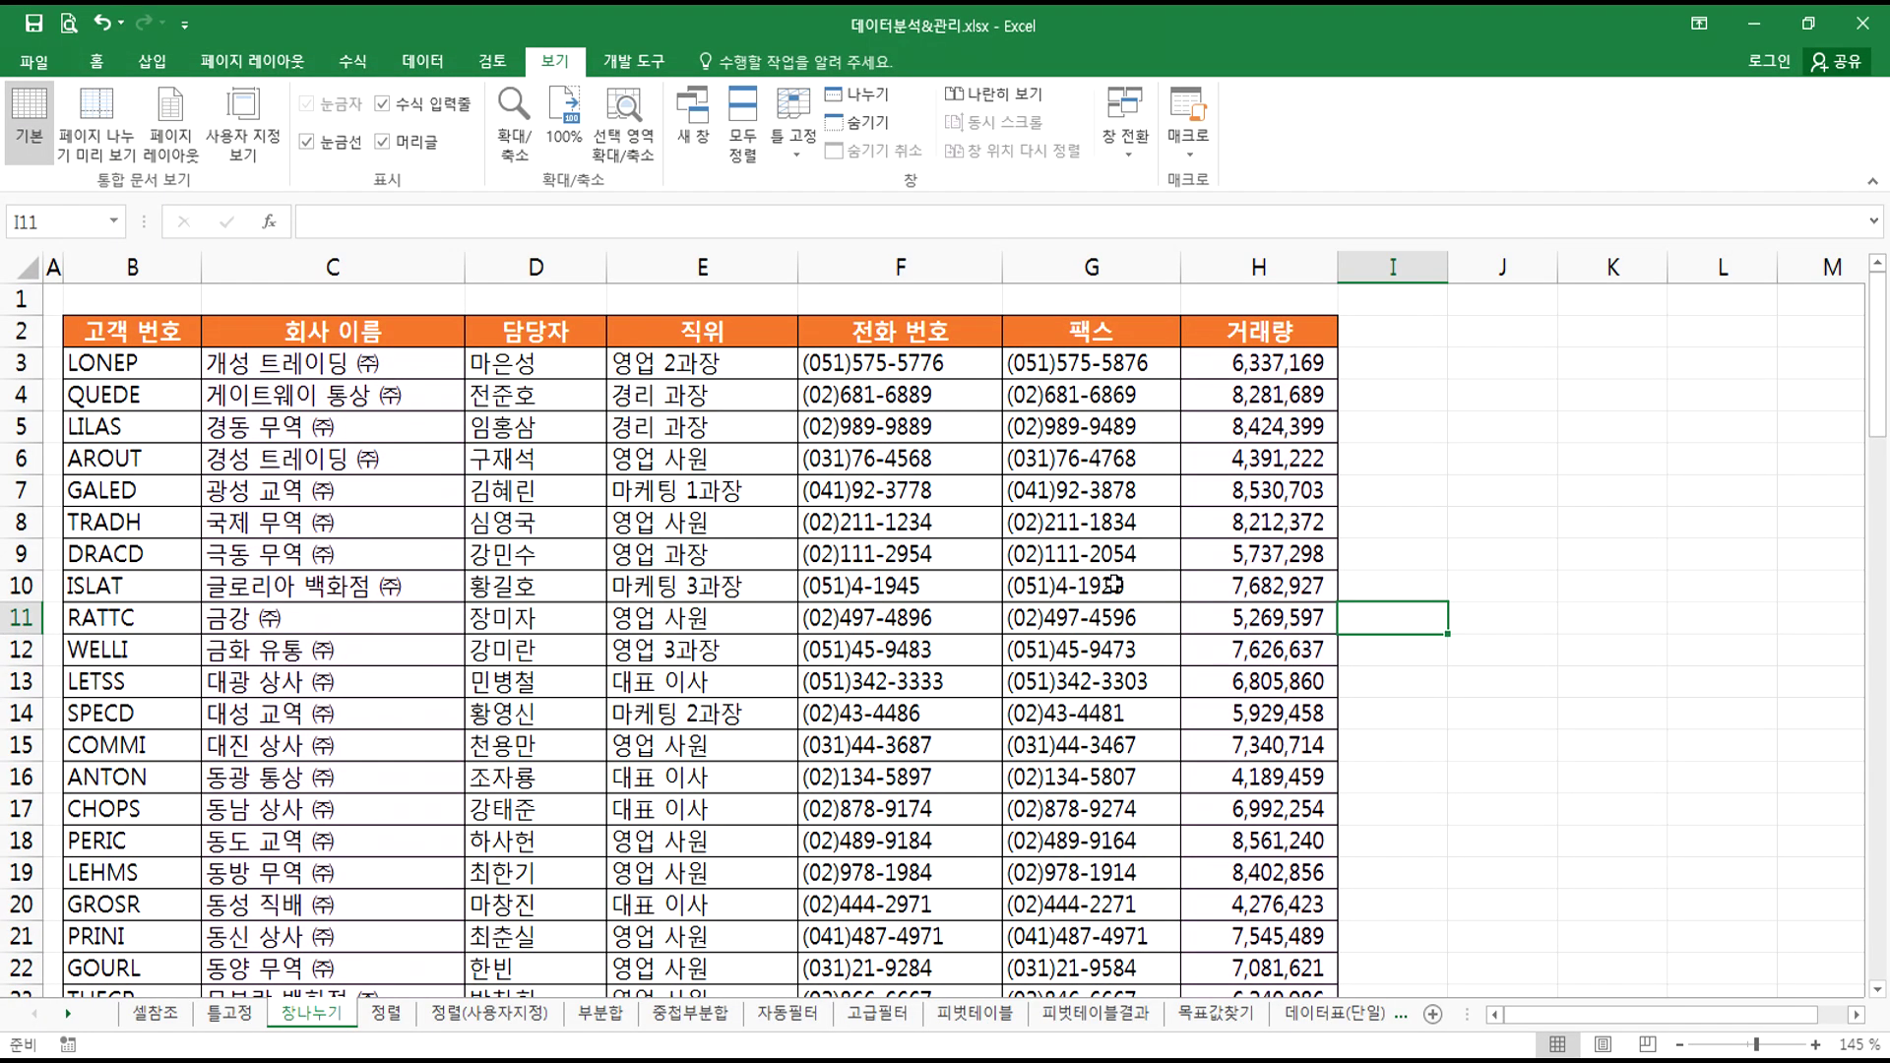
- Switch to 데이터분석&관리.xlsx in the newer Excel and split the 창나누기 sheet before column I, with the horizontal divider below row 12
left_click(875, 96)
left_click_drag(1372, 669, 1372, 669)
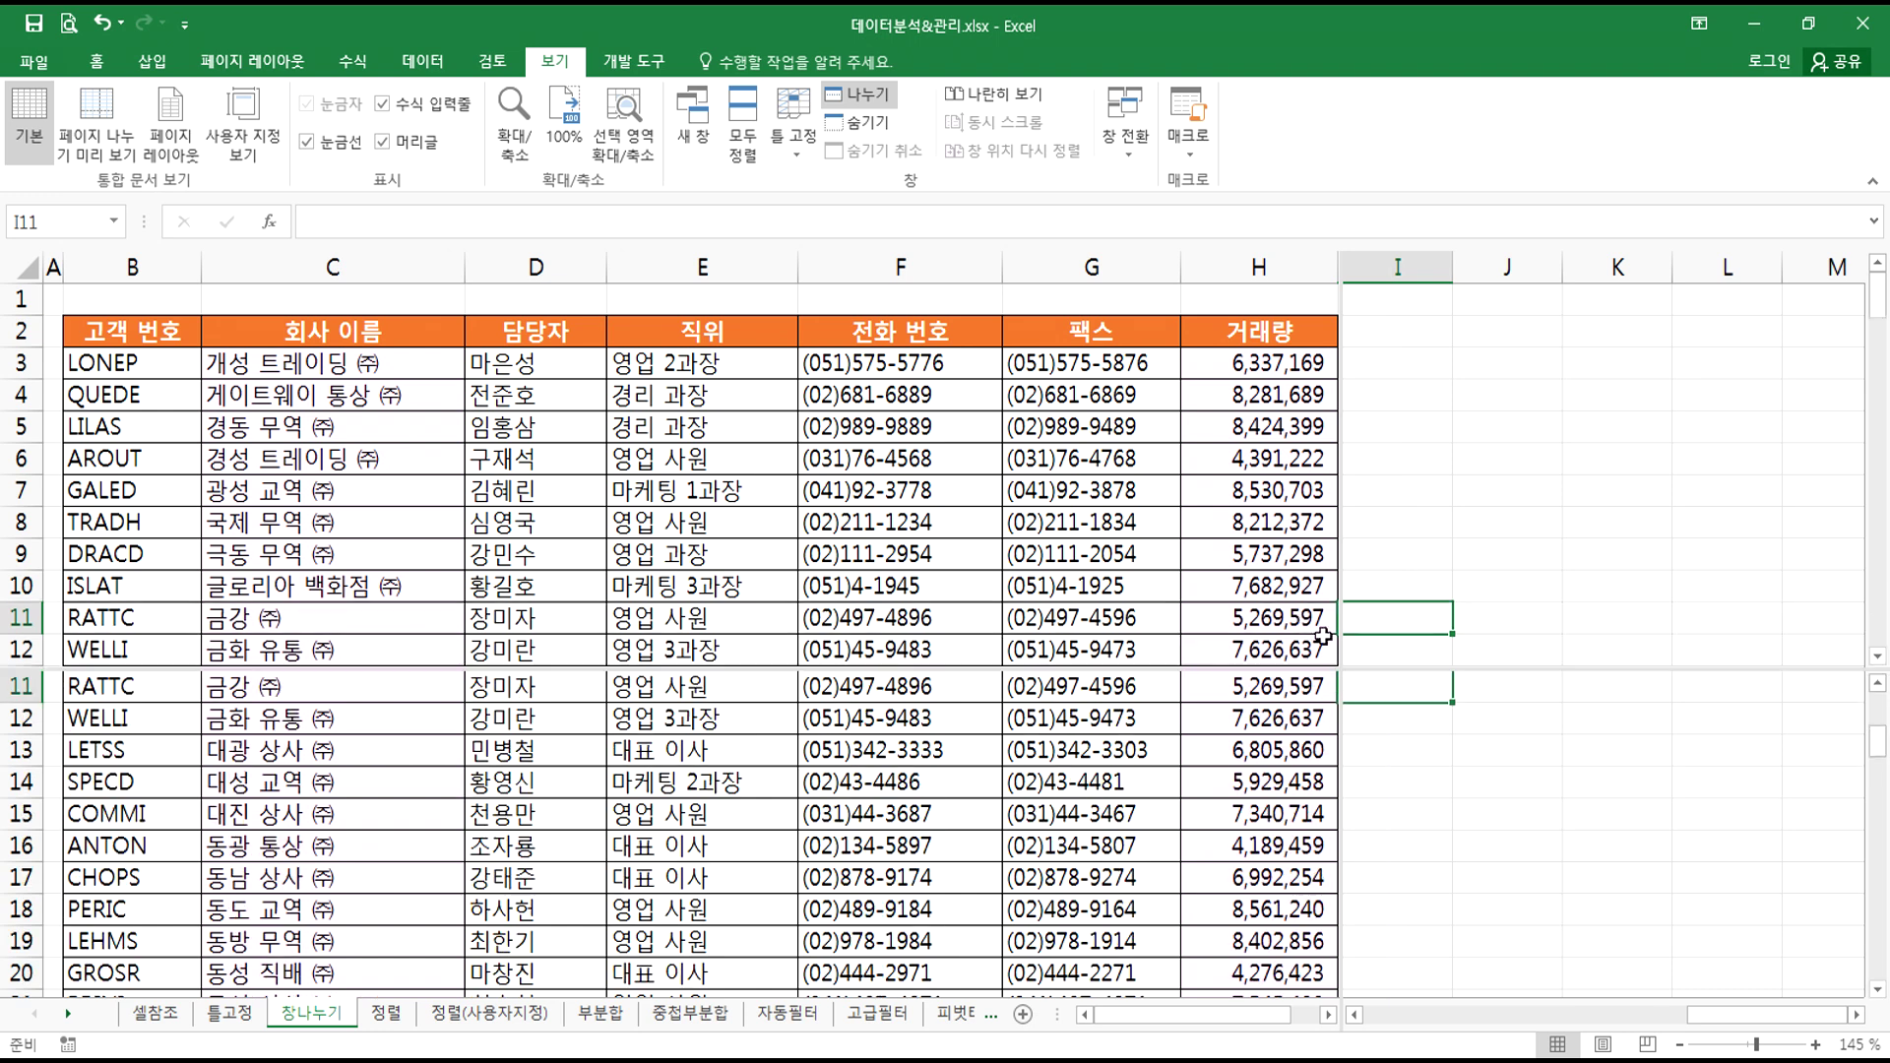
- Fill the entire row 3 of the 창나누기 sheet with gold
left_click(135, 362)
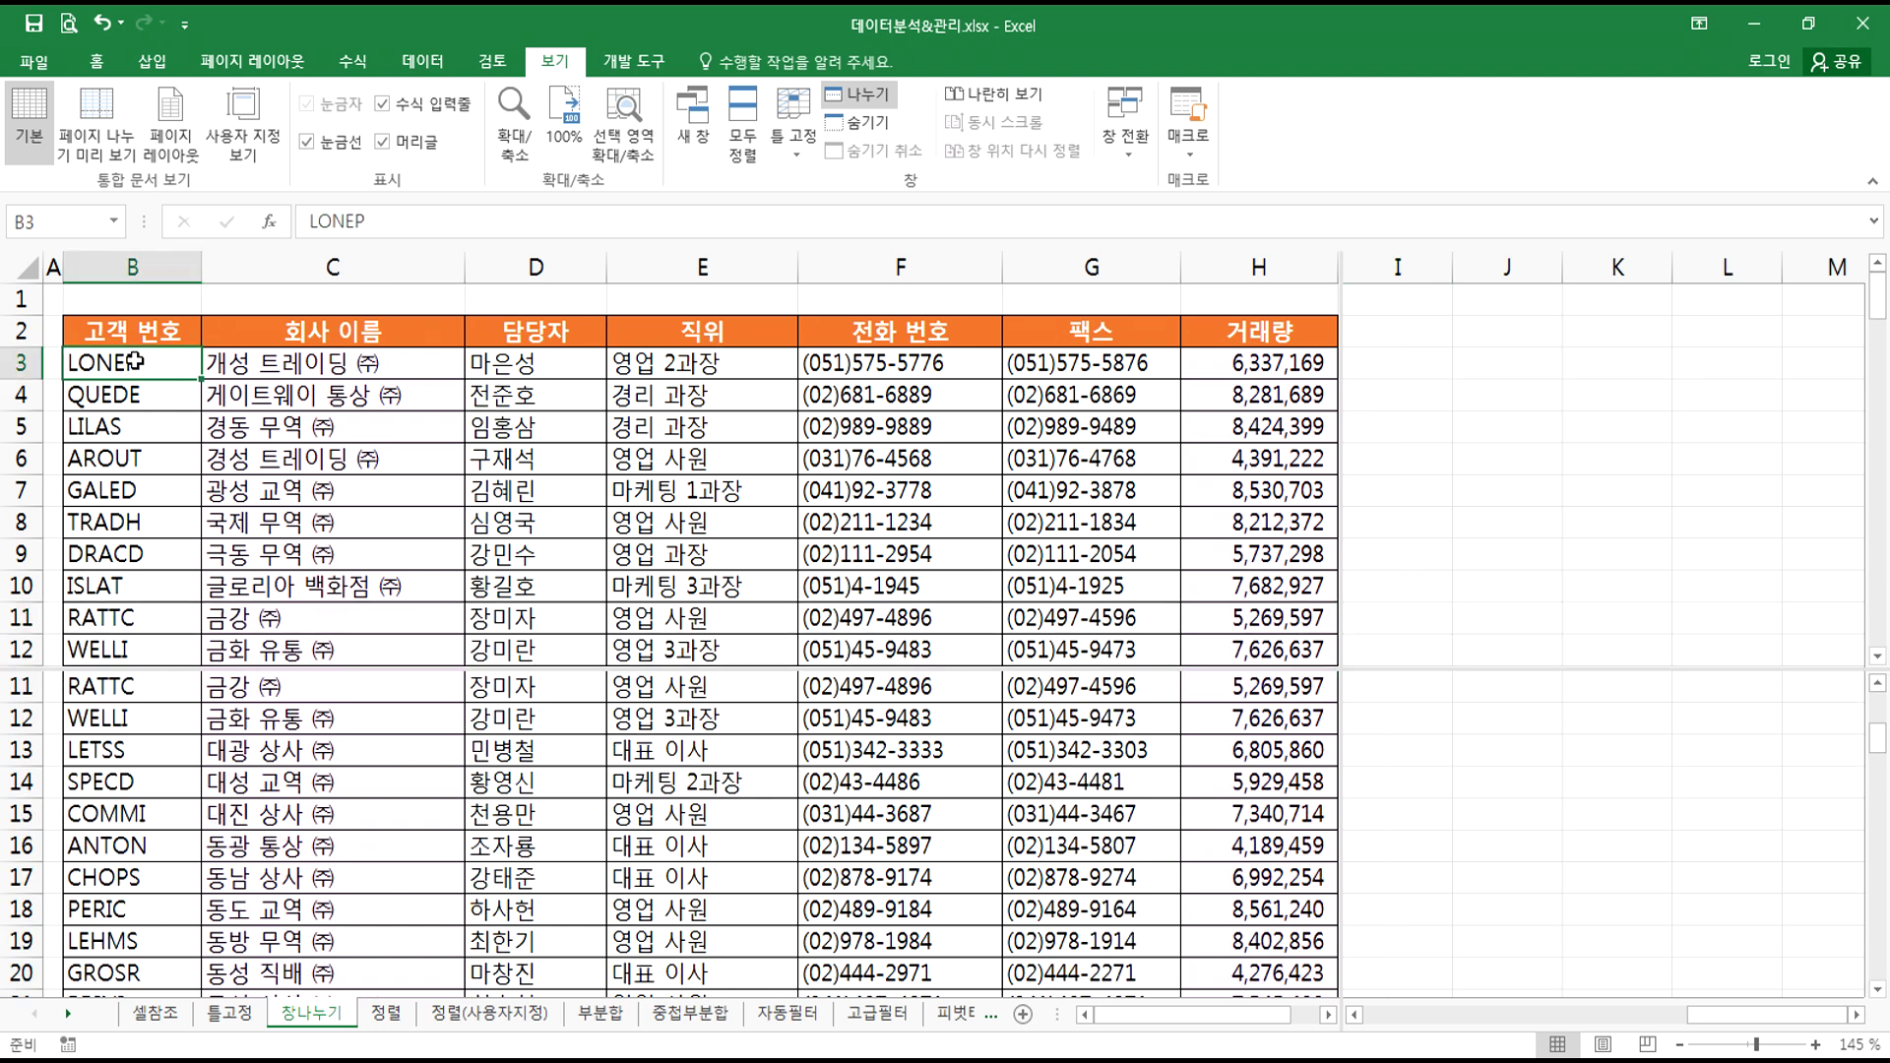
left_click(20, 363)
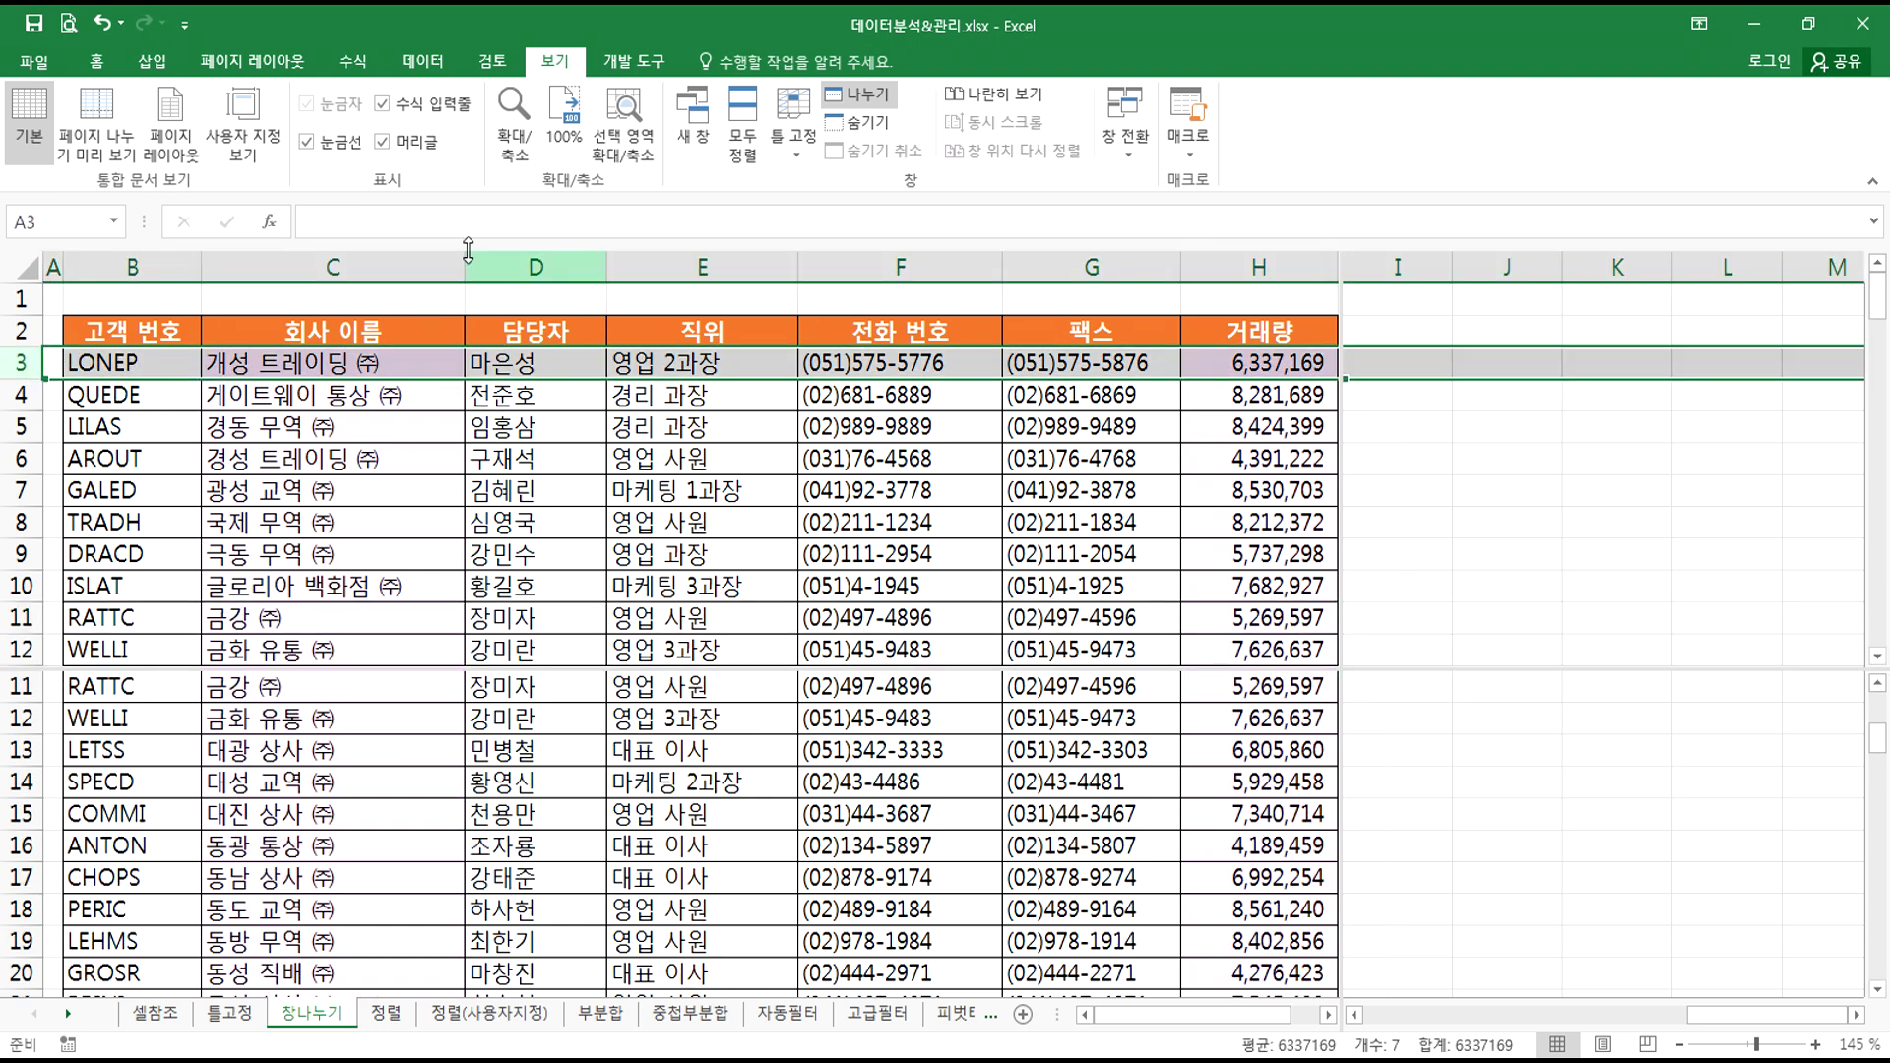
left_click(97, 61)
left_click(342, 146)
left_click(413, 491)
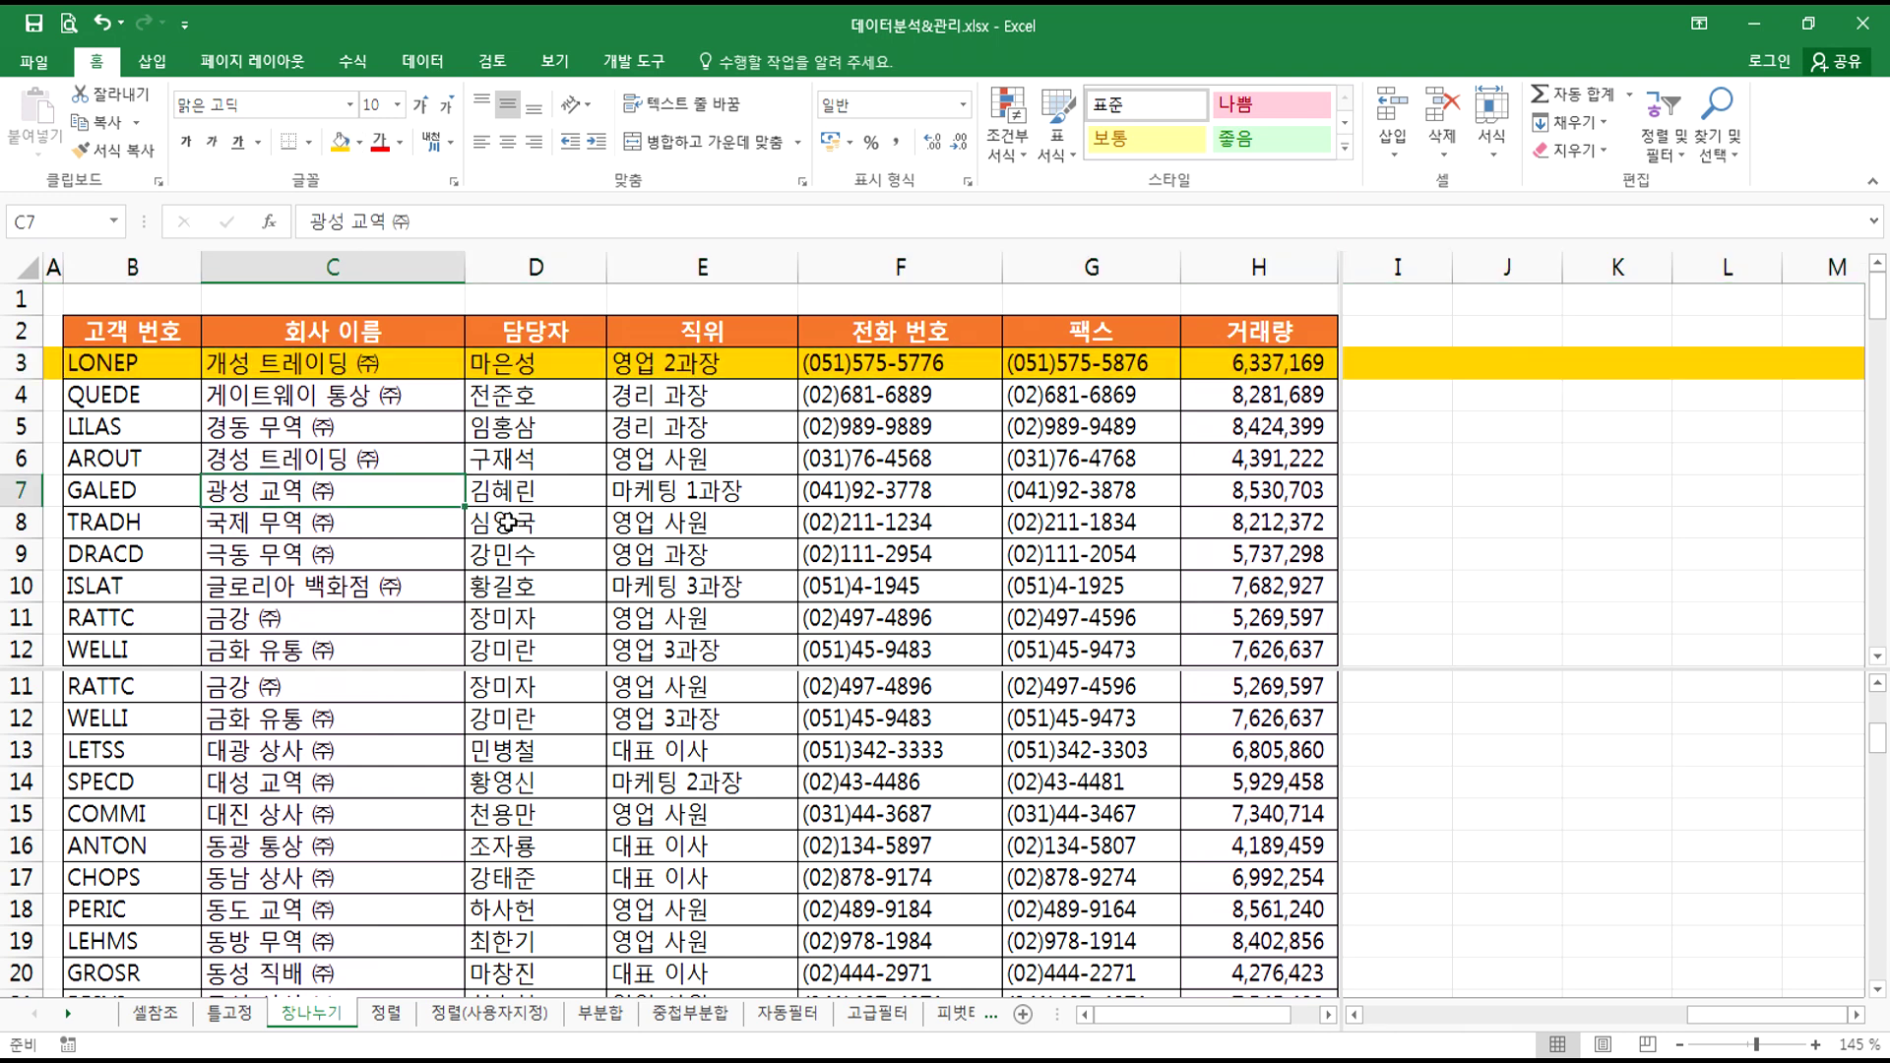
- Move the horizontal divider up to below row 9 and compare row 3 in both panes while browsing the customer list in the lower pane
left_click(505, 784)
left_click_drag(519, 669, 534, 572)
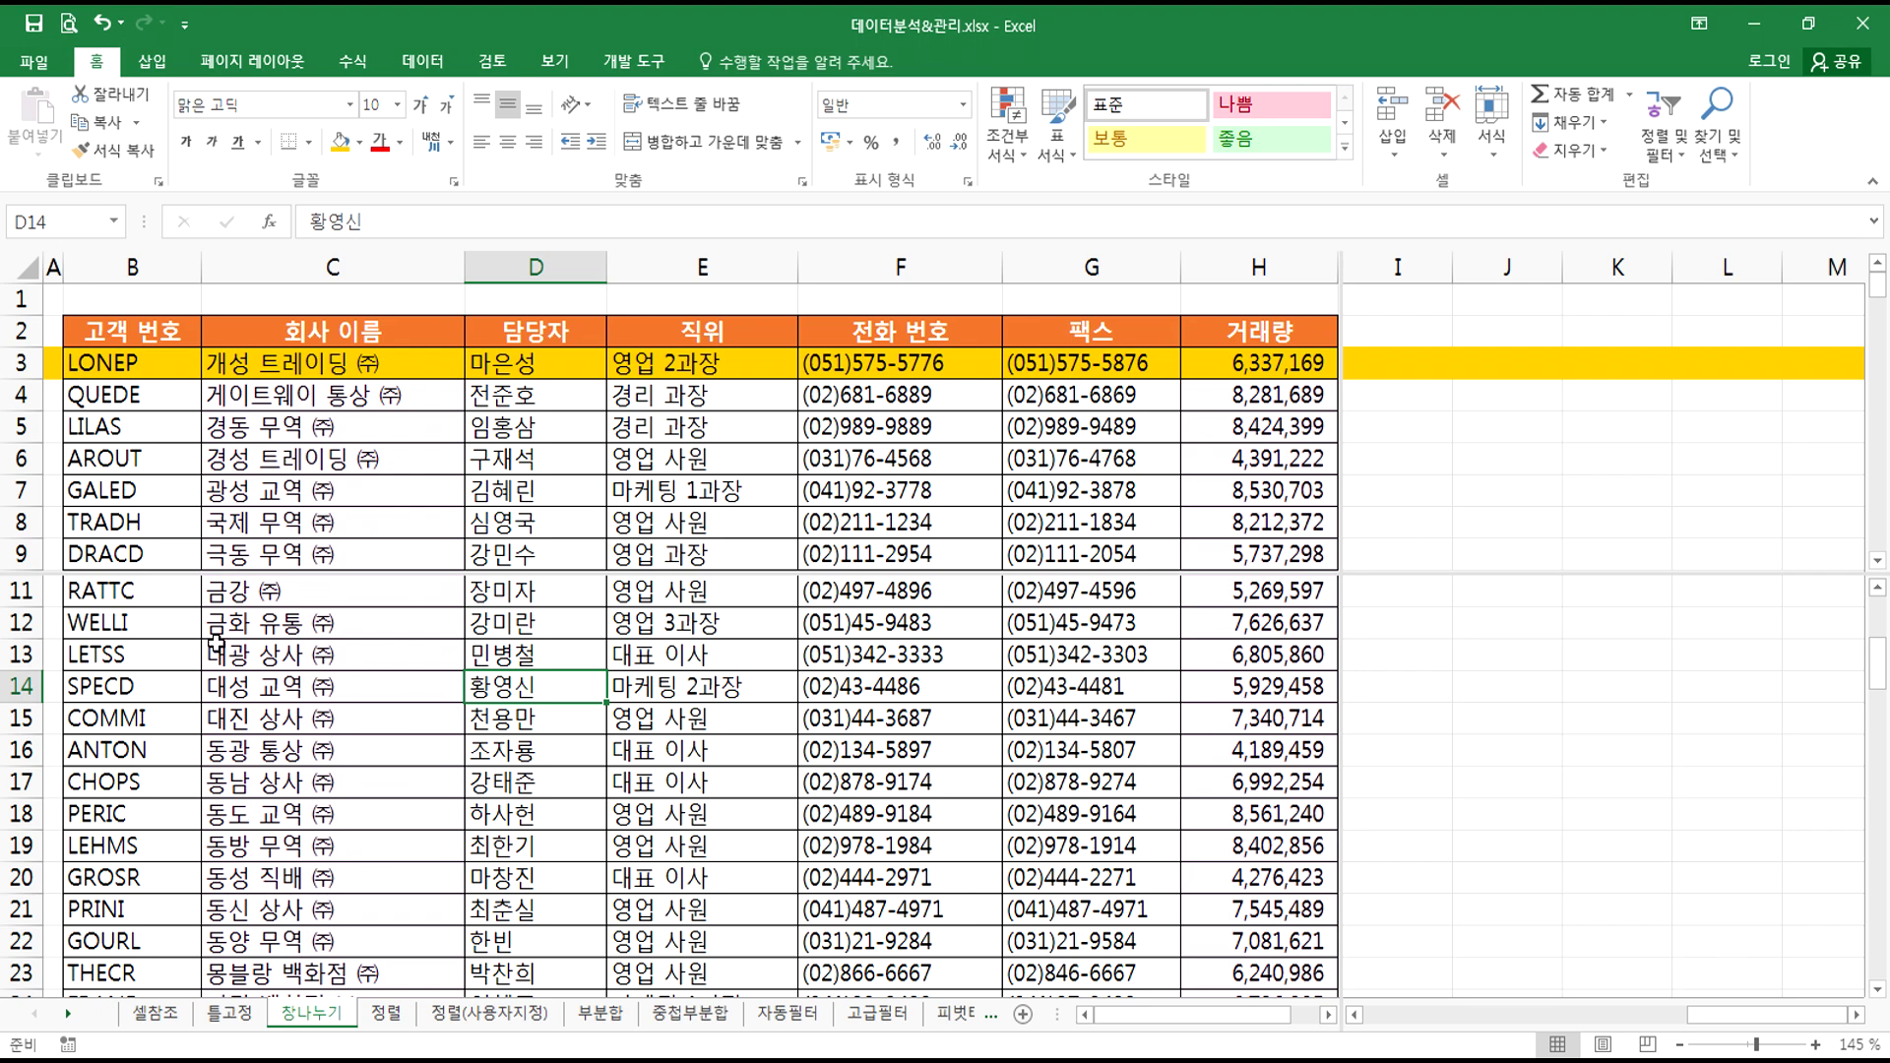
left_click(282, 709)
scroll(313, 738, "up", 3)
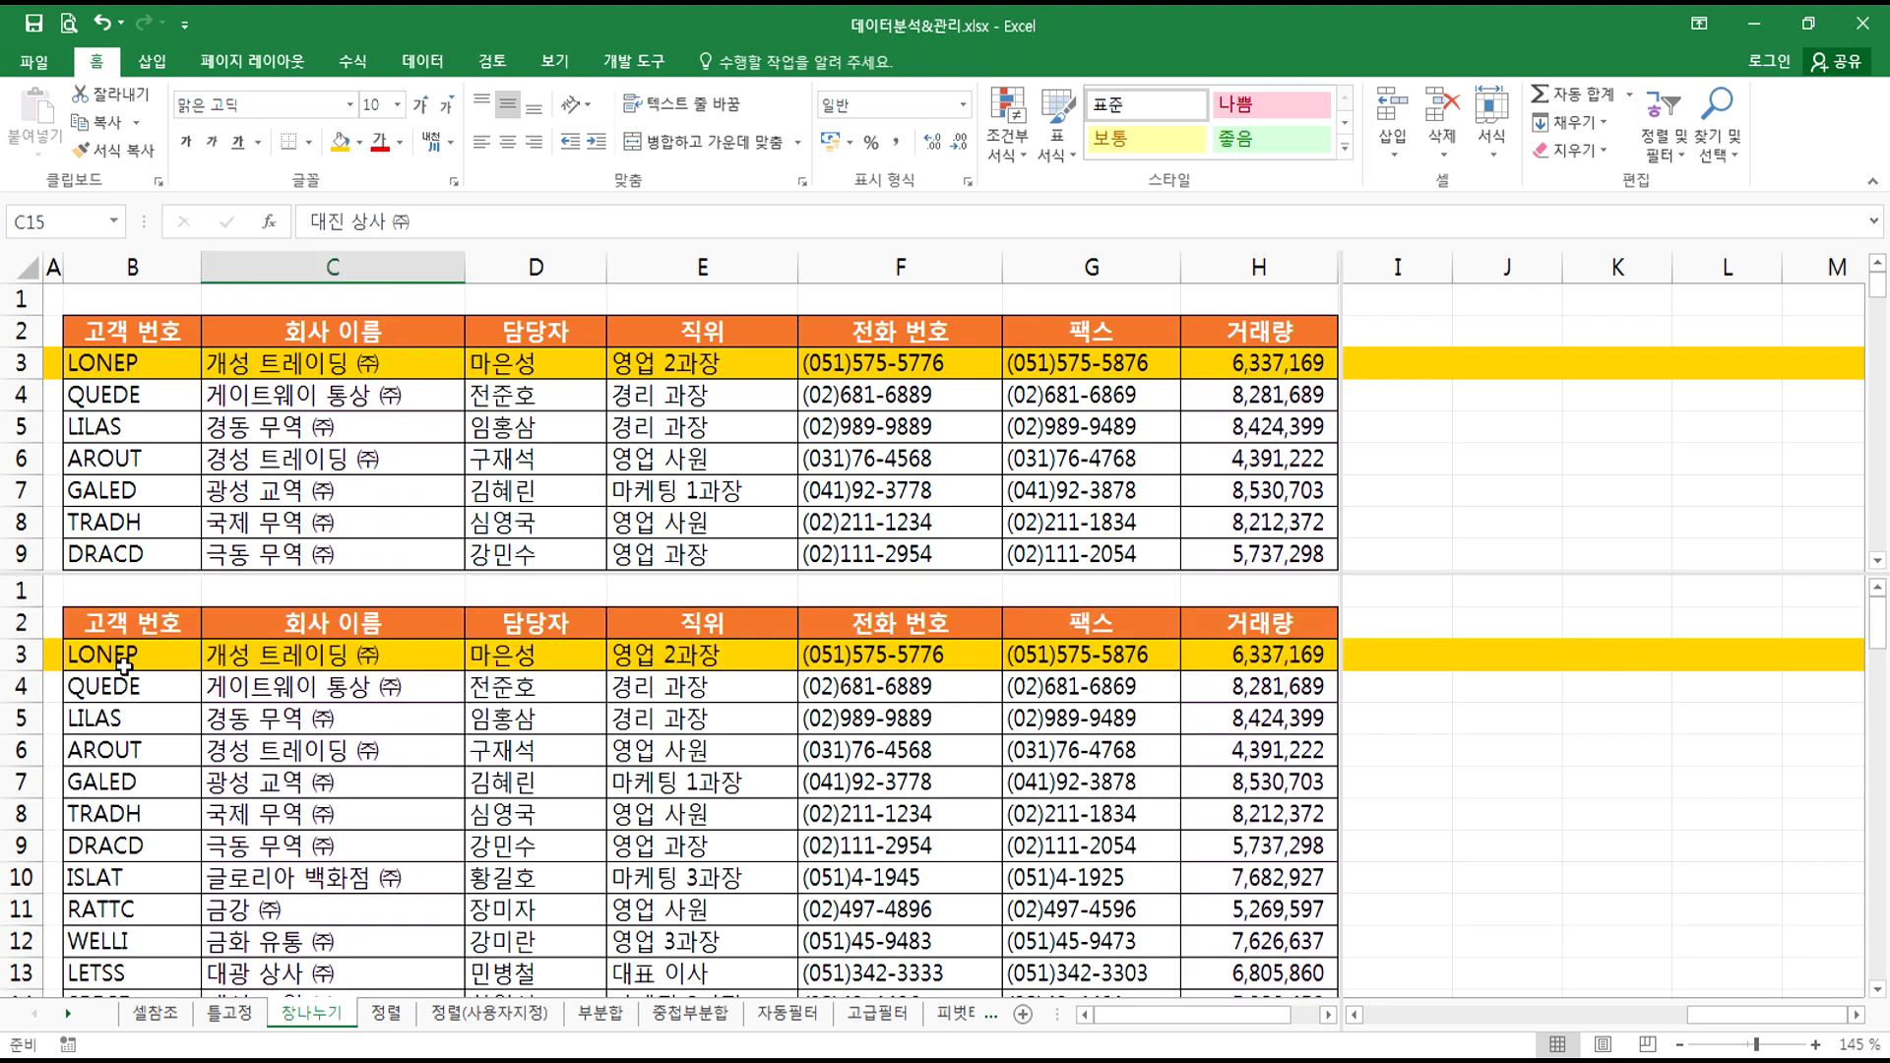
scroll(504, 751, "down", 15)
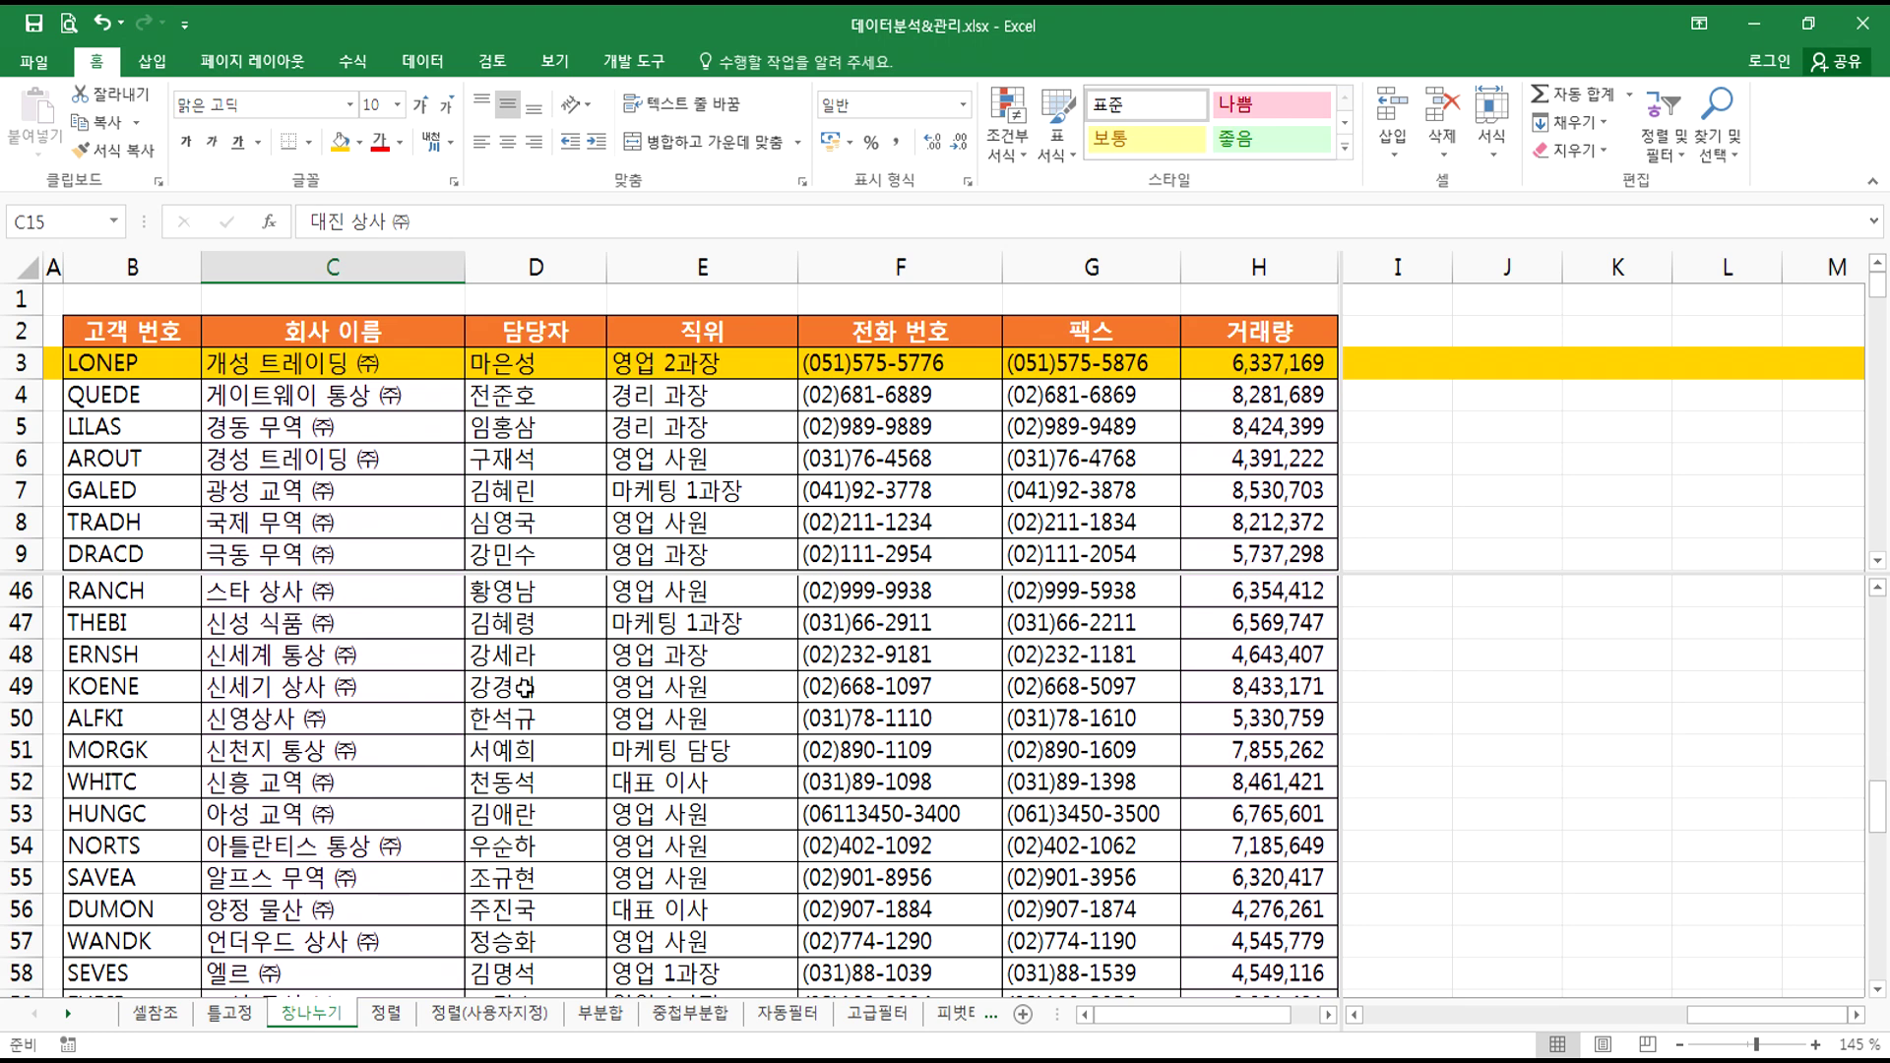
scroll(530, 695, "up", 3)
scroll(521, 674, "up", 12)
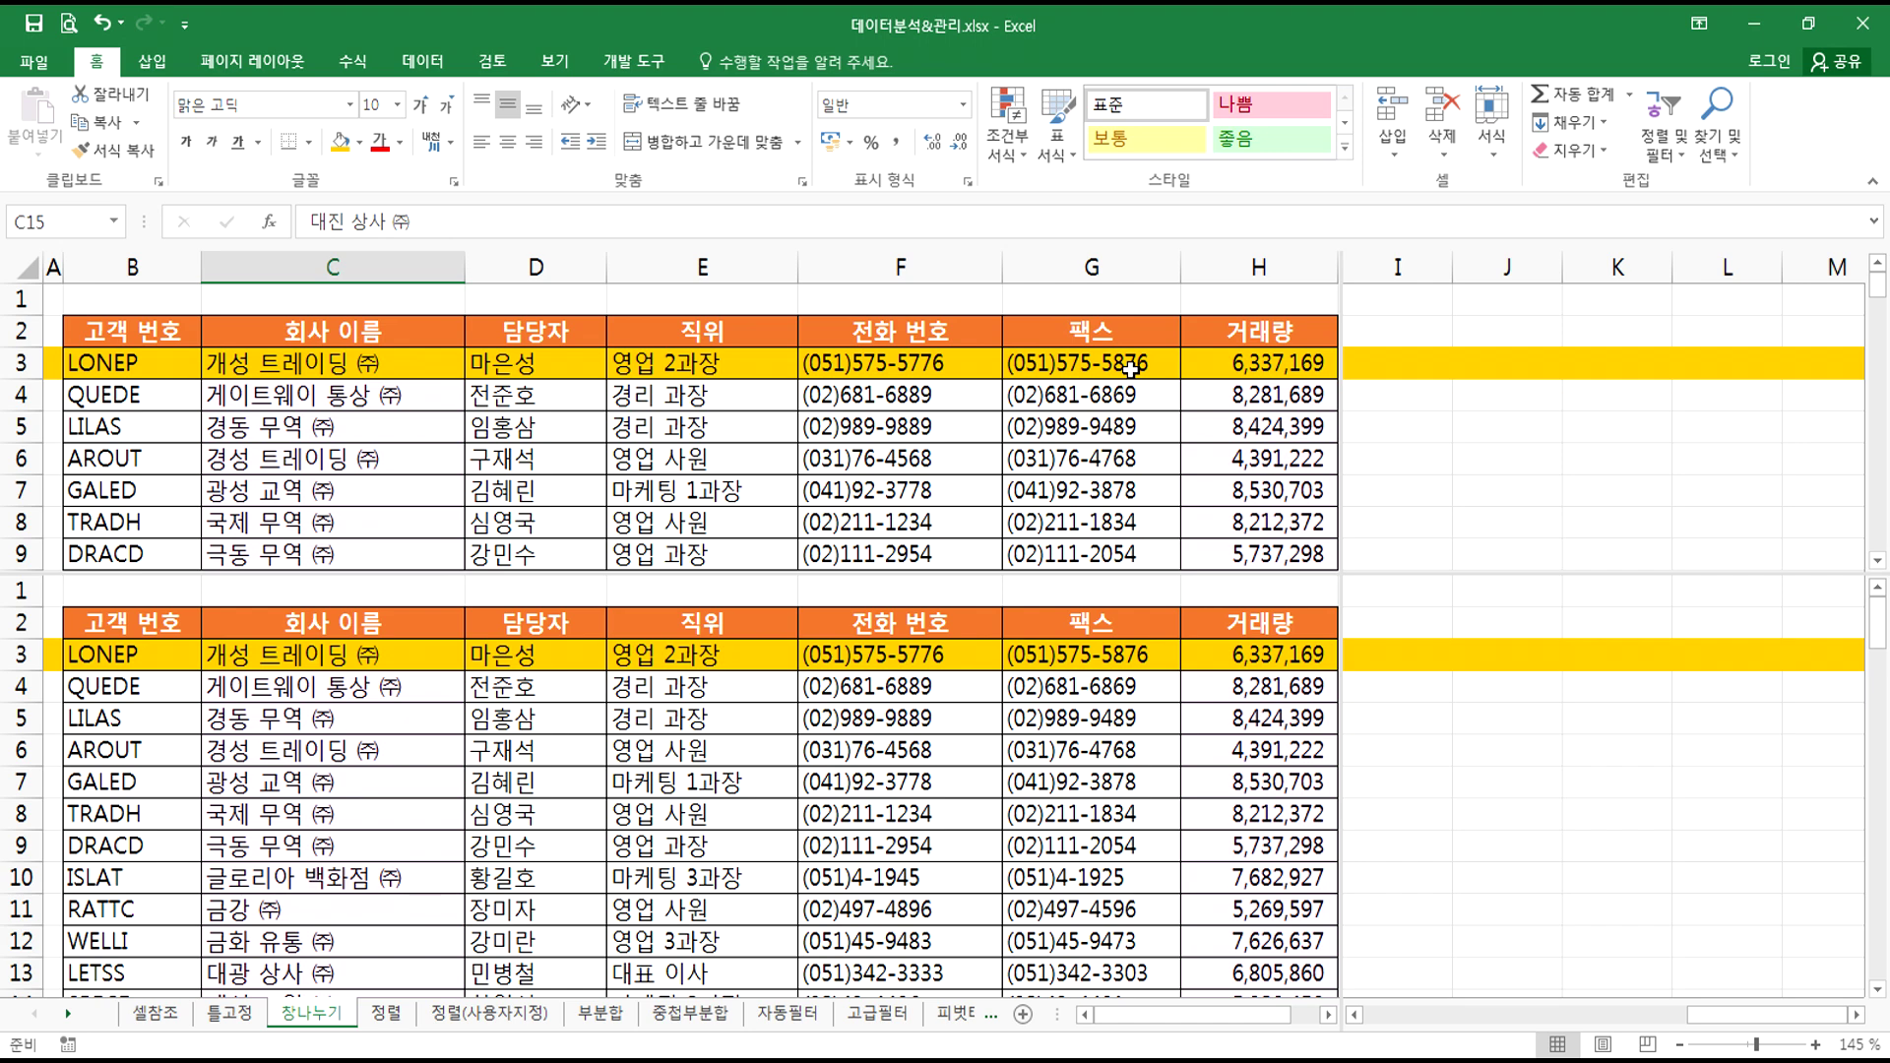
- Undo the gold fill of row 3 and select cells B2:C3 in the upper pane
key("ctrl+z")
left_click(175, 354)
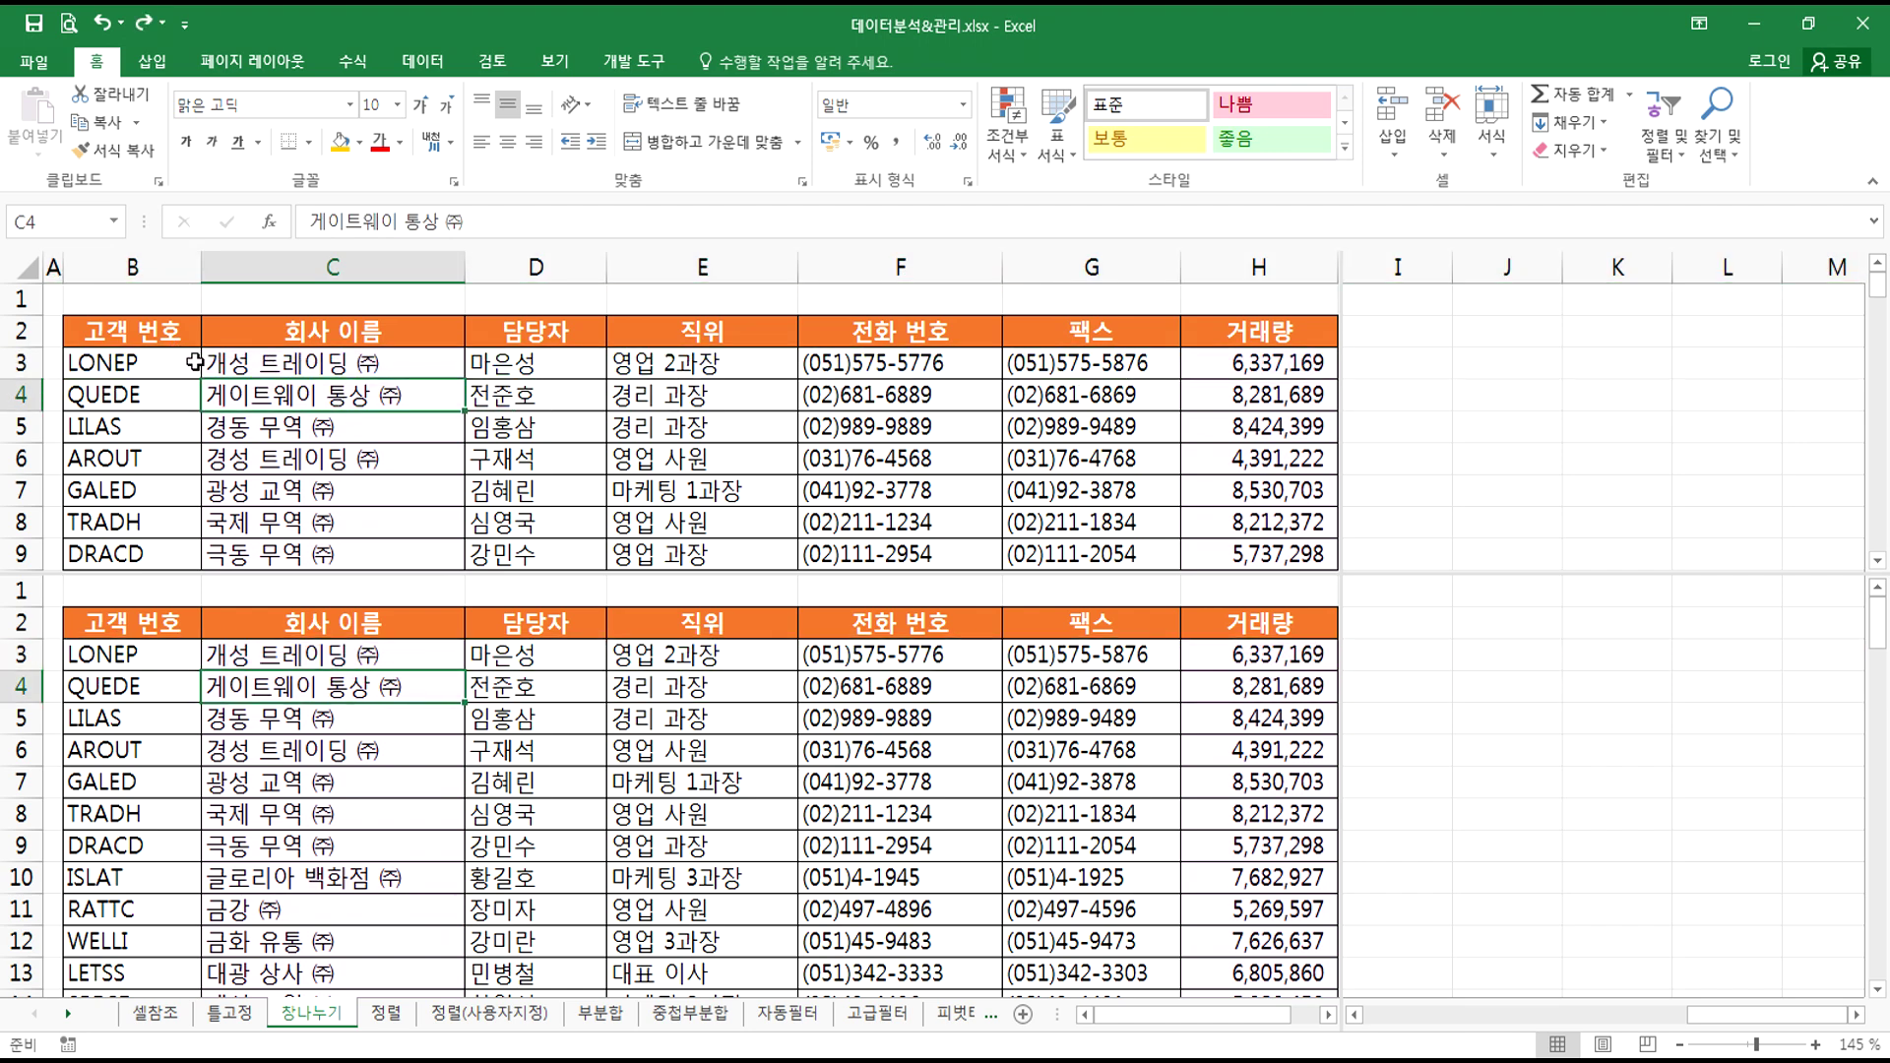
left_click_drag(79, 356, 445, 344)
- Browse the customer list independently in each pane, bringing row 34 to the start of the upper pane, and select cell E39
scroll(379, 758, "down", 11)
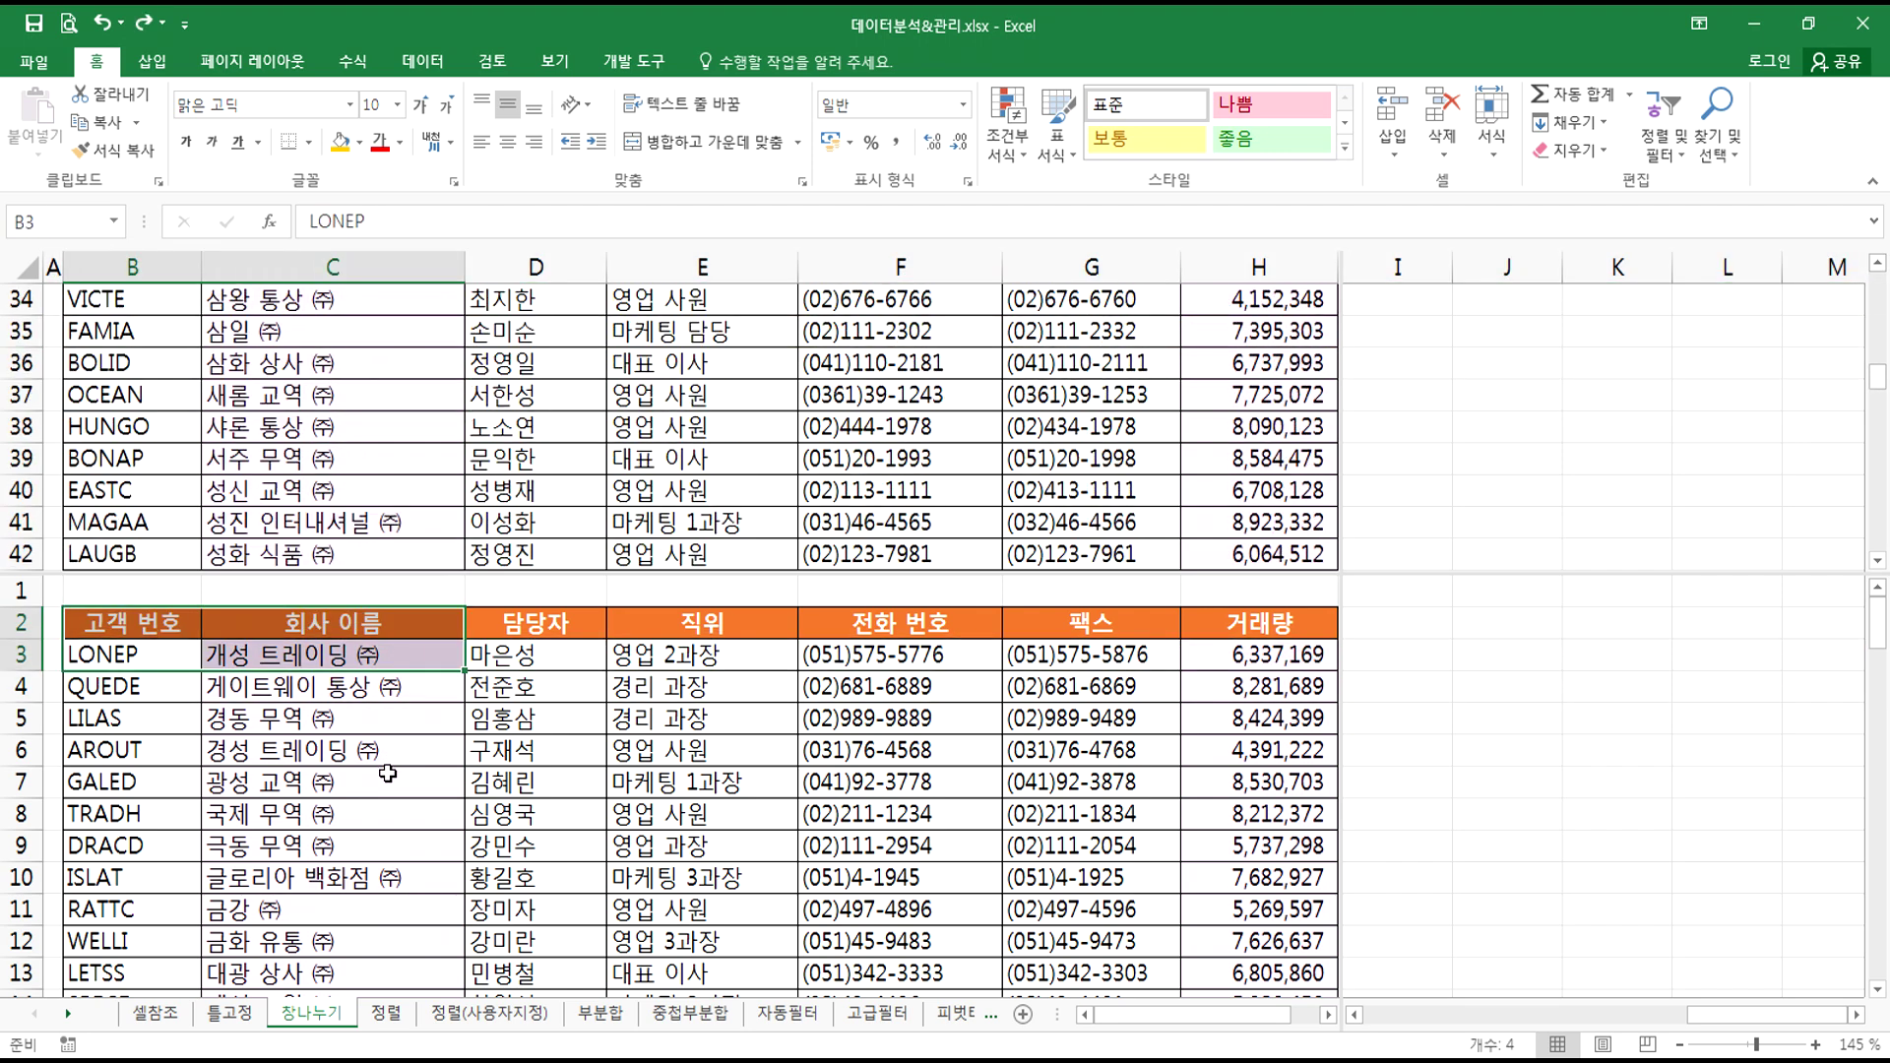
left_click(374, 782)
scroll(374, 801, "down", 12)
scroll(374, 800, "down", 4)
scroll(372, 778, "up", 17)
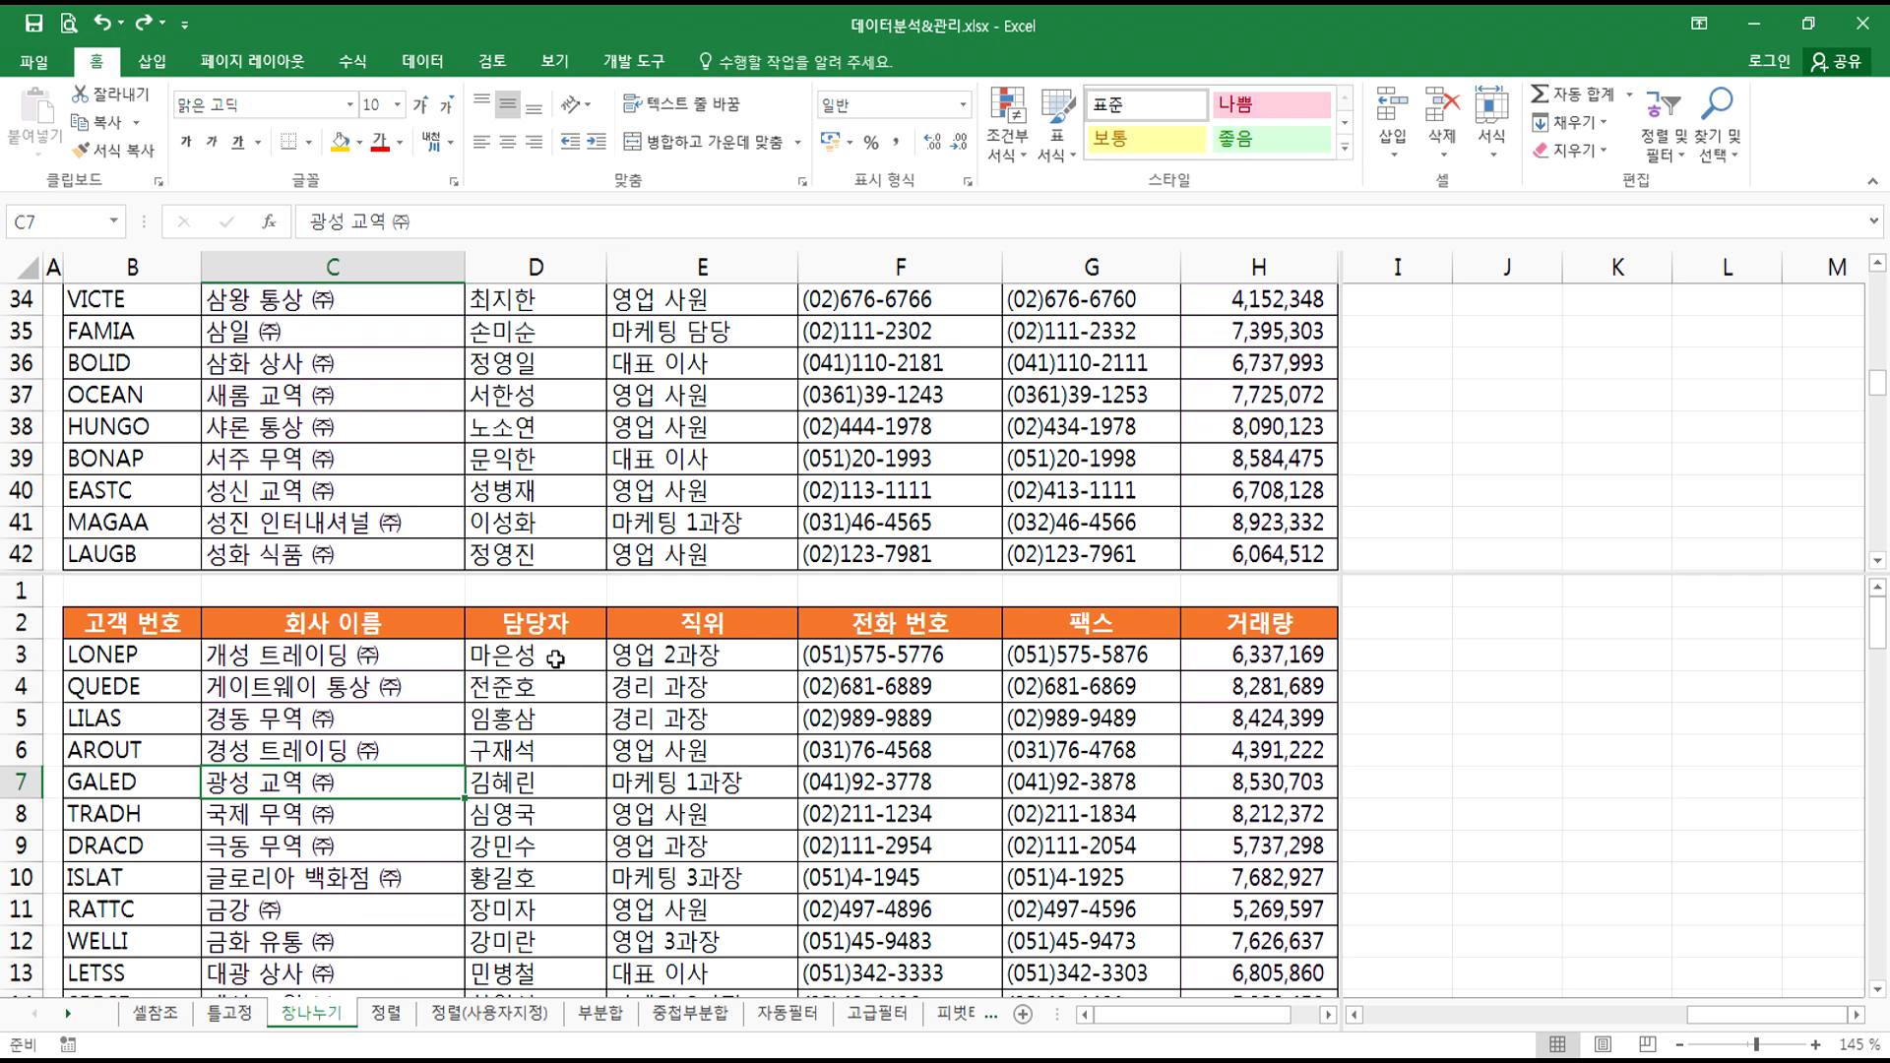
left_click(748, 446)
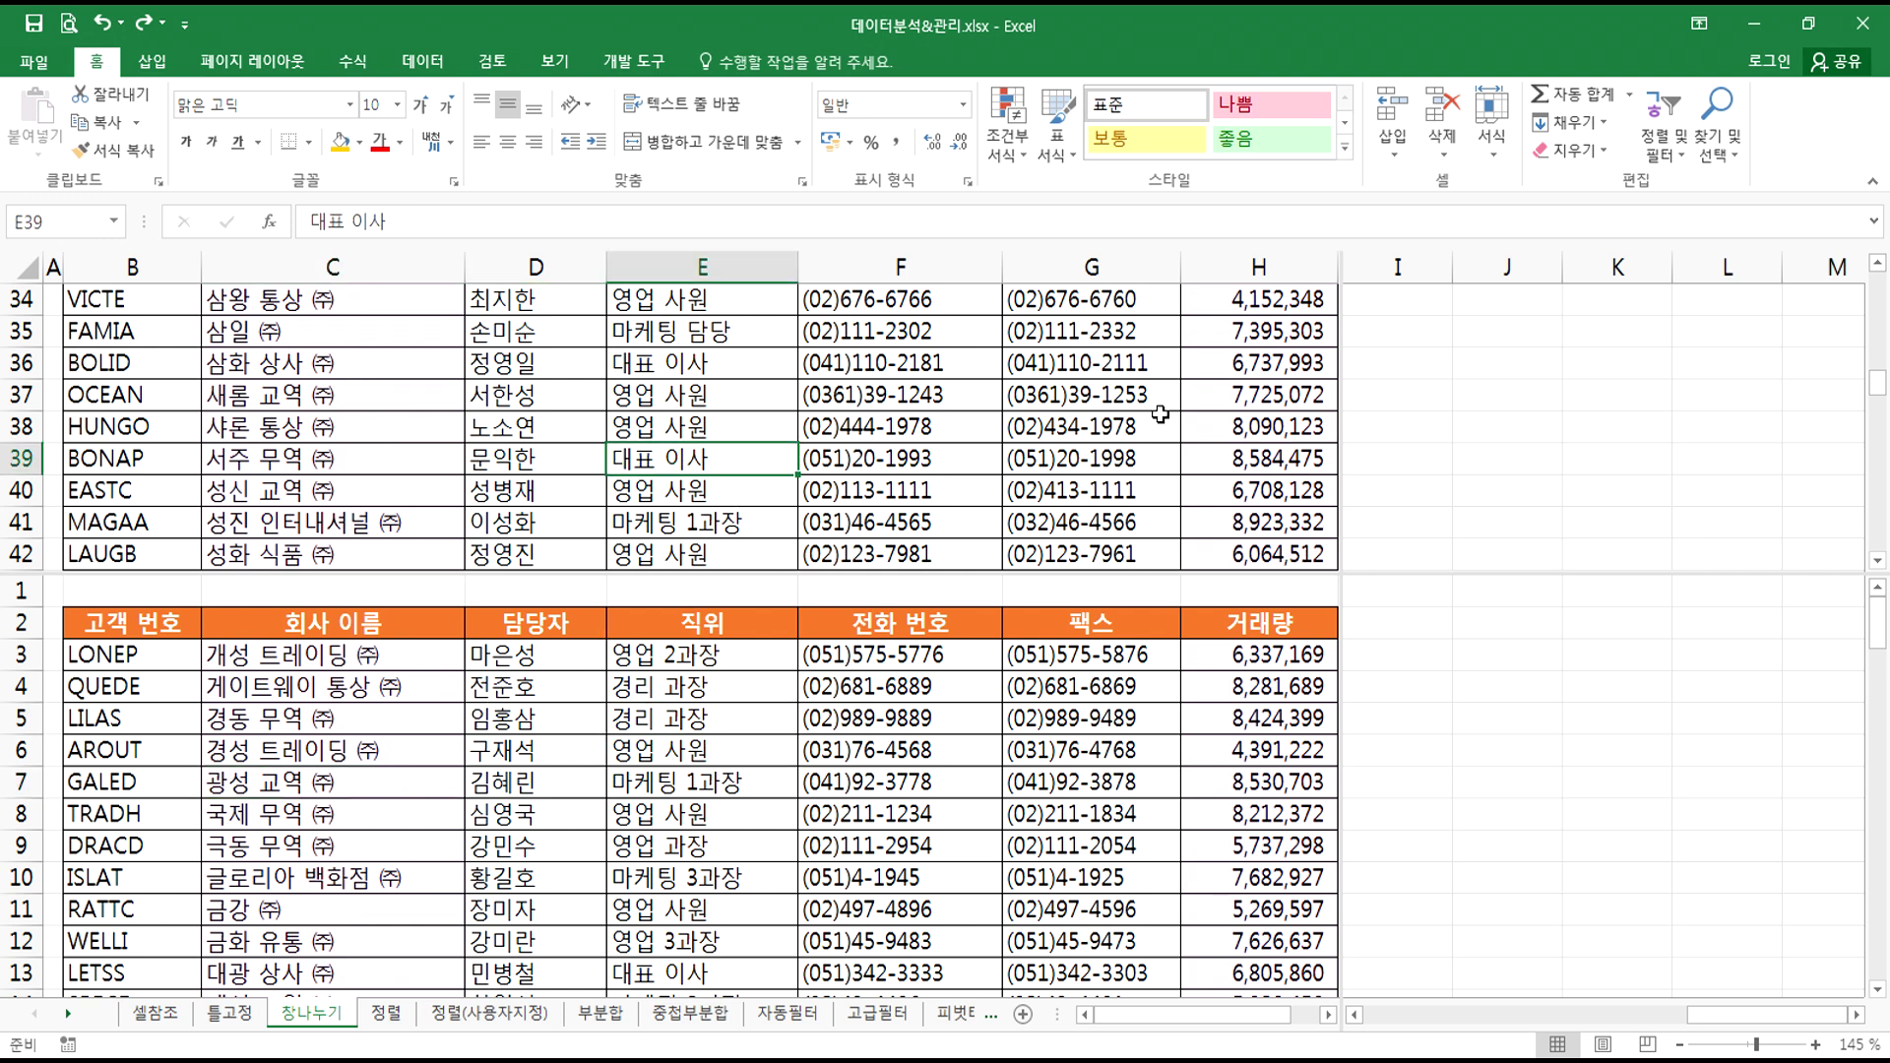
- Remove the window split from the 창나누기 sheet
left_click(555, 61)
left_click(854, 98)
left_click(854, 102)
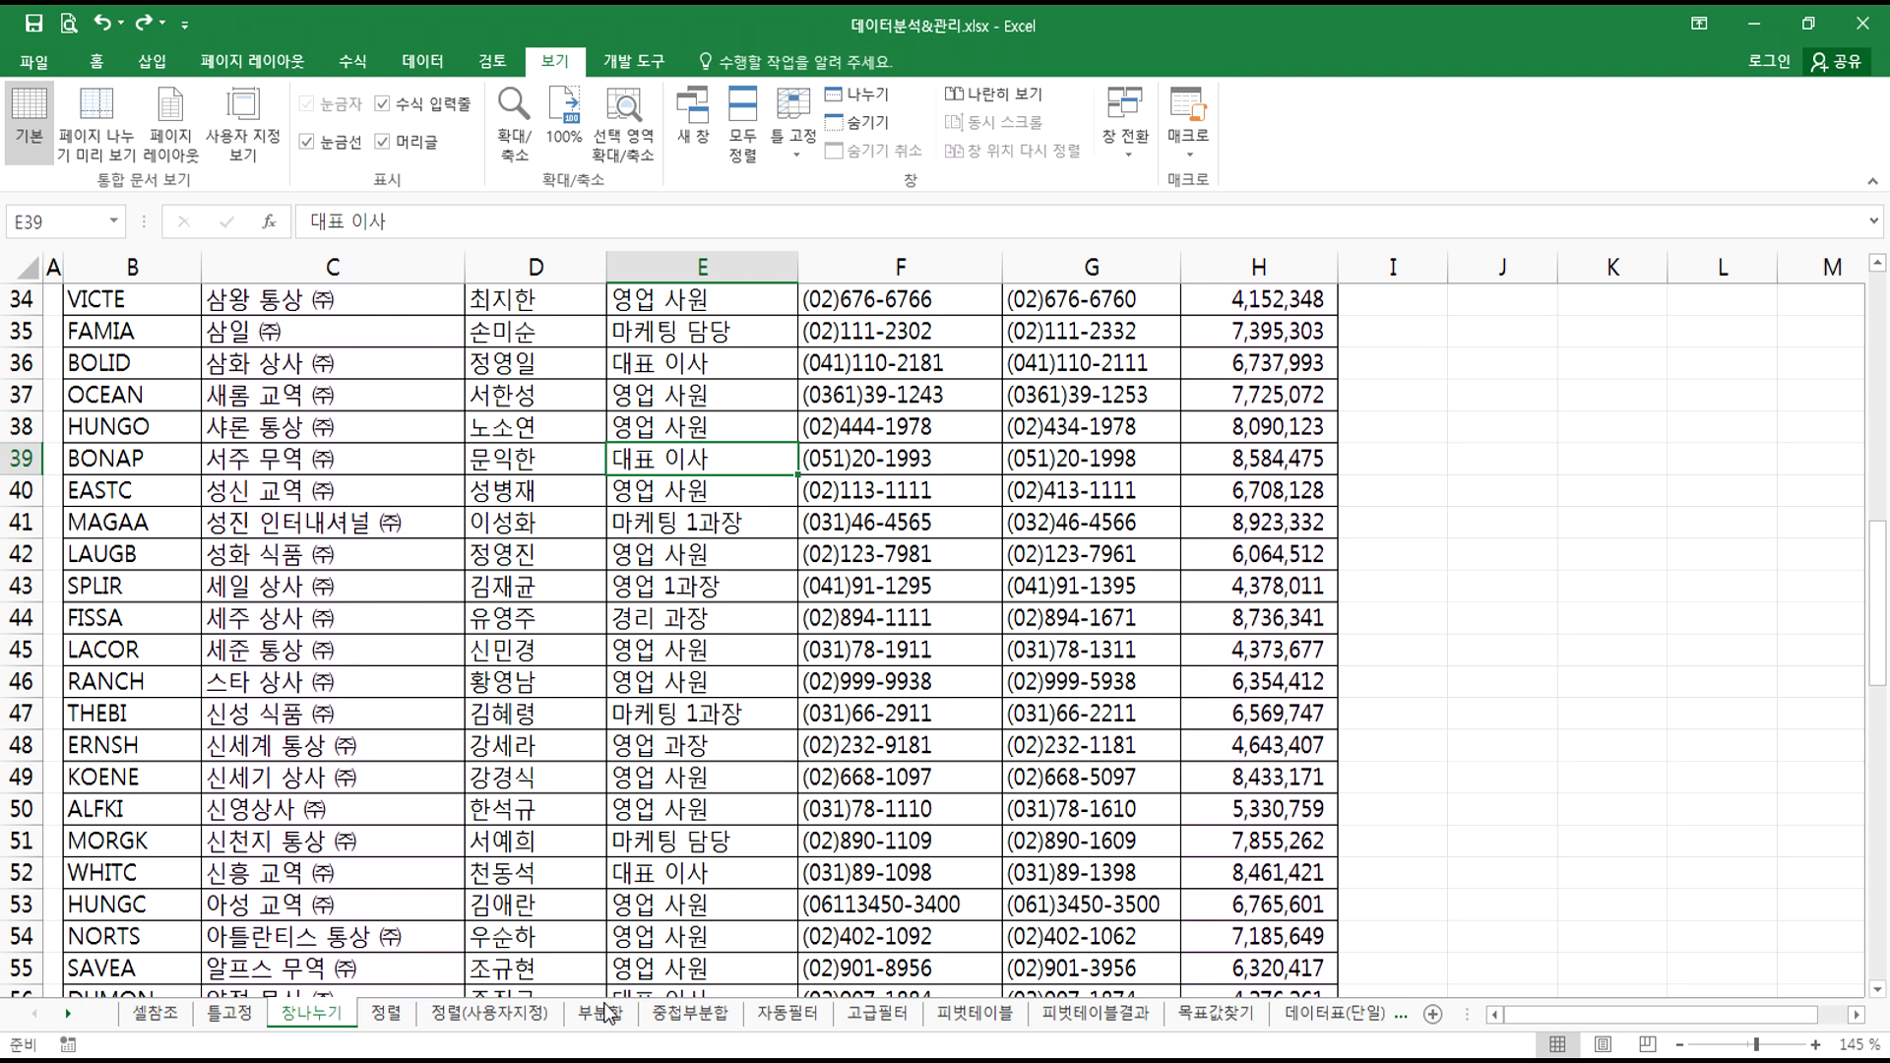
- Look through the 틀고정, 셀참조 and 정렬 sheets, finishing on 정렬
left_click(229, 1013)
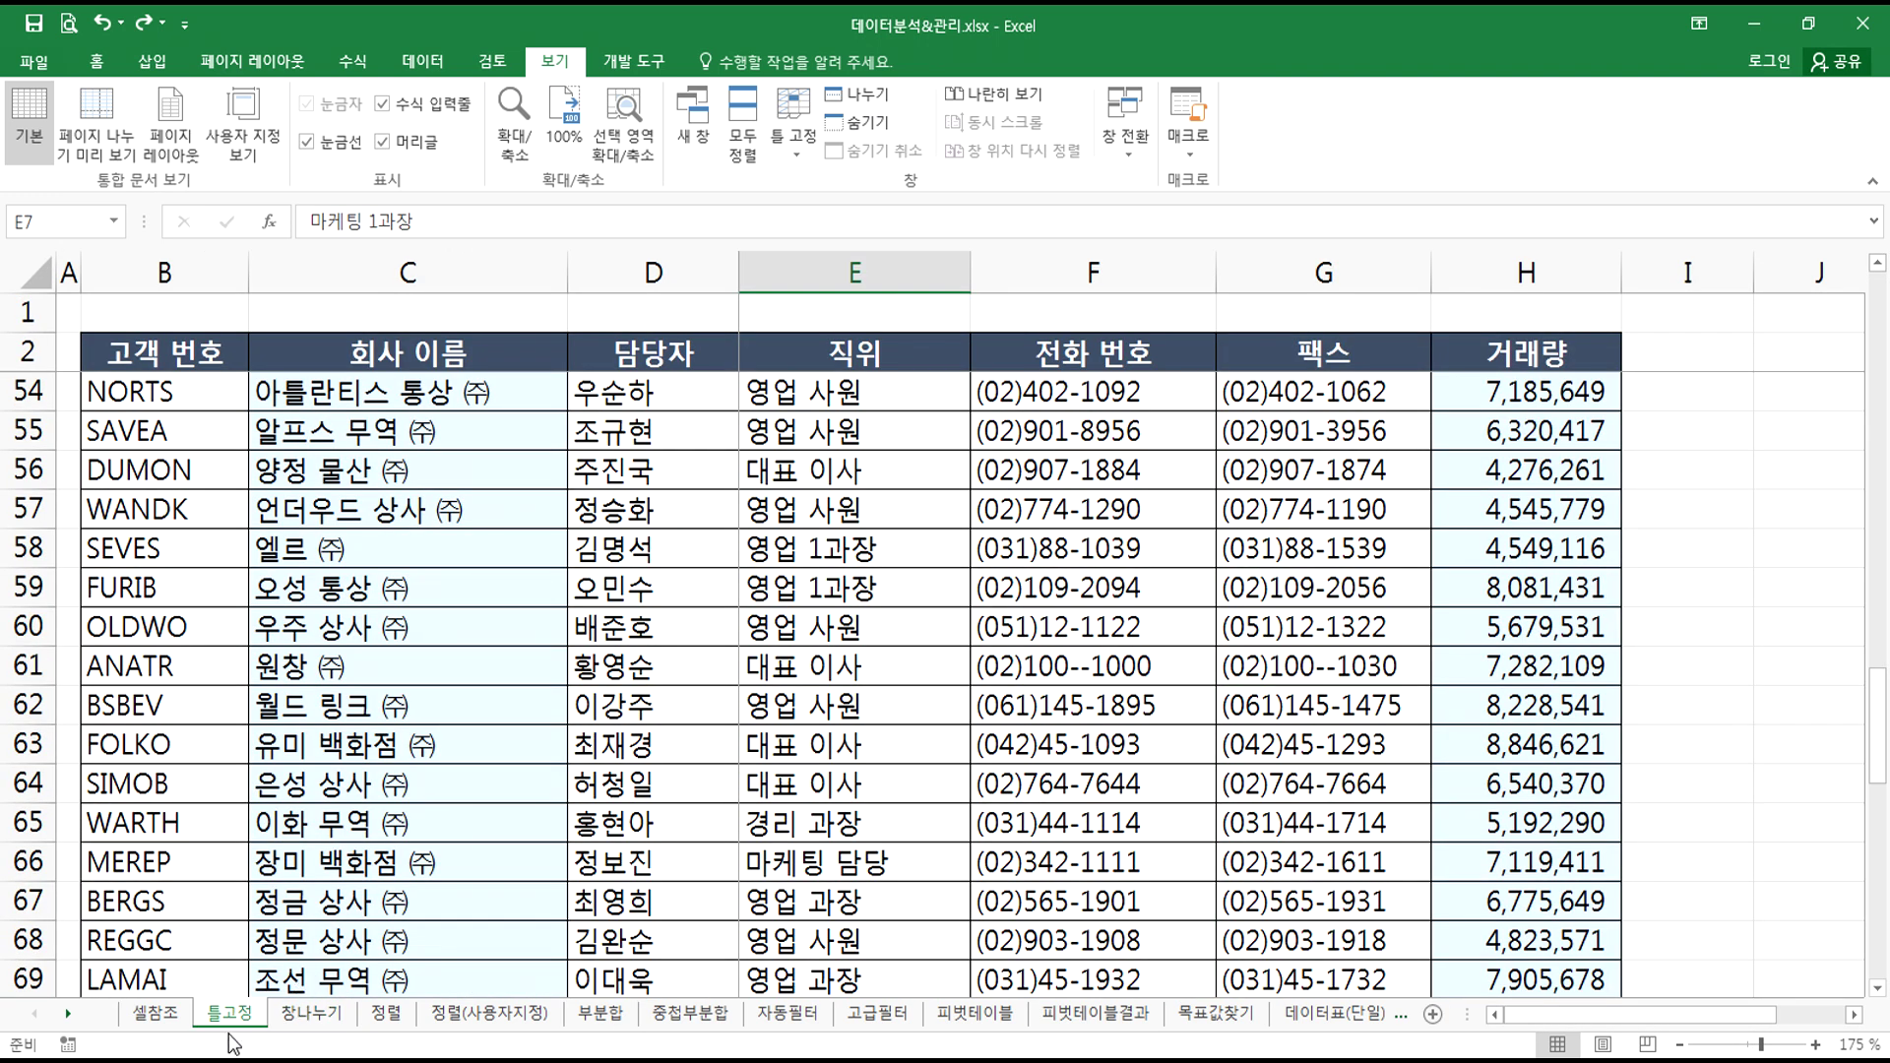
left_click(166, 1022)
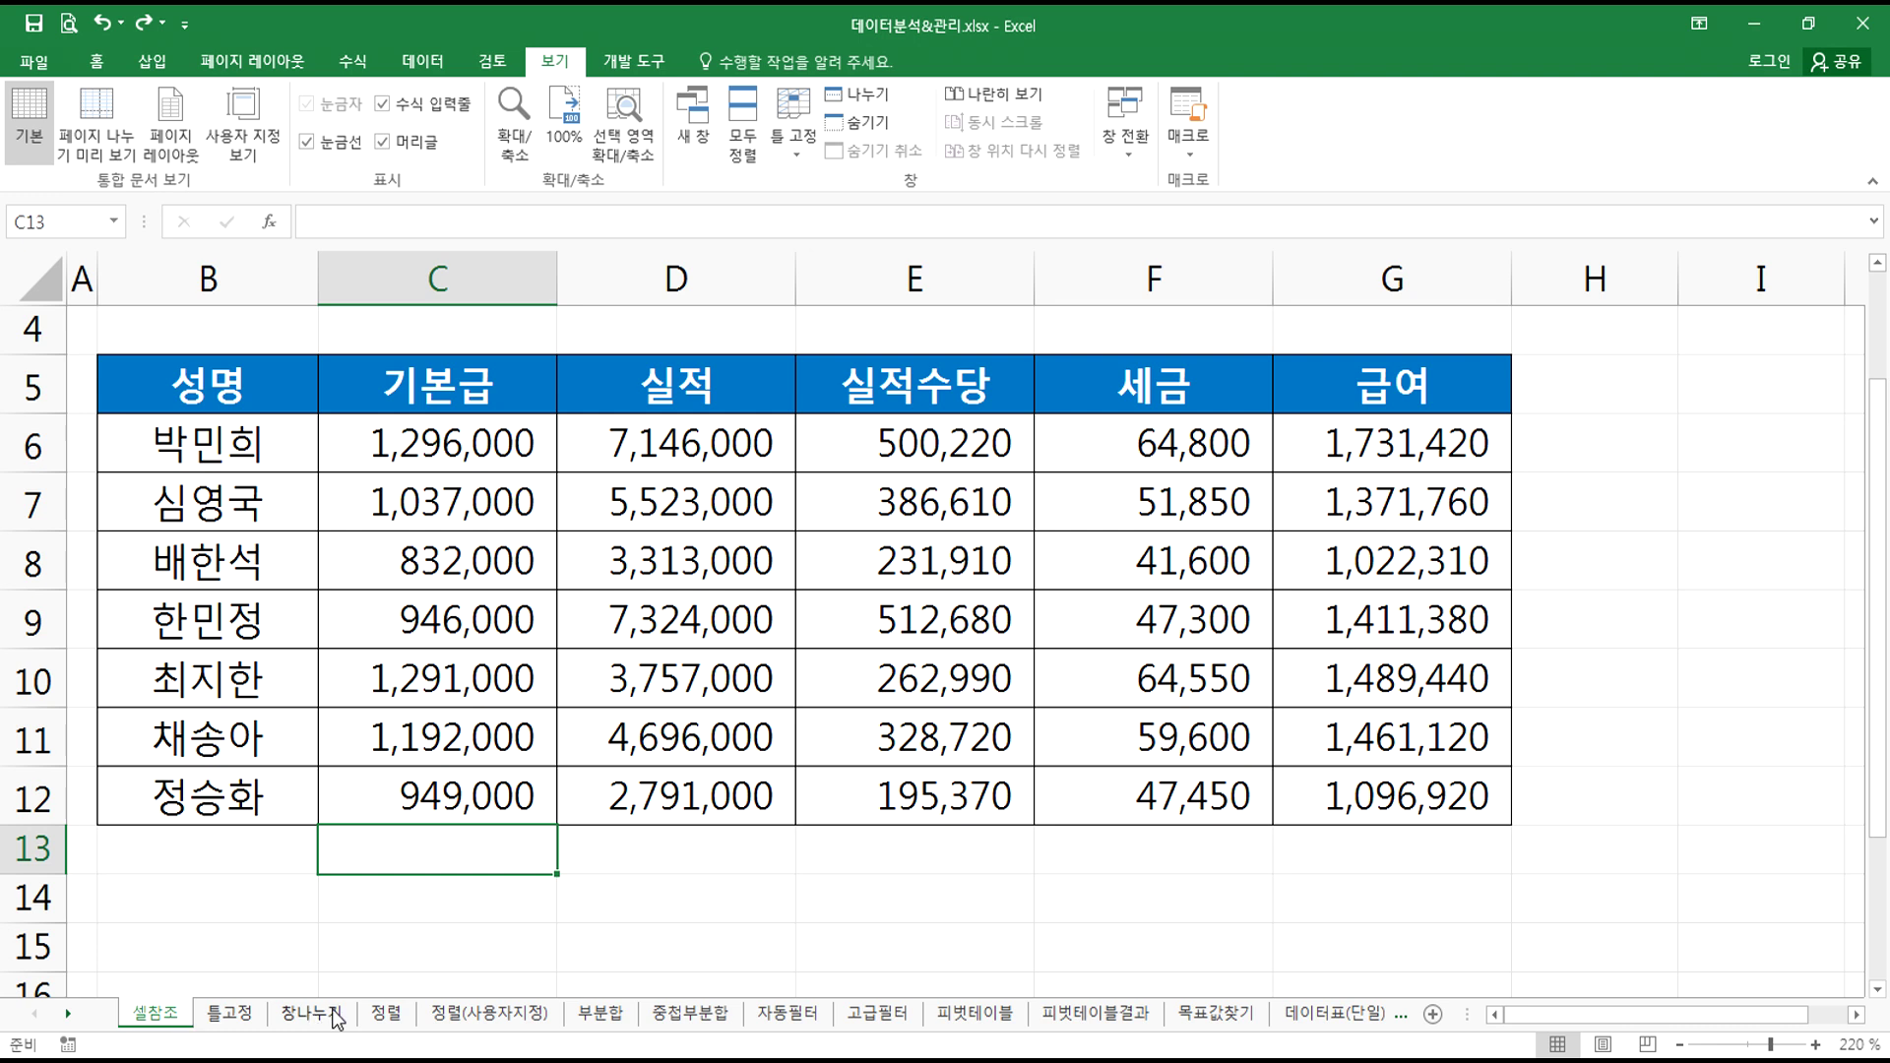
left_click(385, 1016)
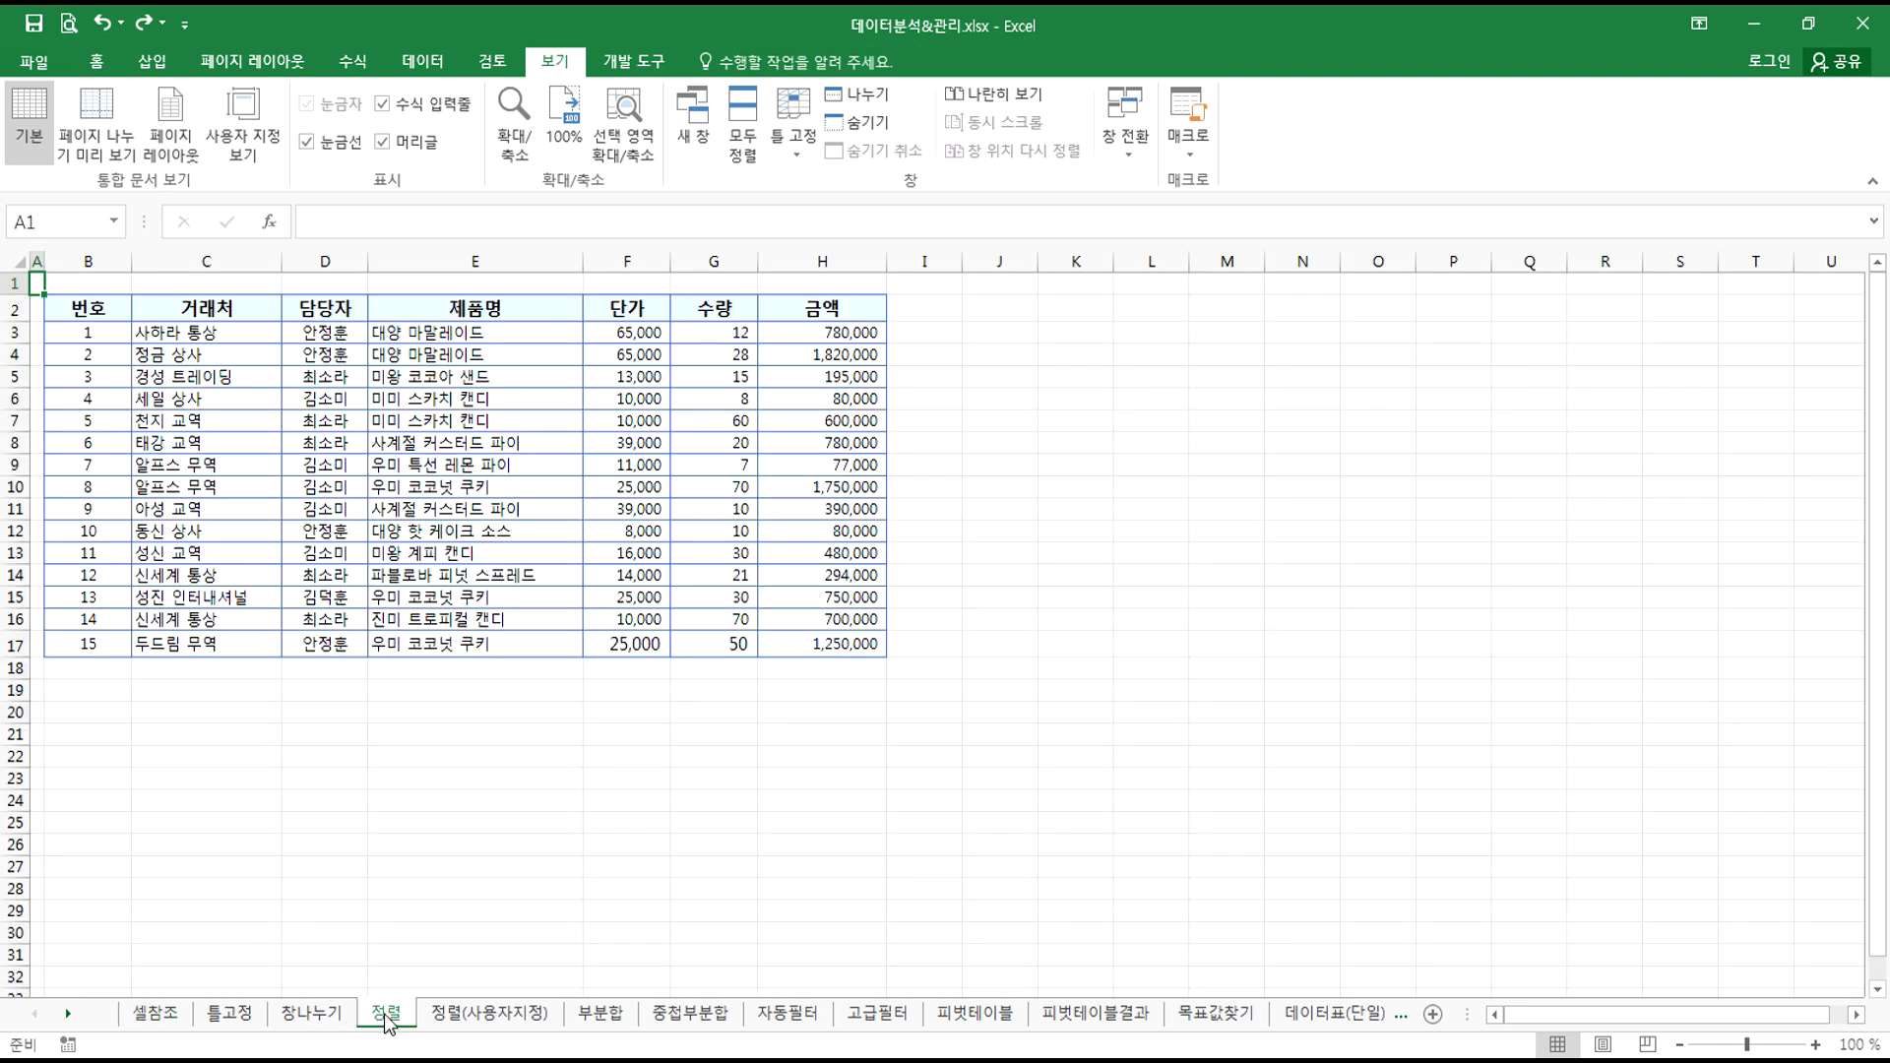
left_click(148, 1022)
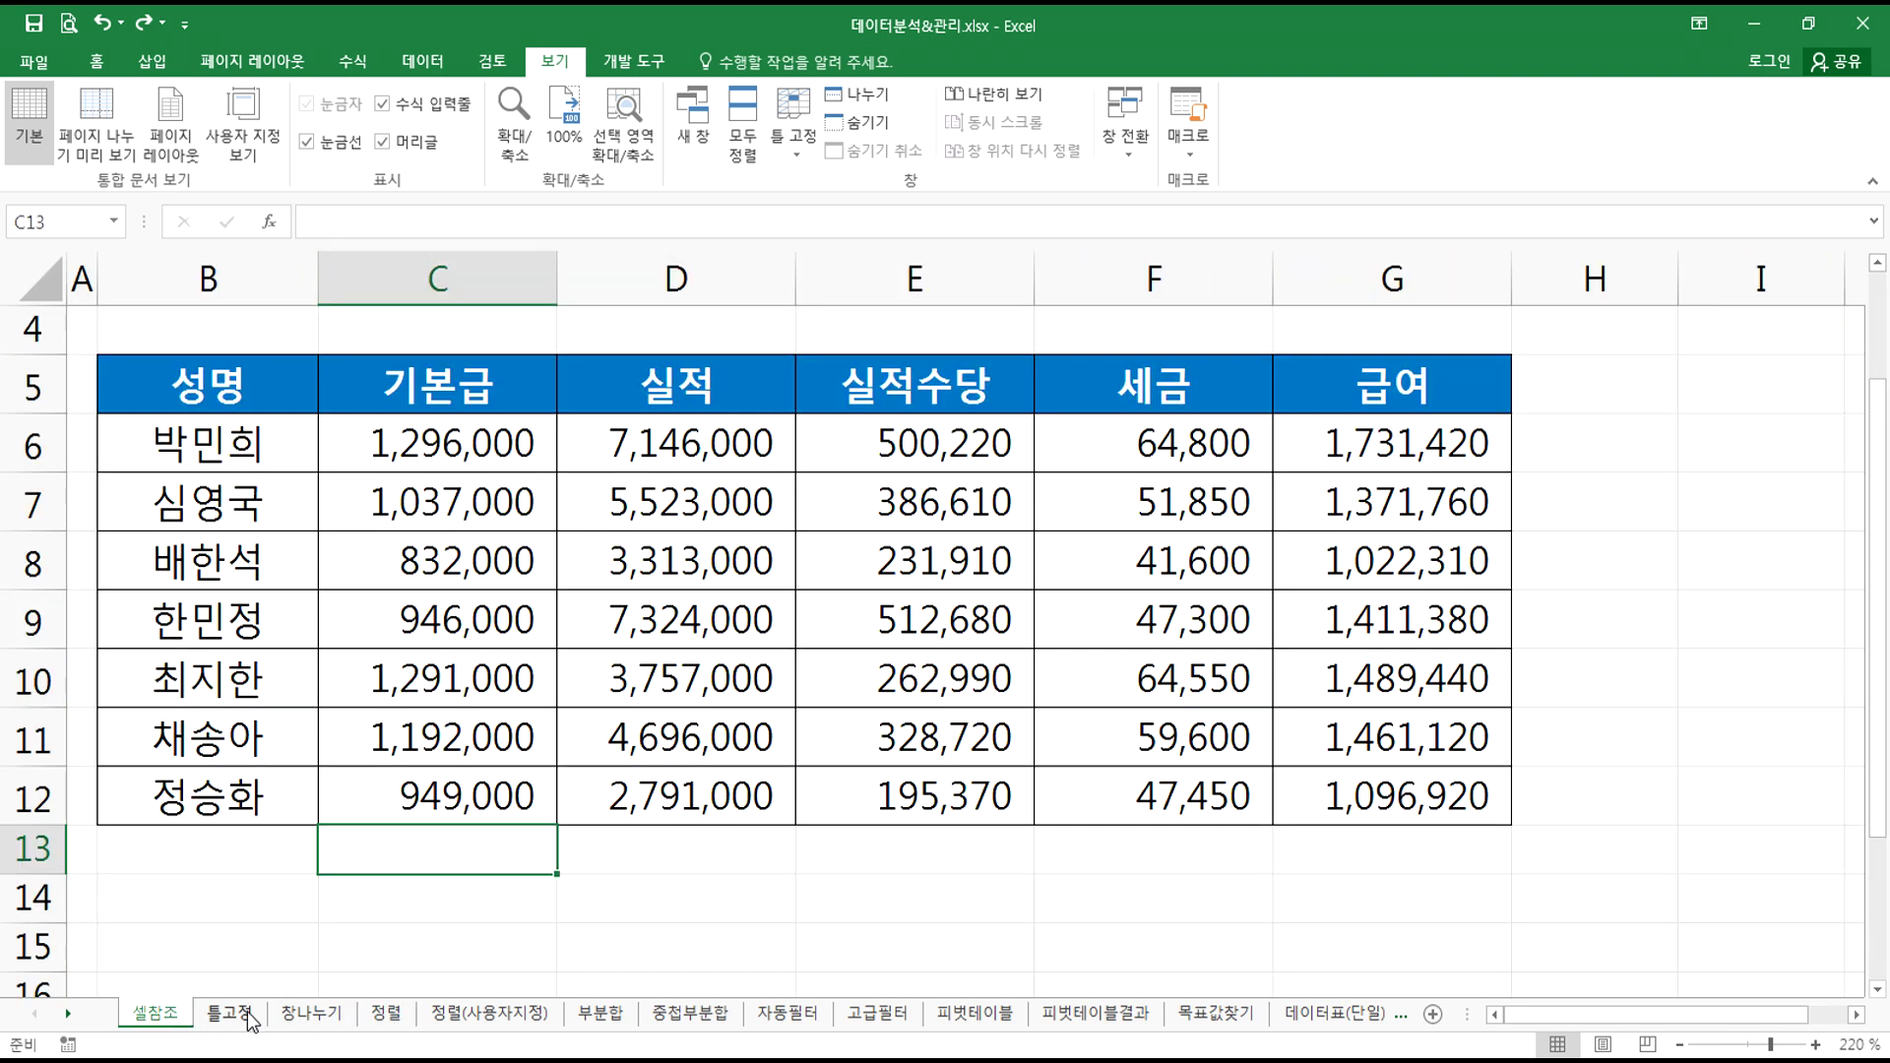
left_click(385, 1014)
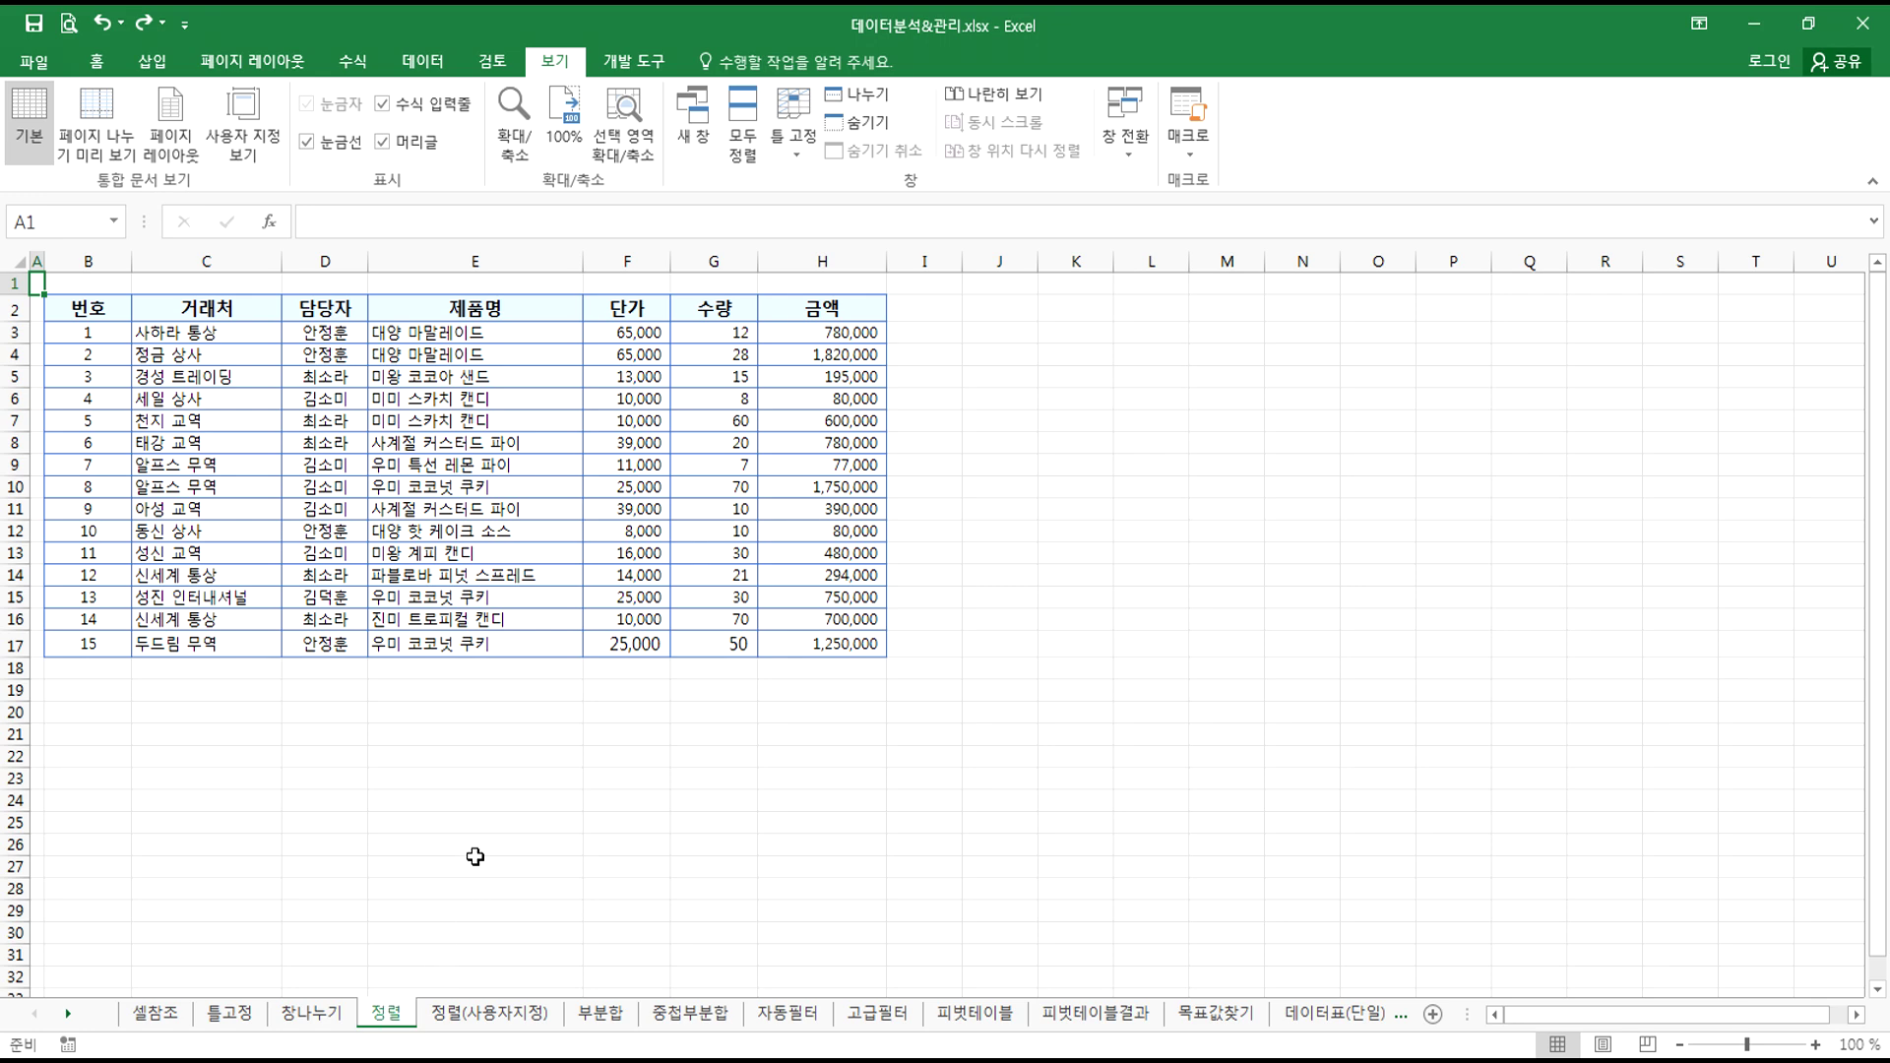
- Restore the 데이터분석&관리.xlsx and 통합.xlsx windows side by side, and close 통합.xlsx
left_click_drag(980, 59, 1281, 44)
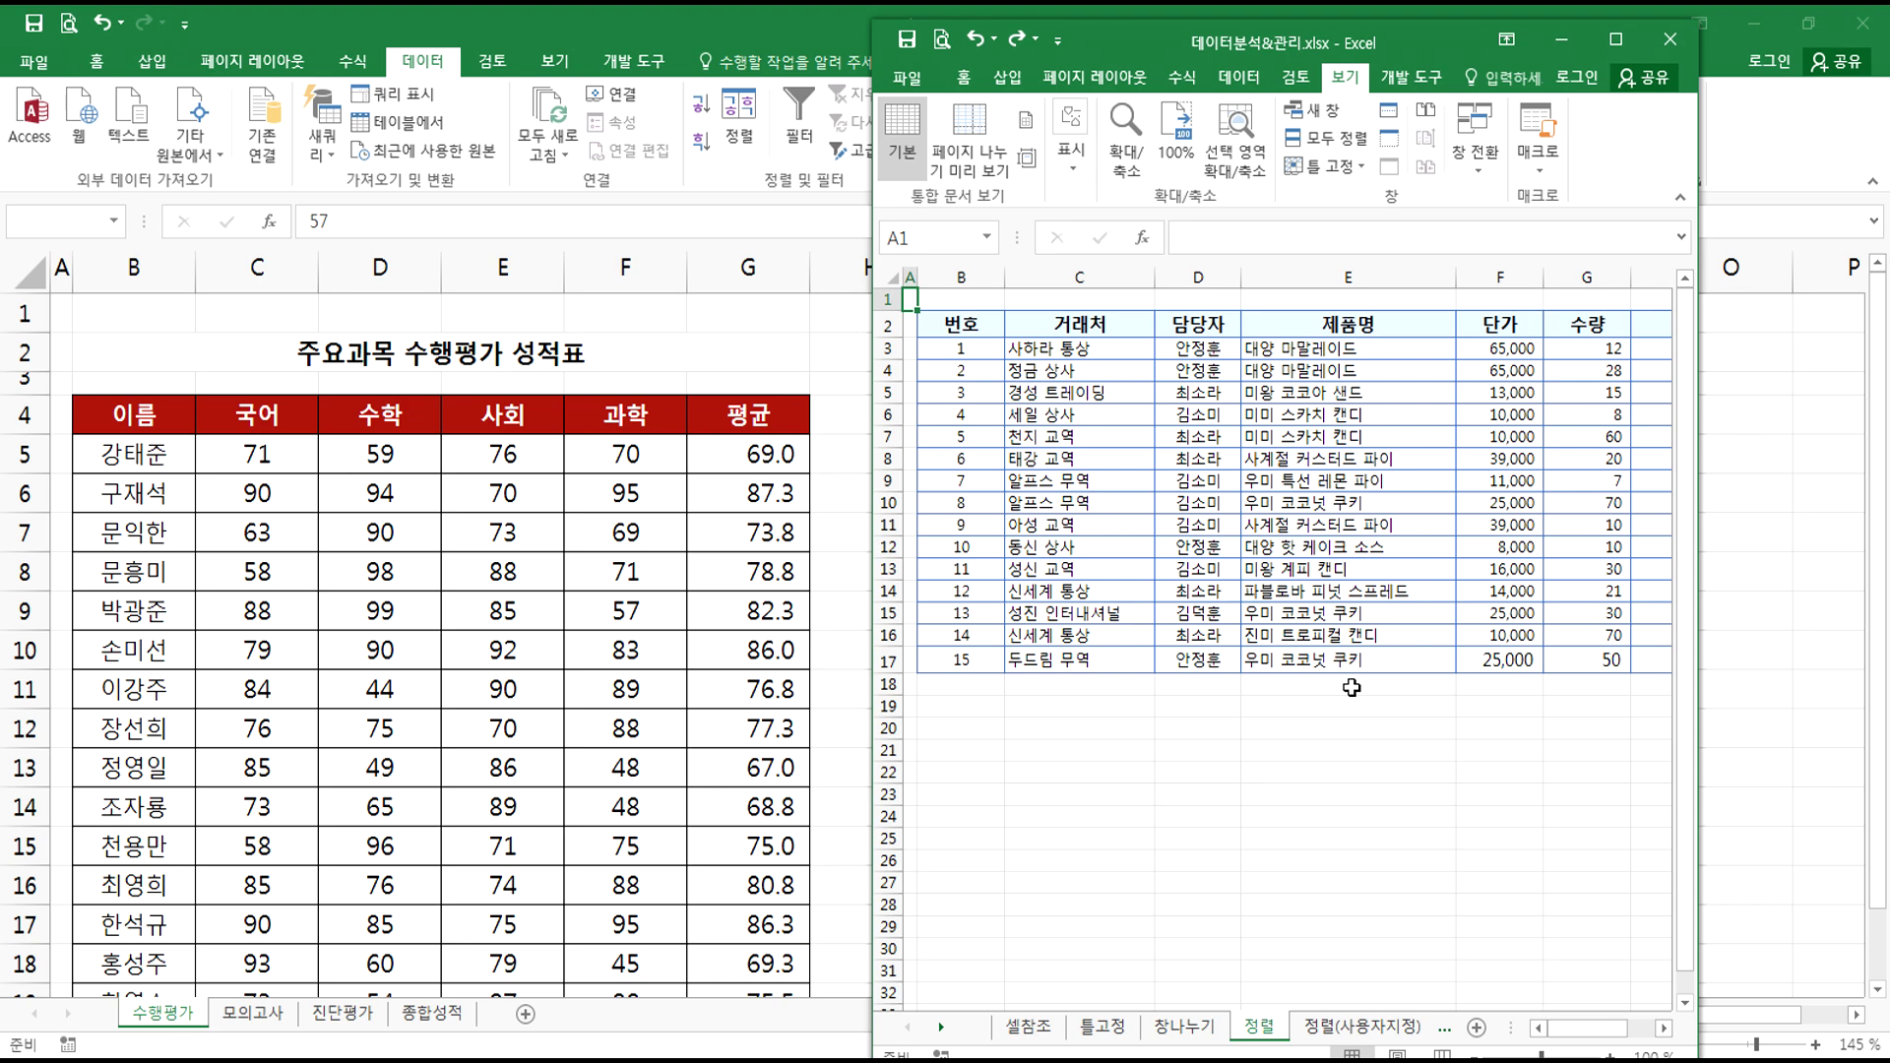
key("alt+Tab")
left_click_drag(916, 35, 445, 35)
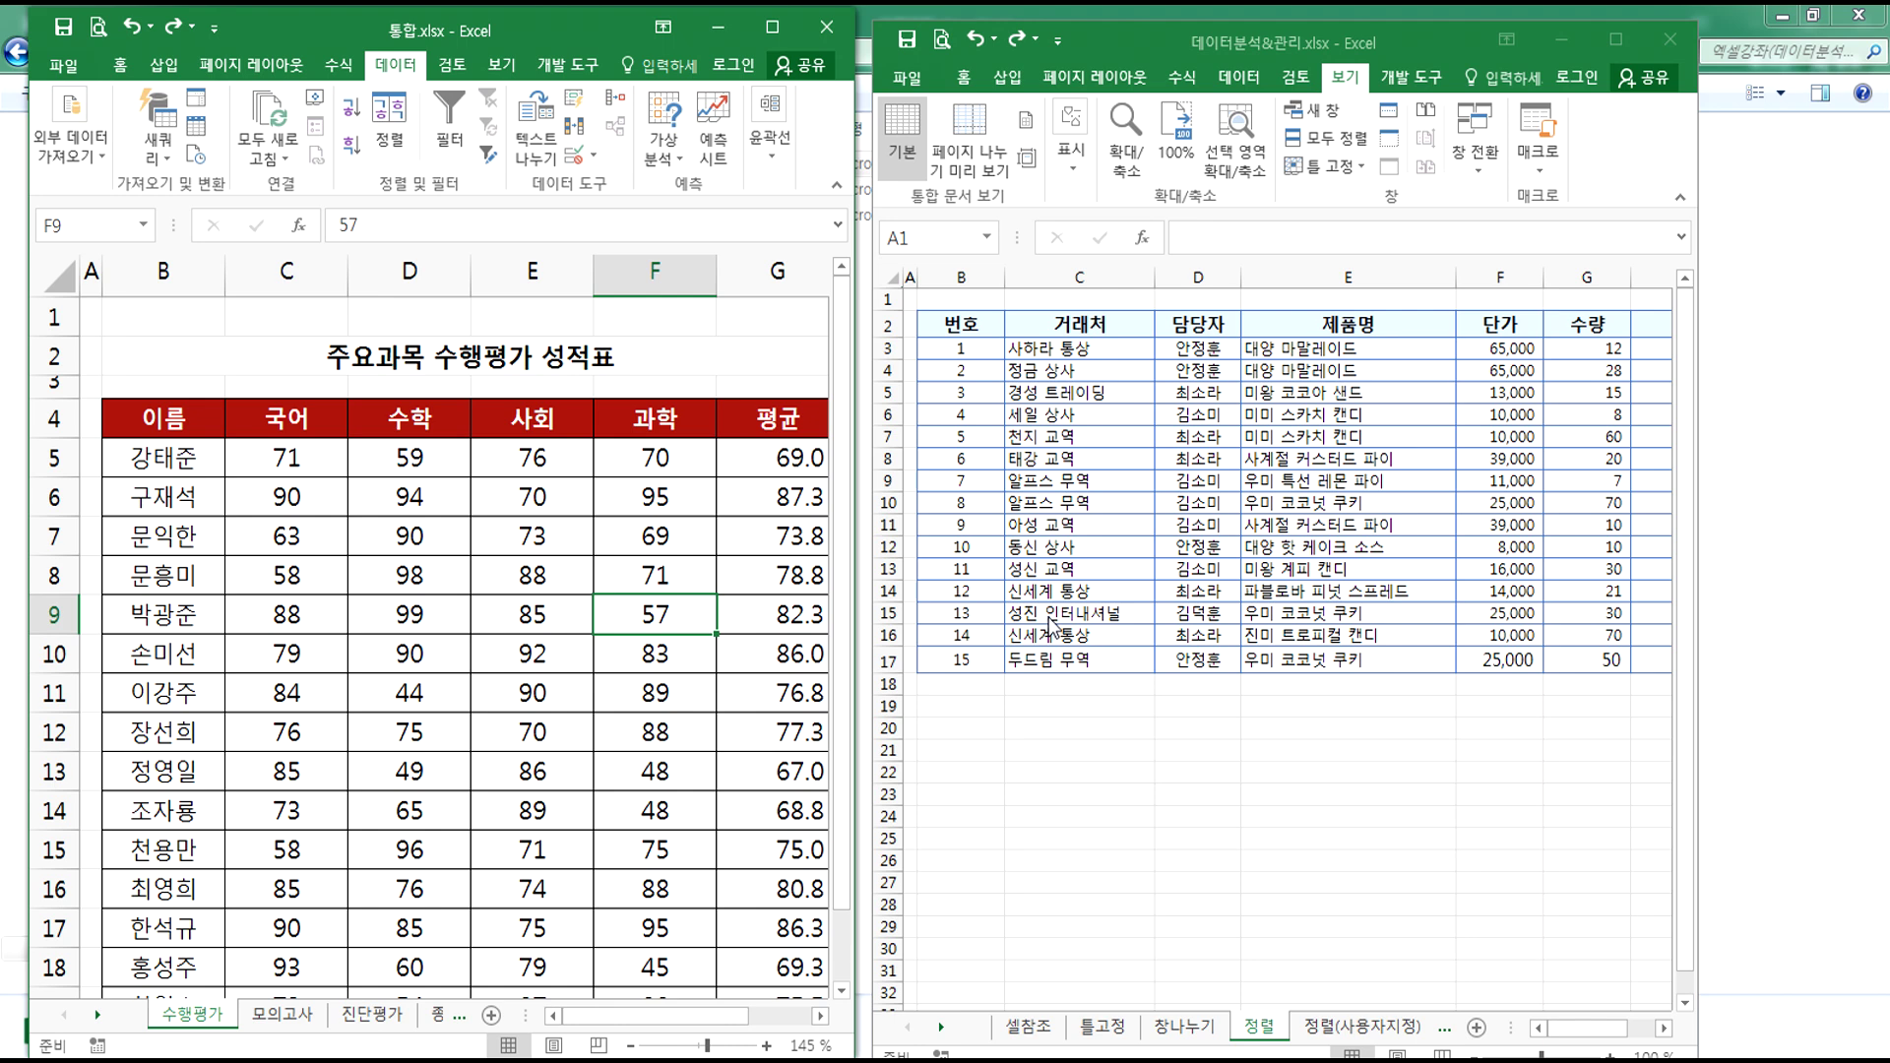
left_click(827, 33)
- Switch between the 셀참조 and 정렬 sheets, finishing on 셀참조, and maximize the workbook window
left_click(985, 604)
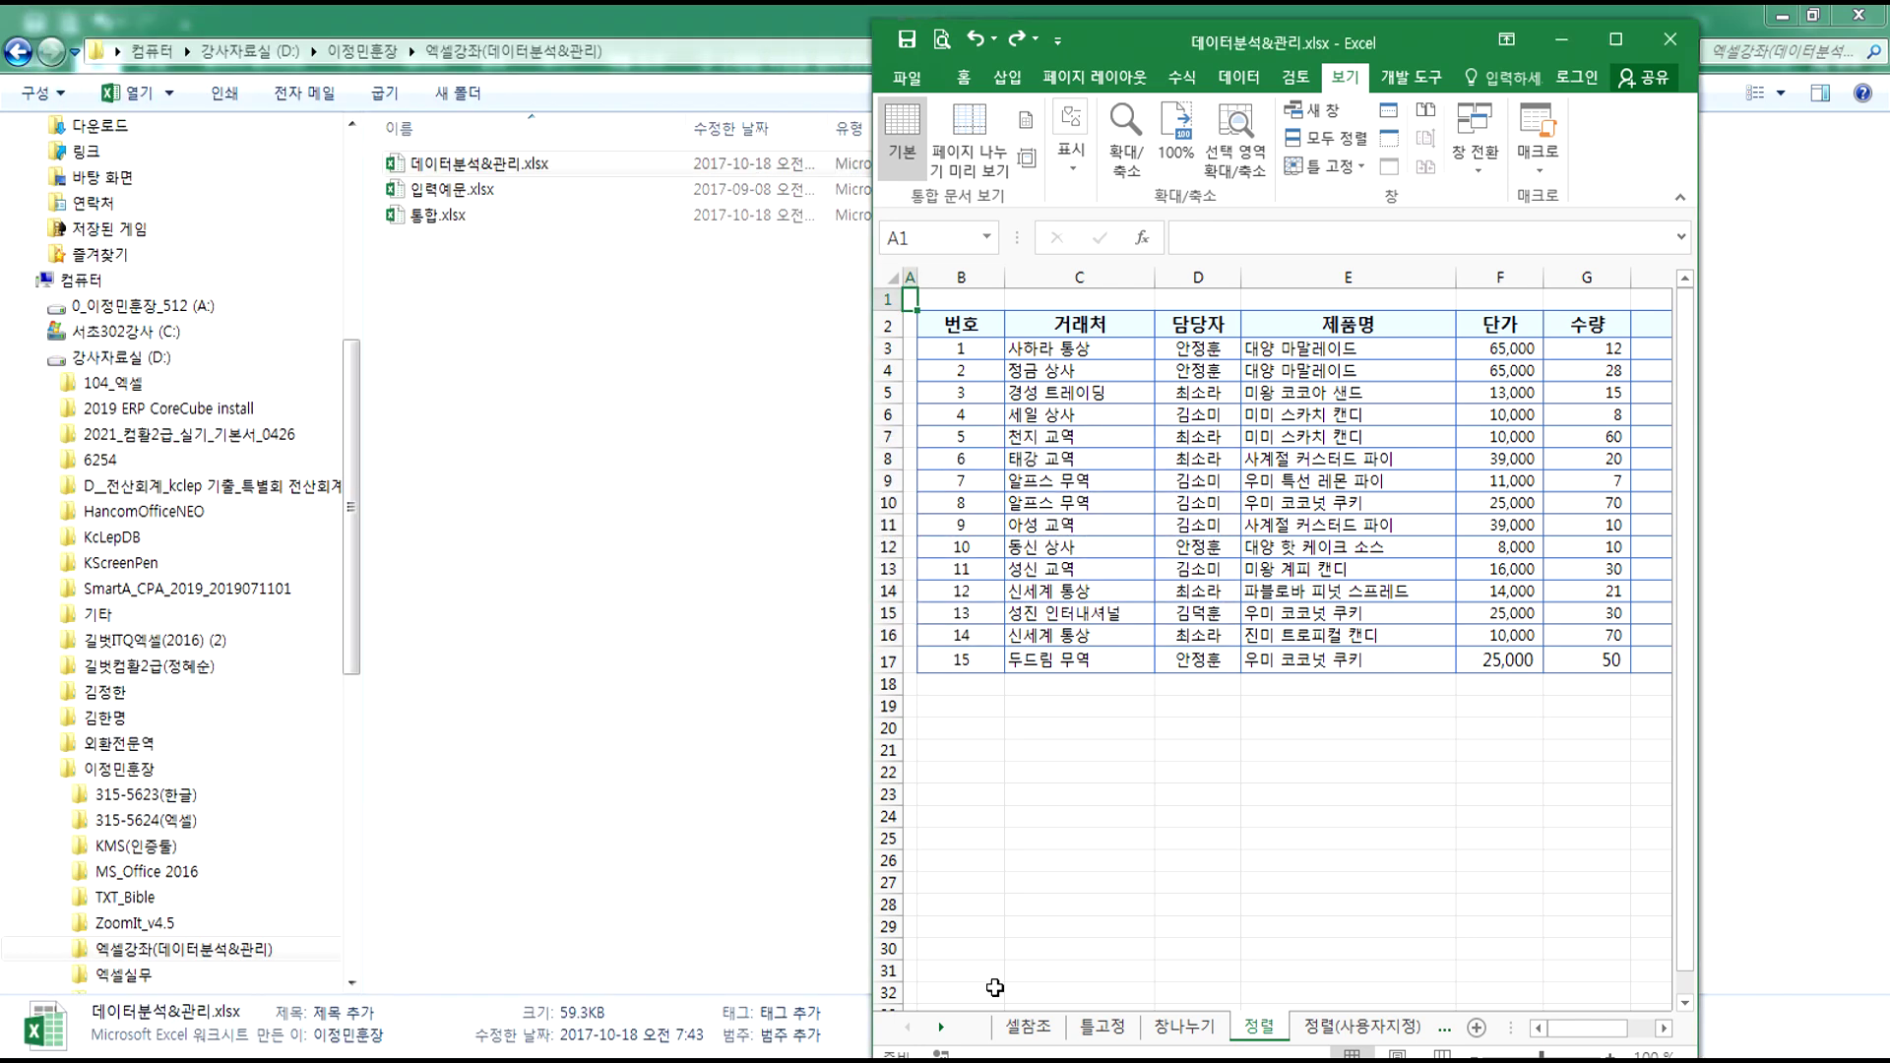
left_click(1029, 1029)
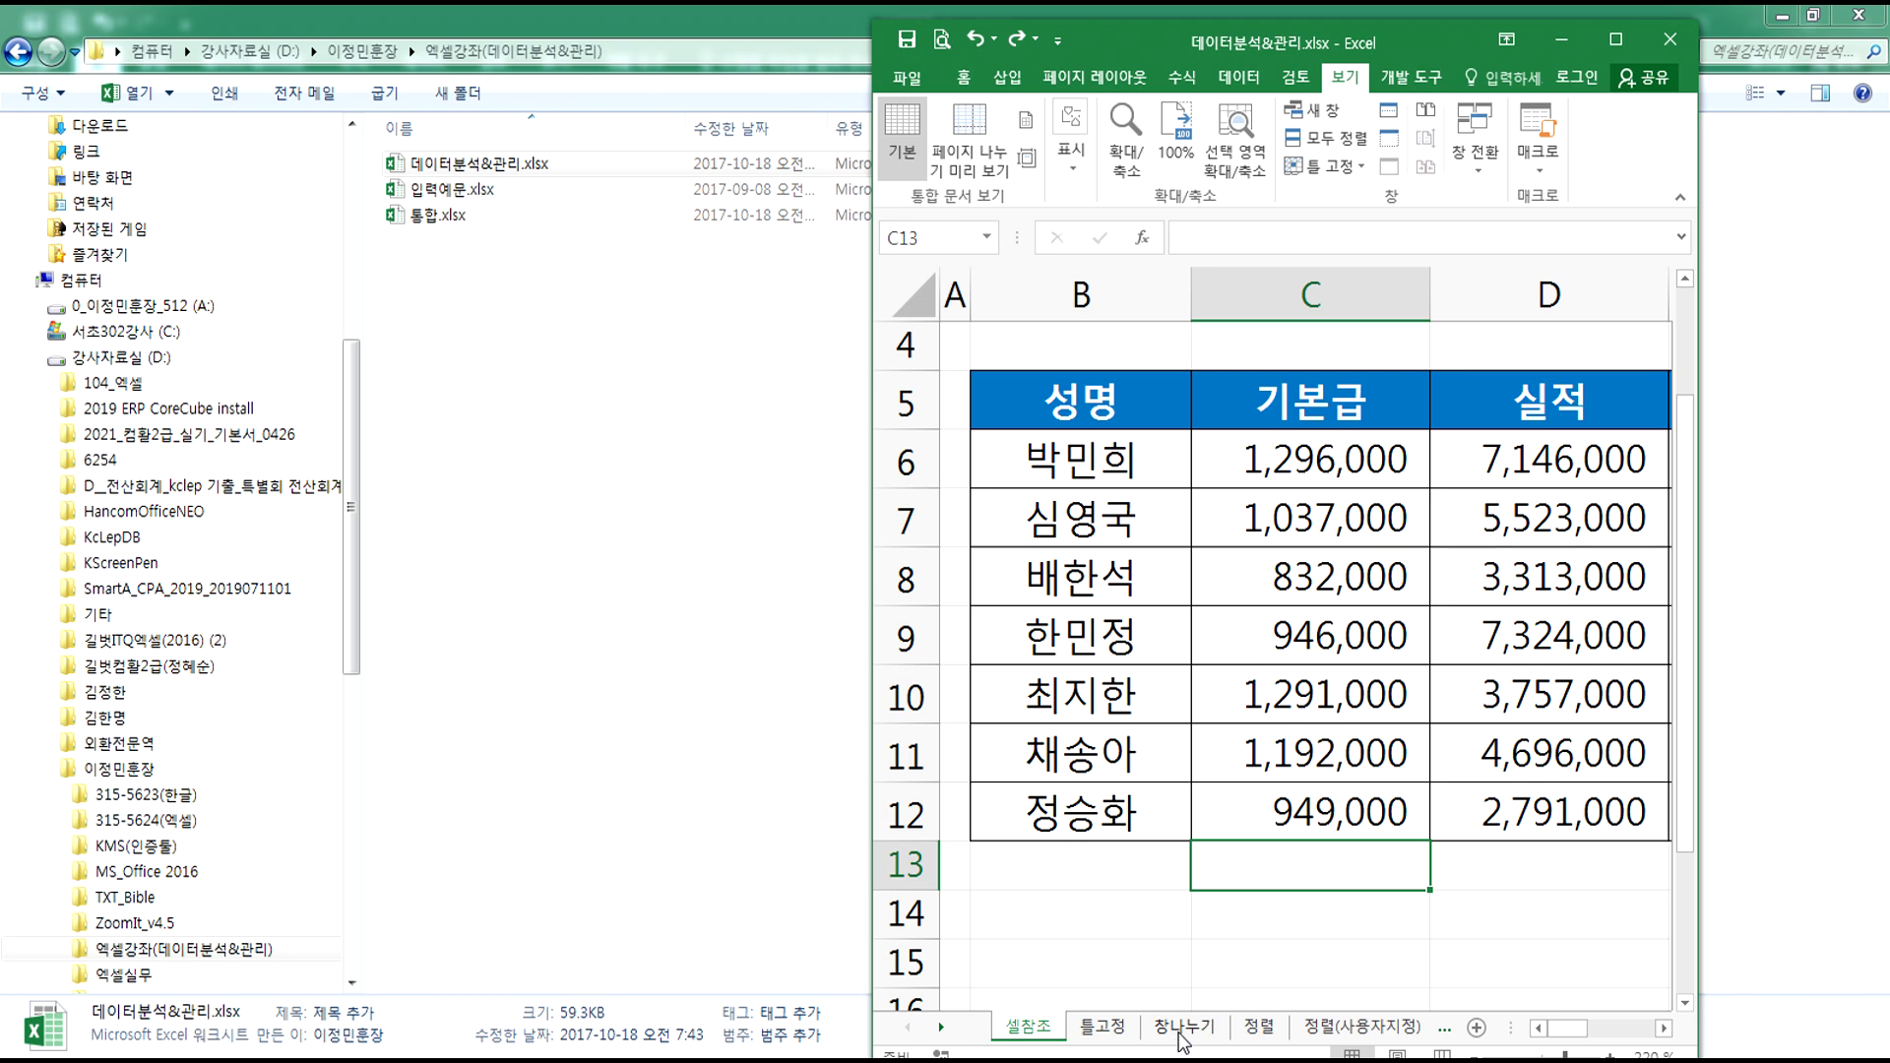
left_click(1254, 1029)
left_click(1031, 1028)
left_click(1622, 43)
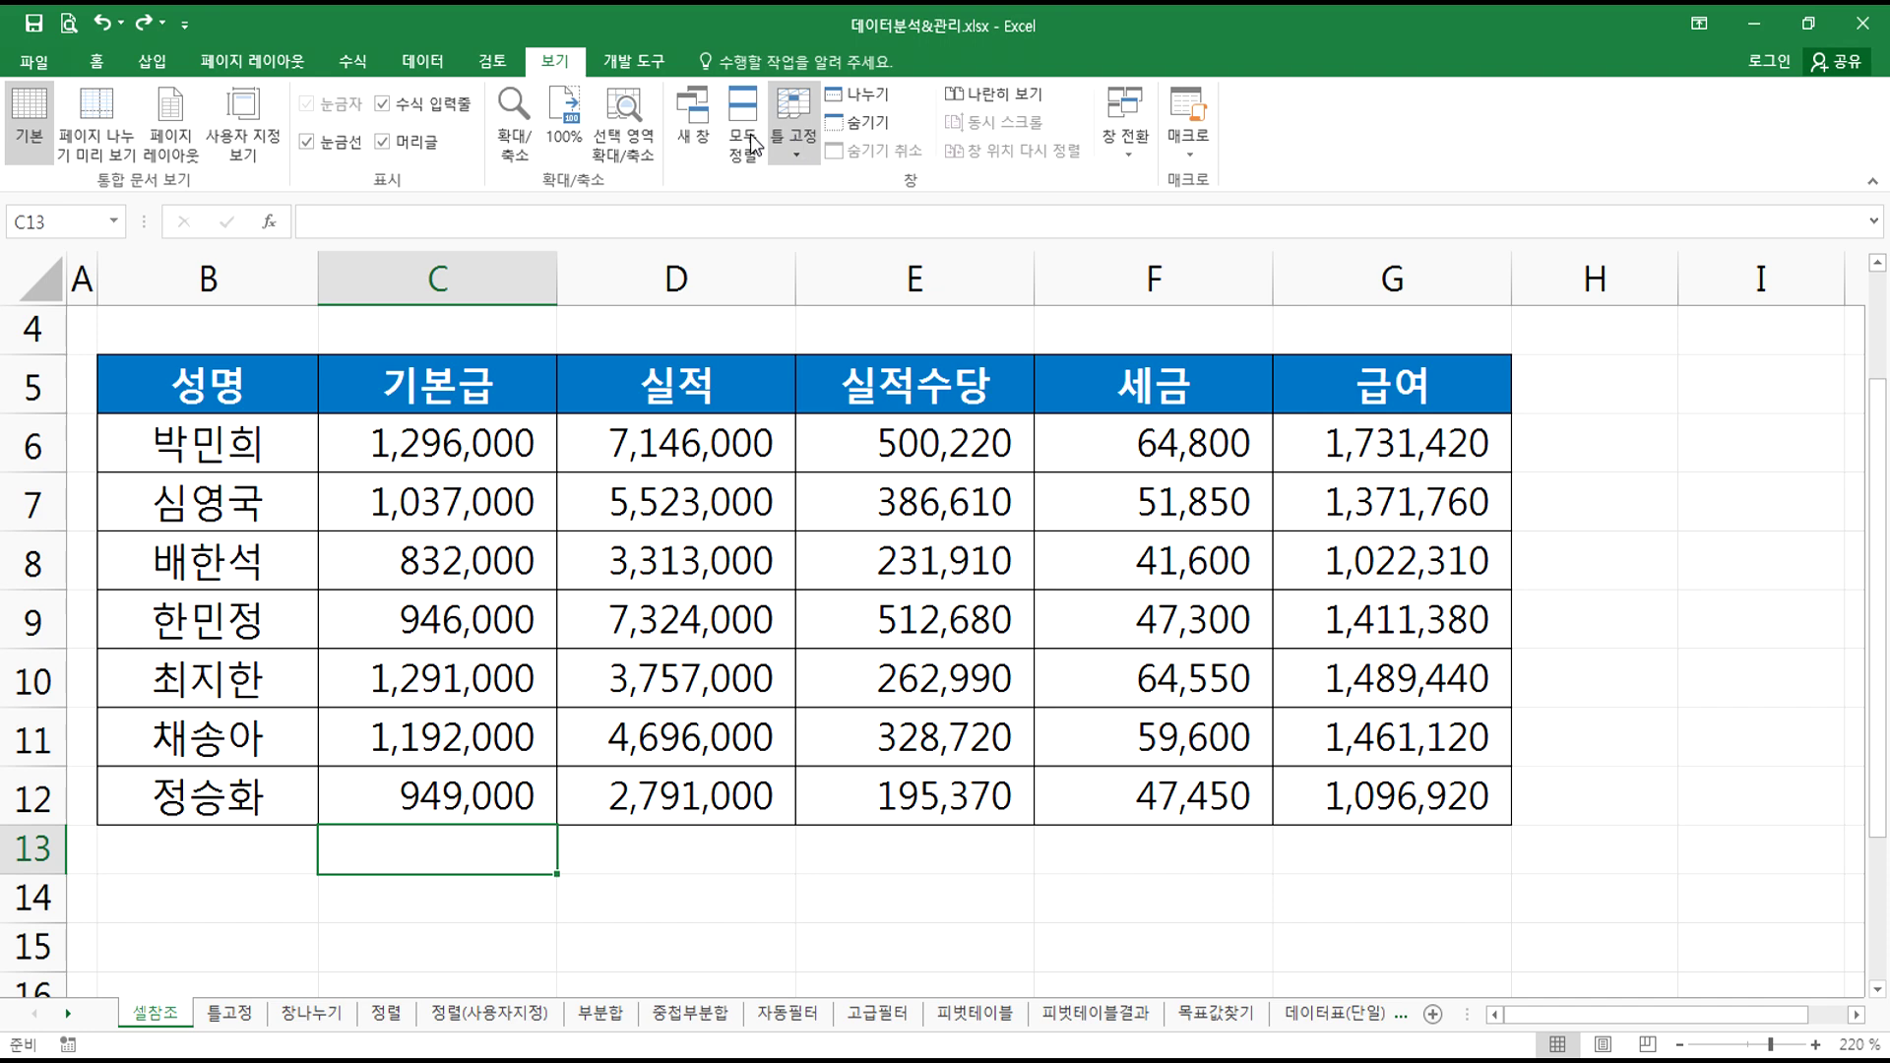
- Open a second window of 데이터분석&관리.xlsx and place the two windows side by side
left_click(707, 135)
left_click_drag(817, 16, 1374, 47)
left_click_drag(872, 22, 421, 35)
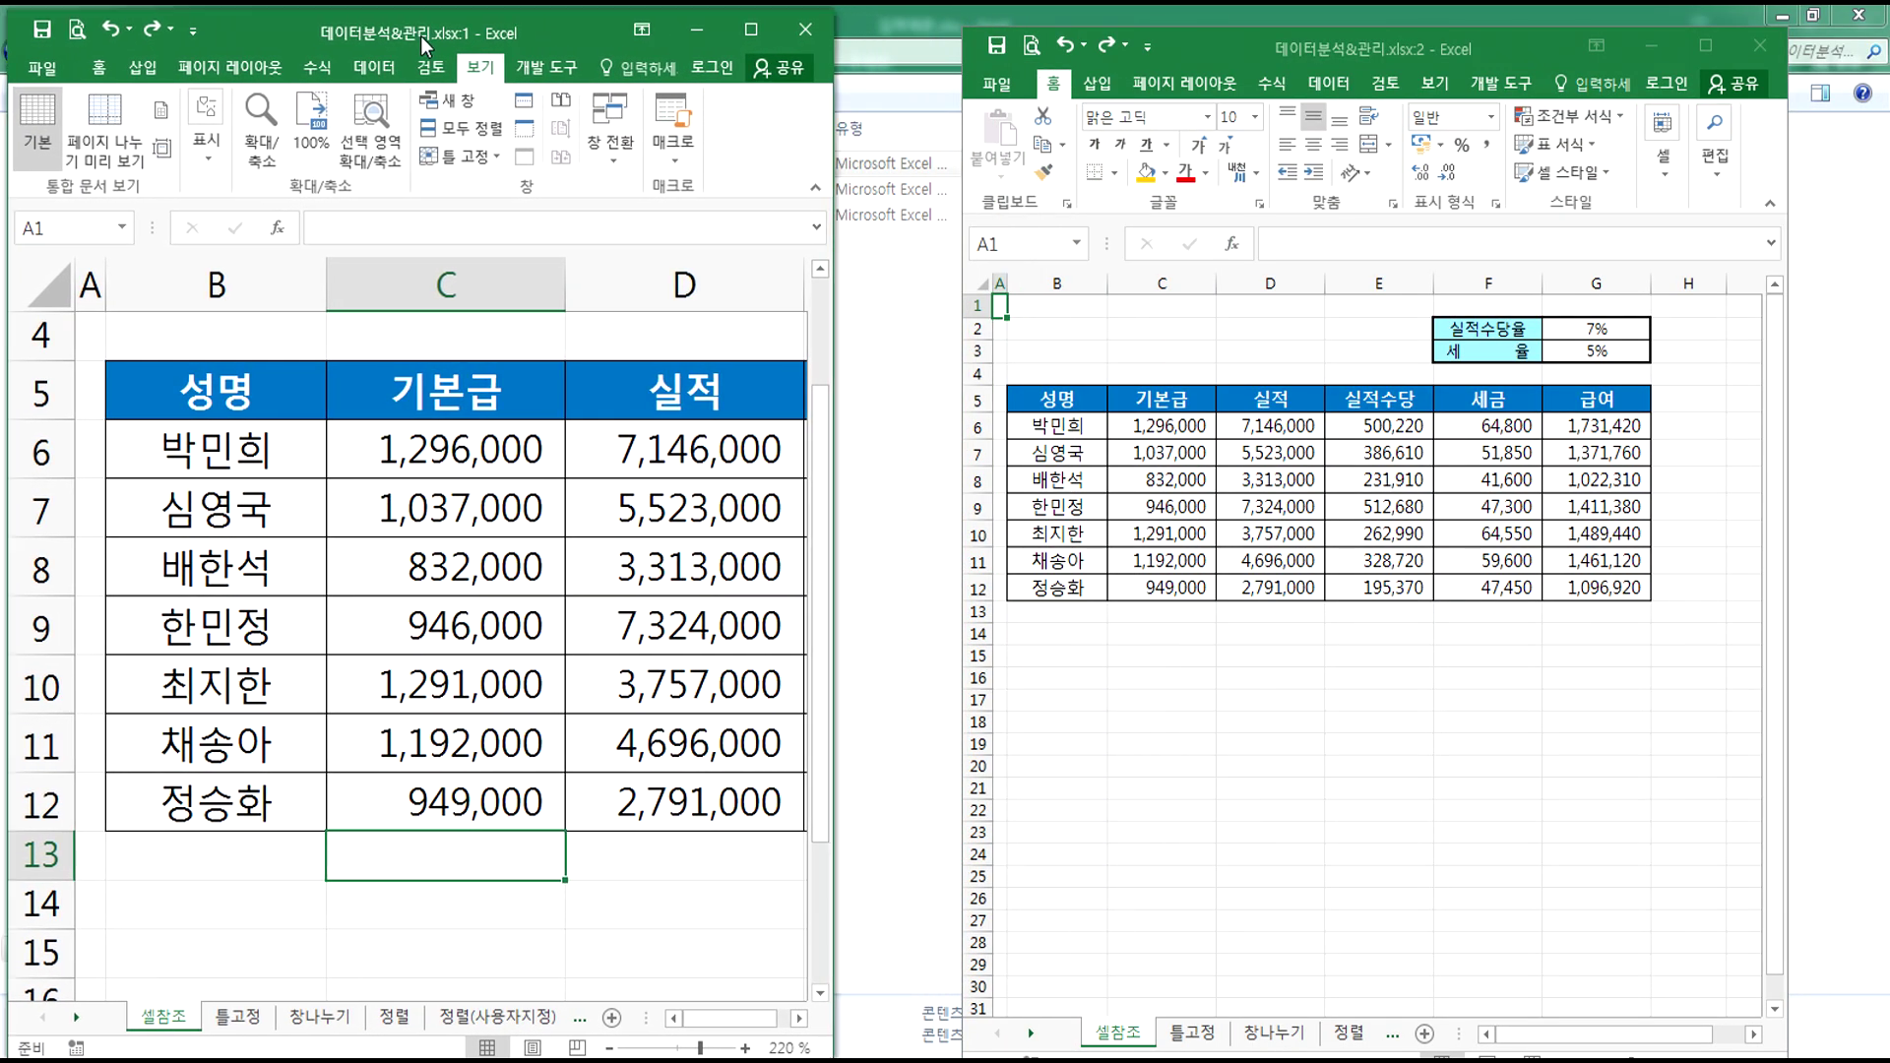
left_click_drag(1207, 51, 1291, 28)
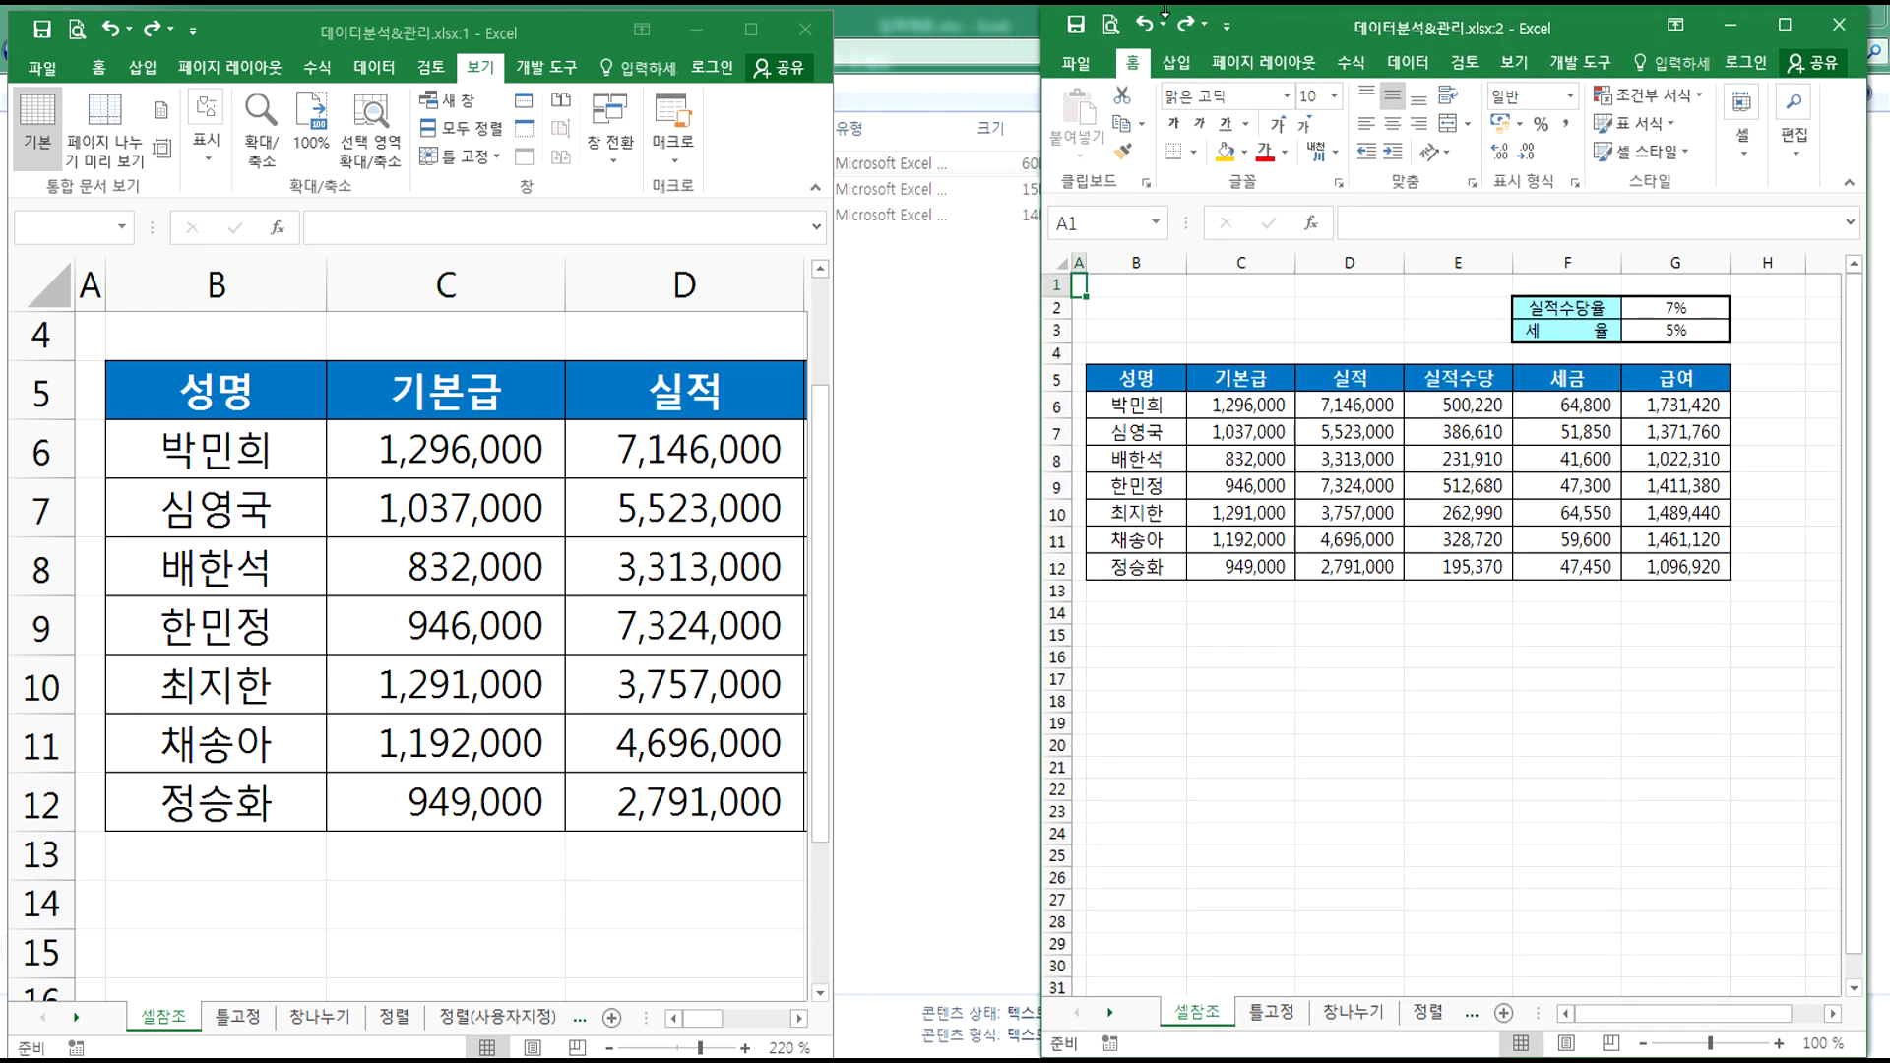
key("super+Right")
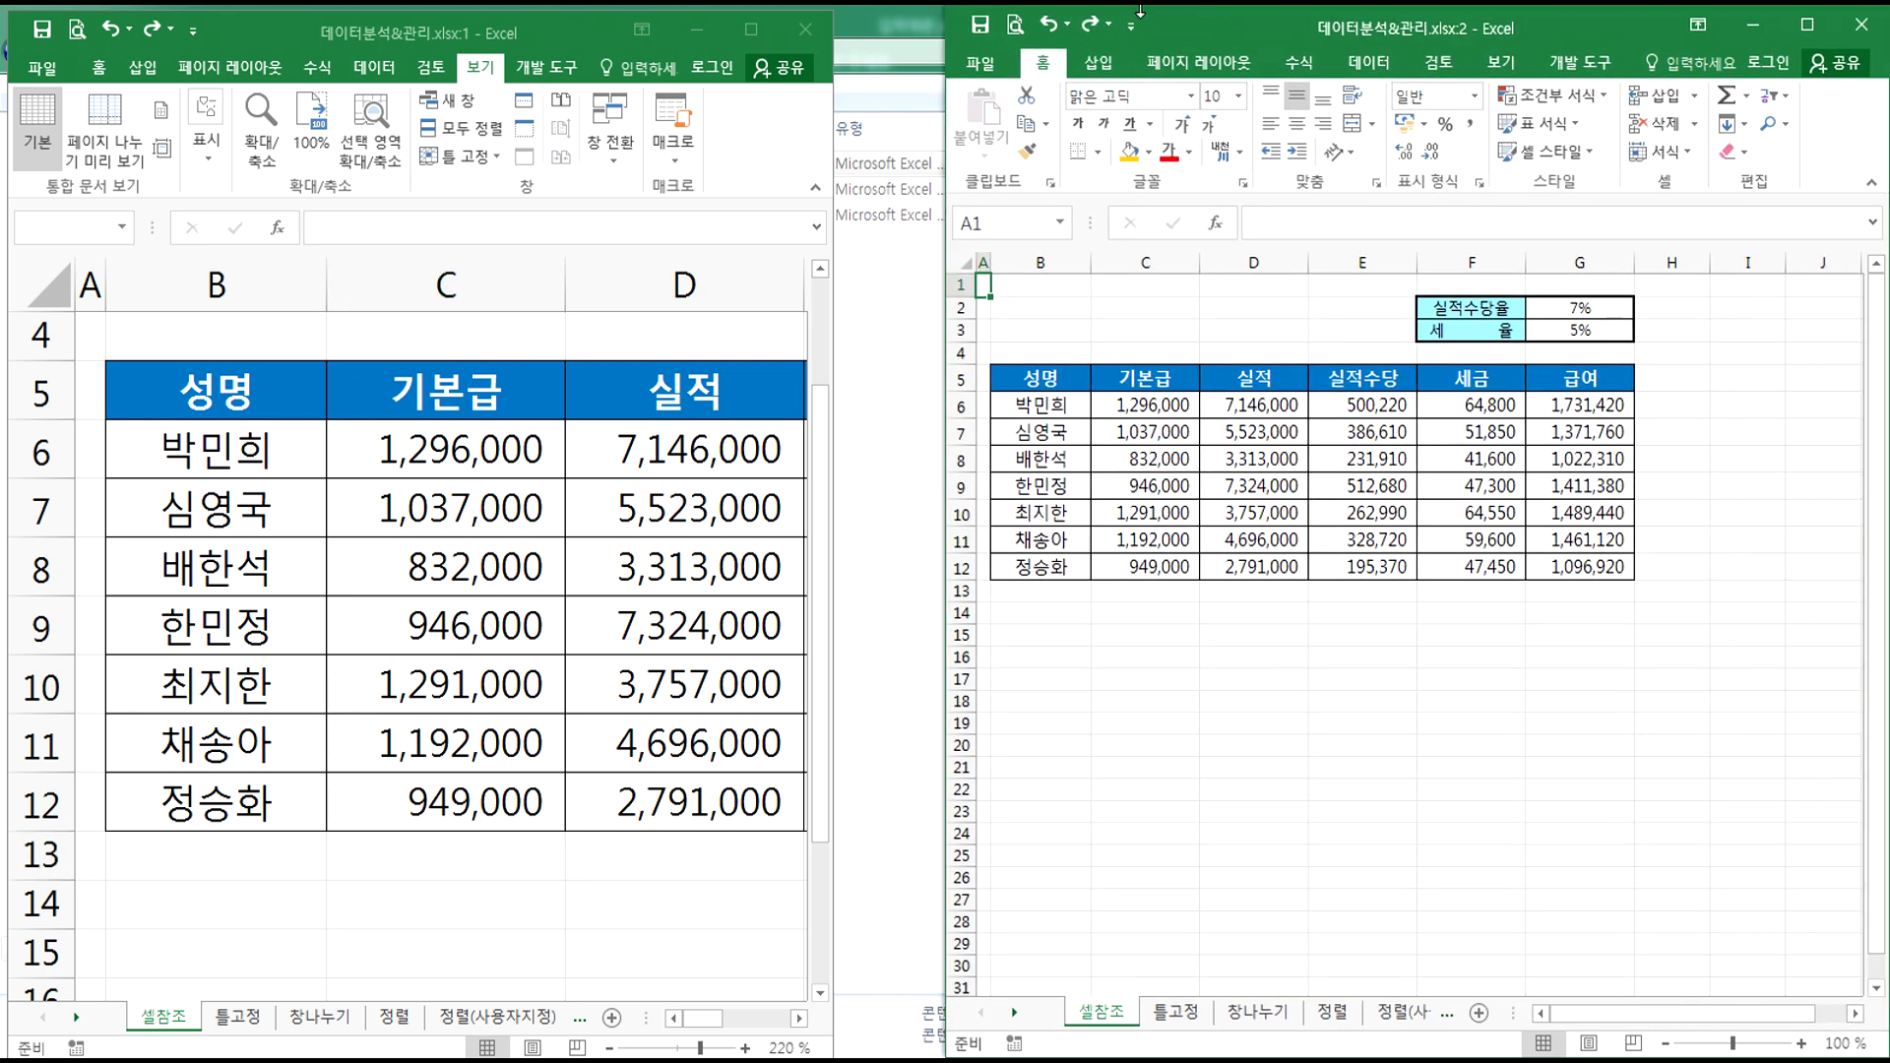
- Snap the two windows of 데이터분석&관리.xlsx side by side so that each fills half of the screen
left_click_drag(1191, 27, 1054, 2)
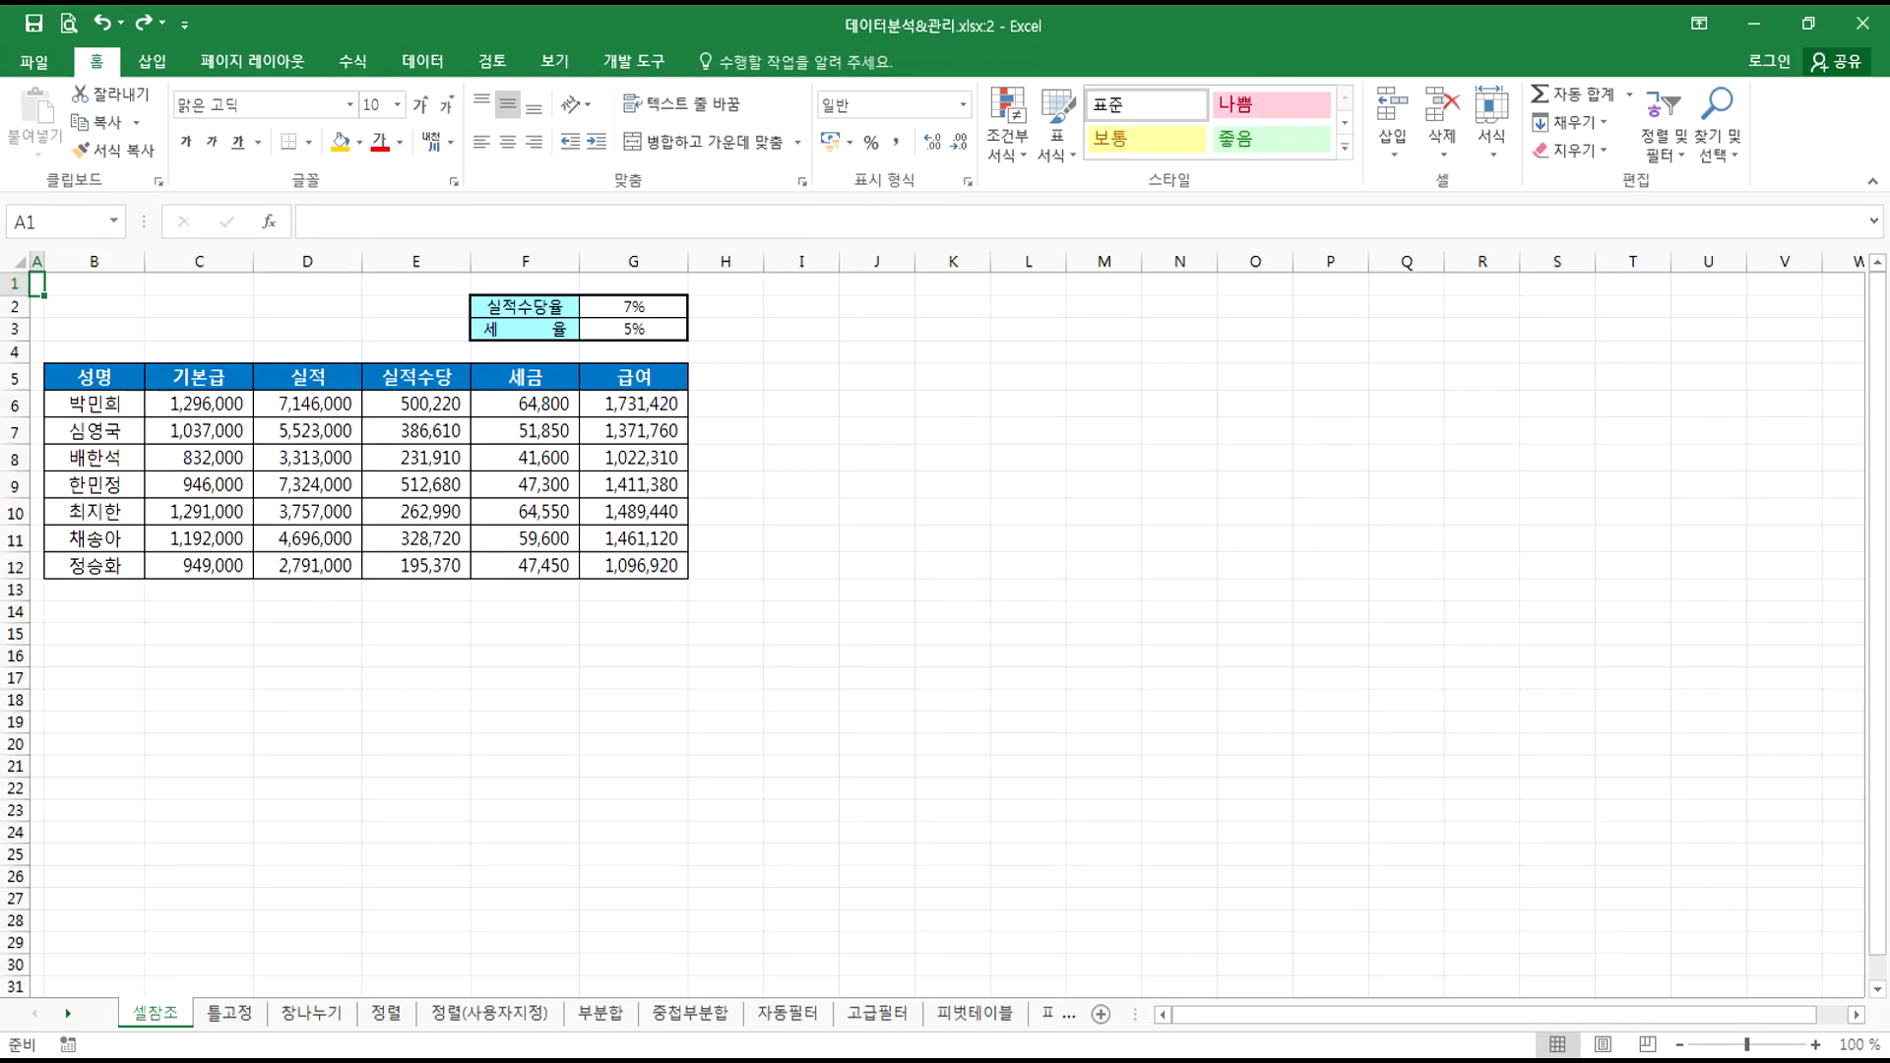
key("alt+Tab")
left_click(753, 34)
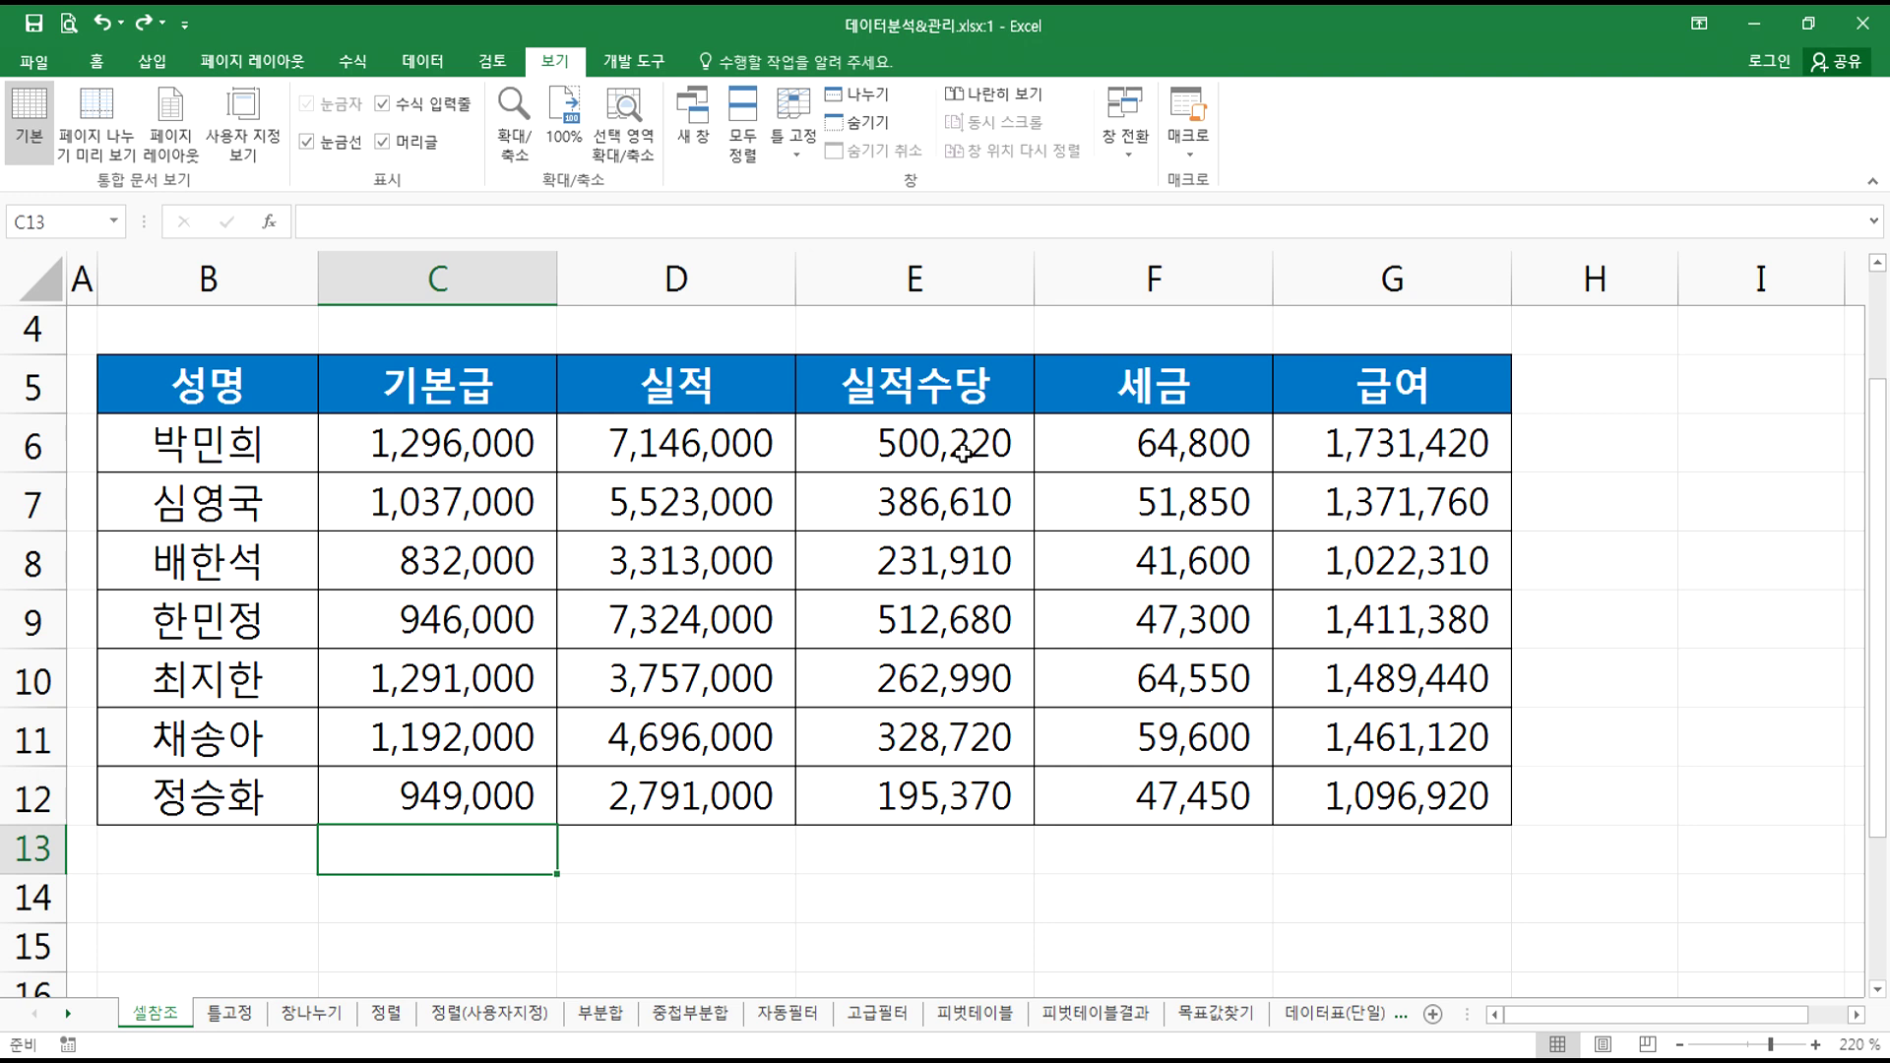
key("super+Left")
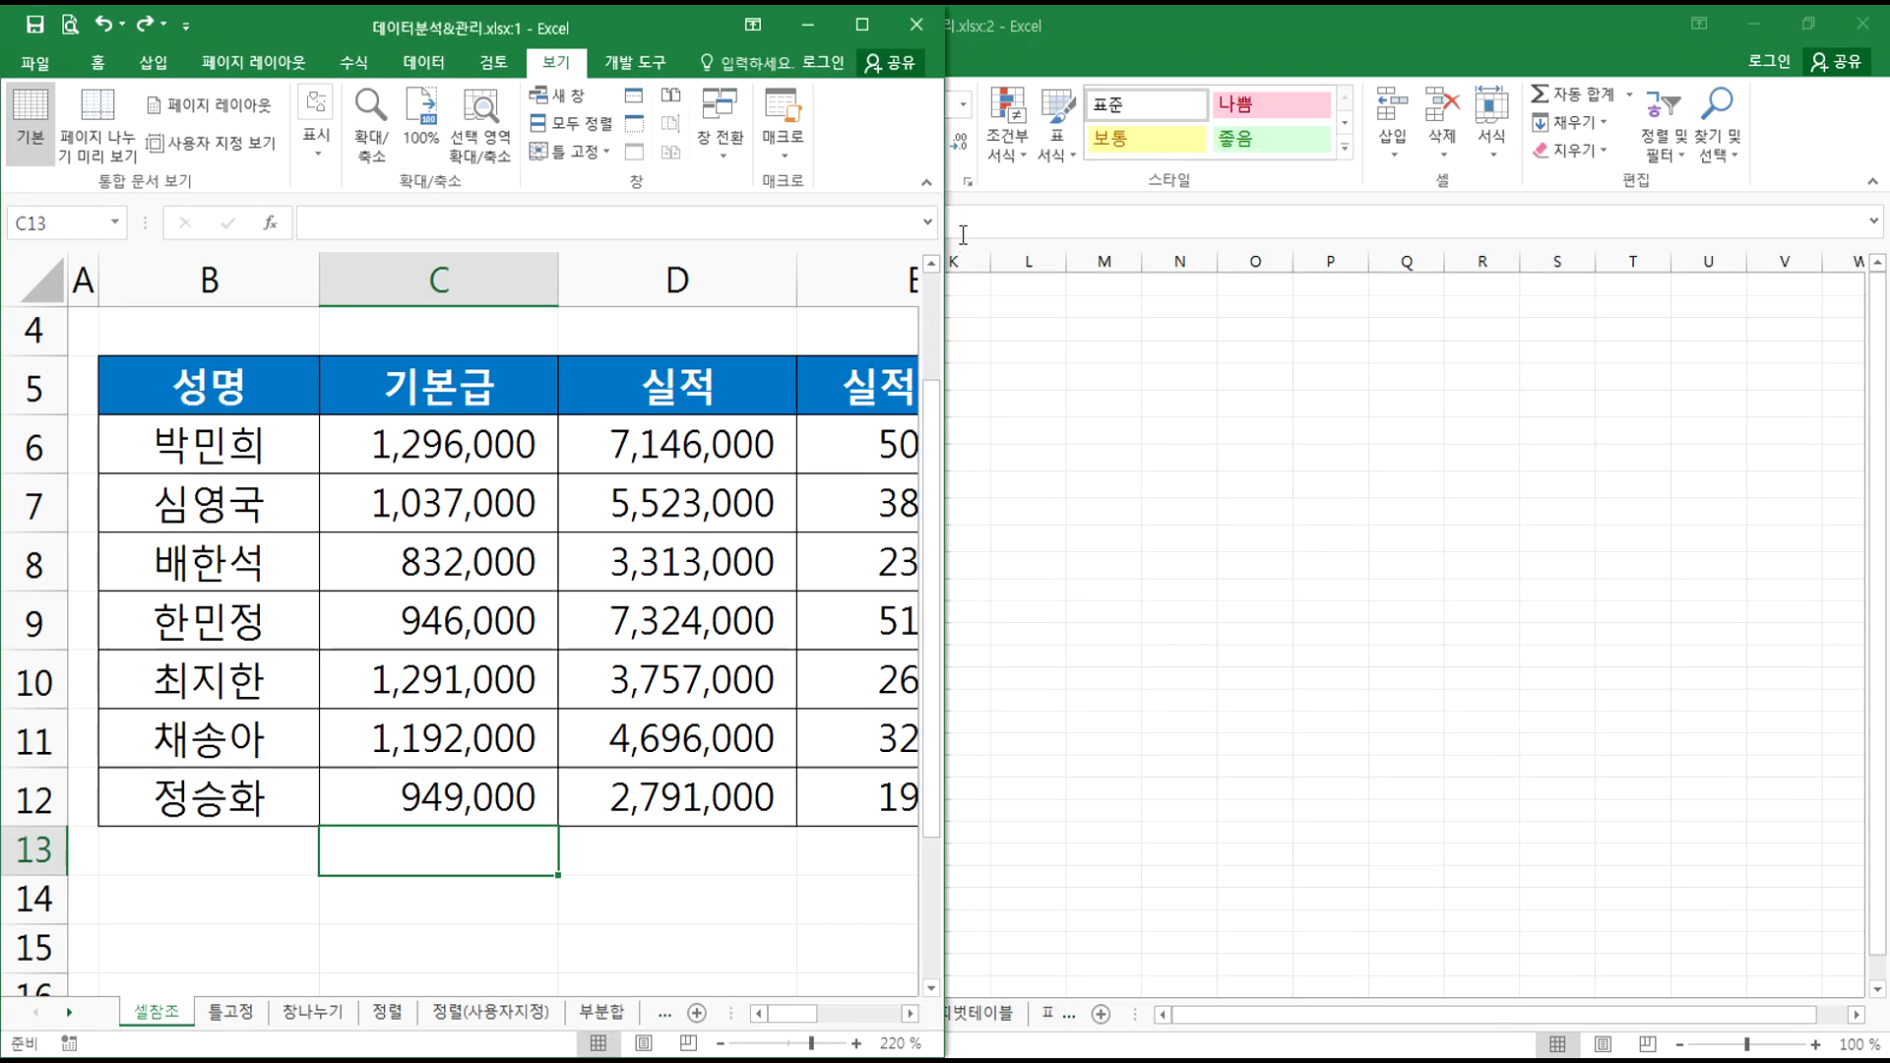
left_click(1162, 460)
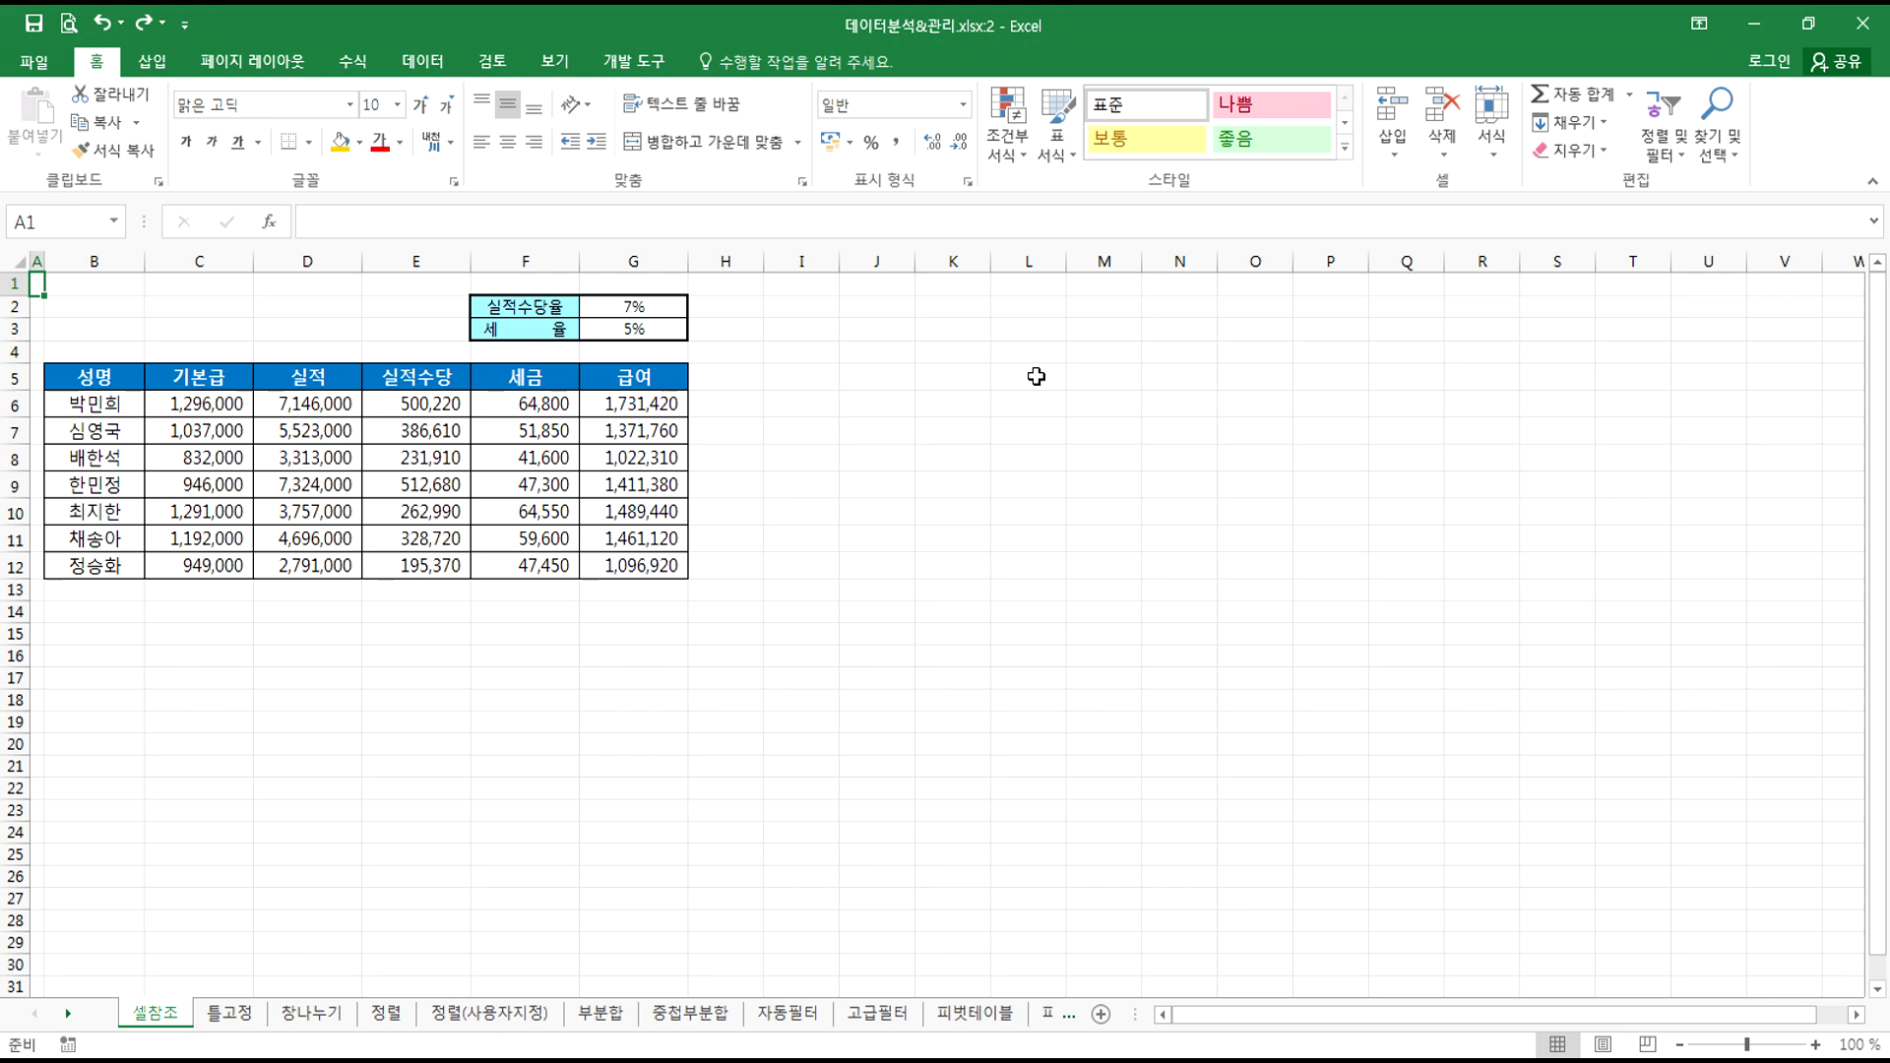
left_click(899, 393)
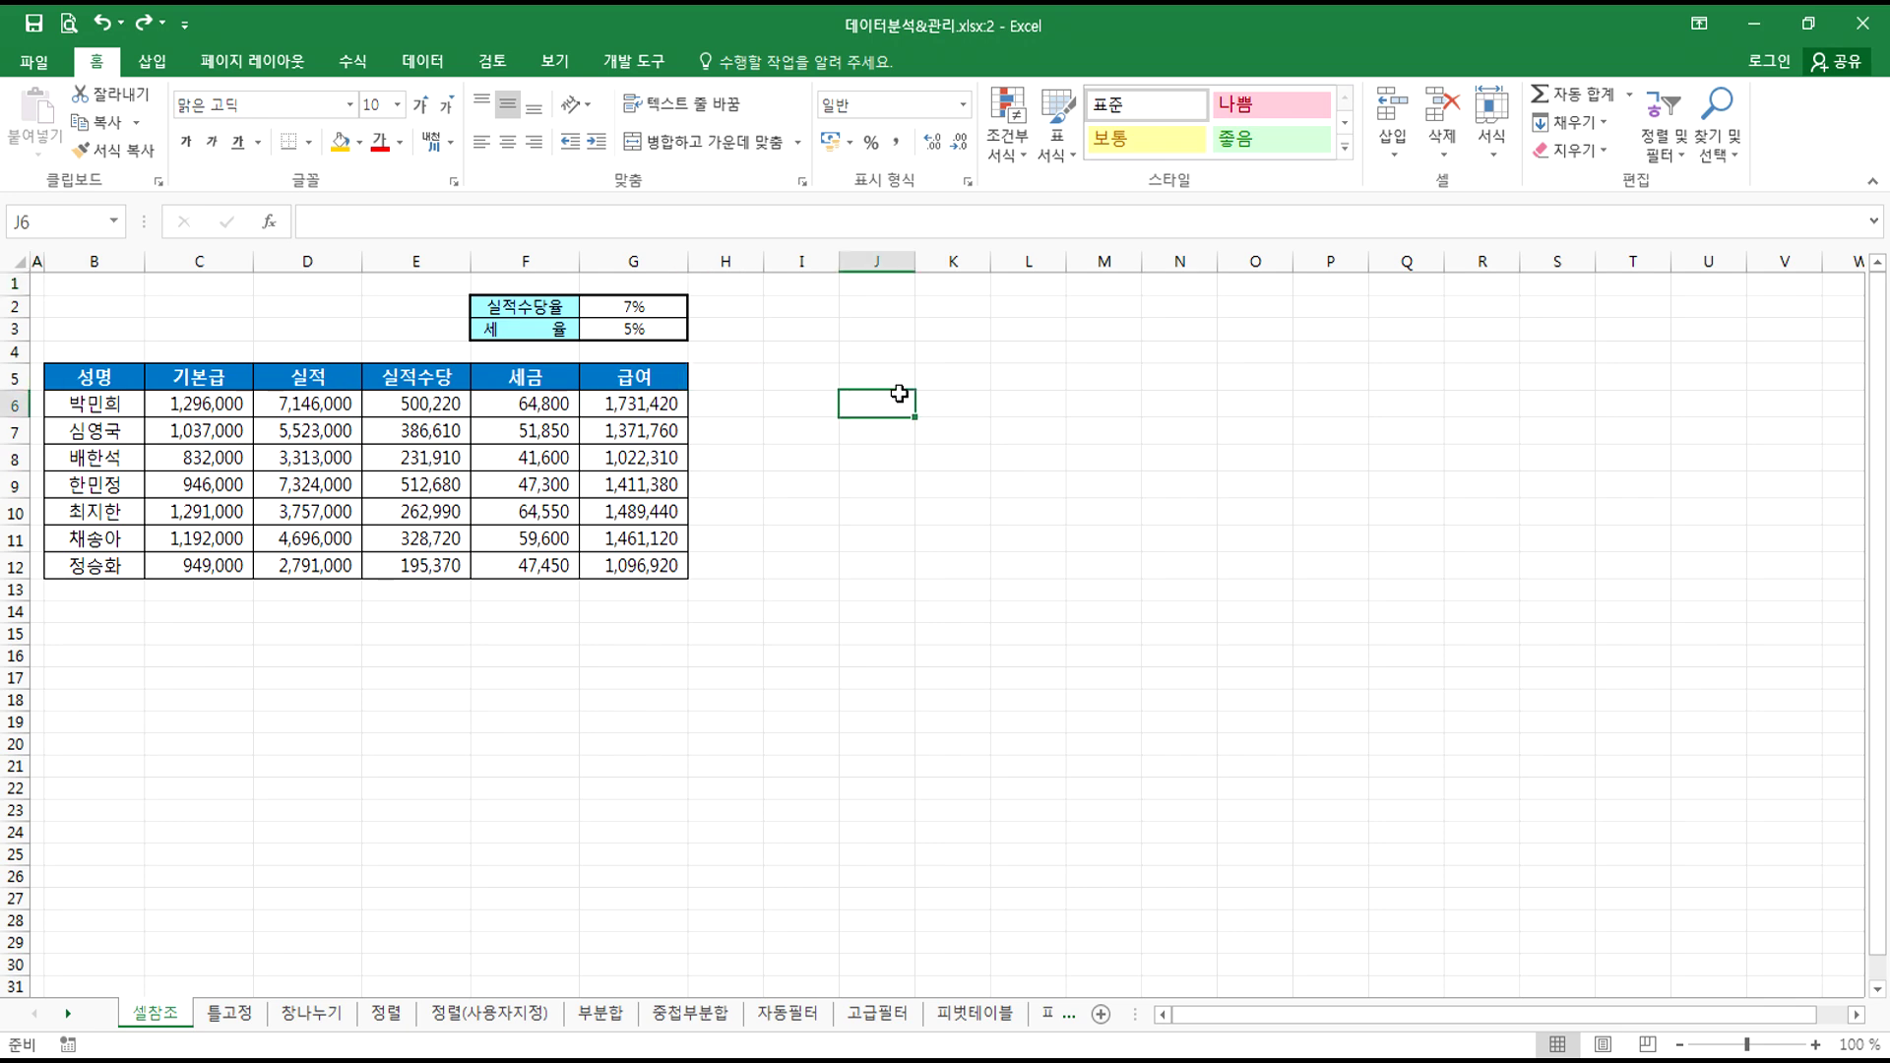
key("super+Right")
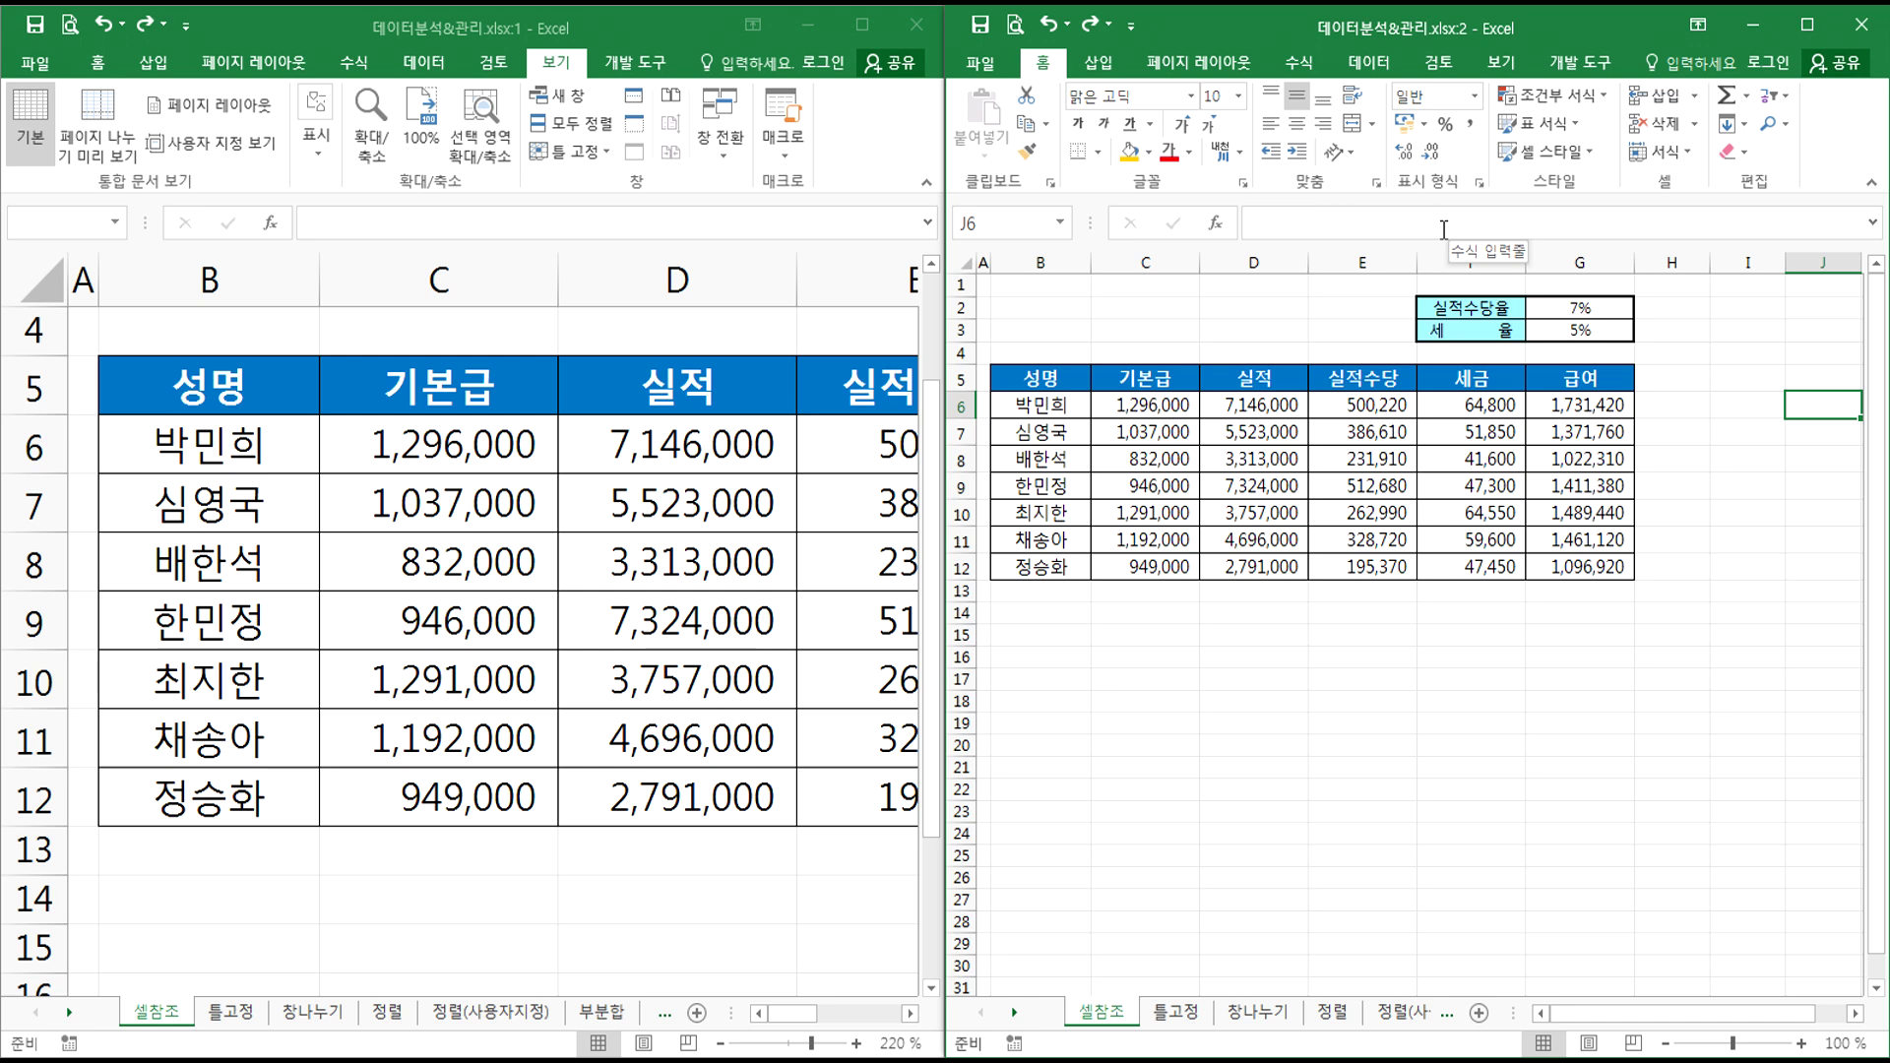
- Zoom the first workbook window out to 160% and show the 정렬 sheet in the second window
left_click(620, 340)
scroll(555, 368, "down", 4, "ctrl")
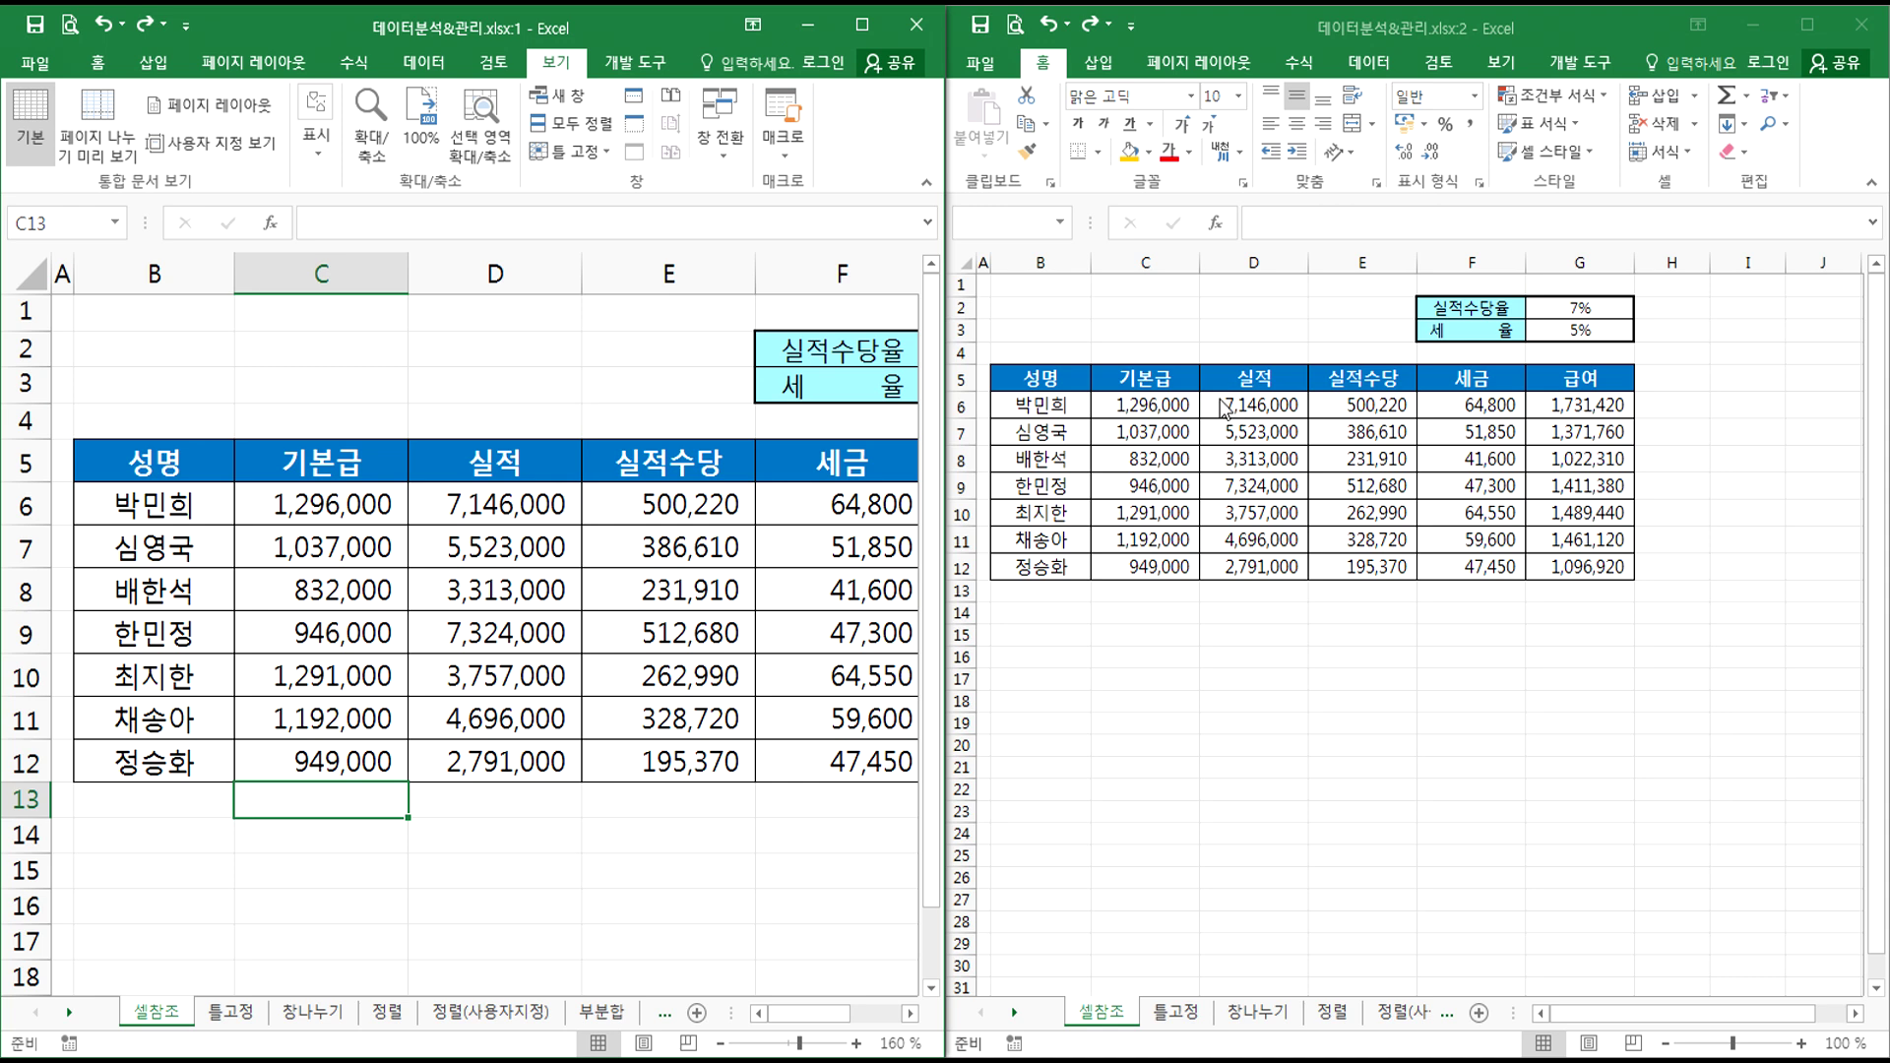
key("super")
key("super")
left_click(1324, 1028)
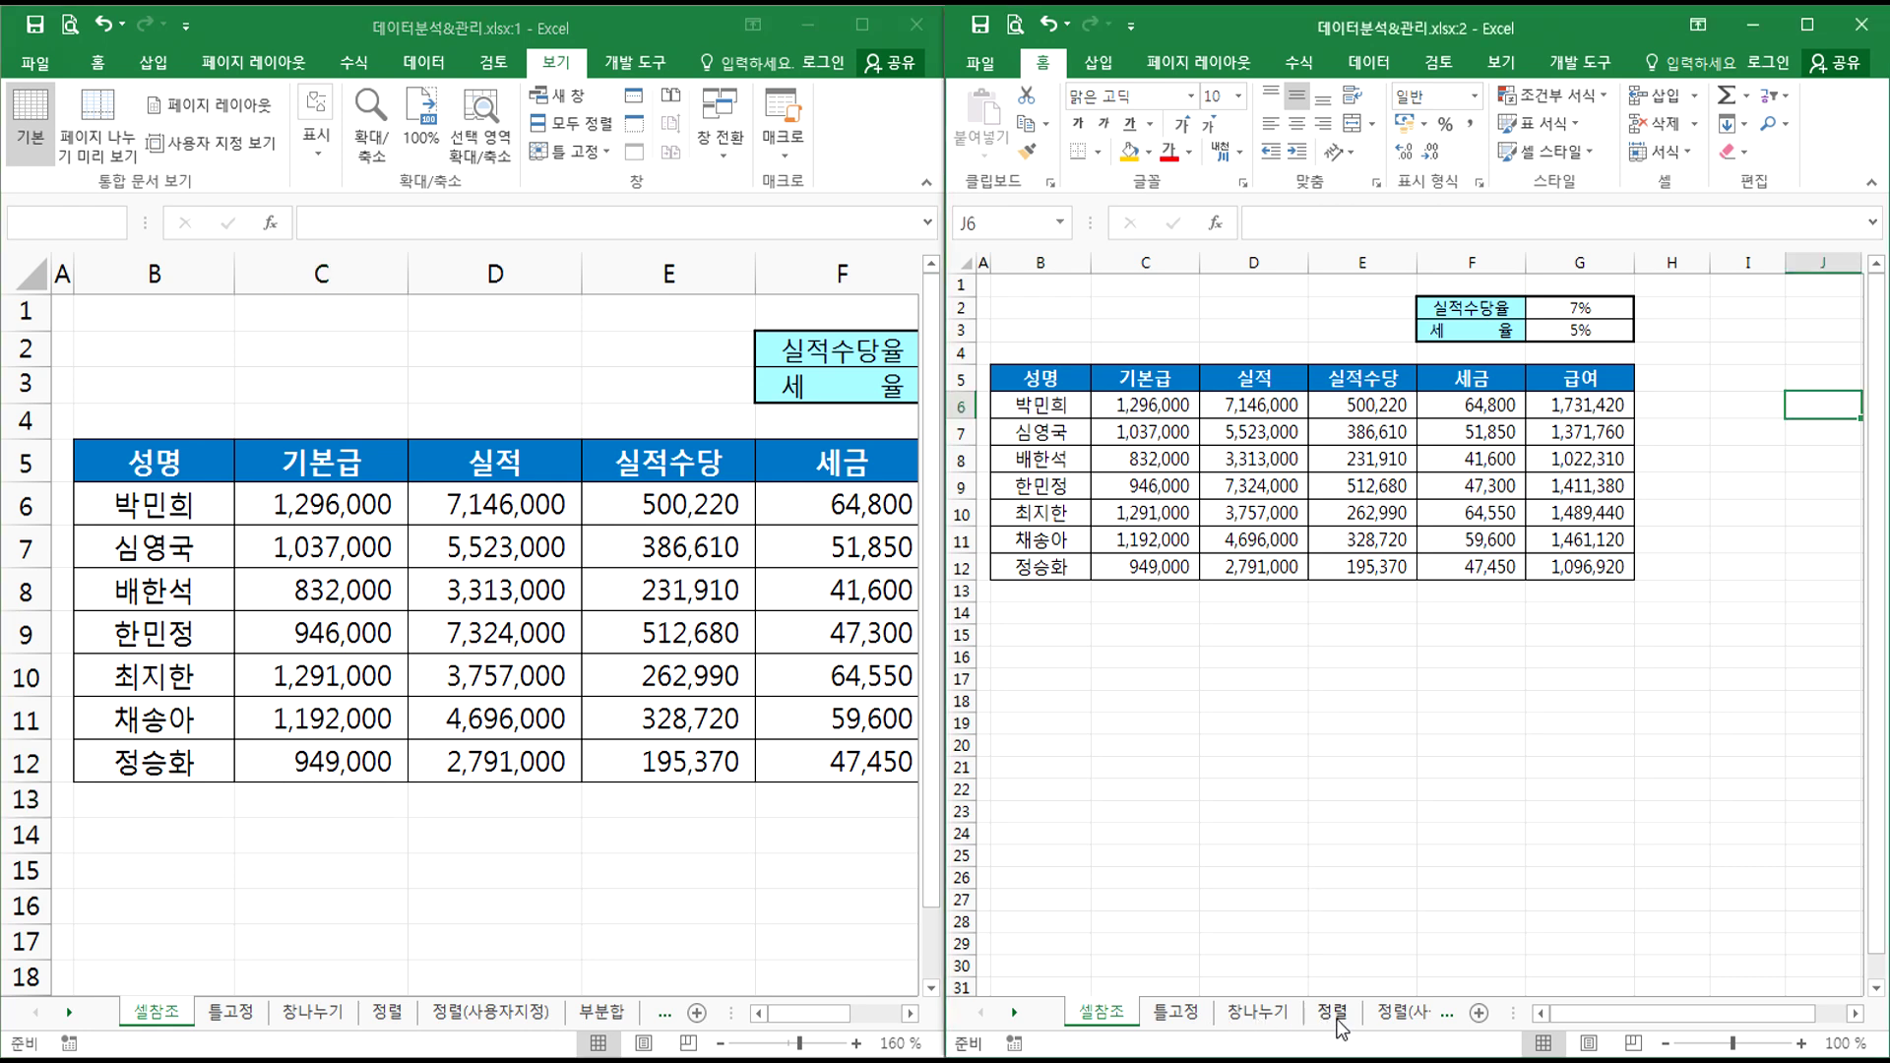
left_click(1334, 1015)
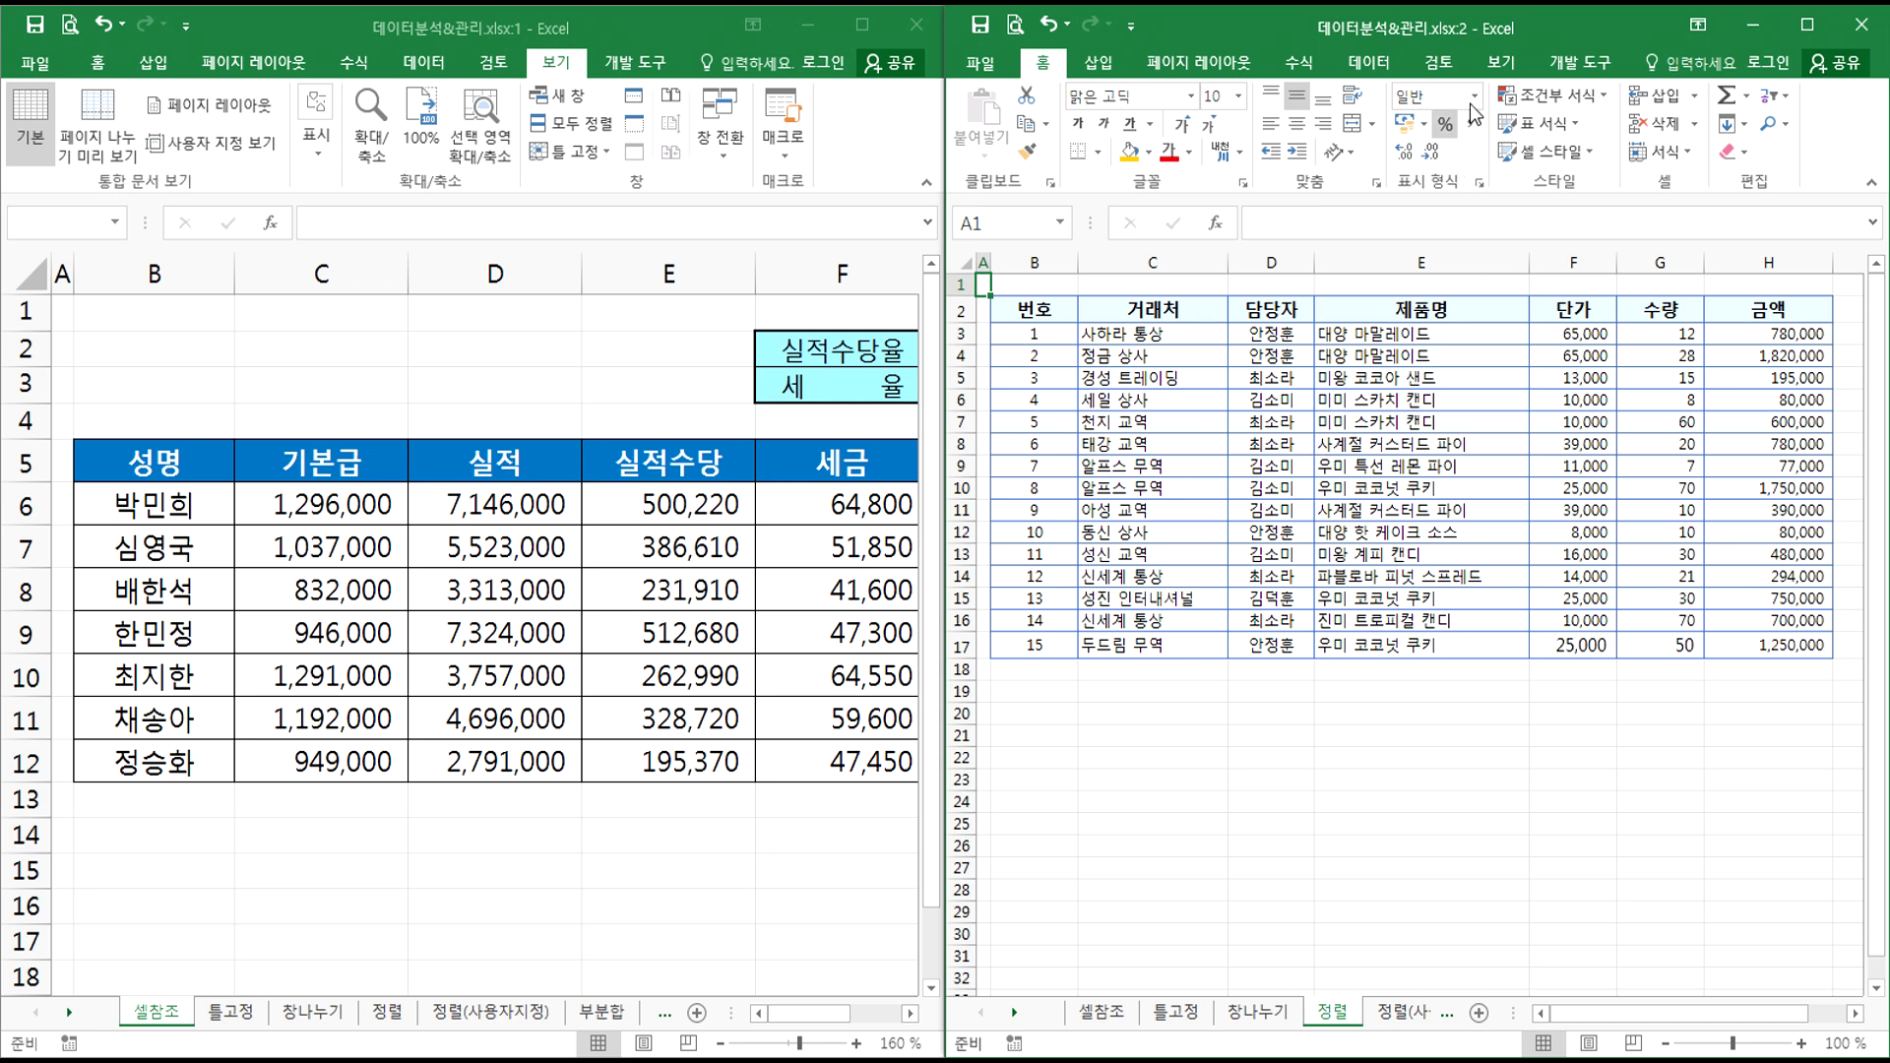
- Arrange all open workbook windows vertically (세로) and close 입력예문.xlsx without saving its changes
left_click(1503, 62)
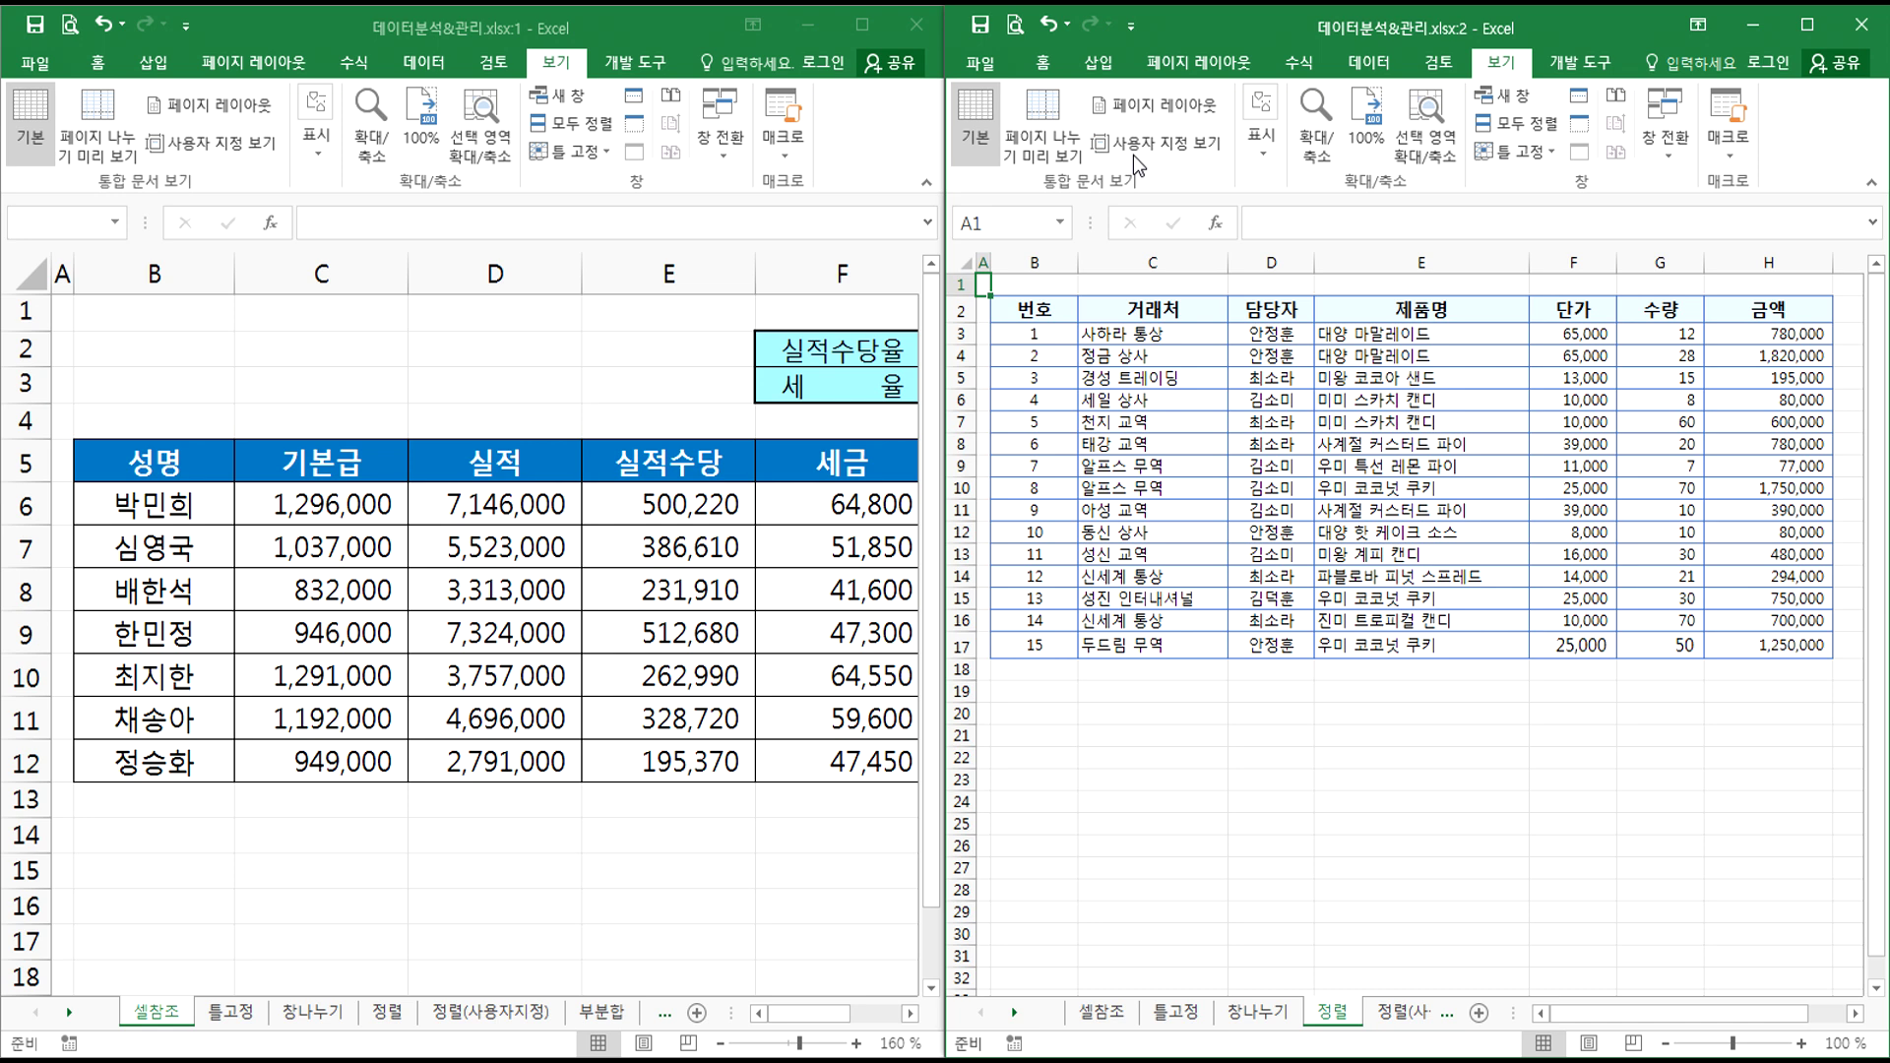
left_click(1527, 132)
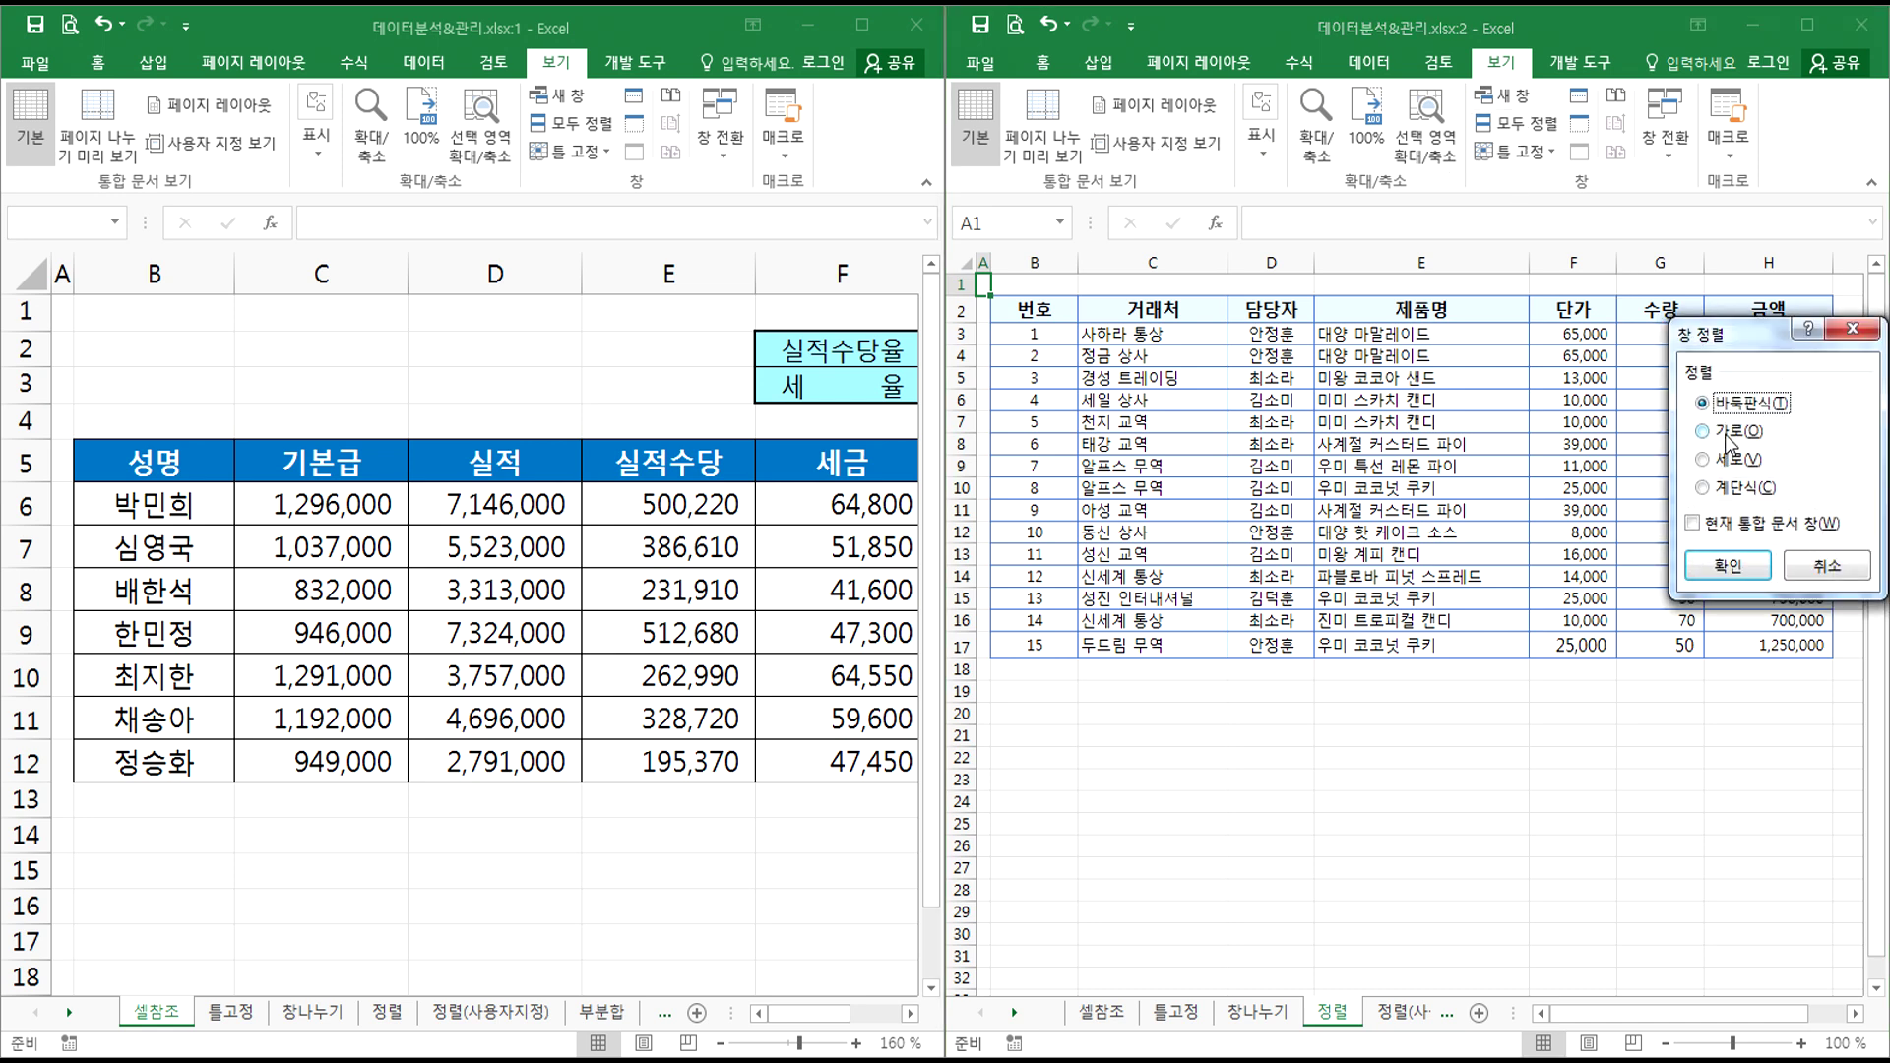
left_click(1727, 432)
left_click(1742, 460)
left_click(1728, 565)
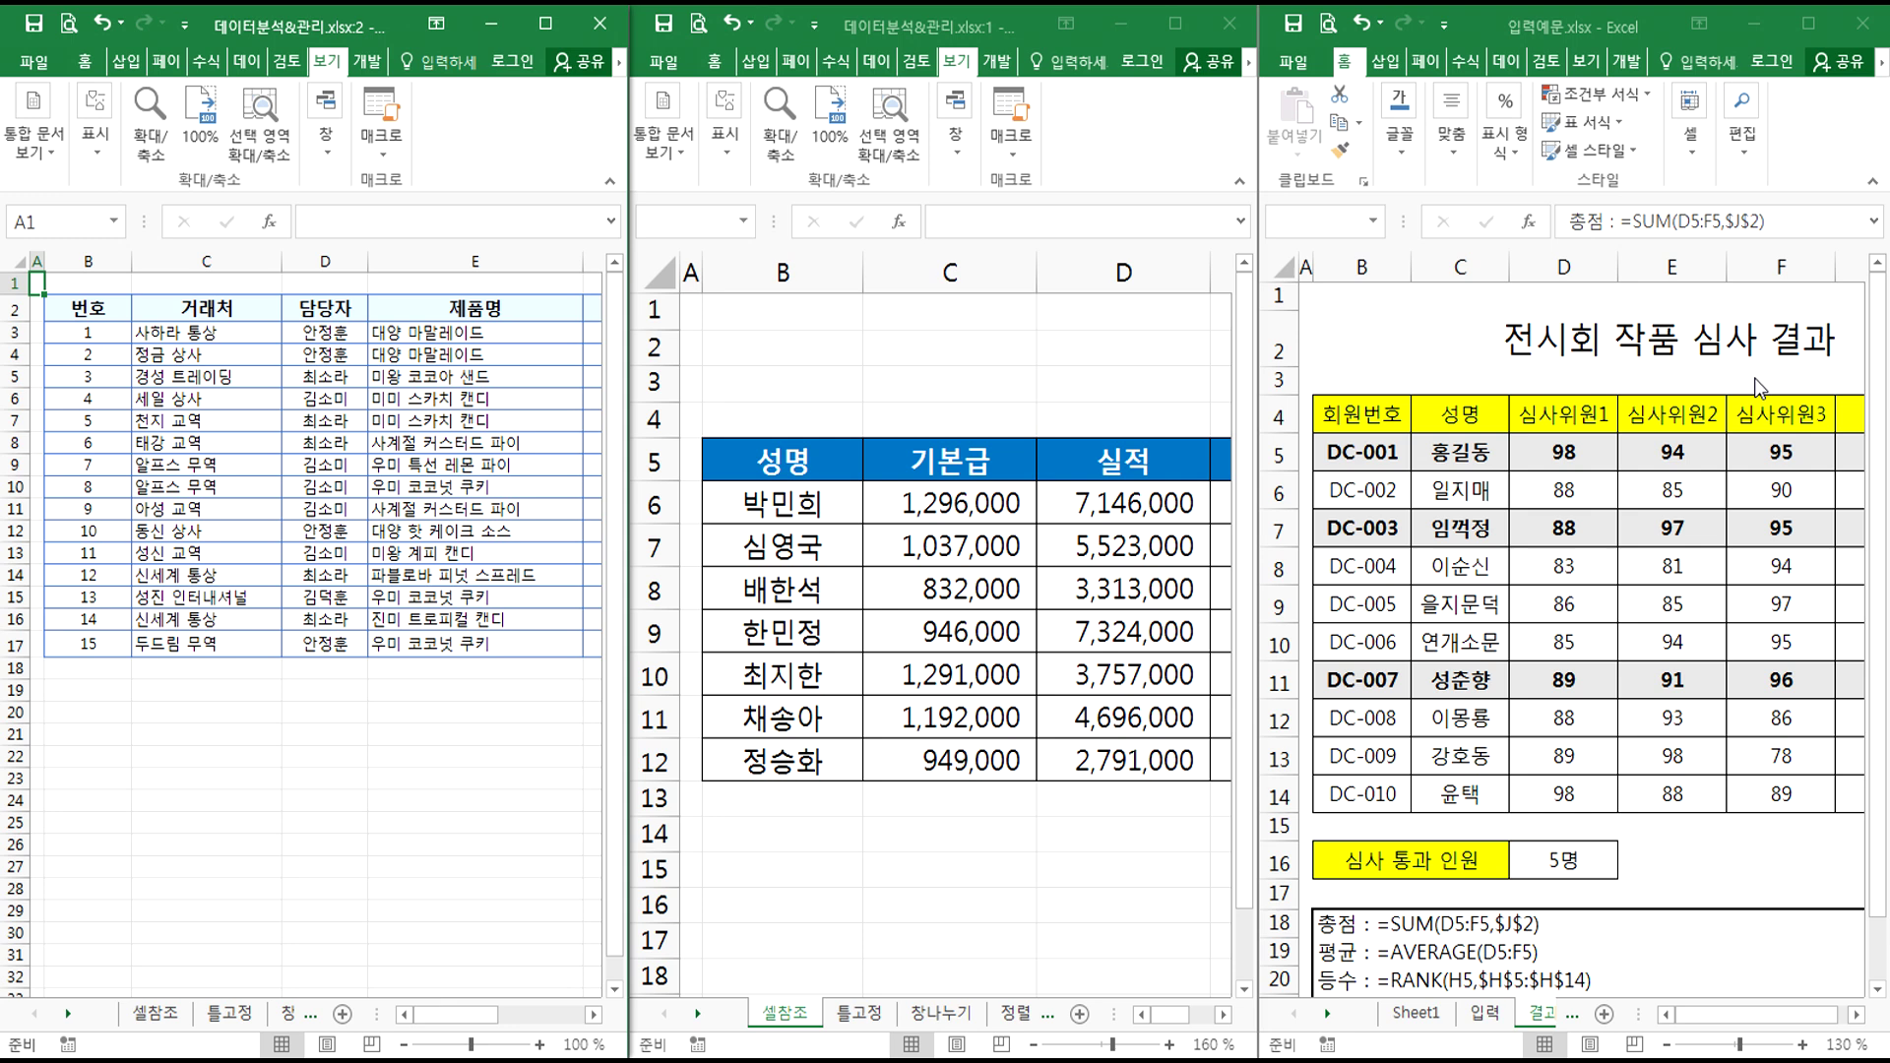
left_click(1862, 33)
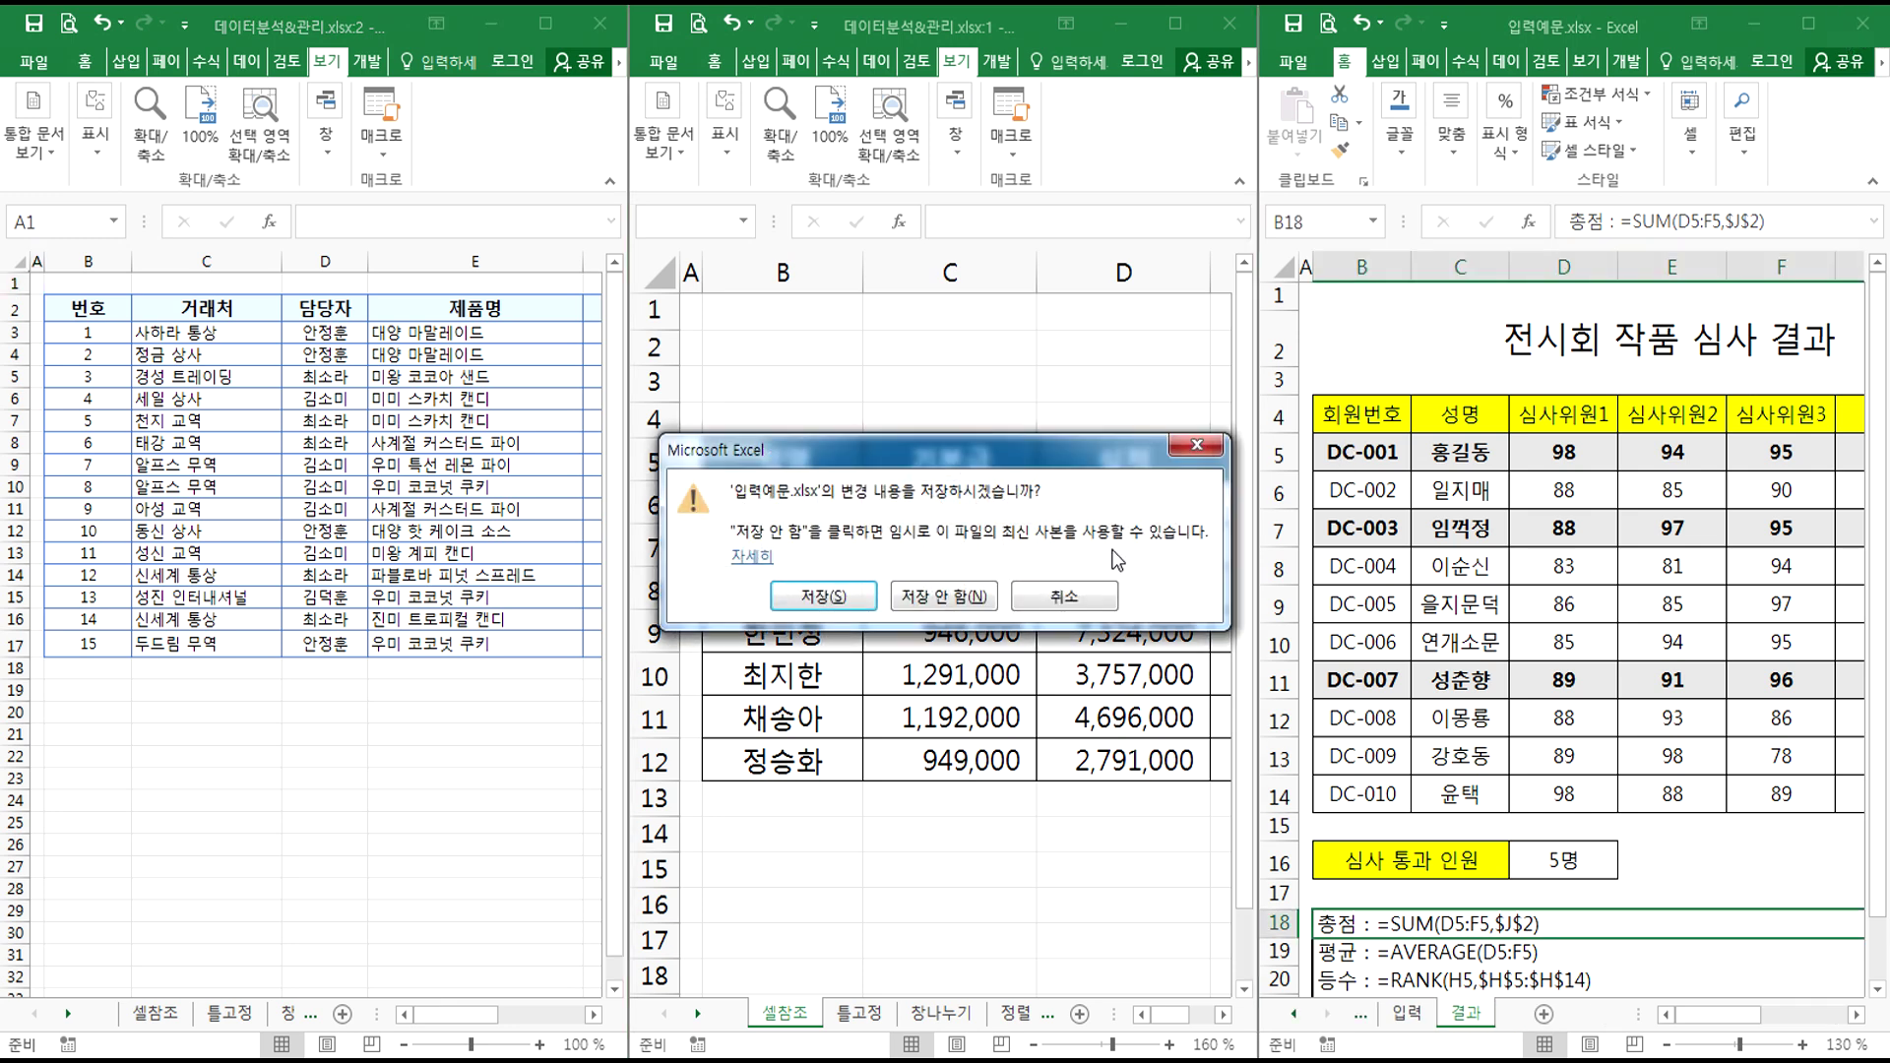
left_click(943, 601)
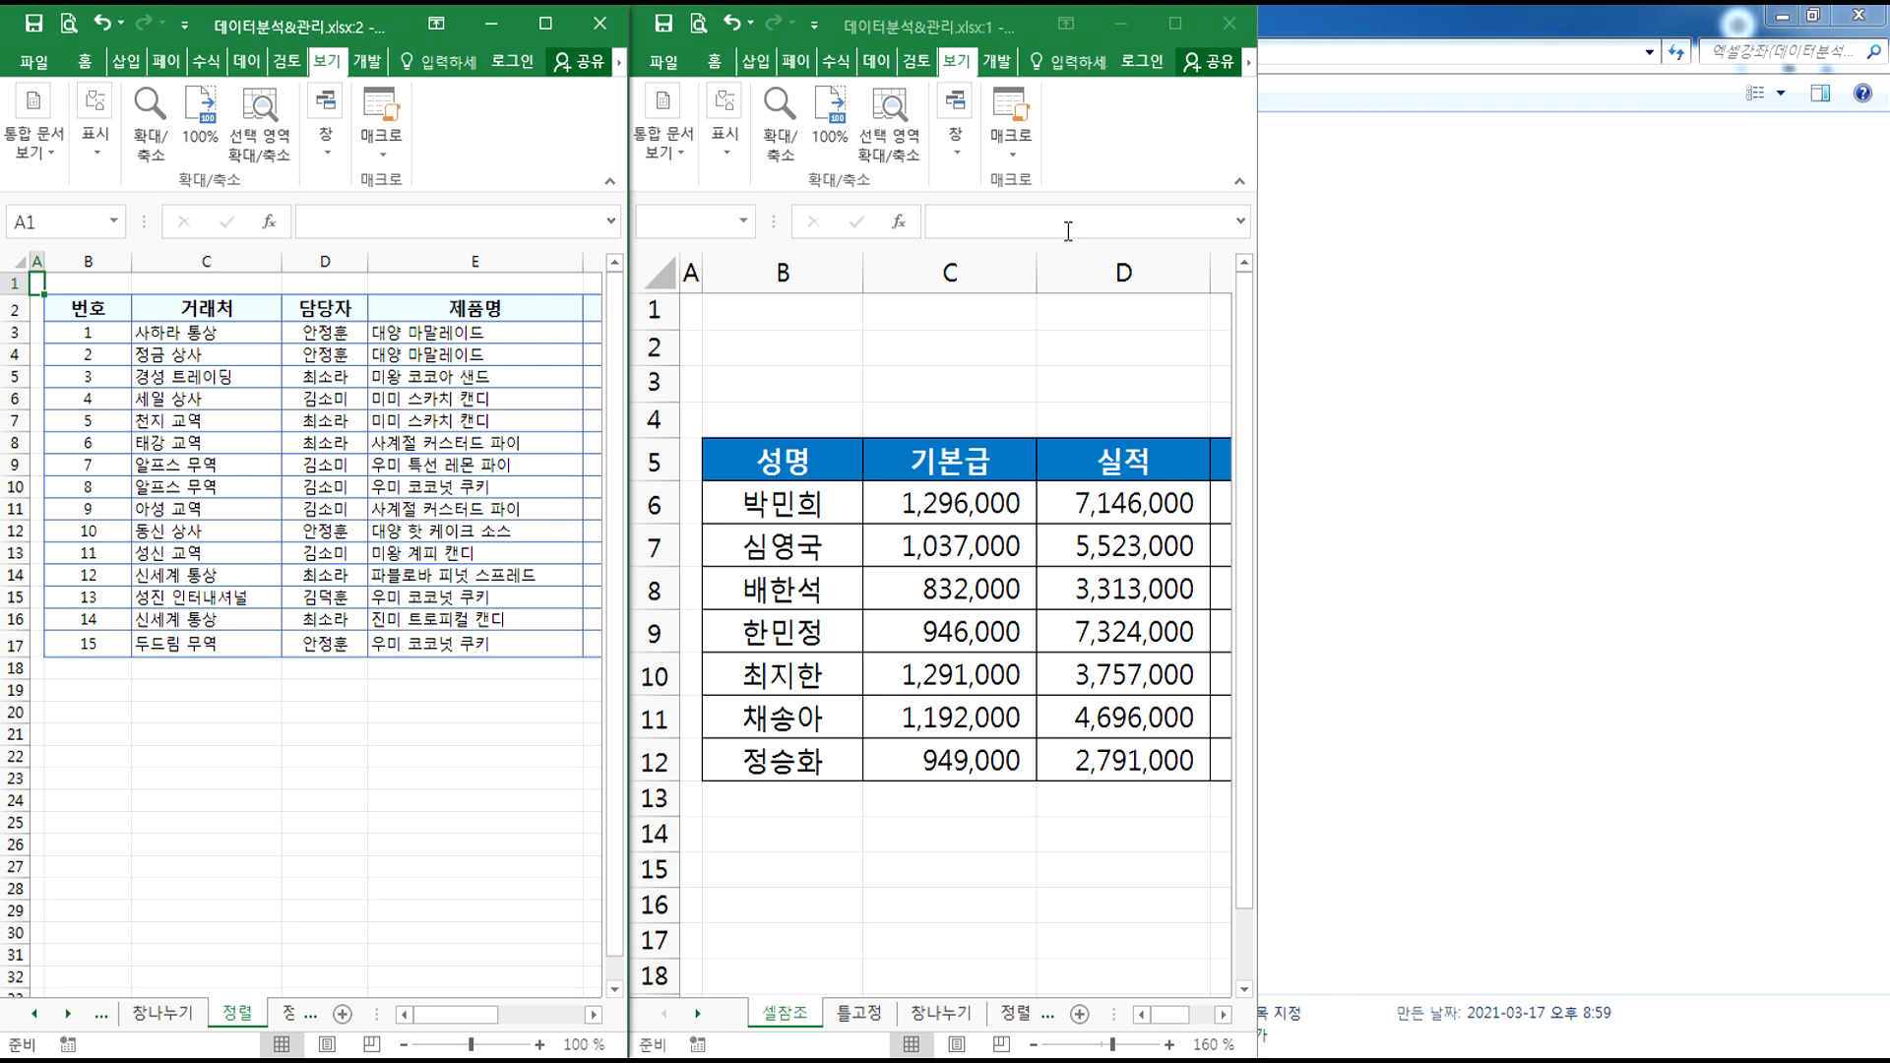
- Place the two 데이터분석&관리.xlsx windows side by side again, each filling half of the screen
left_click(1039, 323)
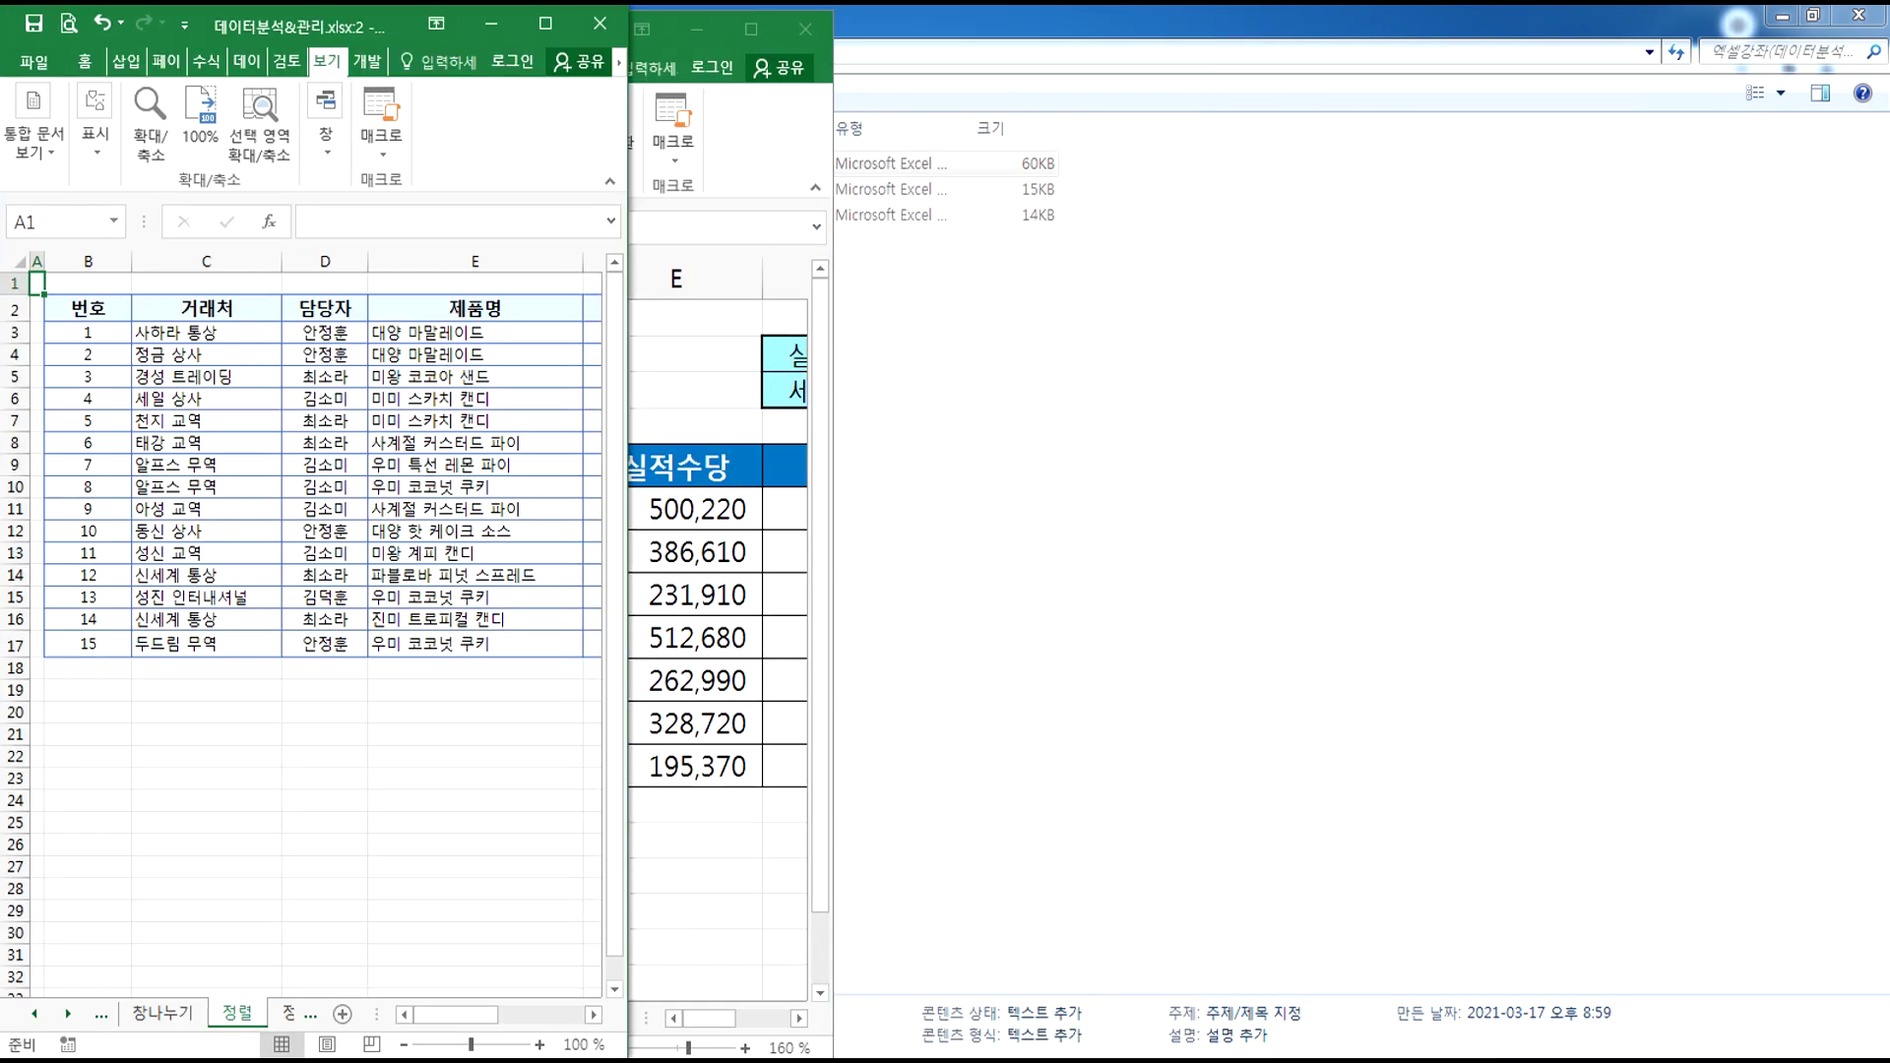
left_click_drag(462, 889, 462, 866)
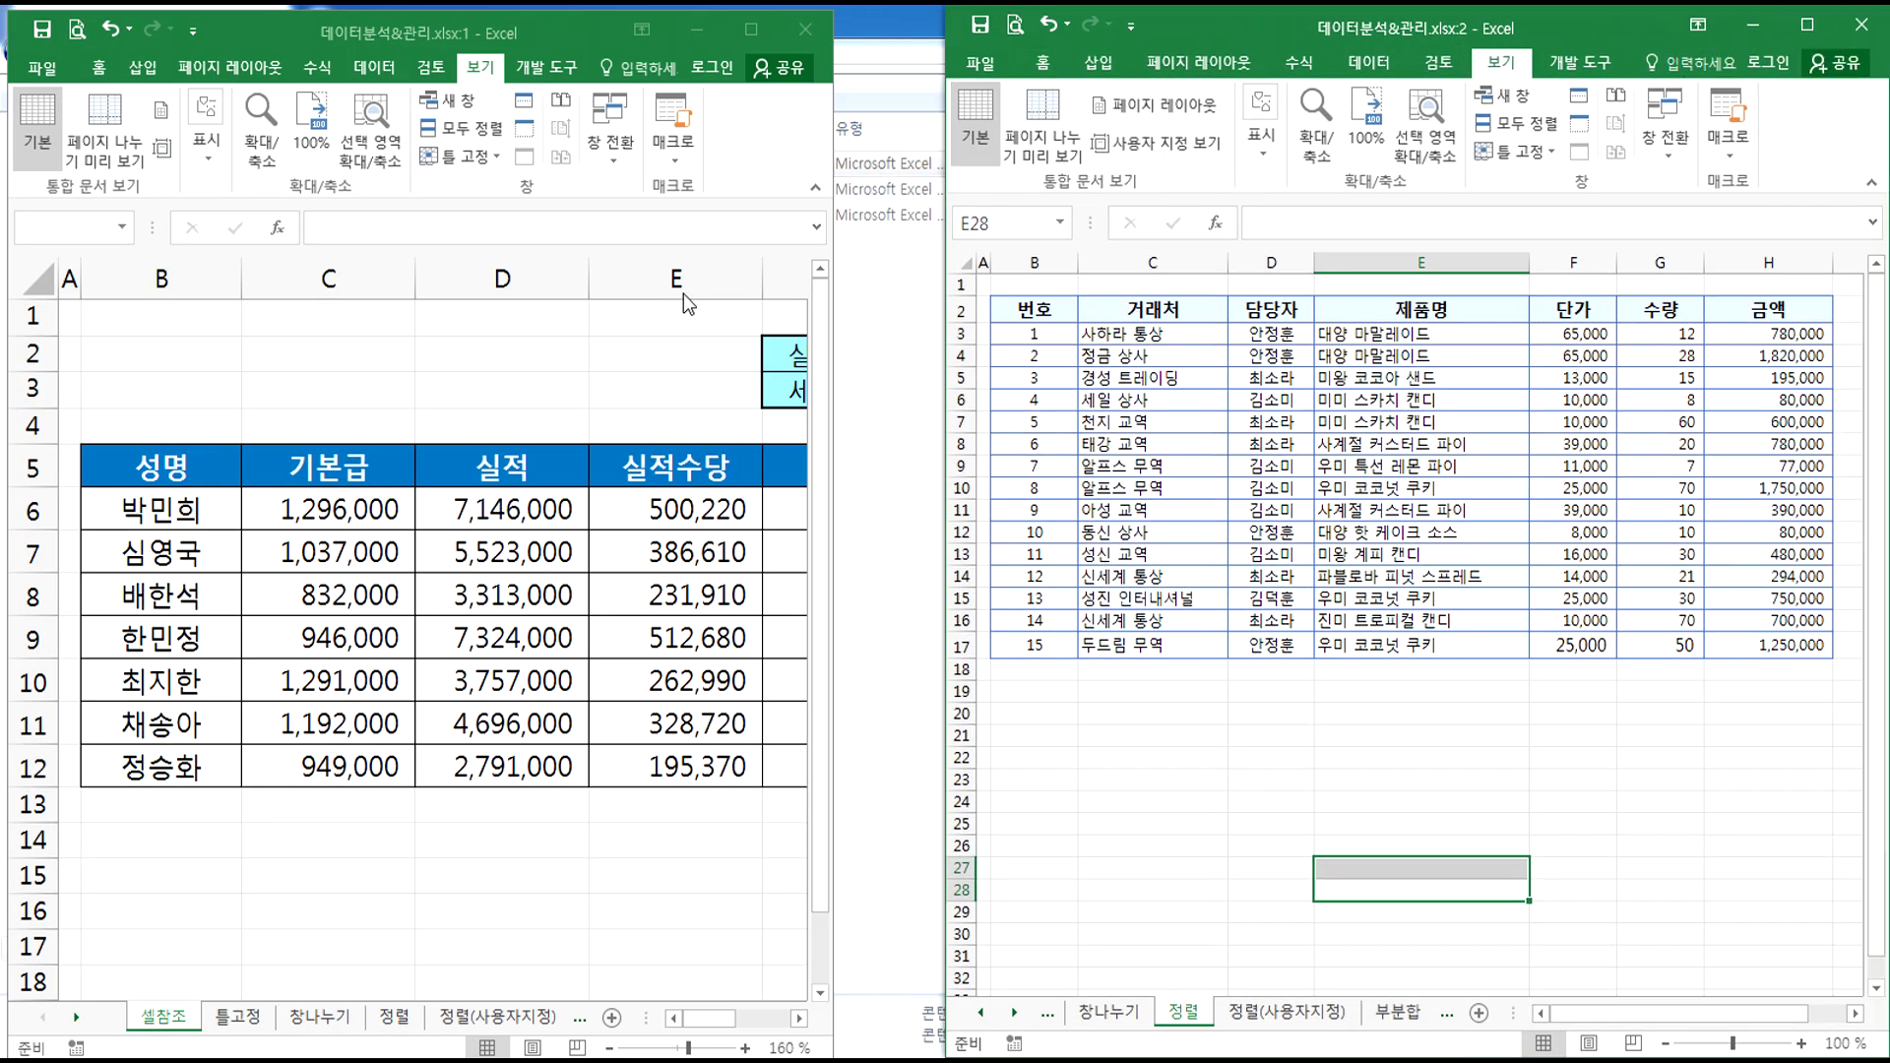
left_click(681, 287)
key("super+Left")
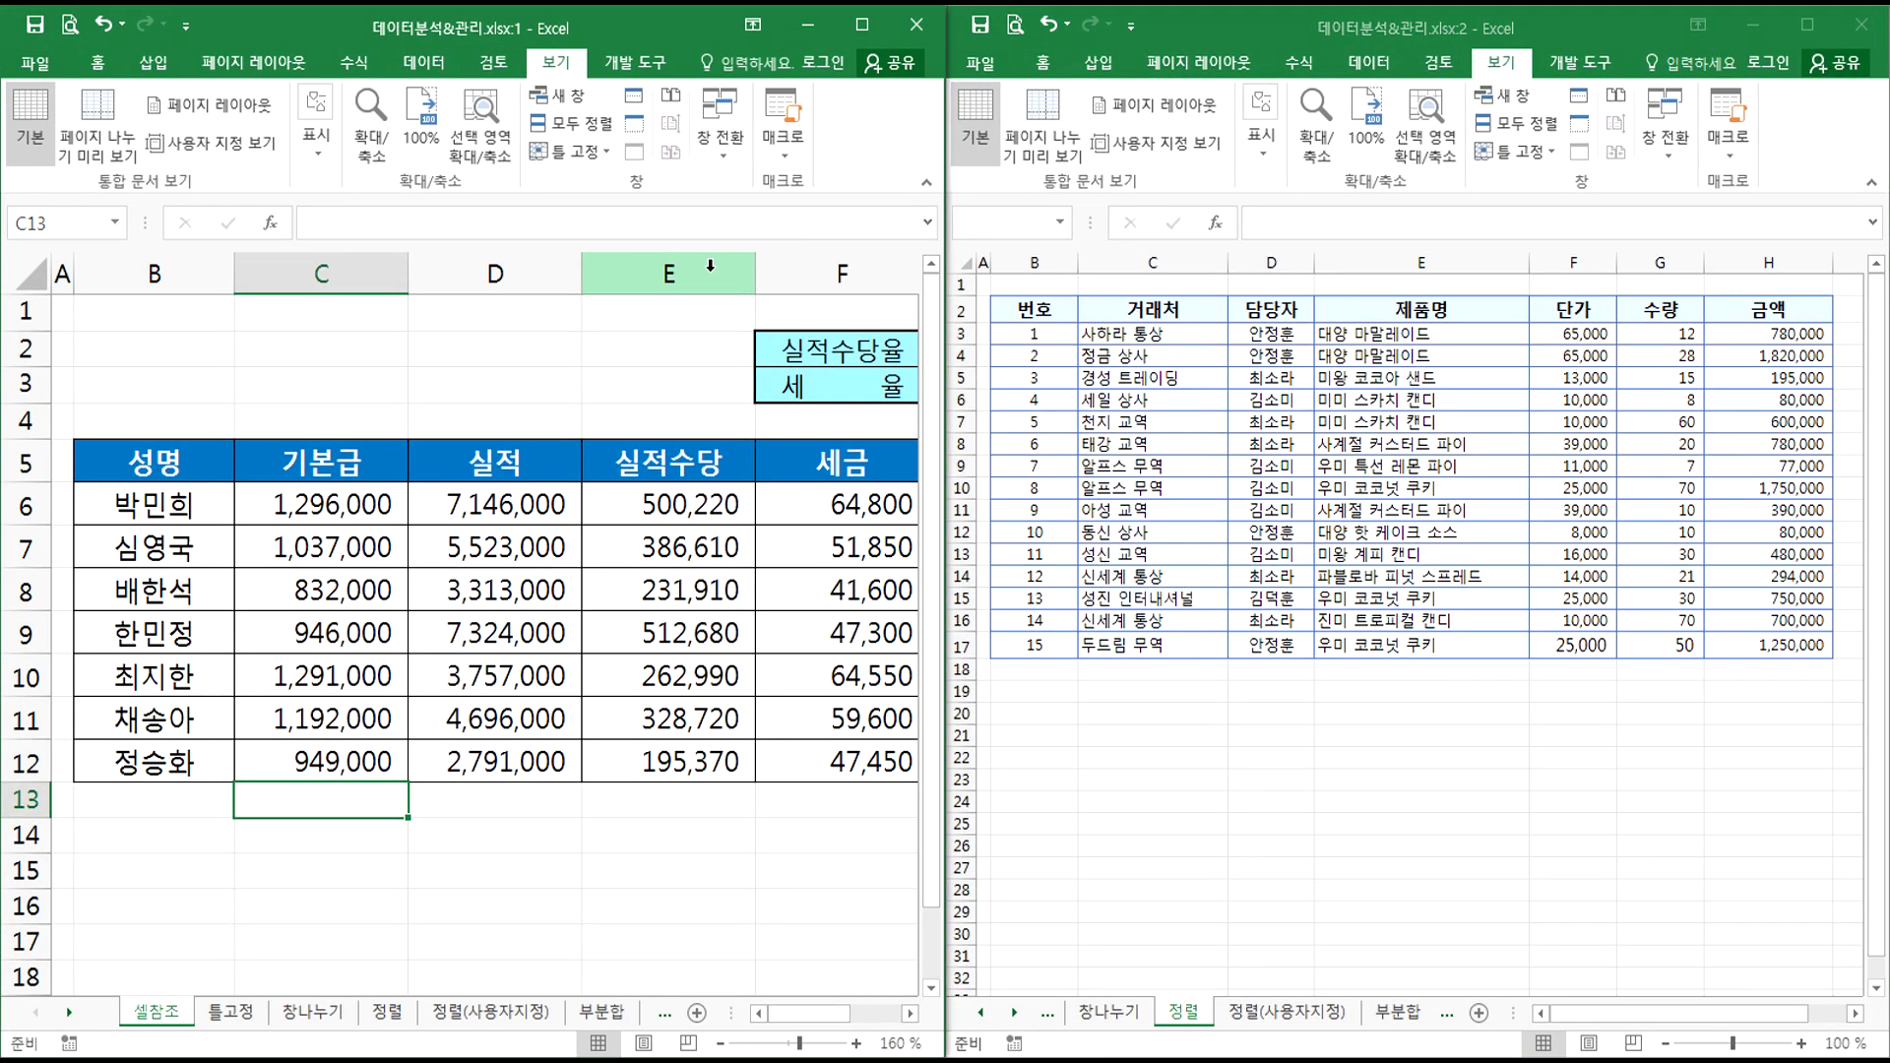
- Show the 창나누기 sheet in the first window and the 틀고정 sheet in the second, selecting cell C20 there
left_click(310, 1012)
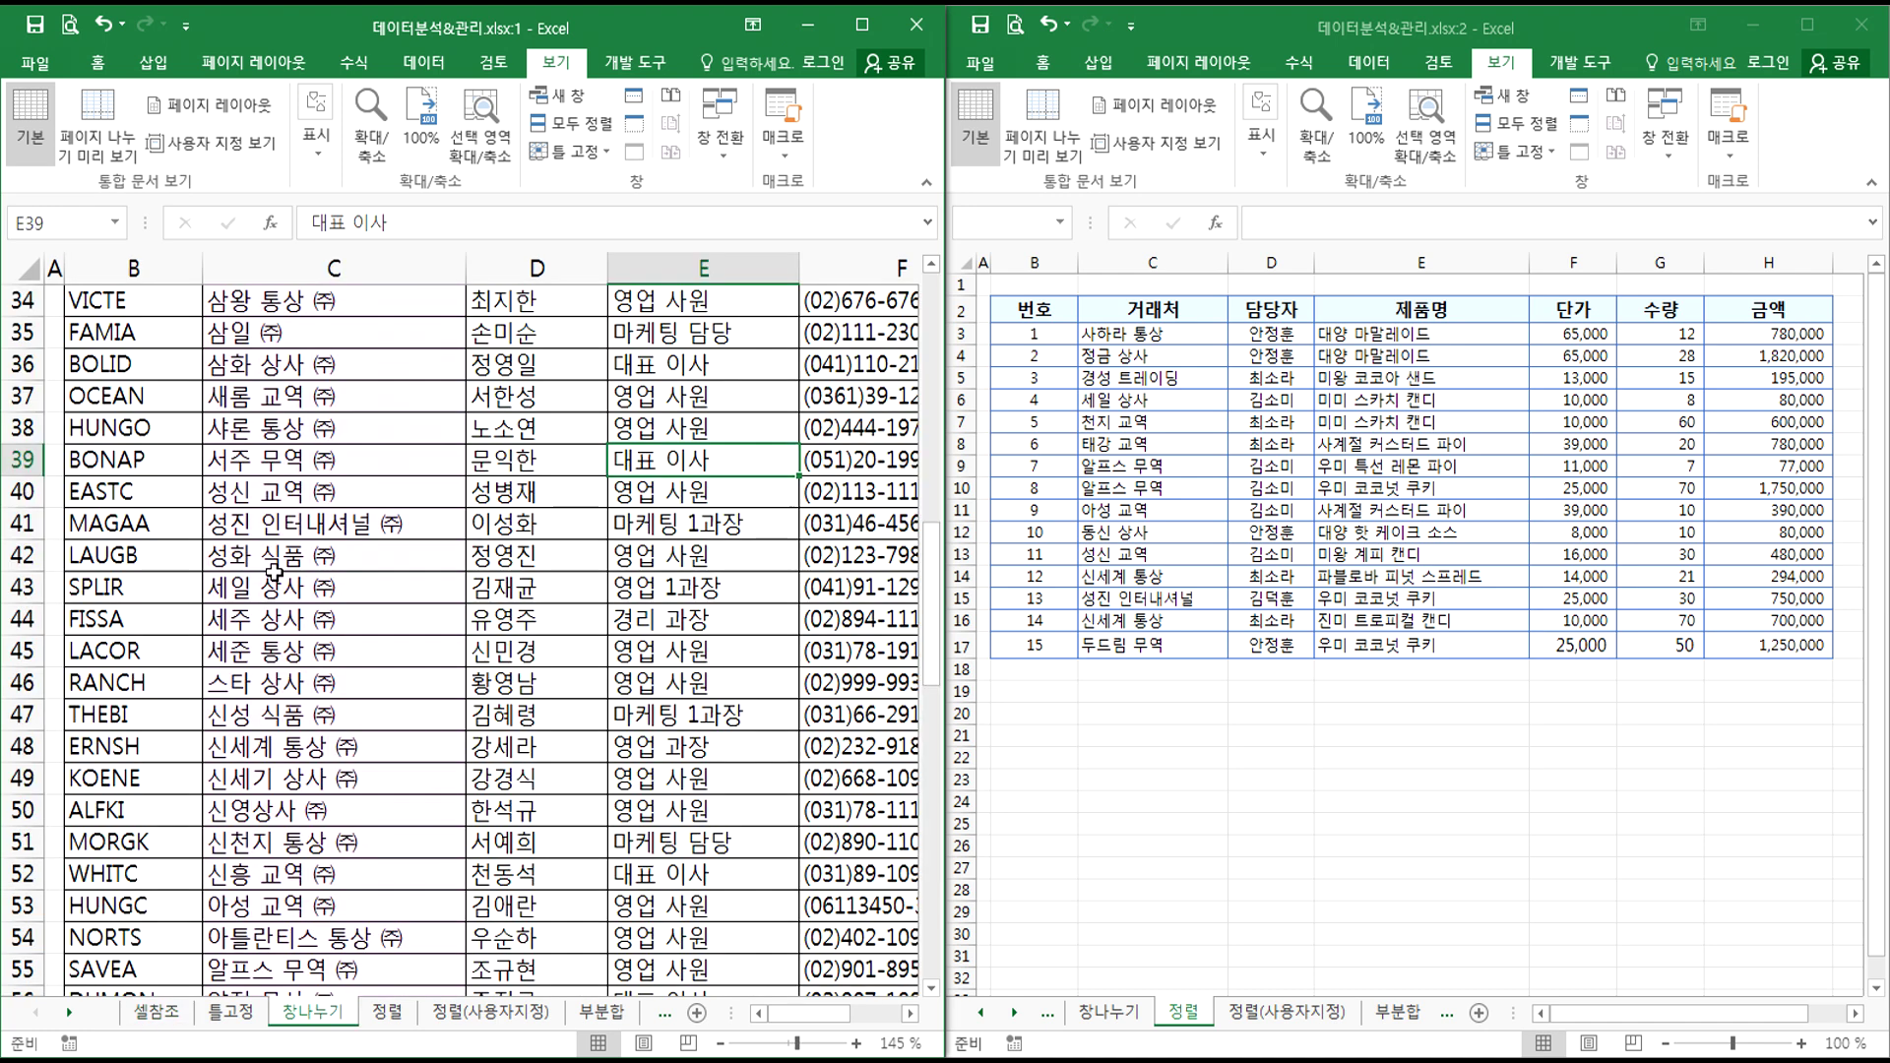
scroll(379, 597, "up", 3)
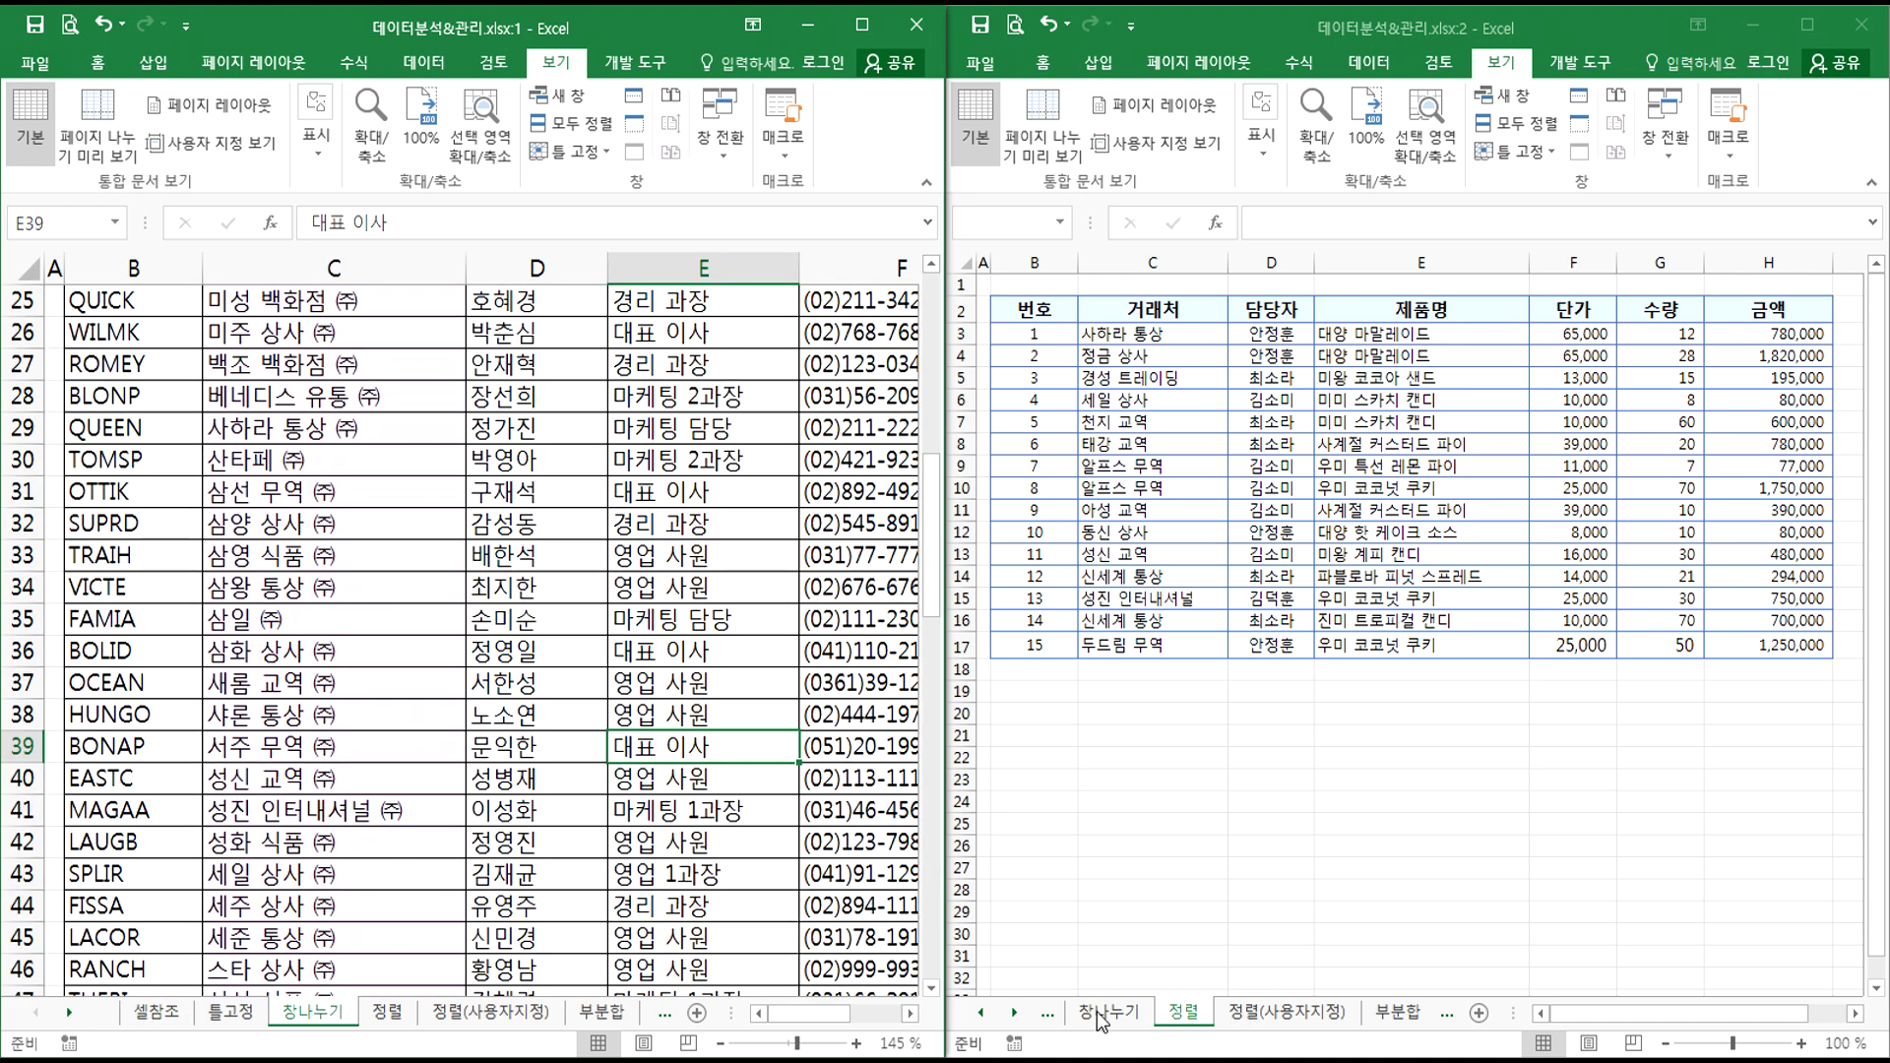
left_click(1097, 1011)
left_click(988, 1015)
left_click(1173, 1012)
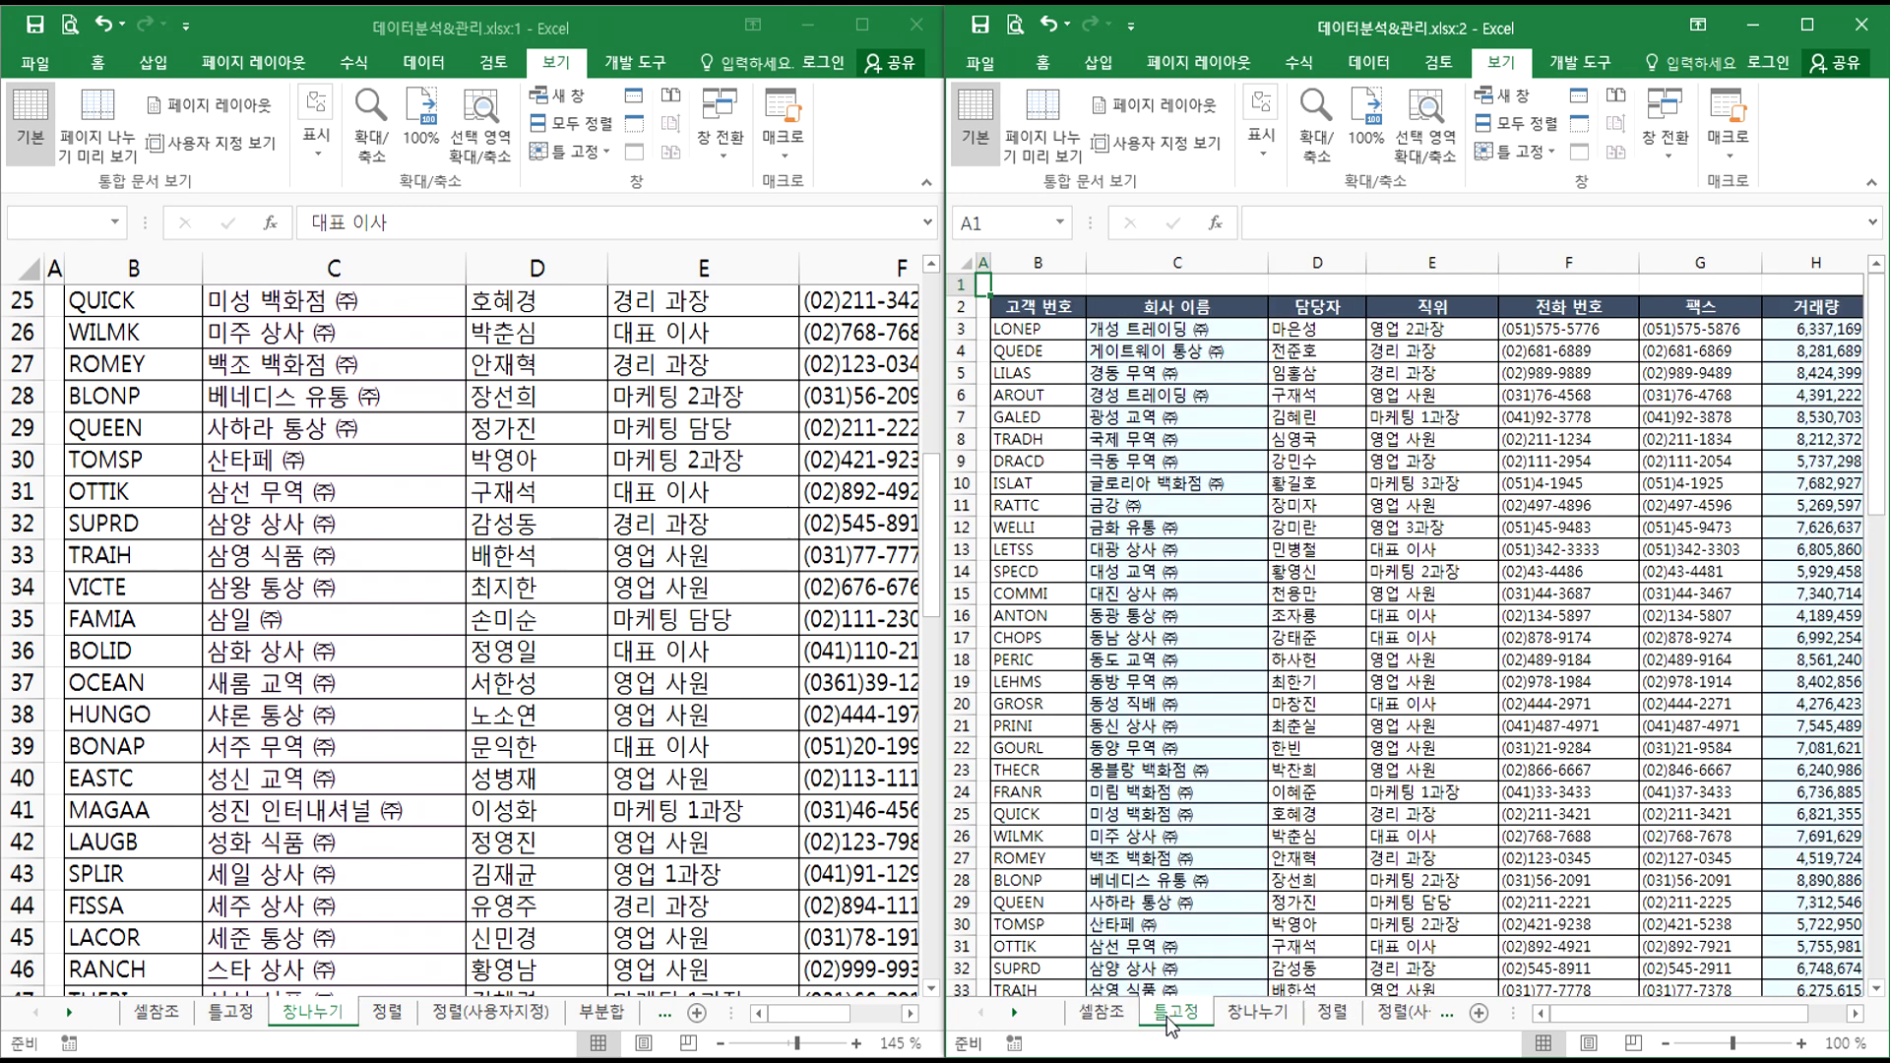
left_click(1206, 708)
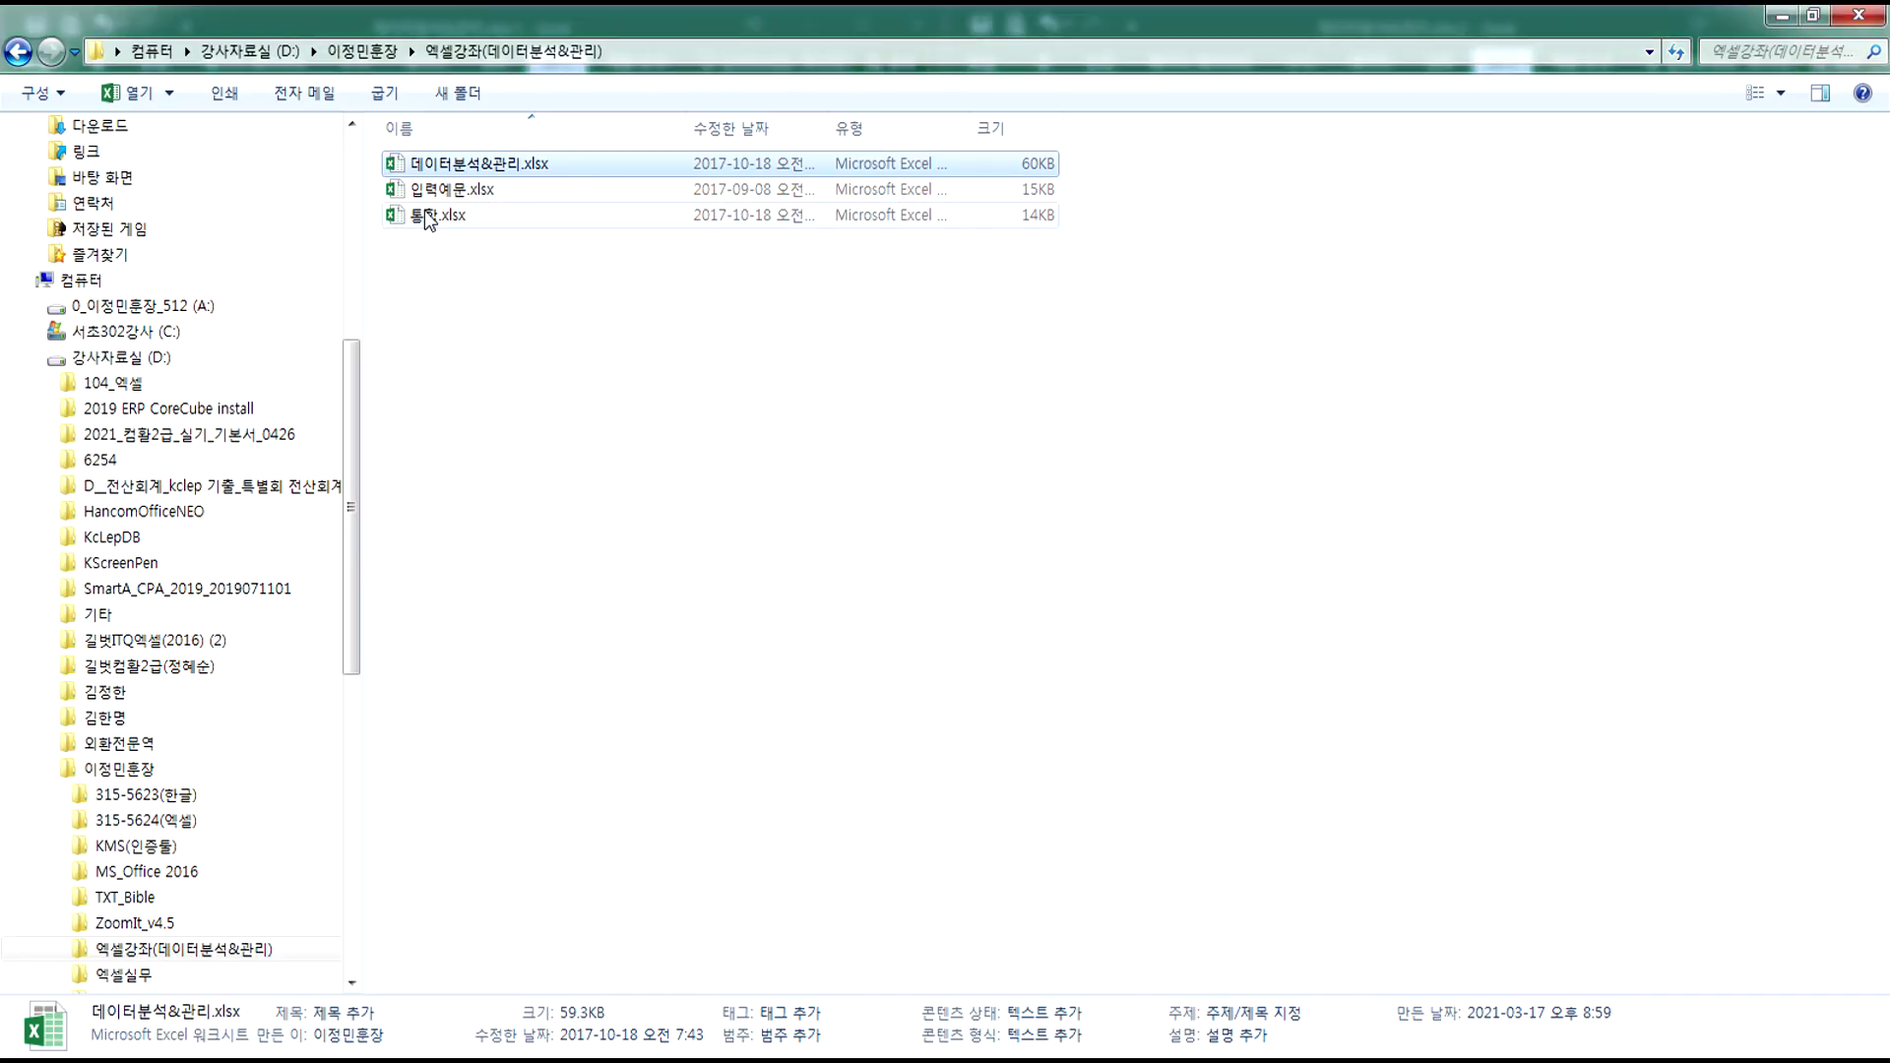
- Open 통합.xlsx from the course folder, move its window over the other windows, and close it
double_click(424, 216)
left_click_drag(582, 29, 1026, 71)
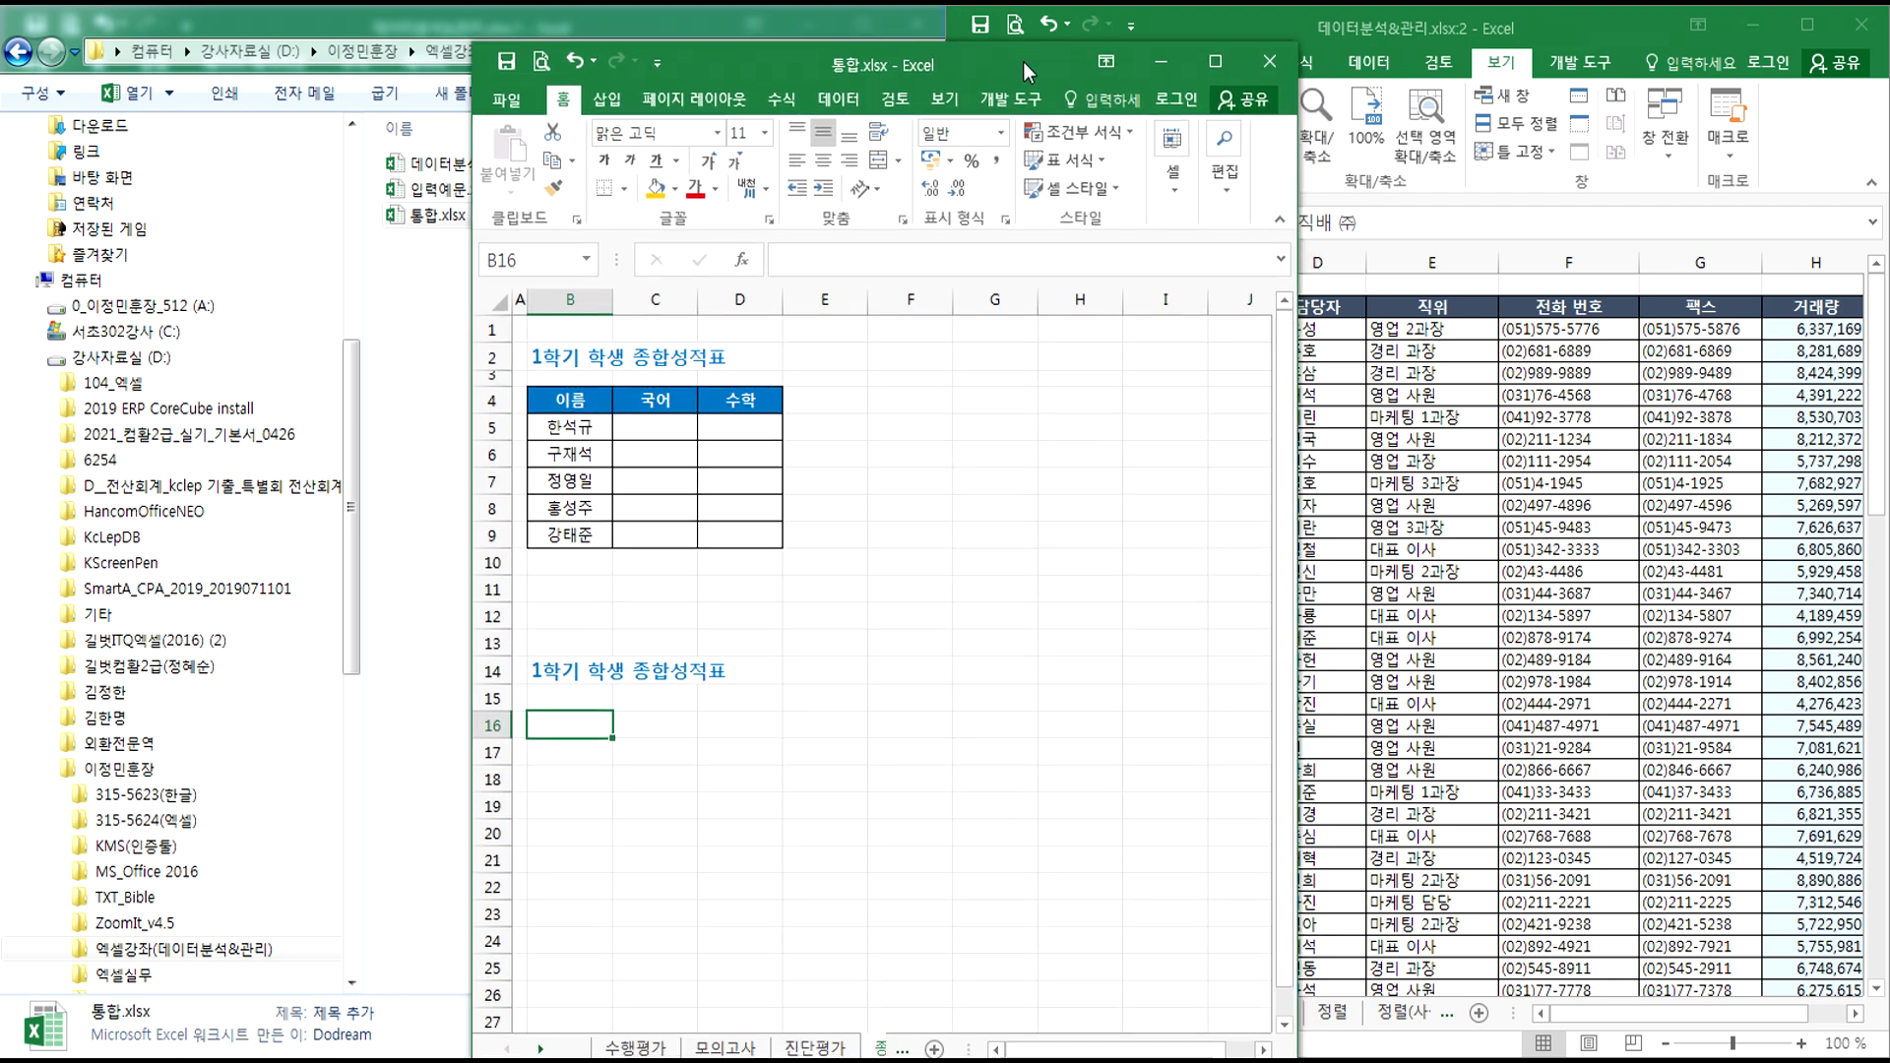
left_click(1269, 61)
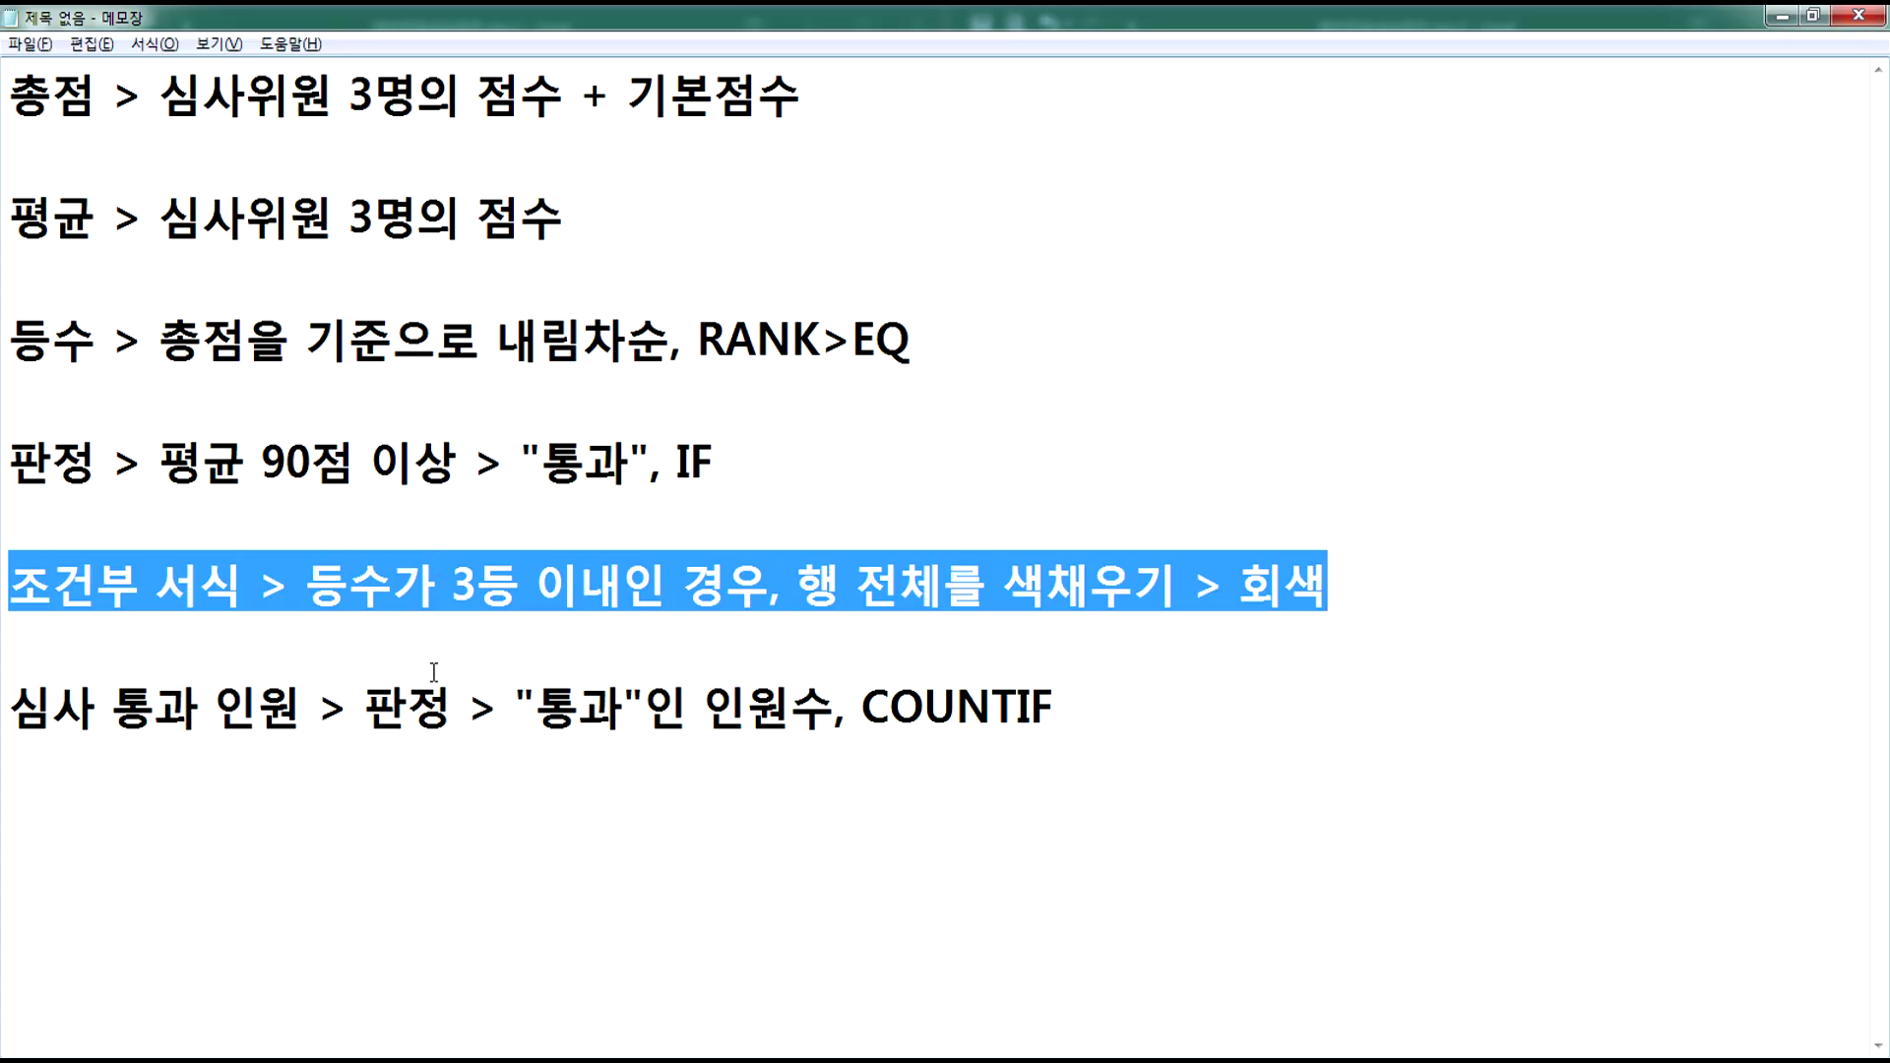
- In the Notepad notes, add the line "여러 개의 파일을 한꺼번에 열어서 서로 다른 창으로 볼 수 있다." below the COUNTIF line
left_click(335, 837)
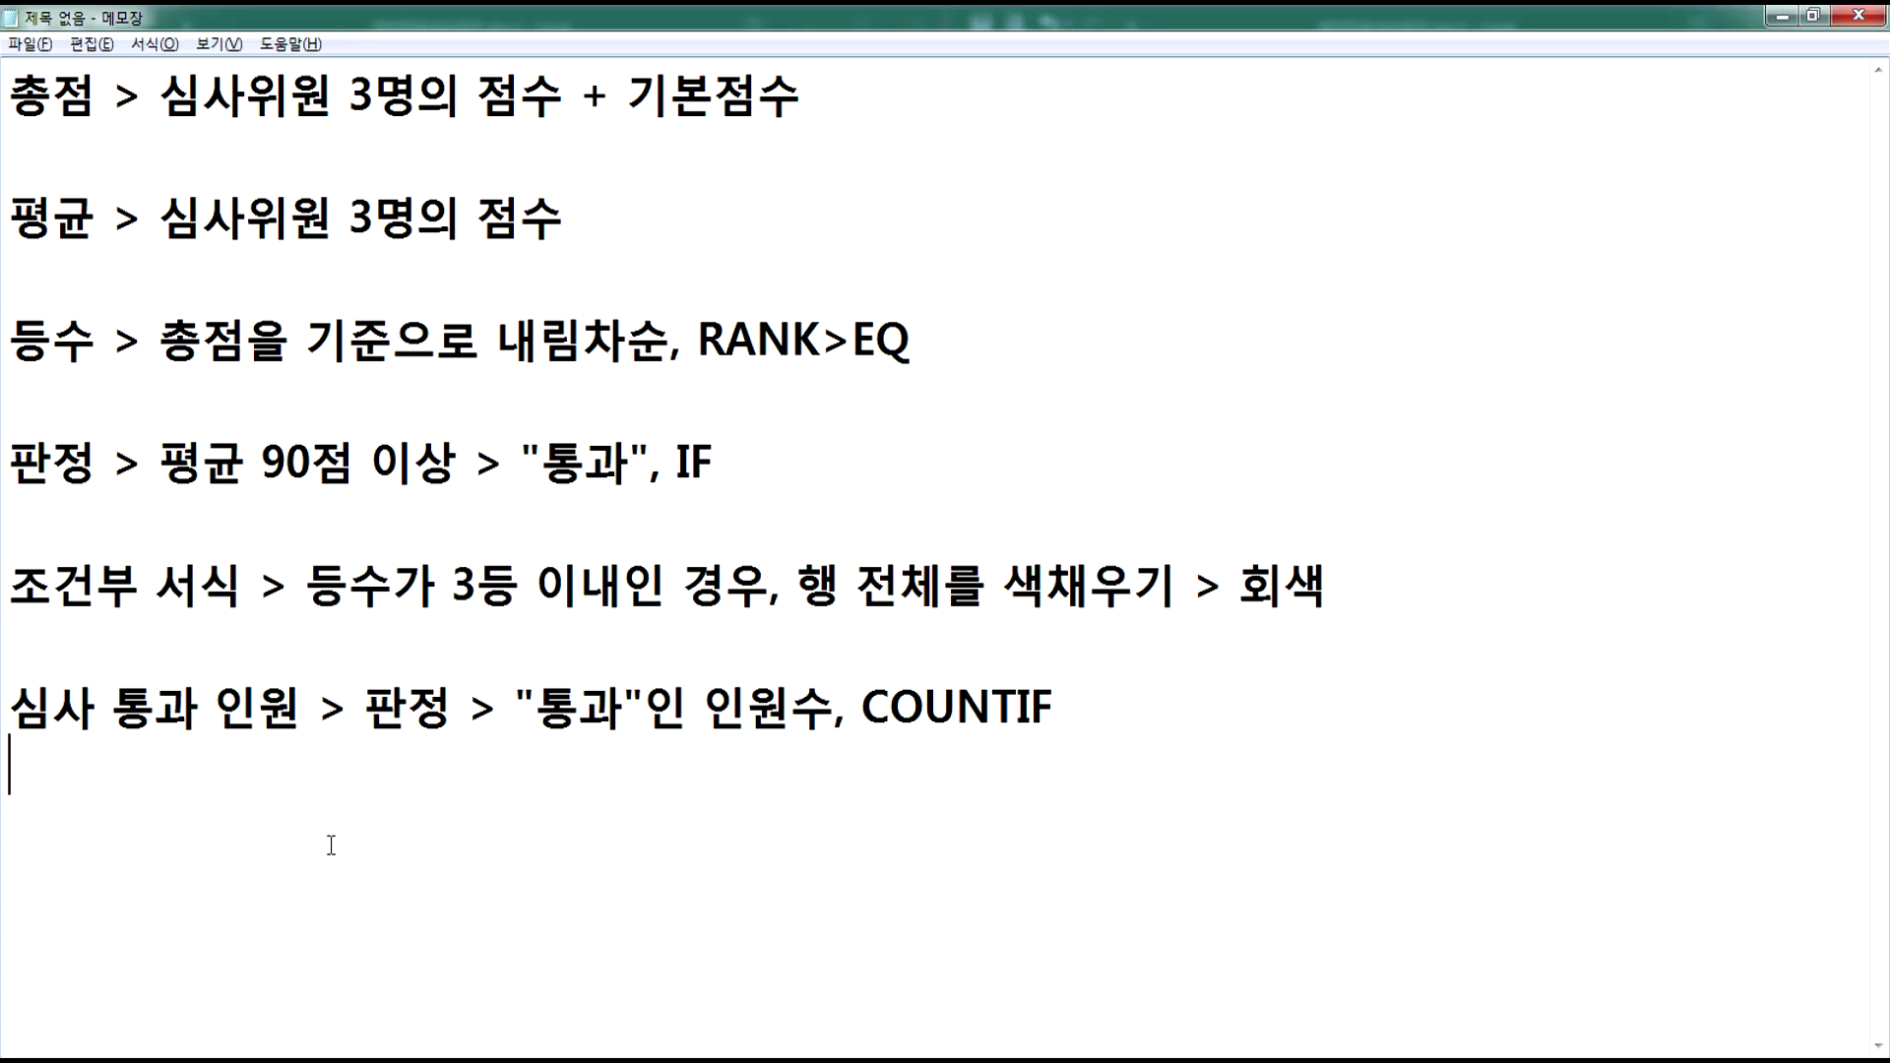
key("Return")
type("vkdlf")
key("shift+Home")
type("러 ")
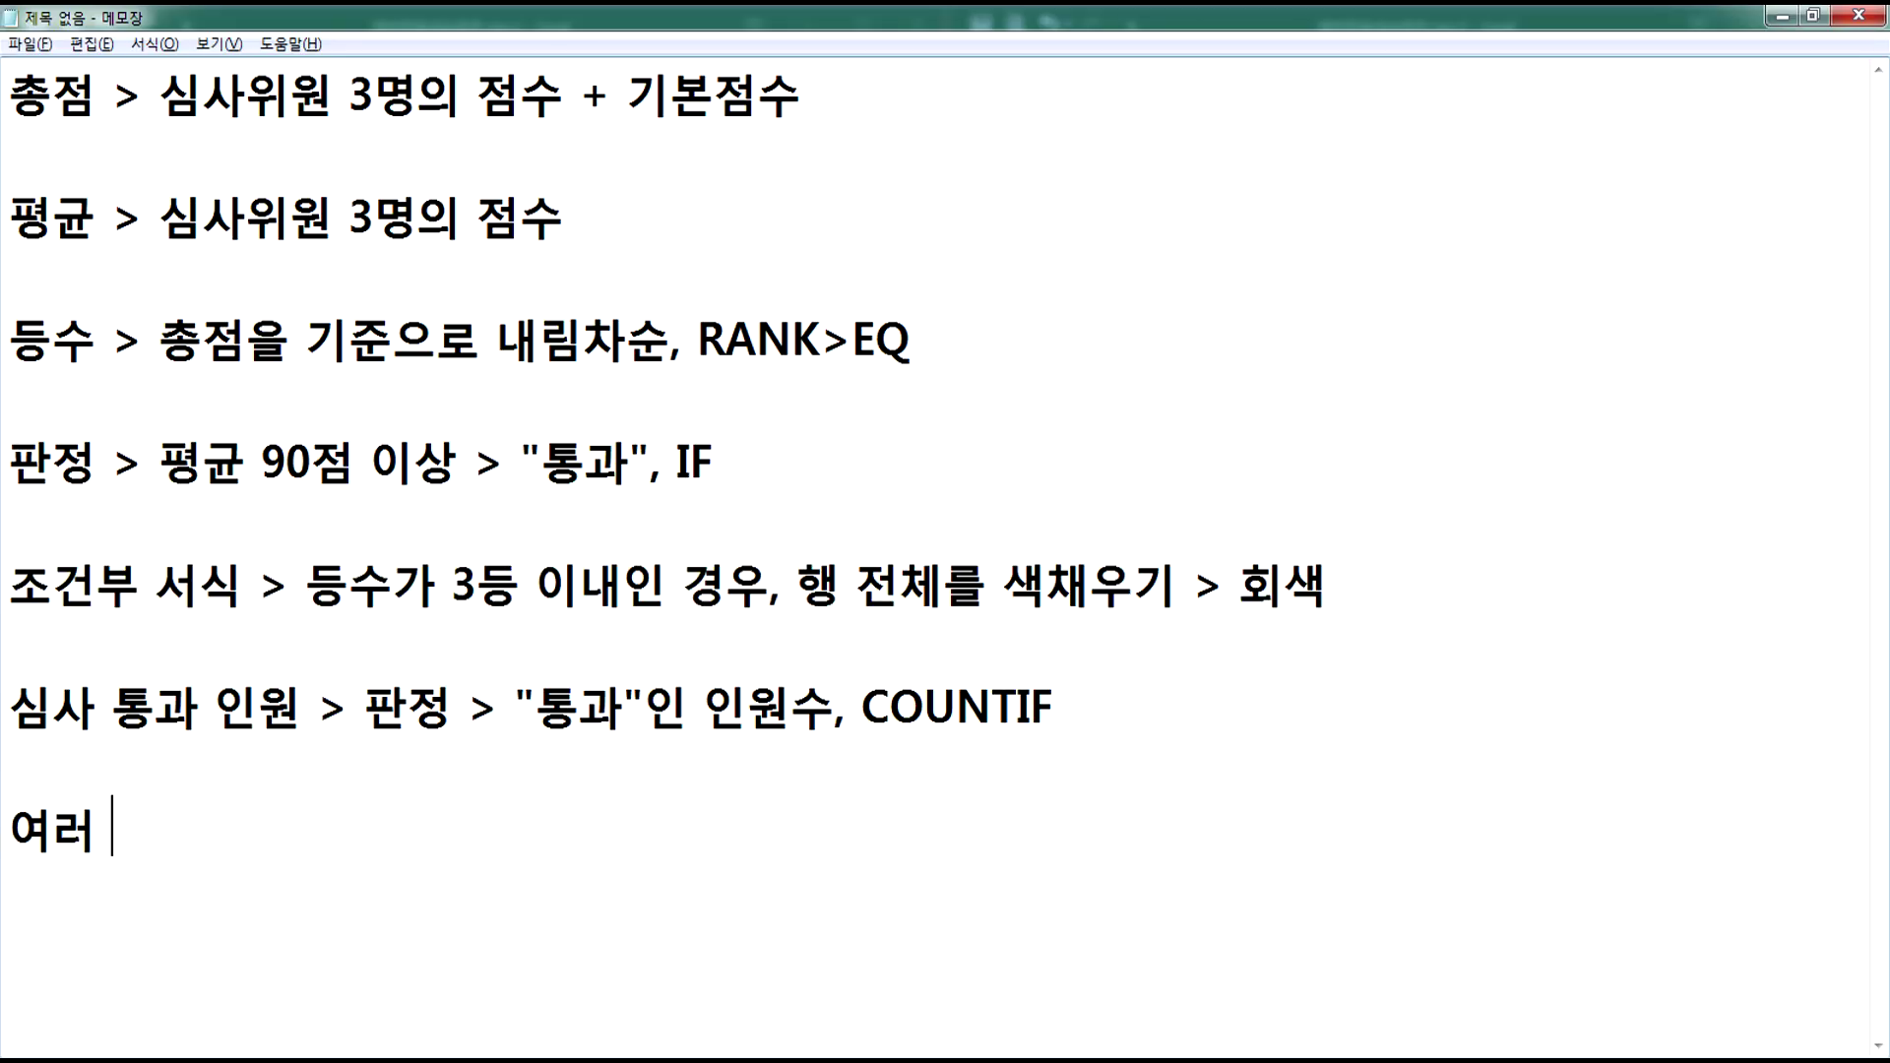
type("개의 파일을 ")
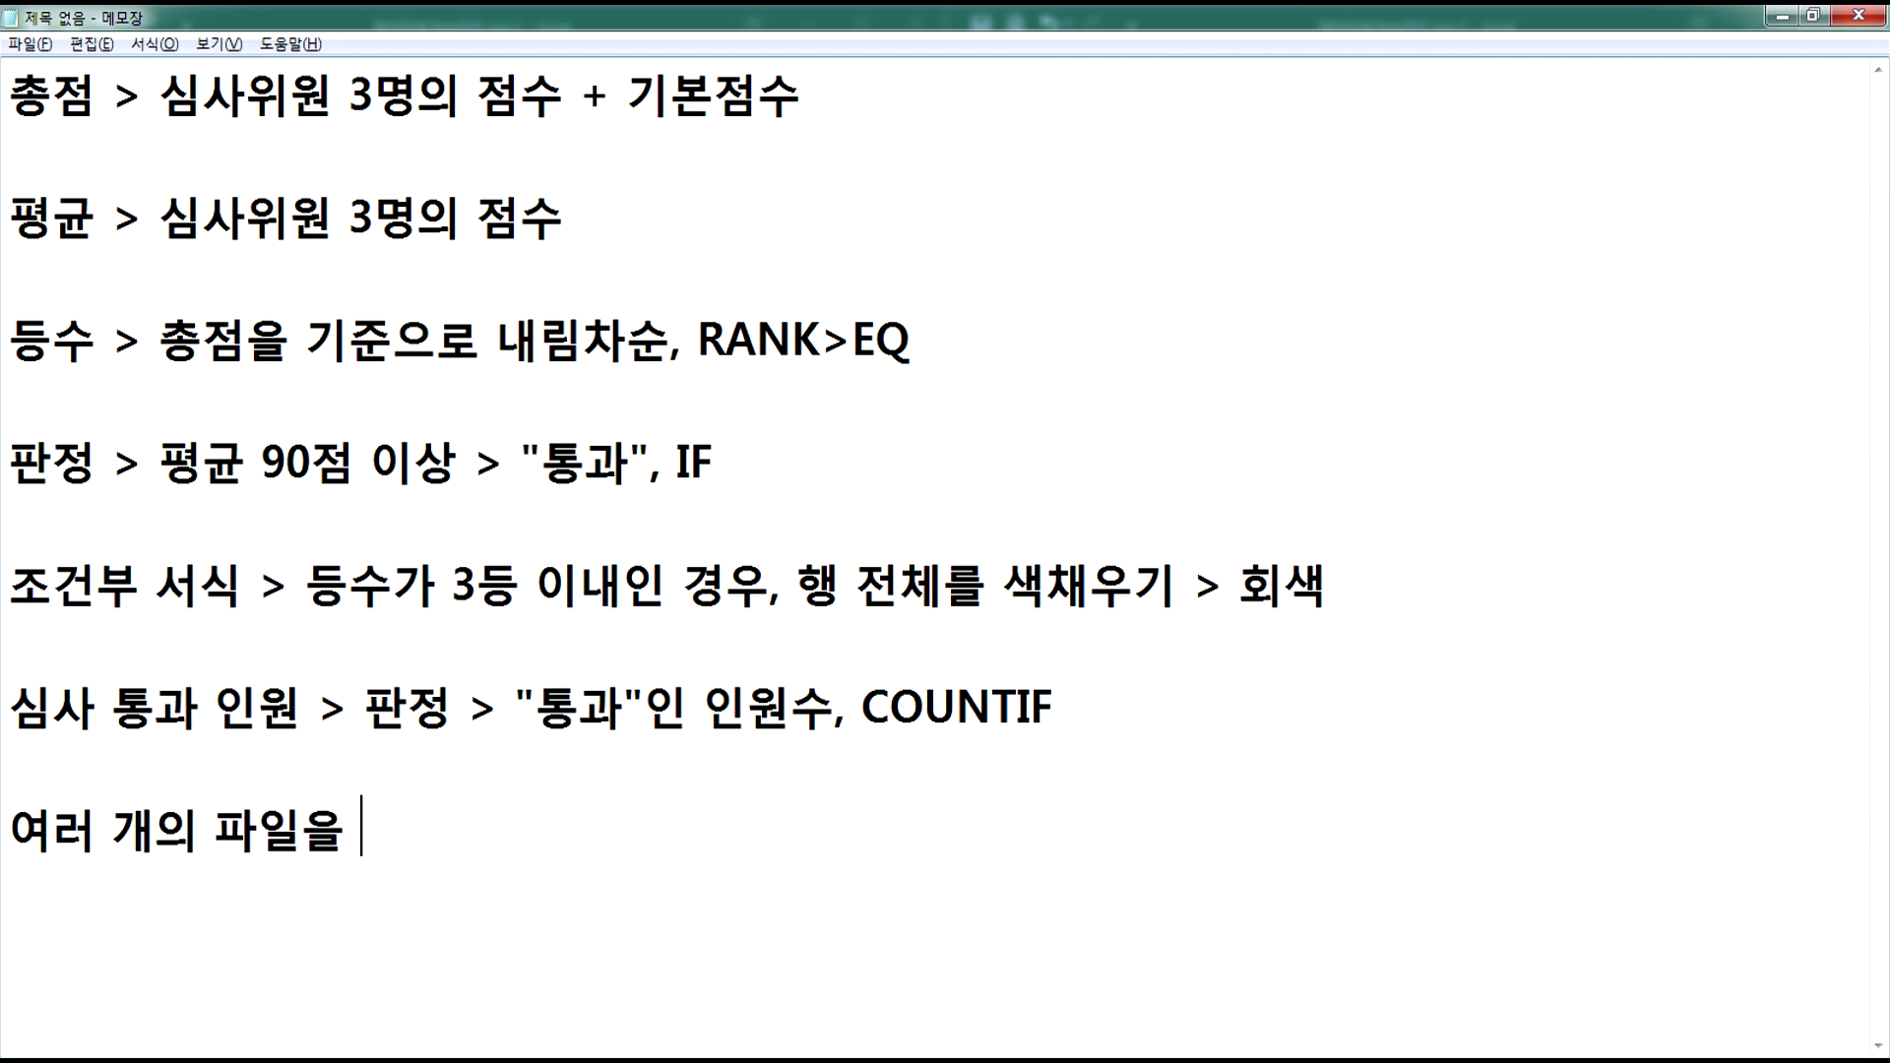
type("한꺼번에")
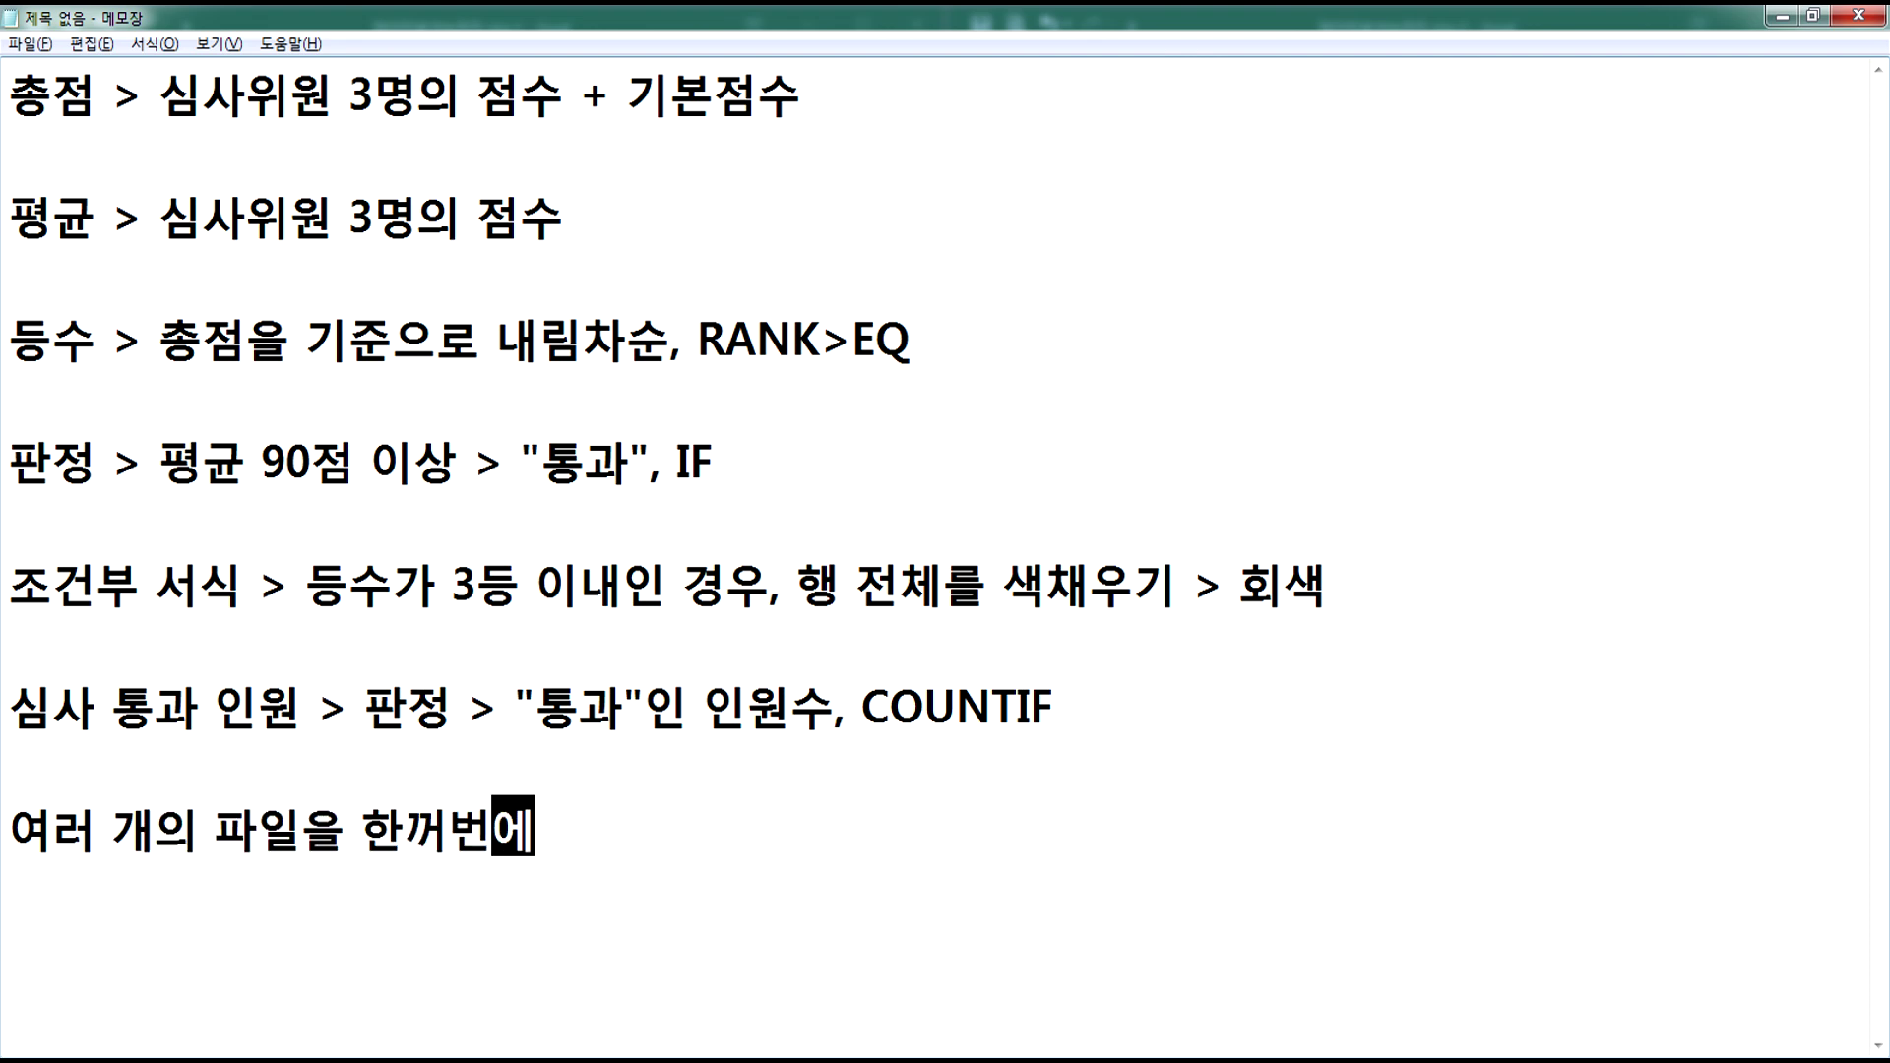
type(" 여ㄹ어서 ")
type("서로 다으")
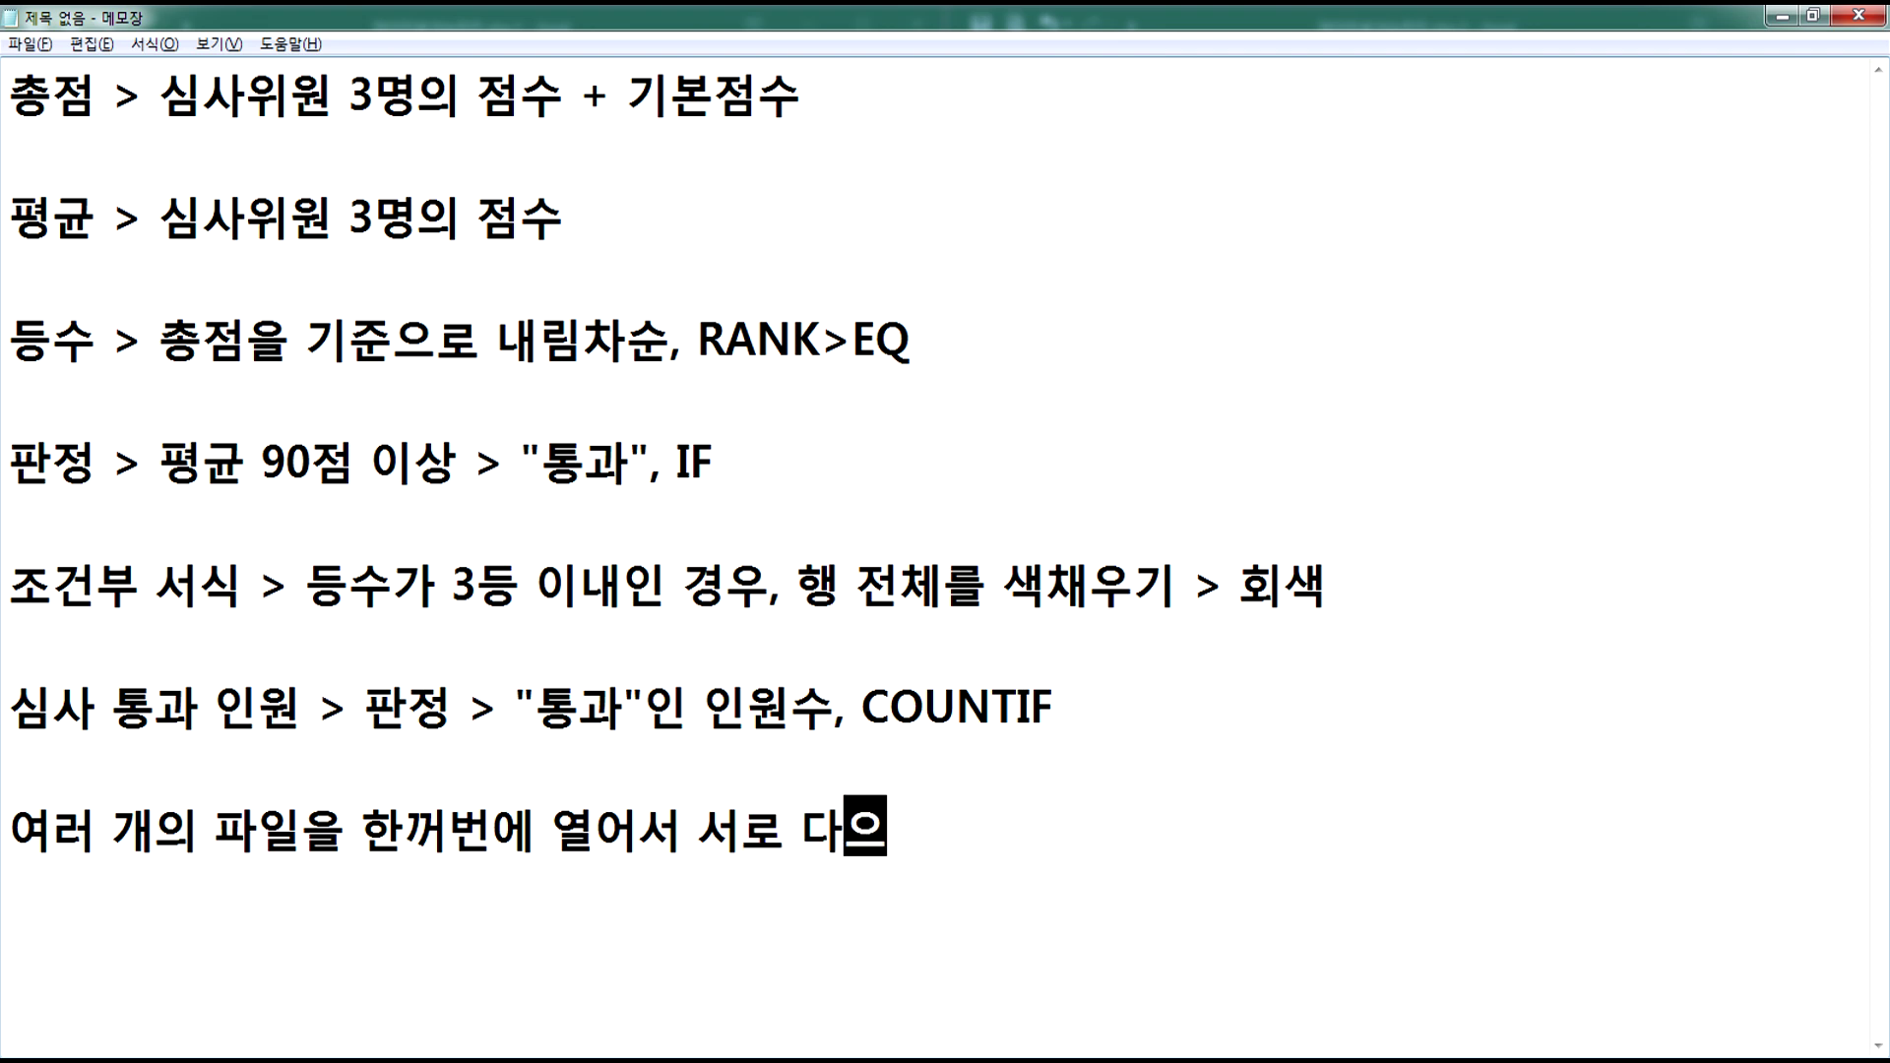
type("ㅡㄴ 창으로 볼")
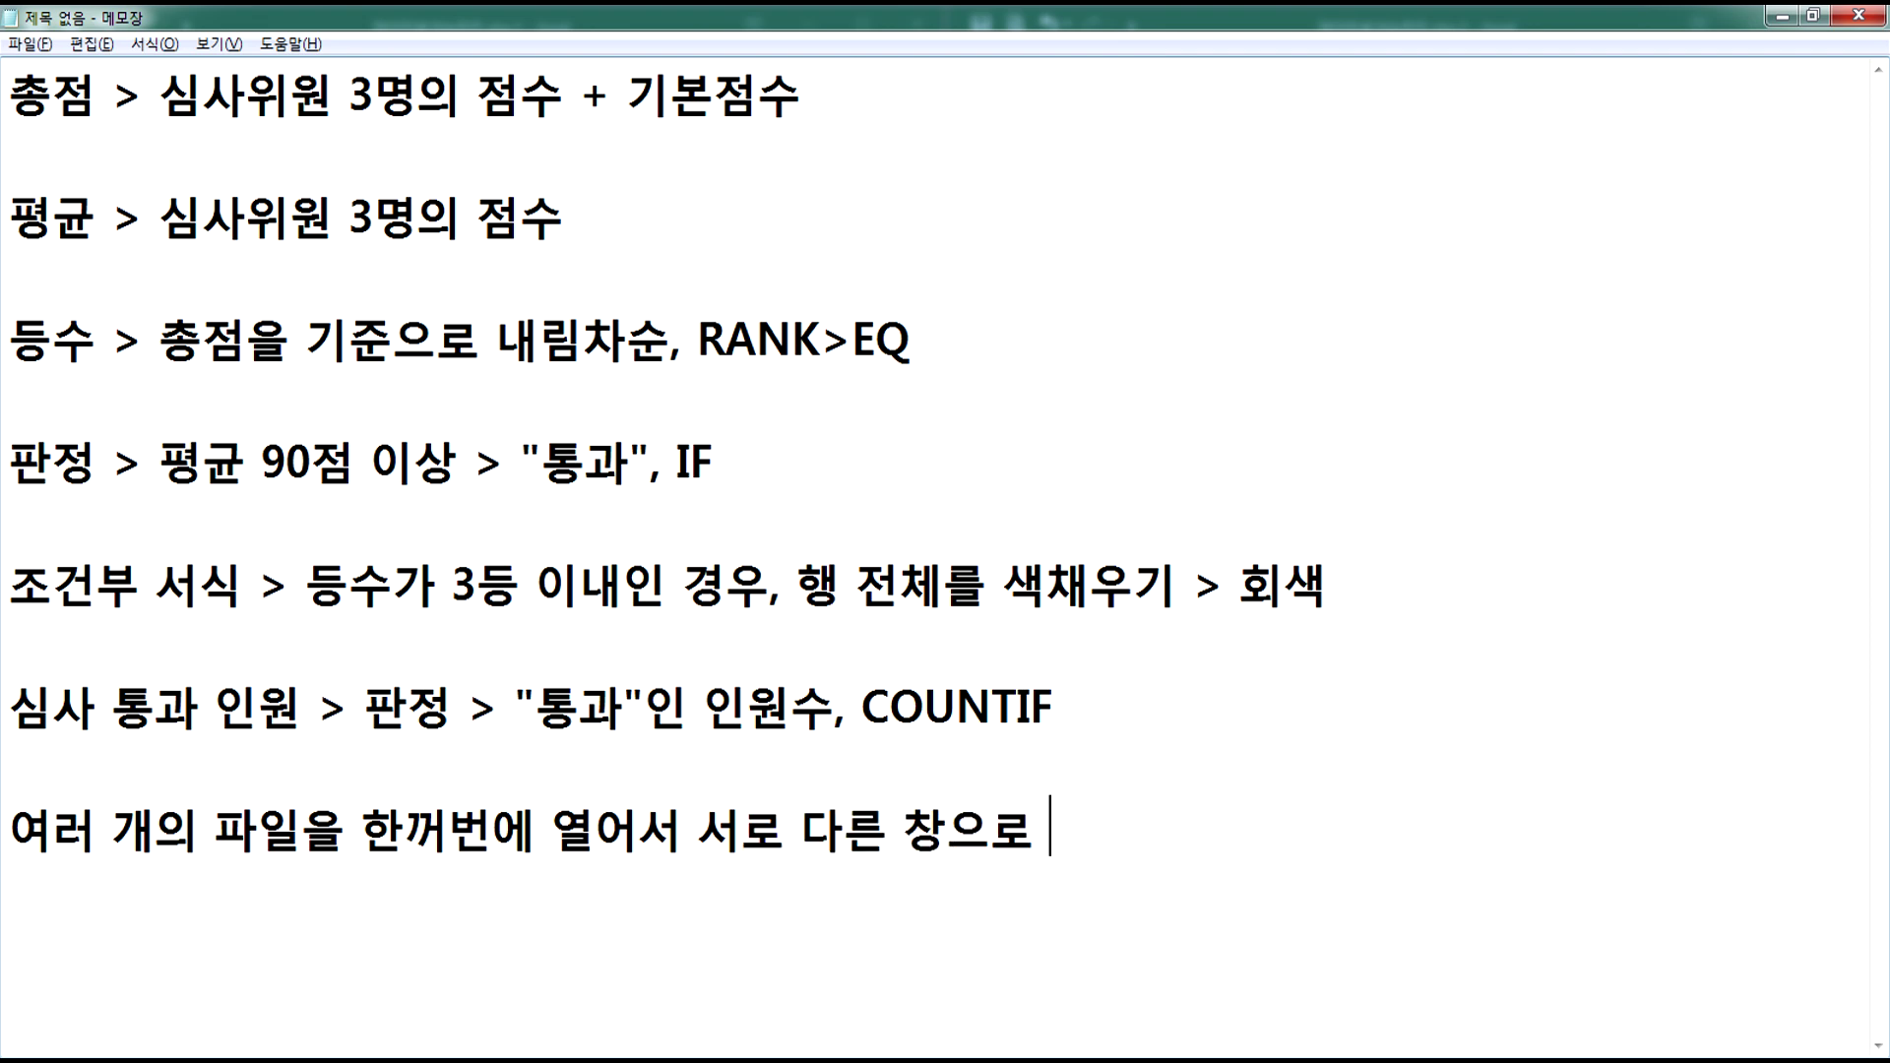
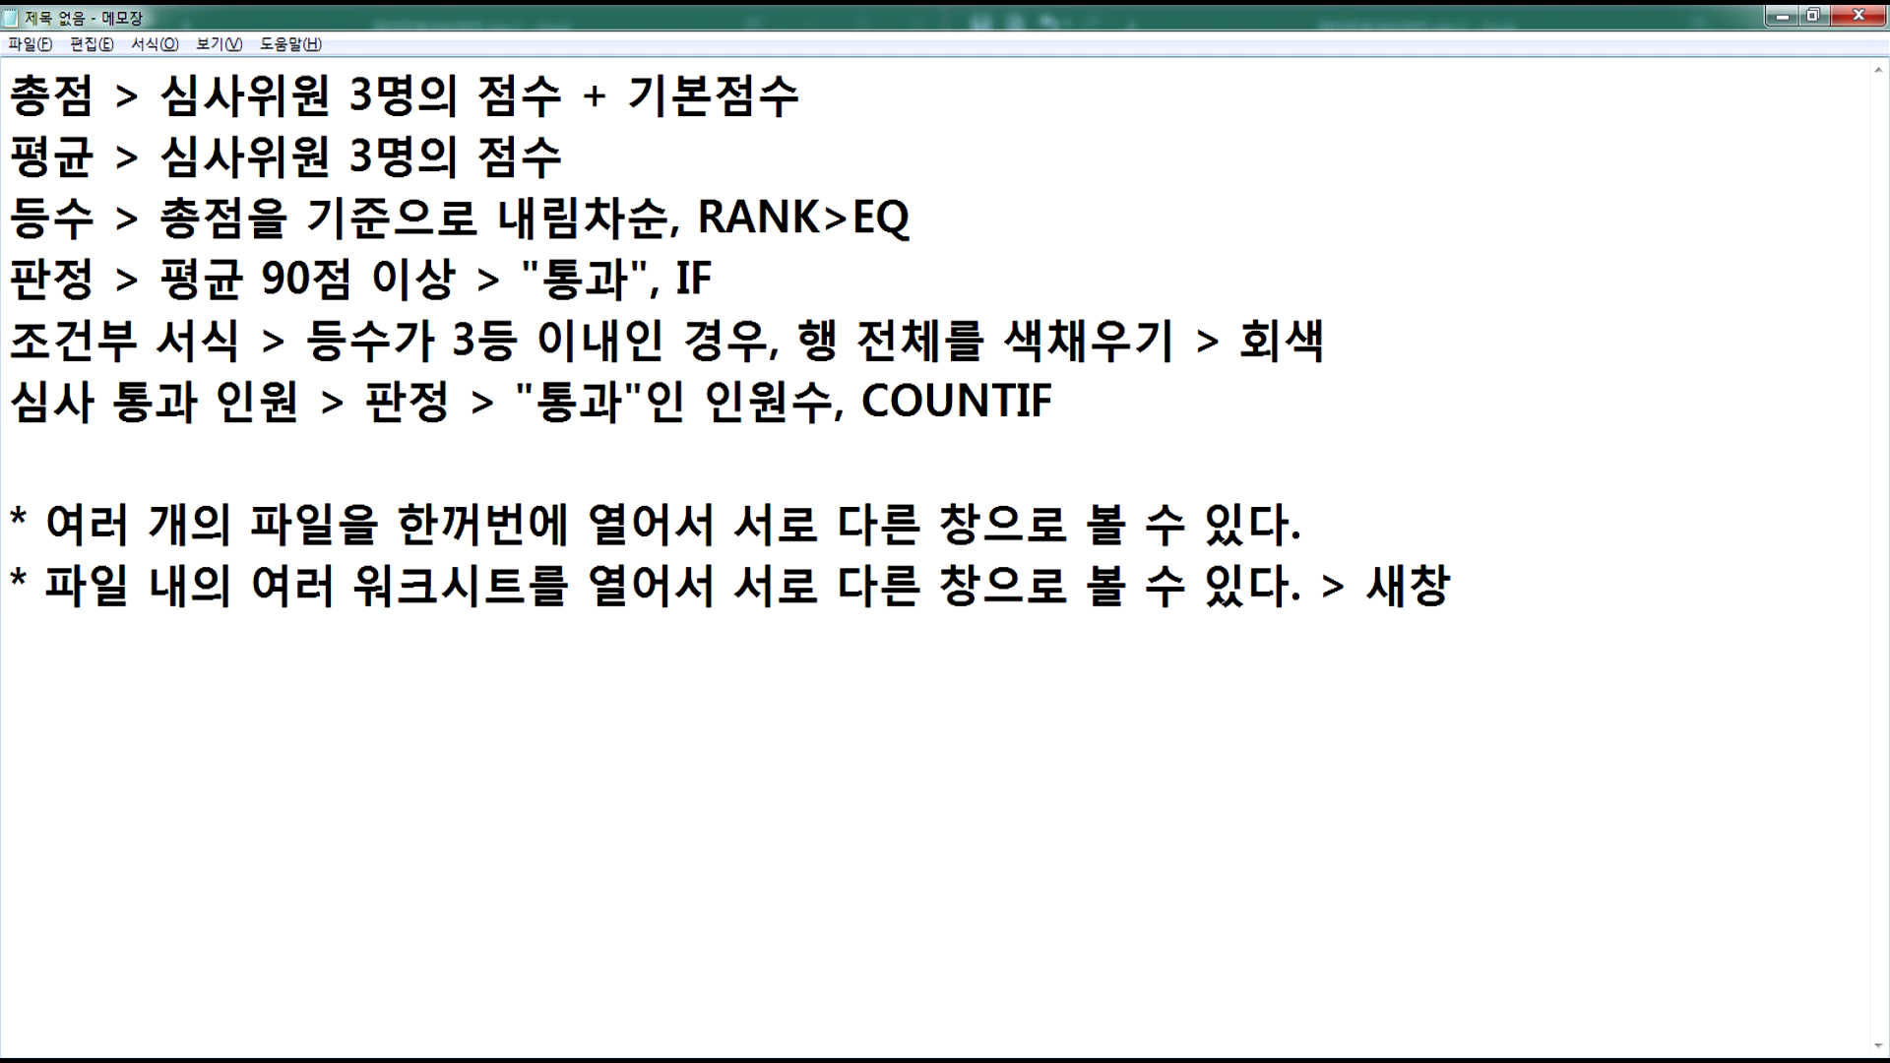
- Switch back to the second 데이터분석&관리.xlsx window in Excel
key("alt+Tab")
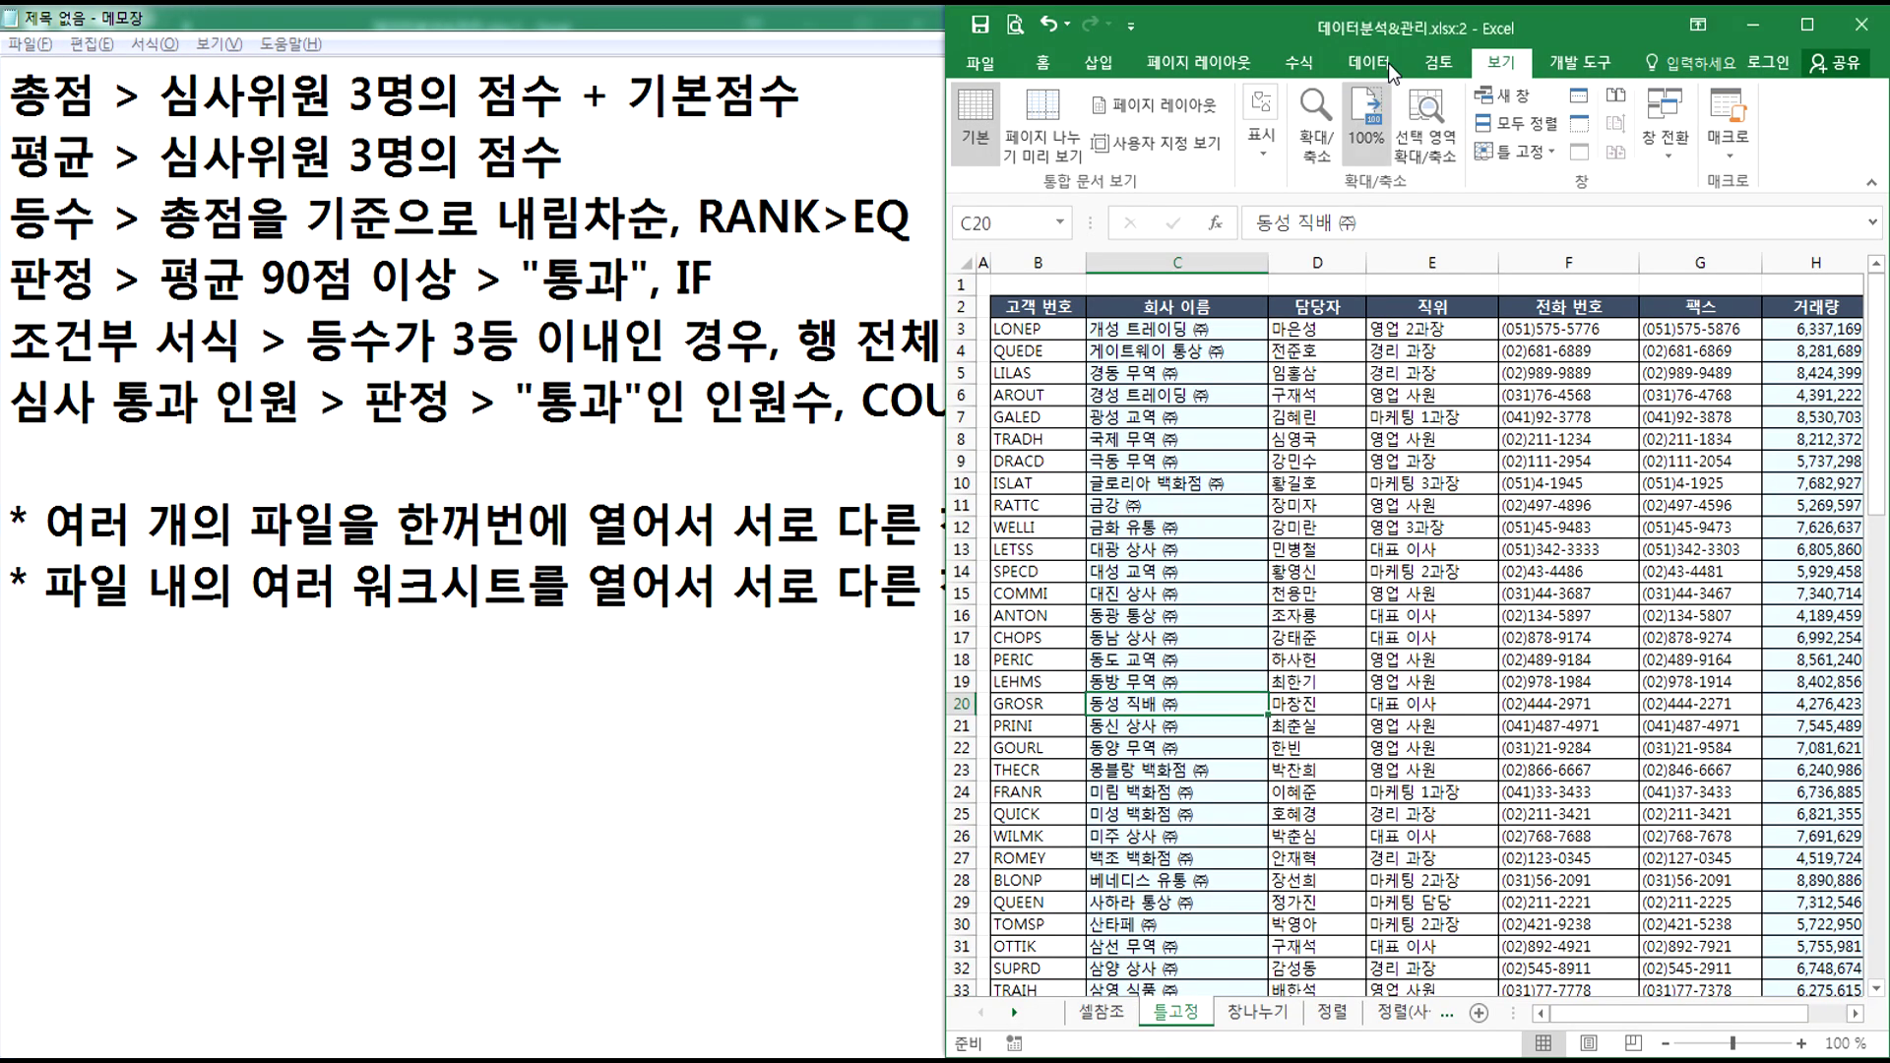
- Maximize the workbook's second window and select cell J2 on the 틀고정 sheet
left_click(1807, 24)
left_click_drag(1036, 305, 1819, 739)
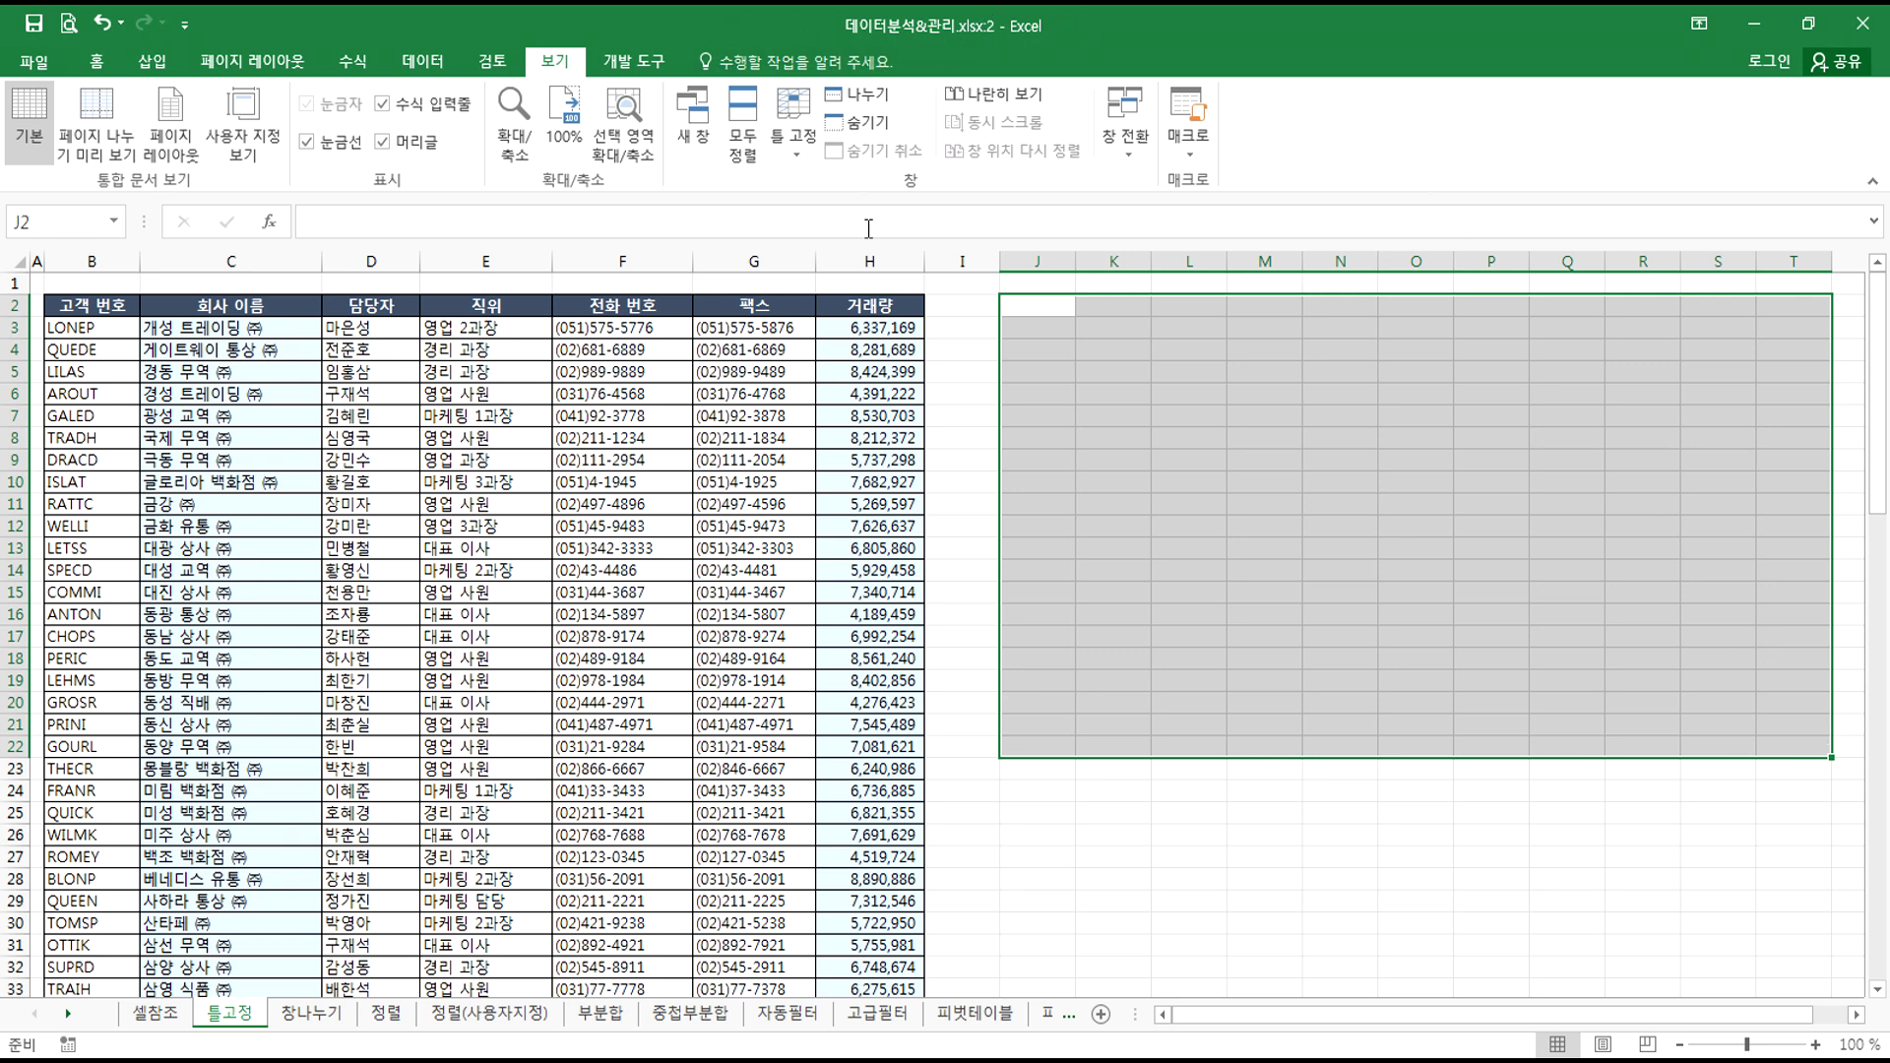
left_click(1049, 313)
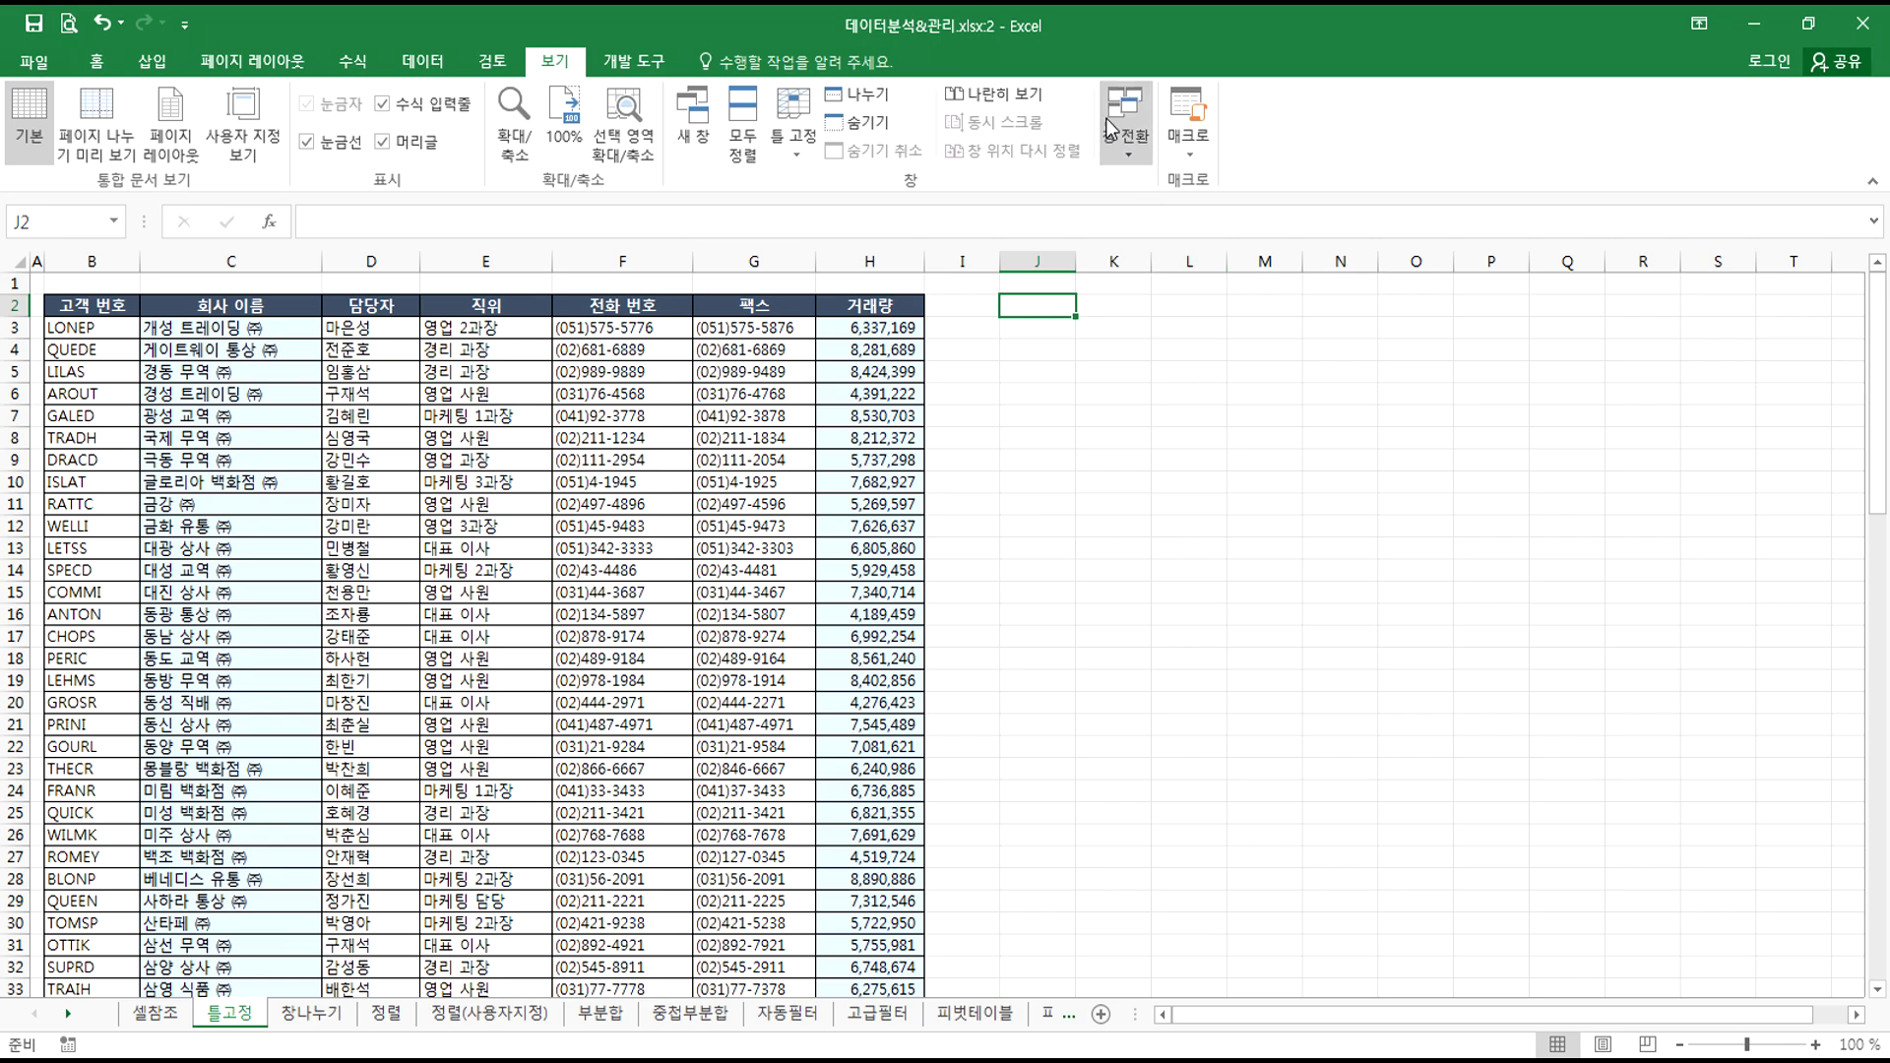
- Switch to the workbook's first window, maximize it at 100% zoom from row 1, and compare it with the second window
key("alt+Tab")
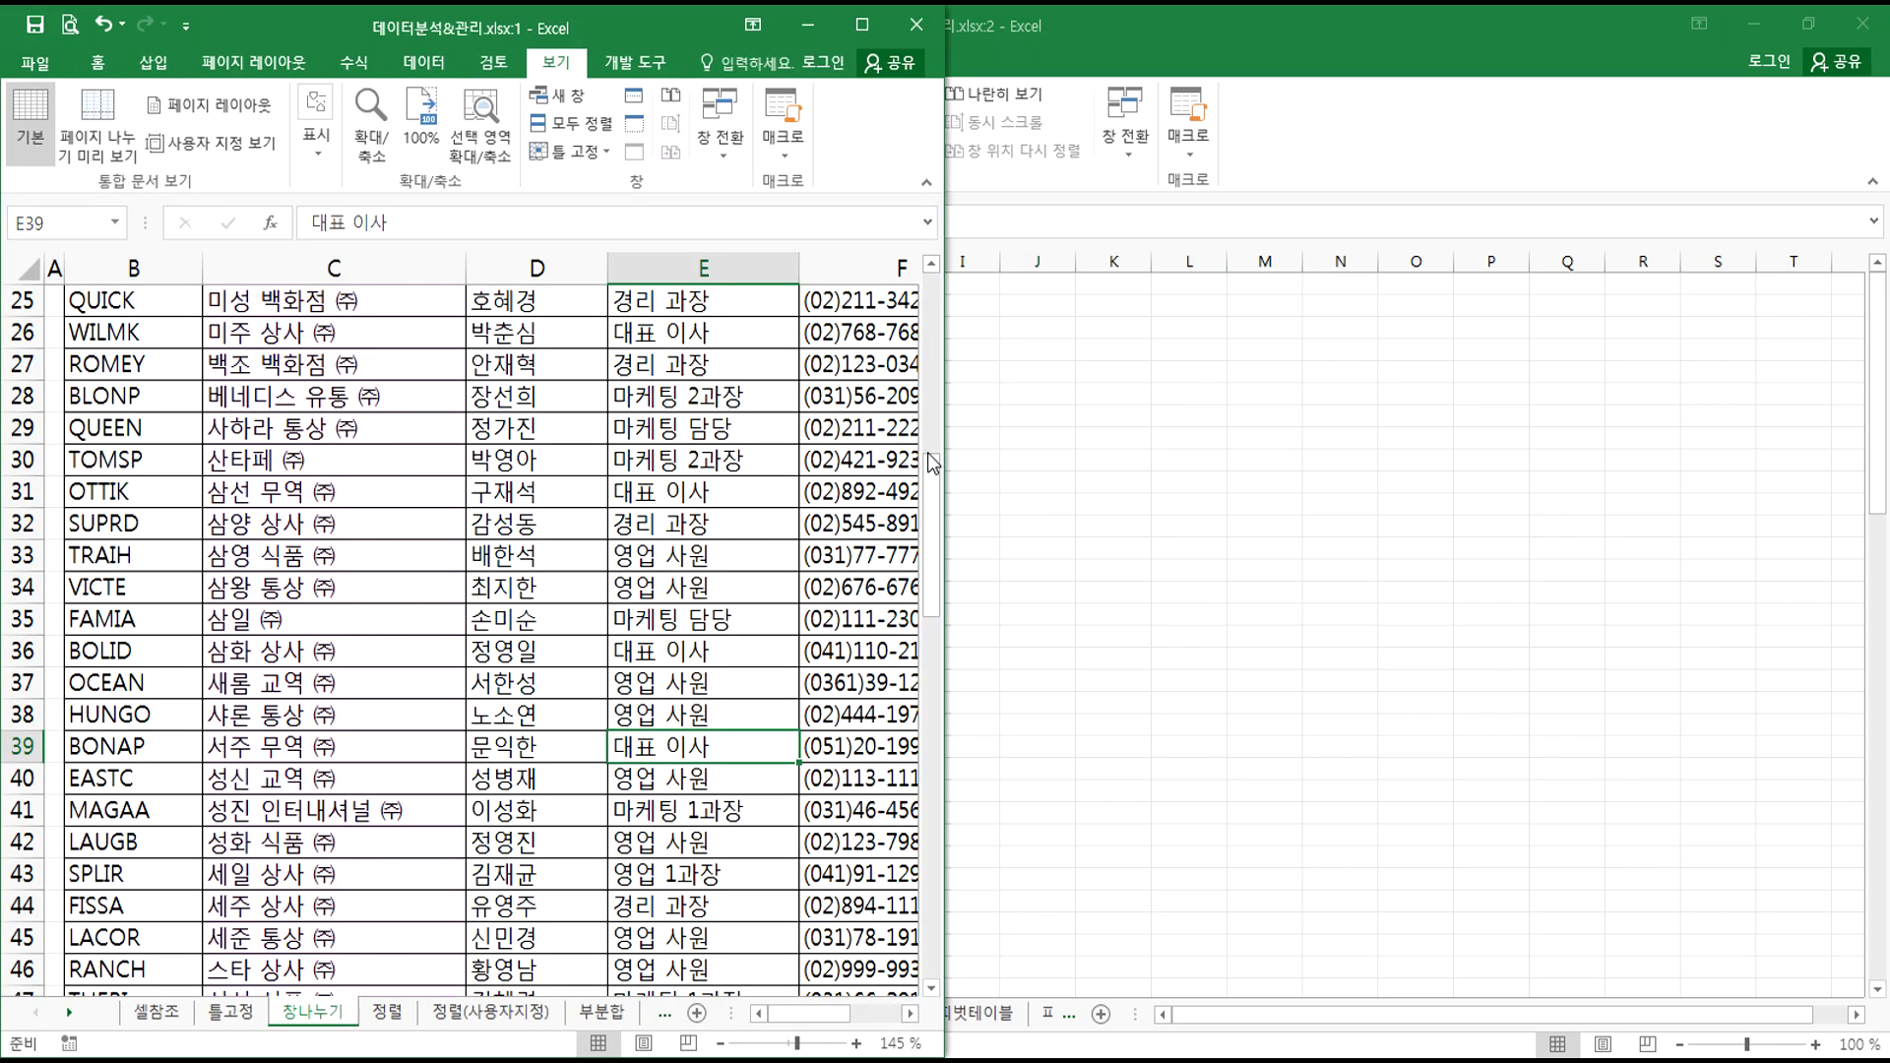
left_click(864, 33)
scroll(966, 551, "down", 3, "ctrl")
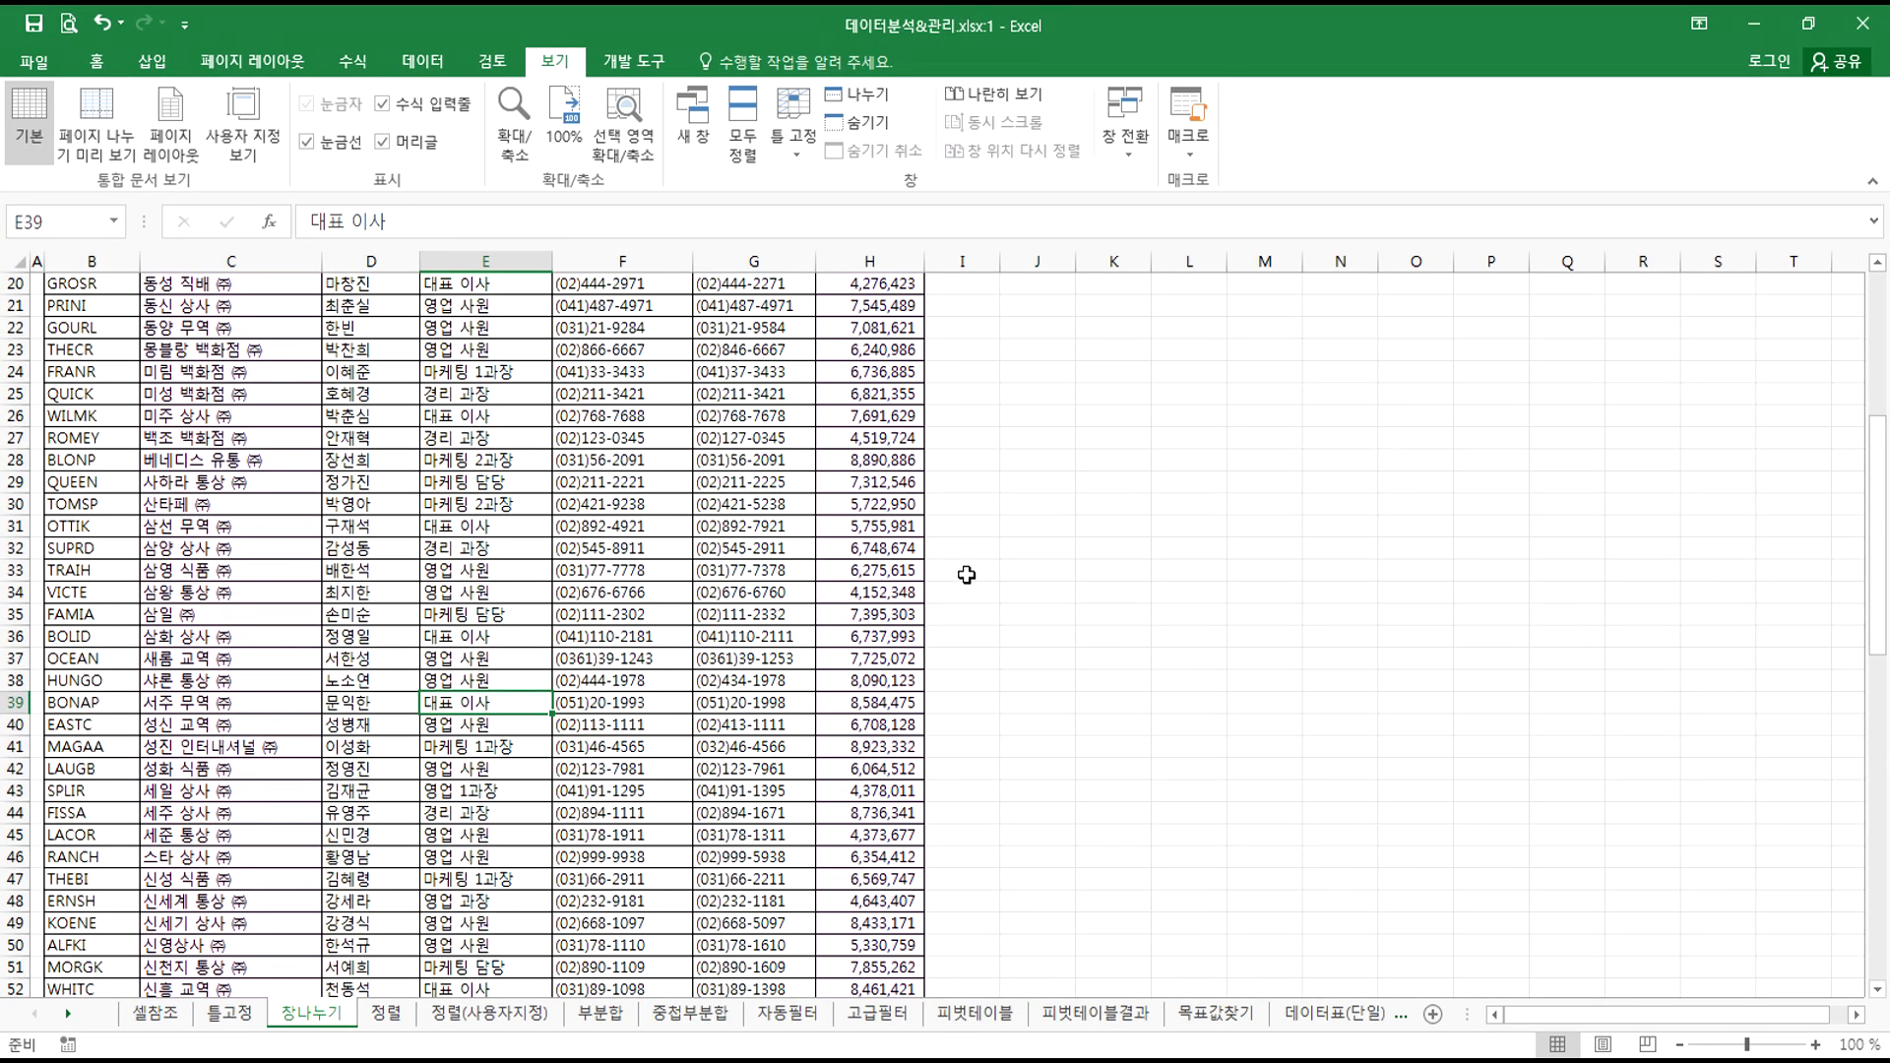
scroll(964, 576, "up", 6)
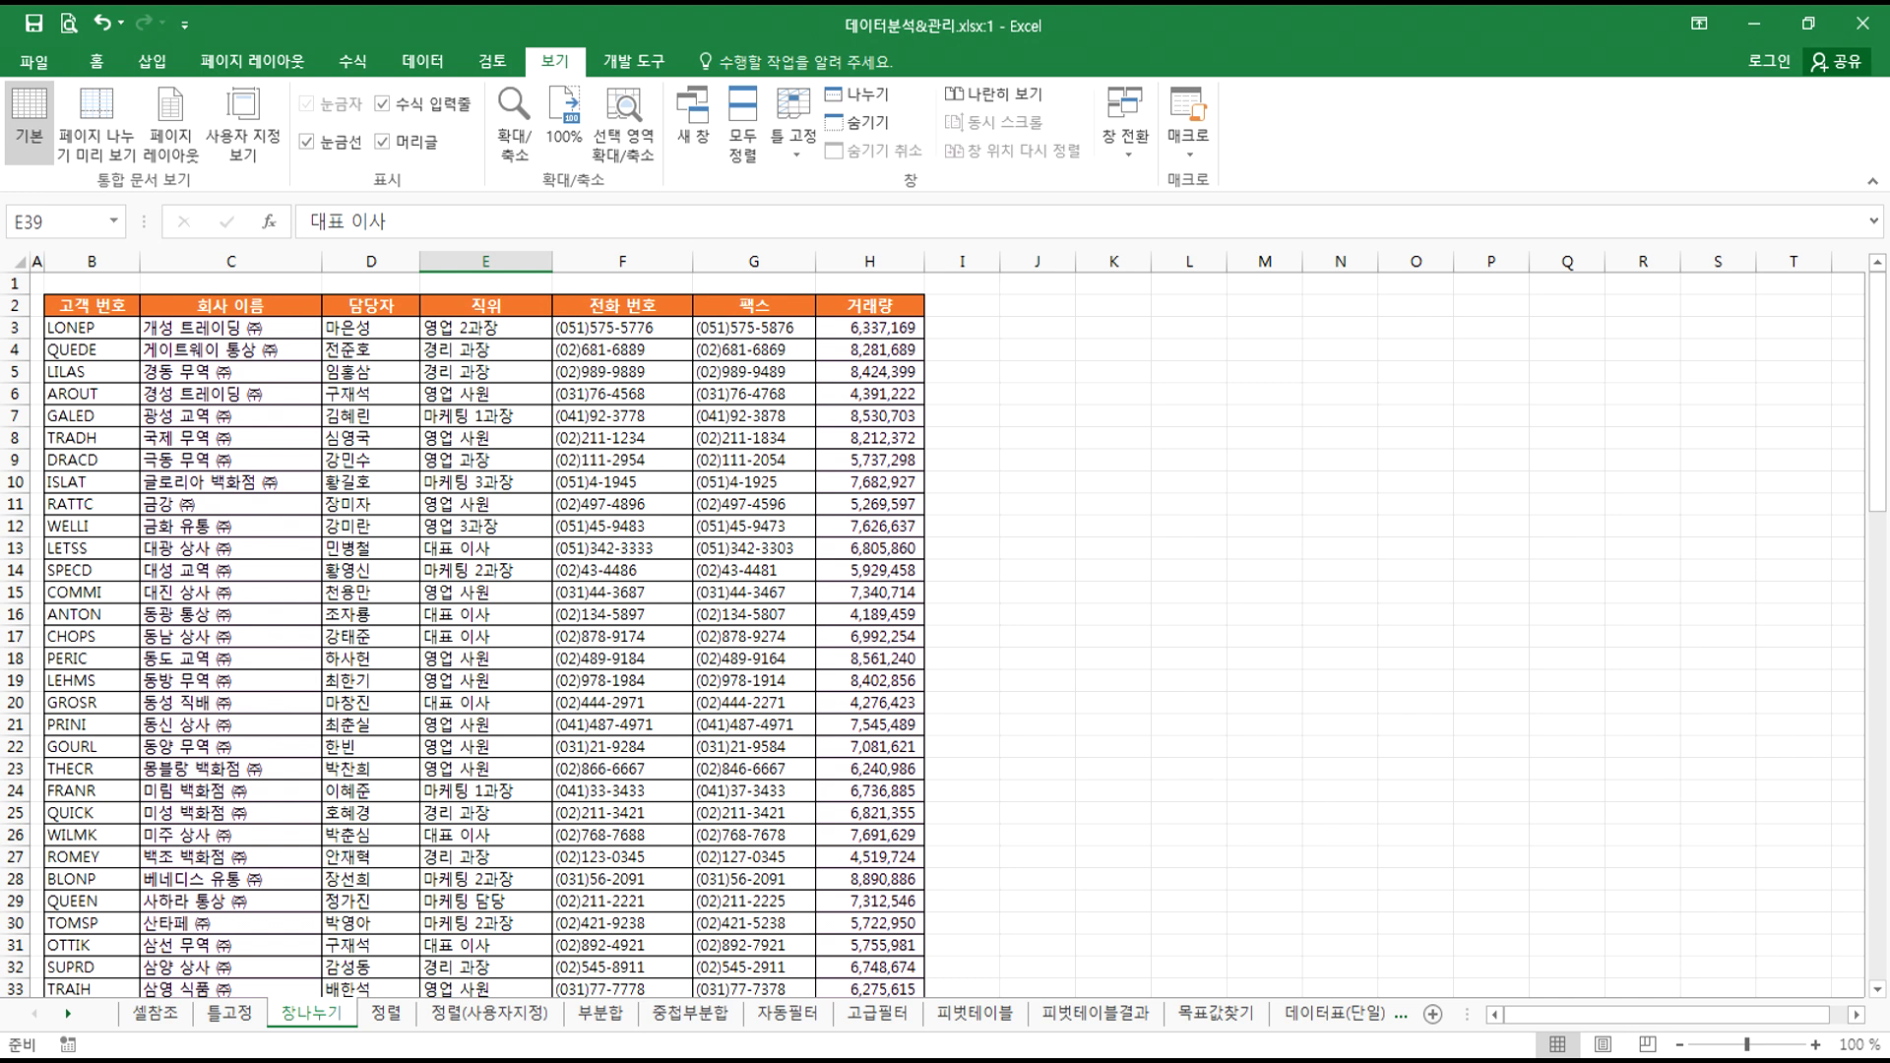
key("ctrl+F6")
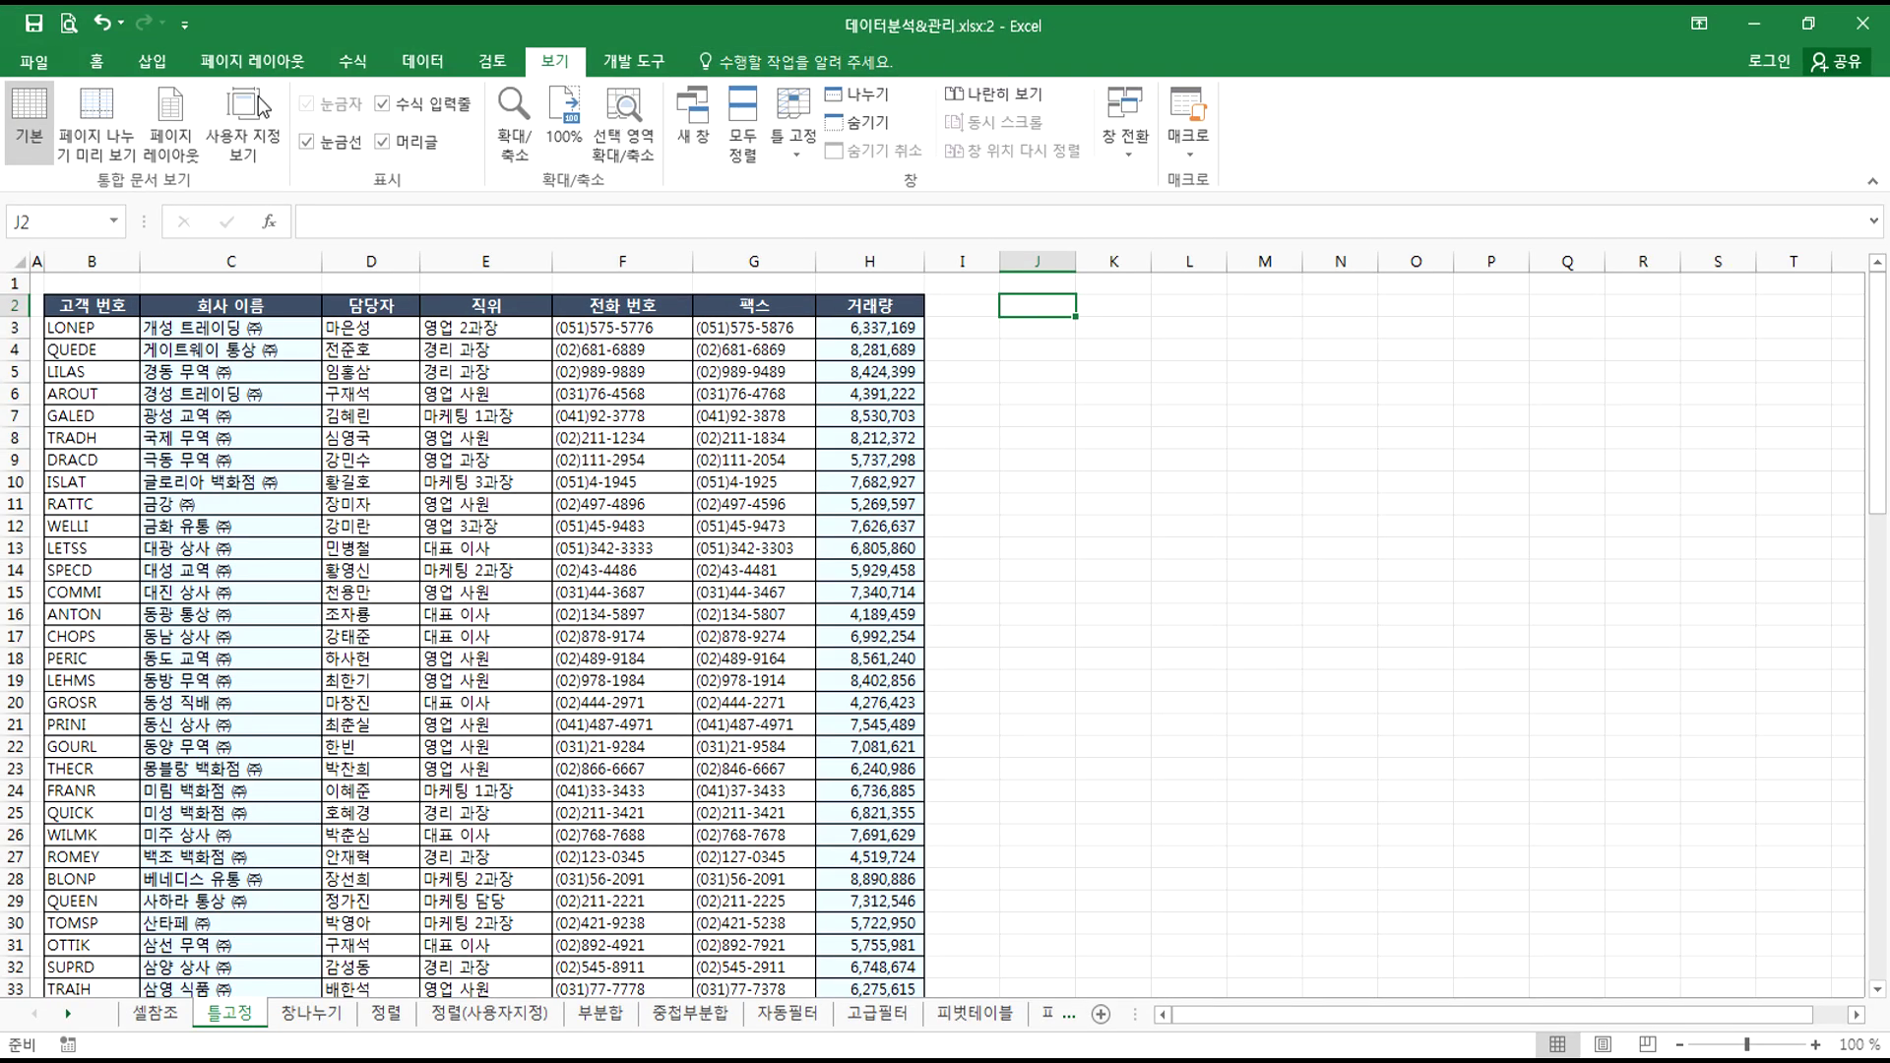
key("alt+Tab")
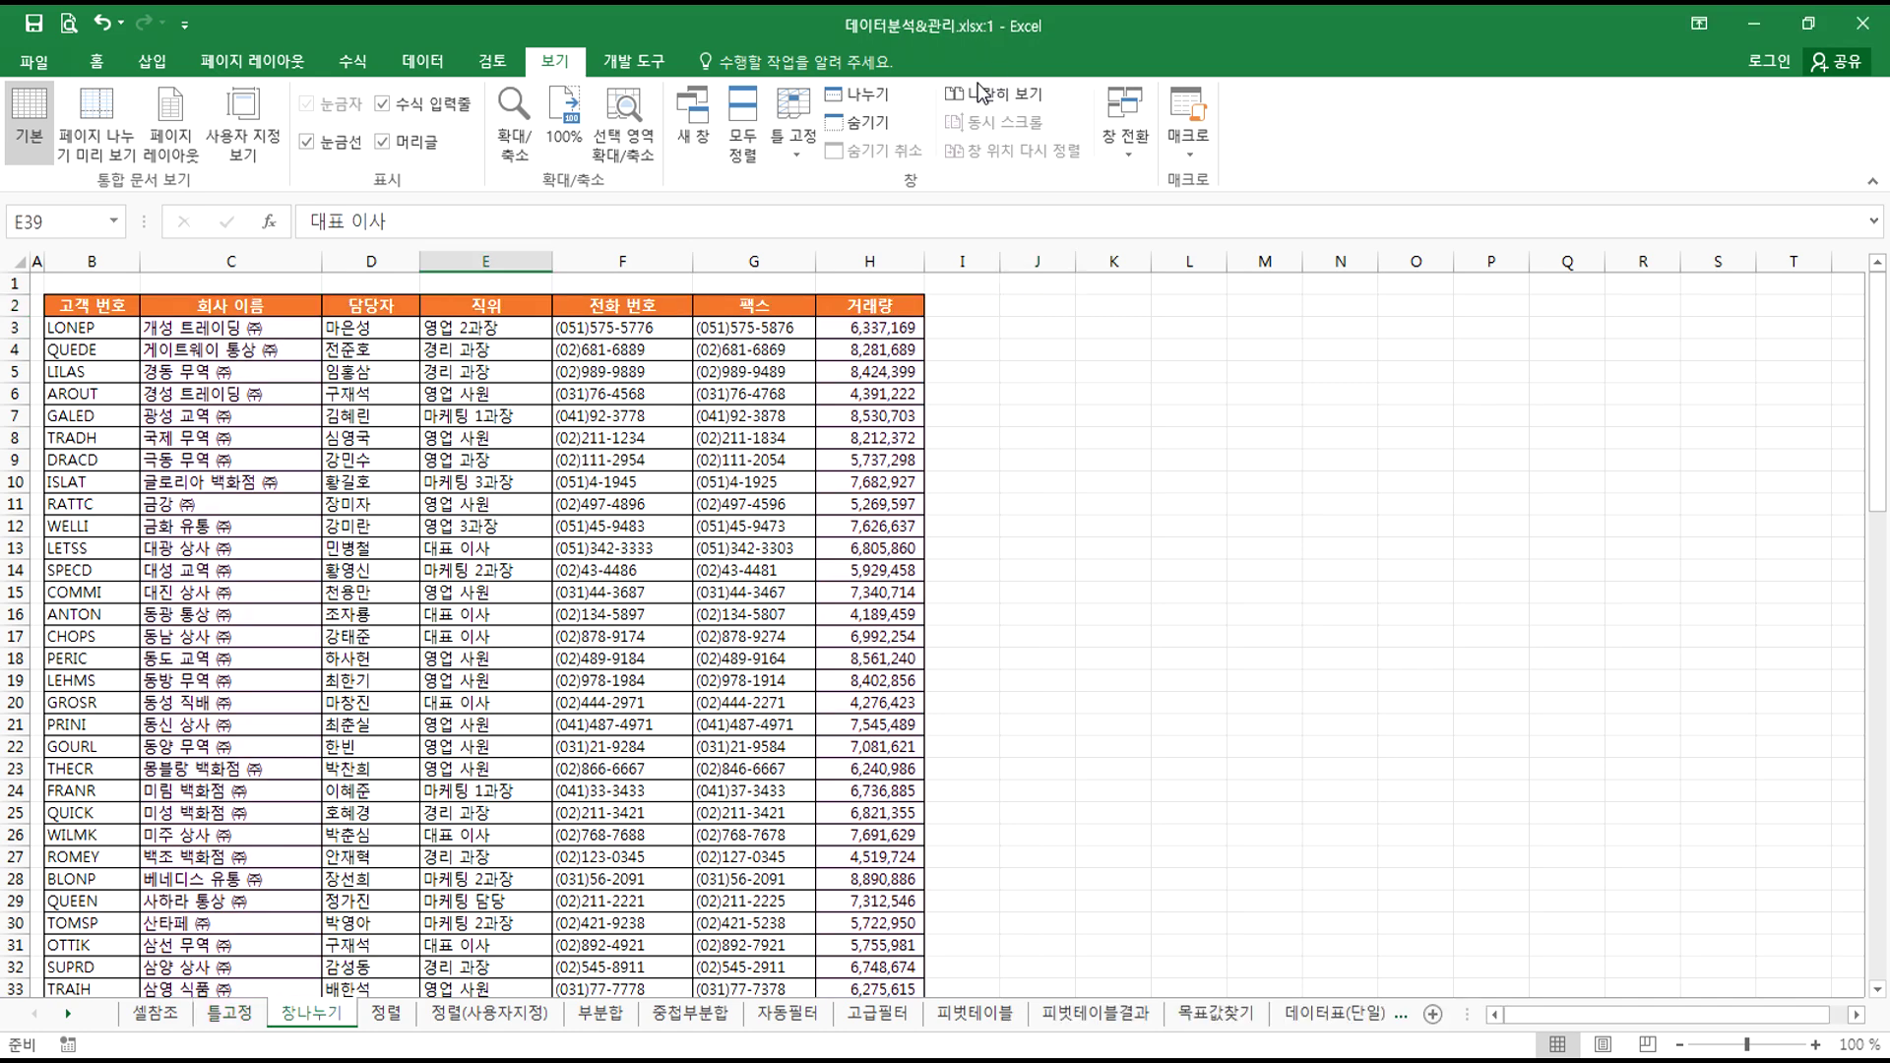
- Open another new window of the workbook and close the extra windows until only the one showing the 틀고정 sheet remains
left_click(692, 113)
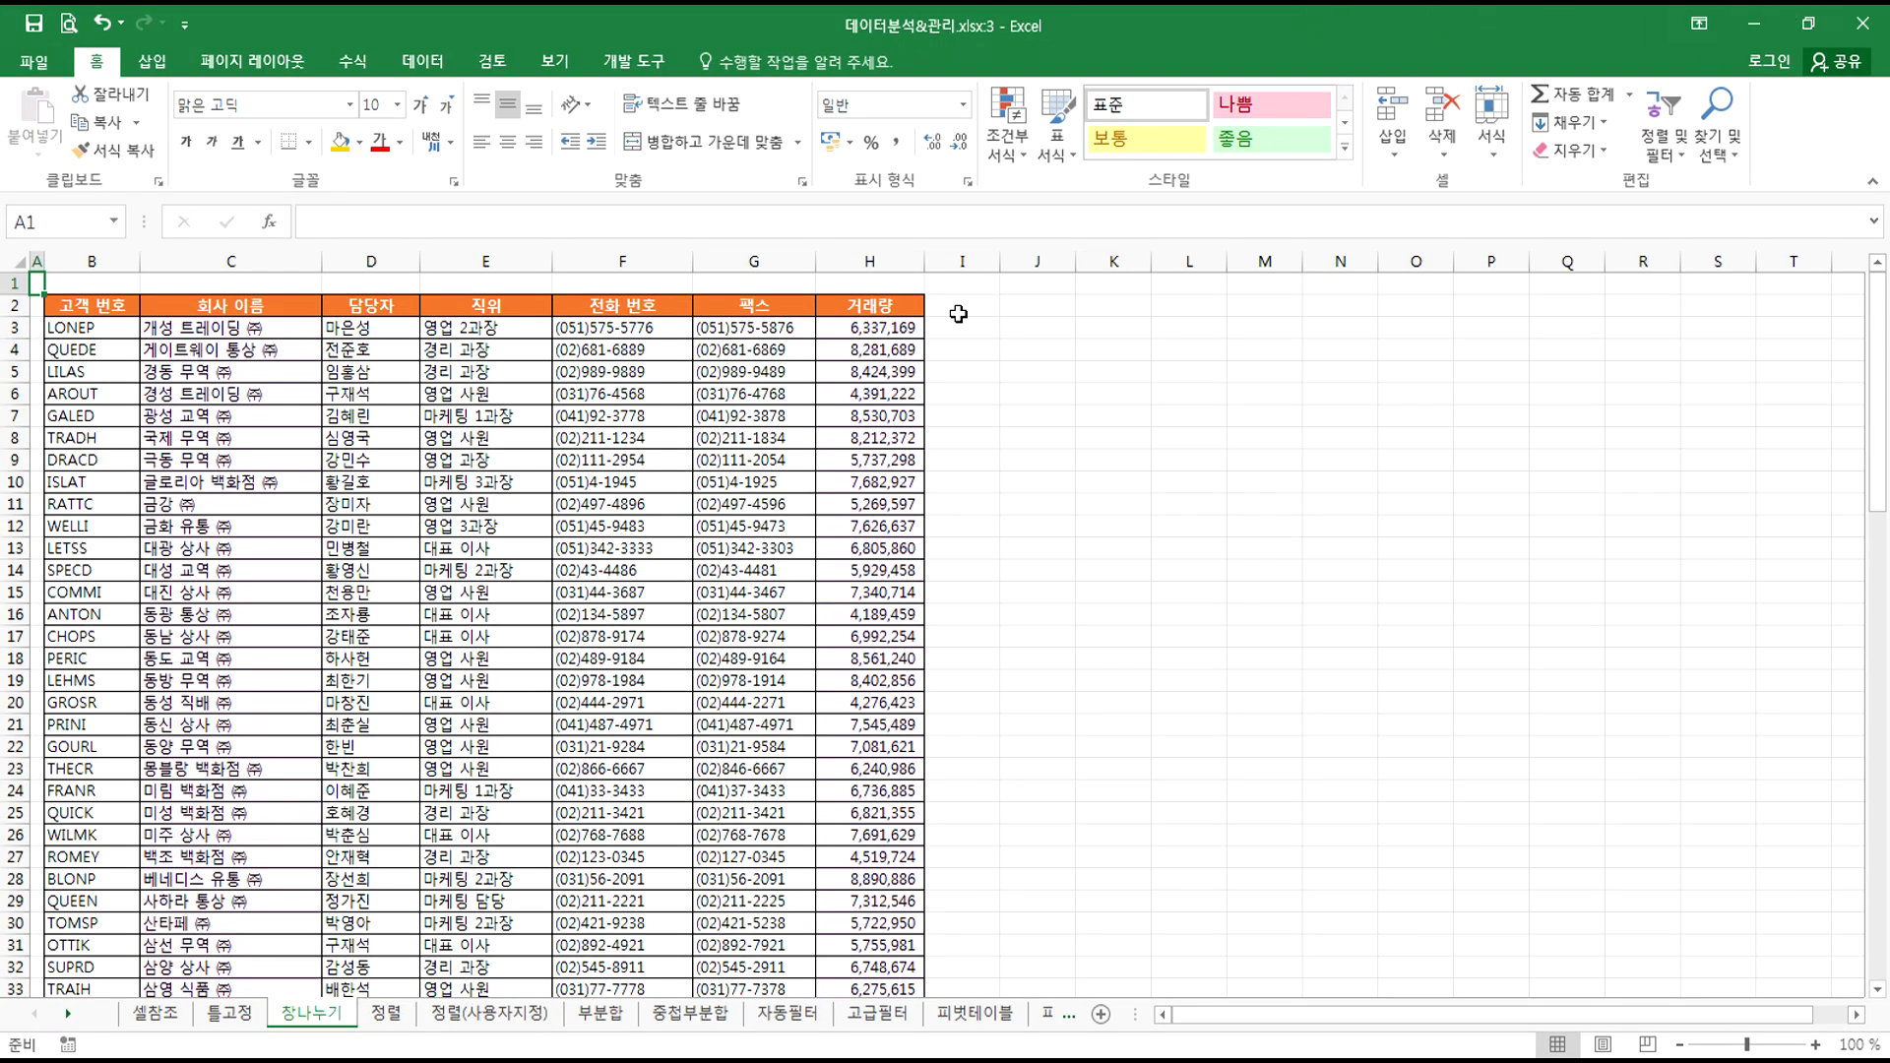
left_click_drag(752, 657, 1248, 1061)
left_click_drag(1089, 532, 1089, 531)
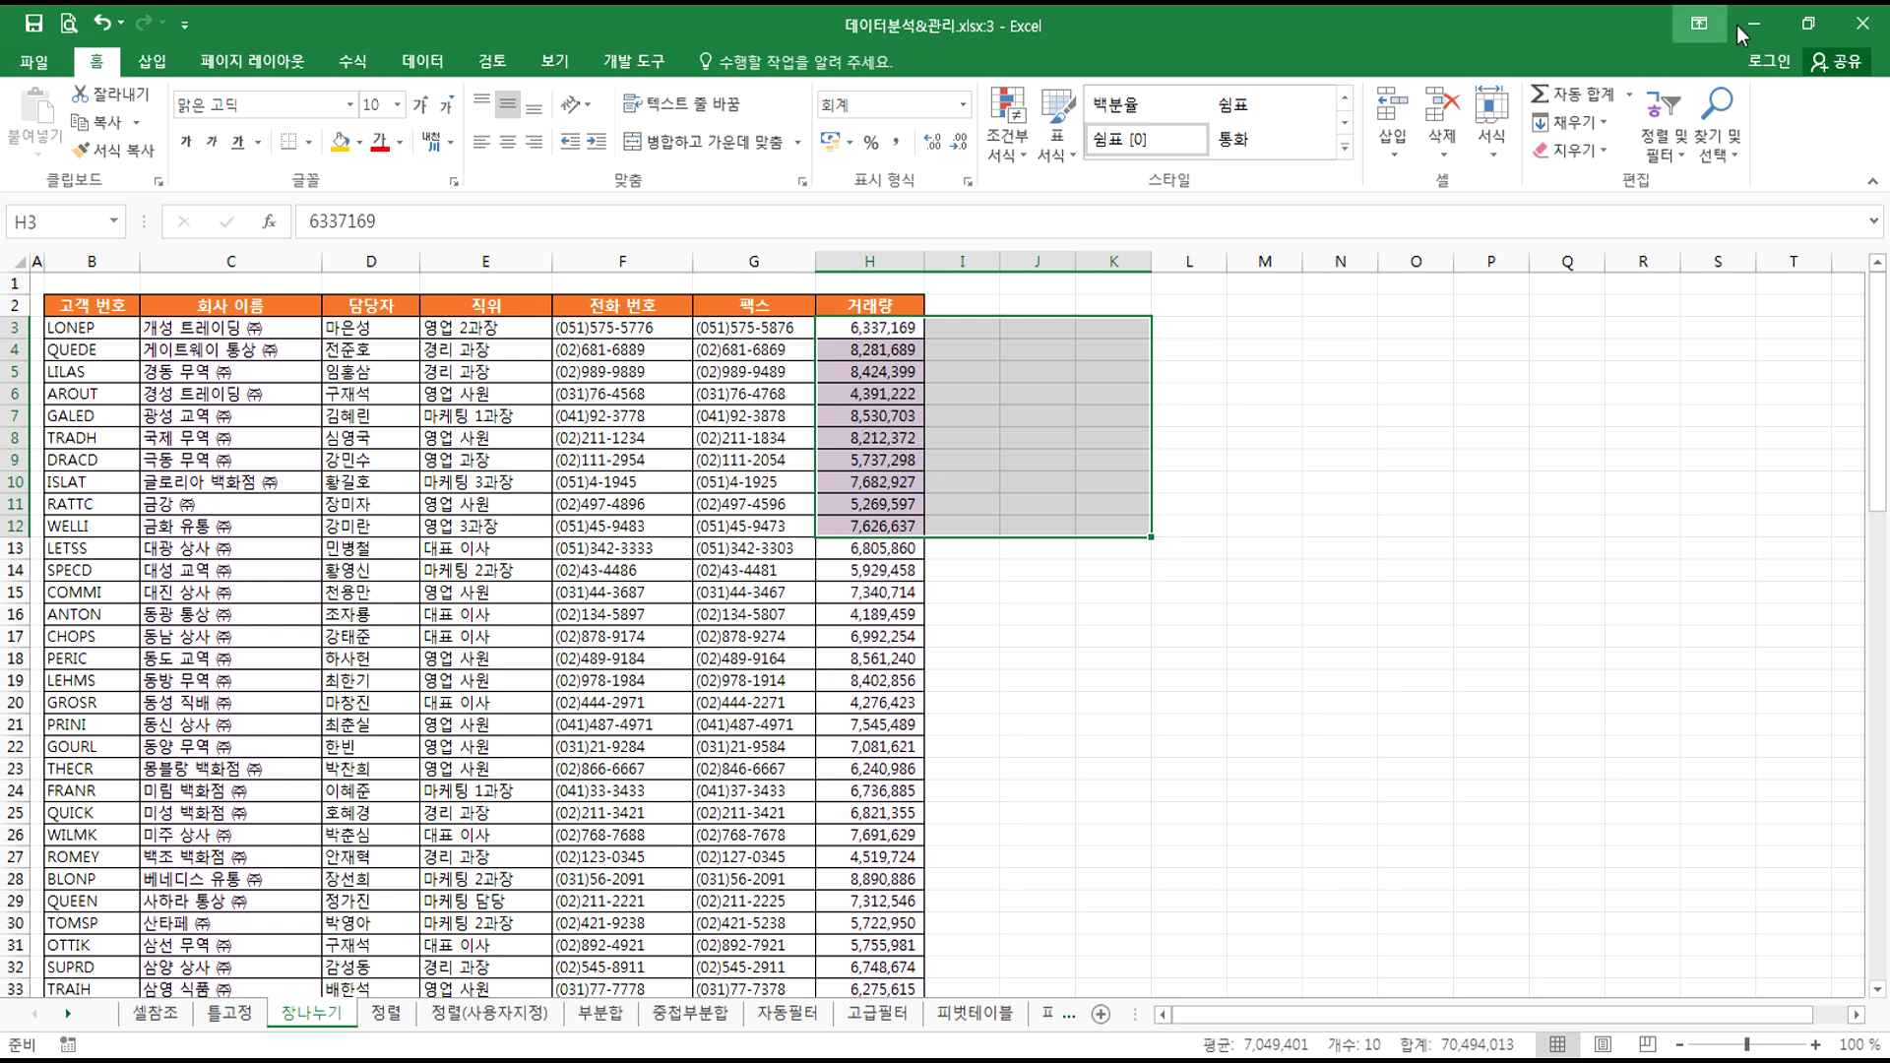
left_click(1862, 29)
left_click(1862, 29)
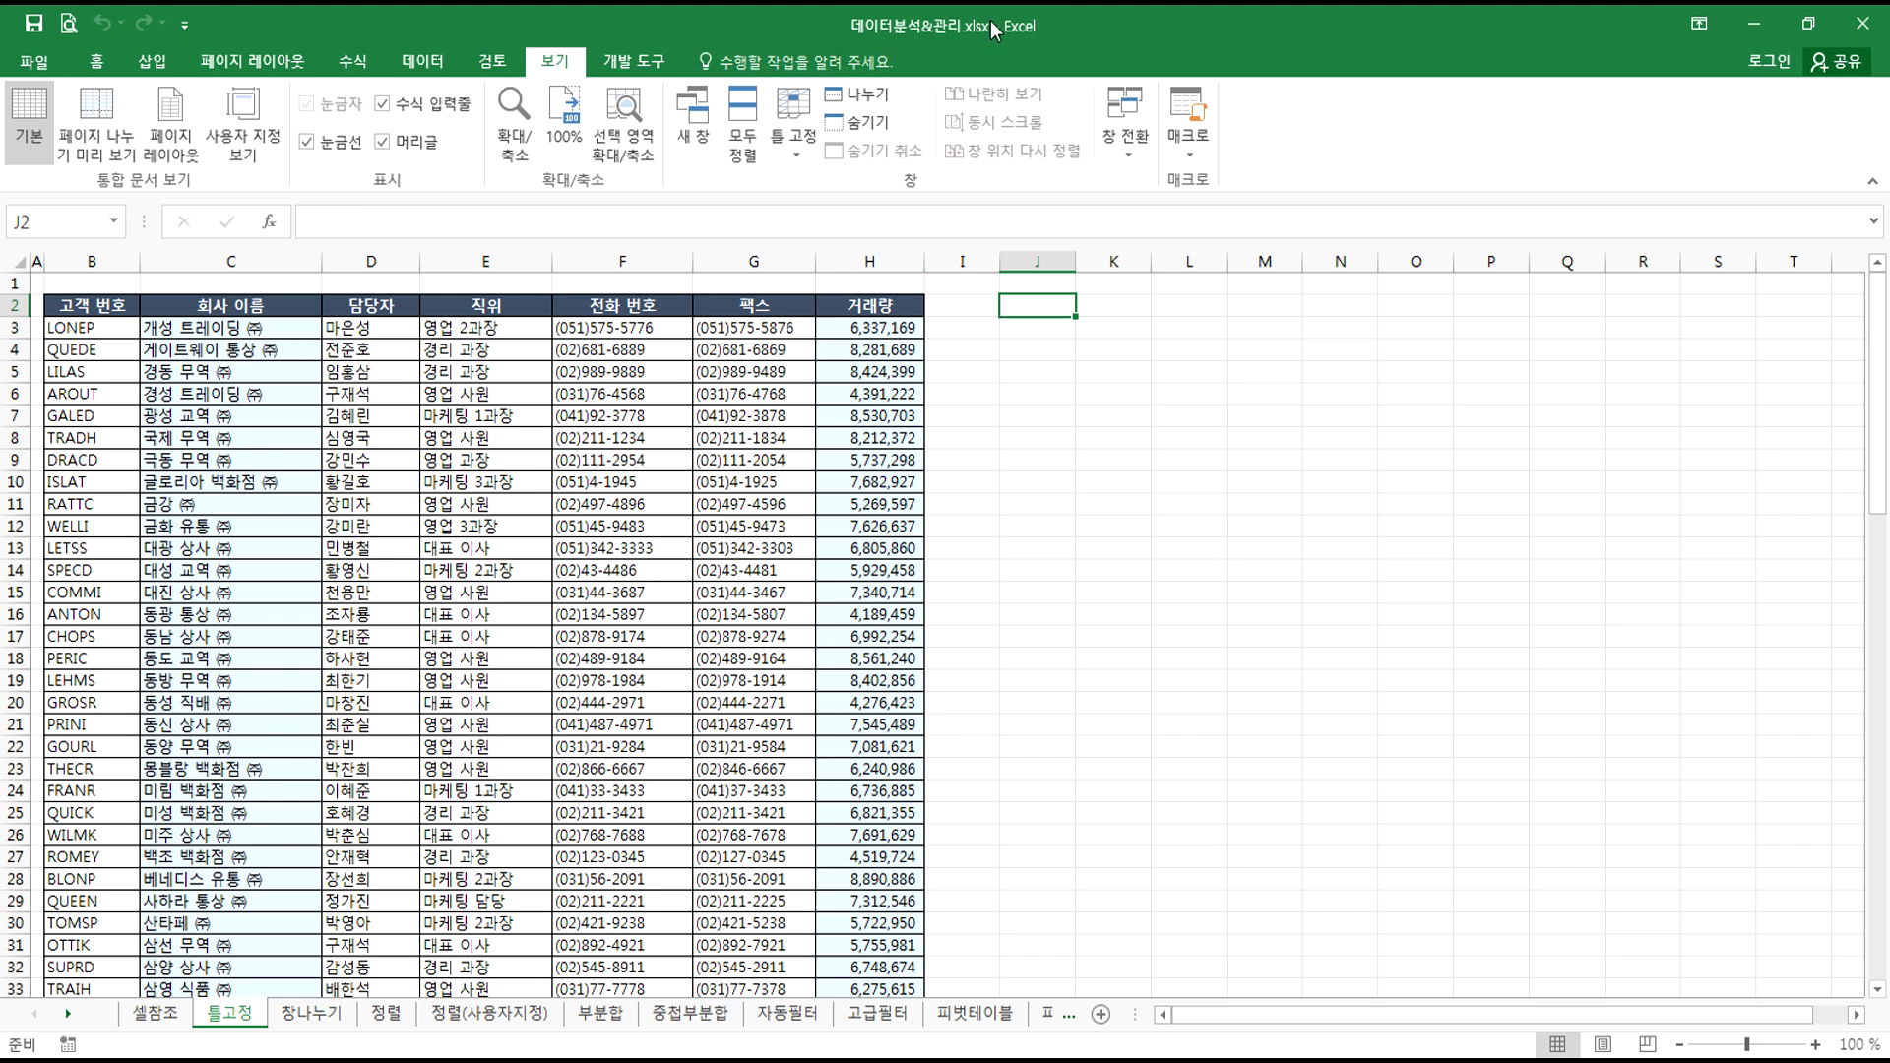
- Look through the 피벗테이블 and 피벗테이블결과 sheets and return to the 목표값찾기 sheet
key("alt+Tab")
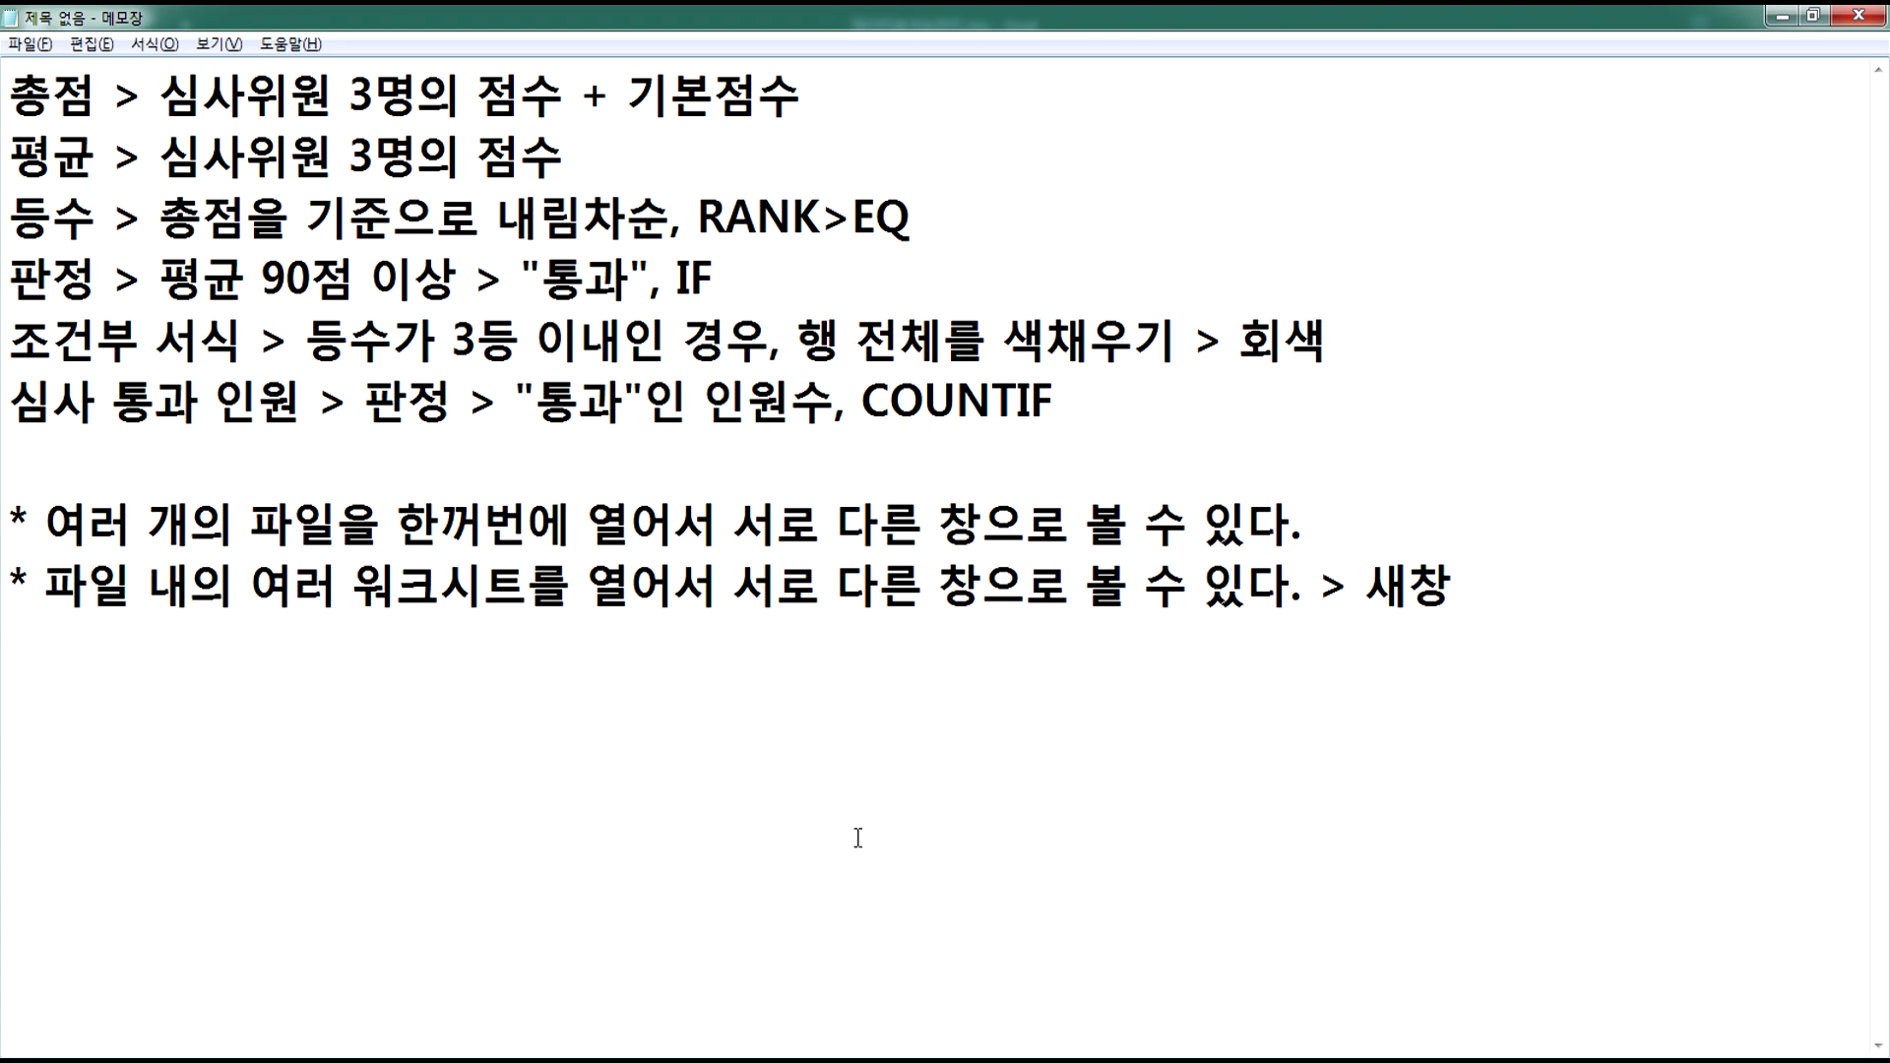
key("alt+Tab")
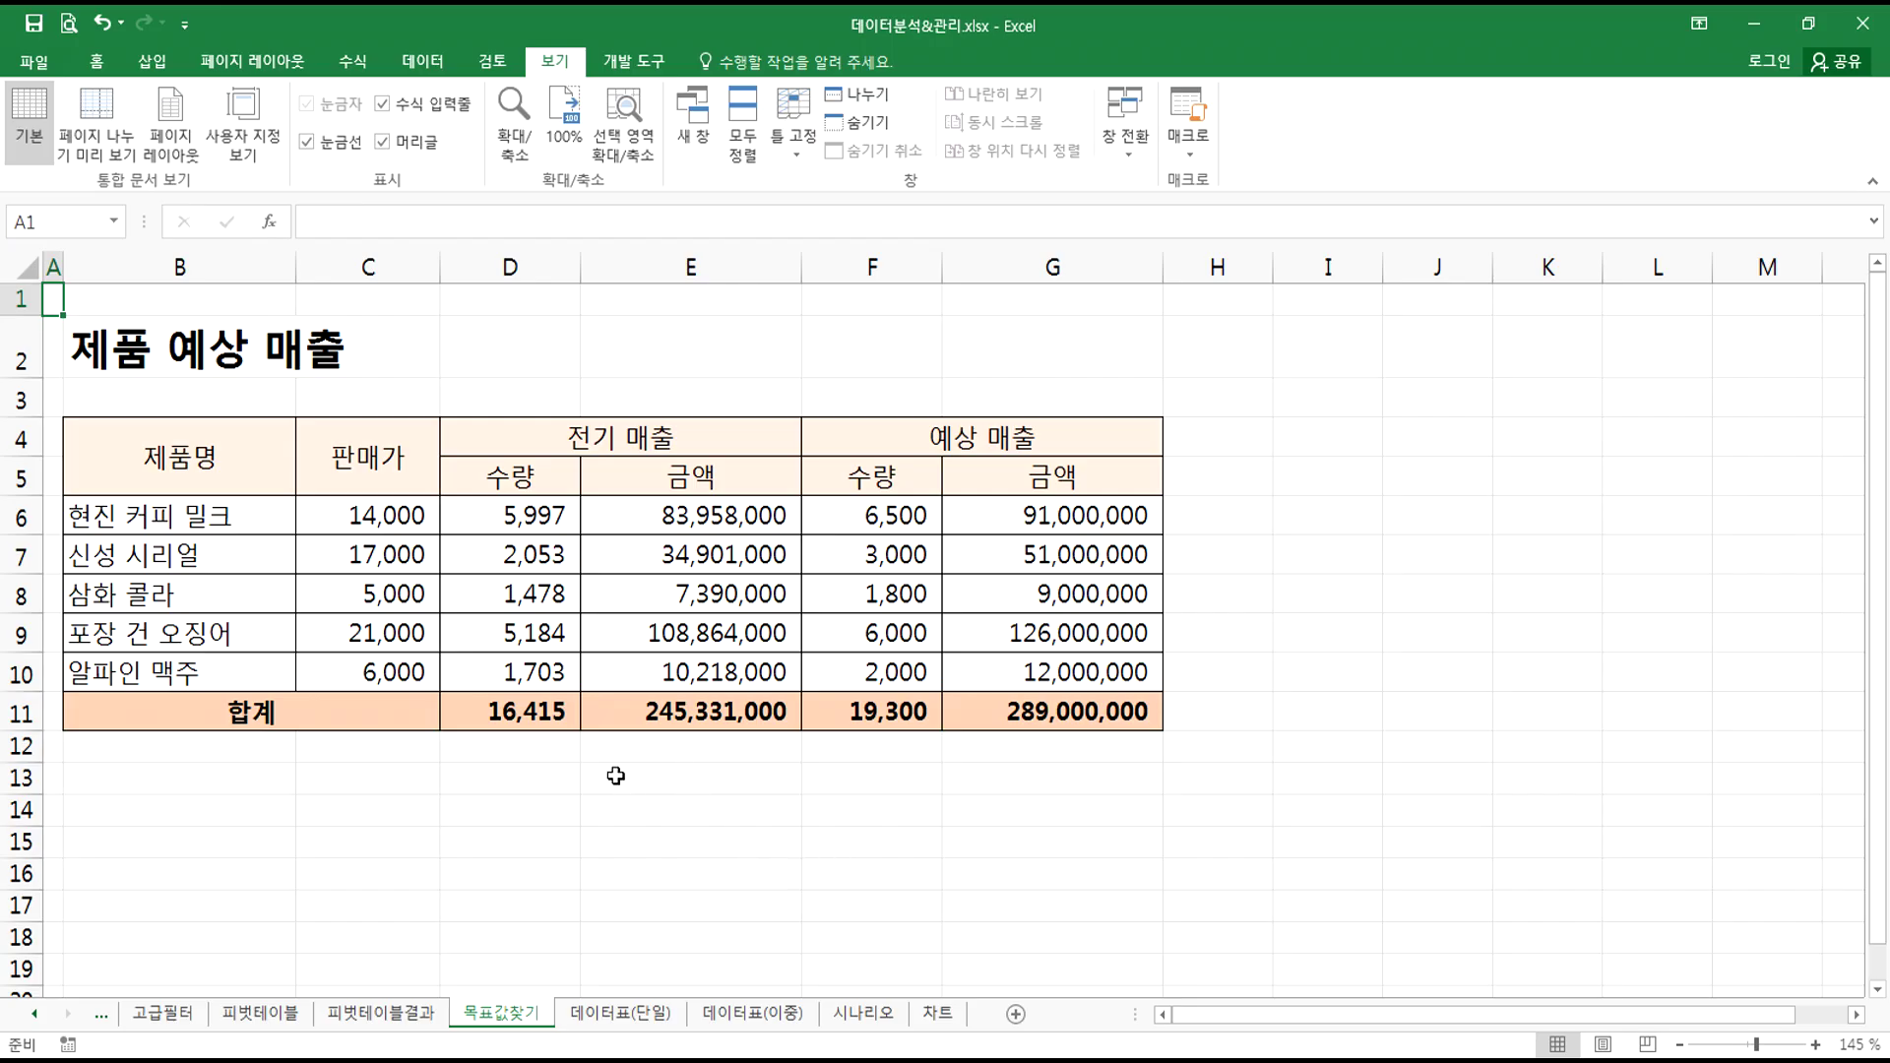
left_click(246, 1022)
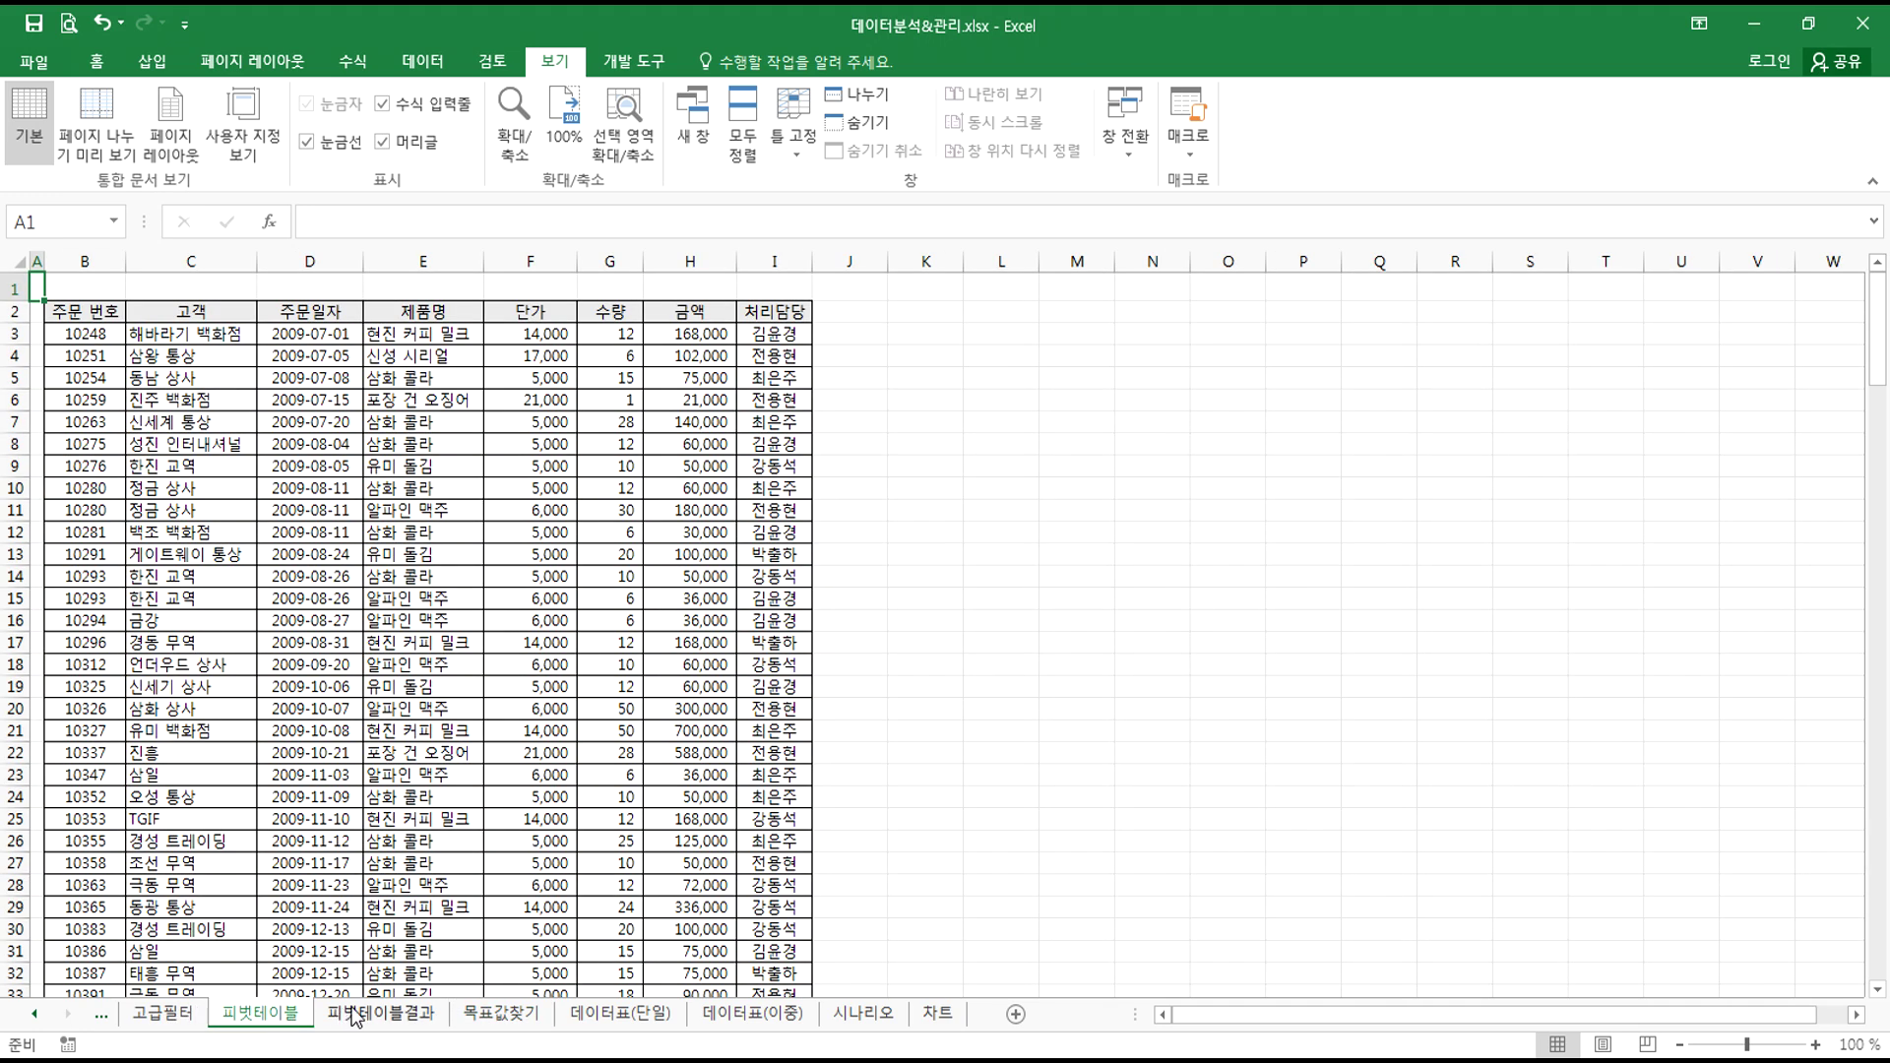
left_click(364, 1017)
left_click(260, 1015)
left_click(507, 1019)
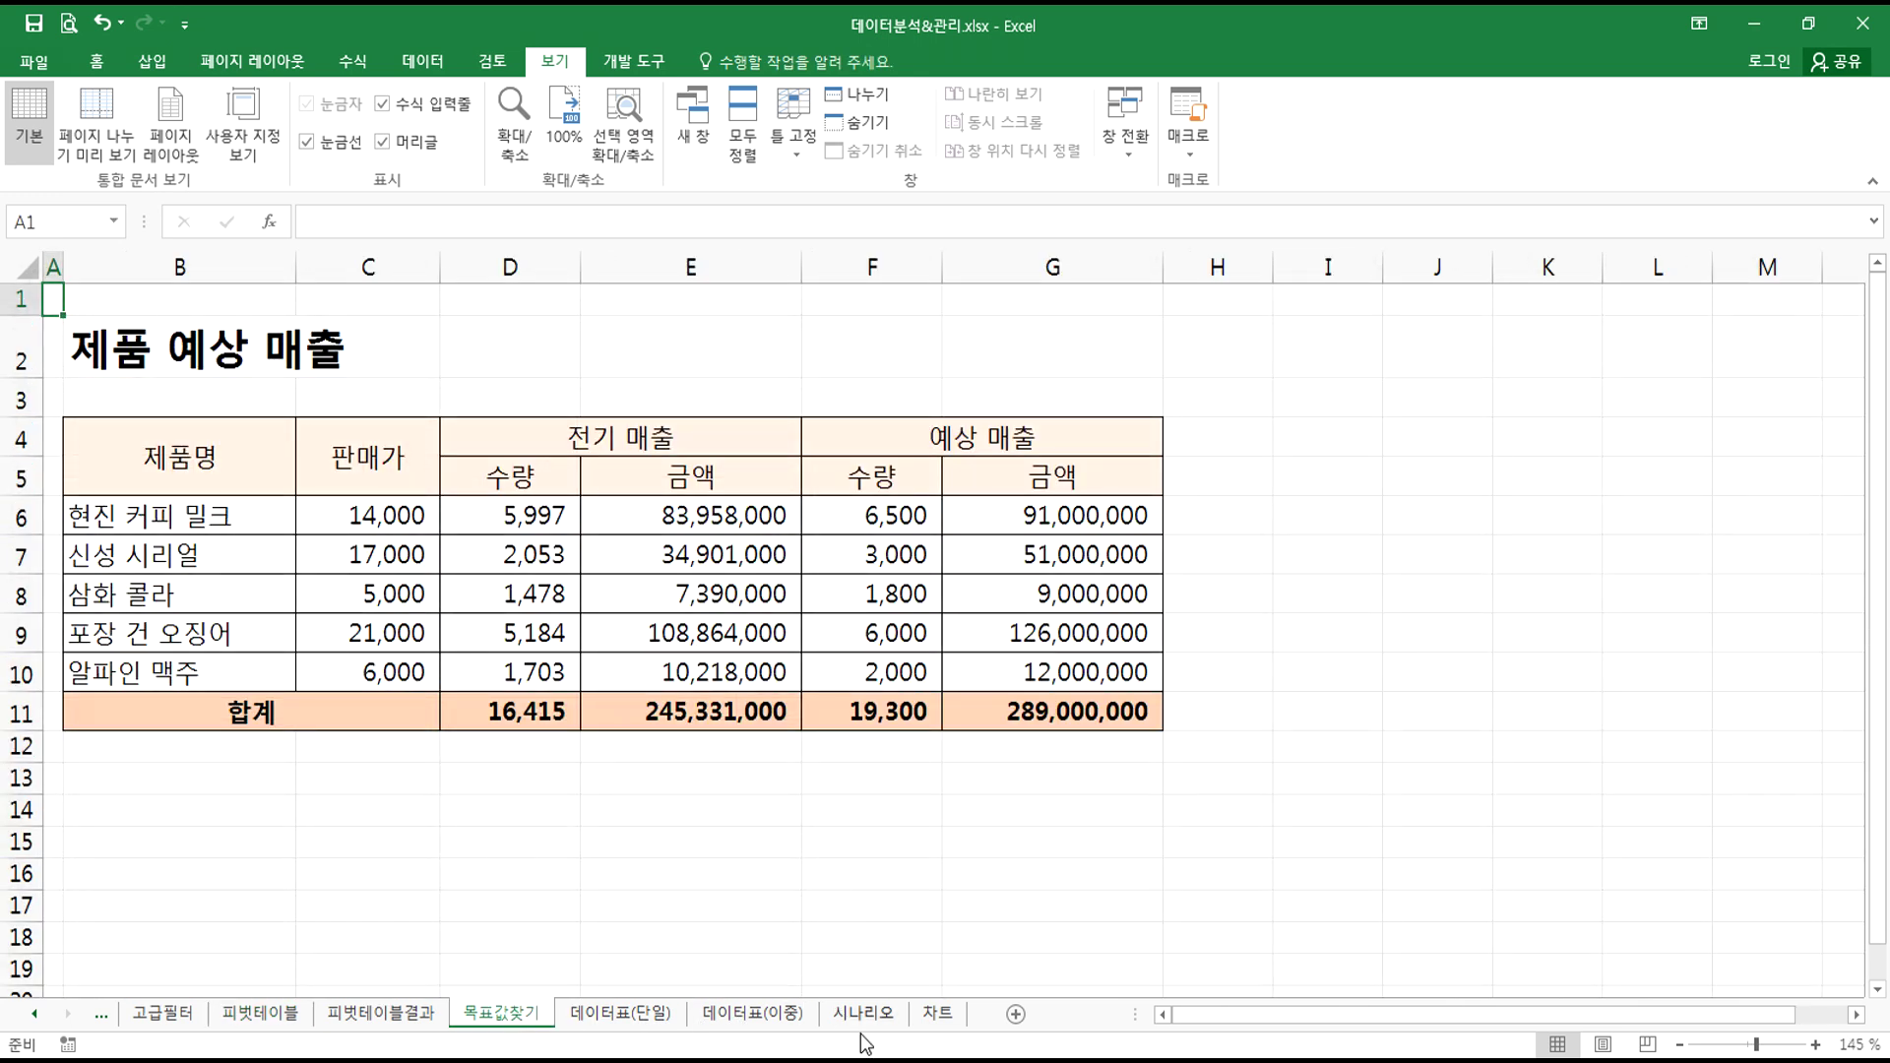
- Switch to Notepad and add the line "입력 > 출력" below the notes, followed by a run of blank lines
key("alt+Tab")
type("입력 > ")
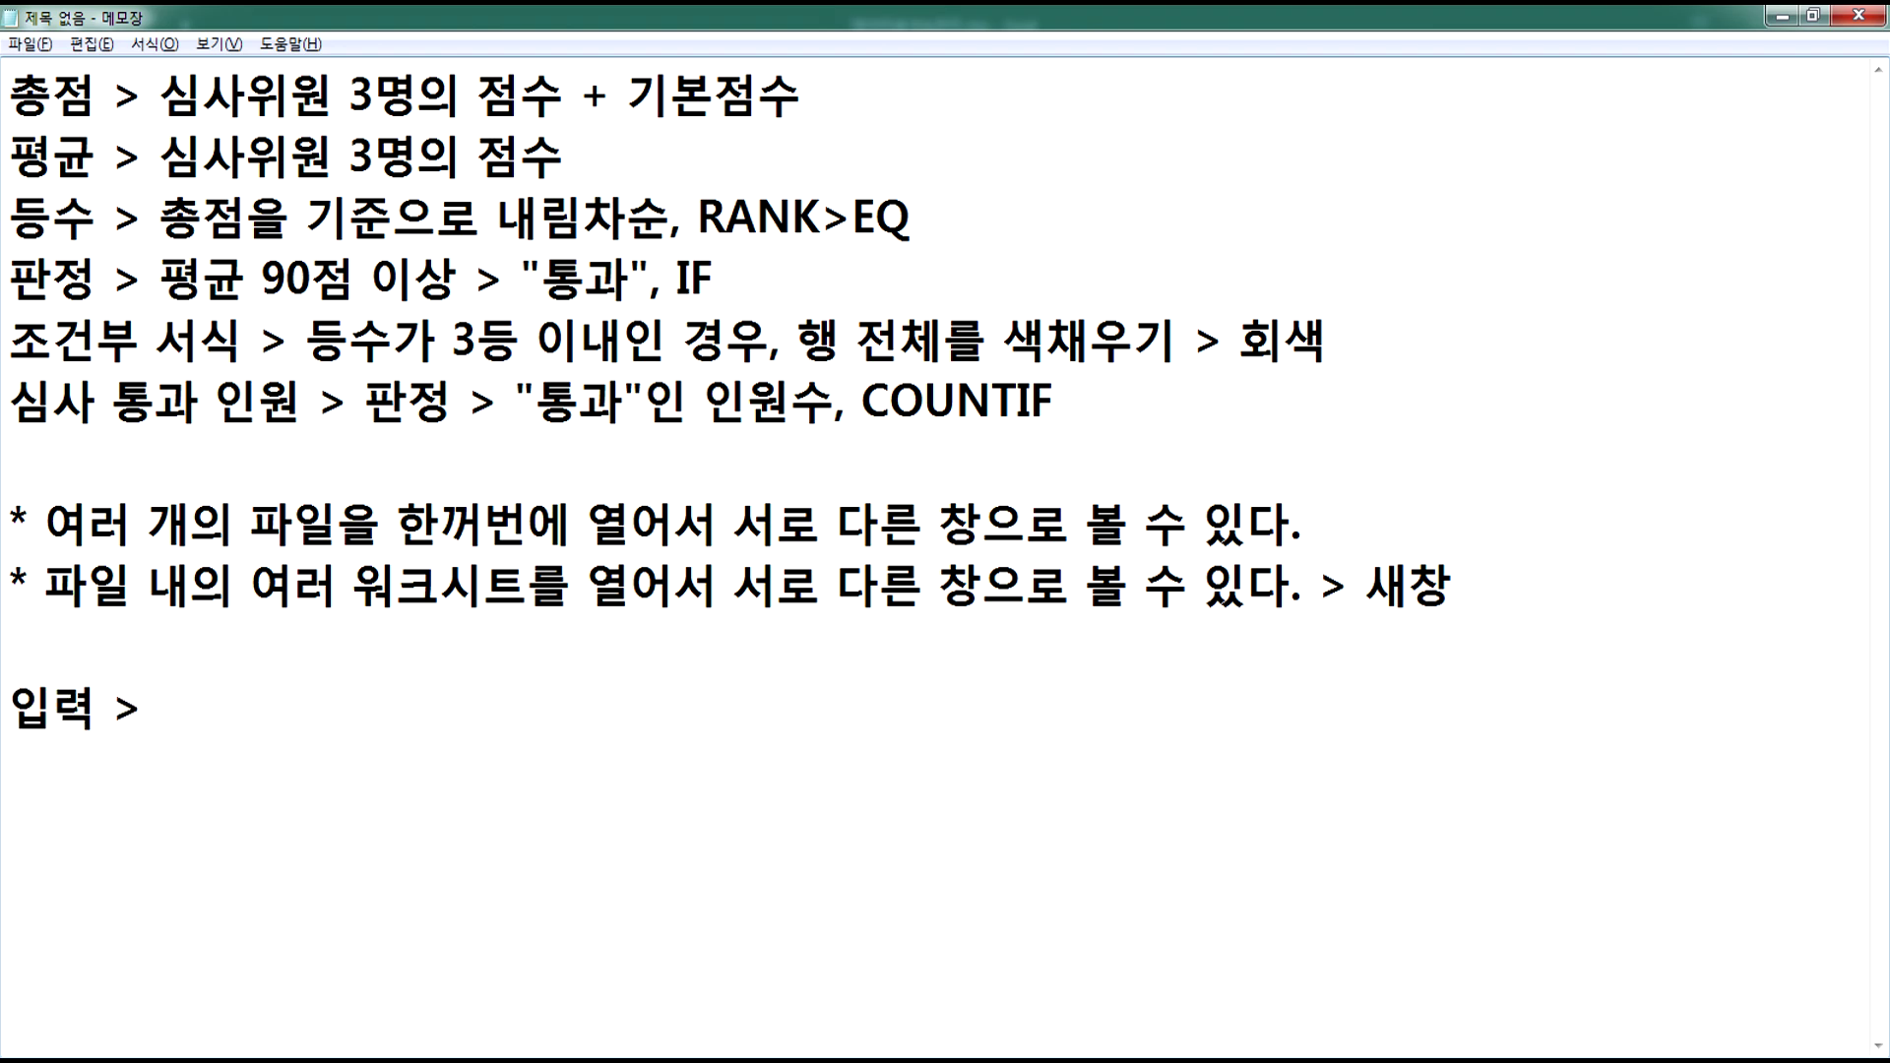
type("출력")
key("Return")
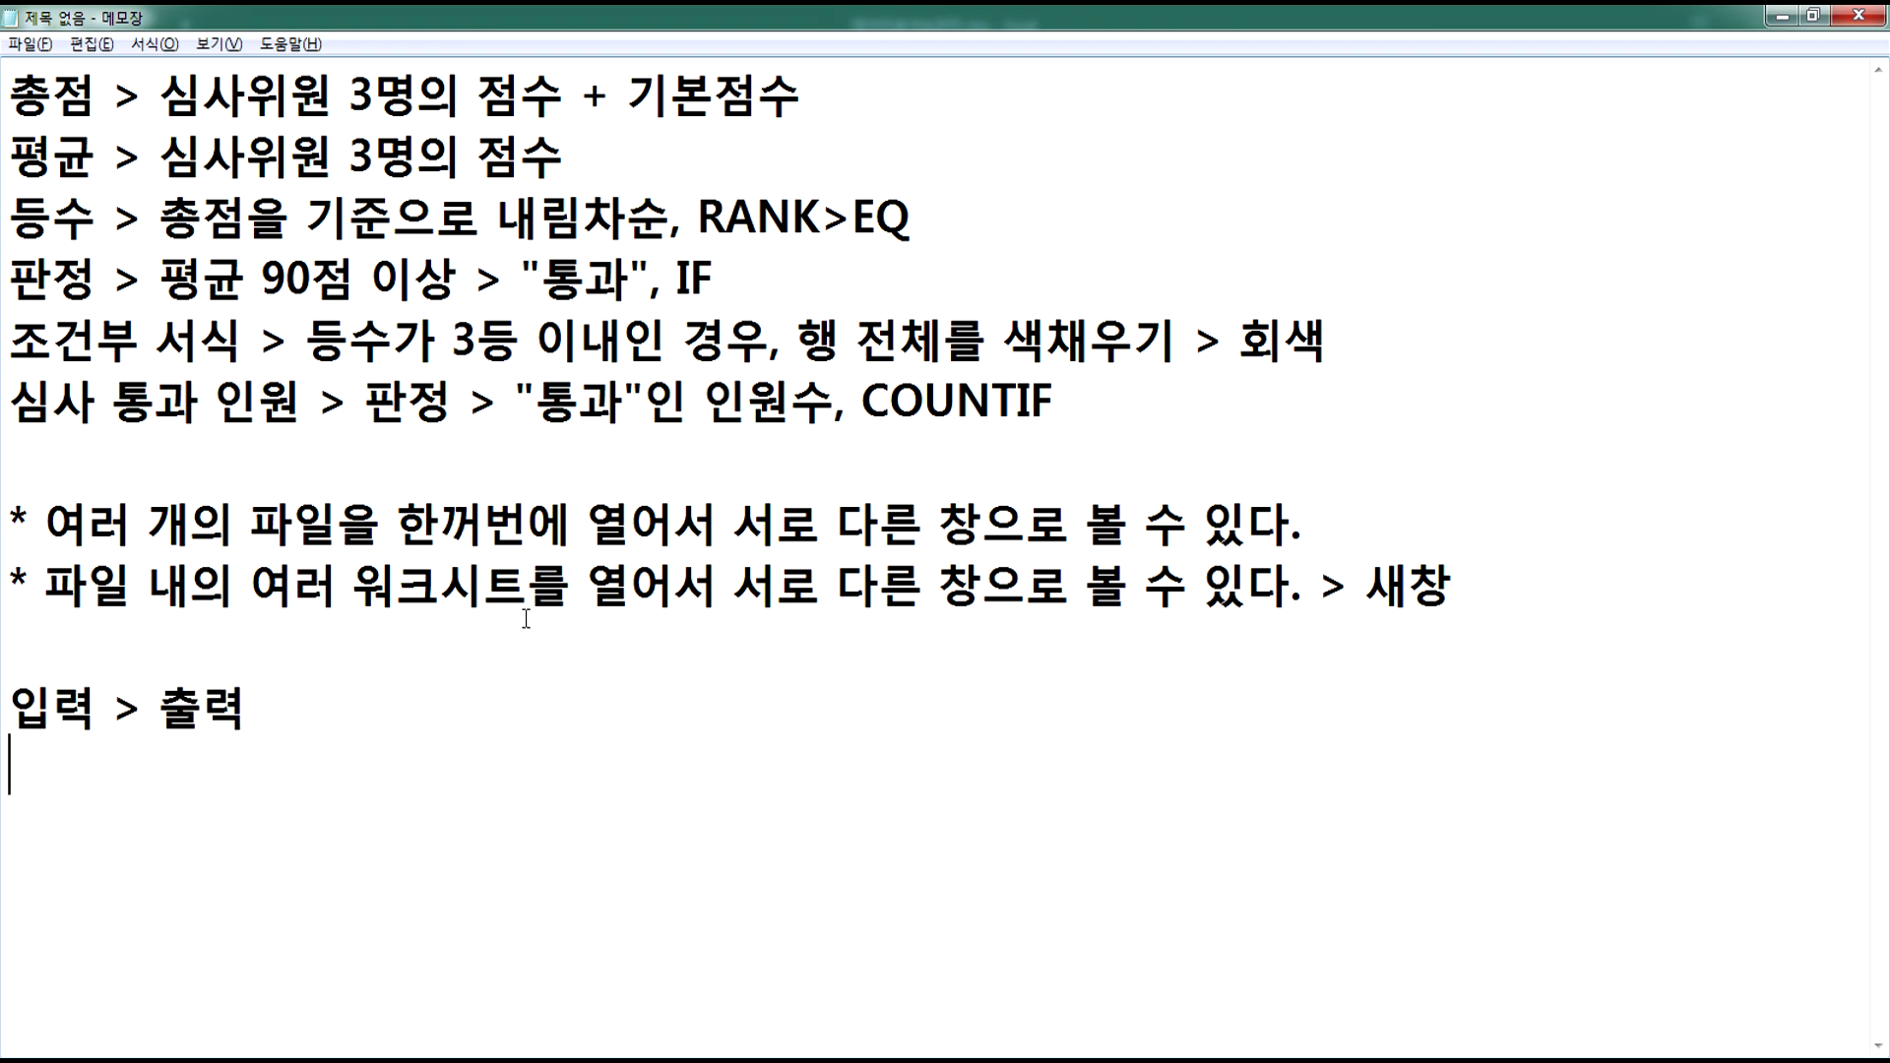
key("Return")
key("Return")
key("Return")
key("Return")
key("Return")
key("Return")
key("Return")
key("Return")
key("Return")
key("Return")
key("Return")
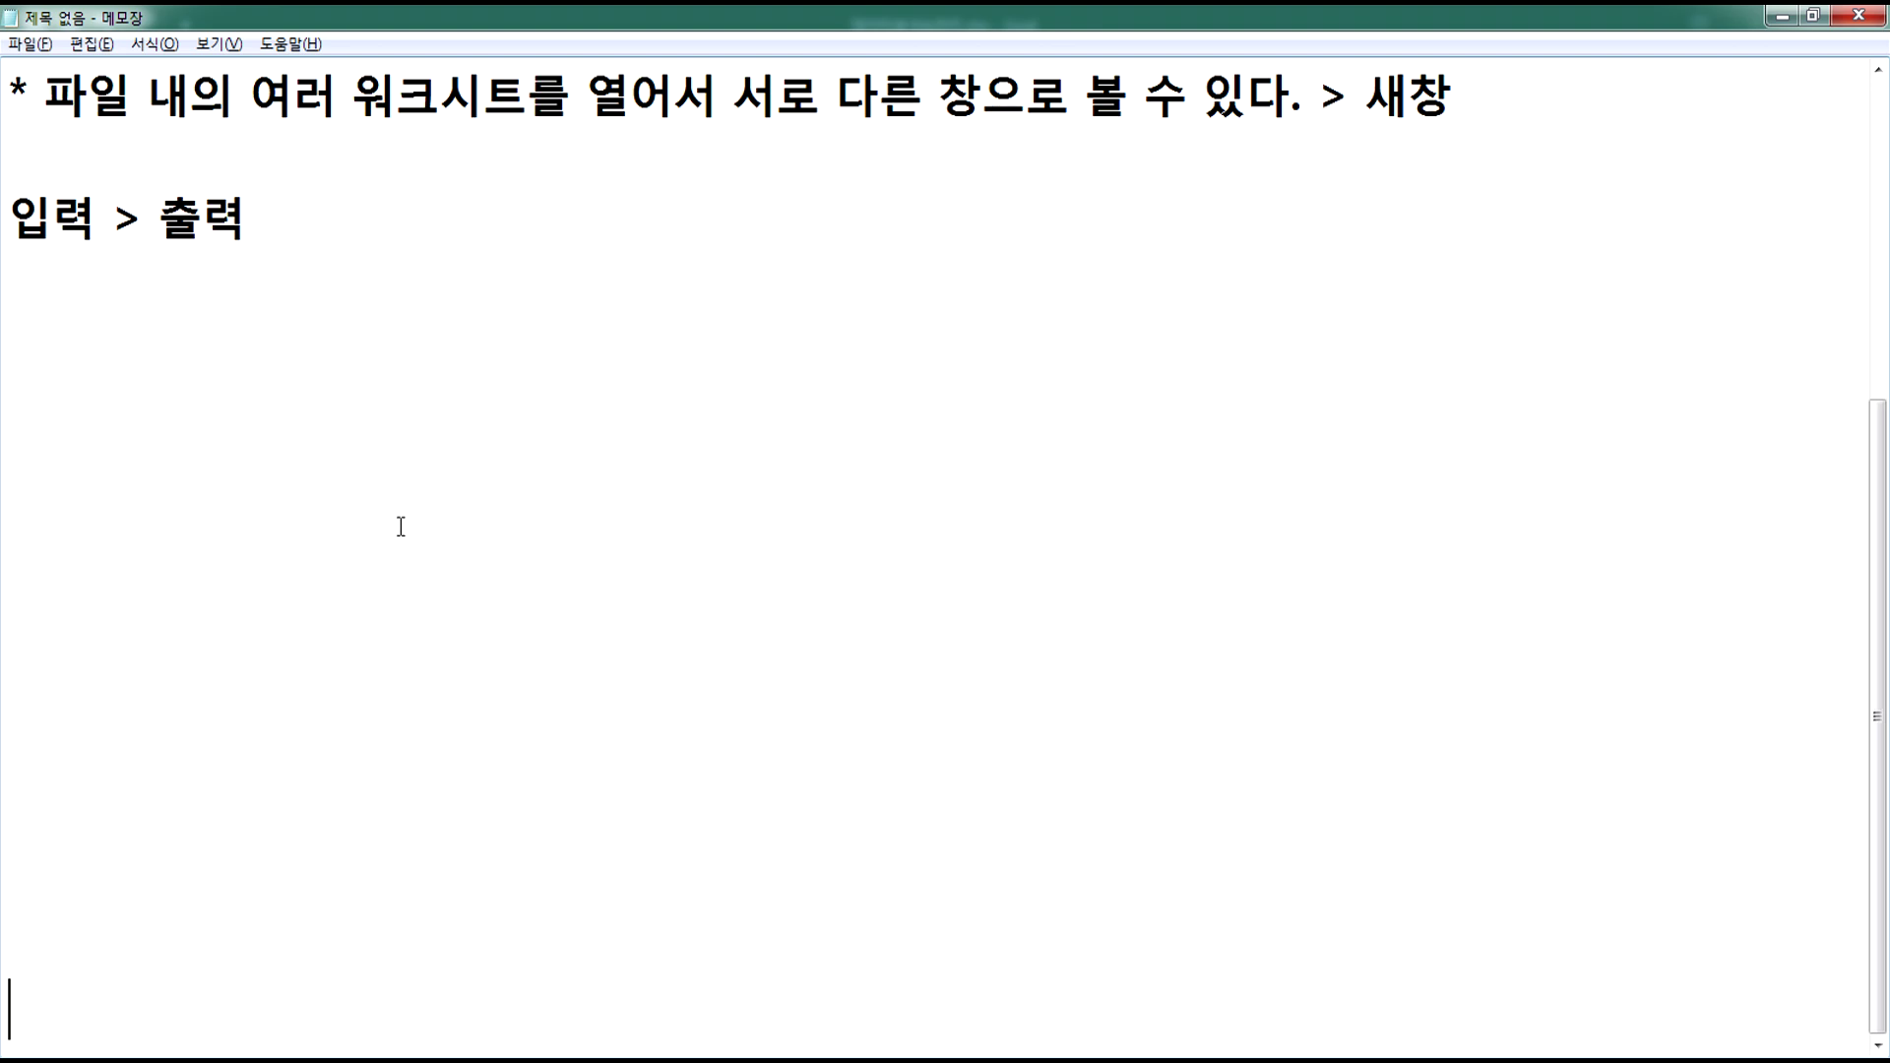
- Write "출력결과를 보고 입력을 수정하고자 할 때," on the line below "입력 > 출력"
left_click(147, 292)
type("출력결고")
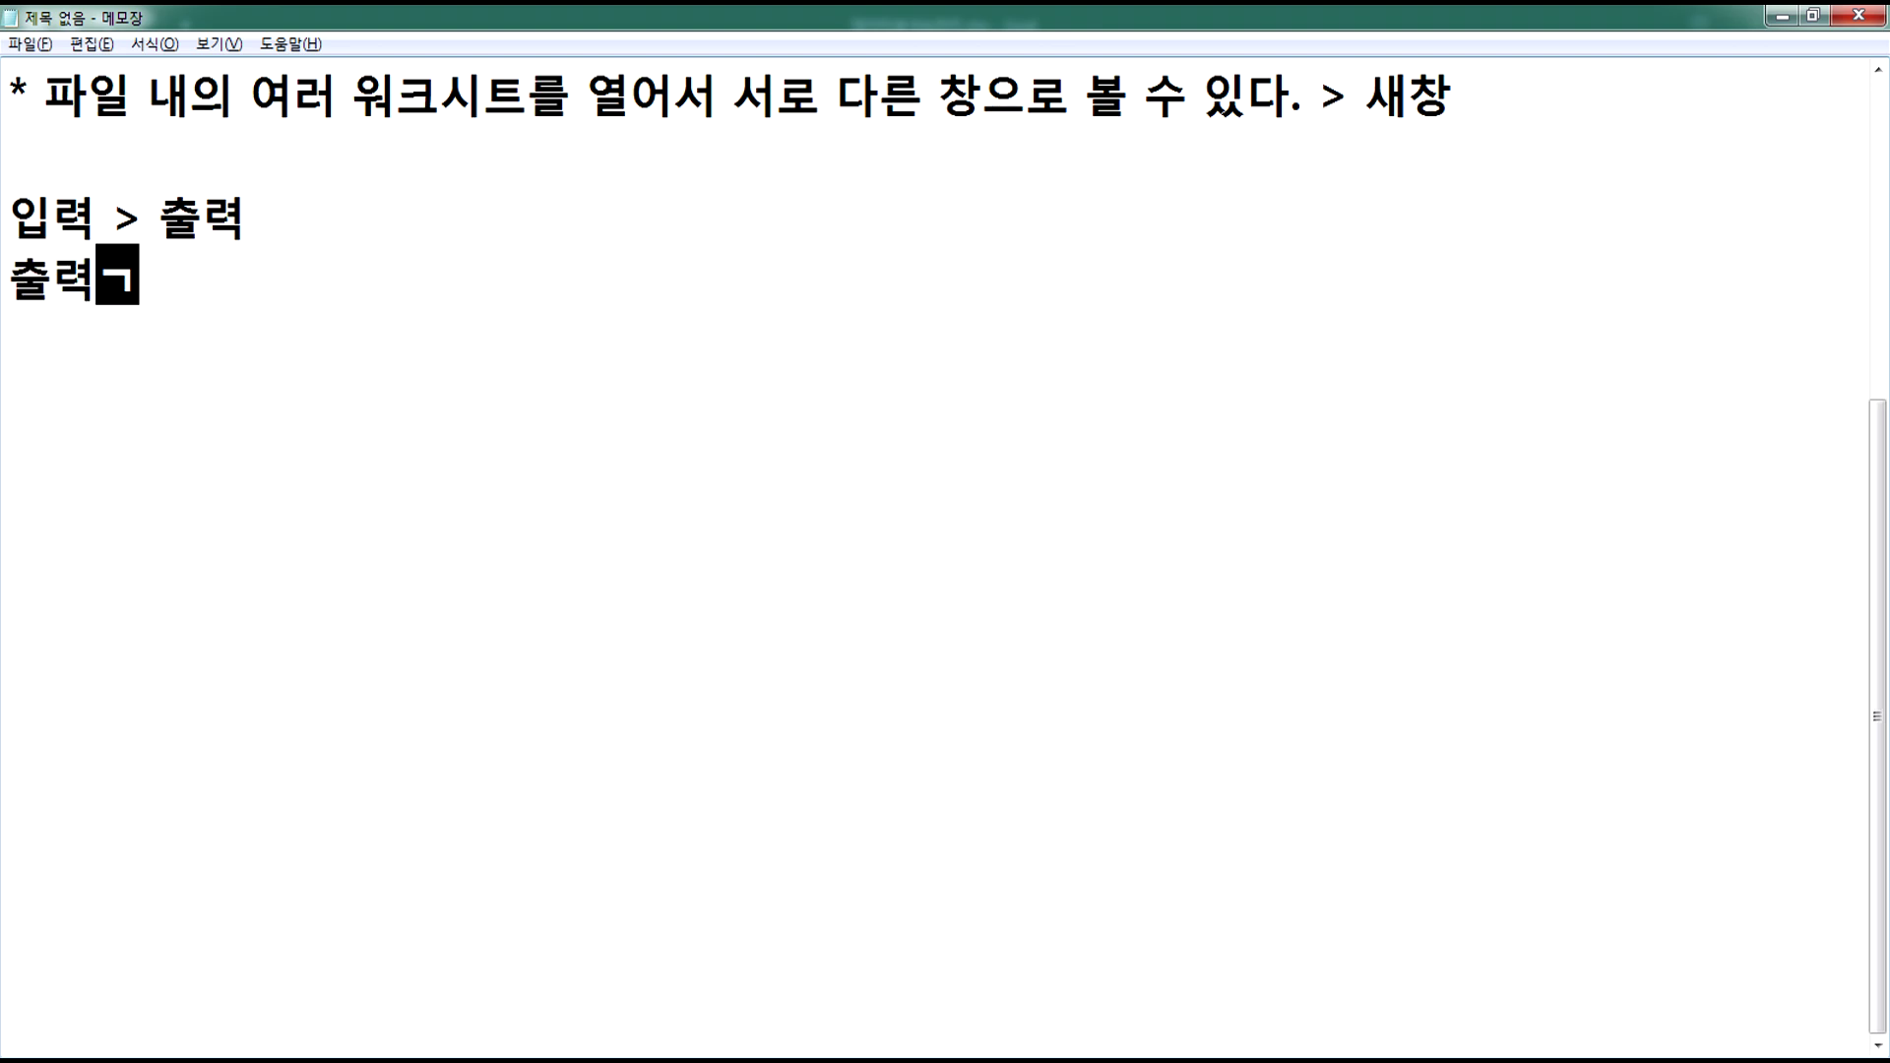
type("를 보고 ")
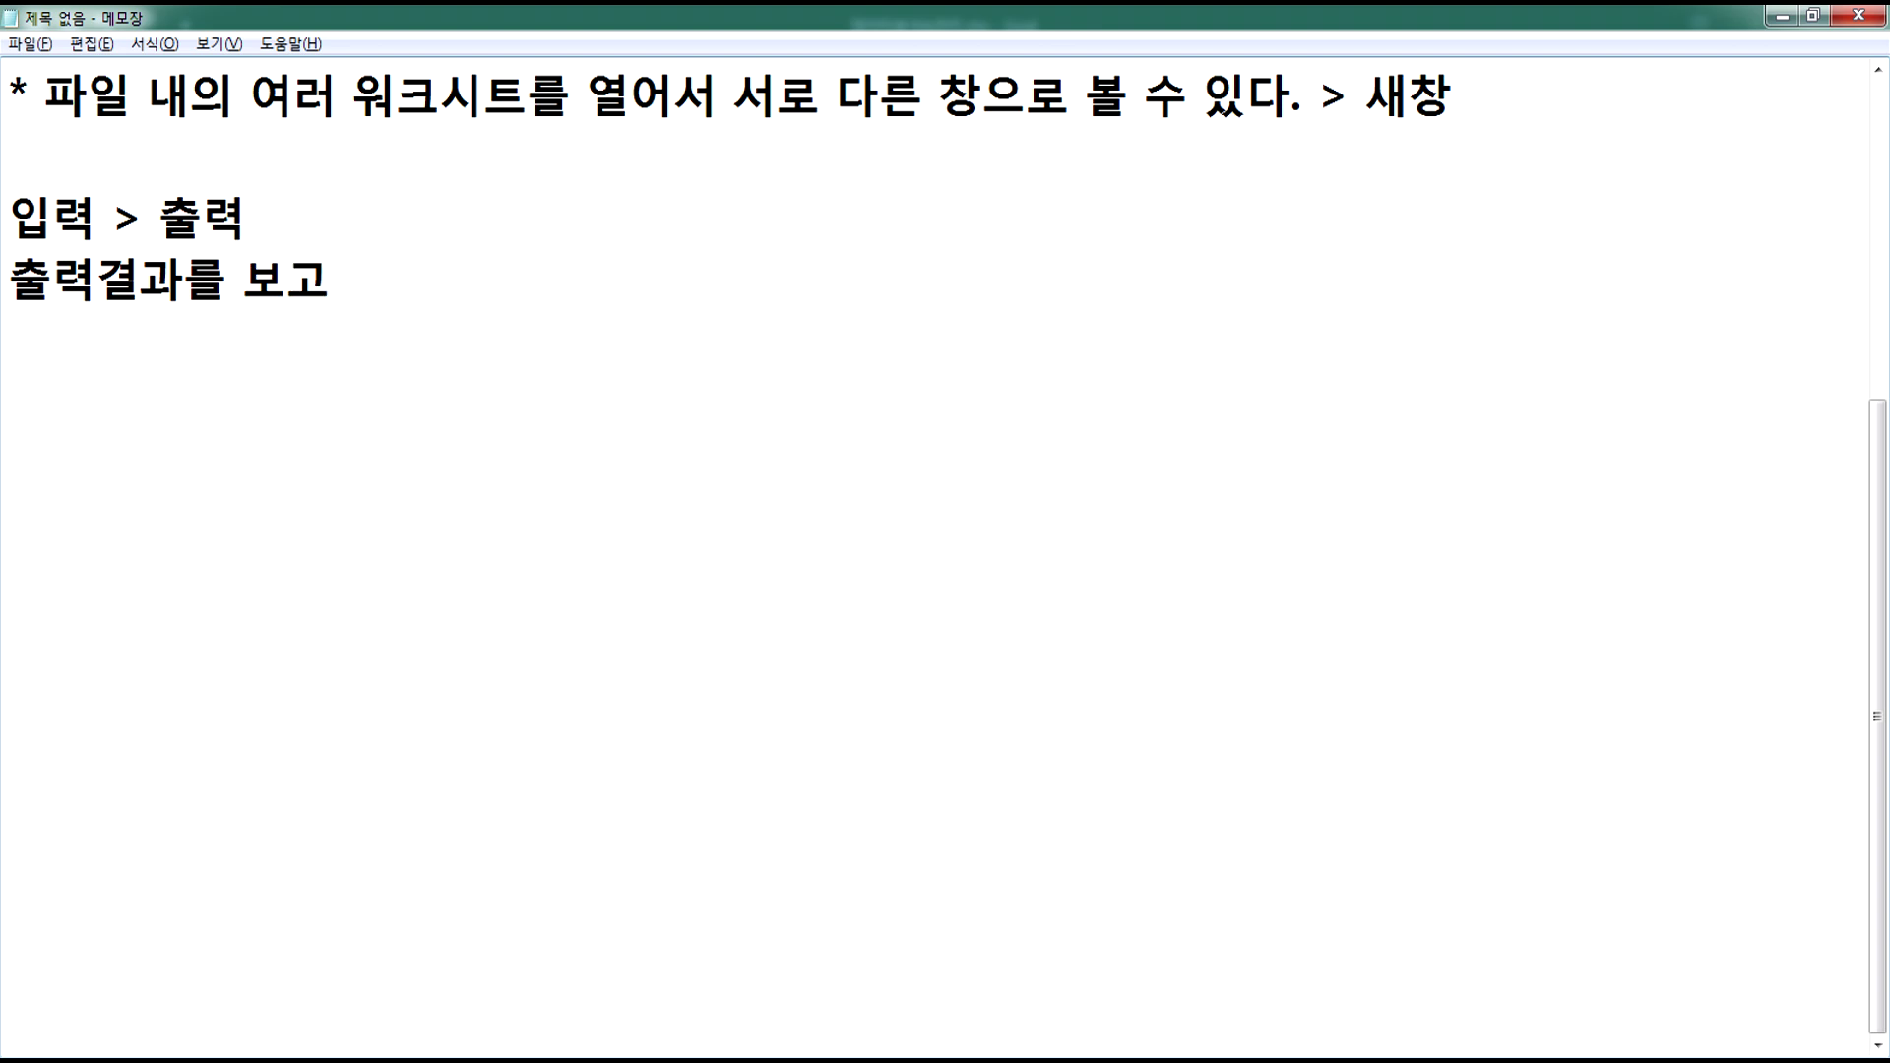
type("입력을")
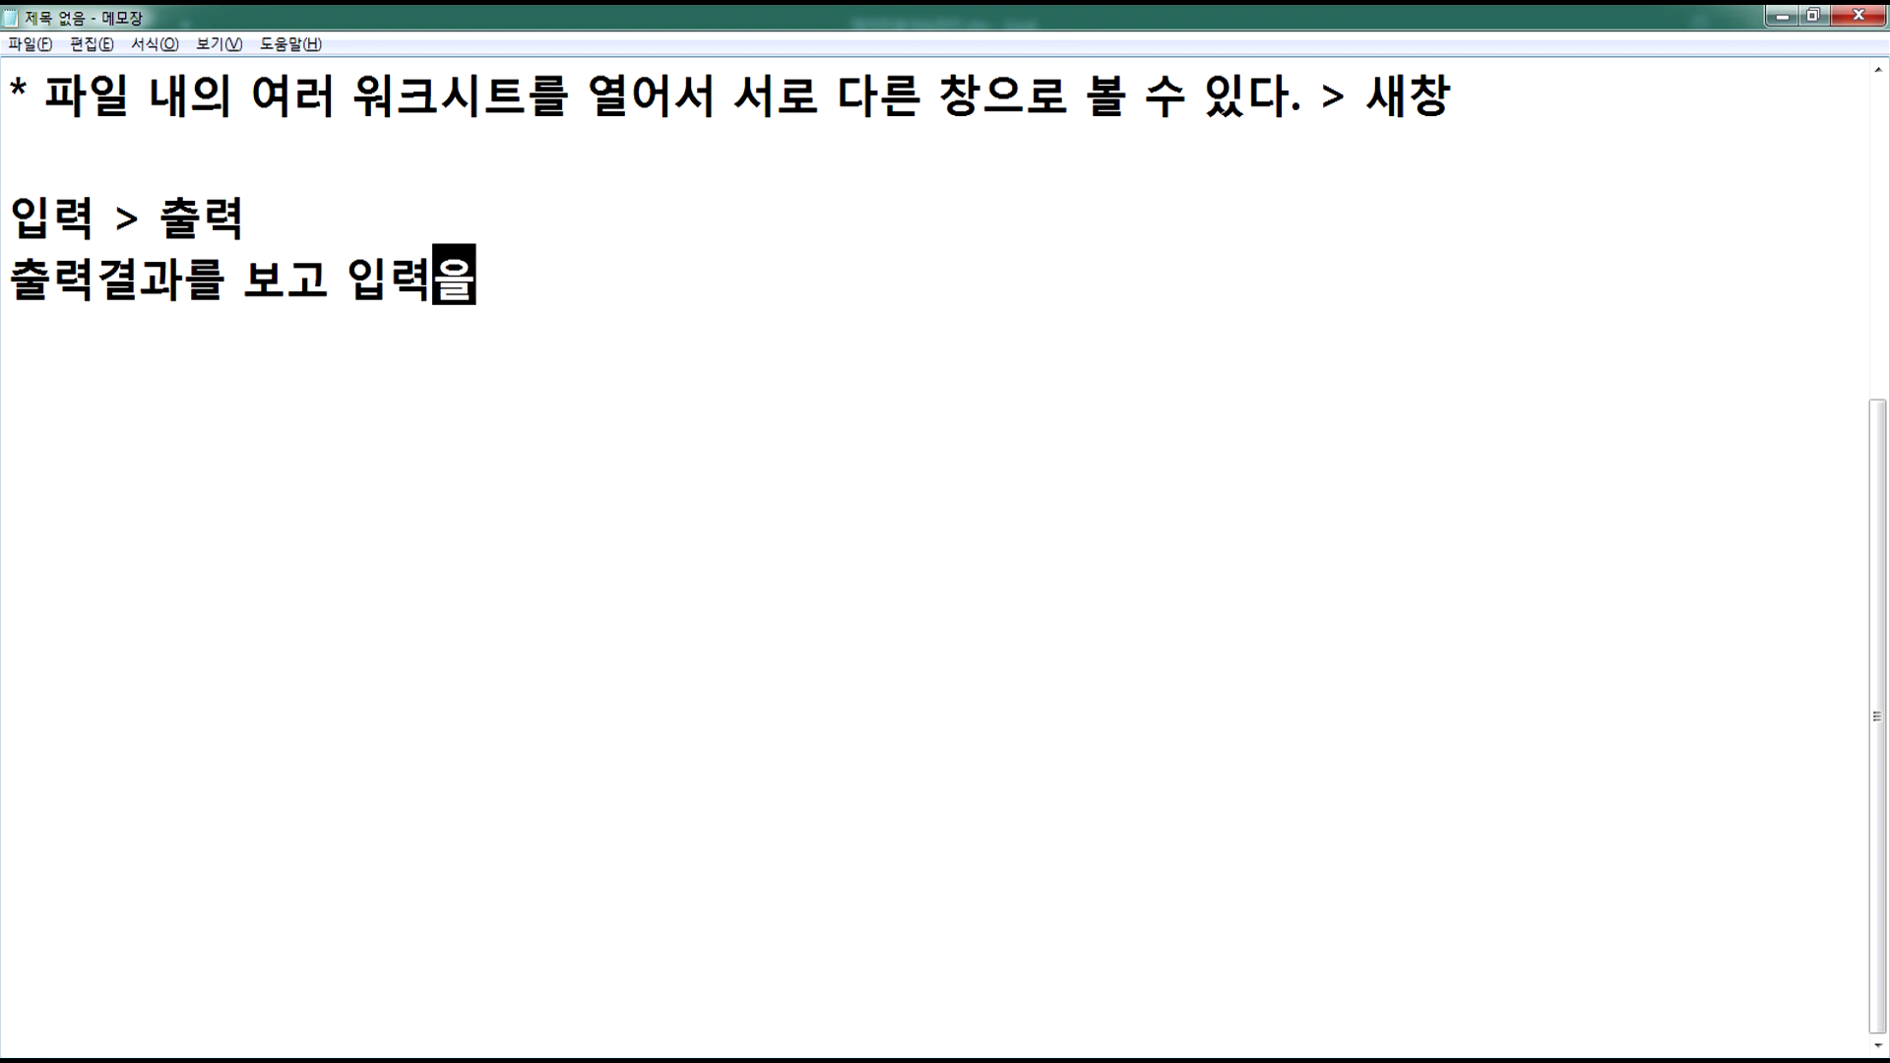
type(" 수정하고자")
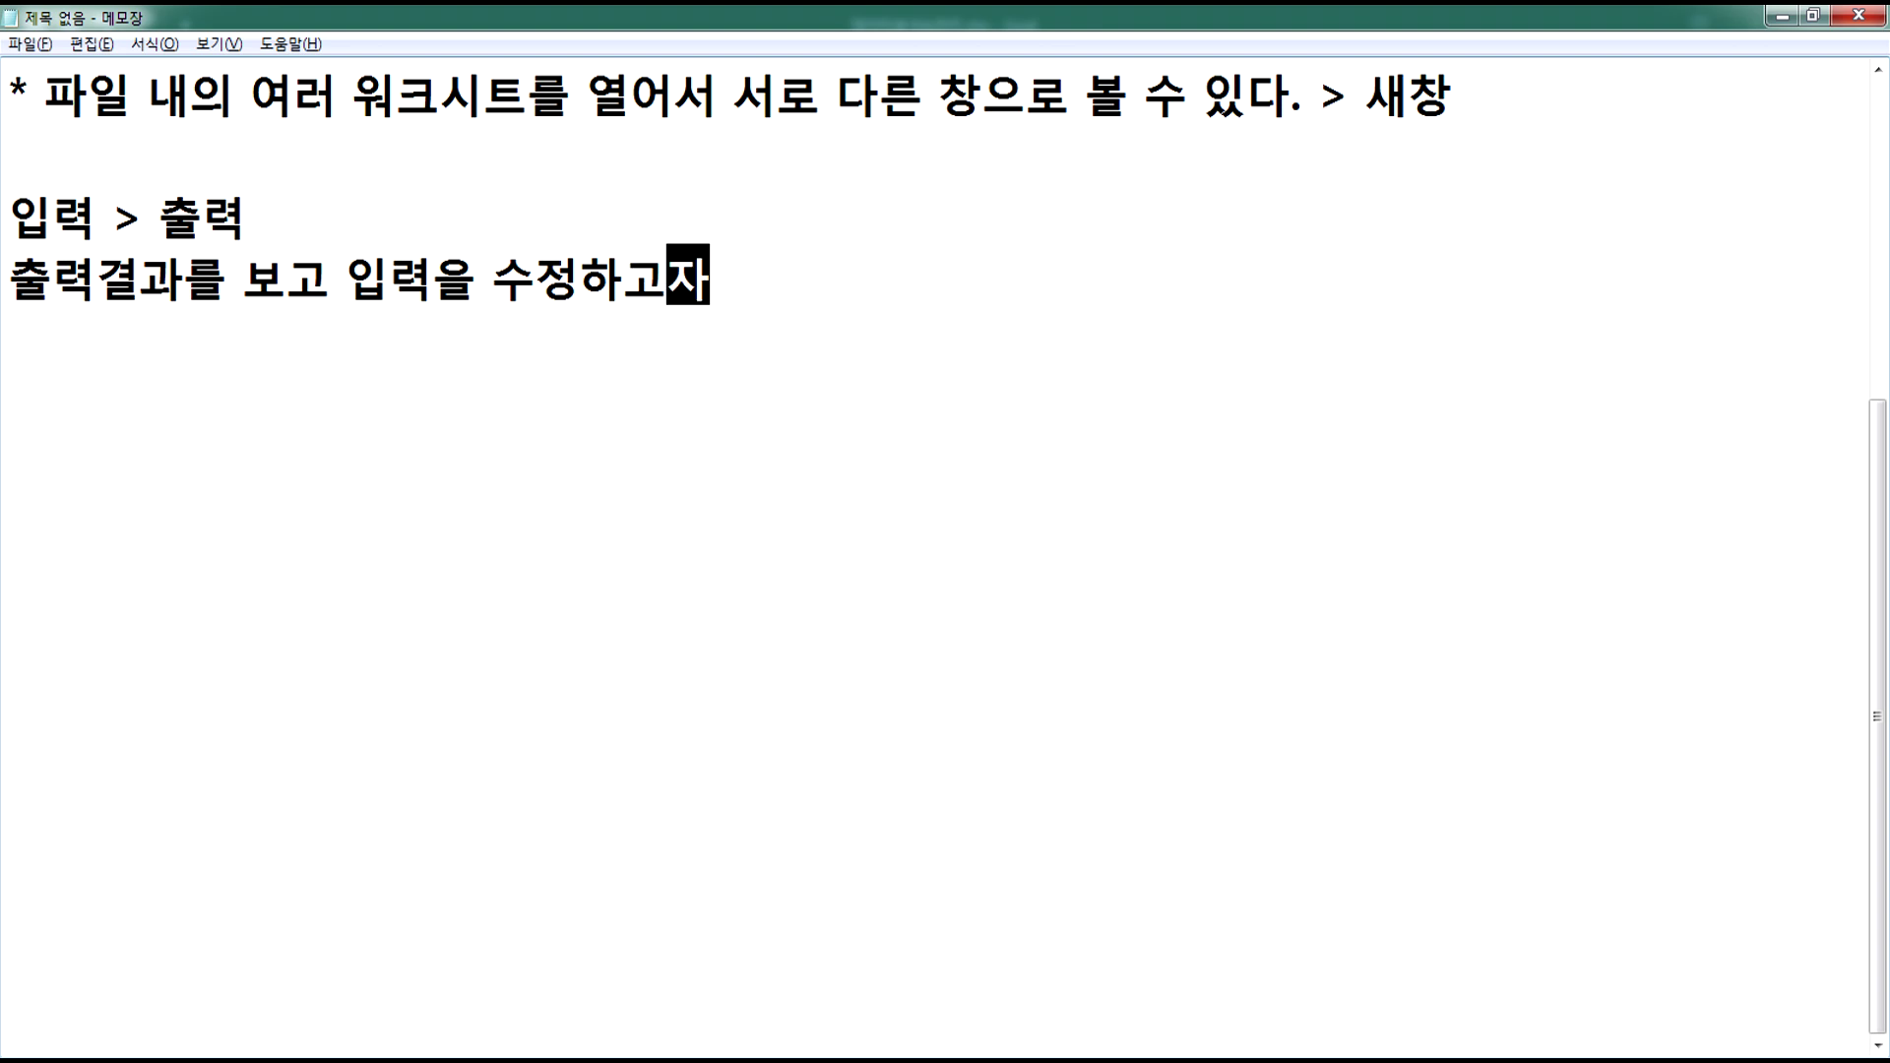
type(" 할 때,")
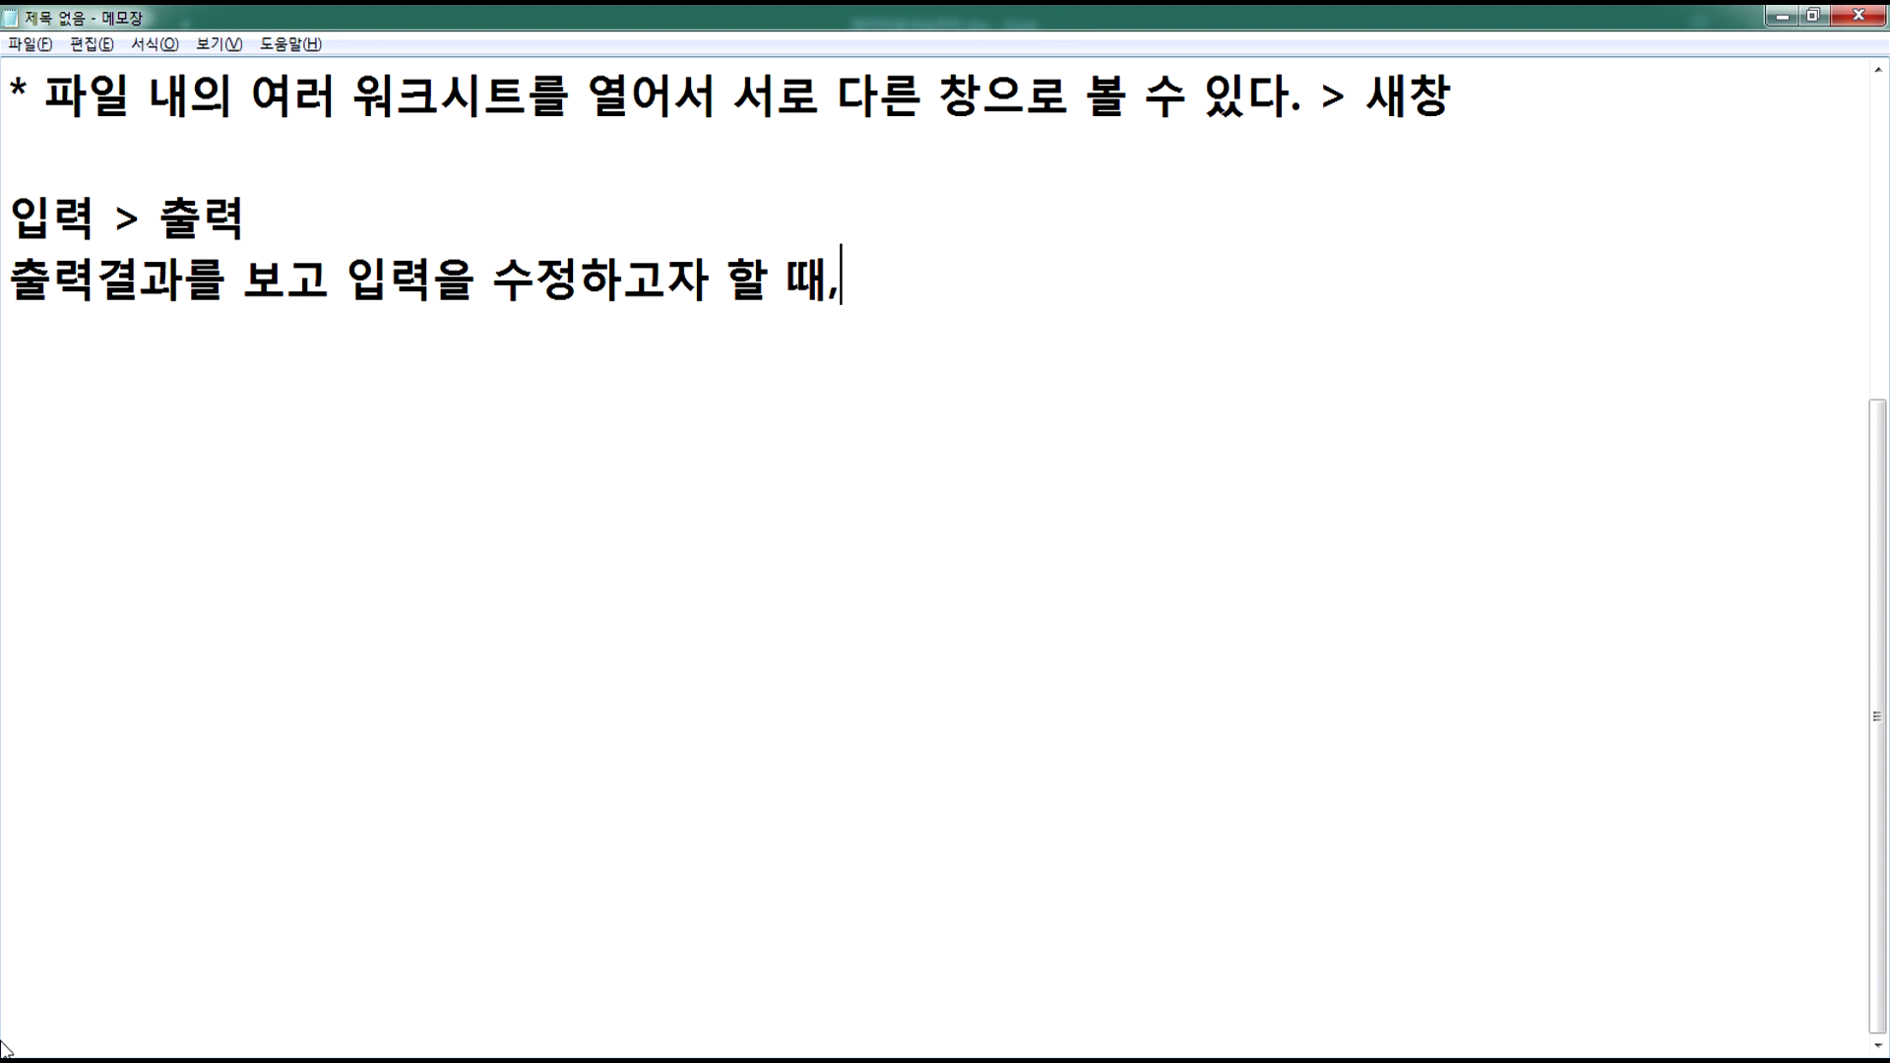
- Rewrite the "입력 > 출력" line as "입력이 들어오면 처리에 의해 출력 결과가 생성이 된다."
double_click(105, 224)
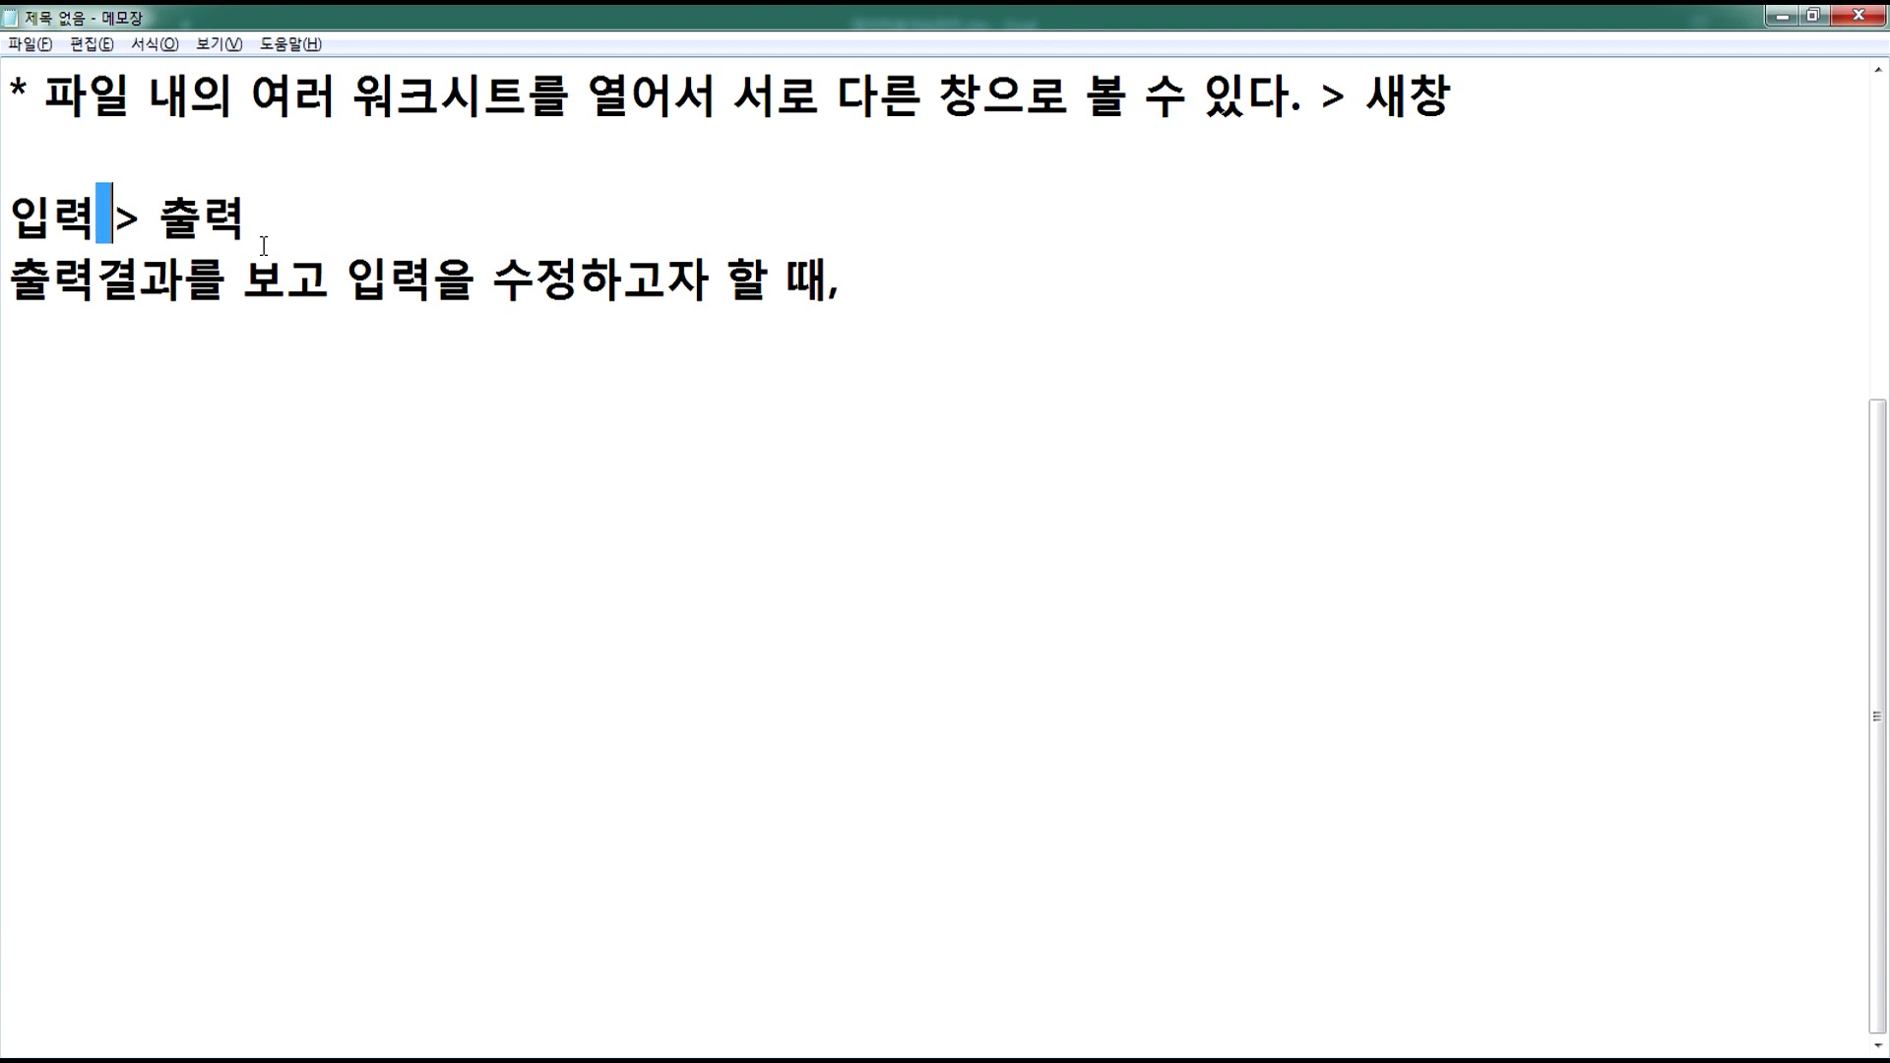
type("이 들어오면")
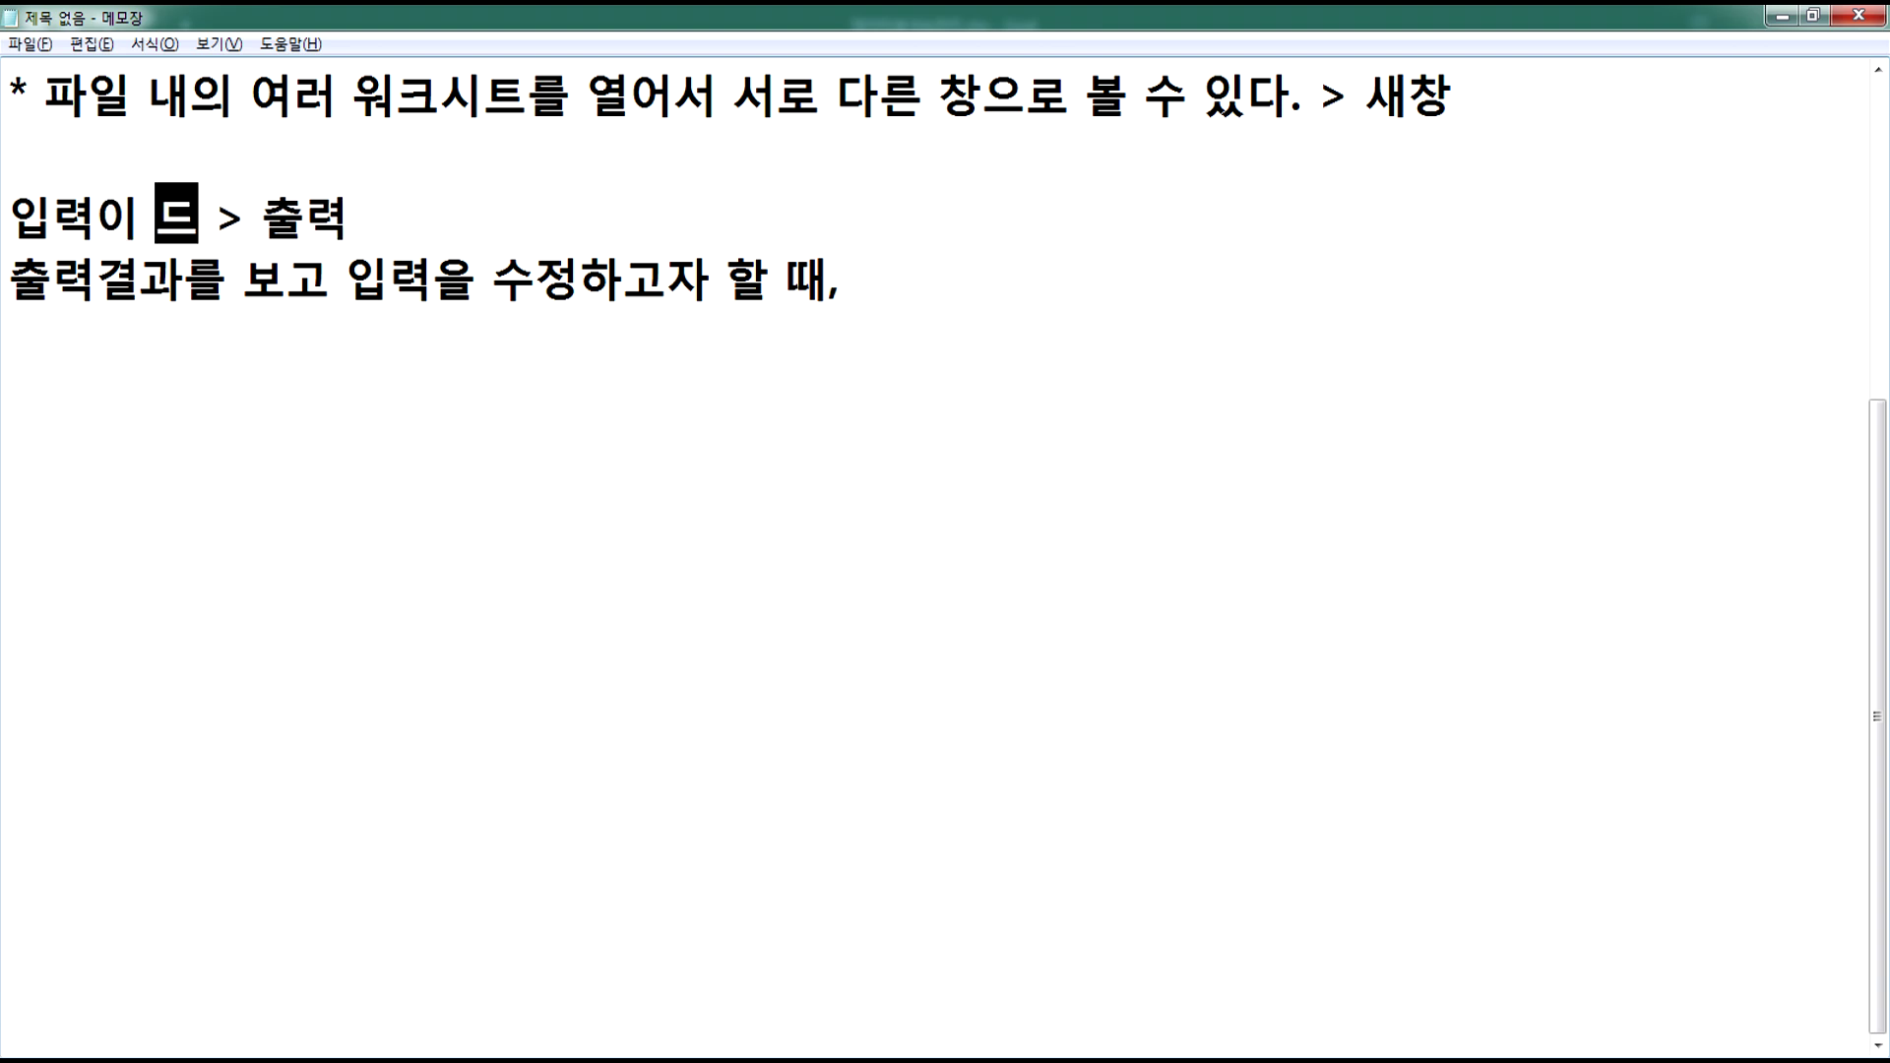
type(" 처리")
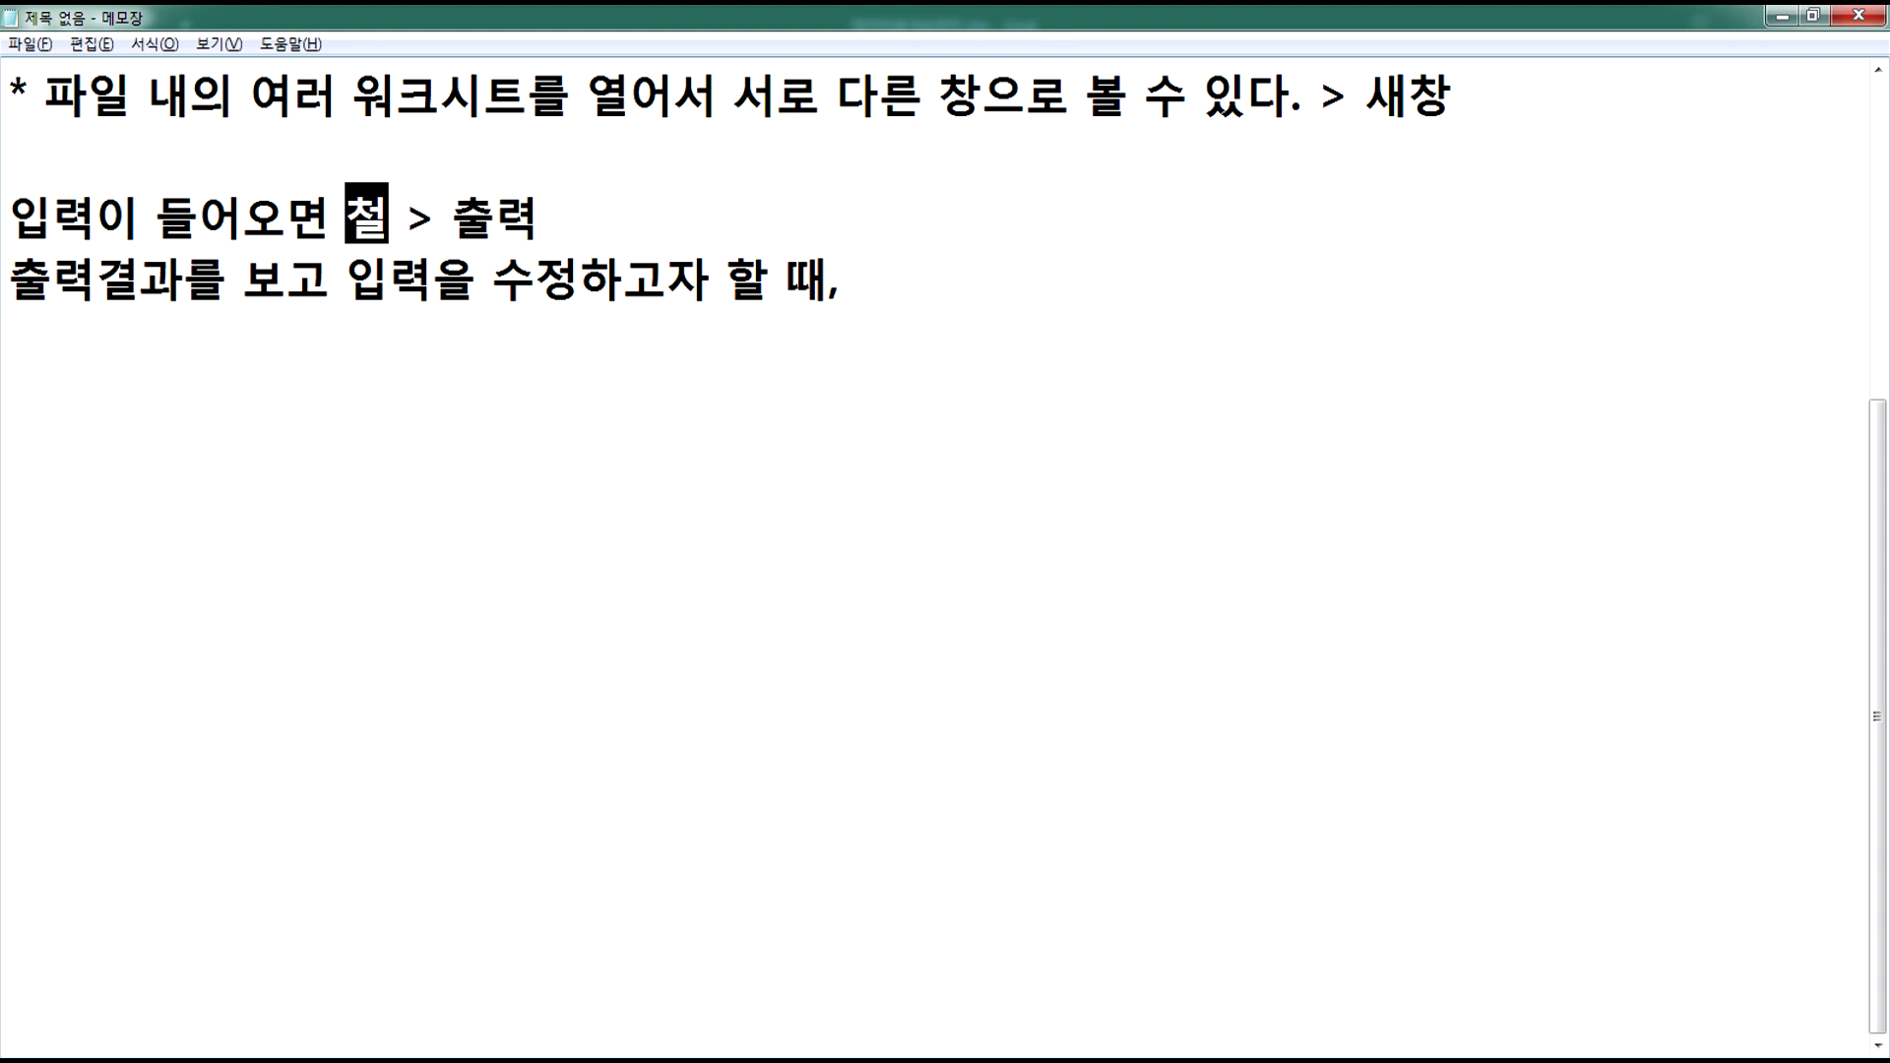
type("에 의해")
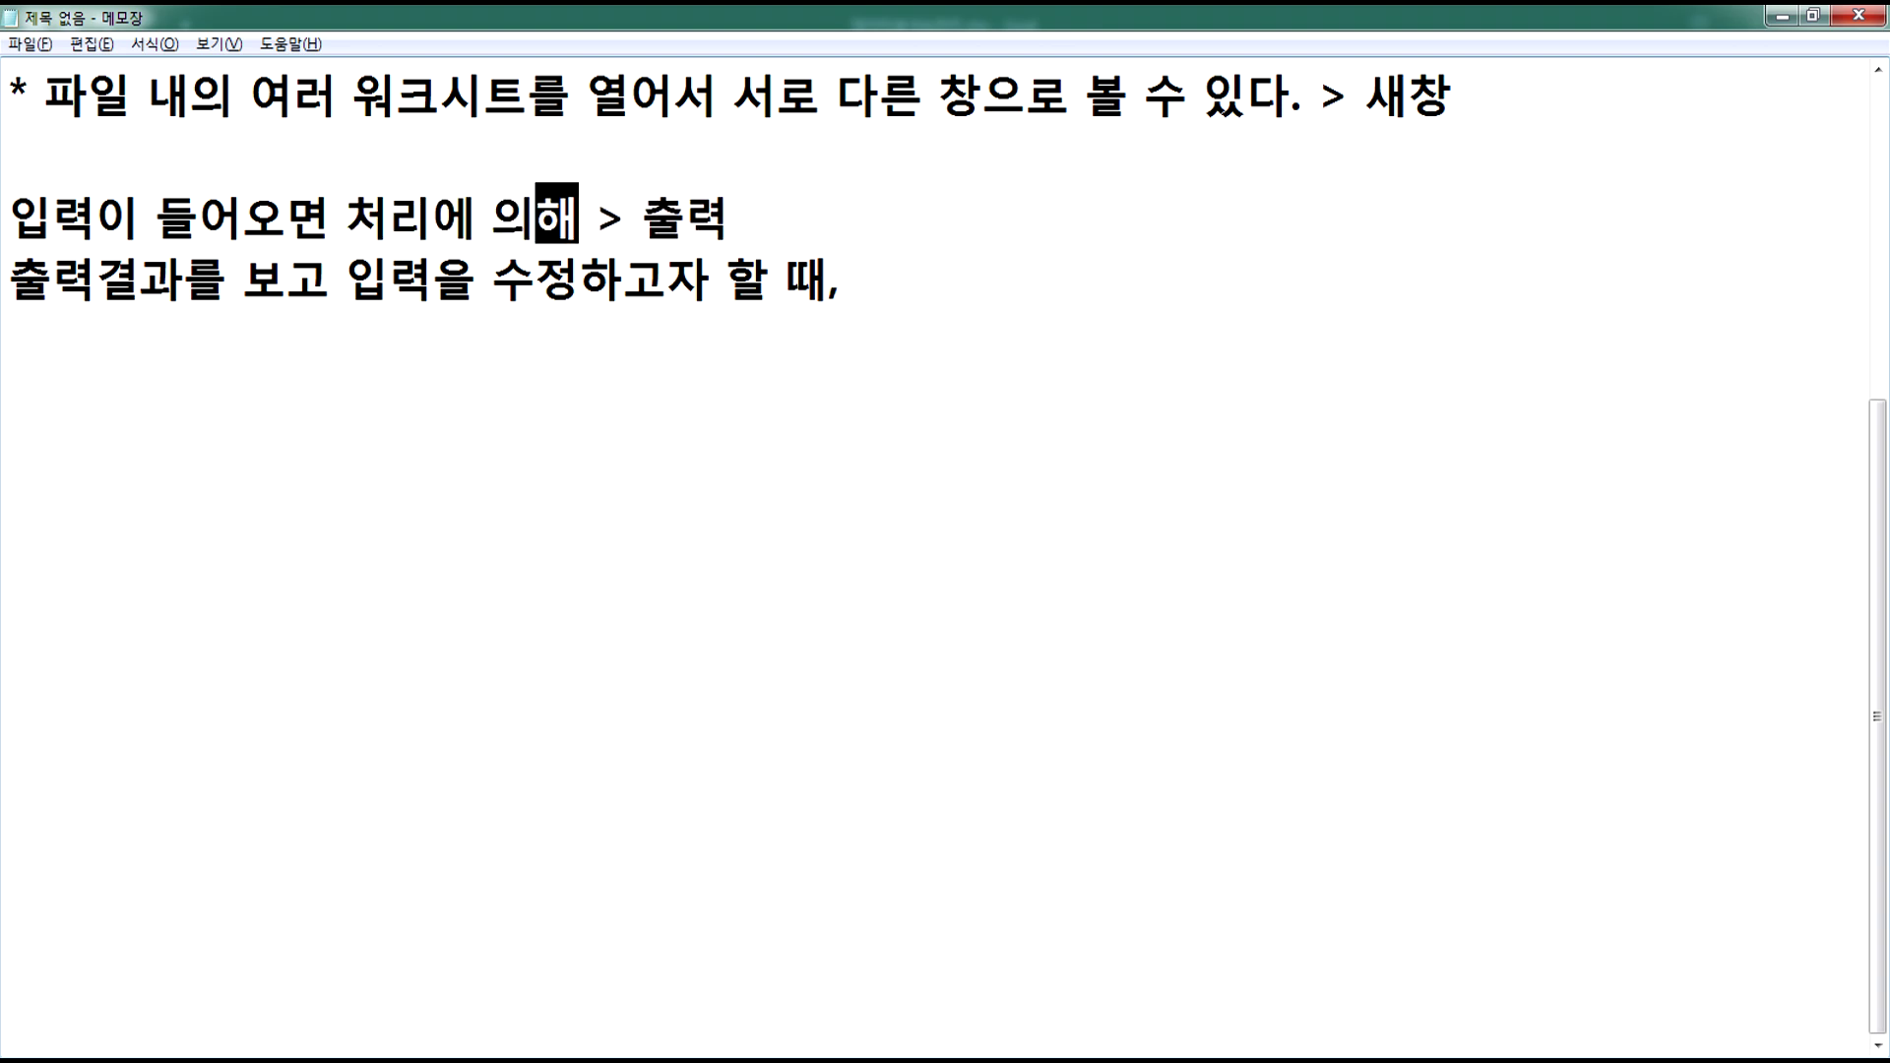
key("Delete")
key("Delete")
key("Delete")
key("End")
type("결과가 ")
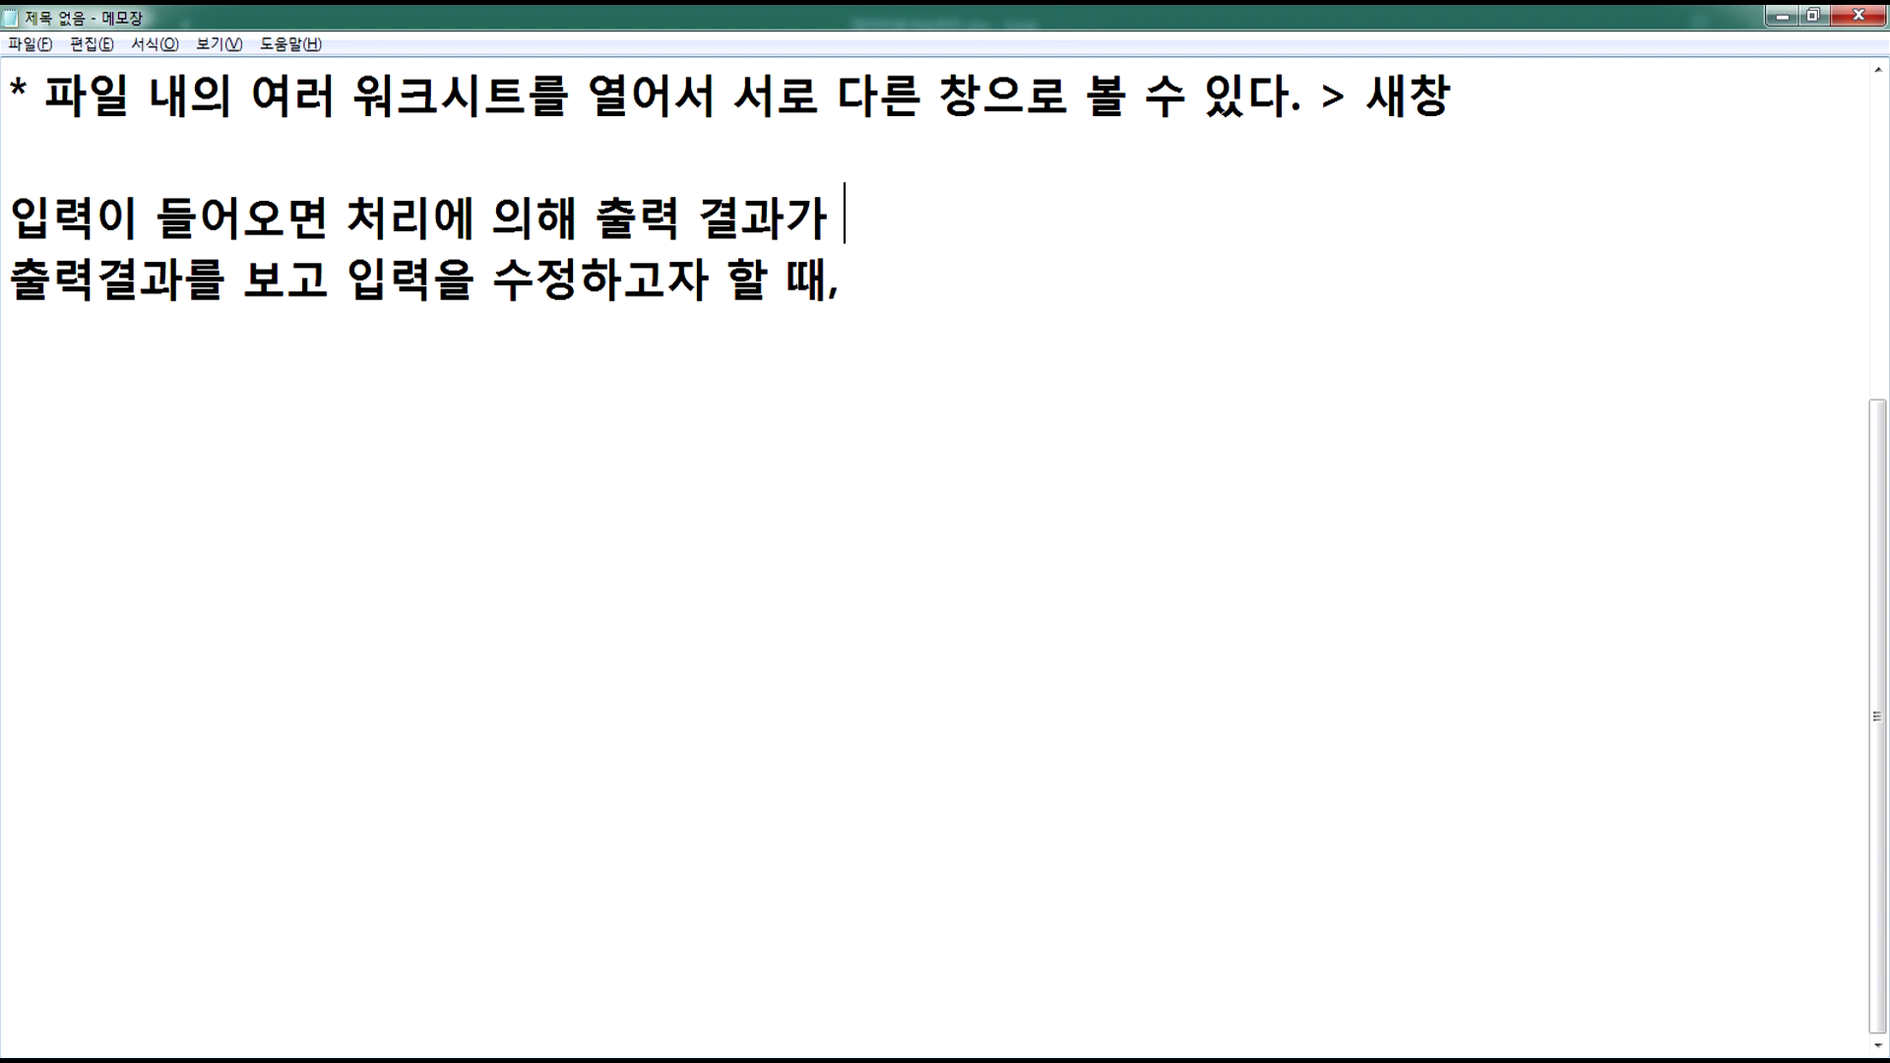
type("생성이 된다.")
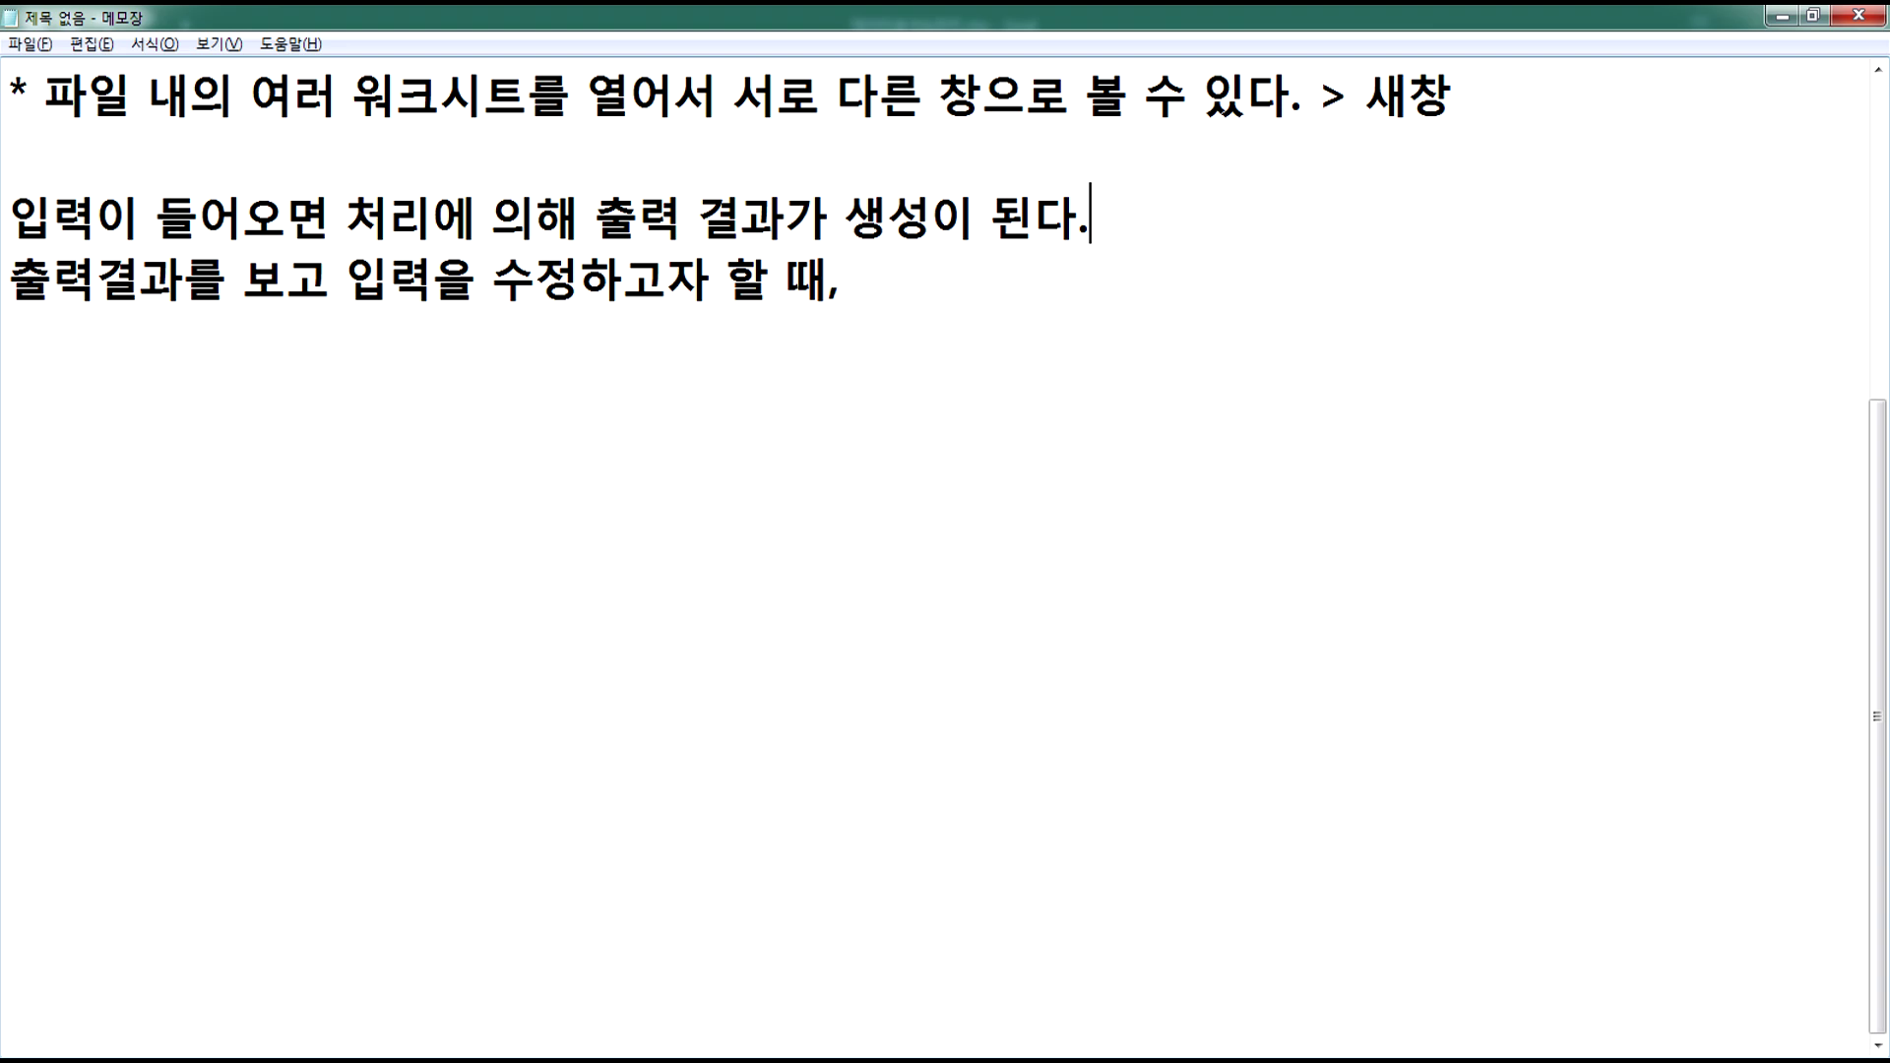
- Insert a space between "출력" and "결과를" in the second sentence
key("Down")
key("Home")
key("Right")
key("Right")
key("Down")
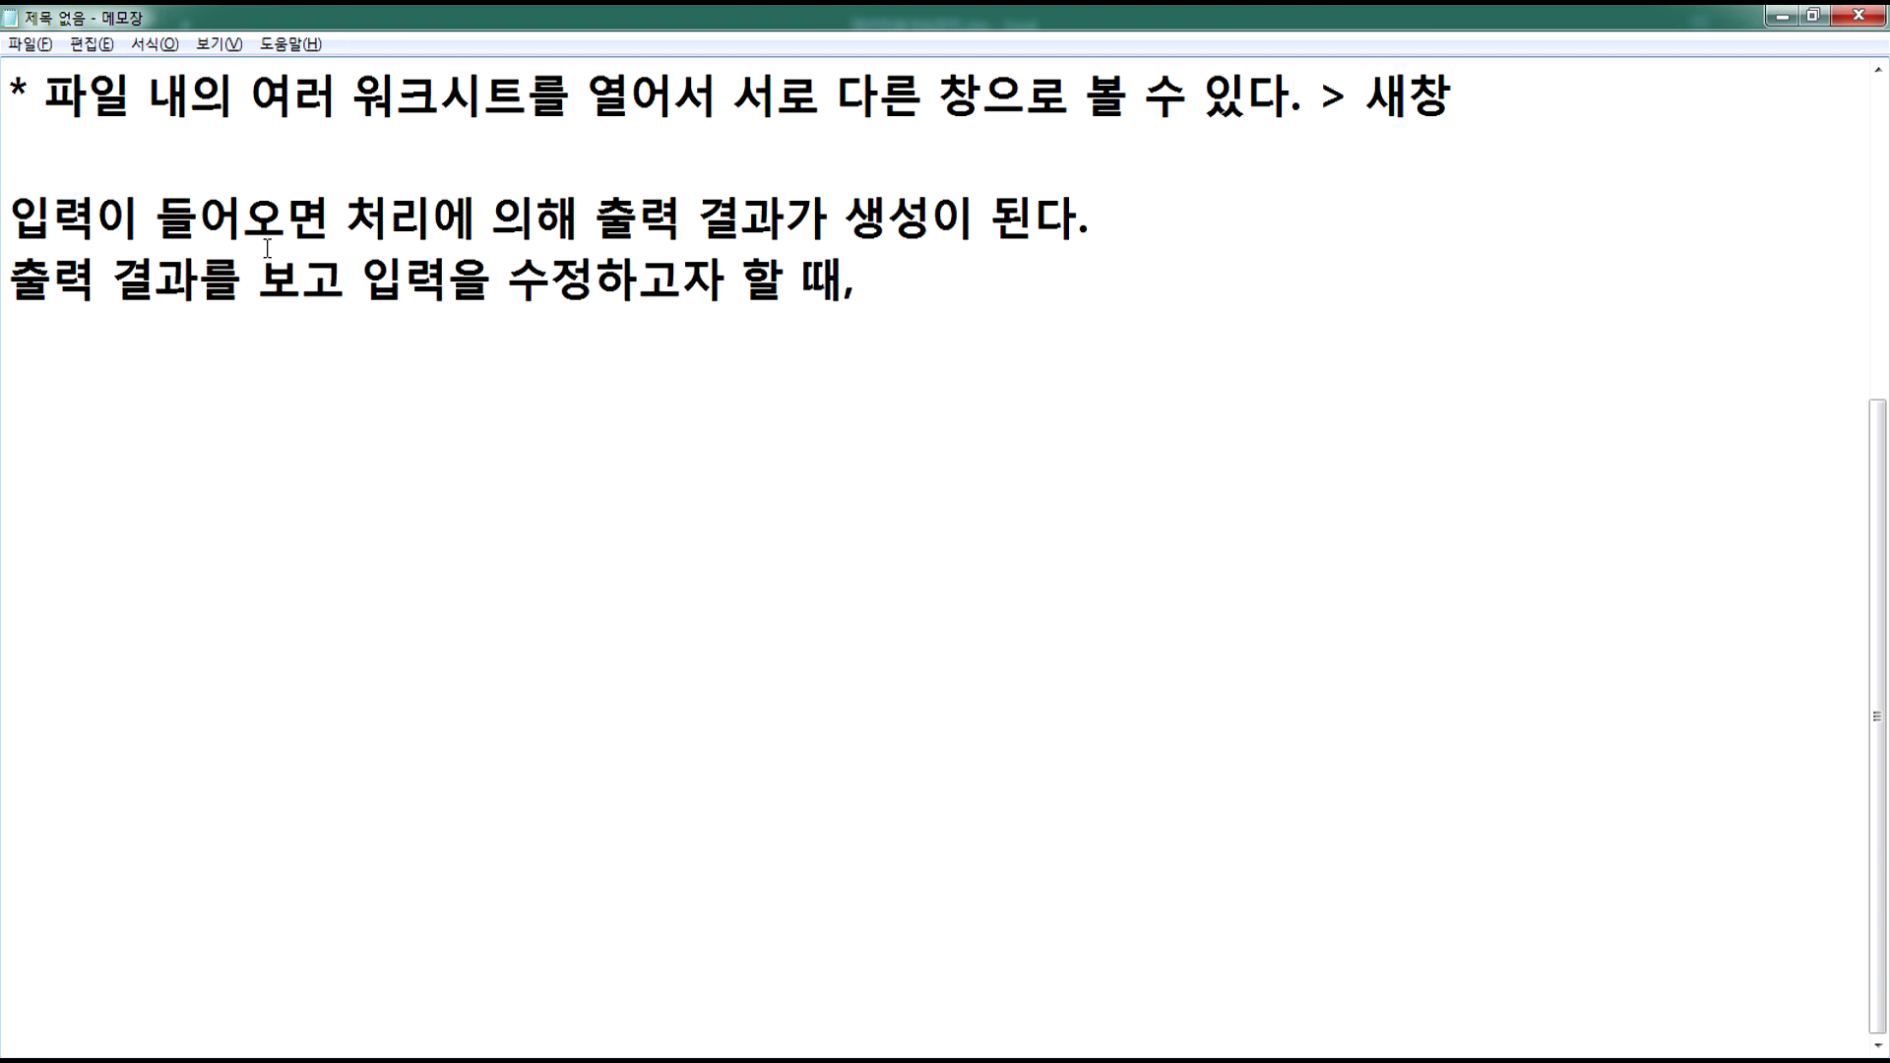
- Add the example line "국어 100 + 영어 100 + 수학 100 > 합계 300" below the two sentences, leaving a blank line between
key("alt+Tab")
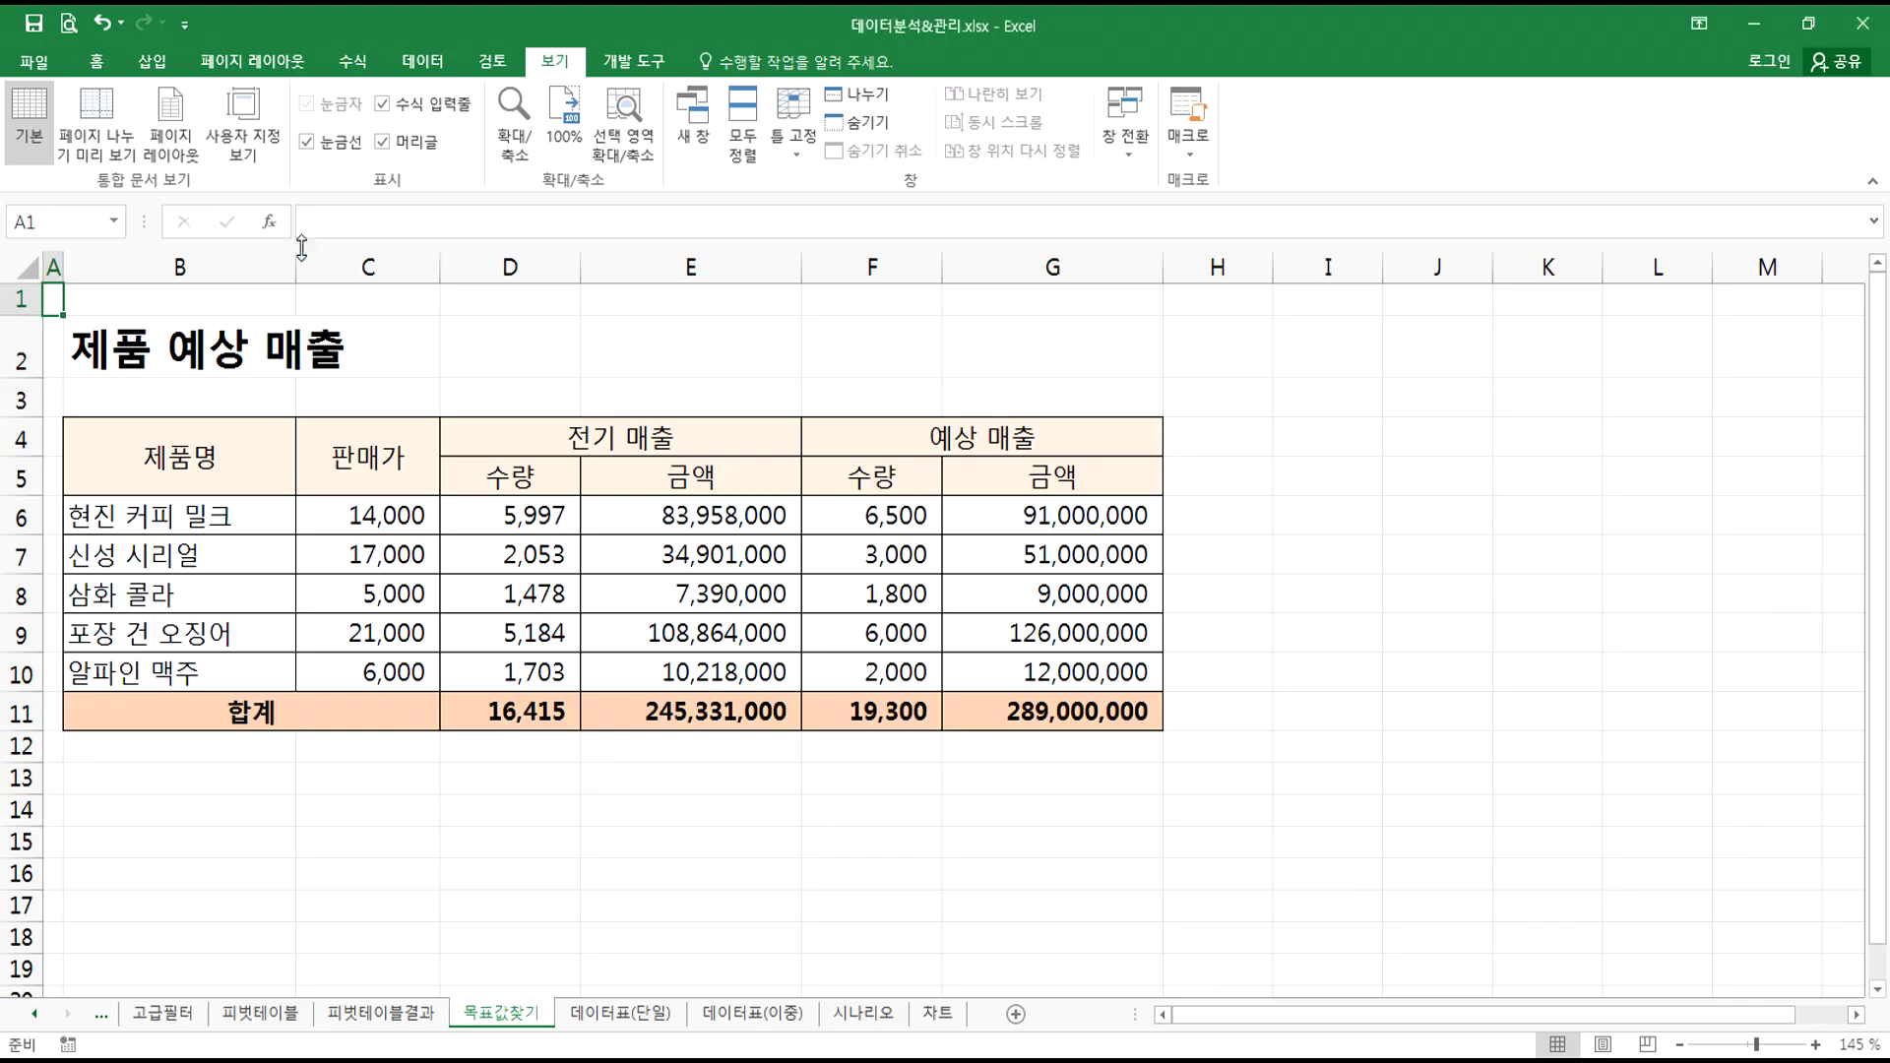
key("alt+Tab")
key("Return")
type("국ㅇ더")
key("BackSpace")
key("BackSpace")
key("BackSpace")
type("어 100 + 영어 ")
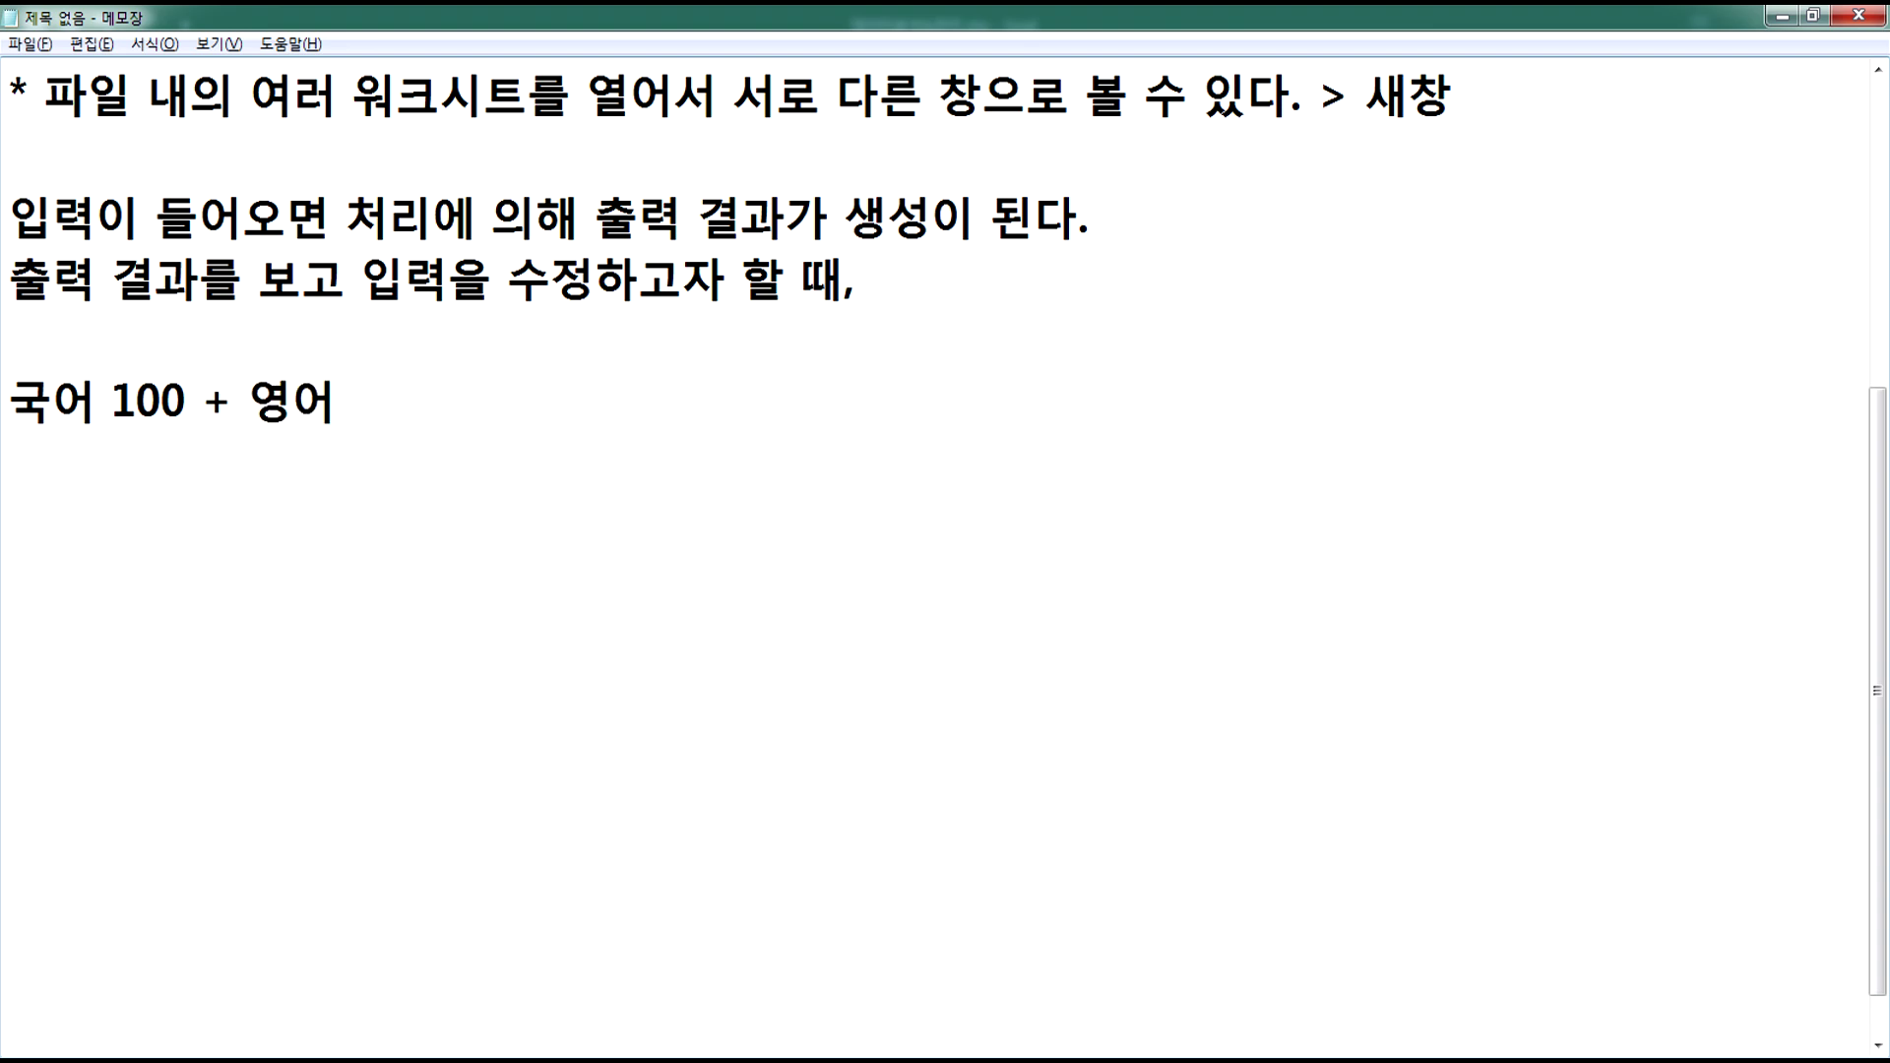
type("100 + 수학")
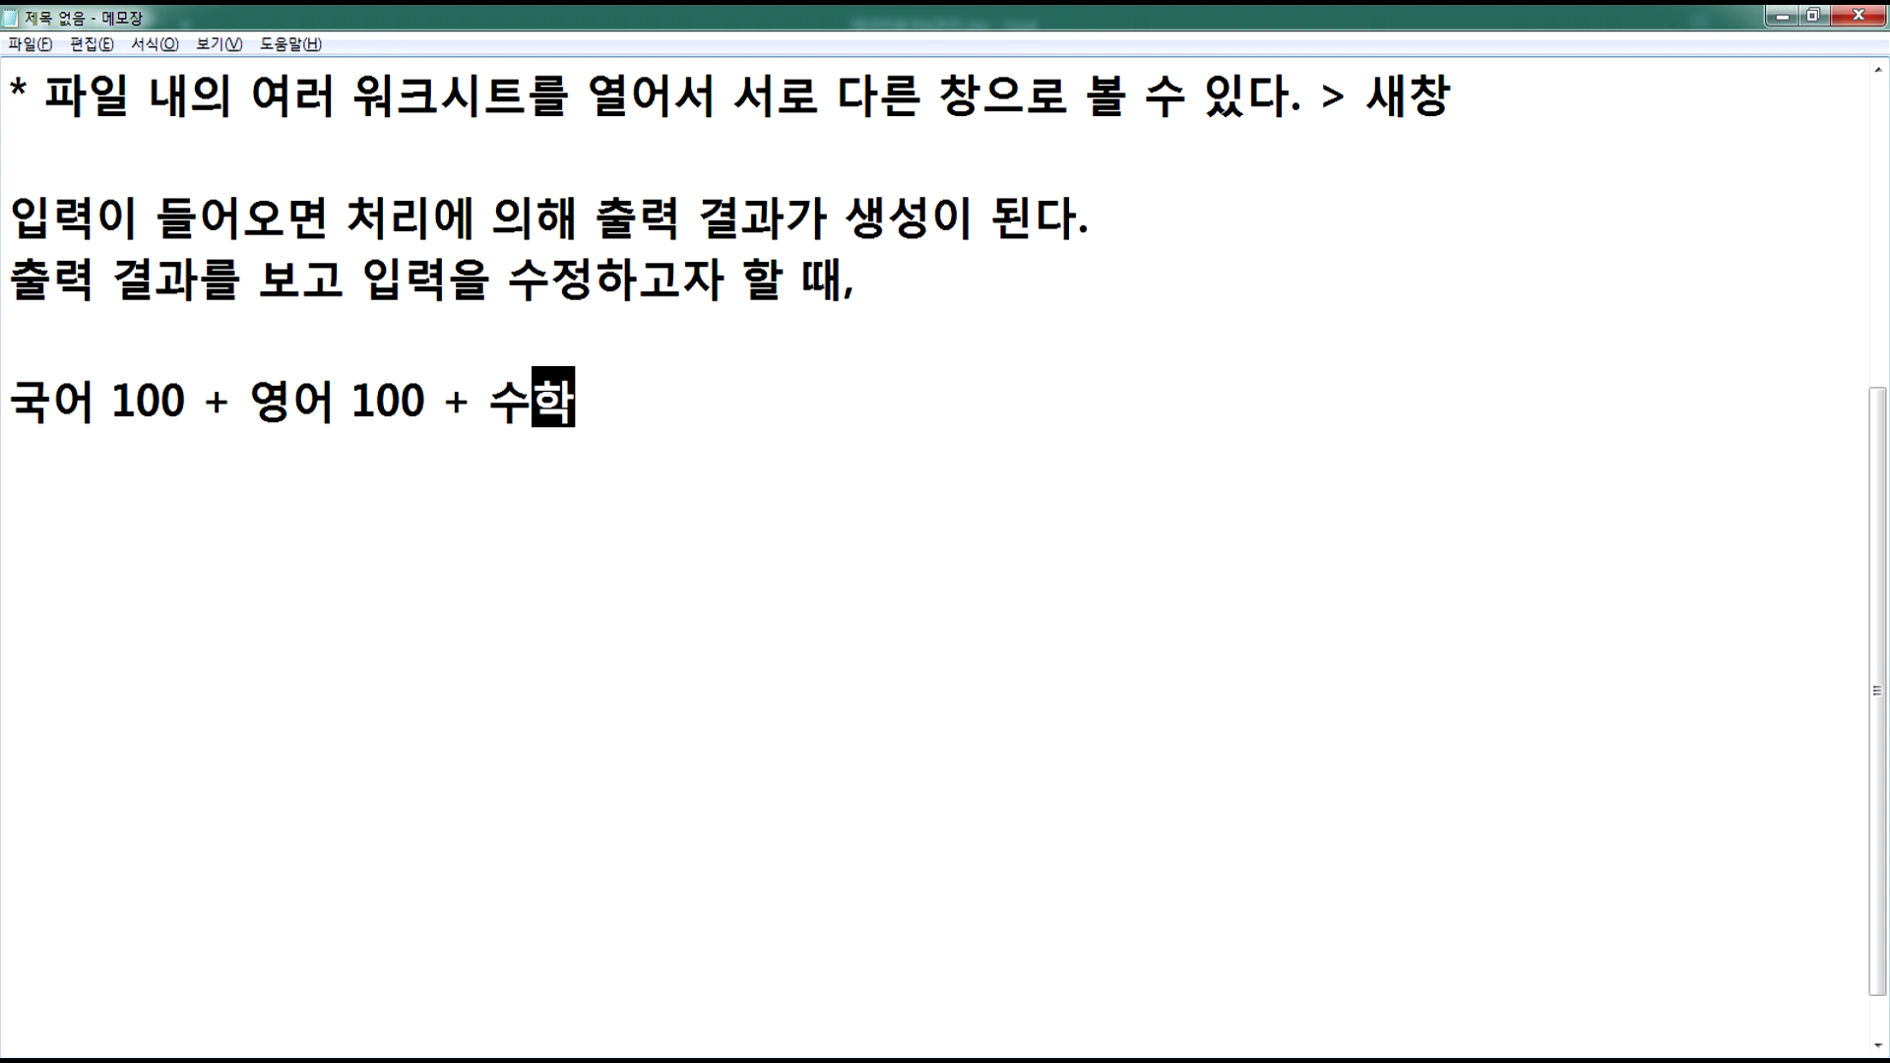
type(" 100 > 합계 300")
key("Return")
- Duplicate the score example line directly below itself
key("Up")
key("shift+Down")
key("ctrl+c")
key("Right")
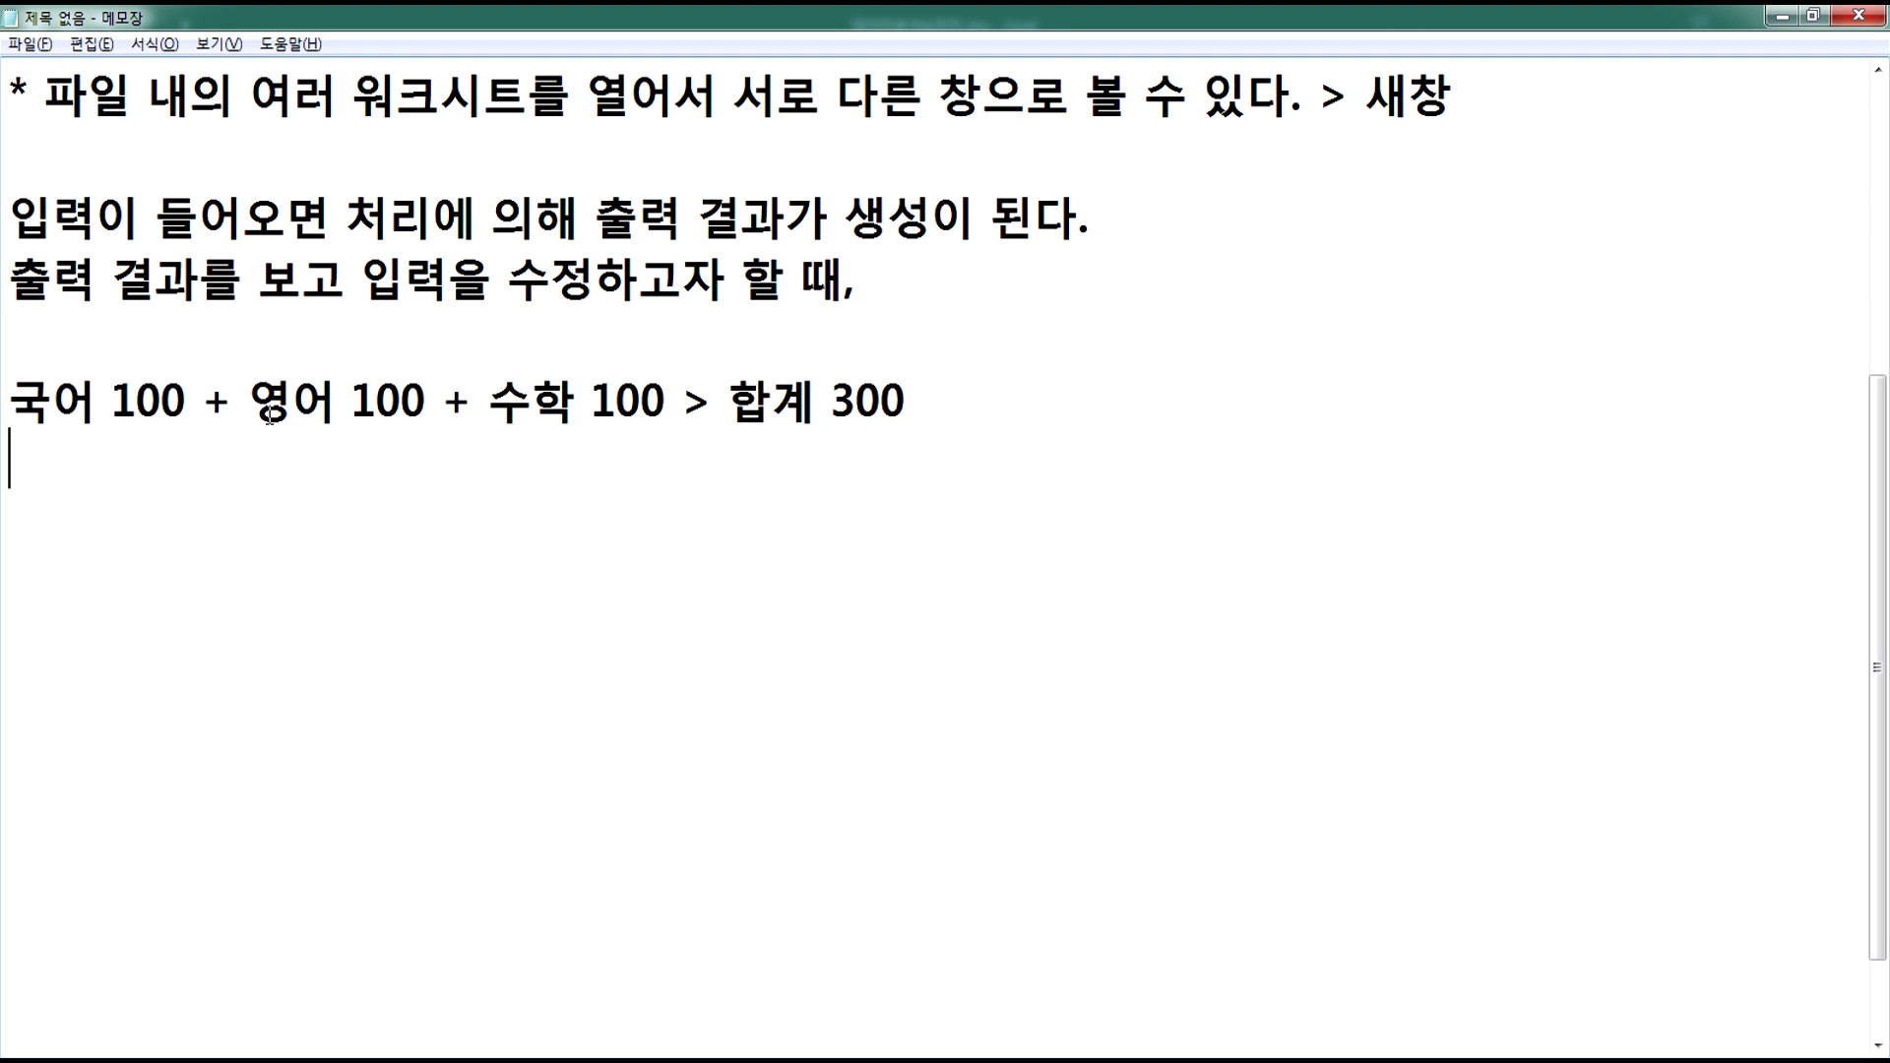
key("ctrl+v")
- Set the 국어 and 영어 scores in the copied example line to 90
key("Up")
key("Right")
key("Right")
key("Right")
key("Delete")
key("Delete")
key("Delete")
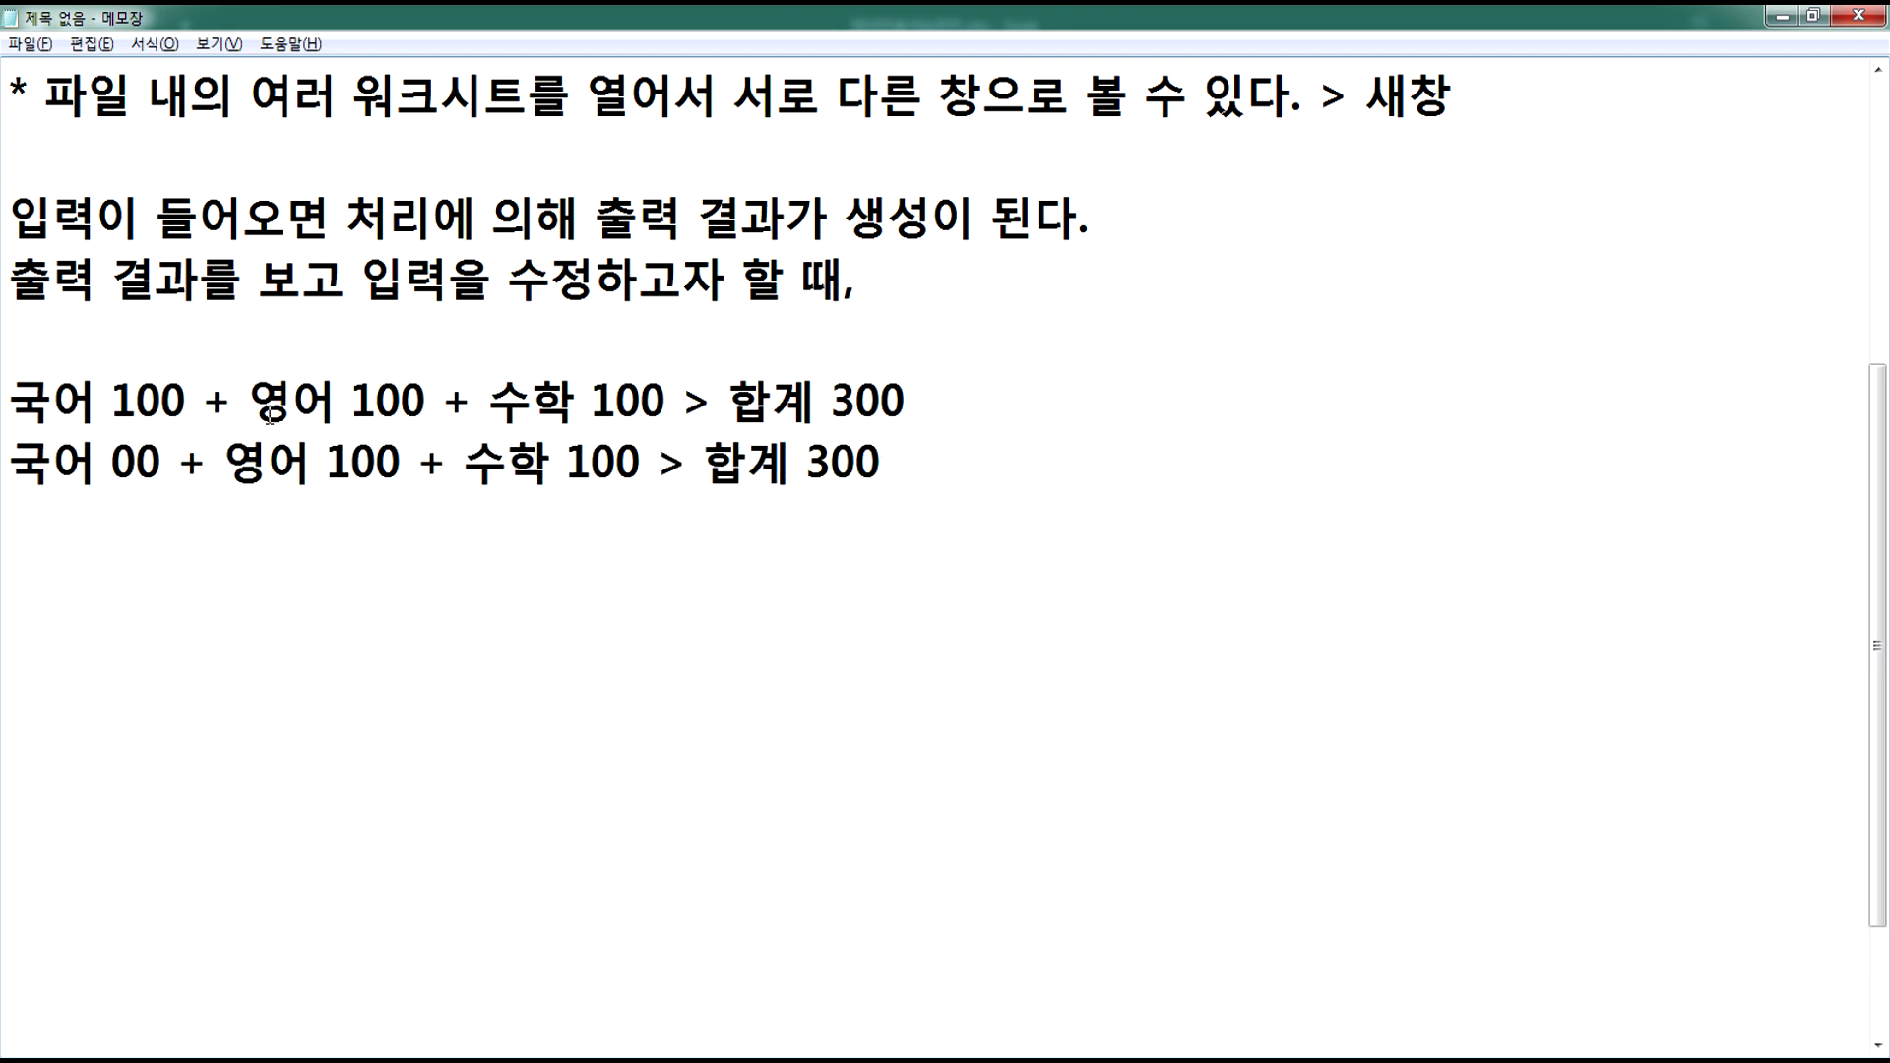
type("90")
key("Right")
key("Right")
key("Right")
key("Right")
key("Right")
key("Right")
key("Delete")
type("9")
key("Delete")
- Set the 수학 score in the copied example line to 90
key("Right")
key("Right")
key("Right")
key("Right")
key("Right")
key("Right")
key("Right")
key("BackSpace")
key("Delete")
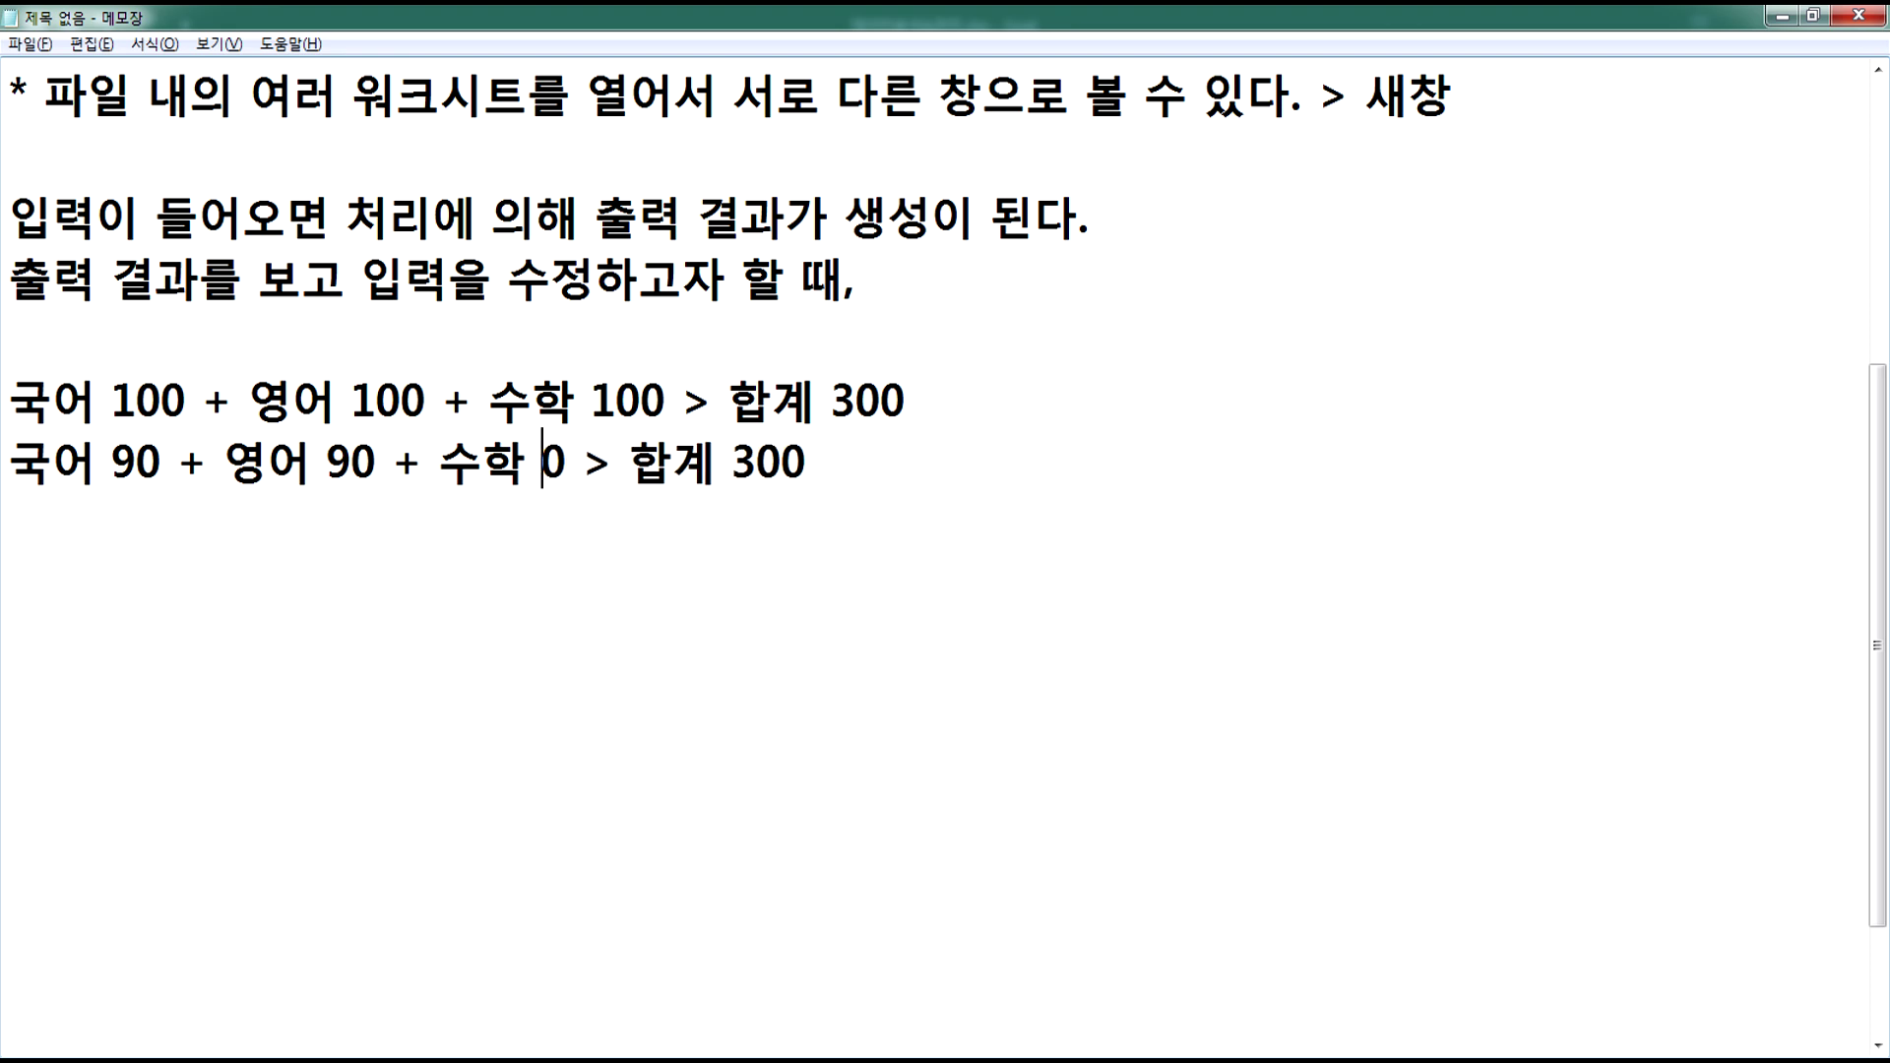
type("9")
- Change the 수학 score in the copied example line back to 100
key("Right")
key("Right")
key("Right")
key("Right")
key("Right")
key("Right")
key("Right")
key("Right")
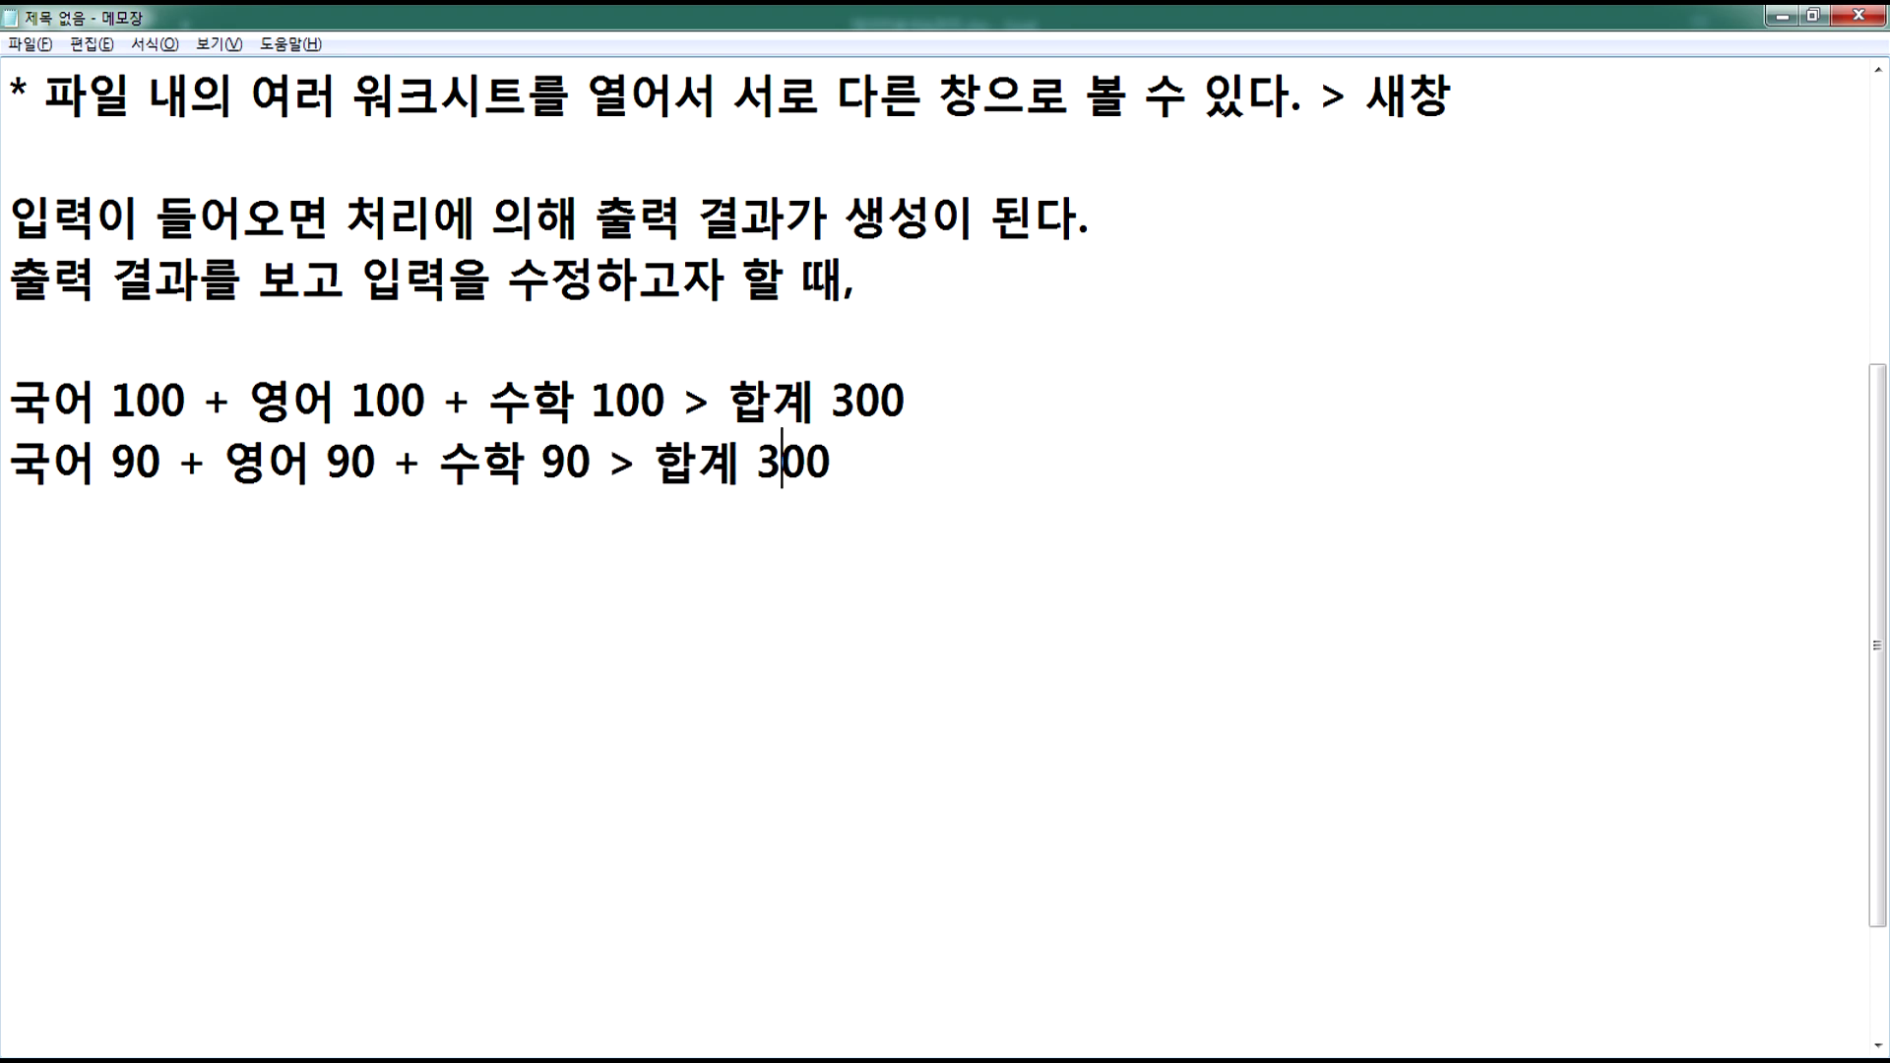
key("Left")
key("Left")
key("Right")
key("Right")
key("Right")
key("Right")
key("Right")
type("1")
key("Delete")
type("0")
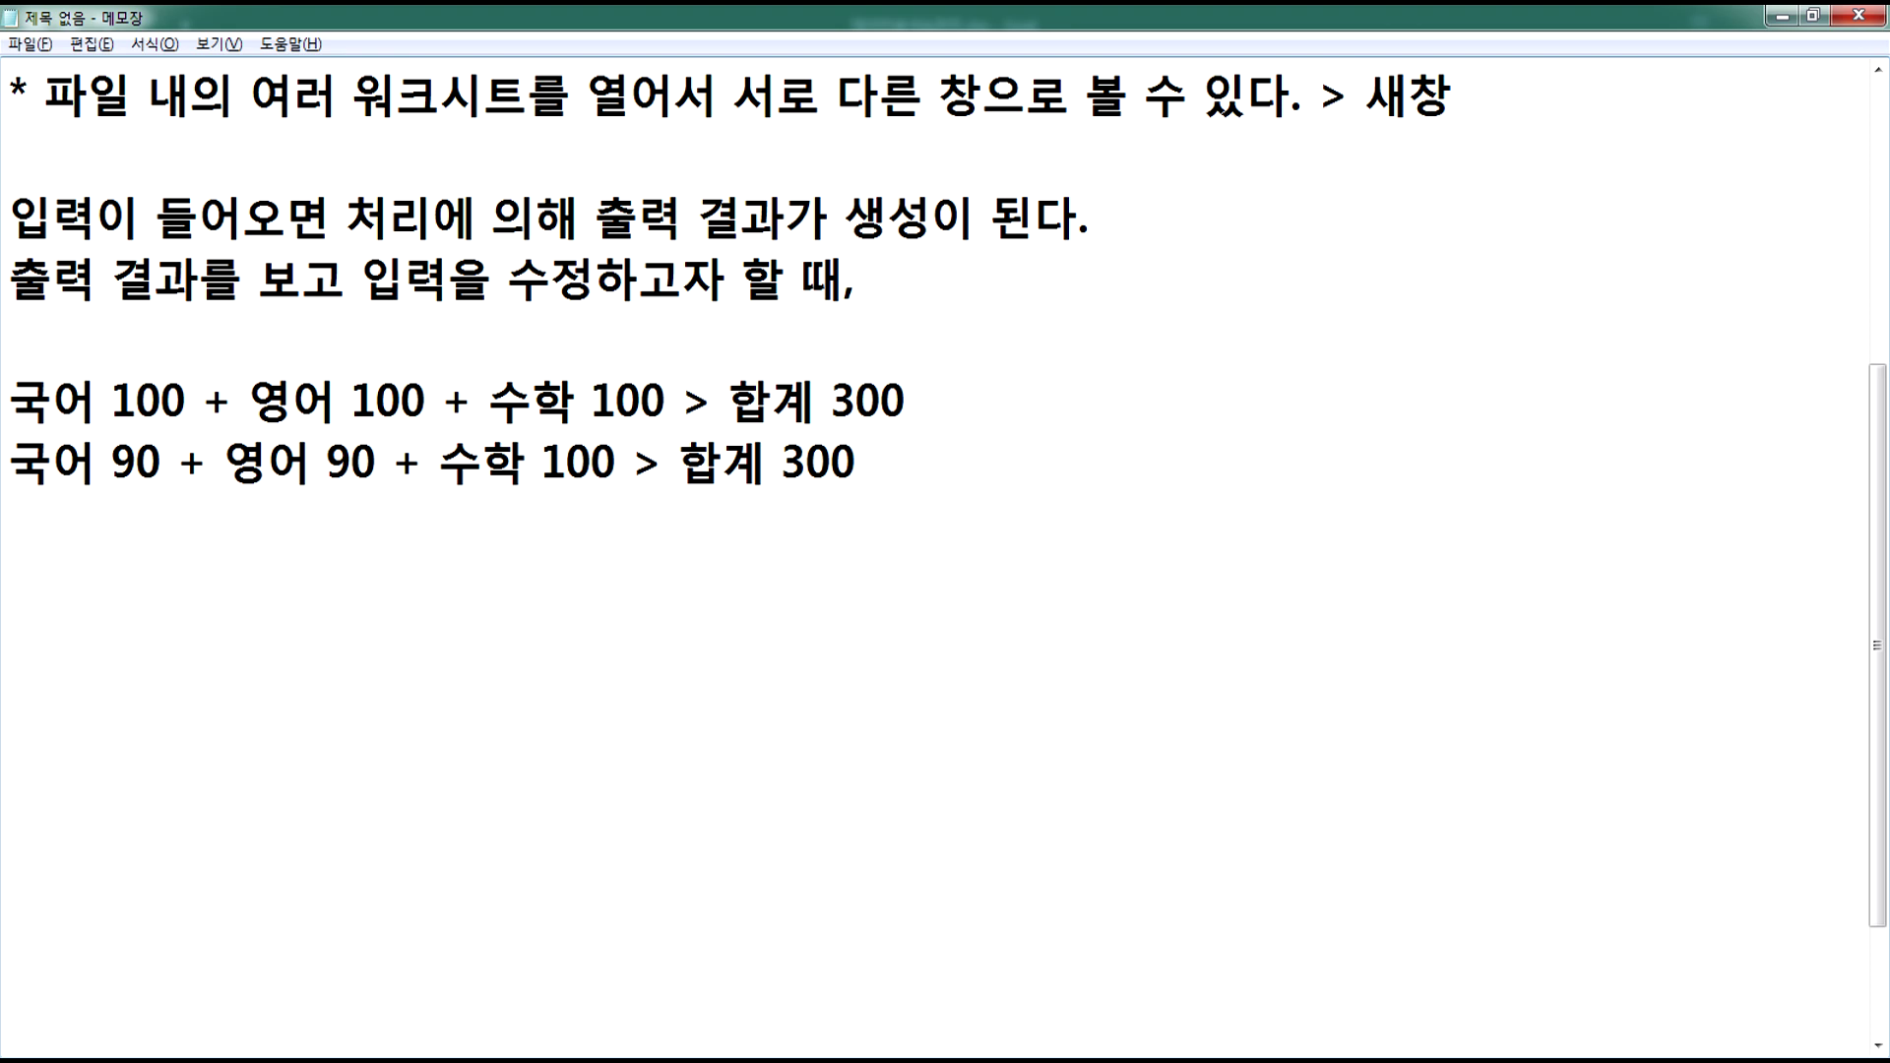
- Set the 합계 value in the copied example line to 280
key("Right")
key("Right")
key("Right")
key("Right")
key("Right")
key("Right")
type("28")
key("Delete")
key("Delete")
- Append "> 합계를 290으로 수정하고 싶다." to the end of the copied example line
key("Right")
type("> 합계를 ")
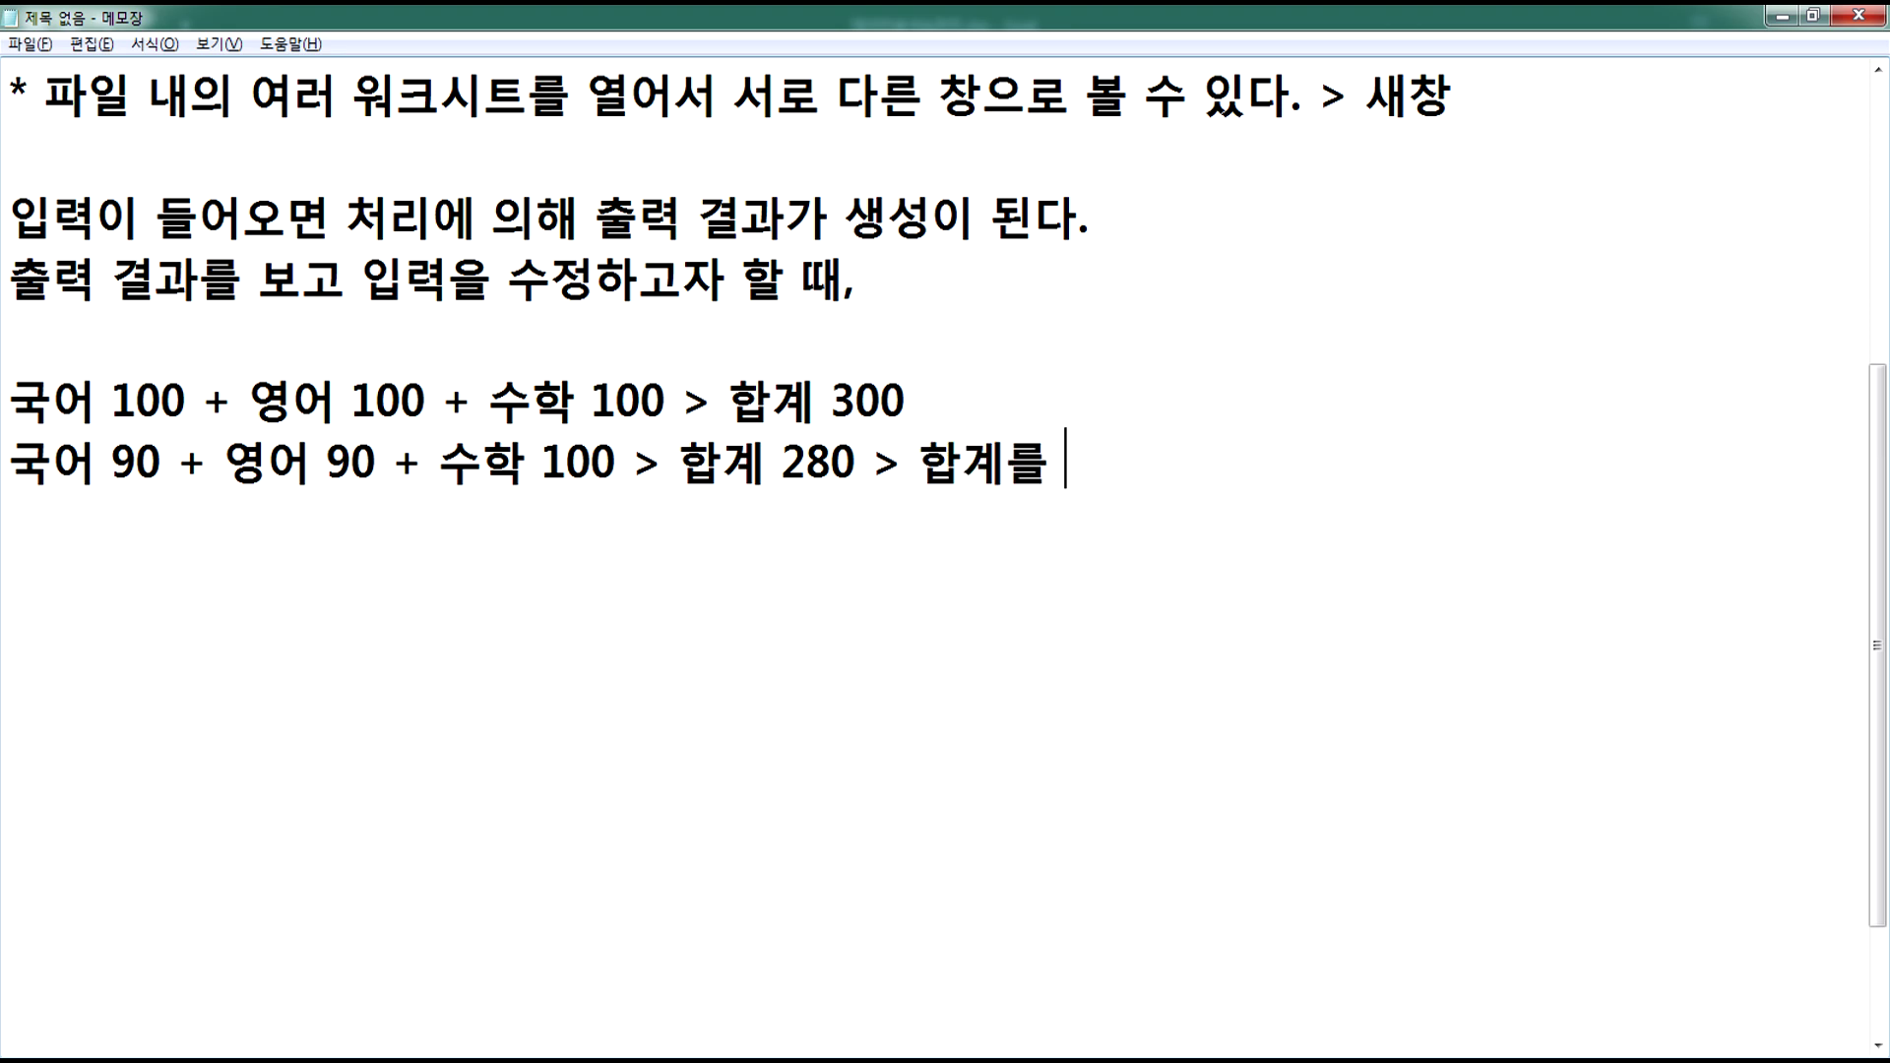
type("290")
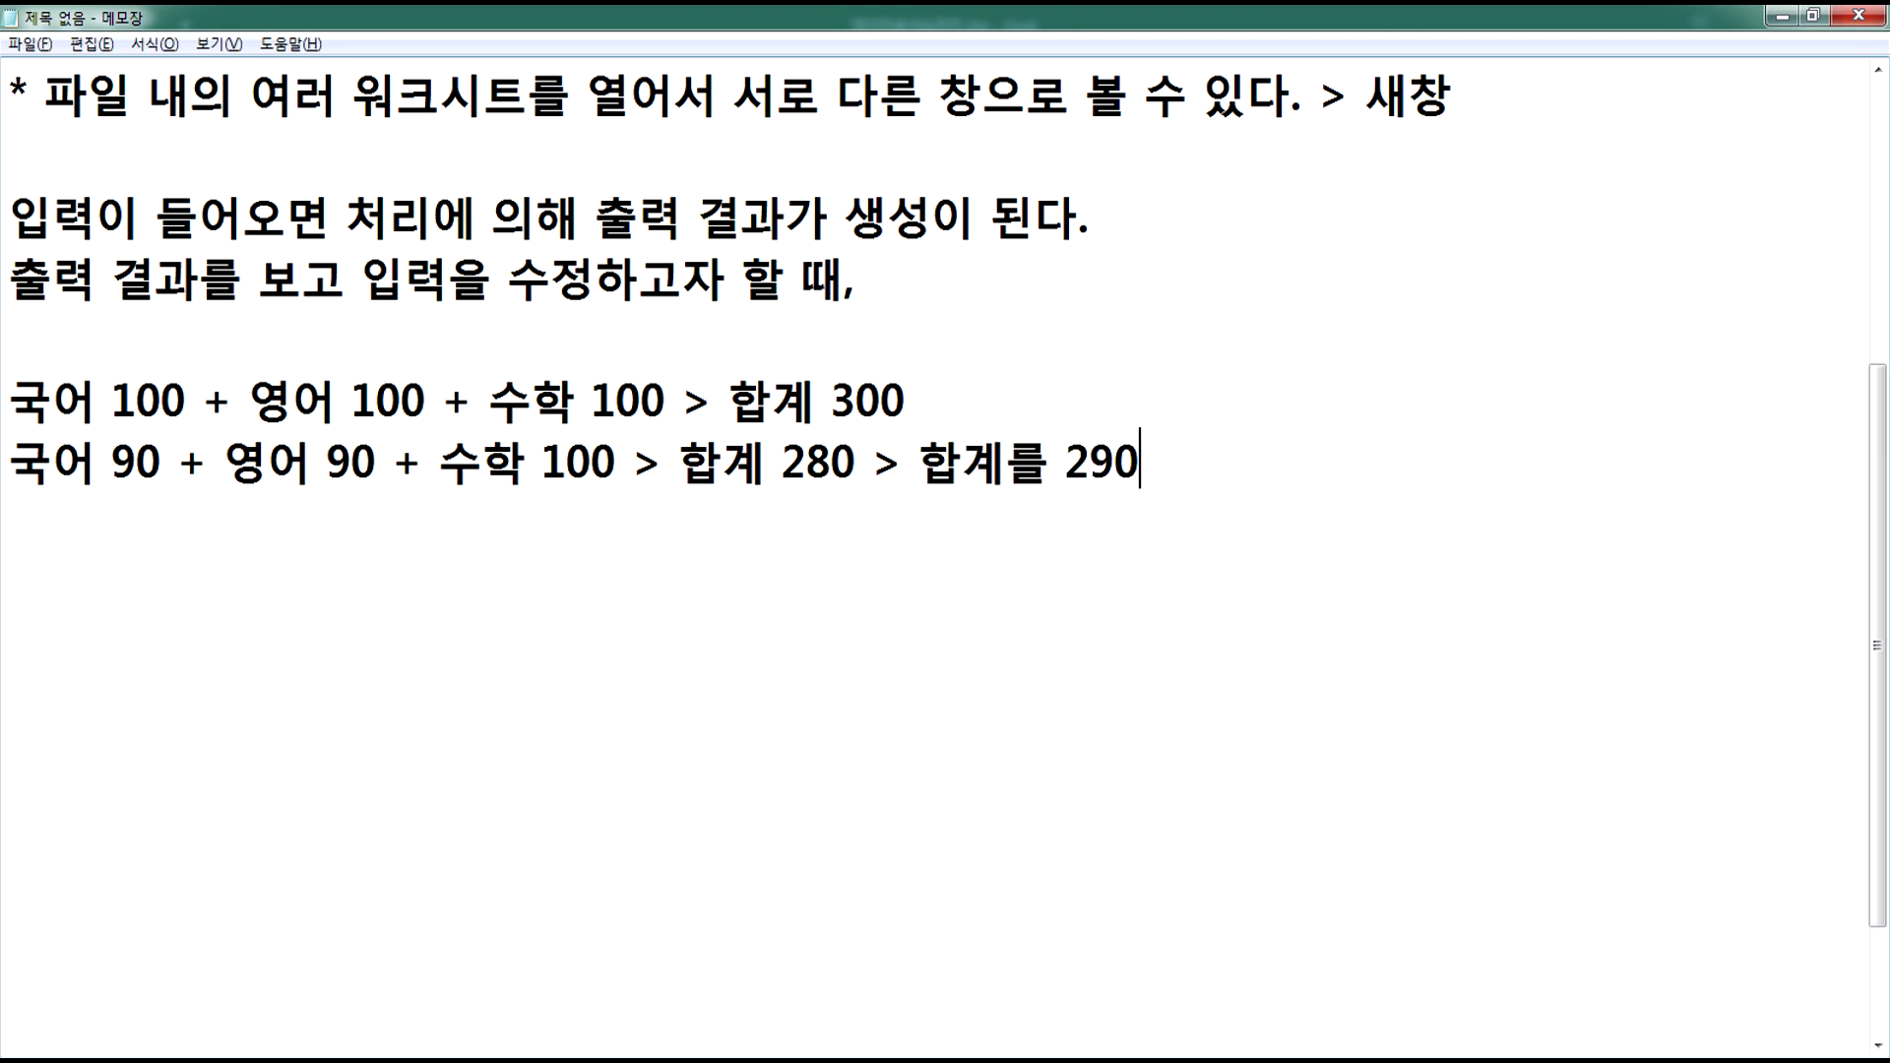
type("으로 숫정하고 싶다.")
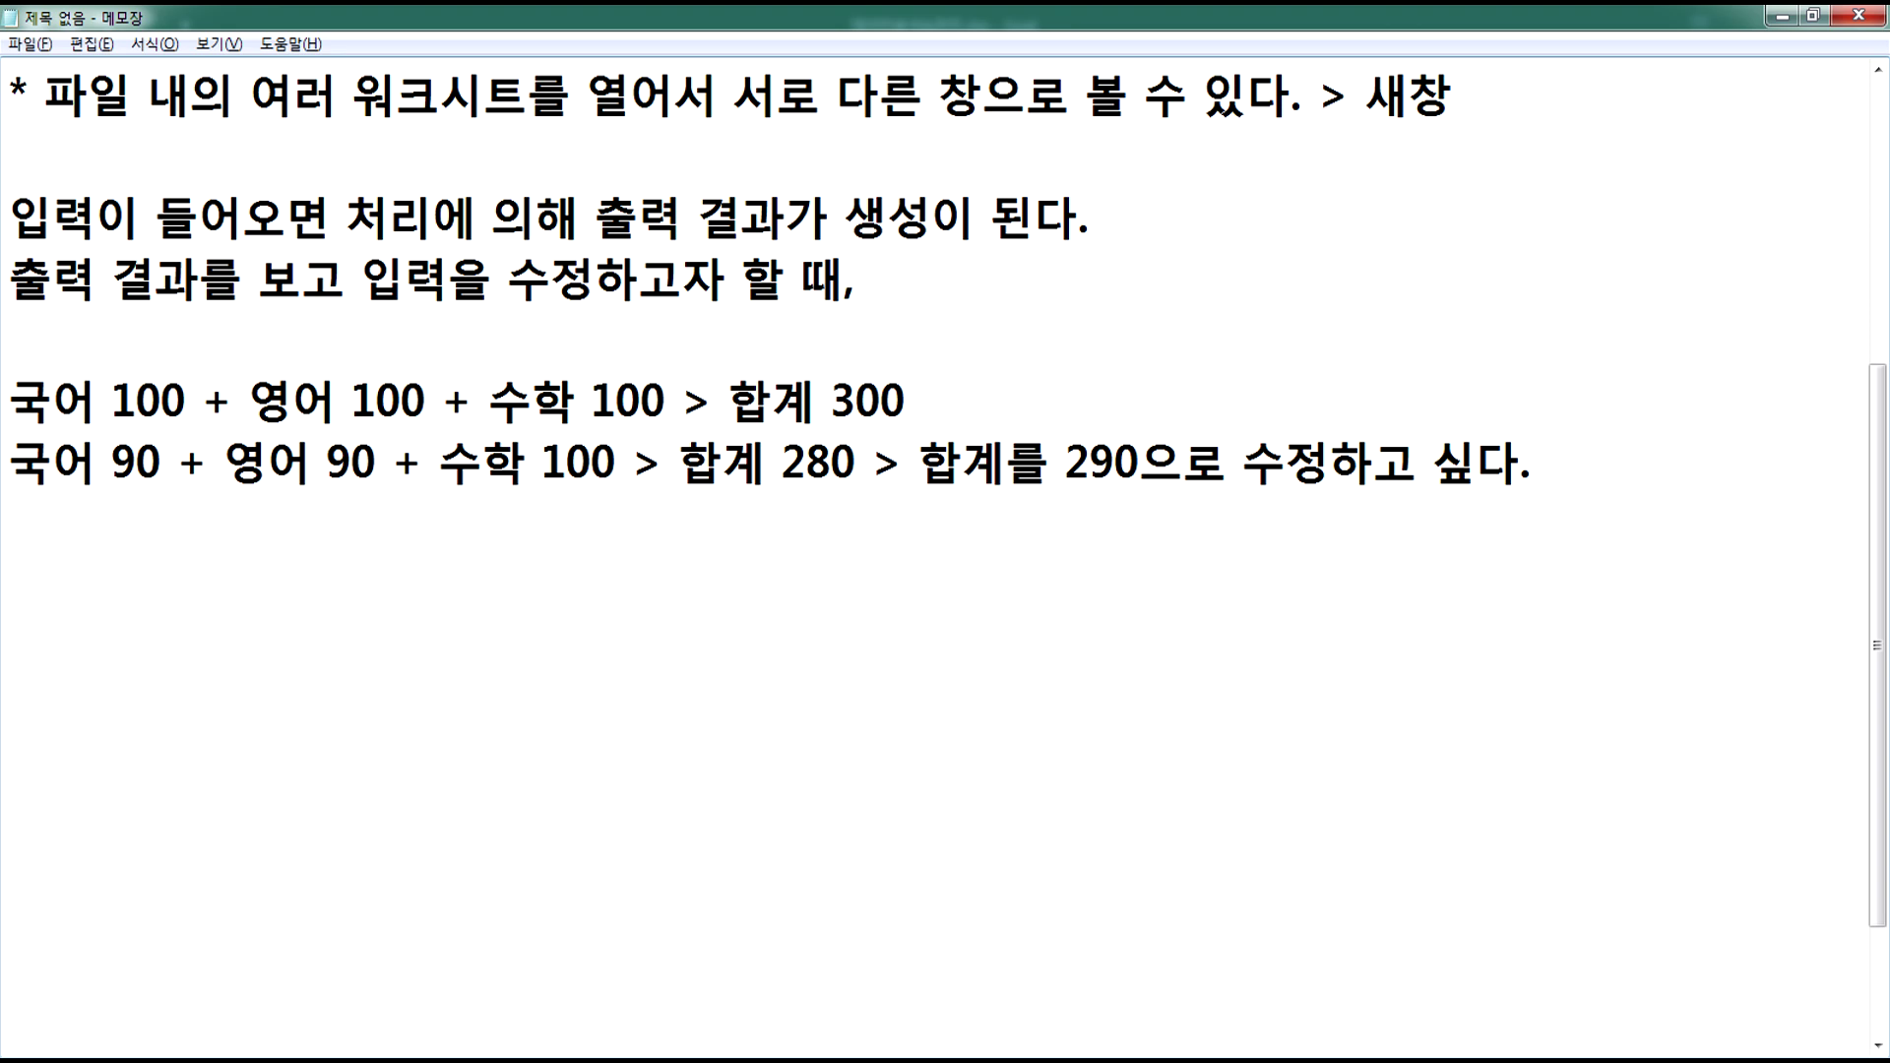
- Add the question "이때 국어점수는 얼마로 수정하면 될까요?" after that sentence and start a new line
type("이때 국어점수는 얼마로")
type("수")
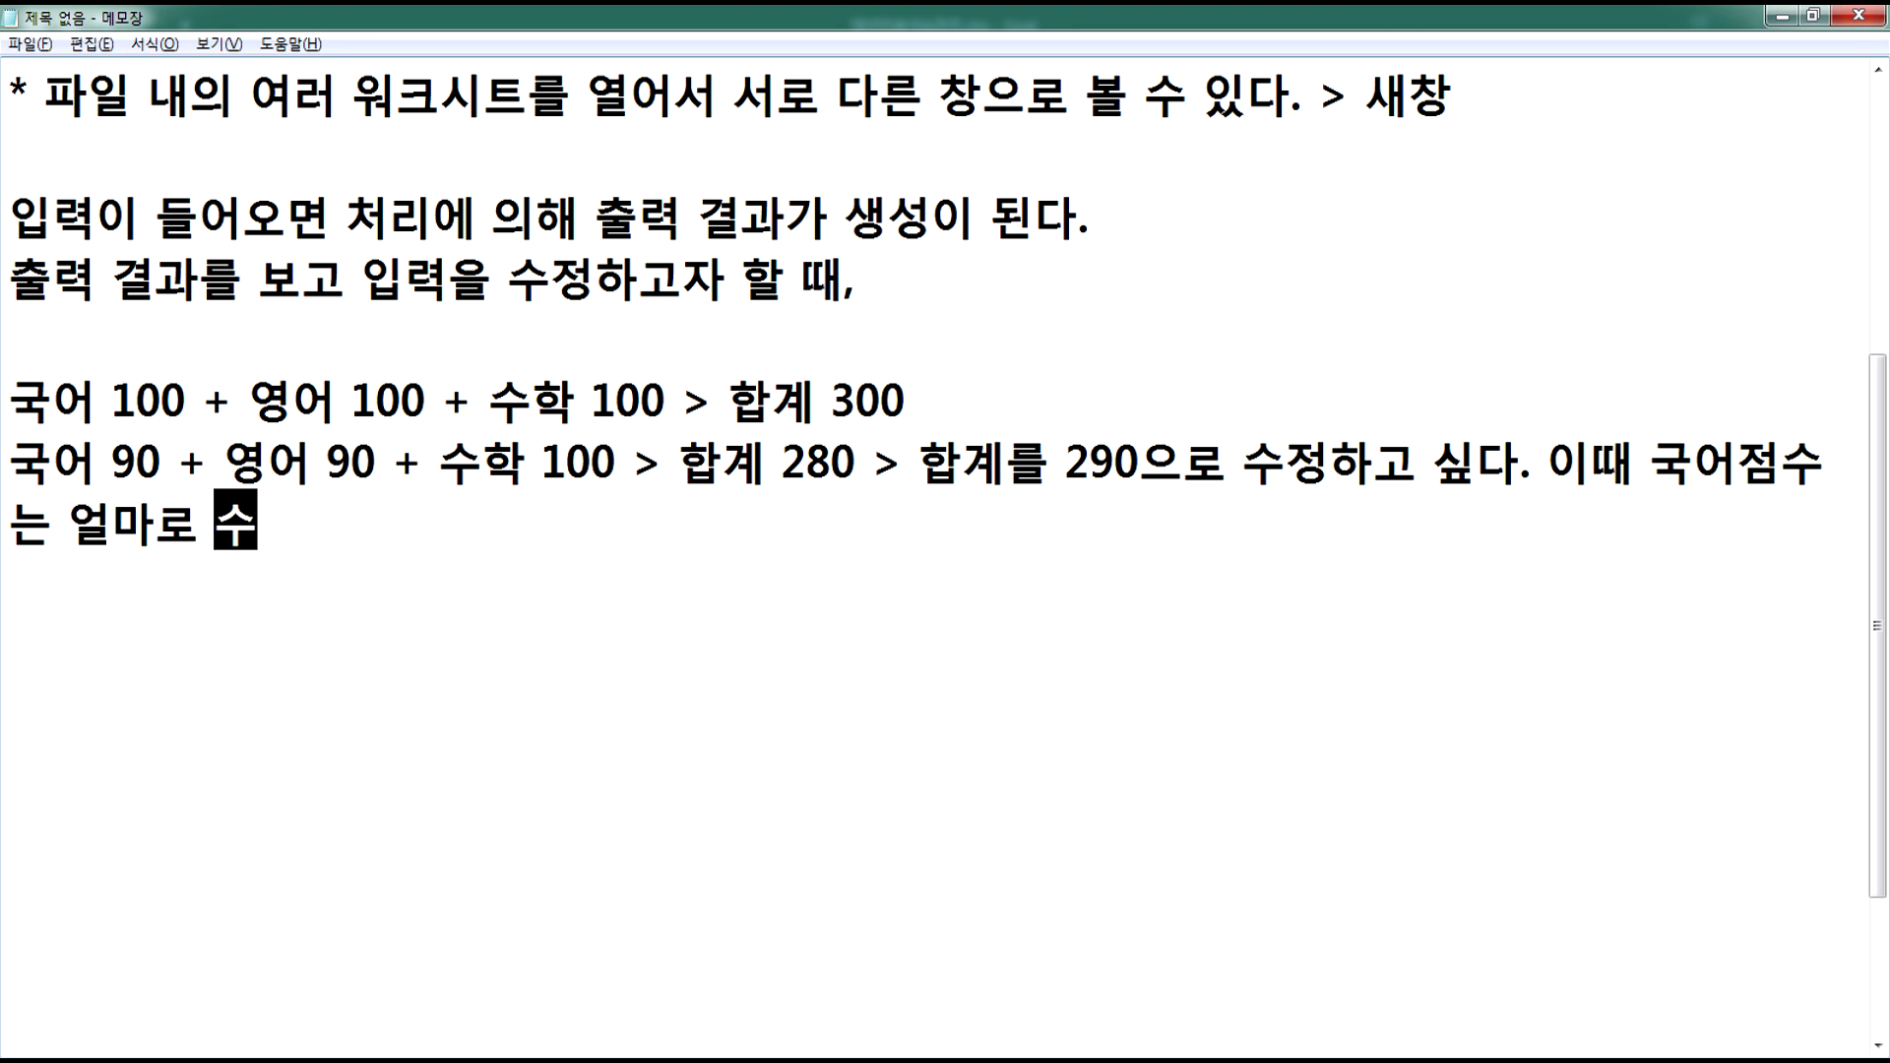
type("정하면 되ㄹ까요?")
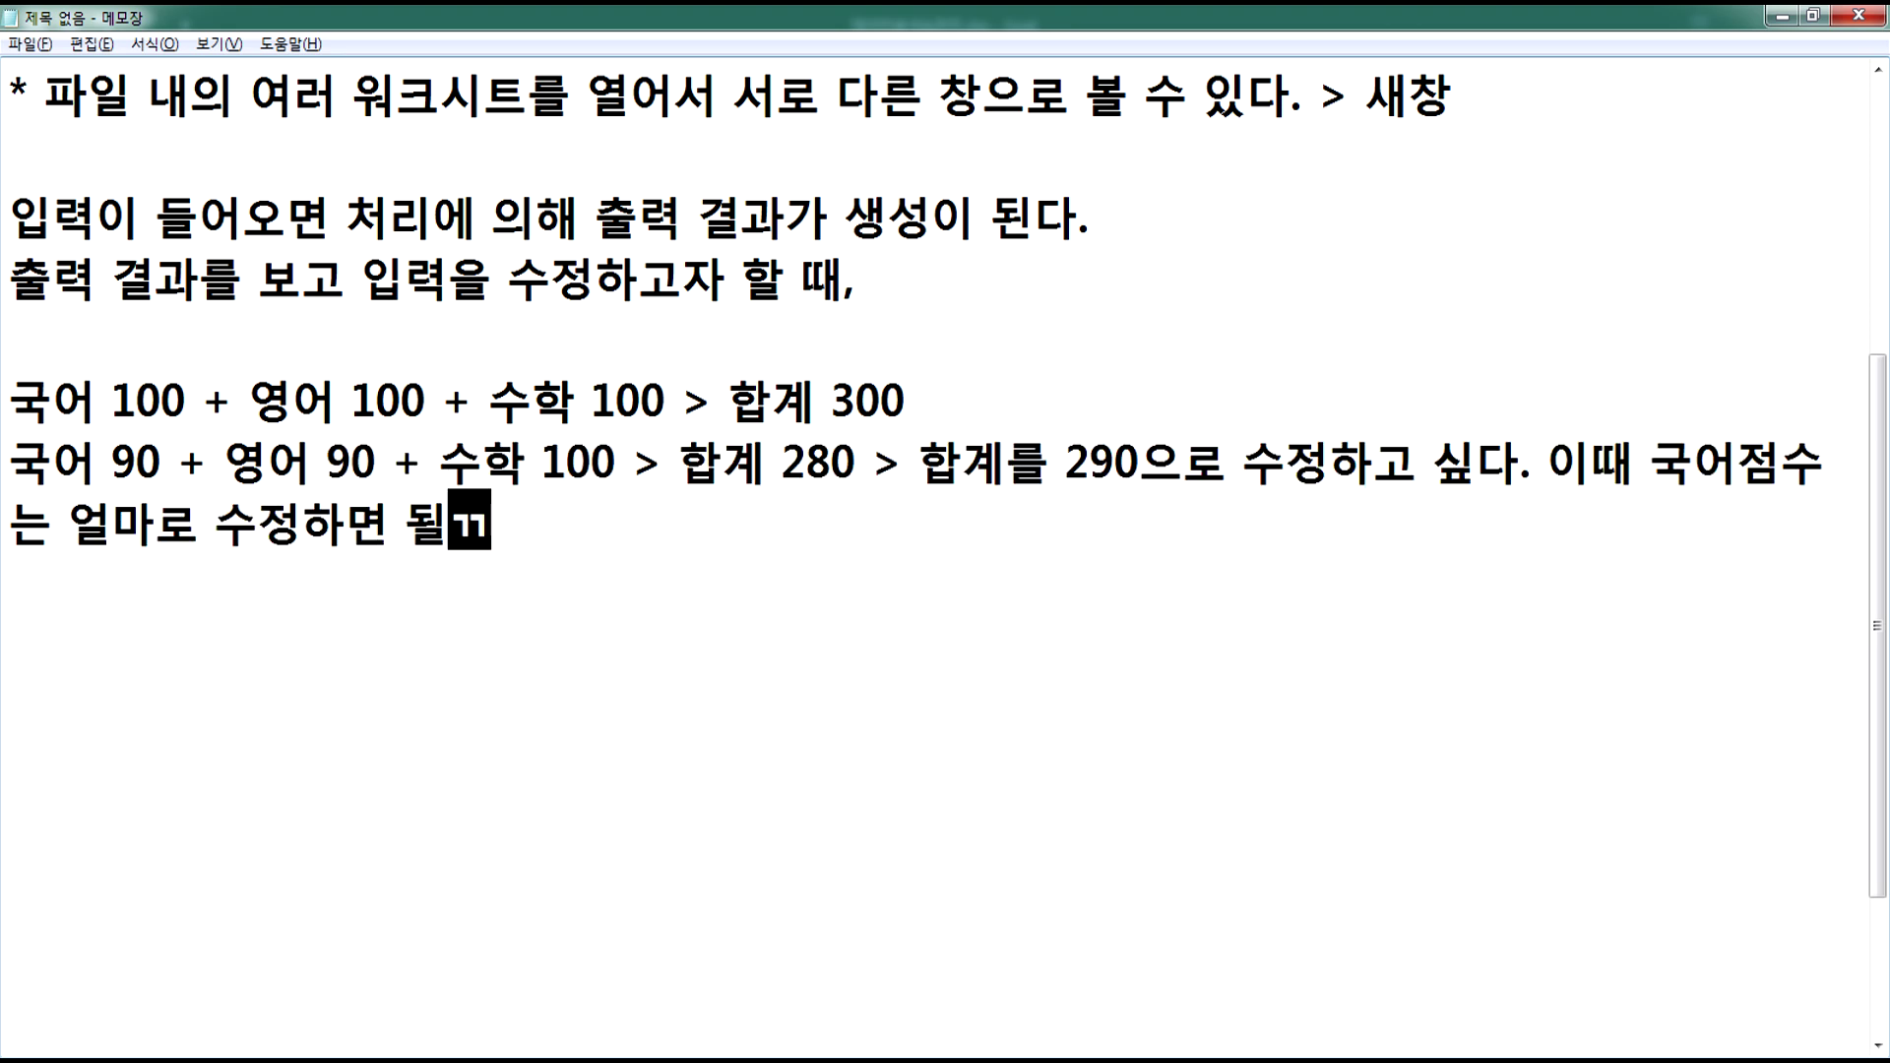
key("Return")
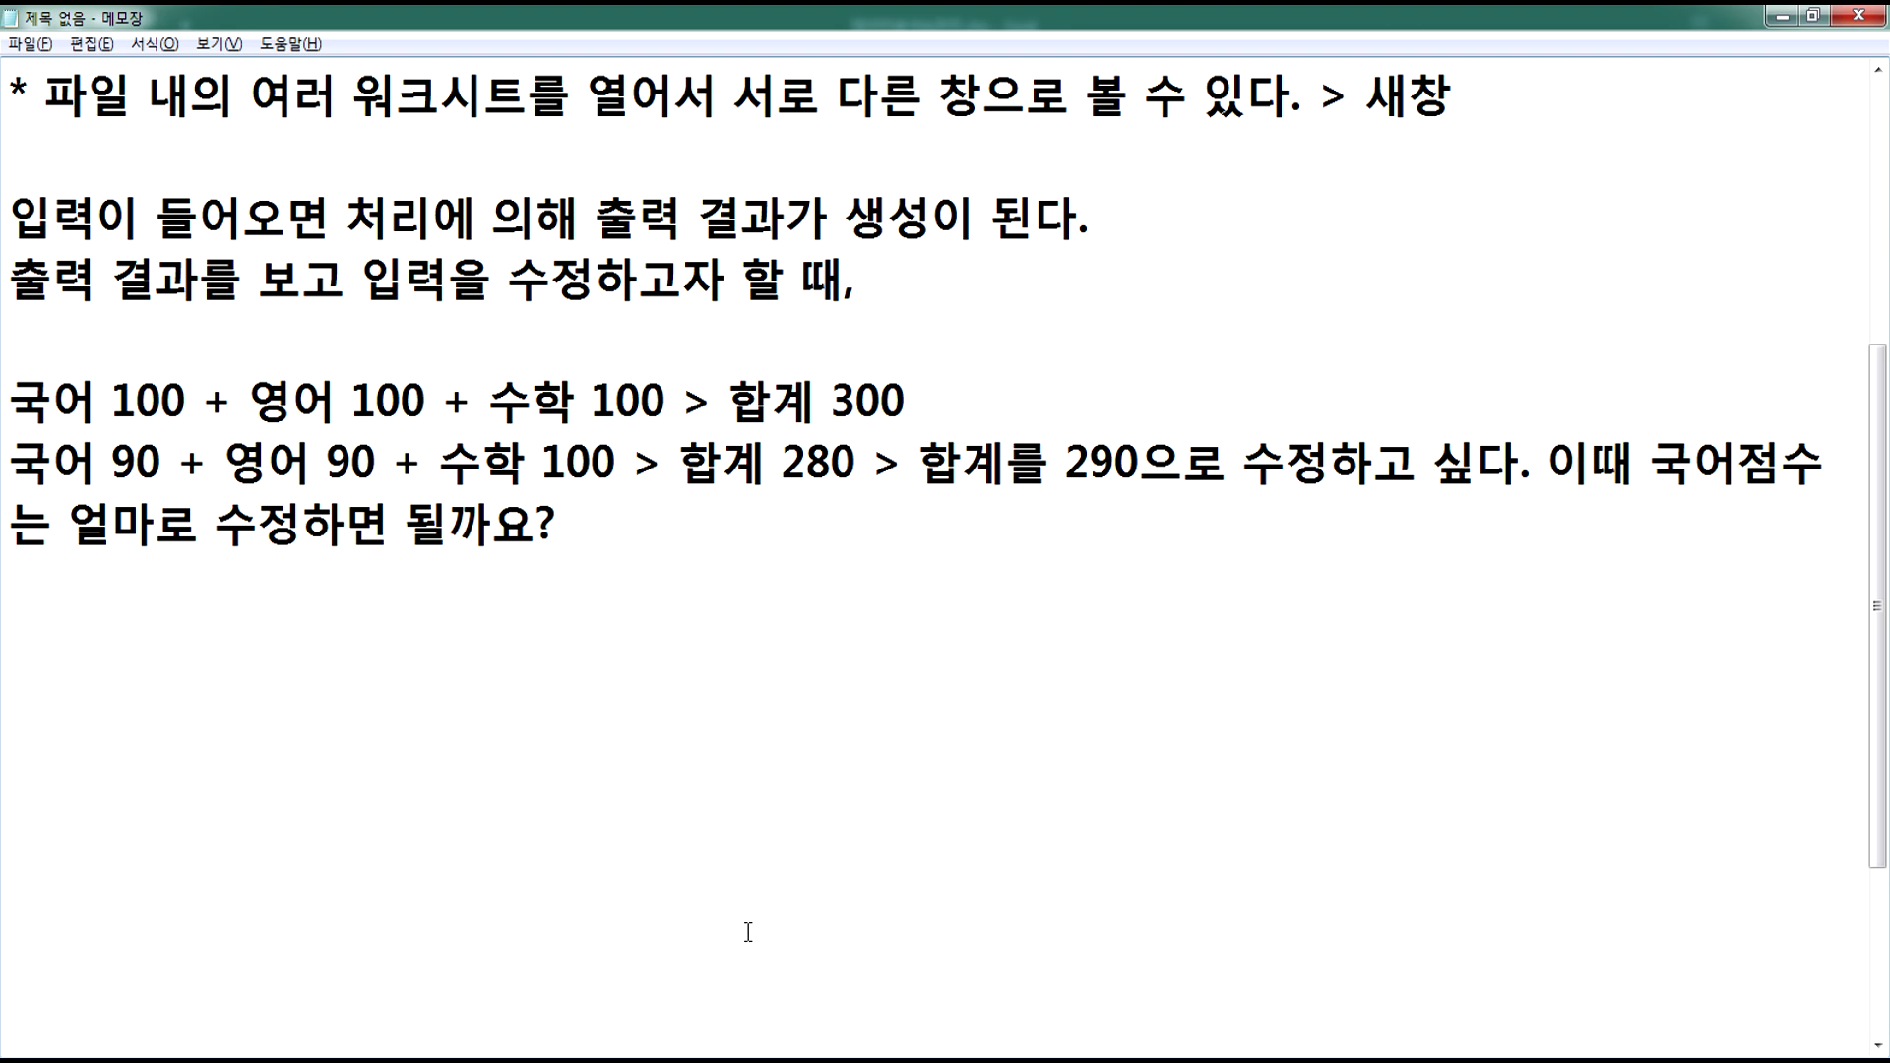
left_click_drag(113, 461, 136, 461)
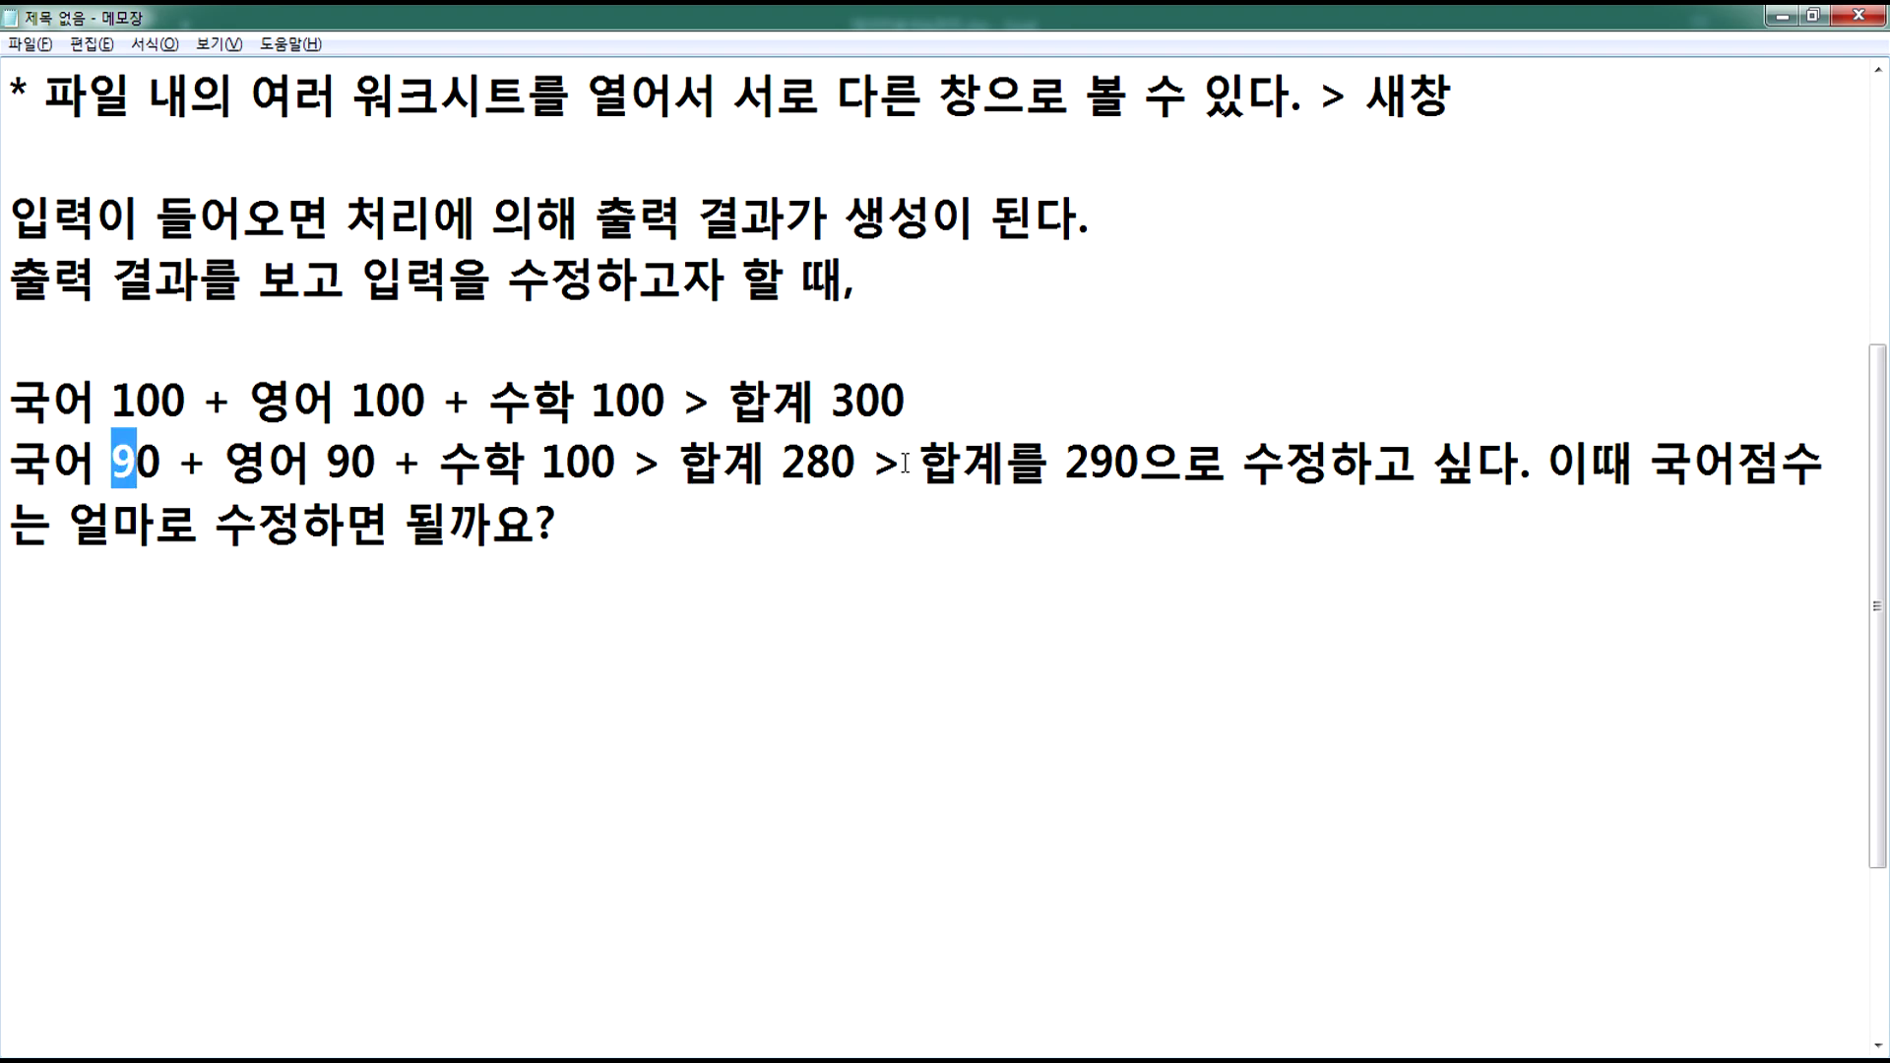
left_click(635, 596)
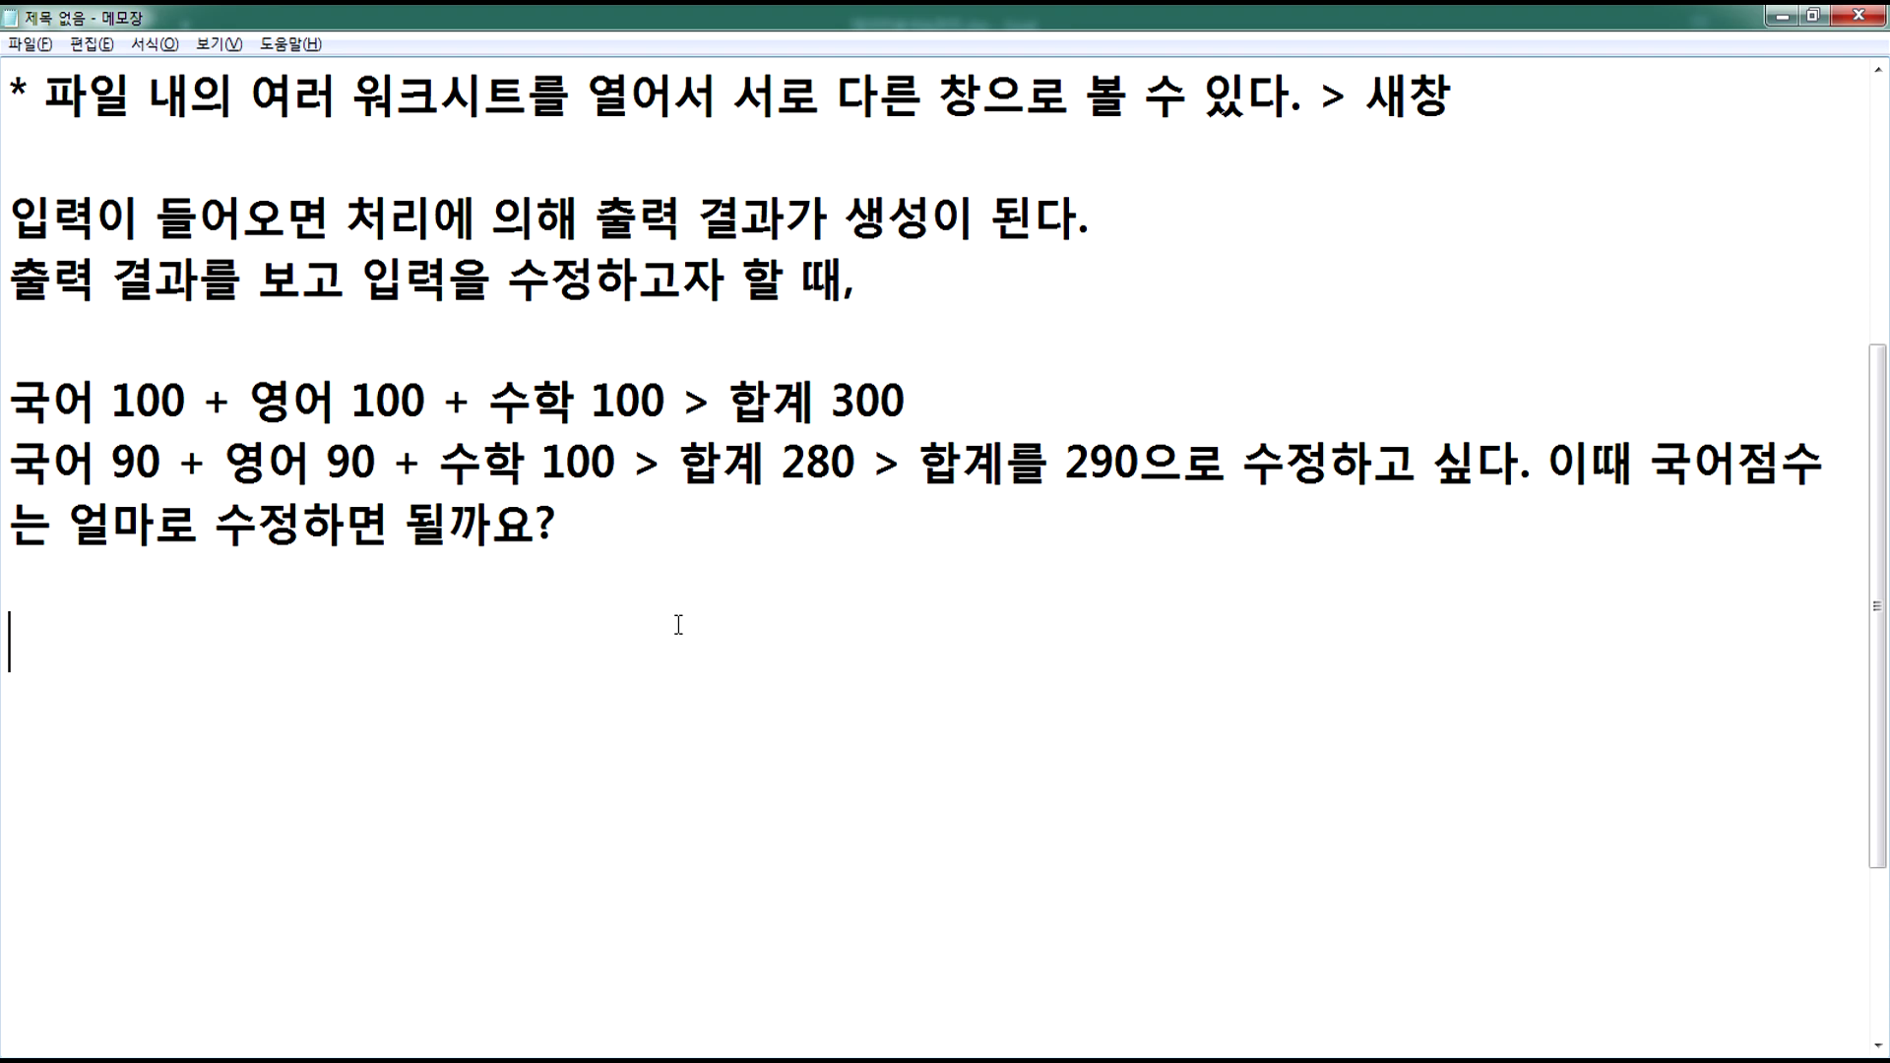
key("Up")
key("Up")
key("Up")
key("End")
key("Left")
key("Left")
key("Left")
type("2")
key("Delete")
type("3")
key("Delete")
key("Down")
key("Down")
key("Down")
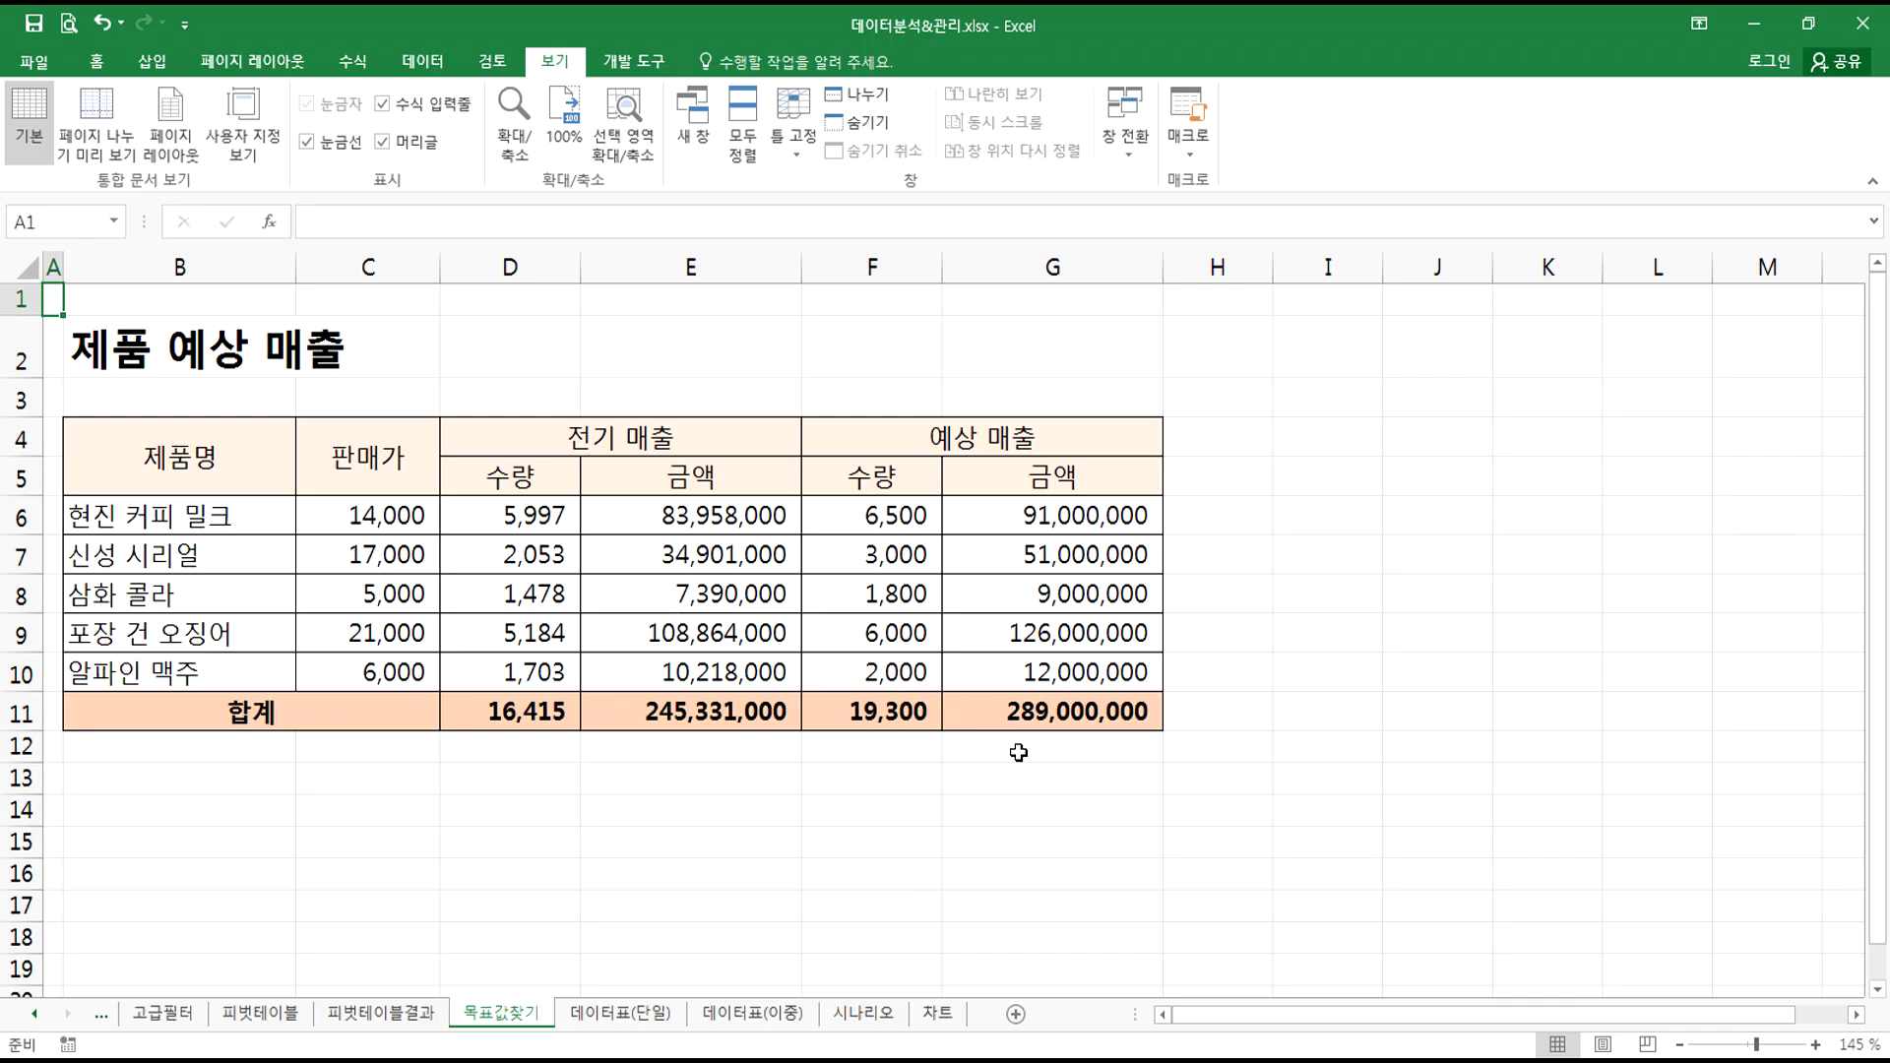
- Enter the target amount 300,000,000 in cell G12, below the expected sales total
left_click(1034, 753)
type("300,000,000")
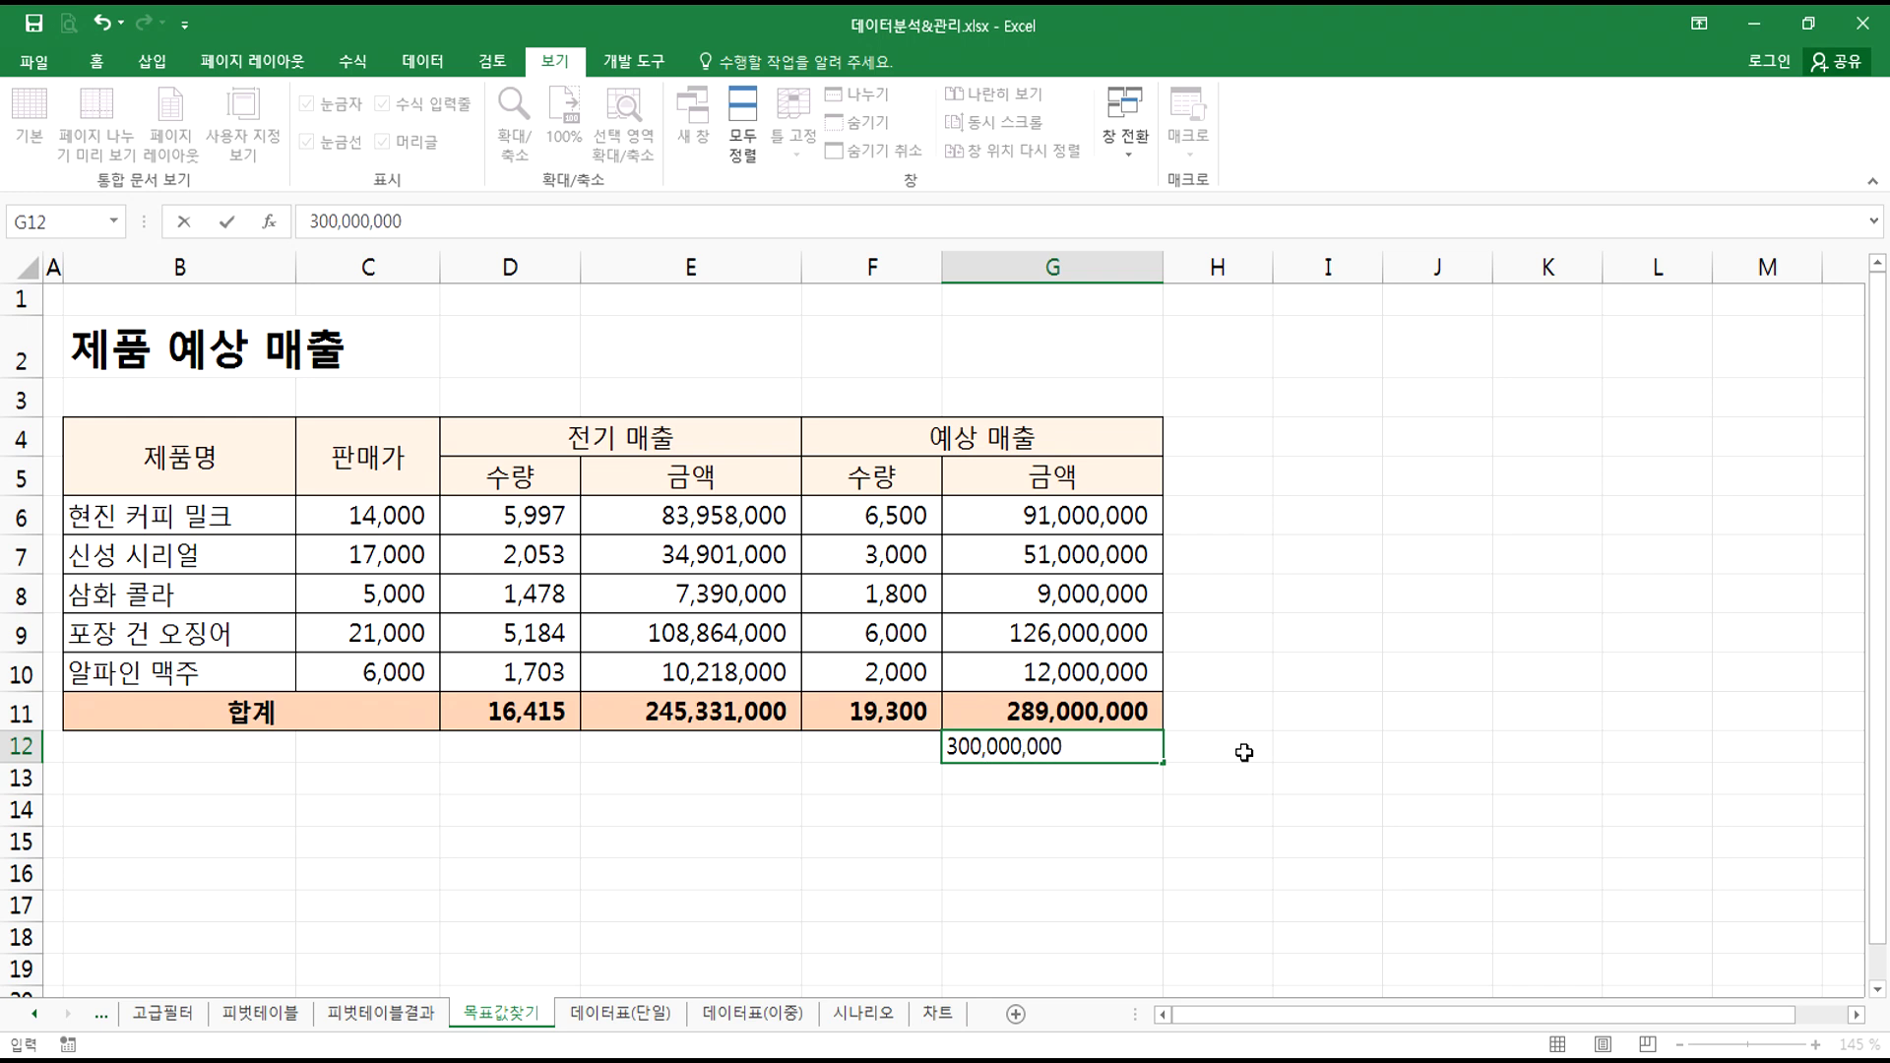
key("Return")
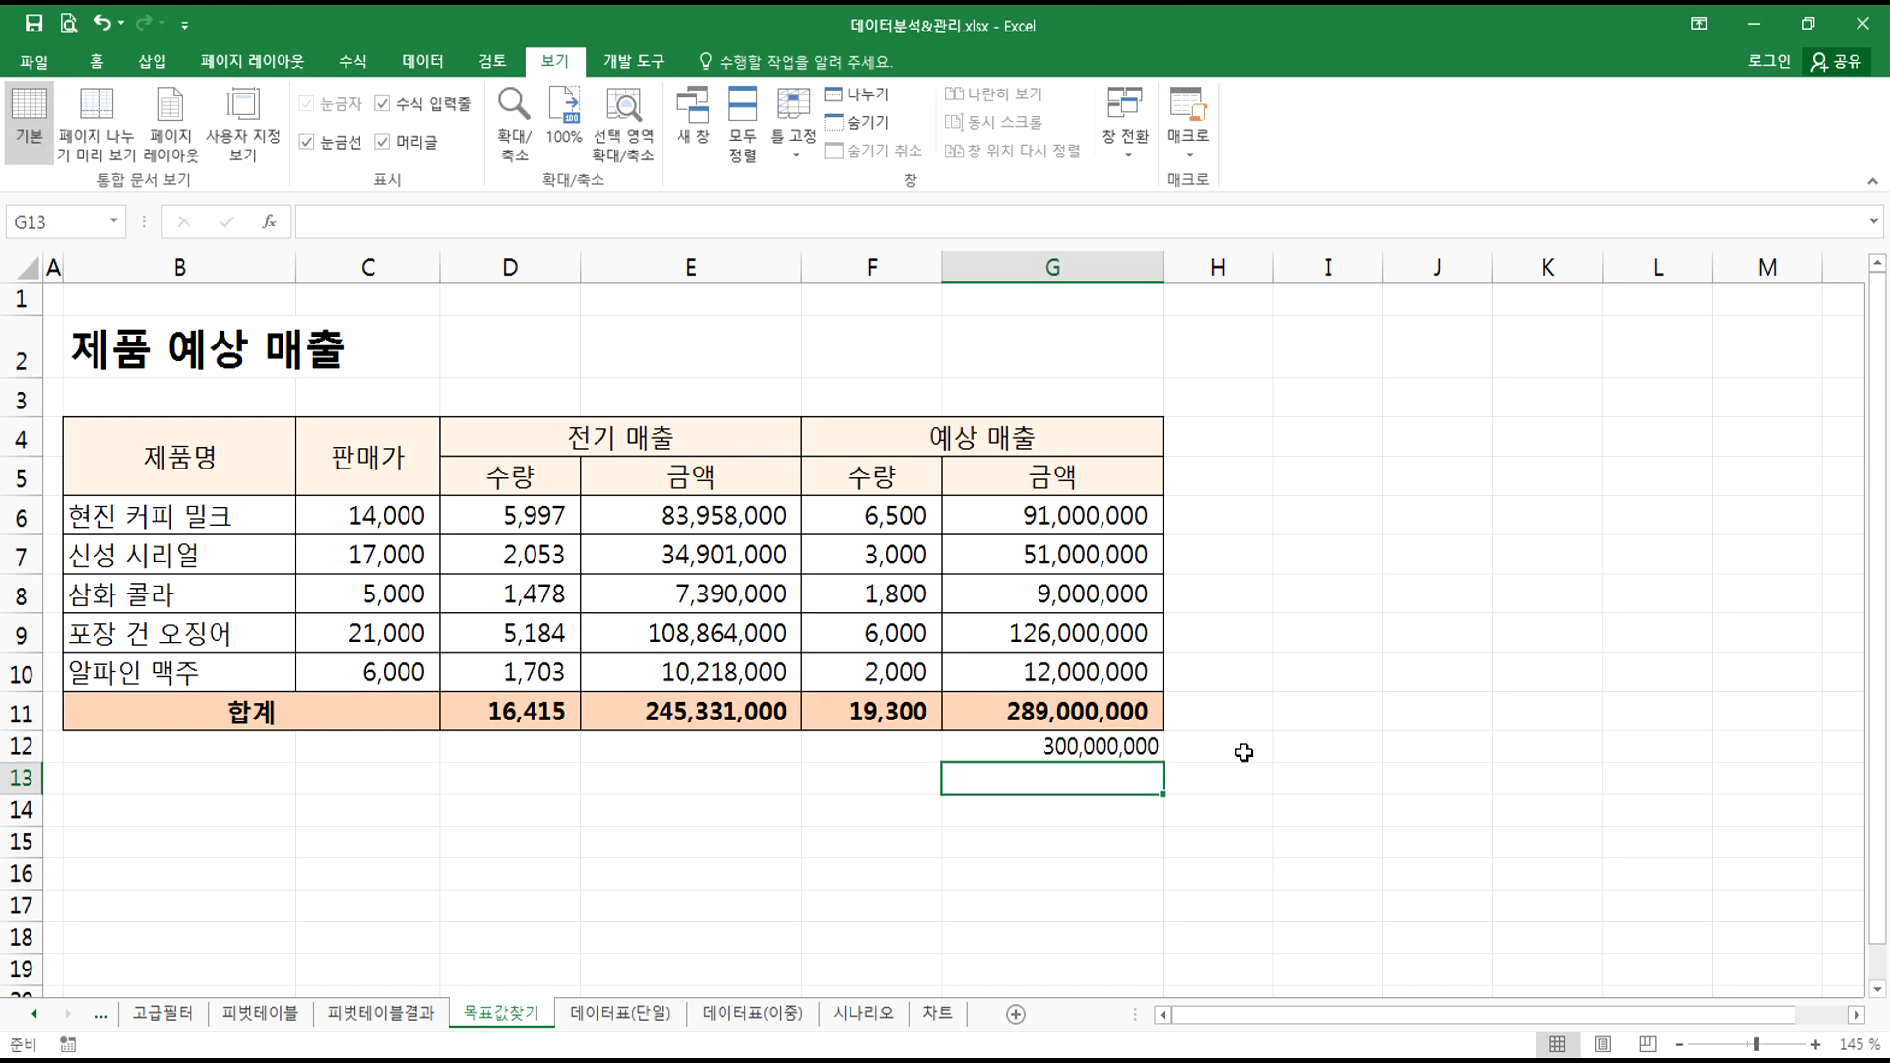
key("Up")
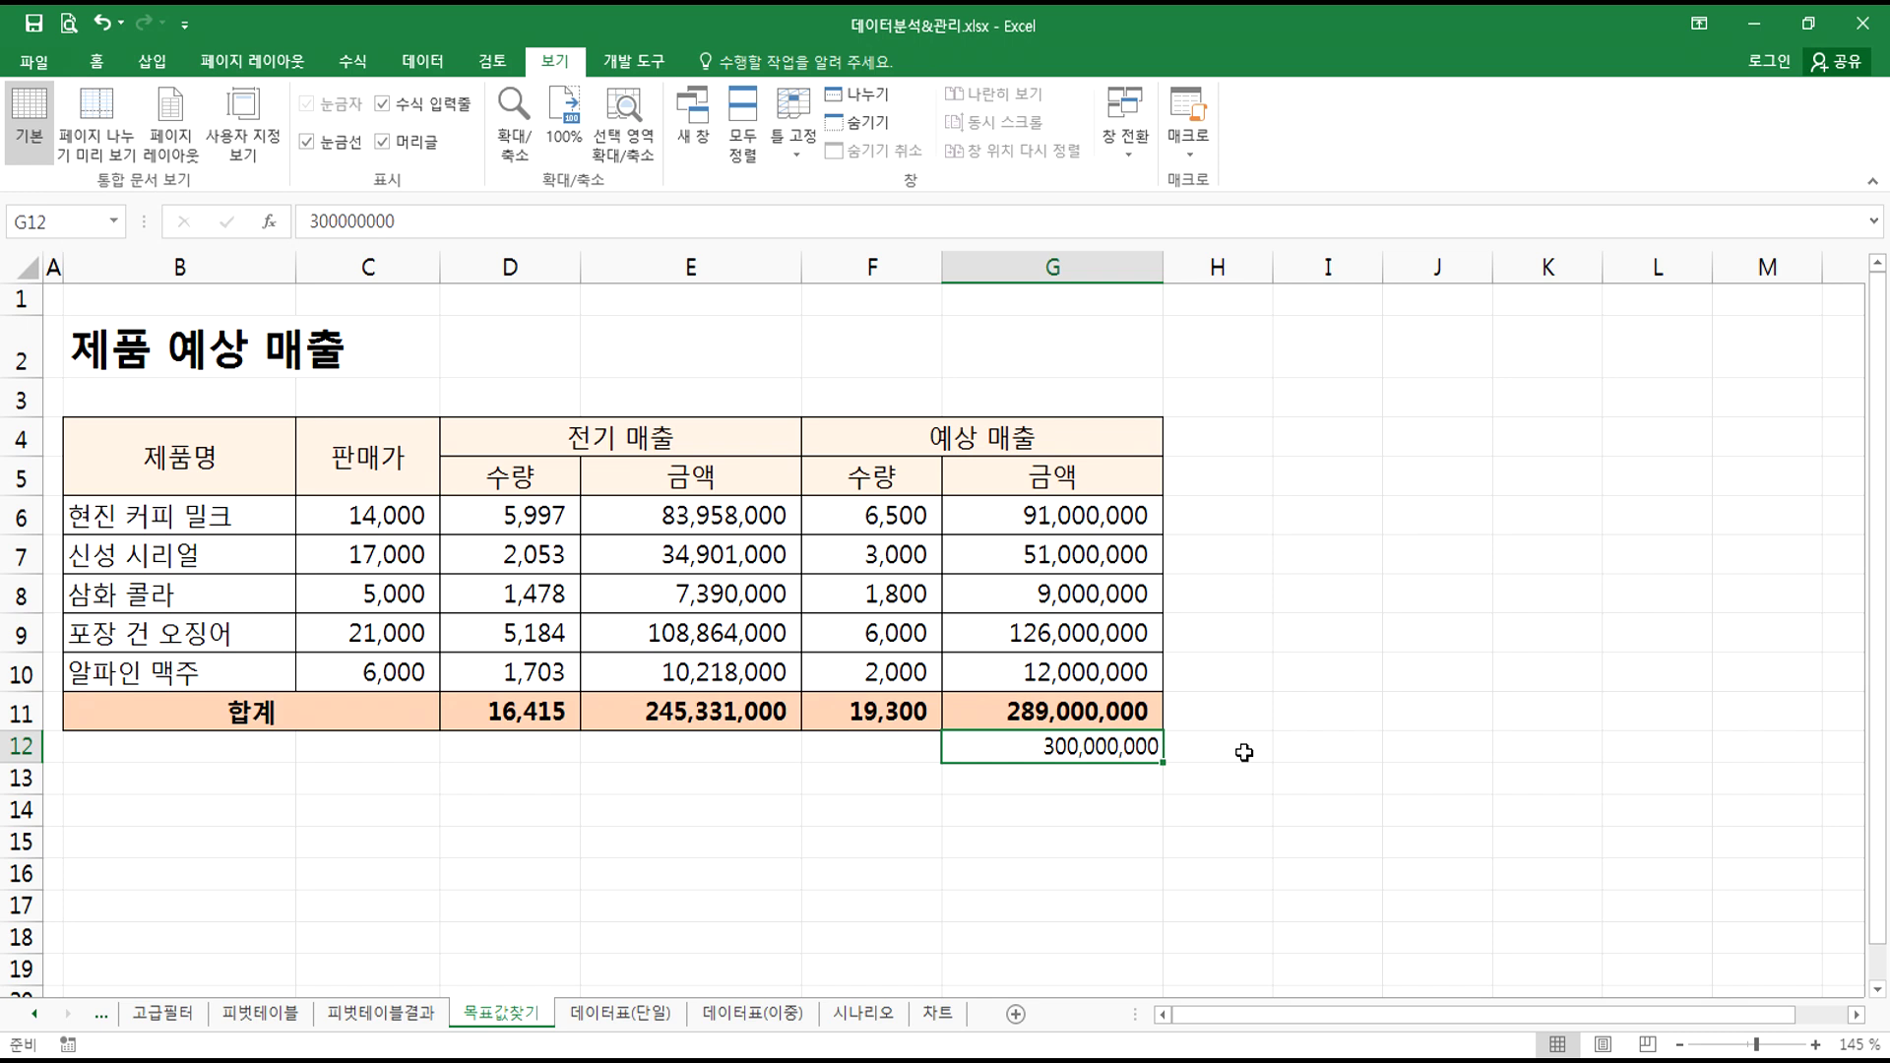
- Examine the SUM formula in G11 and the amounts in G6:G10 it adds up, comparing the total with the target in G12
left_click(1008, 713)
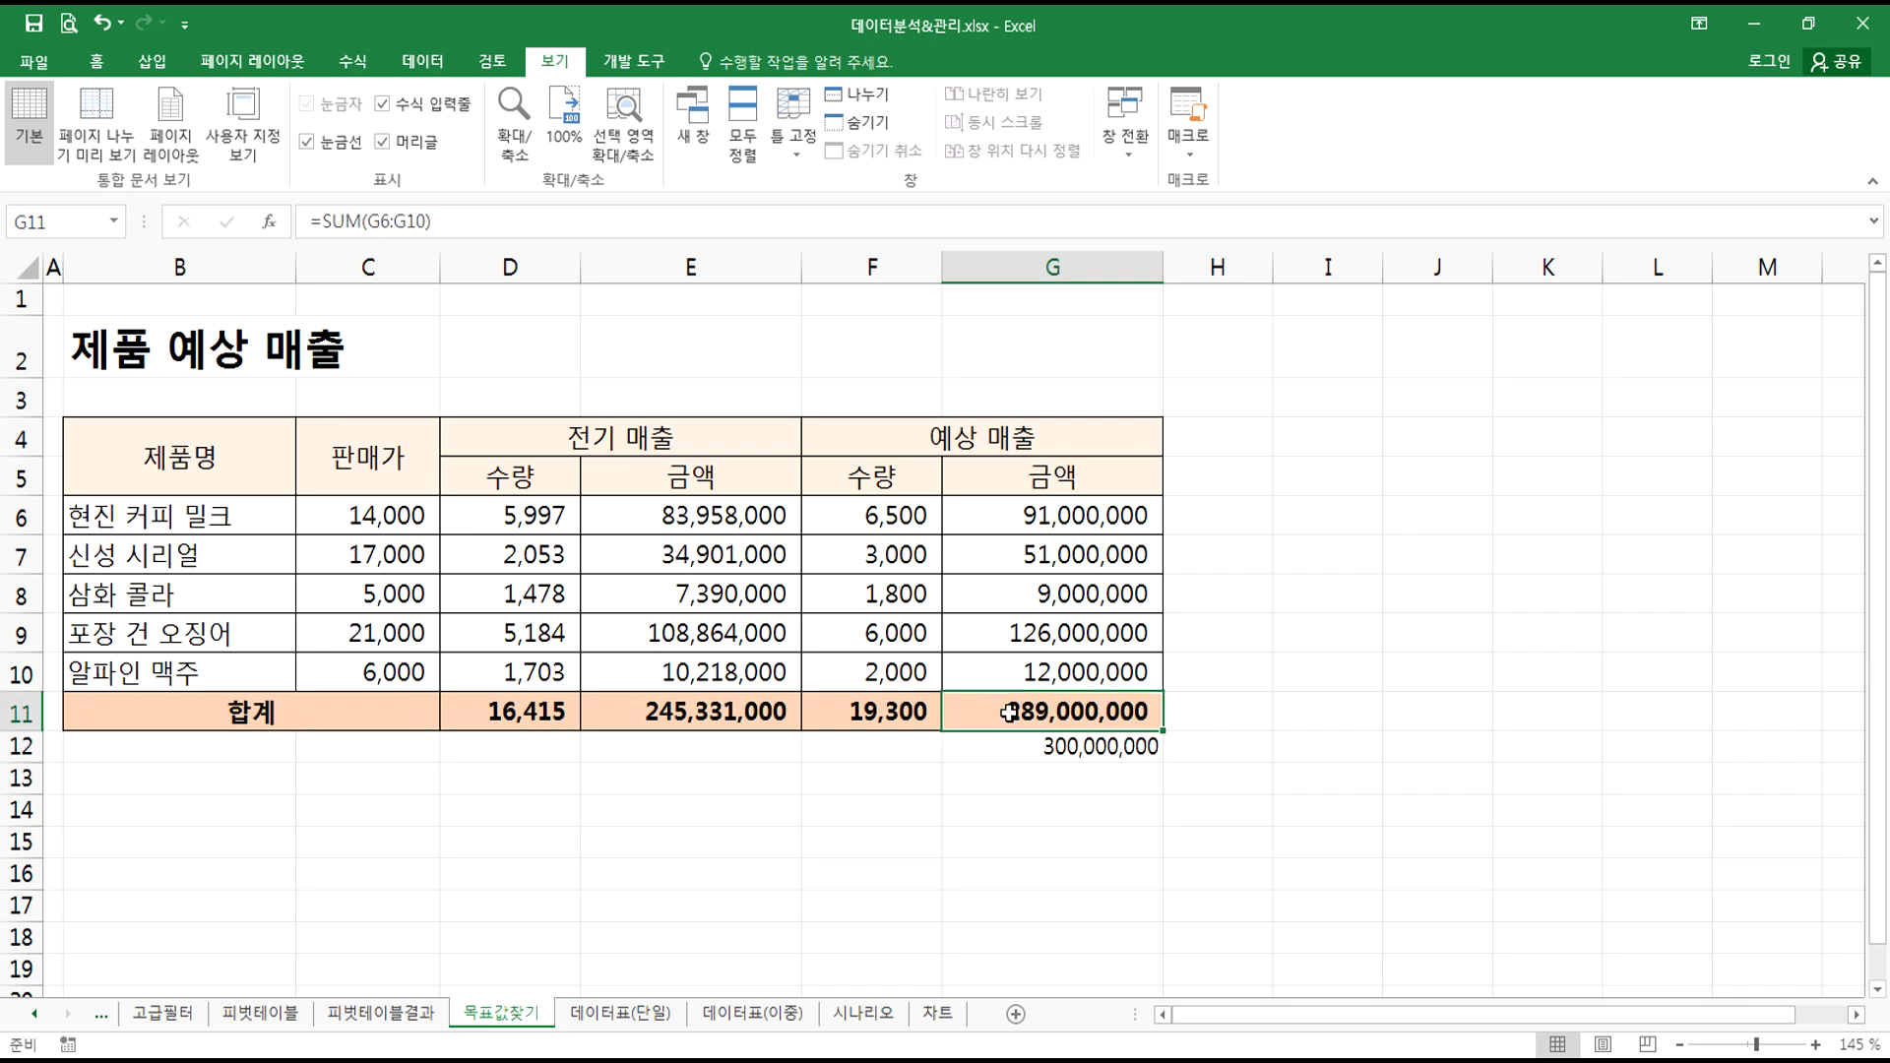
left_click(1013, 748)
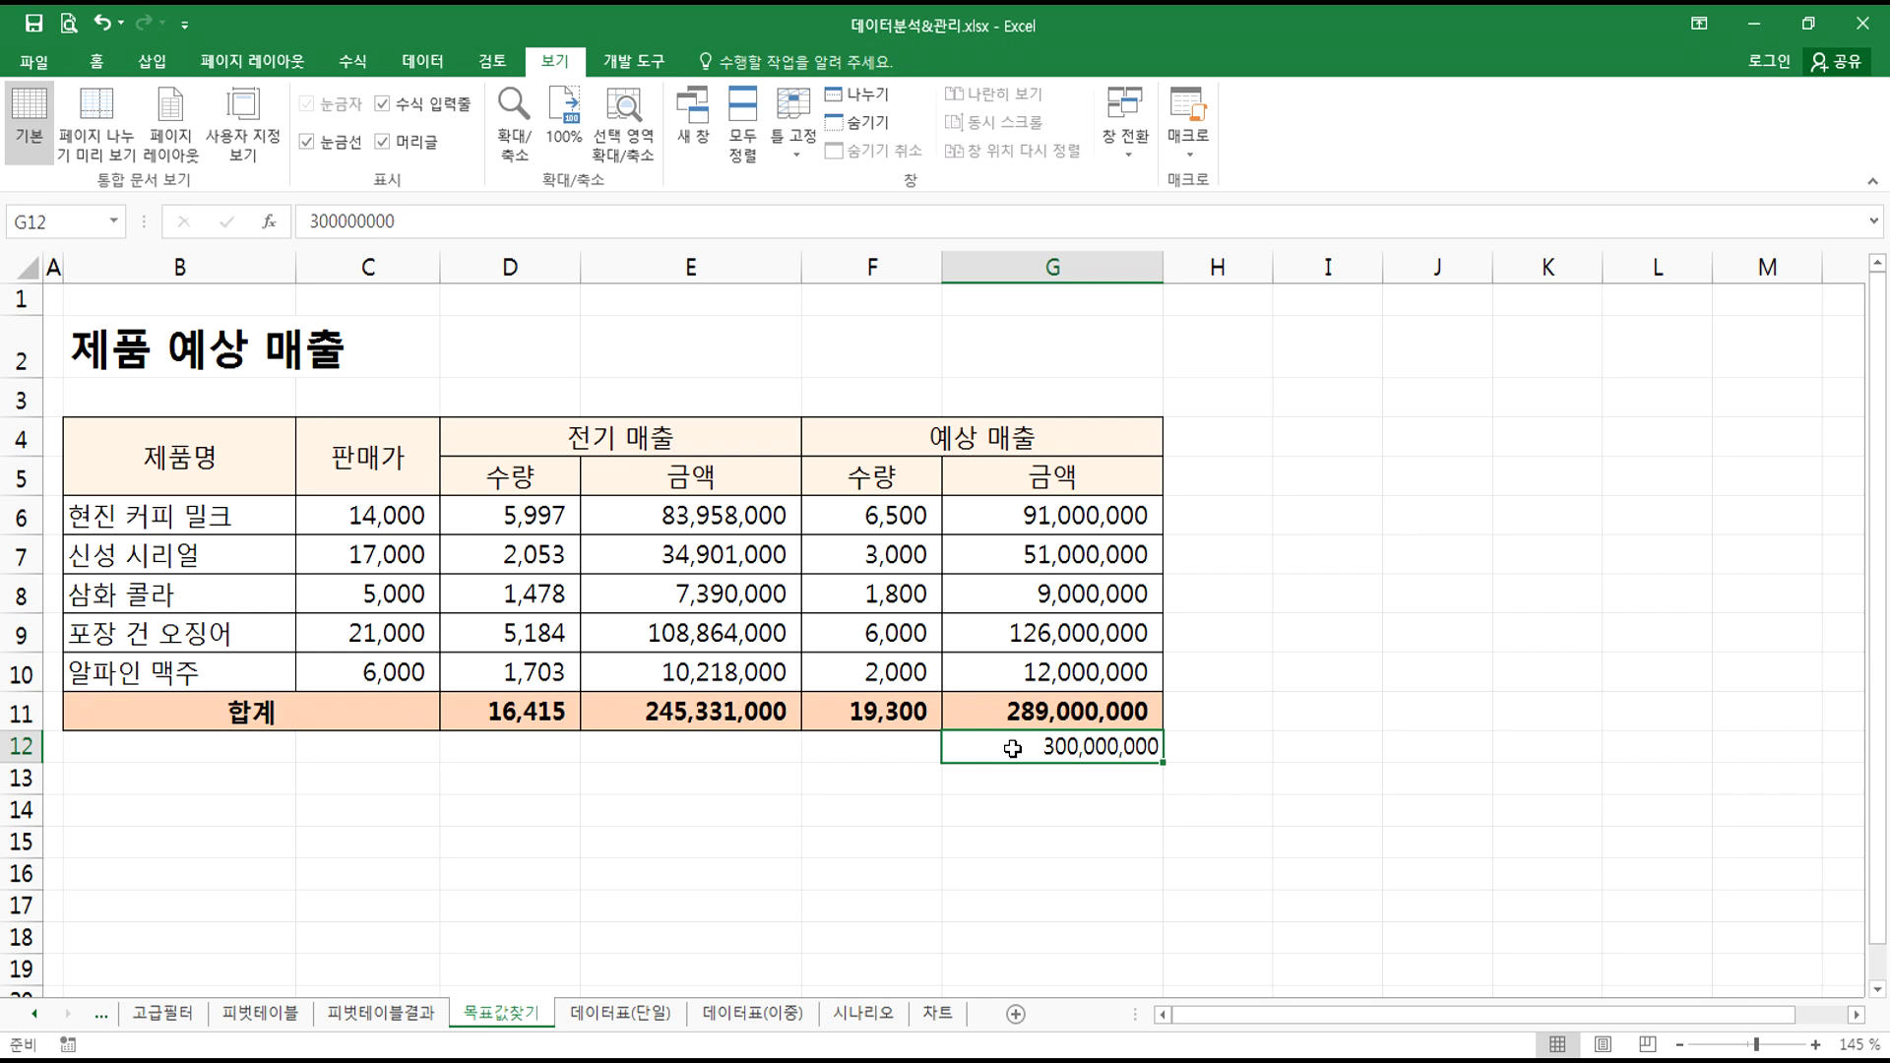
left_click(1024, 713)
key("F2")
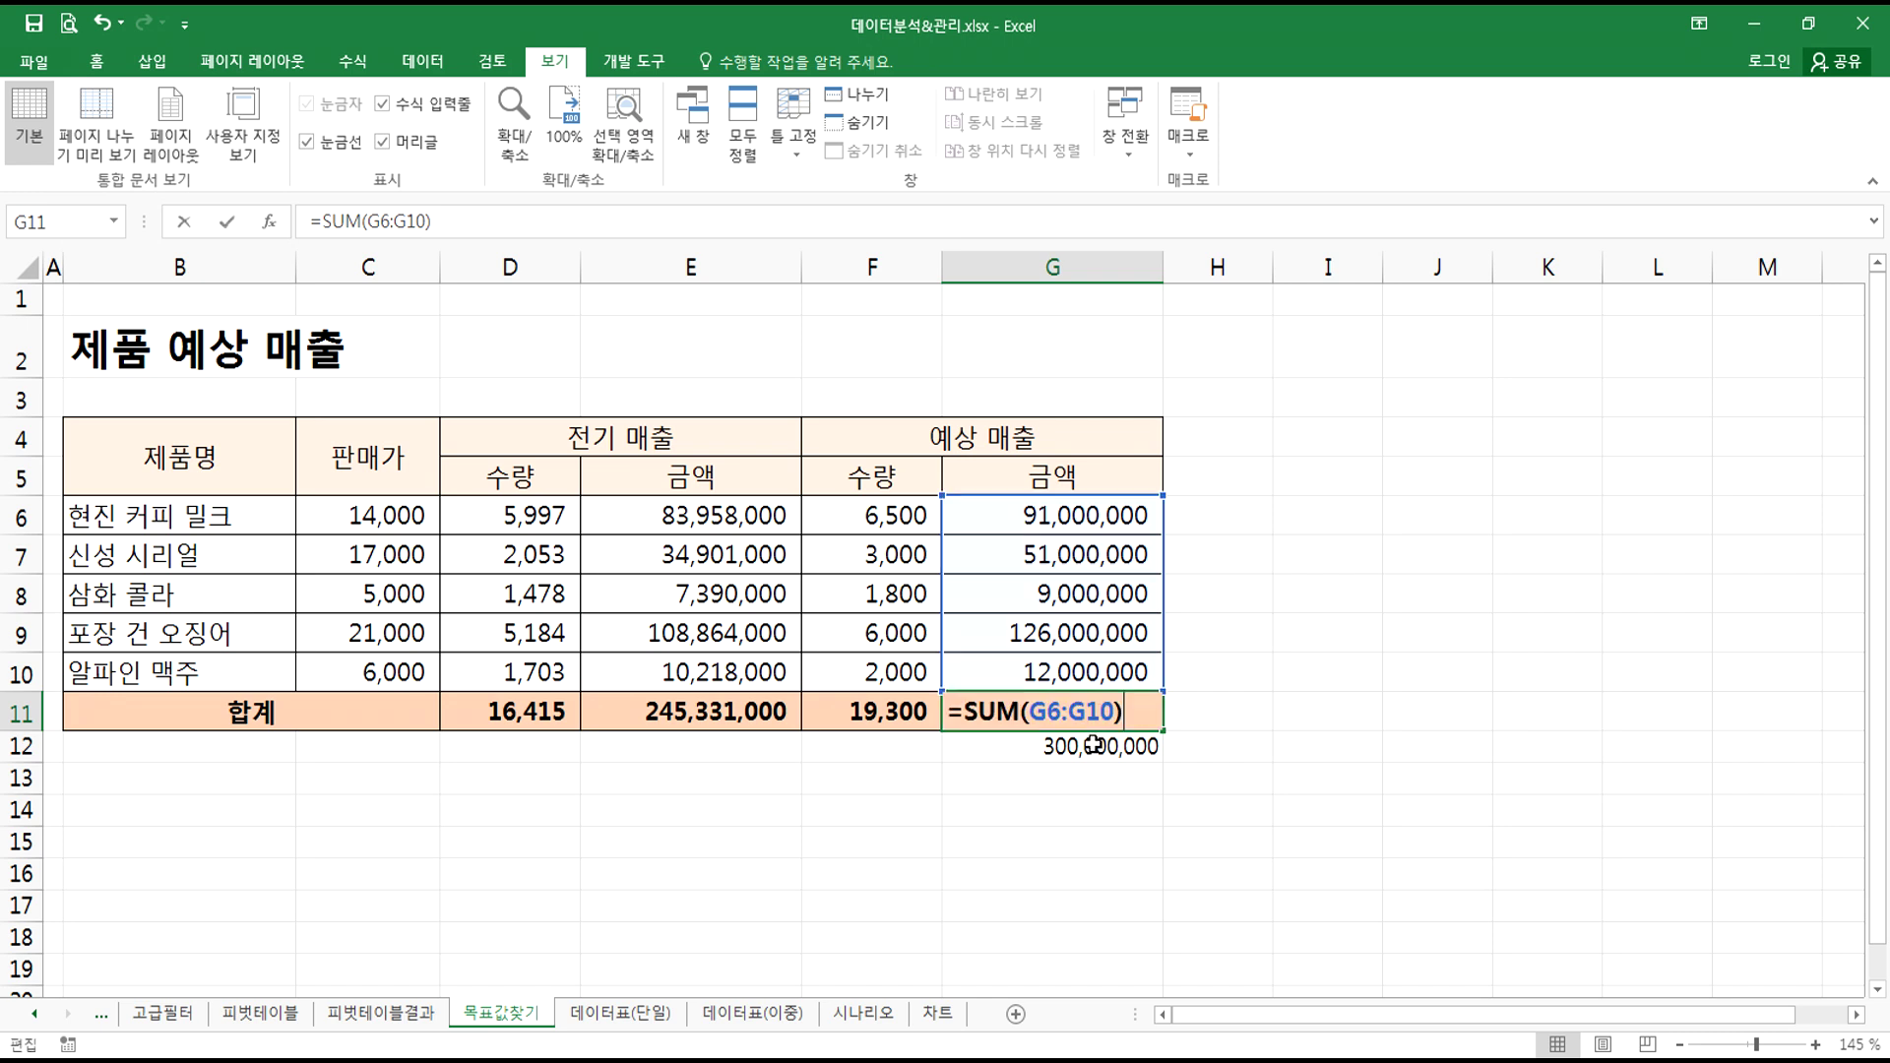
left_click_drag(1022, 512, 1020, 683)
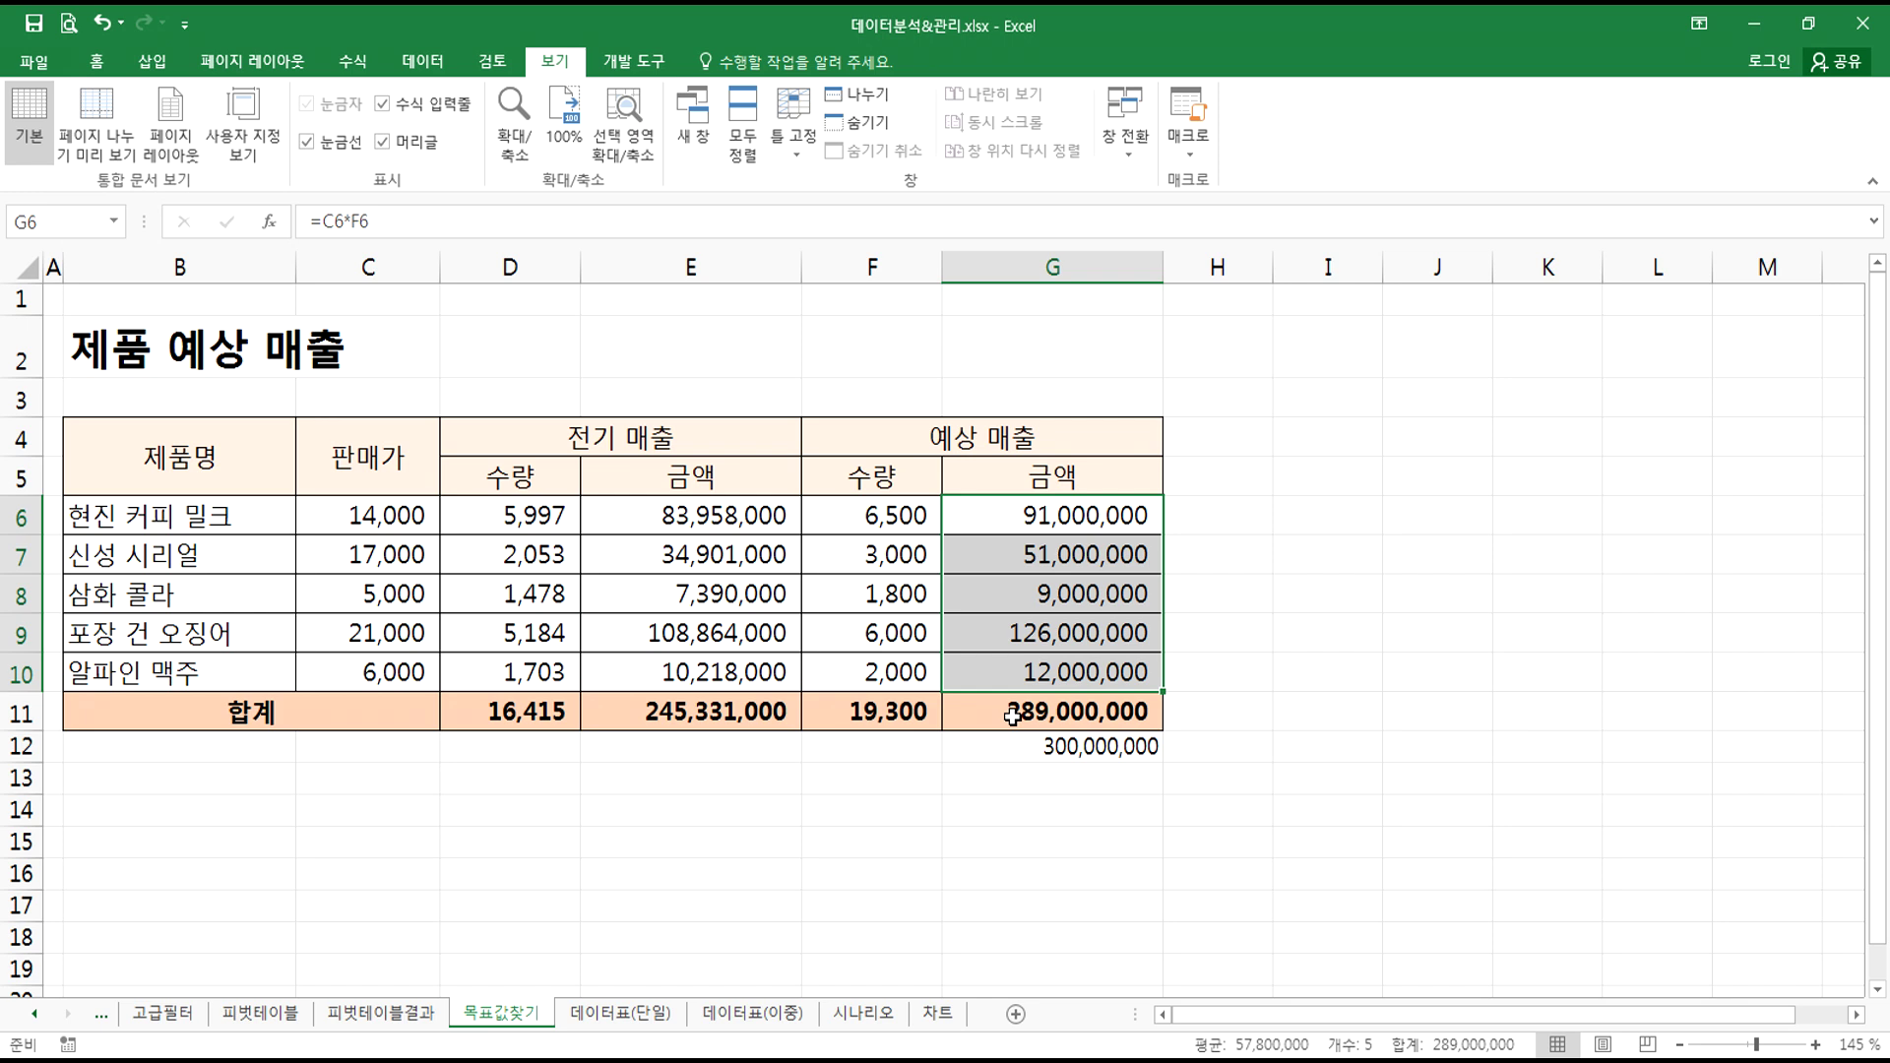
left_click_drag(1025, 518, 1024, 679)
- Go through the expected sales amounts of the first four products in G6:G9
left_click(1091, 518)
left_click(1073, 554)
left_click(1084, 523)
left_click(1082, 556)
left_click_drag(1087, 525, 1083, 556)
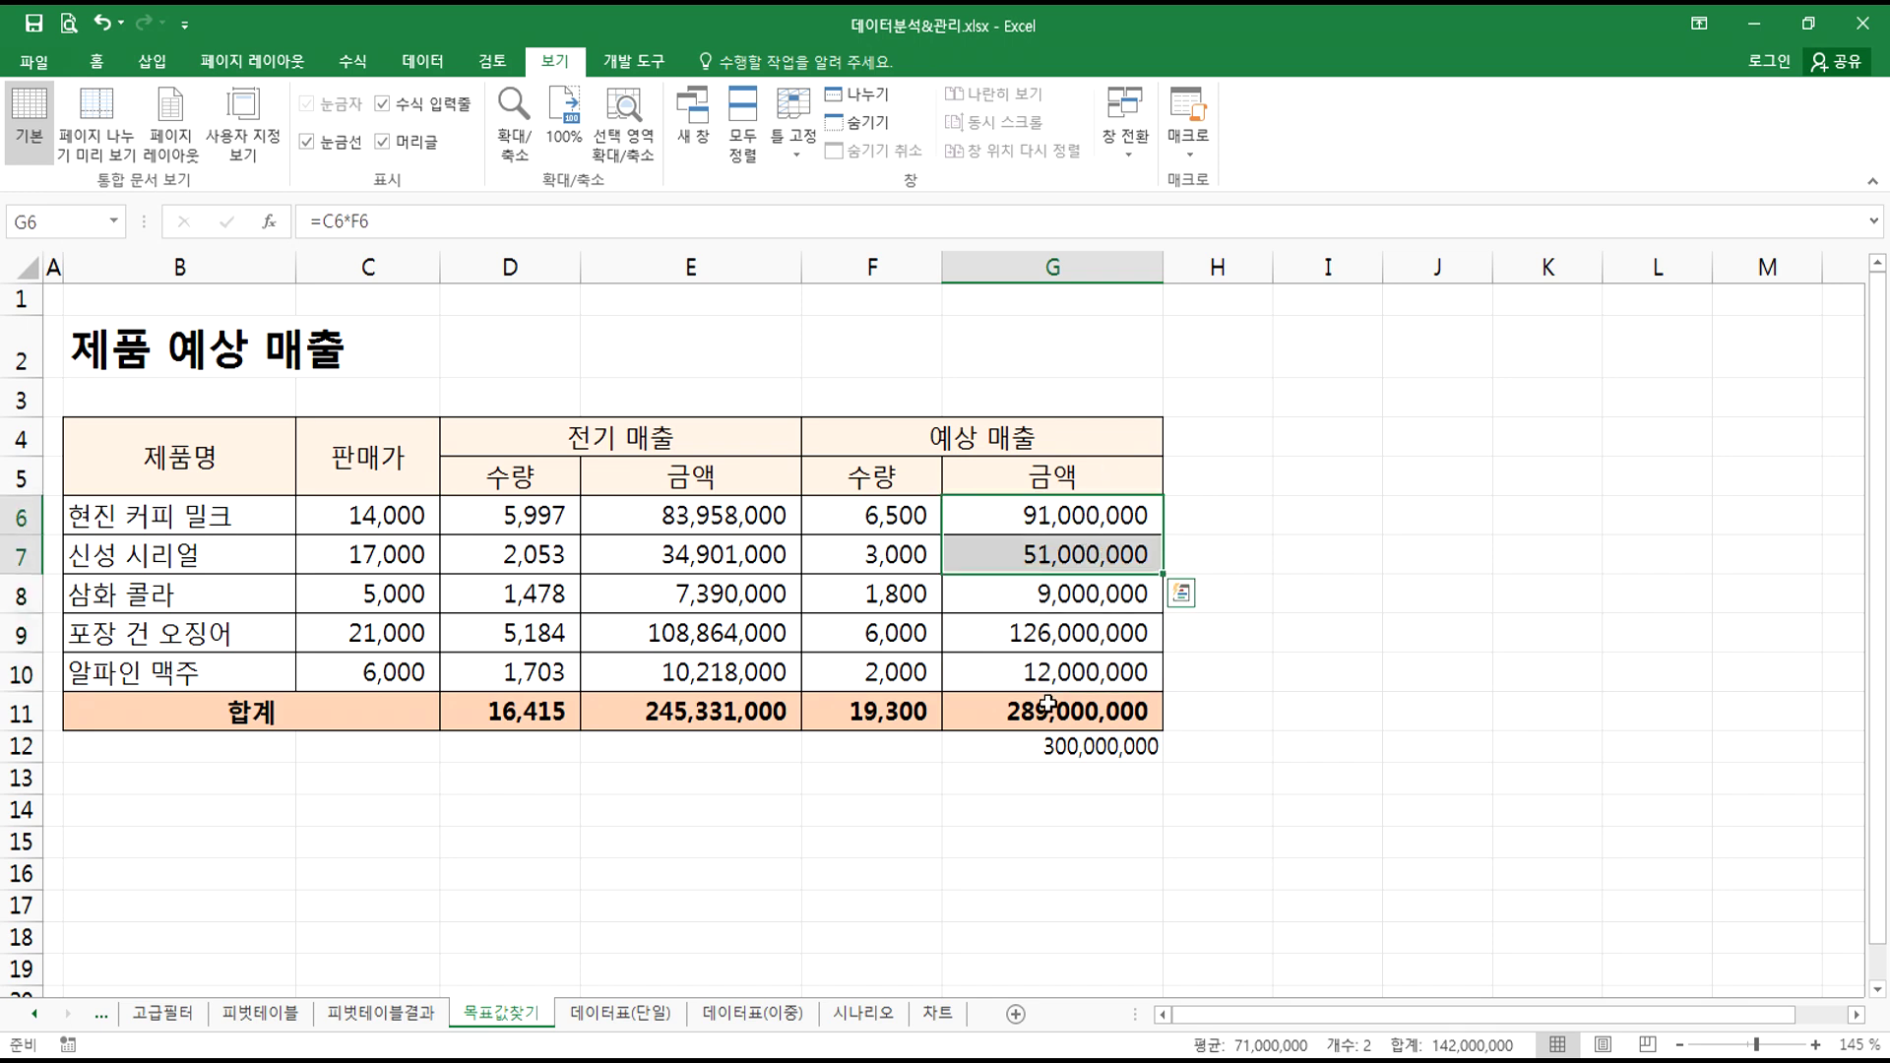
left_click(1023, 591)
left_click(1009, 633)
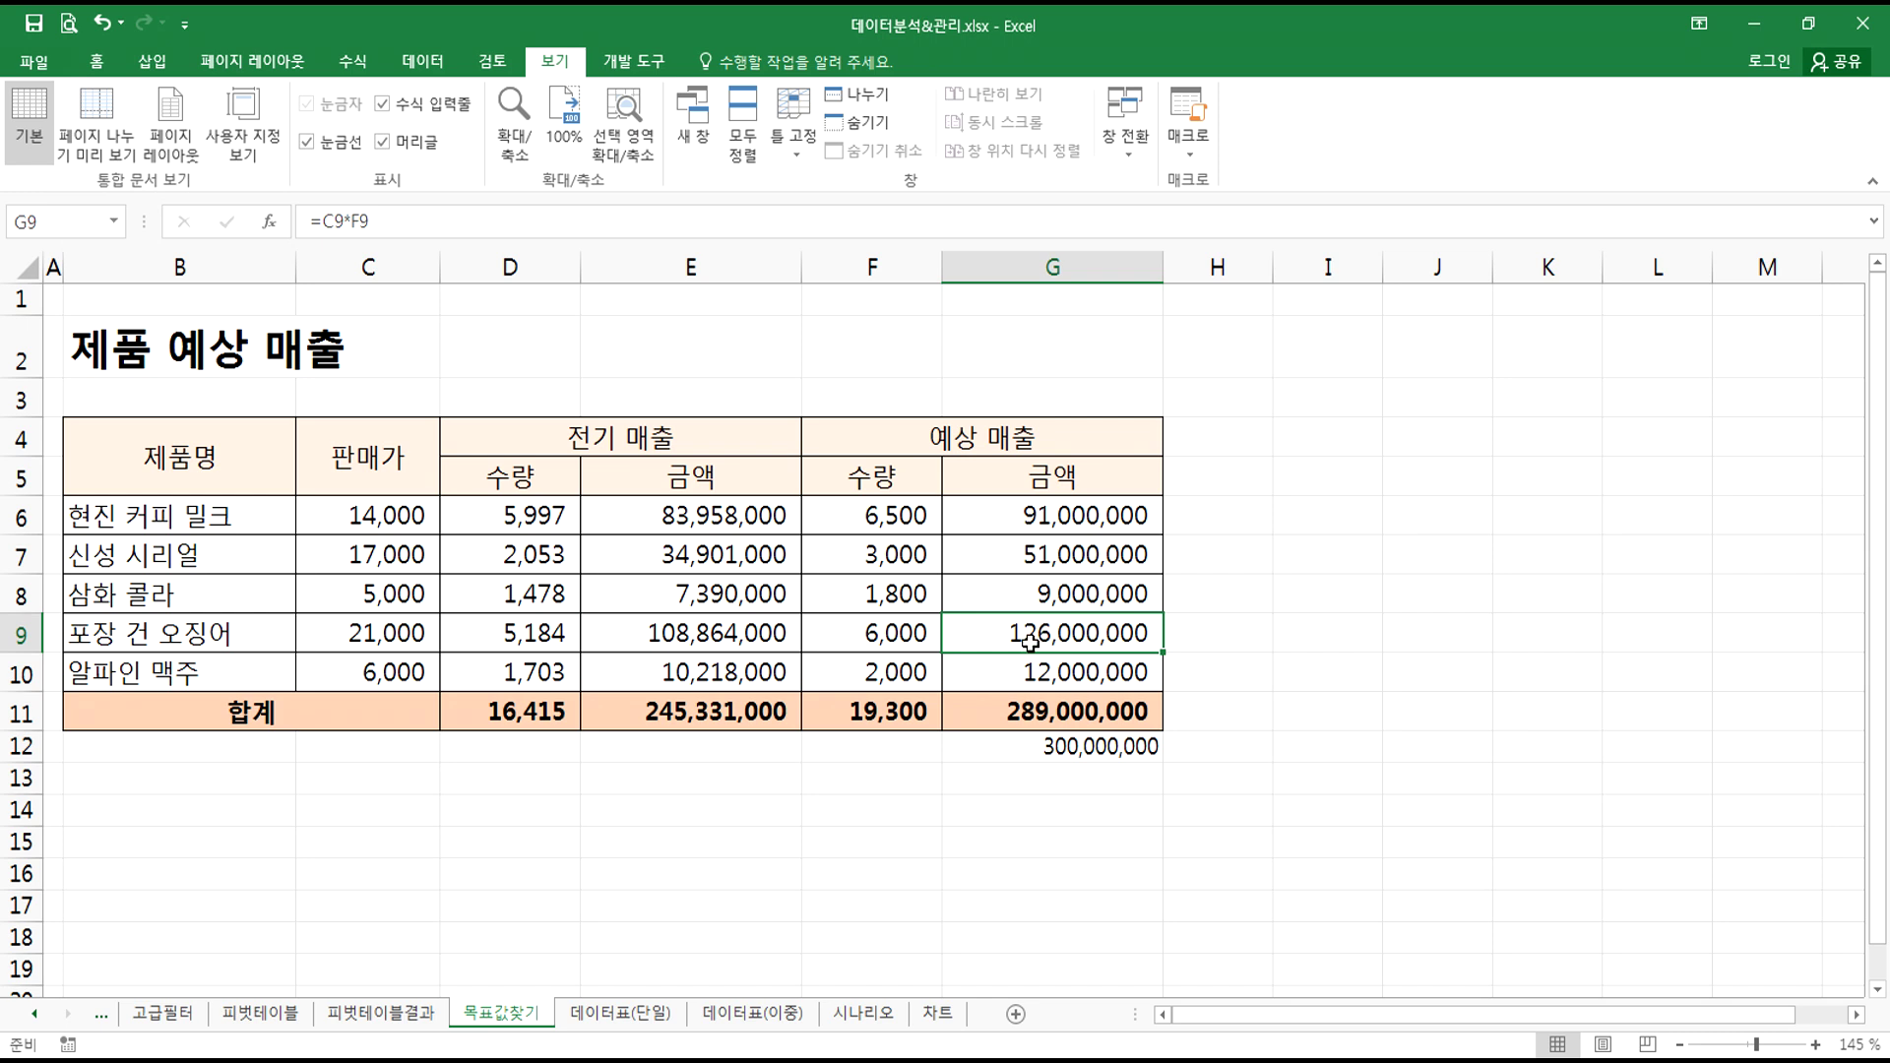
- Mark the 포장 건 오징어 row by entering "<" in cell H9
left_click(1205, 630)
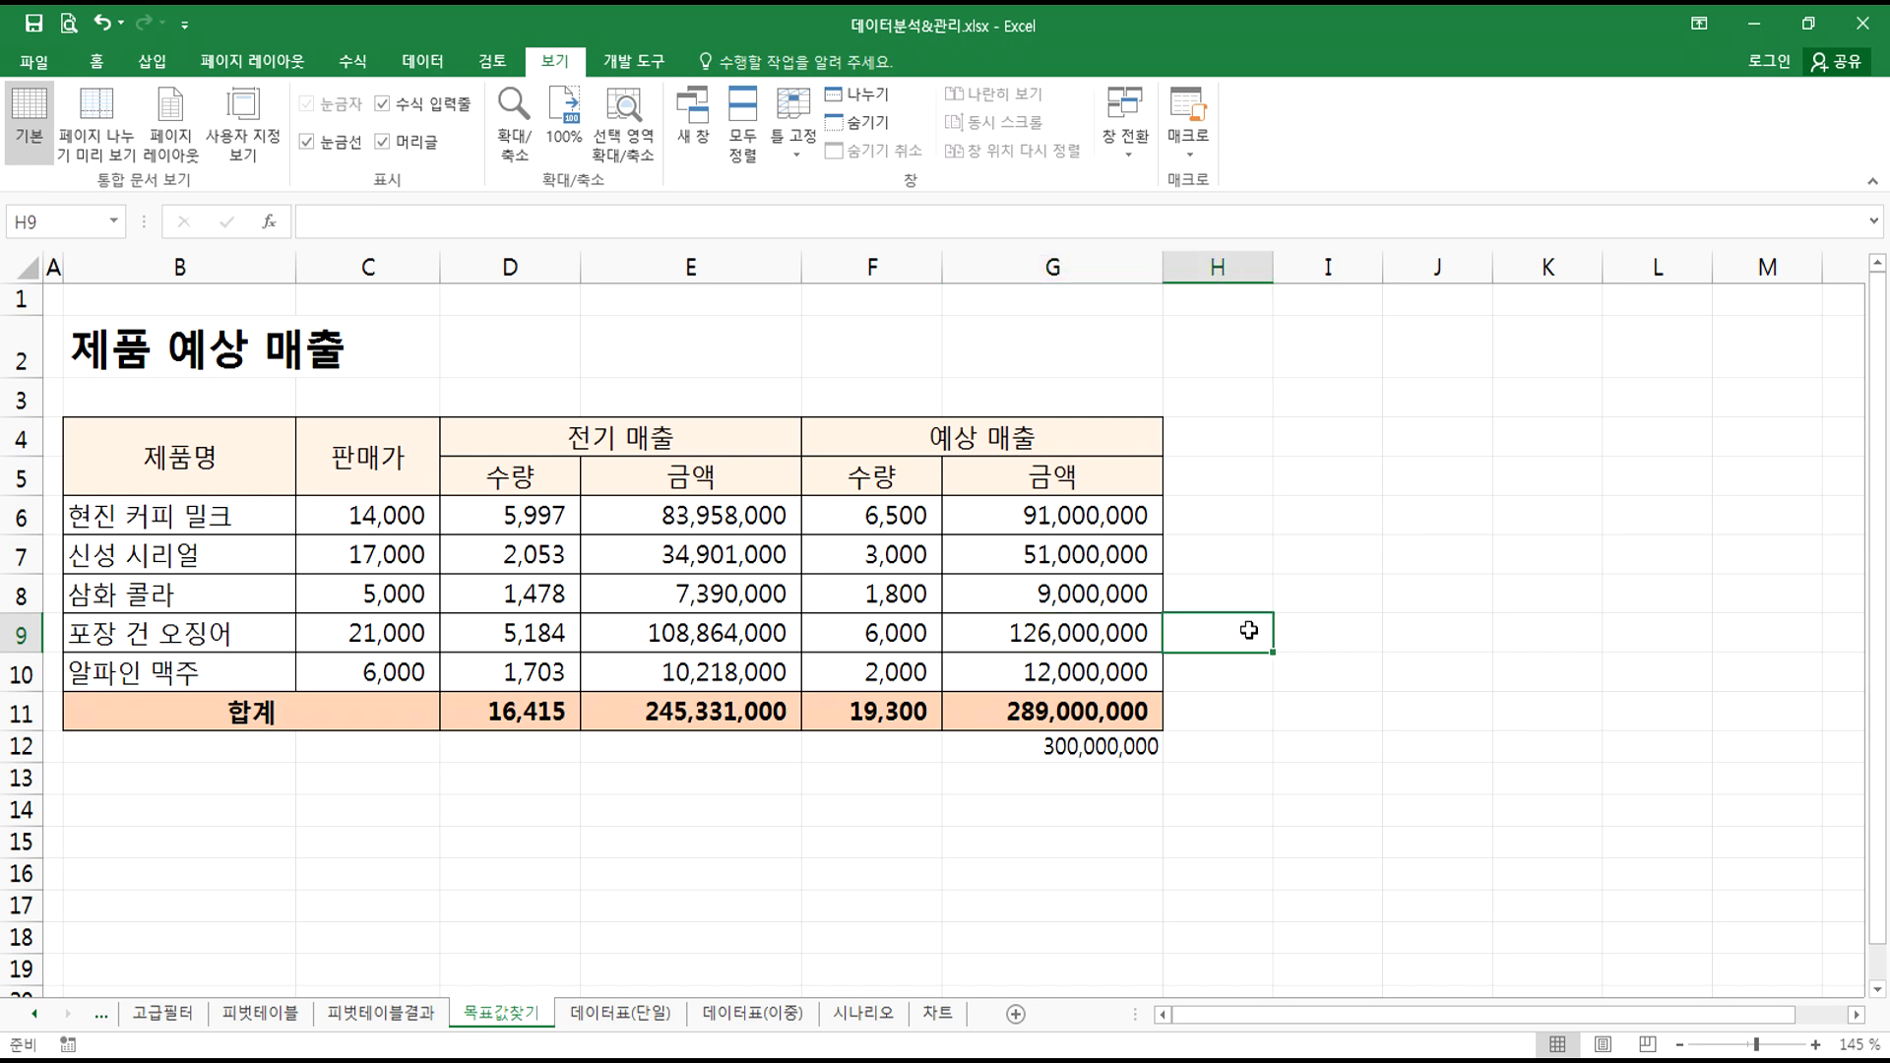
type("<")
key("ctrl+Return")
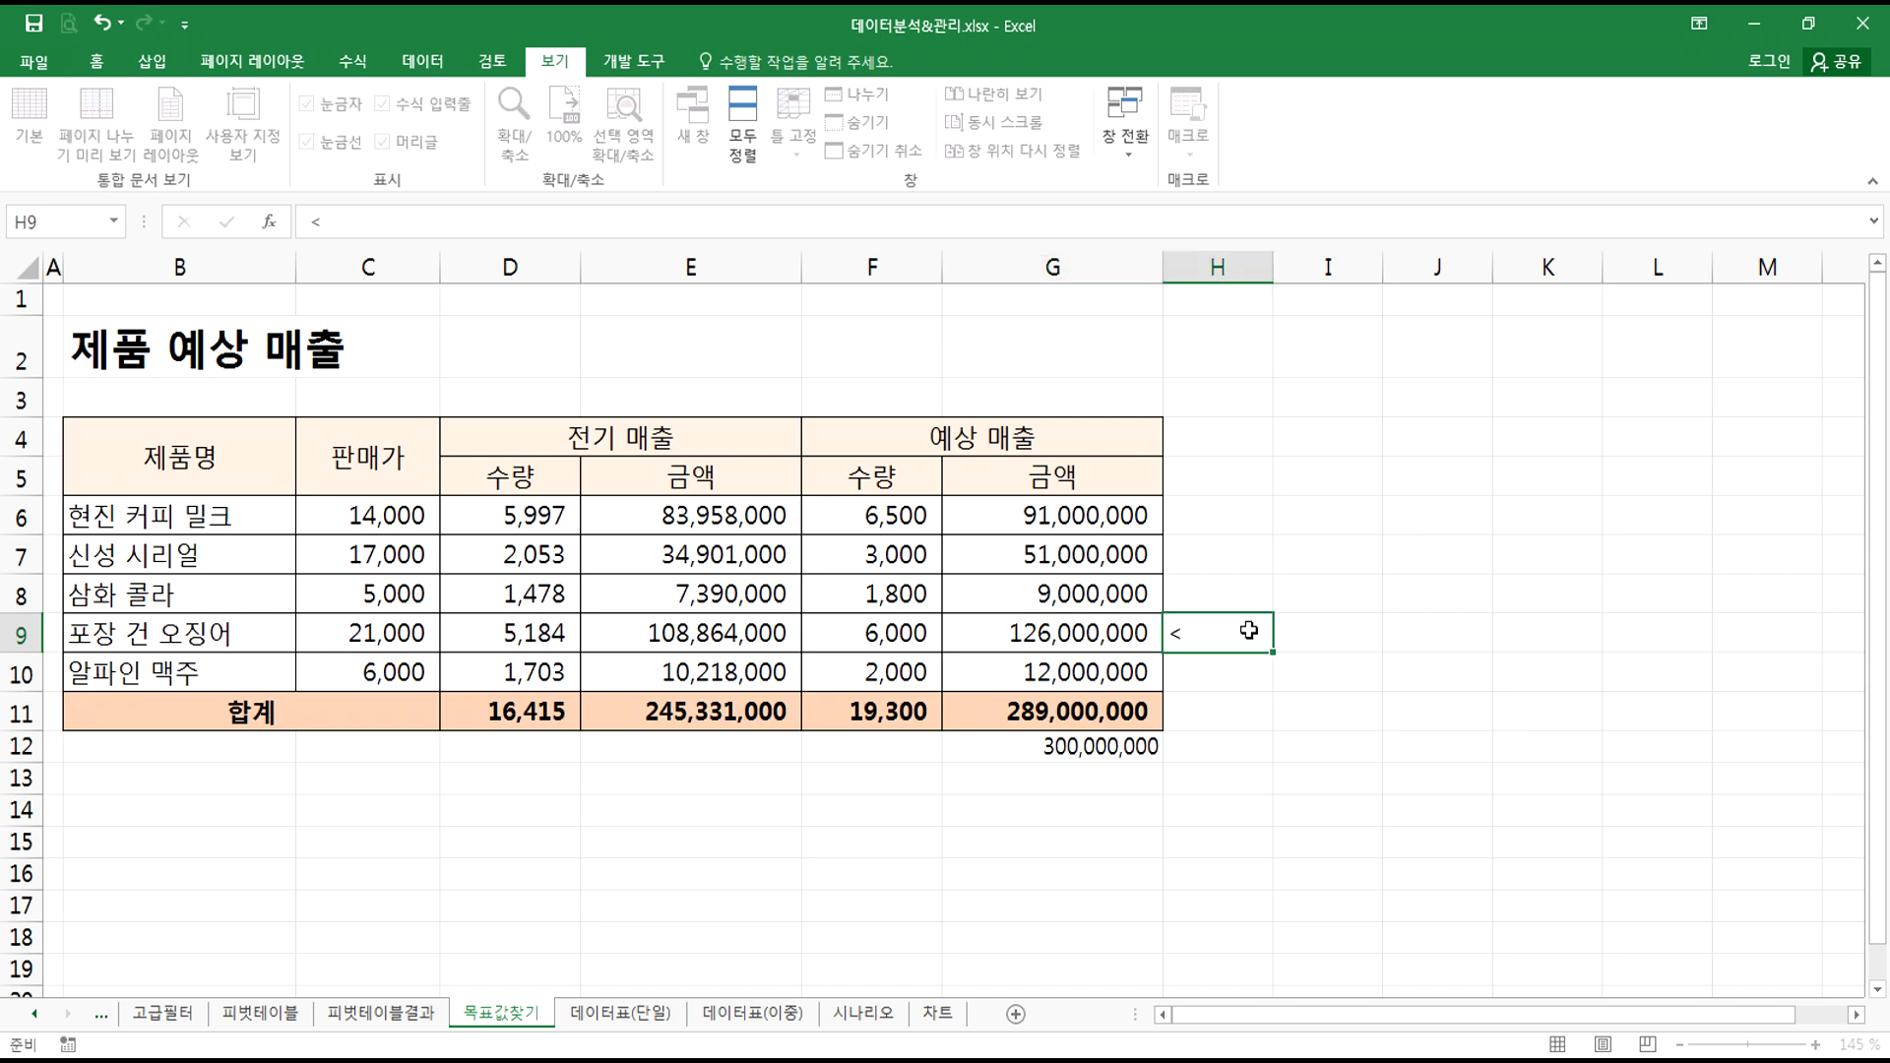
- Examine how G9 is calculated from the price in C9 and the quantity in F9, and how it feeds the total in G11
left_click(1039, 640)
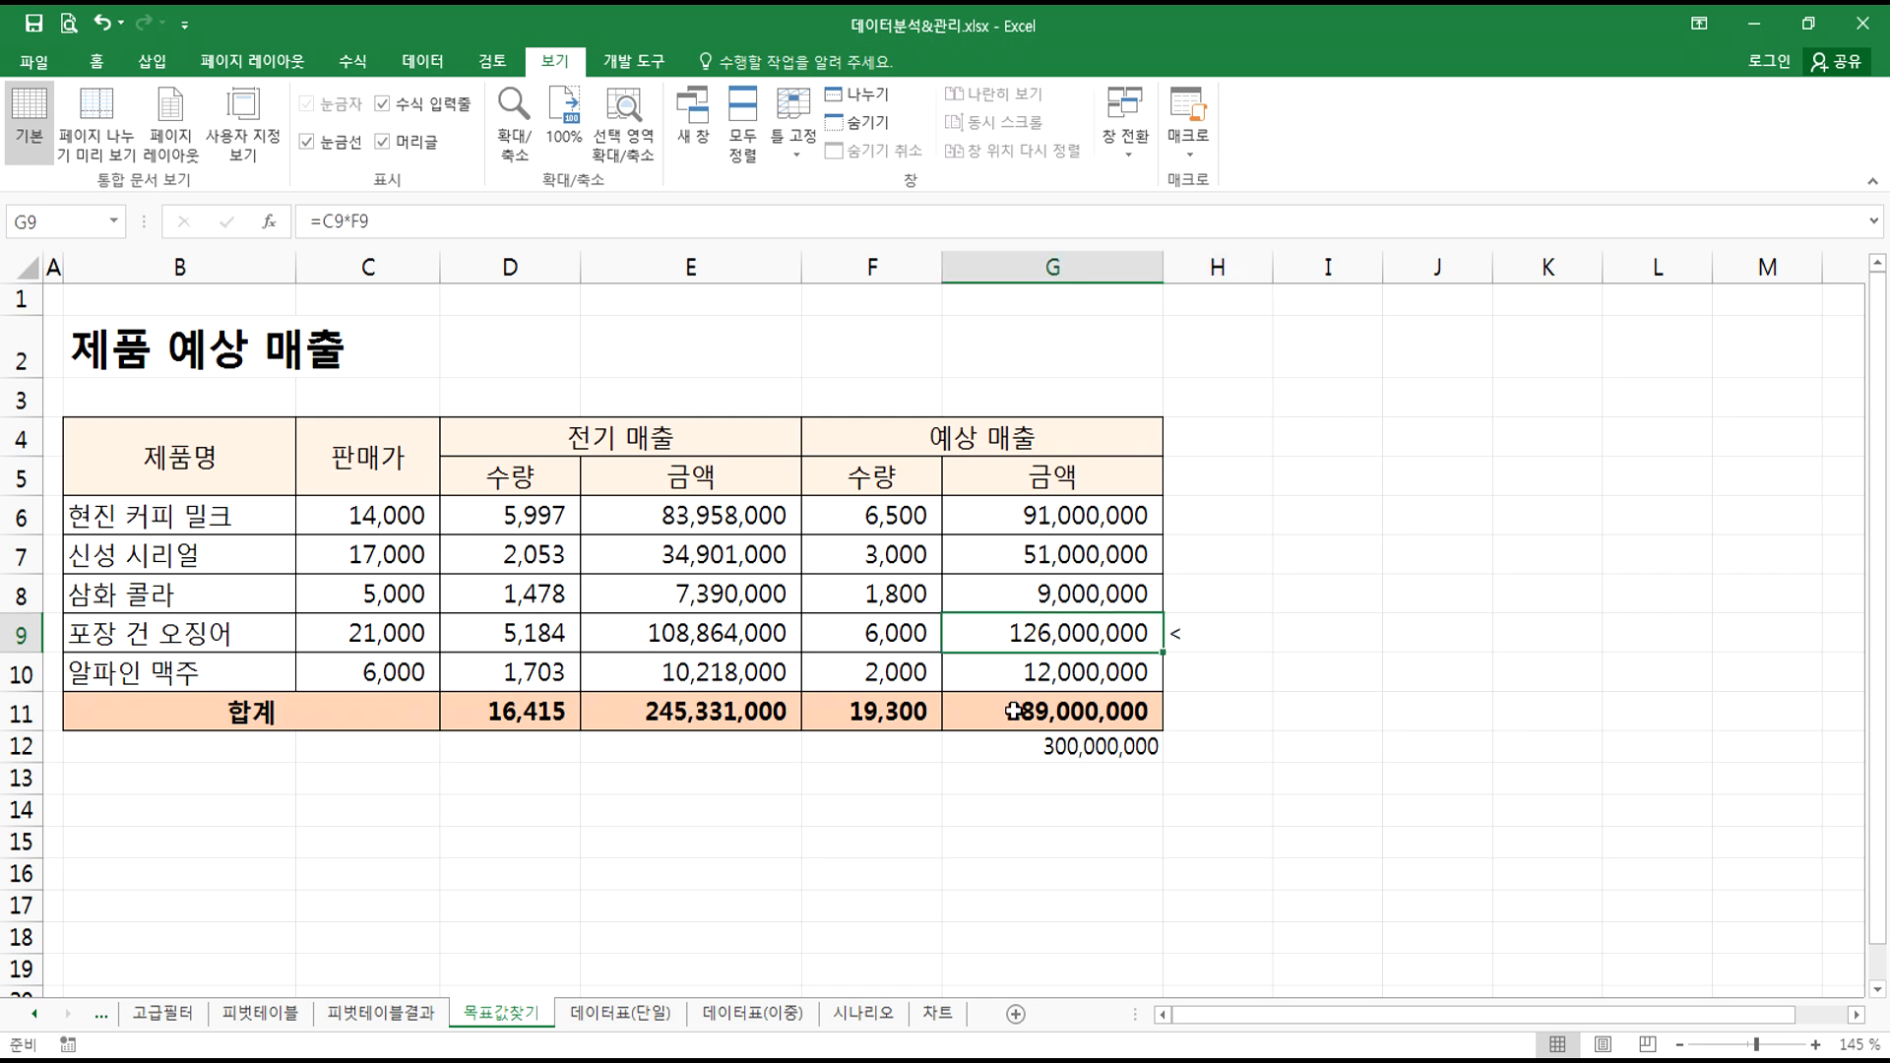
double_click(1015, 647)
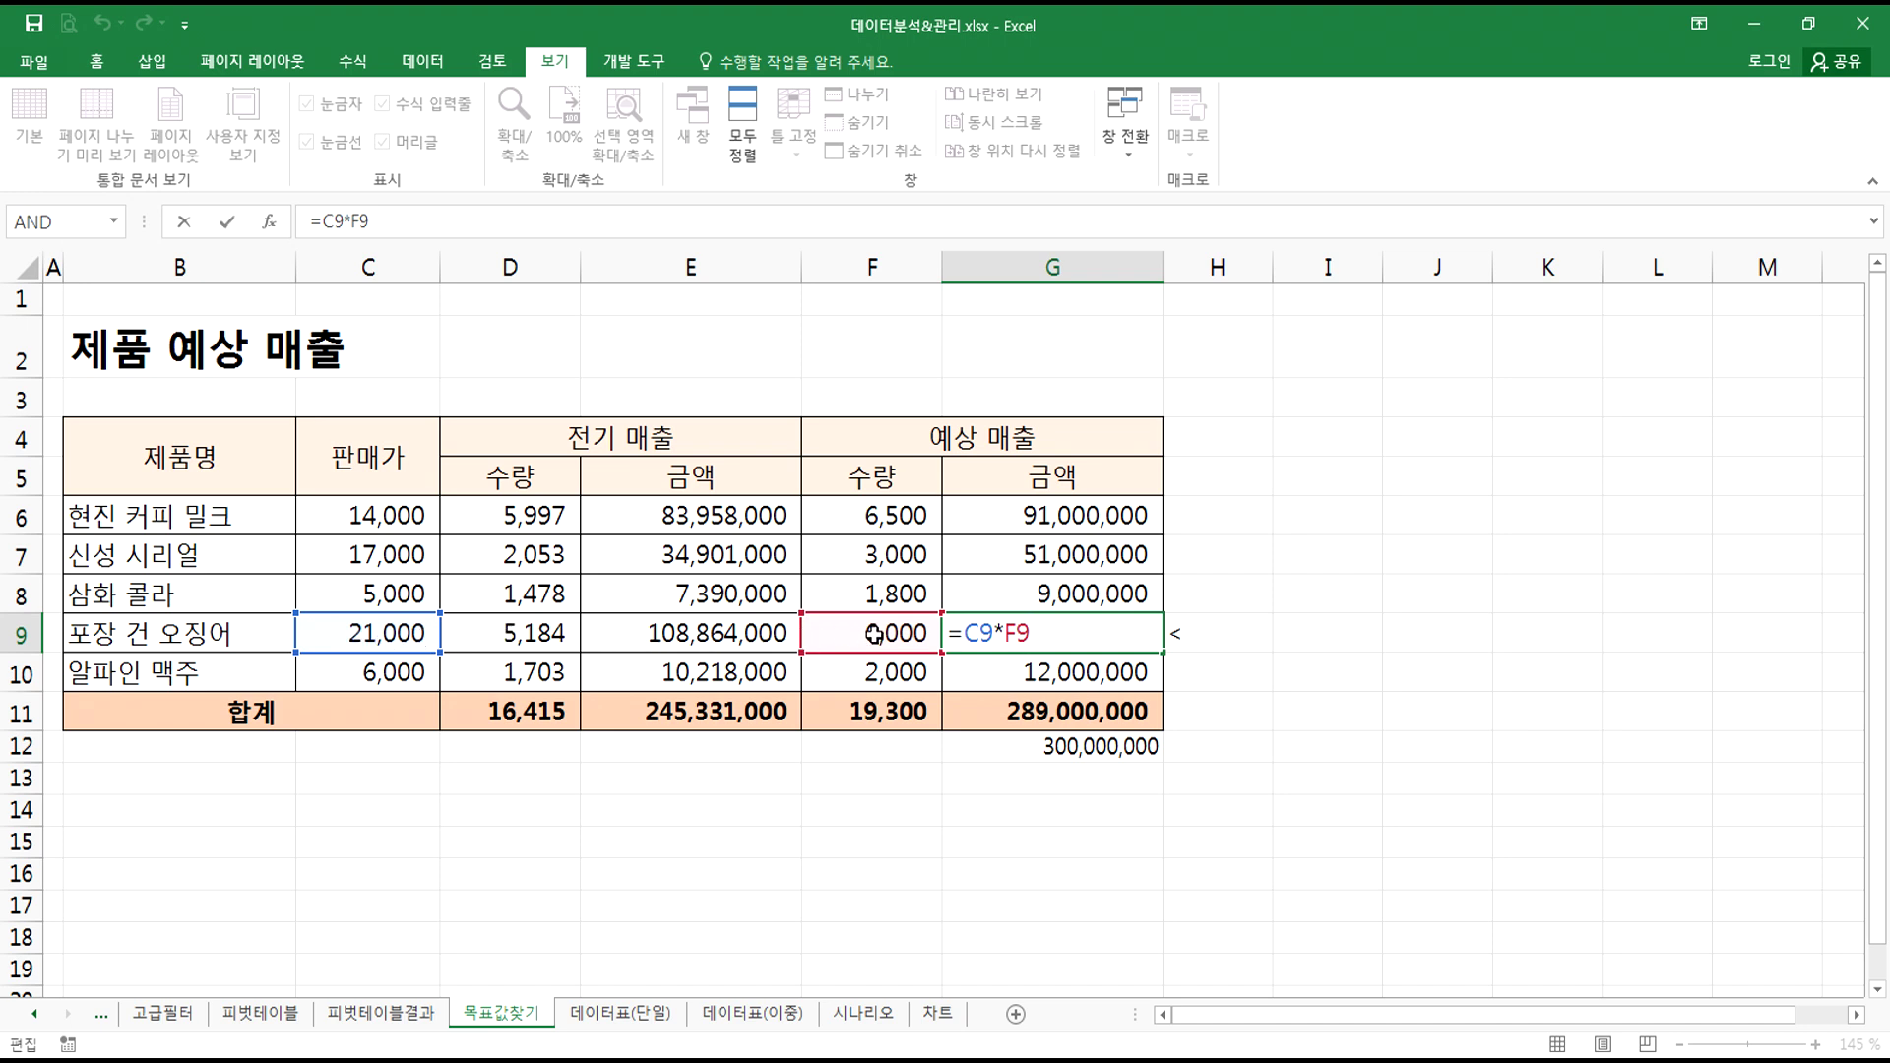
key("ctrl+Return")
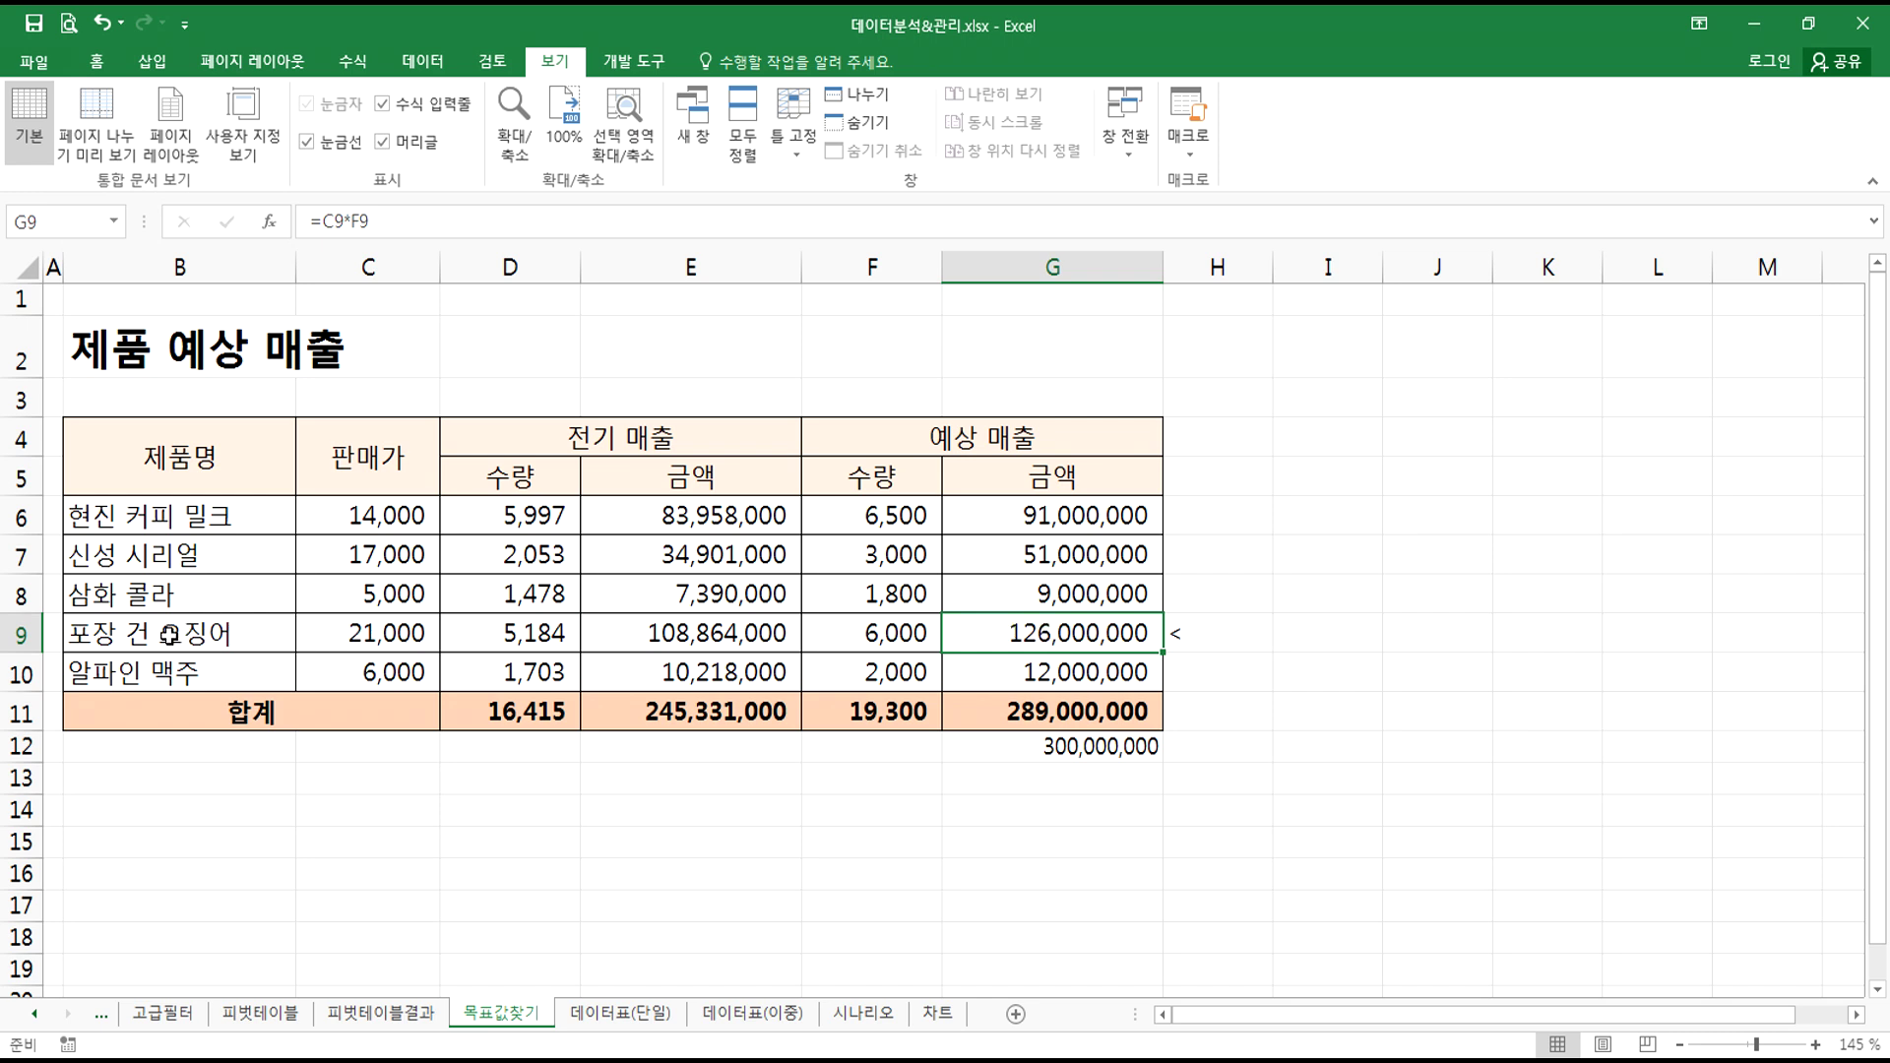
left_click(367, 631)
double_click(436, 637)
key("Escape")
left_click(862, 634)
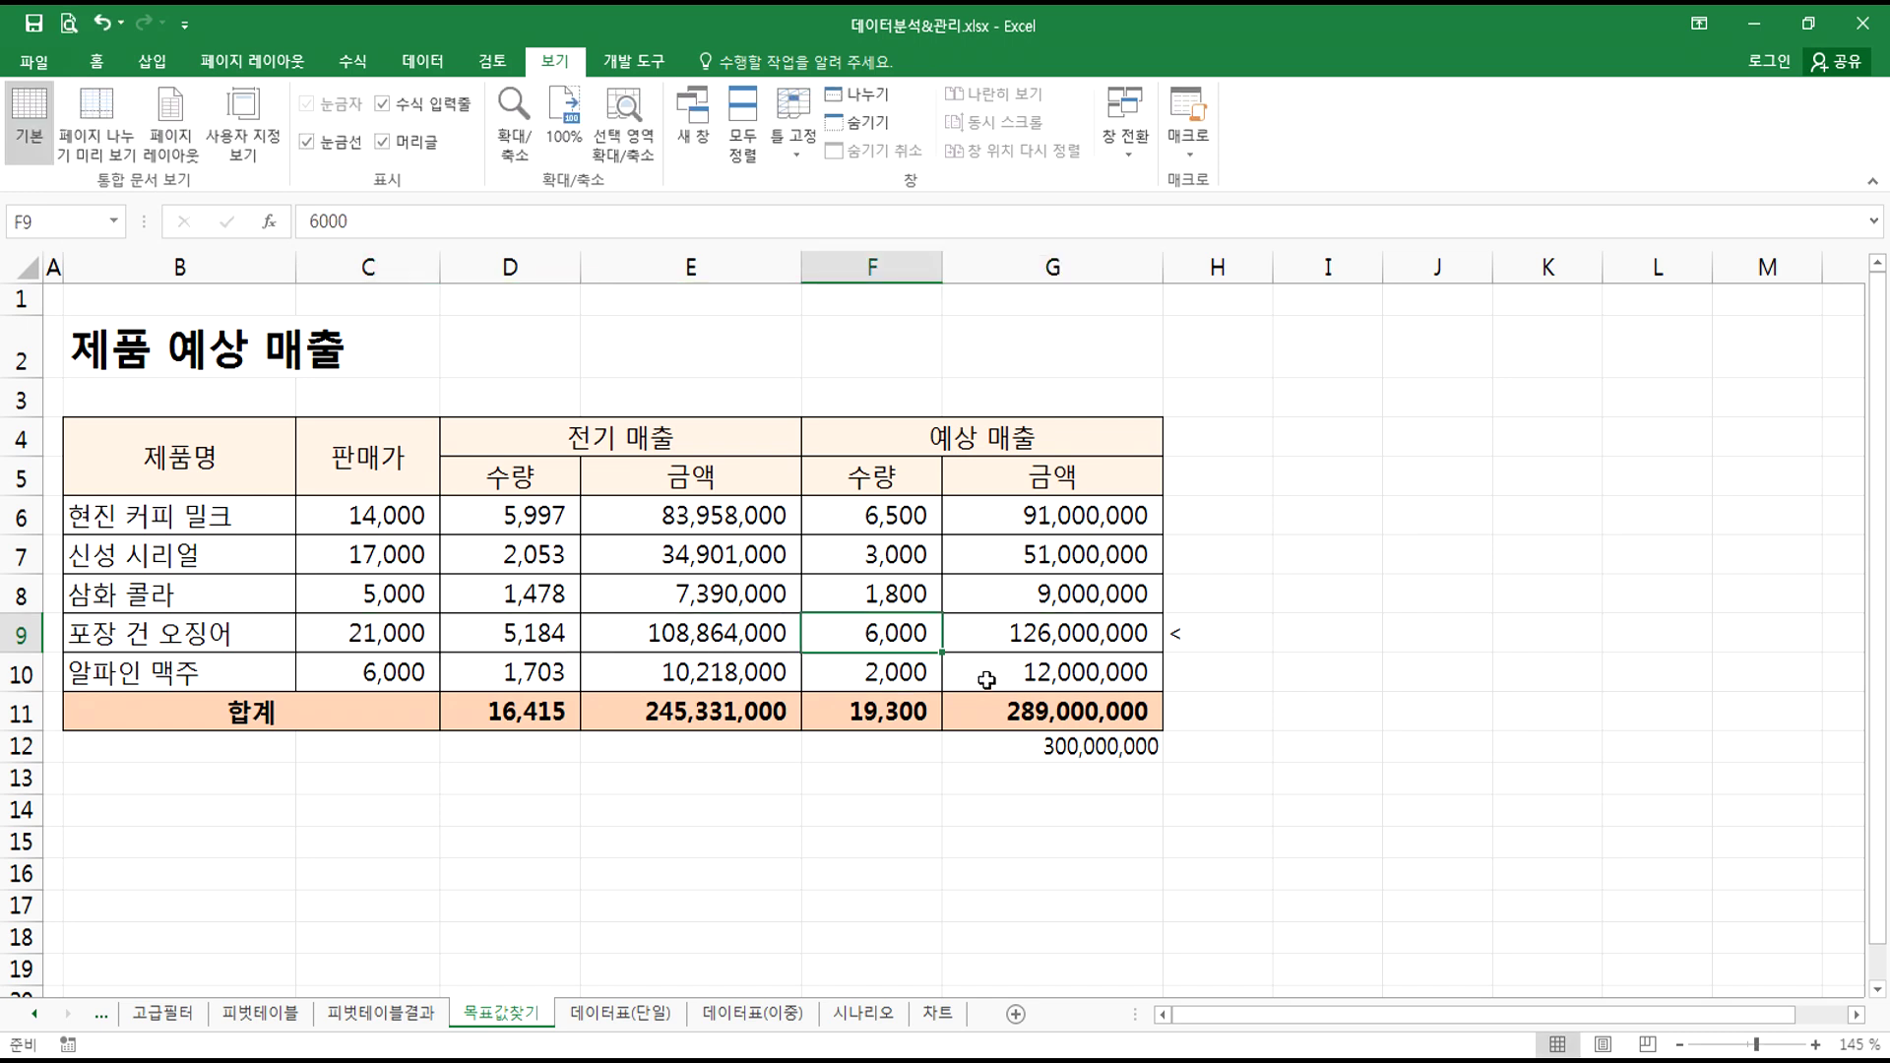
left_click(1040, 635)
double_click(1040, 635)
key("Escape")
left_click(1070, 716)
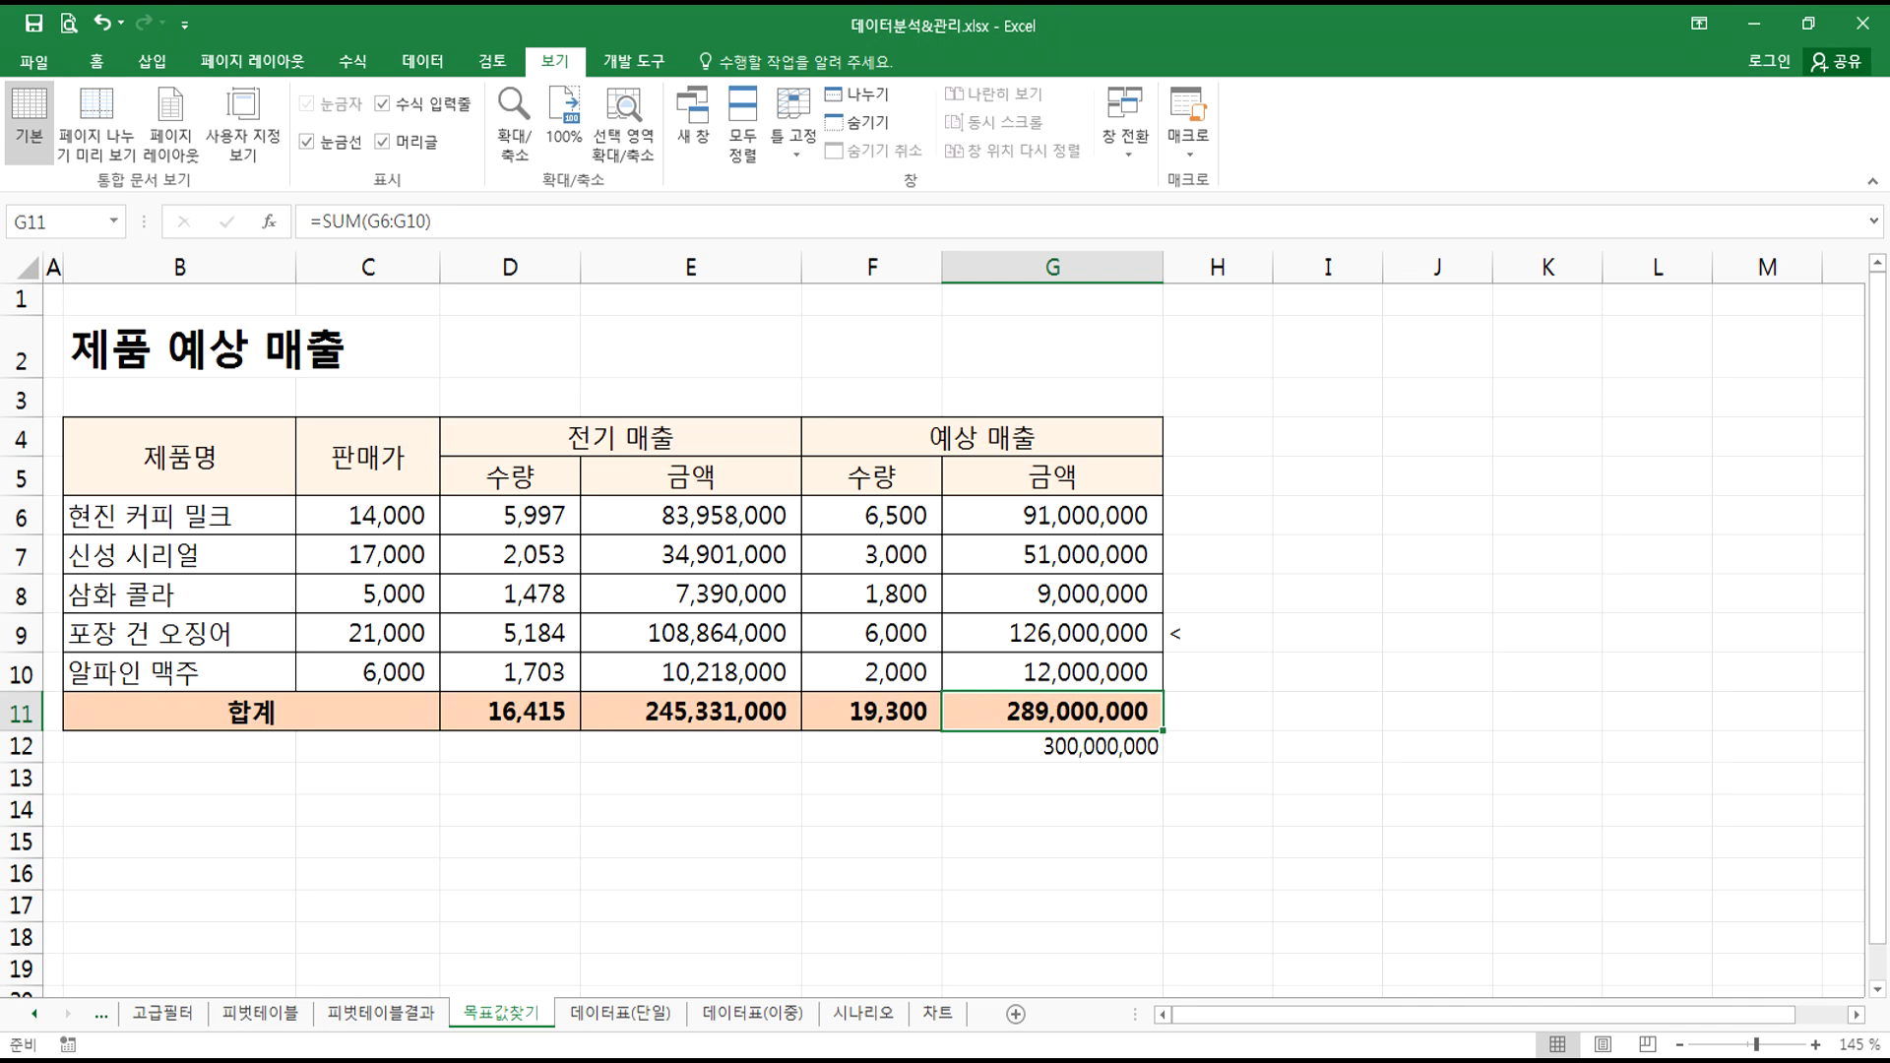
- Switch to Notepad to review the score example, and return to the Excel workbook
left_click(630, 1061)
key("Return")
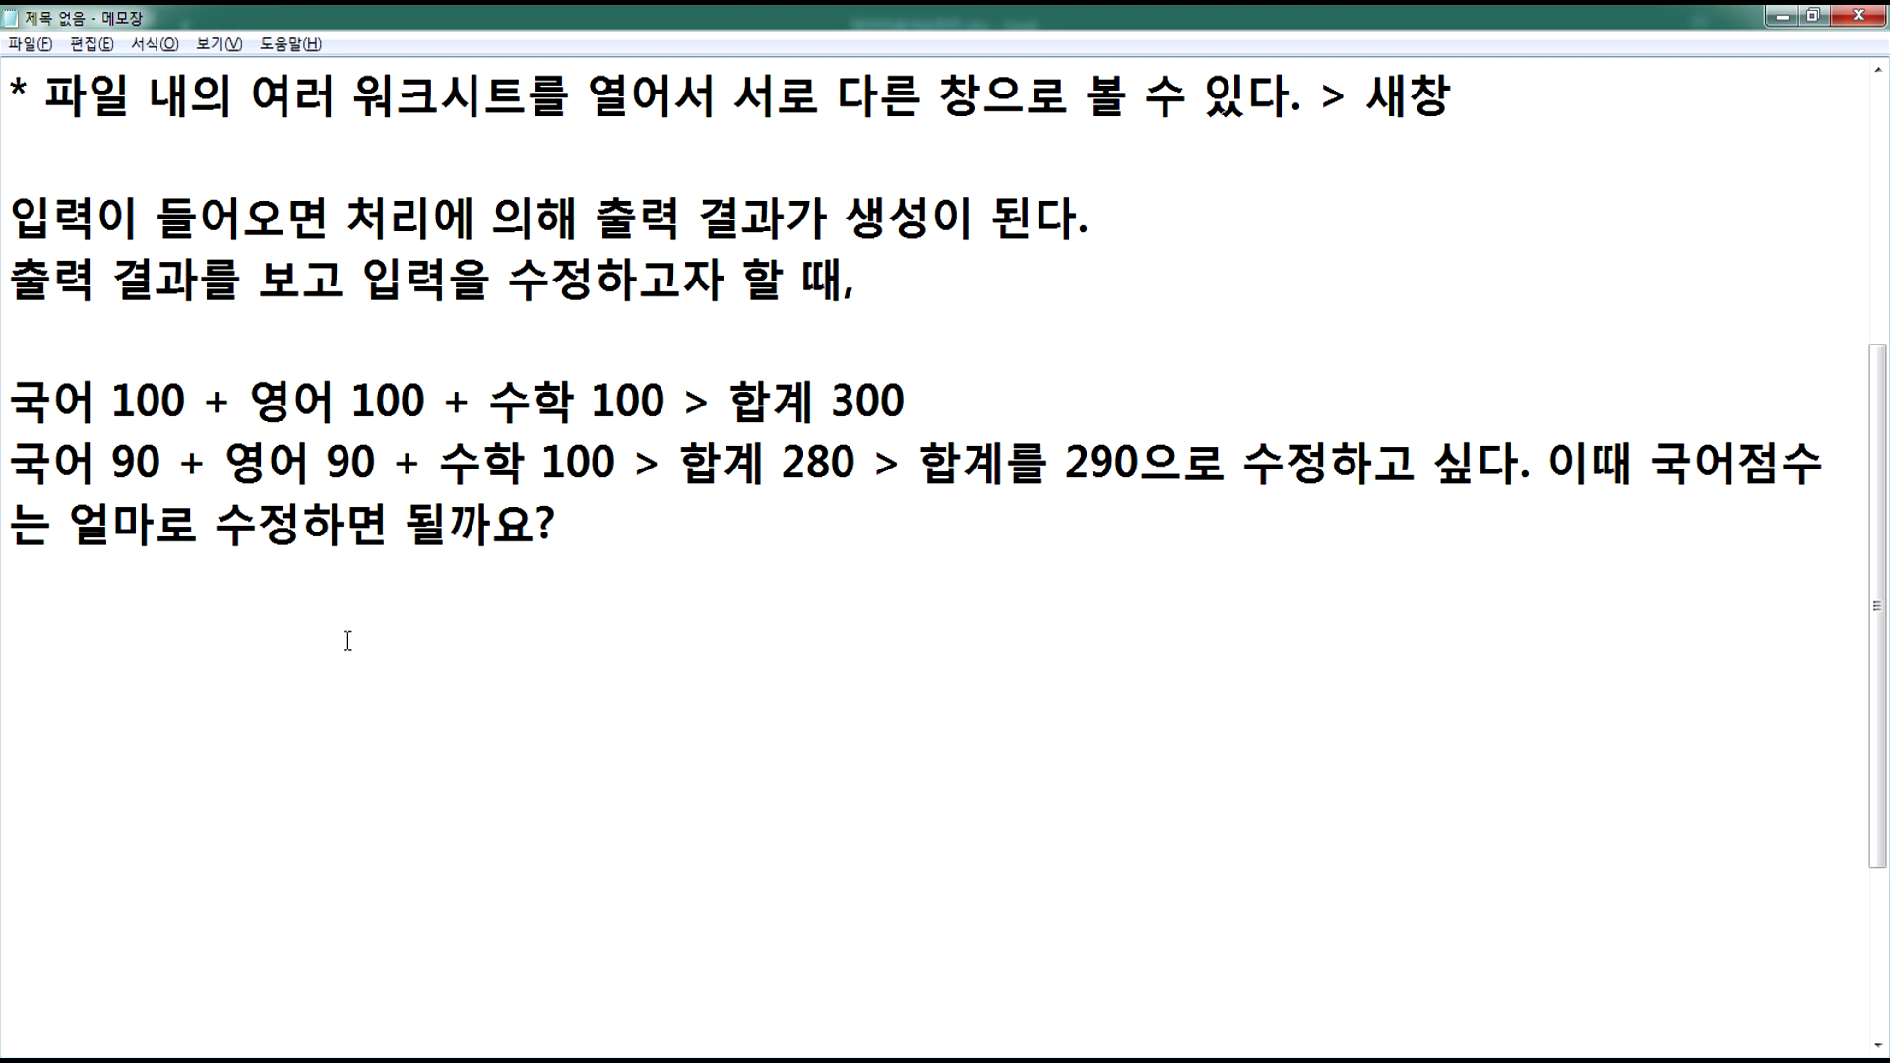
key("alt+Tab")
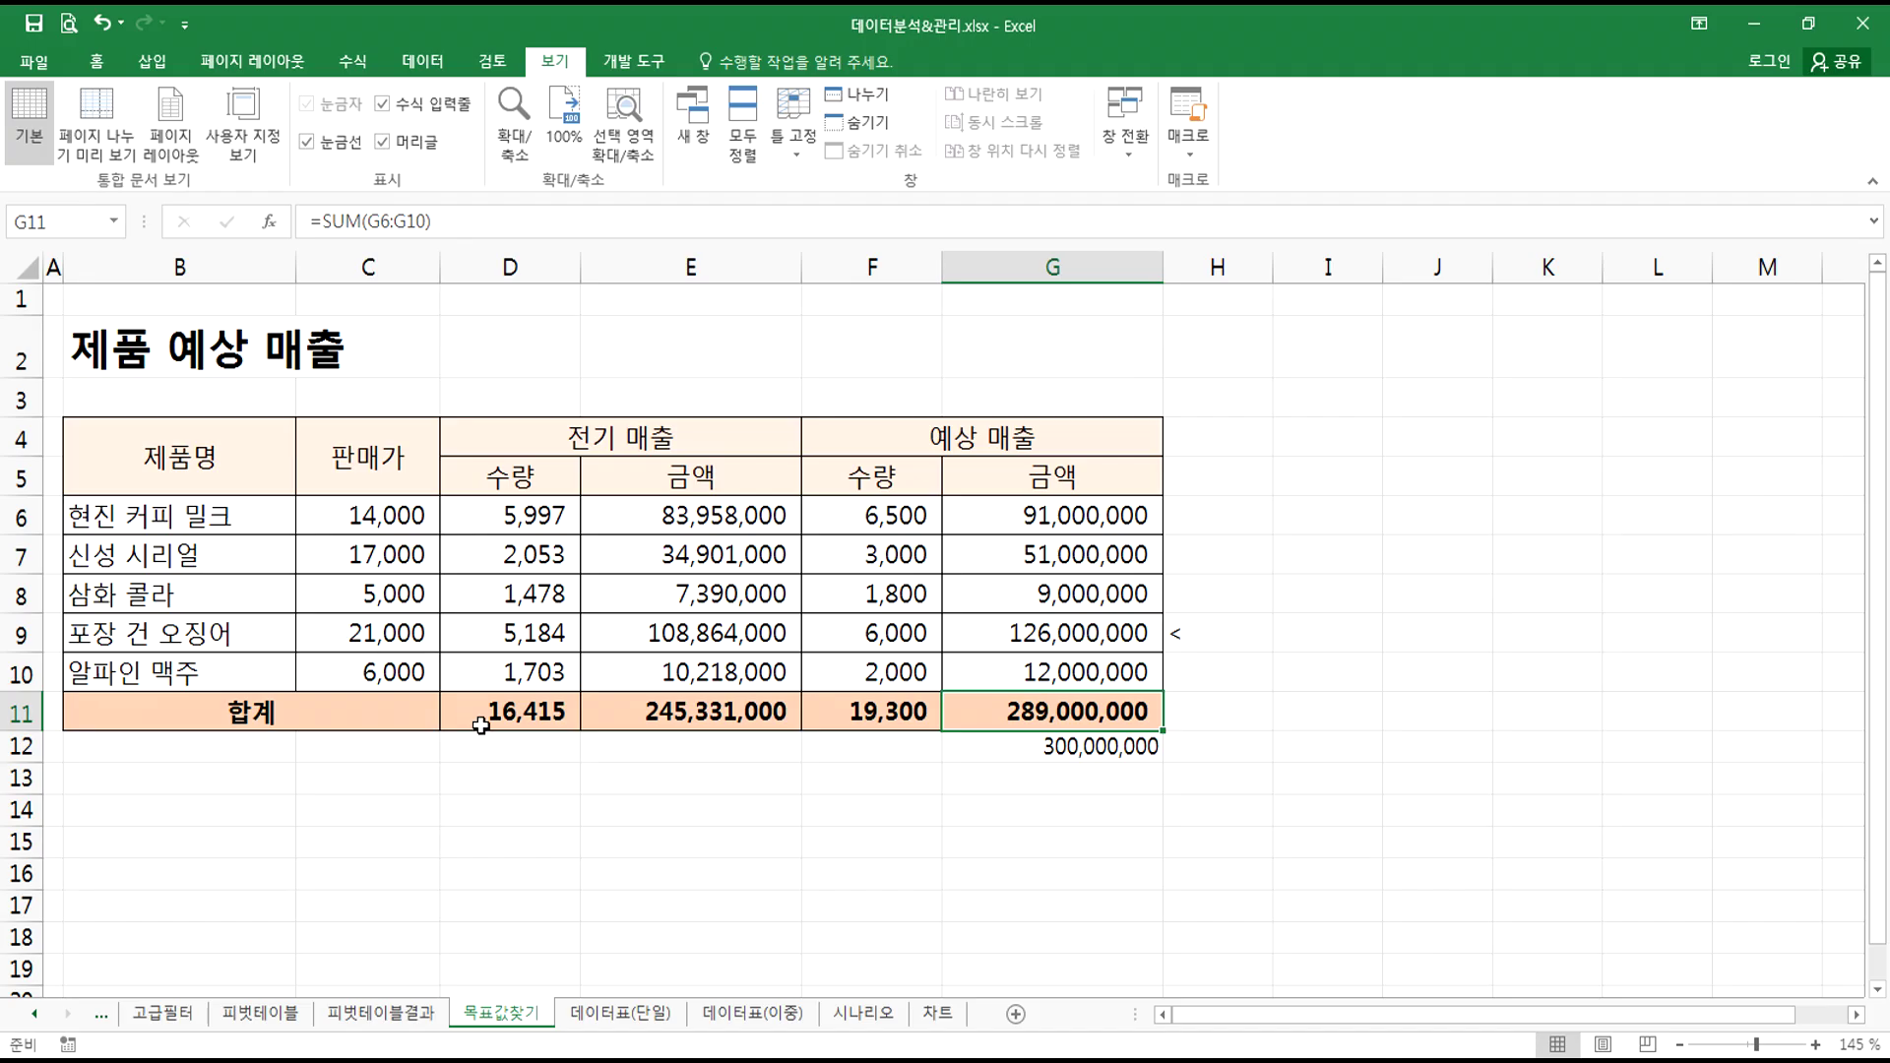
- Try a selling price of 23000 for 포장 건 오징어 in cell C9
left_click(344, 625)
type("2")
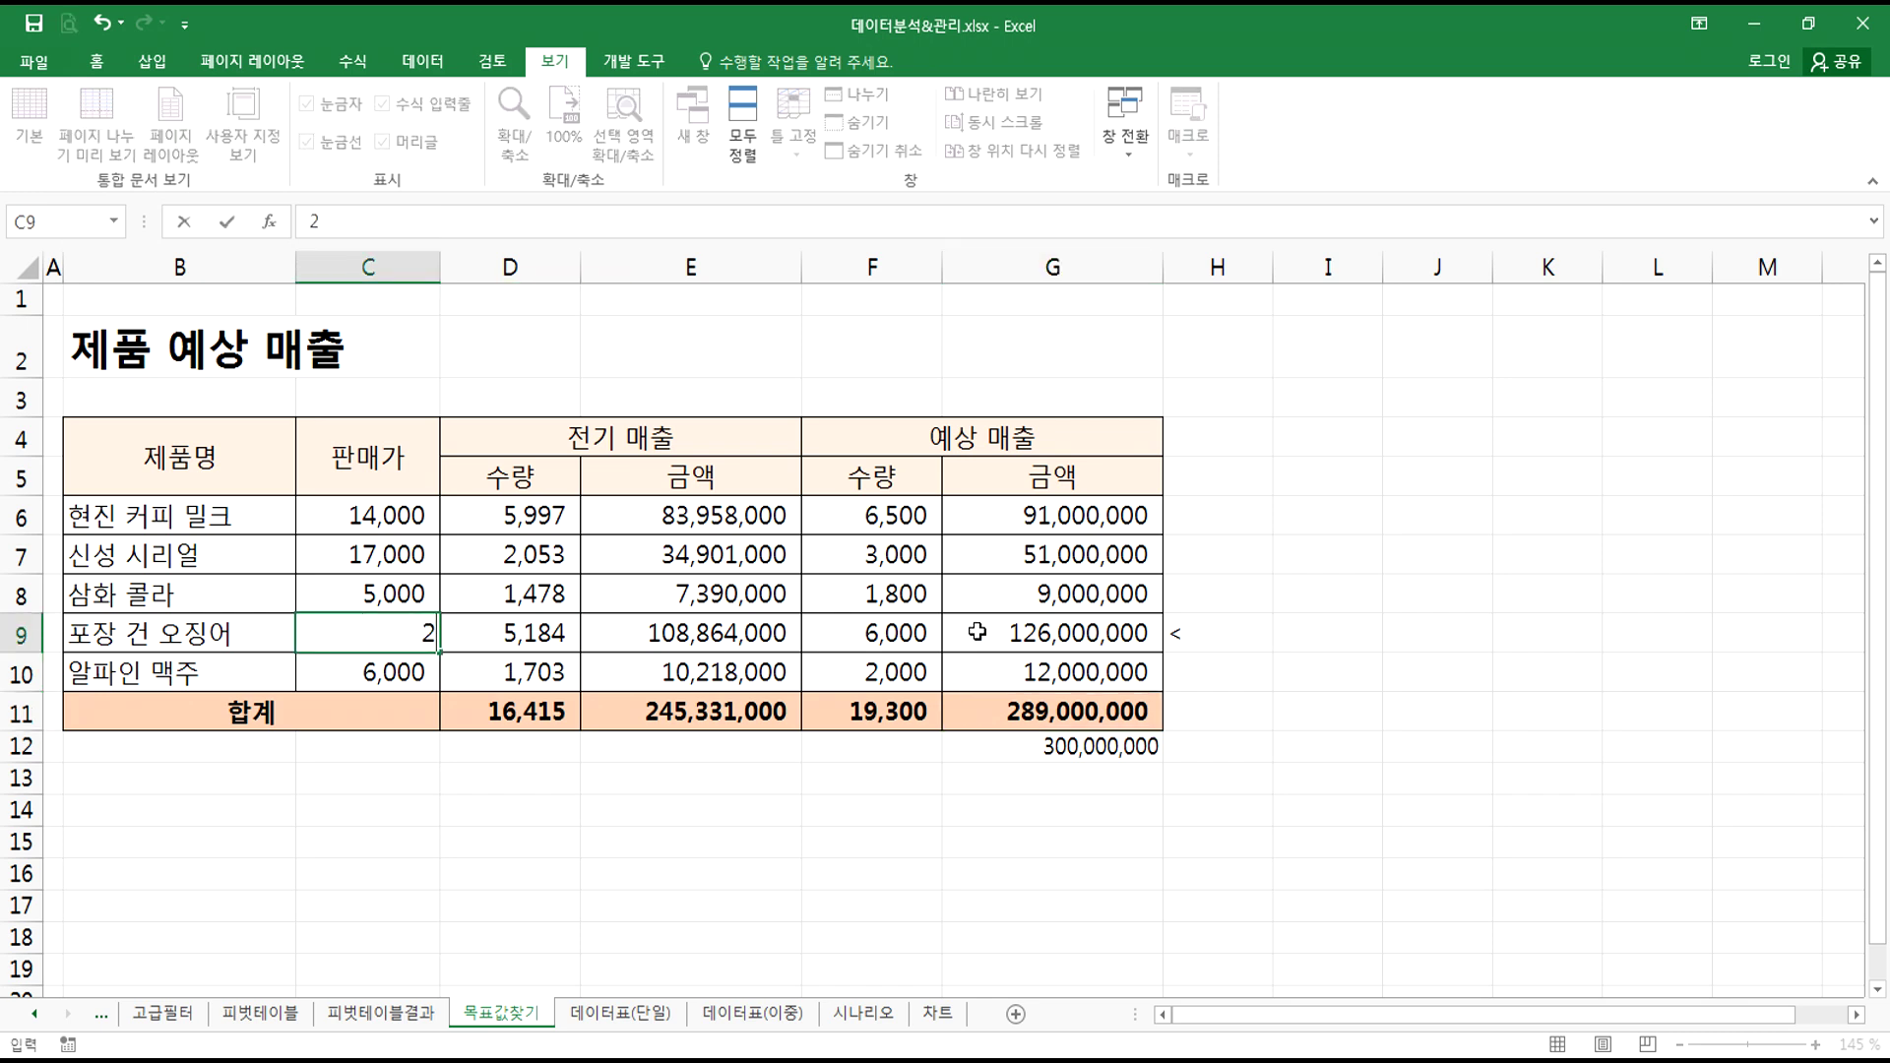
type("3000")
key("Return")
- Try a selling price of 22,000 for 포장 건 오징어 in cell C9
key("Up")
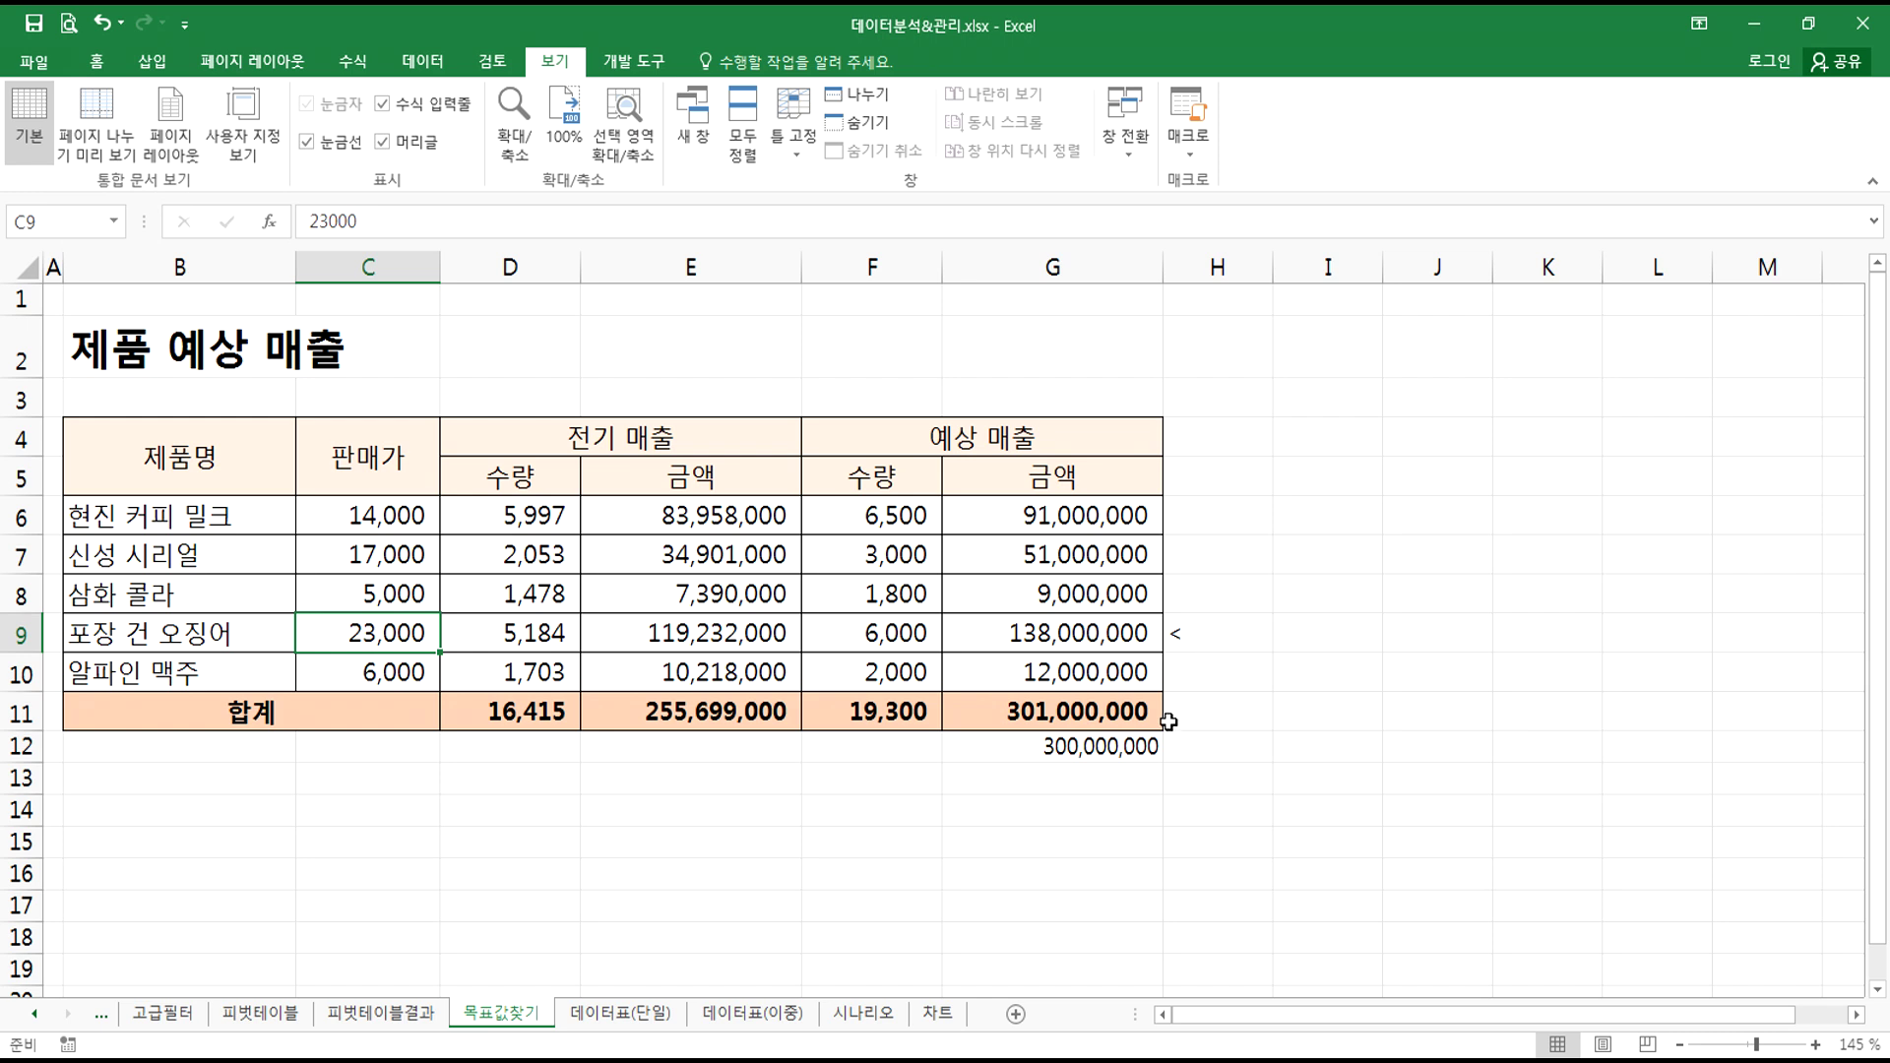
type("22,000")
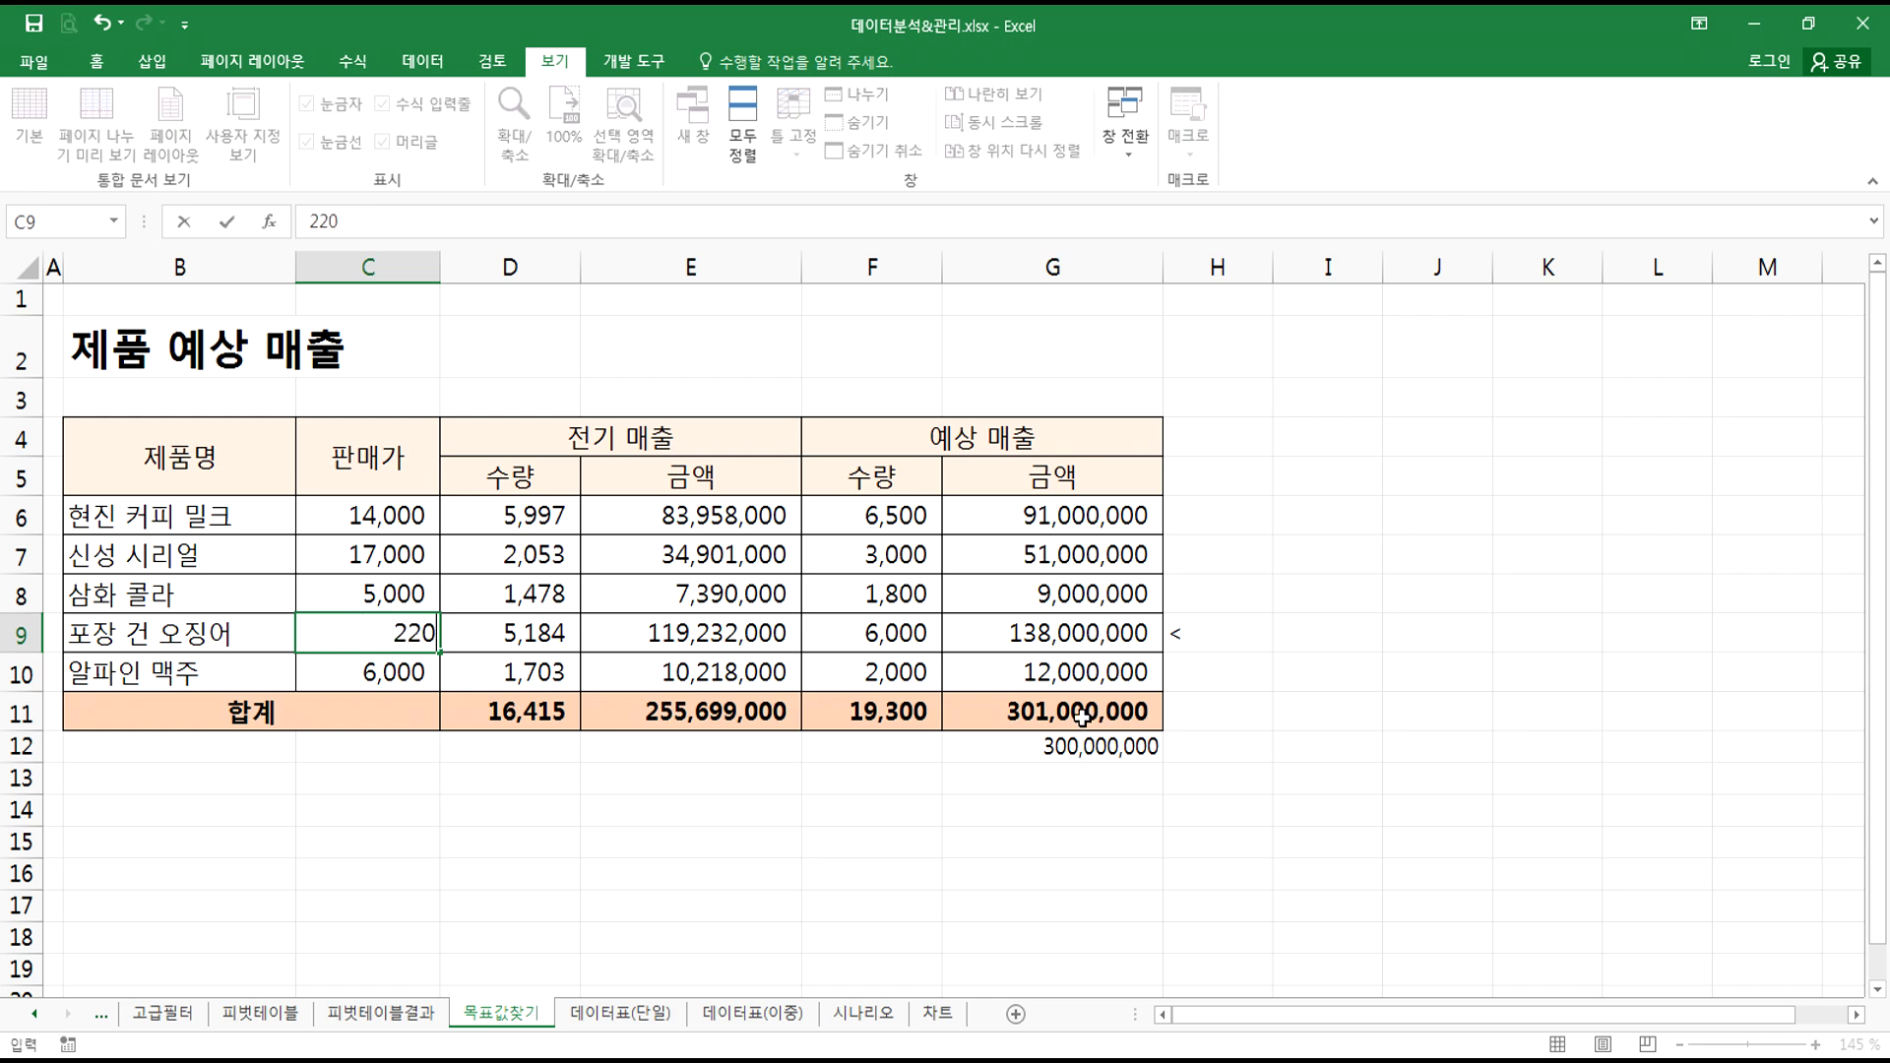
key("Return")
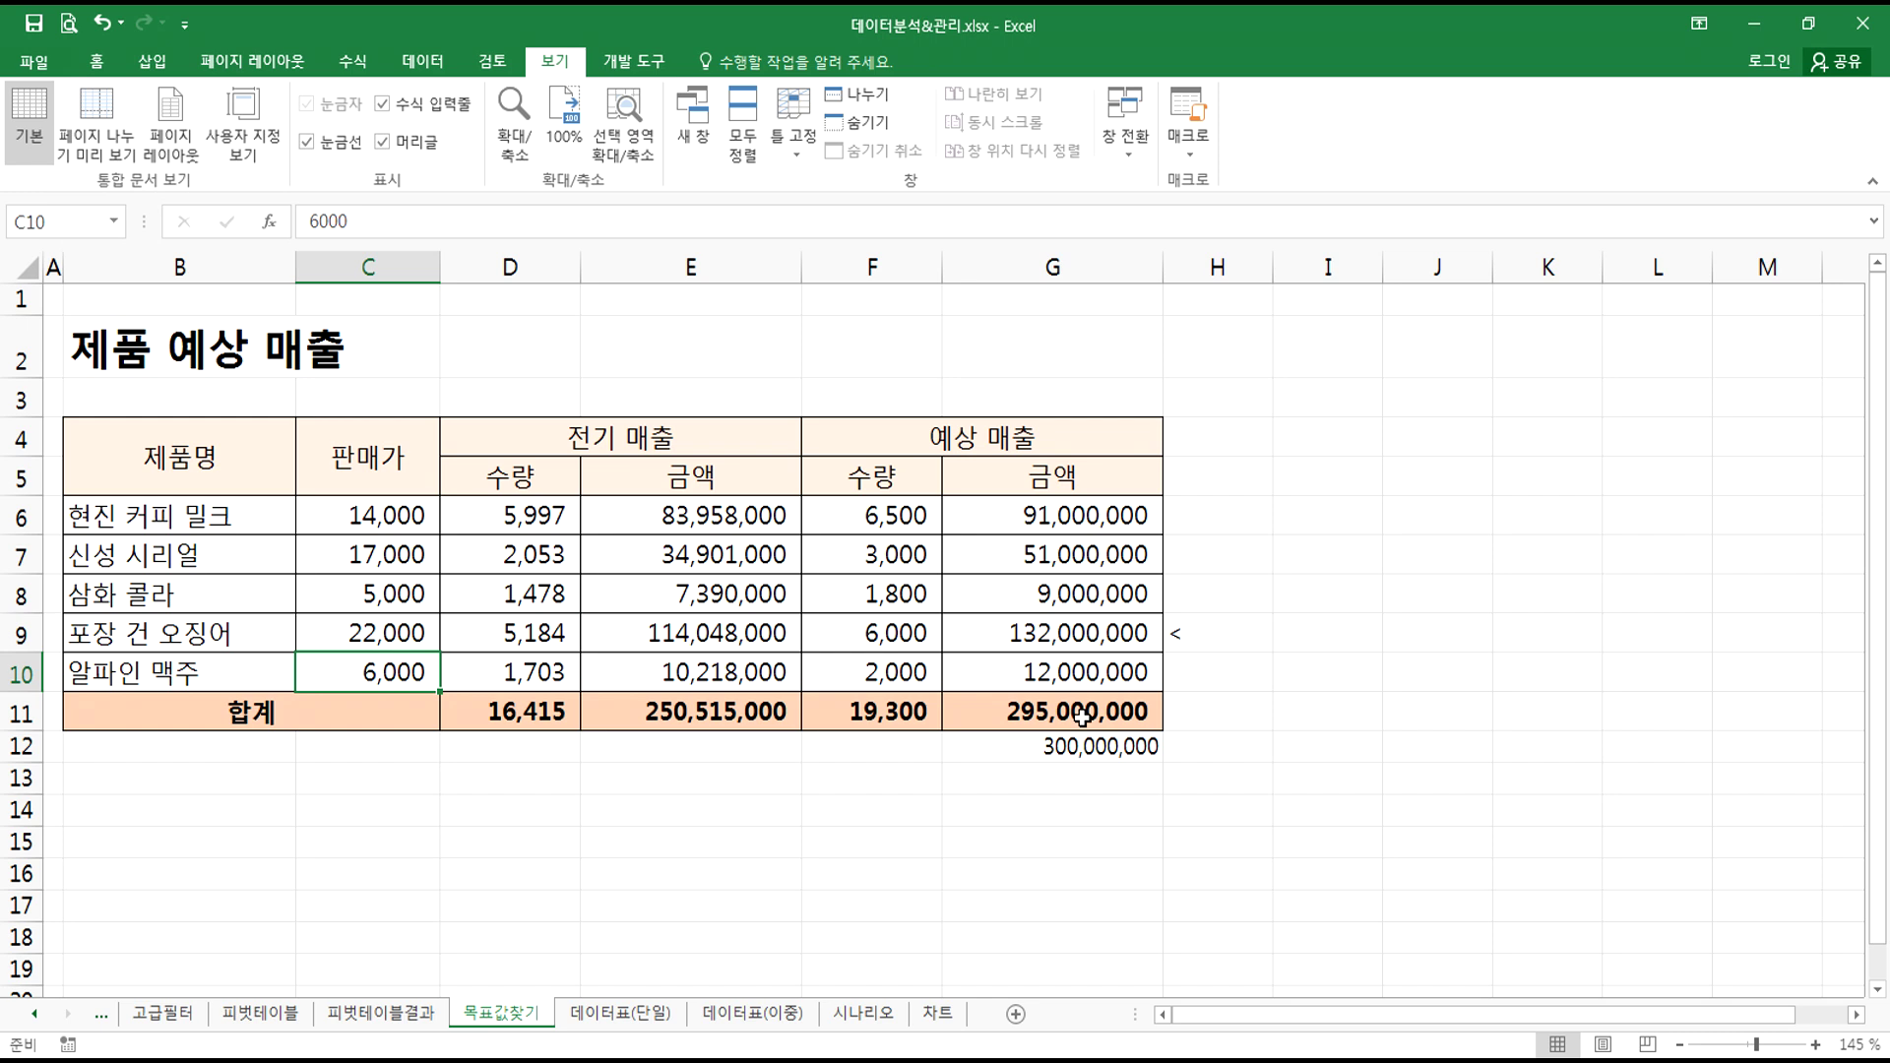
- Try selling prices of 22500 and 22600 for 포장 건 오징어 in cell C9
key("Up")
type("22500")
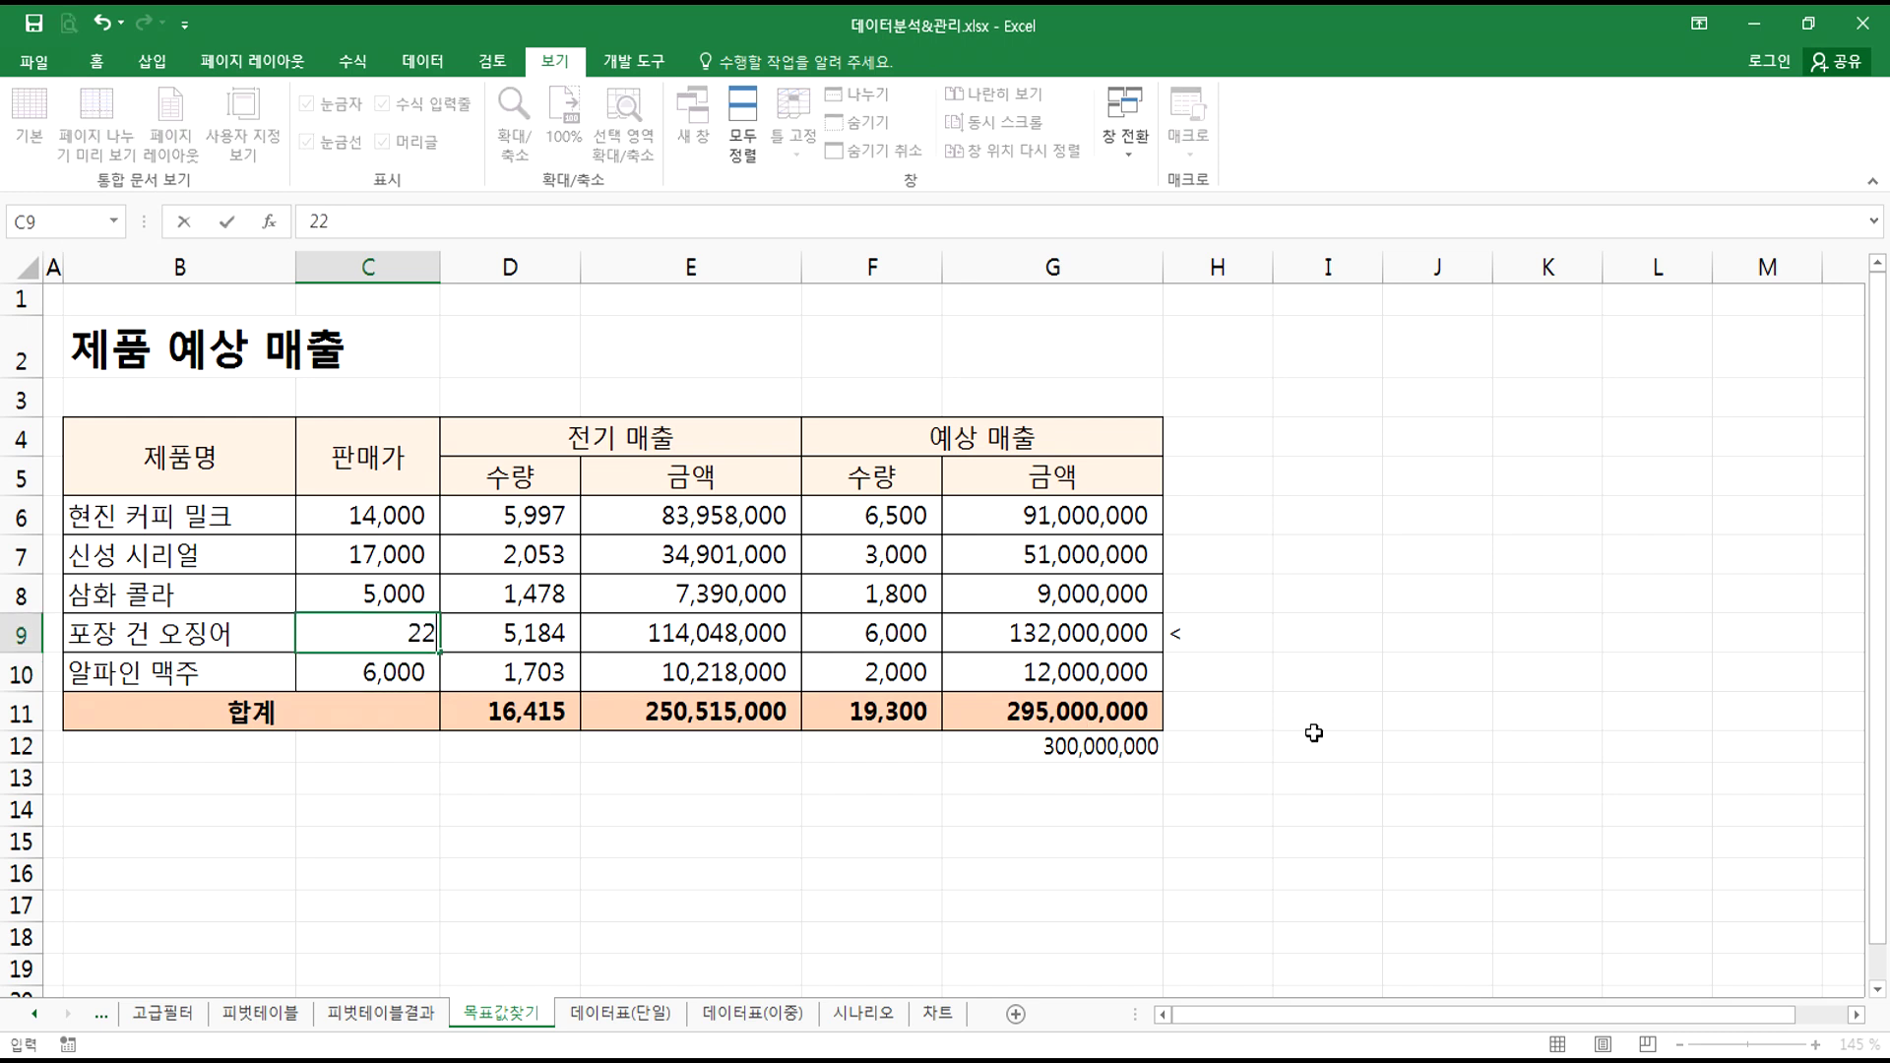
key("Return")
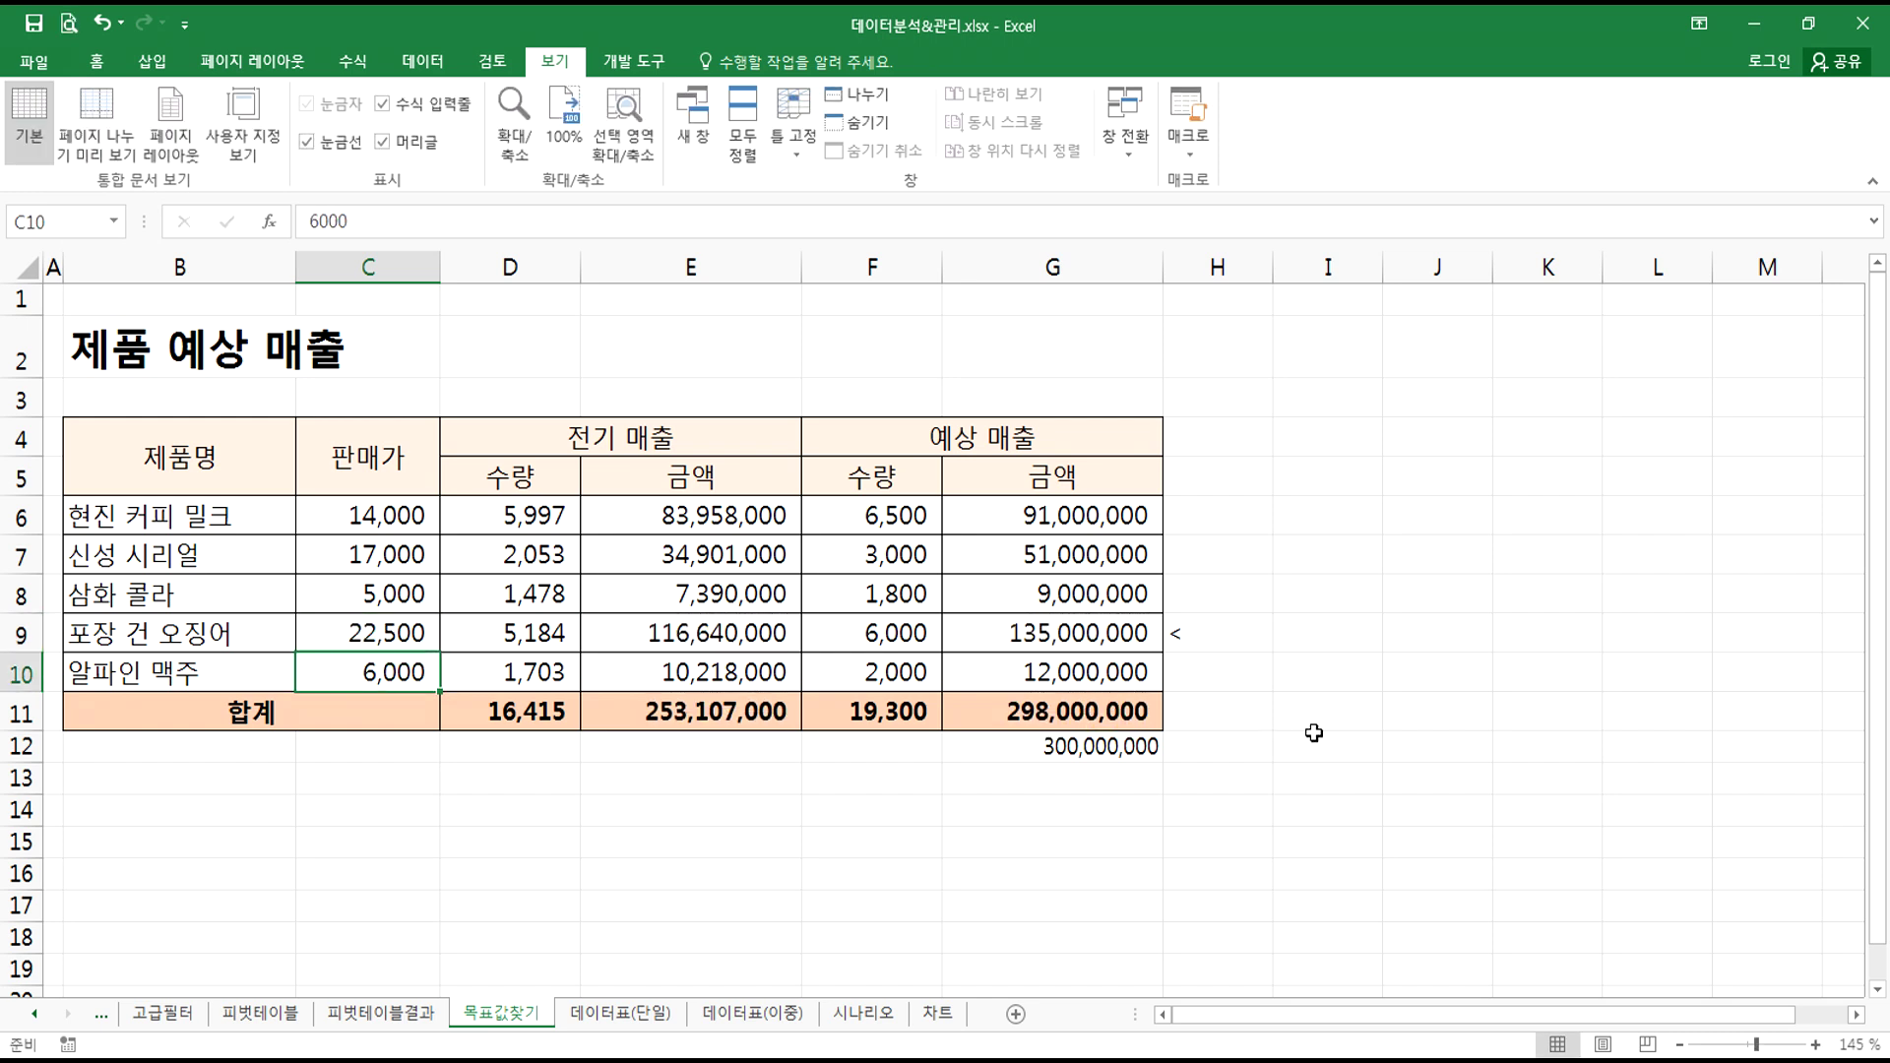
key("Up")
type("22600")
key("Return")
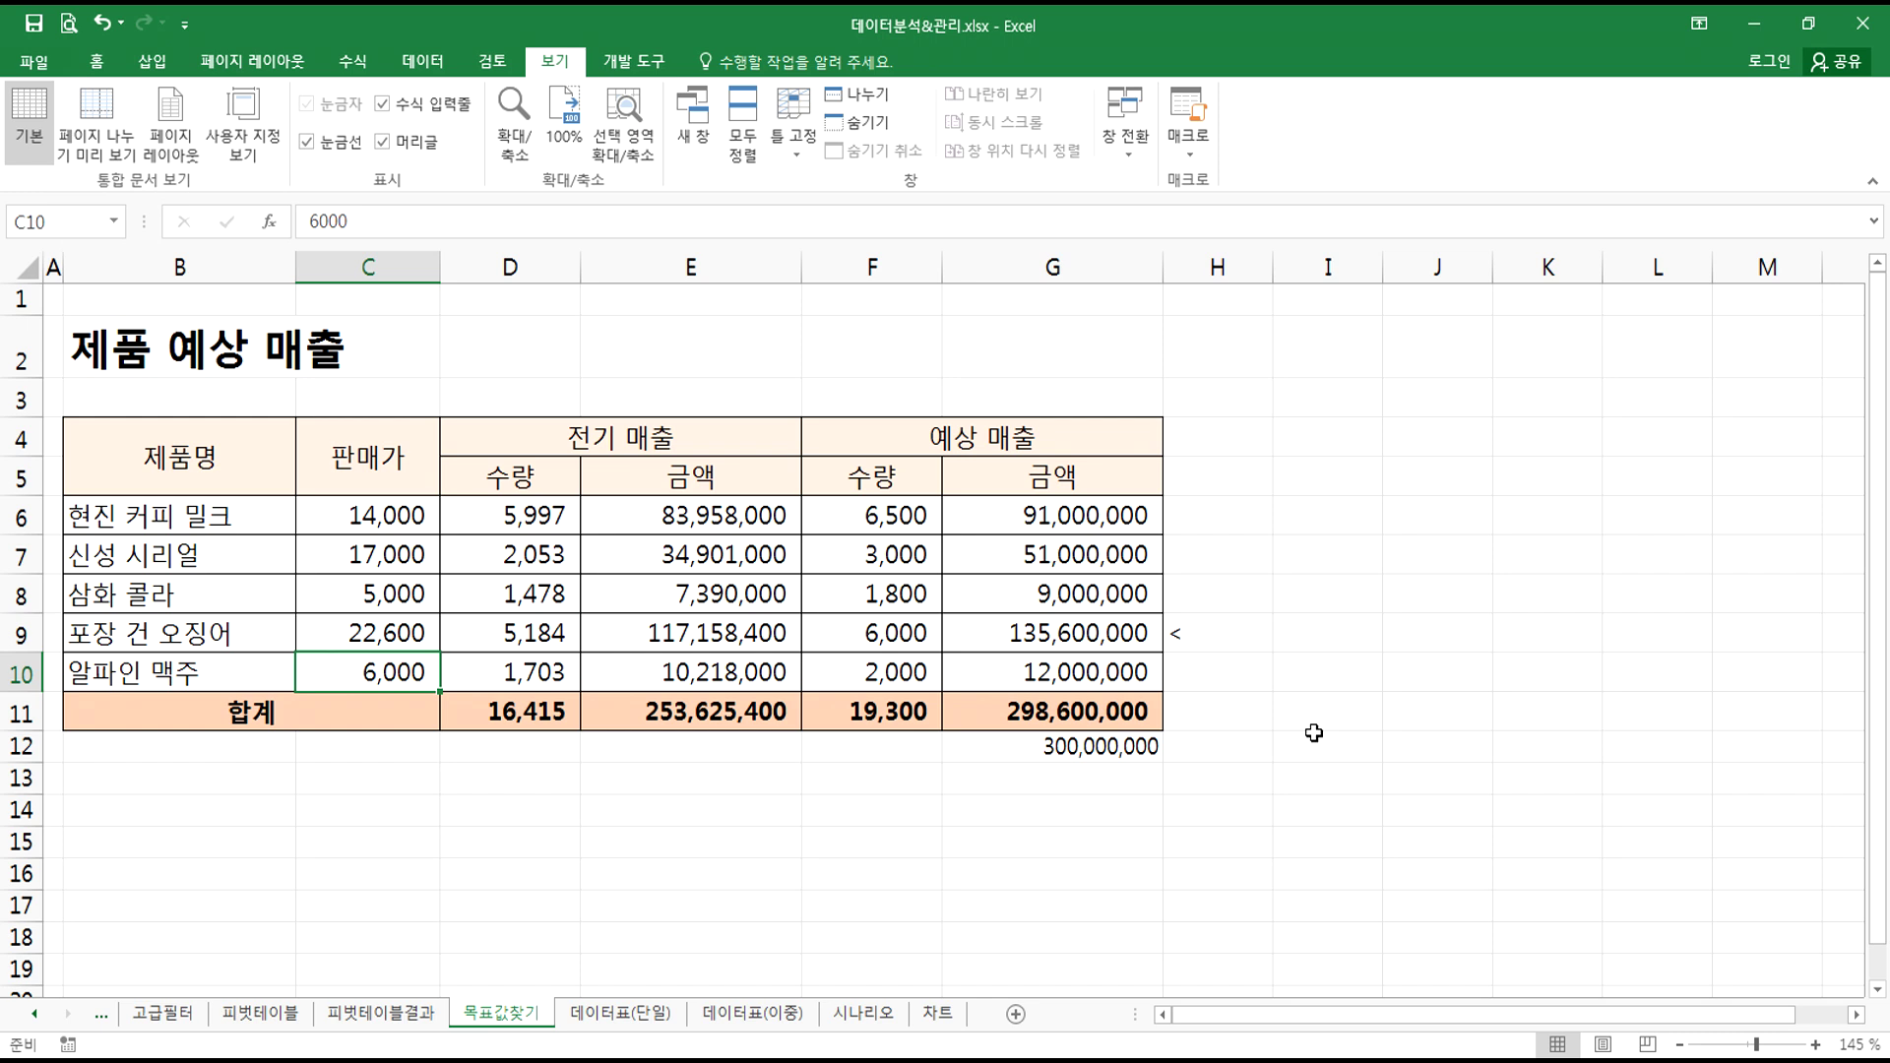
- Try selling prices of 22700 and 22800 for 포장 건 오징어 in cell C9
key("Up")
type("21")
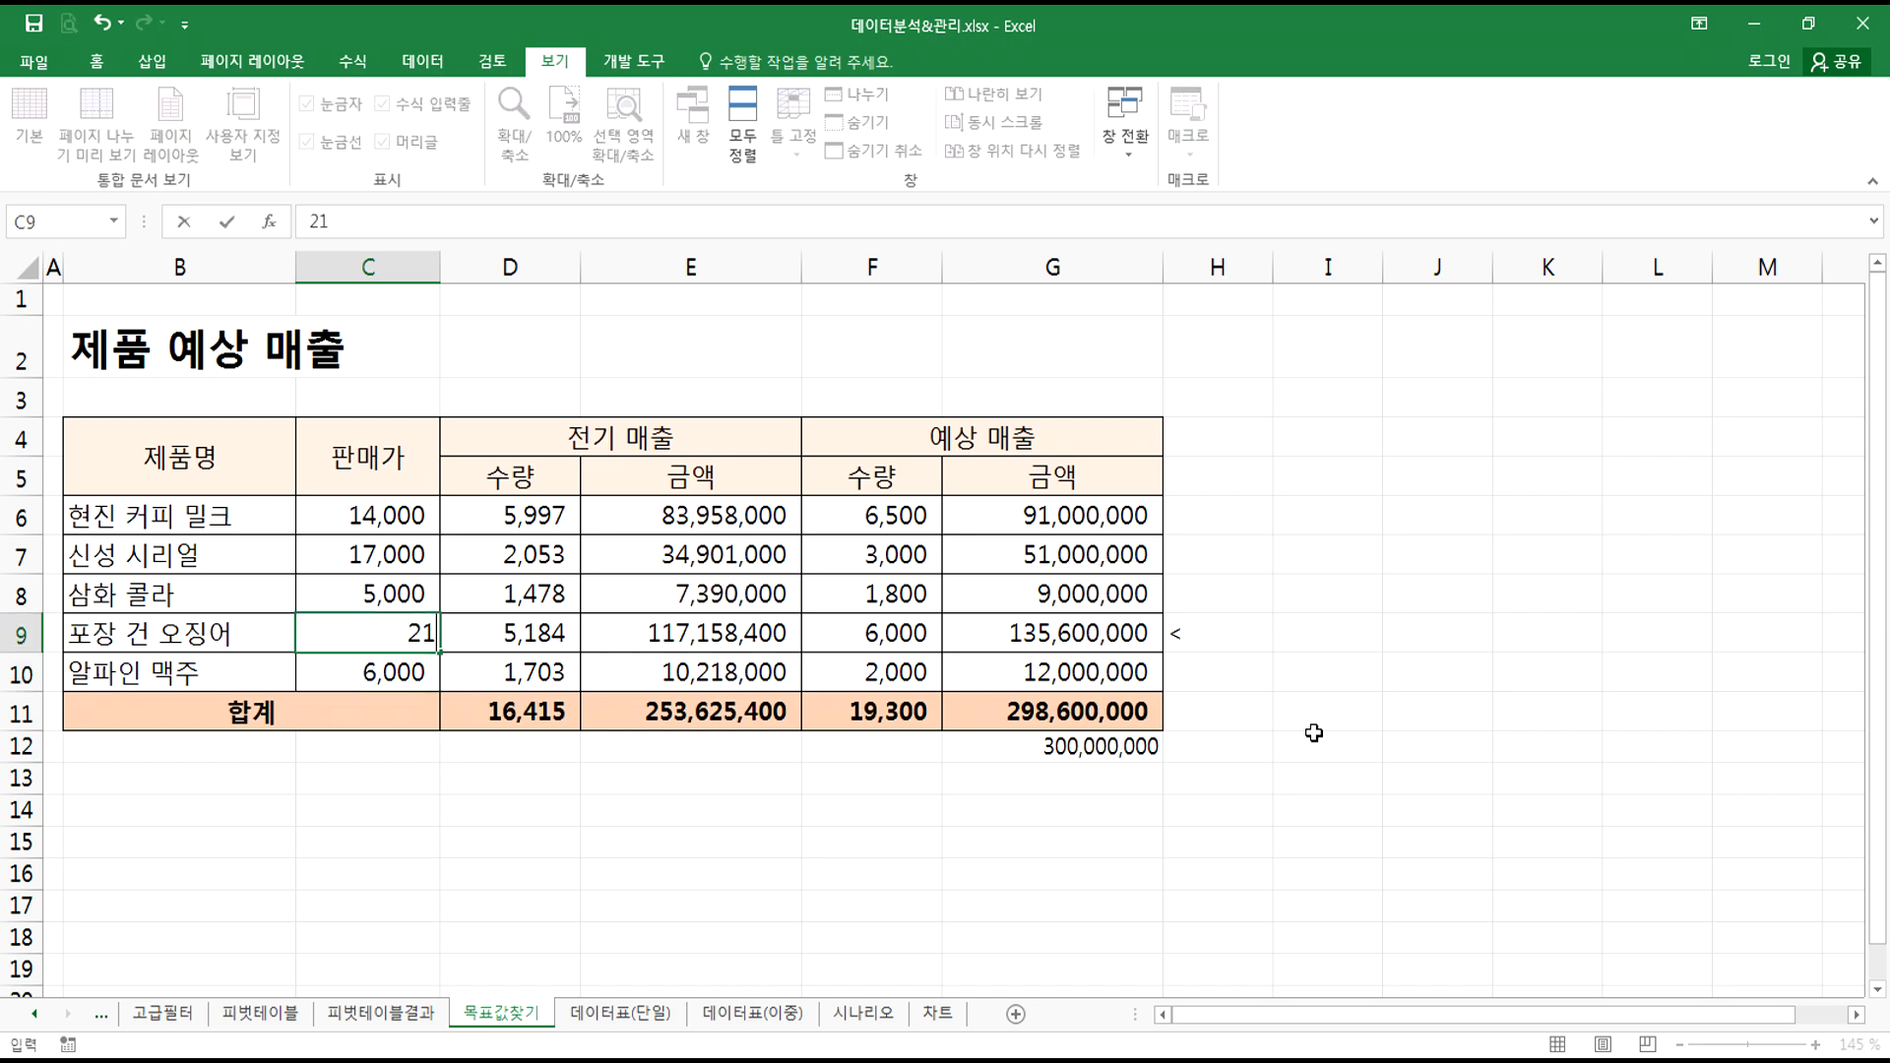
type("700")
key("Return")
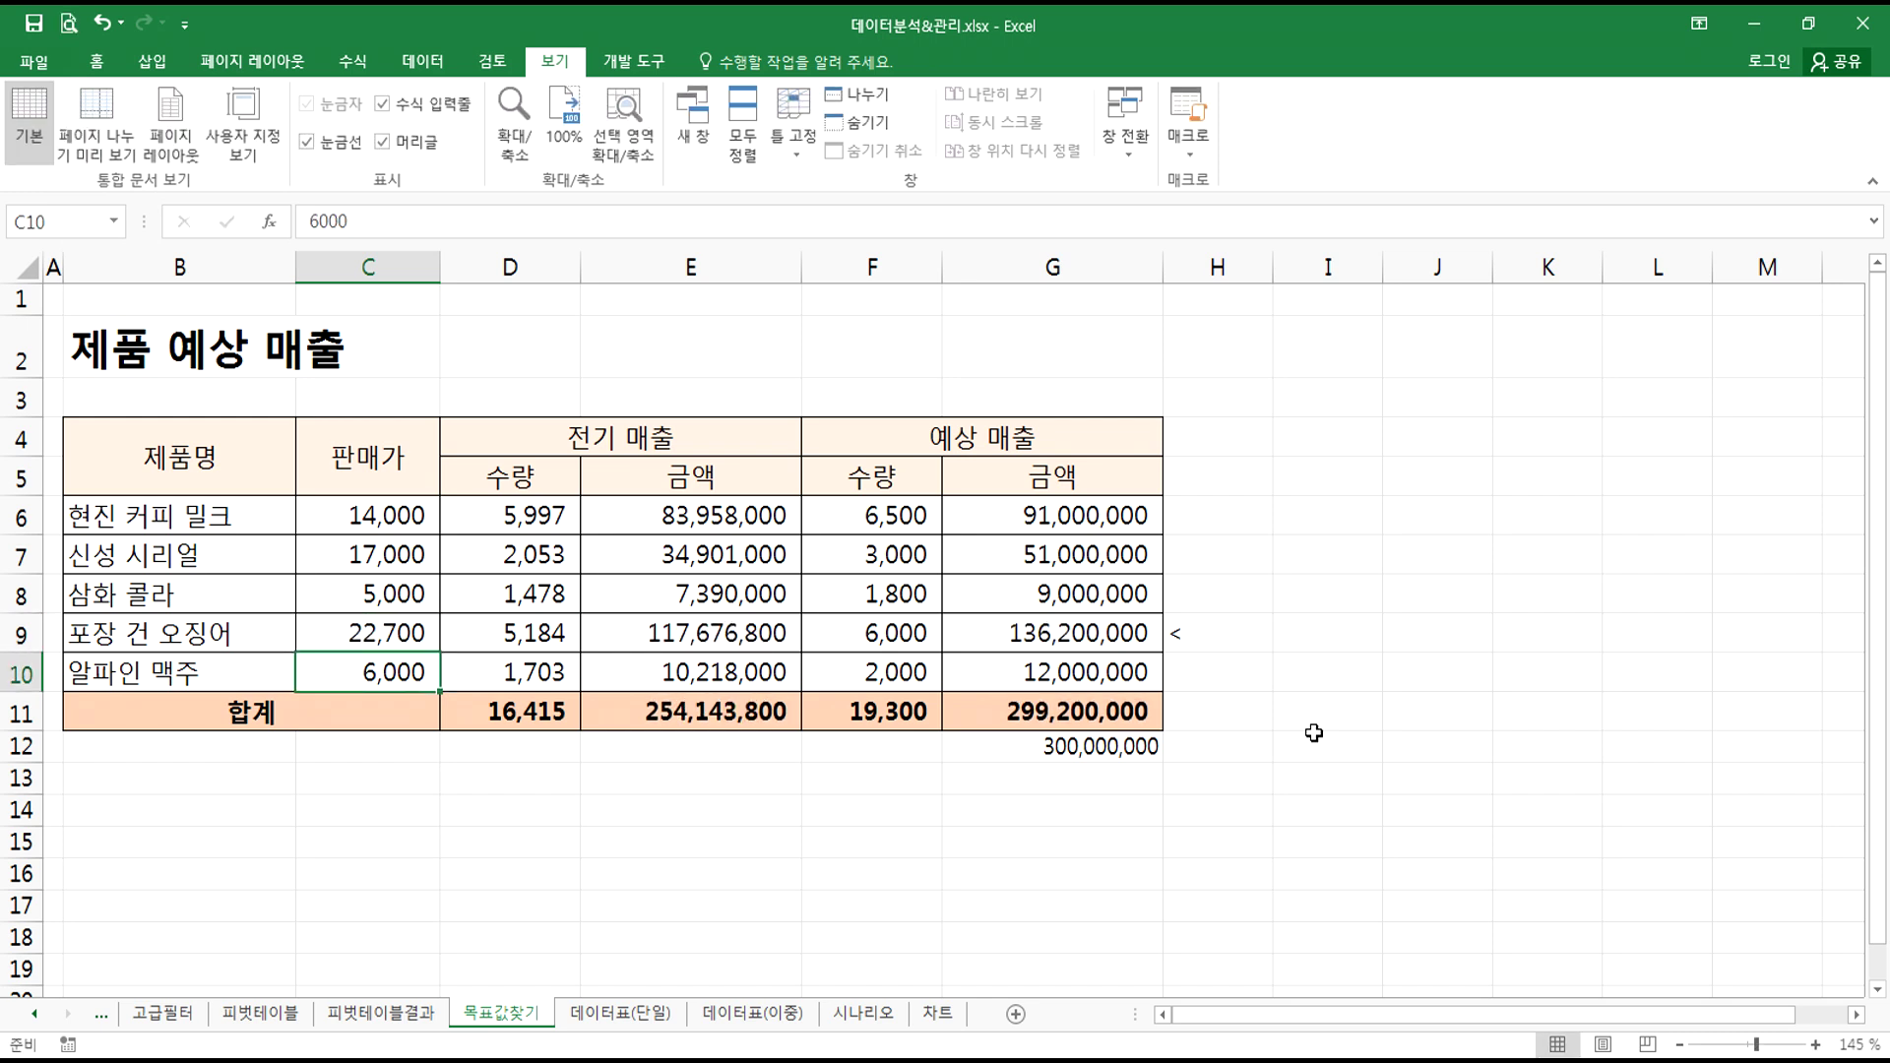
key("Up")
type("22800")
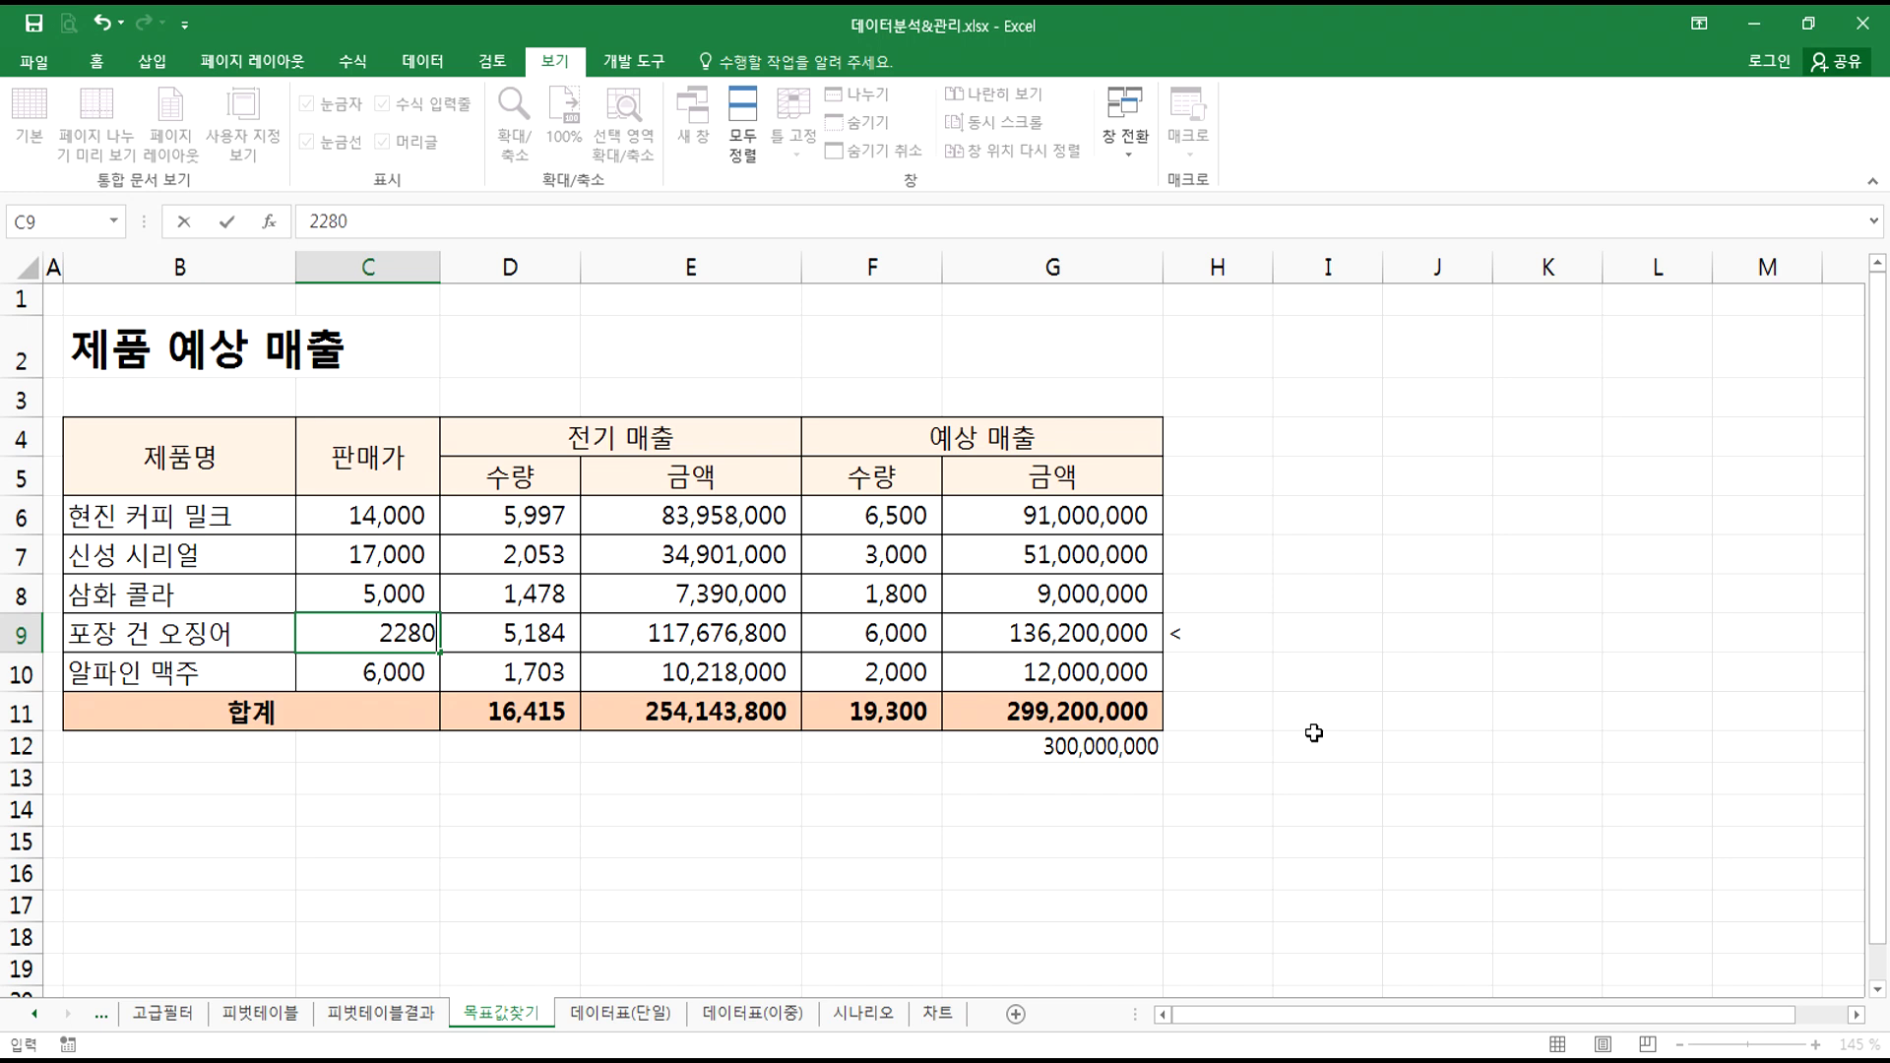
key("Return")
- Try selling prices of 22900 and 22850 for 포장 건 오징어 in cell C9
key("Up")
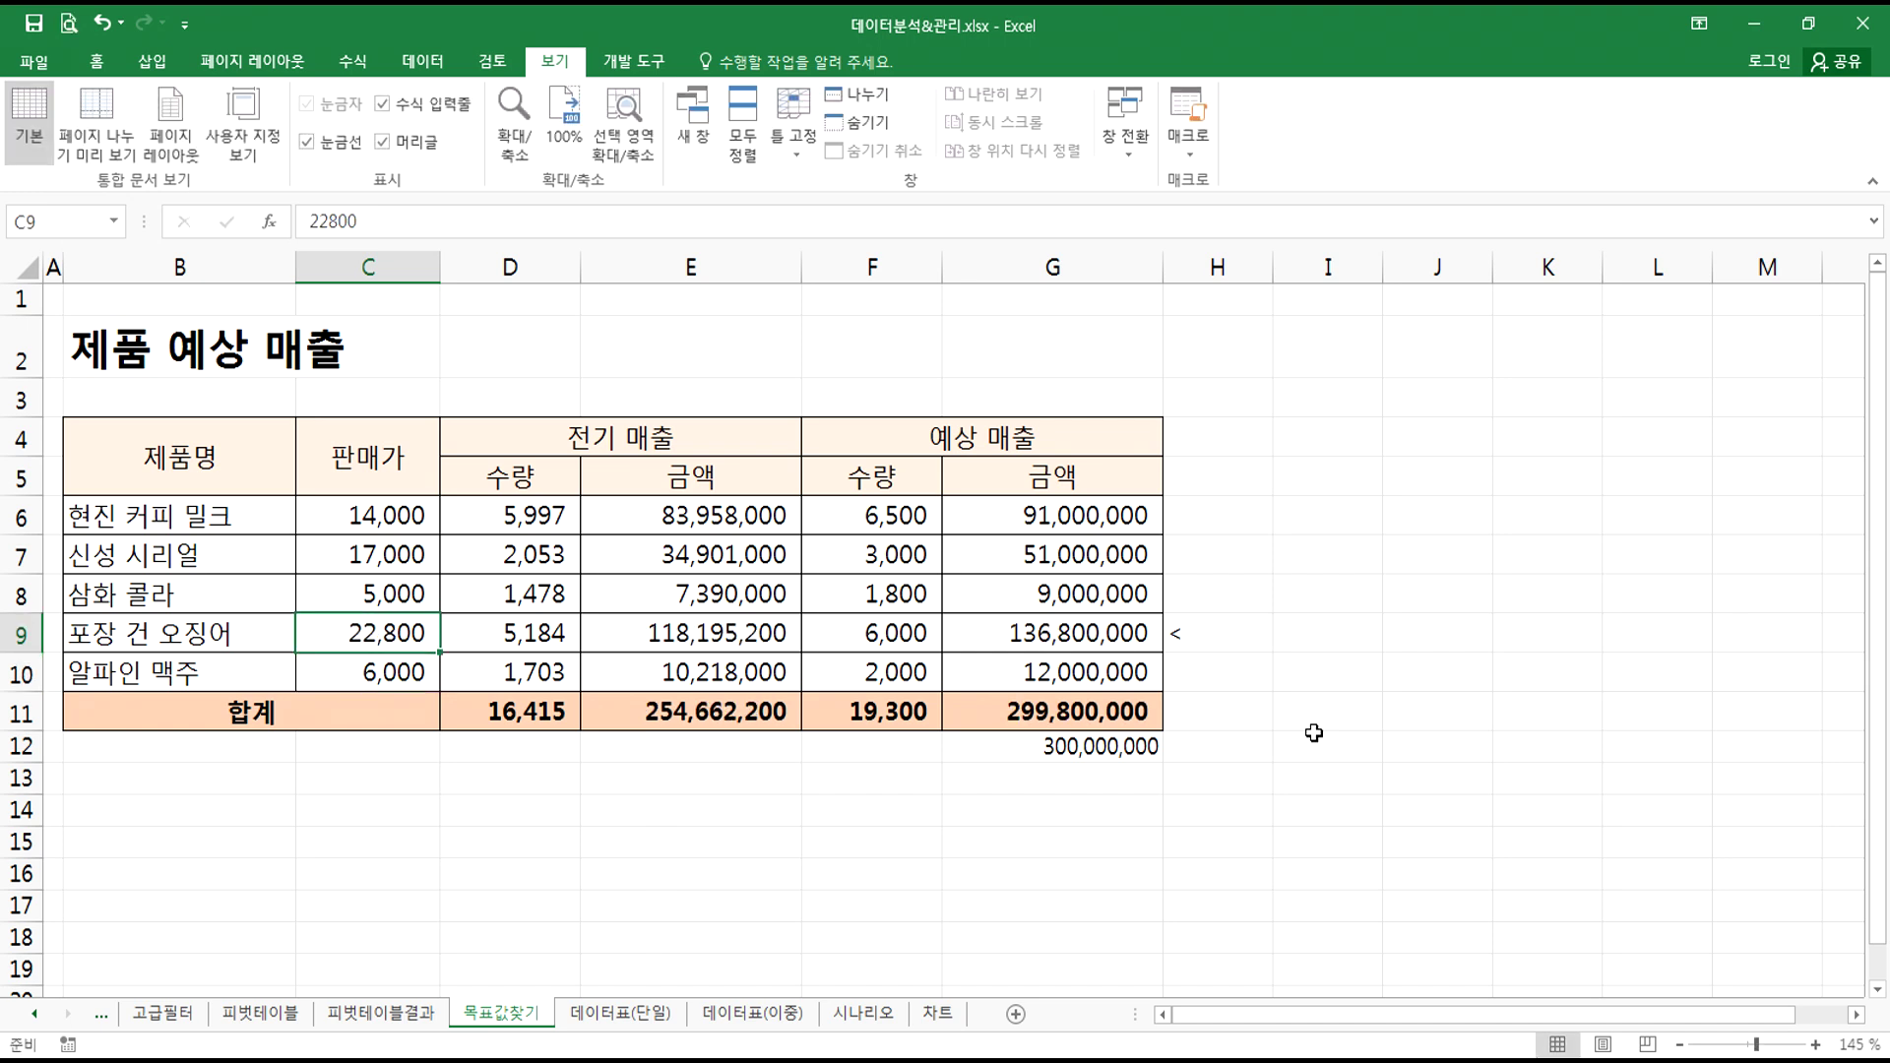
type("22900")
key("Return")
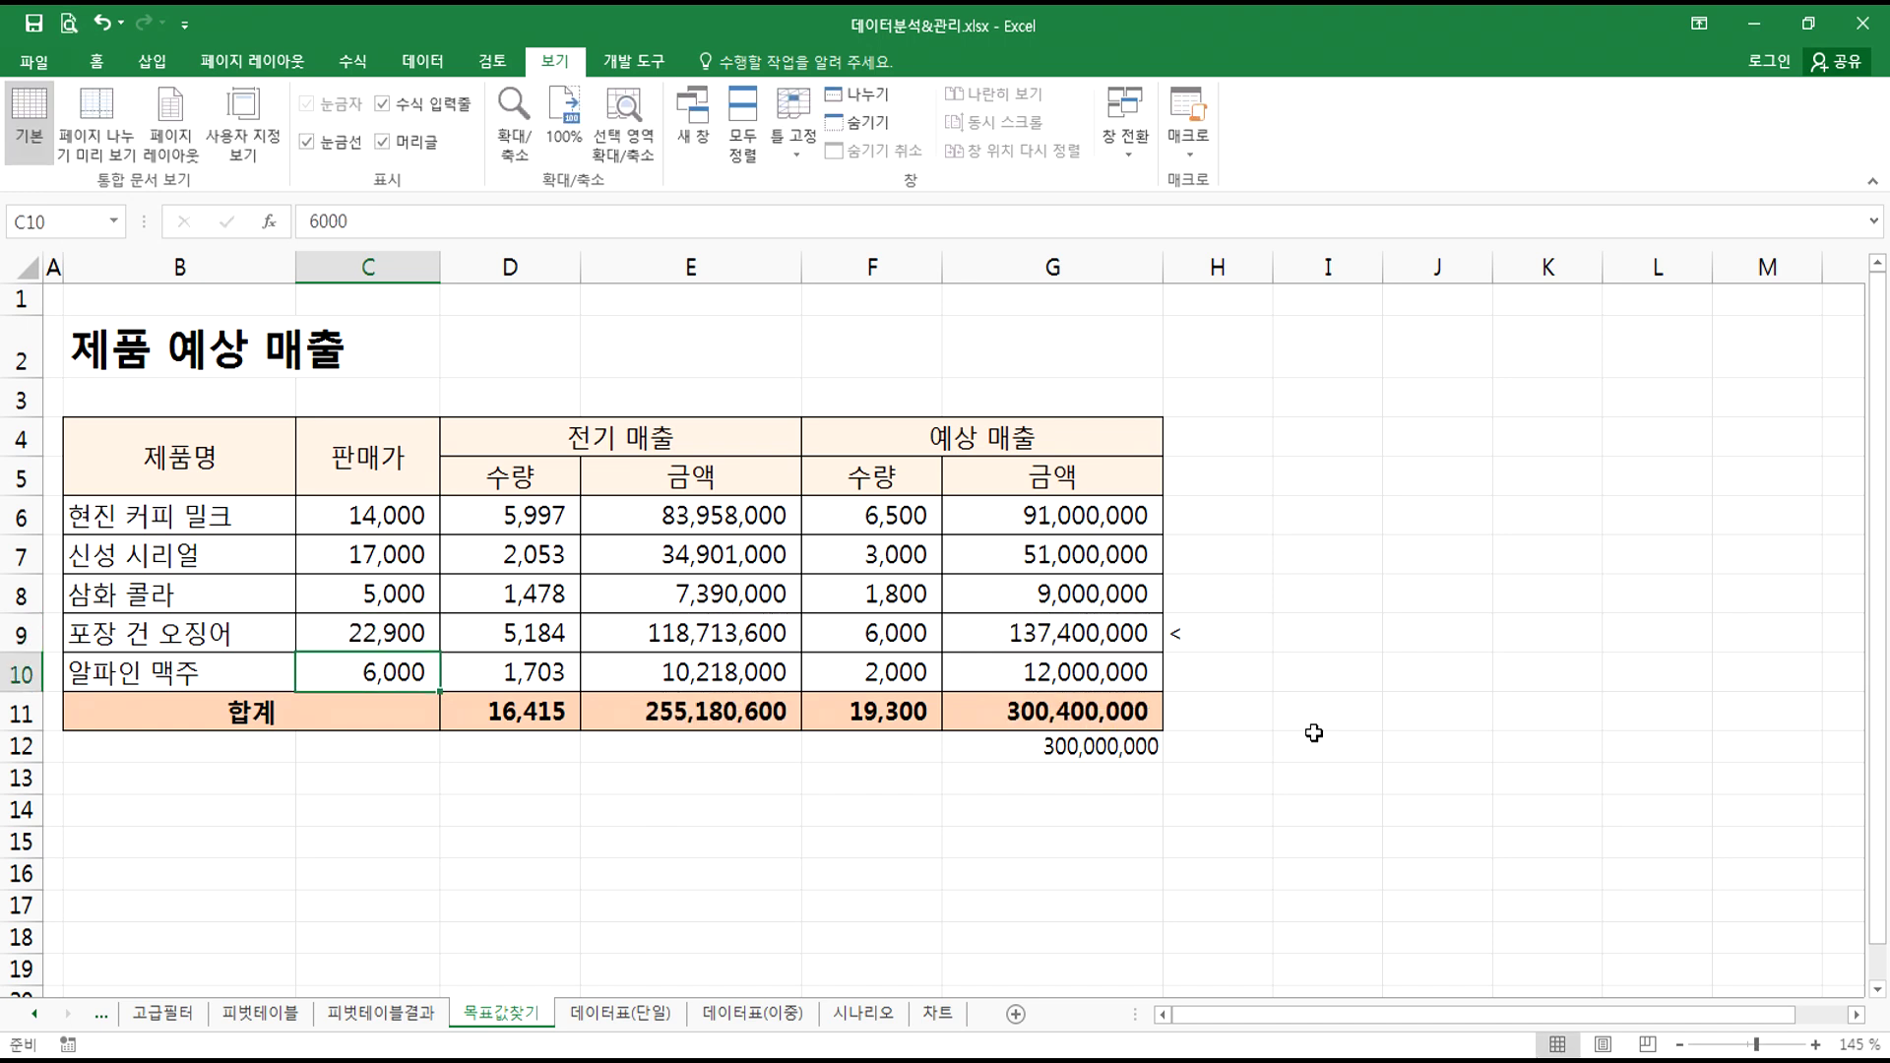
key("Up")
type("22850")
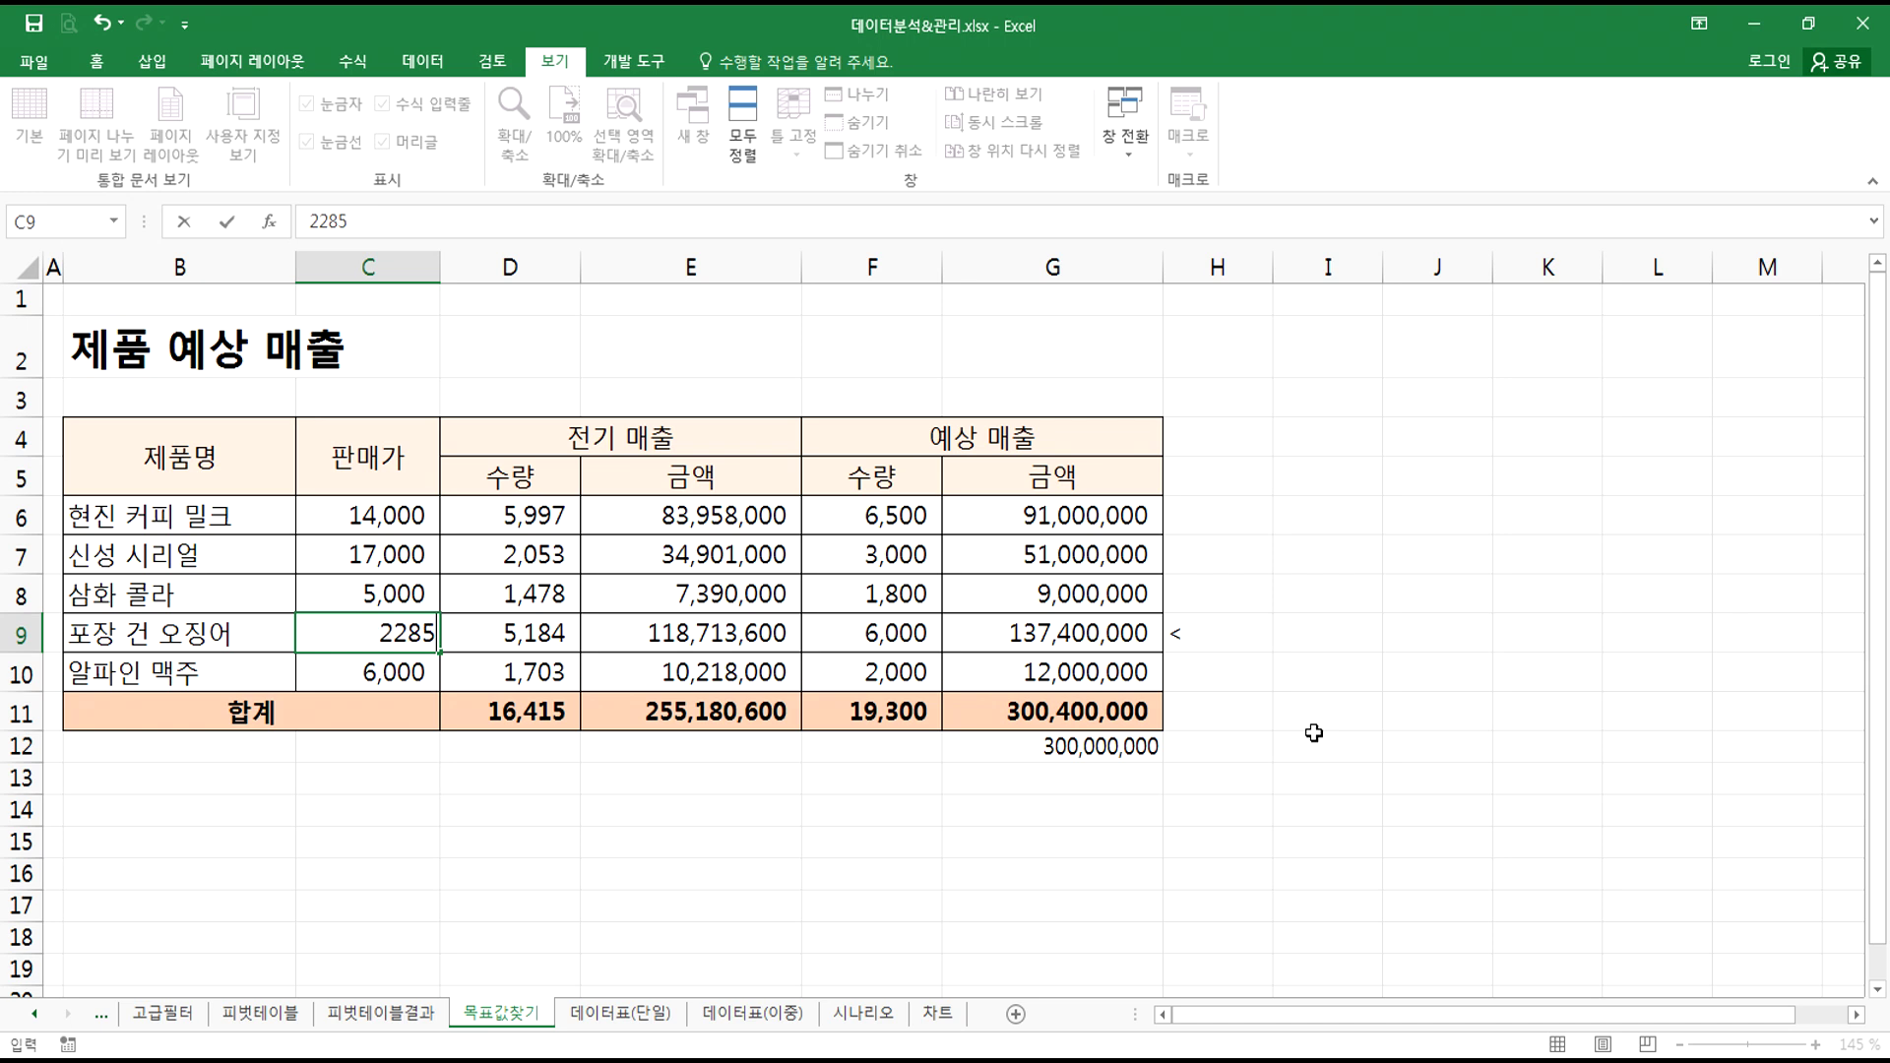
key("Return")
- Set the selling price of 포장 건 오징어 in cell C9 to 21000
key("Up")
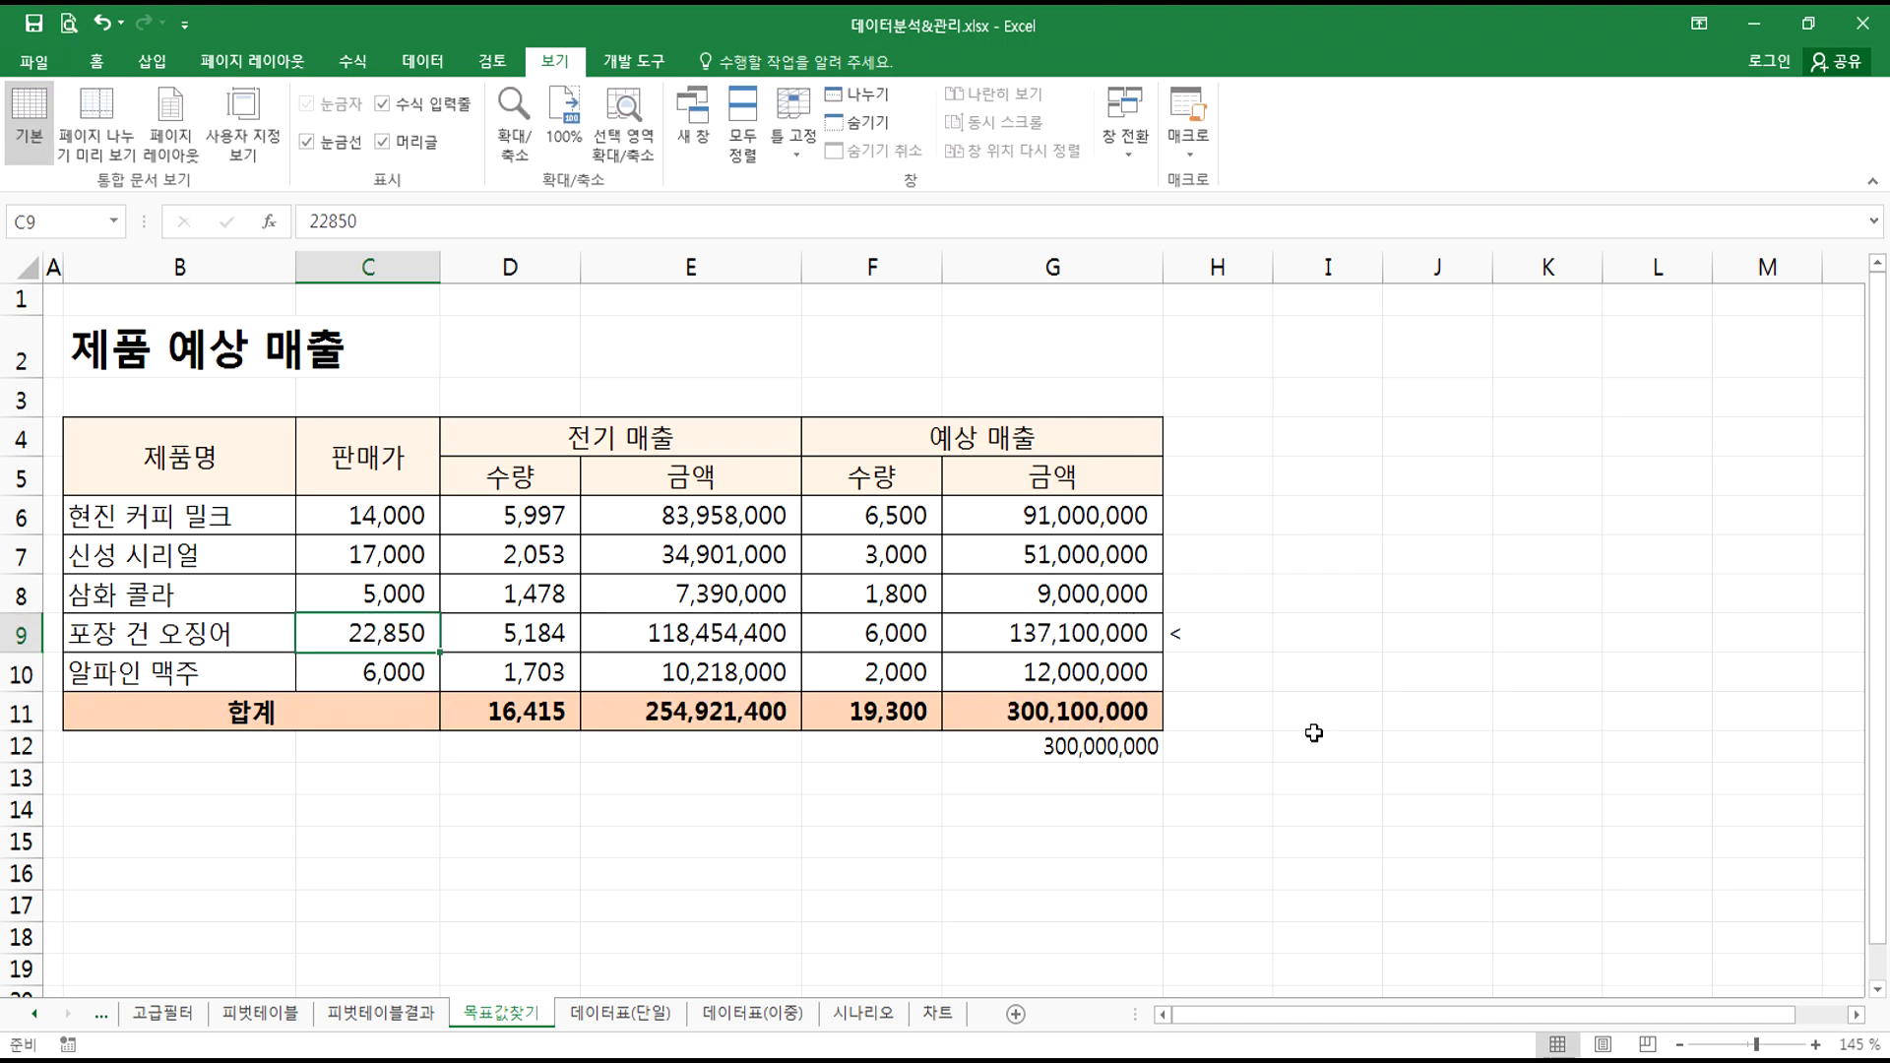
type("22850")
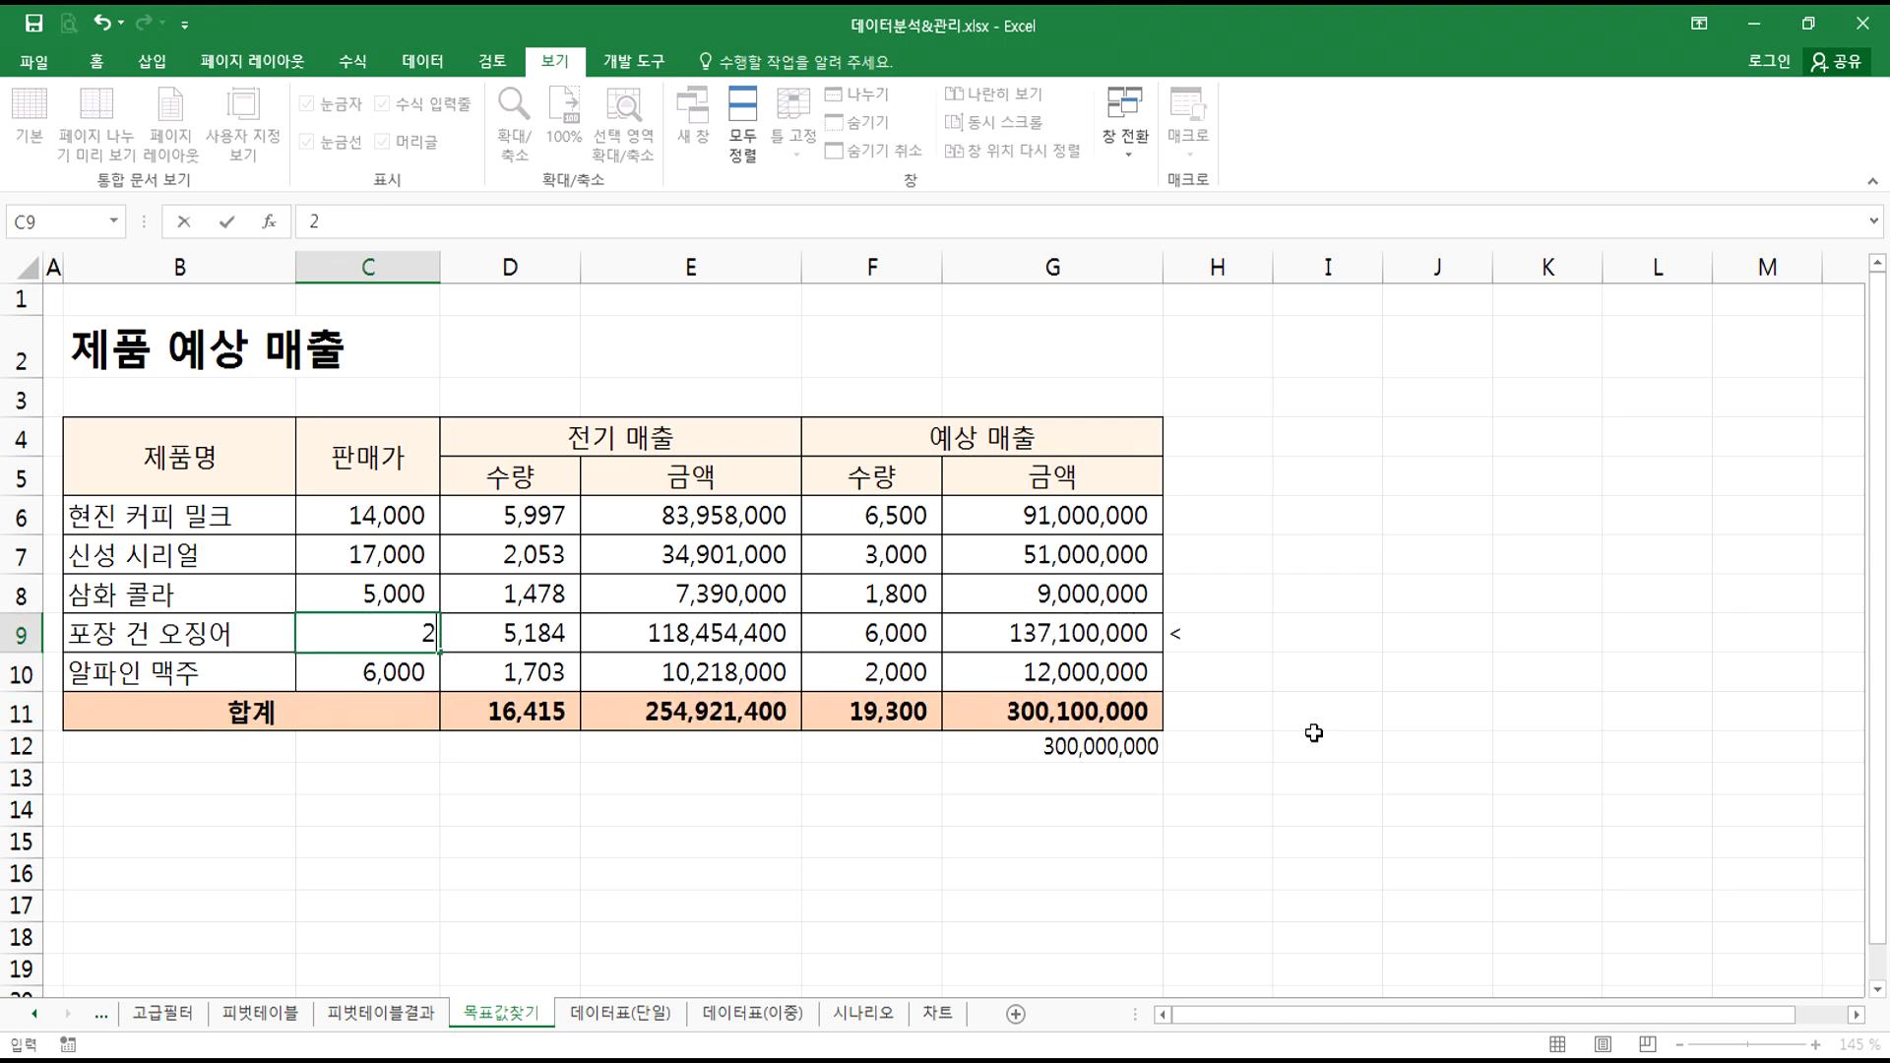
key("BackSpace")
key("BackSpace")
key("BackSpace")
key("BackSpace")
key("BackSpace")
type("21000")
key("Return")
- Try an expected sales quantity of 7,000 for 포장 건 오징어 in cell F9
key("Up")
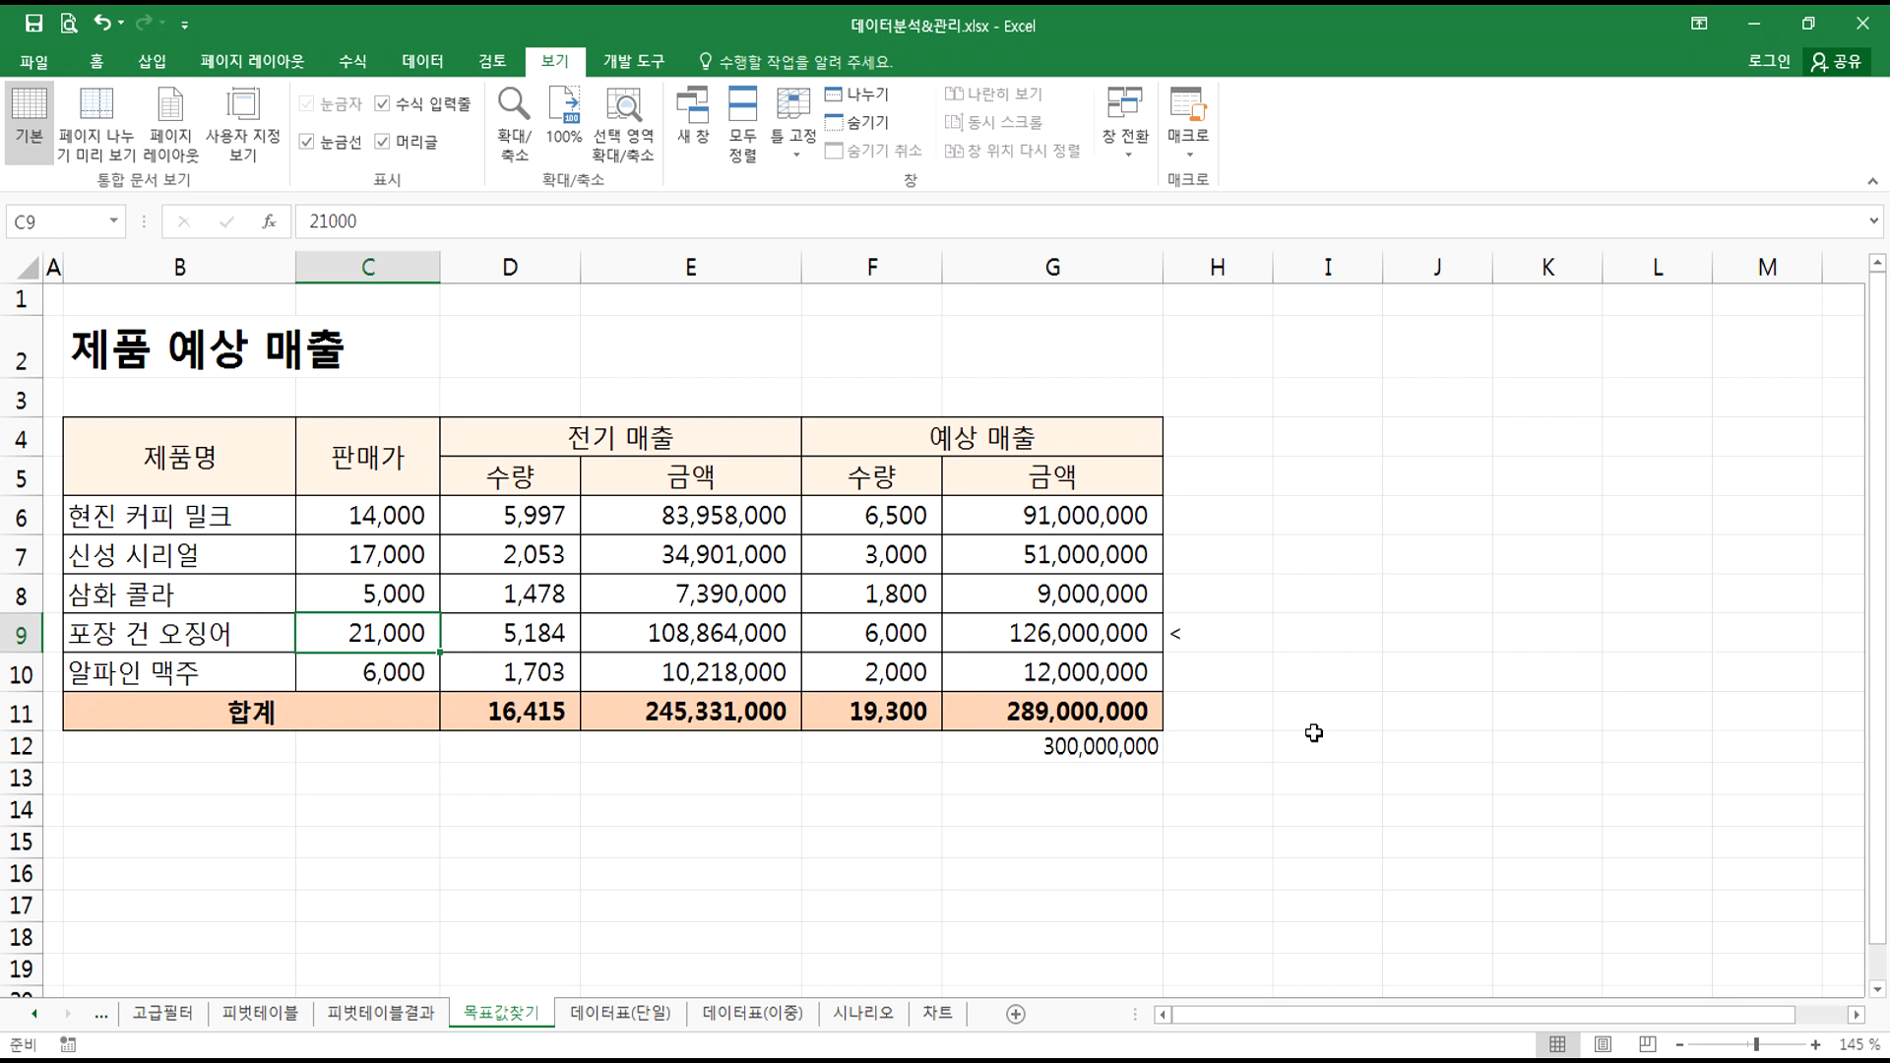
key("Right")
key("Right")
key("Right")
key("Right")
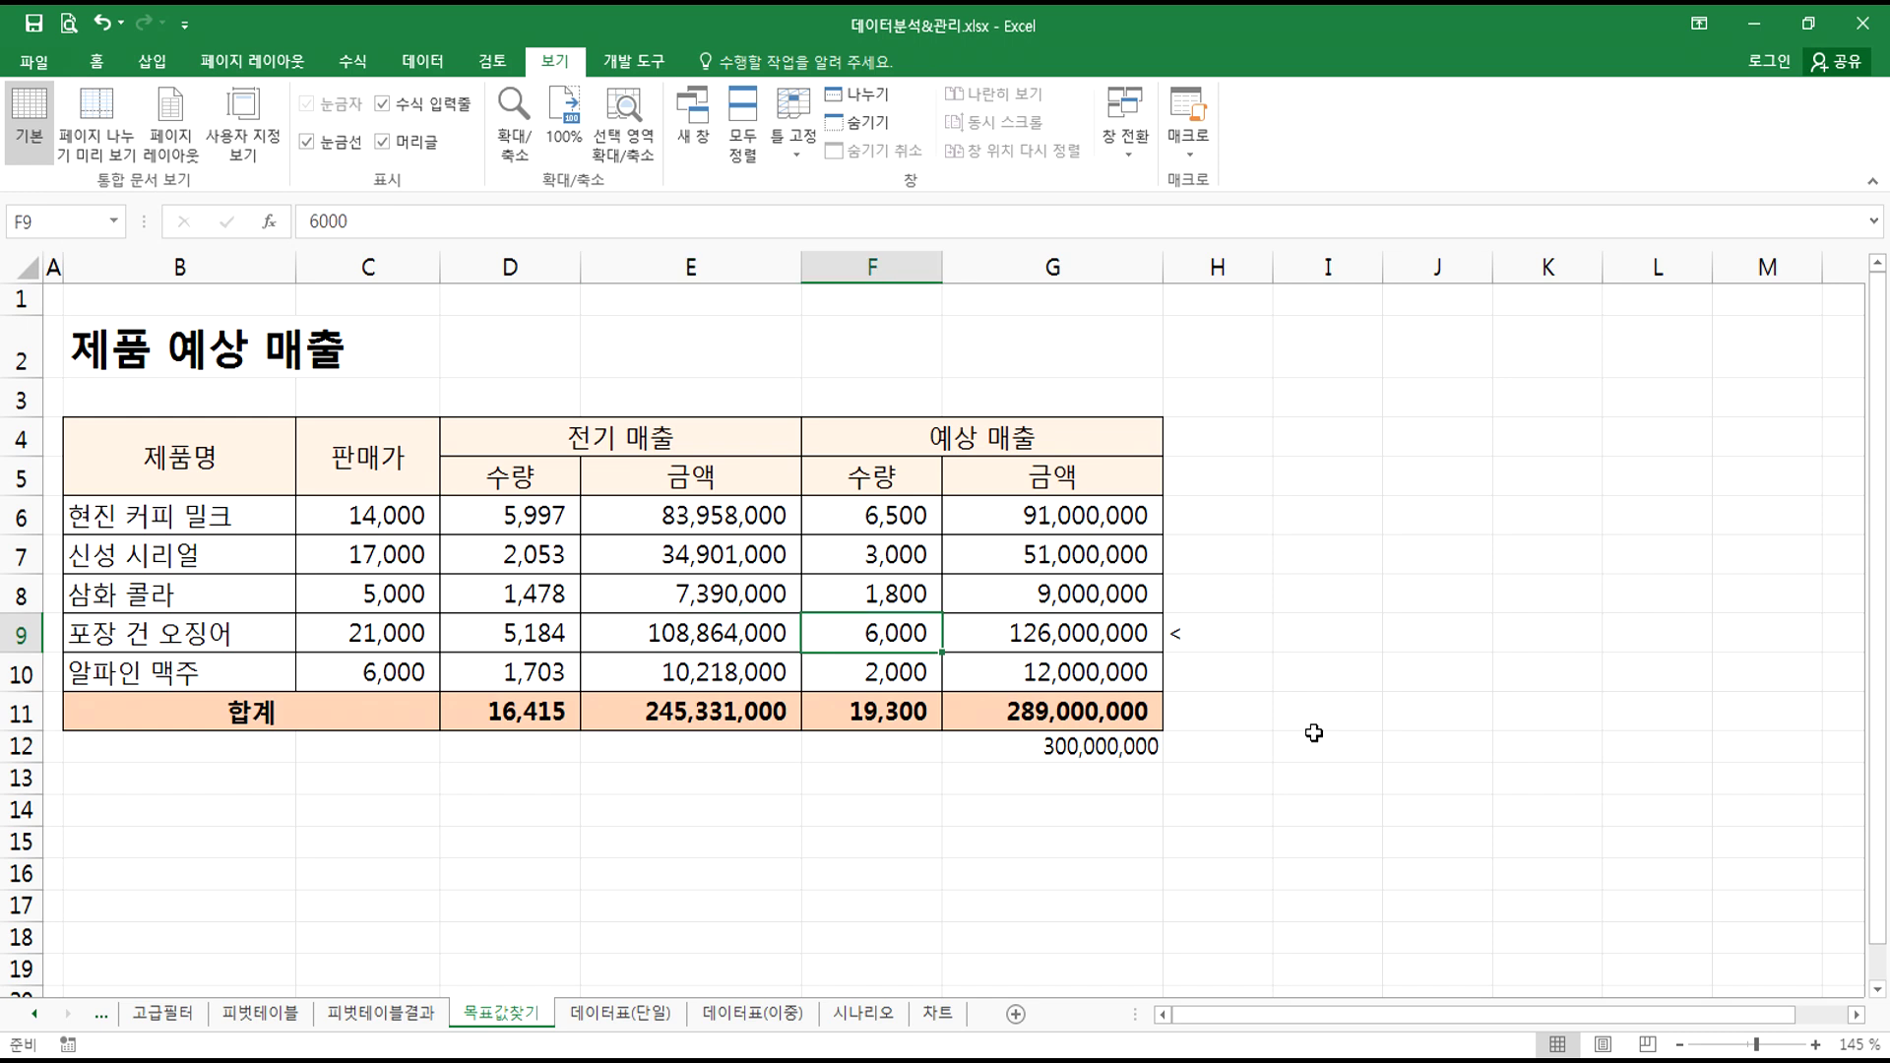
key("Left")
type("70")
key("Return")
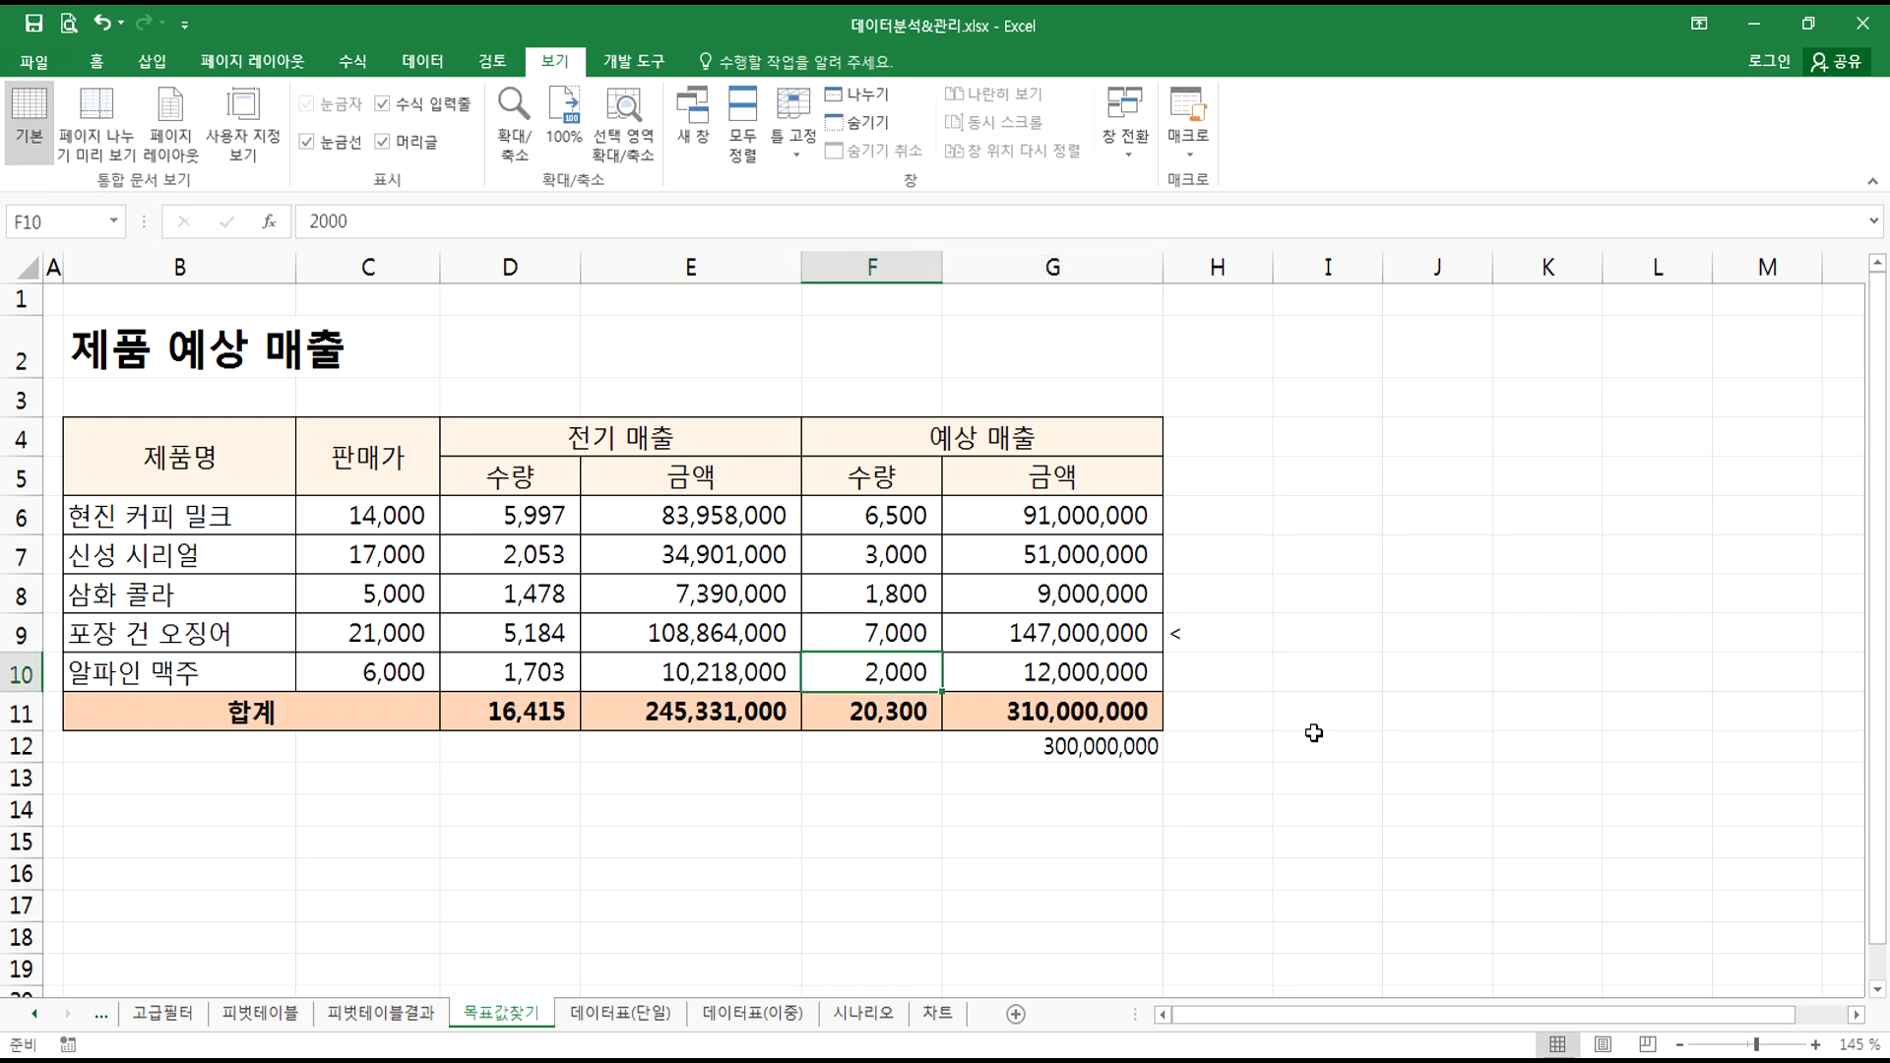
- Try an expected quantity of 6500 in cell F9, and undo both quantity changes
key("Up")
type("6500")
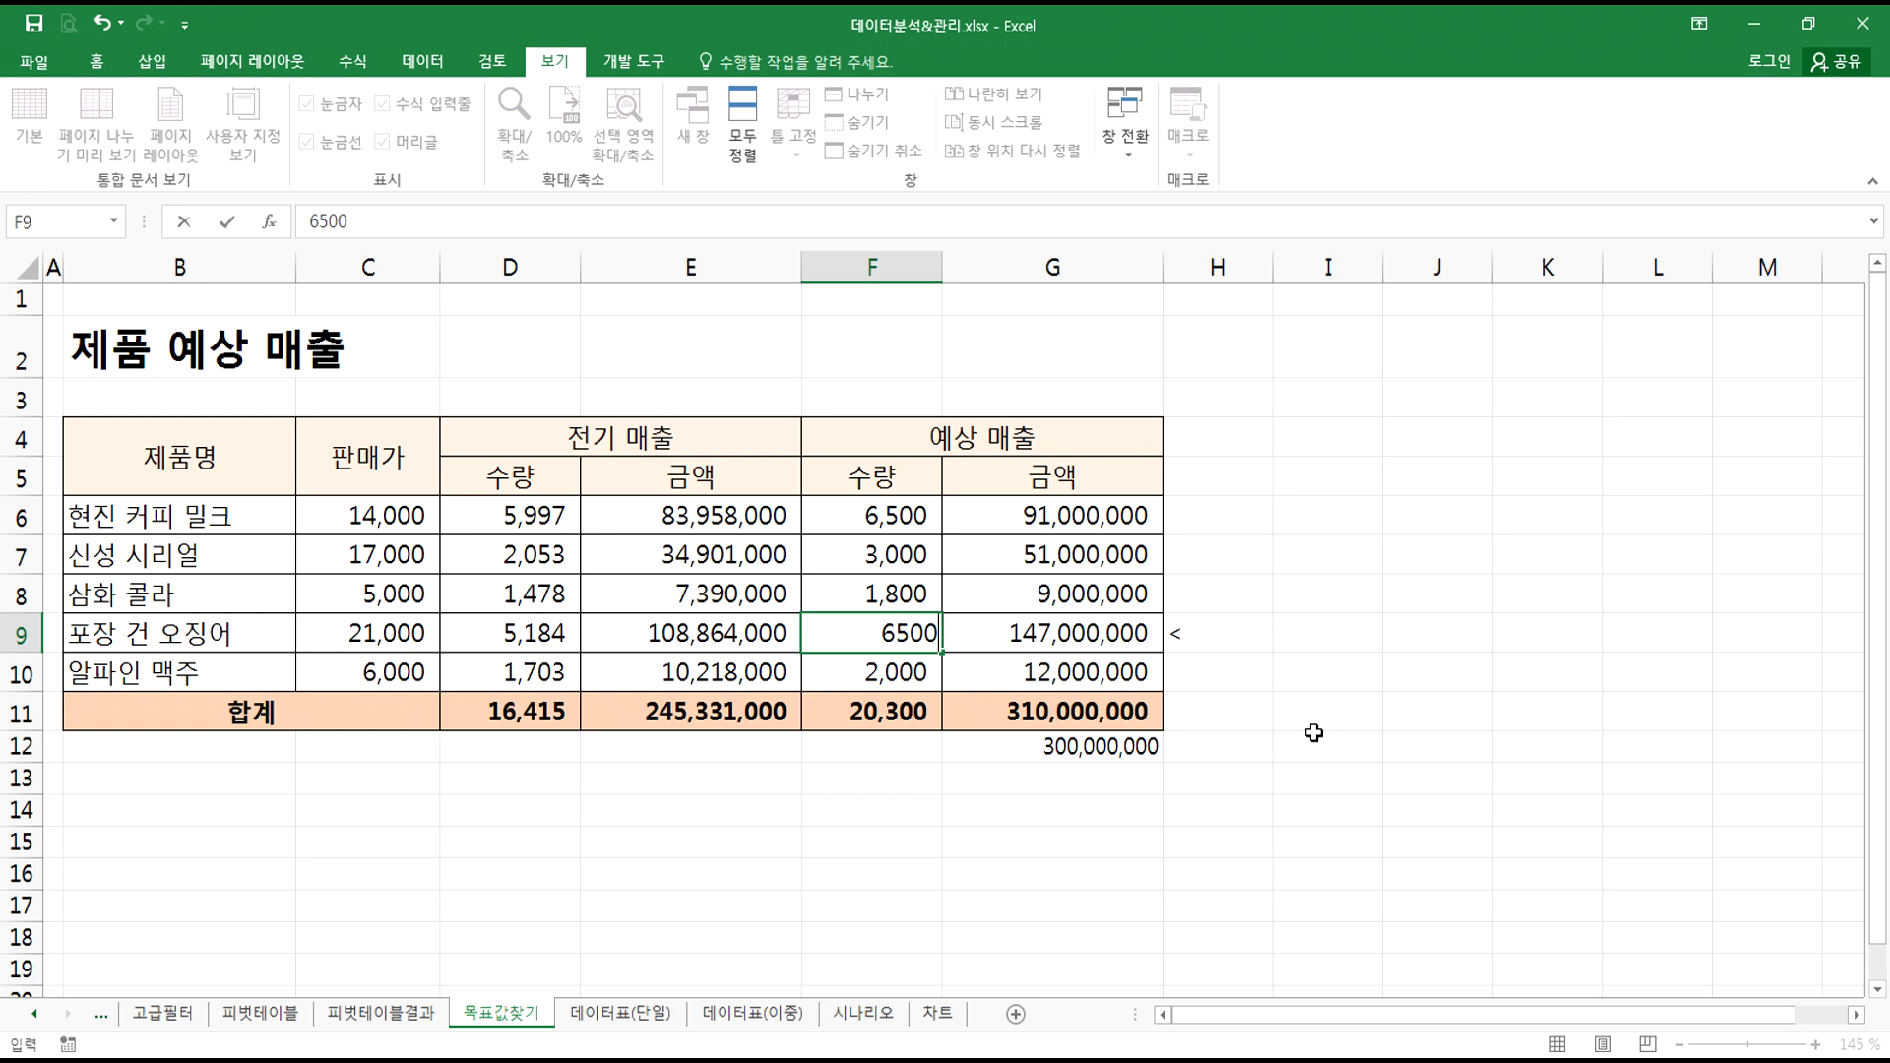
key("Return")
key("ctrl+z")
key("ctrl+z")
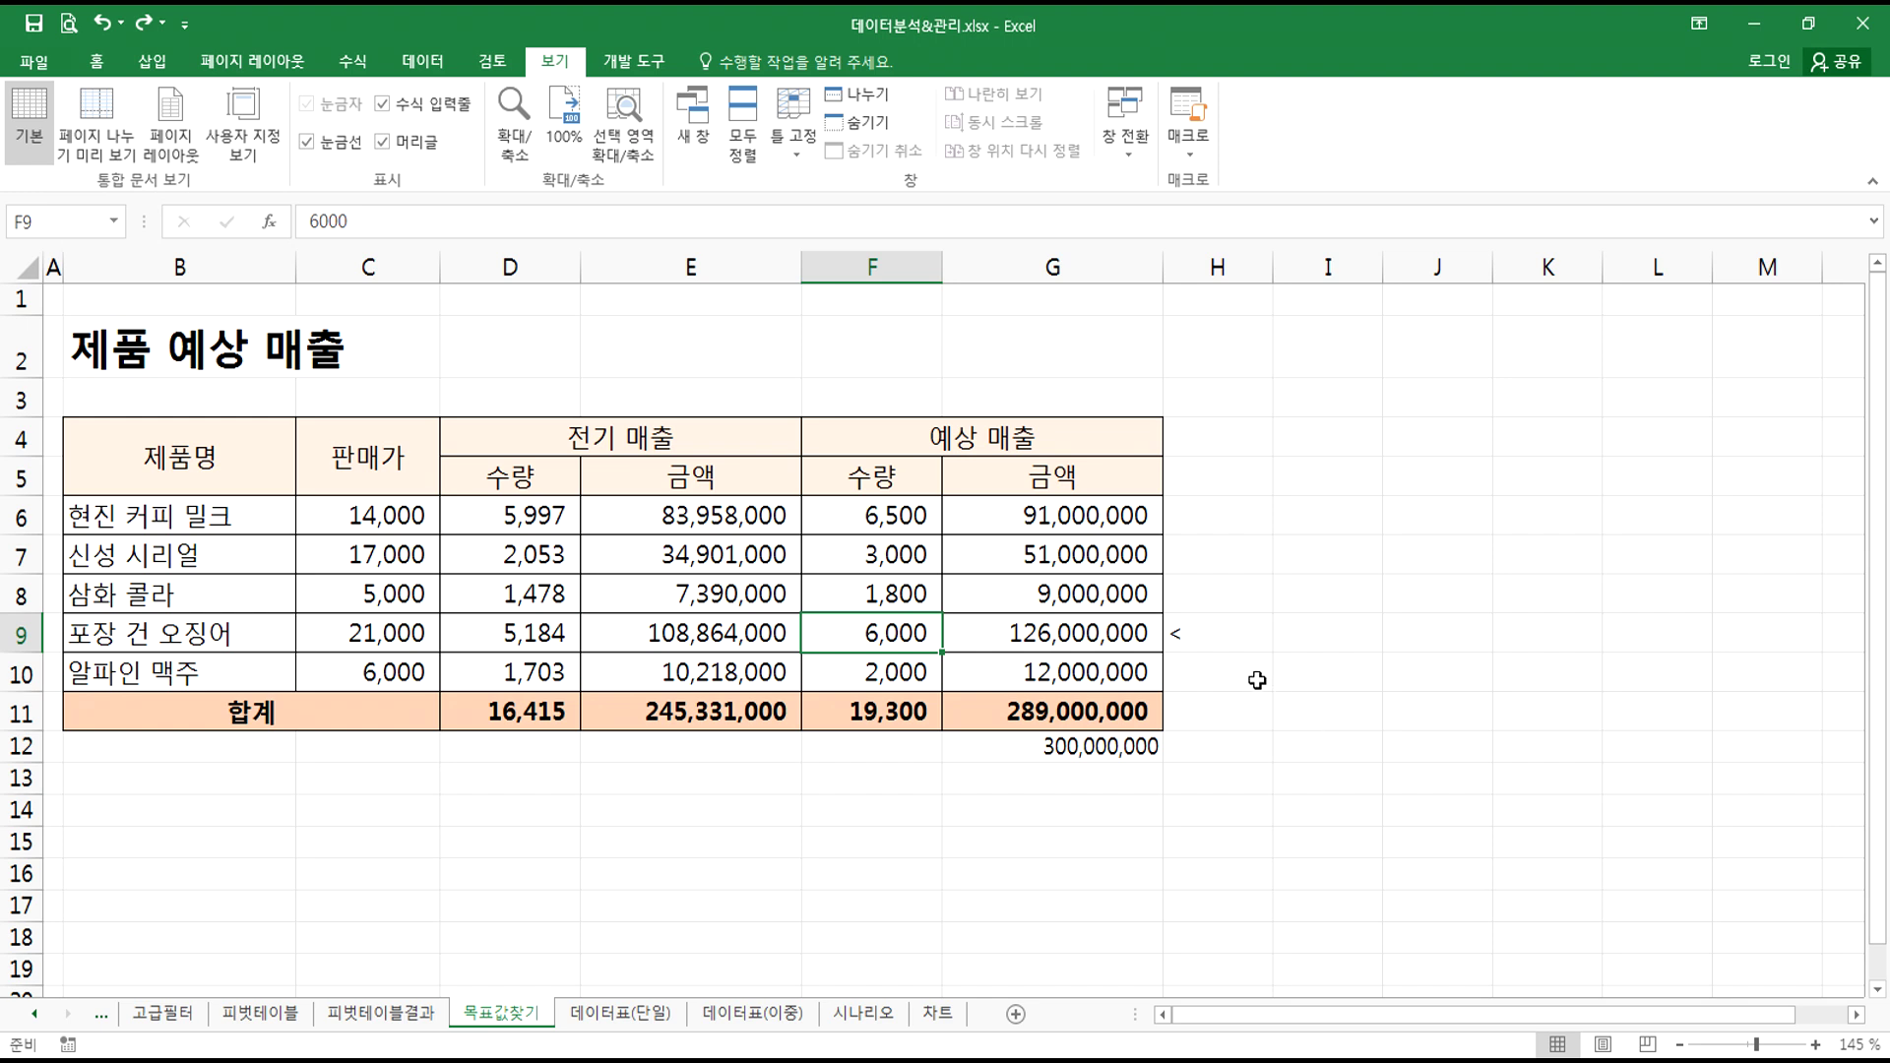
- Delete the "<" marker in cell H9 and check the formula of the expected sales total in G11
left_click(1207, 625)
key("Delete")
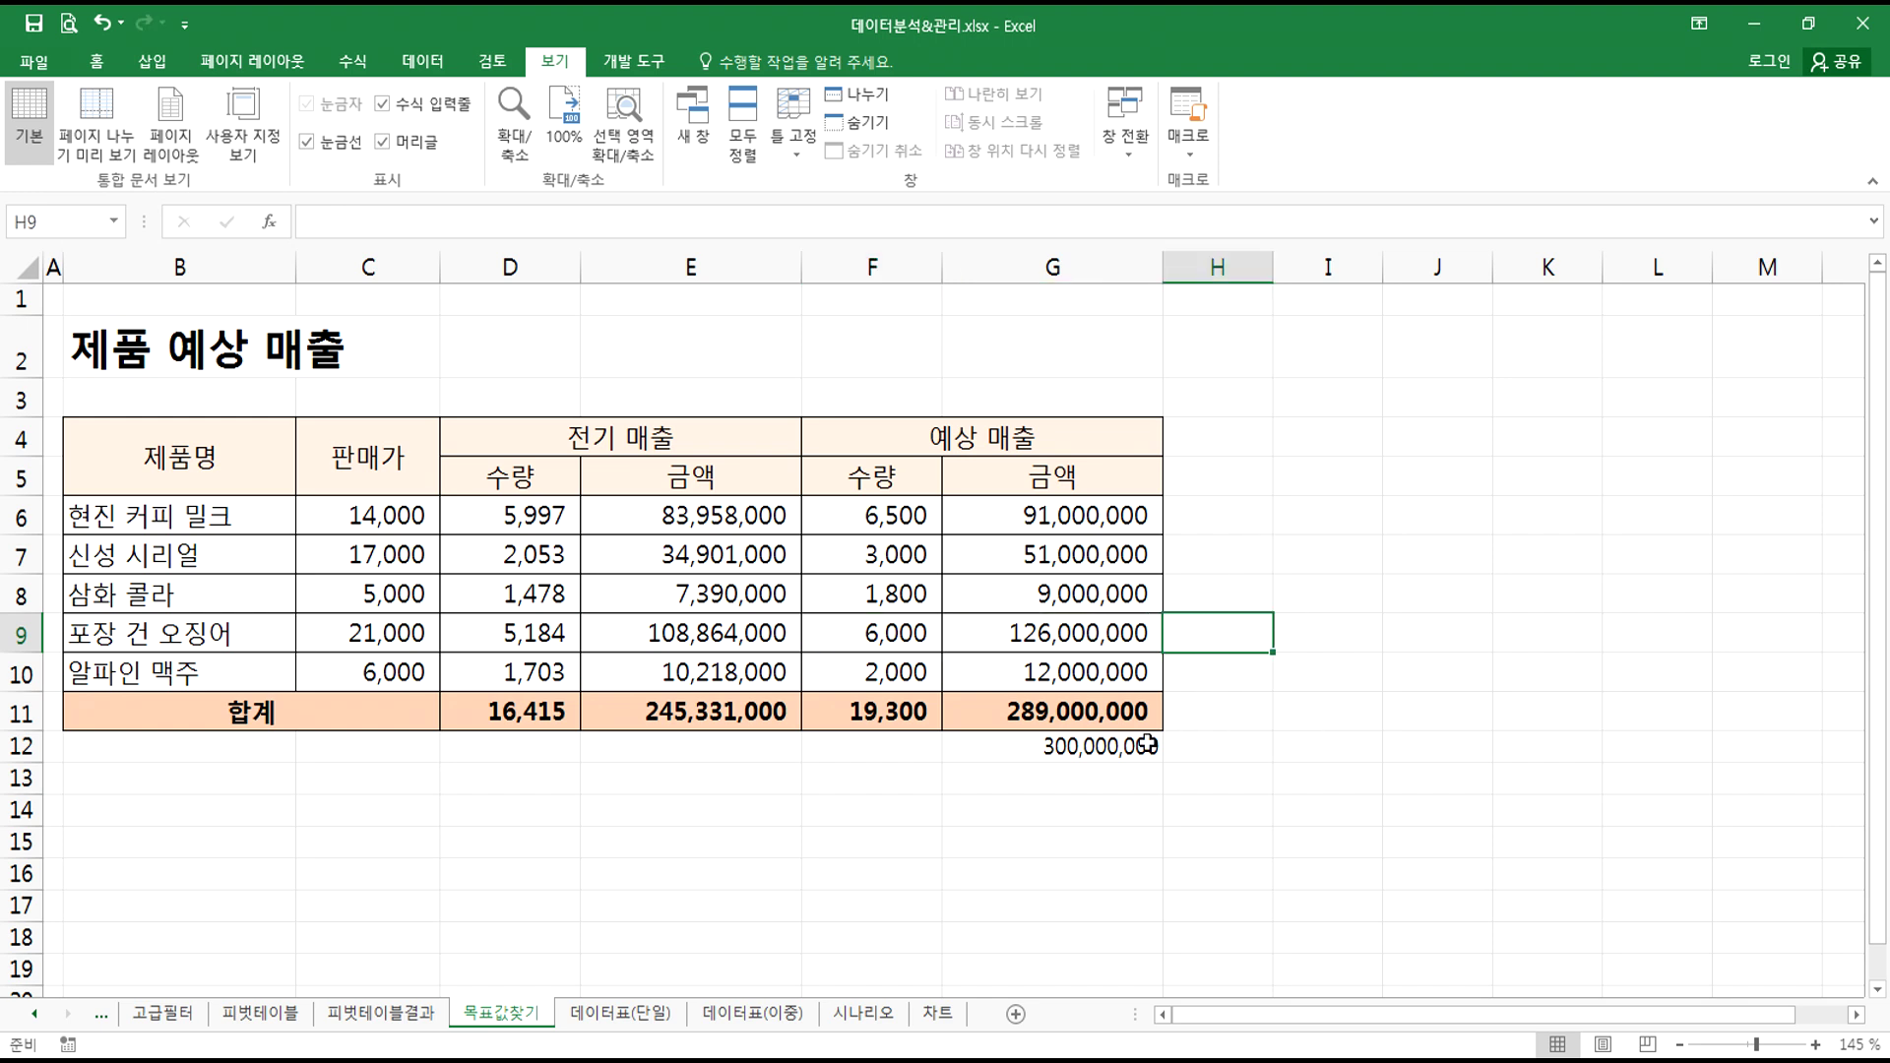
left_click(1033, 716)
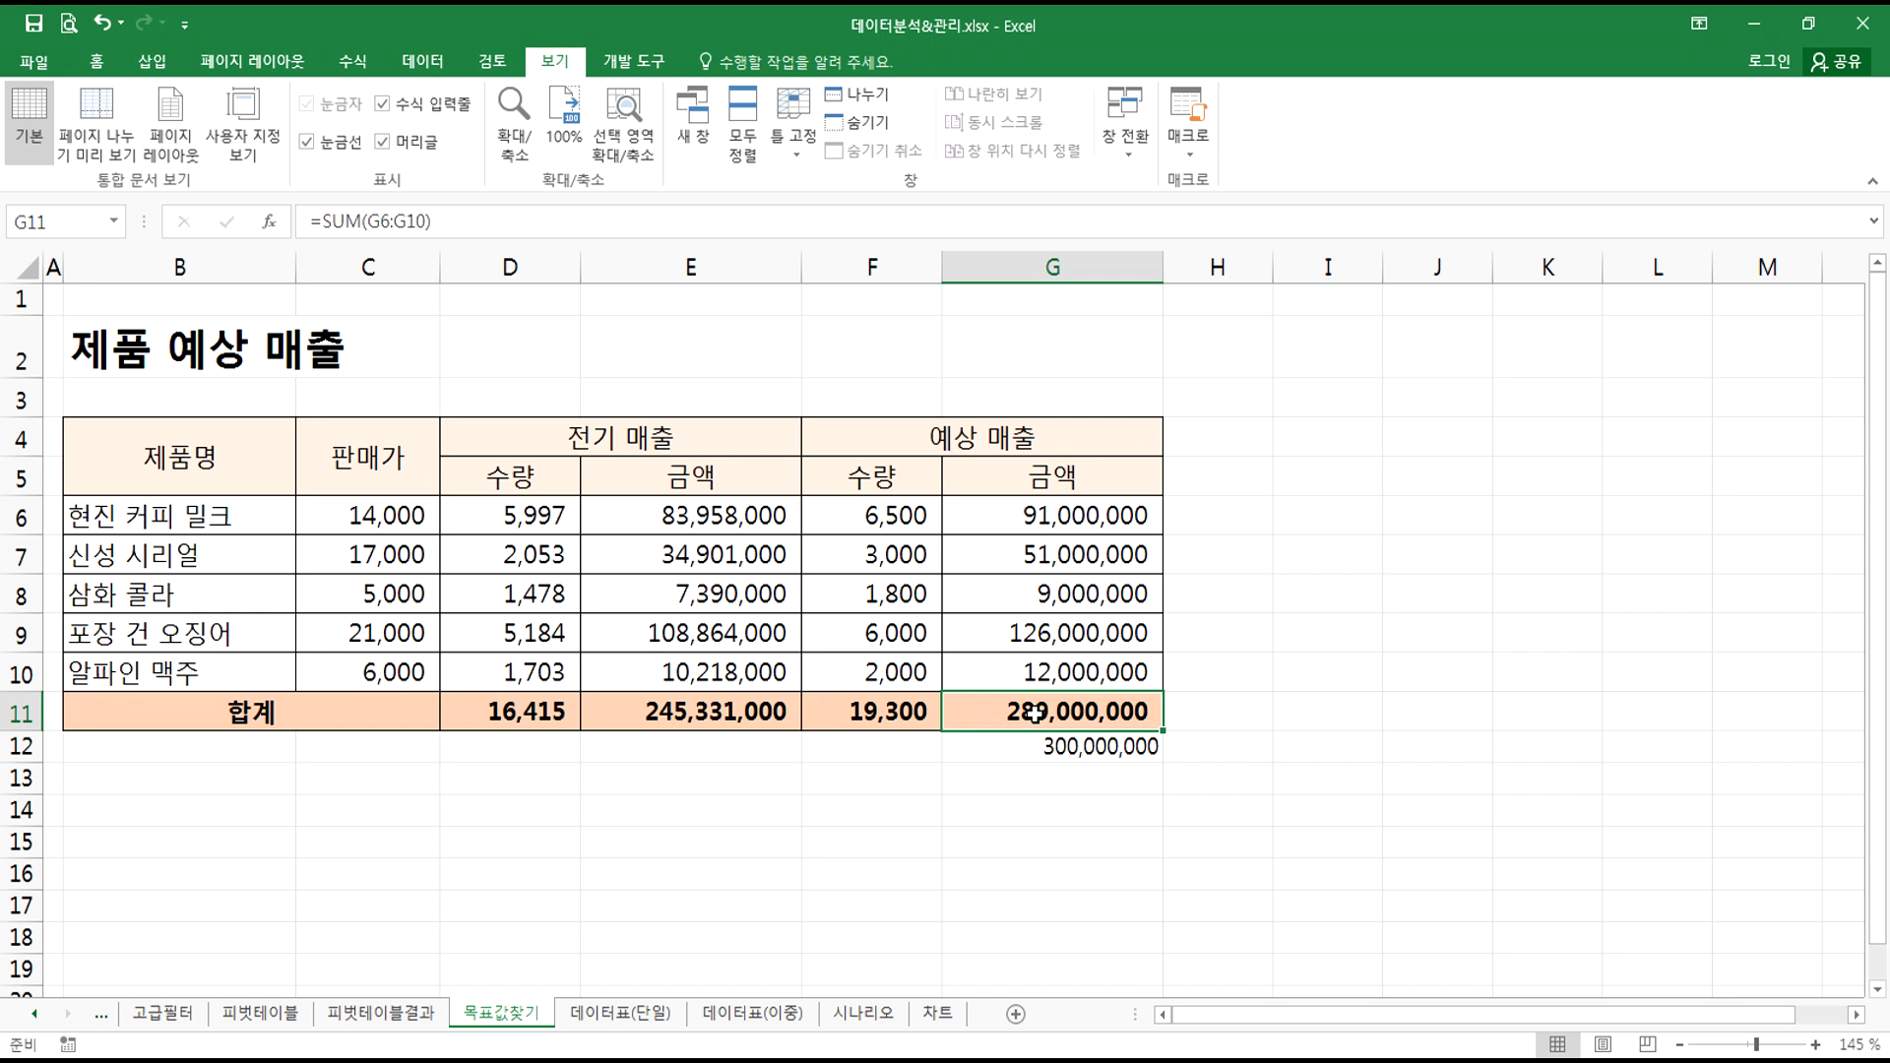
- Start Goal Seek with a target value of 300000000 and the expected sales total in G11 as the formula cell
left_click(1345, 515)
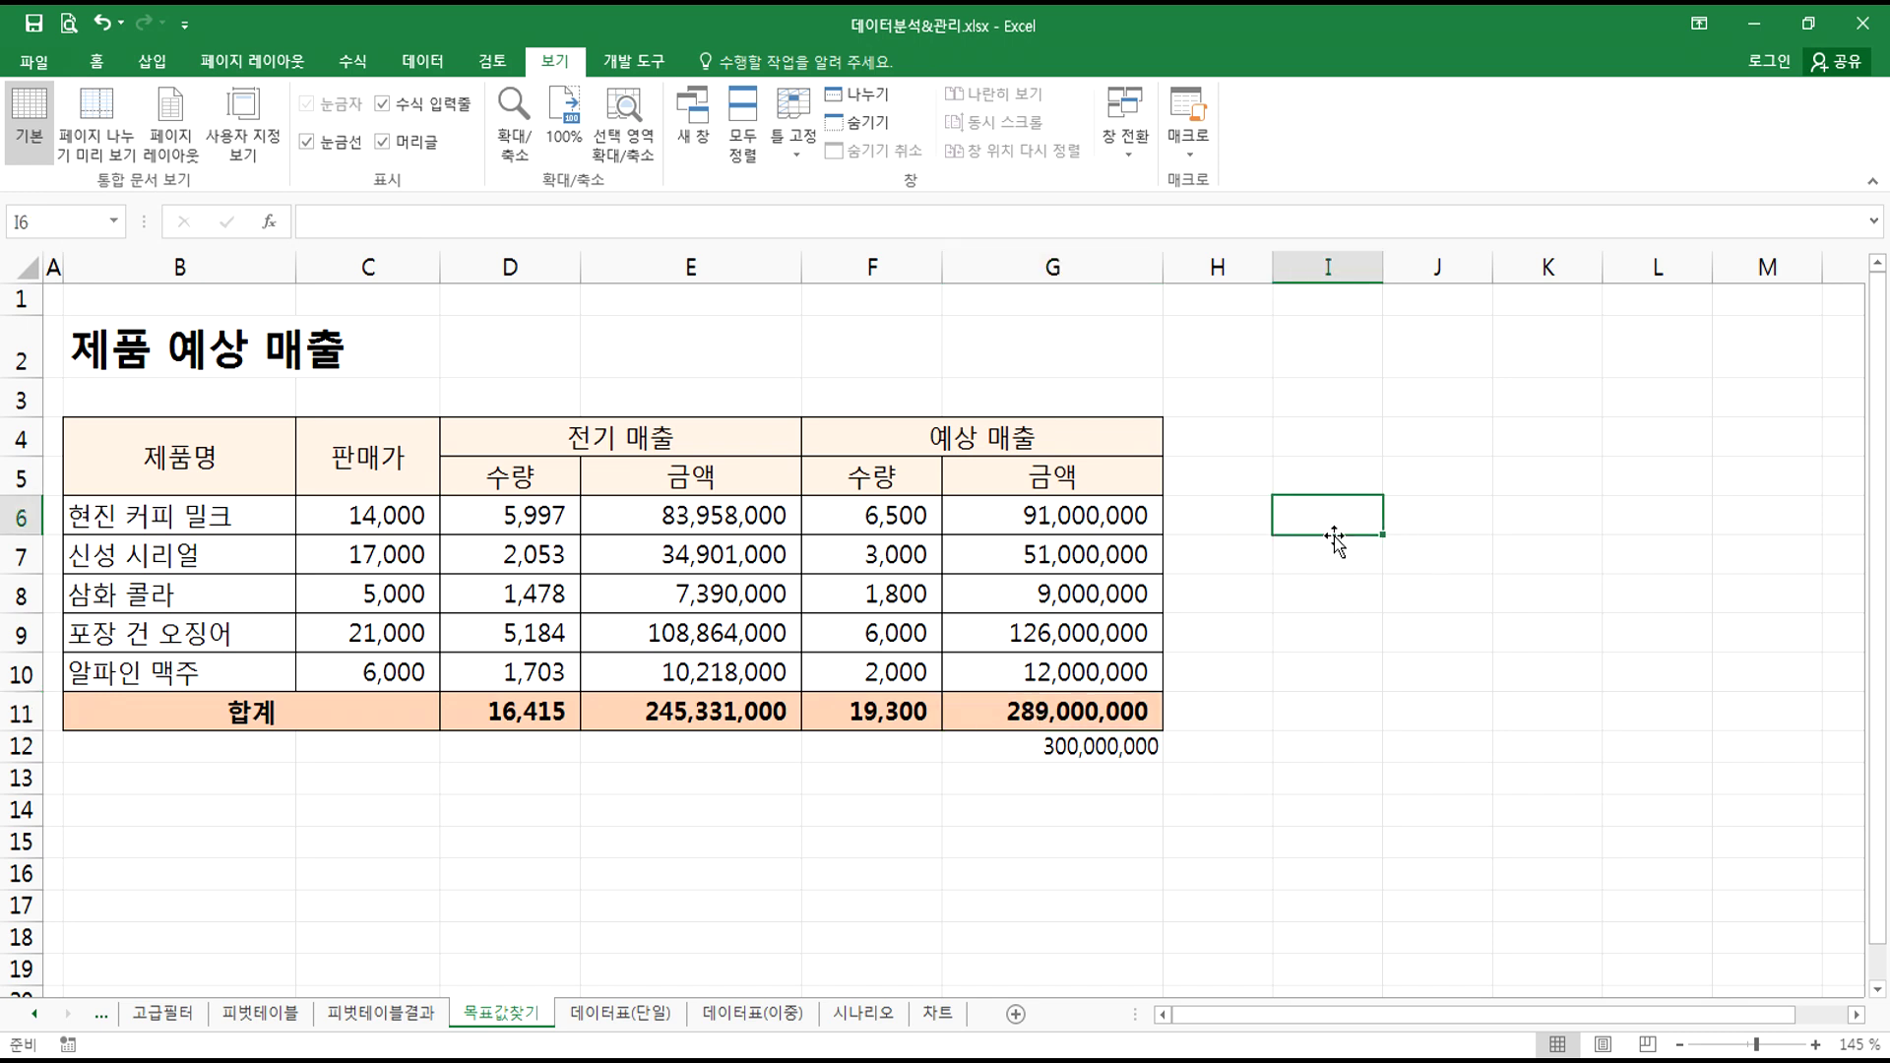
left_click(420, 67)
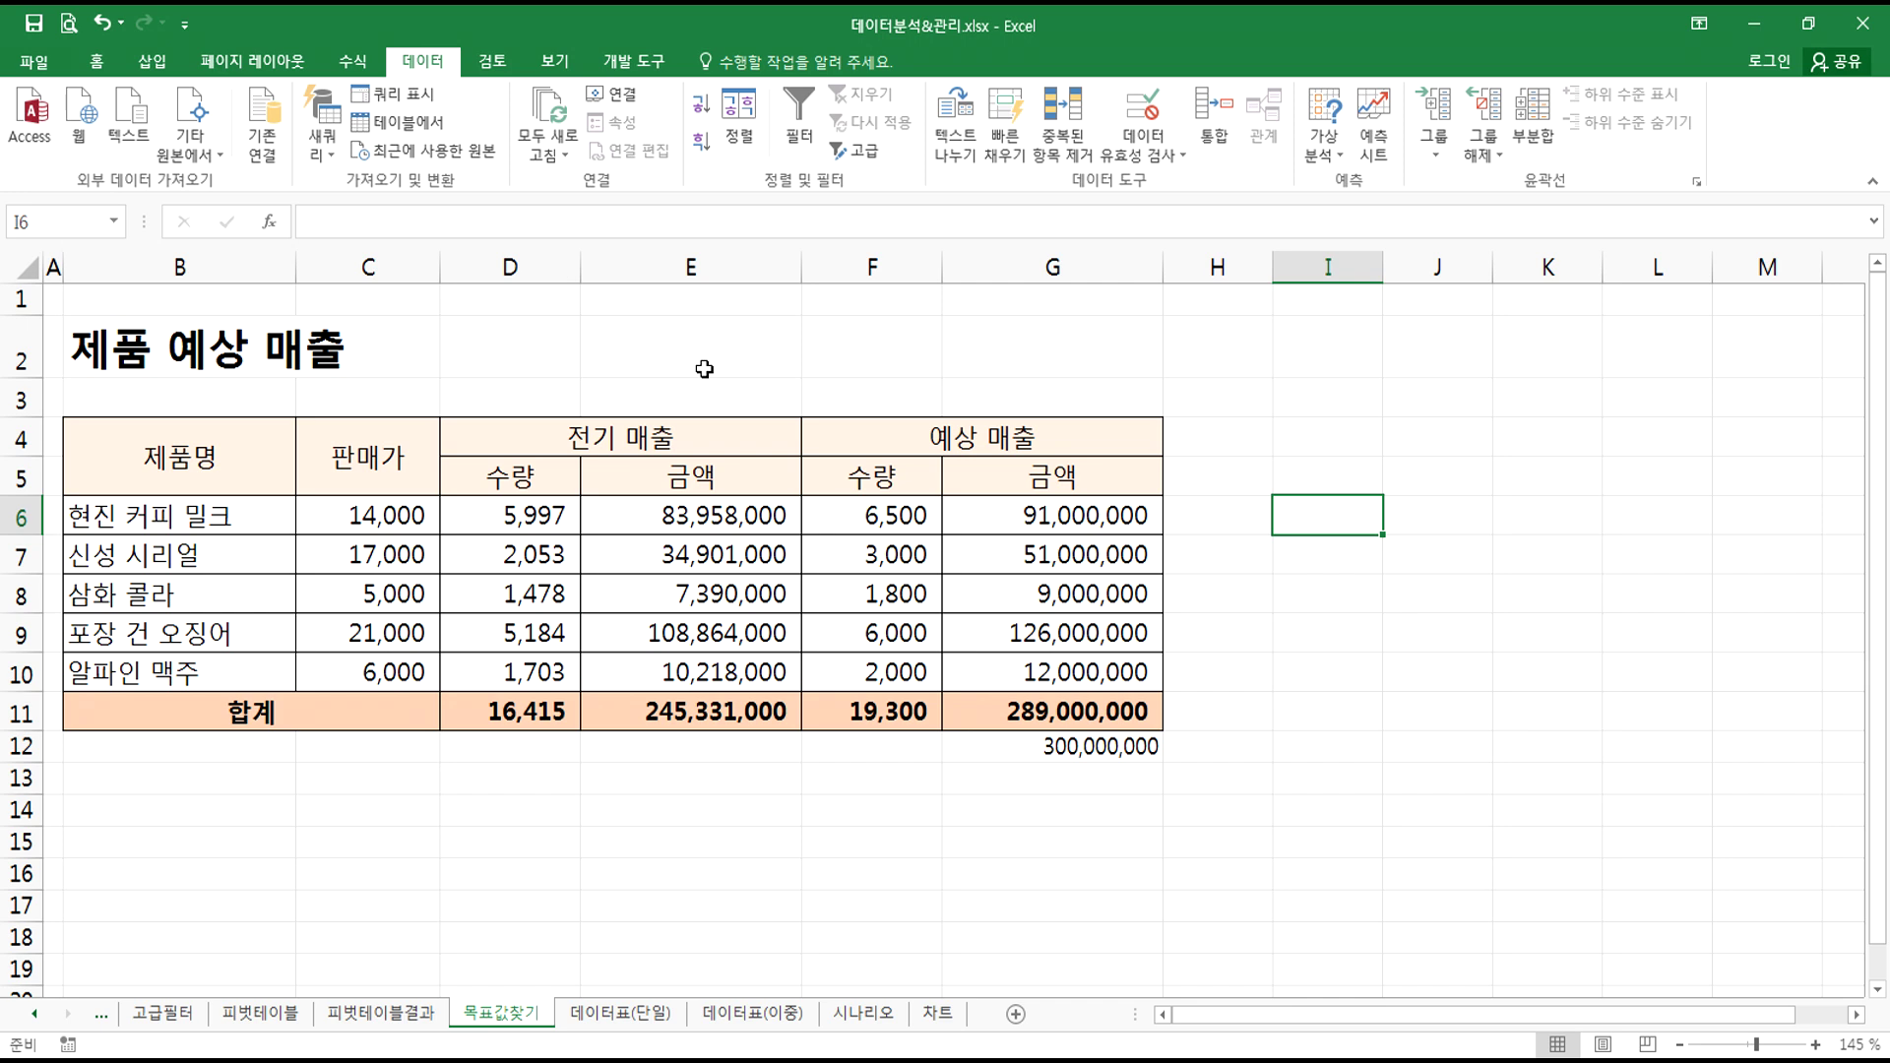
left_click(1320, 143)
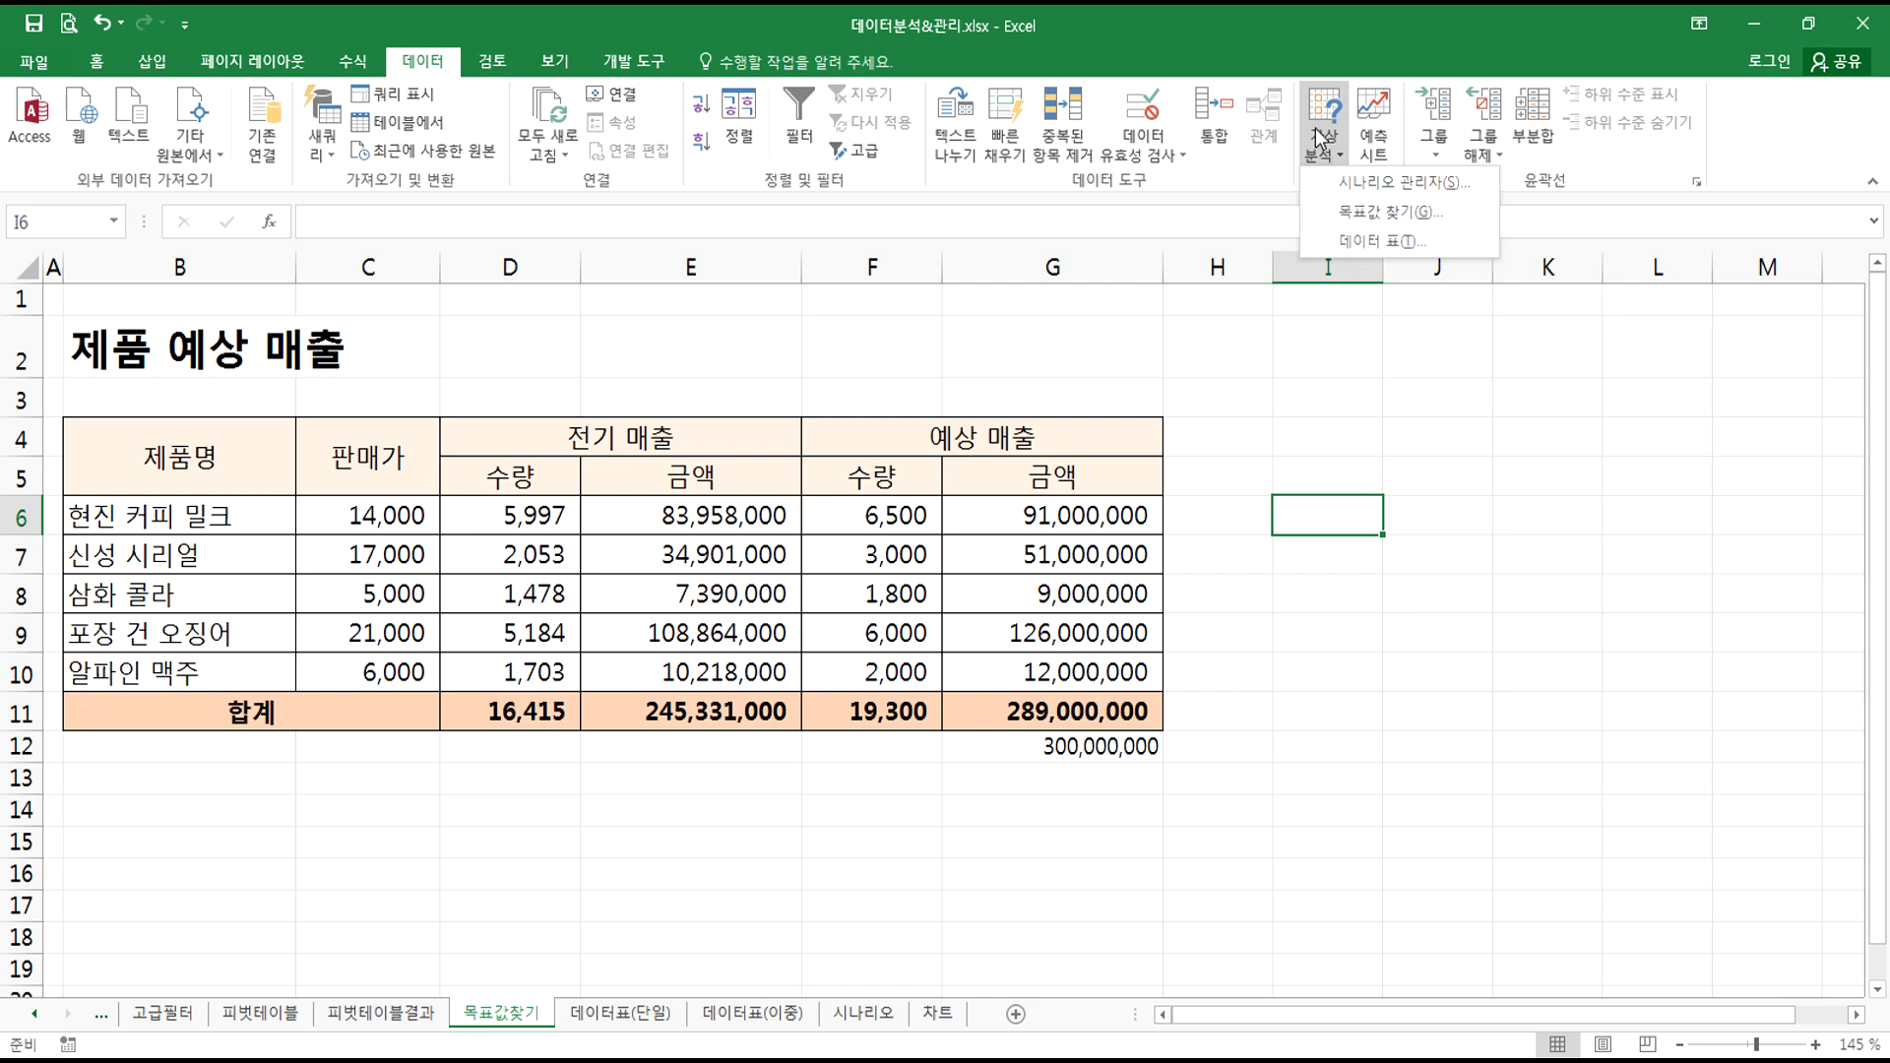
left_click(1345, 214)
left_click_drag(885, 390, 1321, 469)
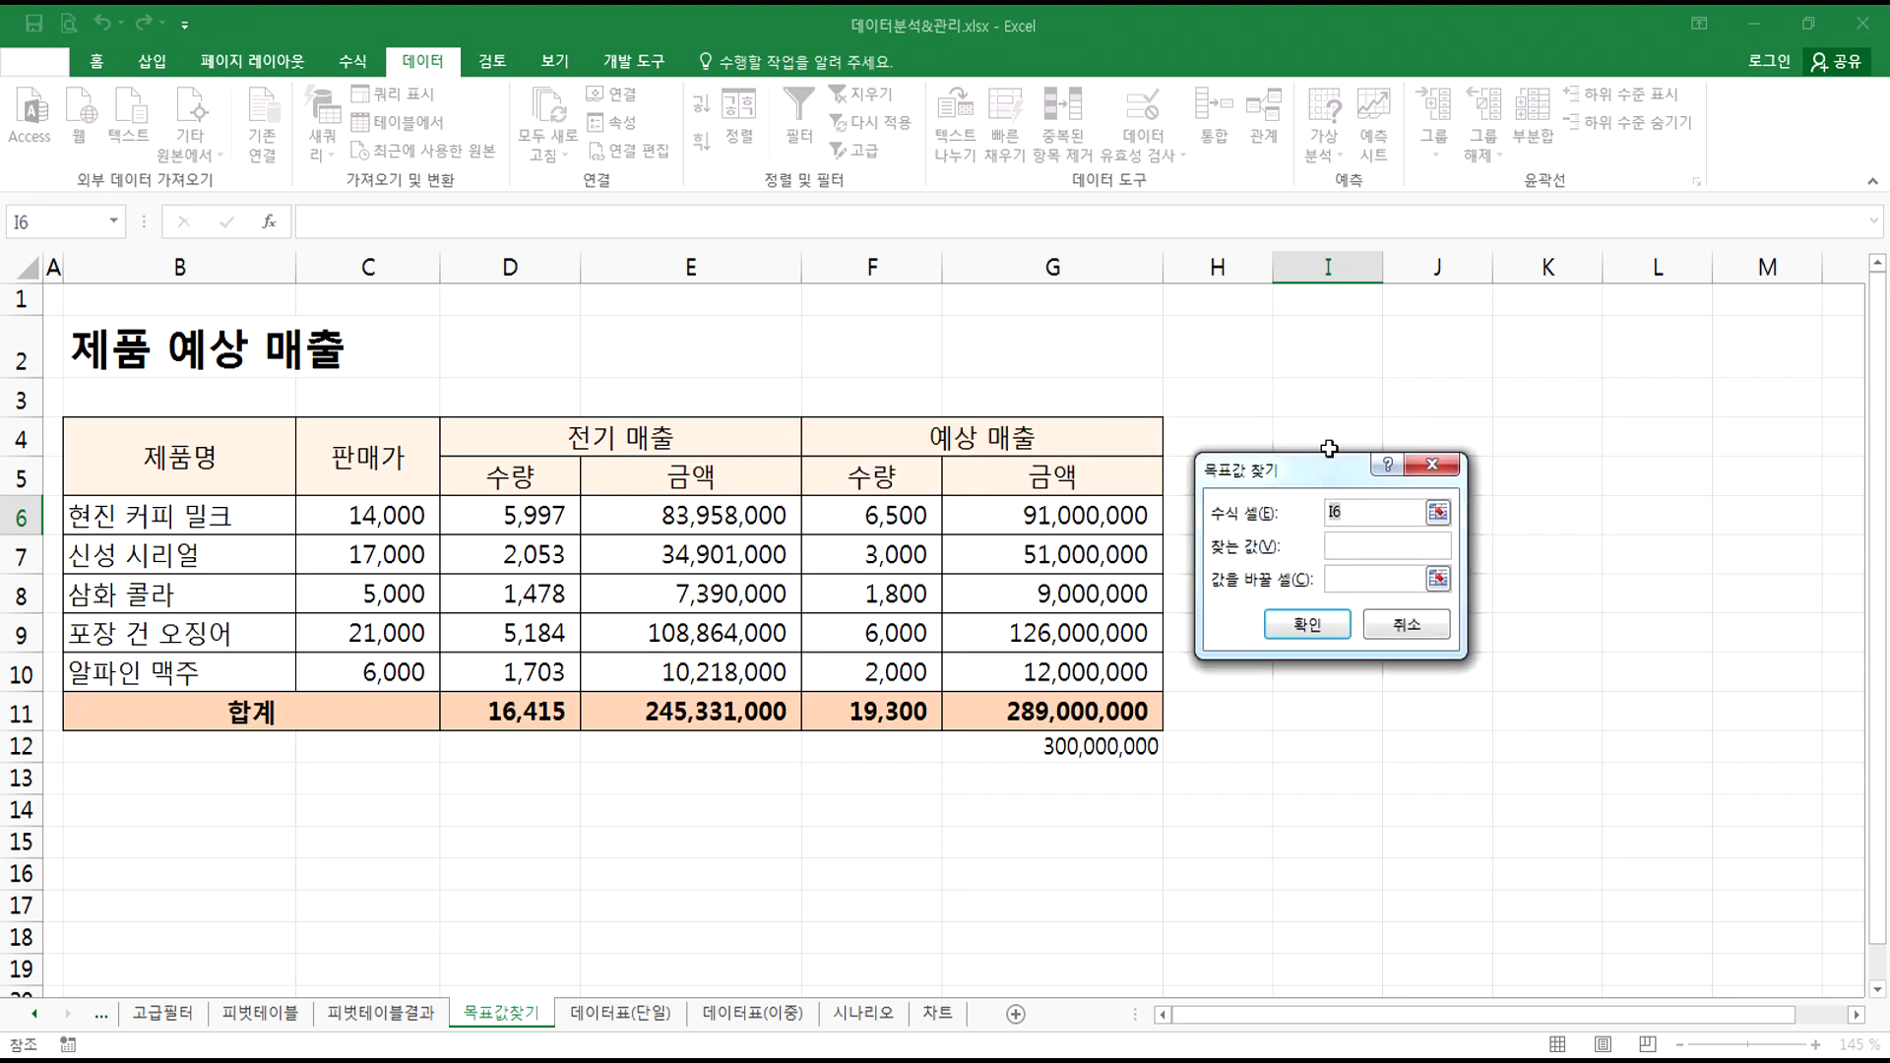
left_click(1358, 549)
type("300000000")
left_click(1354, 516)
left_click(1028, 721)
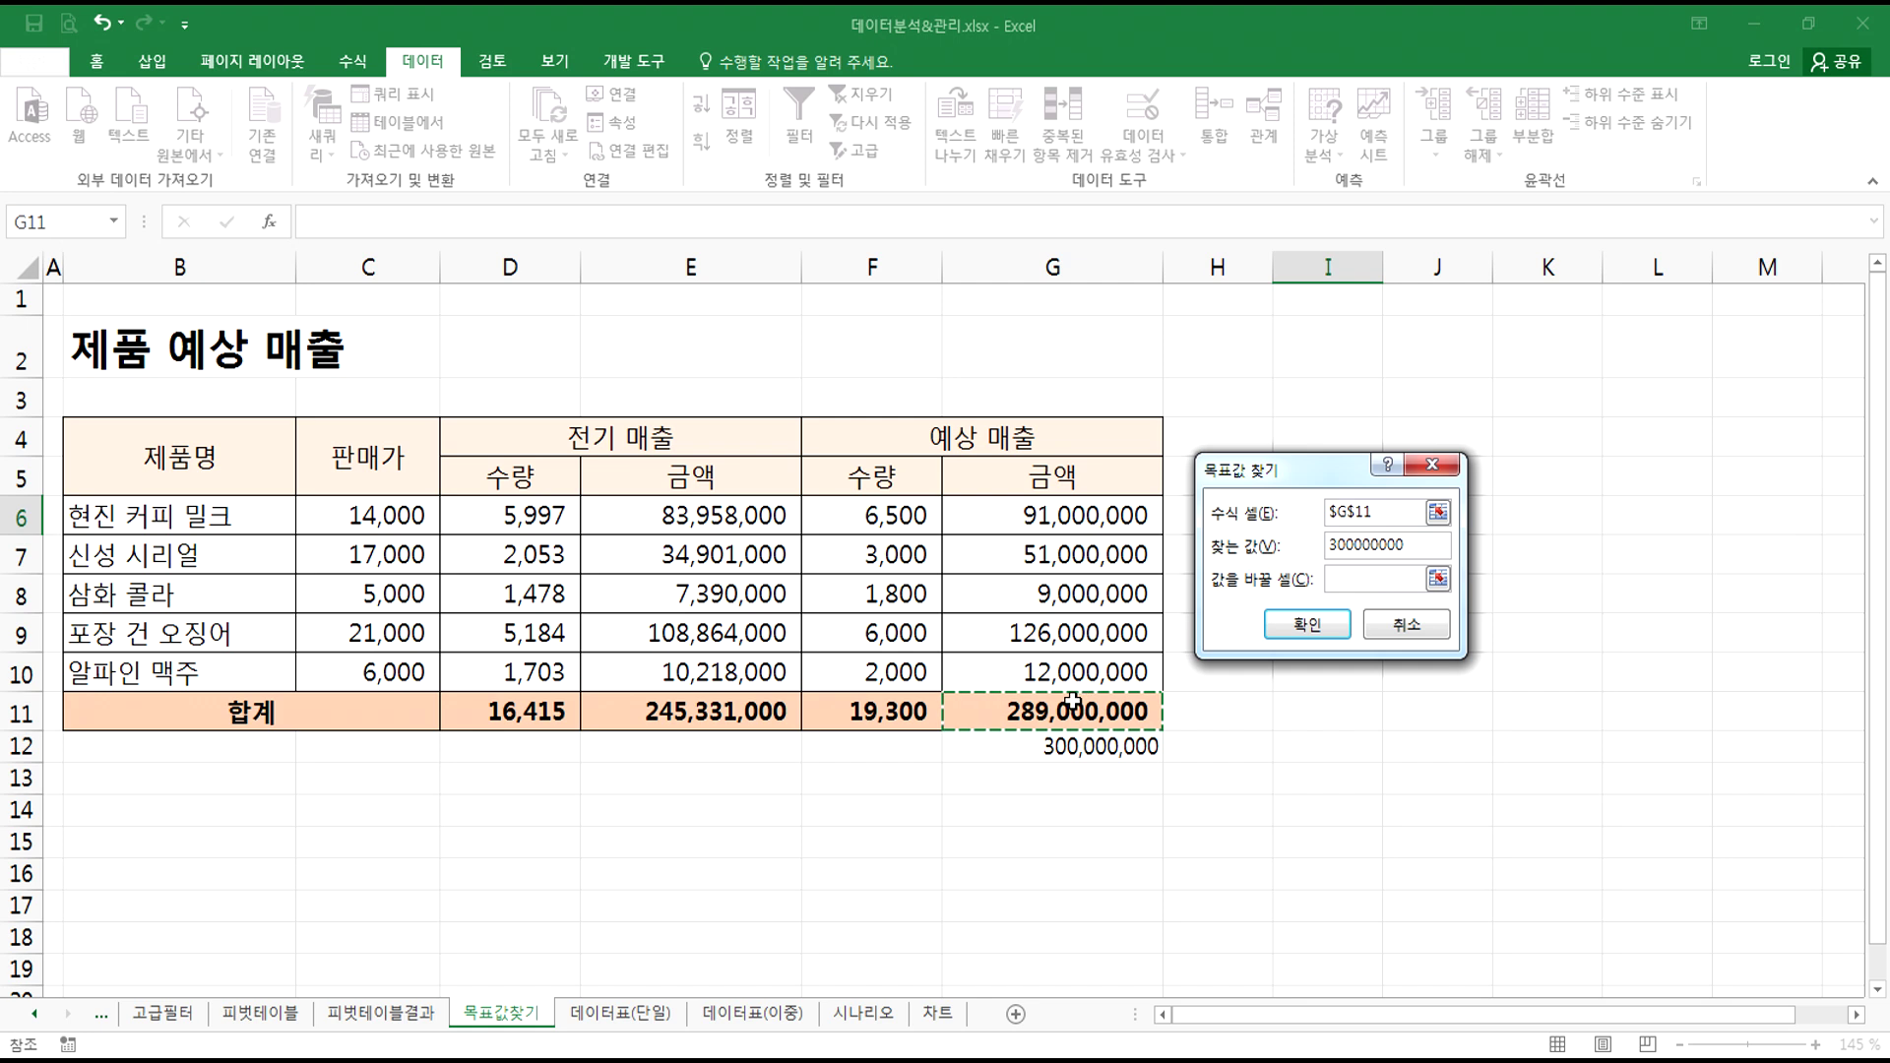
- Choose the 포장 건 오징어 expected quantity in F9 as the changing cell, run Goal Seek and accept its solution
left_click_drag(1276, 477, 1319, 550)
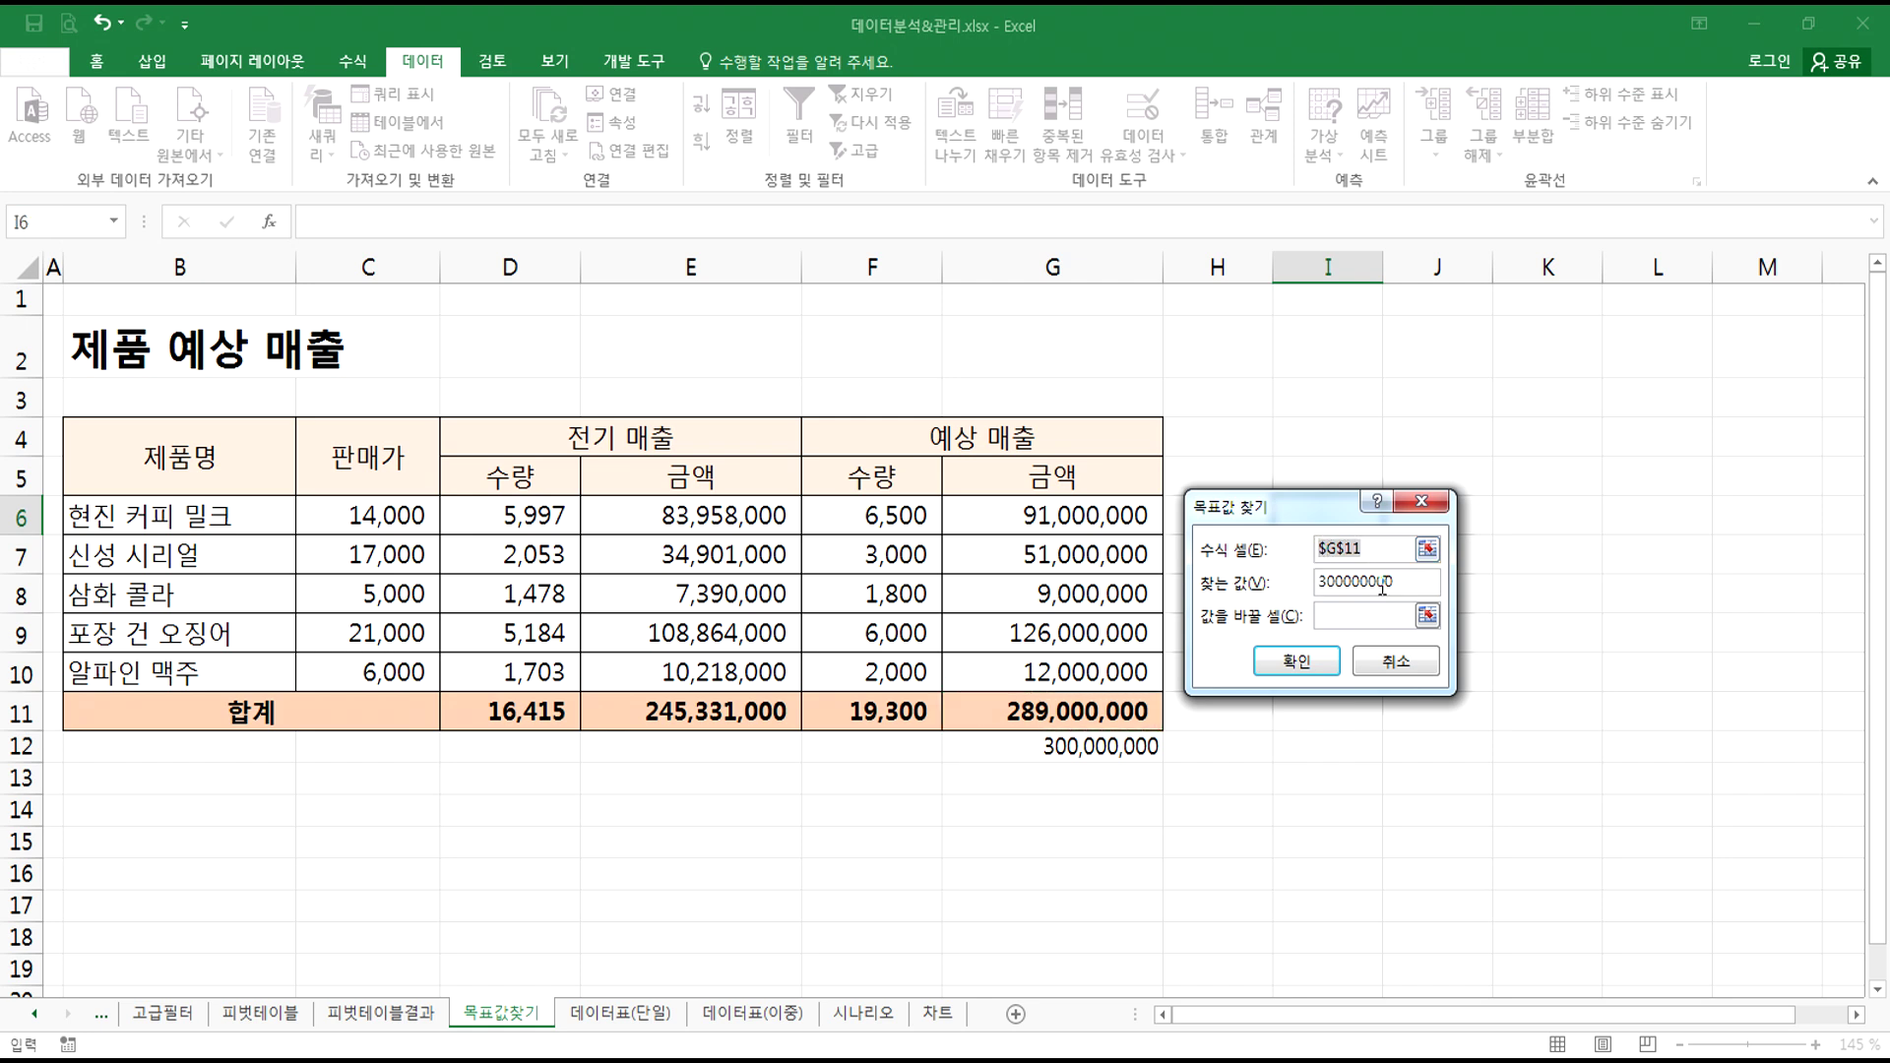
left_click(1415, 590)
left_click_drag(1414, 589, 1310, 587)
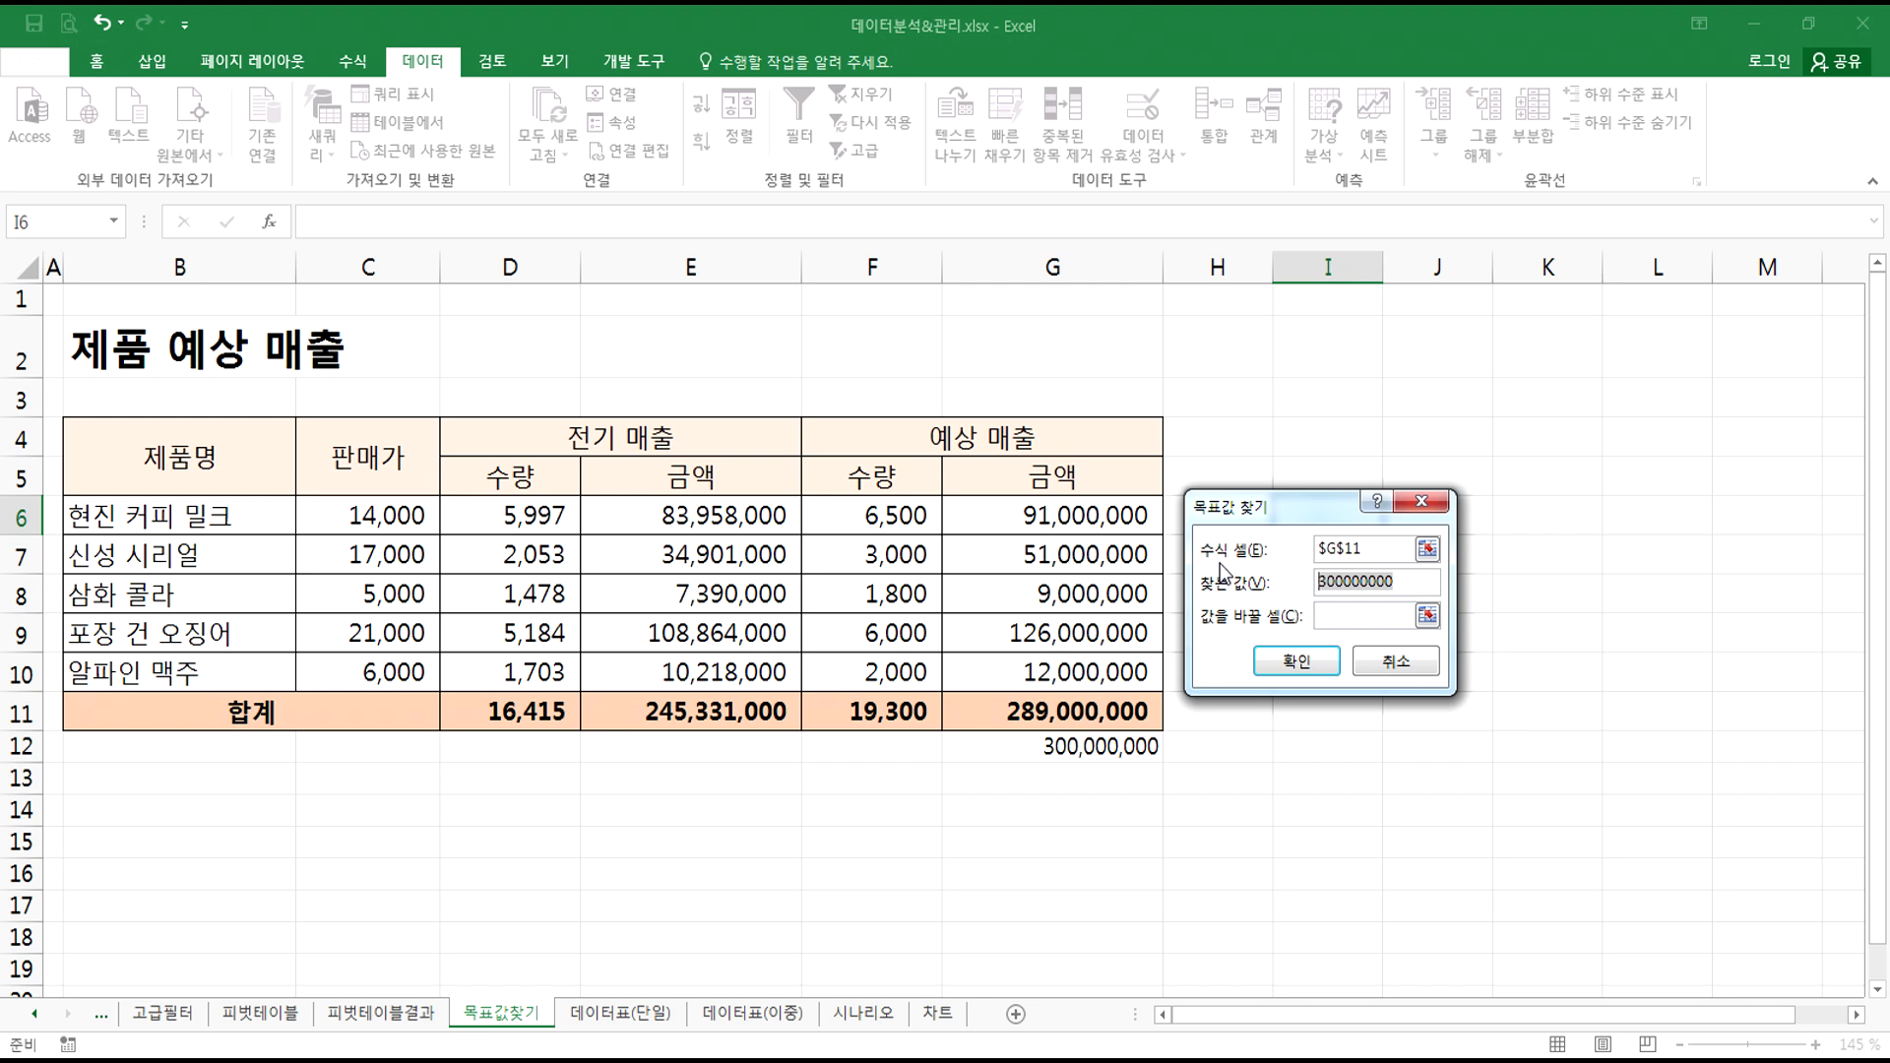
left_click(1337, 617)
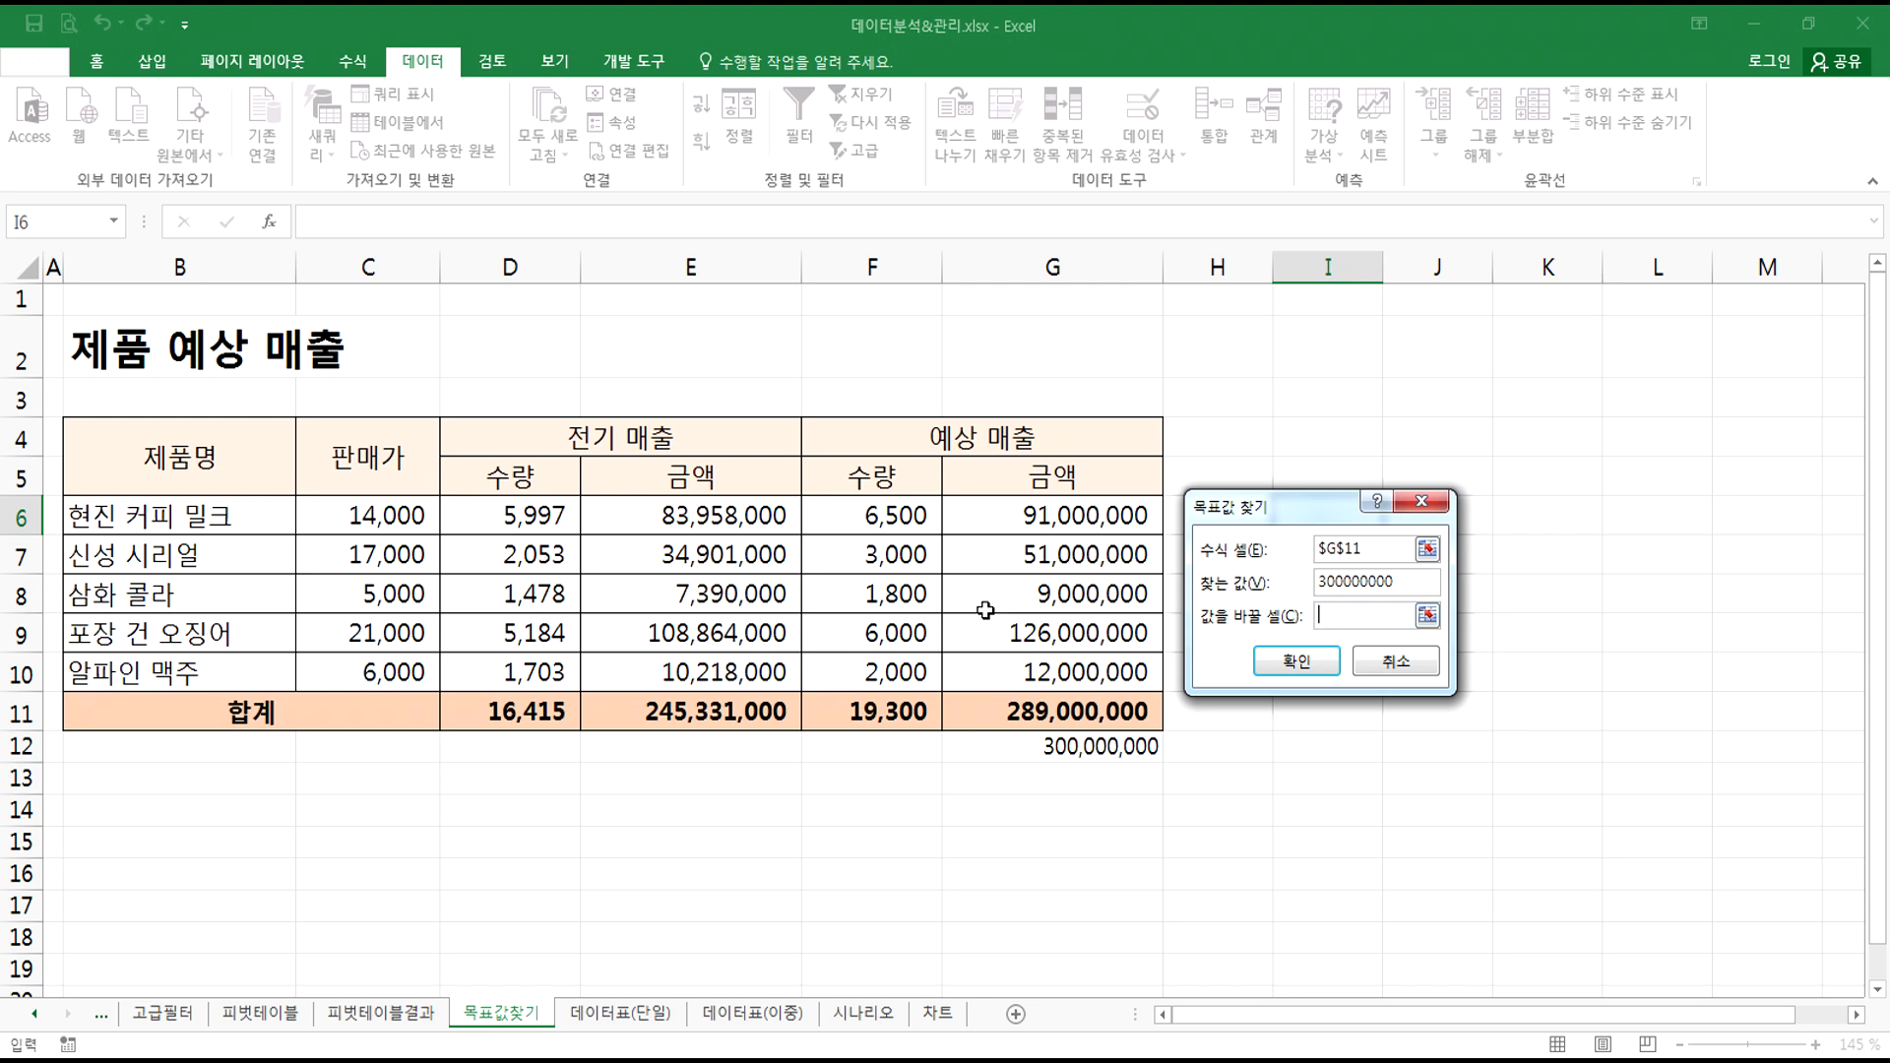
left_click(1015, 591)
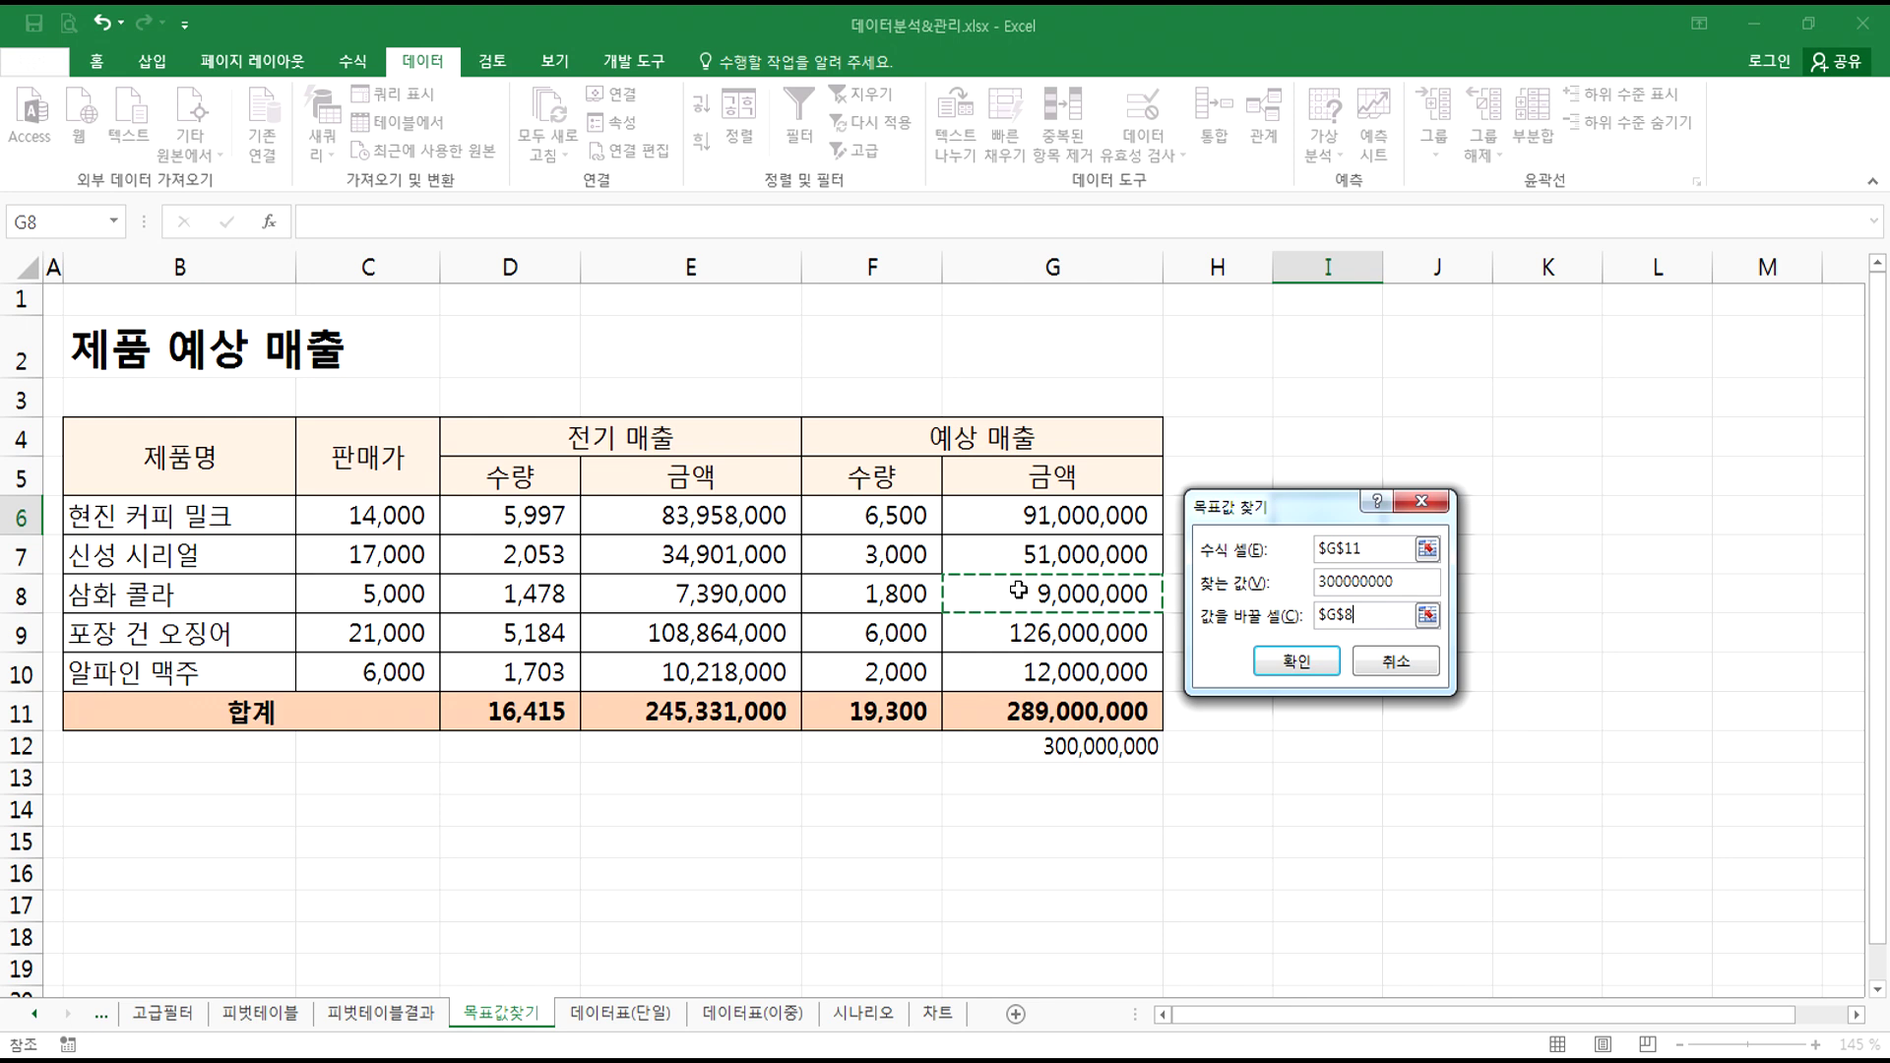
left_click(1032, 638)
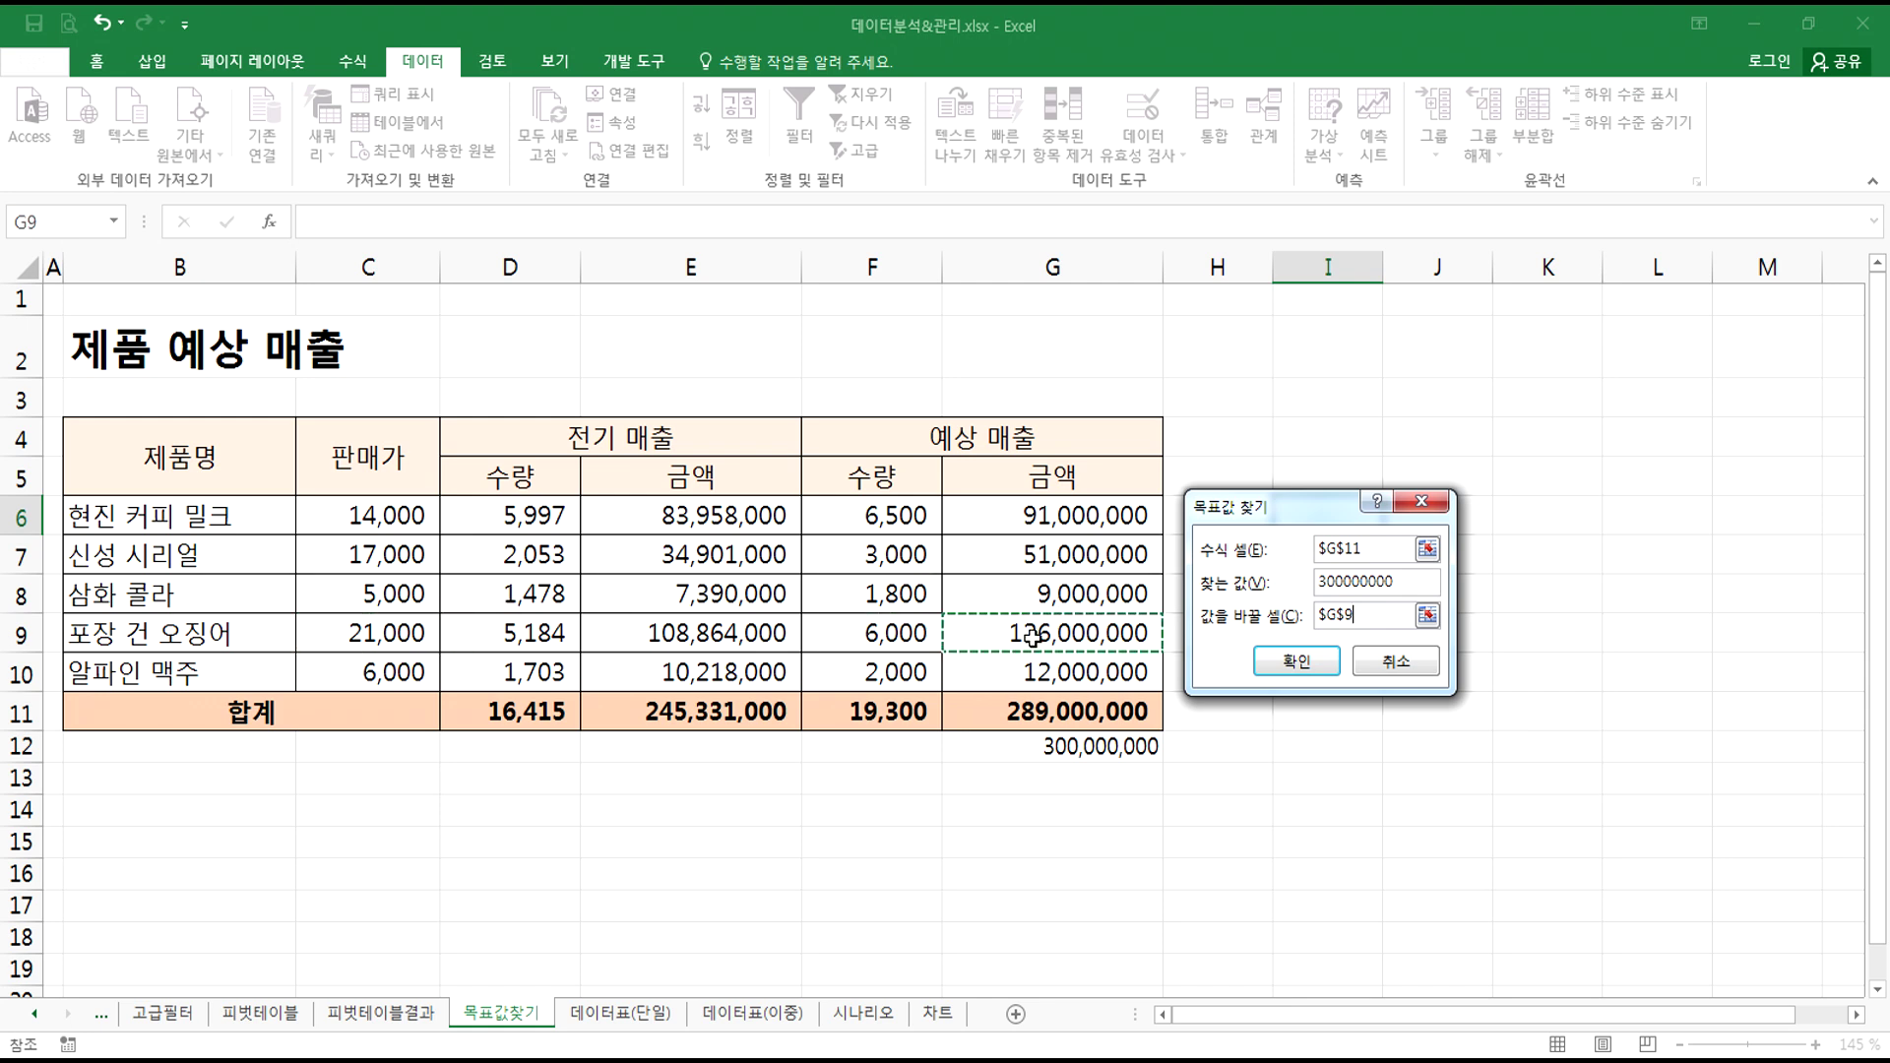
left_click(368, 634)
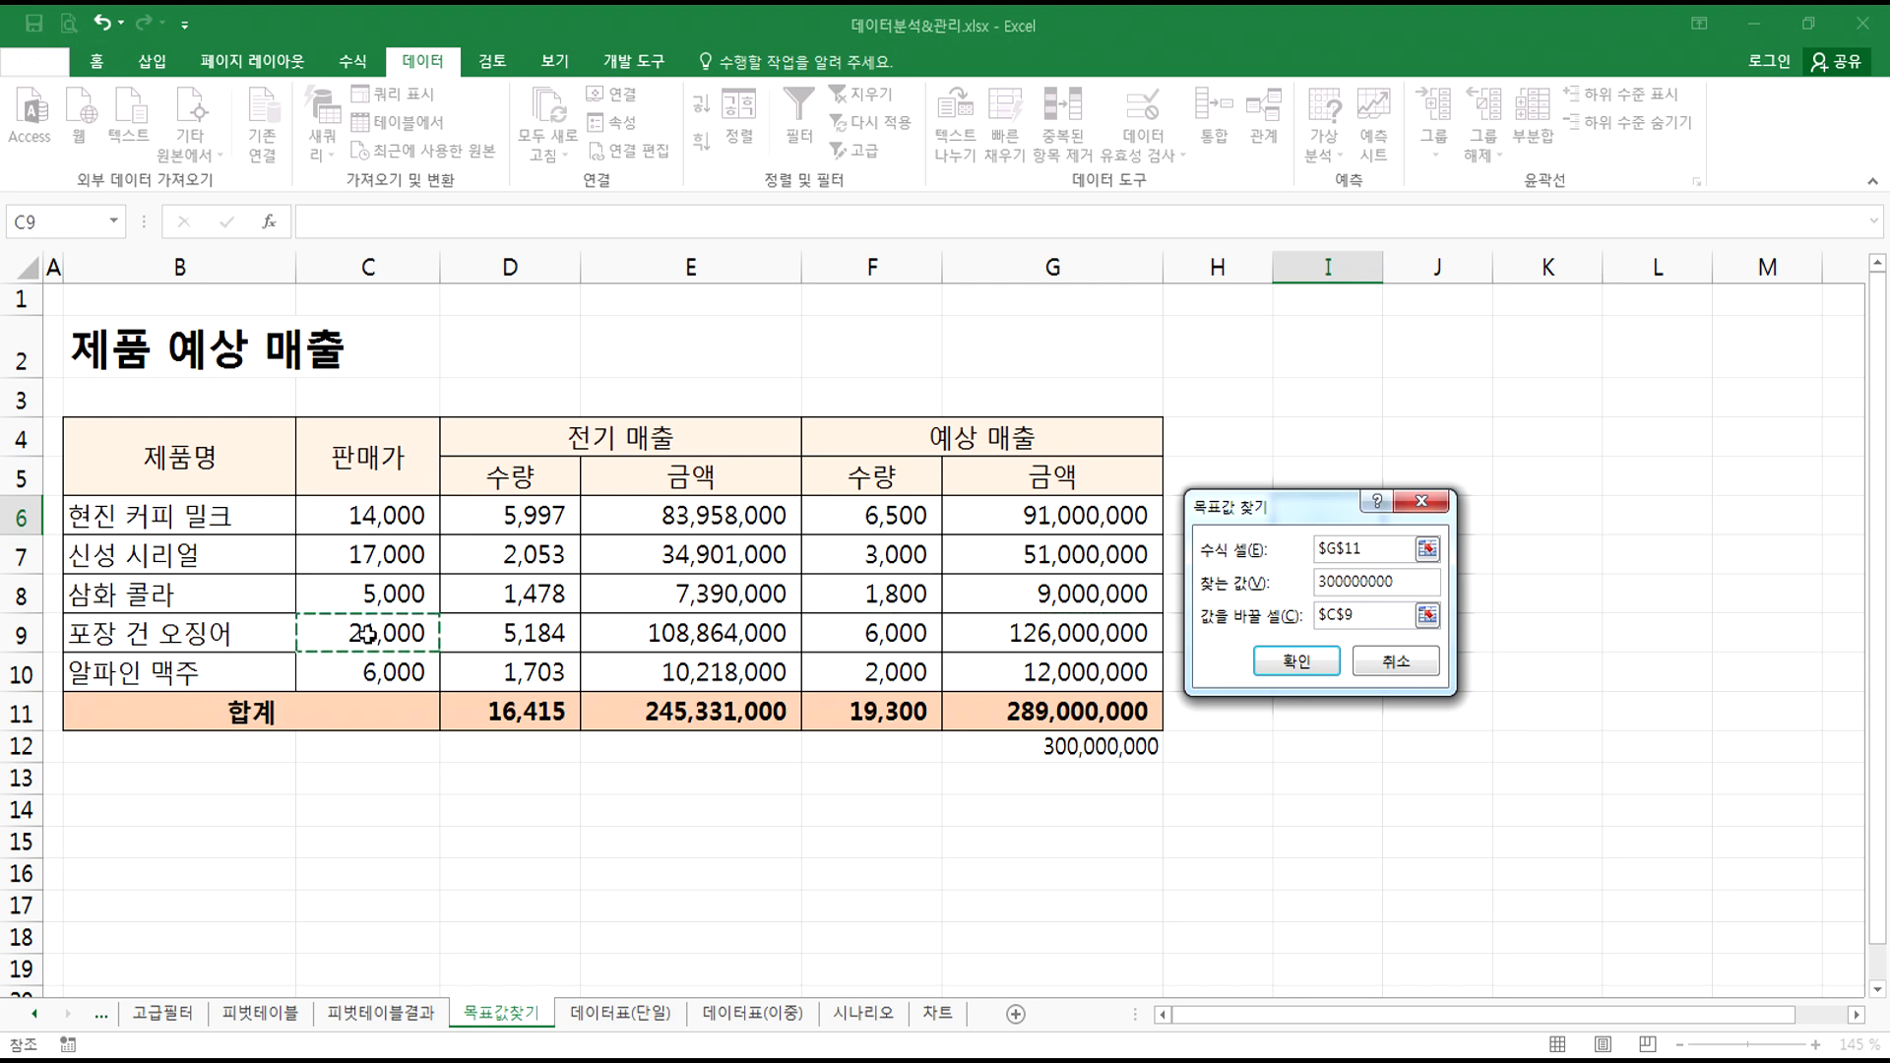
left_click(851, 638)
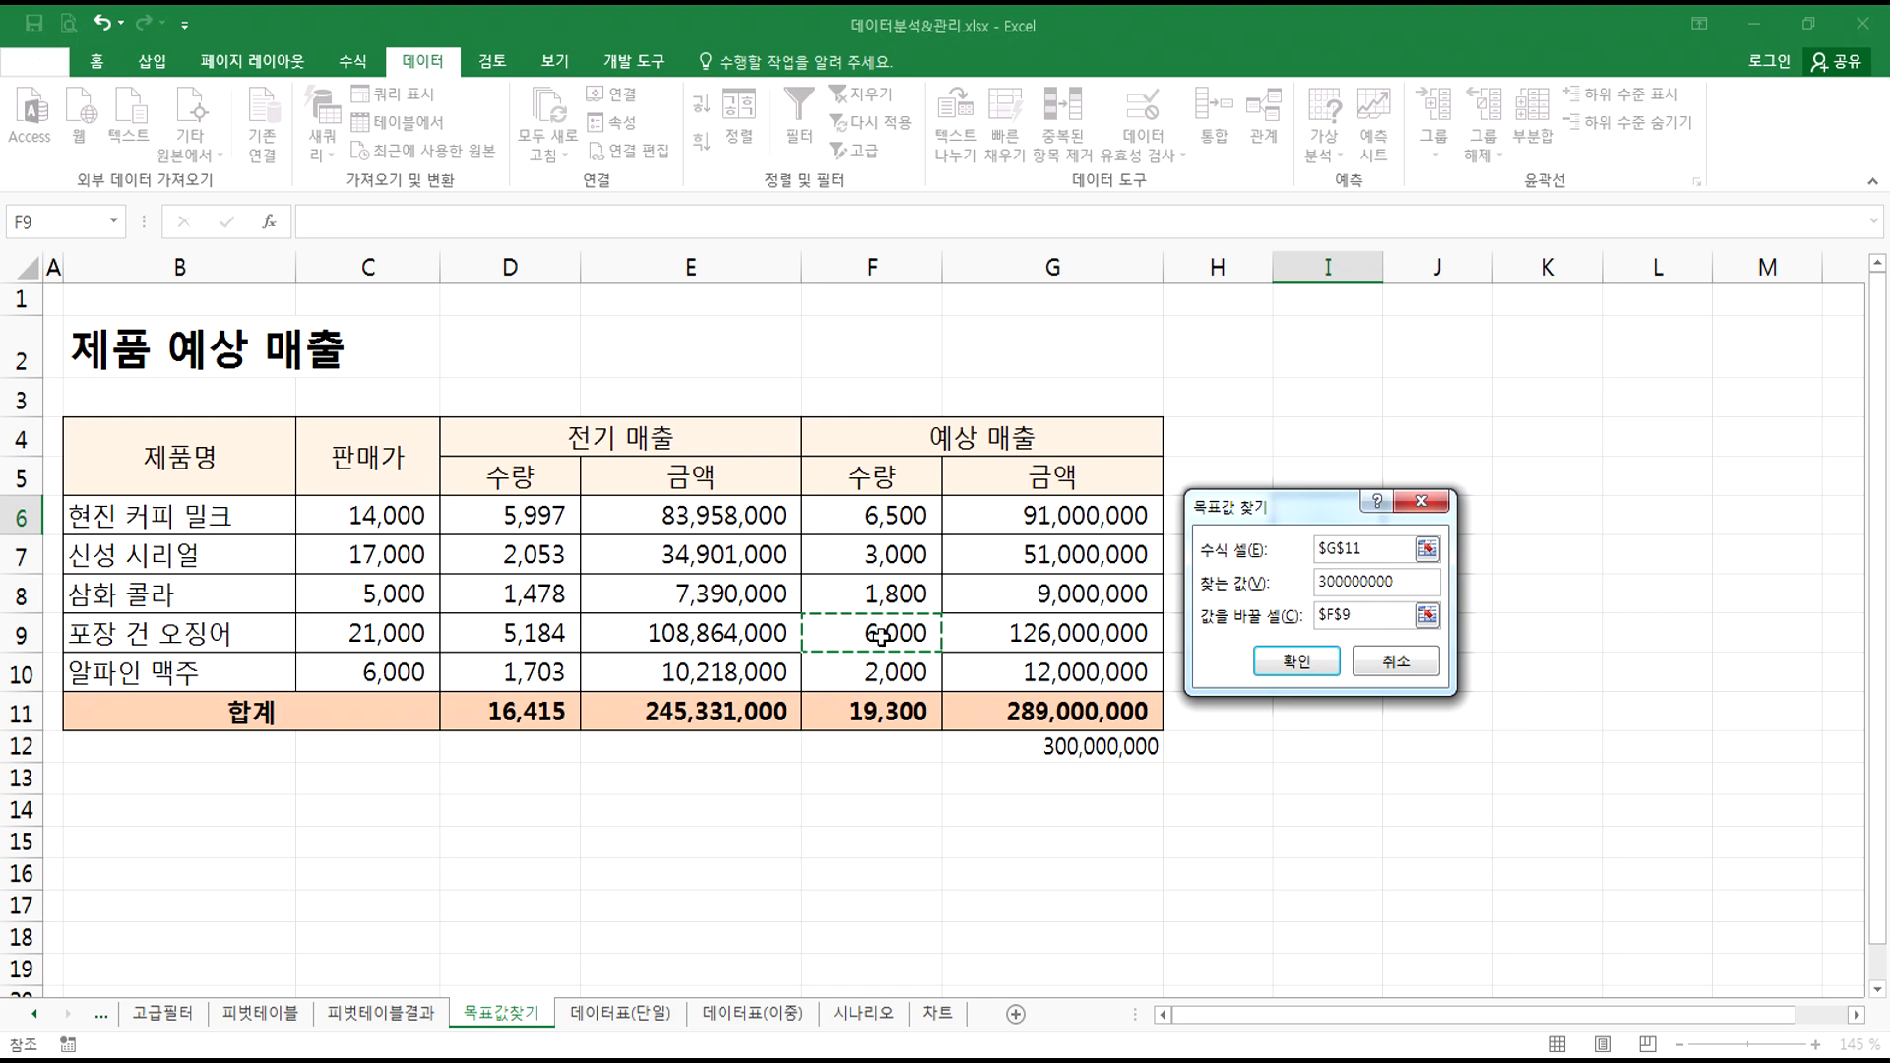
left_click(1308, 664)
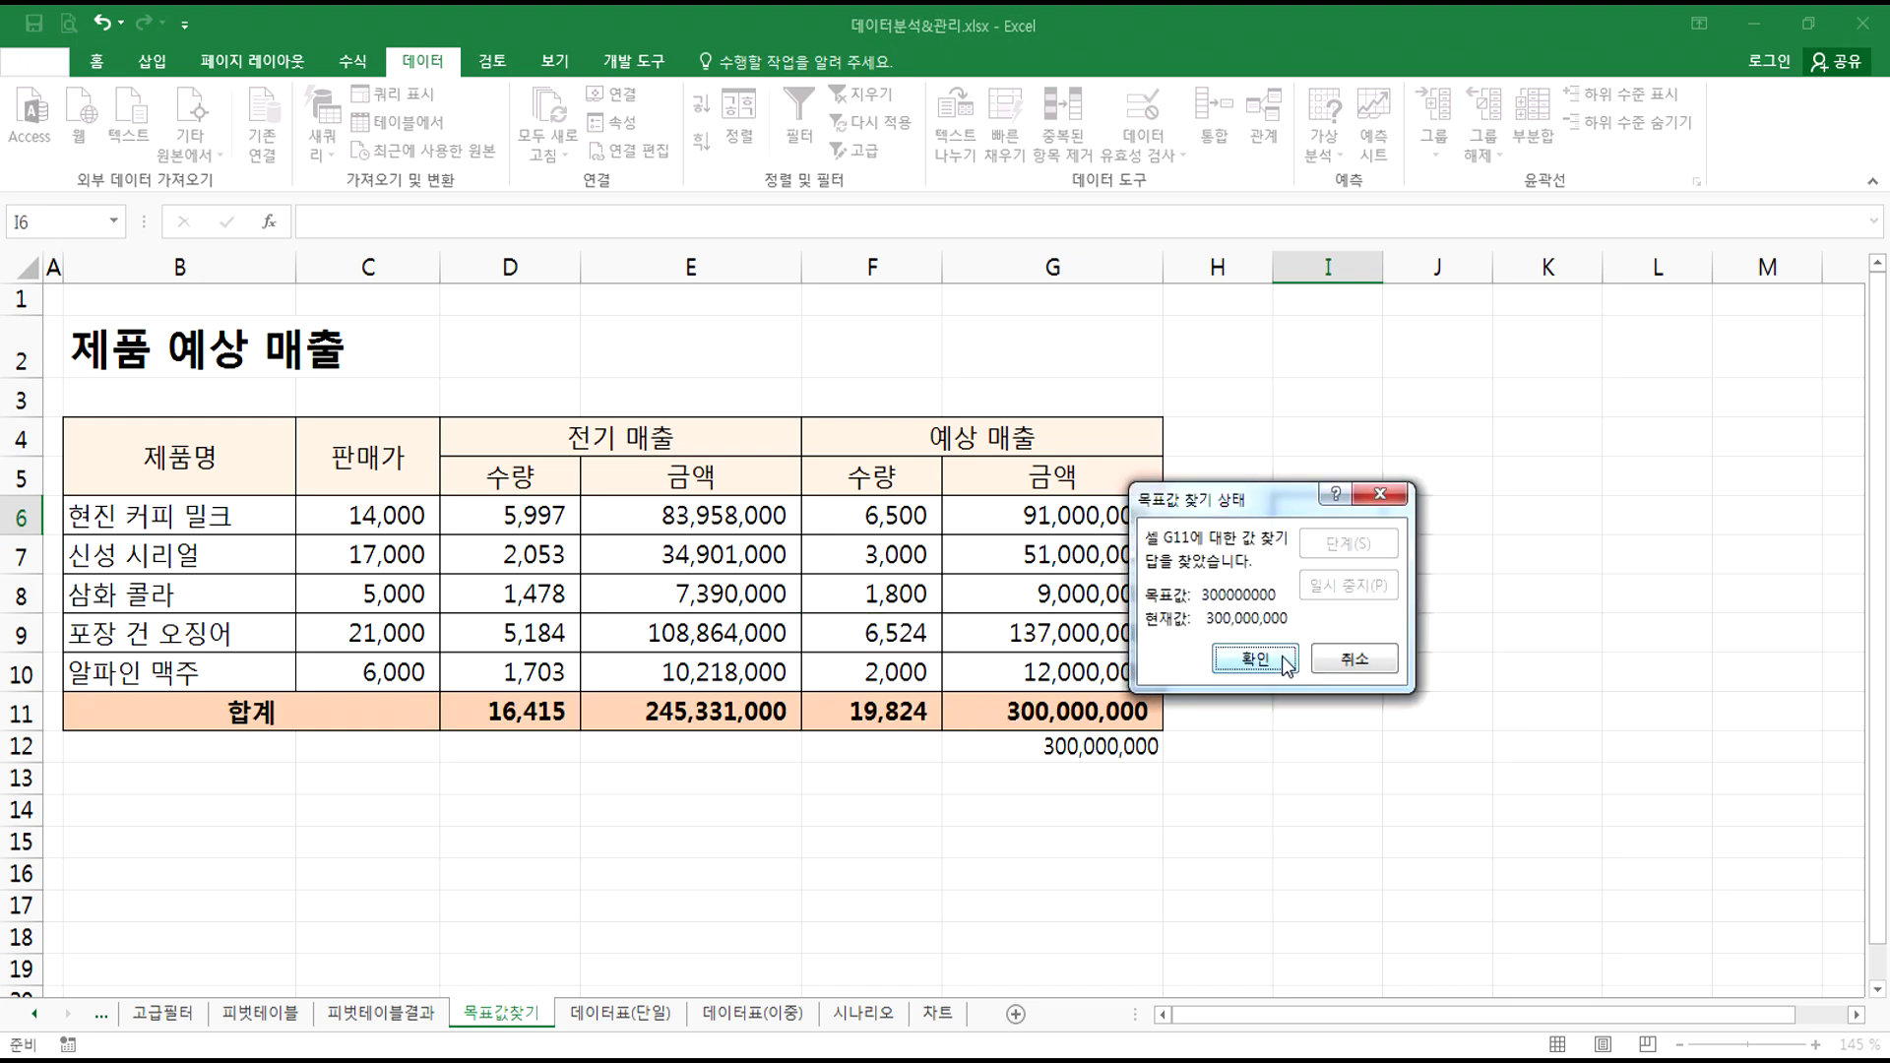
left_click(1280, 655)
- Examine the unrounded quantity that Goal Seek stored in cell F9
left_click(915, 633)
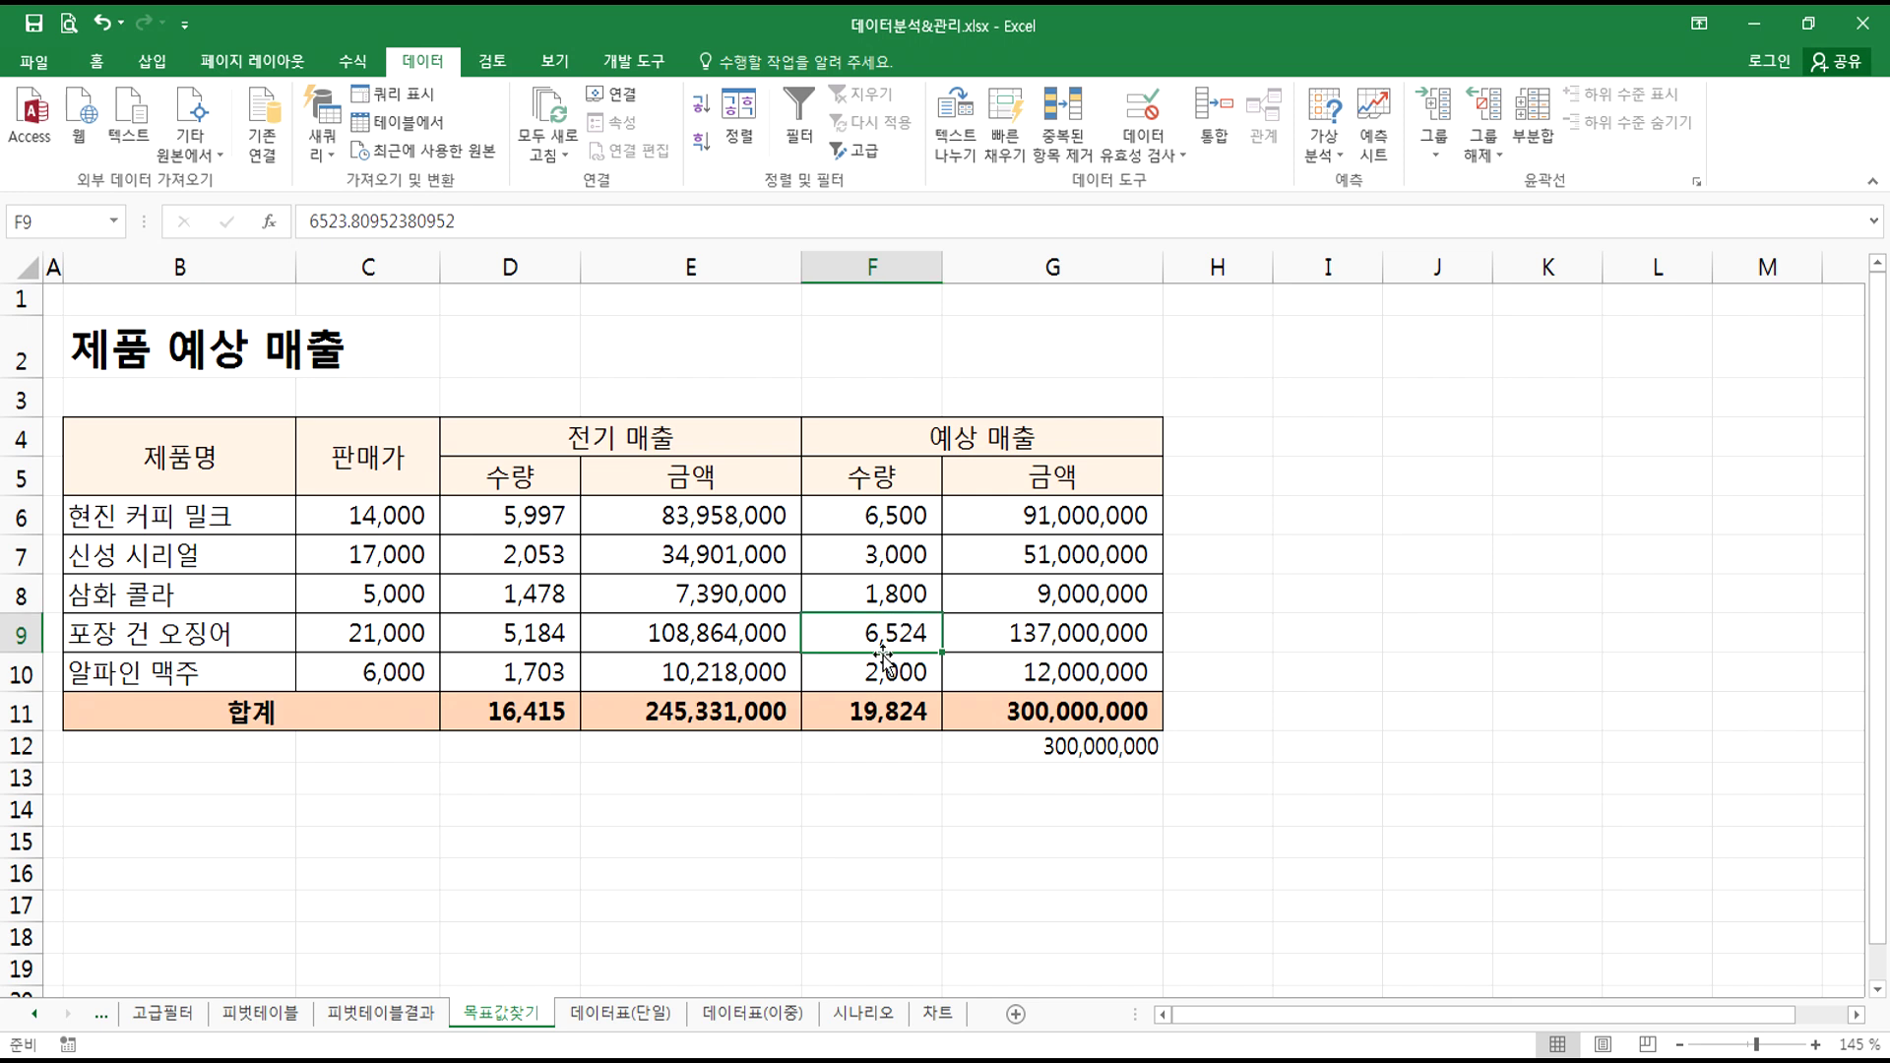
key("F2")
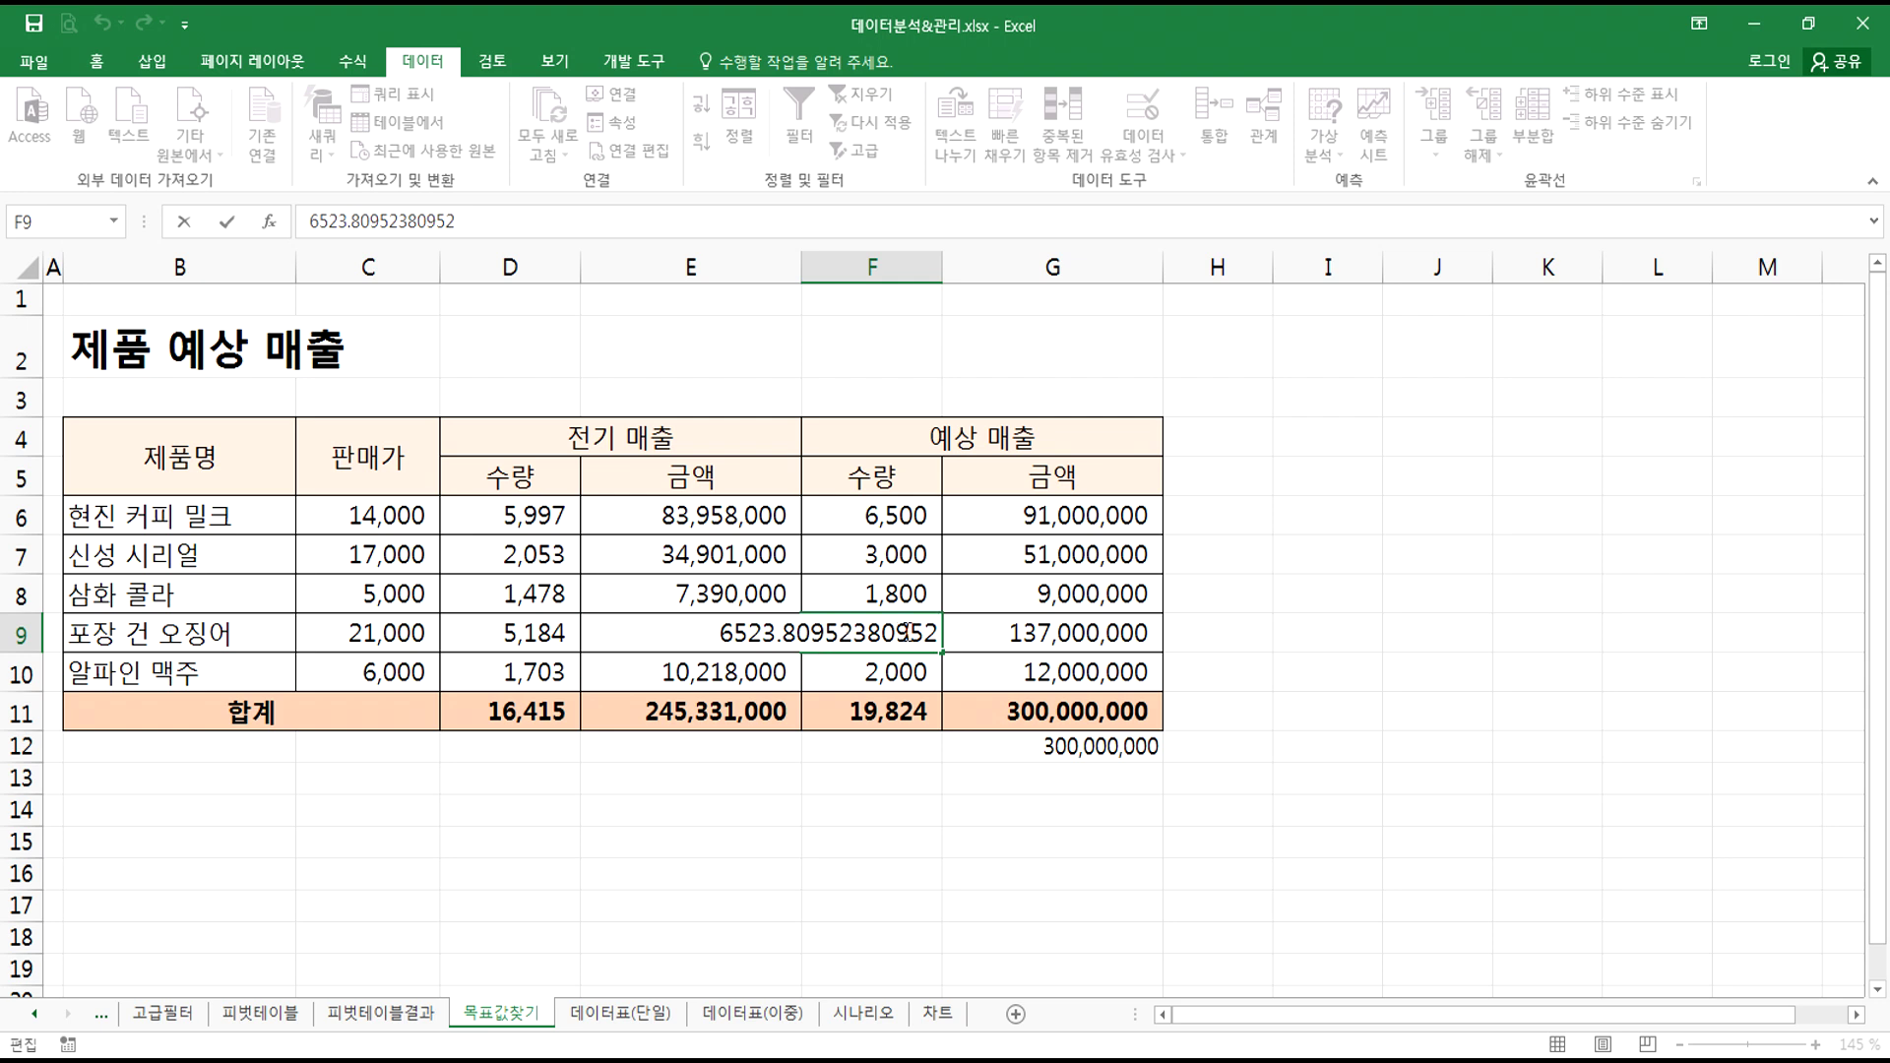
key("Escape")
- Try entering the rounded quantity 6,524 in cell F9, and undo the entry
type("6,524")
key("Return")
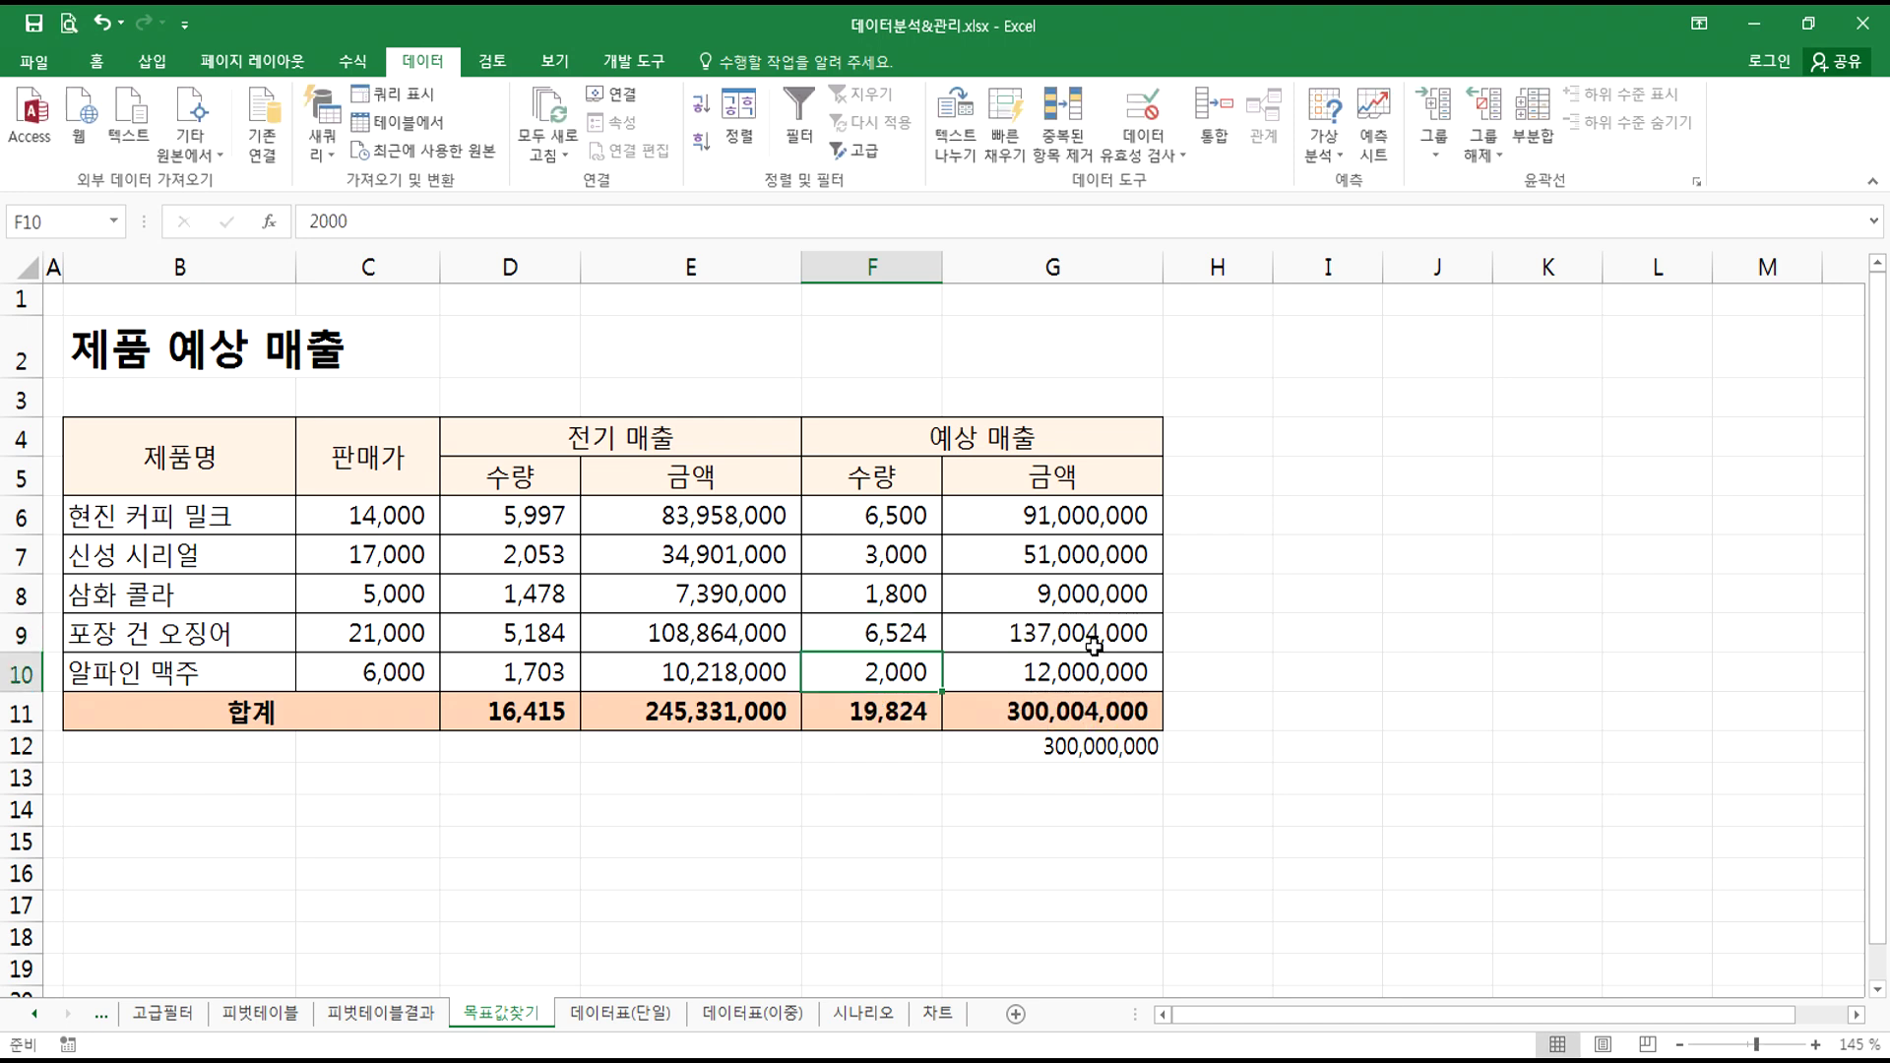
key("Up")
key("ctrl+z")
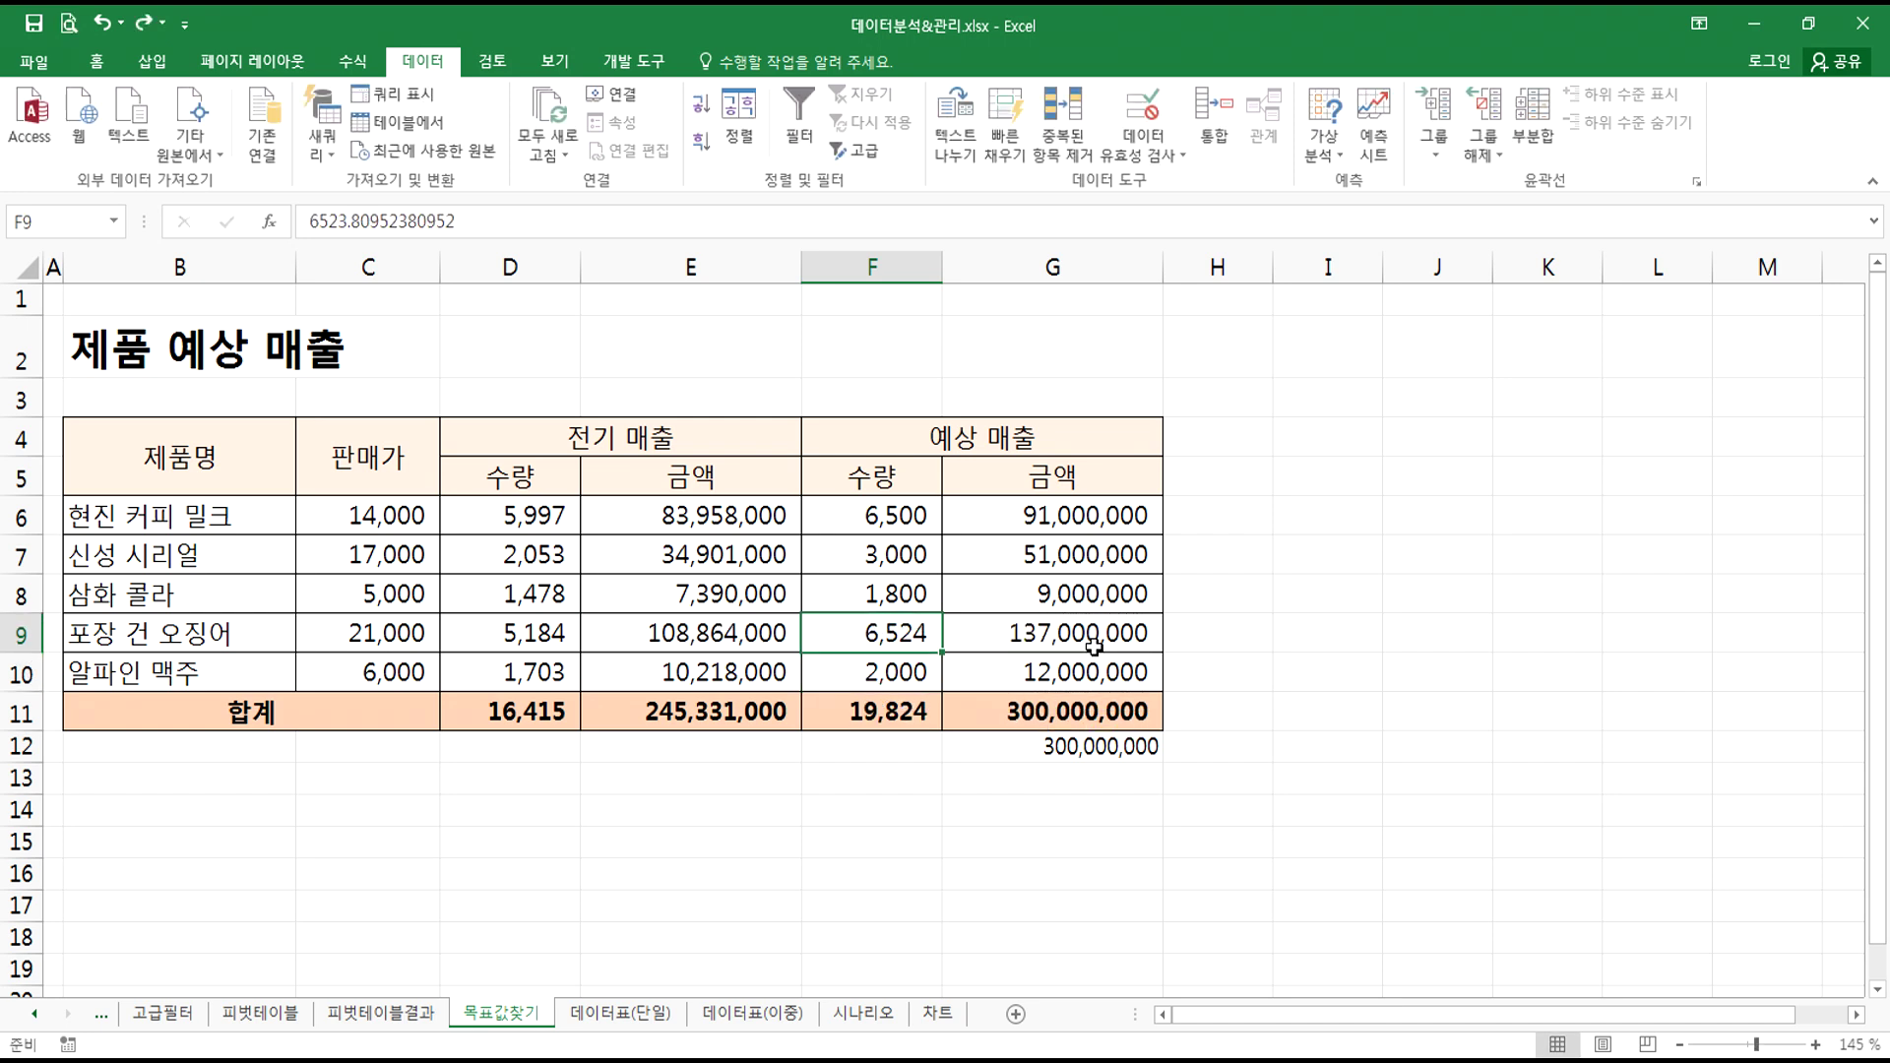
- Try 6524 as the 포장 건 오징어 expected quantity again, check its sales amount in G9, and undo the entry
type("6524")
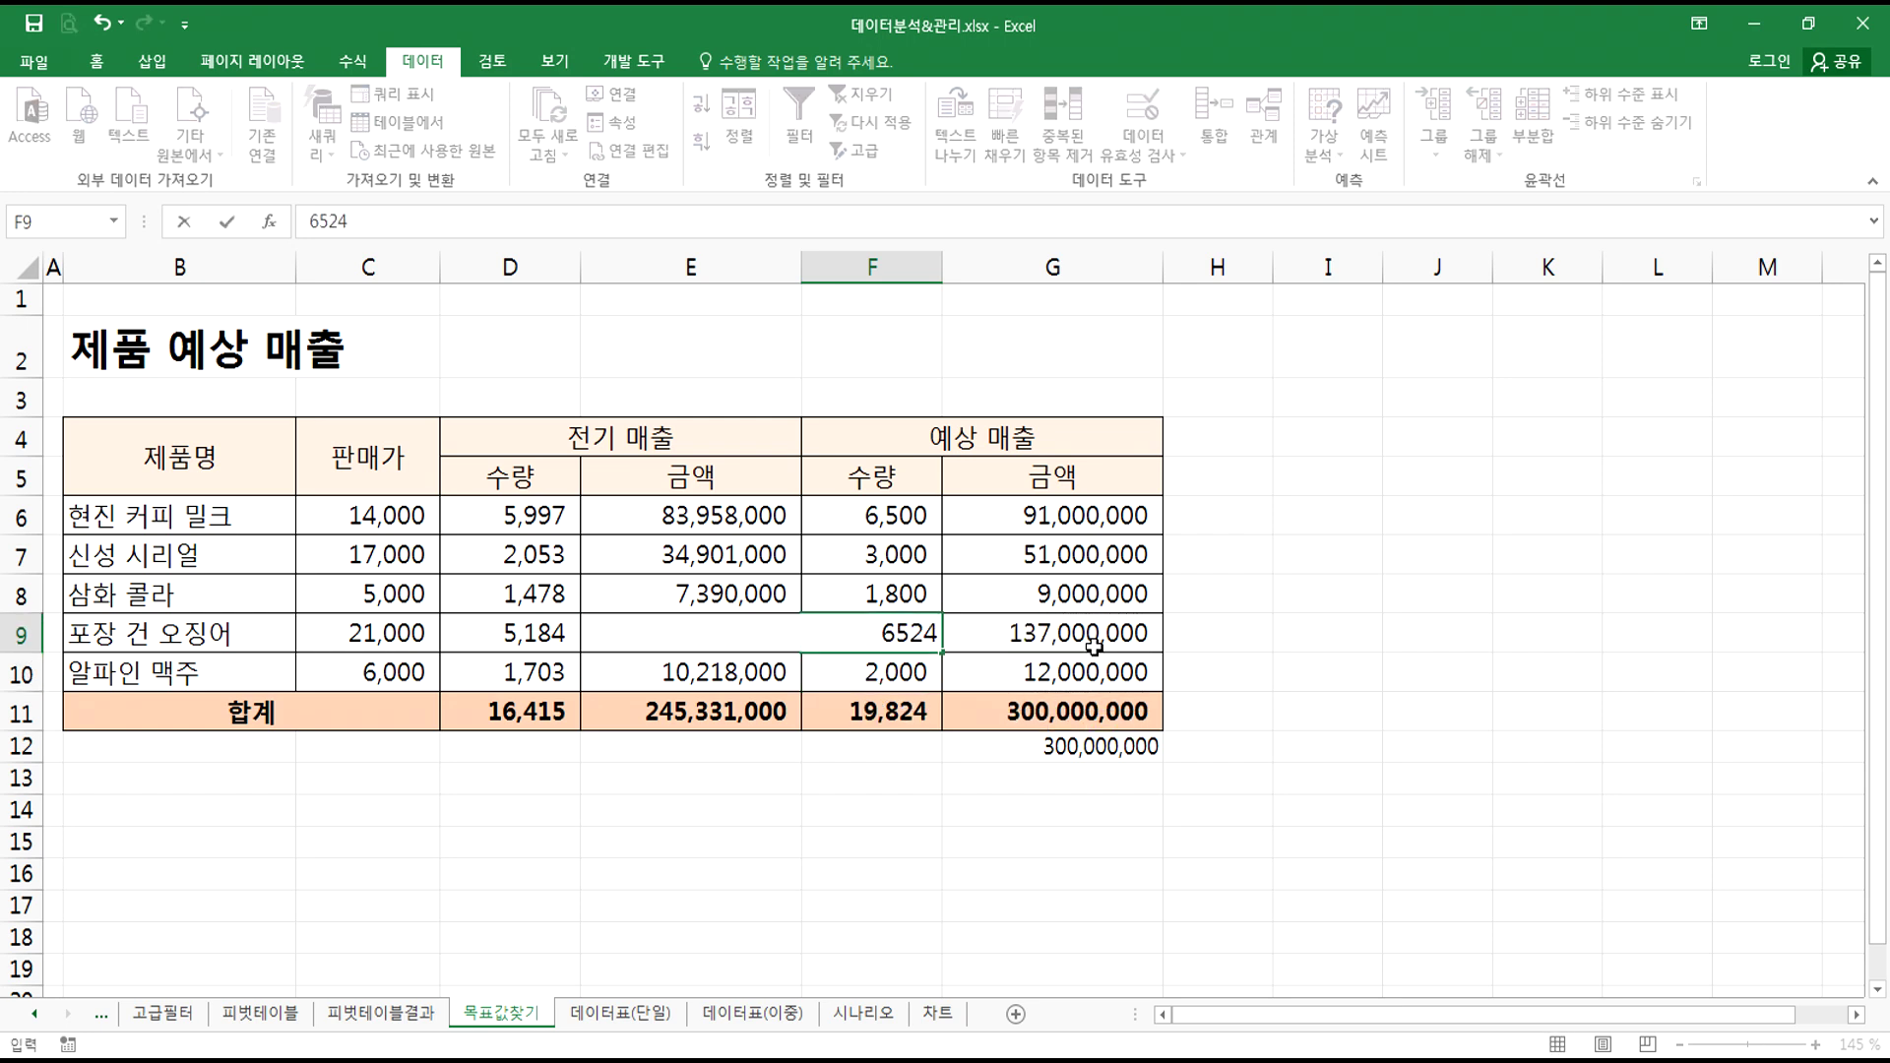
key("Return")
left_click(1097, 635)
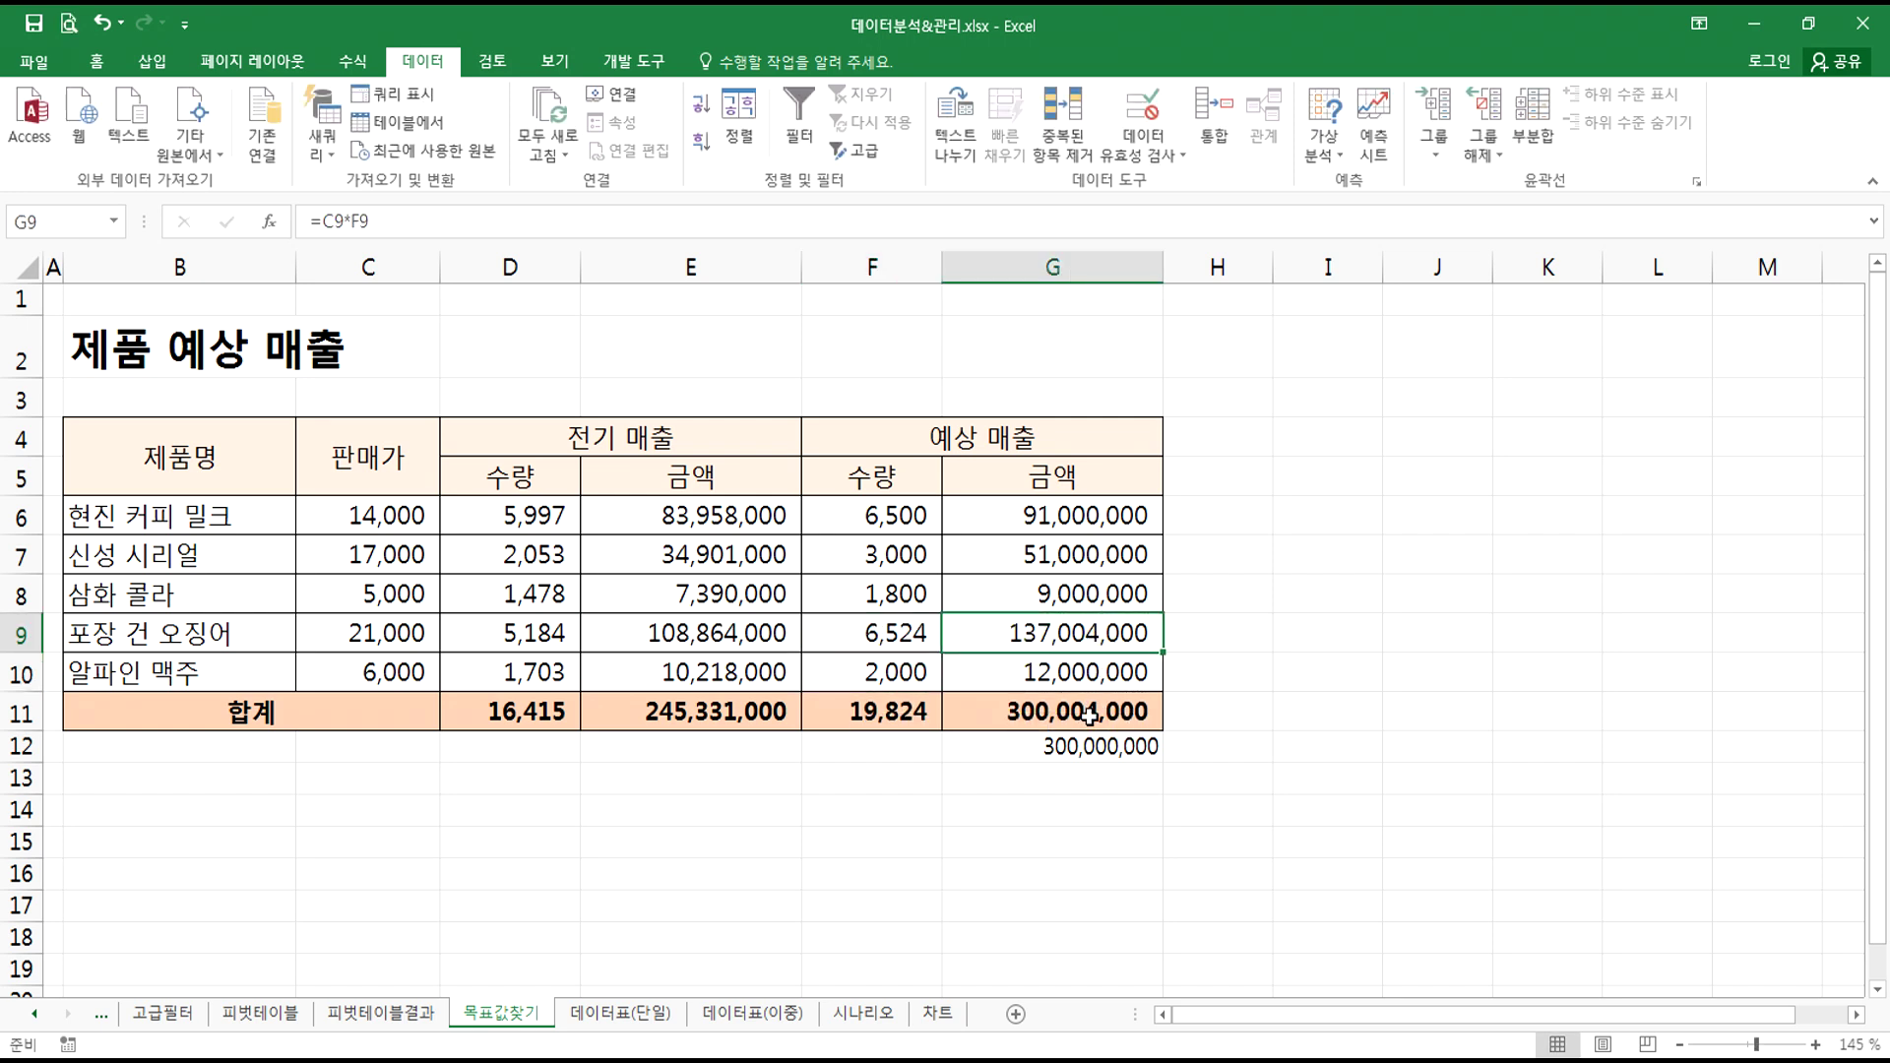
left_click(910, 628)
key("ctrl+z")
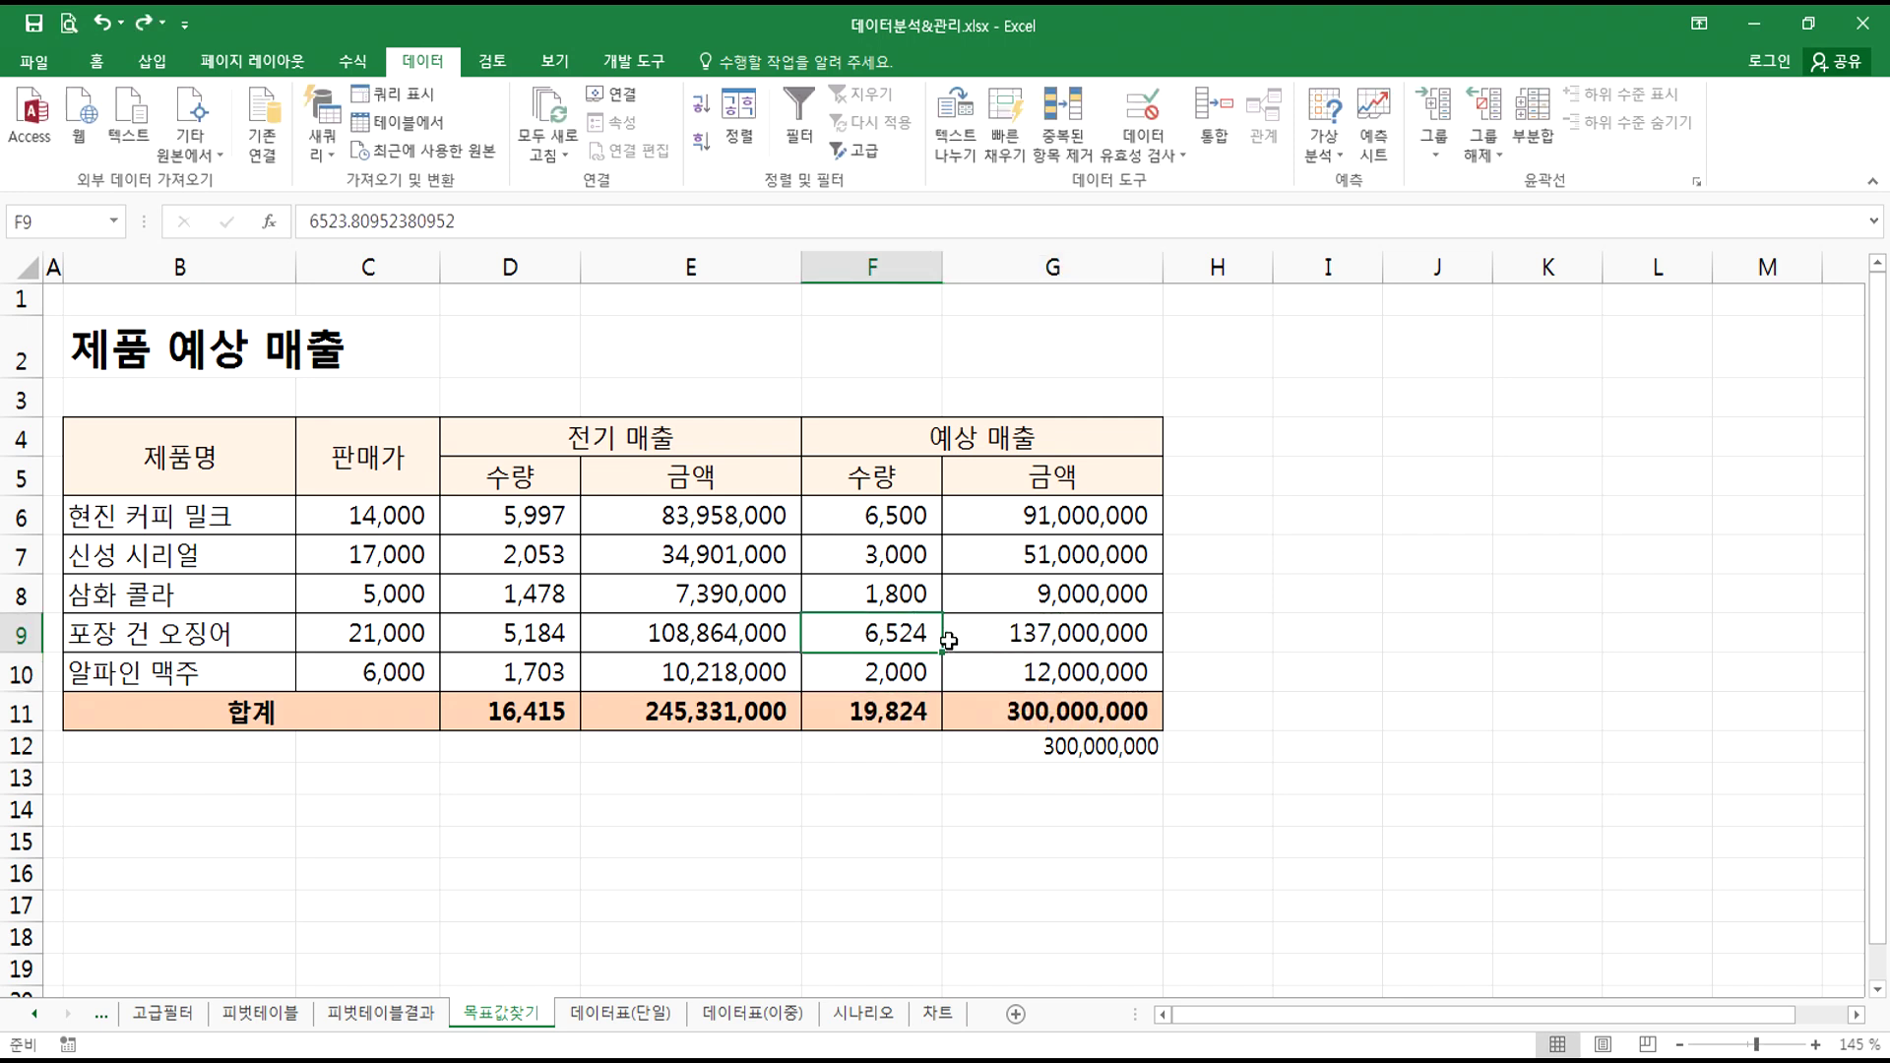
- Check the full unrounded value stored in F9, try replacing it with 6524, and undo the replacement
key("F2")
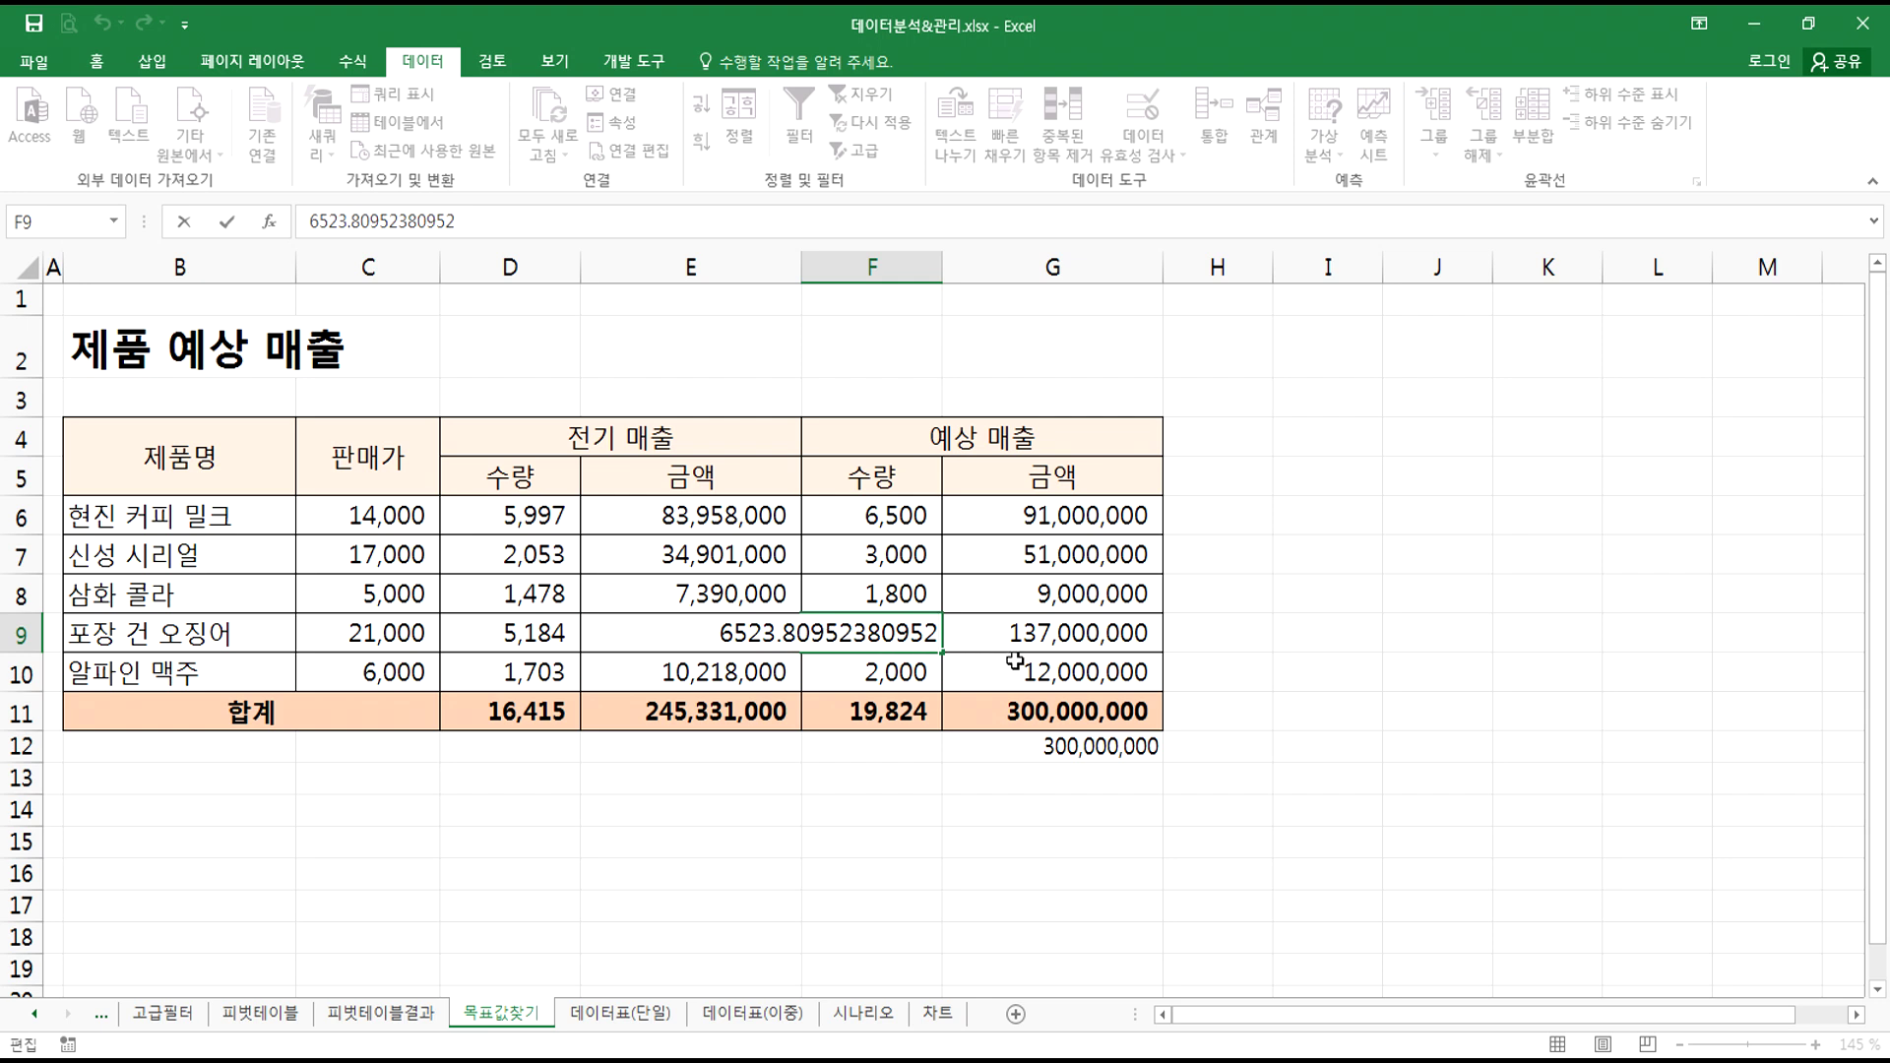
key("Escape")
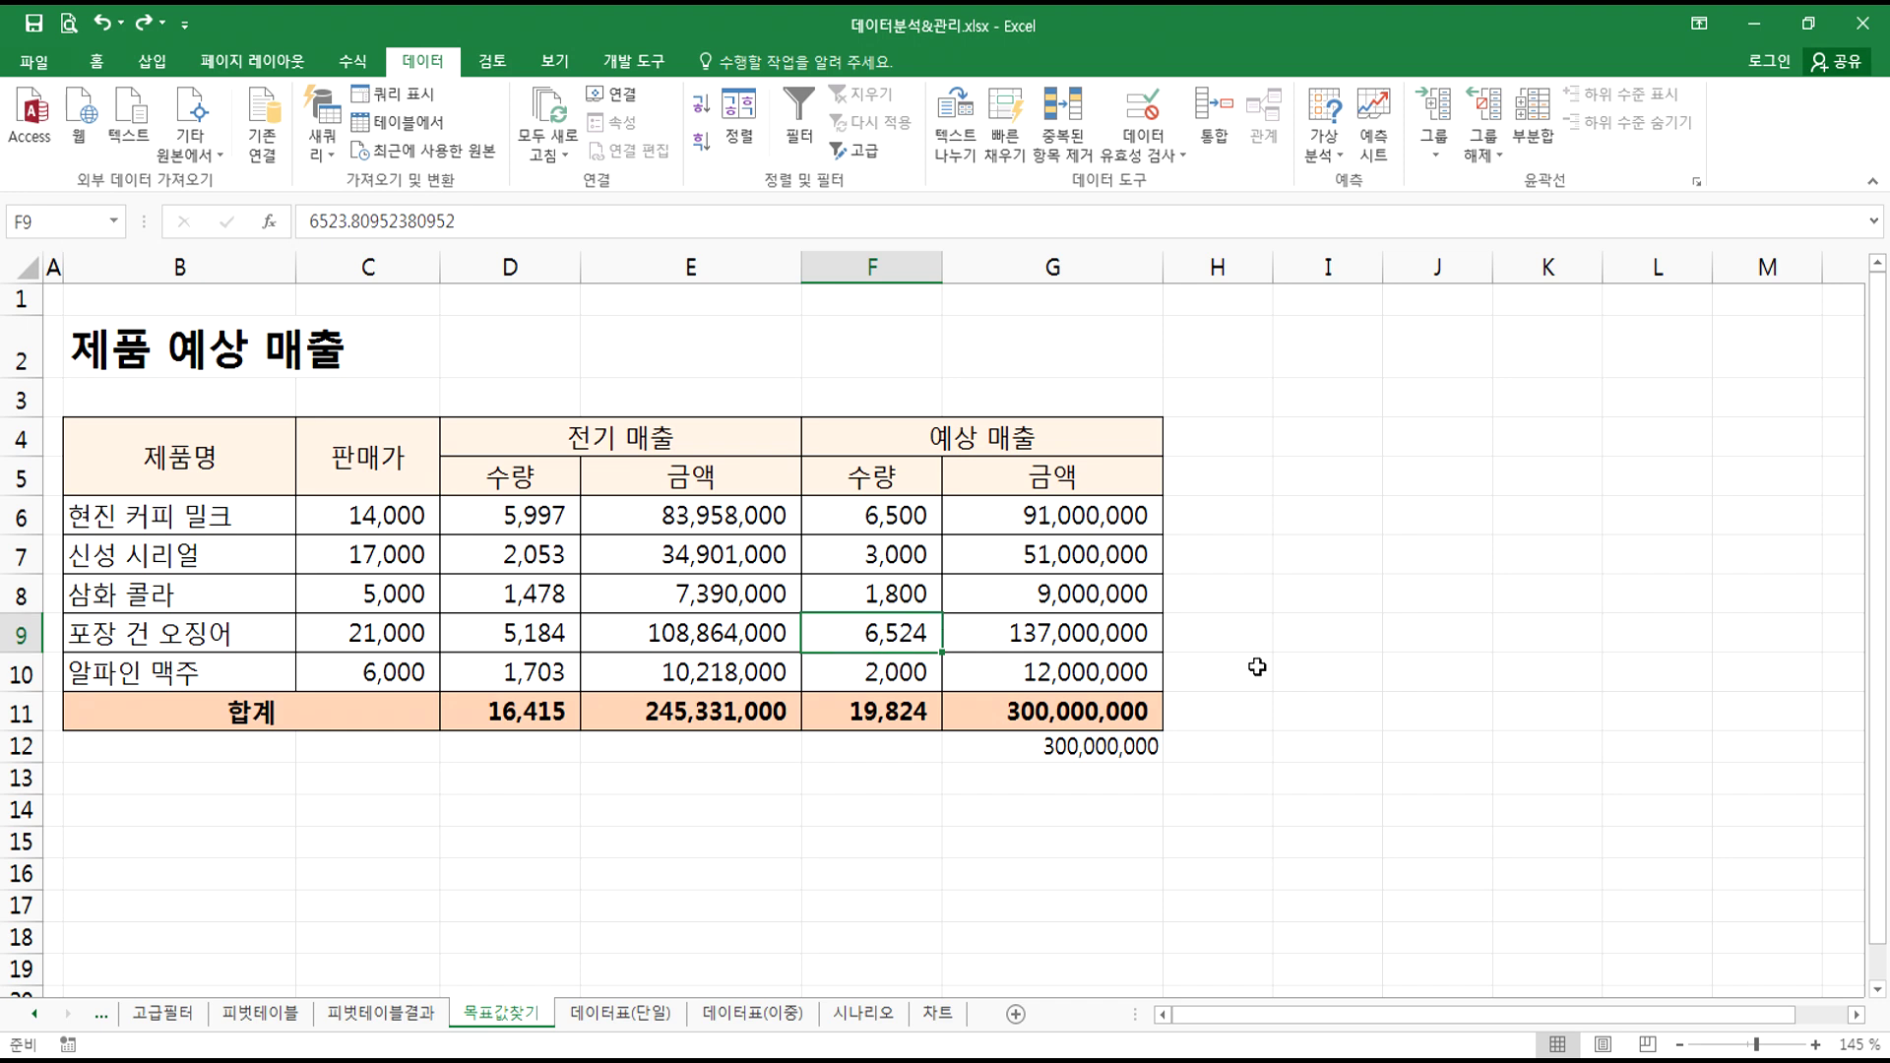
type("6524")
key("Return")
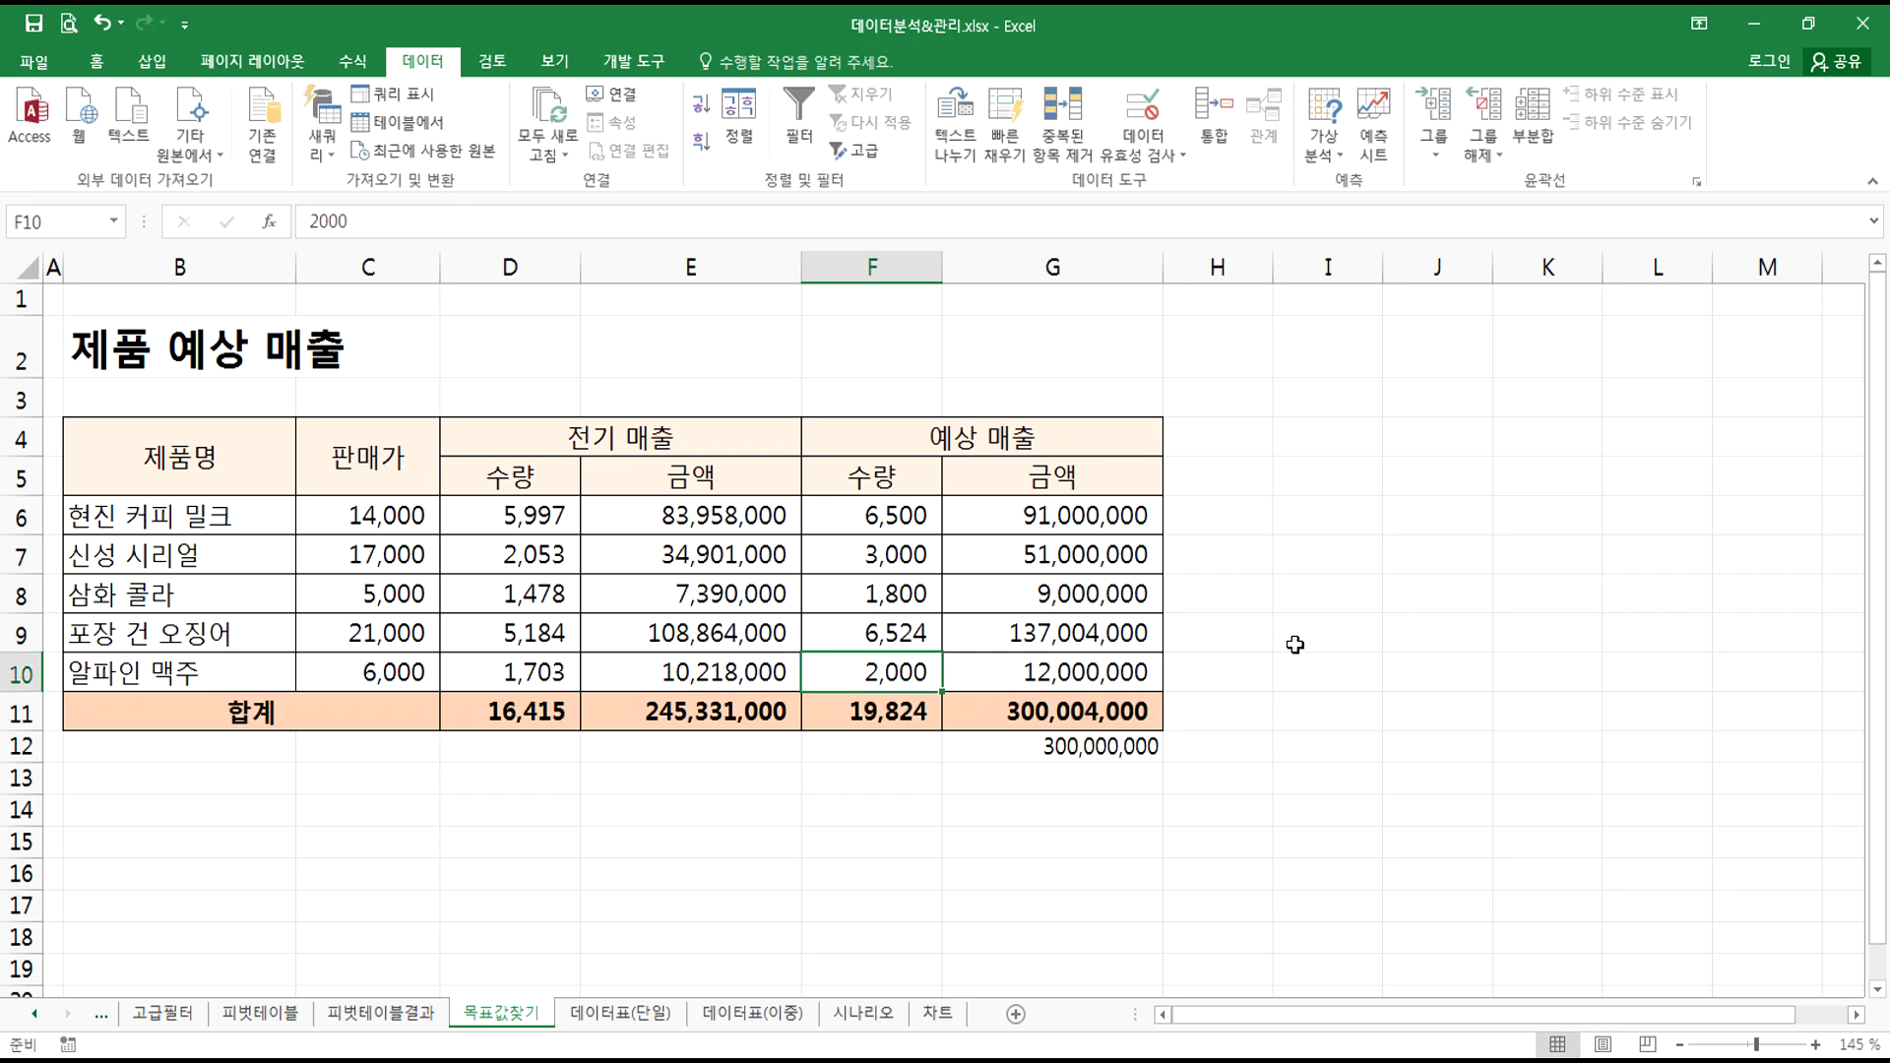
key("Up")
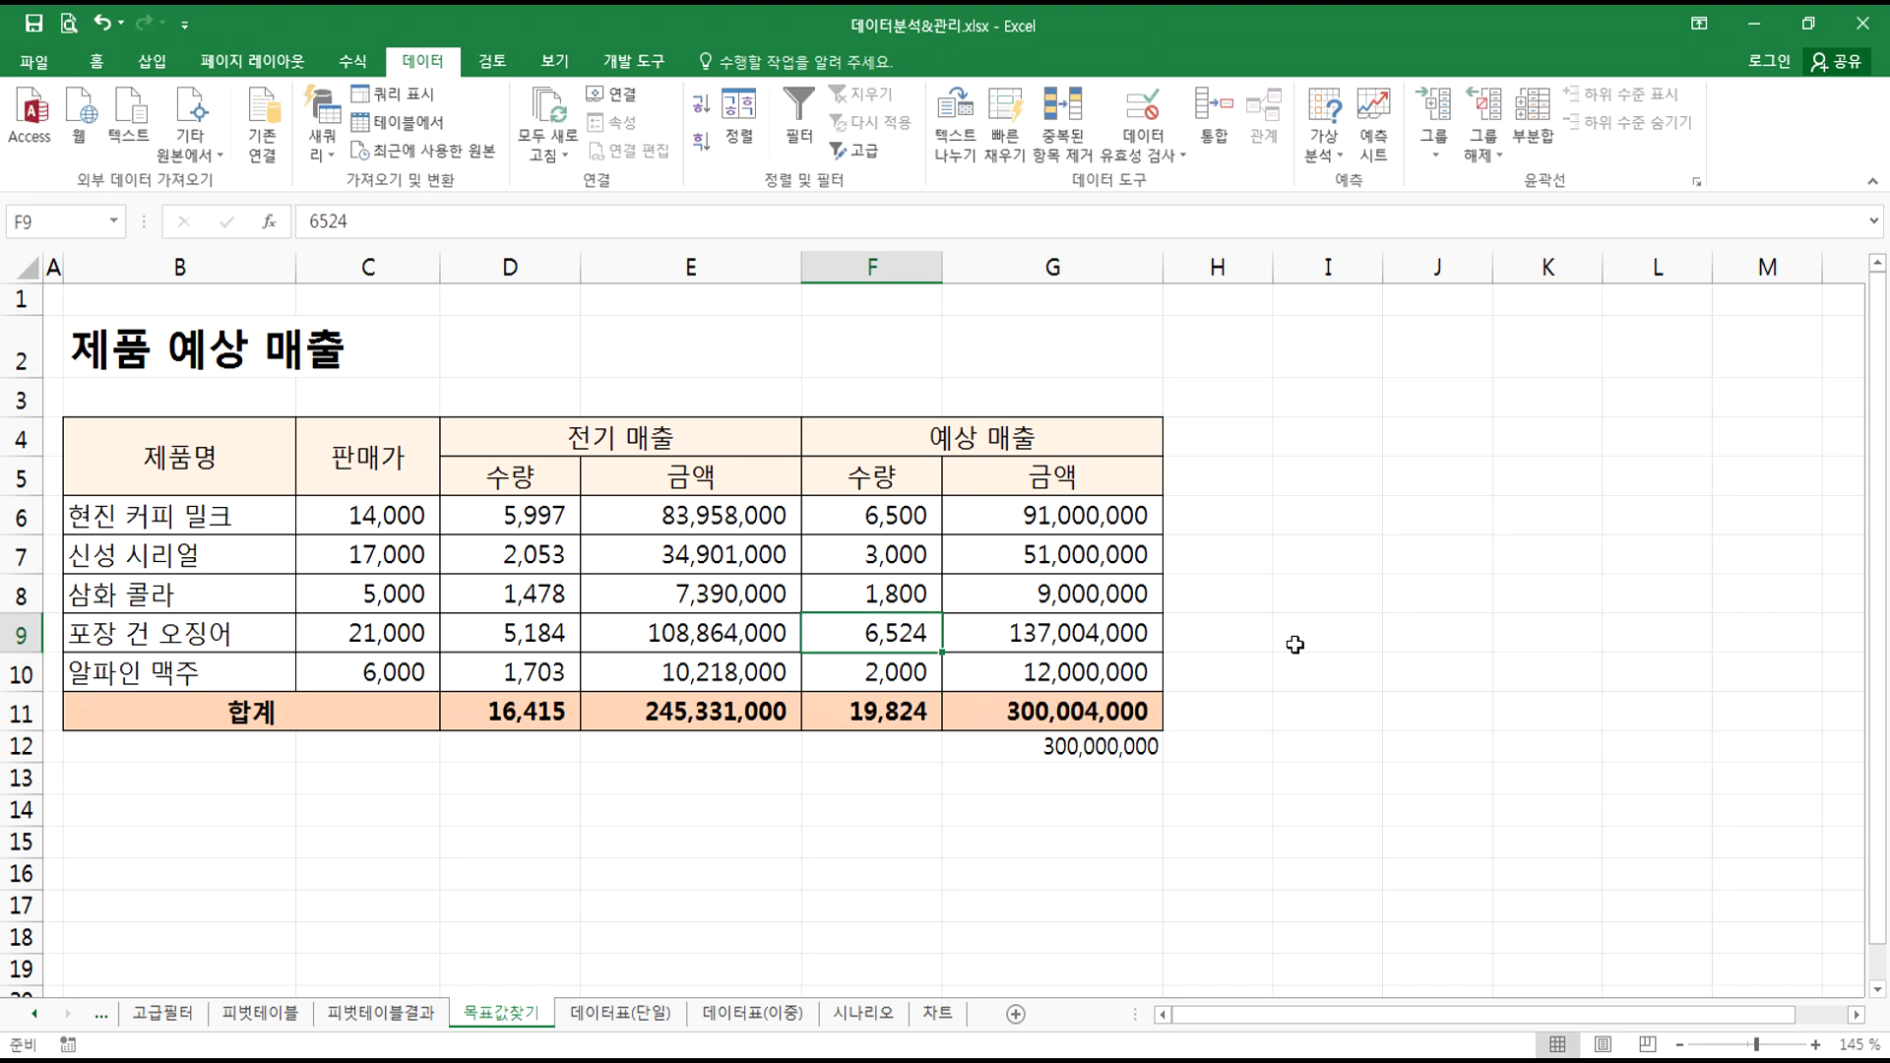
key("ctrl+z")
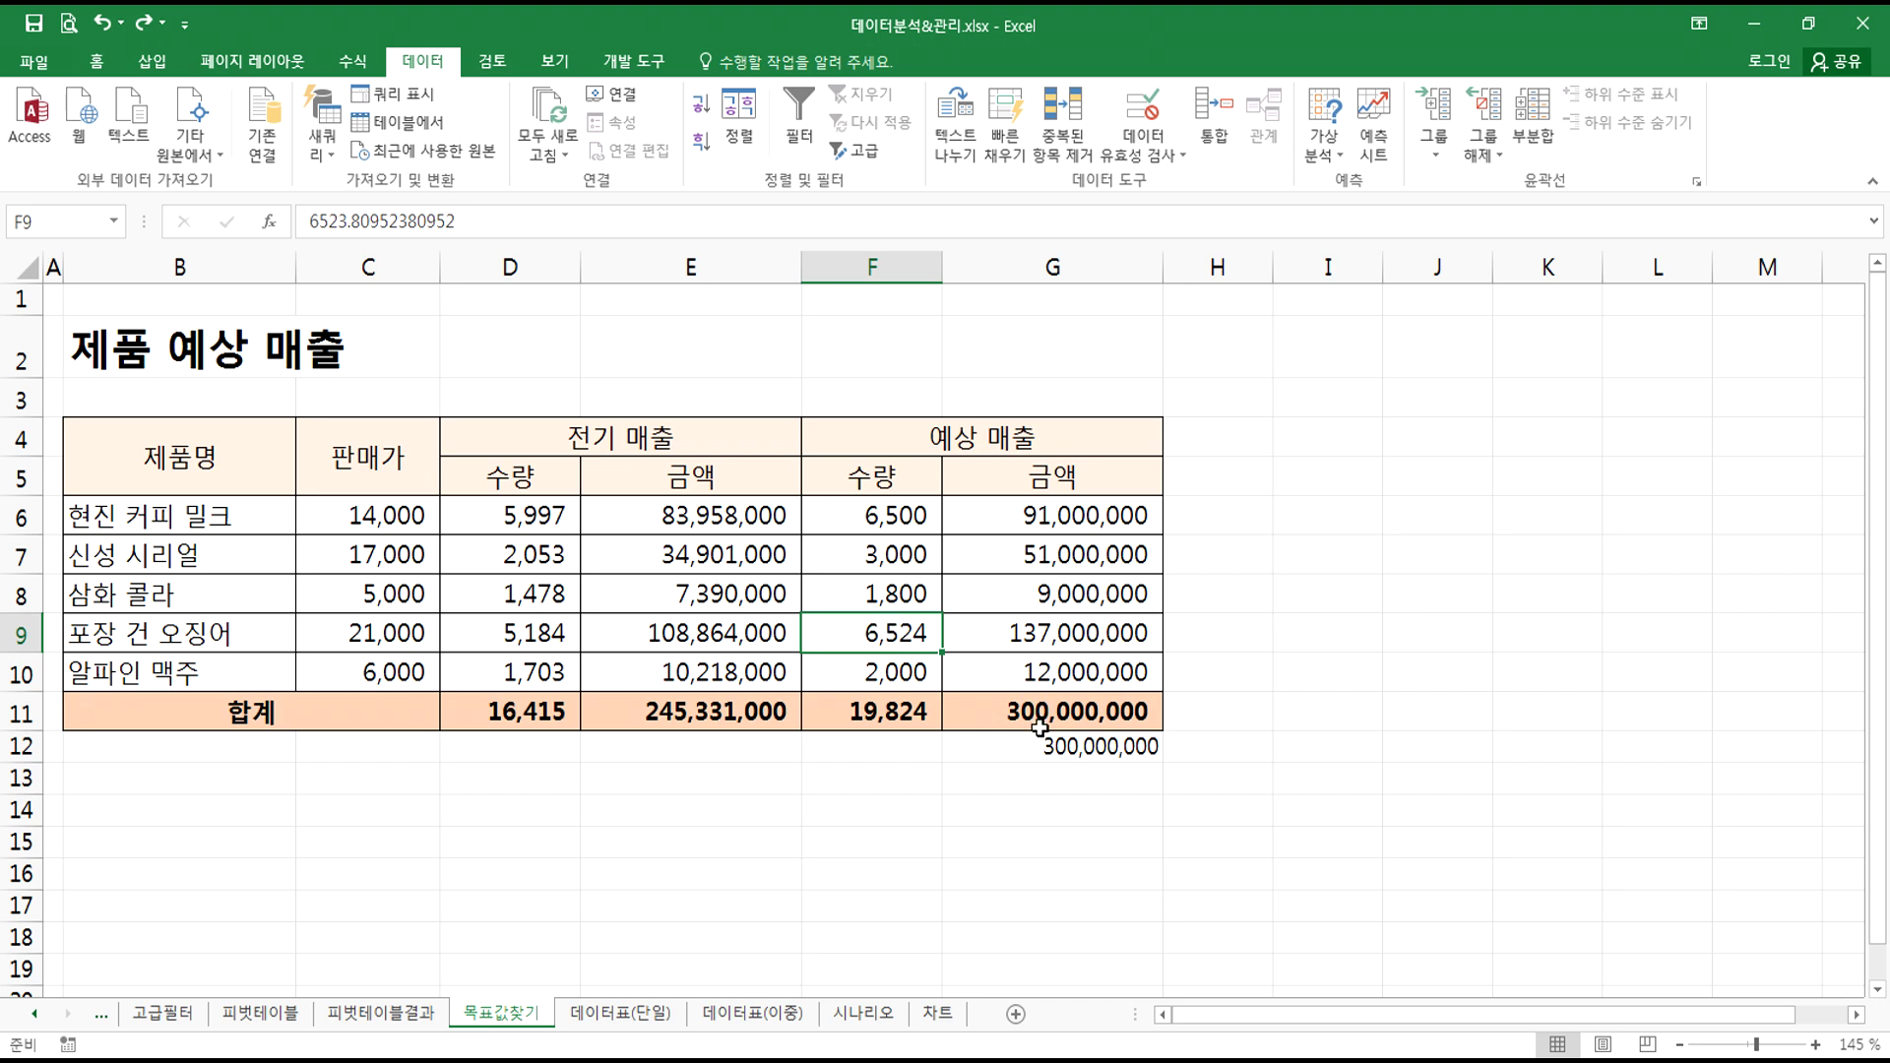
- Undo the Goal Seek result, and review the quantity in F9, the amount in G9 and the total formula in G11
key("ctrl+z")
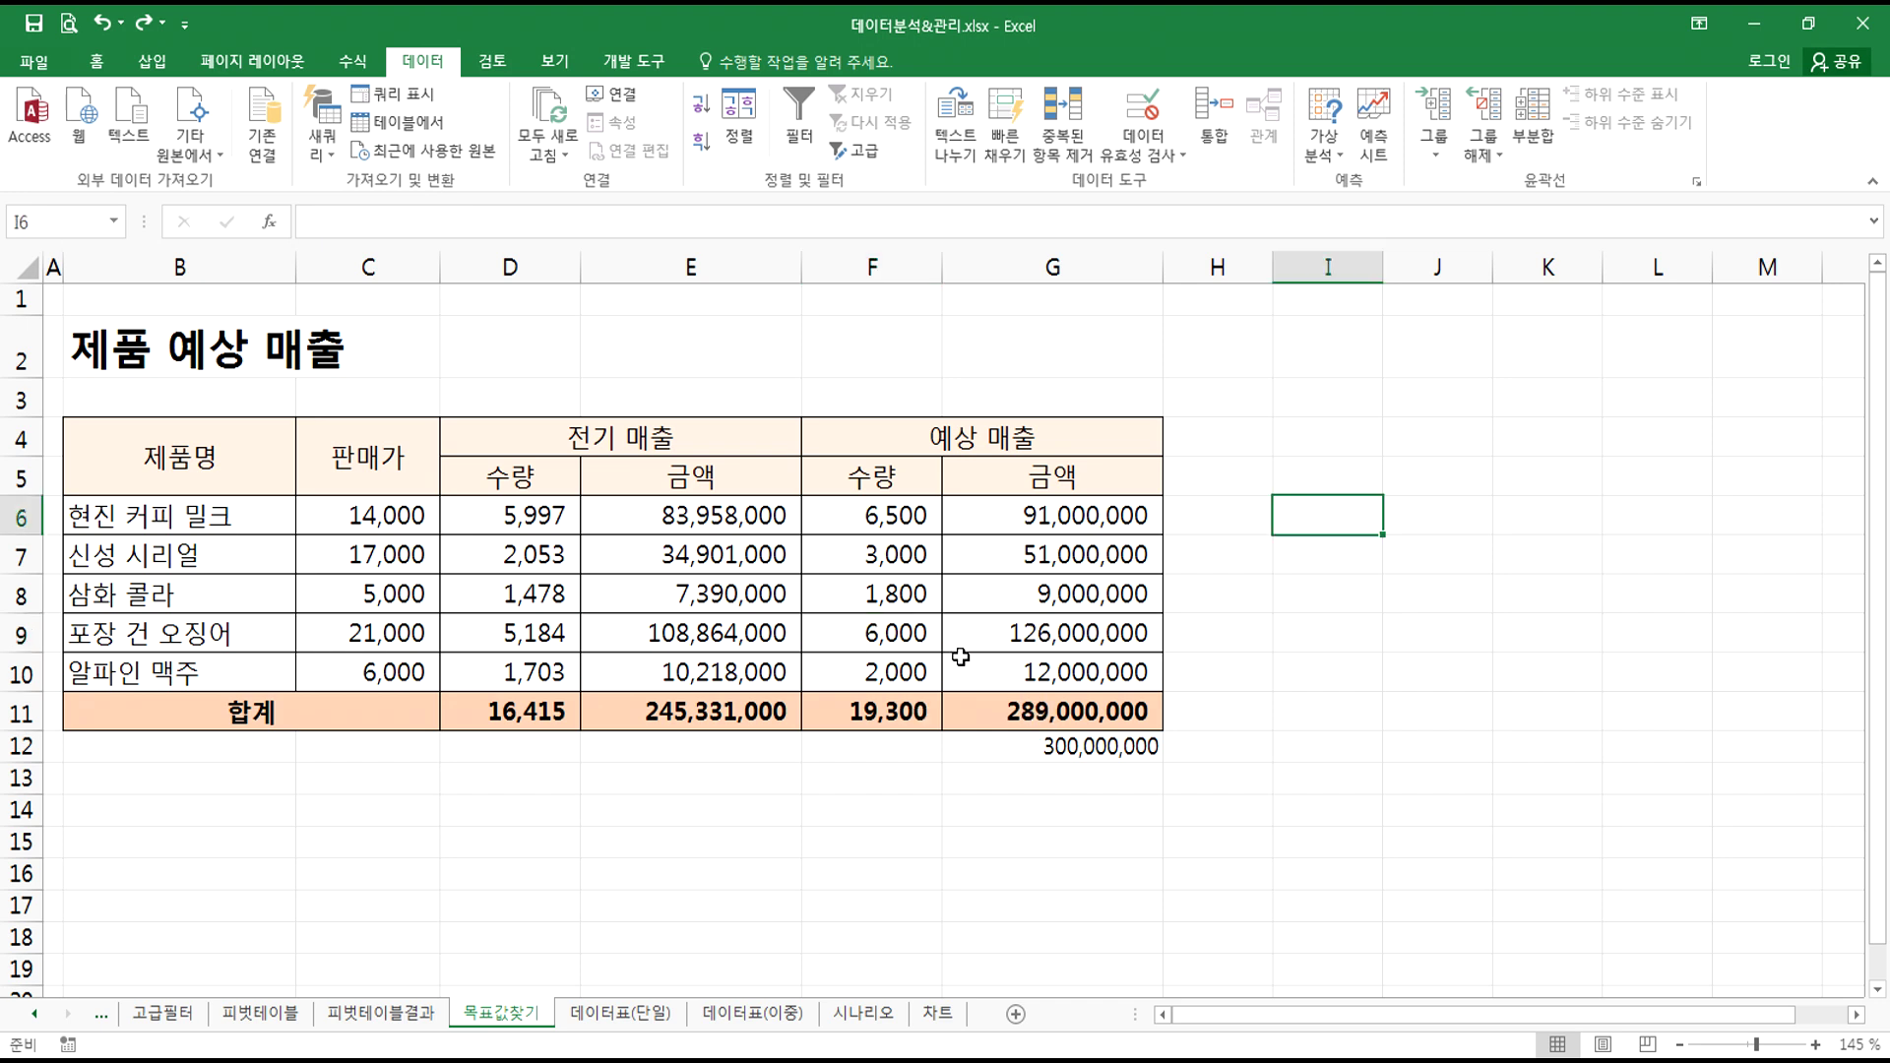
left_click(902, 632)
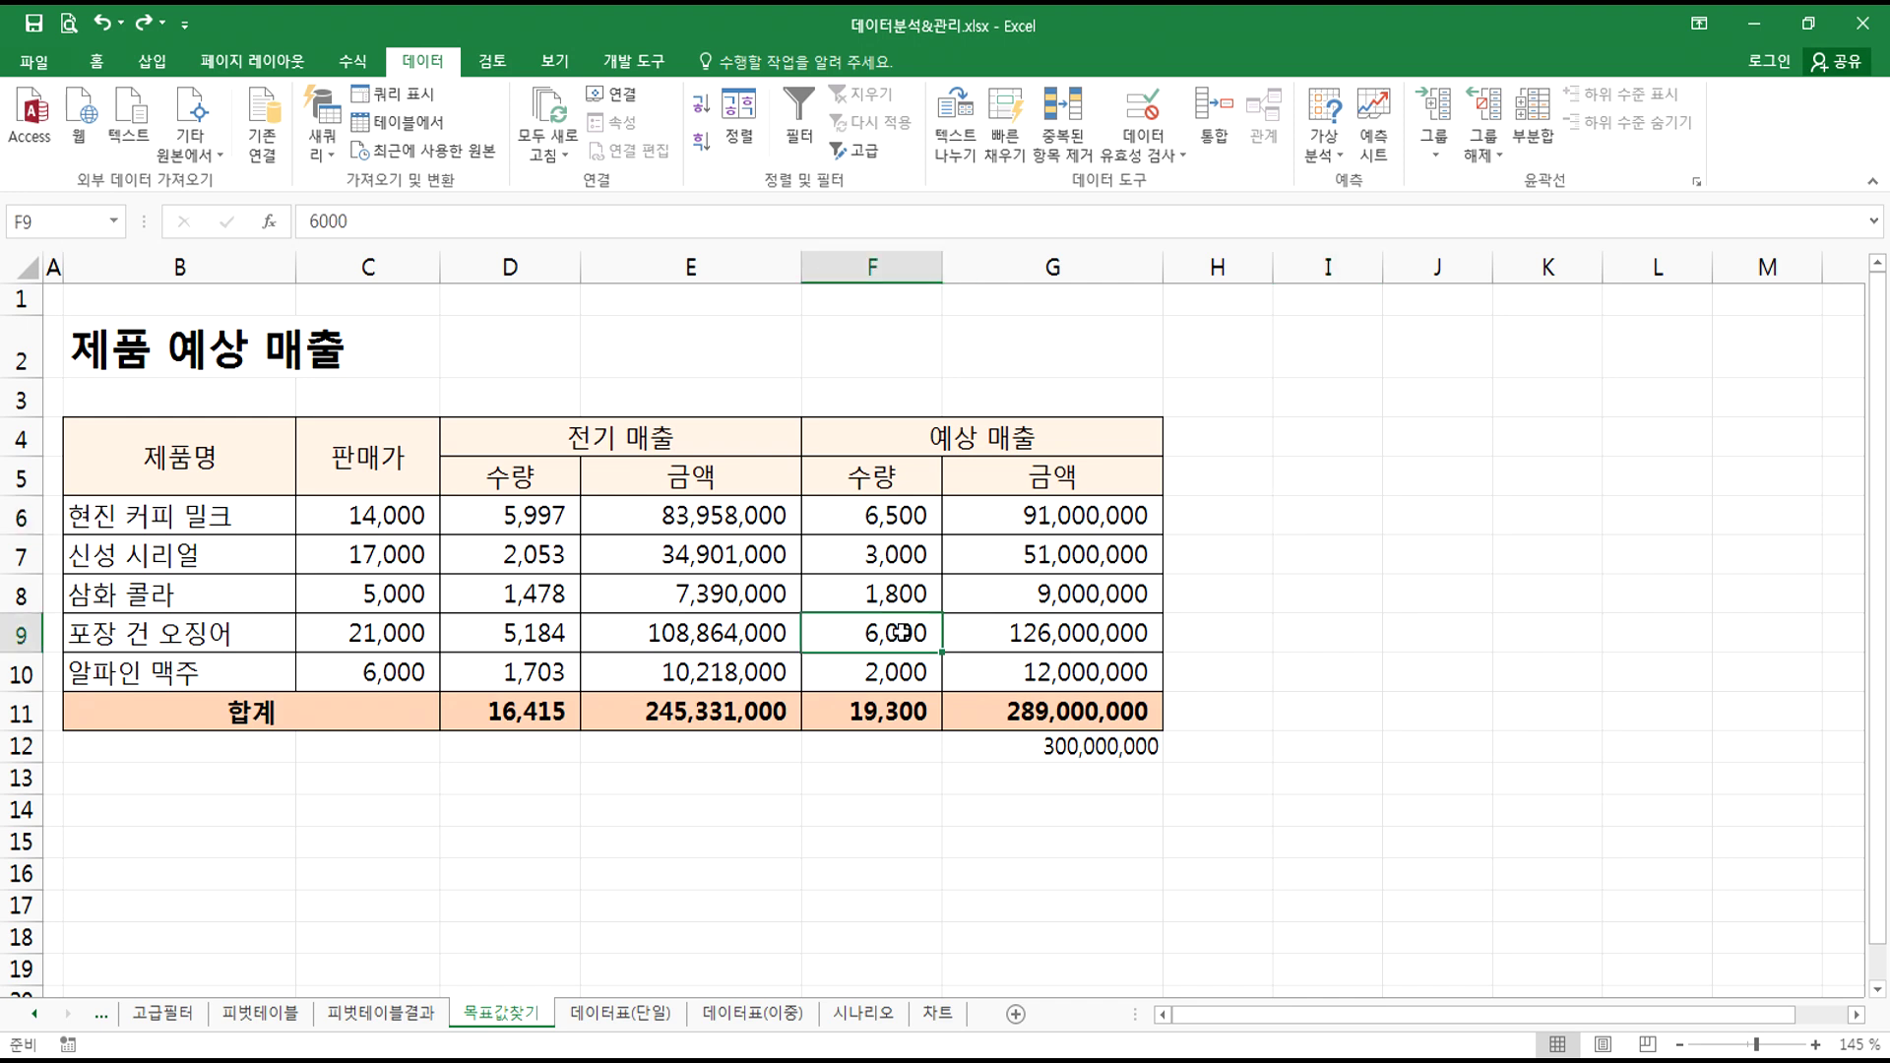
left_click(1040, 632)
double_click(1048, 708)
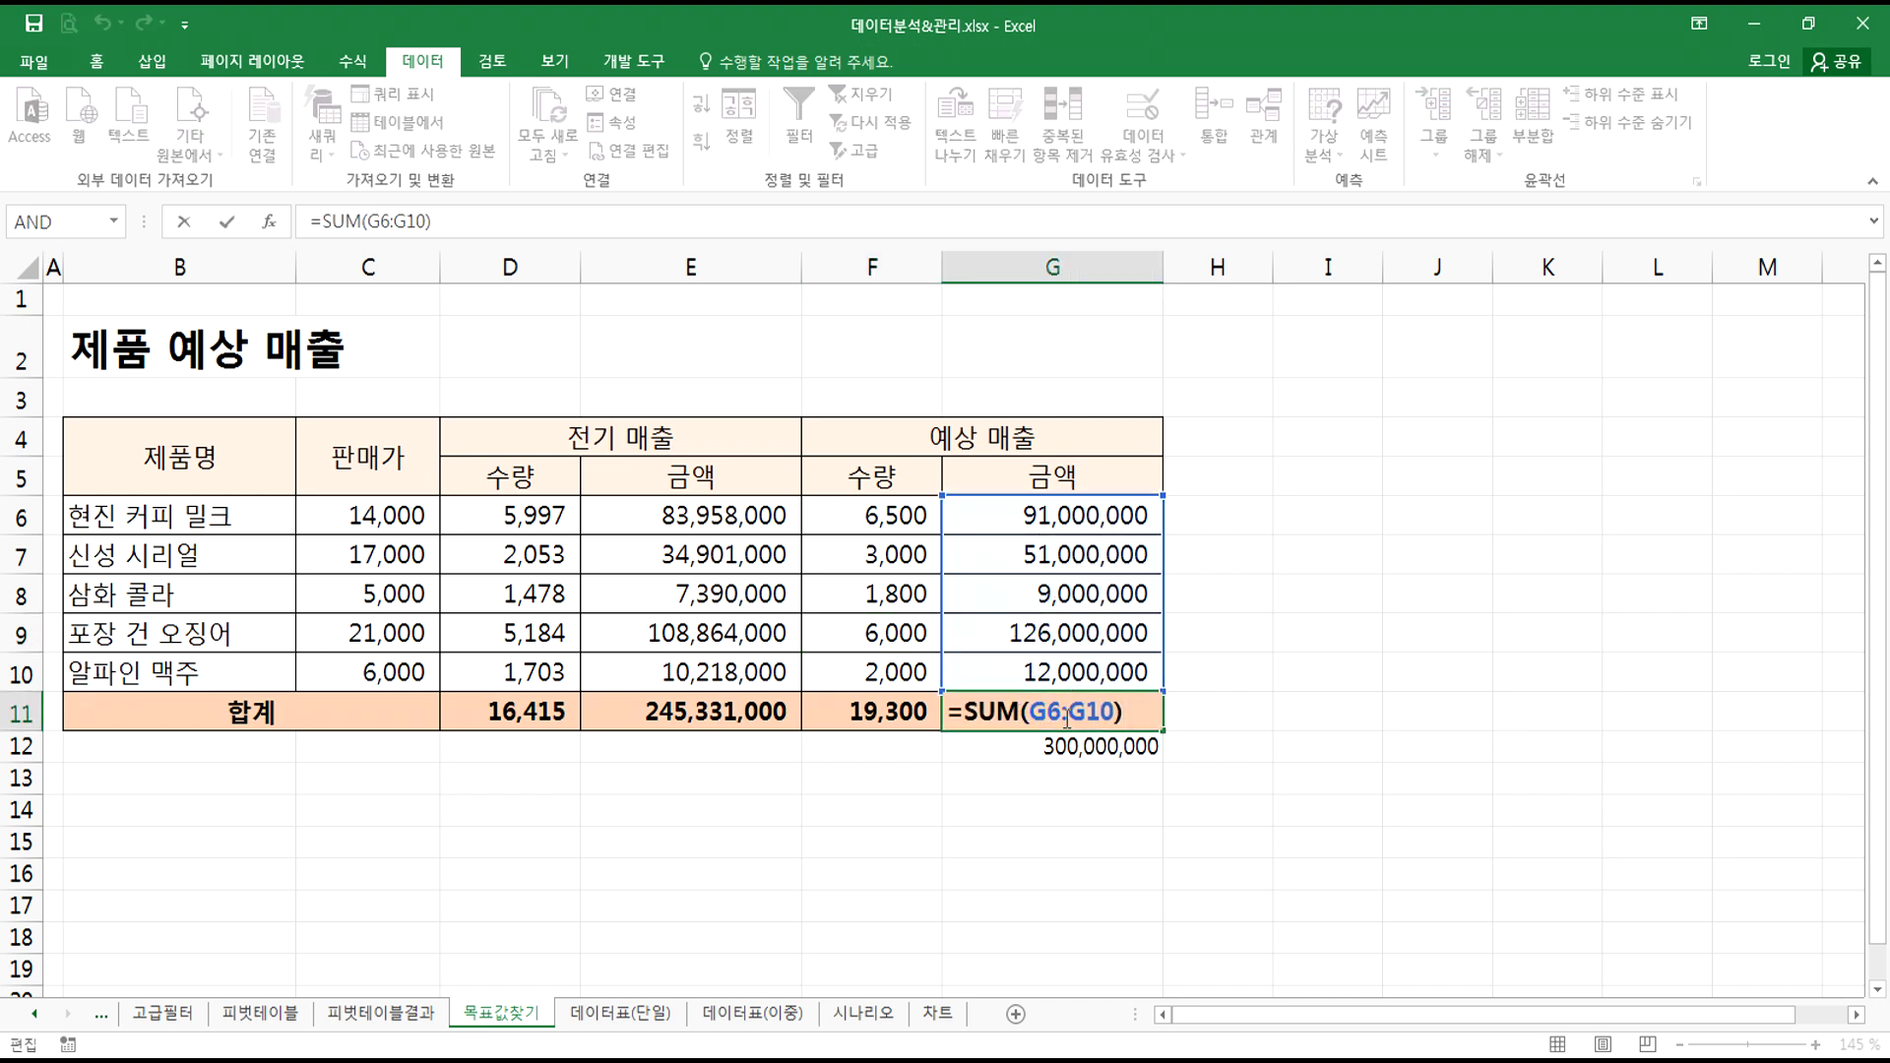
key("Escape")
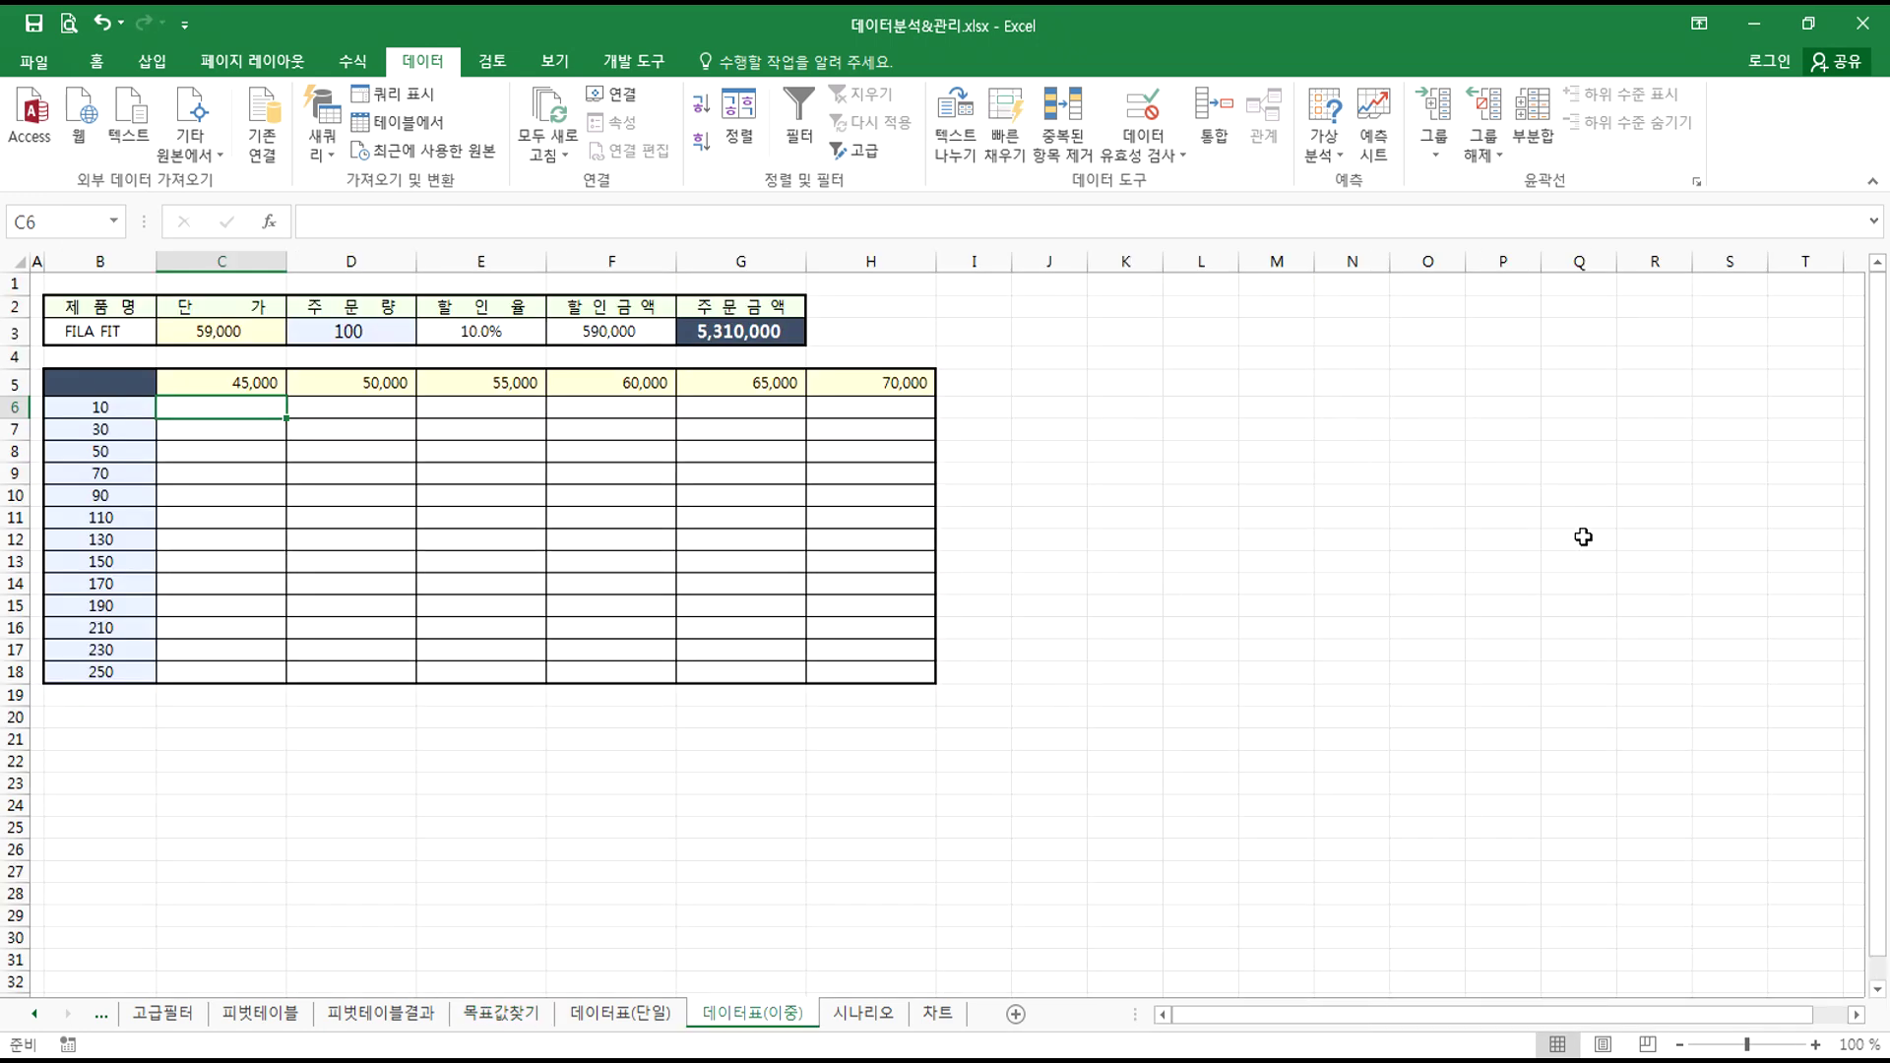
- Examine the unit price, order quantity and discount rate formula in C3:E3 on the 데이터표(이중) sheet
left_click(71, 359)
scroll(158, 384, "up", 5)
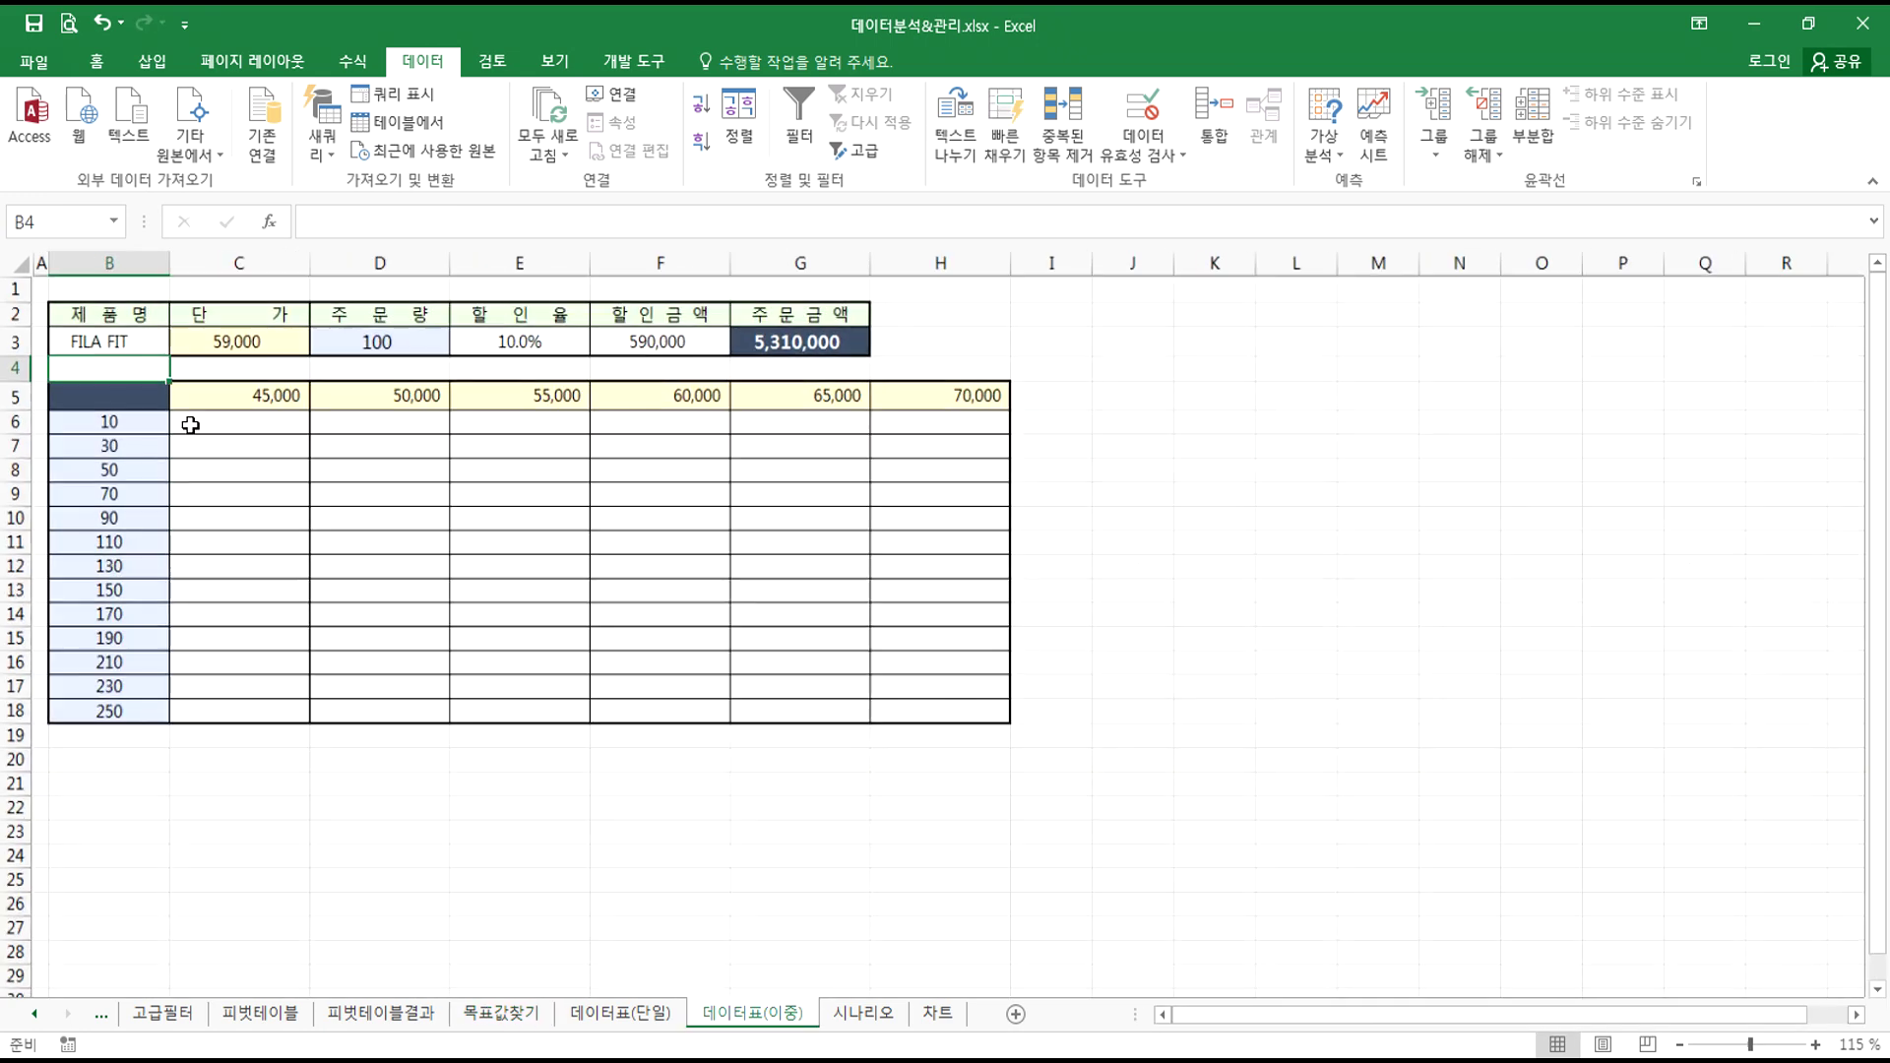
scroll(421, 492, "up", 1)
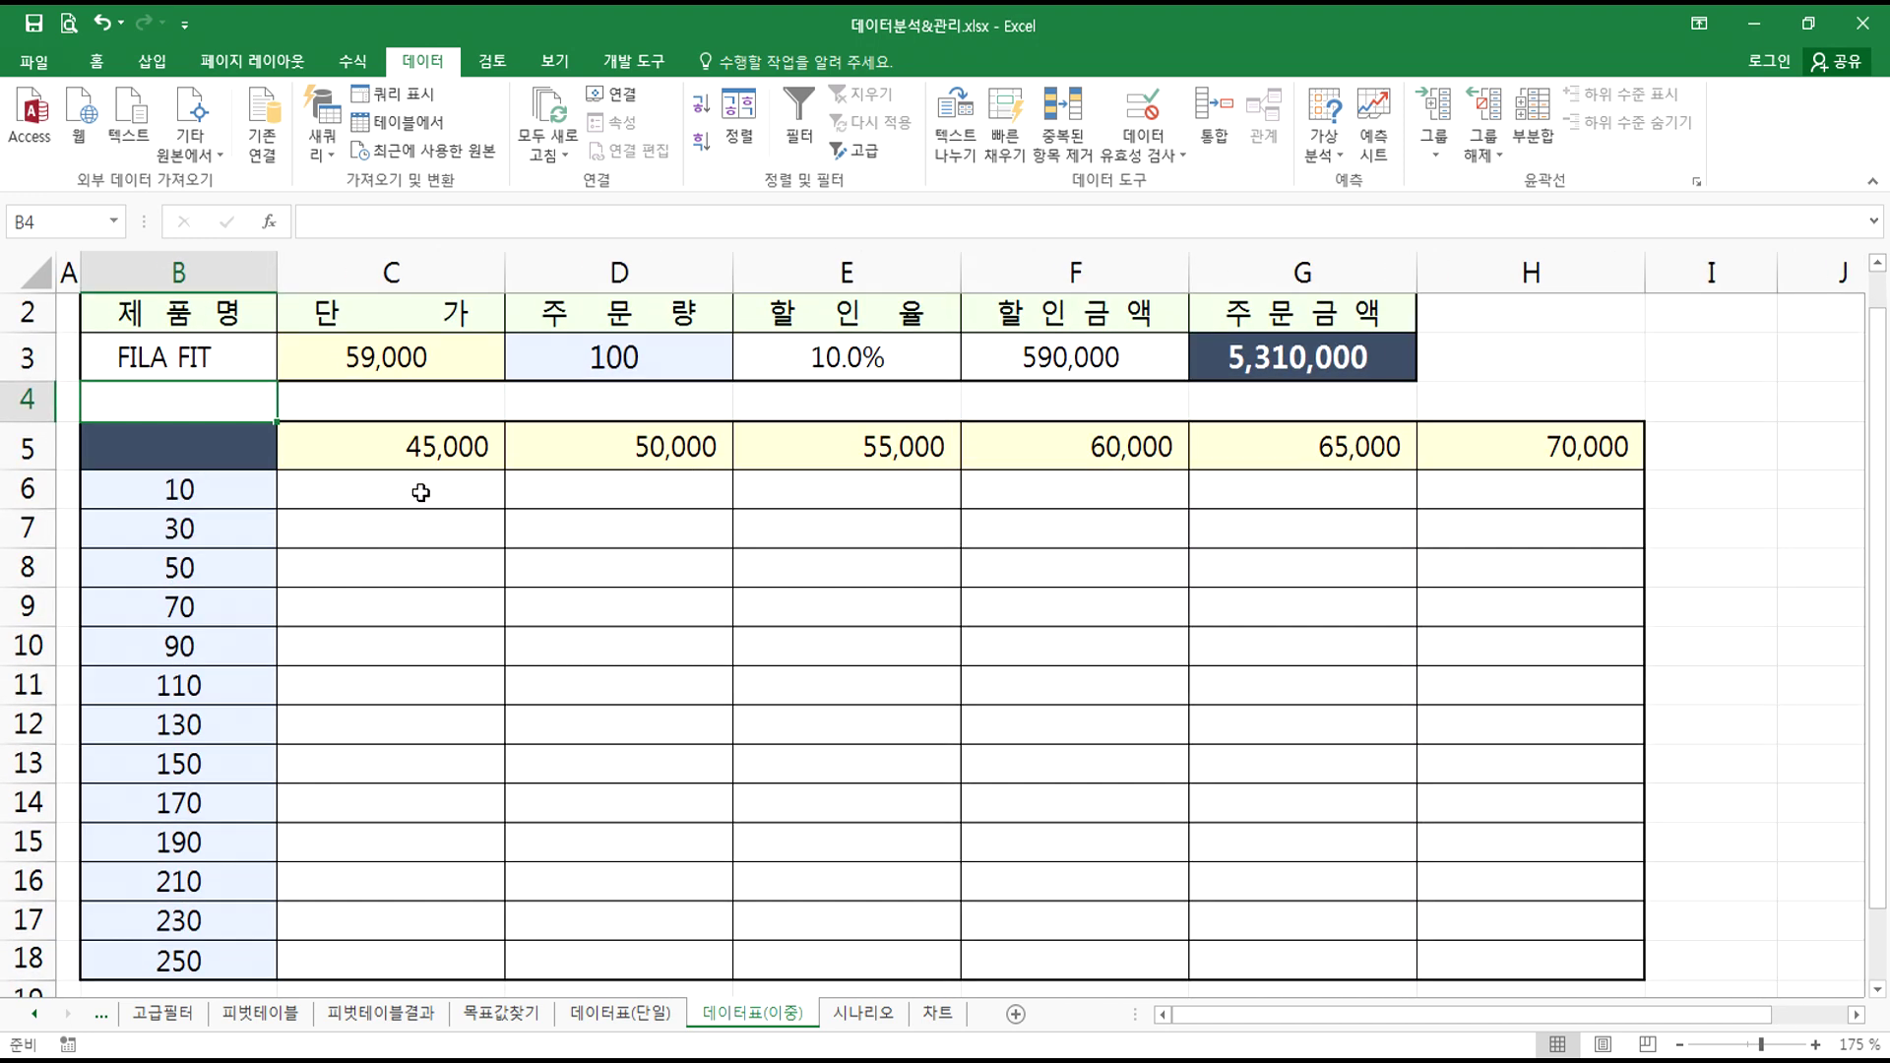
scroll(397, 476, "up", 1)
left_click(360, 448)
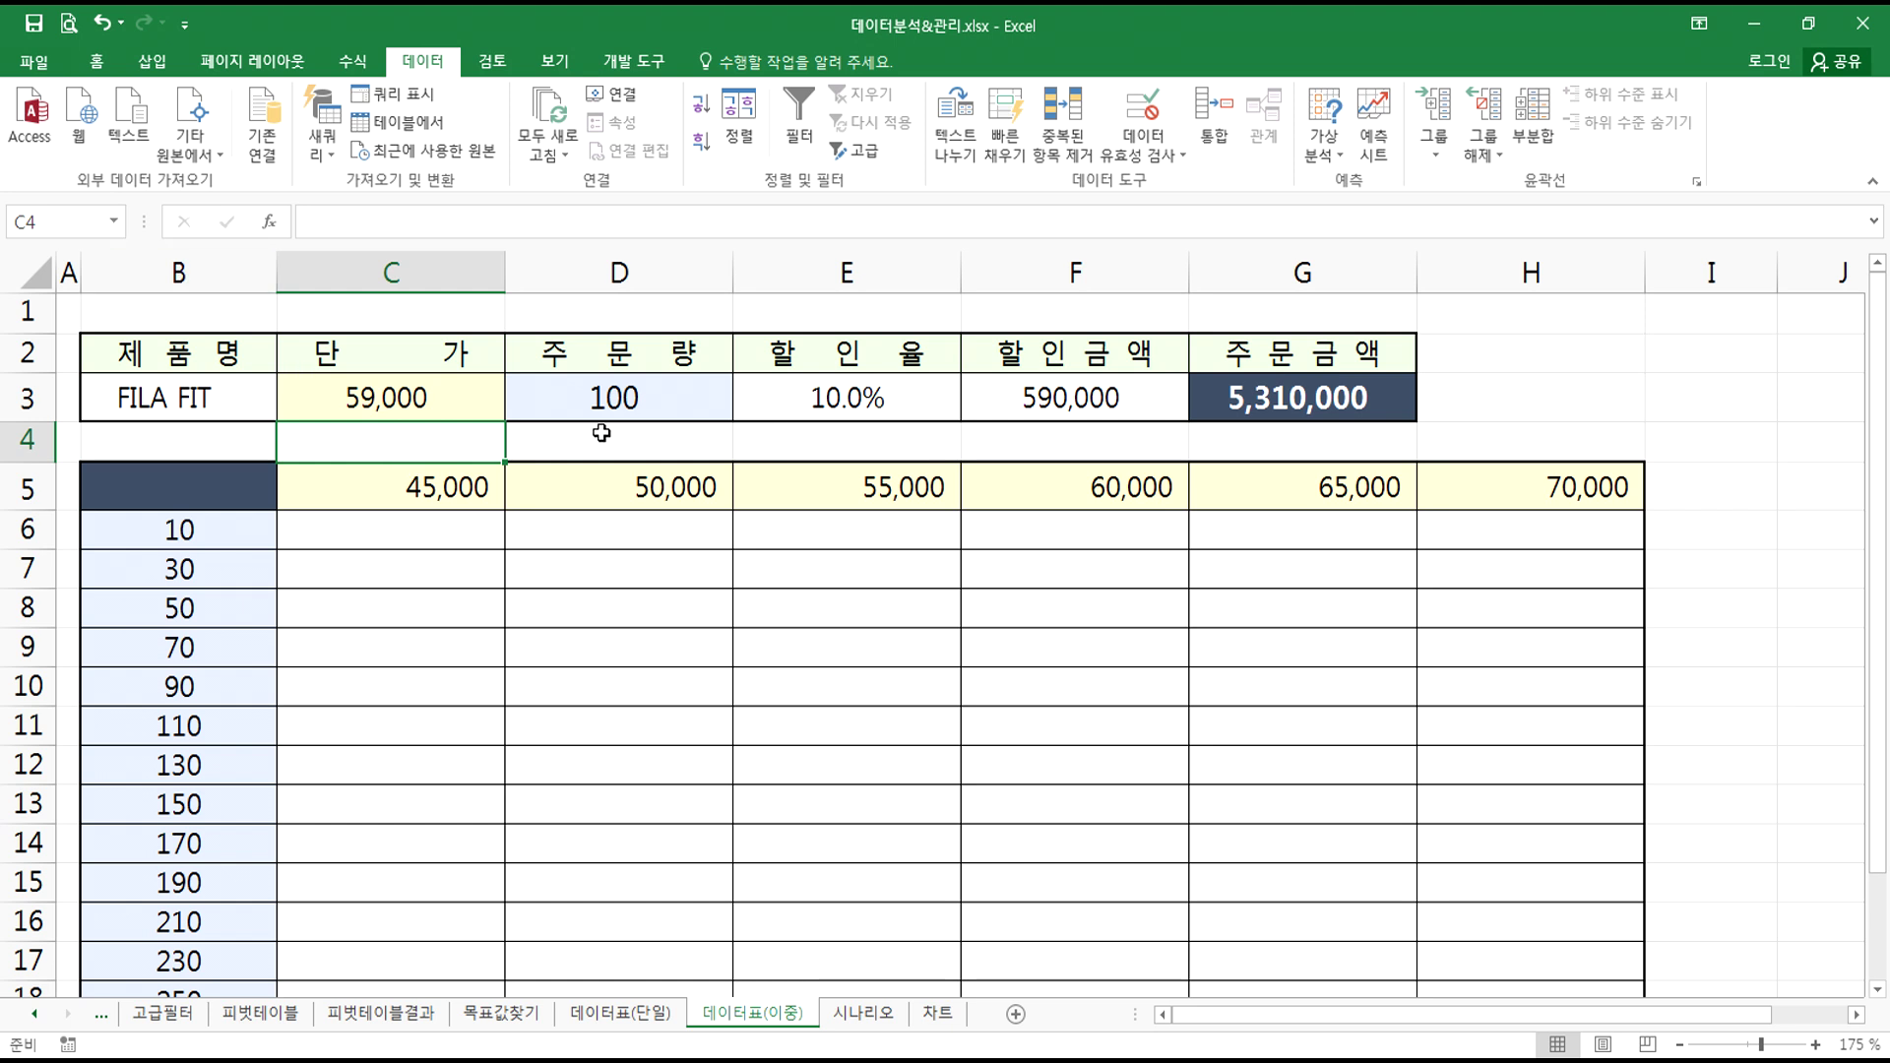
left_click(435, 404)
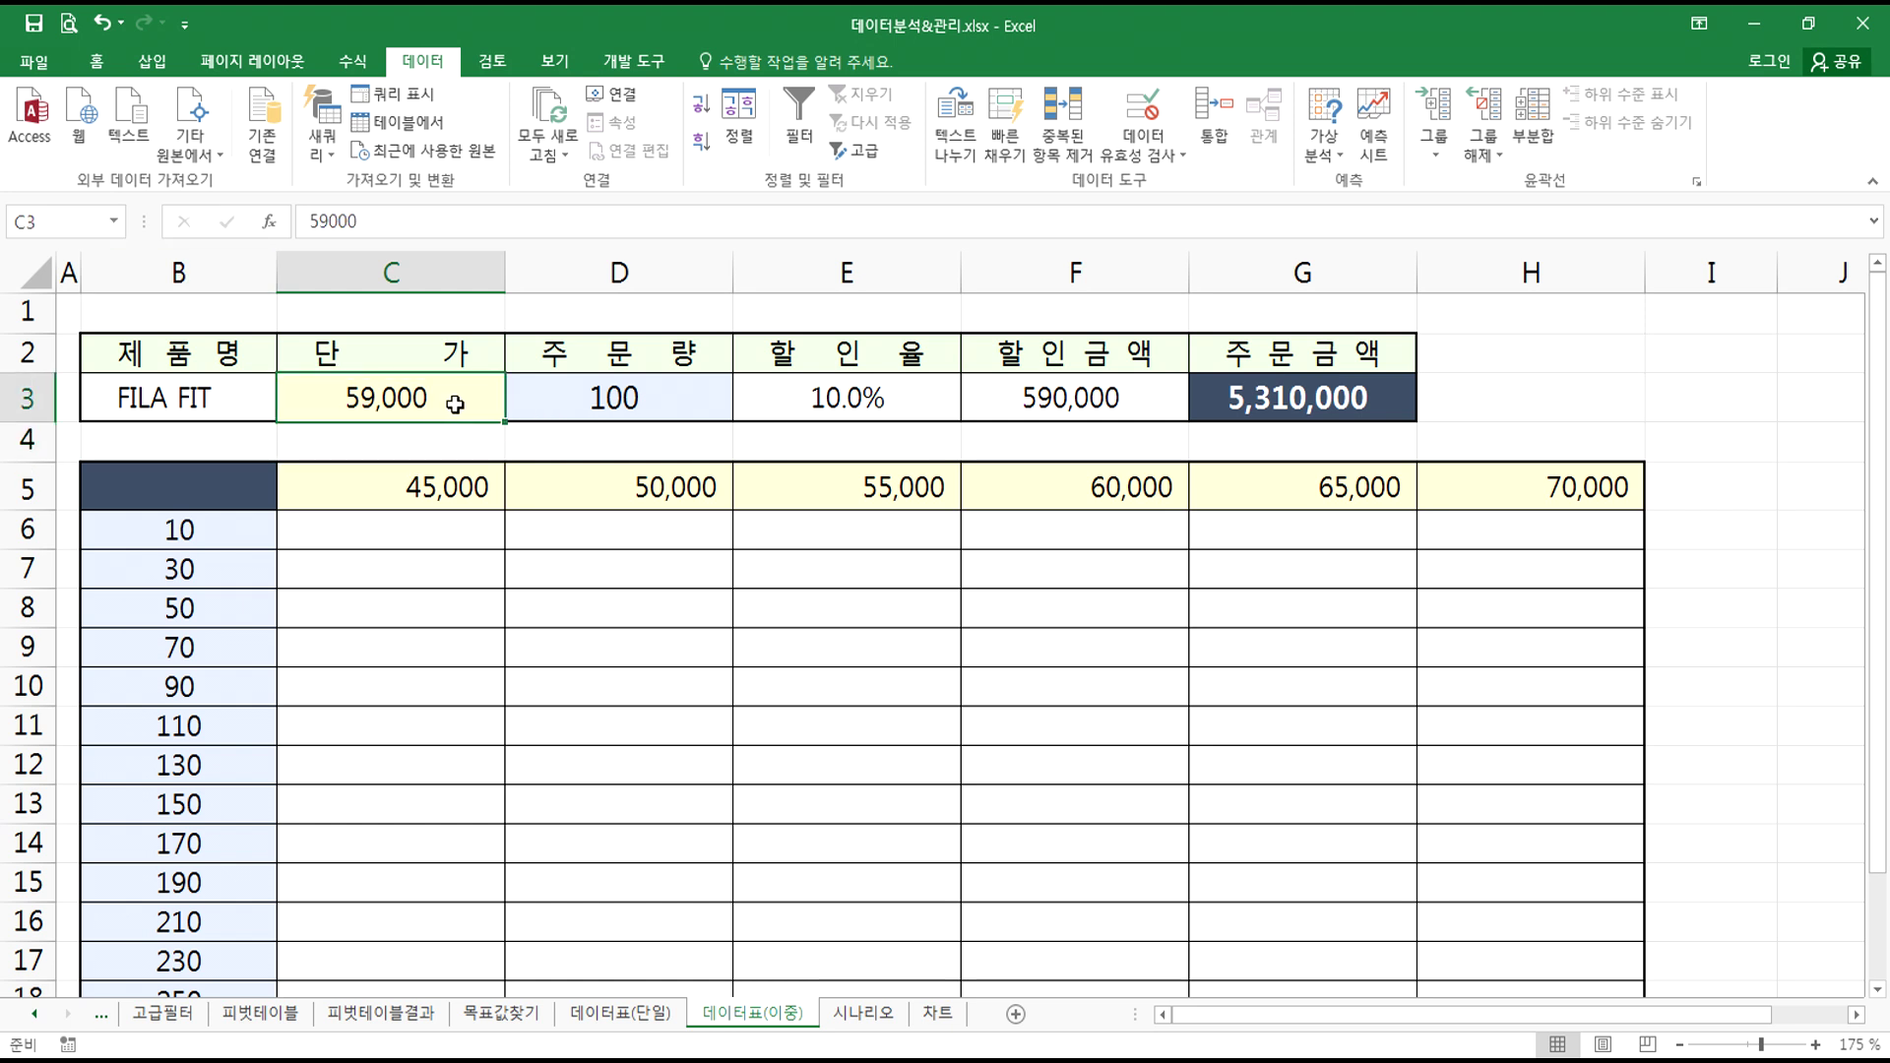
left_click(584, 398)
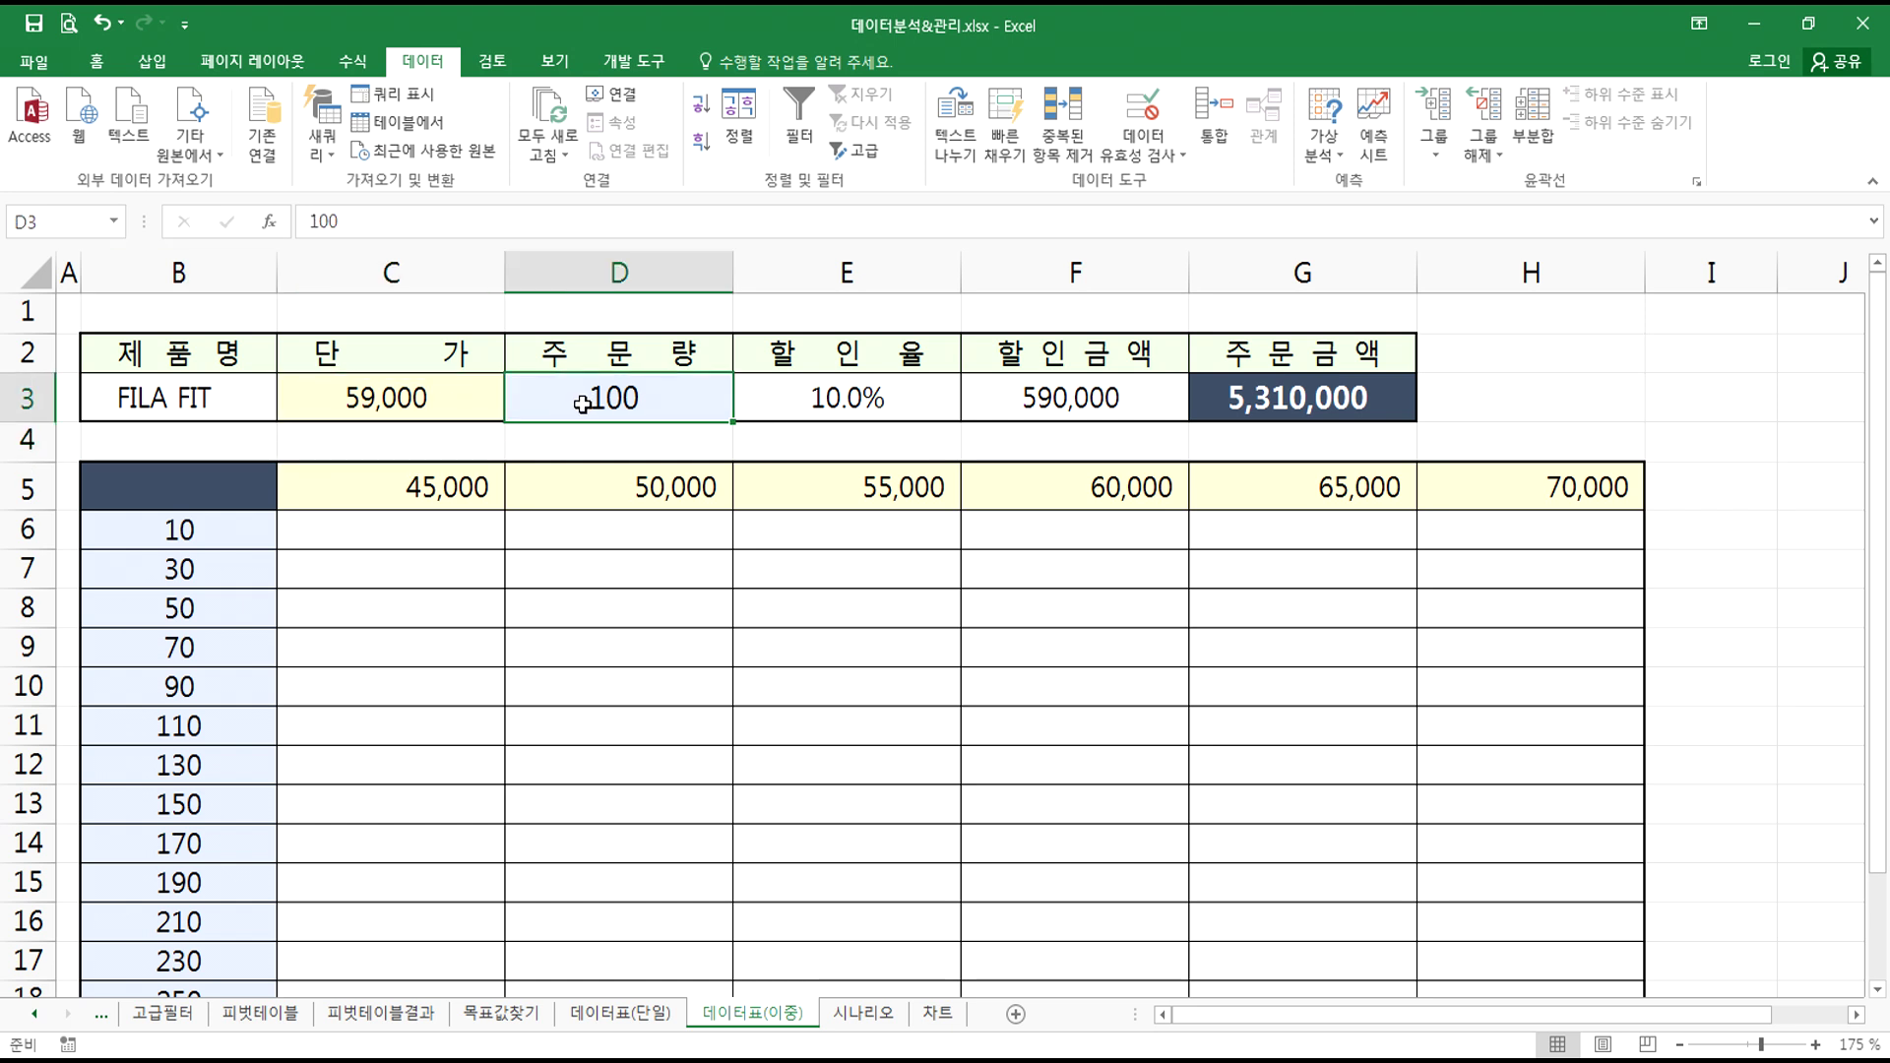
left_click(415, 396)
left_click(873, 391)
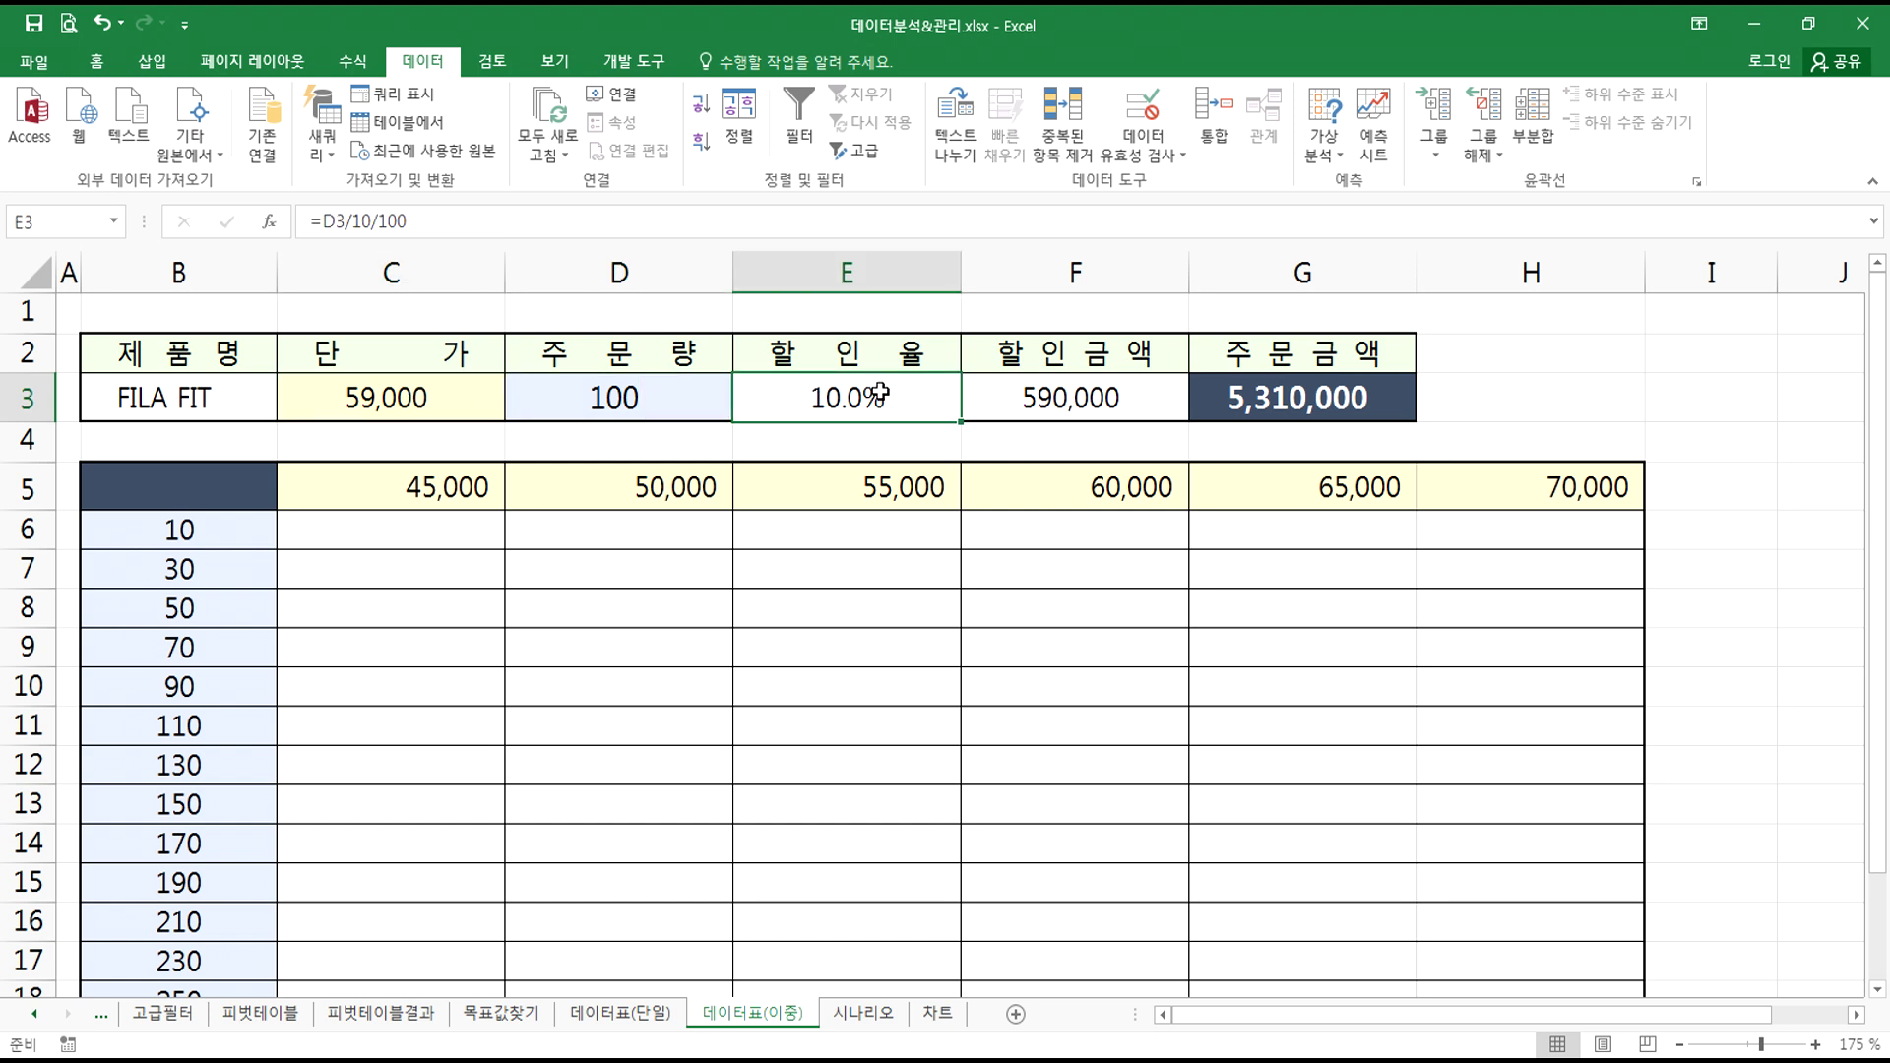
left_click(453, 394)
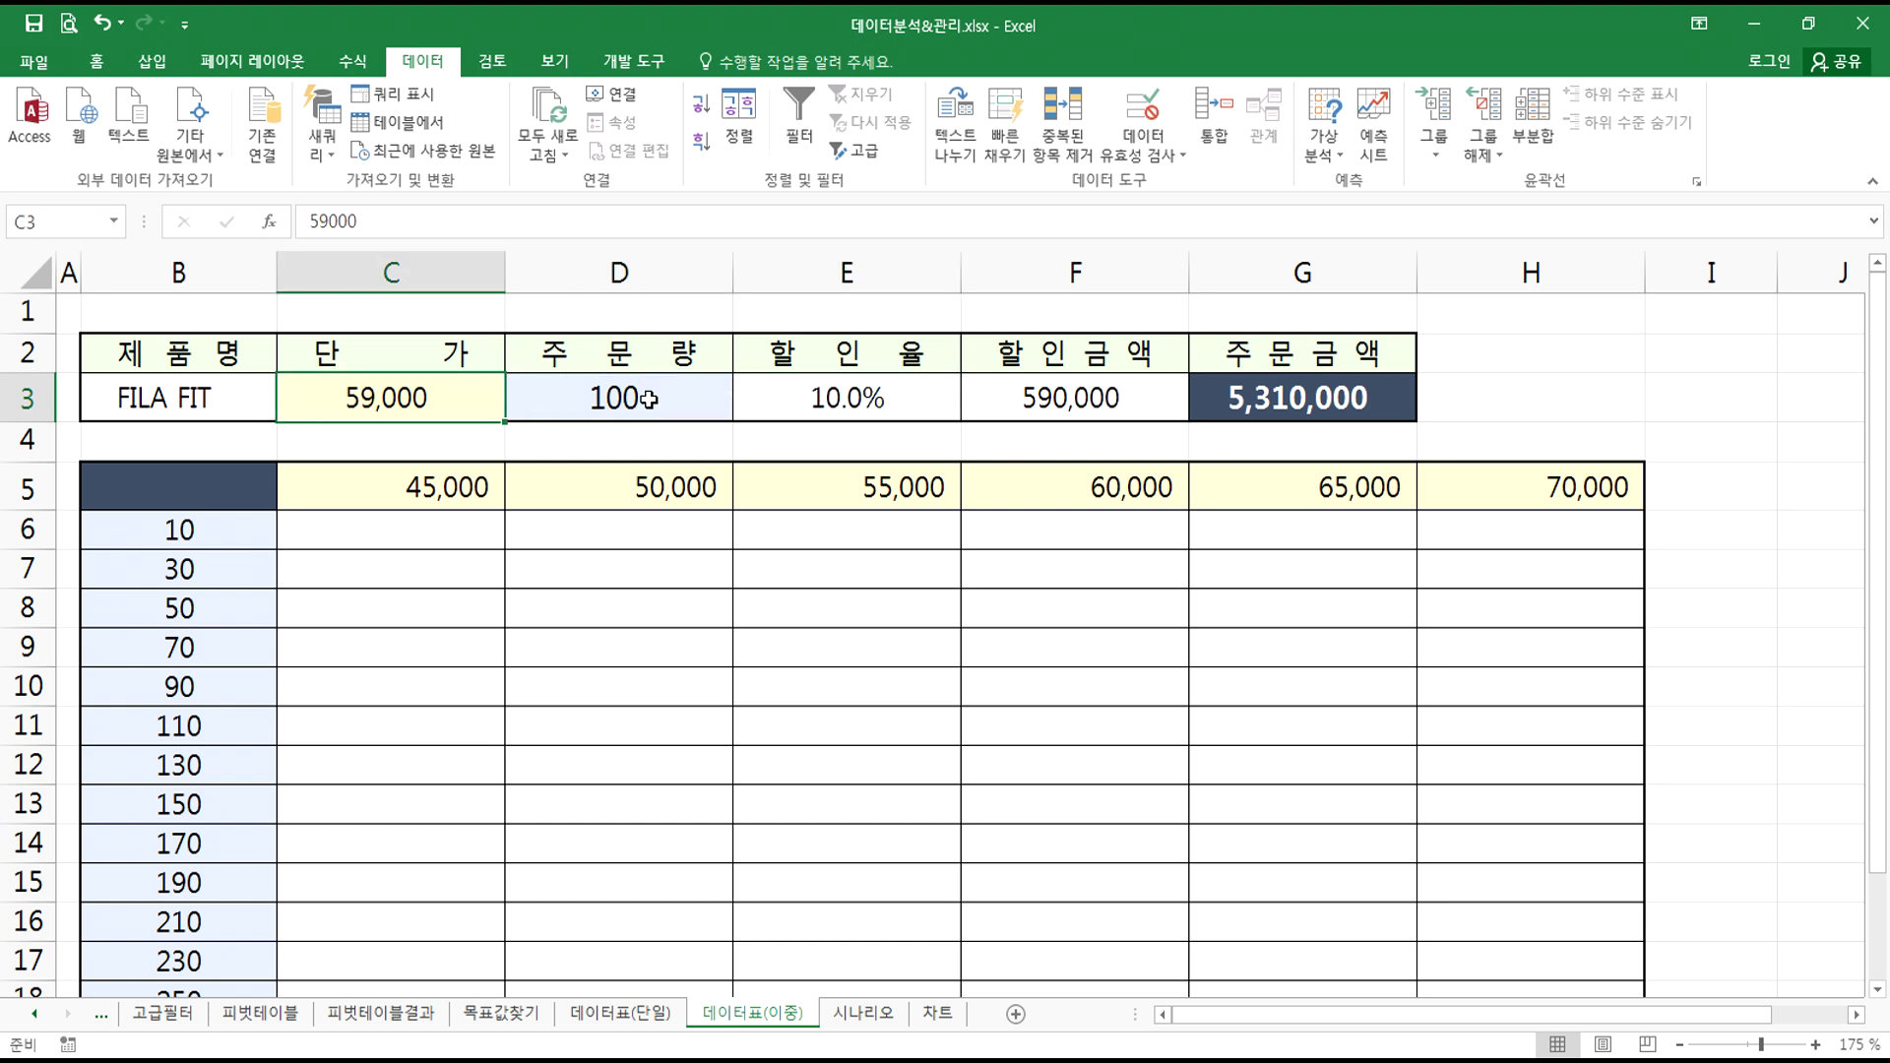
- Examine the order amount formula in G3 and the discount amount formula in F3 with their input cells C3:D3
left_click(1290, 403)
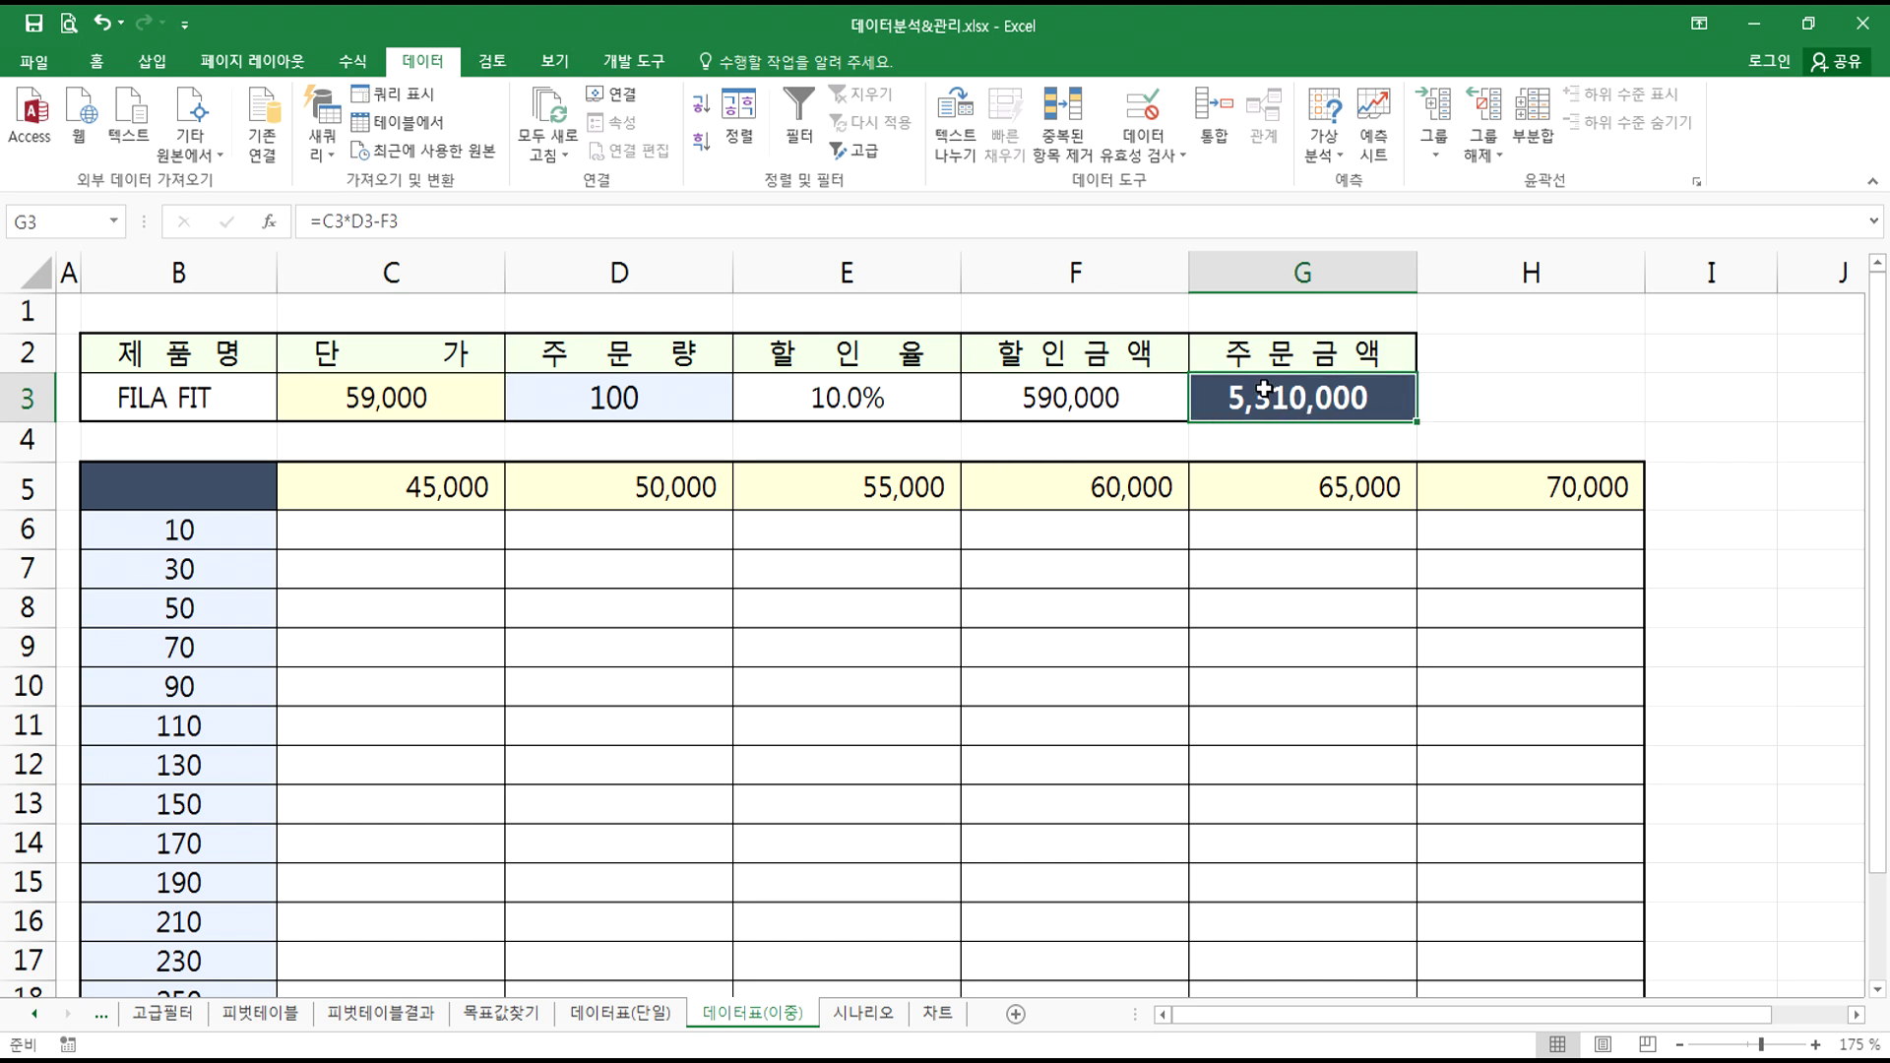
left_click(1044, 391)
left_click(1251, 397)
left_click_drag(335, 401, 622, 398)
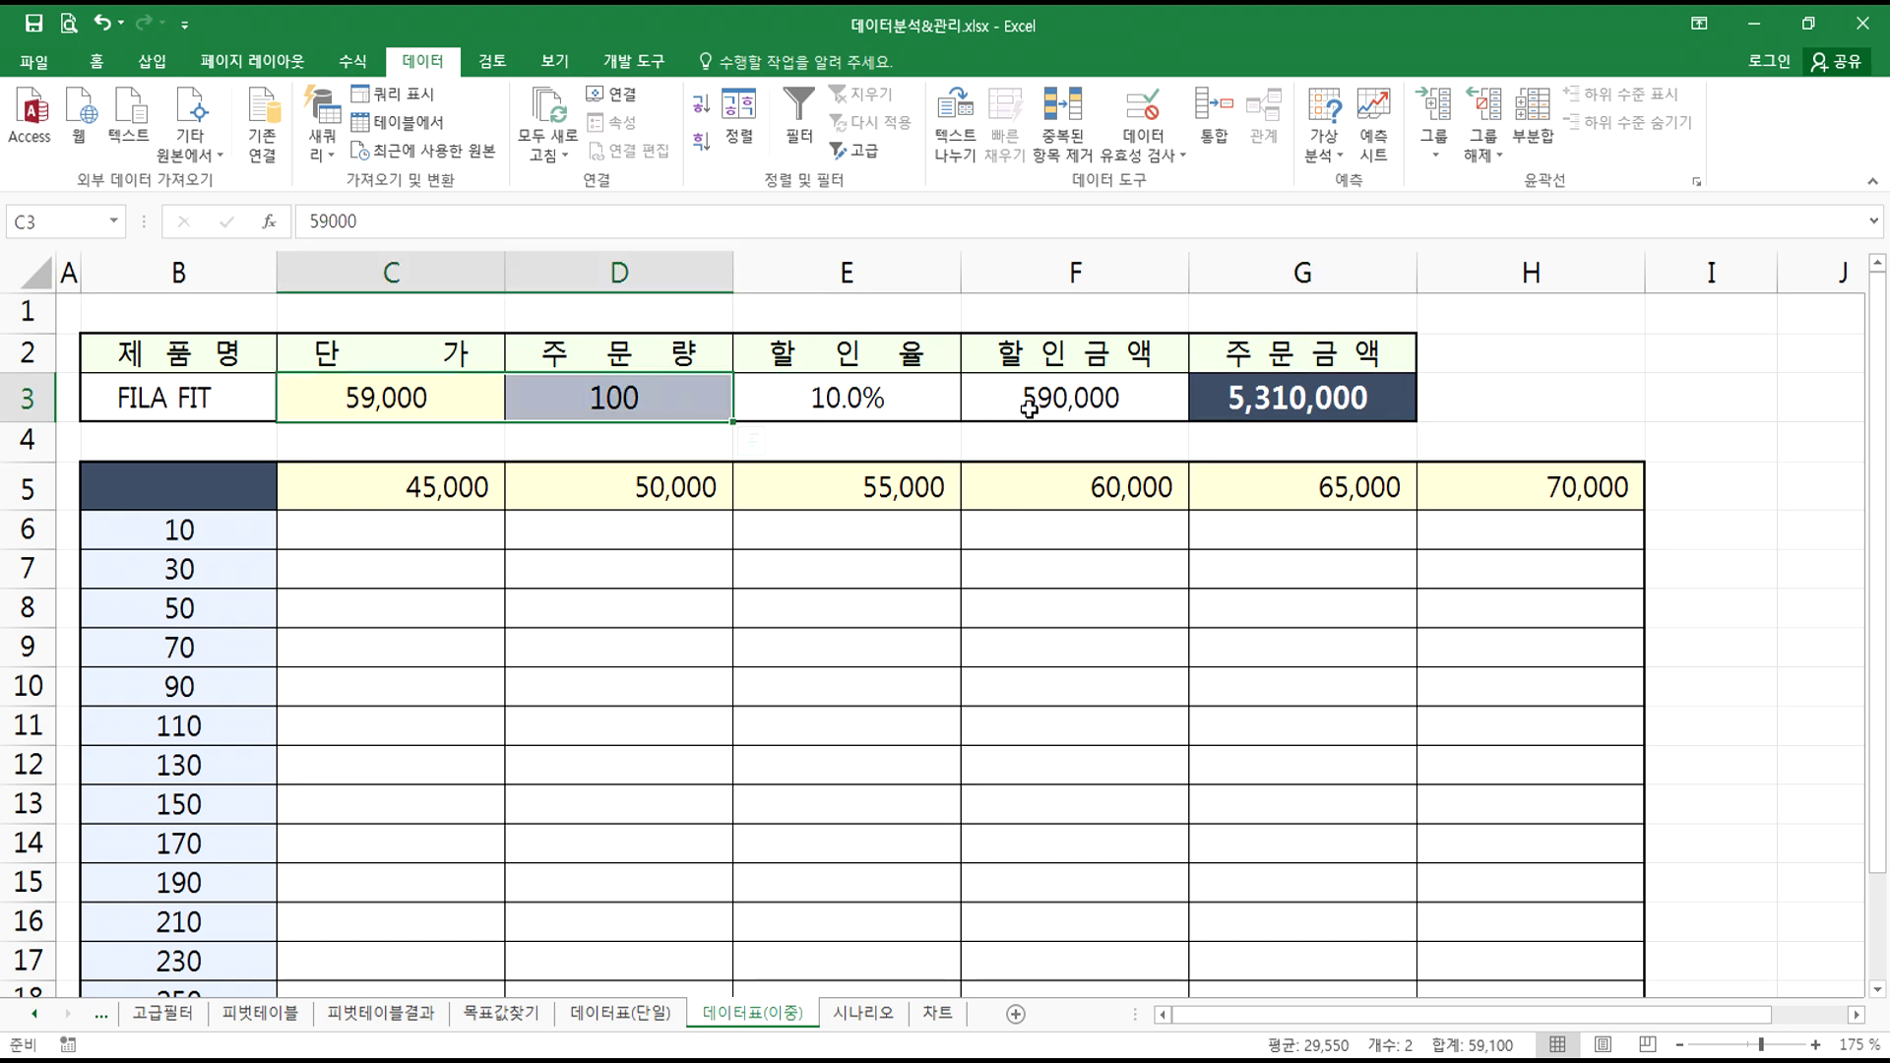
left_click(1059, 398)
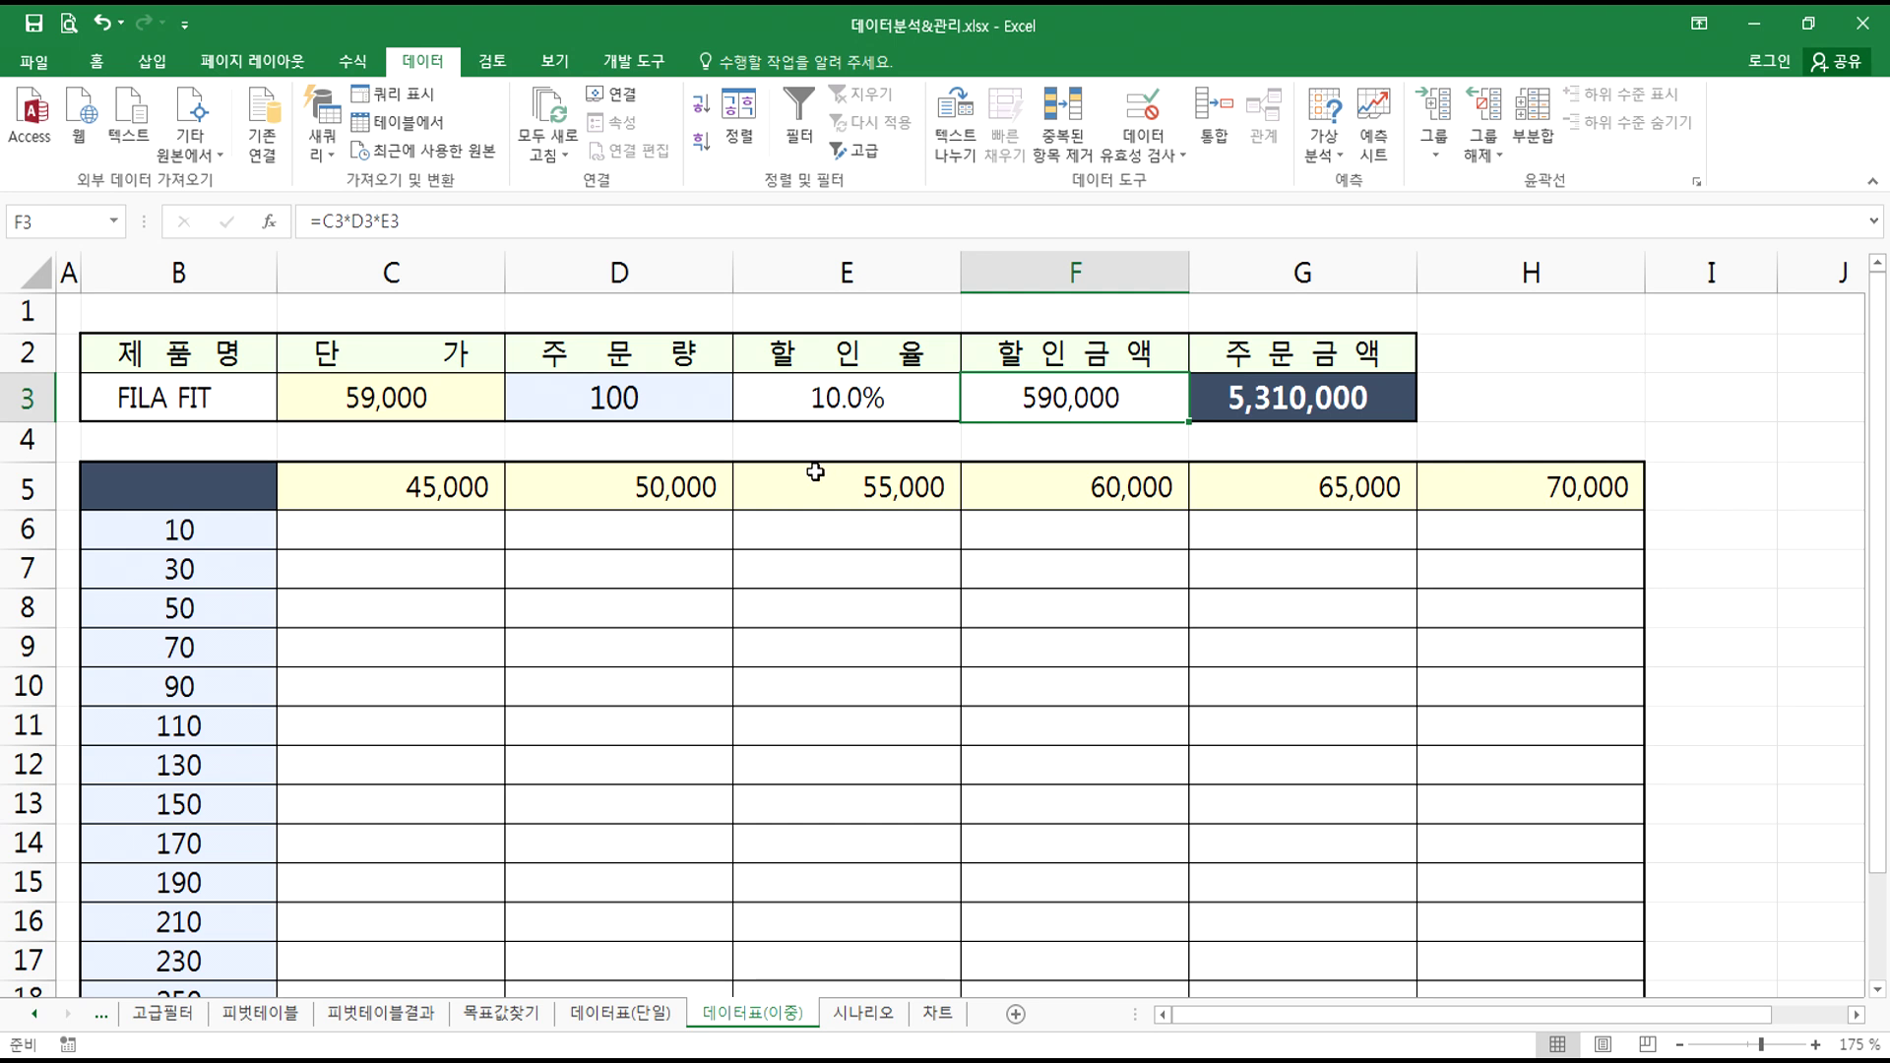
- Review the unit prices in C5:H5, the order quantities in B6:B18 and the empty result area of the two-way table
left_click(404, 490)
left_click_drag(404, 491, 1587, 489)
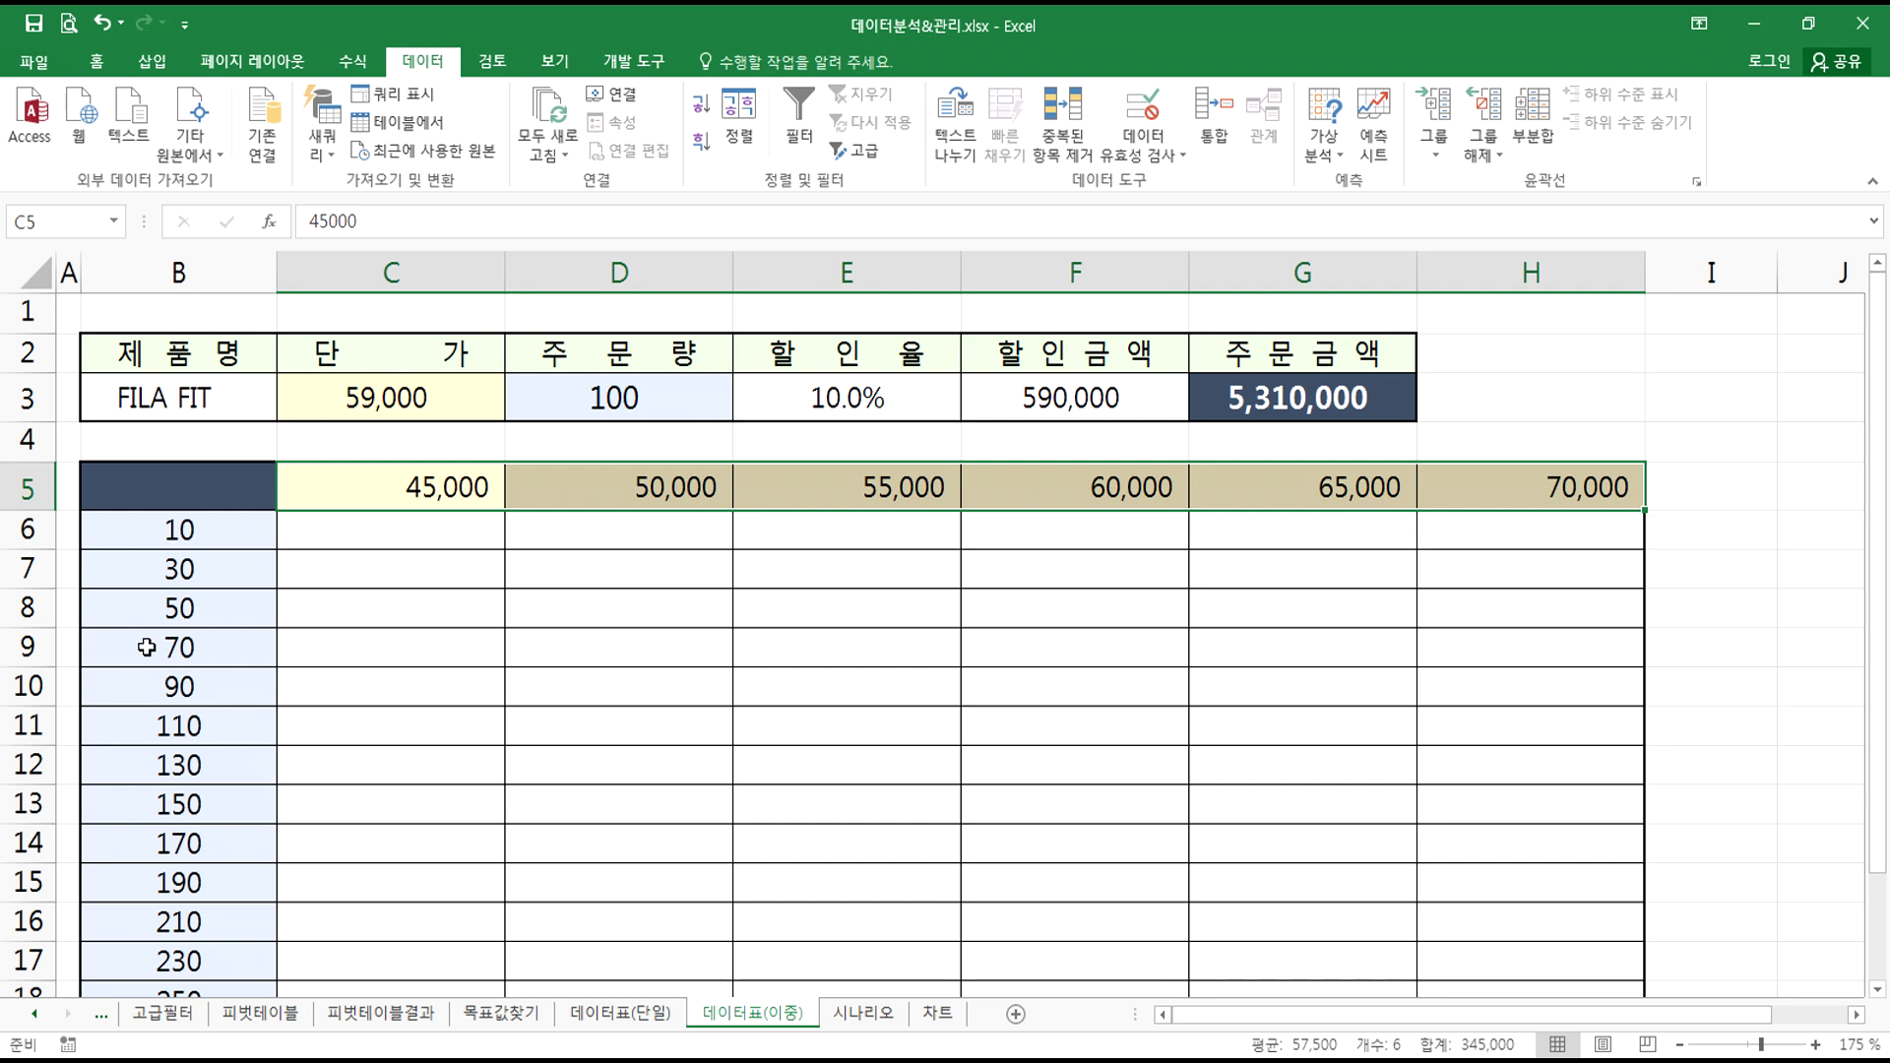
left_click(199, 527)
scroll(223, 674, "down", 3)
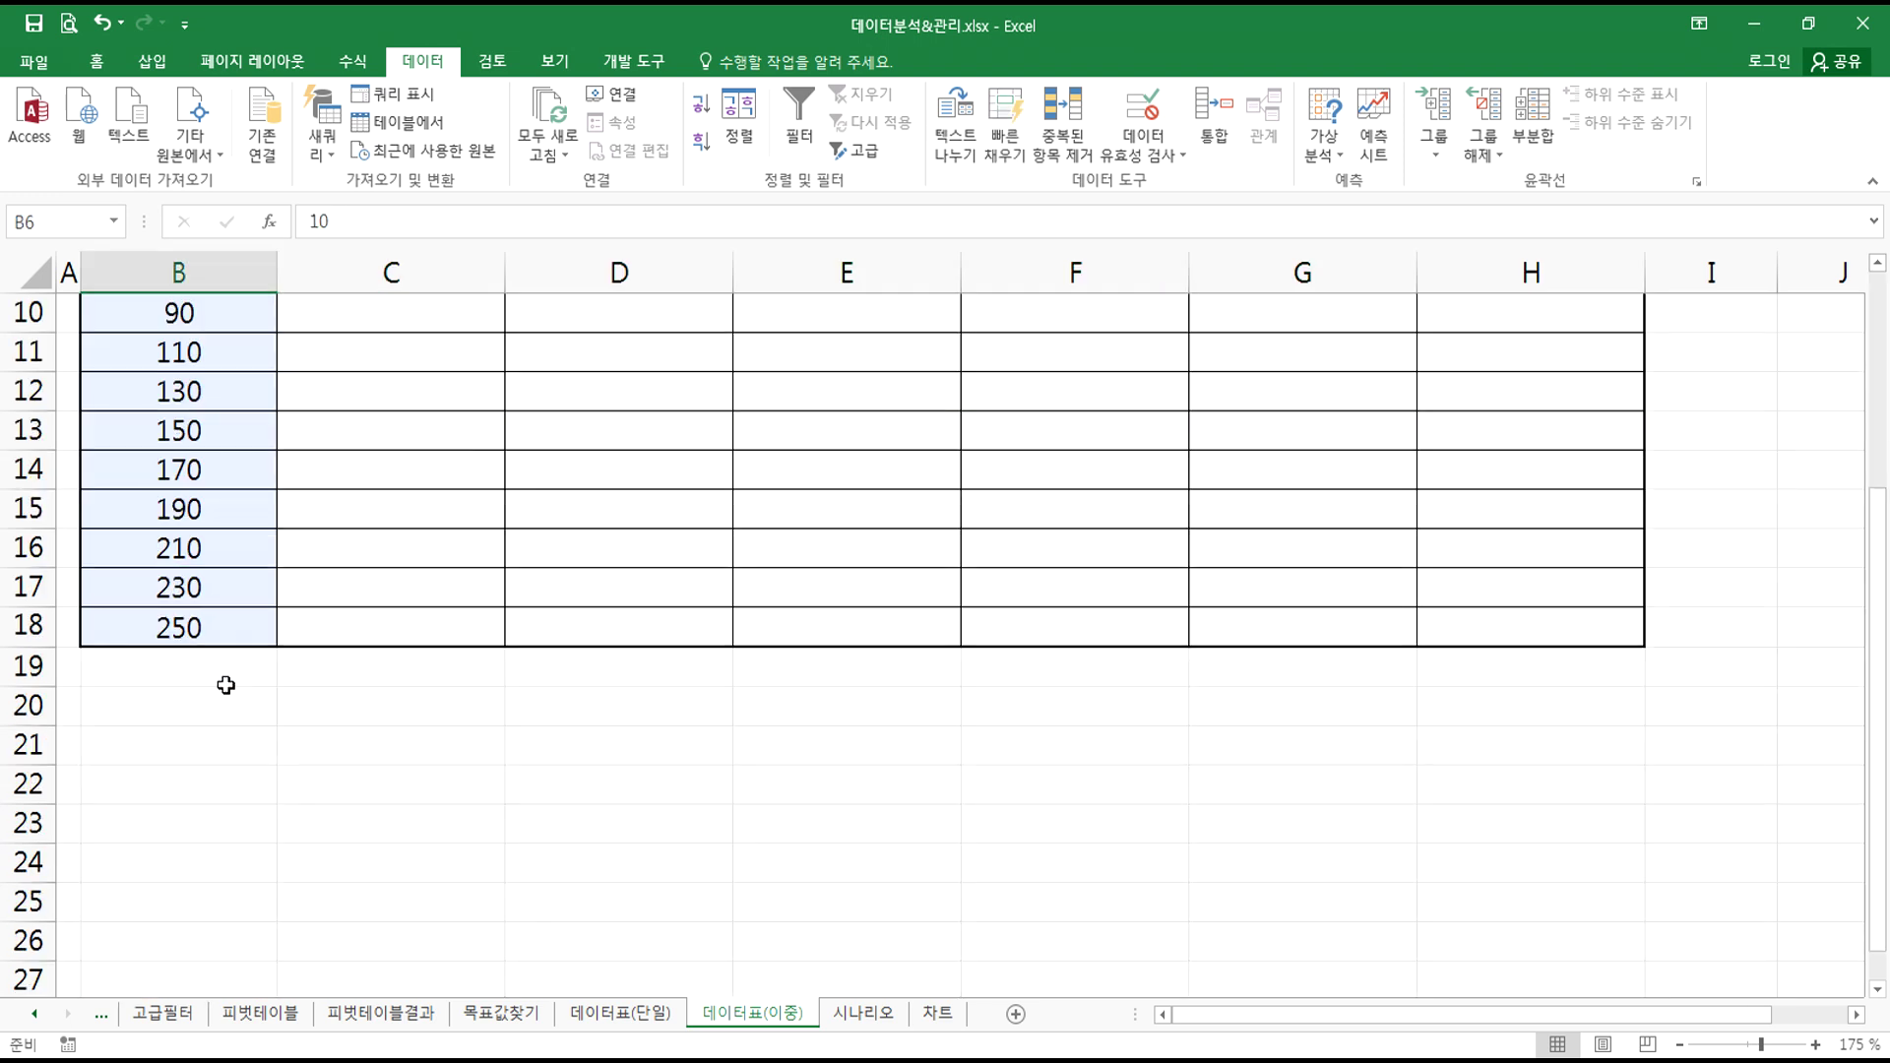
scroll(226, 681, "up", 2)
scroll(225, 681, "up", 1)
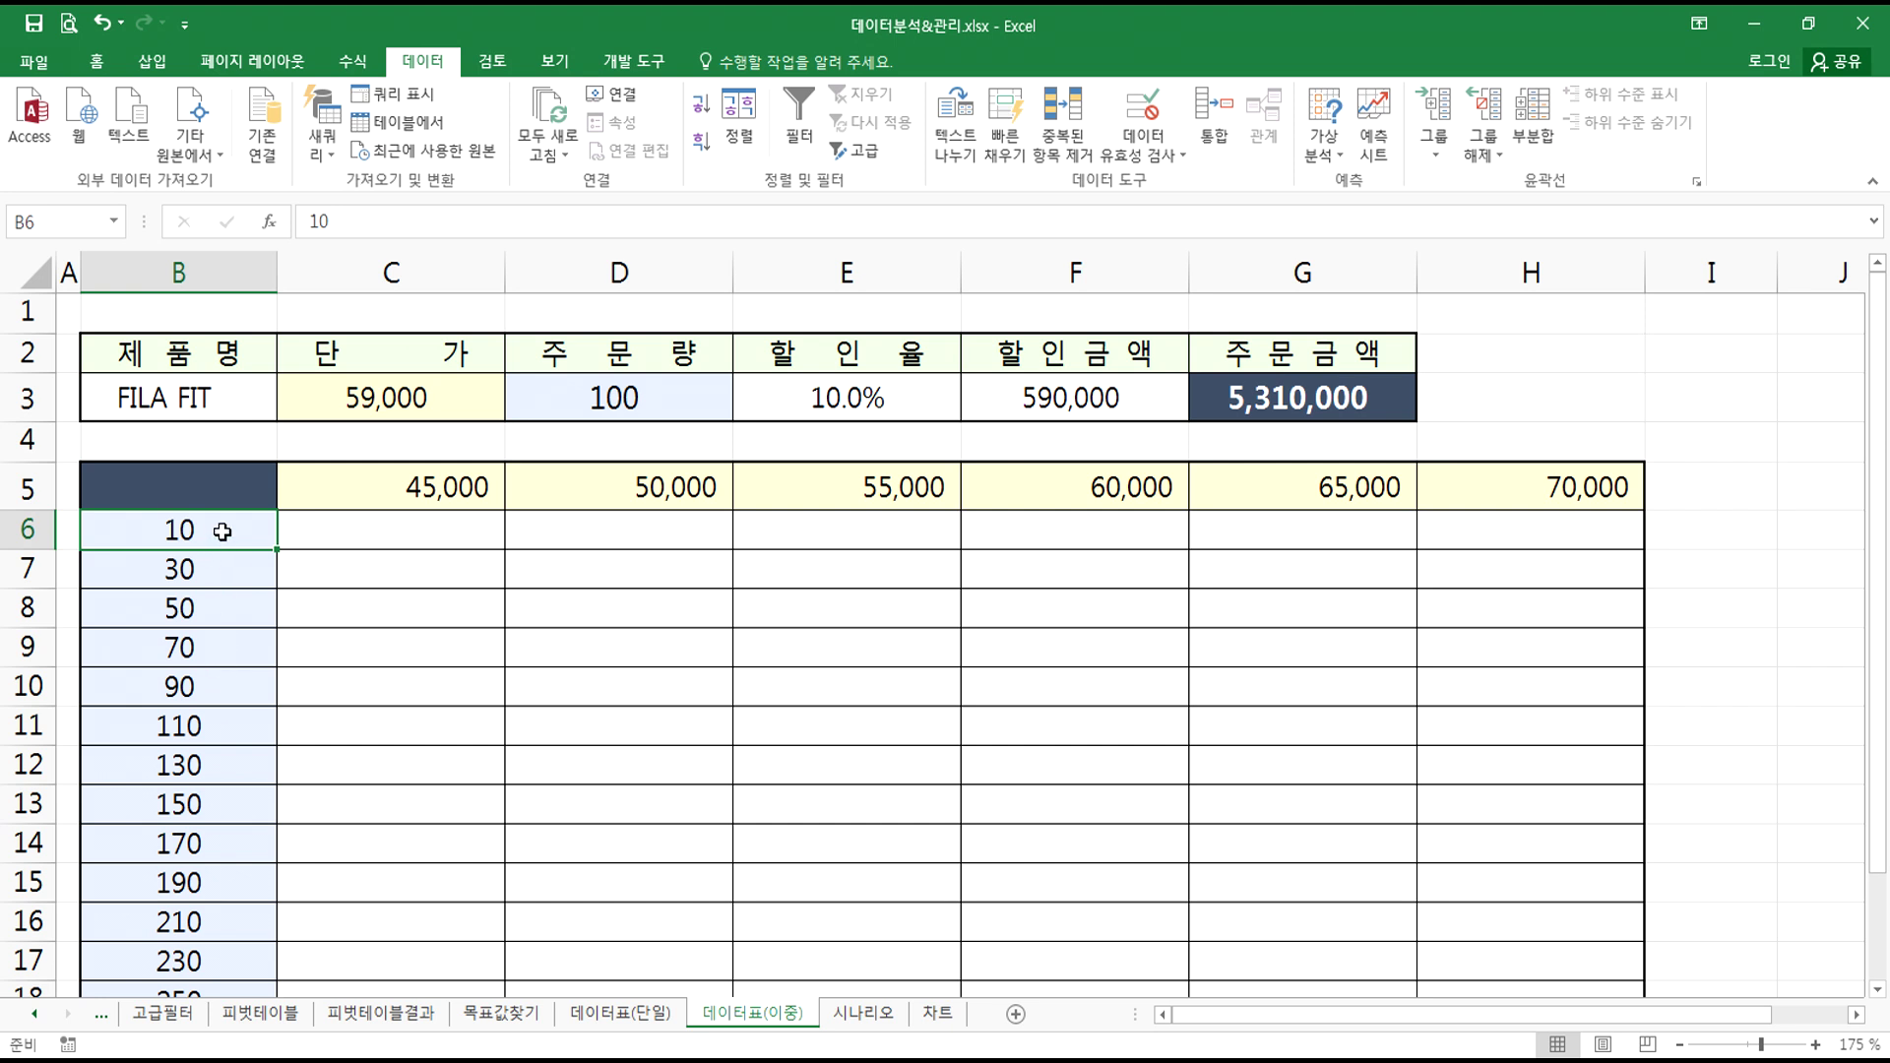
left_click(896, 400)
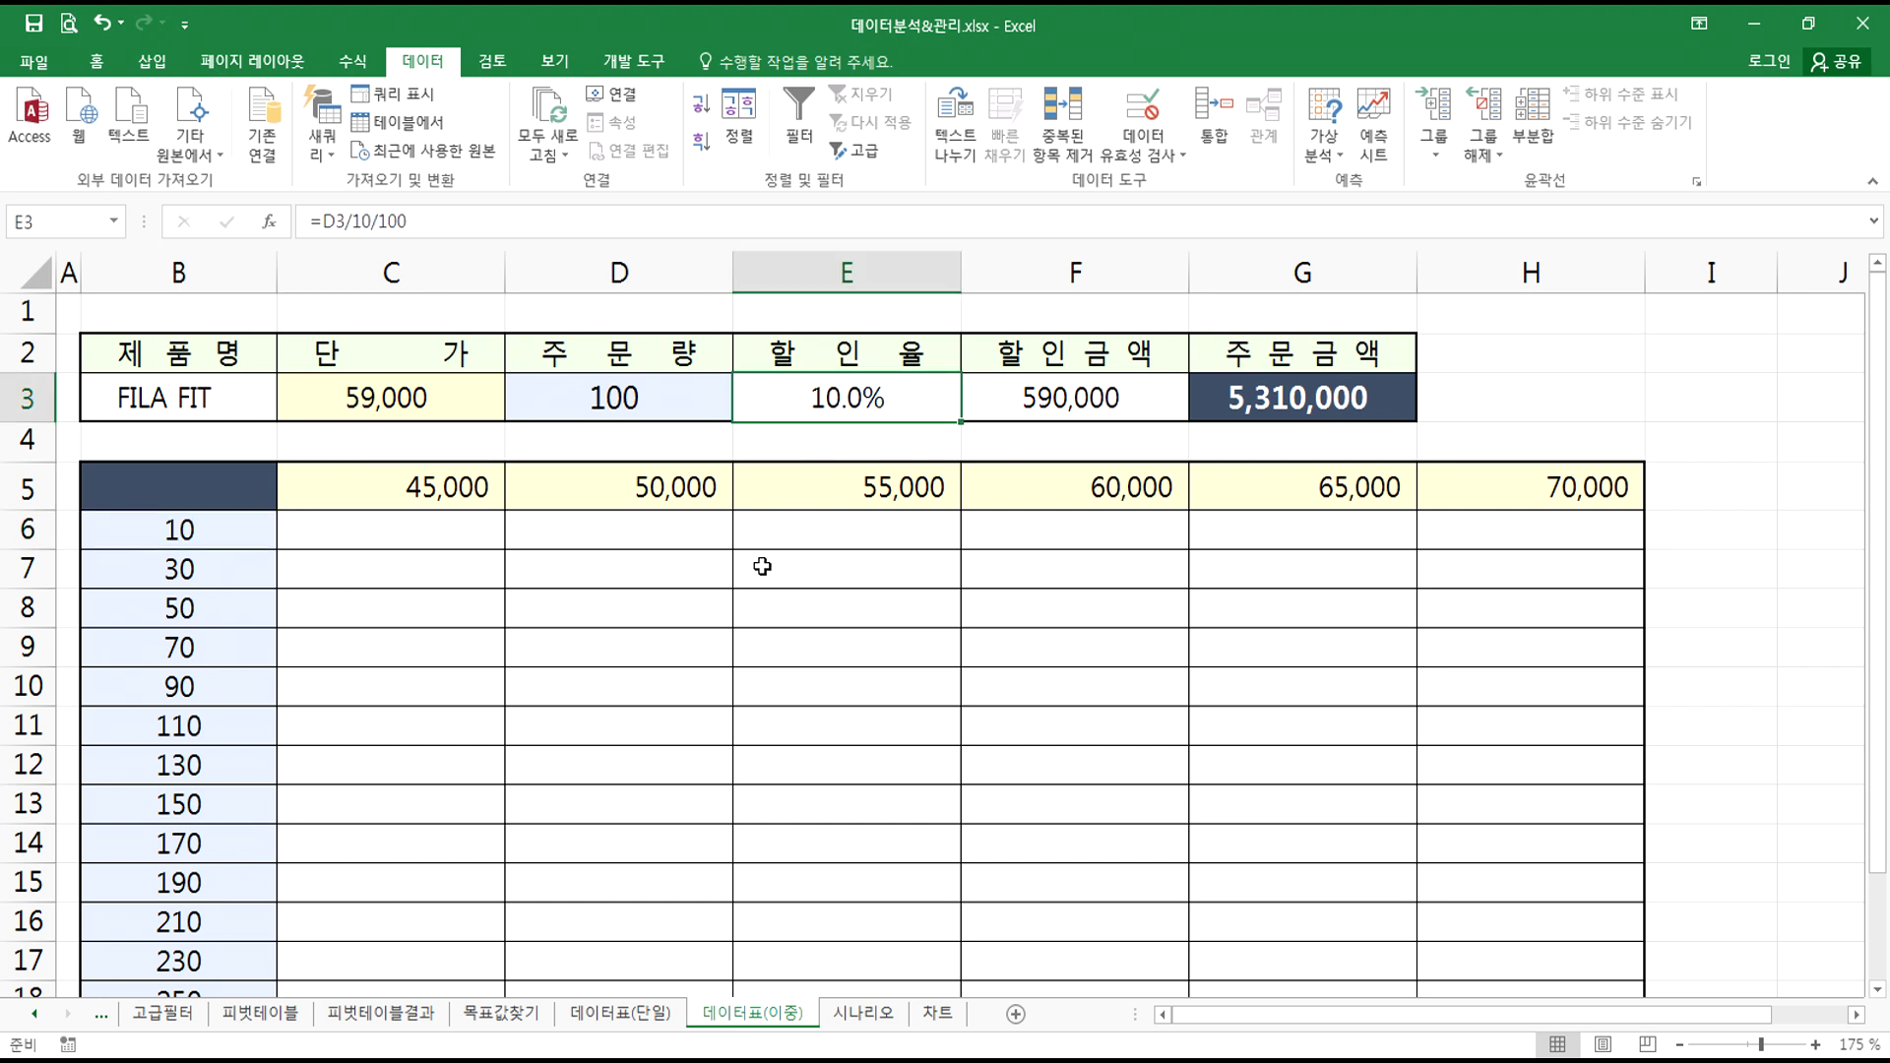
left_click(366, 532)
left_click_drag(413, 532, 1358, 920)
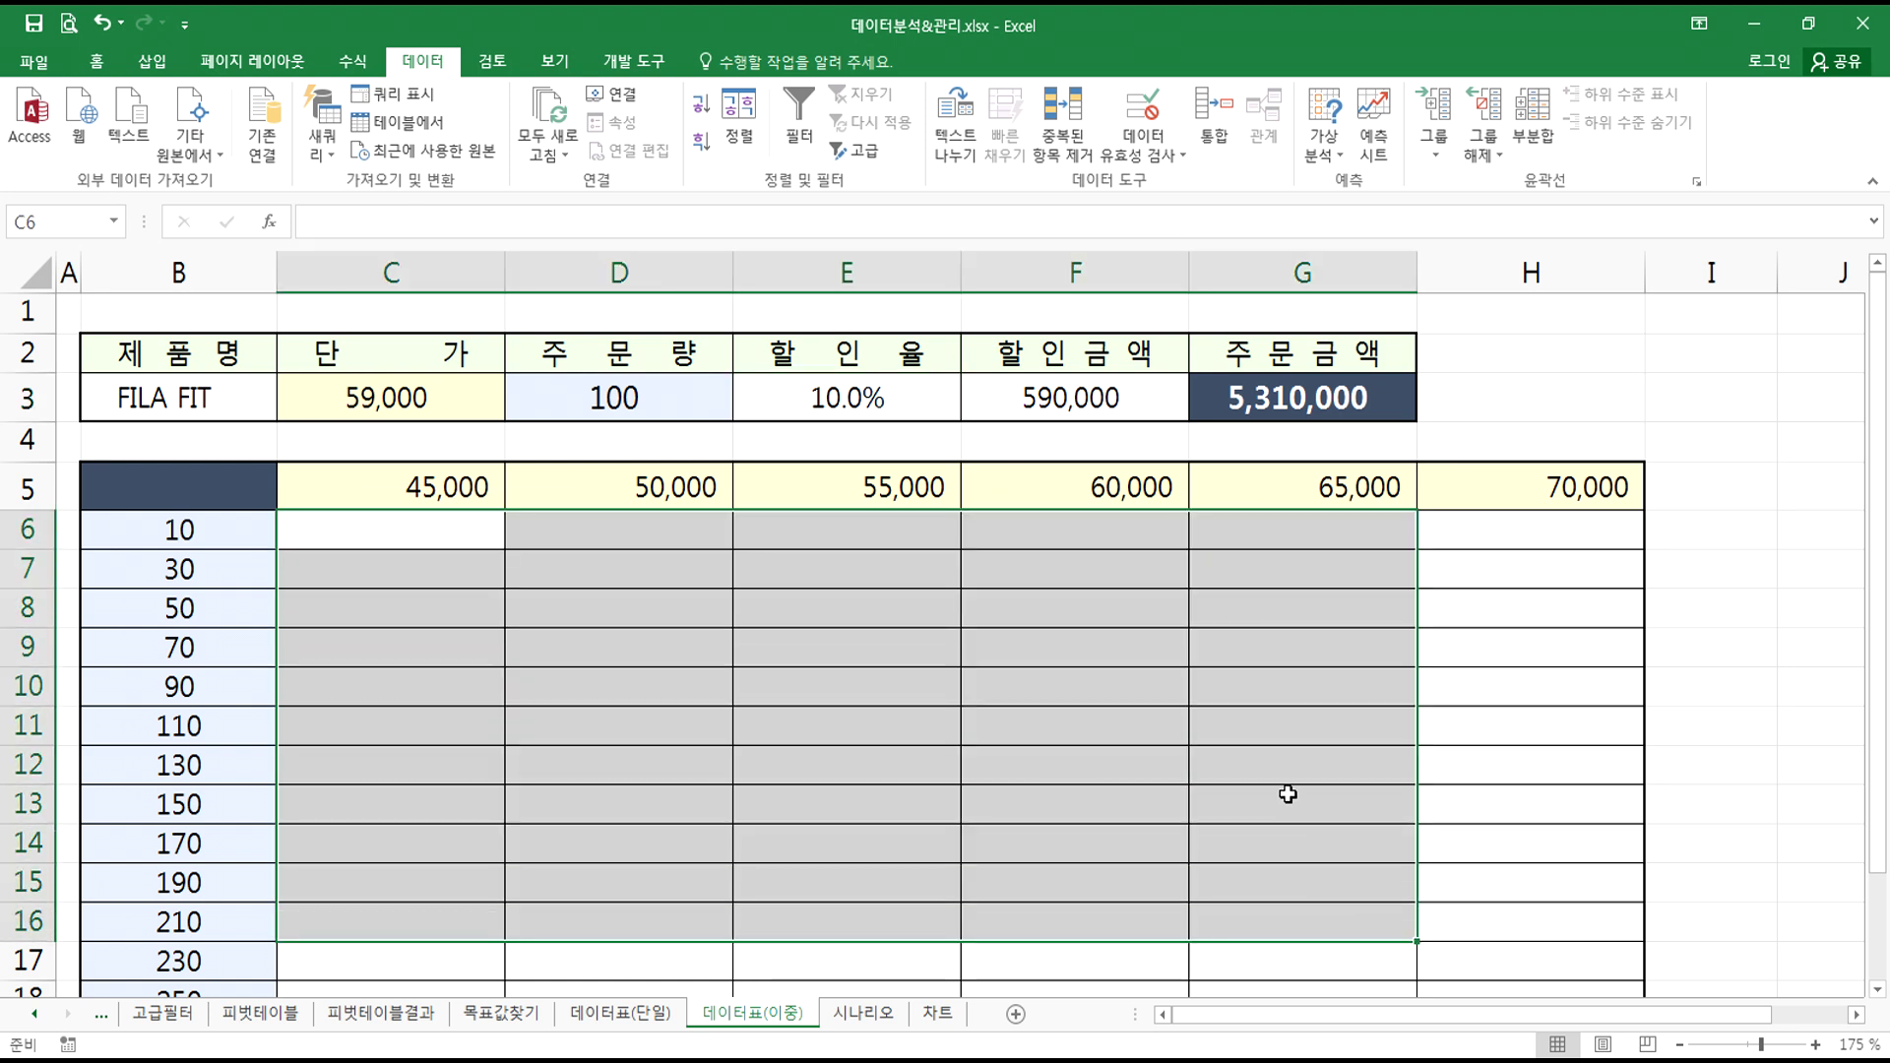
left_click(1141, 718)
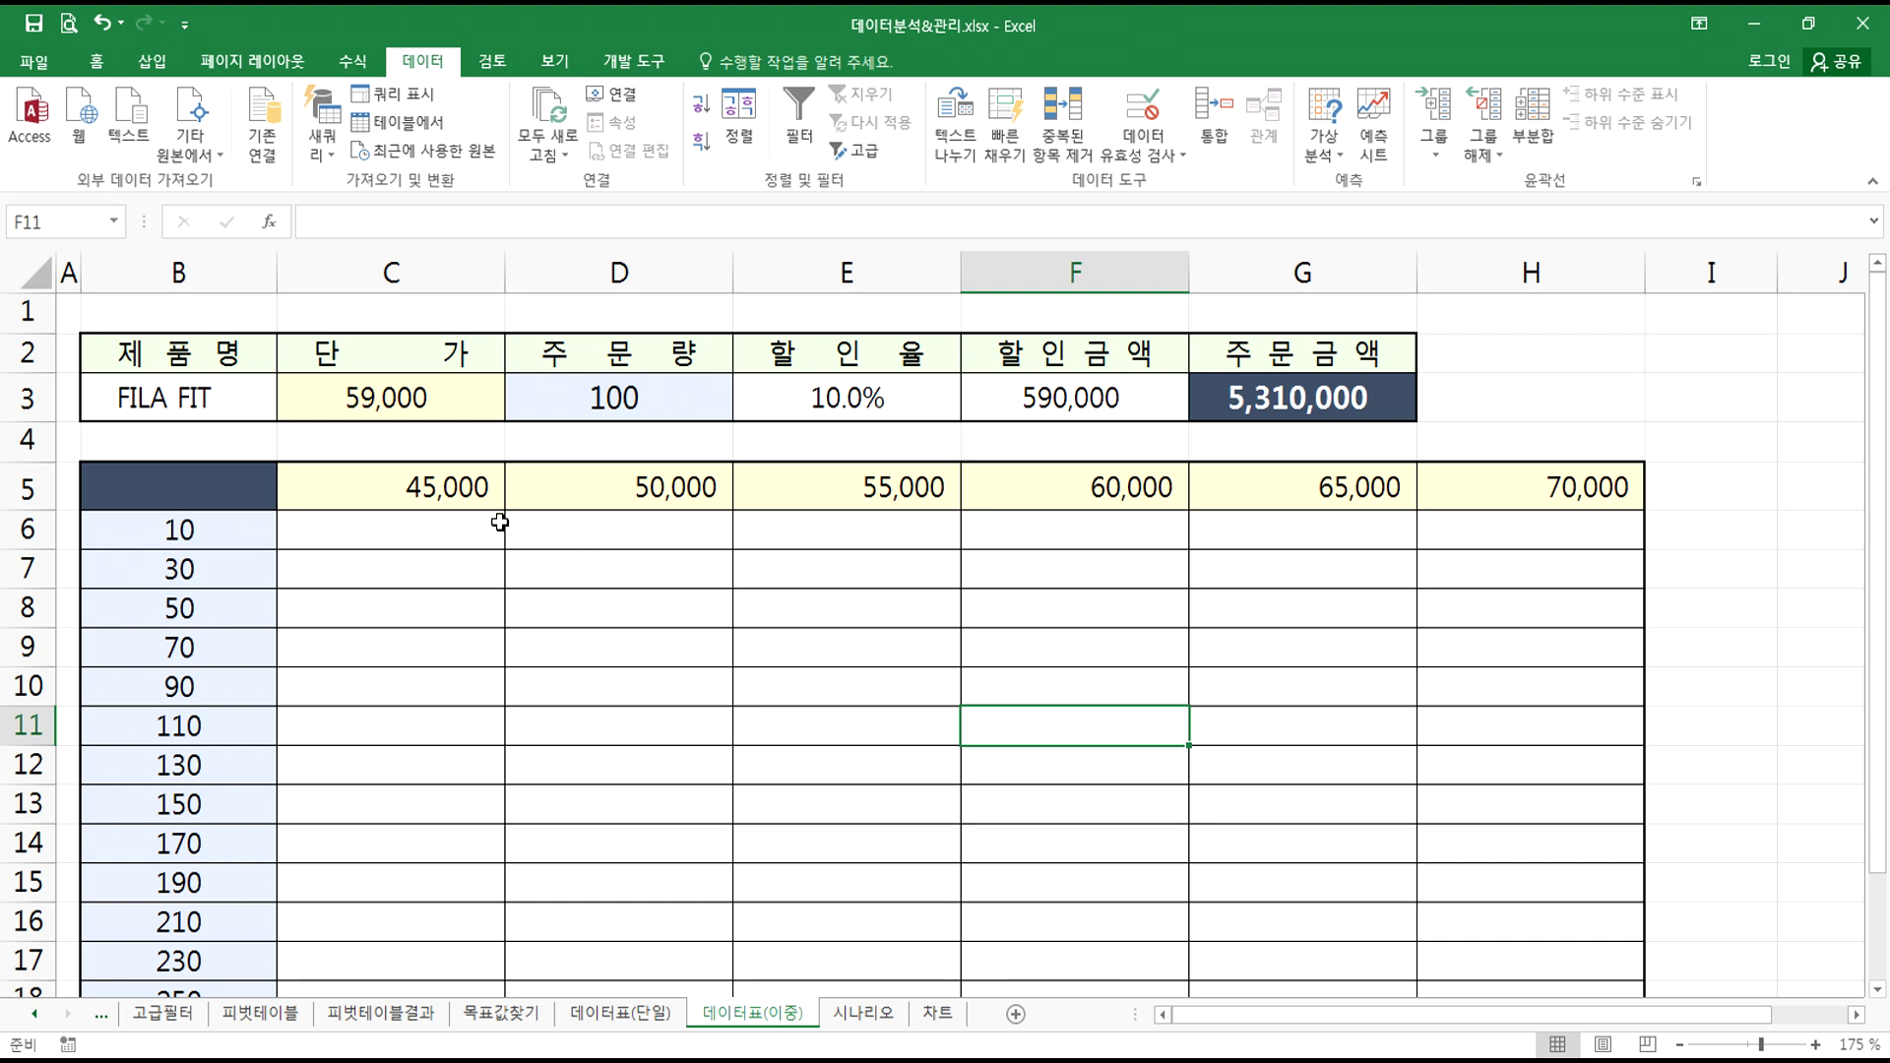
- Match the unit price in C3 with the price row C5:H5 and the order quantity in D3 with column B6:B18
left_click(387, 396)
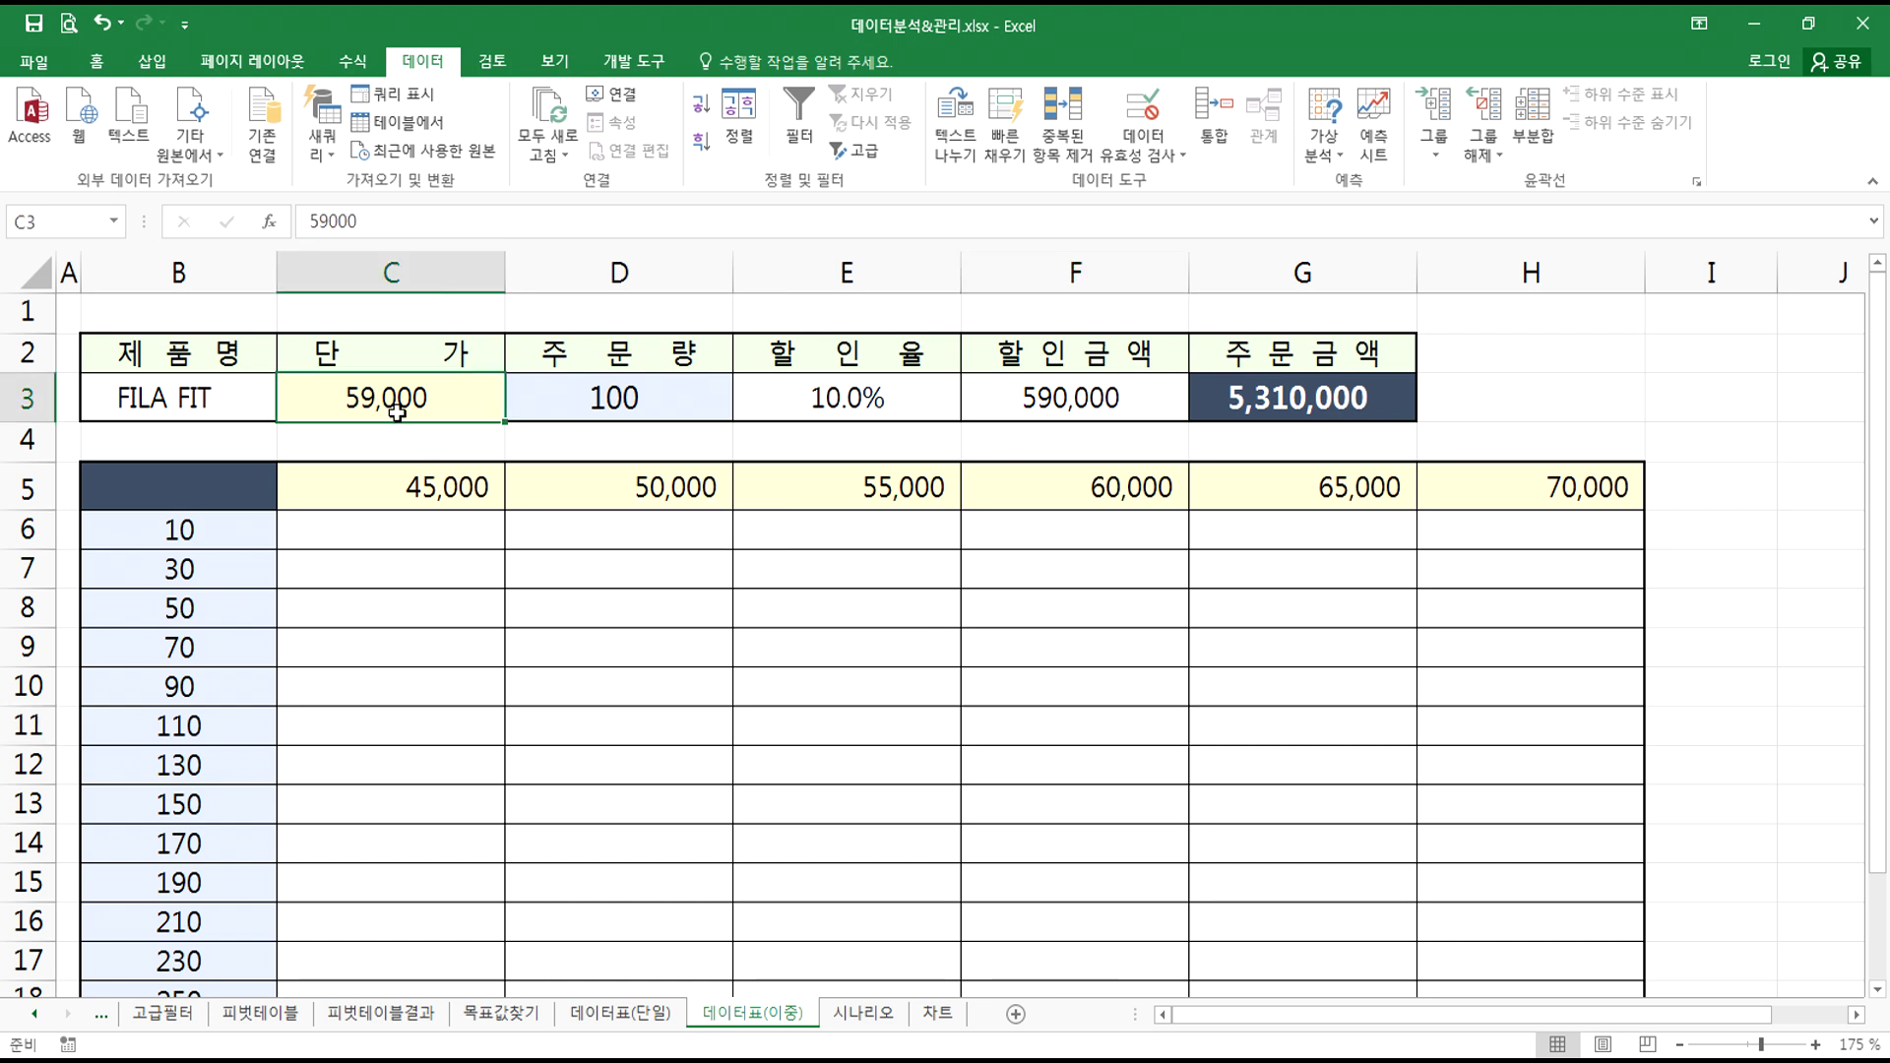
left_click(410, 486)
left_click_drag(533, 498, 1540, 473)
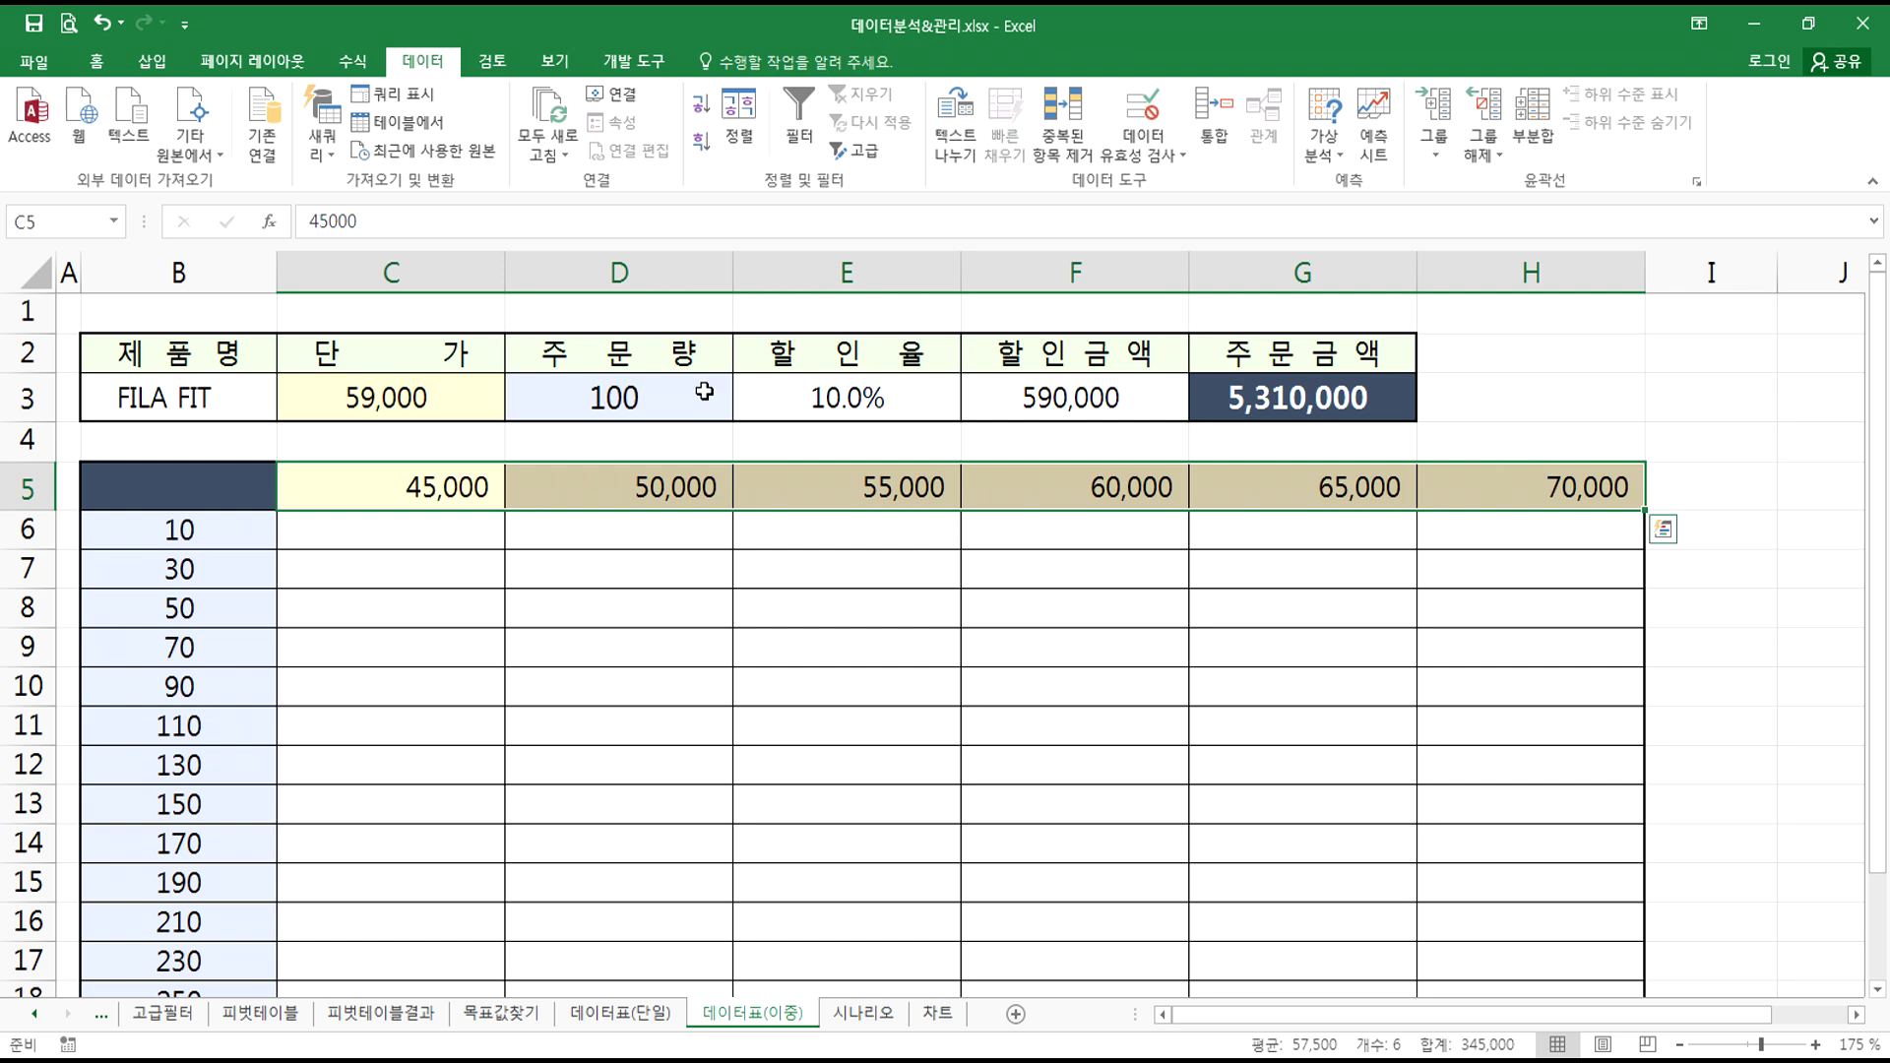
left_click(630, 404)
left_click_drag(187, 532, 216, 655)
scroll(217, 655, "down", 4)
scroll(236, 675, "up", 4)
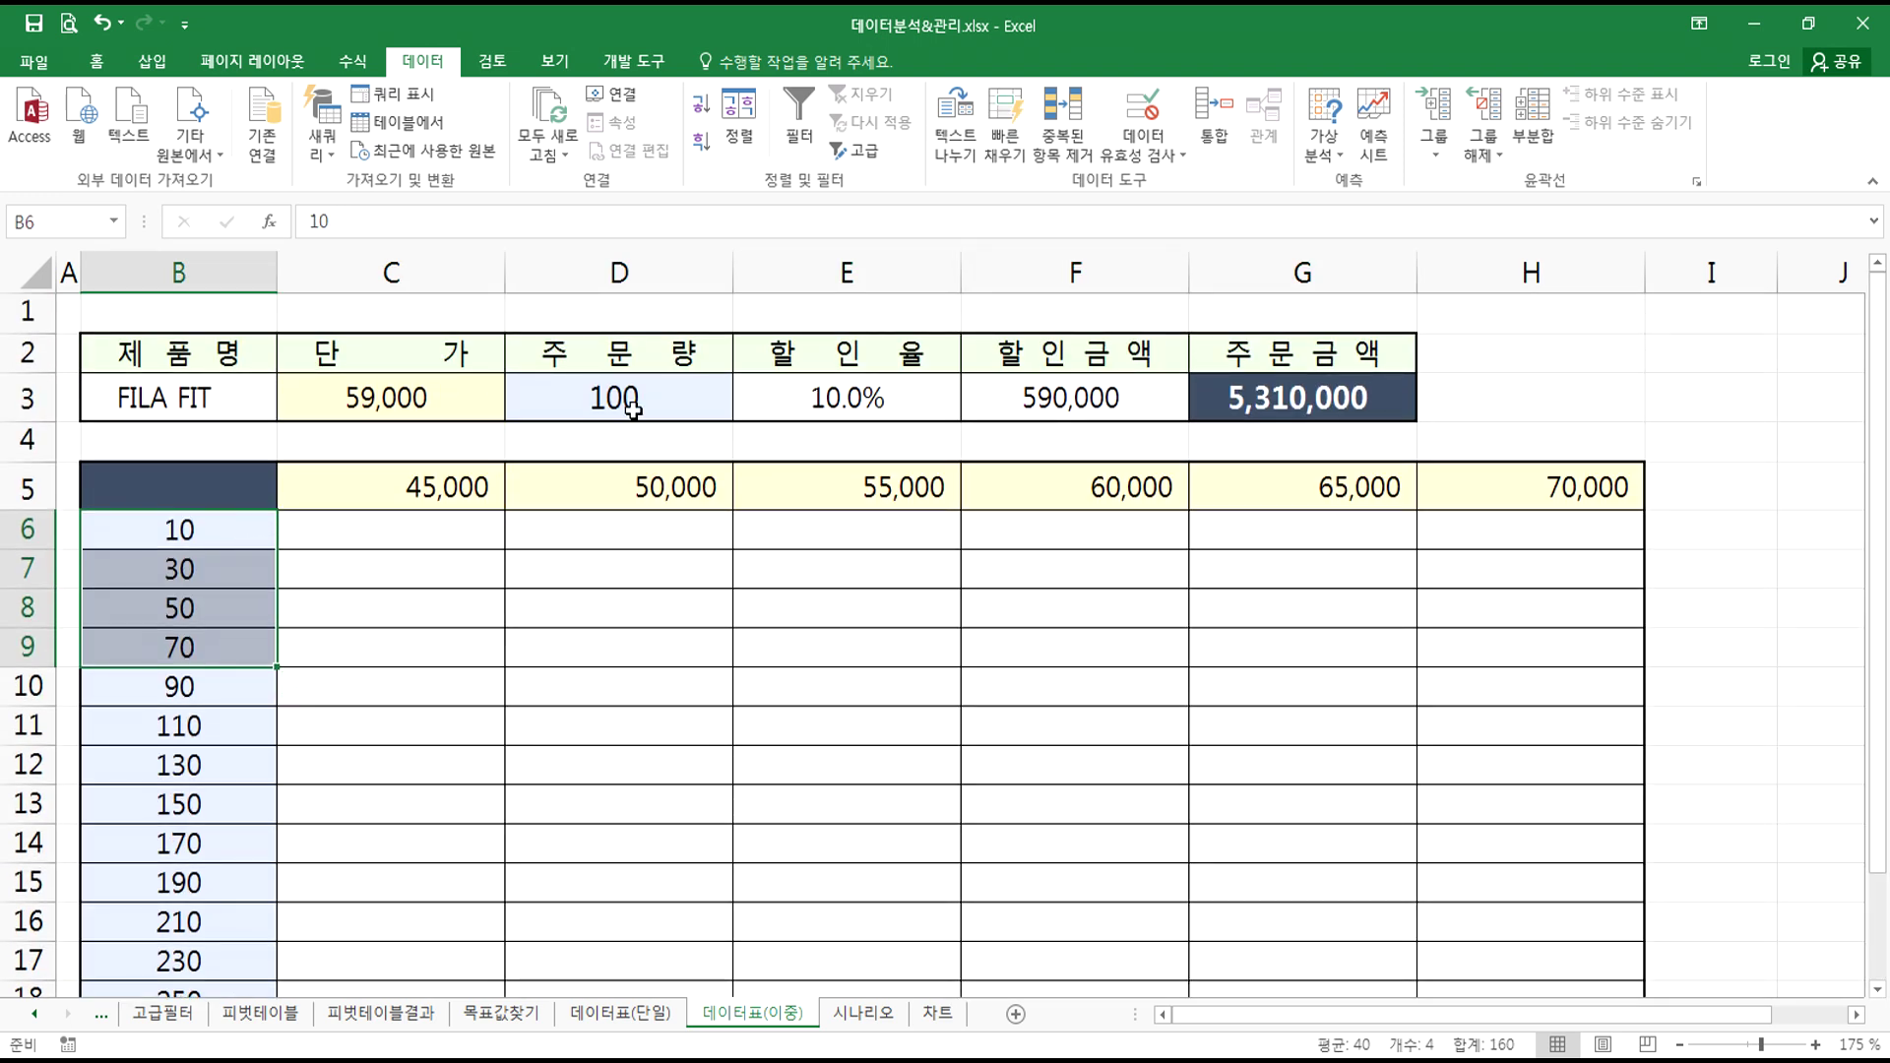
left_click(662, 392)
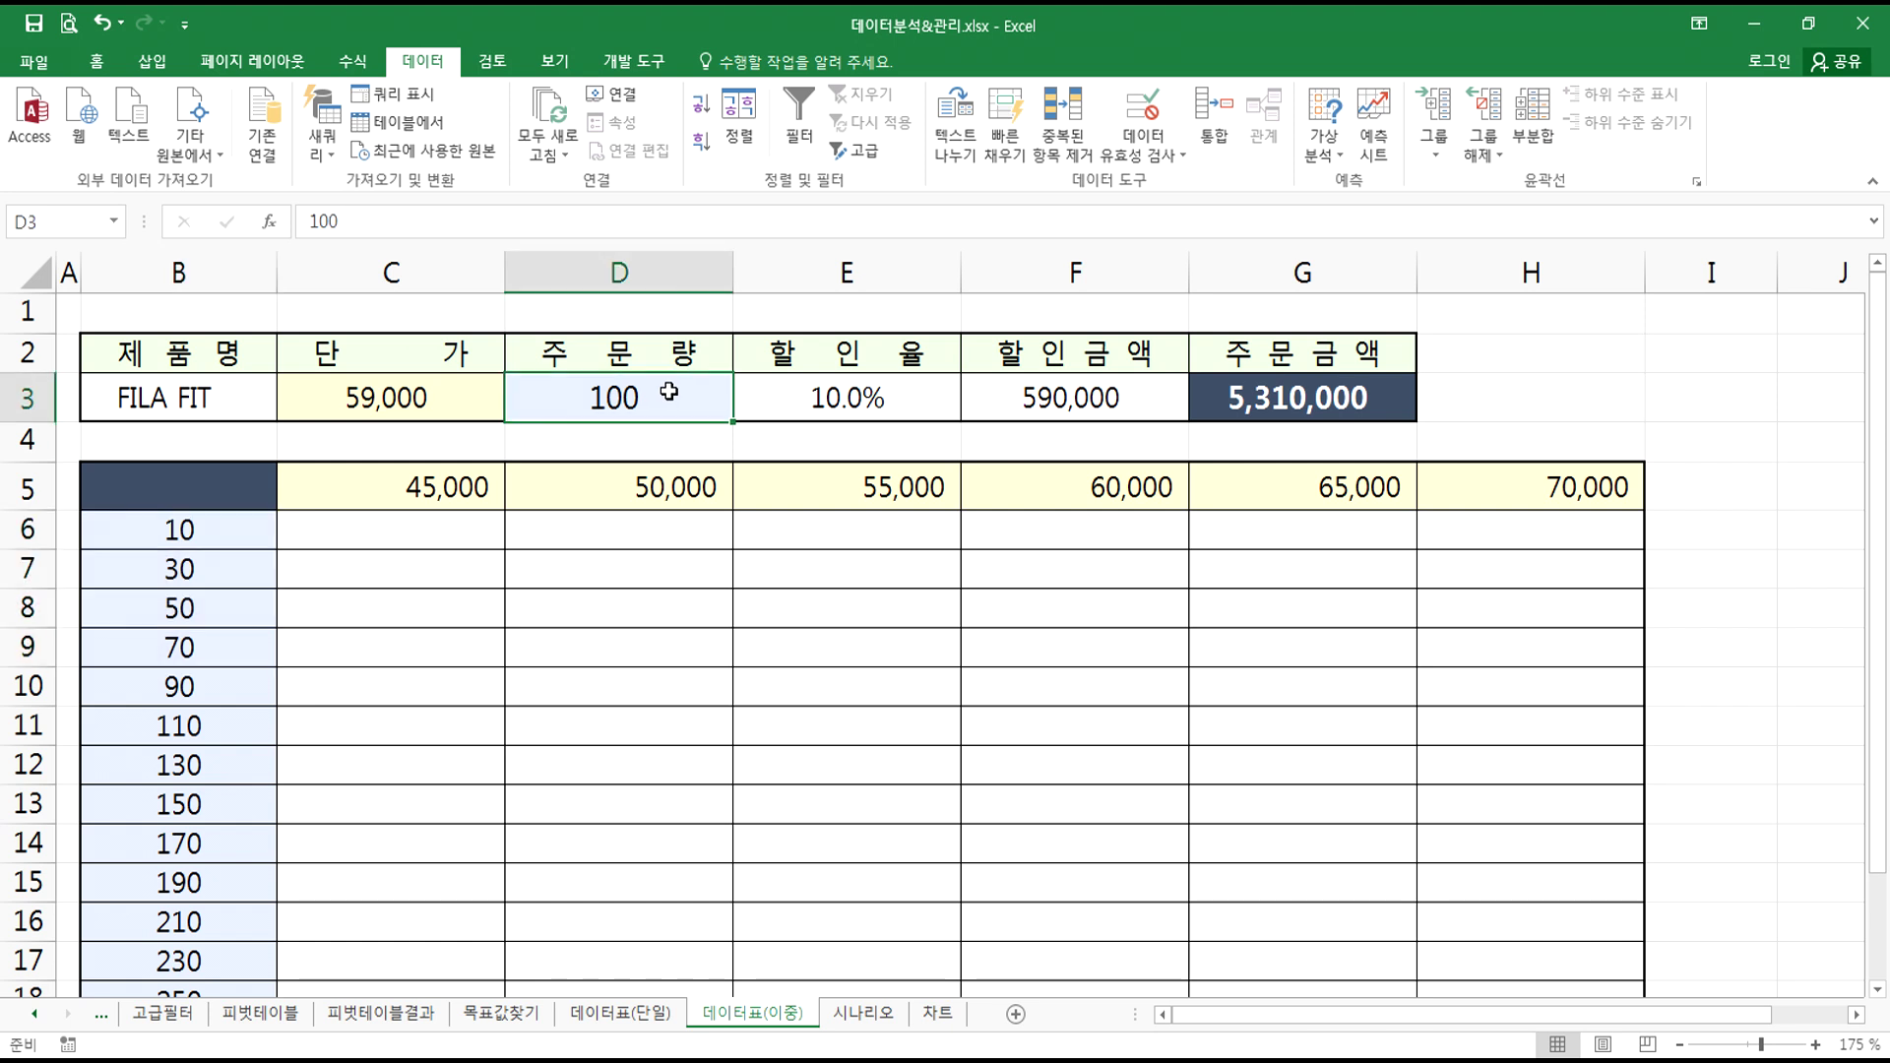
- Examine the discount rate formula in E3 and compare the first order quantity in B6 with the first unit price in C5
left_click(907, 398)
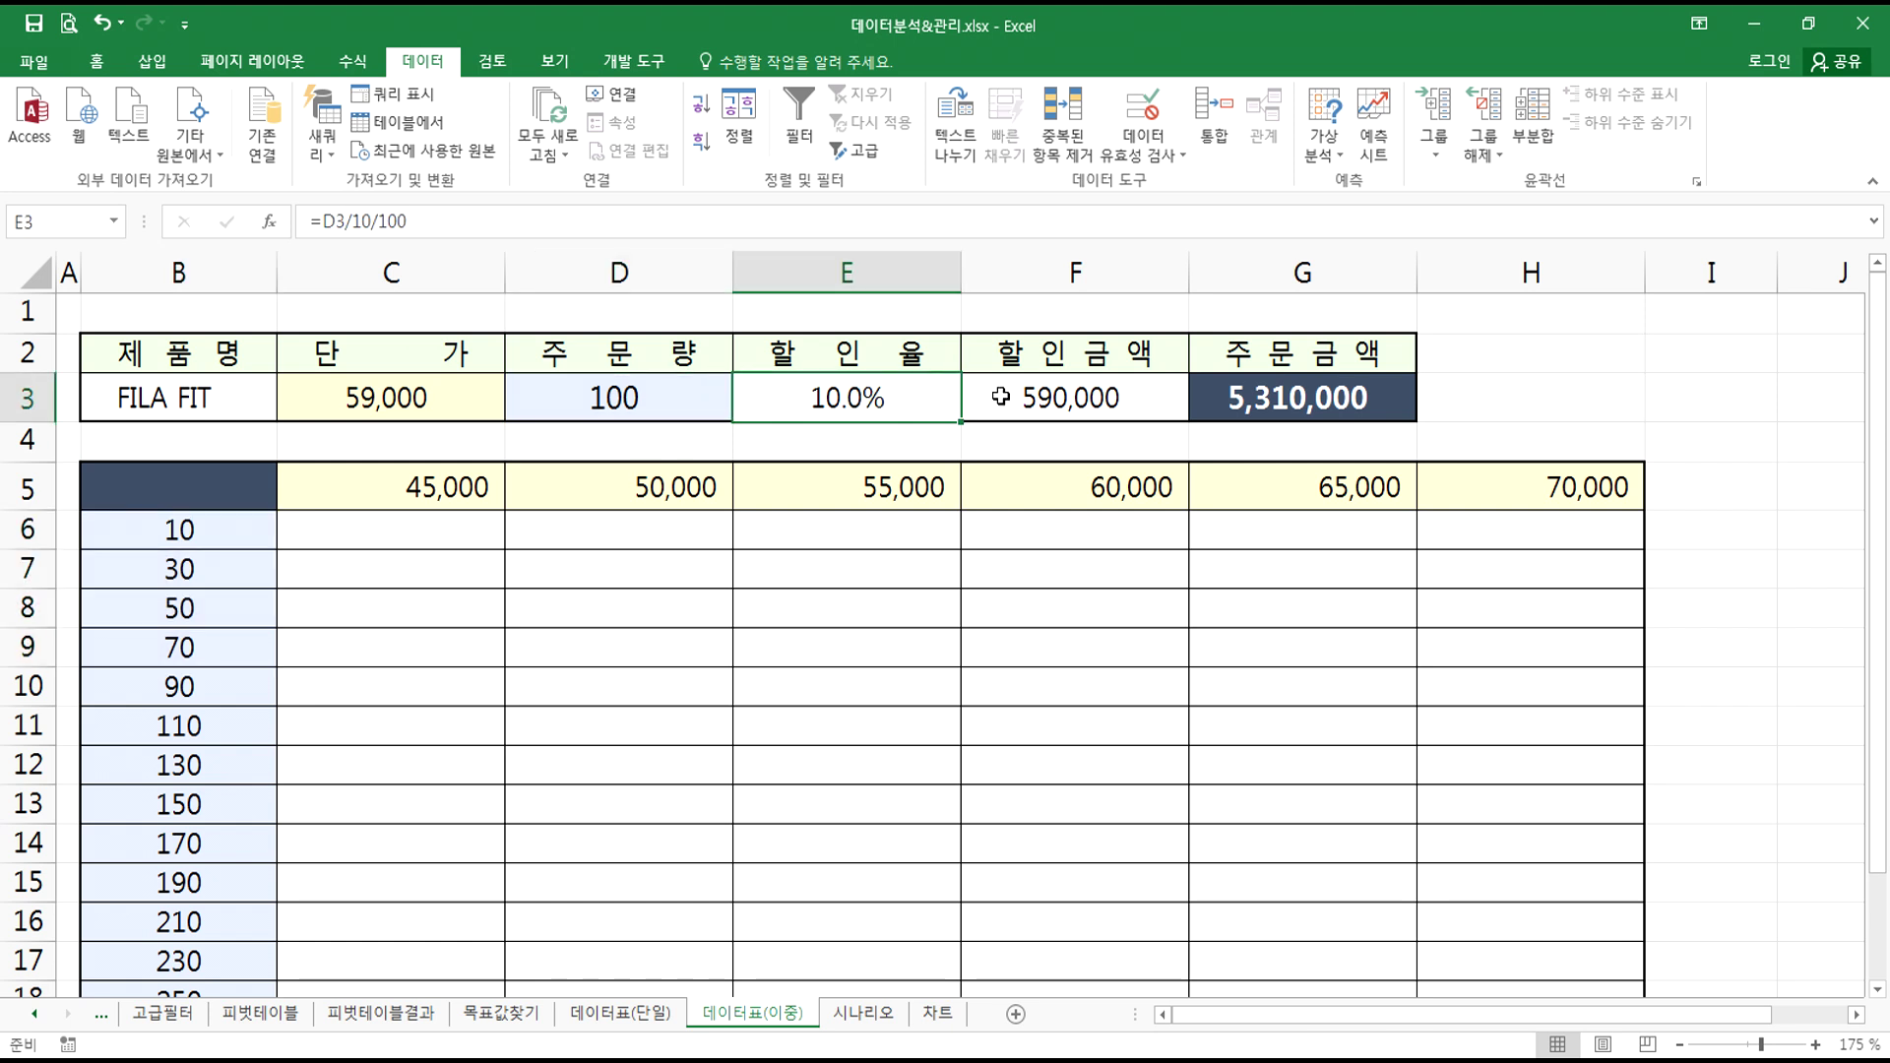
left_click(229, 530)
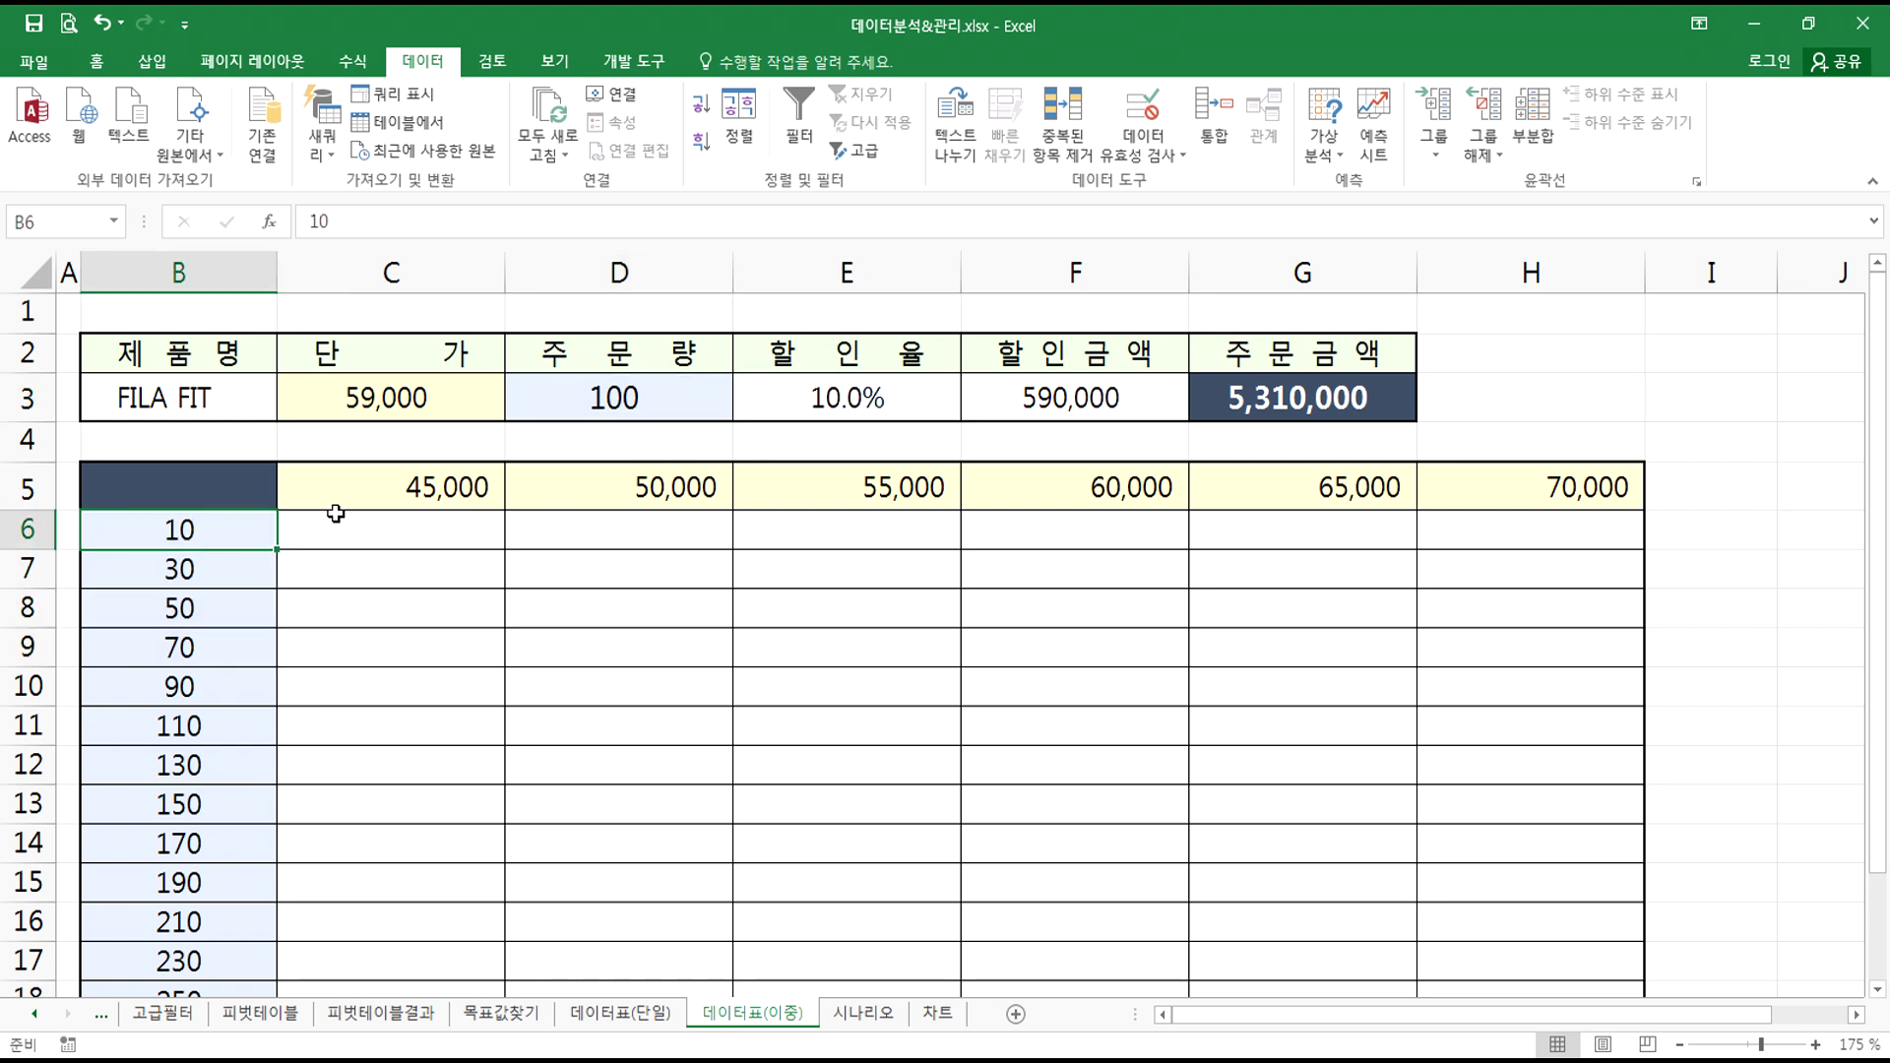
left_click_drag(235, 531, 447, 477)
left_click(443, 479)
left_click(189, 542)
left_click(347, 498)
left_click(241, 538)
left_click(350, 505)
left_click(226, 543)
left_click(344, 501)
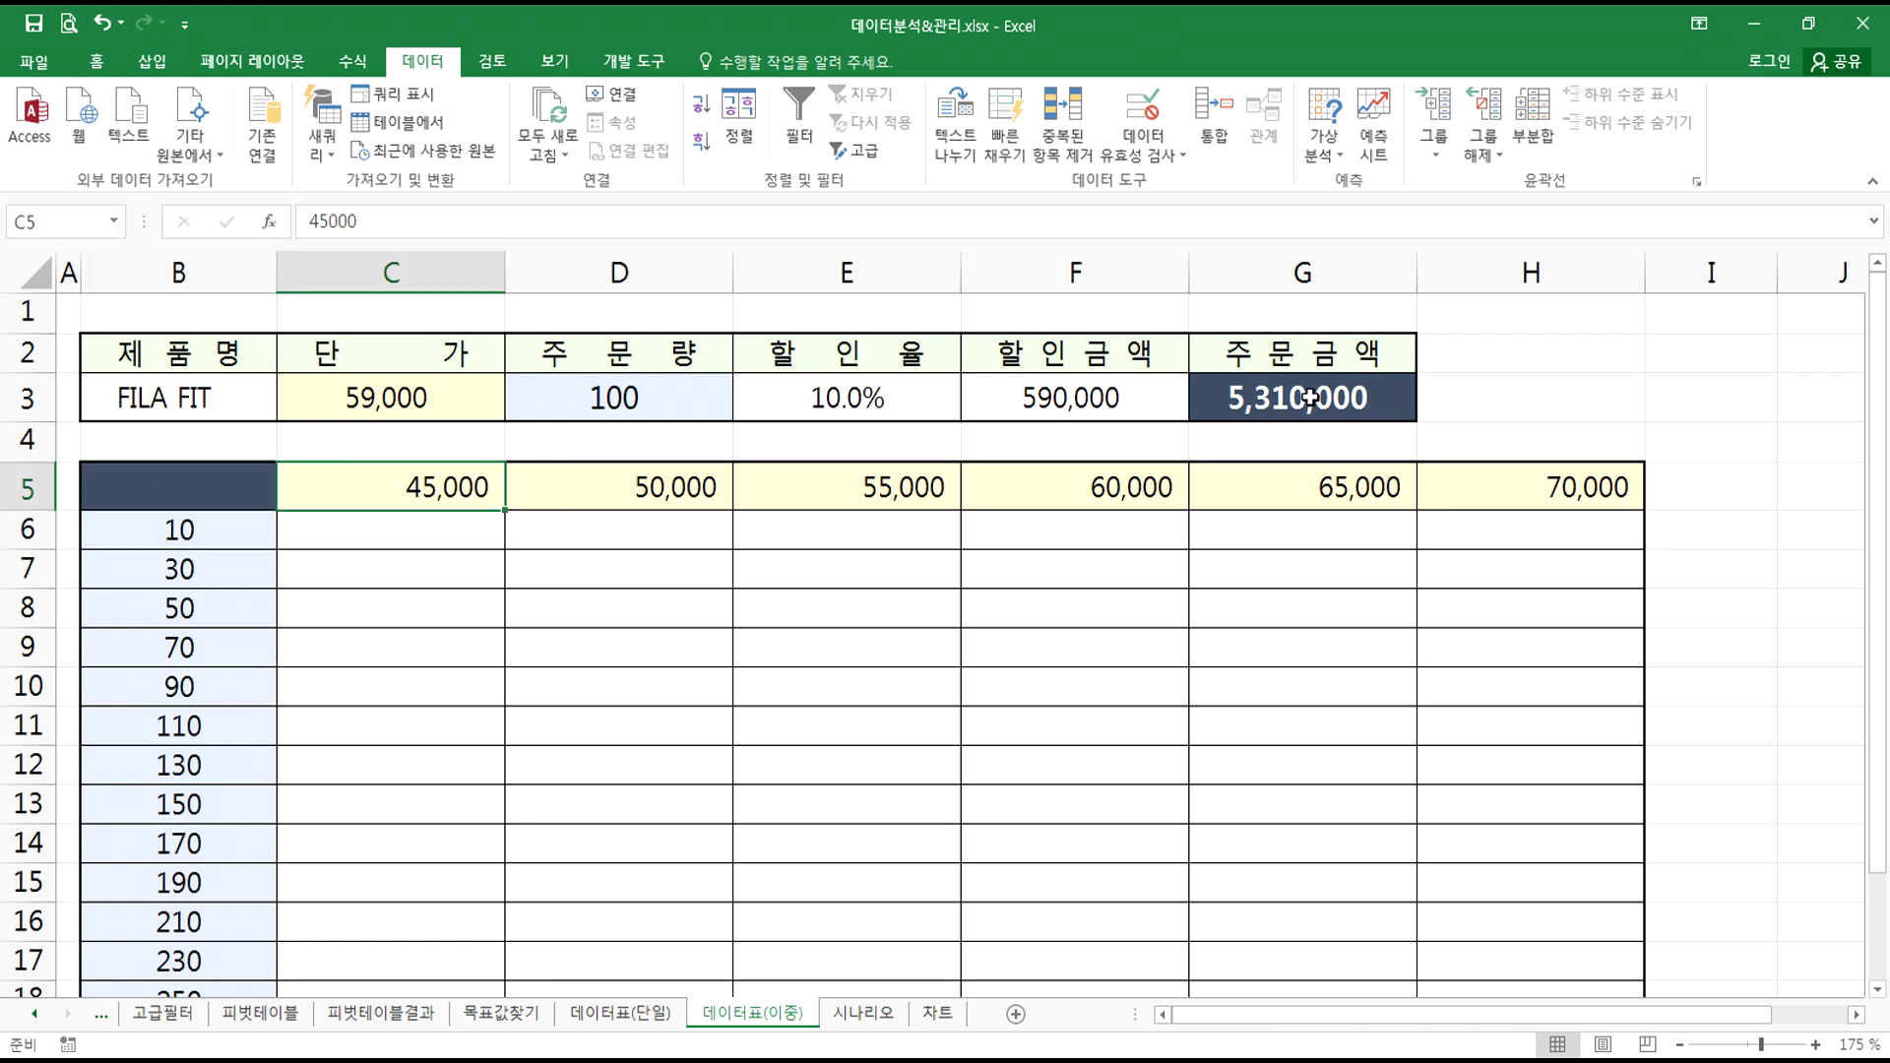
- Examine the order amount formula in G3 and the empty corner cell B5 of the two-way table
left_click(456, 528)
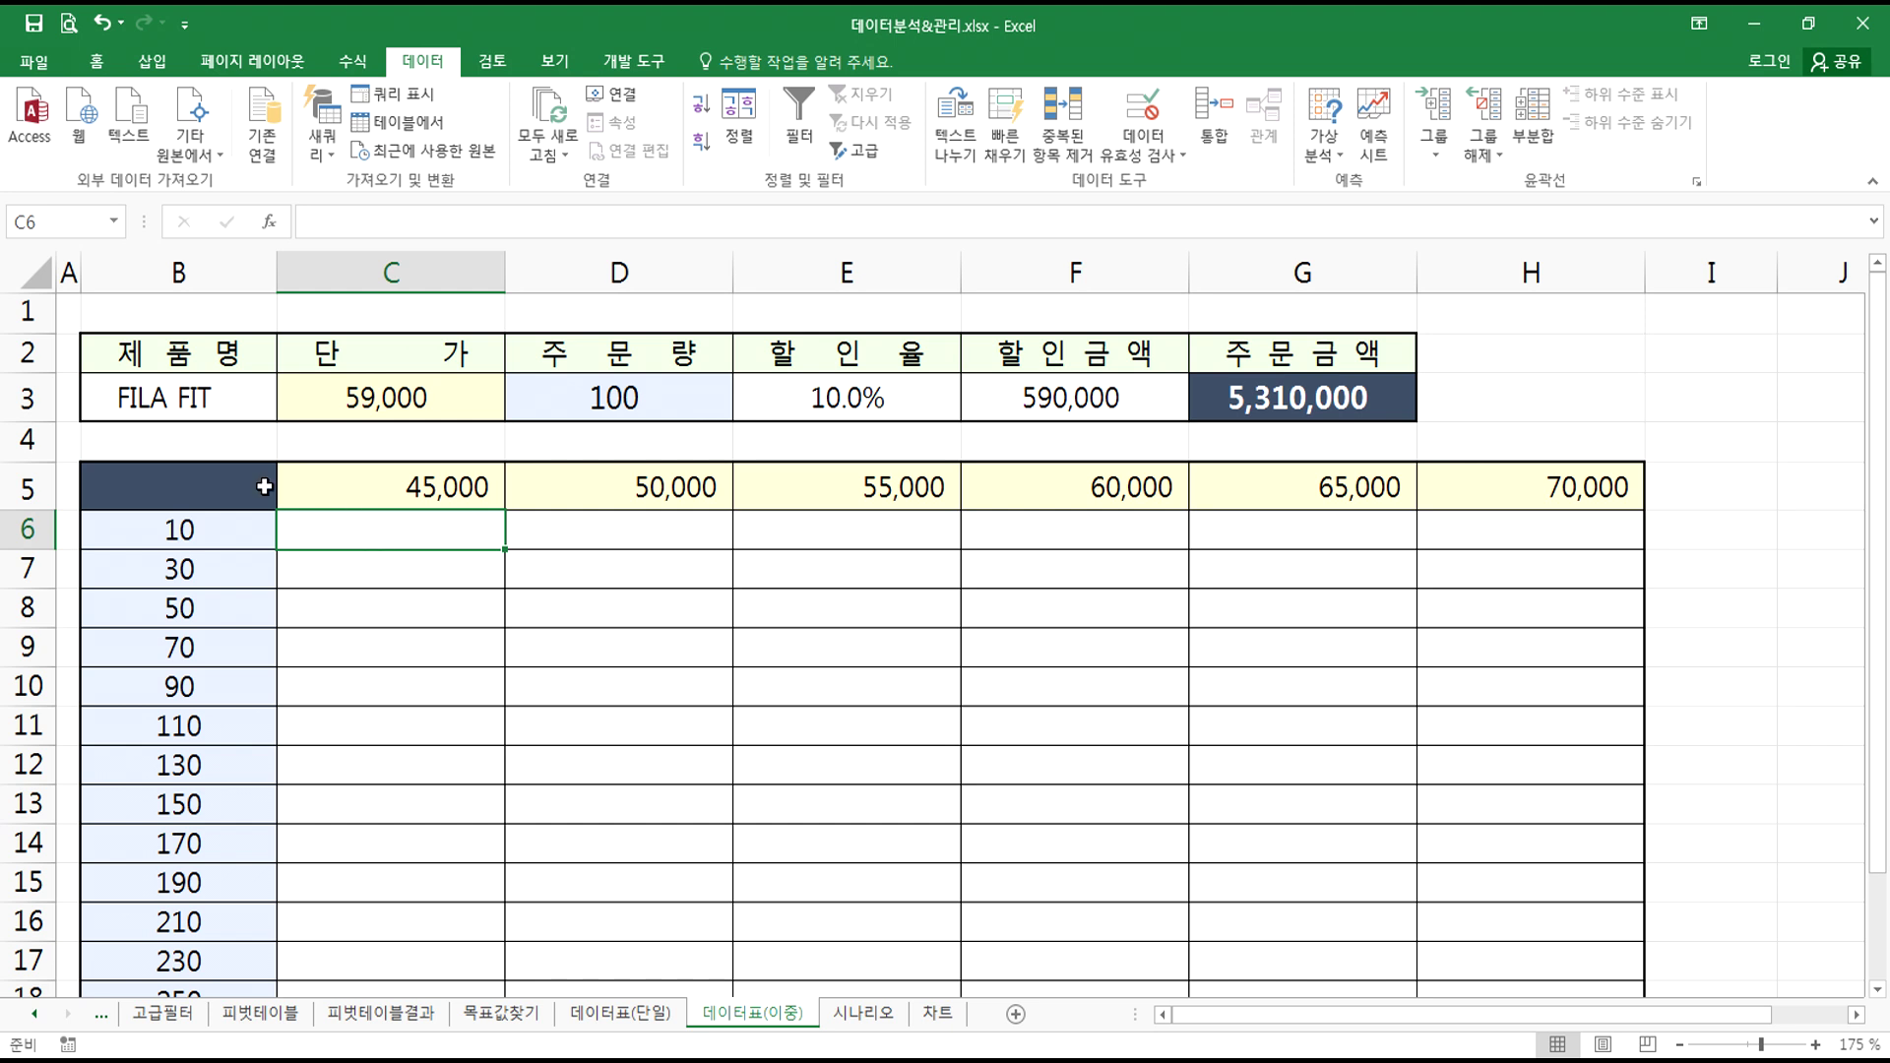
left_click(202, 485)
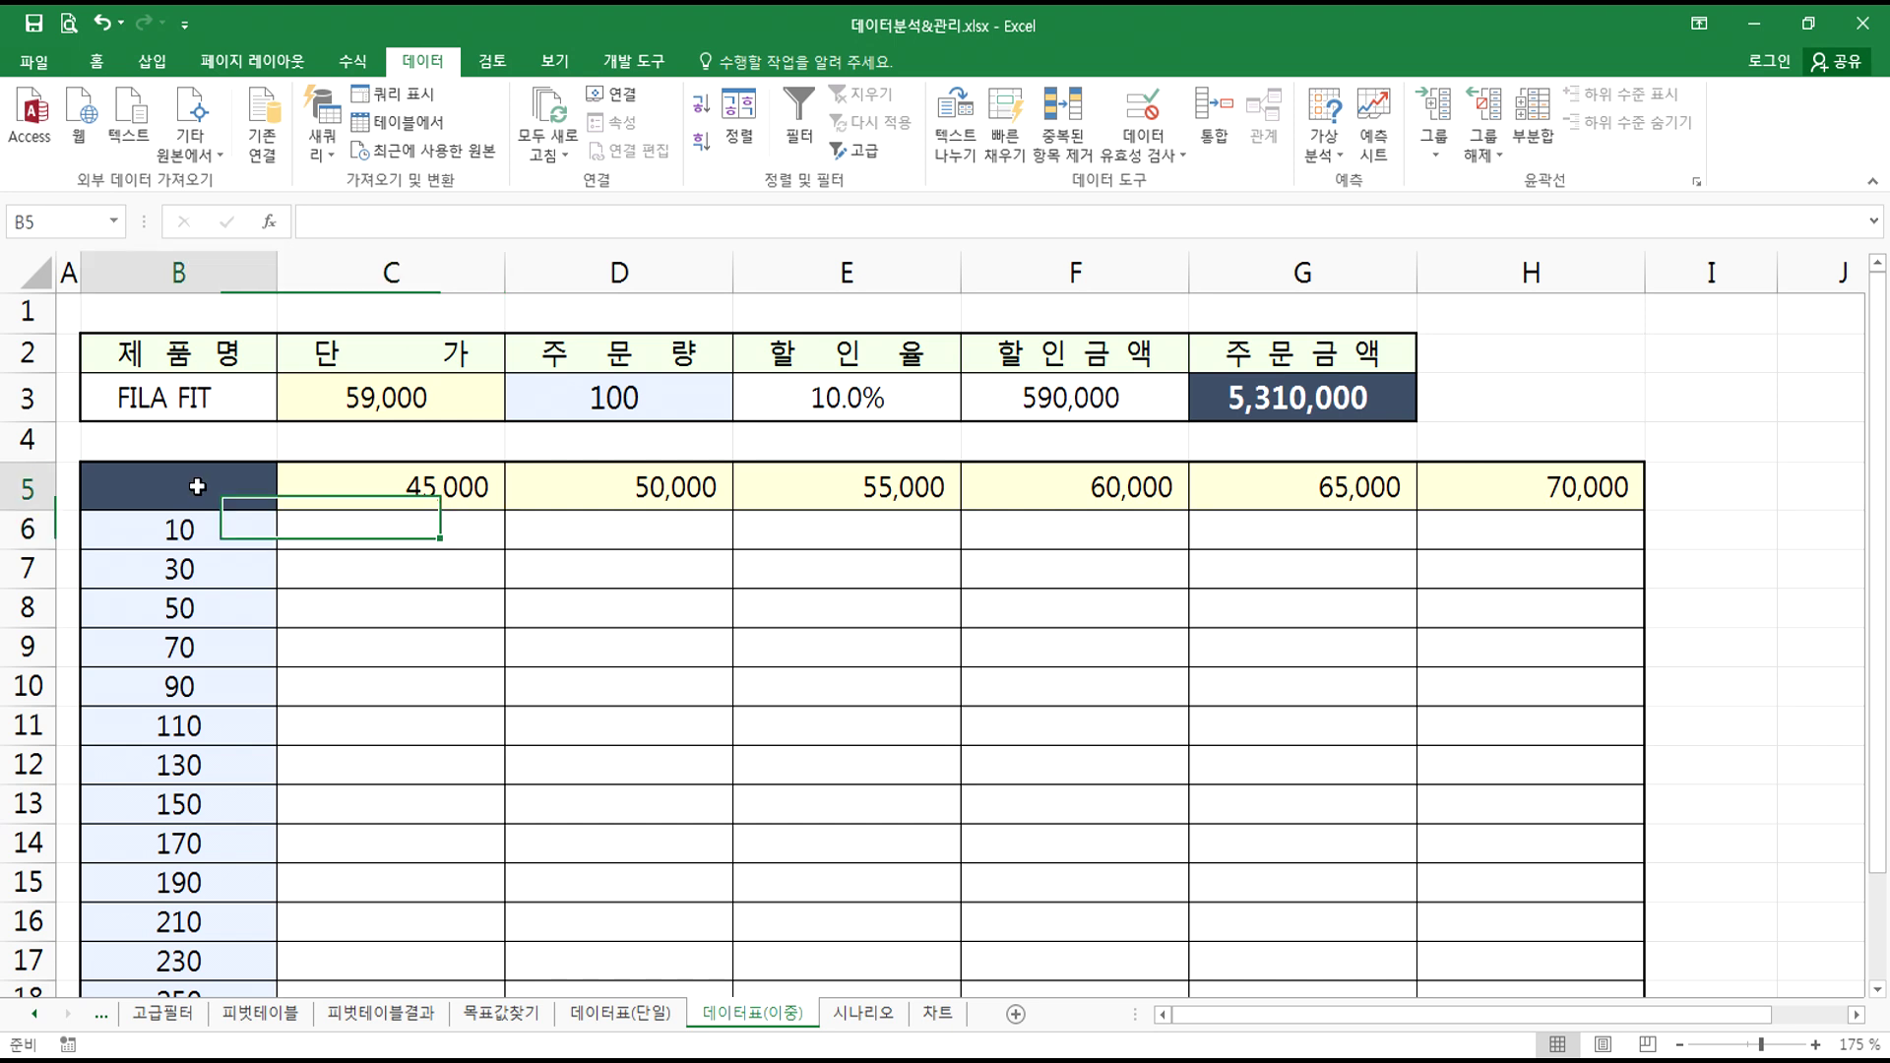
left_click(1226, 400)
double_click(1230, 404)
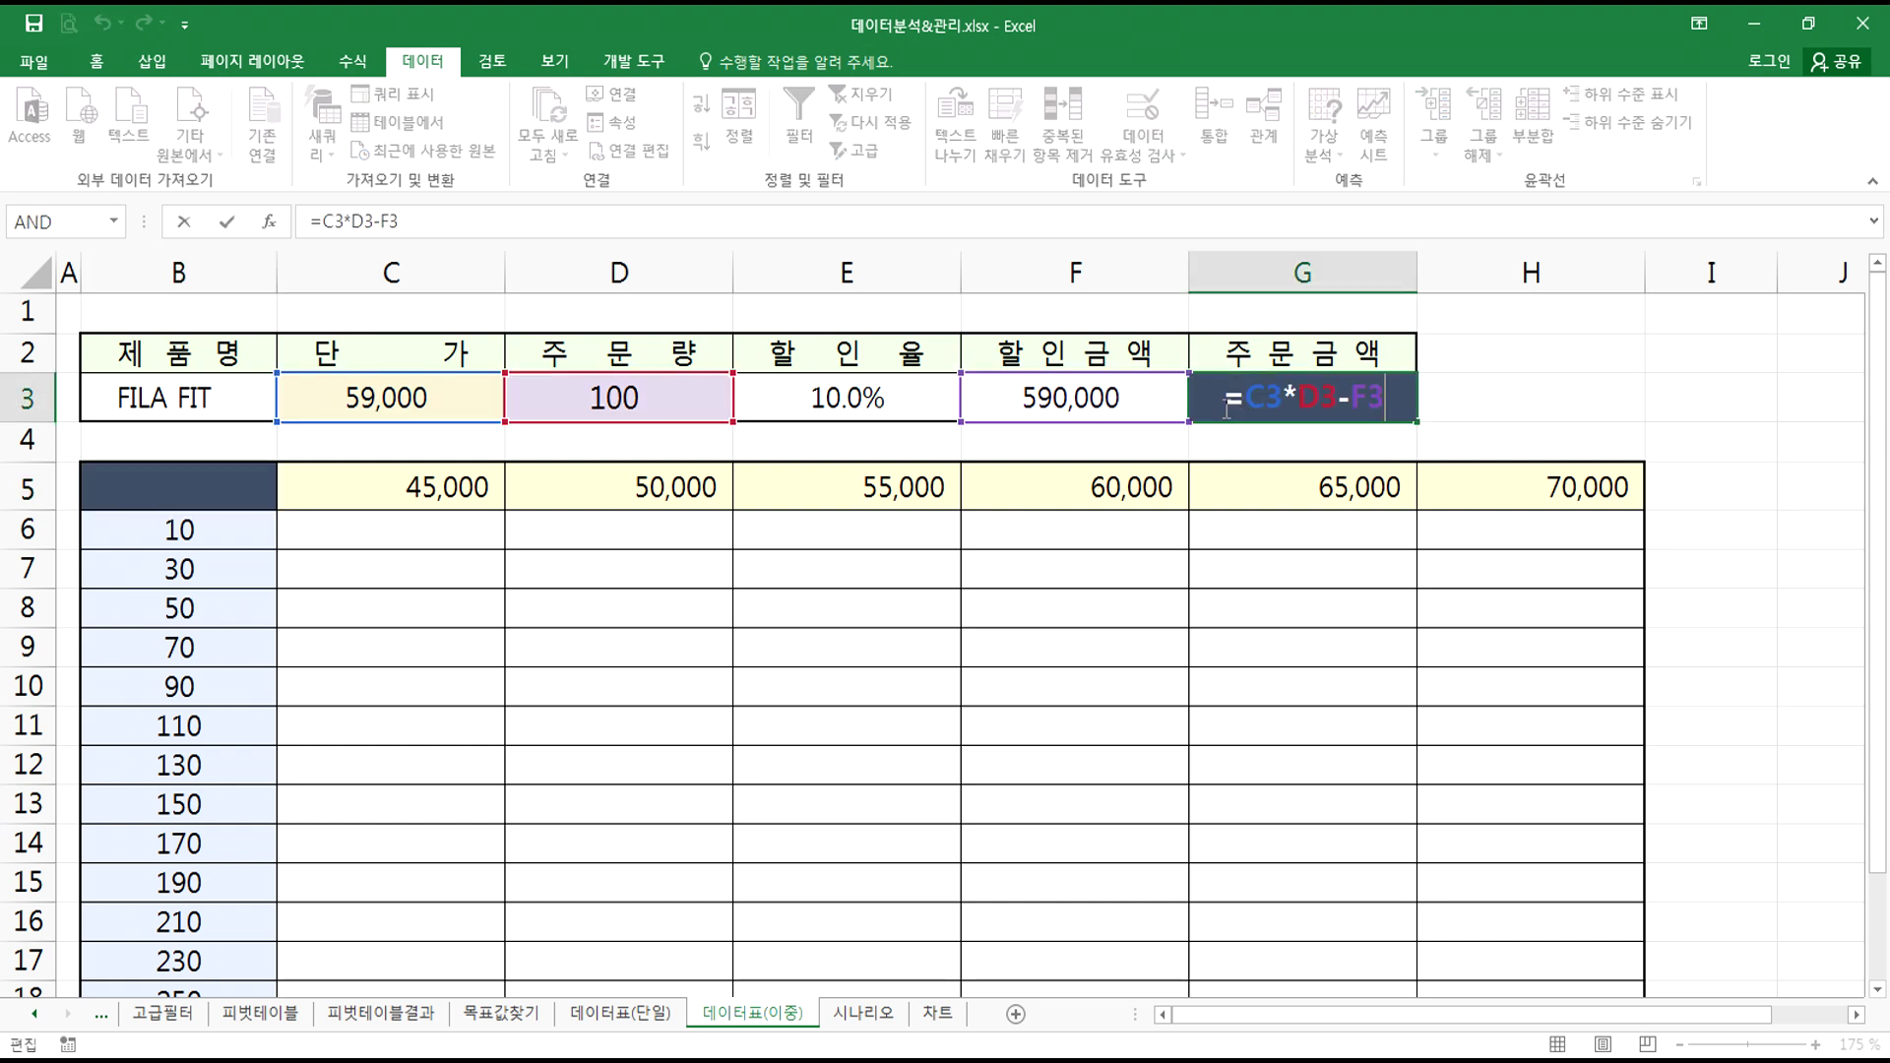
key("Escape")
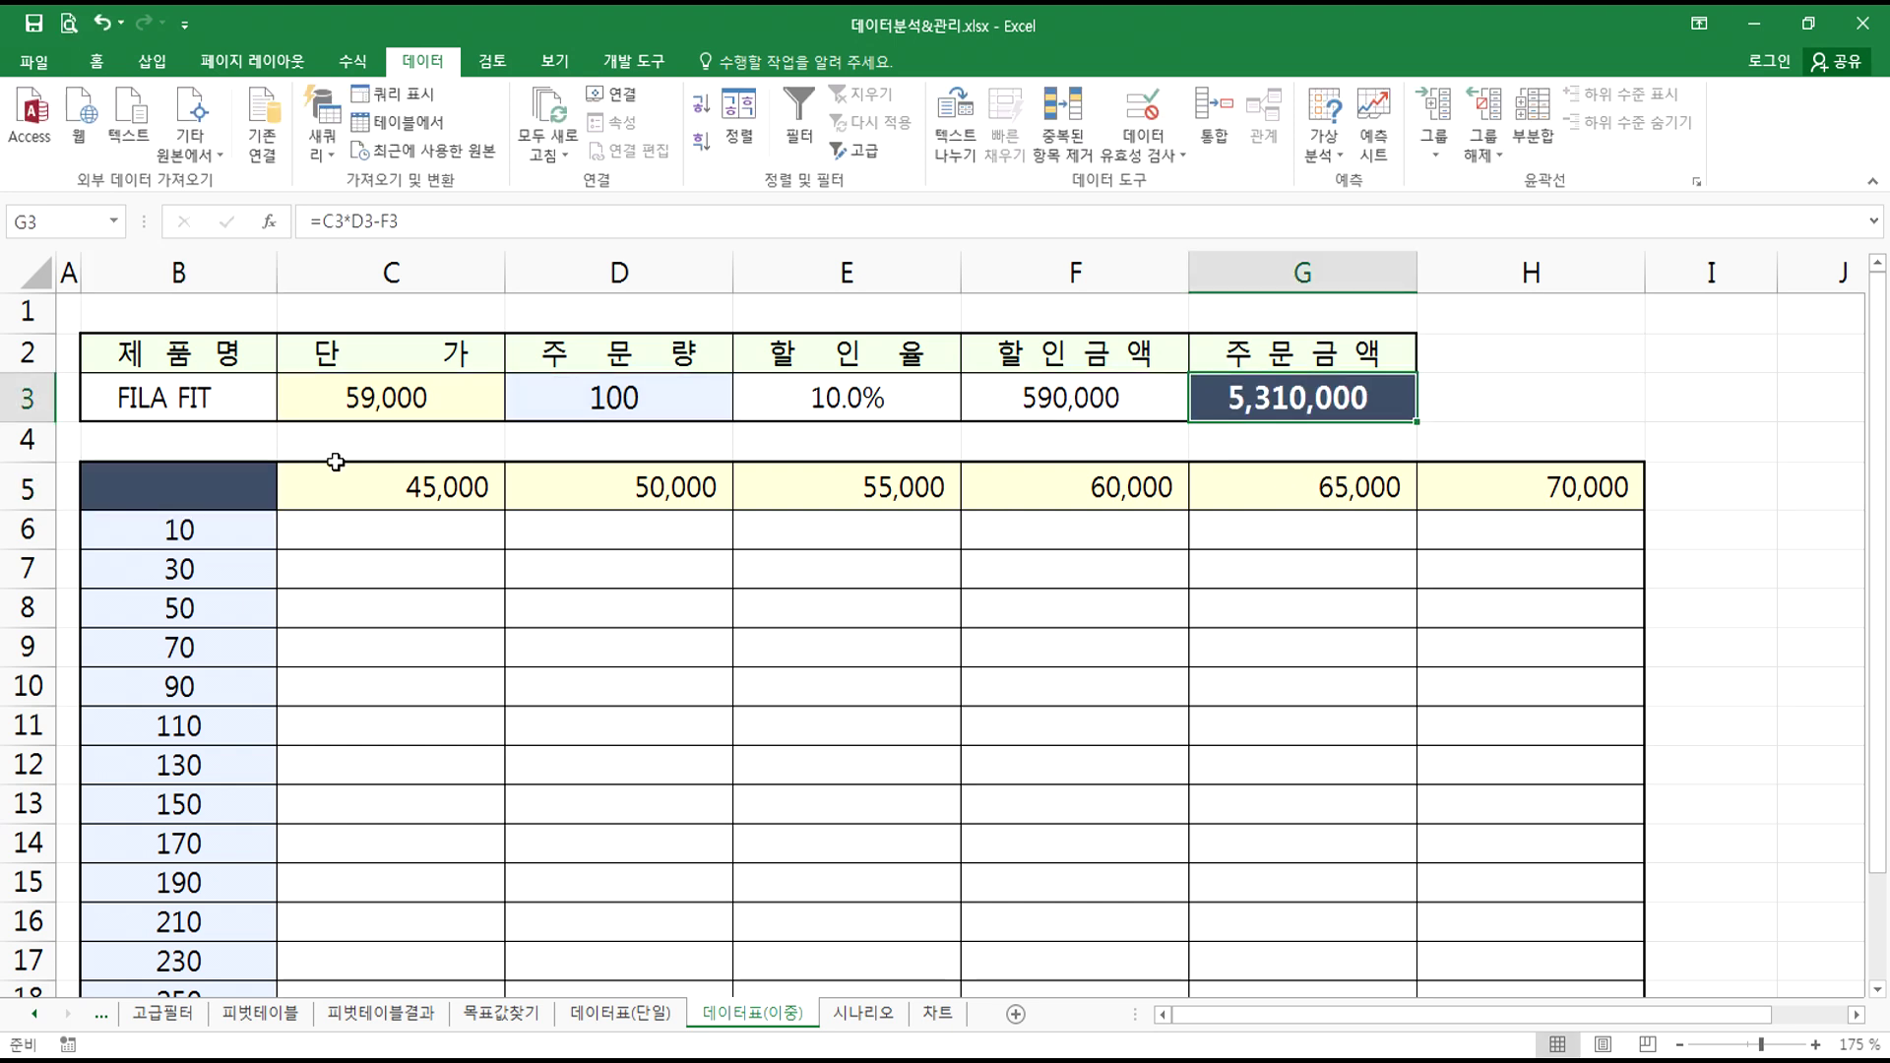
- Link the table's corner cell B5 to the order amount with the formula =G3
left_click(210, 481)
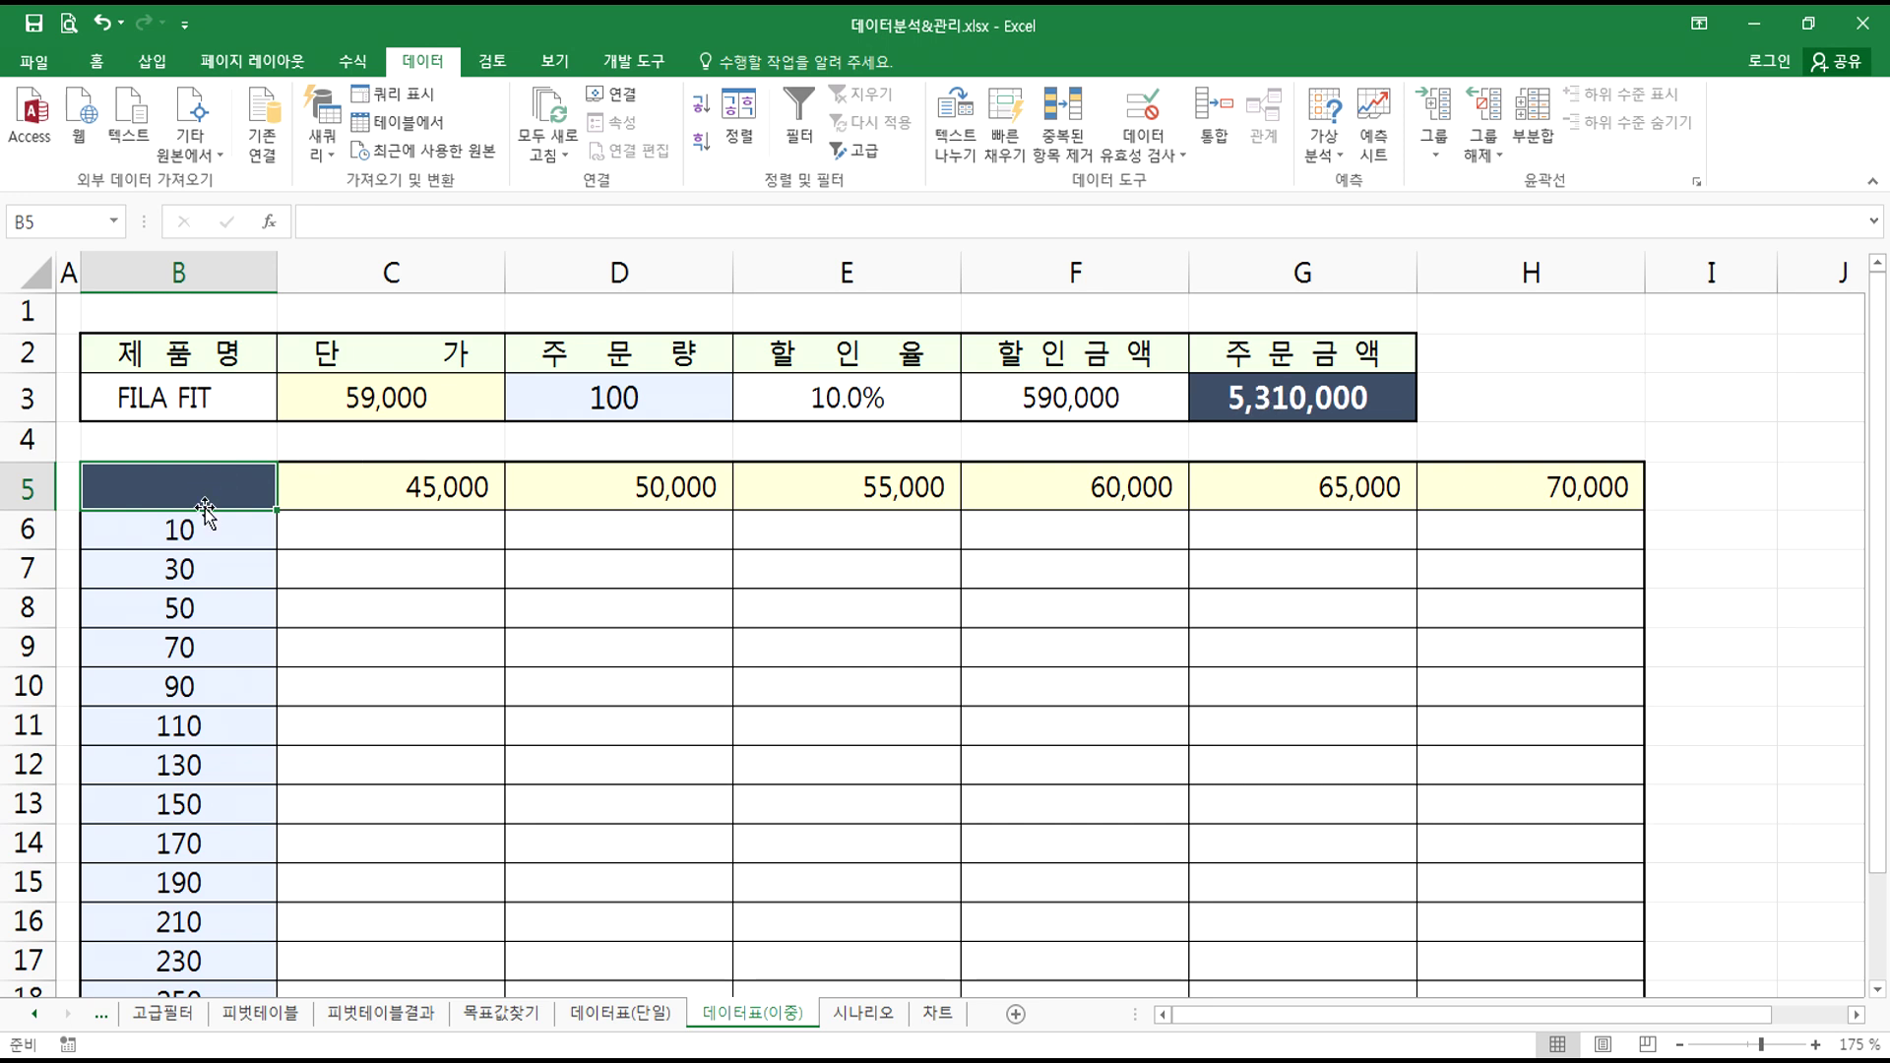
scroll(205, 489, "up", 3)
type("=")
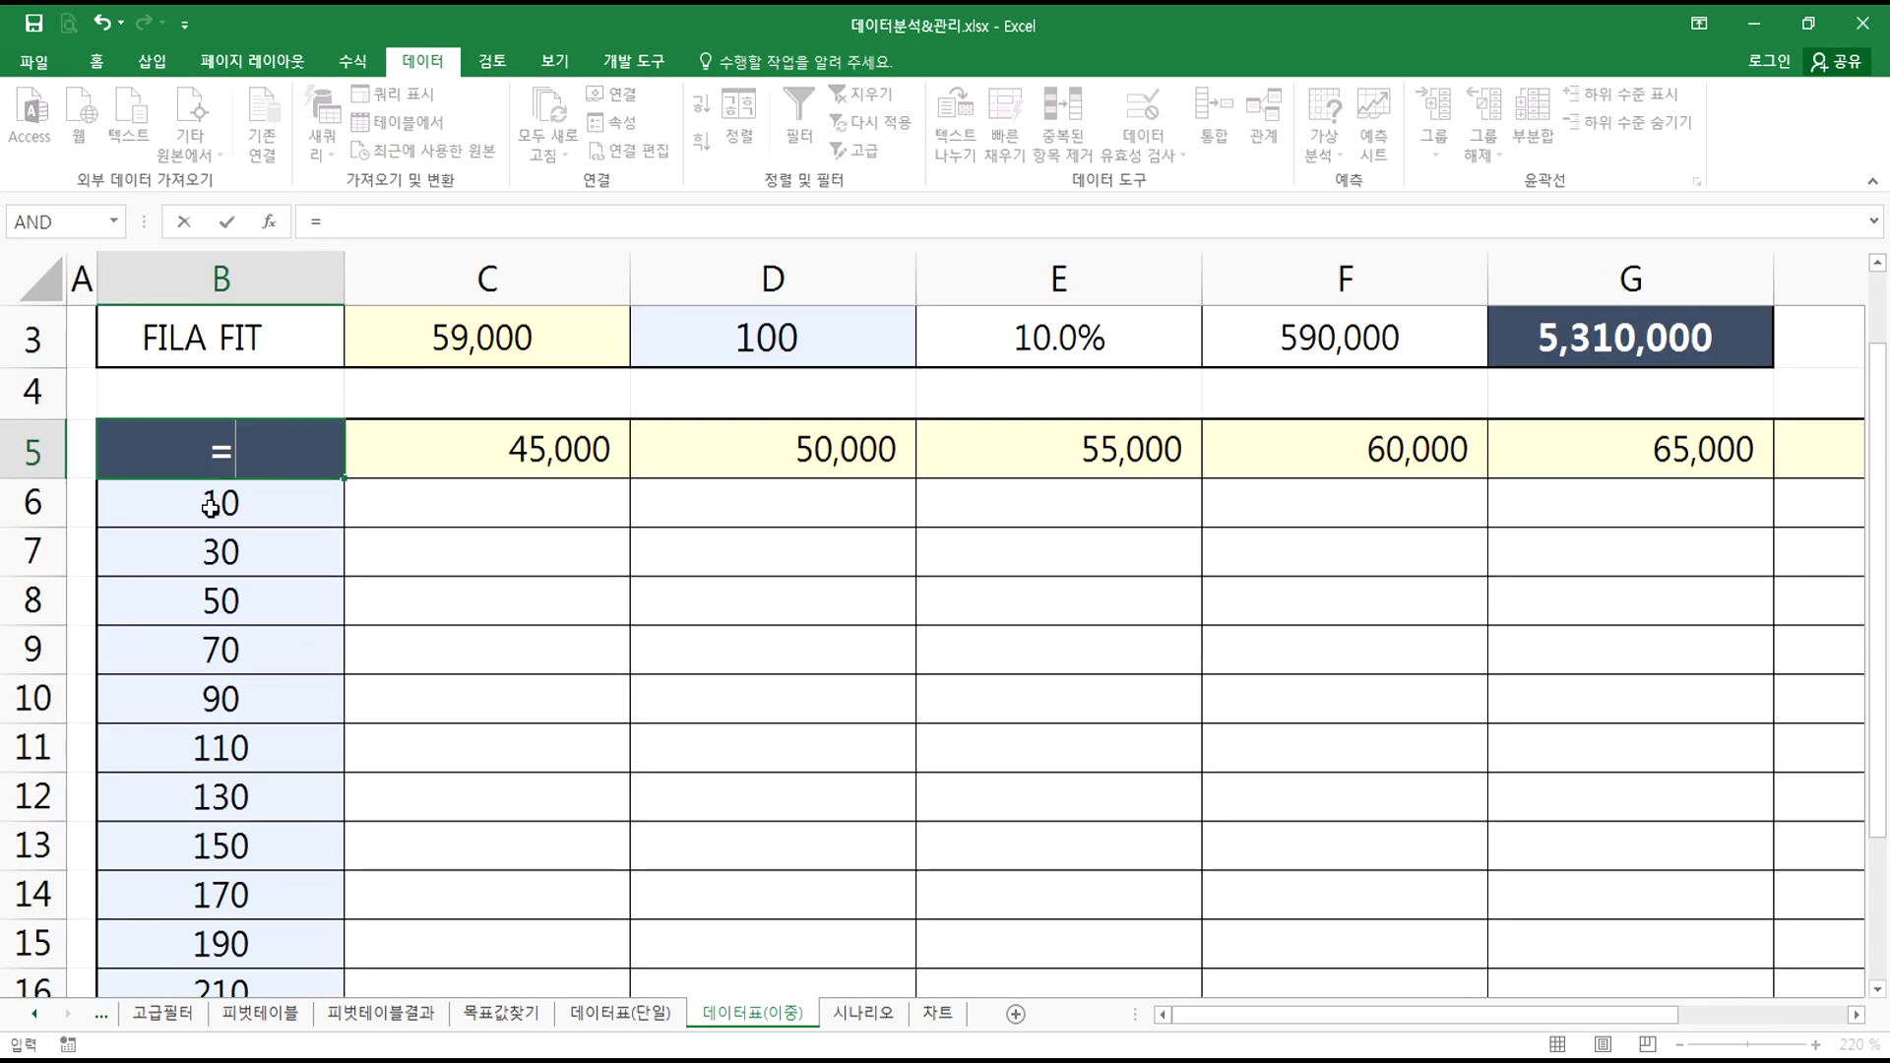
scroll(333, 563, "up", 1)
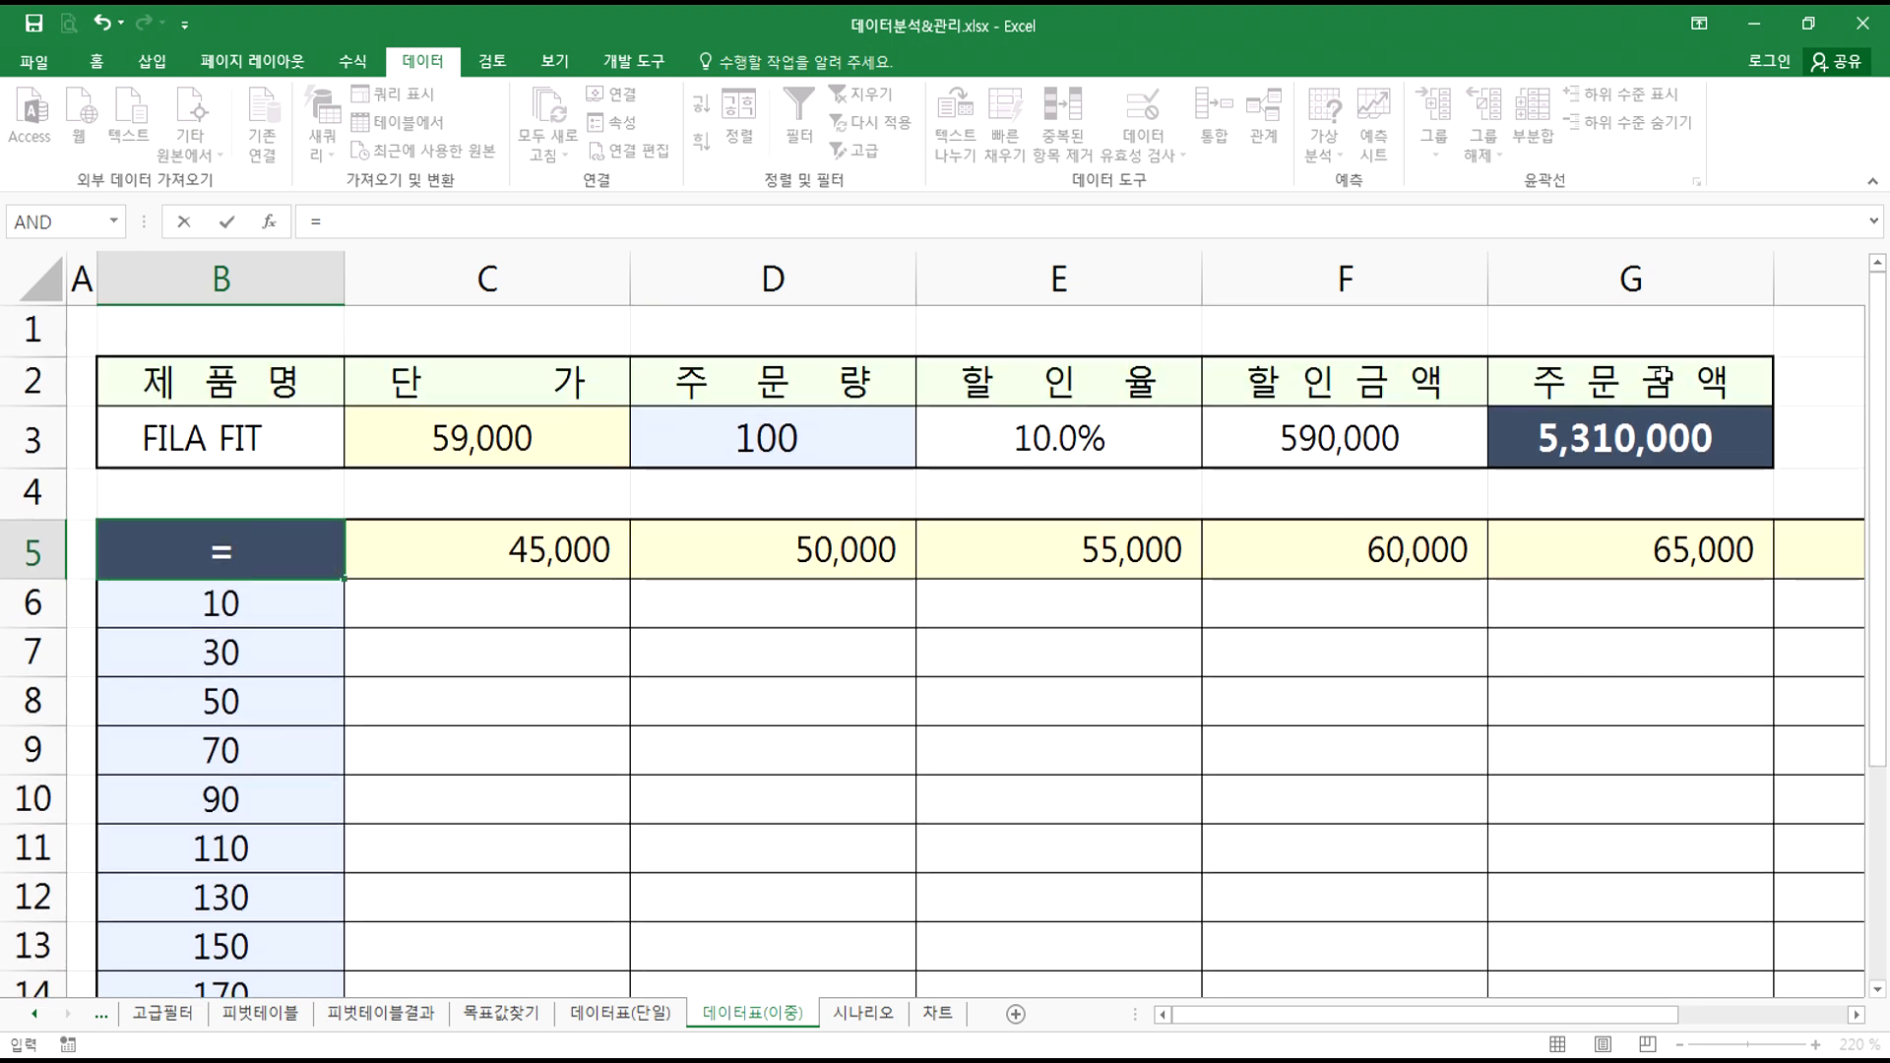
left_click(1718, 438)
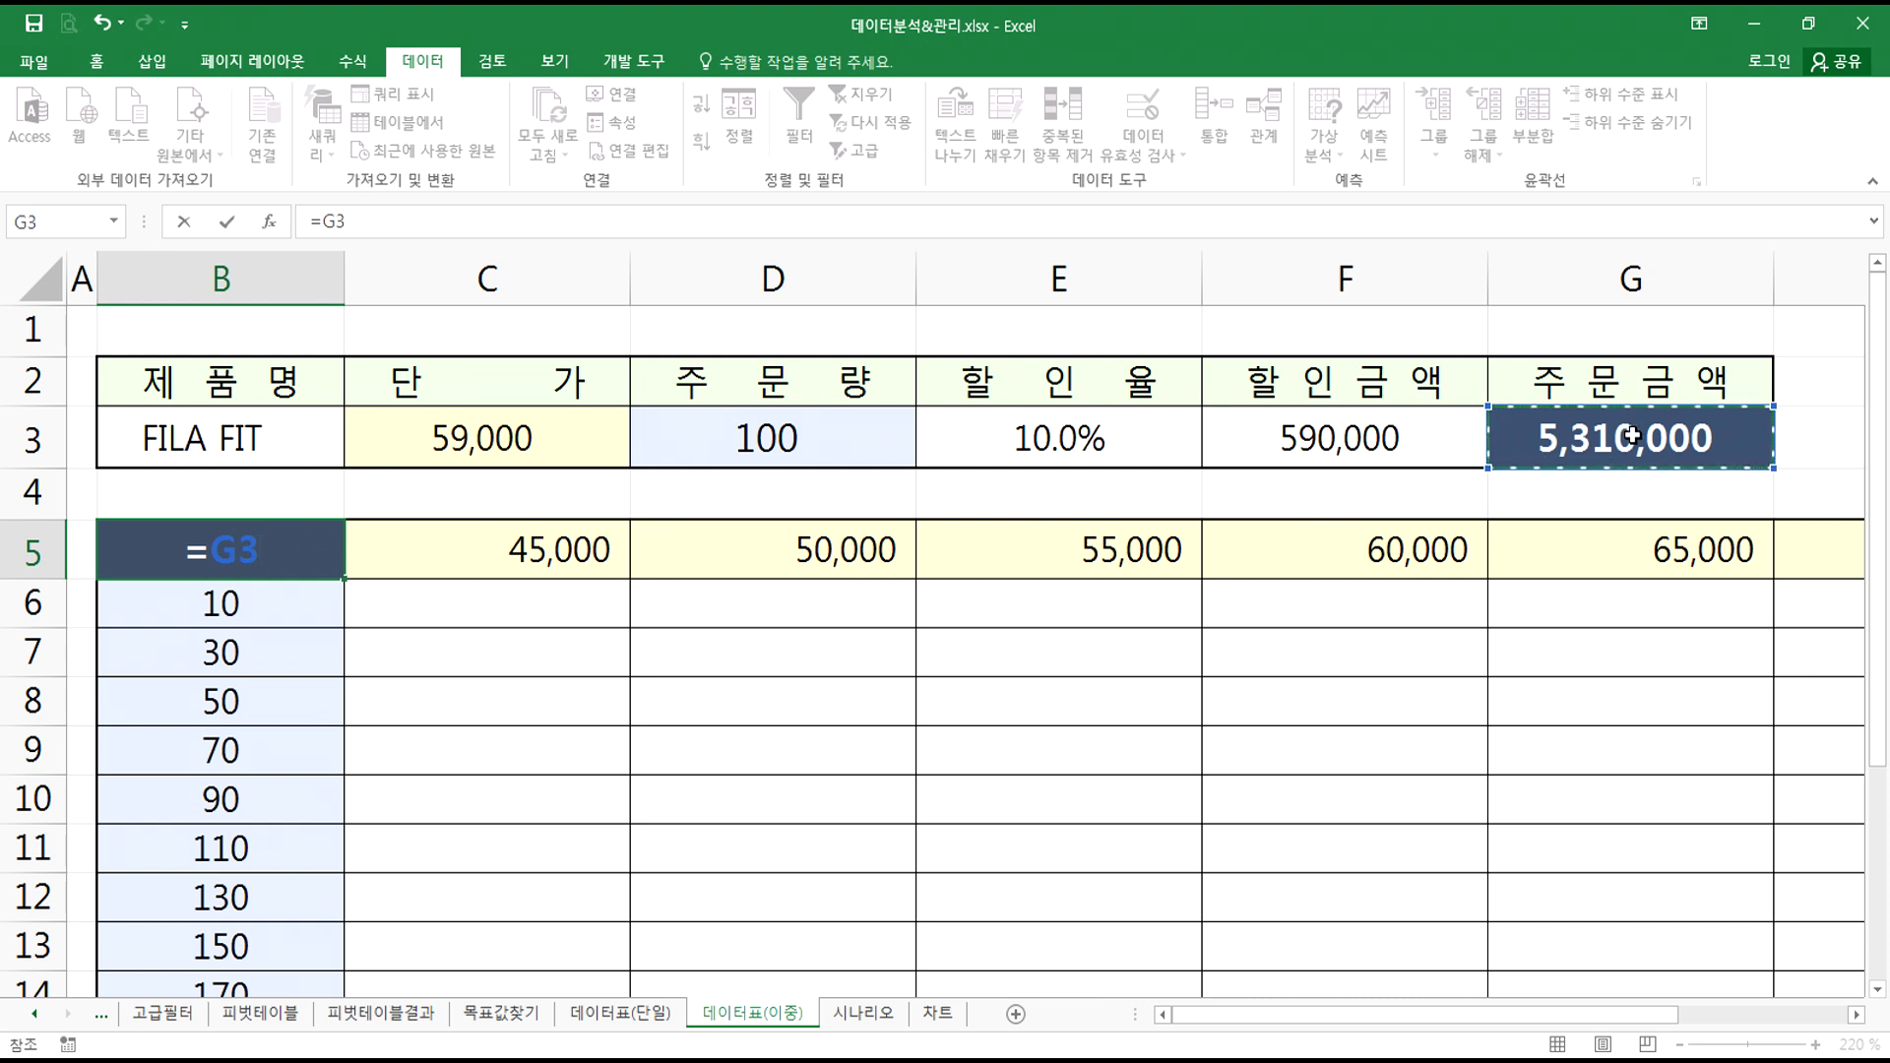
key("Return")
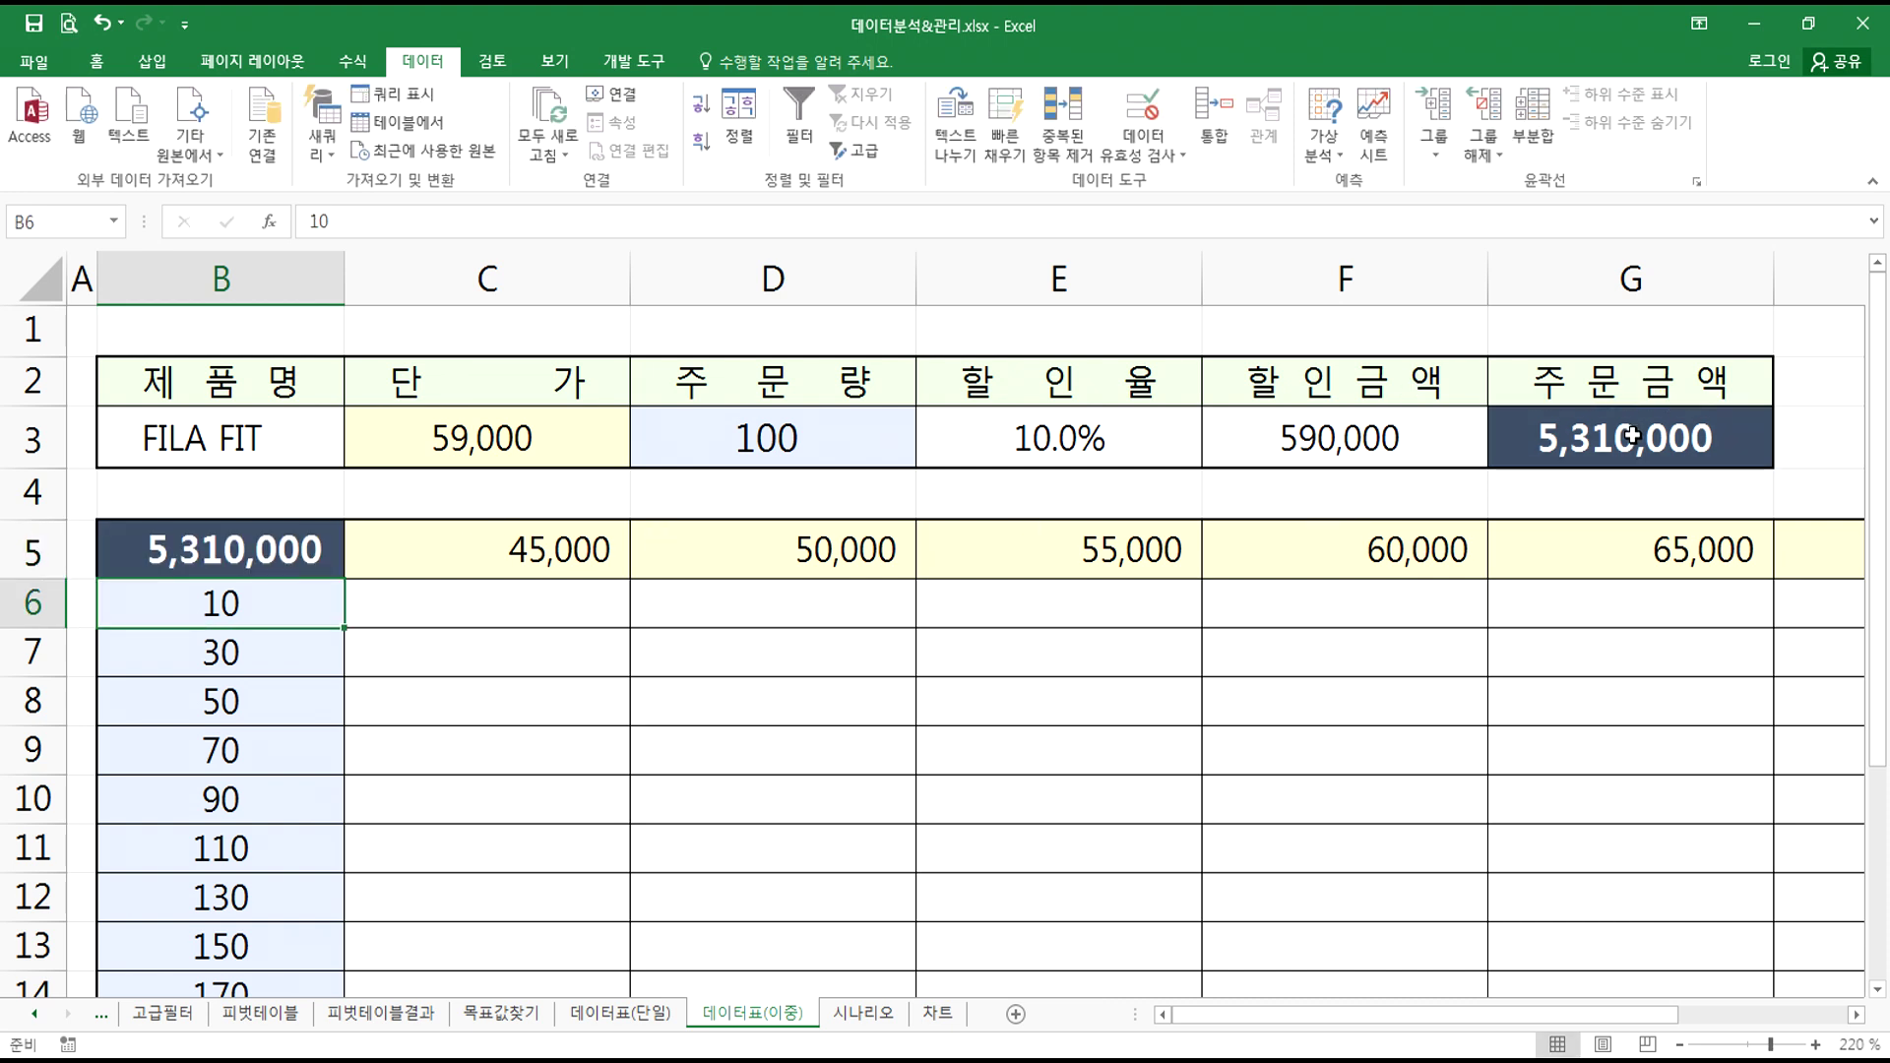
key("Up")
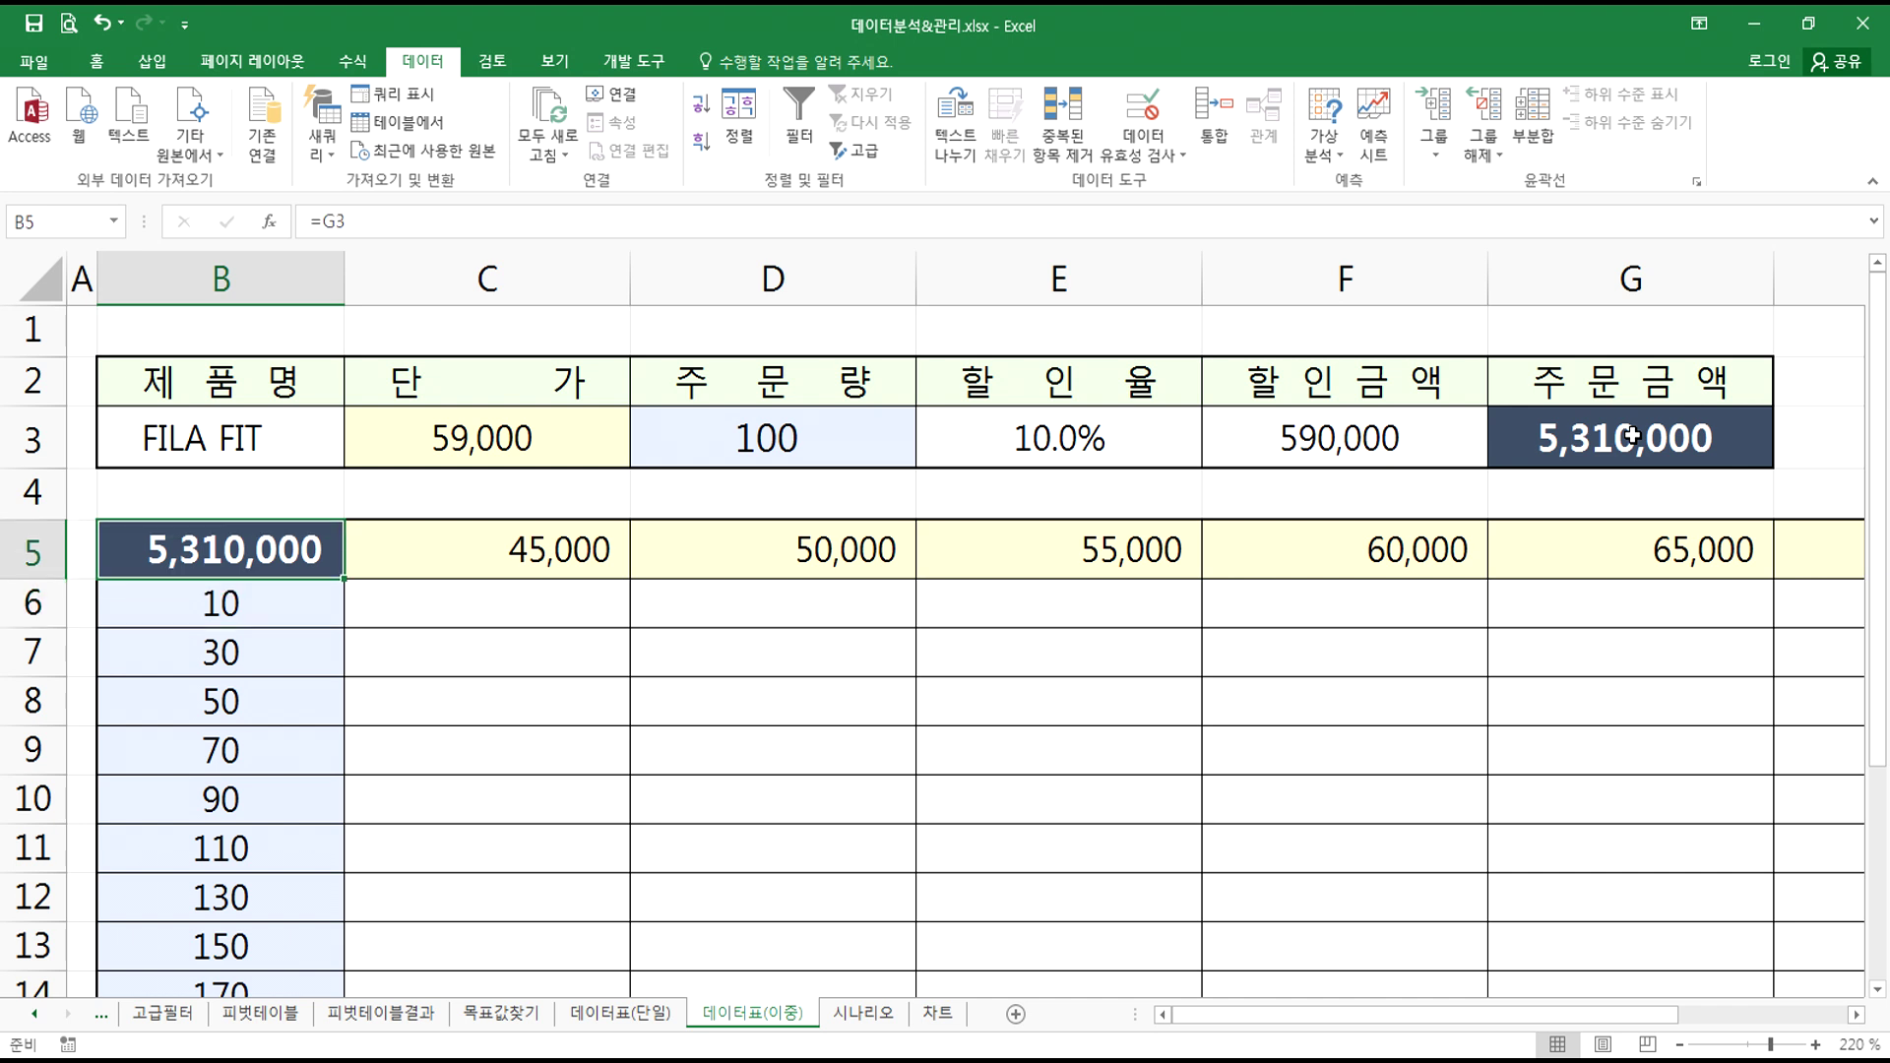
- Try copying the formula text =C3*D3-F3 from G3 into B4, and clear B4
double_click(1520, 443)
left_click_drag(1526, 443, 1687, 439)
key("Escape")
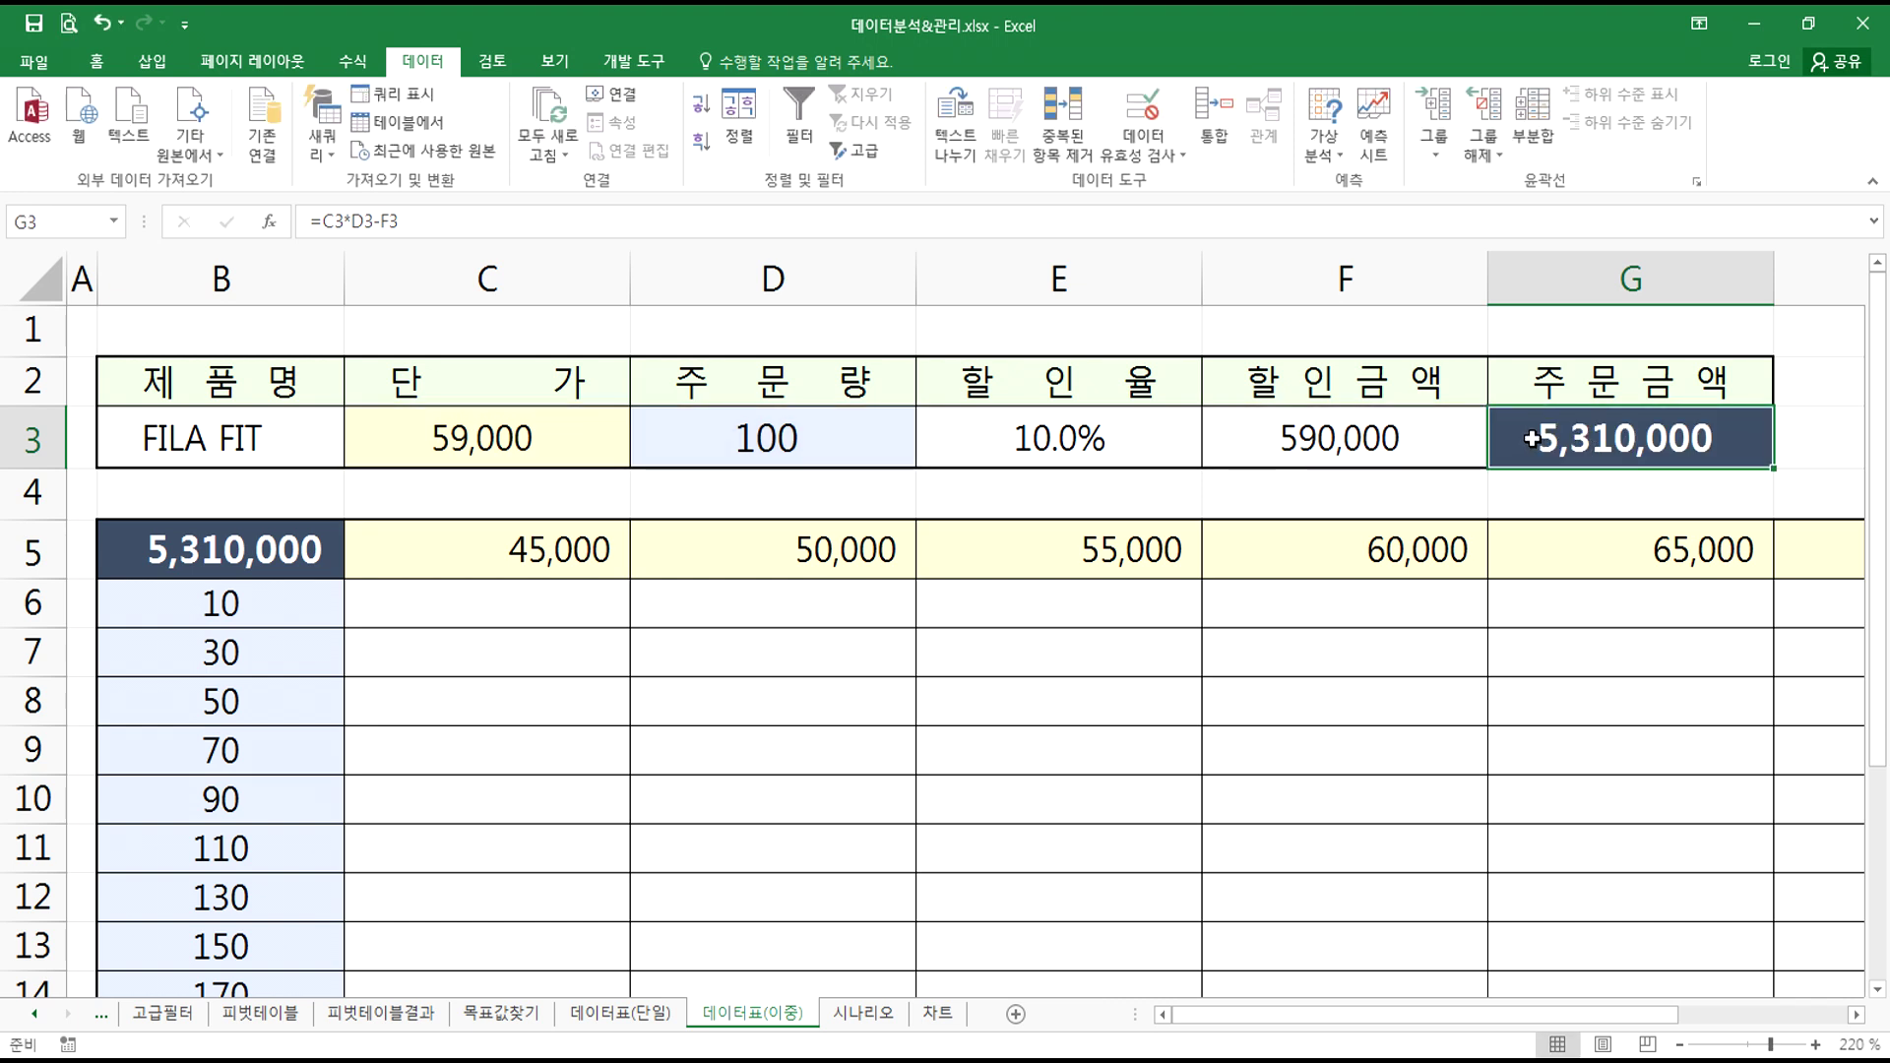
double_click(1531, 440)
left_click_drag(1530, 440, 1744, 431)
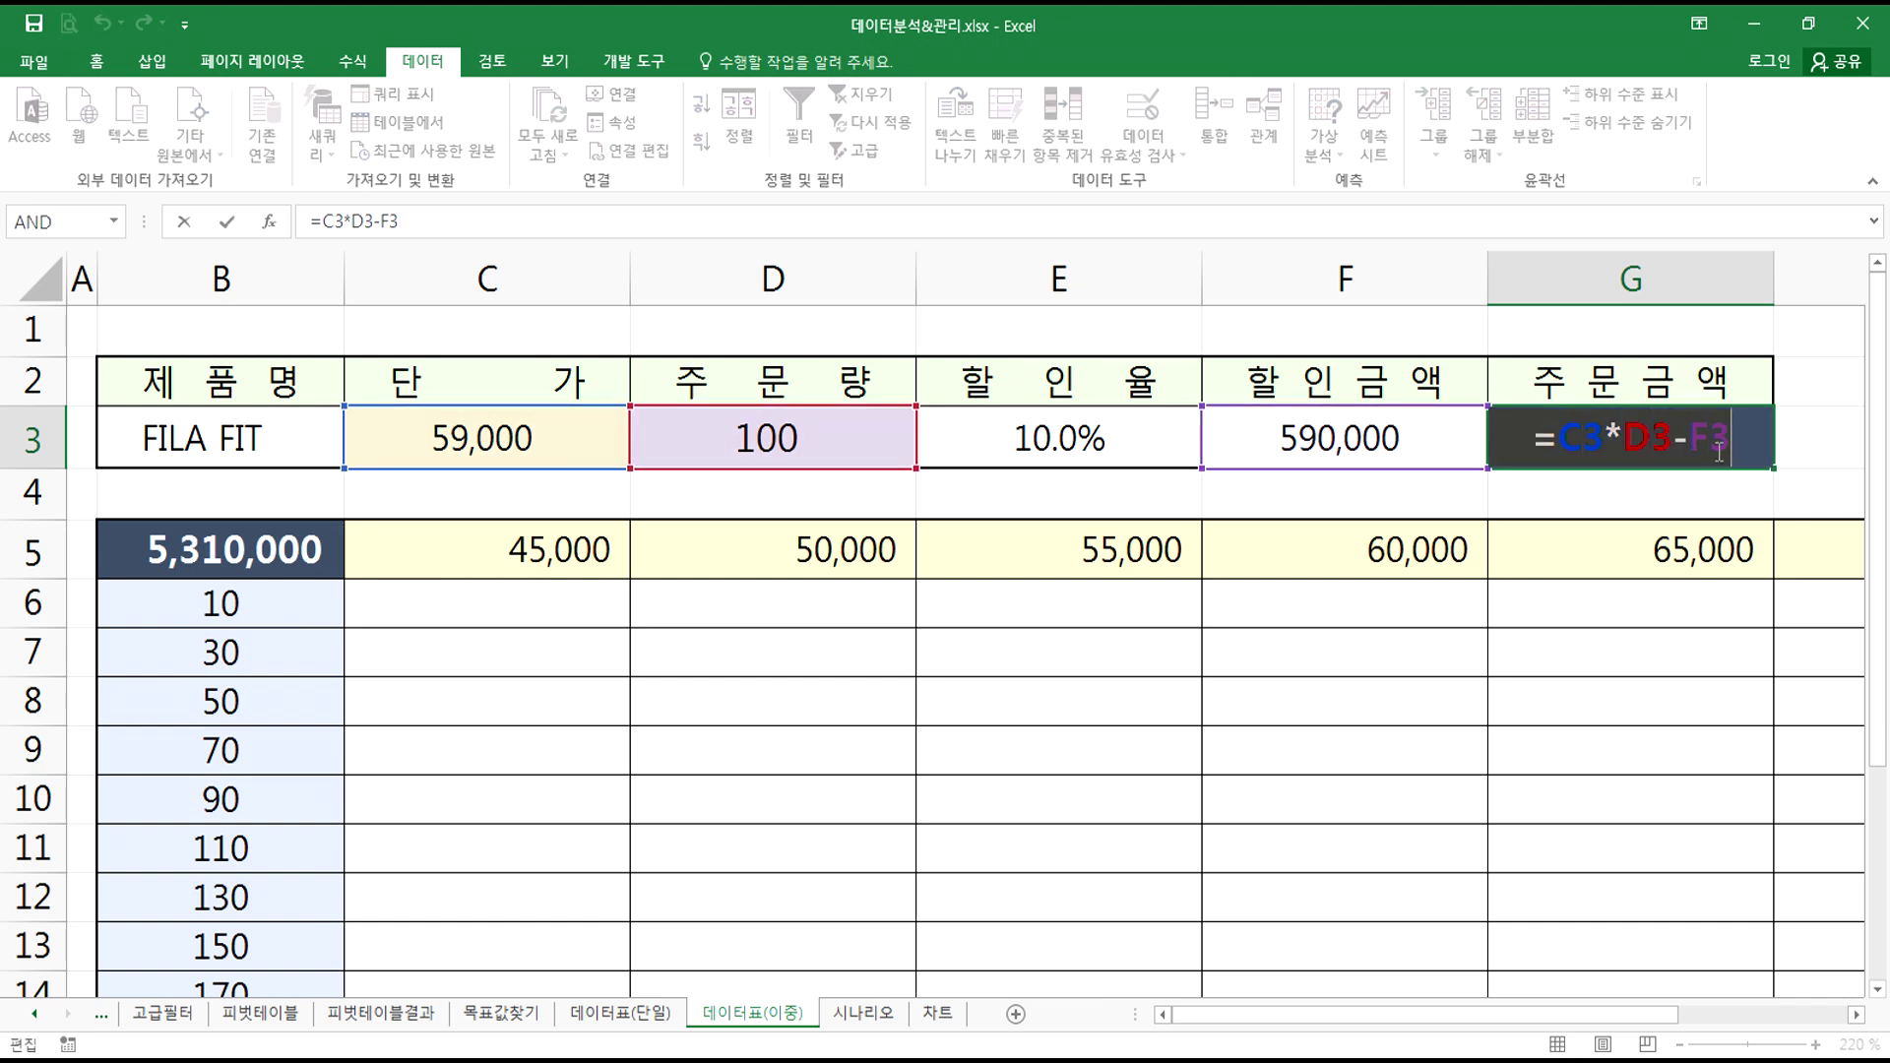
left_click(270, 499)
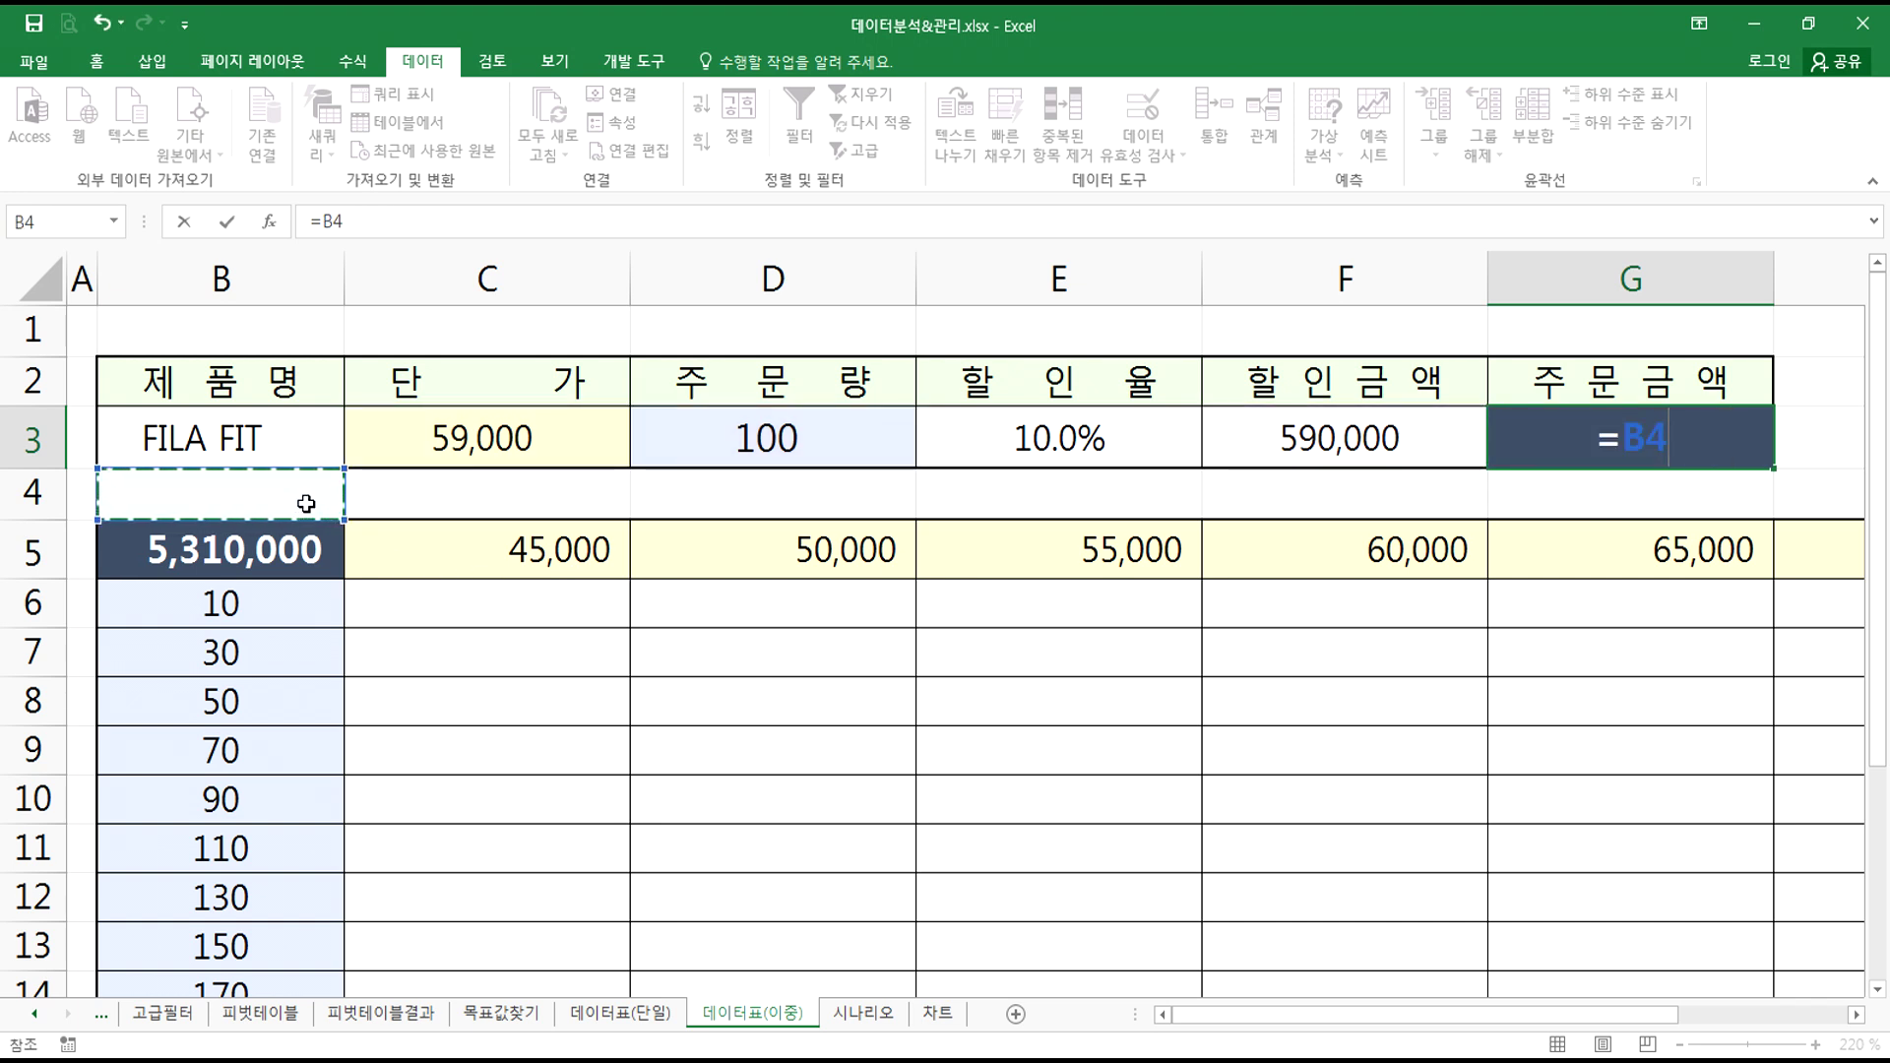
key("Escape")
left_click(281, 493)
key("ctrl+v")
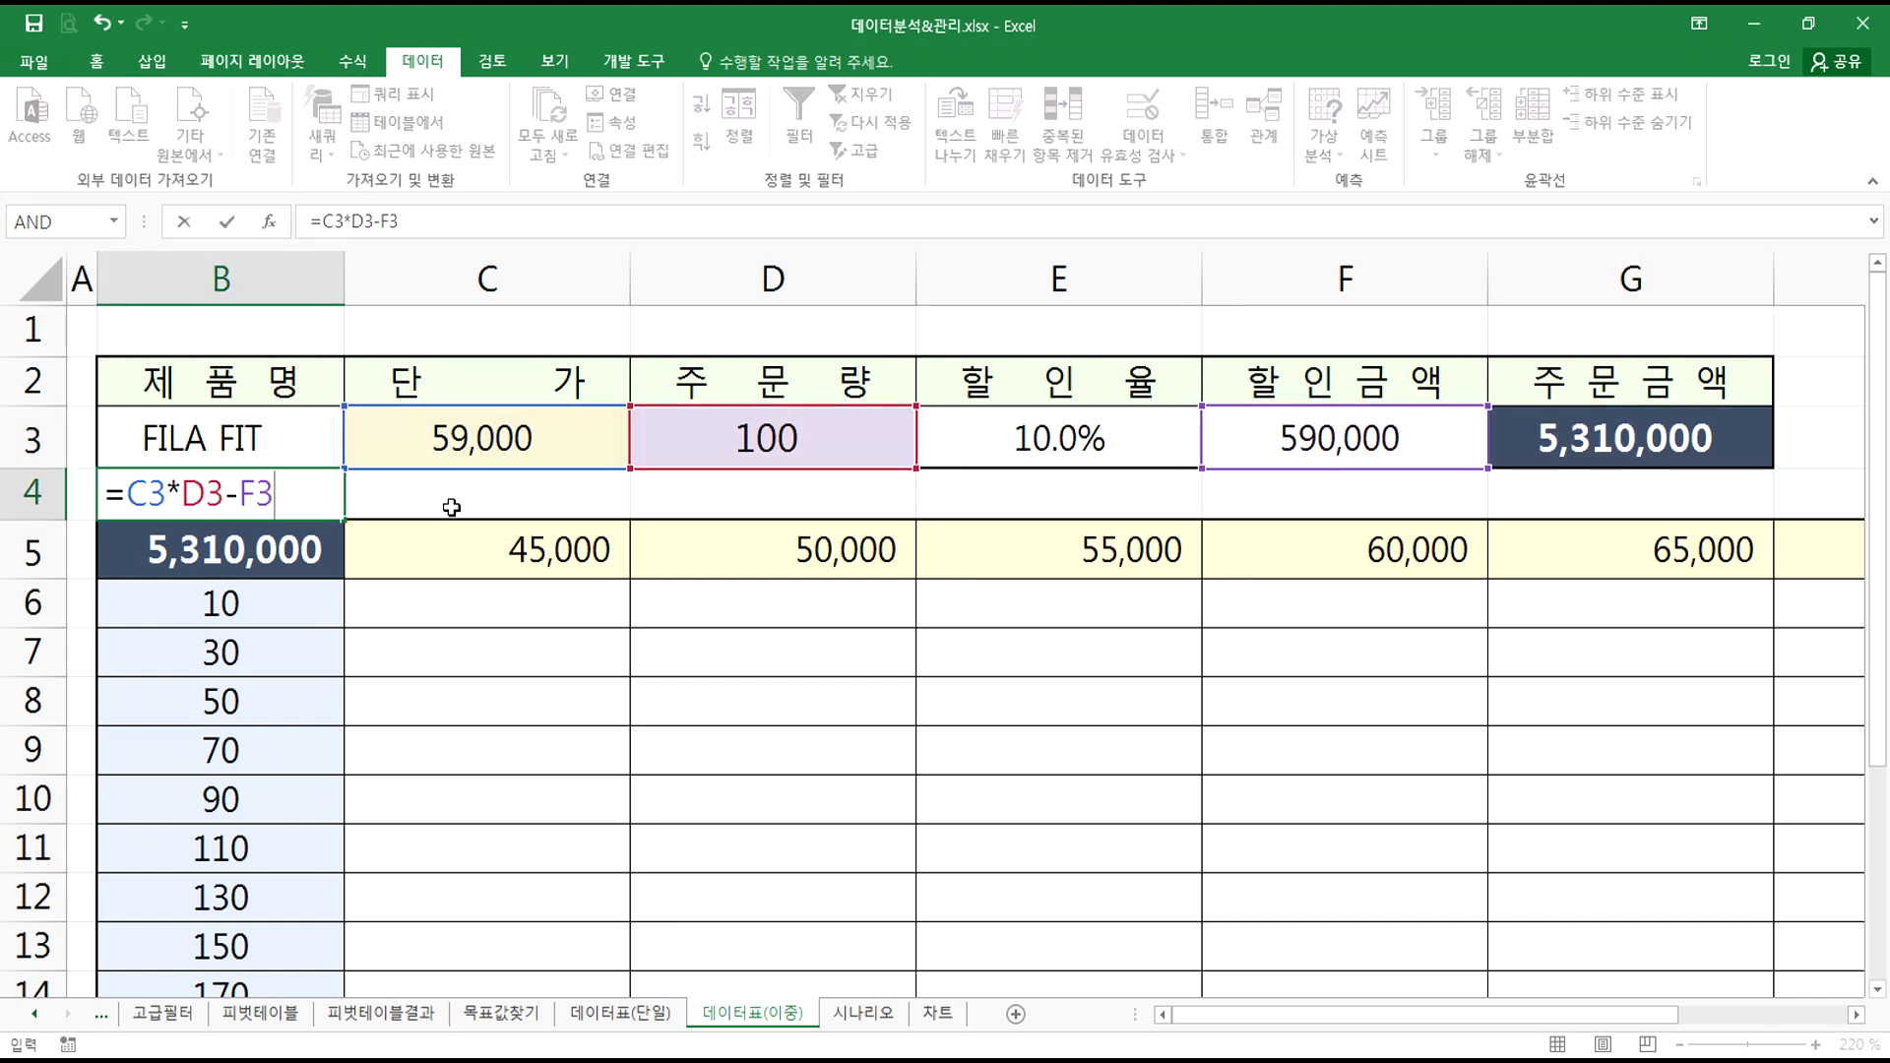
key("Return")
left_click(285, 497)
key("Delete")
- Clear the corner cell B5 and re-enter its reference to the order amount as =G3
left_click(280, 548)
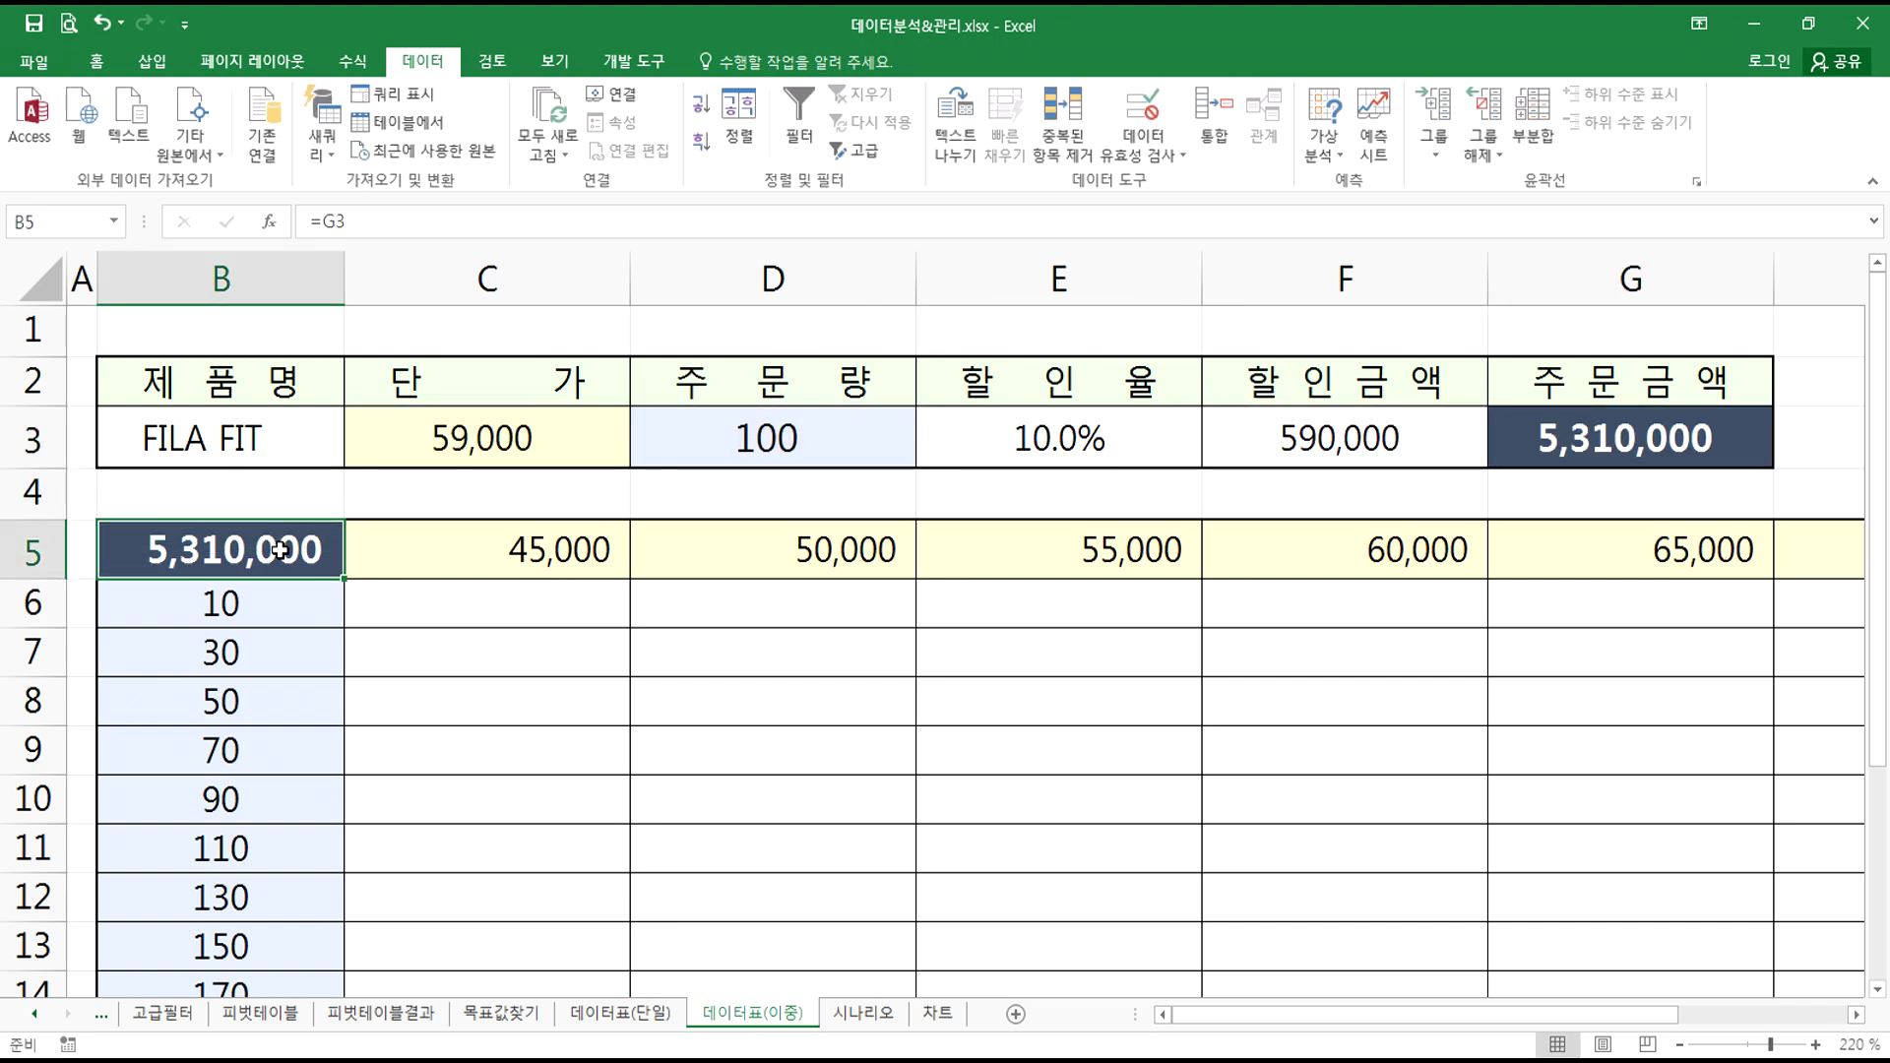
key("Delete")
type("=")
left_click(1555, 433)
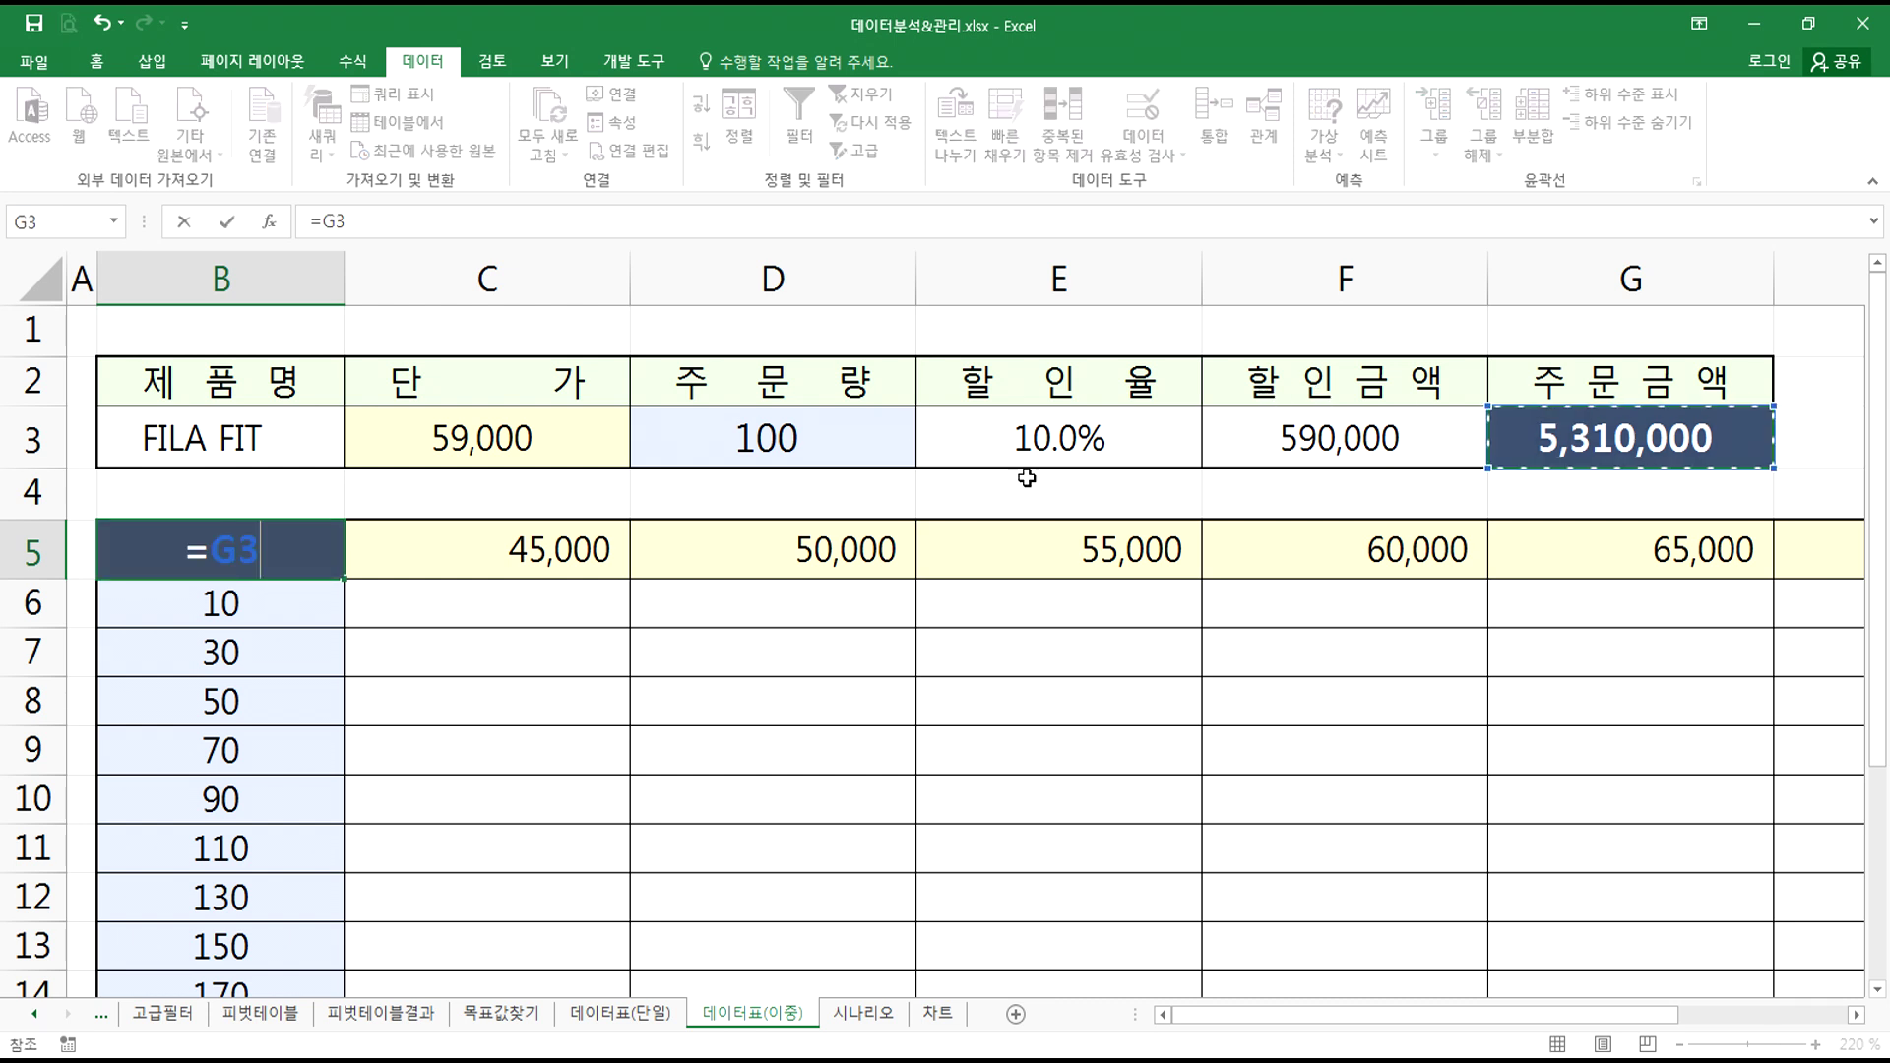
key("Return")
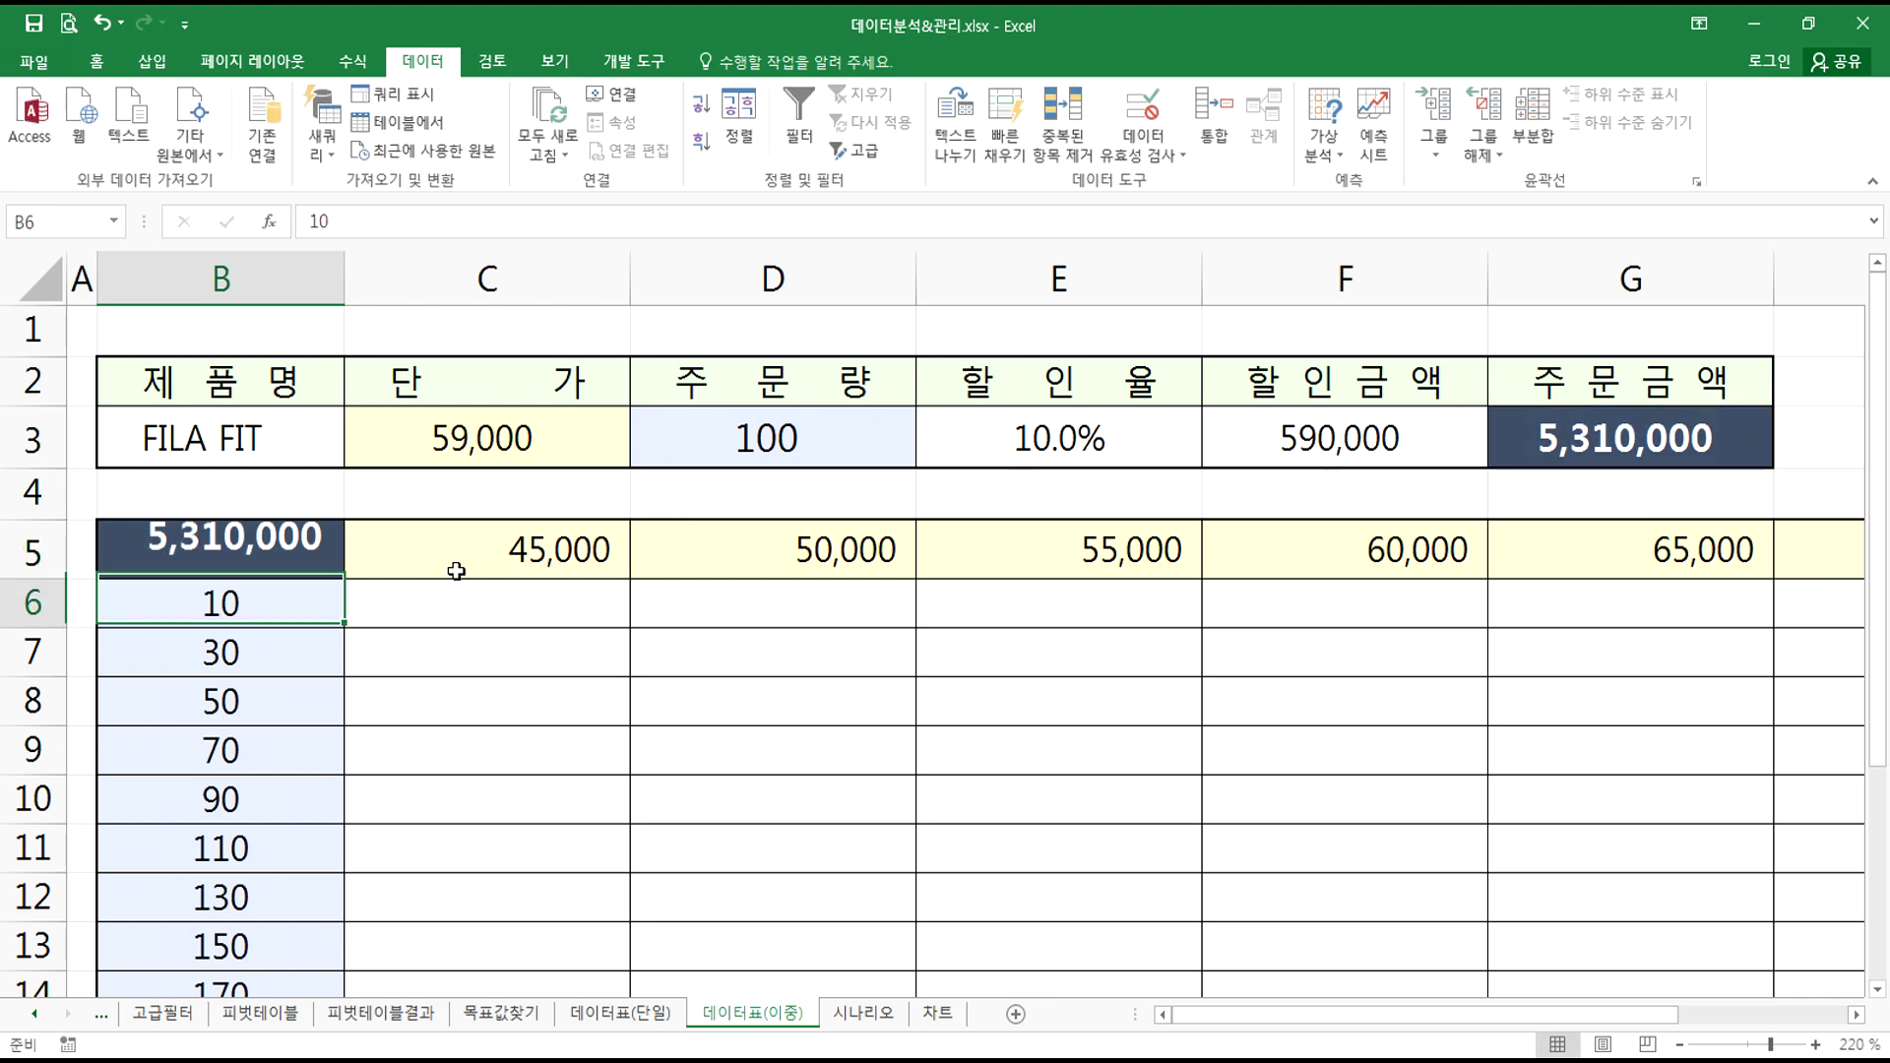
double_click(192, 543)
key("Escape")
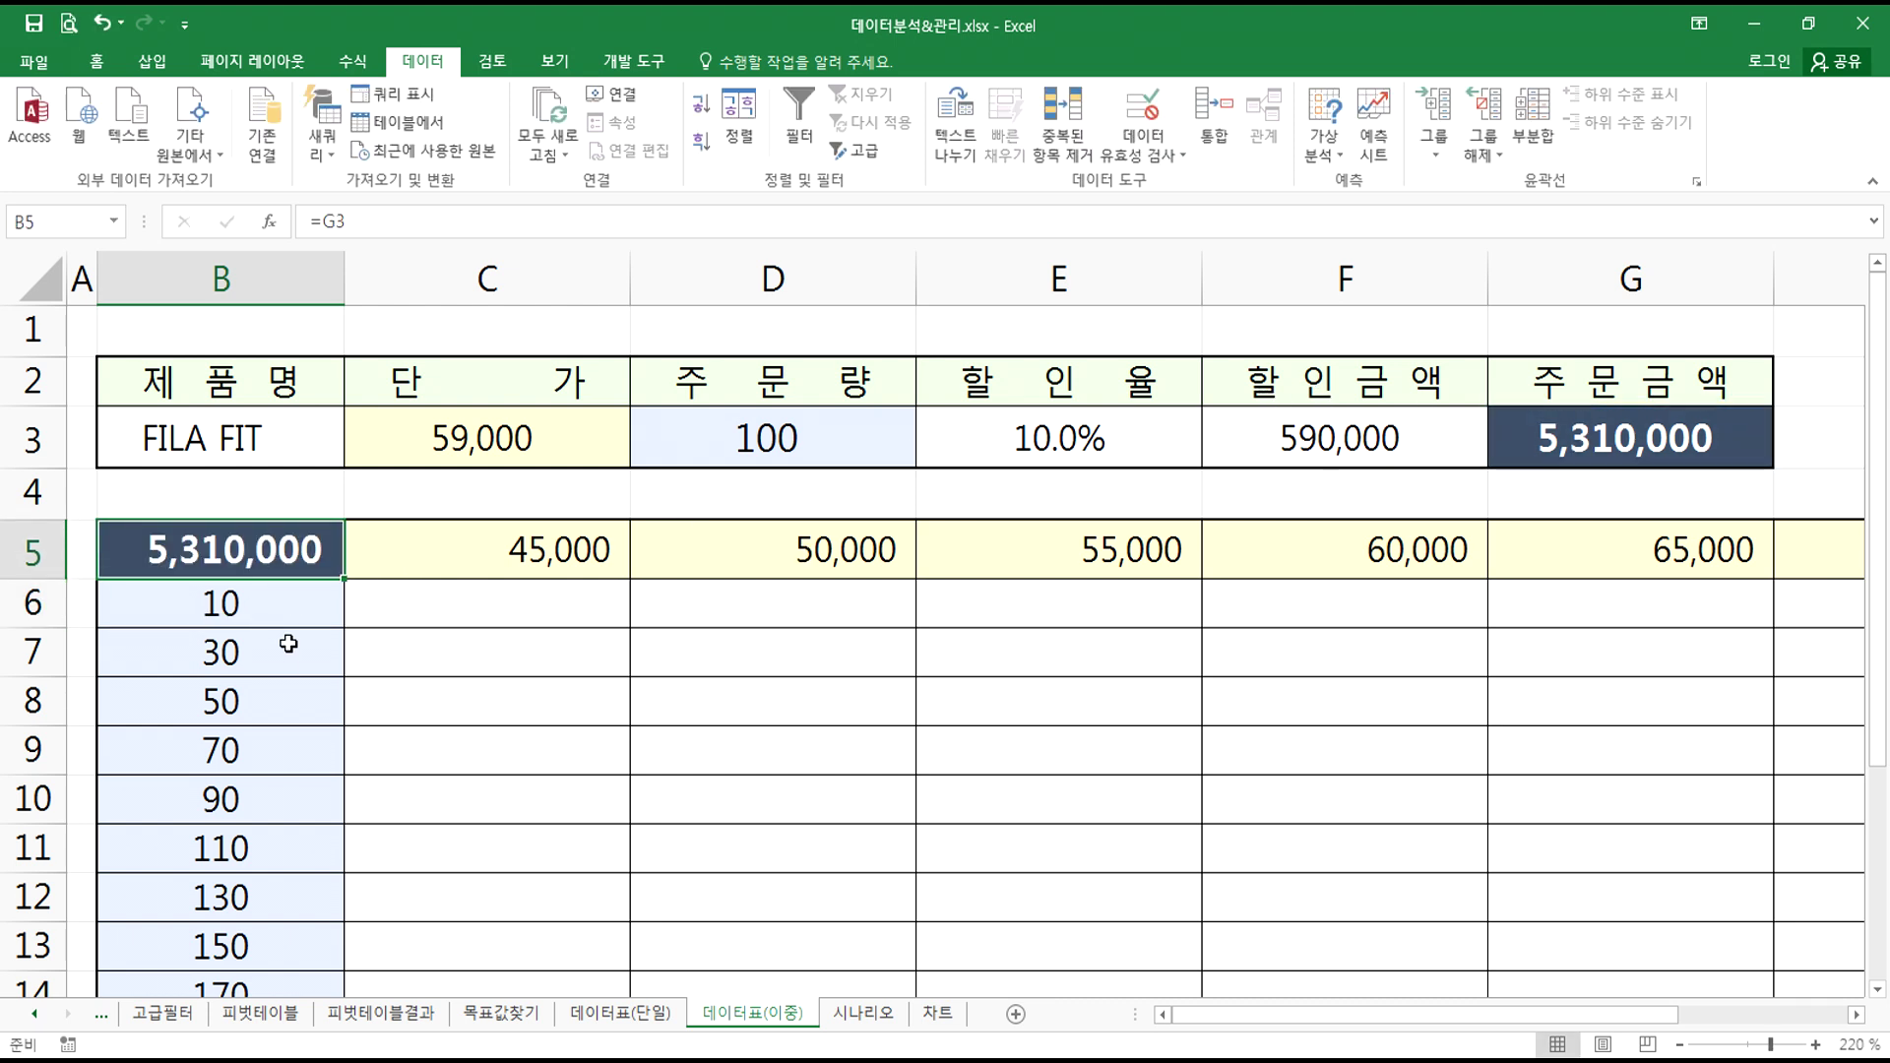
- Open the what-if Data Table dialog for the range B5:H18 and move it near cells C3 and D3
scroll(295, 684, "down", 3)
scroll(295, 692, "down", 3)
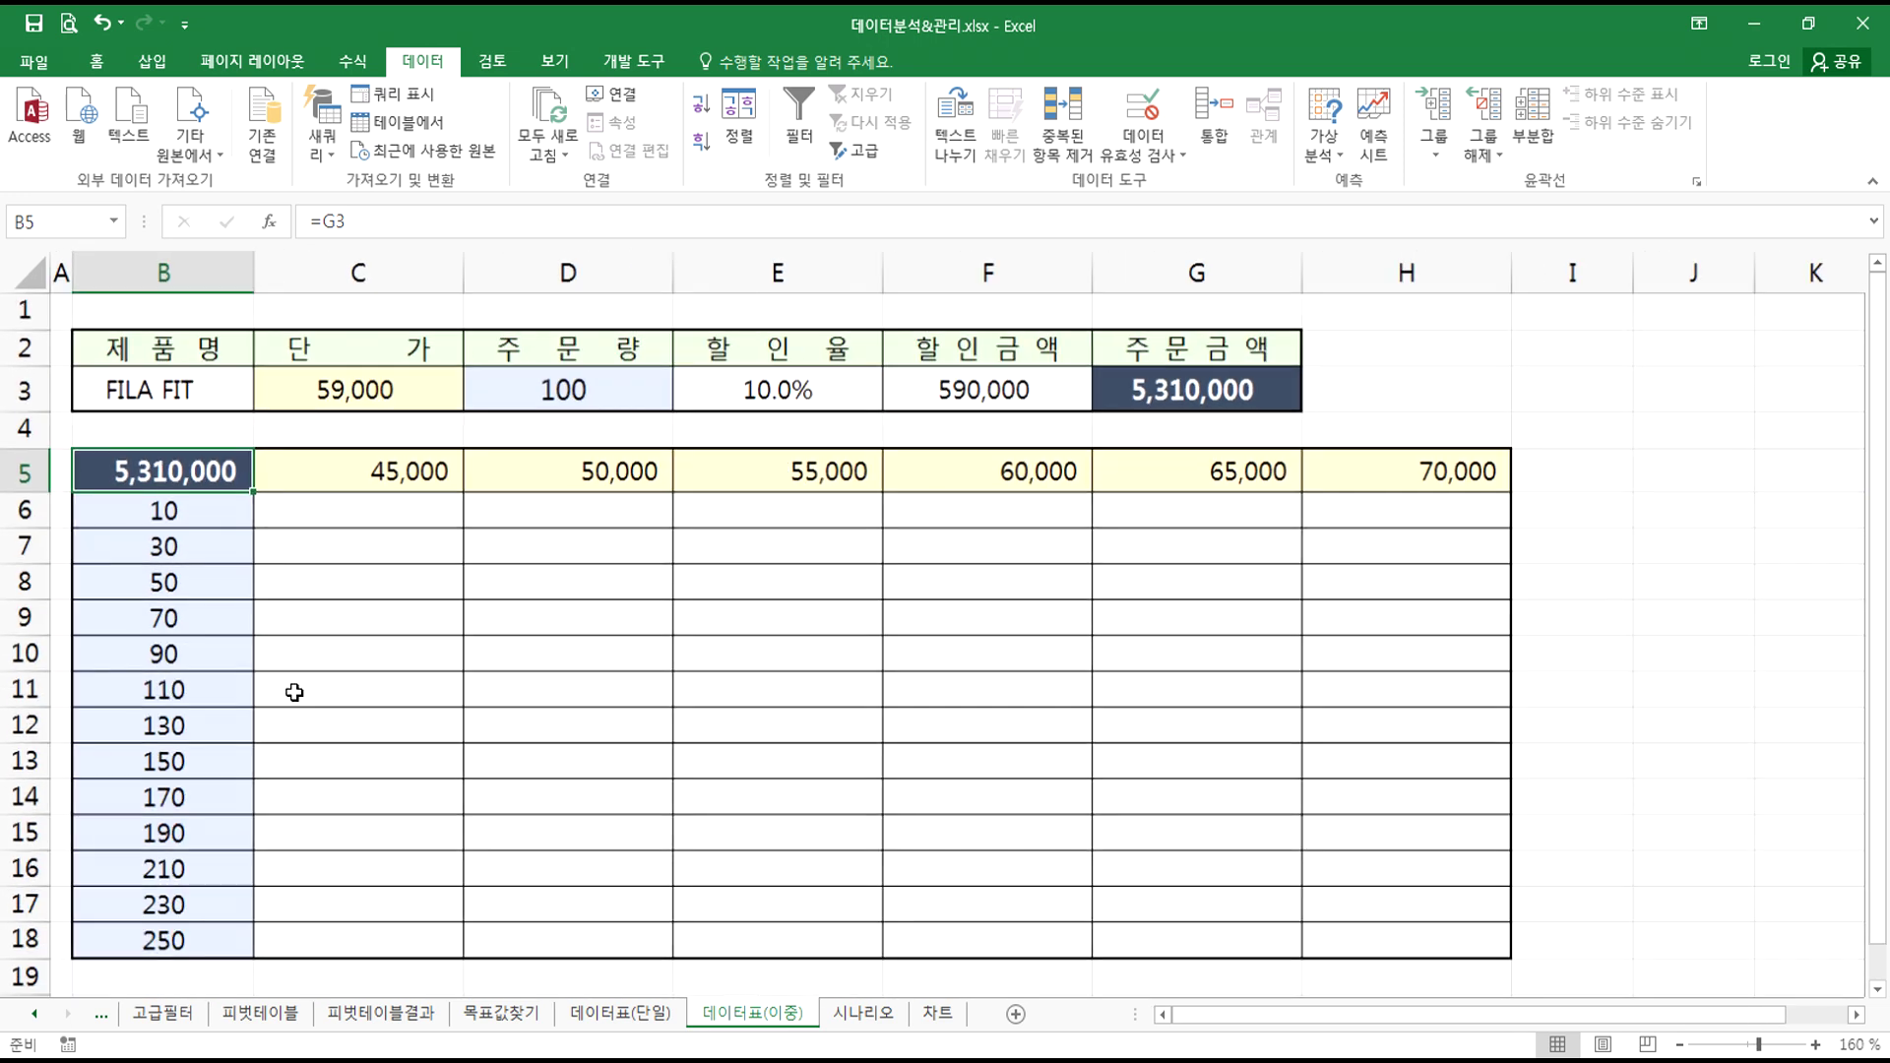
left_click_drag(159, 452, 1240, 873)
scroll(531, 729, "up", 3)
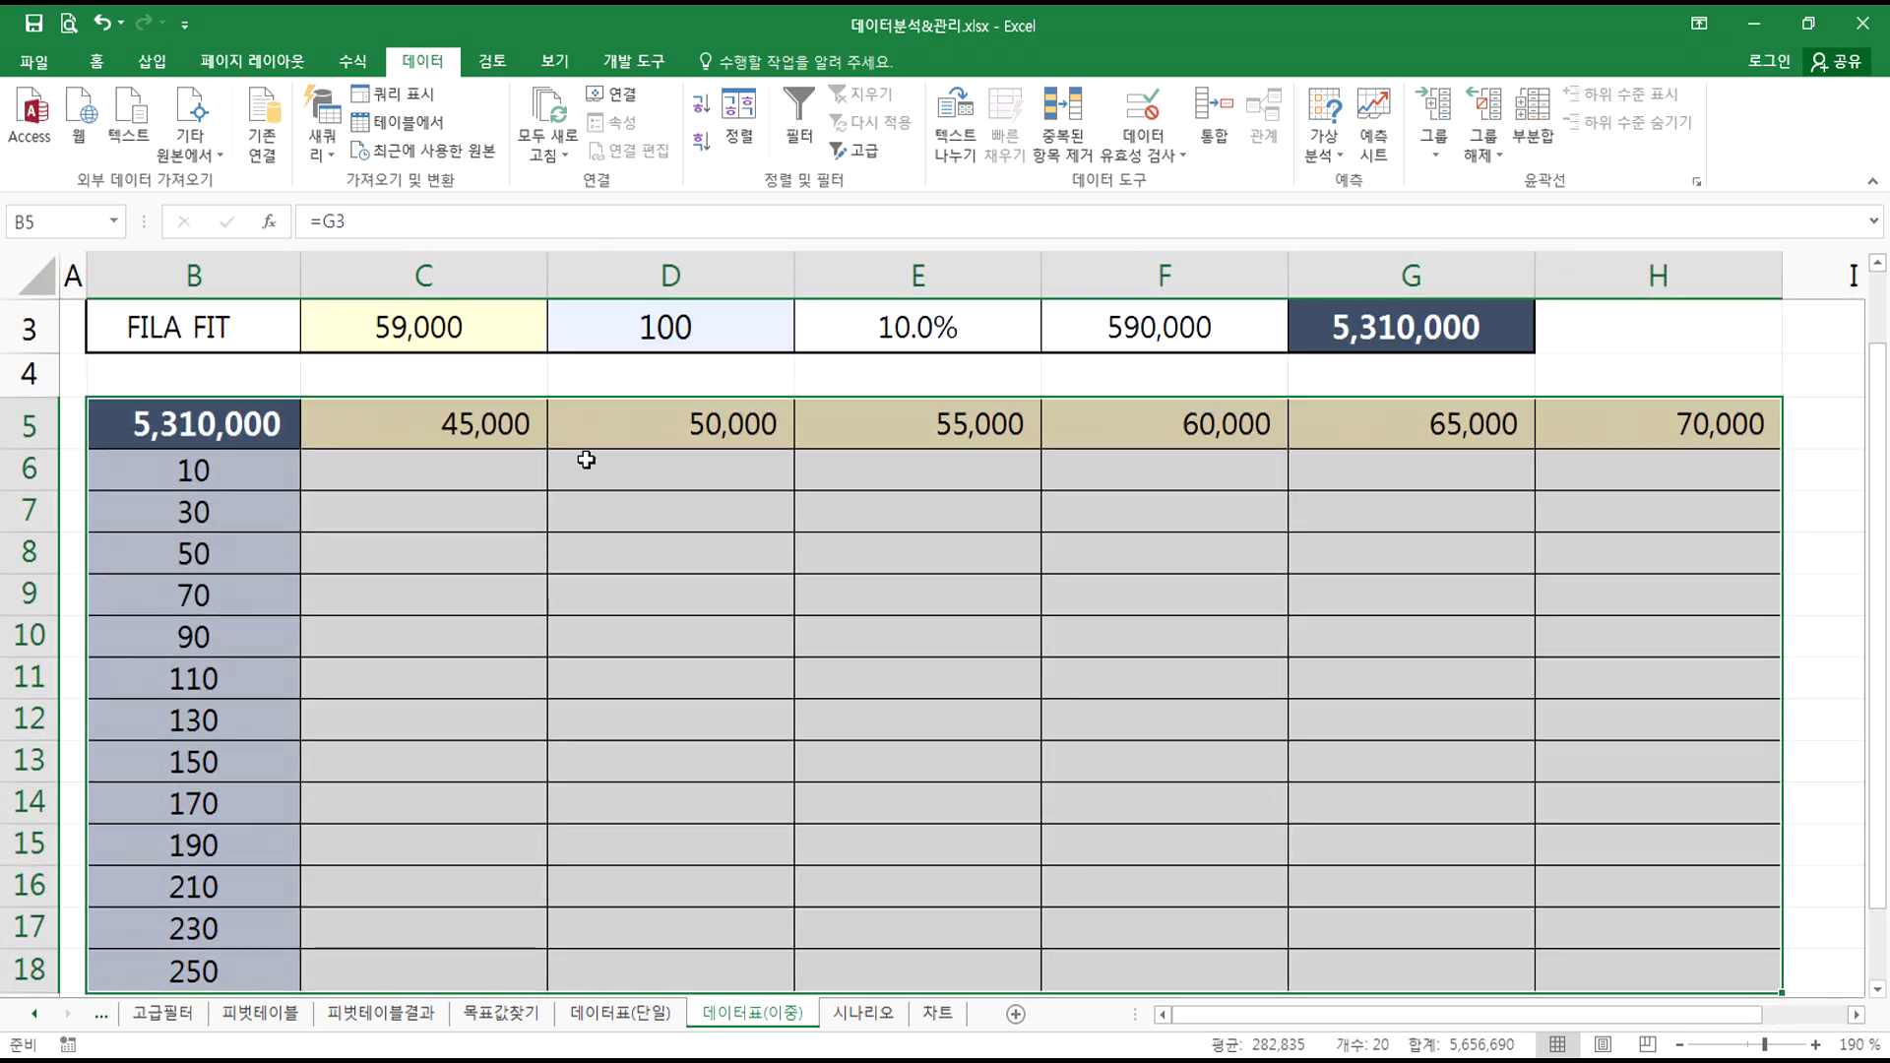
scroll(590, 512, "up", 1)
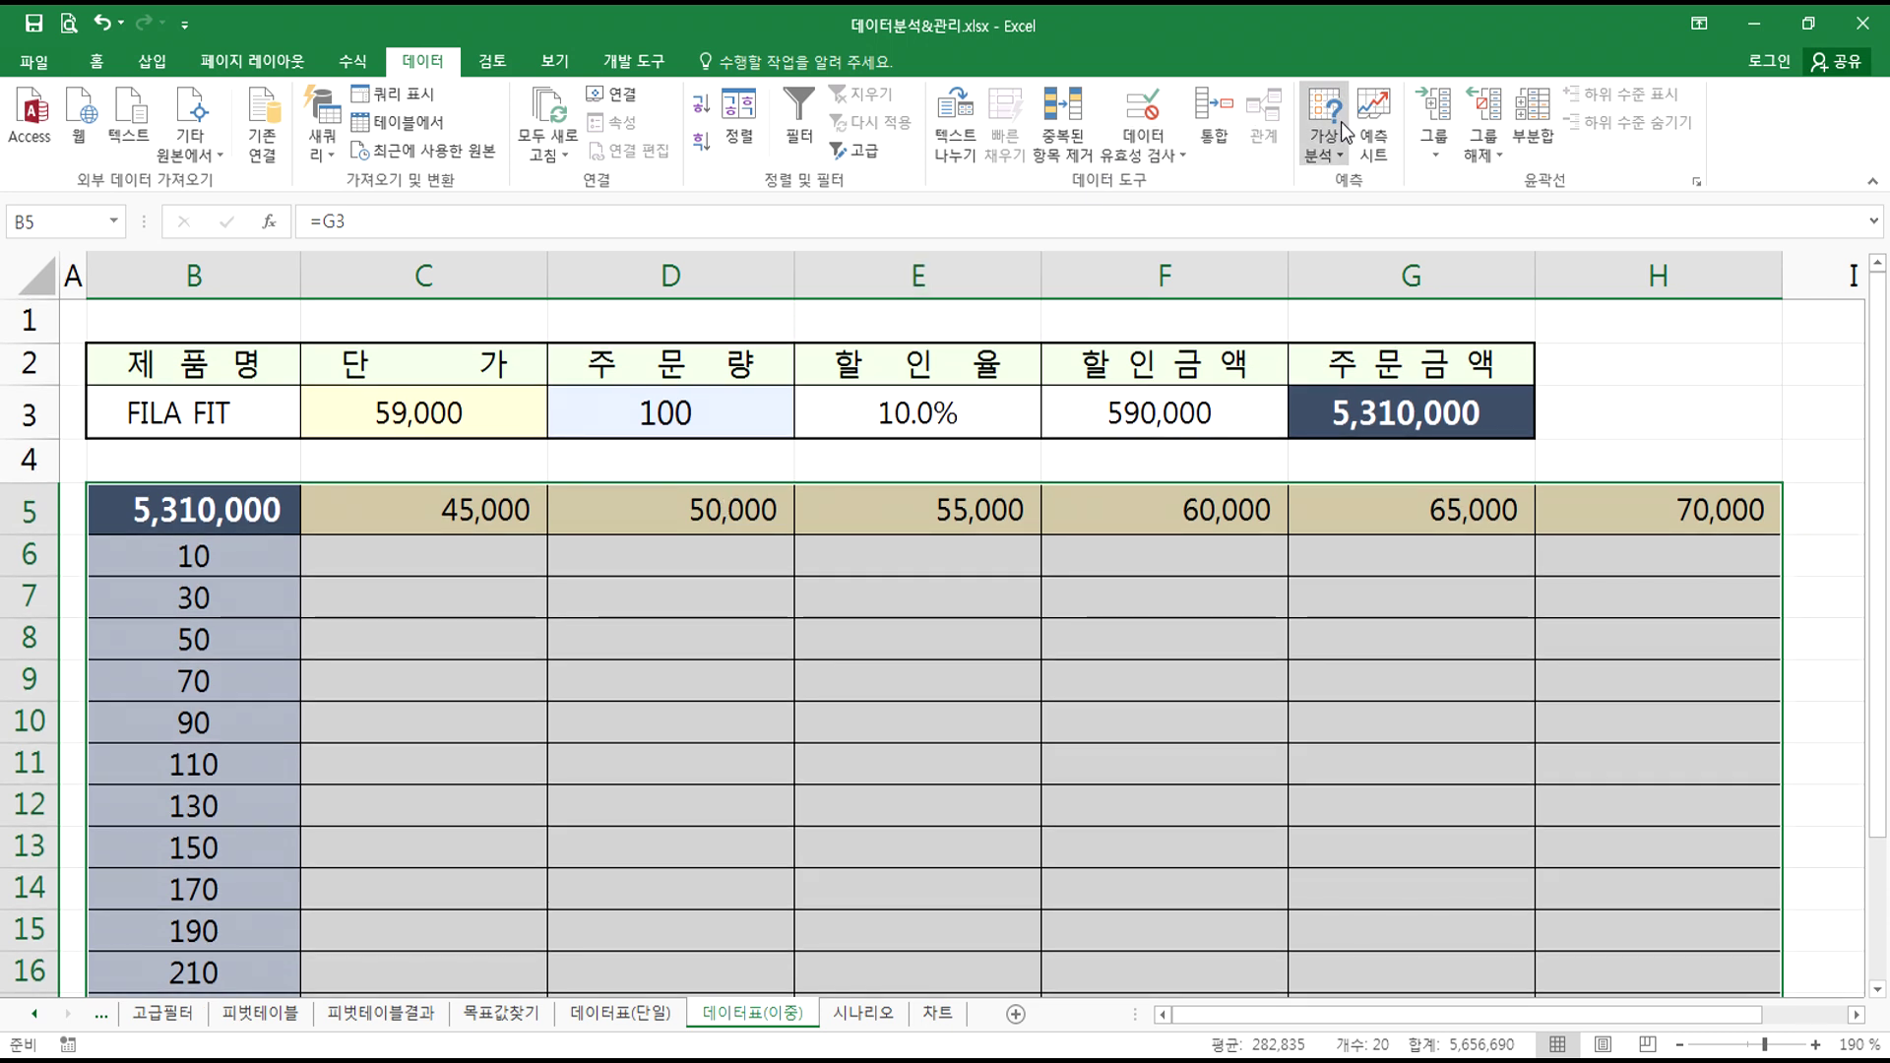
left_click(1317, 109)
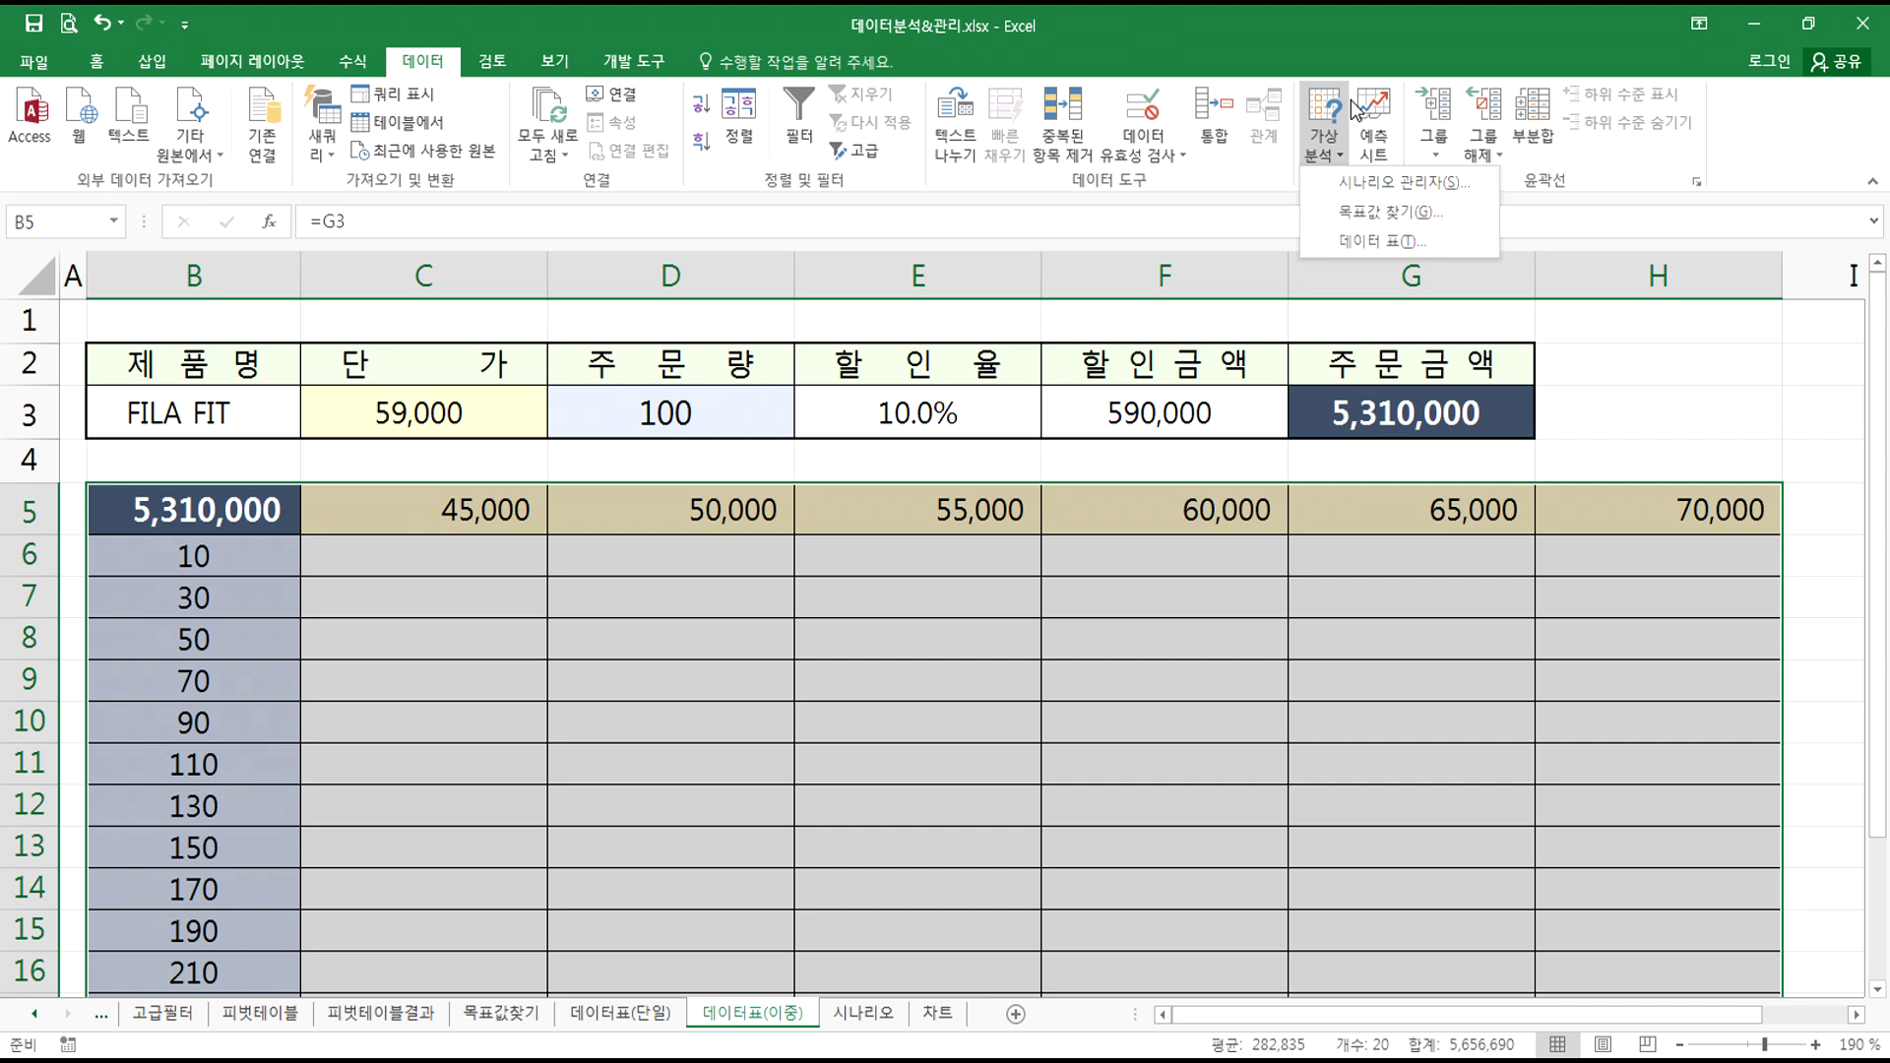
left_click(1362, 239)
left_click_drag(1201, 518, 603, 454)
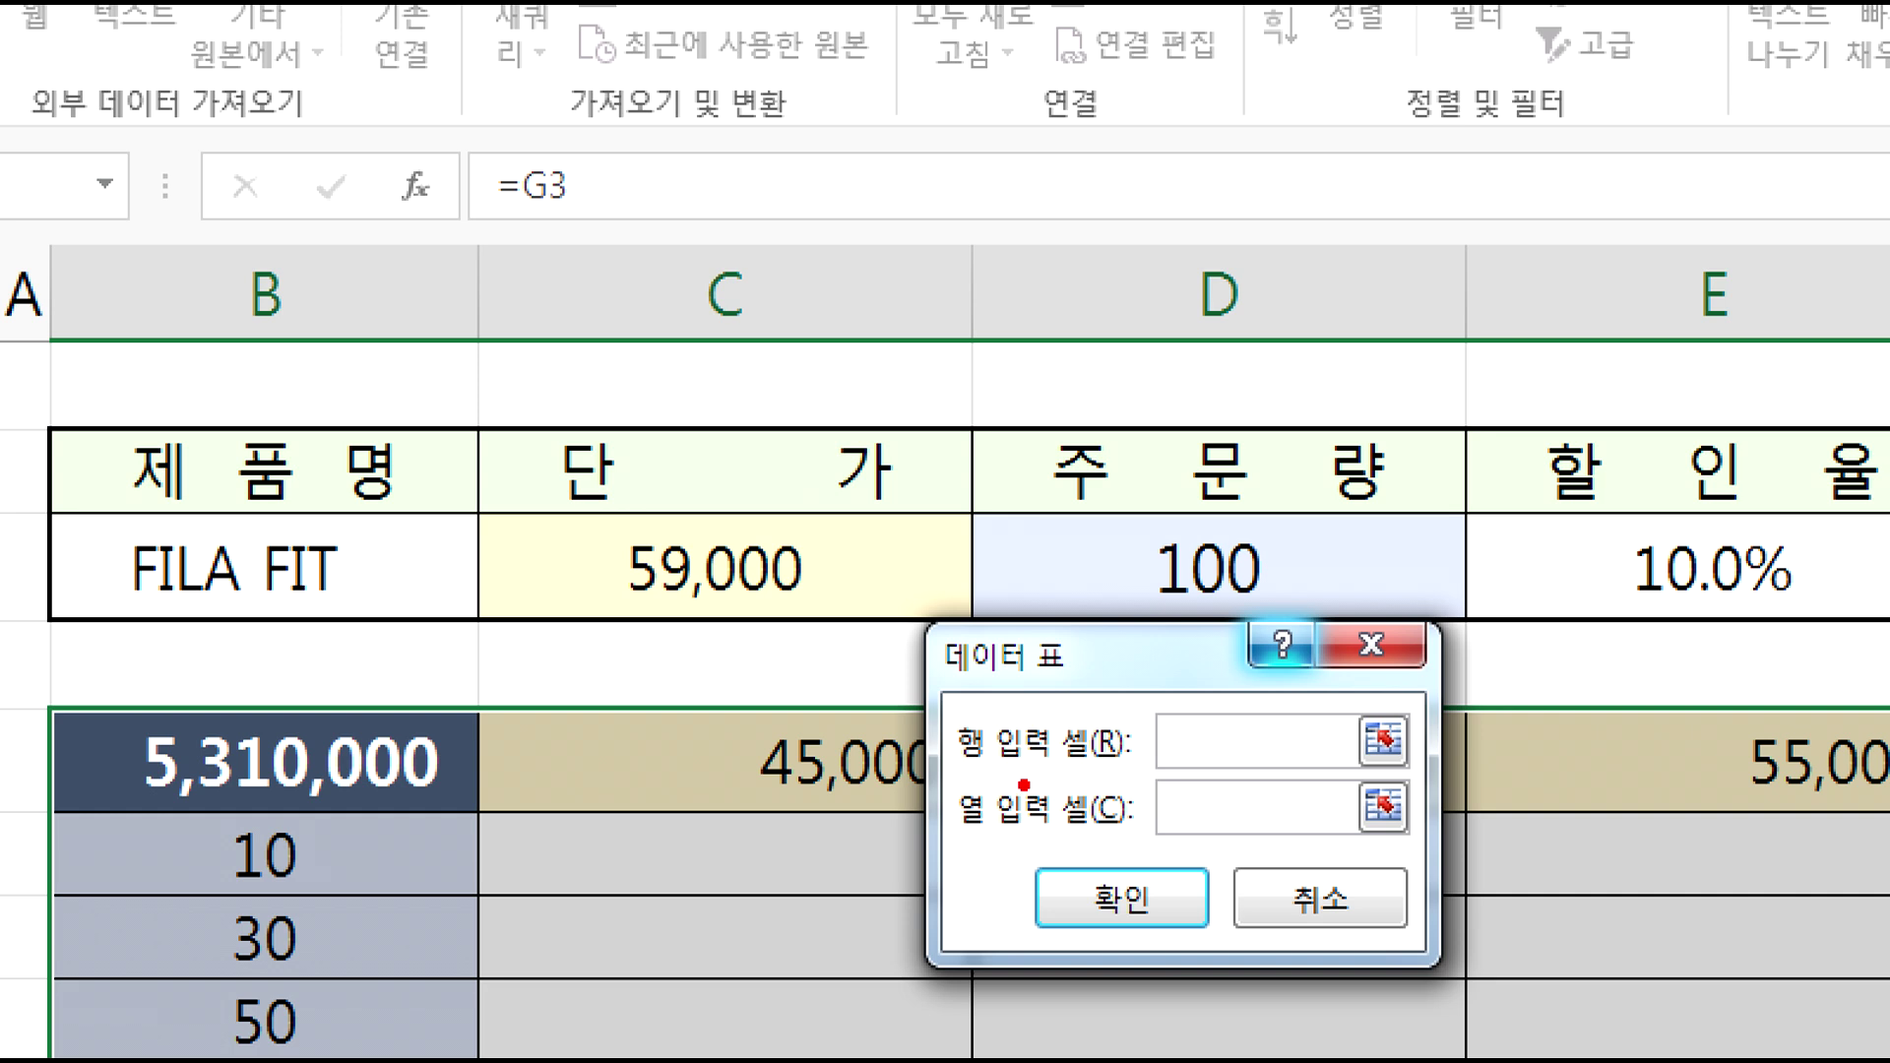
mouse_move(822, 780)
left_mouse_down()
mouse_move(602, 763)
mouse_move(792, 802)
left_mouse_up()
left_click_drag(1757, 793, 1786, 756)
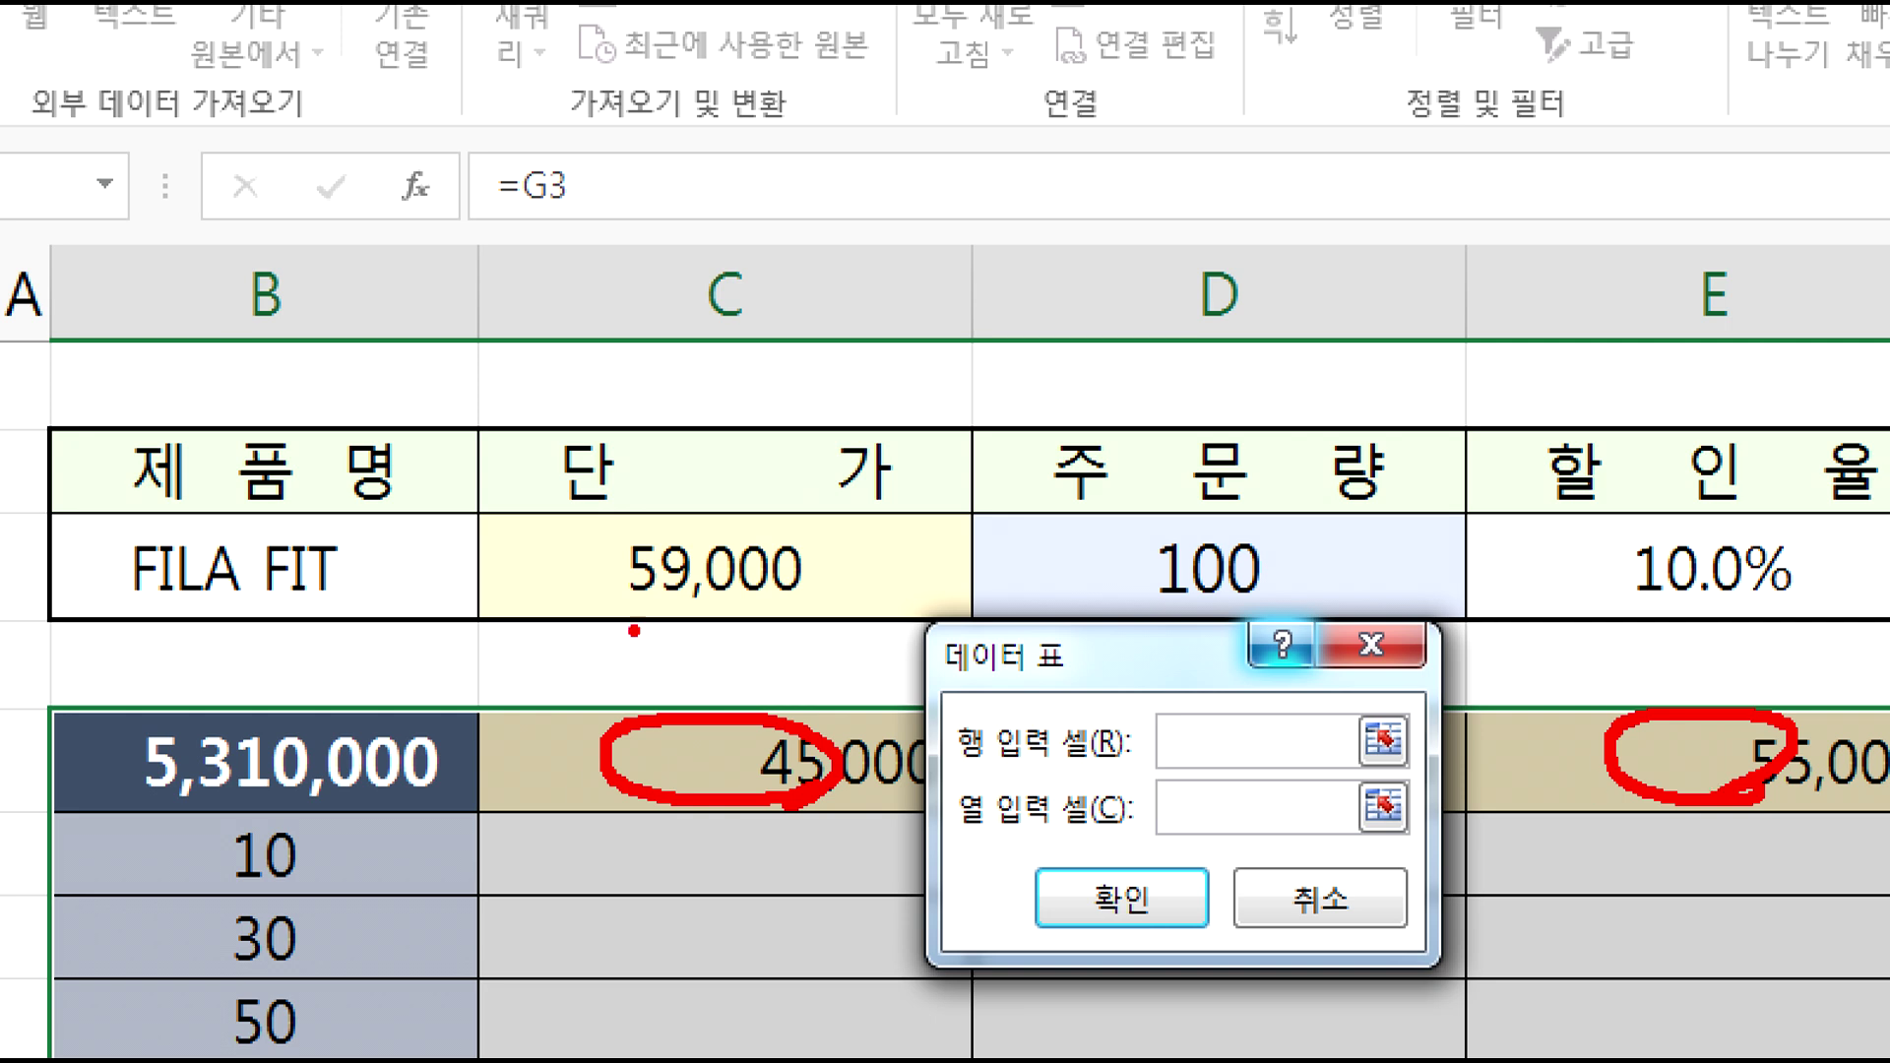
left_click_drag(849, 510, 1011, 445)
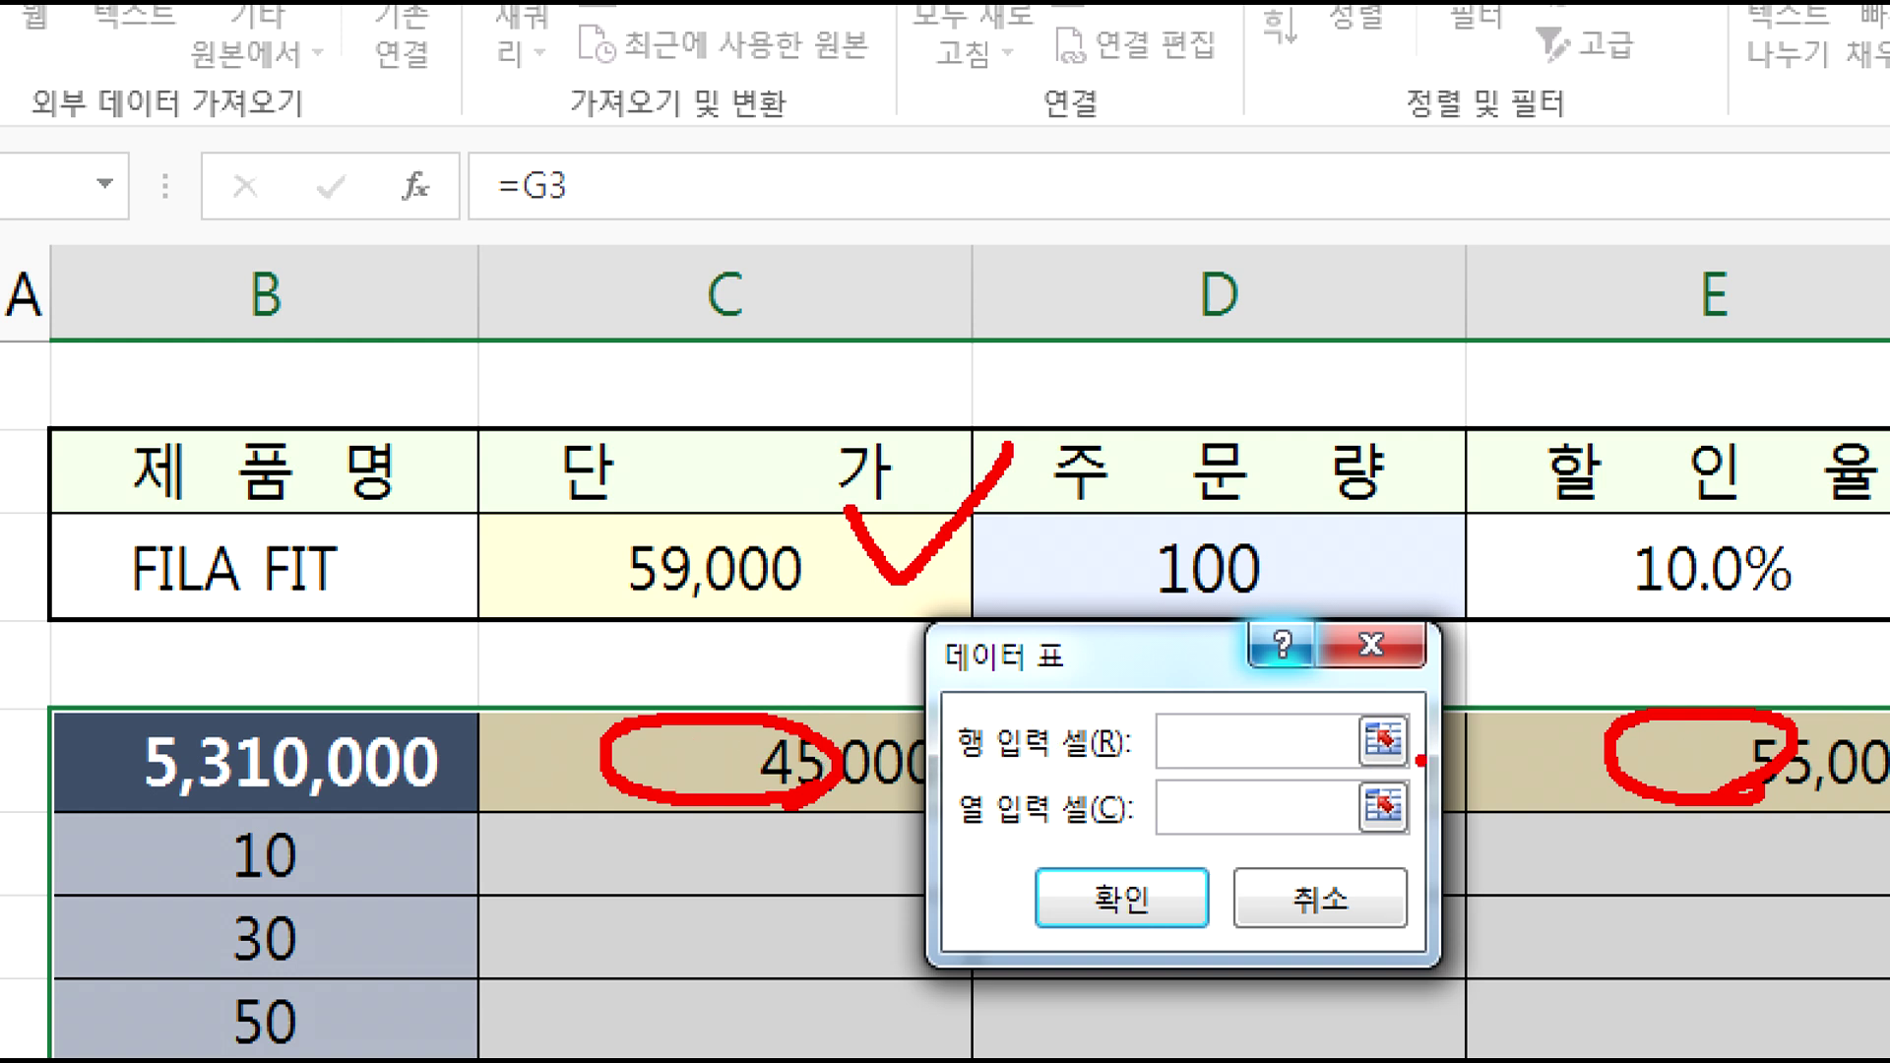
left_click_drag(1207, 719, 1259, 705)
mouse_move(1202, 780)
left_mouse_down()
mouse_move(1255, 799)
mouse_move(1272, 772)
left_mouse_up()
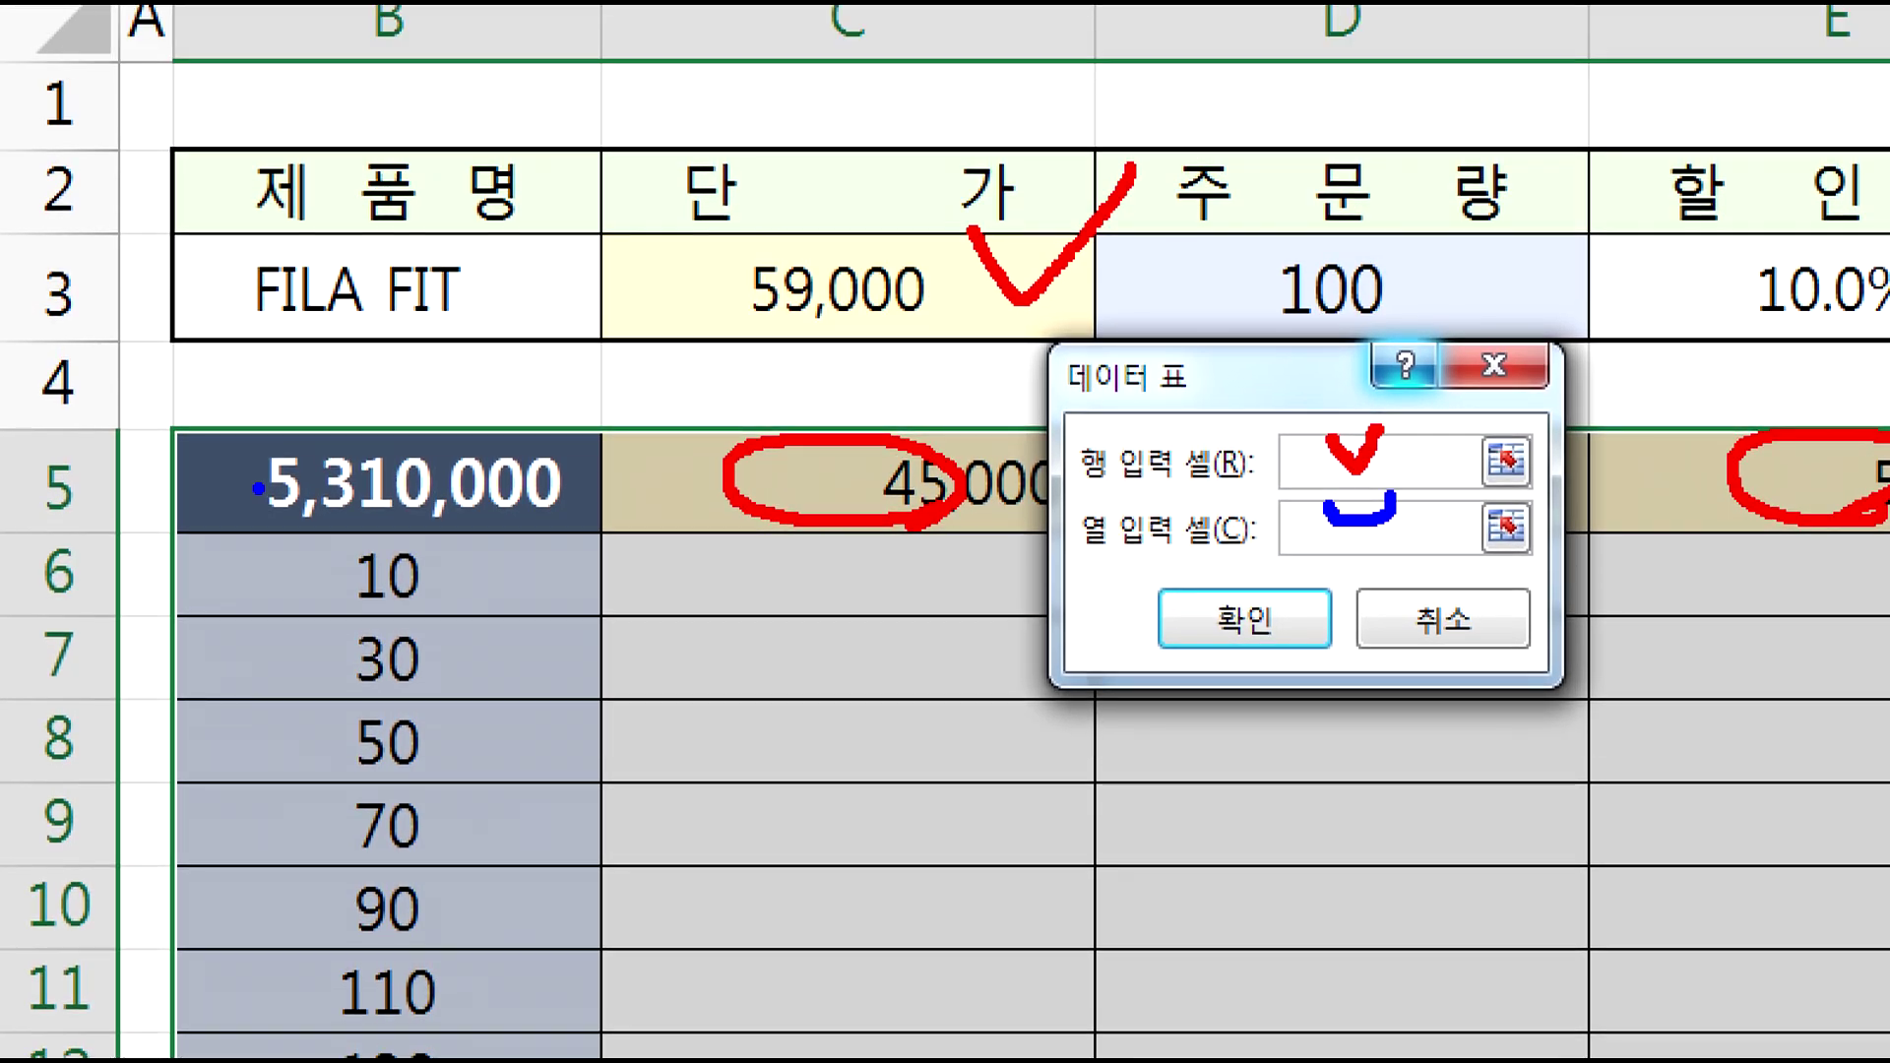
mouse_move(507, 599)
left_mouse_down()
mouse_move(183, 673)
mouse_move(482, 537)
mouse_move(346, 581)
left_mouse_up()
mouse_move(1353, 329)
left_mouse_down()
mouse_move(1265, 237)
mouse_move(1349, 345)
left_mouse_up()
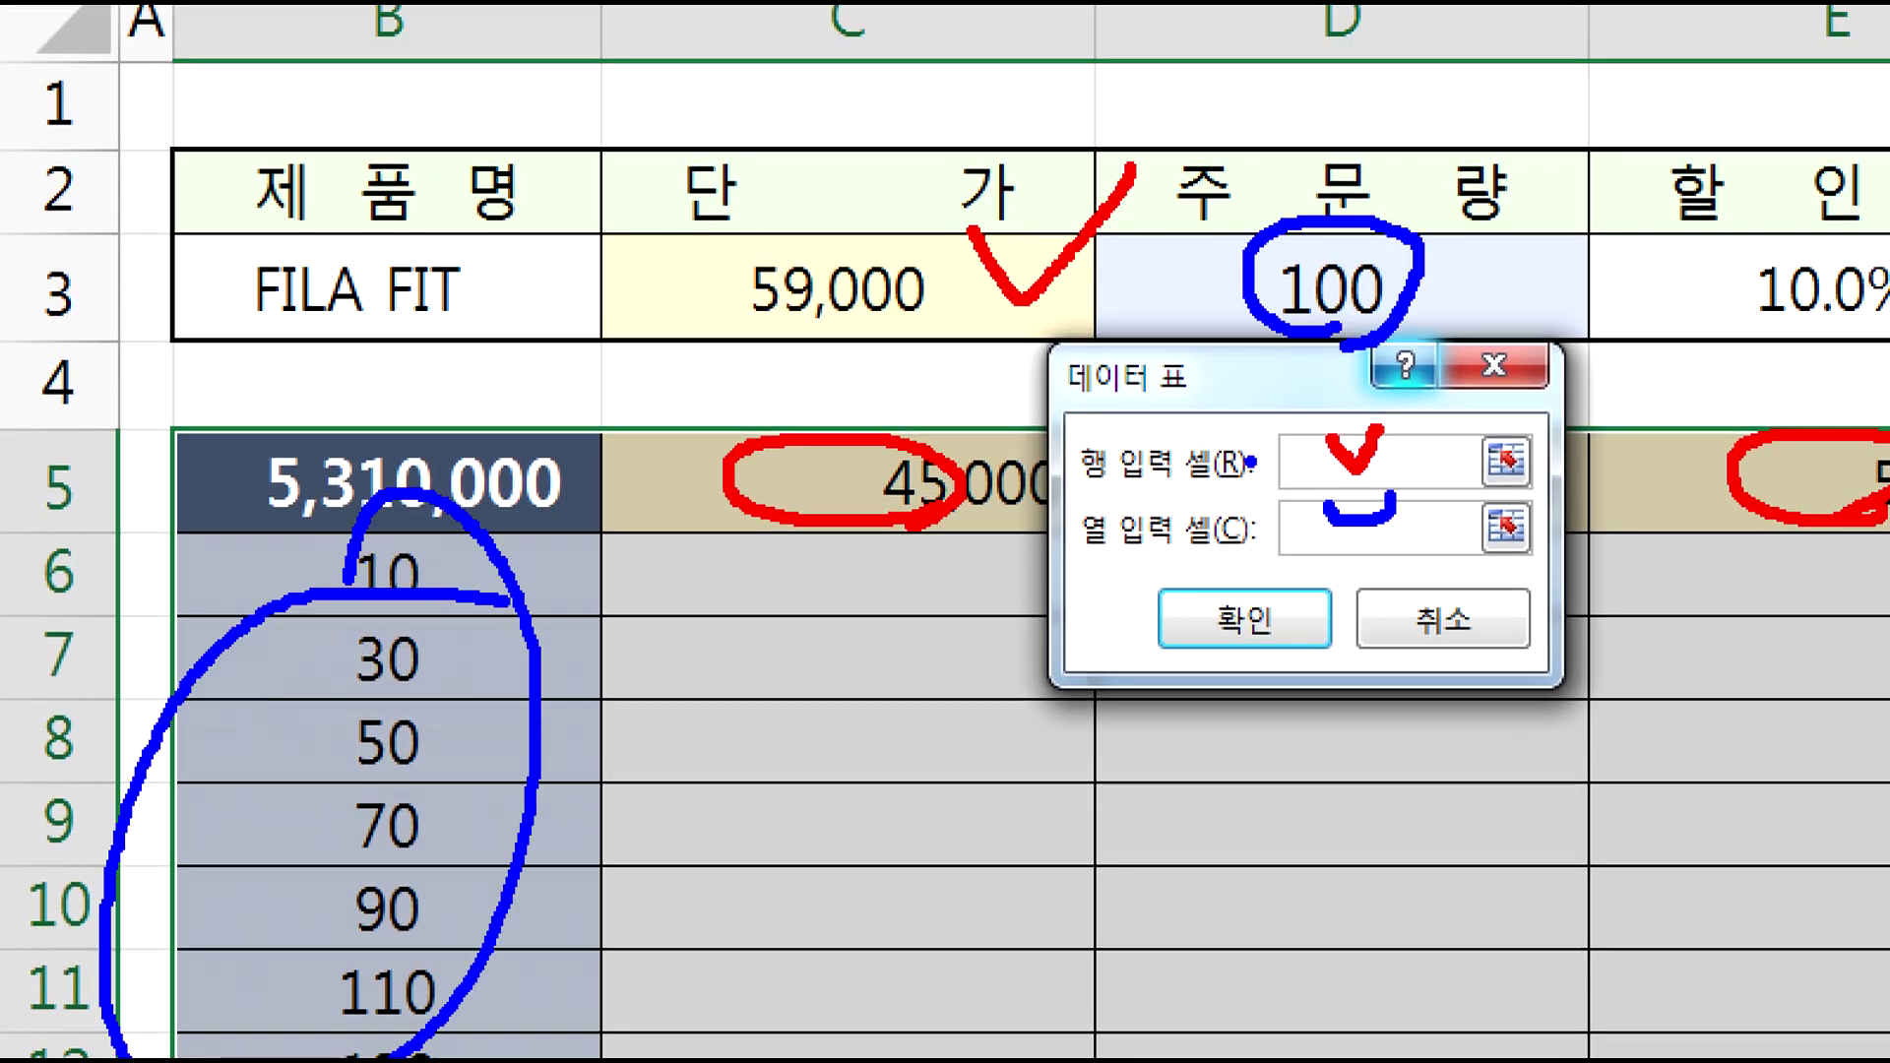
mouse_move(1319, 524)
left_mouse_down()
mouse_move(1262, 470)
mouse_move(1280, 303)
mouse_move(1295, 350)
left_mouse_up()
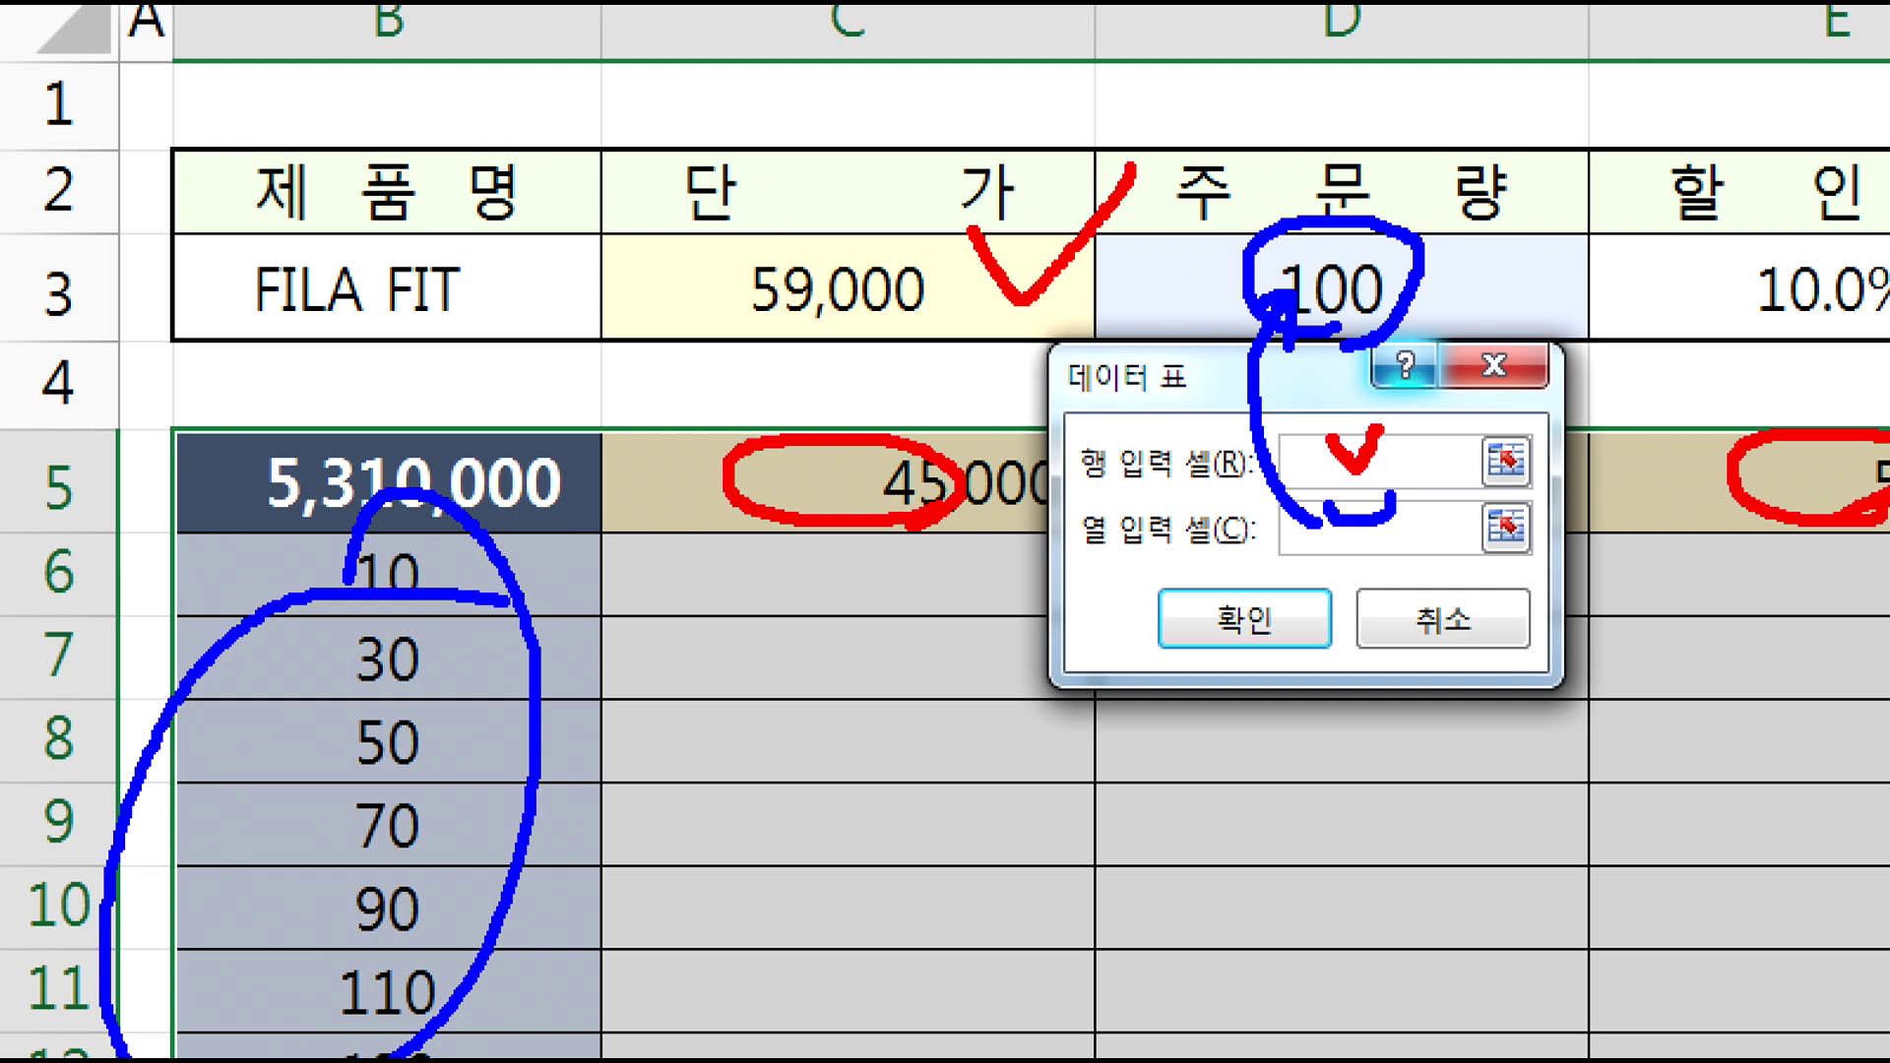
mouse_move(709, 414)
left_mouse_down()
mouse_move(689, 488)
mouse_move(1819, 536)
mouse_move(921, 433)
mouse_move(777, 472)
left_mouse_up()
key("Escape")
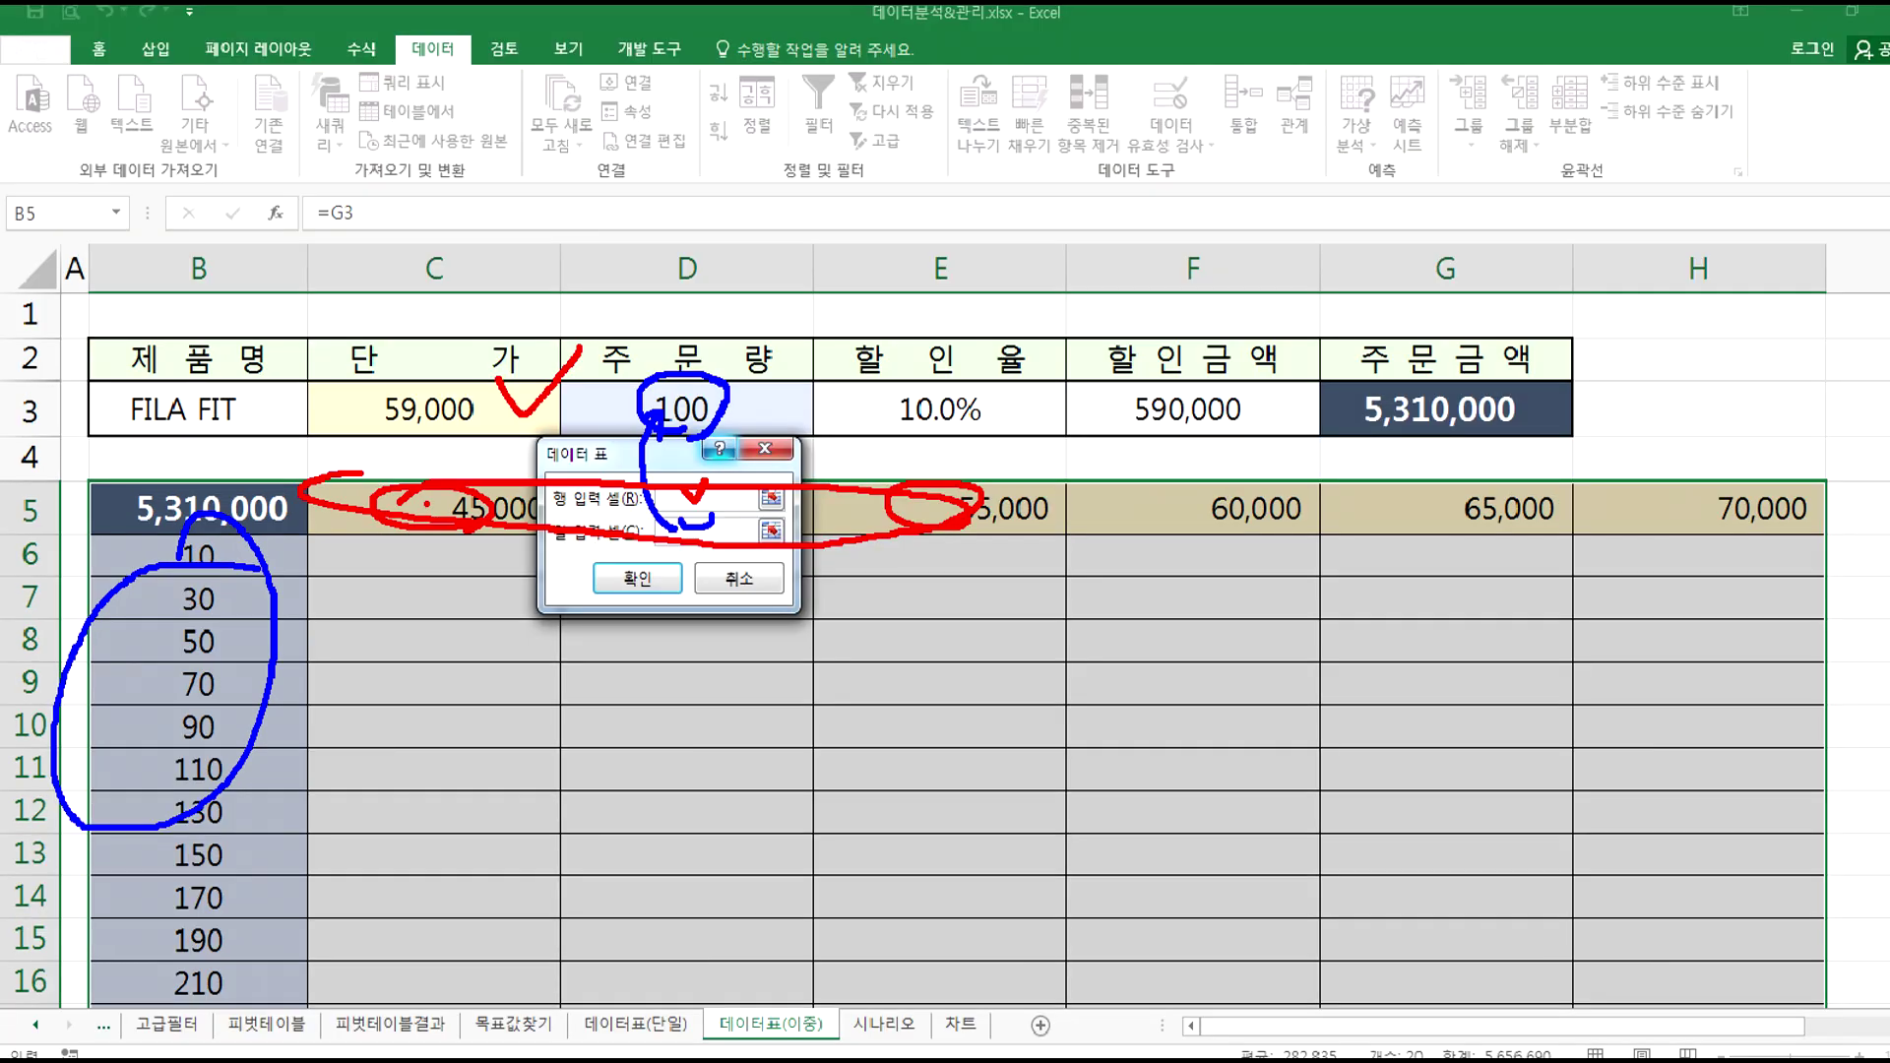
- Set the data table's row input cell to the unit price cell $C$3
left_click(502, 405)
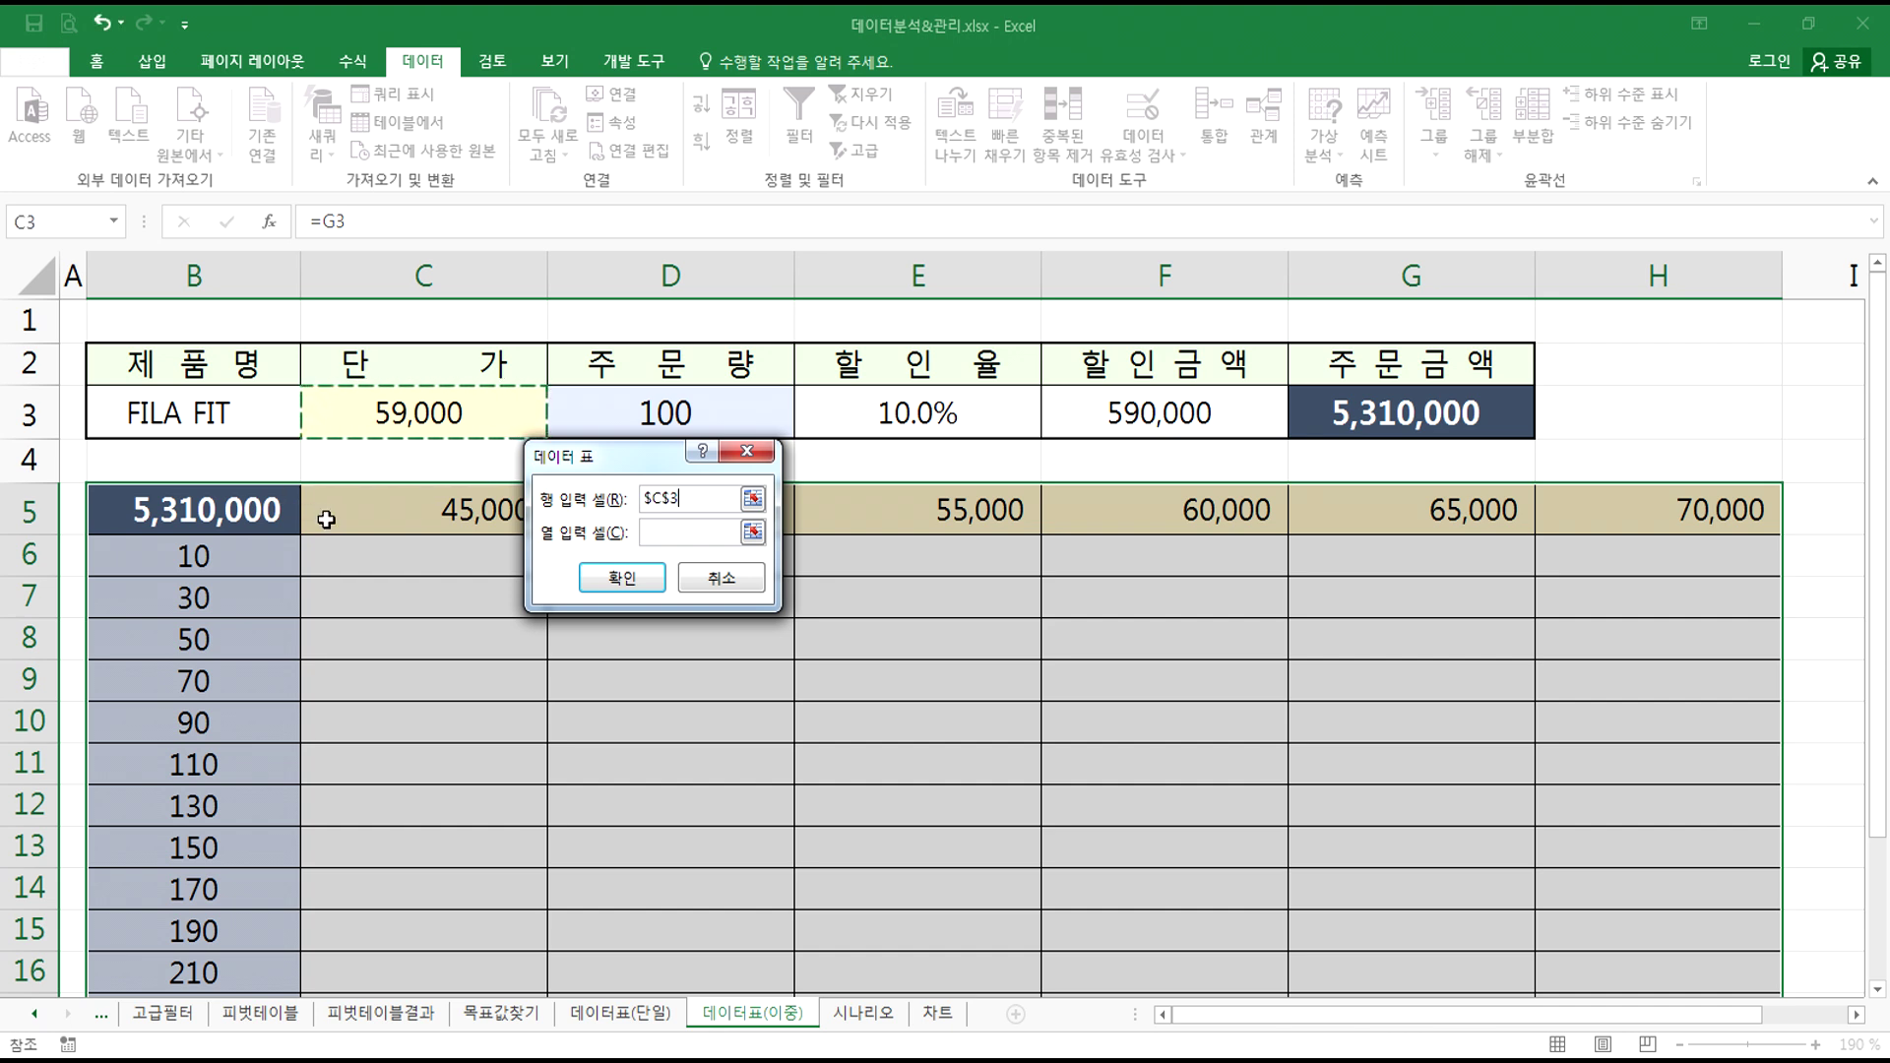
left_click(681, 532)
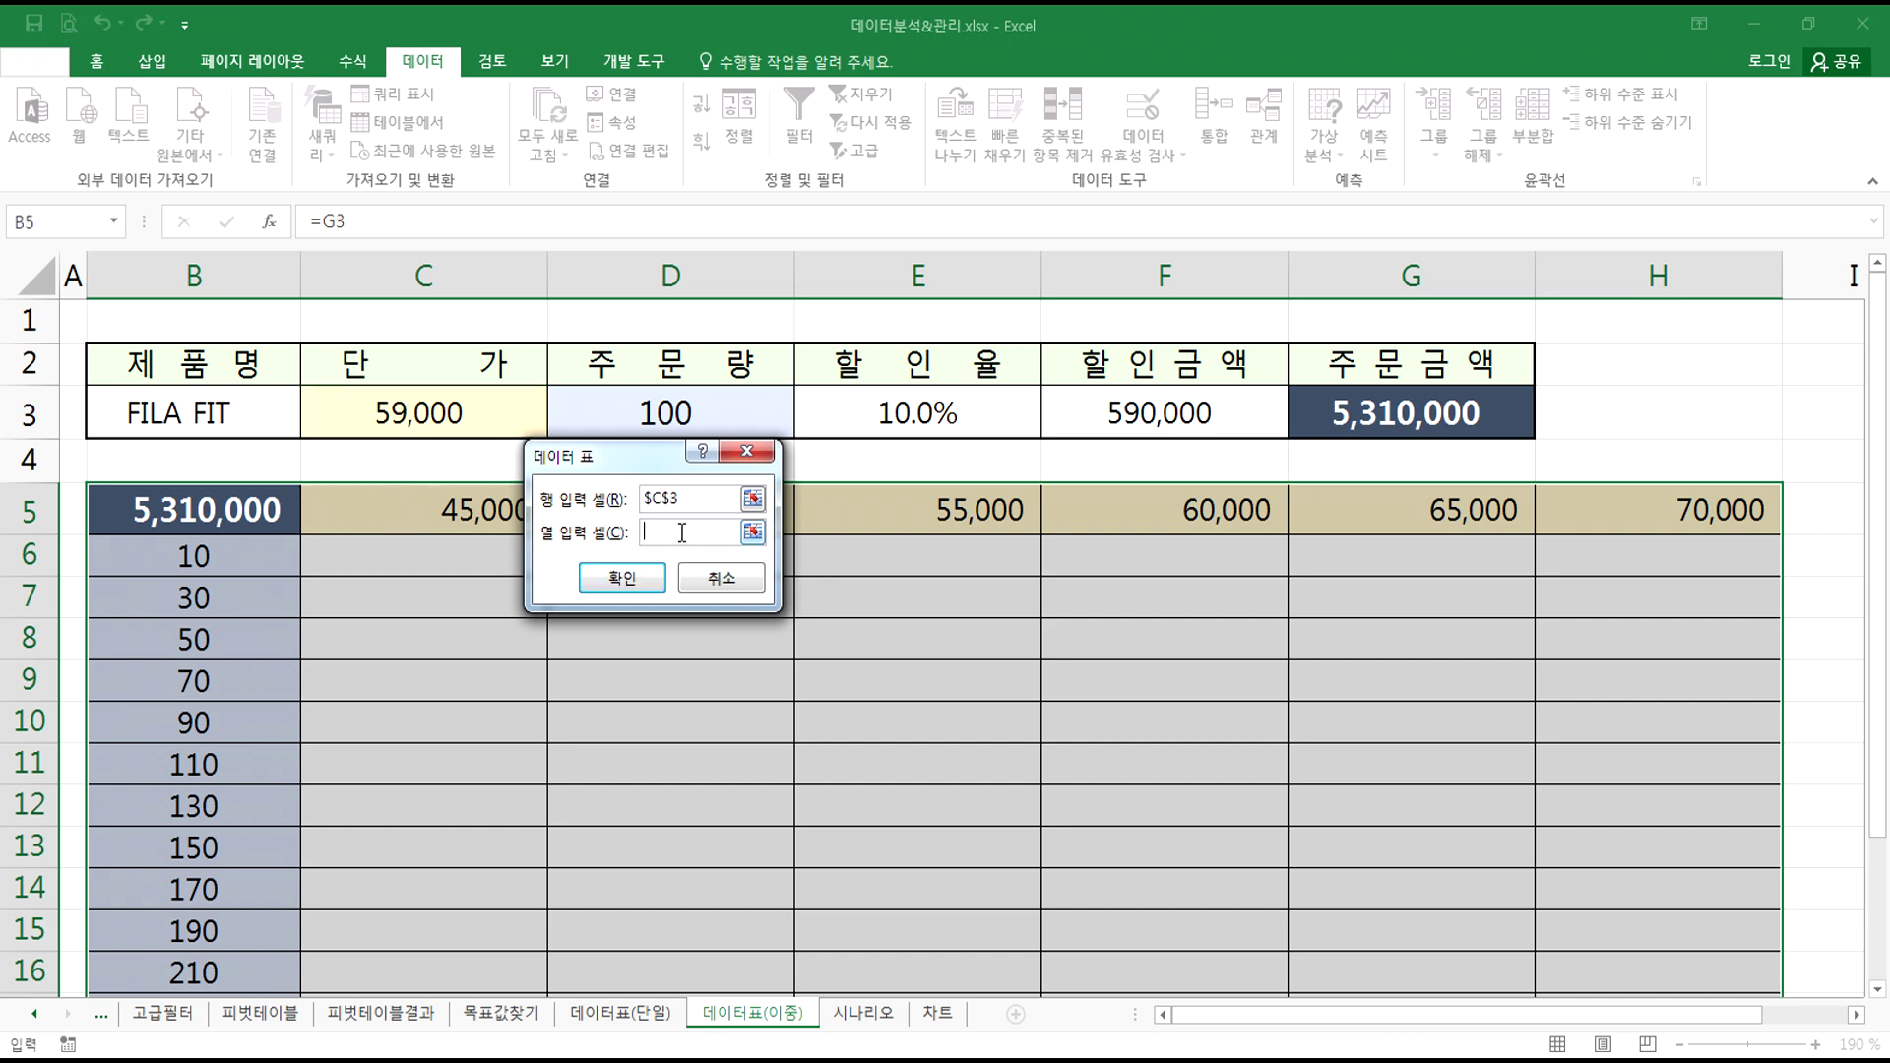
key("ctrl+1")
left_click(383, 630)
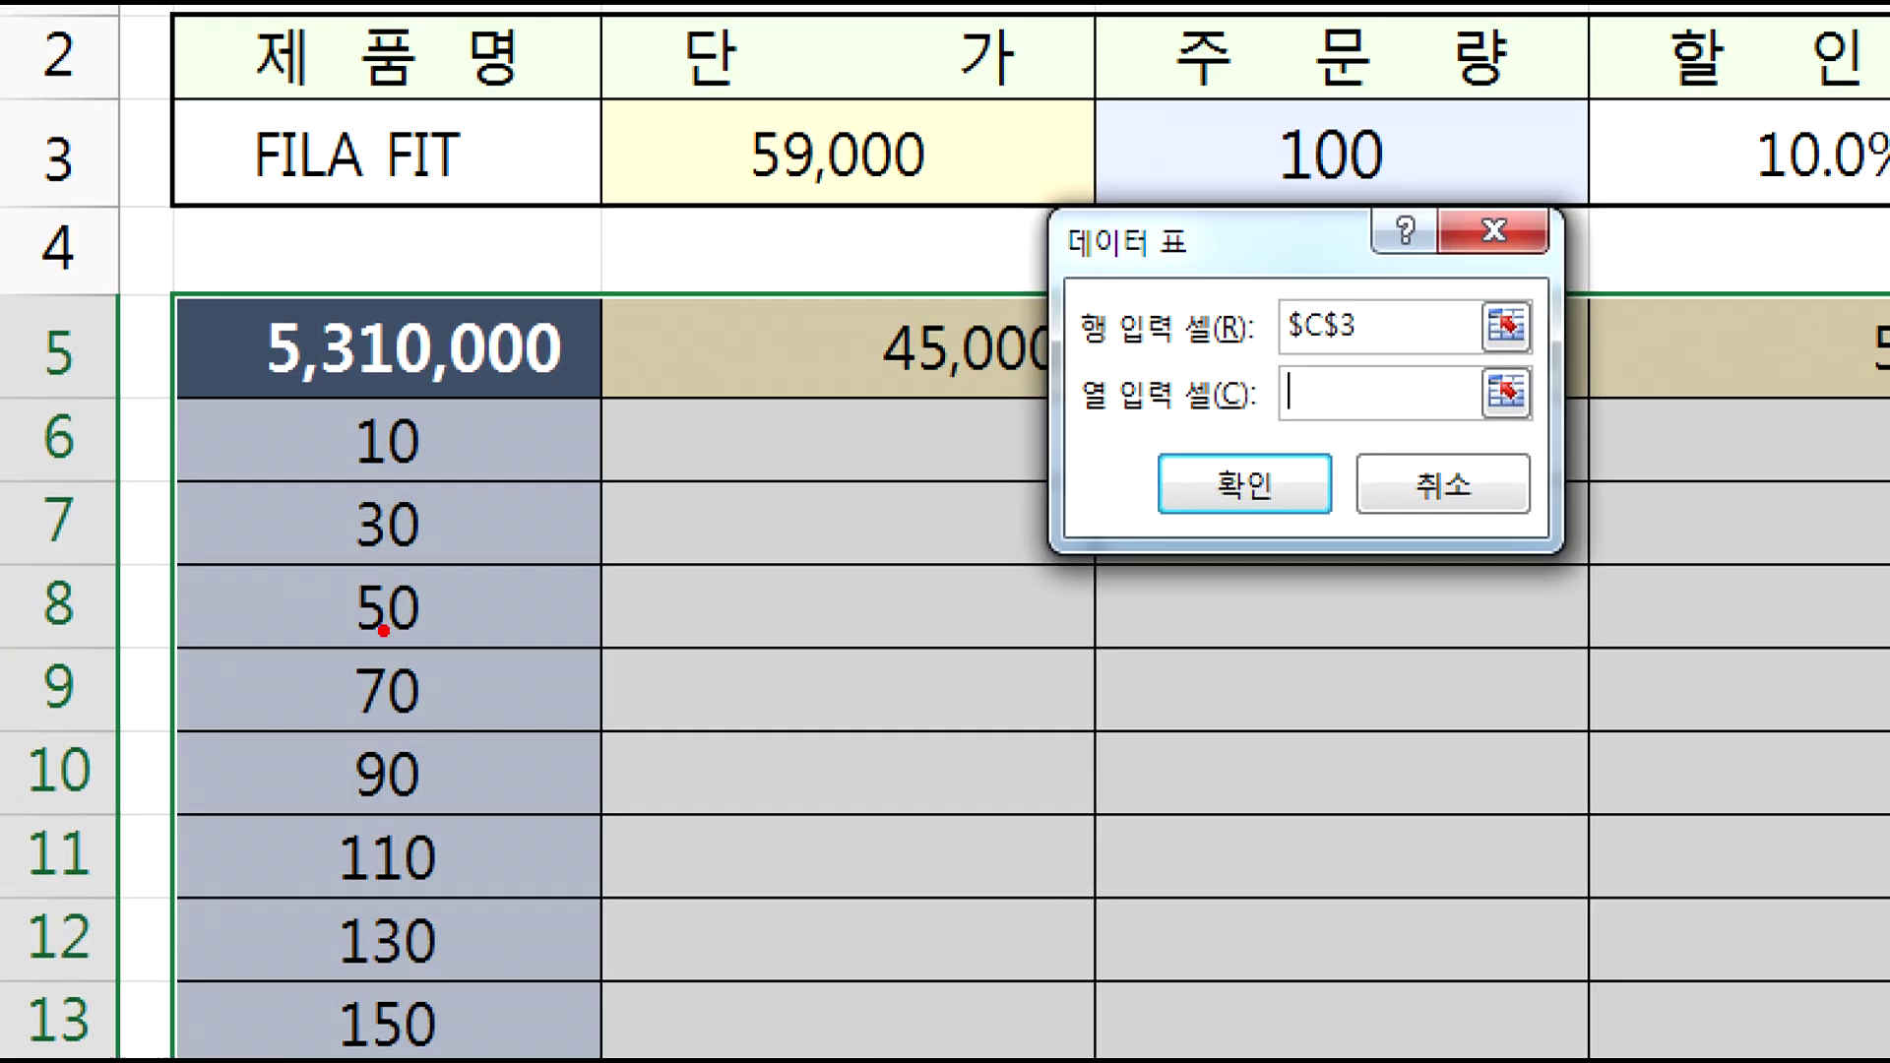
key("b")
mouse_move(431, 442)
left_mouse_down()
mouse_move(298, 470)
mouse_move(267, 1058)
mouse_move(425, 421)
left_mouse_up()
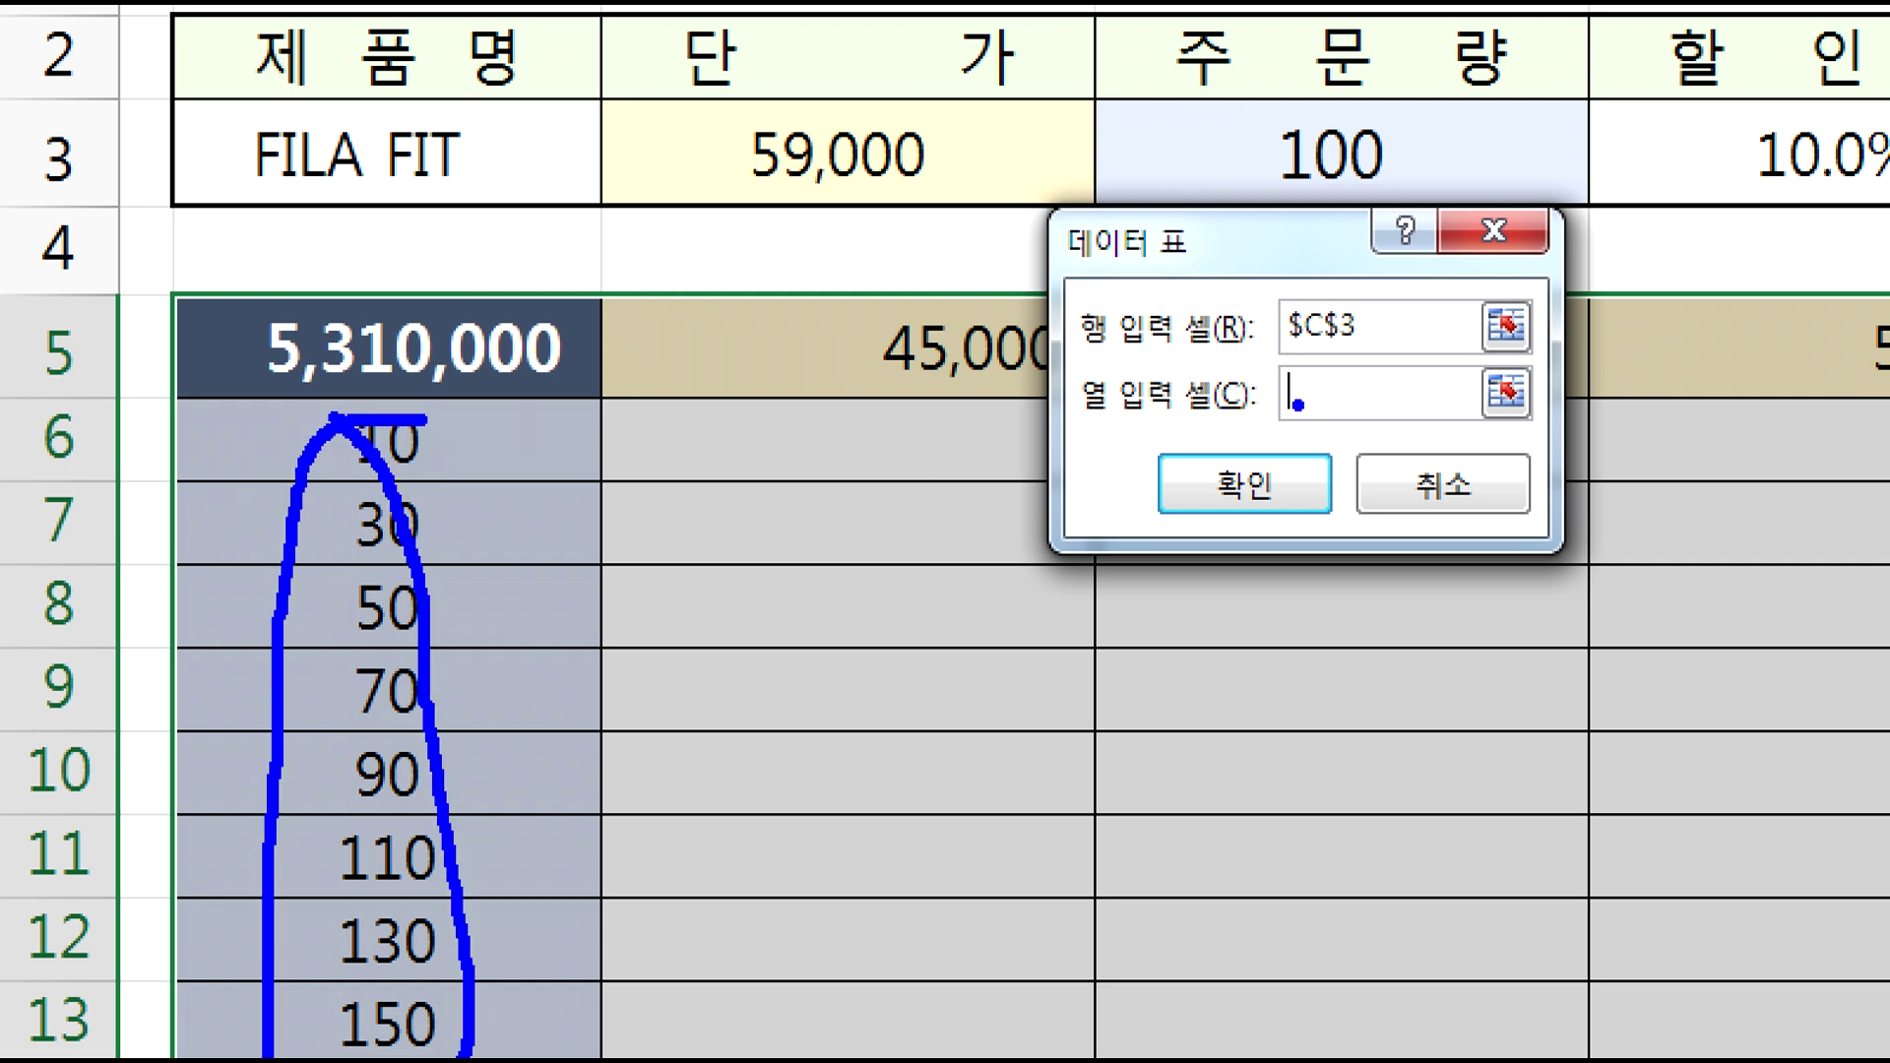
mouse_move(1344, 185)
left_mouse_down()
mouse_move(1317, 196)
mouse_move(1329, 91)
mouse_move(1324, 187)
left_mouse_up()
mouse_move(1280, 118)
left_mouse_down()
mouse_move(1226, 116)
mouse_move(1242, 335)
mouse_move(1309, 414)
mouse_move(1294, 438)
left_mouse_up()
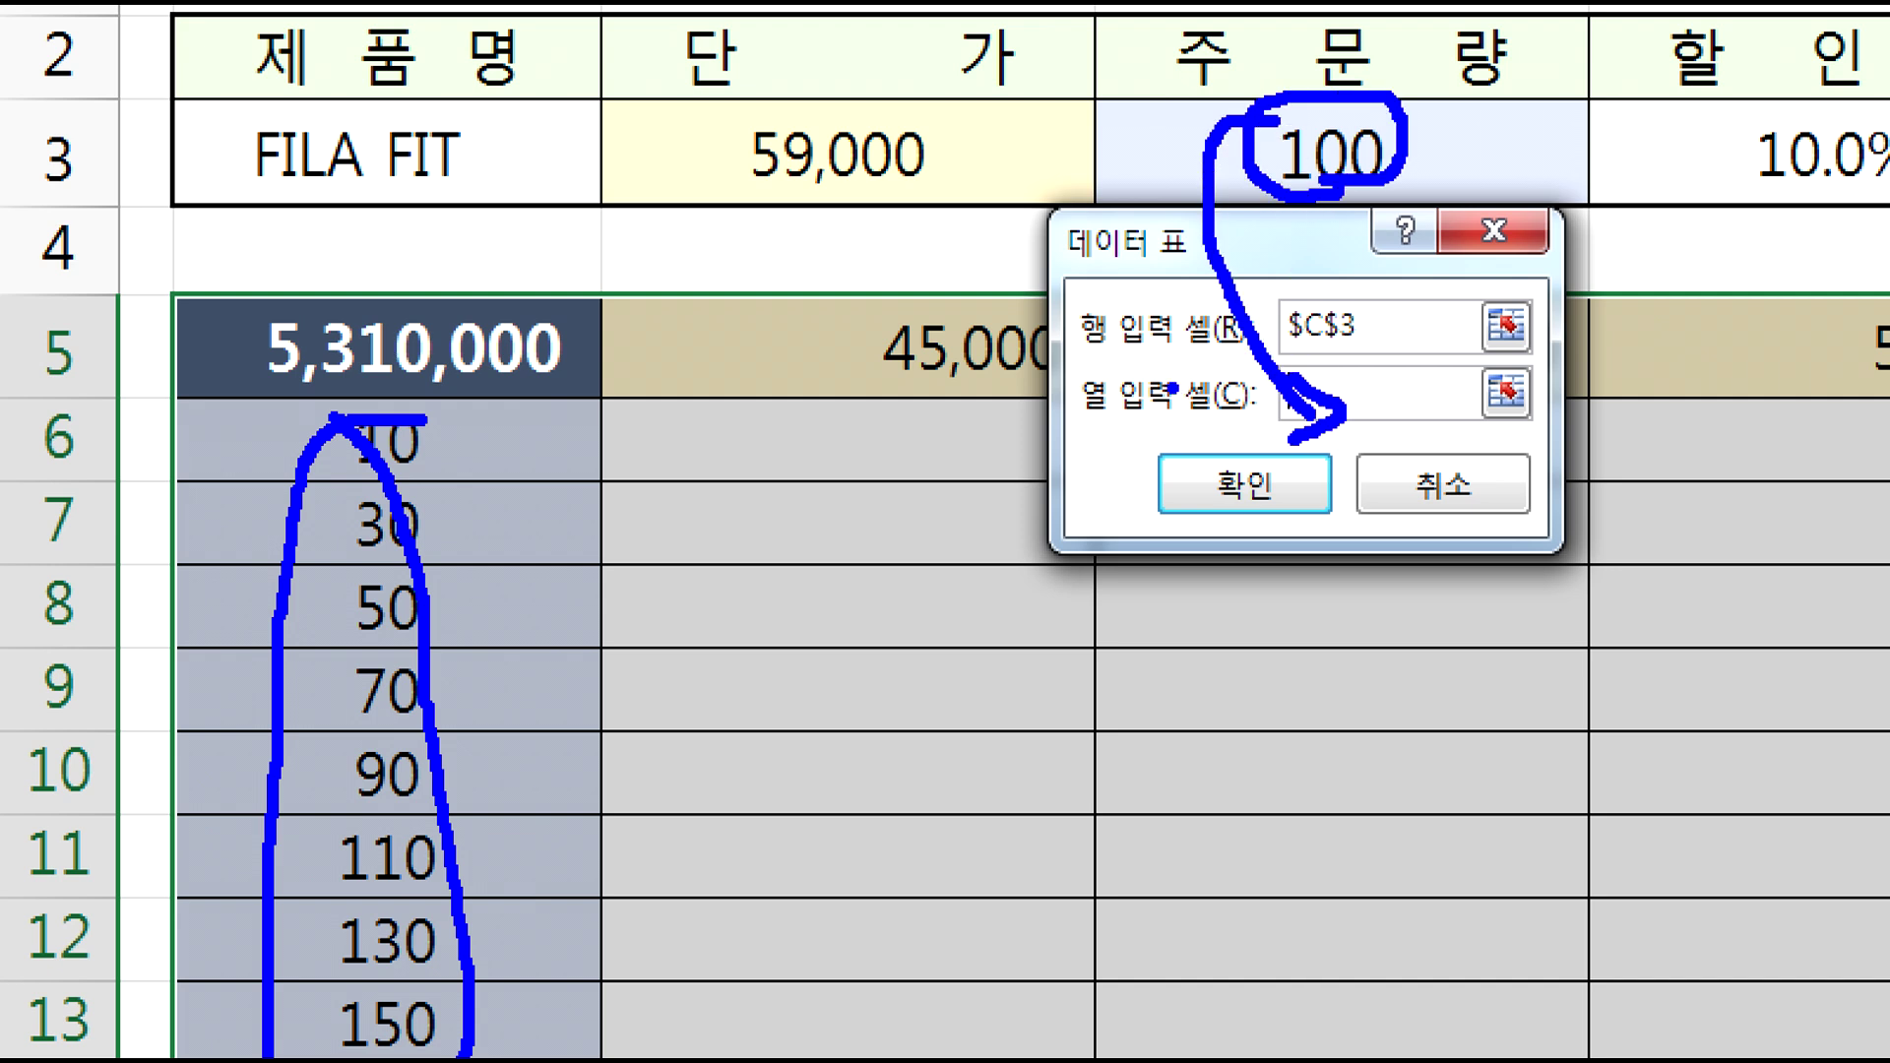
mouse_move(940, 150)
left_mouse_down()
mouse_move(1378, 27)
mouse_move(1383, 317)
mouse_move(1423, 318)
left_mouse_up()
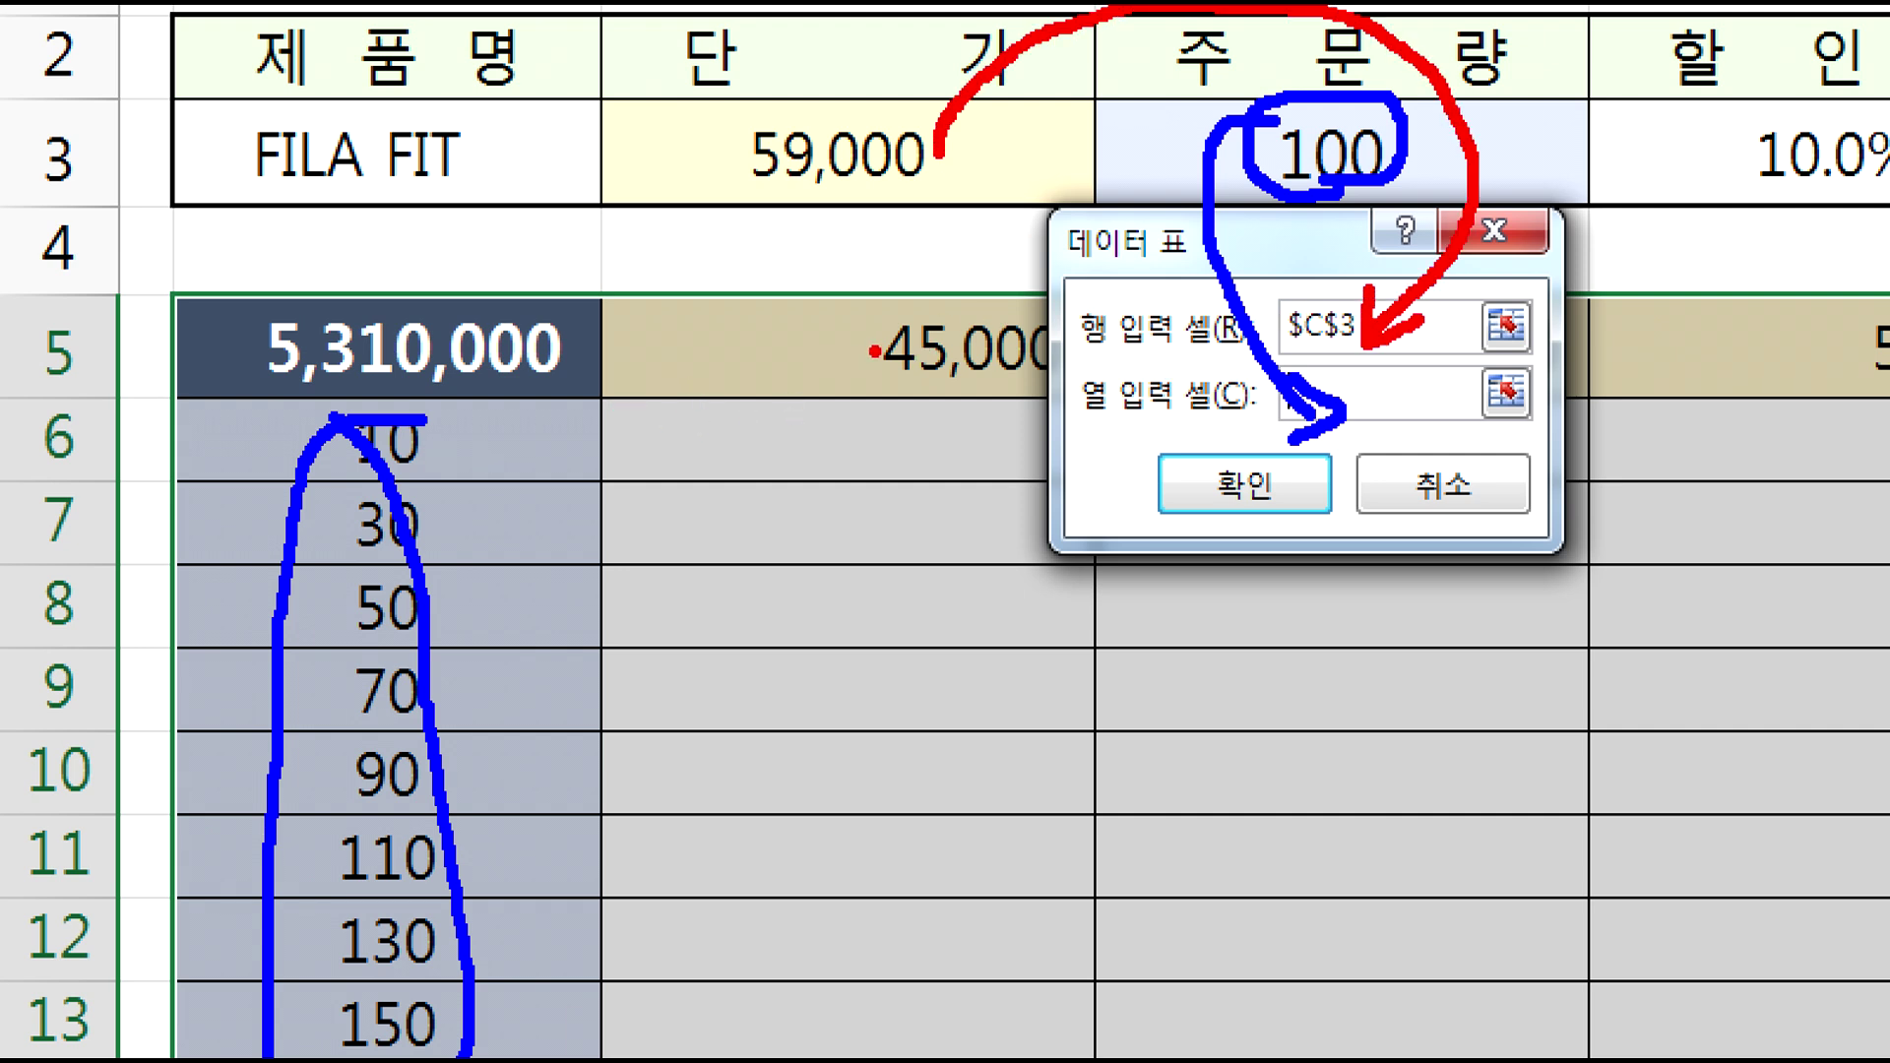
- Set the data table's column input cell to the order quantity cell $D$3 and generate the table
key("Escape")
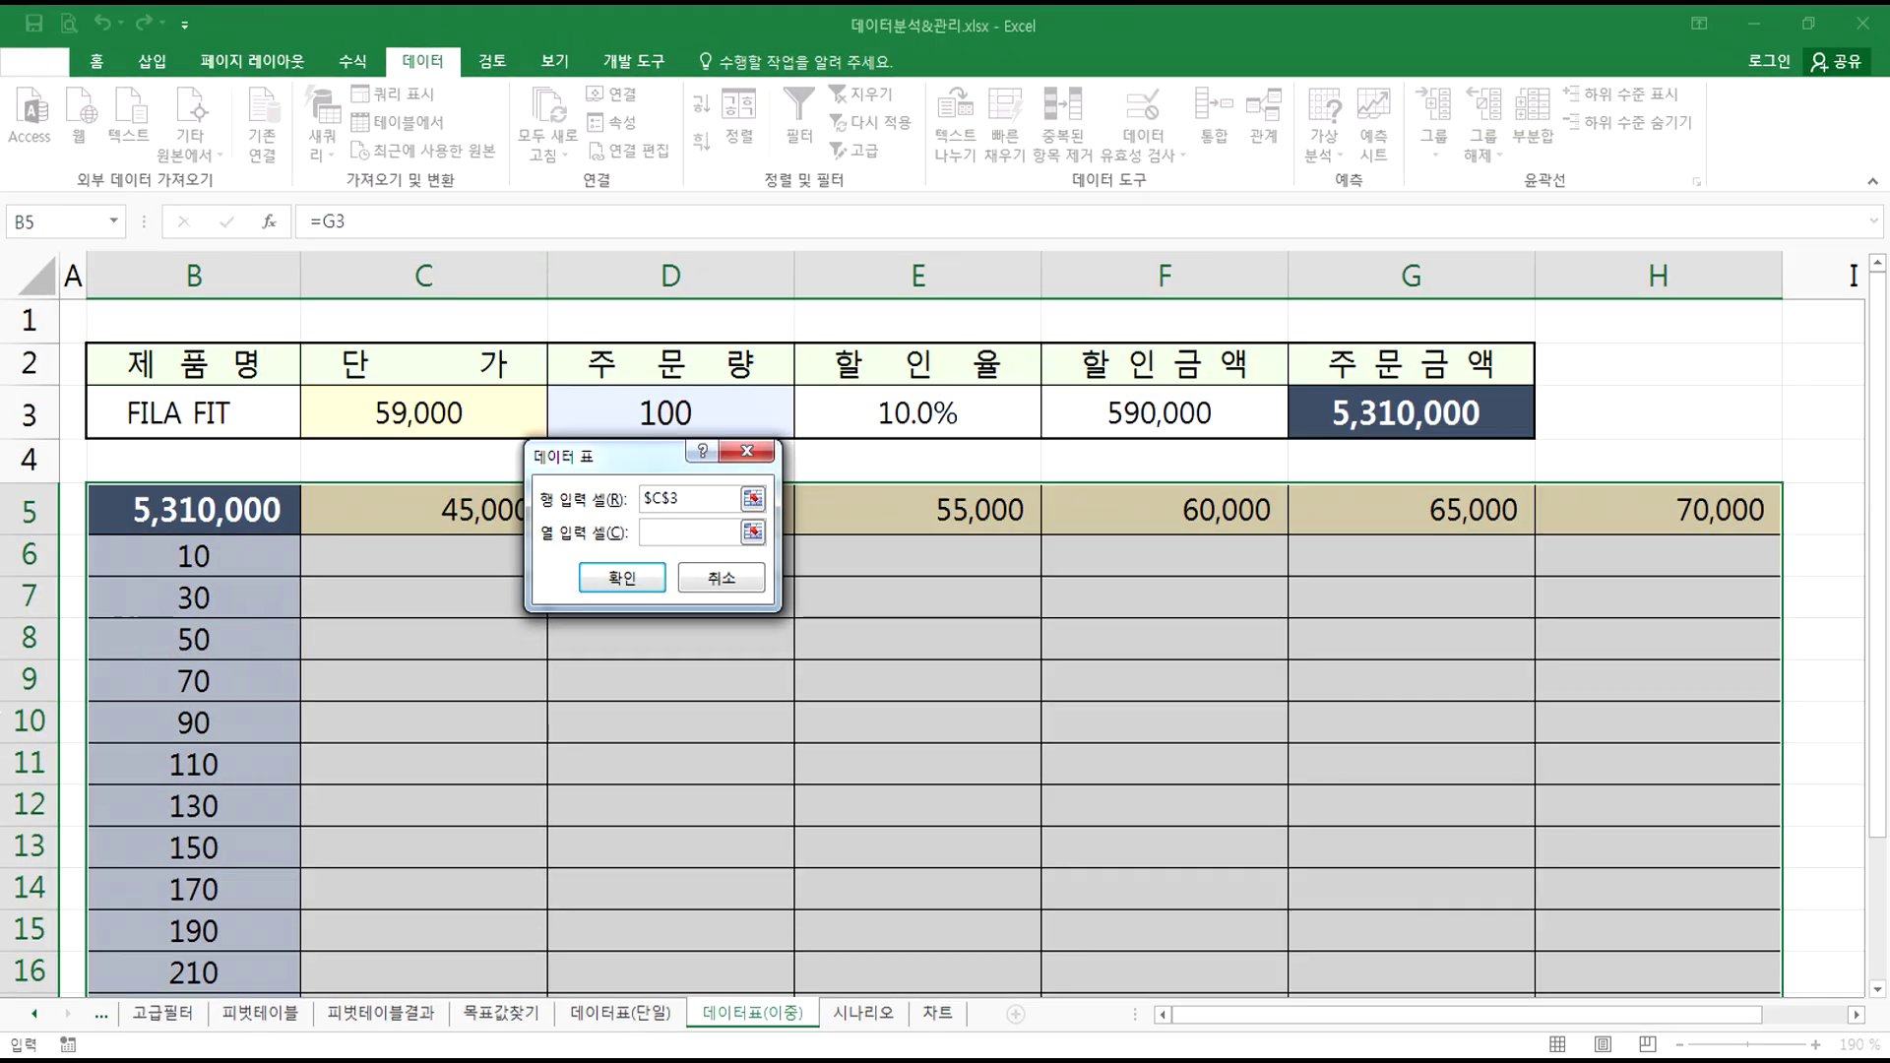
left_click(611, 409)
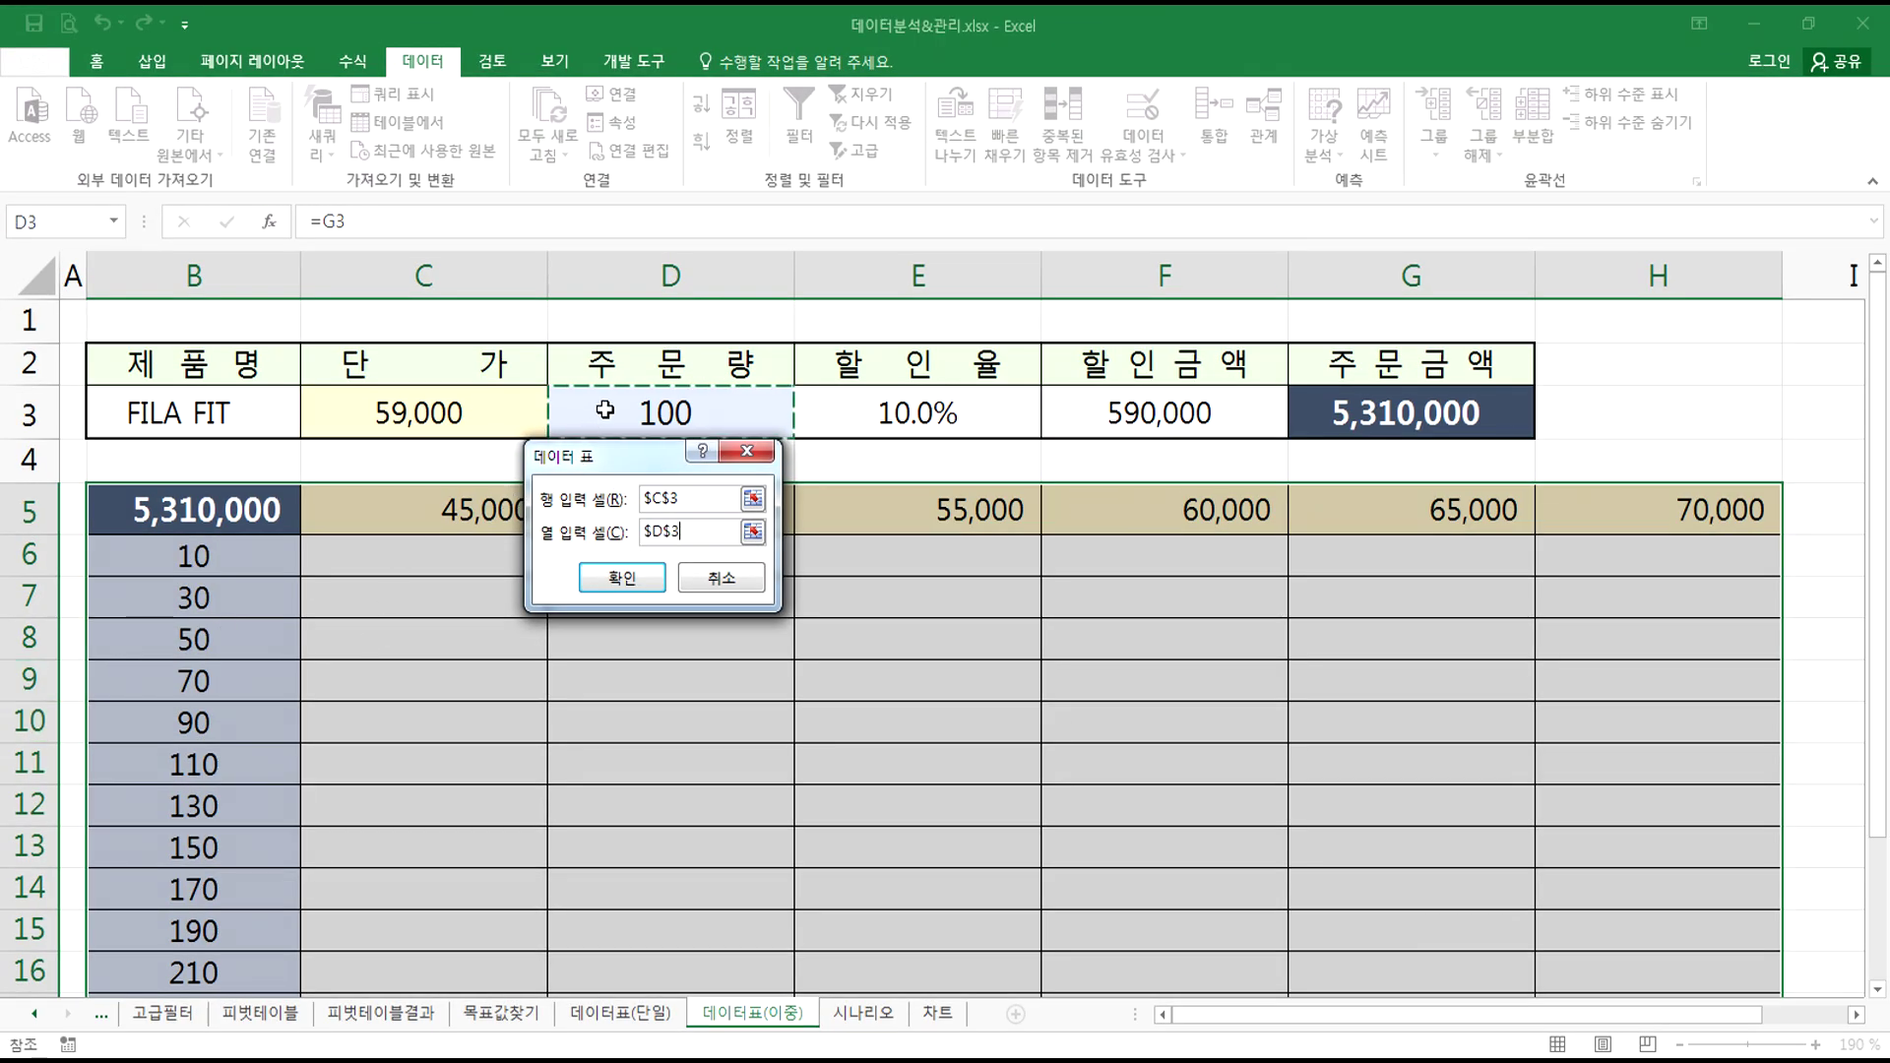
left_click(615, 576)
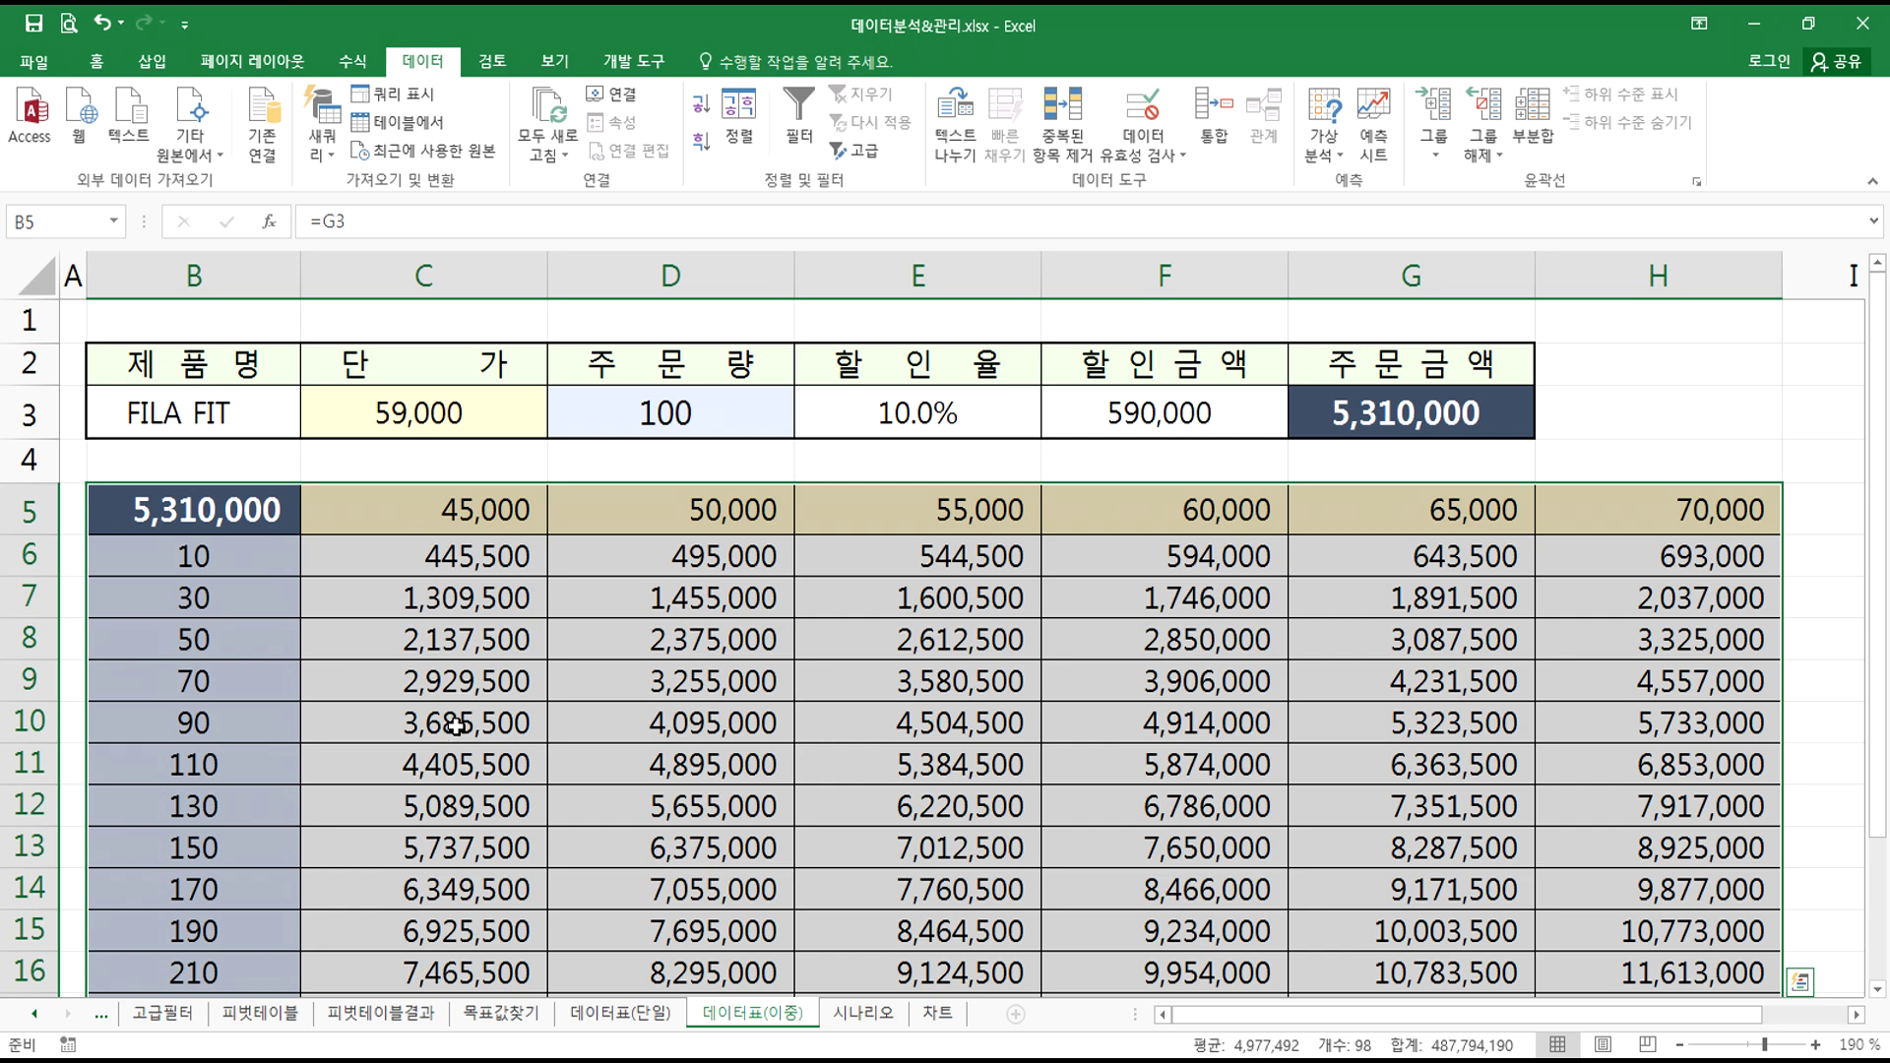
- Examine the calculated order amounts, the array formula in C6, the price and quantity headings, and the discount cells E3 and F3
left_click(478, 557)
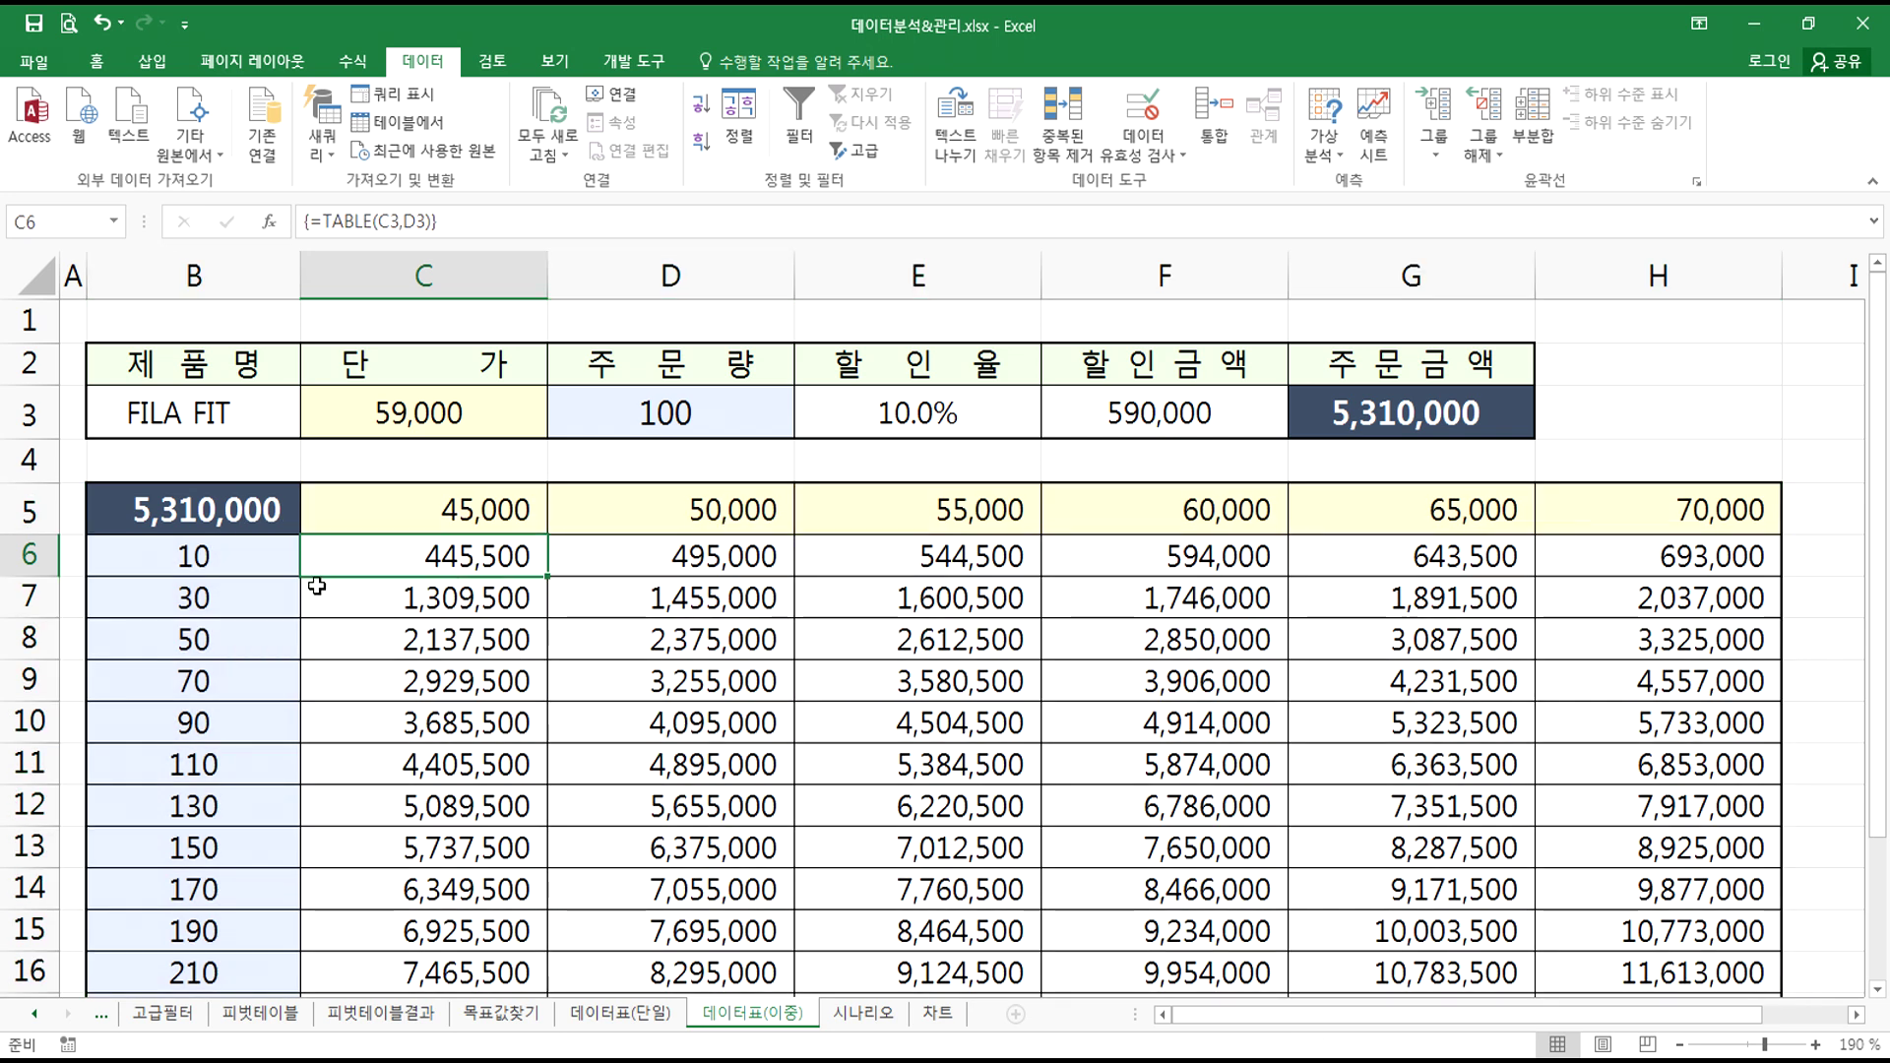
scroll(472, 740, "down", 2)
scroll(473, 745, "up", 2)
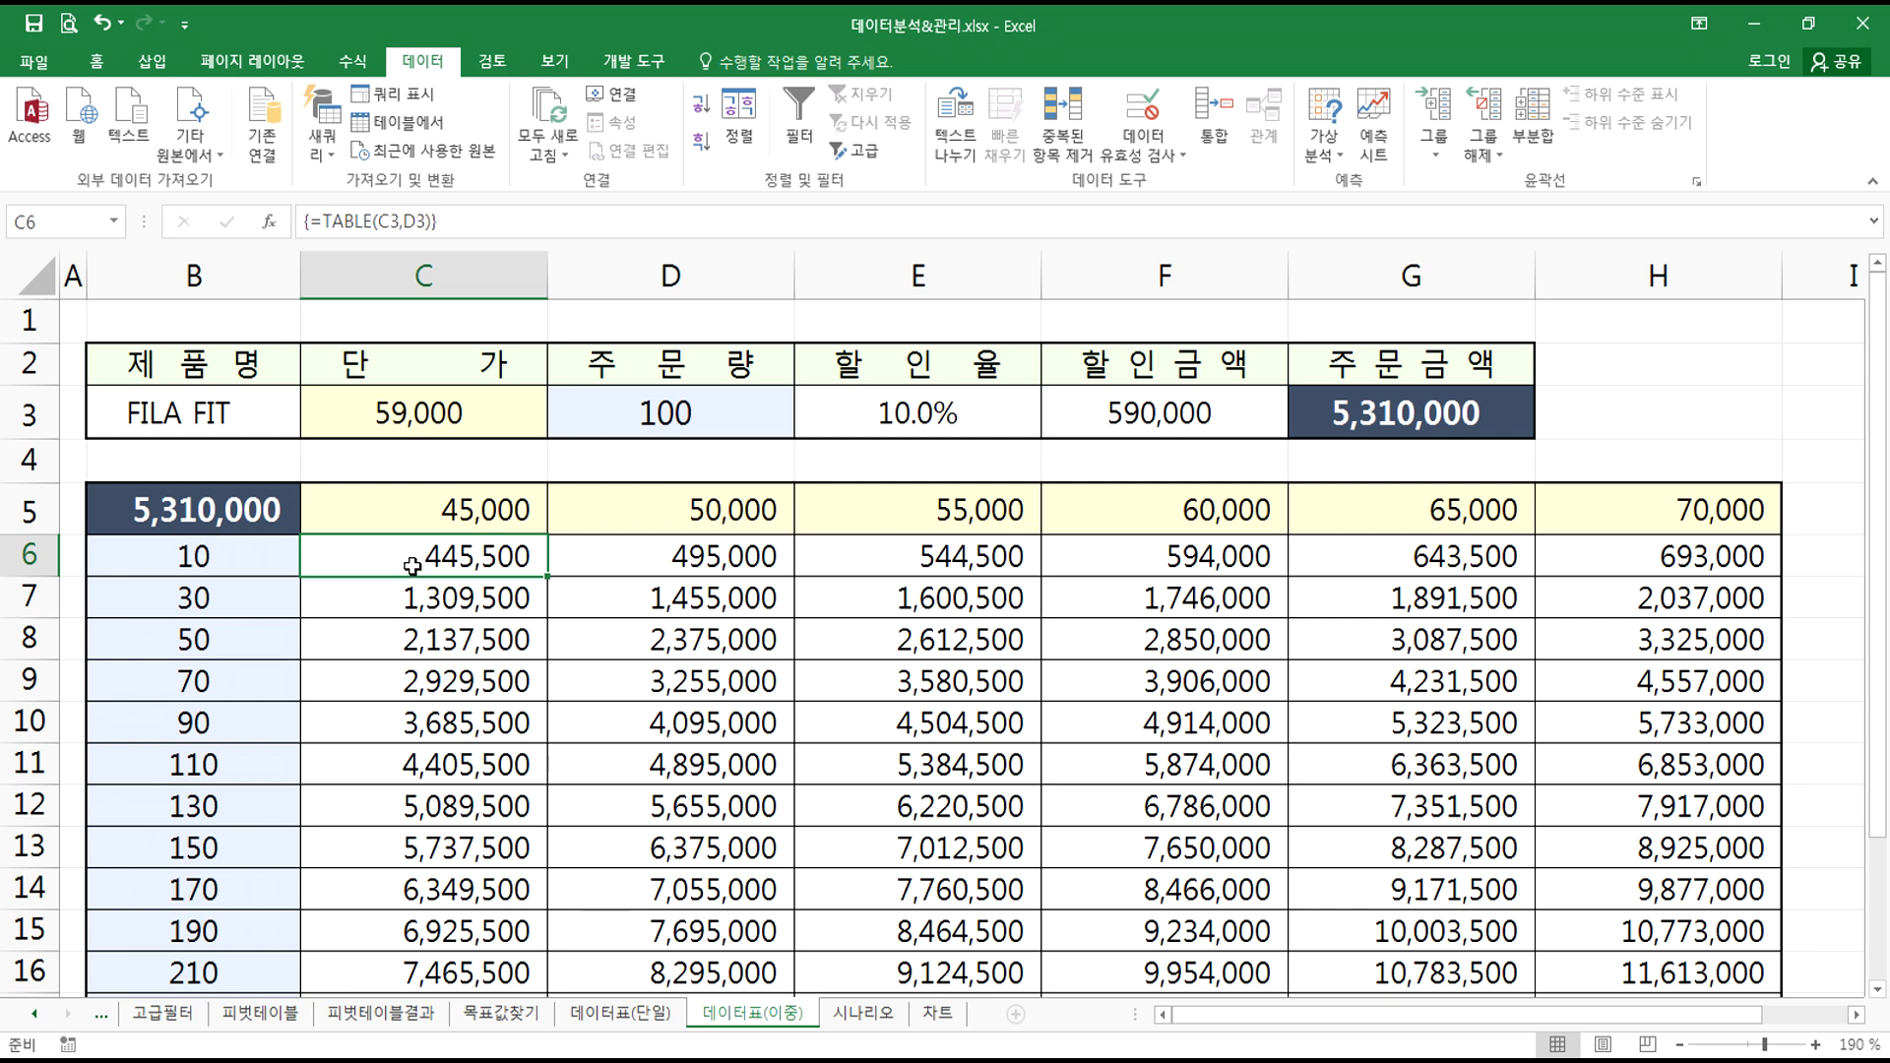
left_click(264, 556)
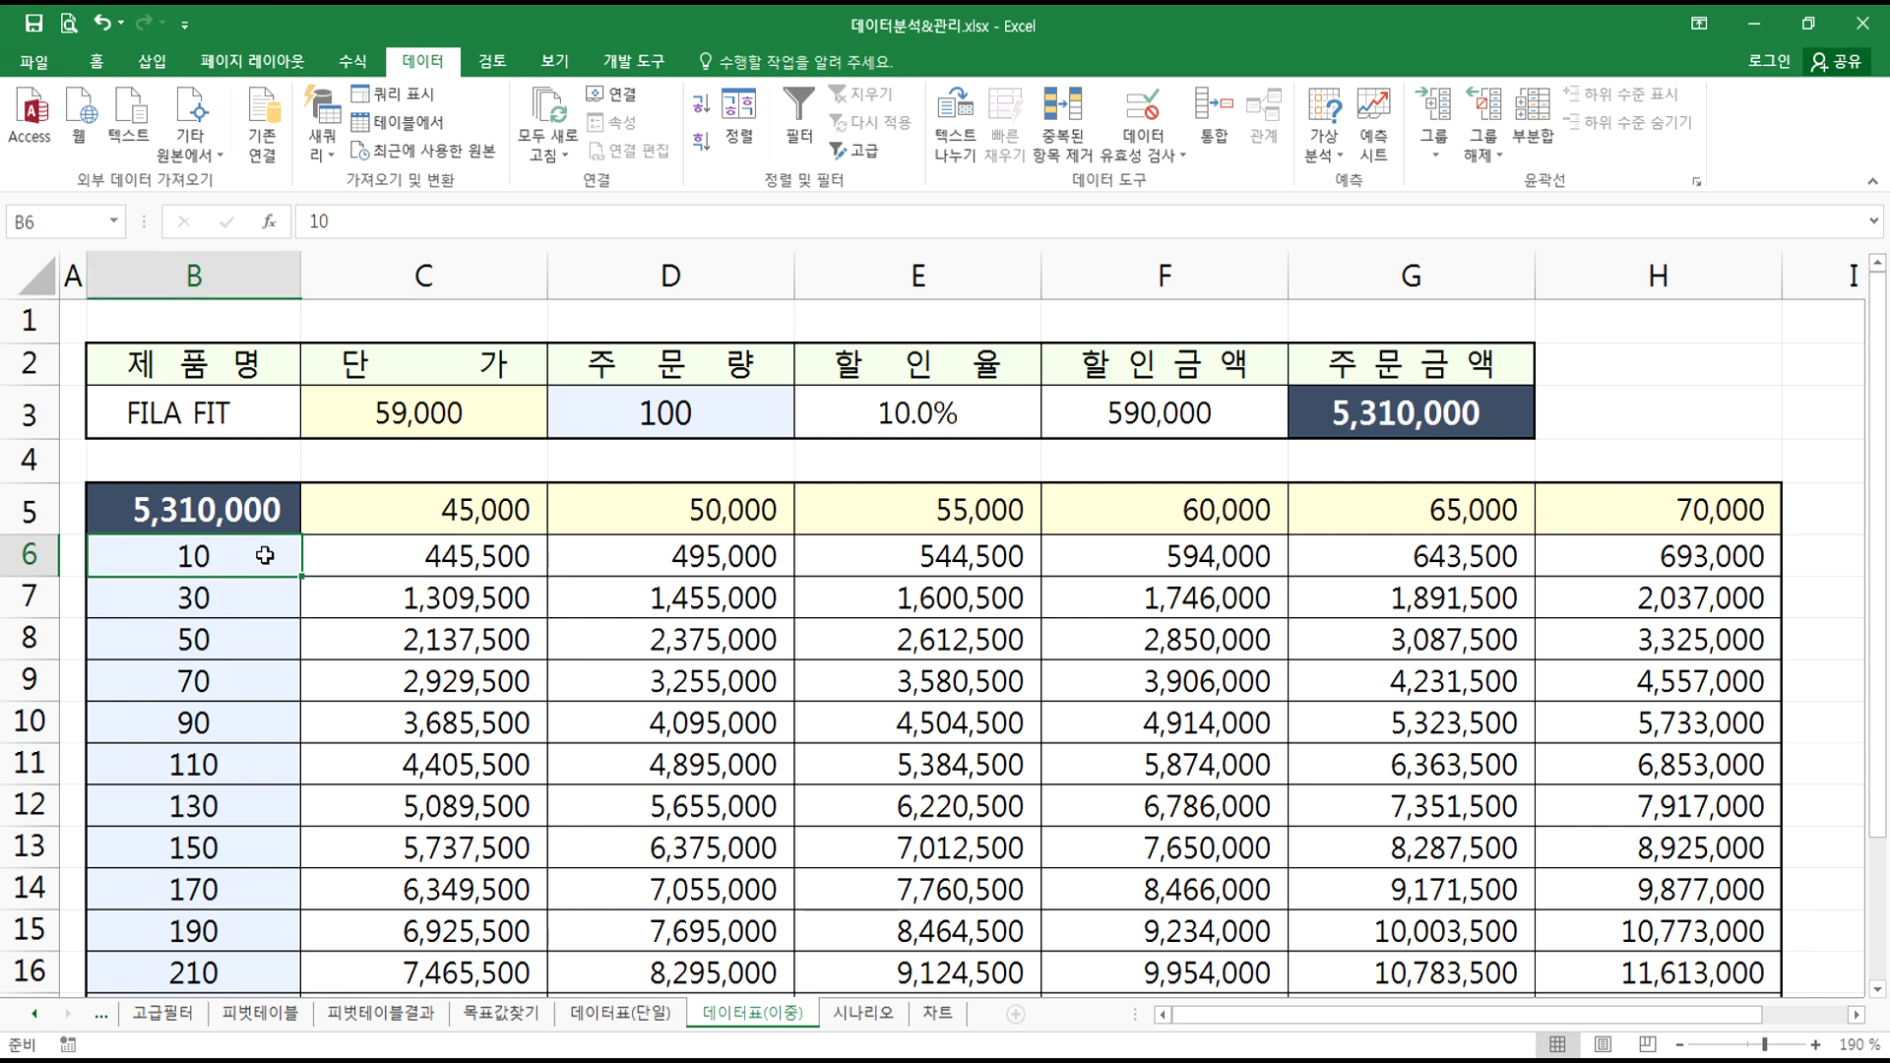
left_click(397, 504)
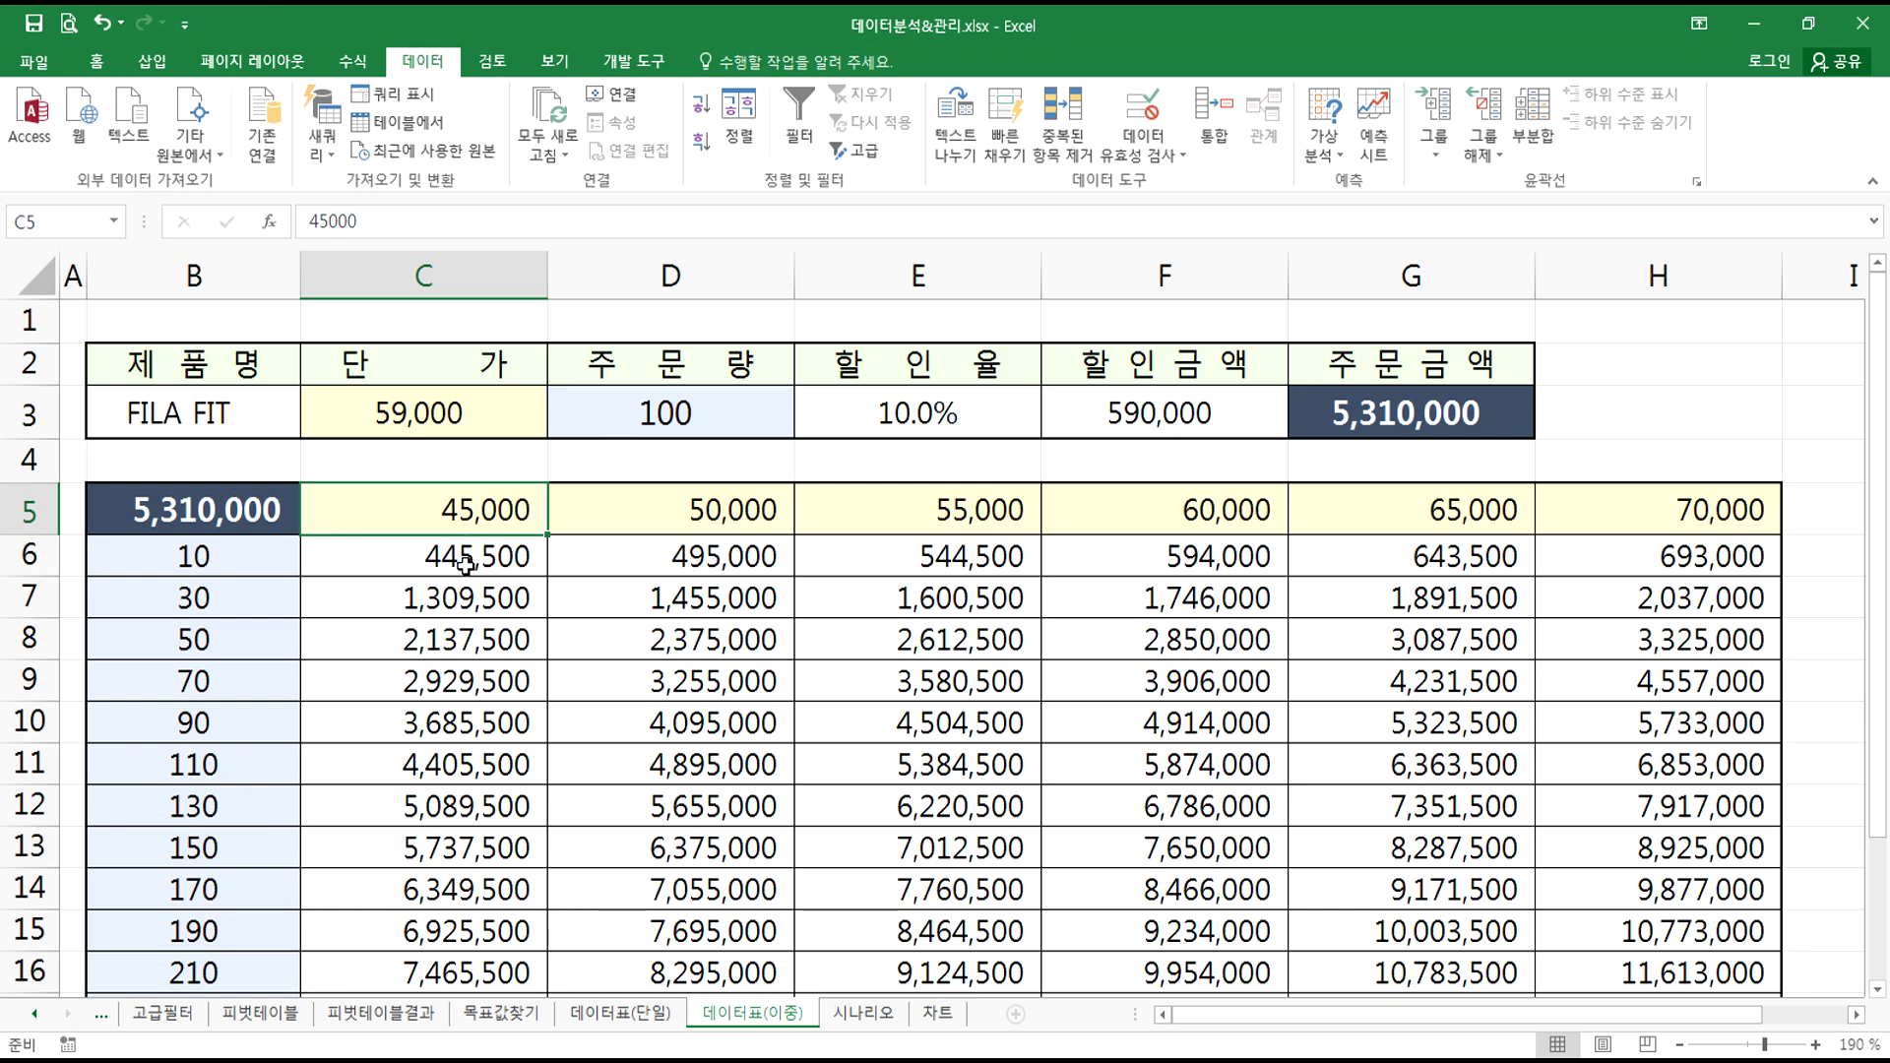
left_click(613, 511)
left_click(270, 567)
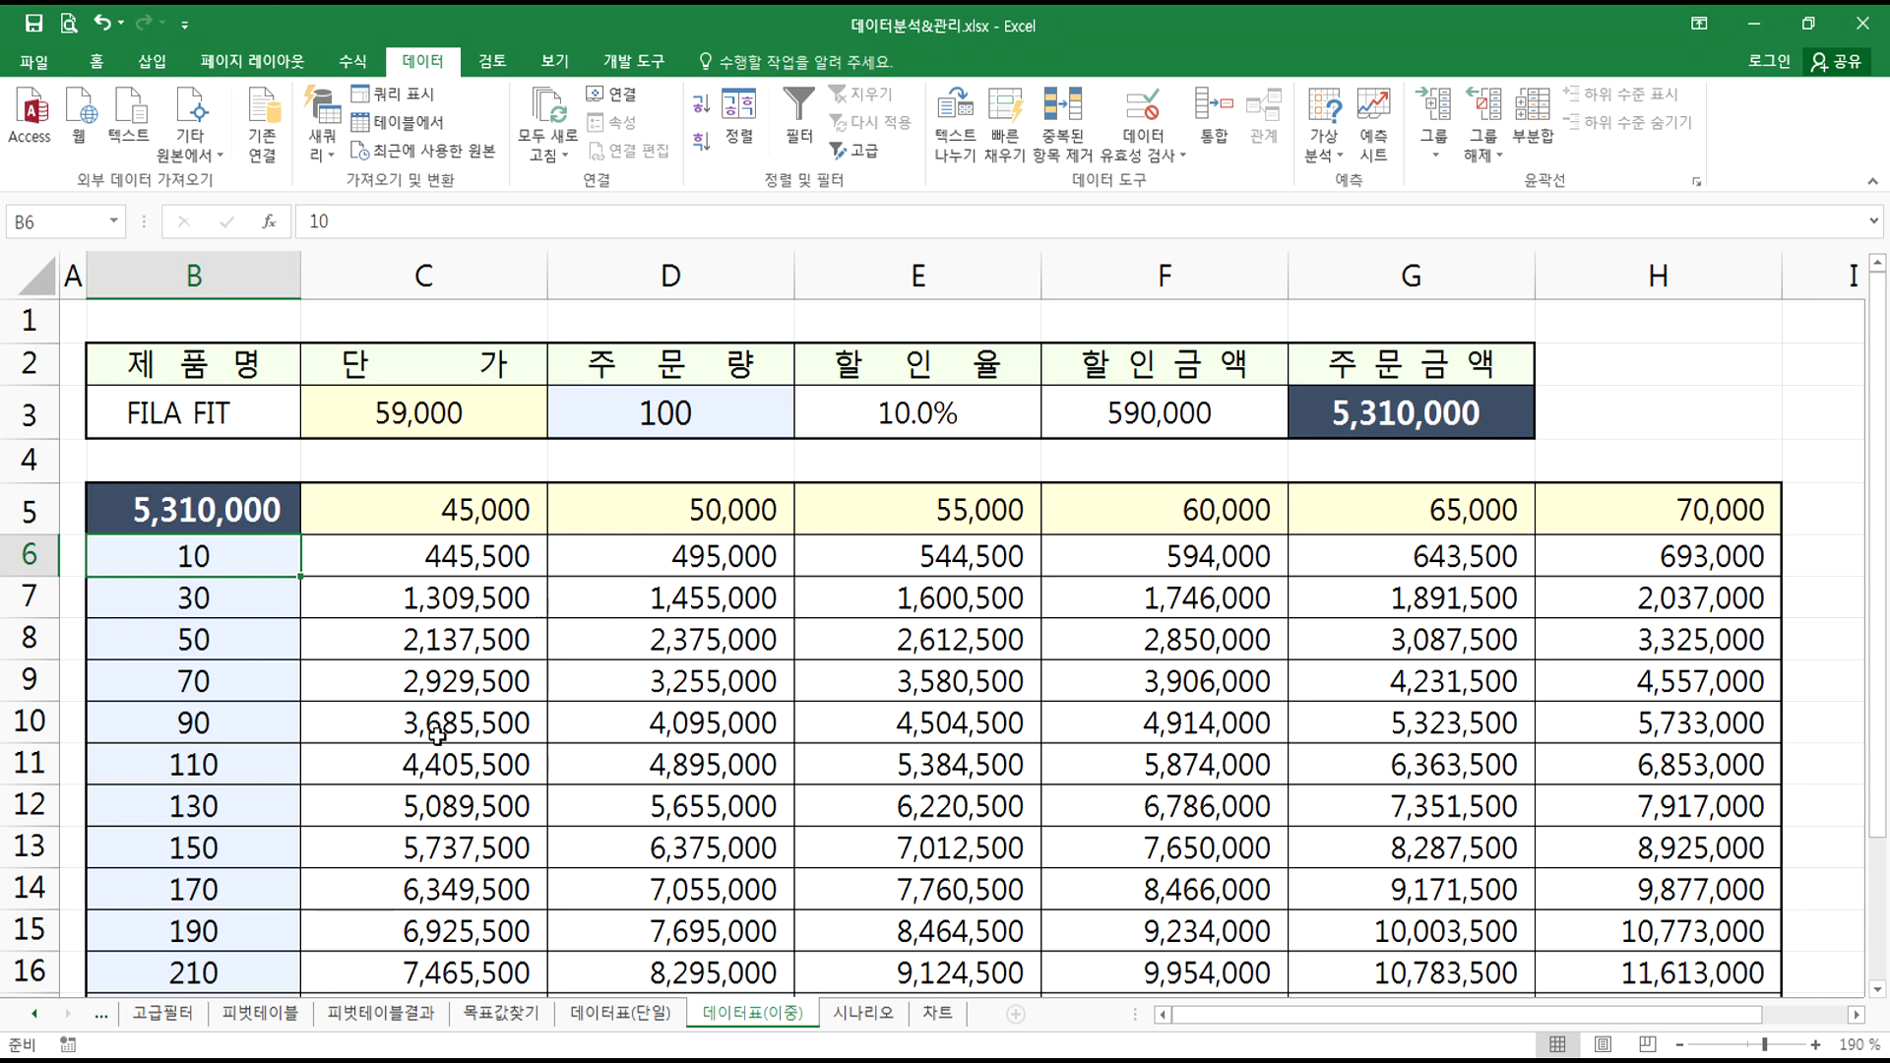
scroll(300, 915, "down", 1)
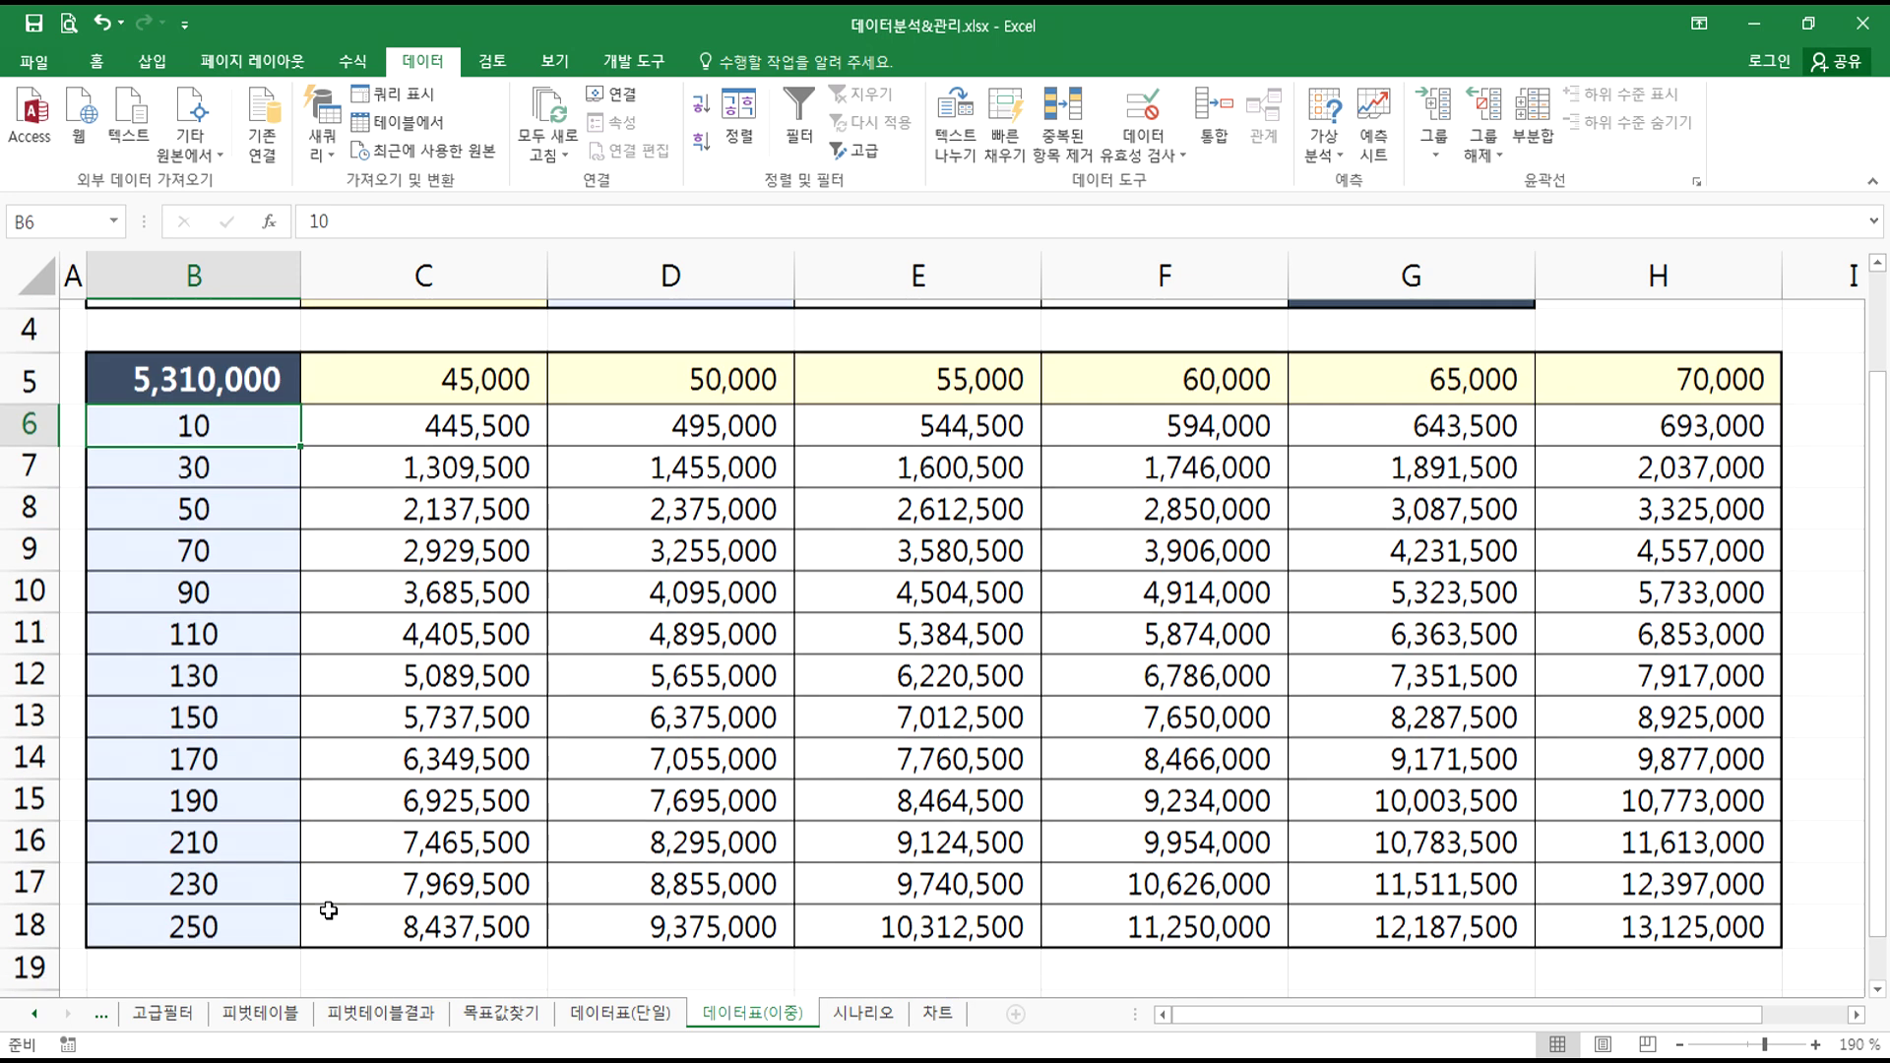
scroll(698, 825, "up", 1)
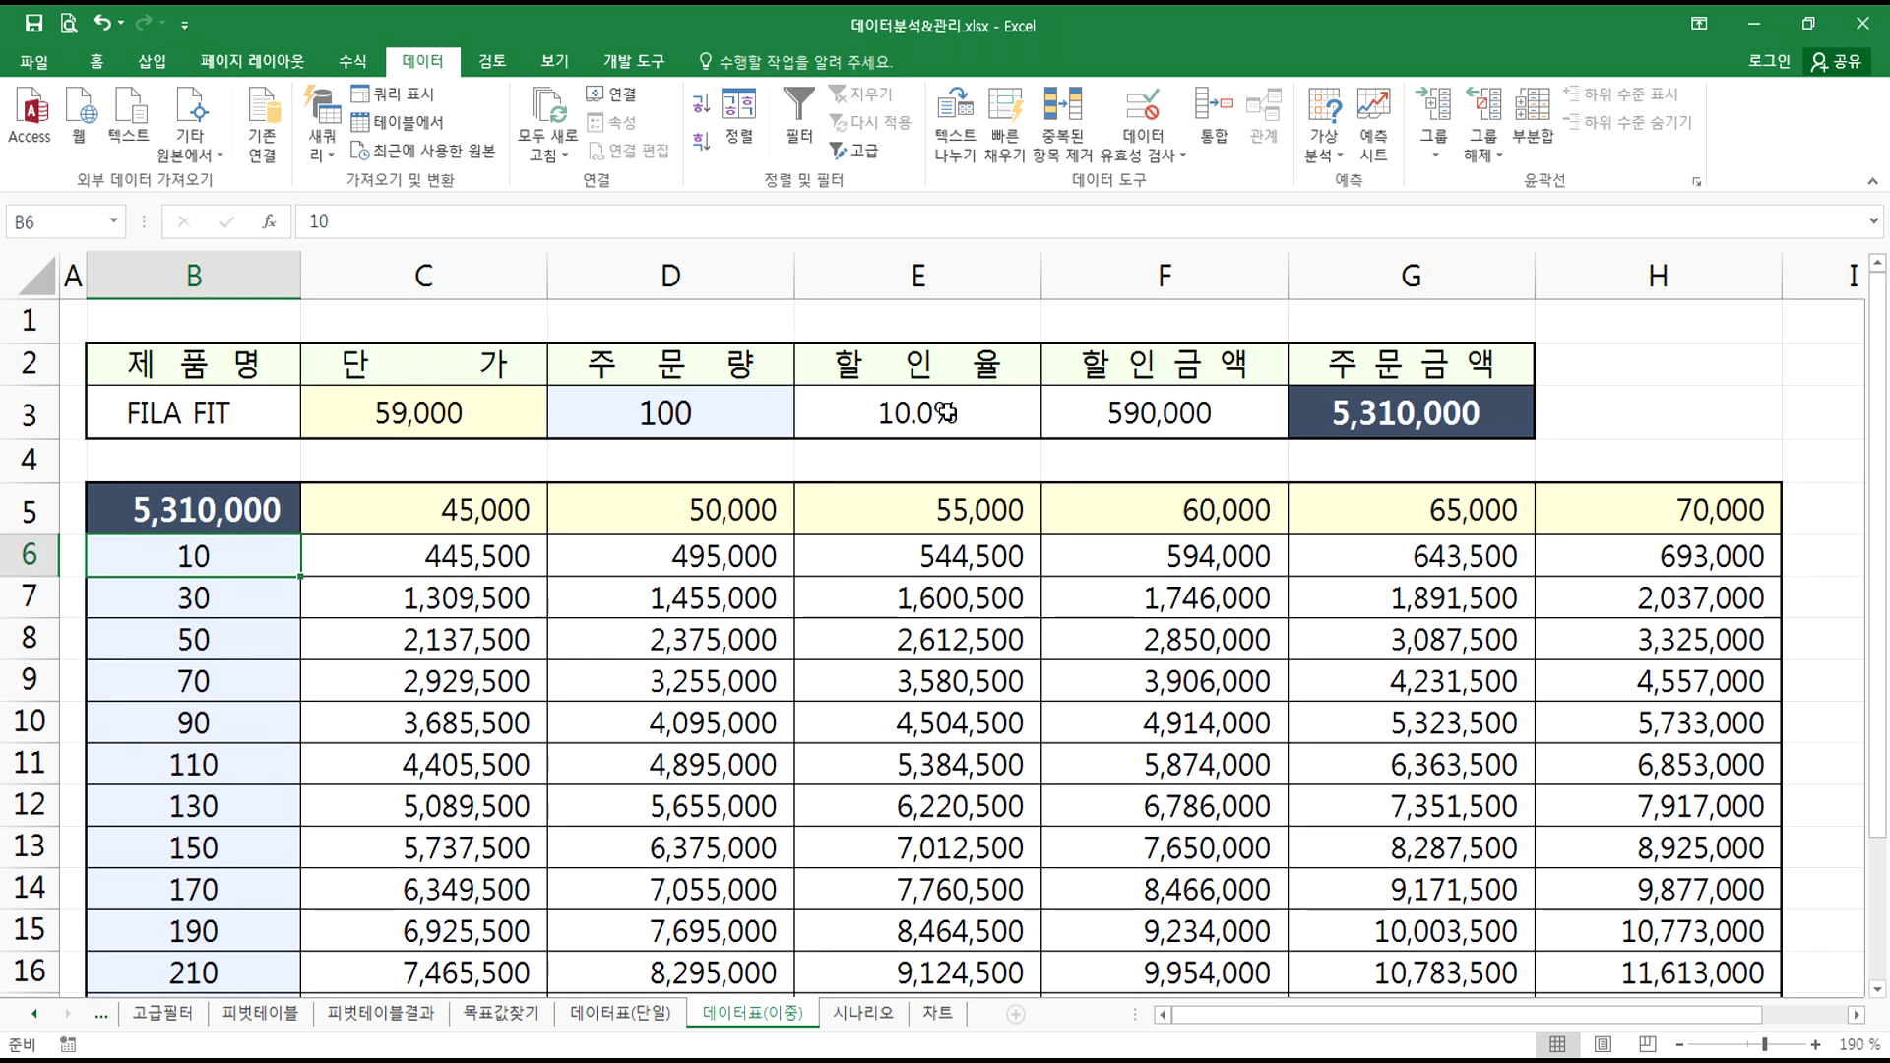
left_click(960, 411)
left_click(1107, 415)
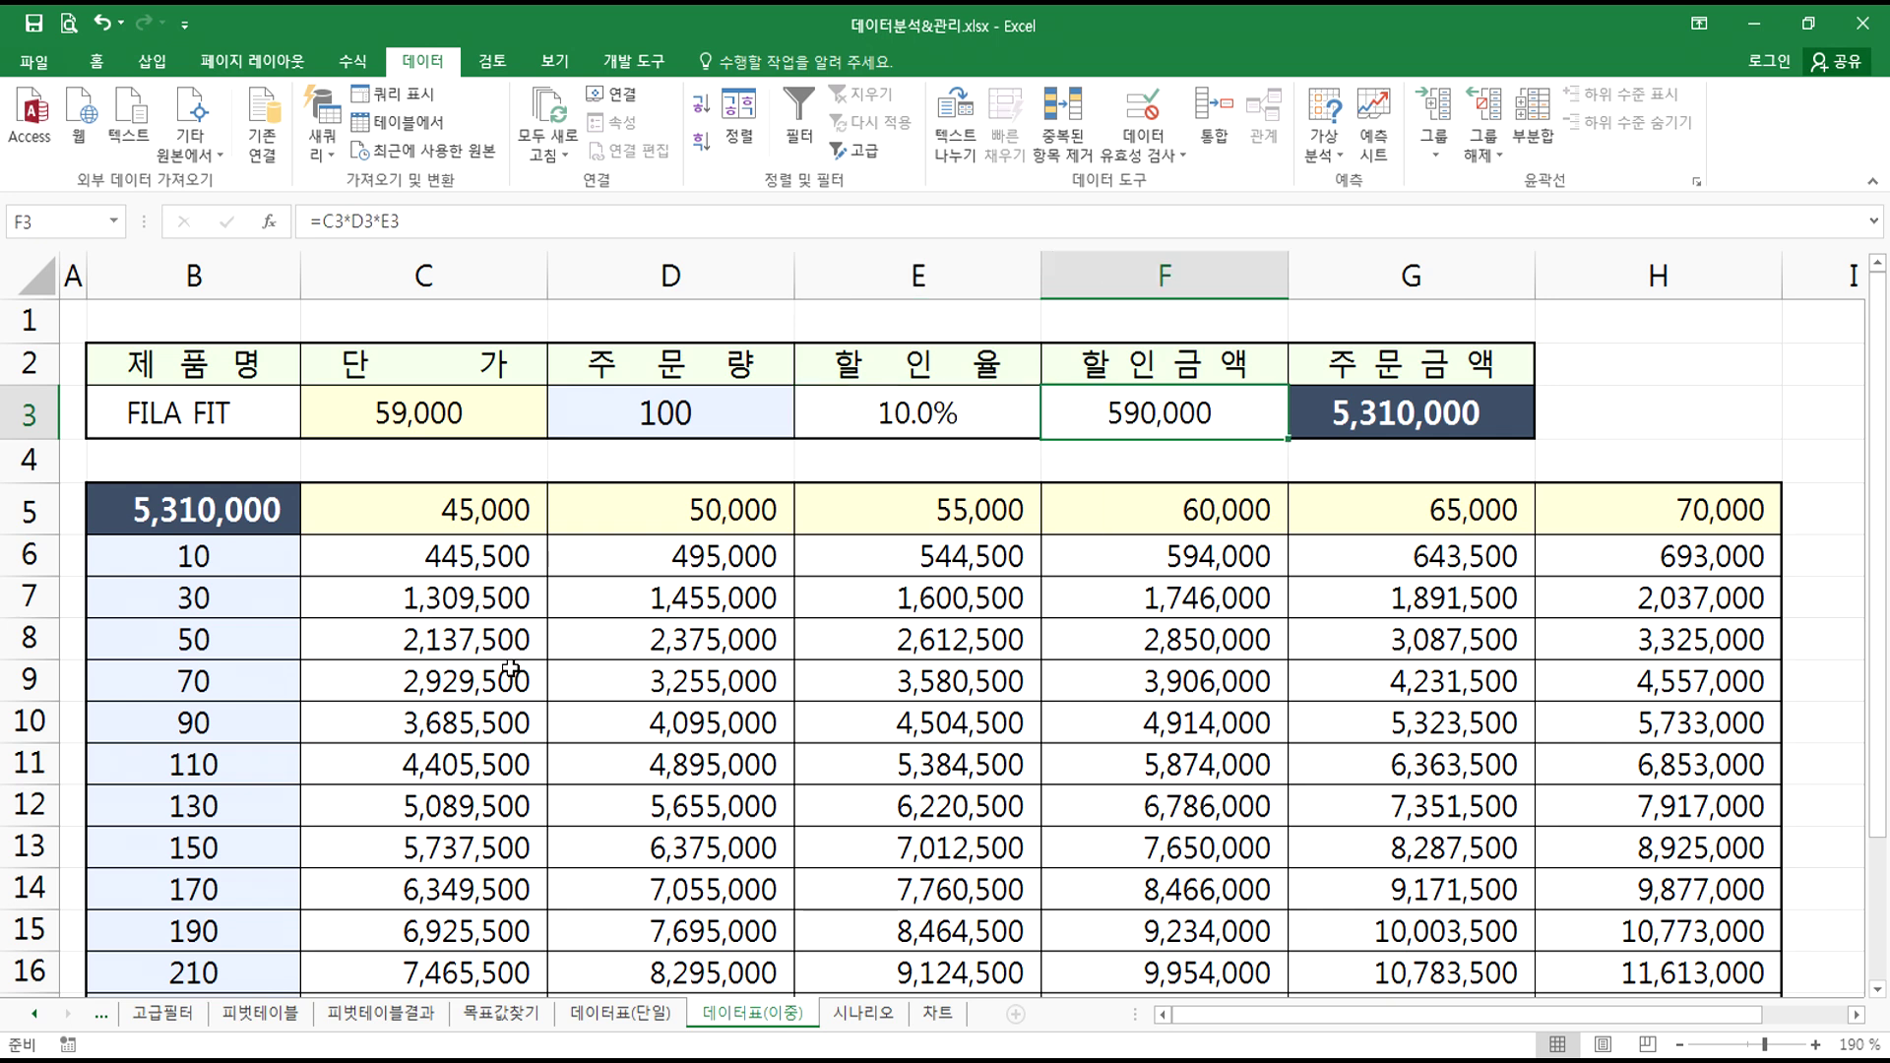
scroll(512, 675, "down", 3)
scroll(512, 675, "up", 3)
- Review how the unit prices in row 5 correspond to C3 and the quantities in column B correspond to D3
left_click_drag(463, 512, 1759, 509)
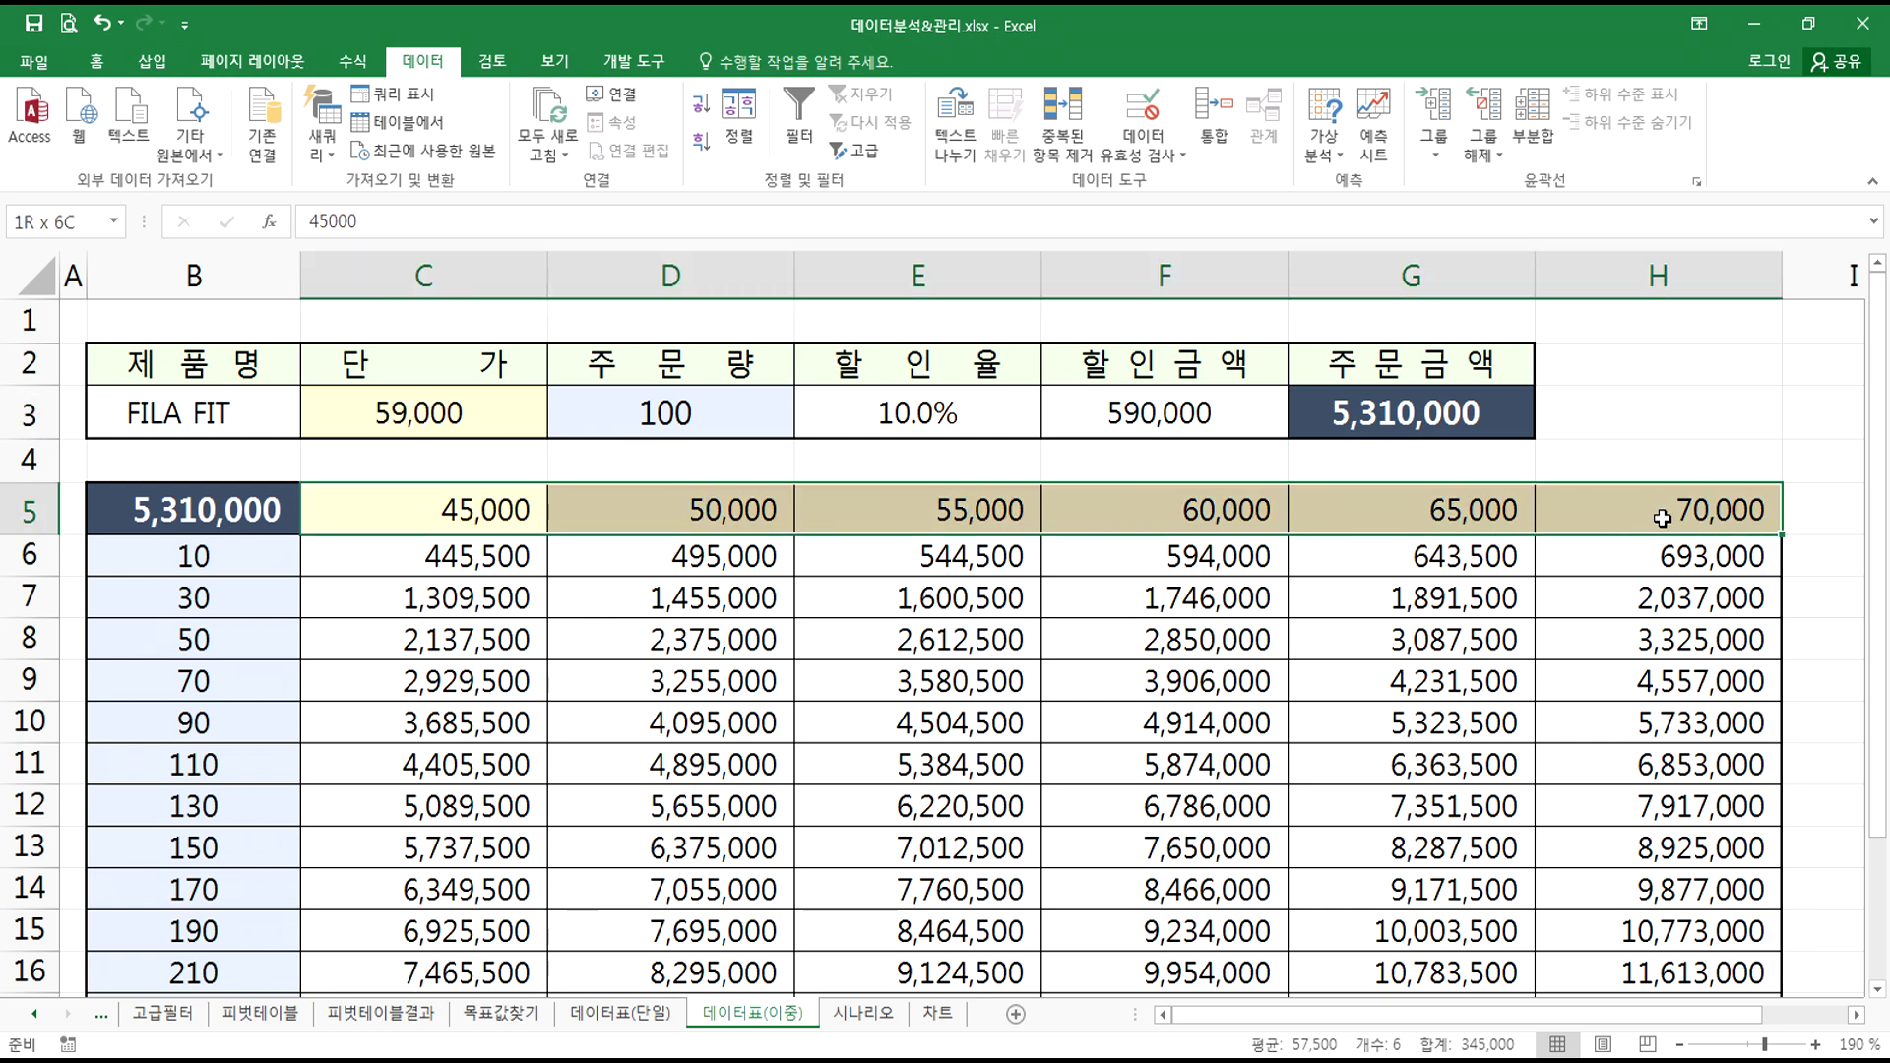
left_click_drag(231, 553, 222, 985)
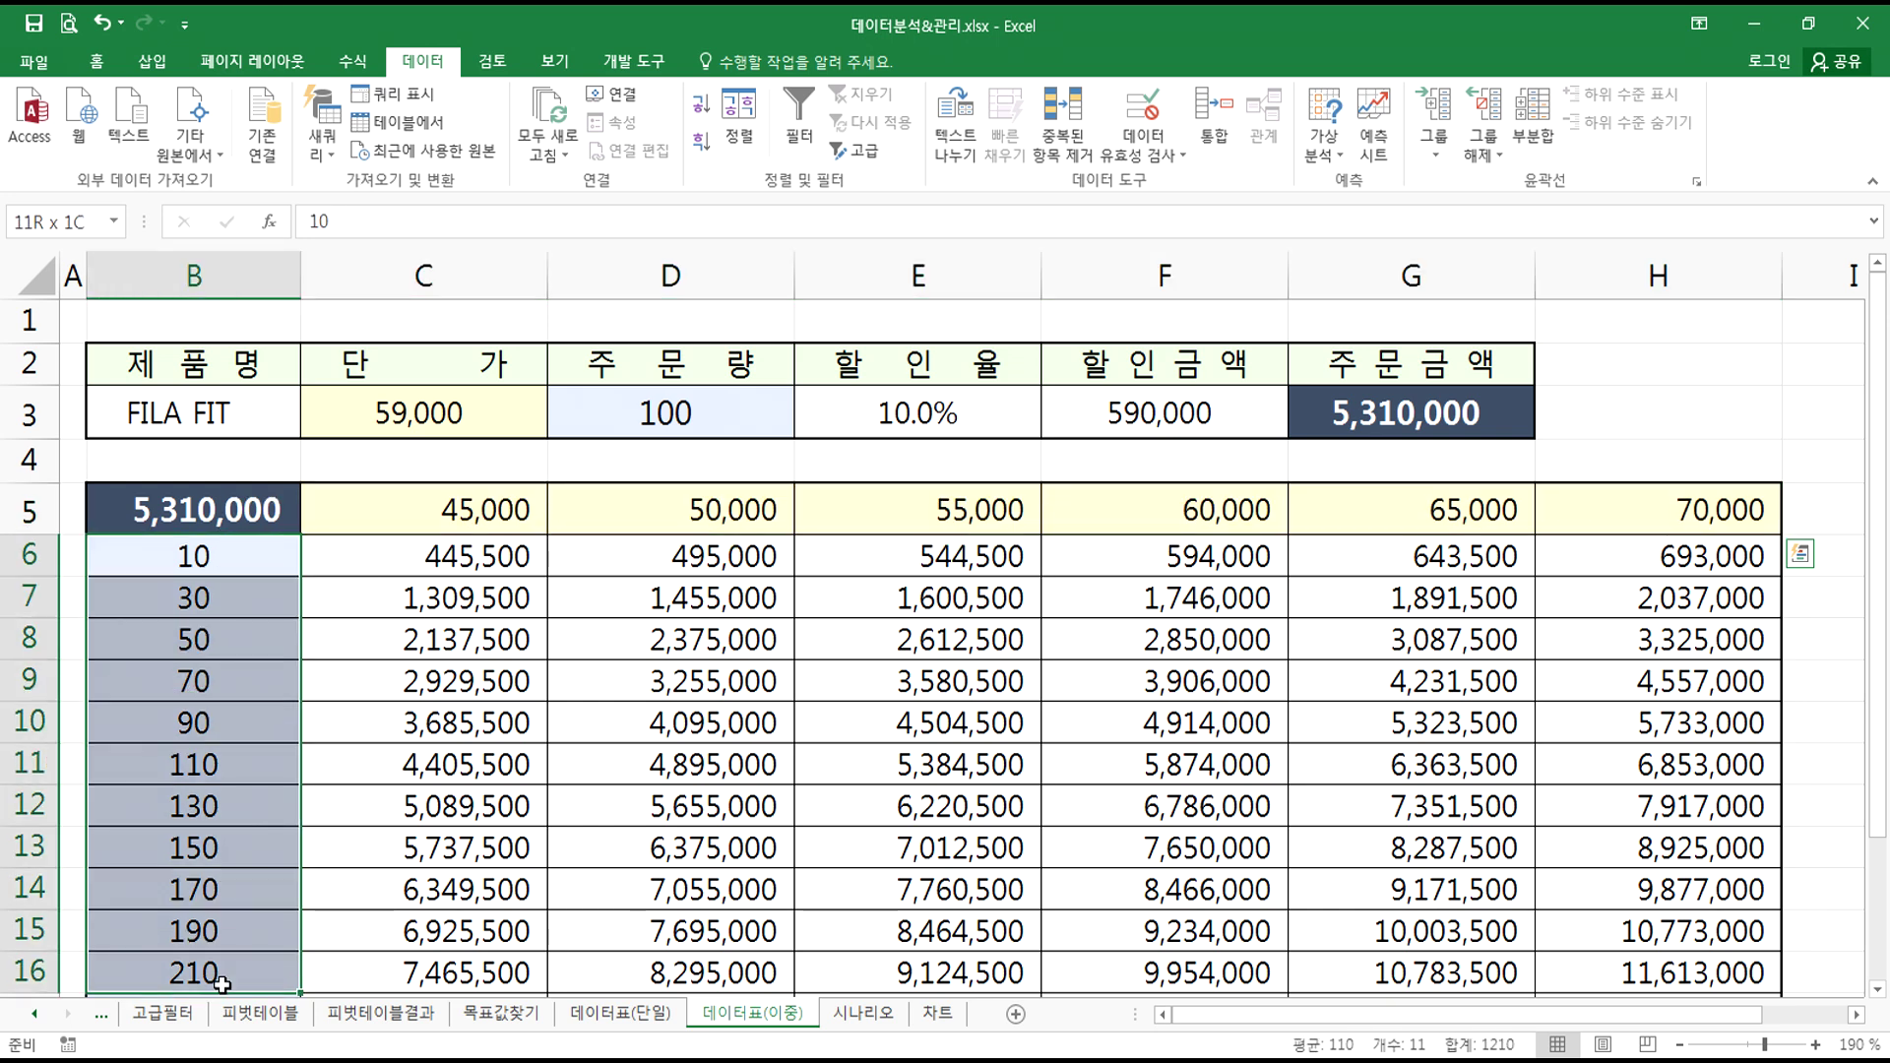
left_click_drag(404, 508, 1553, 511)
left_click(507, 411)
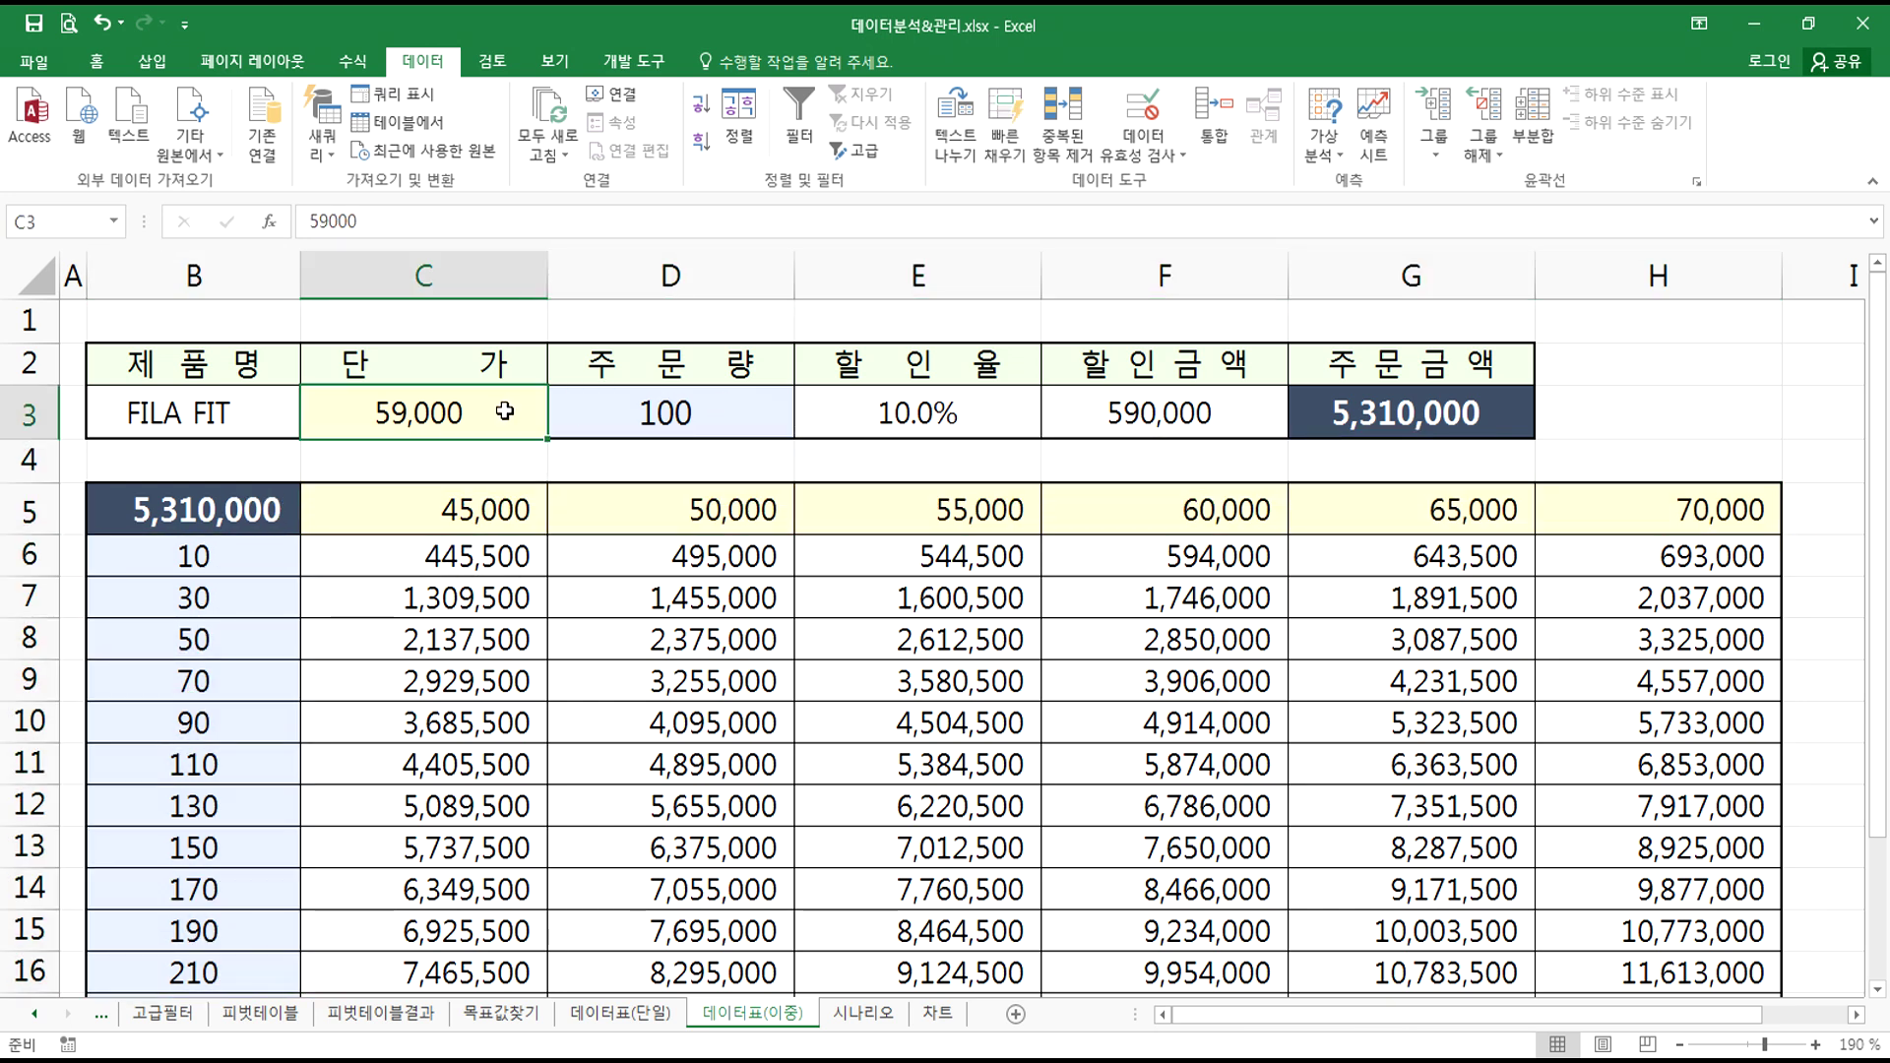
left_click_drag(251, 549, 232, 902)
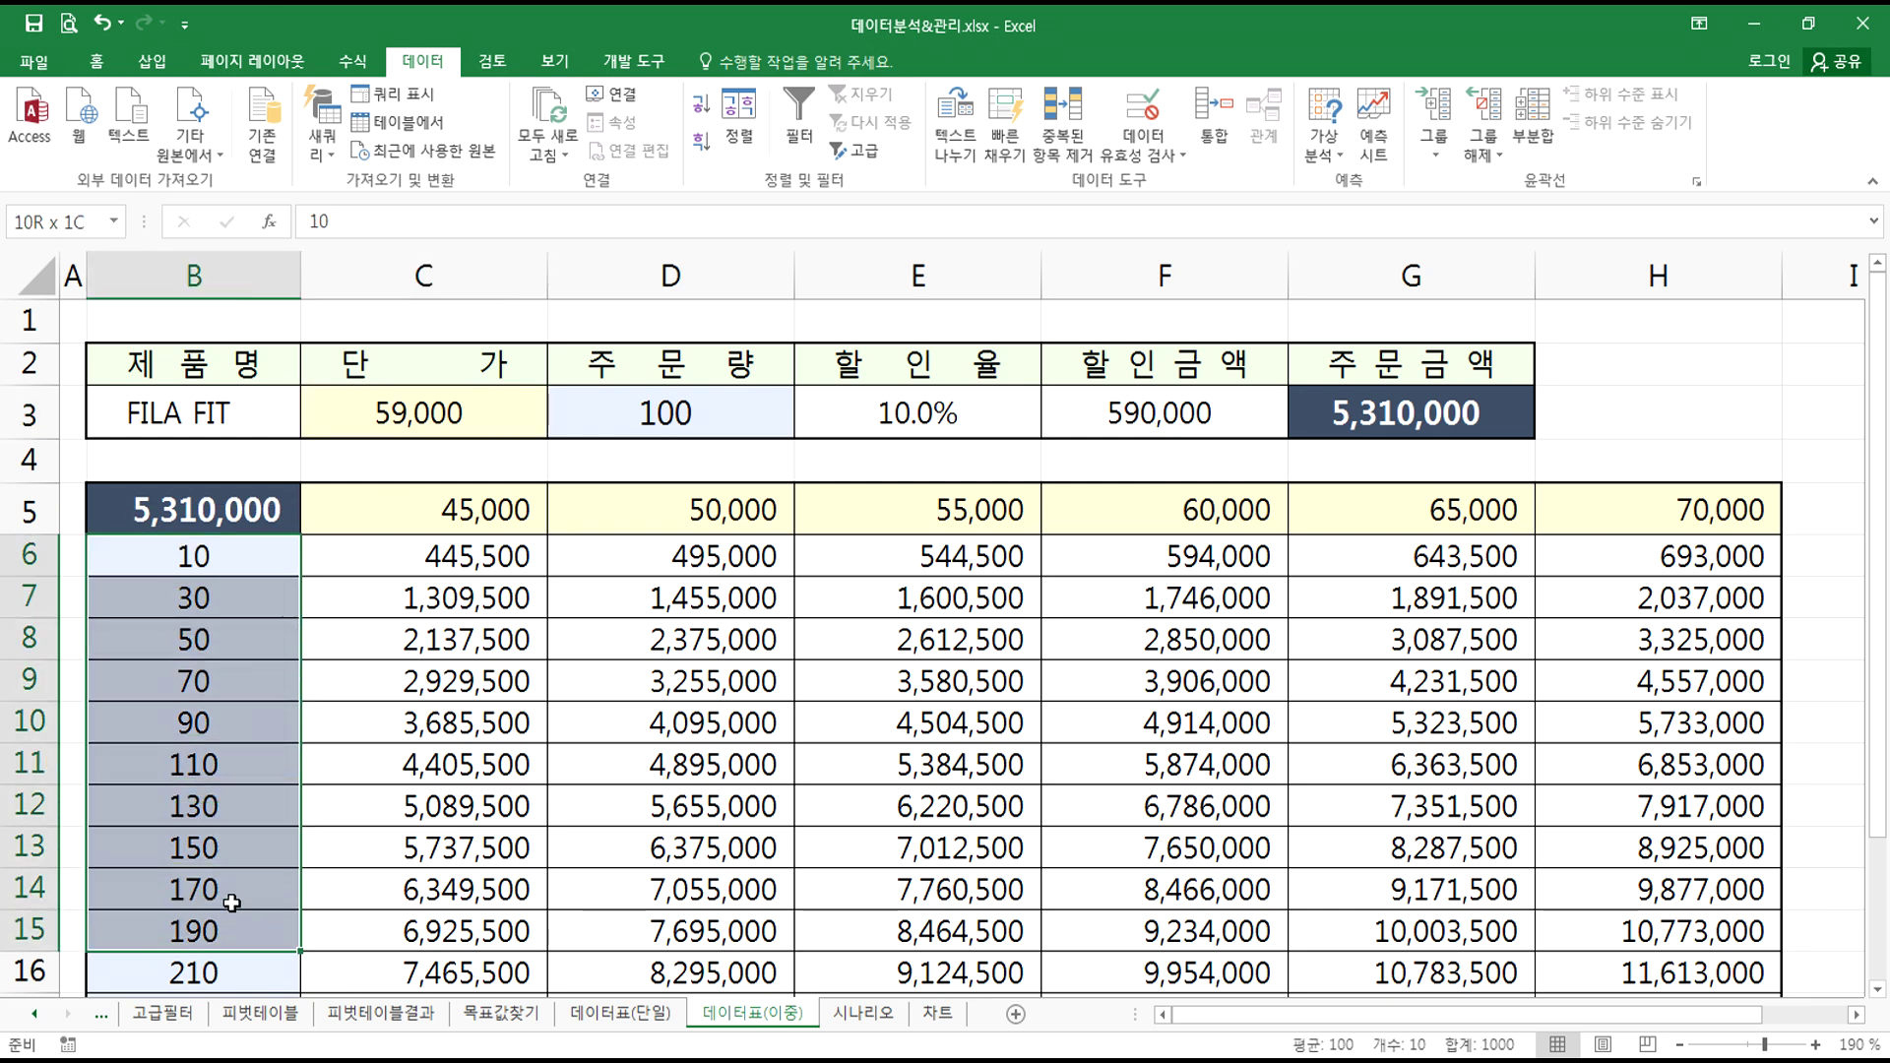
left_click(681, 422)
left_click_drag(182, 554, 187, 845)
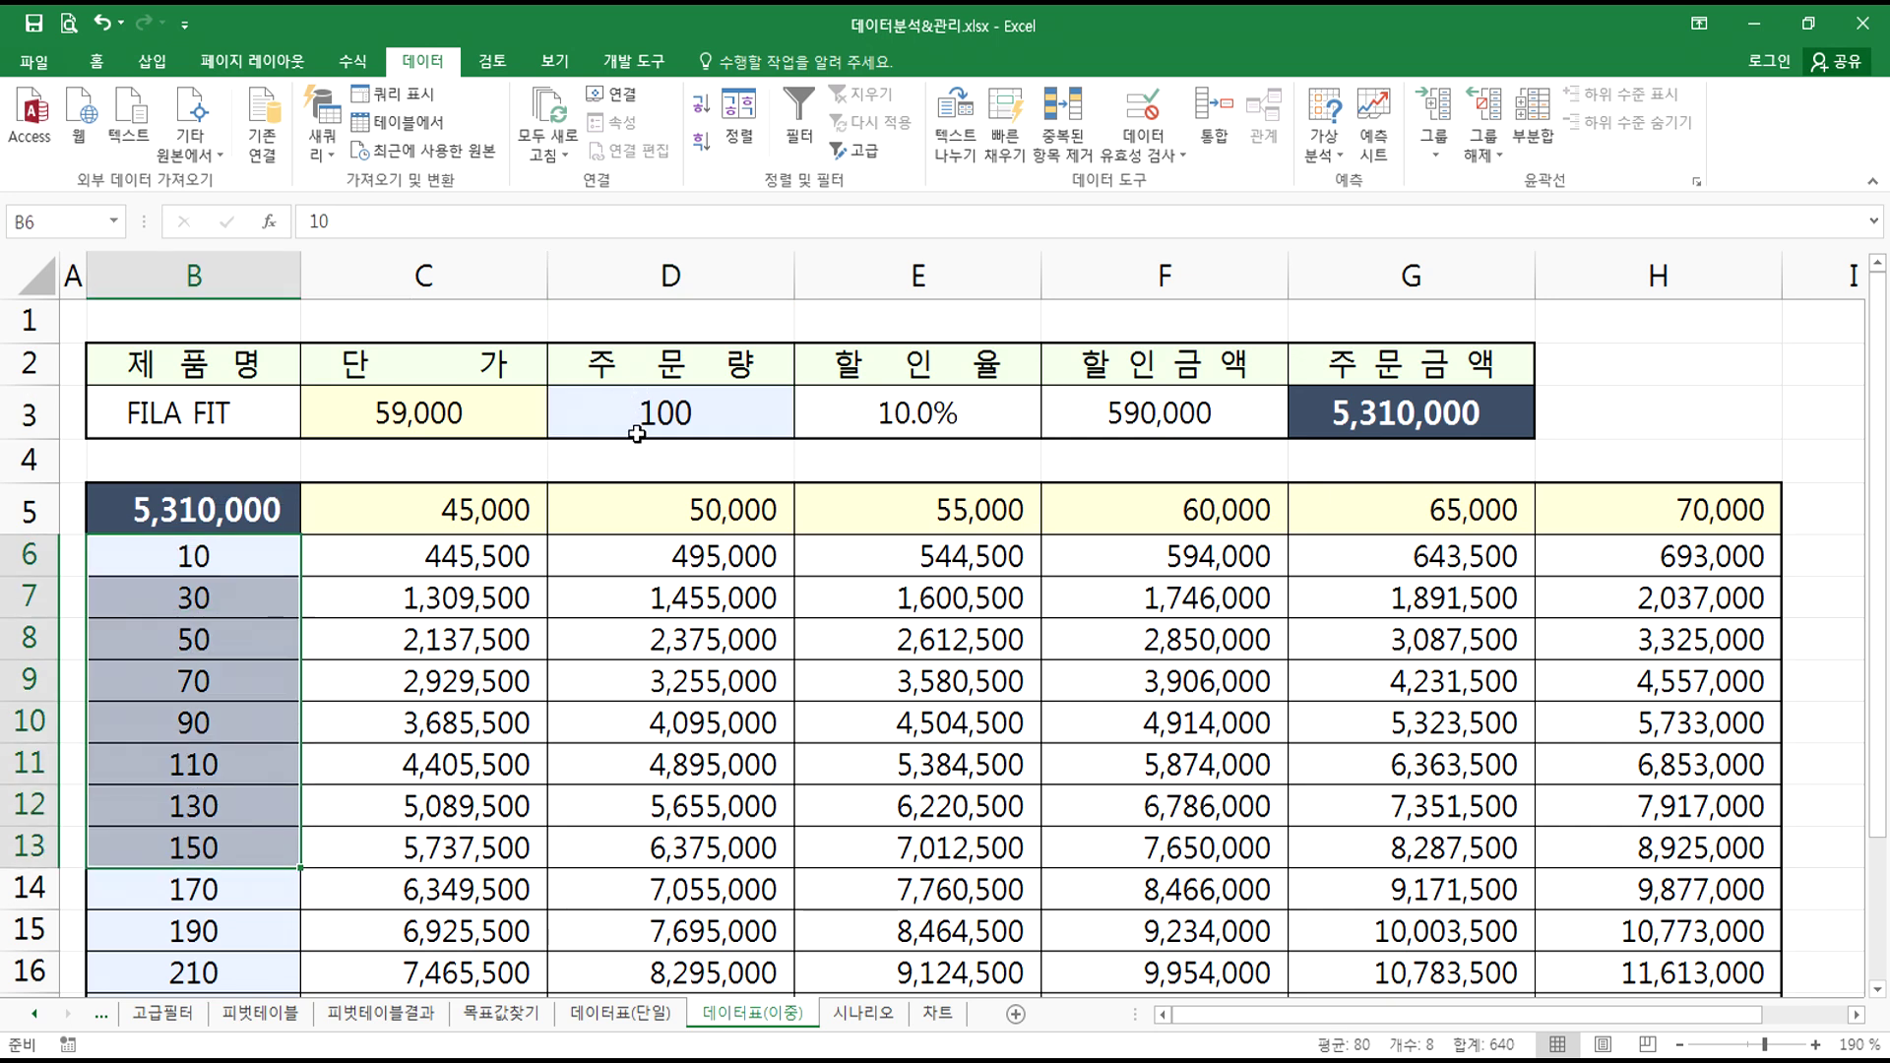
left_click_drag(434, 508, 1658, 486)
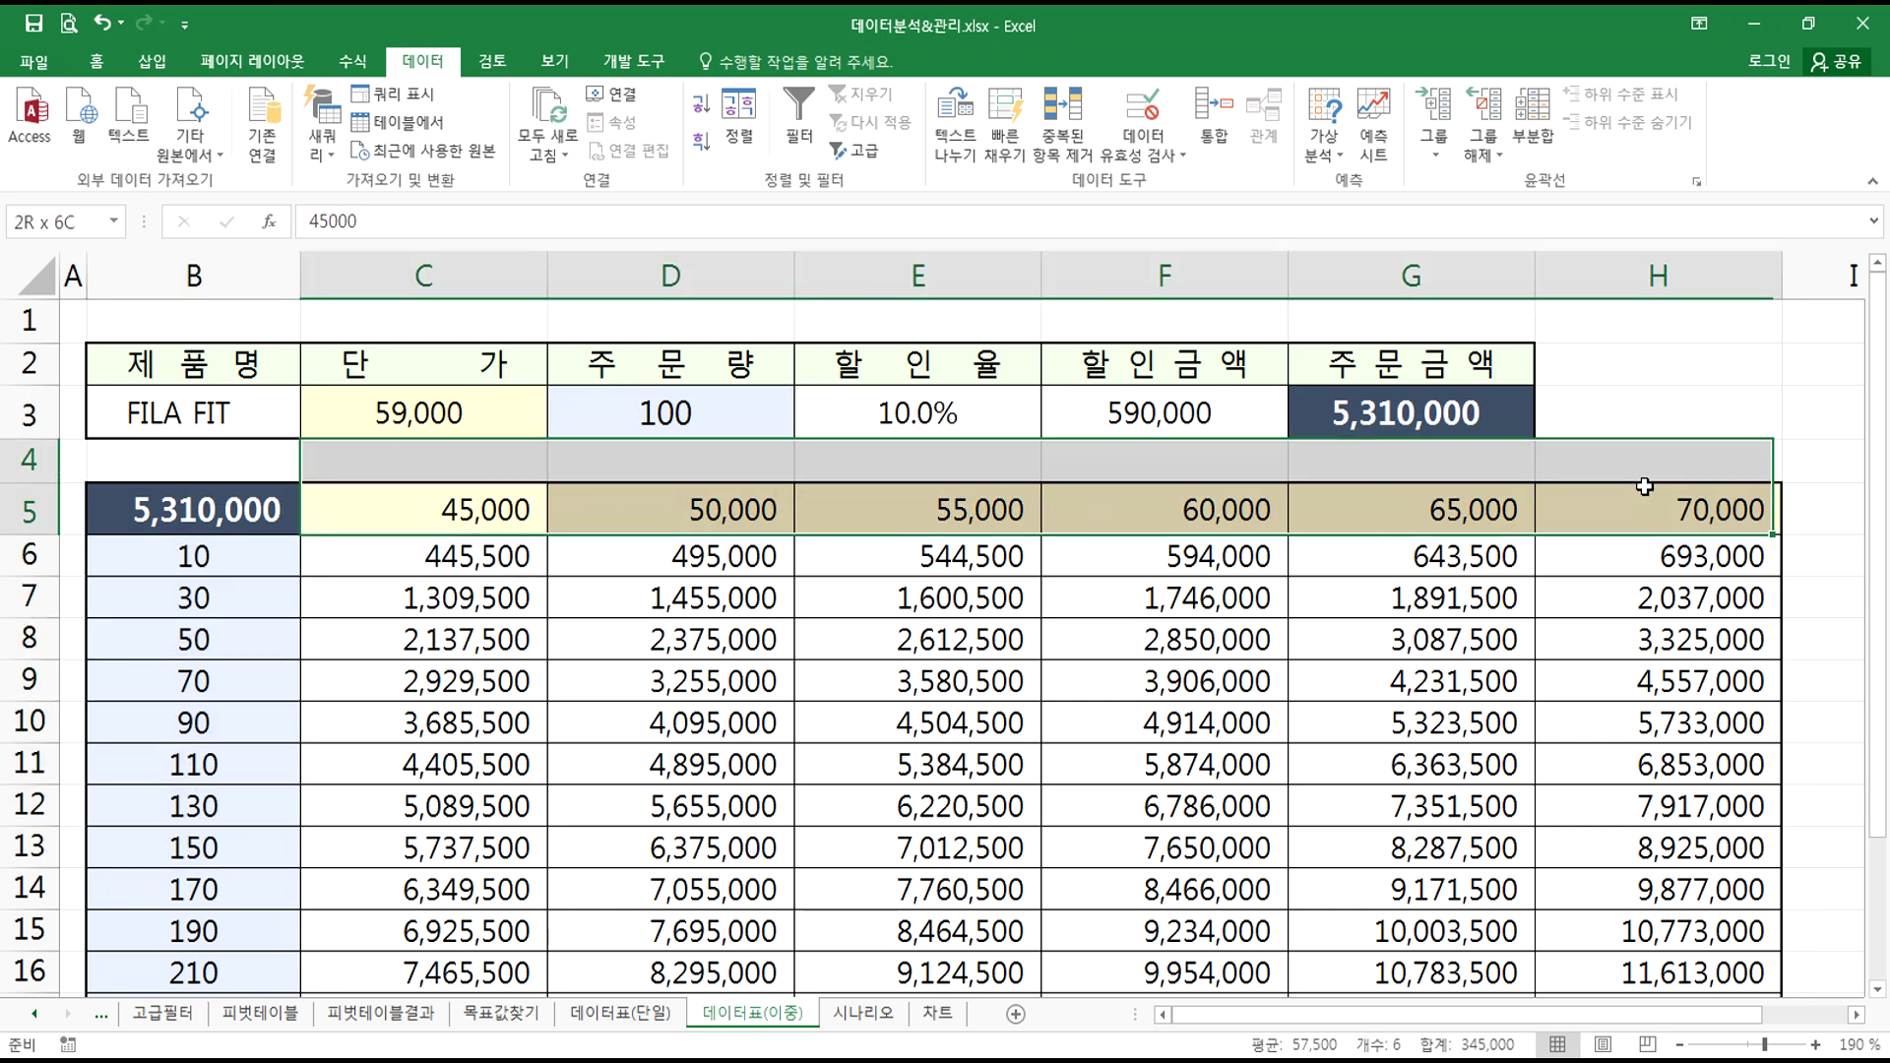
left_click_drag(262, 548, 231, 943)
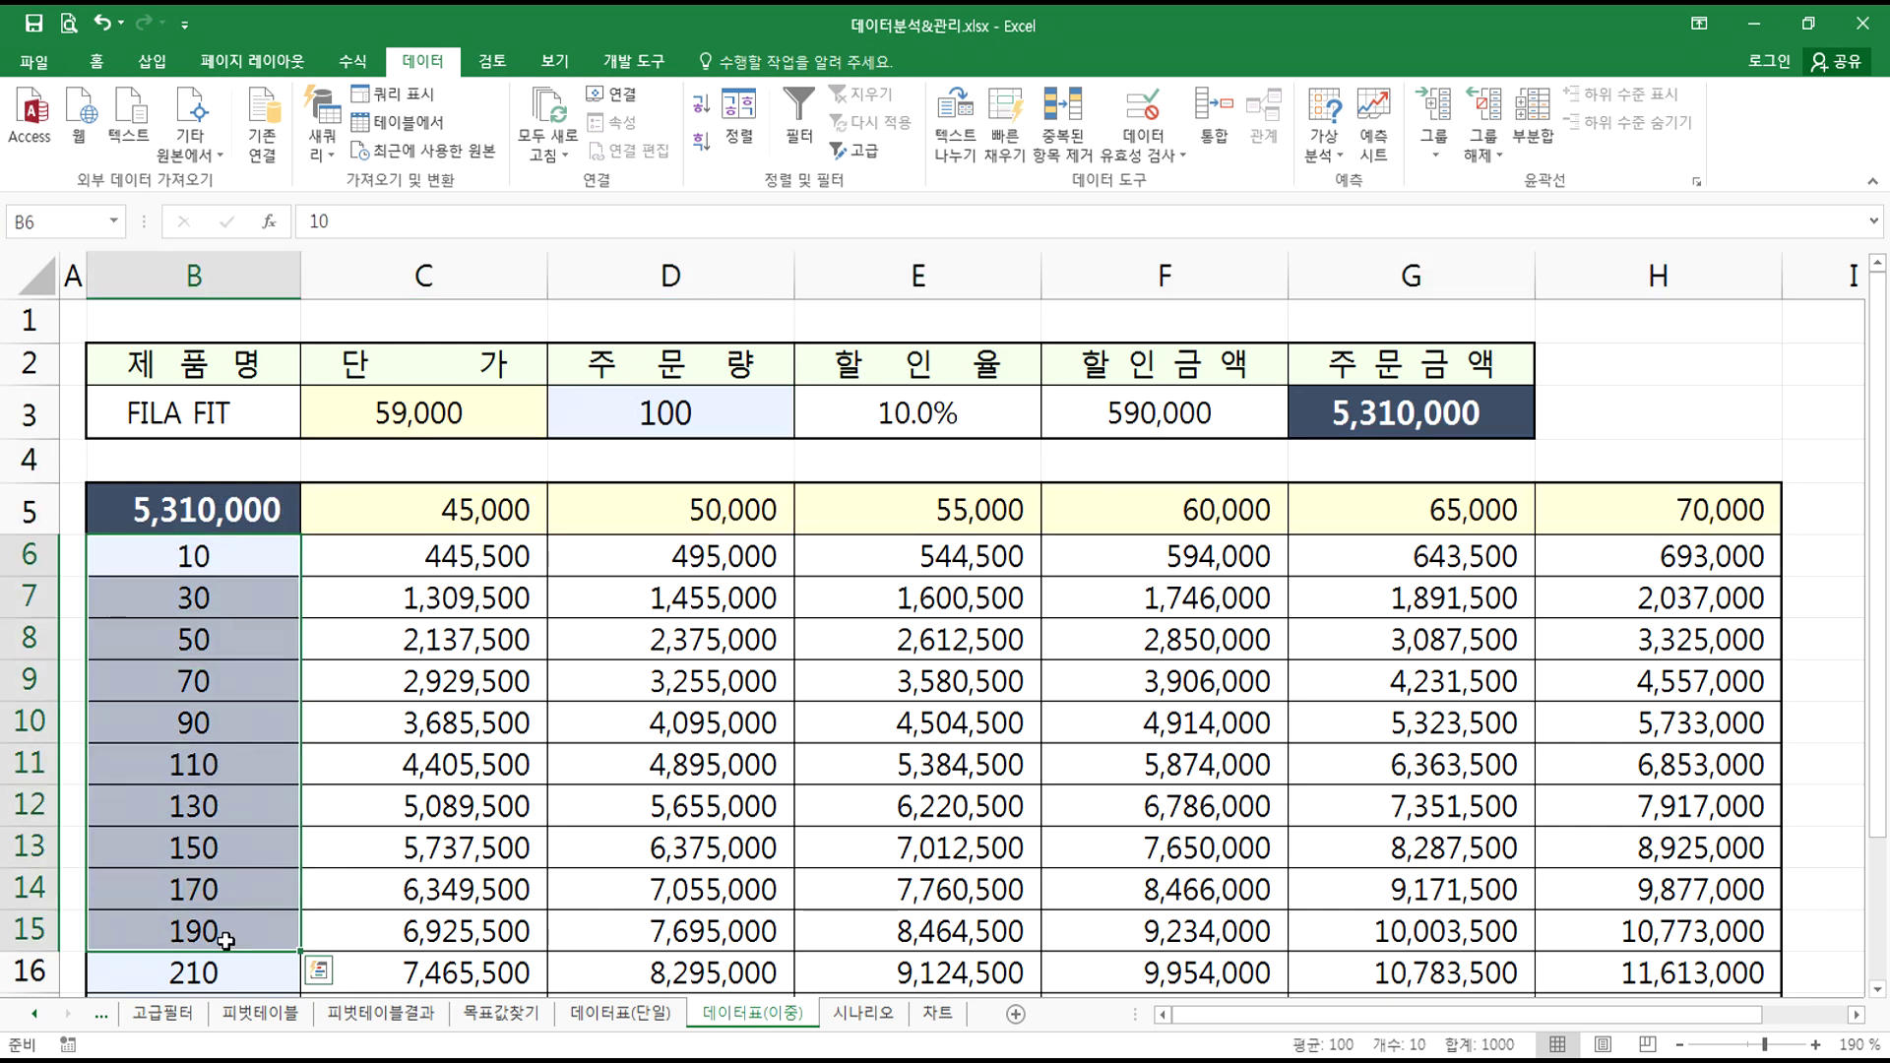
- Reopen the what-if Data Table dialog for the range B5:H18 and move it slightly away from the heading row
left_click(214, 516)
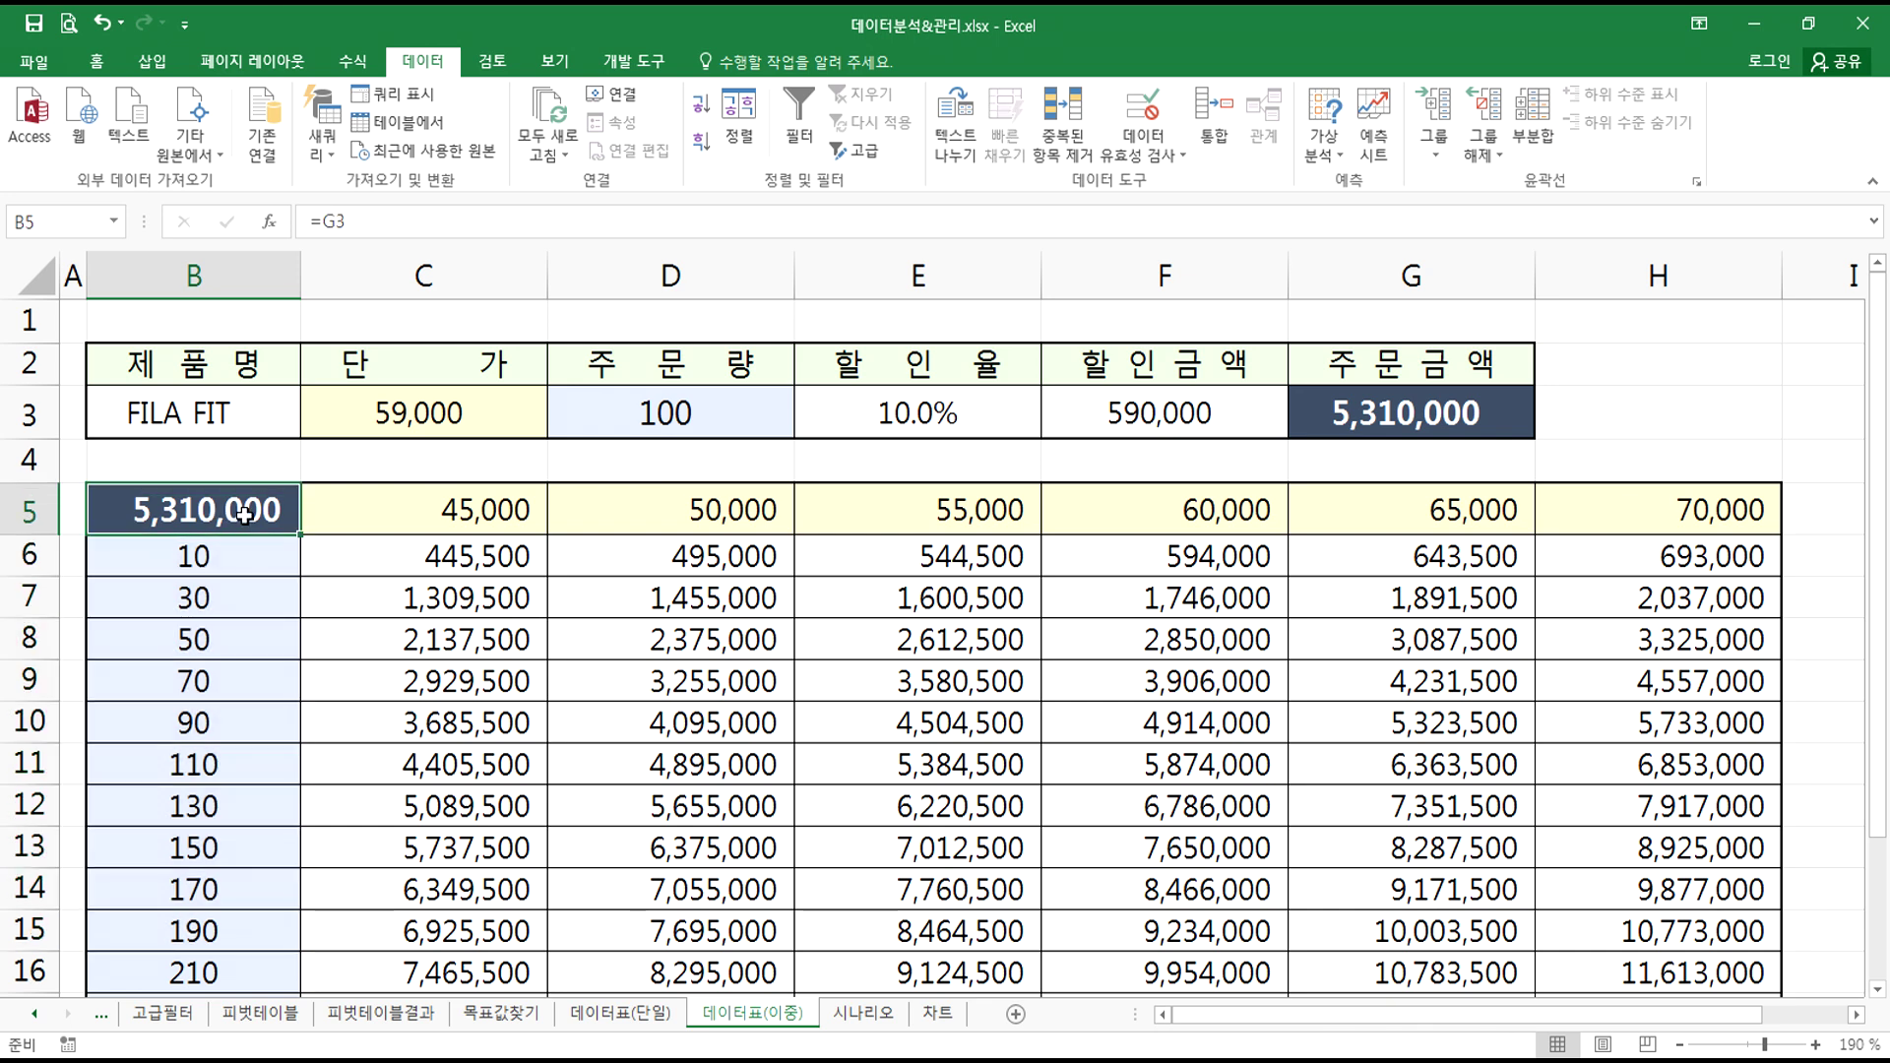
key("ctrl+shift+End")
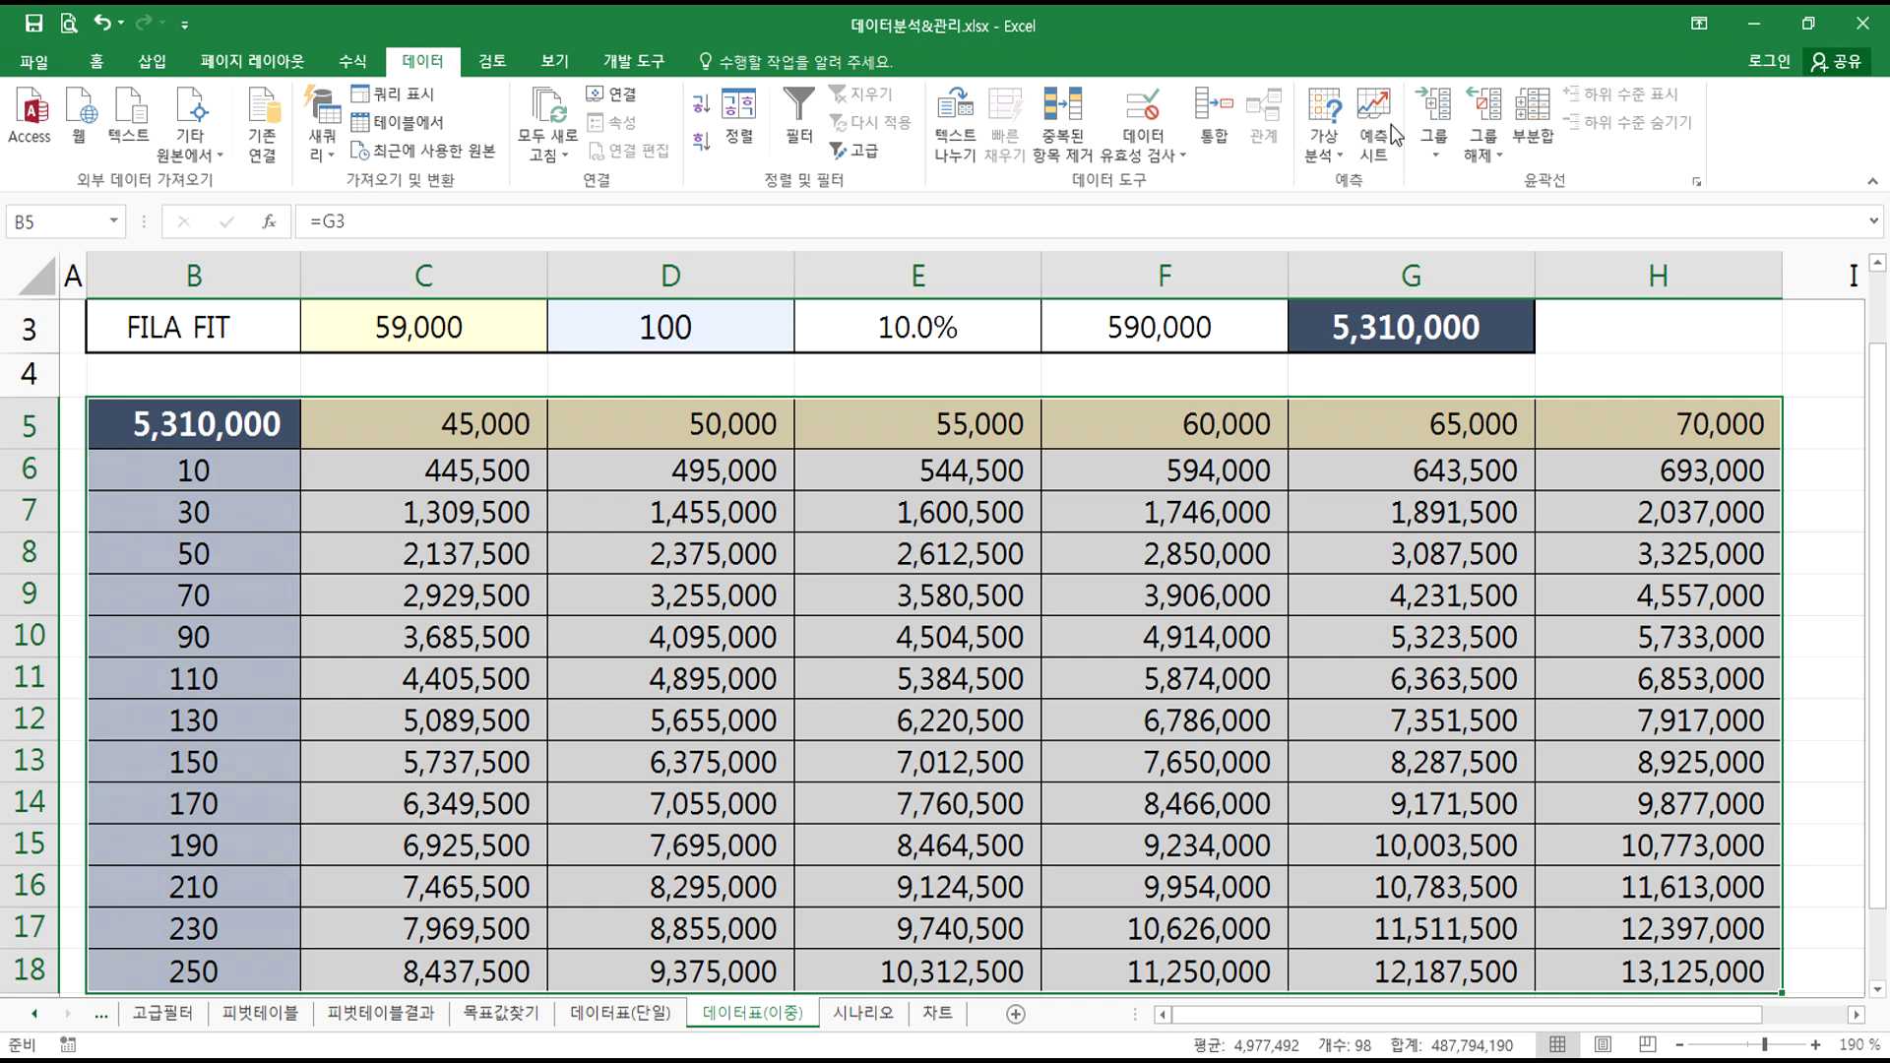
left_click(1324, 138)
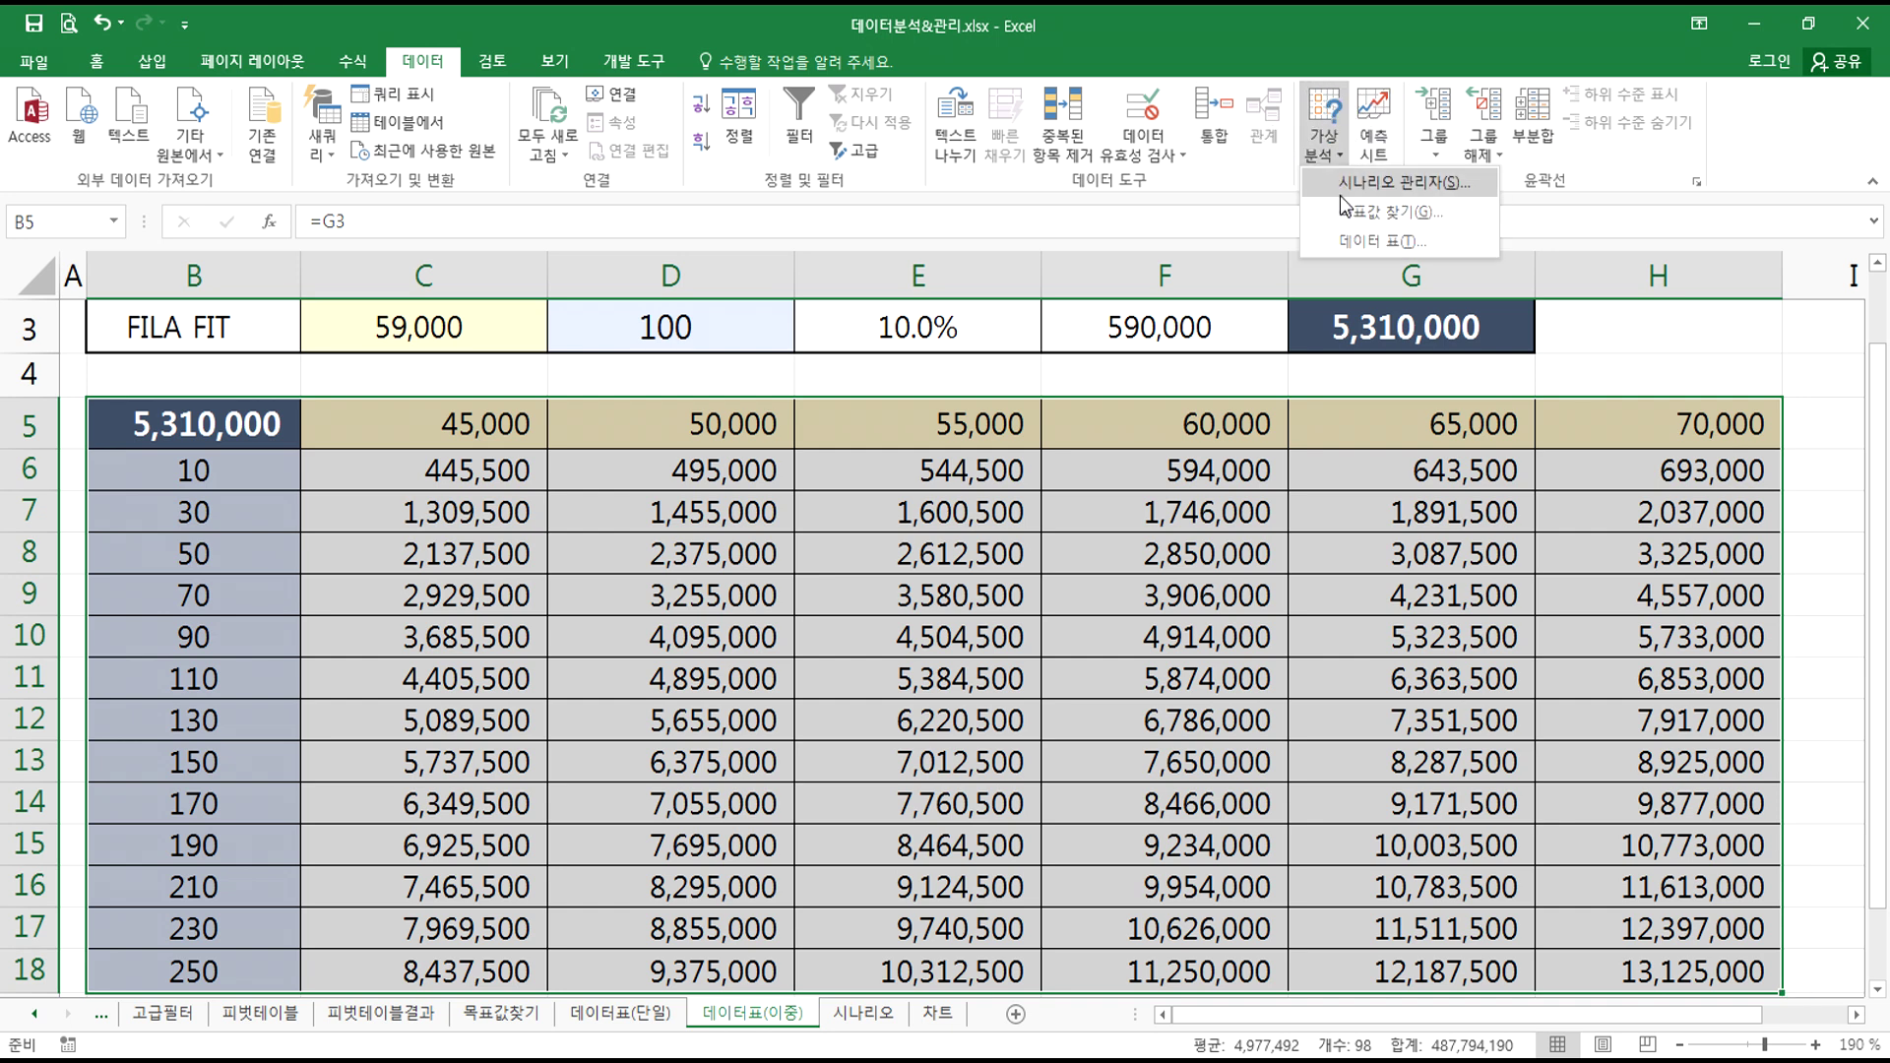
left_click(1361, 243)
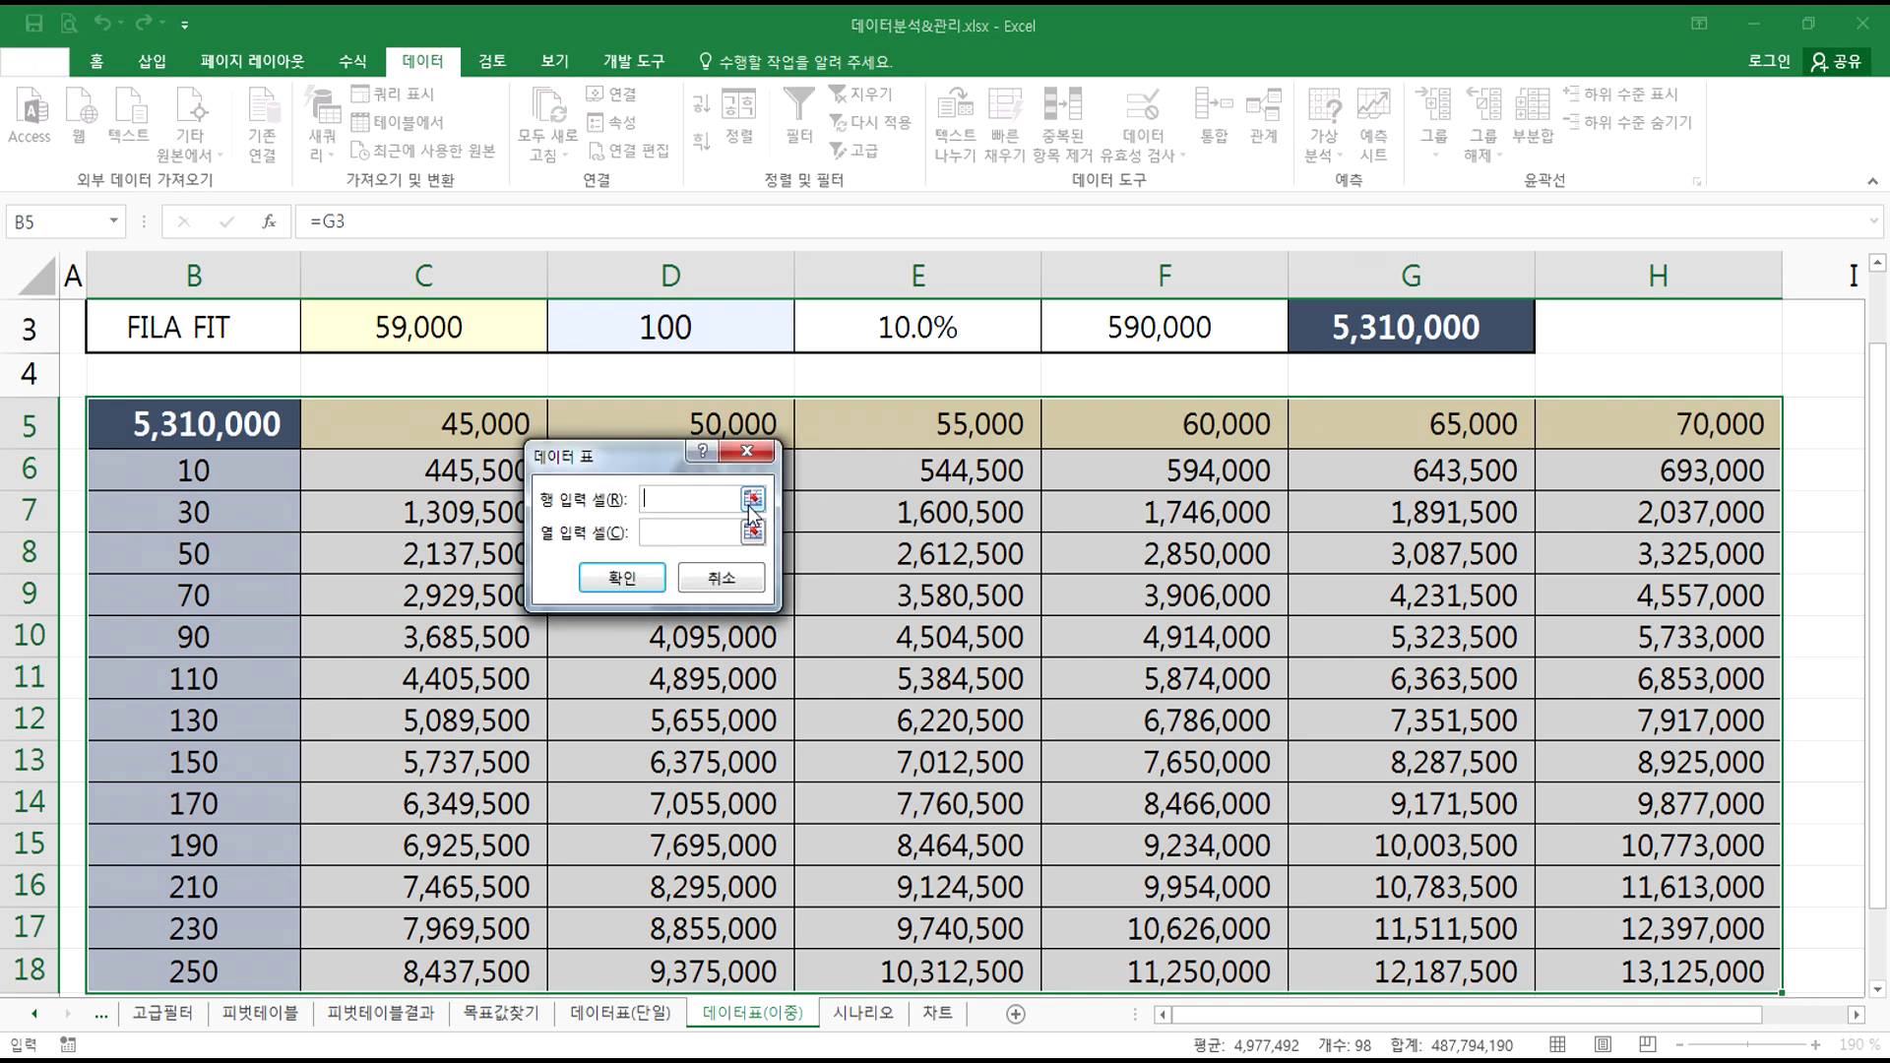
left_click_drag(589, 463, 537, 498)
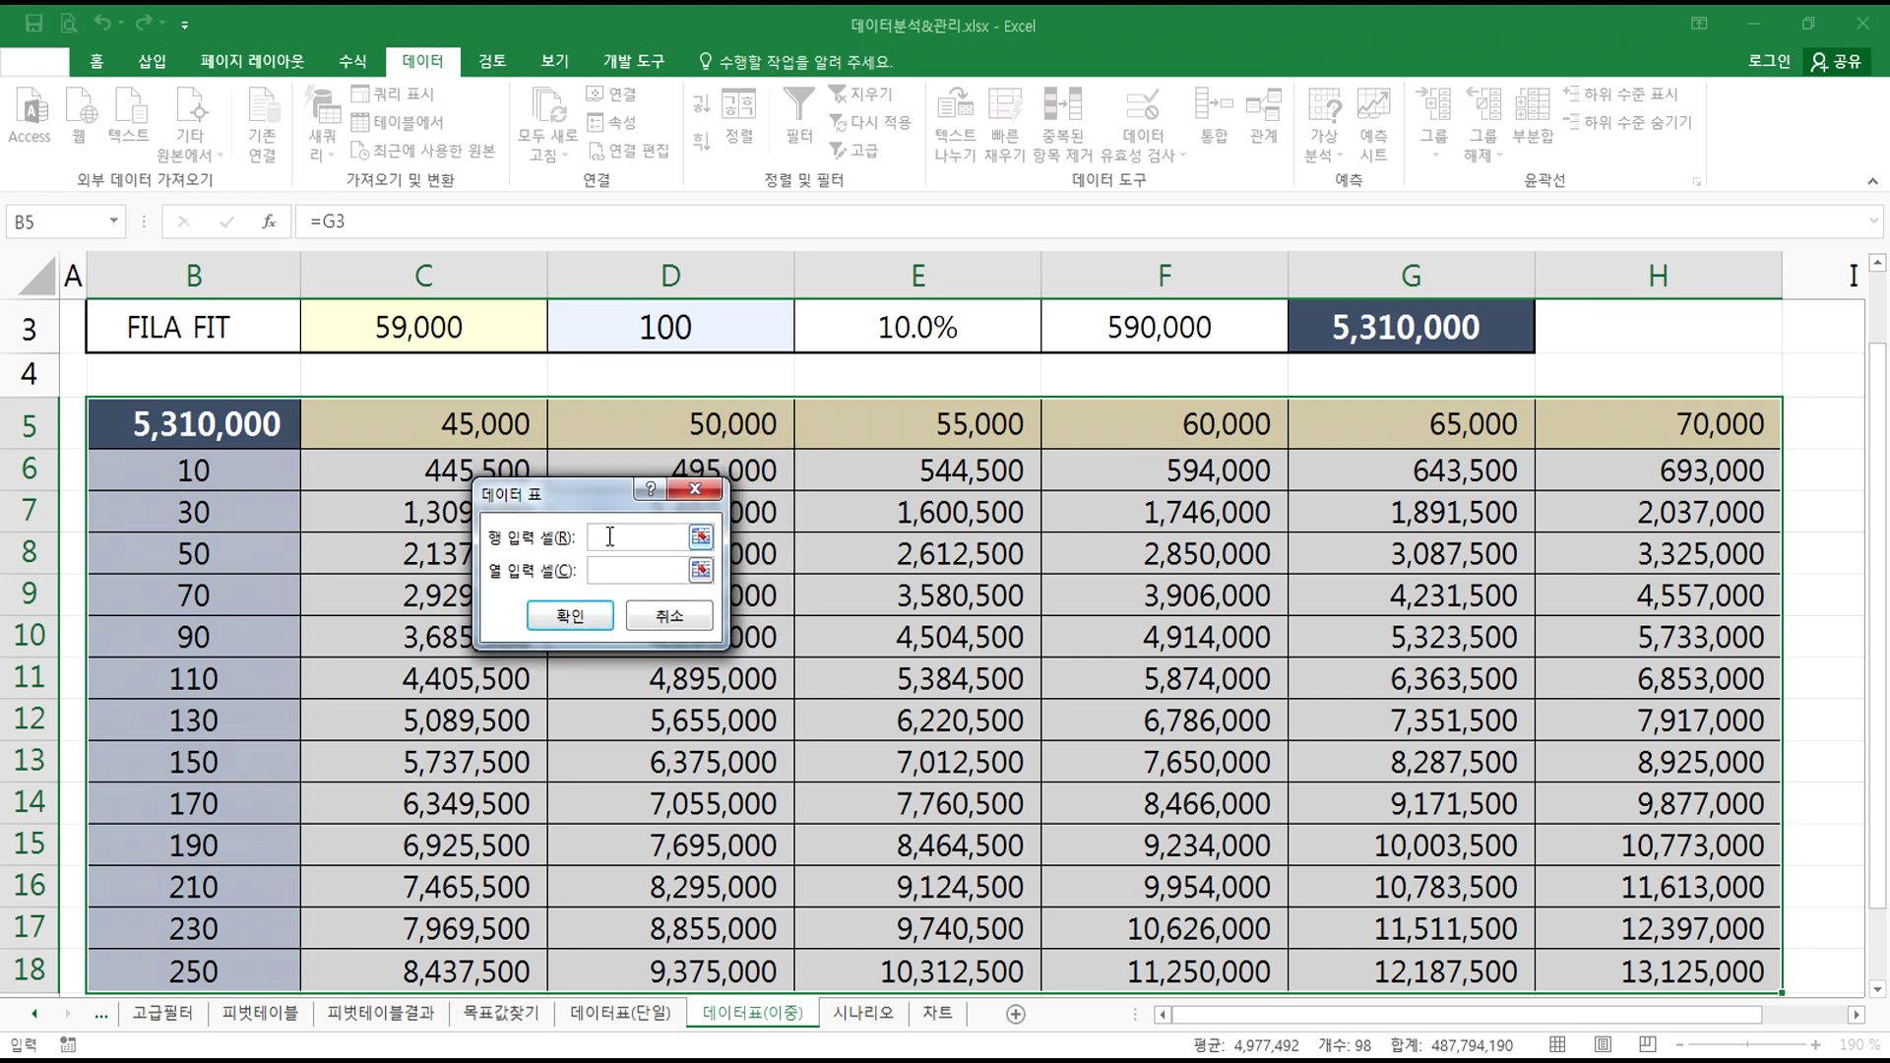
- Set the row input cell to the unit price cell $C$3 again
scroll(465, 589, "up", 1)
scroll(464, 374, "down", 1)
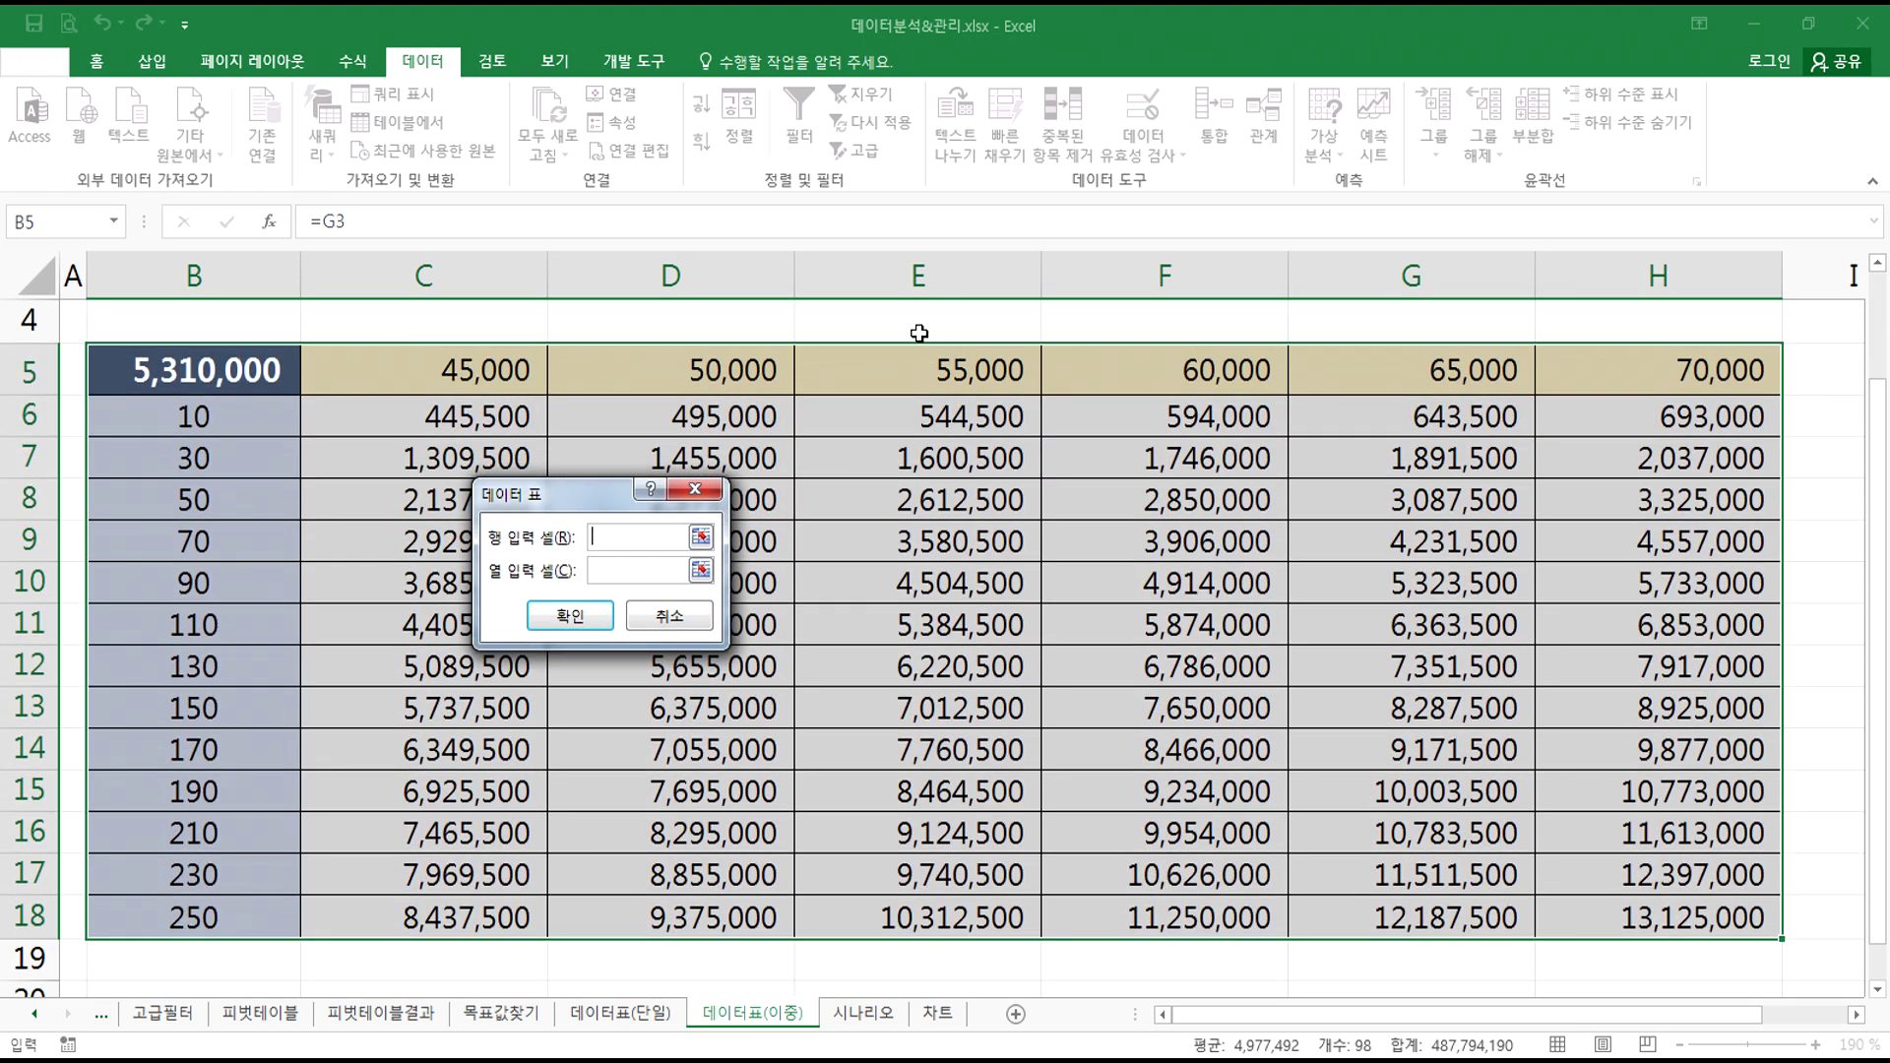
mouse_move(433, 364)
left_mouse_down()
mouse_move(588, 334)
mouse_move(1289, 297)
mouse_move(1526, 405)
mouse_move(838, 428)
mouse_move(489, 361)
left_mouse_up()
key("Escape")
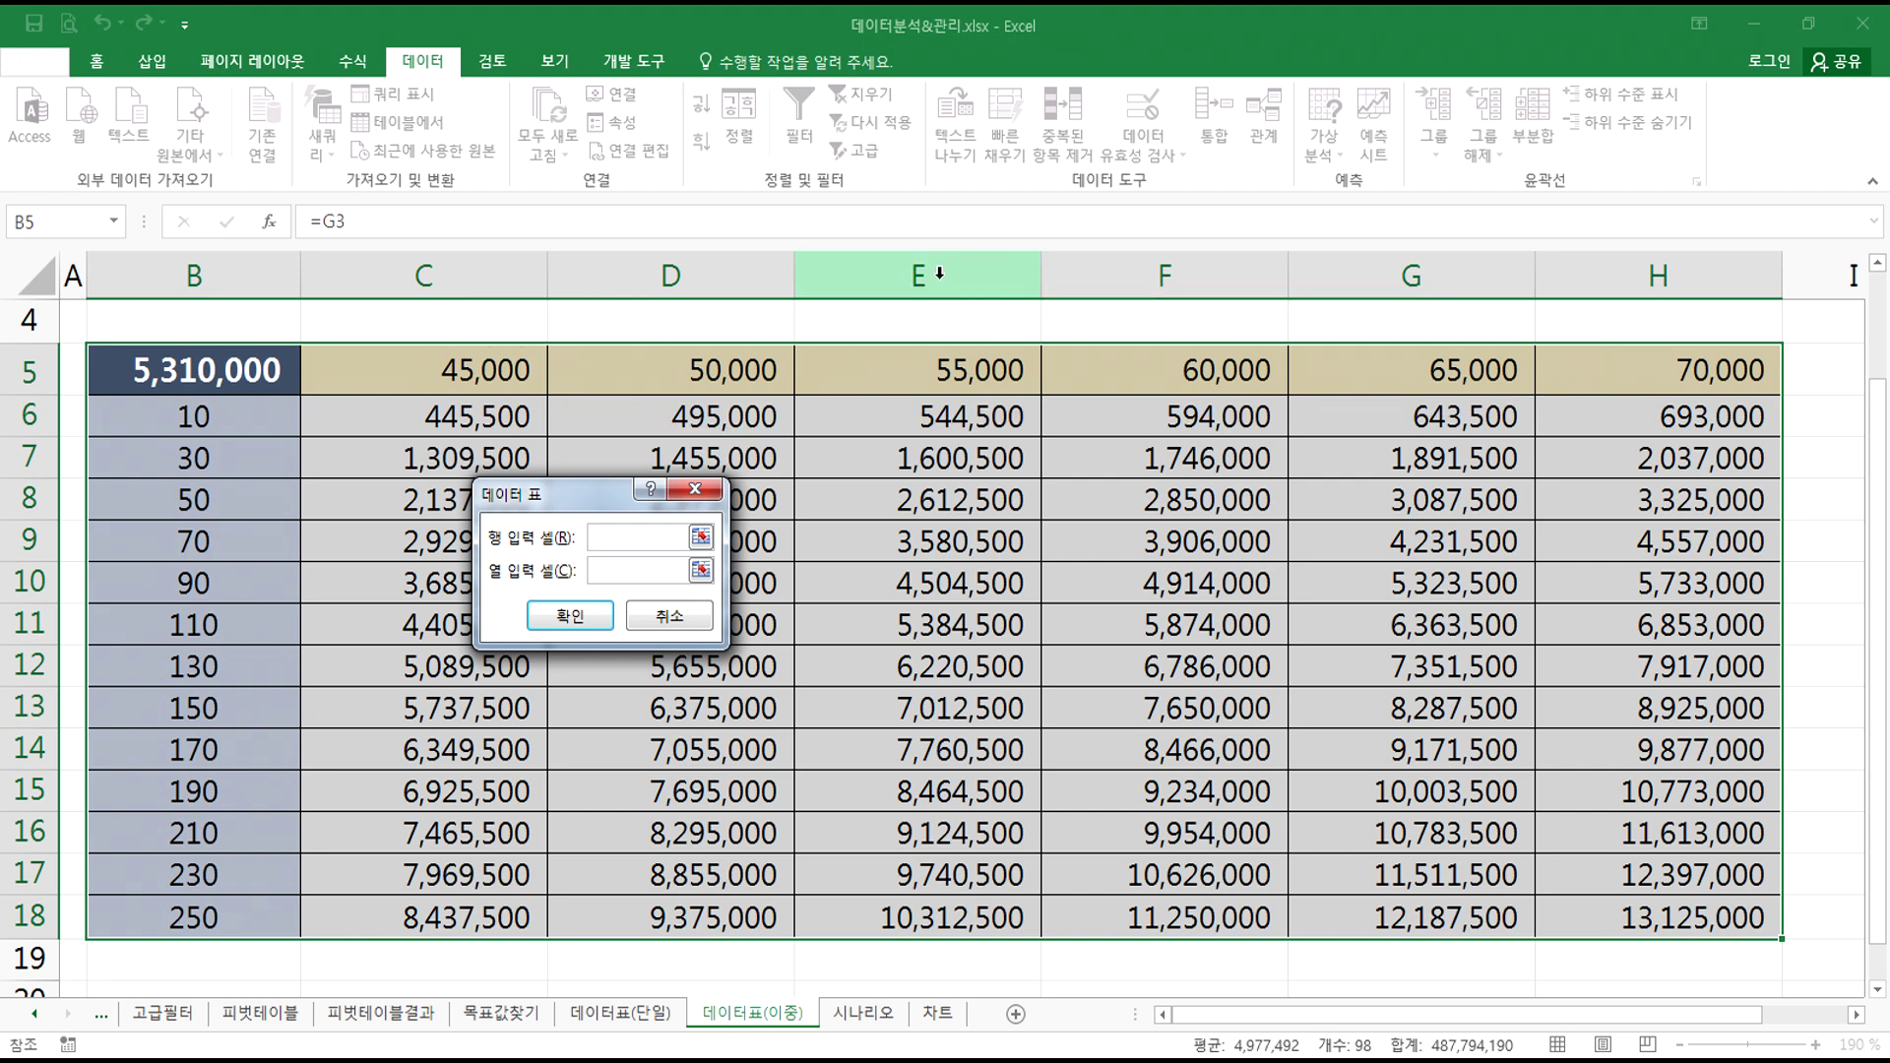
scroll(894, 435, "up", 1)
left_click(490, 411)
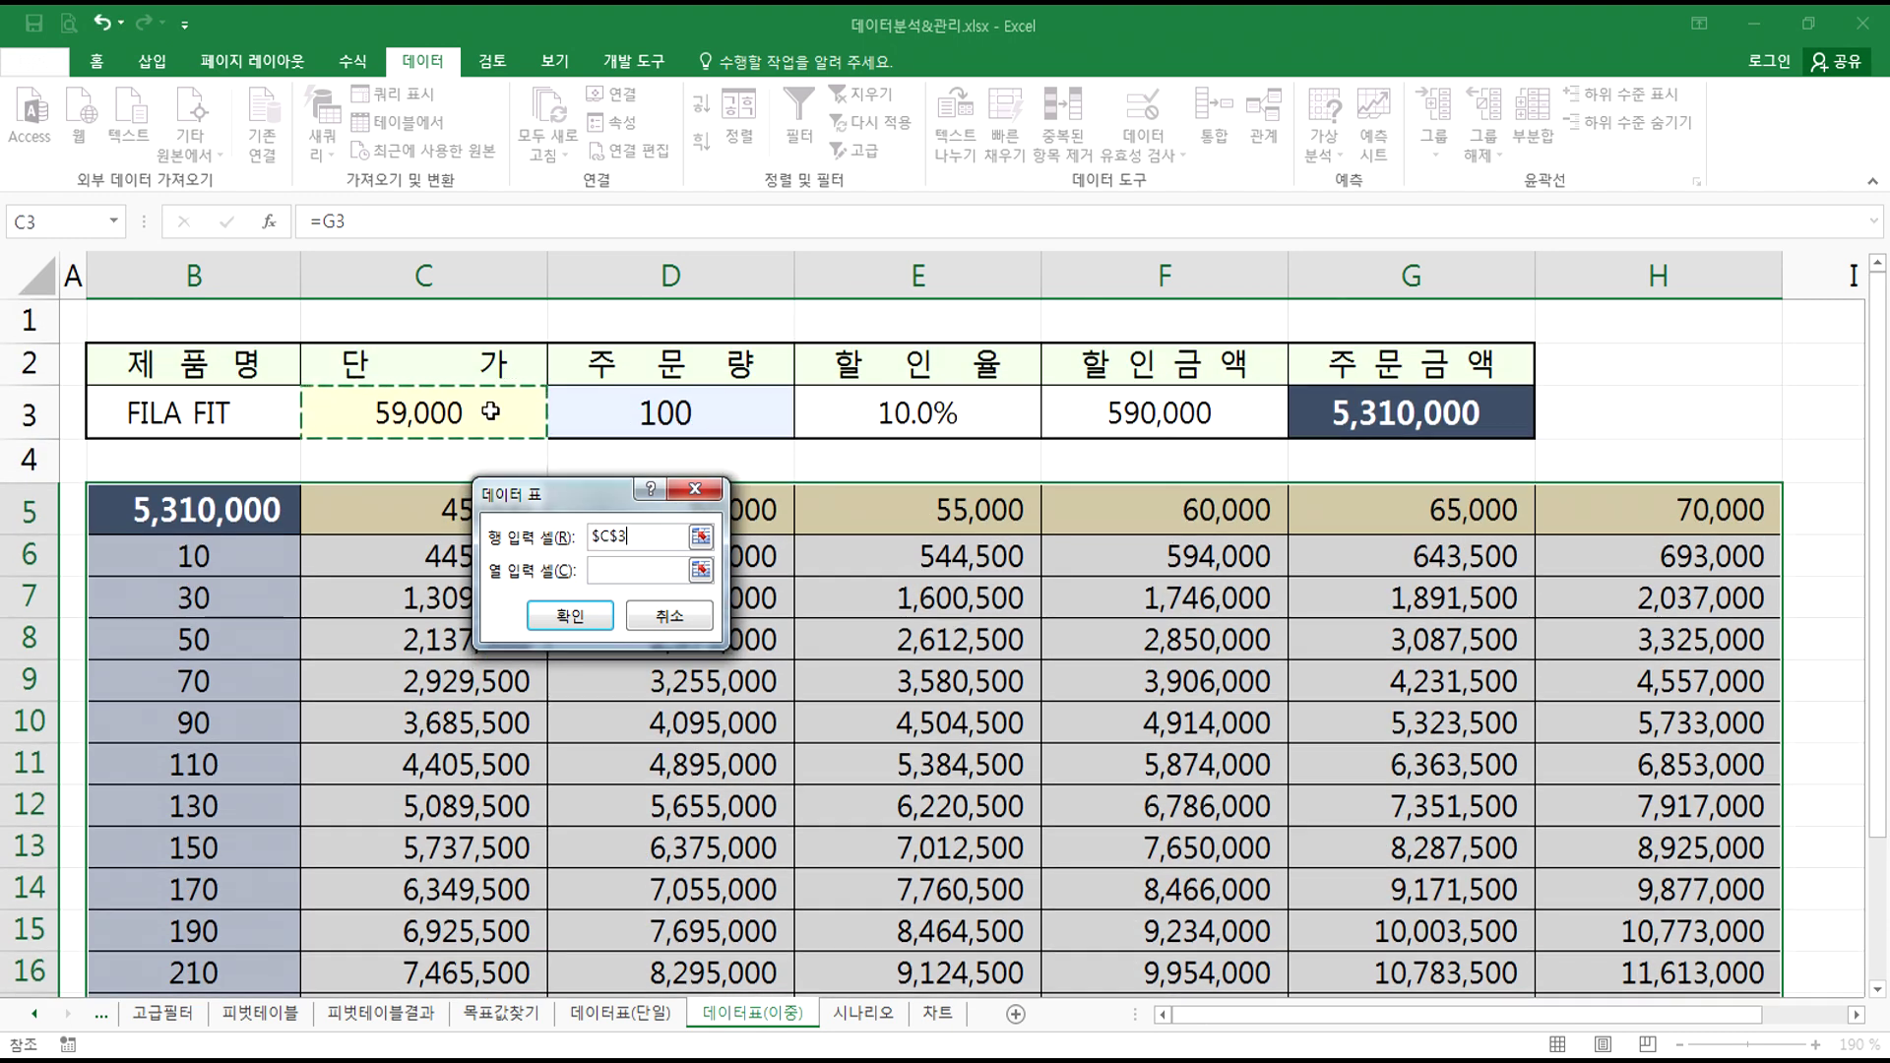
- Set the column input cell to the order quantity cell $D$3 and regenerate the two-variable data table
left_click(632, 571)
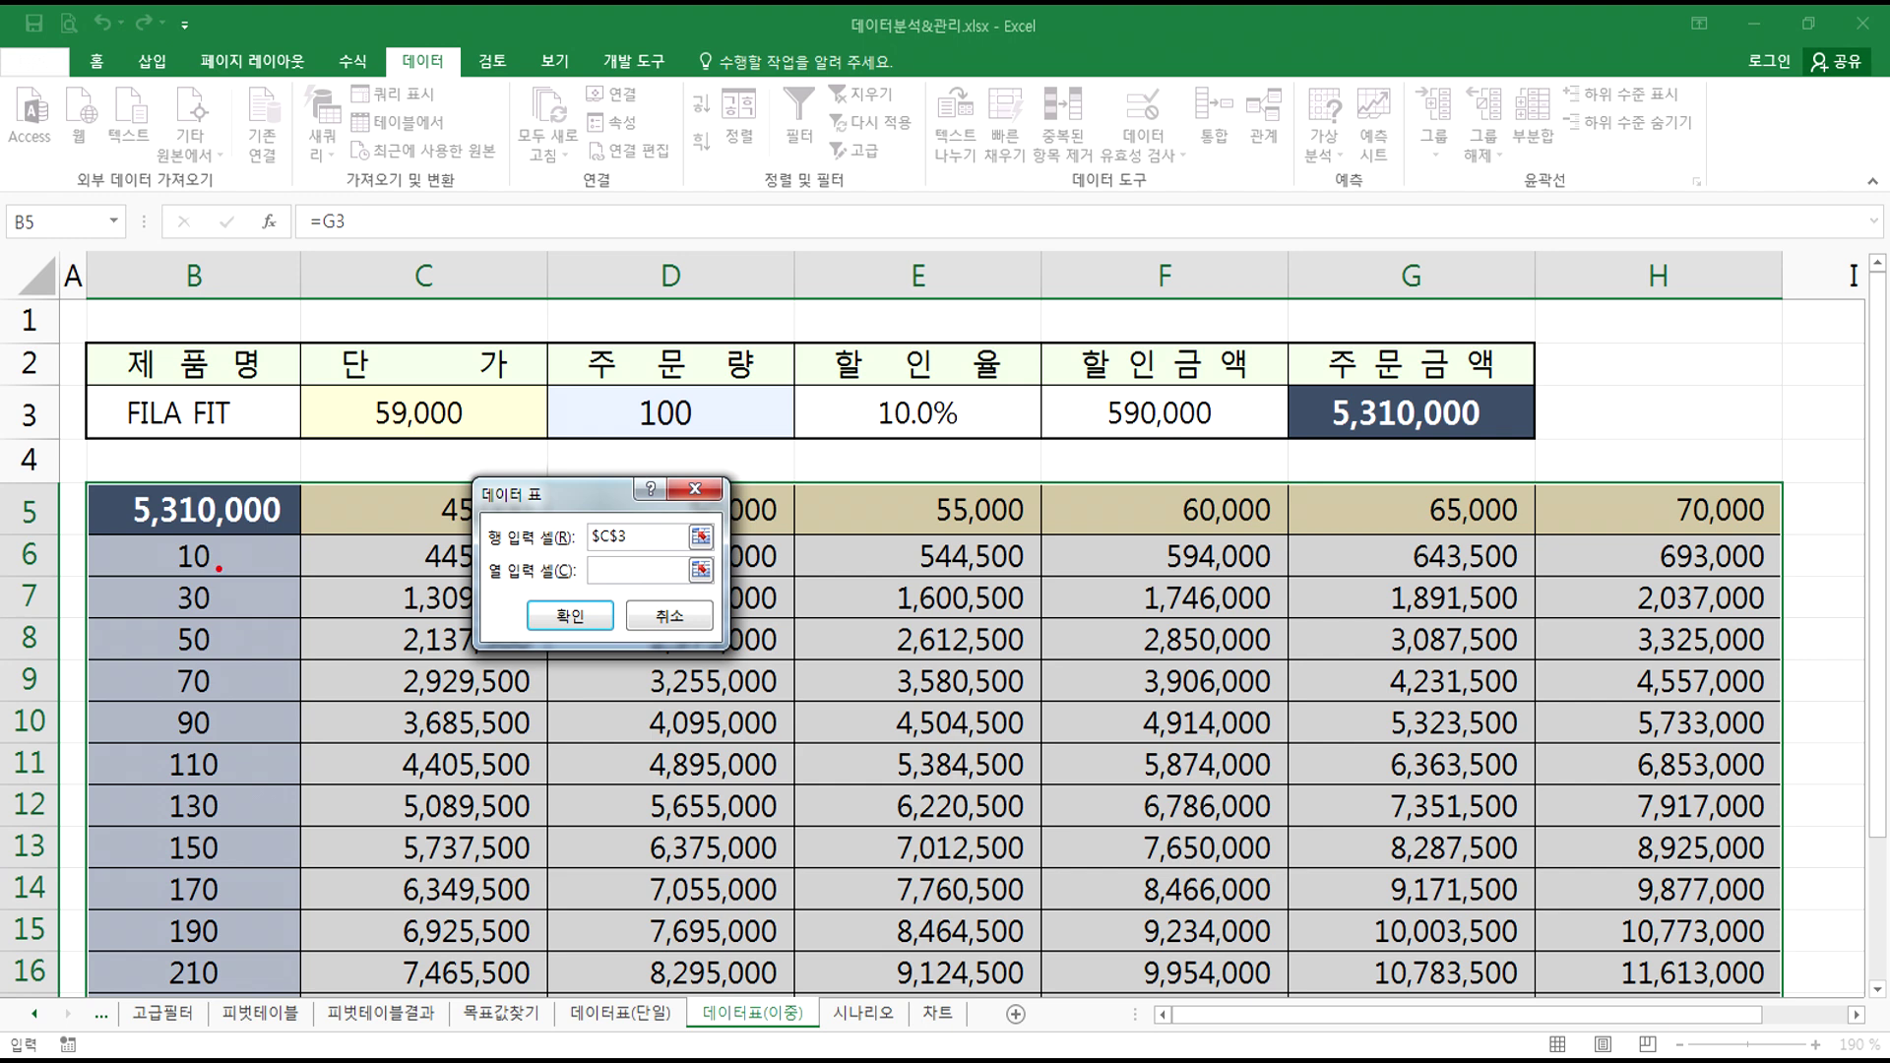
mouse_move(223, 564)
left_mouse_down()
mouse_move(175, 815)
mouse_move(236, 640)
mouse_move(202, 582)
left_mouse_up()
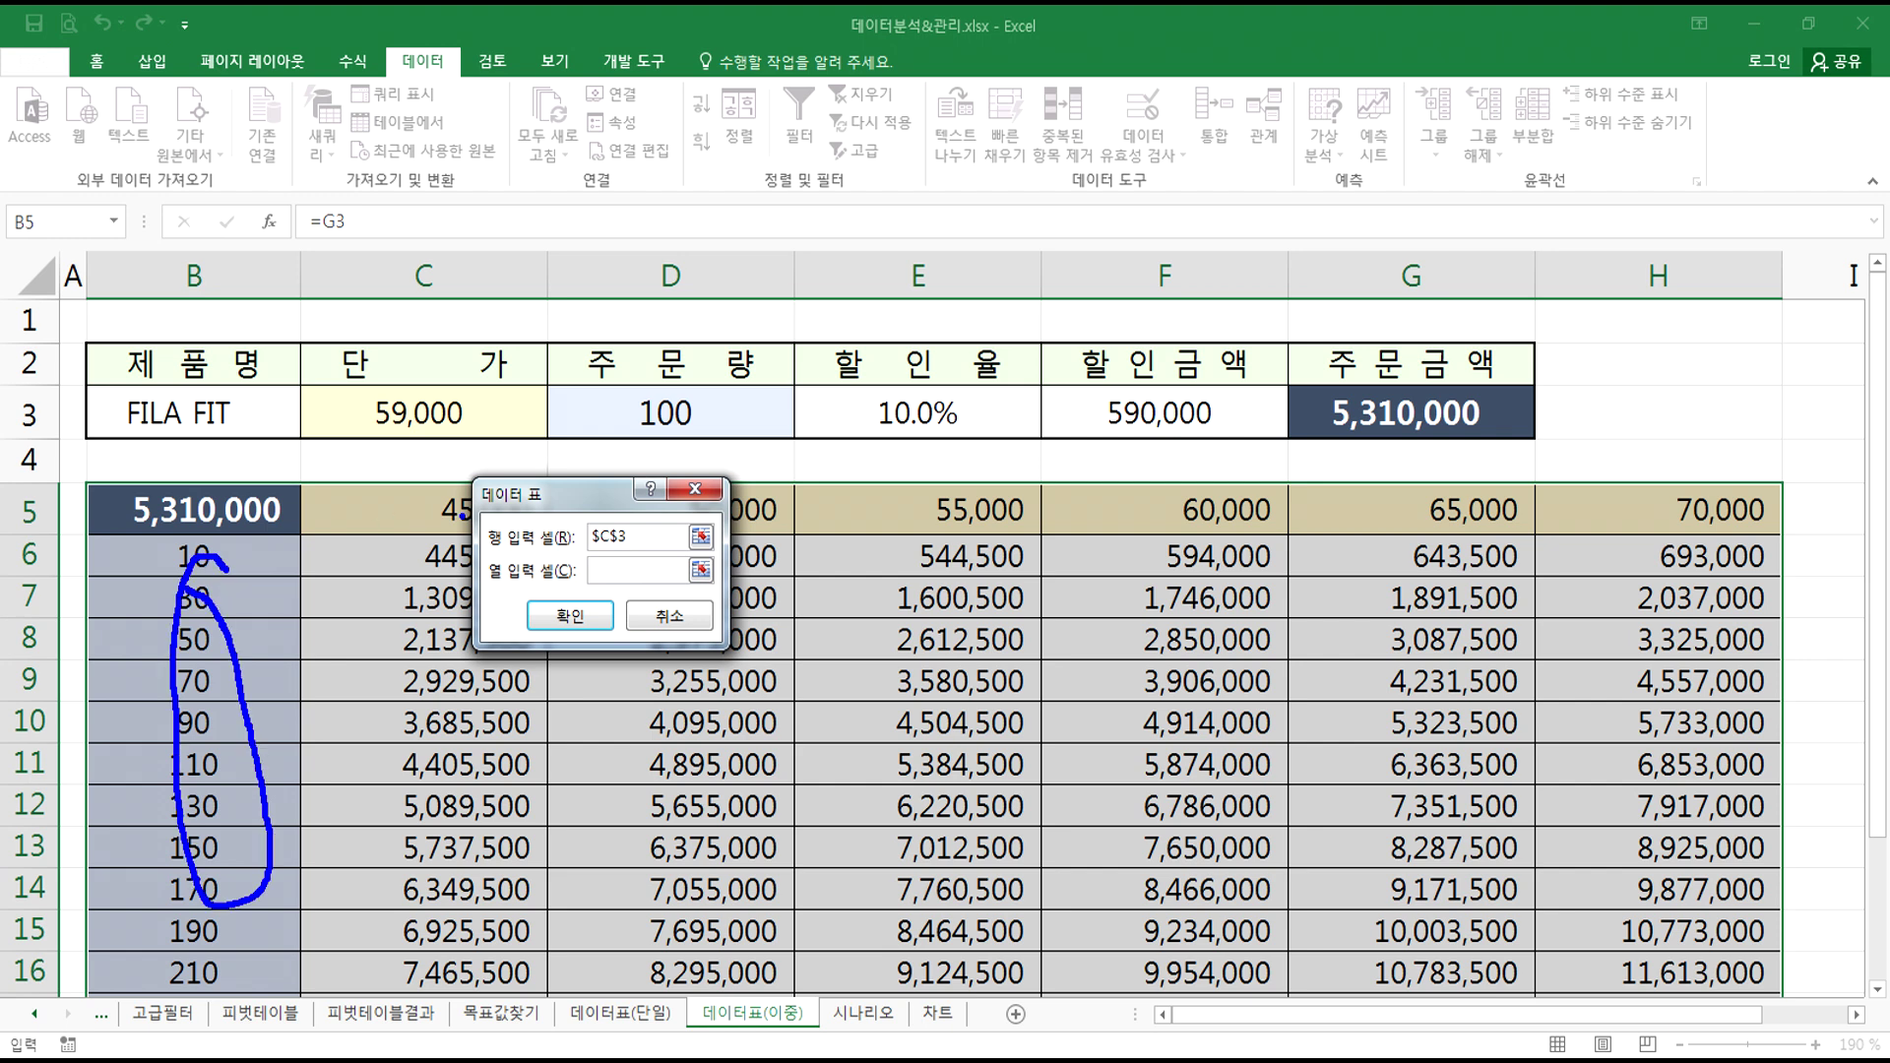
mouse_move(682, 451)
left_mouse_down()
mouse_move(702, 381)
mouse_move(694, 440)
left_mouse_up()
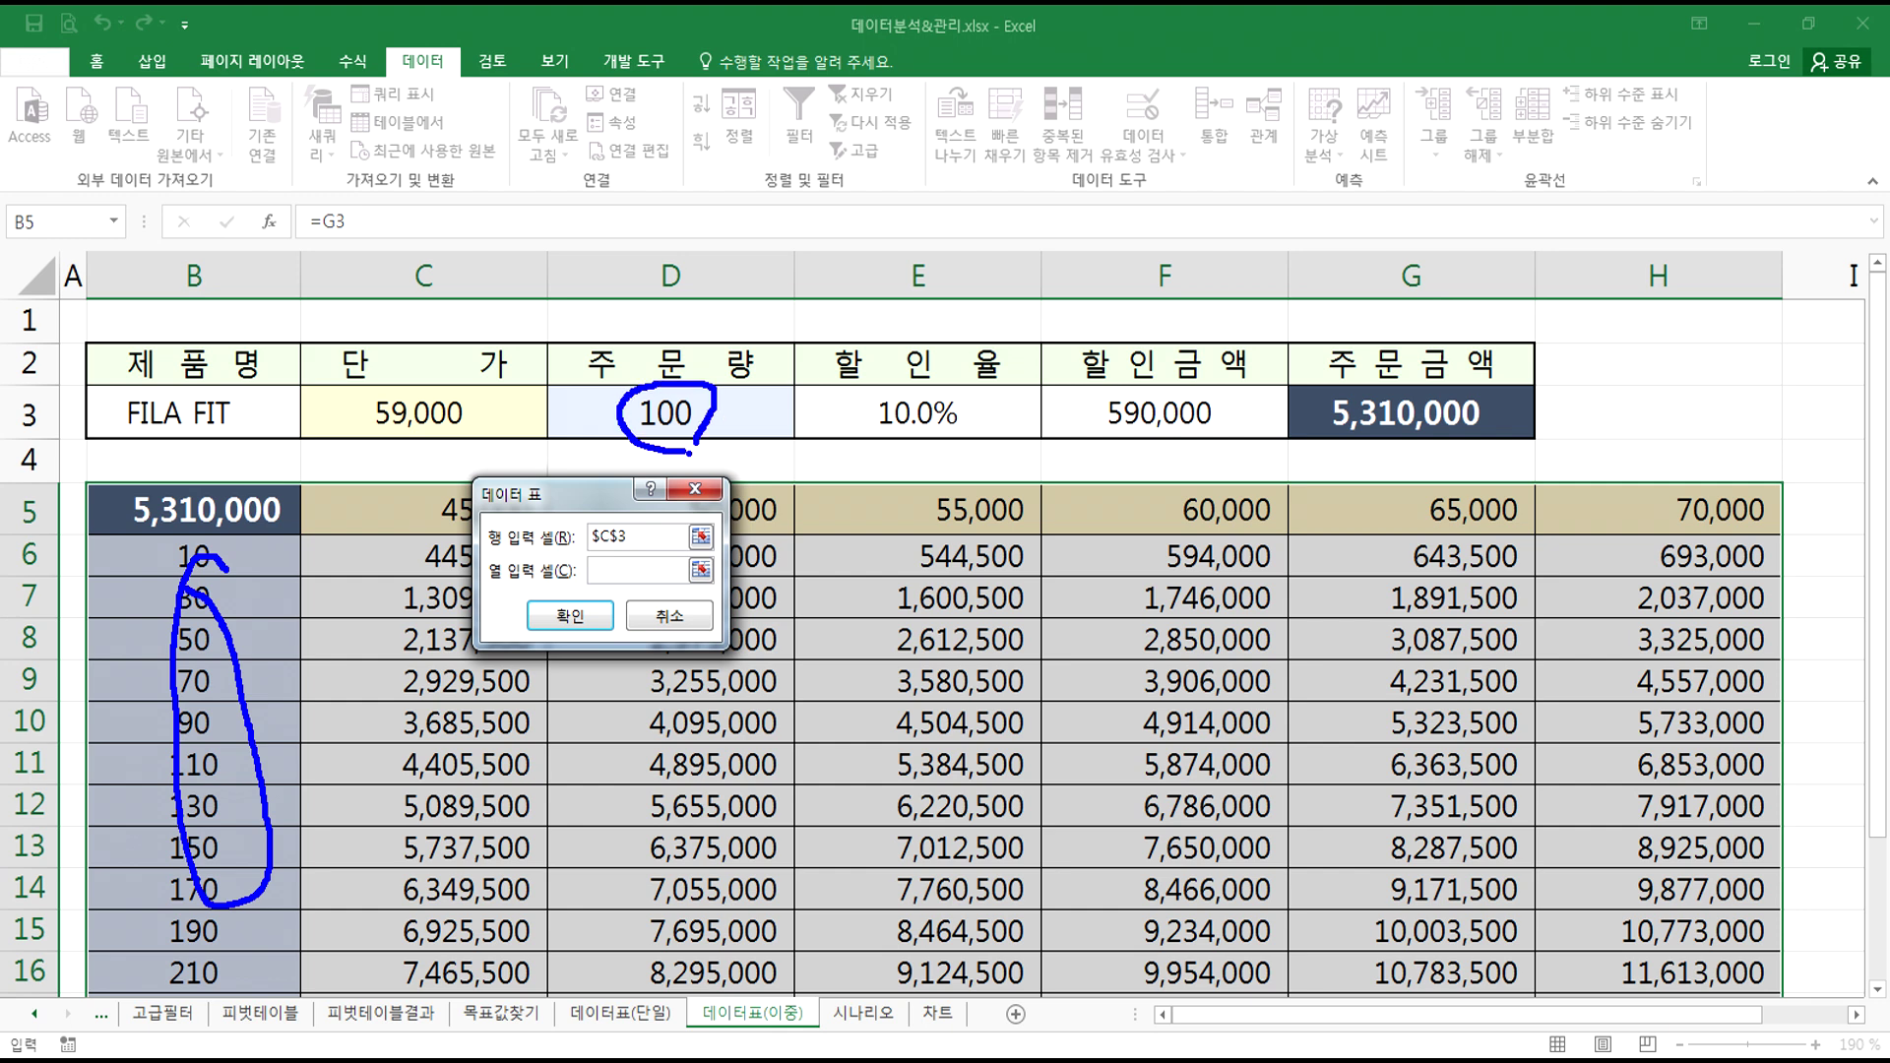
left_click(620, 419)
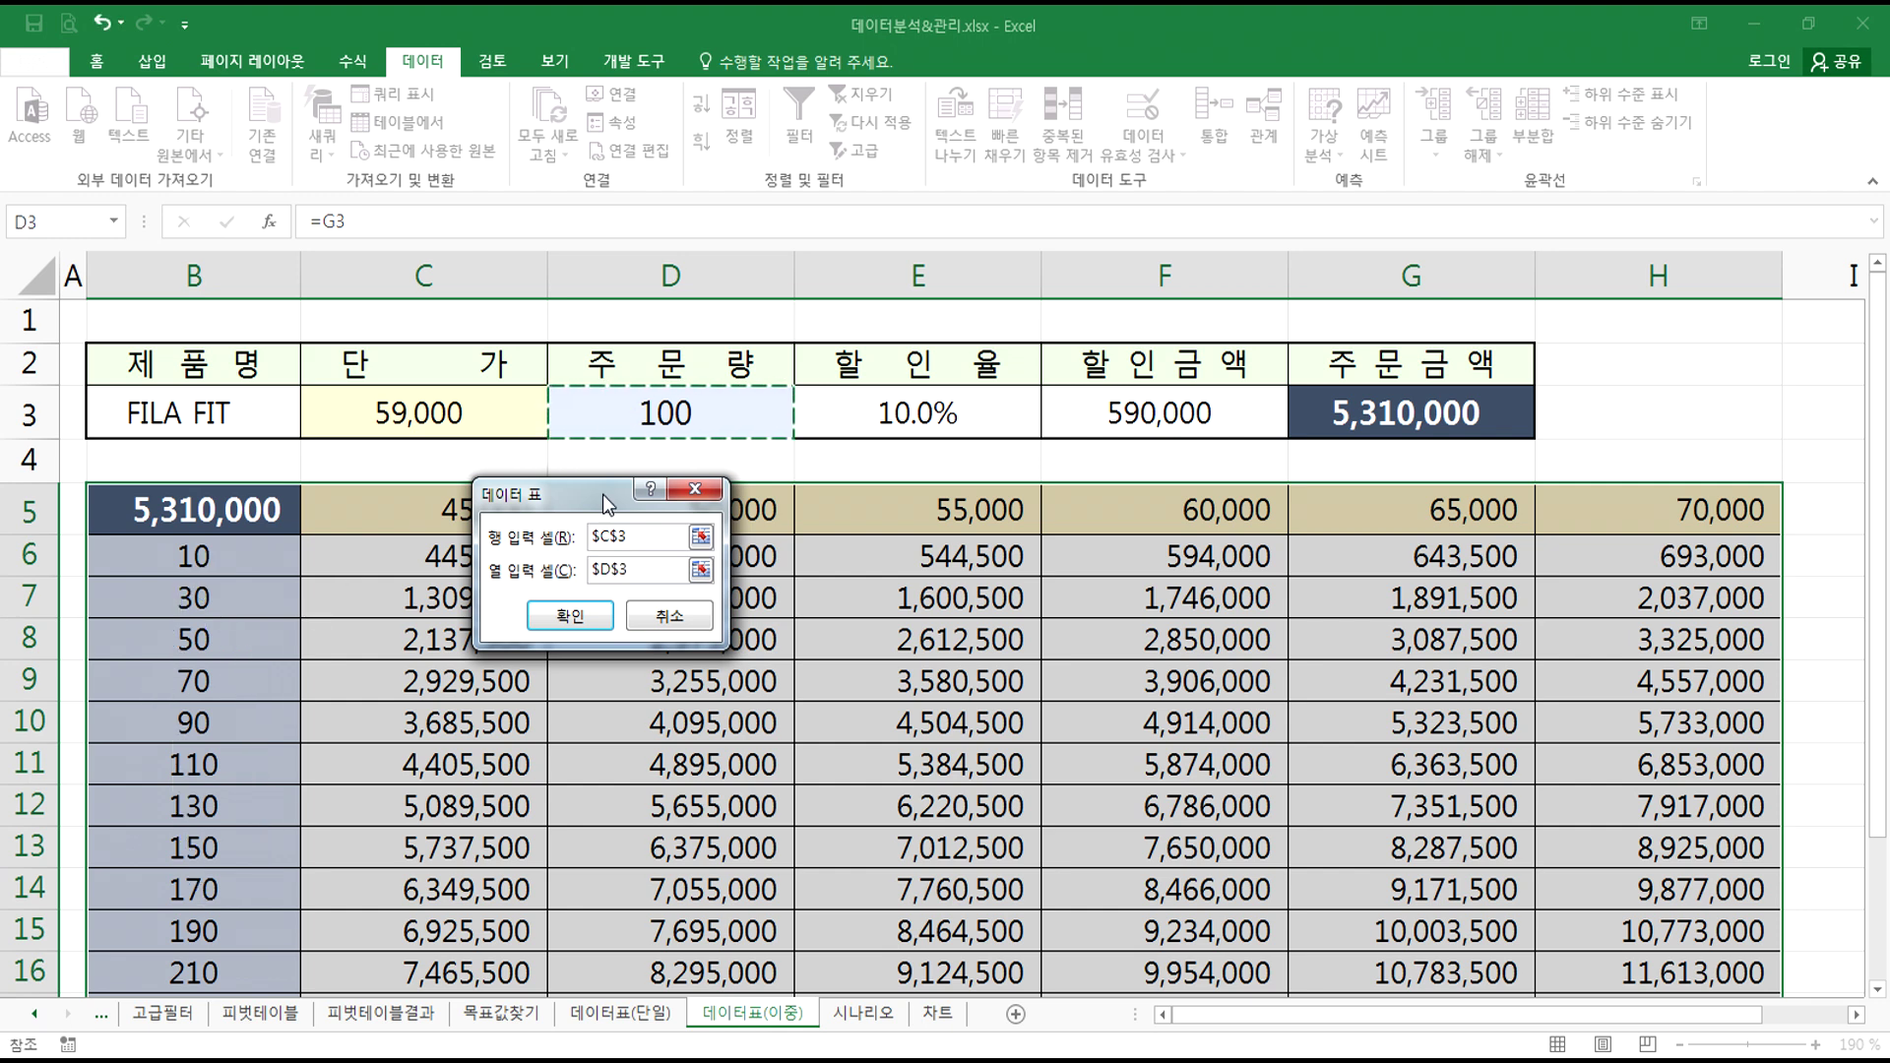
left_click(570, 615)
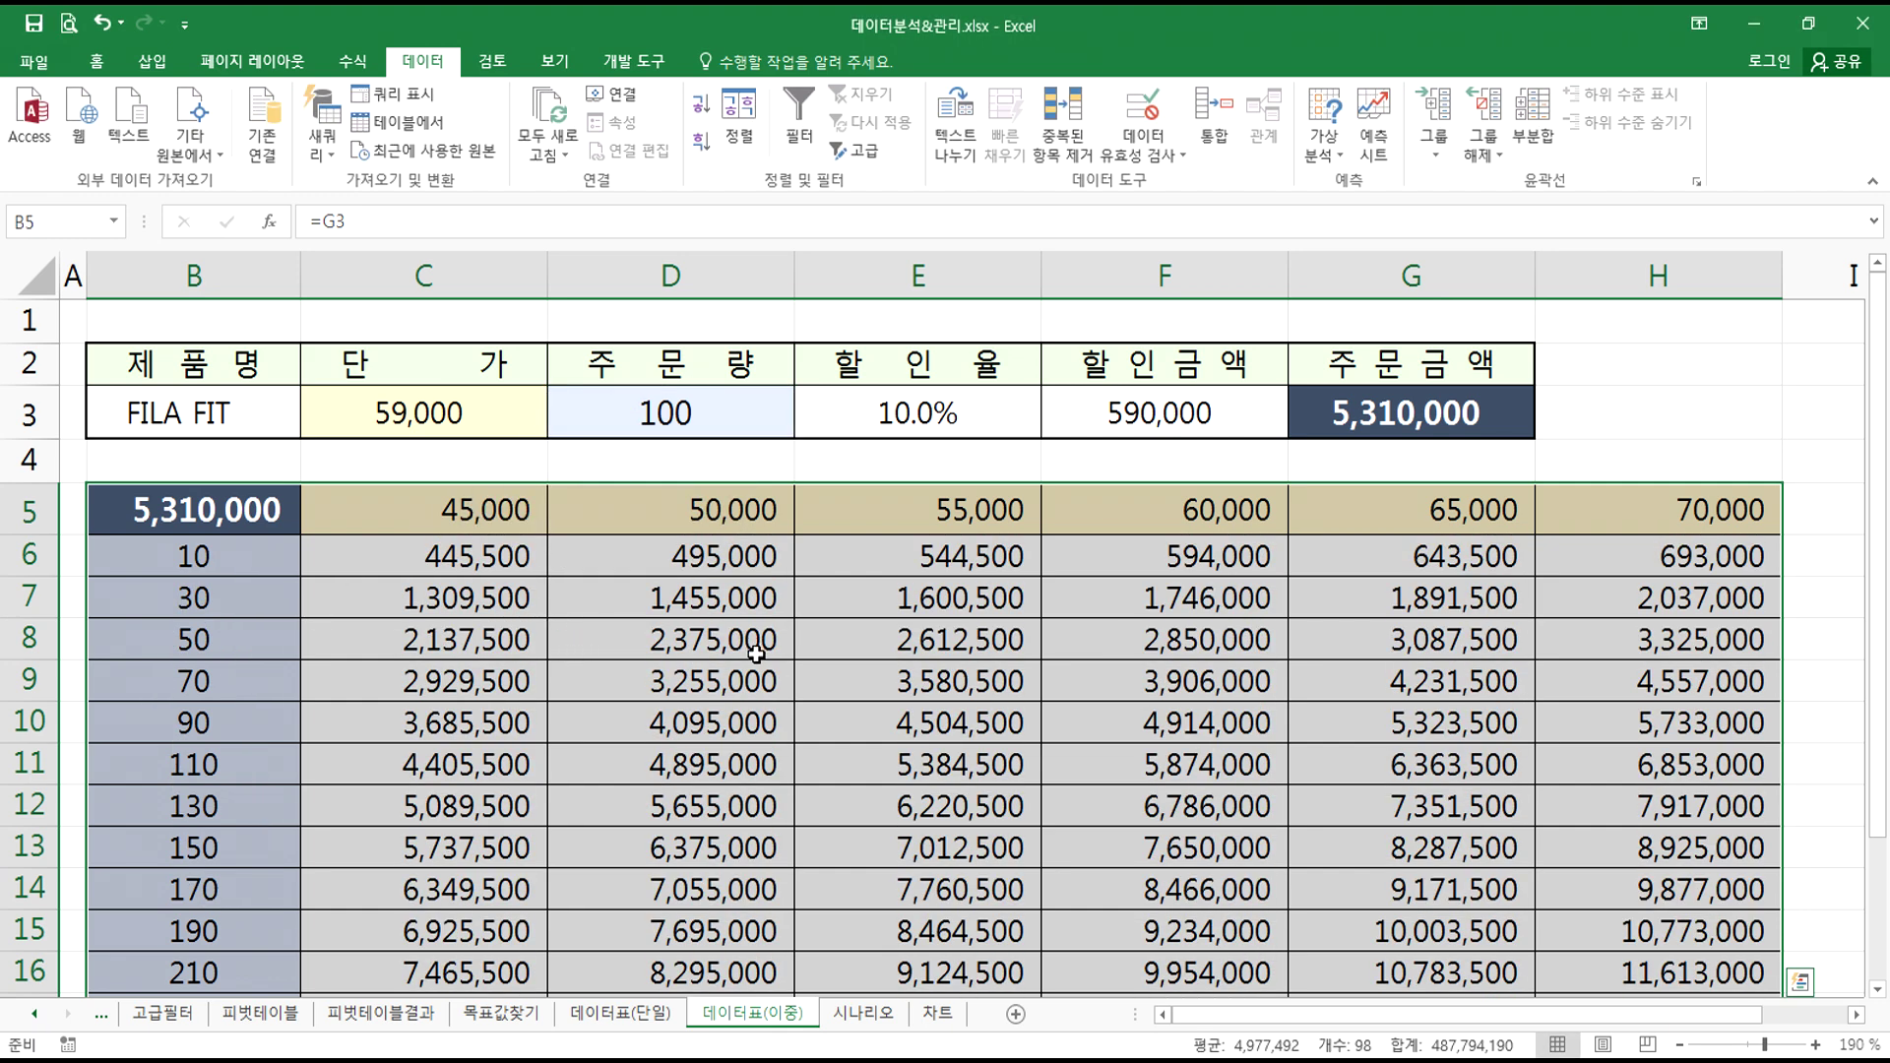
- Try to delete only part of the data table's results, first cell D6 and then the range E6:G14
left_click(680, 565)
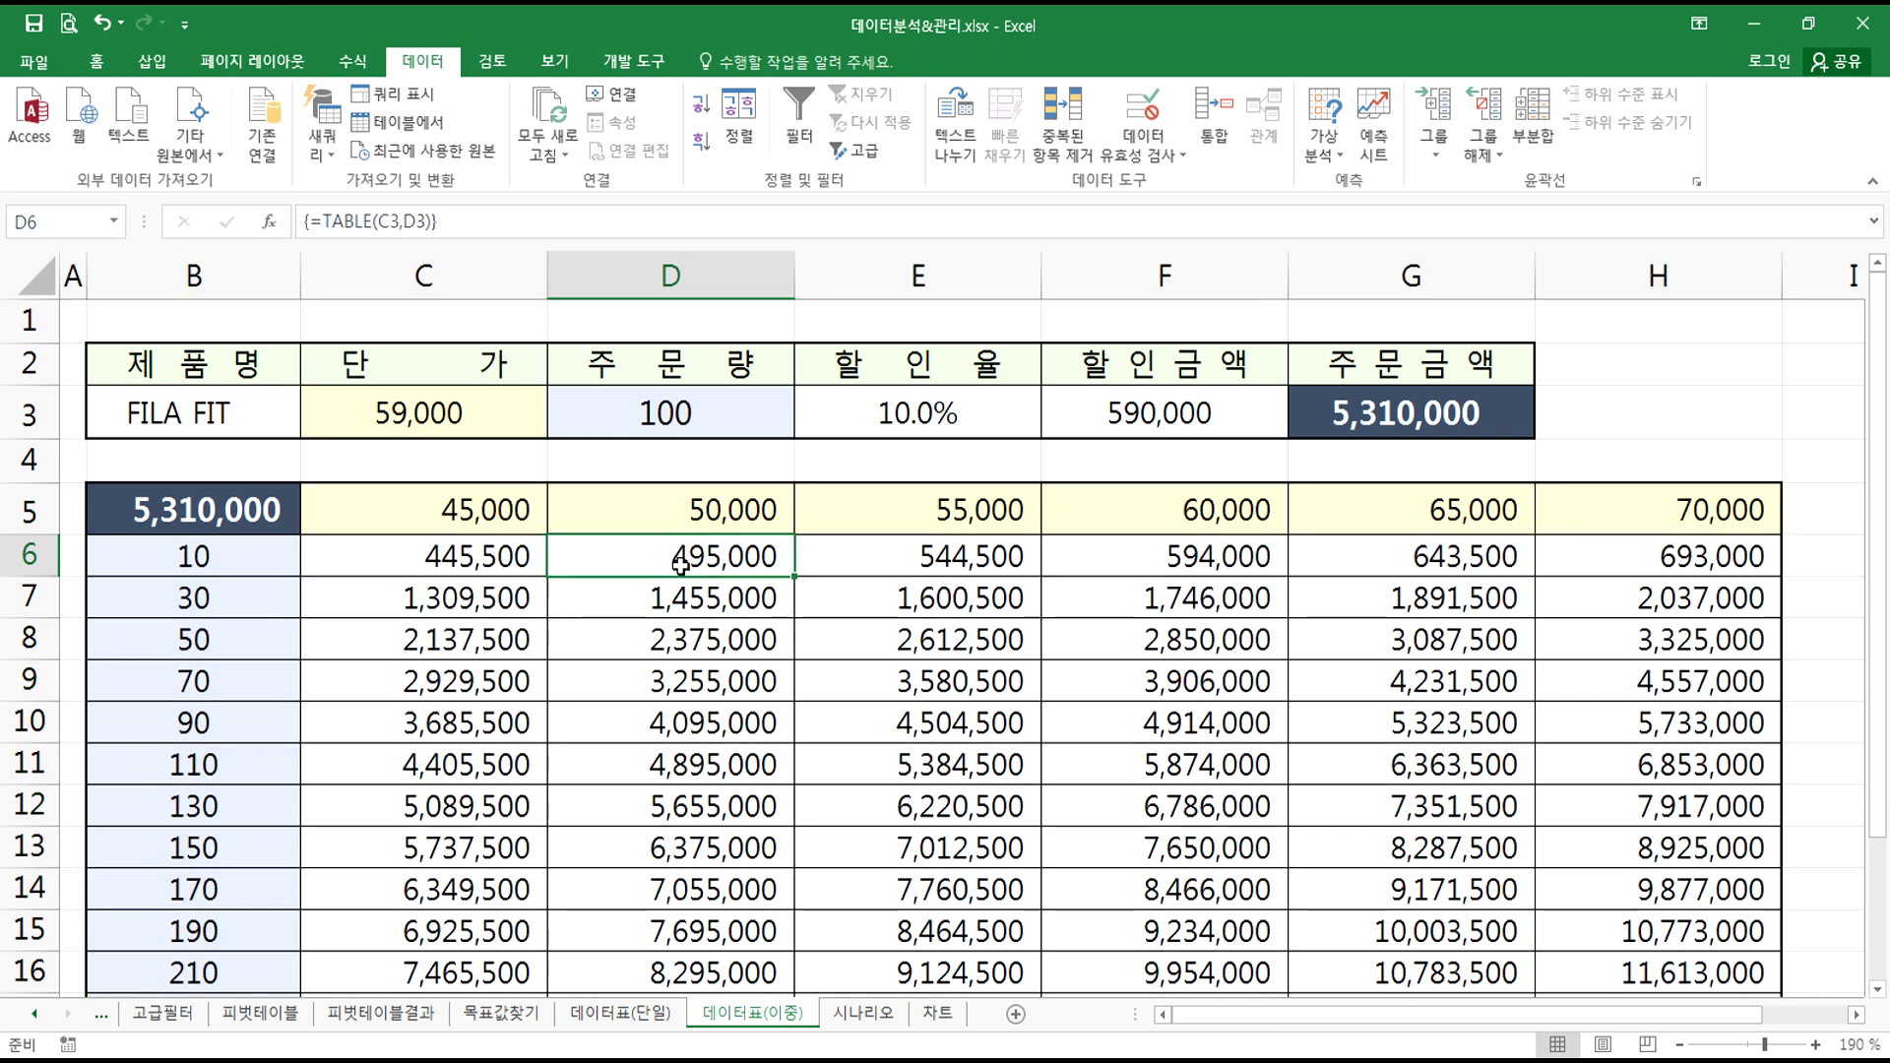
key("Delete")
left_click(854, 600)
left_click_drag(856, 560, 1467, 875)
key("Delete")
left_click(979, 624)
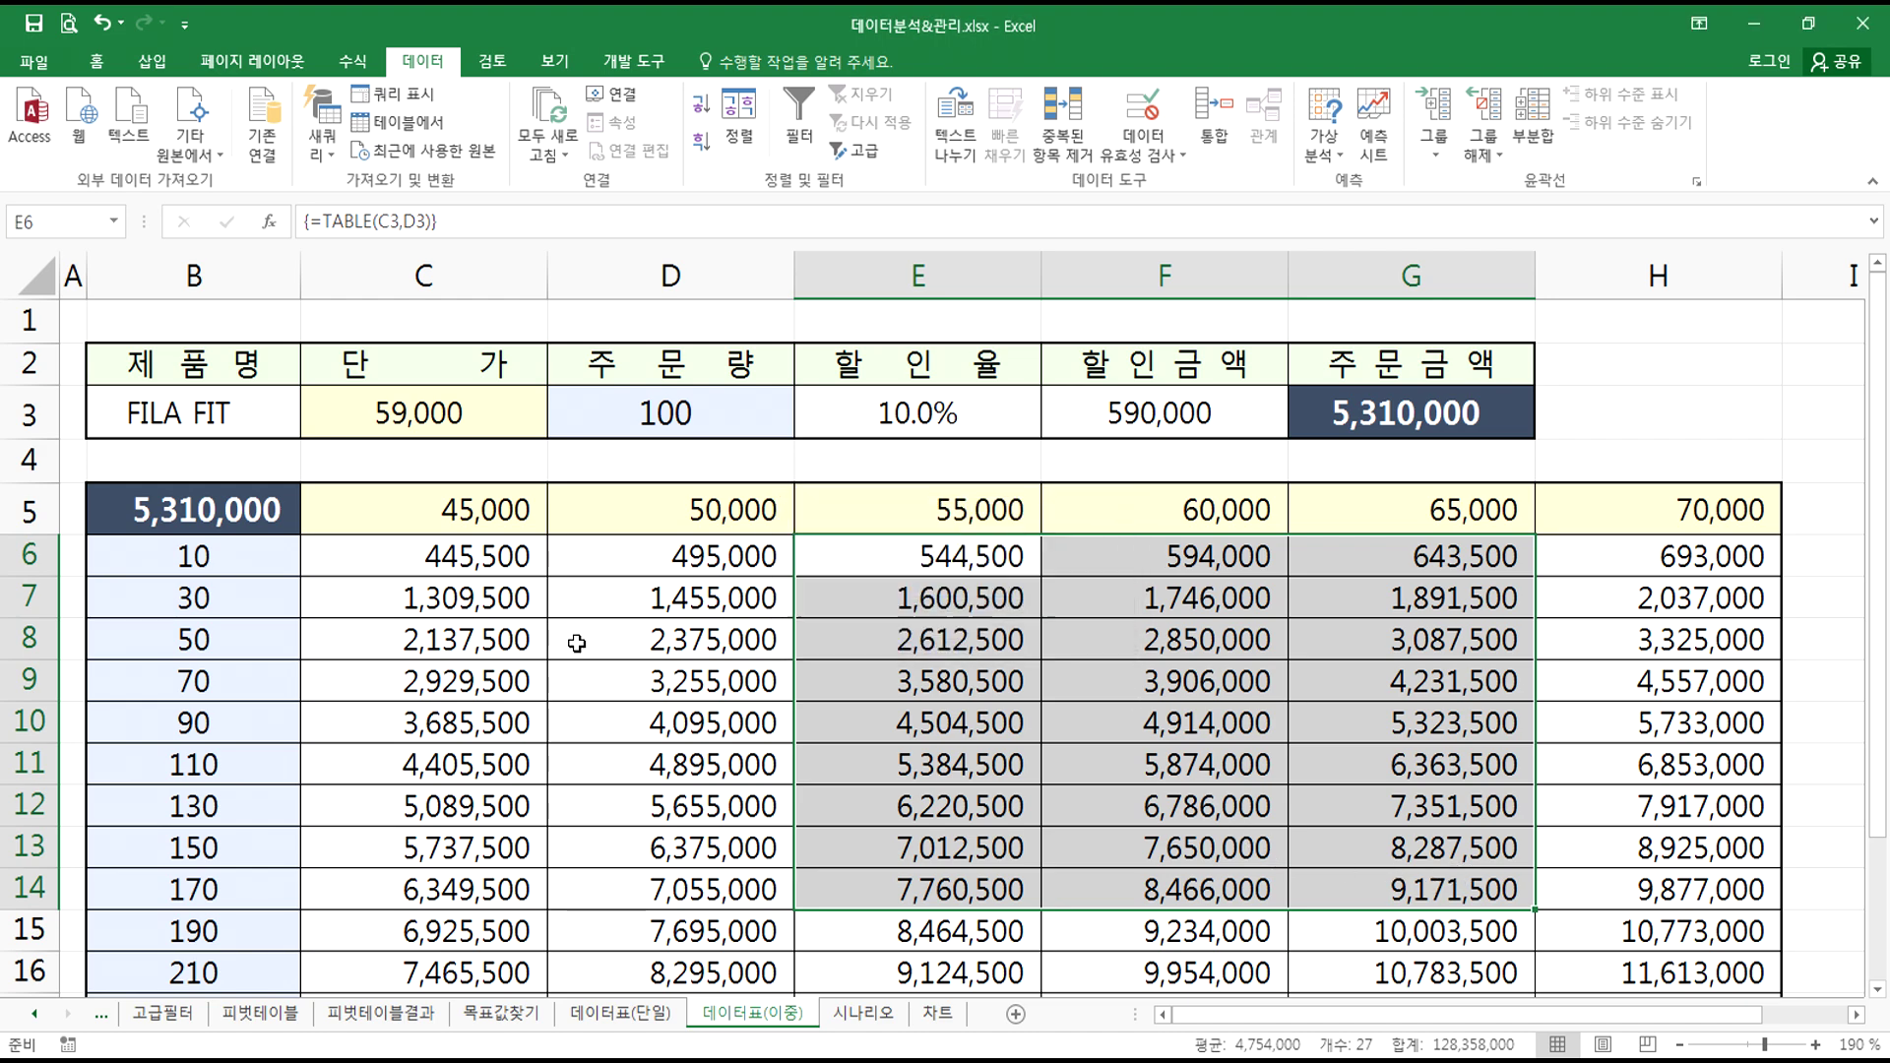
- Delete the data table's entire result range C6:H18 at once, and undo the deletion
scroll(451, 588, "down", 2)
scroll(451, 587, "down", 2)
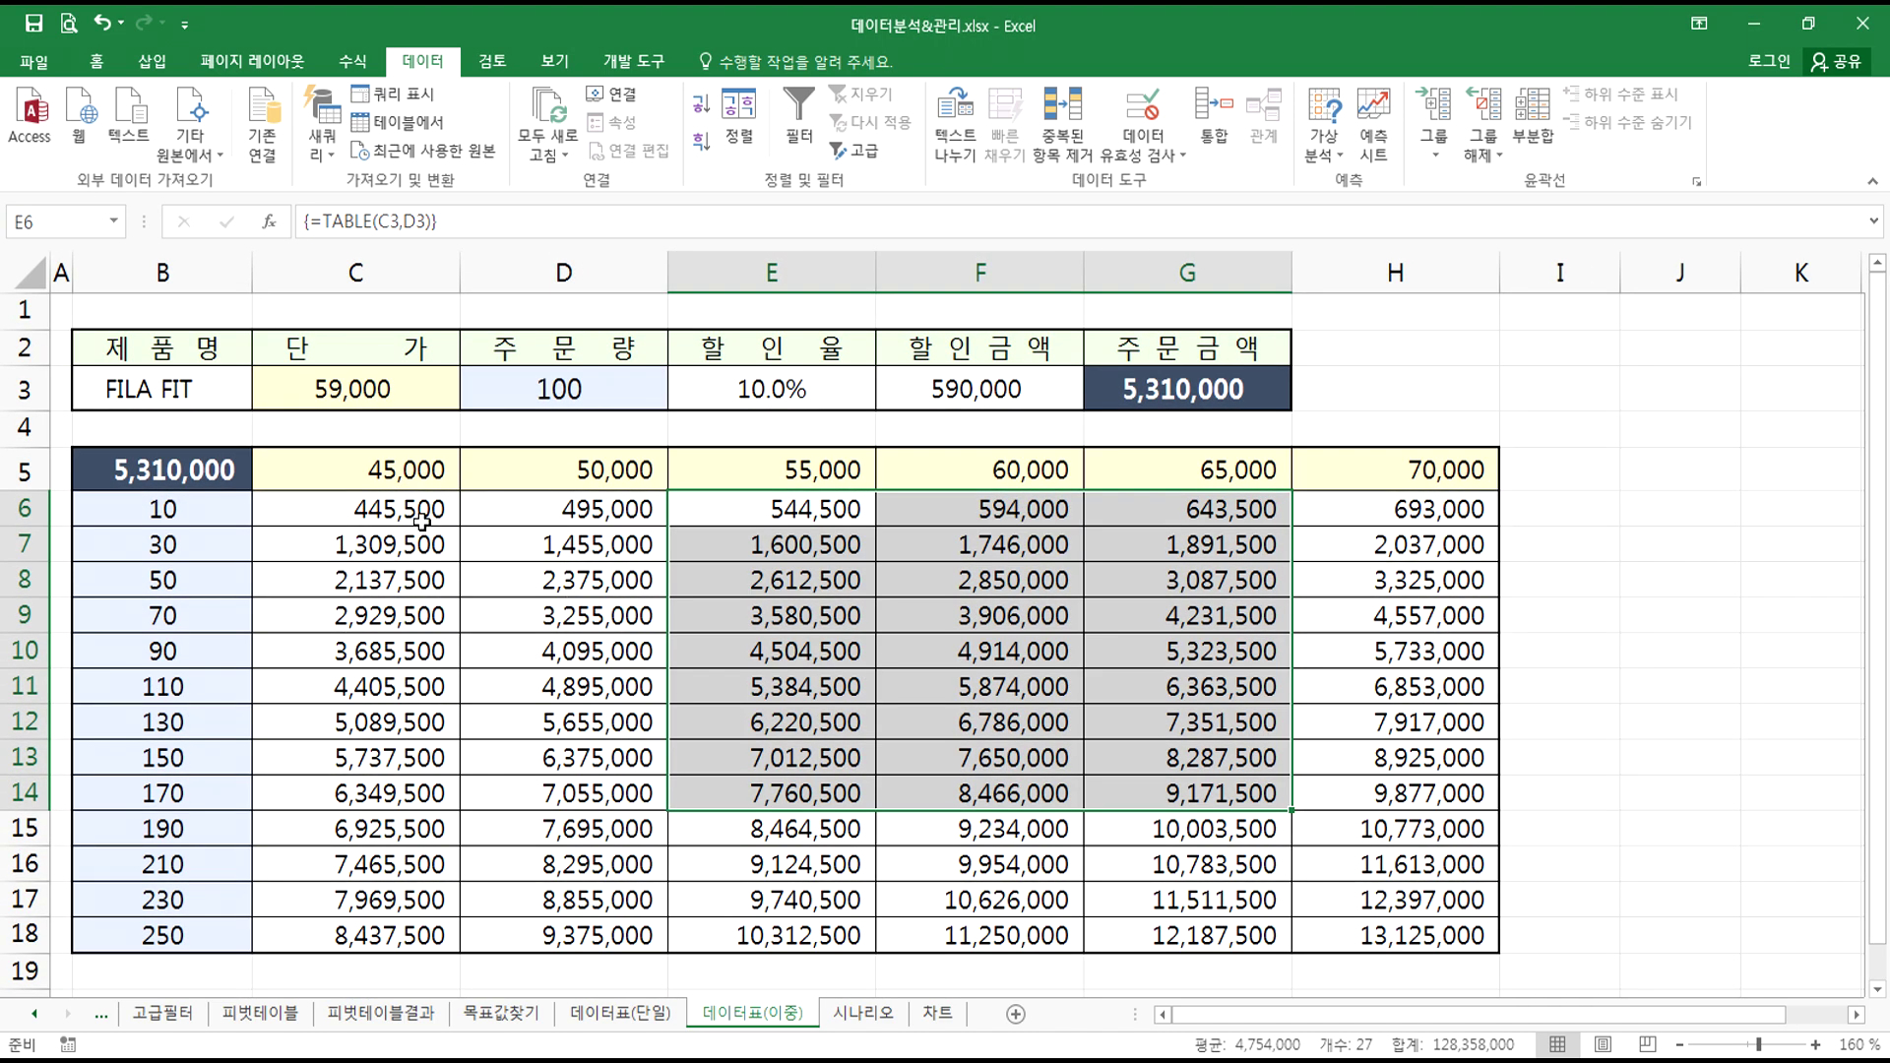
left_click(399, 517)
left_click_drag(399, 517, 1447, 935)
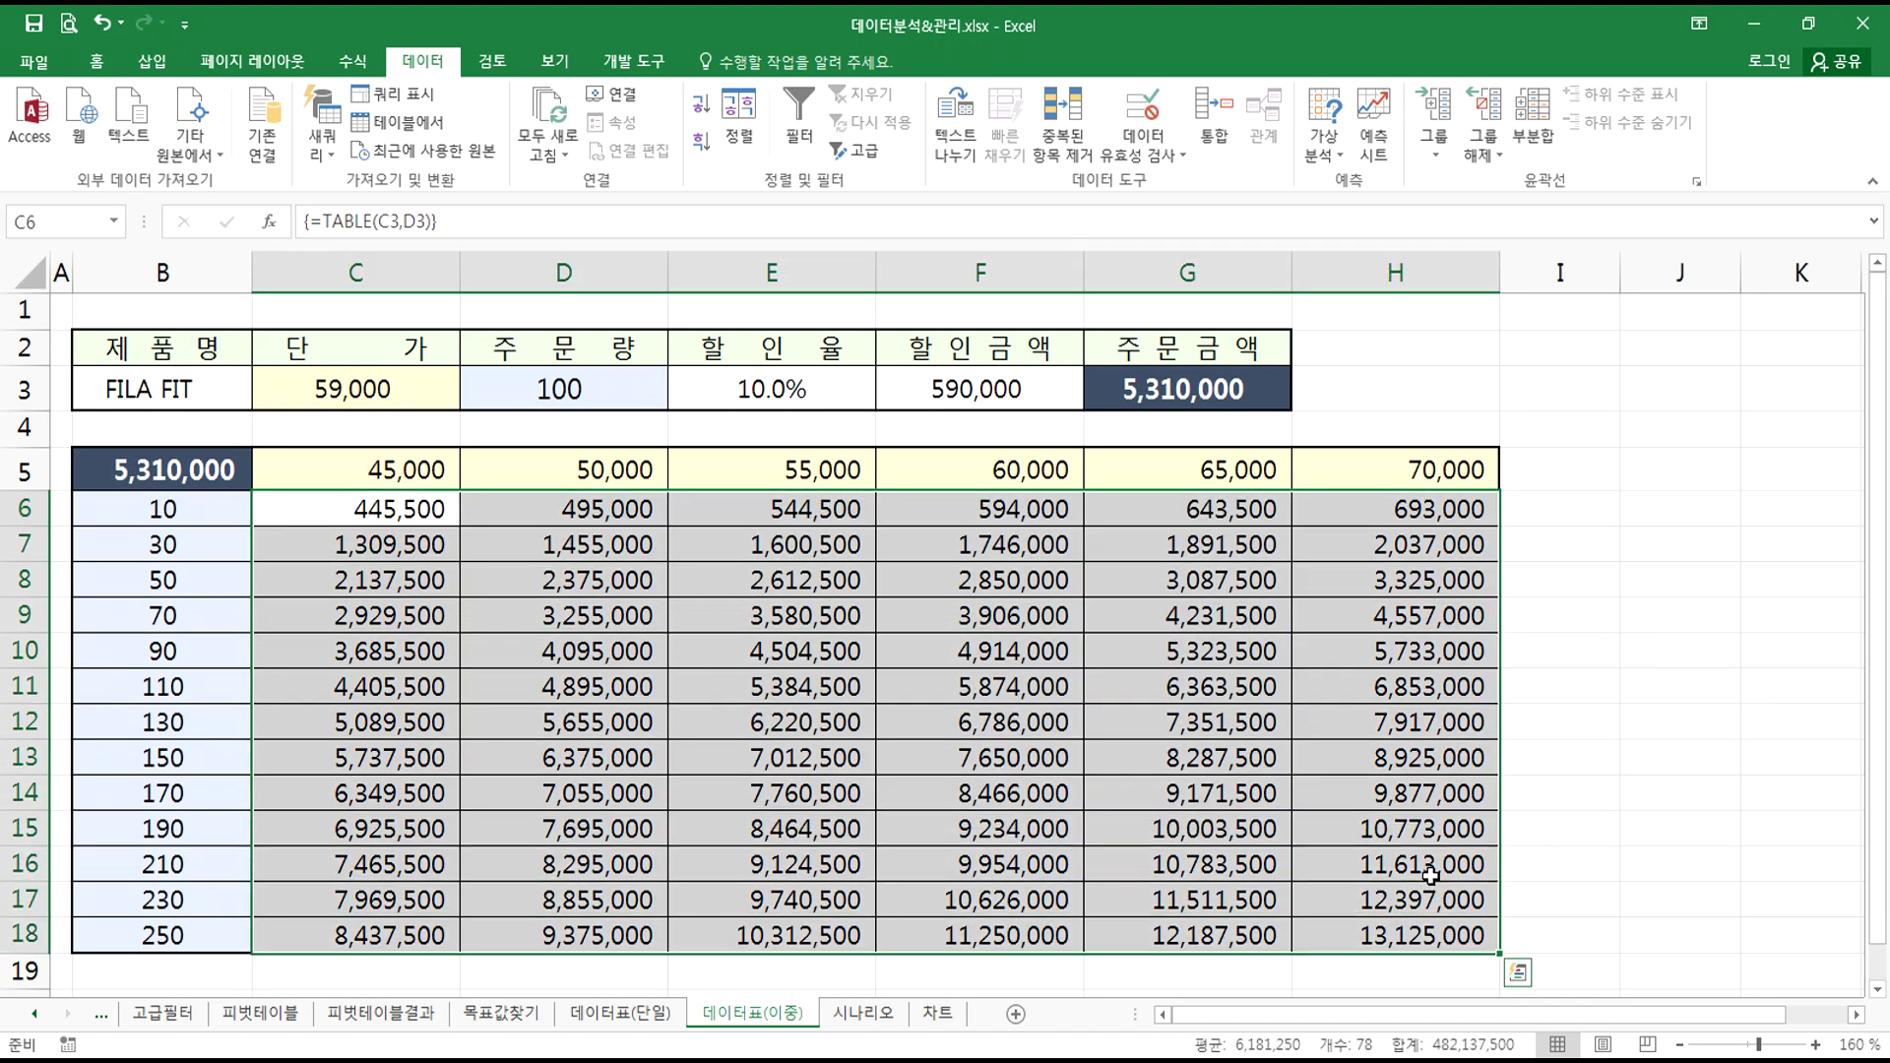
key("Delete")
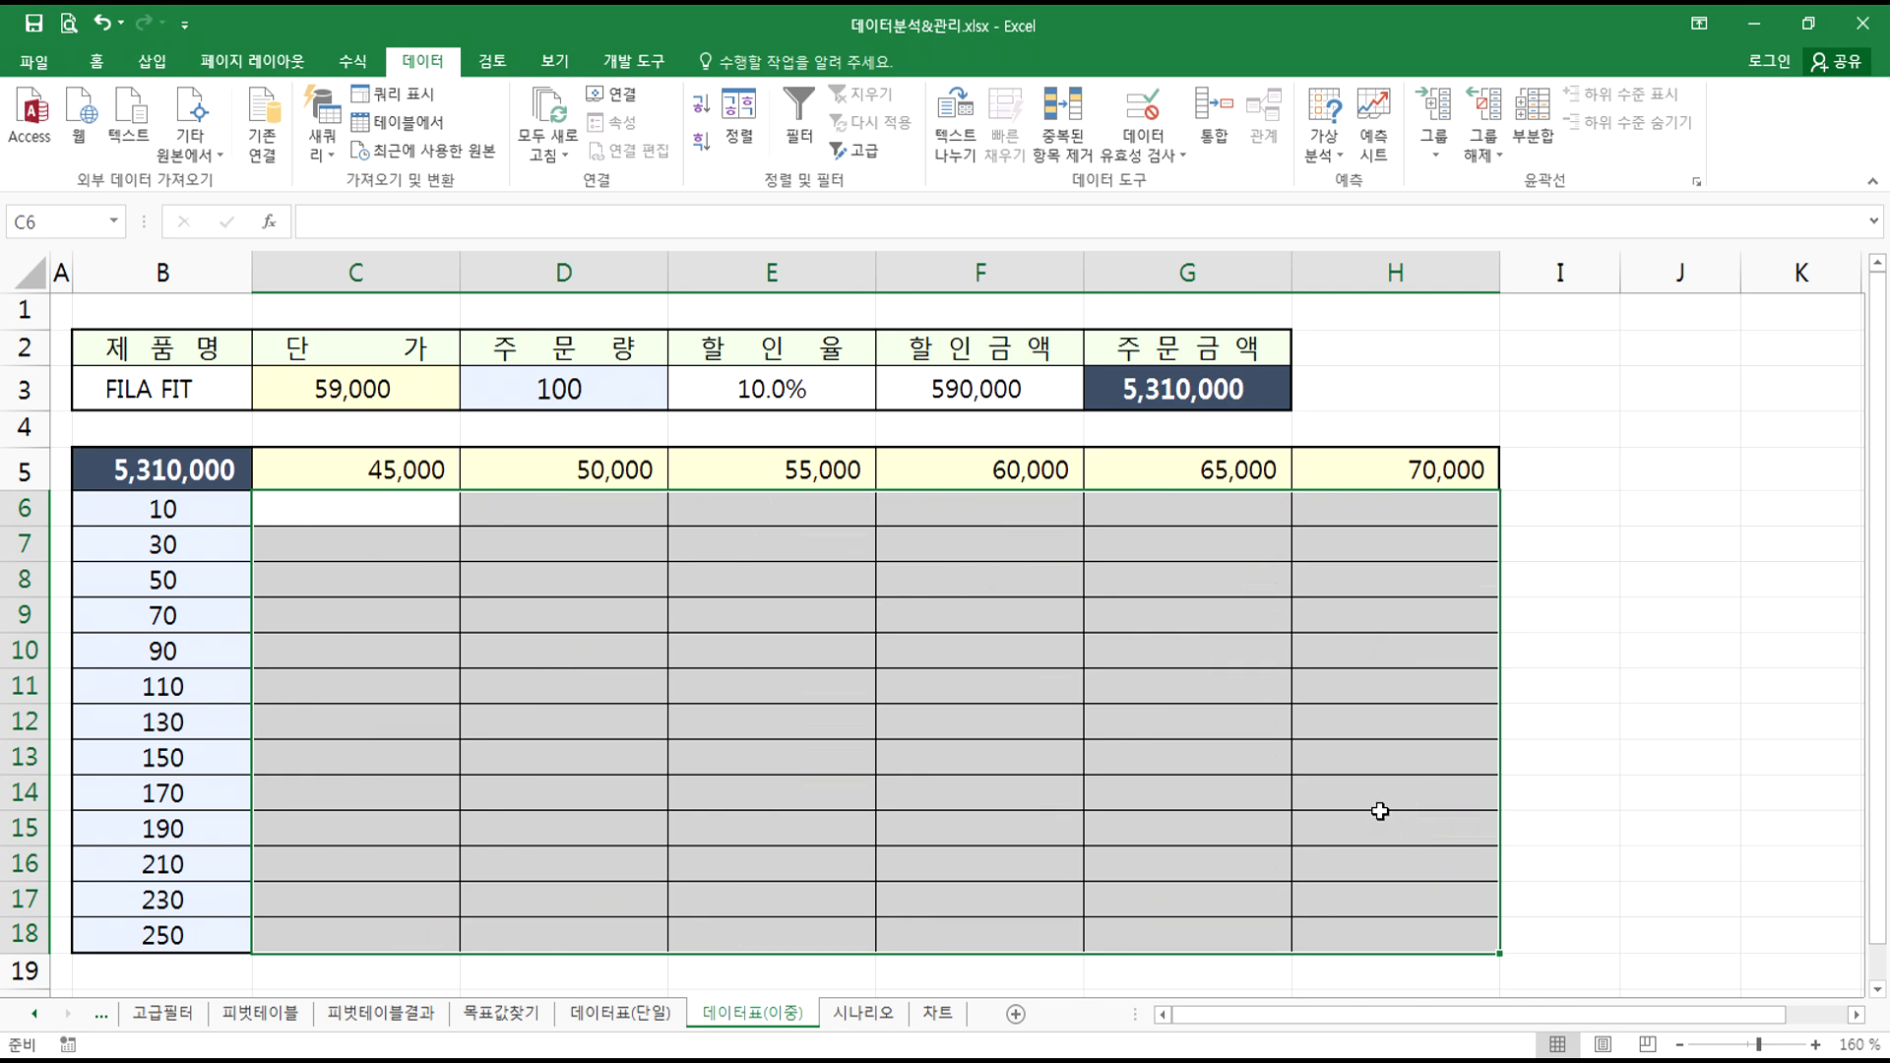
key("ctrl+z")
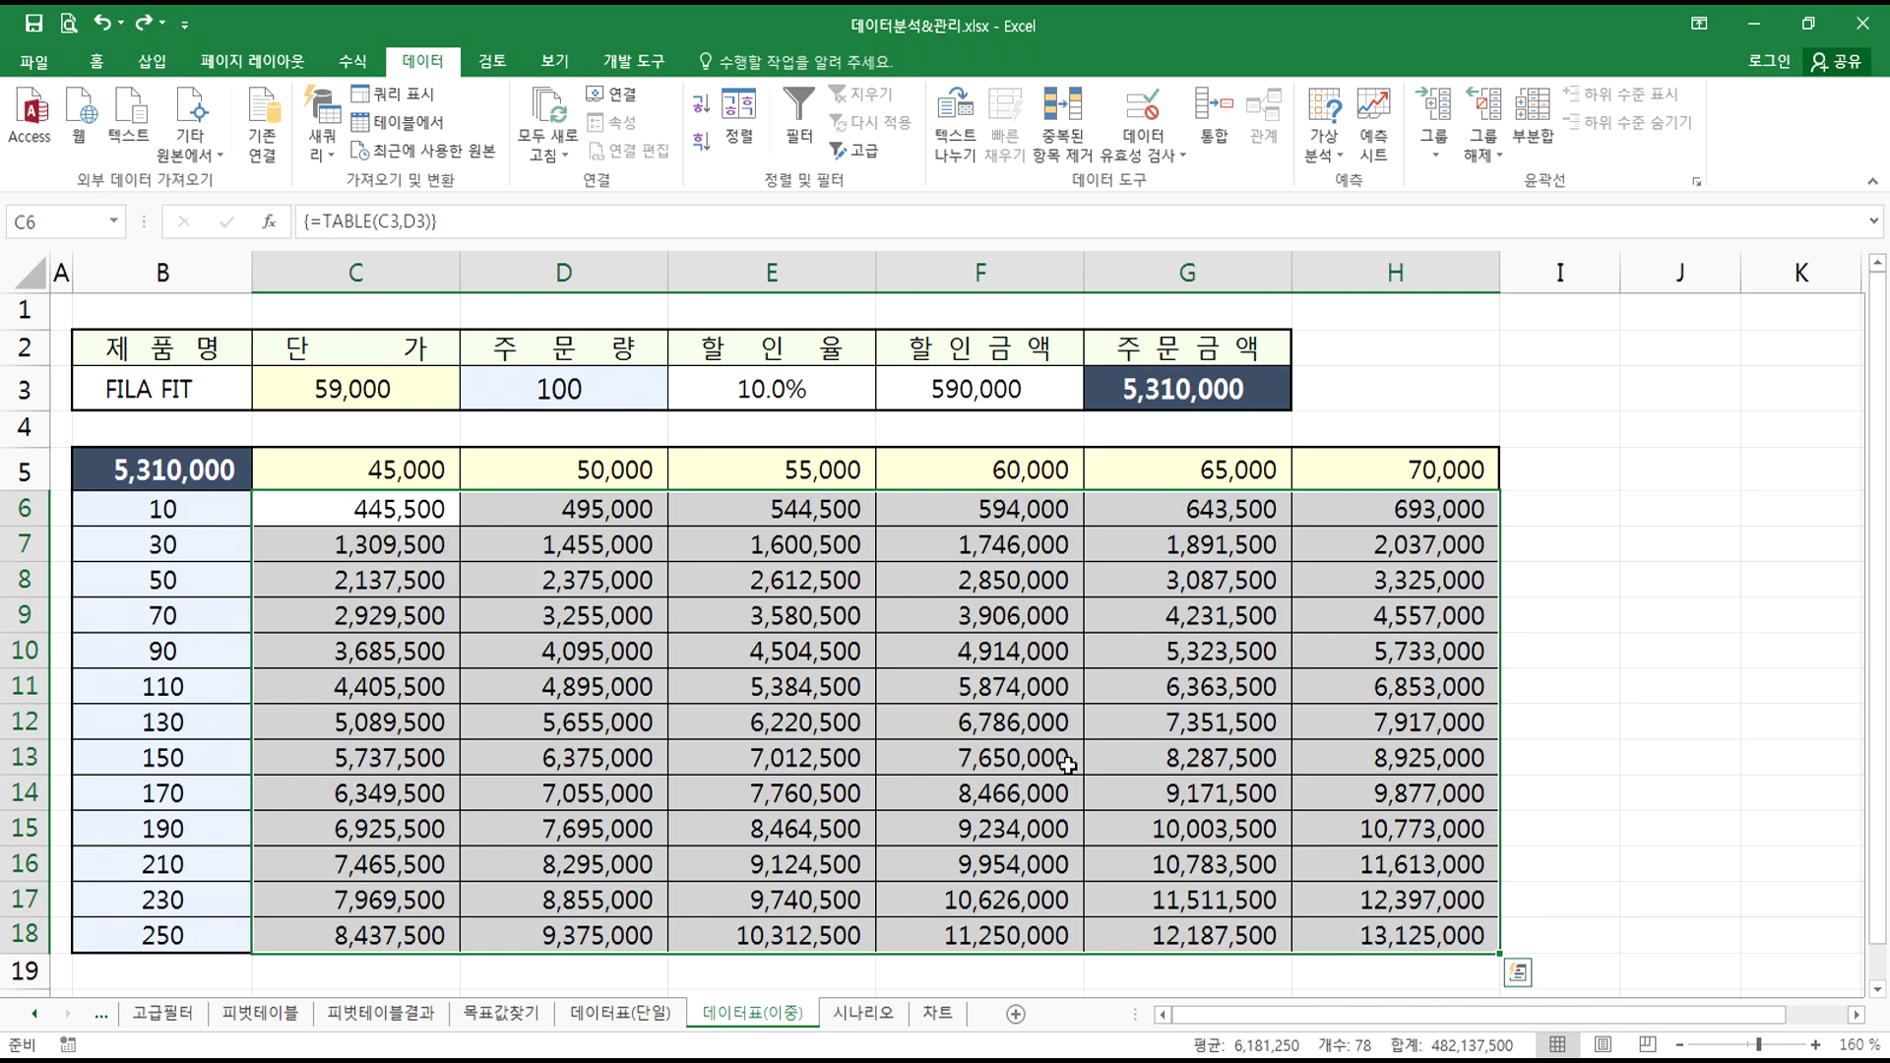
left_click(768, 625)
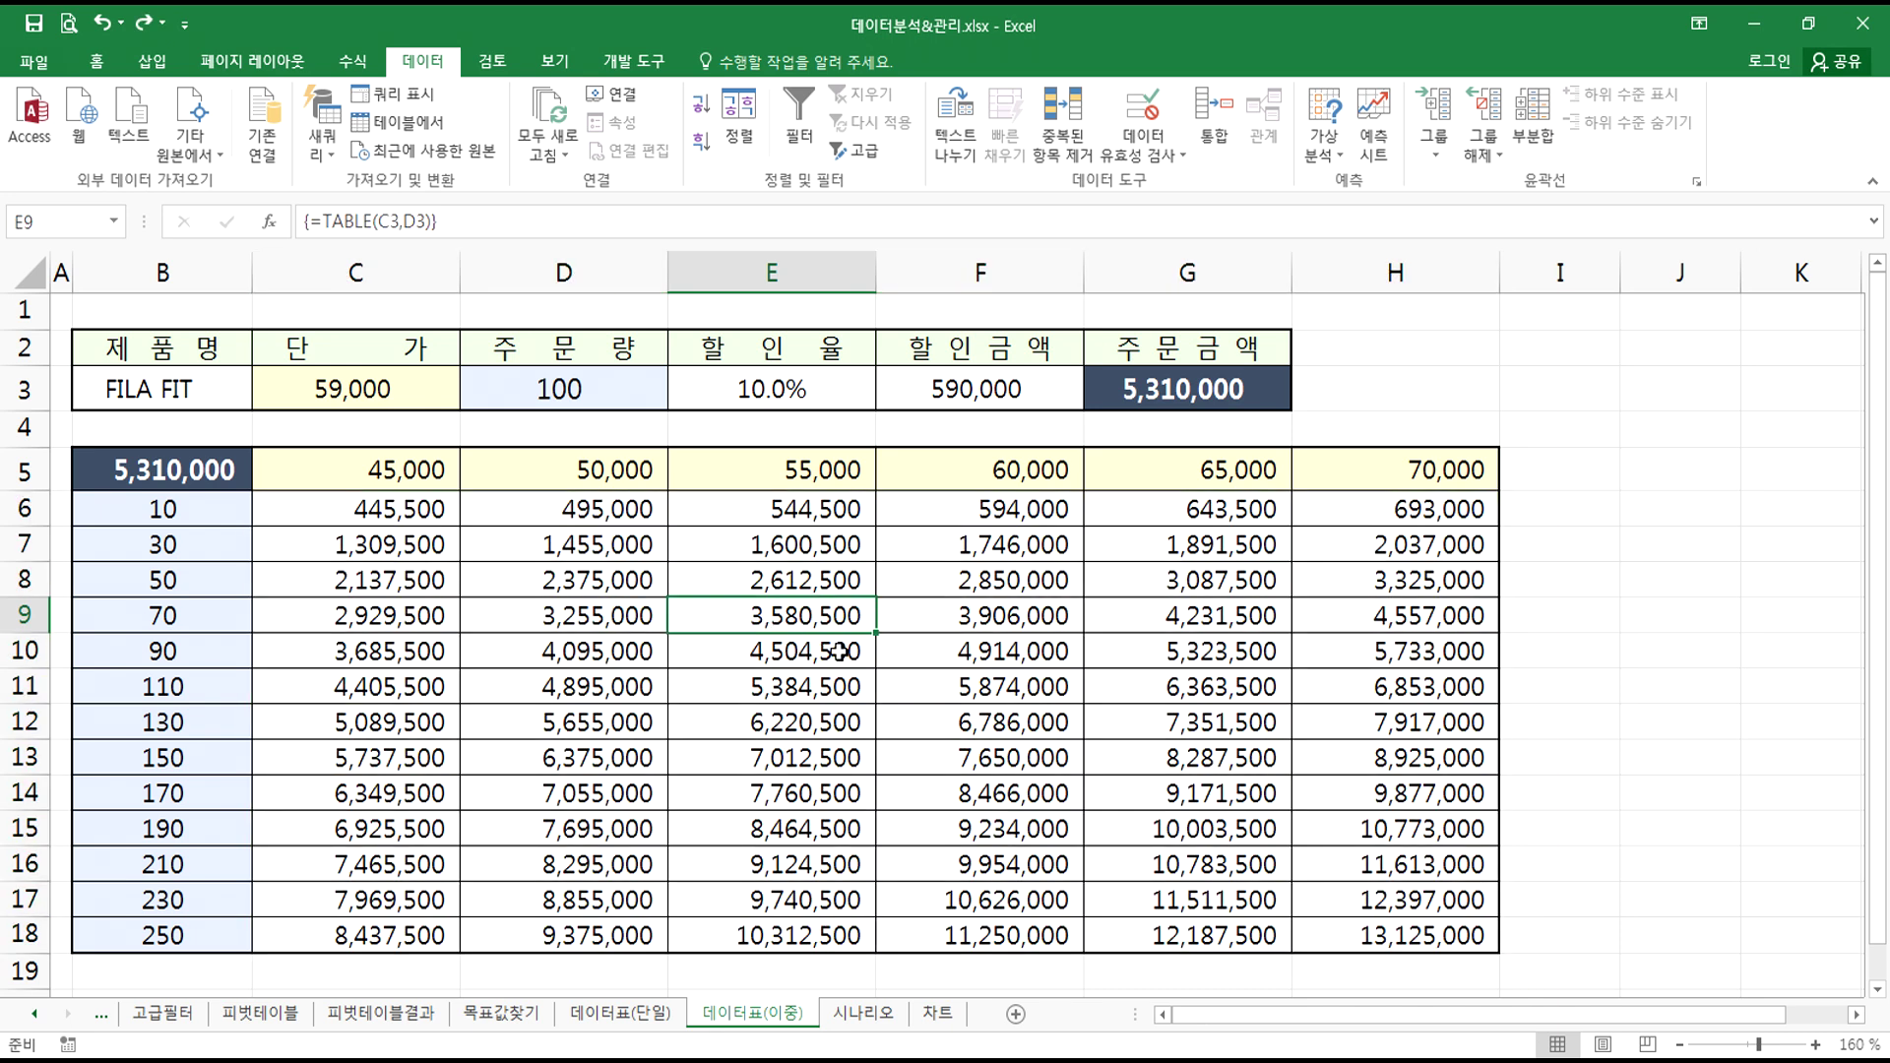
- Switch to the one-variable data table sheet 데이터표(단일)
left_click(612, 1019)
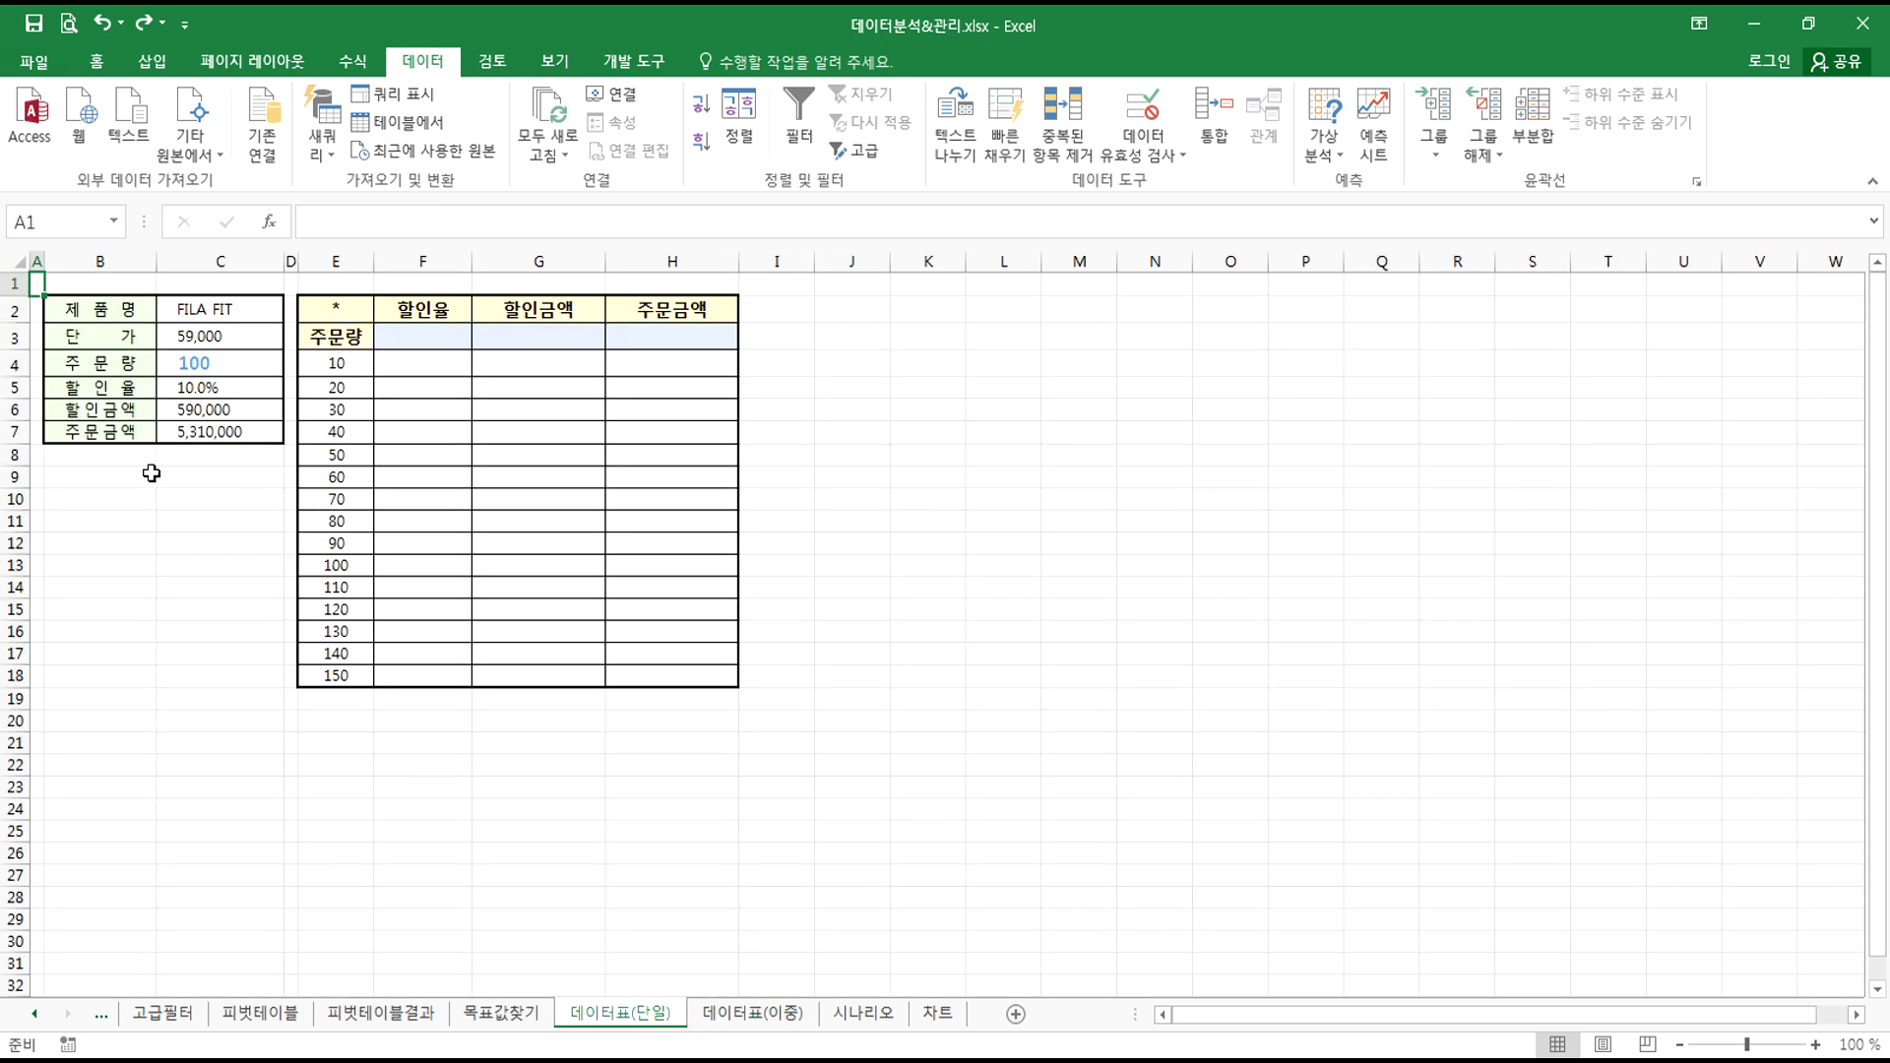
scroll(60, 392, "up", 2, "ctrl")
scroll(60, 391, "up", 2, "ctrl")
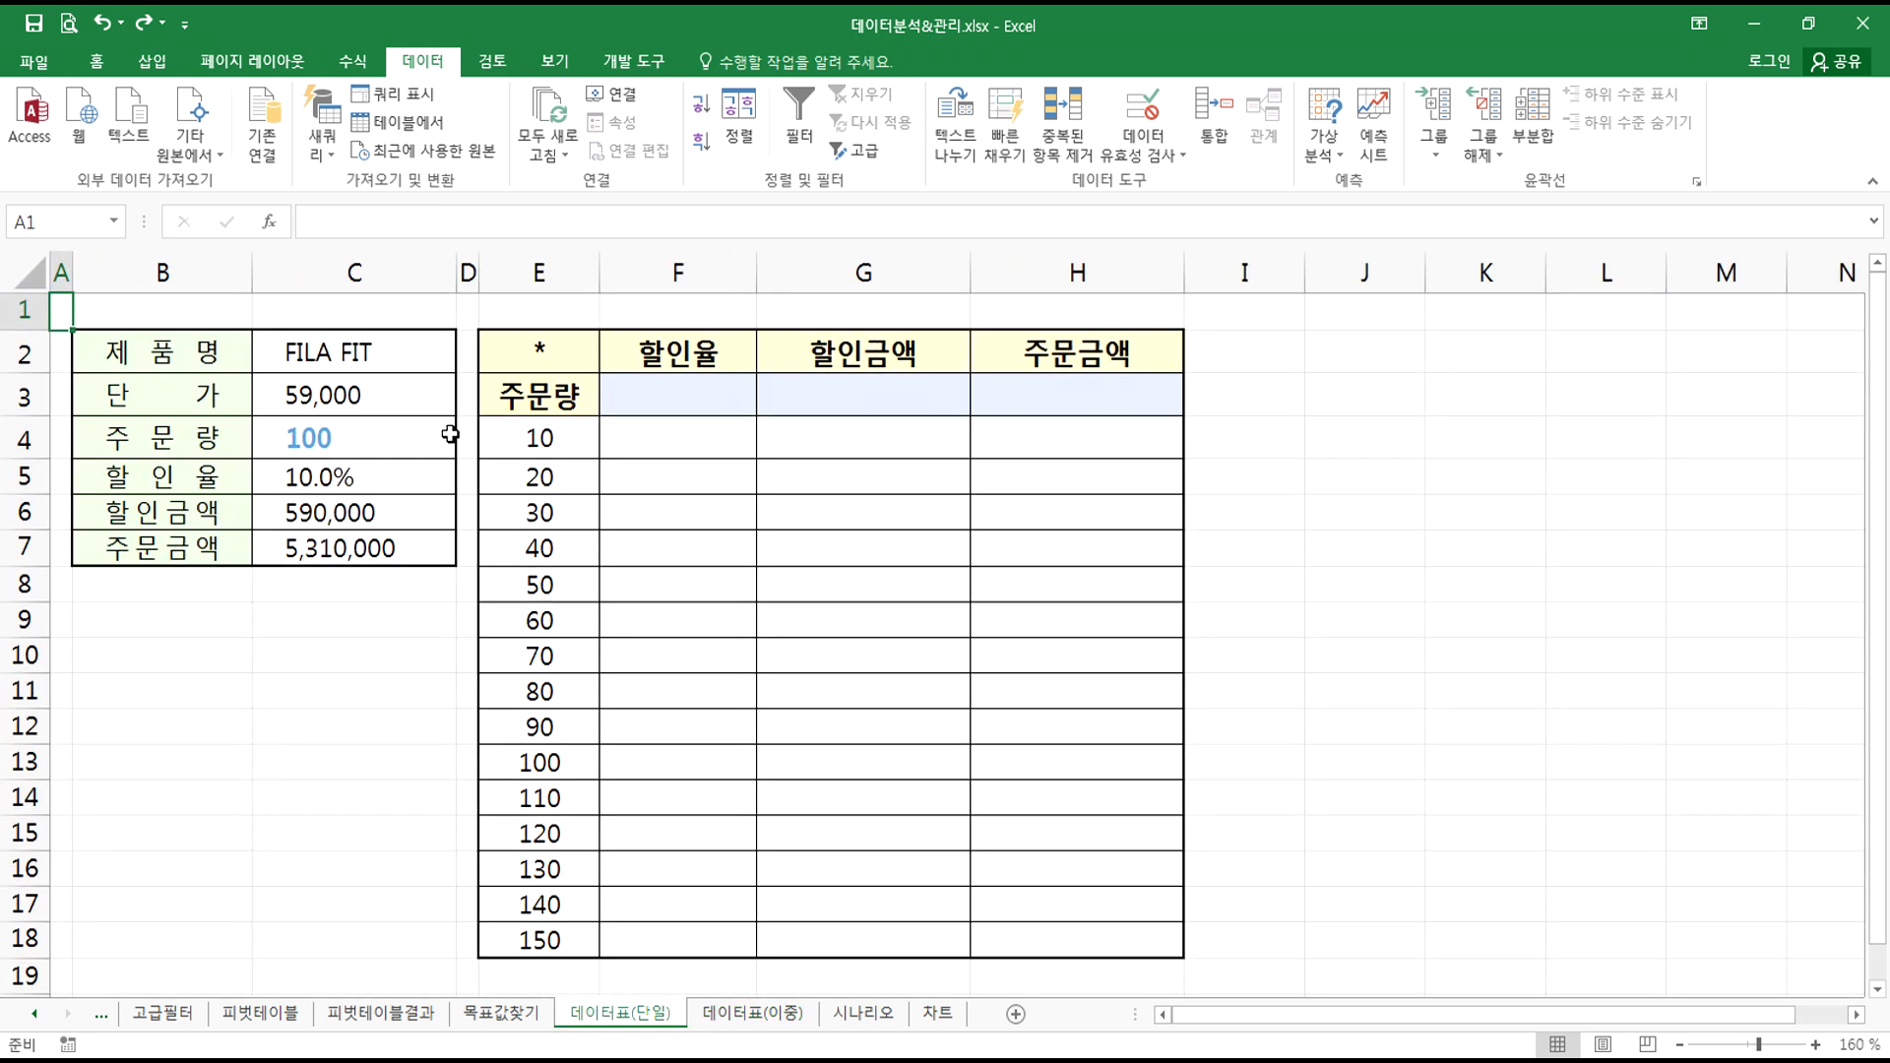
left_click(641, 438)
left_click(646, 393)
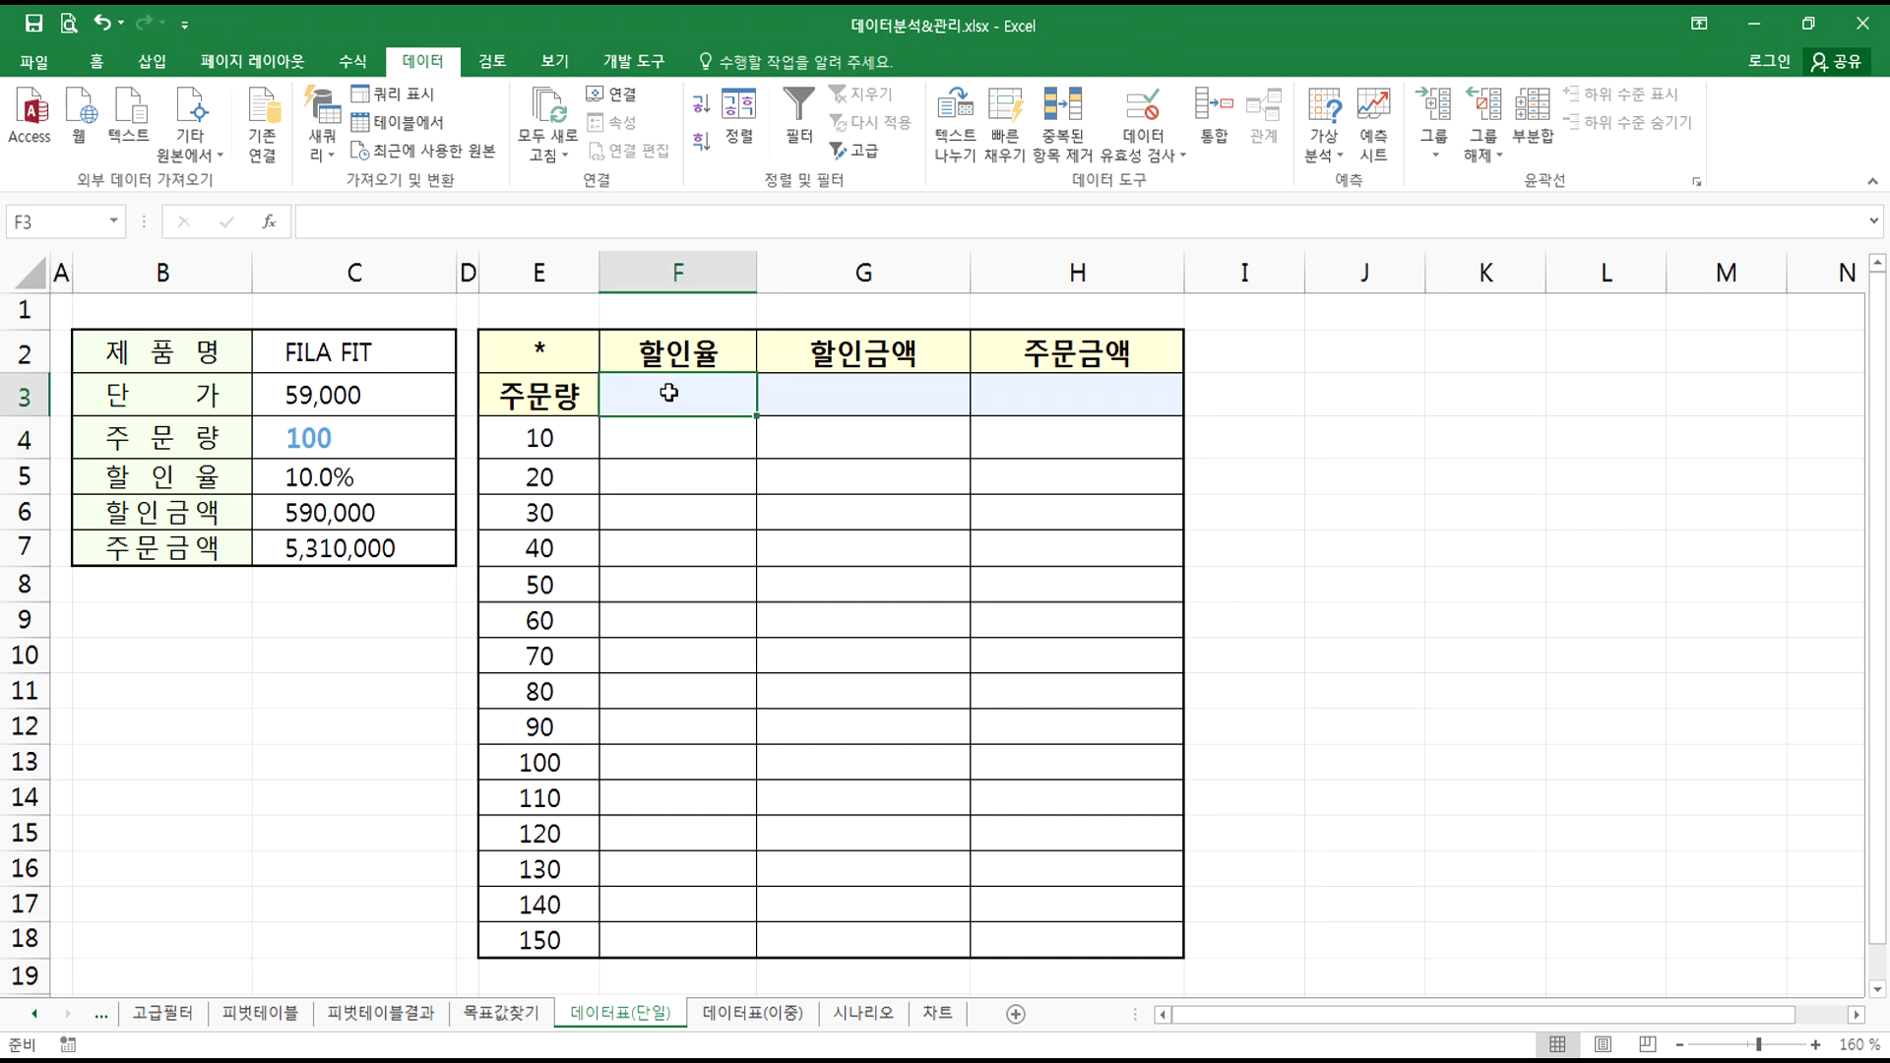
type("=")
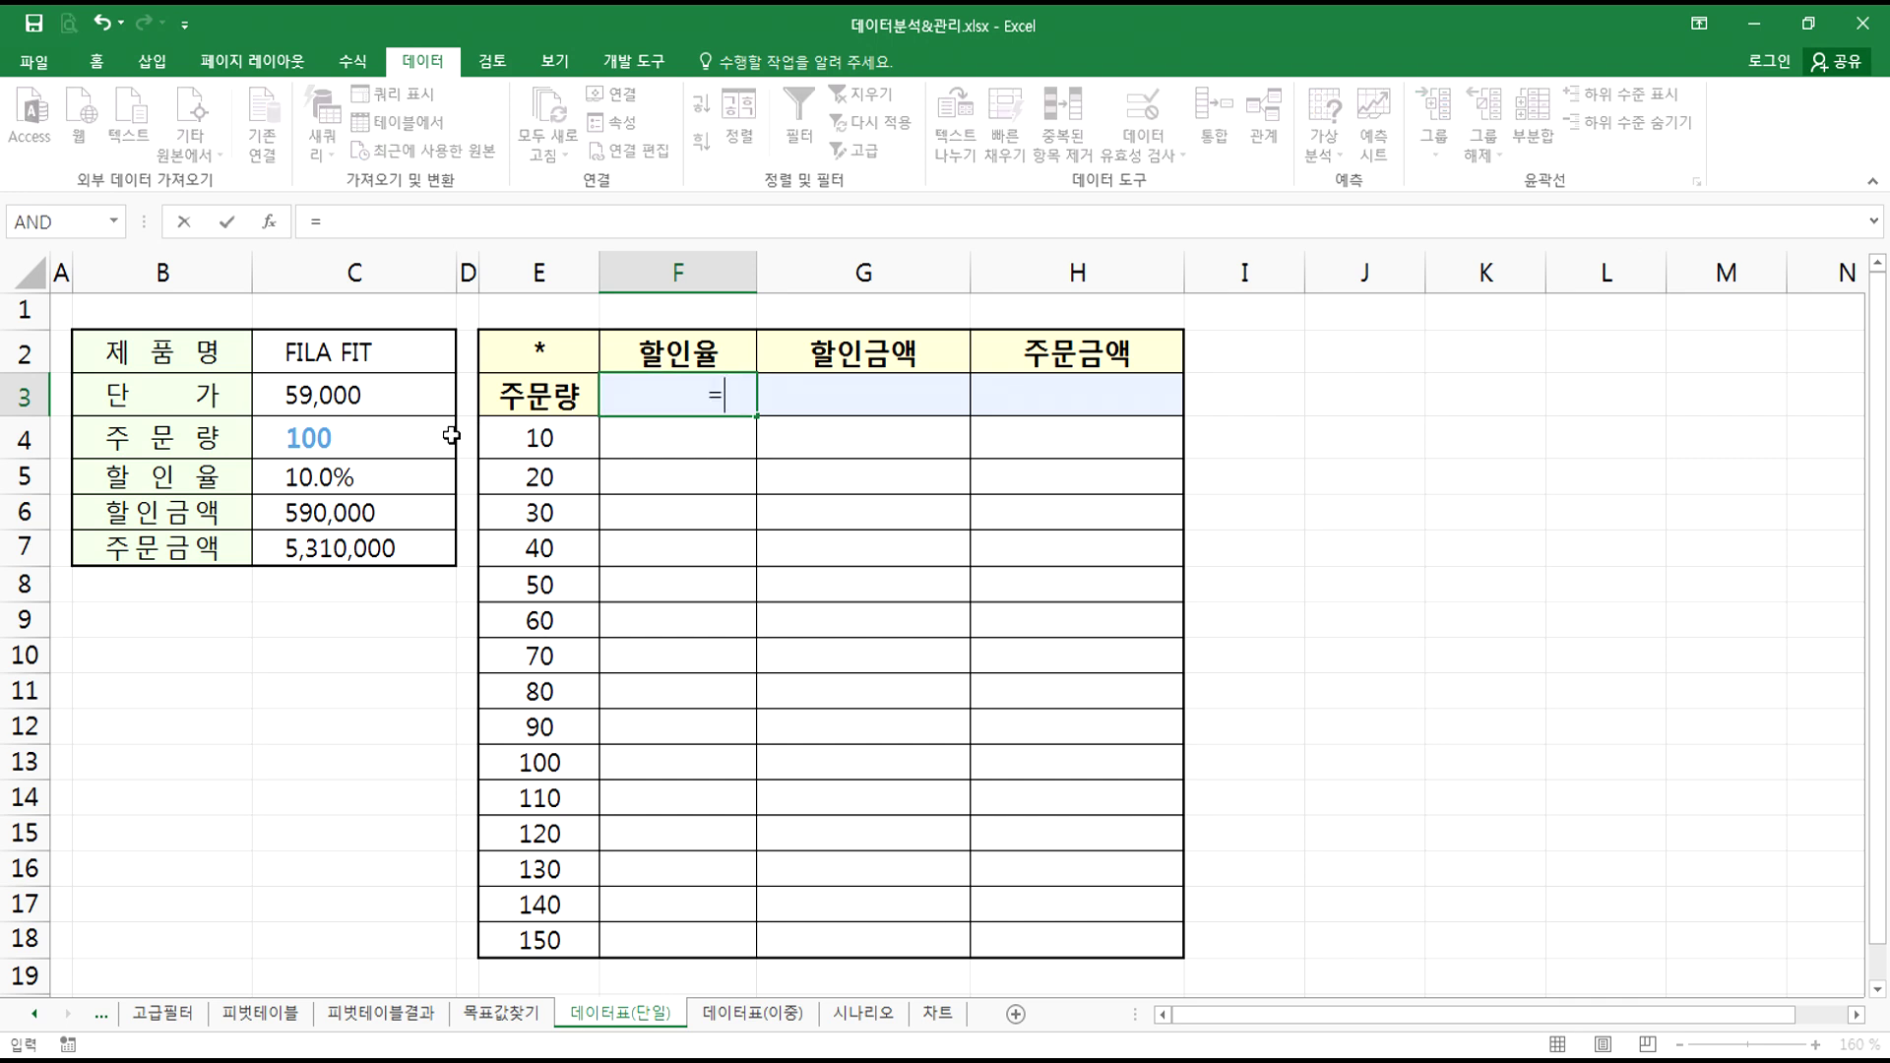
left_click(363, 439)
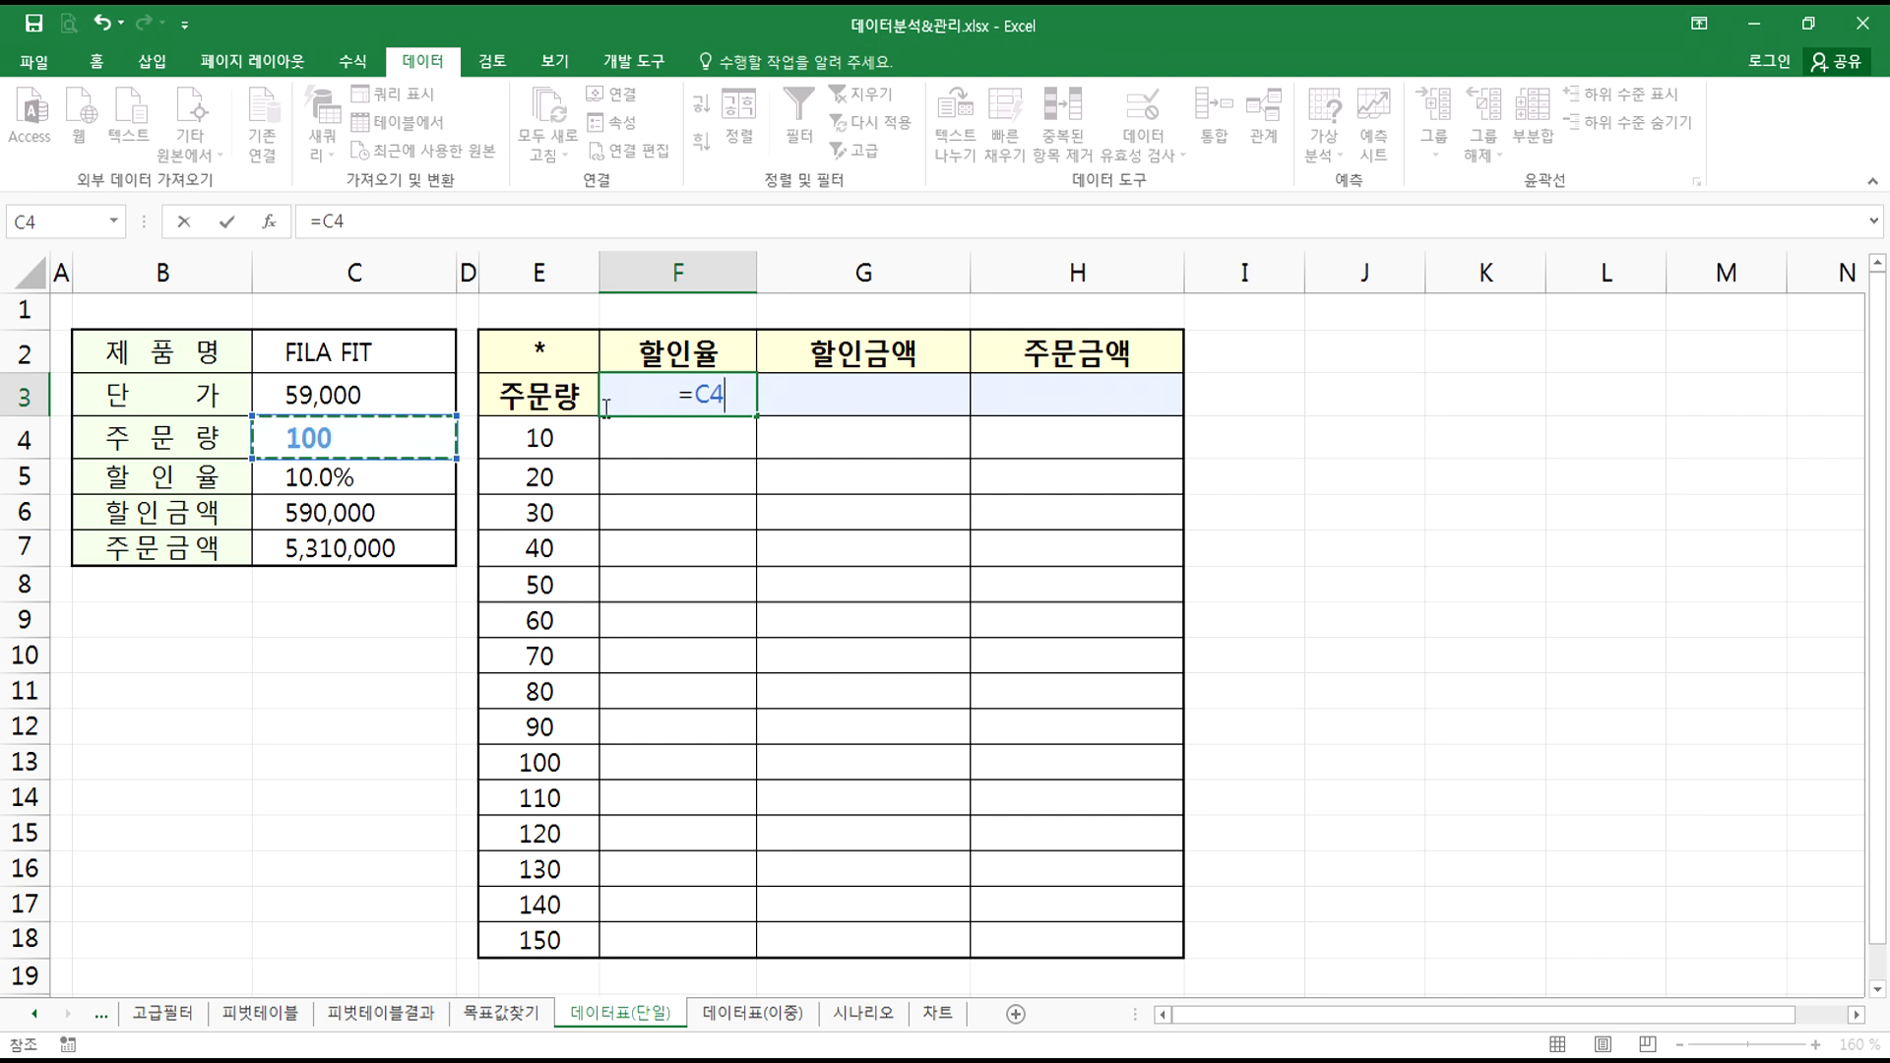
key("Escape")
left_click_drag(534, 437, 540, 798)
- Link cell F3 under the 할인율 heading to the discount rate in C5
left_click(673, 392)
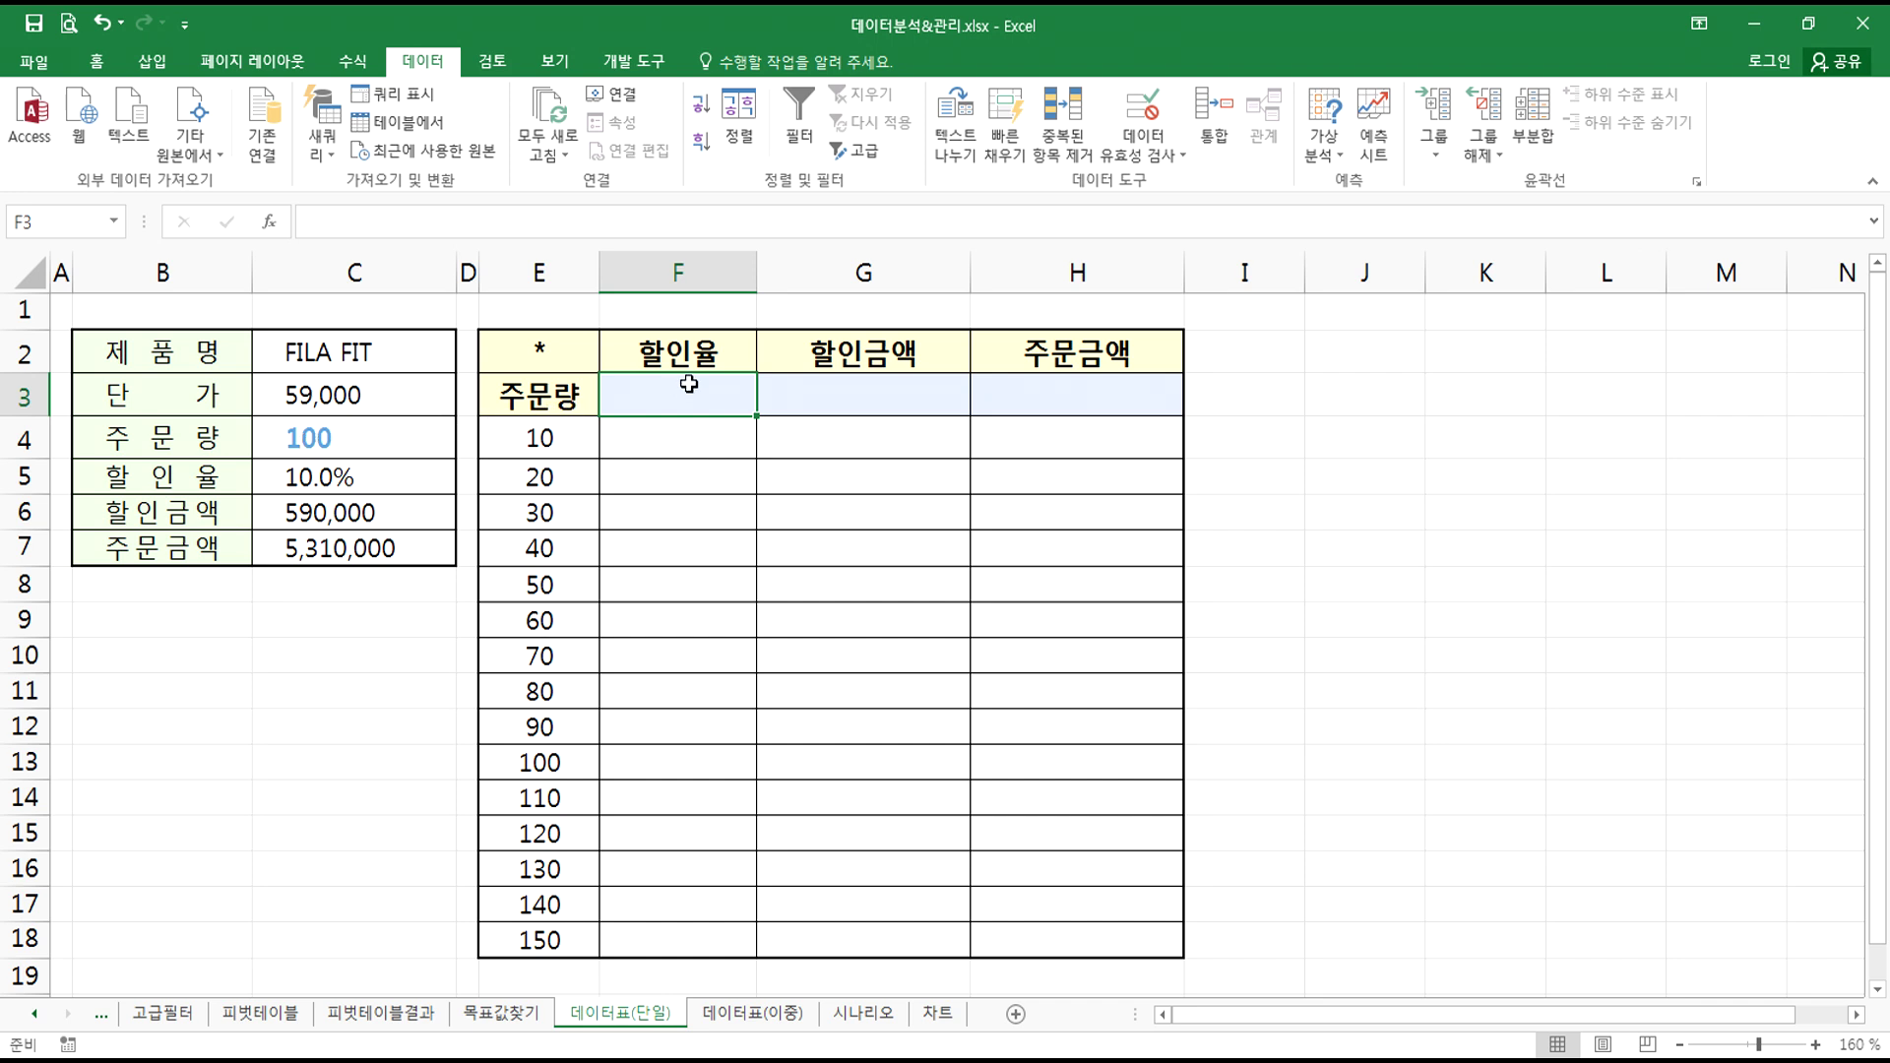
left_click(365, 472)
left_click(708, 392)
type("=")
left_click(358, 482)
key("Return")
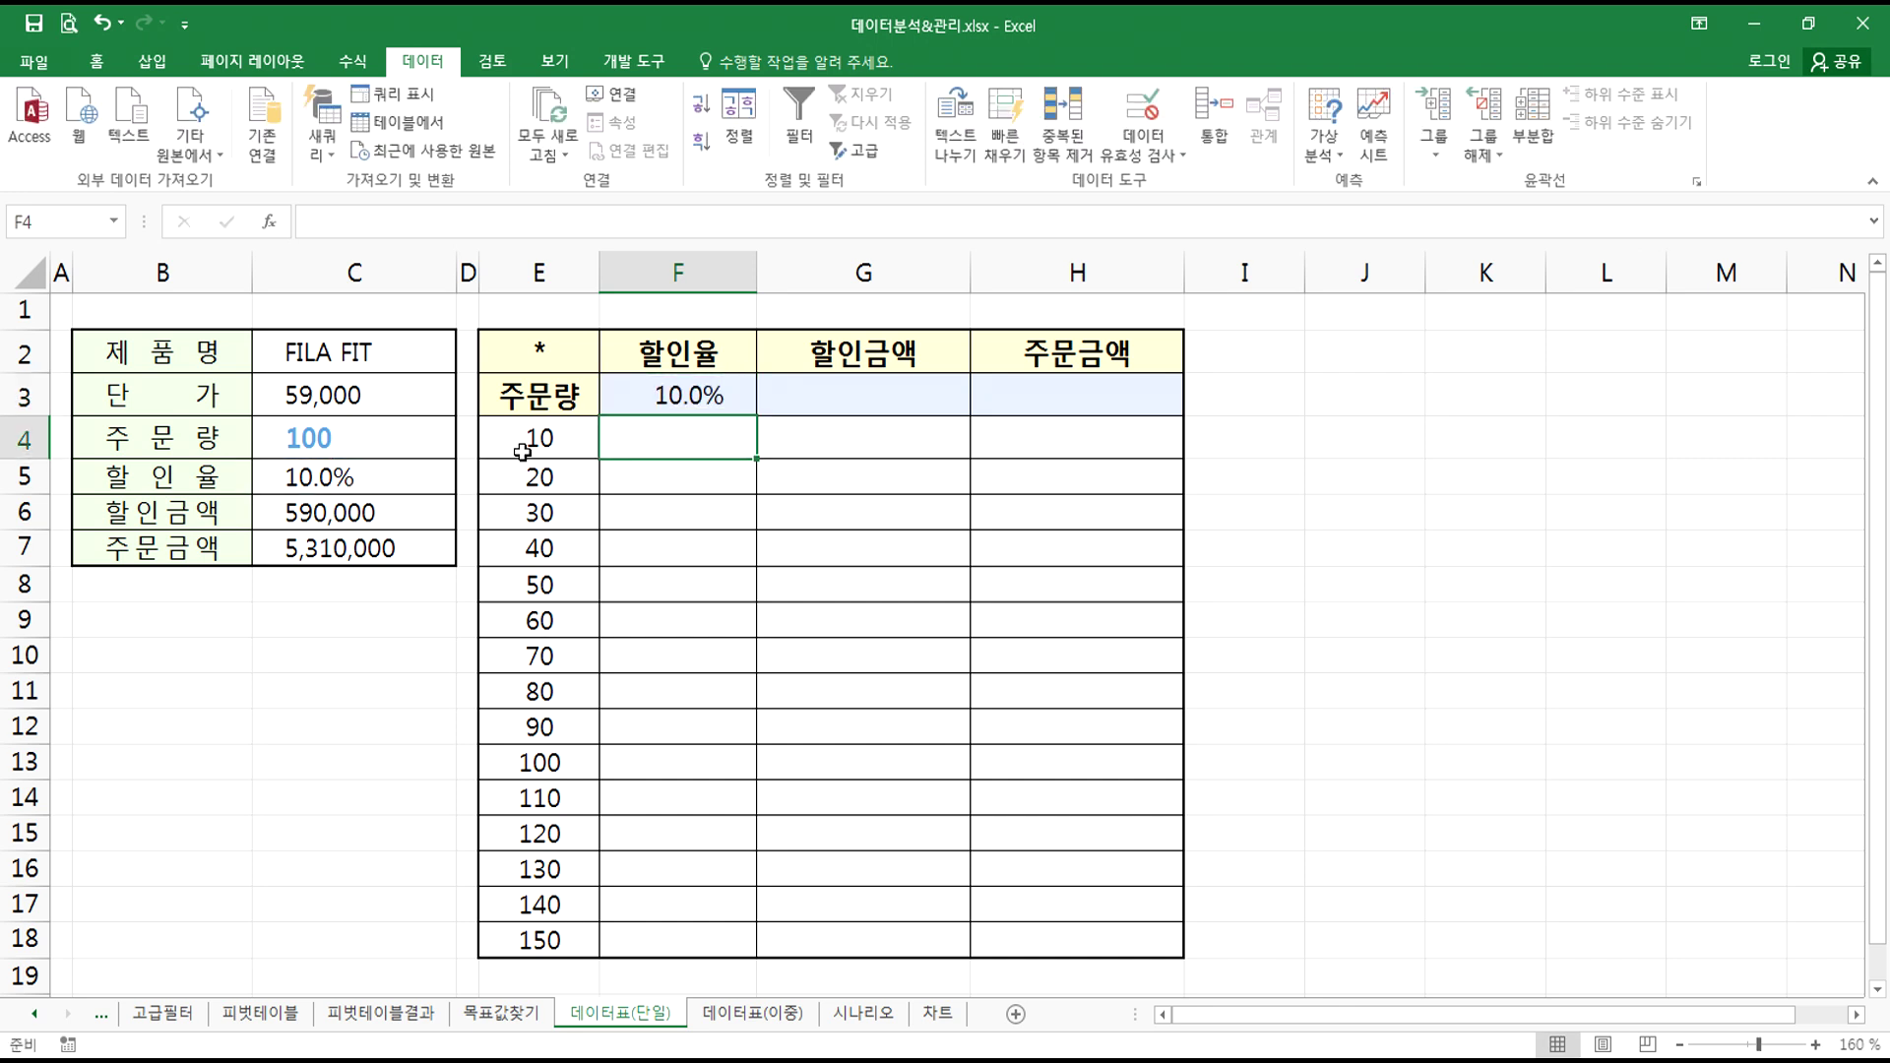
- Link G3 to the discount amount in C6 and H3 to the order amount in C7
left_click(836, 408)
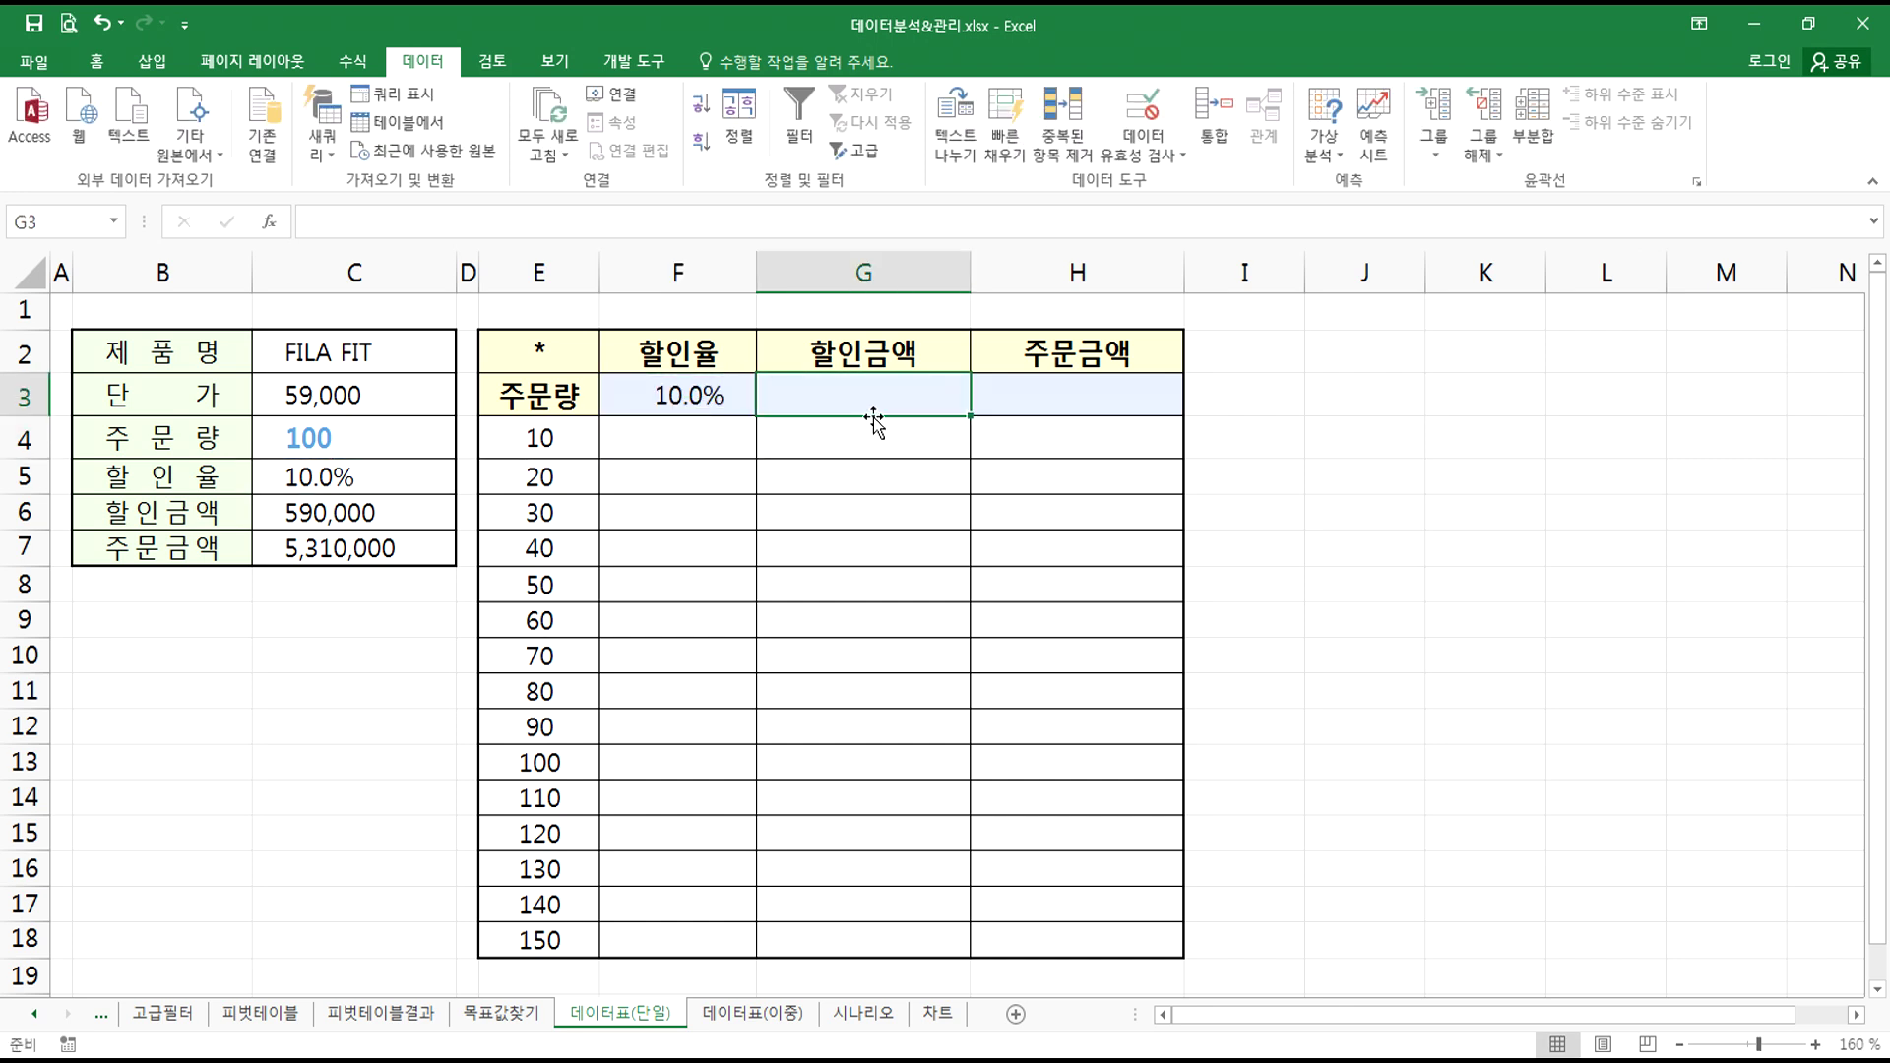
type("=")
left_click(358, 513)
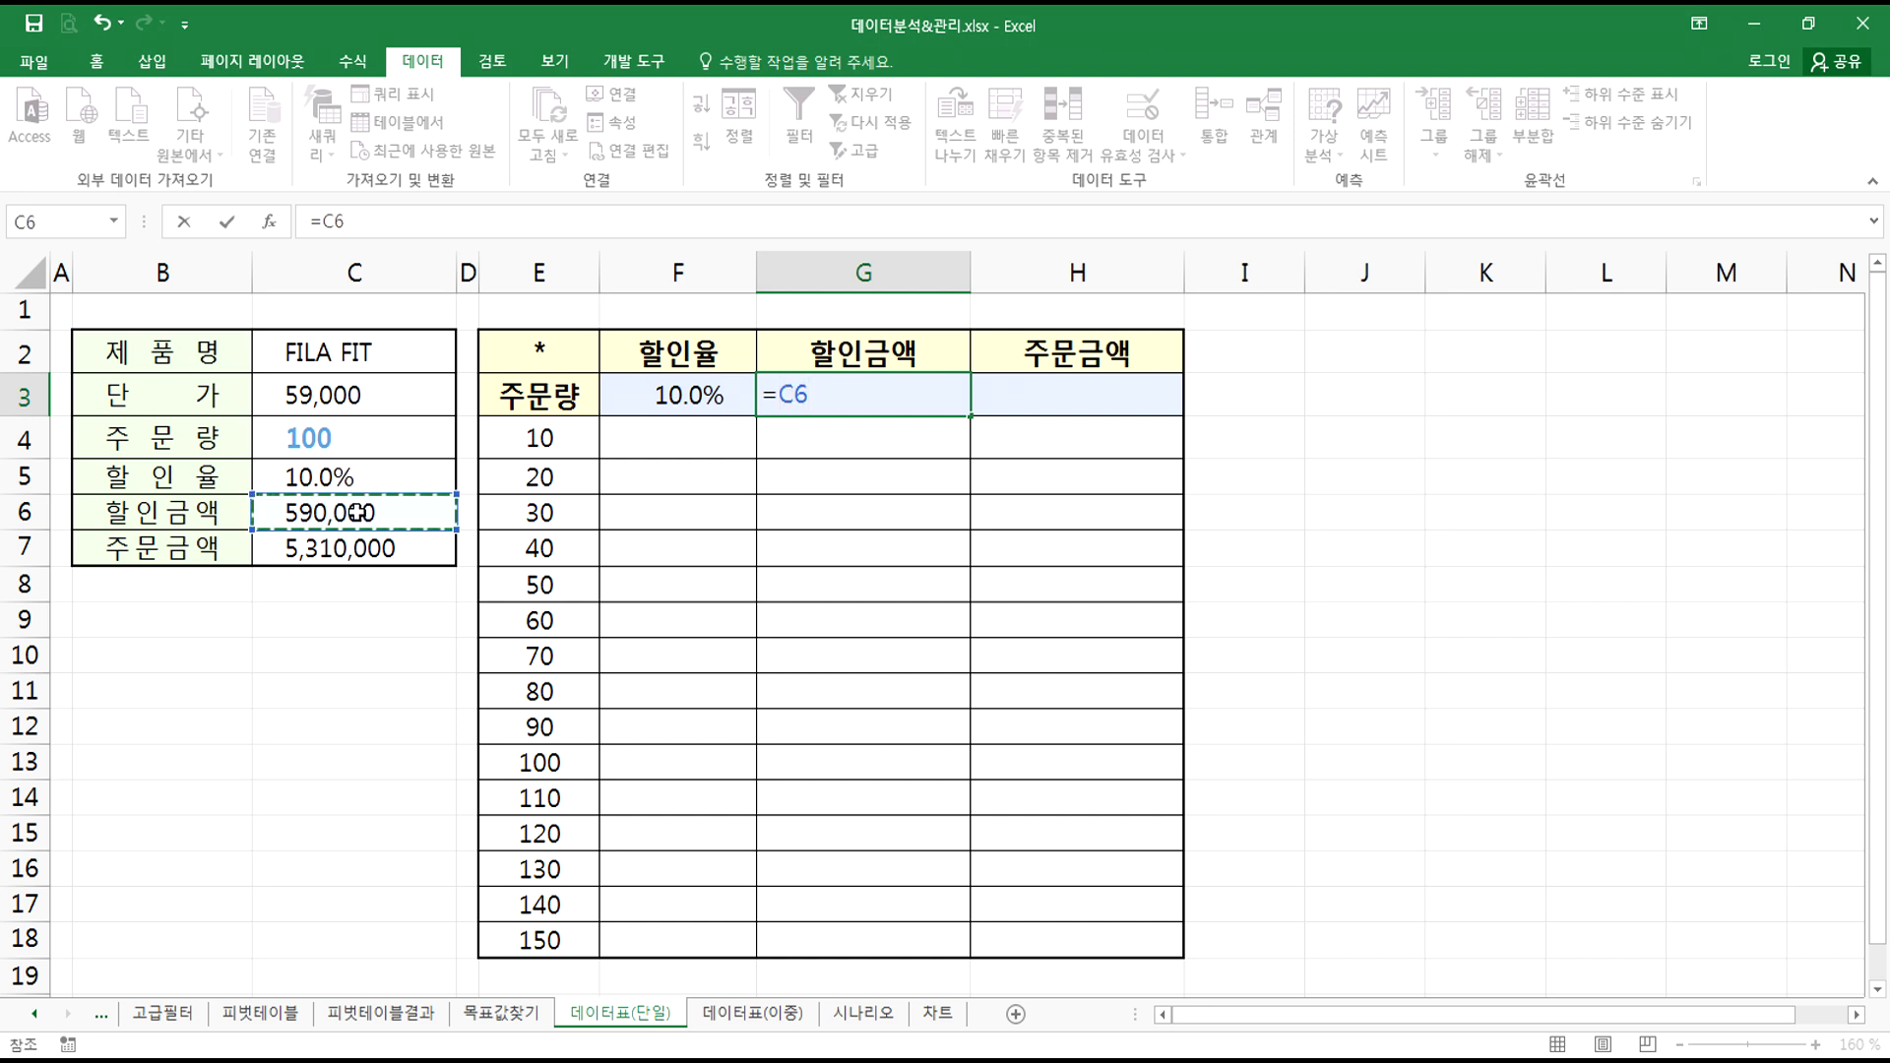
key("Return")
left_click(1048, 389)
type("=")
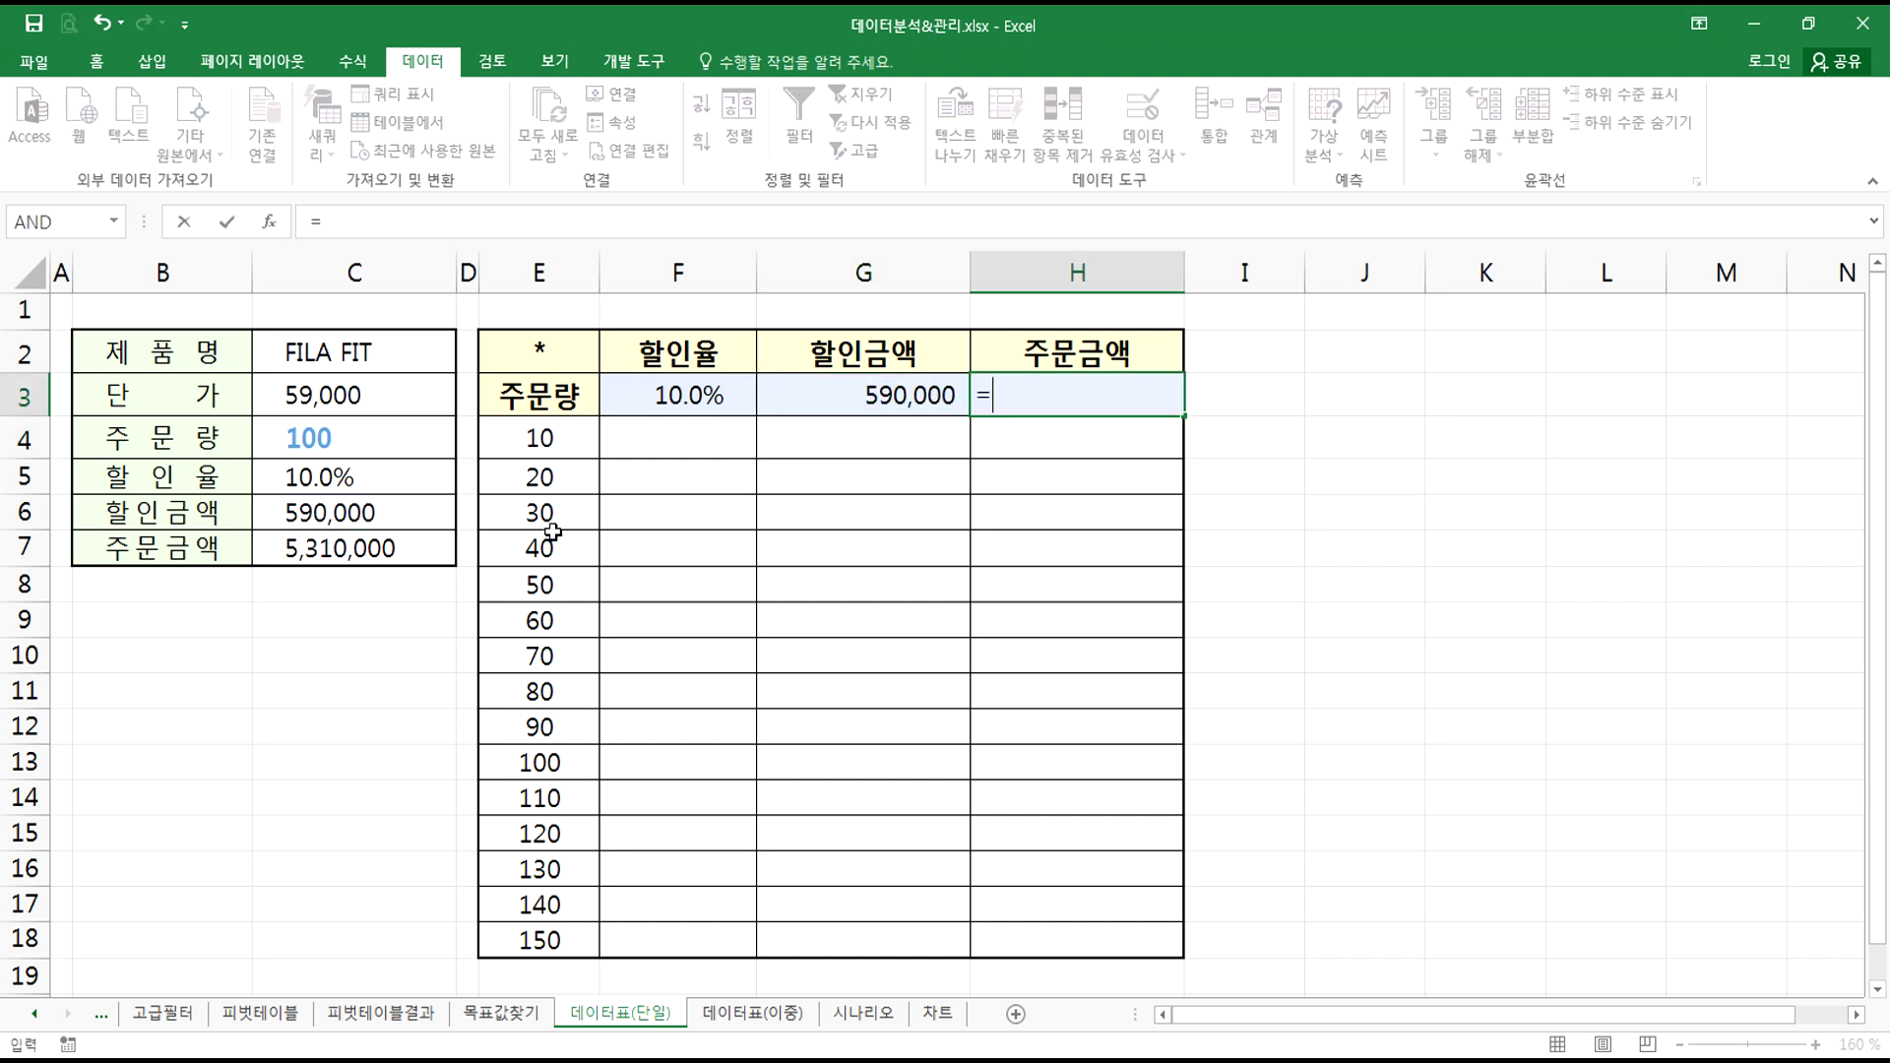
left_click(328, 549)
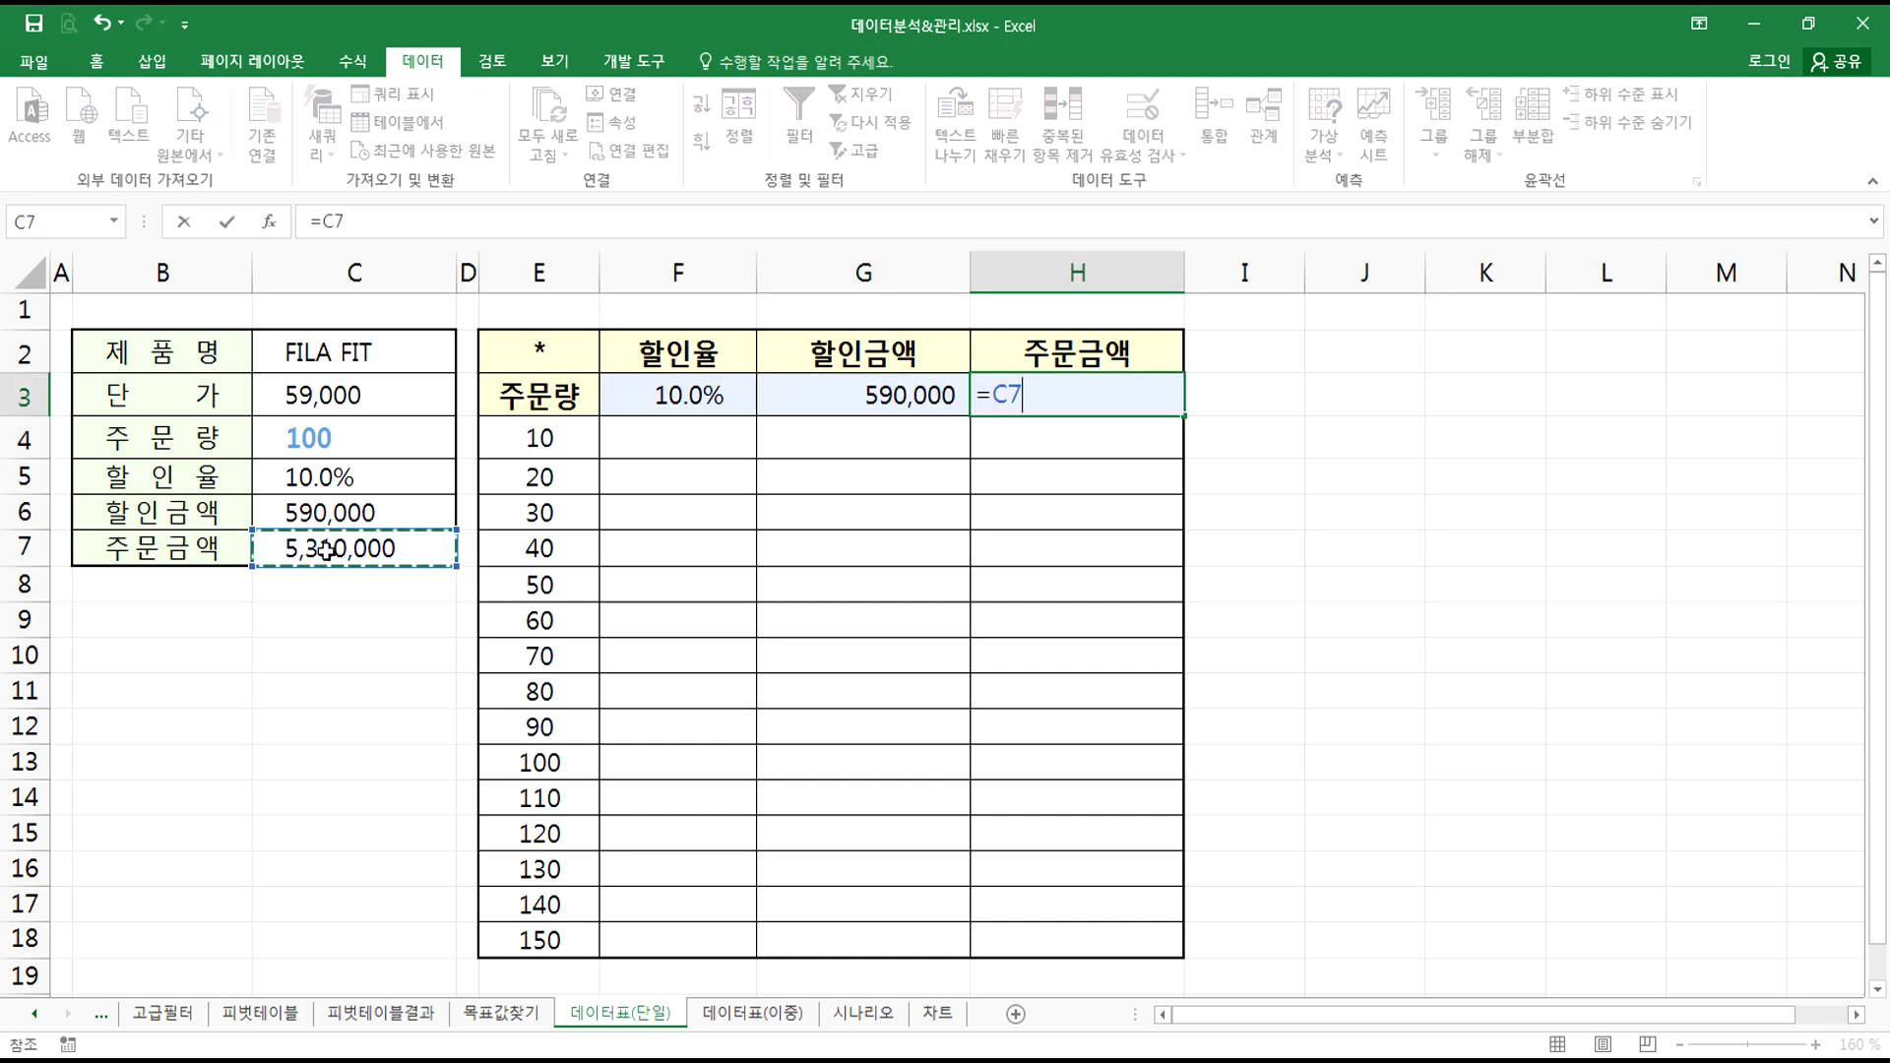
key("Return")
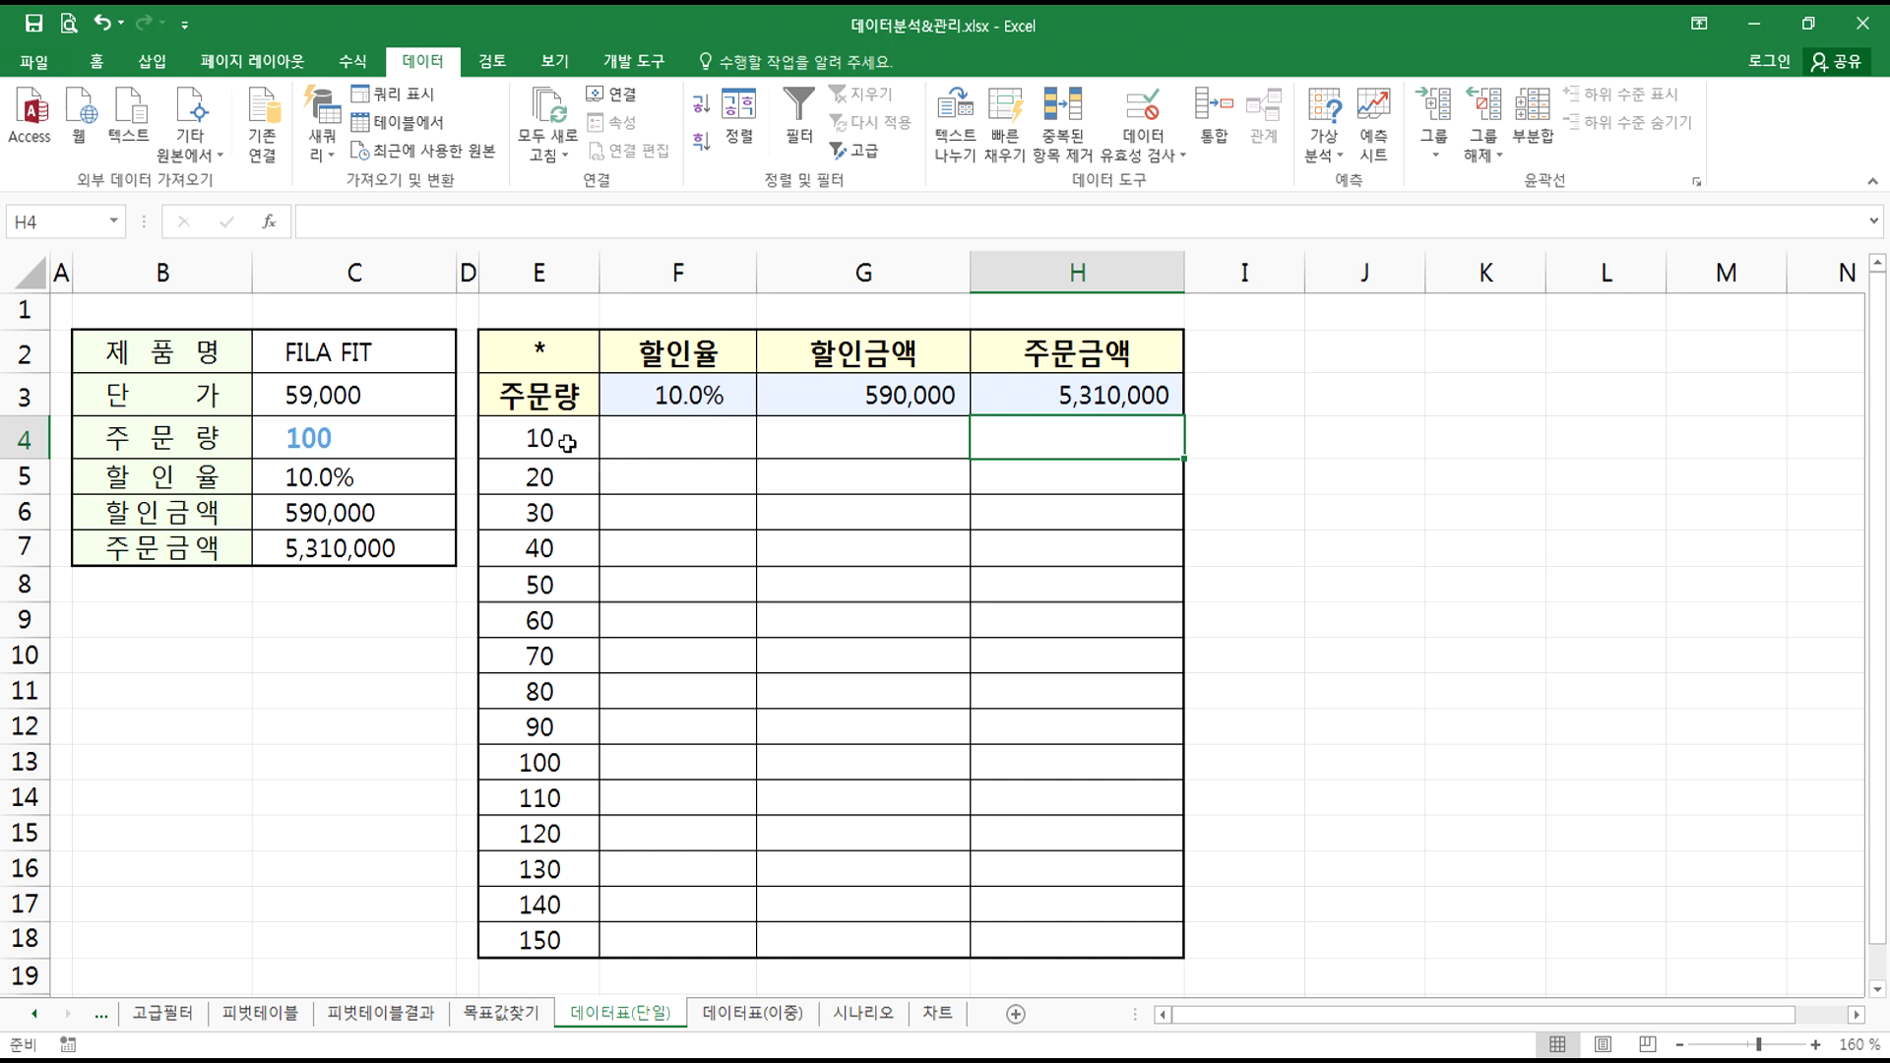
- Examine the formulas for discount rate, discount amount and order amount in C5:C7 and their dependence on the order quantity in C4
left_click(311, 397)
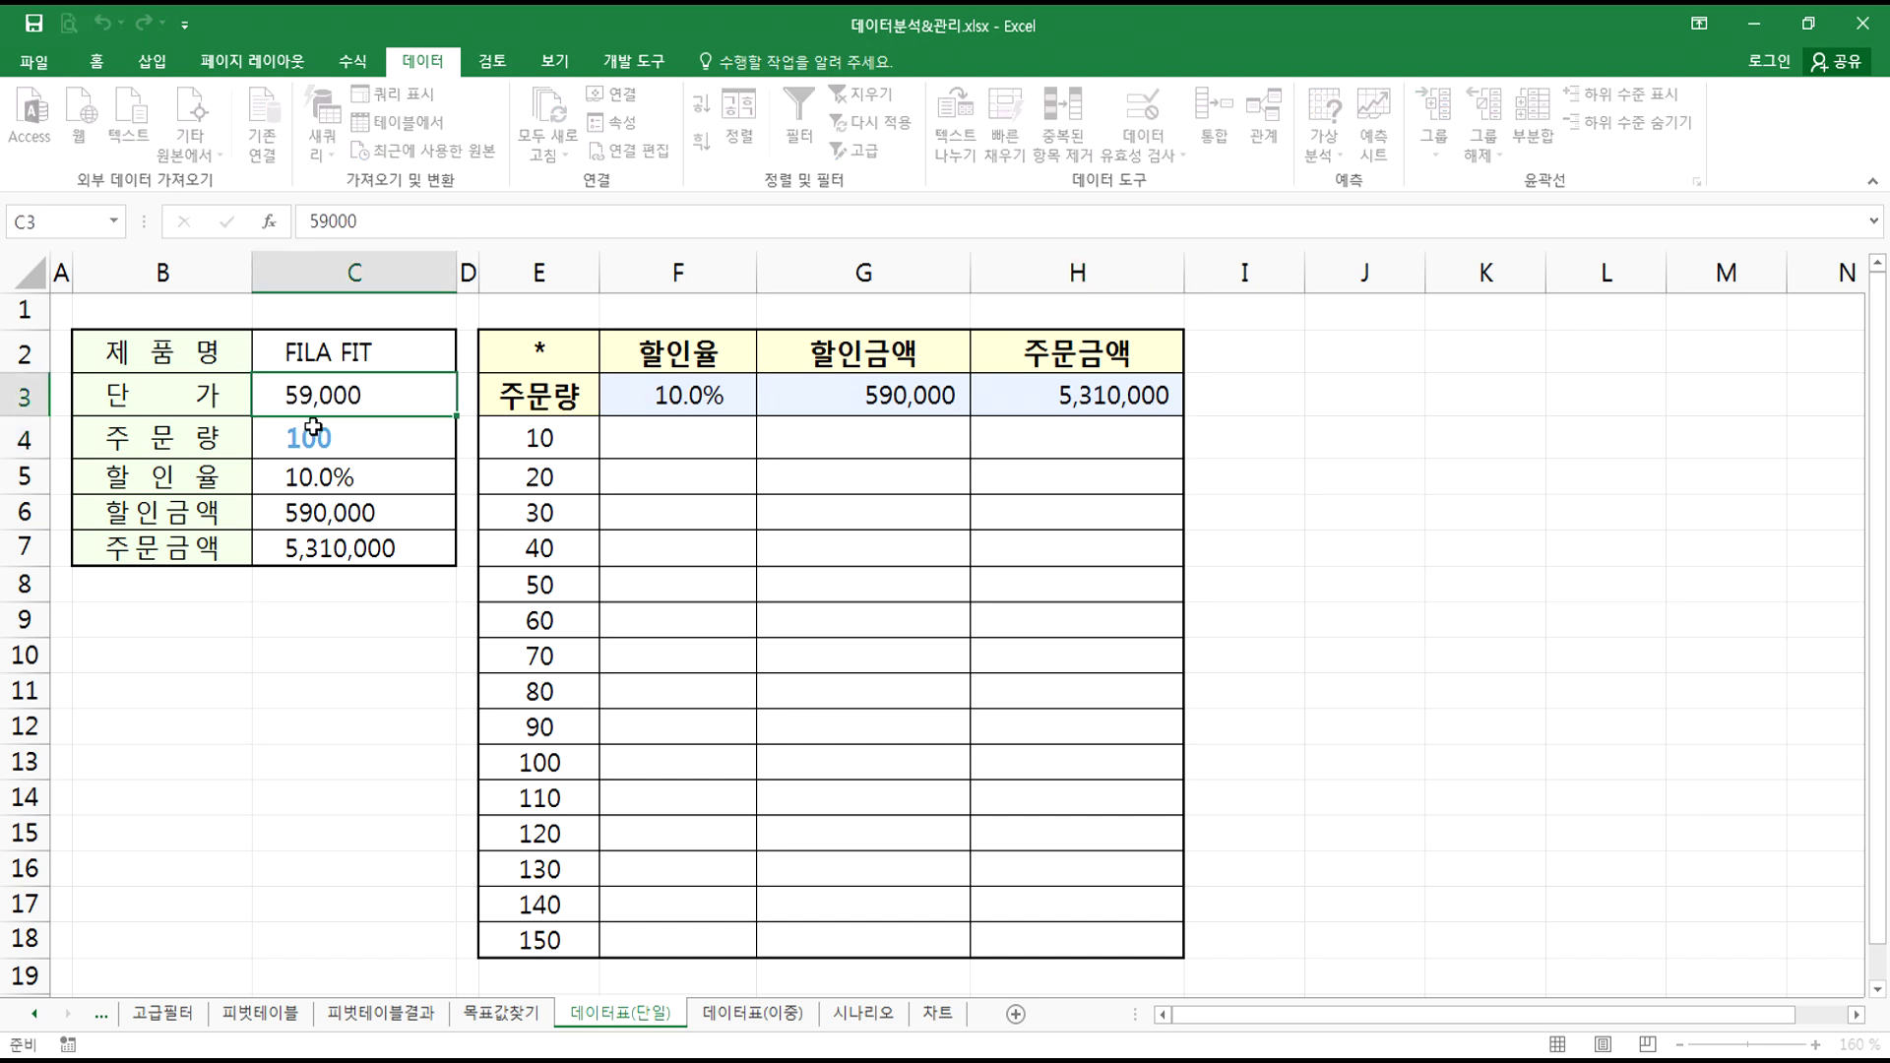
double_click(409, 480)
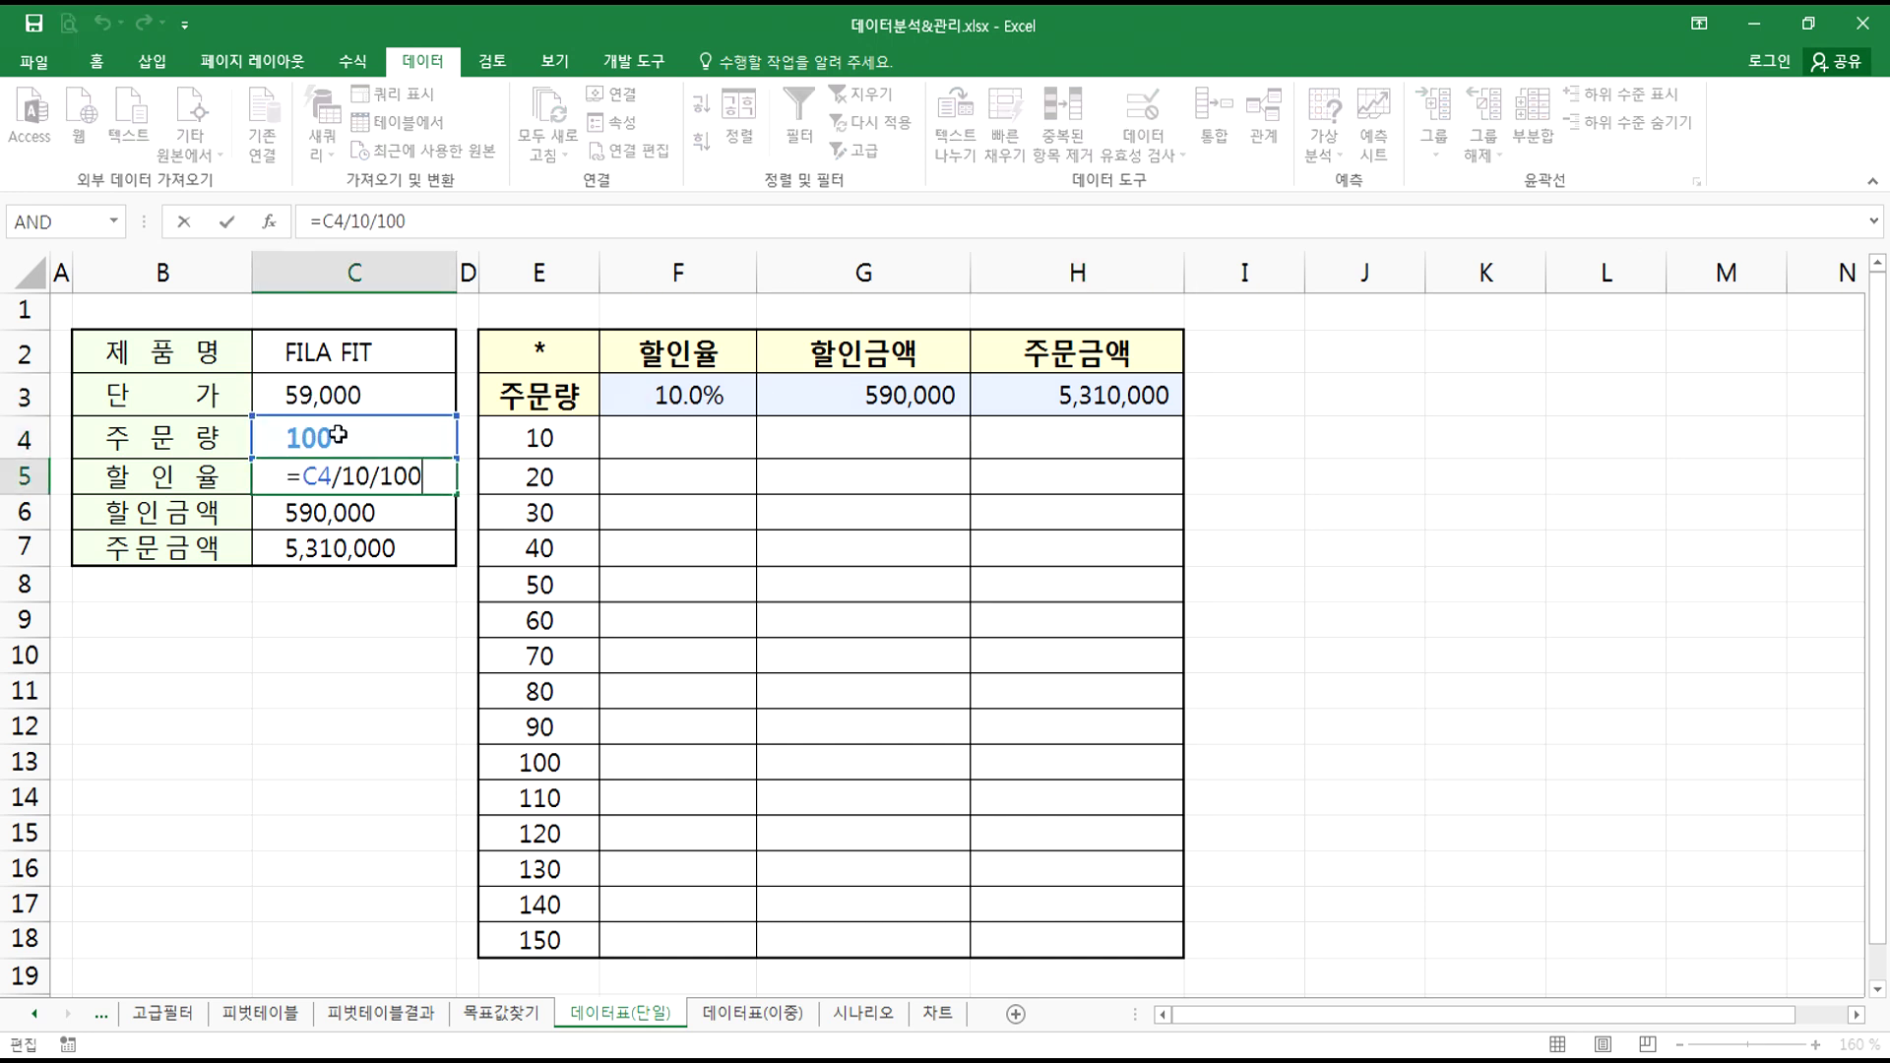
key("Escape")
double_click(410, 507)
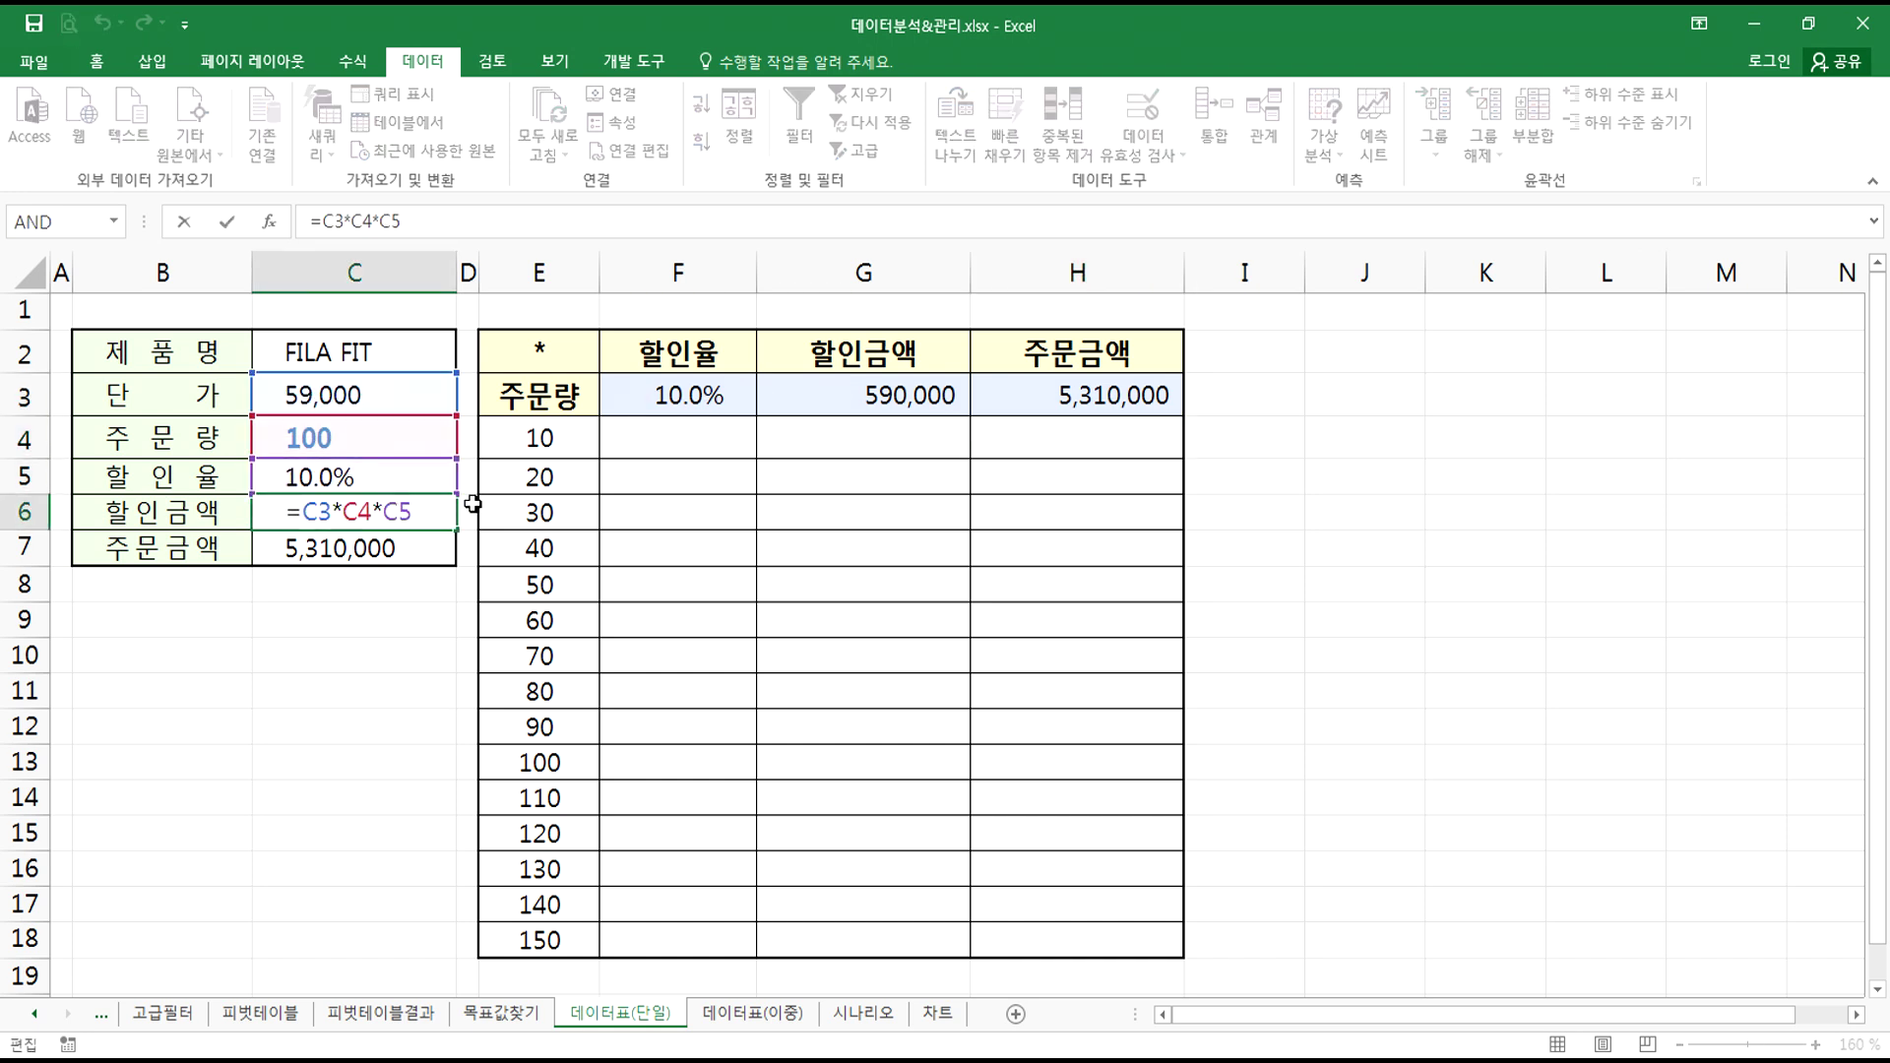
key("Escape")
double_click(439, 549)
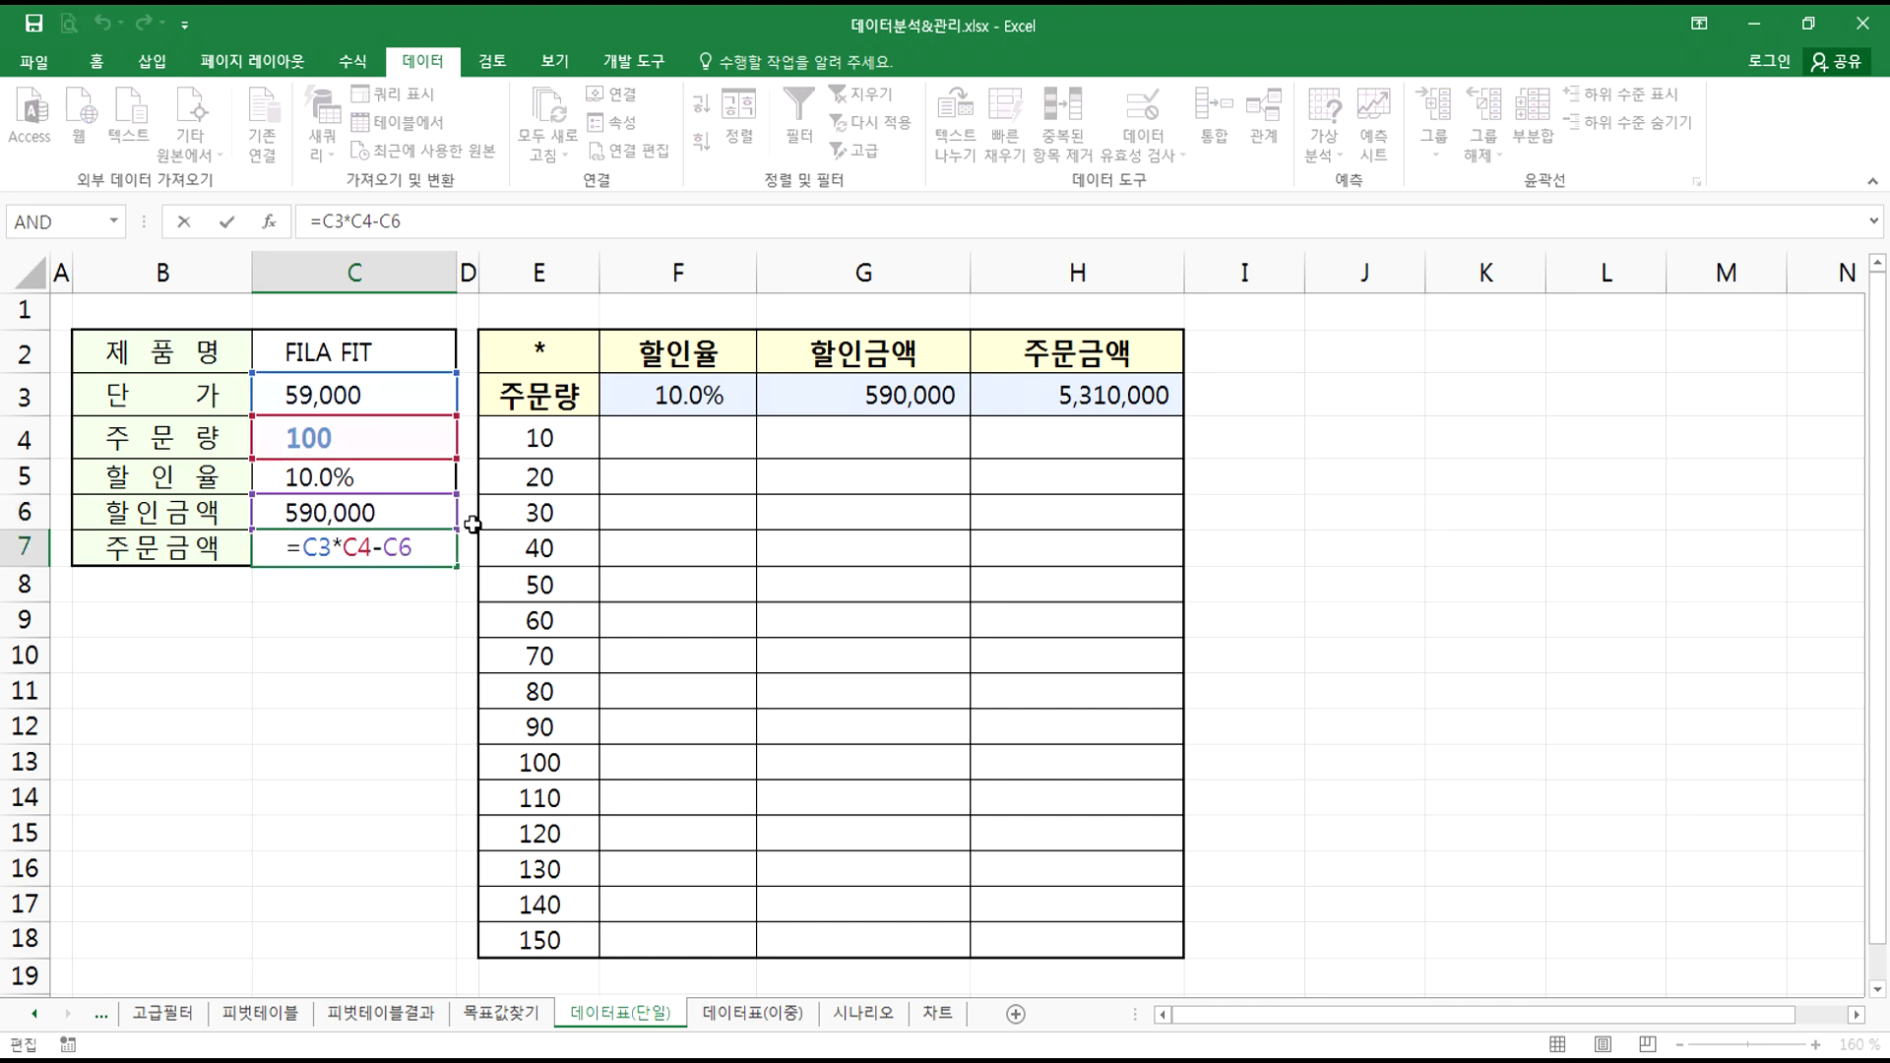
key("Escape")
left_click(533, 446)
double_click(344, 443)
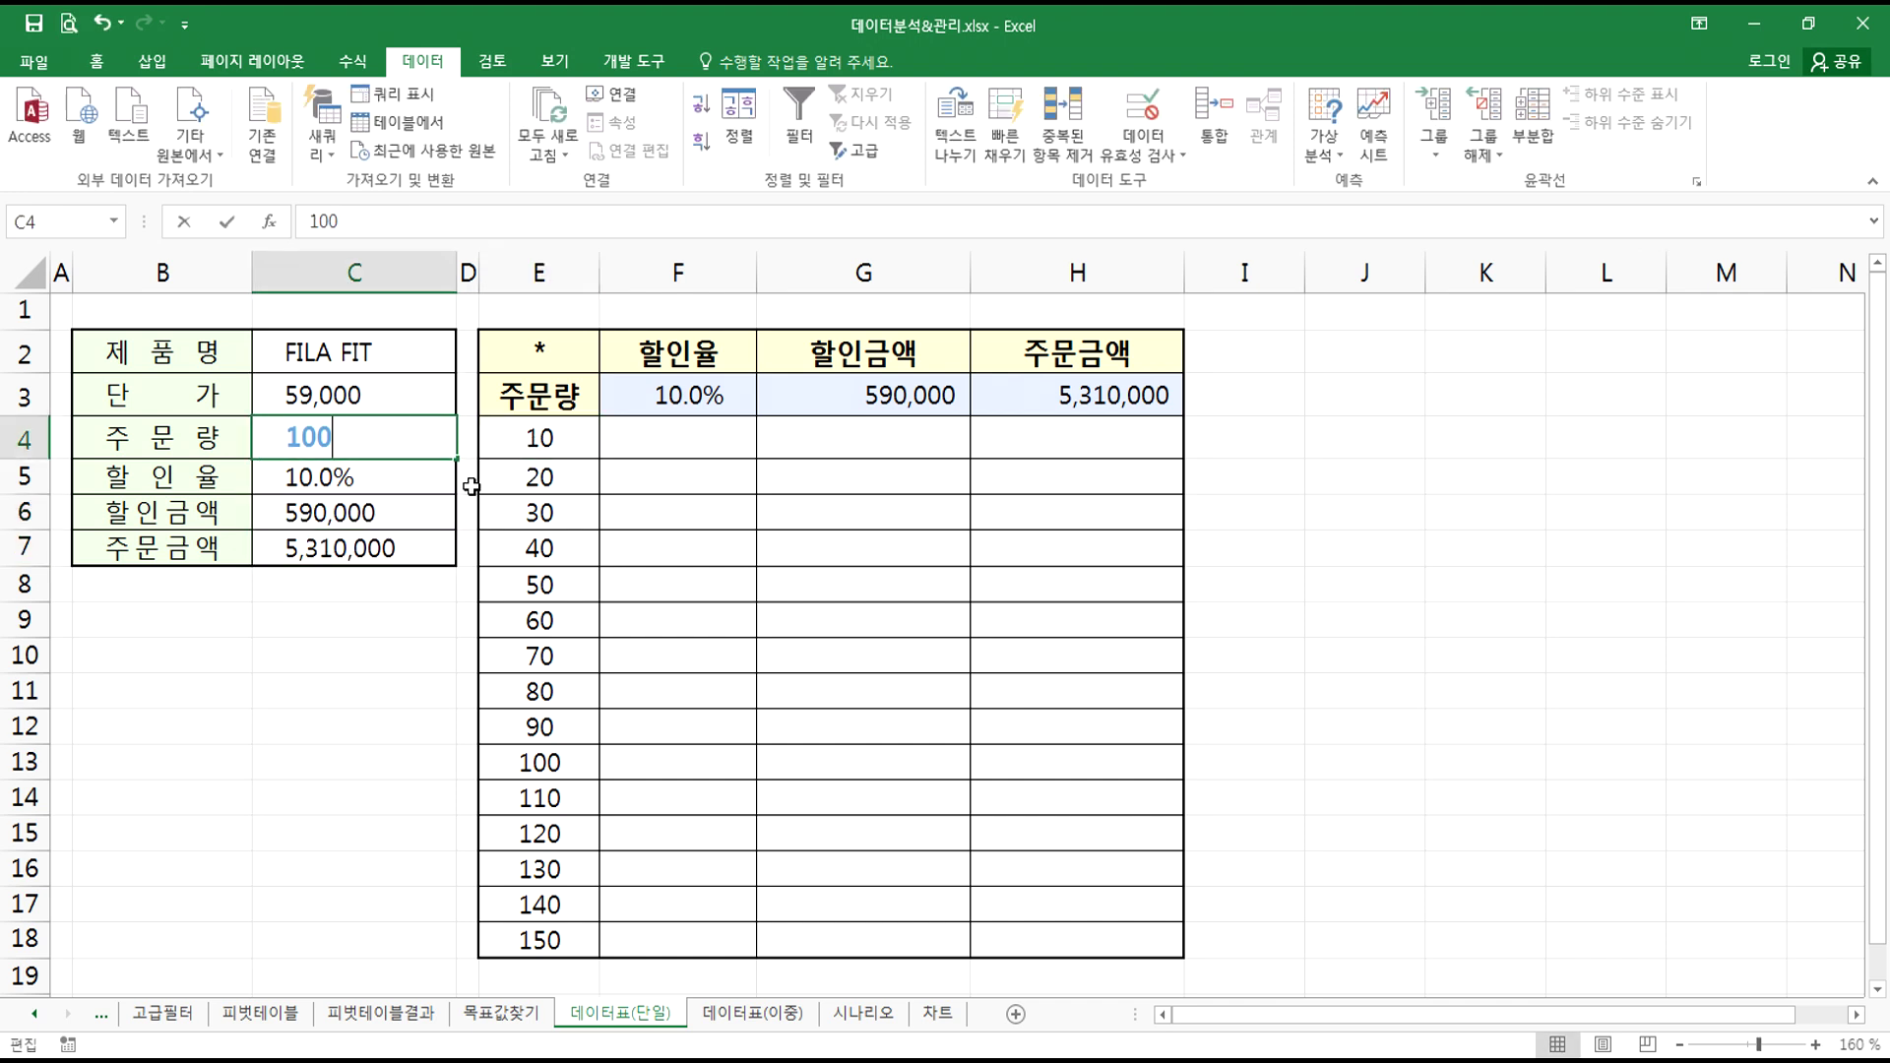
key("Escape")
double_click(381, 484)
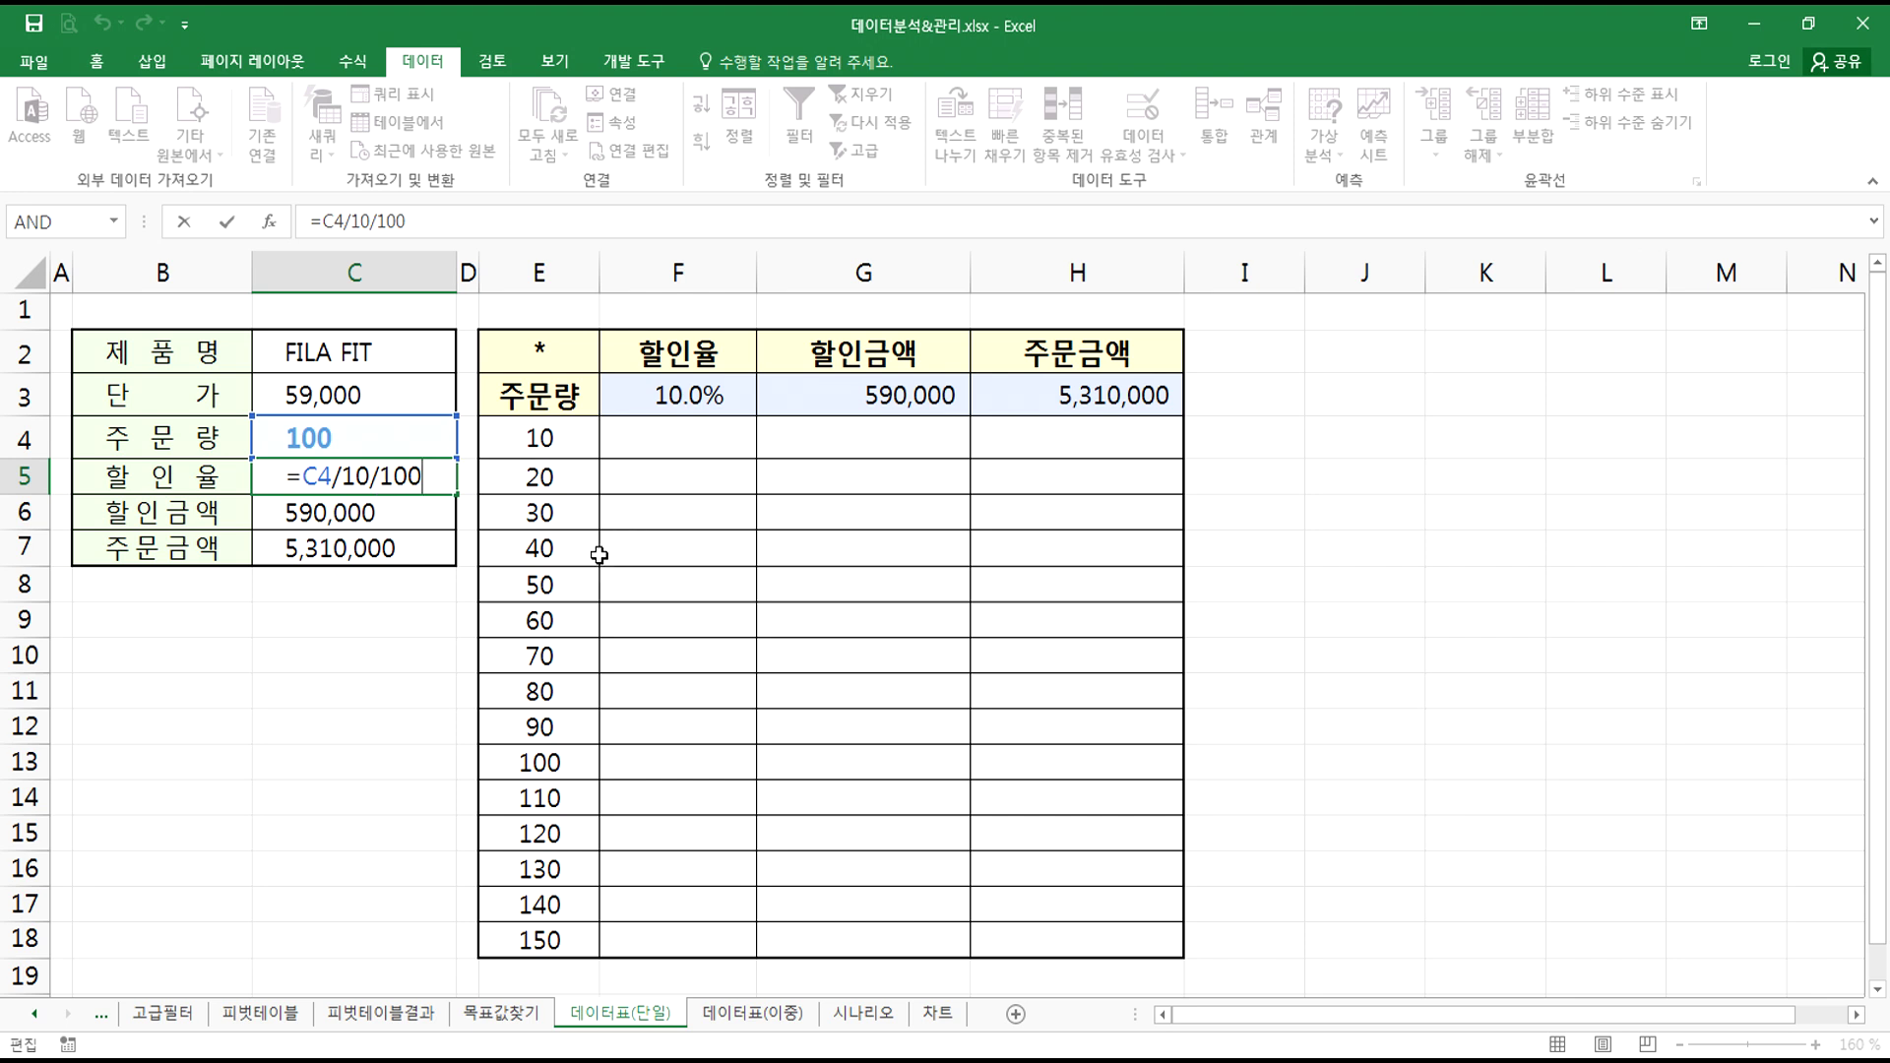
key("Escape")
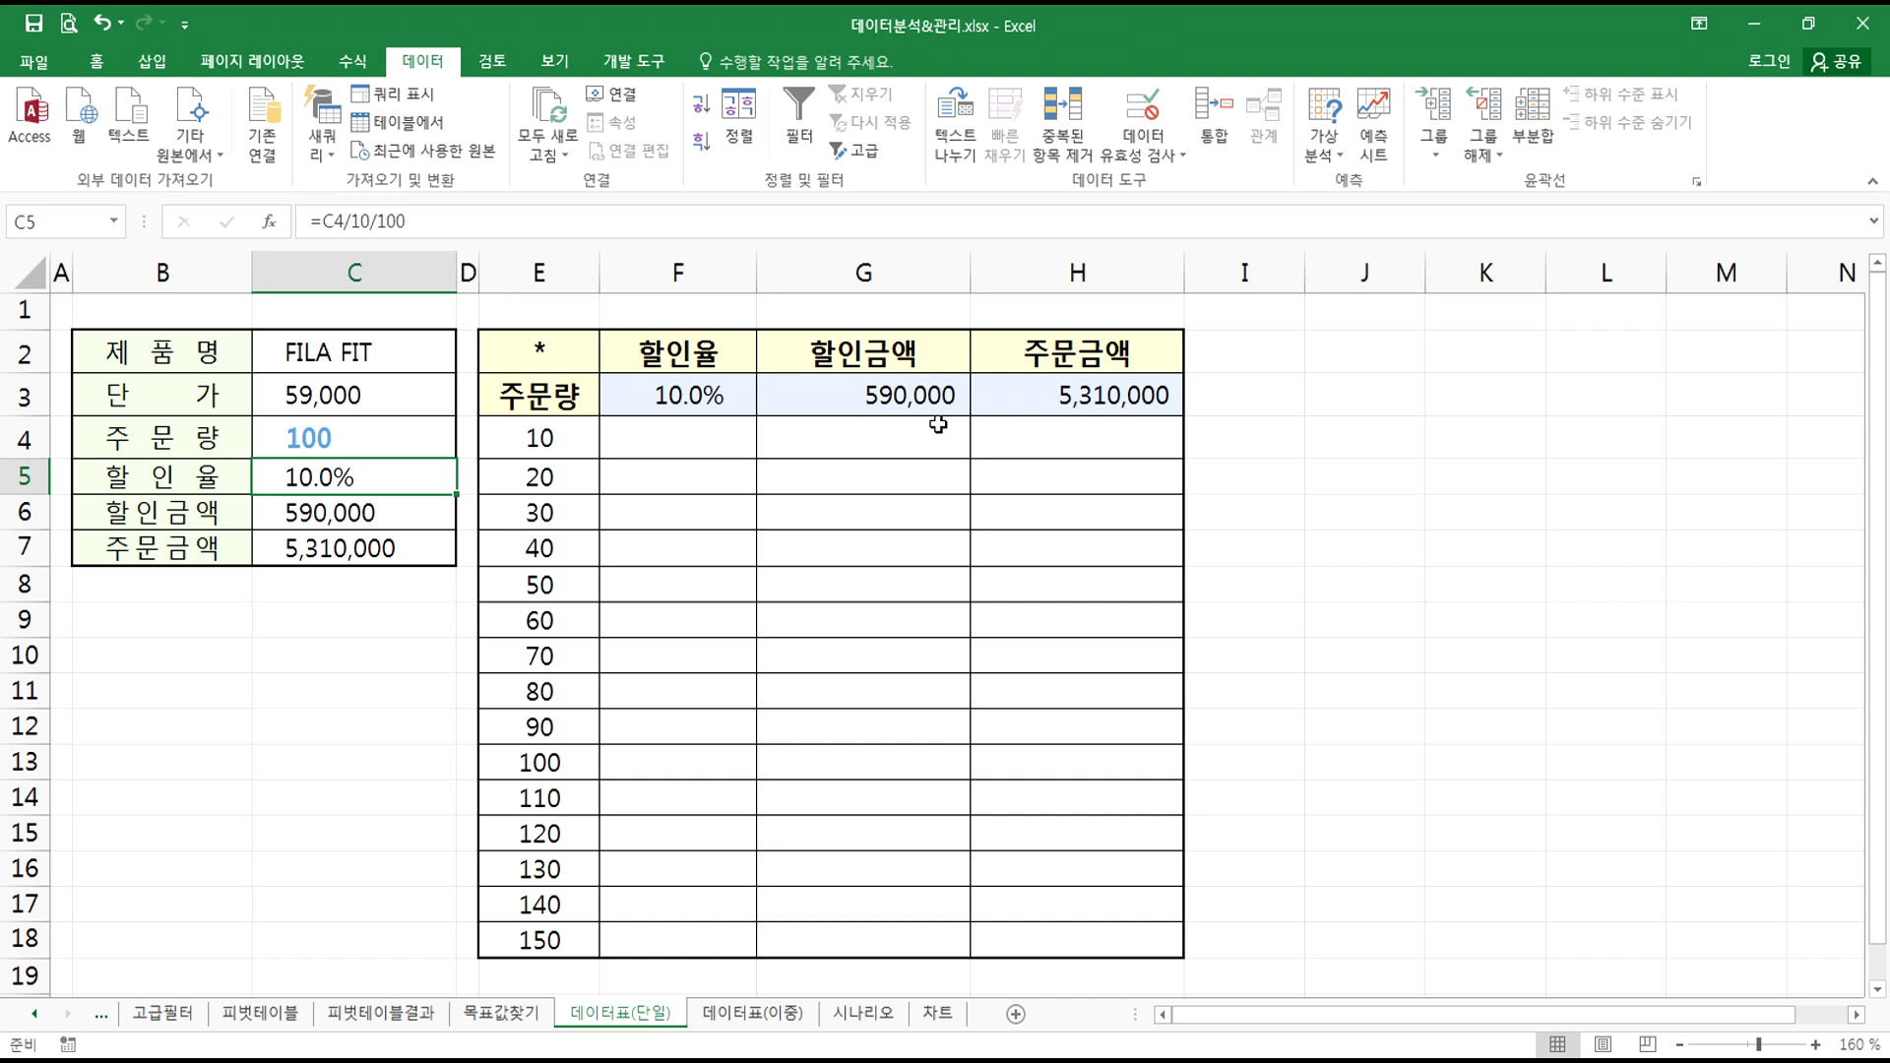
- Clear the linked formulas from the range F3:H3
left_click_drag(541, 406, 1024, 938)
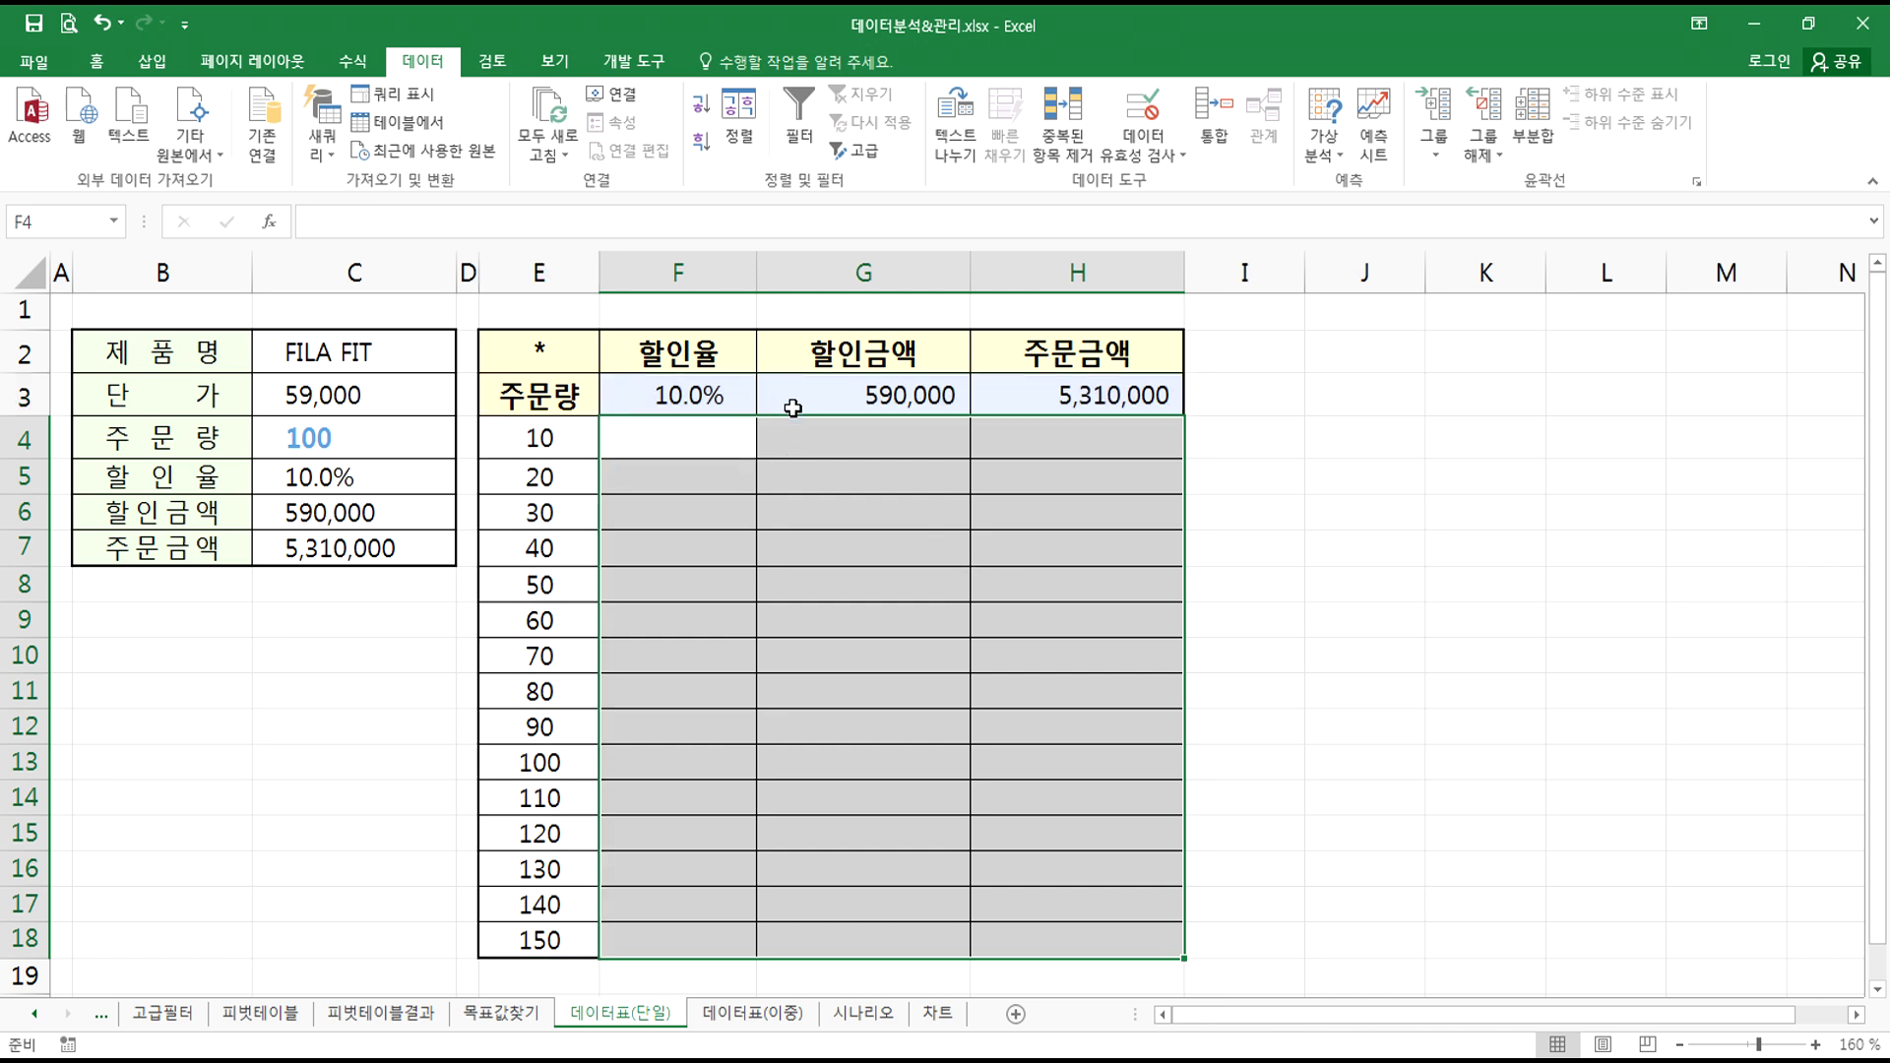
left_click(692, 392)
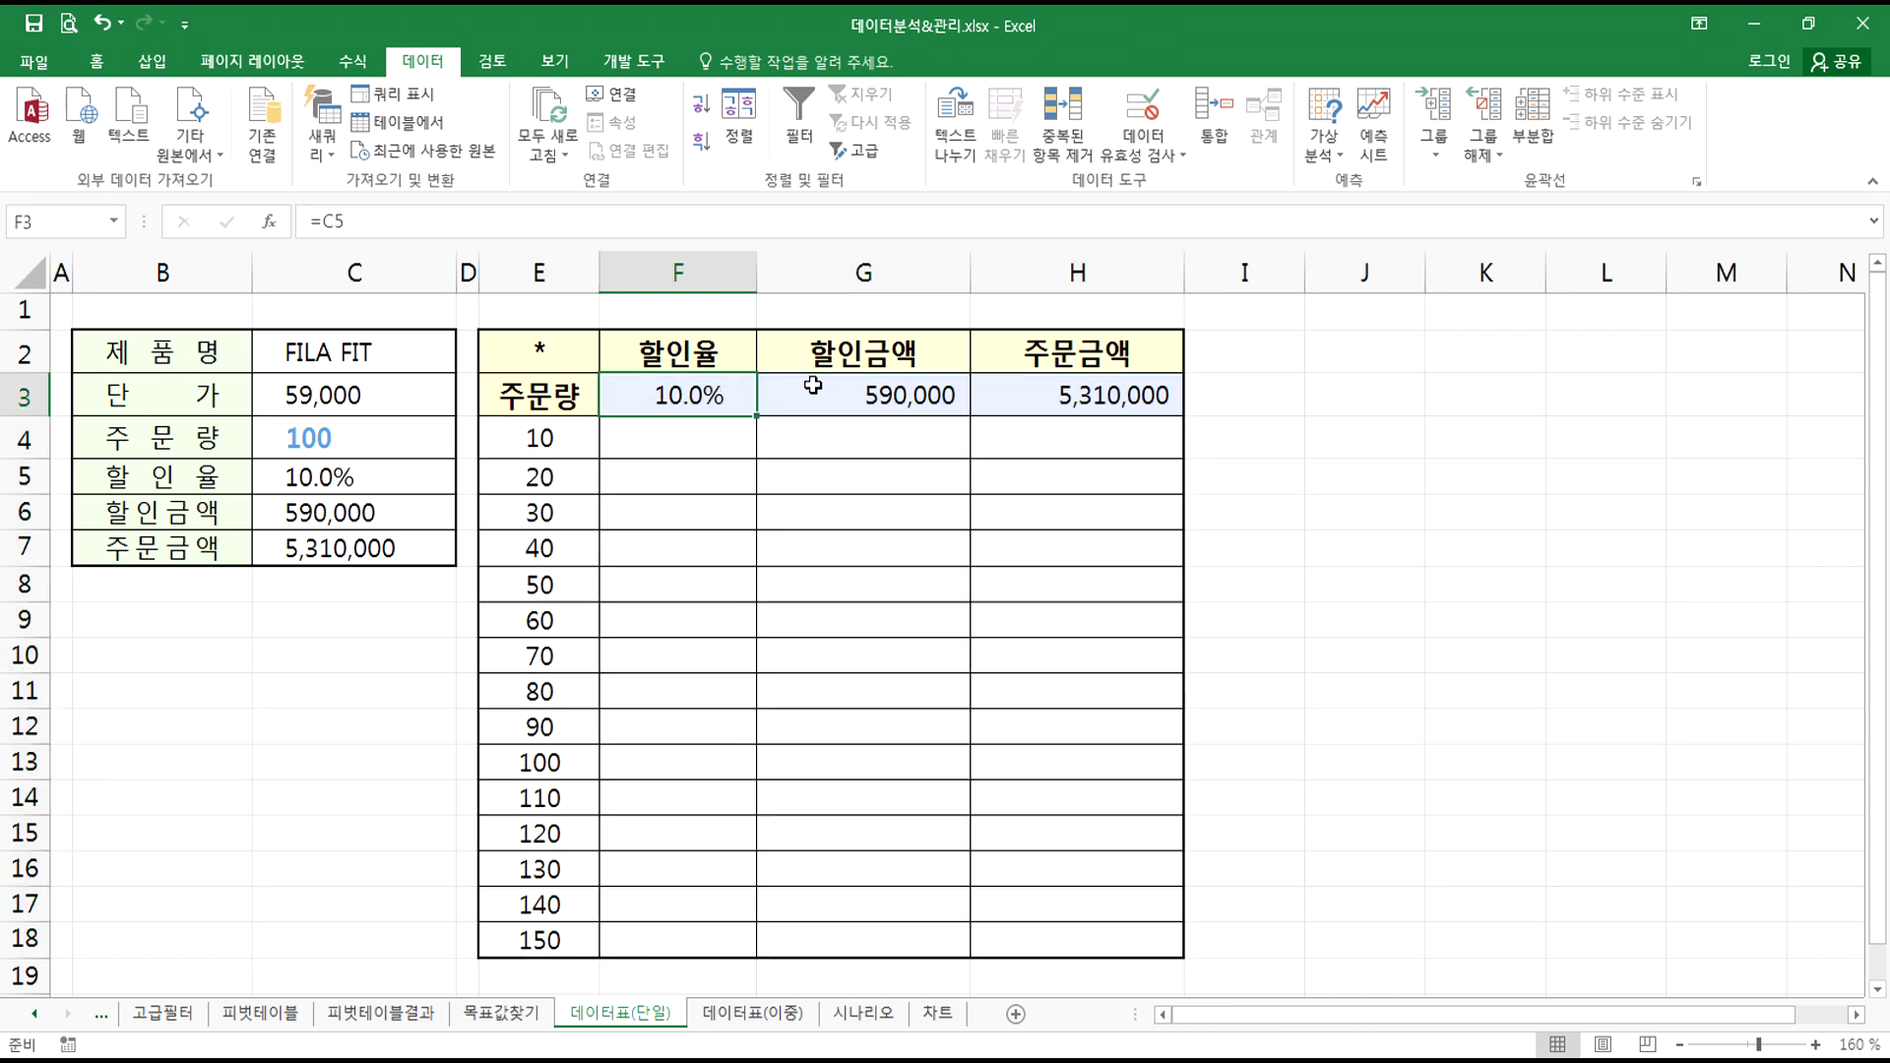
left_click(1055, 386, "shift")
key("Delete")
- Enter the formula =C5 in F3 so the 할인율 column refers to the discount rate
left_click(679, 389)
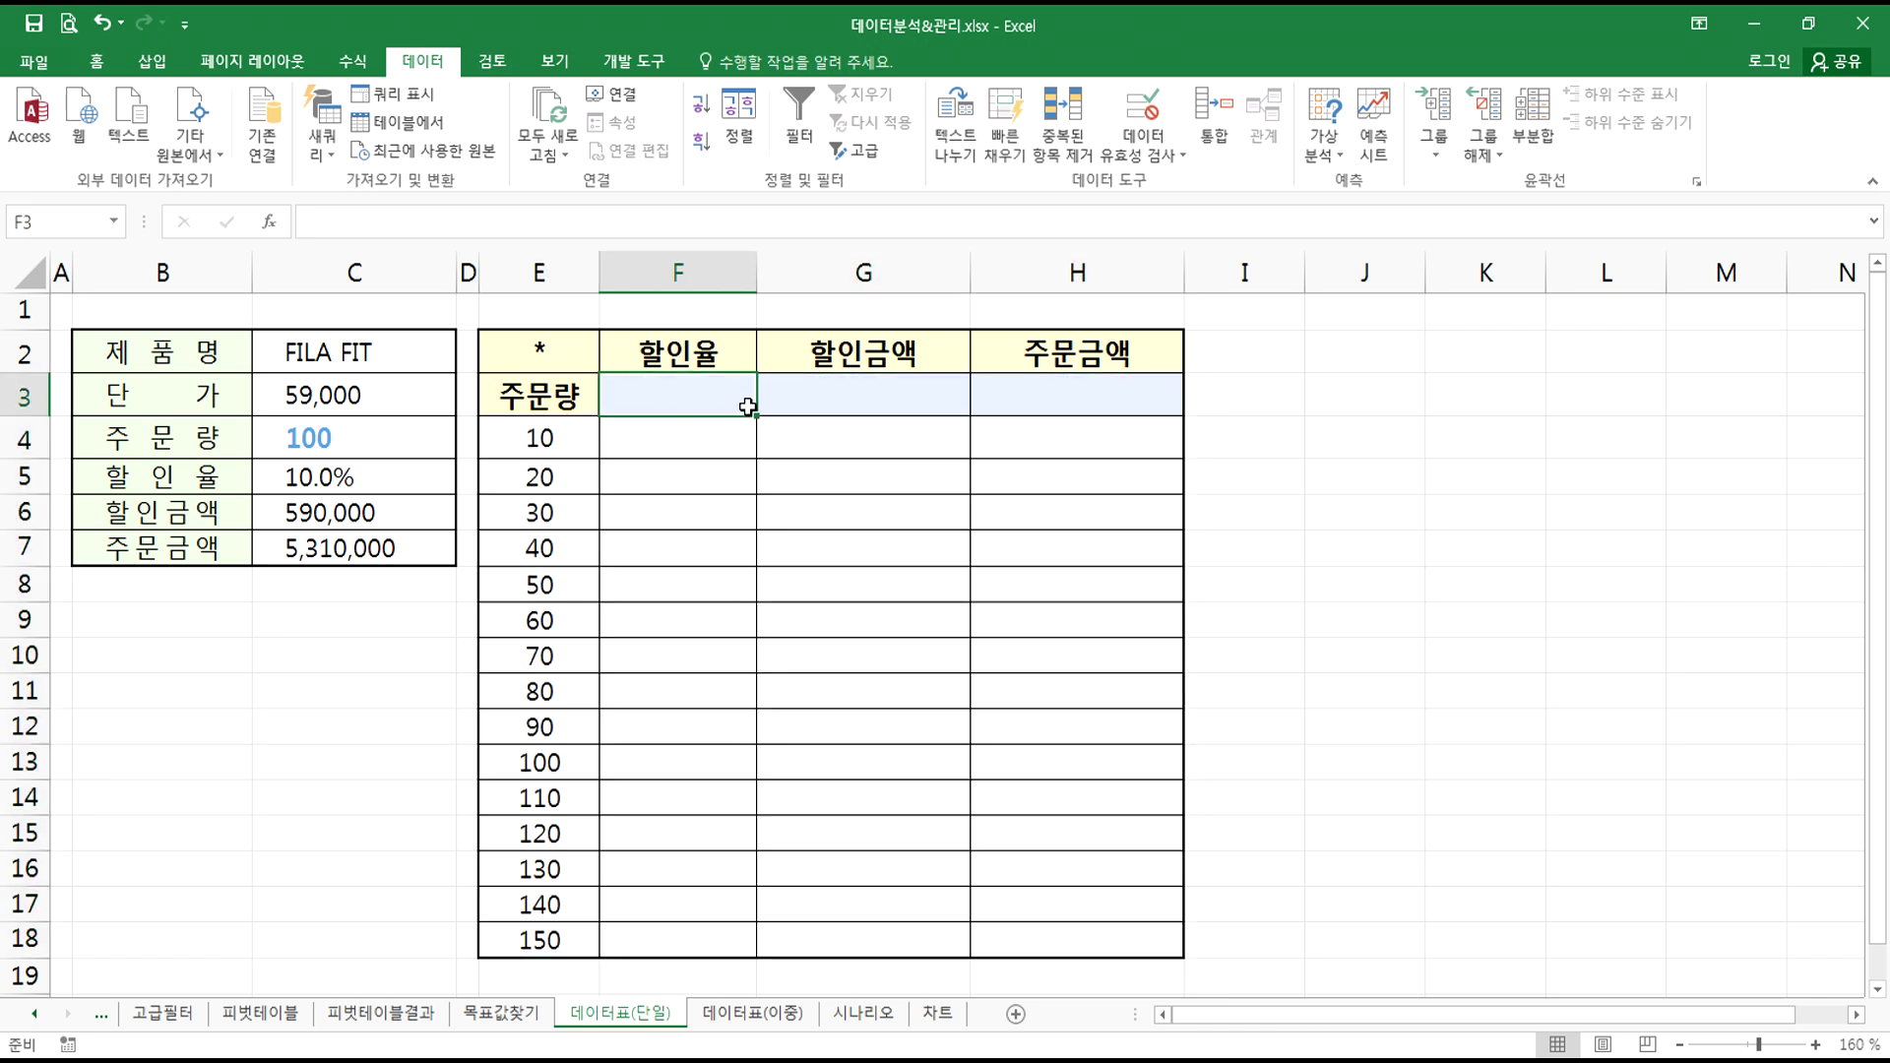
left_click_drag(544, 440, 532, 809)
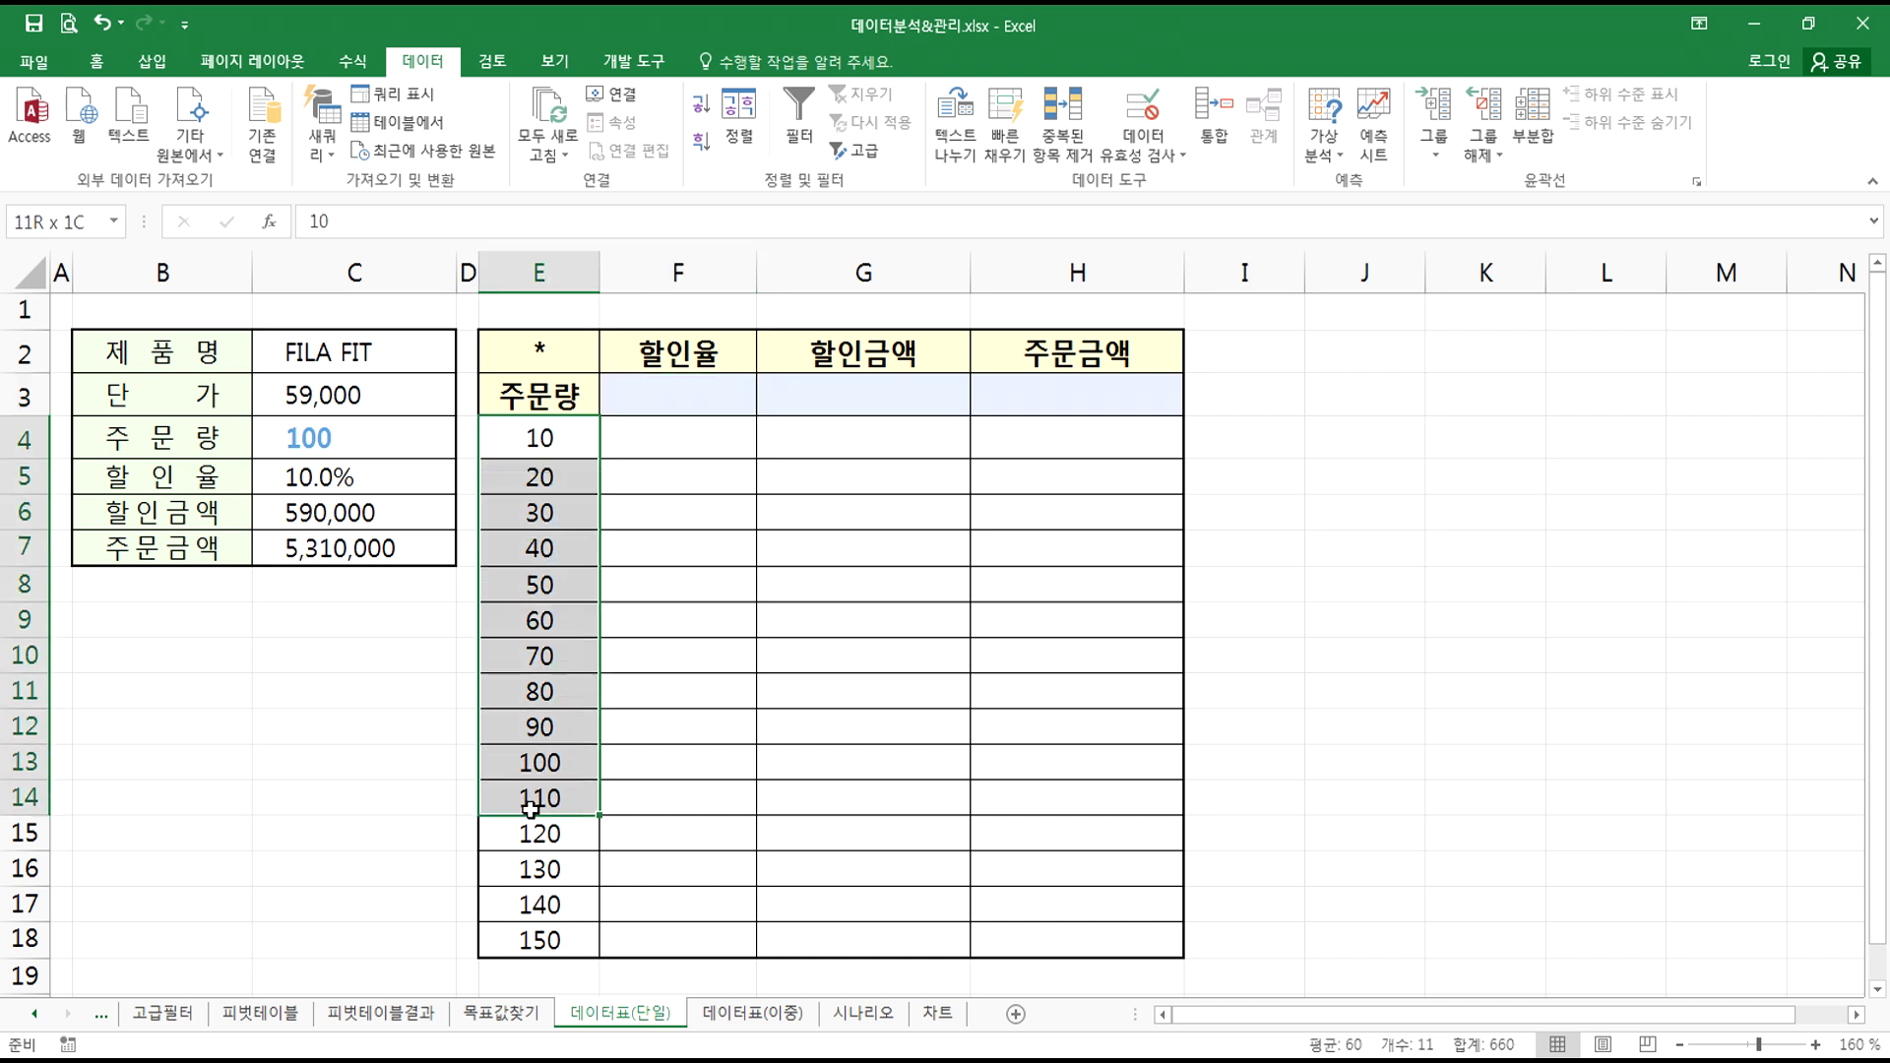
left_click(679, 389)
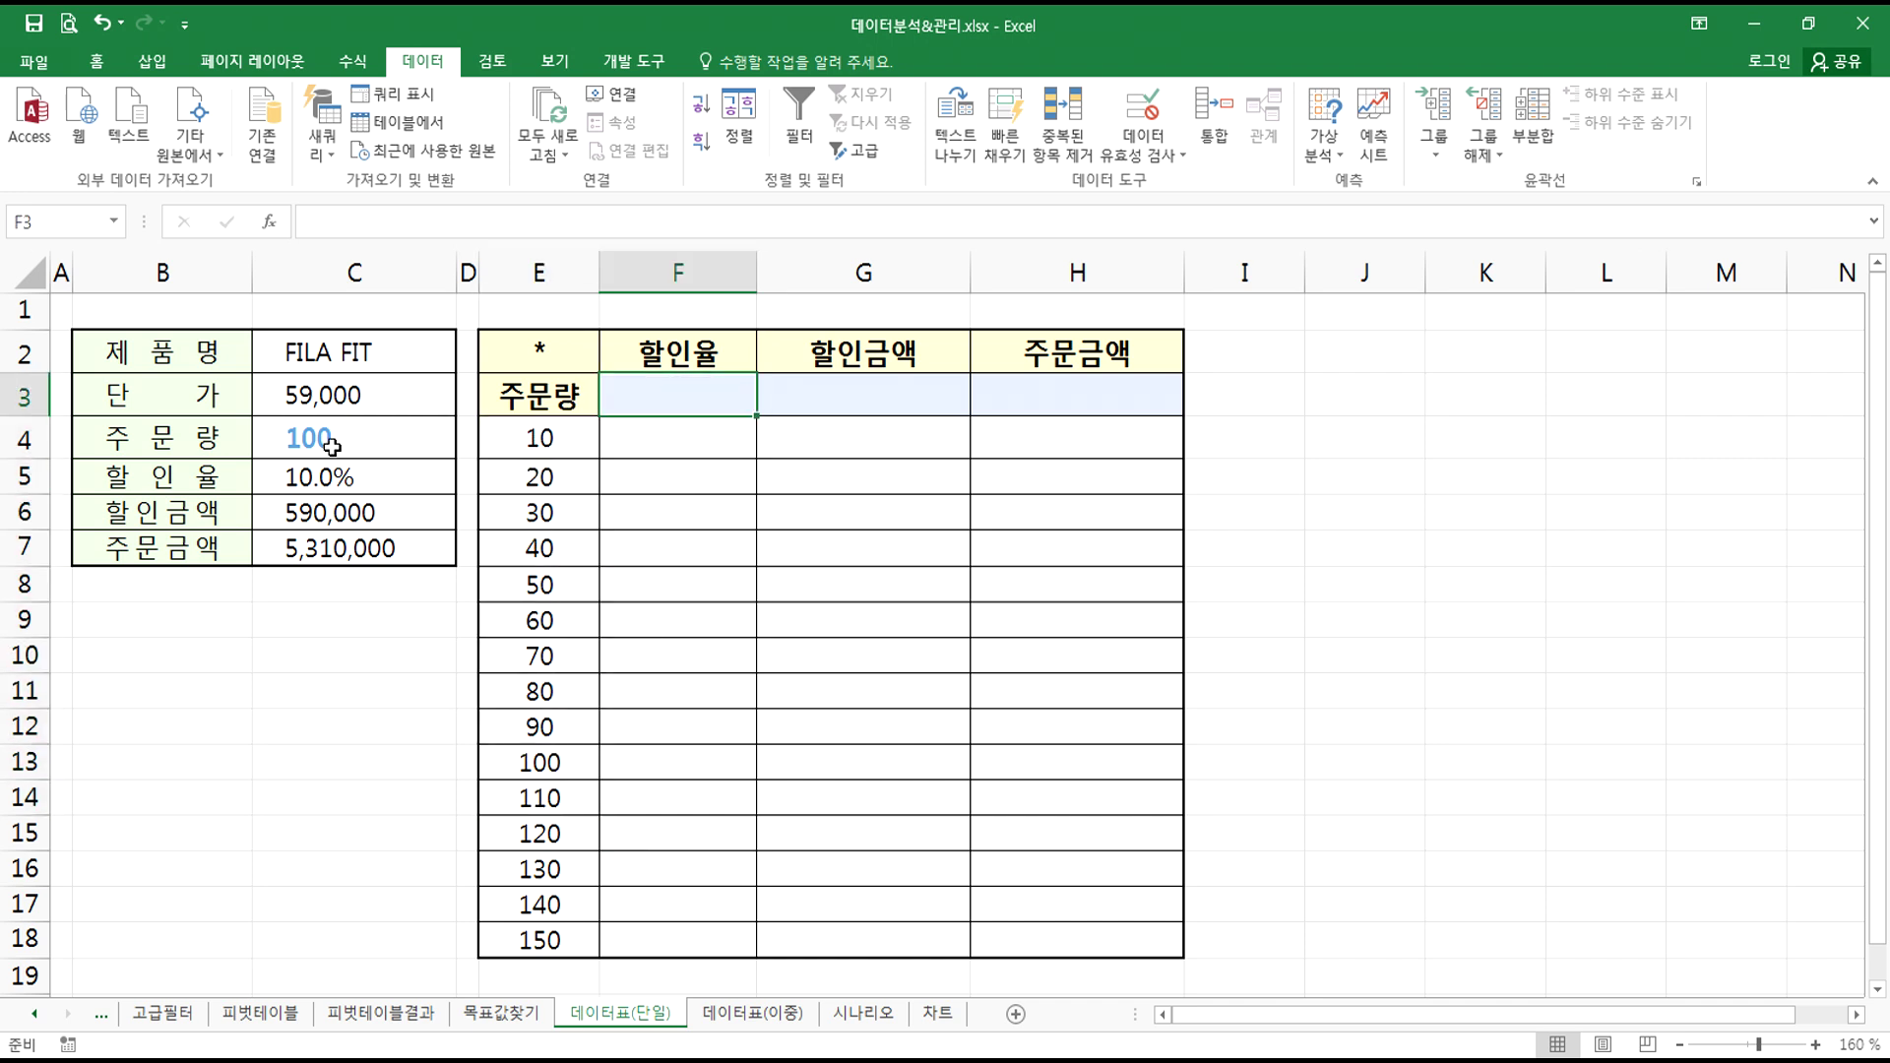
left_click(364, 476)
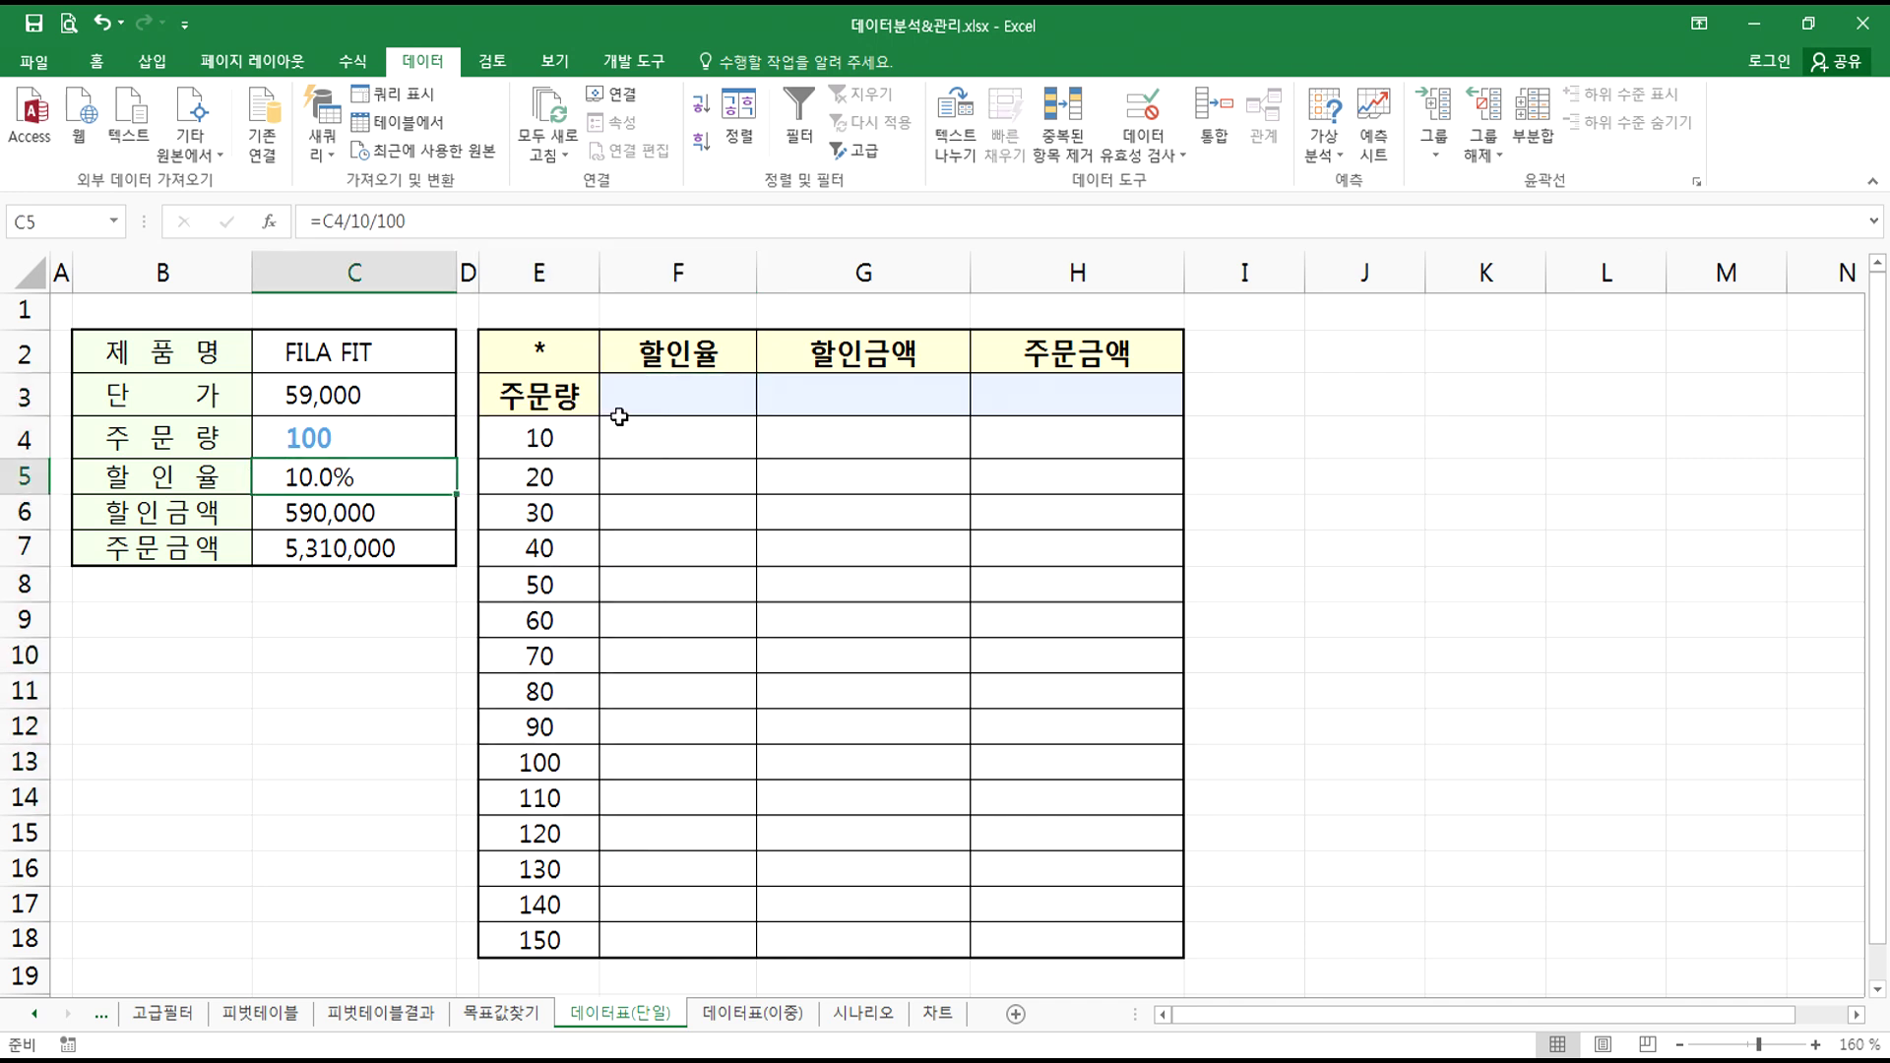
left_click(660, 392)
type("=")
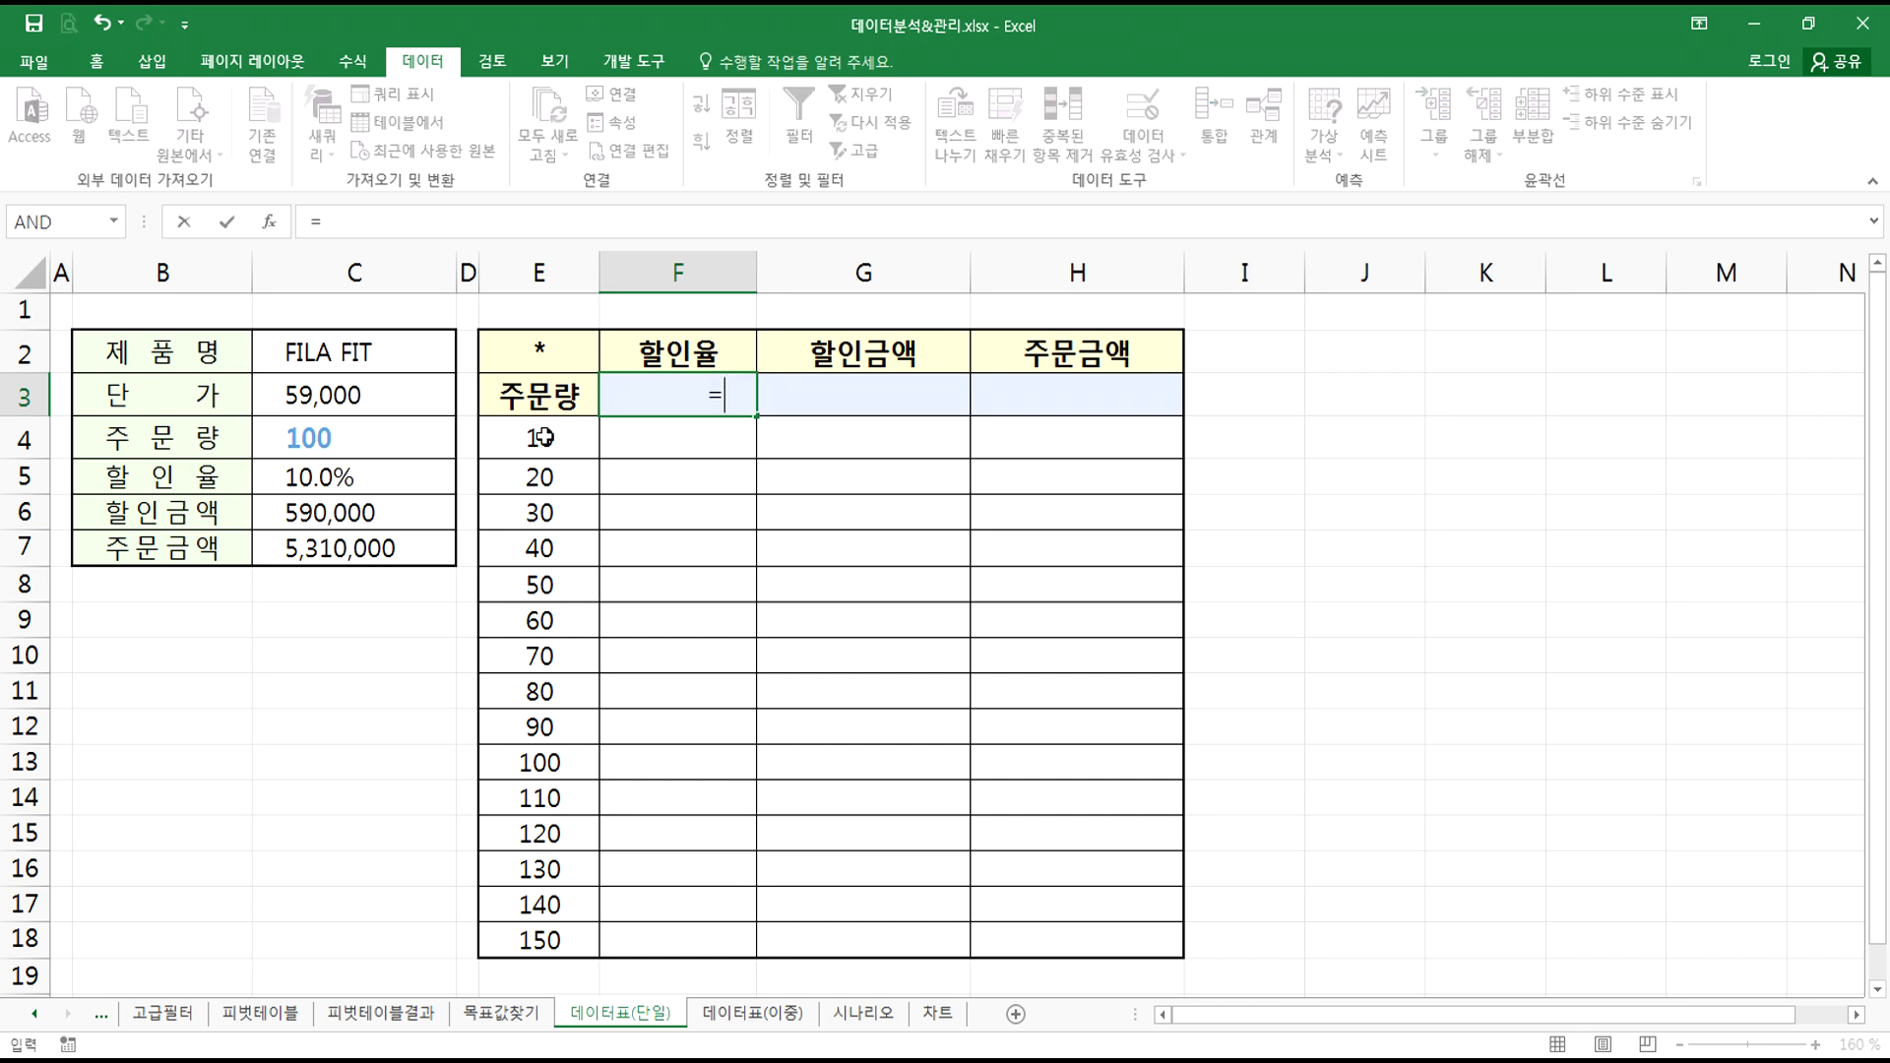
left_click(377, 473)
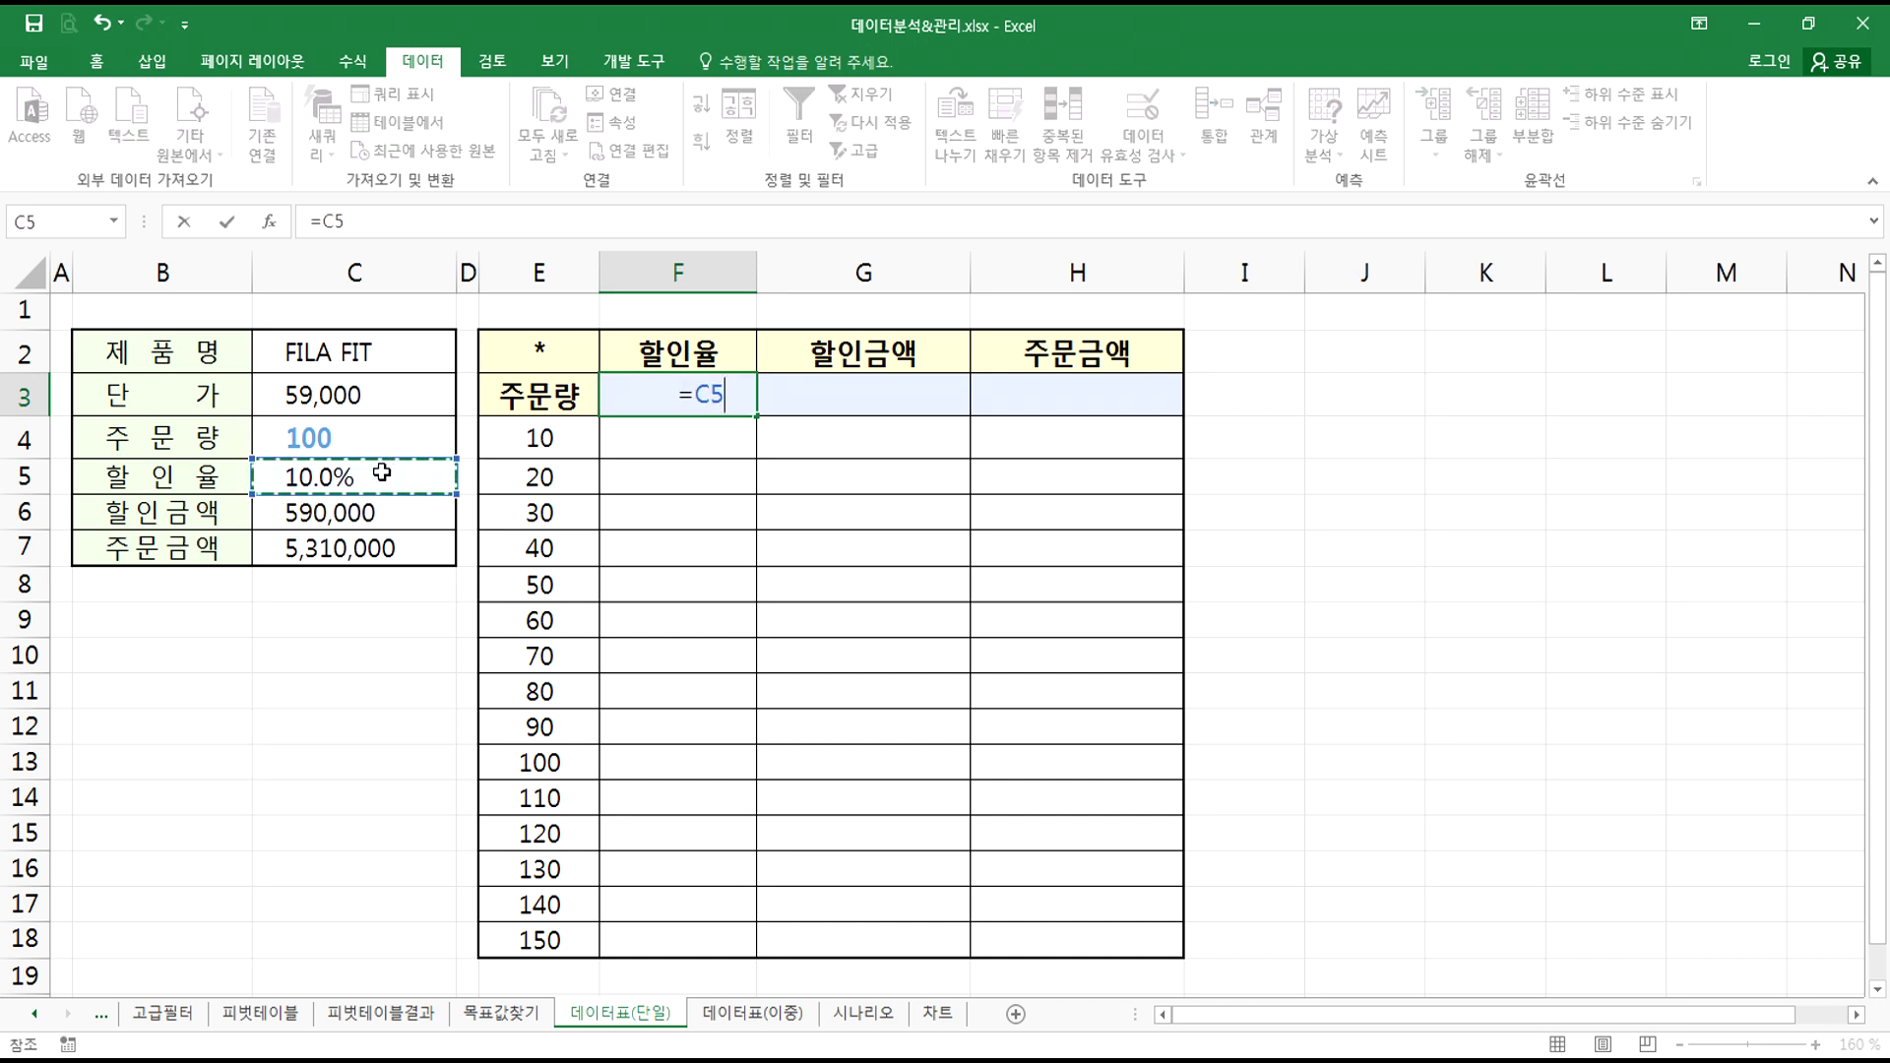
key("Return")
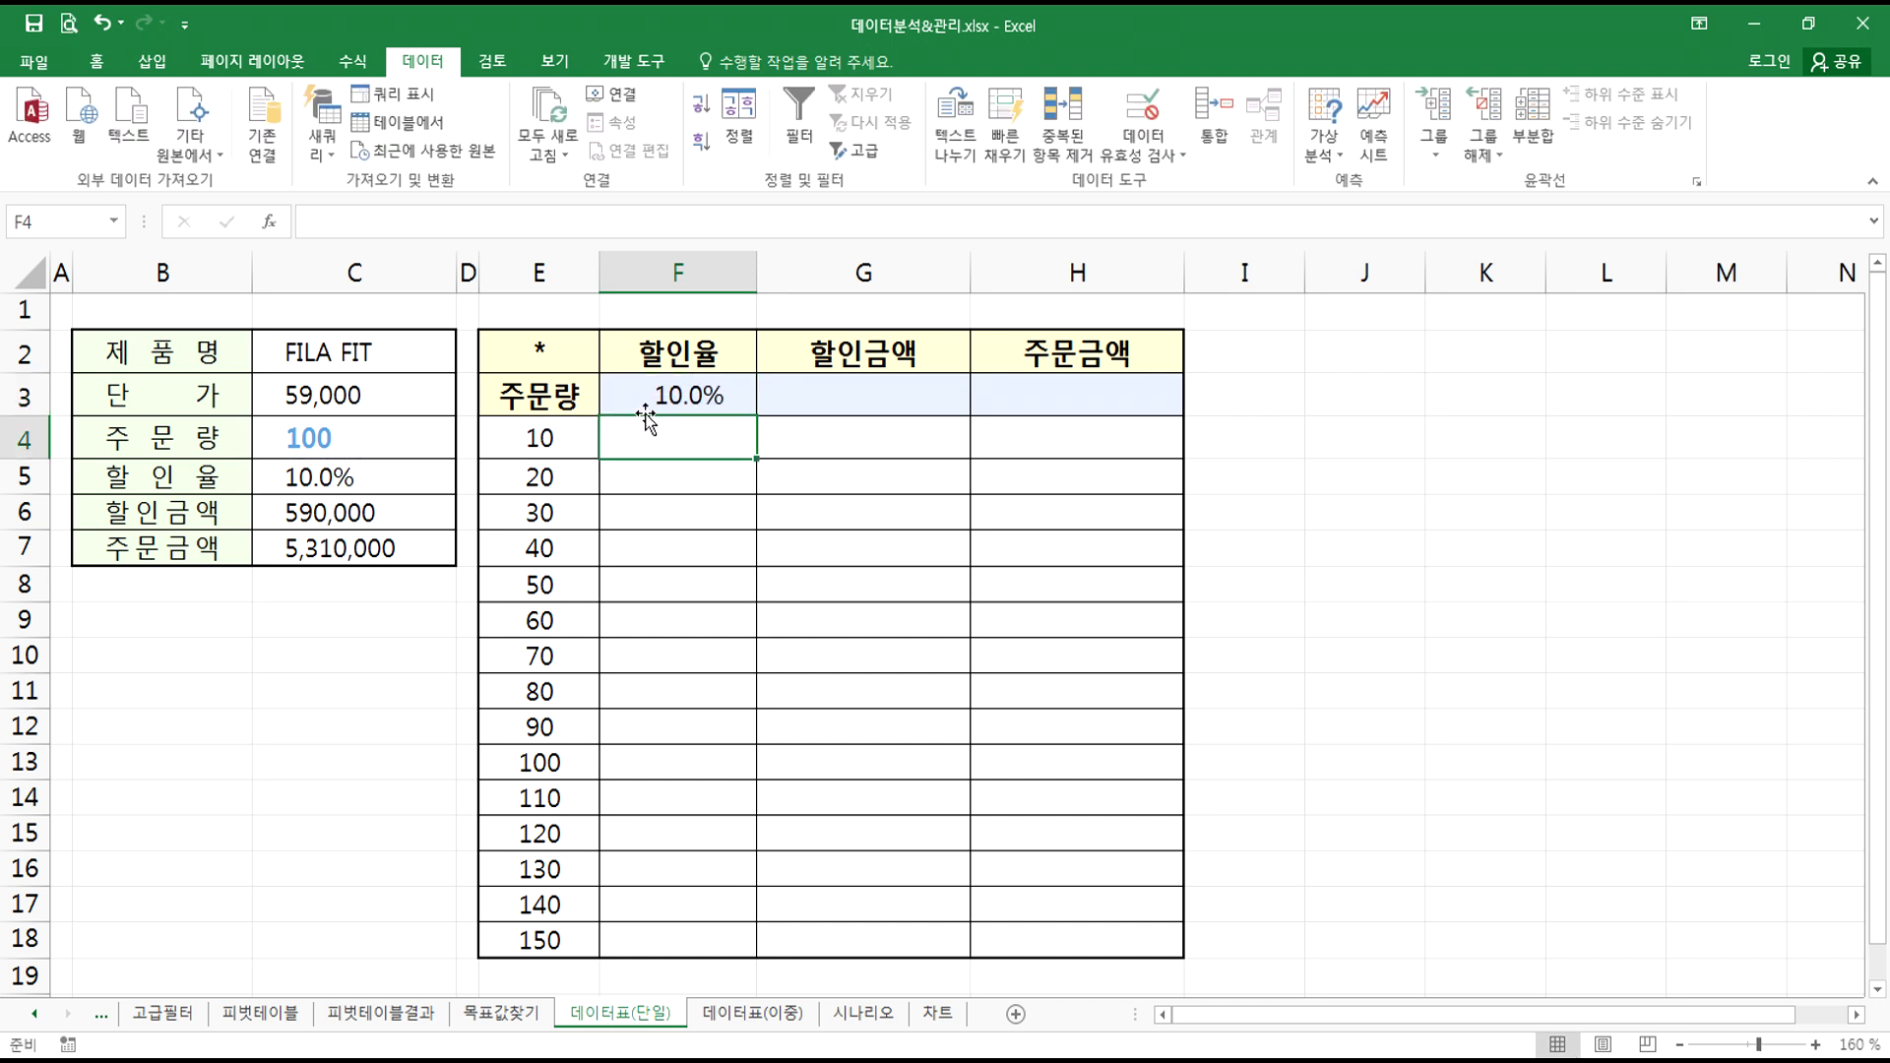
- Enter =C6 in G3 and =C7 in H3 so the 할인금액 and 주문금액 columns refer to their result cells
left_click(827, 394)
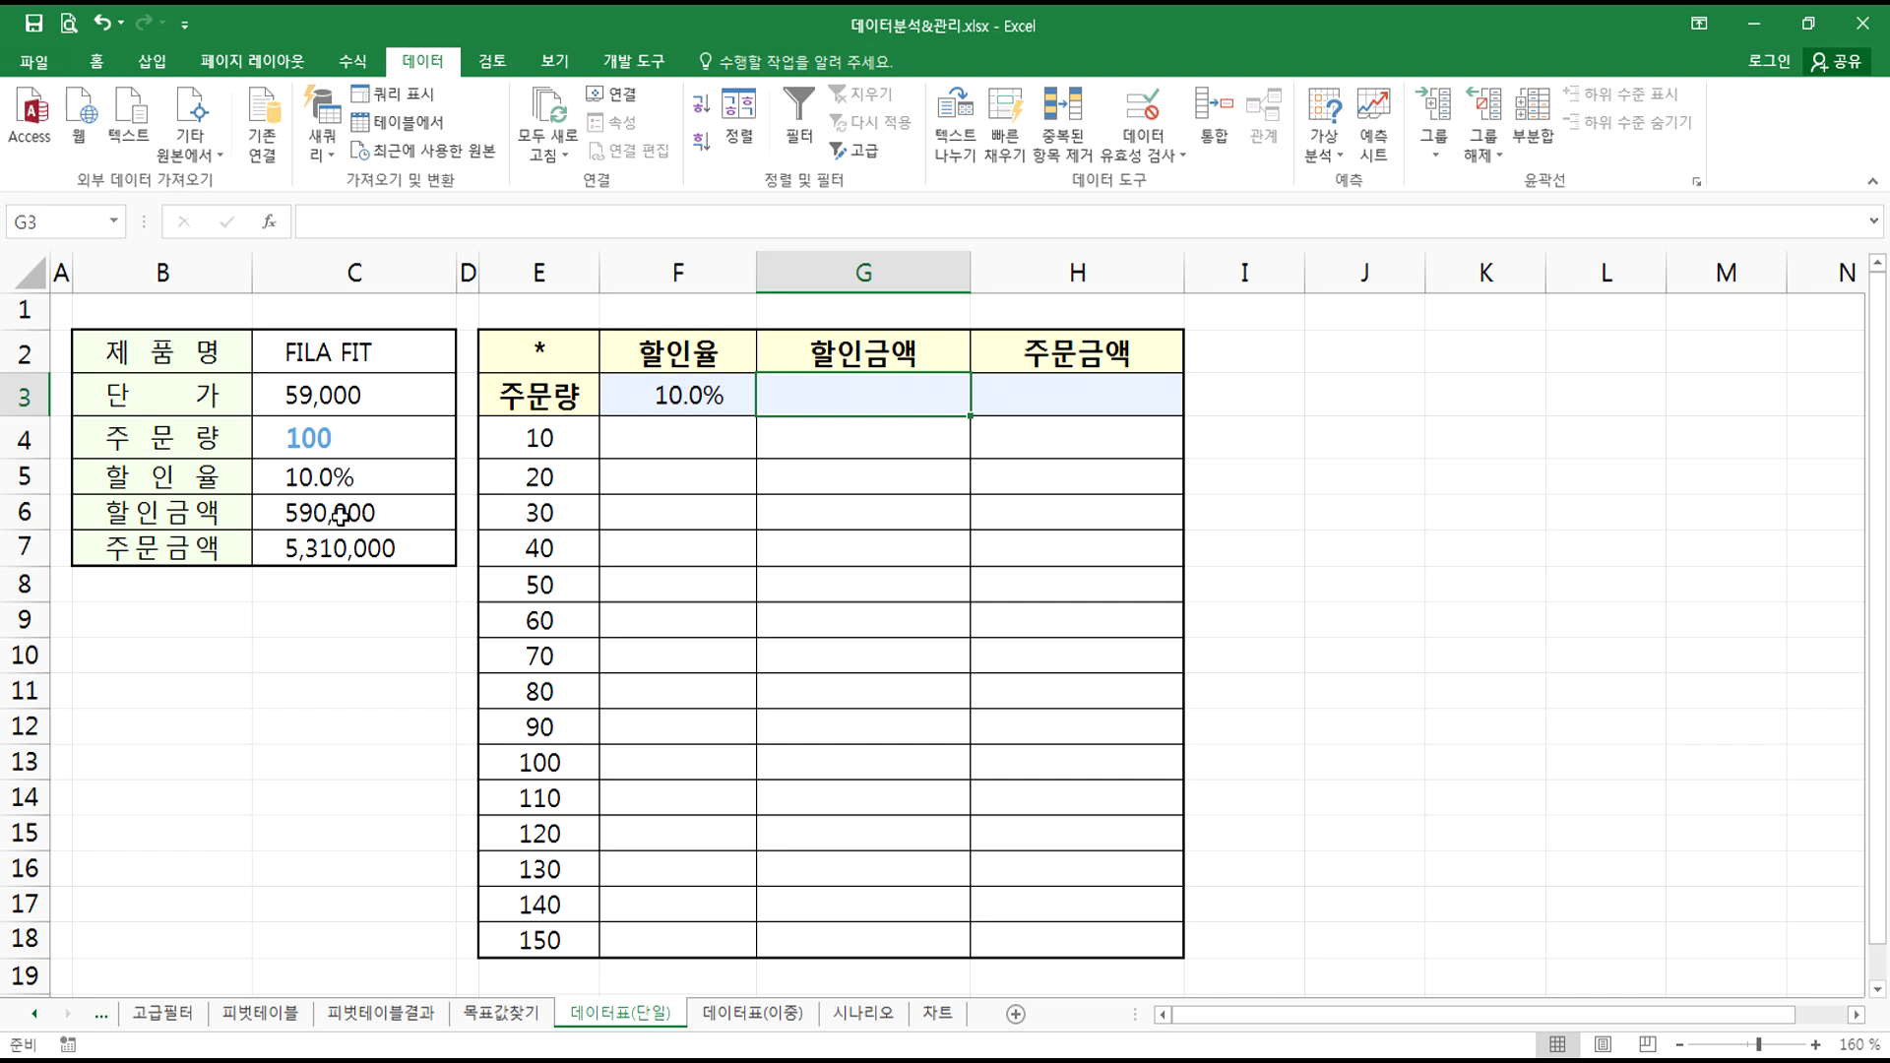
type("=")
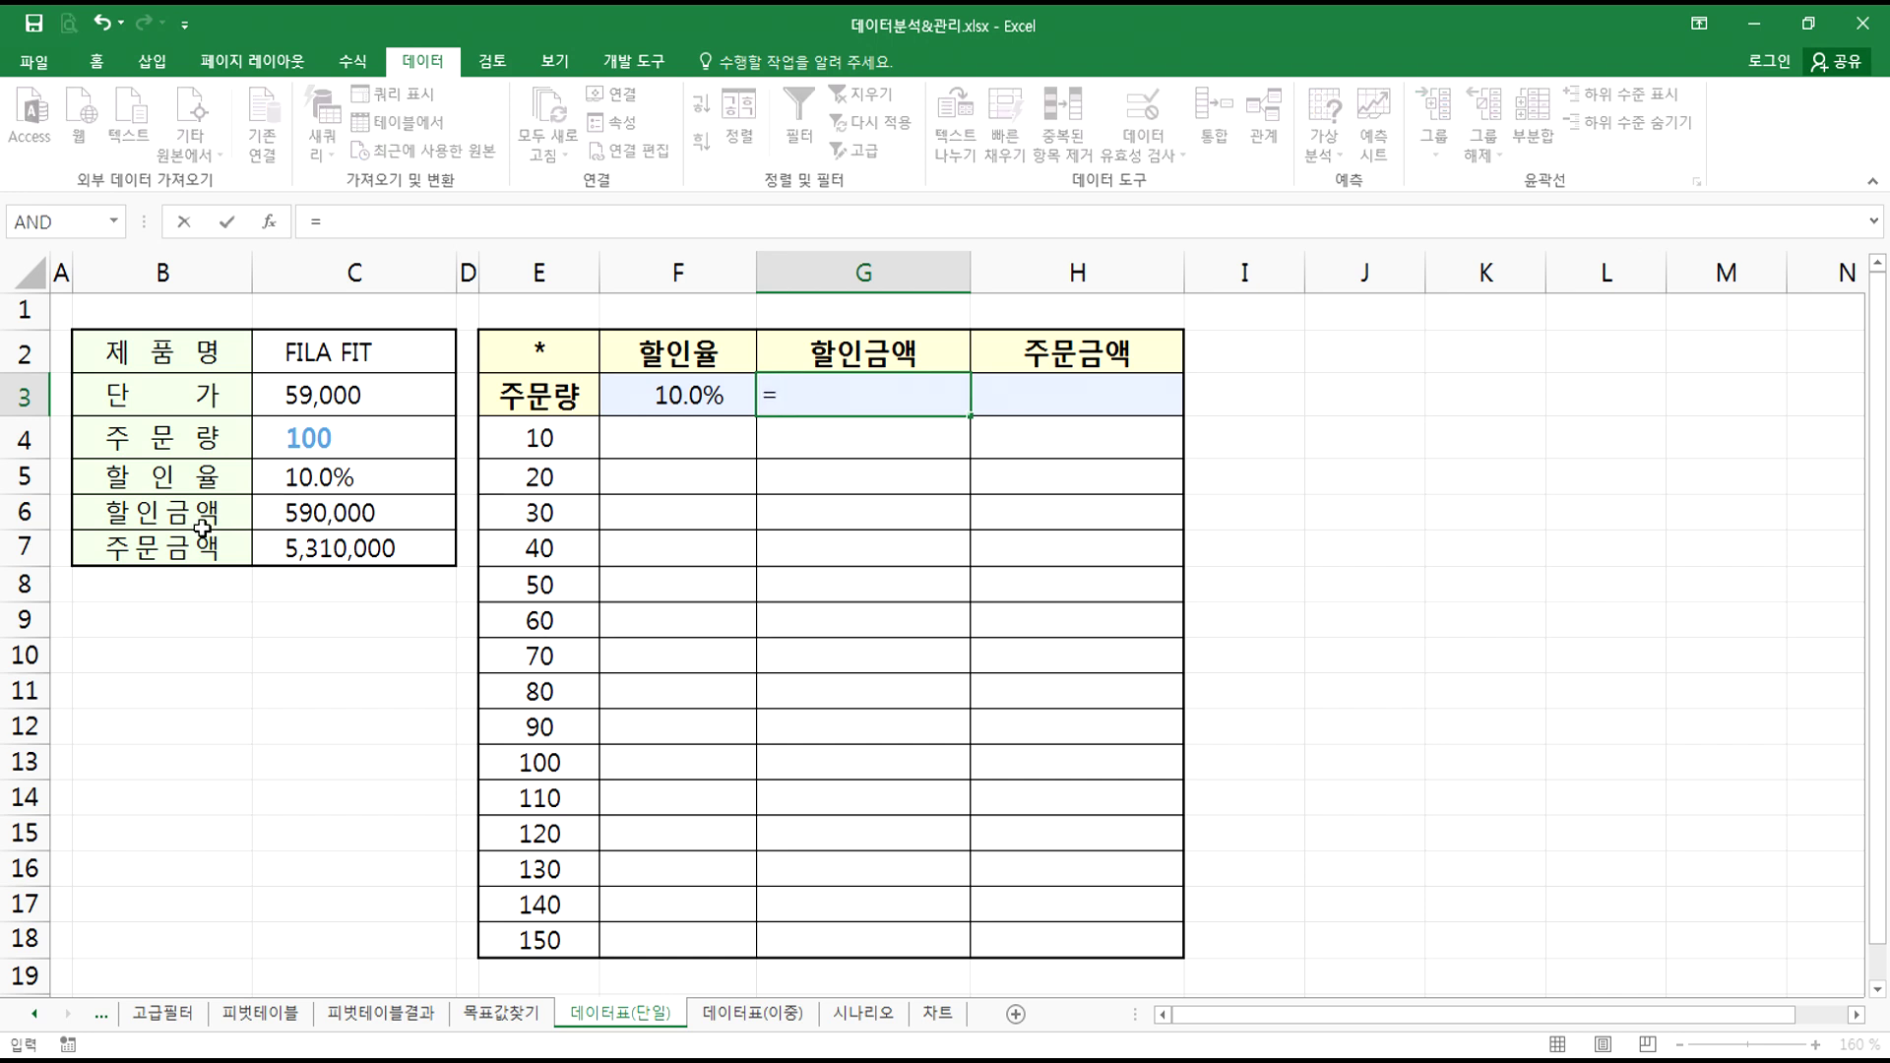
left_click(327, 512)
key("Return")
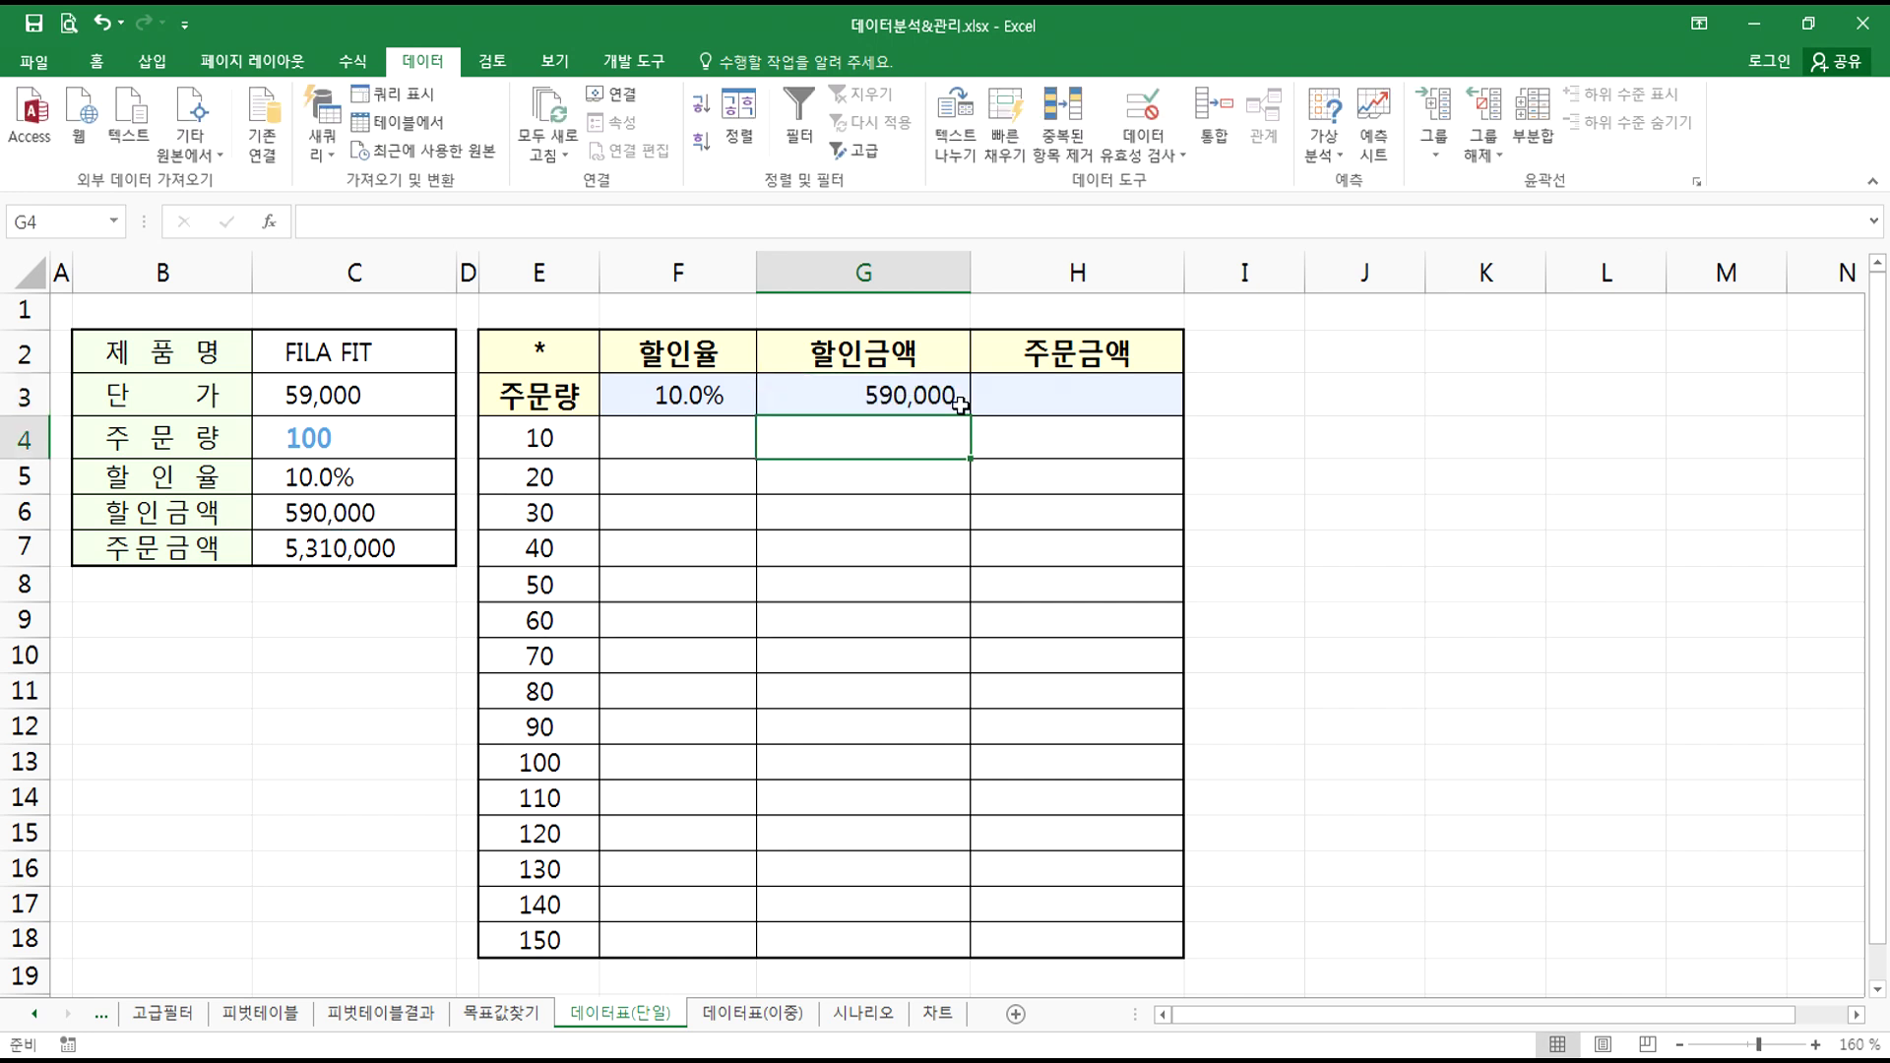
left_click(1004, 394)
type("=")
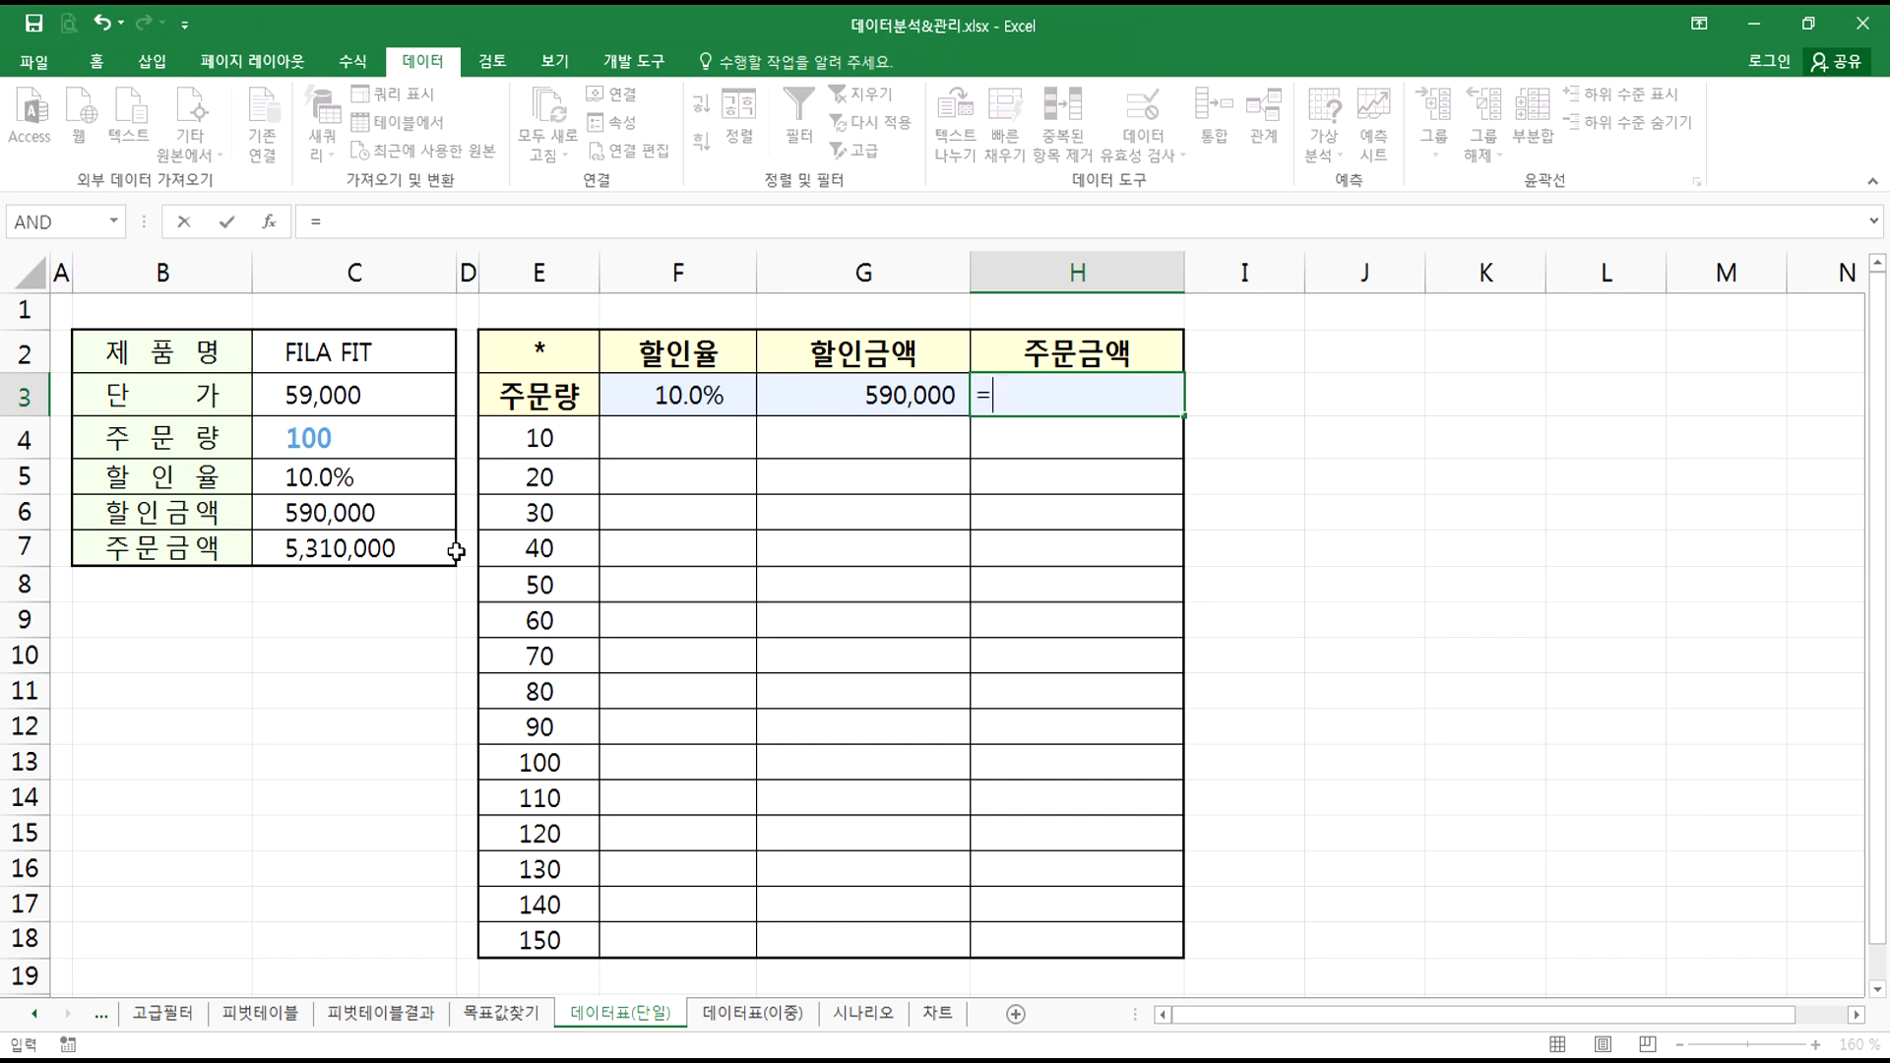
left_click(322, 548)
key("Return")
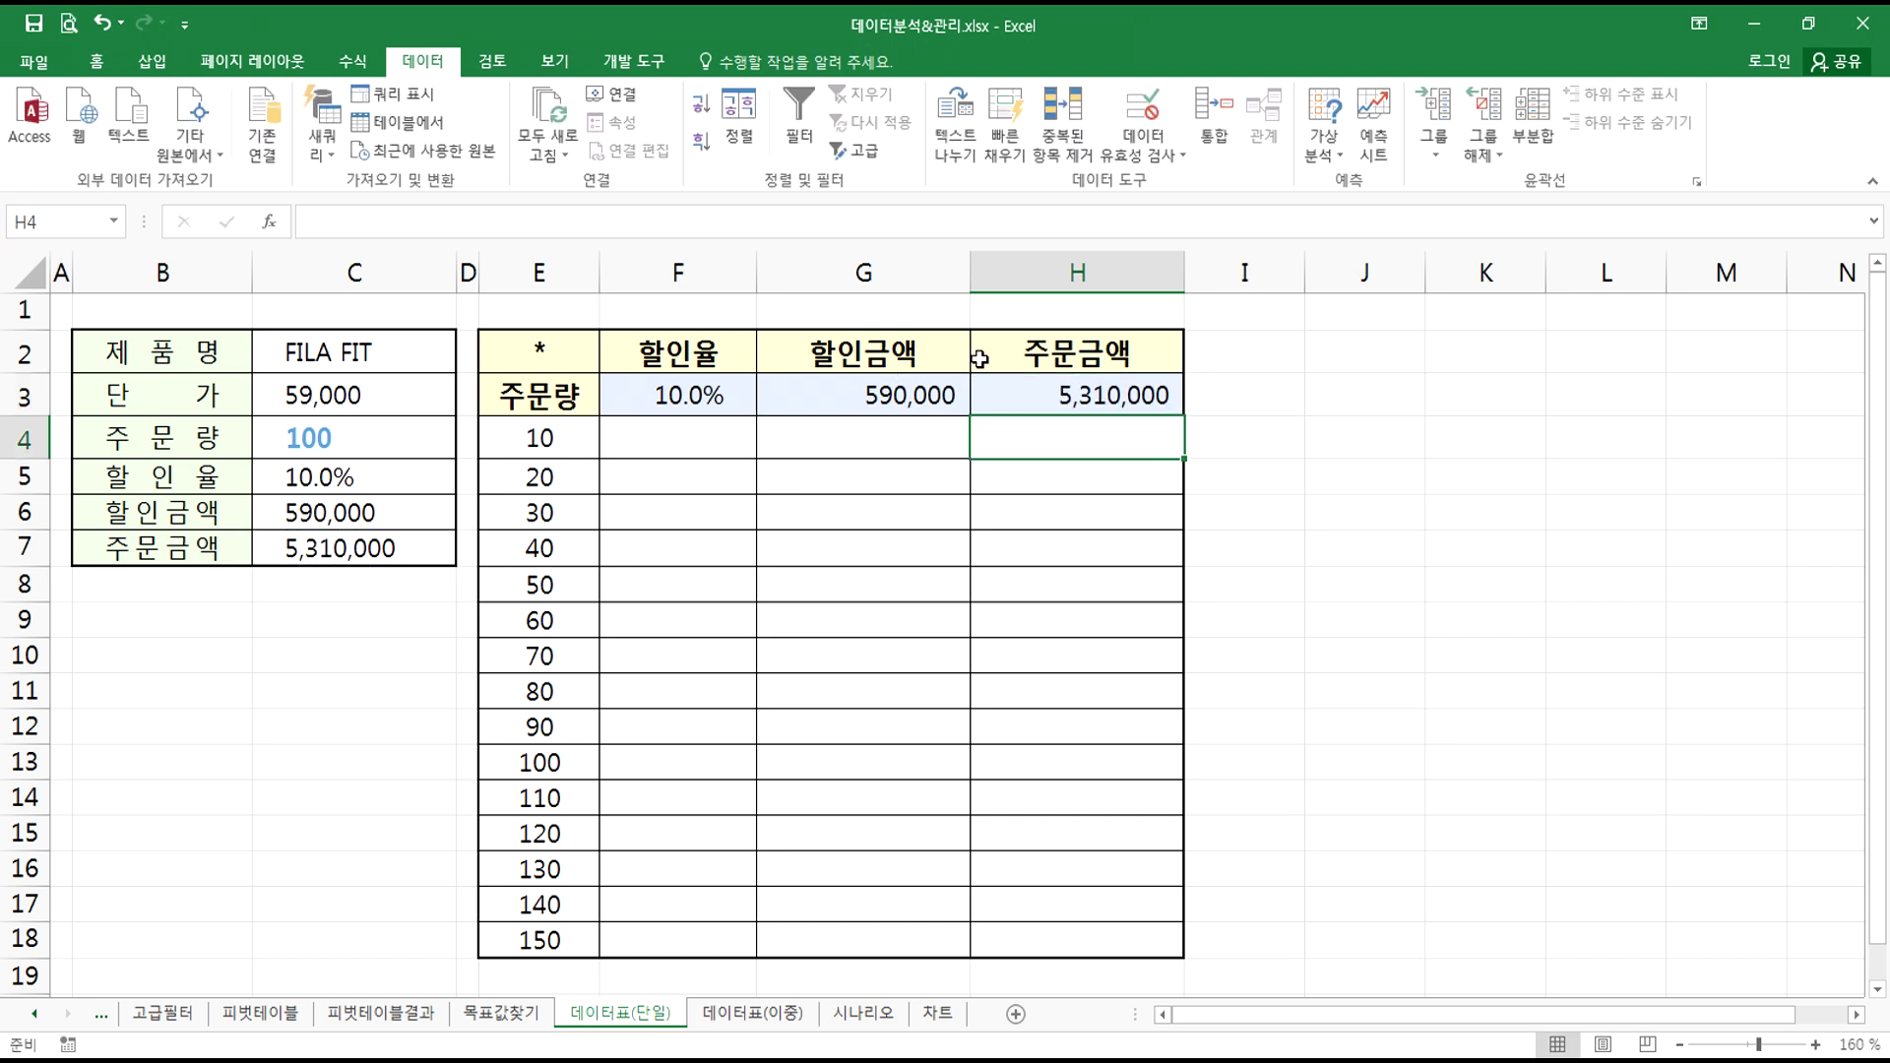
- Set the order quantity in C4 to 10 and check the linked results in F3:H3
left_click(342, 439)
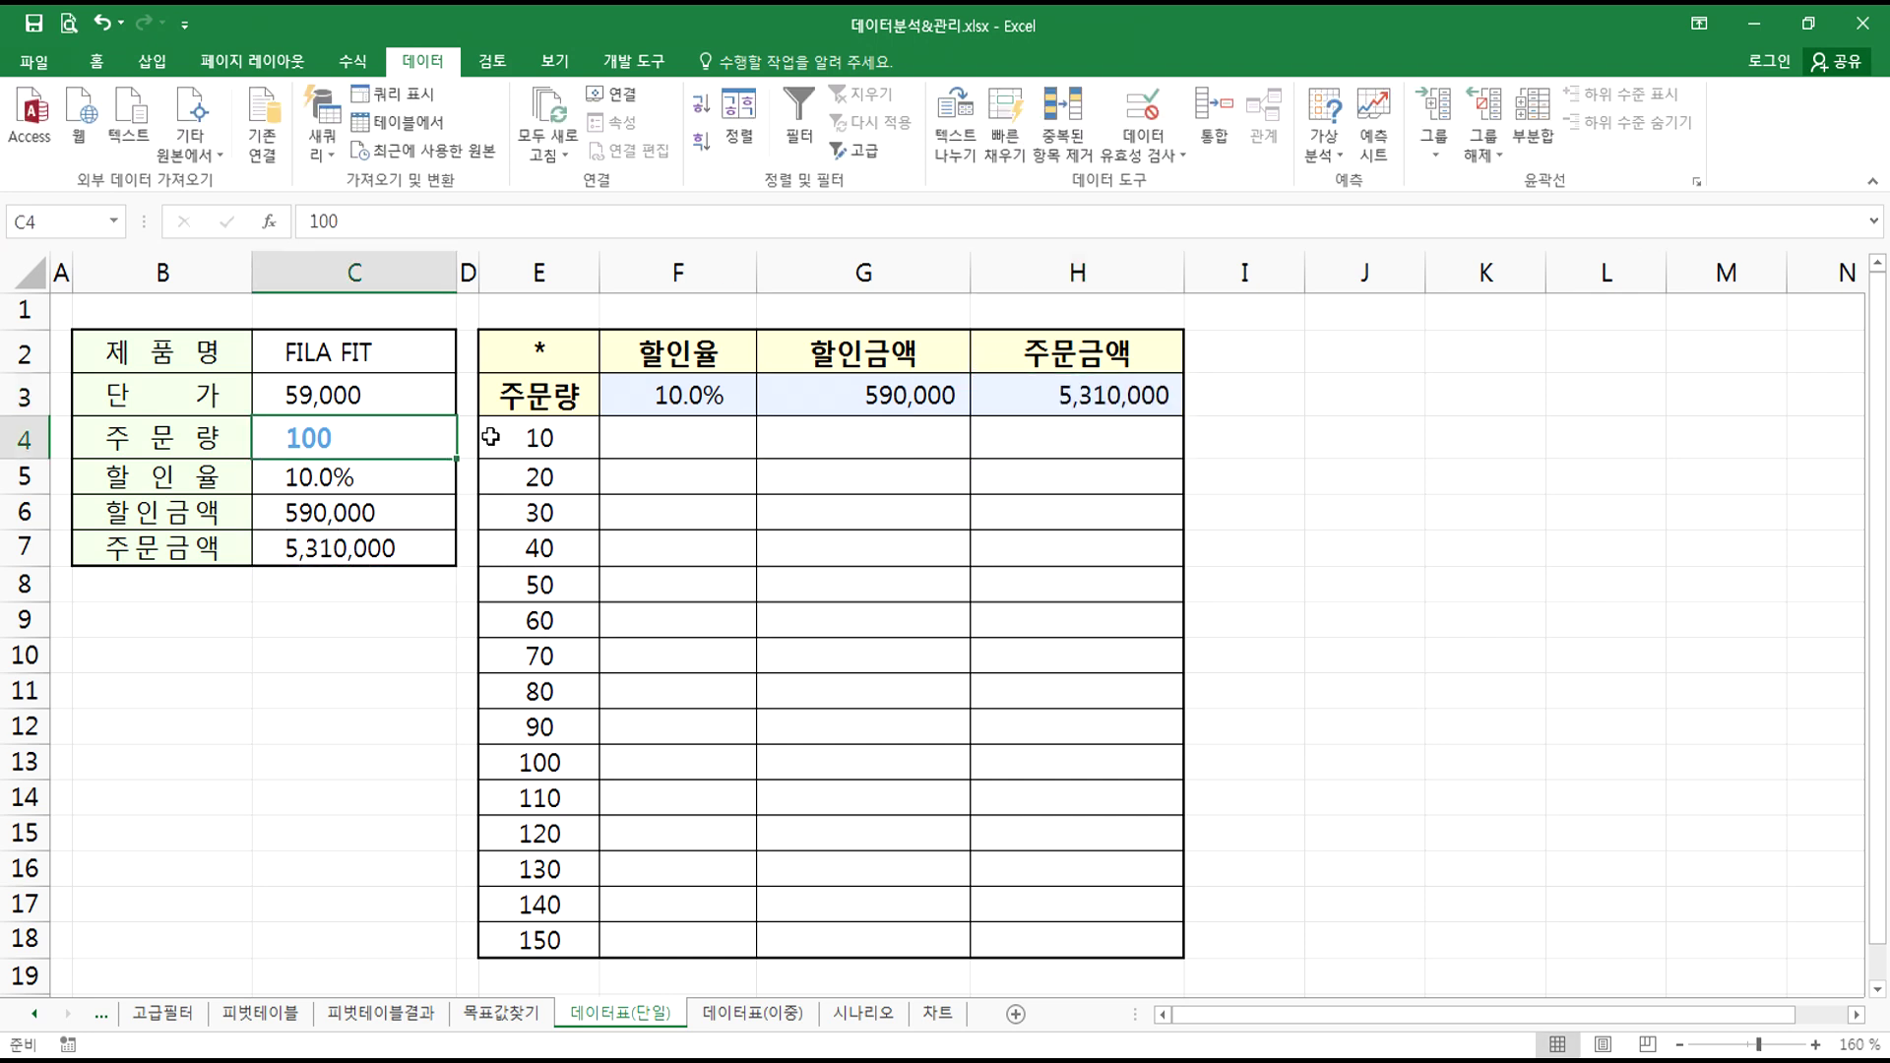
type("10")
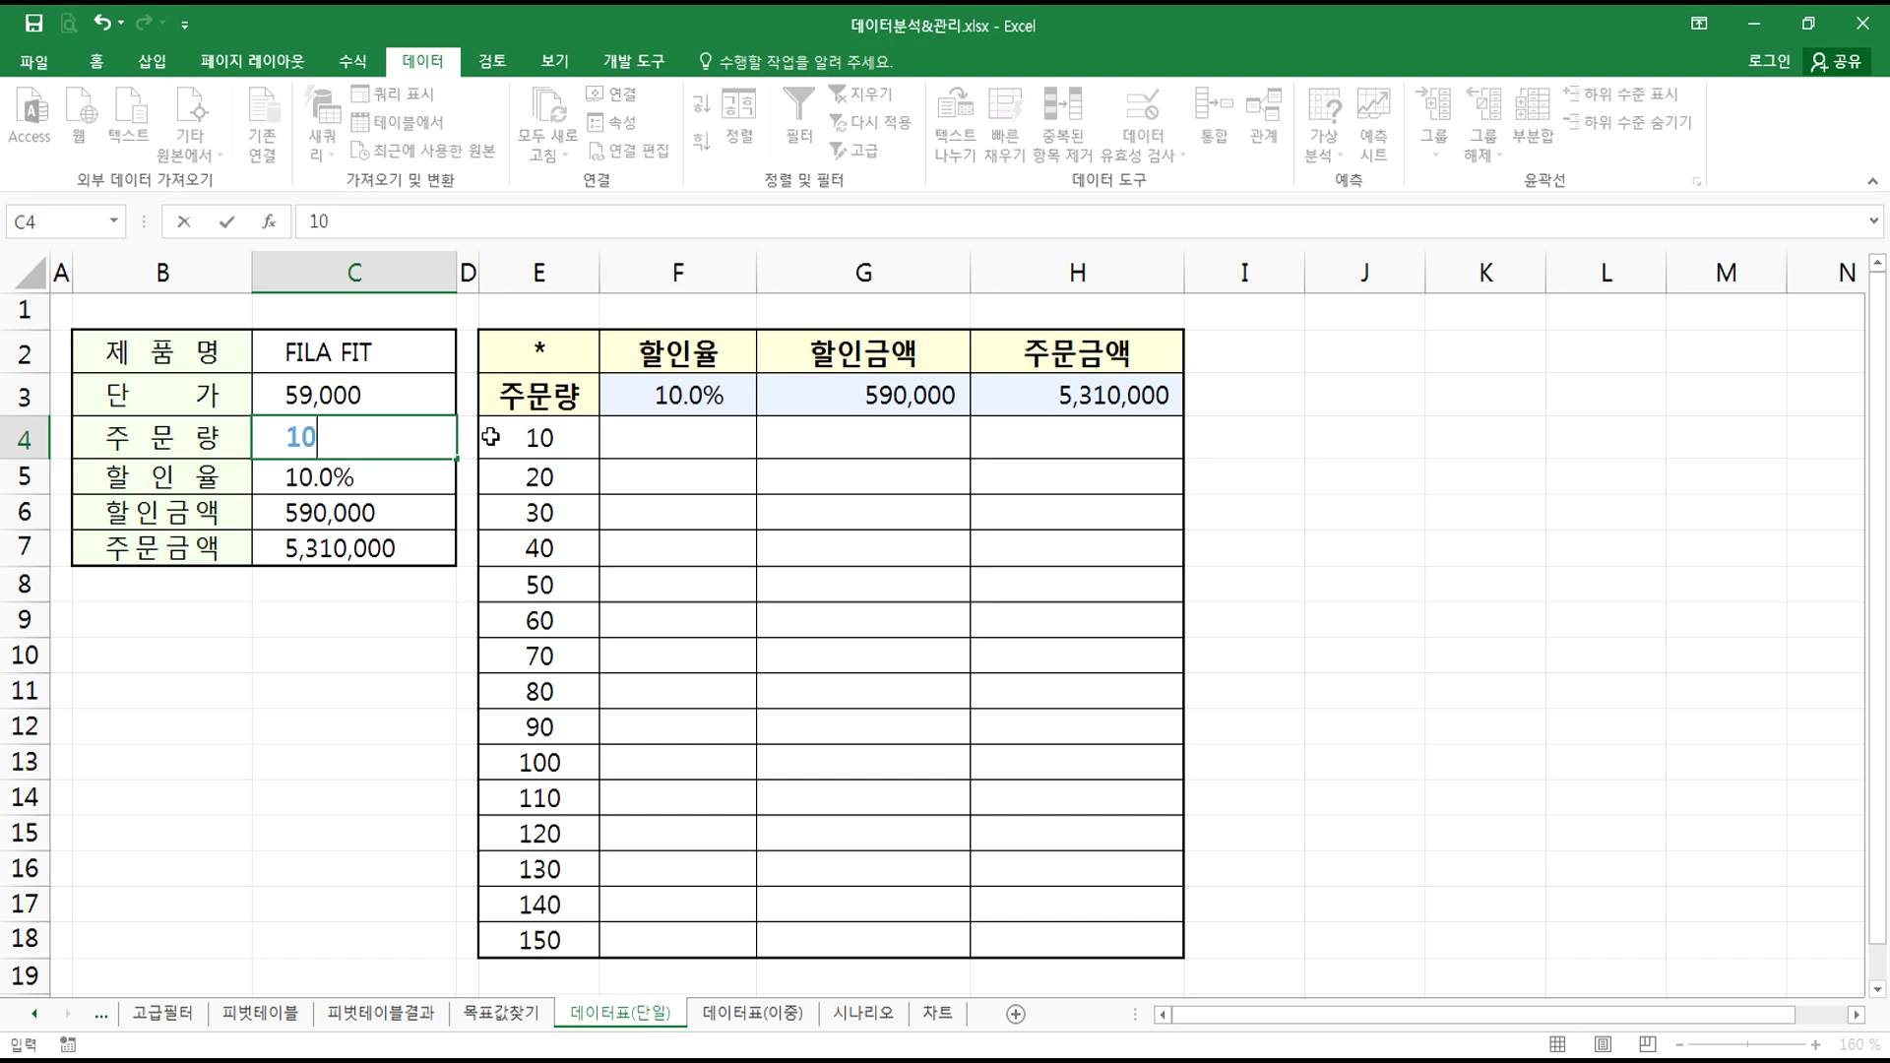
key("Return")
key("Up")
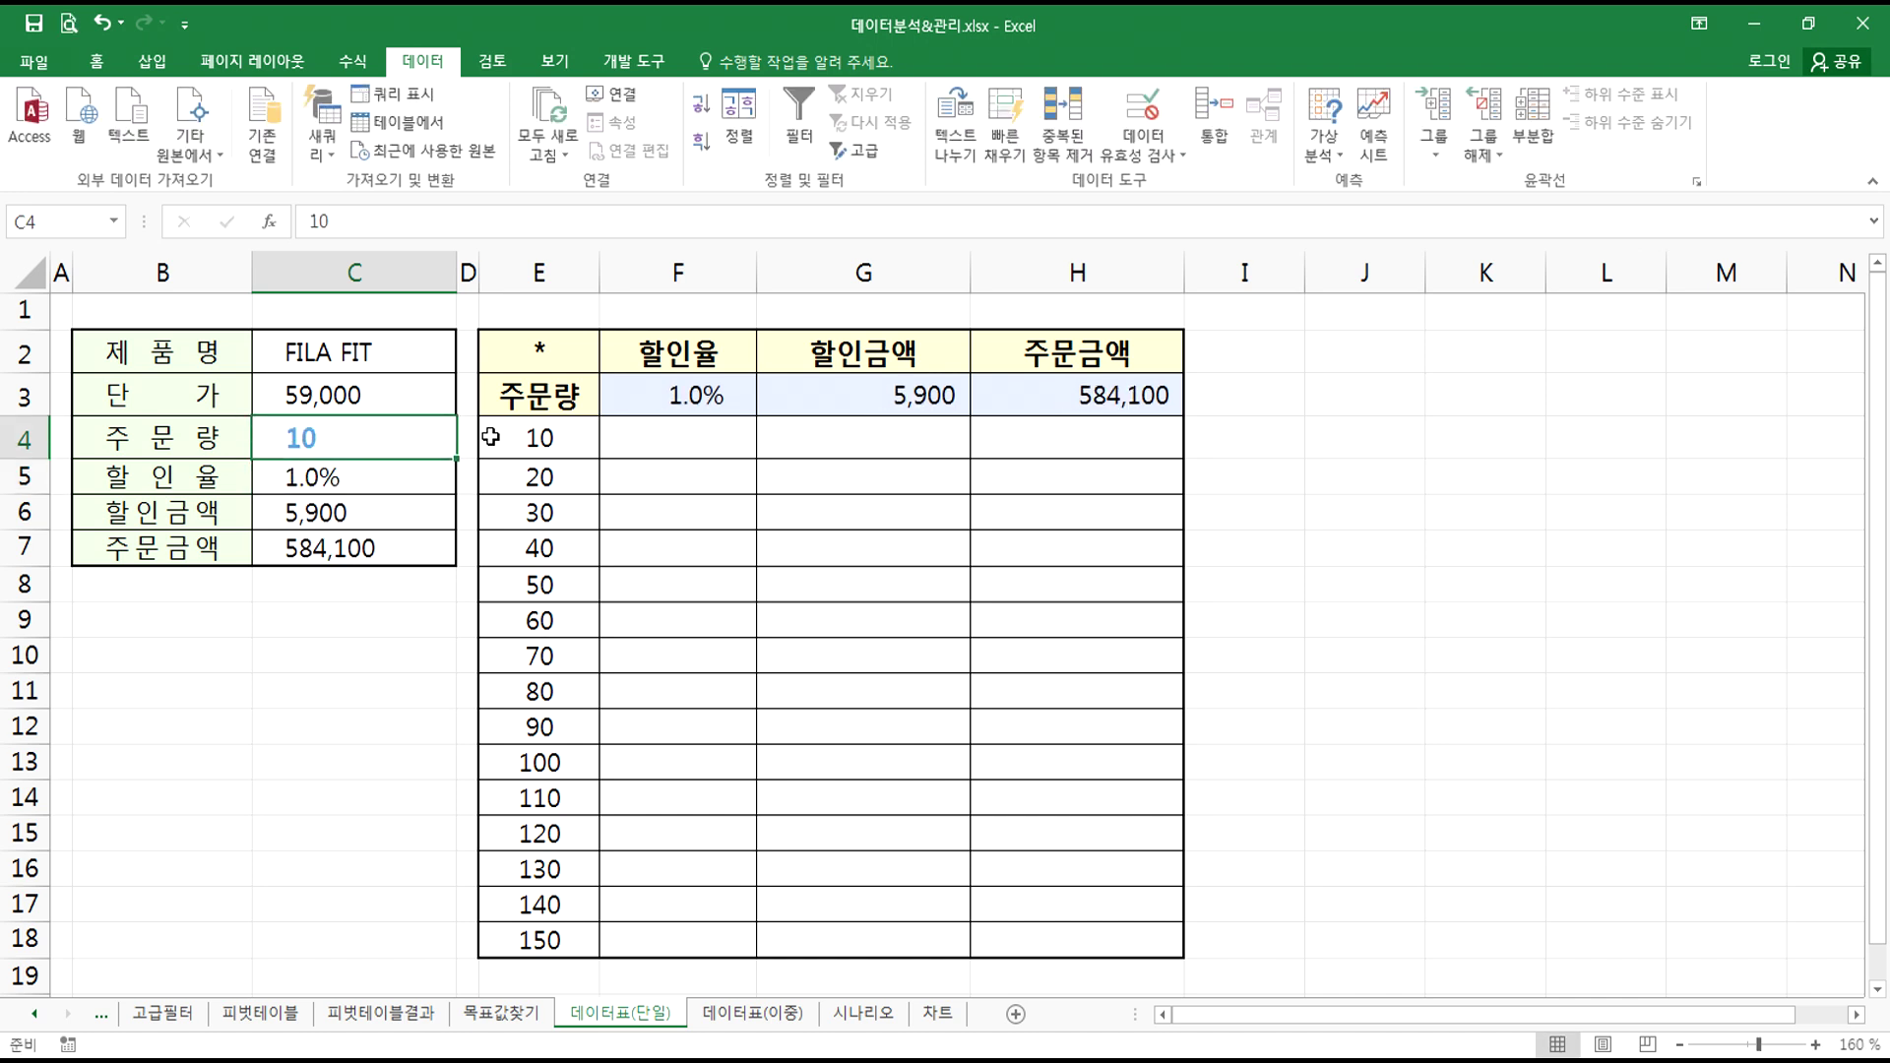
left_click_drag(714, 392, 1034, 396)
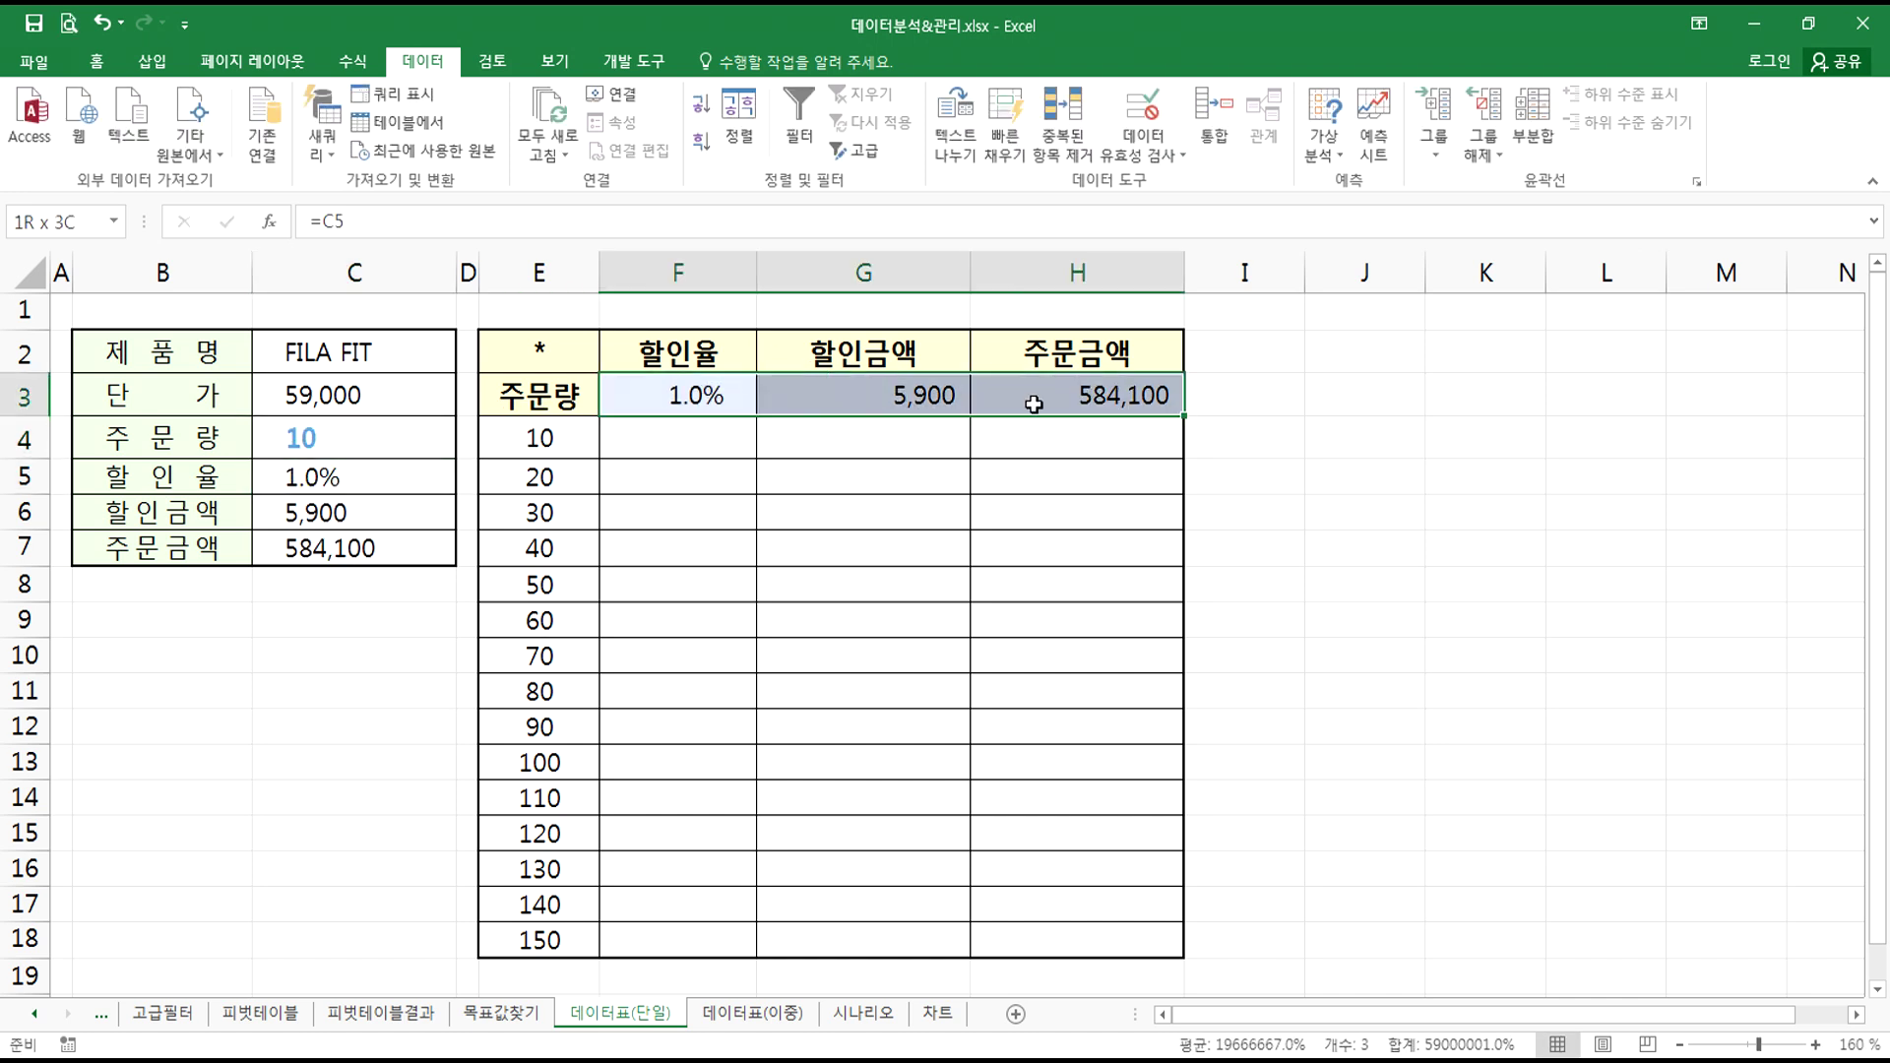
- Set the order quantity in C4 to 1000, and widen column H before undoing that width change
left_click(328, 433)
type("1000")
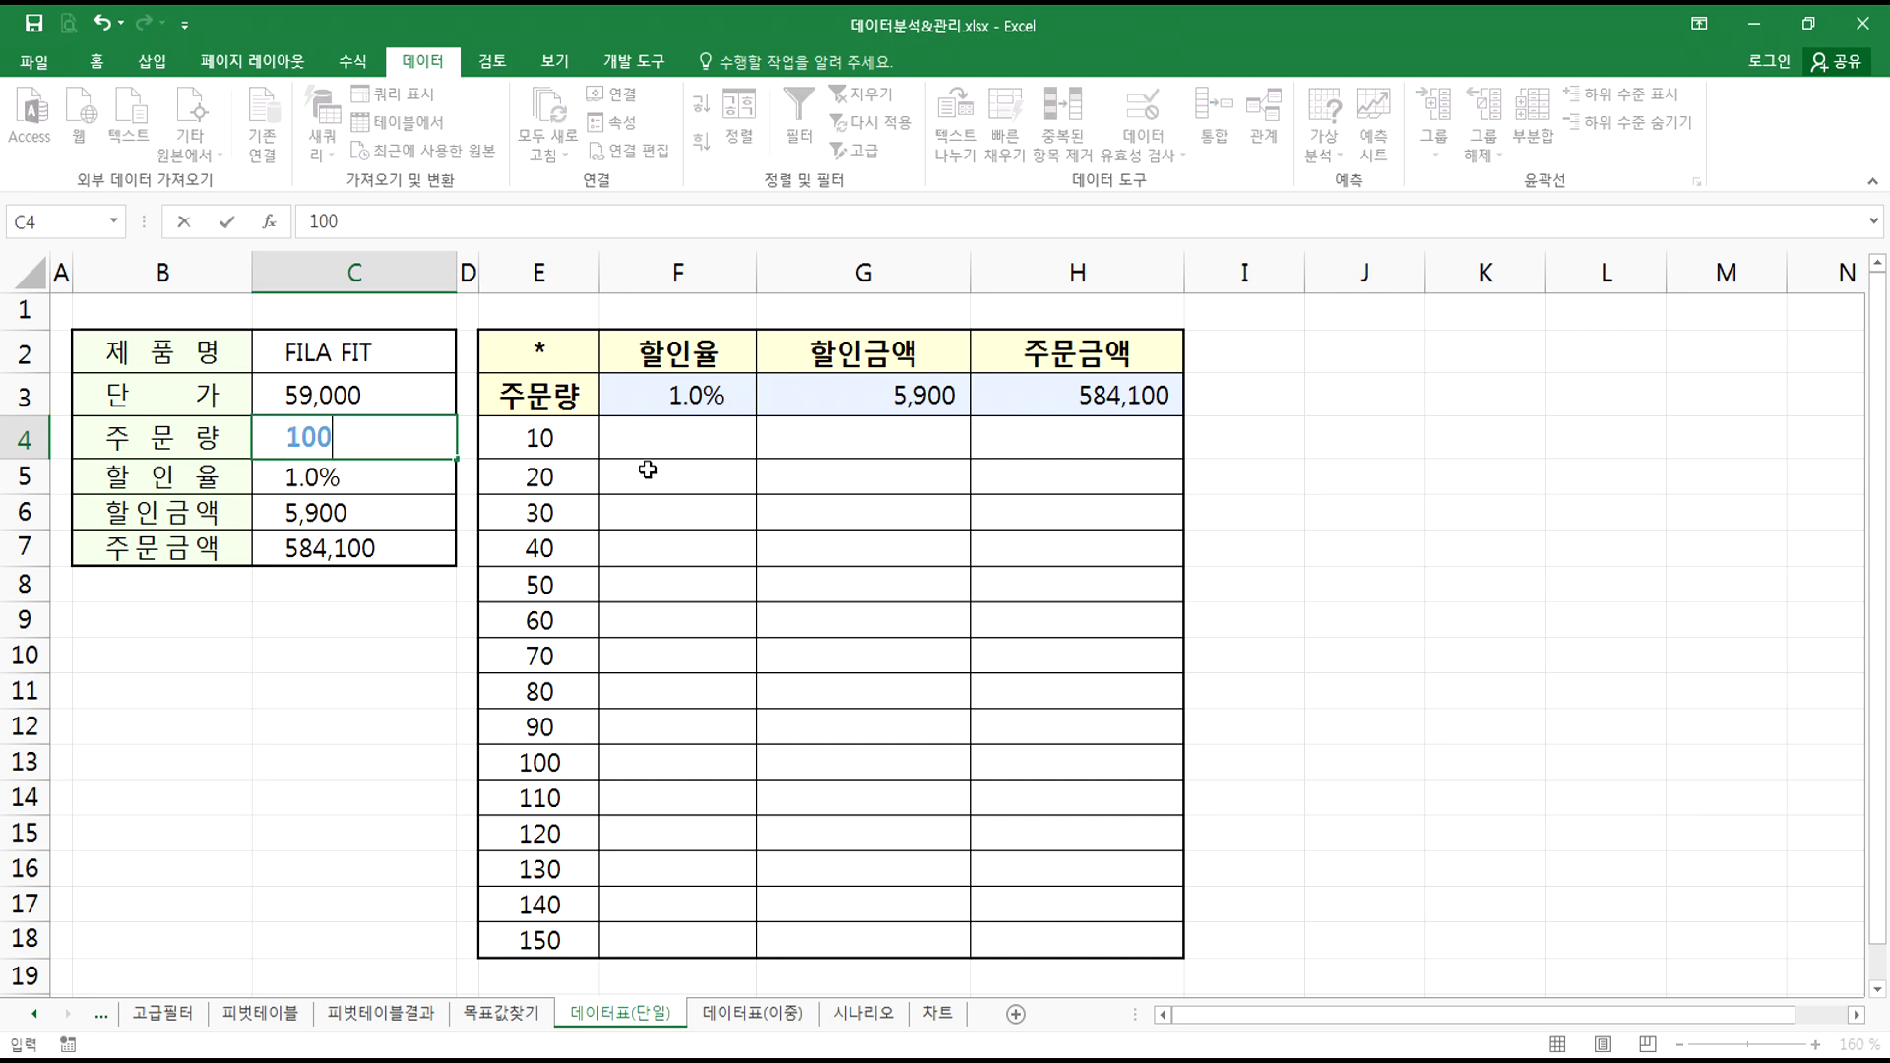
key("Return")
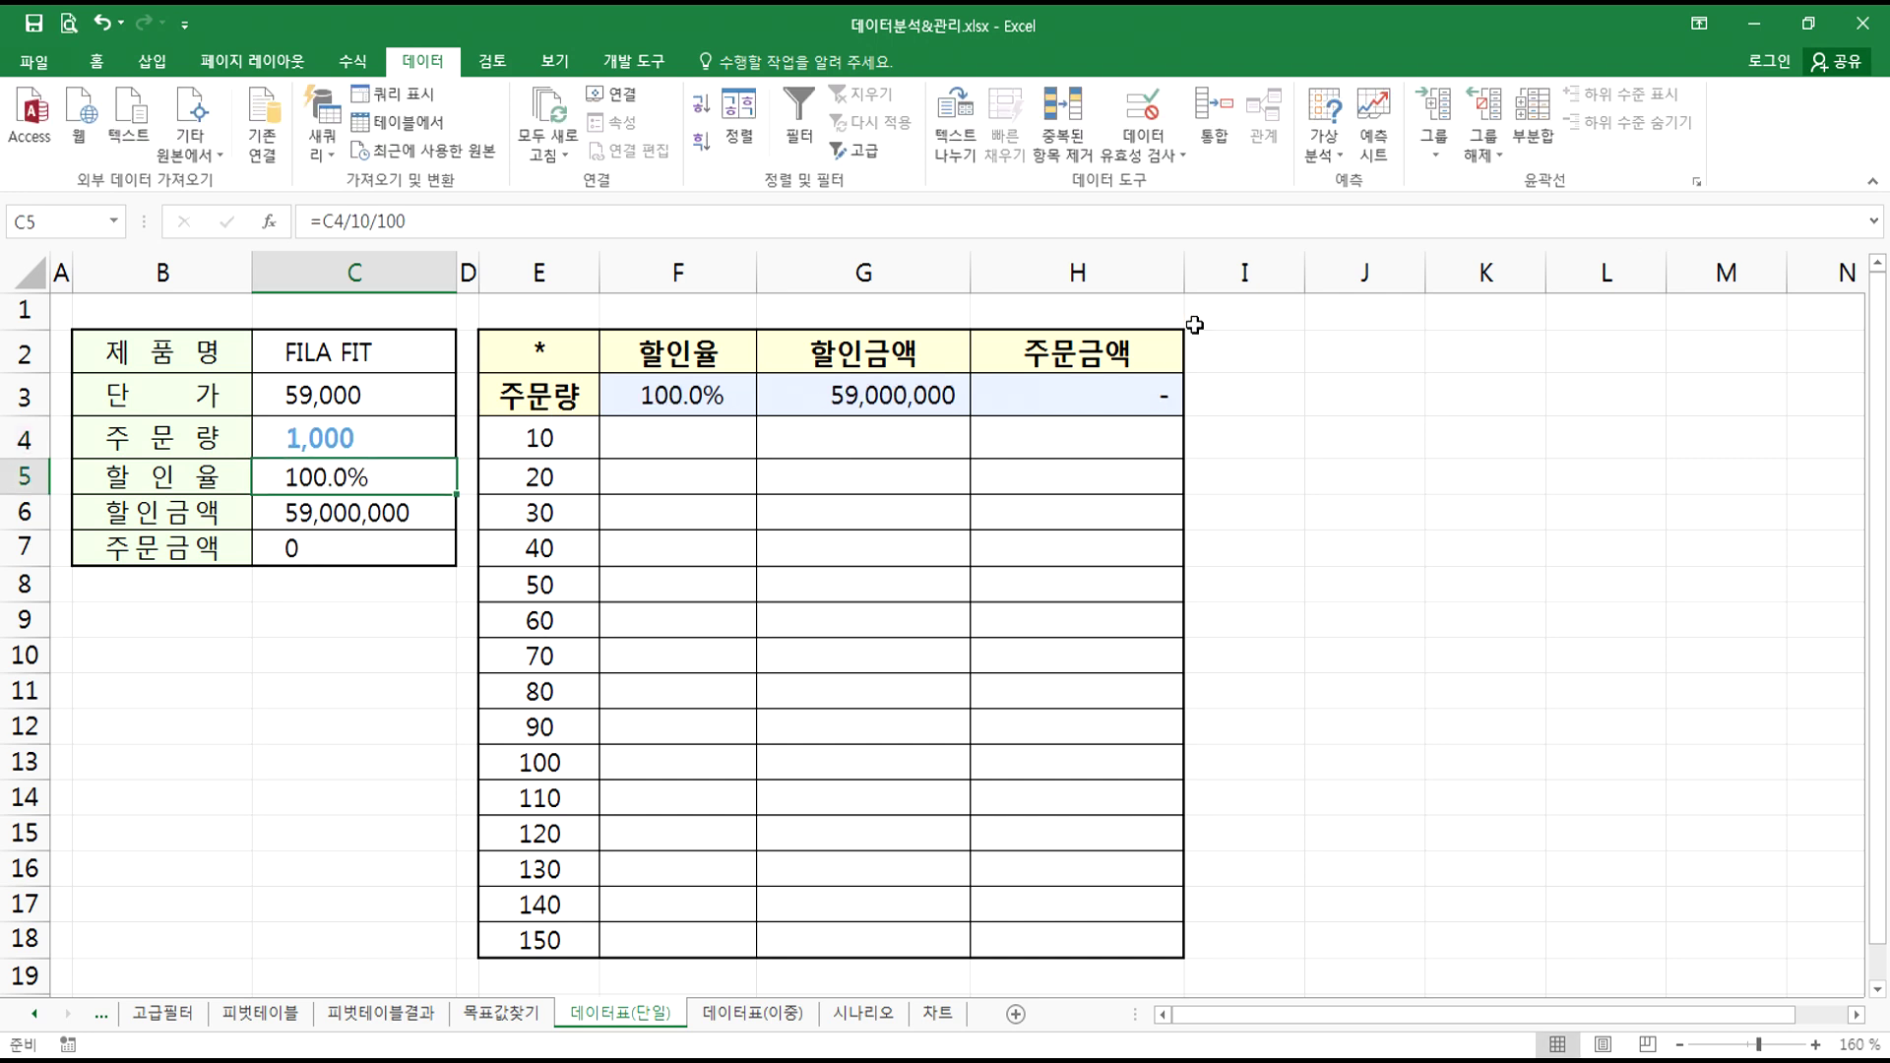
left_click_drag(1188, 279, 1223, 278)
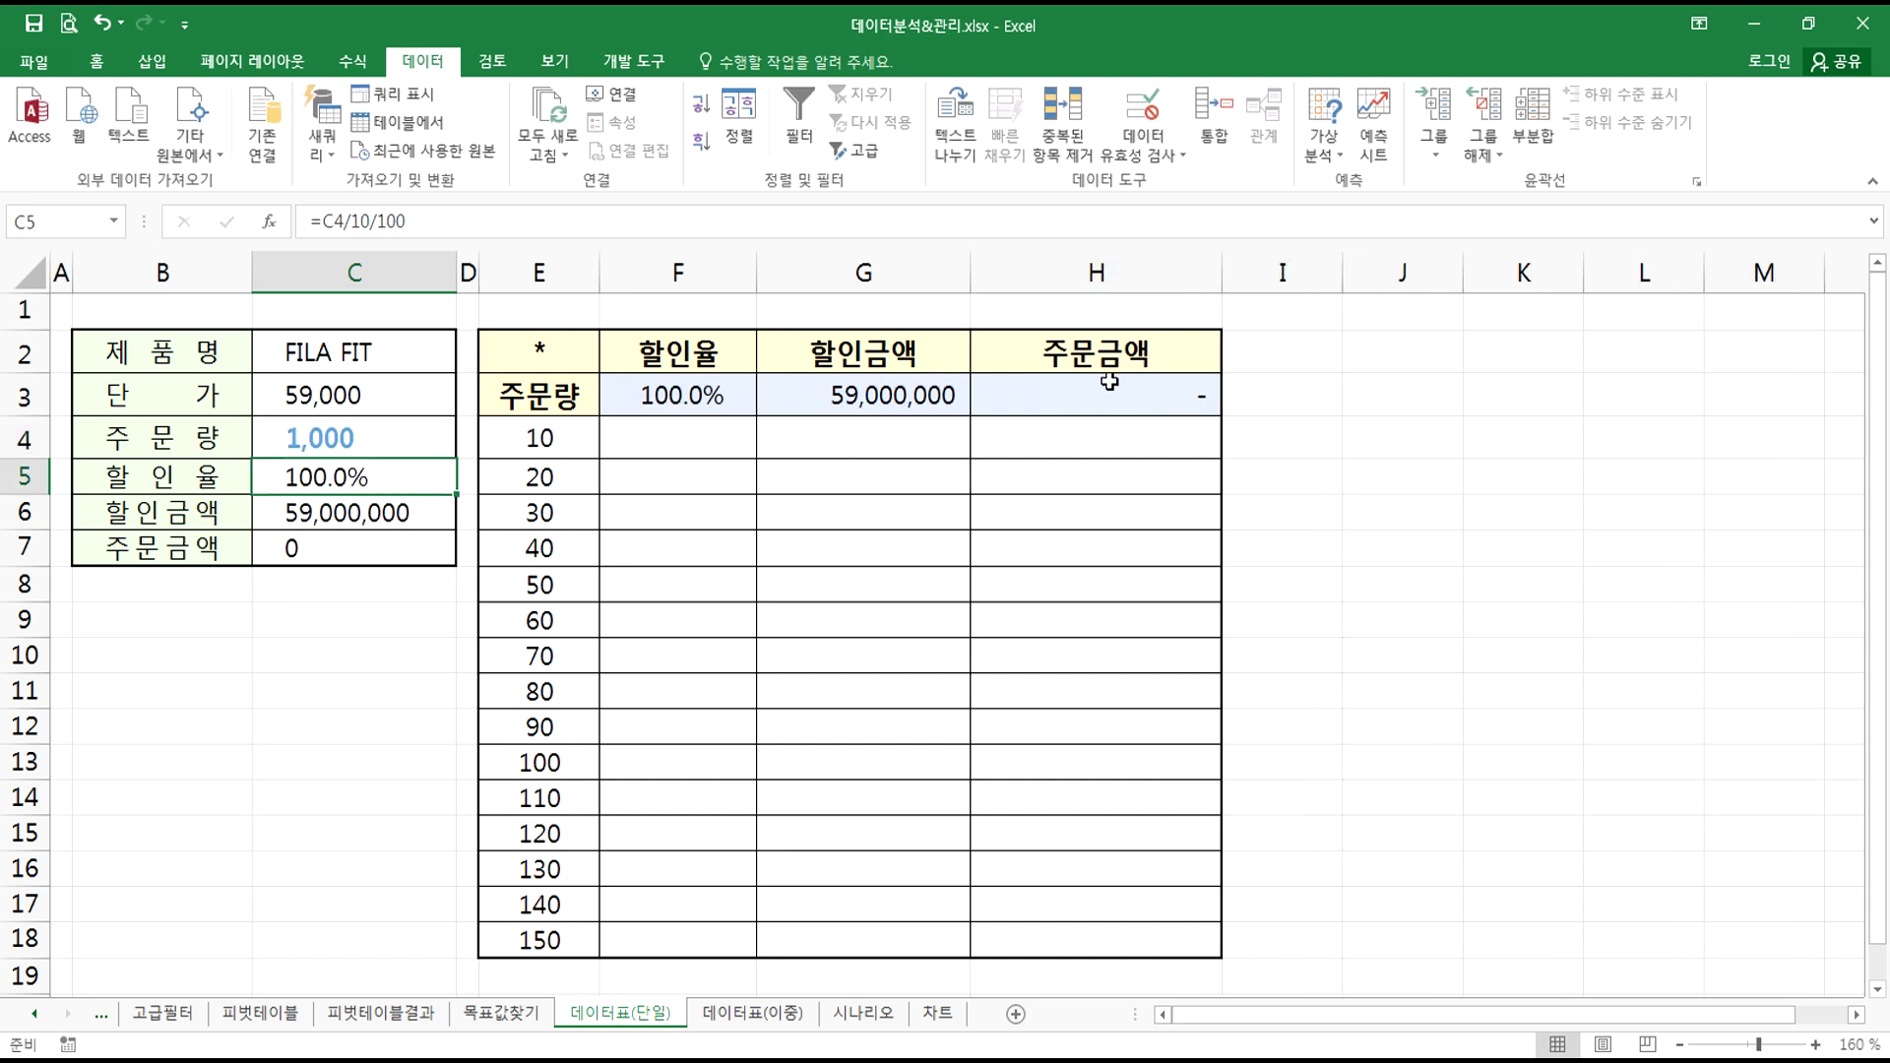
key("ctrl+z")
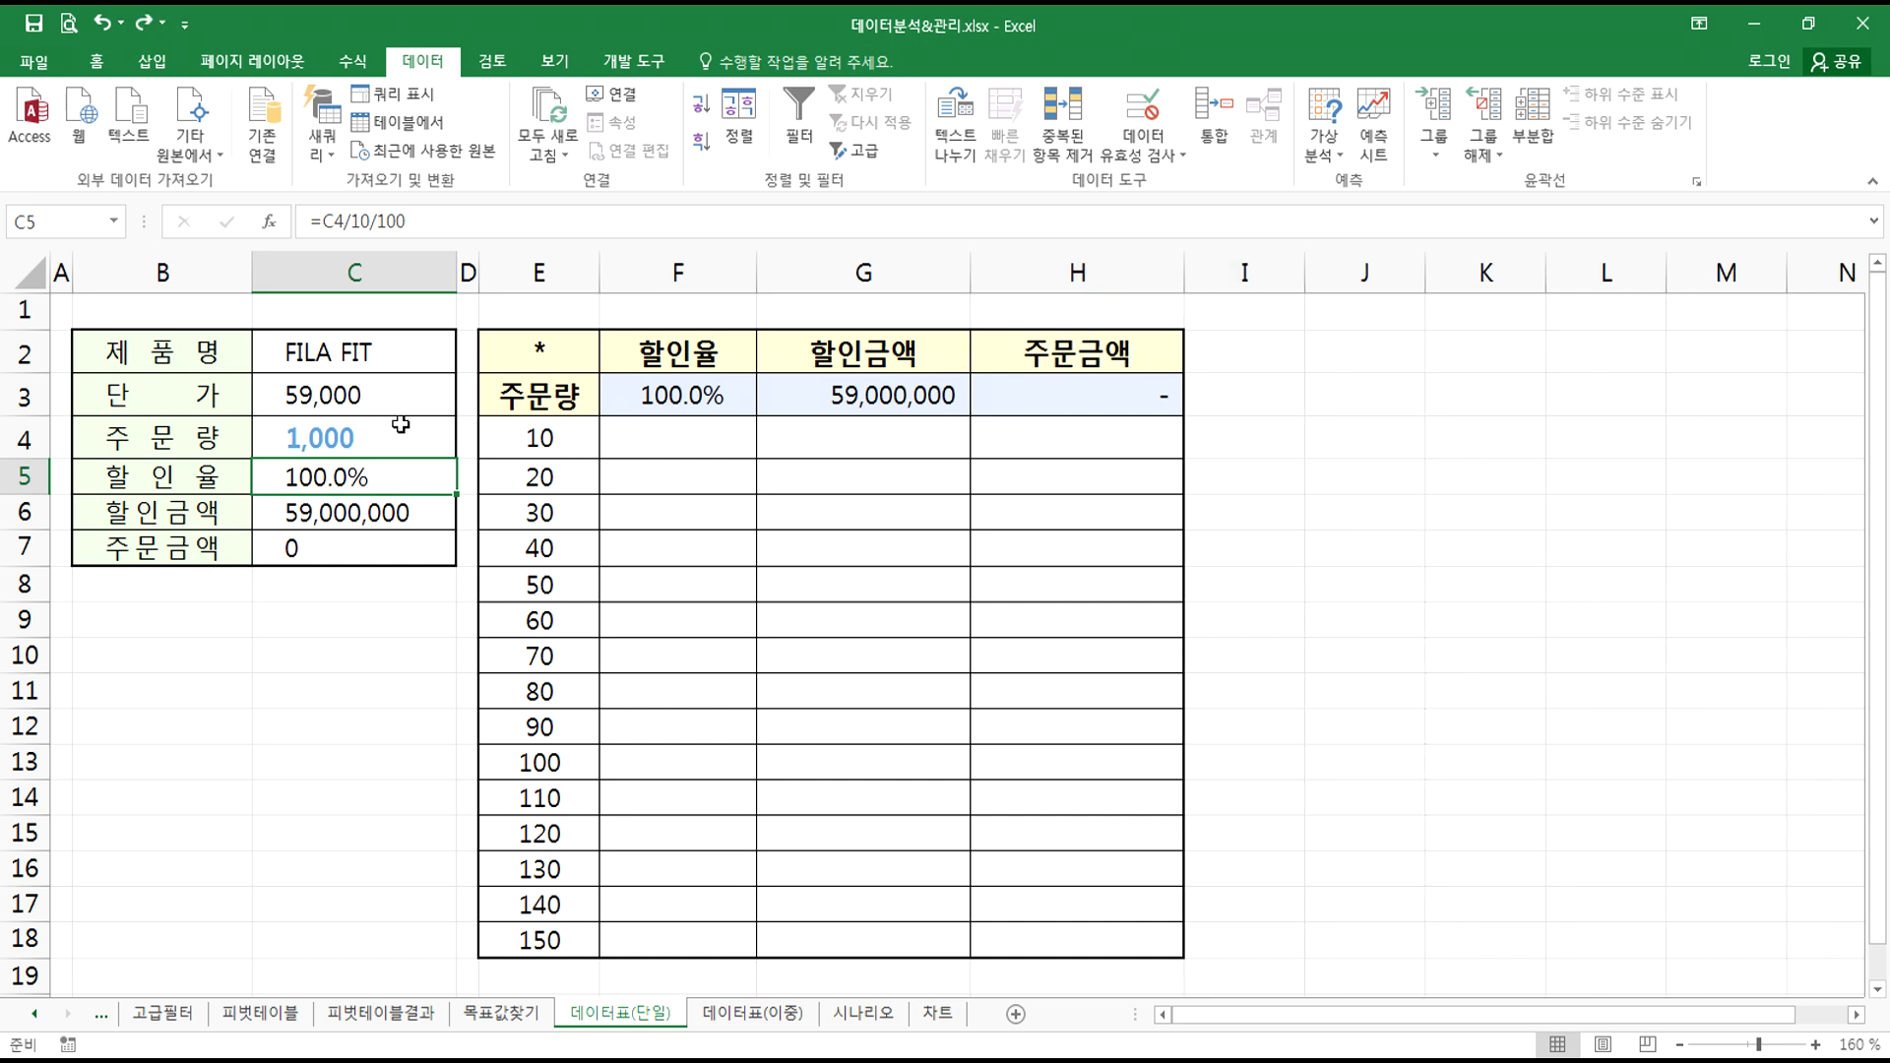
- Examine the order amount formula in C7 and the cells it refers to
left_click(304, 434)
left_click(305, 539)
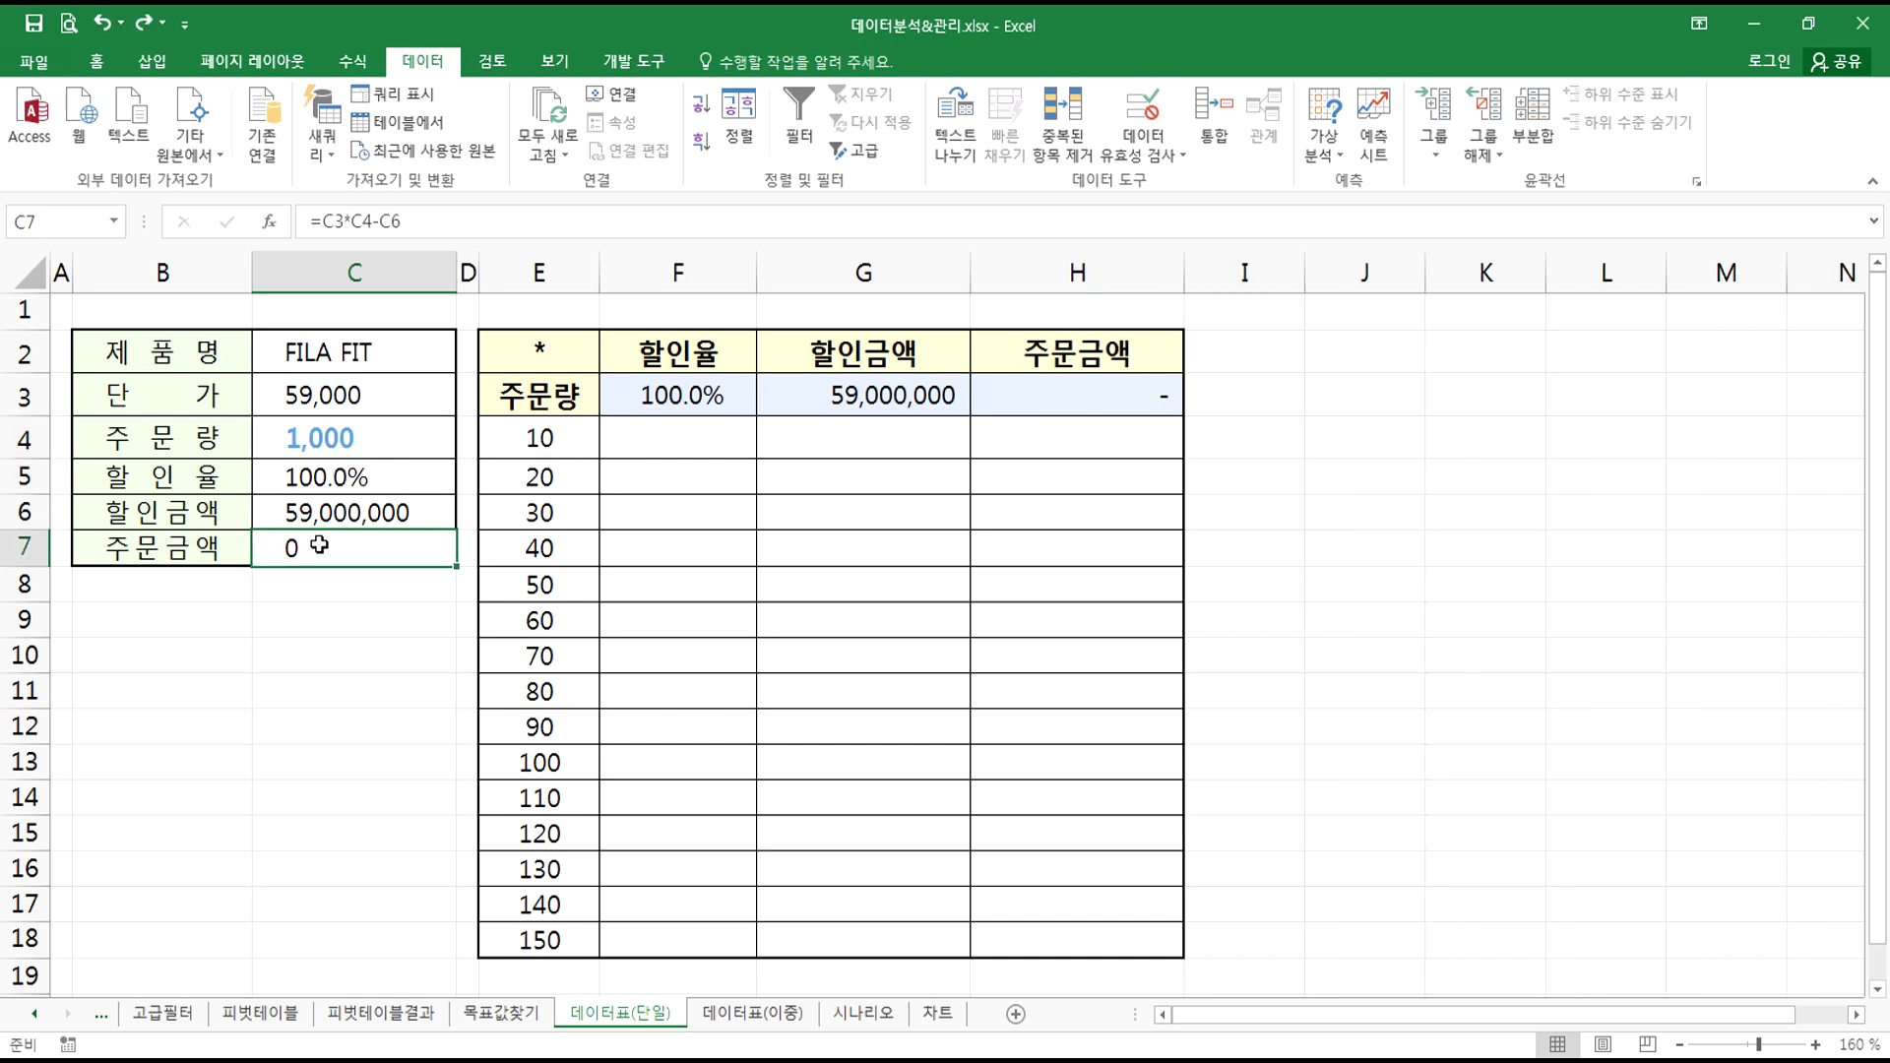
double_click(313, 549)
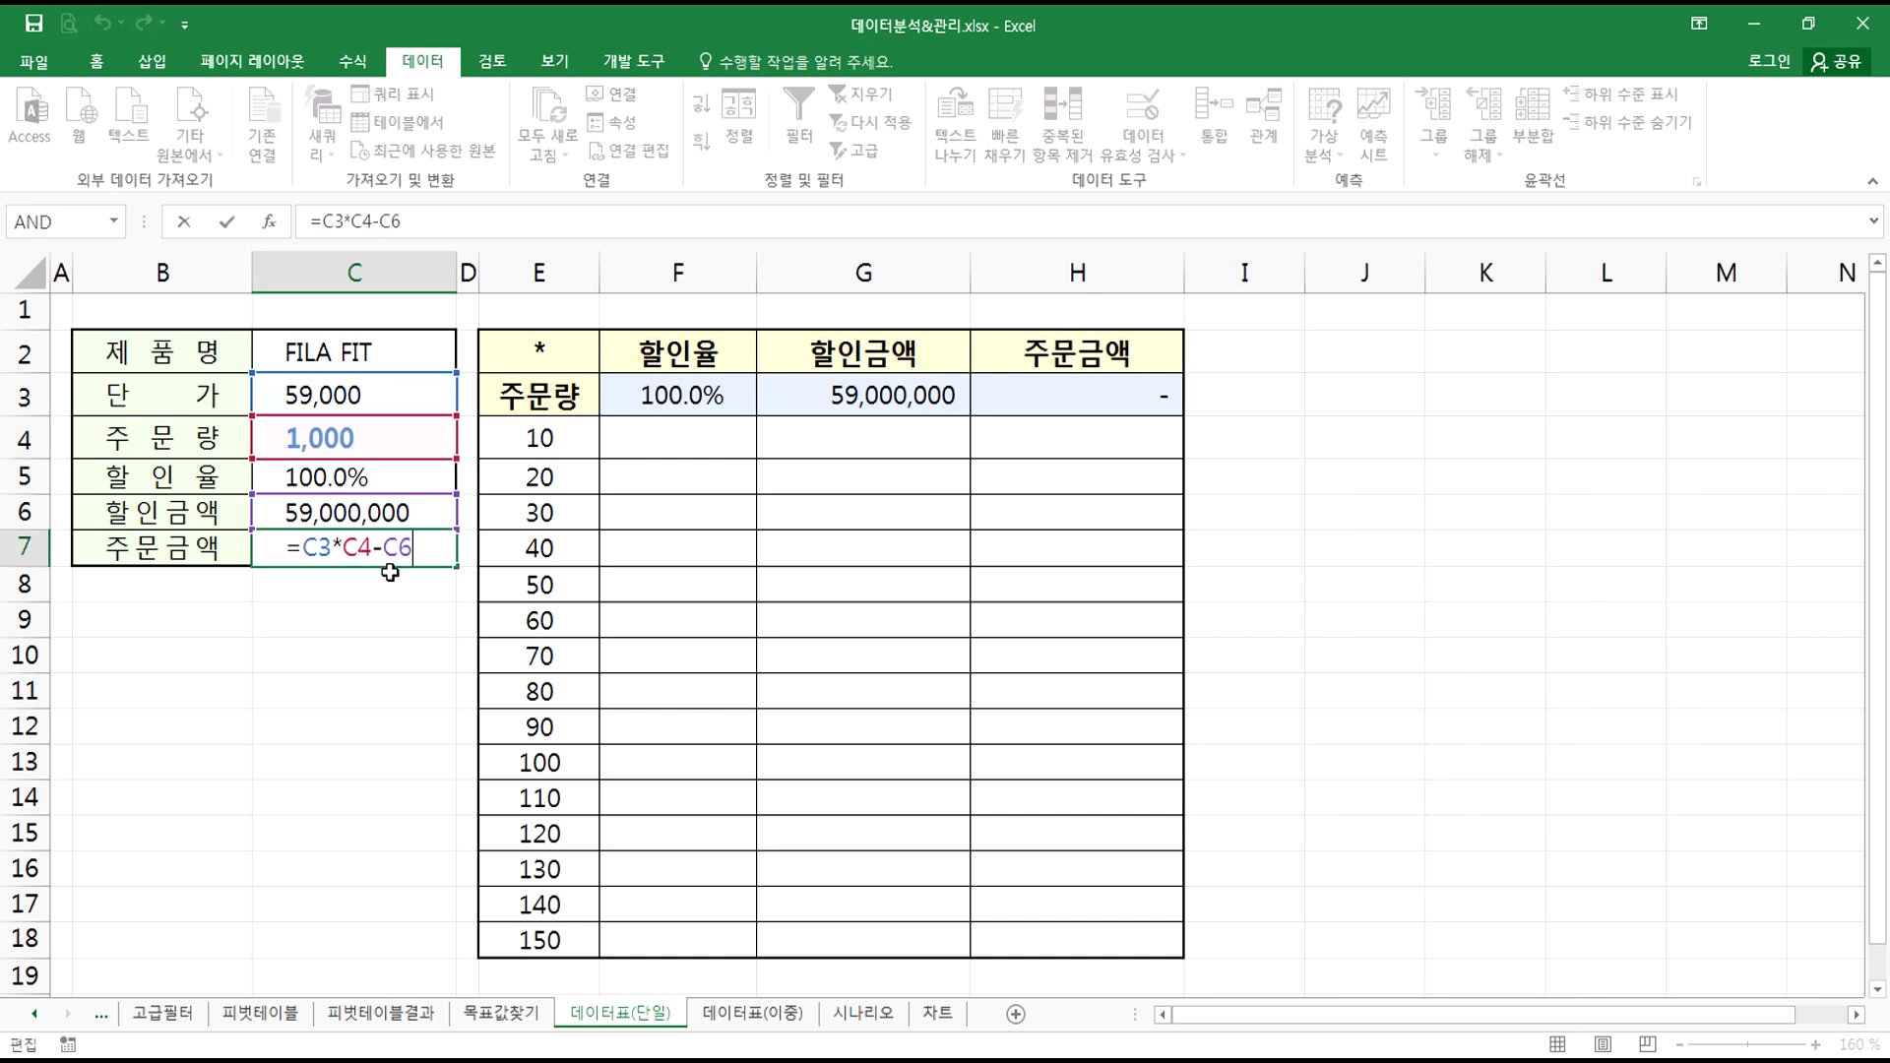
- Test the linked results with order quantities of 500 and 600 in C4
left_click(399, 438)
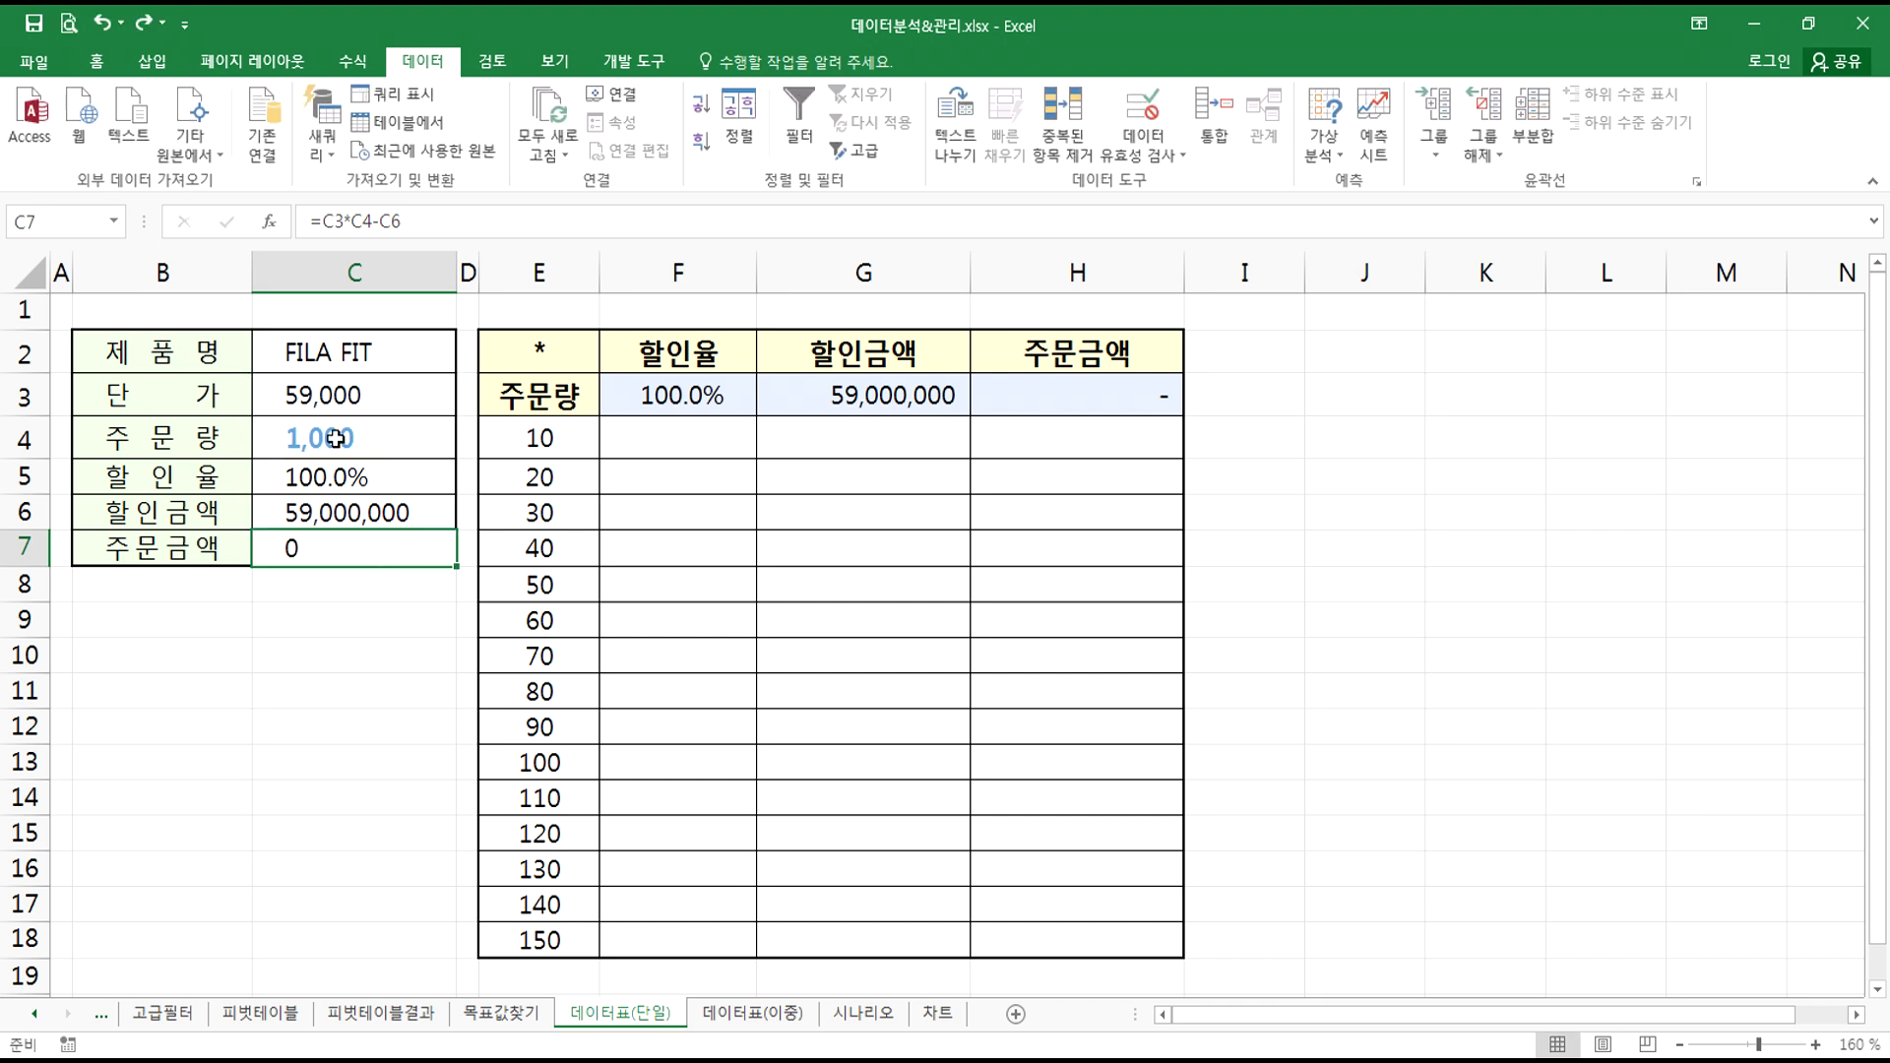
type("500")
key("Return")
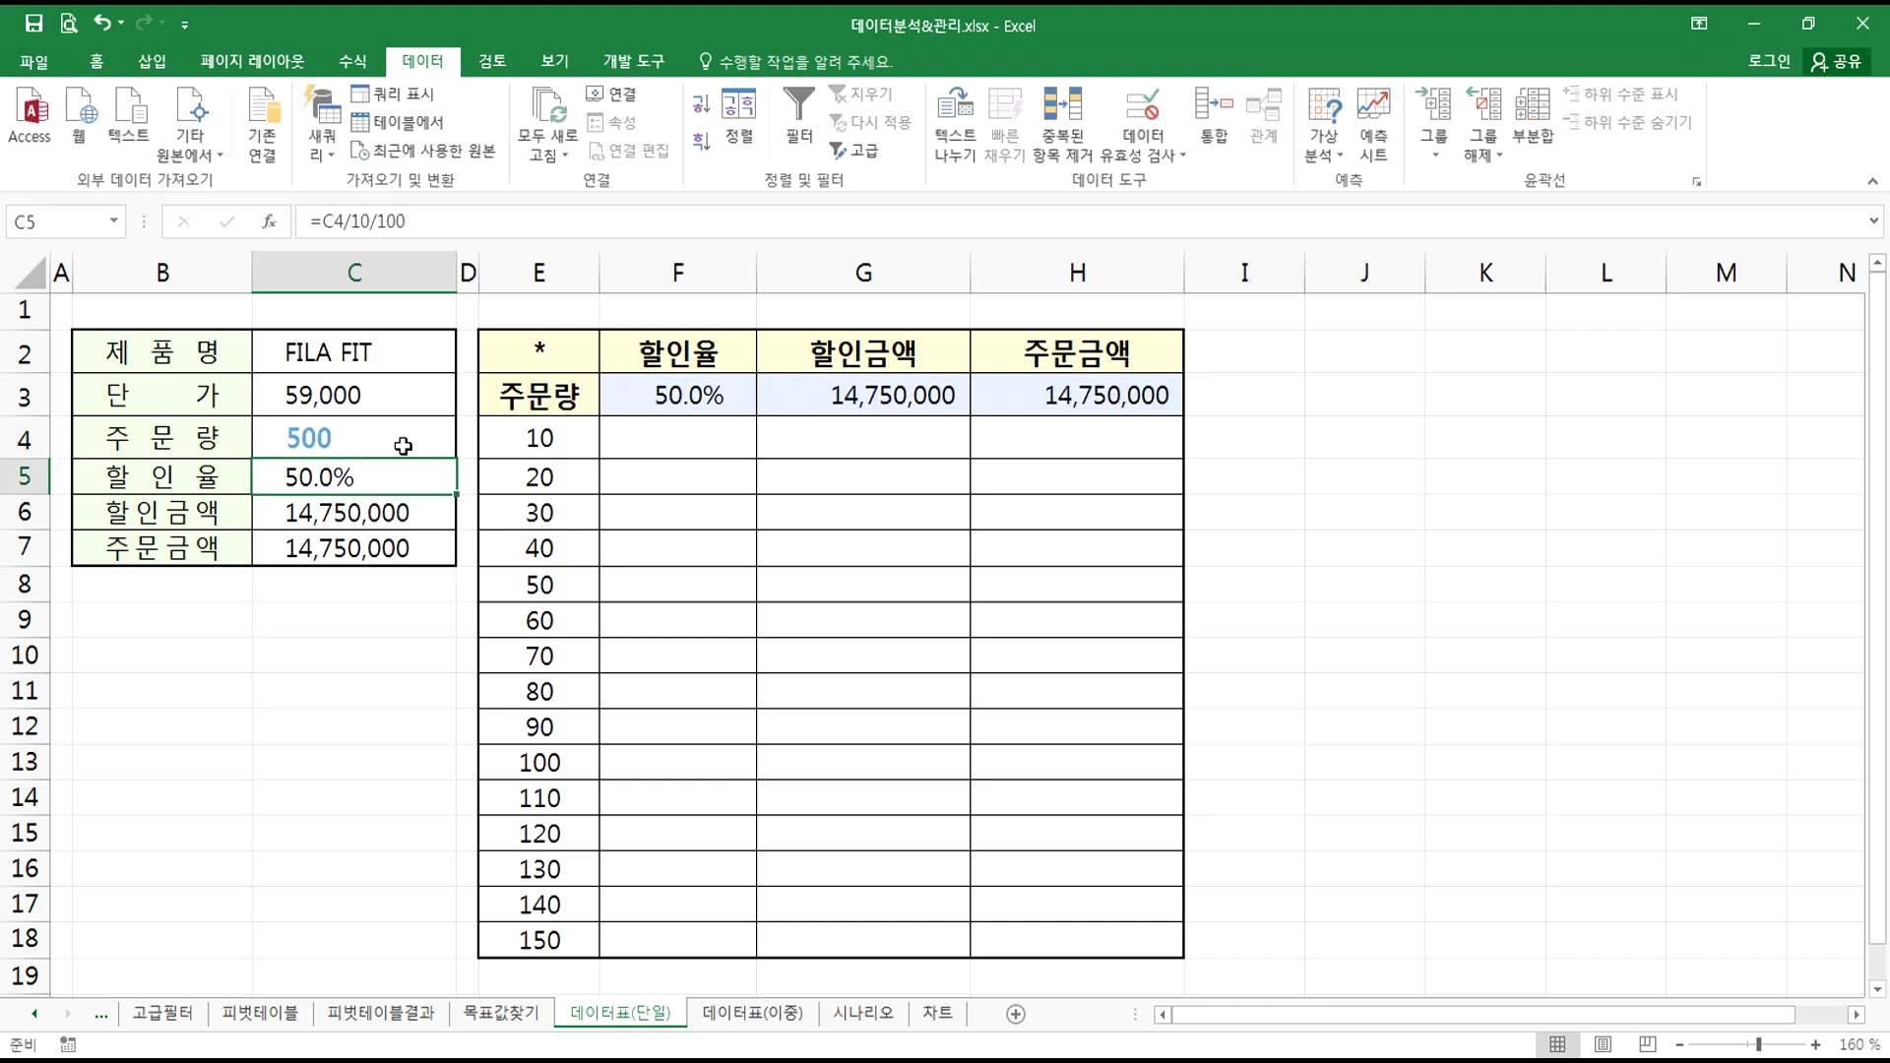
key("Down")
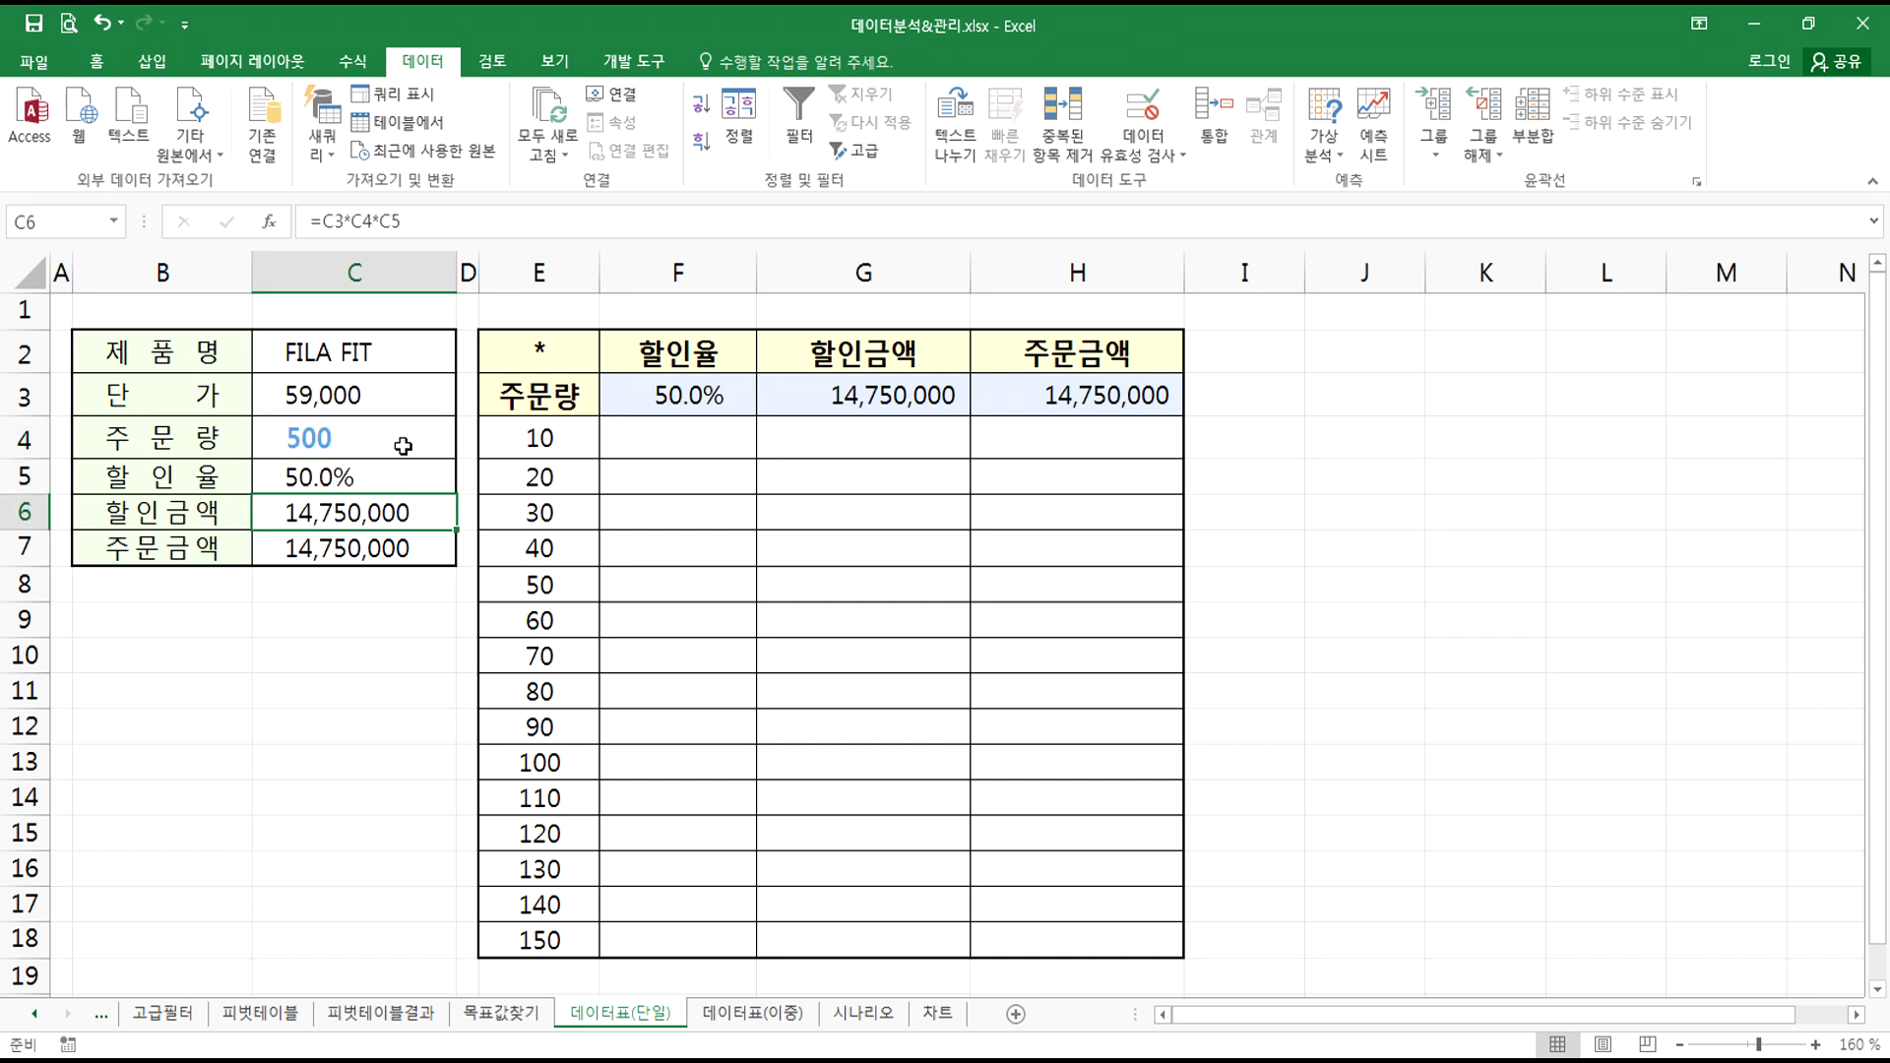
left_click(402, 446)
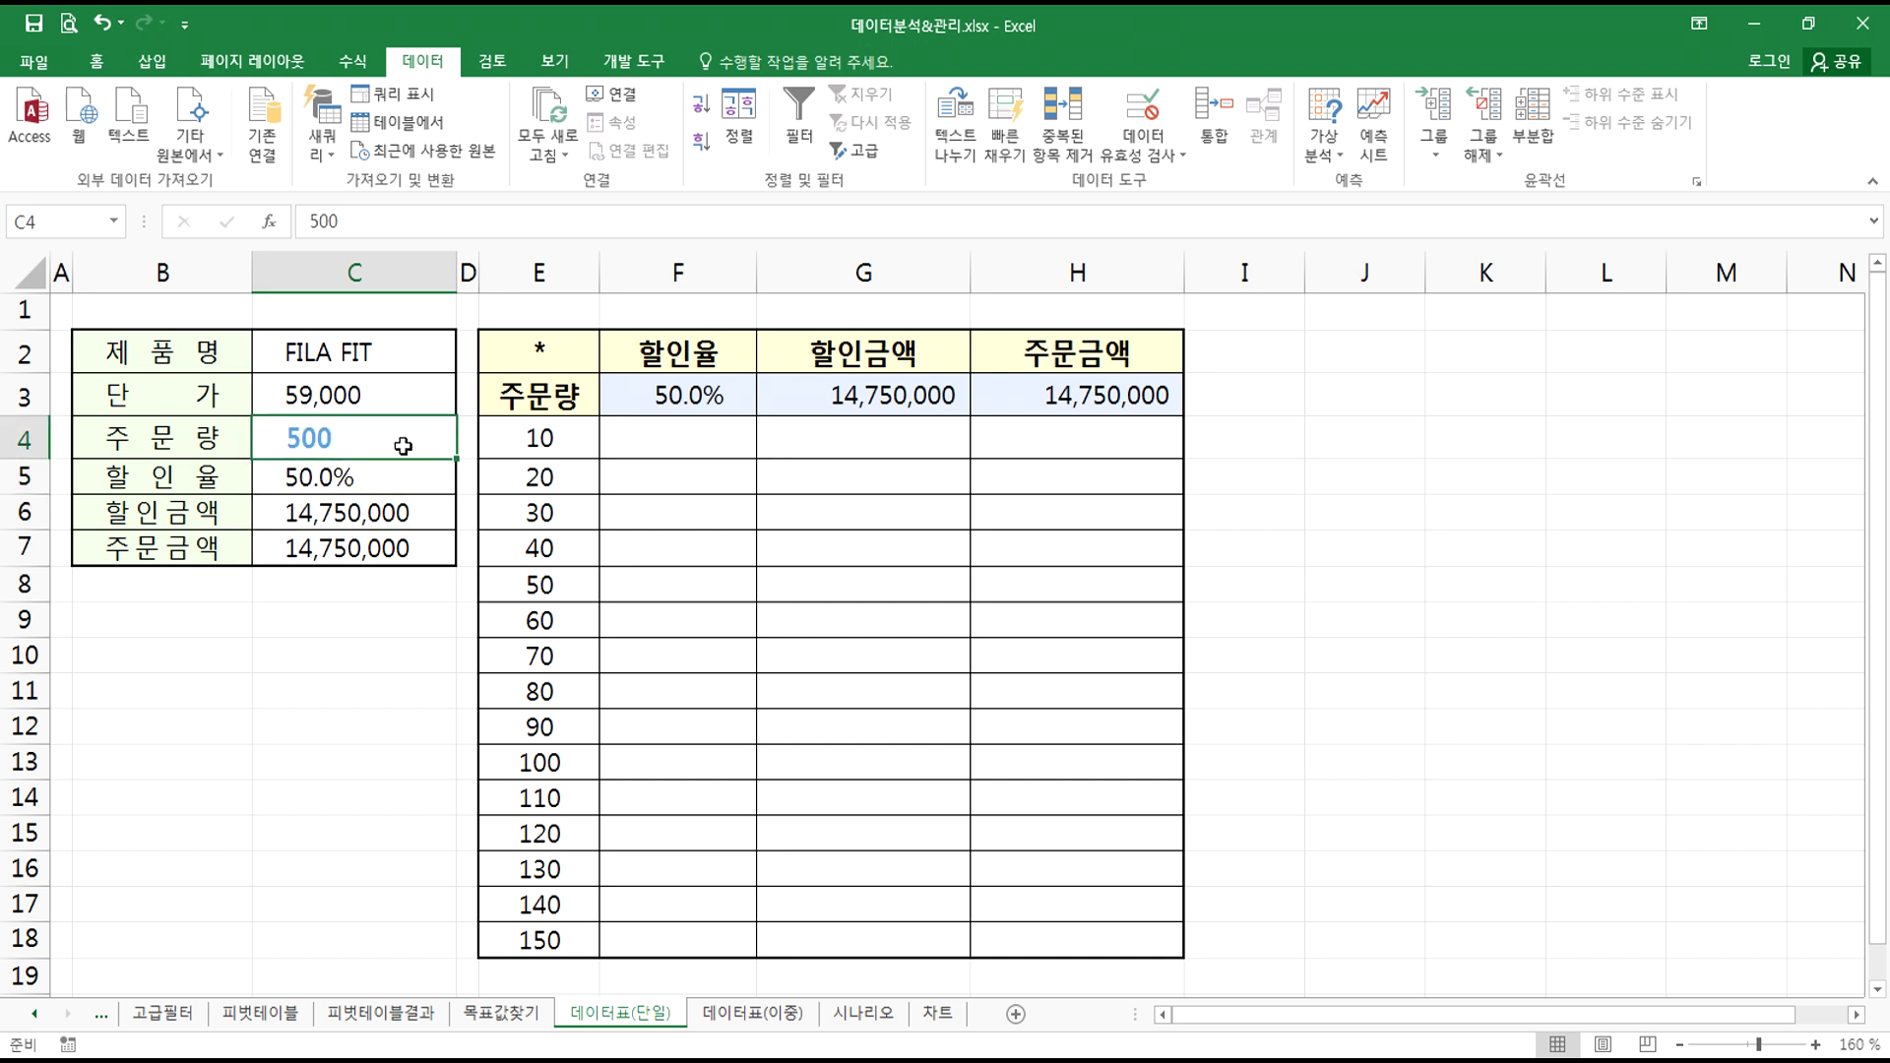
type("600")
key("Return")
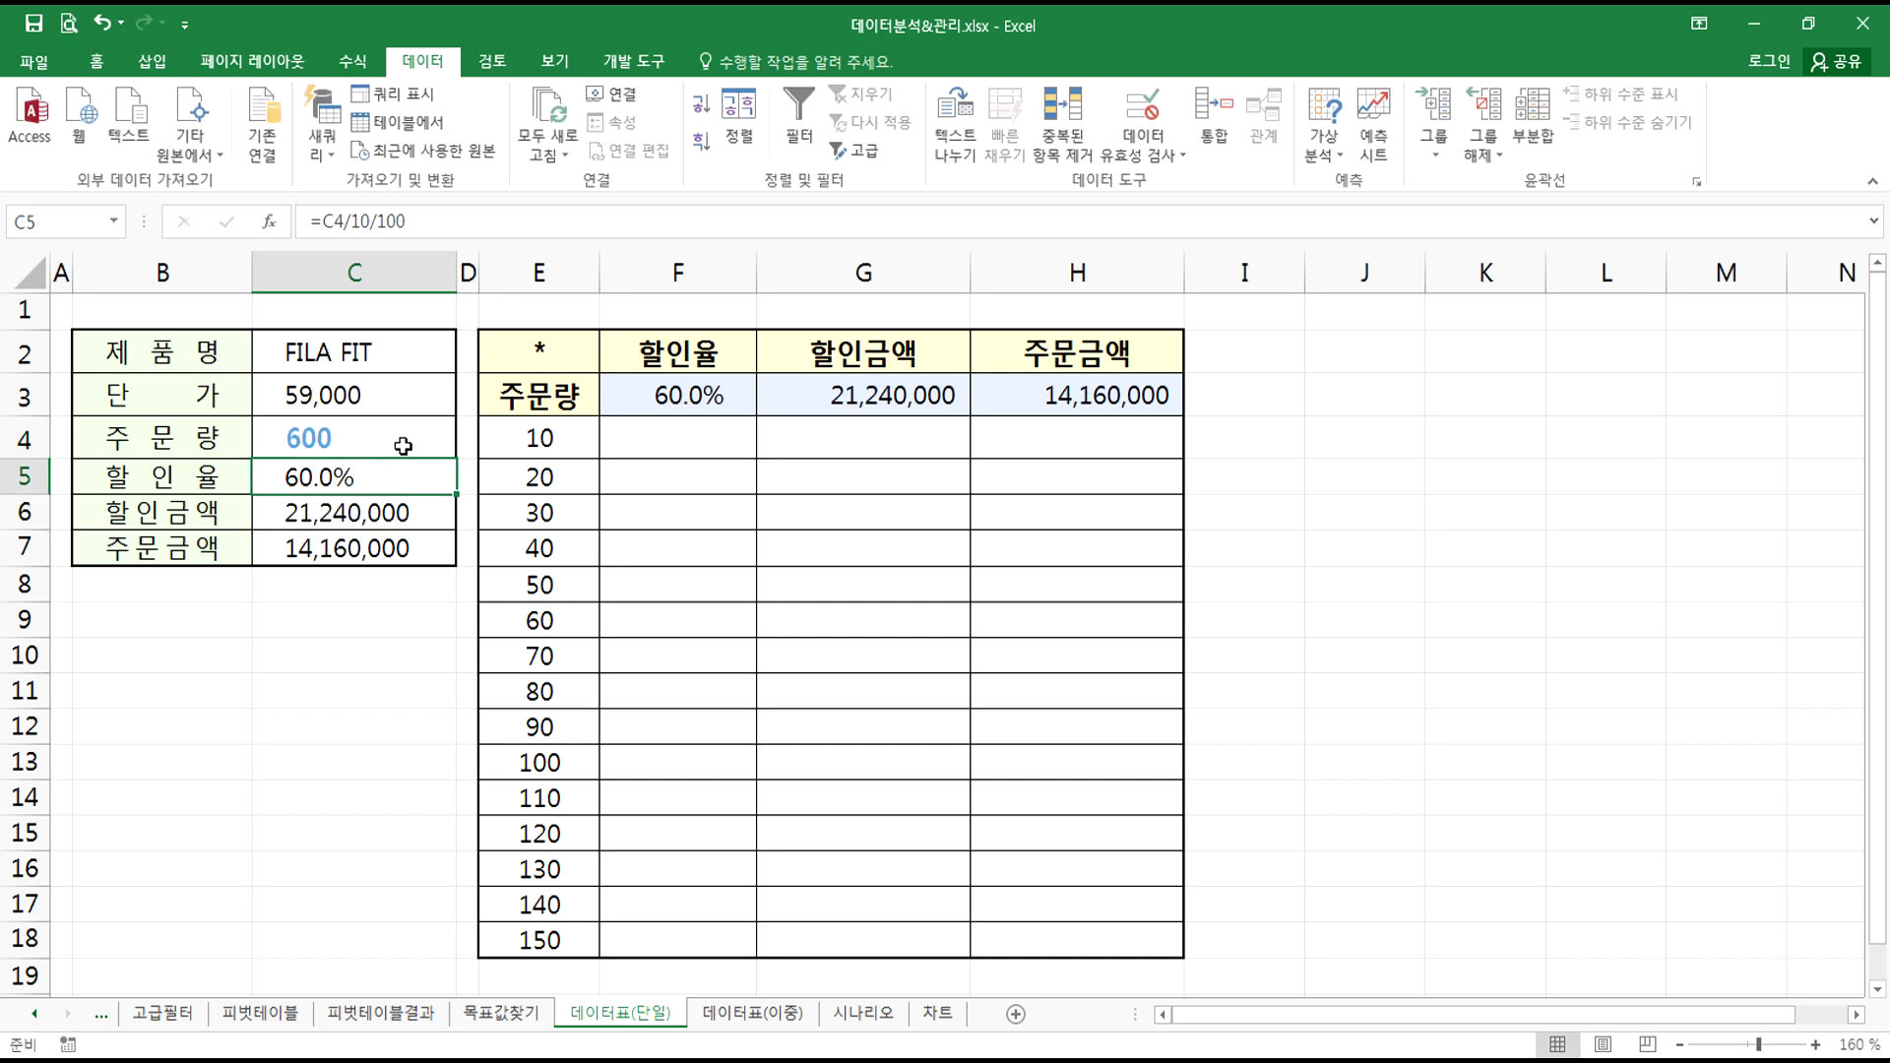
- Reset the order quantity in C4 to 100
left_click(402, 446)
type("100")
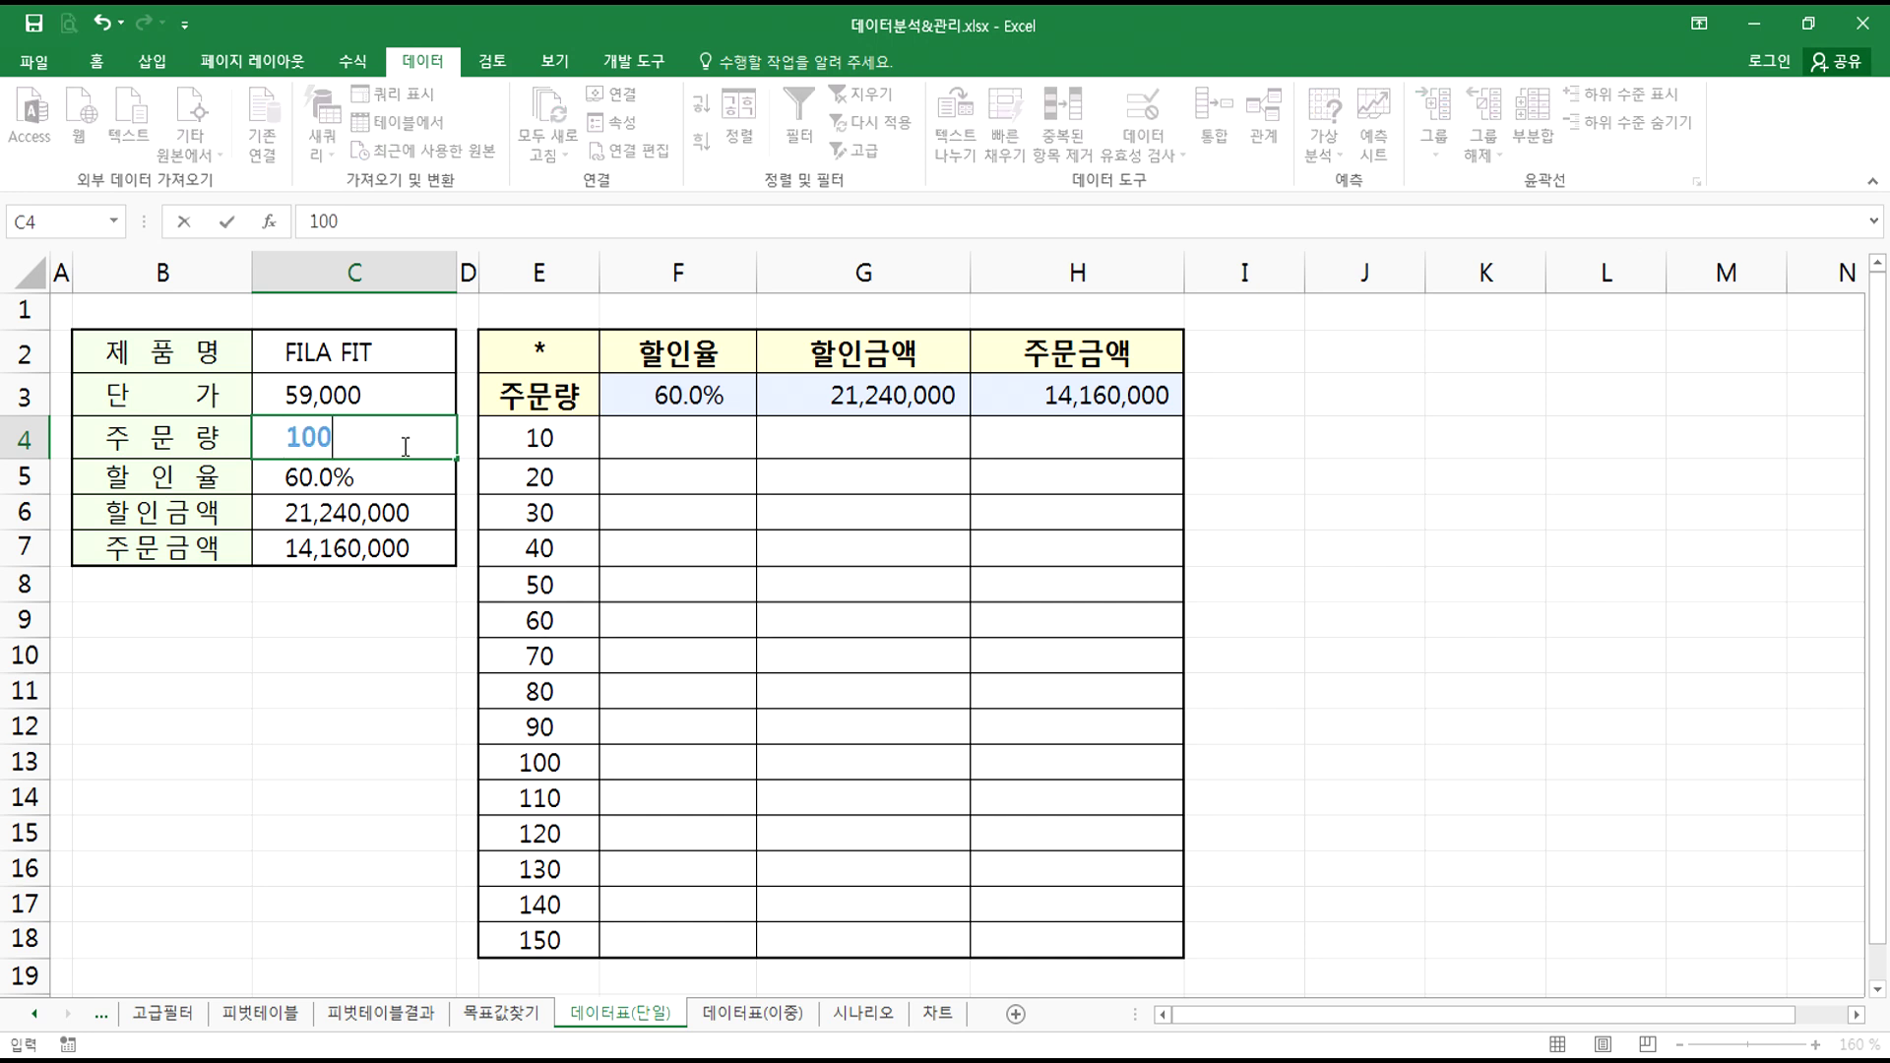
key("Return")
key("Down")
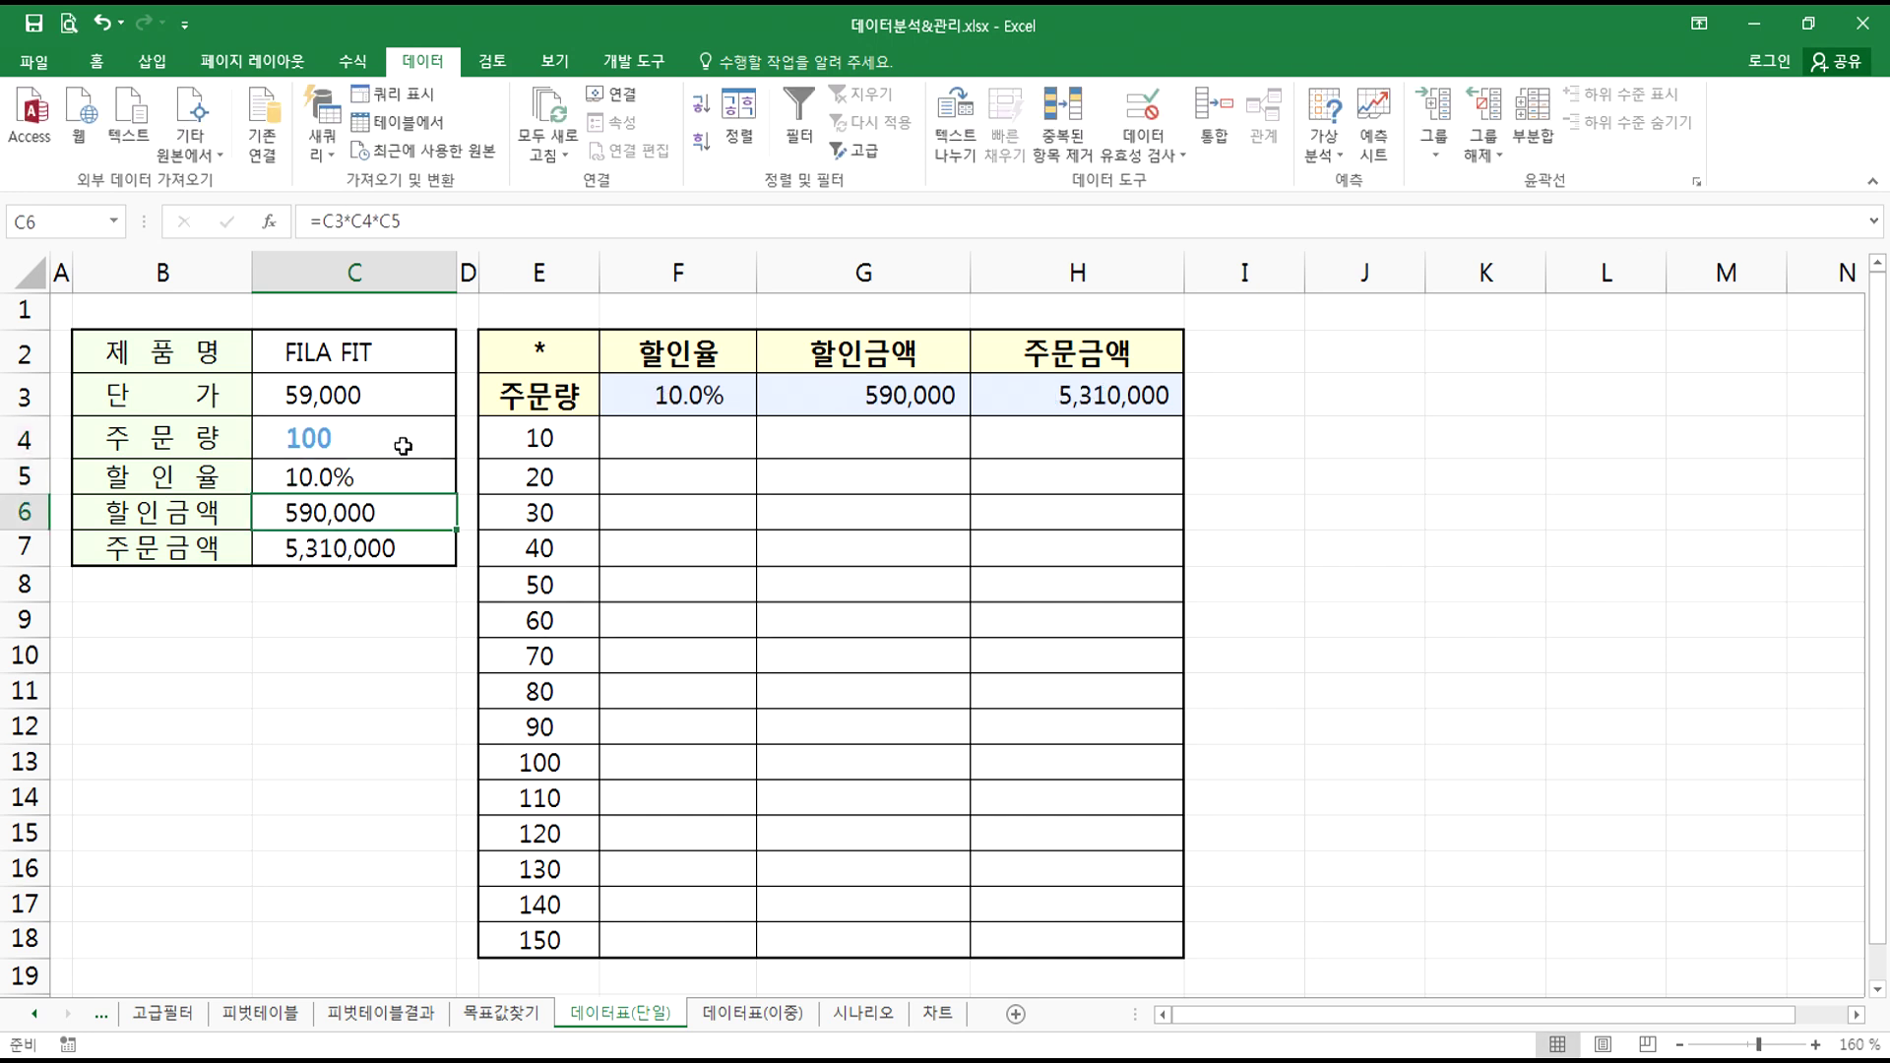
- Re-enter 100 as the order quantity in C4, followed by 500, to compare the results
key("Up")
key("Up")
type("100")
key("ctrl+Return")
type("500")
key("Return")
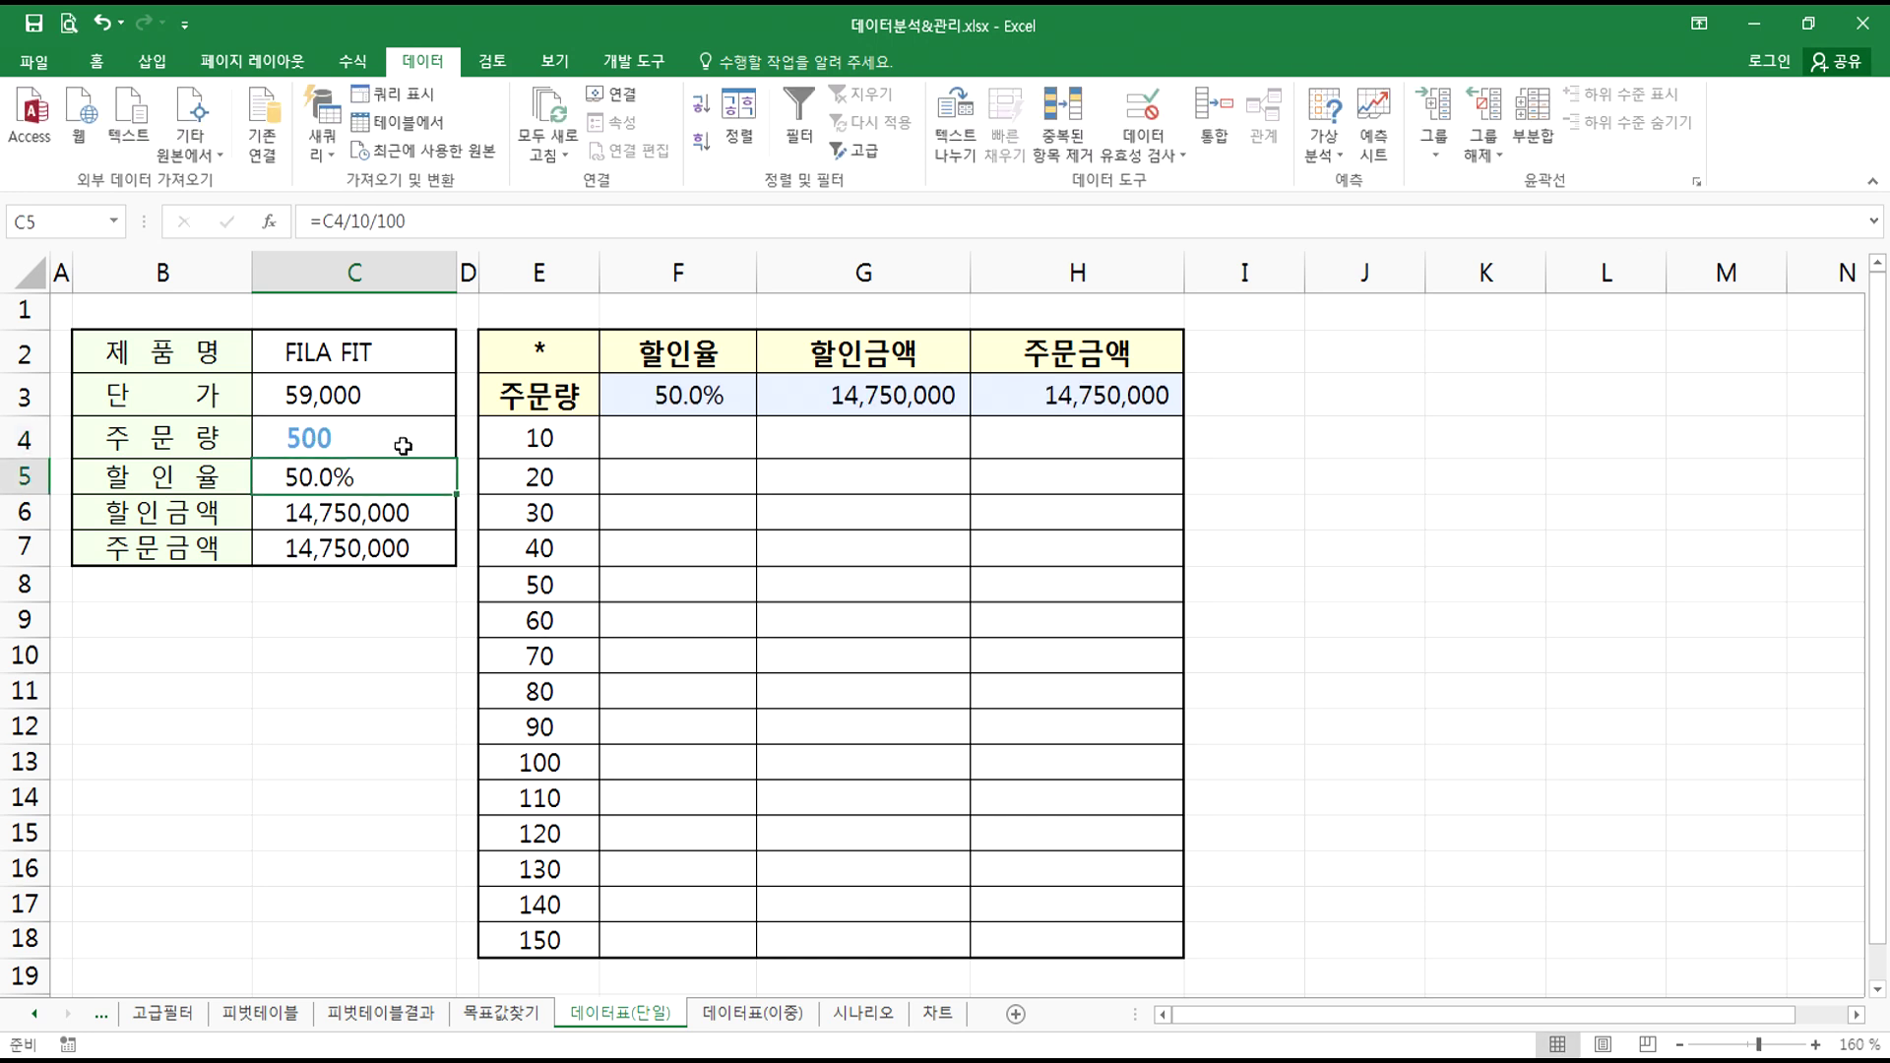
- Try order quantities of 600 and 900 in C4 to compare the order amounts
key("Up")
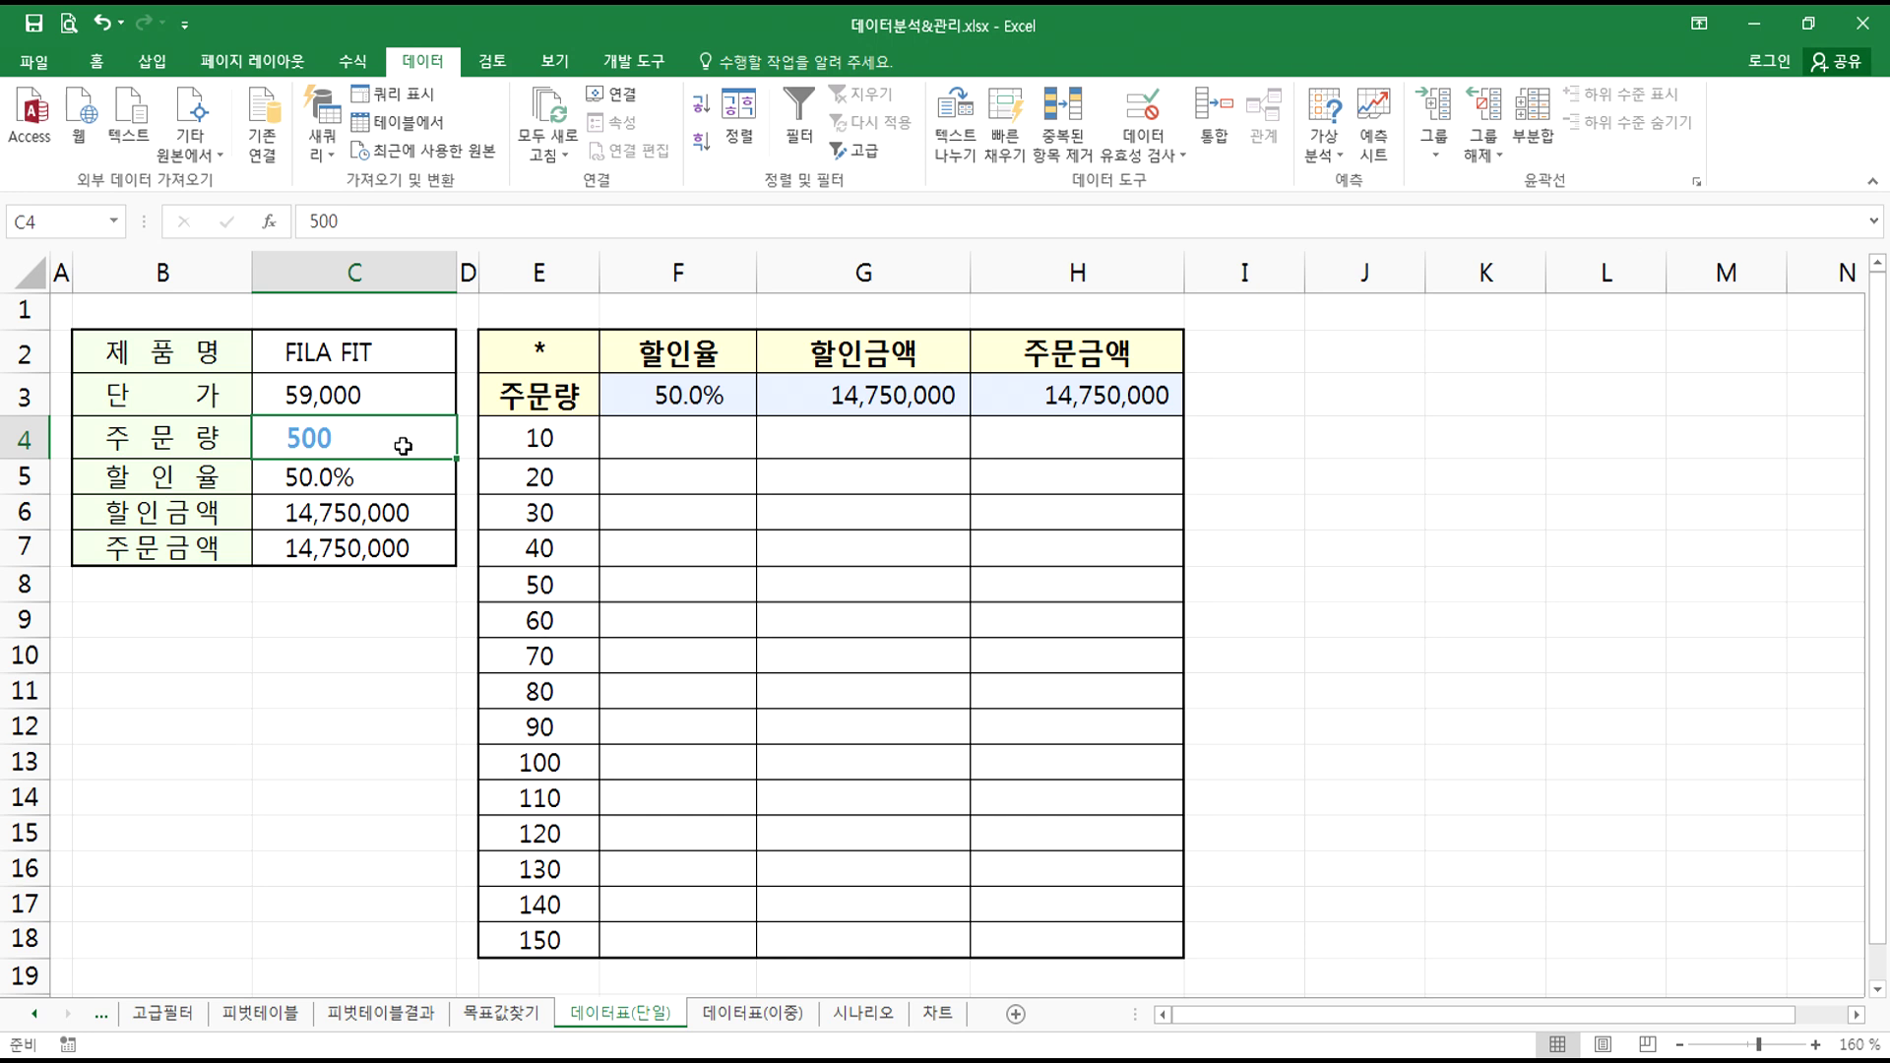
type("600")
key("Return")
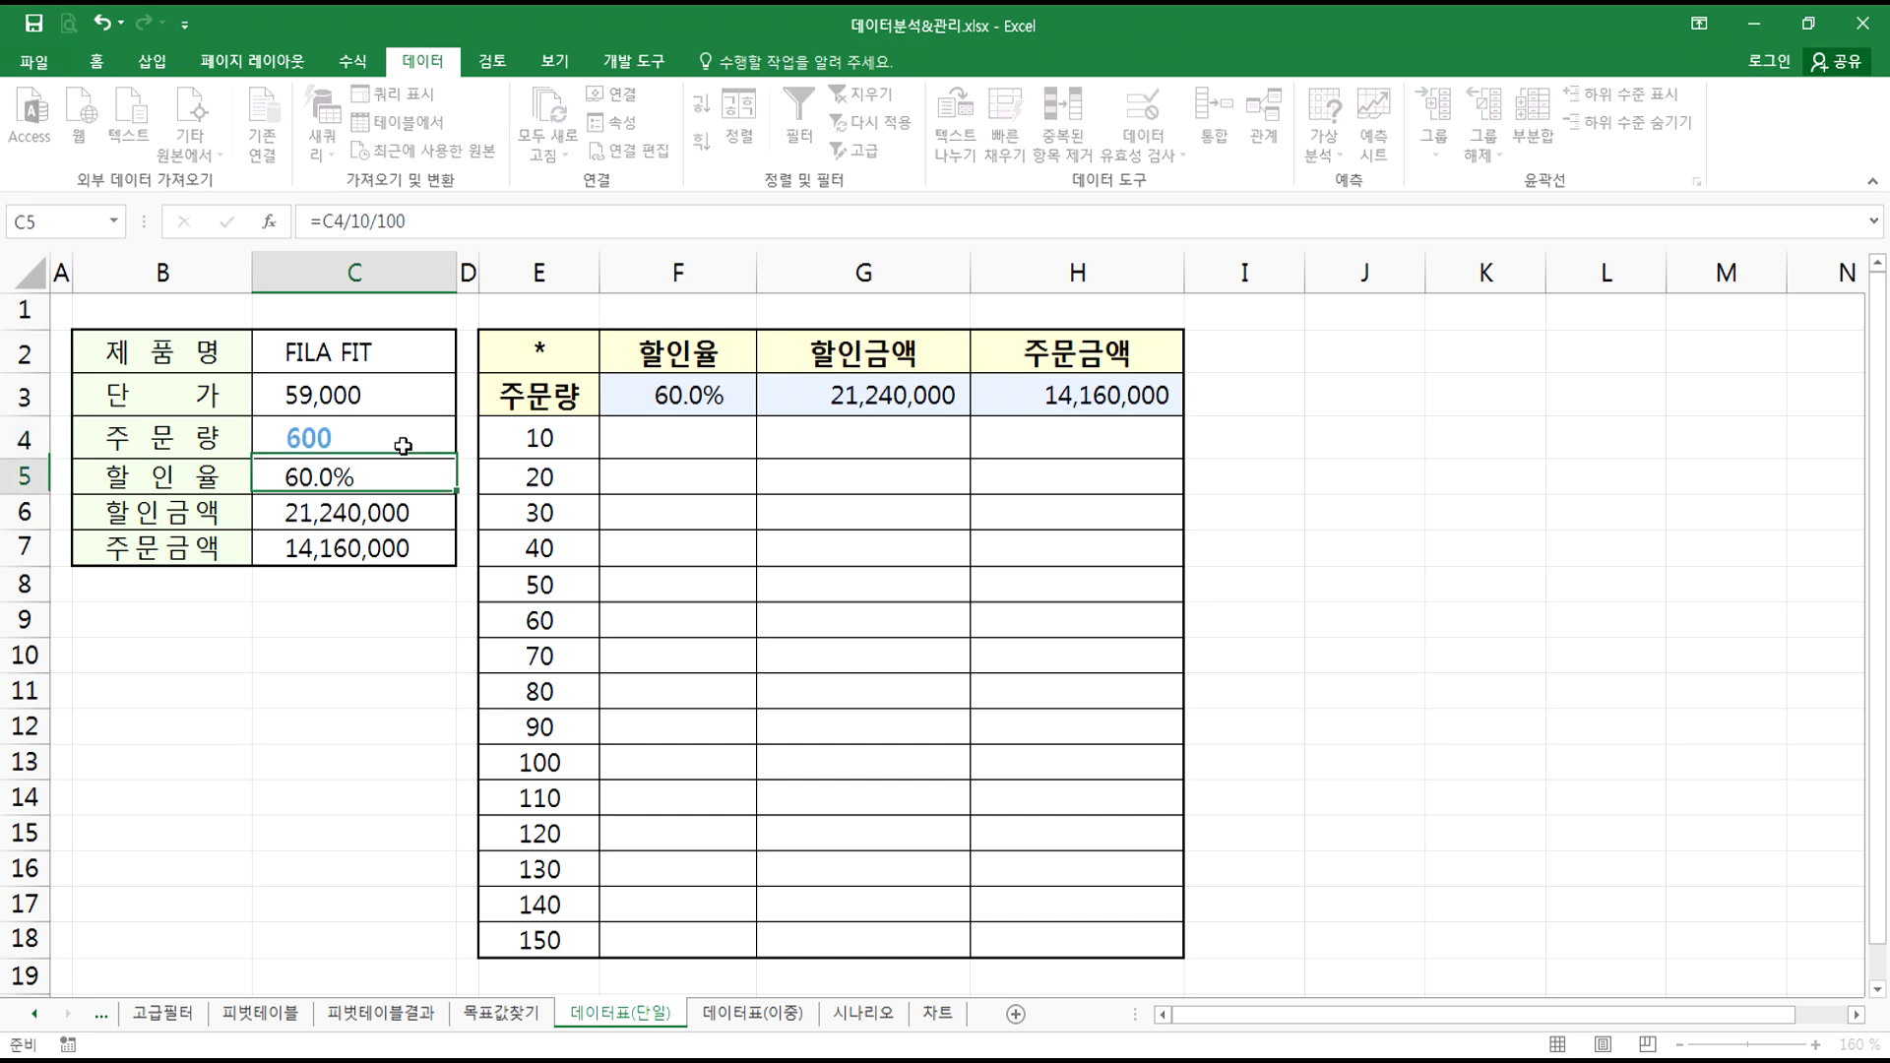
left_click(403, 446)
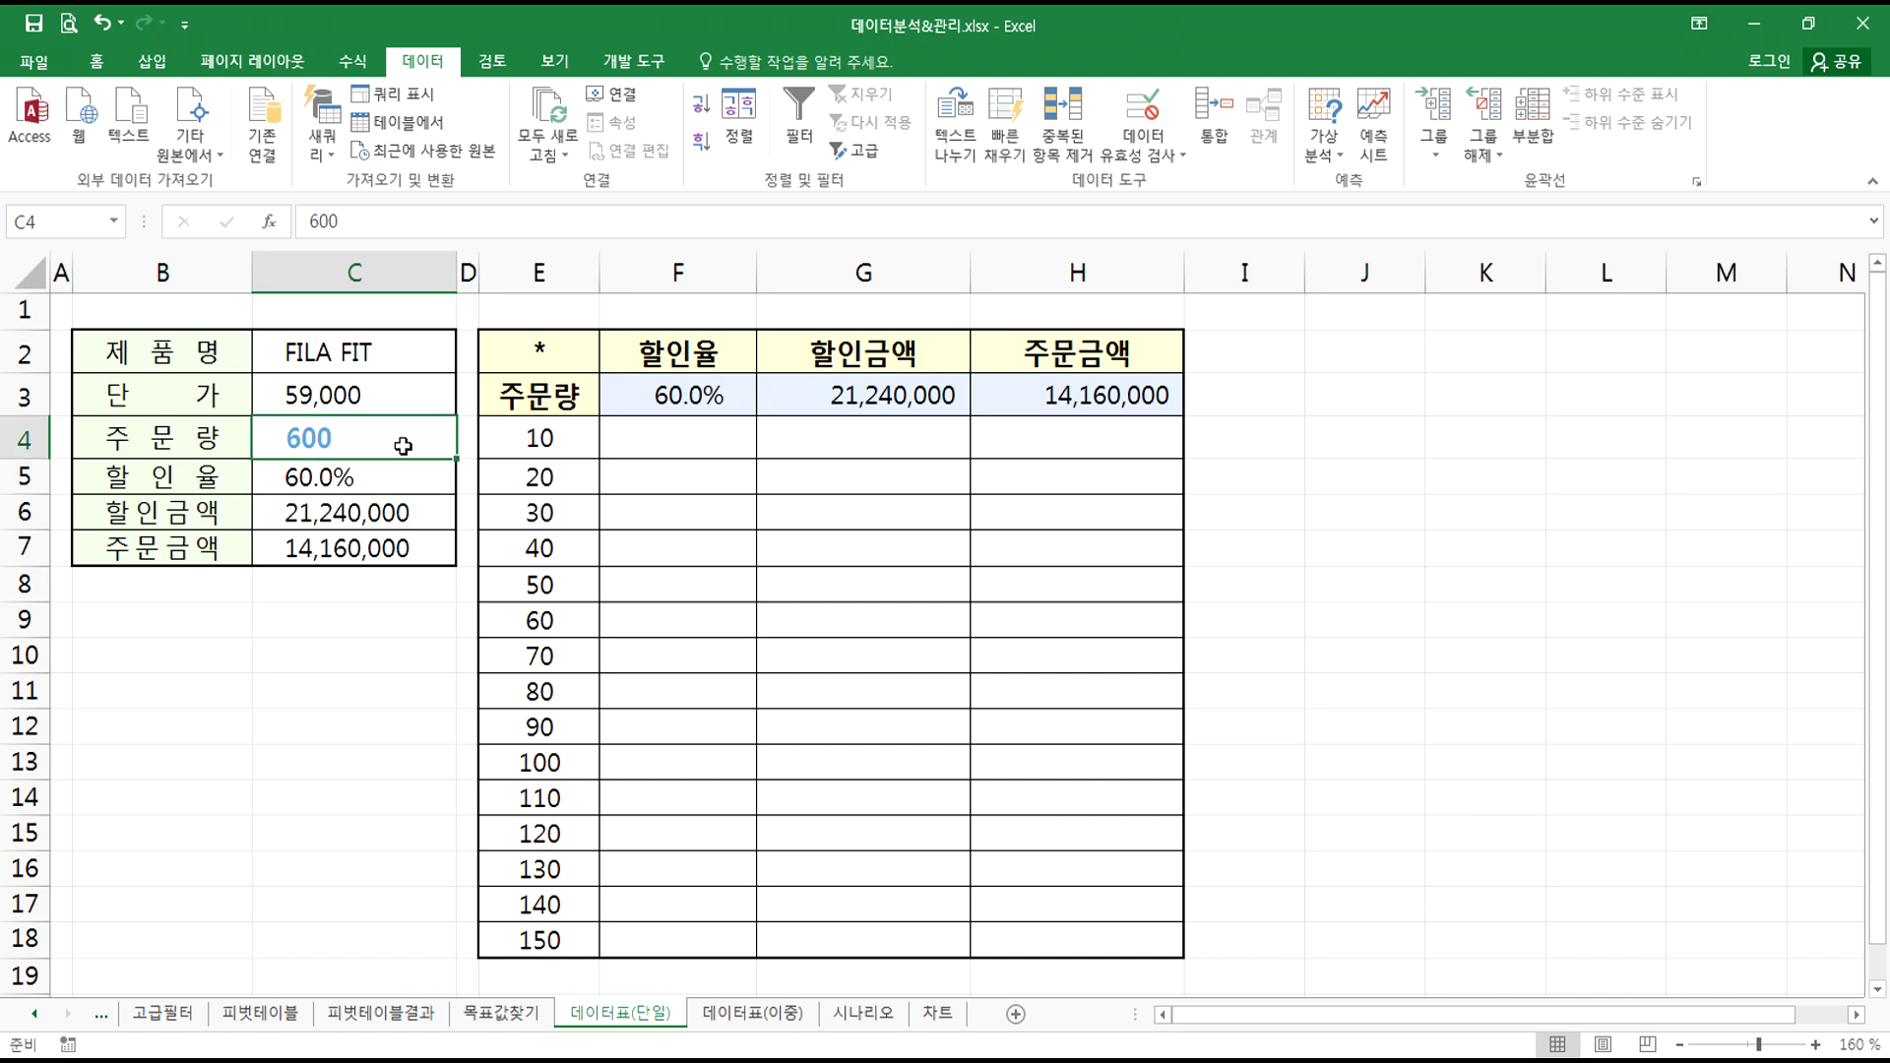
type("900")
key("Return")
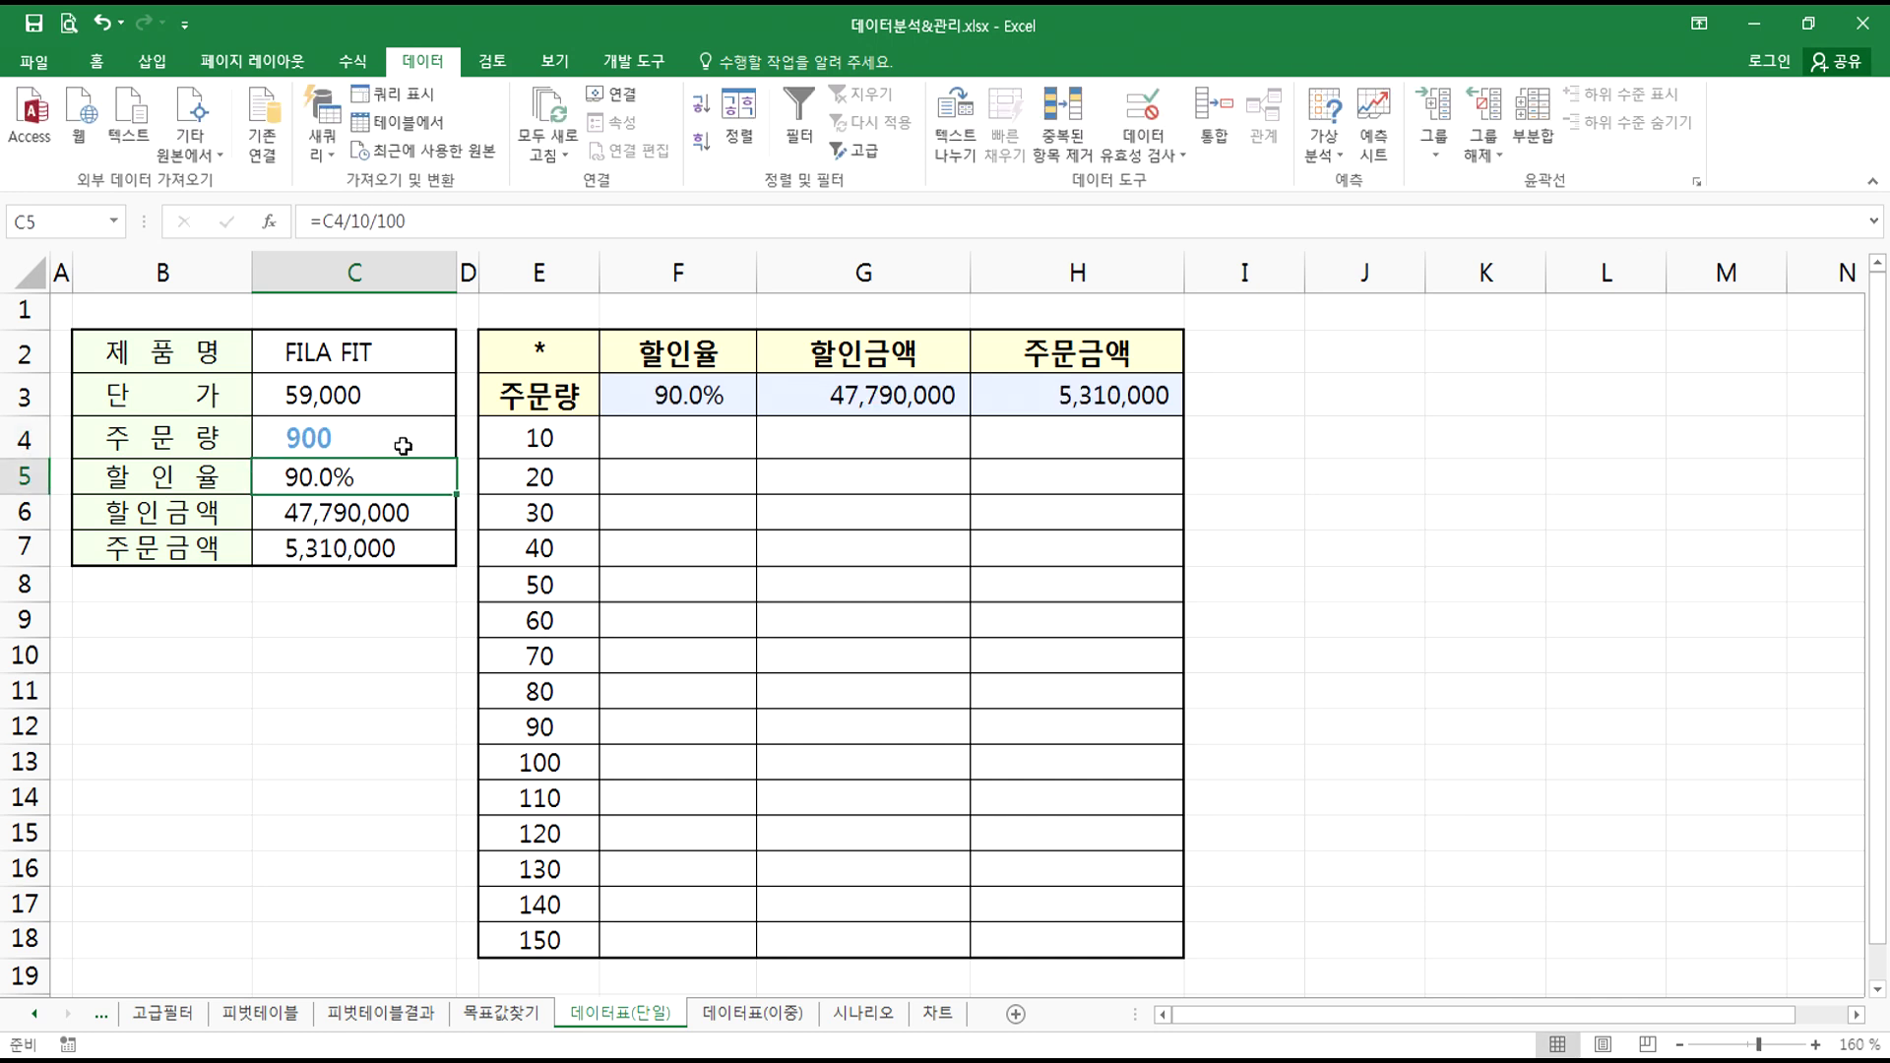
- Restore the order quantity in C4 to 100 and inspect the discount rate formula in C5
left_click(403, 445)
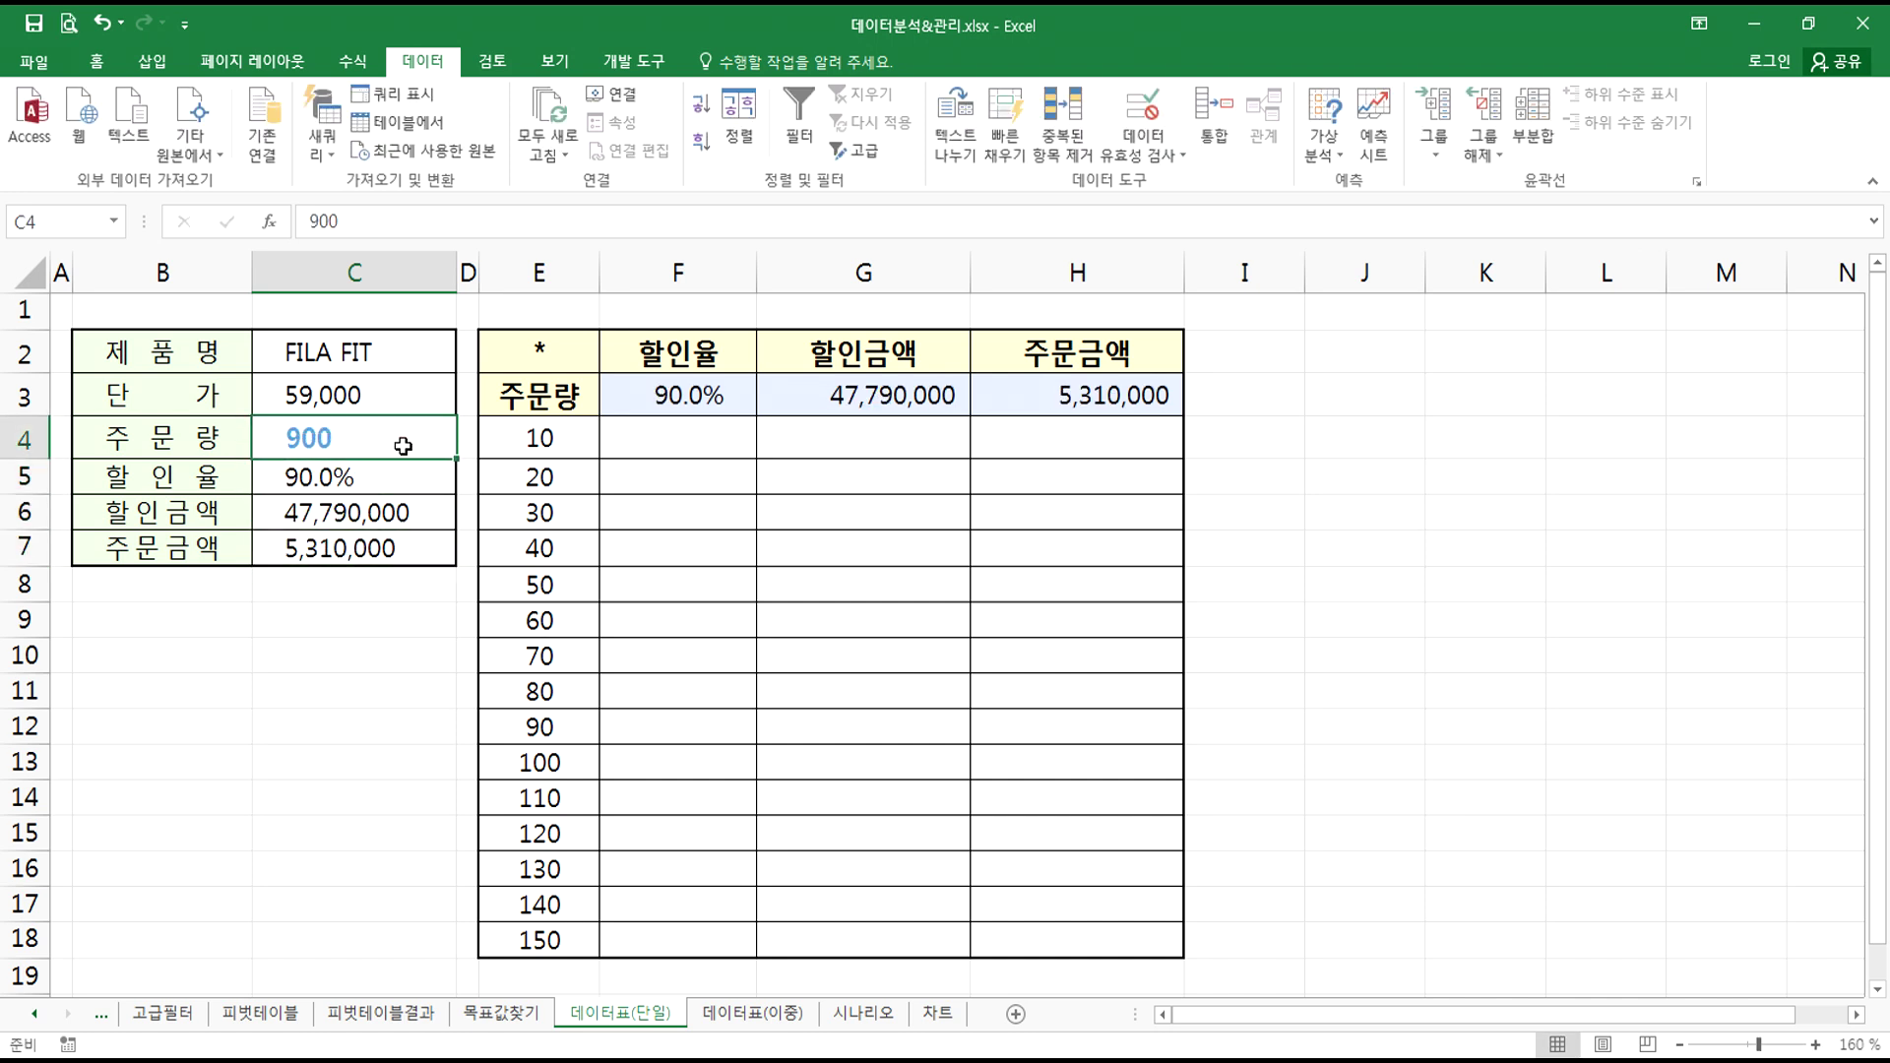
key("Down")
key("Down")
key("Down")
key("Up")
key("Up")
key("Up")
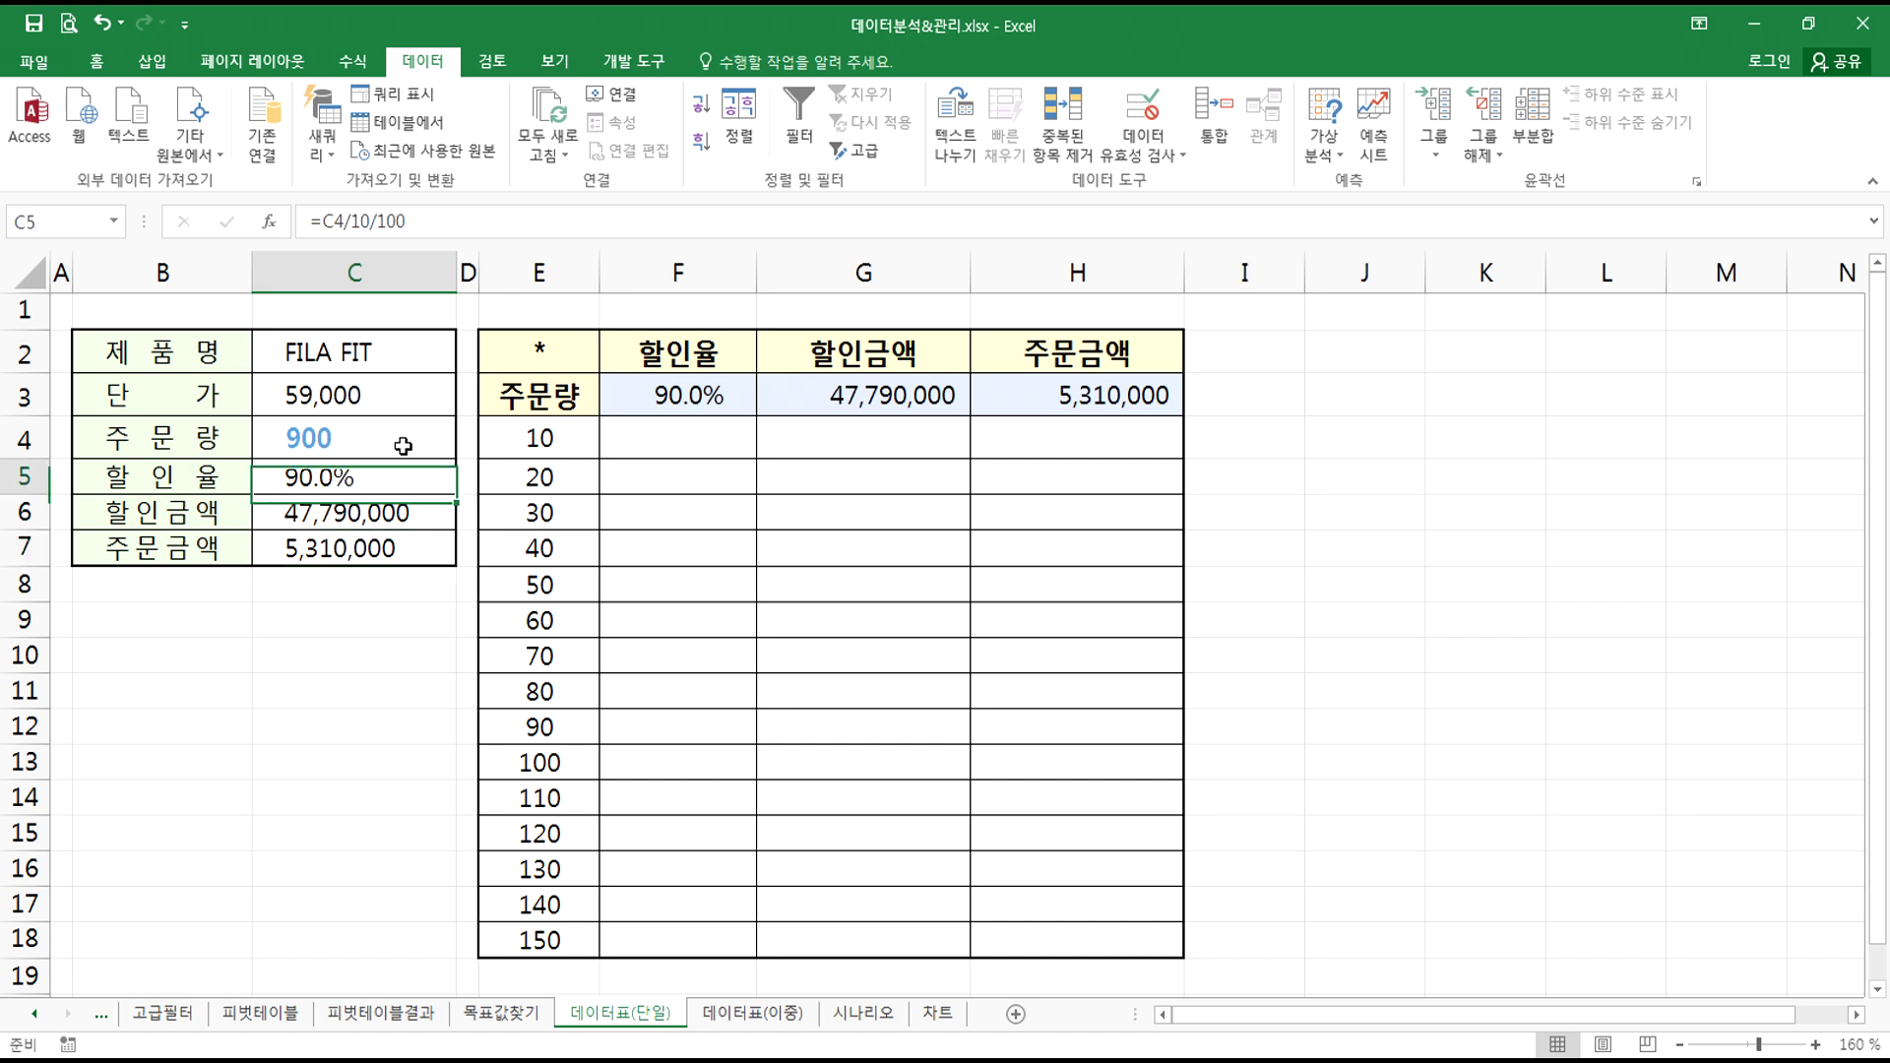
type("100")
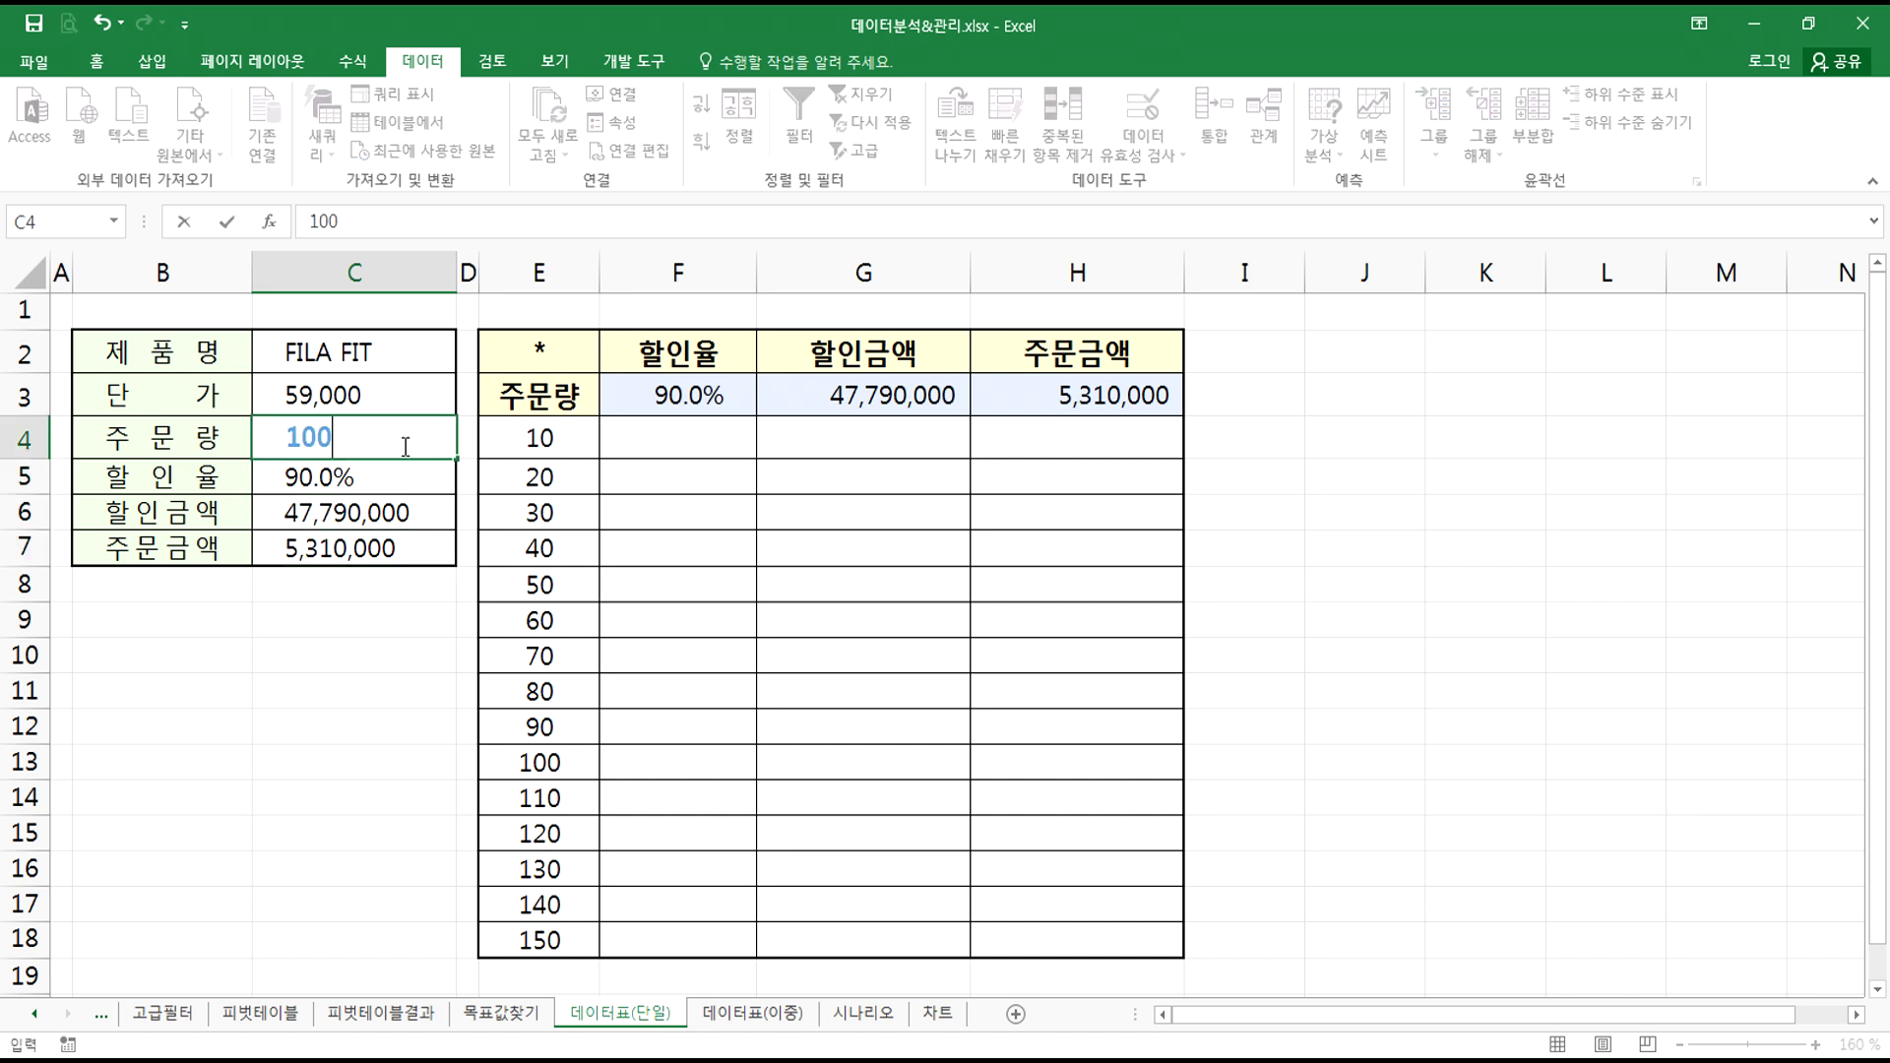
key("Return")
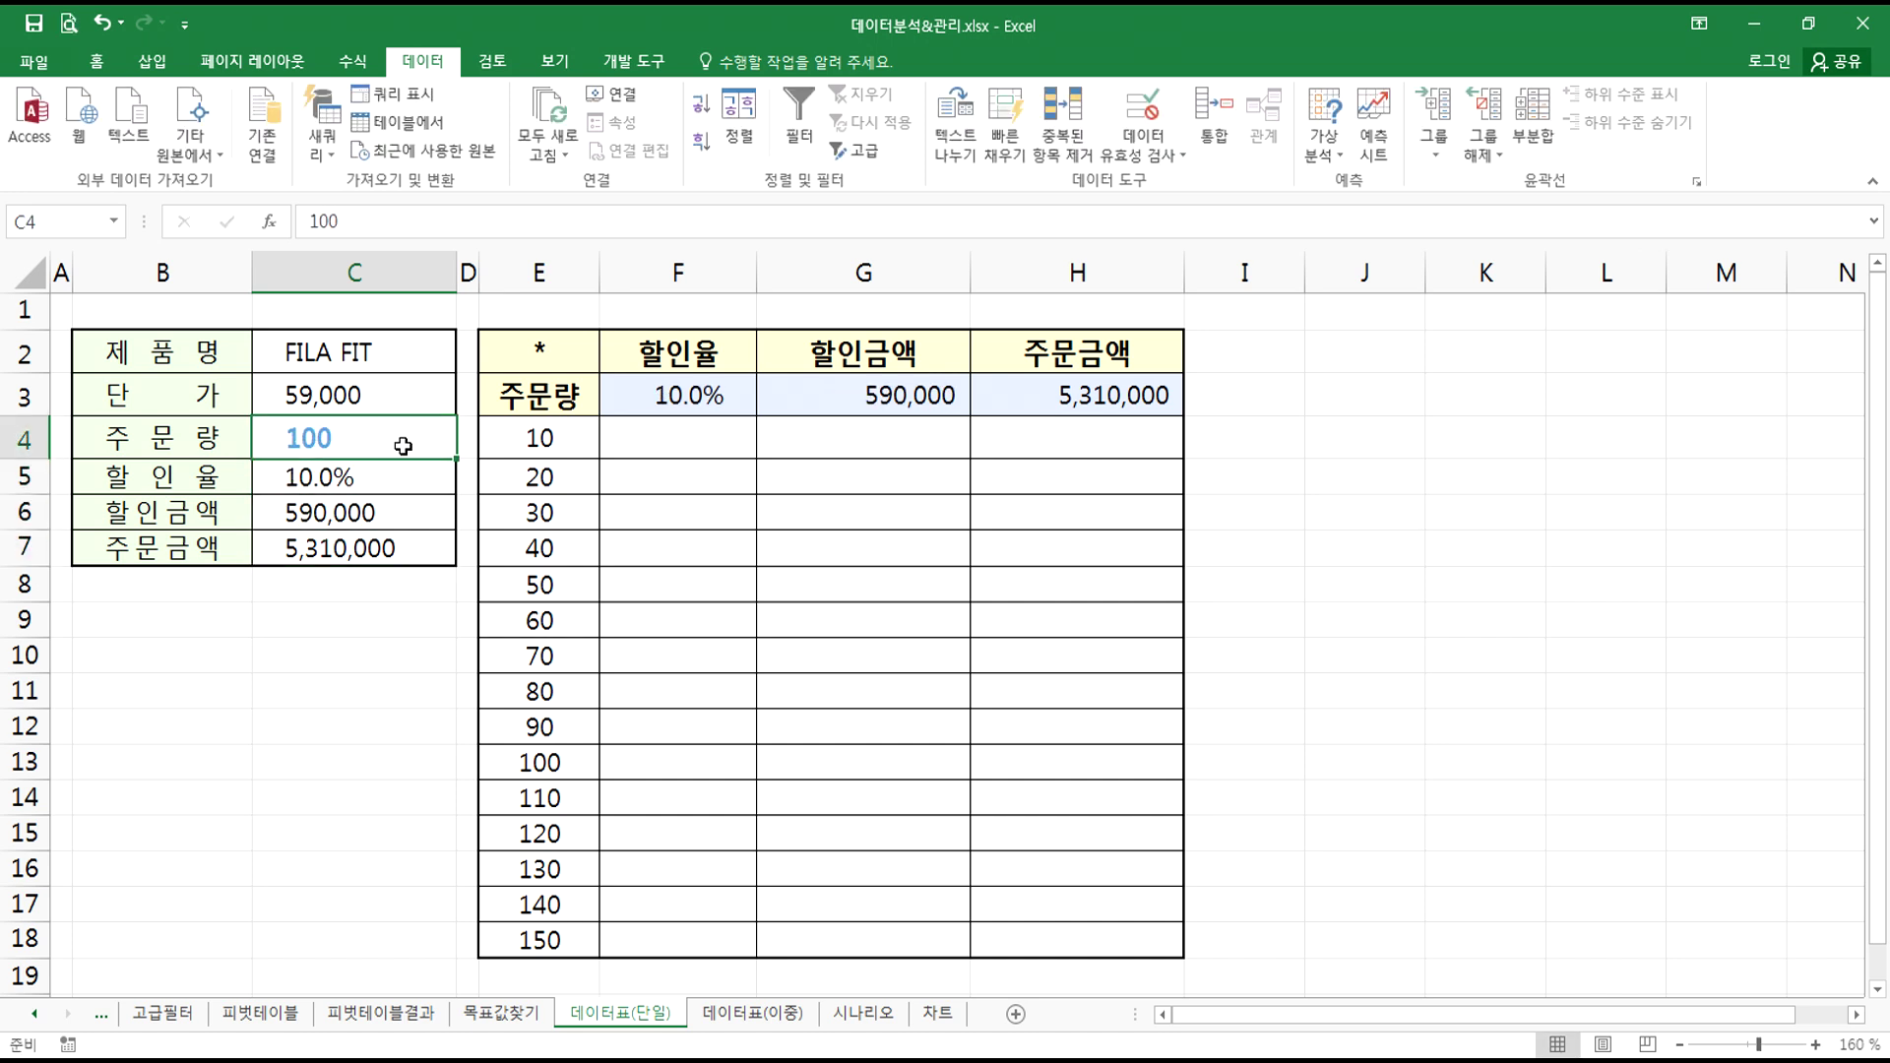
double_click(380, 475)
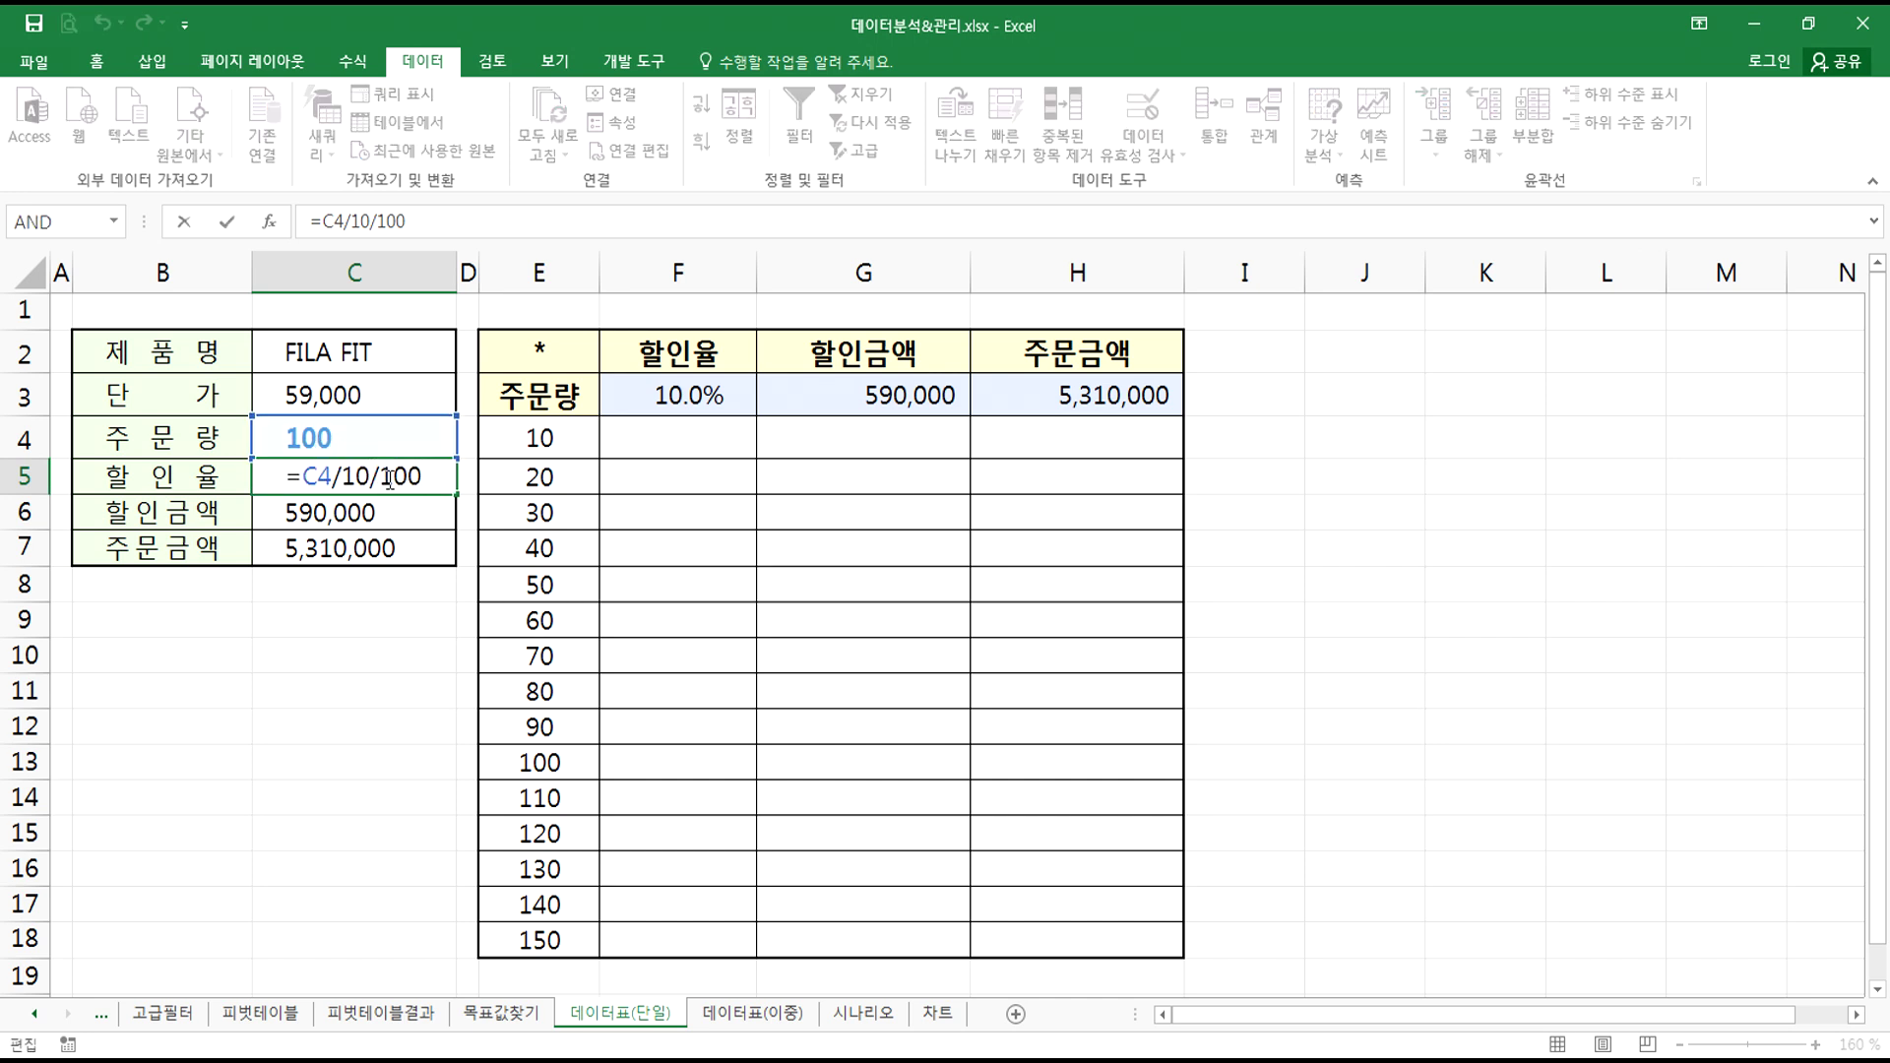
key("Escape")
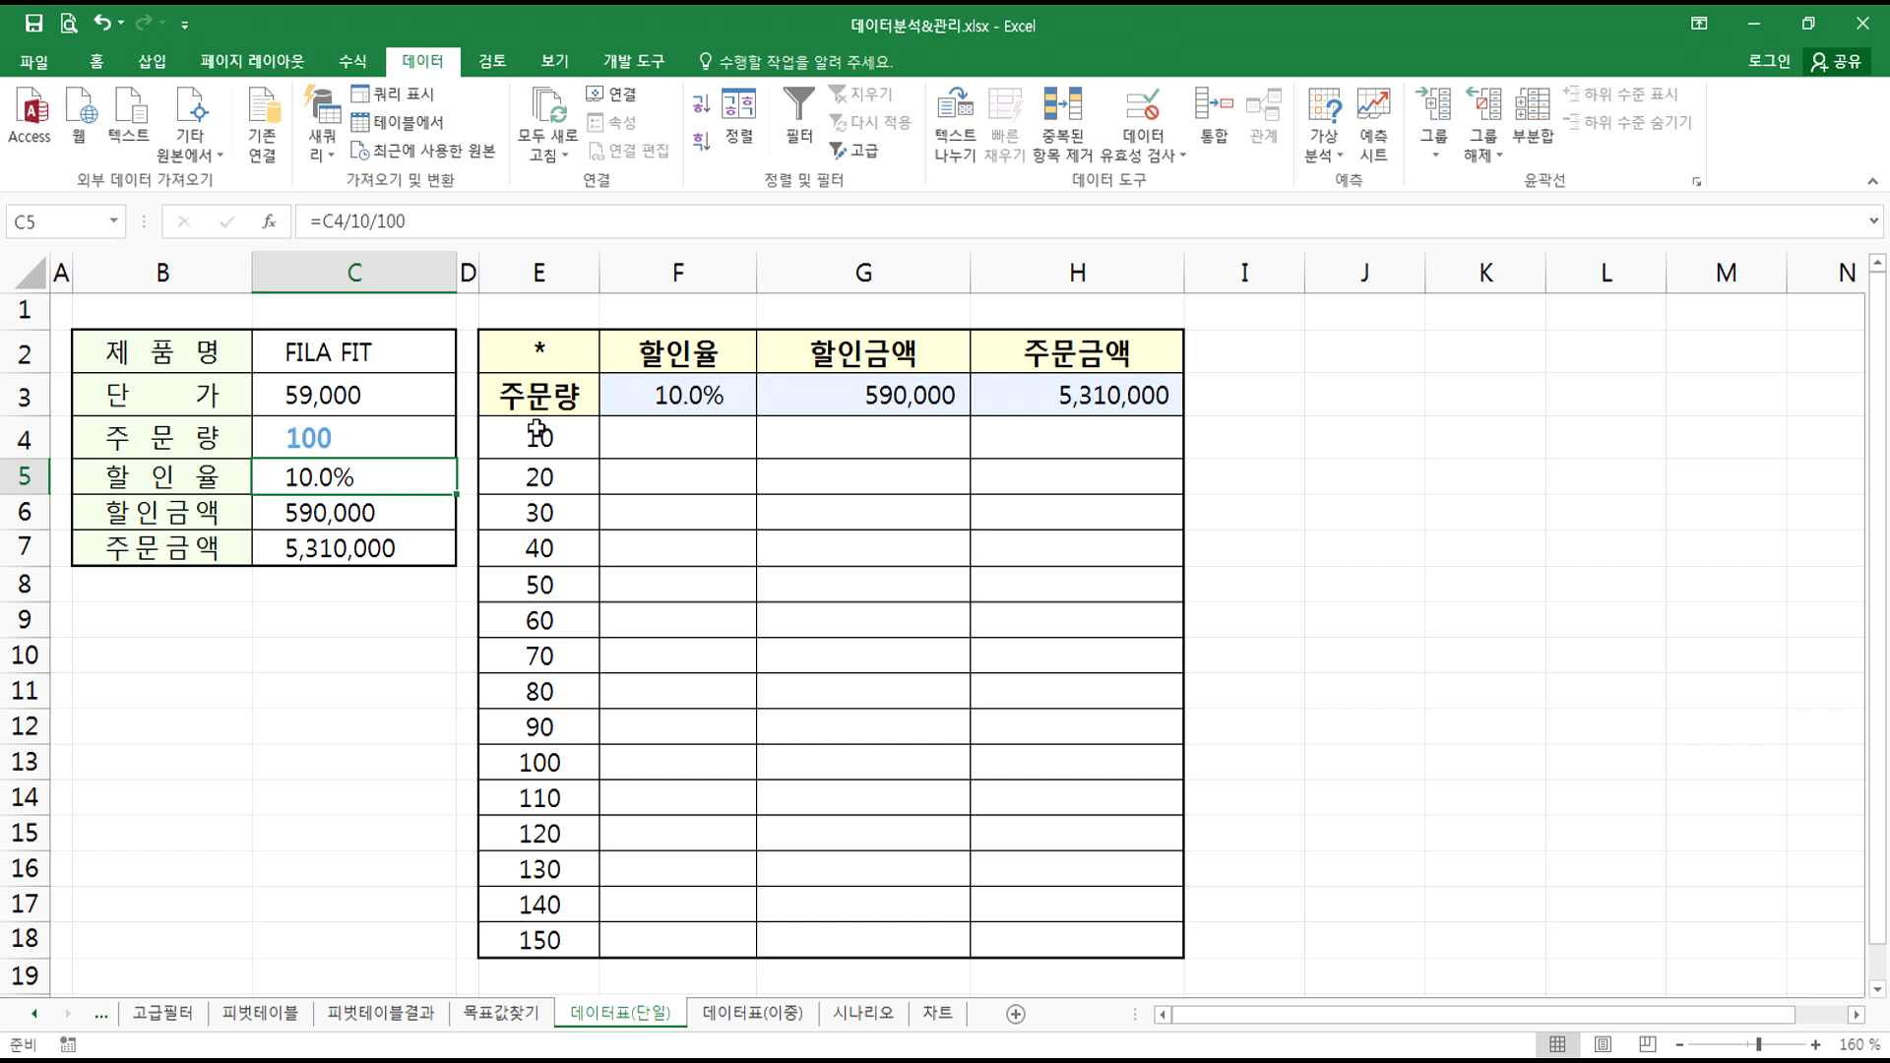
- Compare the order quantity column E with the quantities in column B of the 데이터표(이중) sheet
left_click_drag(539, 395, 540, 940)
left_click(754, 1014)
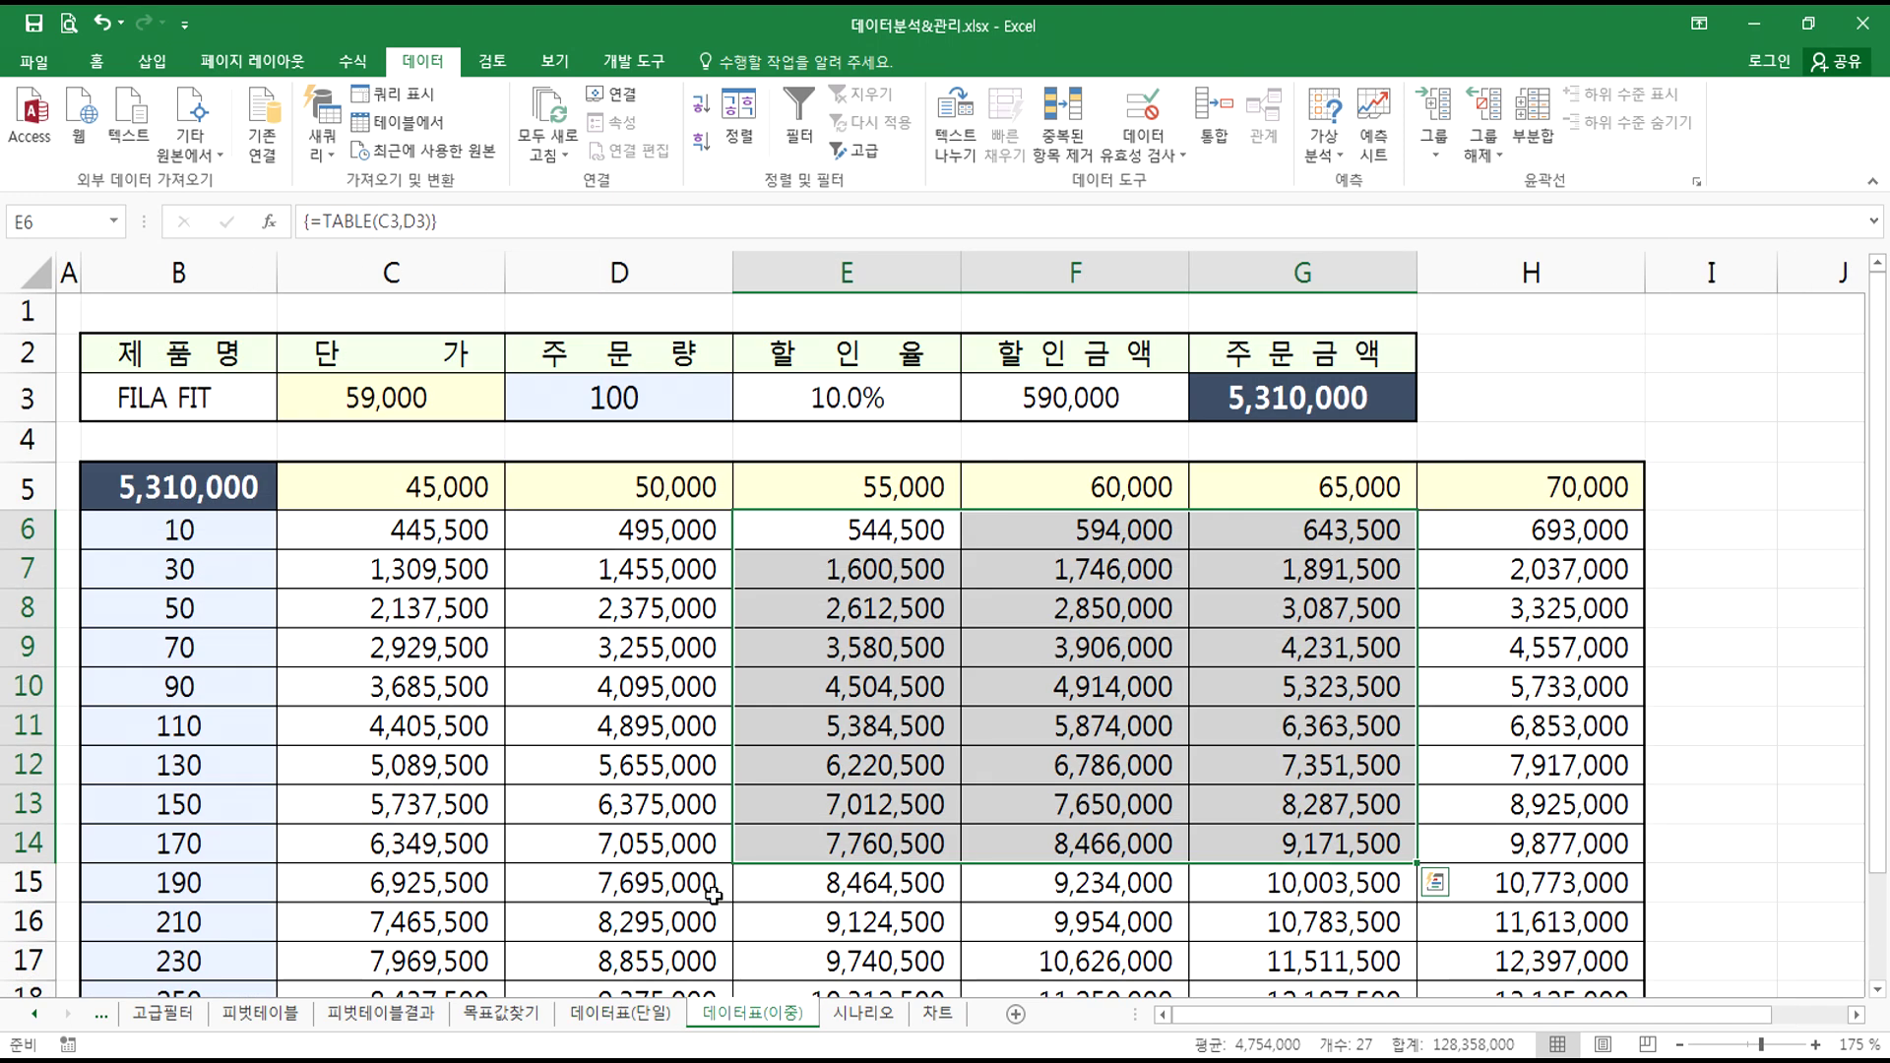
left_click_drag(226, 523, 241, 922)
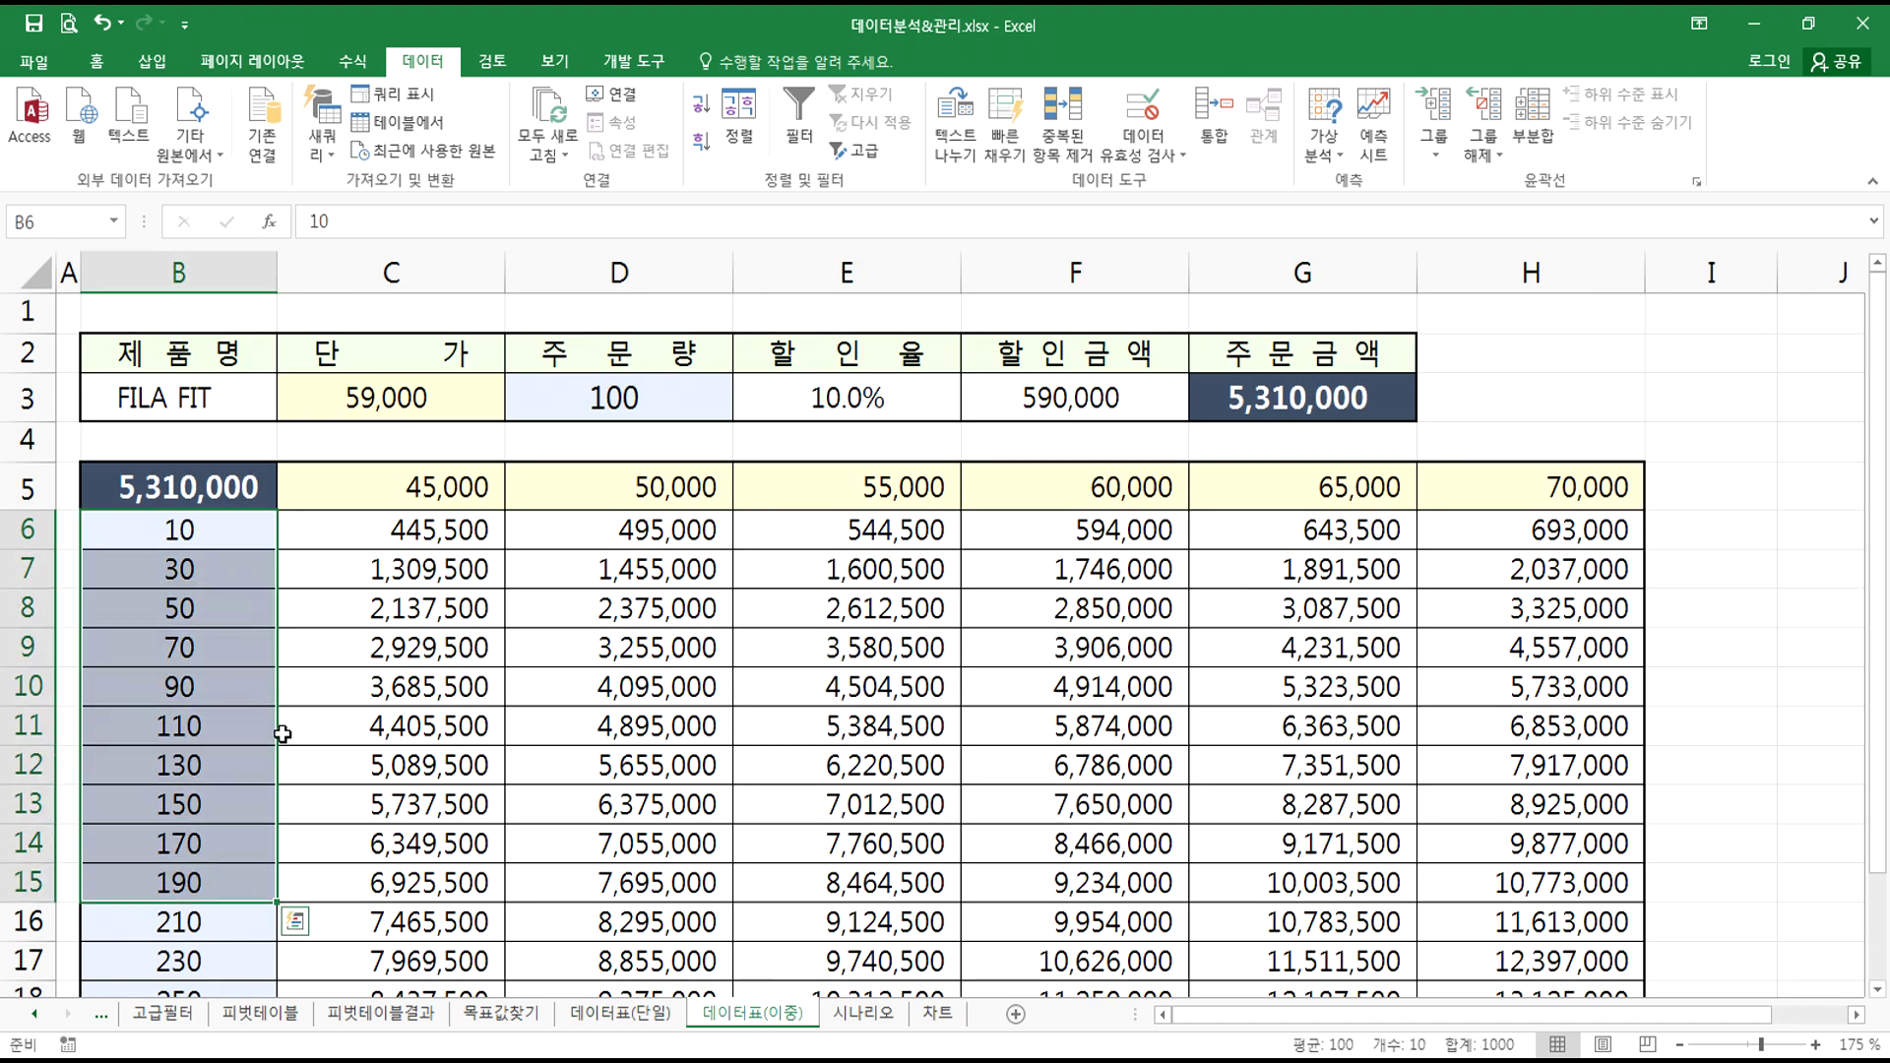
- Review the unit prices in row 5 and the order amounts of the 데이터표(이중) sheet, and return to 데이터표(단일)
left_click_drag(400, 476, 994, 493)
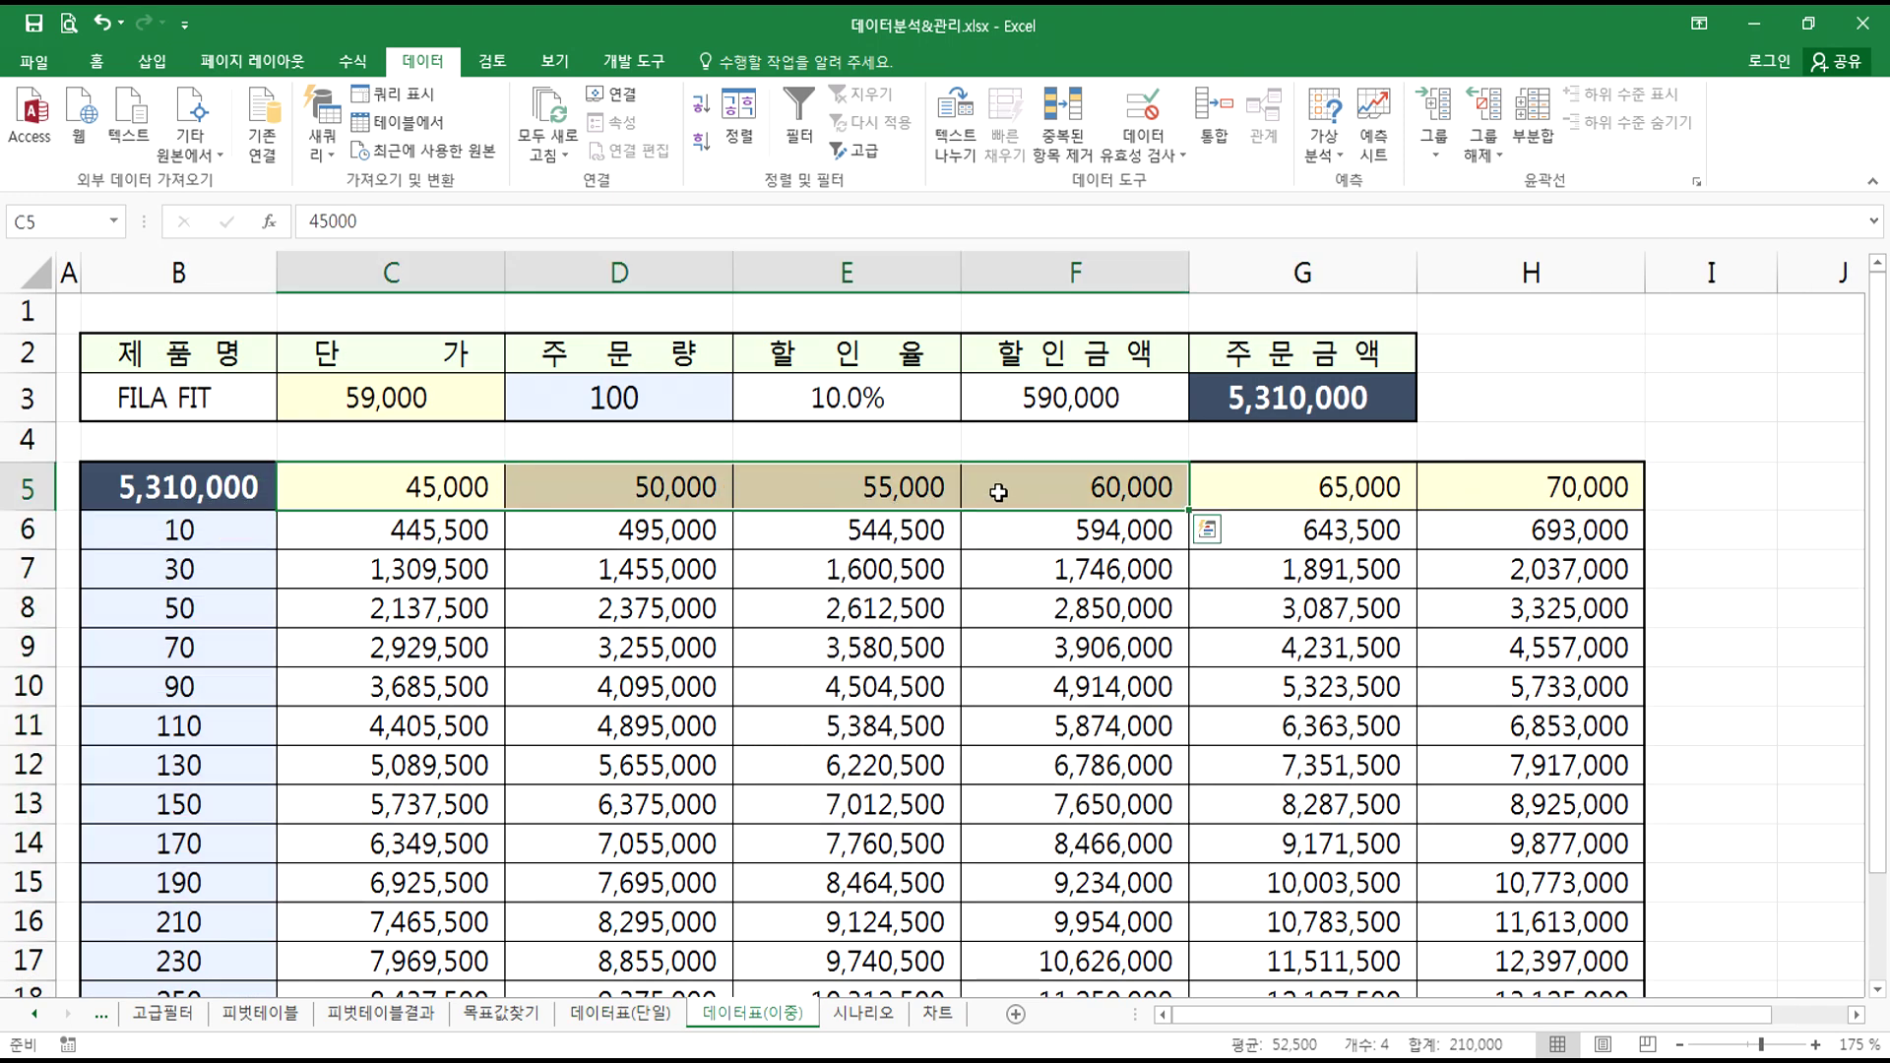
left_click_drag(418, 534, 1585, 921)
left_click(847, 648)
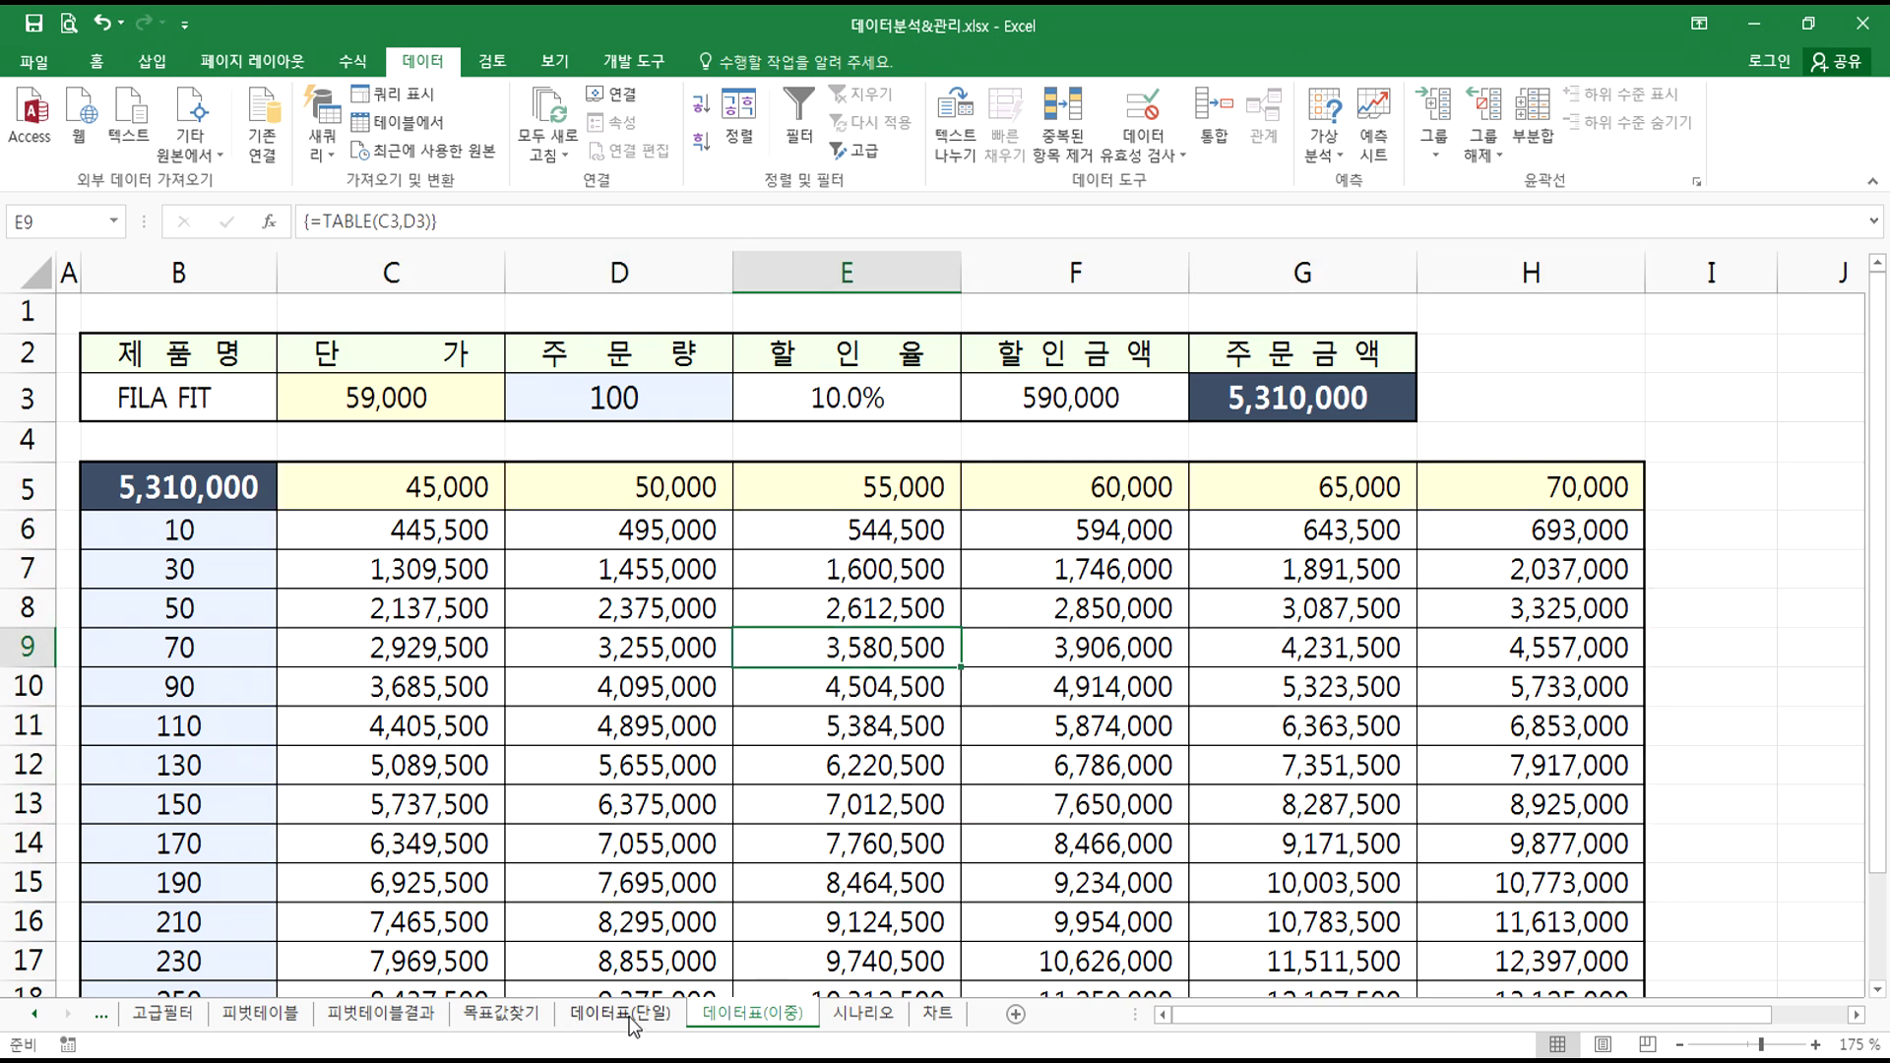
left_click(622, 1013)
left_click(736, 1021)
left_click(615, 1021)
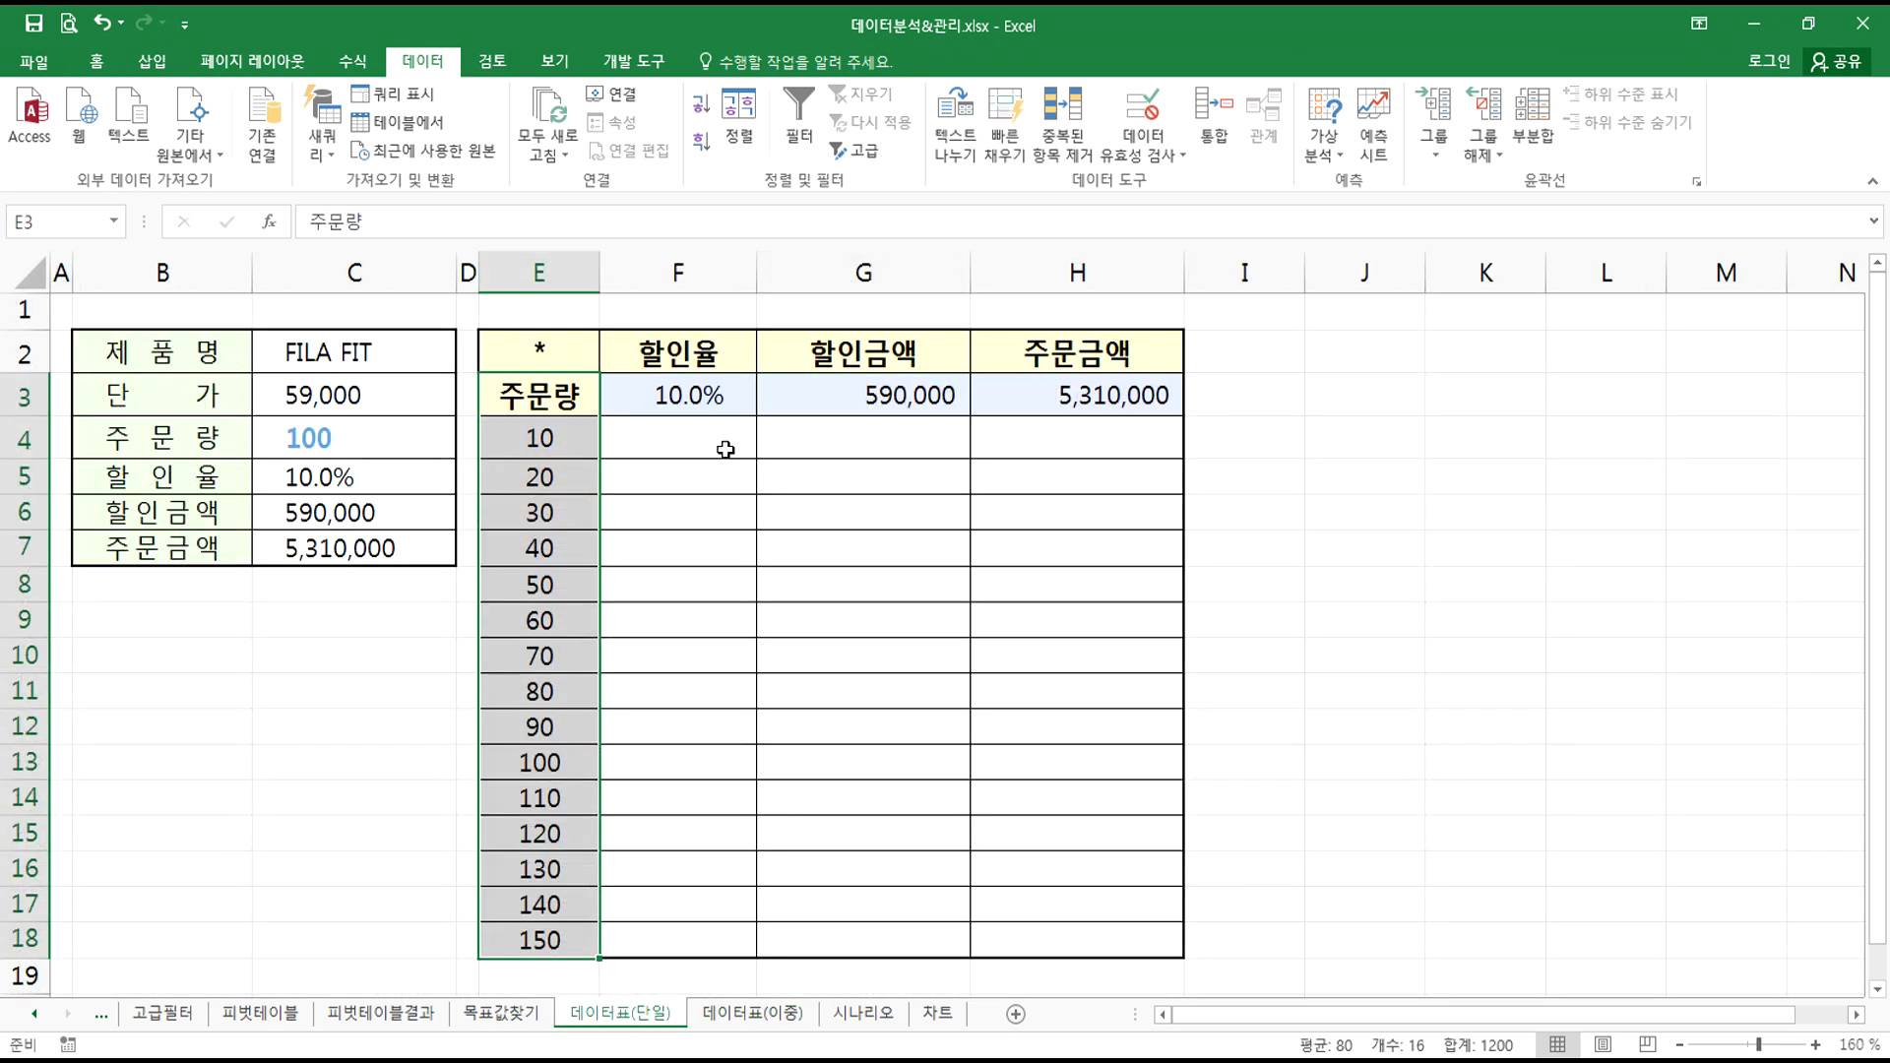
- Examine the discount rate, discount amount and order amount columns F to H with their linked formulas in row 3
left_click(555, 434)
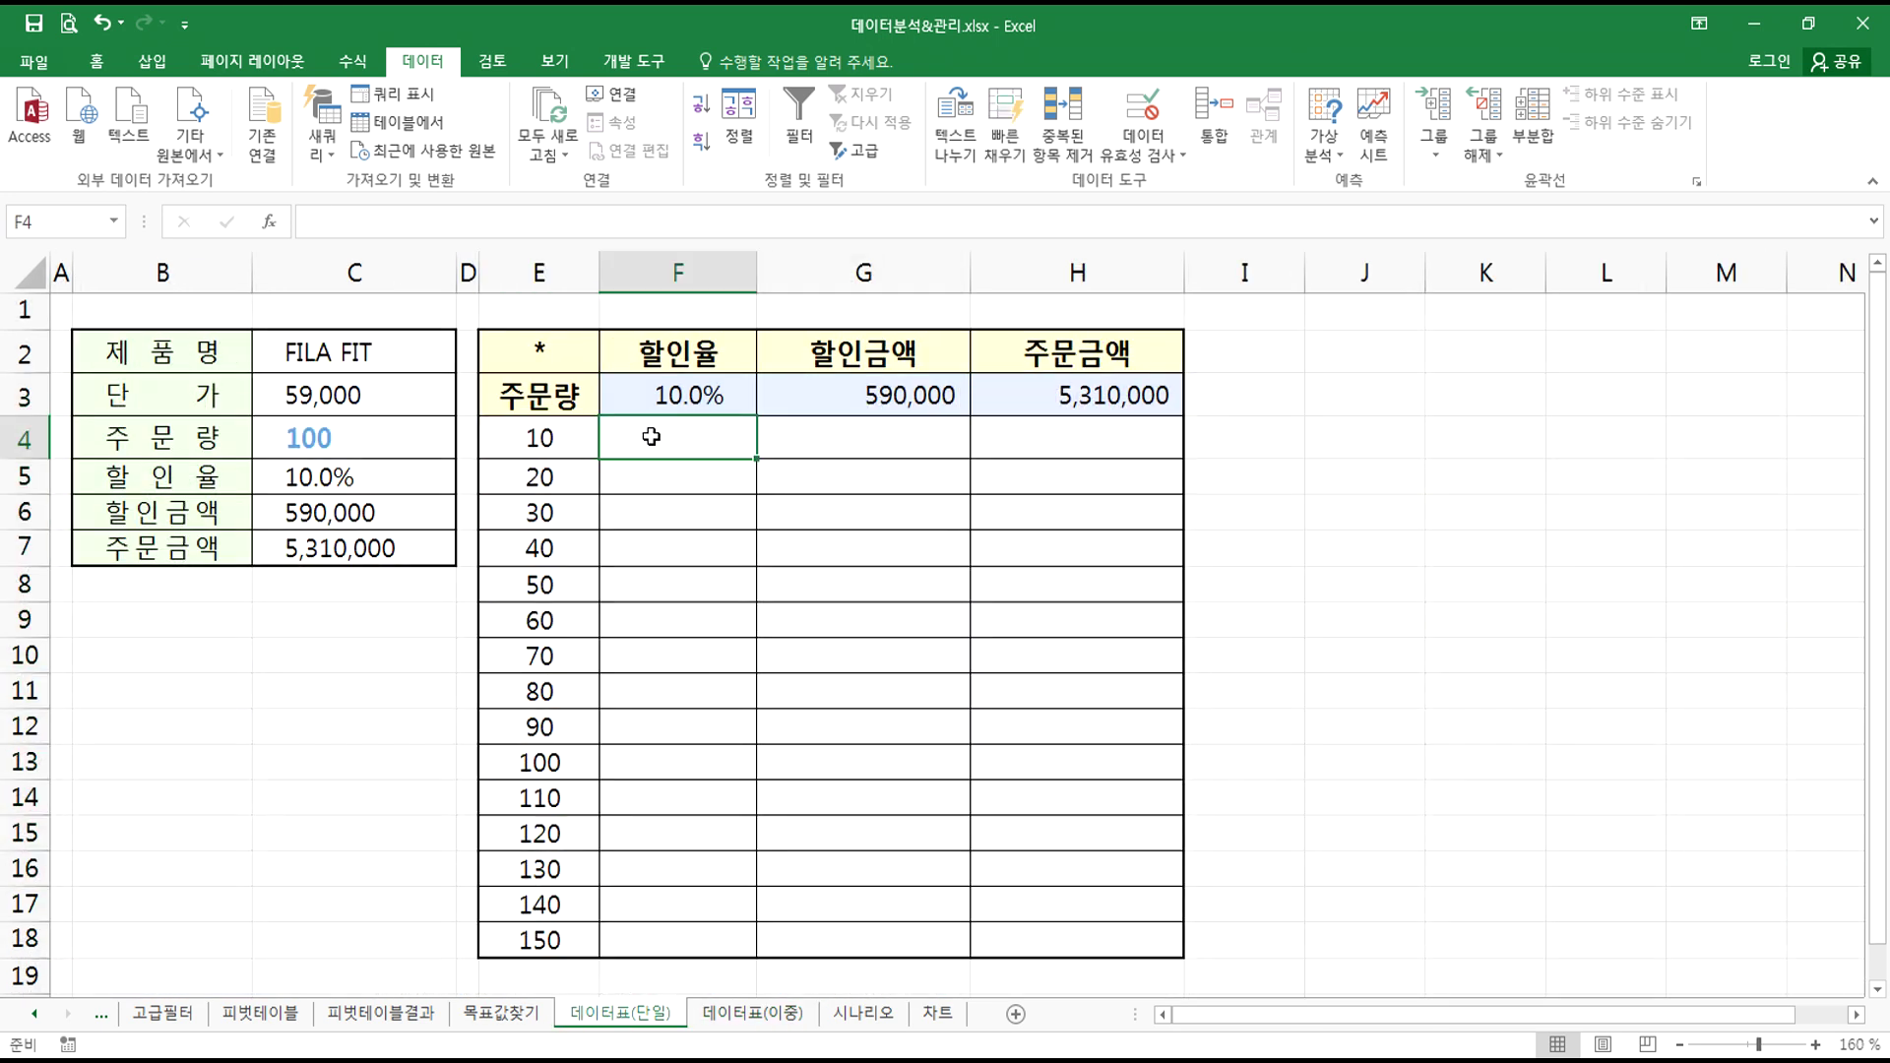
left_click_drag(665, 397, 685, 870)
left_click_drag(874, 399, 879, 763)
left_click_drag(1082, 397, 977, 753)
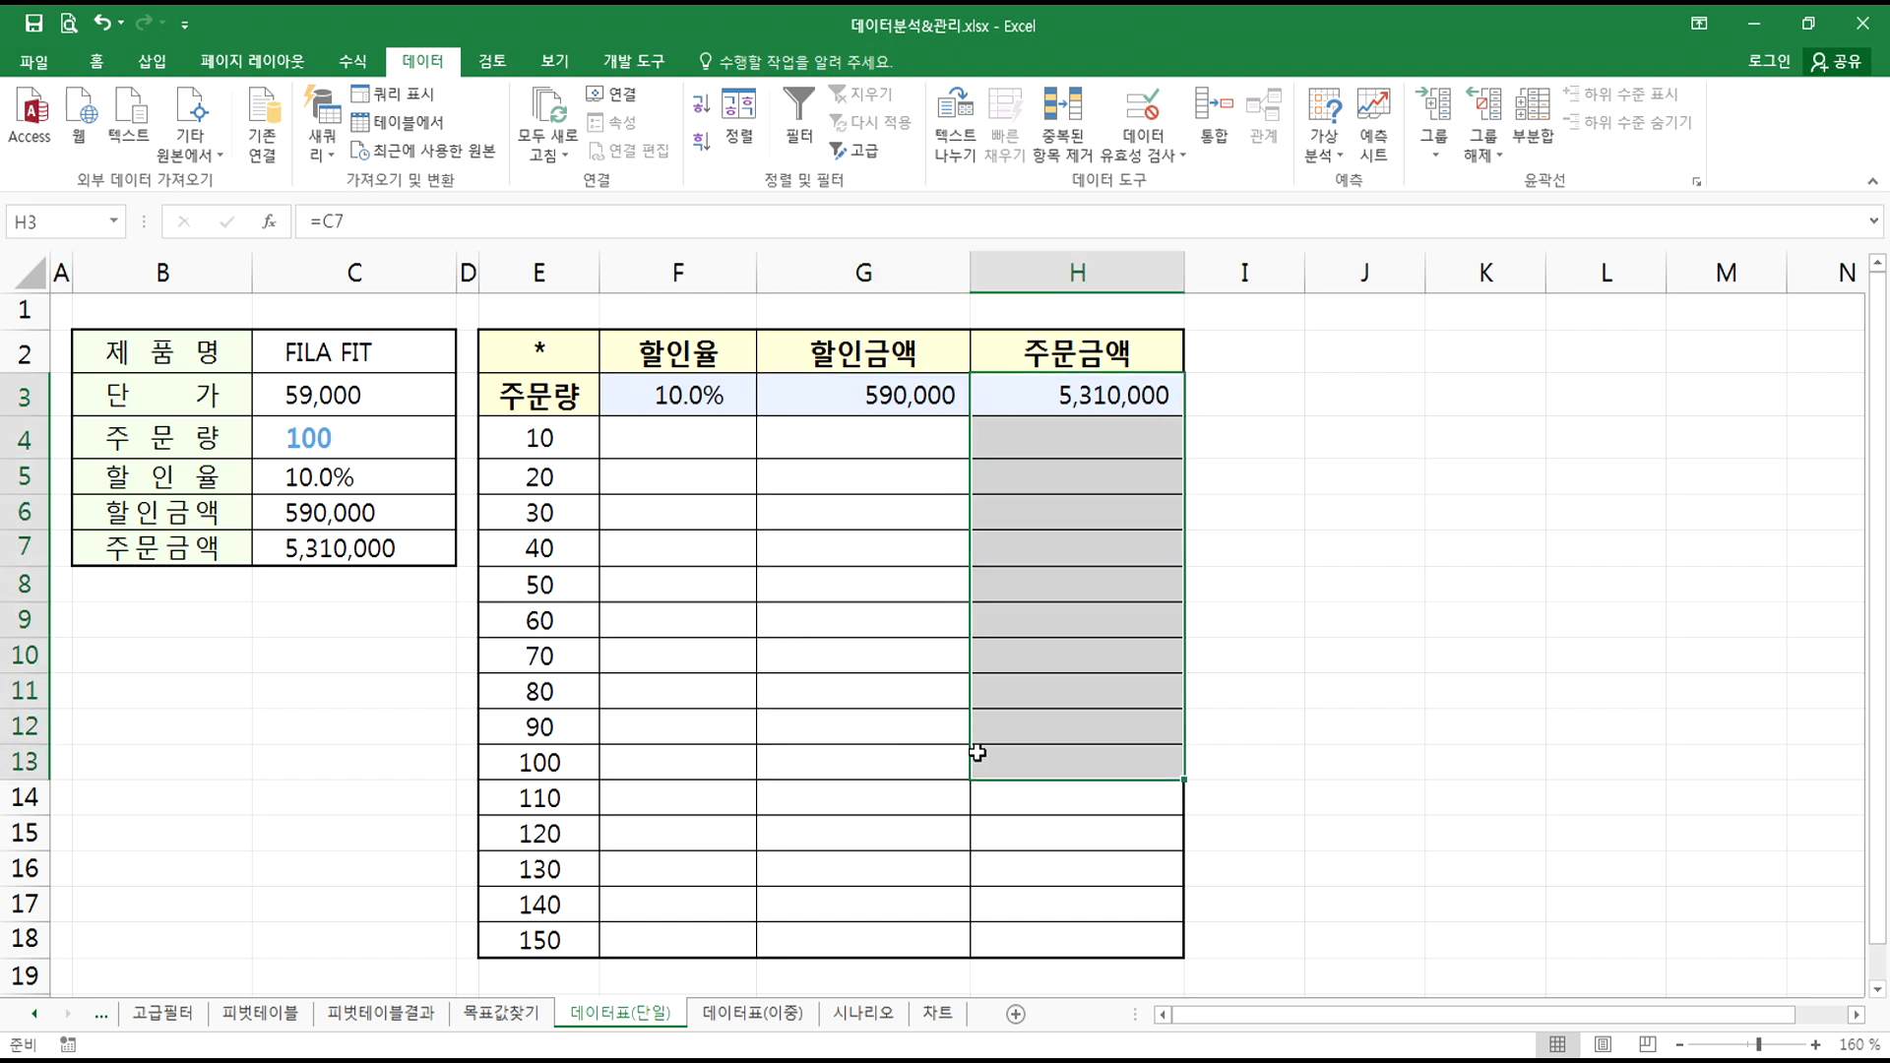
- Create a one-variable data table over E3:H18 with the order quantity $C$4 as the column input cell
left_click_drag(537, 396, 1109, 932)
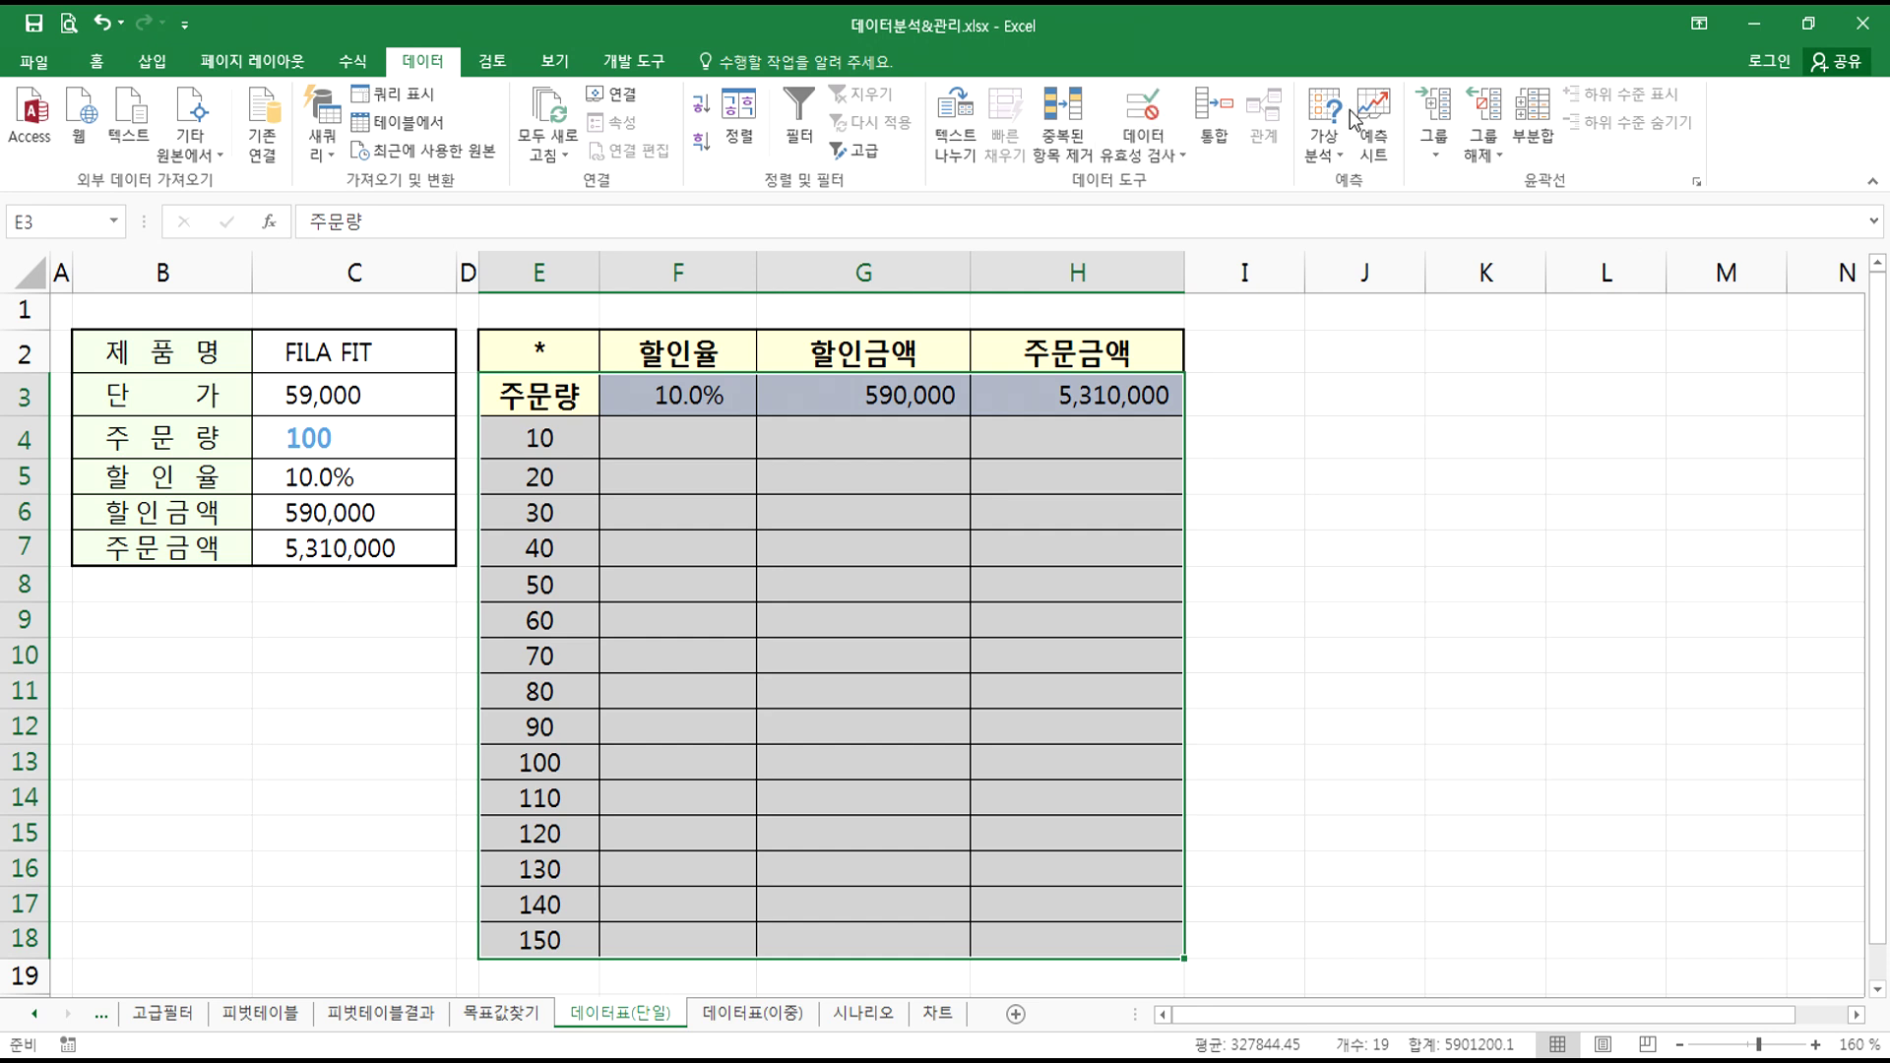
left_click(1324, 137)
left_click(1362, 239)
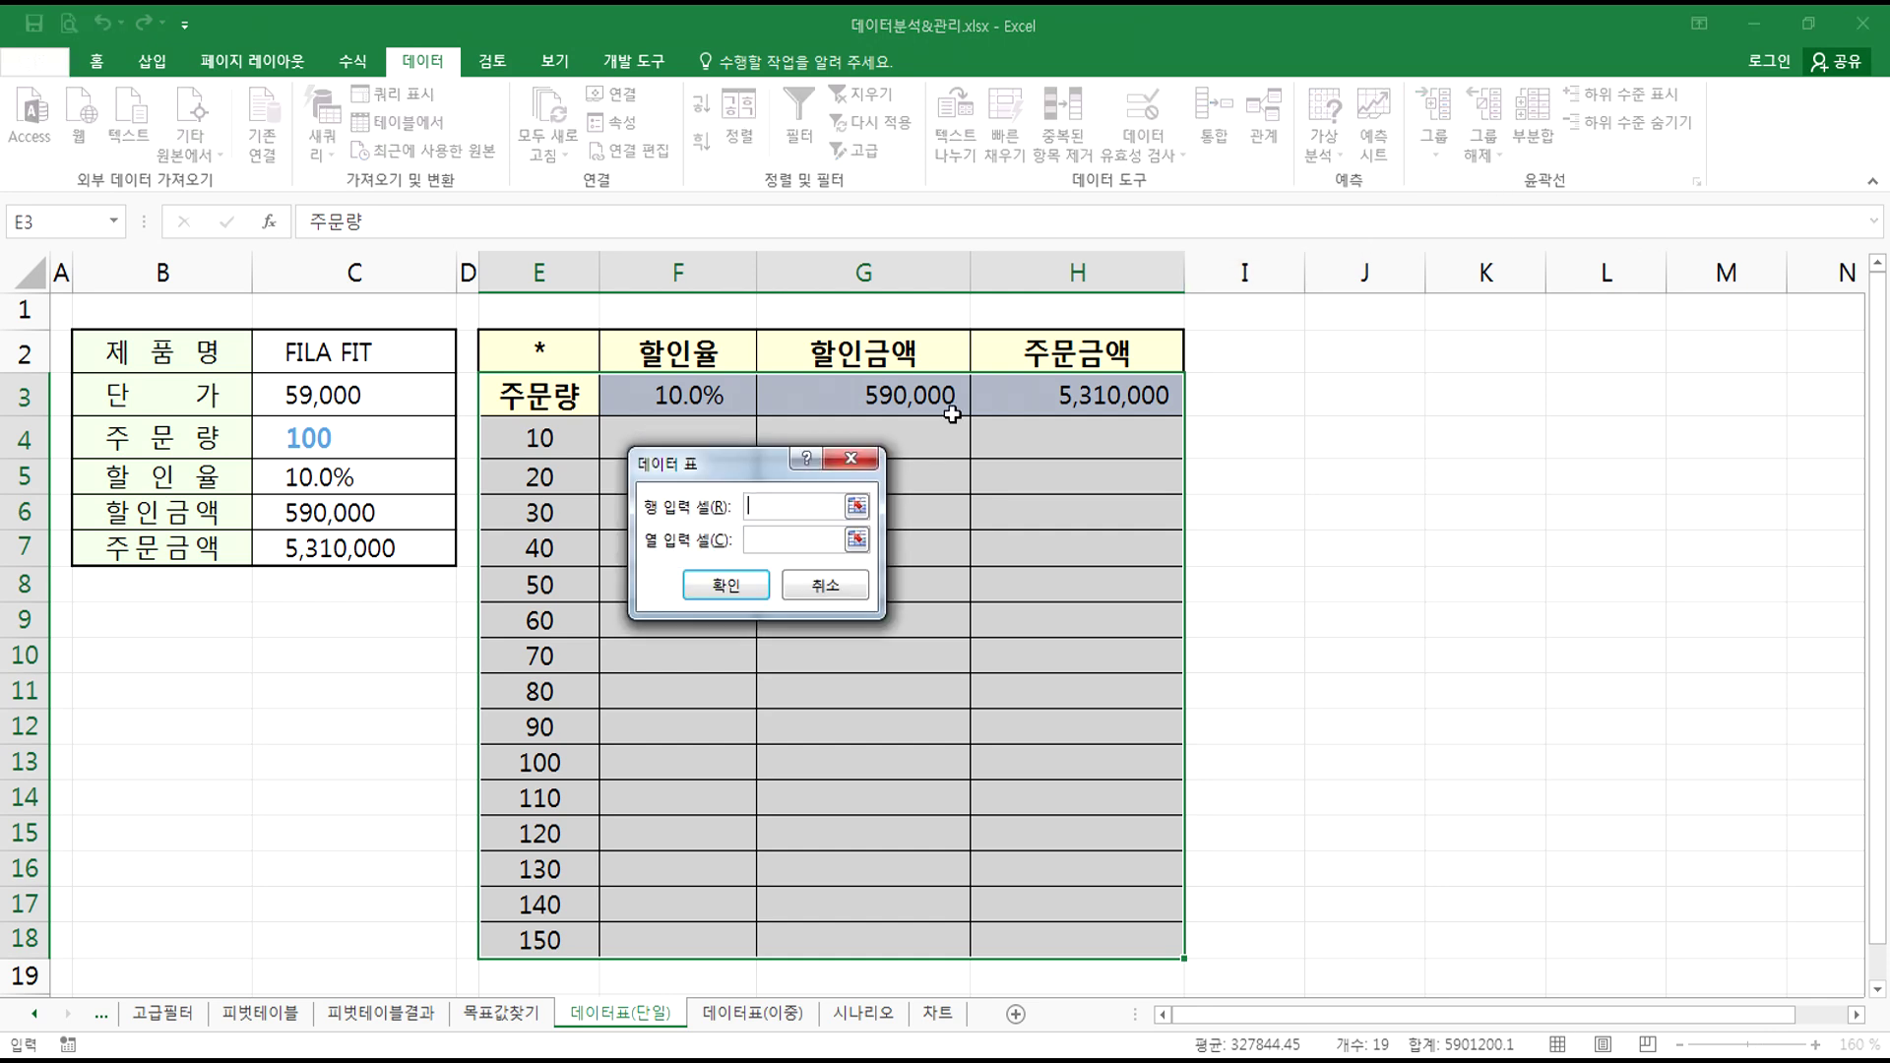
left_click_drag(689, 474, 682, 455)
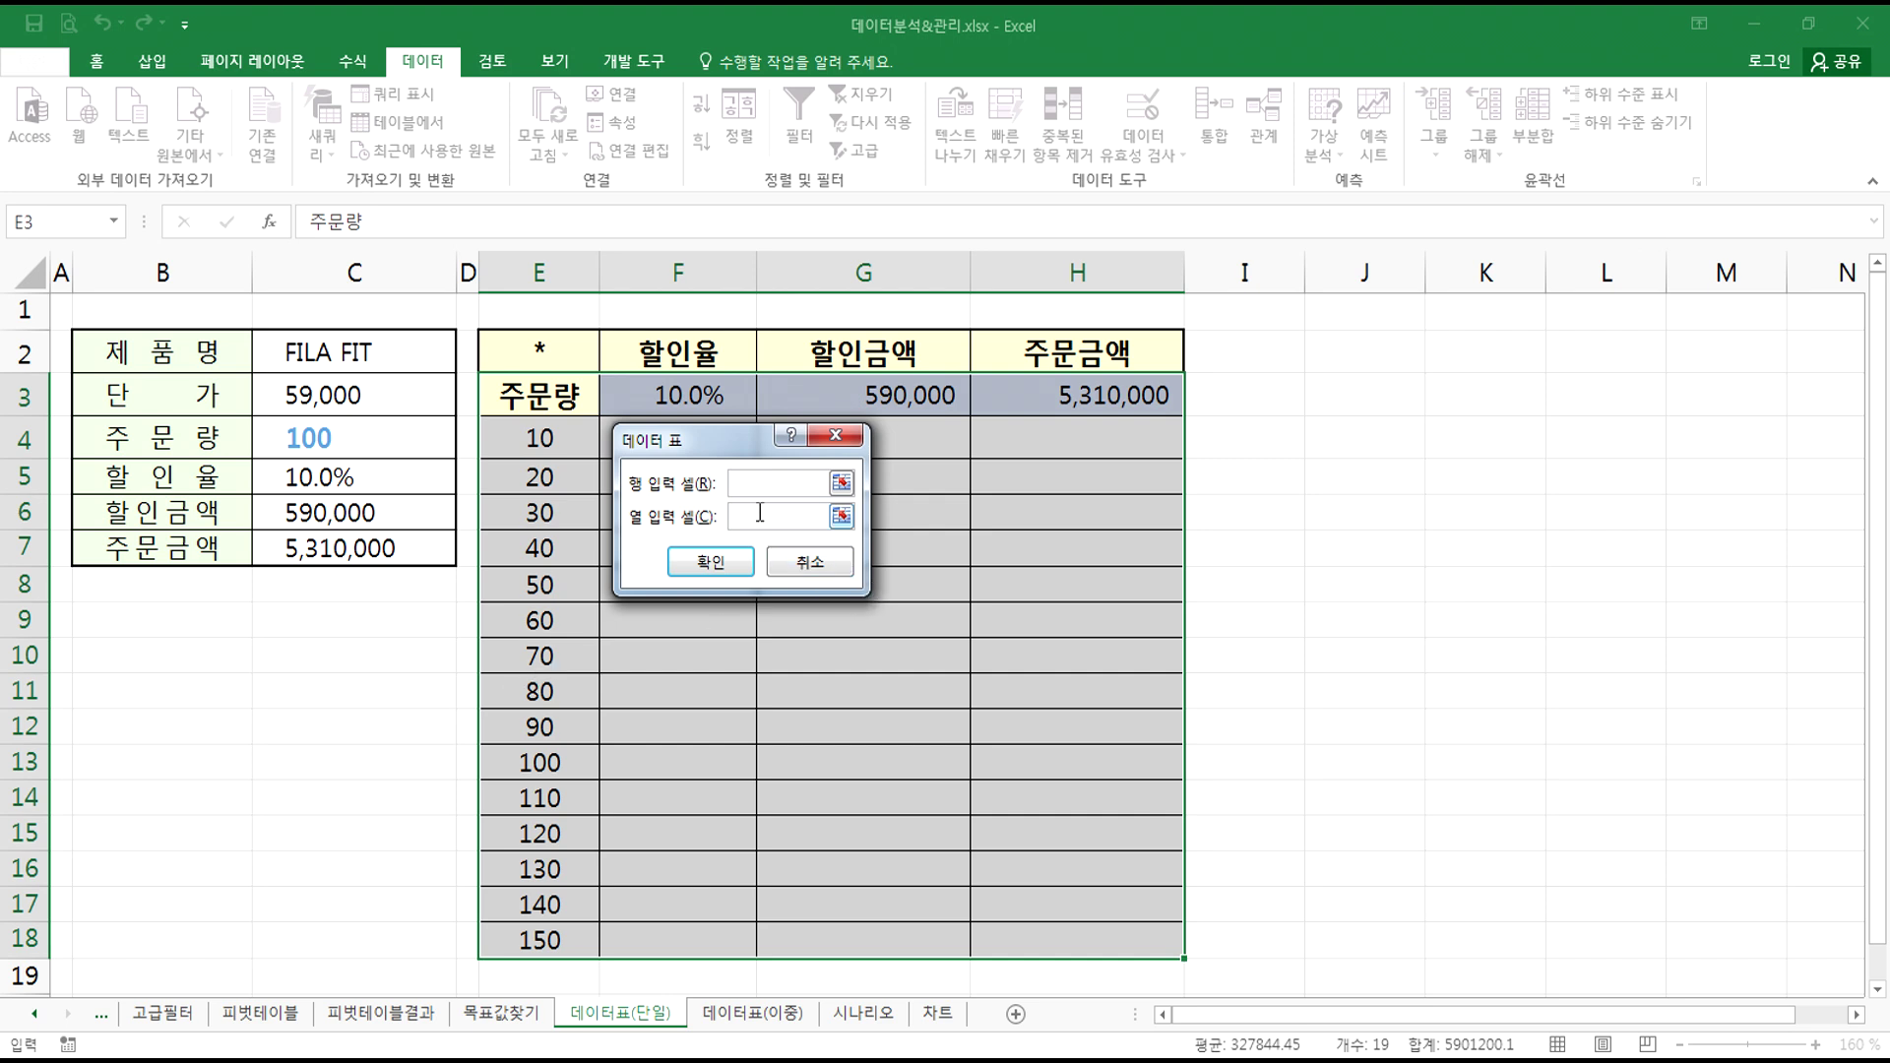
left_click_drag(721, 450, 714, 413)
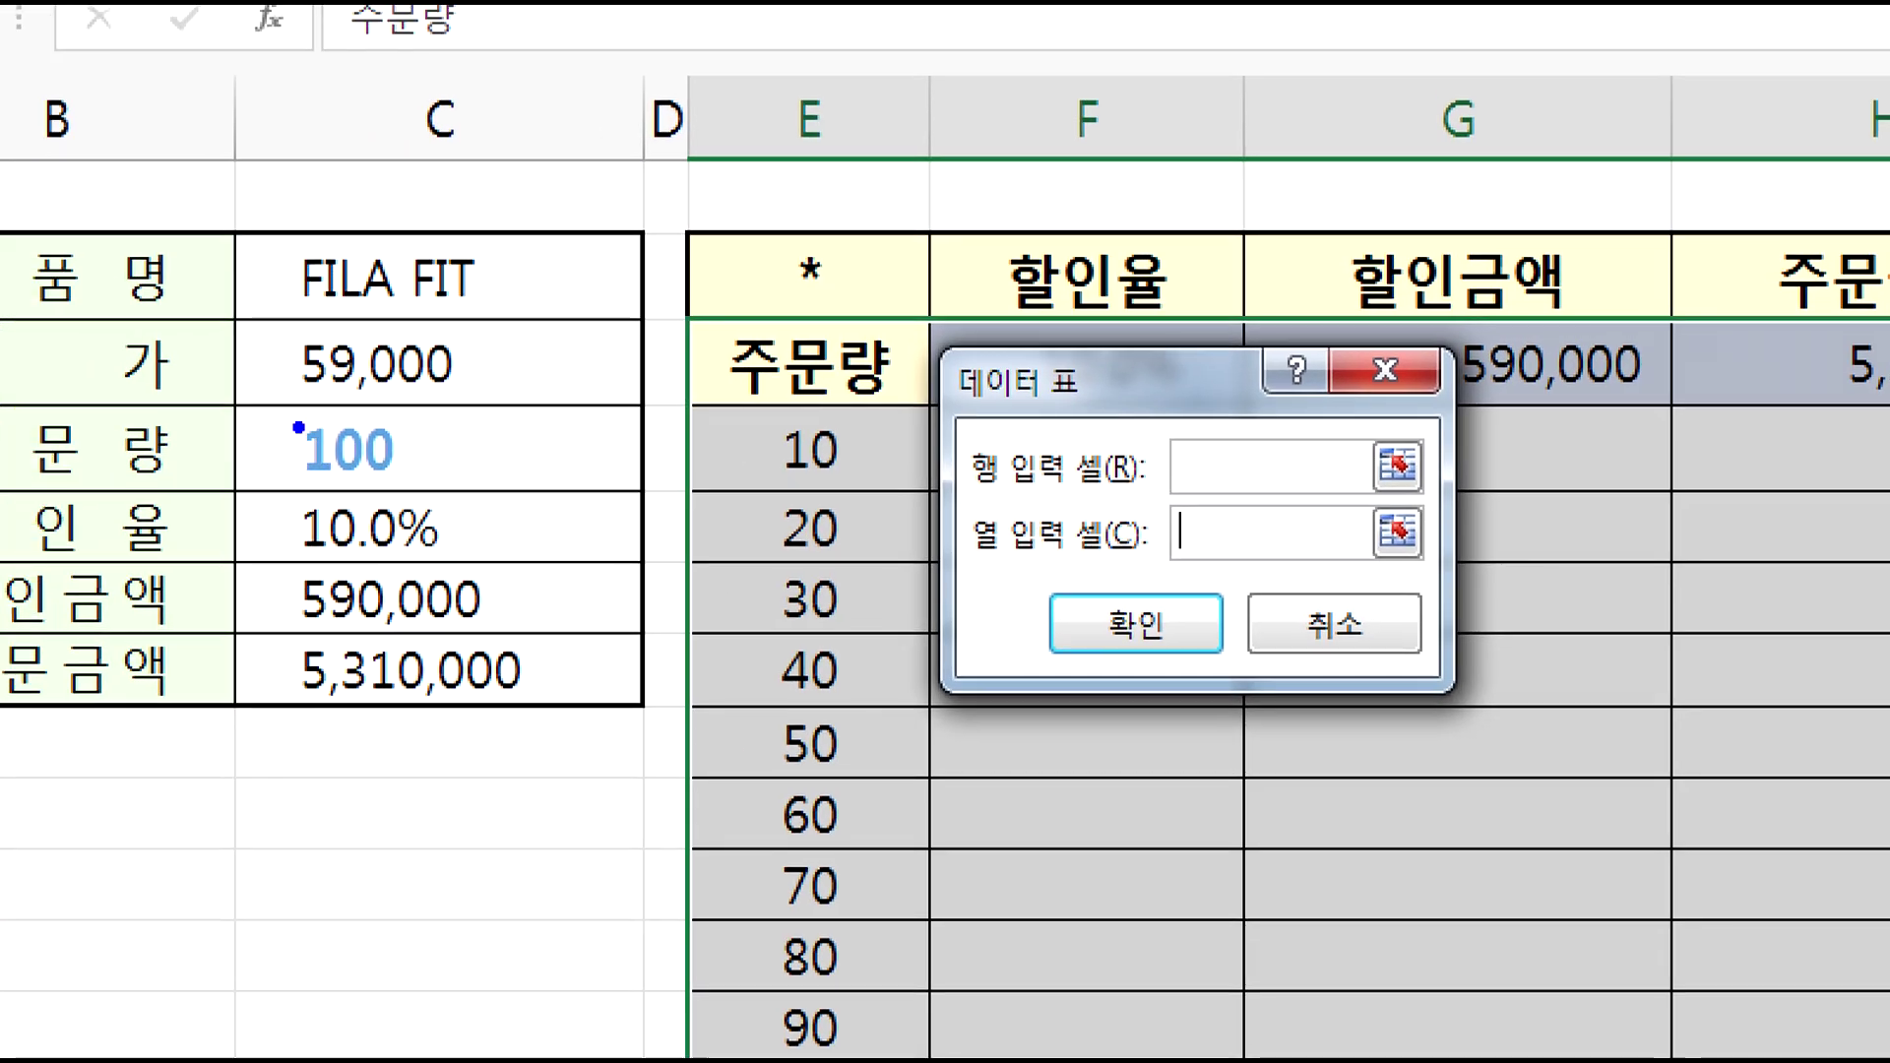
mouse_move(1215, 538)
left_mouse_down()
mouse_move(461, 449)
mouse_move(536, 486)
left_mouse_up()
left_click_drag(382, 486, 499, 494)
key("Escape")
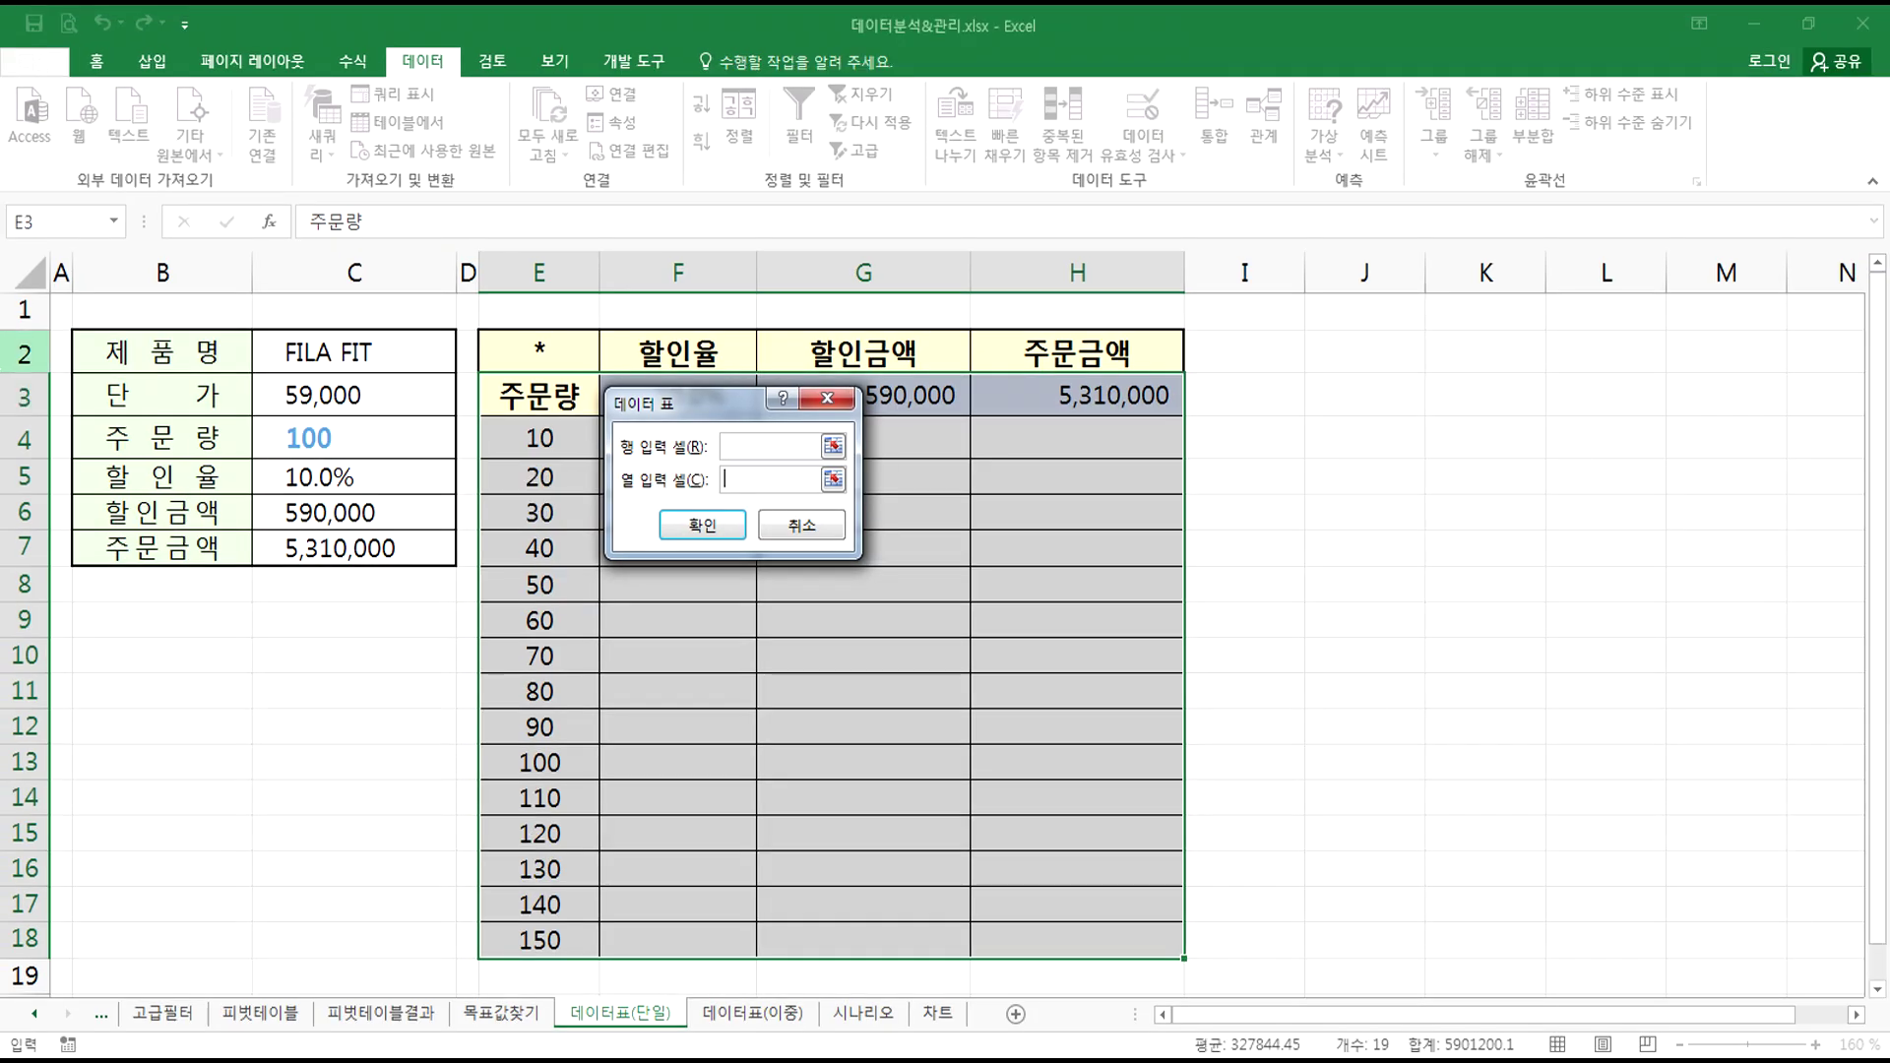
left_click(313, 438)
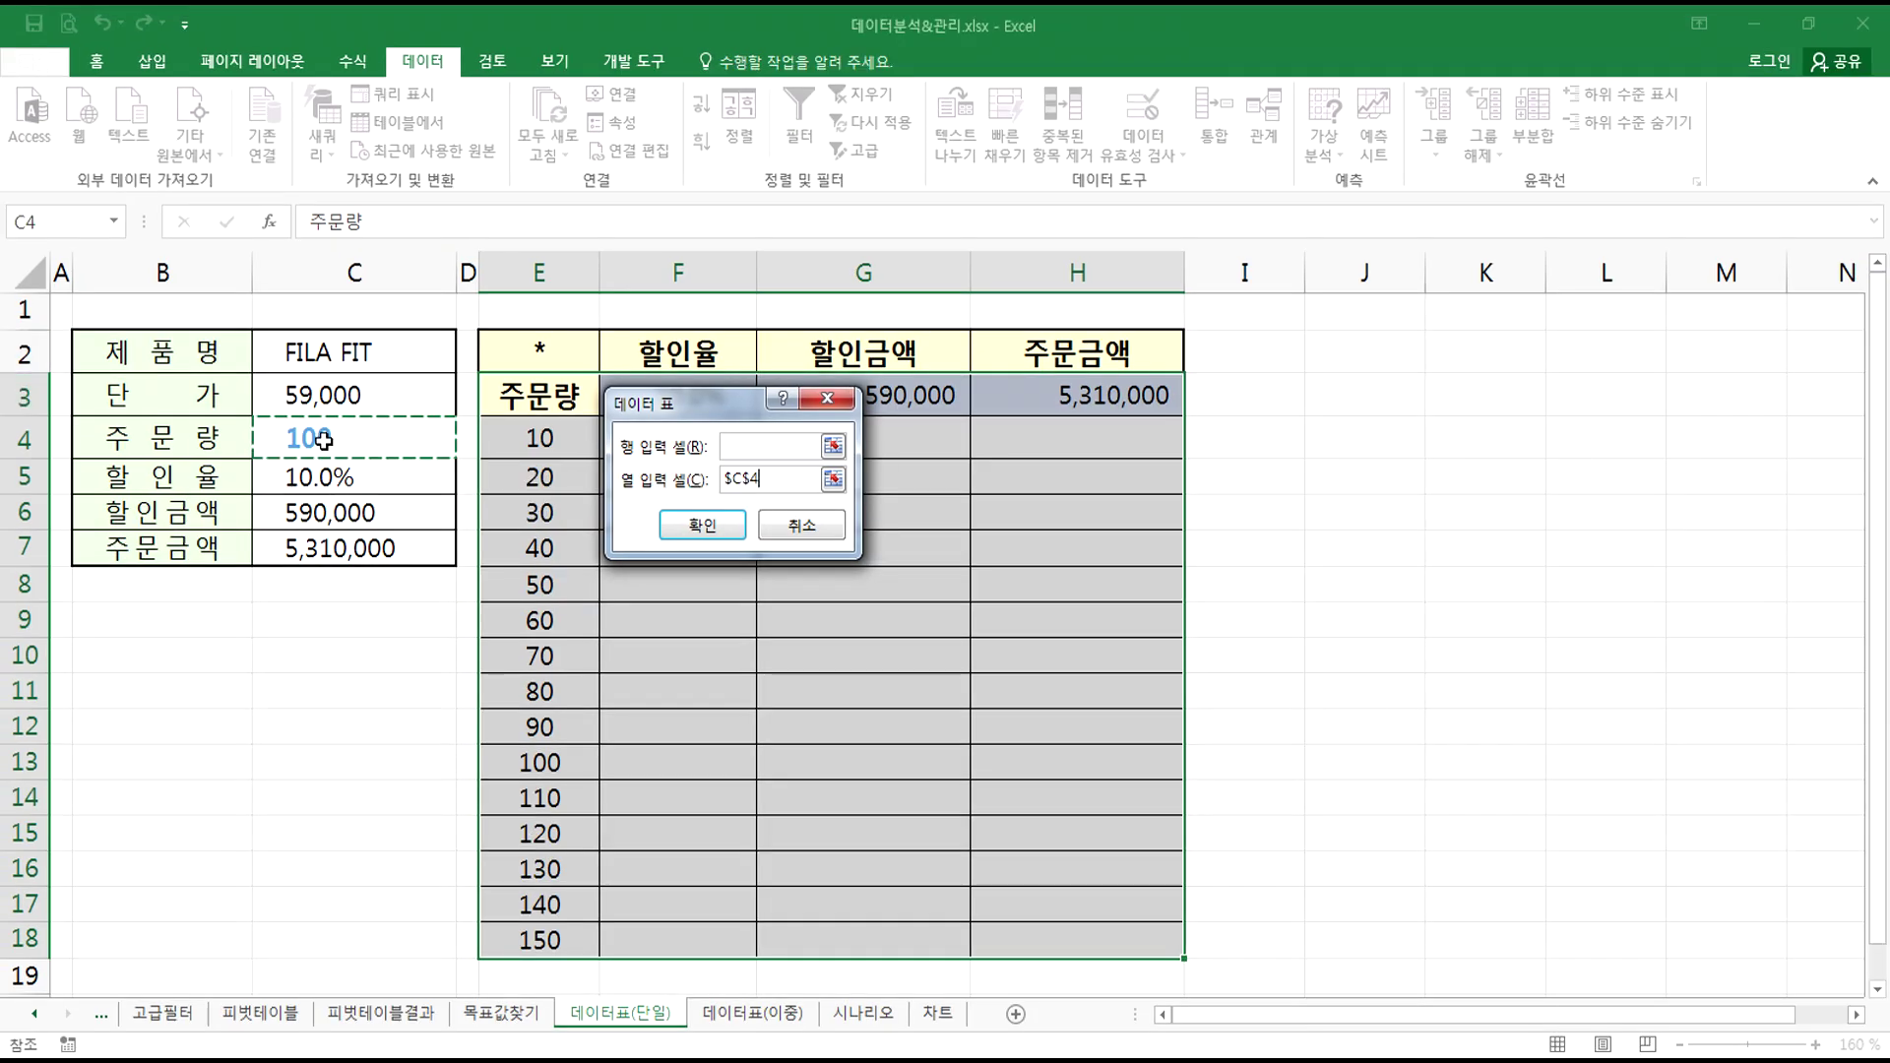
left_click(701, 524)
- Inspect the TABLE formula and the calculated discount rates, discount amounts and order amounts for each quantity in the one-variable table
left_click(685, 448)
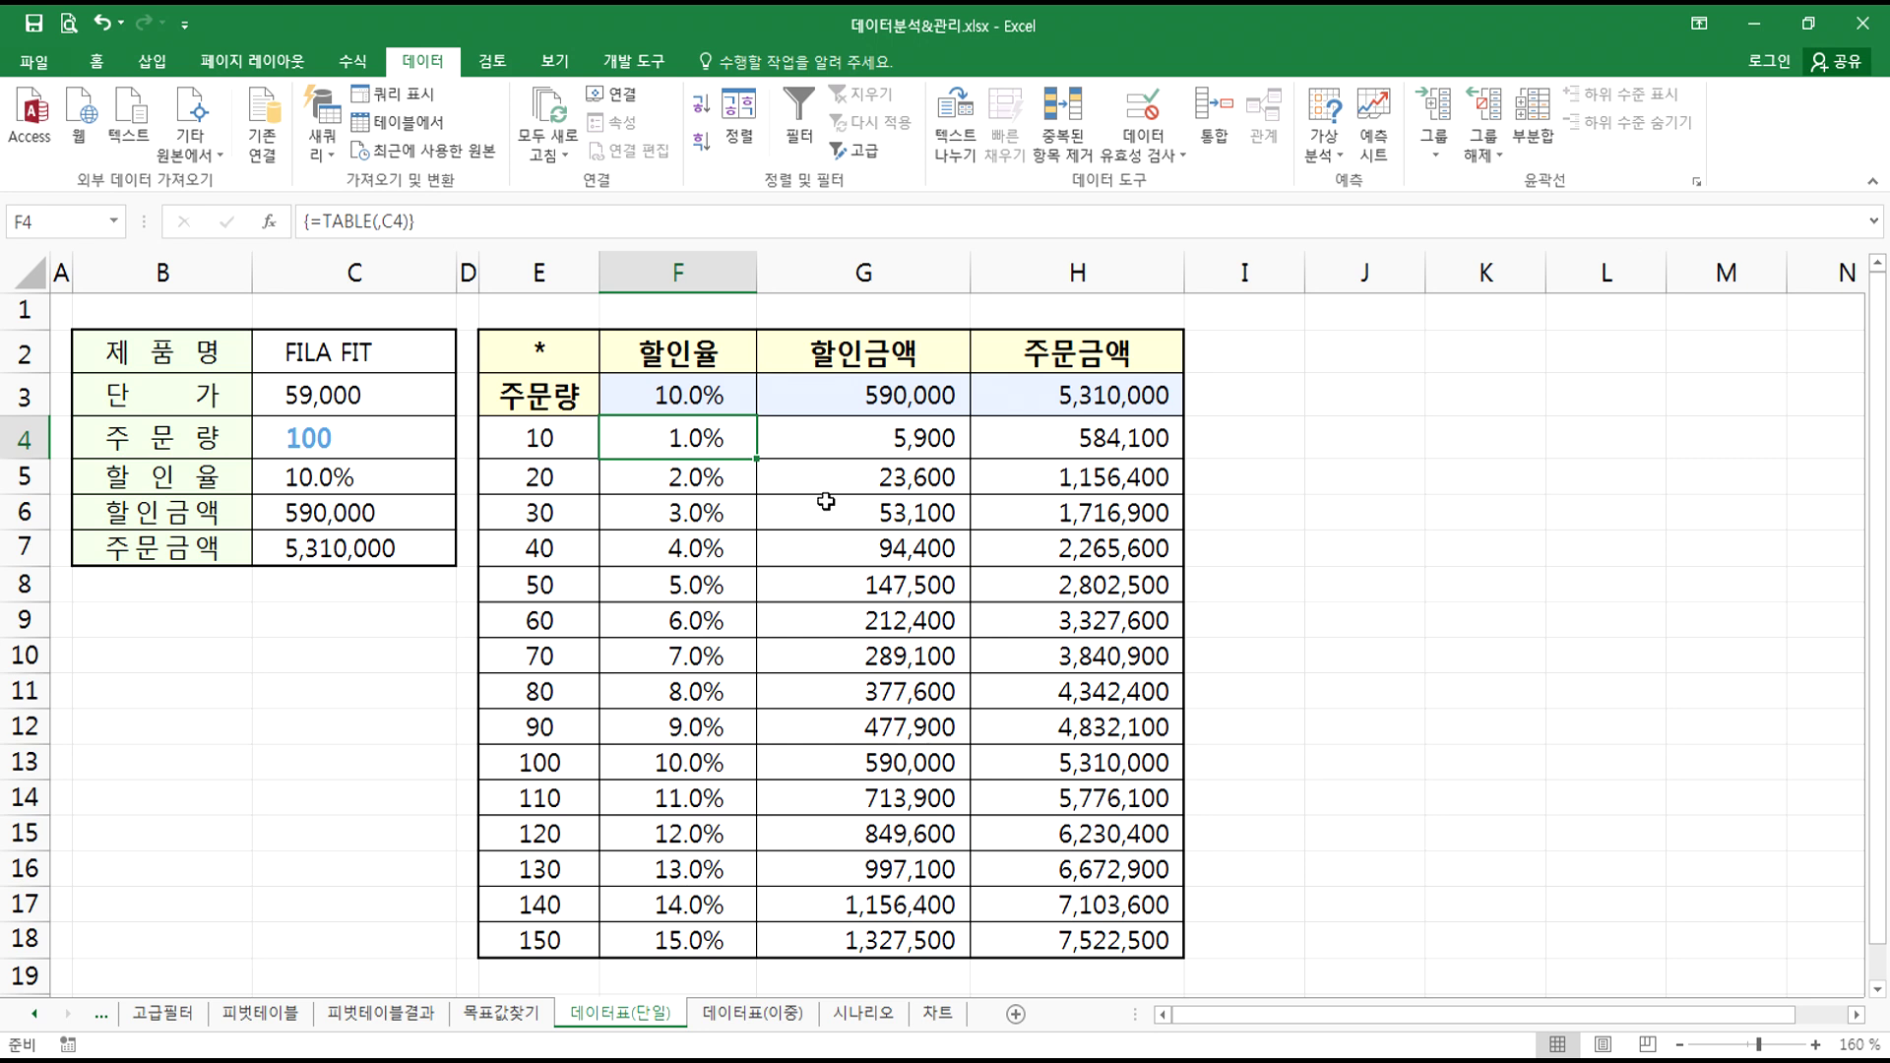
left_click_drag(633, 391, 1091, 387)
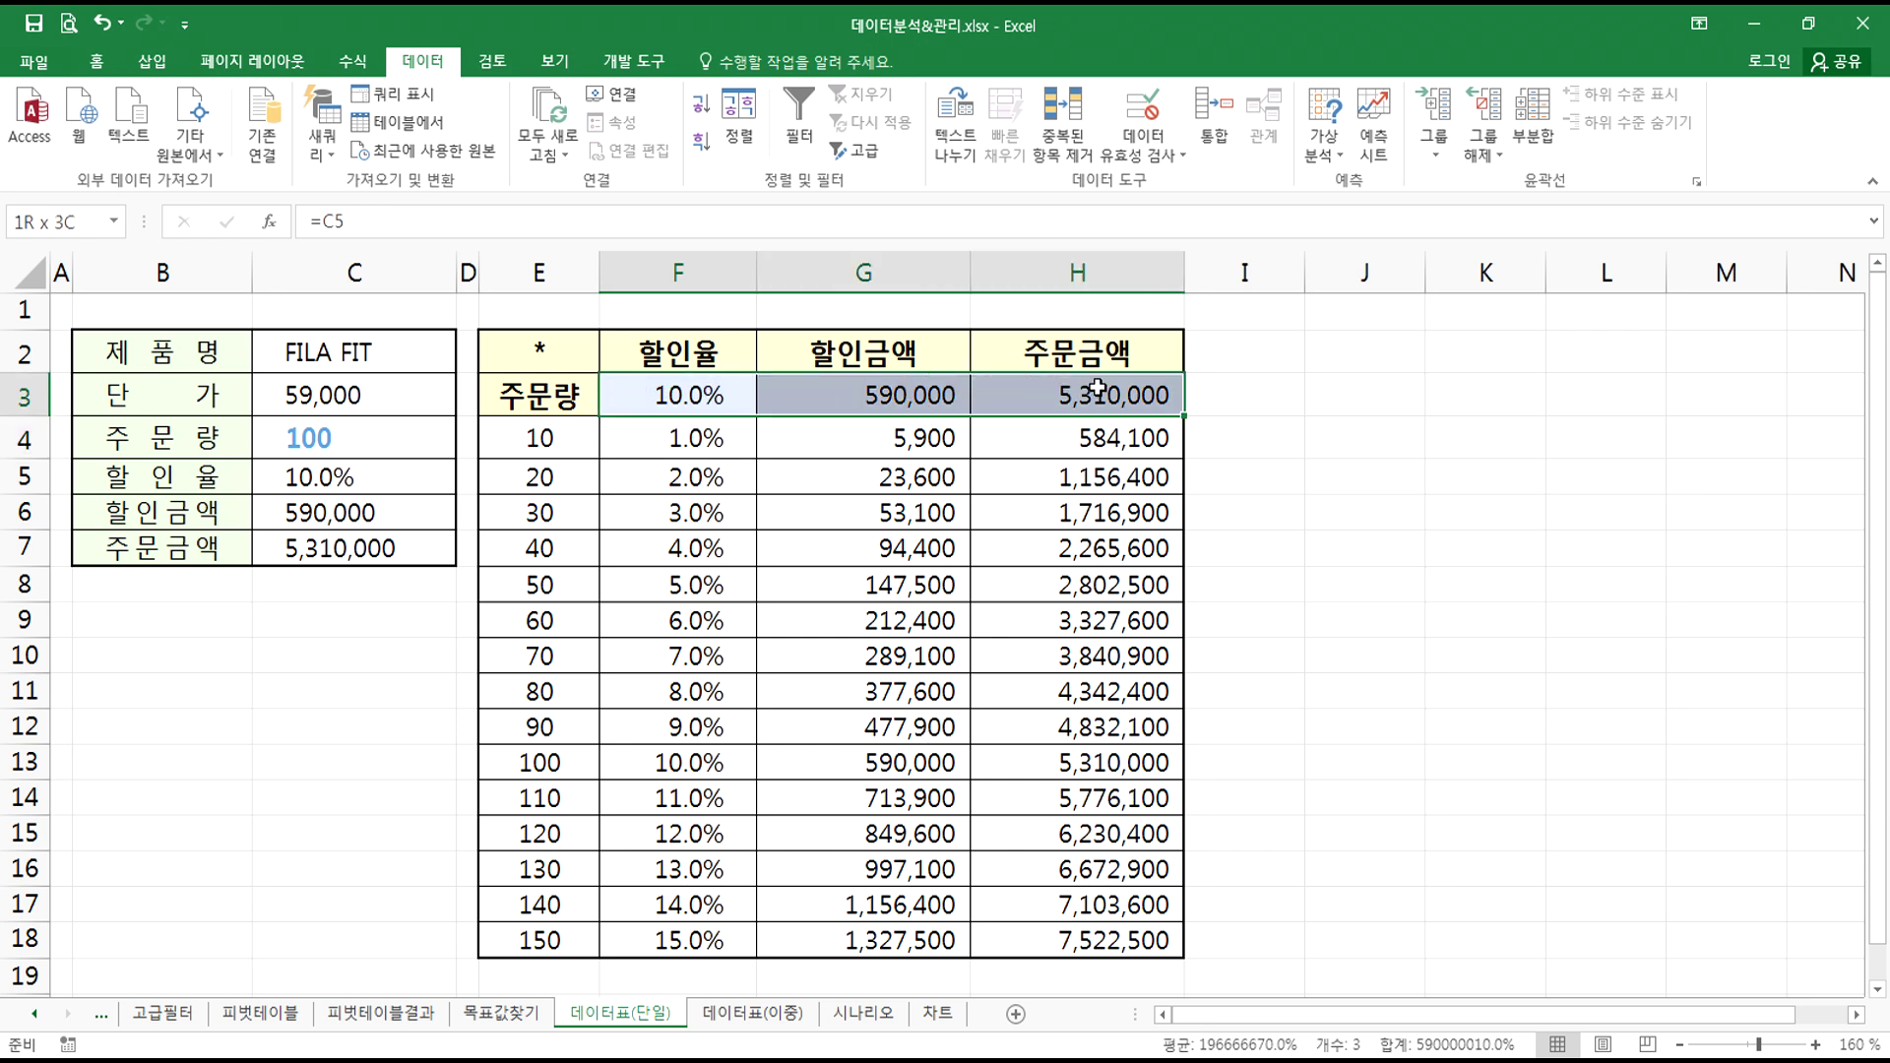
left_click_drag(539, 438, 1043, 923)
left_click(677, 773)
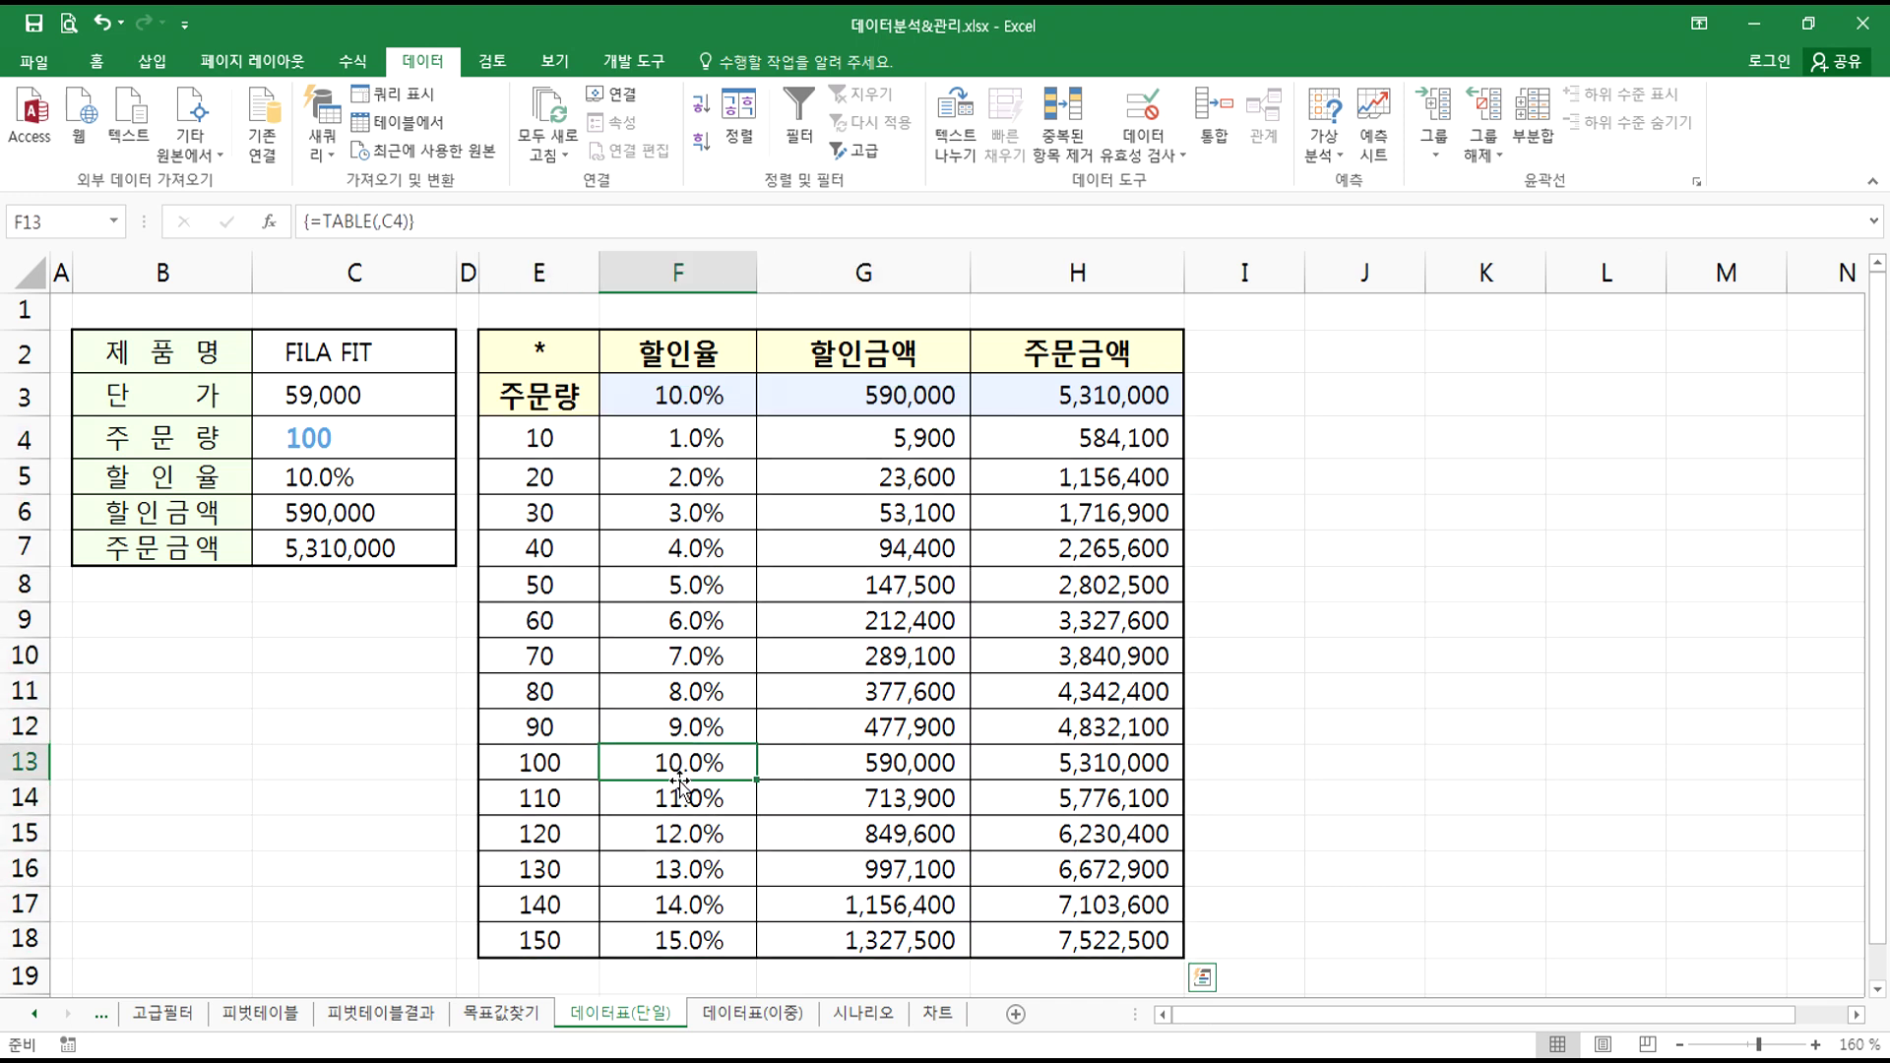
left_click(677, 937)
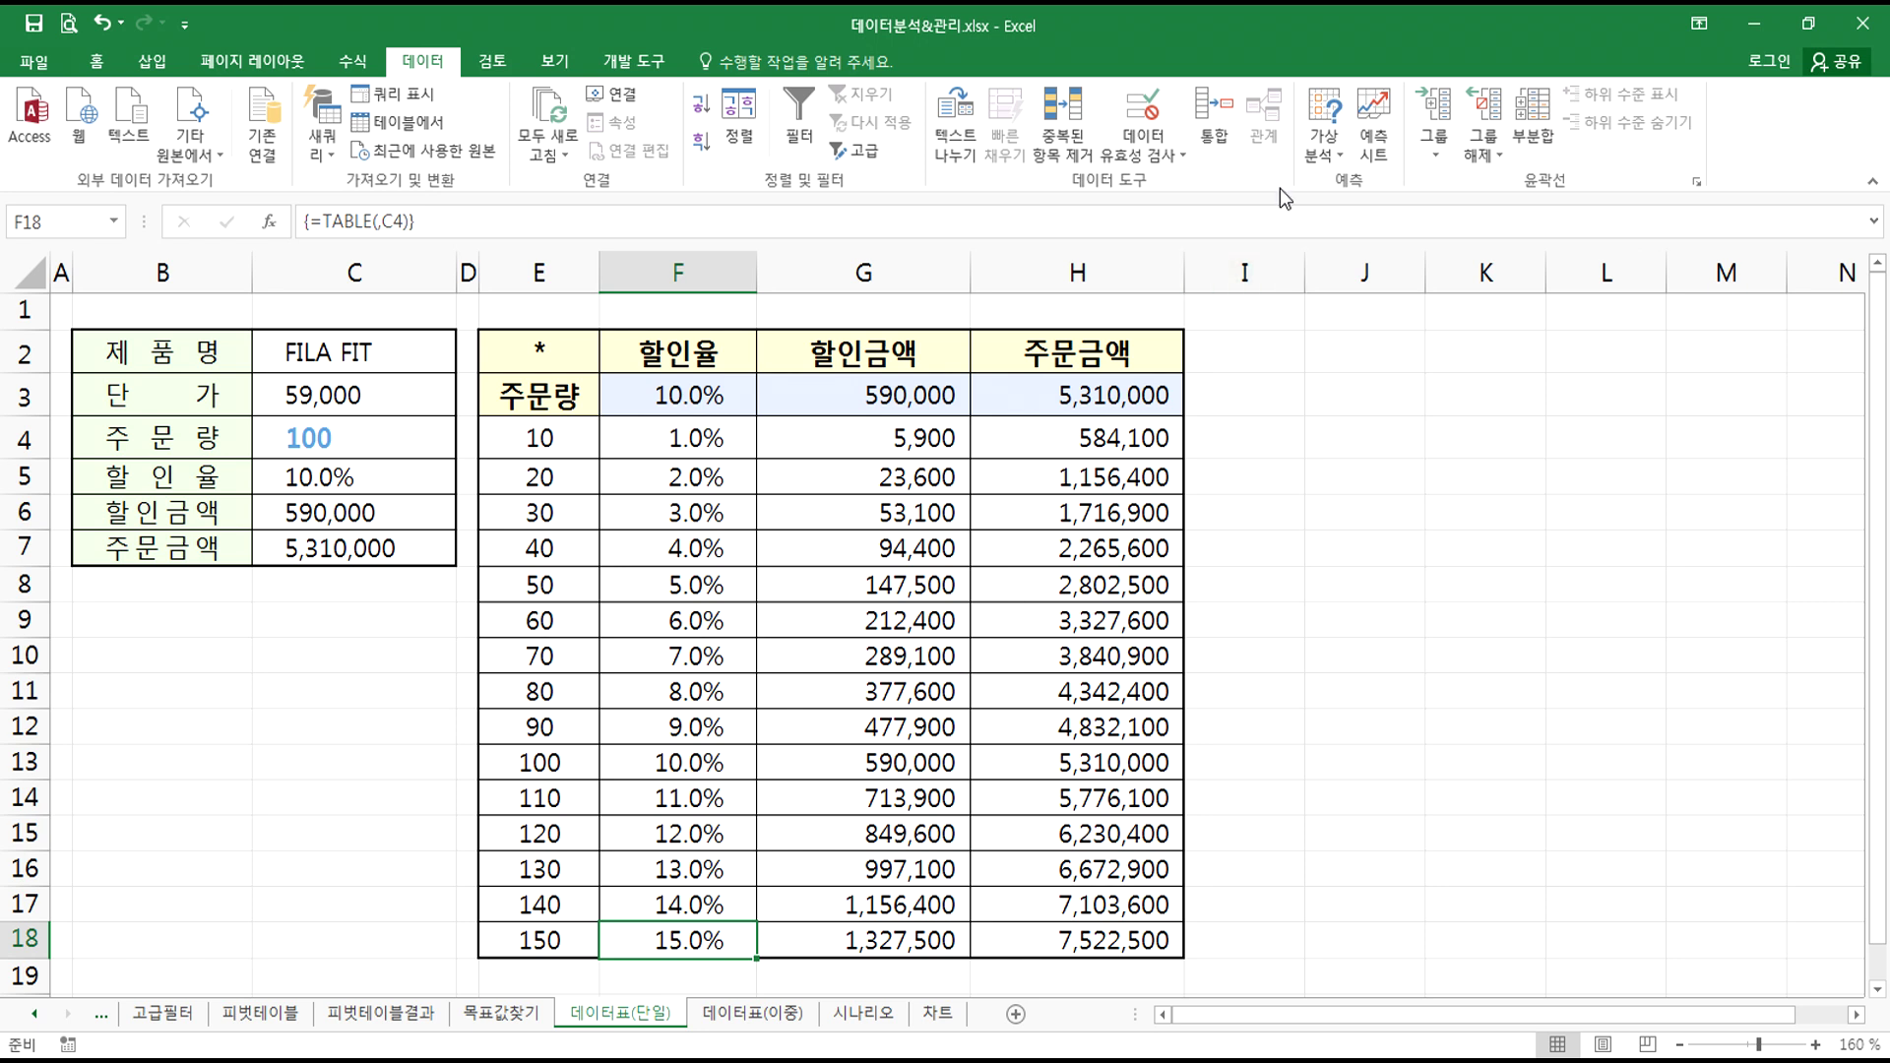
- Review the available What-If Analysis tools and check the discount amount formula in G10
left_click(1336, 118)
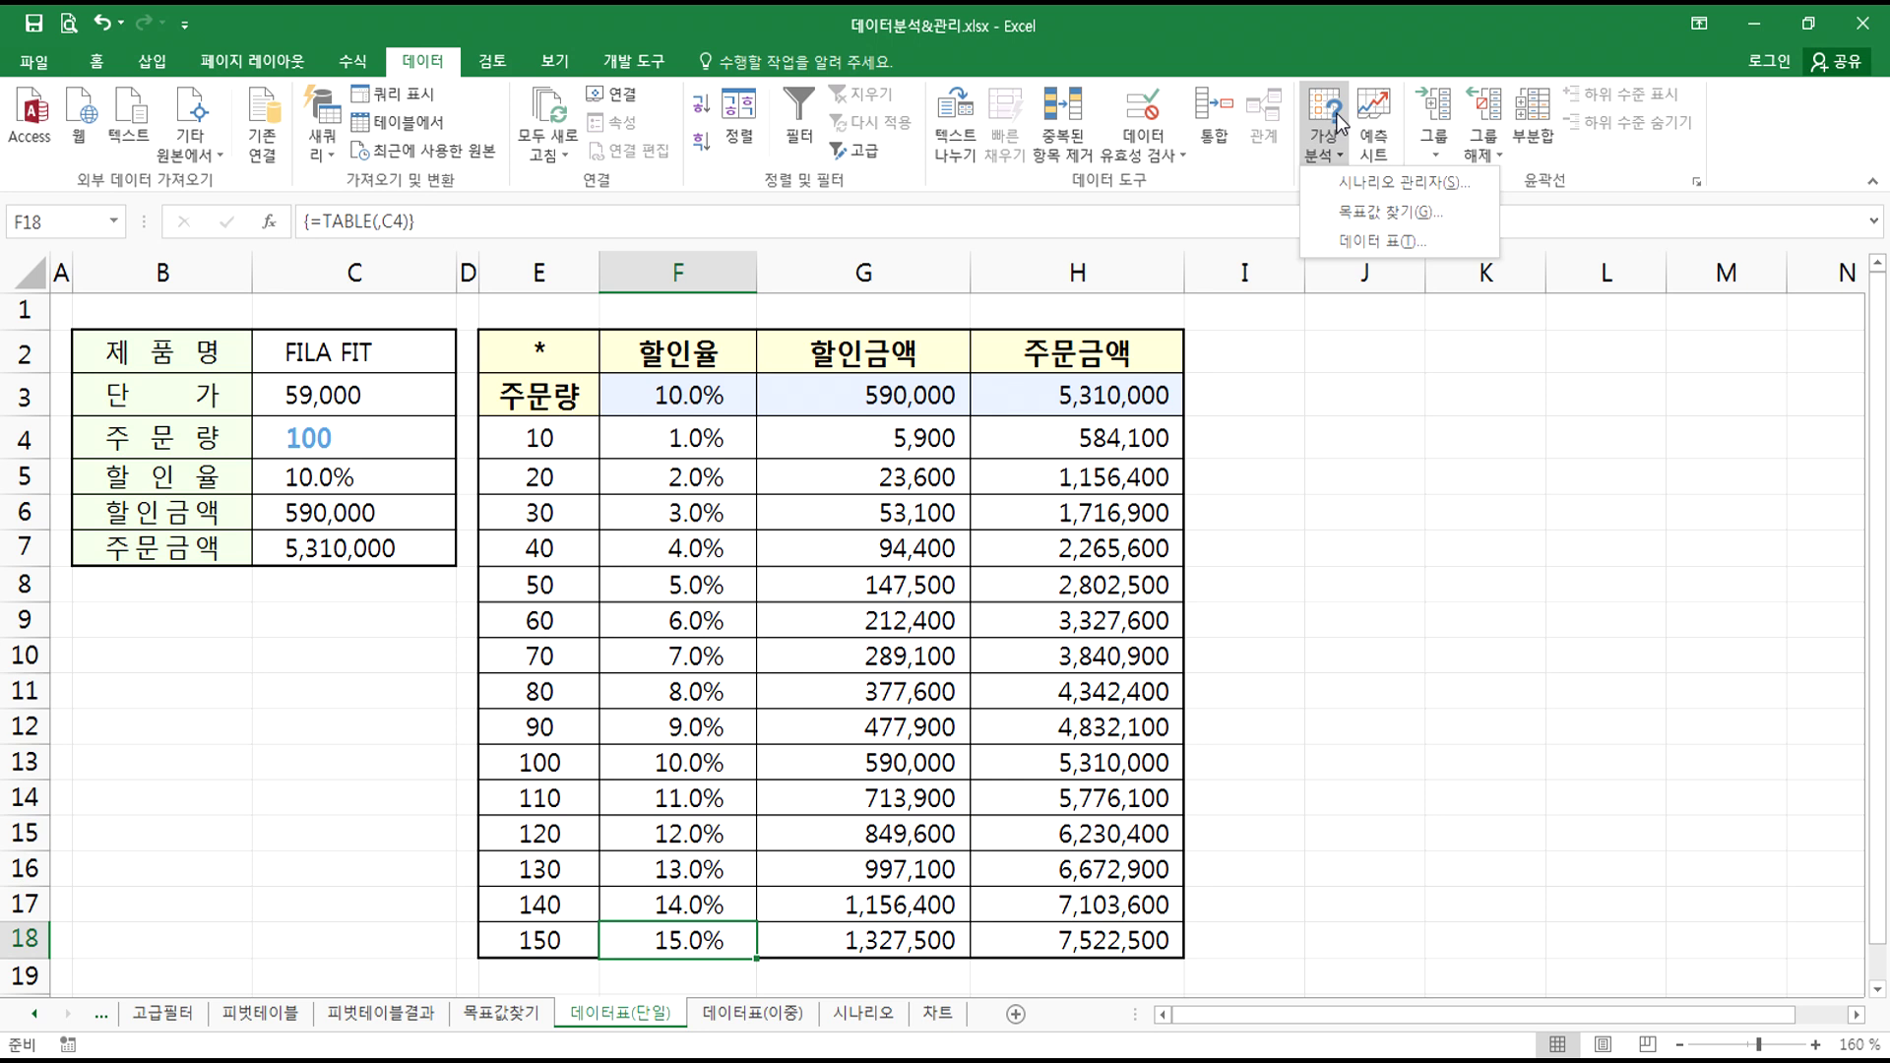
left_click(1337, 118)
left_click(865, 652)
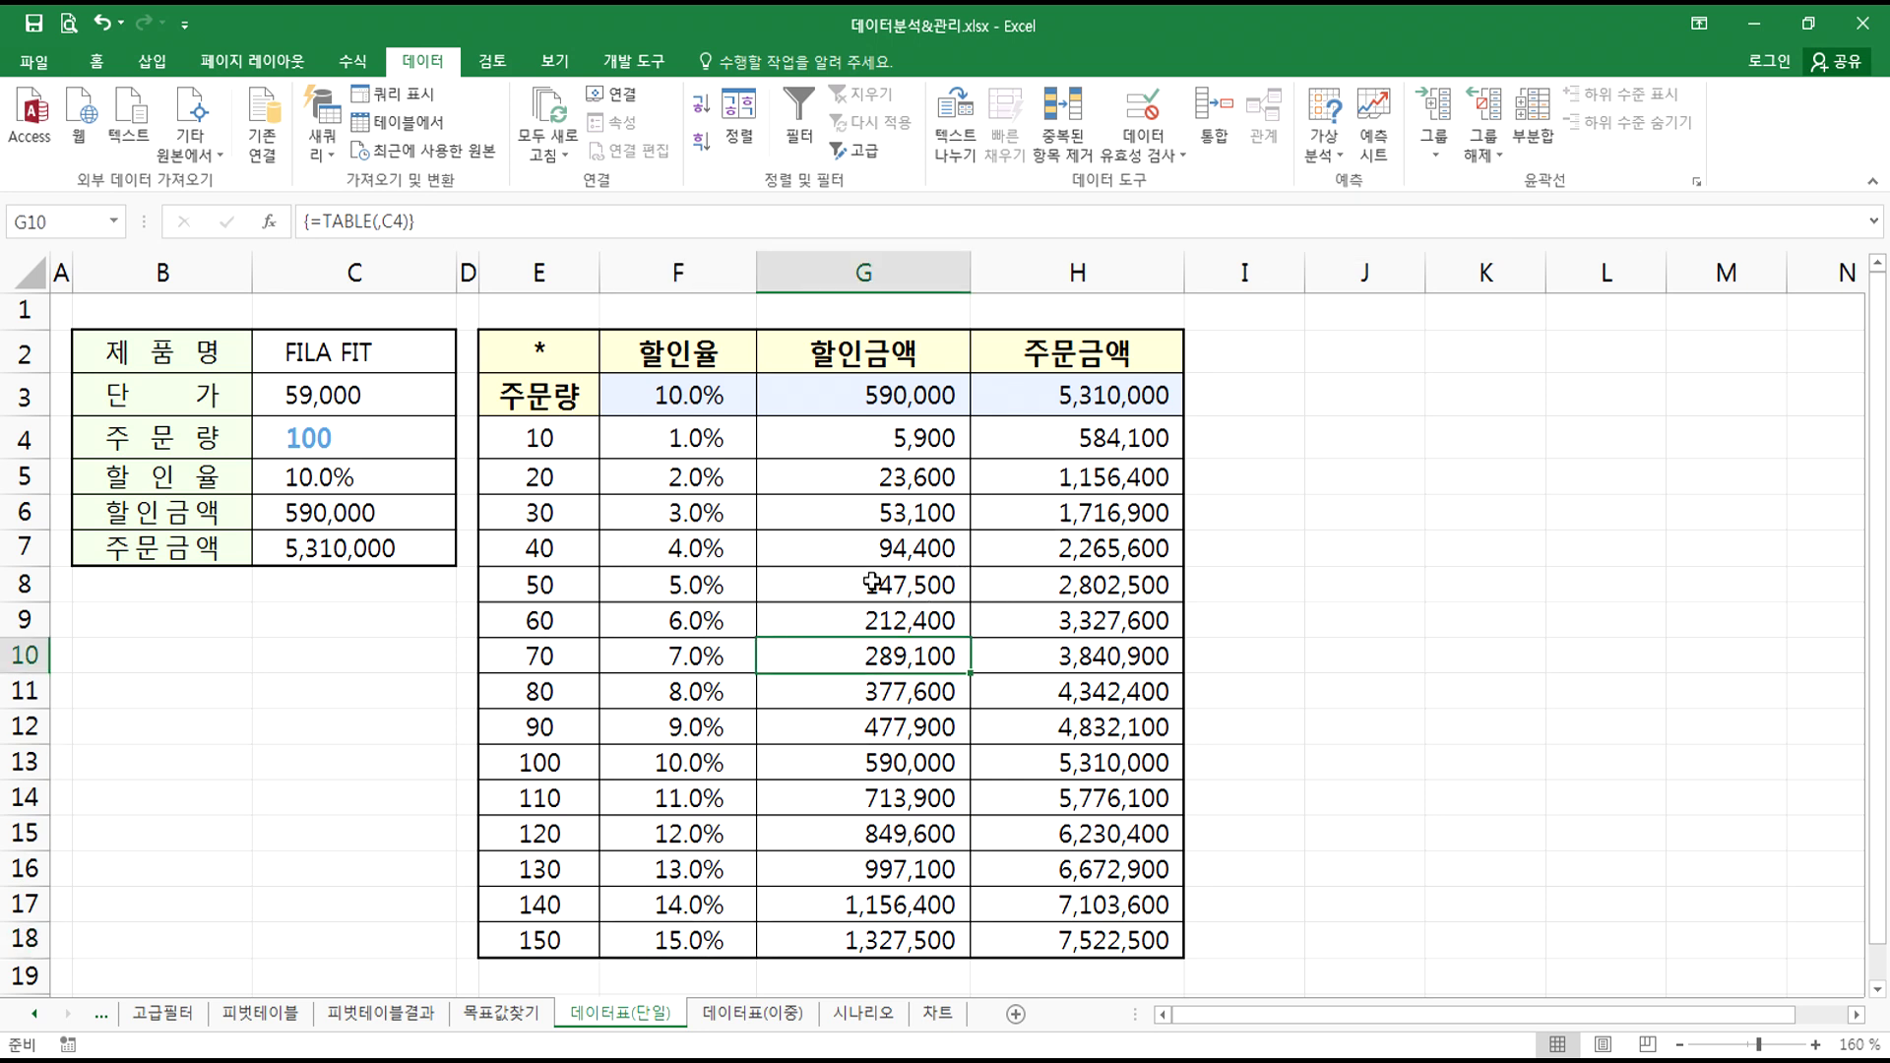
- Look over the 목표값찾기 and 데이터표(이중) sheets, and open the 시나리오 sheet
left_click(514, 1015)
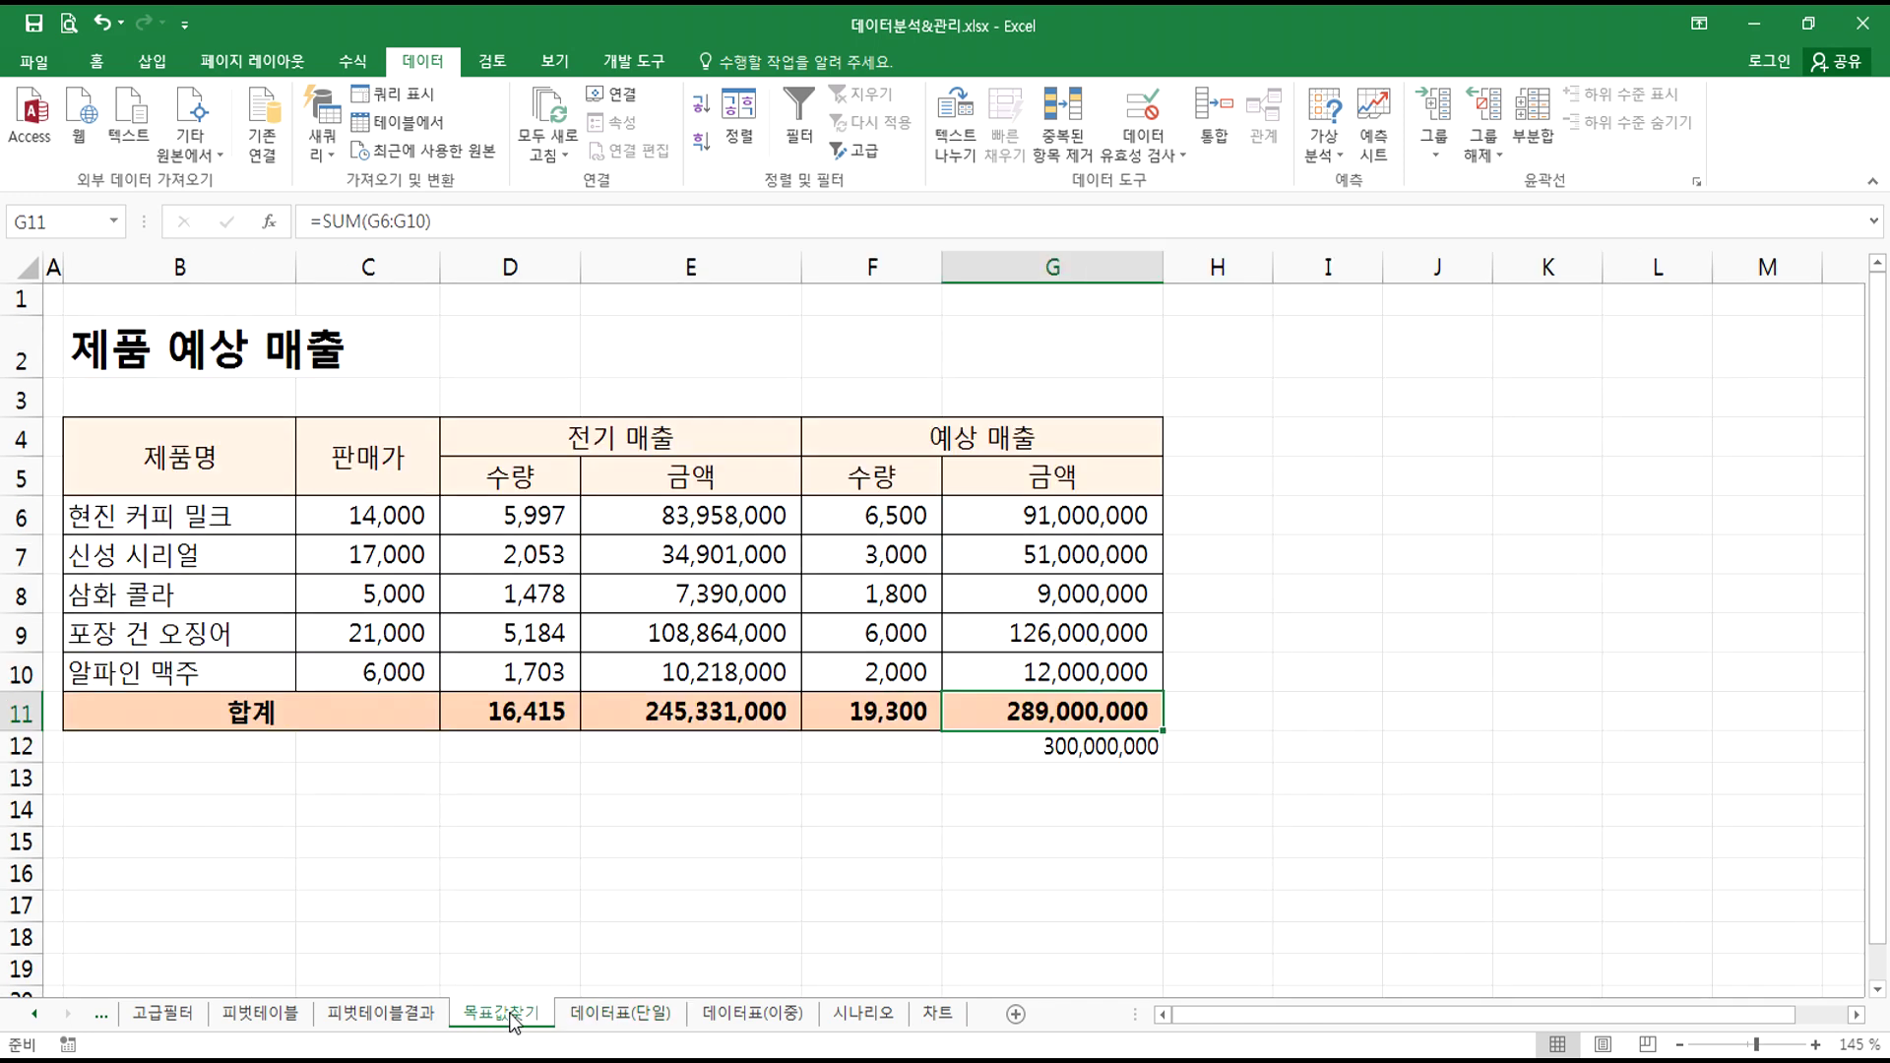
left_click(719, 1017)
left_click(872, 1023)
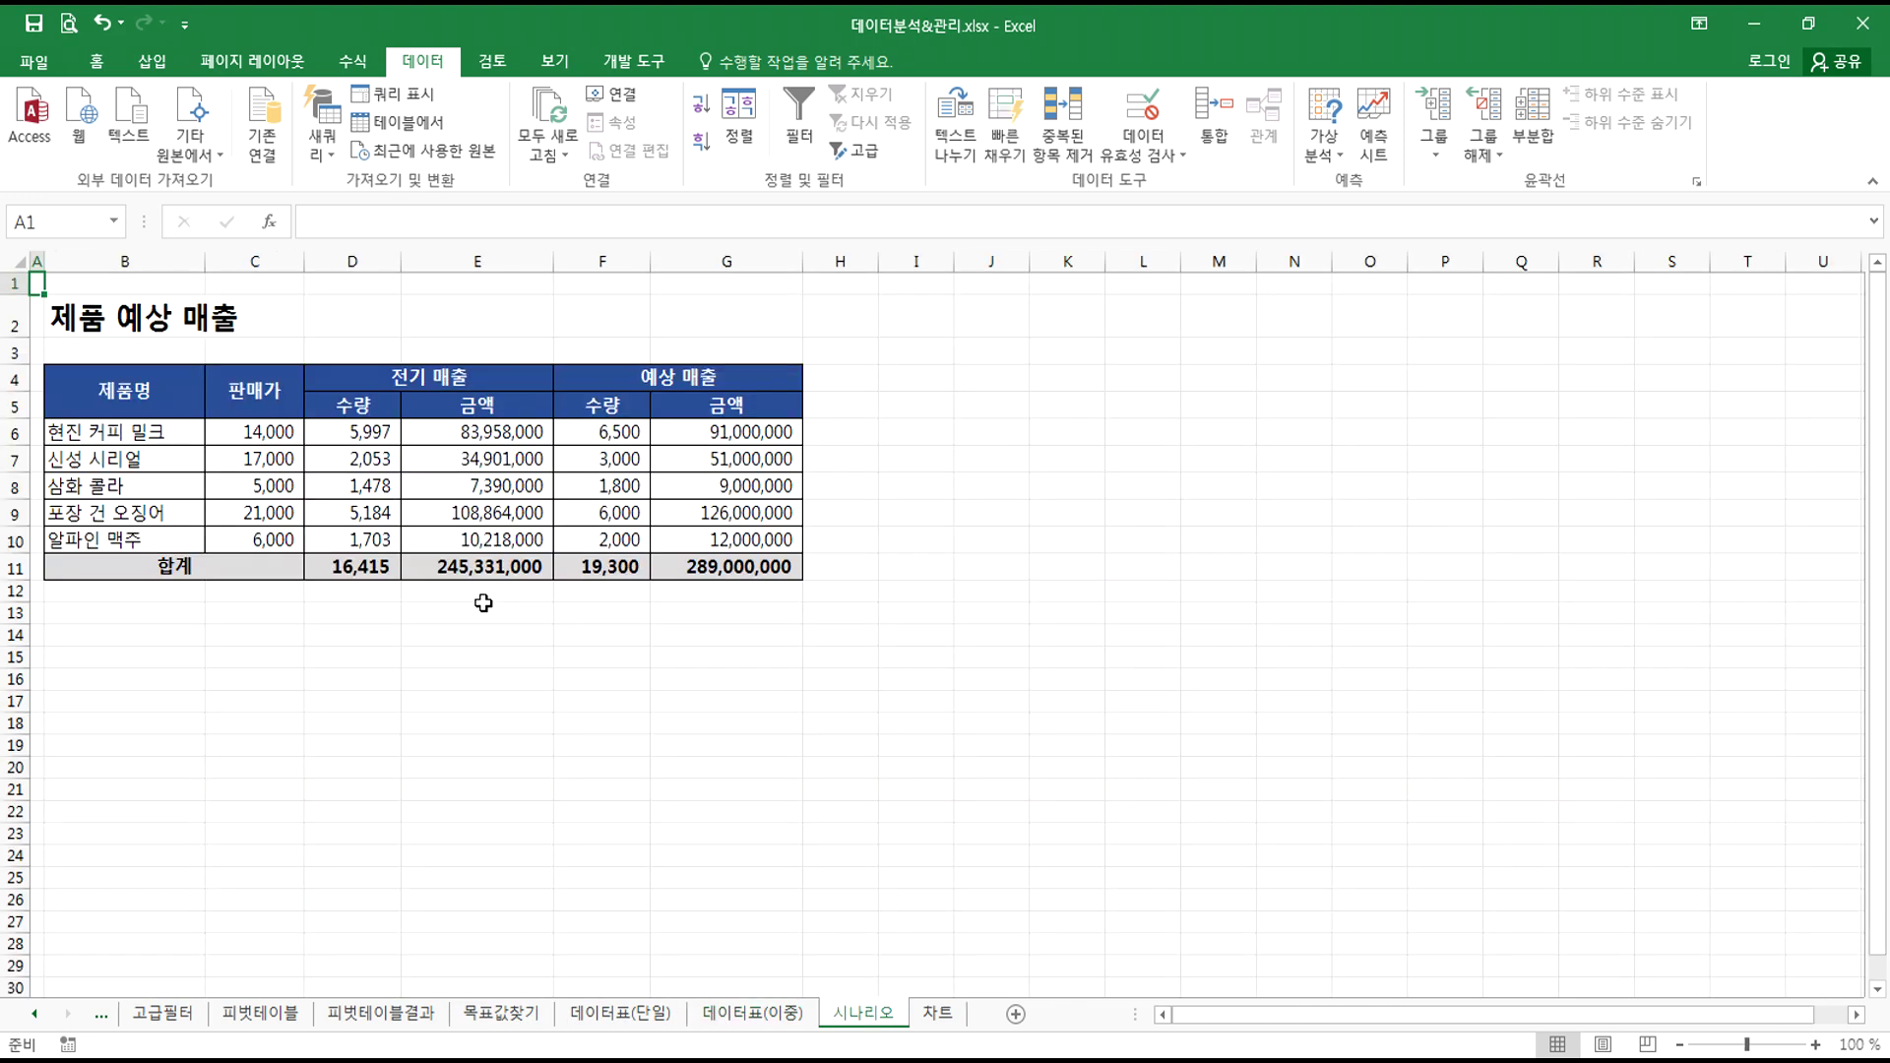
scroll(328, 649, "up", 3)
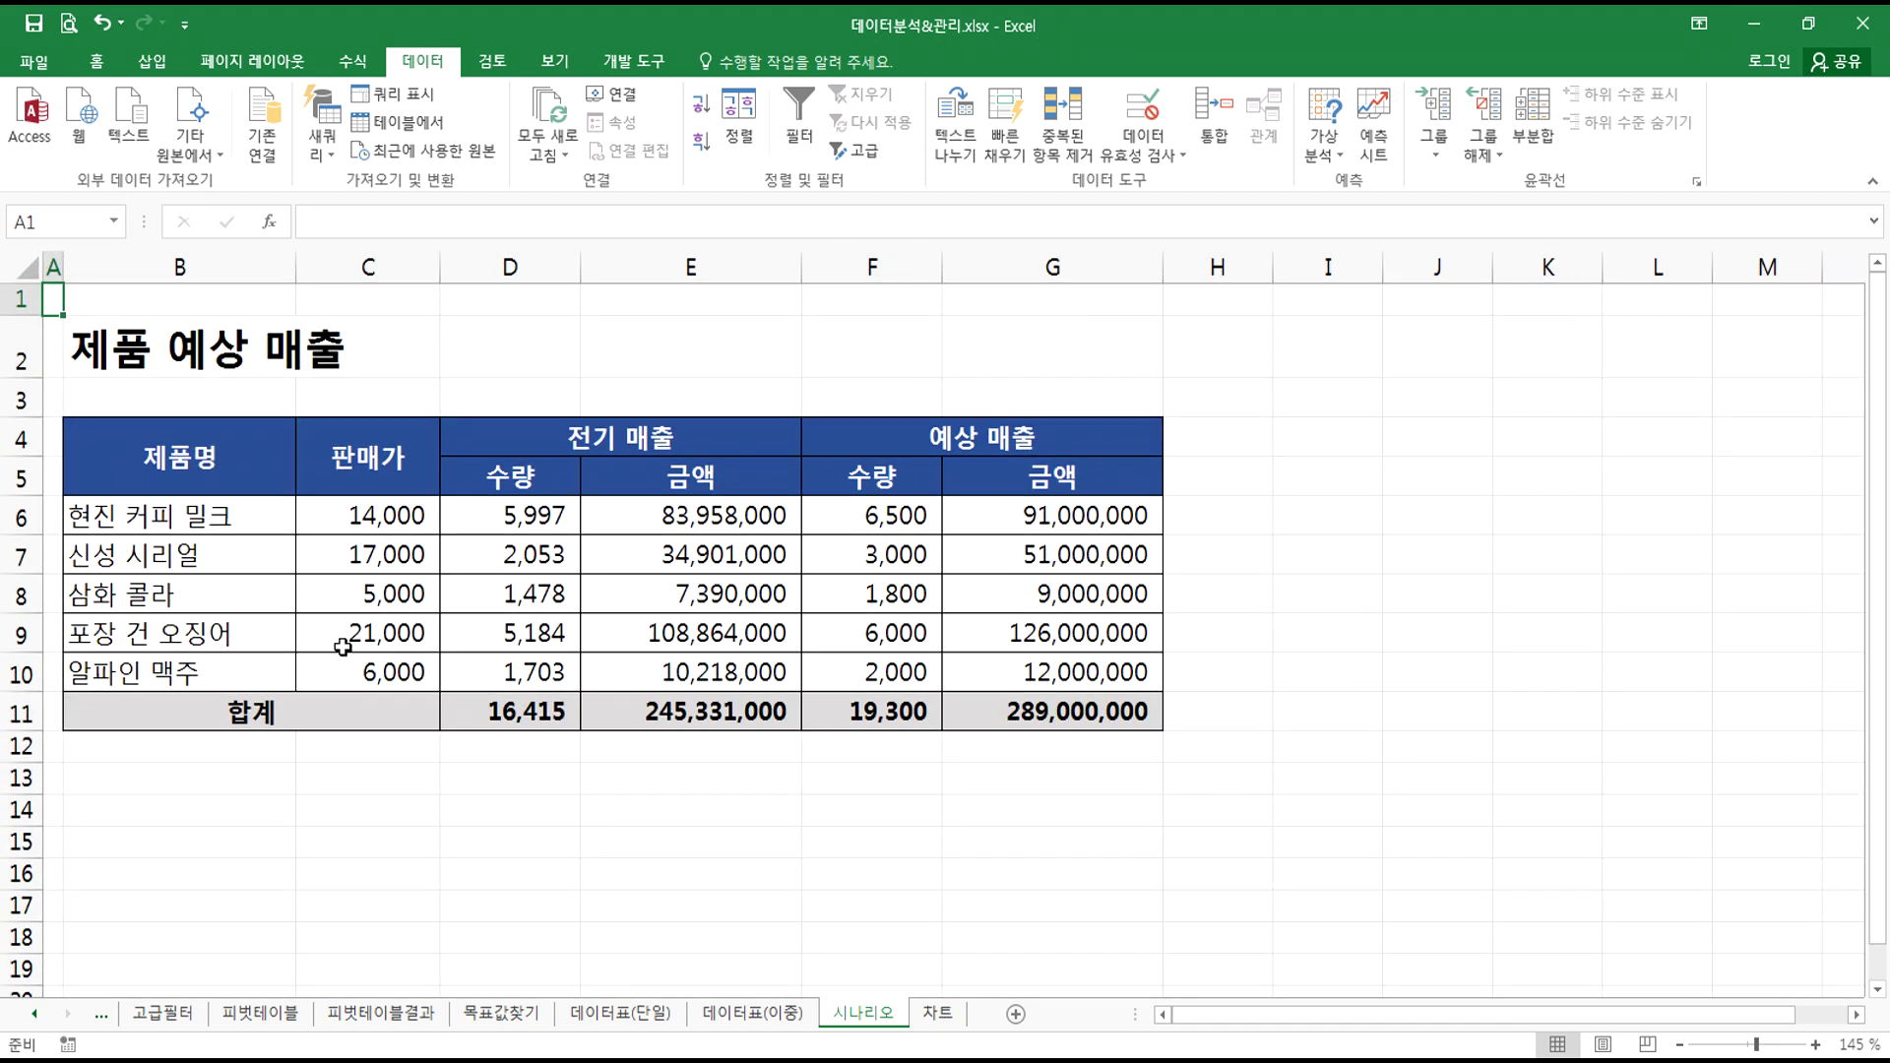
scroll(342, 646, "down", 1)
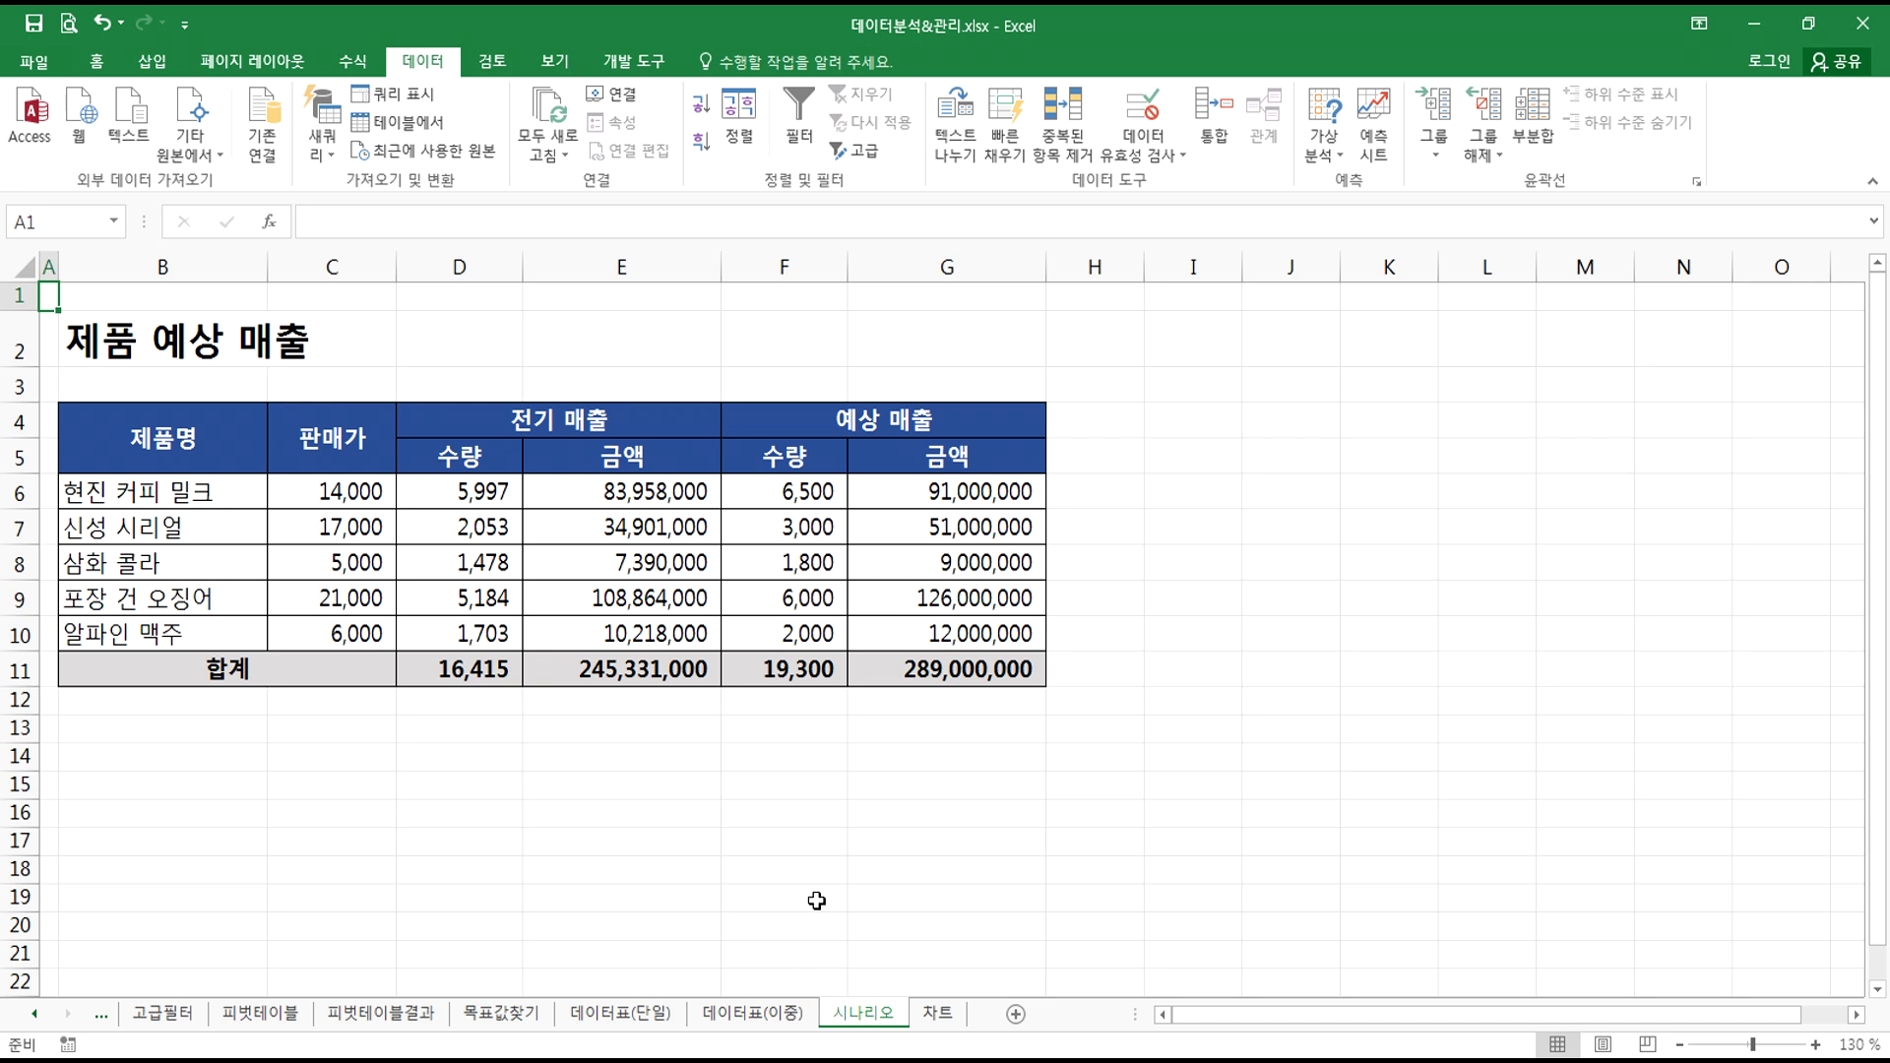
- Examine the expected sales quantities in F6:F10 of the product sales forecast as the values a scenario can vary
left_click(882, 708)
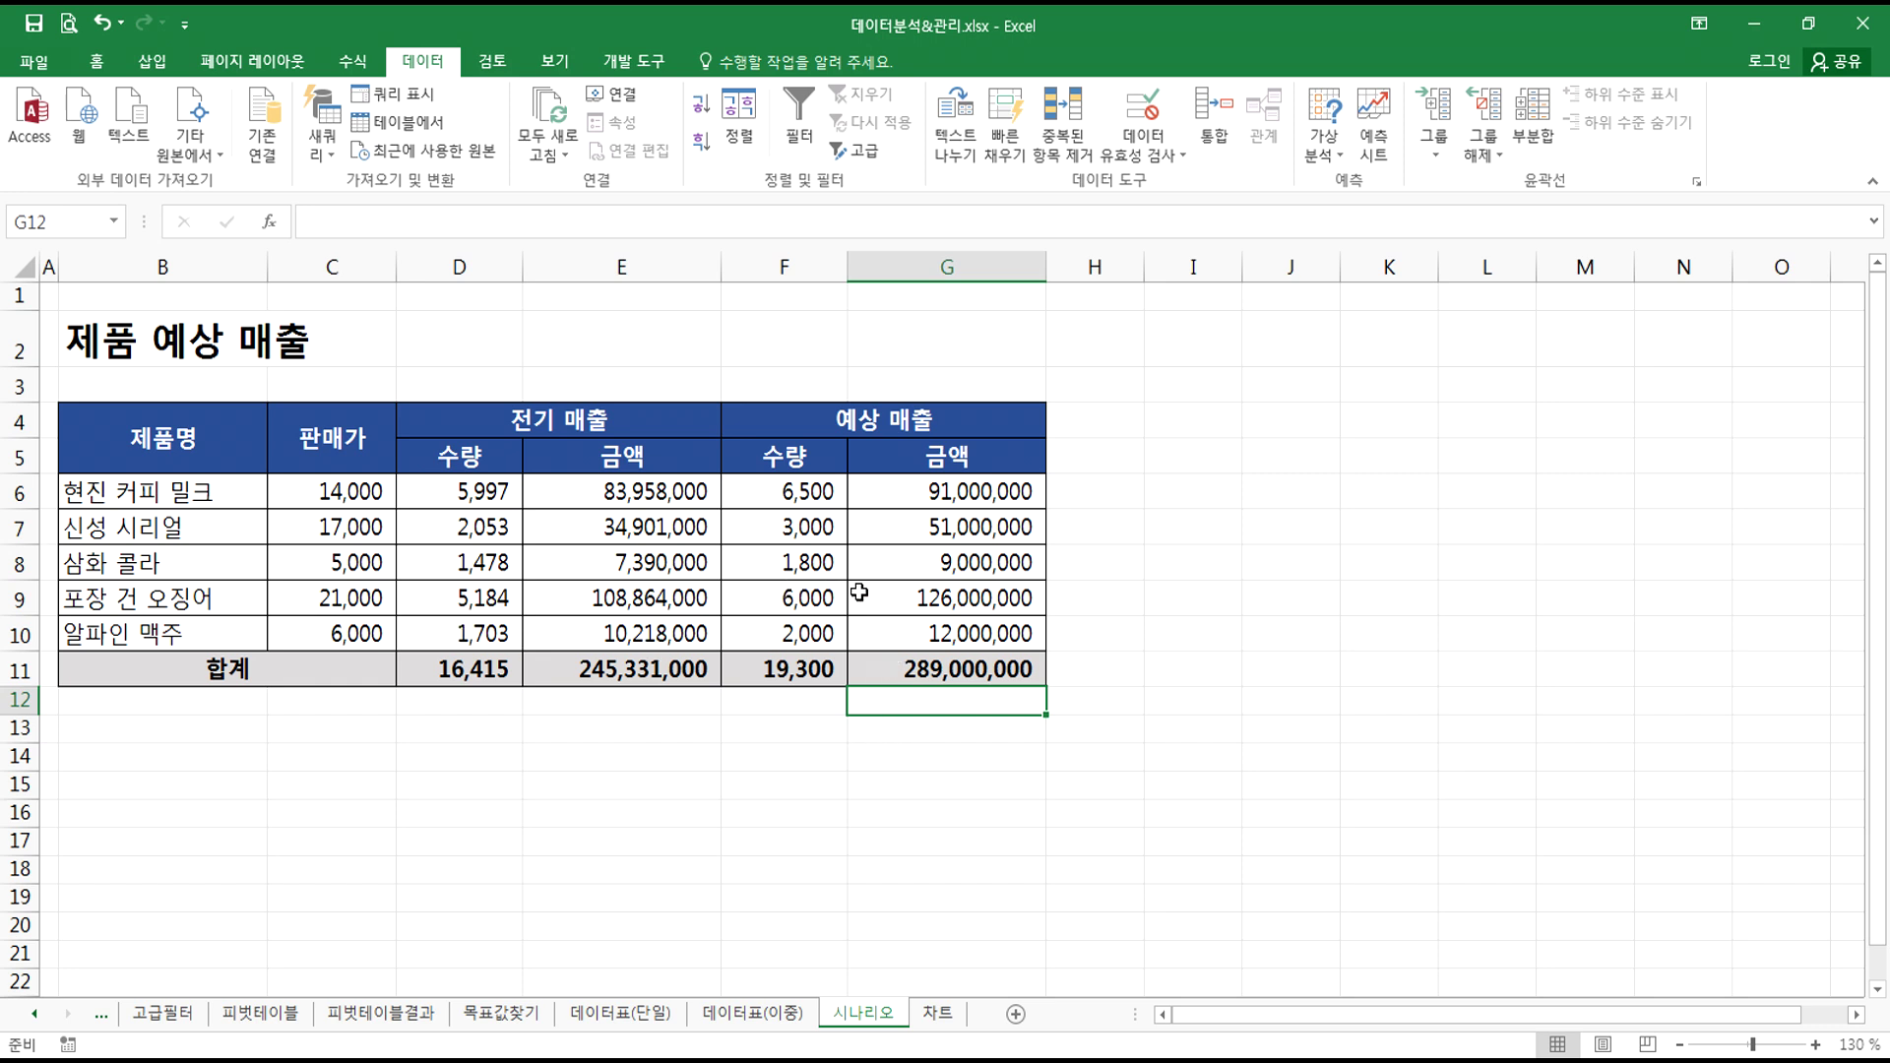
left_click(787, 597)
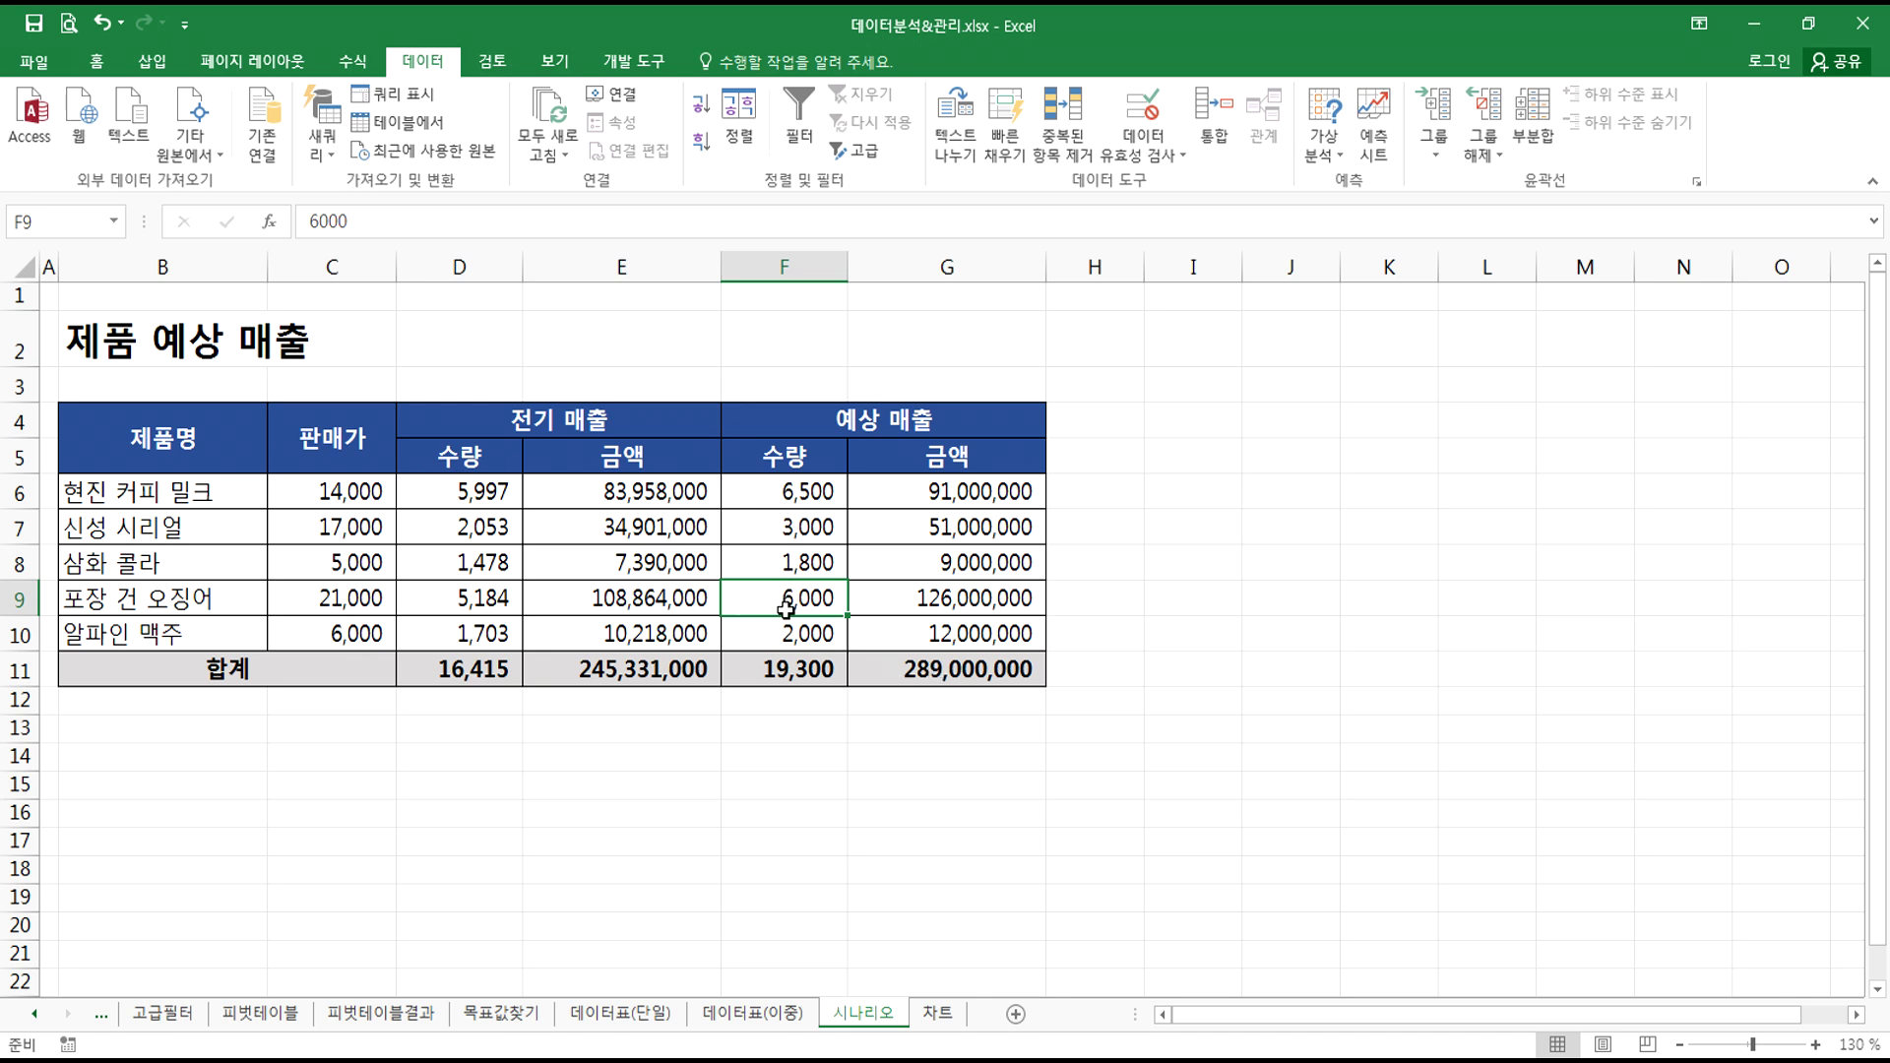
left_click_drag(785, 491, 786, 638)
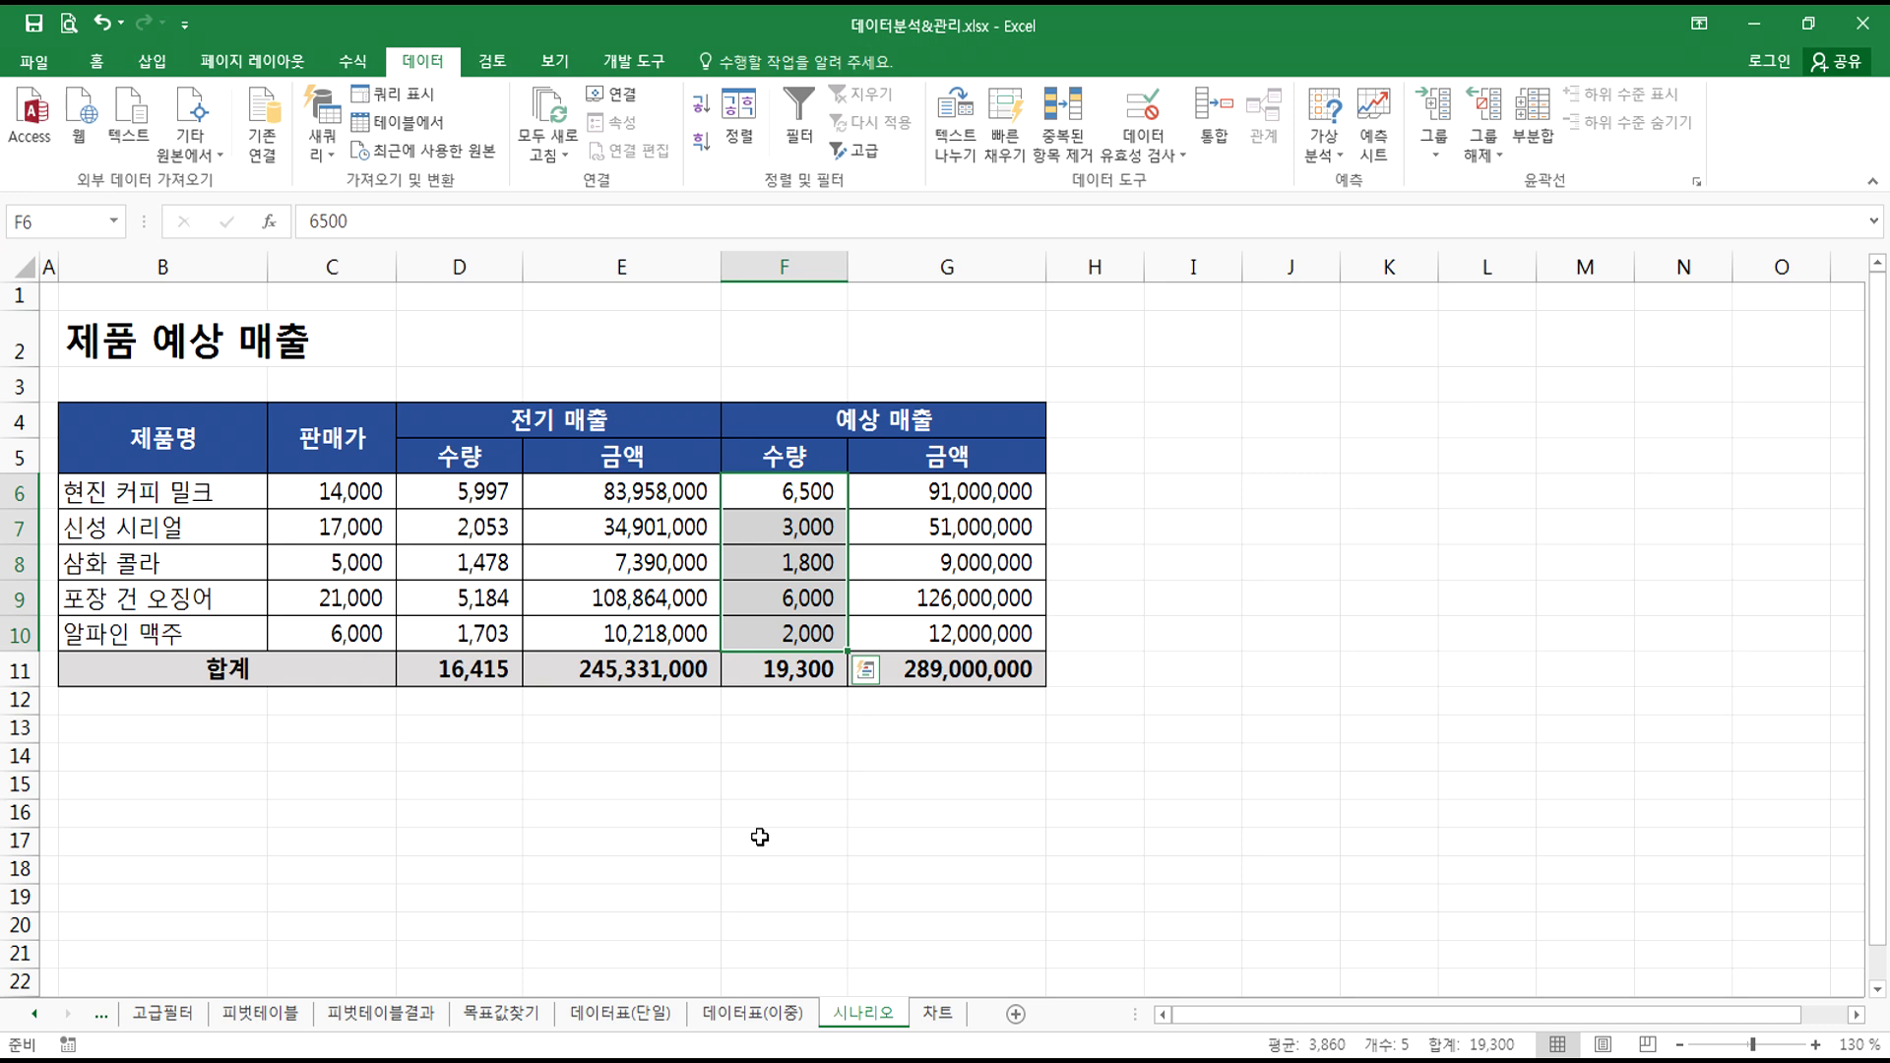
left_click(774, 597)
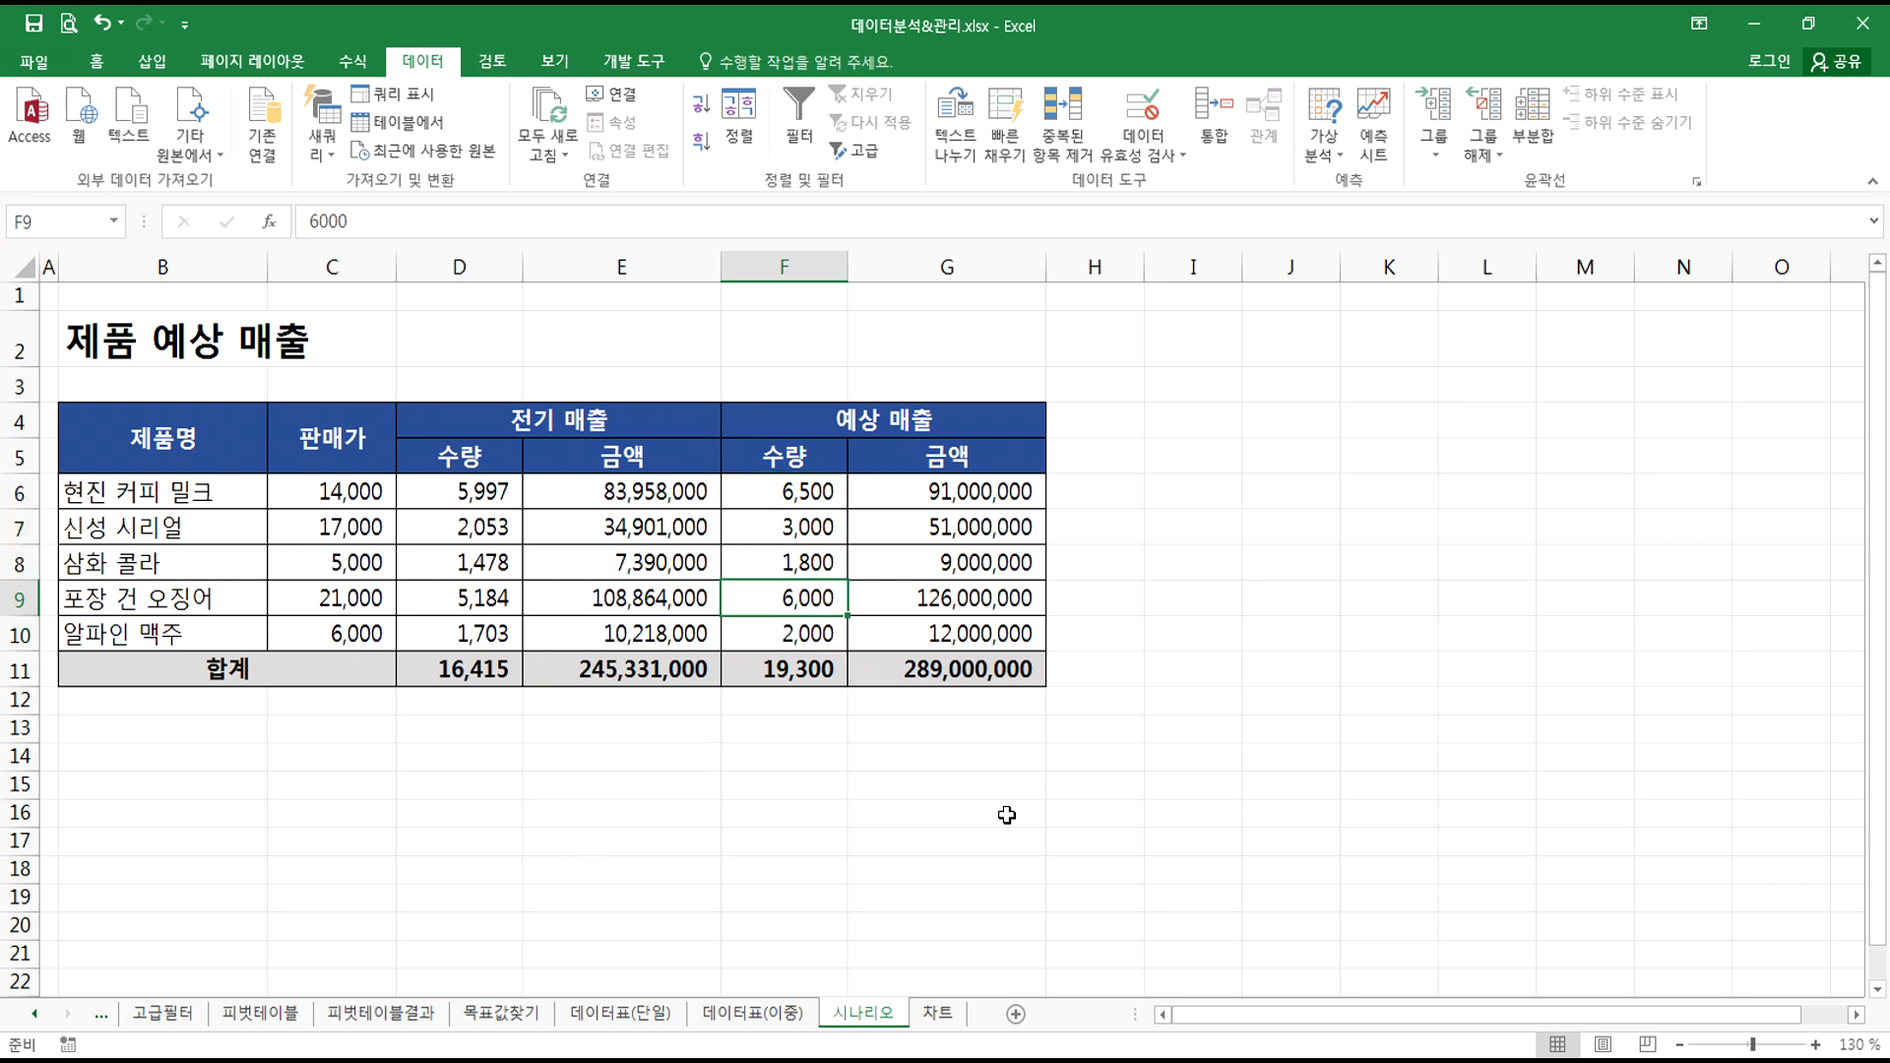
left_click(1159, 531)
left_click(1179, 490)
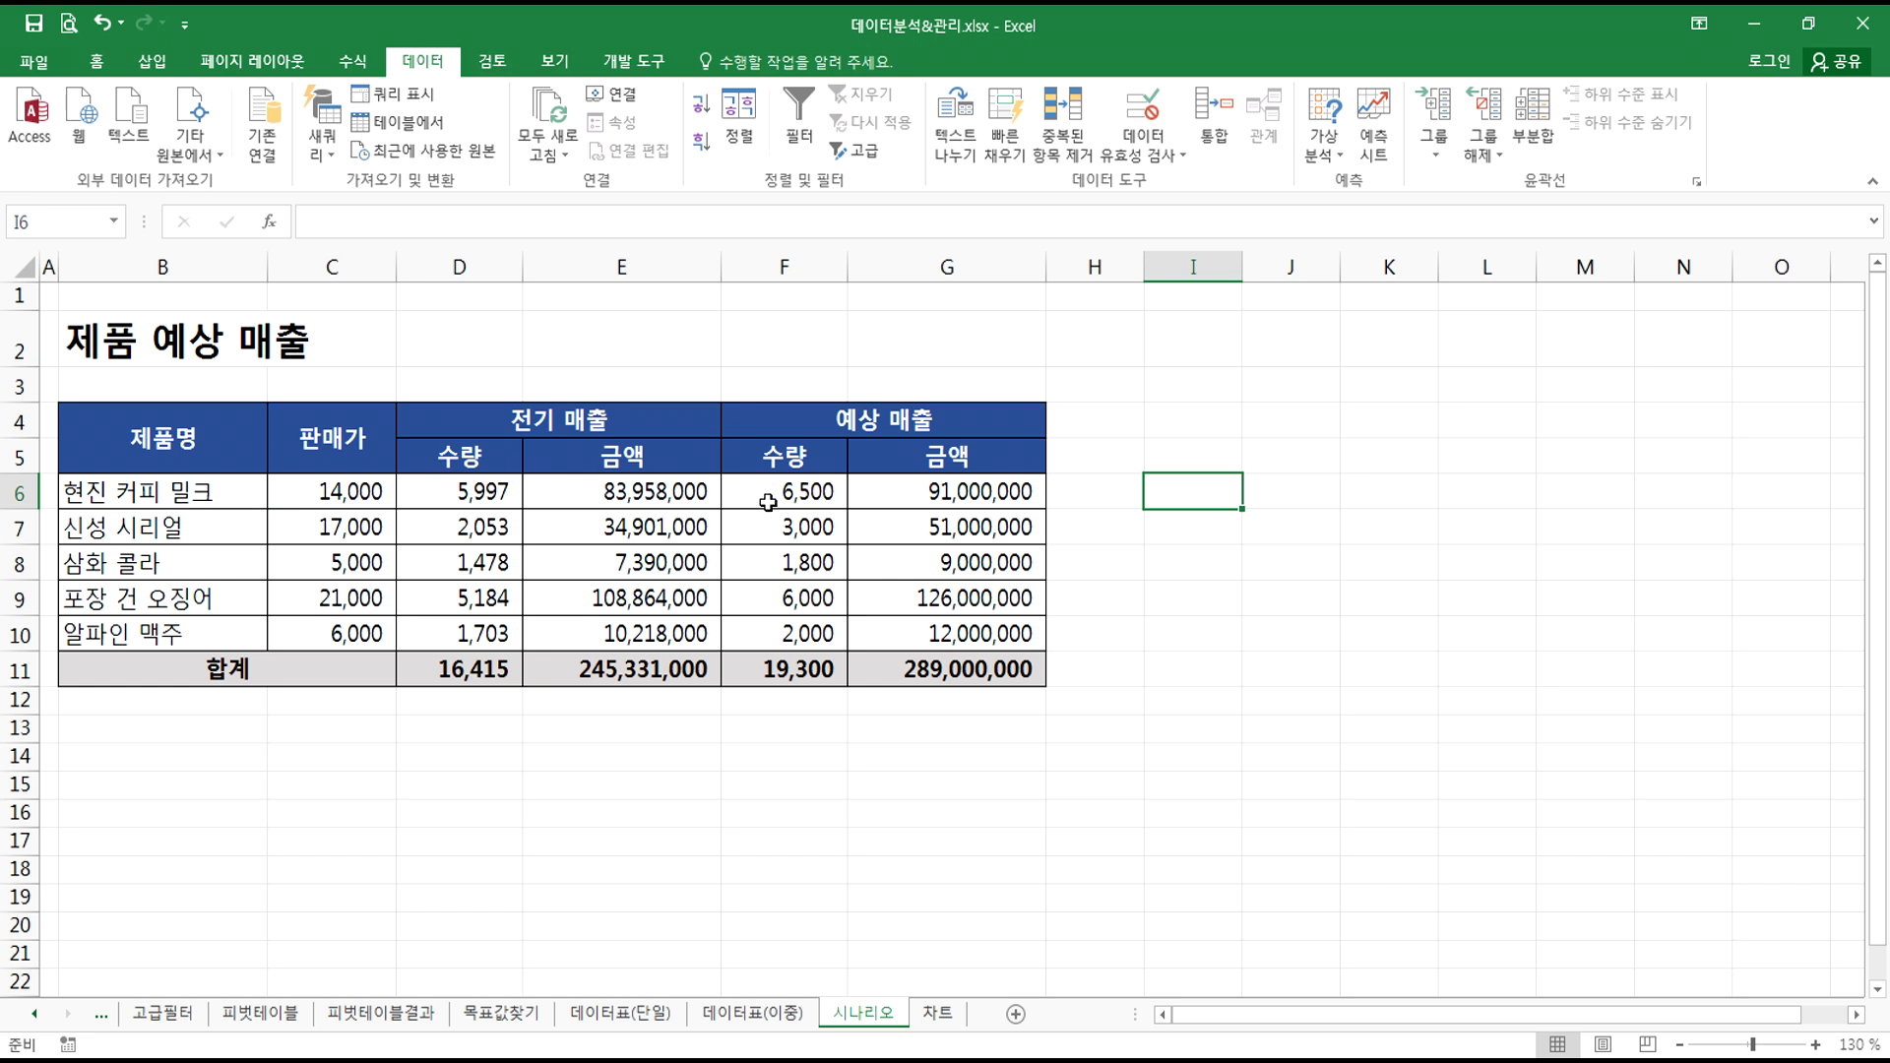
left_click_drag(766, 499, 760, 637)
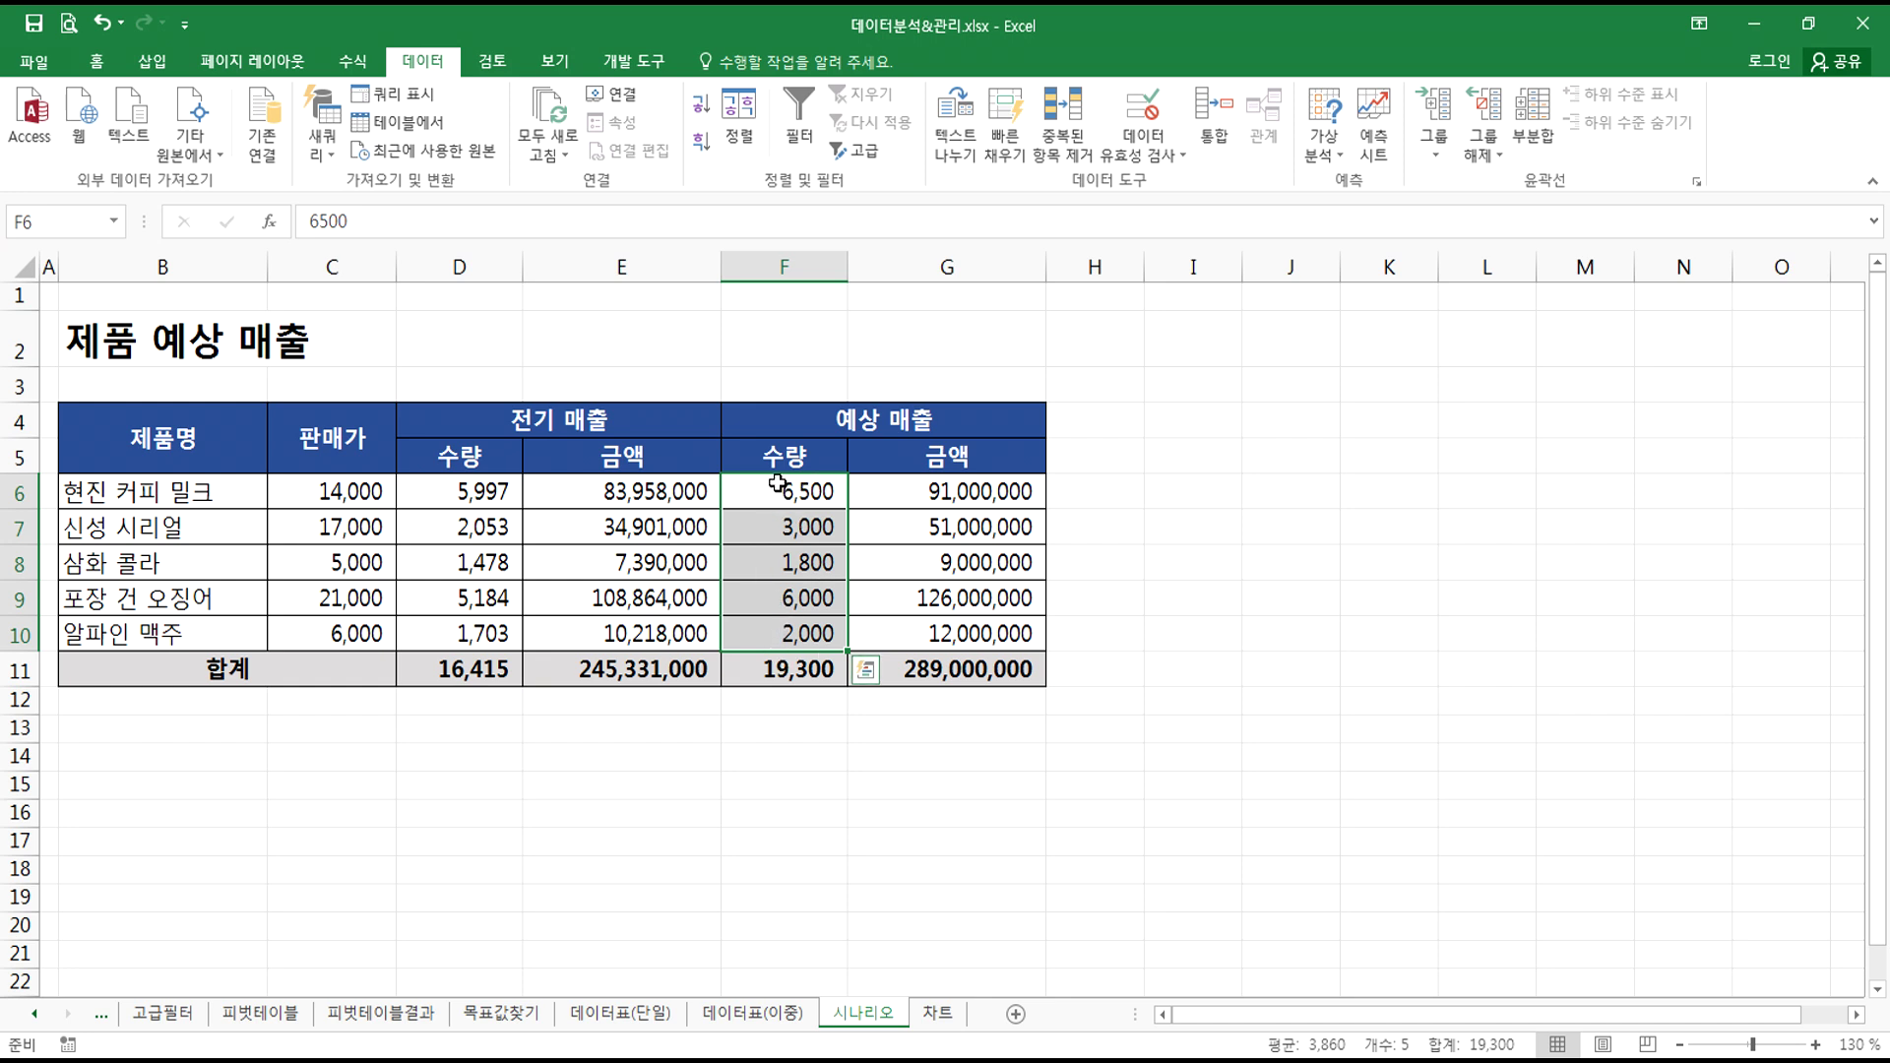
left_click_drag(799, 486, 786, 623)
left_click(792, 599)
left_click(794, 494)
- Enter the note 시나리오 구성 in cell I6 beside the forecast table
left_click(1172, 502)
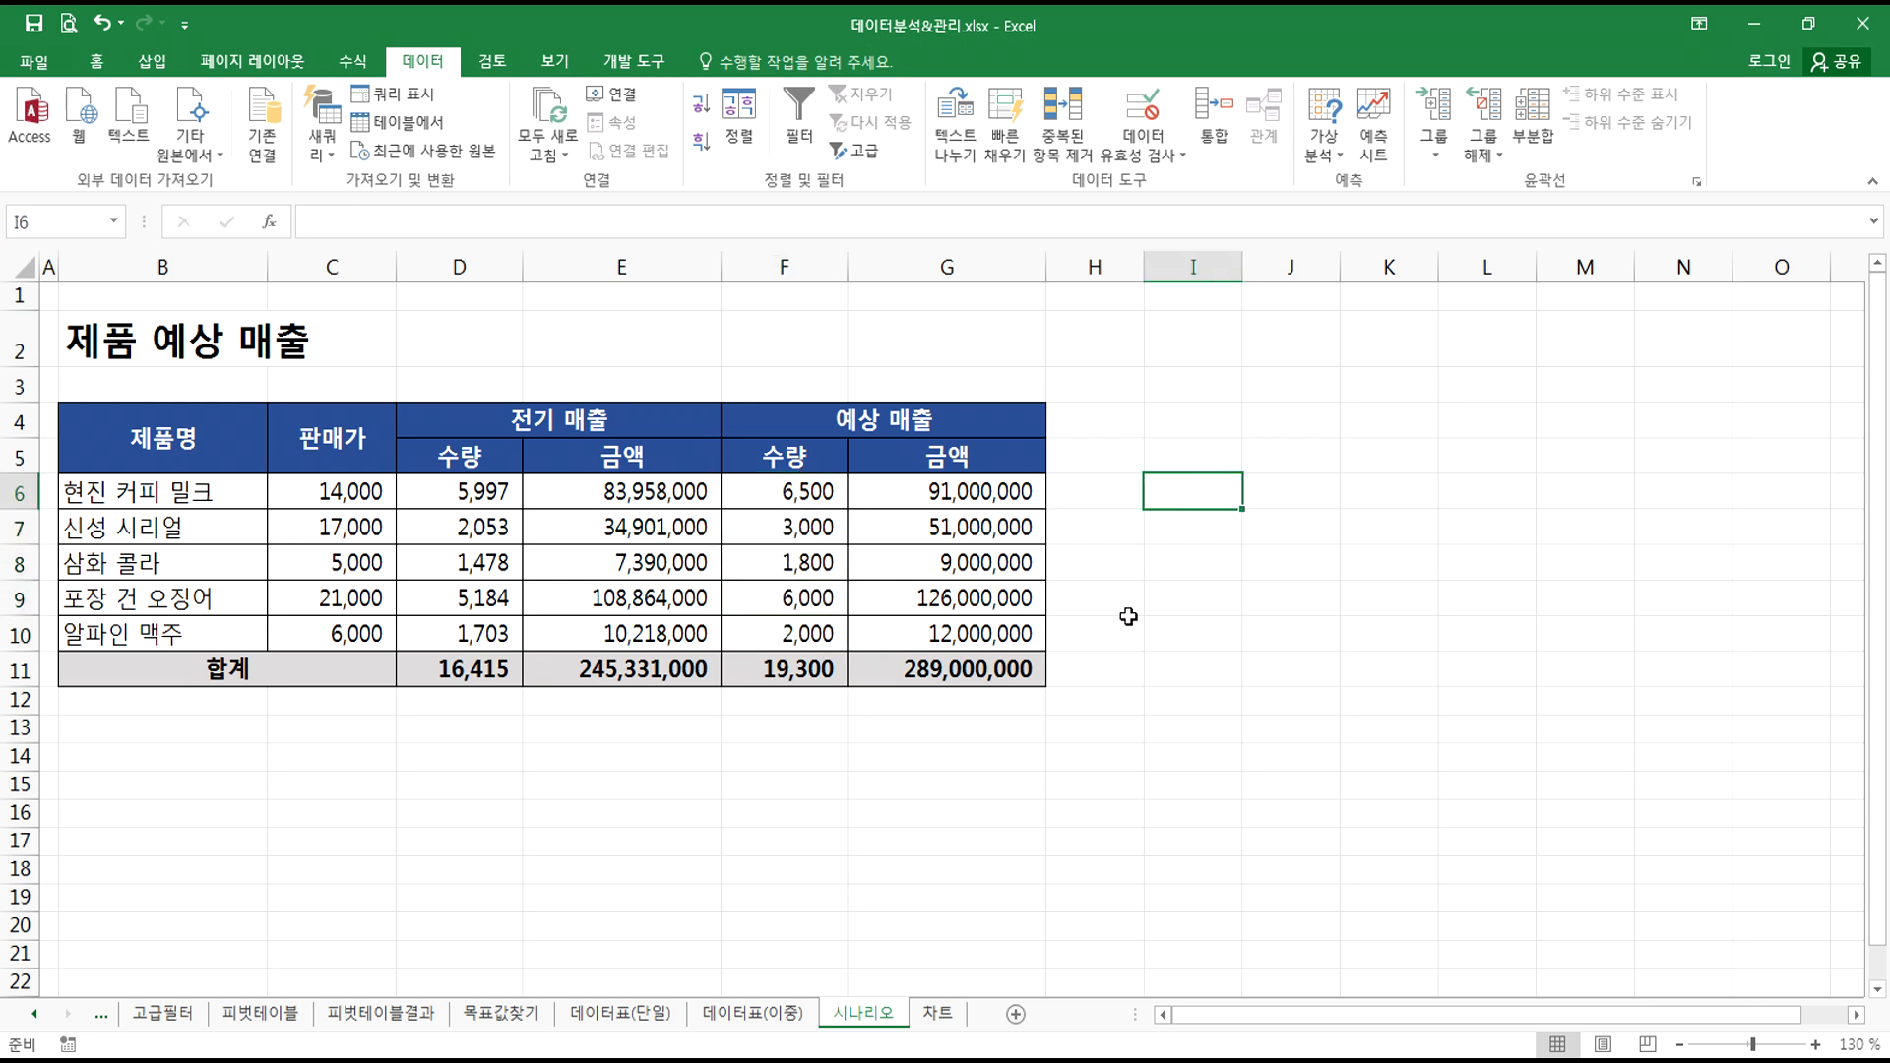
type("시나링")
type("구성")
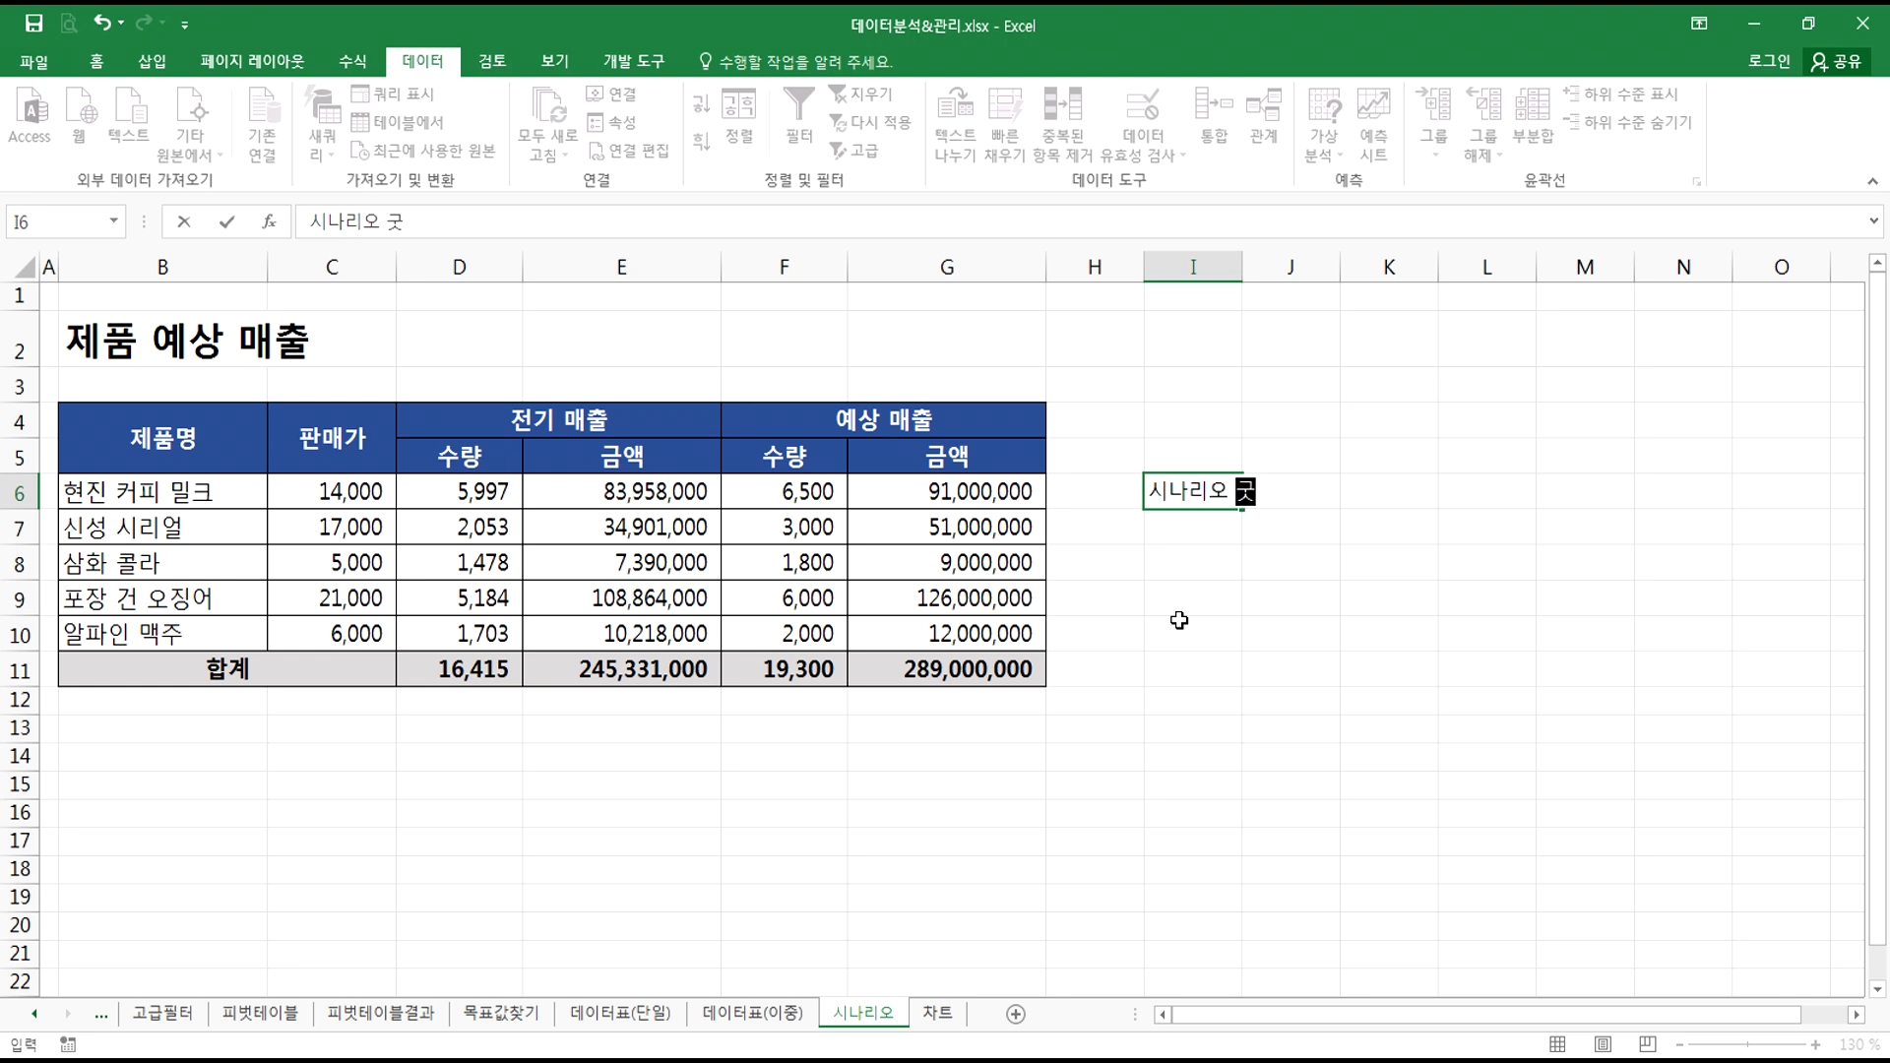
- Complete the heading 시나리오 구성 in I6, with "1. 수량이 1000개 증가" in I7 and "2. 수량이 1000개 감소" in I8
key("Return")
type("1.")
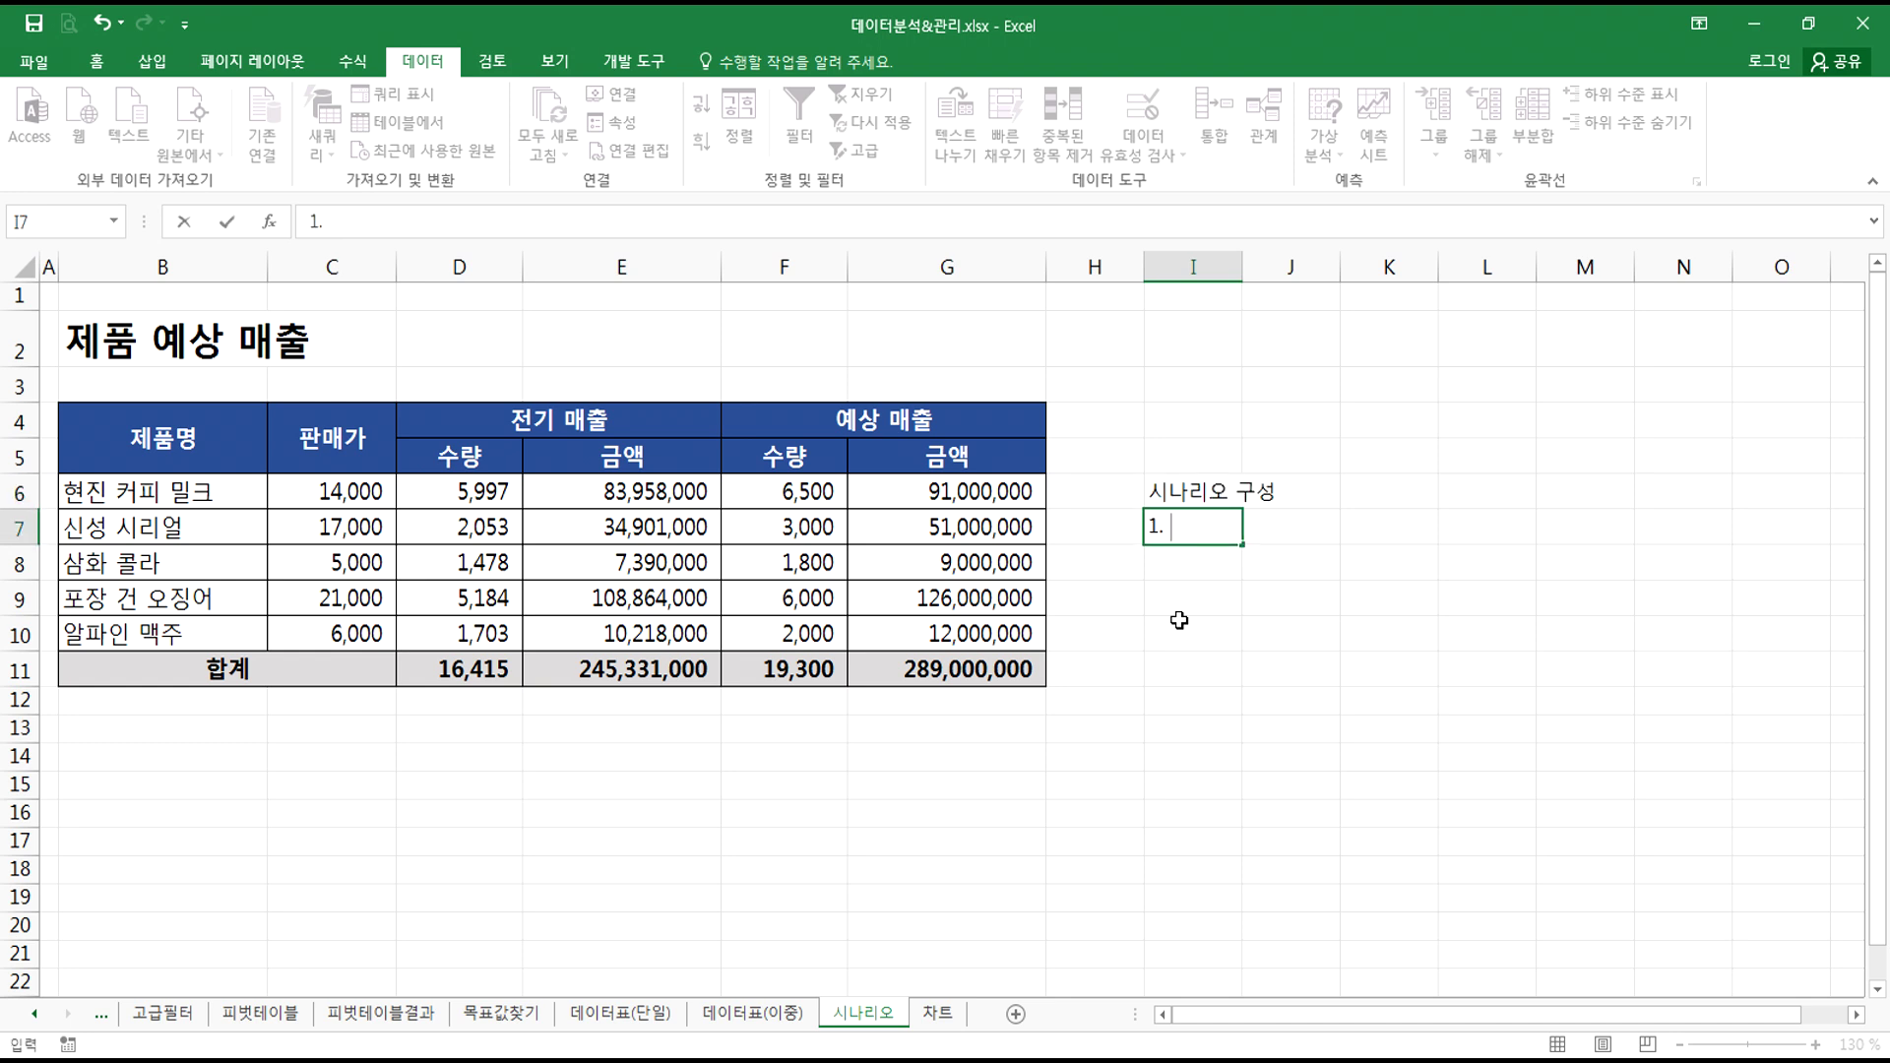
type(" 수량이 100")
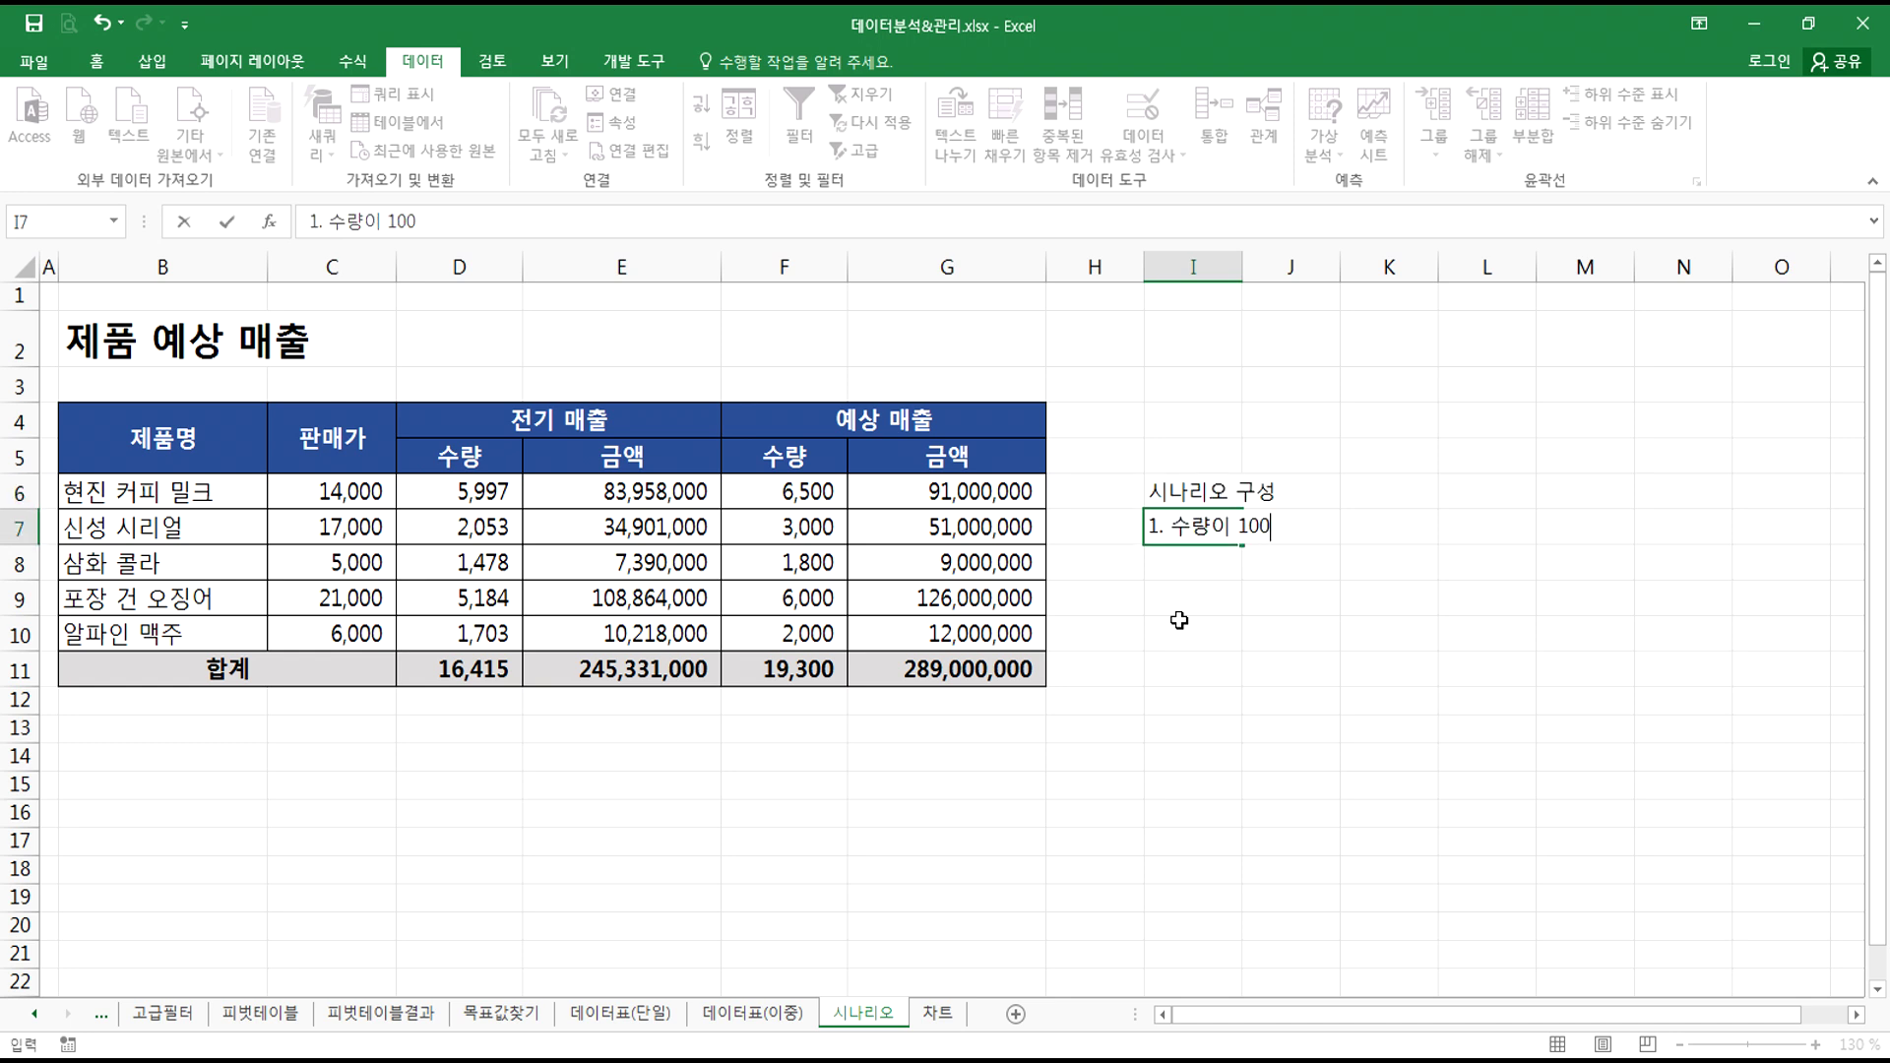
type("0개 증가")
key("ctrl+Return")
key("Return")
type("2")
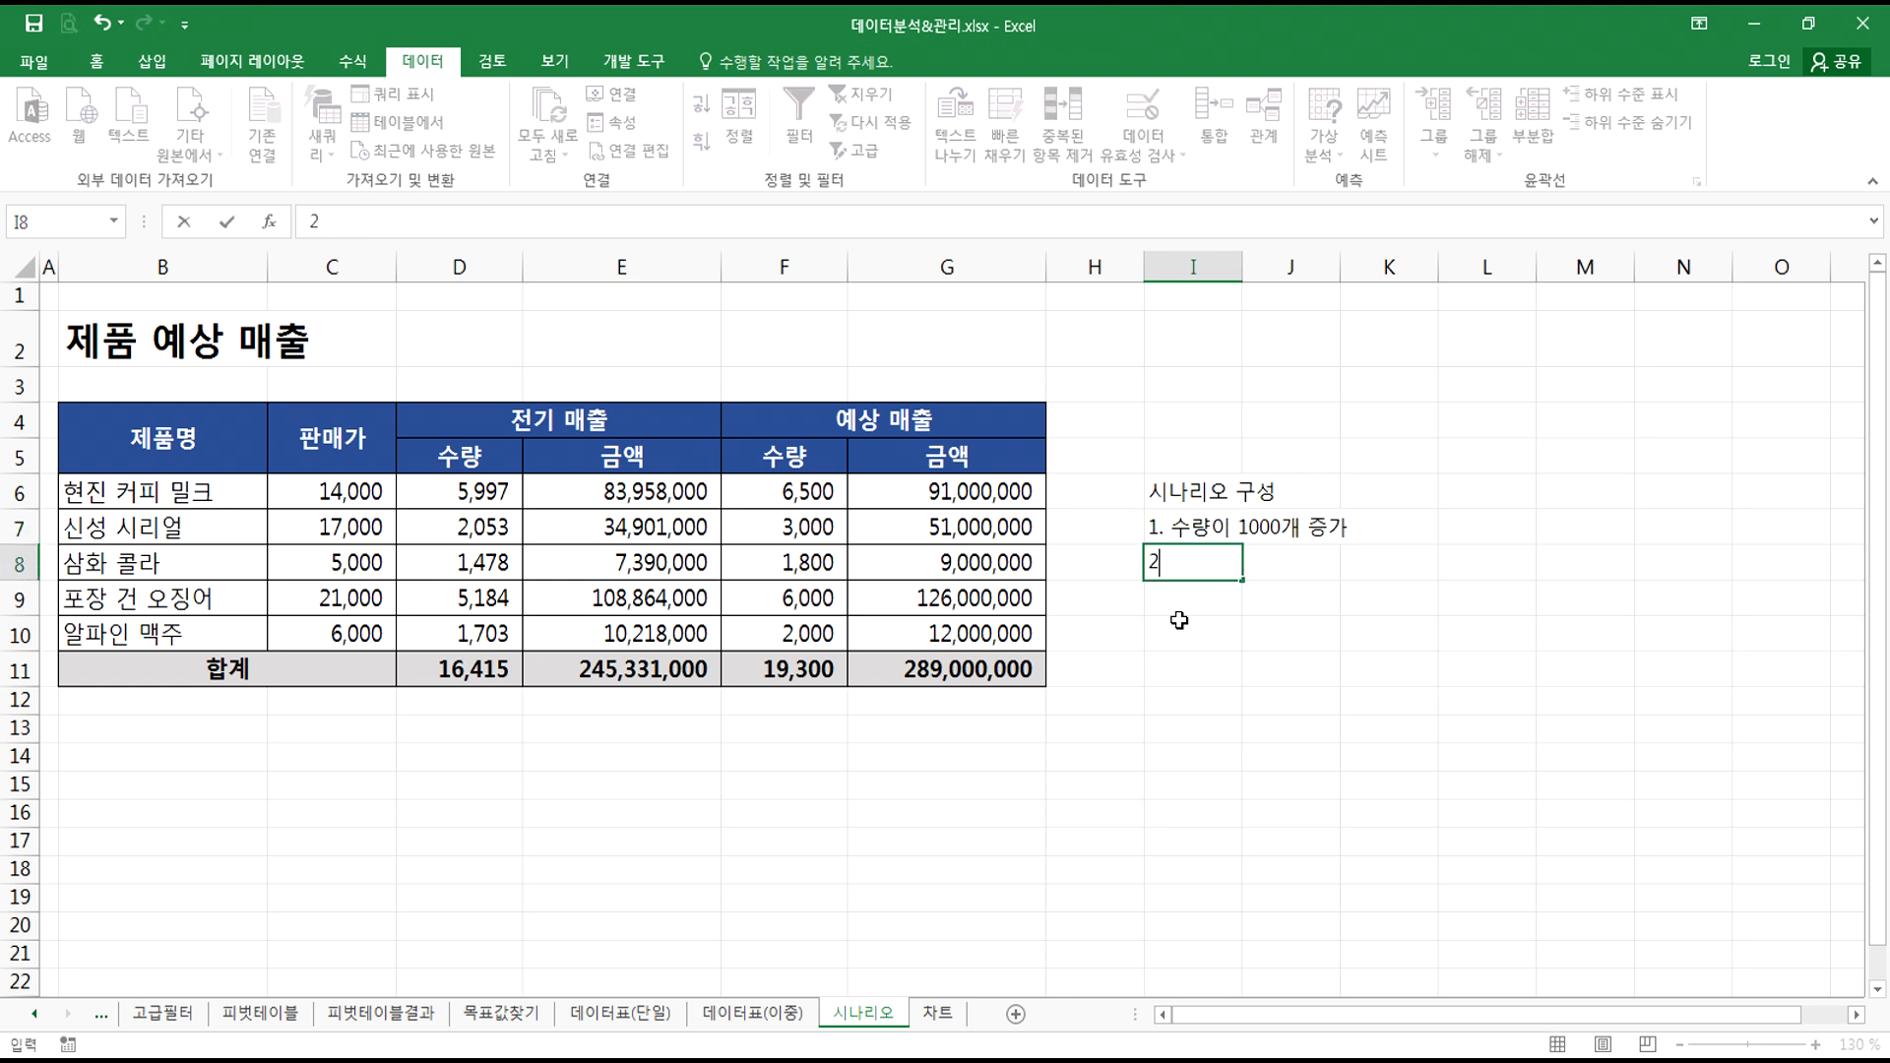
type(". 수량이 1000개 감소")
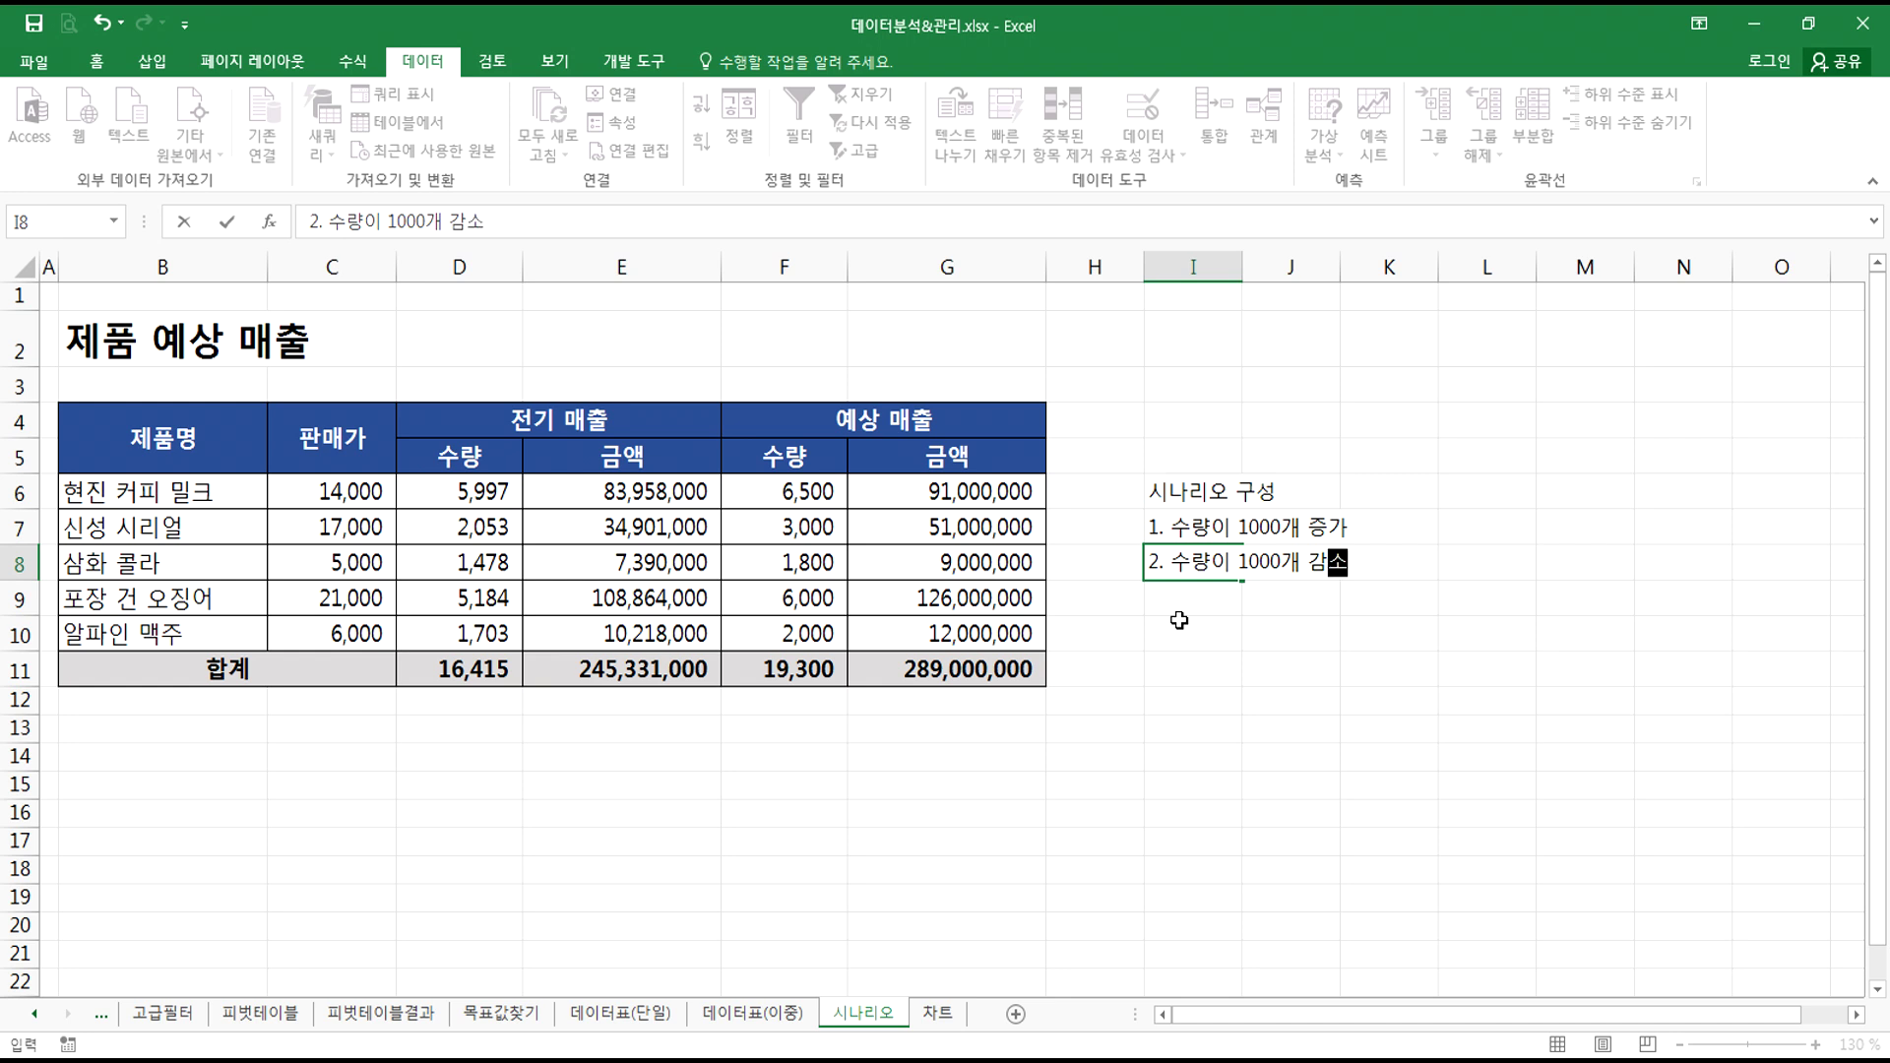
key("Return")
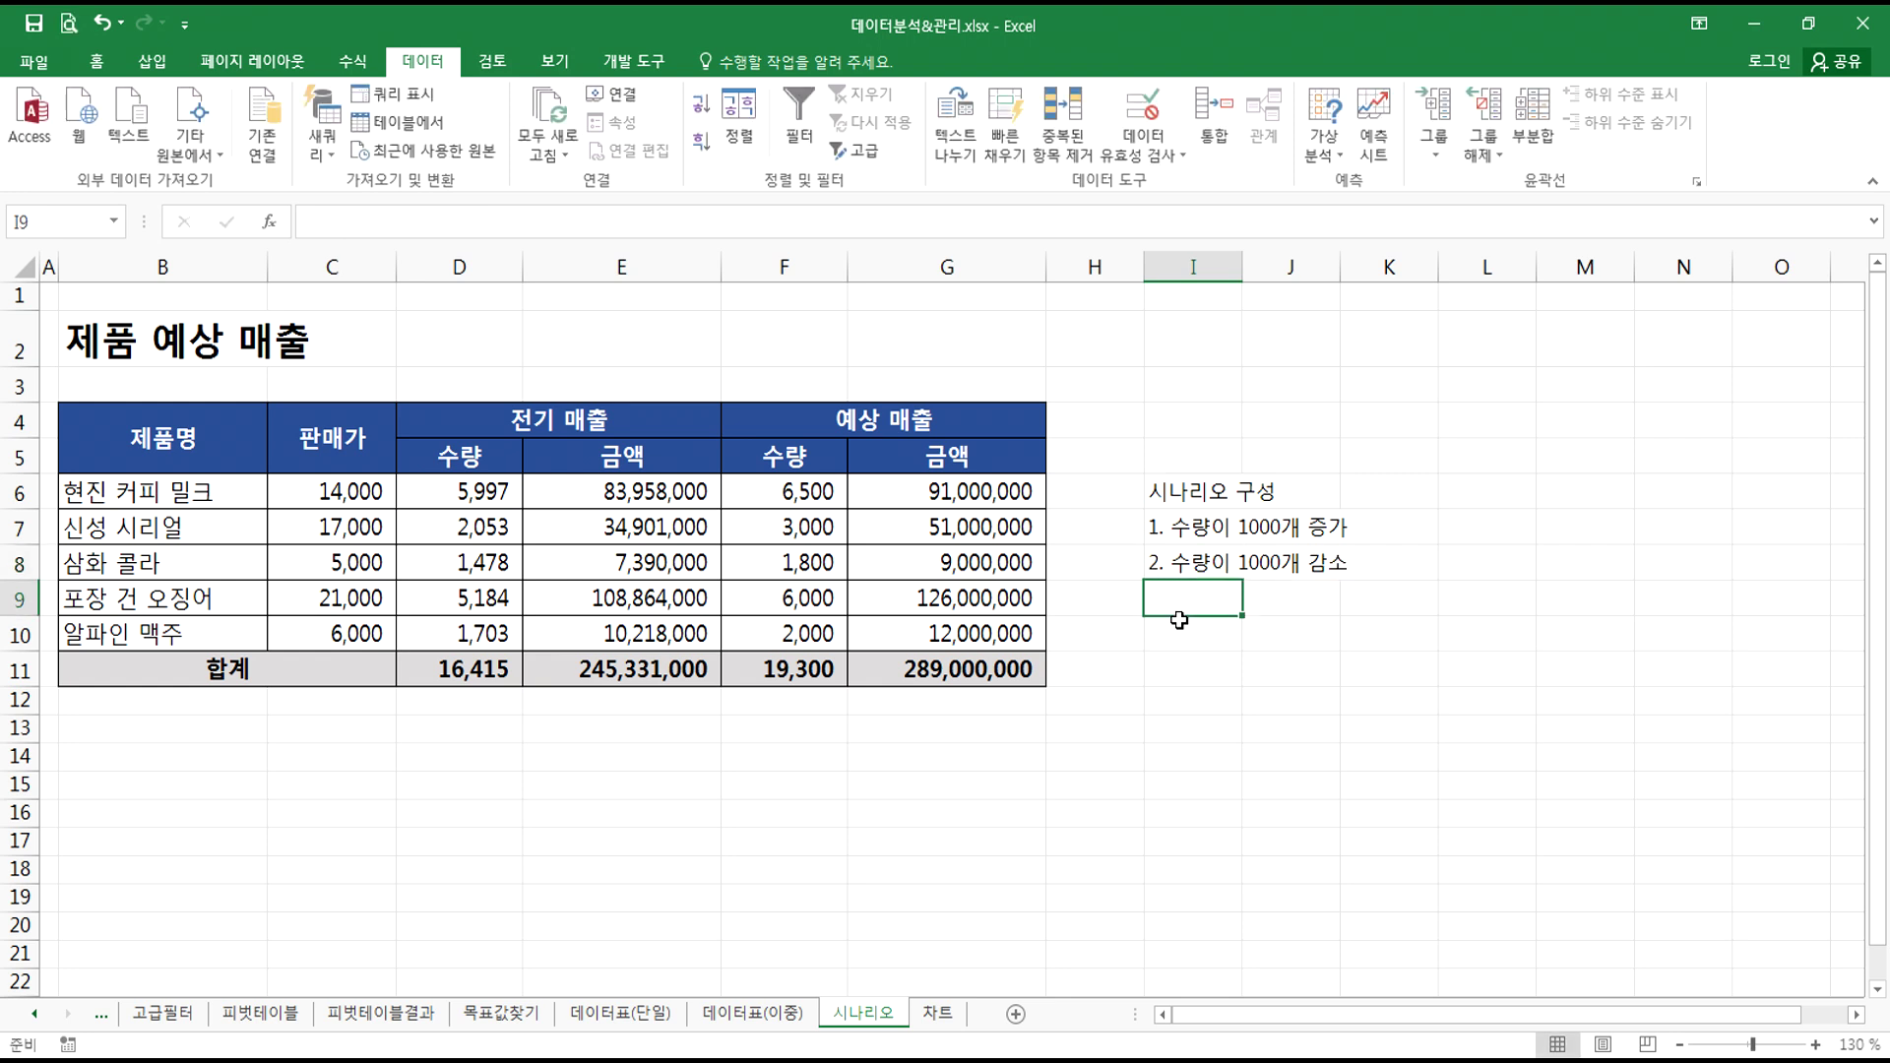
- Enter the question "금액이 얼마나 변동이 생기는지?" in cell I10
left_click(1179, 619)
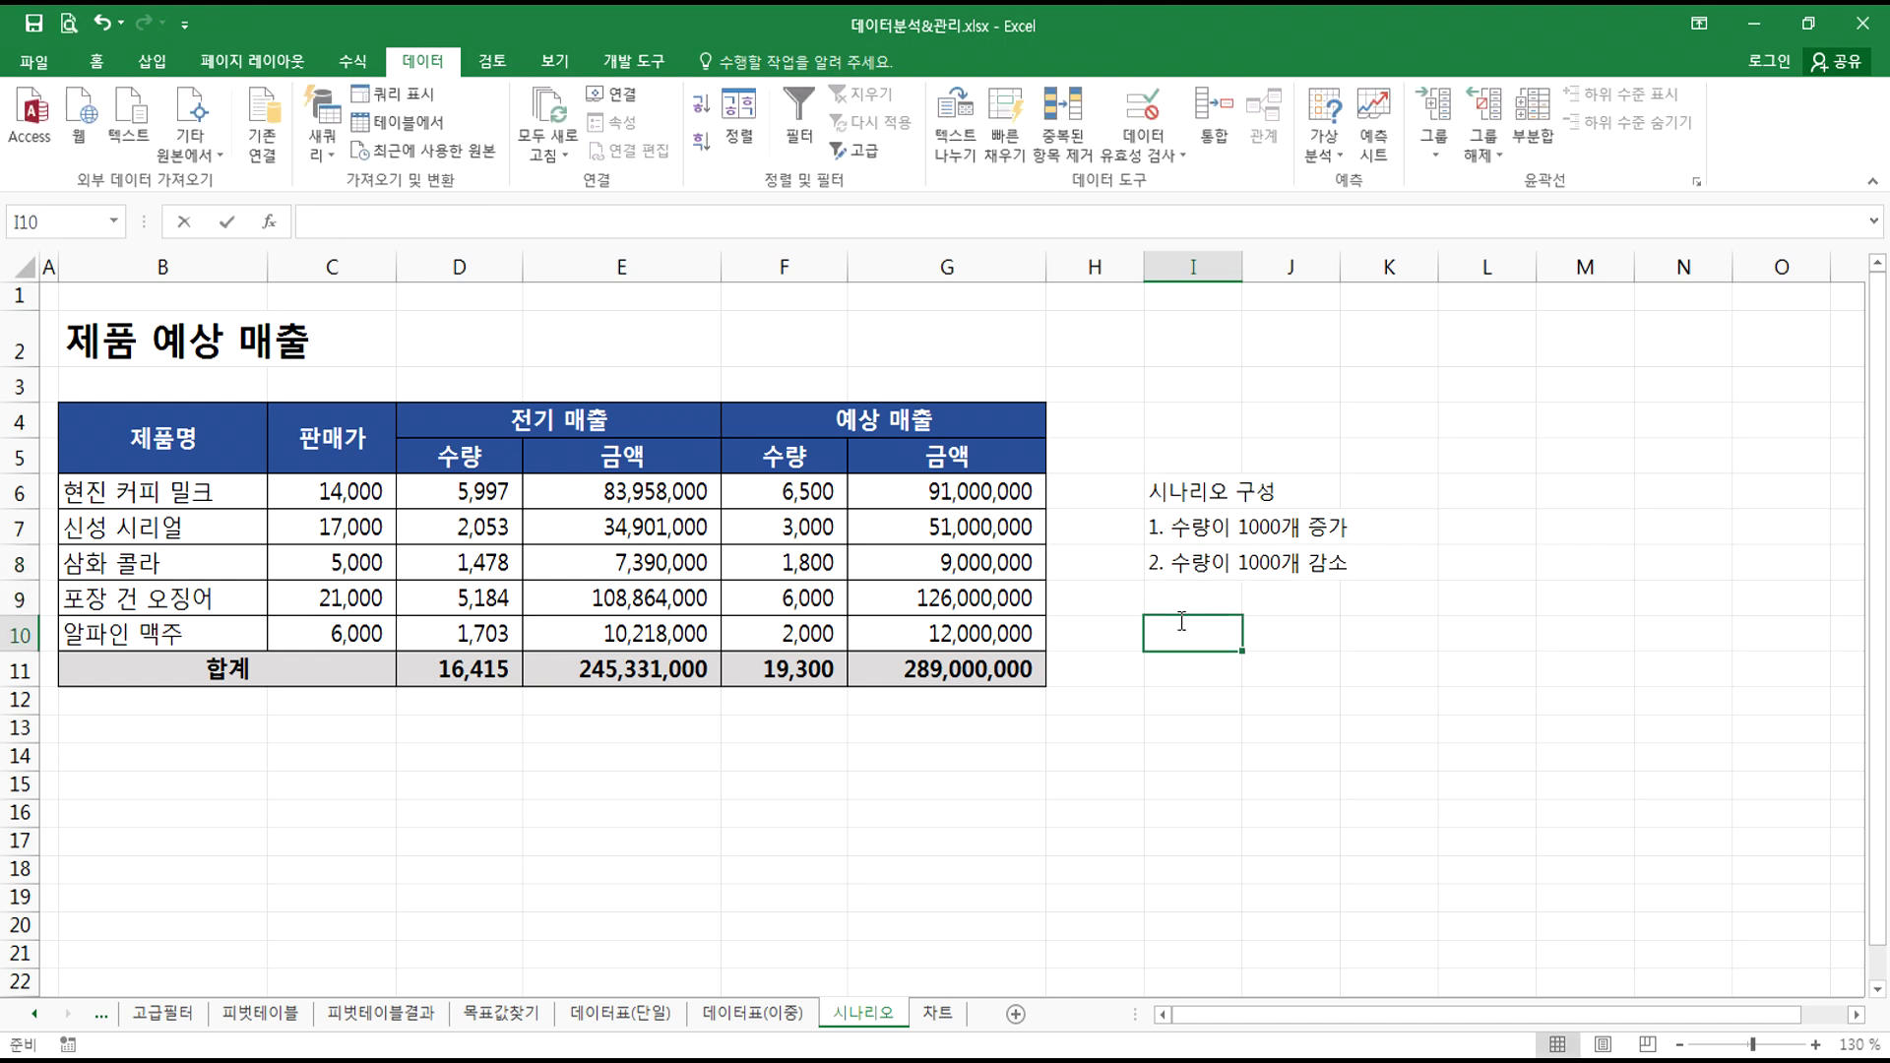
type("결과")
key("Escape")
type("금액이 얼")
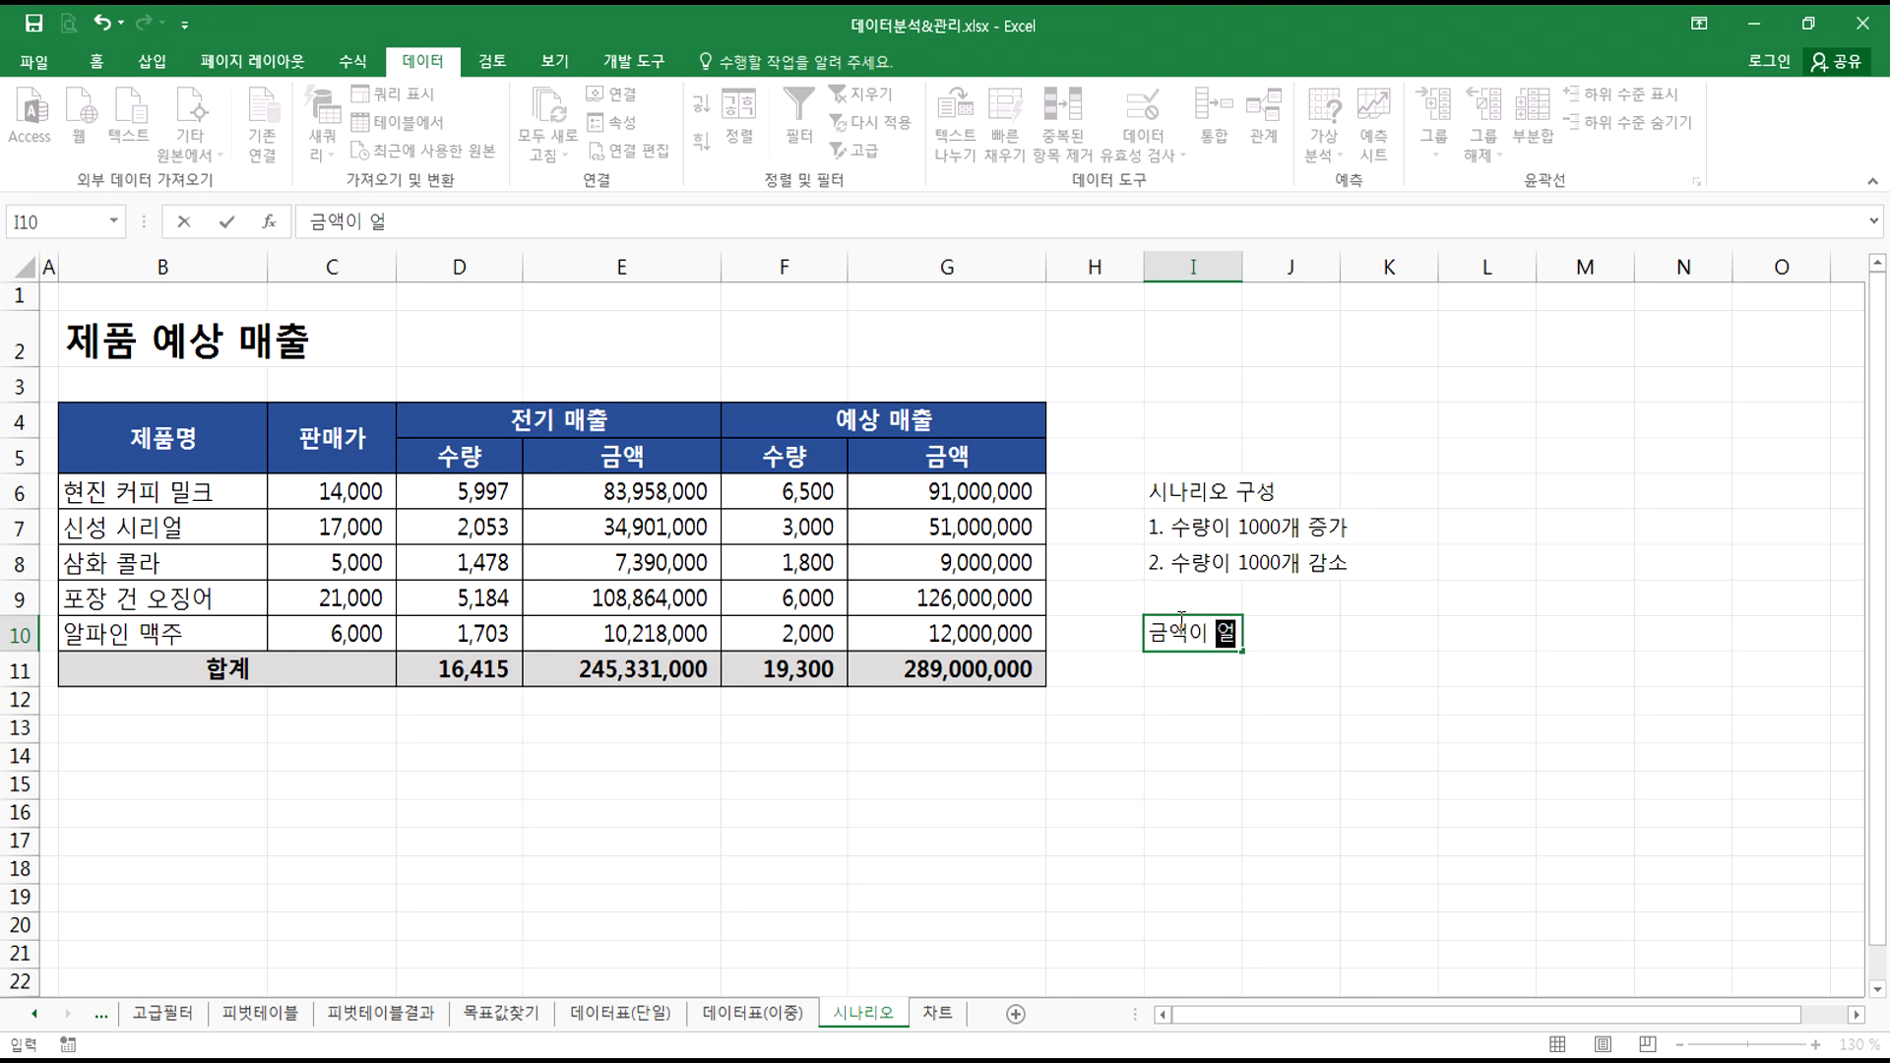
type("마나 변도ㅇ이 ㅅ")
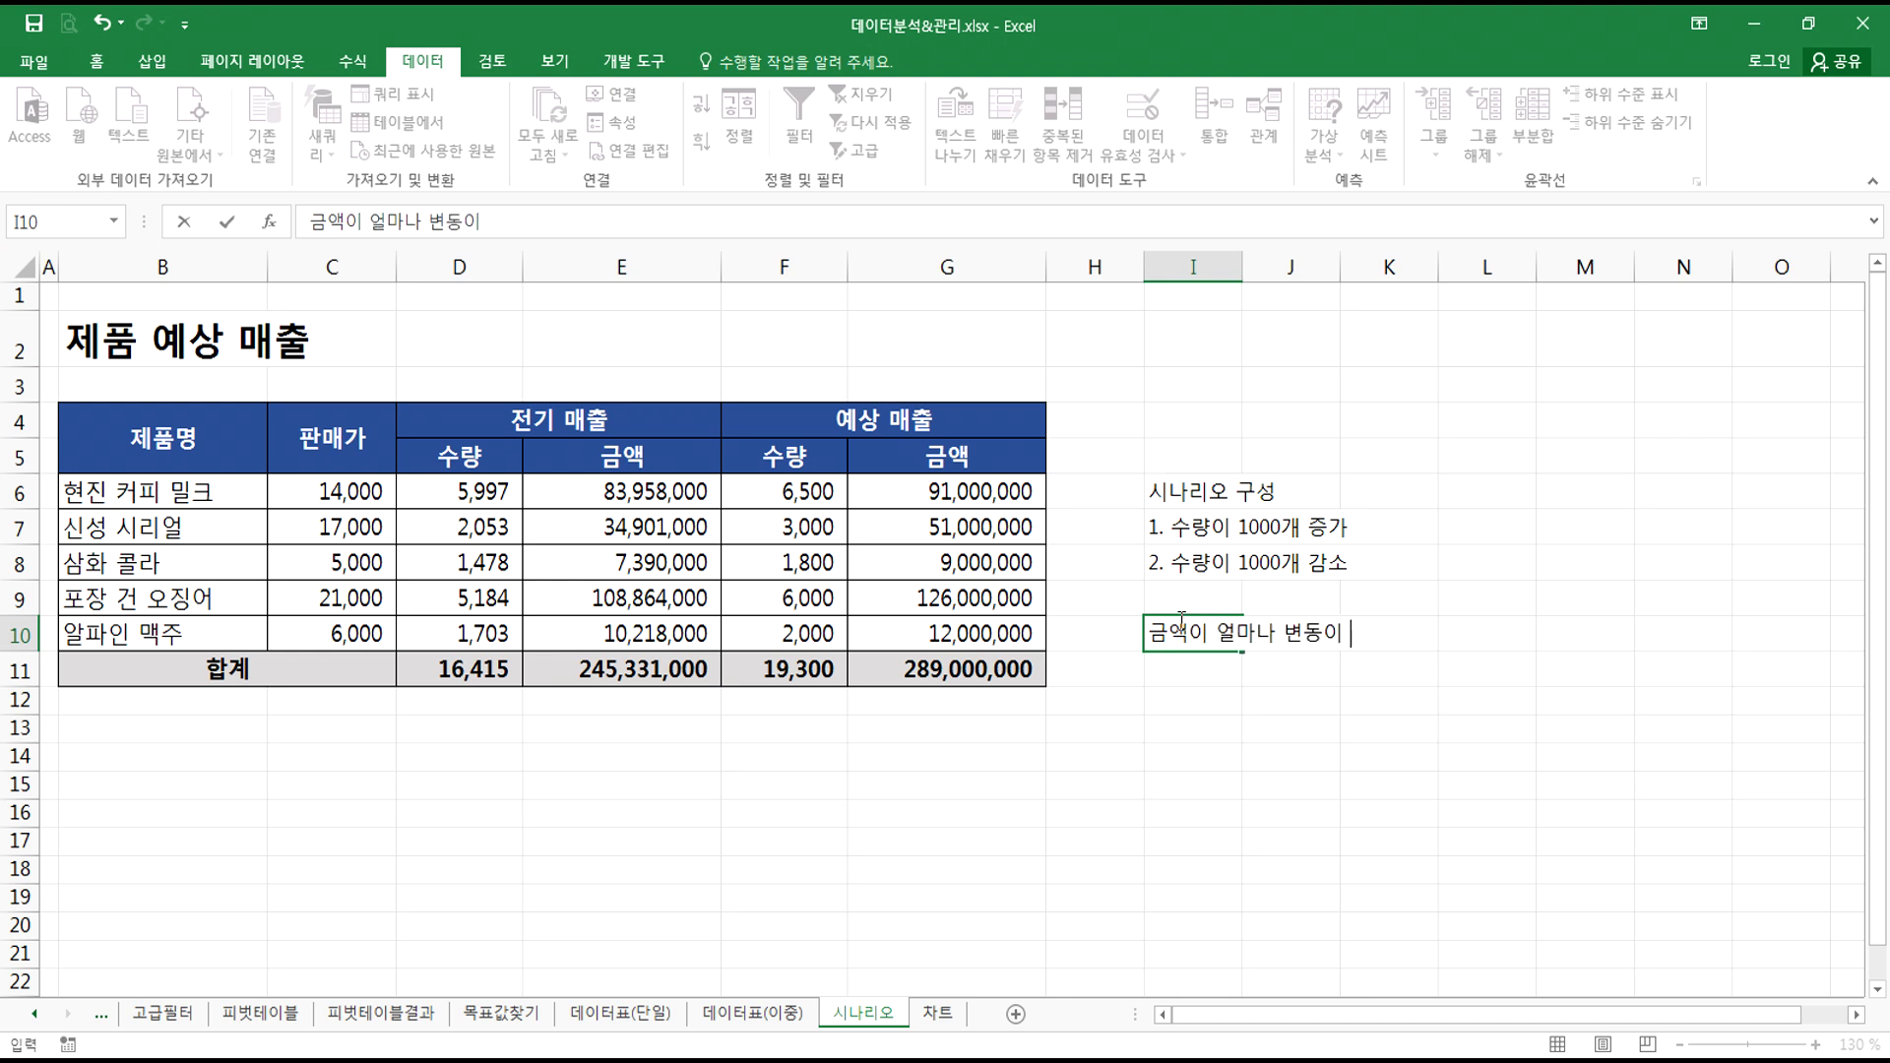
type("생기는지>?")
key("Return")
left_click(1178, 620)
key("F2")
key("BackSpace")
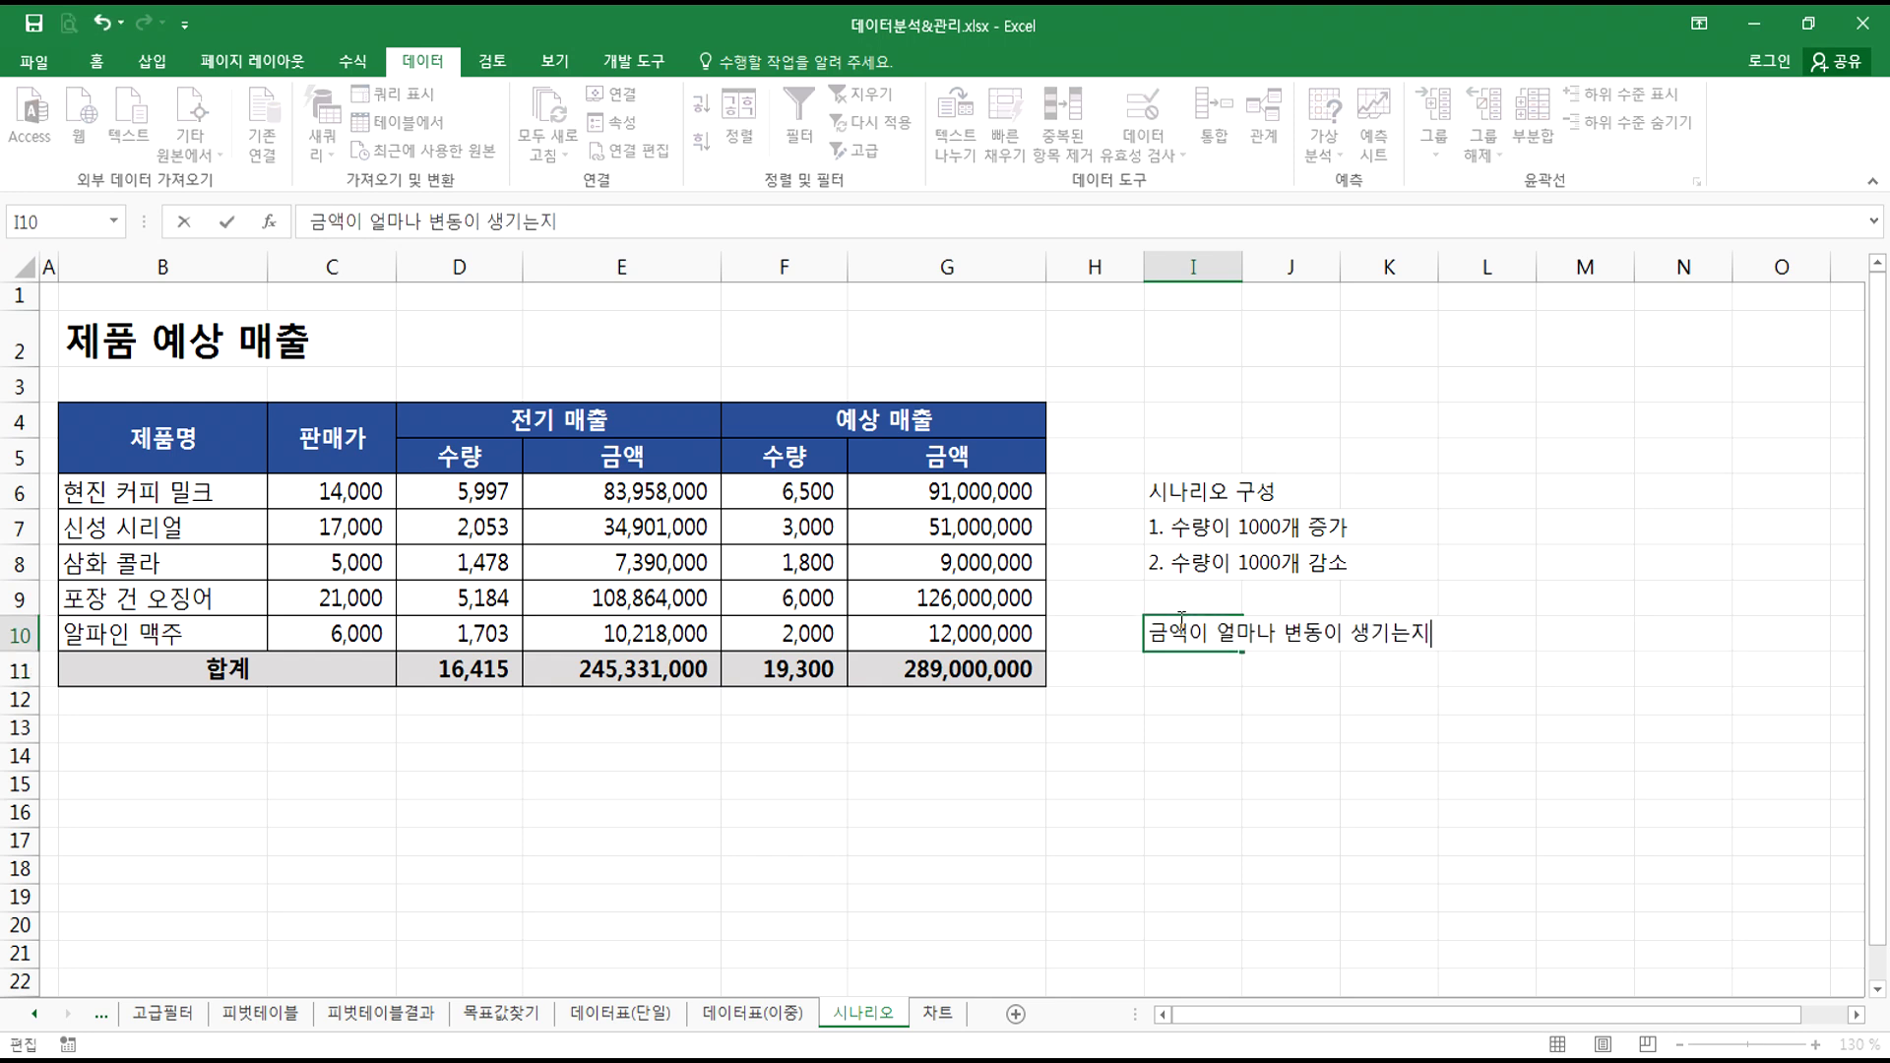
key("Return")
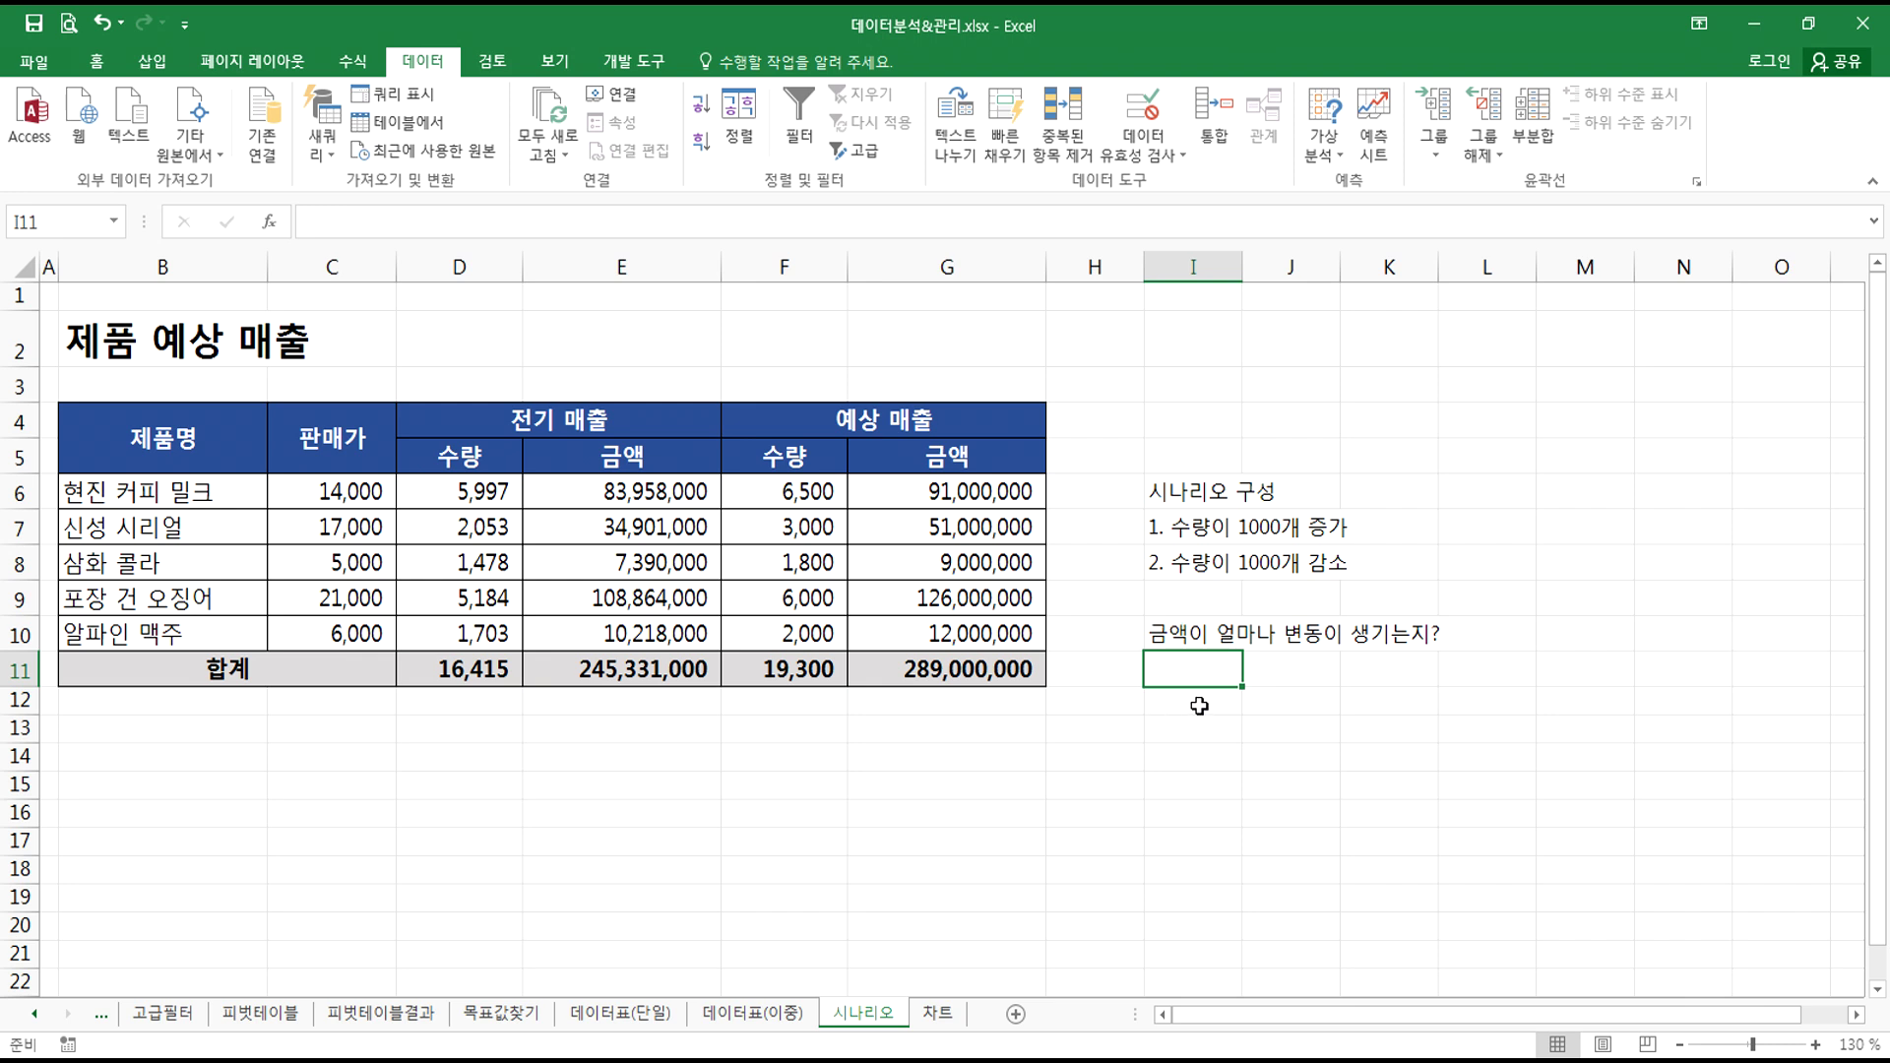
- Enter a further scenario line, "2. 현재 수량일 때", in cell I9 above the question
left_click(1186, 597)
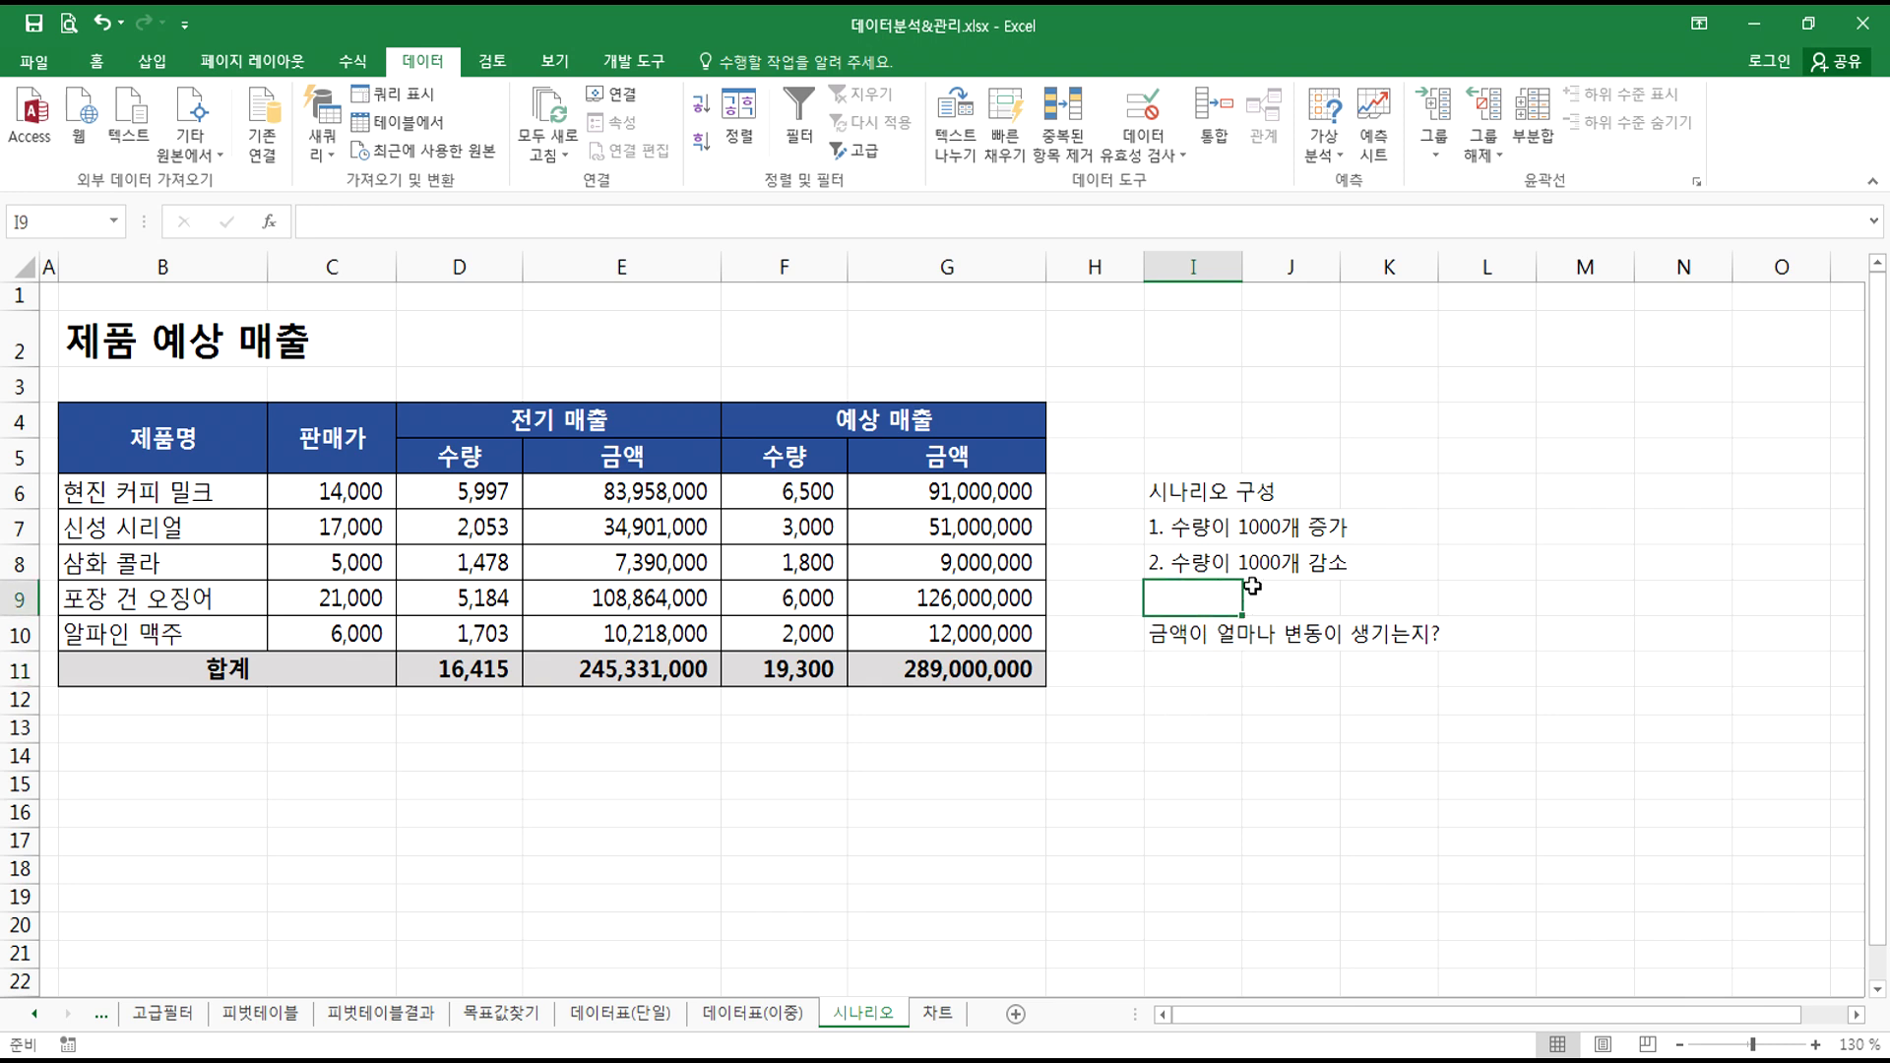
key("F2")
type("2. ")
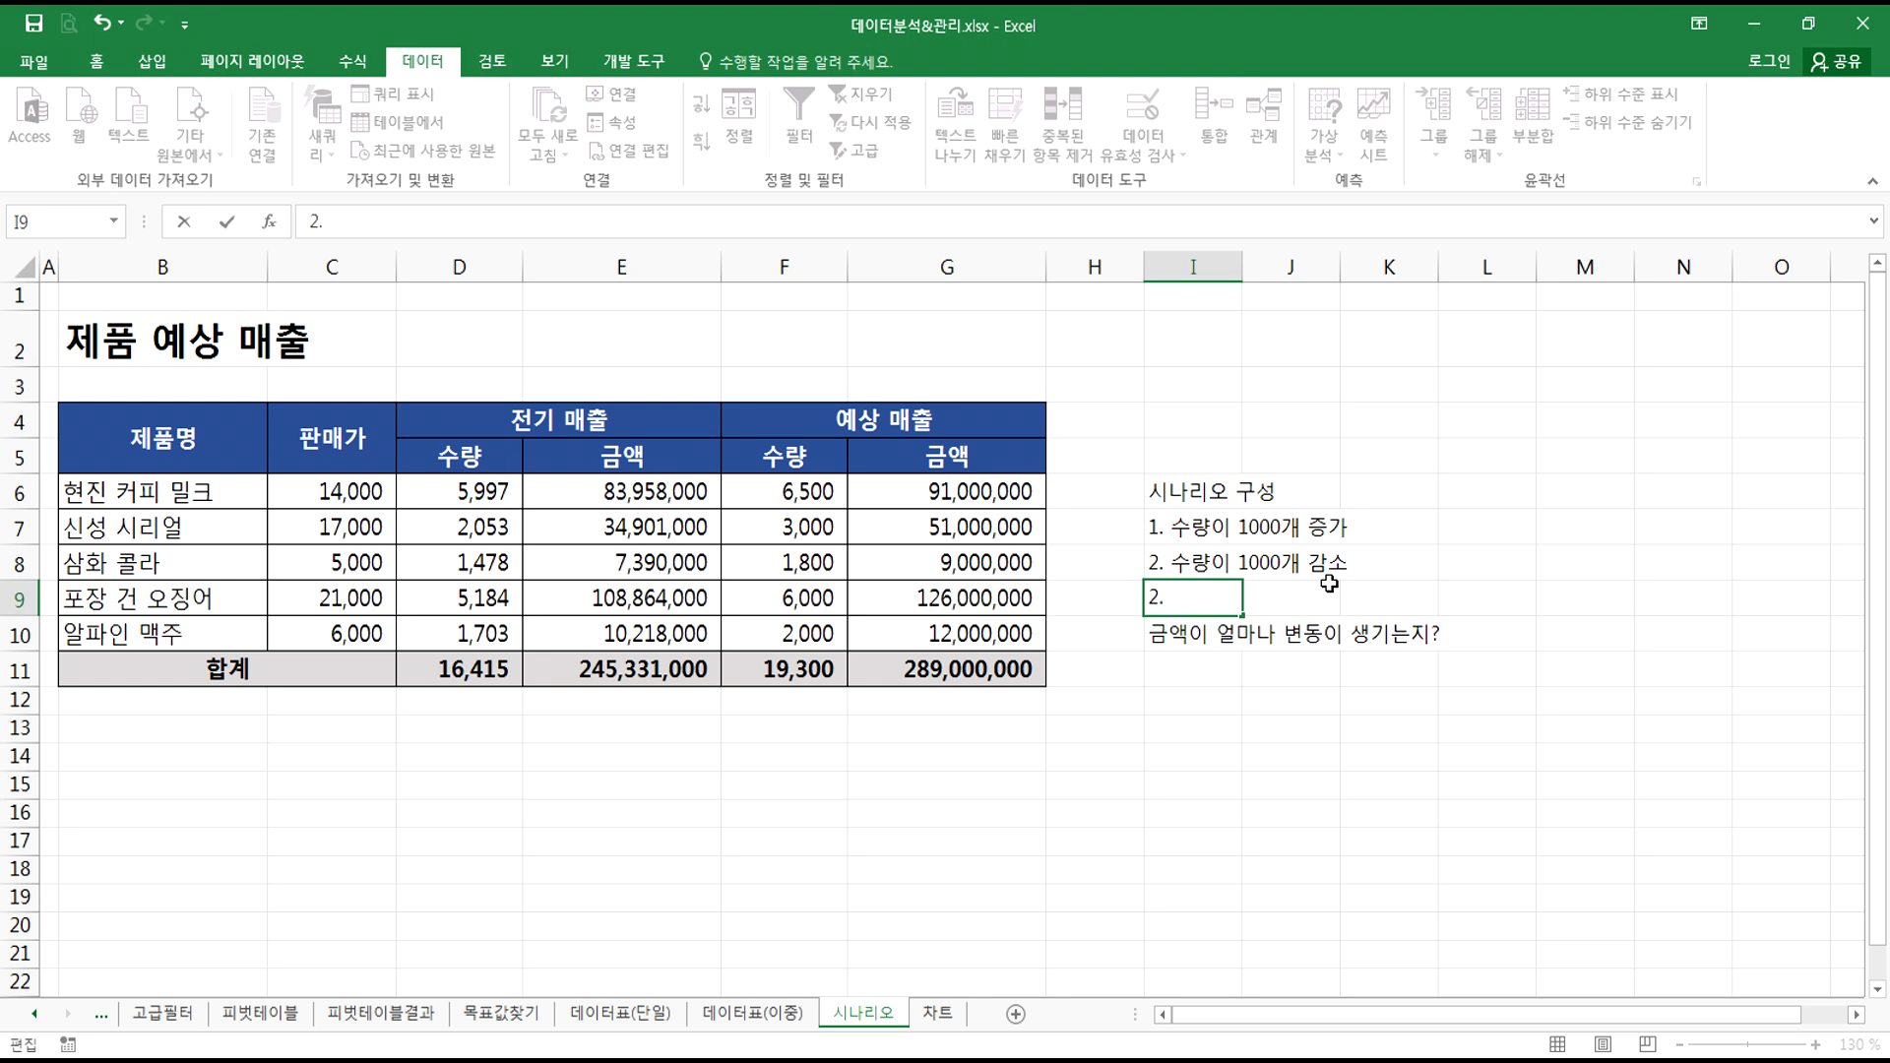
type("현재 수량")
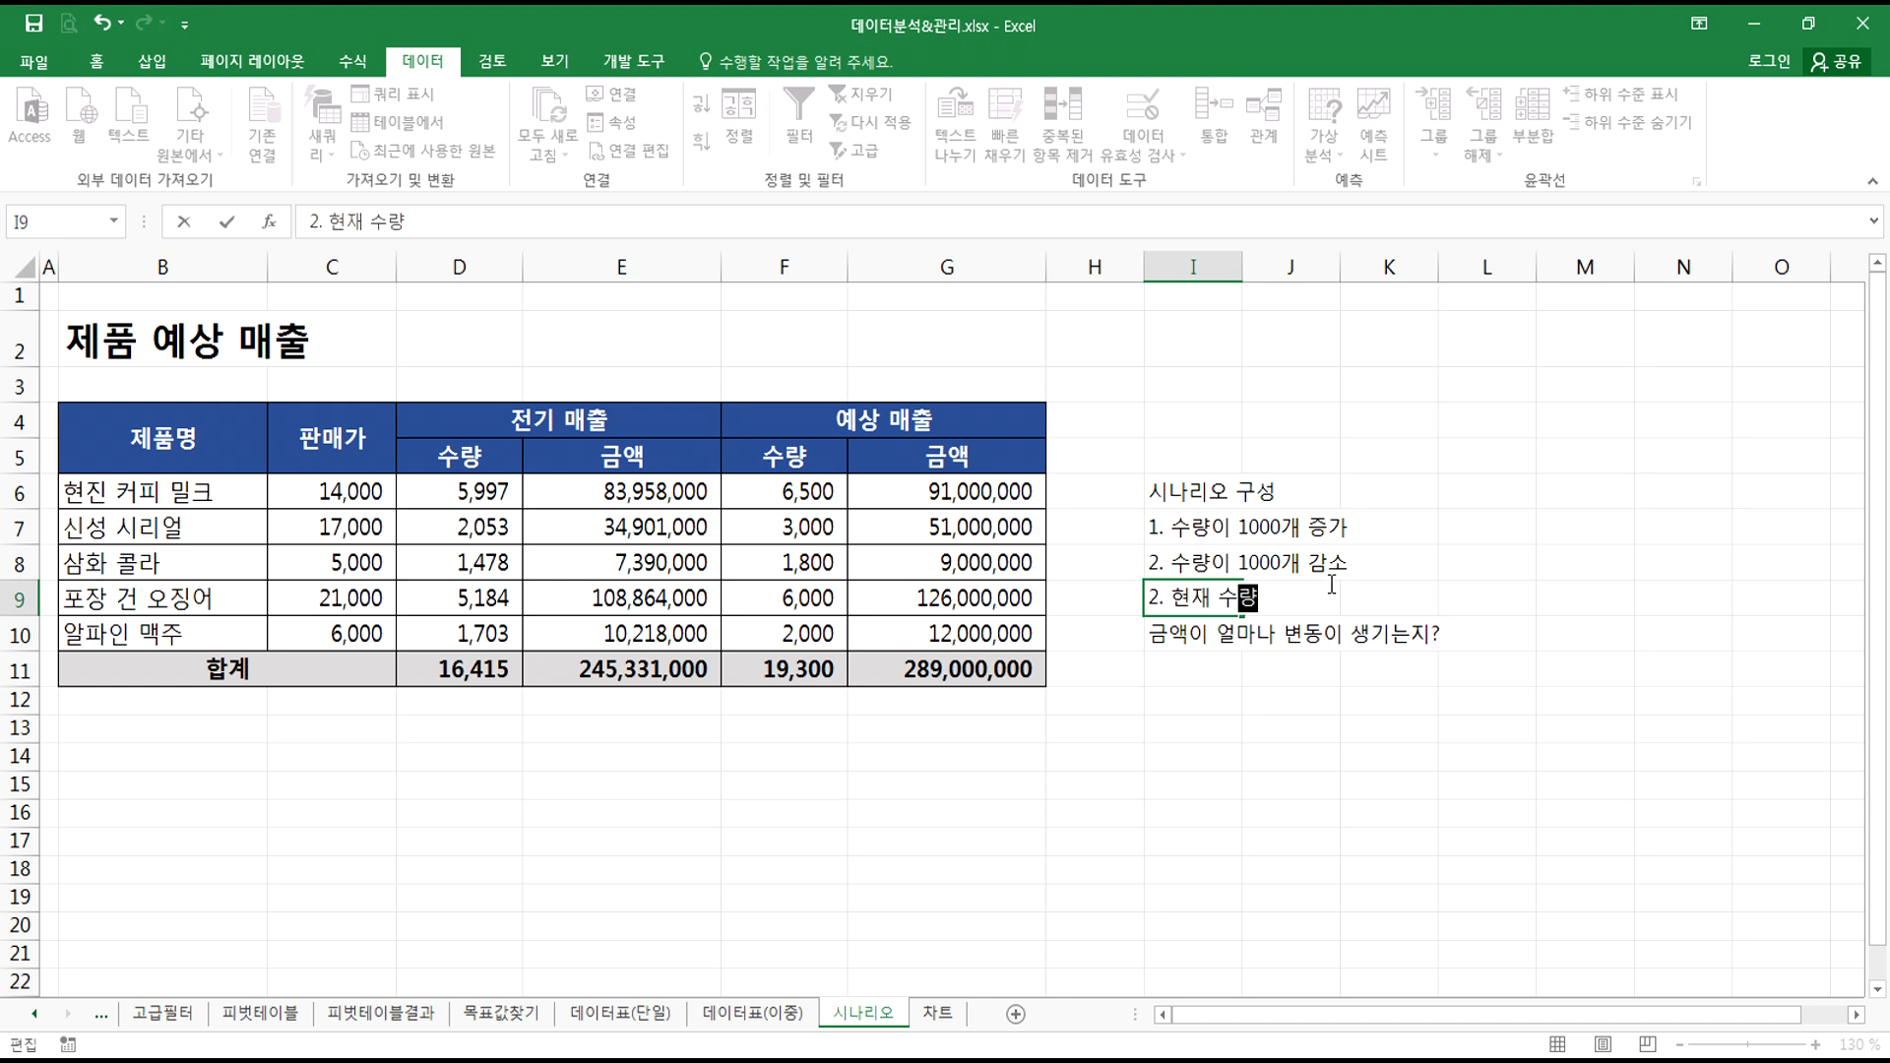
type("일 대")
key("Return")
key("BackSpace")
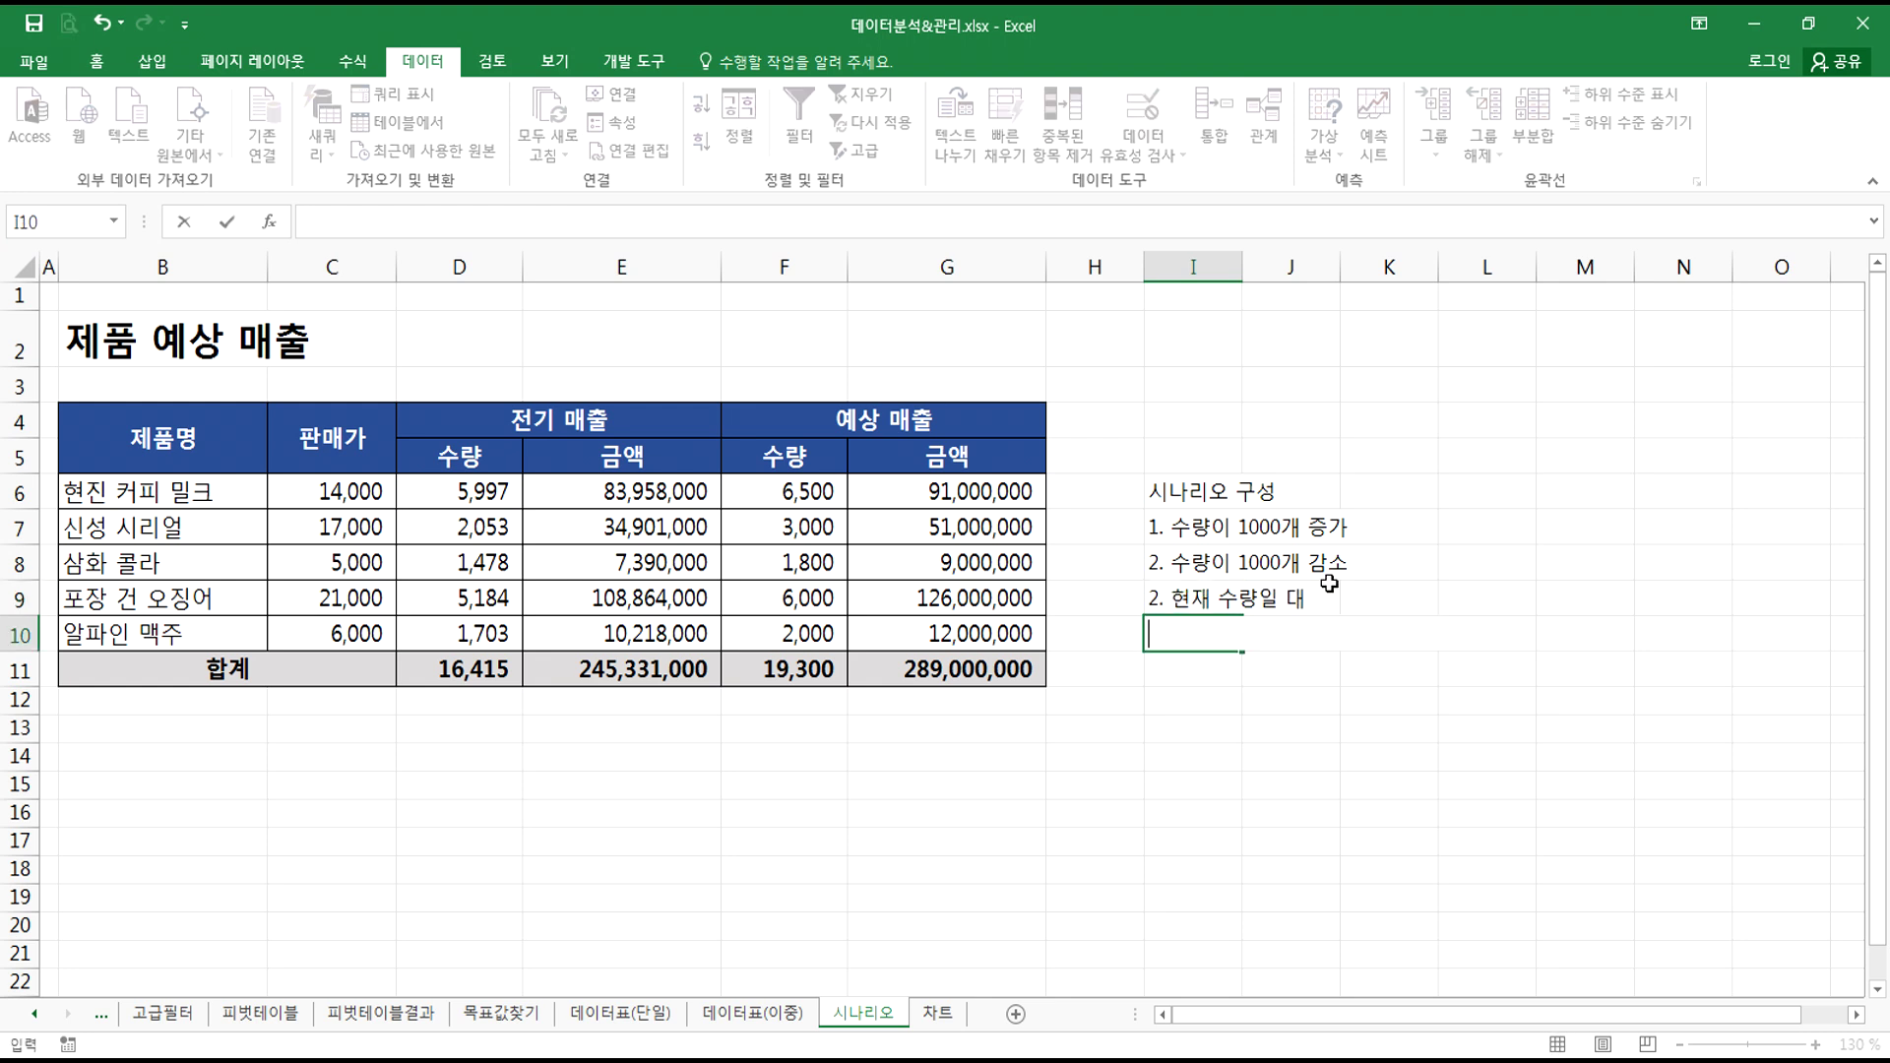
key("Escape")
key("Up")
key("F2")
key("BackSpace")
type("때")
key("Return")
- Narrow the empty column H between the sales table and the scenario notes
scroll(1023, 640, "up", 2, "ctrl")
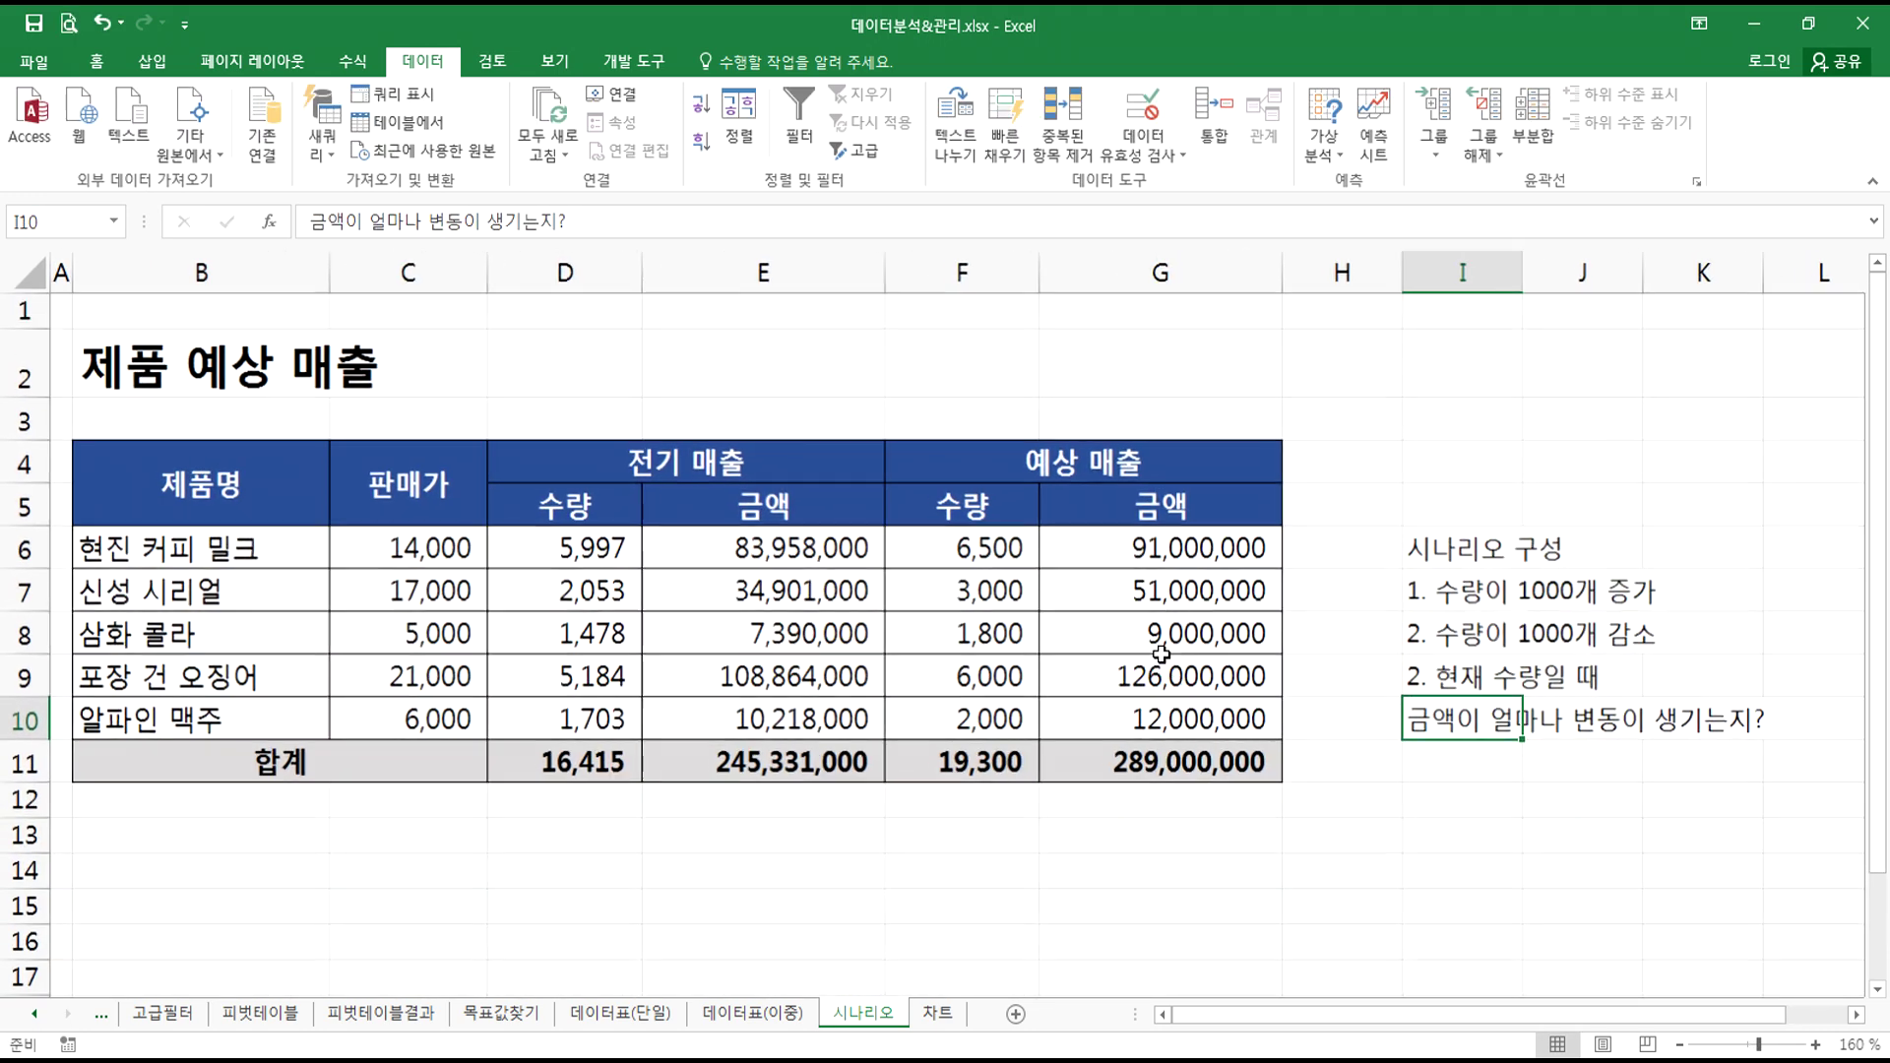
left_click_drag(1404, 276, 1335, 277)
left_click(1123, 770)
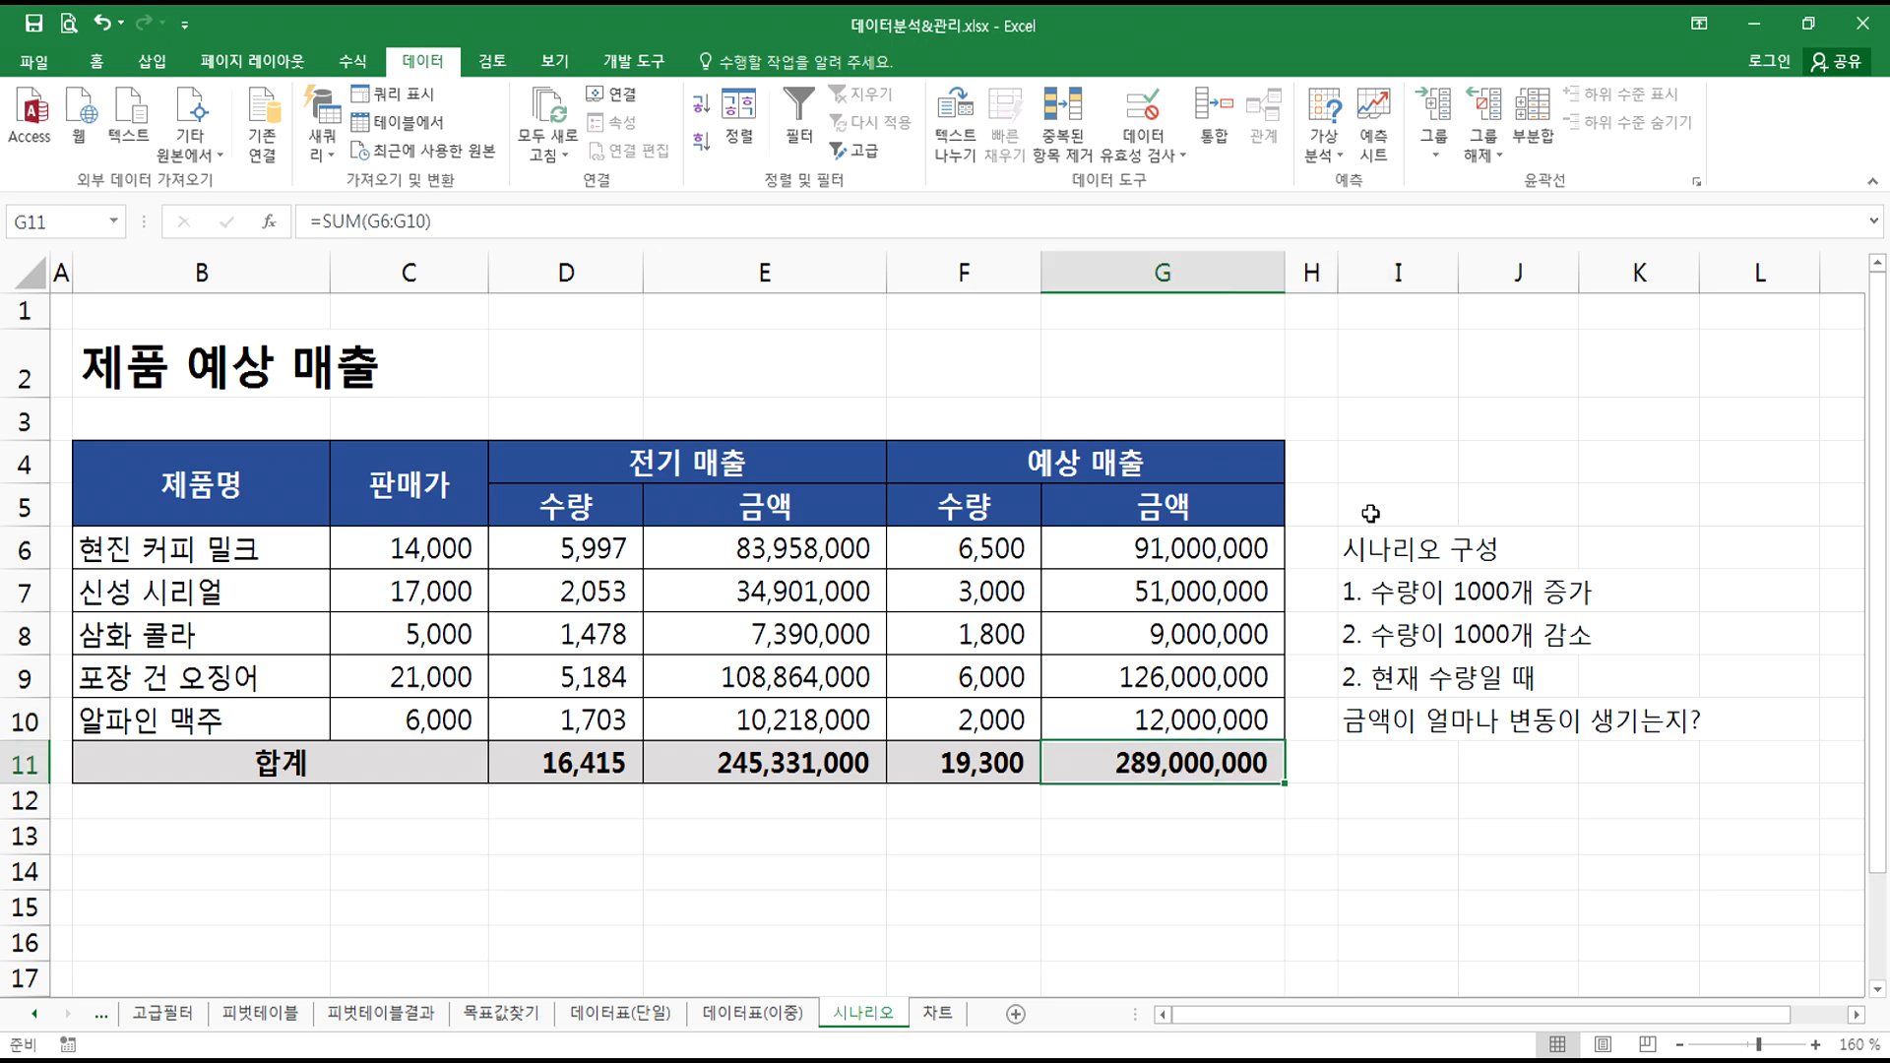
- Open the Scenario Manager from What-If Analysis and start a new scenario named 현재
left_click(1386, 433)
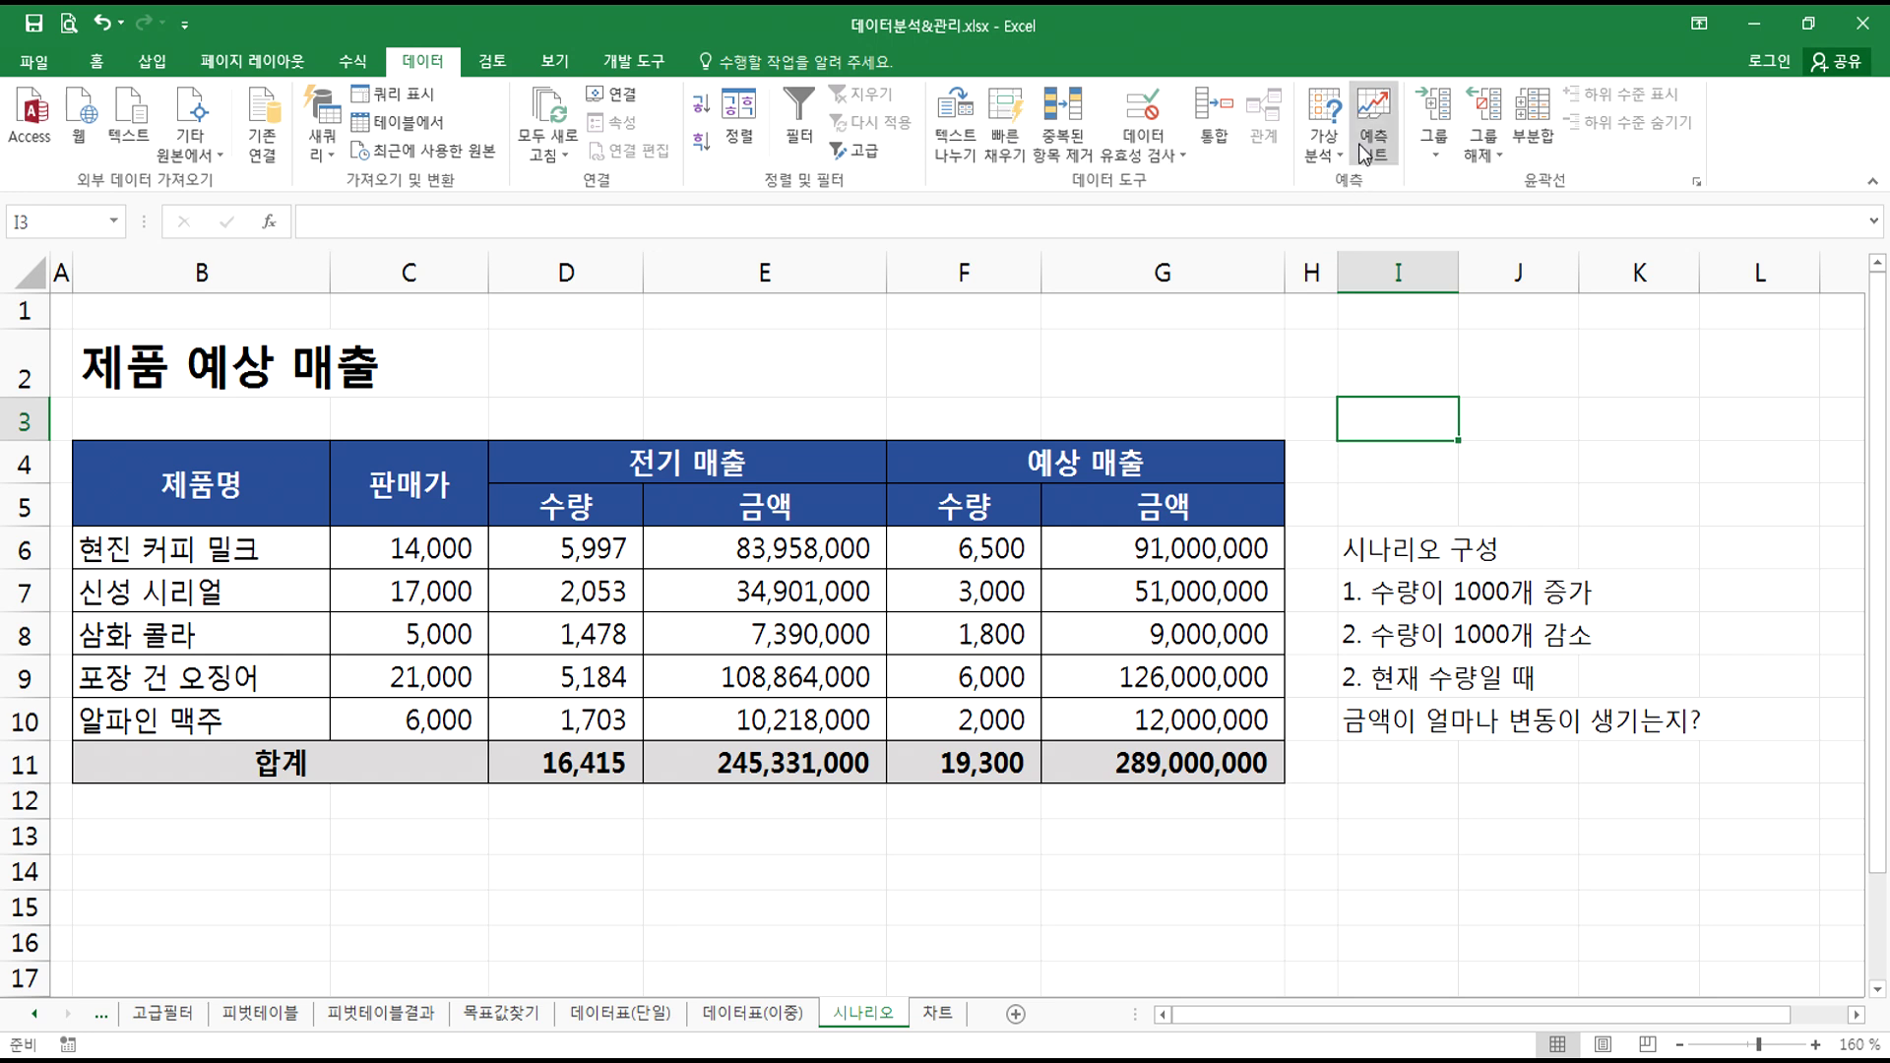
left_click(1324, 114)
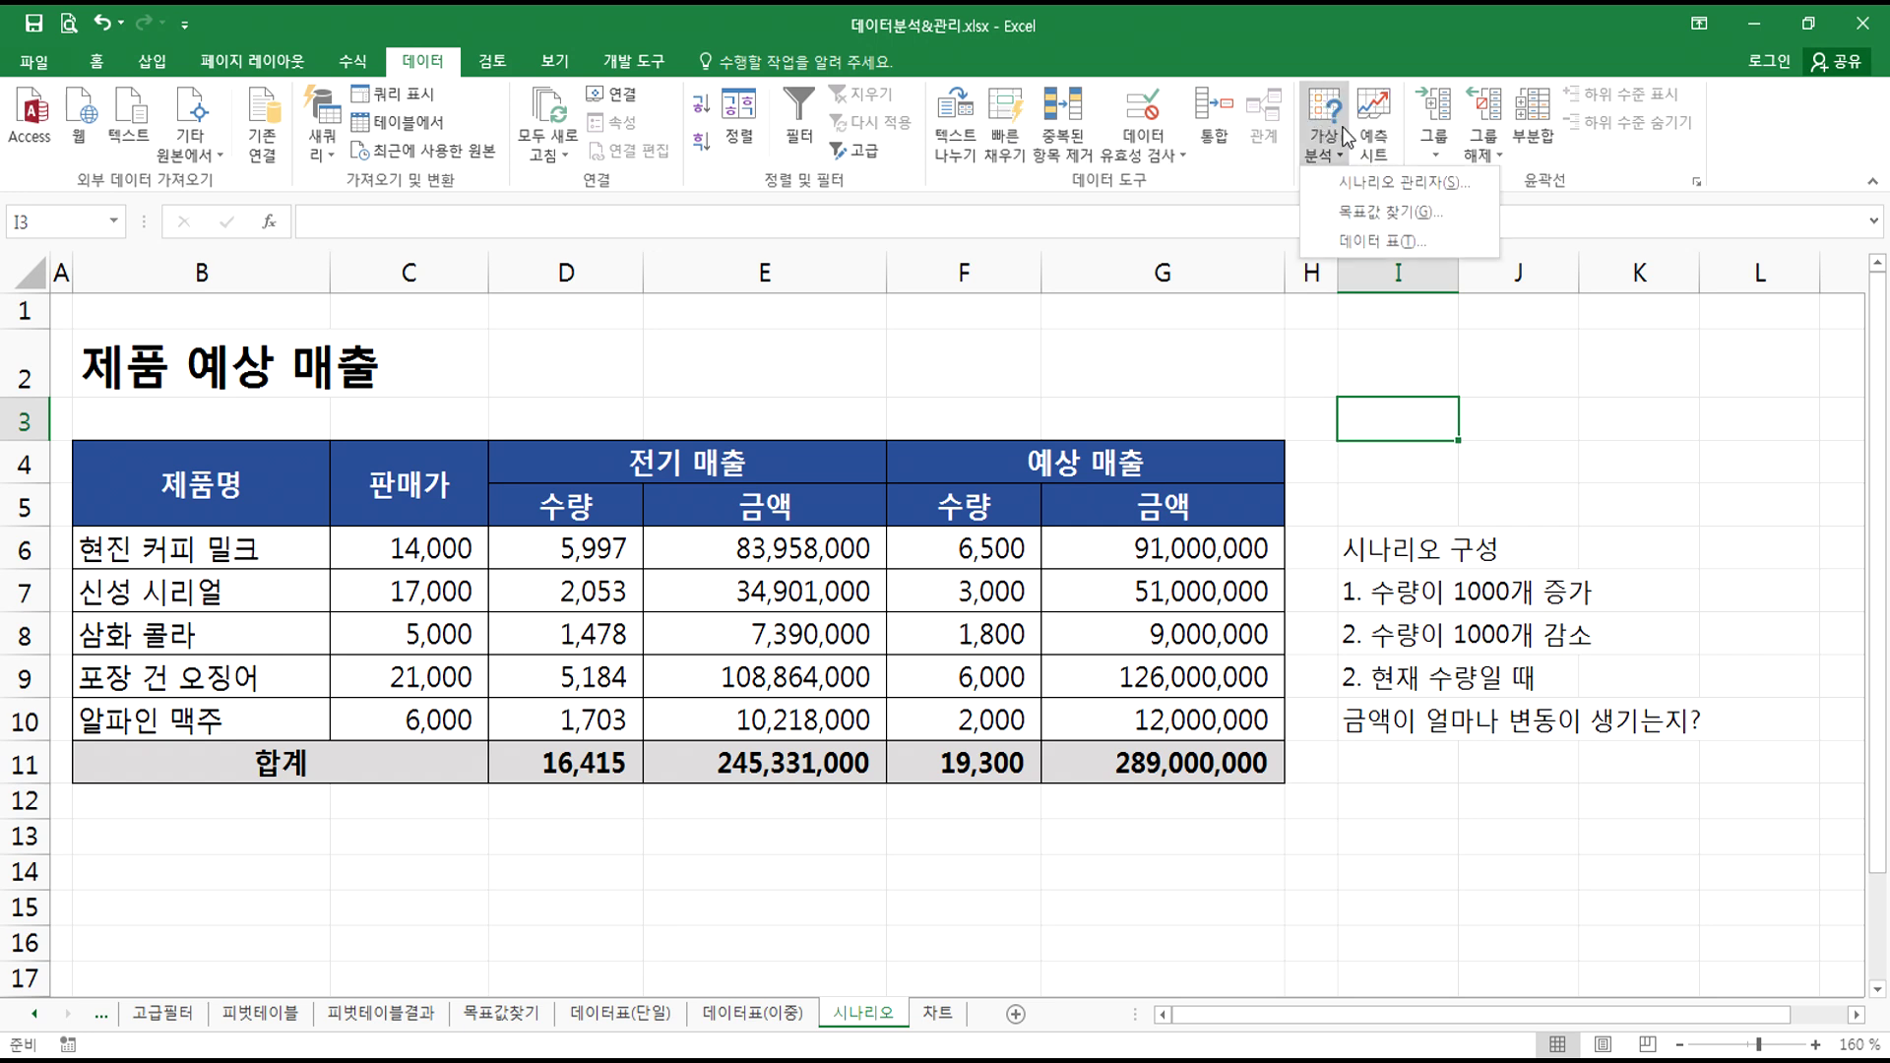
left_click(1361, 187)
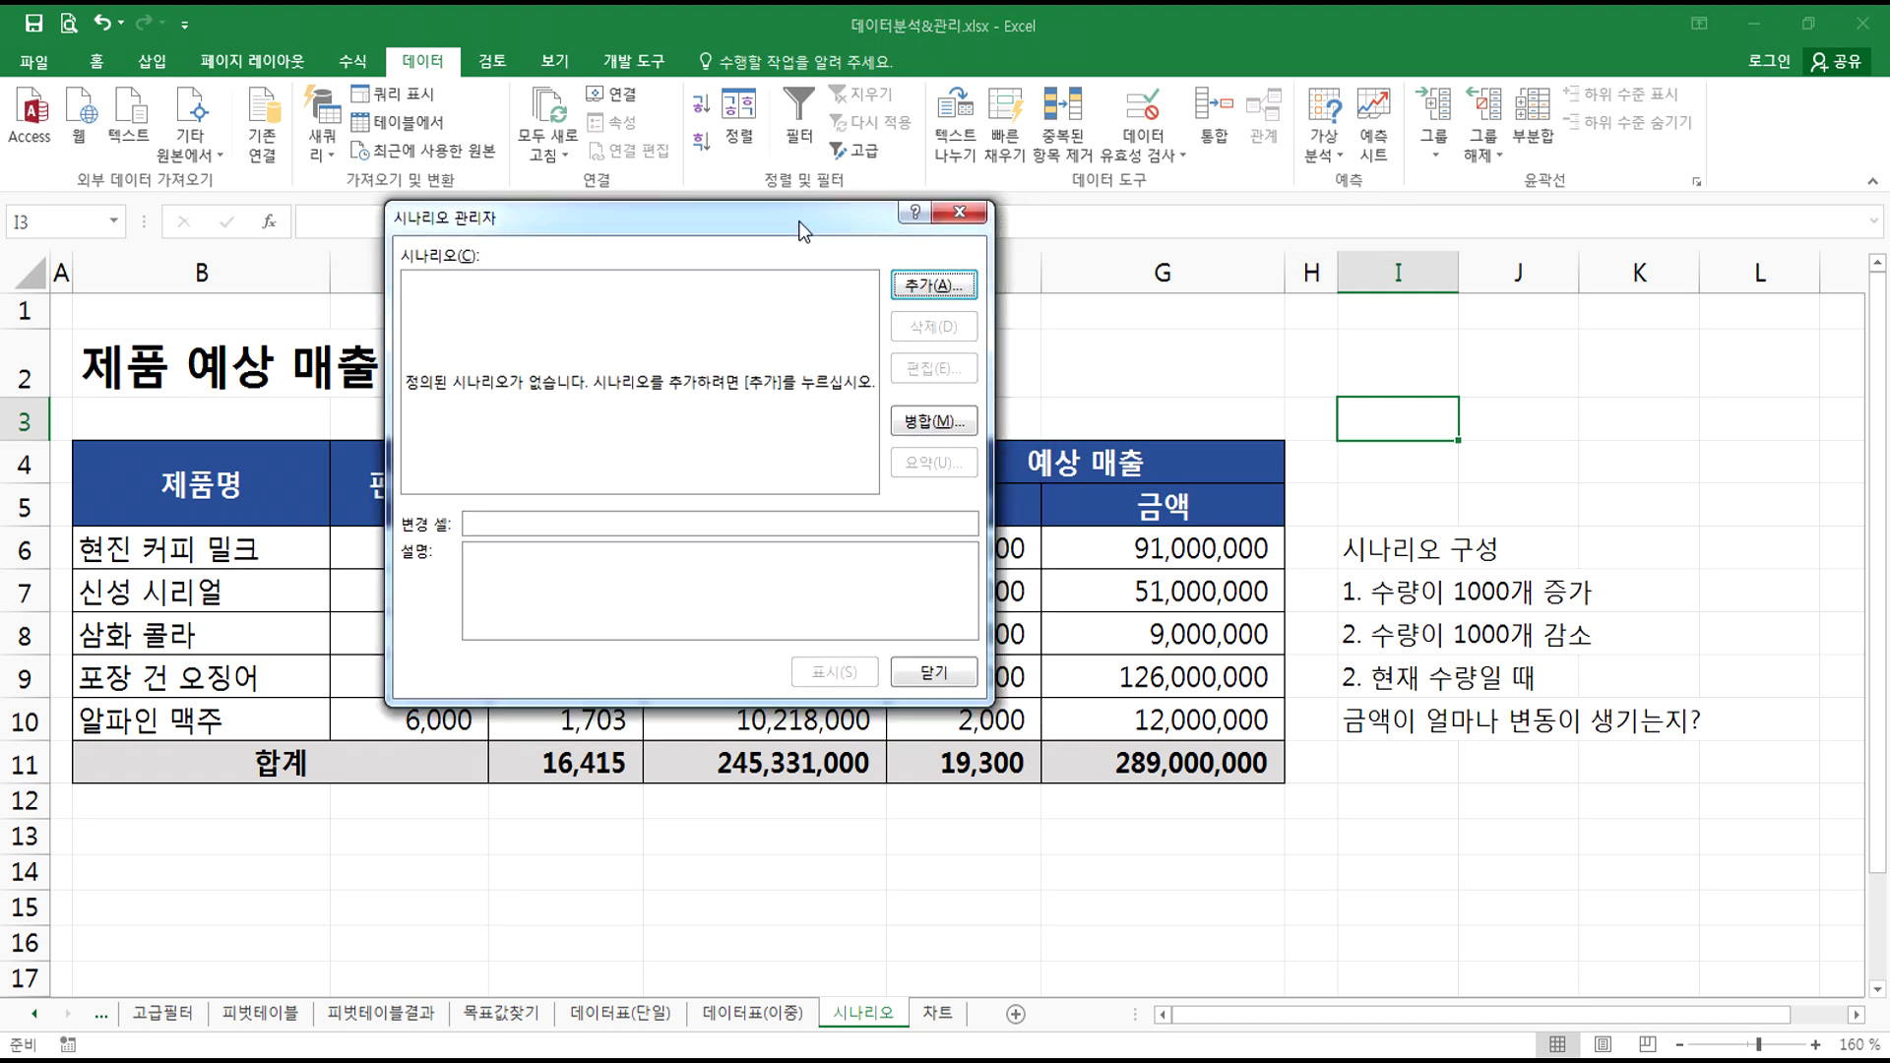
left_click(839, 259)
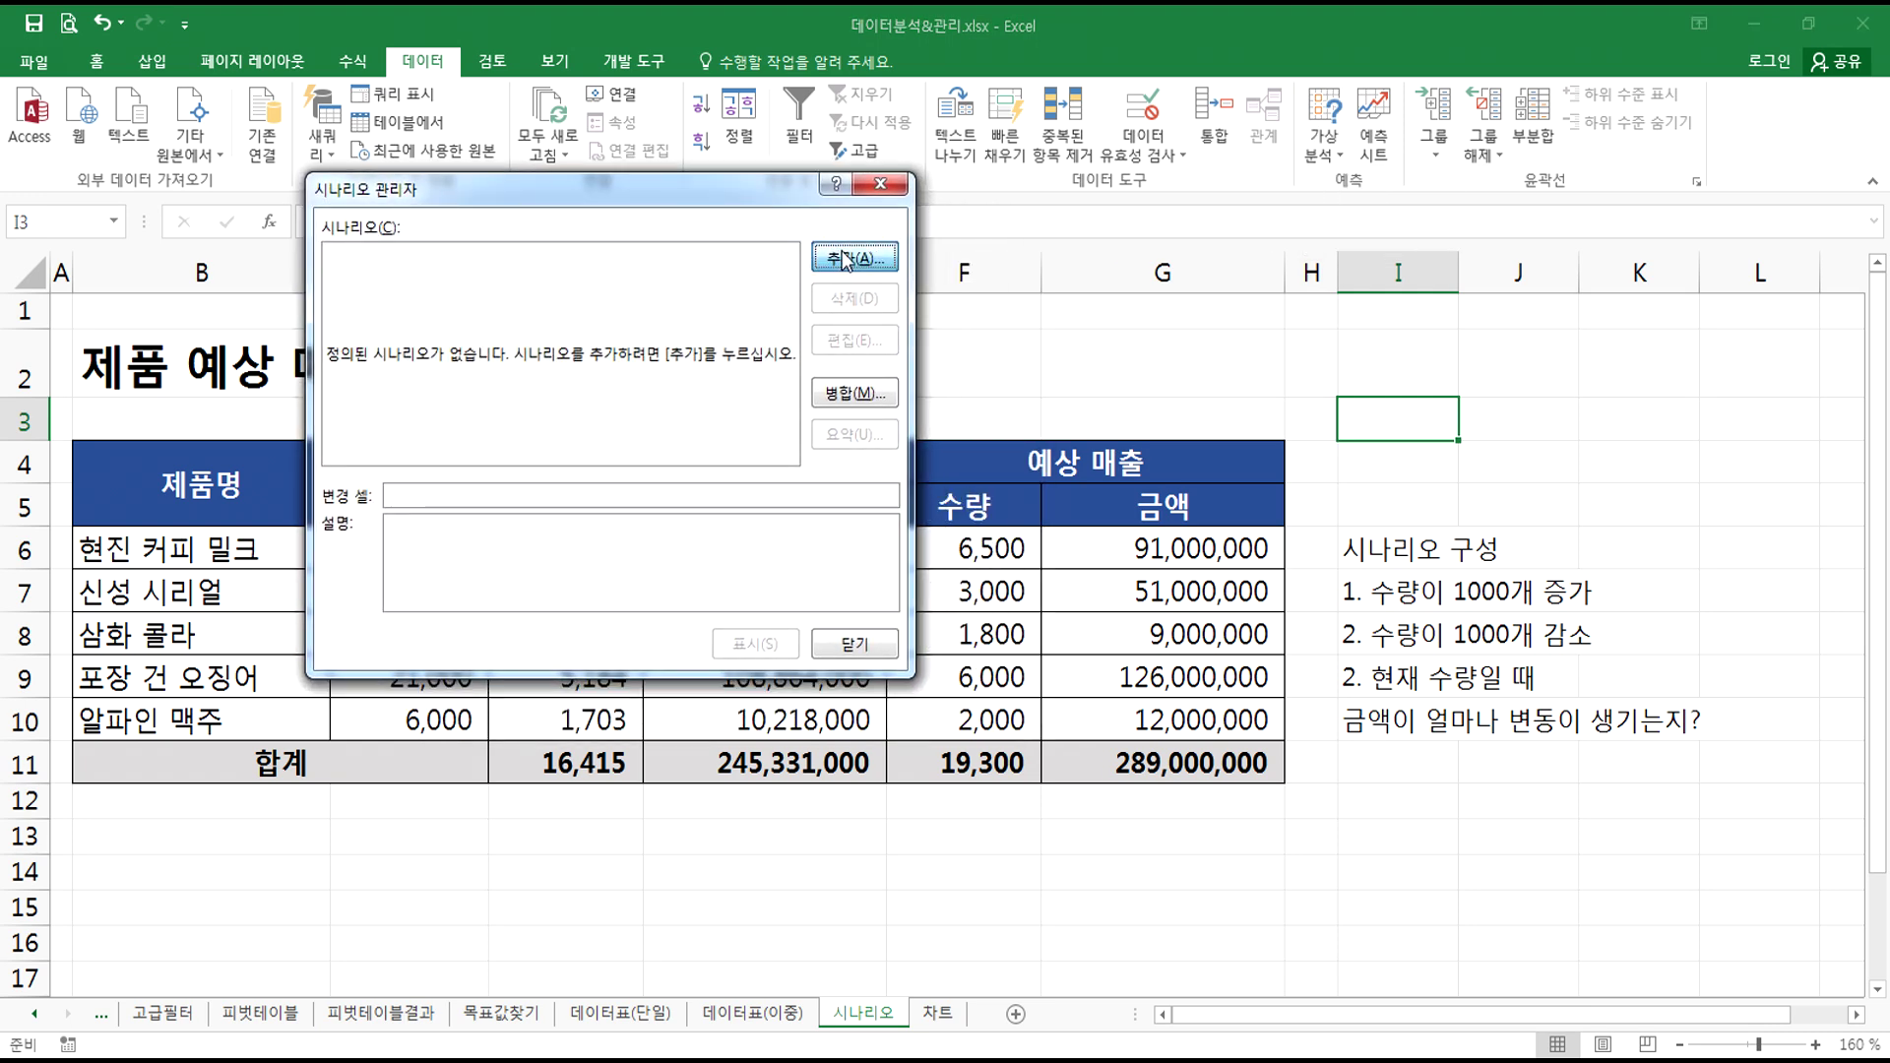
type("현재")
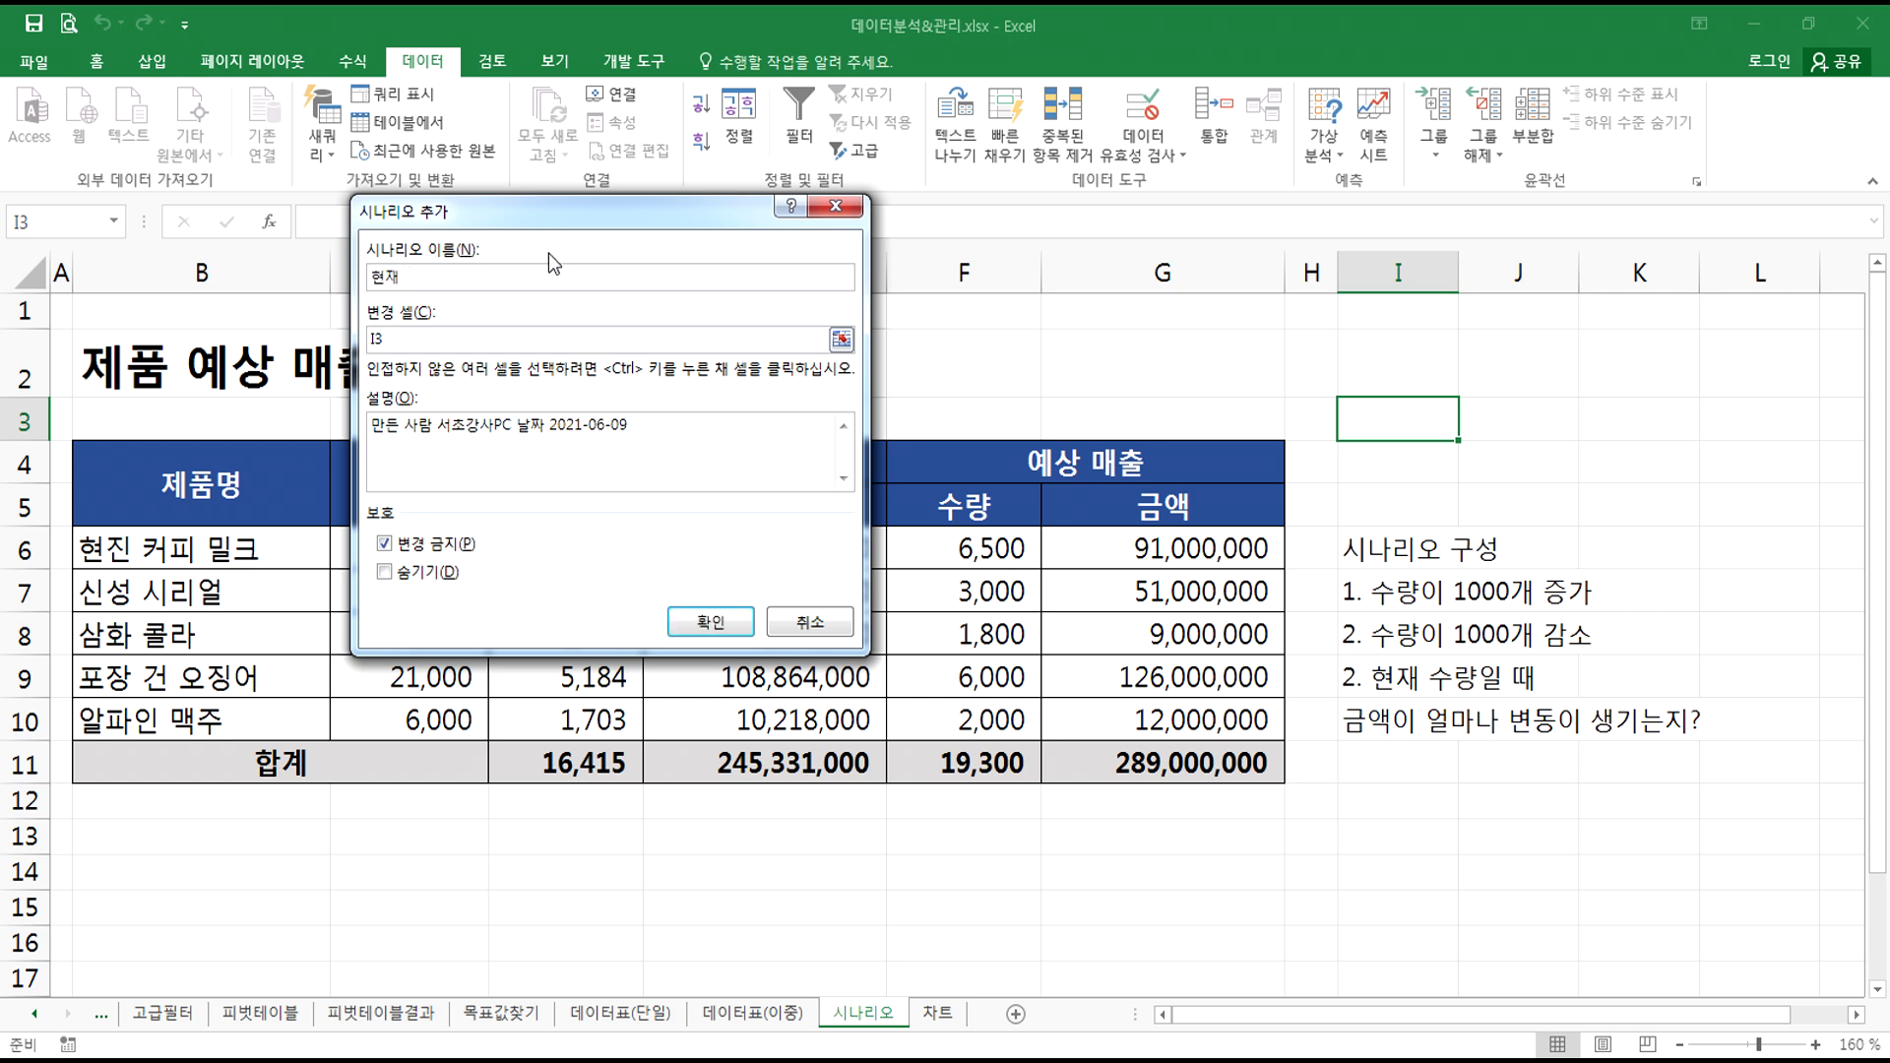
left_click(412, 340)
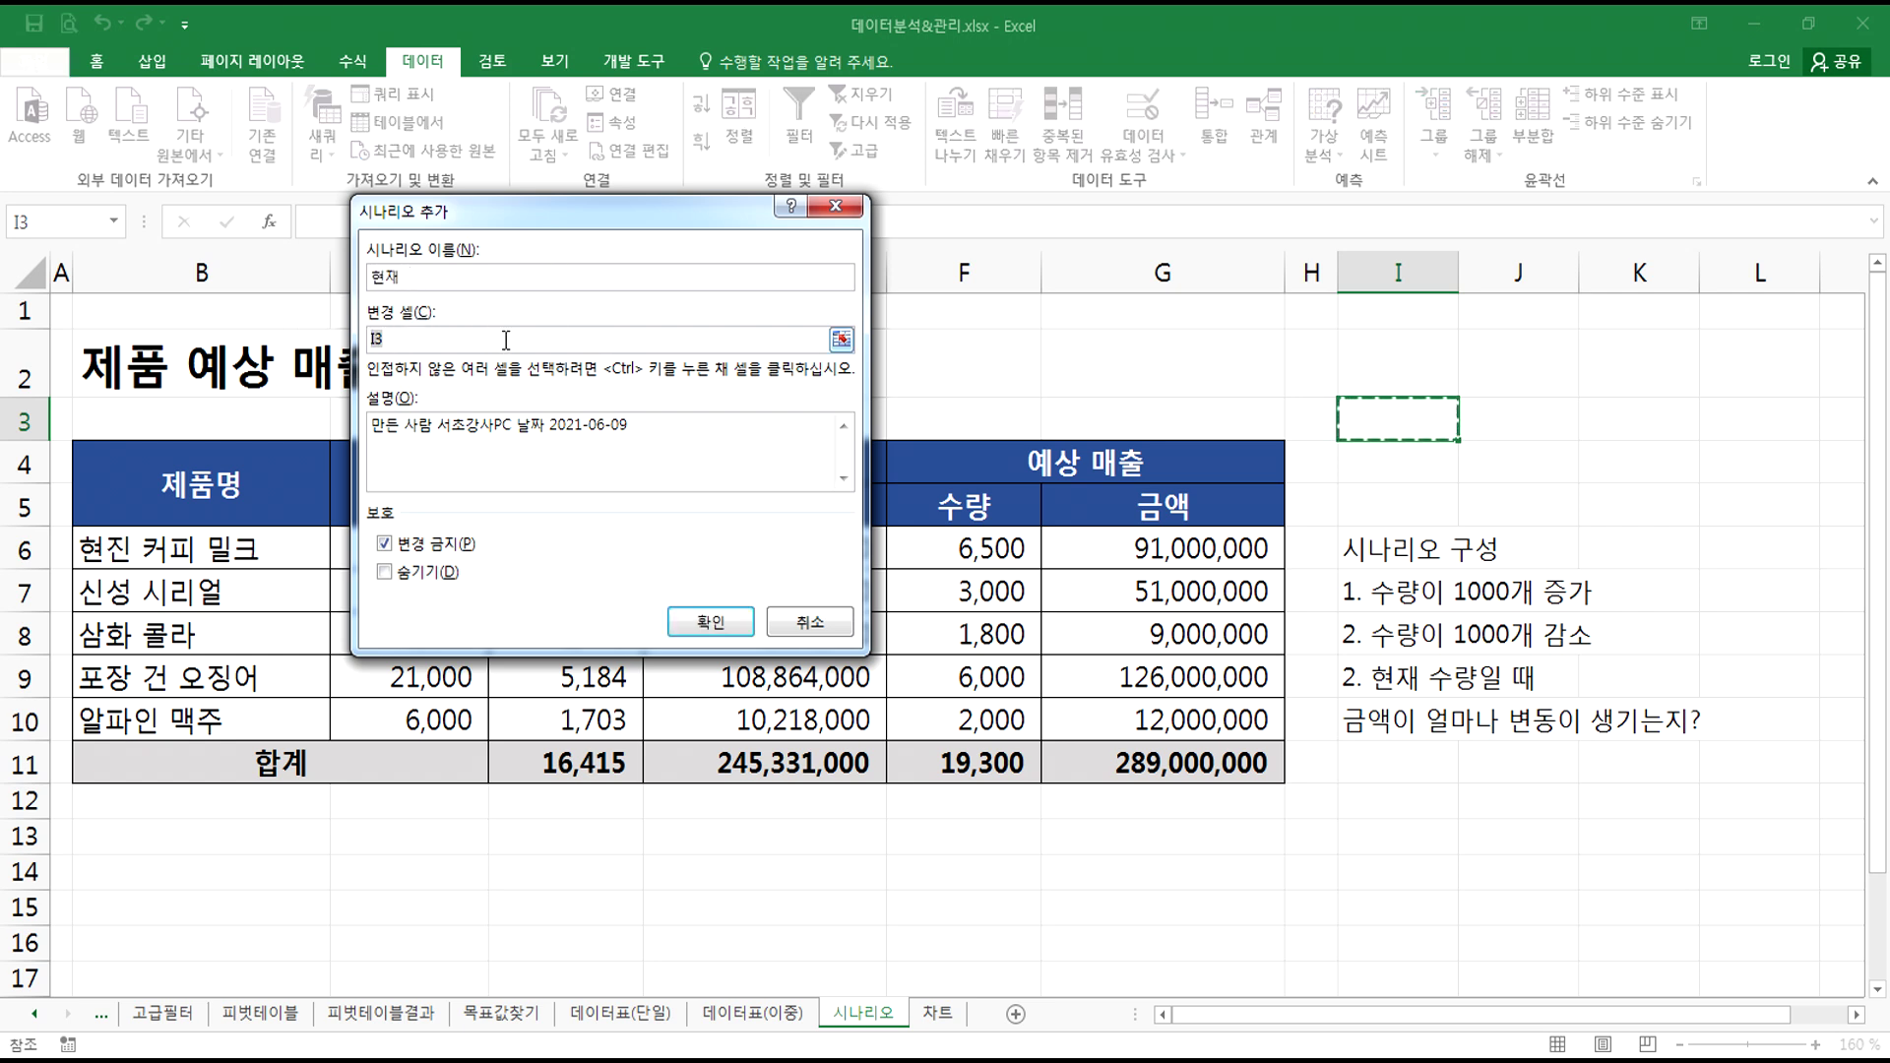
left_click_drag(473, 211, 445, 164)
left_click_drag(390, 292, 327, 291)
left_click(394, 235)
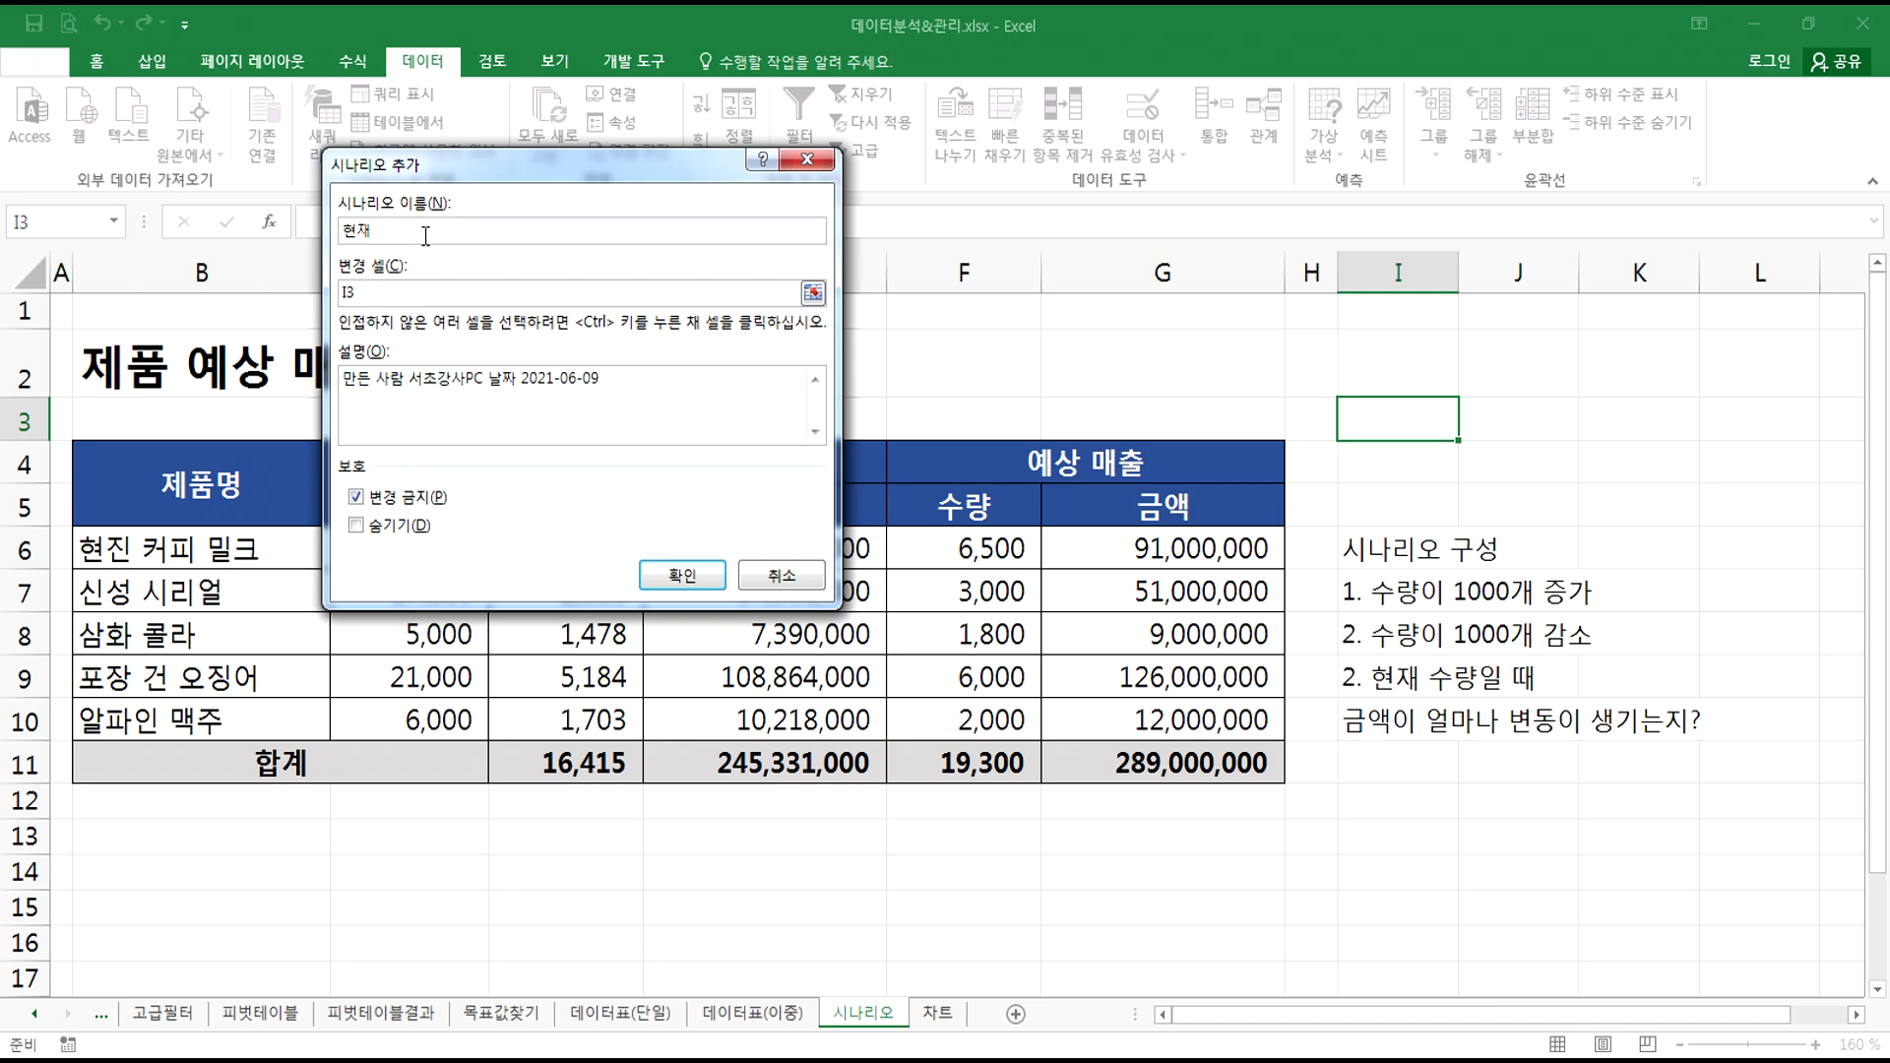
key("ctrl+1")
left_click(358, 331)
mouse_move(478, 400)
left_mouse_down()
mouse_move(516, 376)
mouse_move(457, 400)
left_mouse_up()
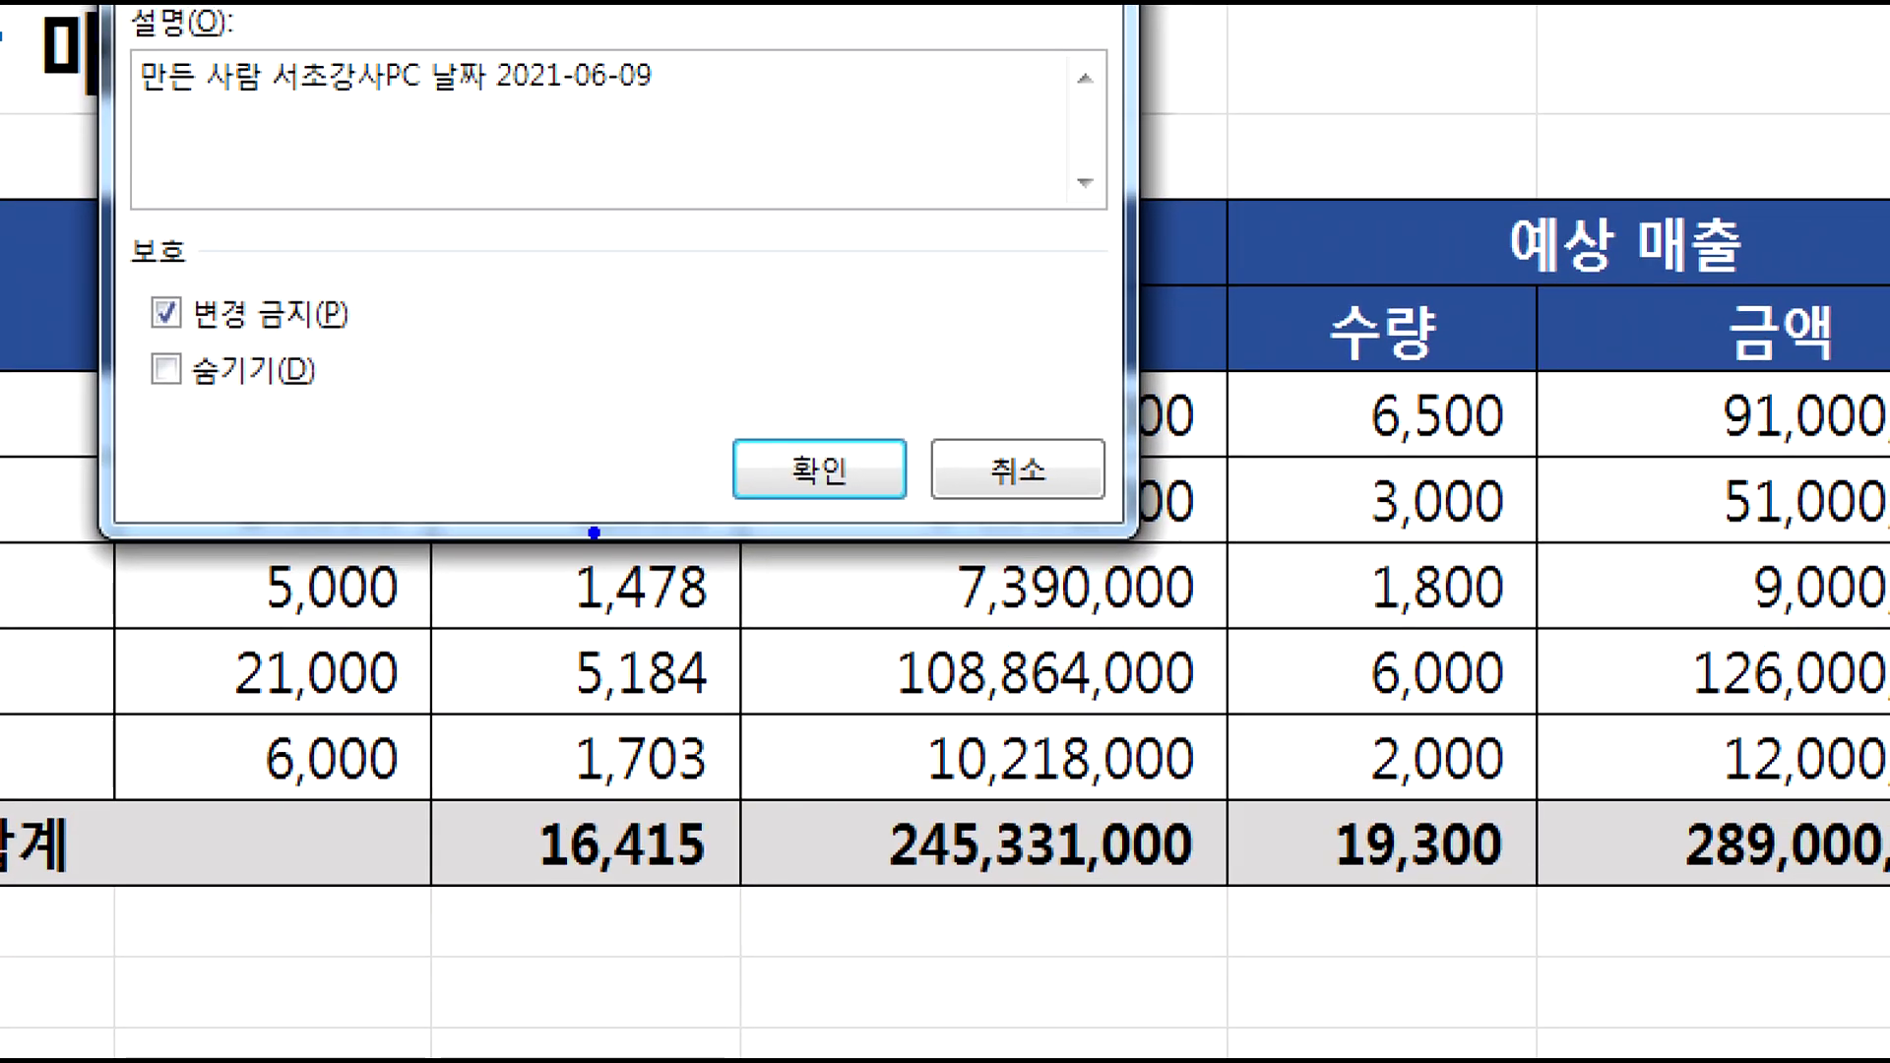
mouse_move(1575, 405)
left_mouse_down()
mouse_move(1363, 394)
mouse_move(1433, 763)
mouse_move(1599, 403)
mouse_move(1477, 392)
left_mouse_up()
key("Escape")
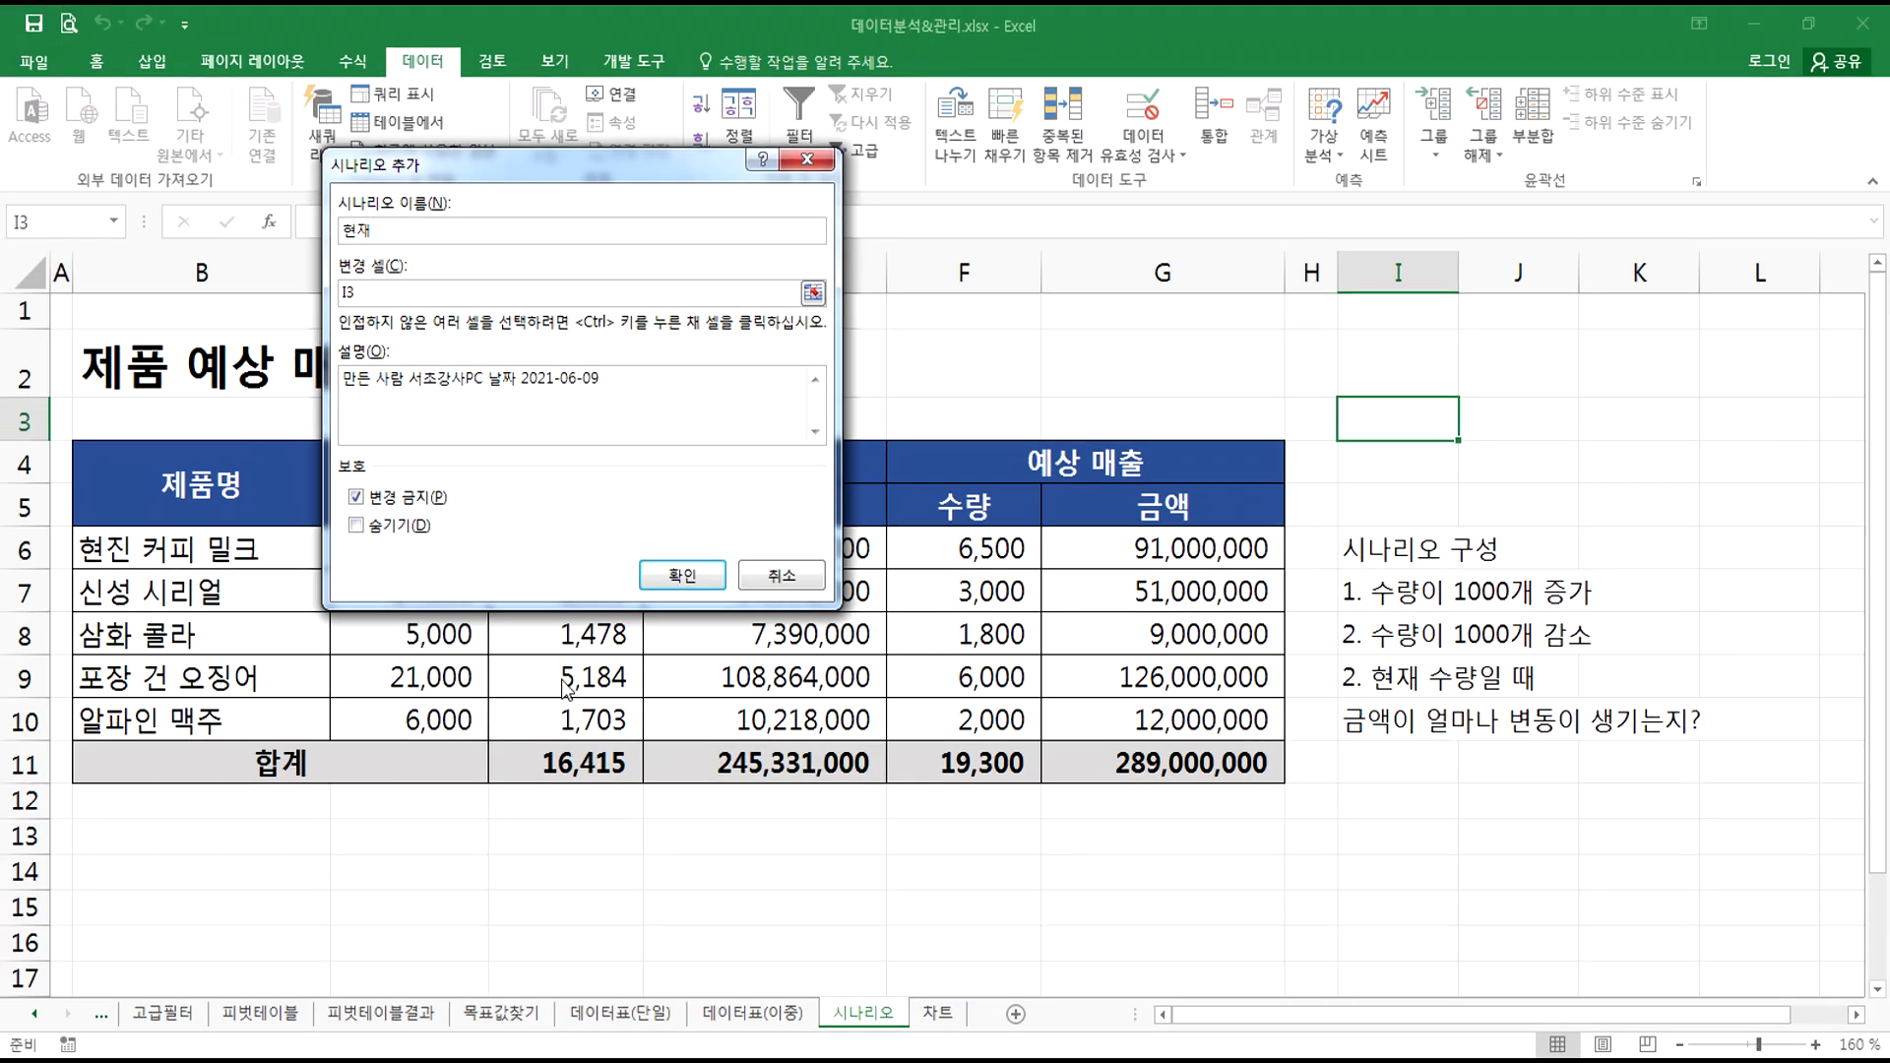
- Set the 현재 scenario's changing cells to the expected quantities F6:F10 and accept the values 6500, 3000, 1800, 6000 and 2000
key("Delete")
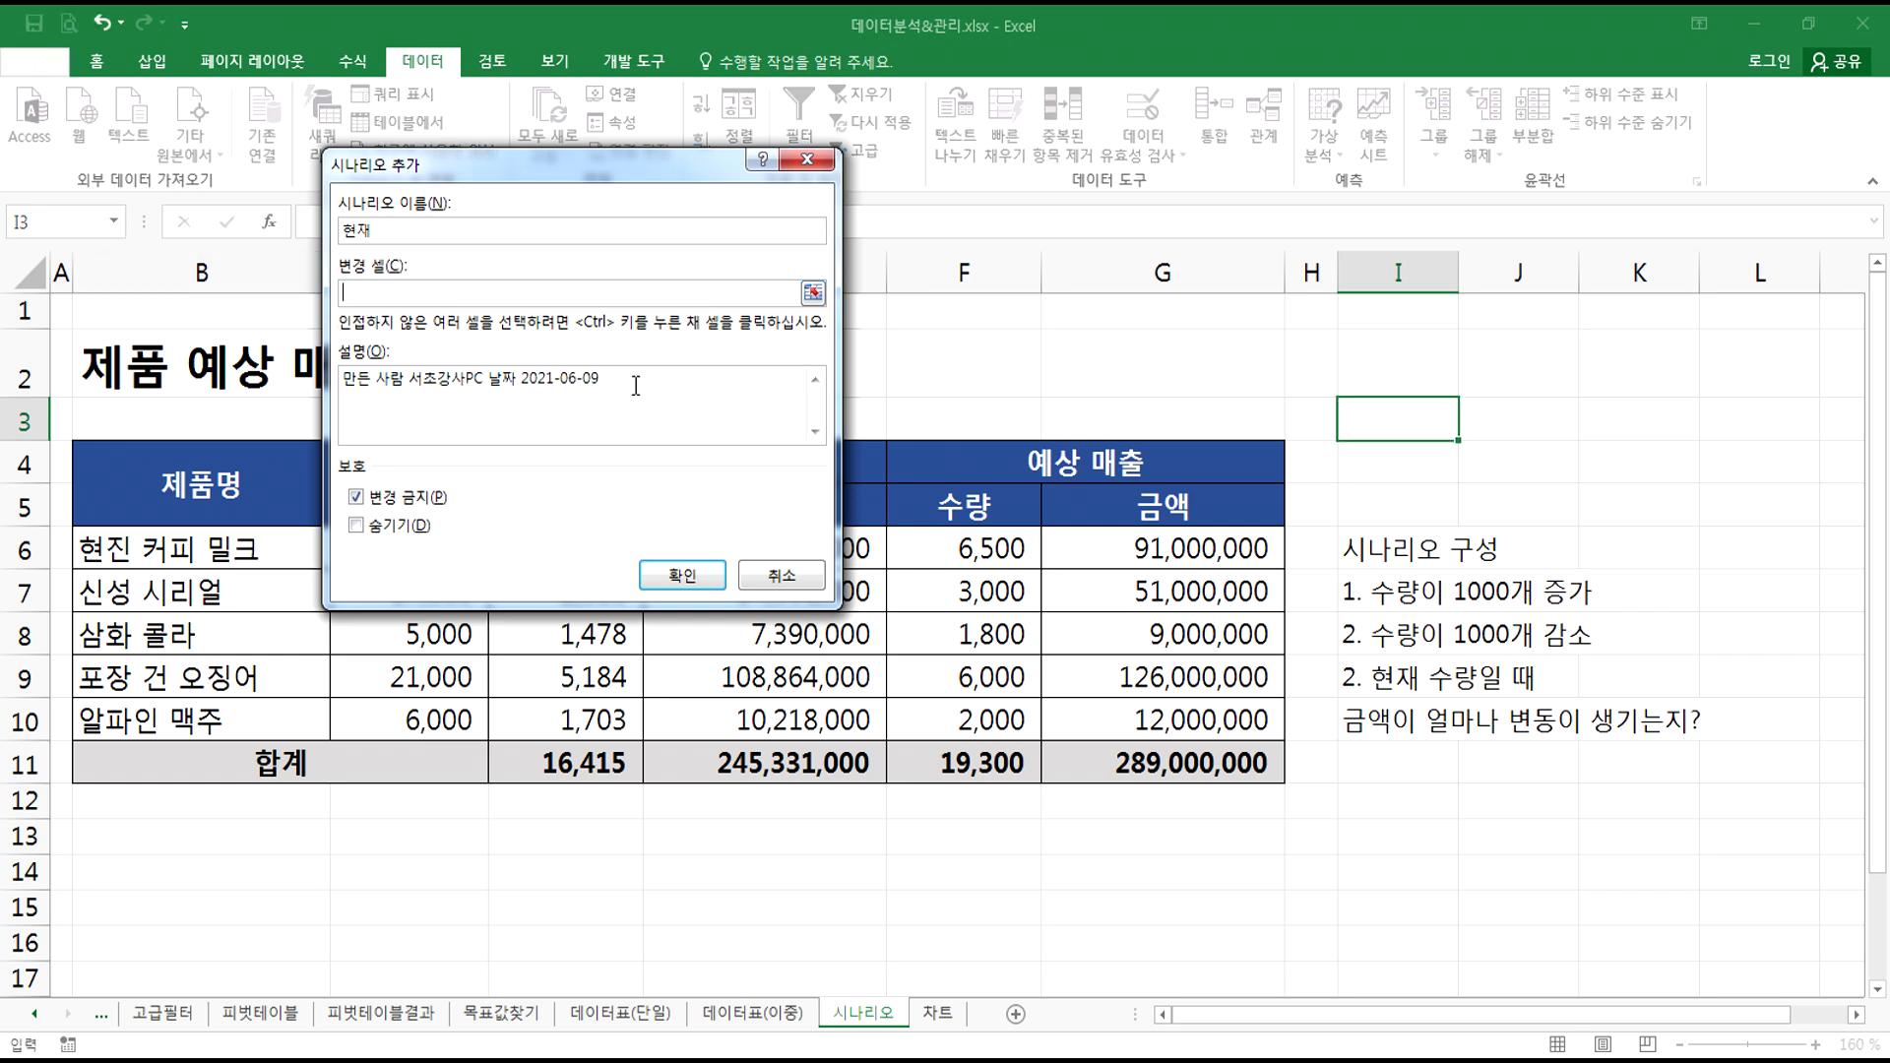
left_click_drag(999, 546, 994, 721)
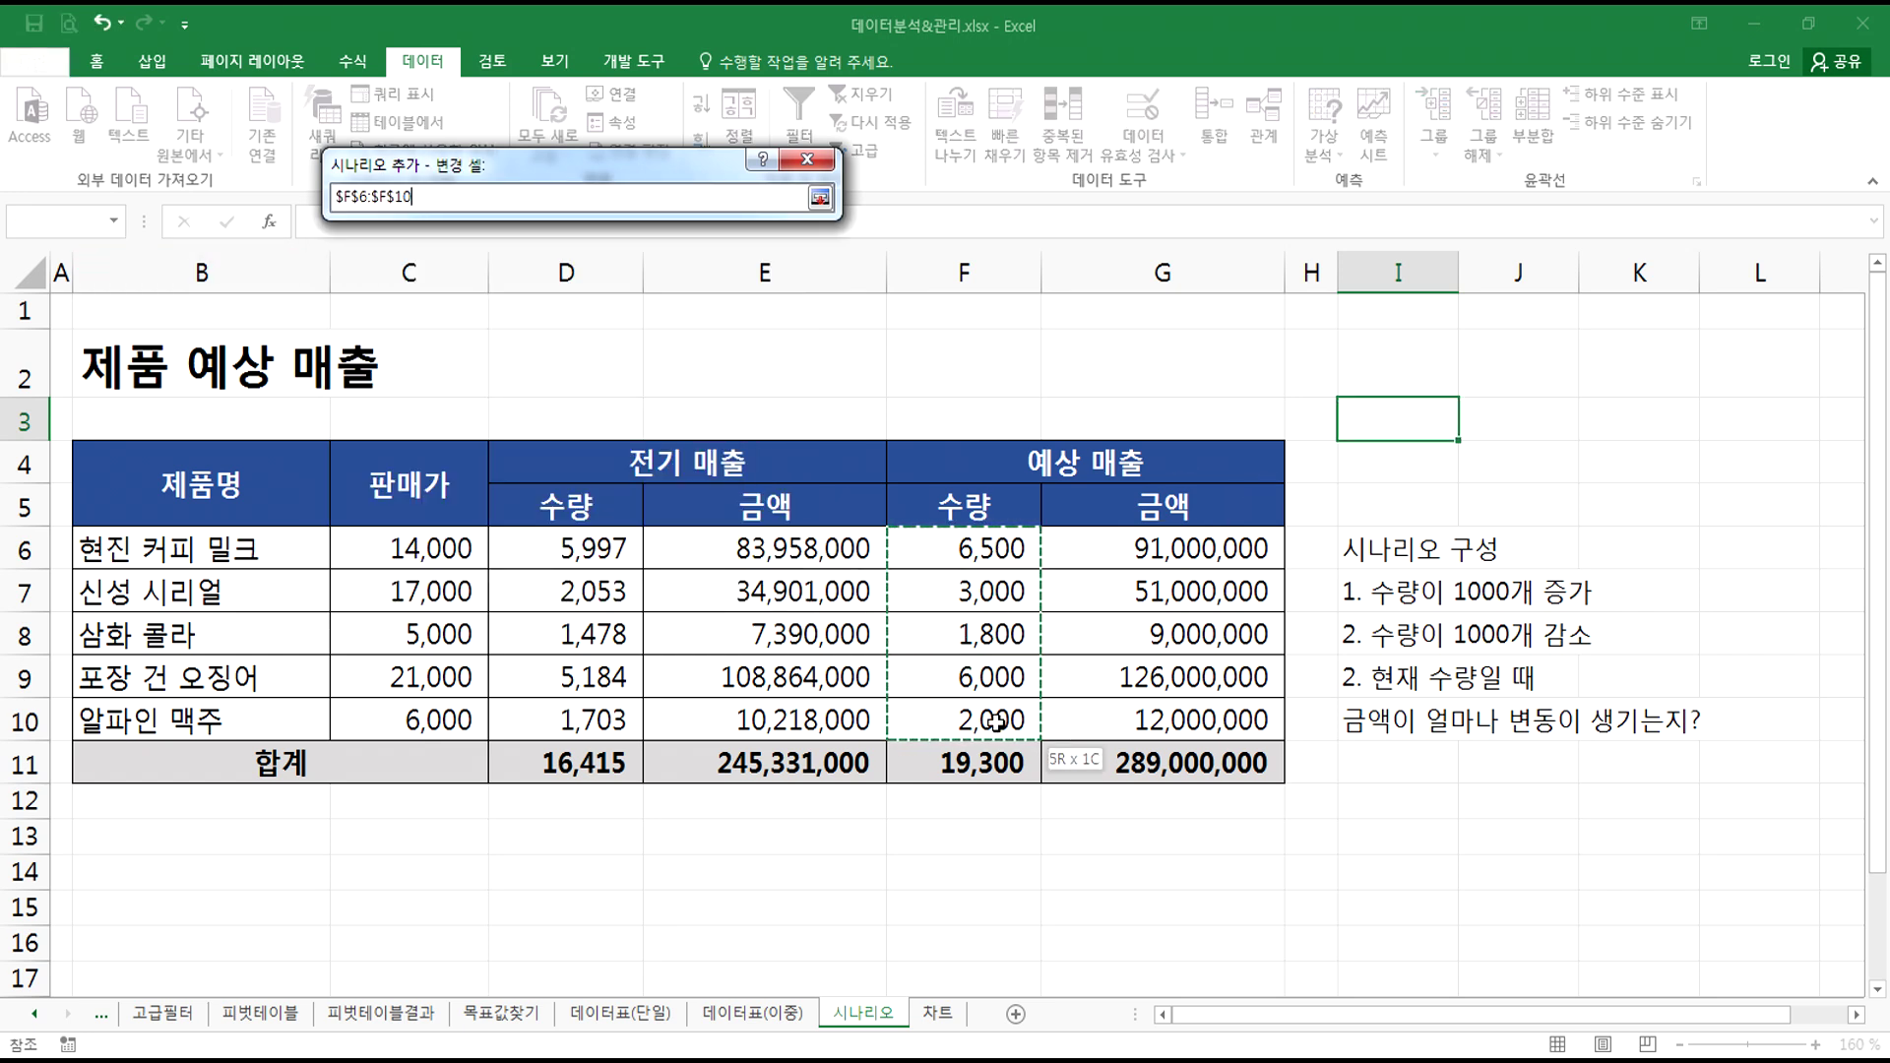
key("Return")
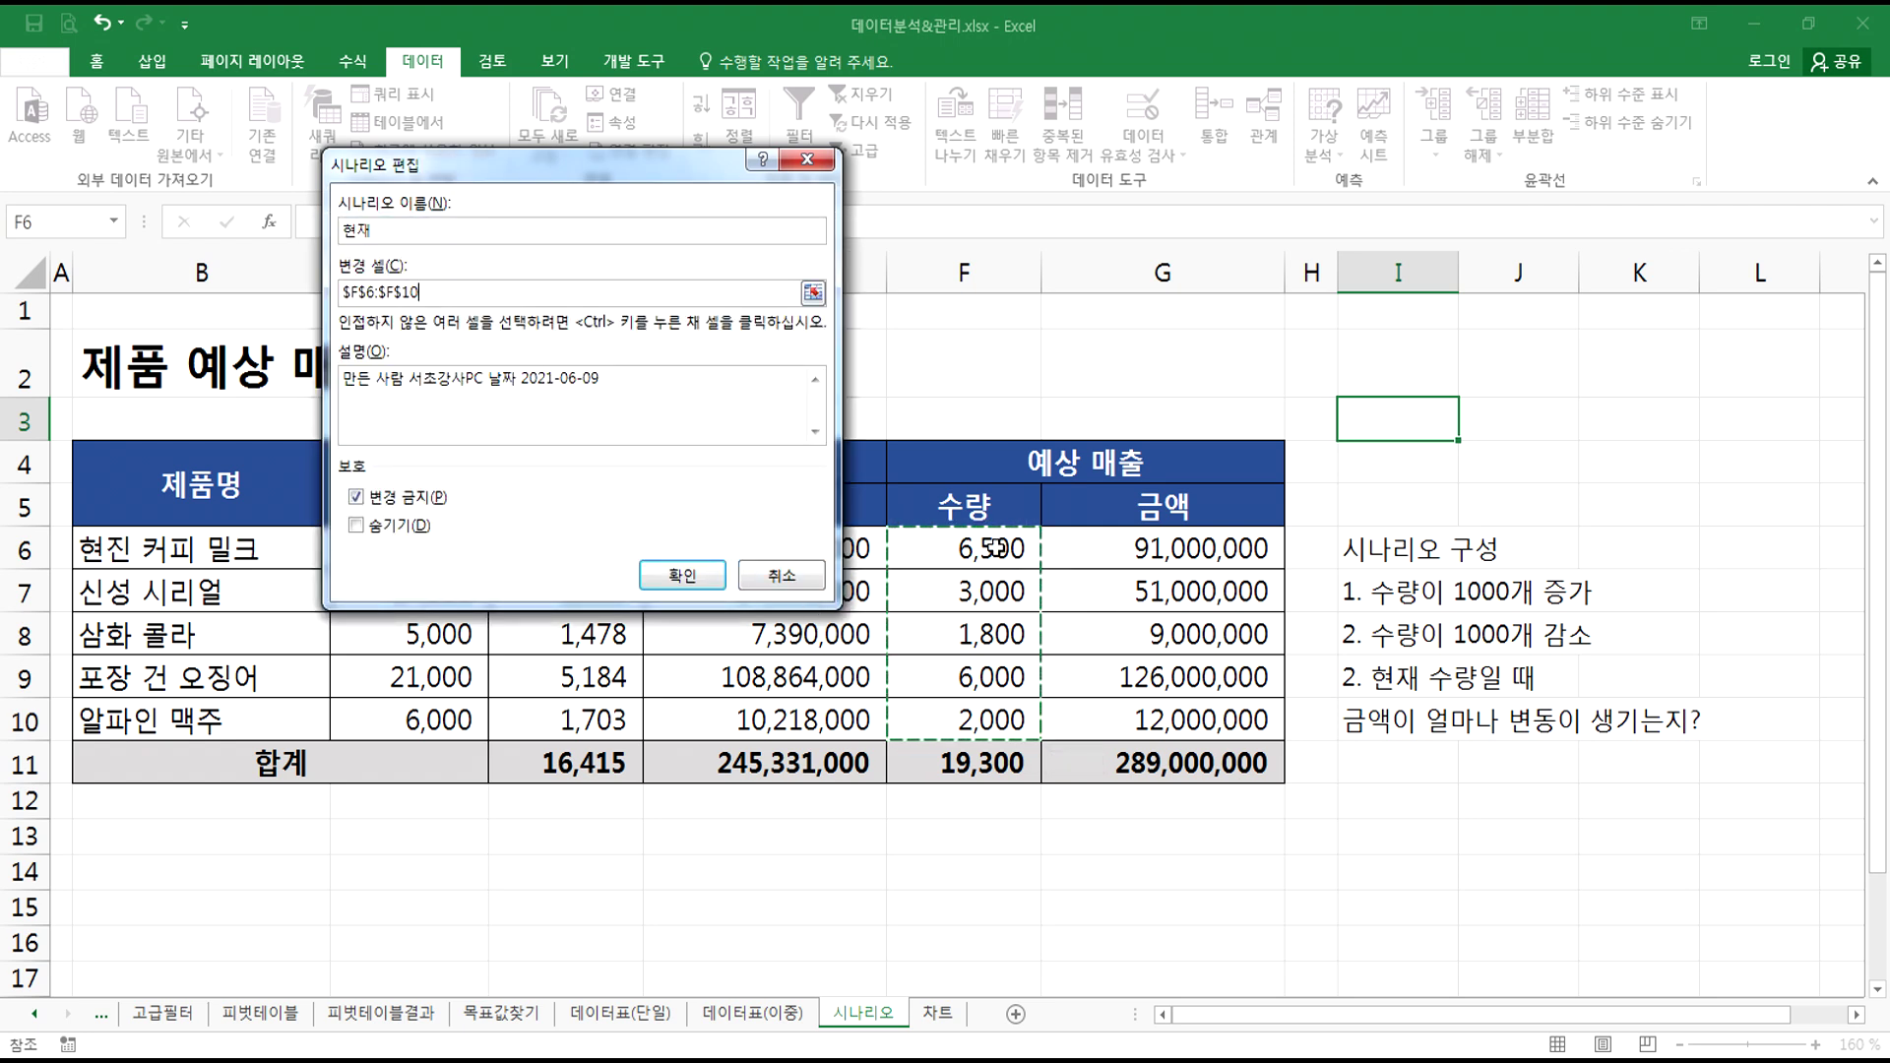
left_click_drag(681, 167, 716, 349)
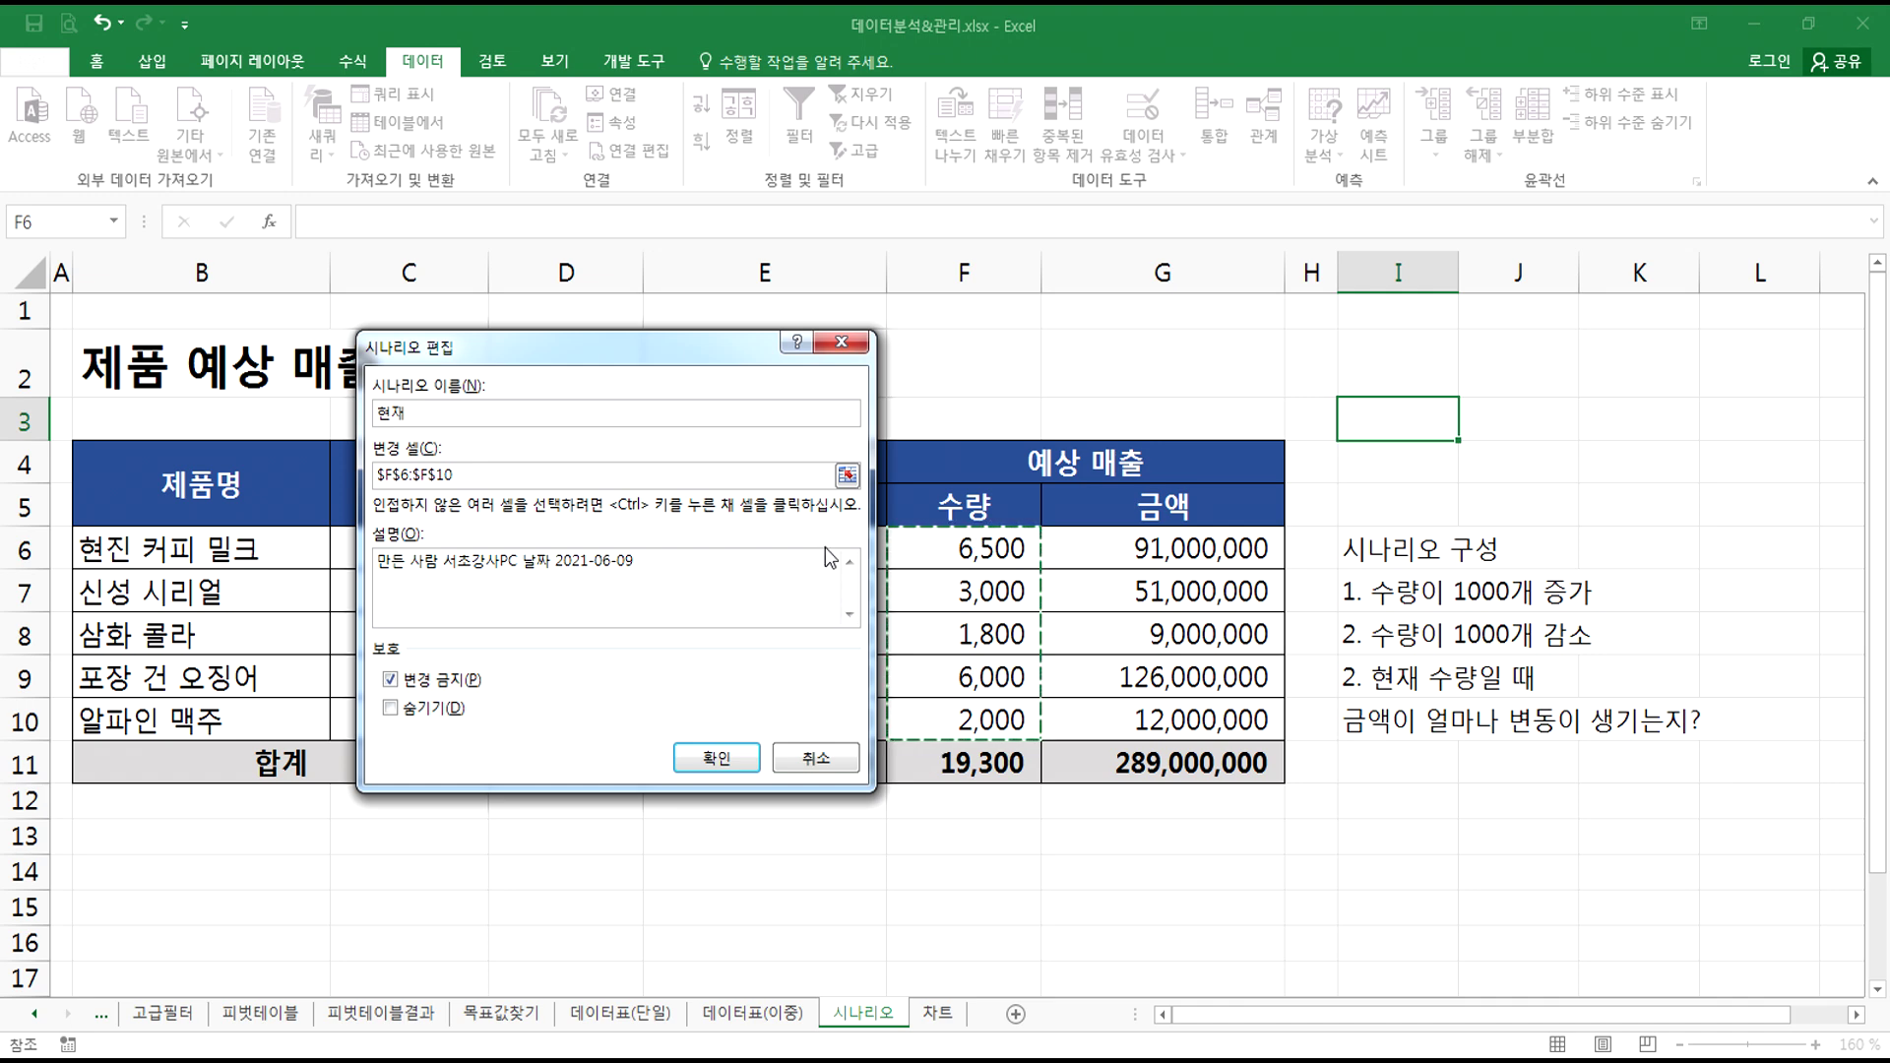
left_click(708, 759)
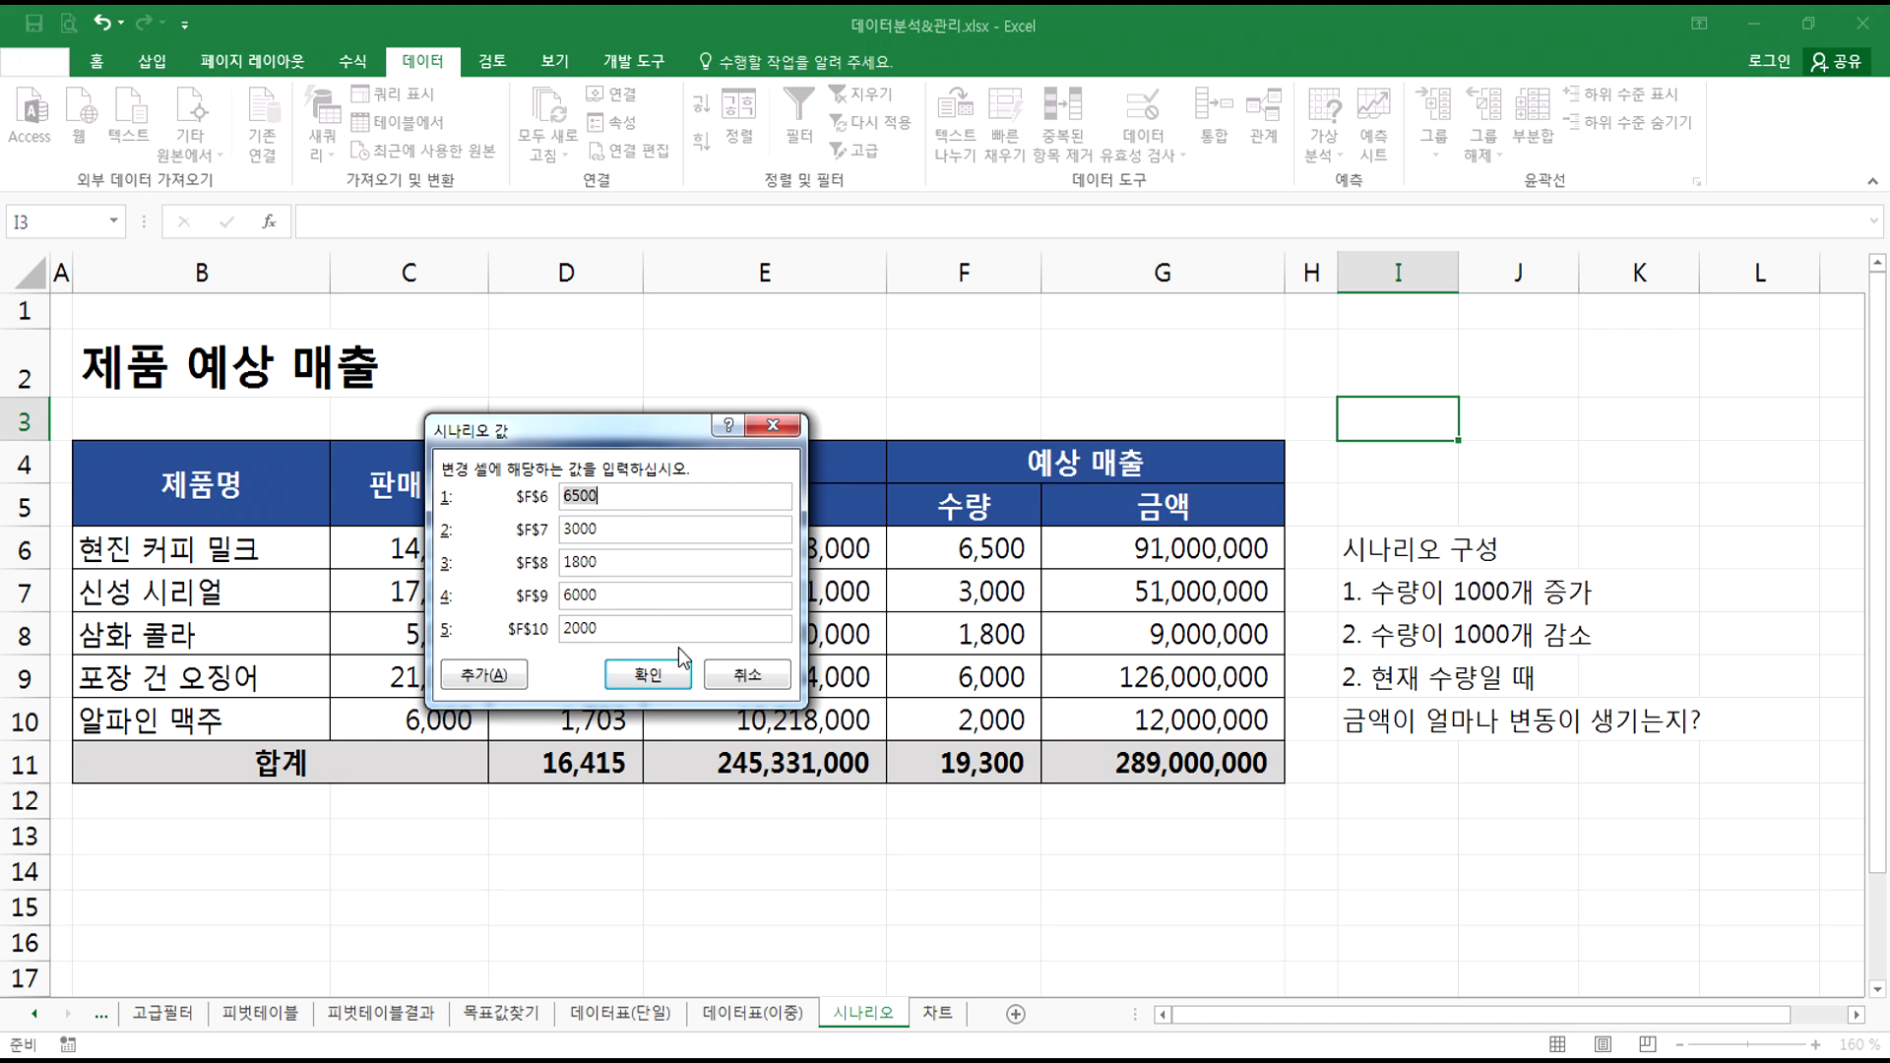
left_click(648, 675)
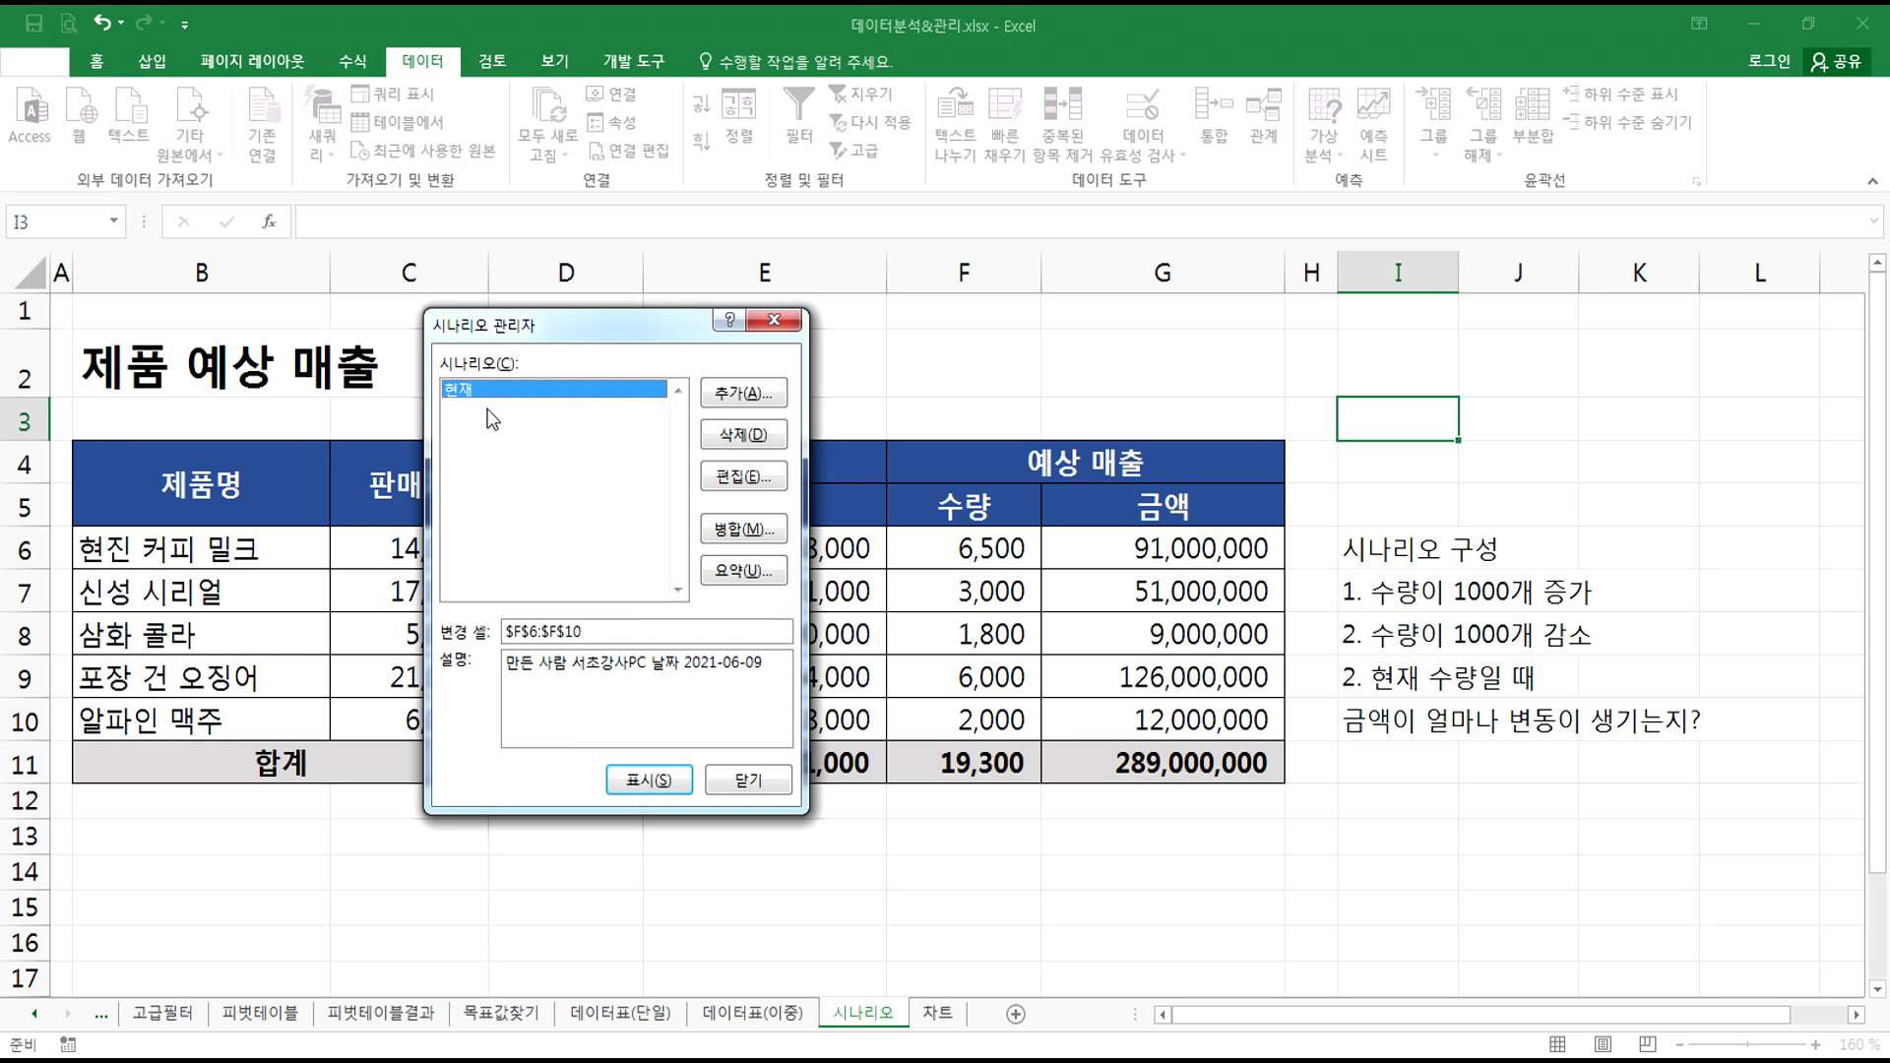
- Start another scenario named "증가 1000" with F6:F10 as its changing cells
left_click(745, 394)
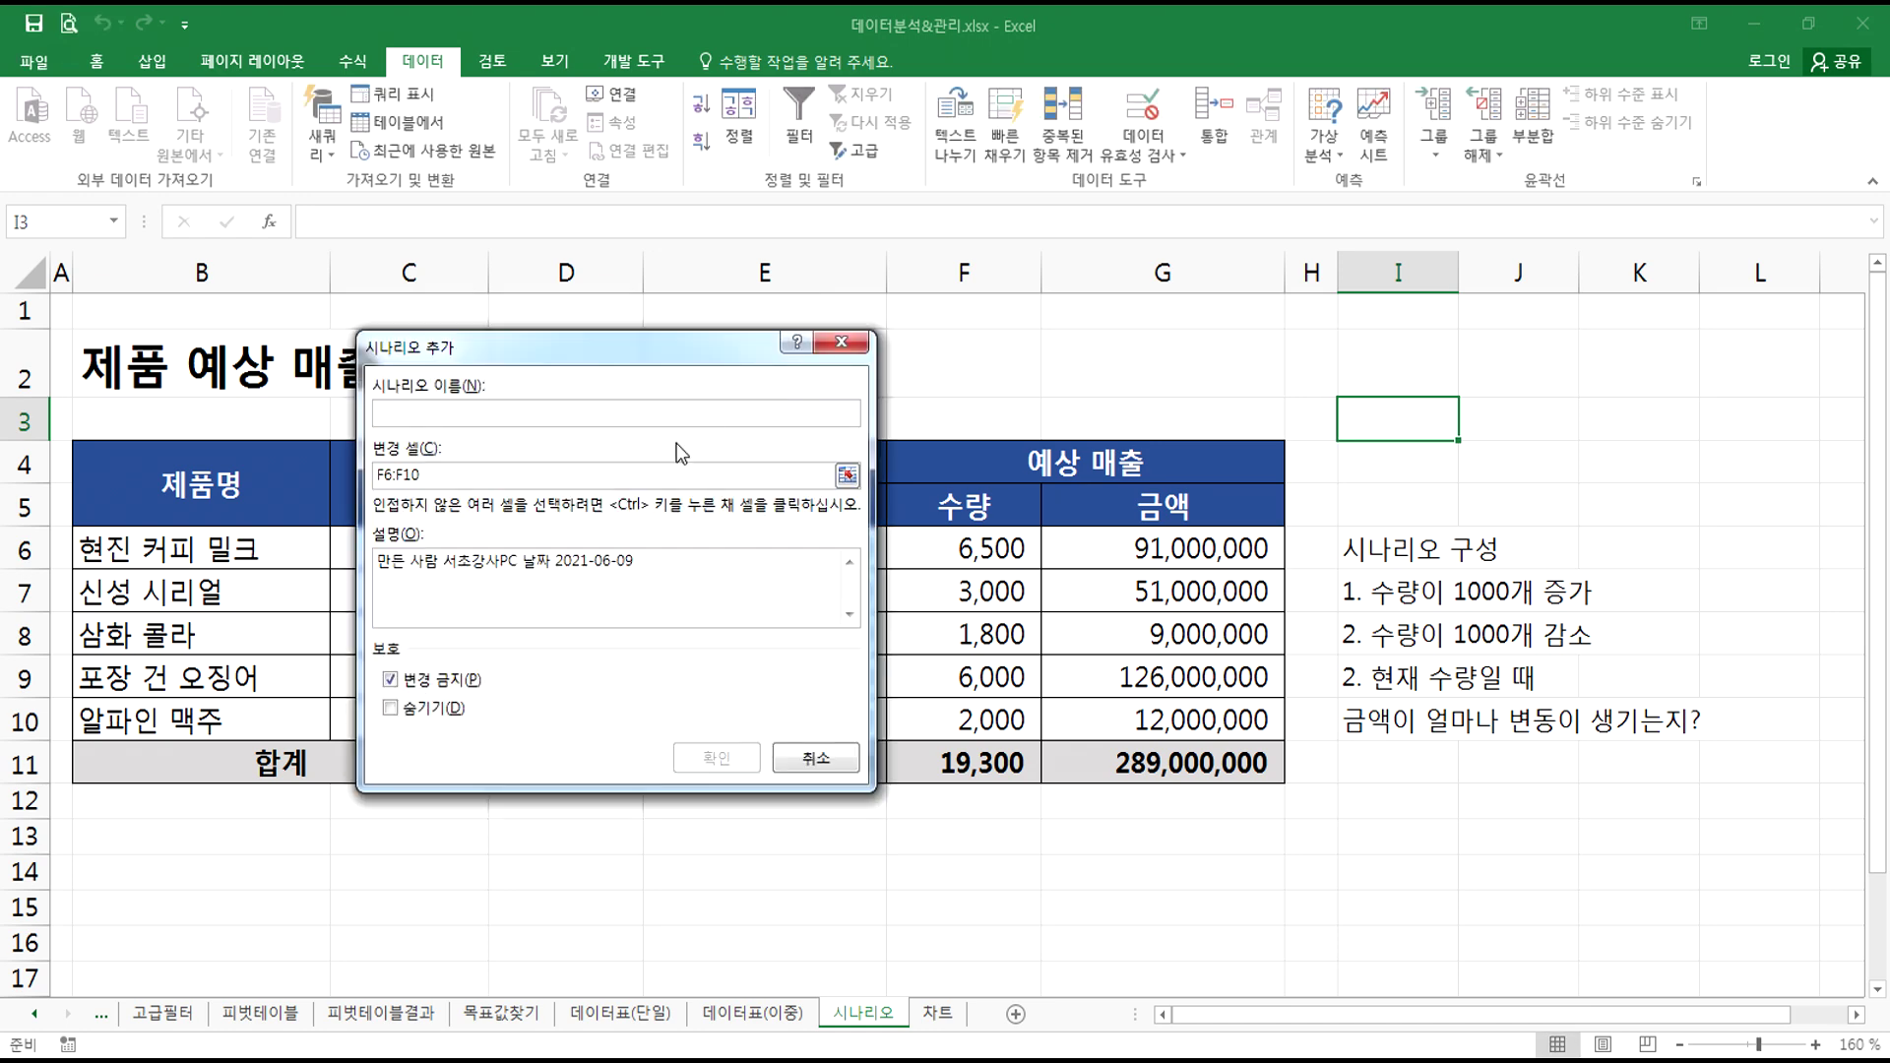
type("증가 ")
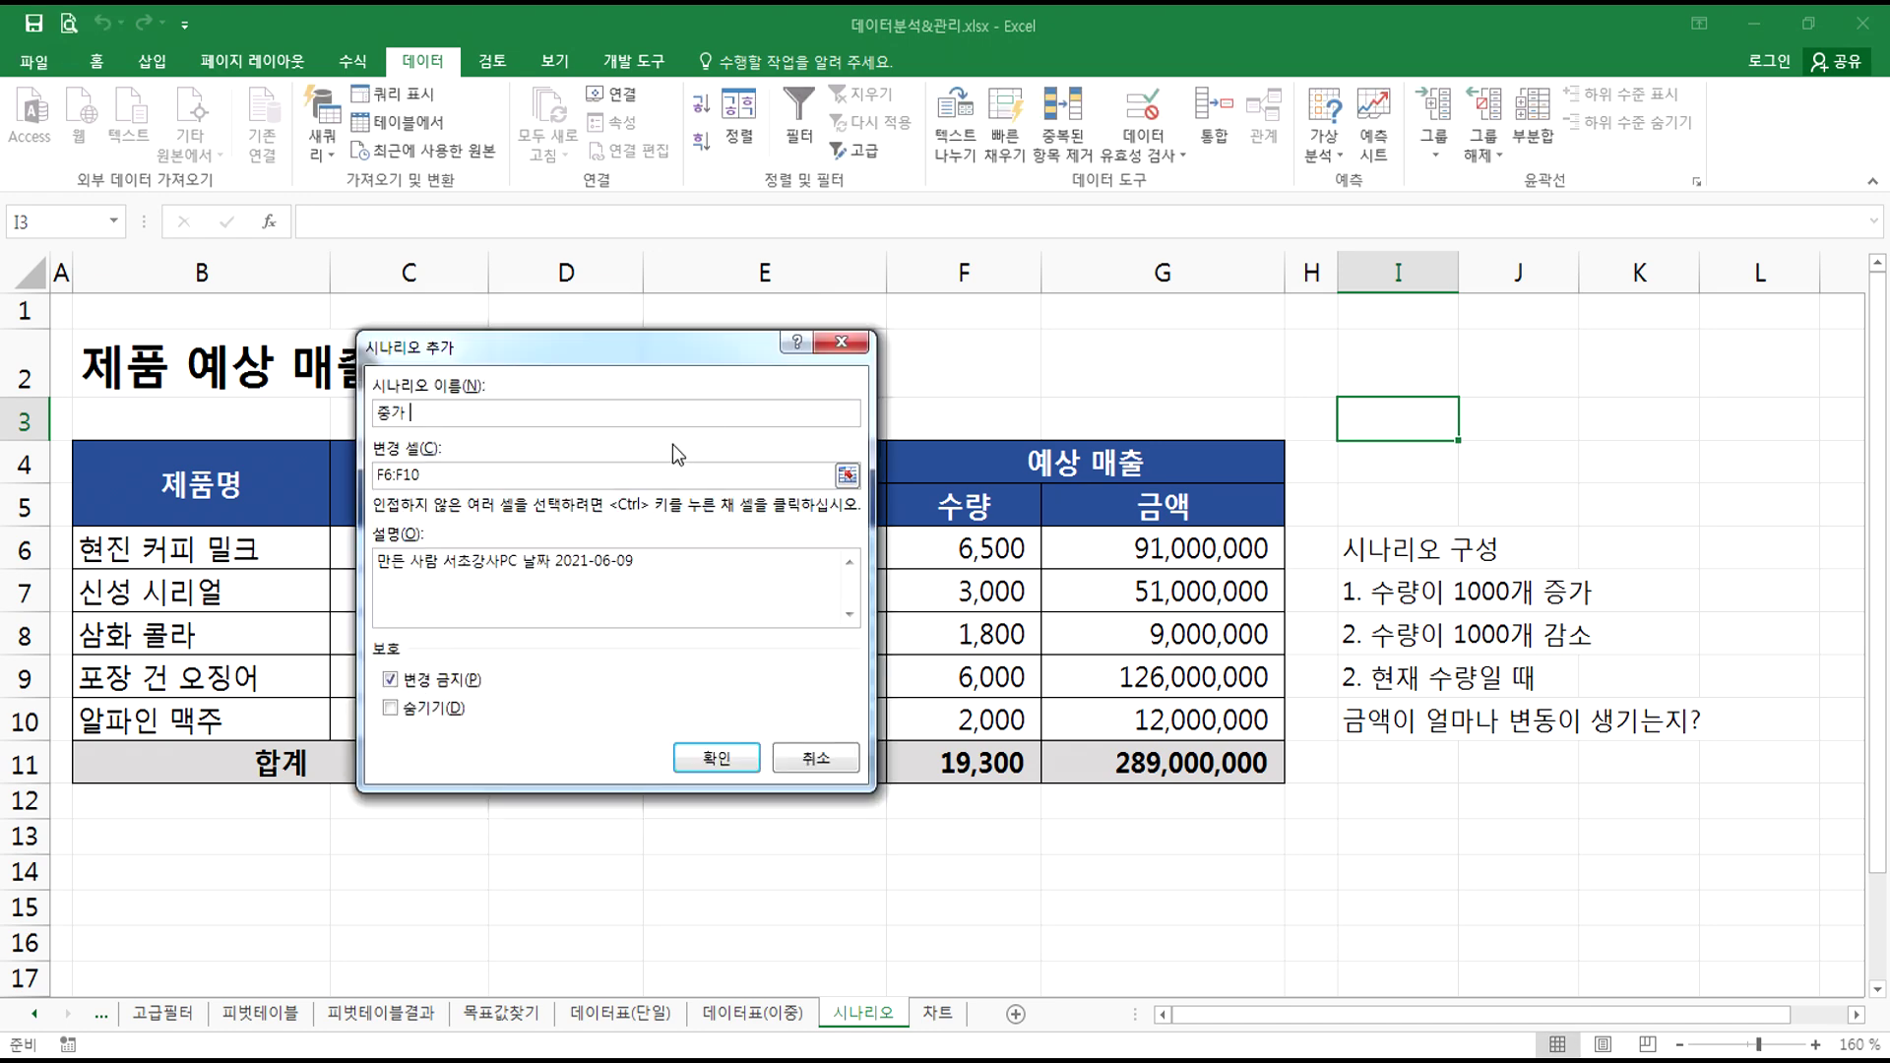
type("1000")
key("ctrl+1")
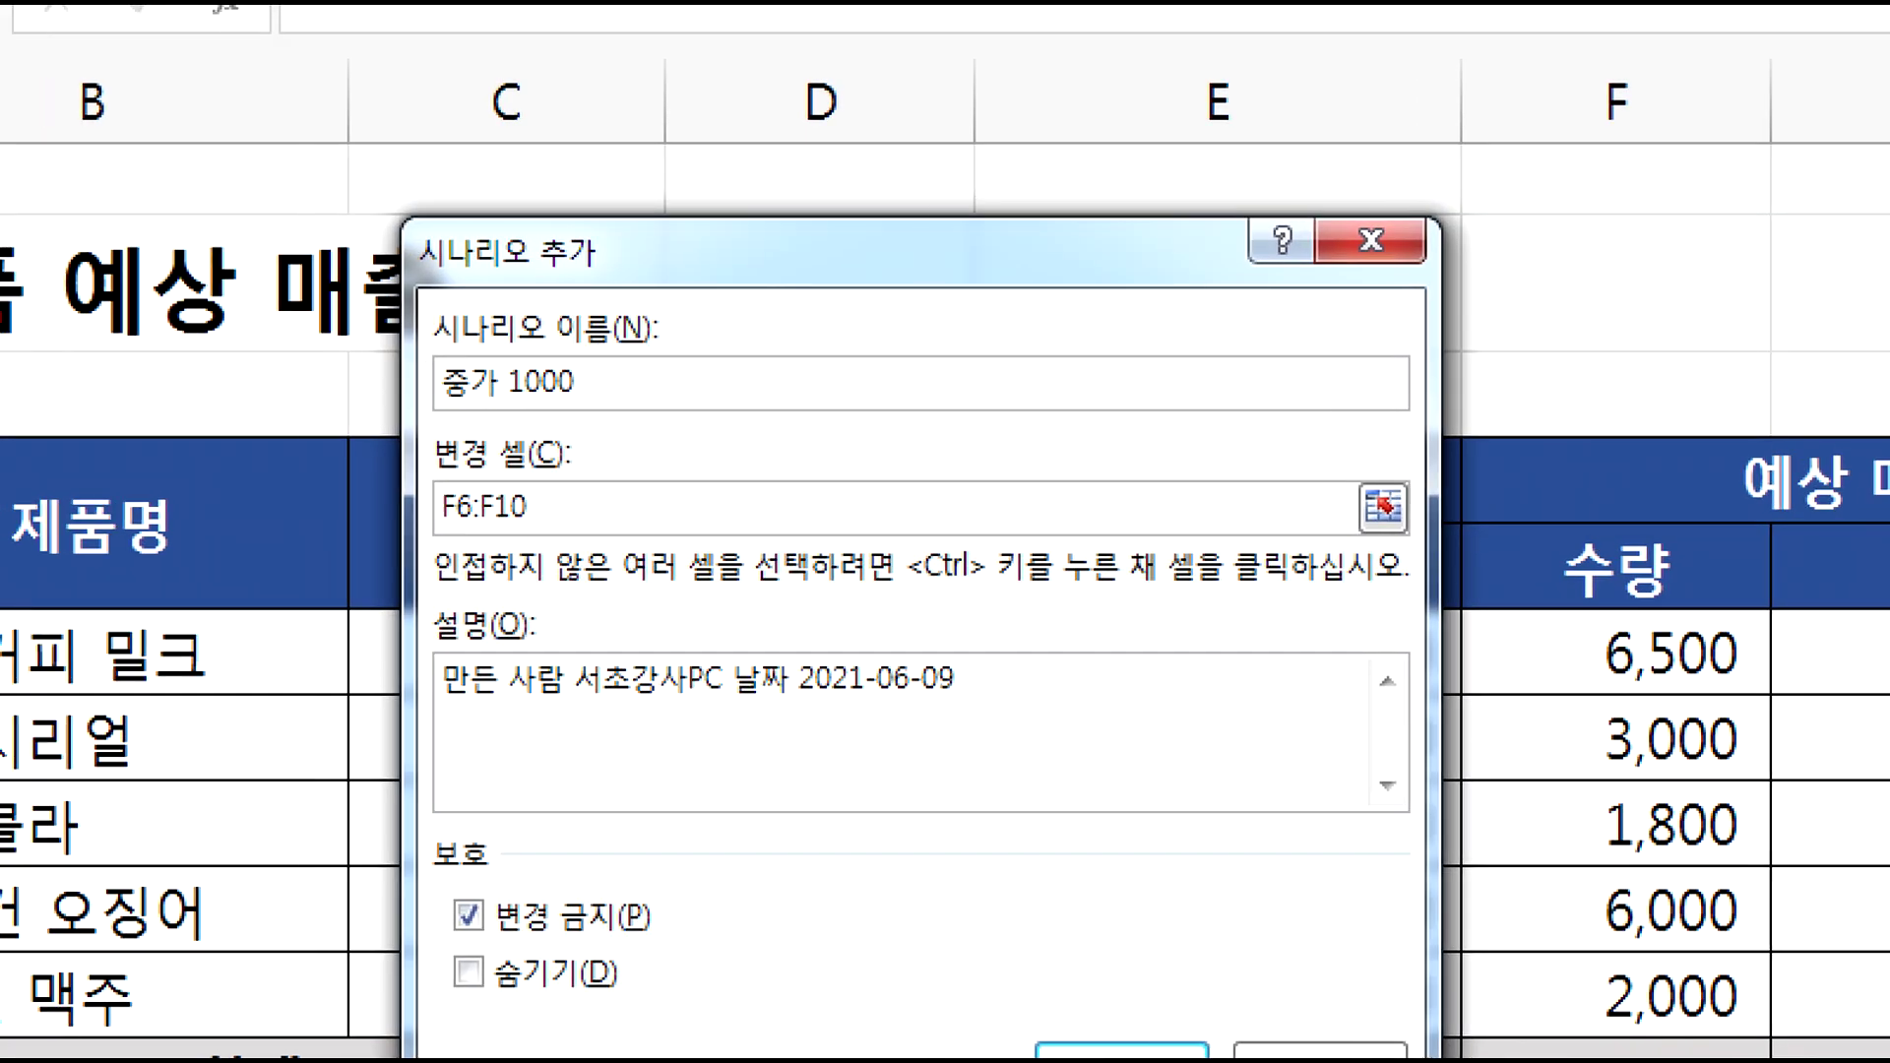
left_click(269, 428)
mouse_move(686, 474)
left_mouse_down()
mouse_move(392, 287)
mouse_move(642, 436)
left_mouse_up()
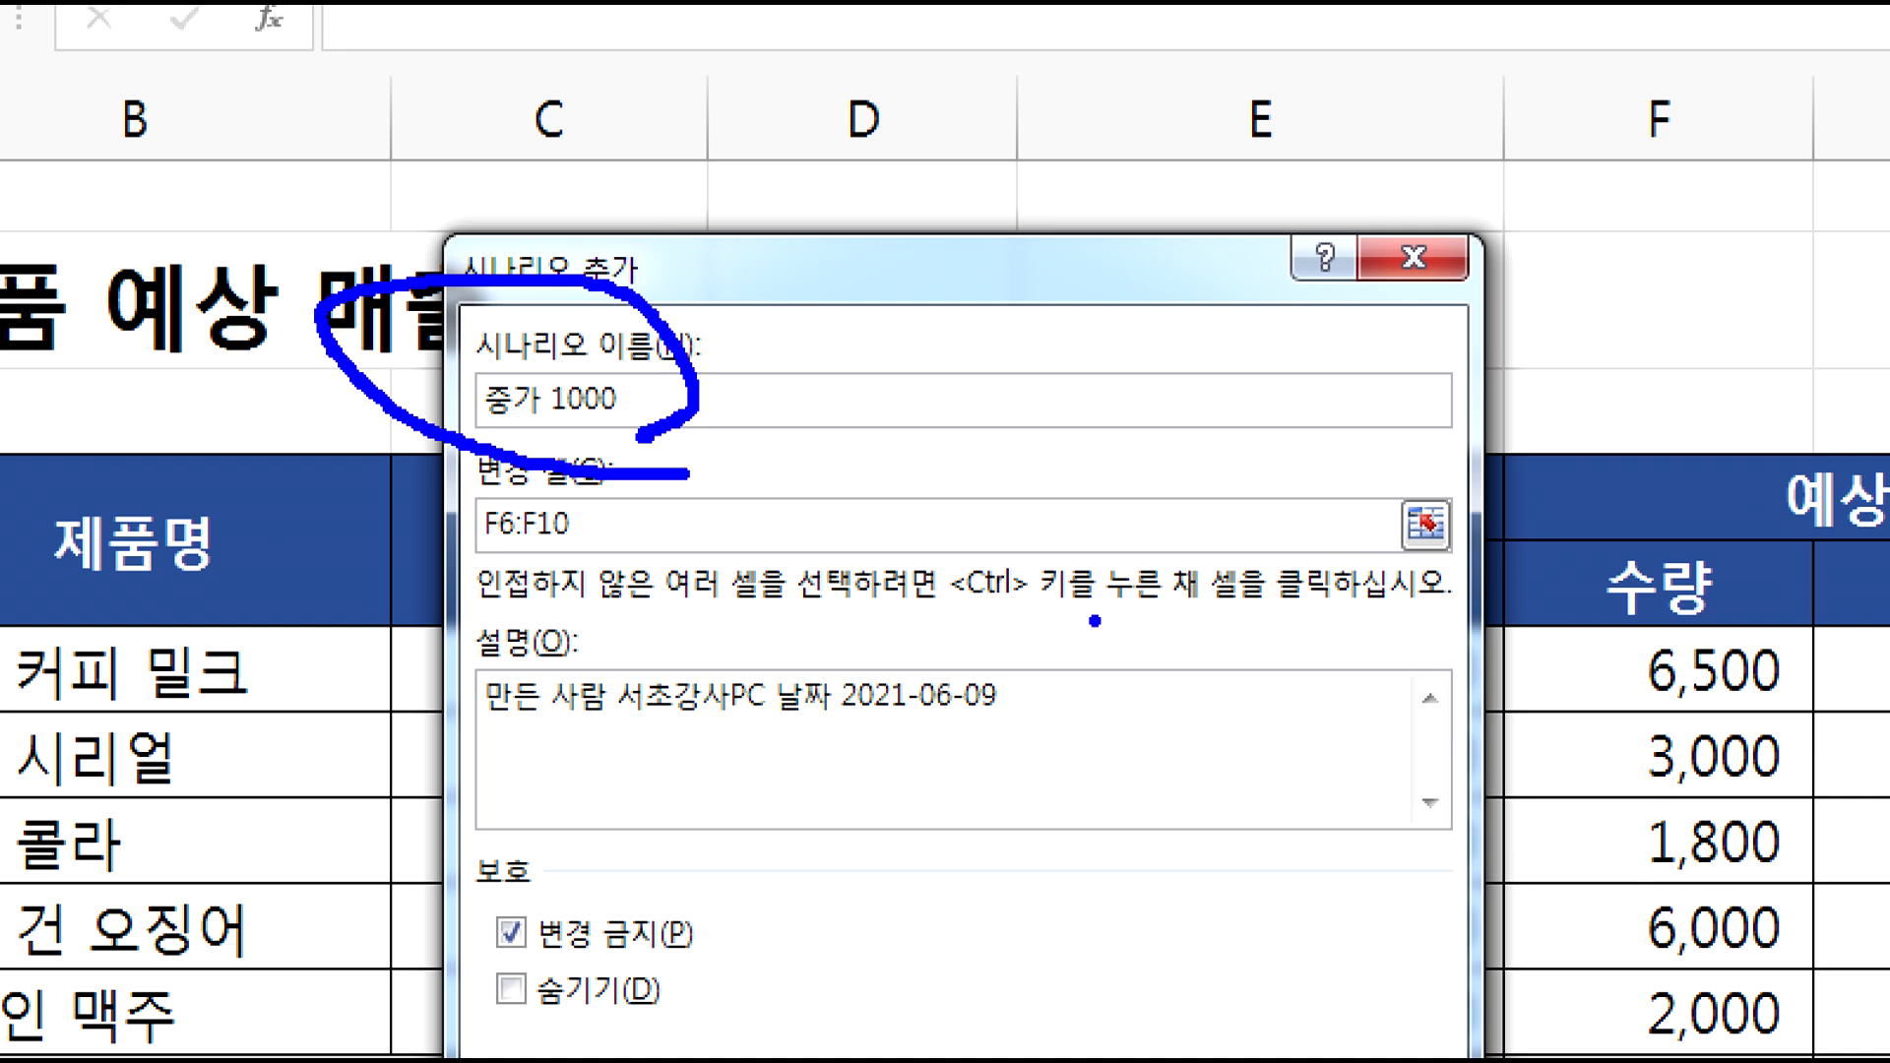
- Set the 증가 1000 scenario's values for F6:F10 to 7500, 4000, 2800, 7000 and 3000
mouse_move(562, 594)
left_mouse_down()
mouse_move(614, 452)
mouse_move(573, 586)
left_mouse_up()
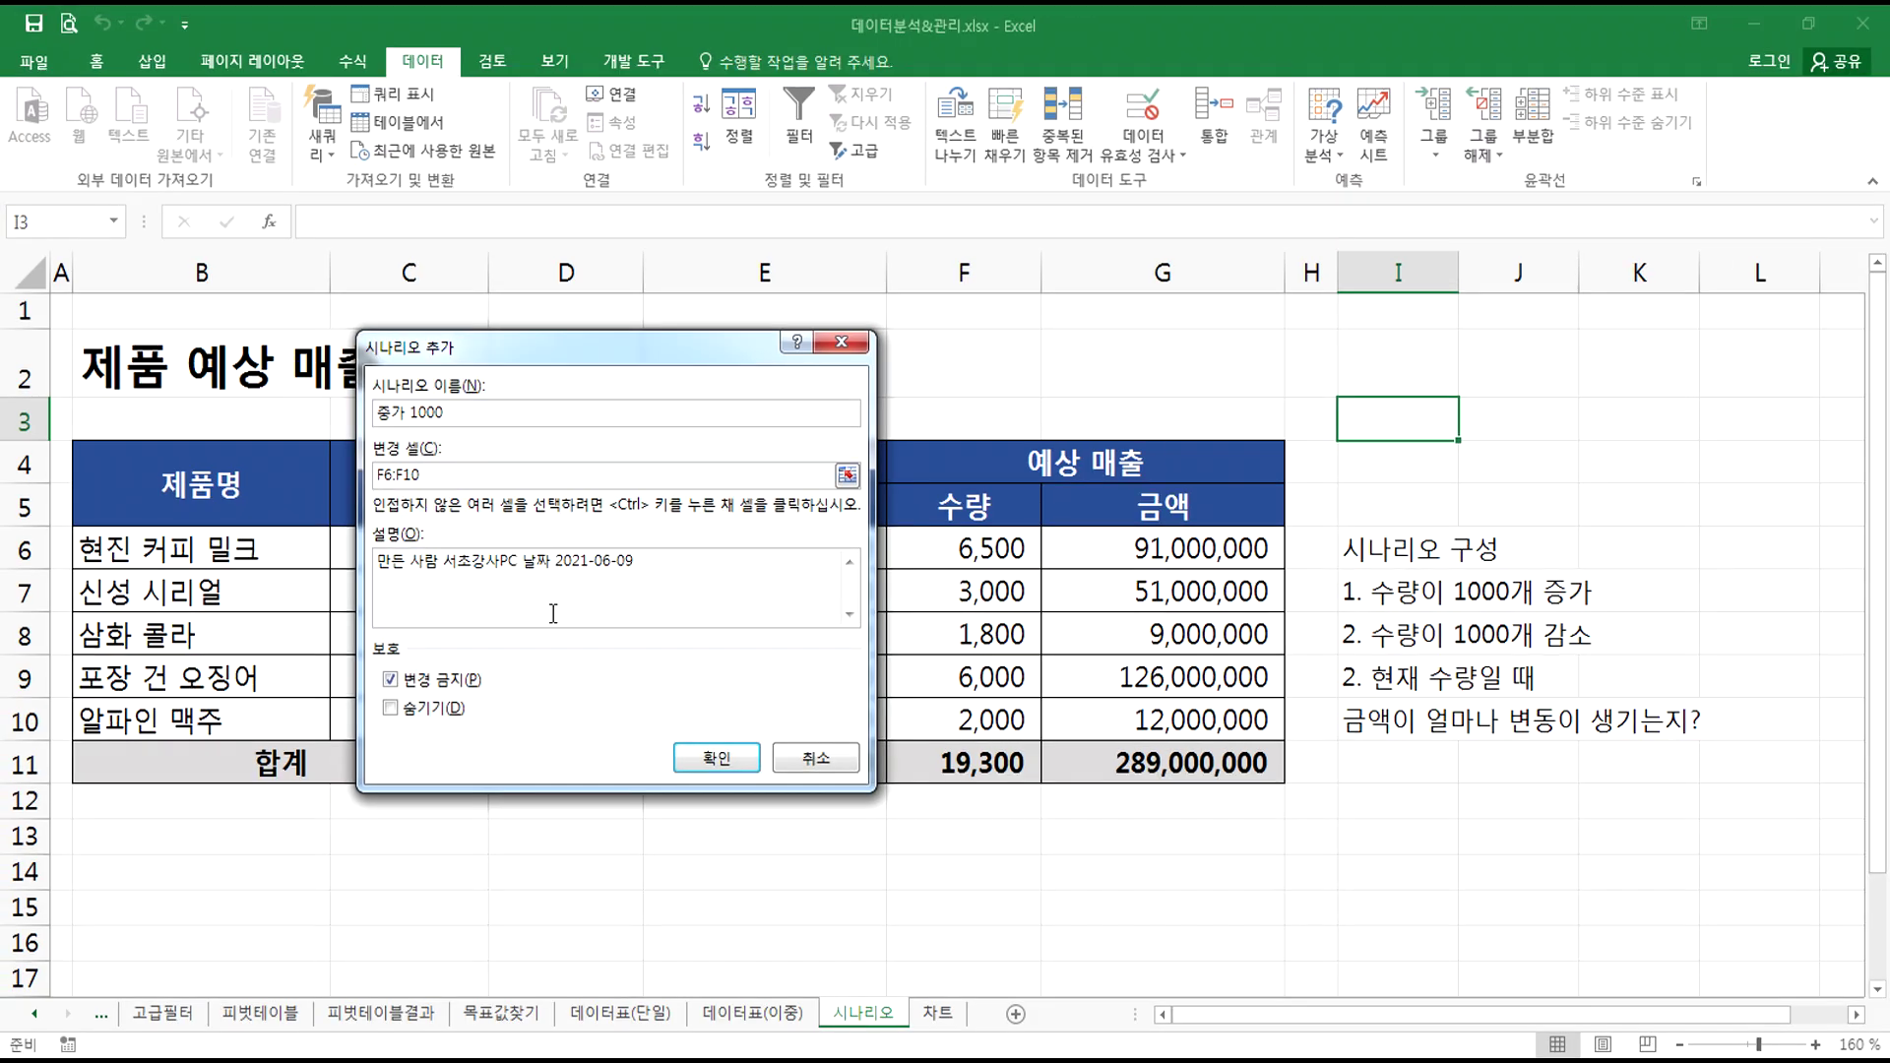
left_click(697, 758)
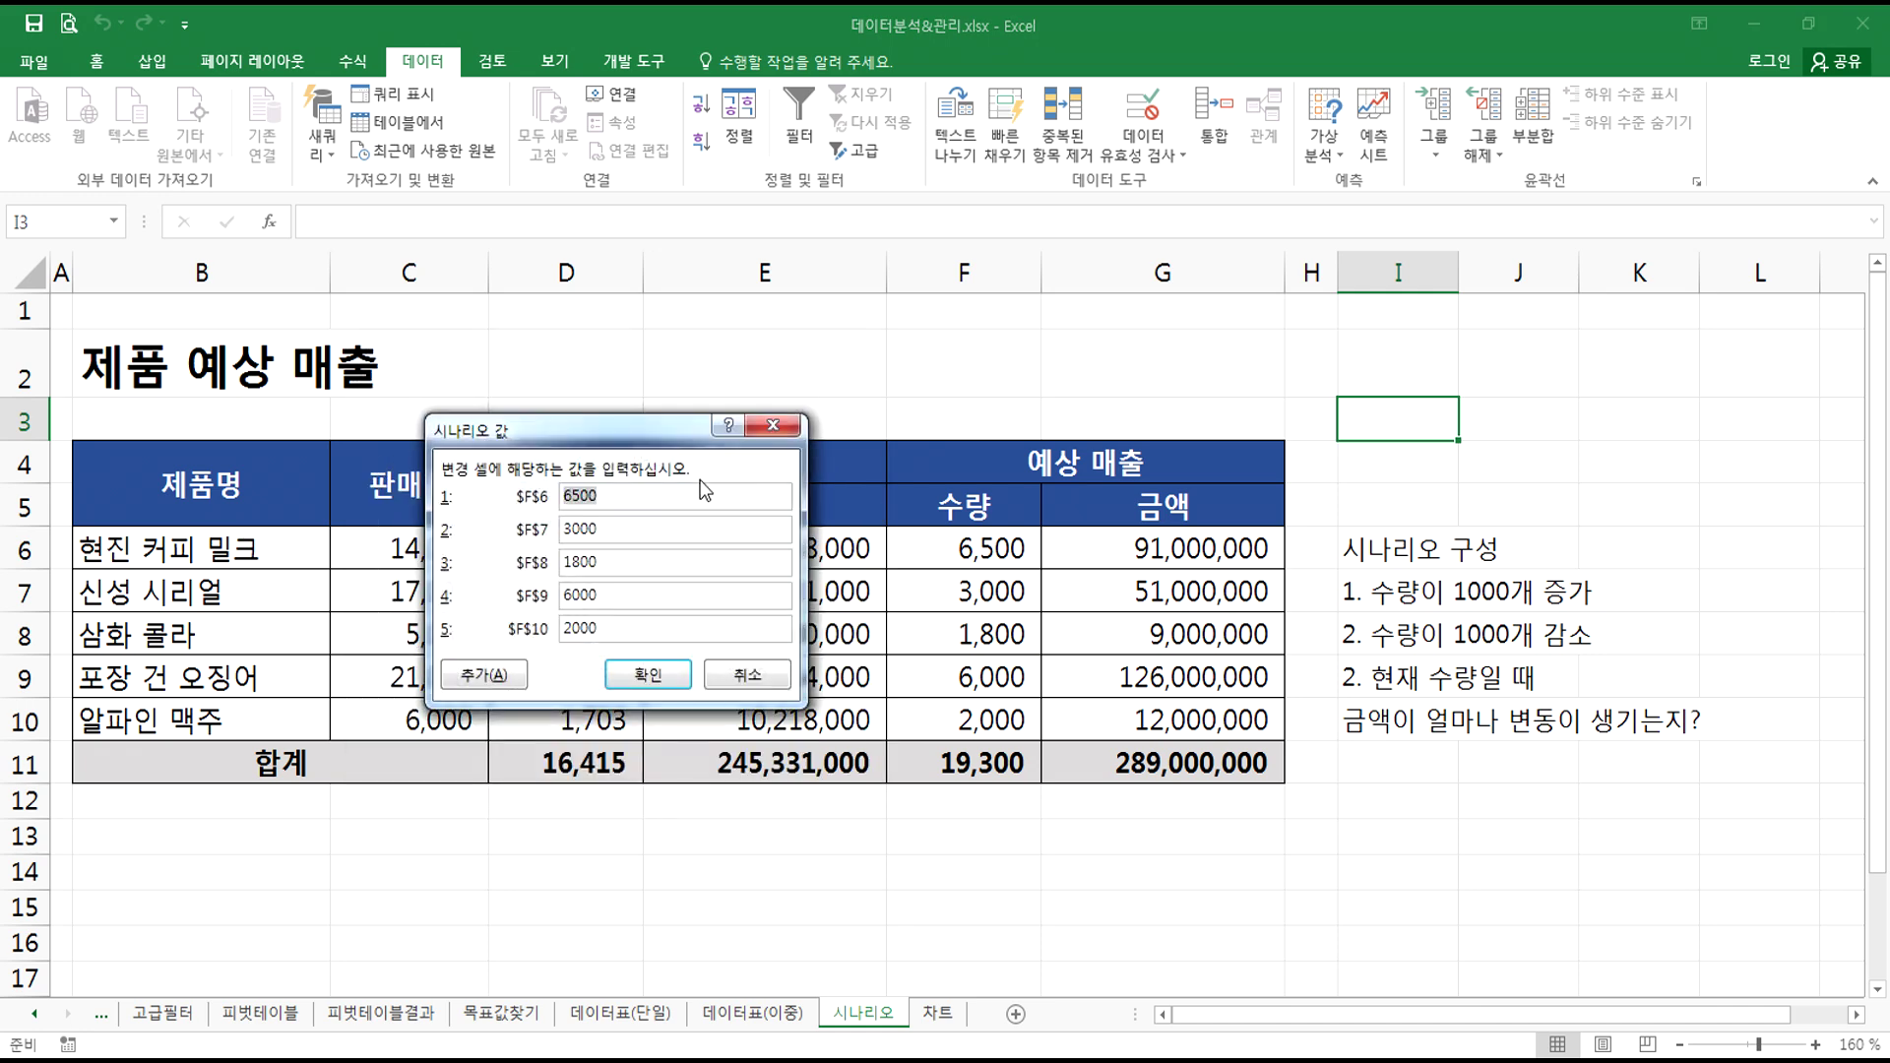
type("75")
key("Tab")
type("400")
key("Tab")
type("2")
key("Tab")
type("7")
key("Tab")
type("30")
left_click_drag(614, 433, 682, 489)
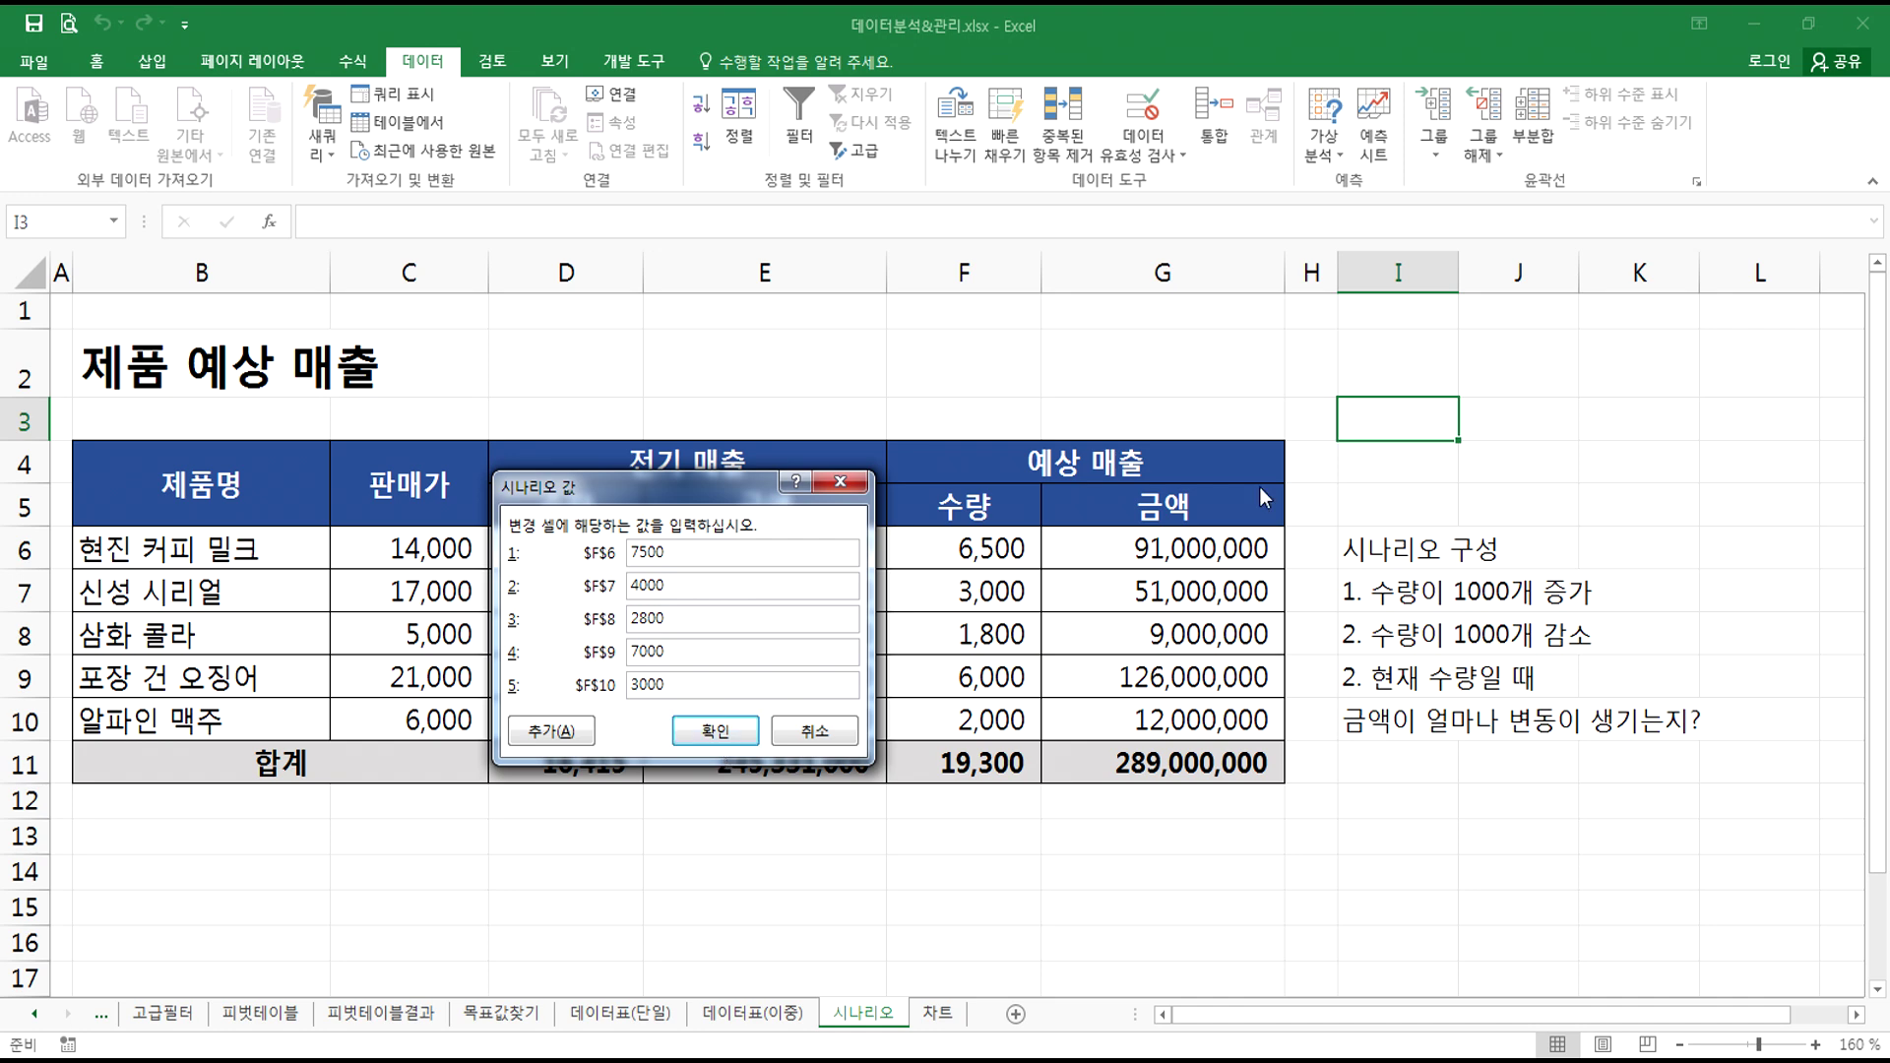
- Add another scenario named "감소 1000" with F6:F10 as its changing cells
left_click(552, 731)
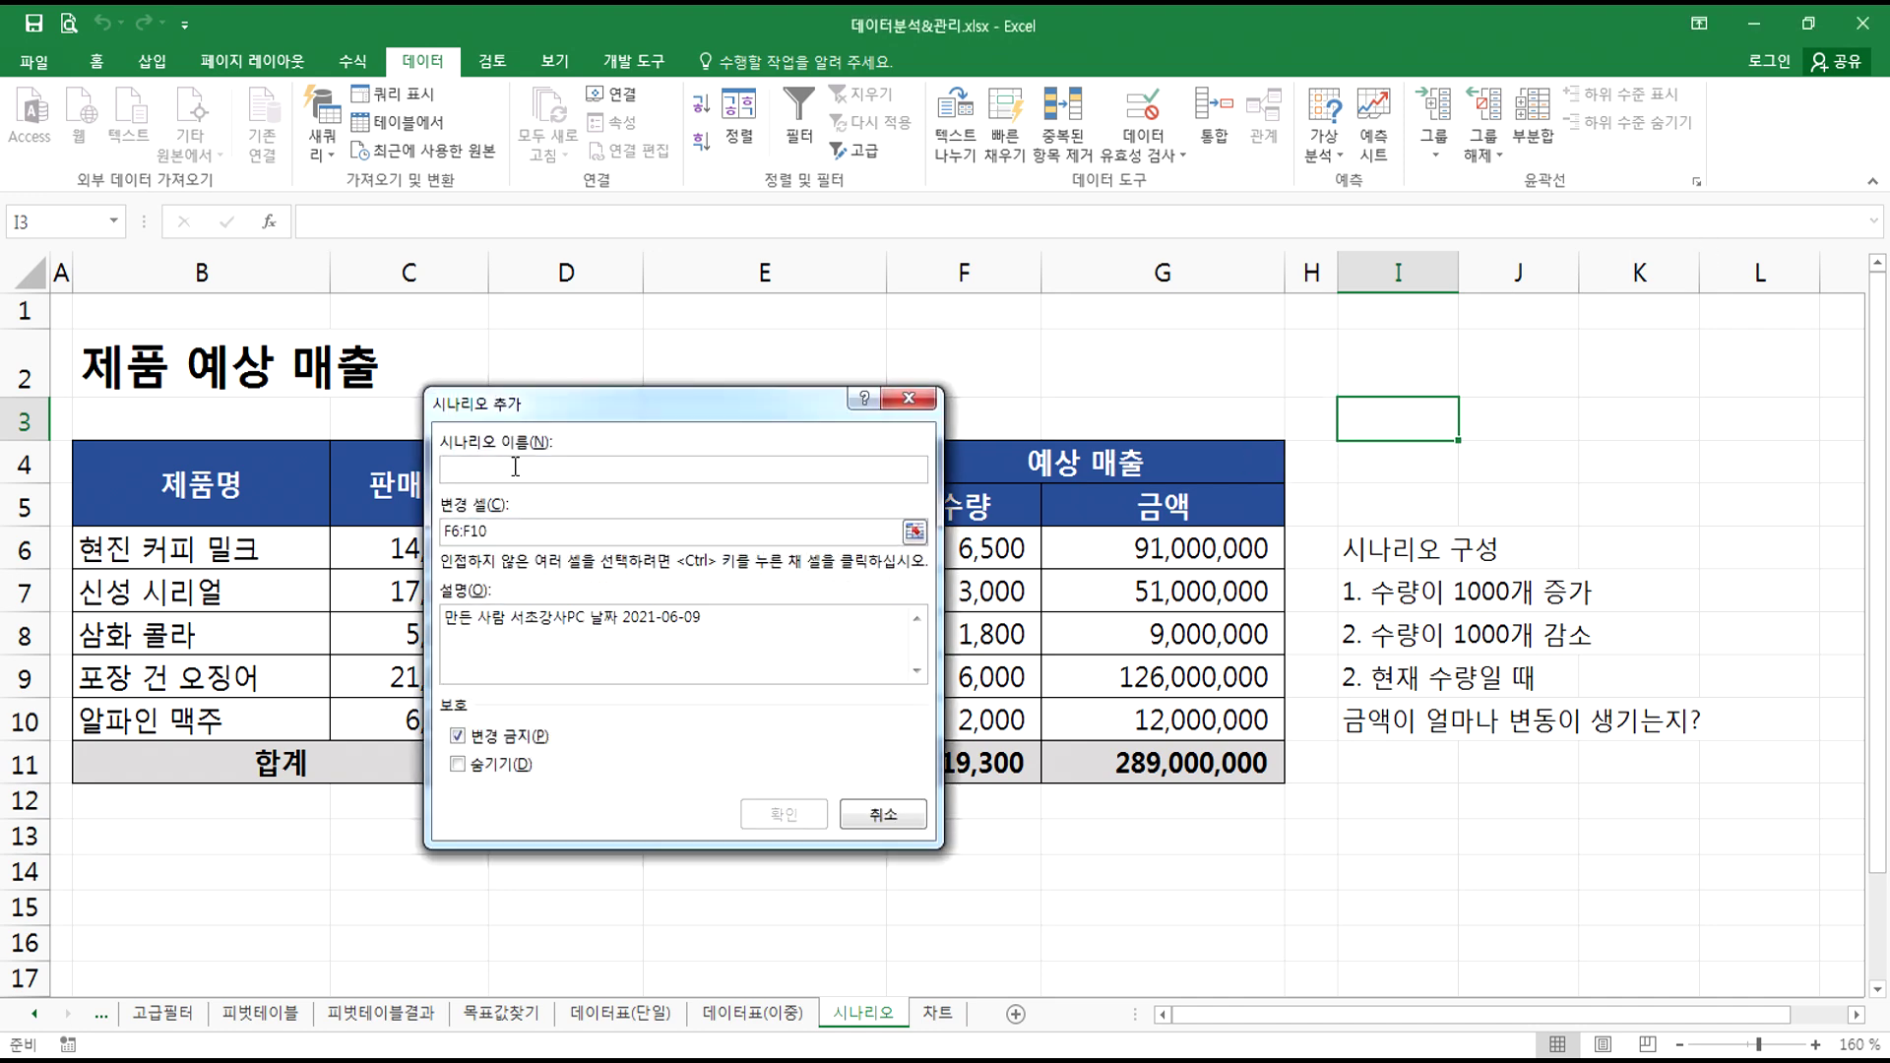
type("감소 1000")
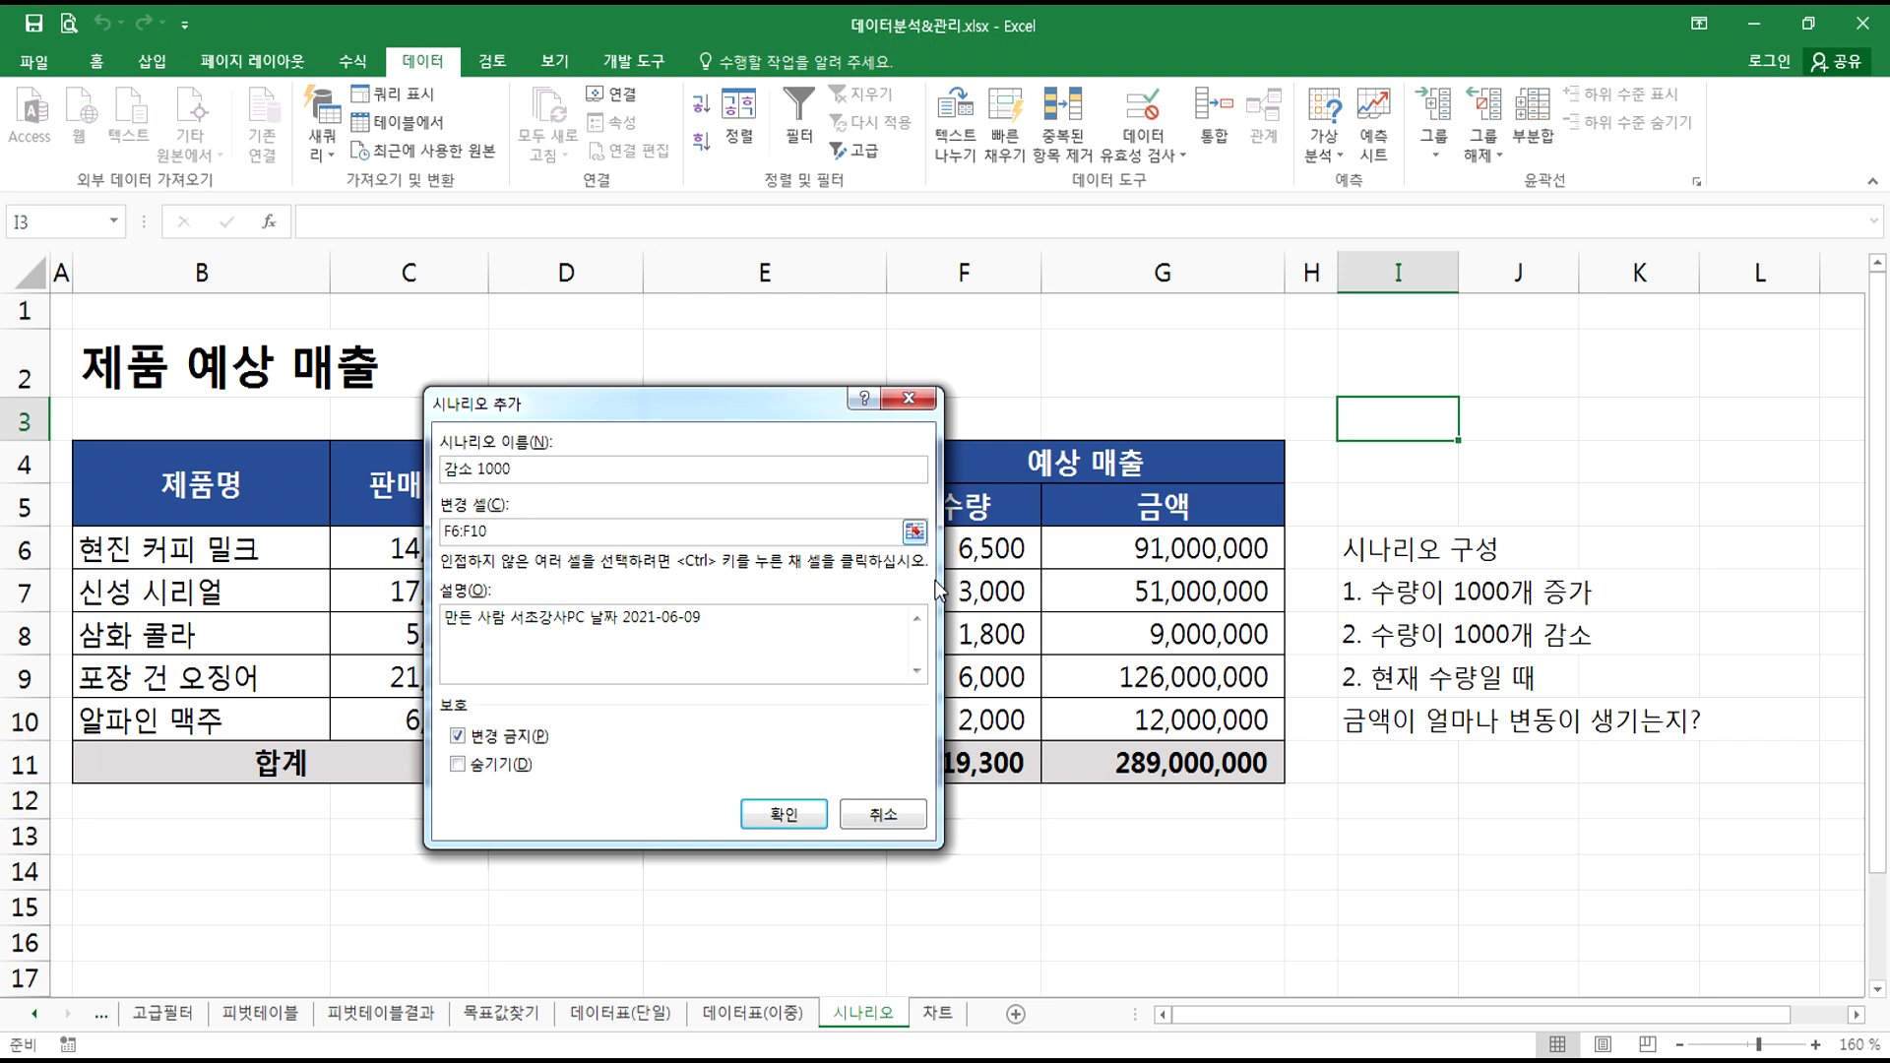
left_click(810, 819)
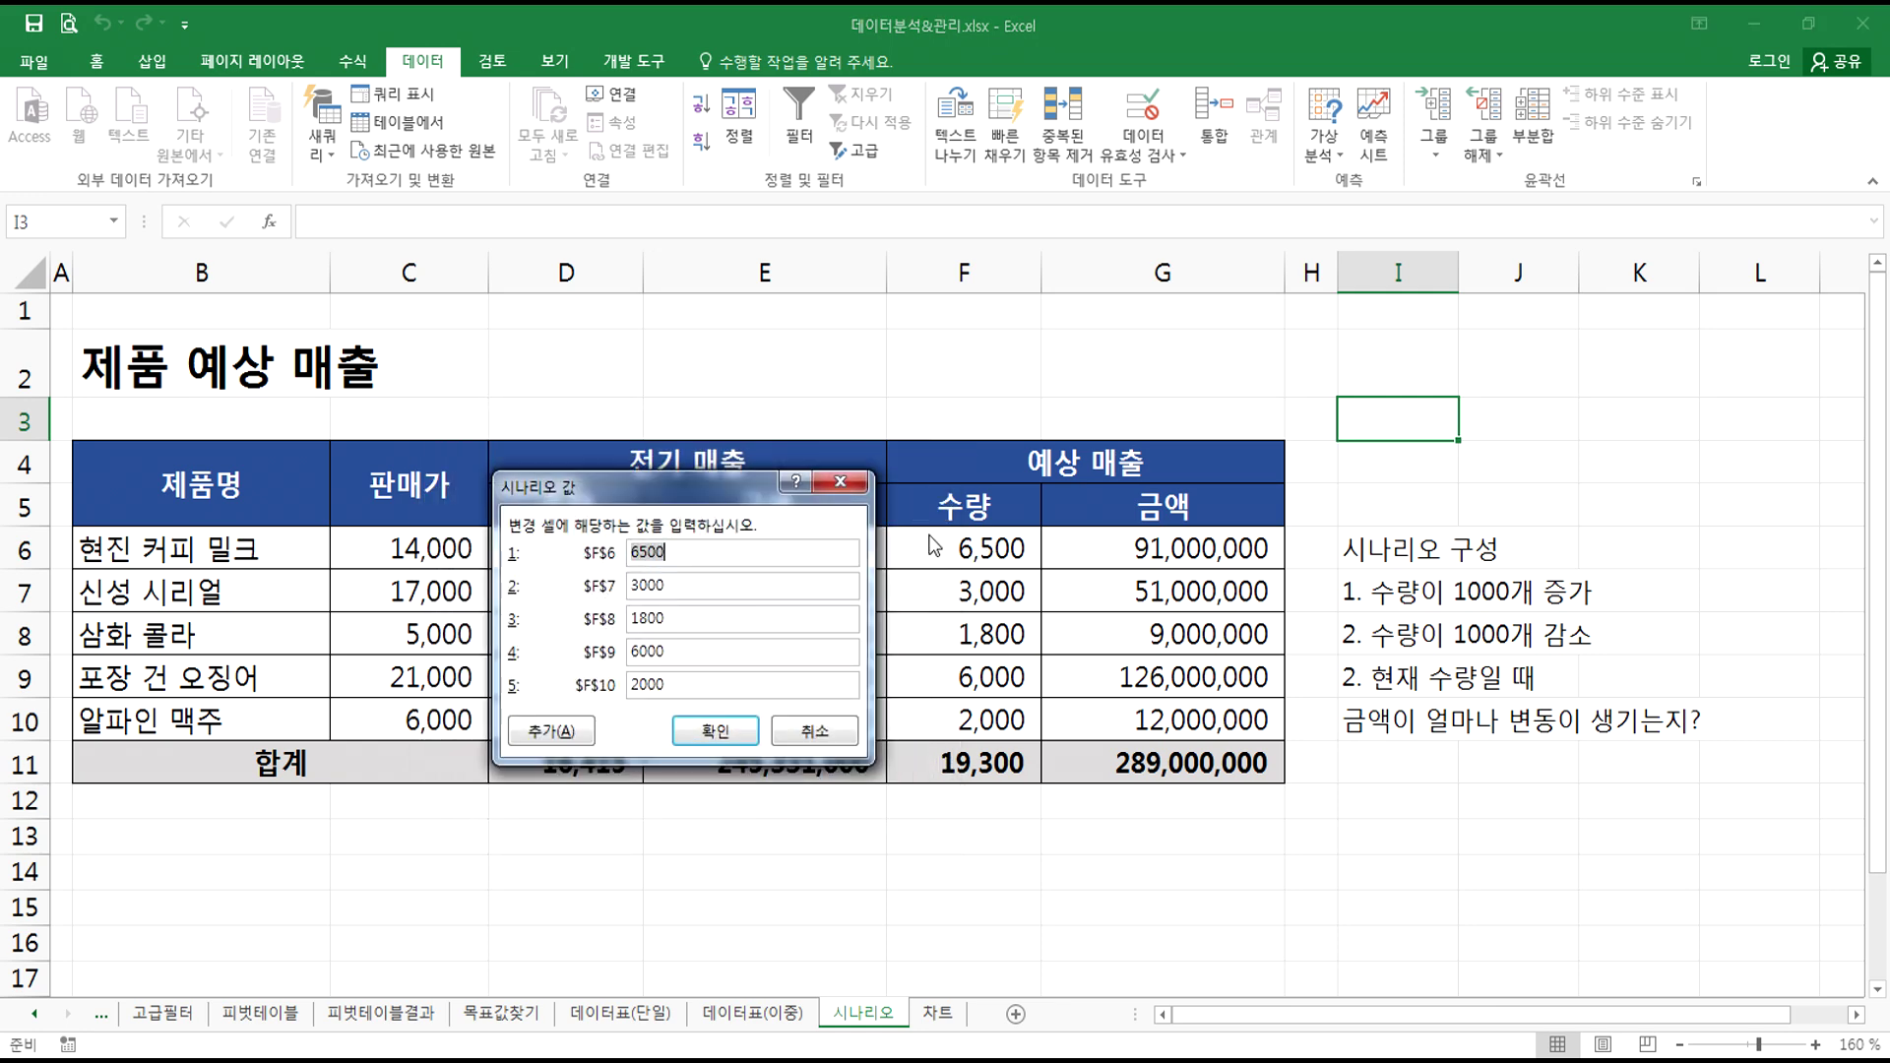
- Set the 감소 1000 scenario's values for F6:F10 to 5500, 2000, 800, 5000 and 1000, and accept them
type("5500")
key("Tab")
type("2000")
key("Tab")
type("80")
key("Tab")
type("5")
key("Tab")
type("100")
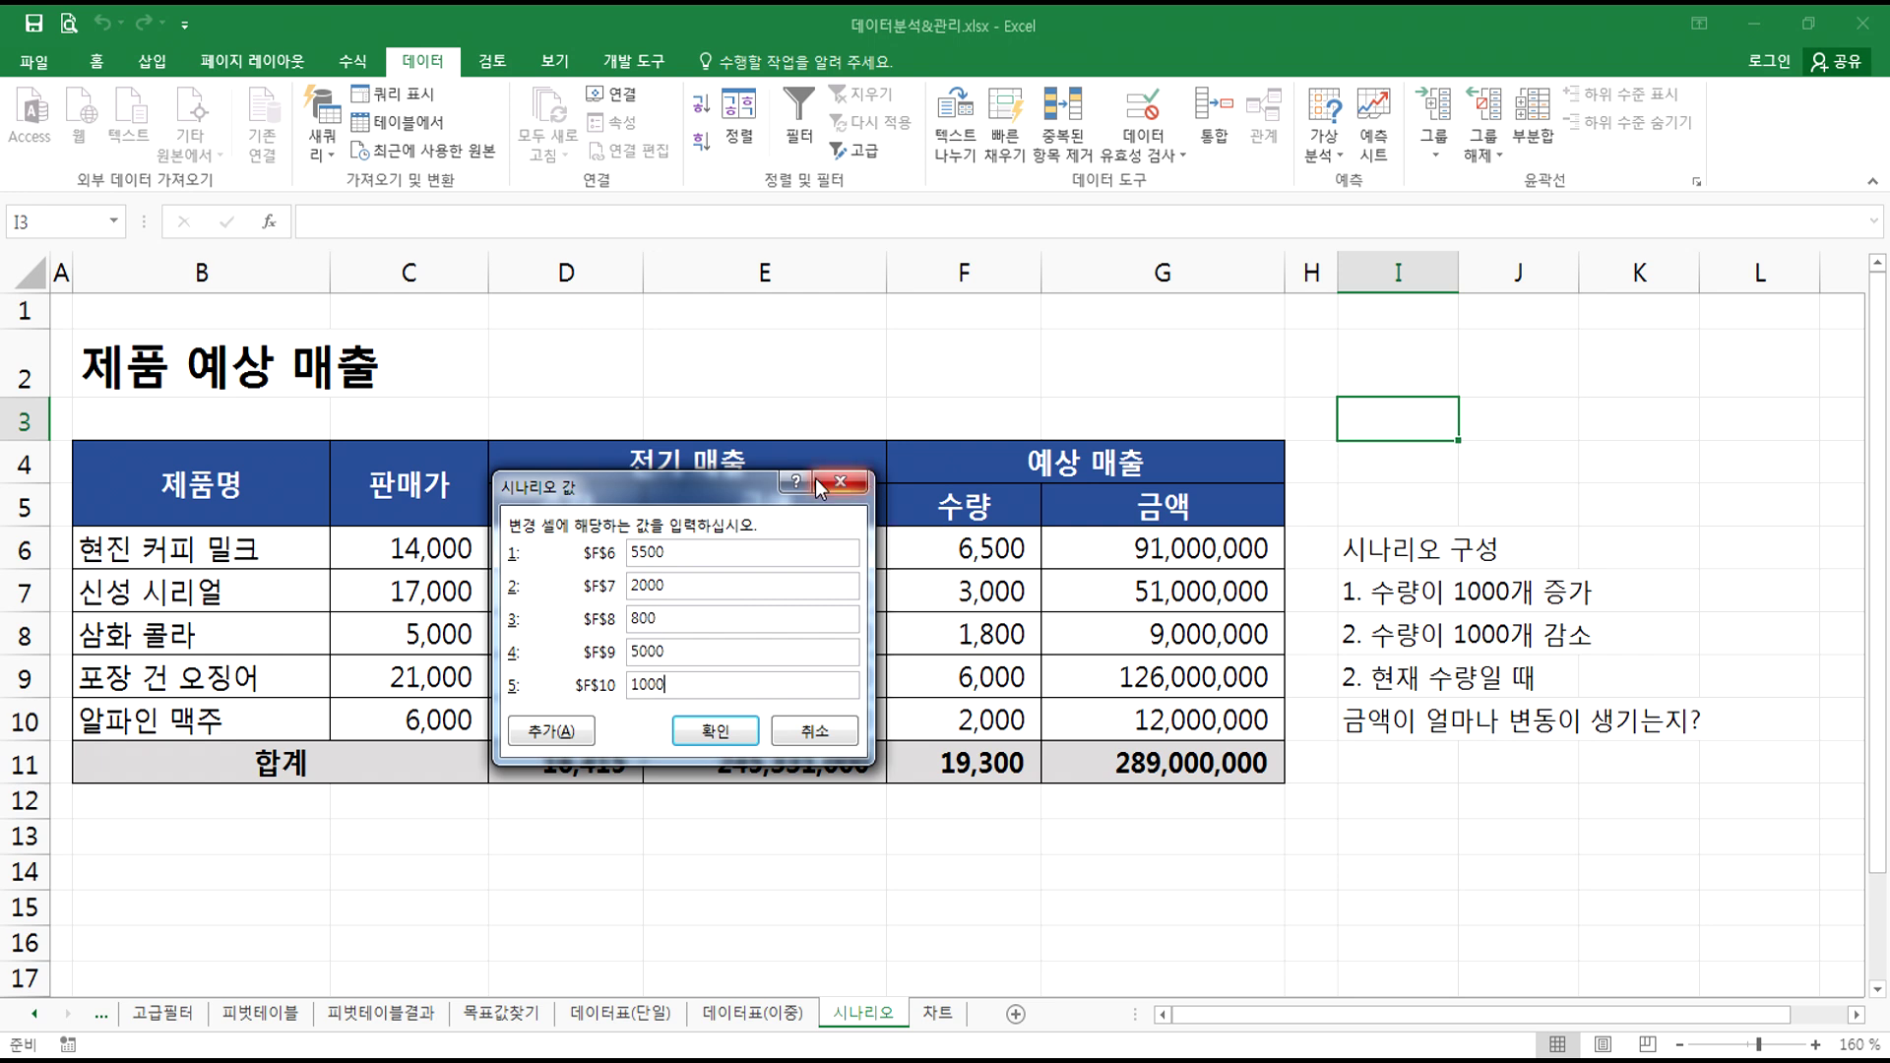
left_click_drag(718, 486, 810, 497)
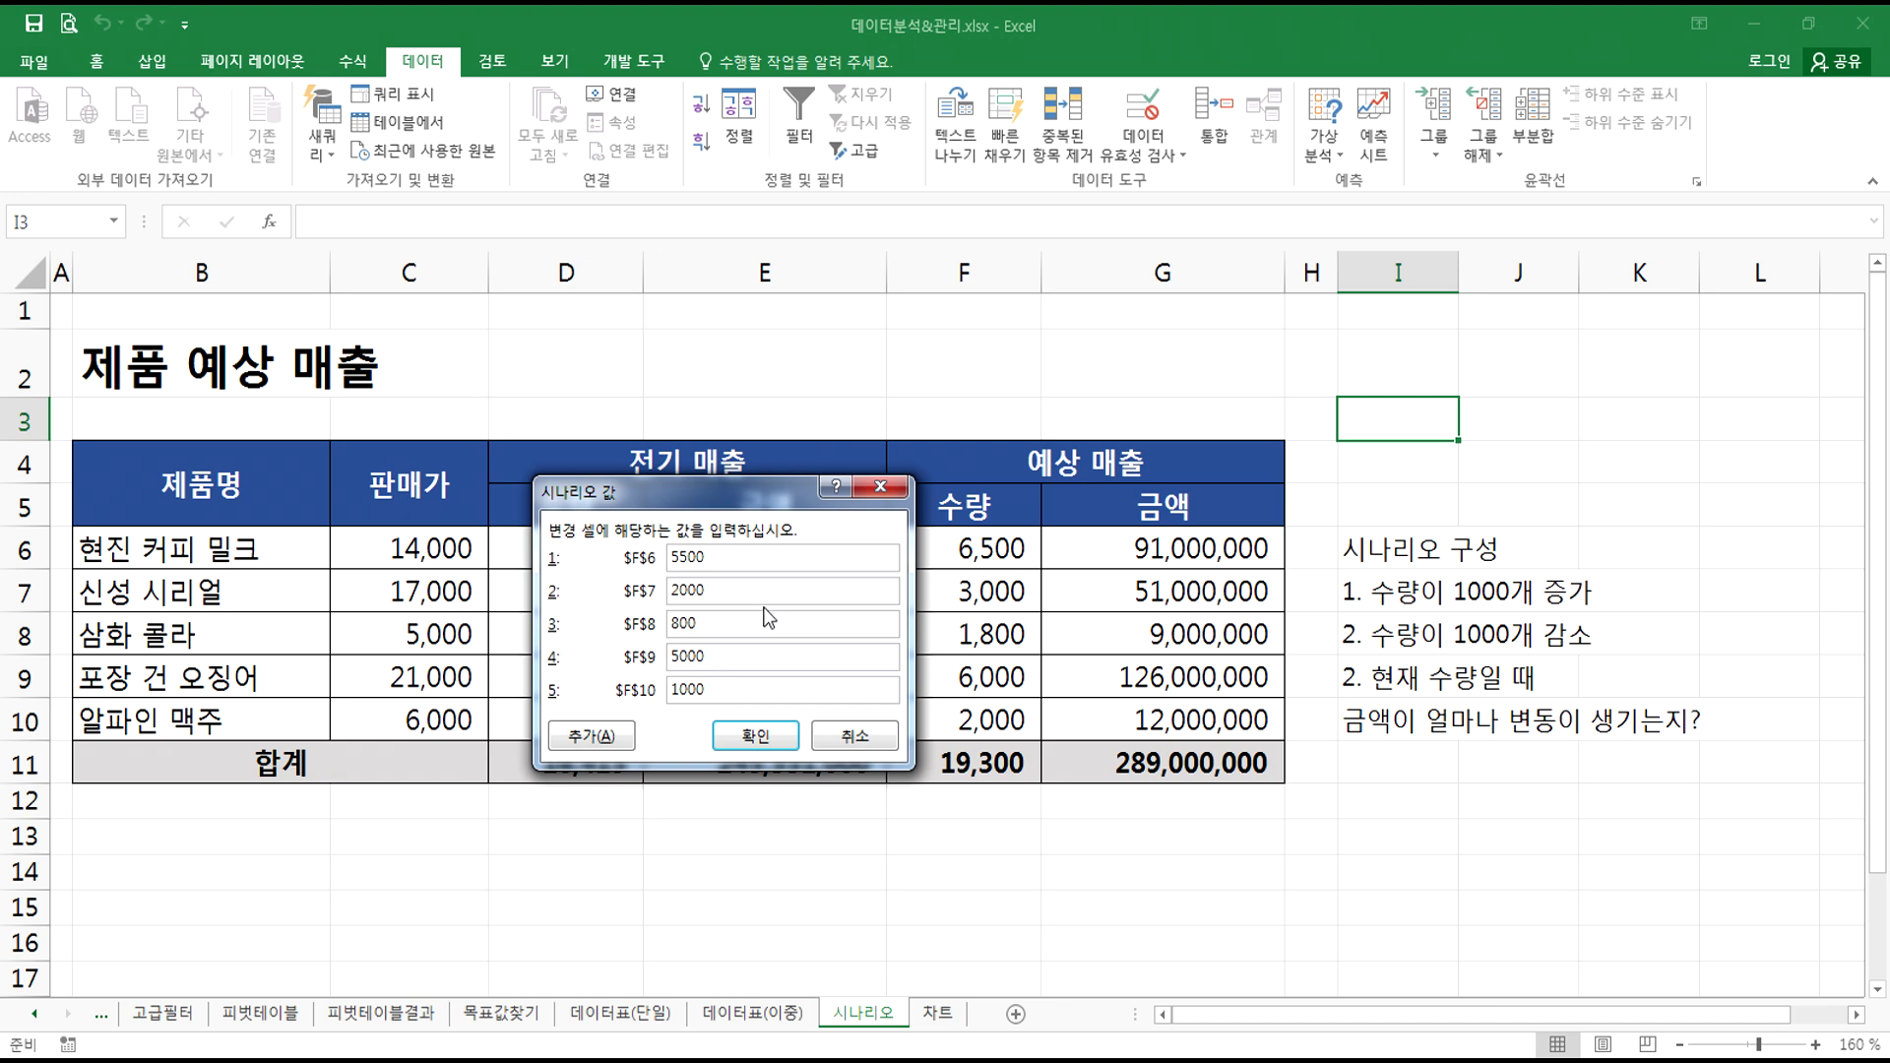
left_click(759, 742)
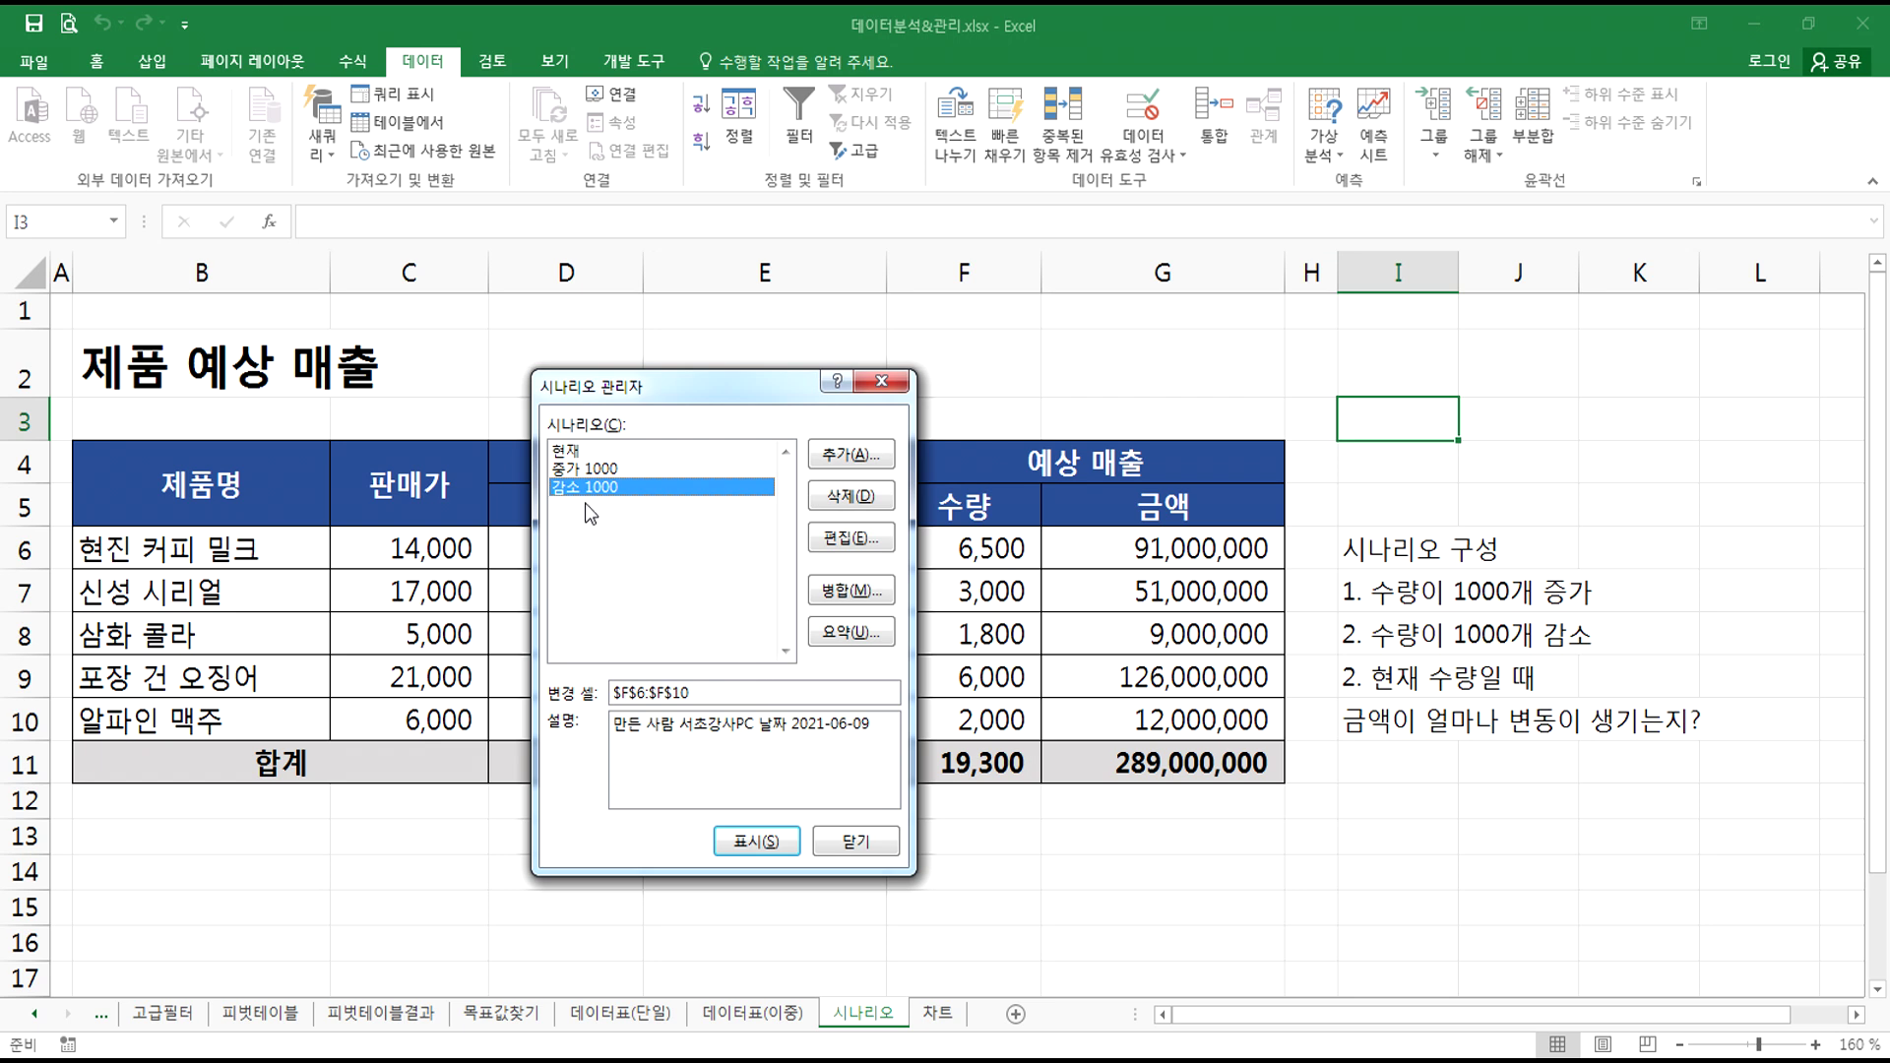
- Show the 증가 1000 scenario in the sales table, followed by the 감소 1000 scenario
left_click(571, 452)
left_click(580, 470)
left_click(580, 453)
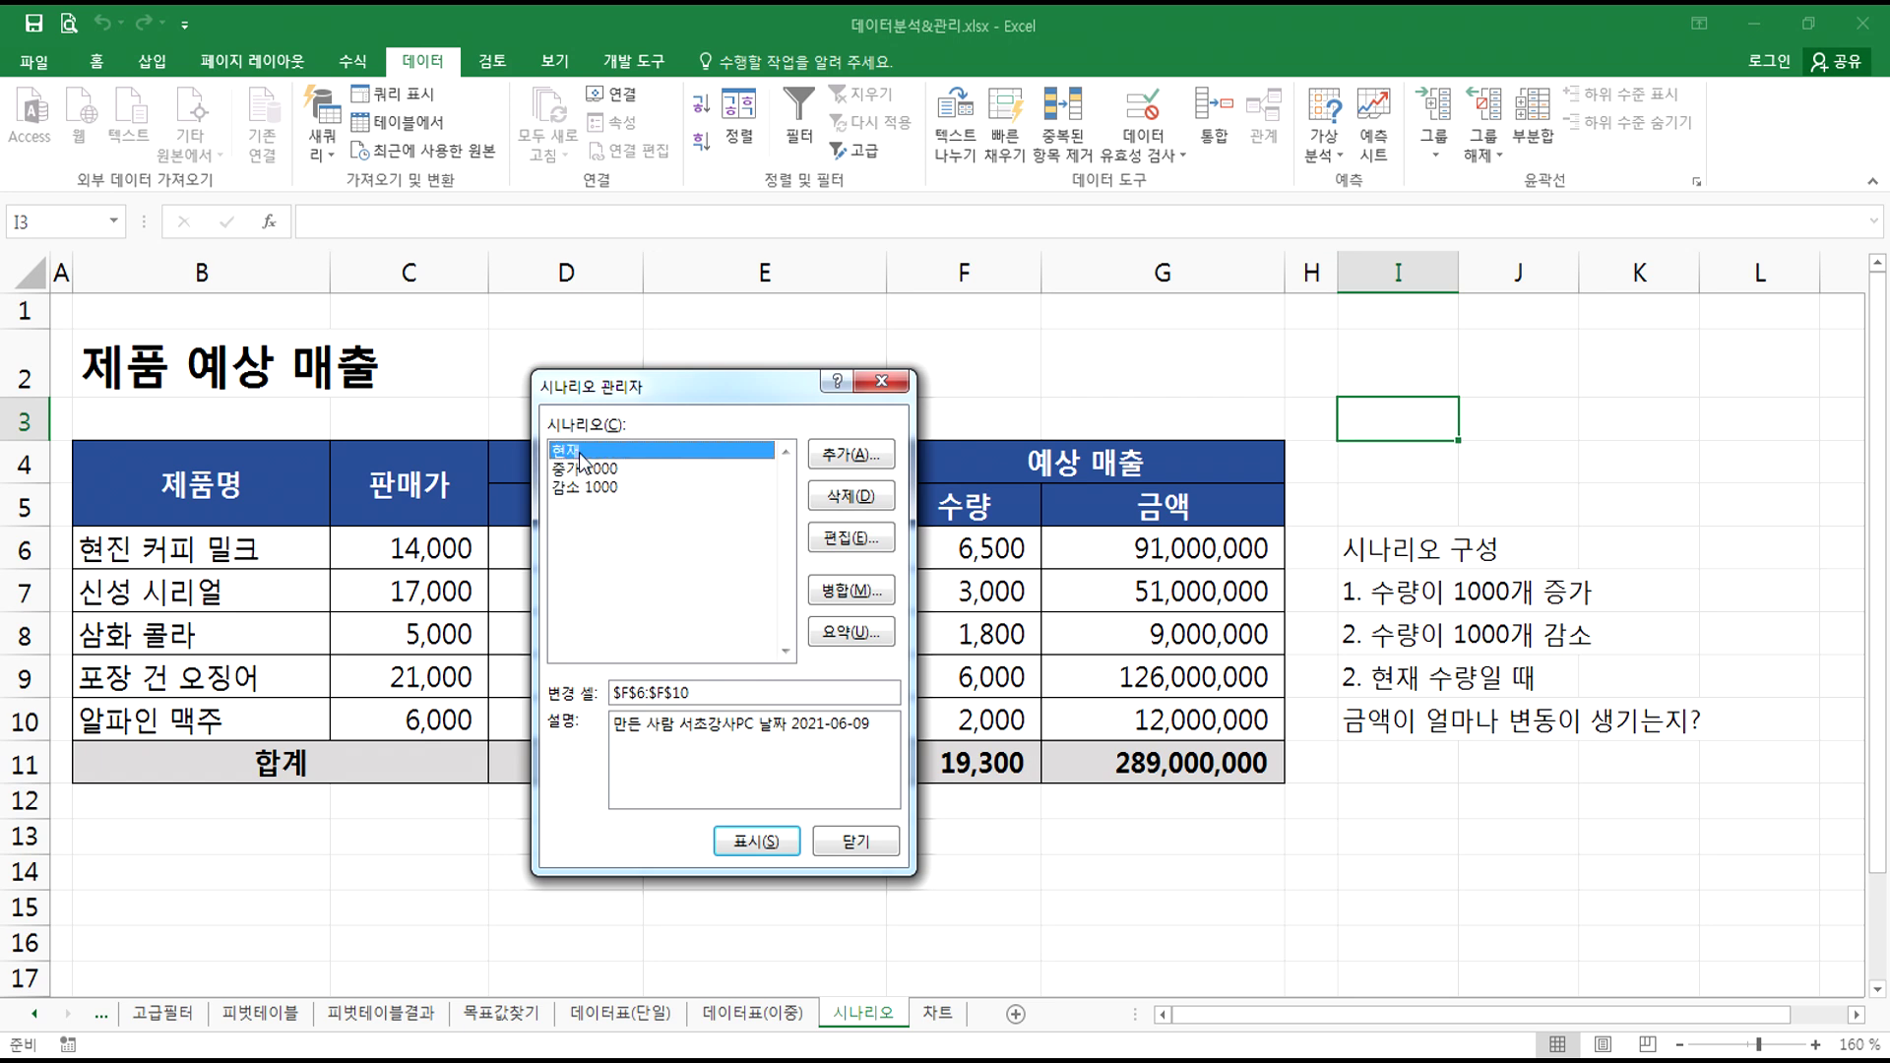
left_click(585, 470)
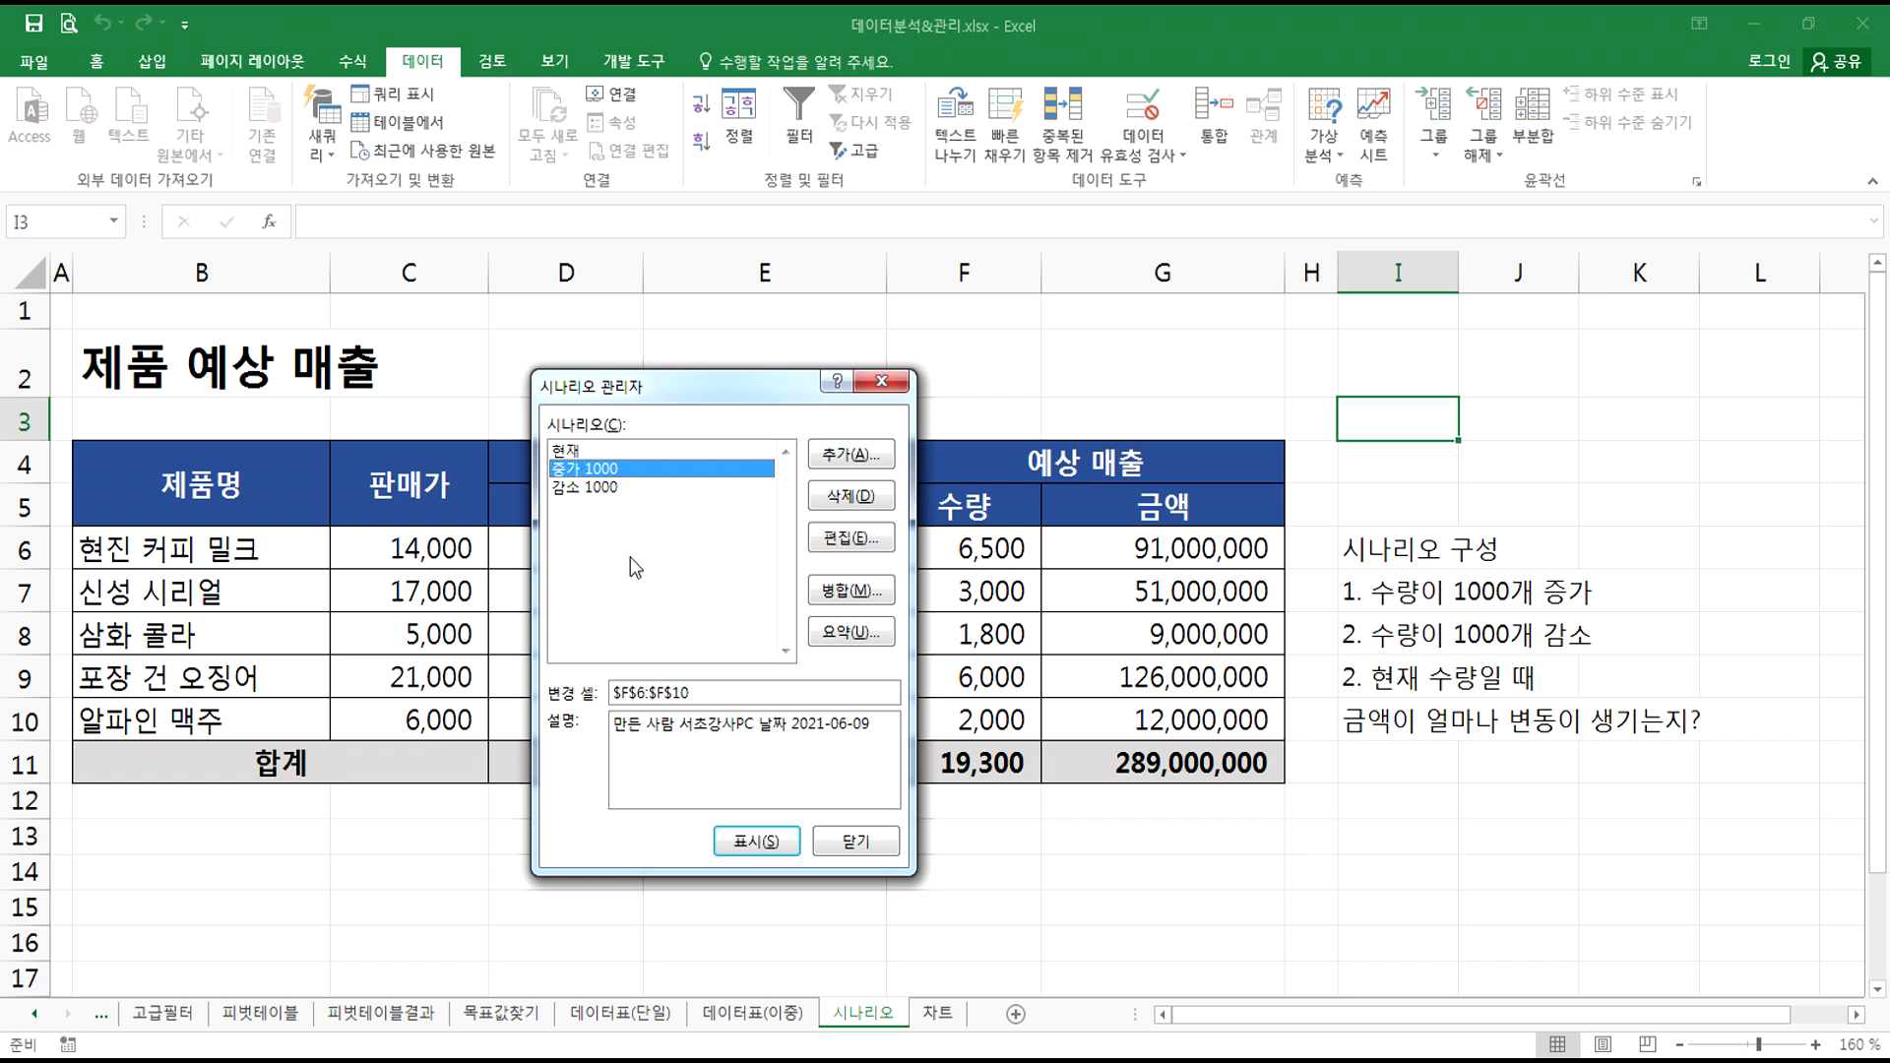
left_click(754, 841)
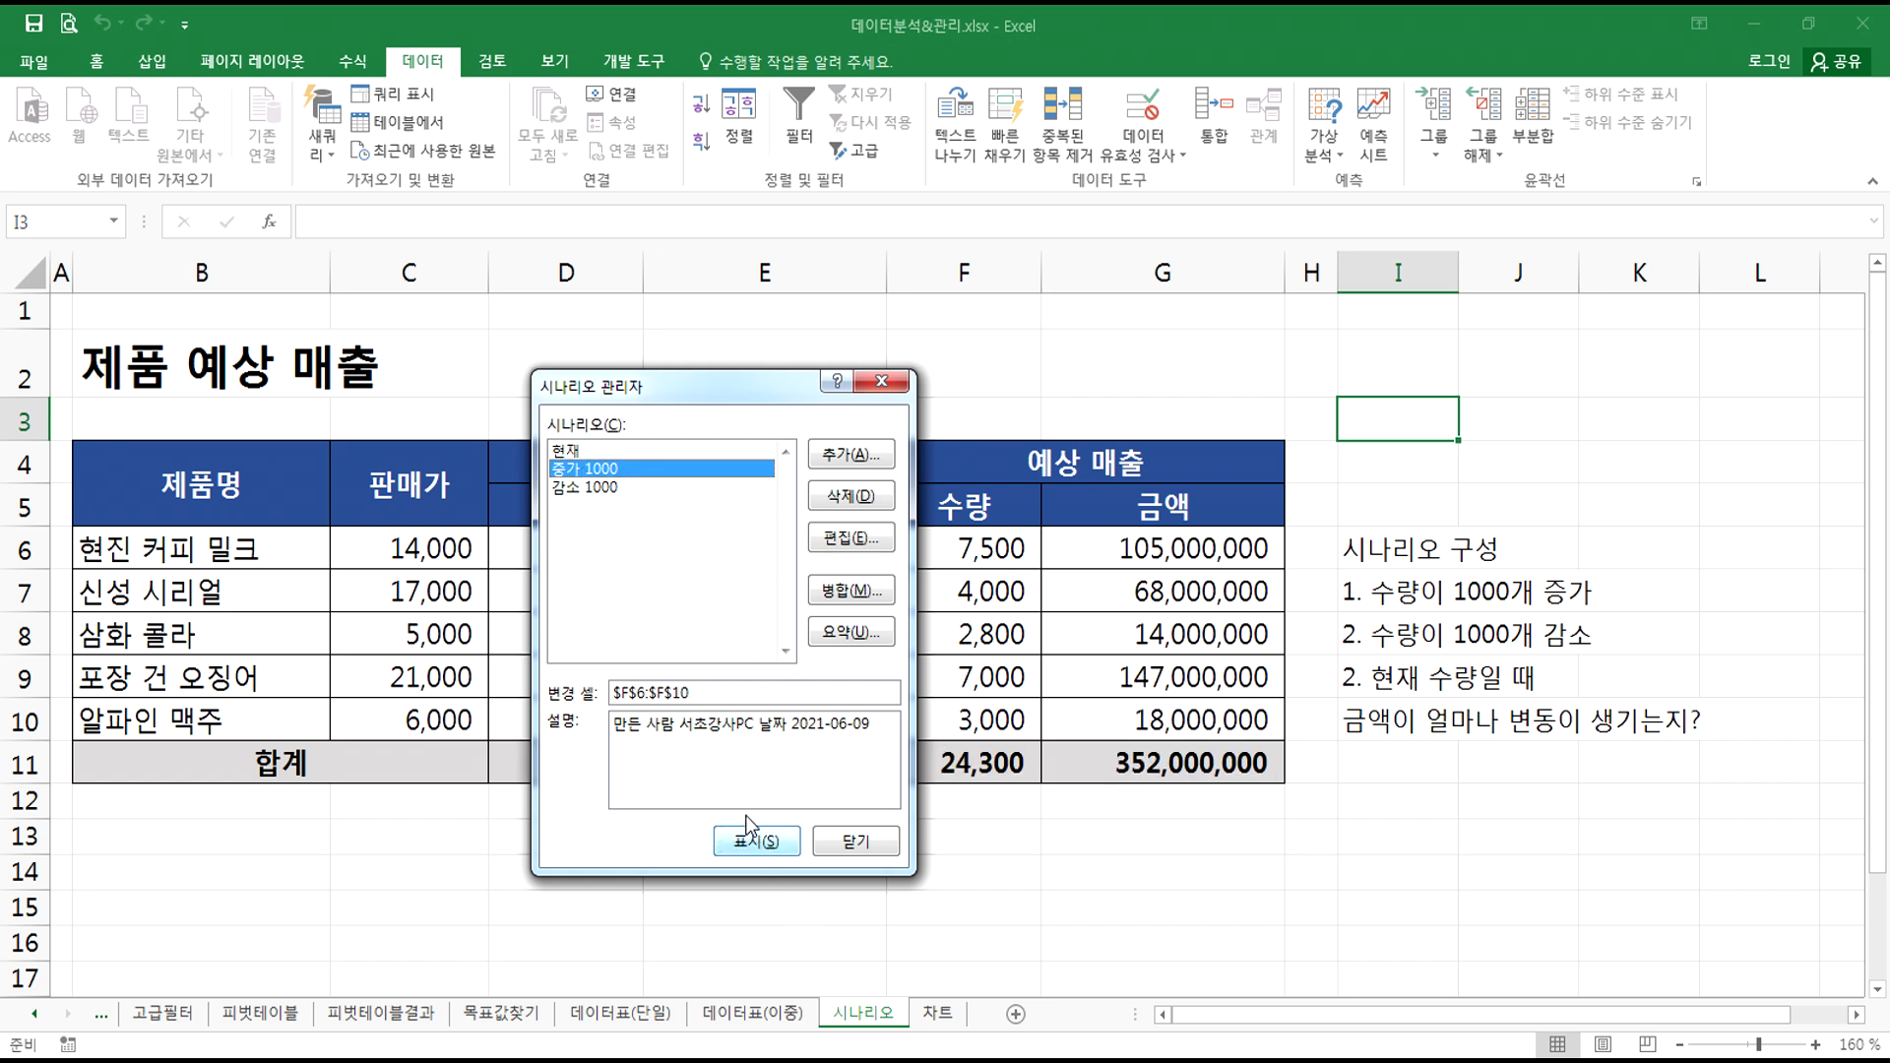
left_click(612, 491)
left_click(750, 842)
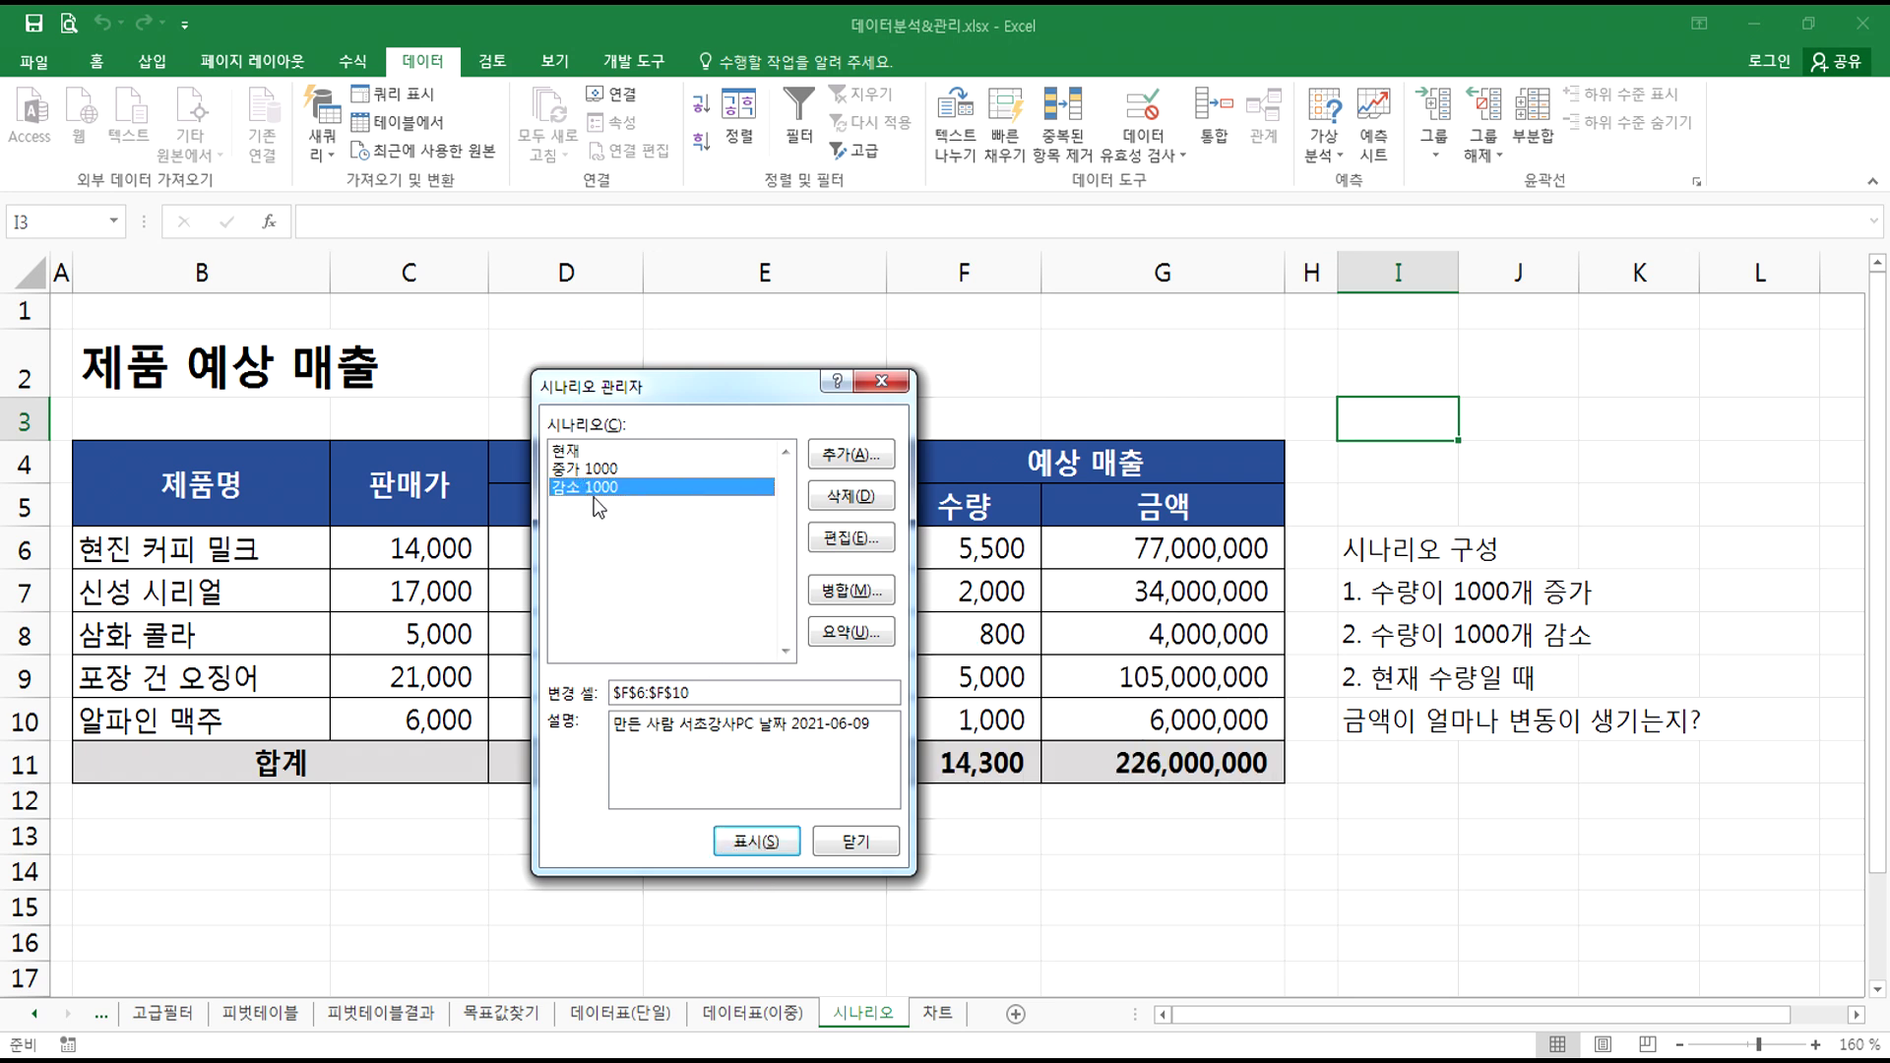
- Show the 증가 1000 scenario in the table again and return it to the 현재 scenario
left_click(588, 470)
left_click(752, 837)
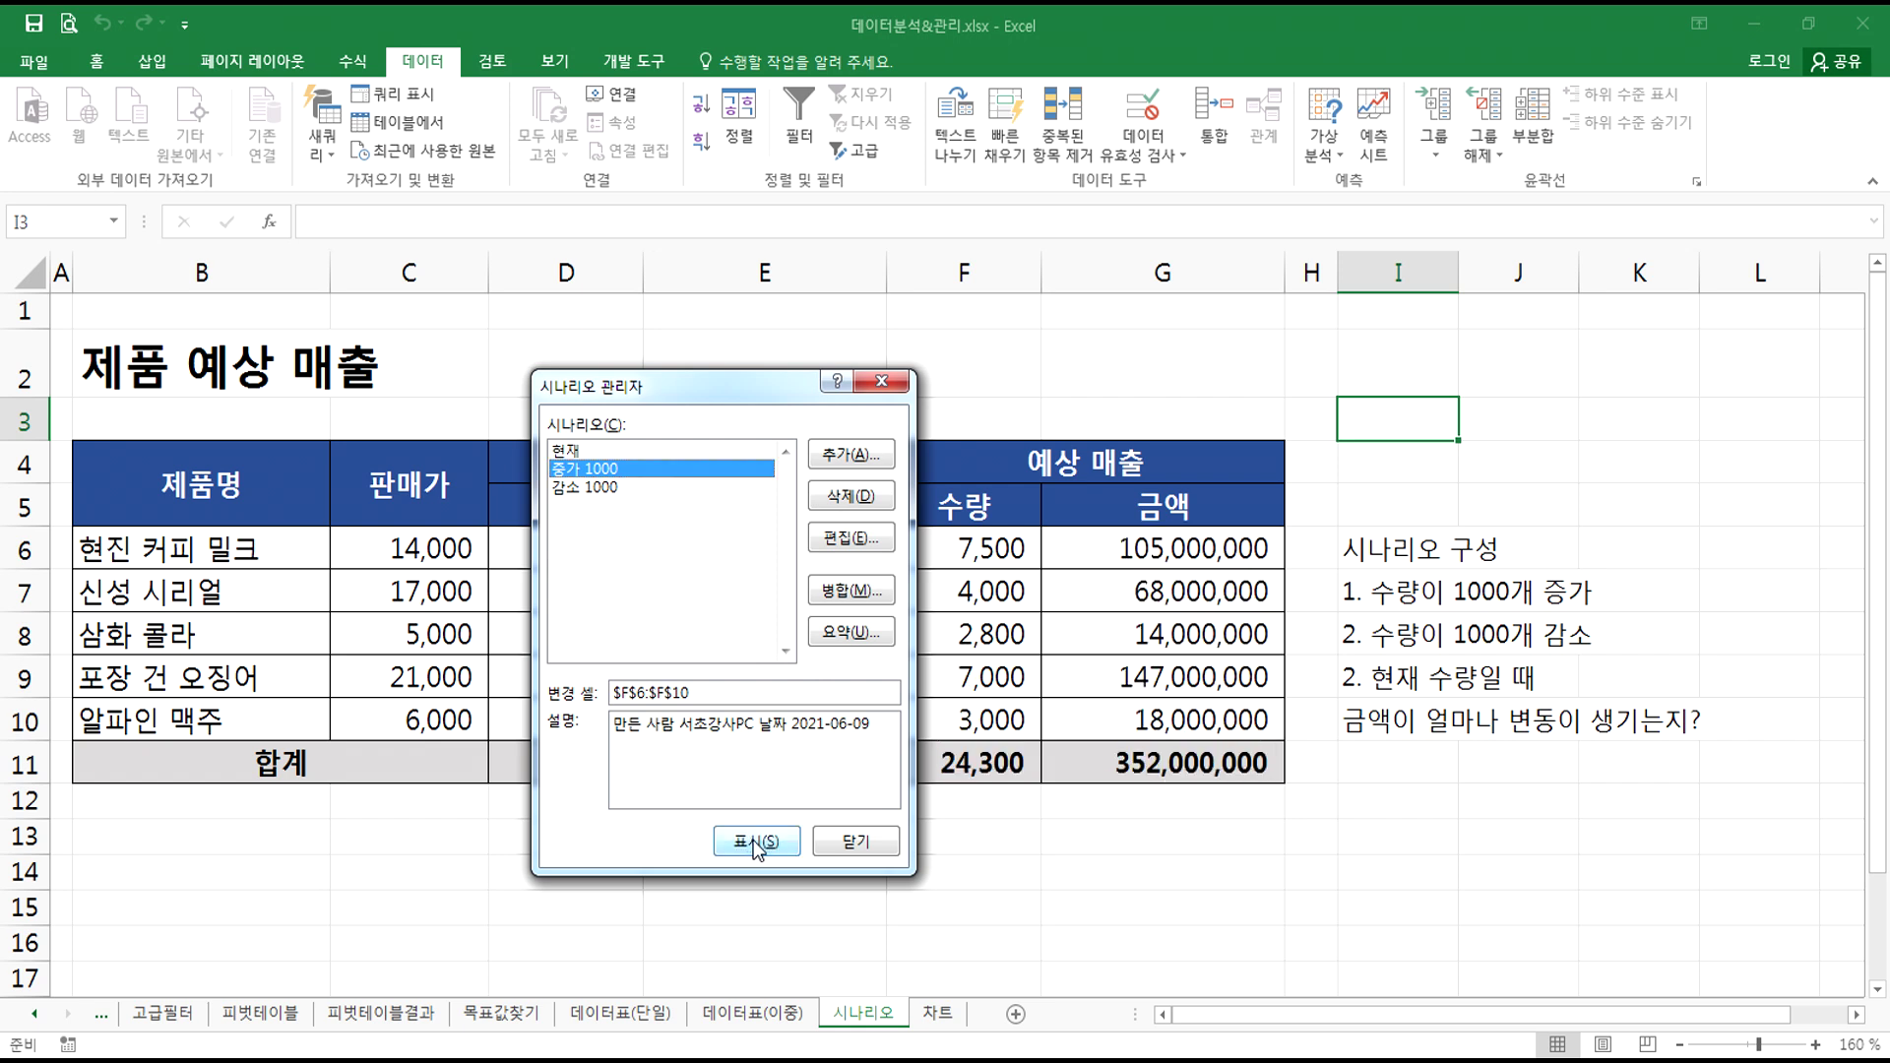
left_click(568, 453)
left_click(745, 837)
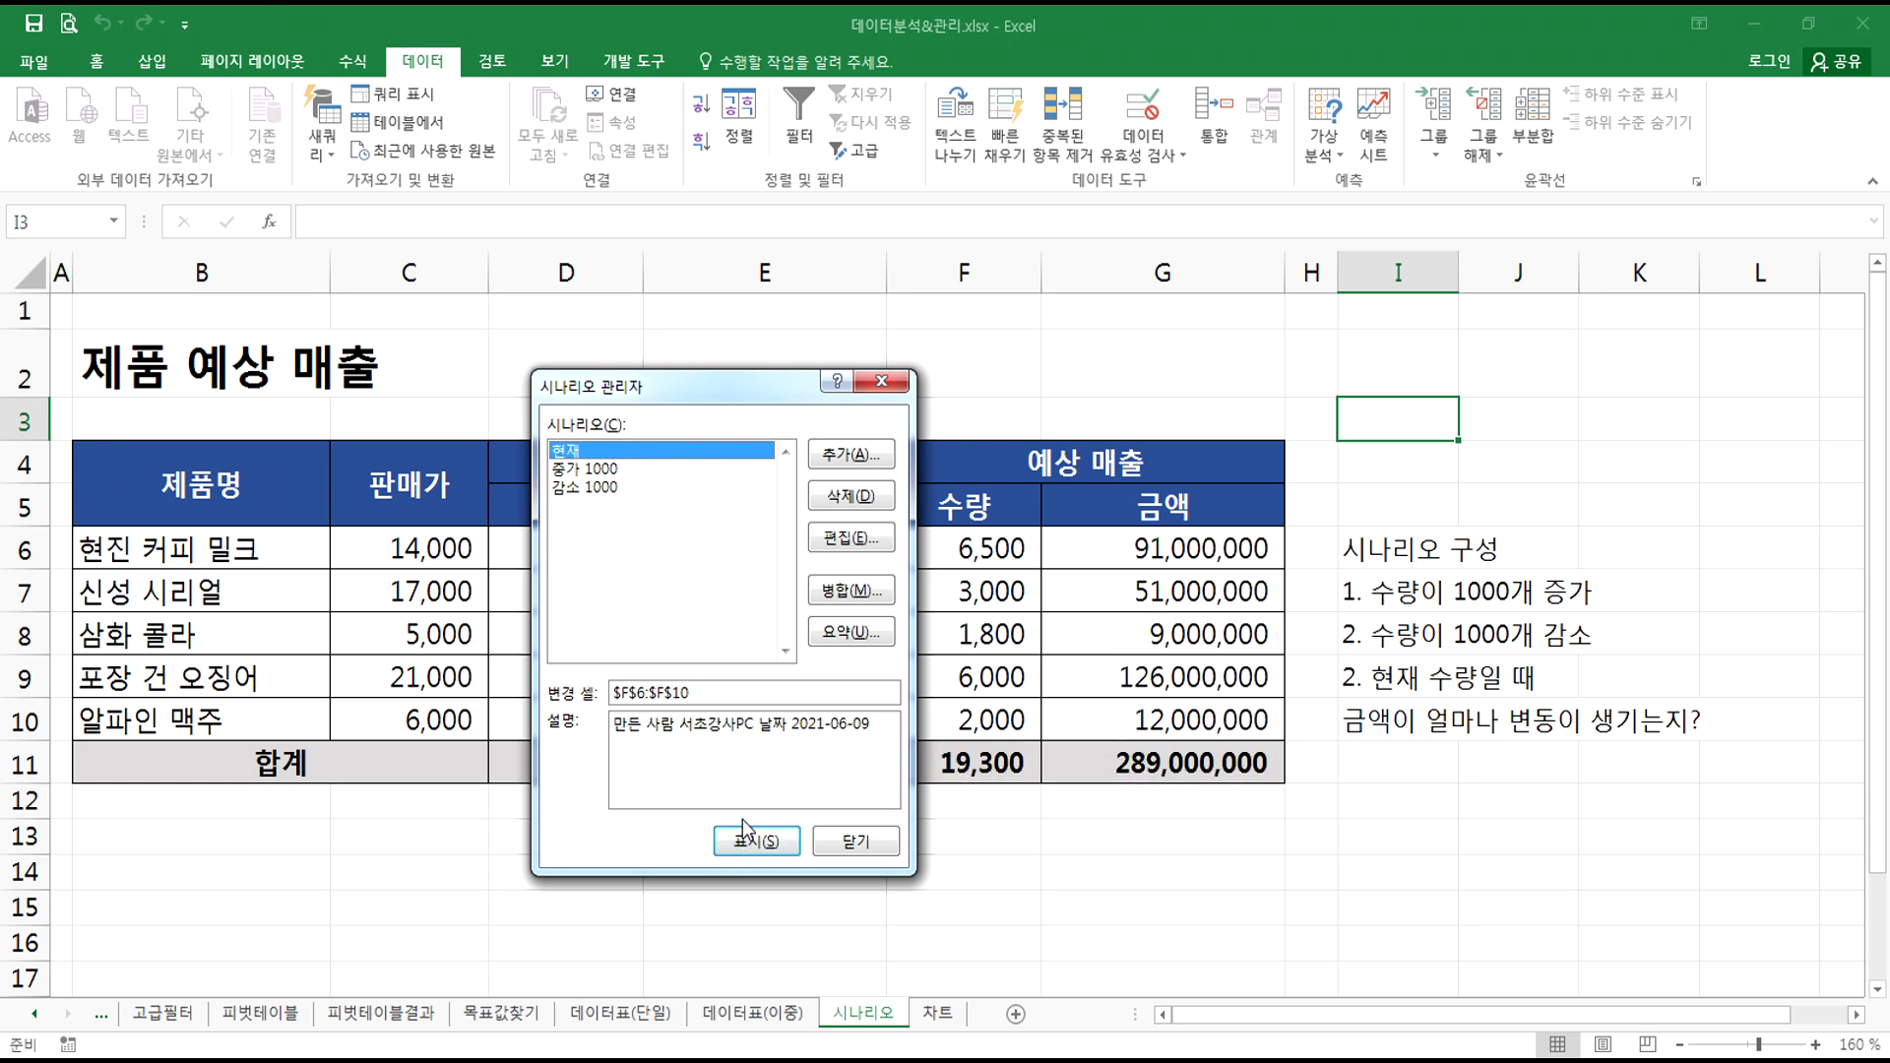
- Compare the expected sales total by showing the 감소 1000, 증가 1000 and 현재 scenarios in turn
left_click(585, 487)
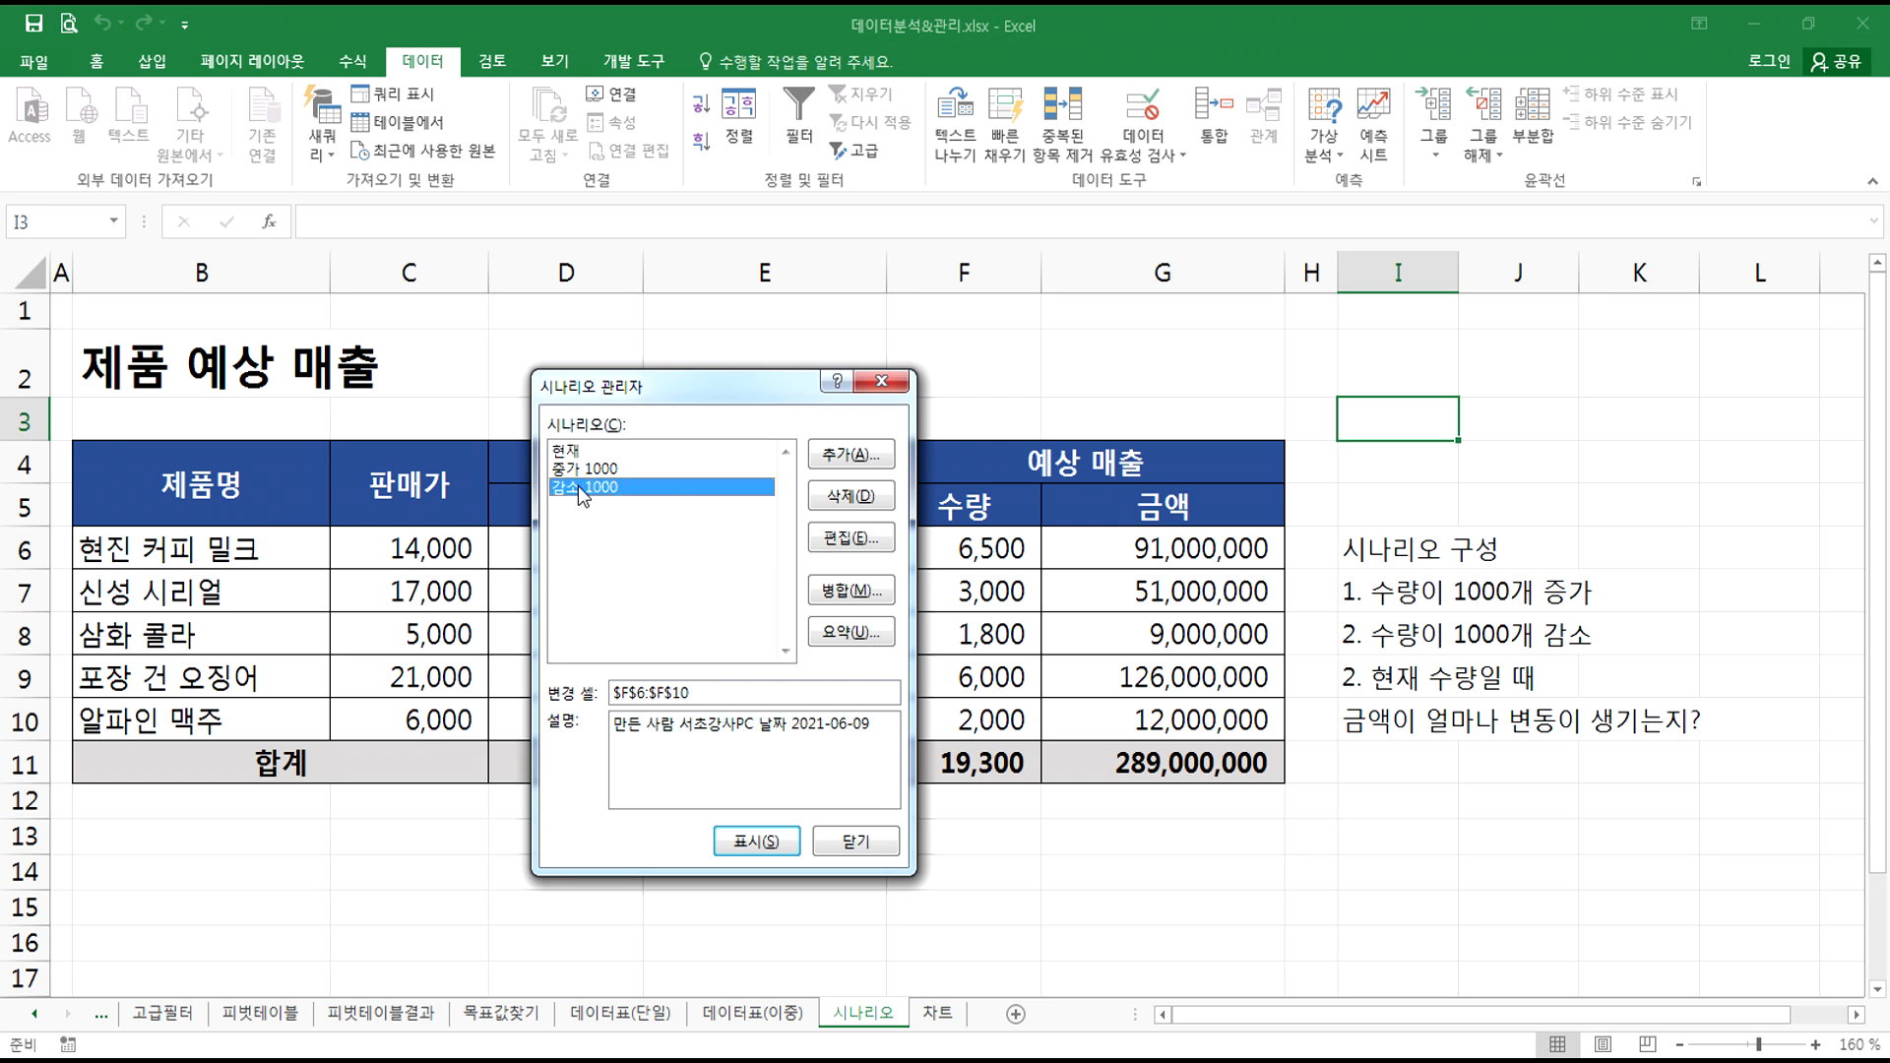
left_click(755, 841)
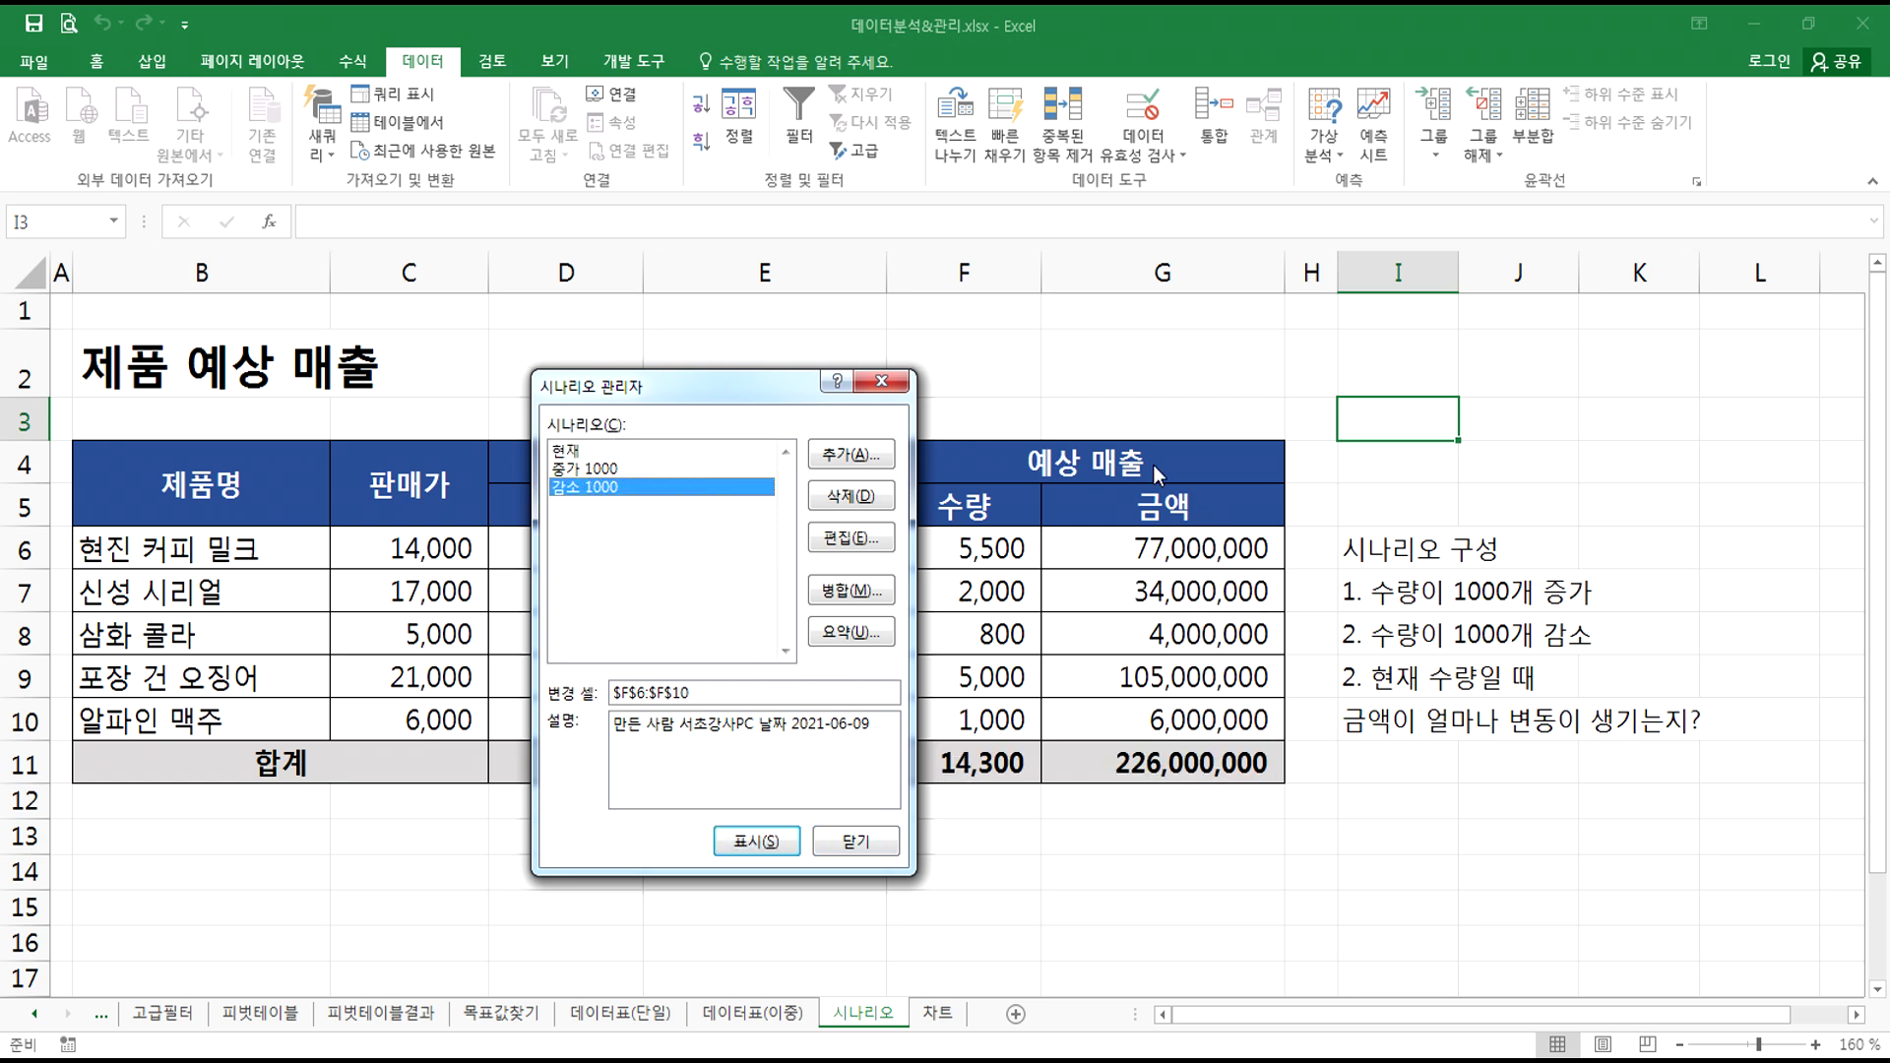
left_click_drag(760, 391, 721, 415)
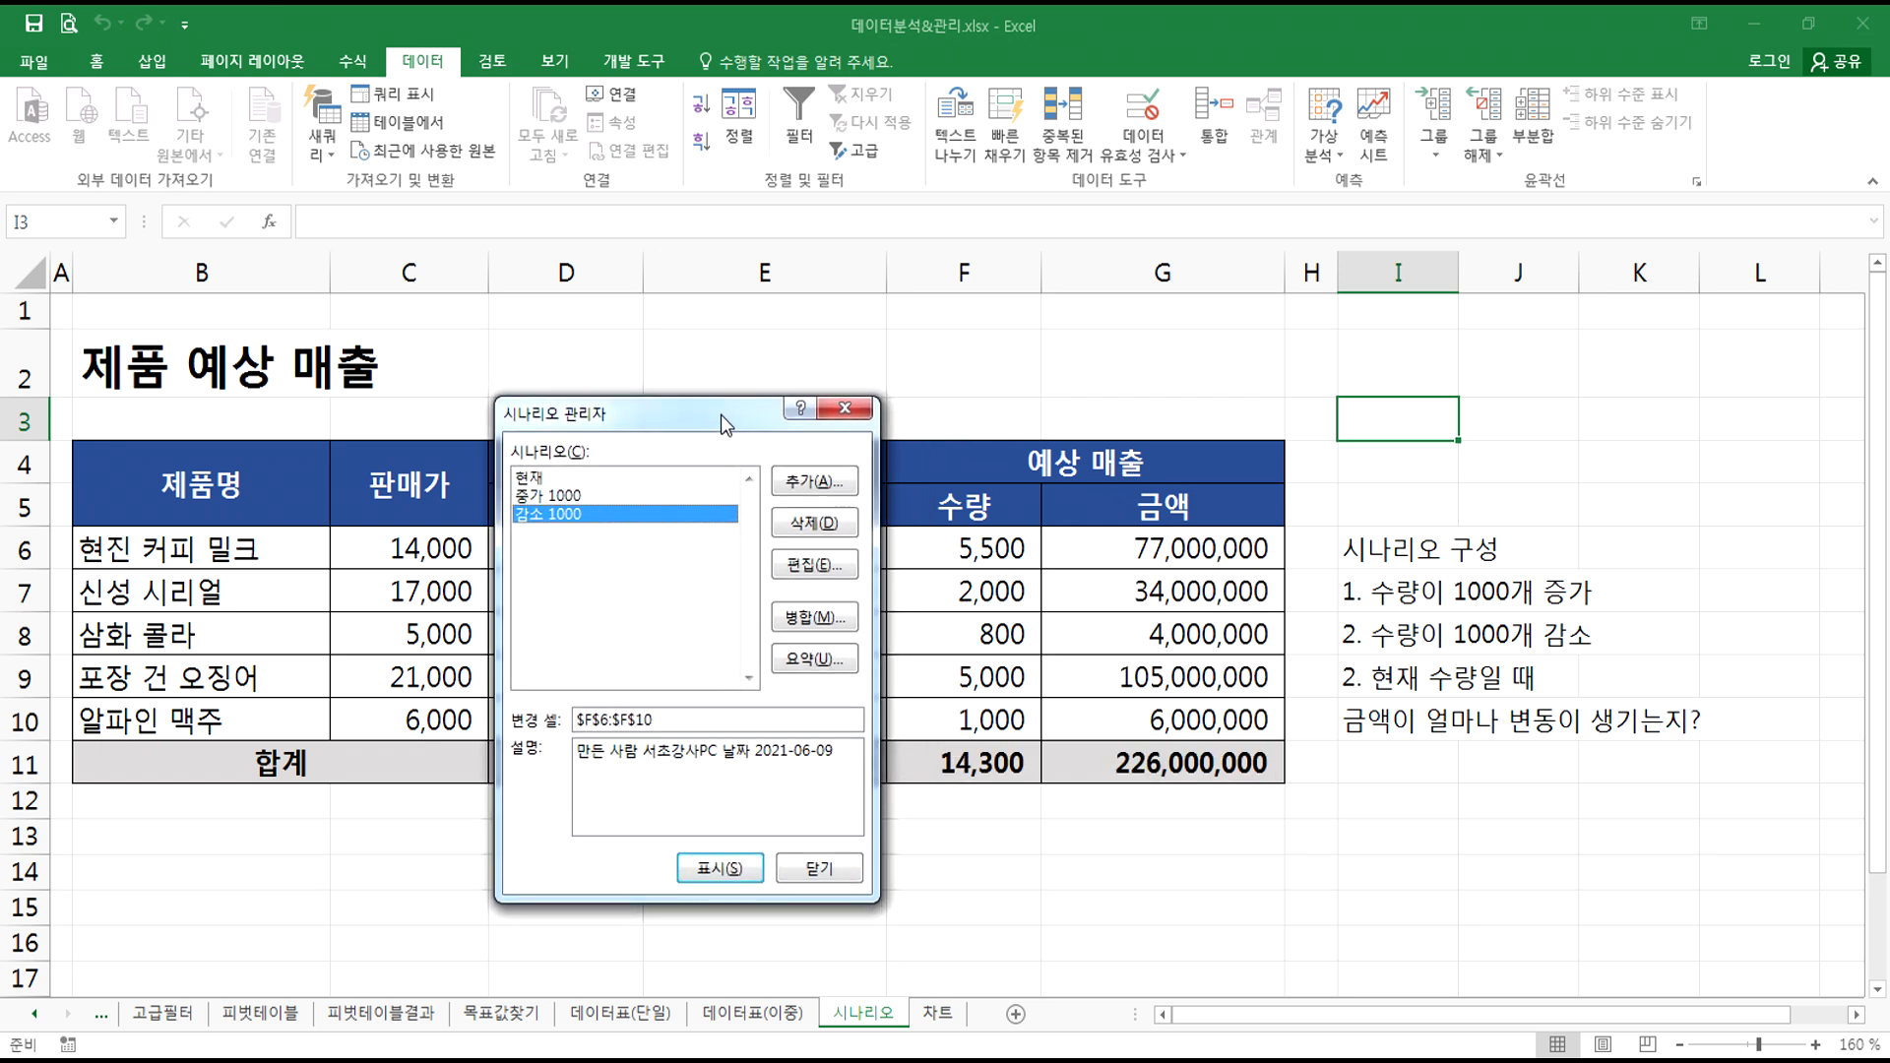
left_click(546, 498)
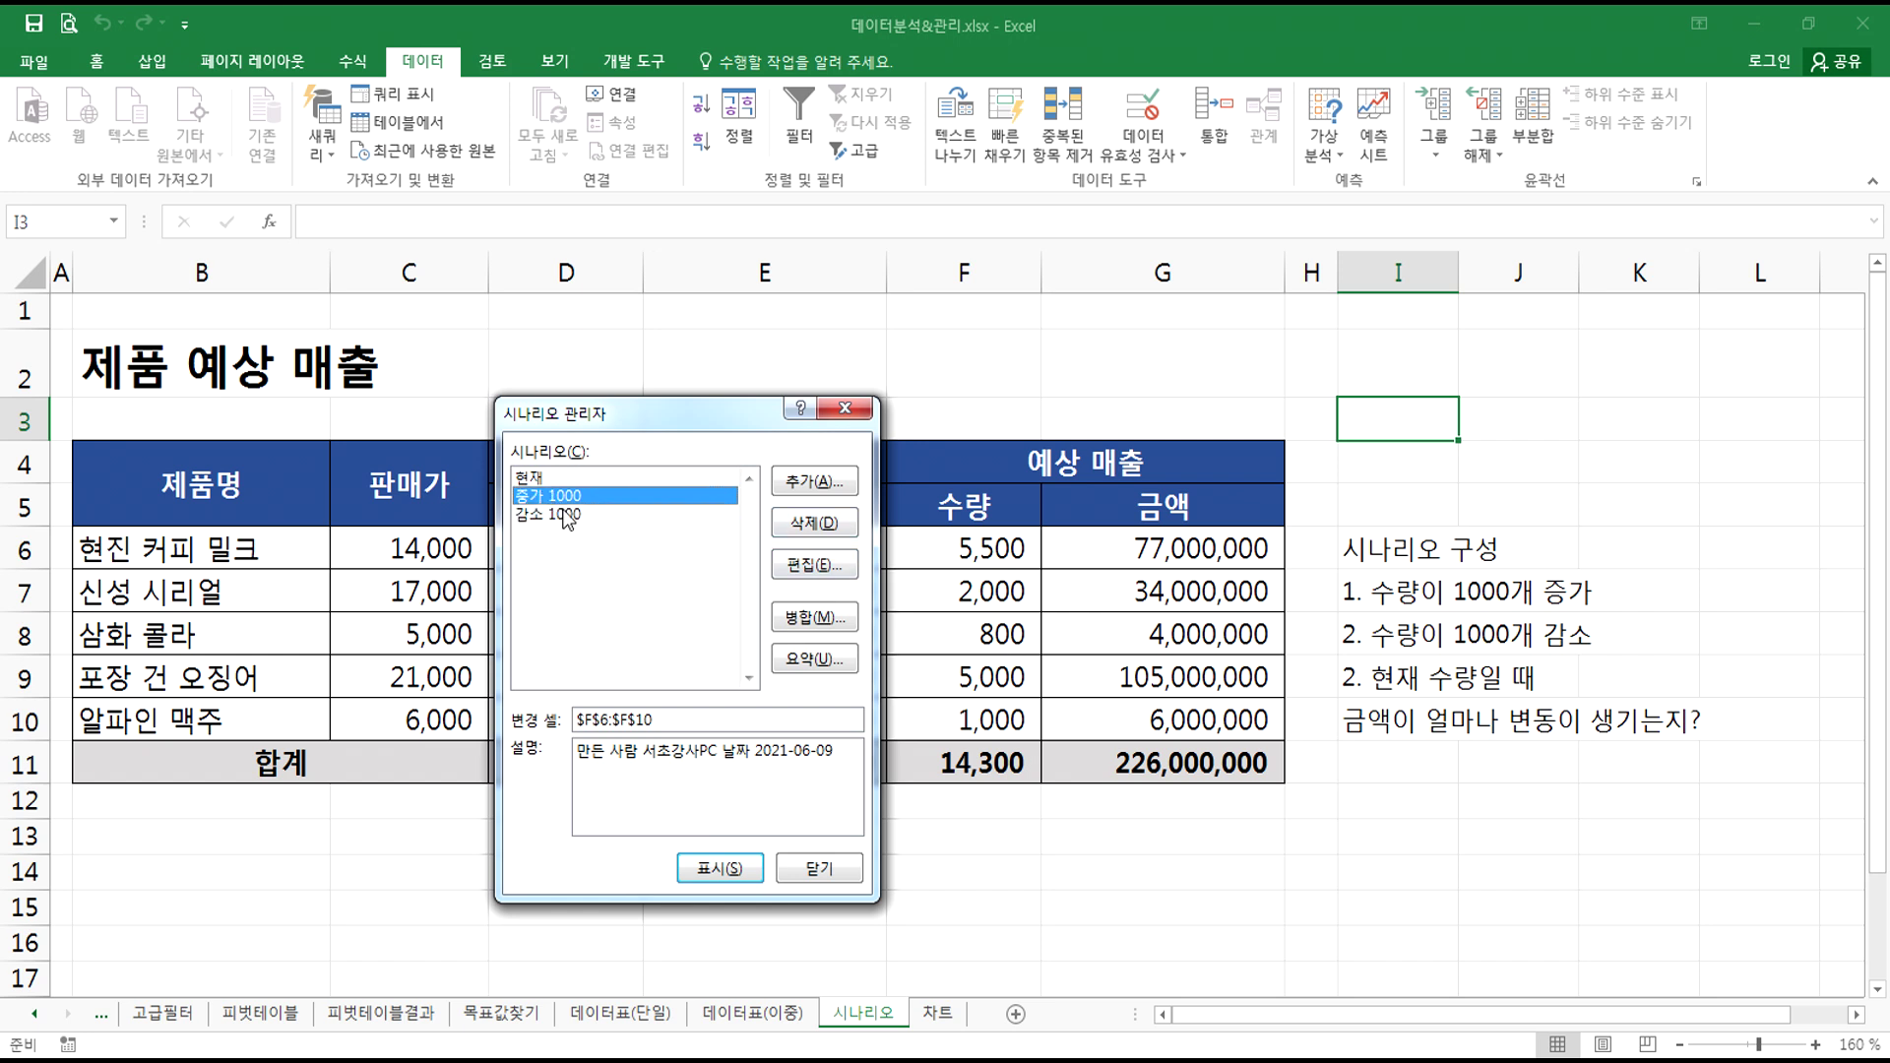
left_click(712, 870)
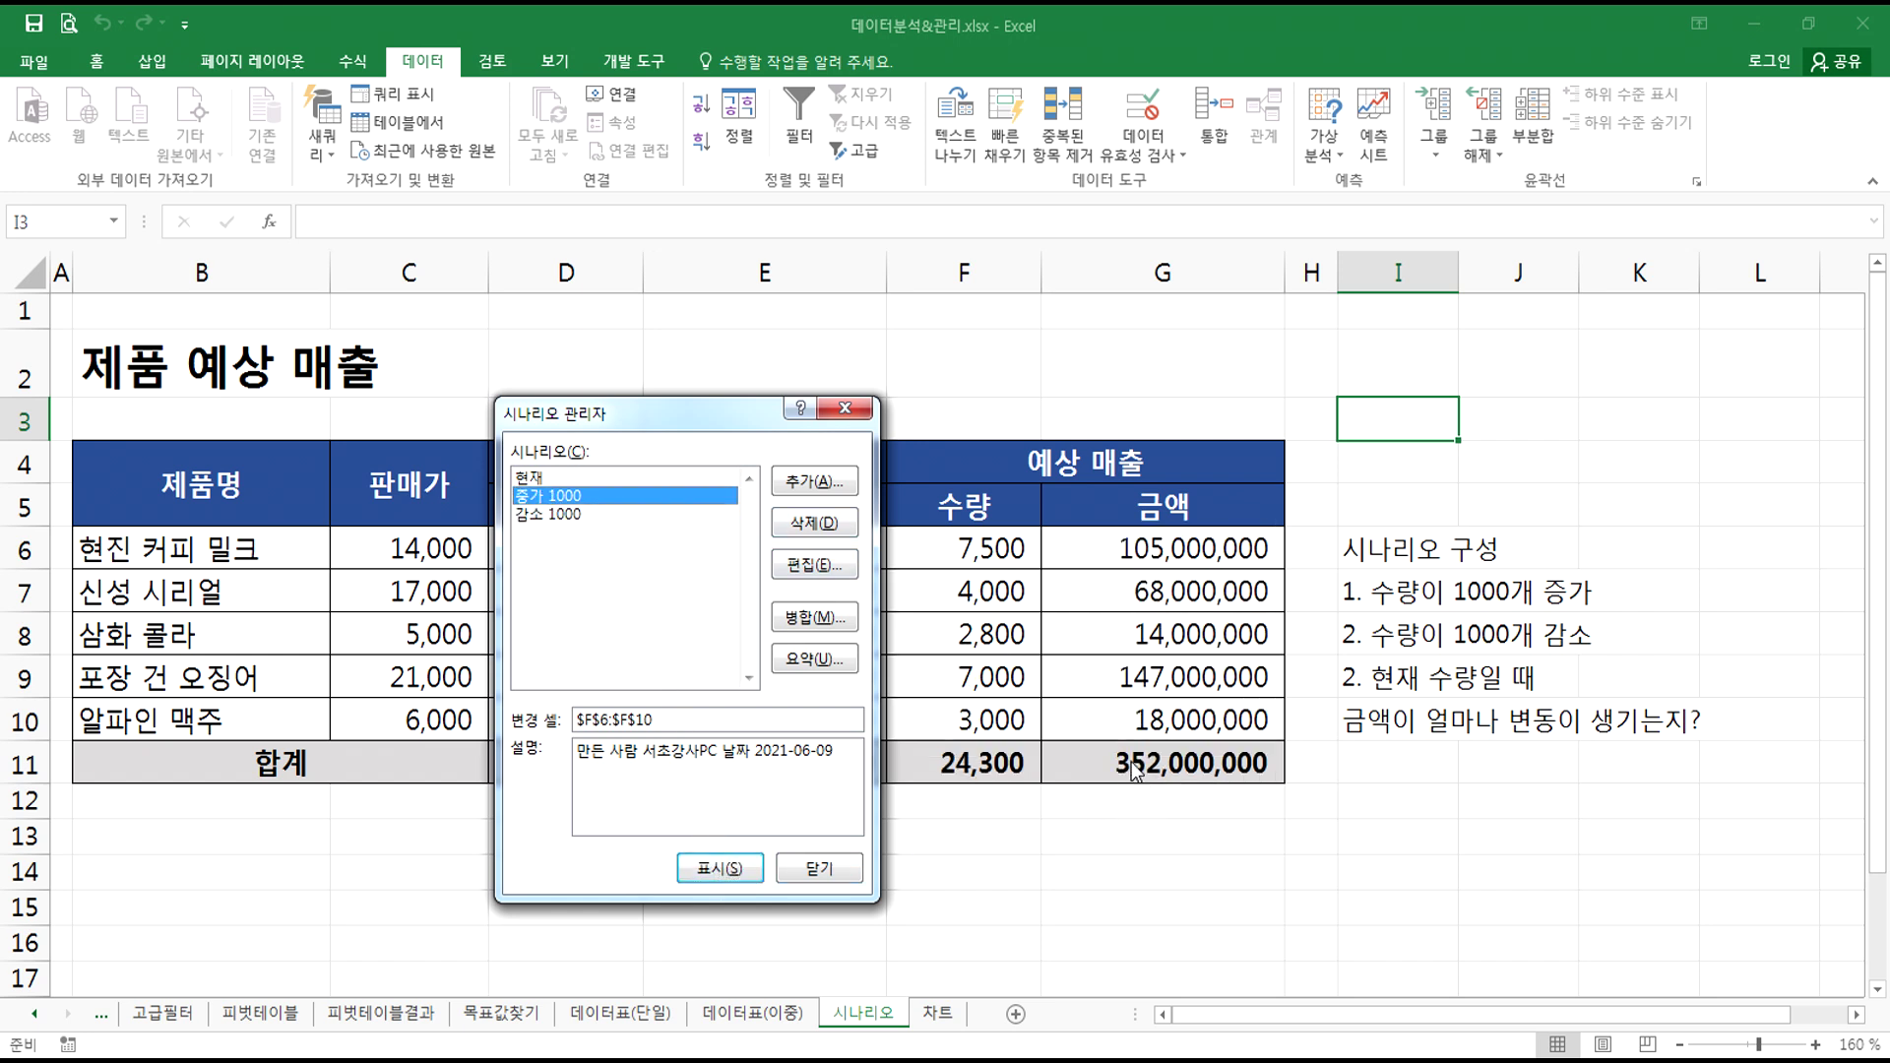
left_click(563, 479)
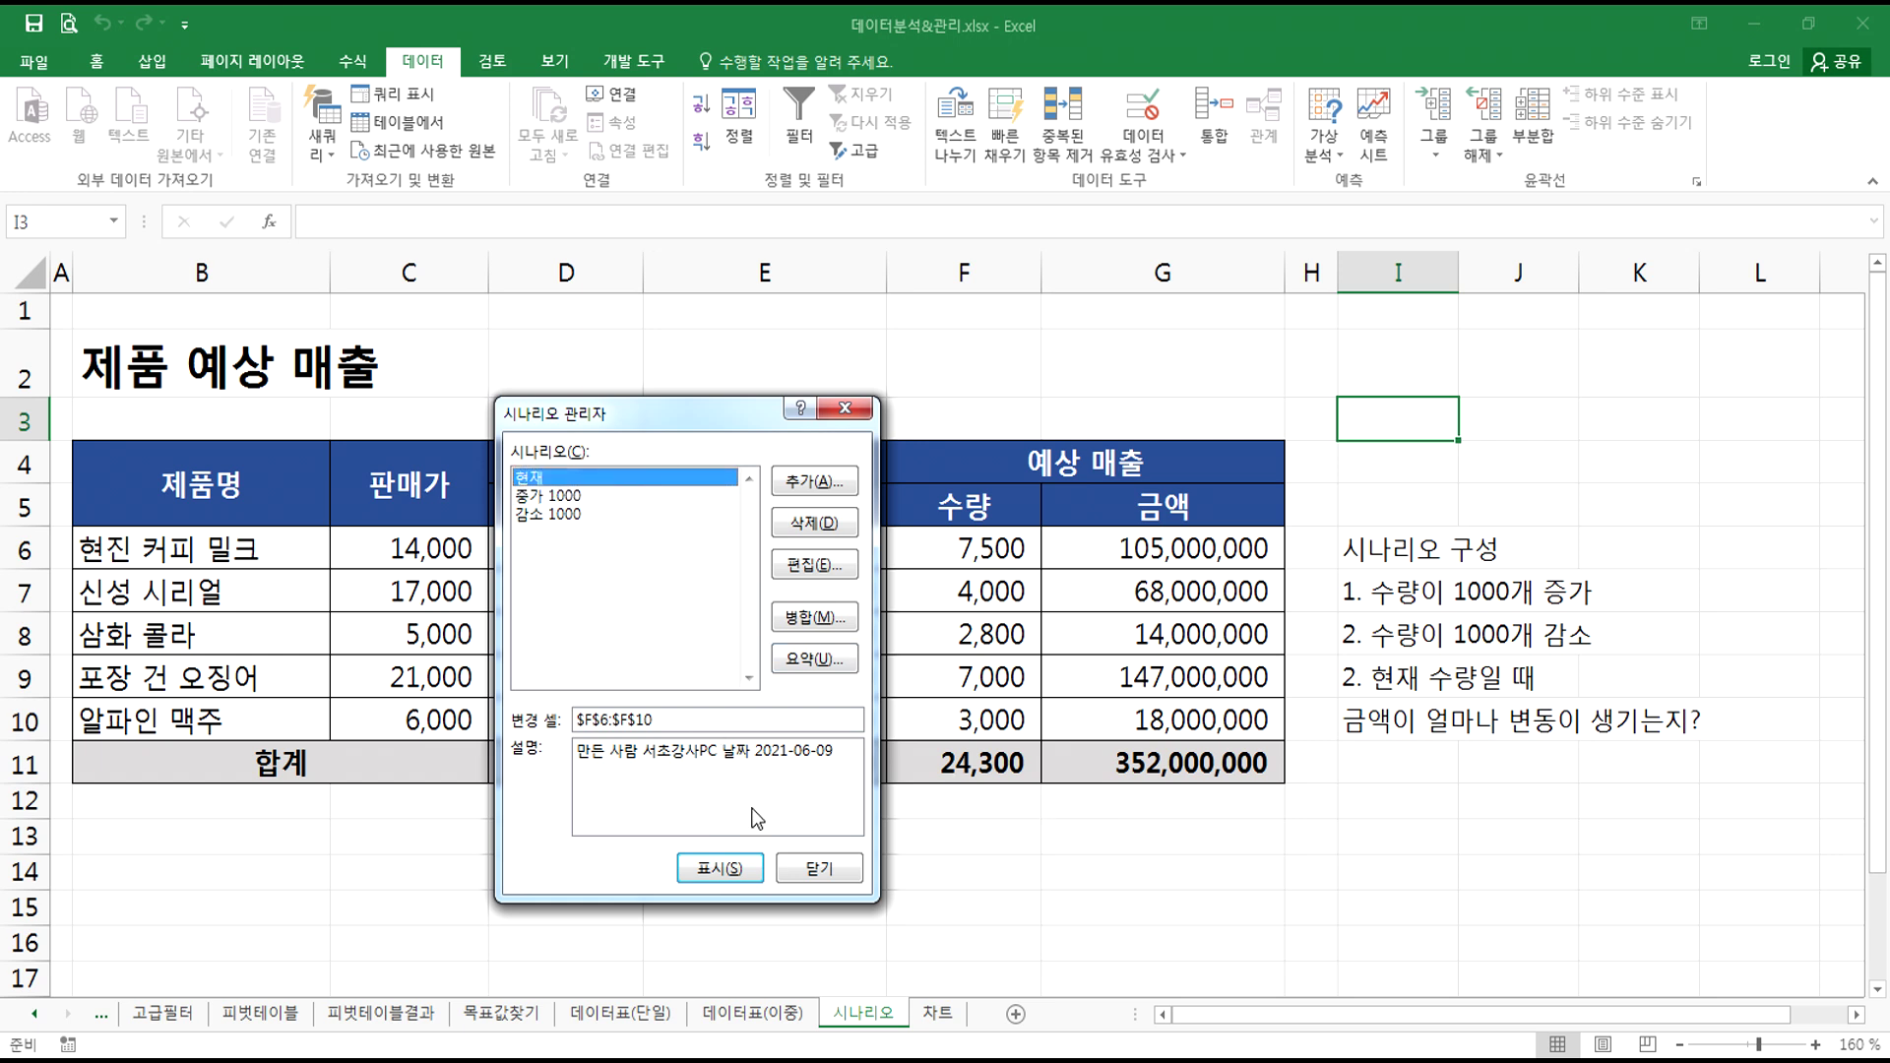
left_click(731, 870)
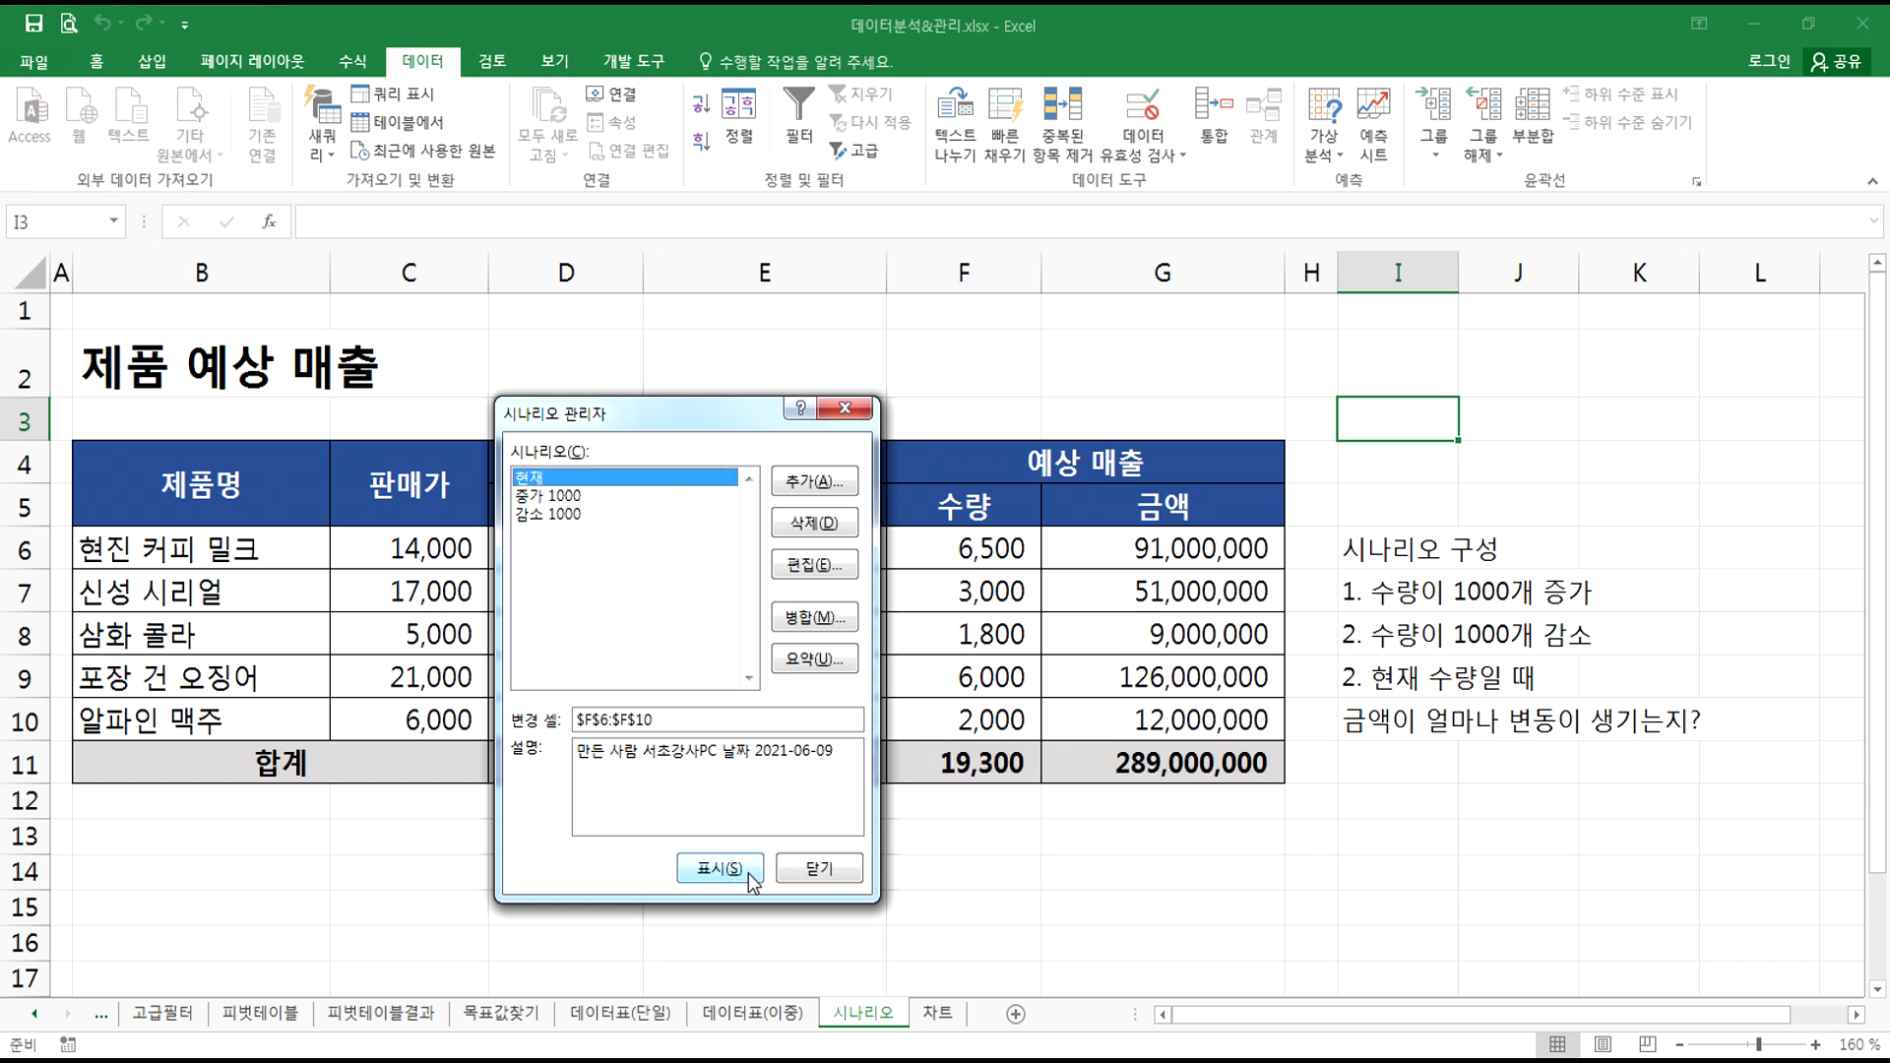
left_click(784, 622)
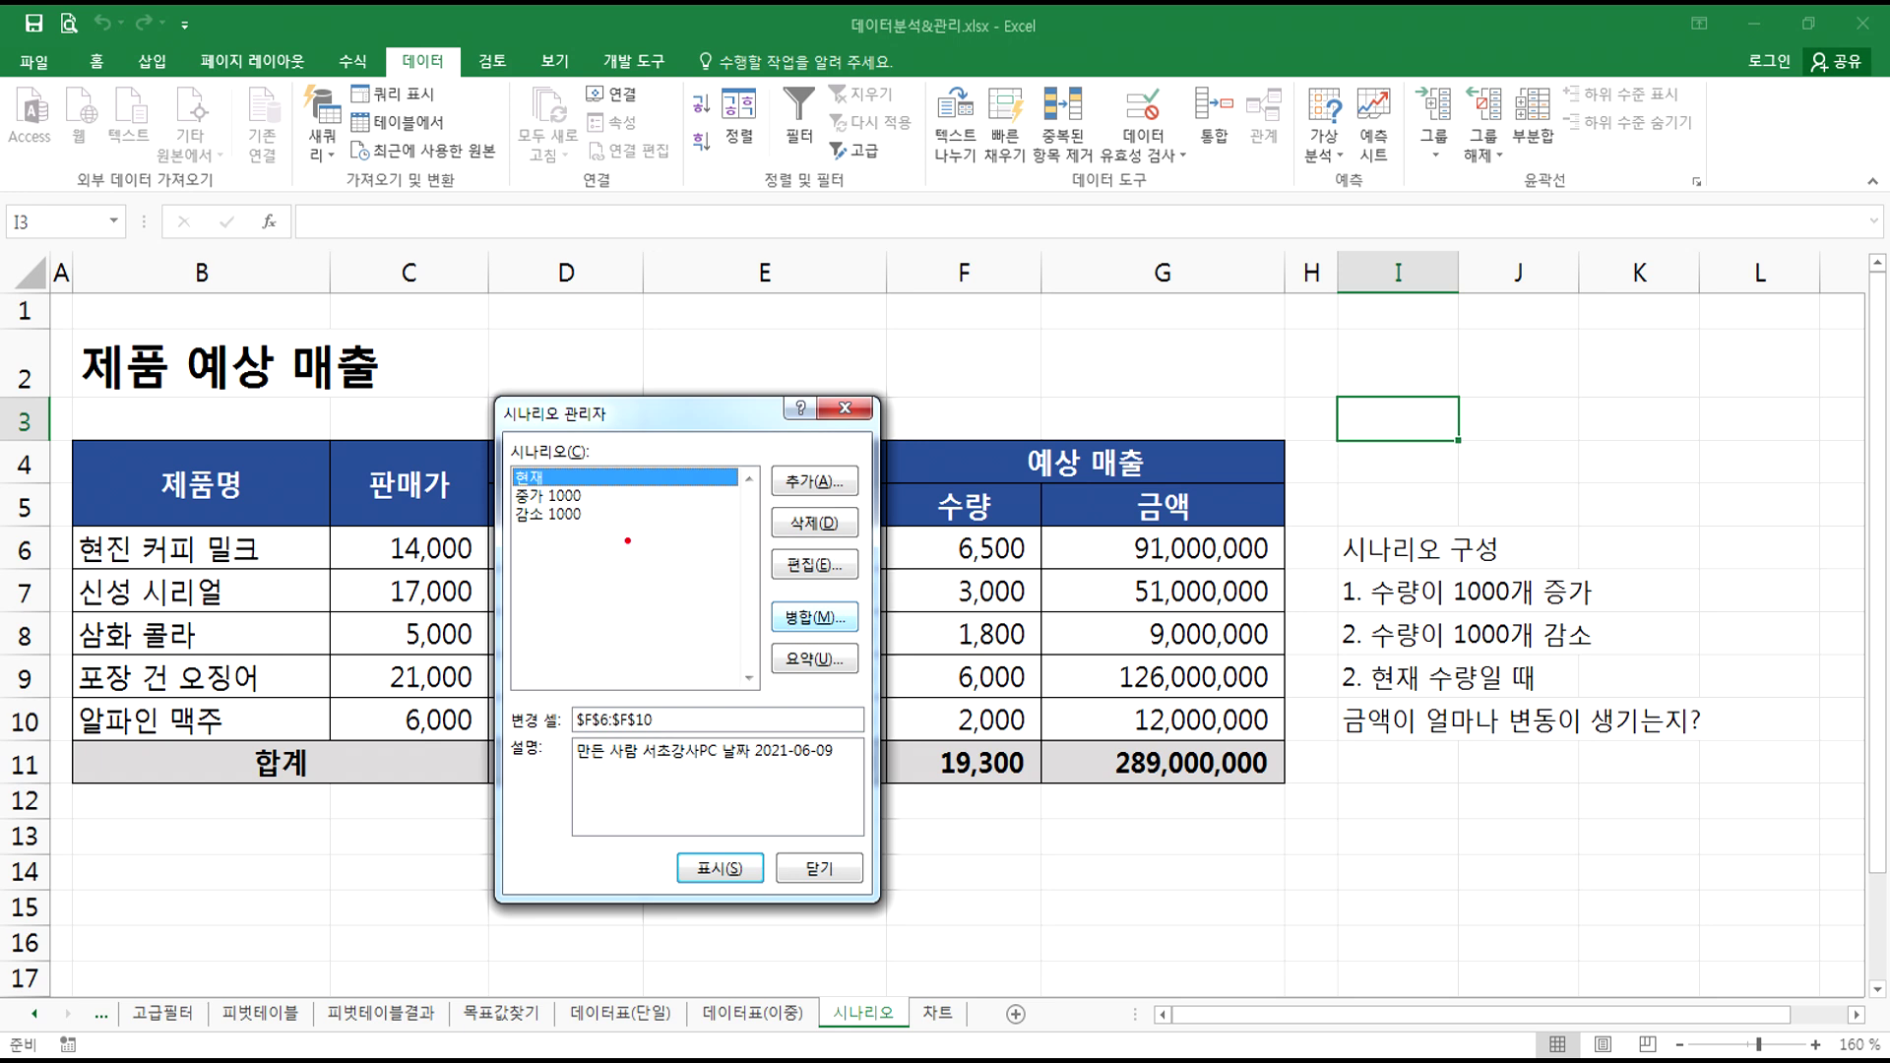
mouse_move(865, 303)
left_mouse_down()
mouse_move(1046, 413)
mouse_move(914, 292)
left_mouse_up()
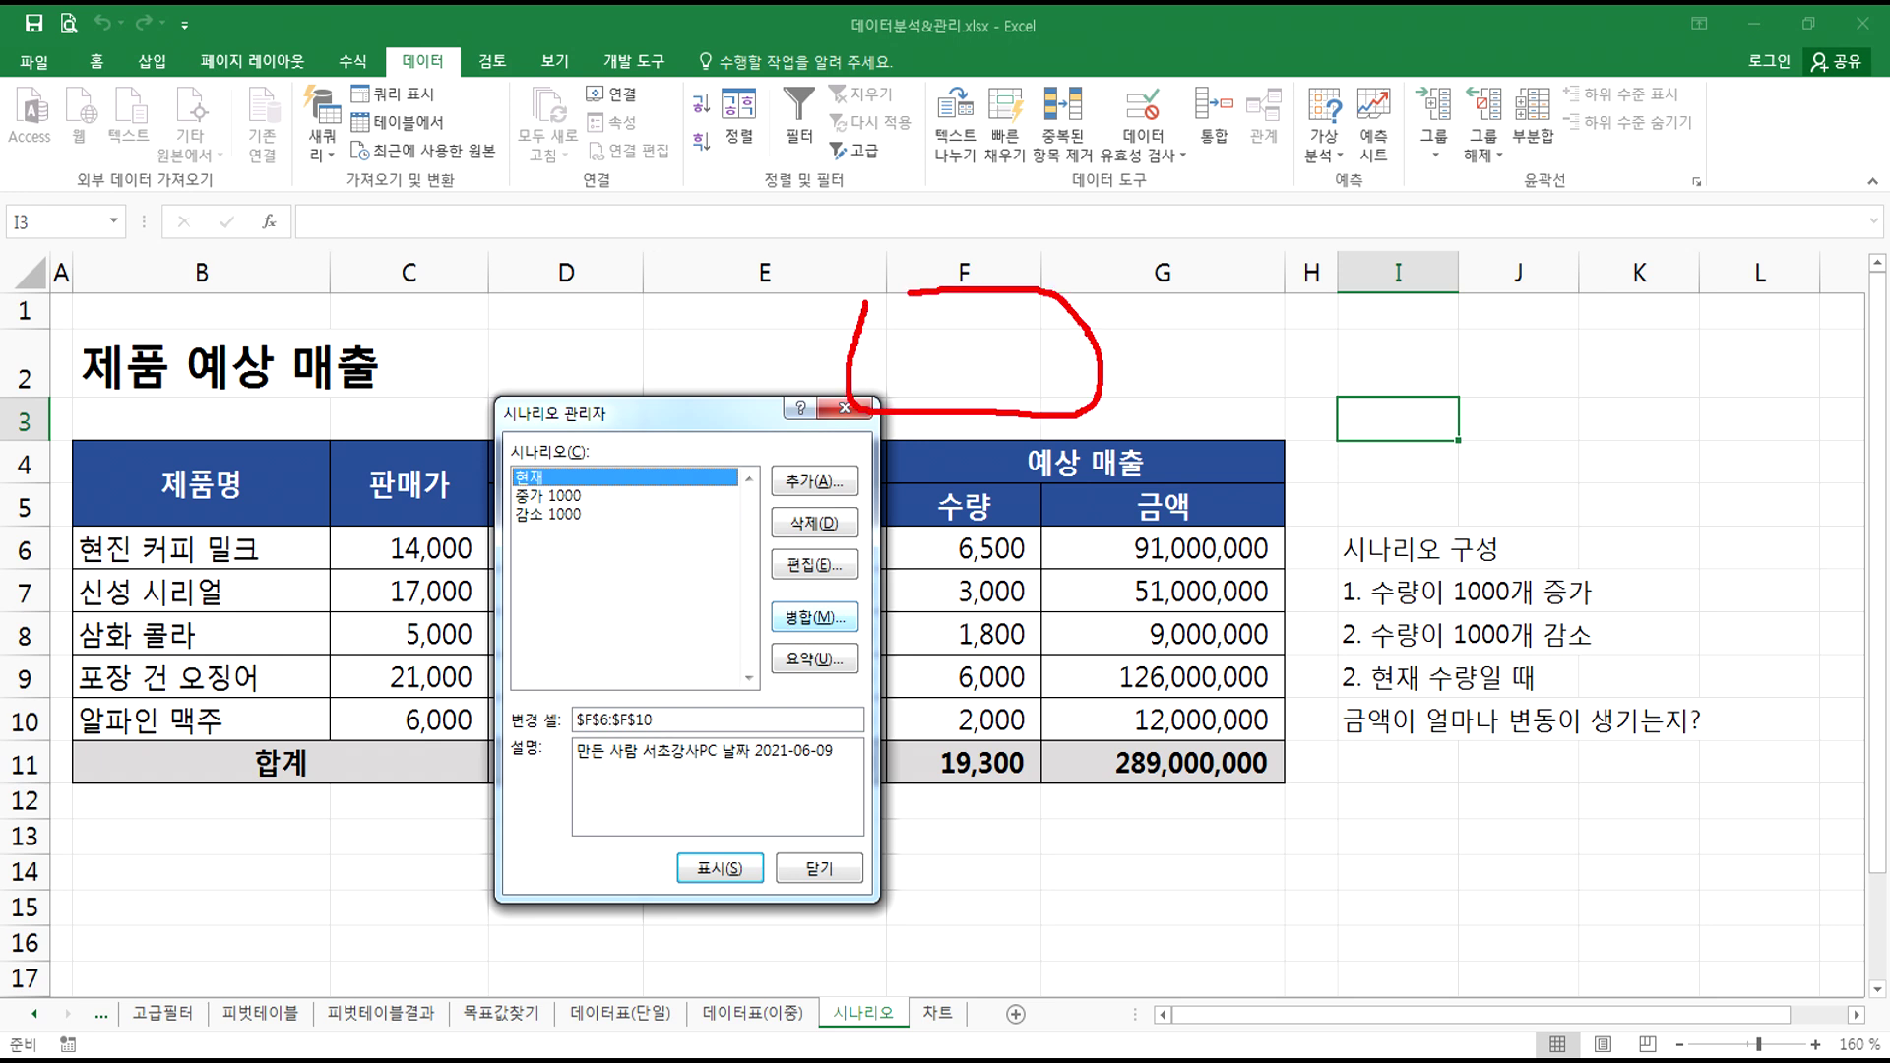
mouse_move(1260, 287)
left_mouse_down()
mouse_move(1160, 398)
mouse_move(1230, 289)
left_mouse_up()
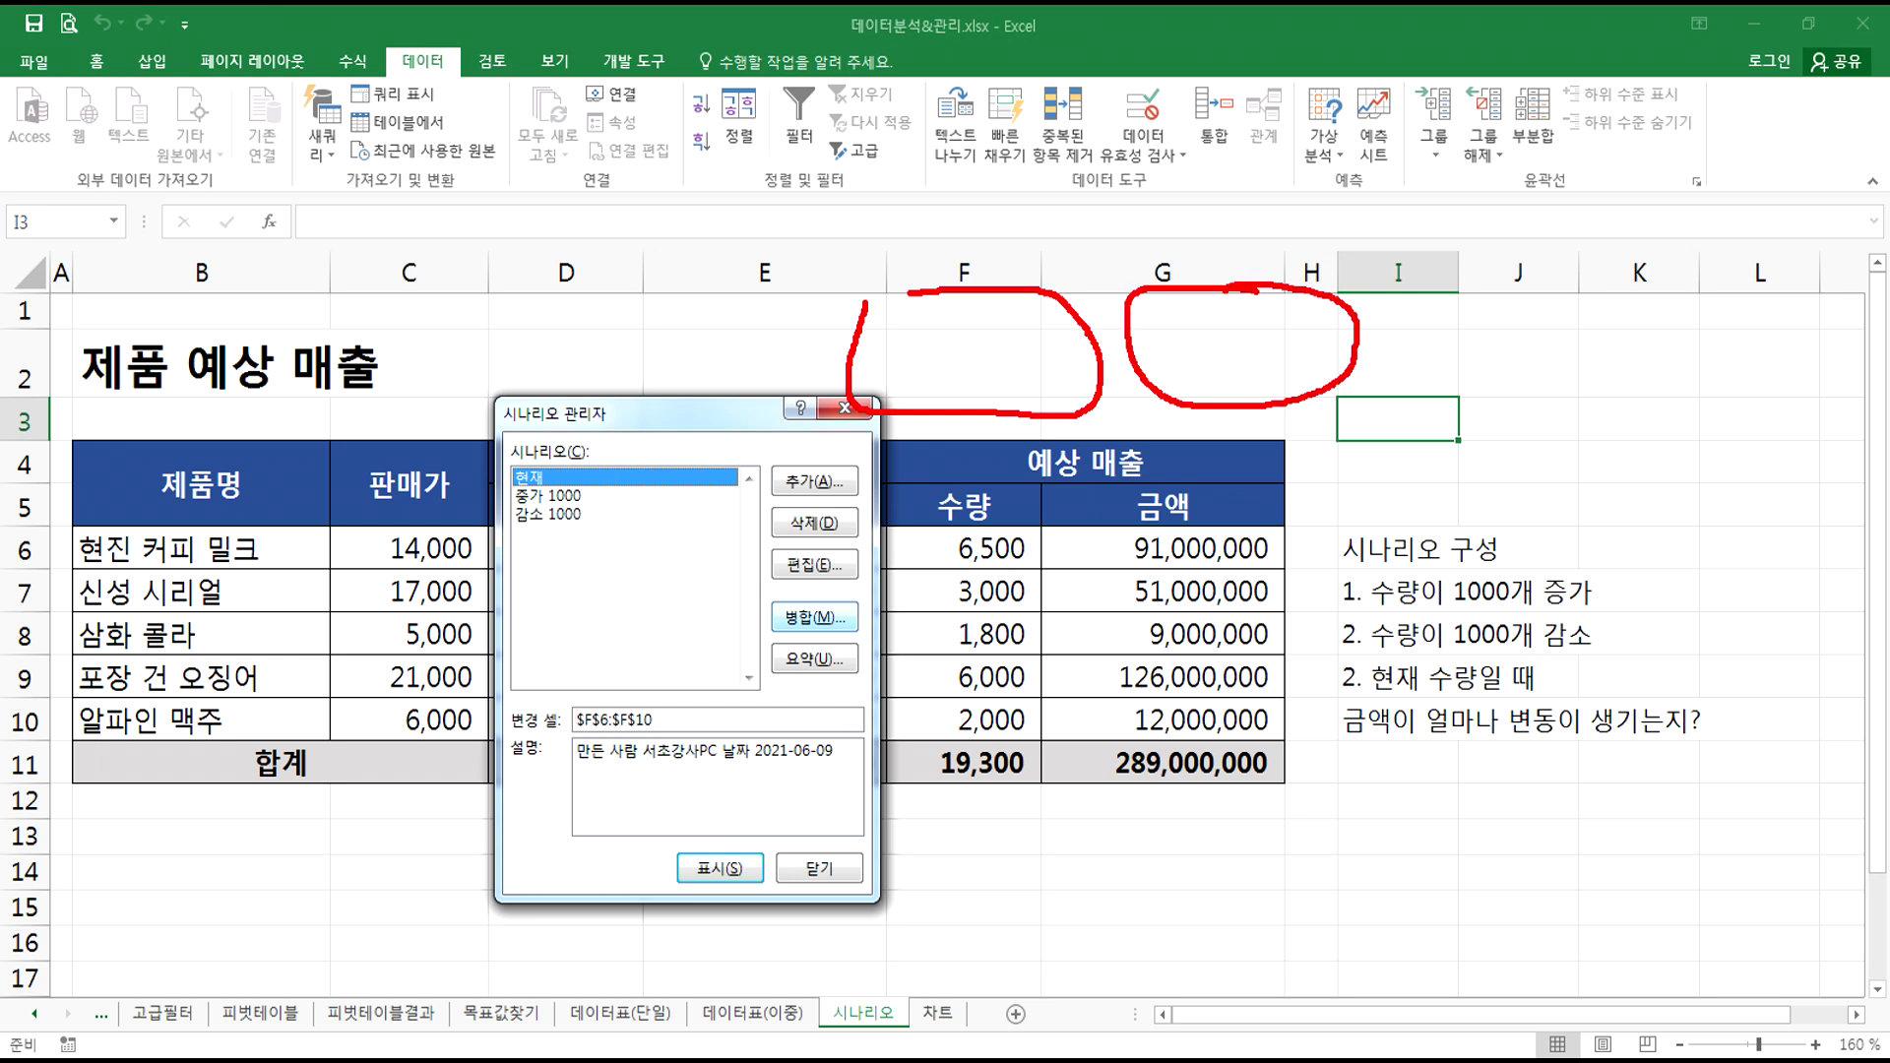
mouse_move(1569, 305)
left_mouse_down()
mouse_move(1417, 399)
mouse_move(1498, 307)
left_mouse_up()
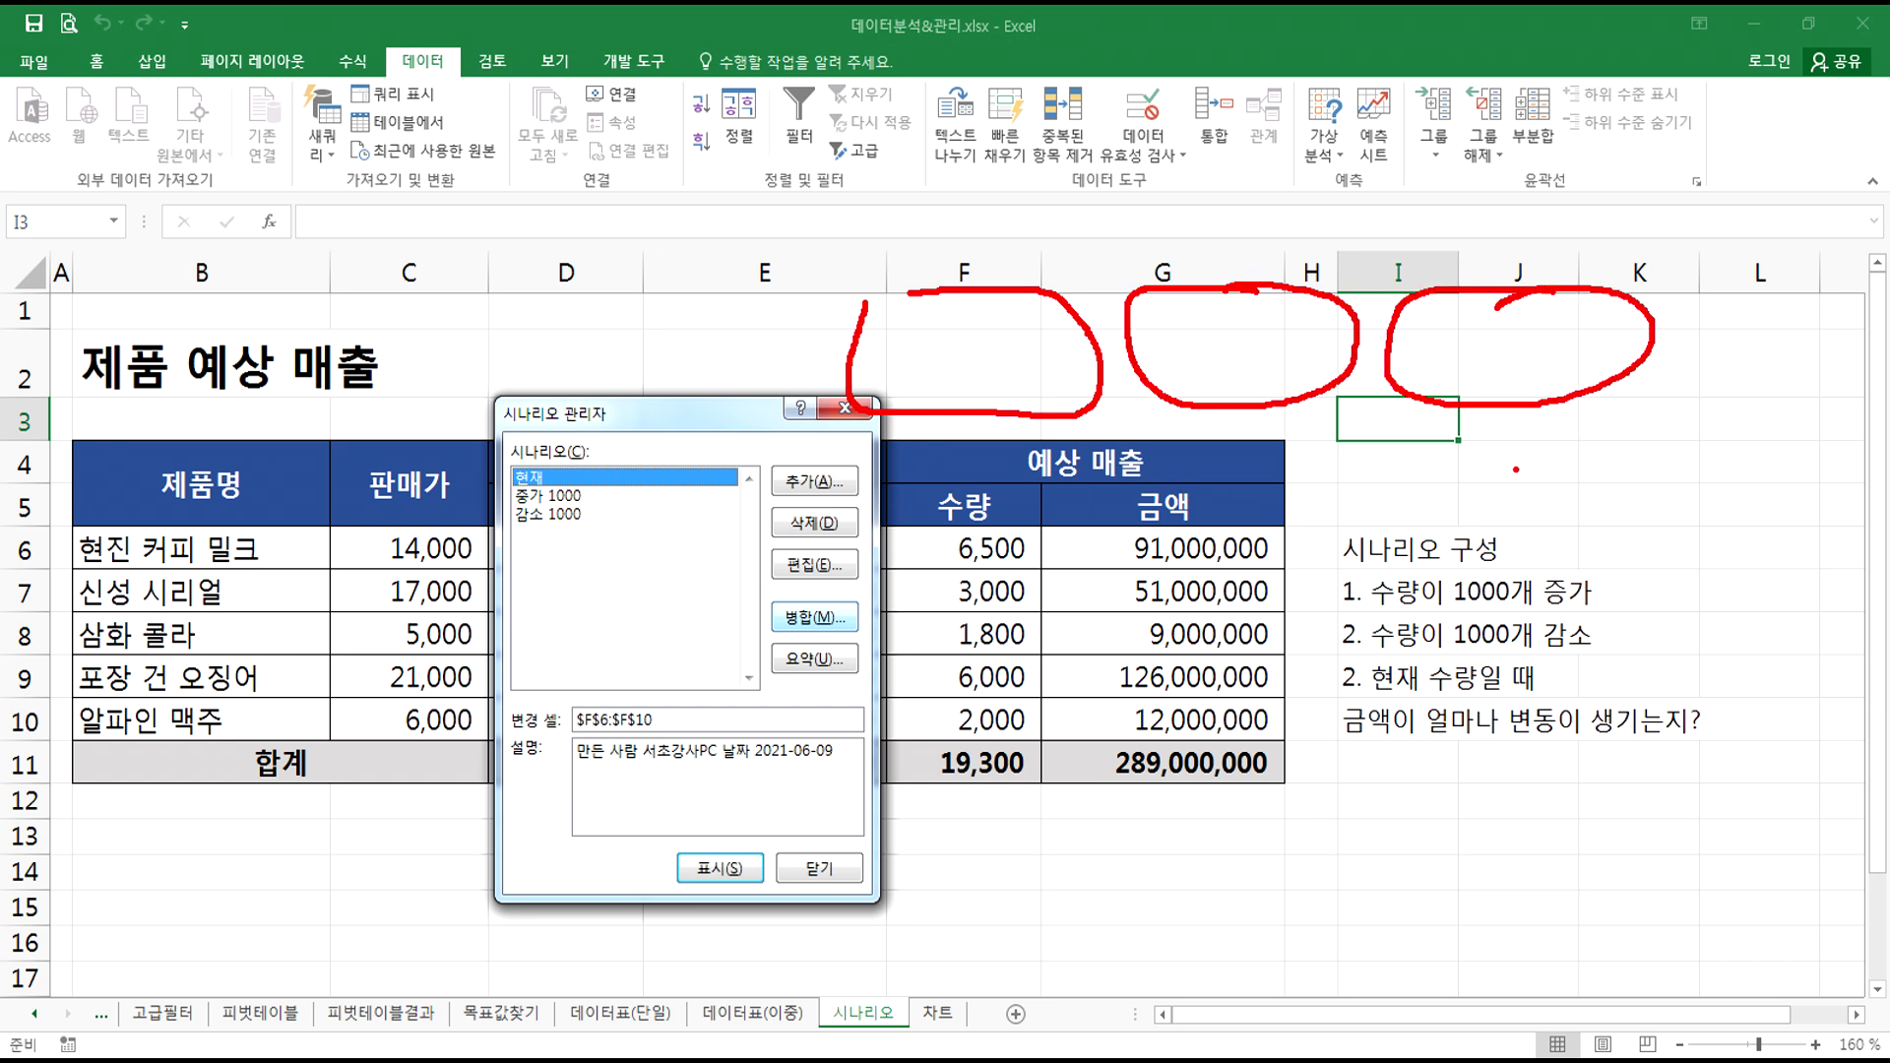
left_click_drag(1060, 298, 1131, 291)
left_click_drag(1233, 299, 1366, 300)
left_click_drag(1496, 311, 1630, 290)
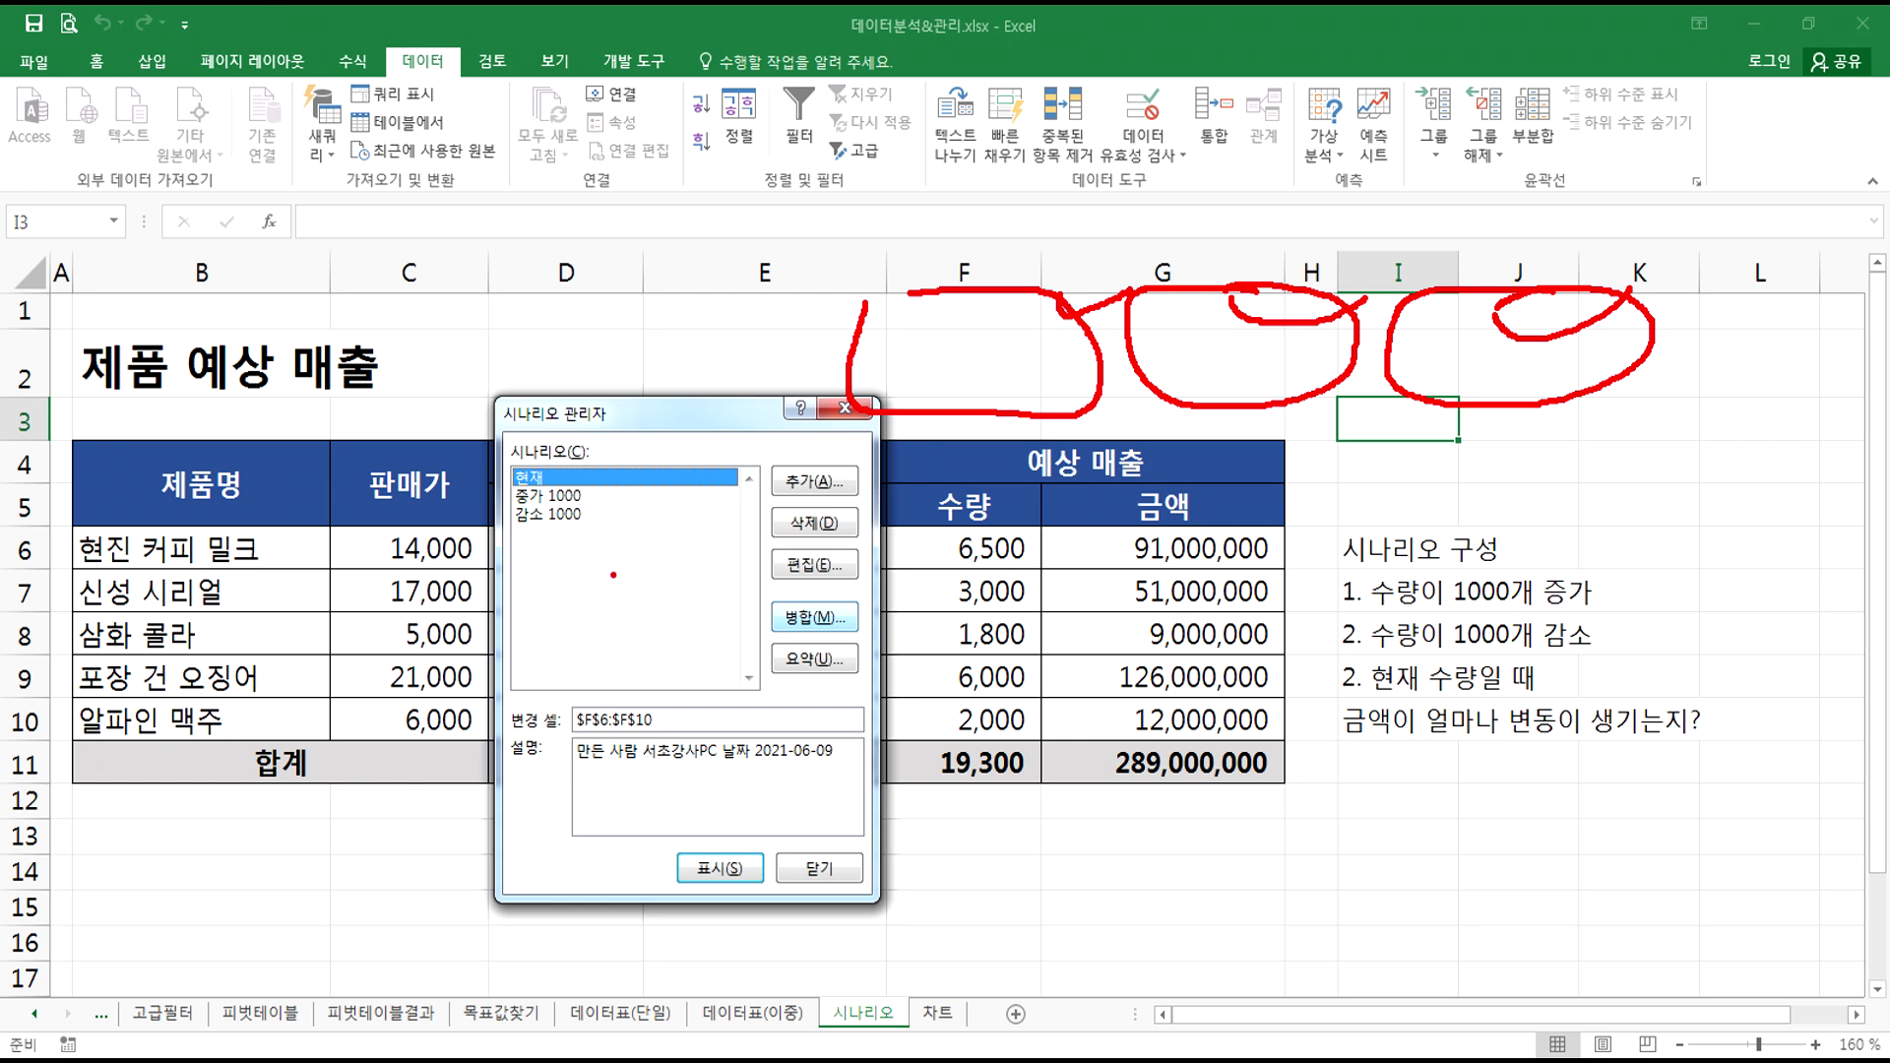
left_click_drag(596, 521, 638, 506)
left_click_drag(687, 805, 722, 780)
key("Escape")
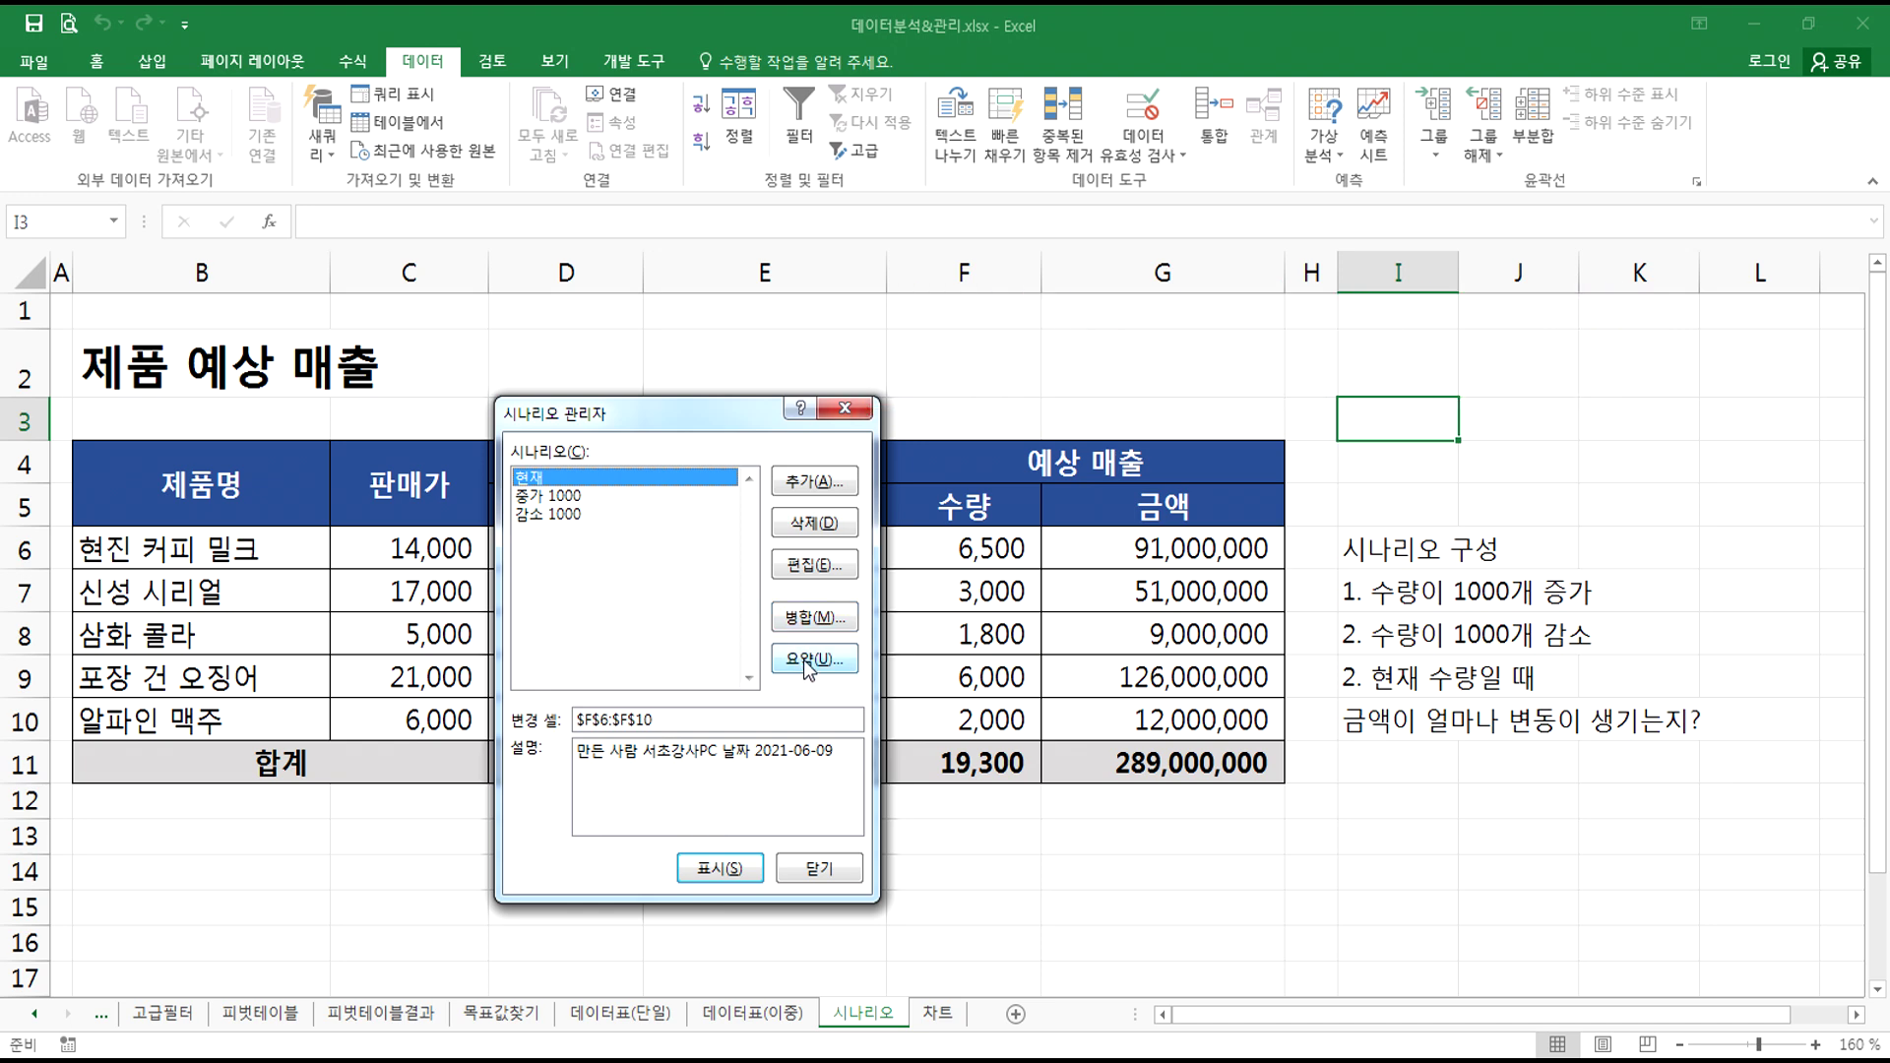
- Create a scenario summary report with the expected sales total G11 as the result cell
left_click(808, 659)
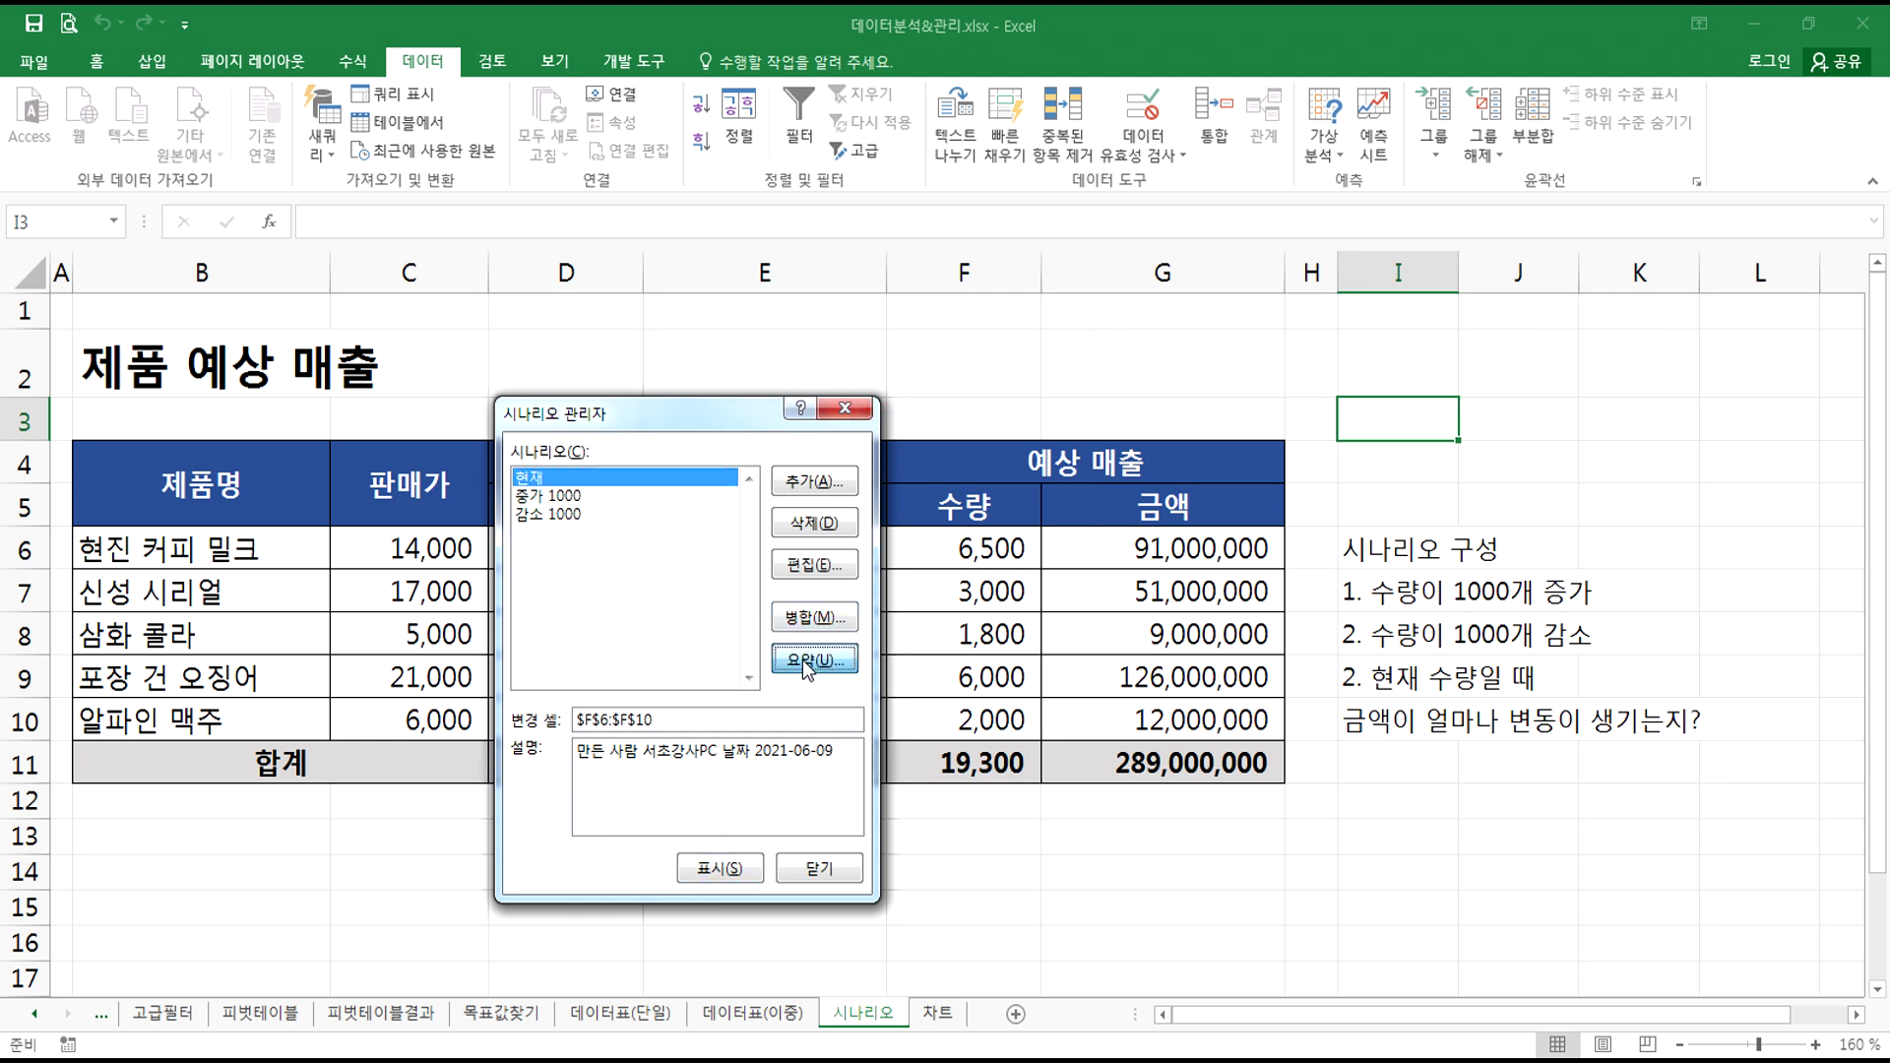
left_click_drag(653, 546, 565, 416)
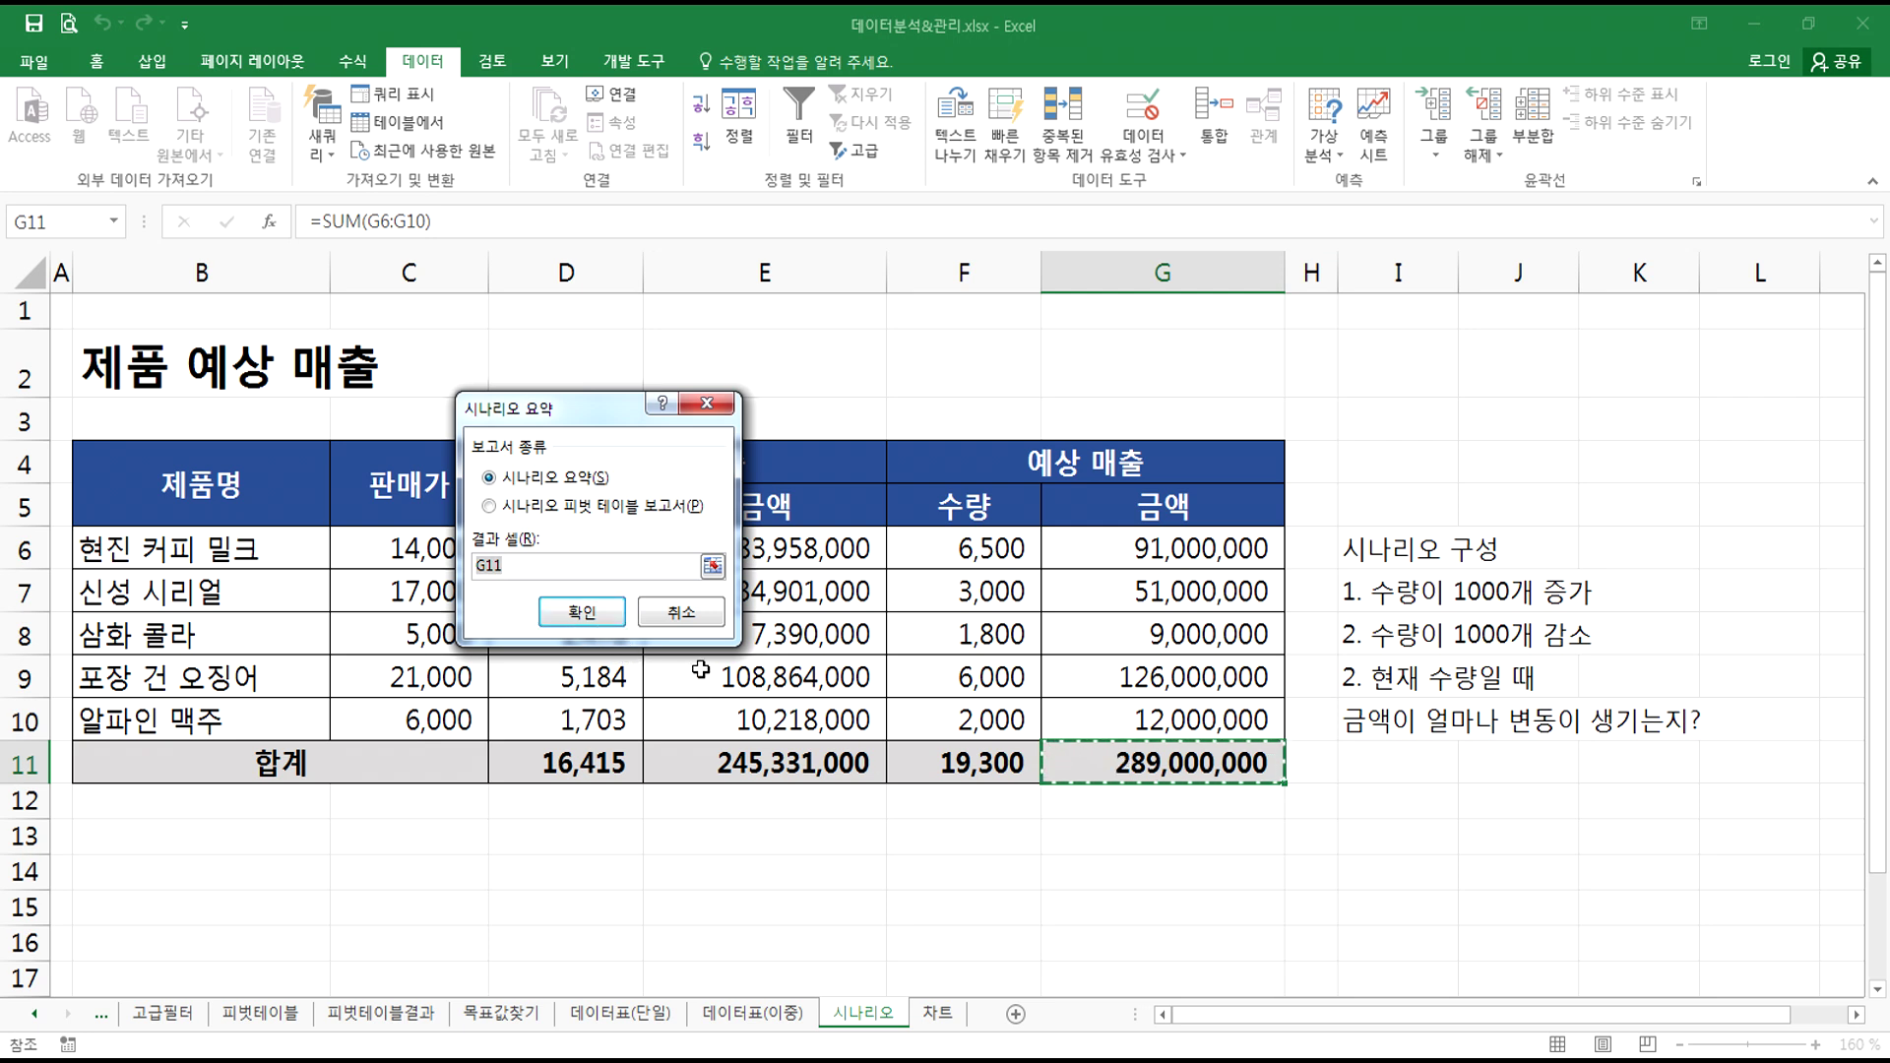
left_click(584, 618)
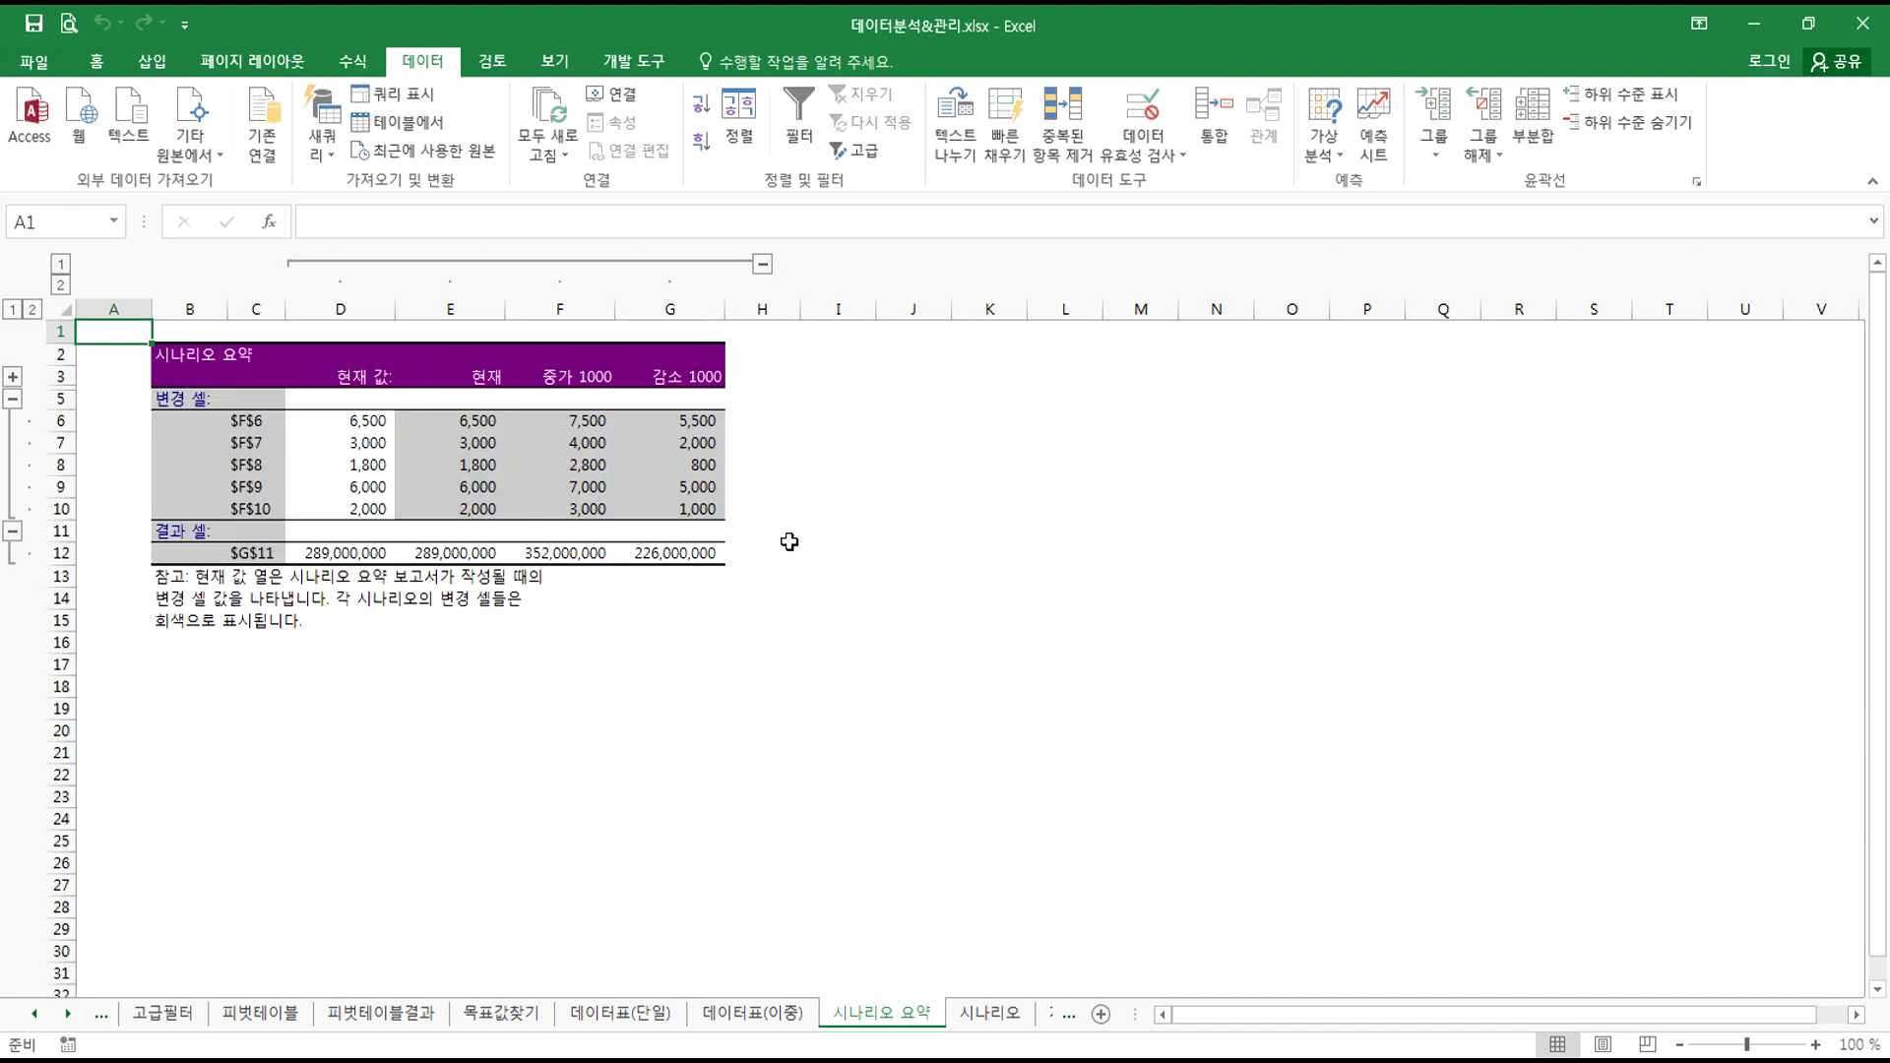
- Examine the summary report's first-product quantities for each scenario and the 현재 scenario's result for G11
scroll(714, 596, "up", 5)
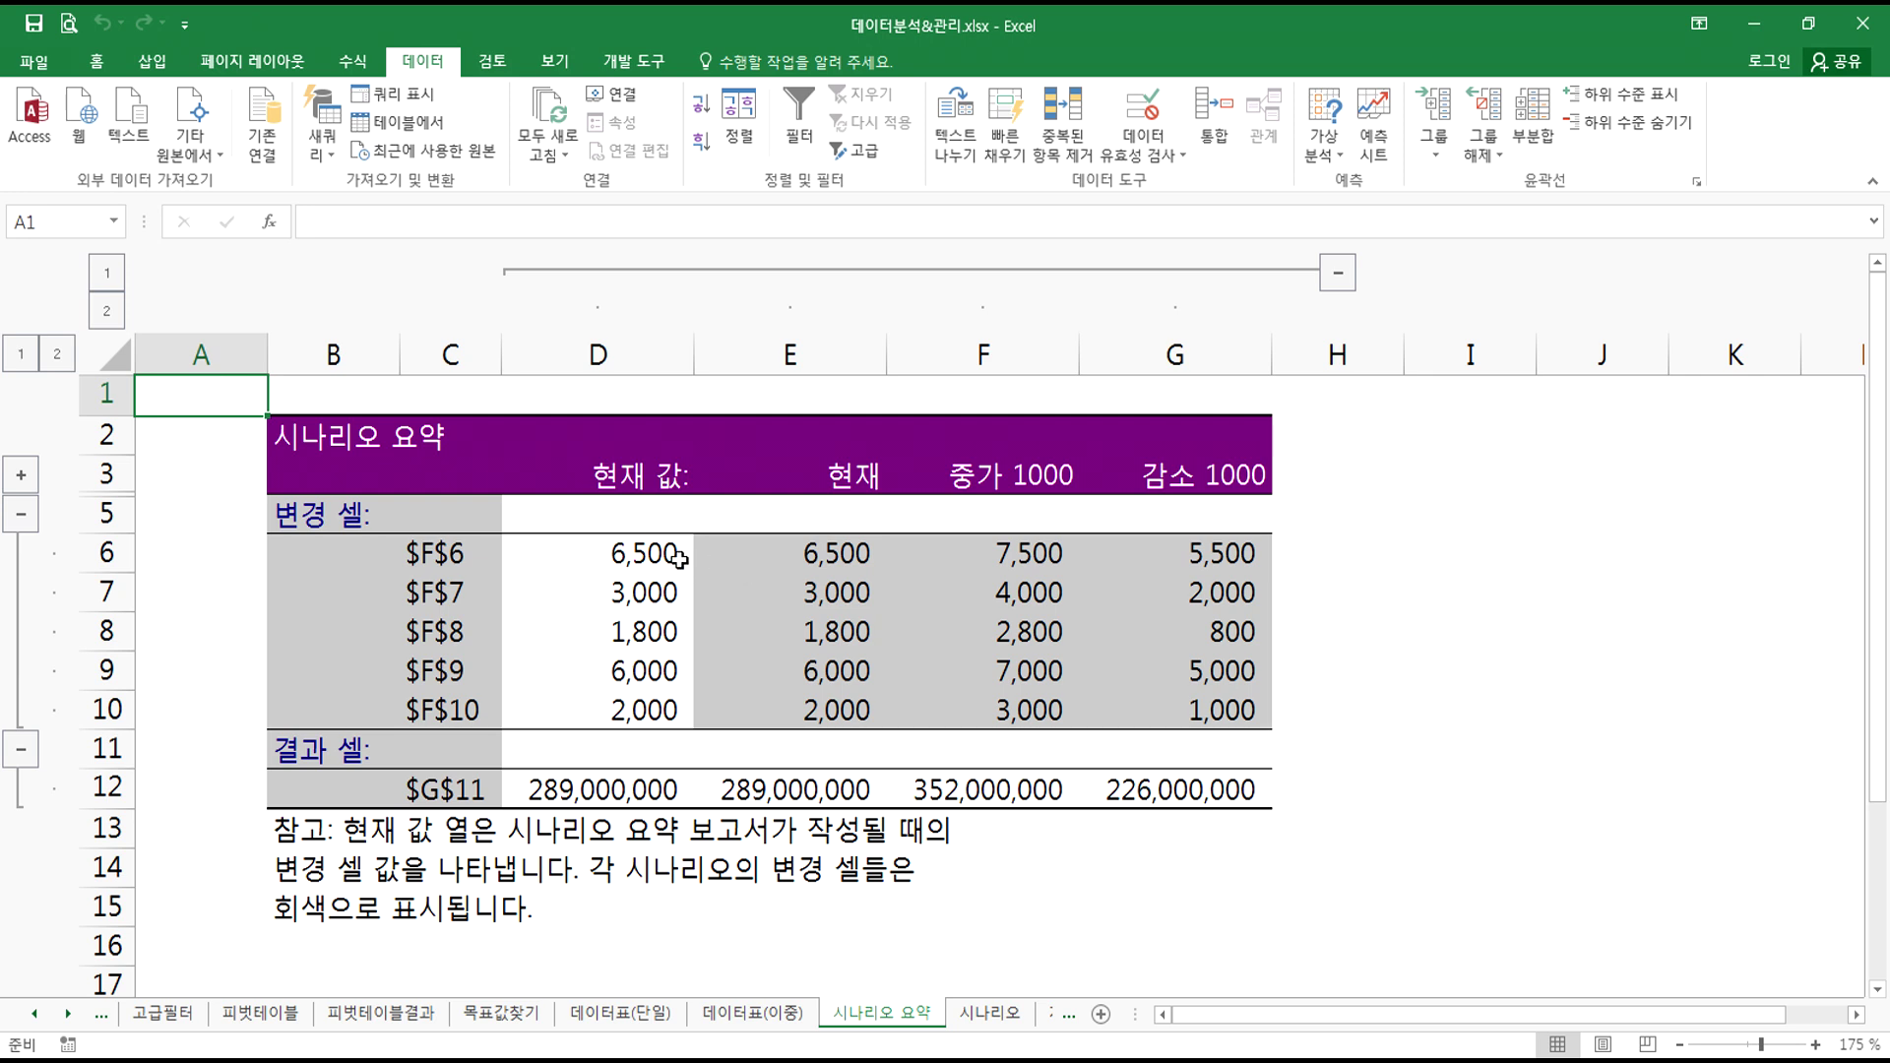
left_click(803, 553)
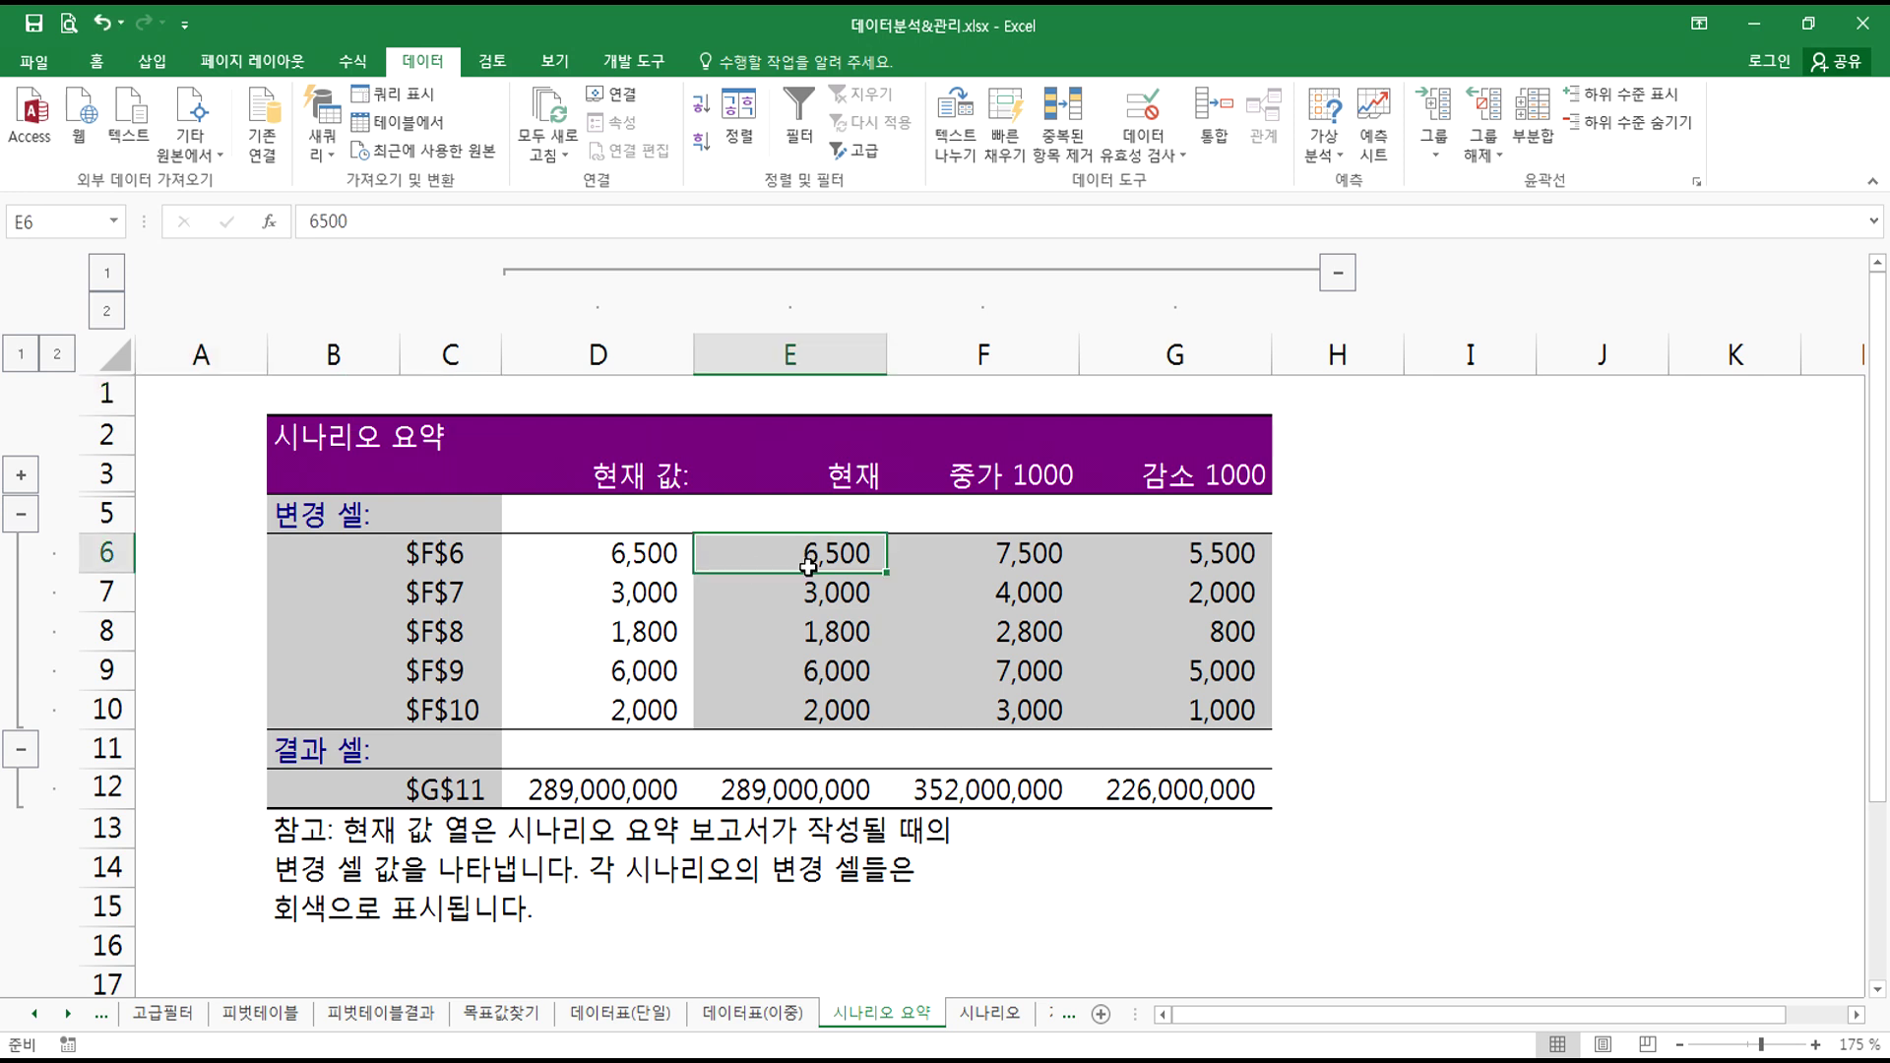
left_click(989, 553)
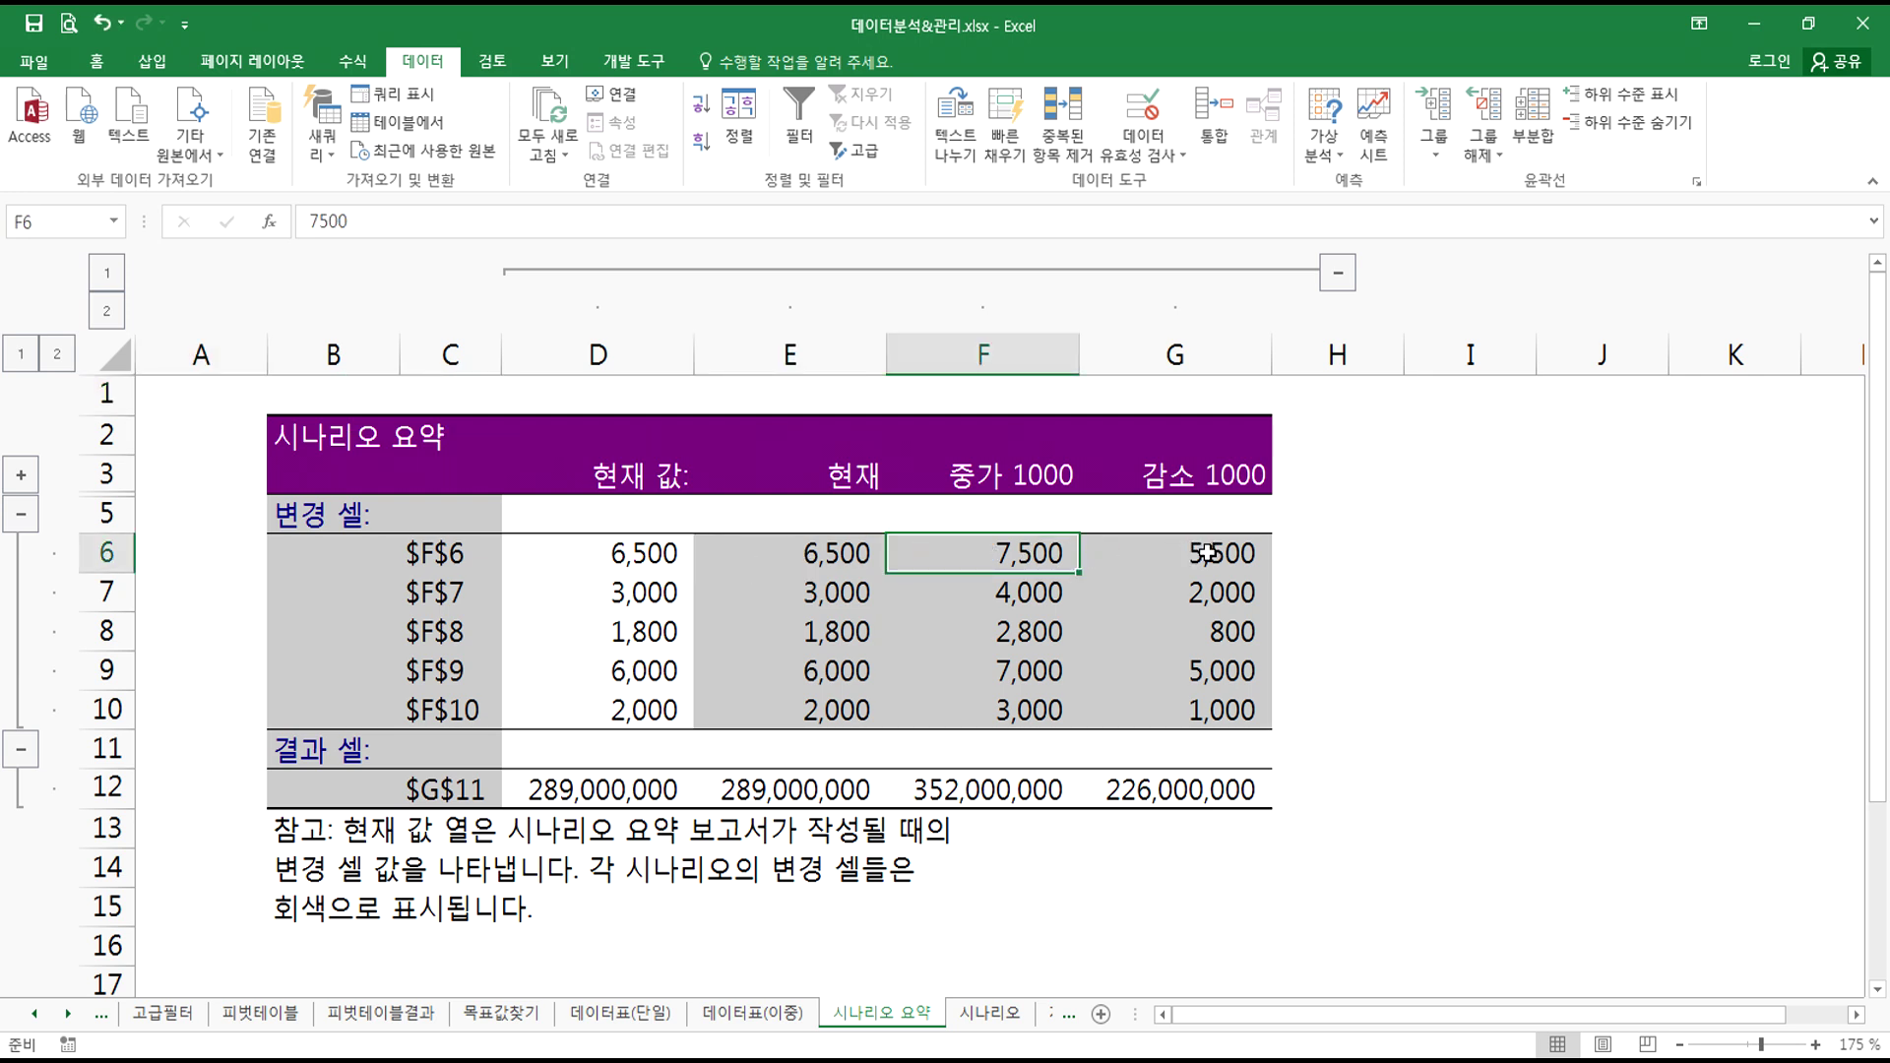
left_click(1207, 553)
left_click(753, 801)
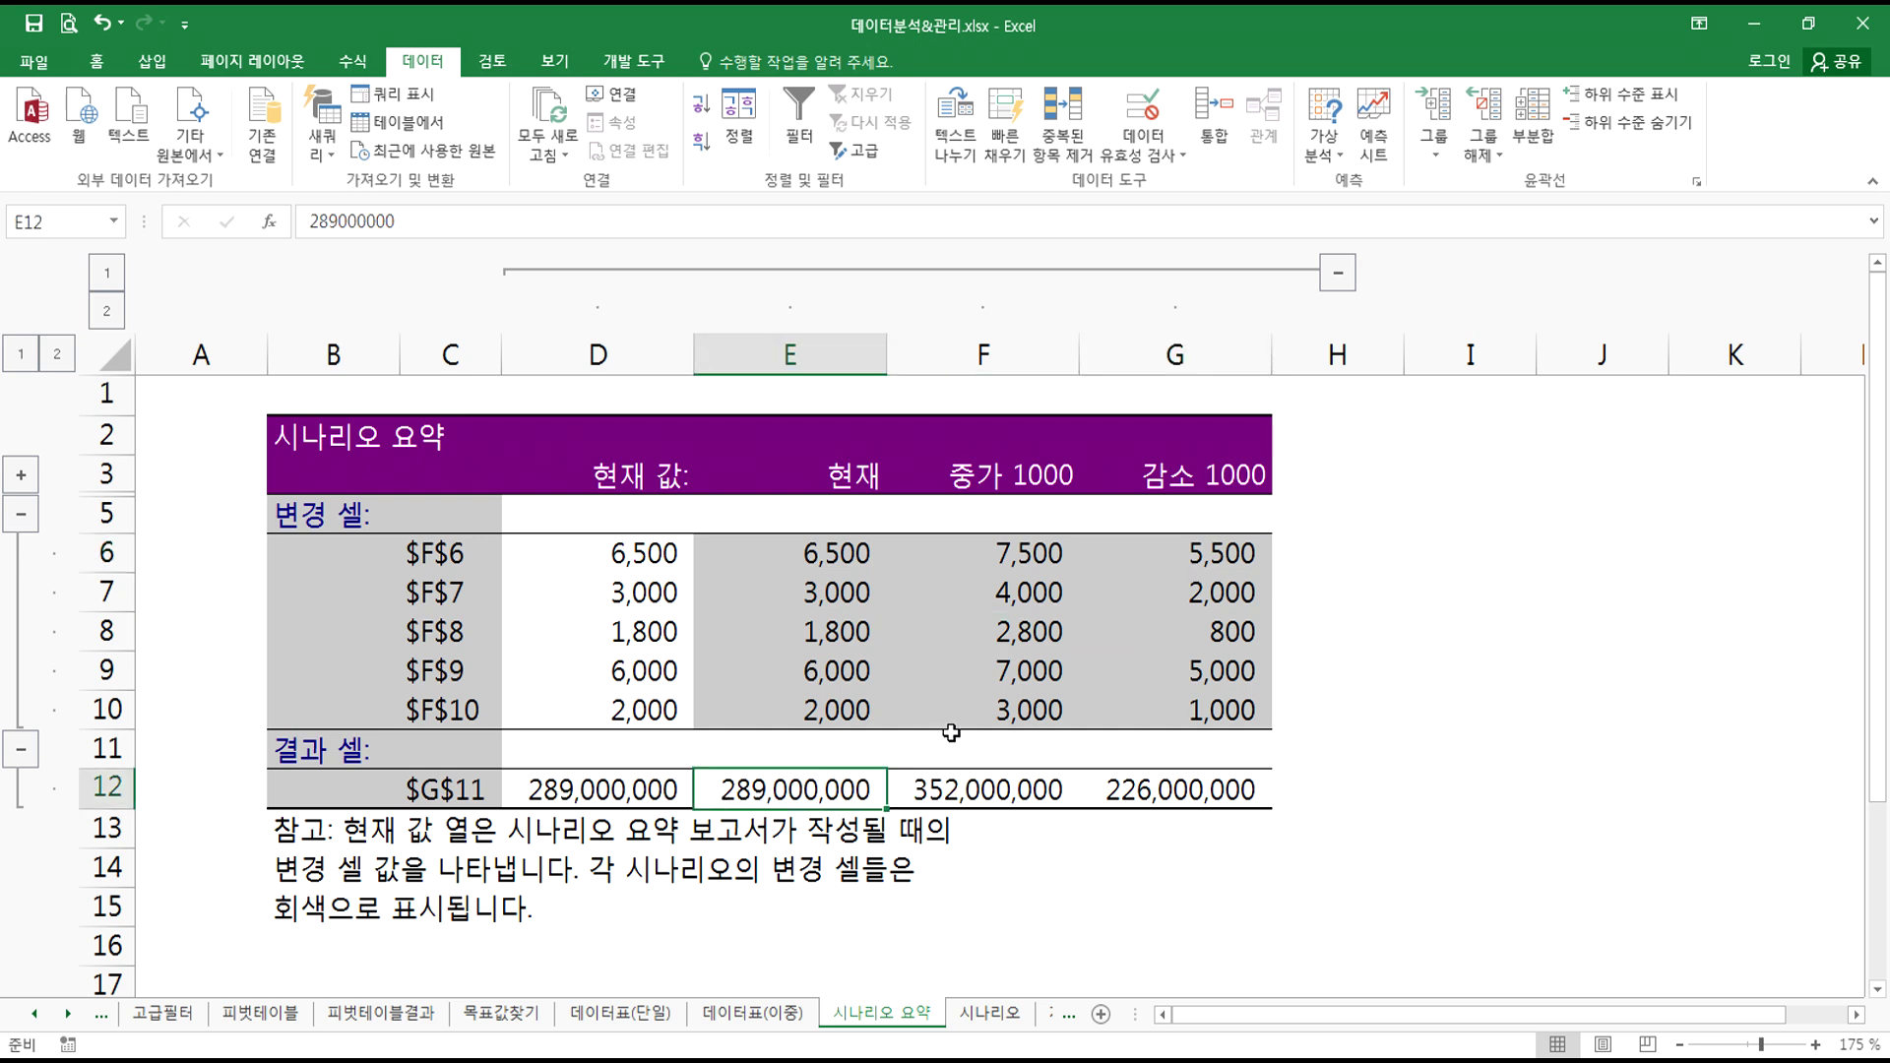
- Examine the 증가 1000 scenario's result and the changing-cell references $F$6 through $F$10 in the summary report
left_click(970, 787)
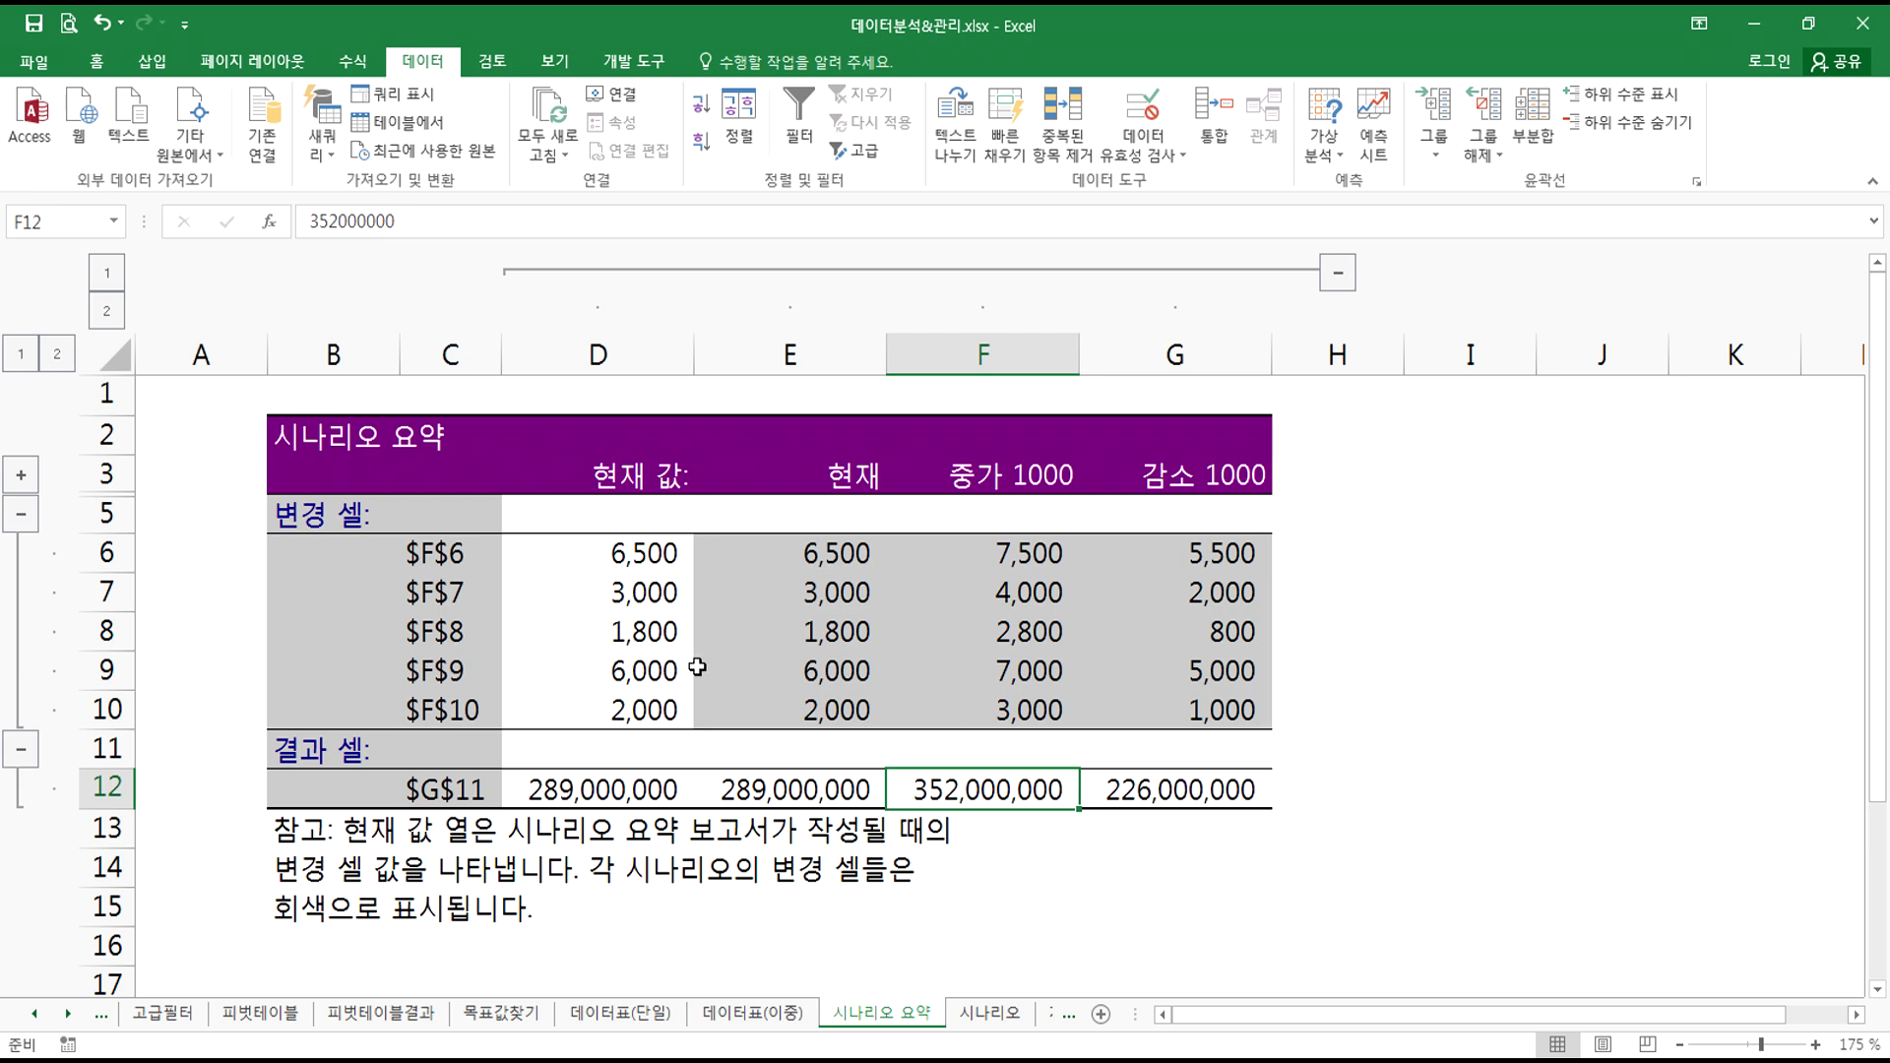
left_click(441, 553)
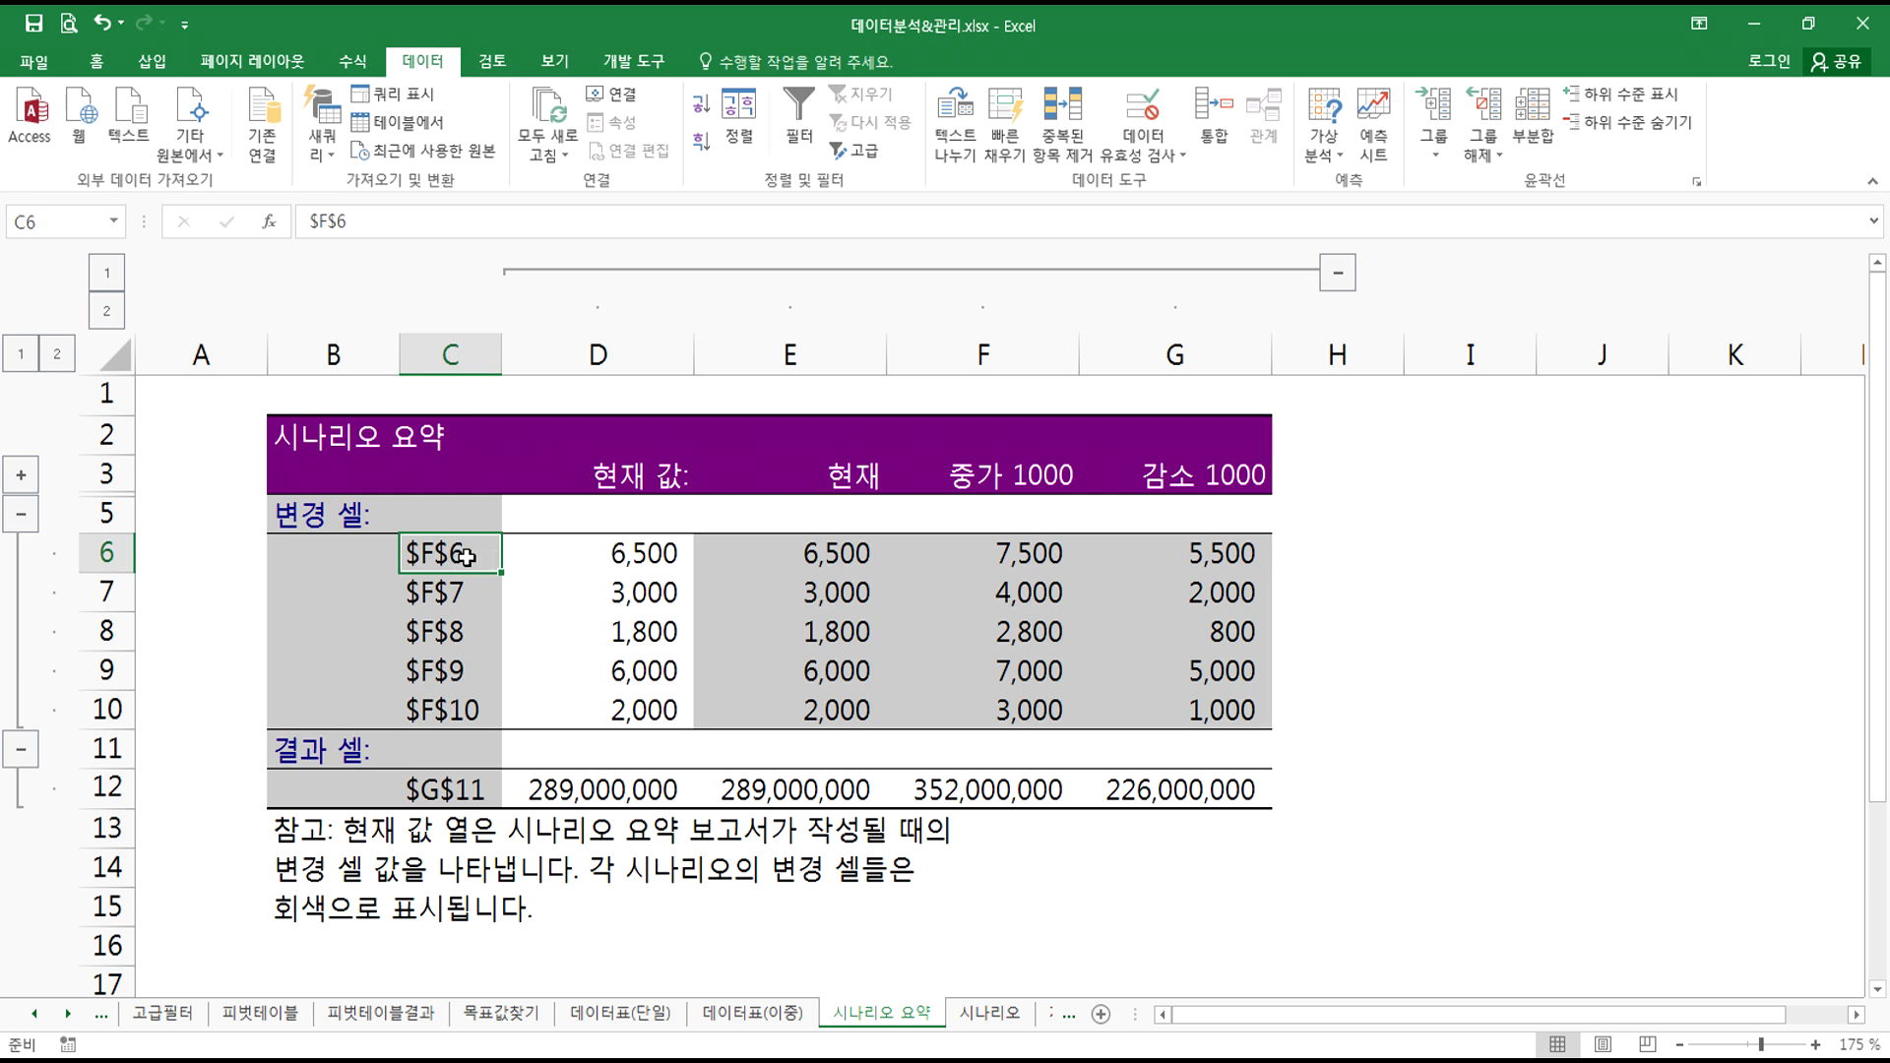
left_click(465, 591)
left_click(464, 557)
left_click(469, 591)
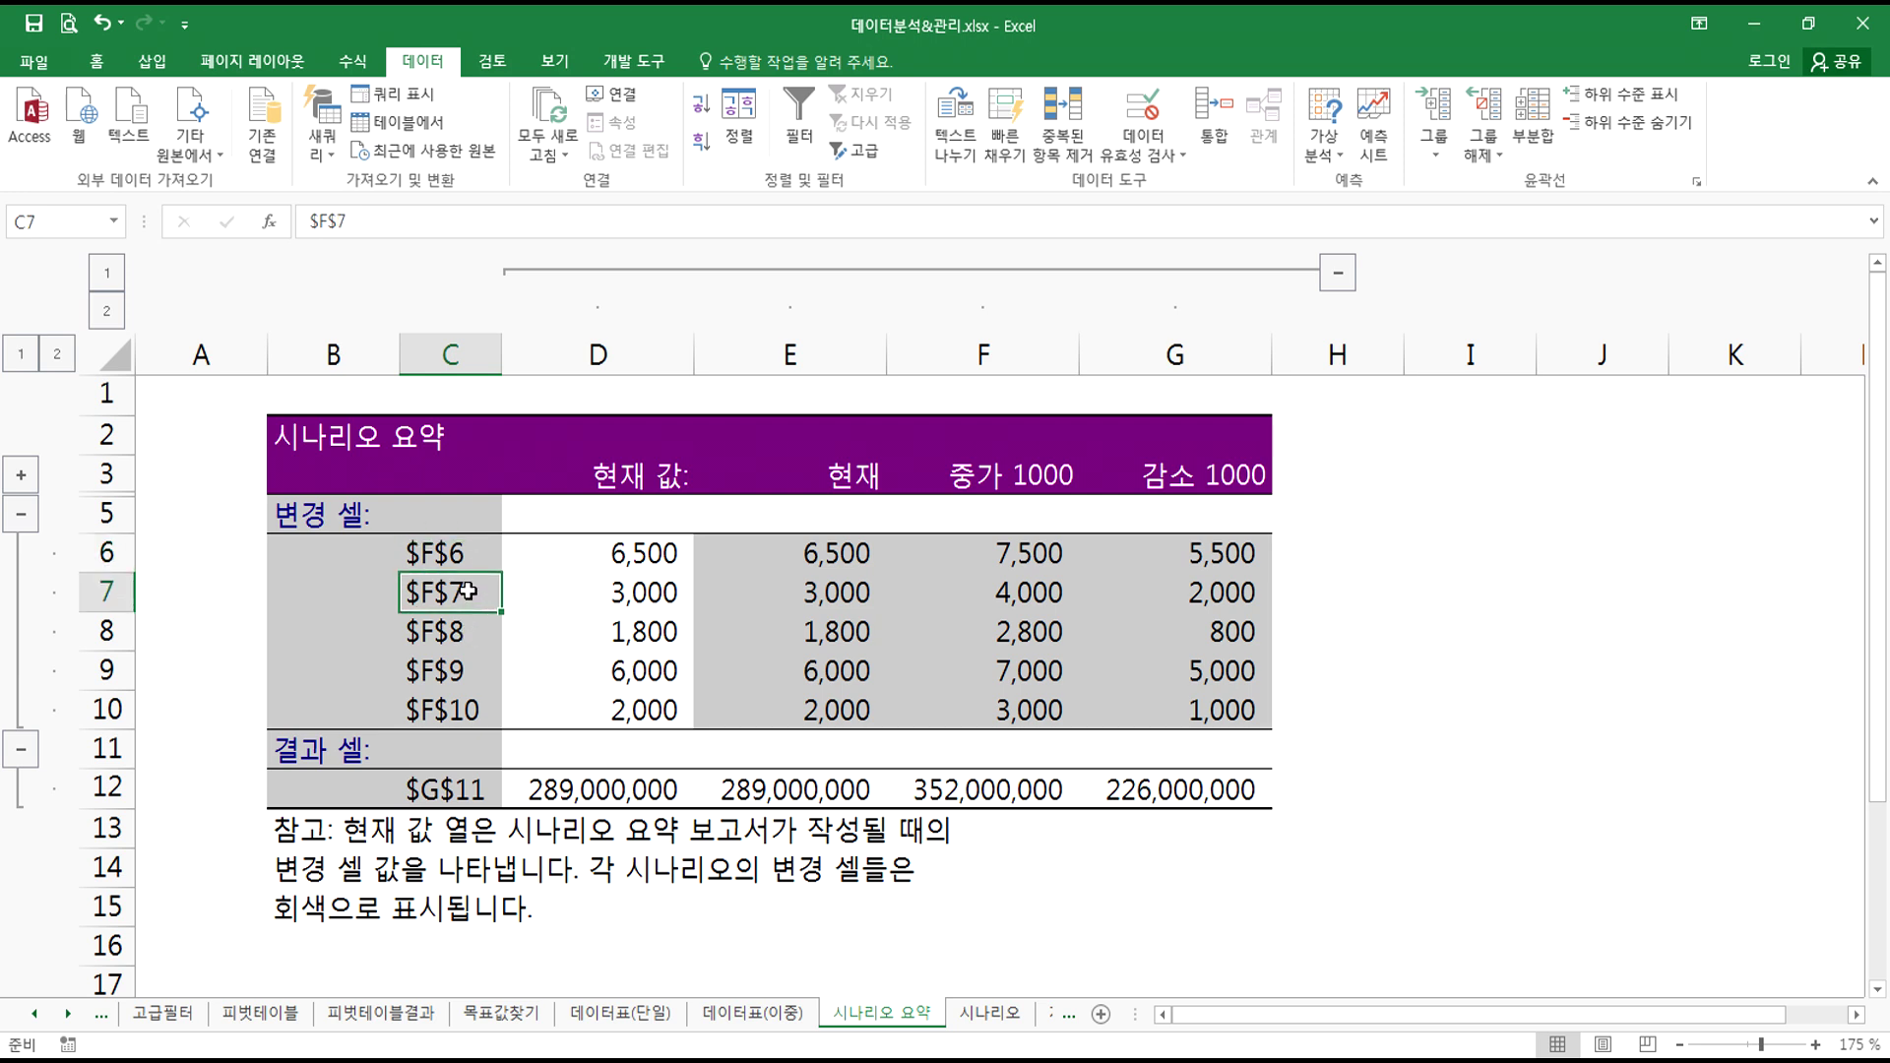
left_click(462, 631)
left_click(461, 669)
left_click(465, 706)
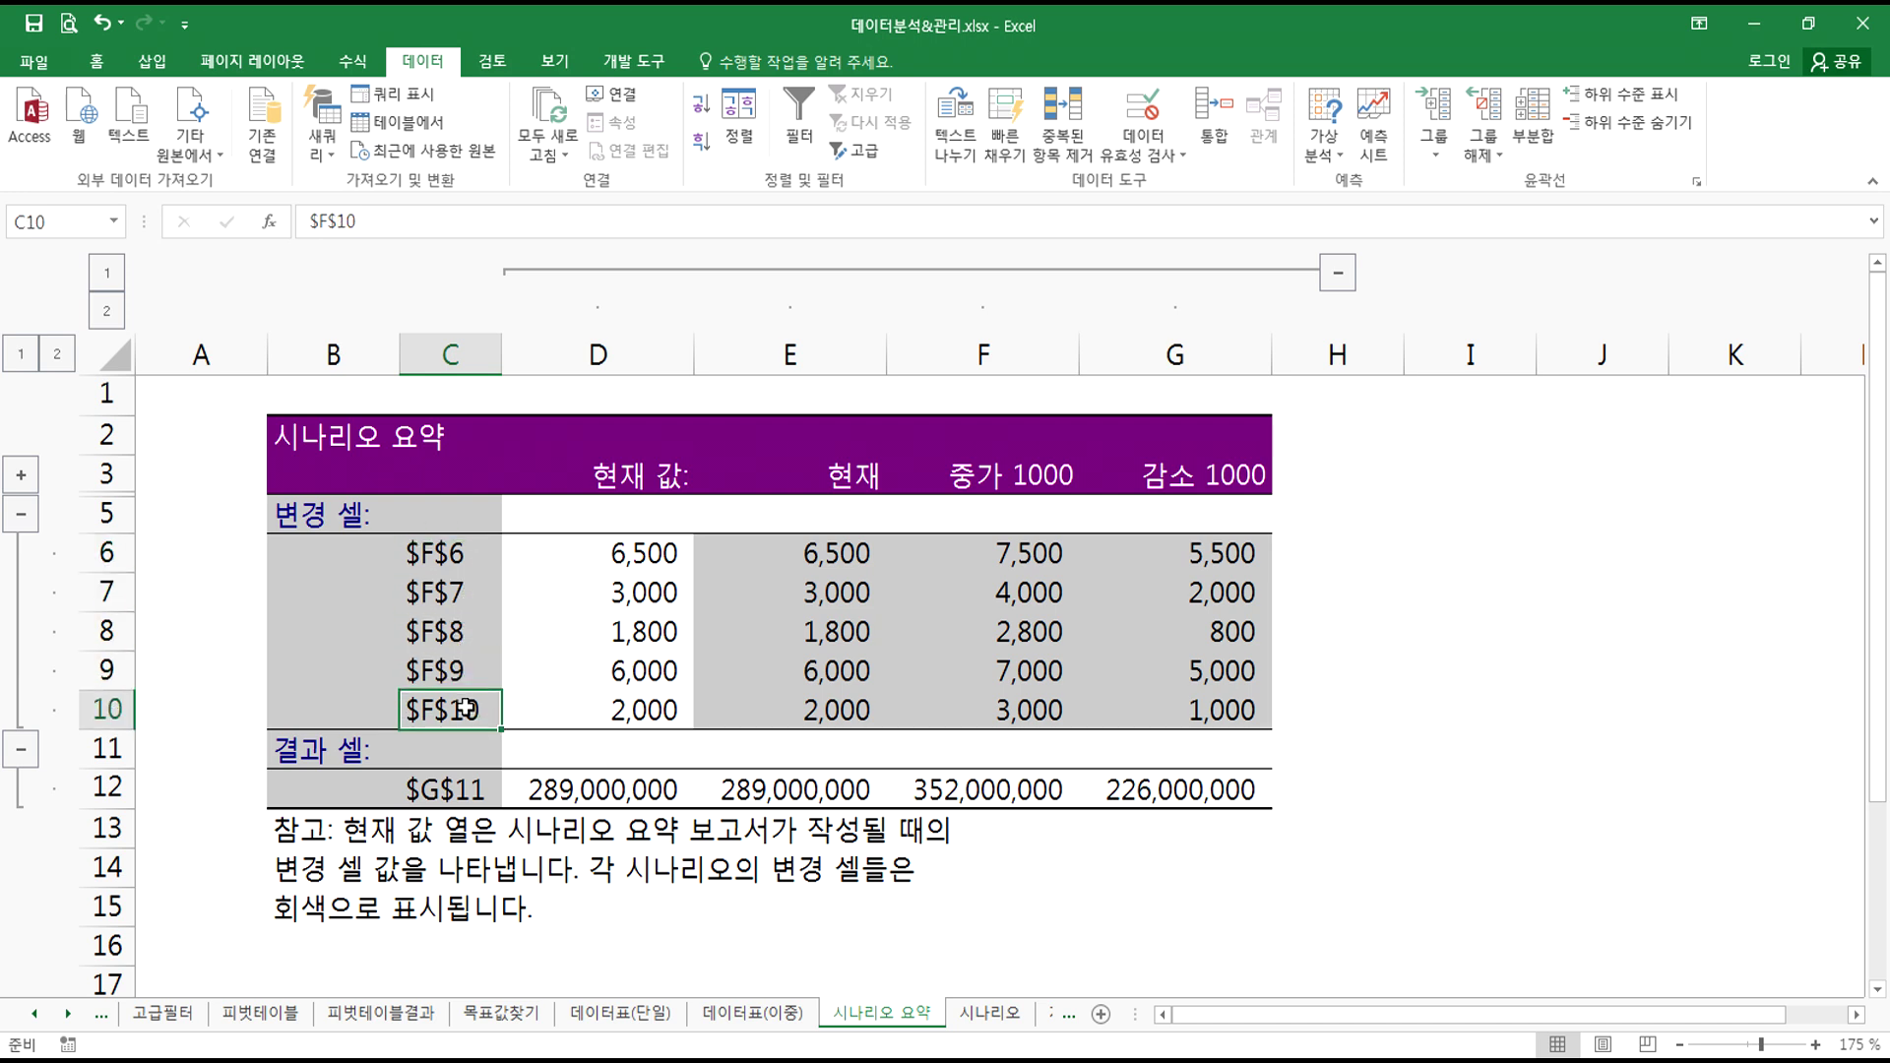
left_click(456, 557)
- Compare the changing and result cell references in the 시나리오 요약 report with the product names and total G11 on the 시나리오 sheet
left_click(969, 1019)
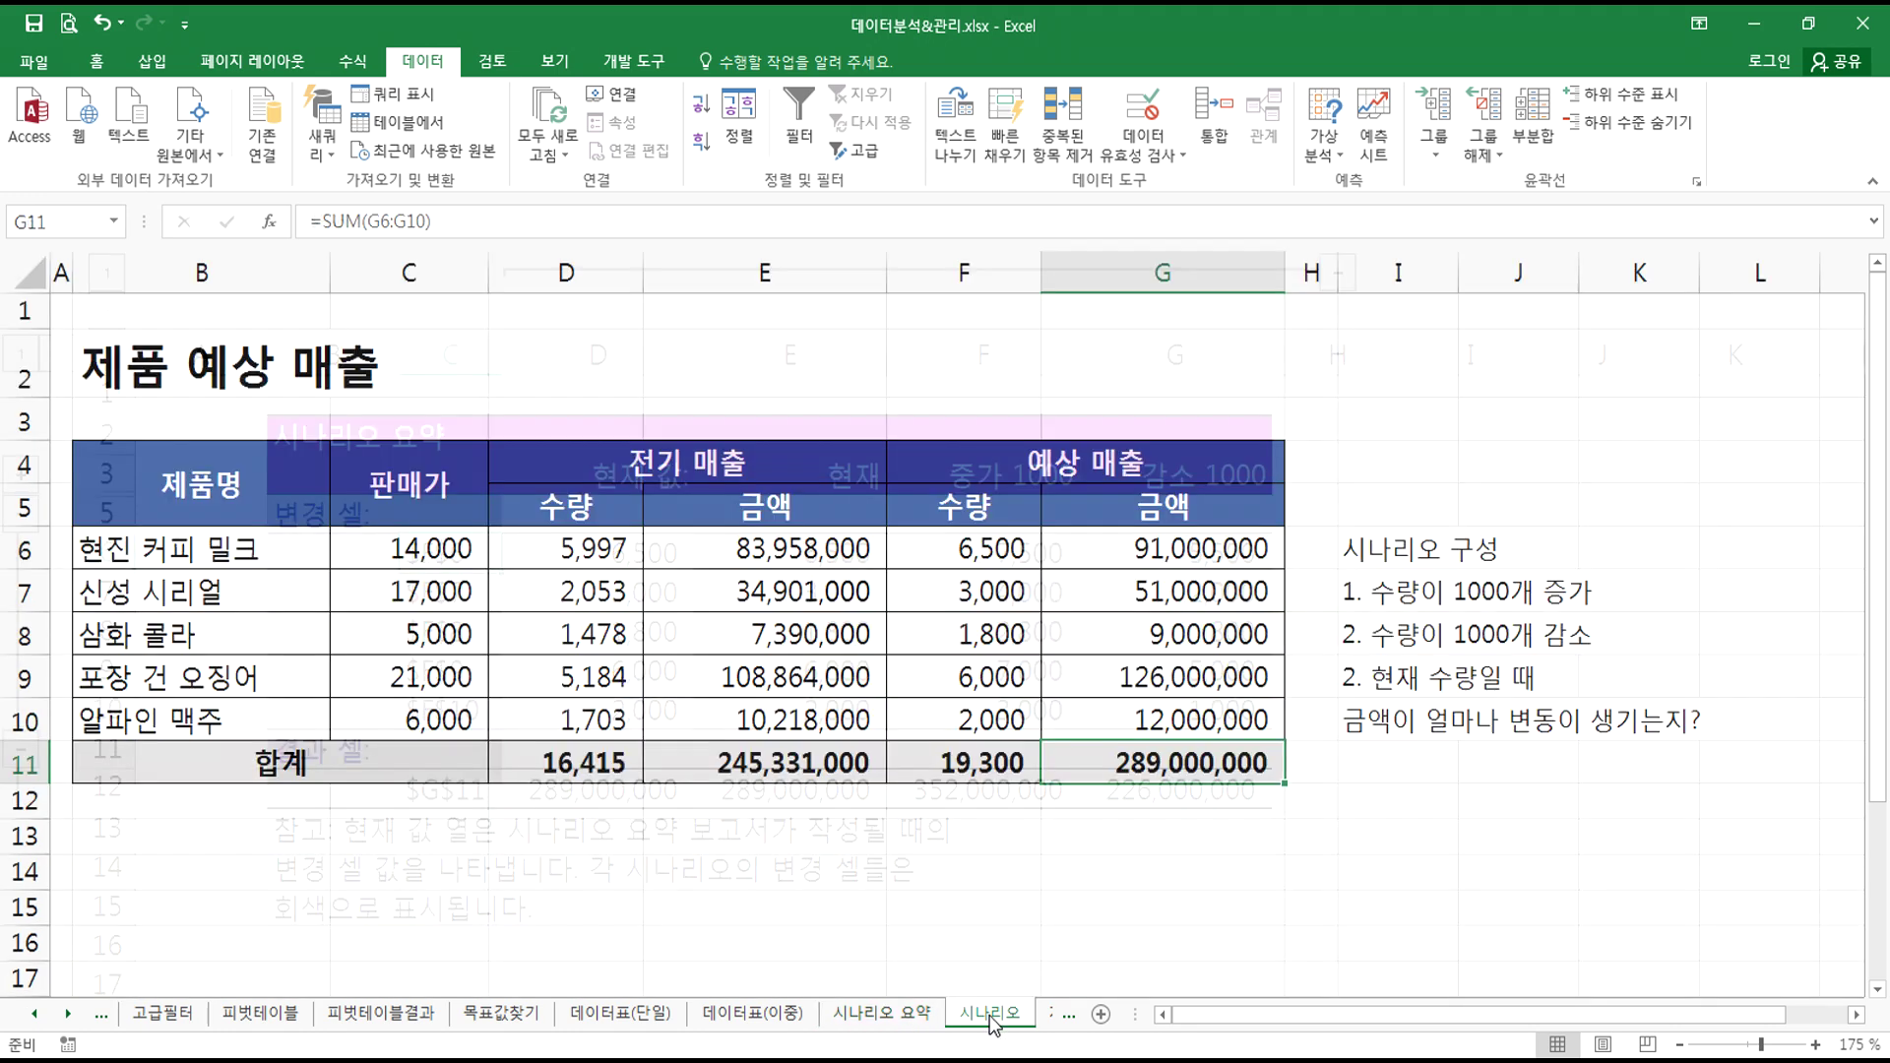
left_click(223, 603)
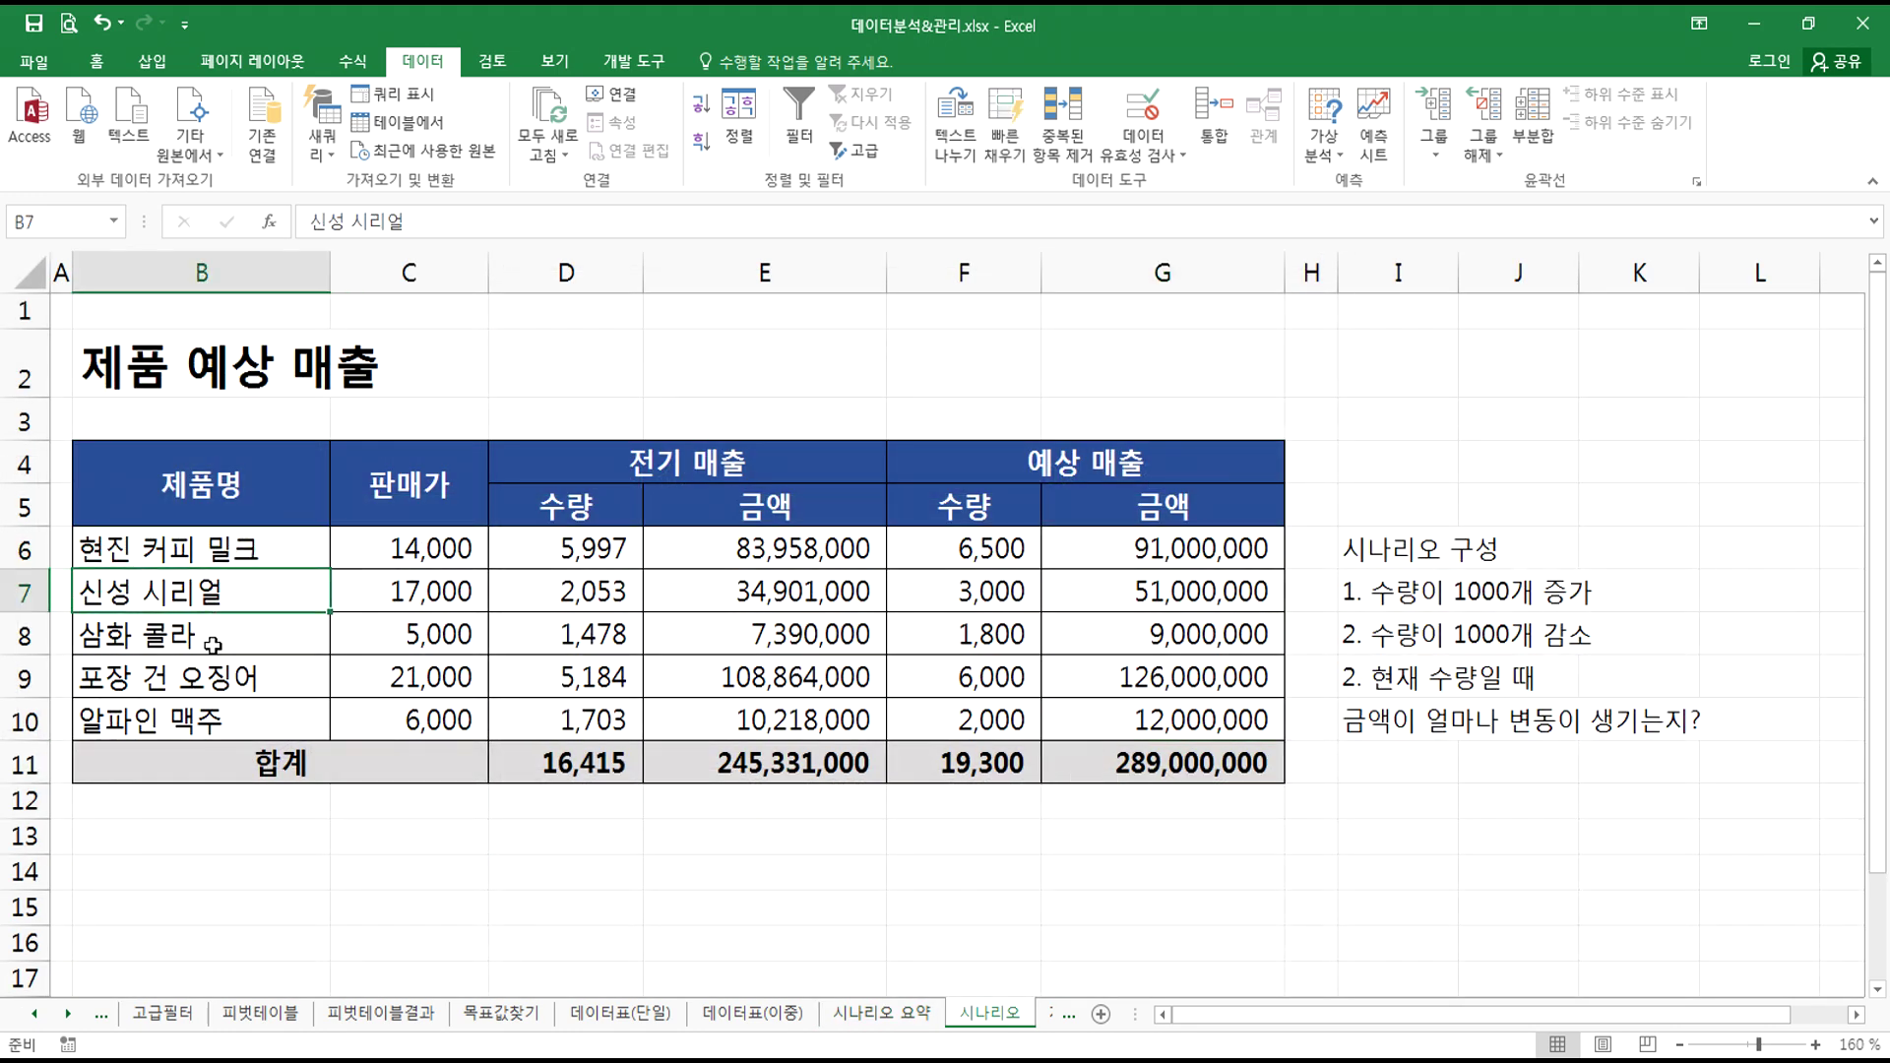
left_click(881, 1014)
left_click_drag(443, 564, 450, 679)
left_click(459, 563)
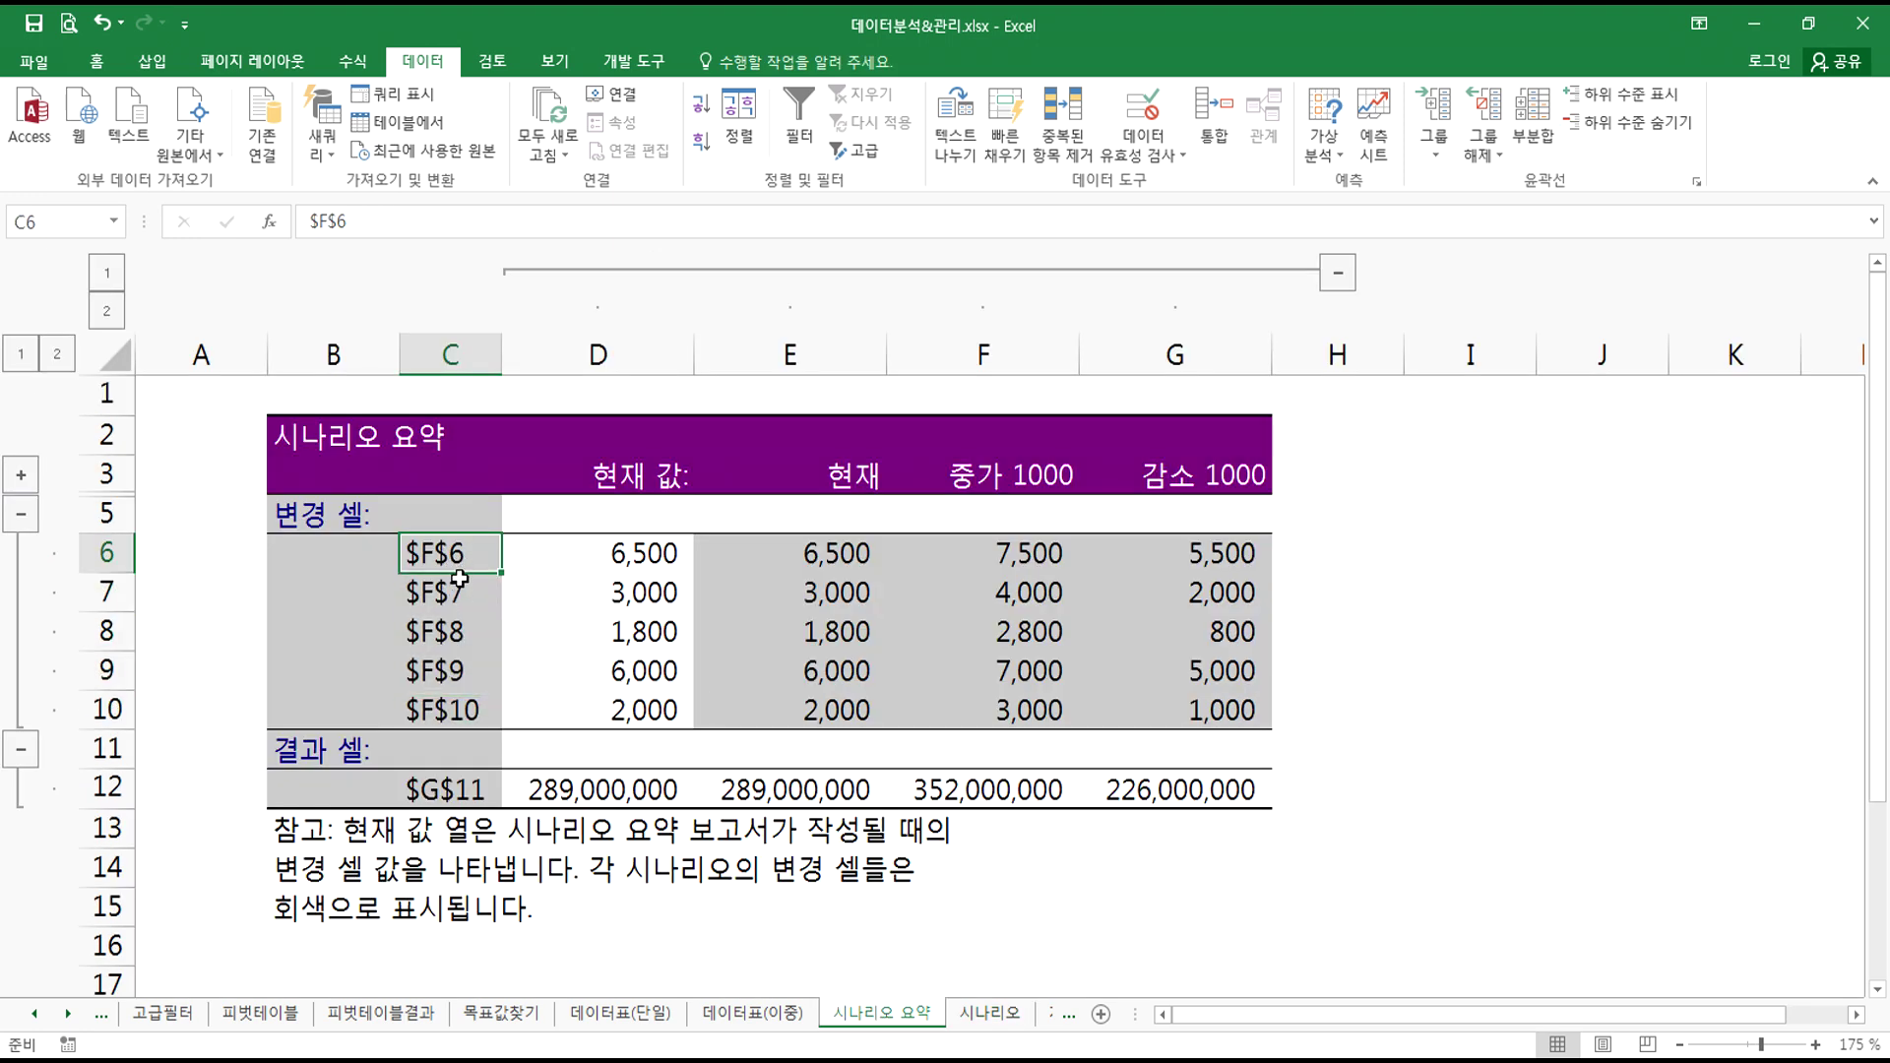
left_click(429, 791)
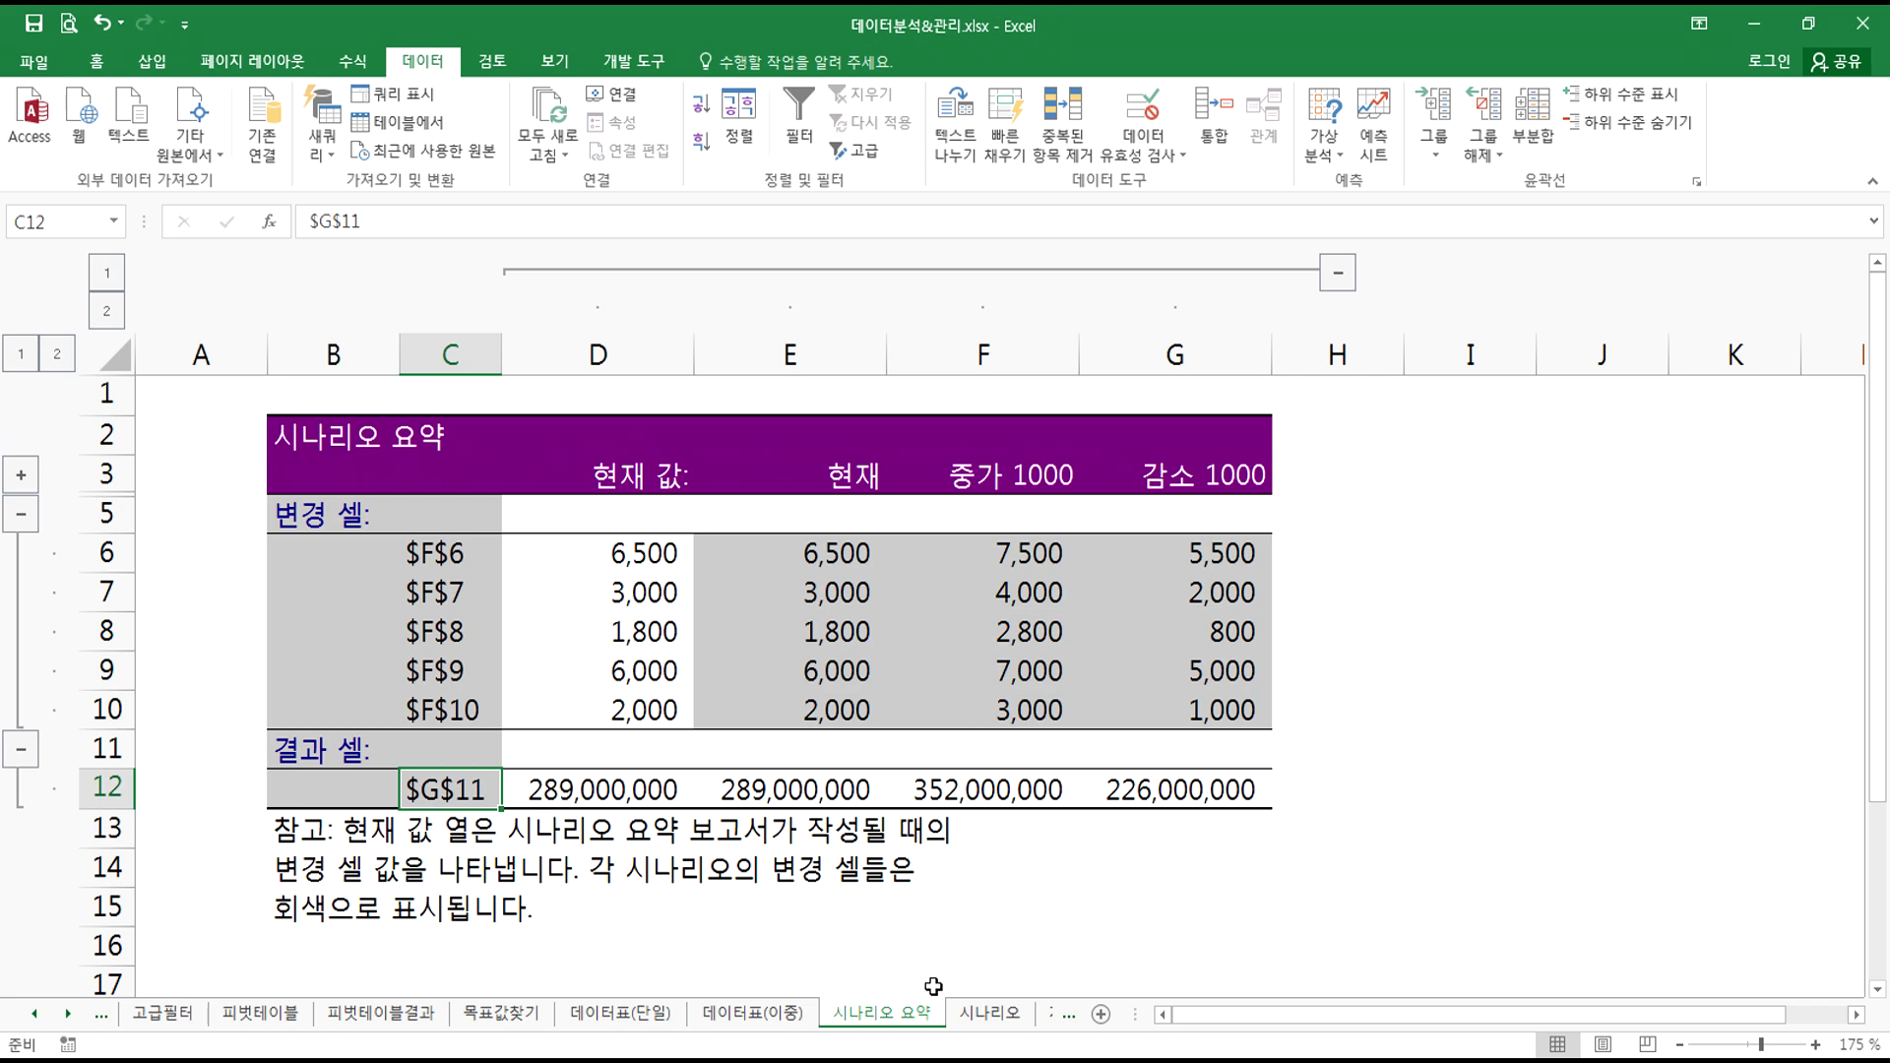
left_click(984, 1014)
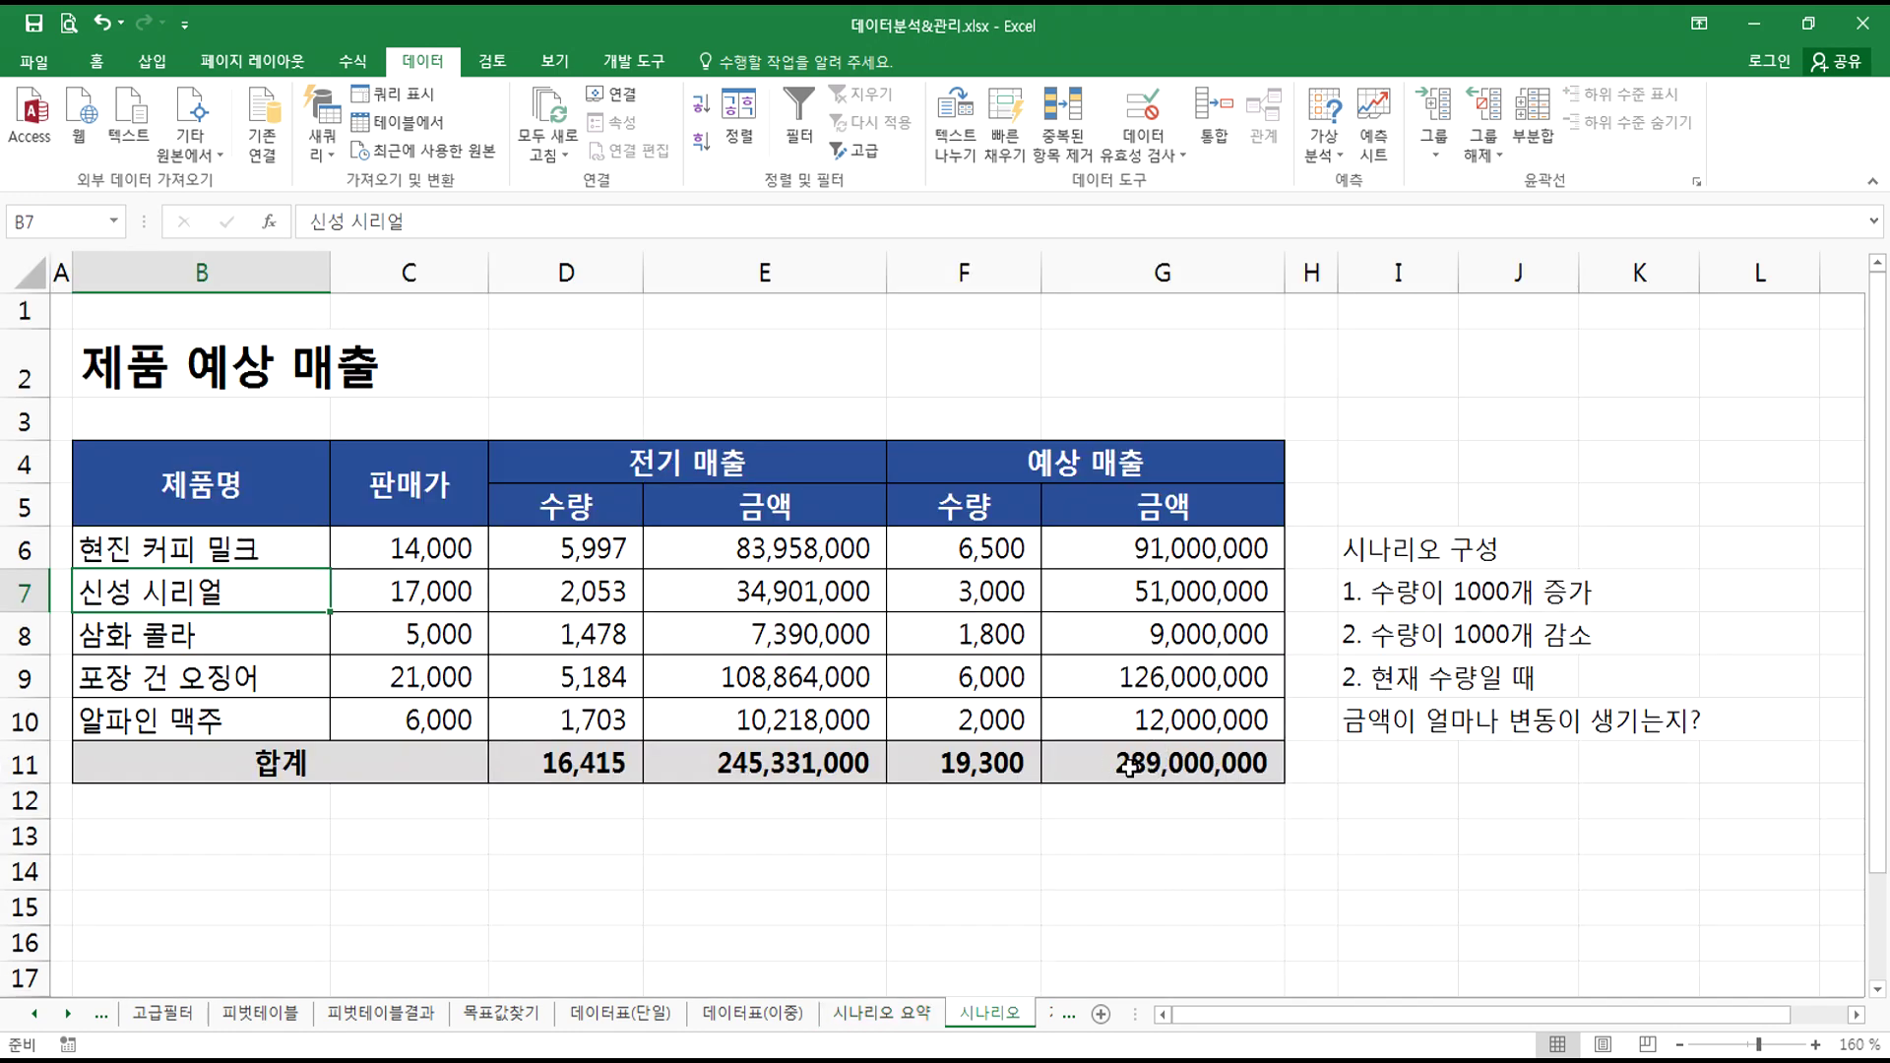
left_click(1080, 774)
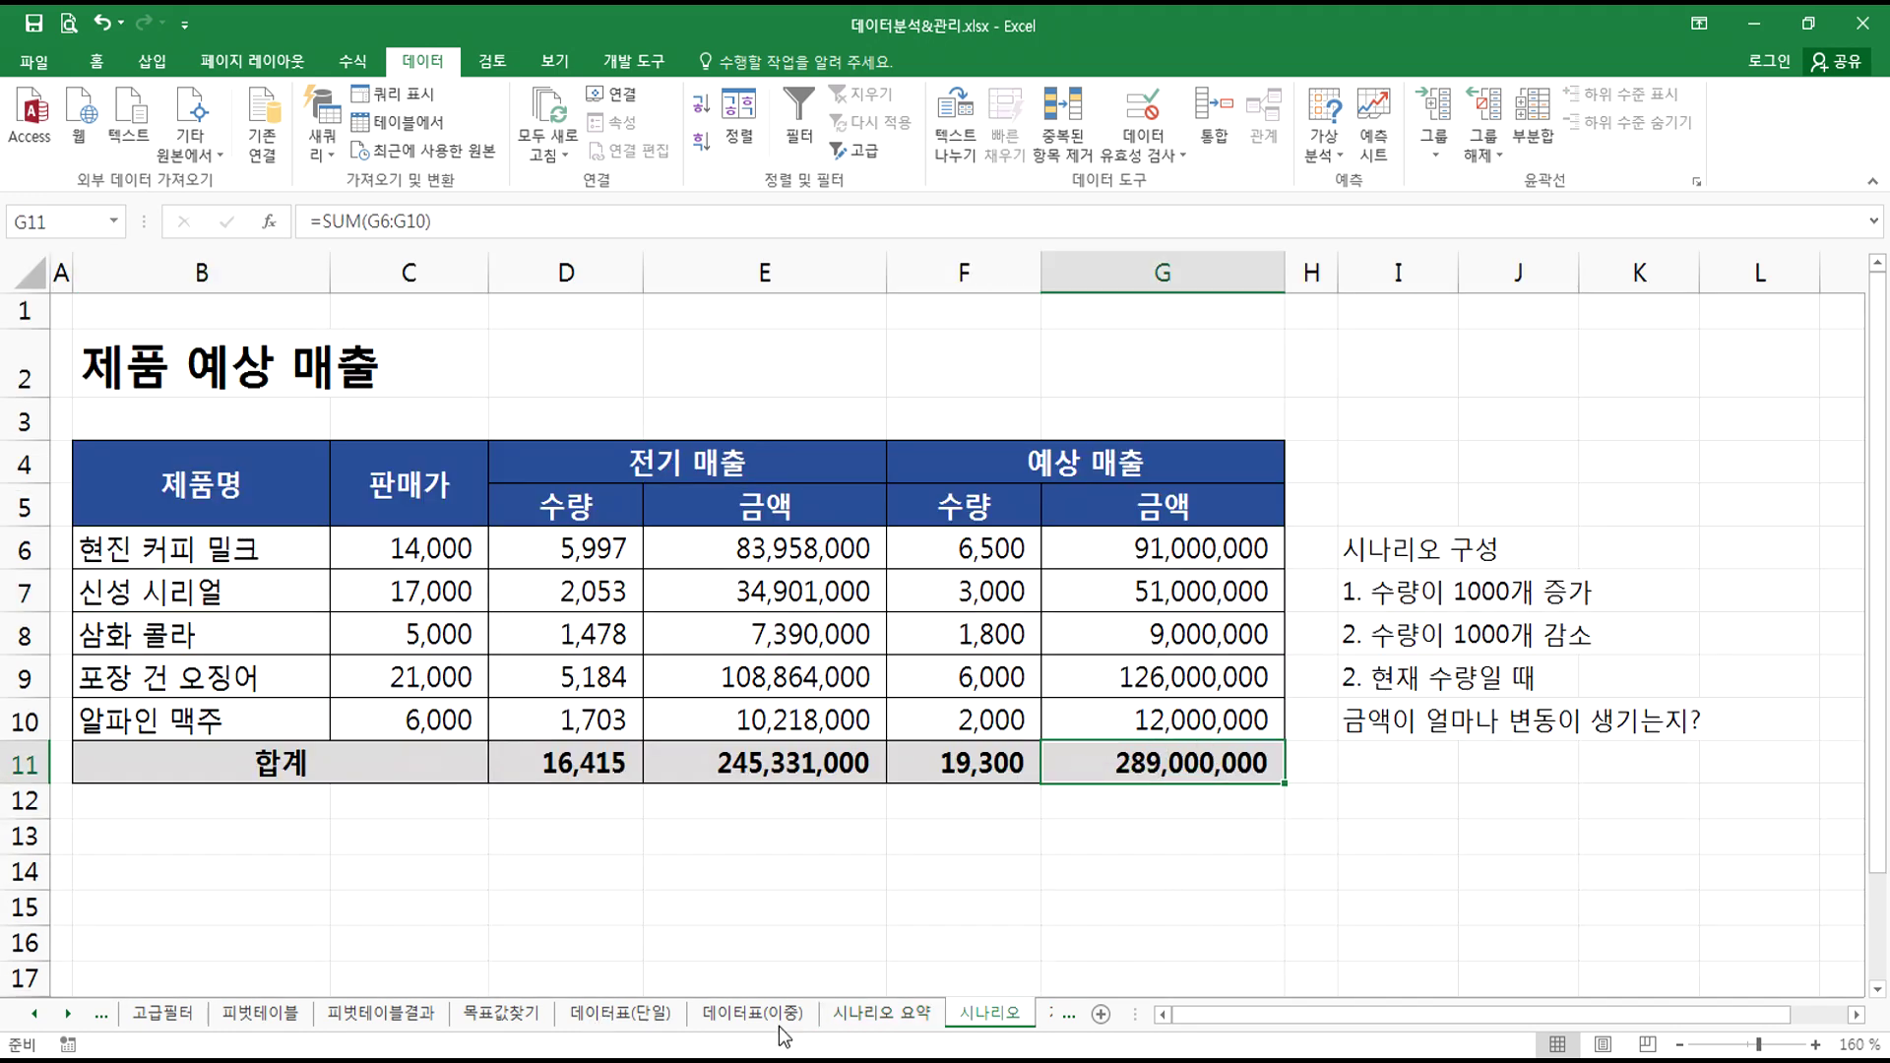
left_click(876, 1016)
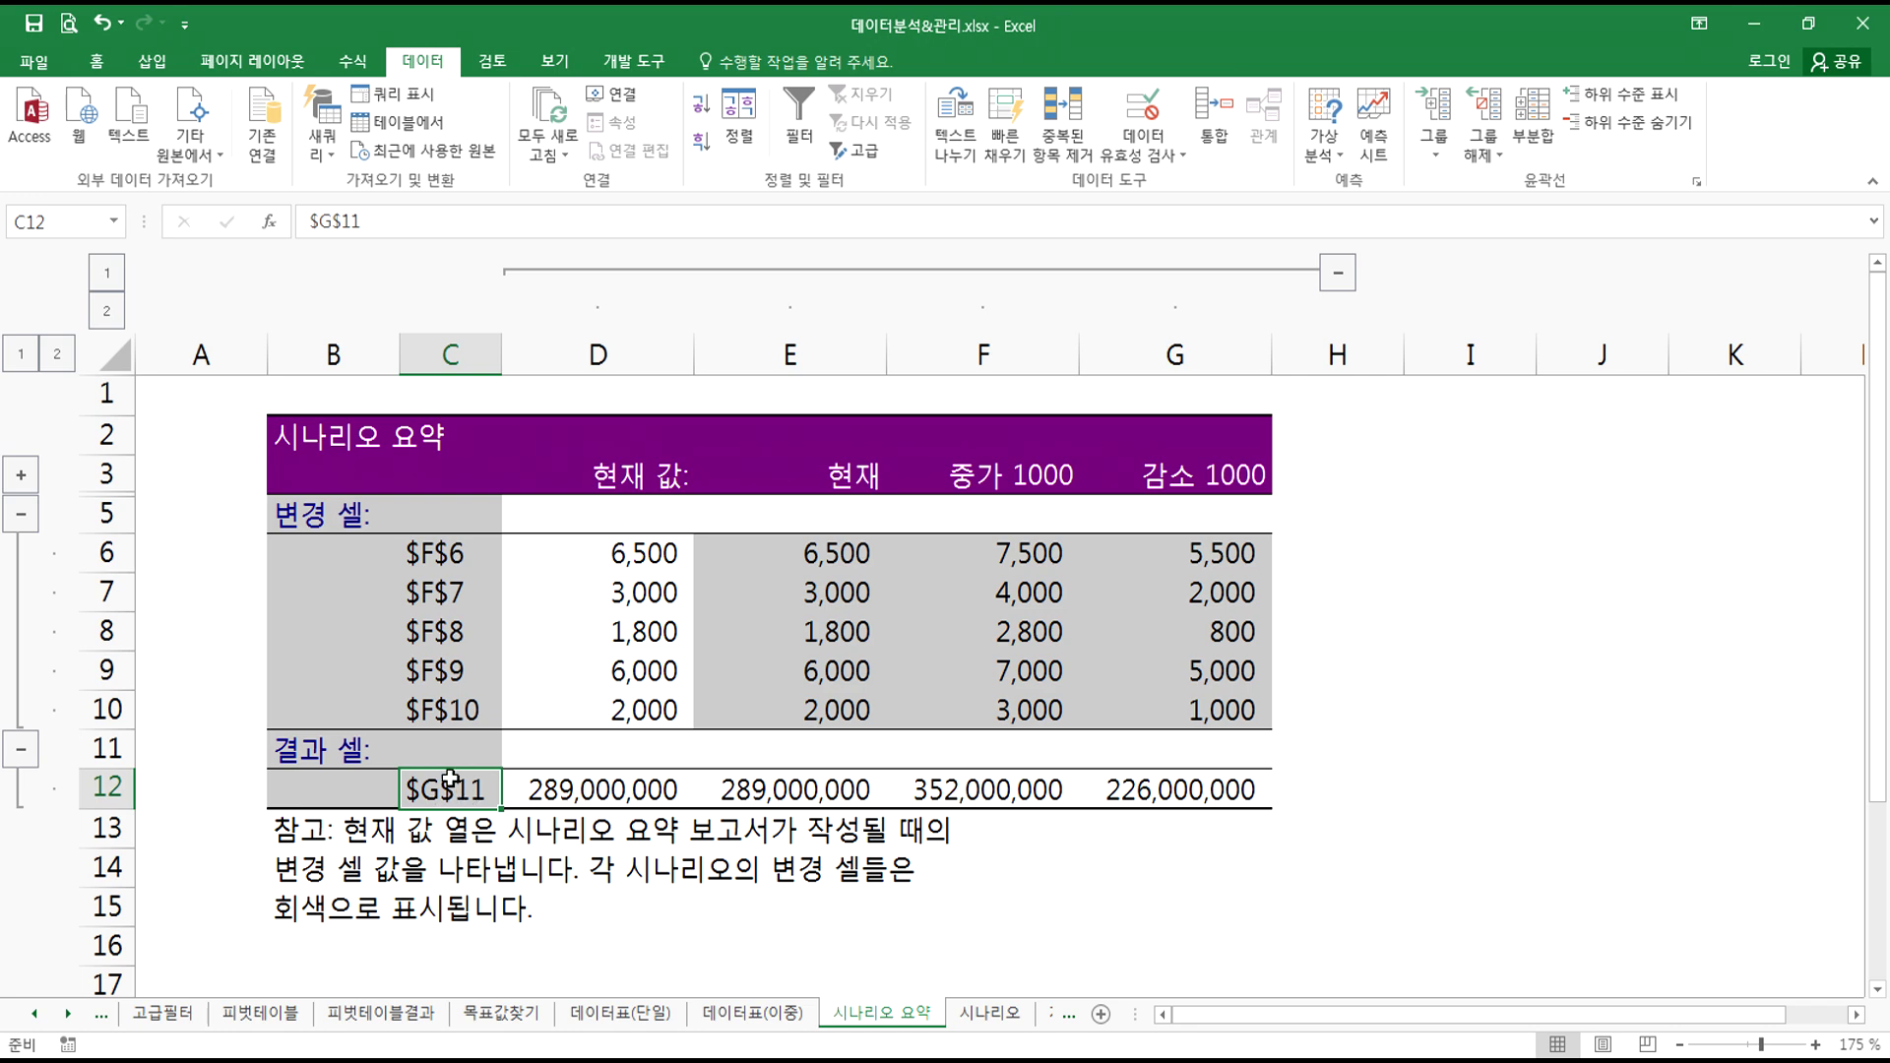
left_click(992, 1016)
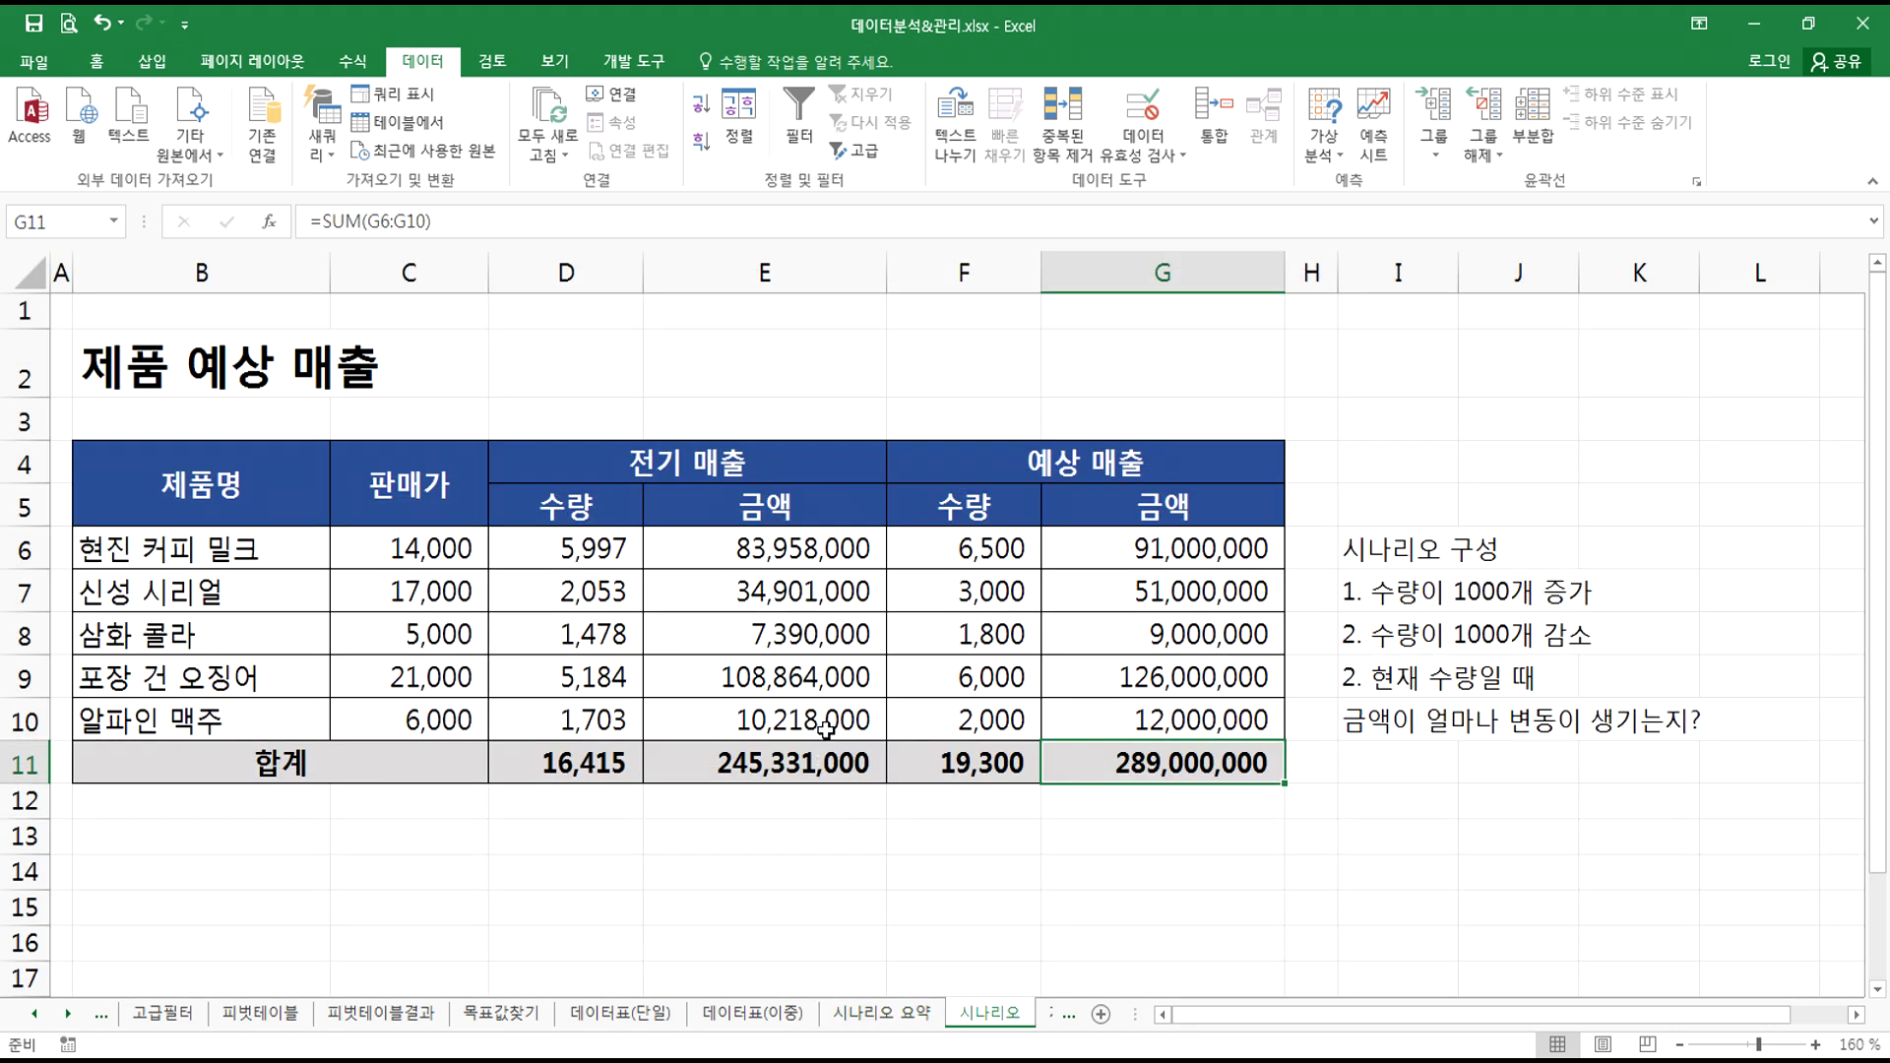
- Match the expected quantities F6:F10 and total G11 on the 시나리오 sheet with the address labels in the summary report
left_click_drag(951, 551, 960, 731)
left_click(1161, 773)
left_click(964, 547)
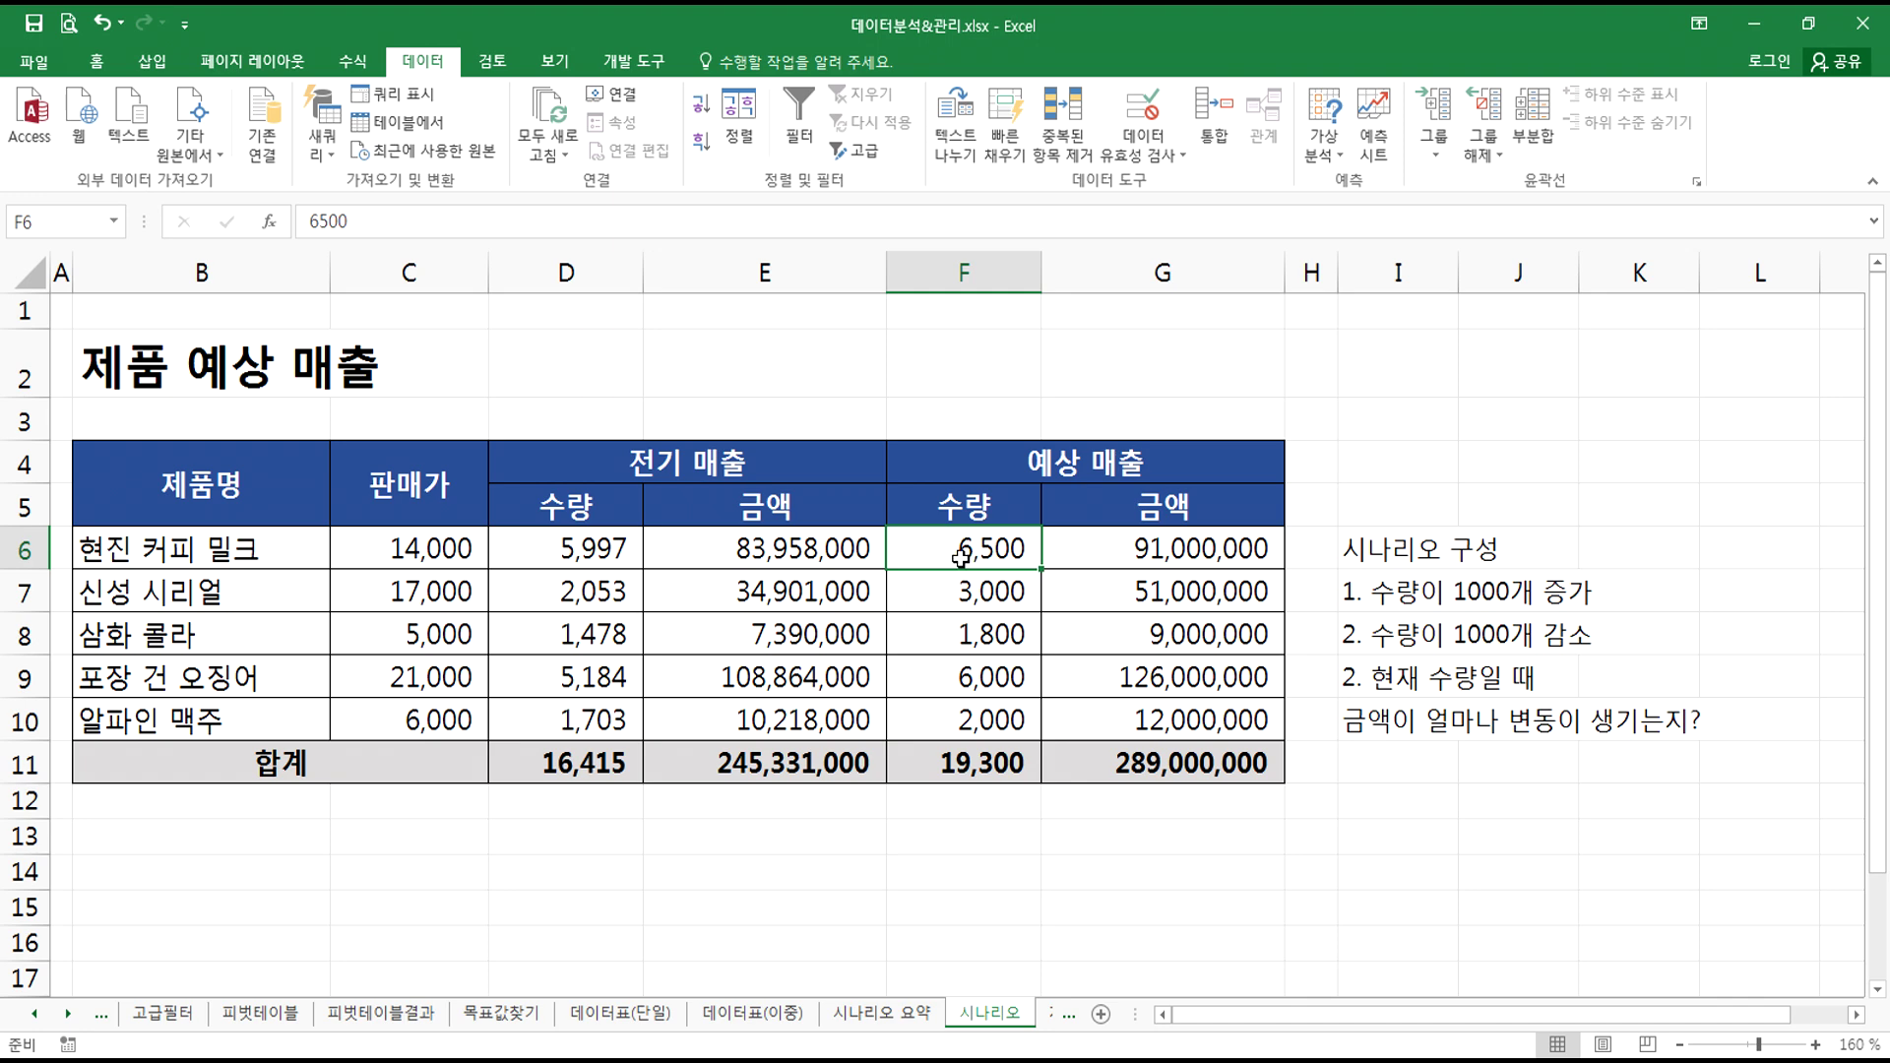
key("ctrl+Page_Up")
left_click(447, 556)
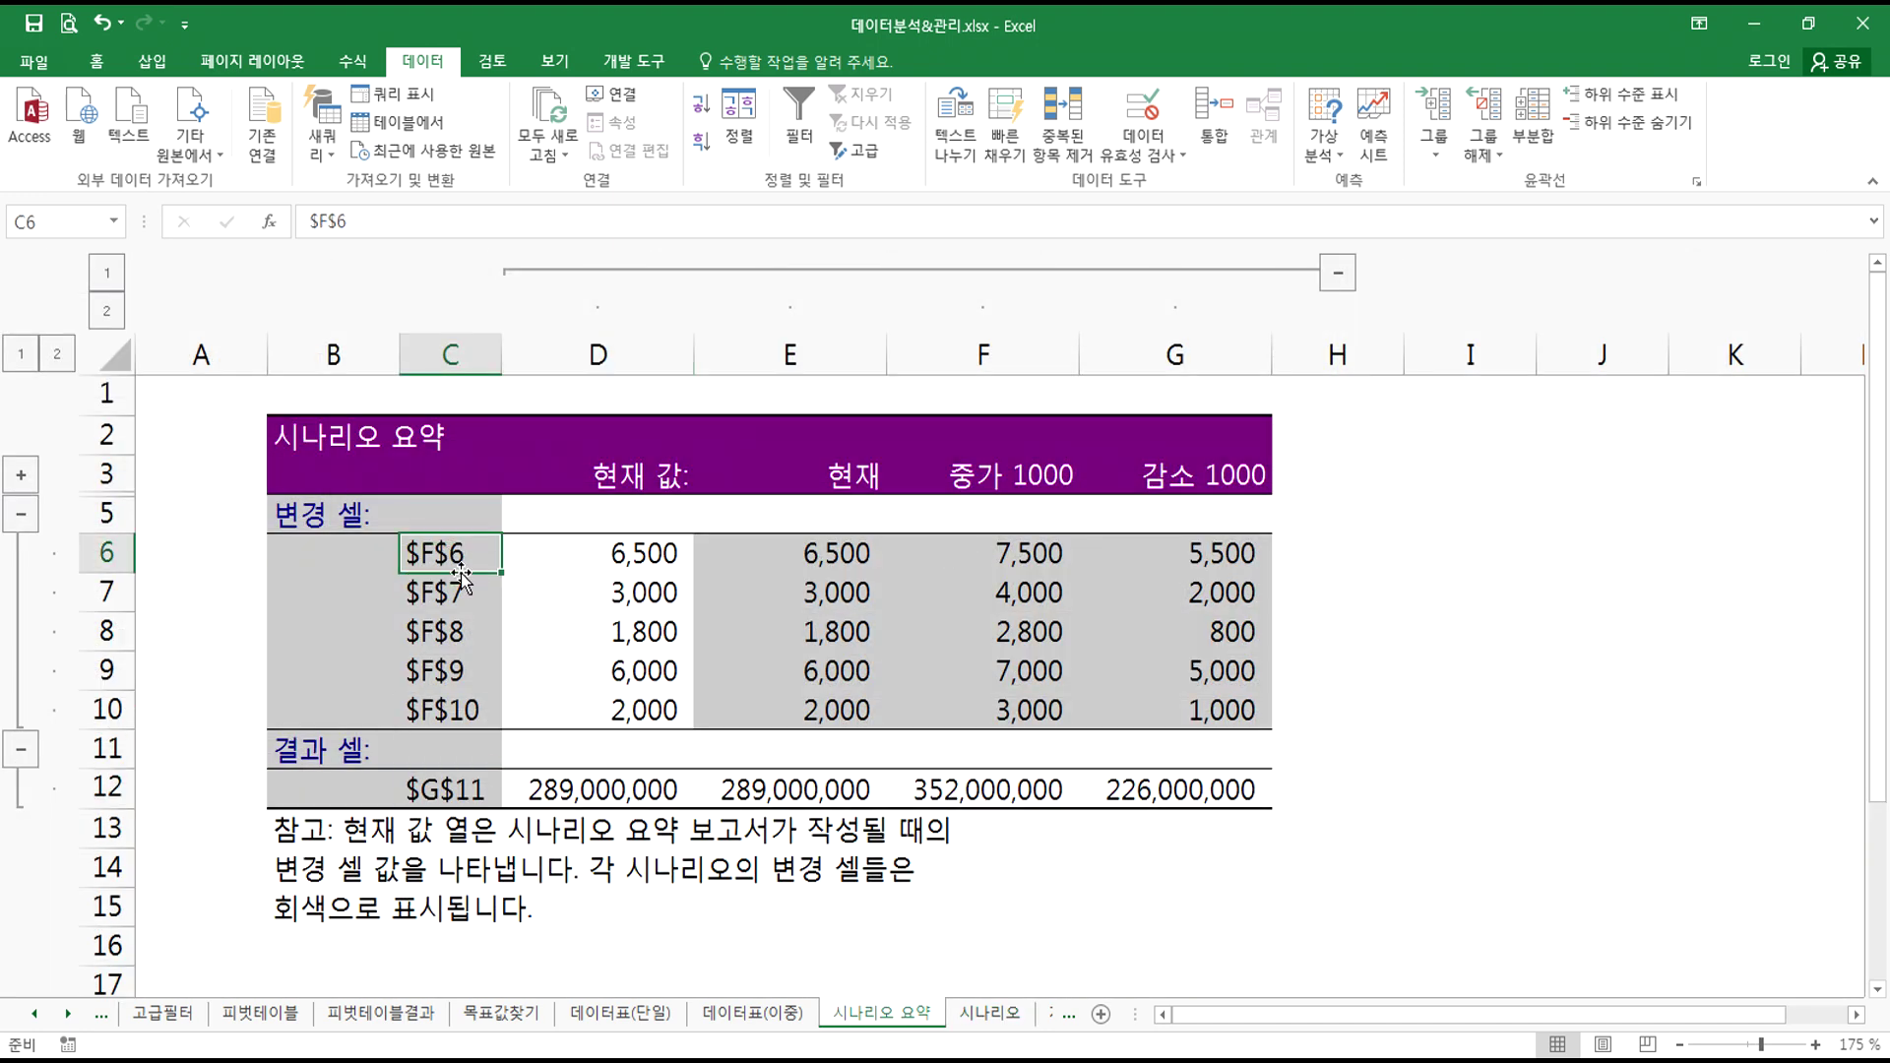
left_click(1004, 1022)
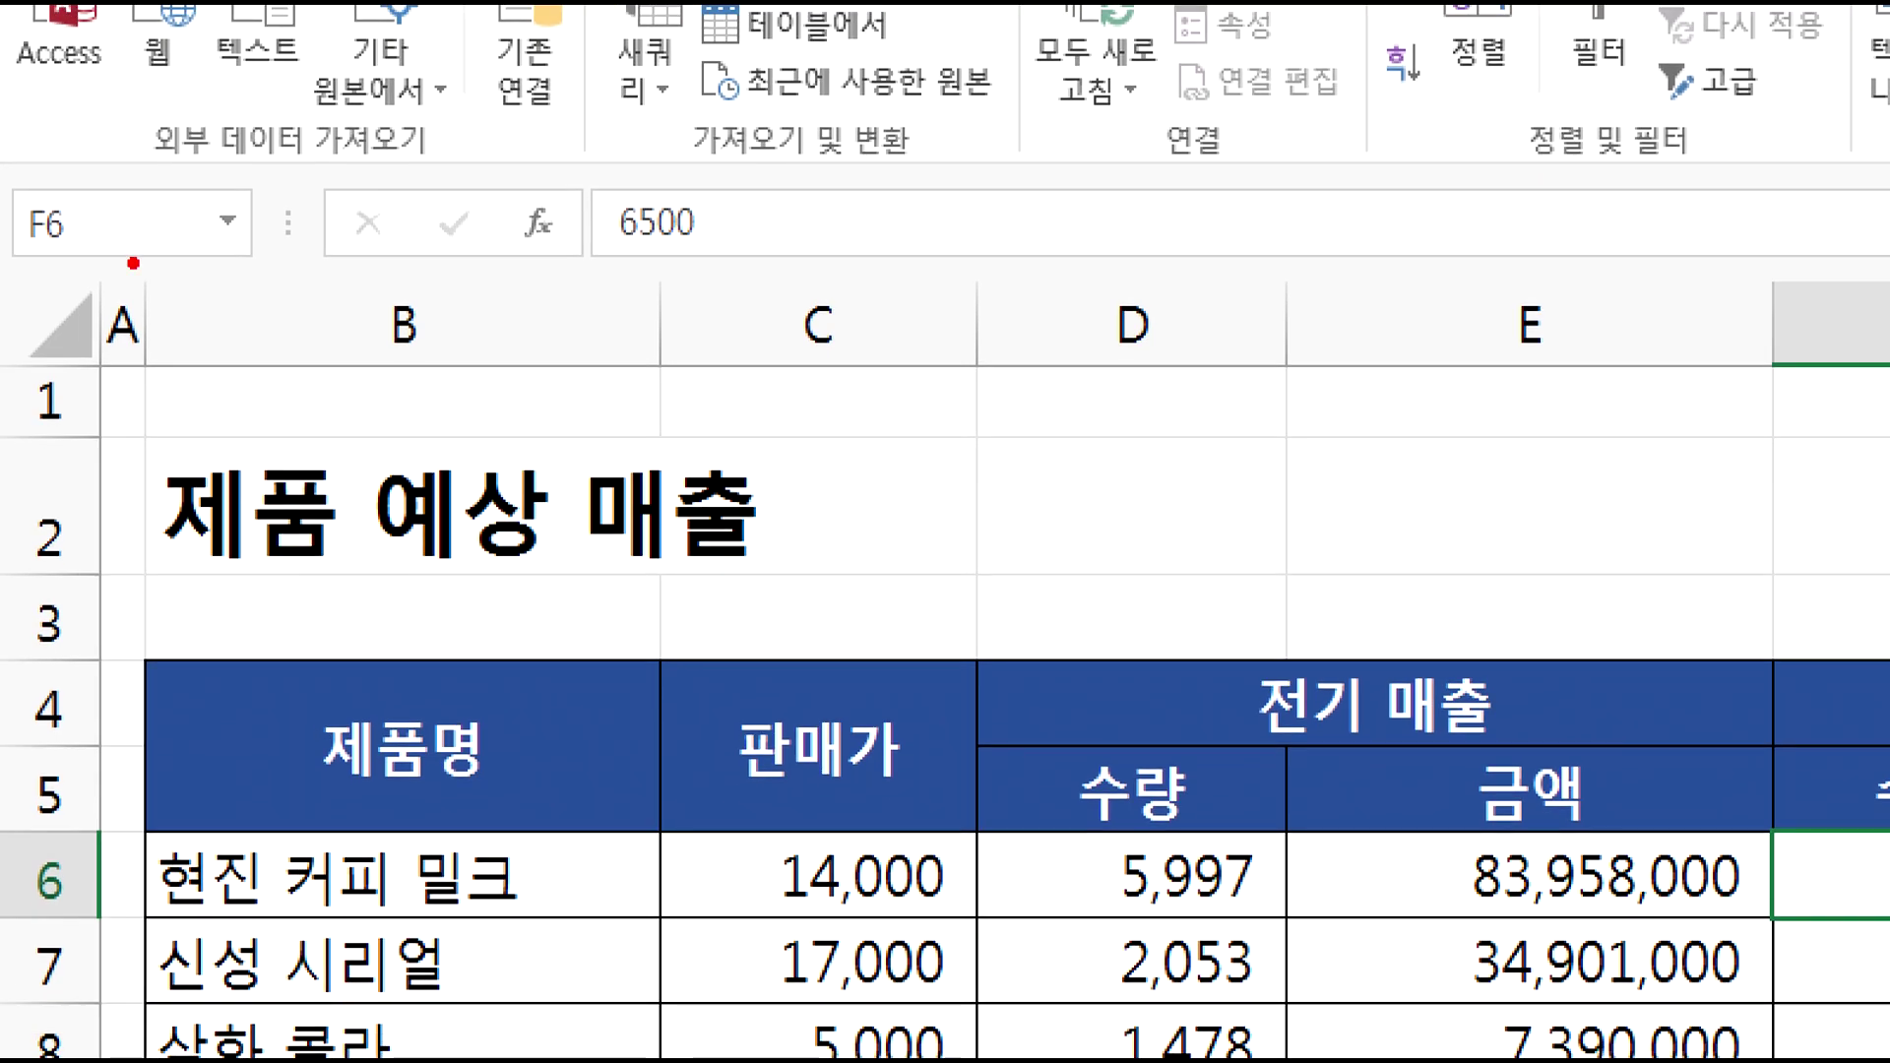
left_click_drag(133, 263, 146, 187)
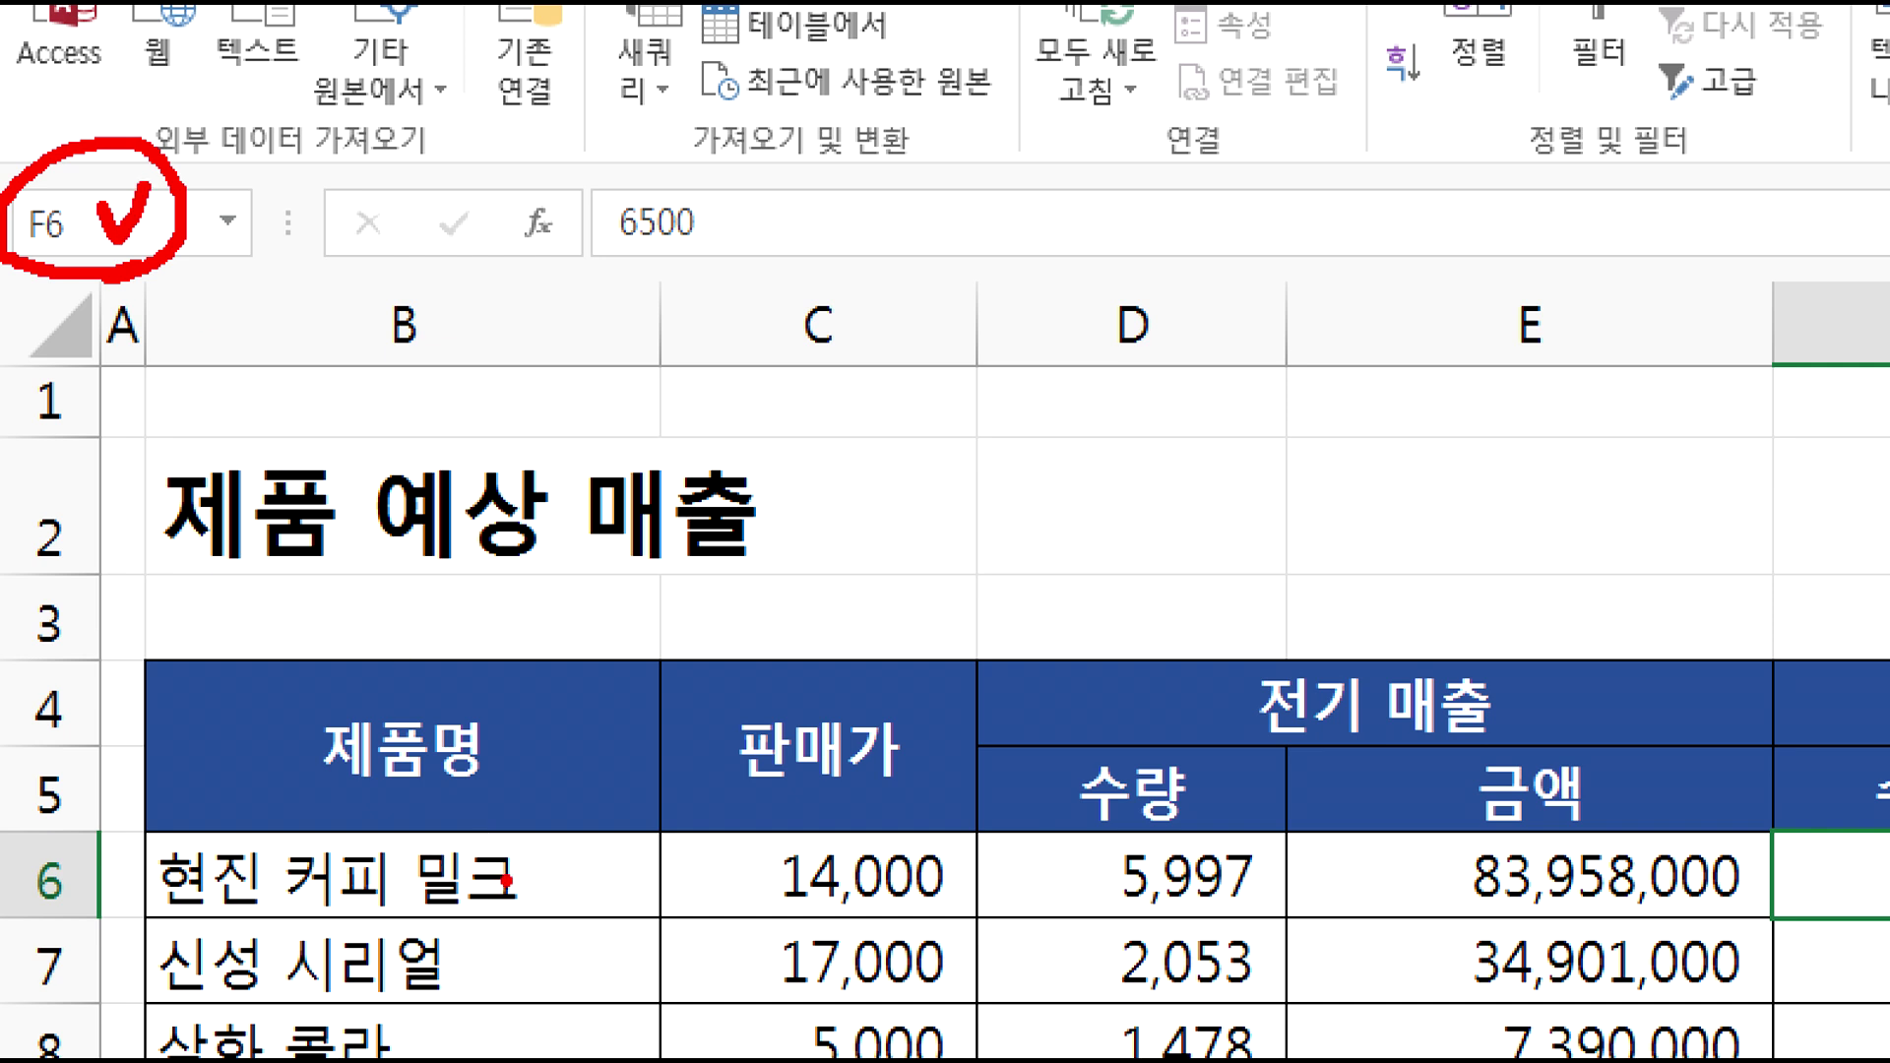
mouse_move(254, 907)
left_mouse_down()
mouse_move(295, 826)
mouse_move(455, 891)
mouse_move(222, 900)
left_mouse_up()
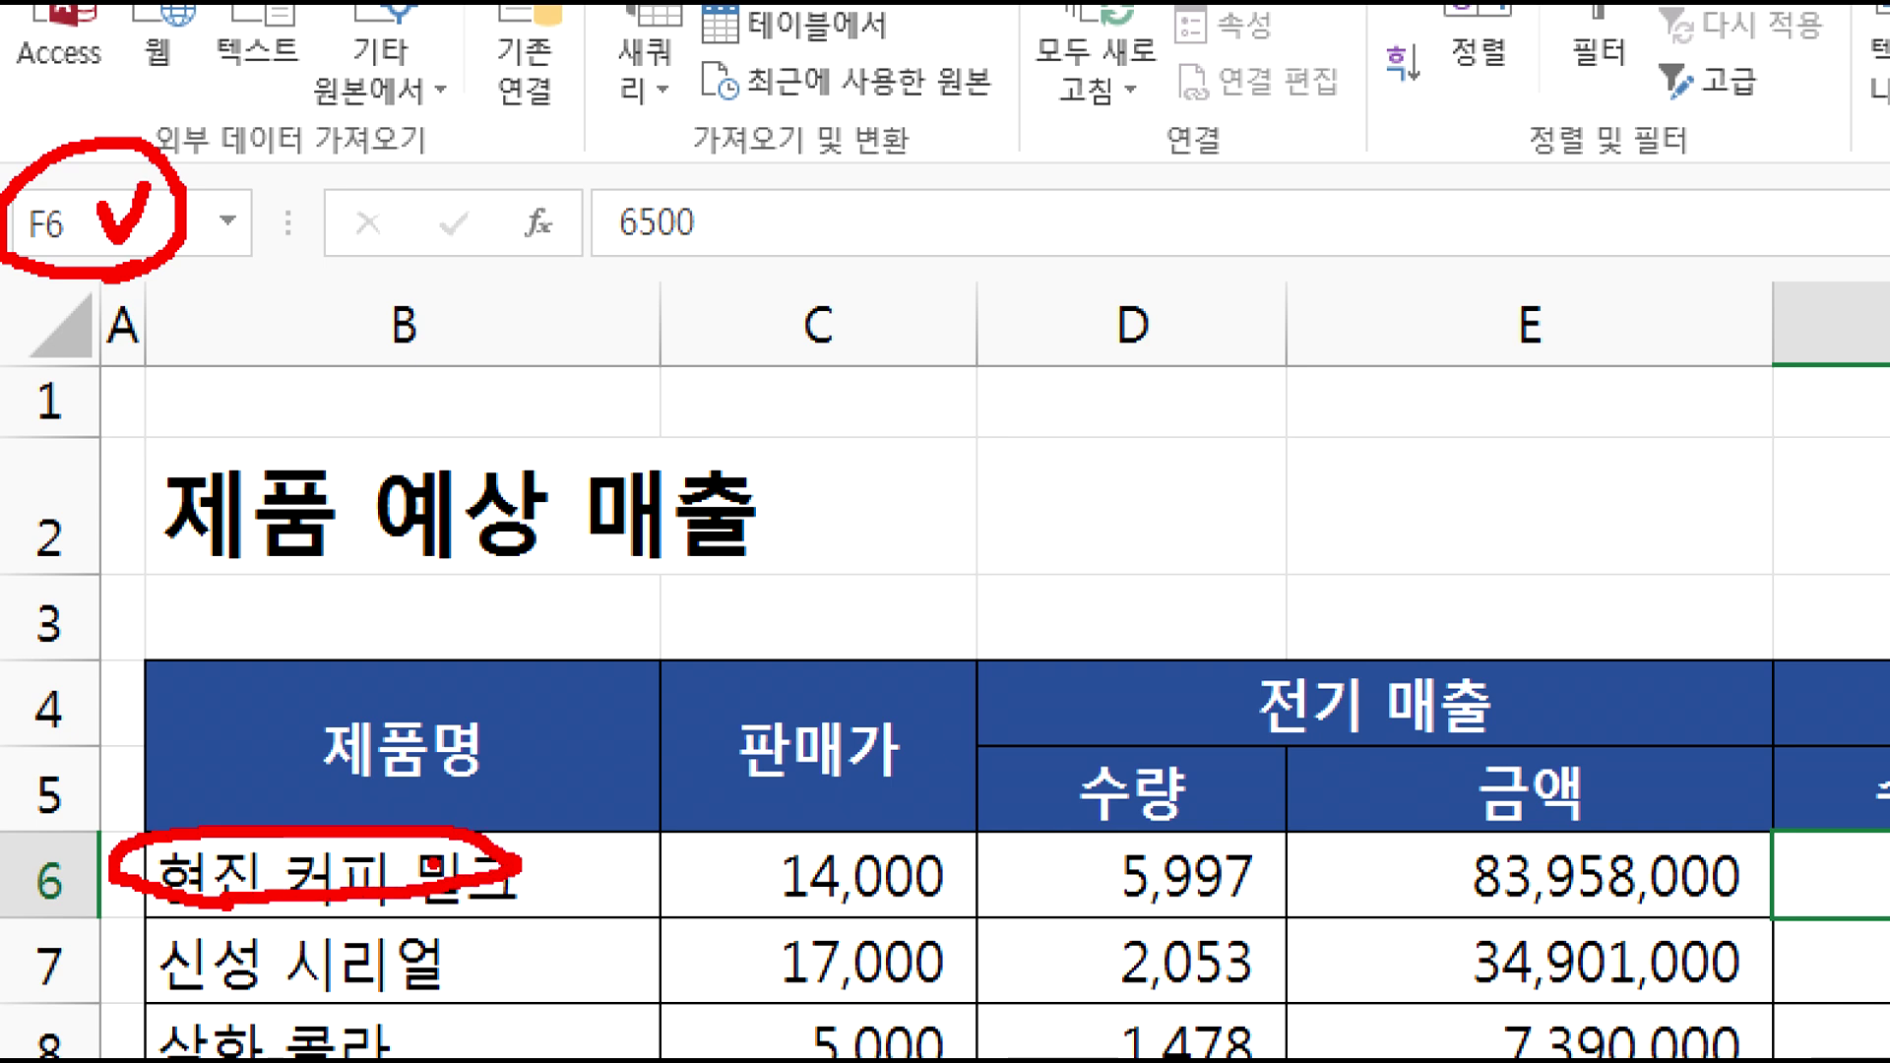
key("Escape")
- Define the name 현진커피밀크 for the first product's expected quantity in cell F6
left_click(57, 217)
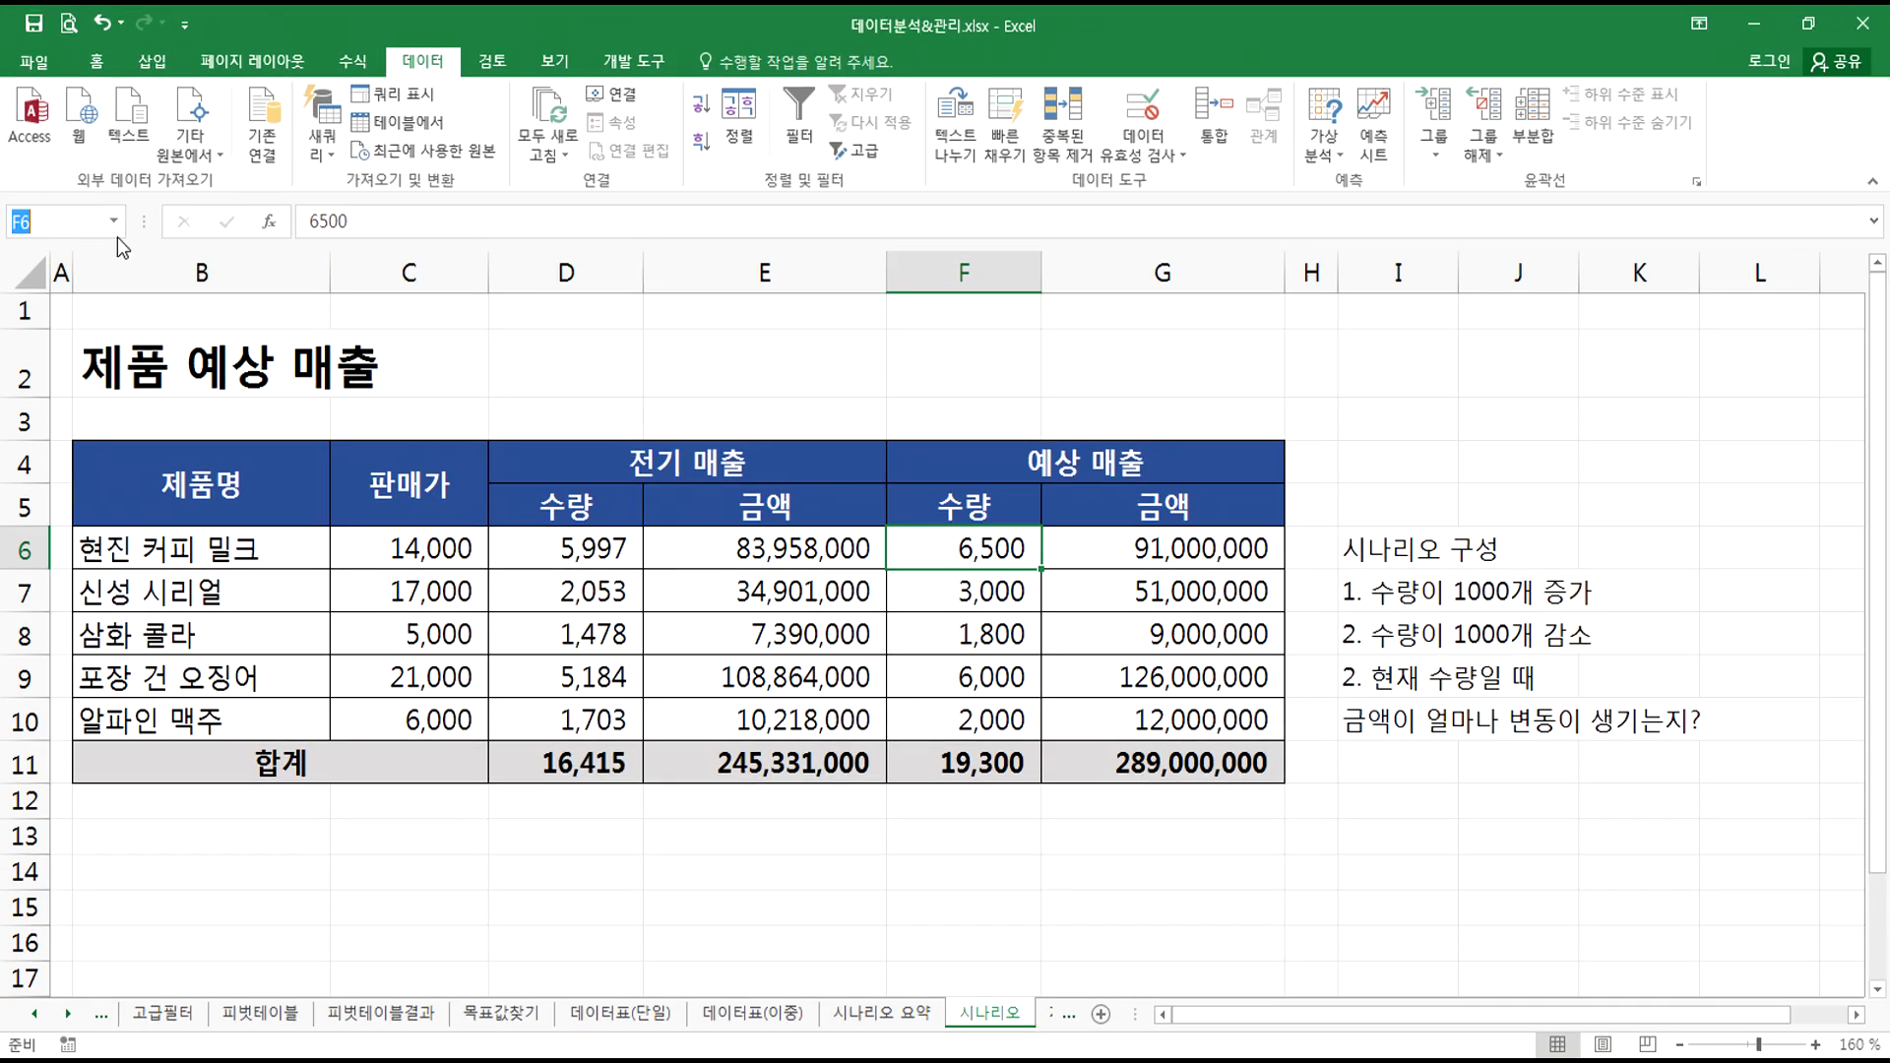
type("현")
type("진커피밀크")
key("Return")
- Try to name the expected quantity cell F7 신성 시리얼, with a space between the words
left_click(962, 594)
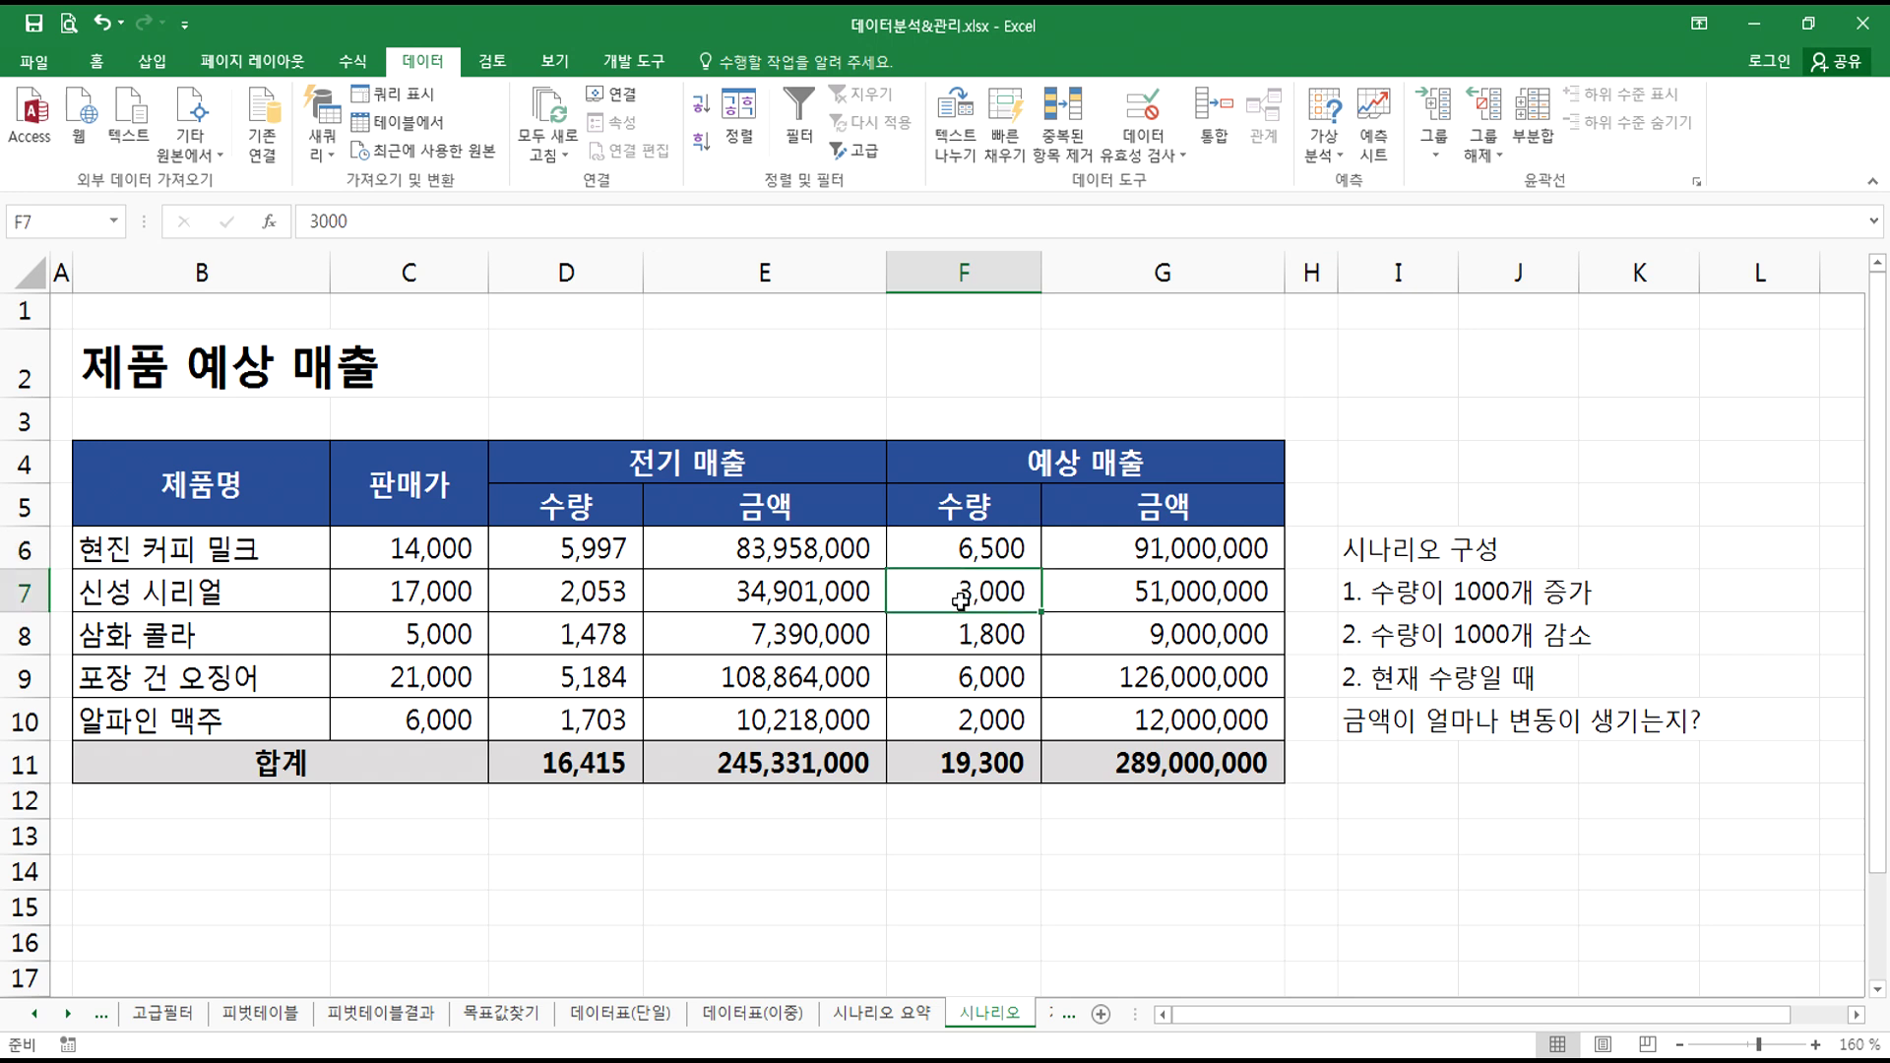
left_click(64, 212)
type("신성 시리얼")
key("Return")
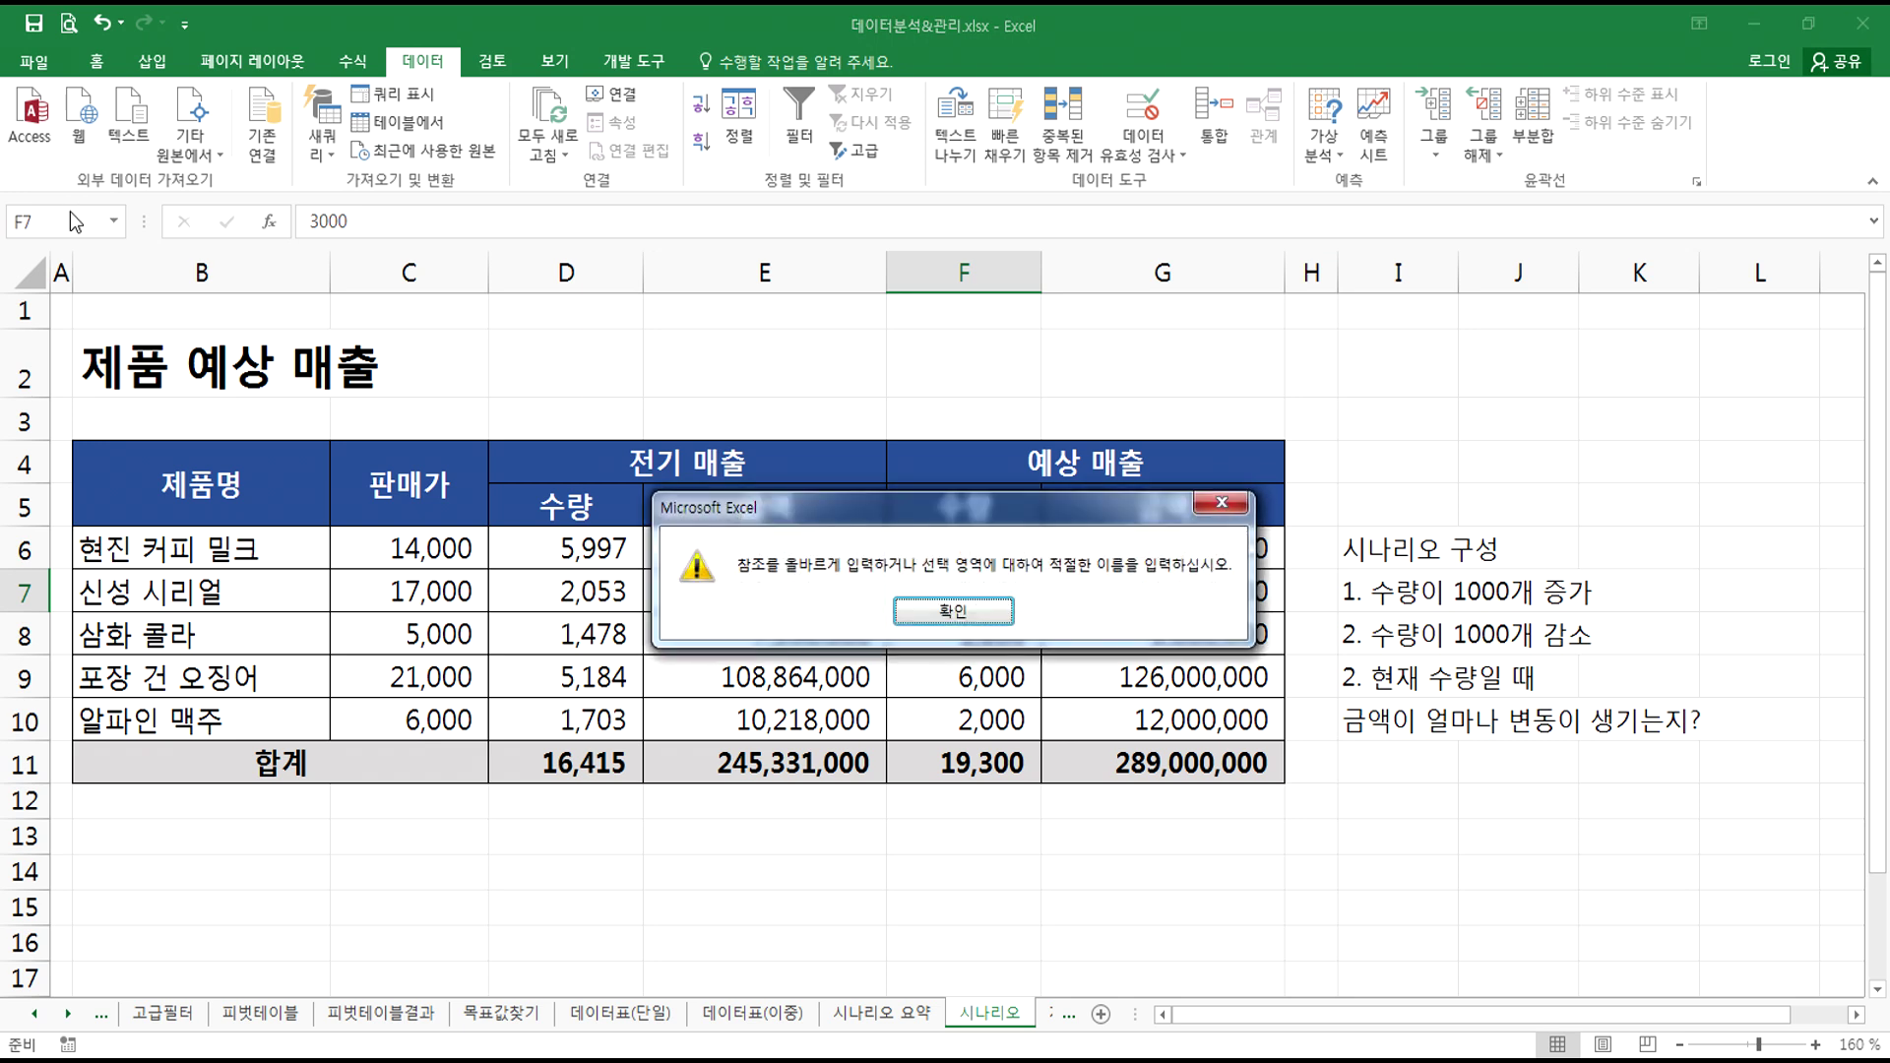
left_click(923, 623)
- Define the name 신성시리얼, without a space, for the expected quantity in cell F7
left_click(65, 214)
type("신서")
type("시리얼")
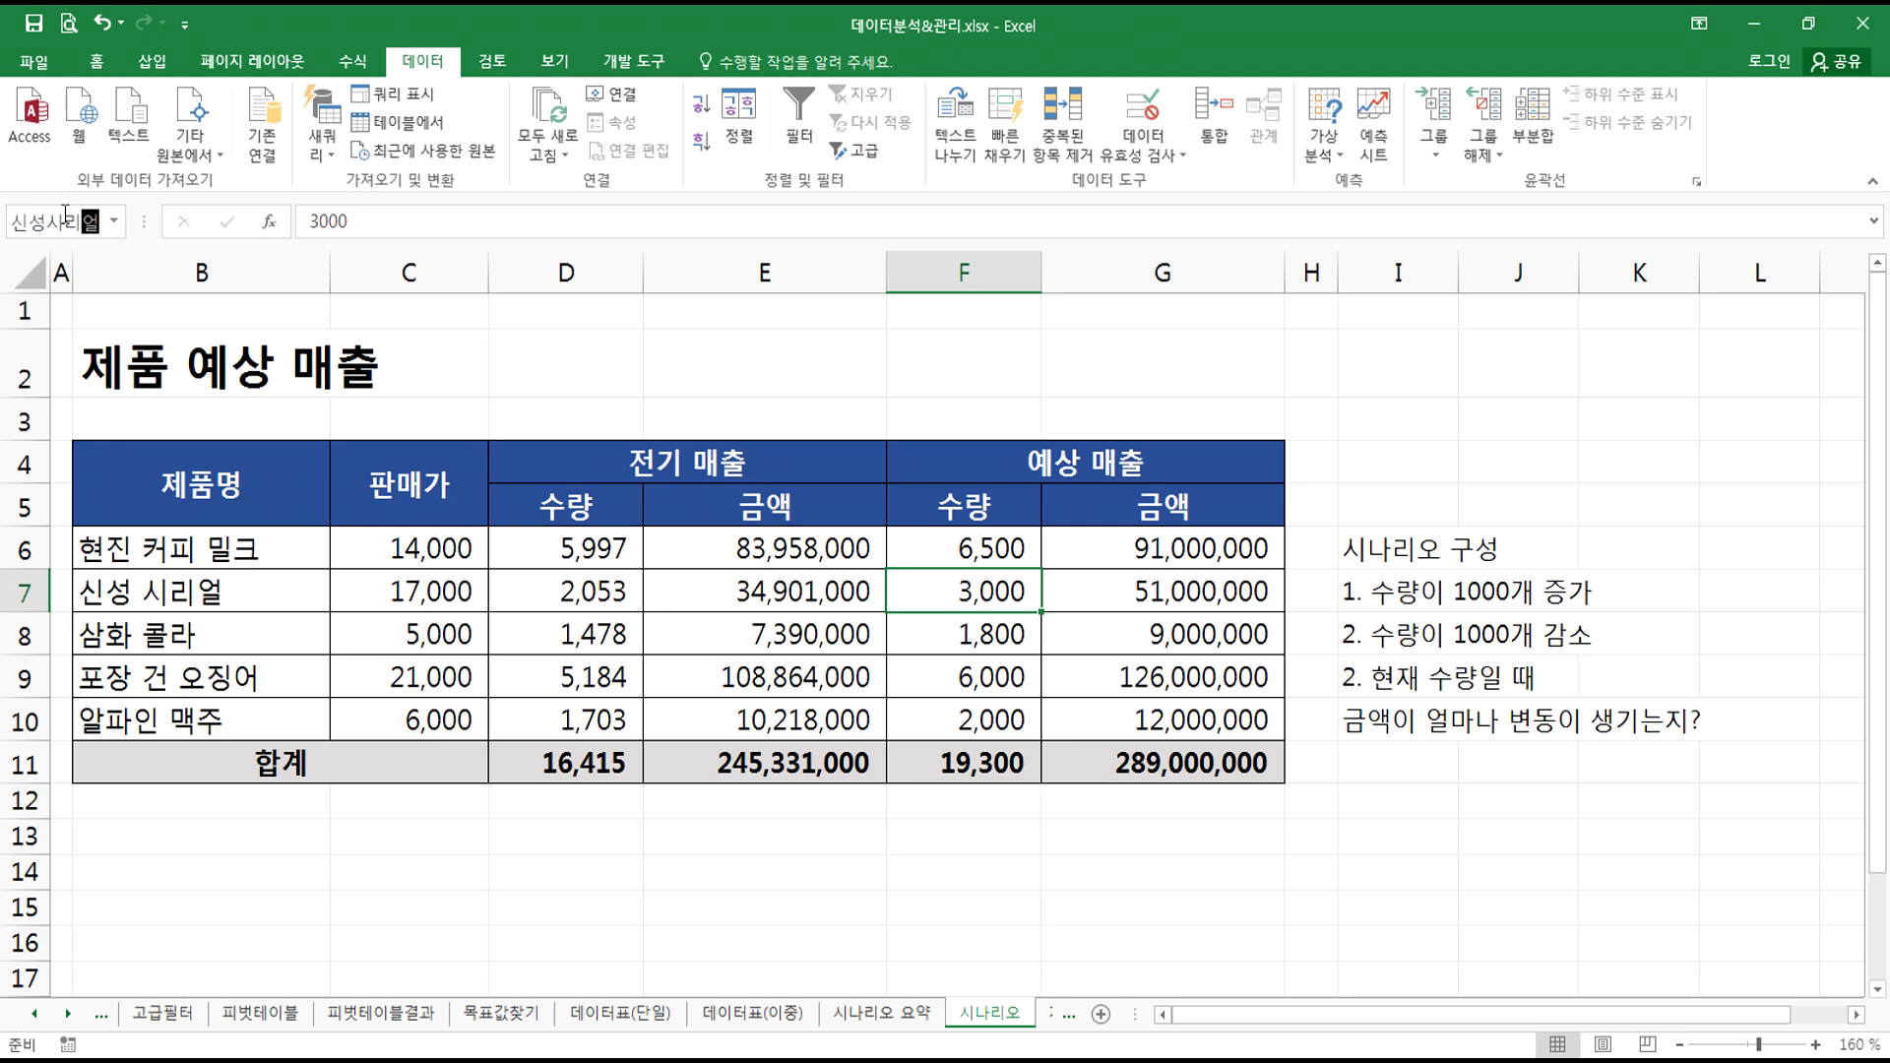
key("Return")
left_click(76, 225)
type("신성실")
type("리얼")
key("Return")
- Define the name 삼화콜라 for the expected quantity in cell F8
left_click(940, 635)
left_click(62, 219)
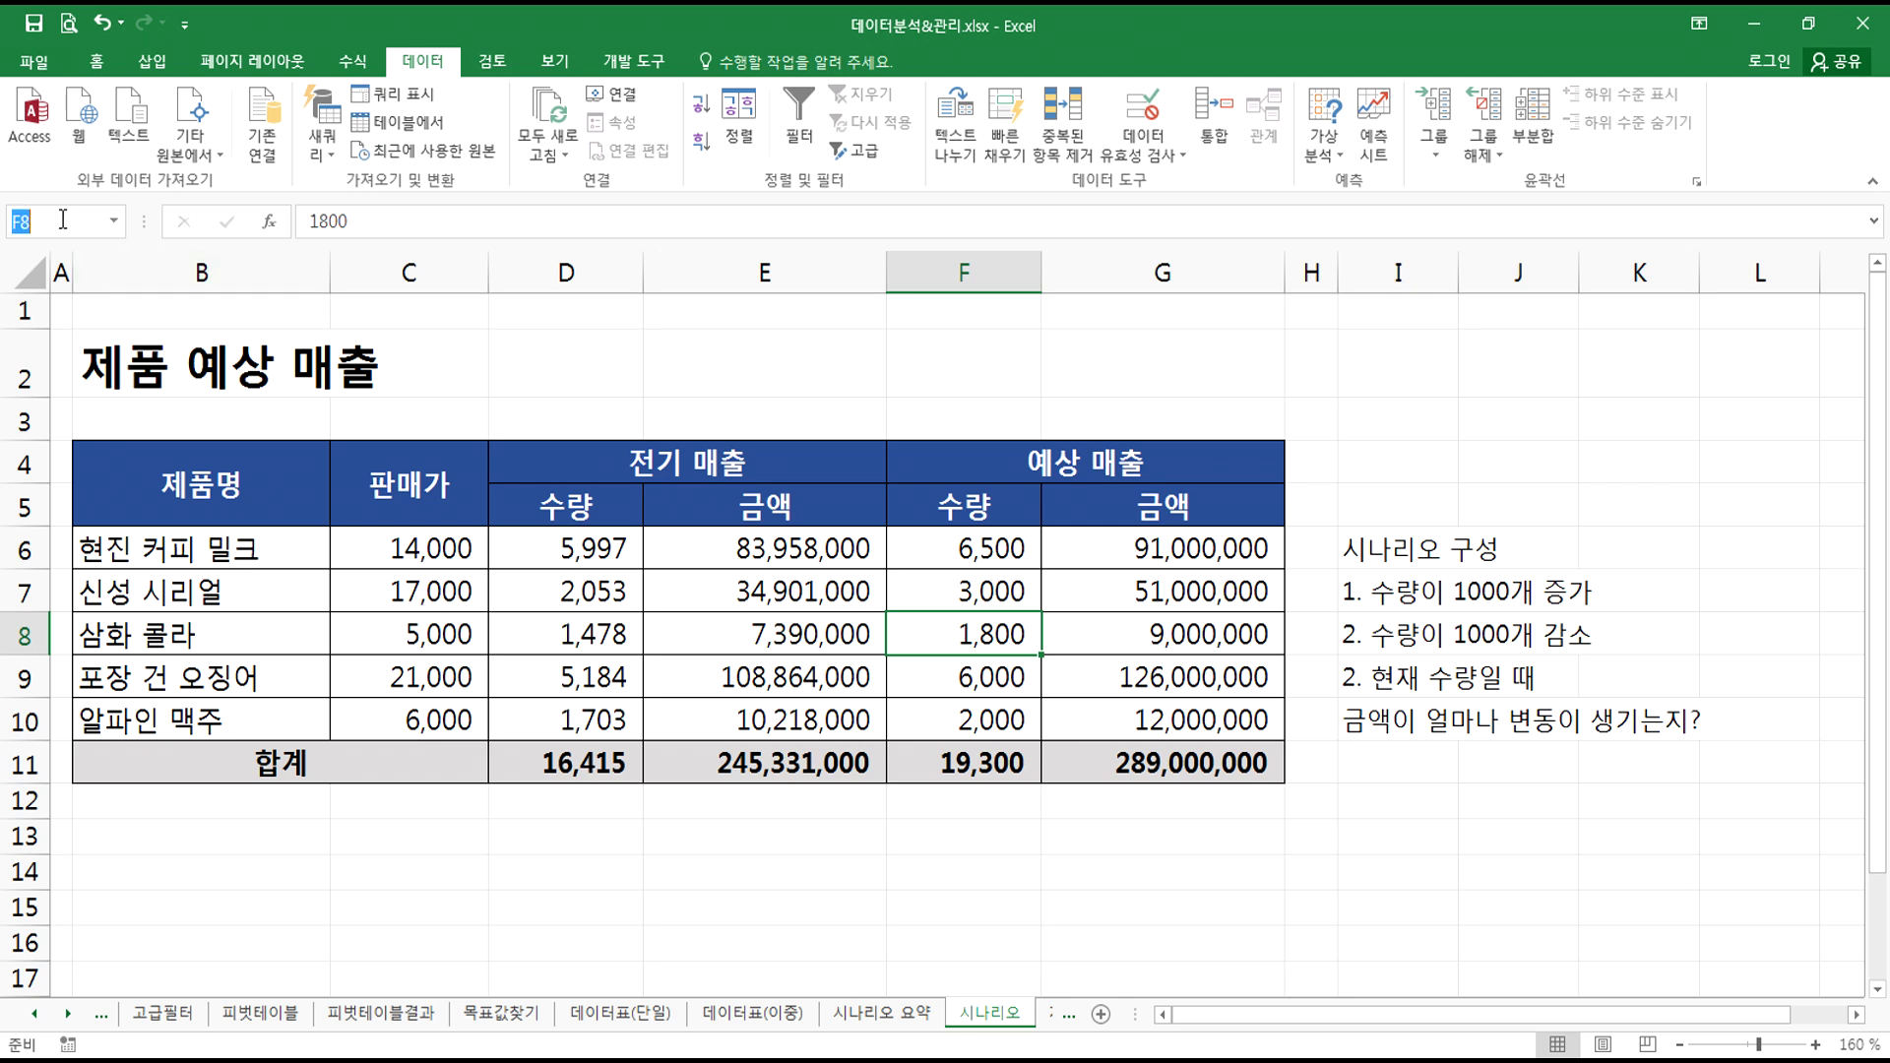
type("삼화콜라")
key("Return")
key("Return")
left_click(93, 232)
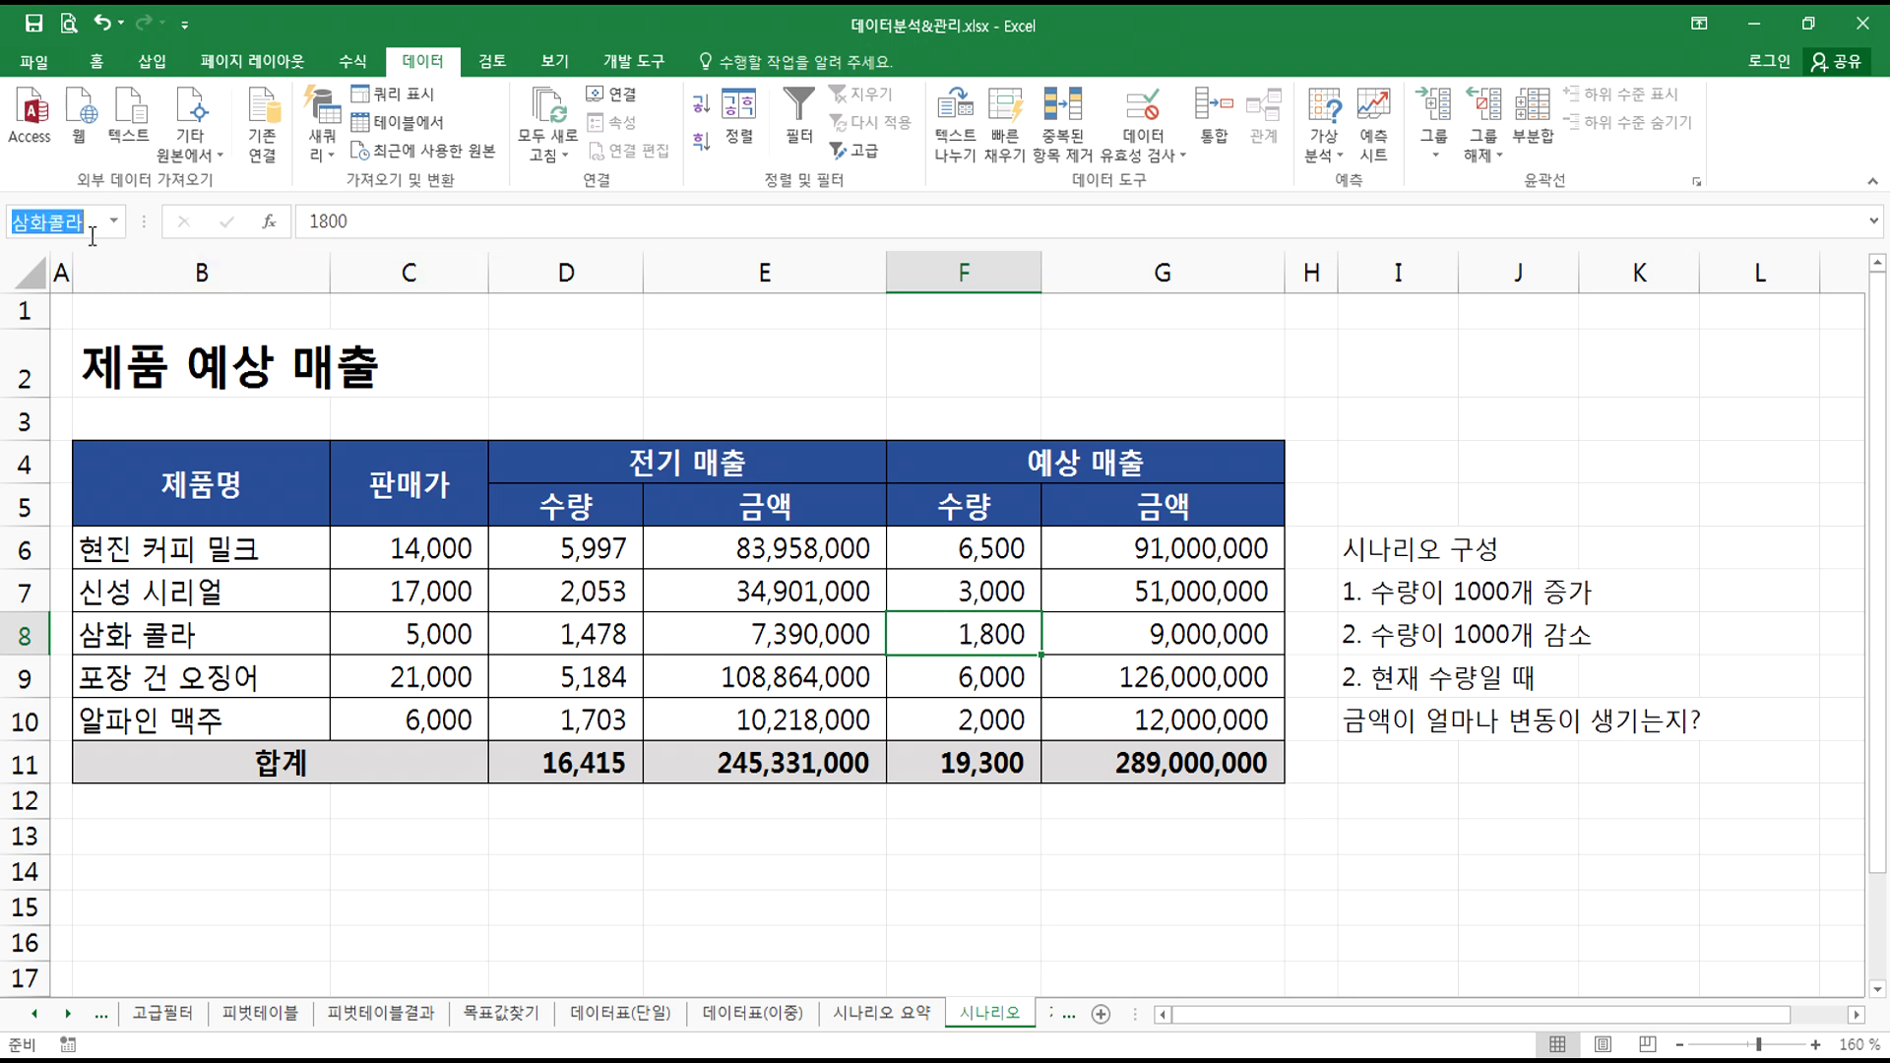
- Define the name 포장건오징어 for the expected quantity in cell F9
left_click(948, 677)
left_click(77, 214)
type("포장건ㅇ")
key("BackSpace")
type("징어")
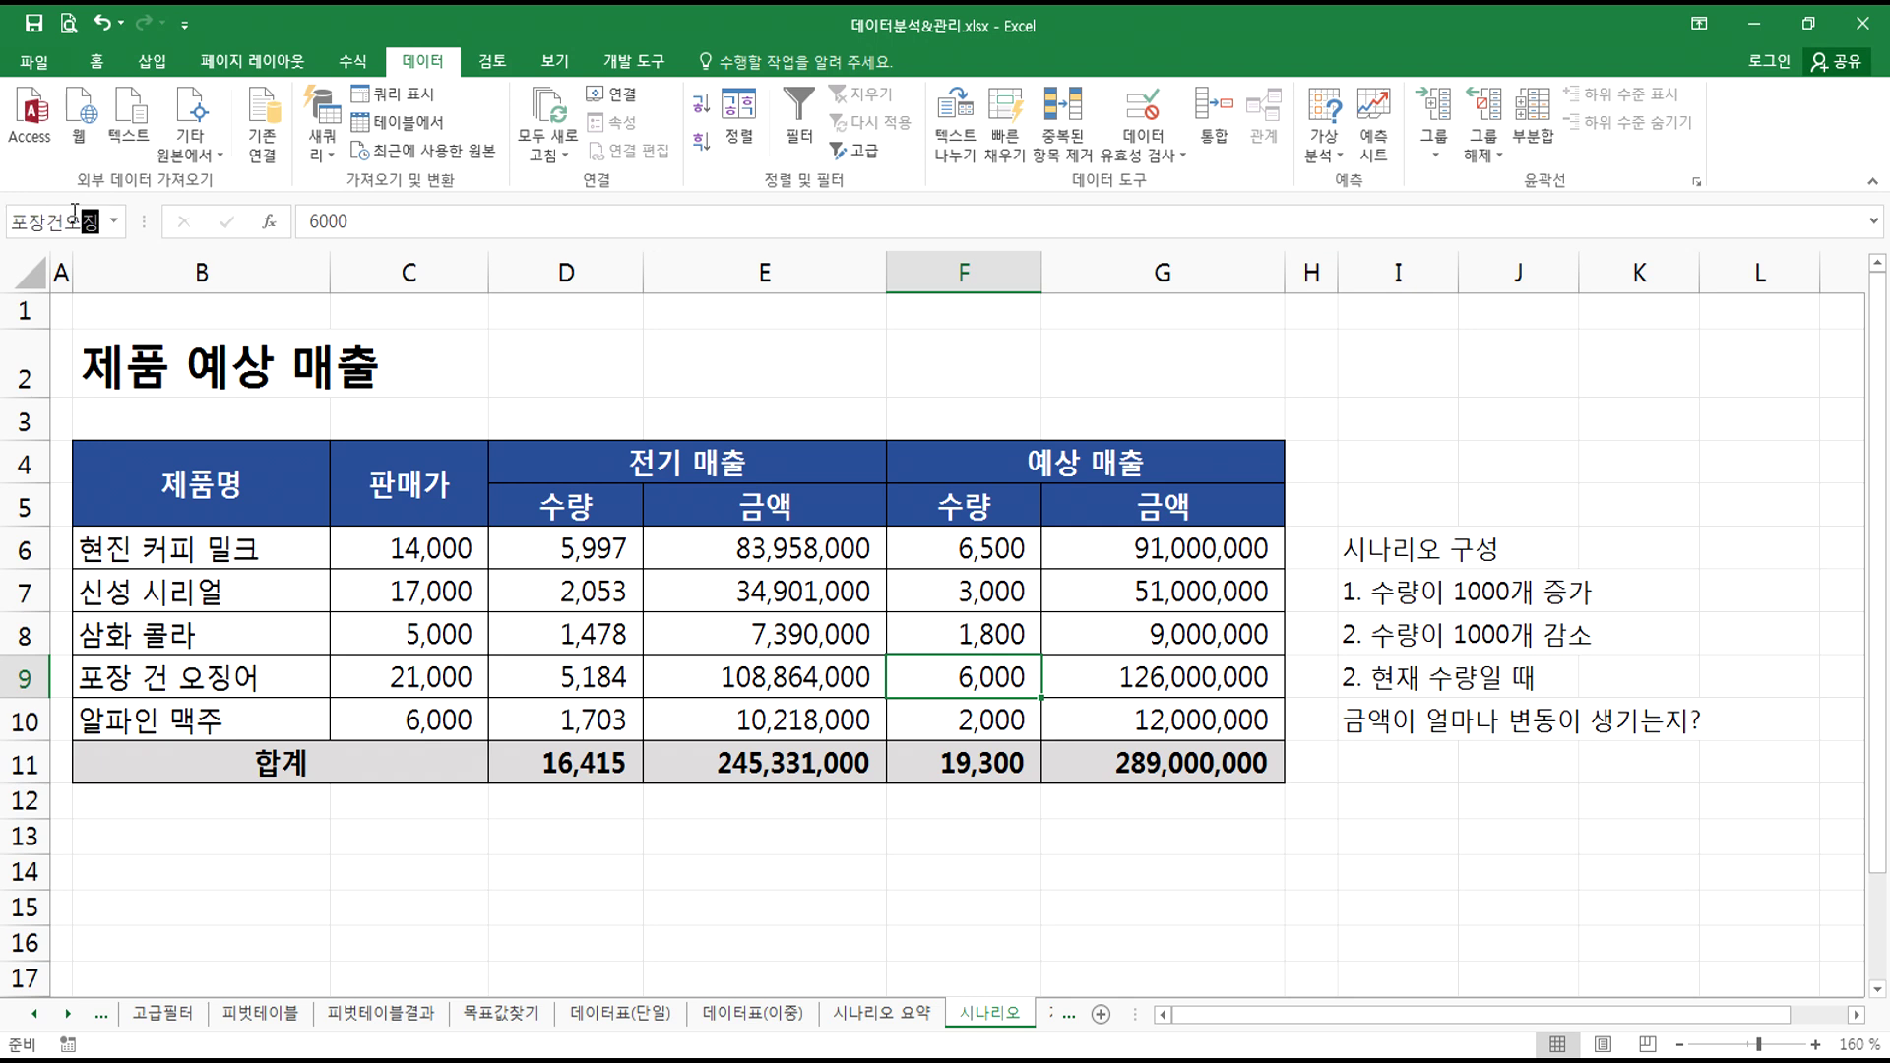
key("Return")
- Define the name 알파인맥주 for the expected quantity in cell F10
left_click(914, 717)
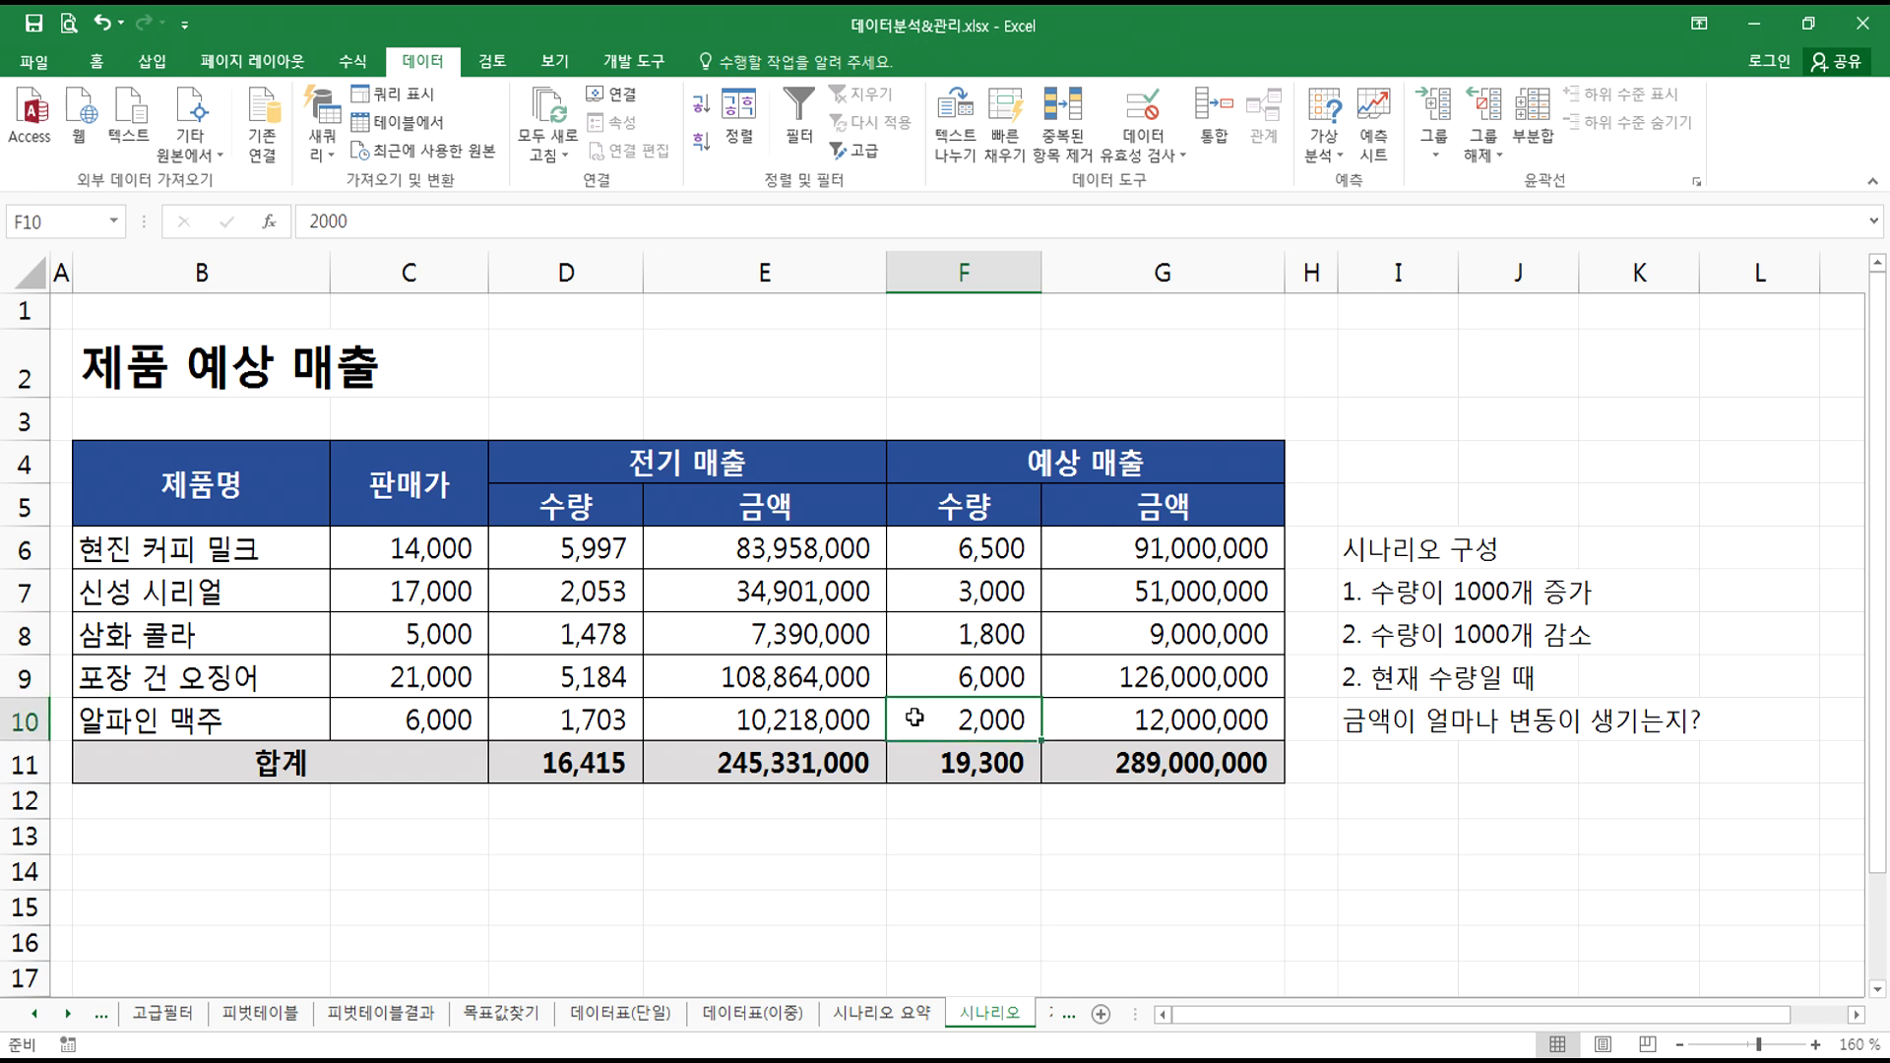
left_click(62, 217)
type("알")
type("파이")
type(" 맥주")
key("Return")
key("Return")
- Select the first product's expected quantity F6 and review the list of defined product names
left_click(970, 548)
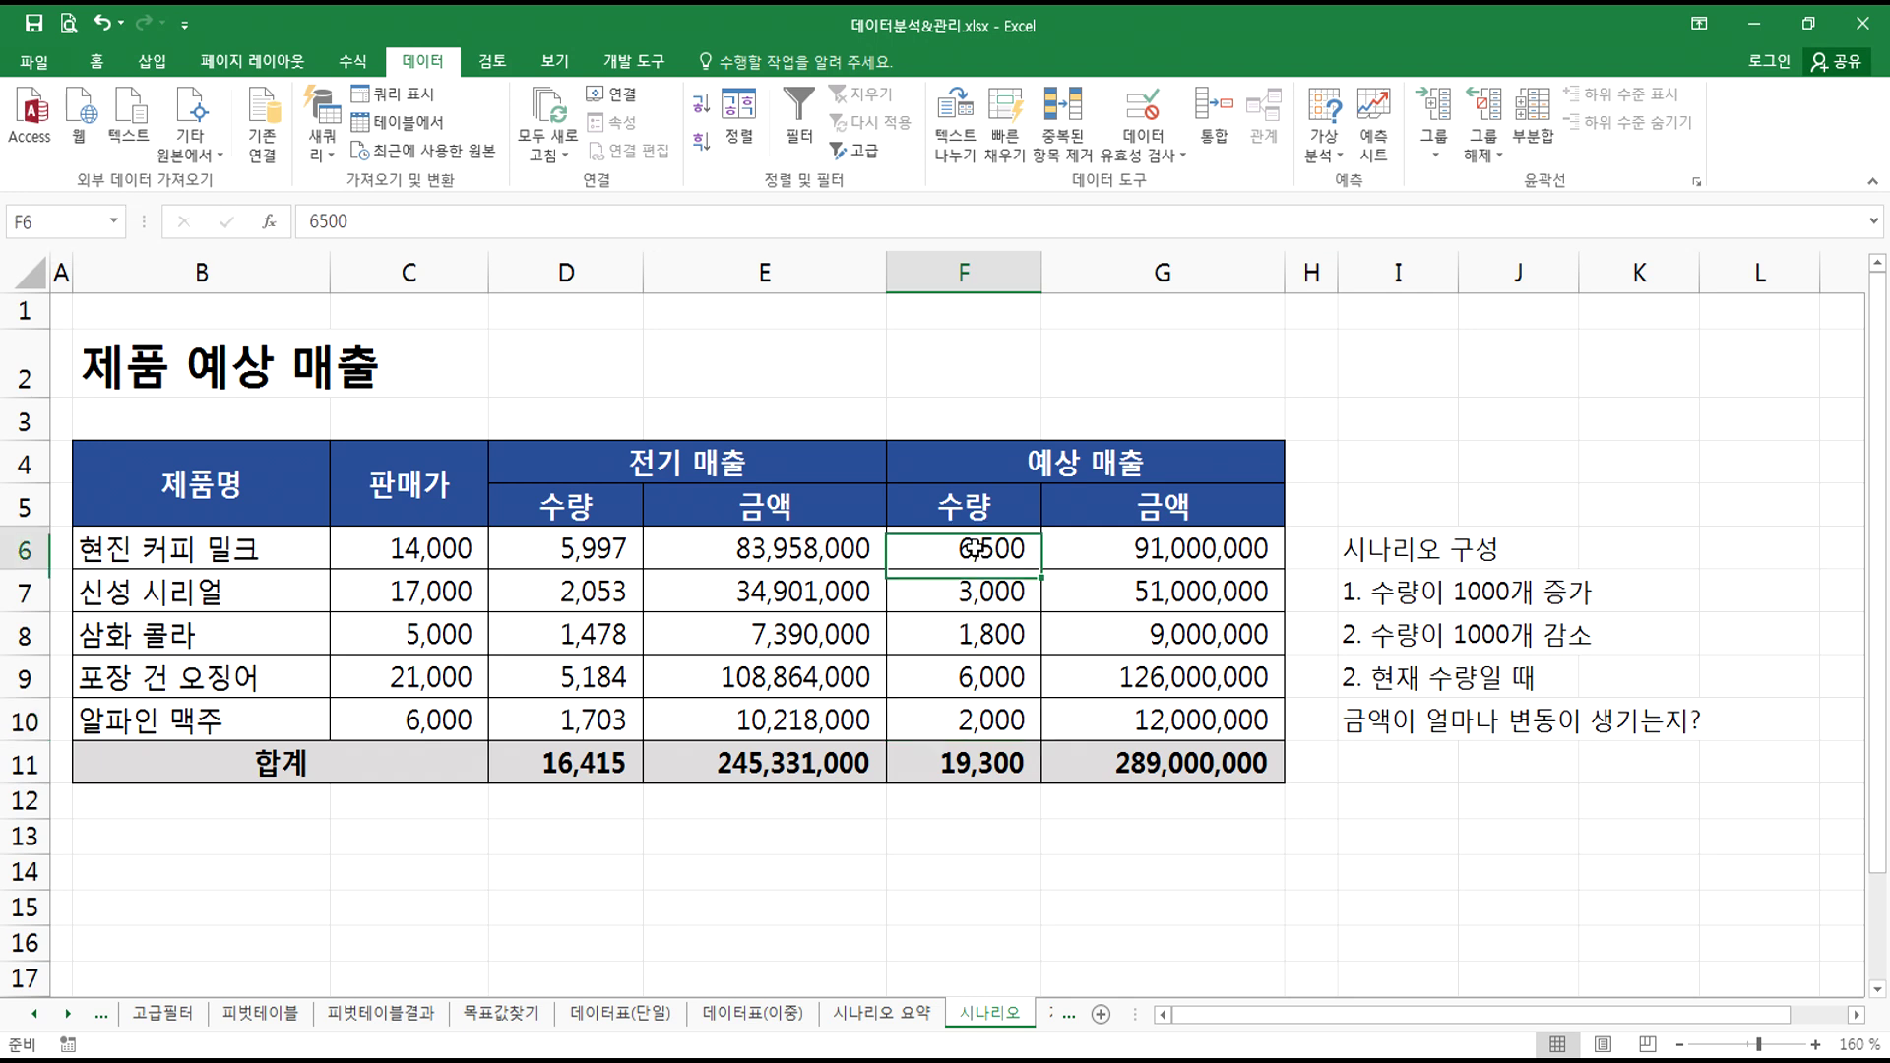
left_click(110, 222)
left_click(115, 226)
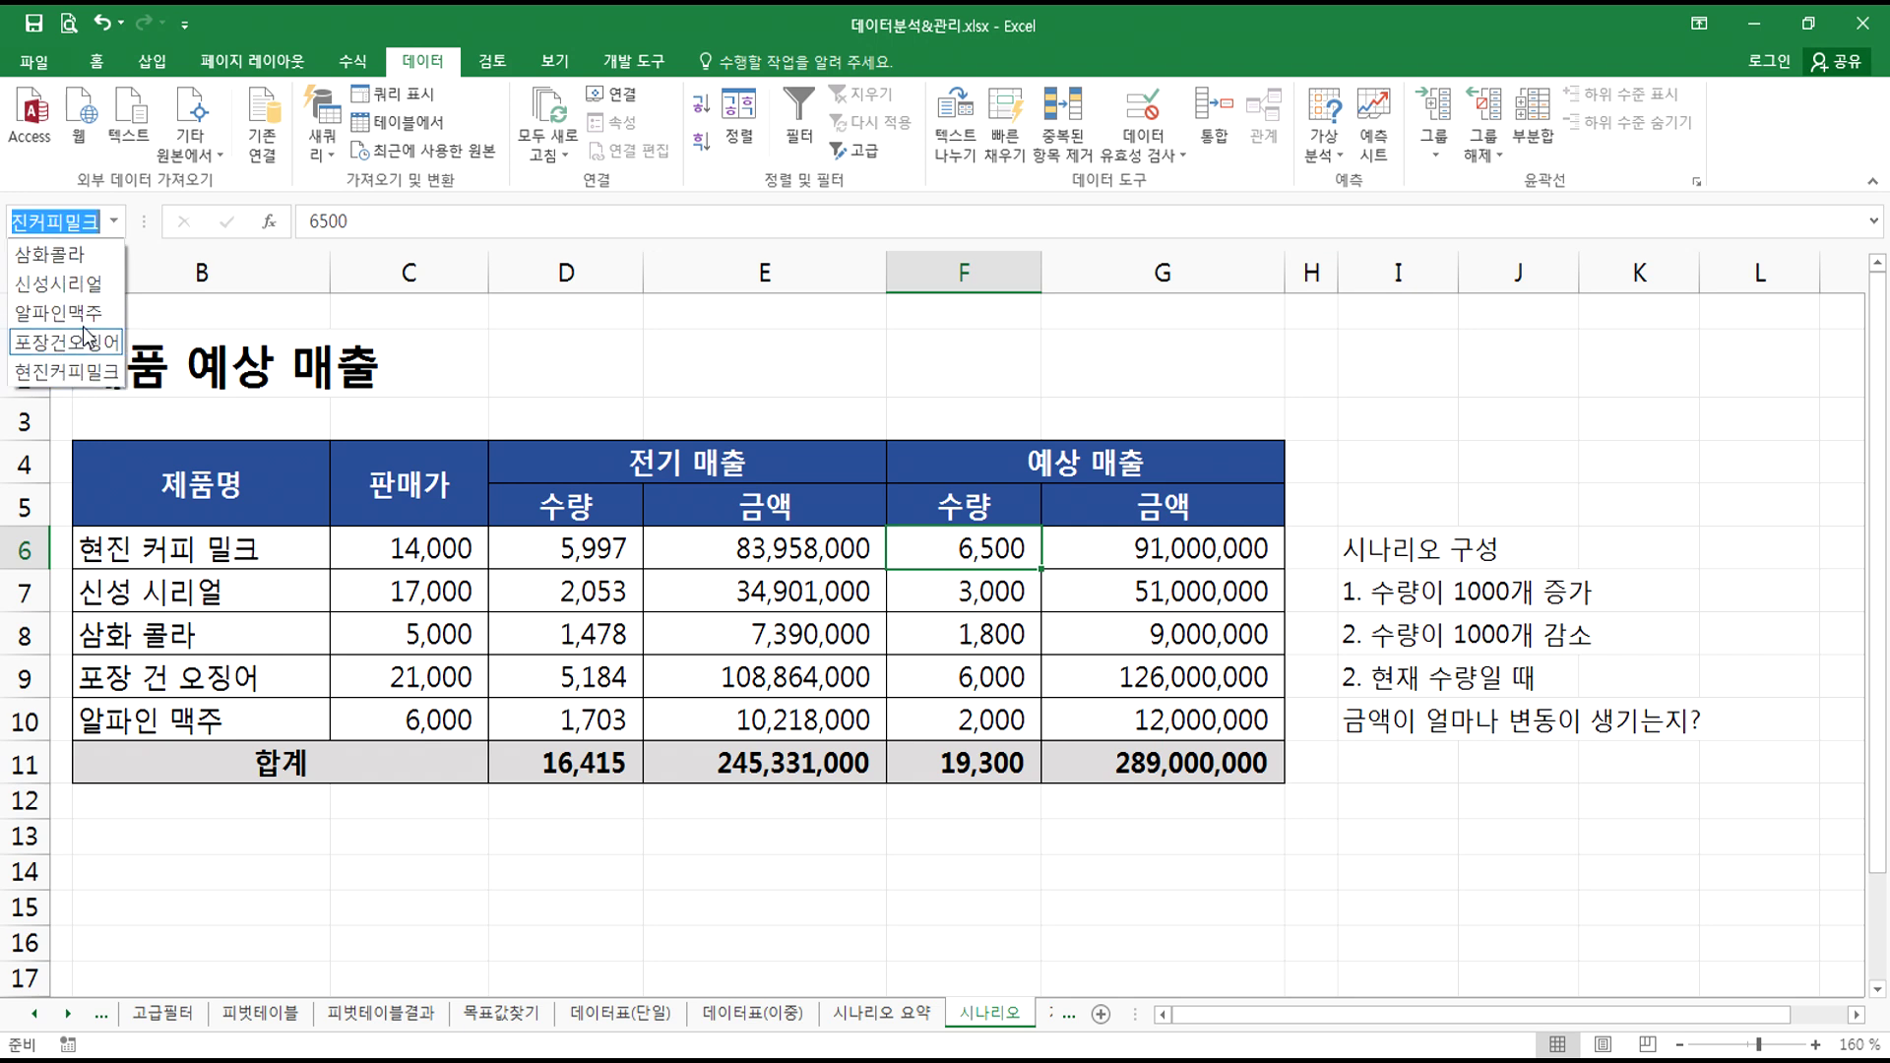
- Define the name 합계 for the expected sales total in cell G11 and check it in the list of defined names
left_click(1111, 750)
left_click(1109, 759)
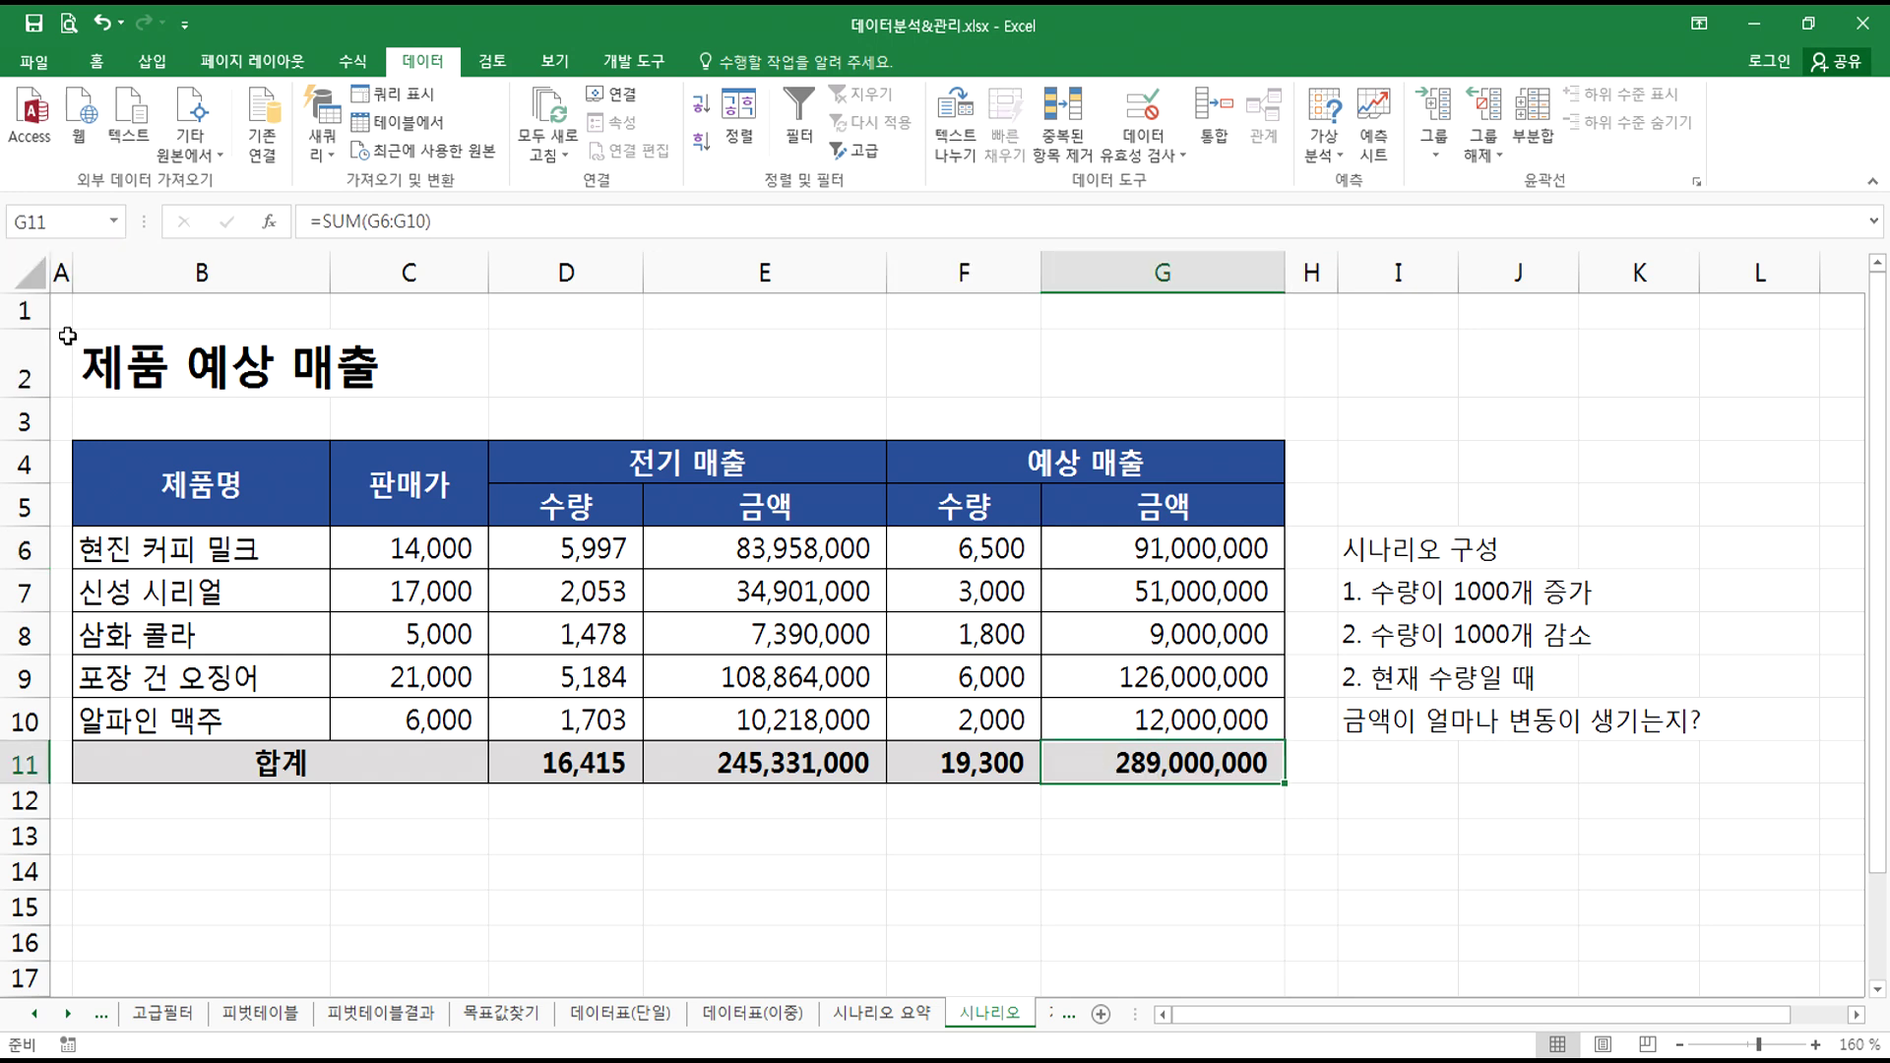
left_click(71, 226)
type("ㅎㅏㅂㄱㅖ")
key("Return")
left_click(115, 222)
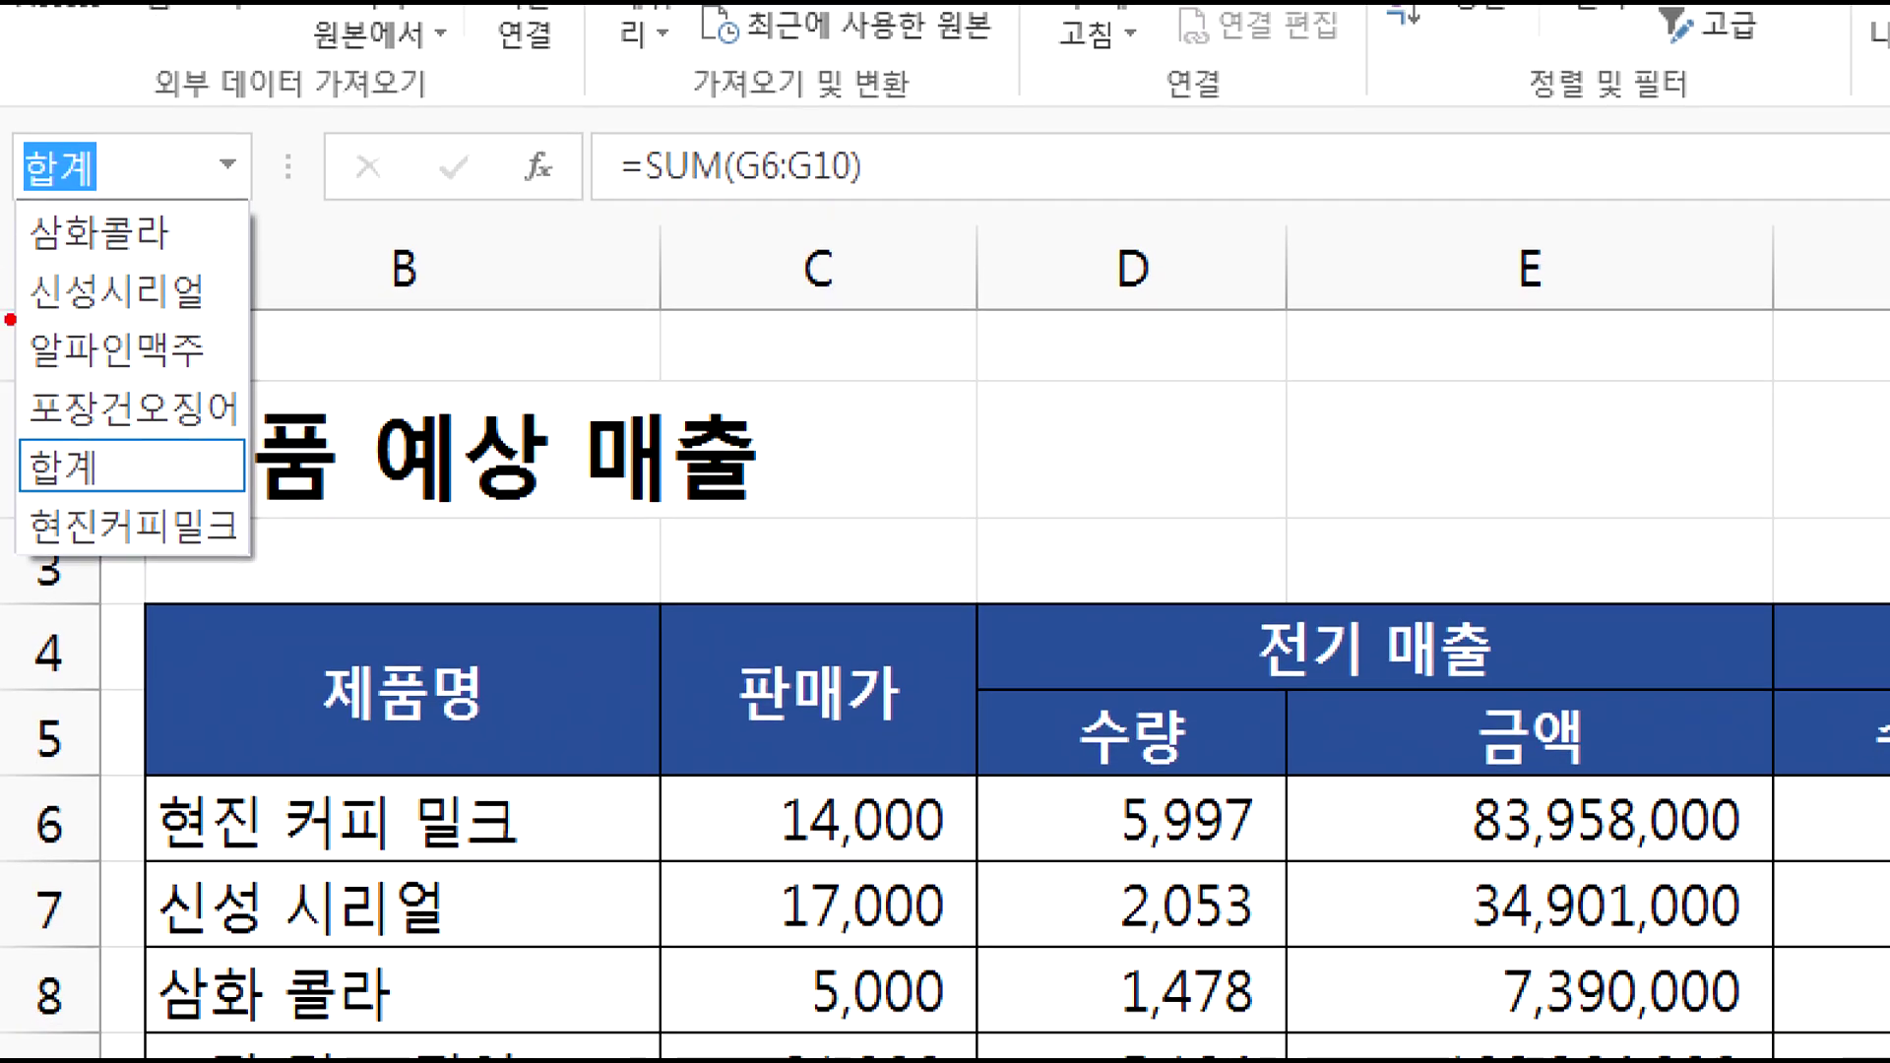
mouse_move(162, 581)
left_mouse_down()
mouse_move(39, 571)
mouse_move(241, 188)
mouse_move(116, 611)
left_mouse_up()
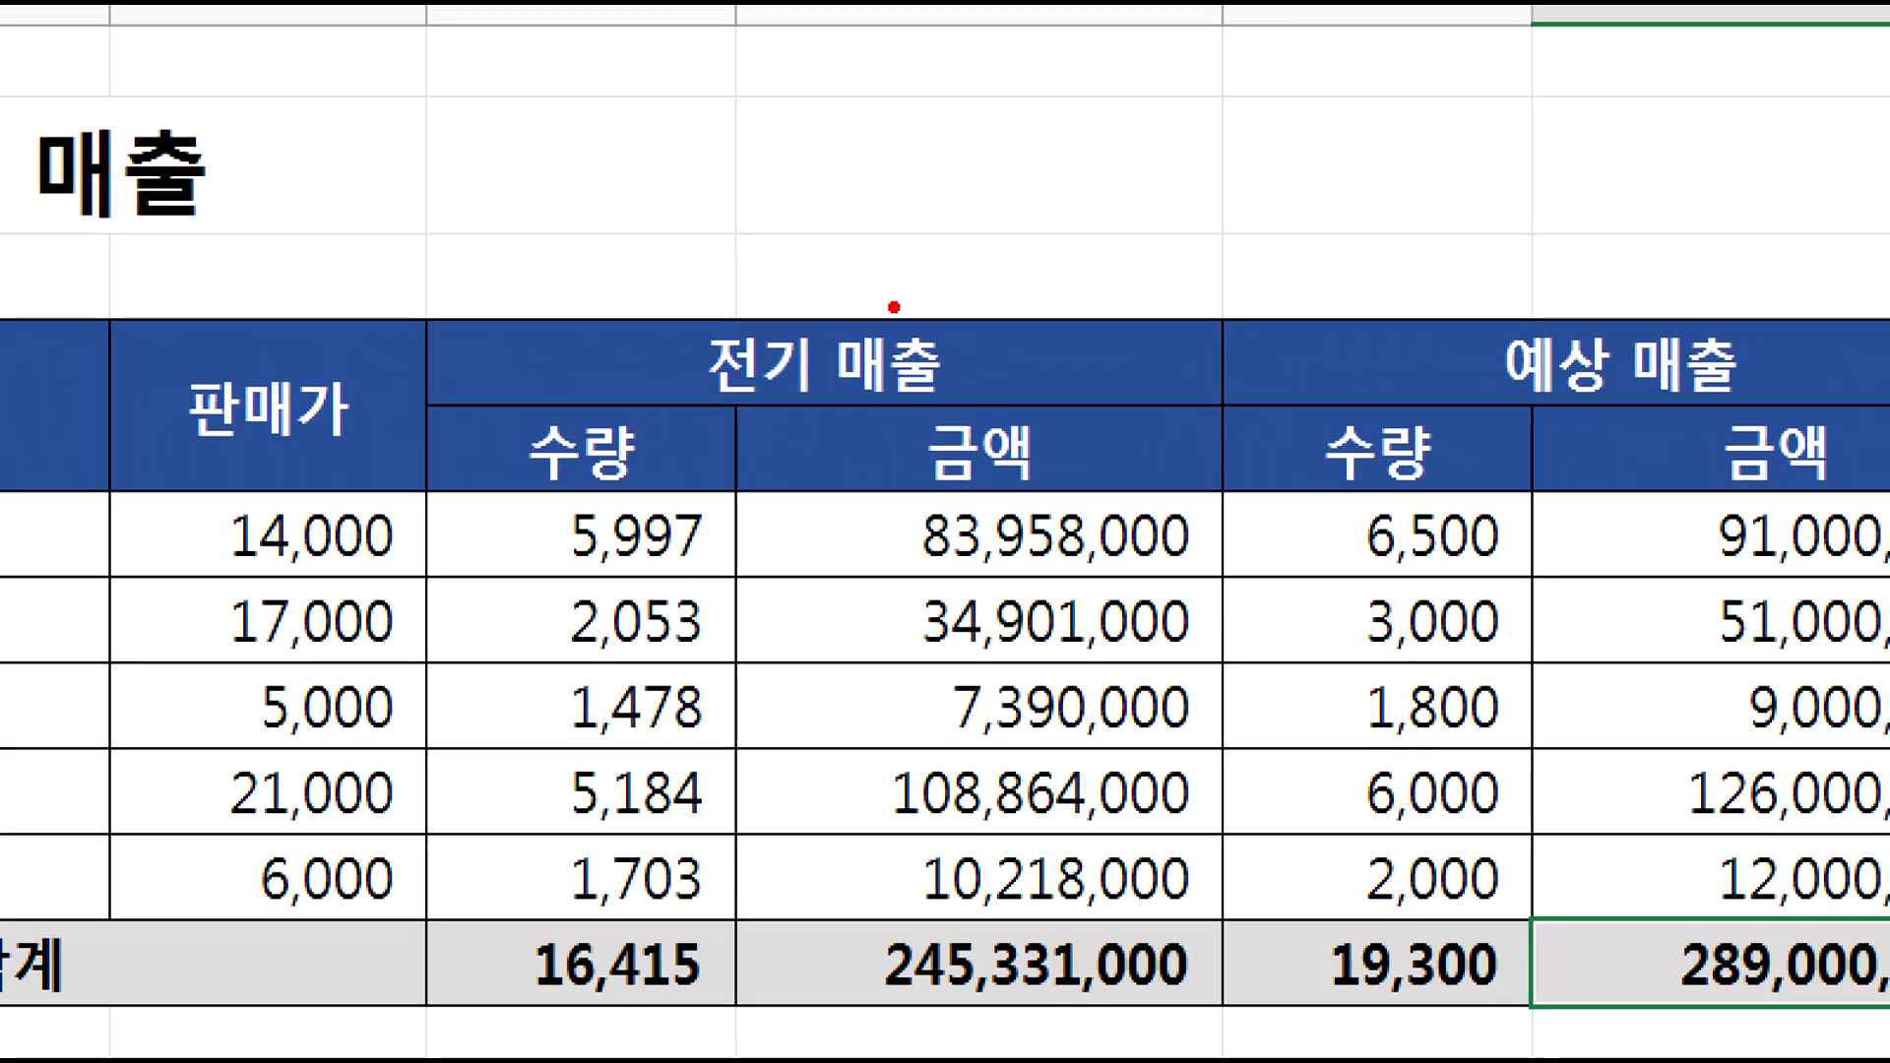
mouse_move(1511, 531)
left_mouse_down()
mouse_move(1417, 478)
mouse_move(1491, 585)
left_mouse_up()
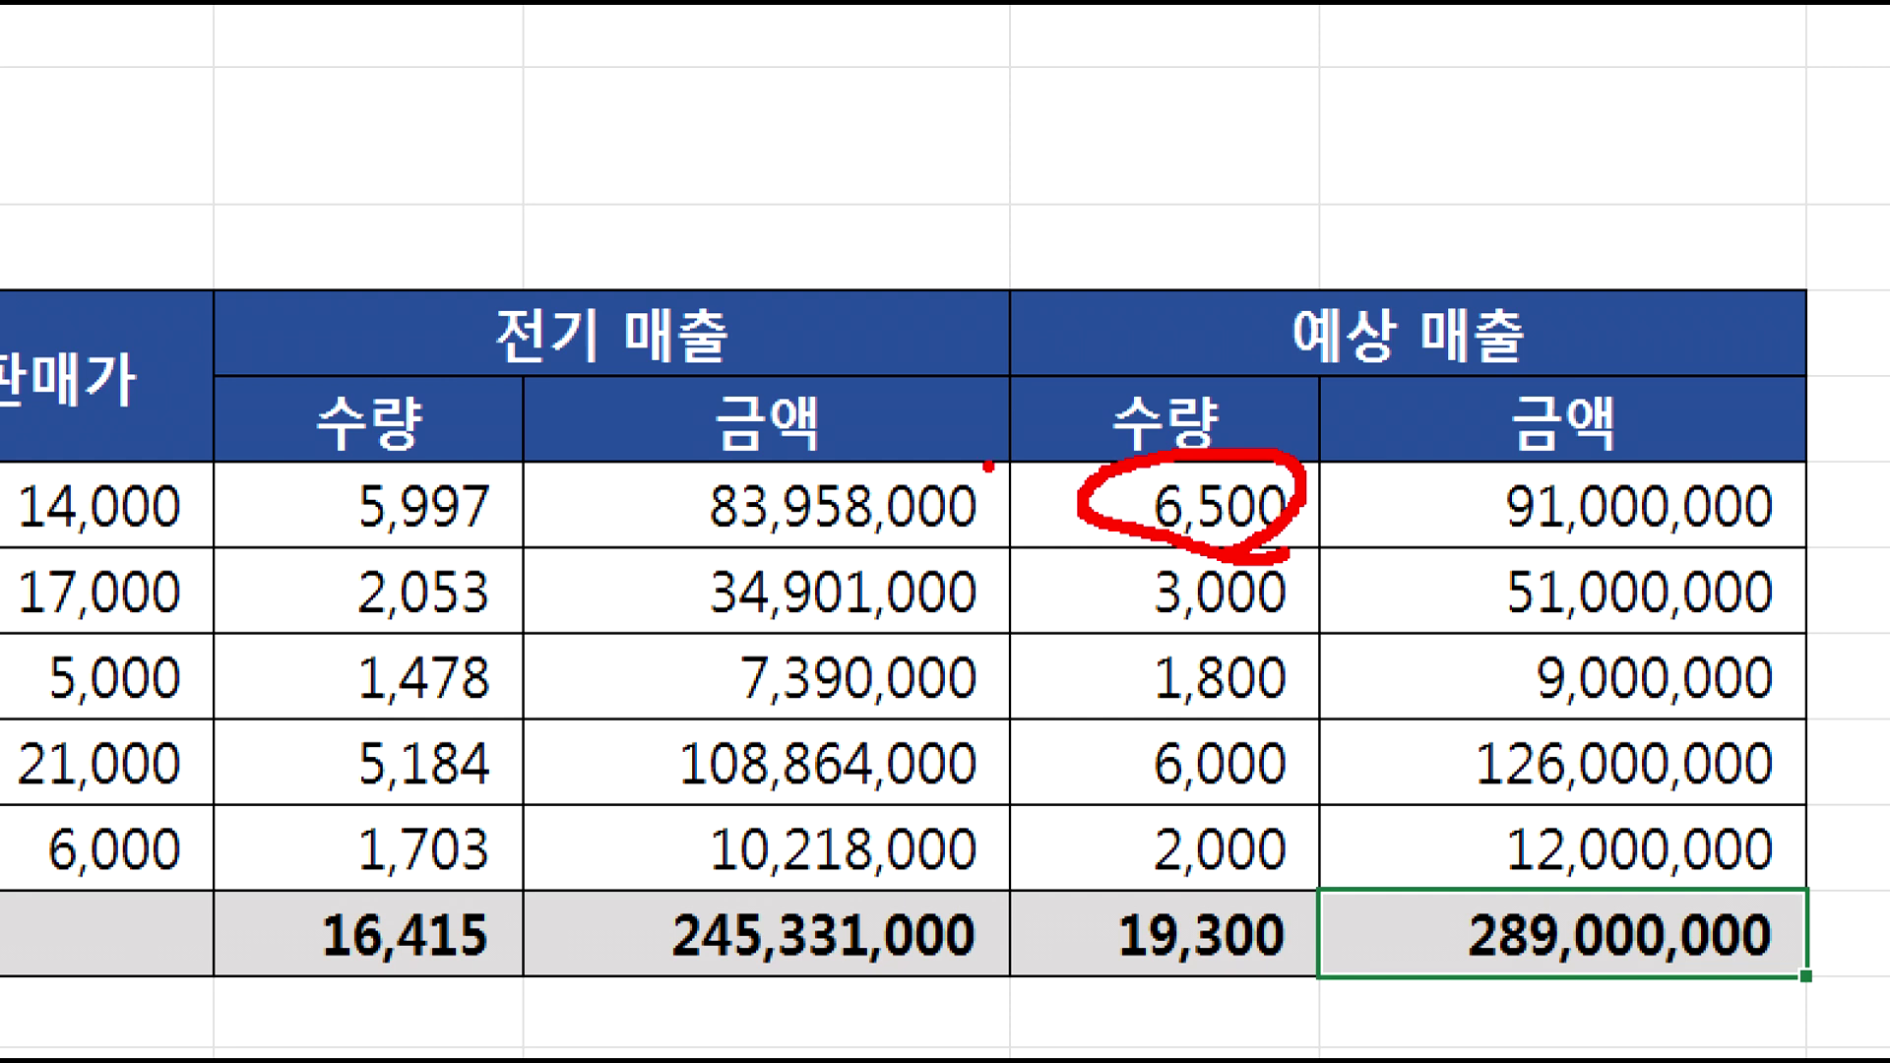
mouse_move(1087, 418)
left_mouse_down()
mouse_move(938, 515)
mouse_move(956, 564)
left_mouse_up()
left_click_drag(945, 500, 1055, 480)
left_click_drag(1105, 424, 1006, 501)
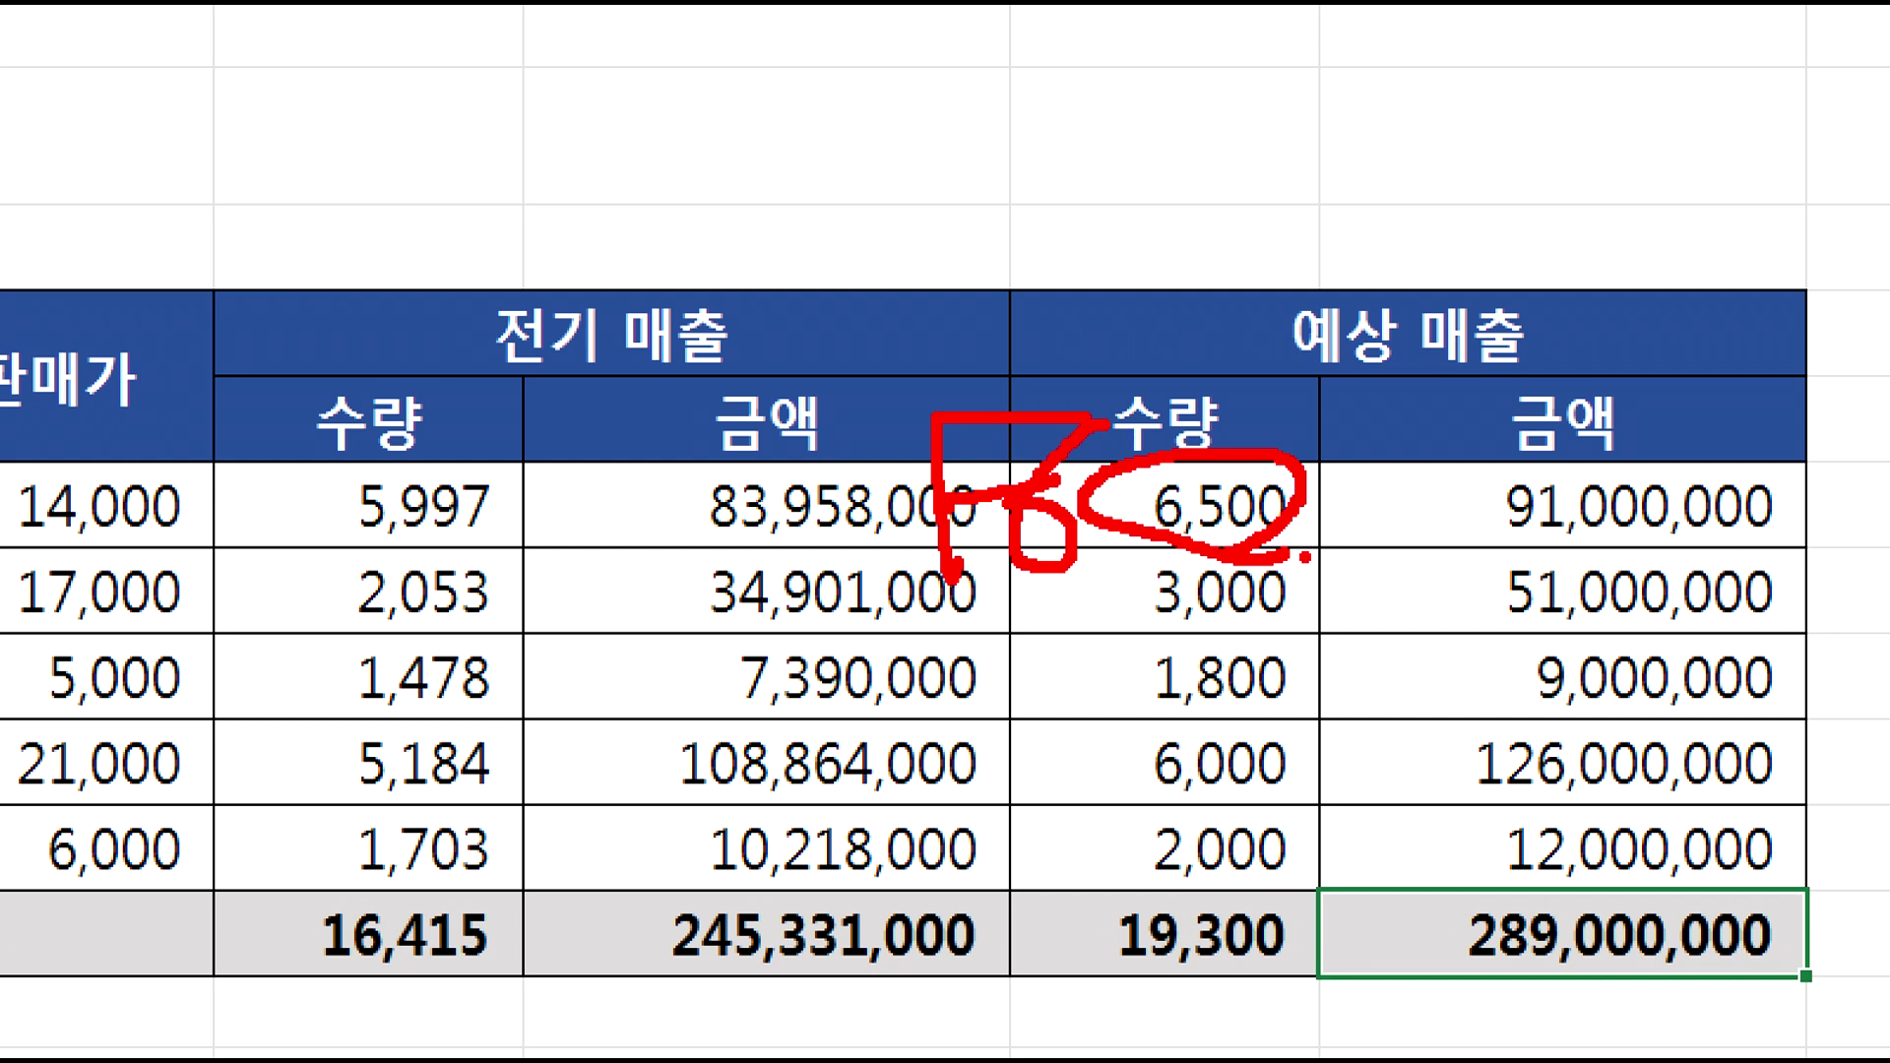
mouse_move(1212, 621)
left_mouse_down()
mouse_move(1125, 565)
mouse_move(1214, 614)
left_mouse_up()
left_click_drag(1255, 737, 1261, 676)
left_click_drag(1249, 815, 1248, 751)
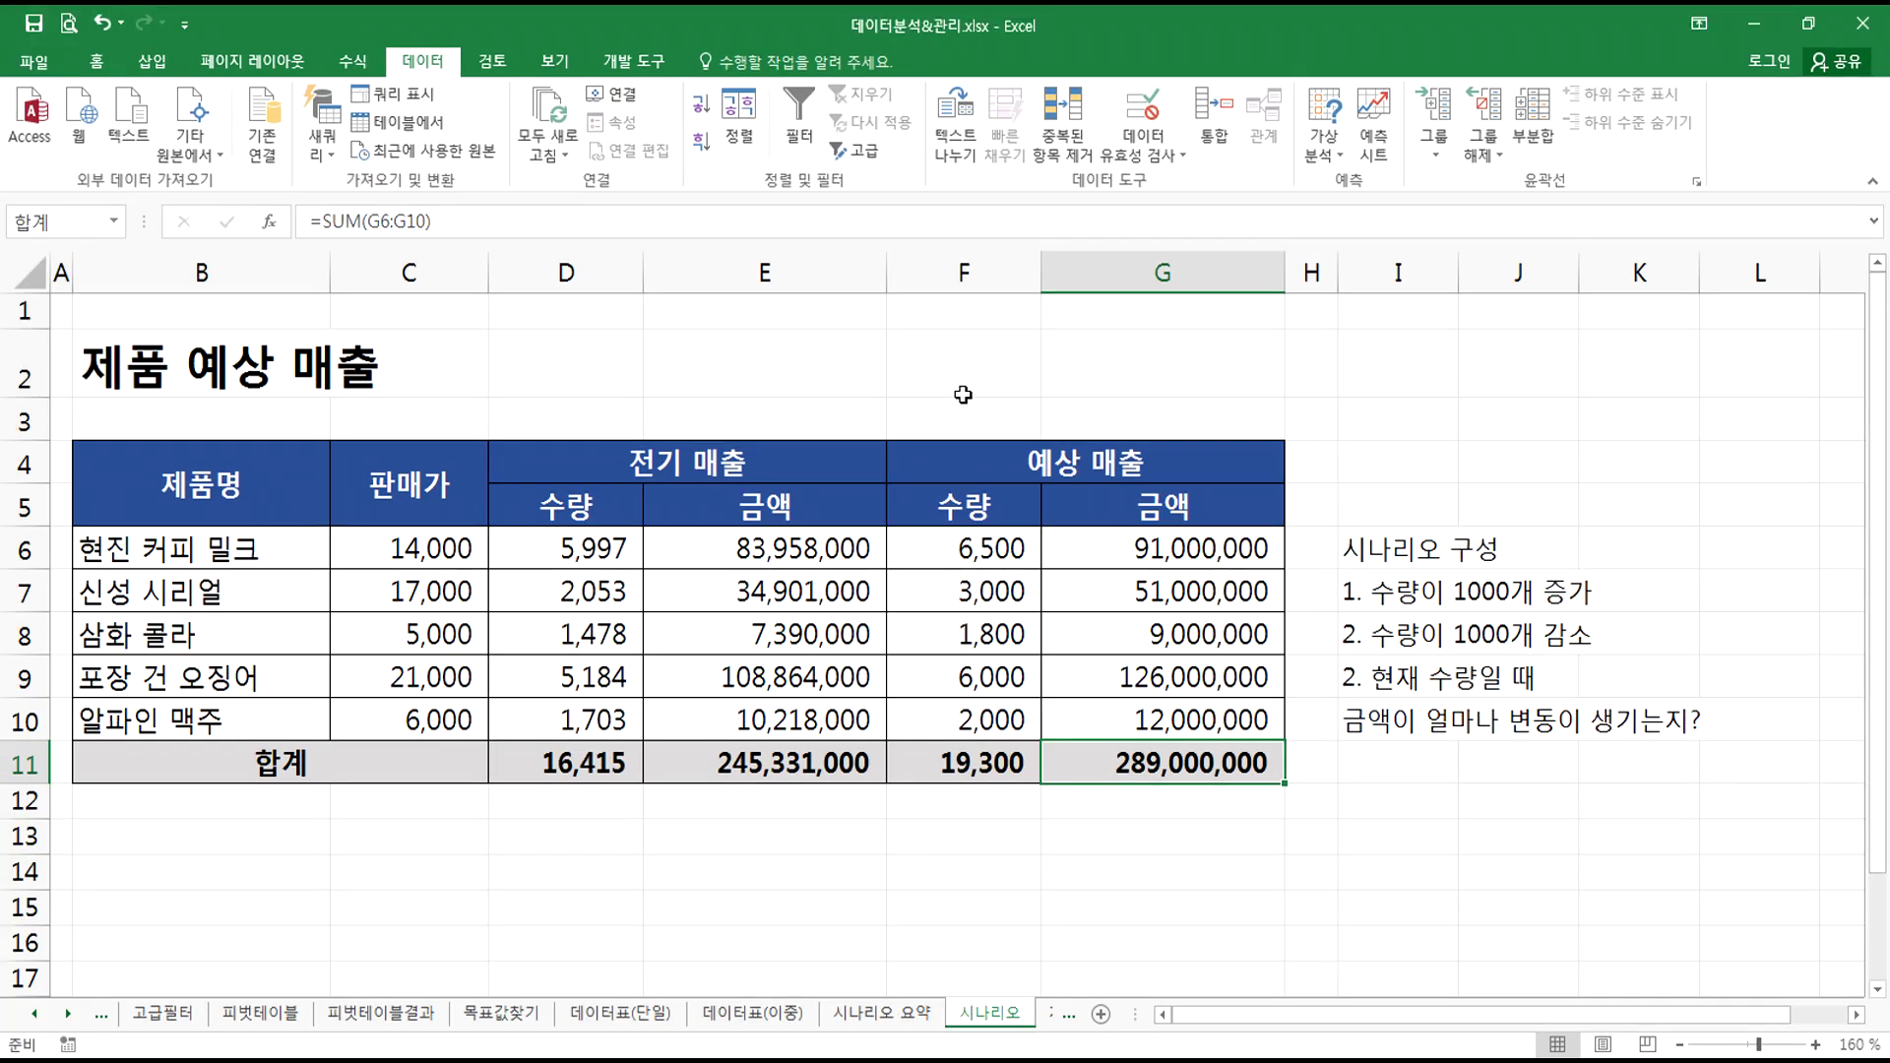
left_click(1309, 108)
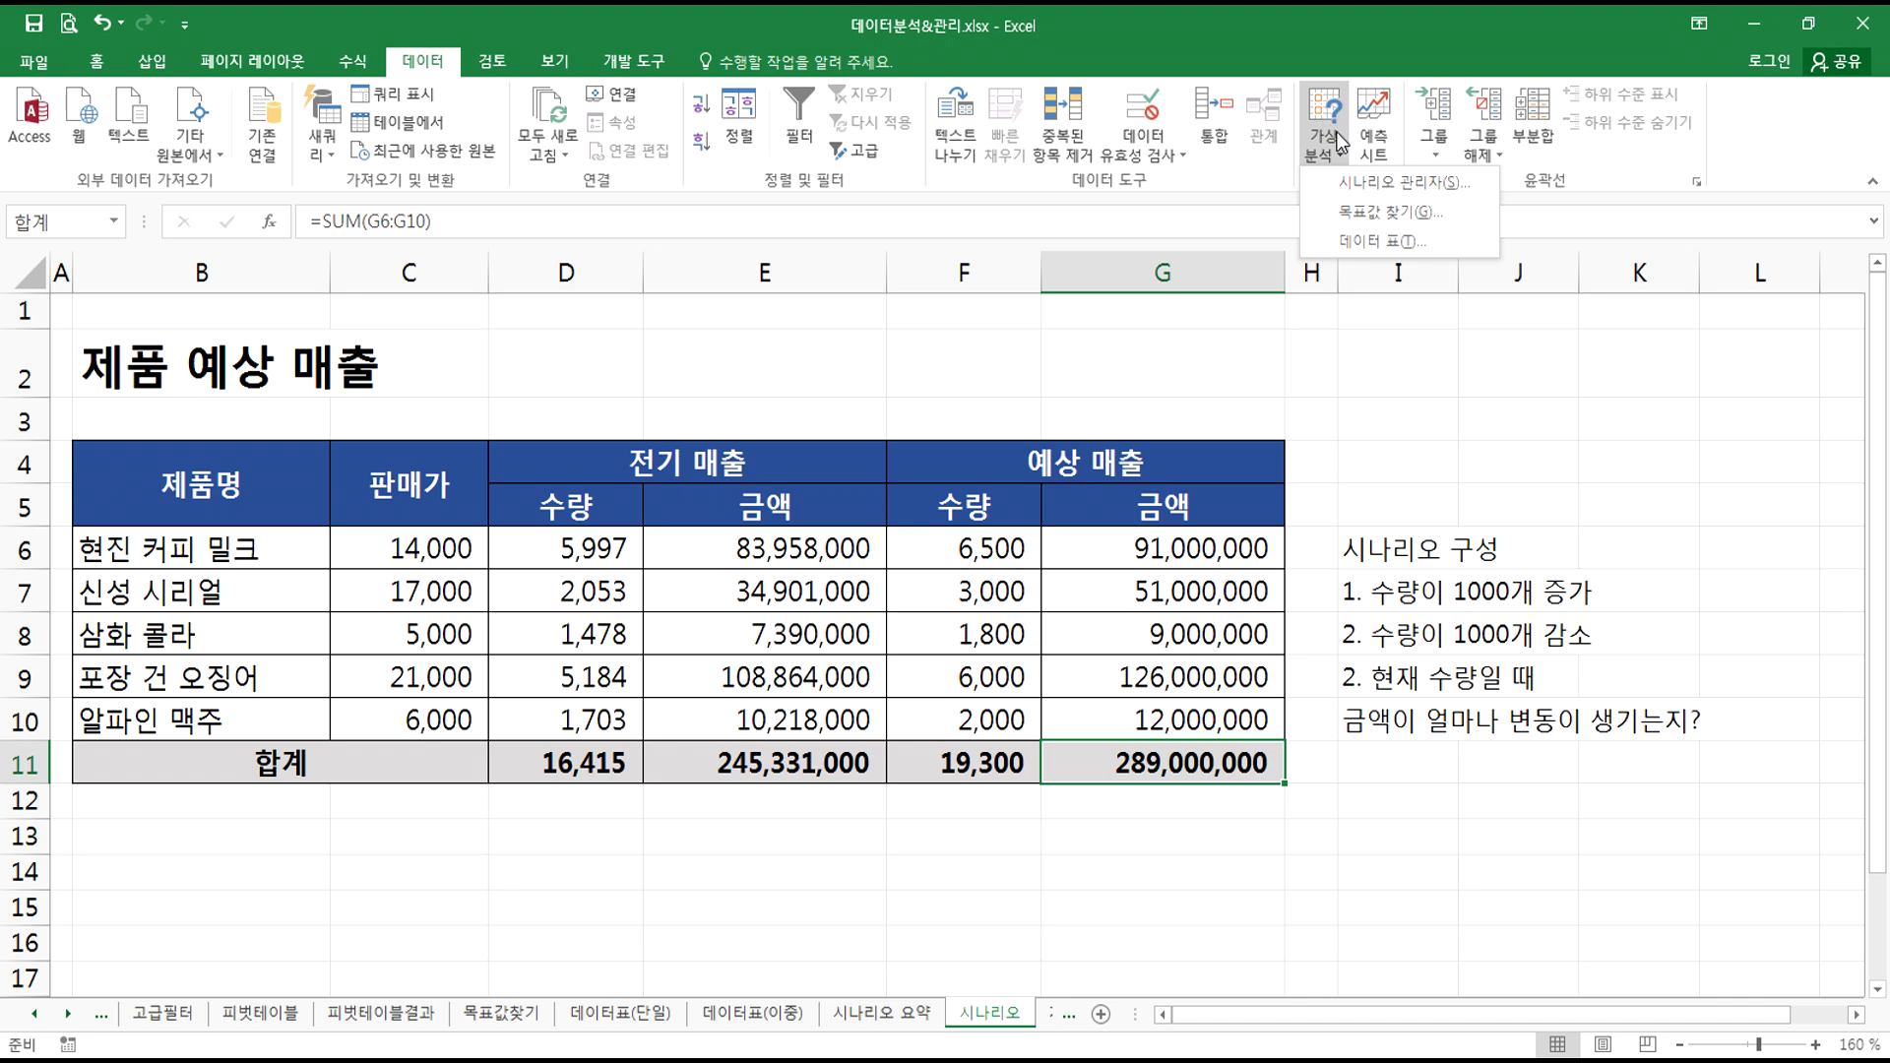
left_click(1387, 184)
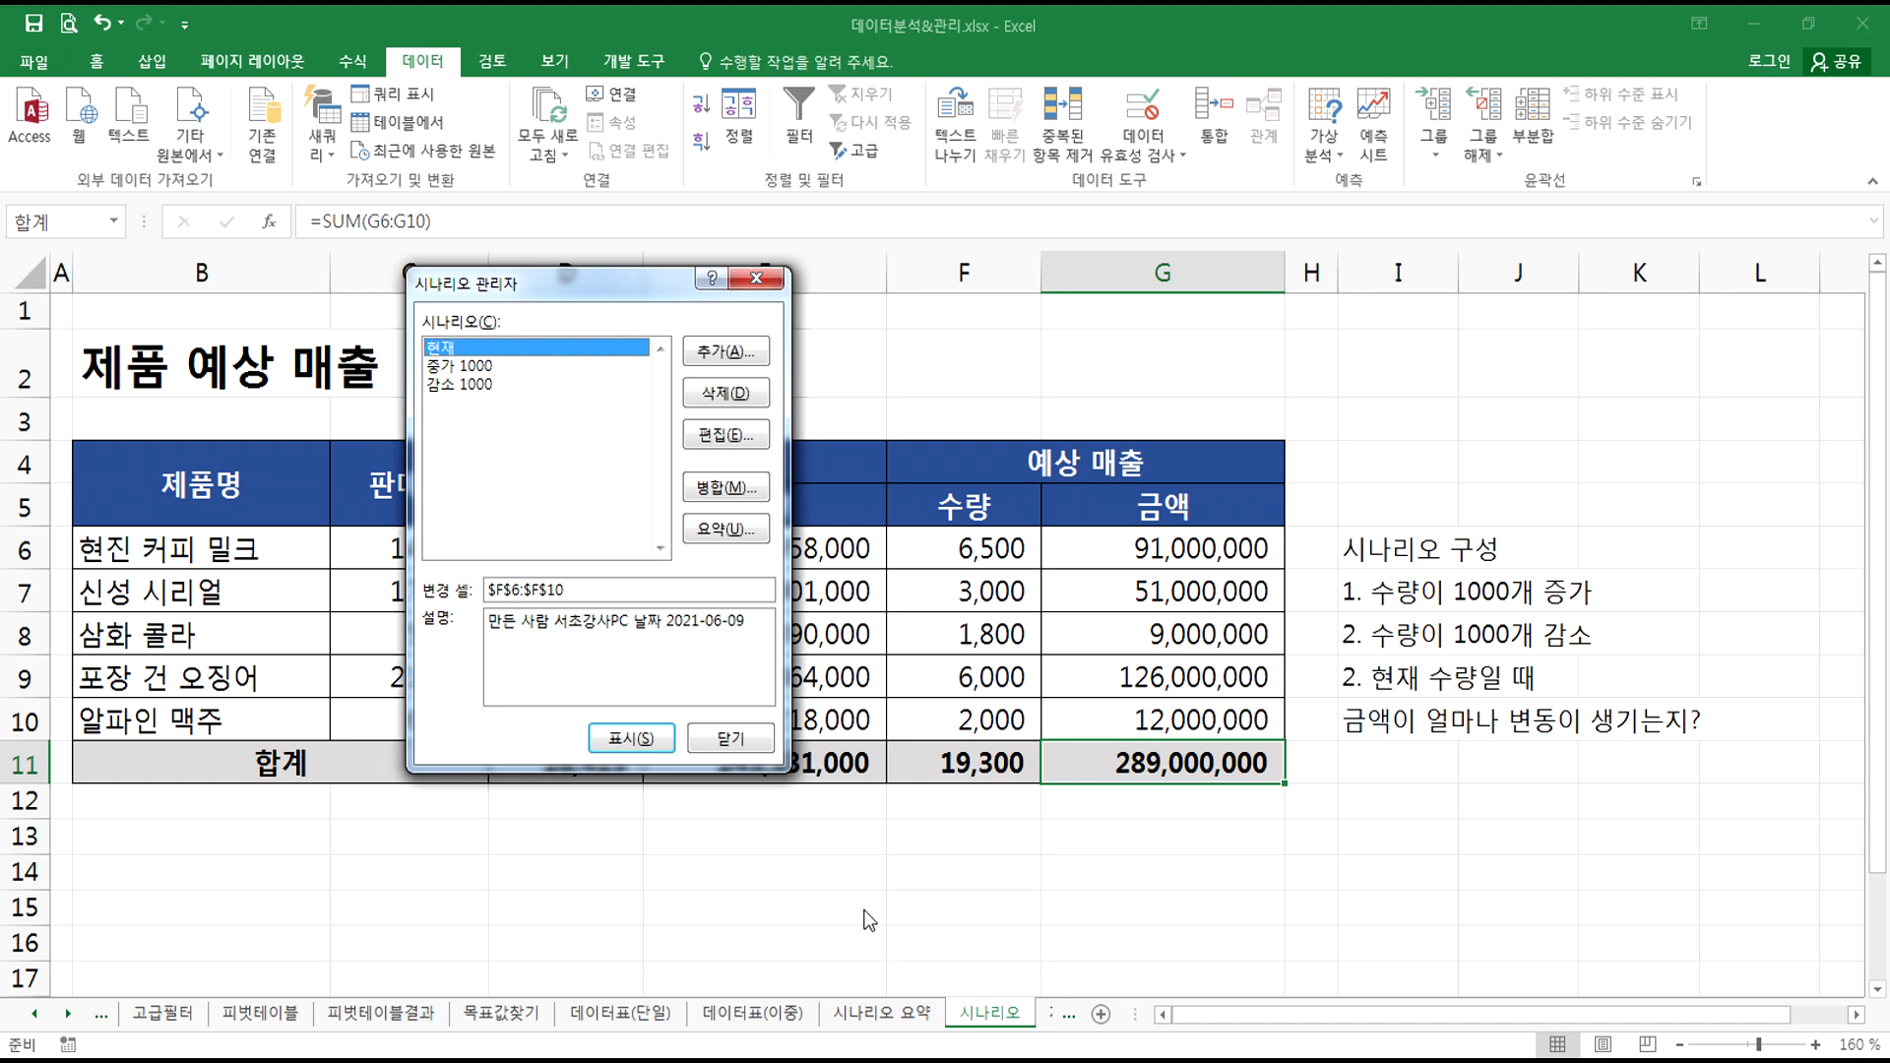
key("Escape")
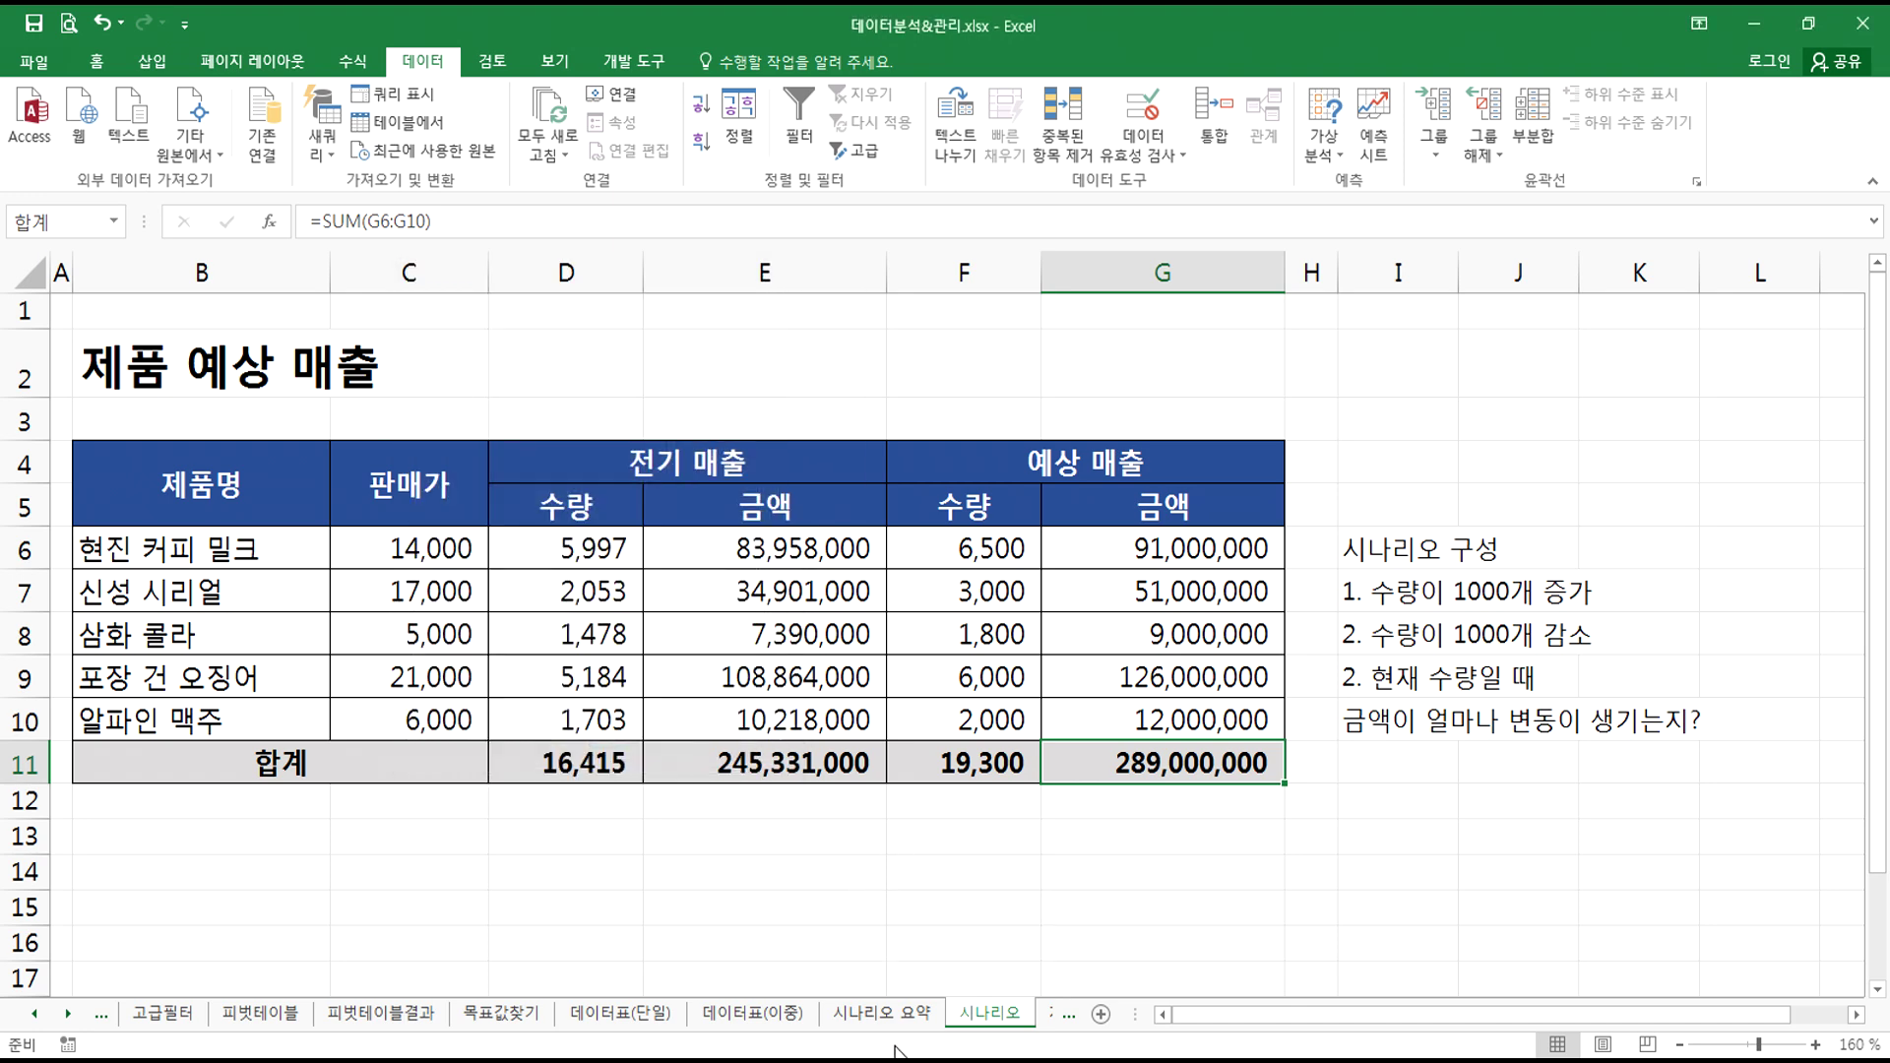
- Check the existing scenario summary, then generate a new 시나리오 요약 report from the 시나리오 sheet with G11 as the result cell
left_click(881, 1012)
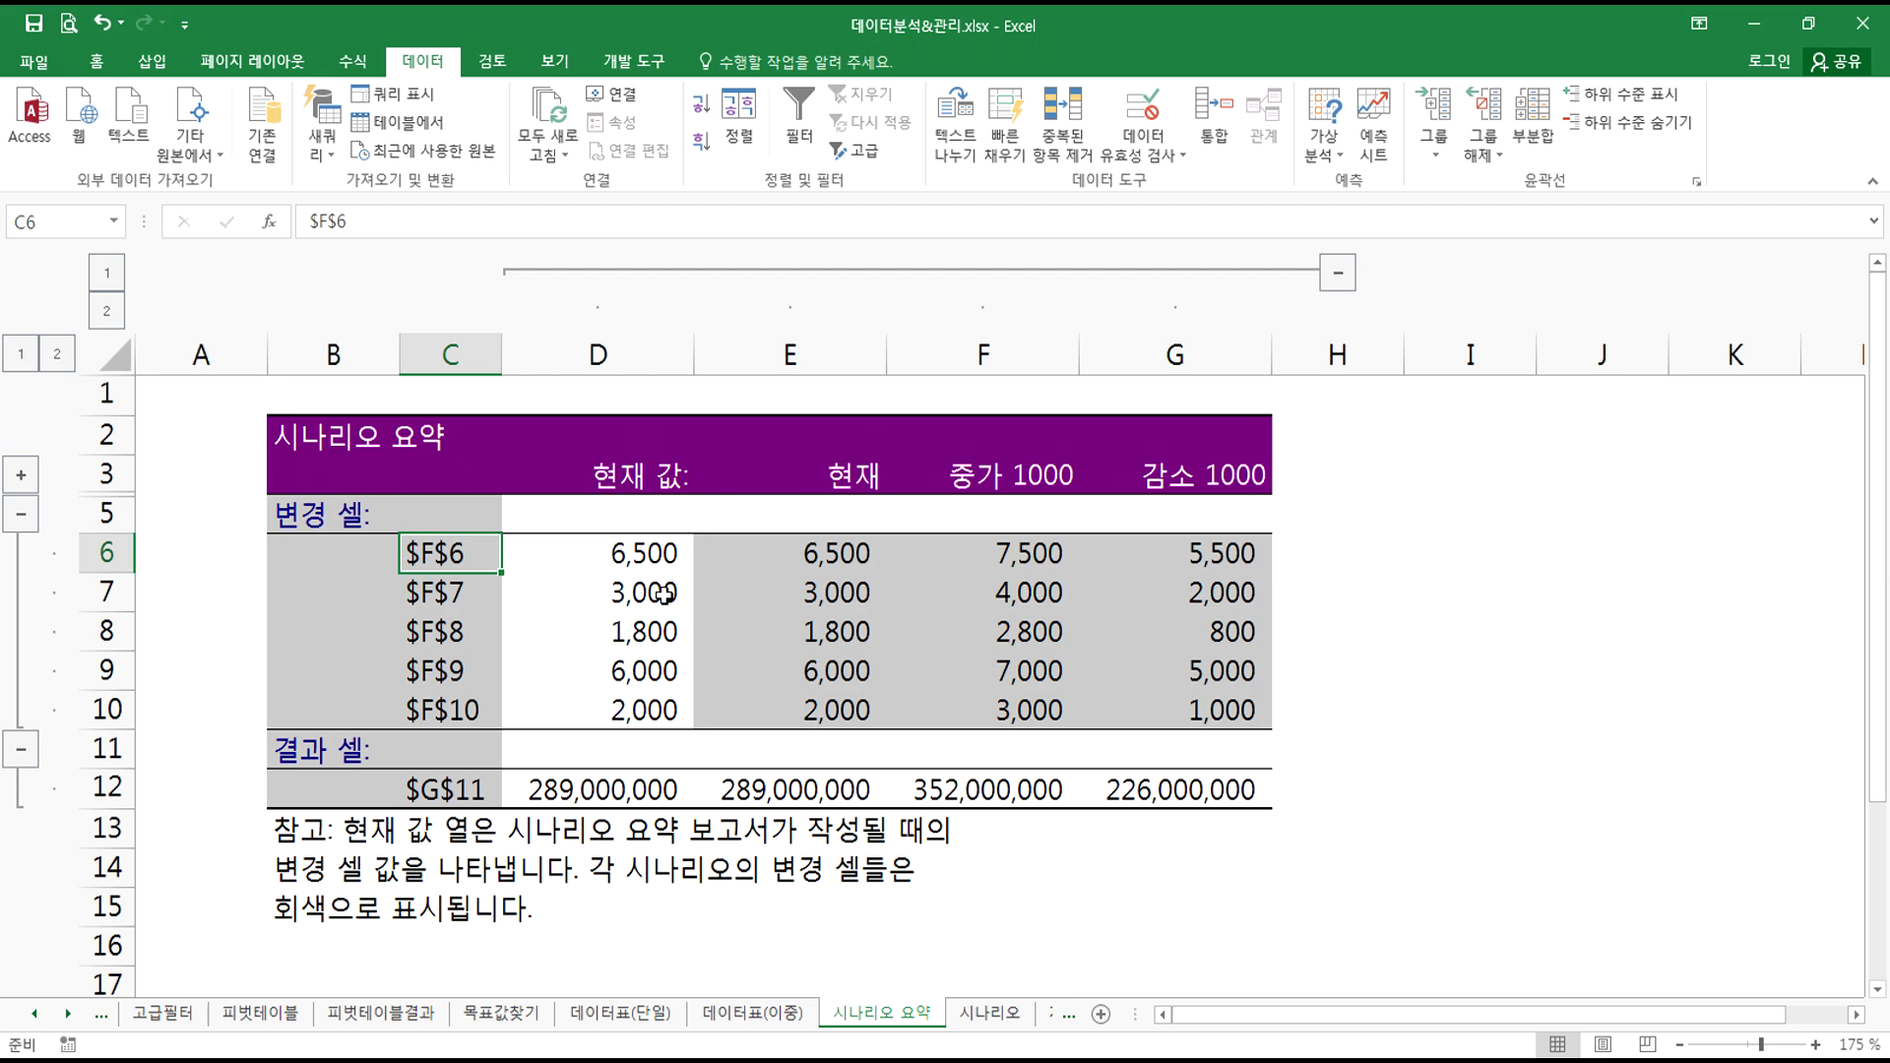
left_click(984, 1013)
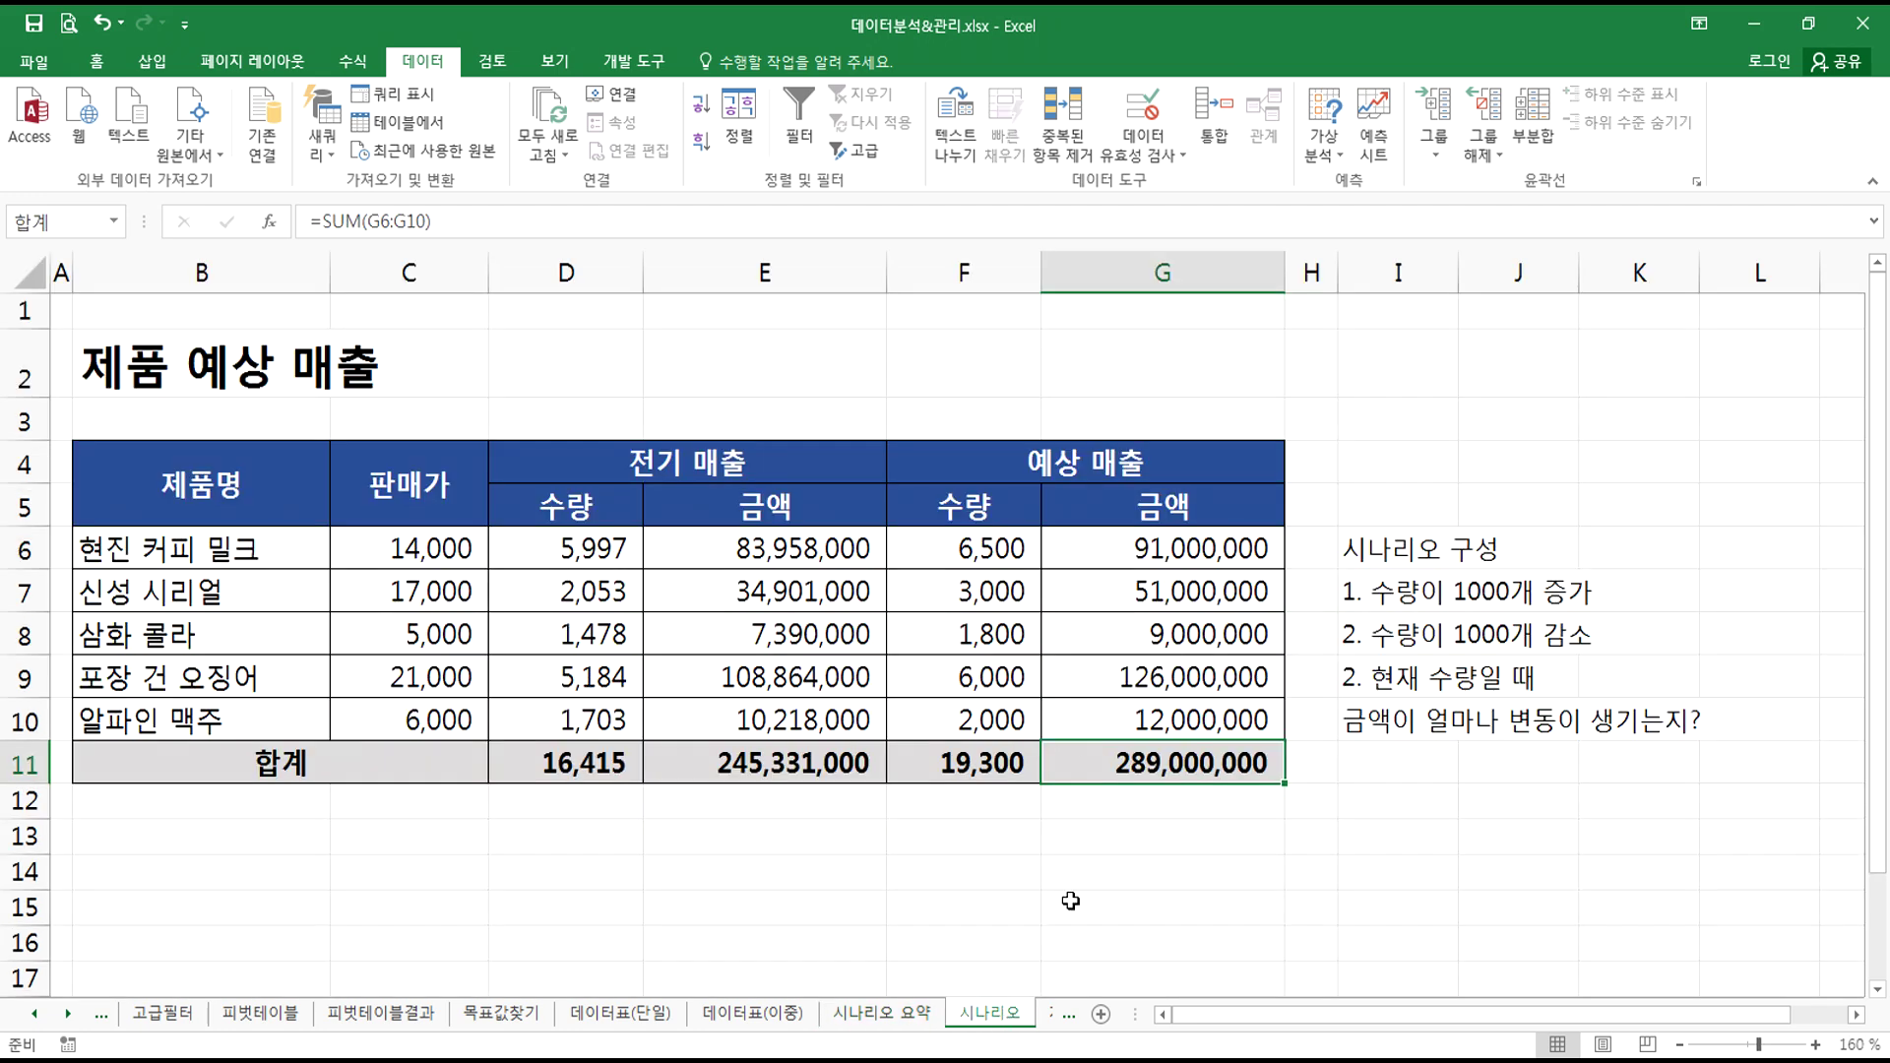
left_click(894, 564)
left_click(1328, 100)
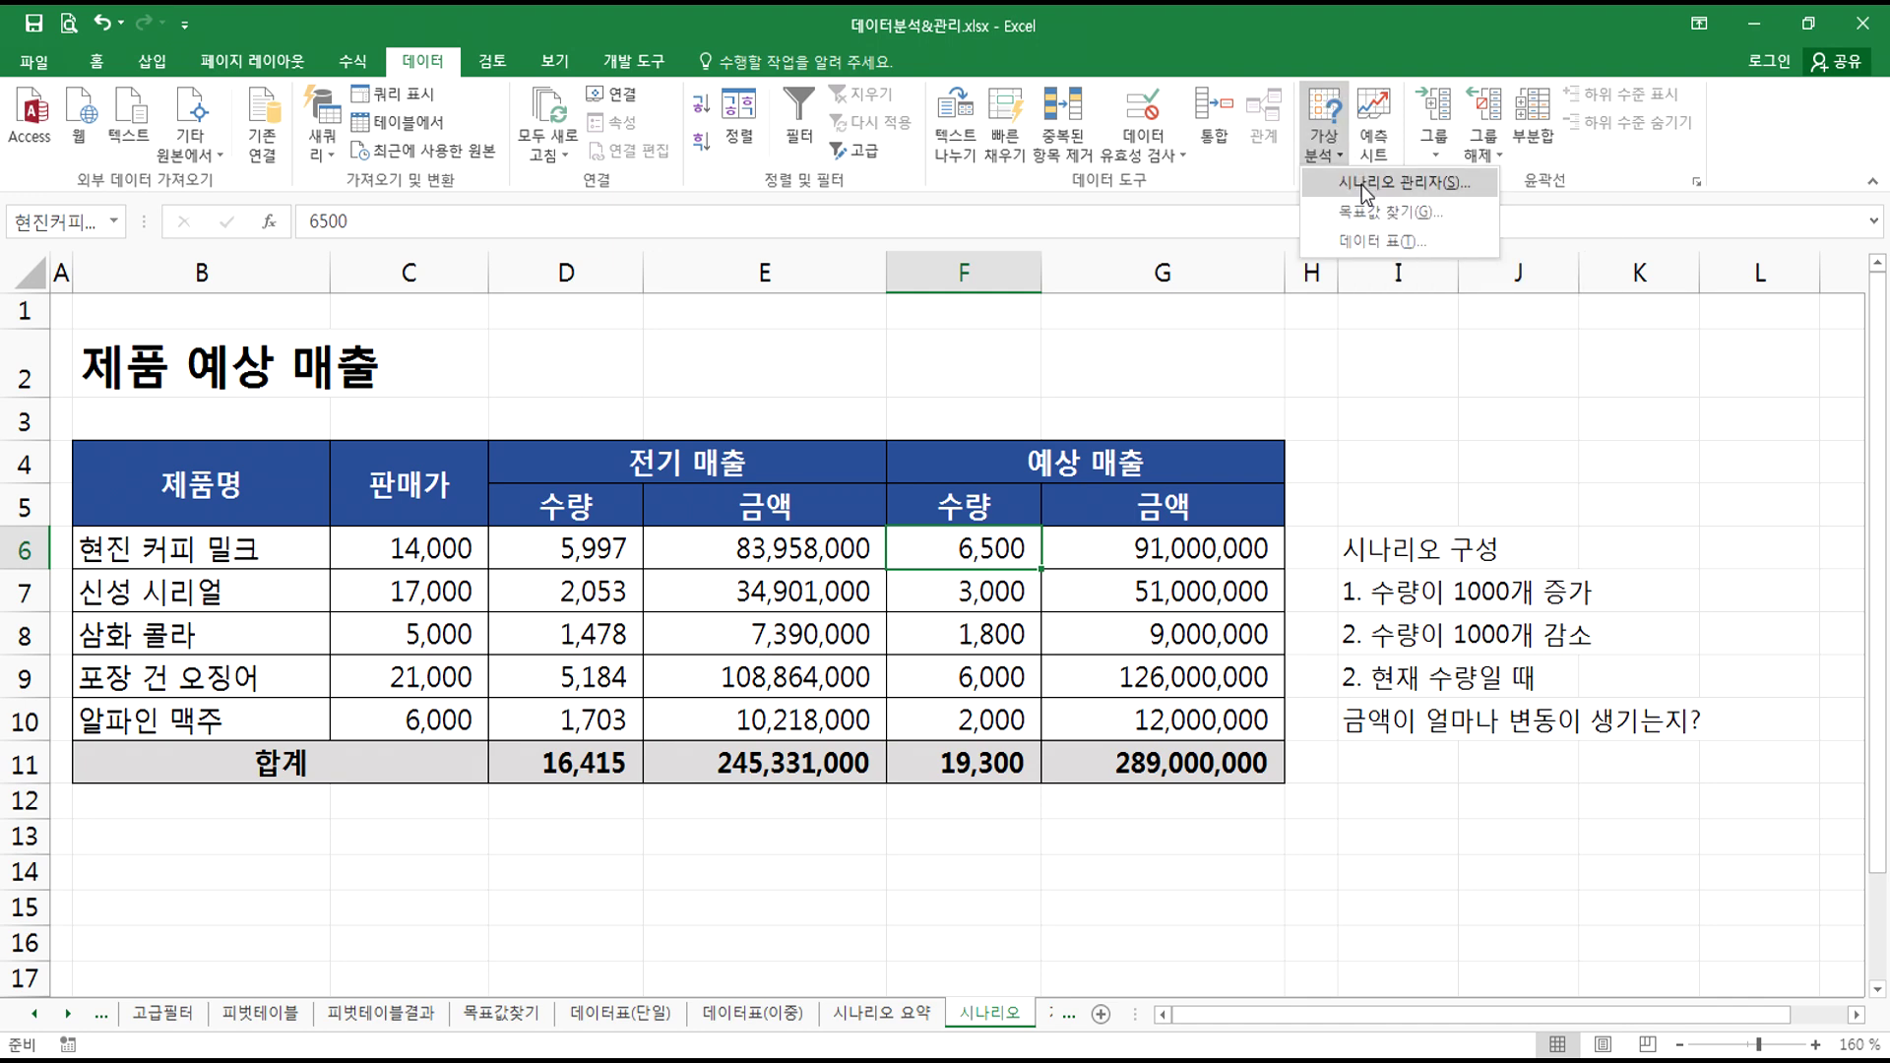
left_click(1361, 185)
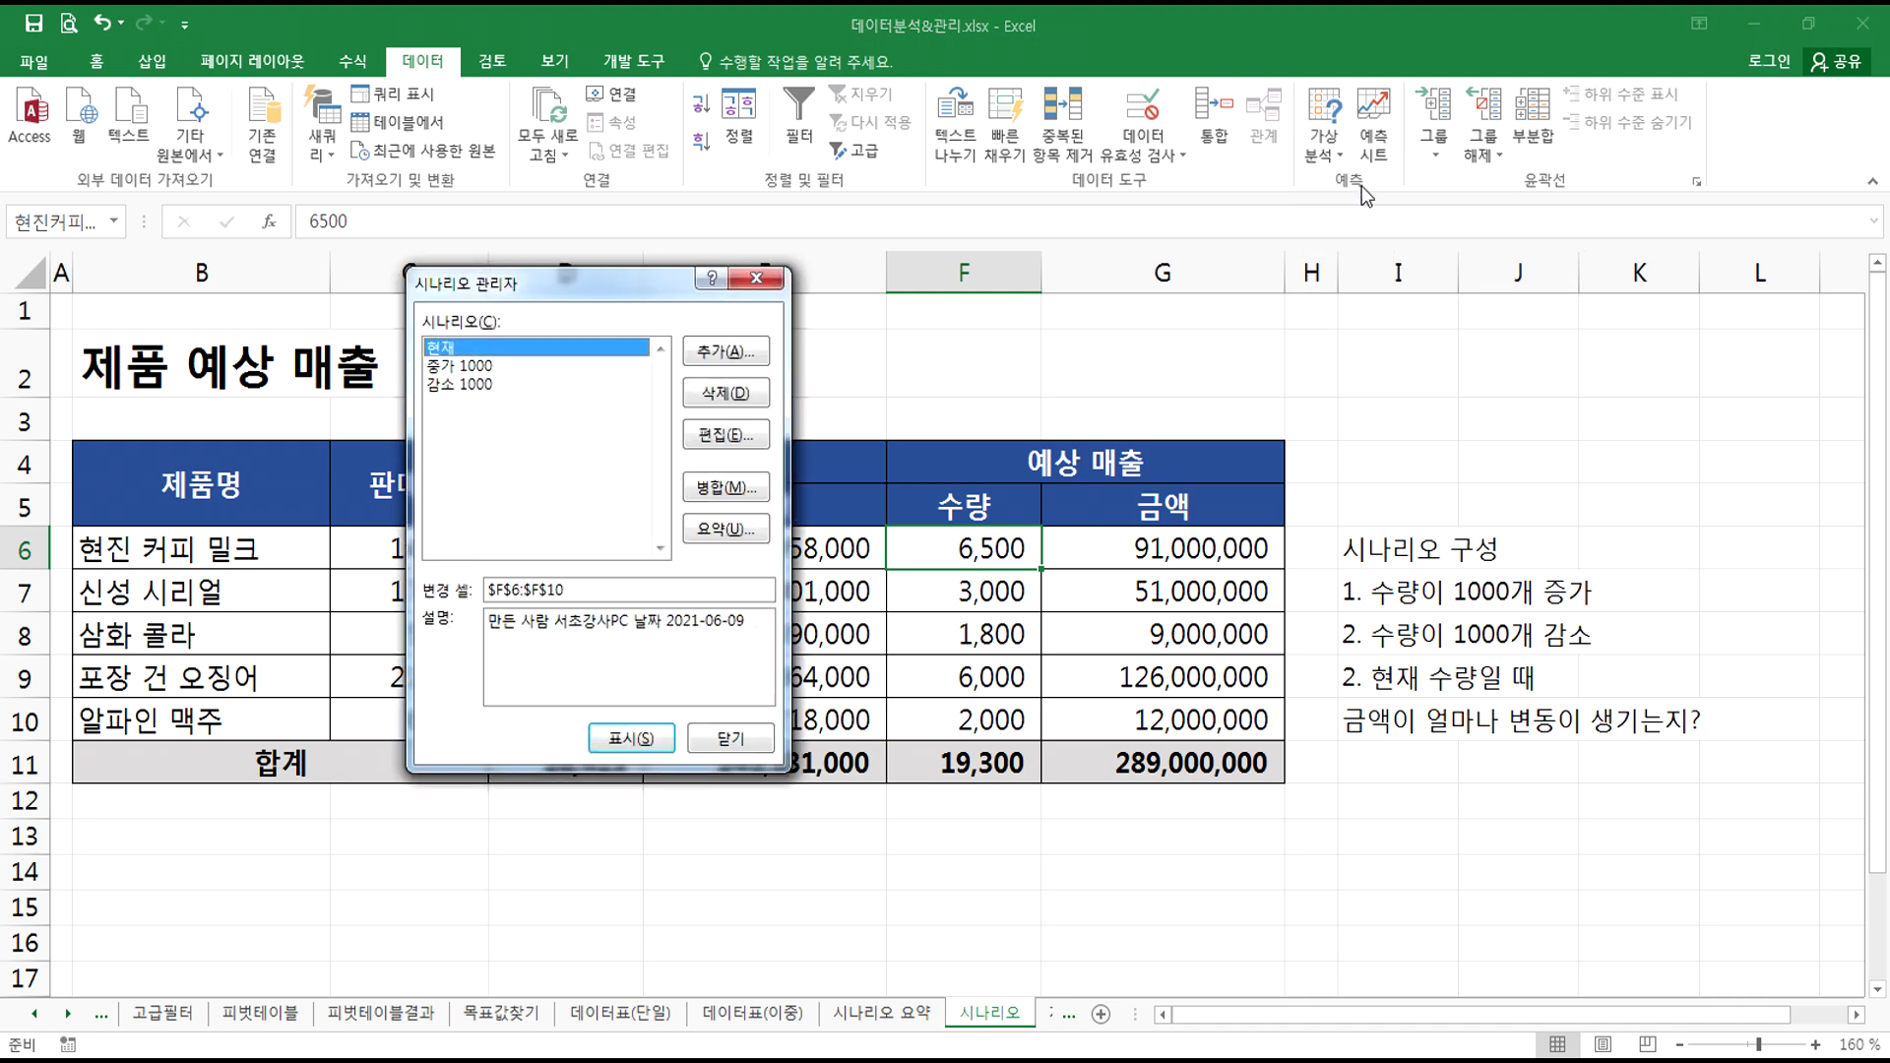
left_click(708, 531)
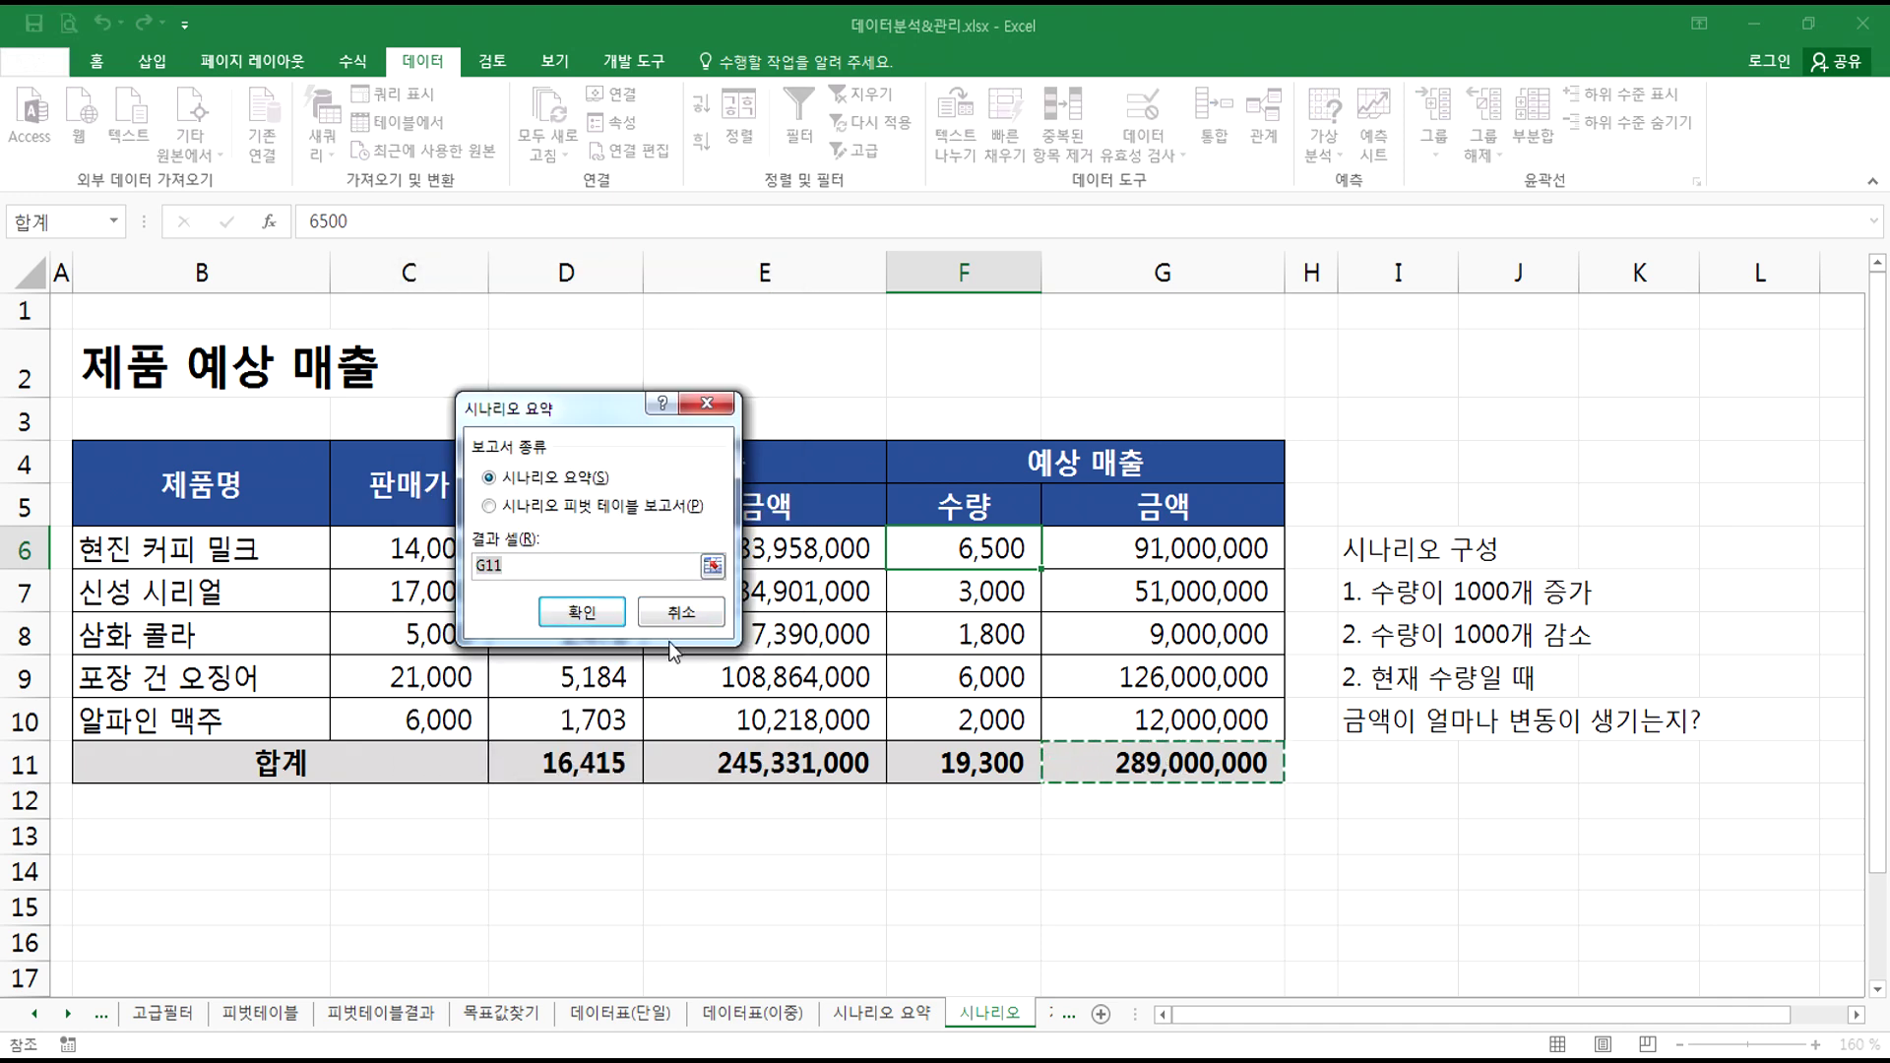
left_click(582, 612)
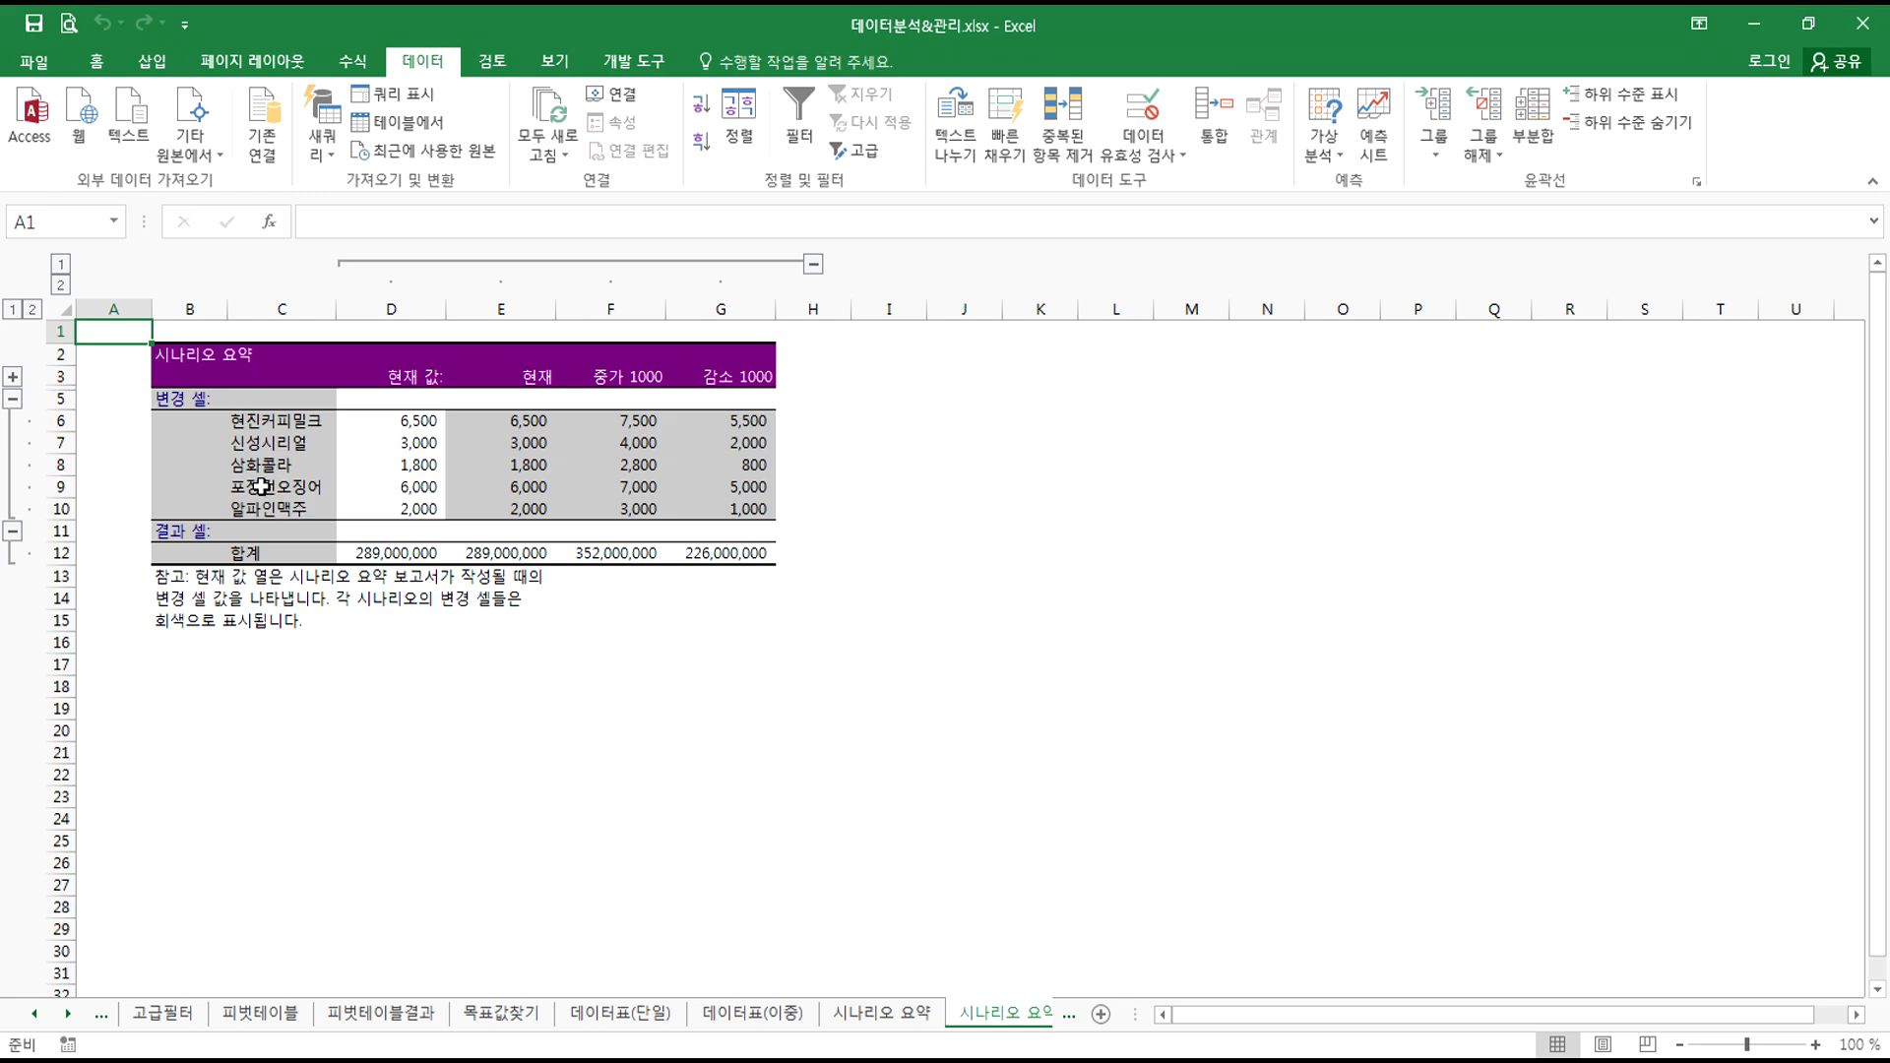
scroll(261, 482, "up", 6)
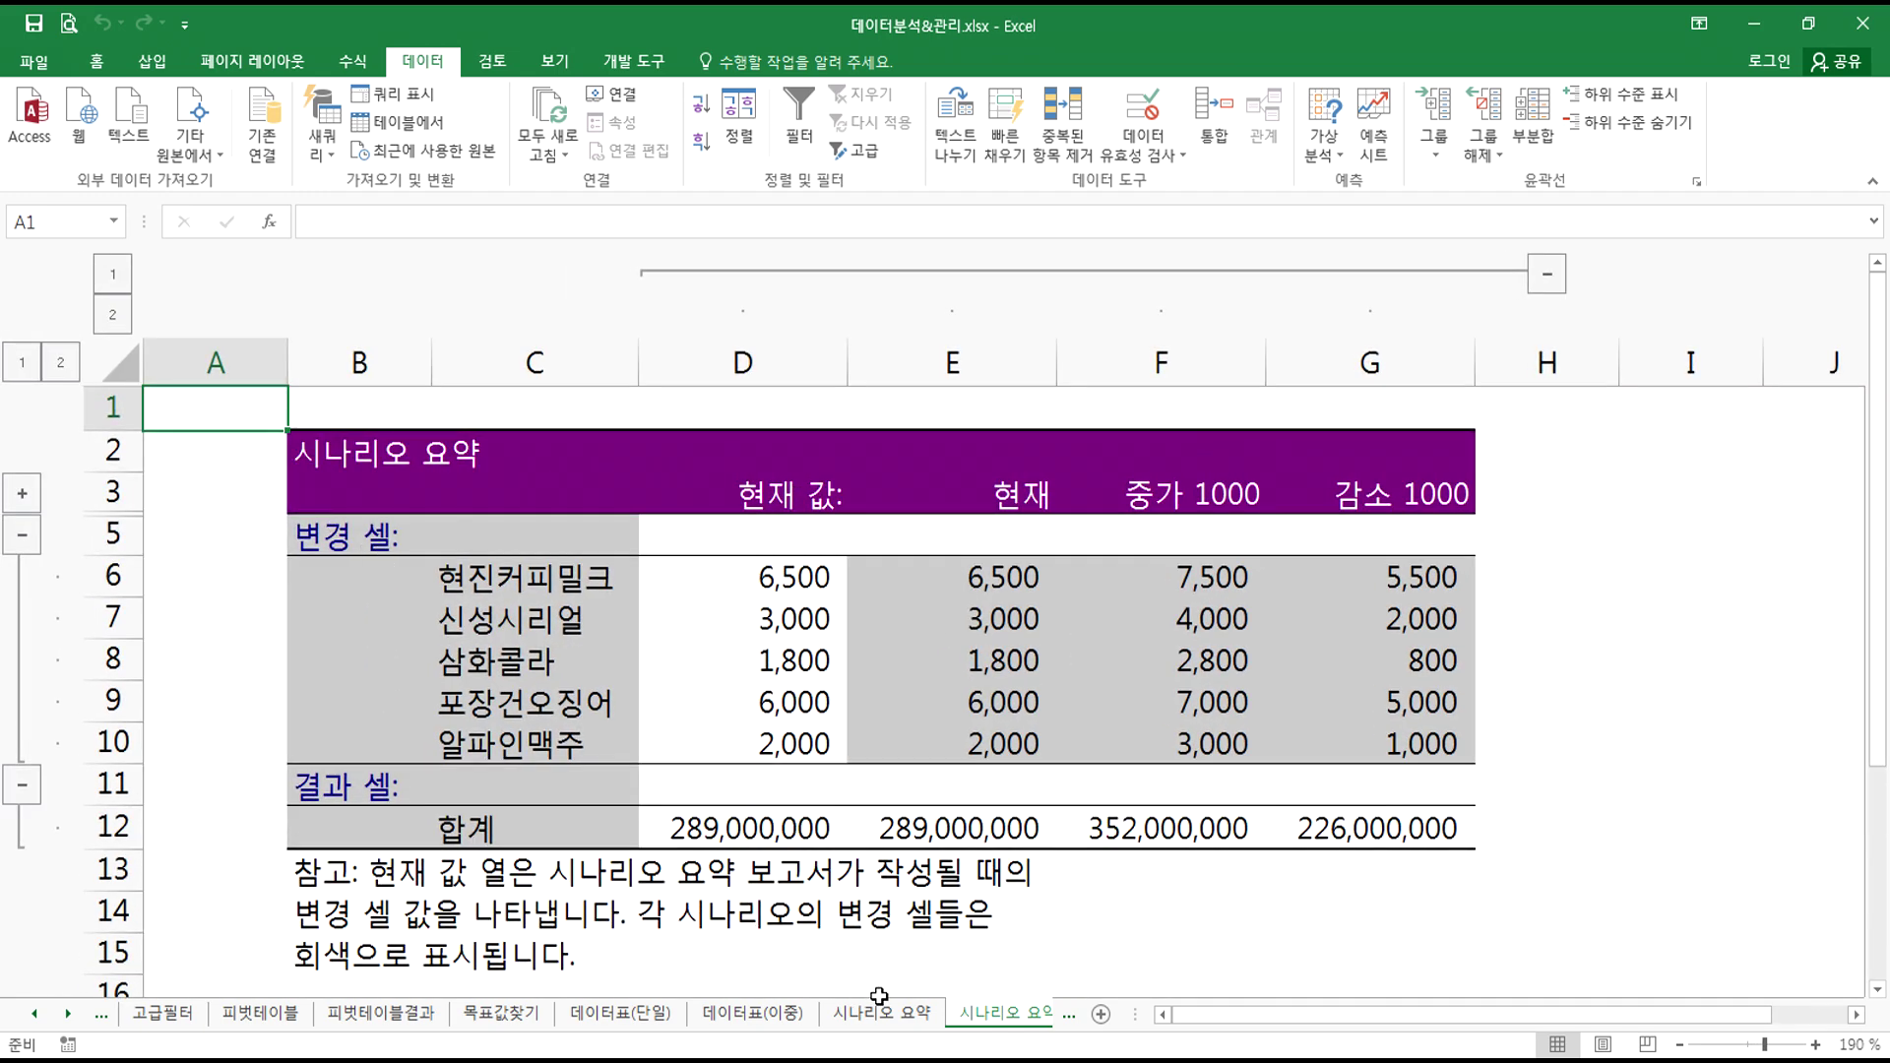
- Compare the changing-cell and result-cell labels in the 시나리오 요약 report with those in the 시나리오 요약 2 report
left_click(879, 1016)
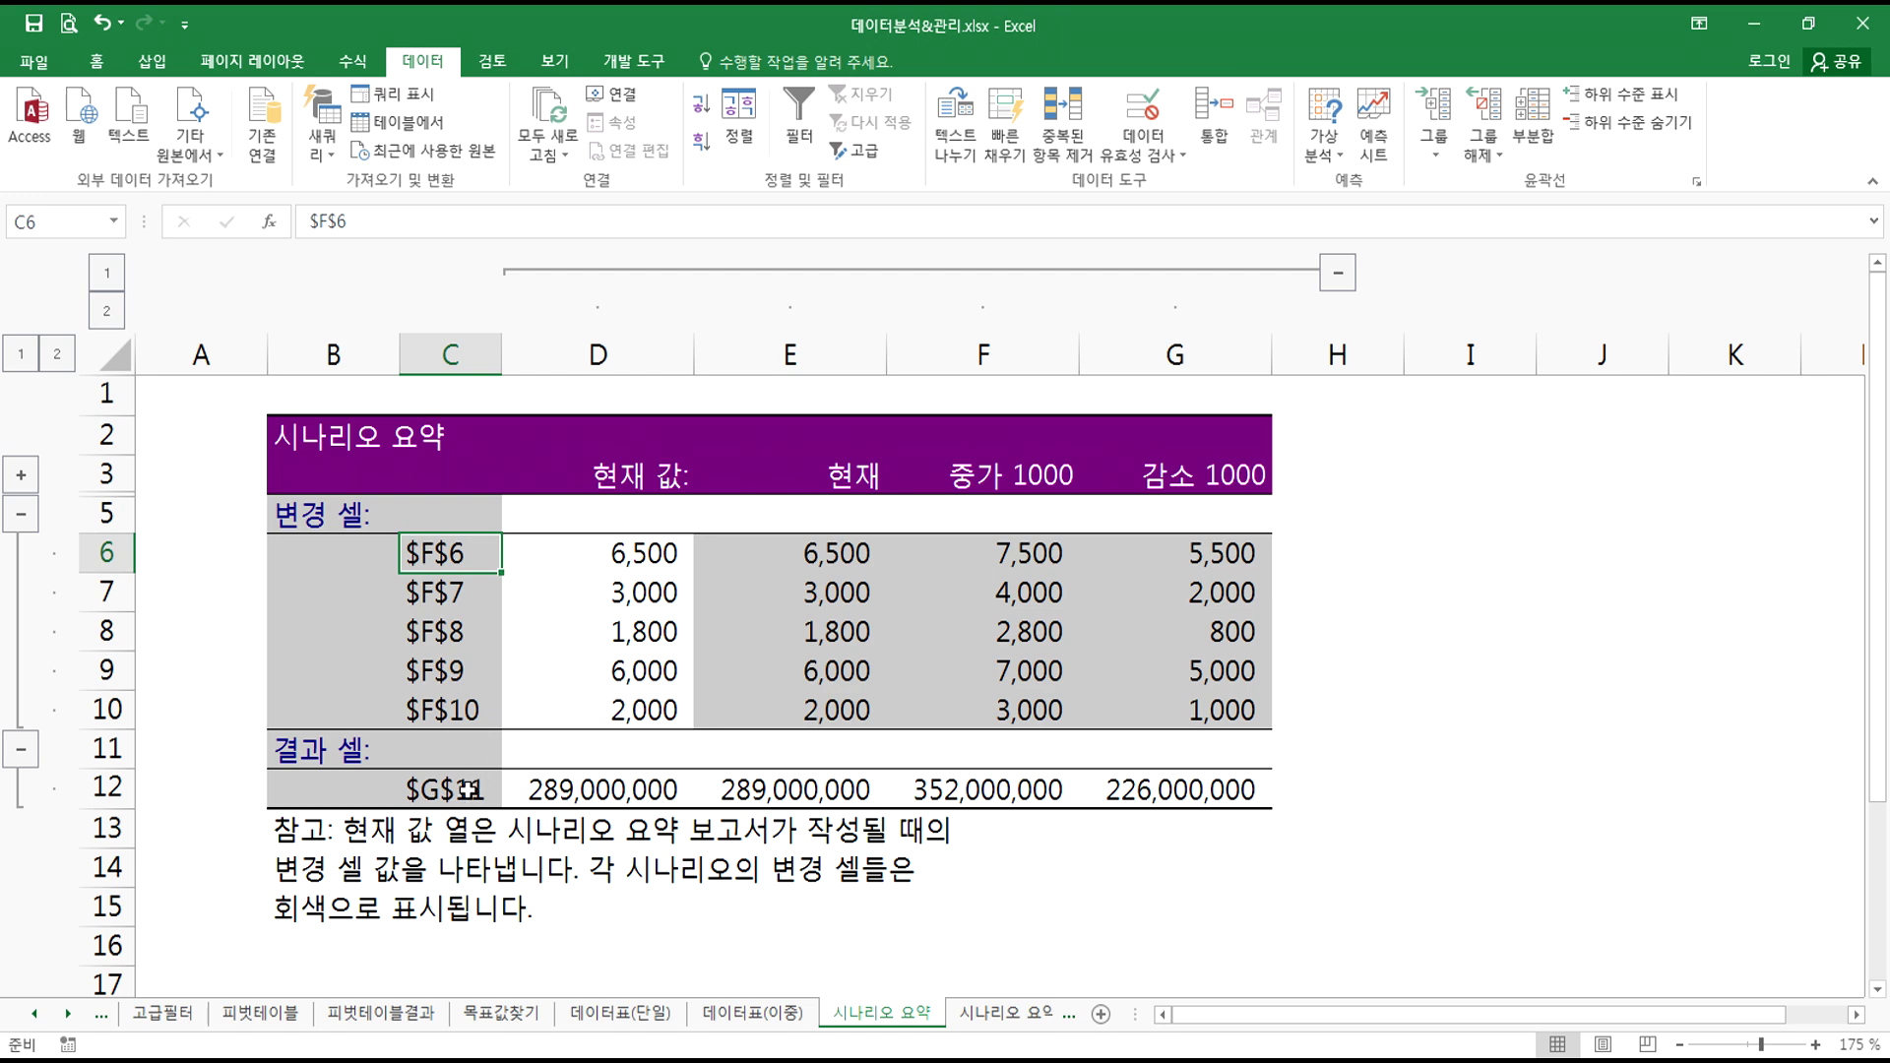
left_click(1004, 1014)
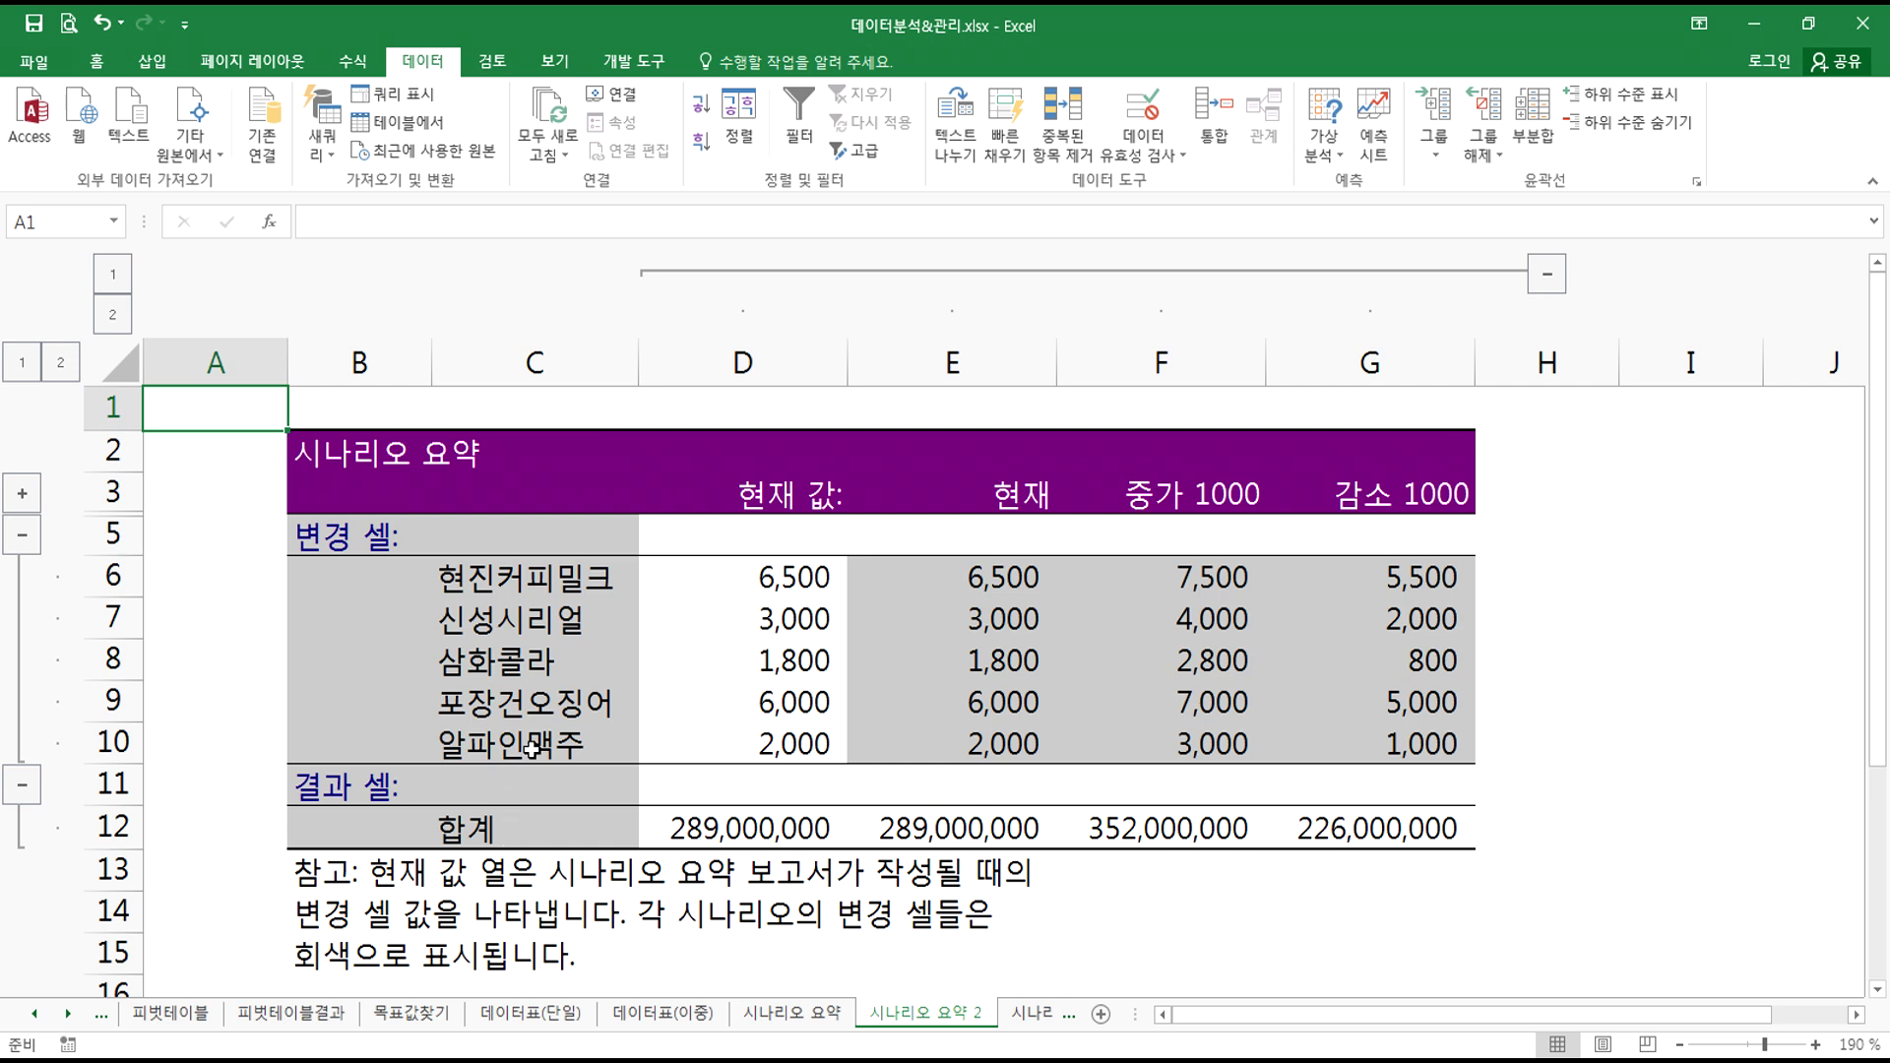
key("ctrl+Page_Up")
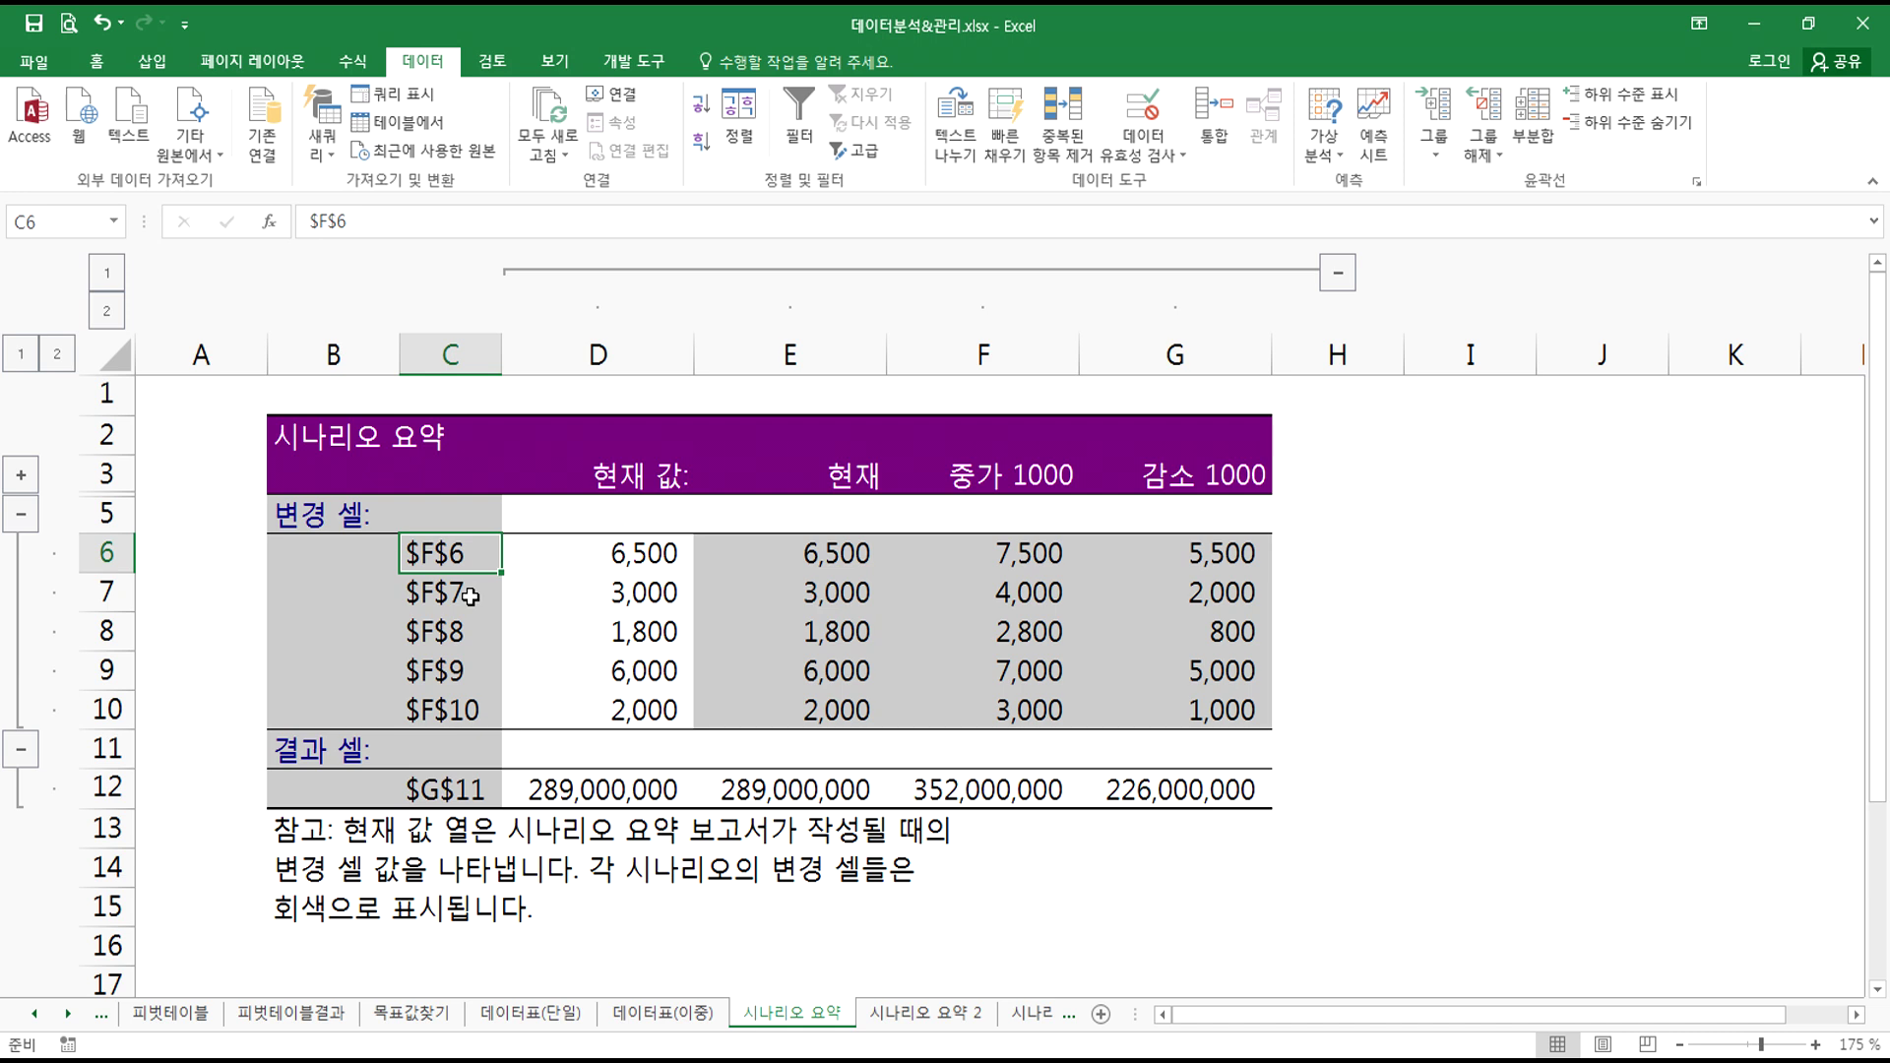
left_click(458, 787)
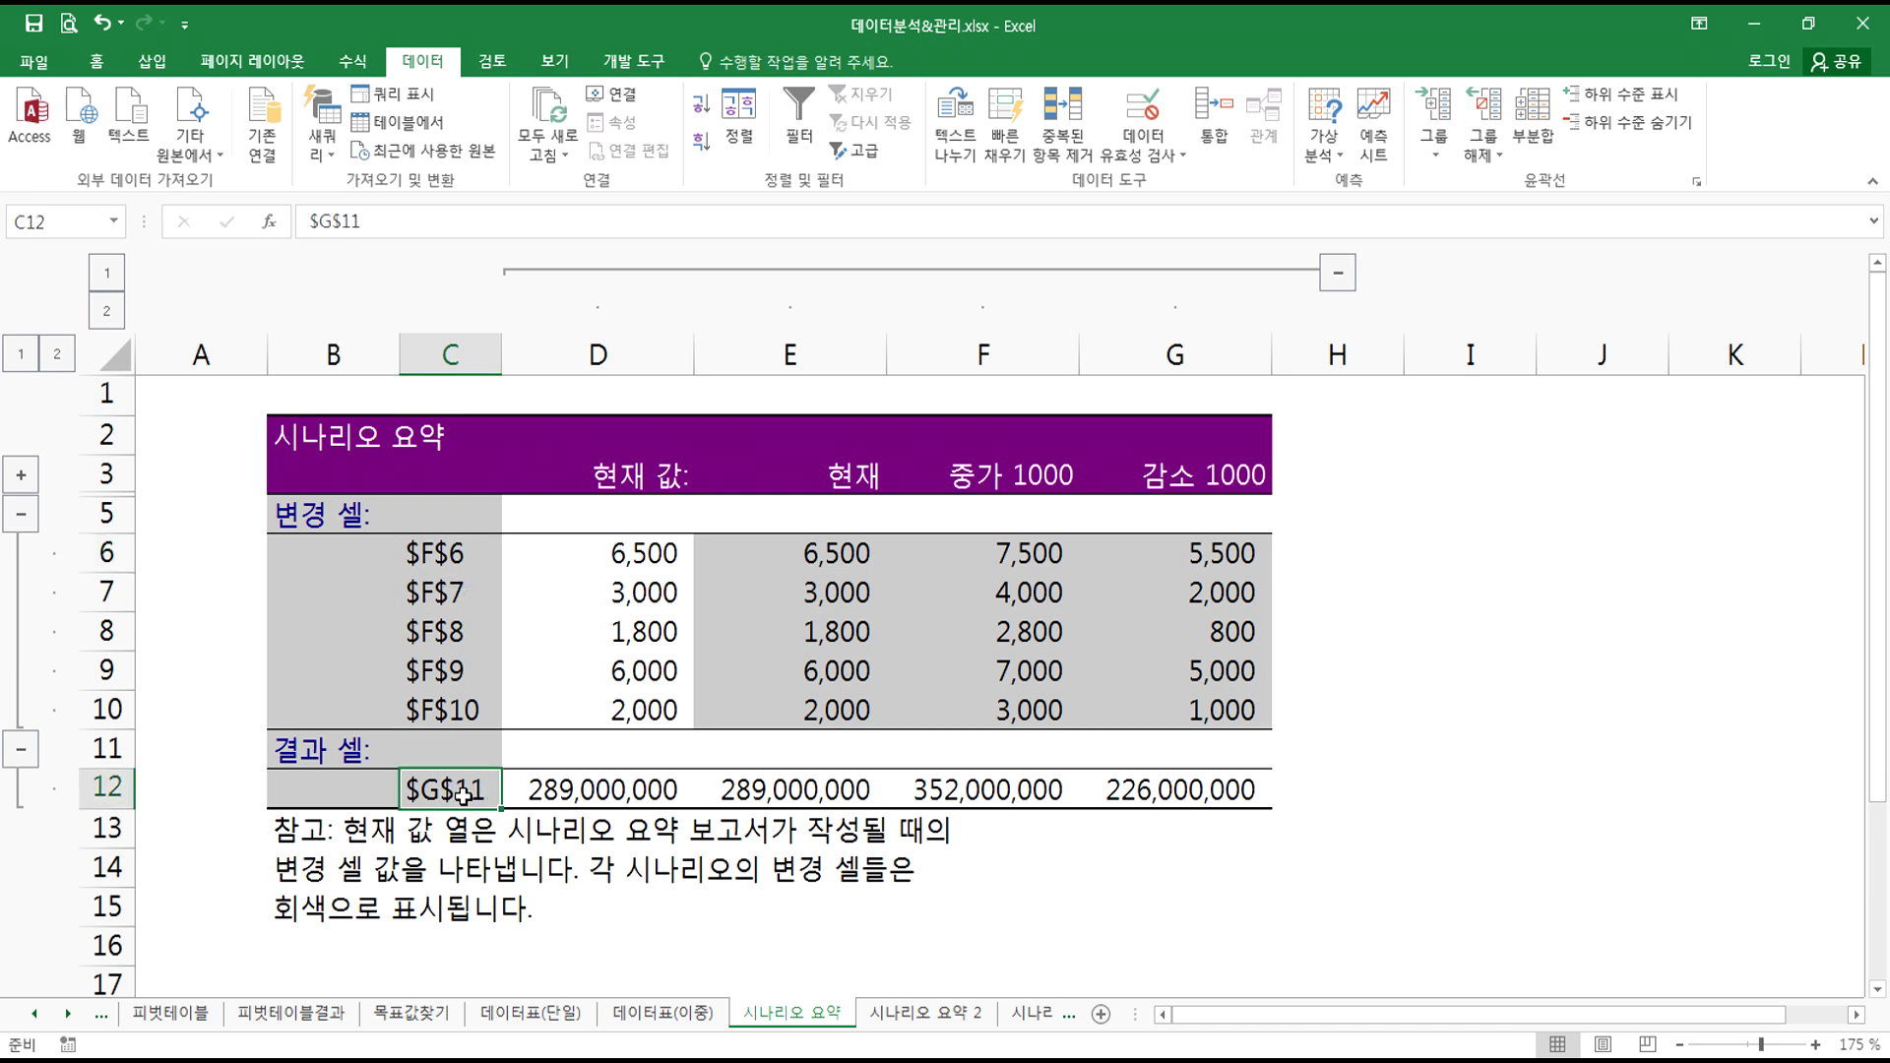
left_click(460, 595)
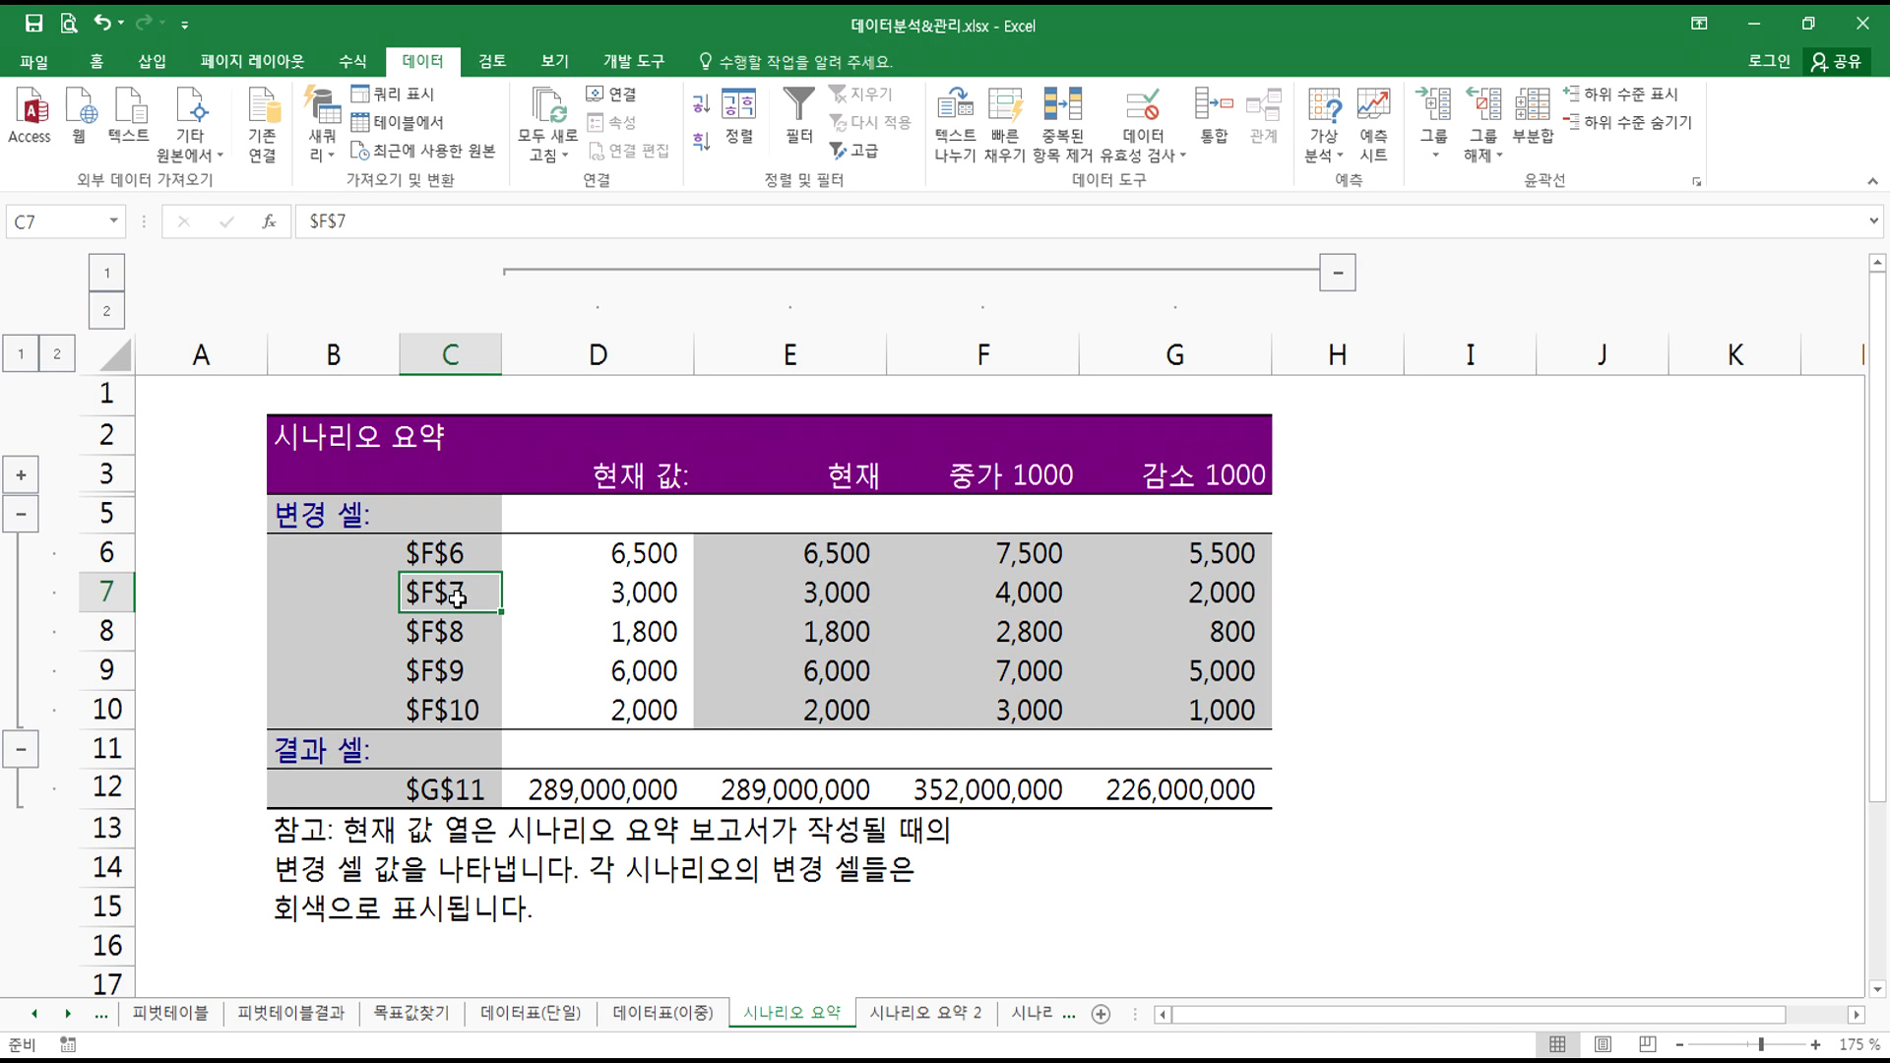
key("ctrl+Page_Down")
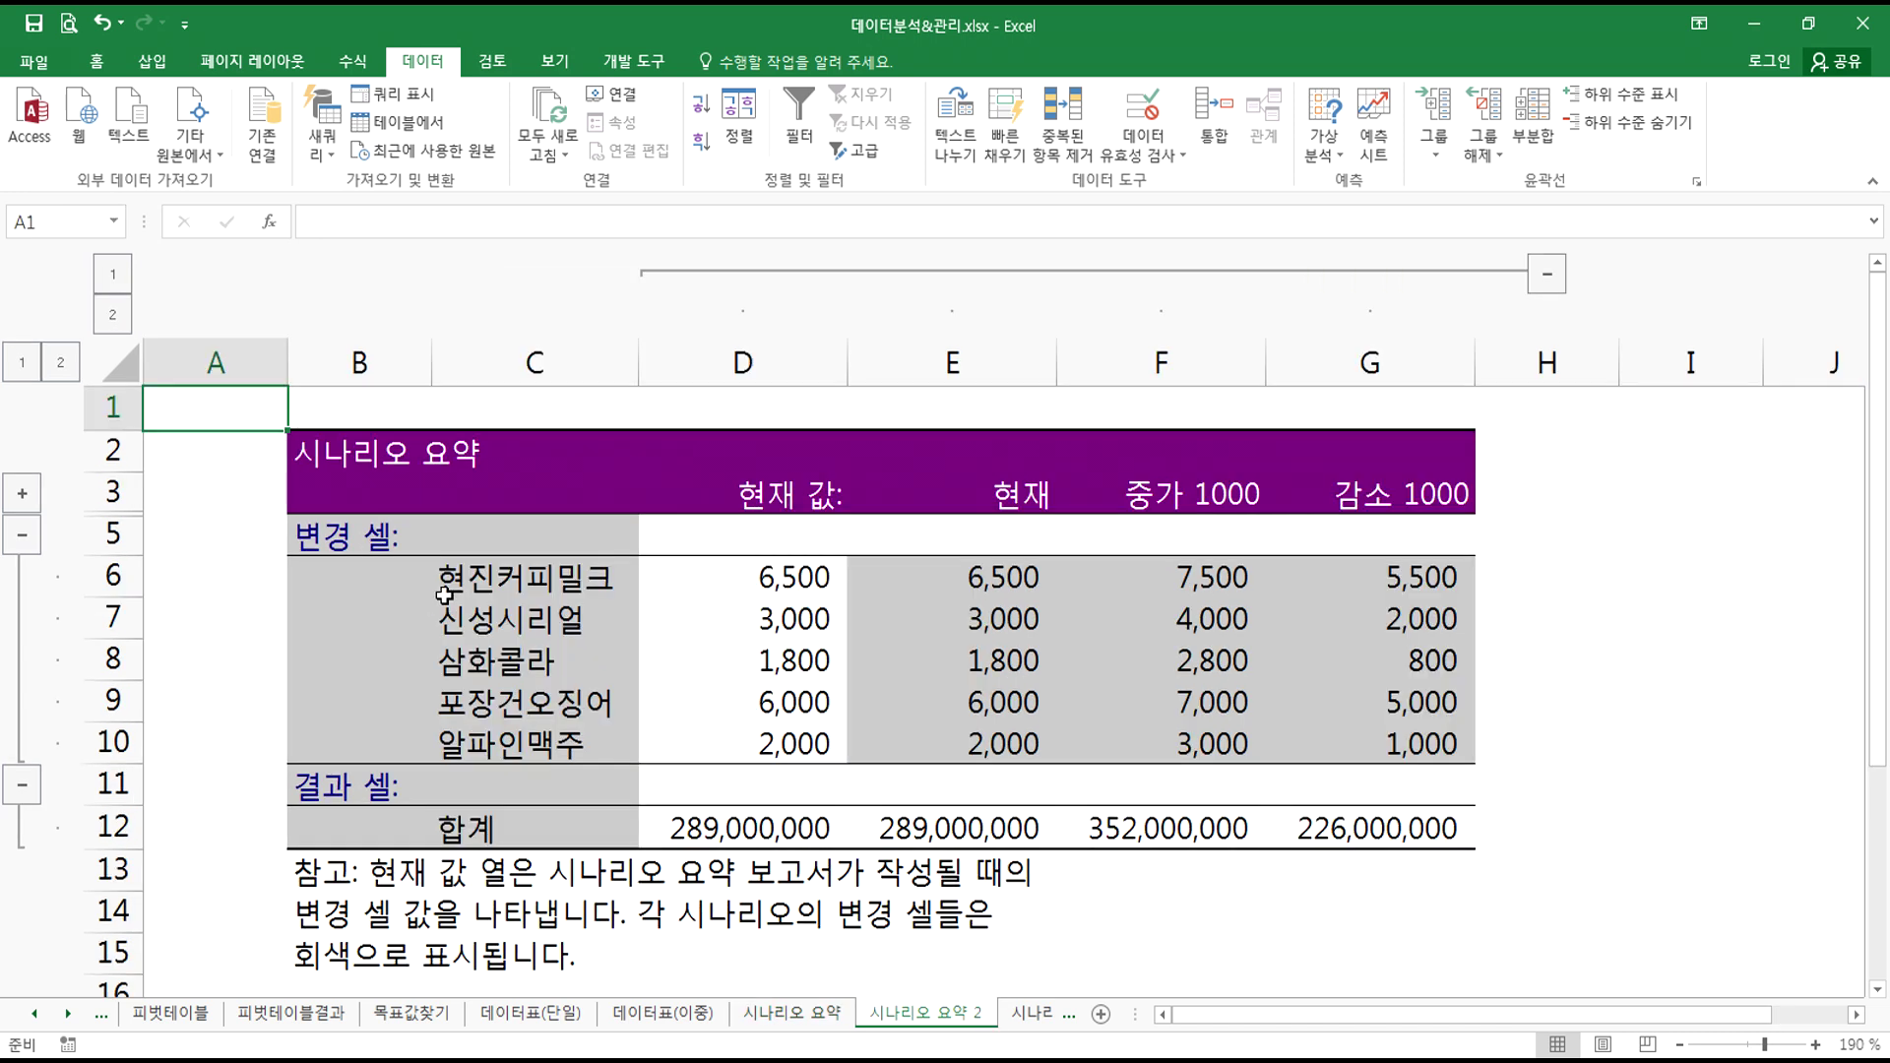
left_click(603, 580)
left_click(556, 657)
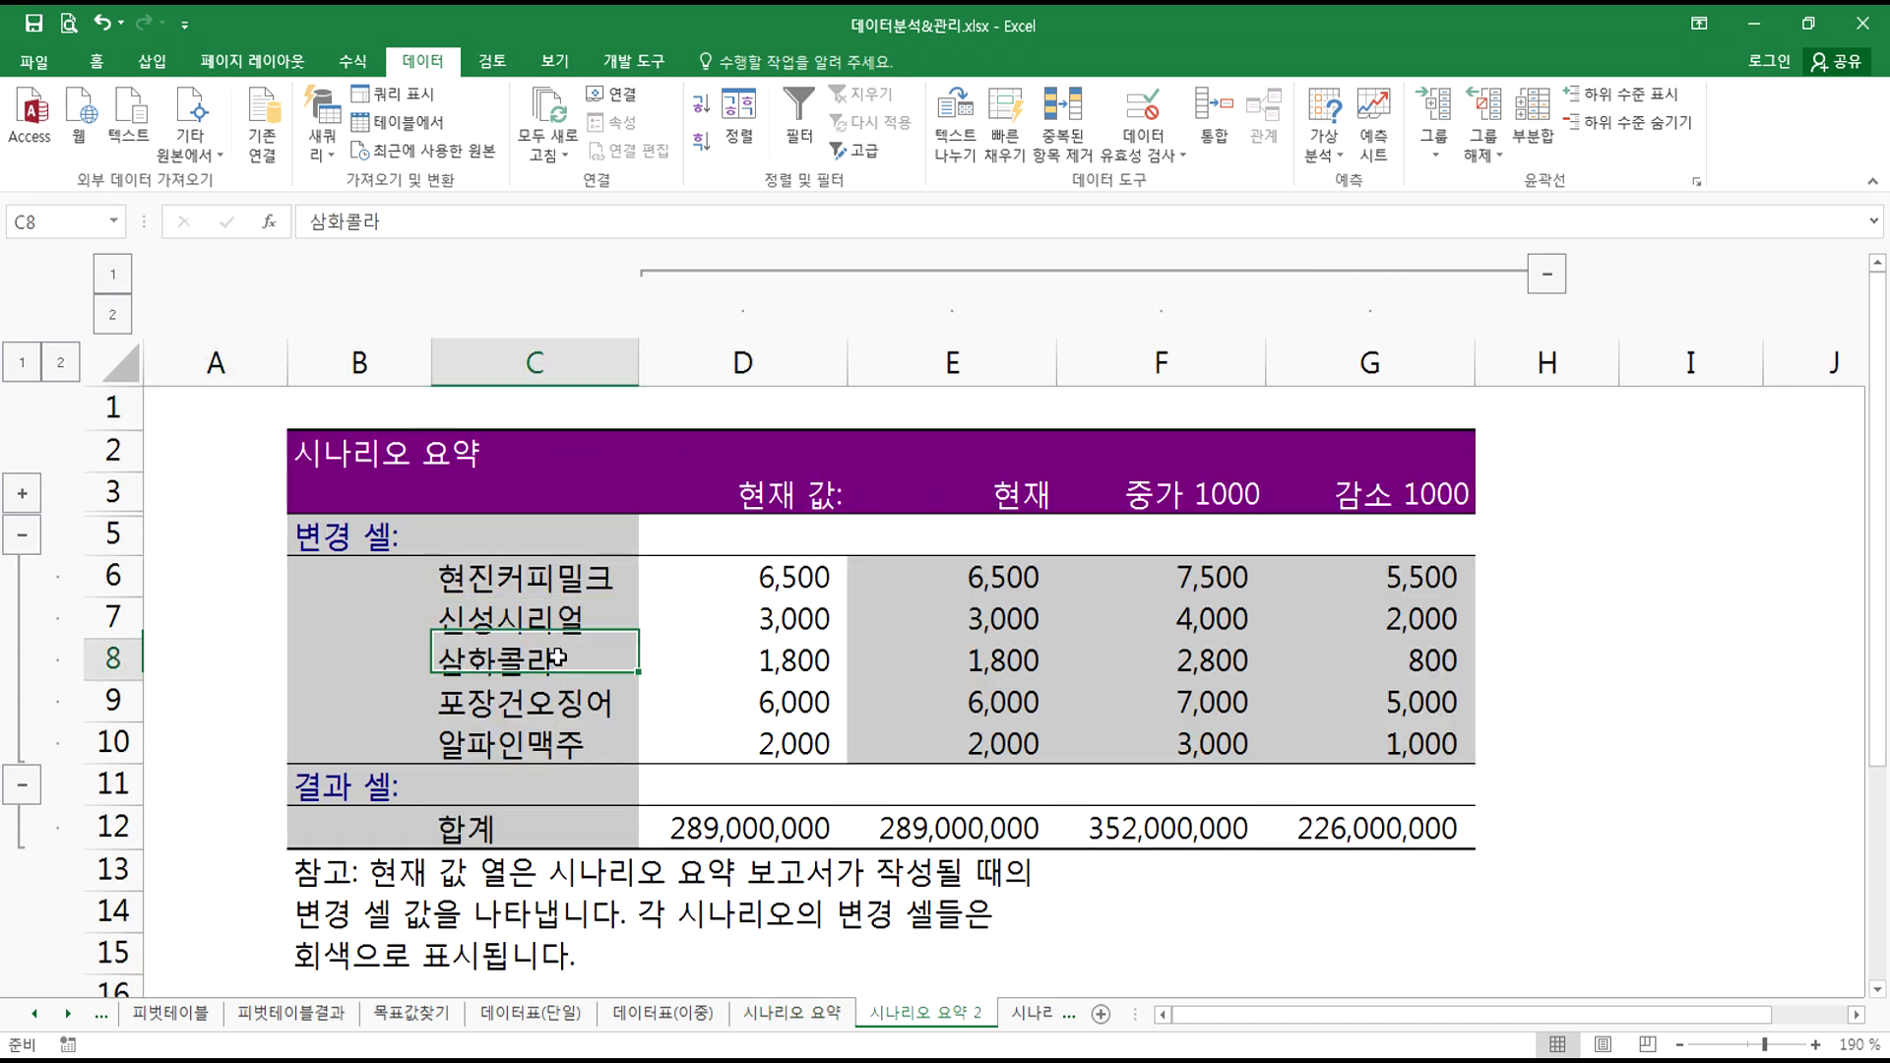
left_click(546, 827)
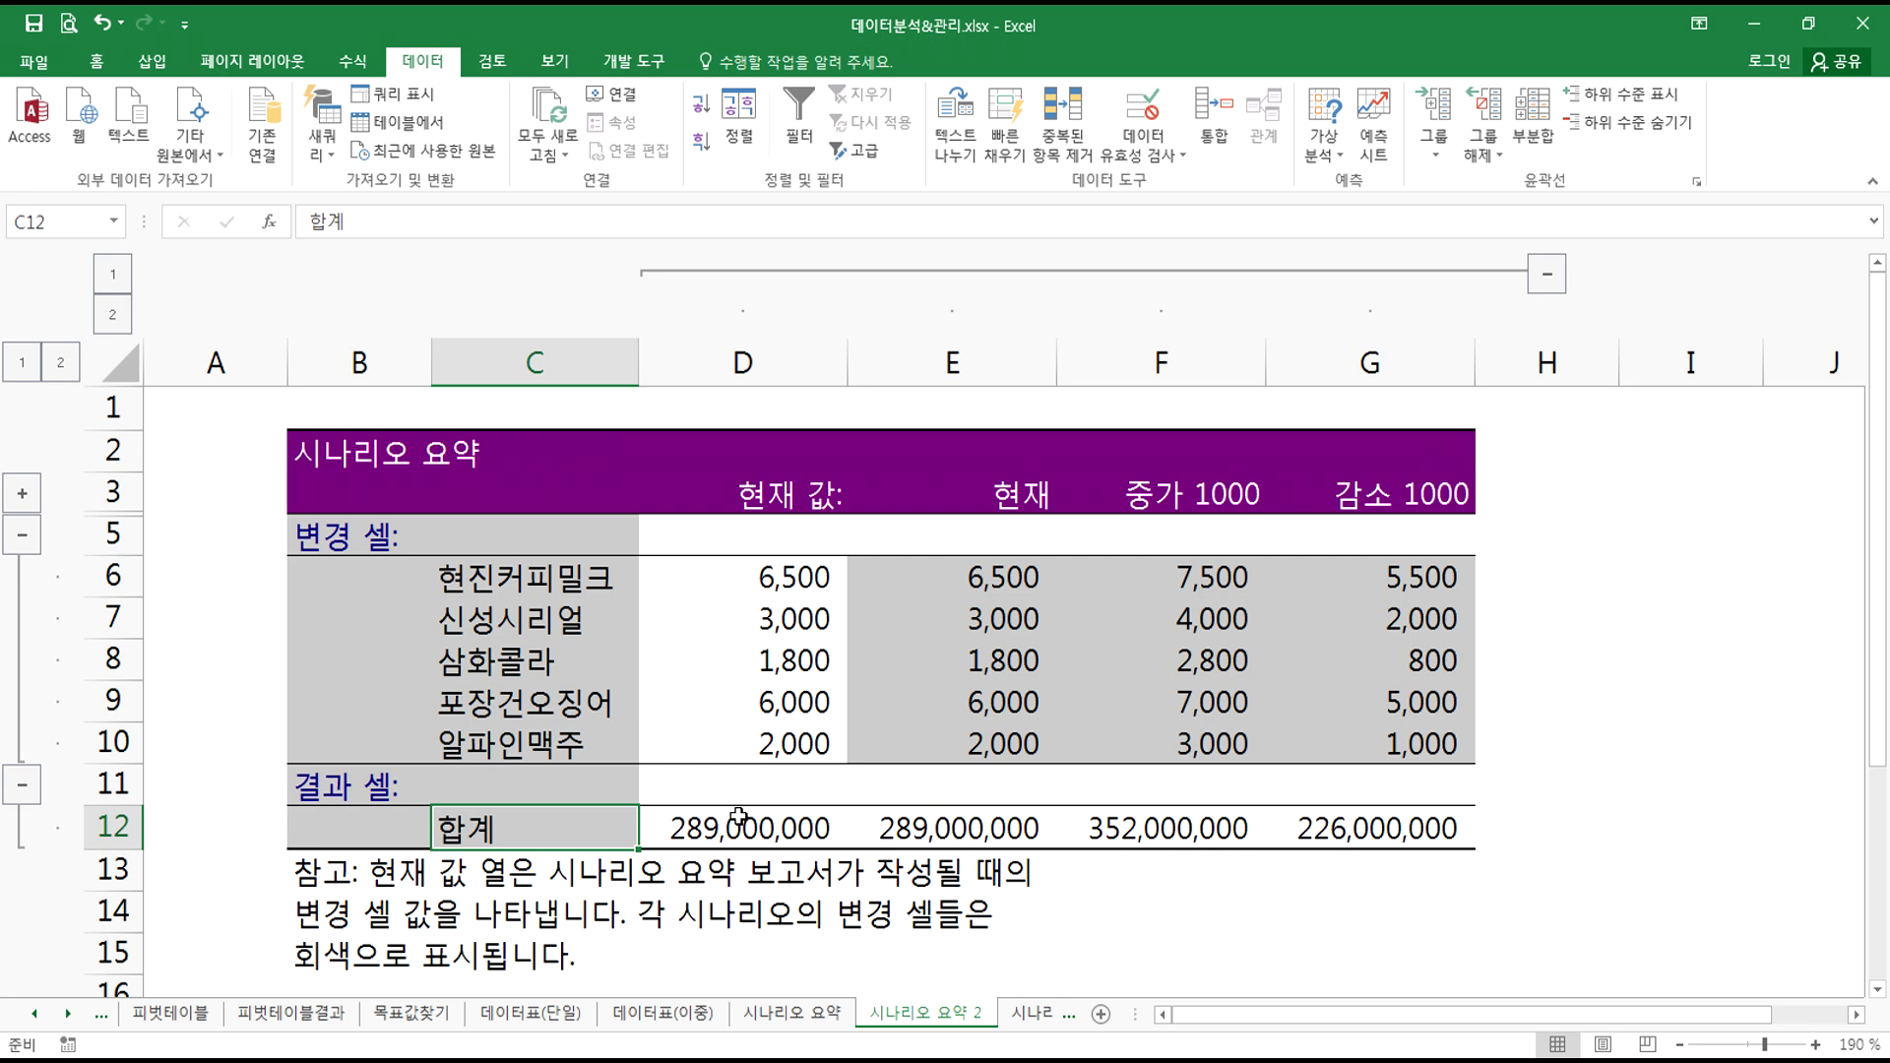
key("ctrl+Page_Up")
key("Up")
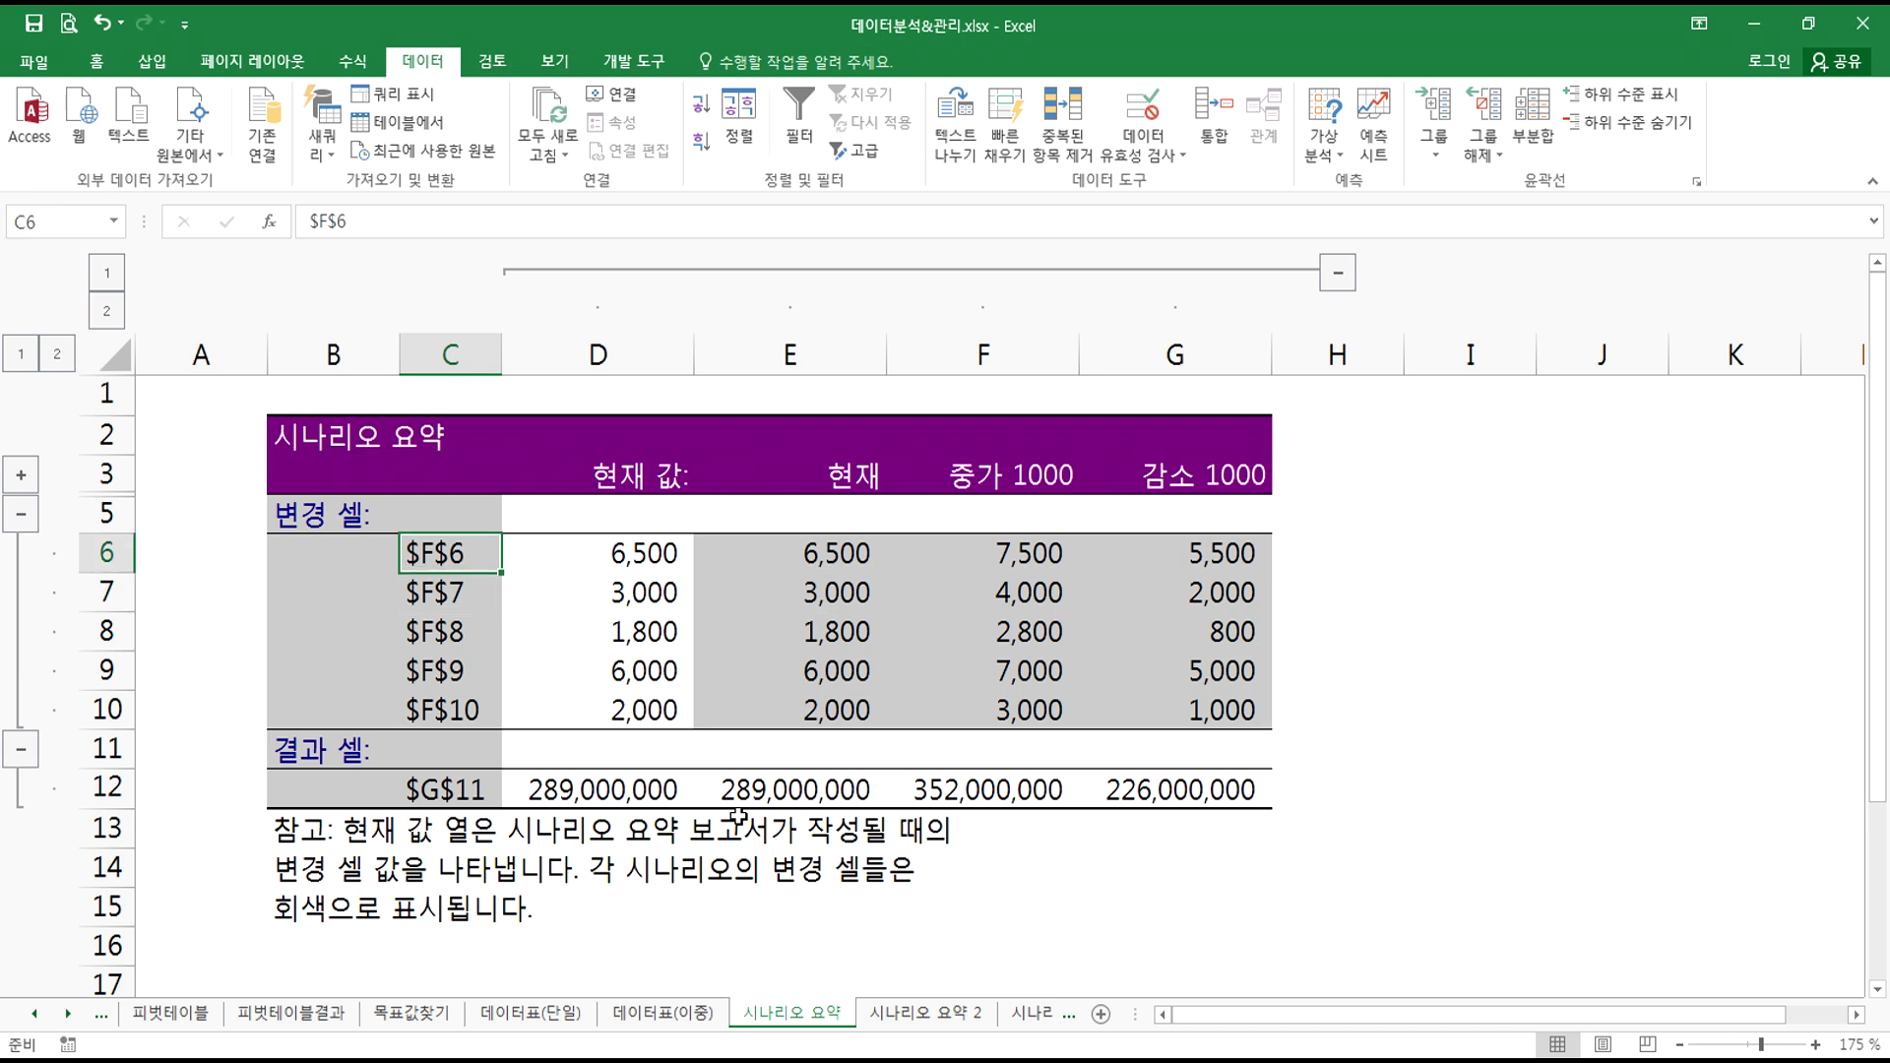
key("ctrl+Page_Down")
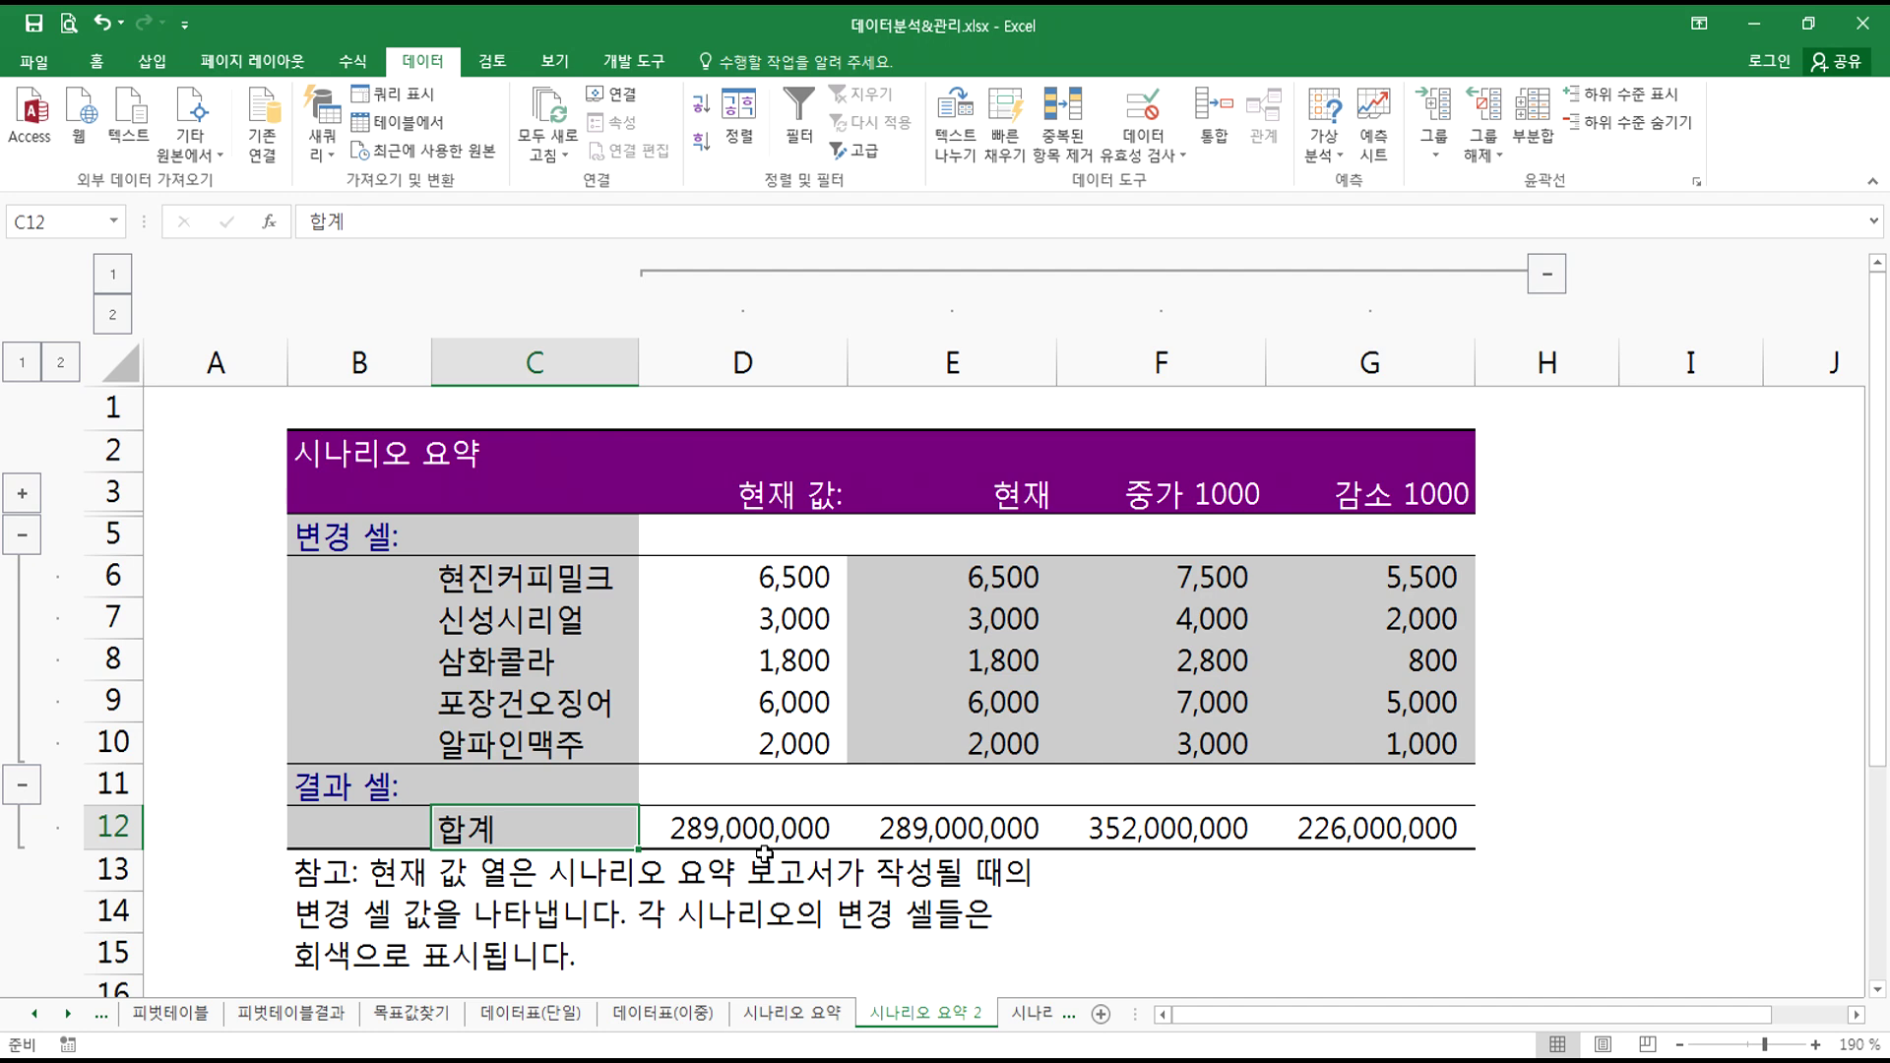
- Return to the 시나리오 sheet and examine the product name, selling price, expected quantity and expected amount ranges
left_click(1034, 1014)
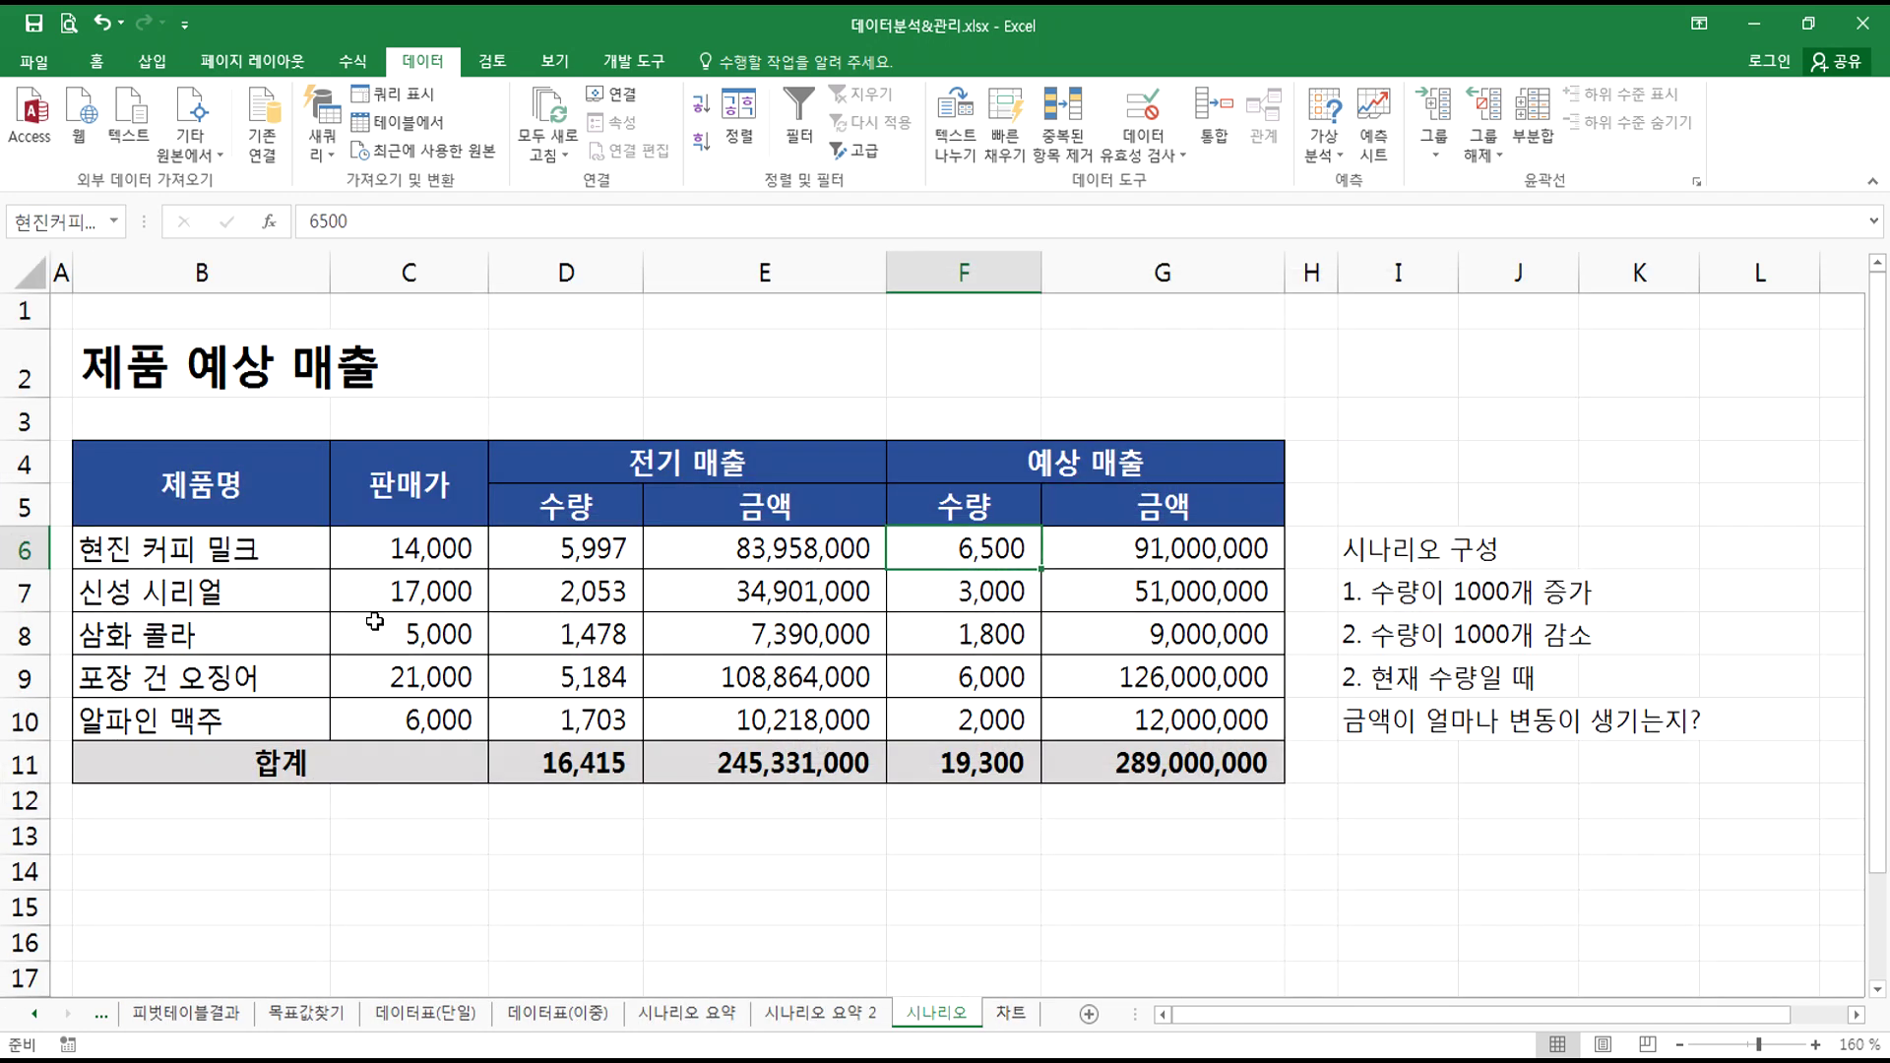
left_click_drag(260, 551, 254, 714)
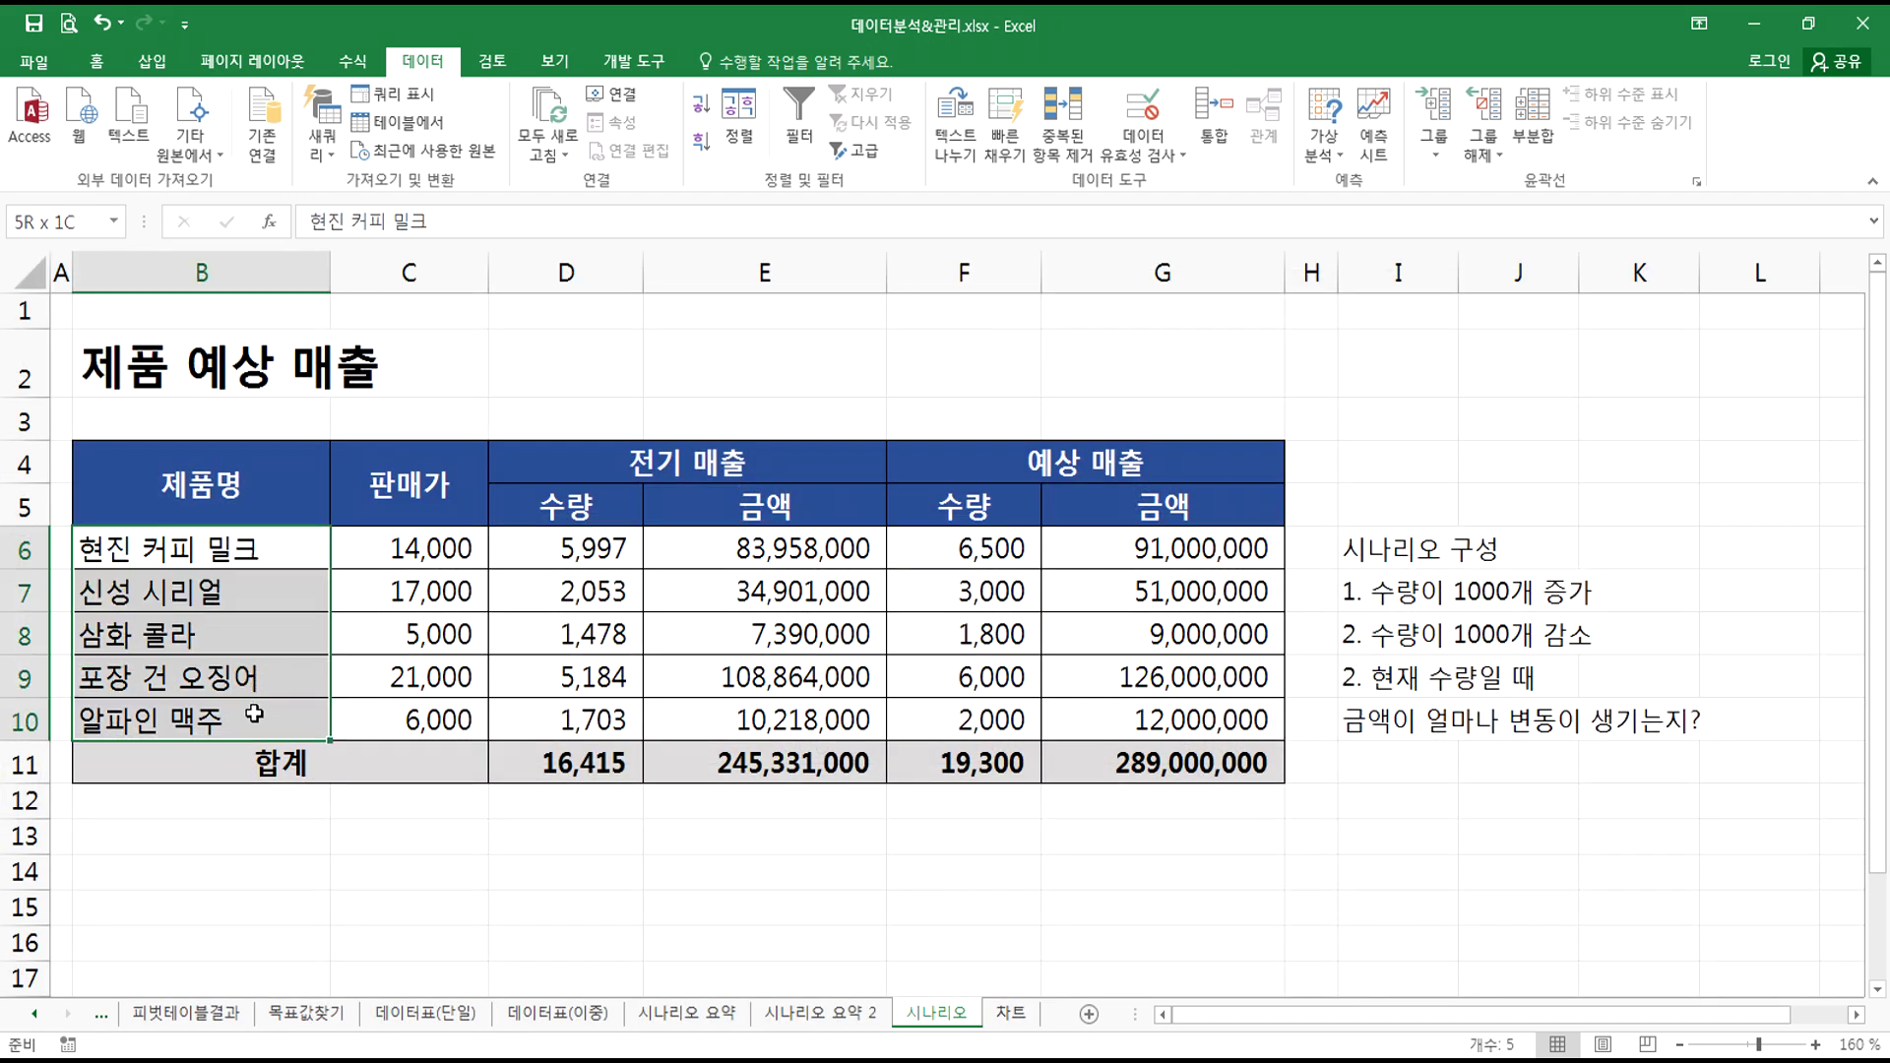
left_click(223, 497)
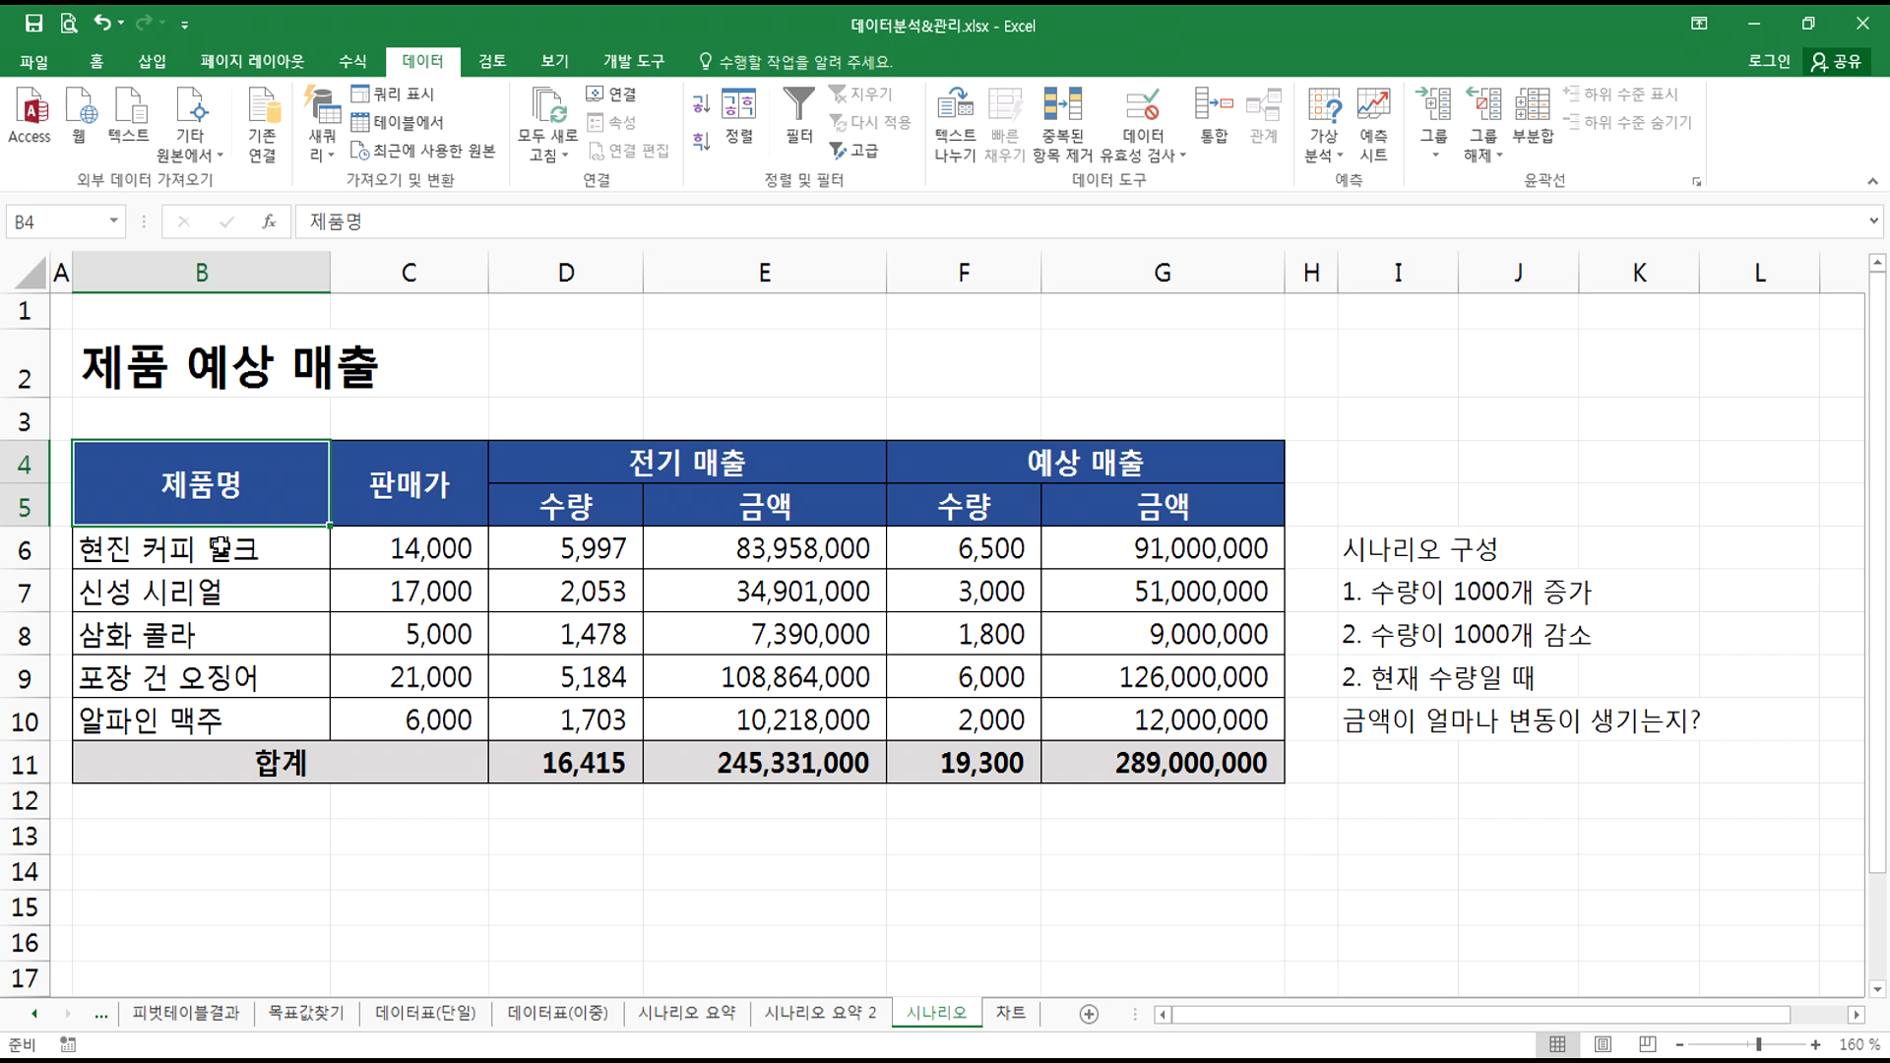
left_click_drag(404, 554, 403, 723)
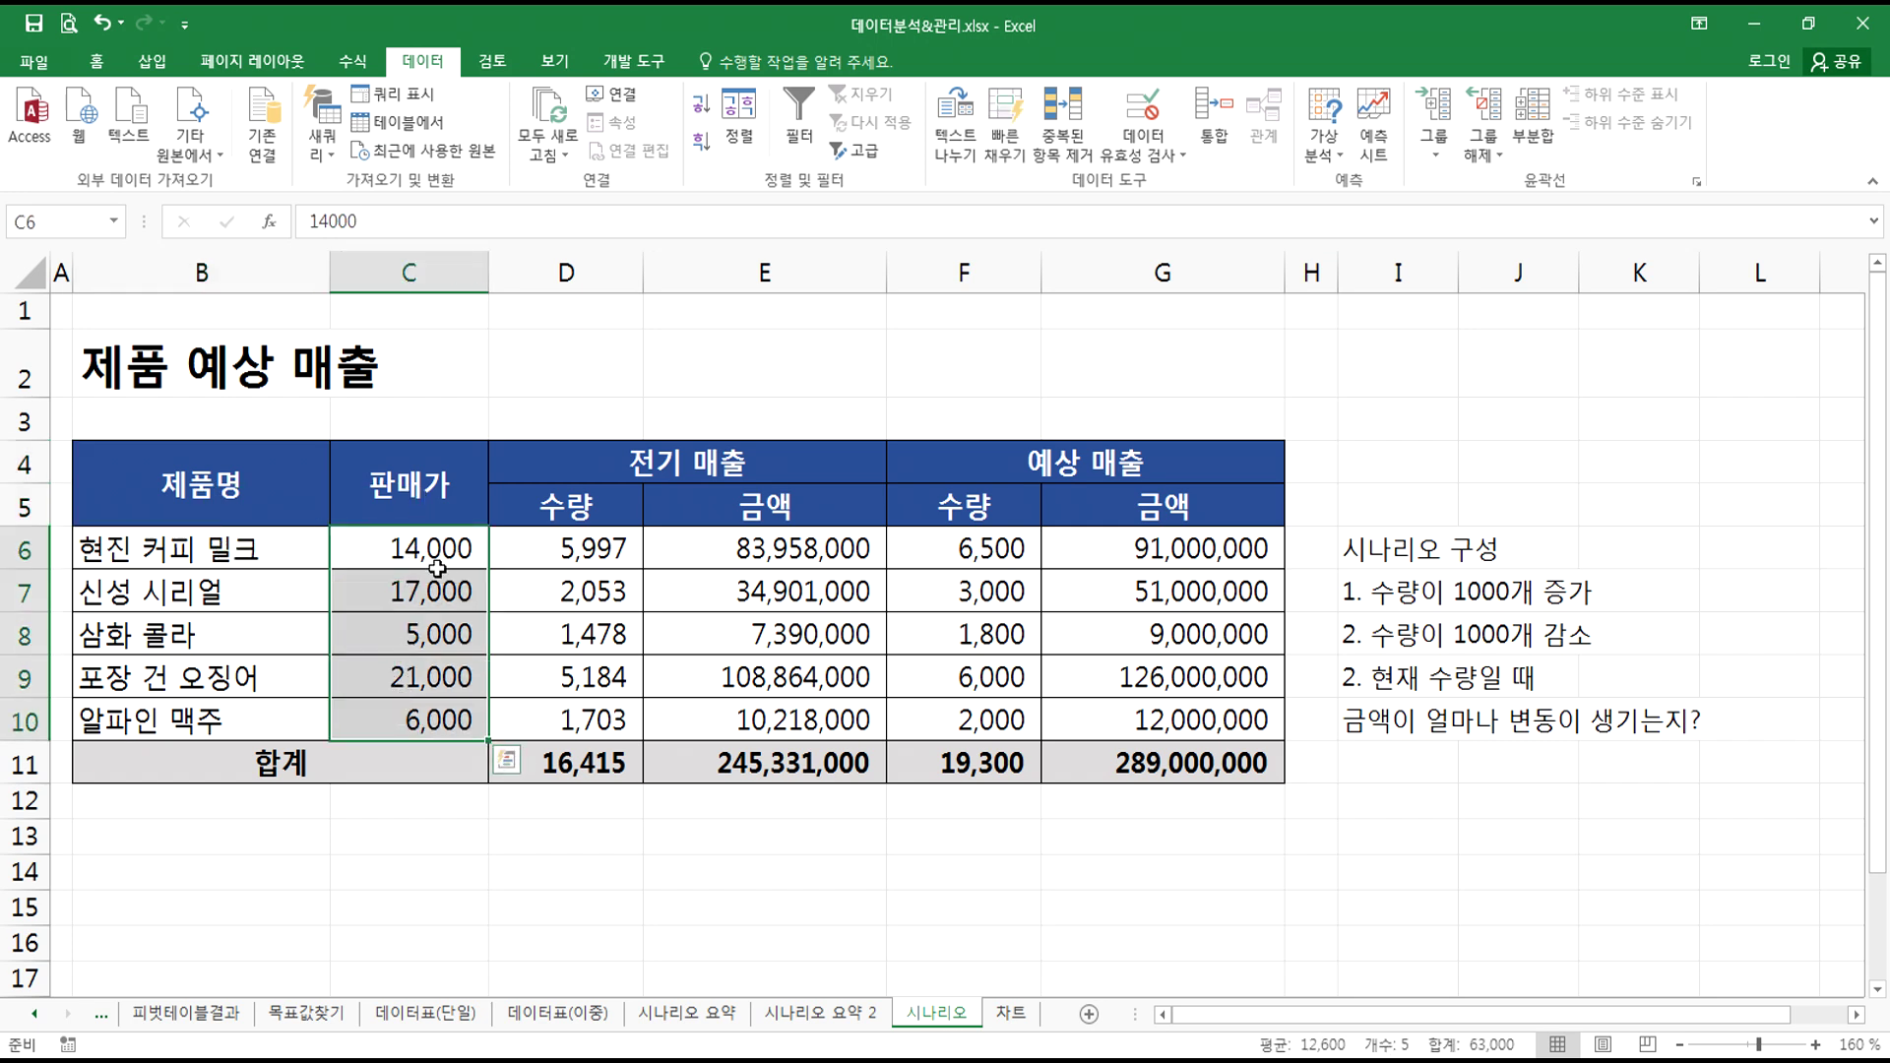
left_click_drag(258, 553, 261, 719)
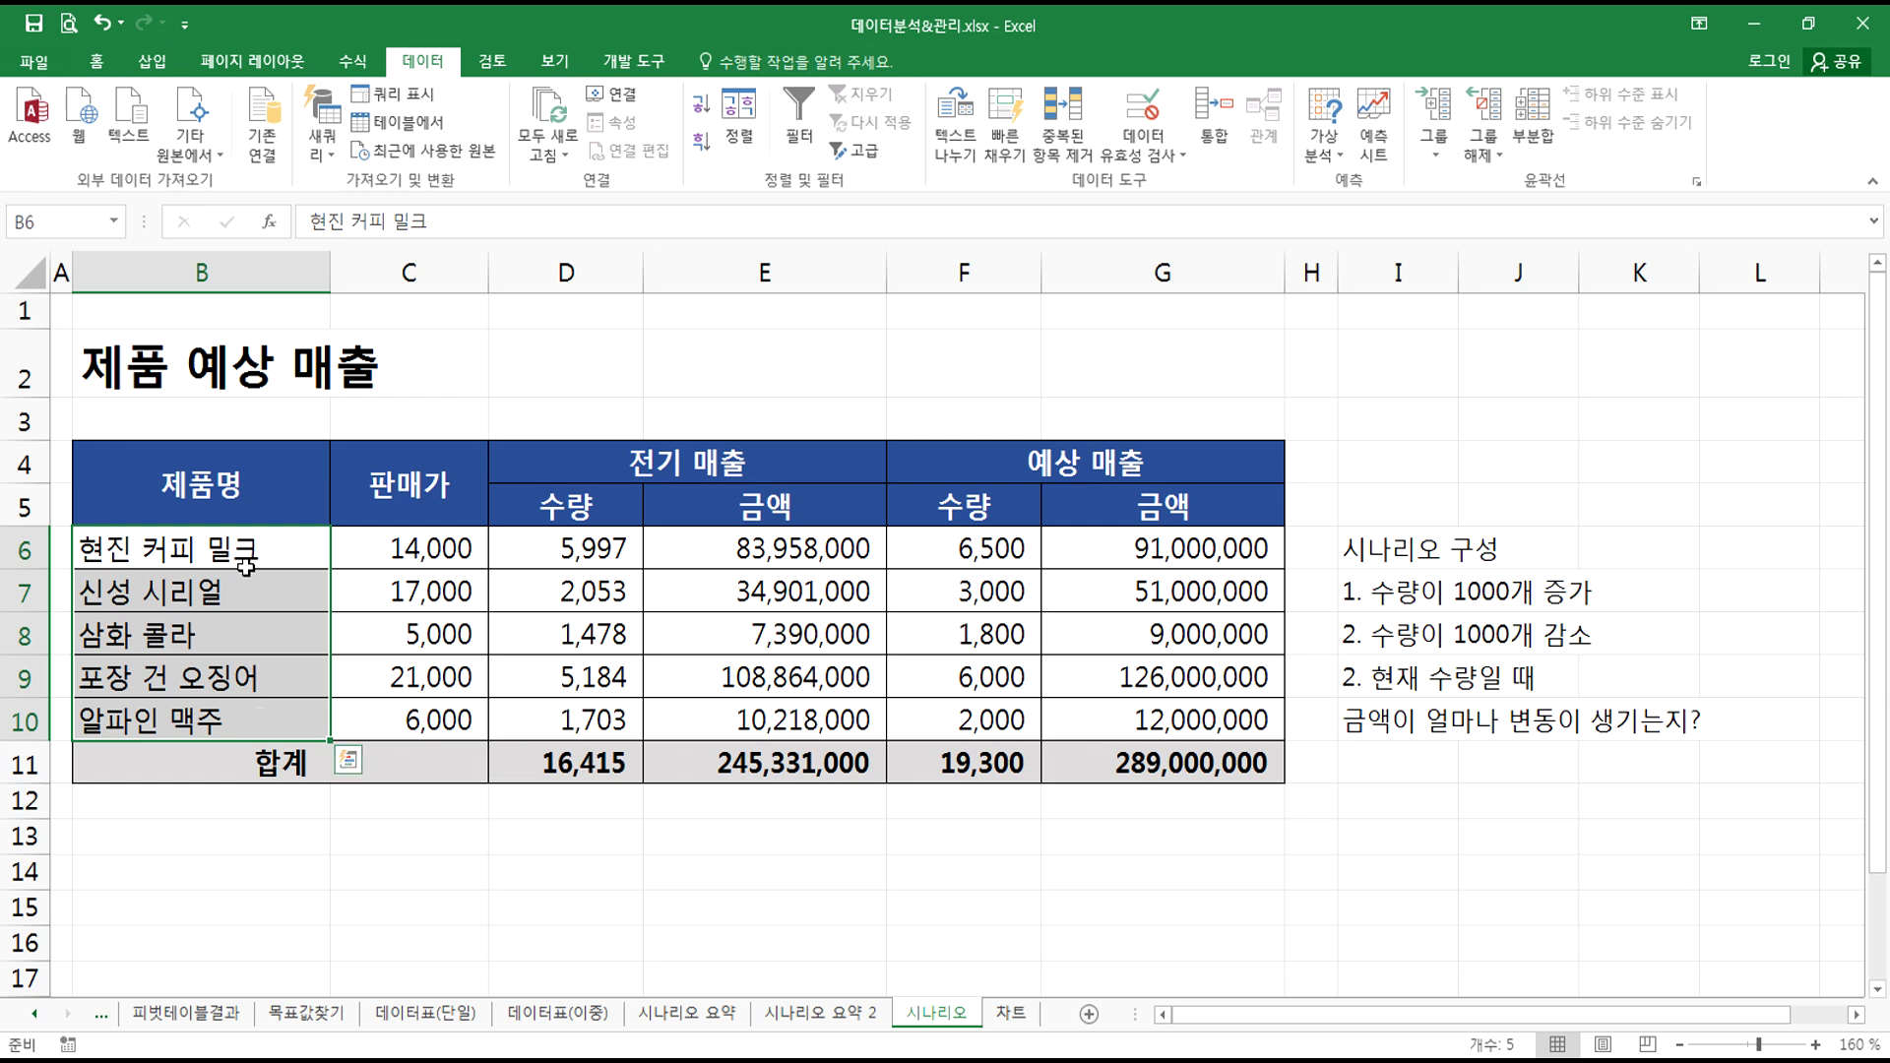
left_click_drag(243, 553, 246, 707)
left_click_drag(968, 511, 968, 719)
left_click_drag(970, 552, 973, 720)
left_click_drag(1135, 558, 1115, 718)
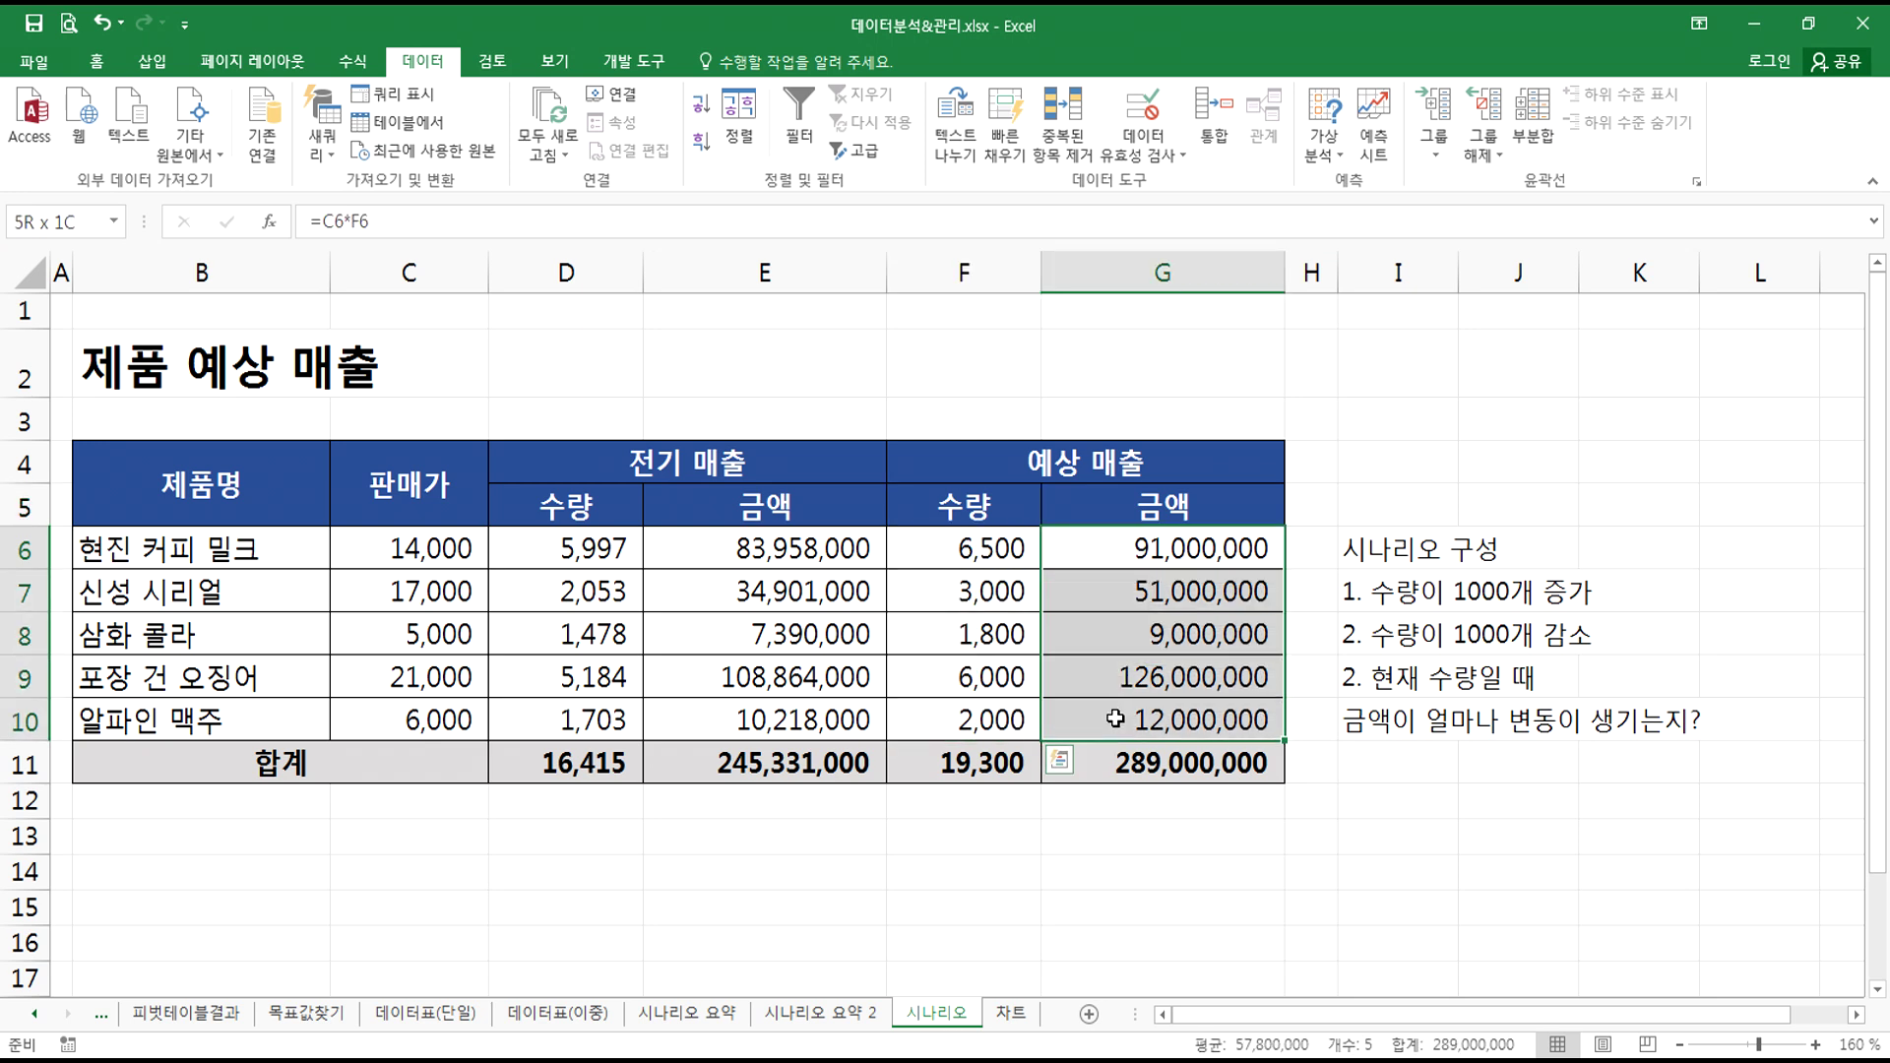
- Define the name 수량 for the expected quantities in F6:F10
left_click_drag(1000, 550, 990, 708)
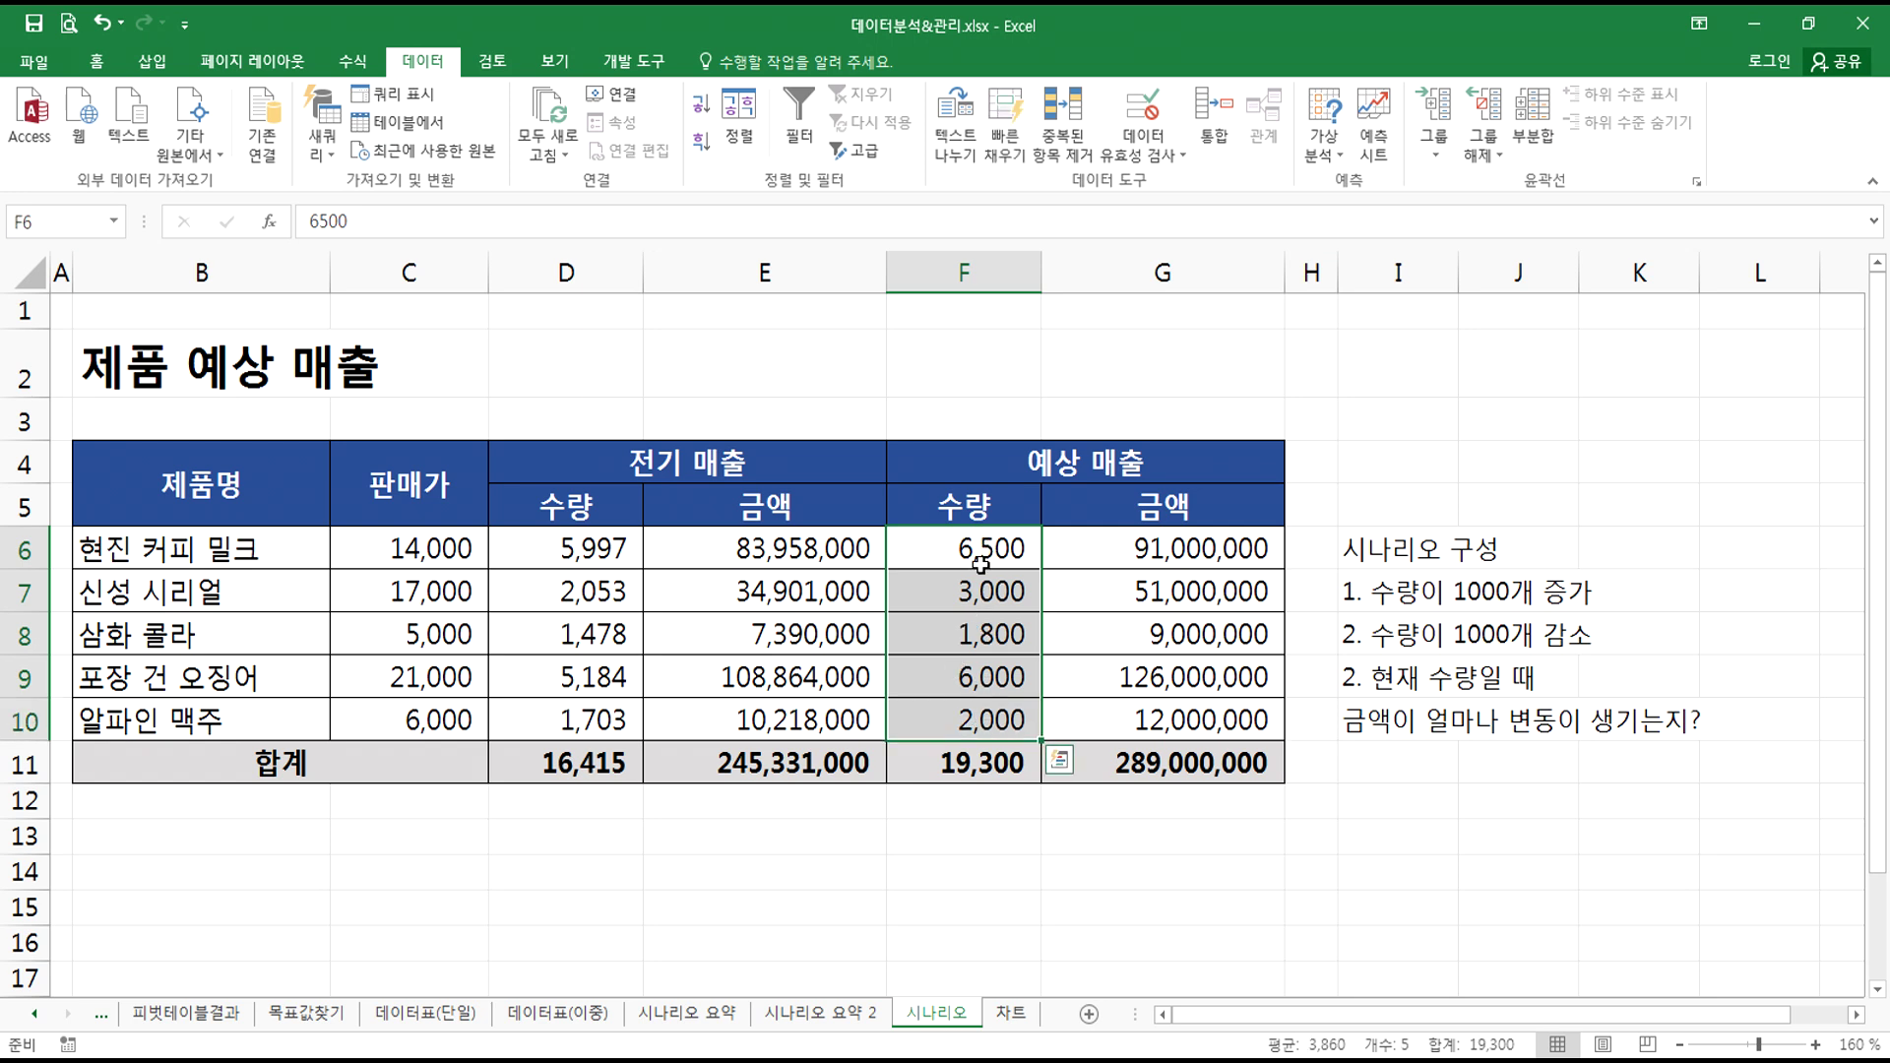
left_click(66, 220)
type("수량")
key("Return")
- Define the name 금액 for the expected sales amounts in G6:G10
left_click(1107, 554)
left_click_drag(1107, 555, 1108, 725)
left_click_drag(1089, 547, 1089, 724)
left_click(65, 220)
type("금액")
key("Return")
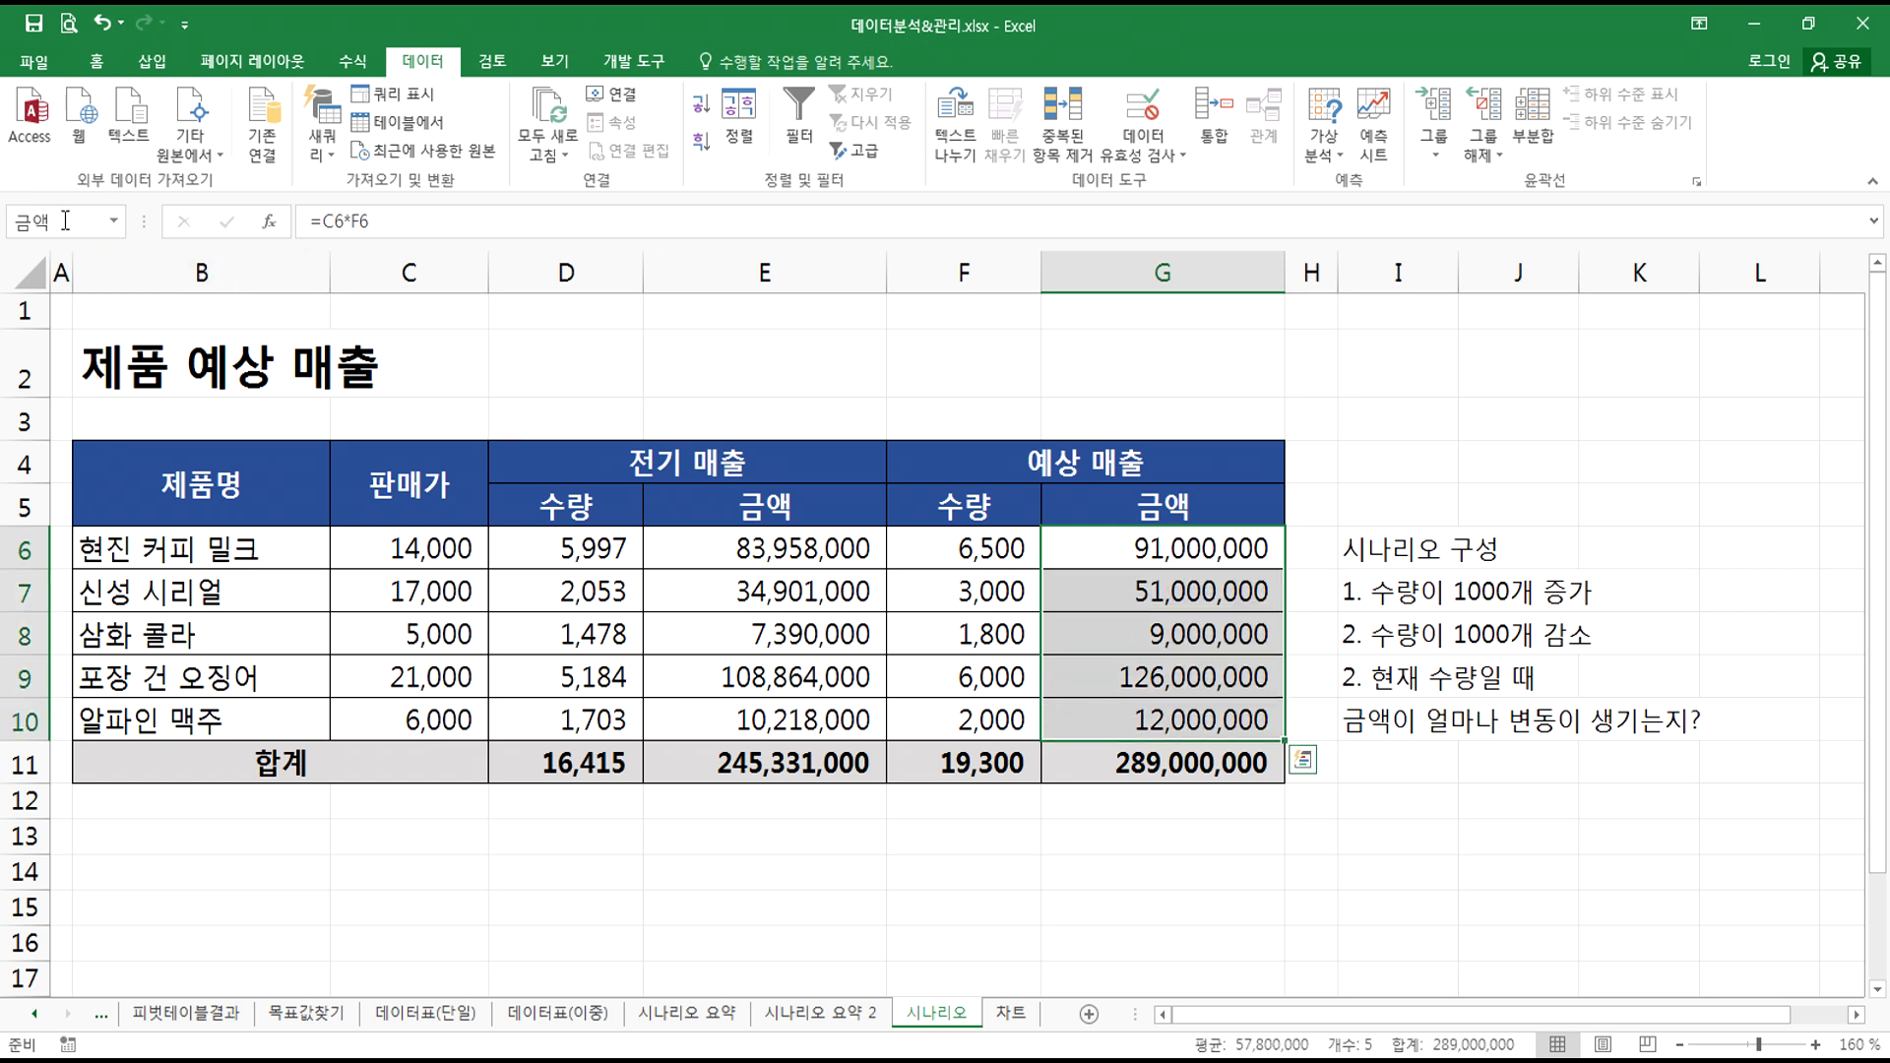
- Start a SUM formula in the empty cell F29 below the table and check where the expected quantities are located
left_click(1078, 863)
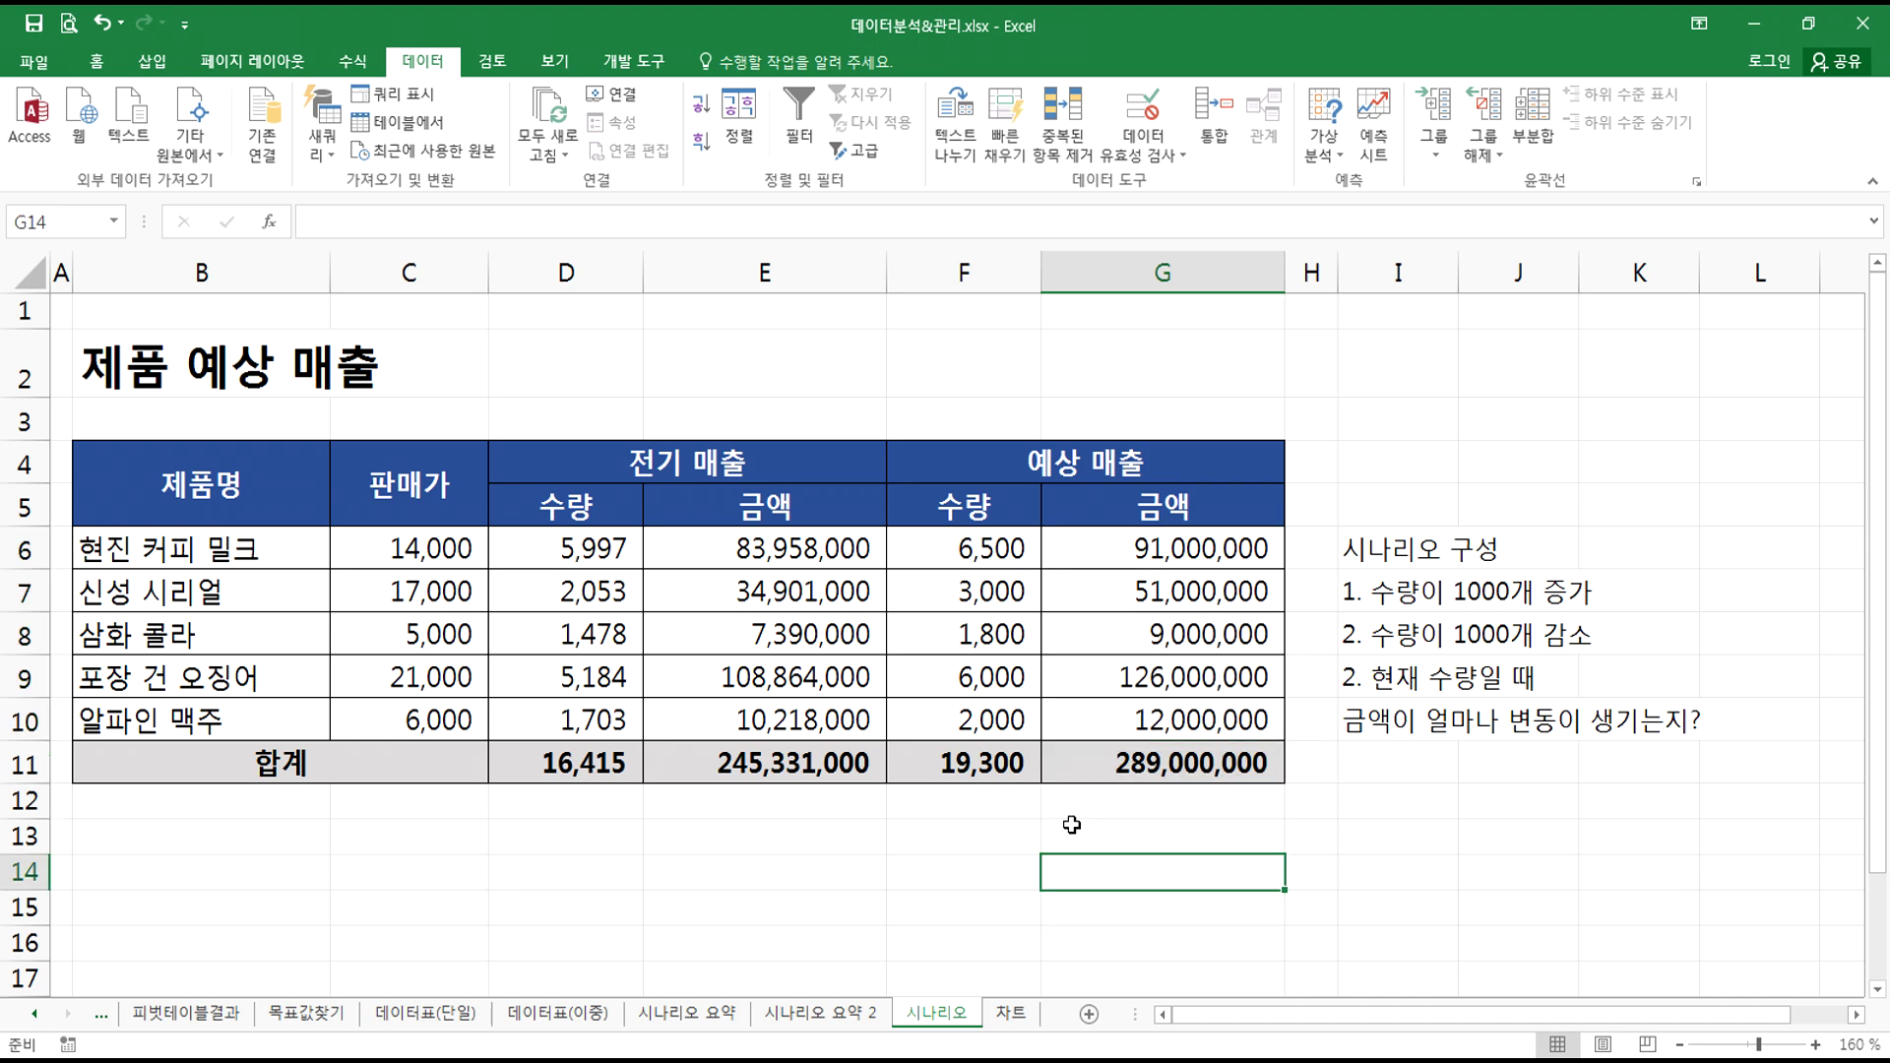
scroll(1043, 768, "down", 4)
scroll(945, 552, "down", 3)
left_click(941, 553)
scroll(921, 597, "up", 3, "ctrl")
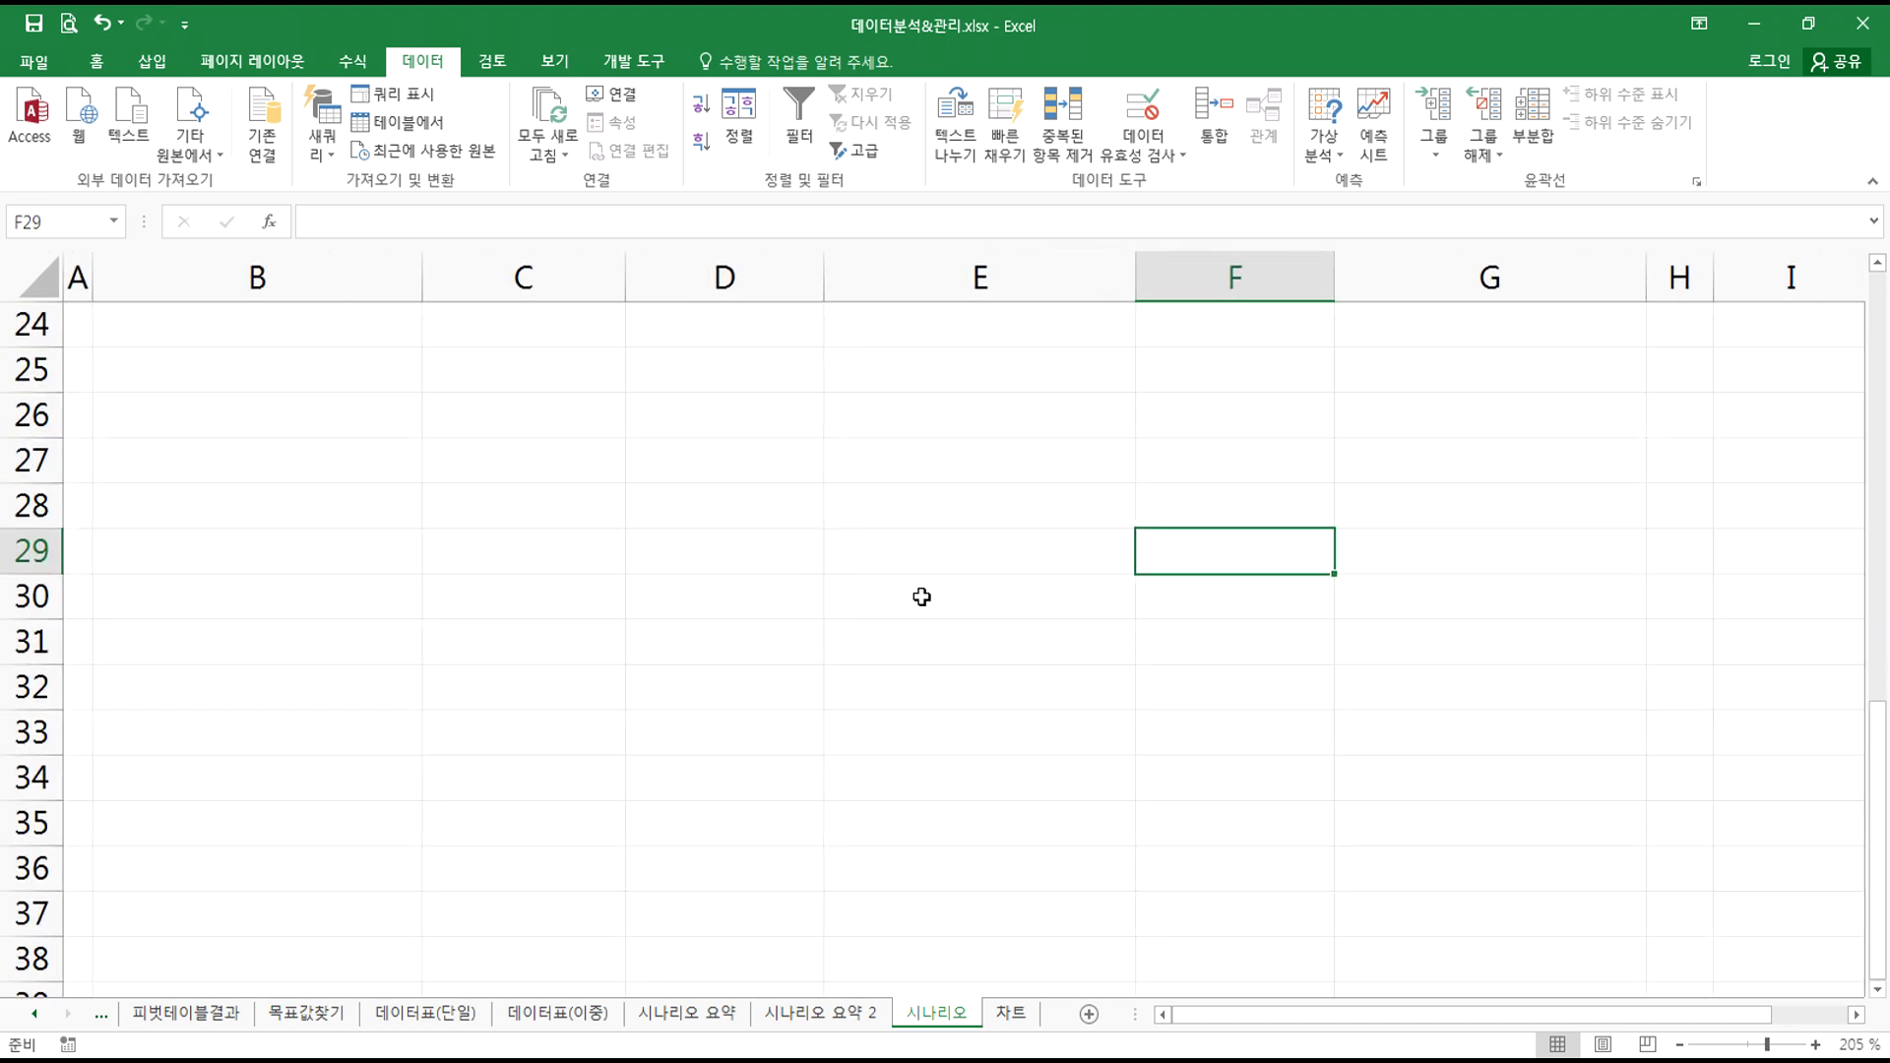
type("=술")
key("BackSpace")
key("Escape")
type("=sum(")
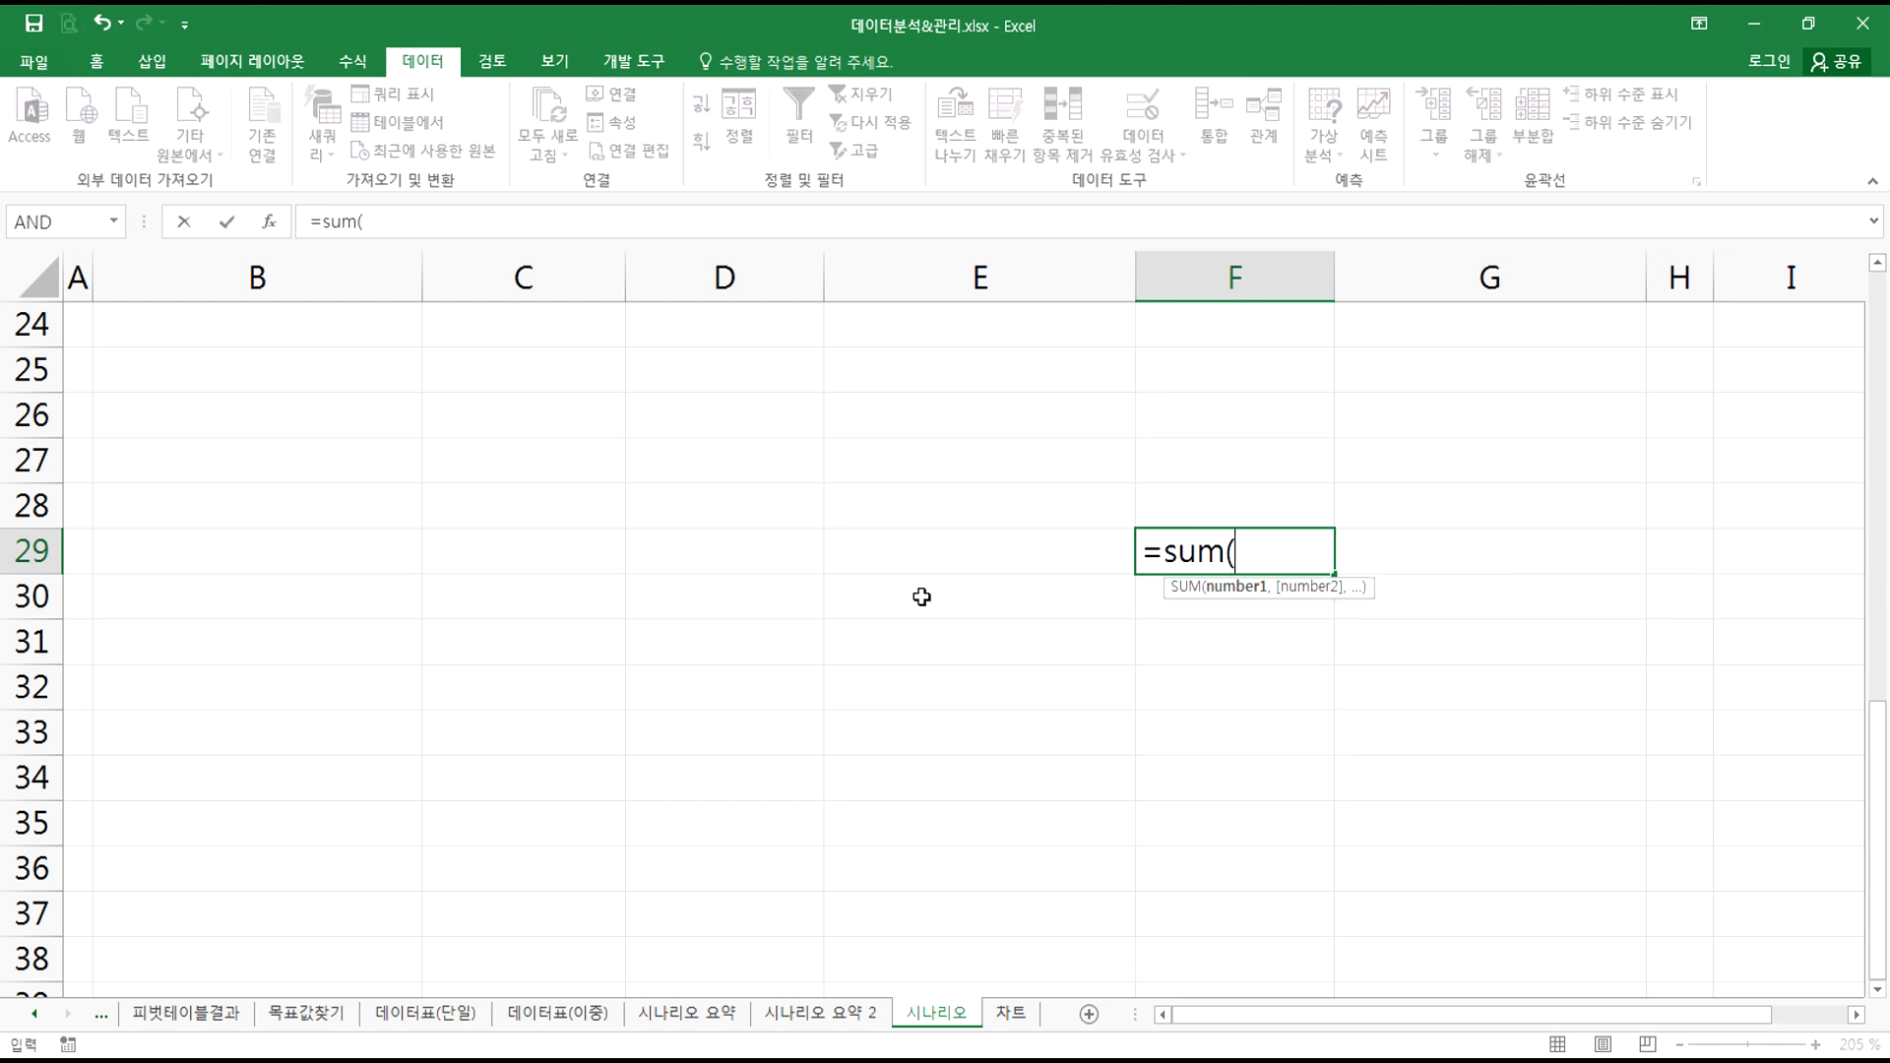
scroll(1113, 568, "up", 2)
scroll(1113, 568, "up", 6)
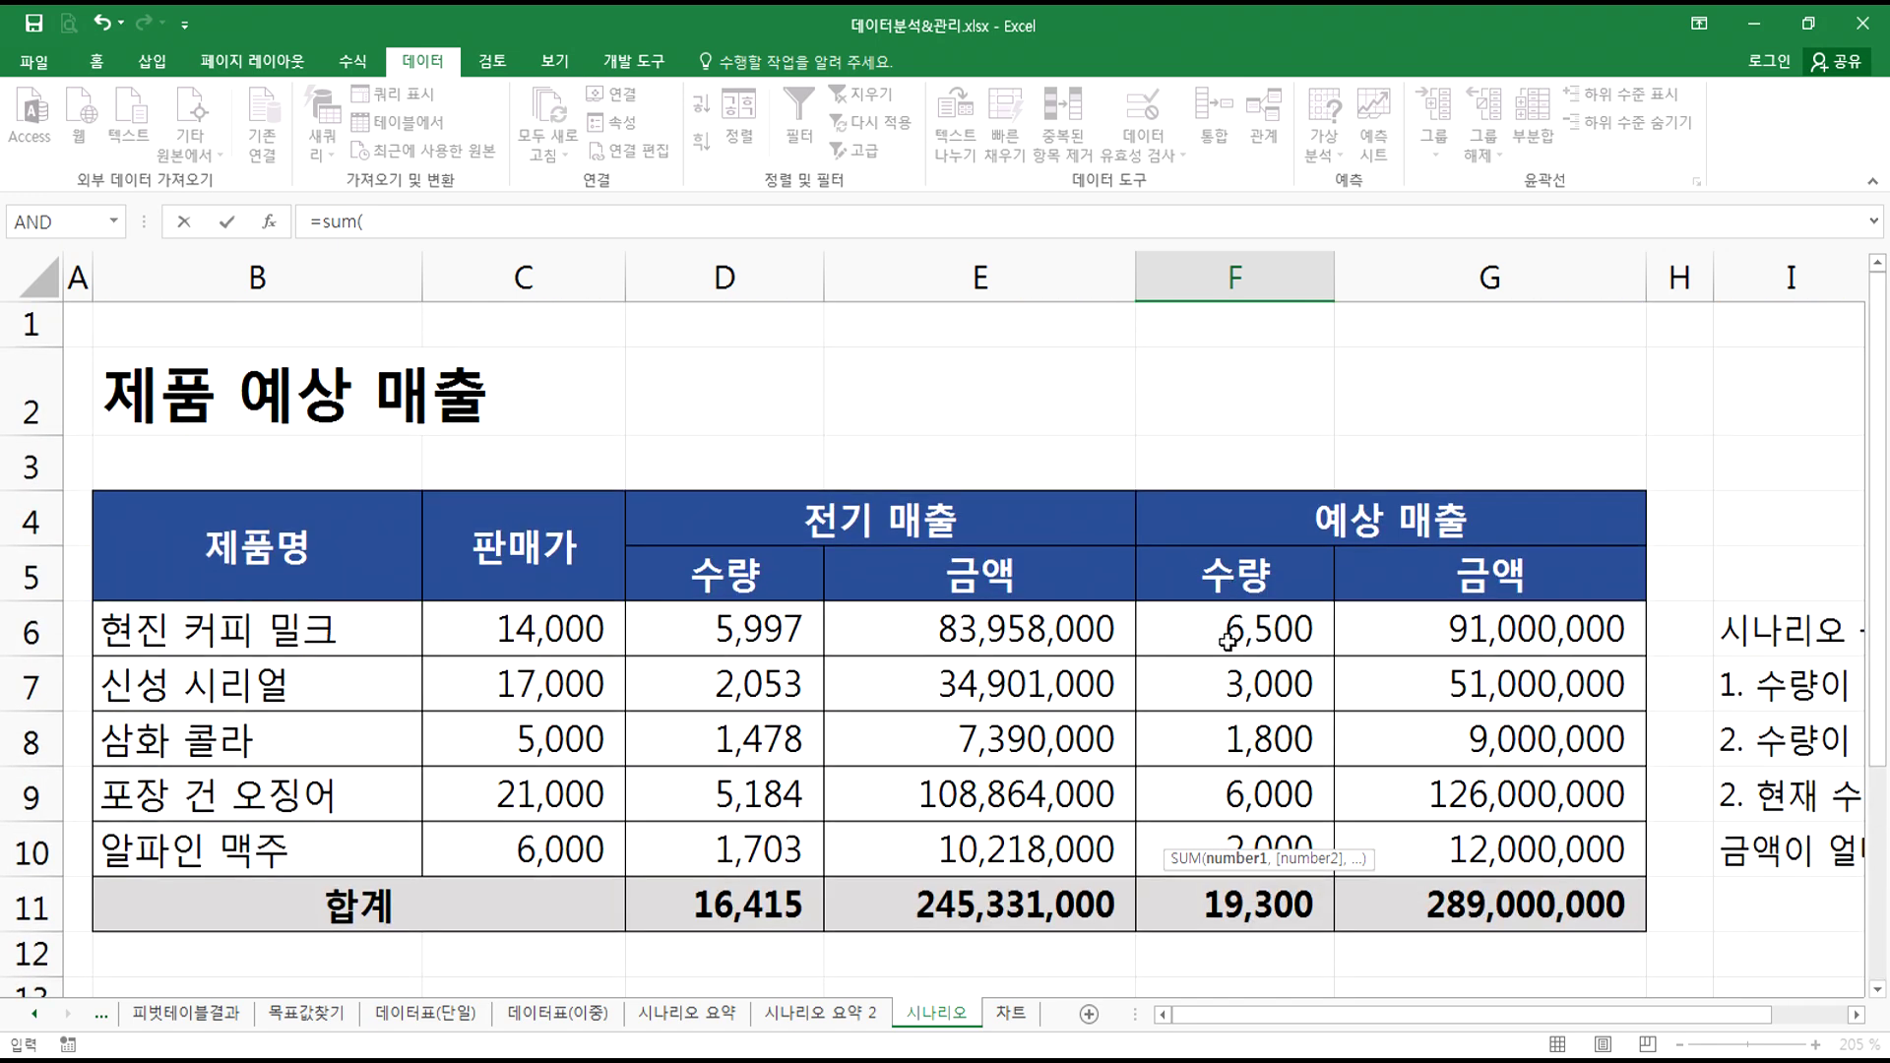
scroll(1227, 644, "down", 7)
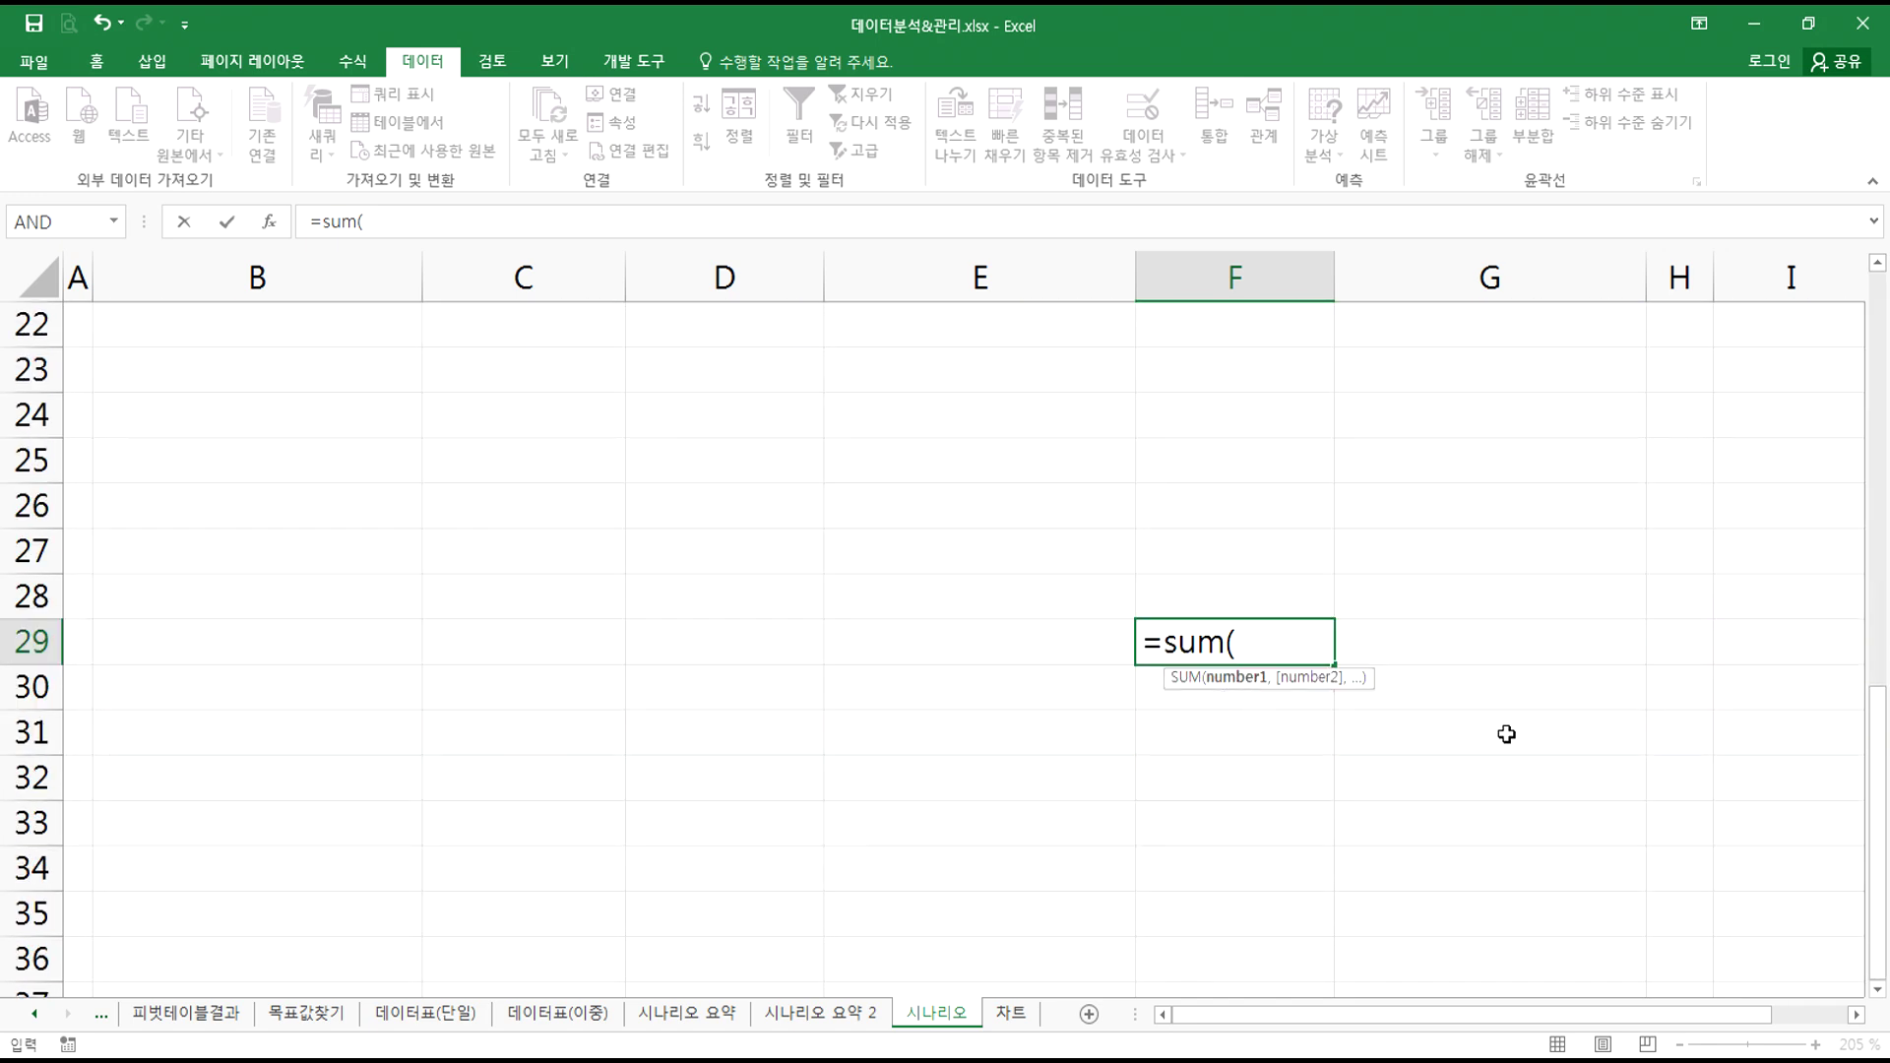
- Complete the SUM formula in F29 with the cell range F6:F10
type("ㄹ6:ㄹ10")
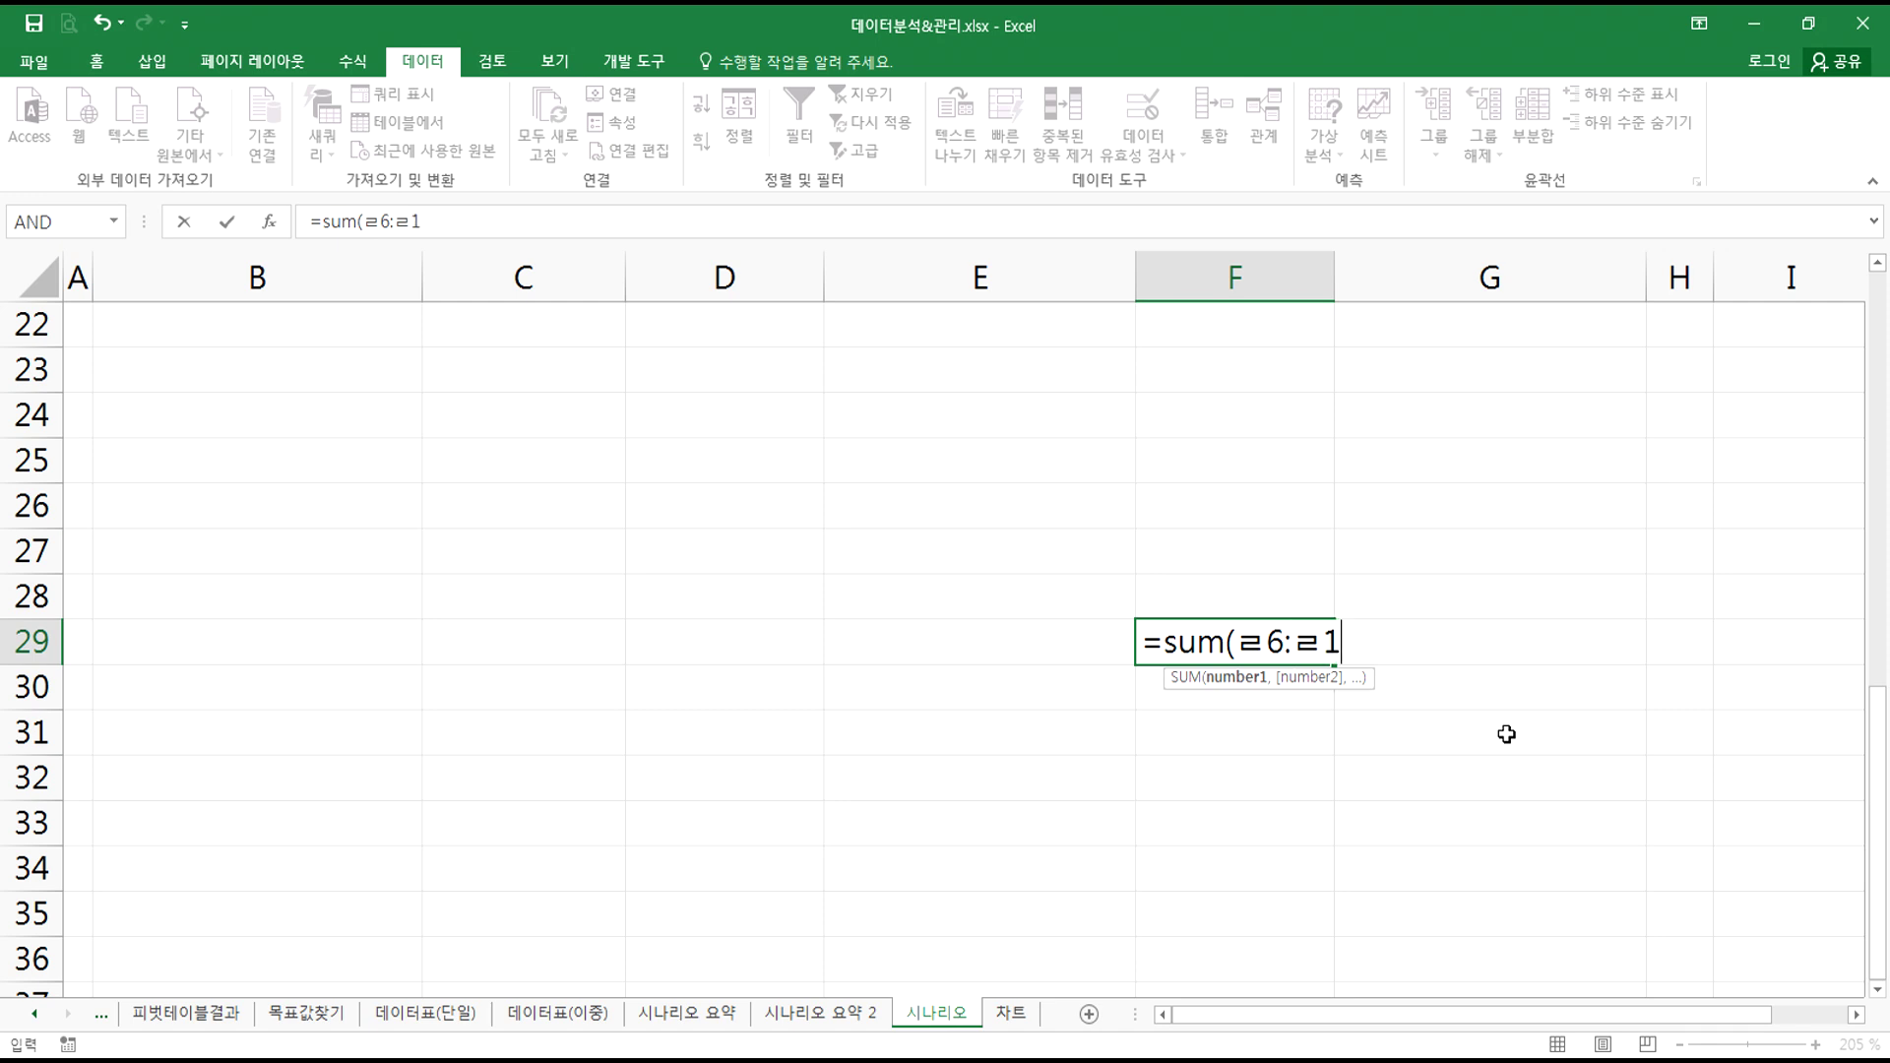
key("BackSpace")
key("BackSpace")
key("BackSpace")
key("BackSpace")
key("BackSpace")
key("BackSpace")
type("f6:f10)")
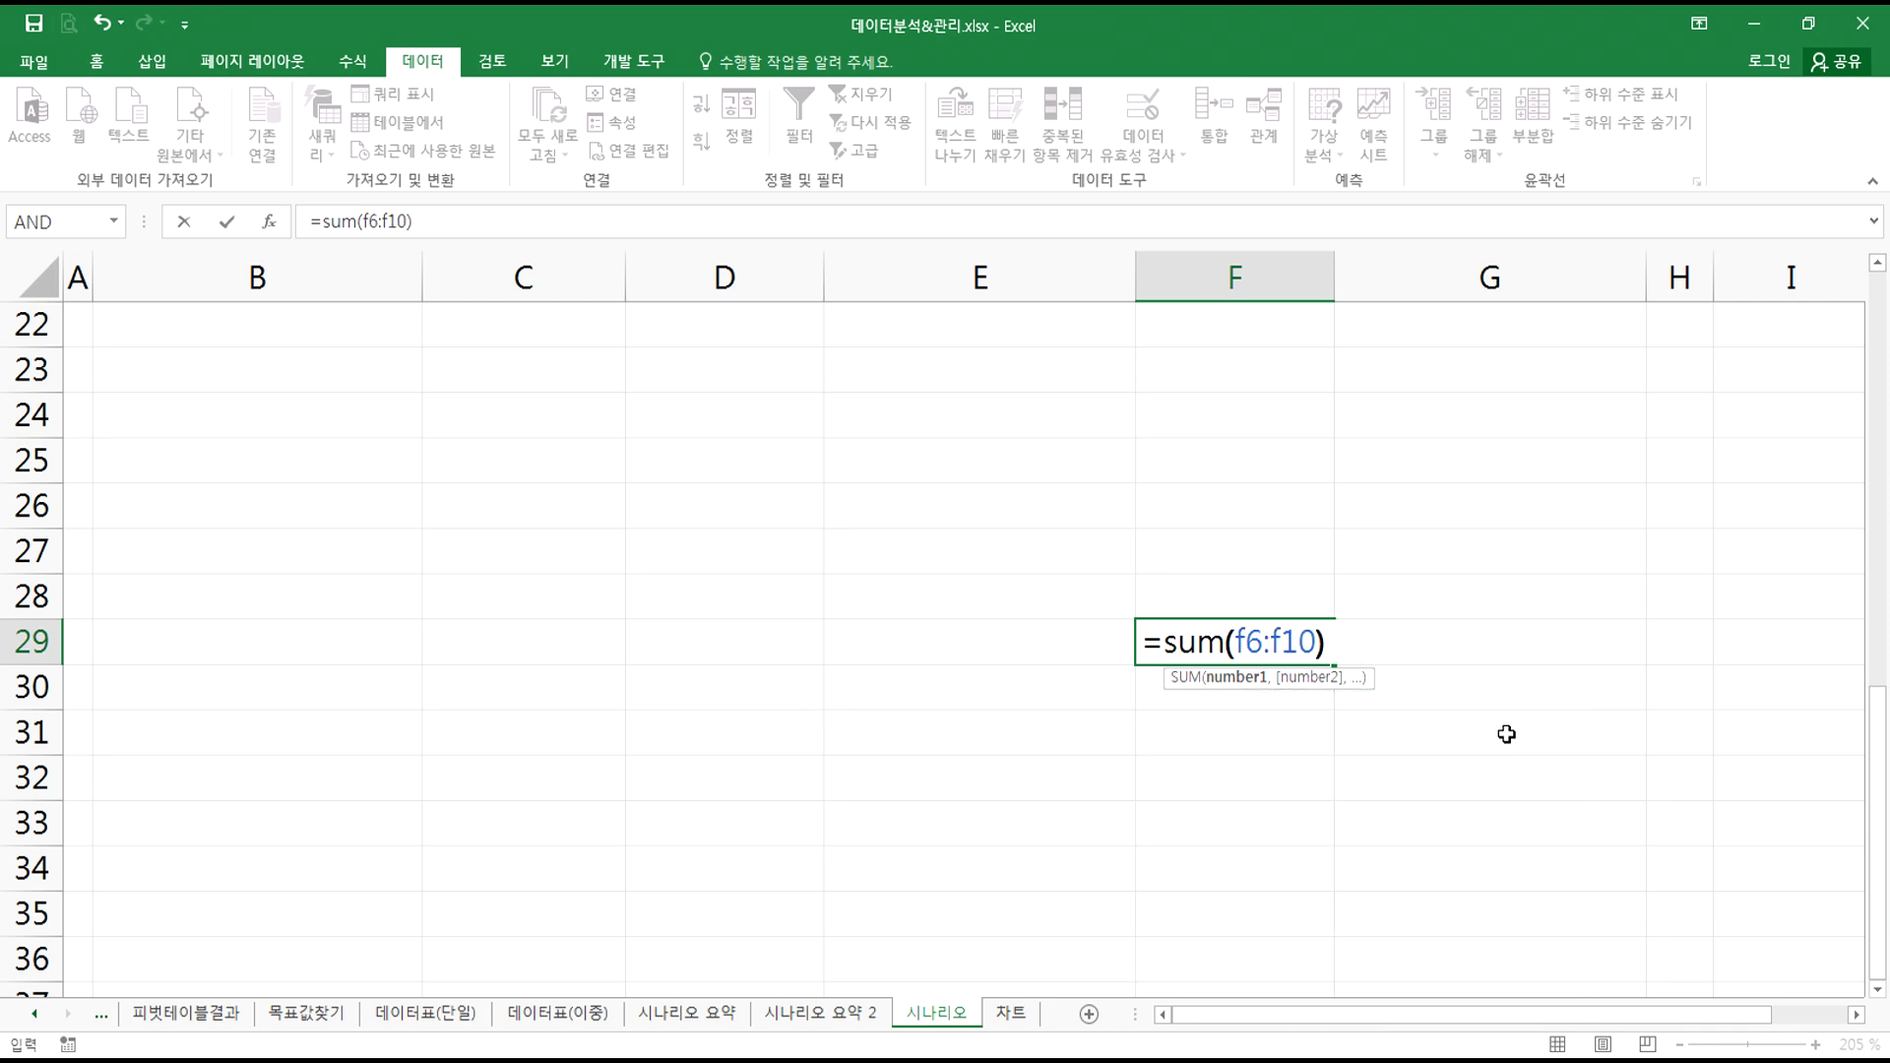
key("Return")
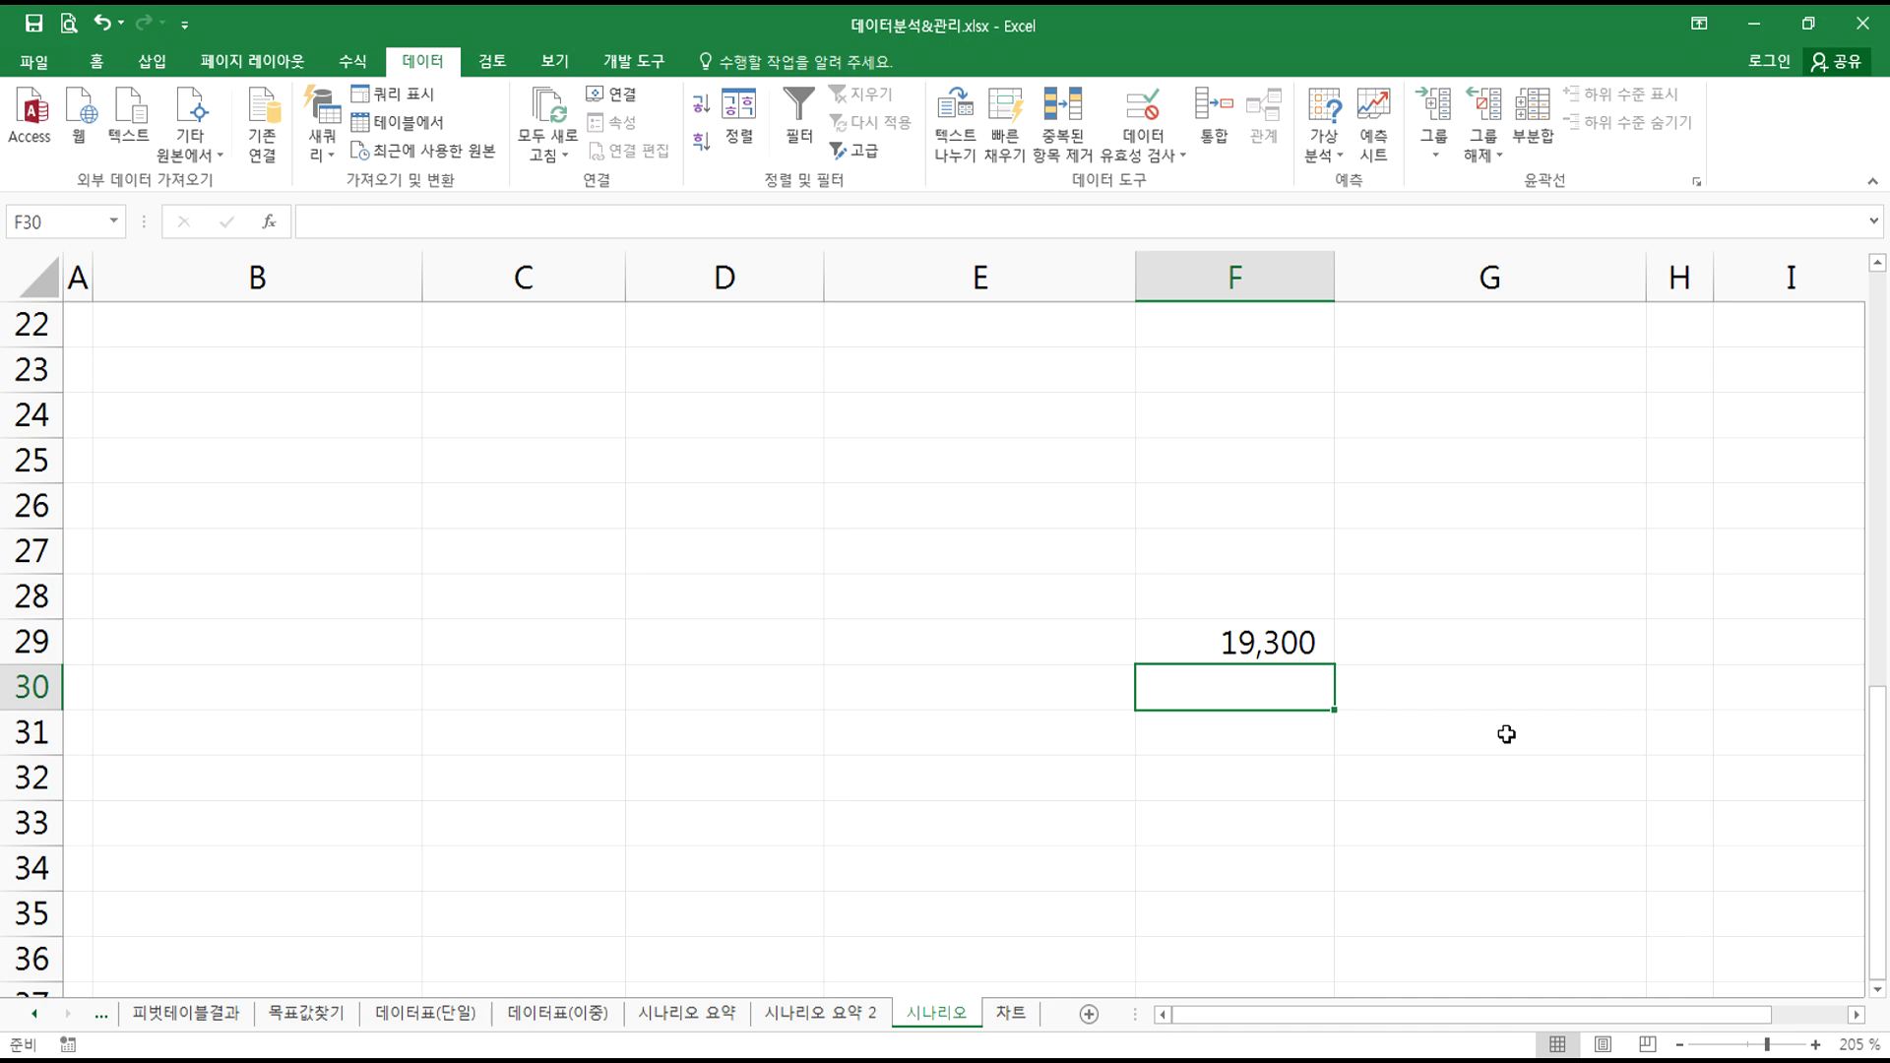
- Enter =SUM(수량) in F30 and check which cells in the table the name refers to
type("=SUM")
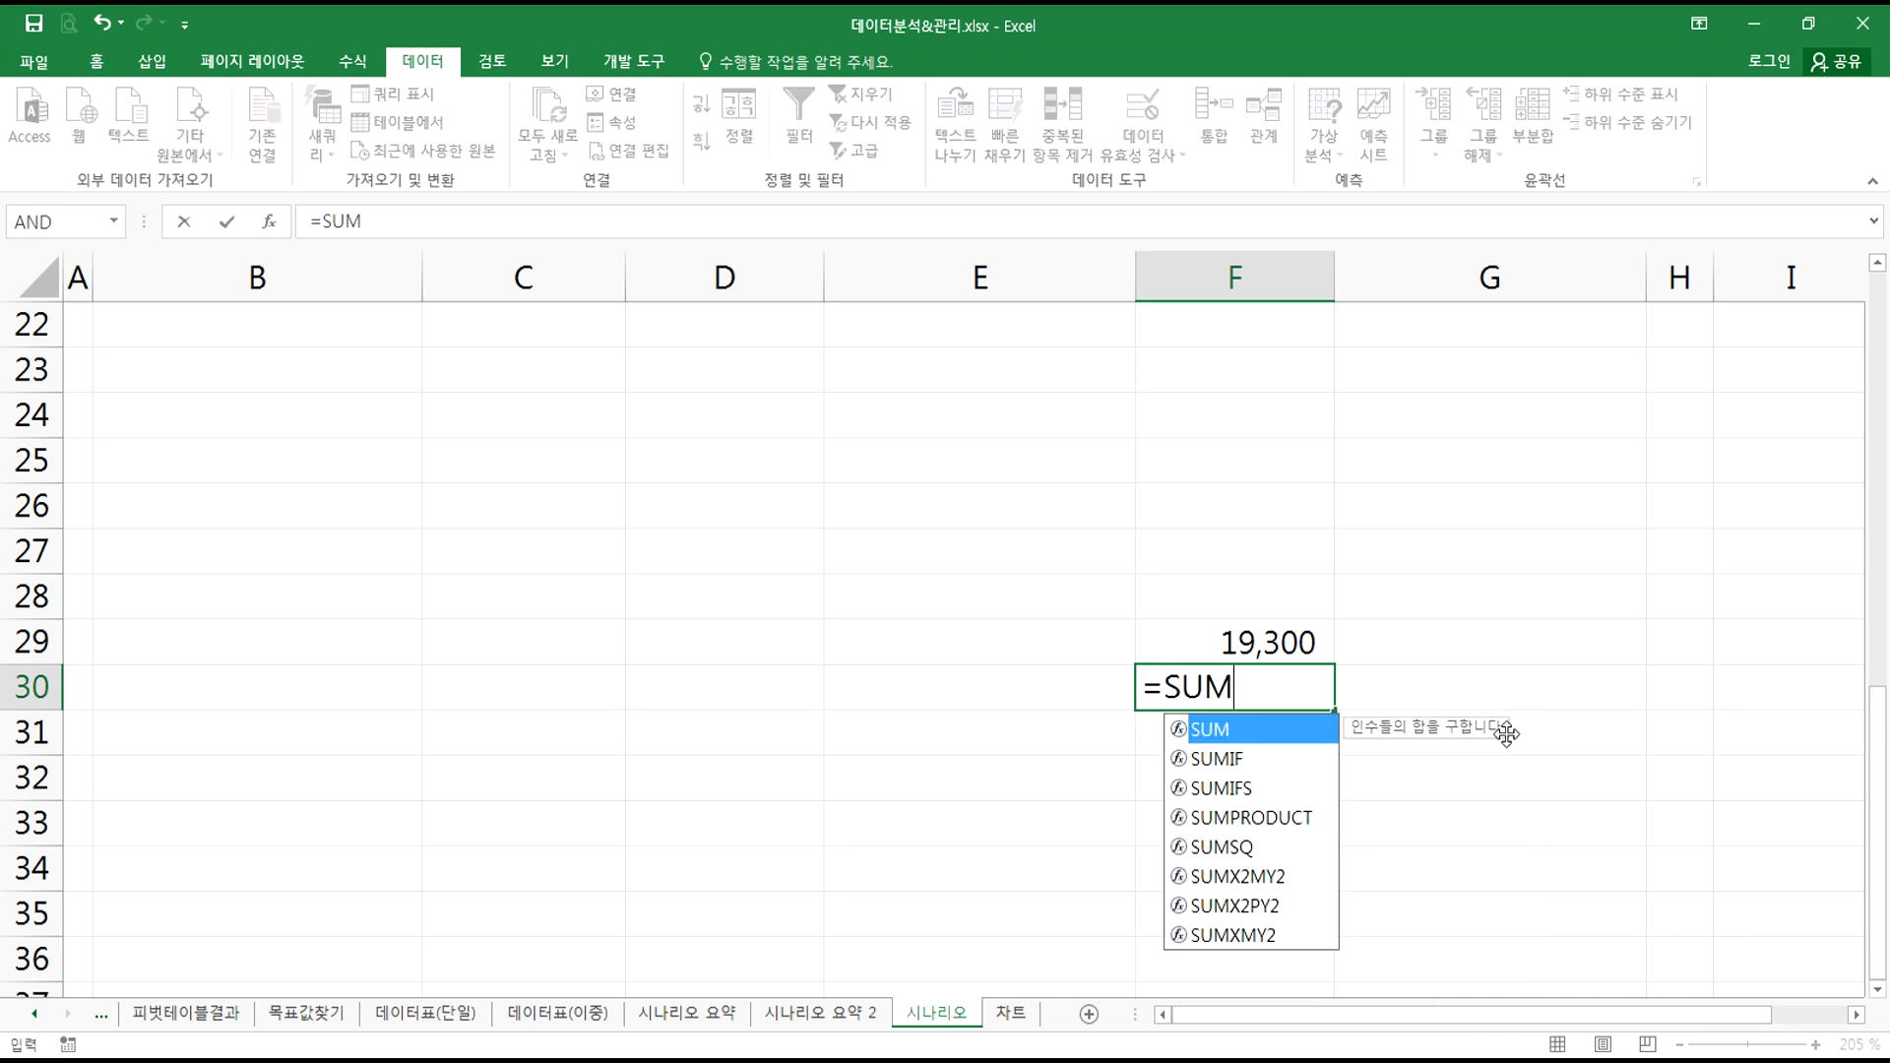
type("(수량")
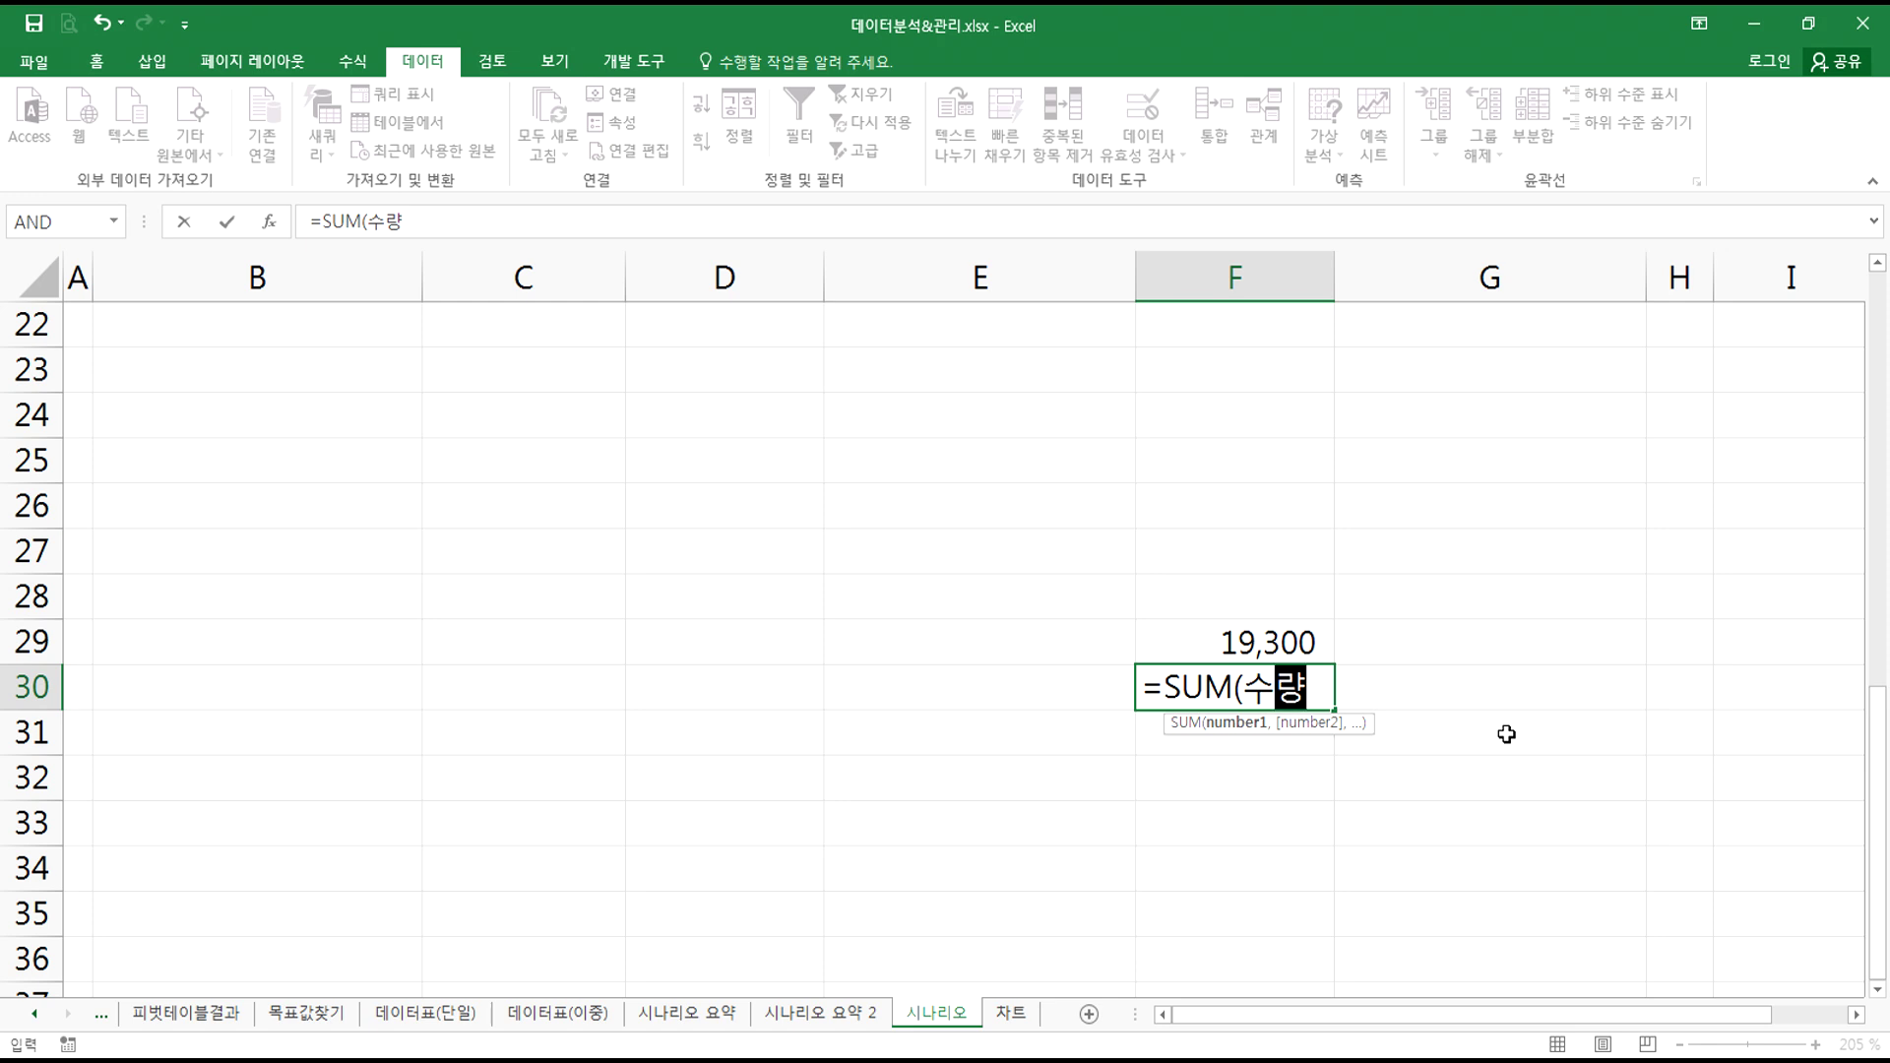
key("Return")
key("Up")
key("F2")
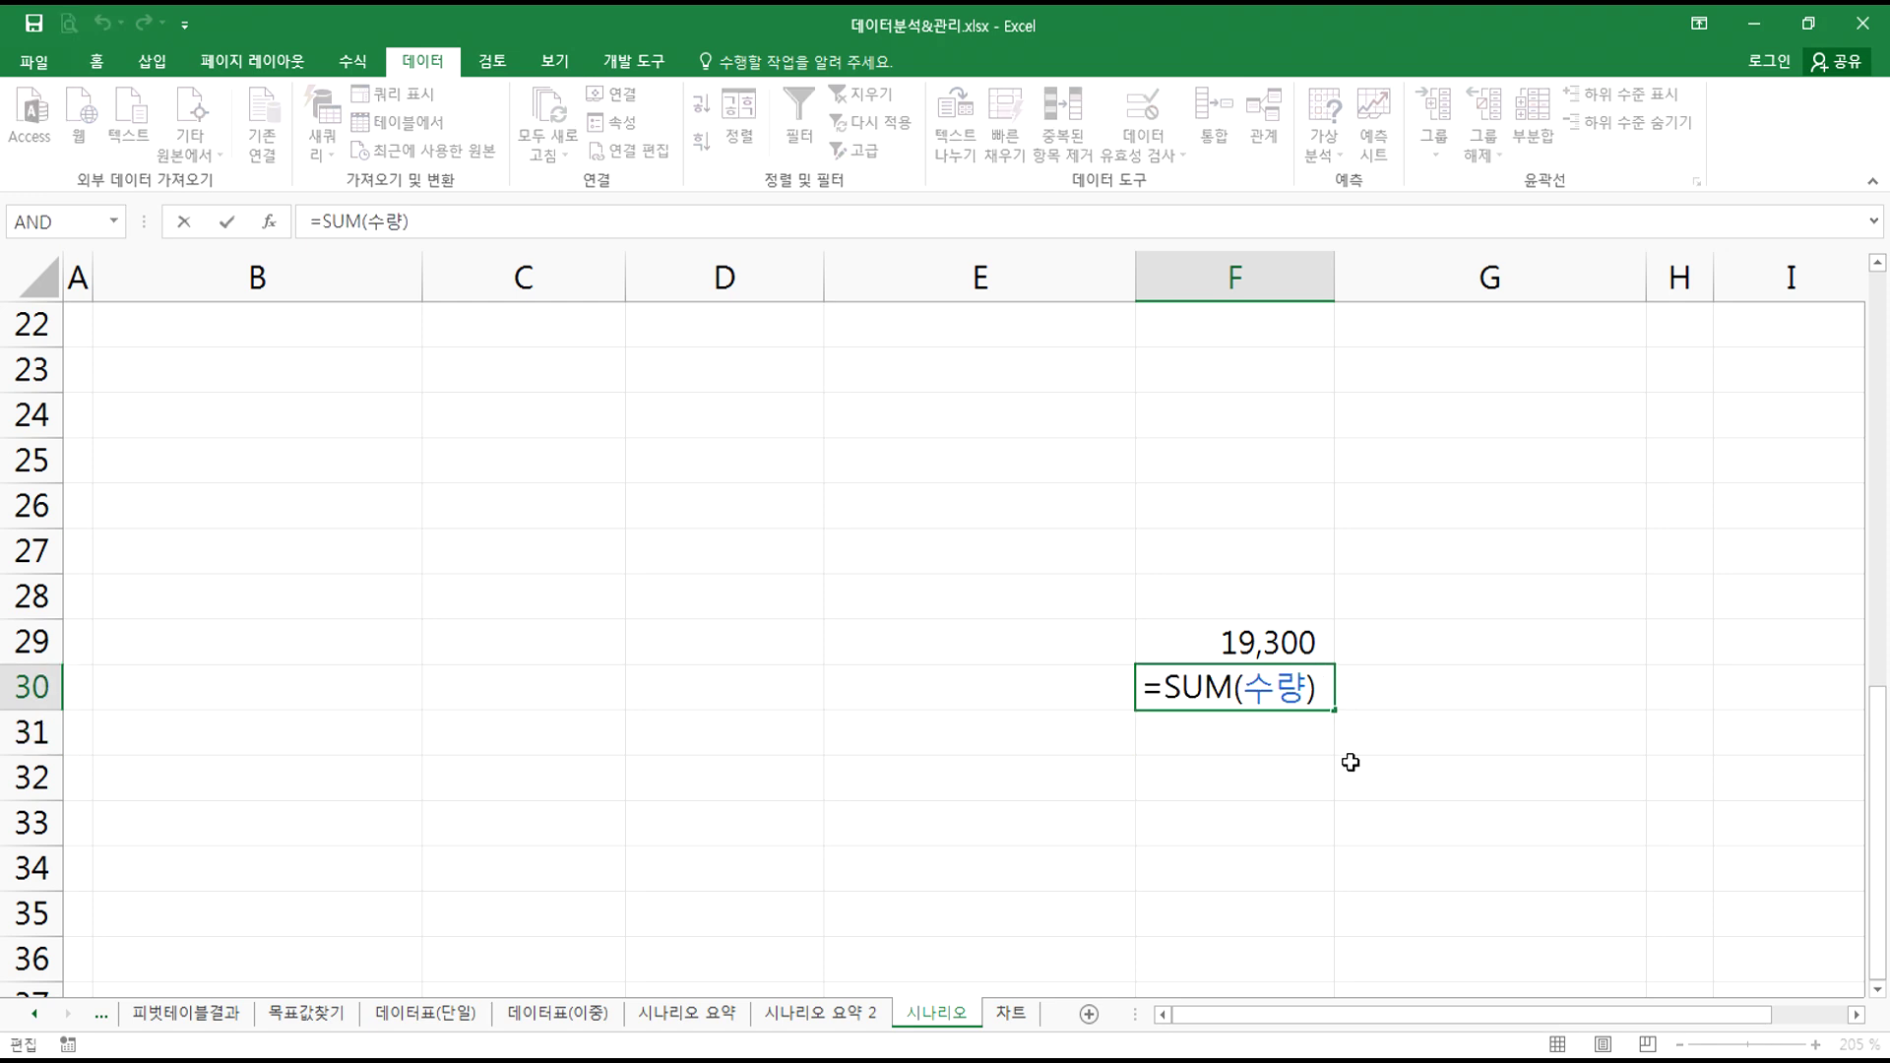
scroll(1290, 886, "up", 7)
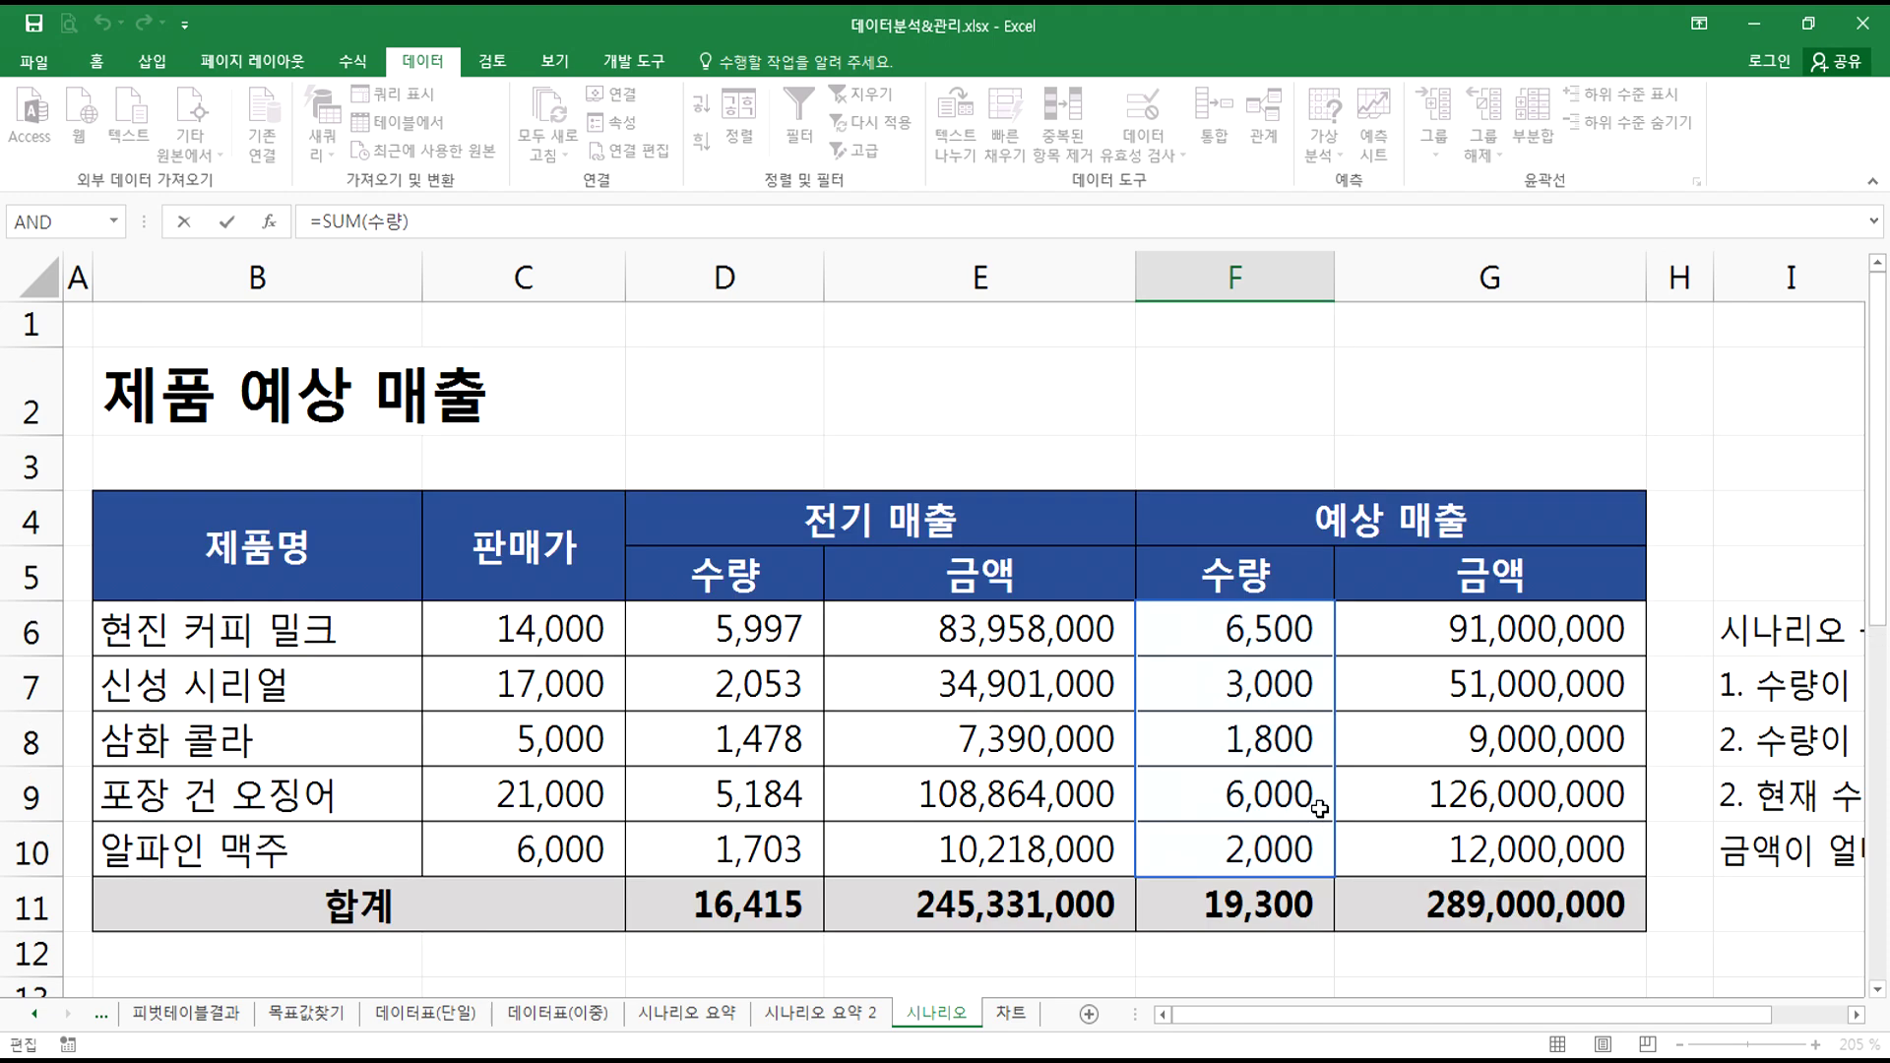
key("Escape")
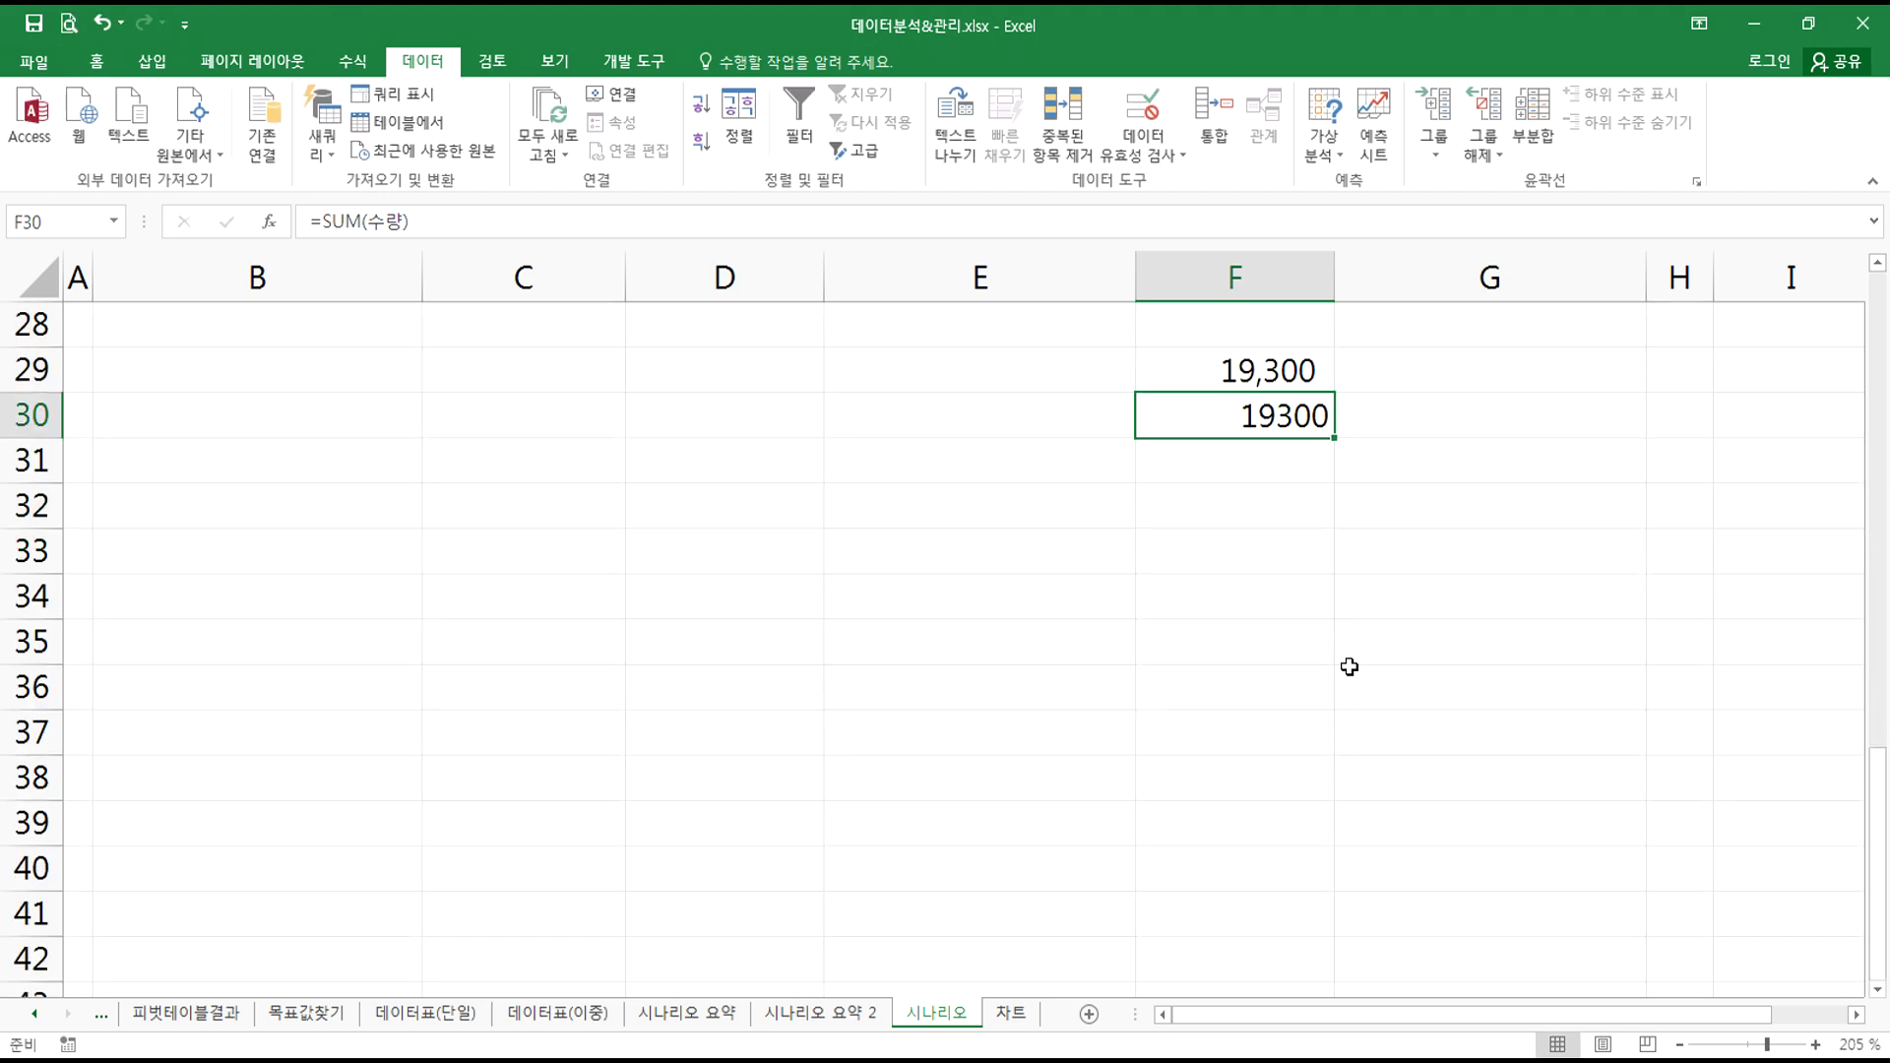
- Enter =SUM(금액) in F26 and check which cells in the table the name refers to
left_click(1217, 378)
type("=")
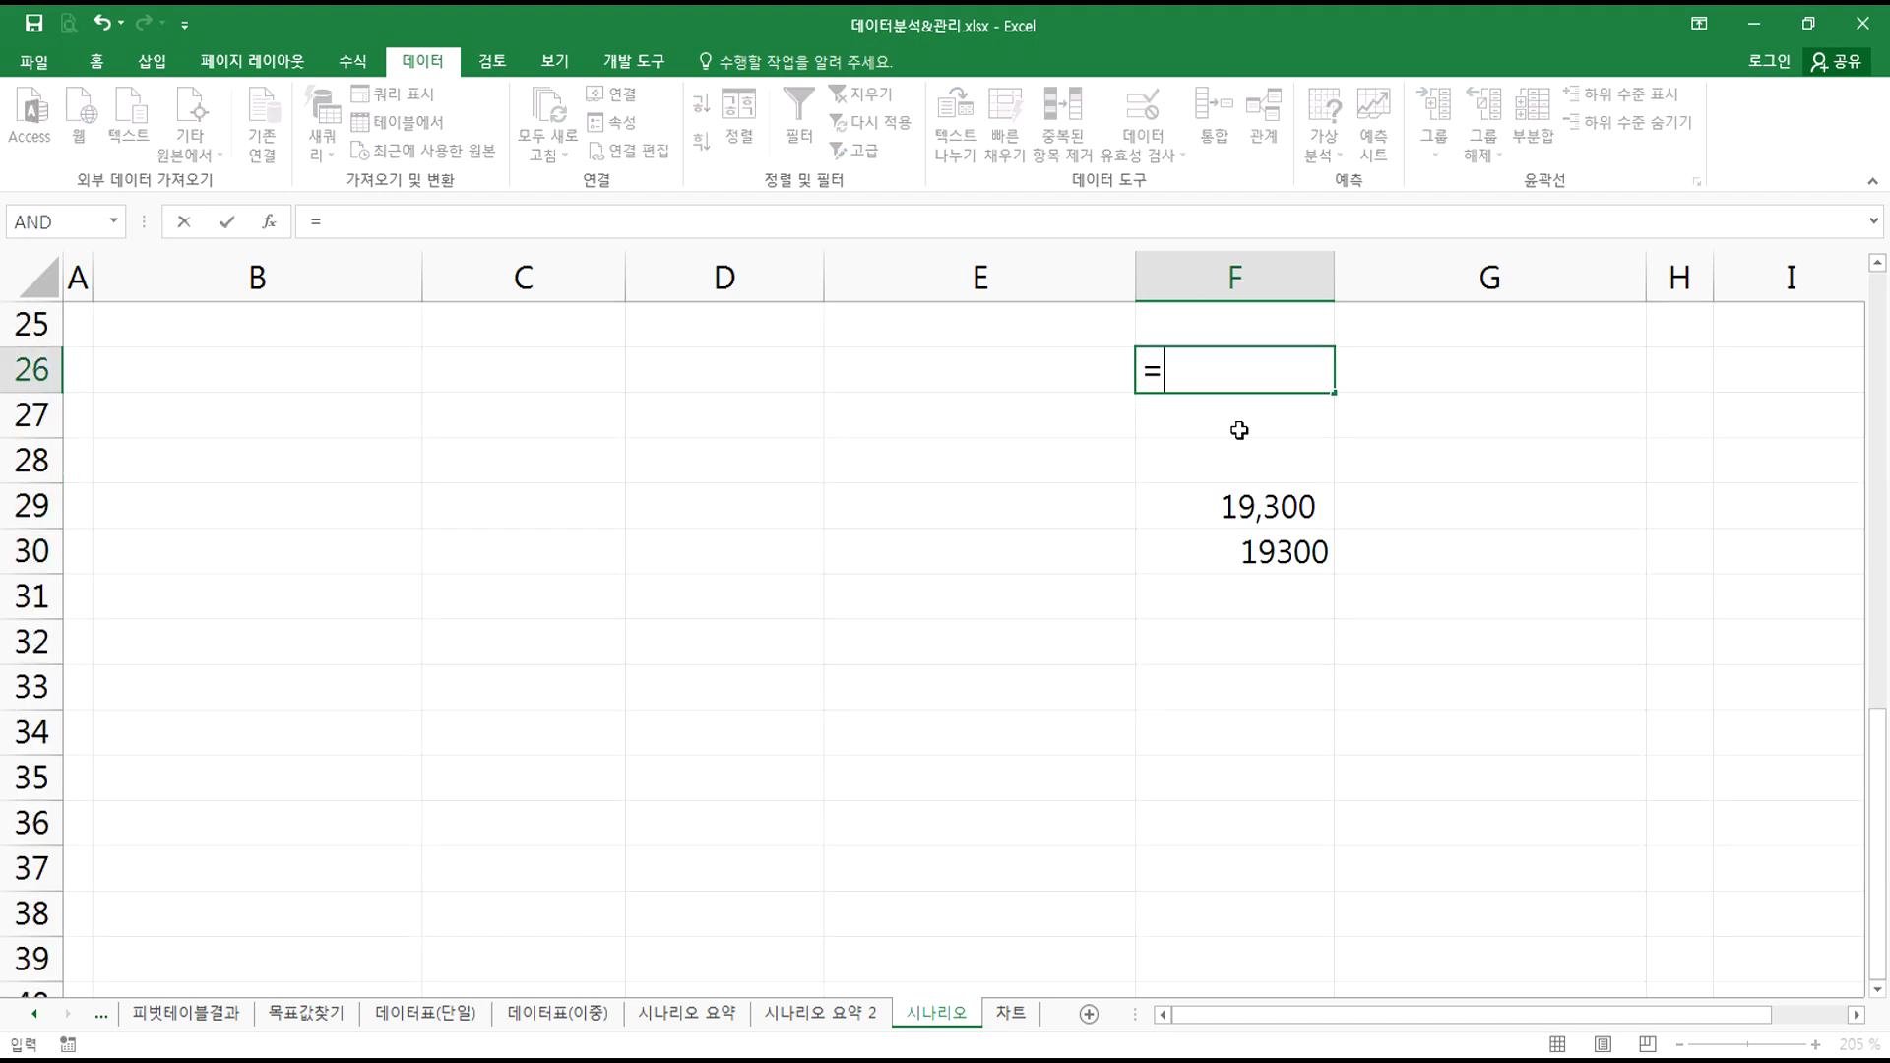
type("SUM(금액)")
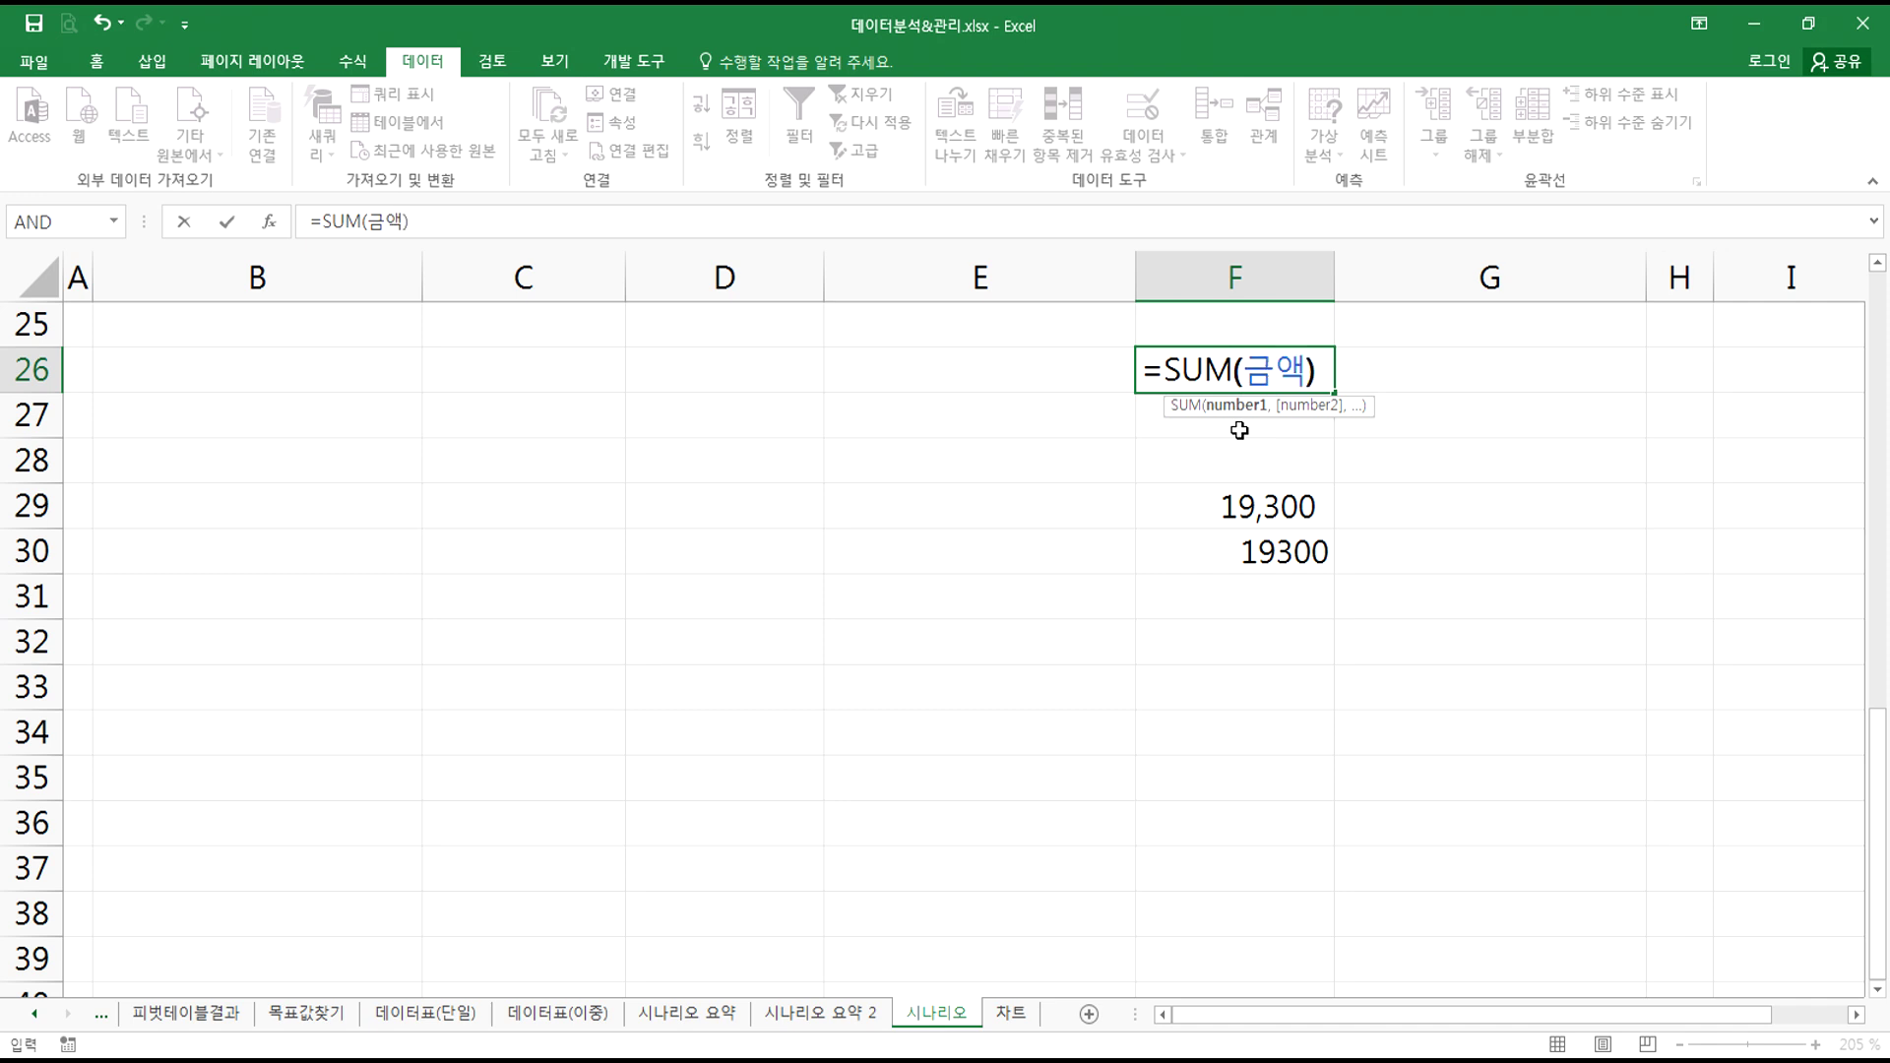
key("Return")
key("Up")
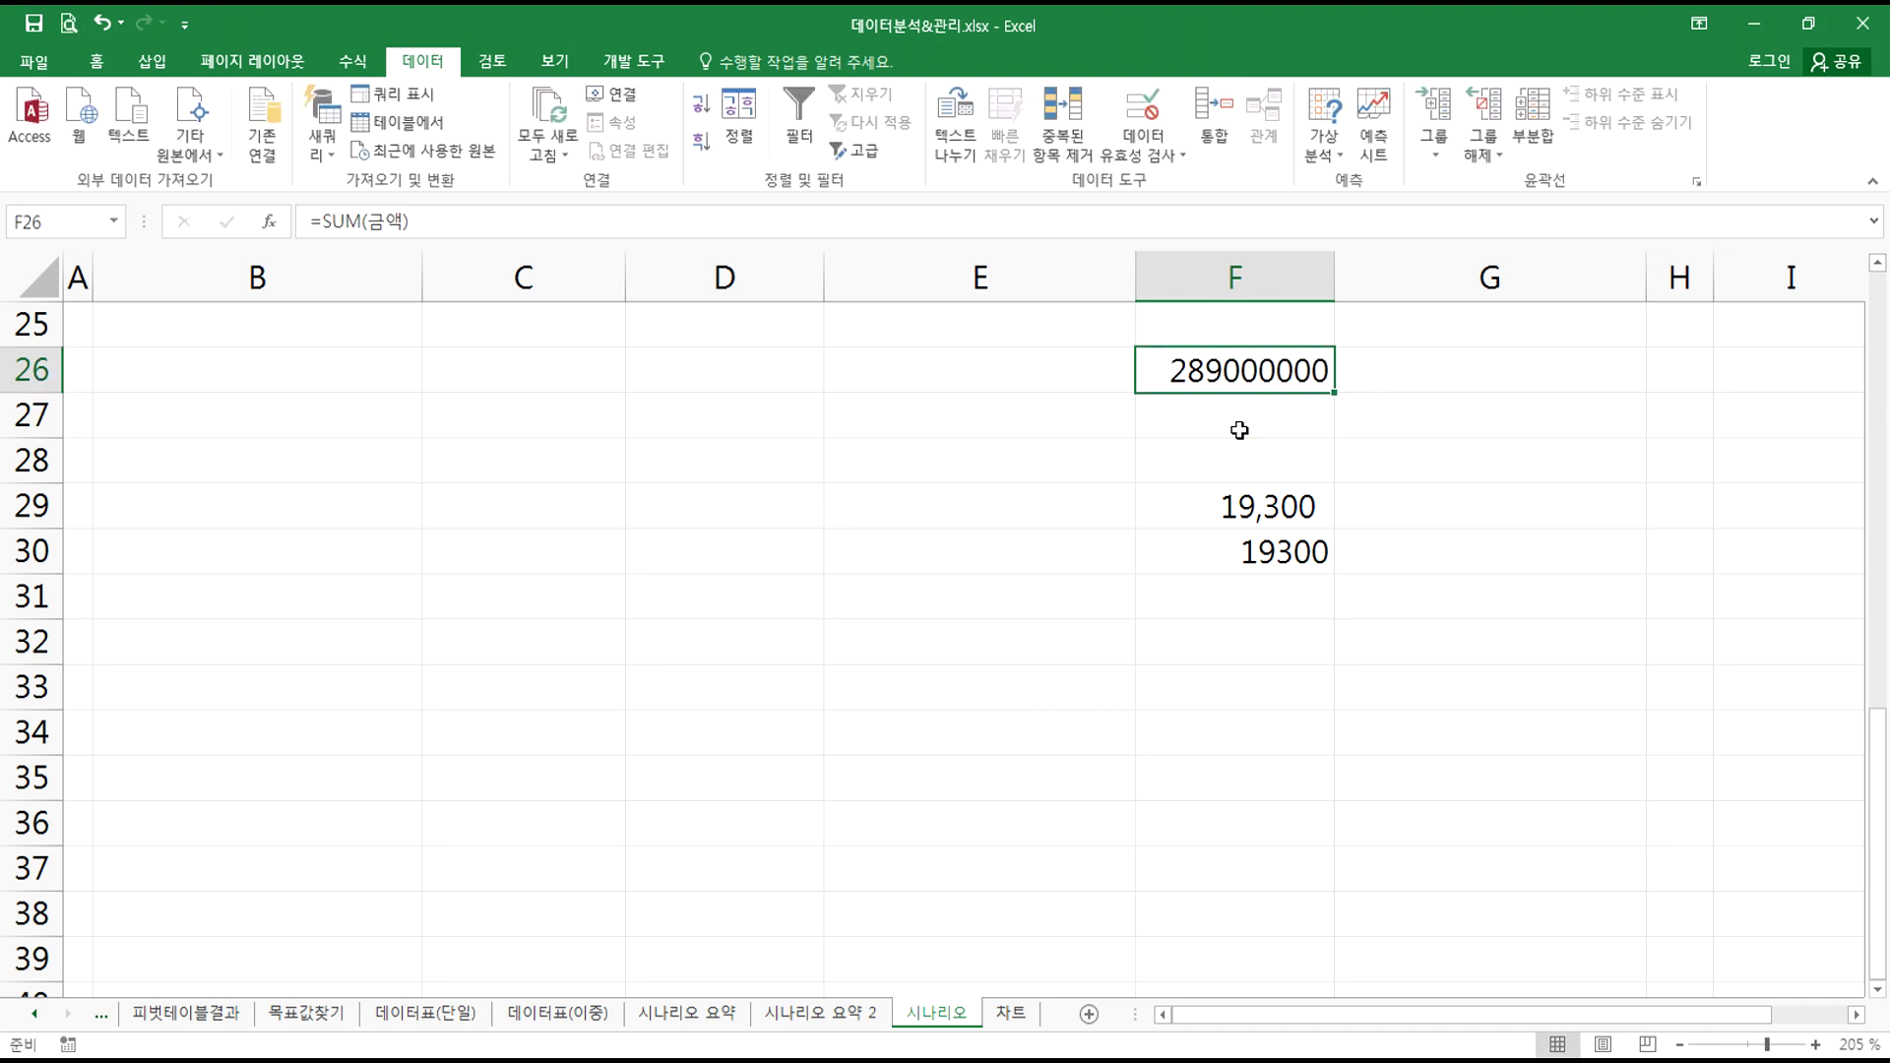
key("F2")
scroll(1491, 512, "up", 8)
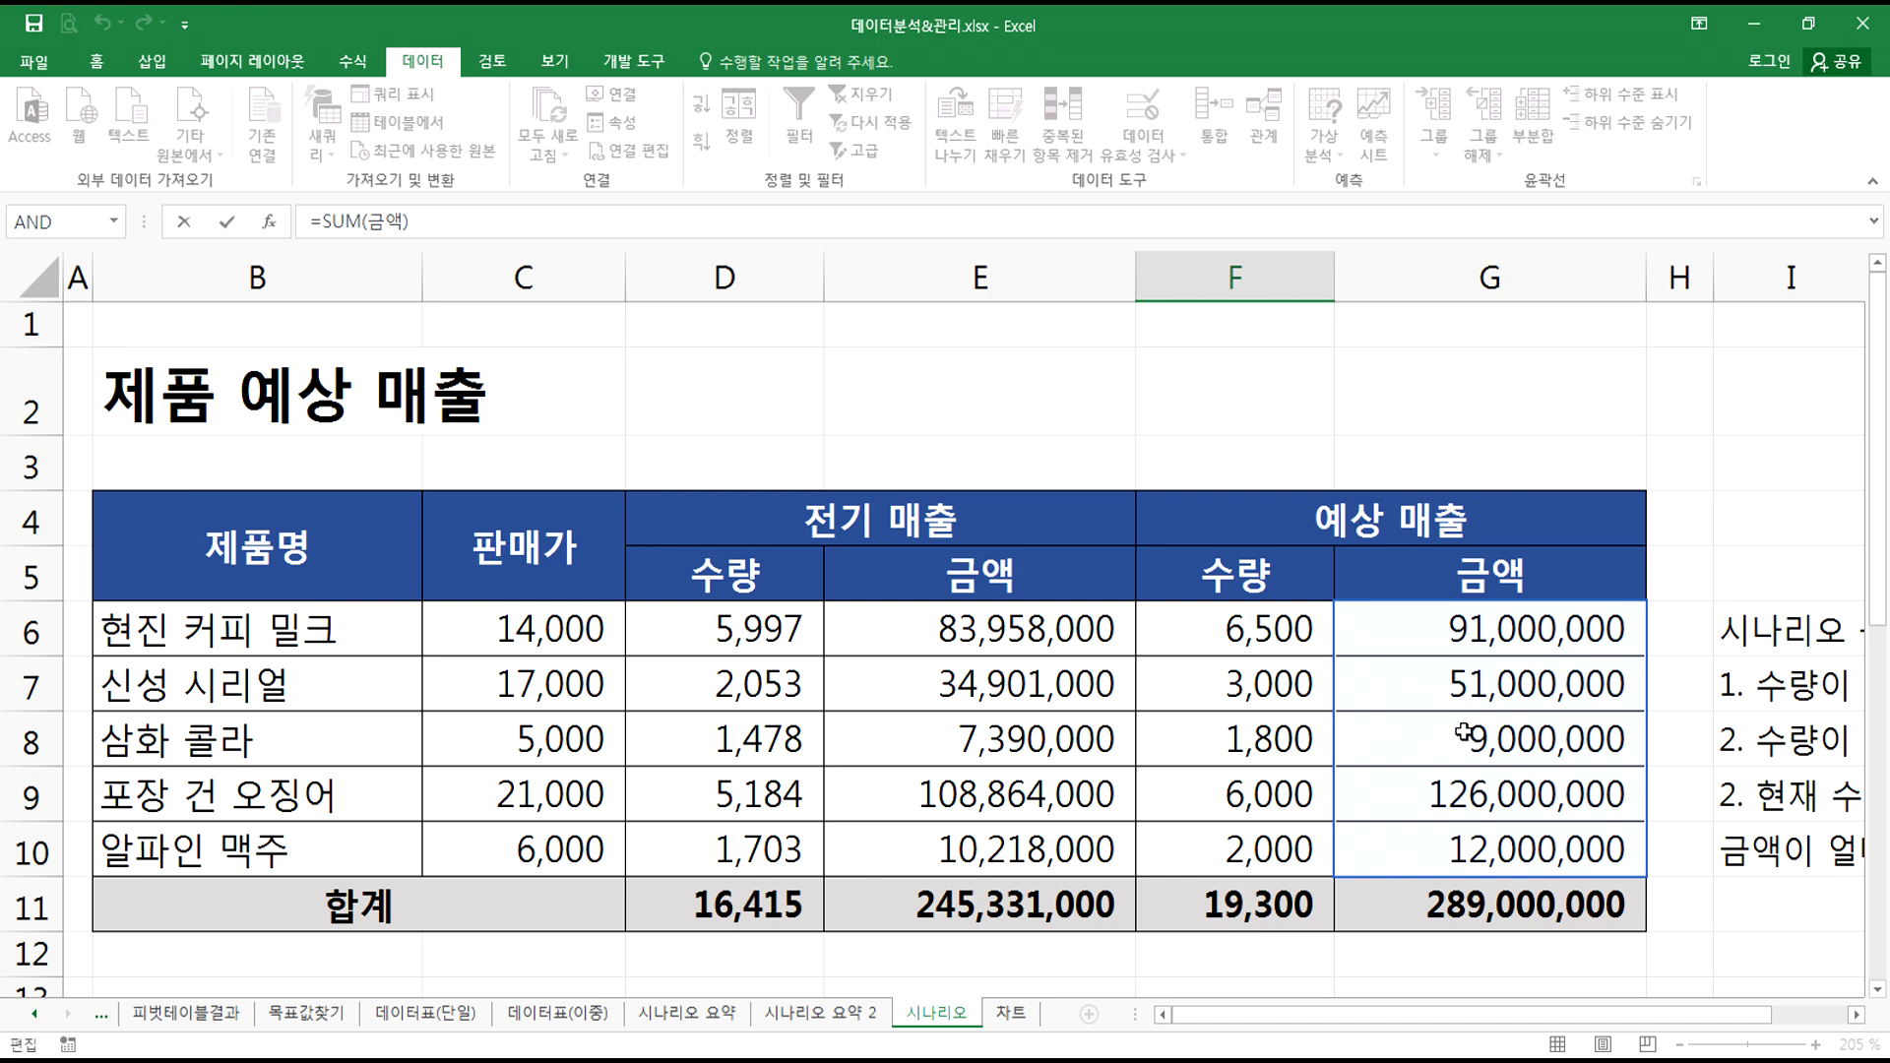
key("Escape")
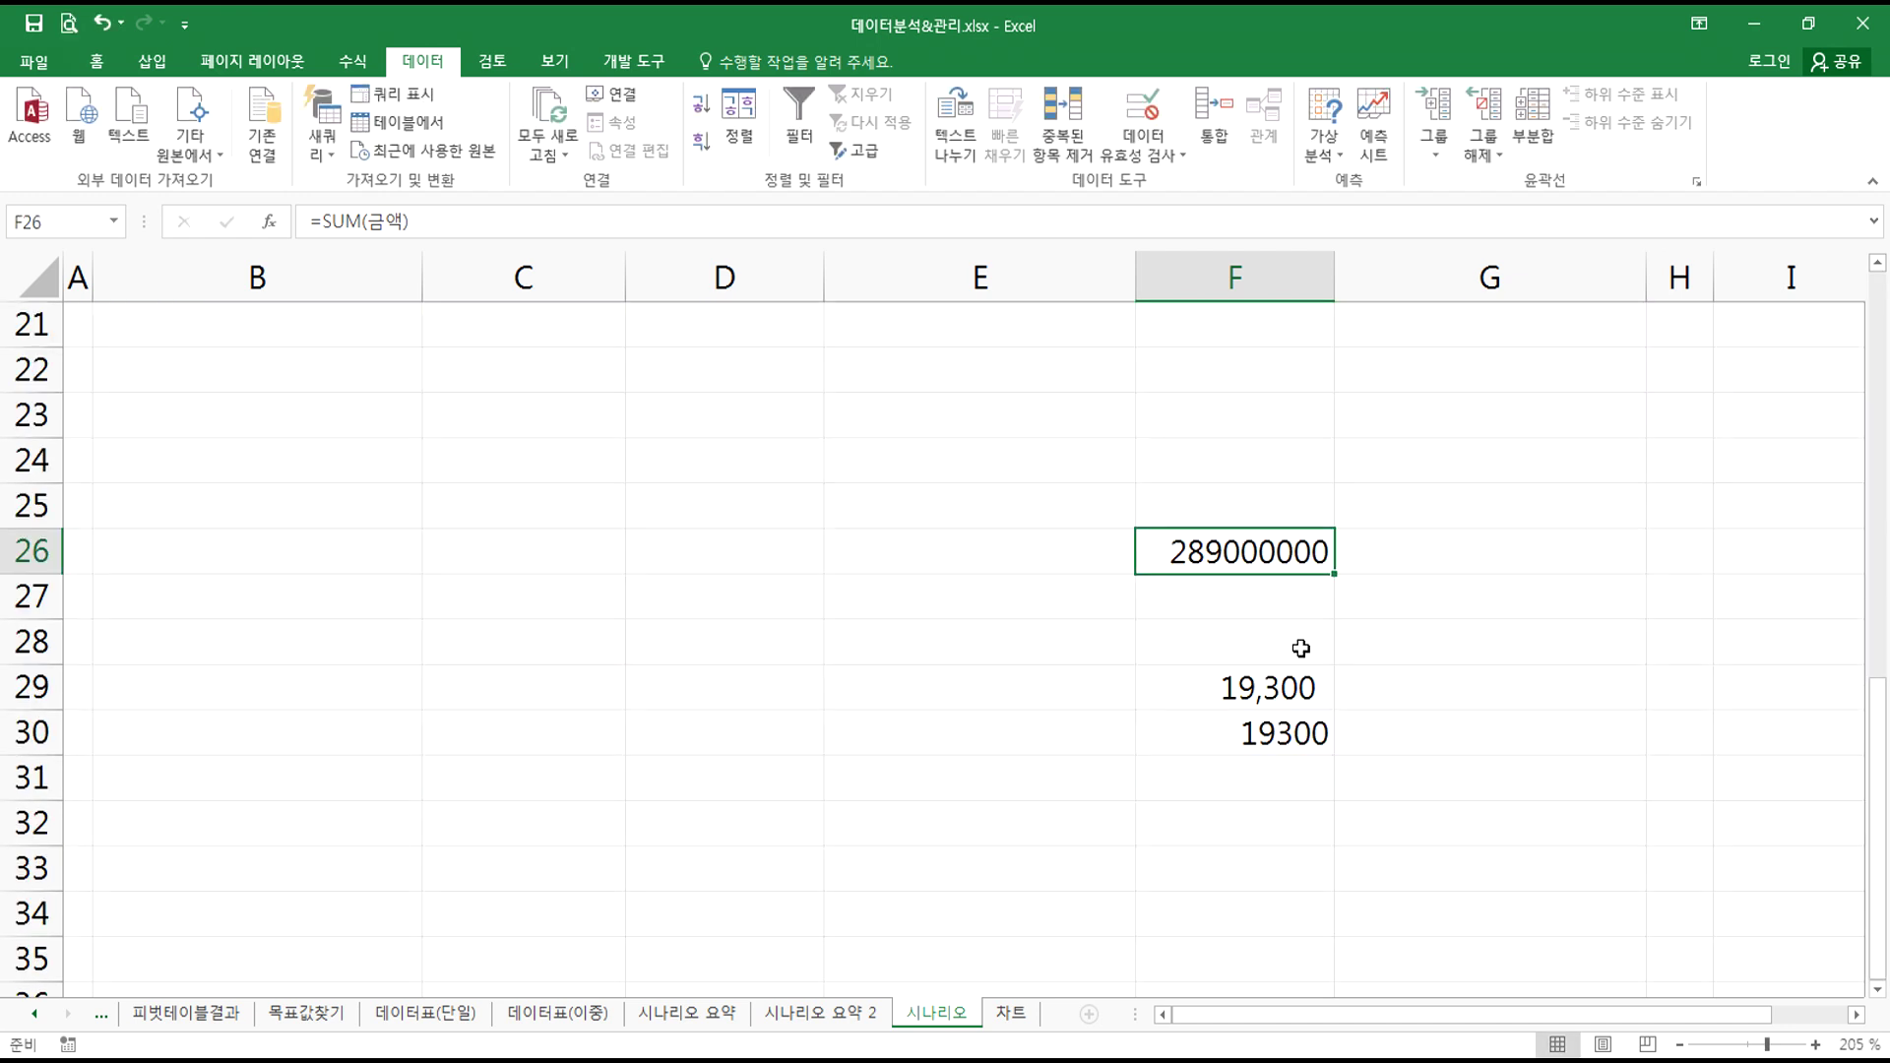
- Compare the cell-address formula in F29 with the named-range formula in F30
double_click(1240, 681)
key("Escape")
double_click(1255, 731)
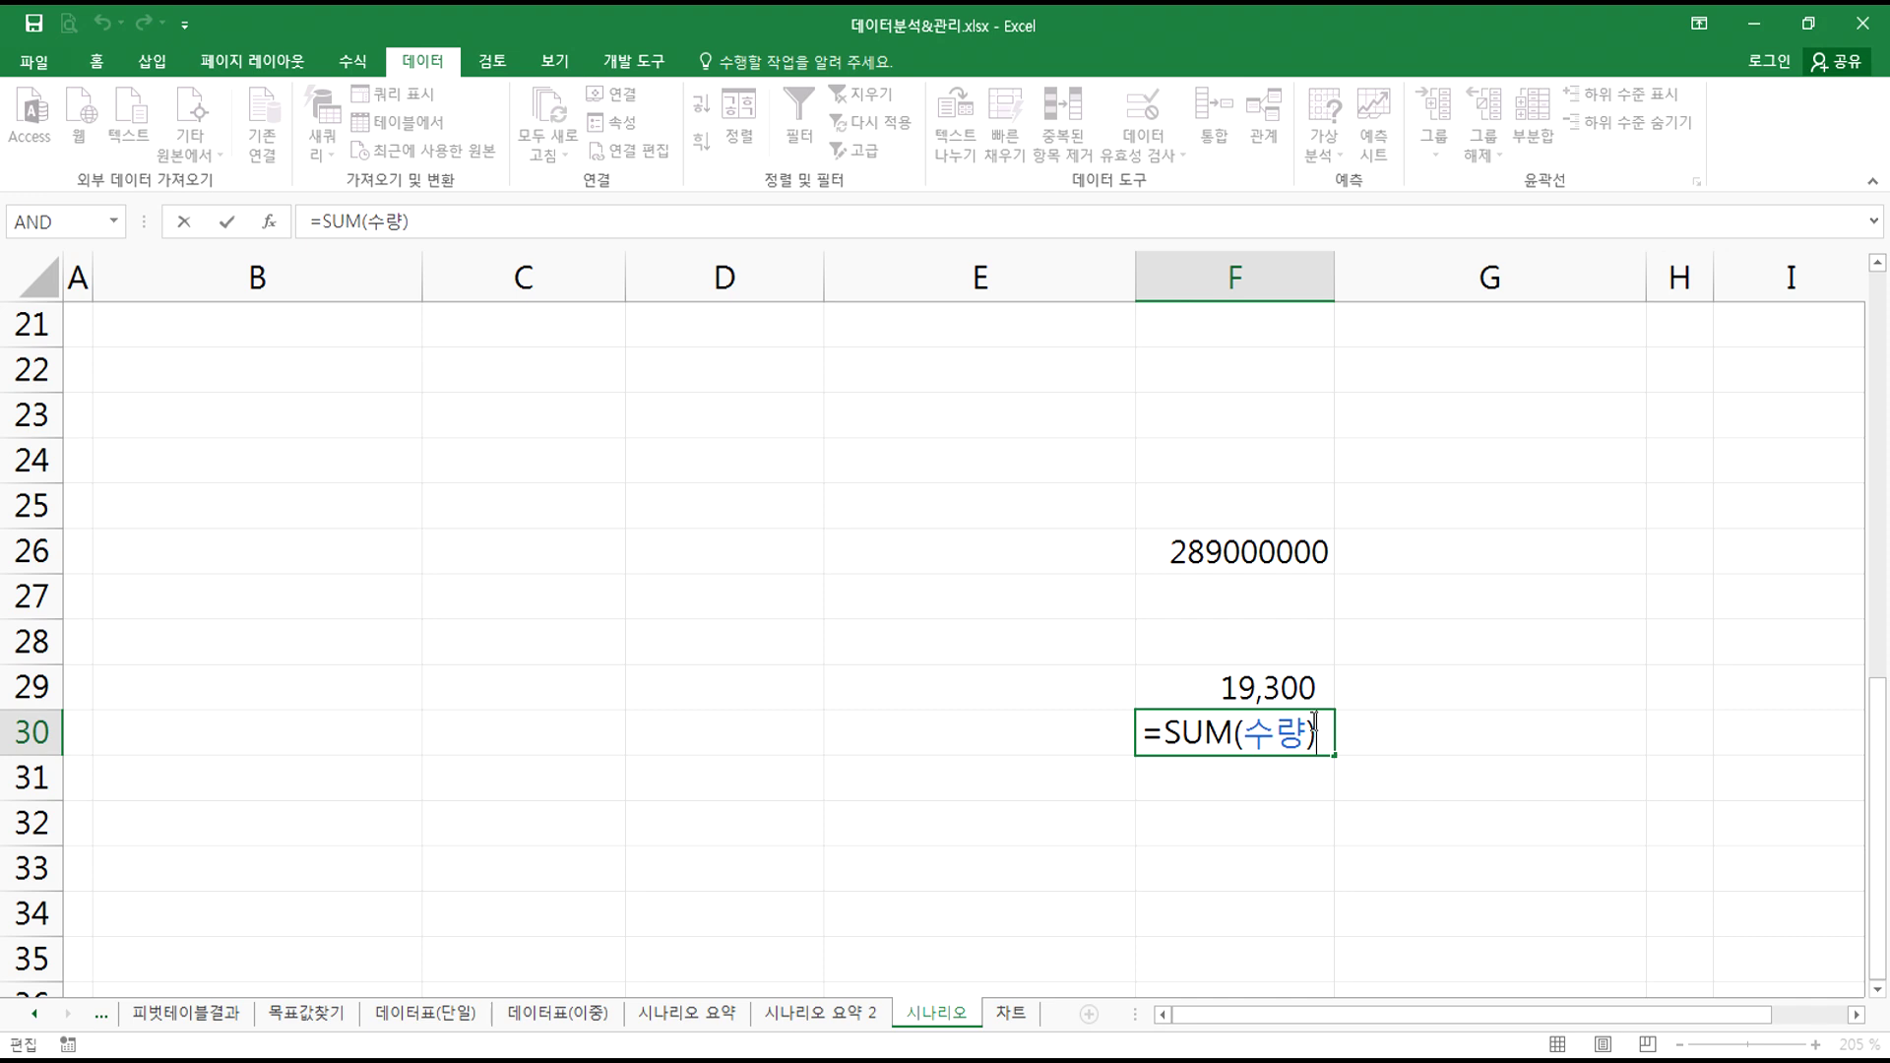
scroll(886, 759, "up", 2)
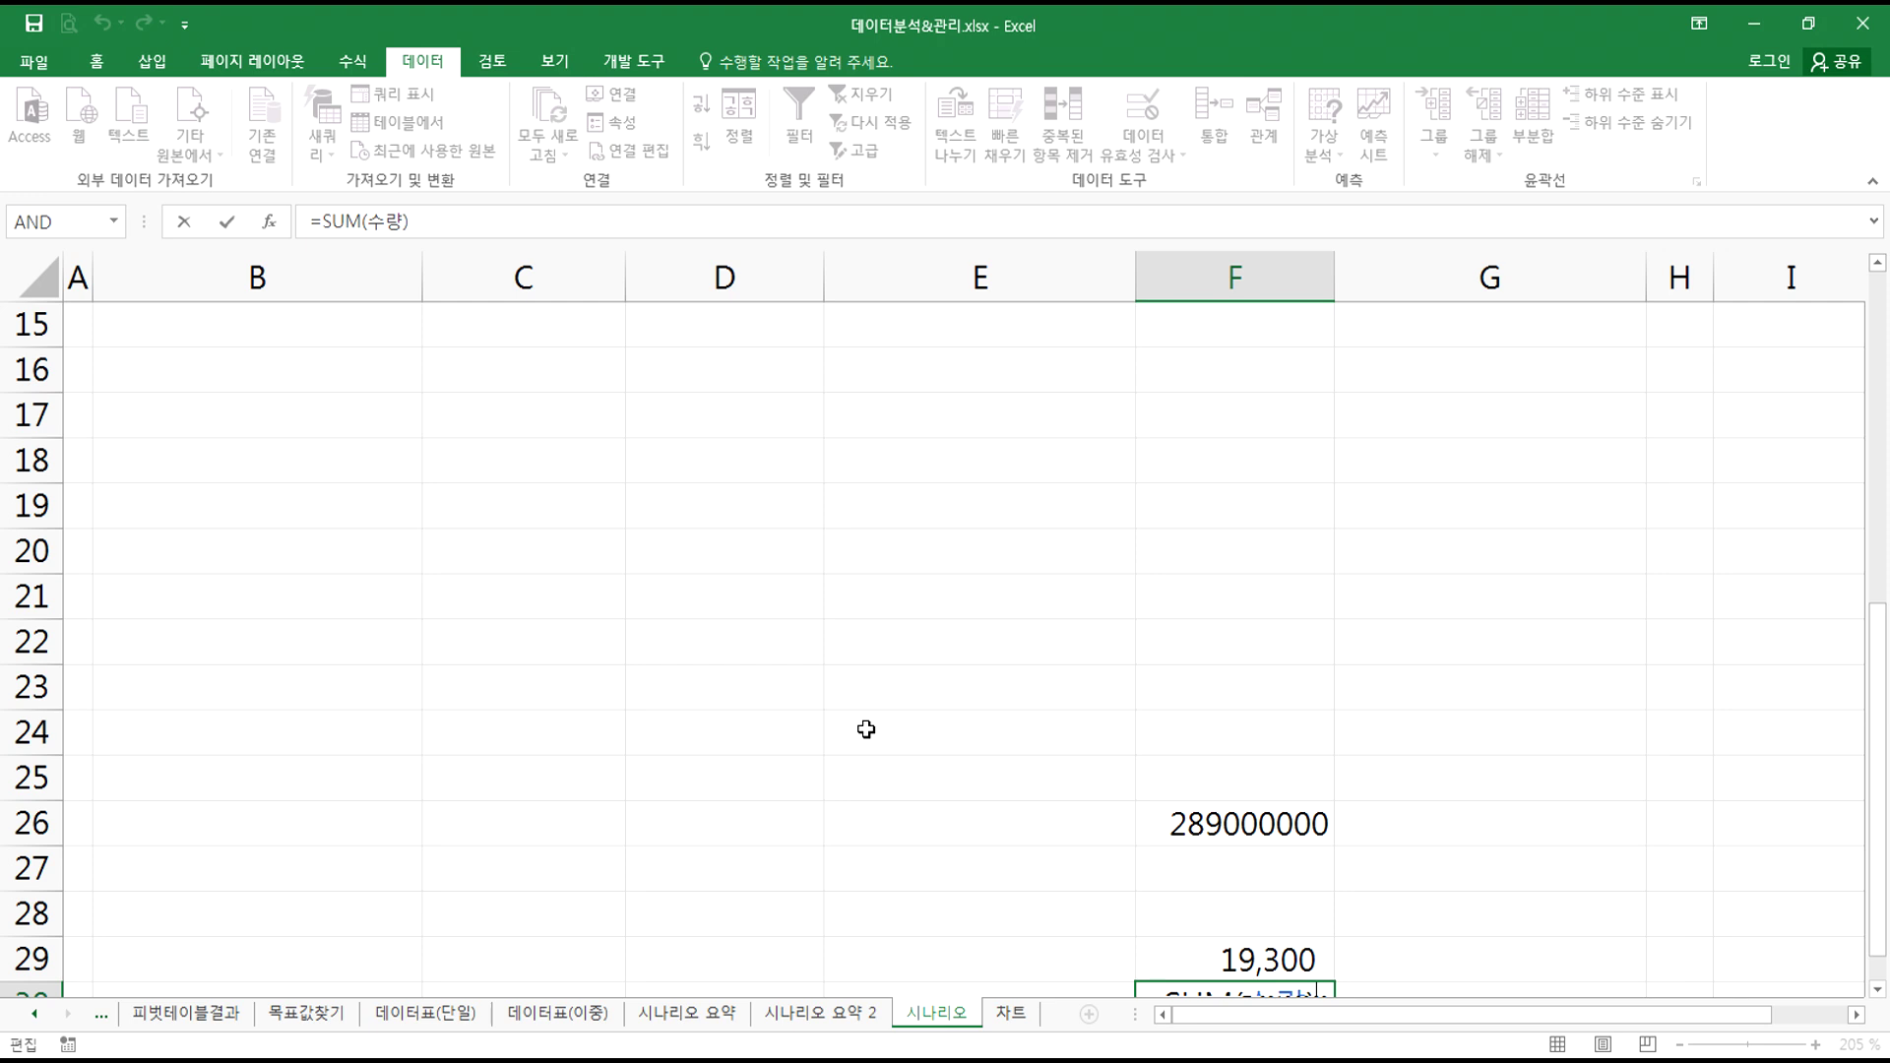
key("Return")
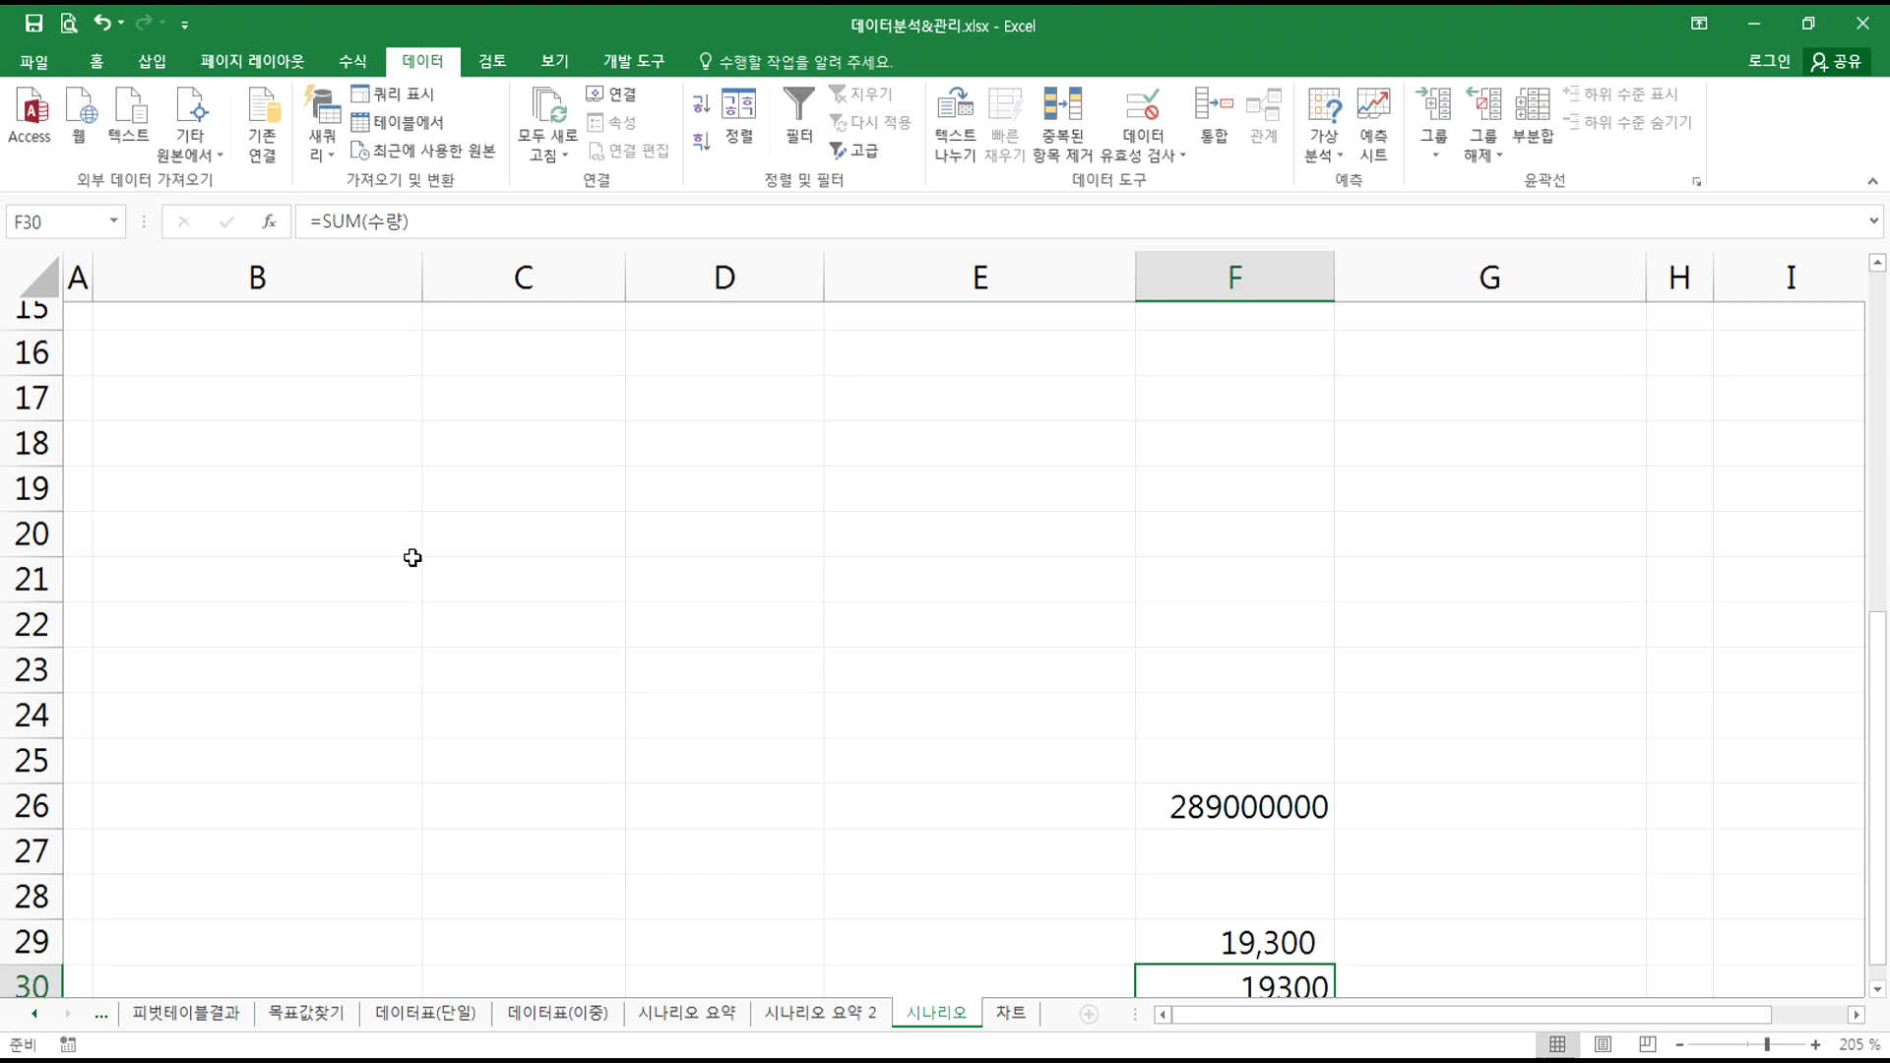
- Define the name 제품명 for the product names in B6:B10
scroll(409, 546, "up", 5)
left_click(212, 642)
left_click_drag(217, 665, 315, 851)
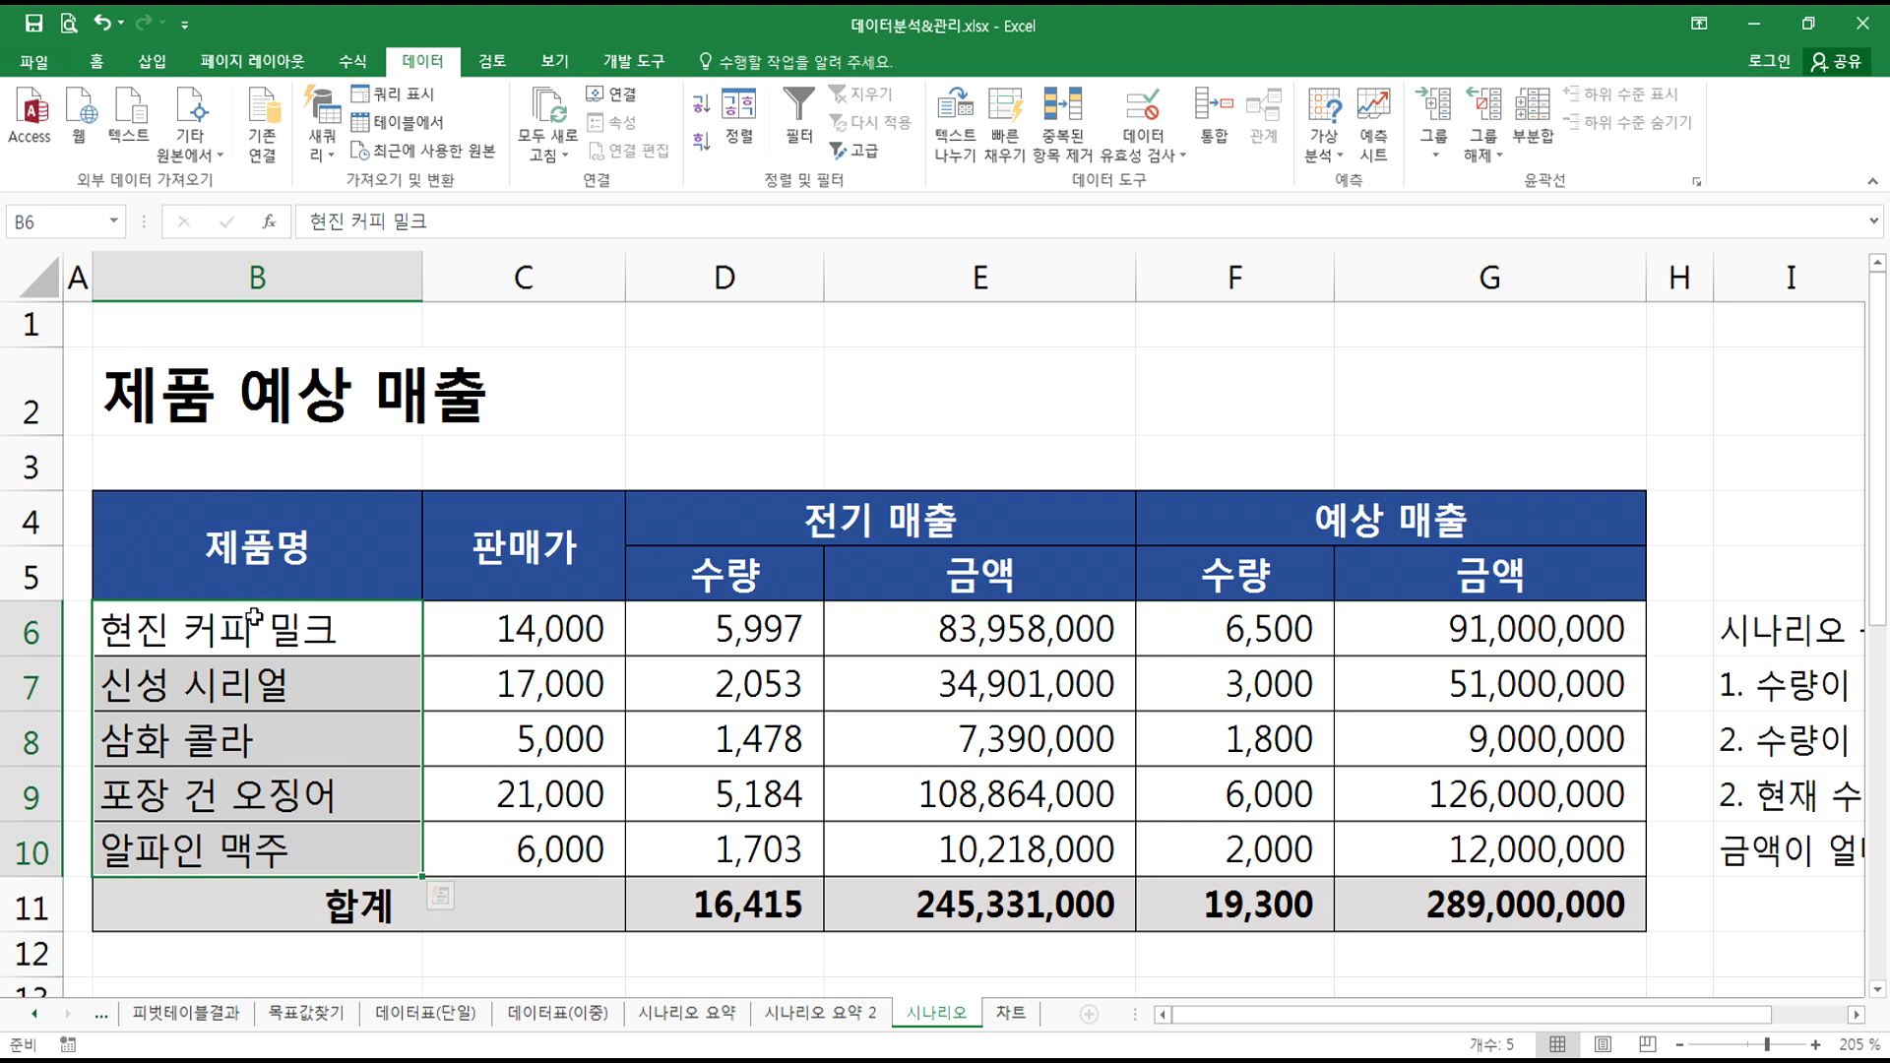
left_click(56, 224)
type("제품며")
key("Return")
- Enter =COUNTA(제품명) in the empty cell D25 below the table and review the formula
scroll(435, 476, "down", 2)
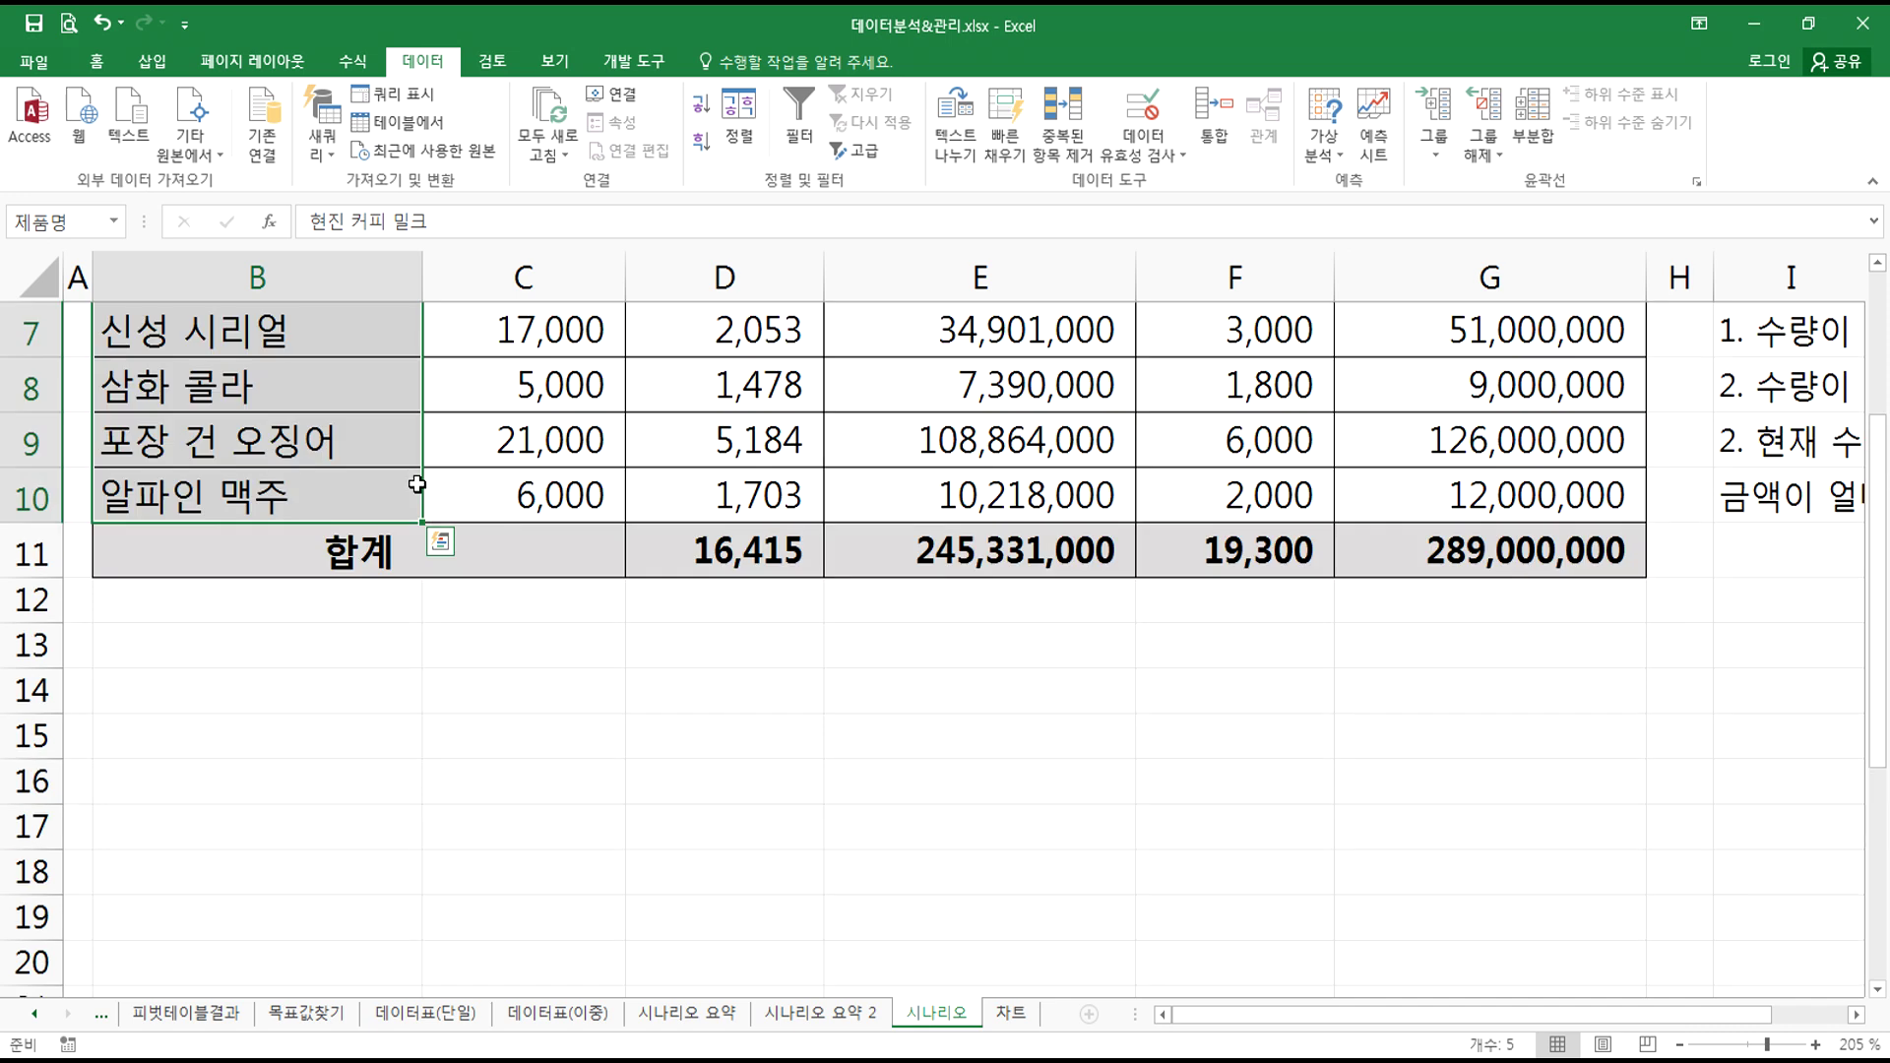
scroll(439, 663, "down", 4)
left_click(705, 603)
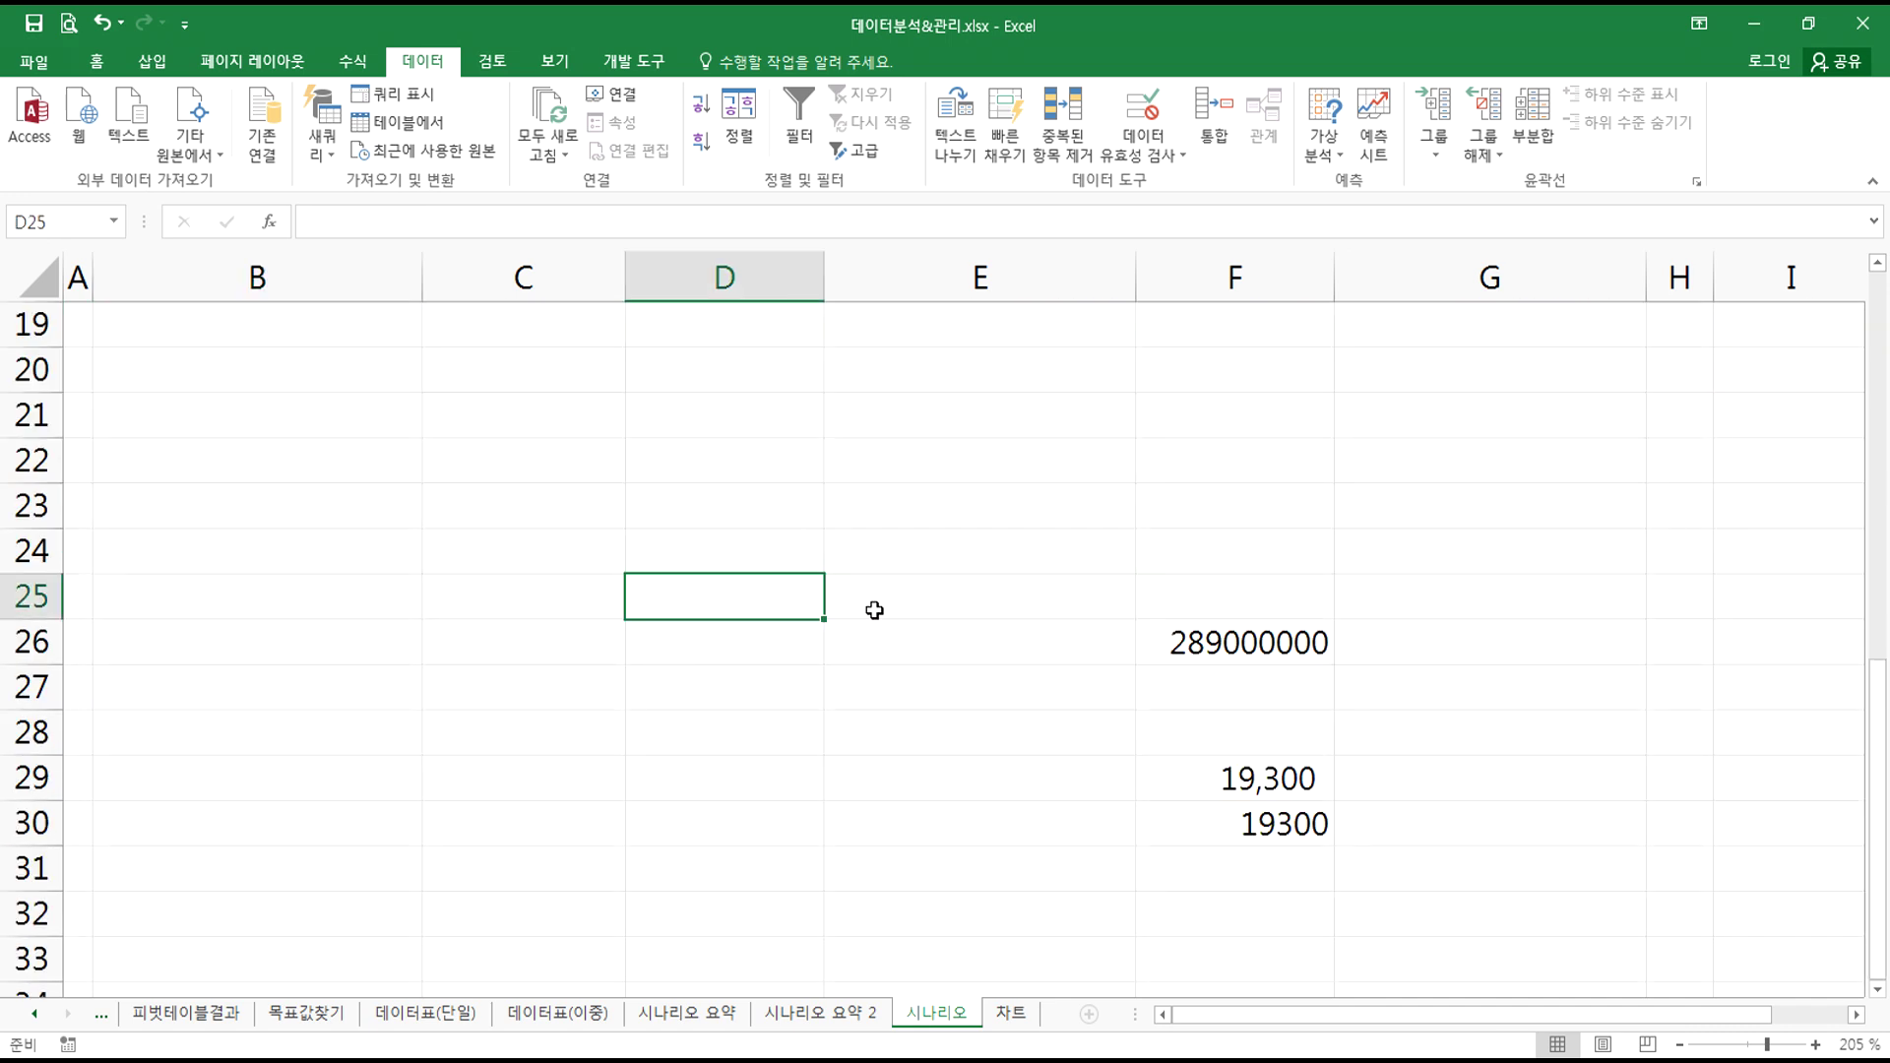
type("=COUNTA")
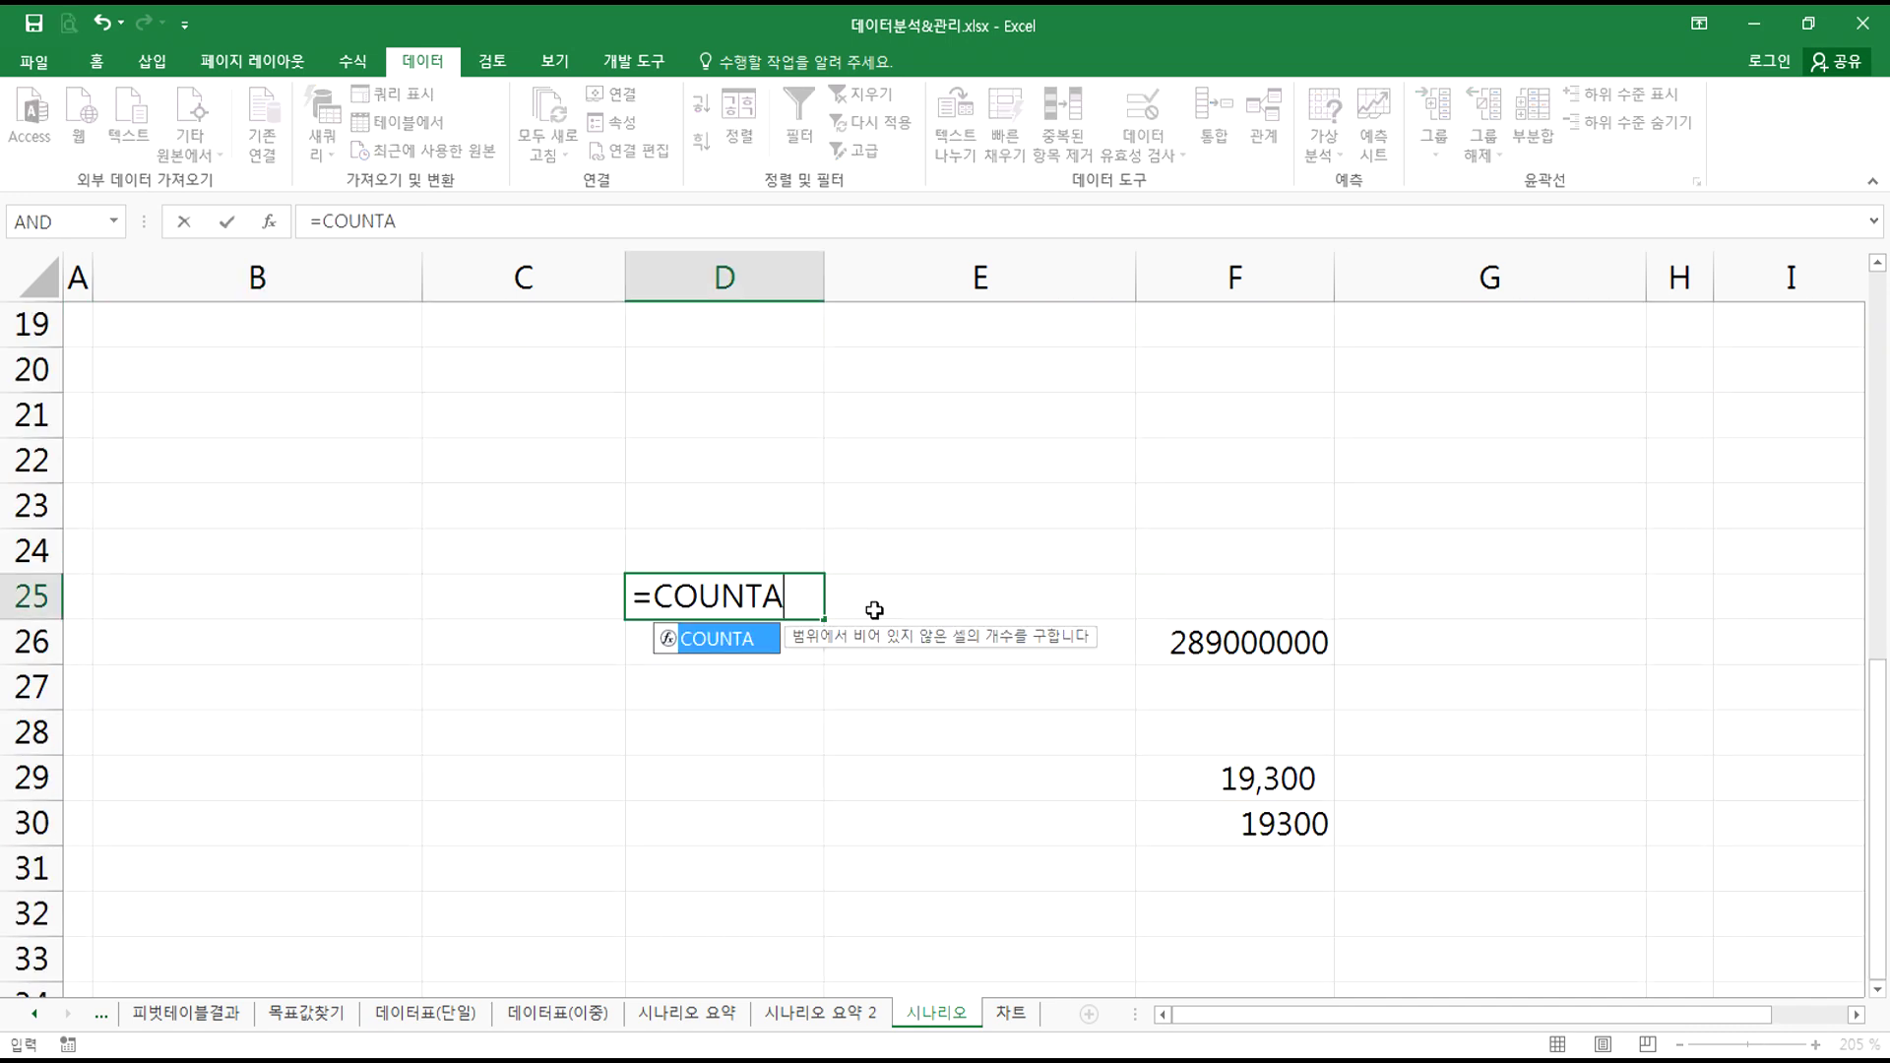
type("(제품명")
key("Return")
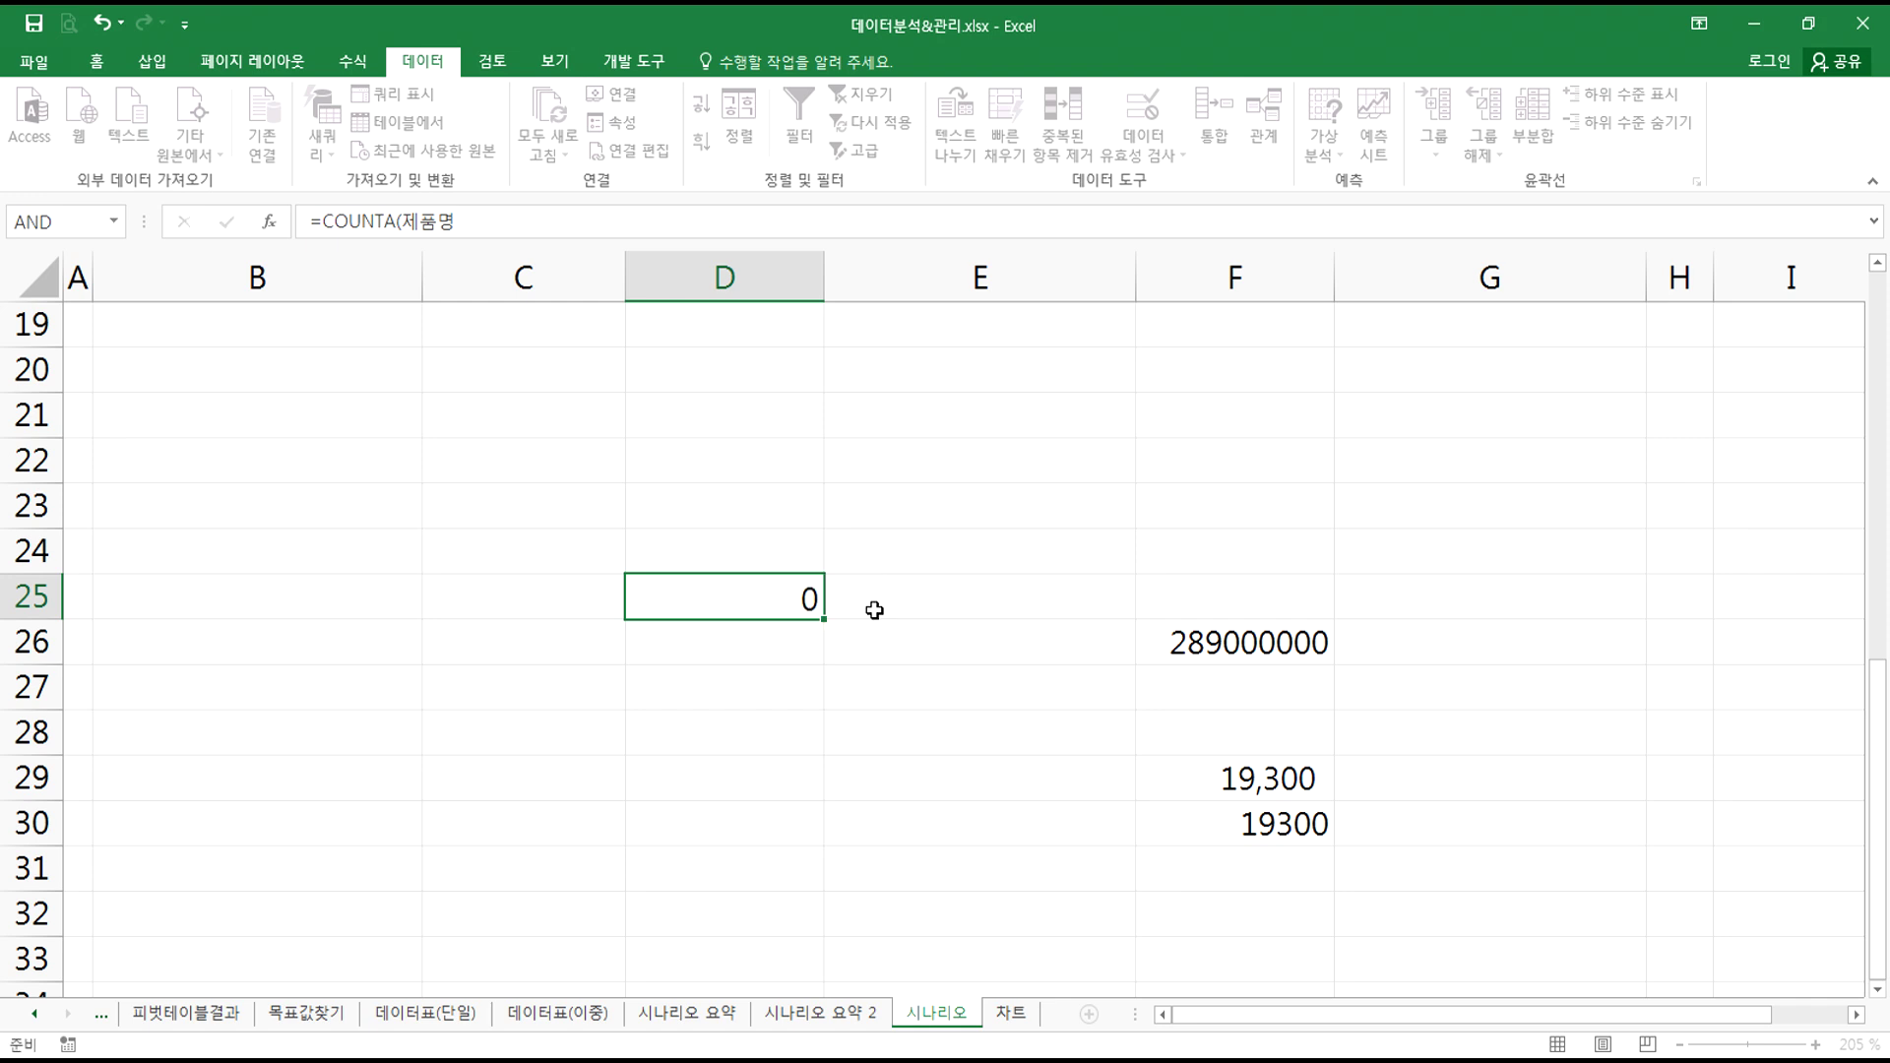
key("Up")
key("F2")
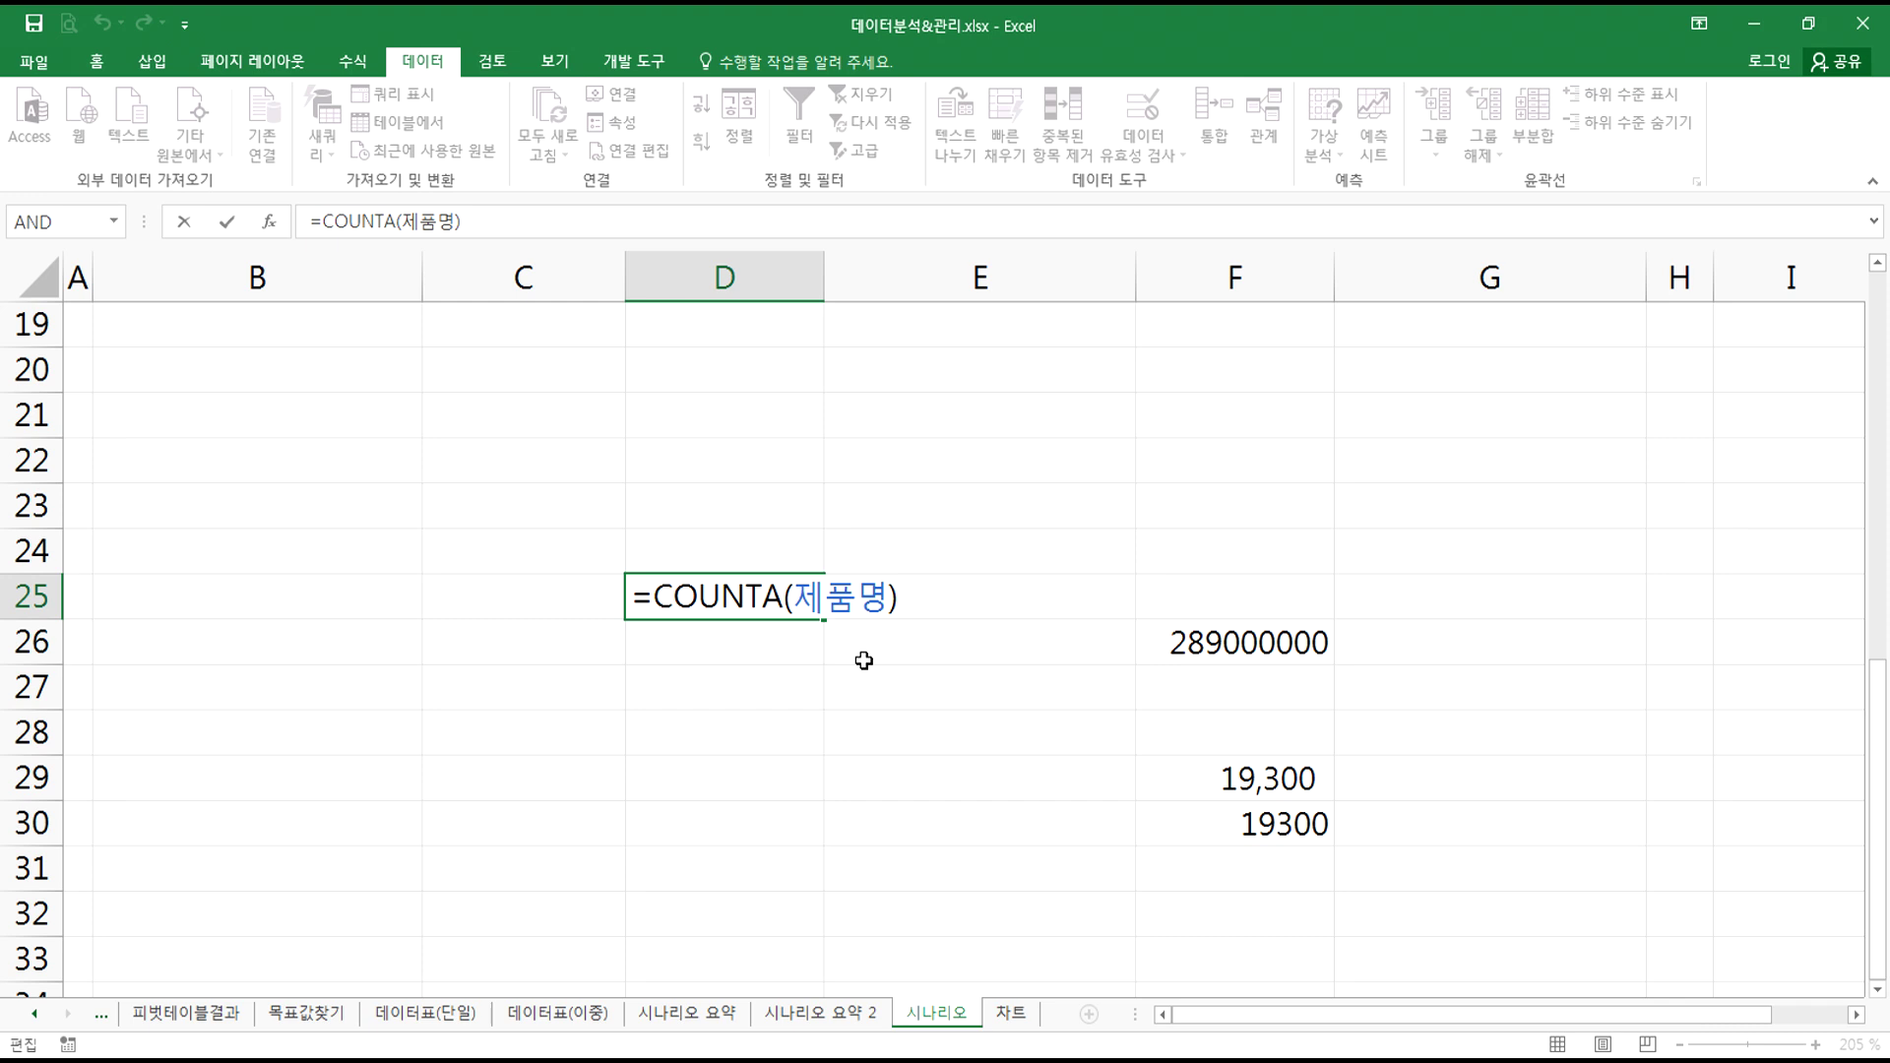
key("Escape")
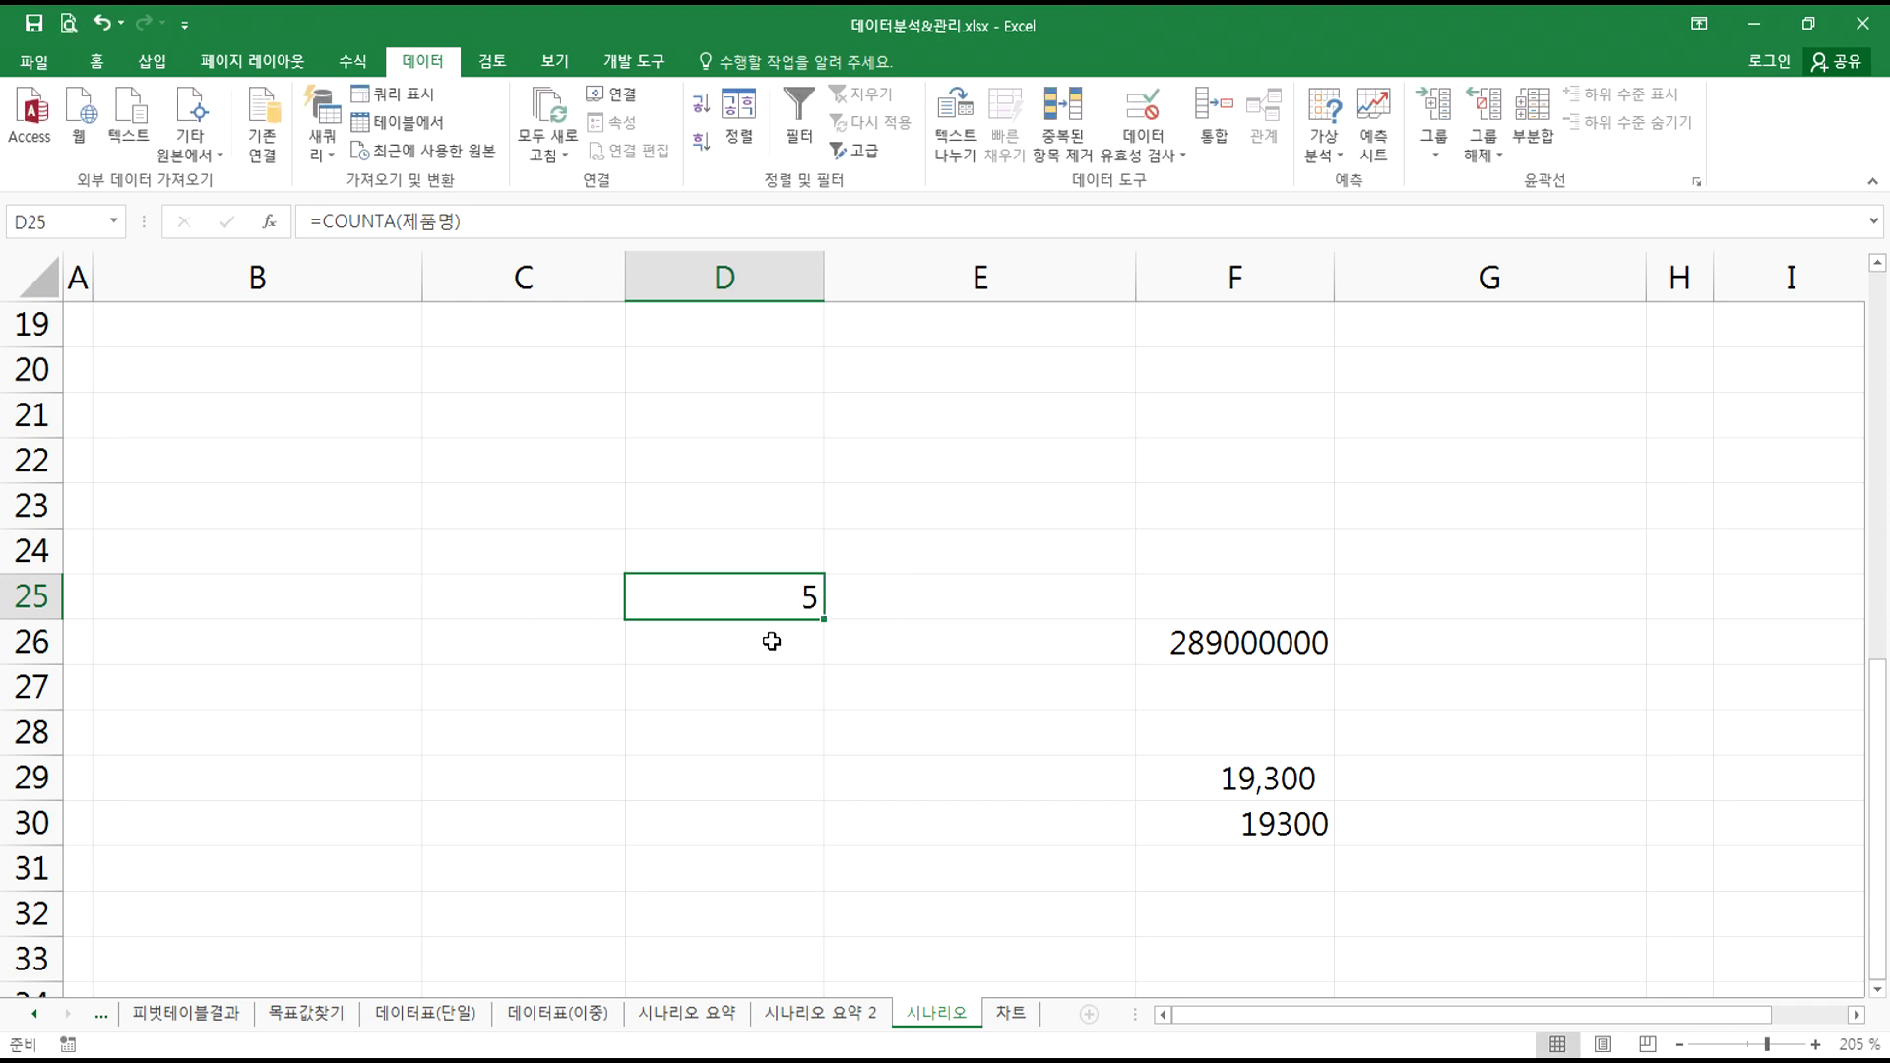
- Select the product names in B6:B10 to check the name assigned to that range
scroll(721, 591, "up", 6)
left_click_drag(269, 624, 264, 849)
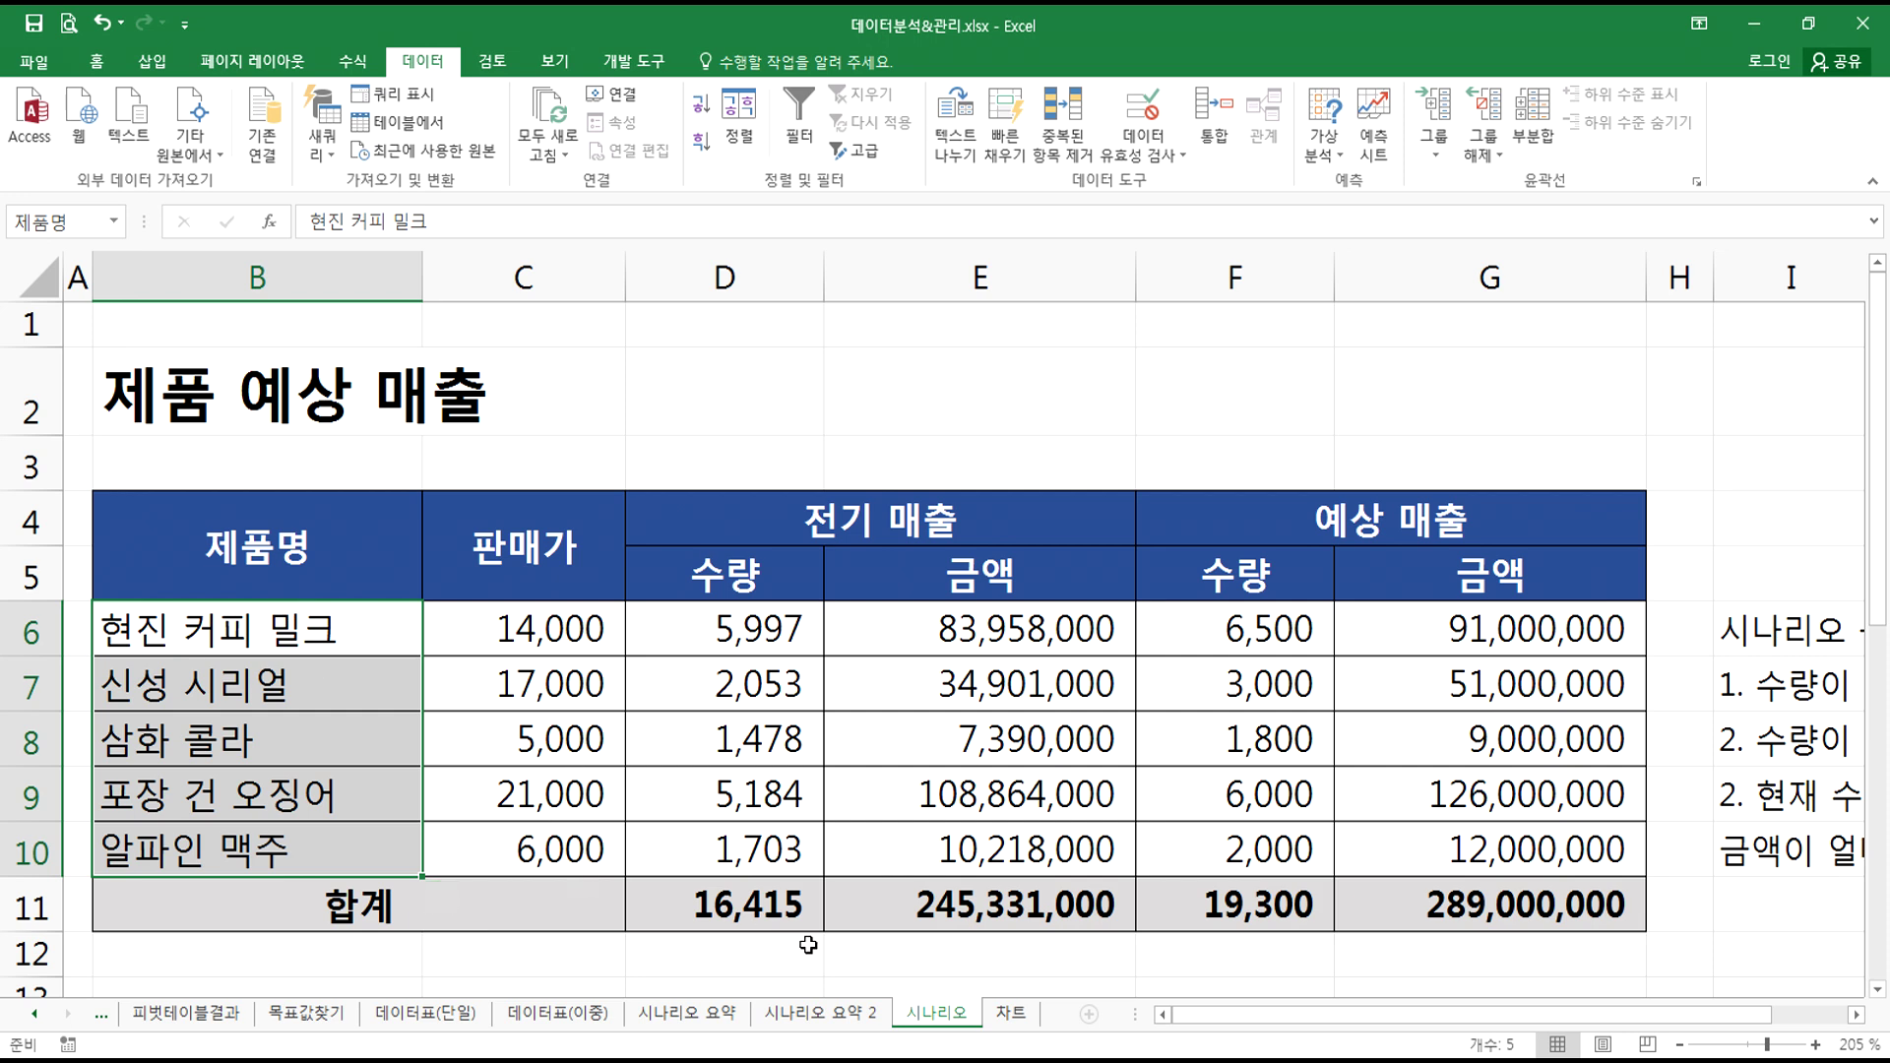
scroll(773, 885, "down", 3)
left_click(776, 788)
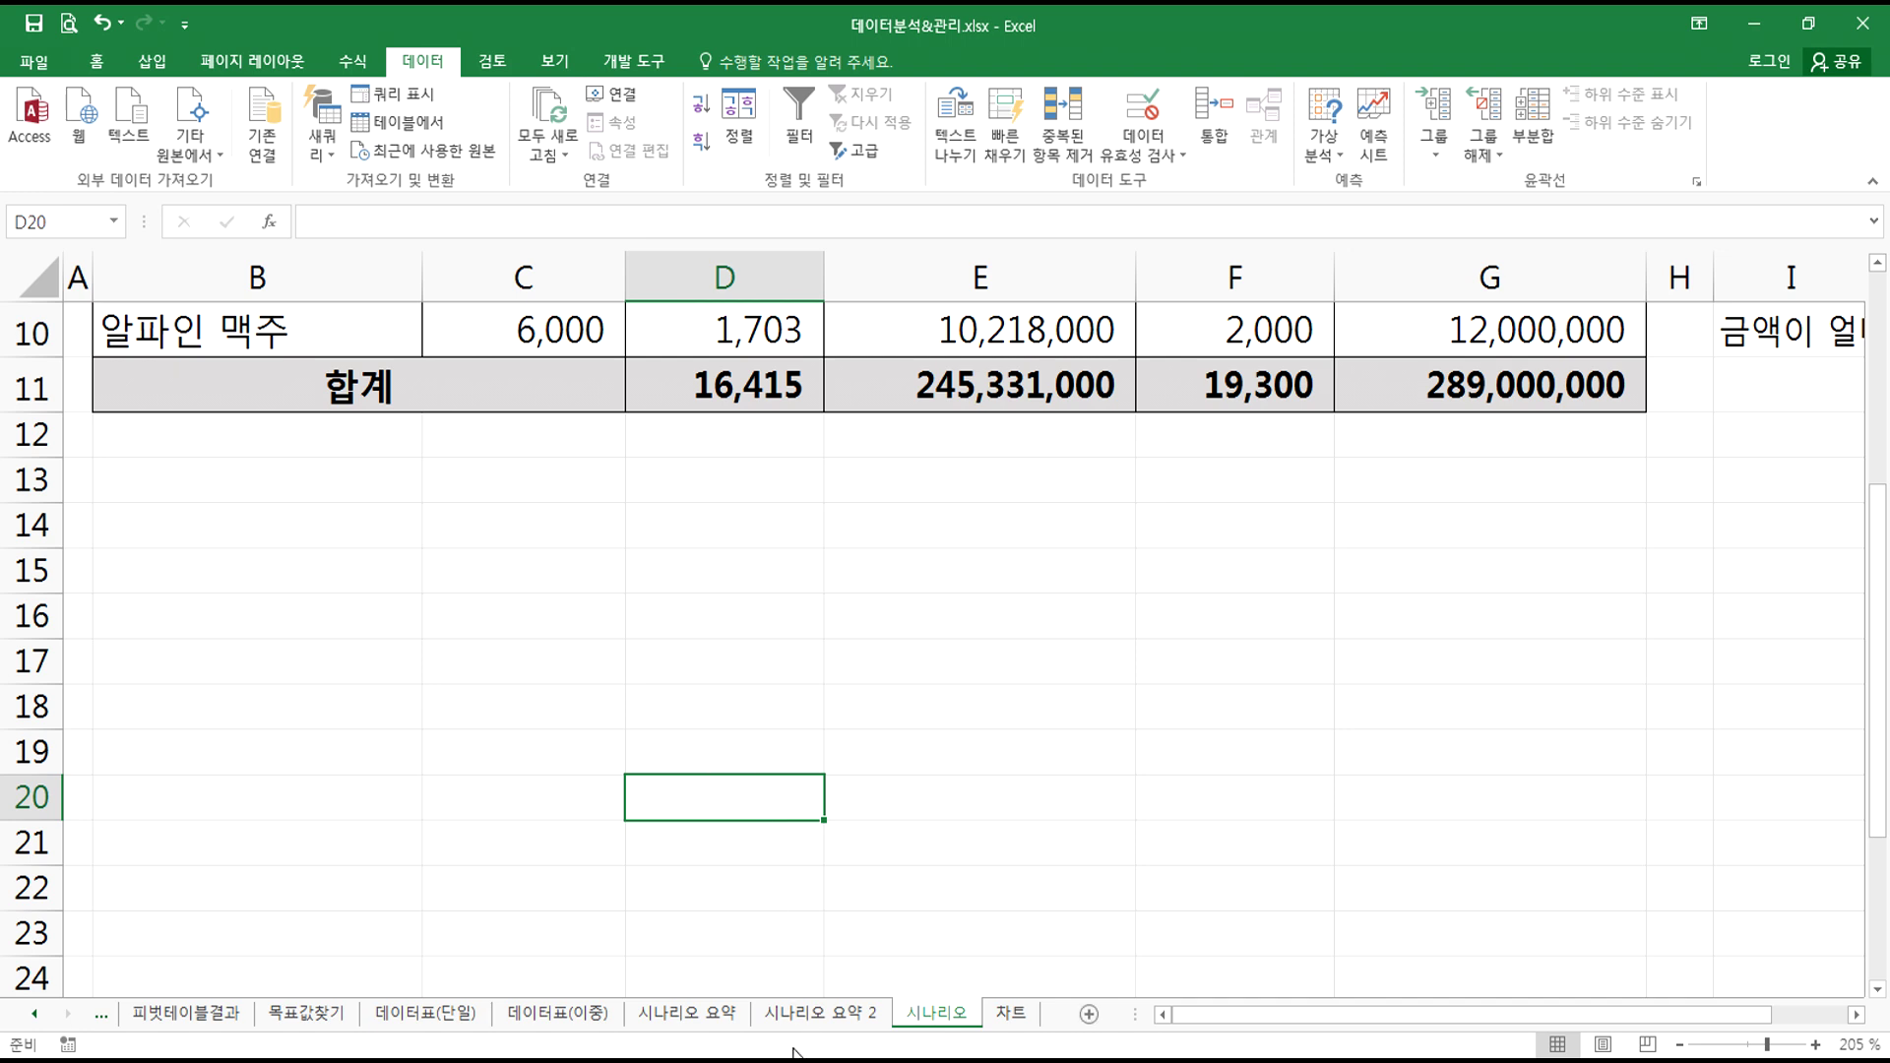
- Switch to Notepad and add the line "시나리오 문제에서는 셀이름에 대한 이름정의가 선행되기도 한다." below the existing notes
key("alt+Tab")
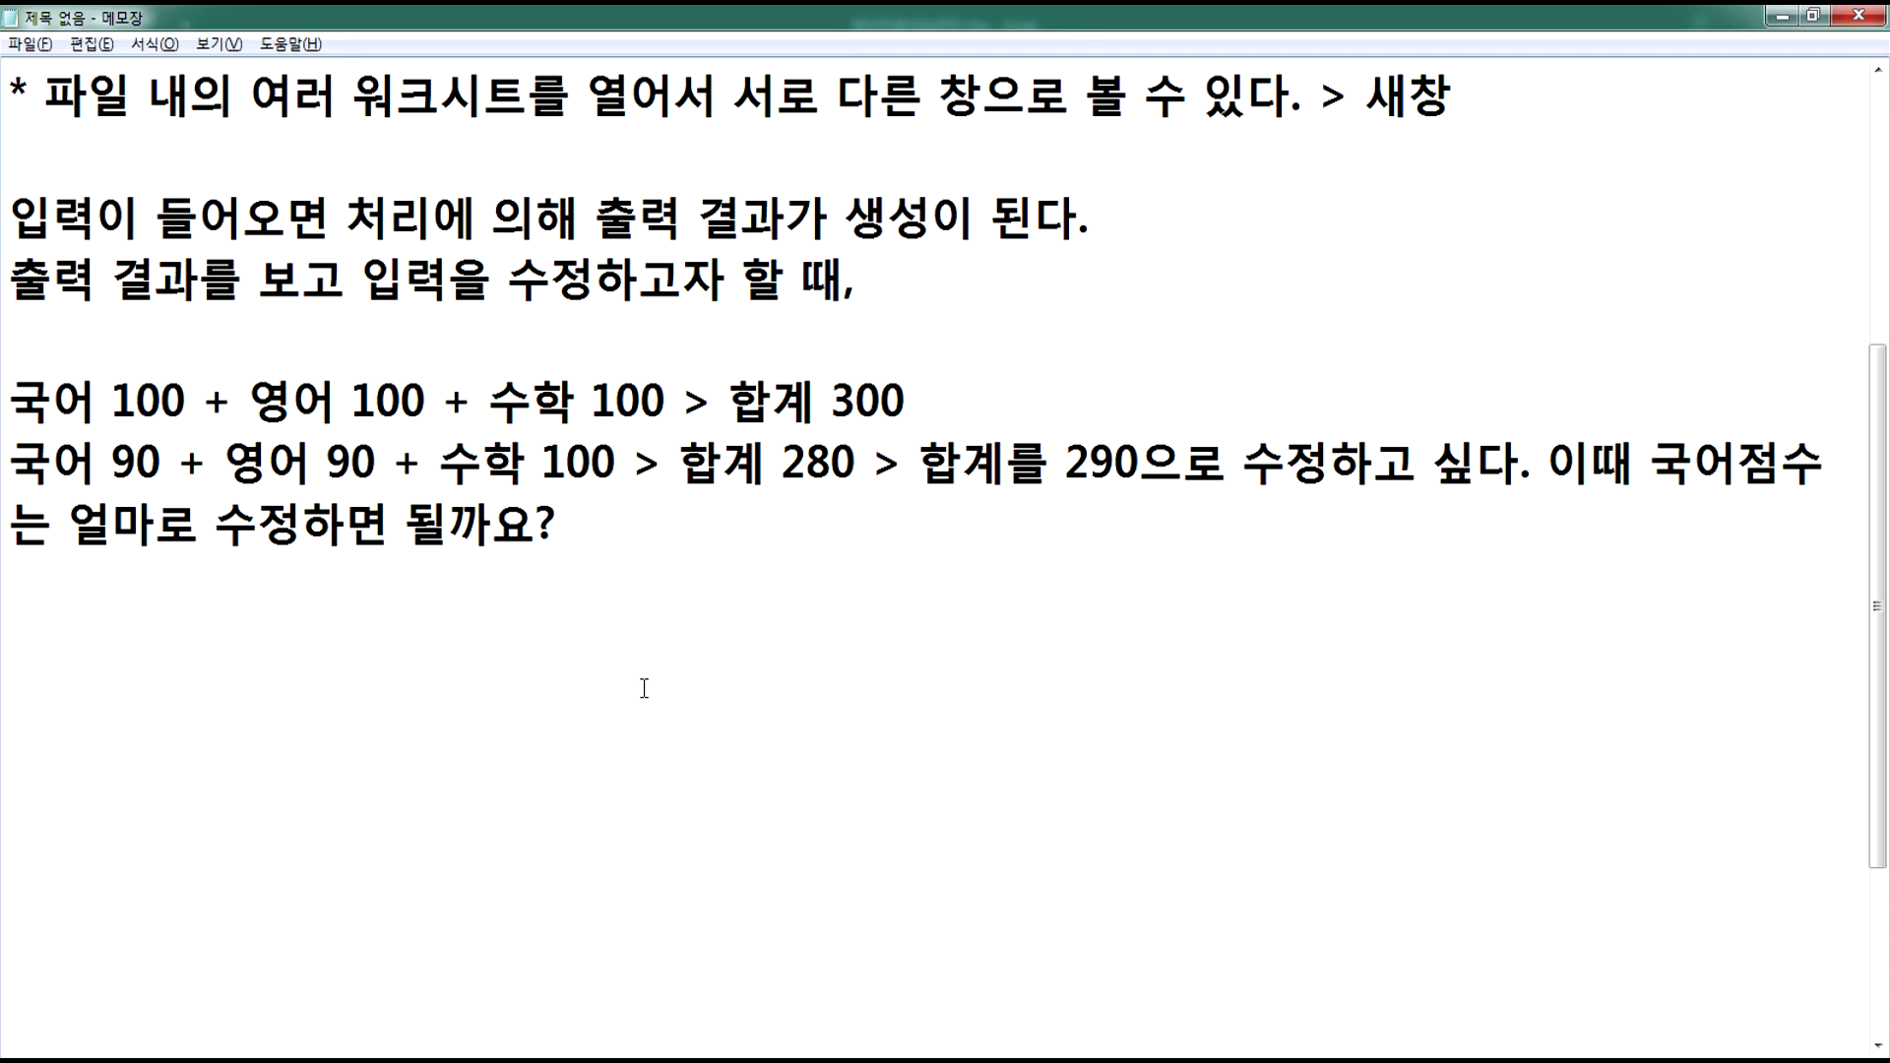
type("시날이")
key("BackSpace")
key("BackSpace")
key("BackSpace")
type("링")
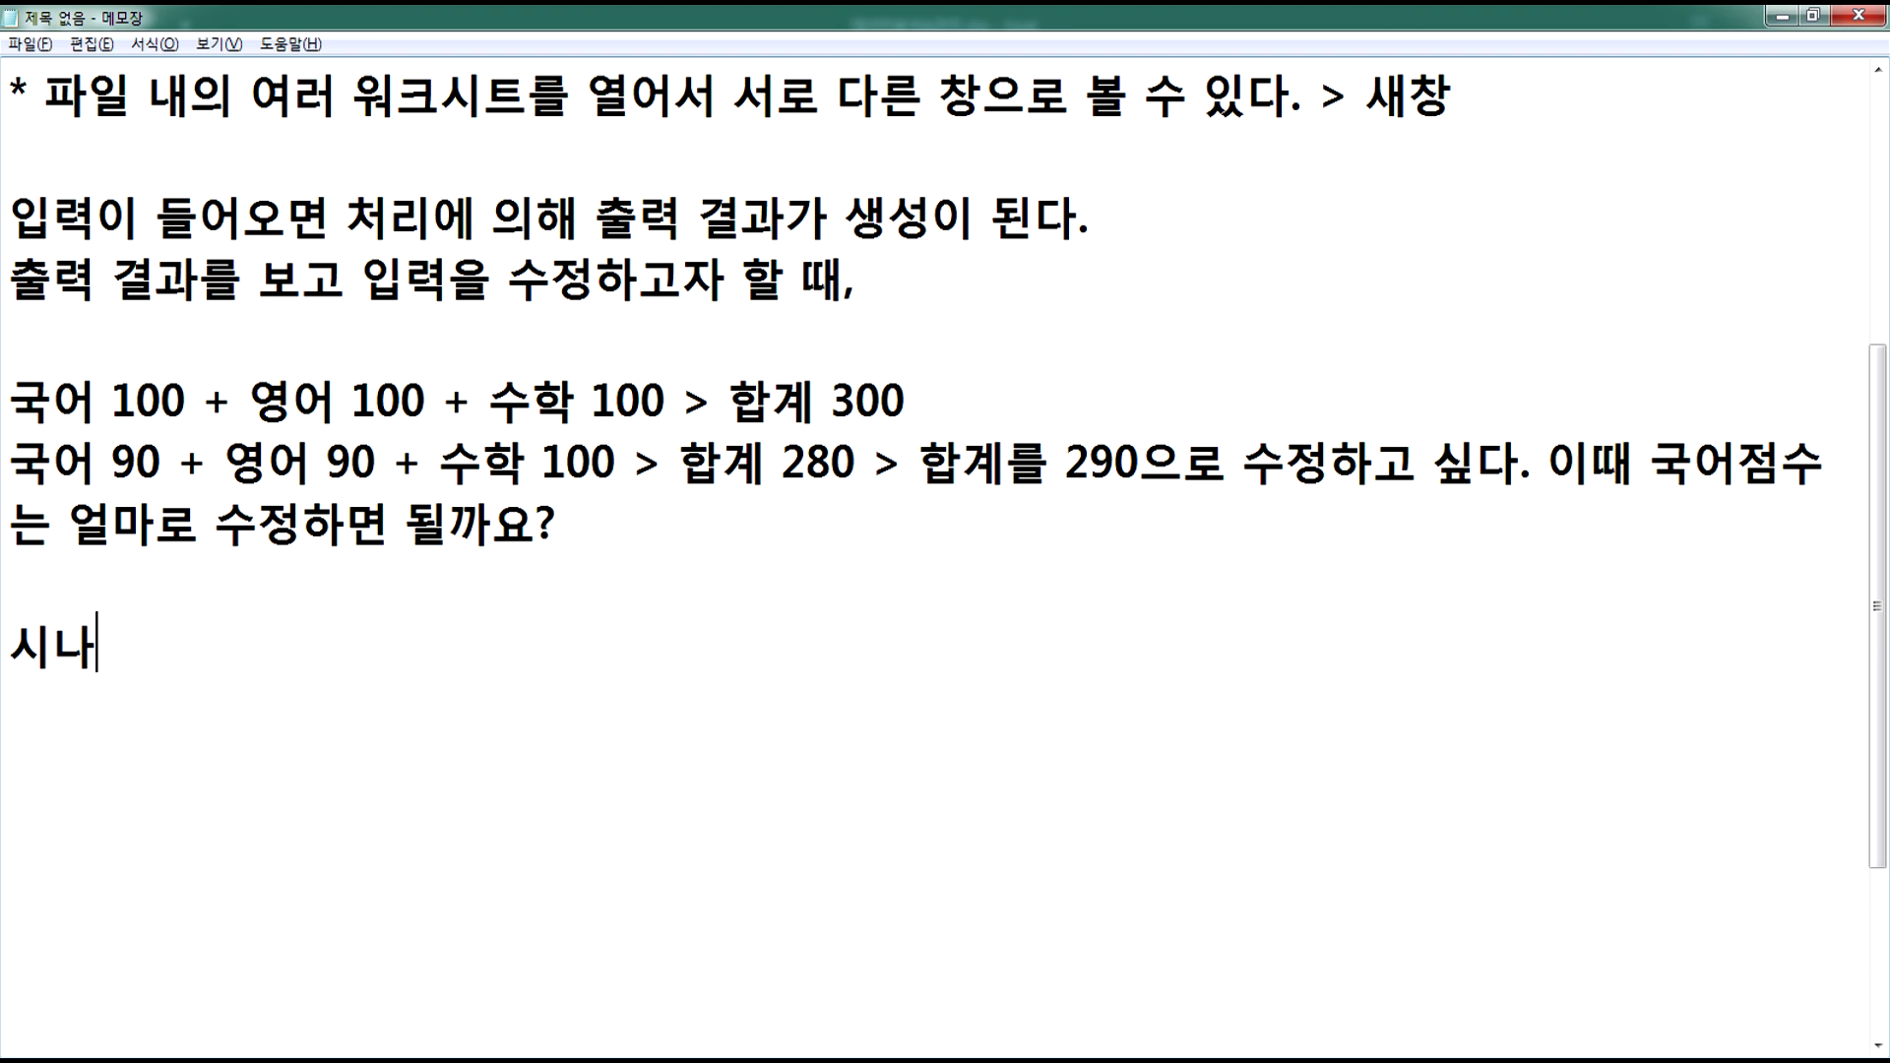
type("ㅗ 문젱")
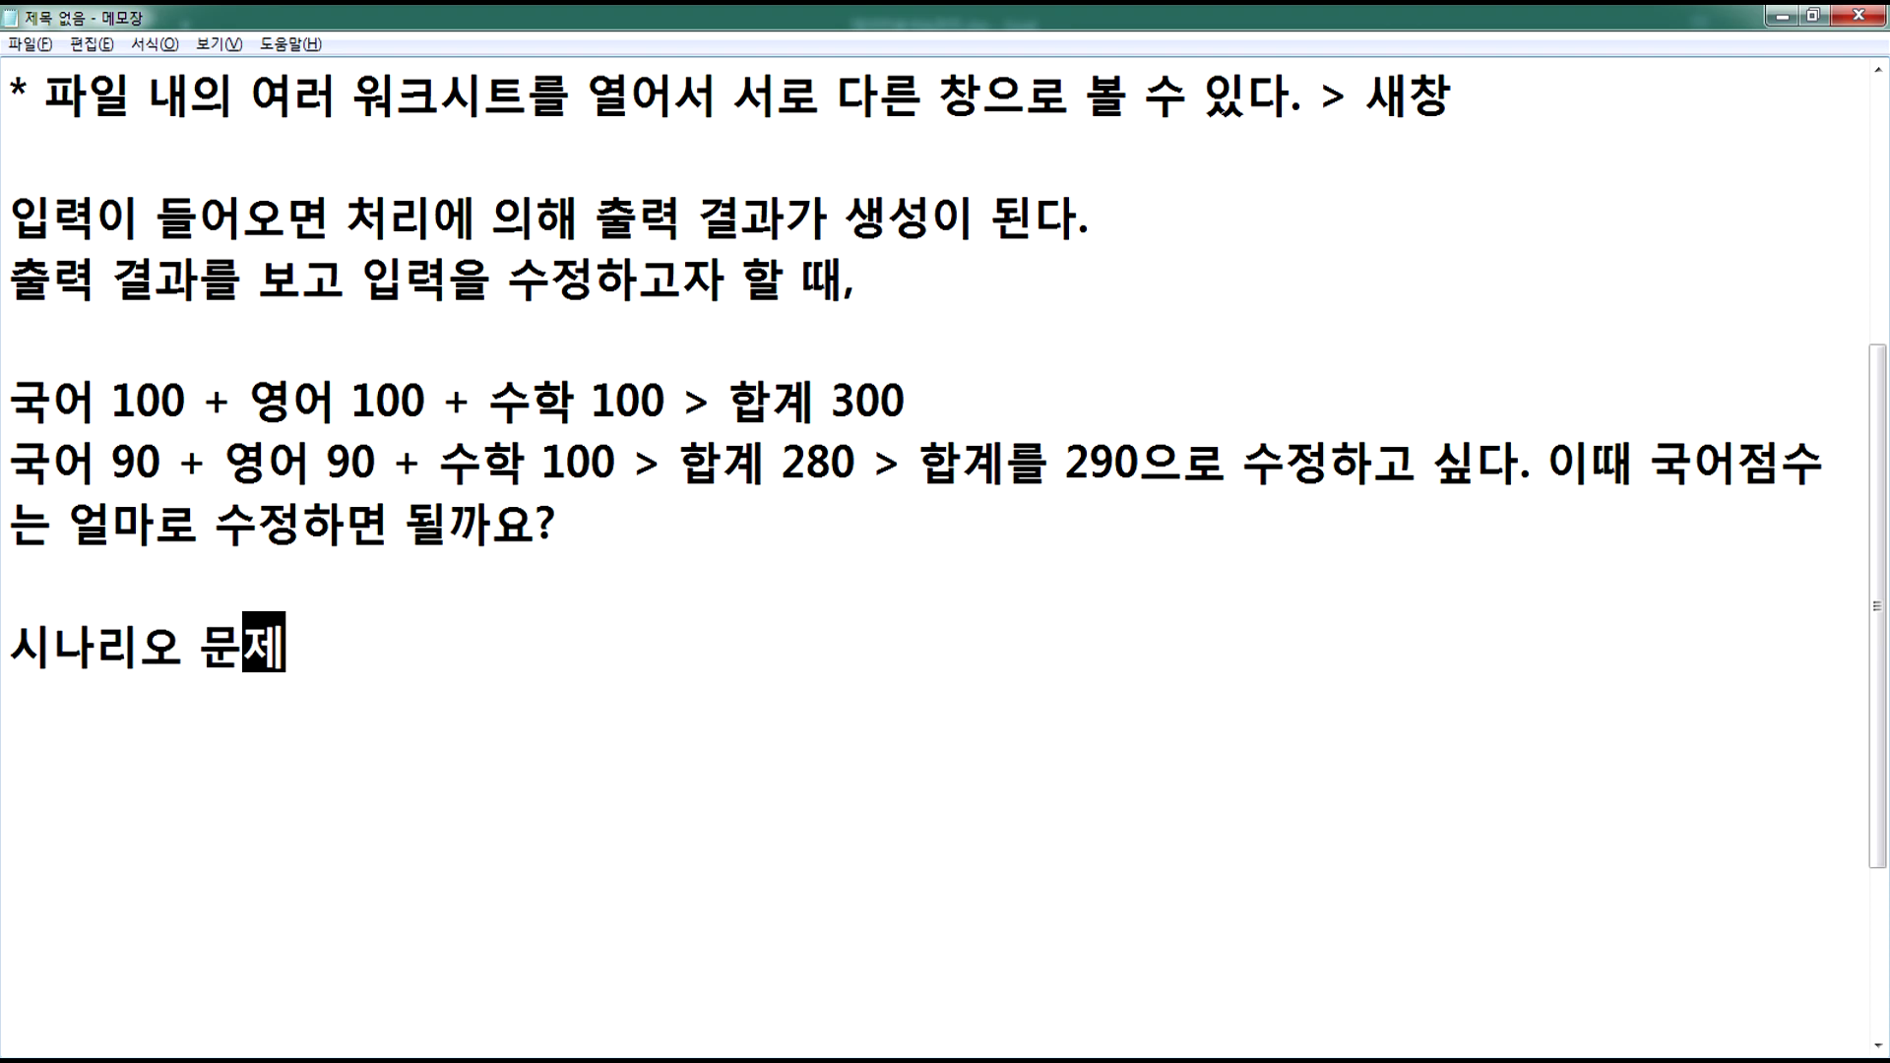
type("ㅔ서는 ")
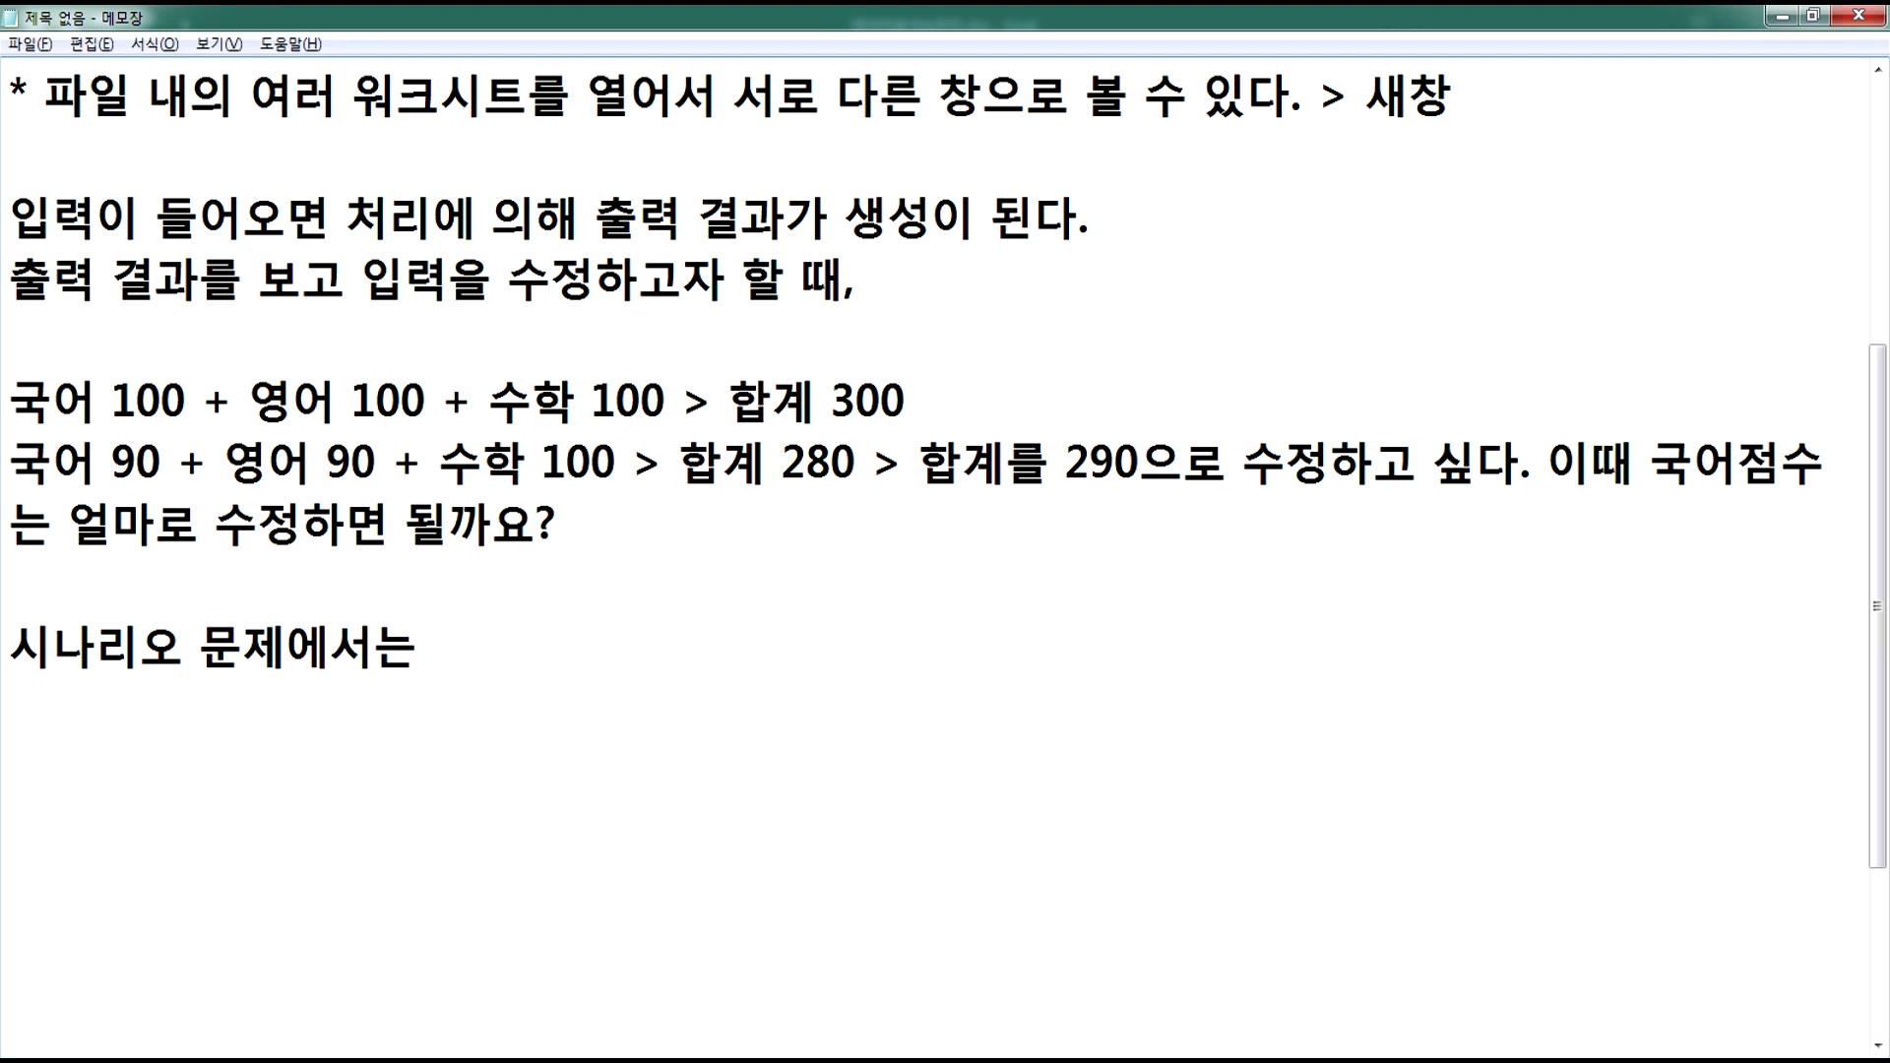
type("셀이")
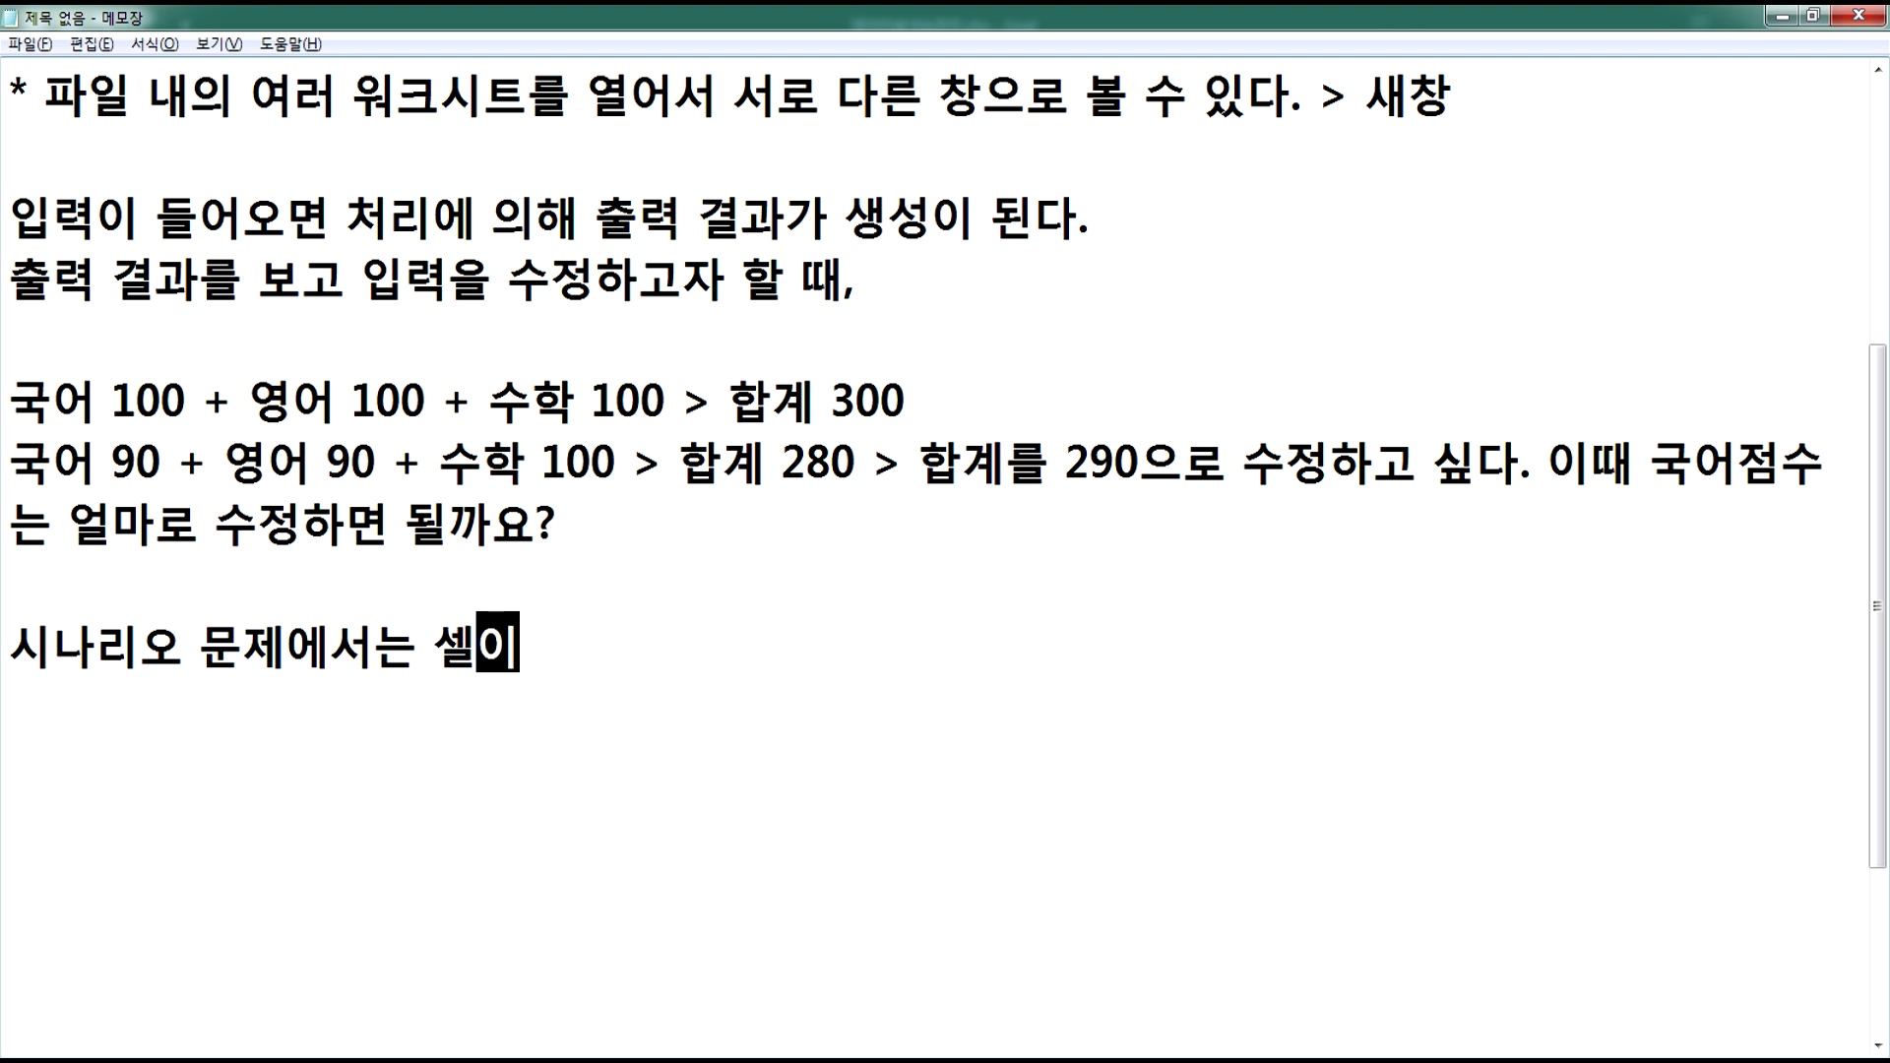
type("름에 대한 ")
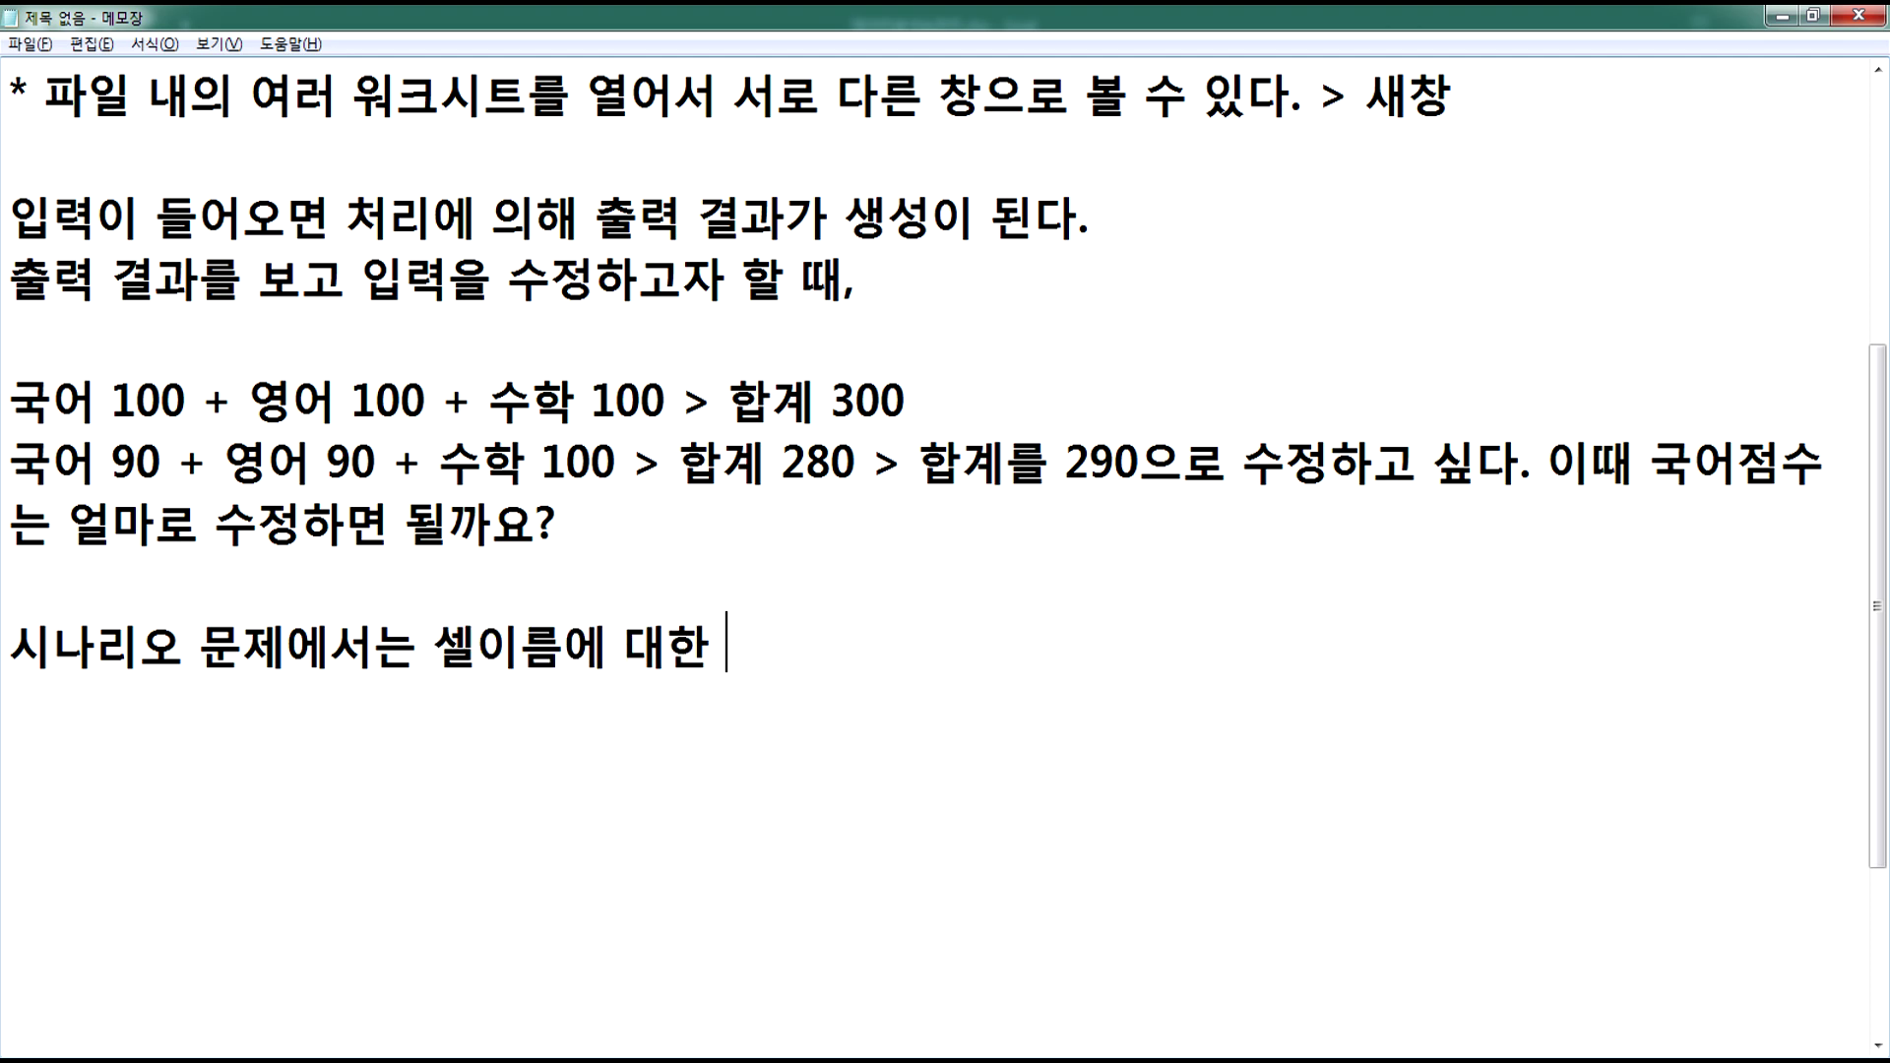
type("이름정의")
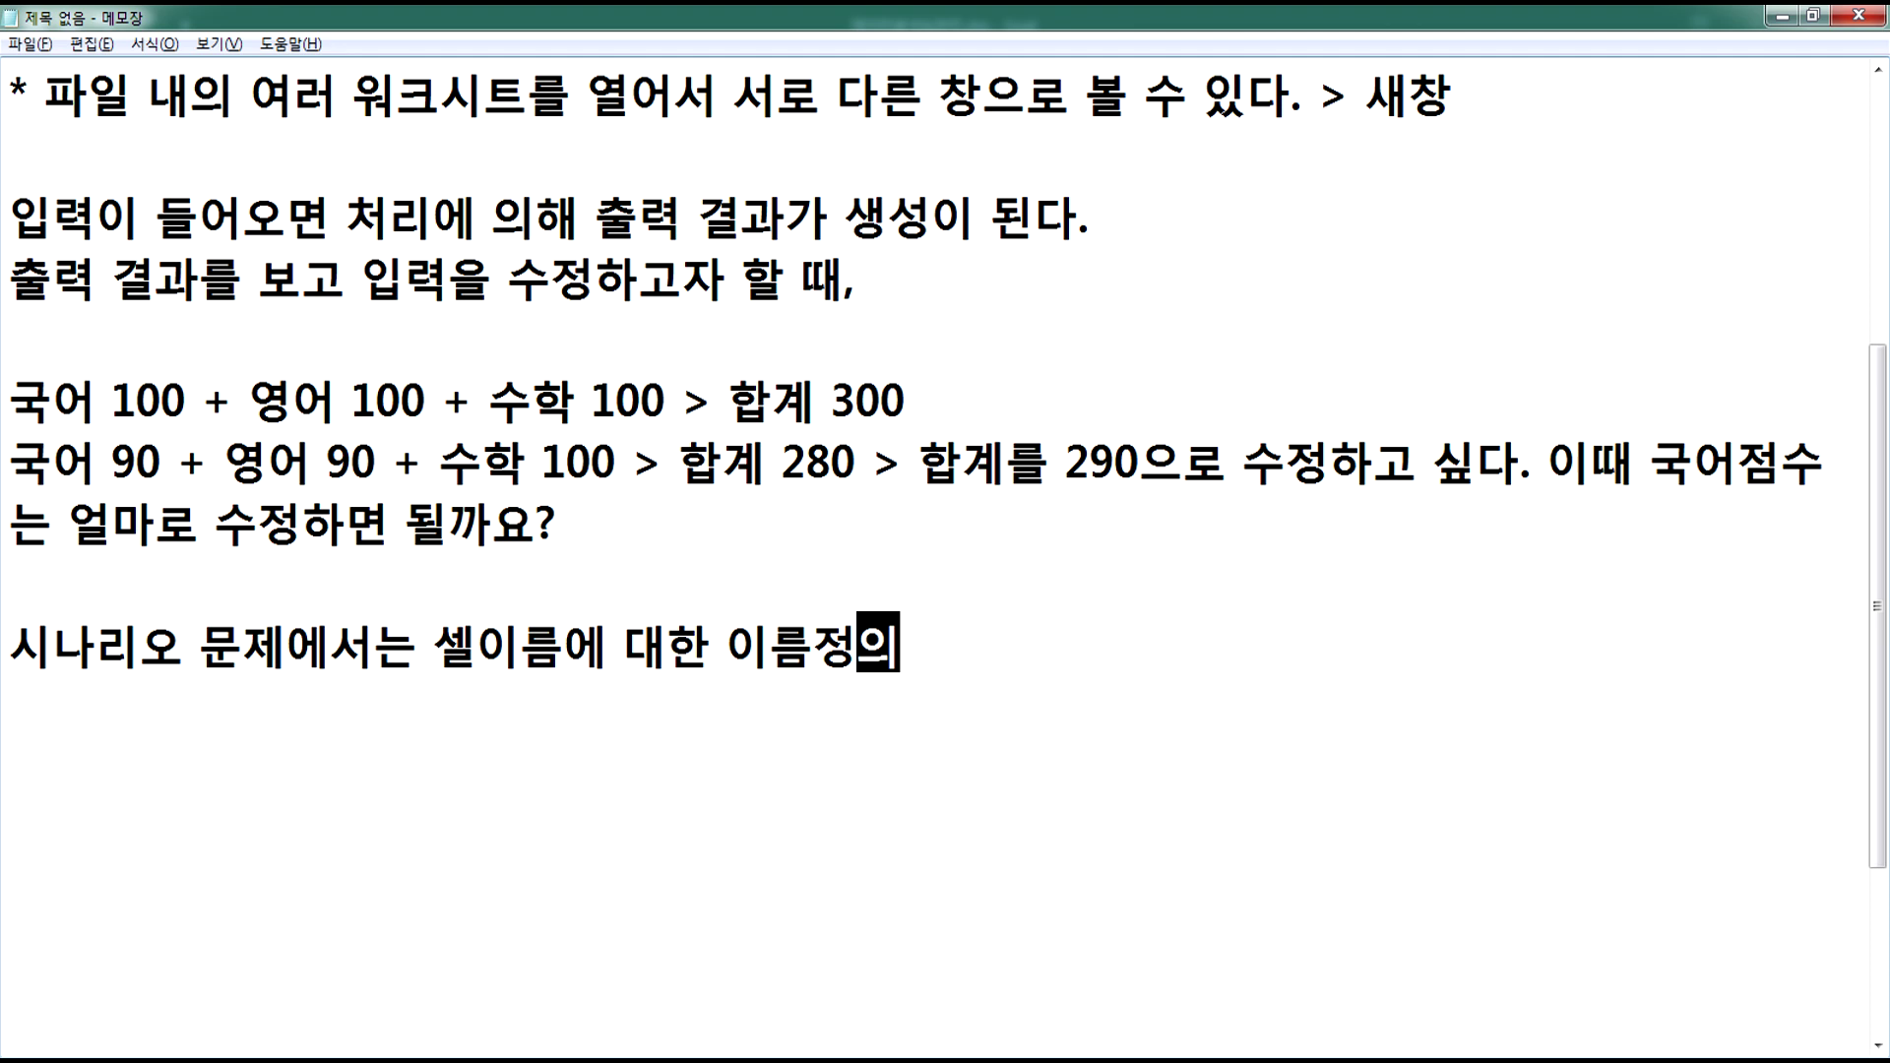
type("가 선행되기")
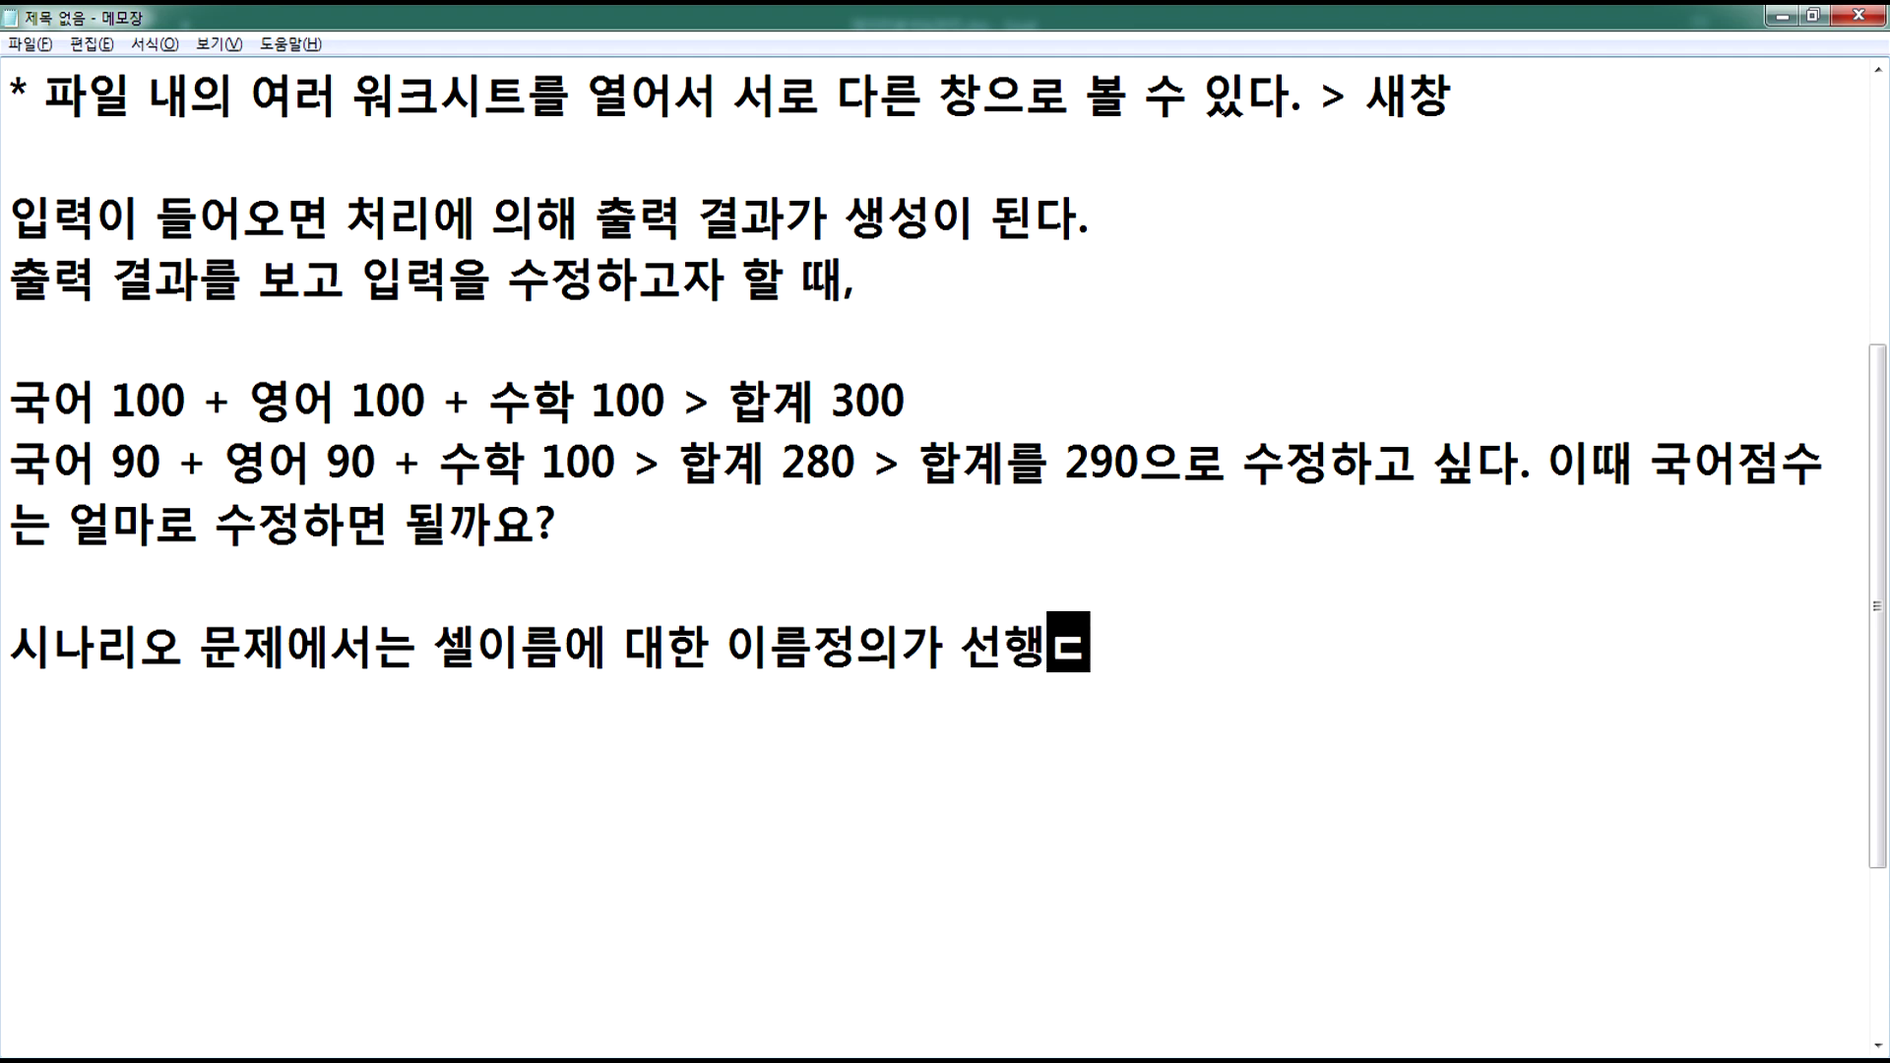
type("도 한다.")
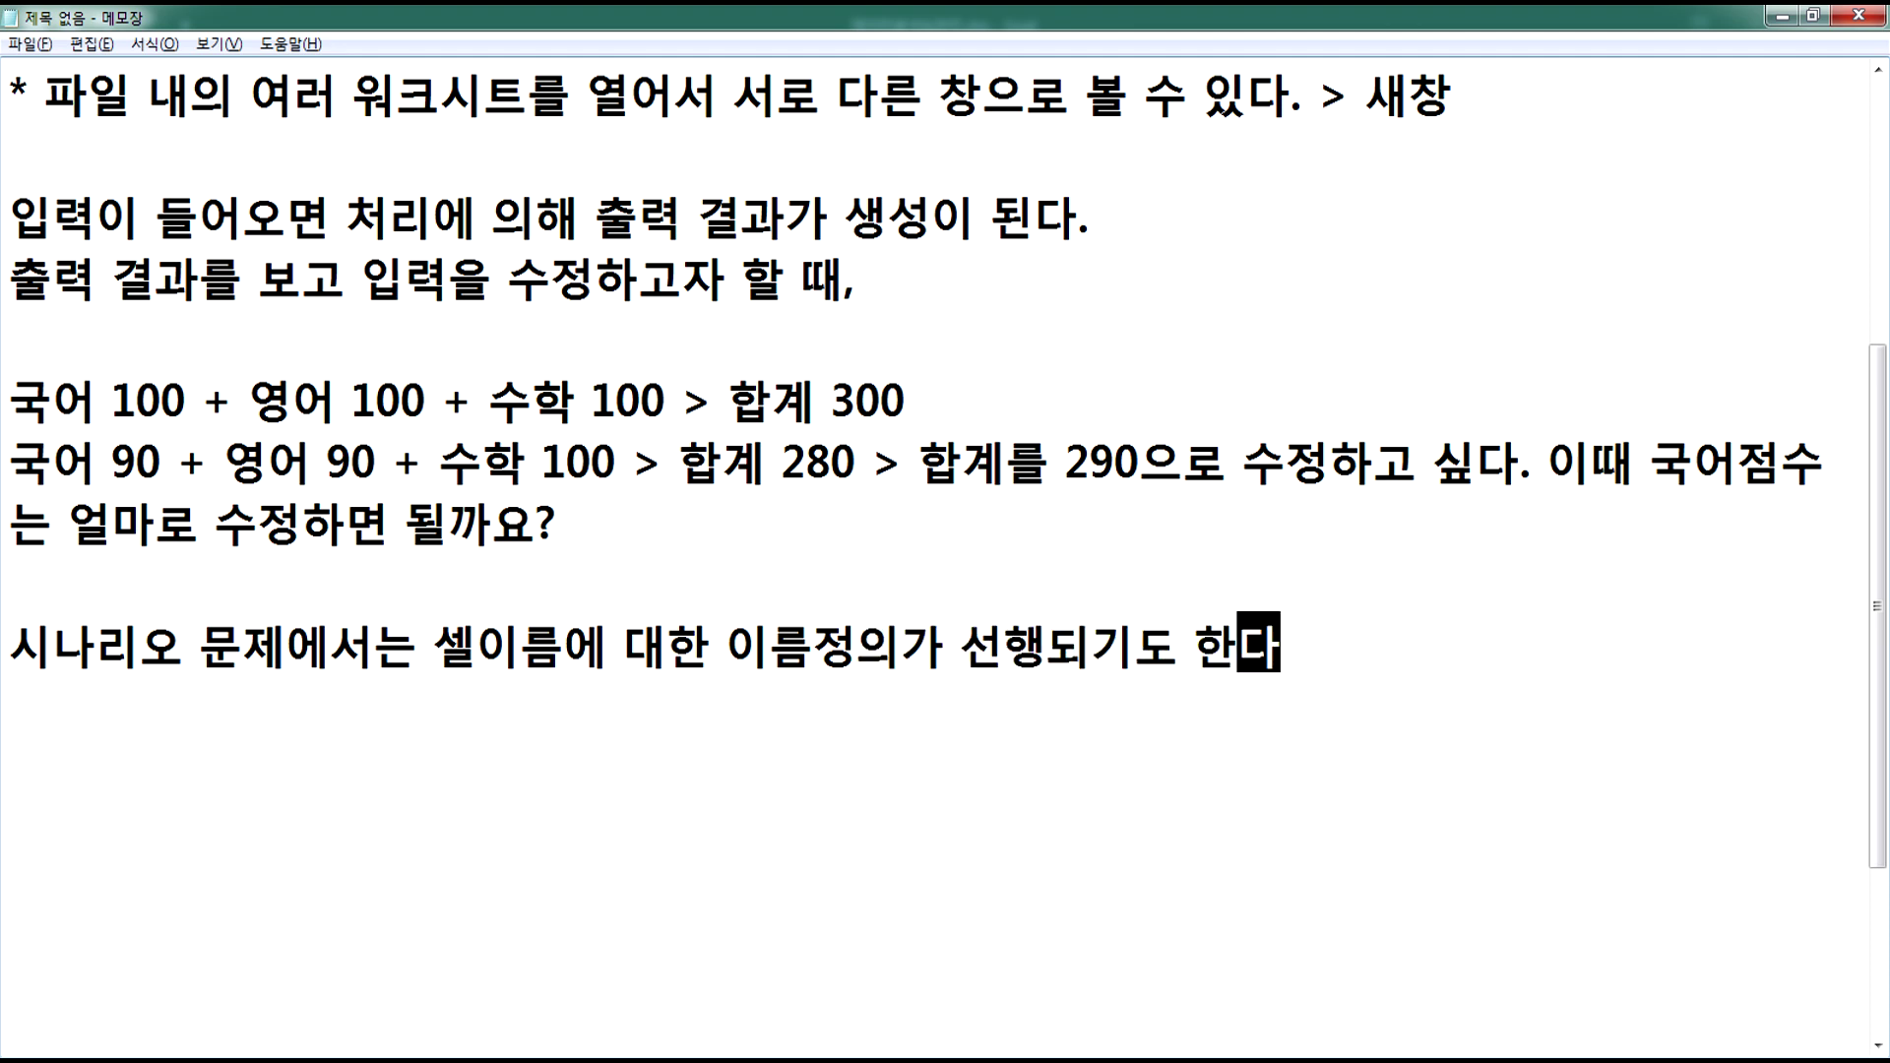
- Insert a space between 셀 and 이름에 in the scenario note and start a new line below it
key("ctrl+Left")
key("ctrl+Left")
key("ctrl+Left")
key("ctrl+Left")
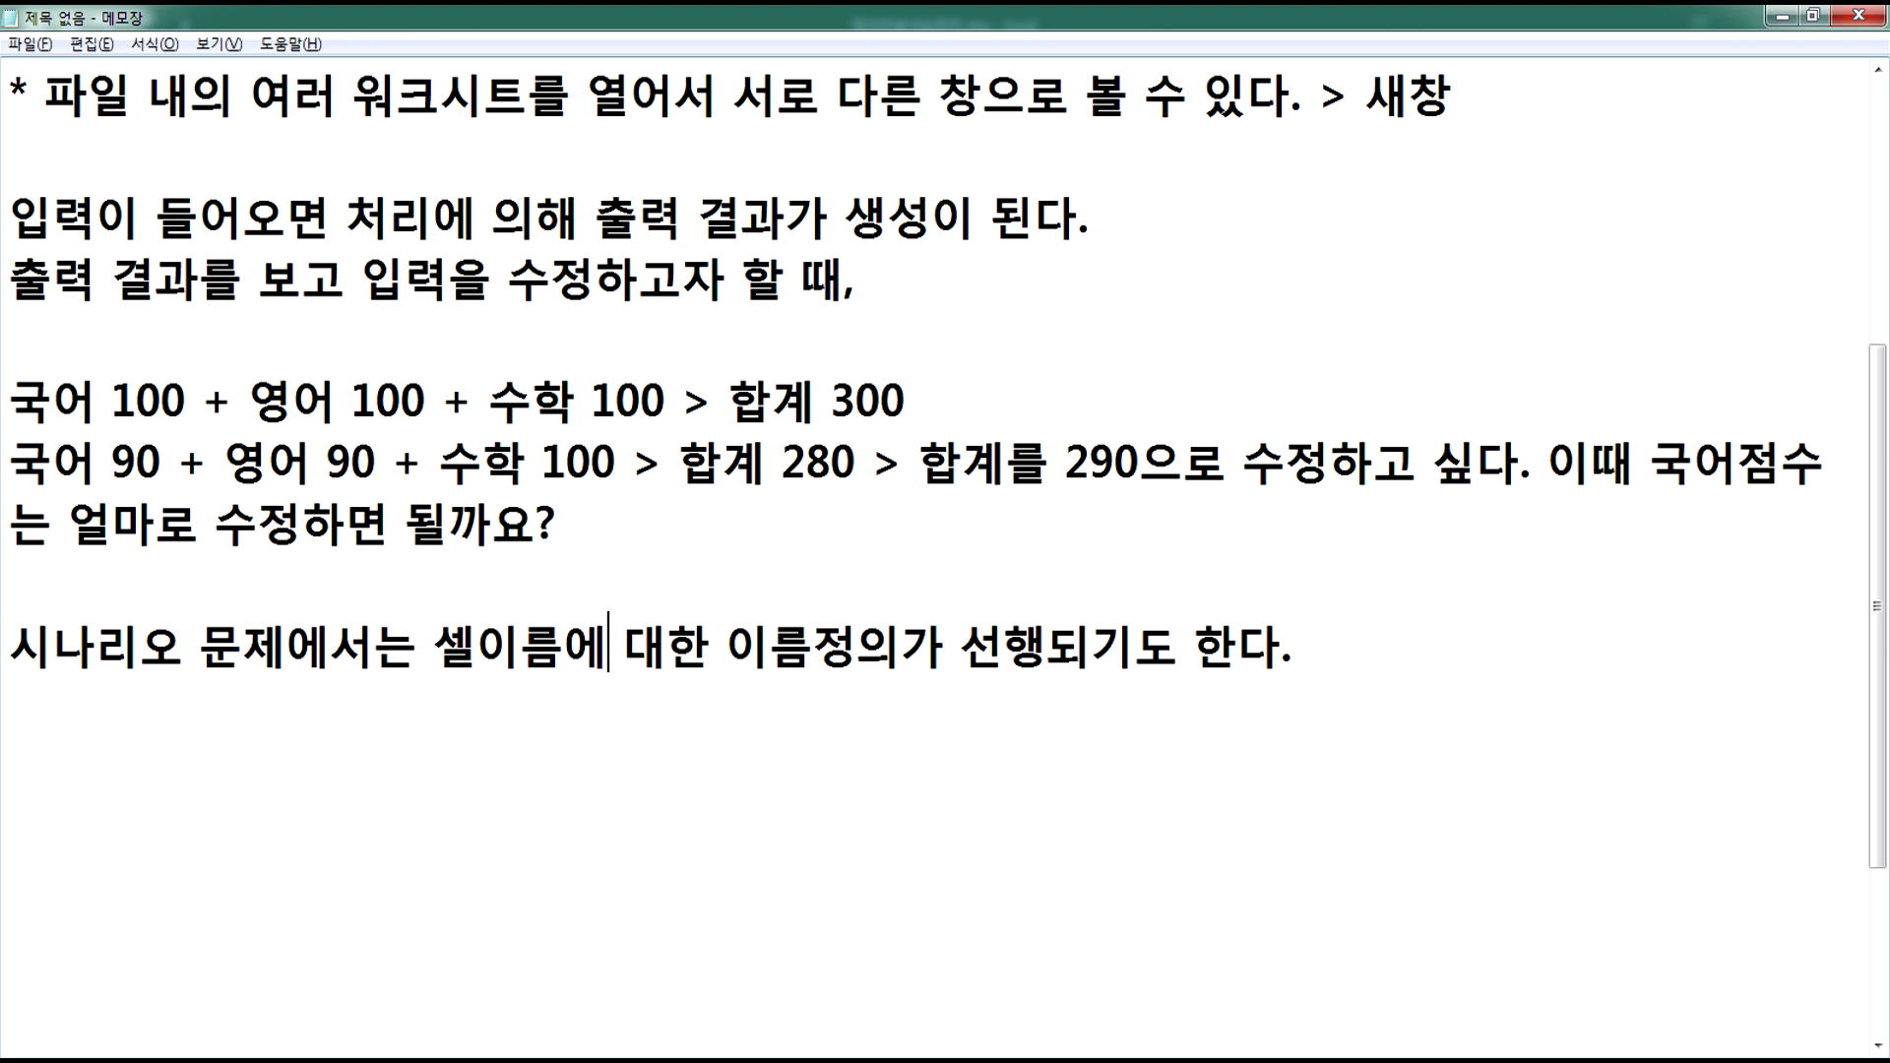
key("Right")
key("End")
key("Return")
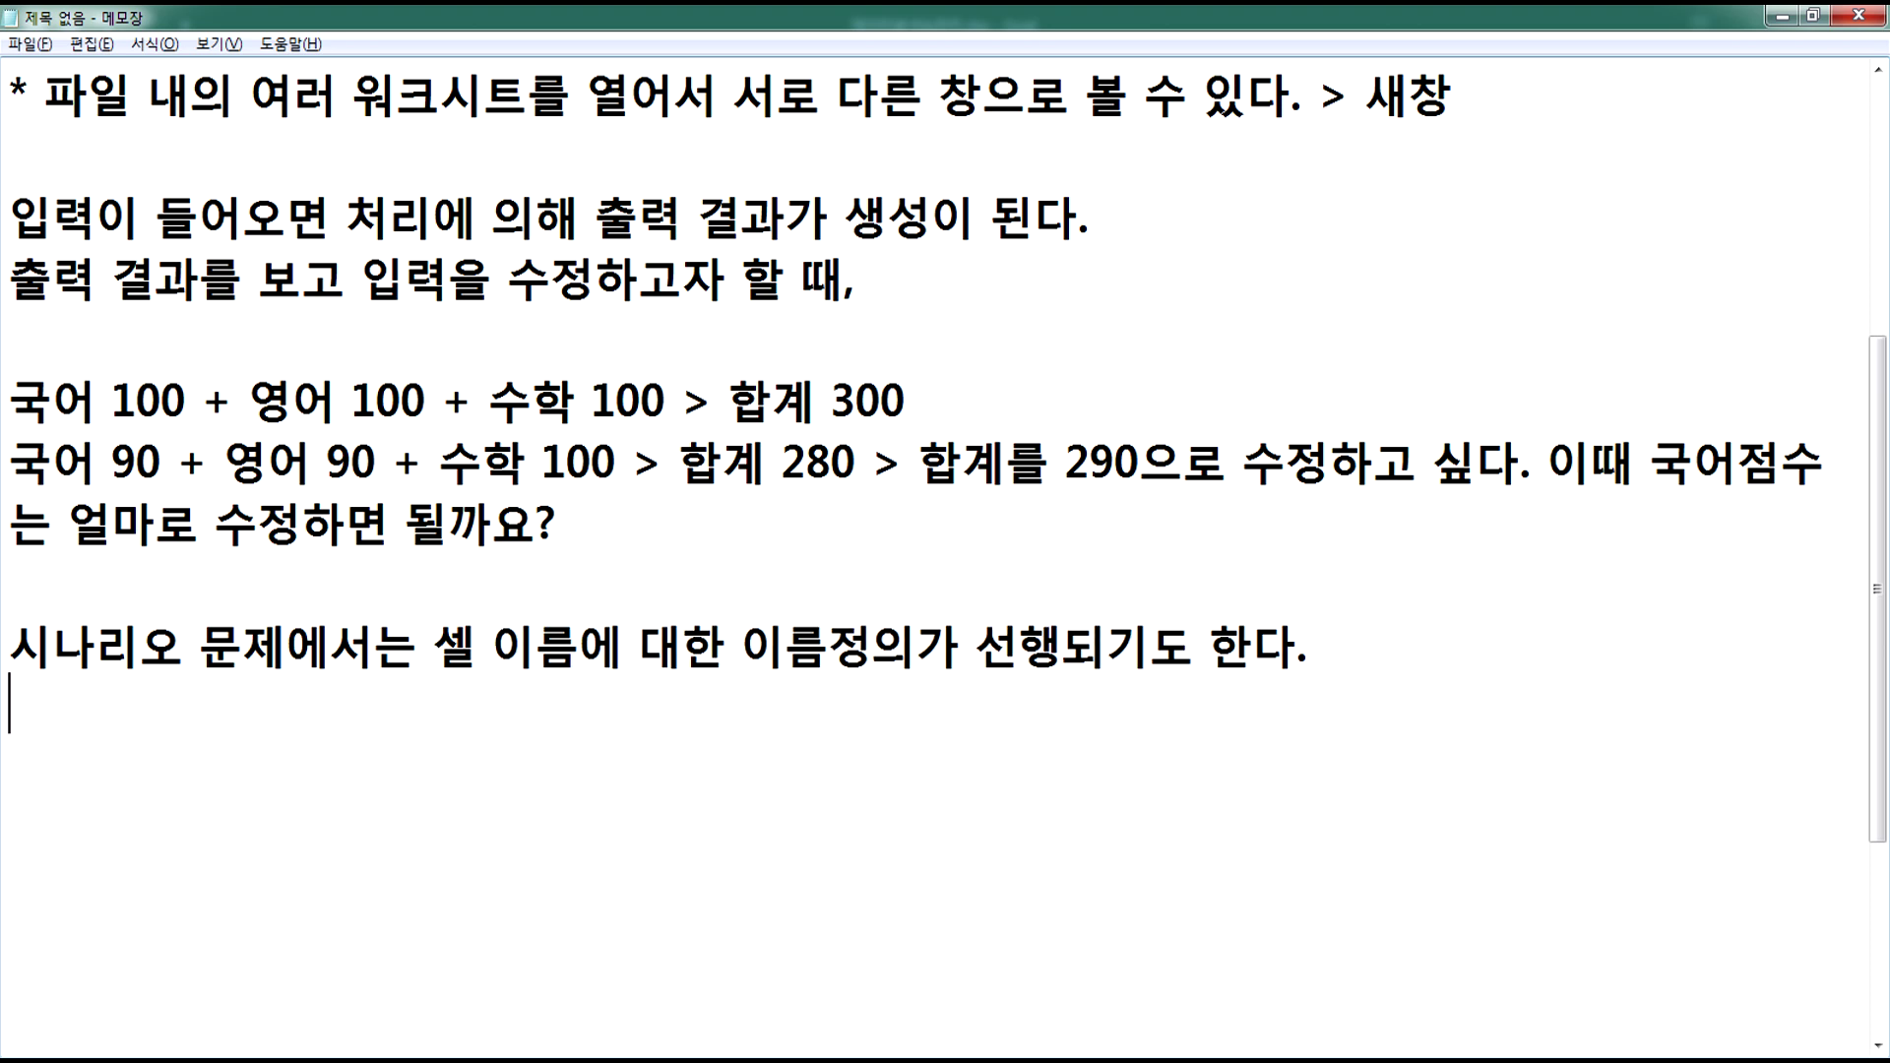
- Add the line "셀 또는 셀블록을 지정한 후에 이름상자에 입력하면 된다." below the scenario note
type("이름")
key("BackSpace")
key("BackSpace")
key("BackSpace")
key("BackSpace")
type("세[ㄹ")
key("BackSpace")
key("BackSpace")
key("BackSpace")
type("셀 또느,")
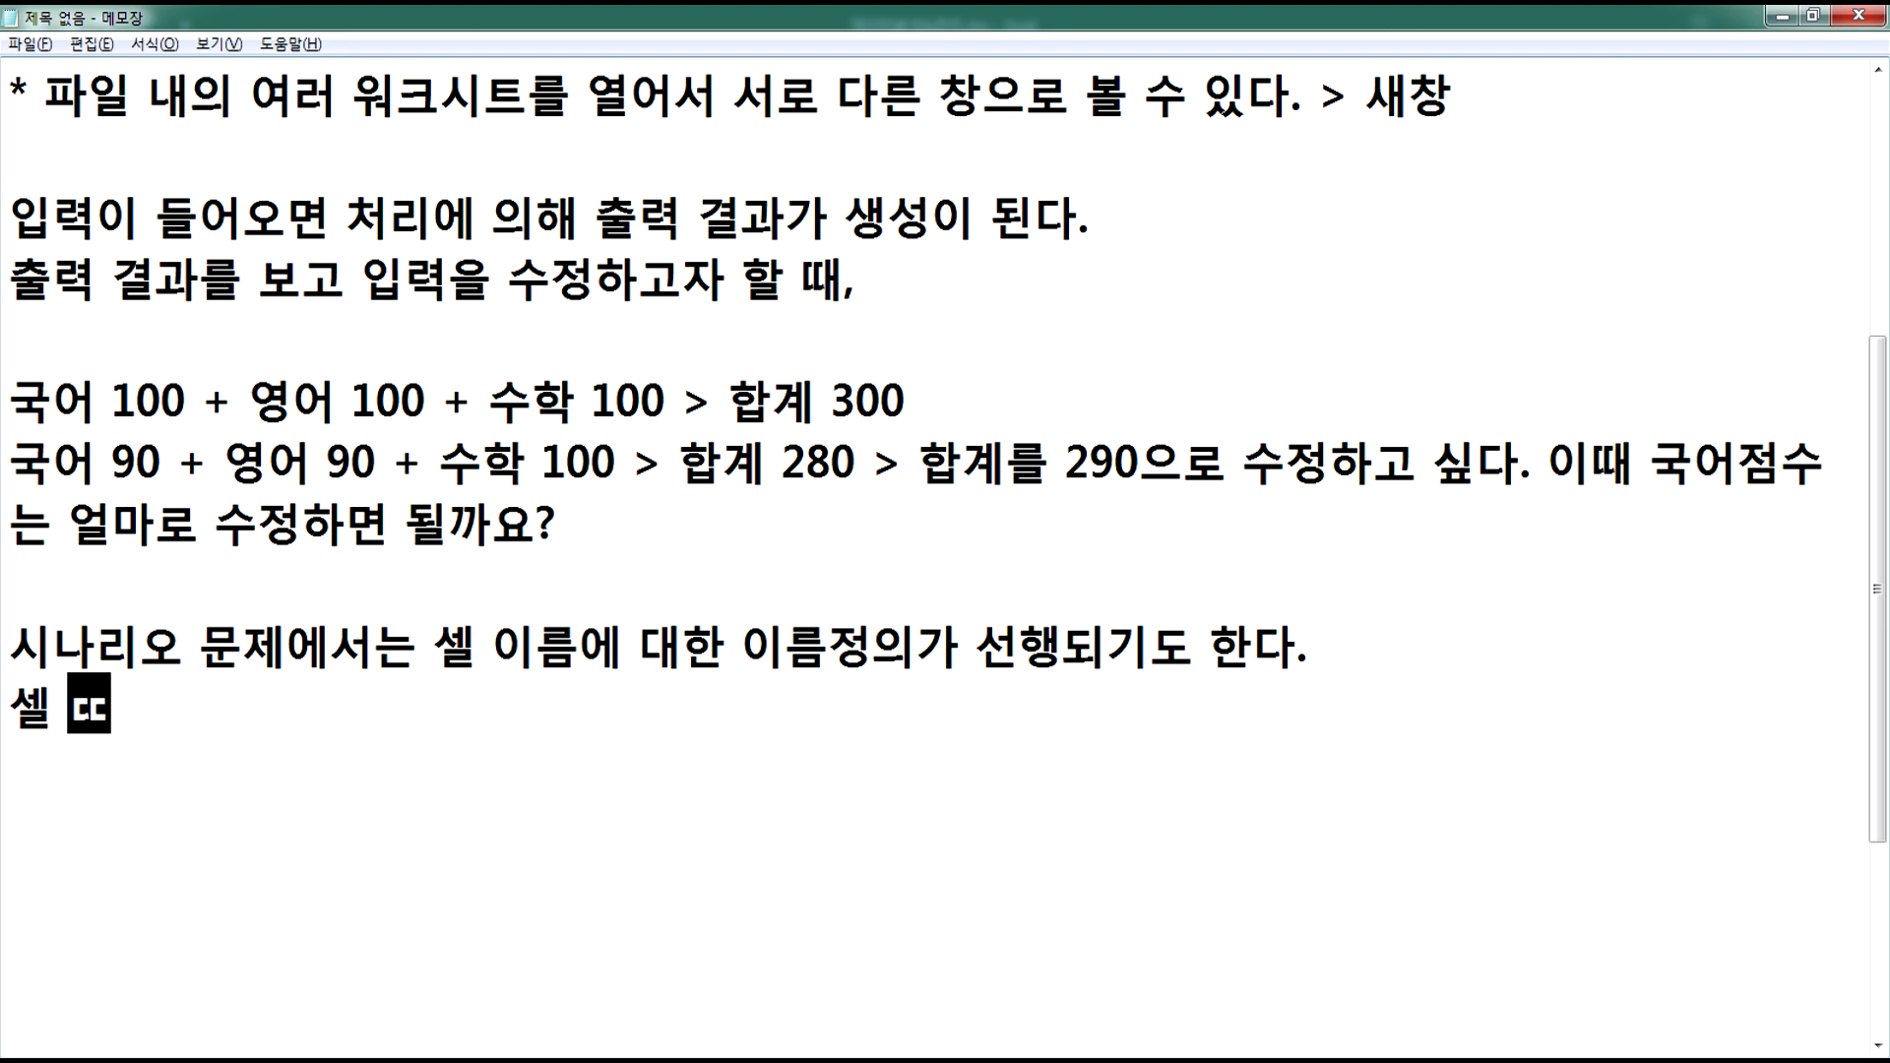
key("BackSpace")
key("BackSpace")
type("는 셀")
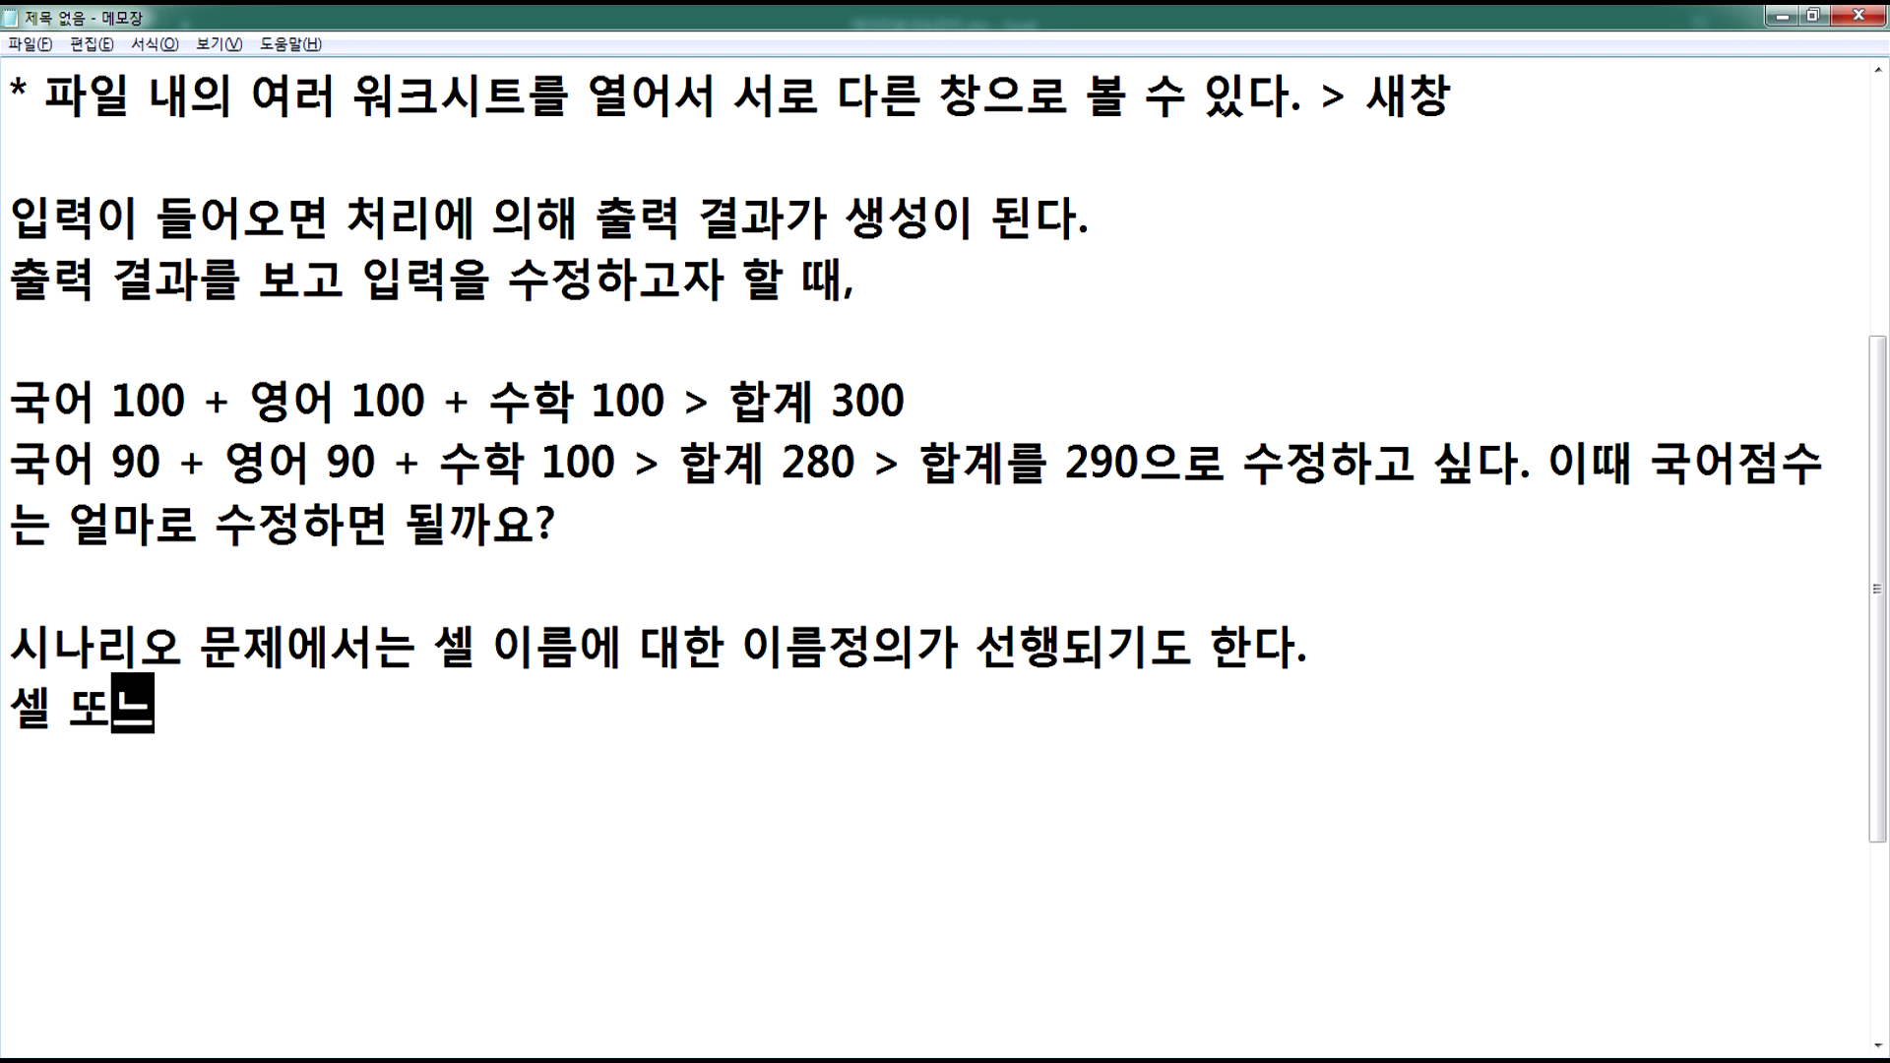
type("블록")
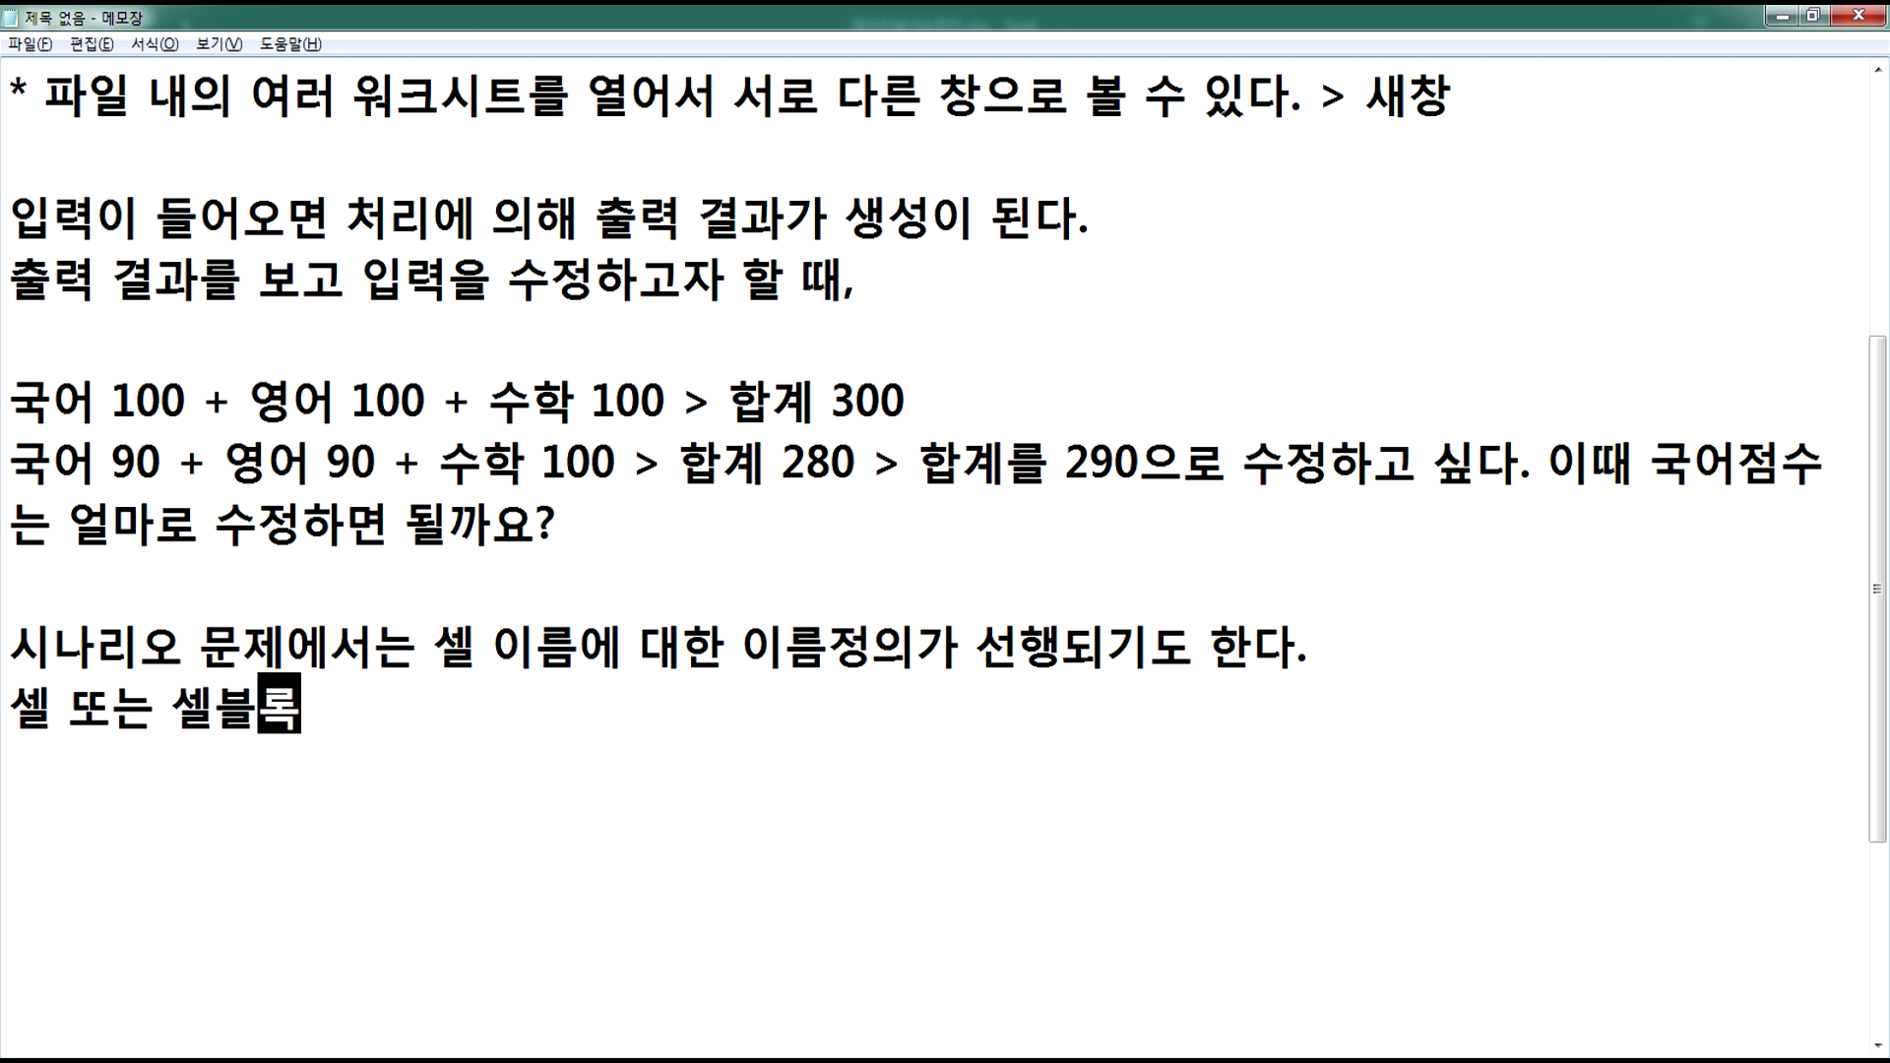
type("을 지정한")
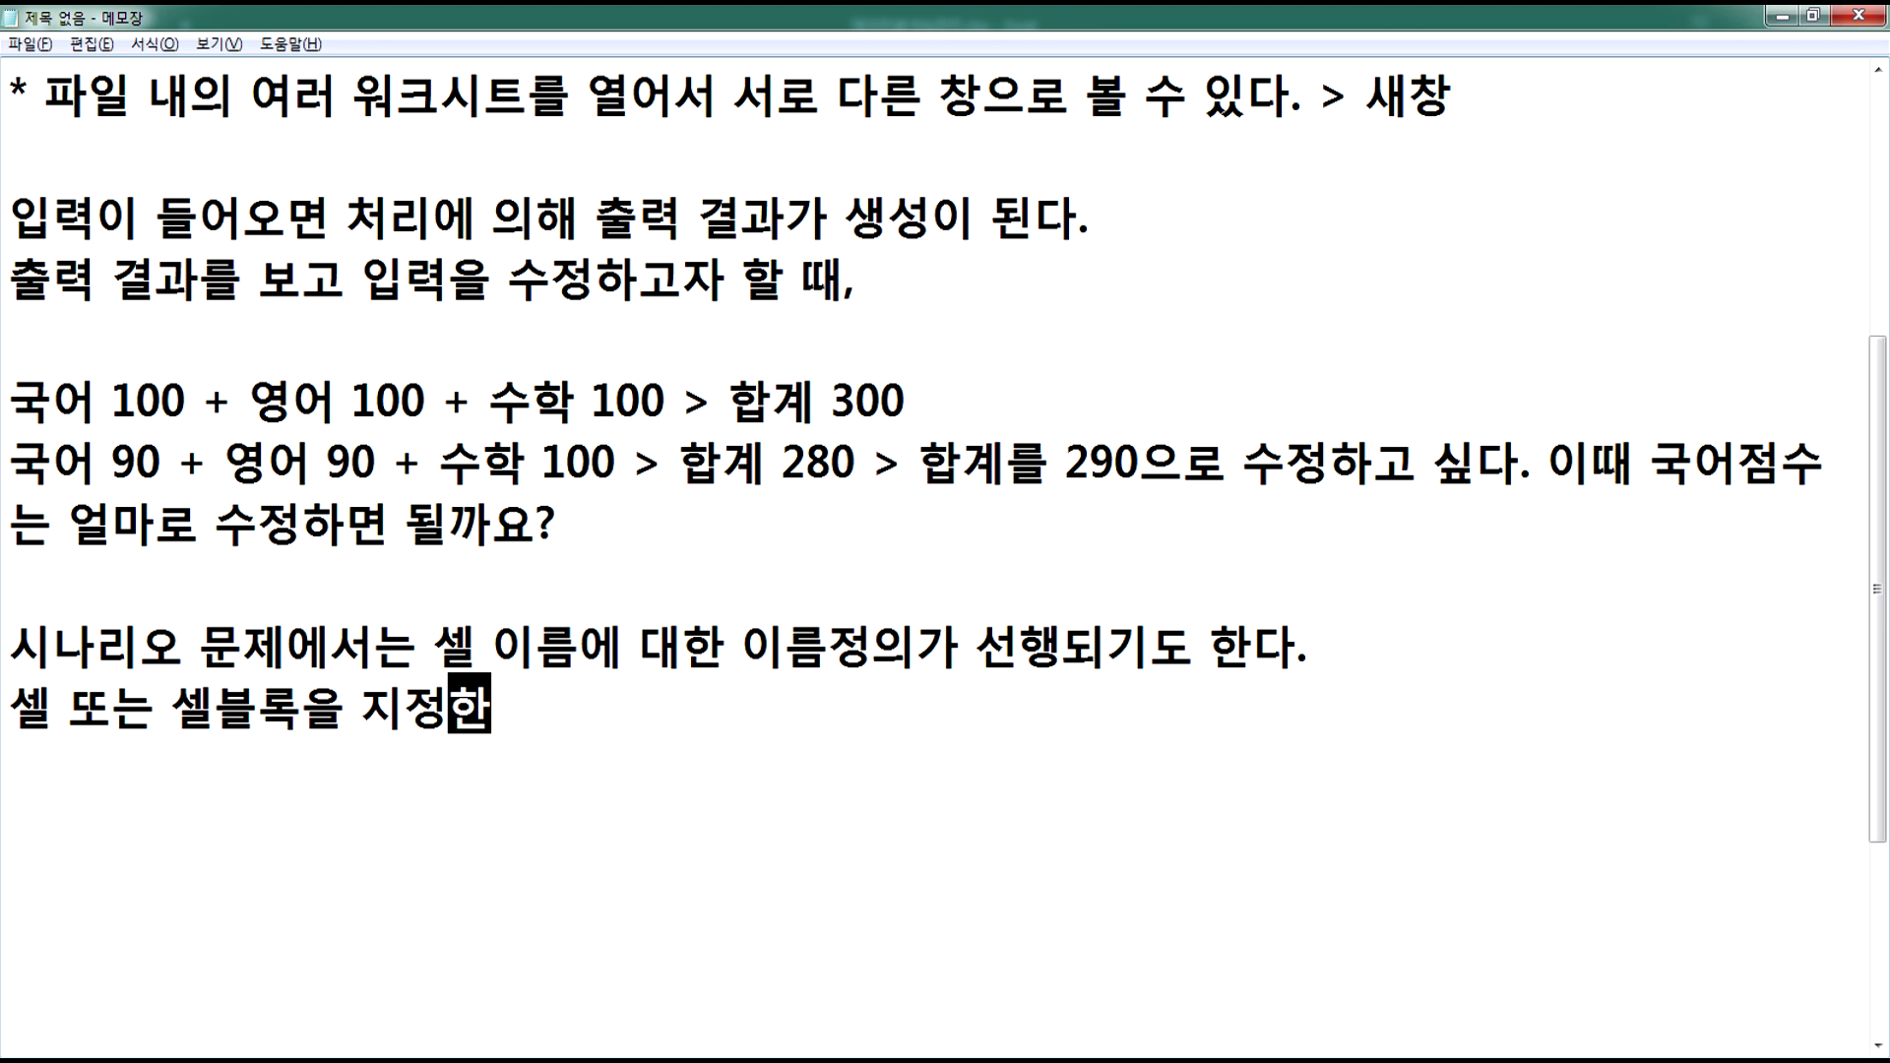
type(" 후에 이름상")
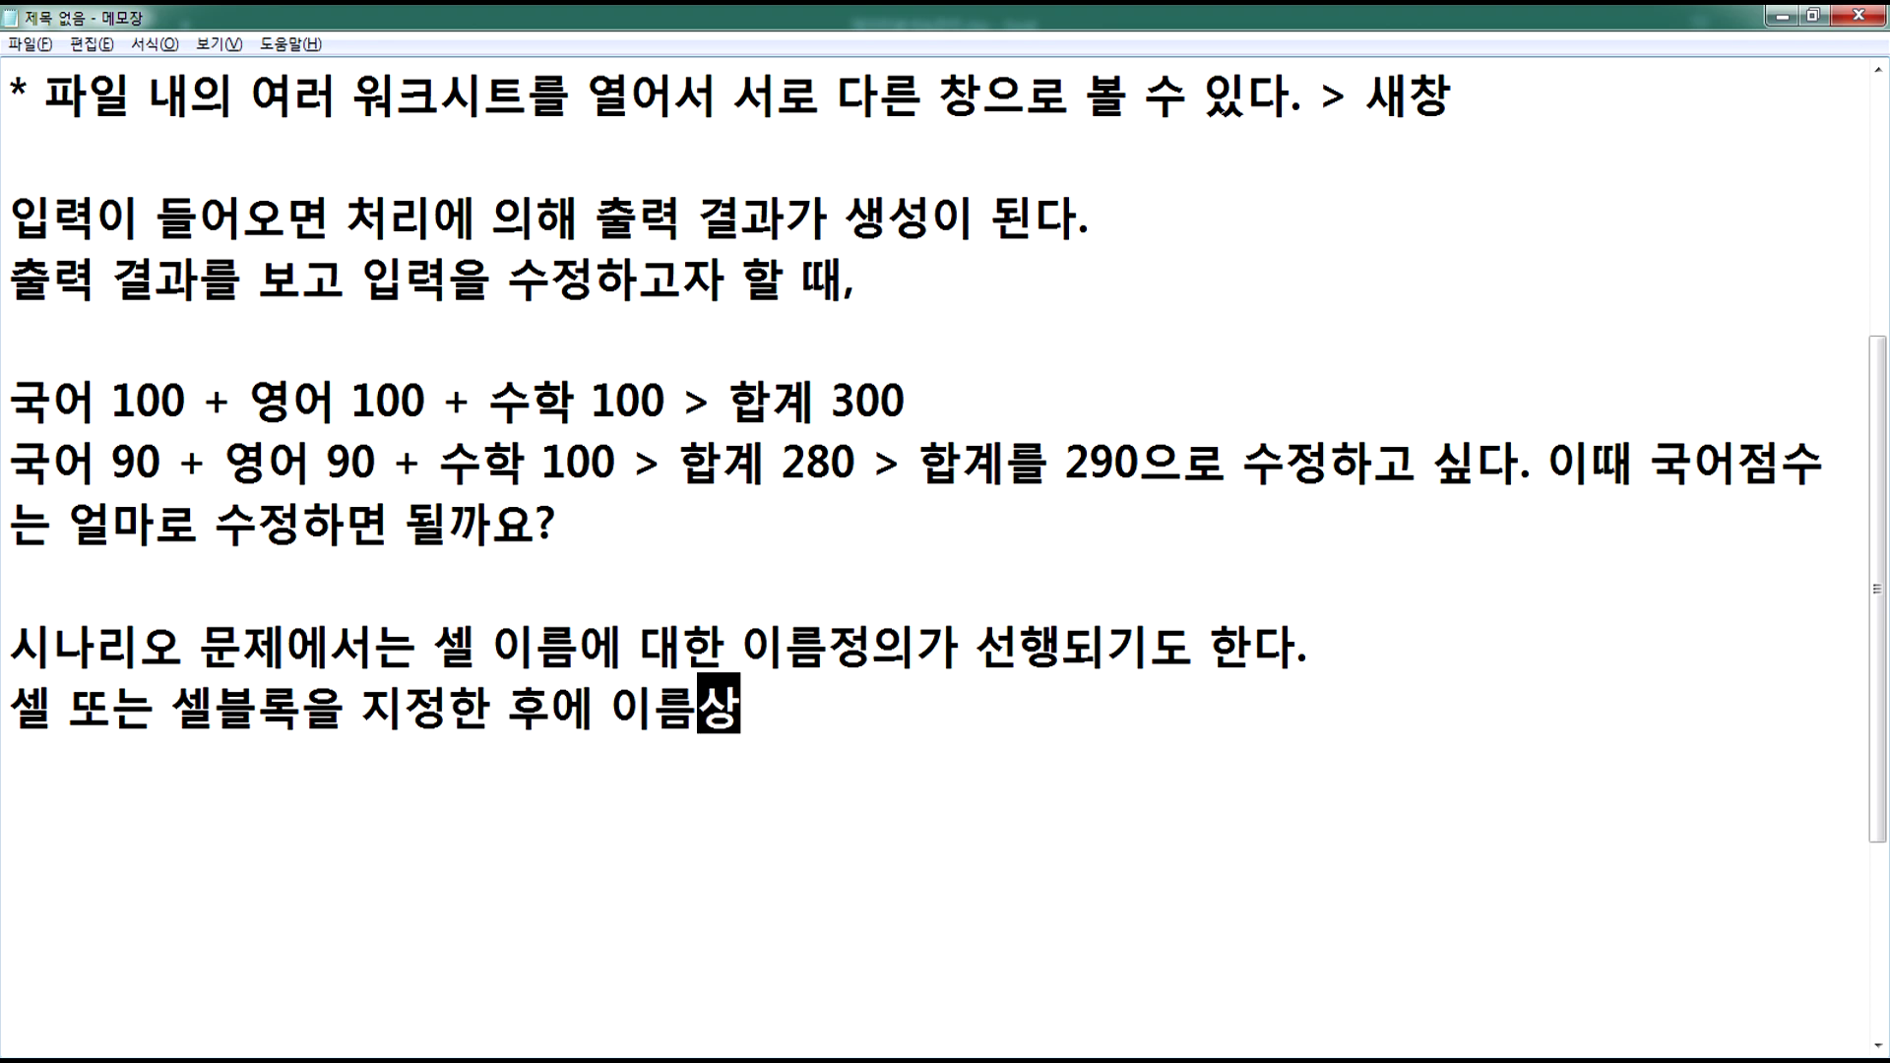
type("자에 입력하면")
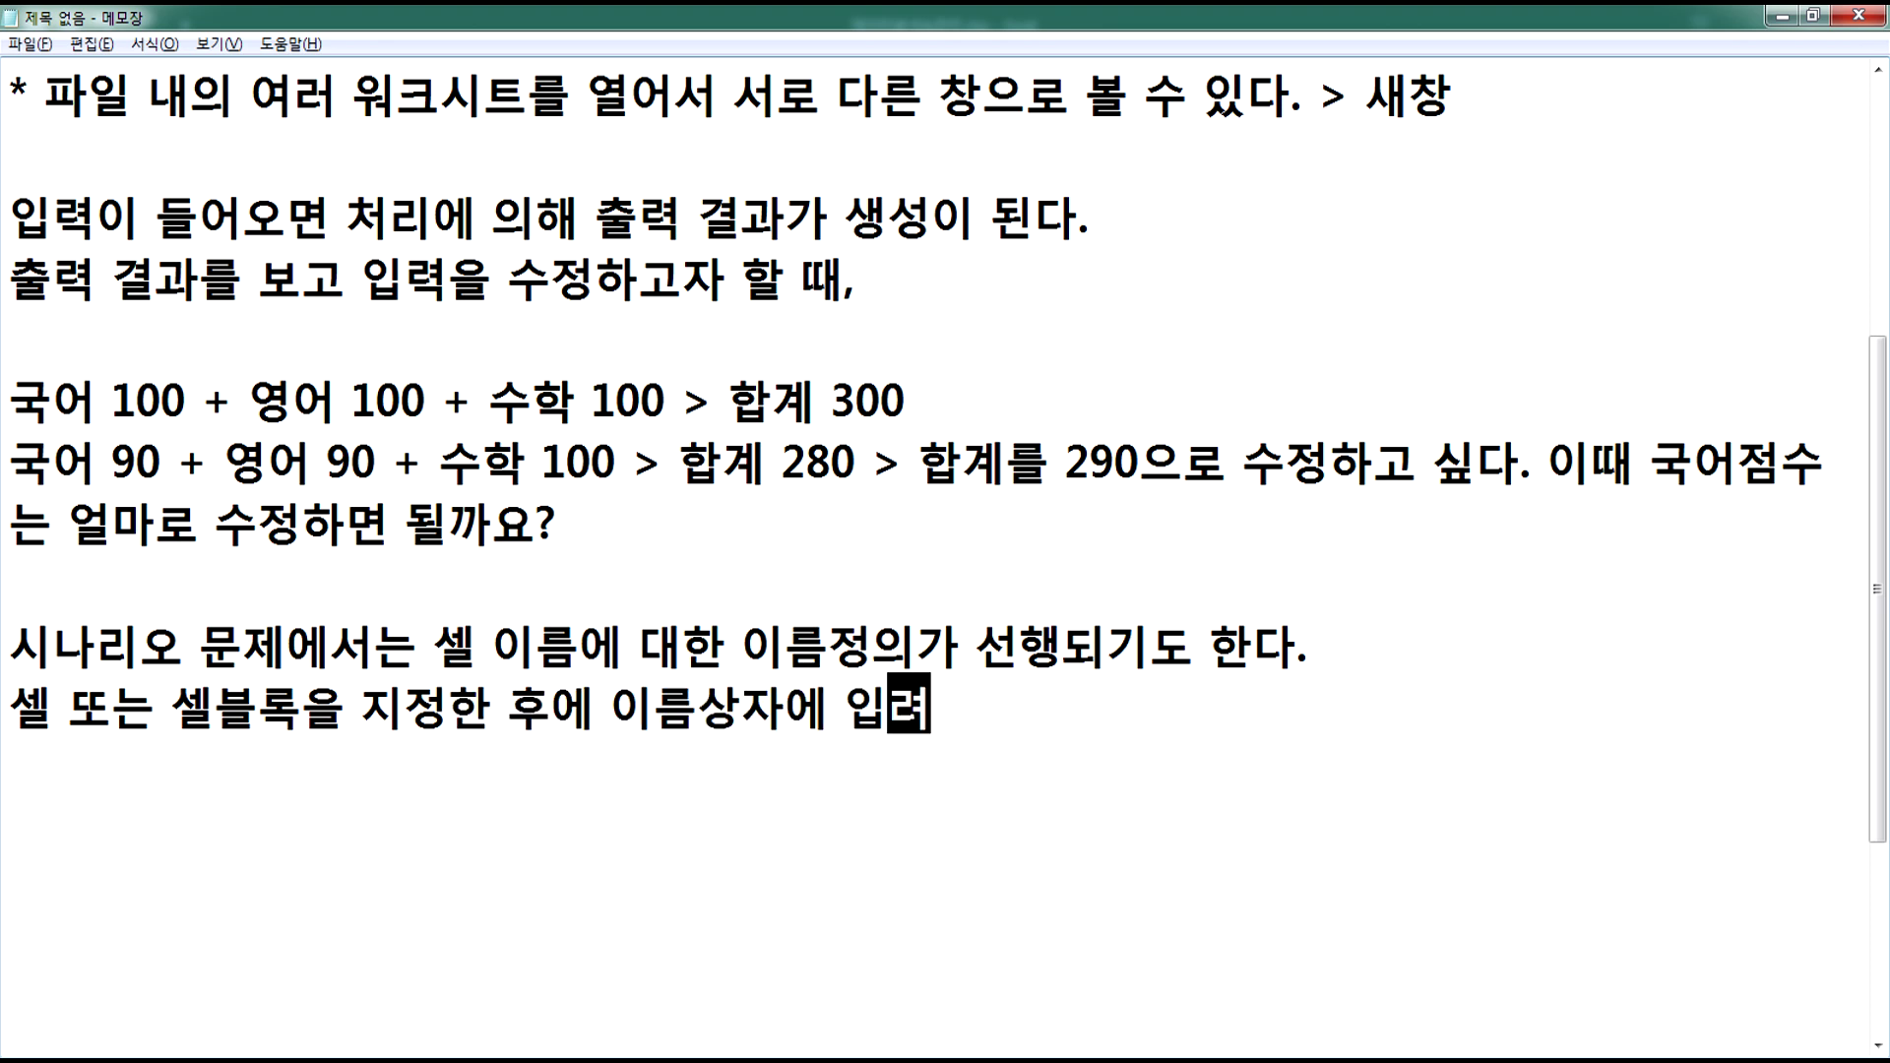
type(" 된다.")
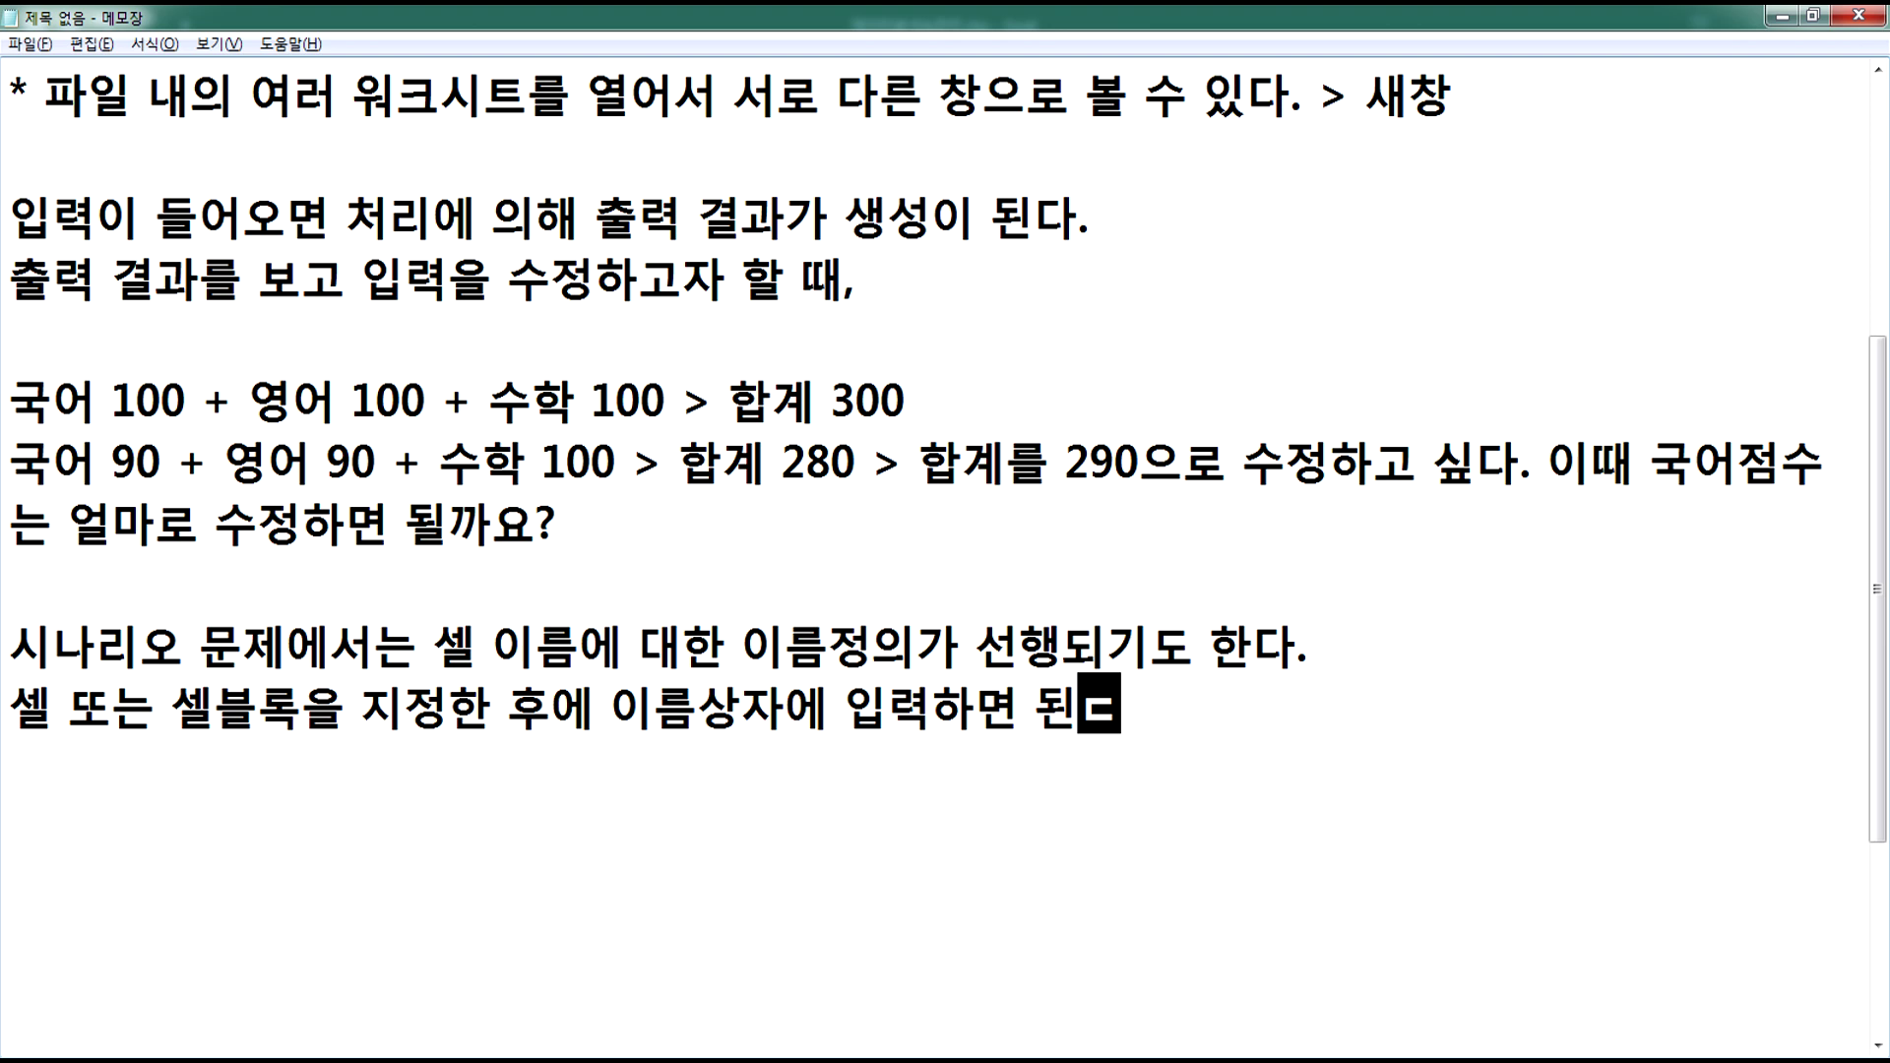
key("Return")
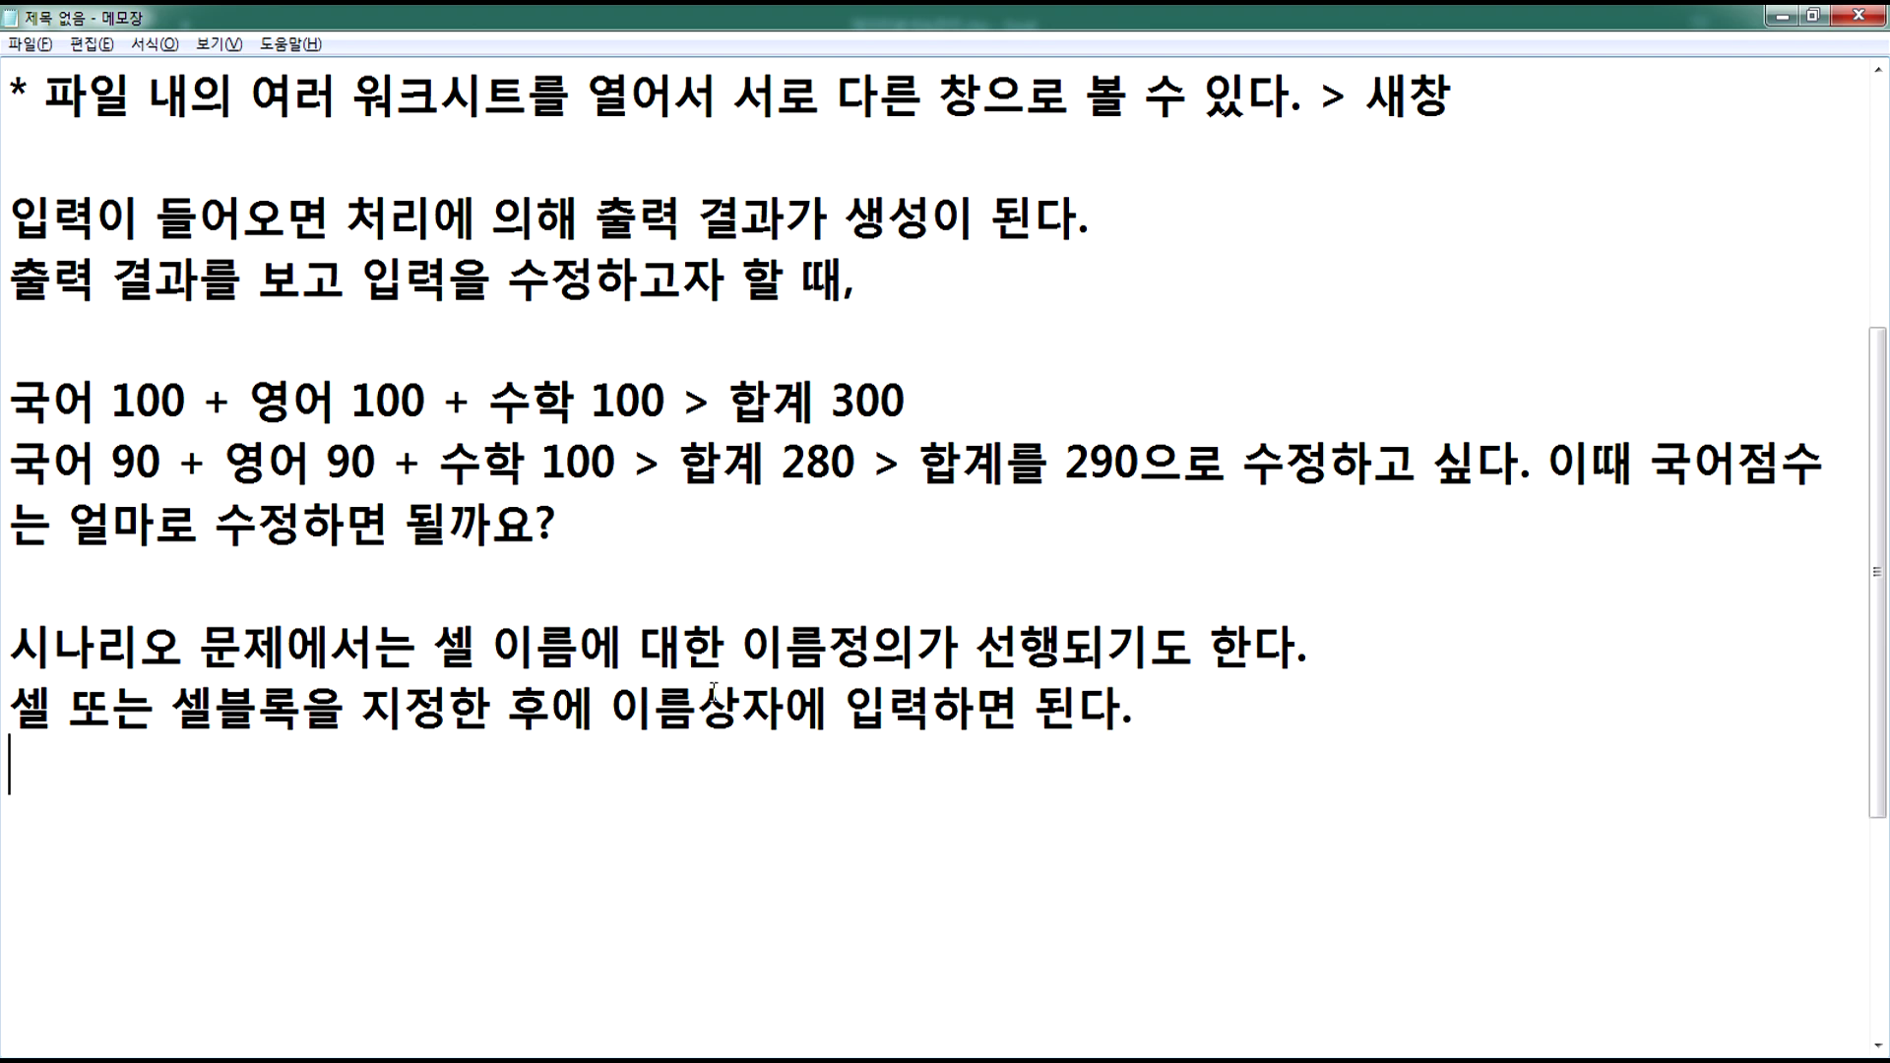
- Add the heading "* 이름상자에 이름등록하는 규칙" after a blank line below the notes
scroll(719, 687, "down", 1)
type("* 이름상자에 이름등록하는 ")
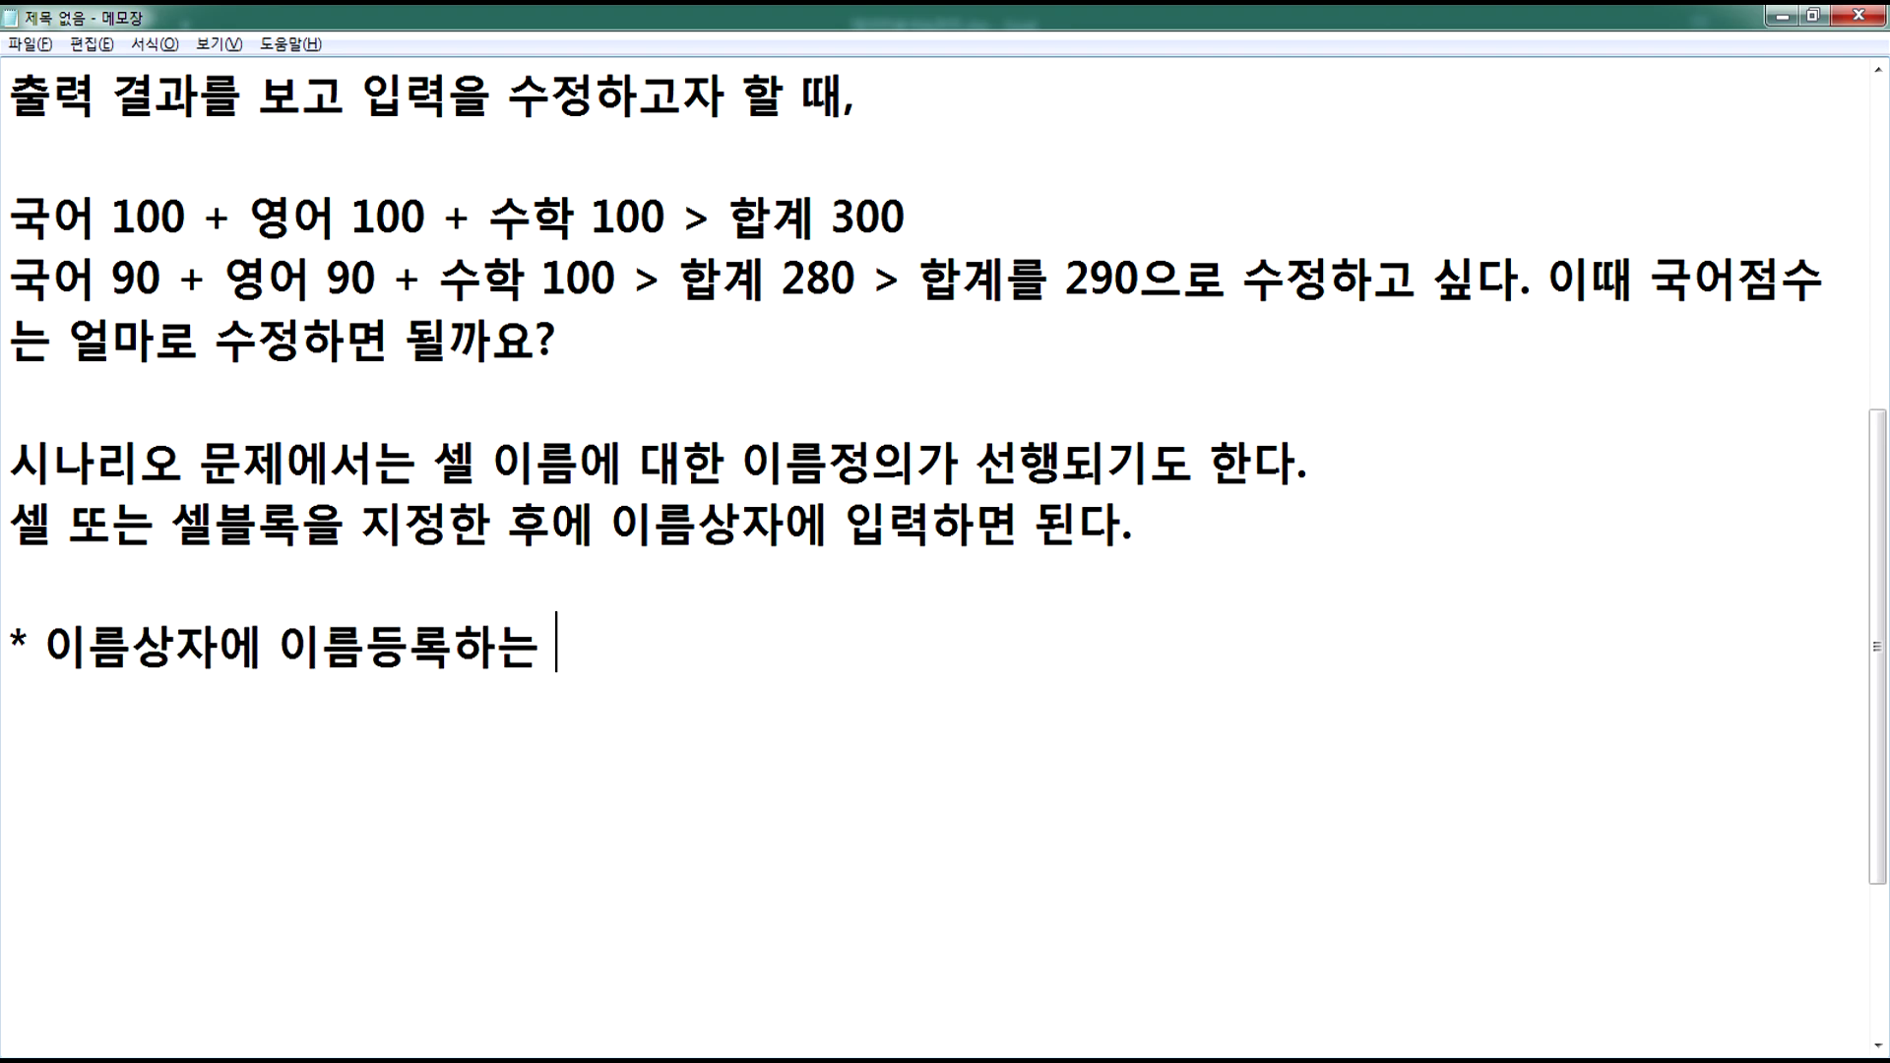
type("규칙")
key("Return")
- Begin the first rule under the heading with "1. 첫 글자는"
type("1. ")
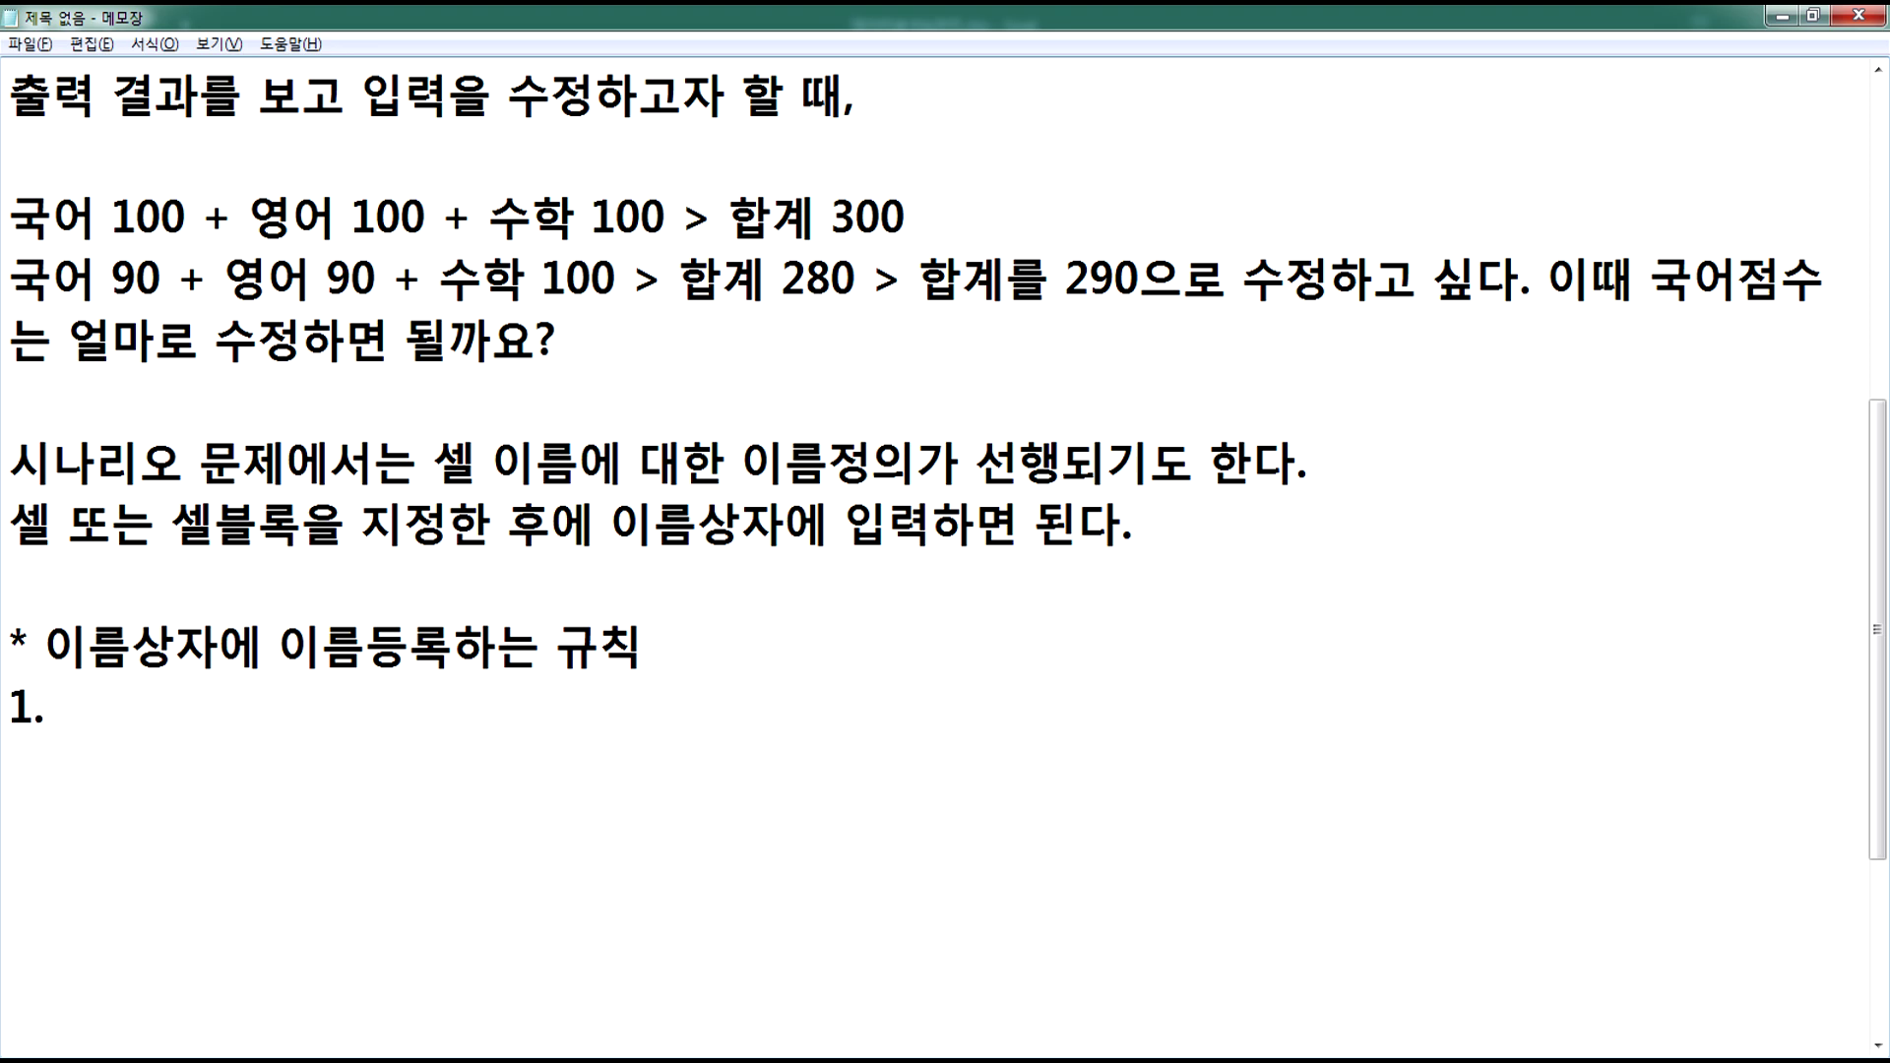
type("첫글자는")
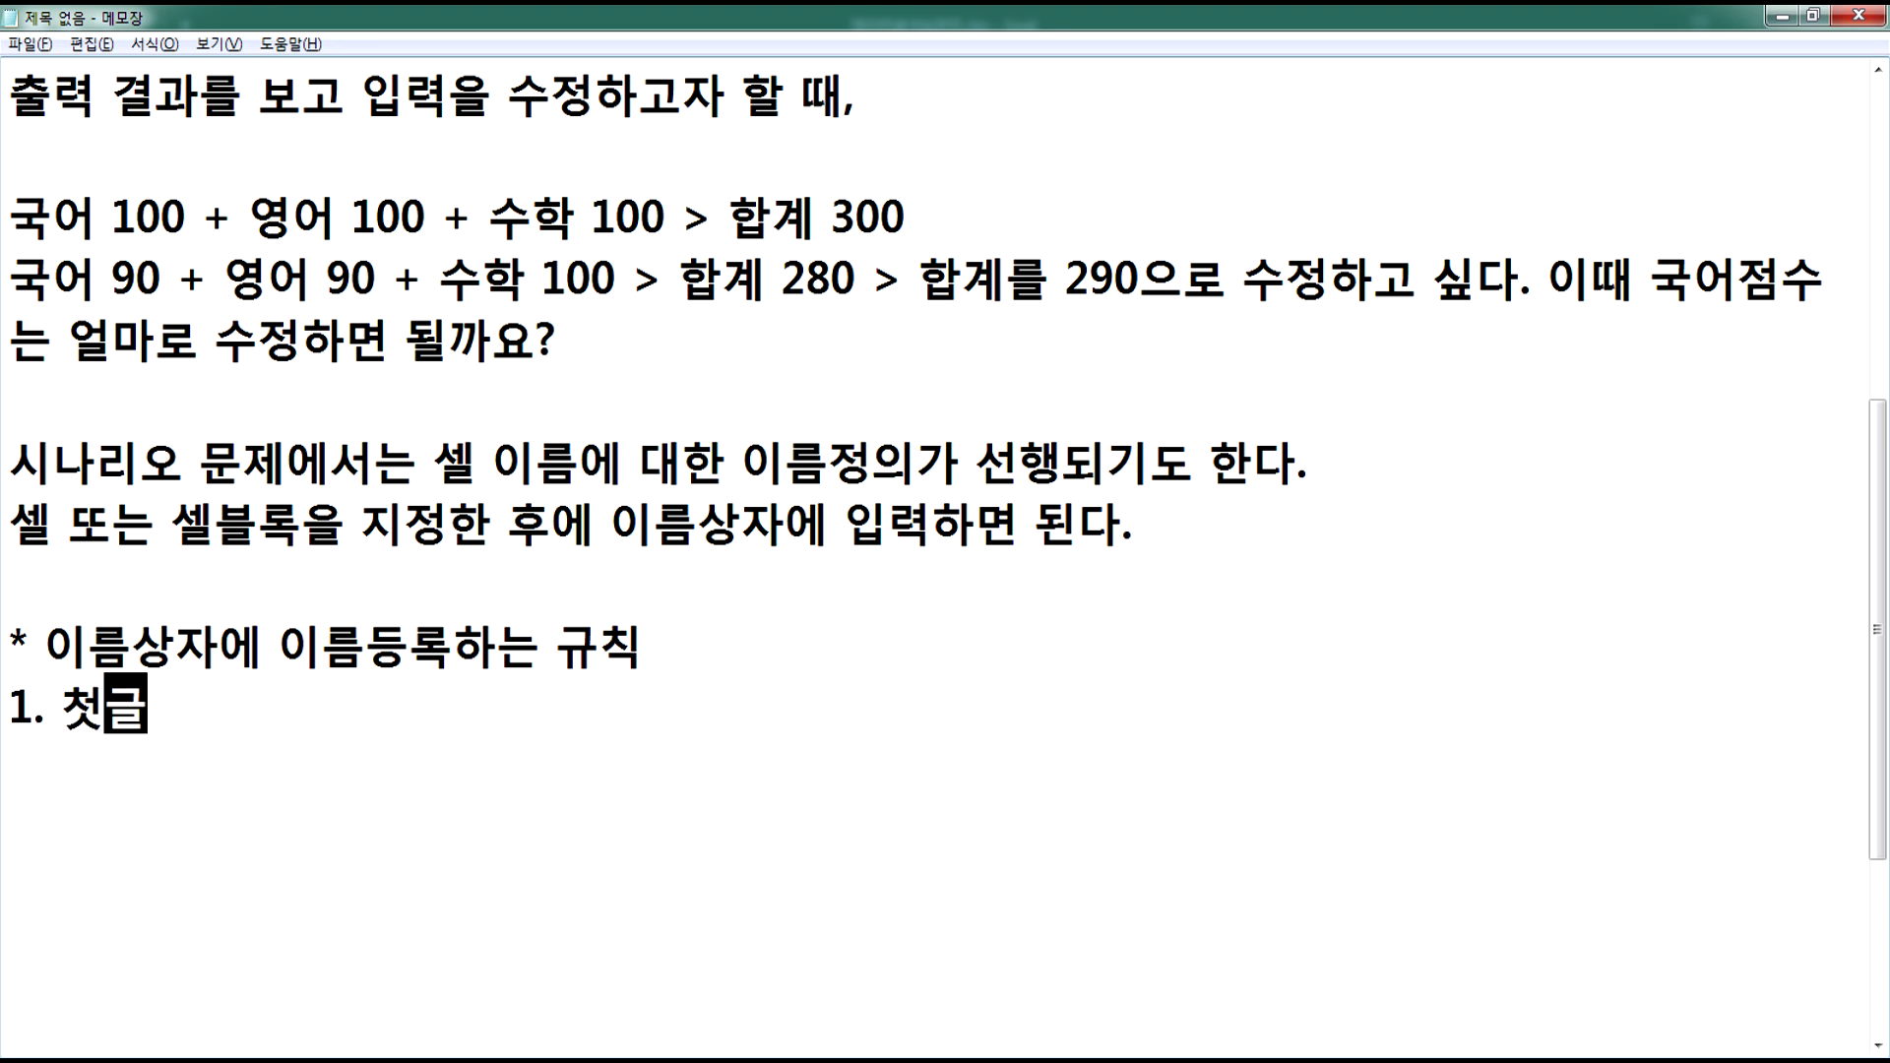
key("Left")
key("Left")
key("Left")
key("End")
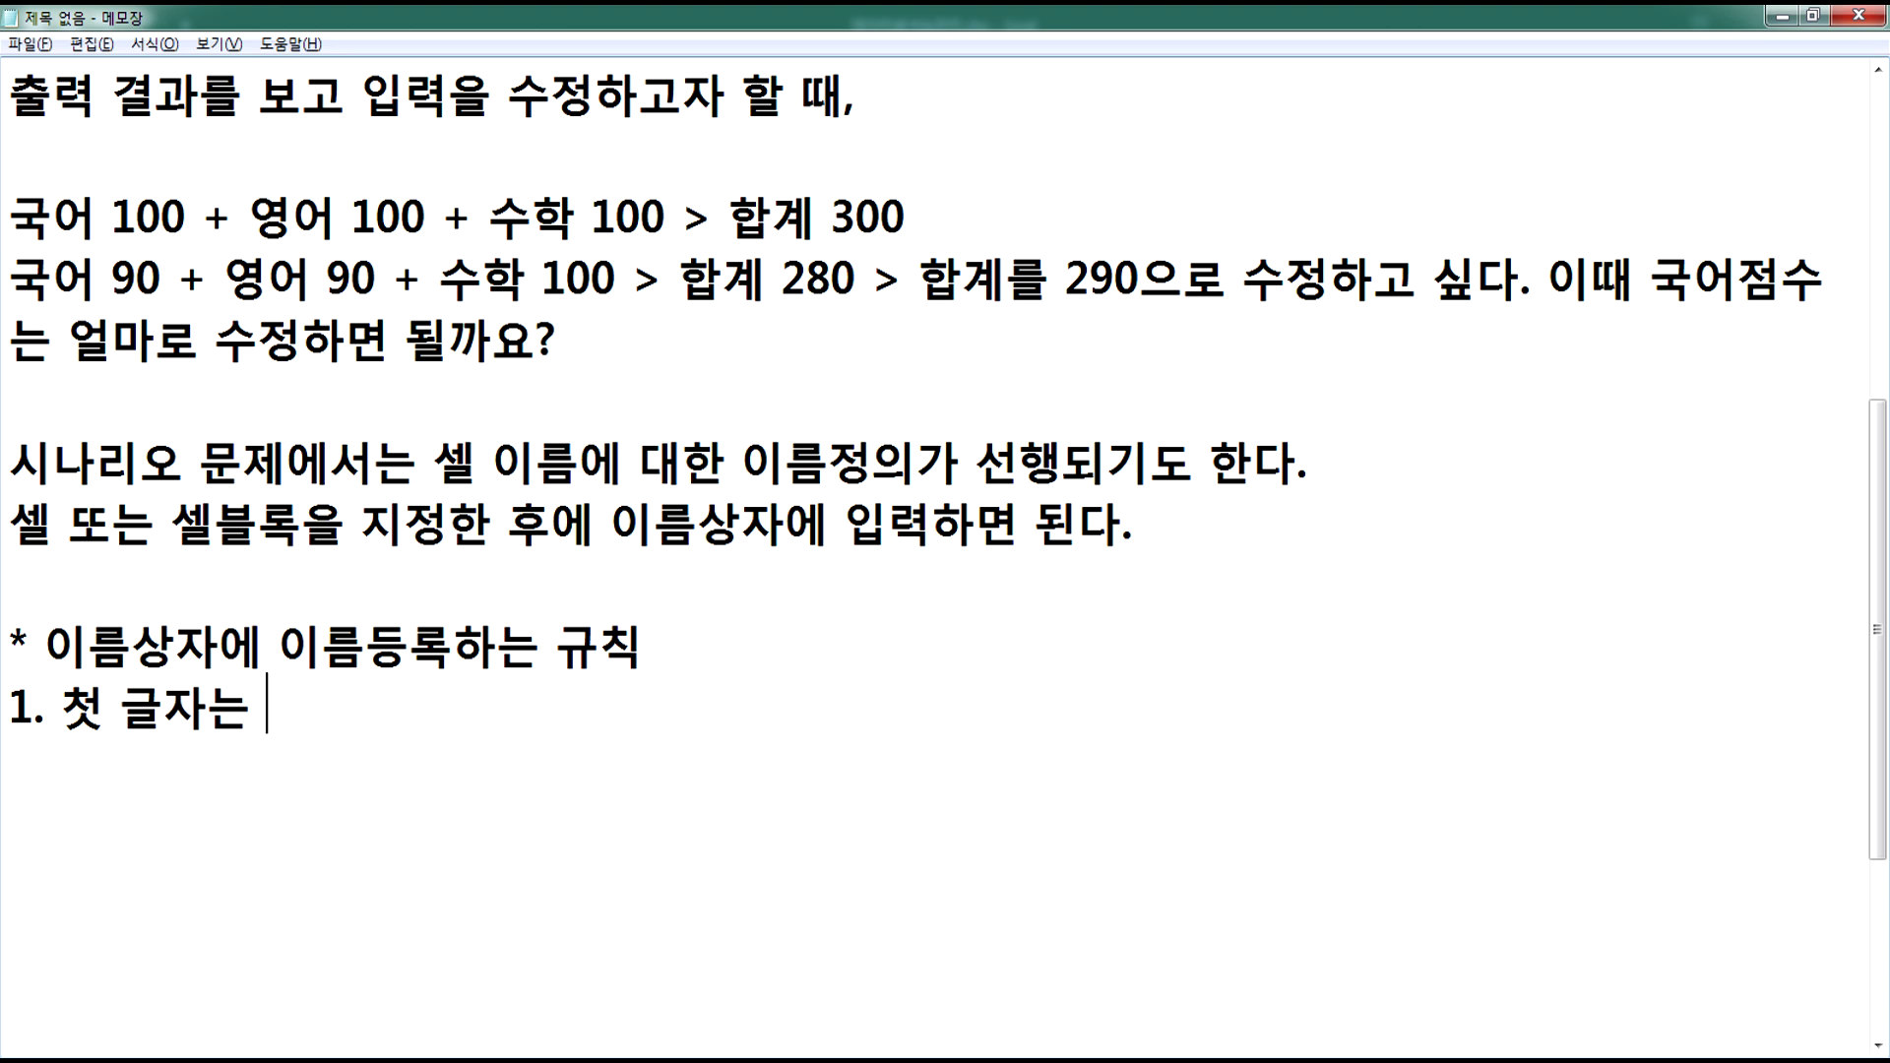
type("_,")
key("BackSpace")
type(")(")
key("BackSpace")
key("BackSpace")
type("(ㅁㅣㅌ줄)")
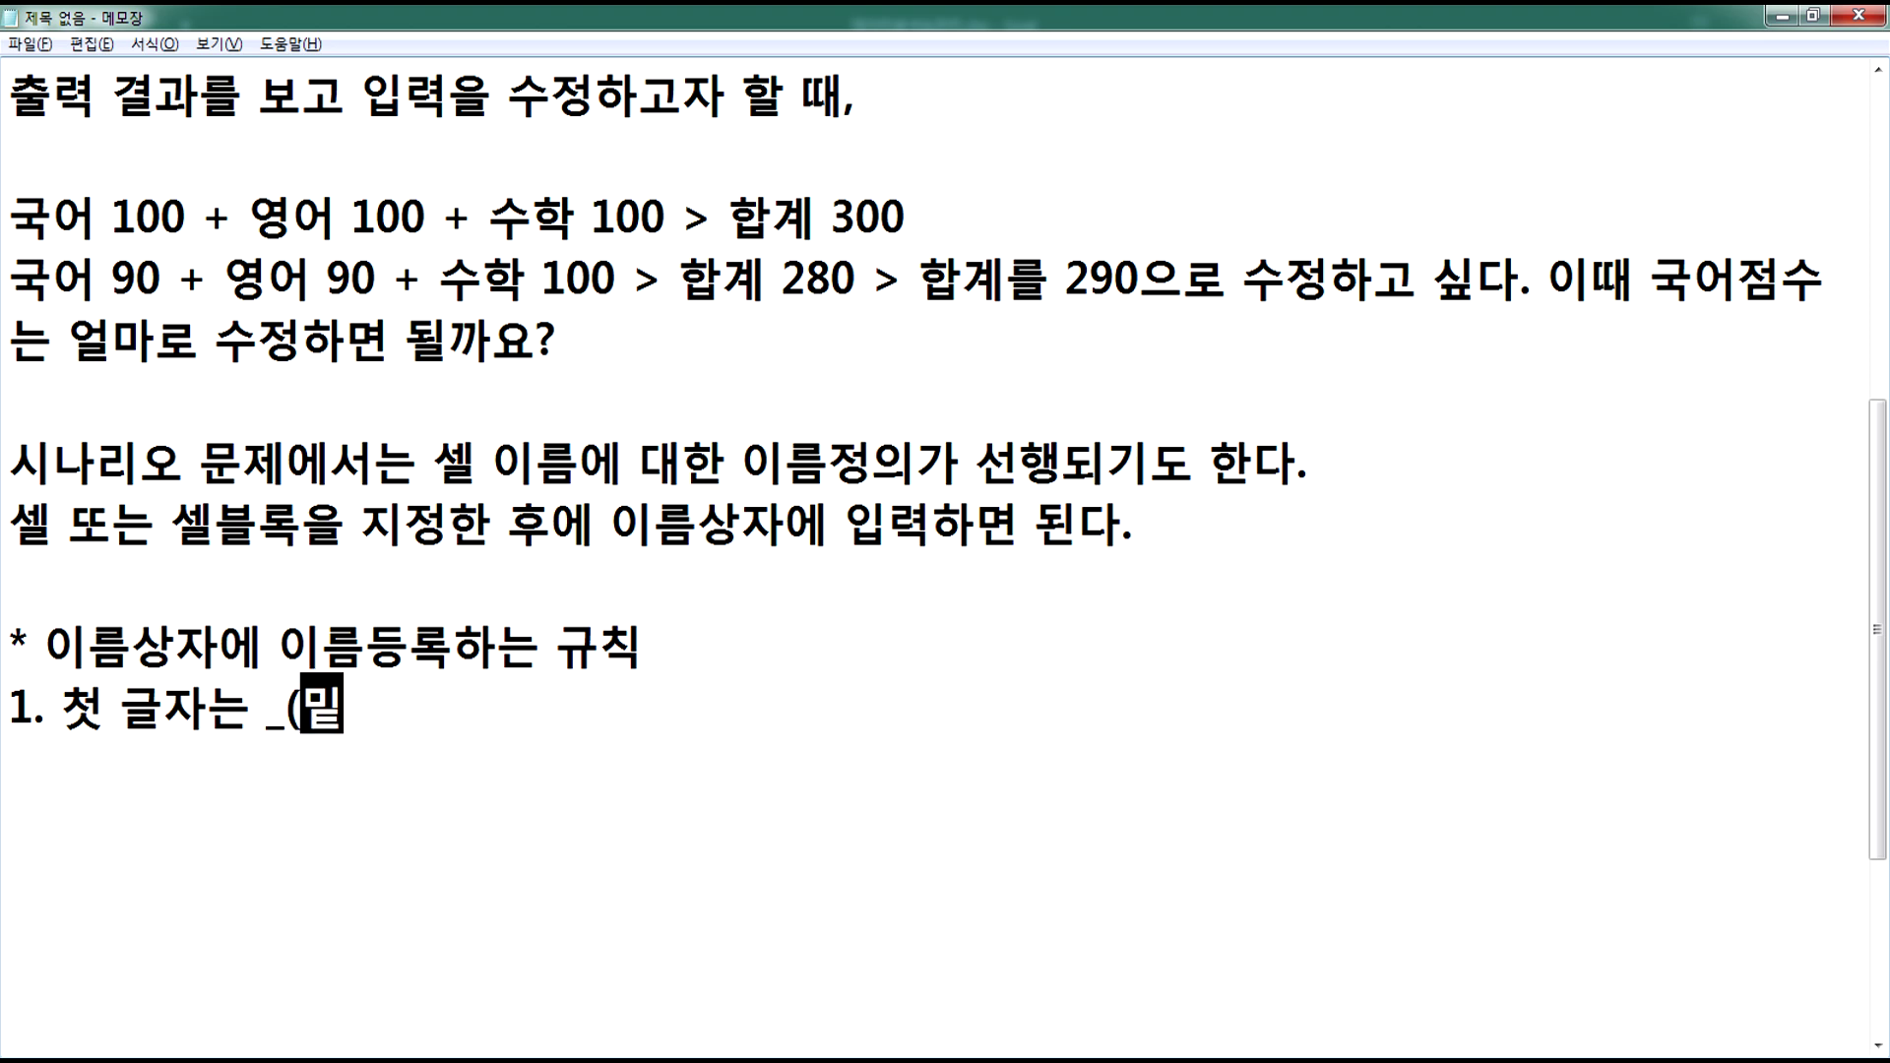
type(",")
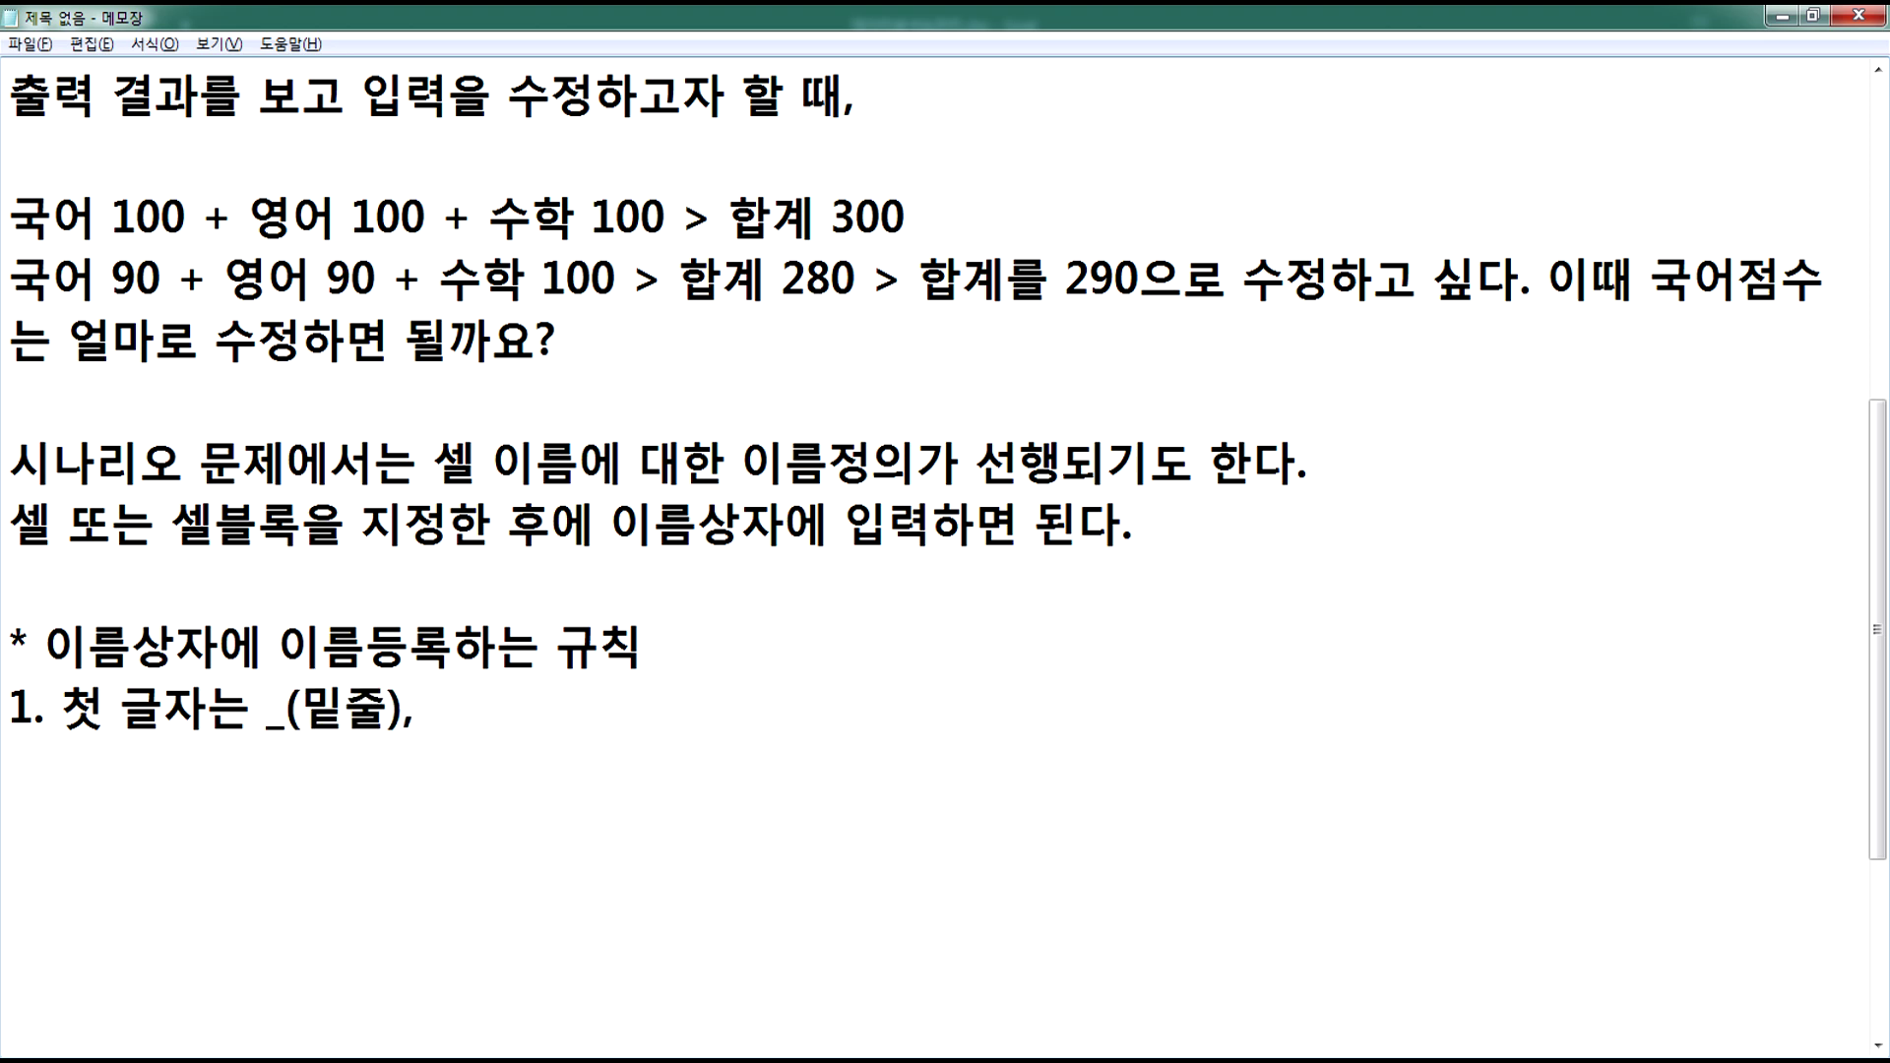
key("BackSpace")
key("BackSpace")
key("BackSpace")
key("BackSpace")
key("BackSpace")
key("BackSpace")
key("BackSpace")
- Complete the first rule with "문자로 시작한다." and end the line
type("문자로 시작한다.")
key("Return")
- Add the second naming rule "2. 문자(영문, 한글)과 숫자 그리고 밑줄기호("_")" on the next line
type("2. 사용하")
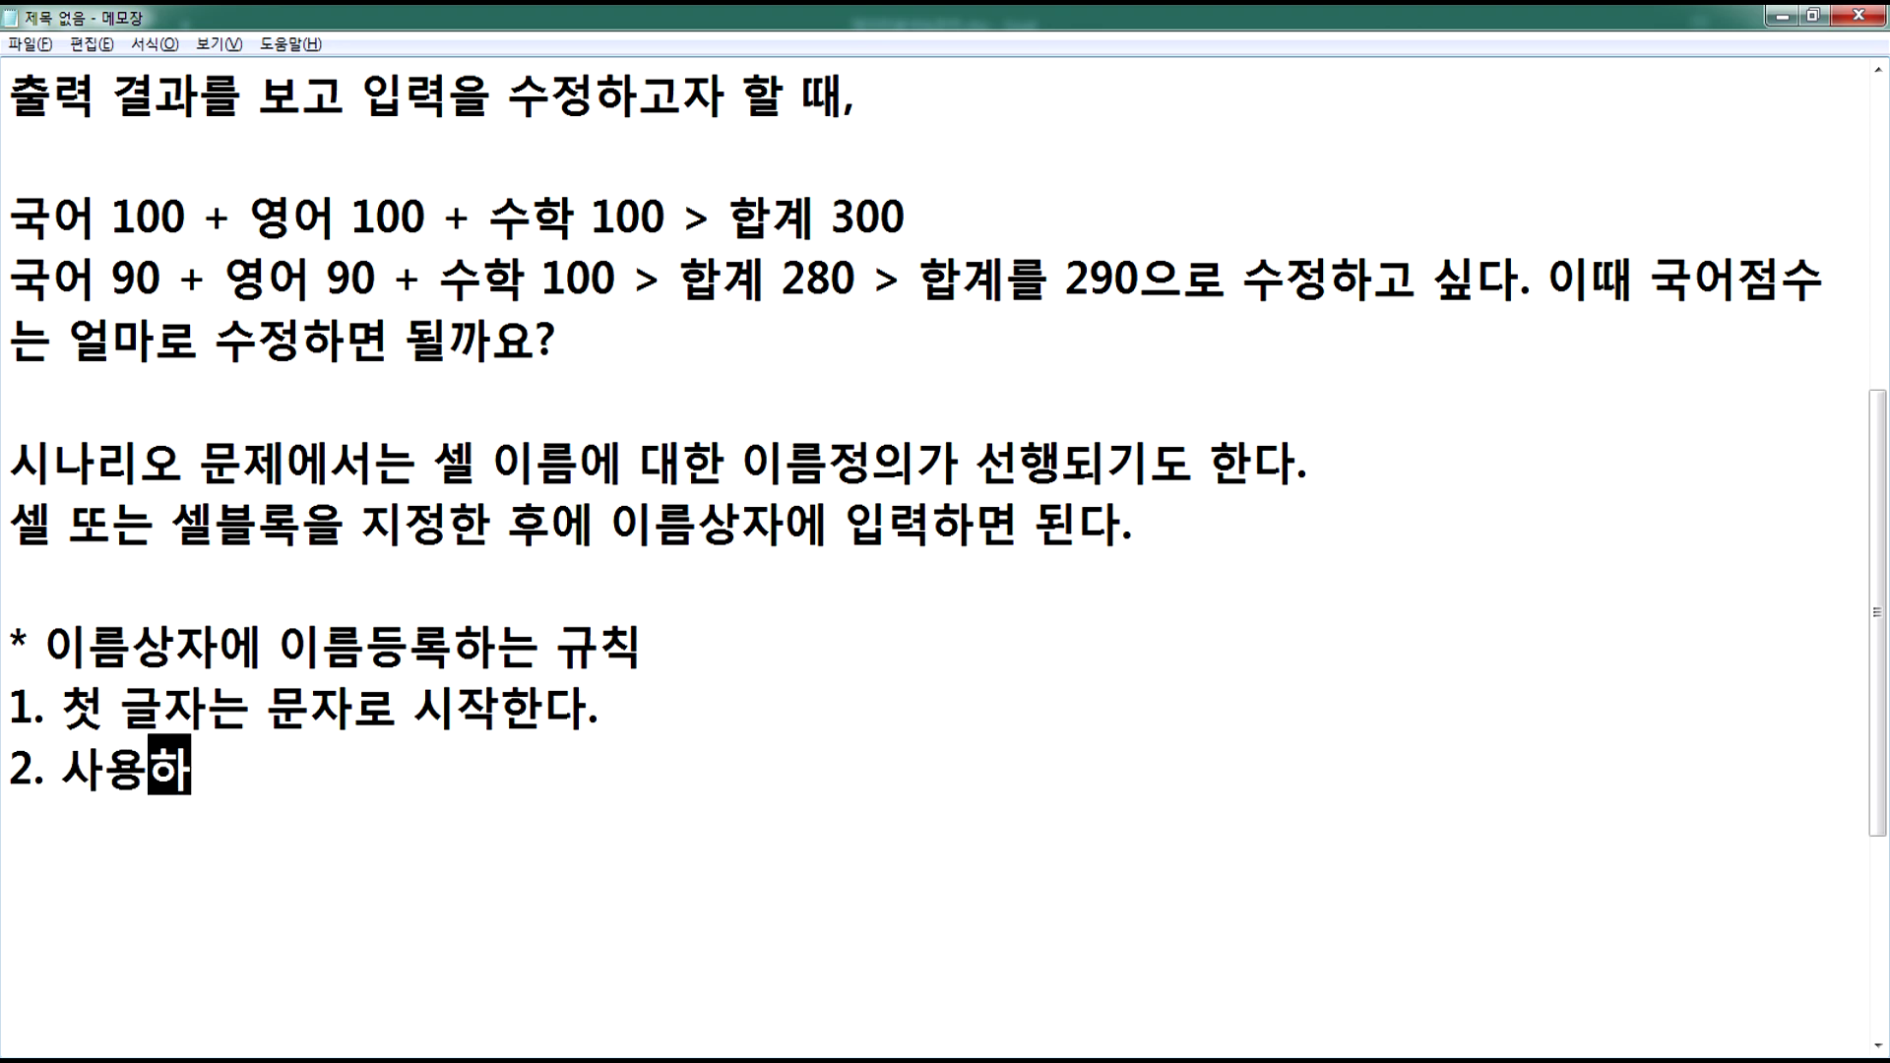
key("BackSpace")
key("BackSpace")
key("BackSpace")
type("문자")
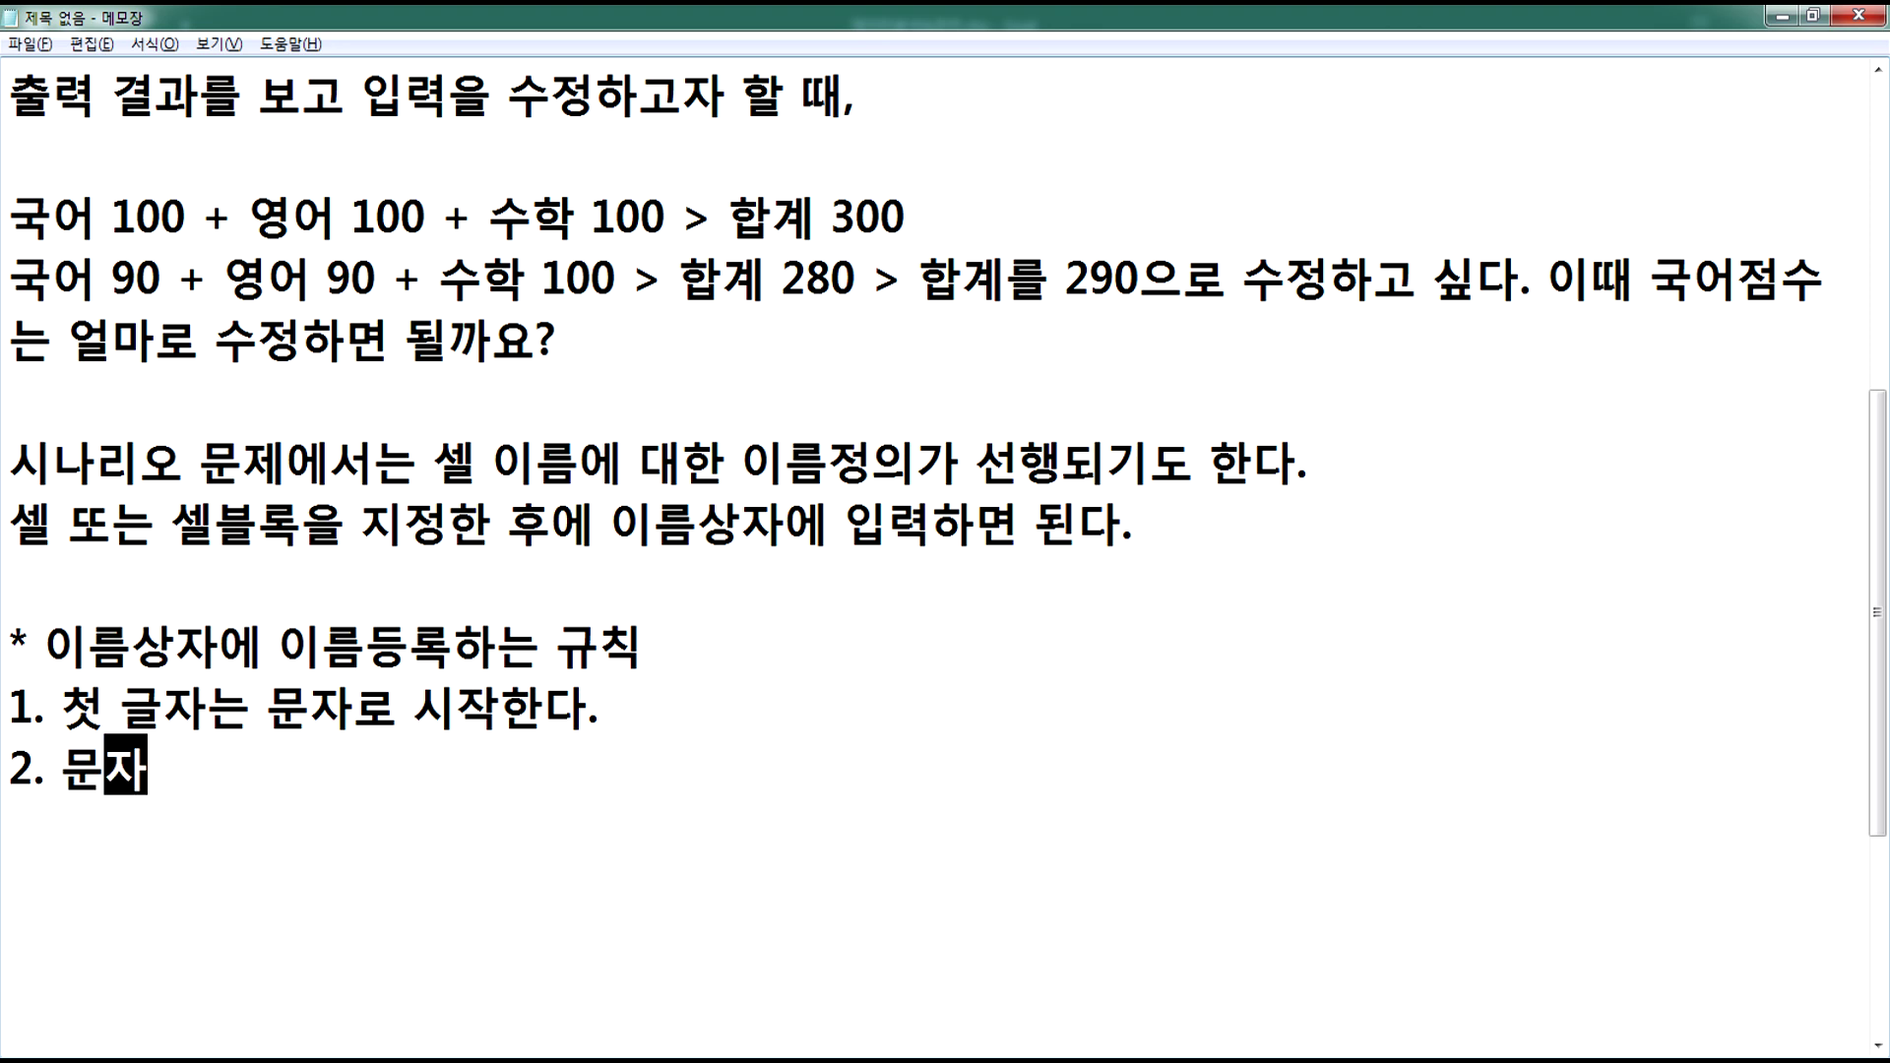
type("(영문, 하ㅣㄴ")
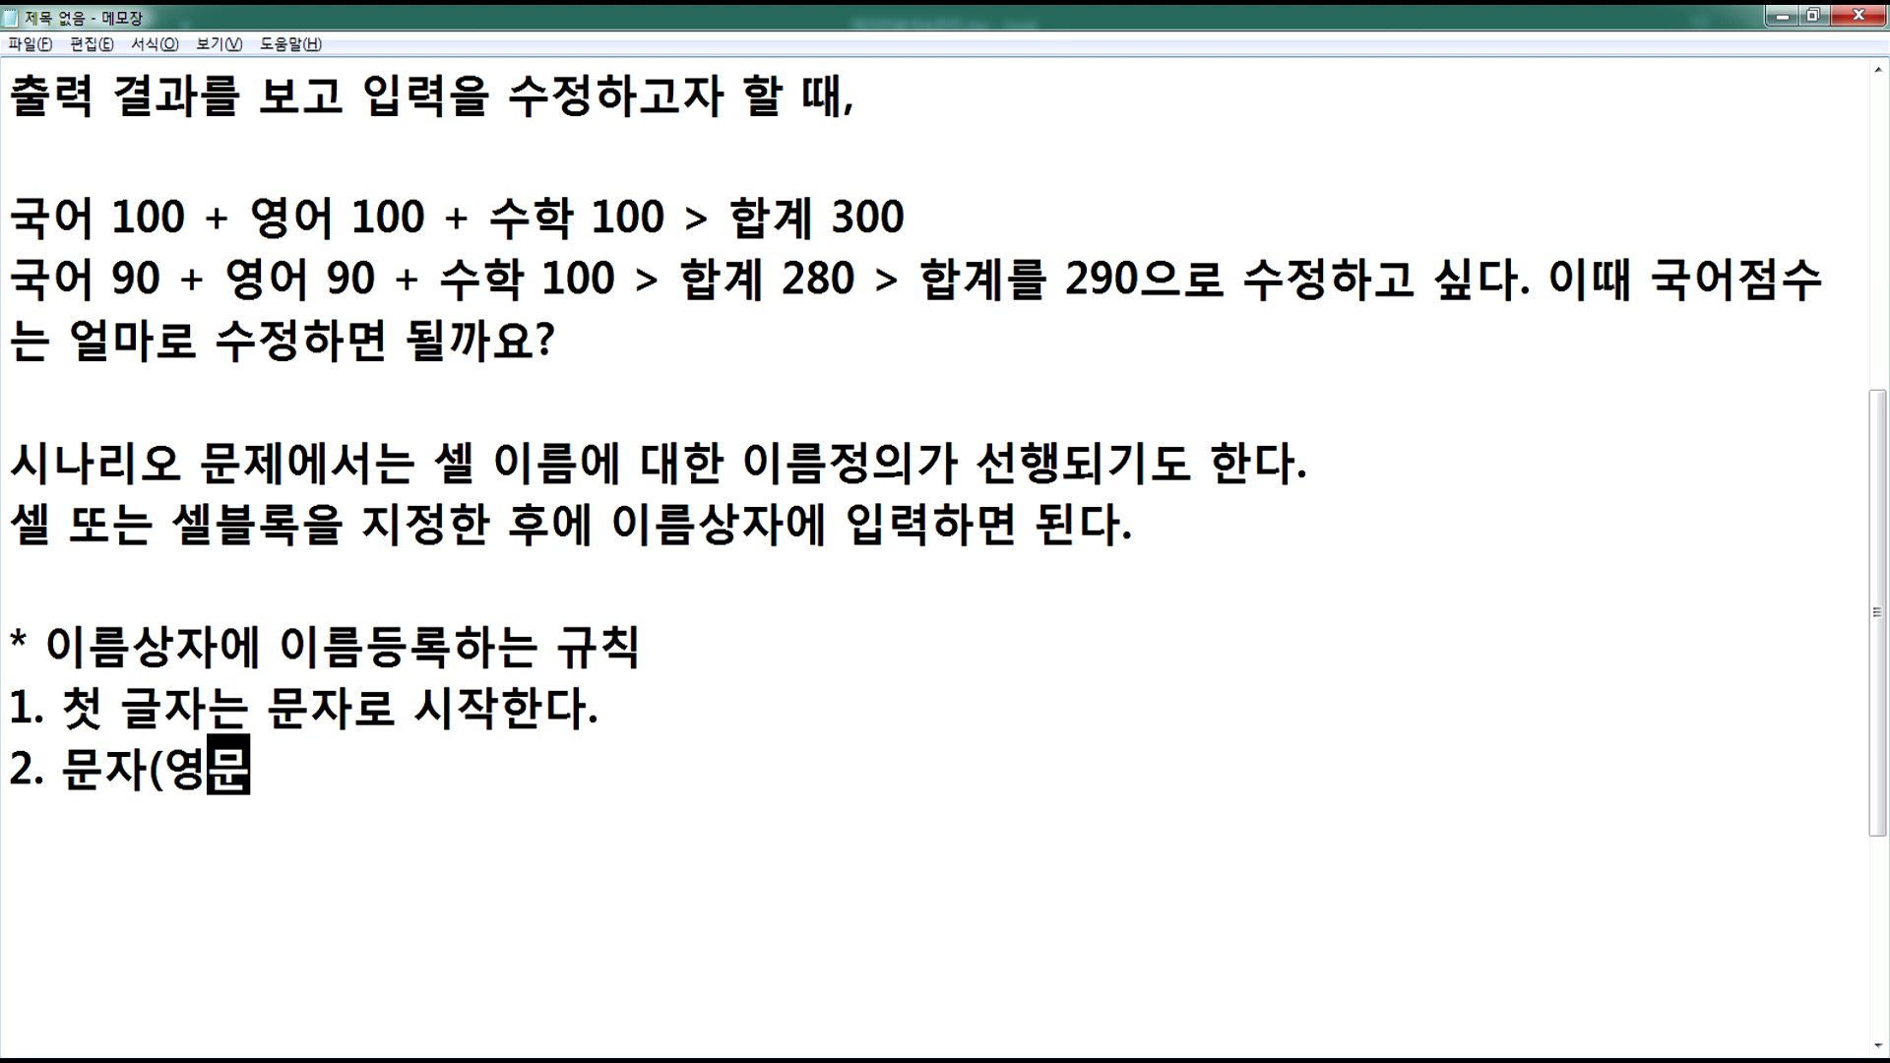
key("BackSpace")
key("BackSpace")
key("BackSpace")
type("하ㅣㄴ")
key("BackSpace")
key("BackSpace")
key("BackSpace")
type("하ㅣ")
key("BackSpace")
key("BackSpace")
type("한글)ㄱ")
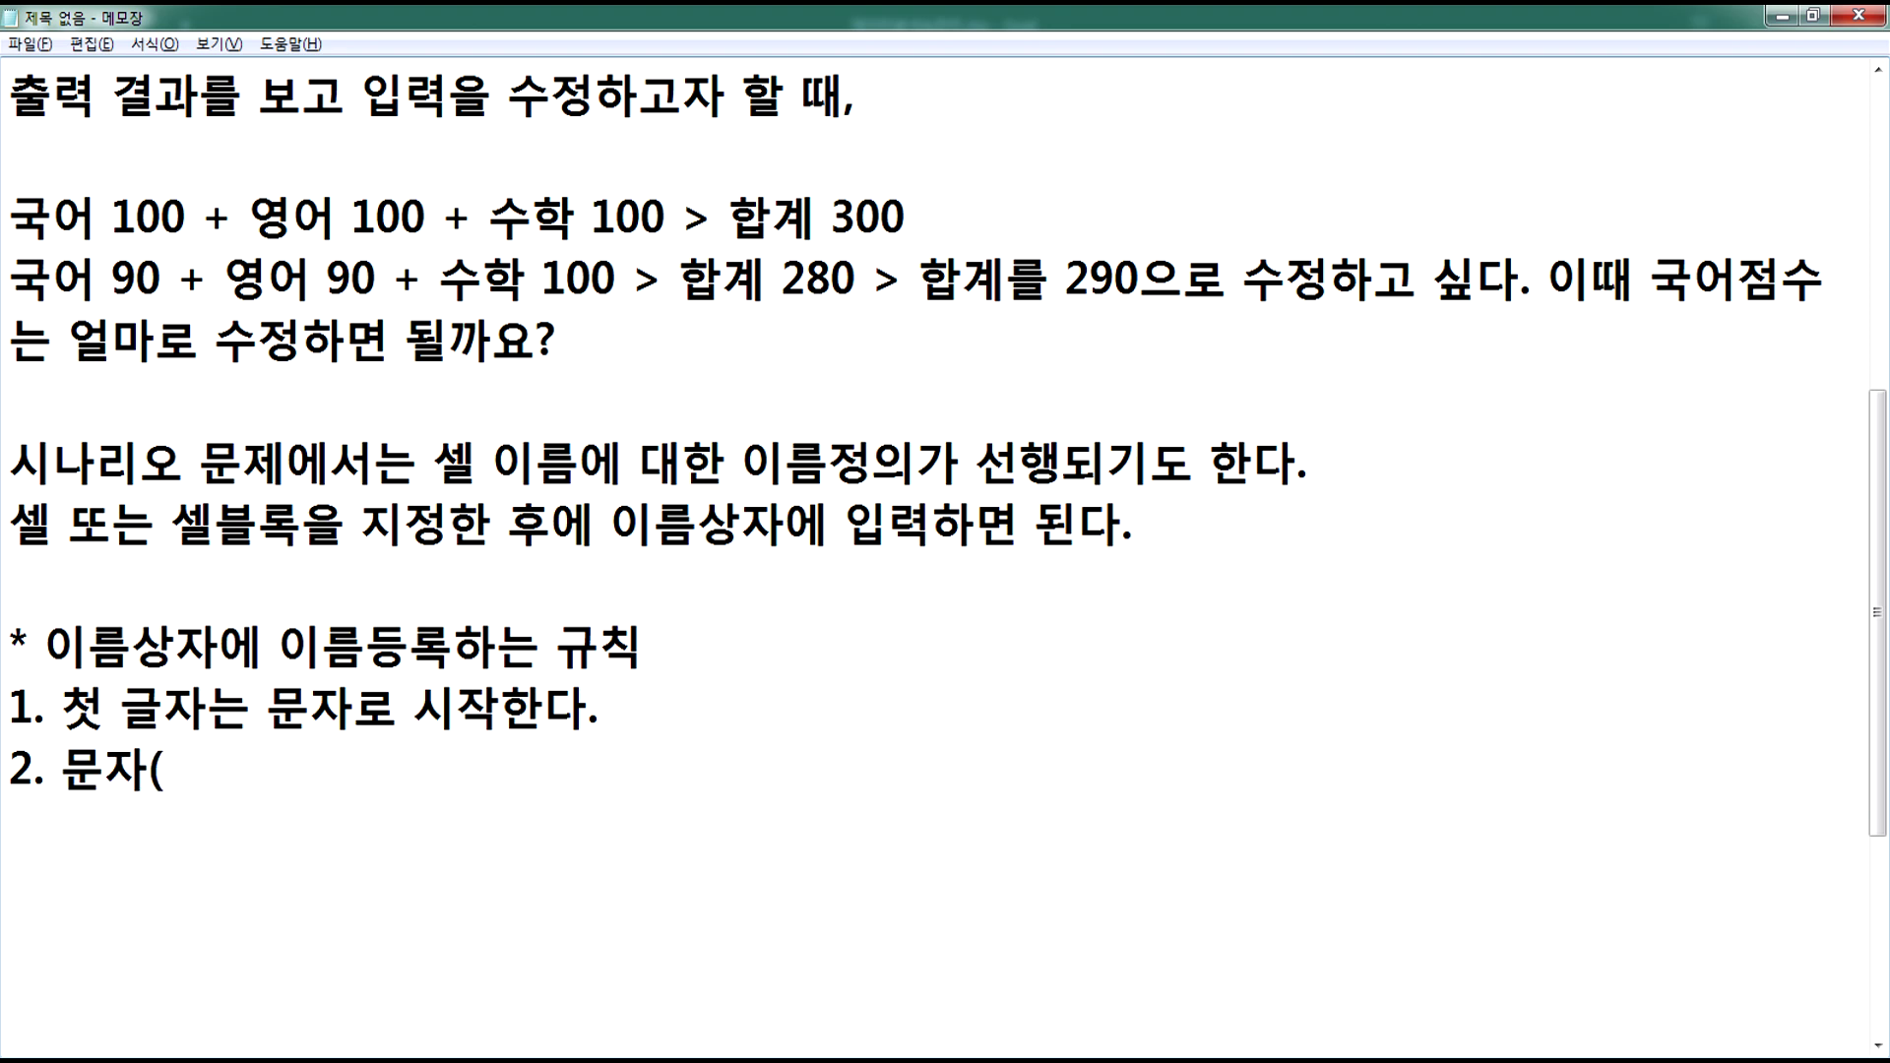
type("ㅘ 숫자 ㄱ")
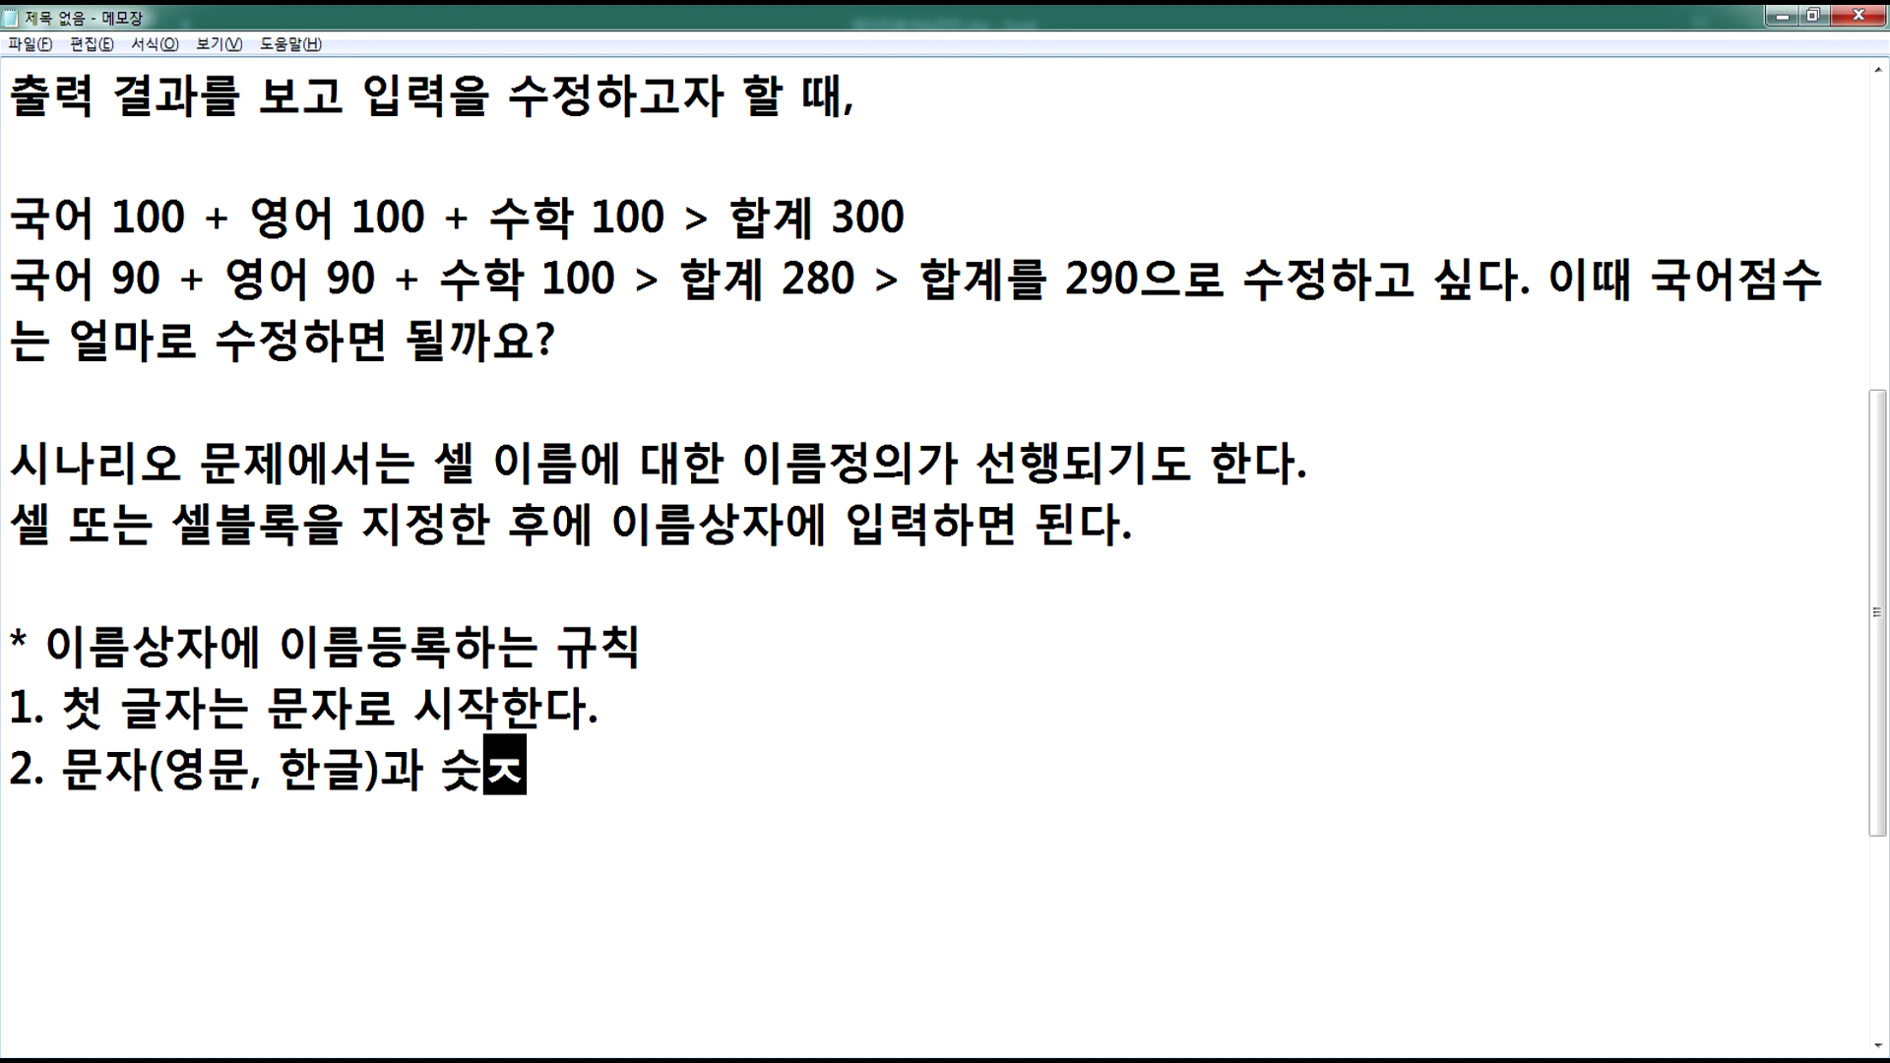
type("ㅡ리고 ")
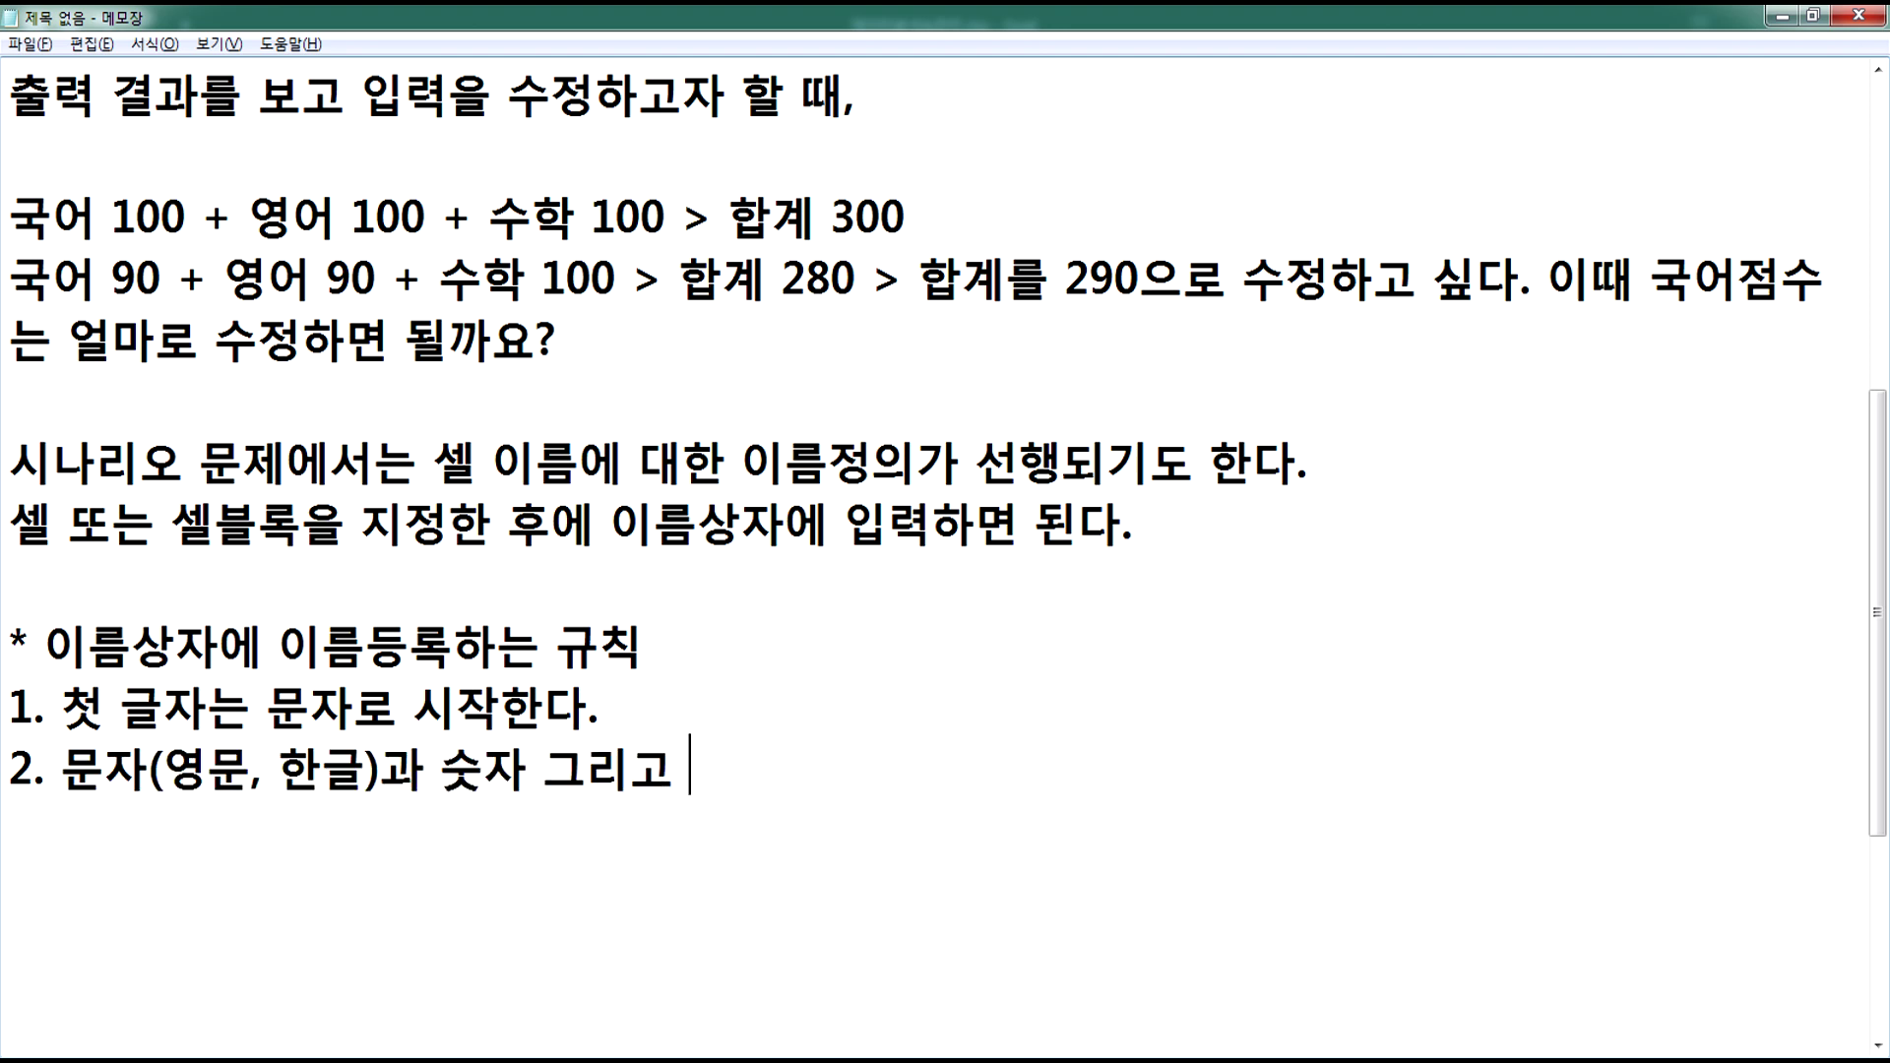
type("밑줄기오(")
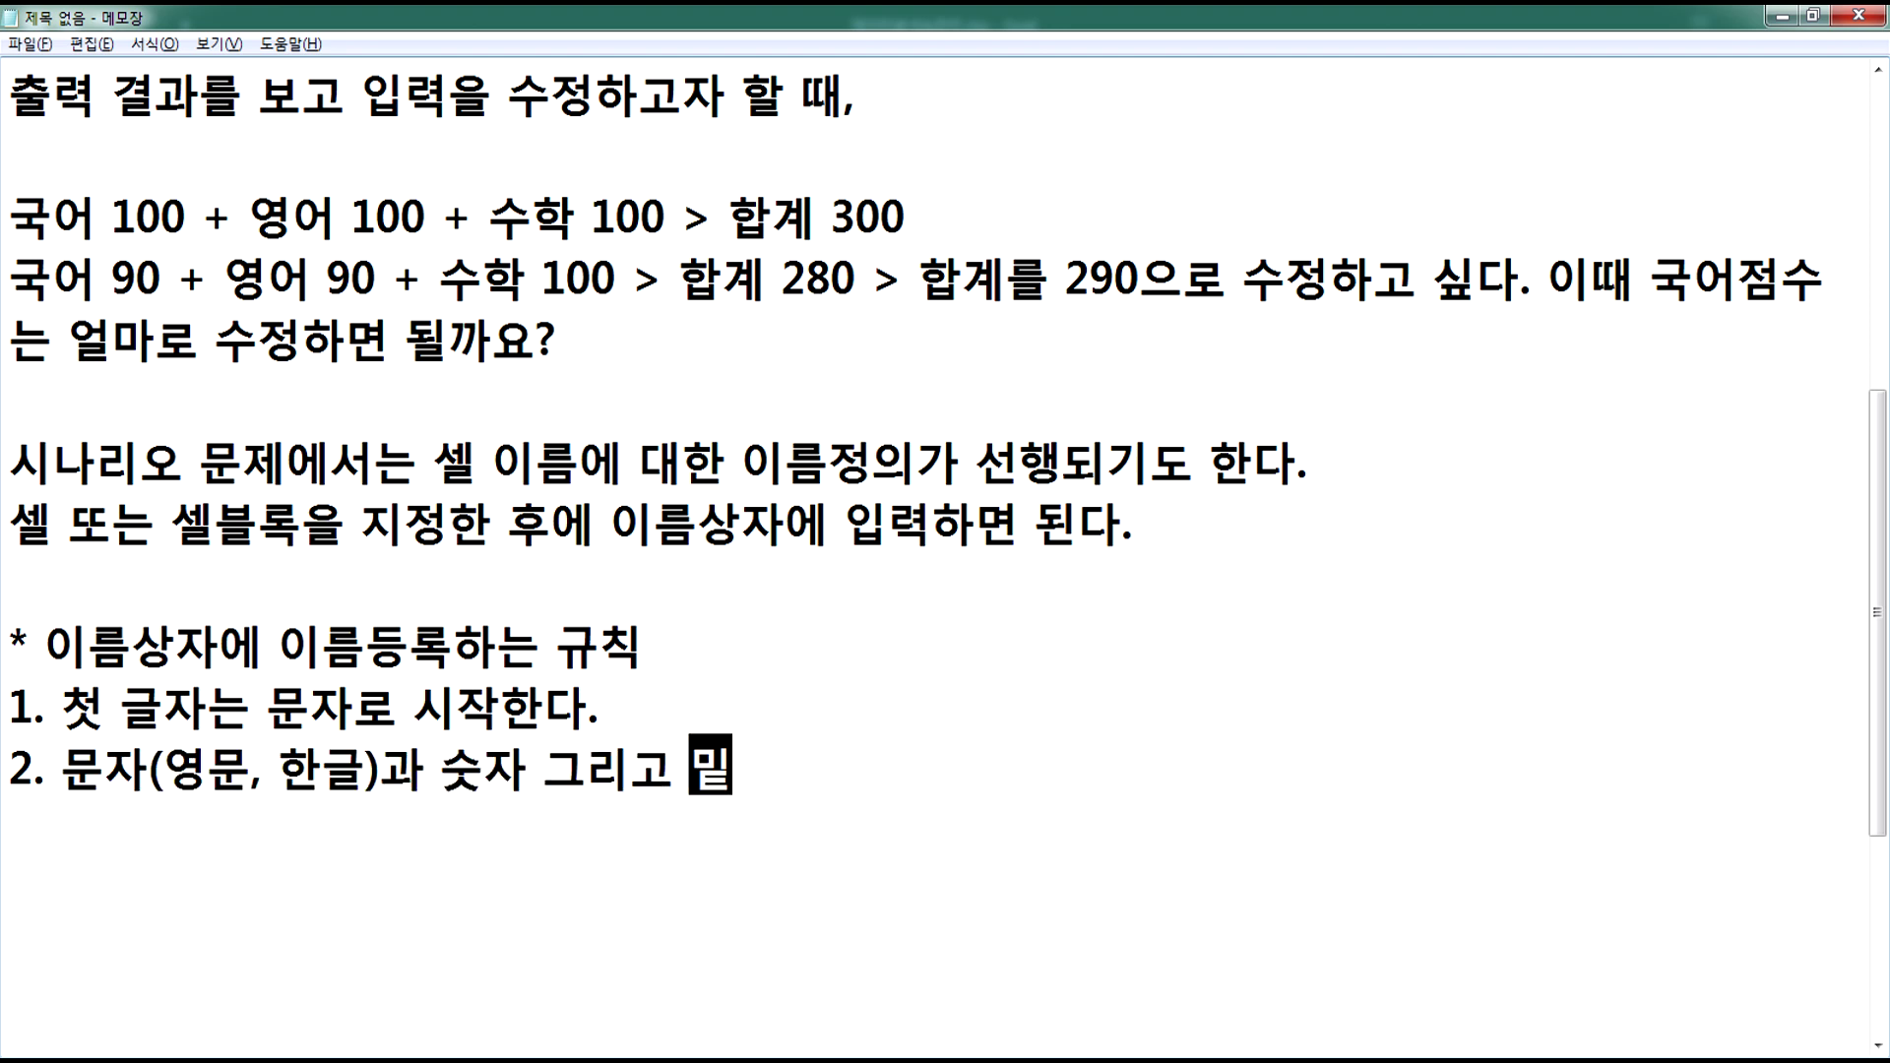
key("BackSpace")
key("BackSpace")
type("호(\"_\")")
key("Return")
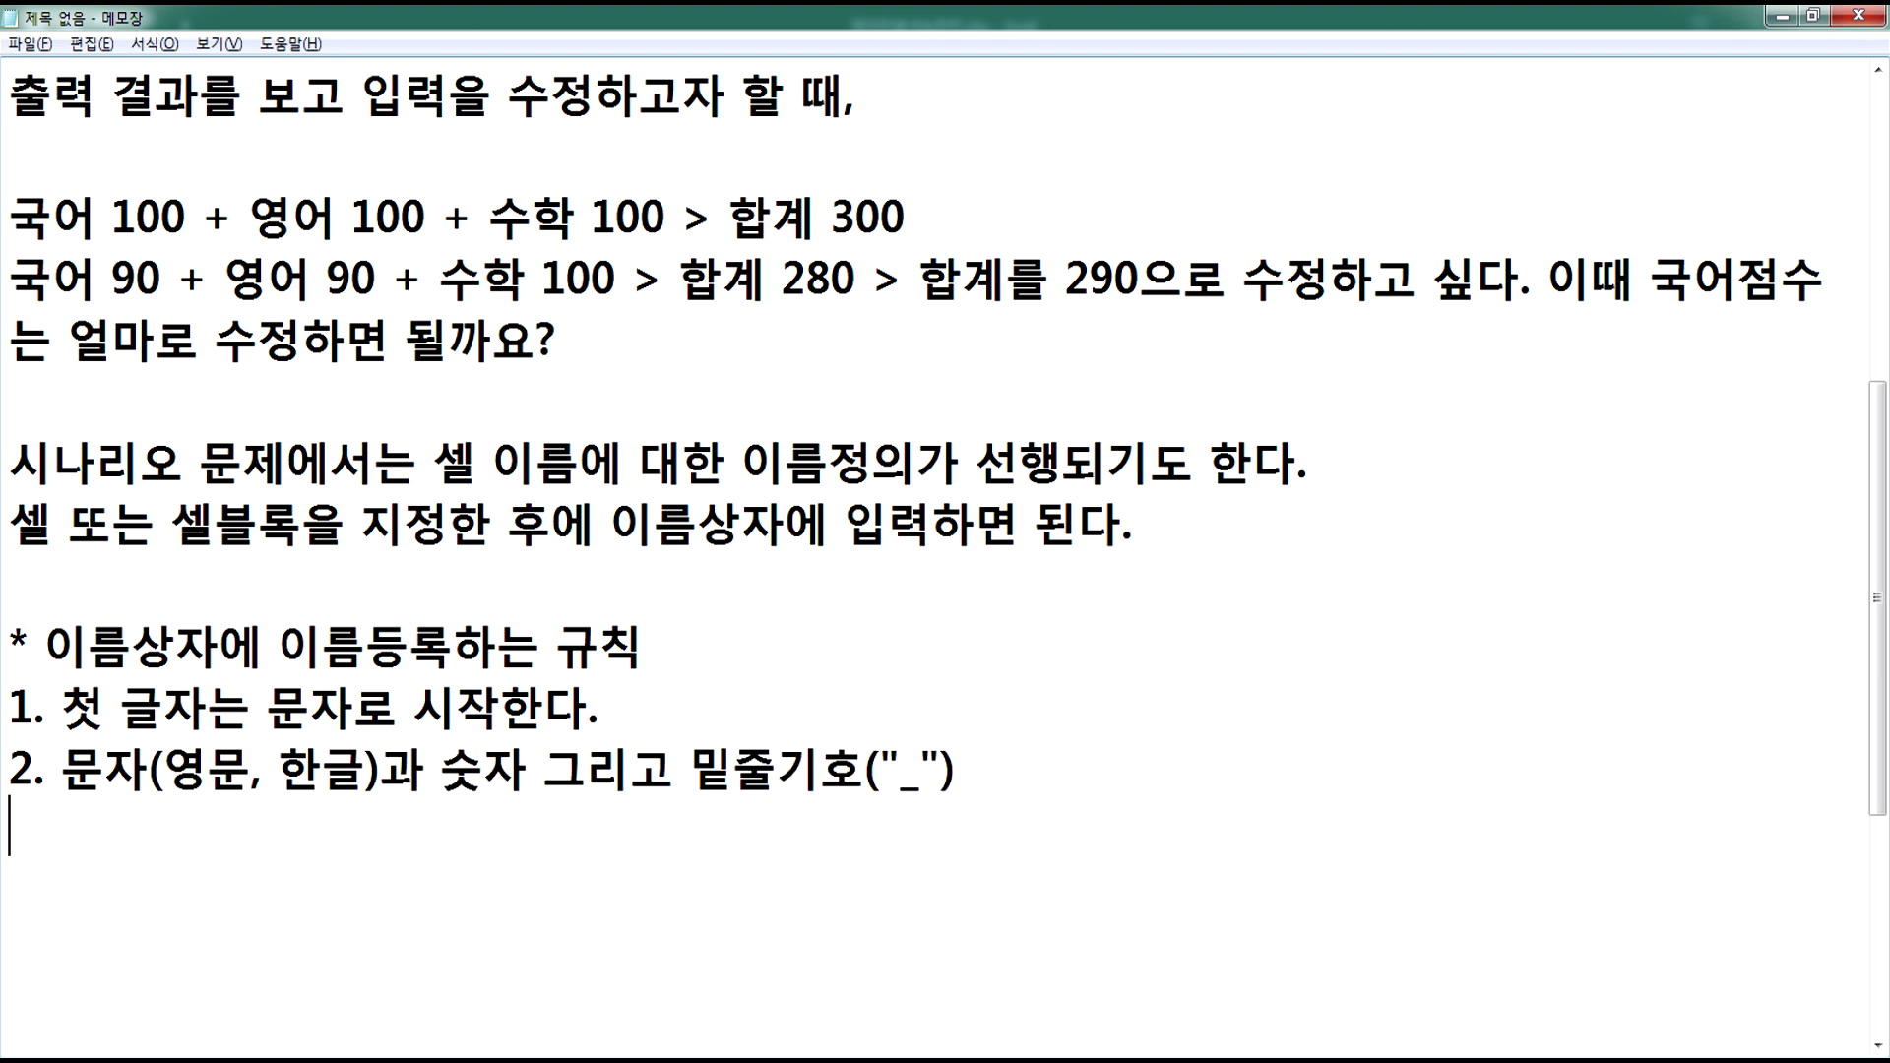
- Add the third naming rule "3. 공백은 허용하지 않는다." below the second
type("3. 고ㅓ")
type("ㅇ백은 헝")
type("ㅛㅇ하지 않는다")
type(". 공백은 허용하지 않는다.")
key("Return")
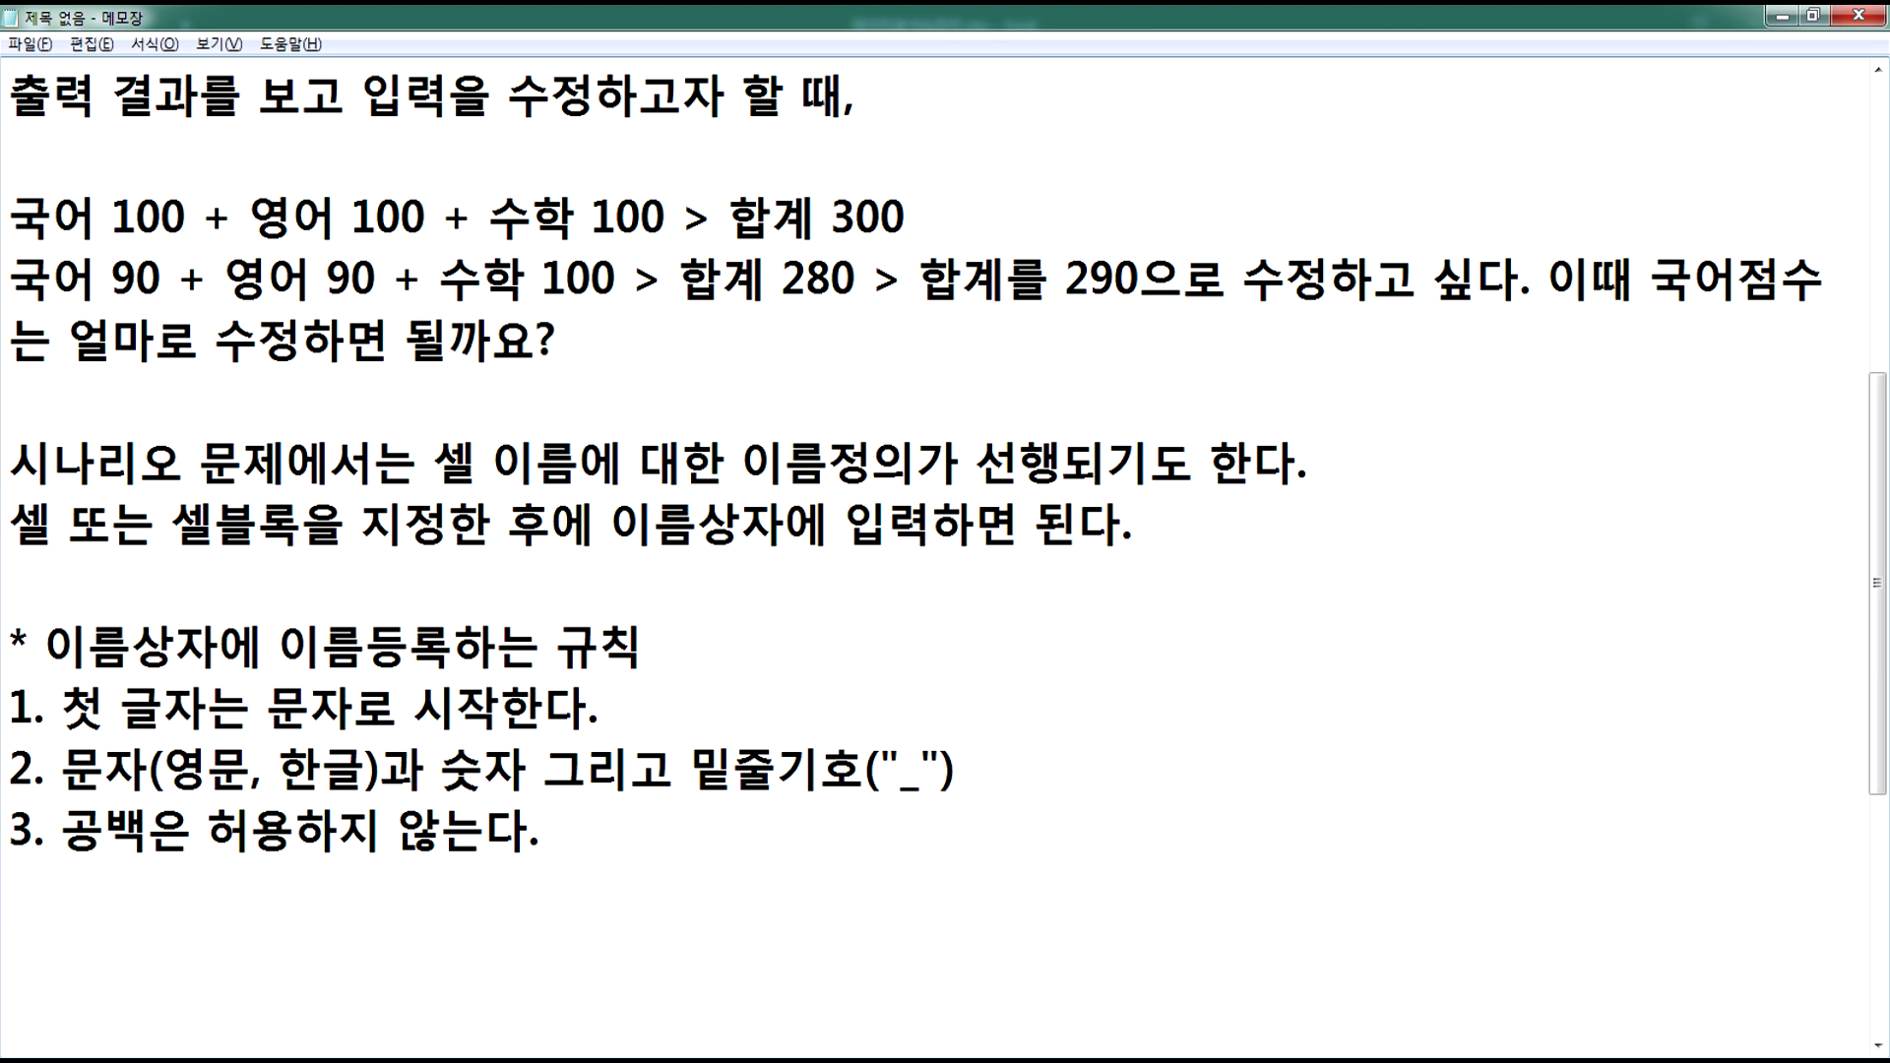
- Add the fourth naming rule "4. 셀 블록을 지정하여 한꺼번에 이름상자에 등록할 수 있다." below the third
type("4. 셀 블")
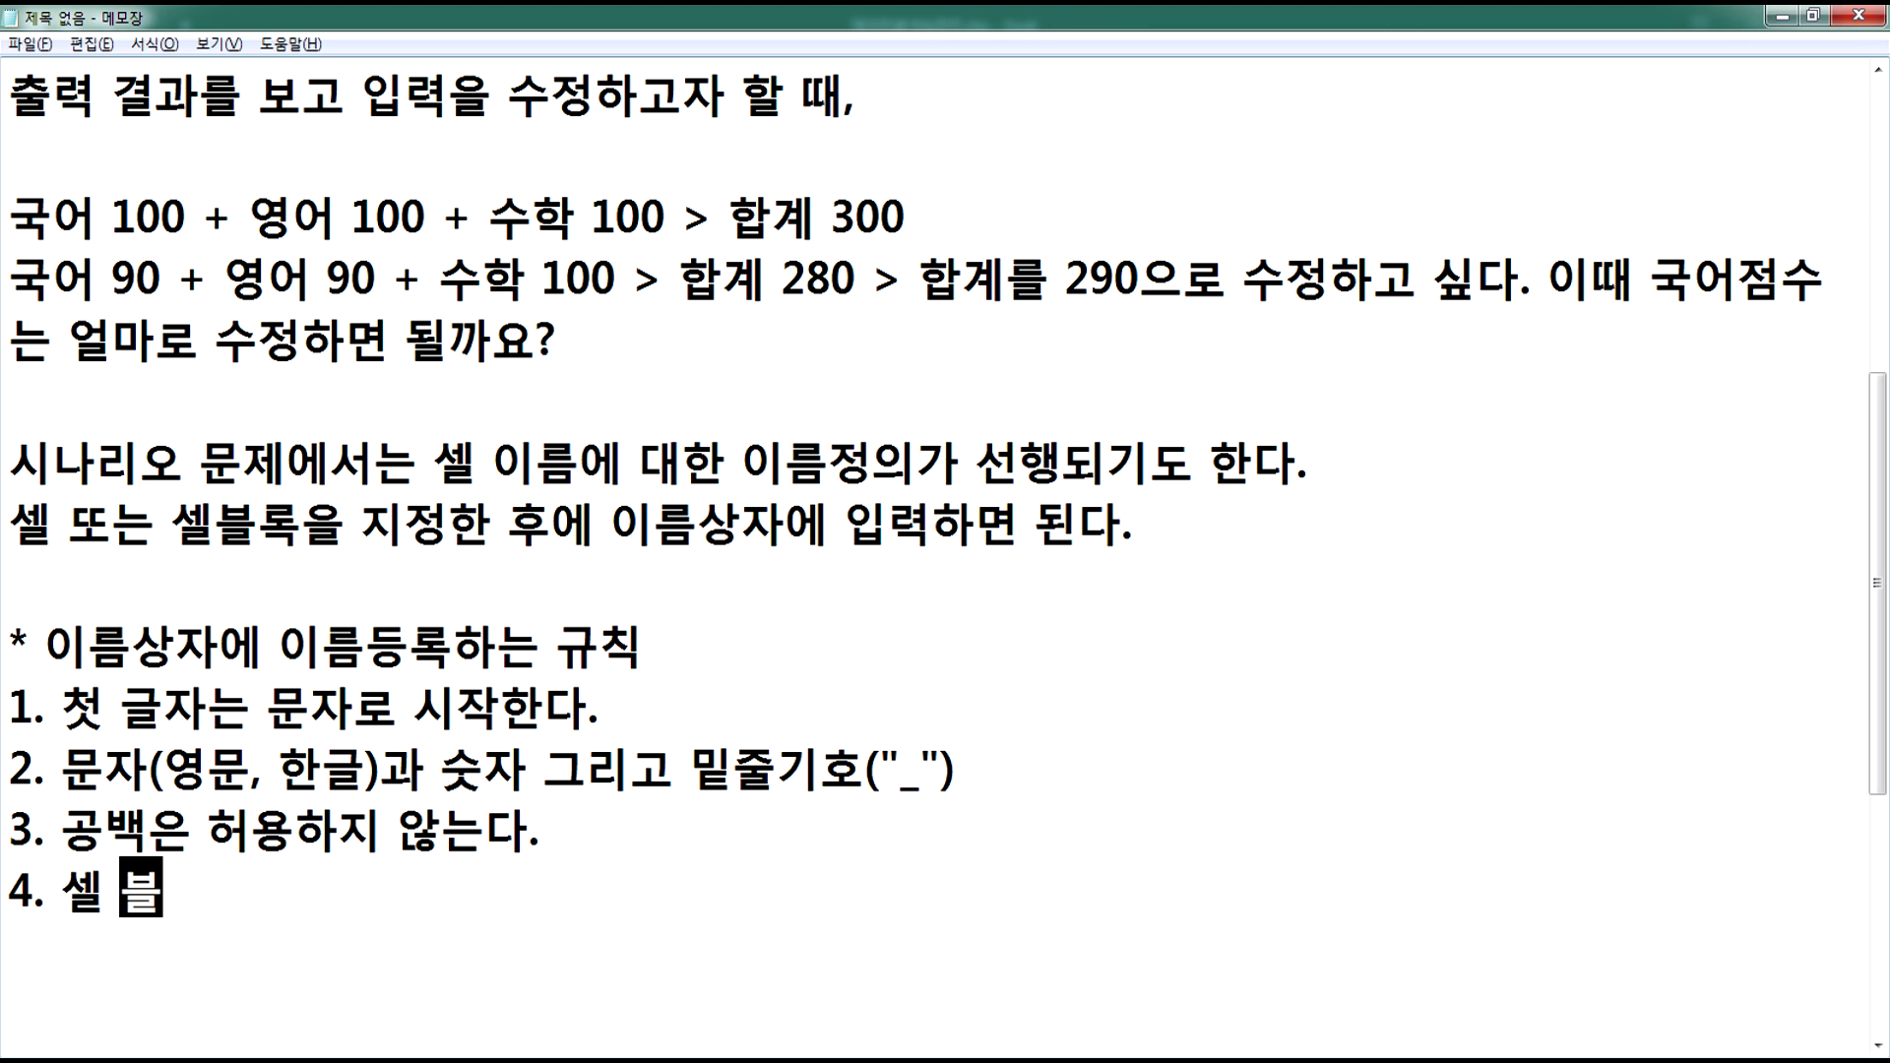
type("록을 지정")
key("ctrl+z")
key("ctrl+z")
type("하여 한꺼번에 ")
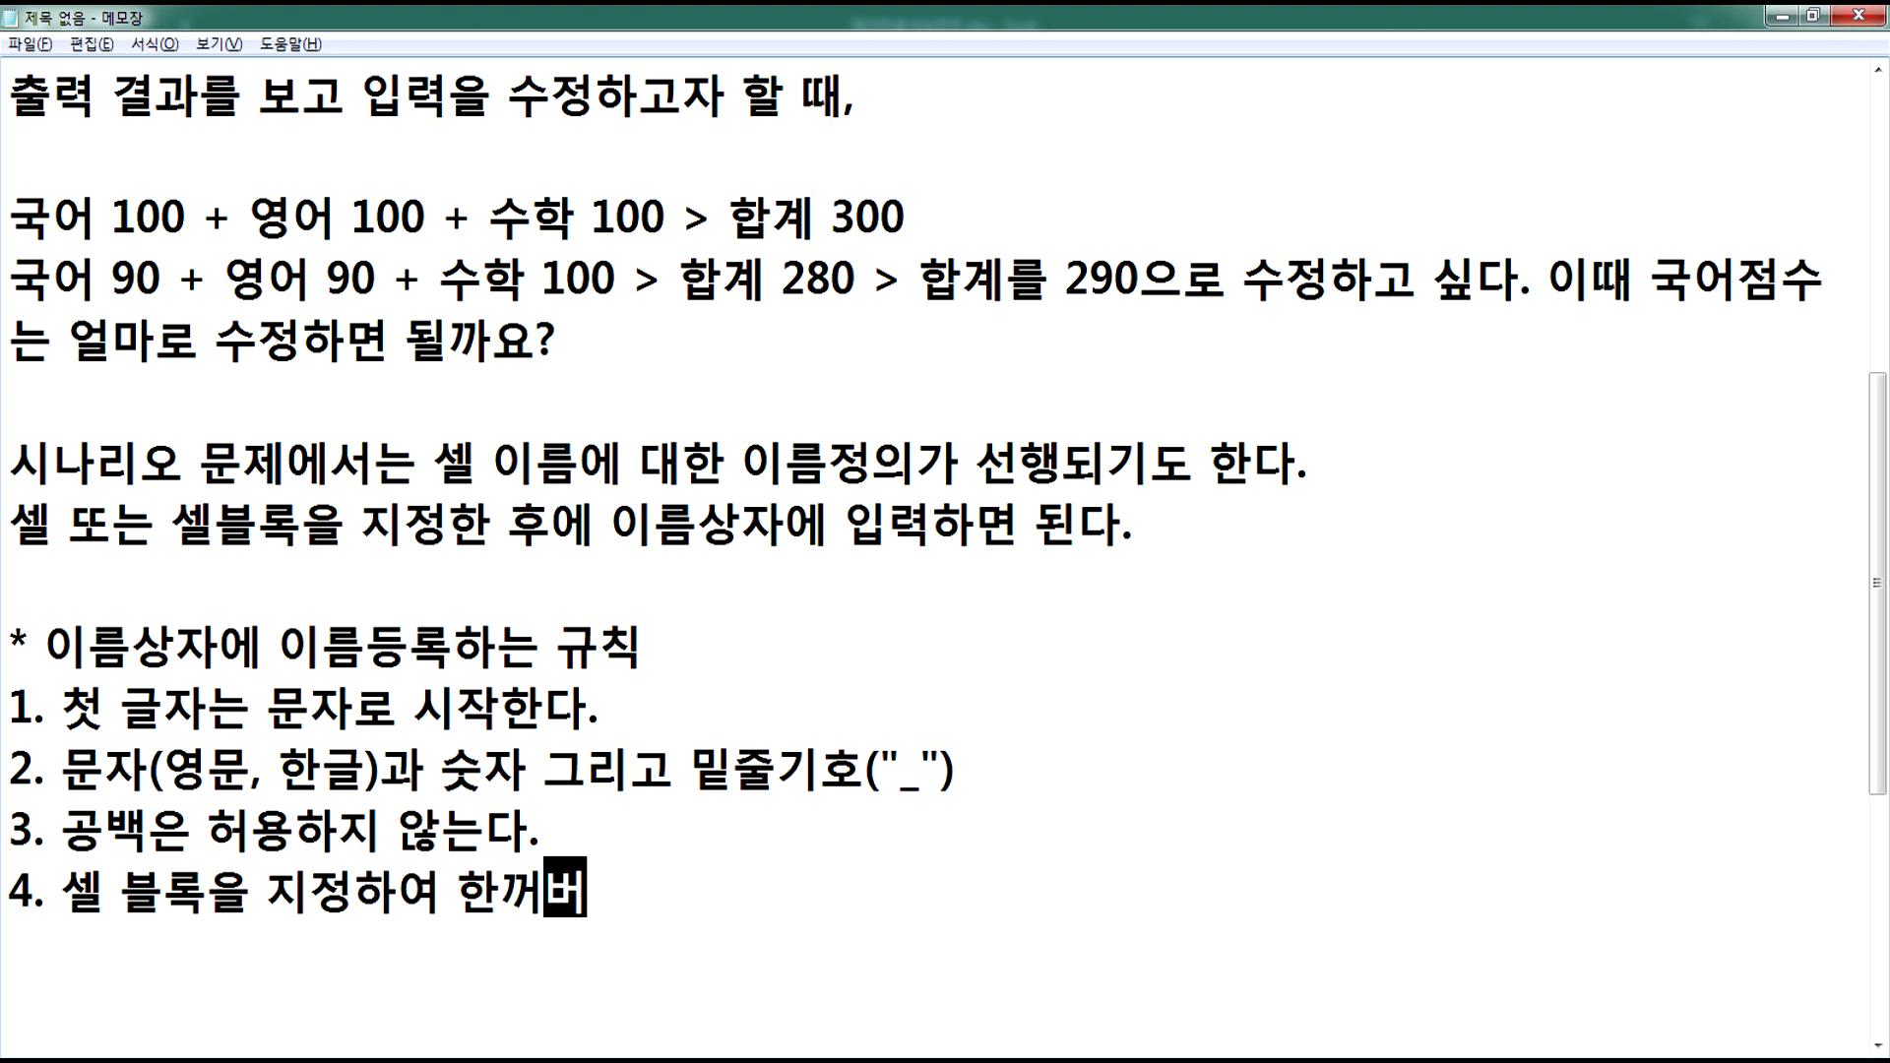
type("이")
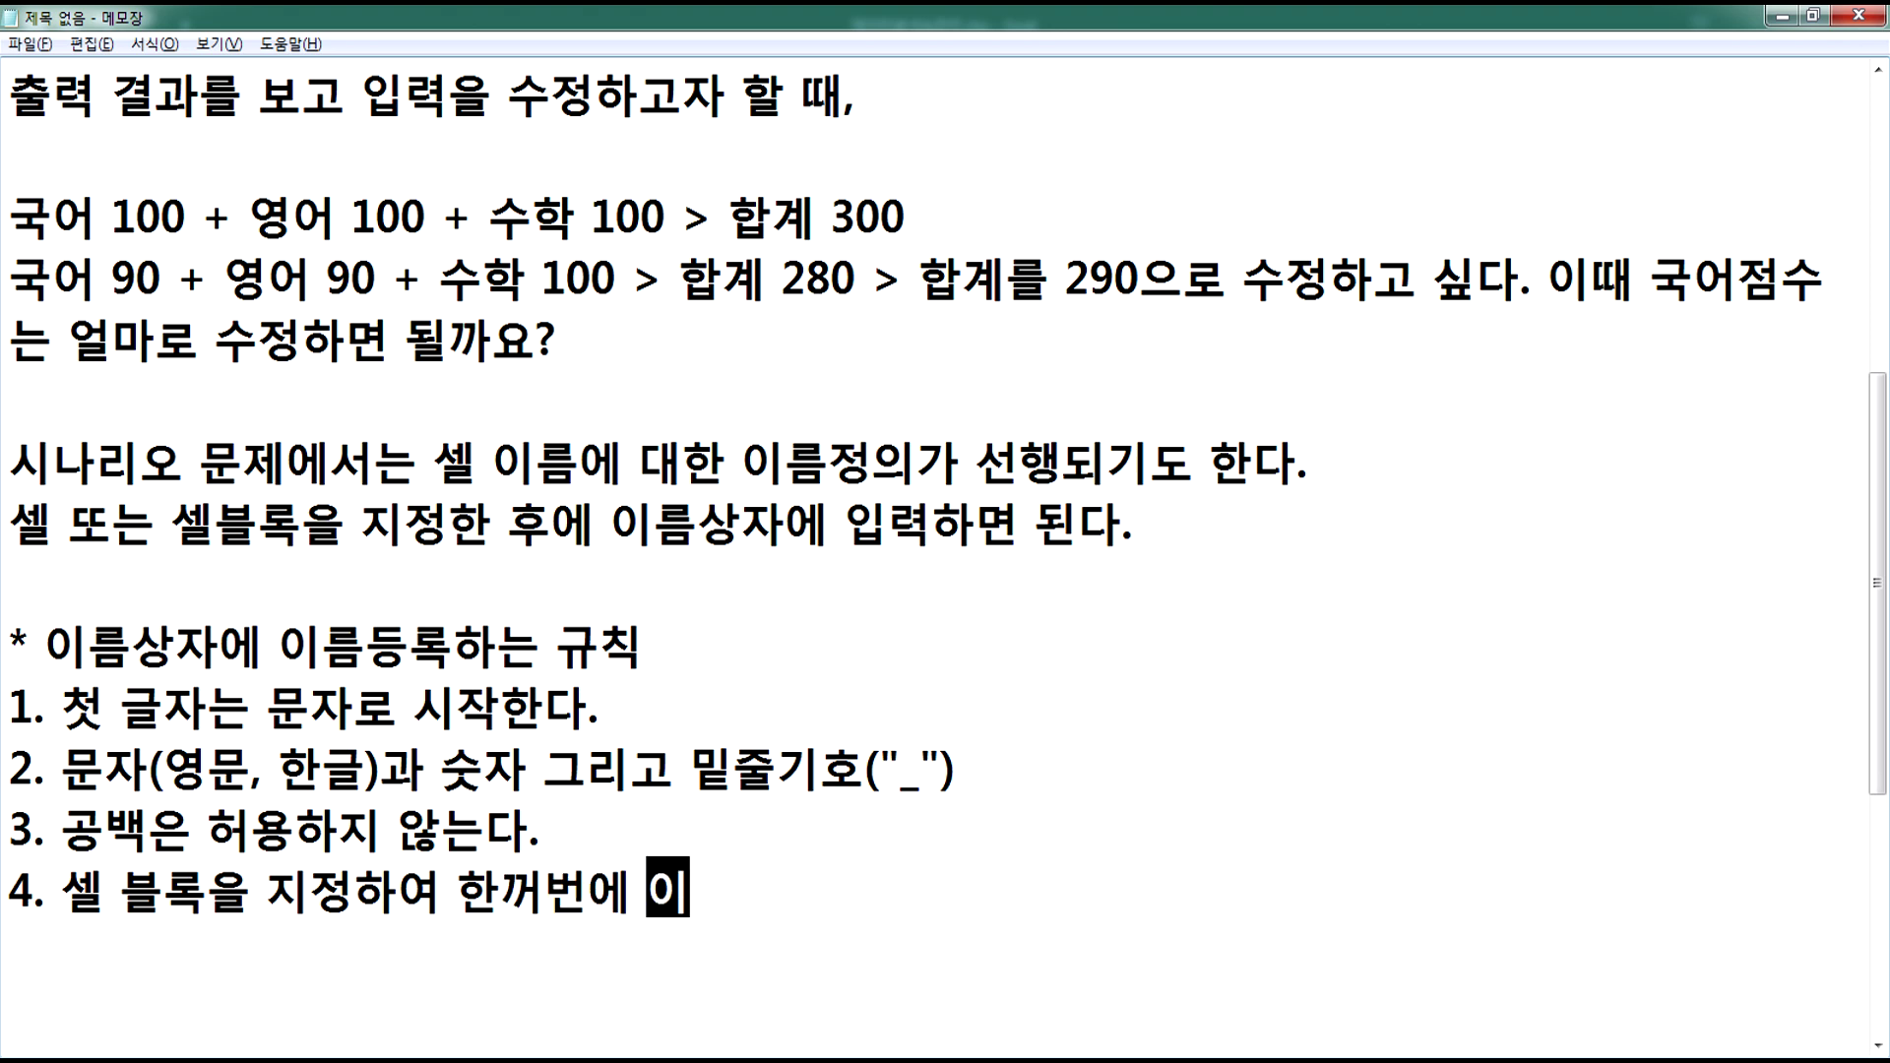
type("름상자에")
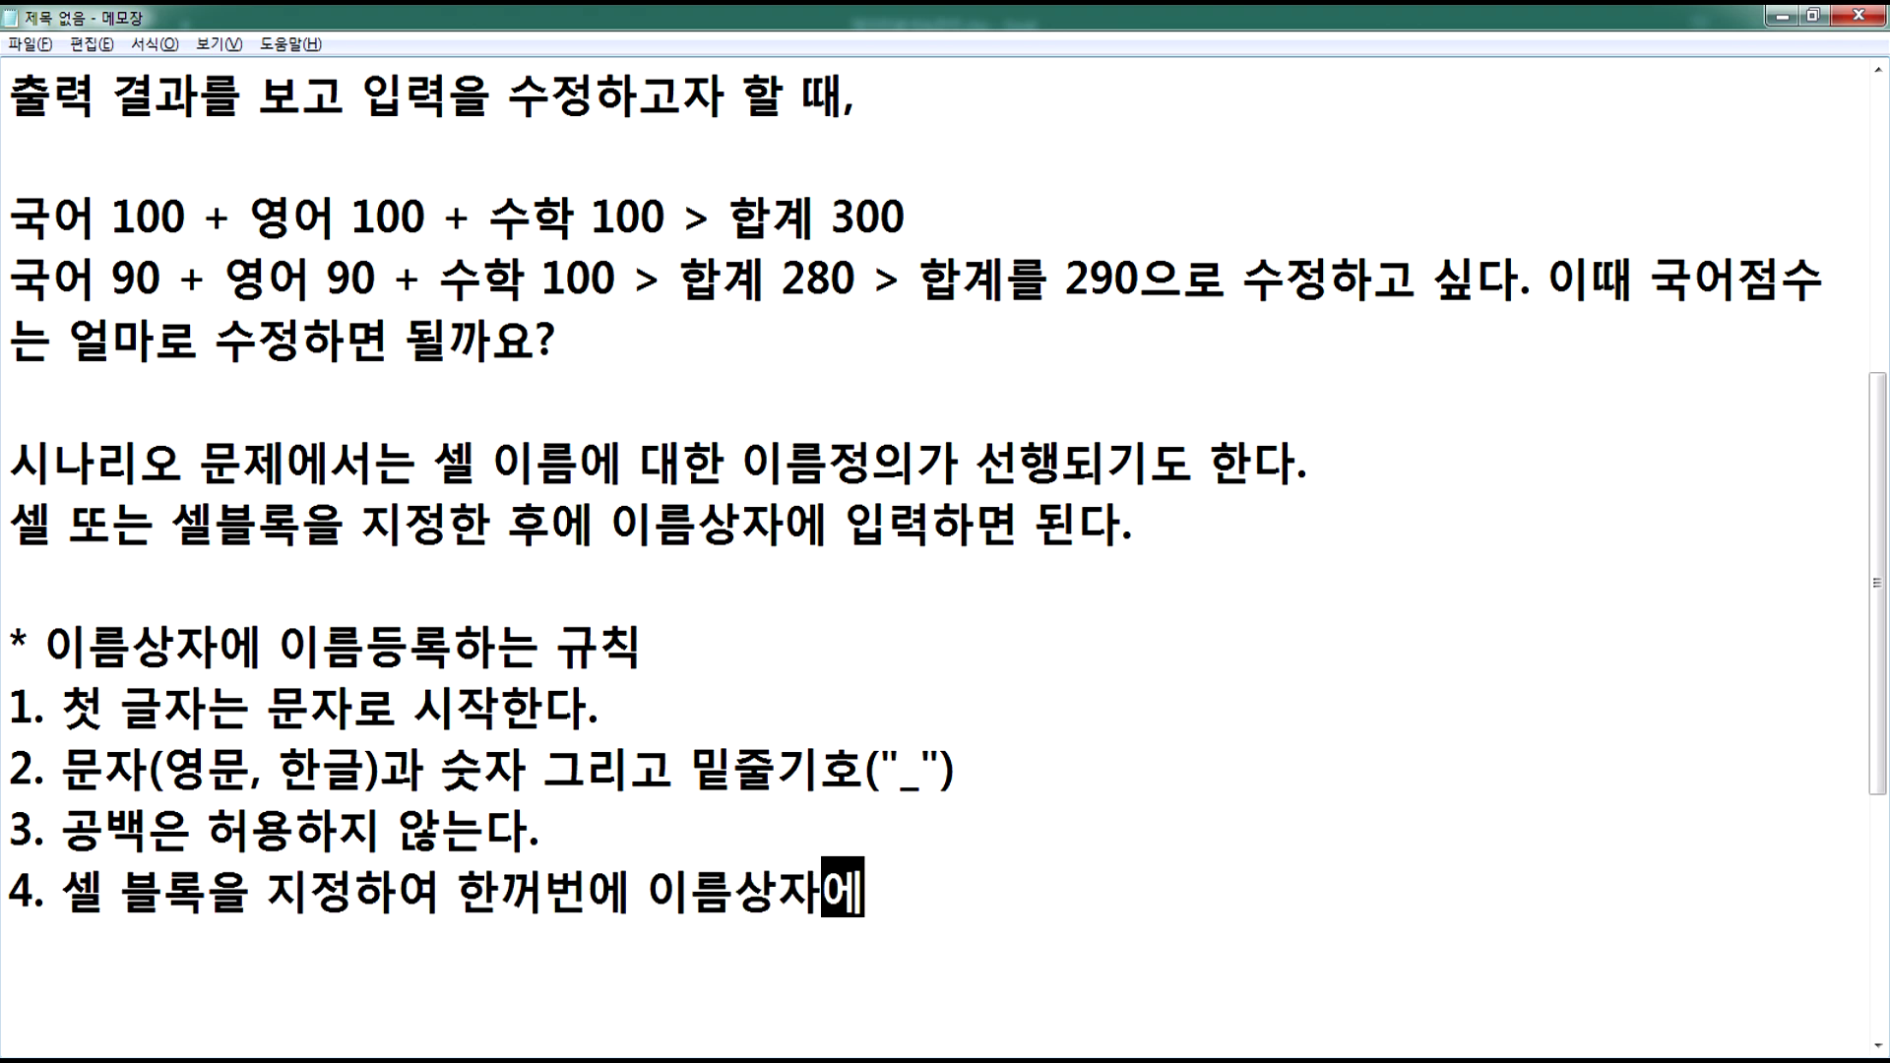
type(" 등록할 ")
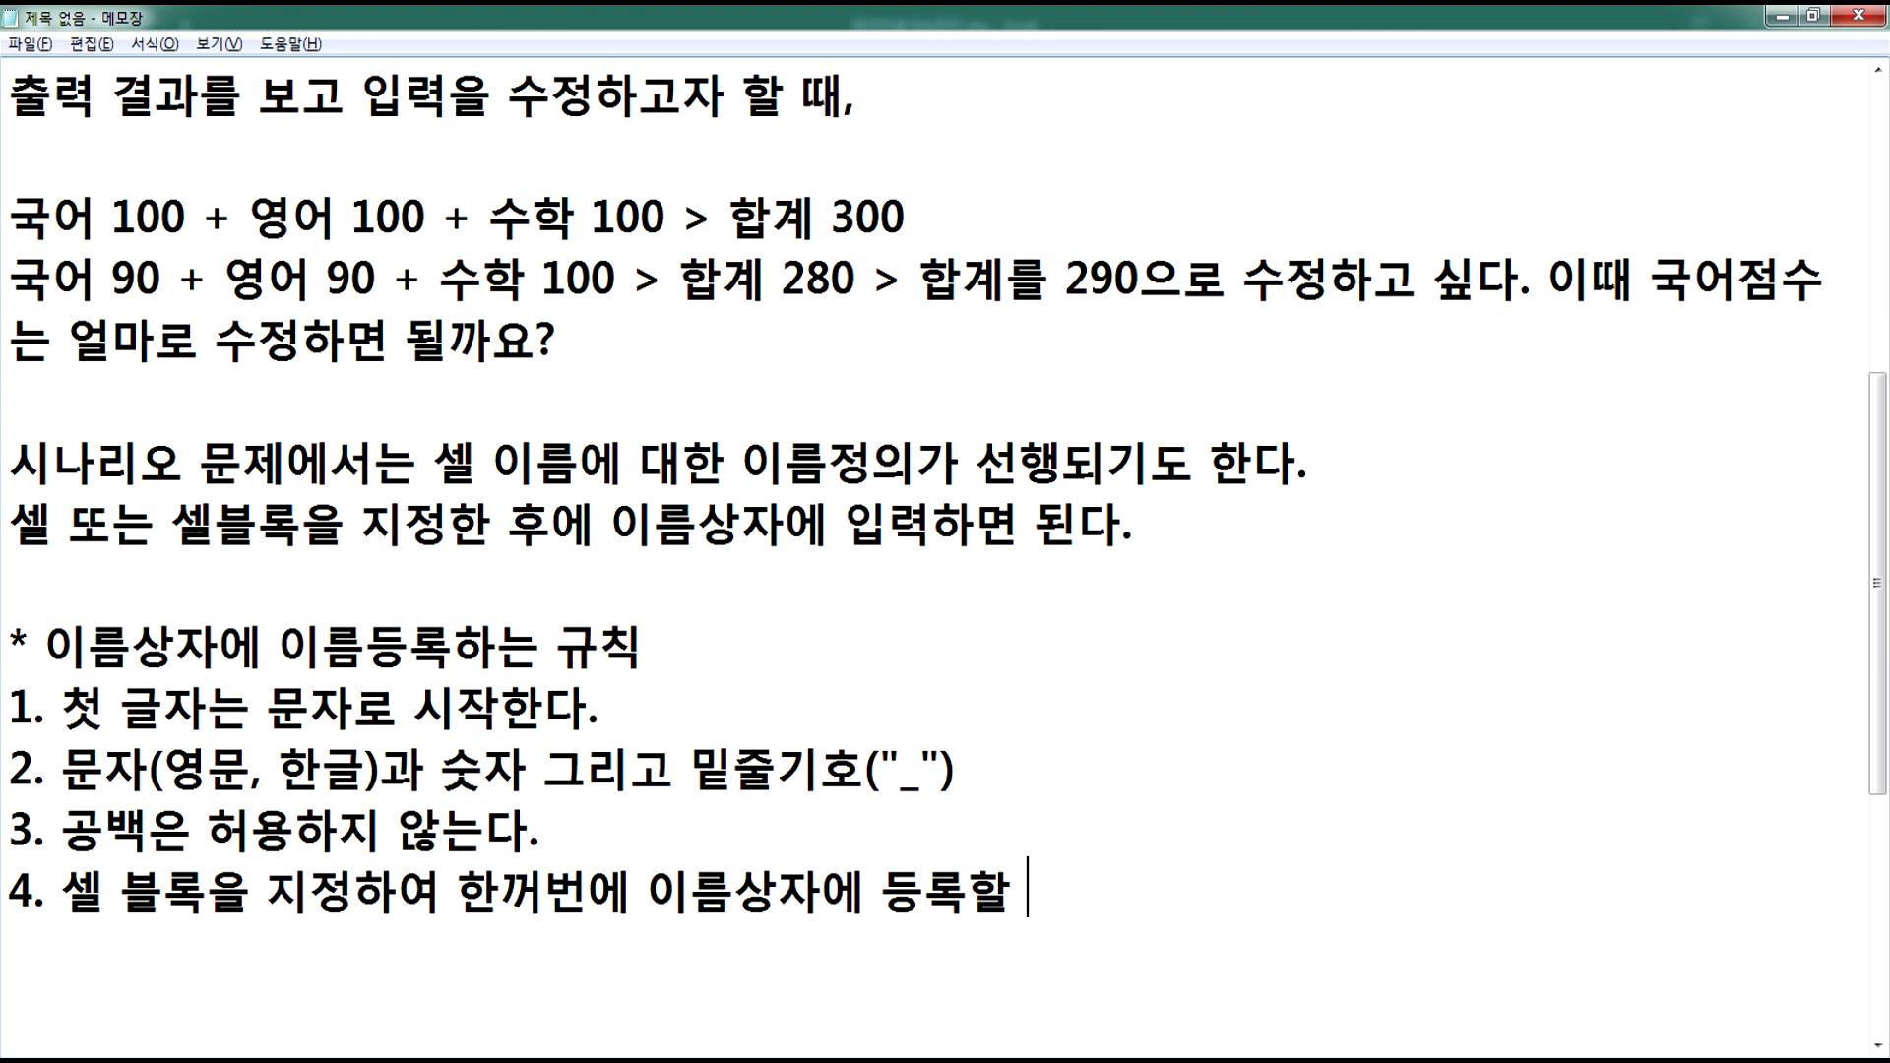
type("수 도 이ㅆ다.")
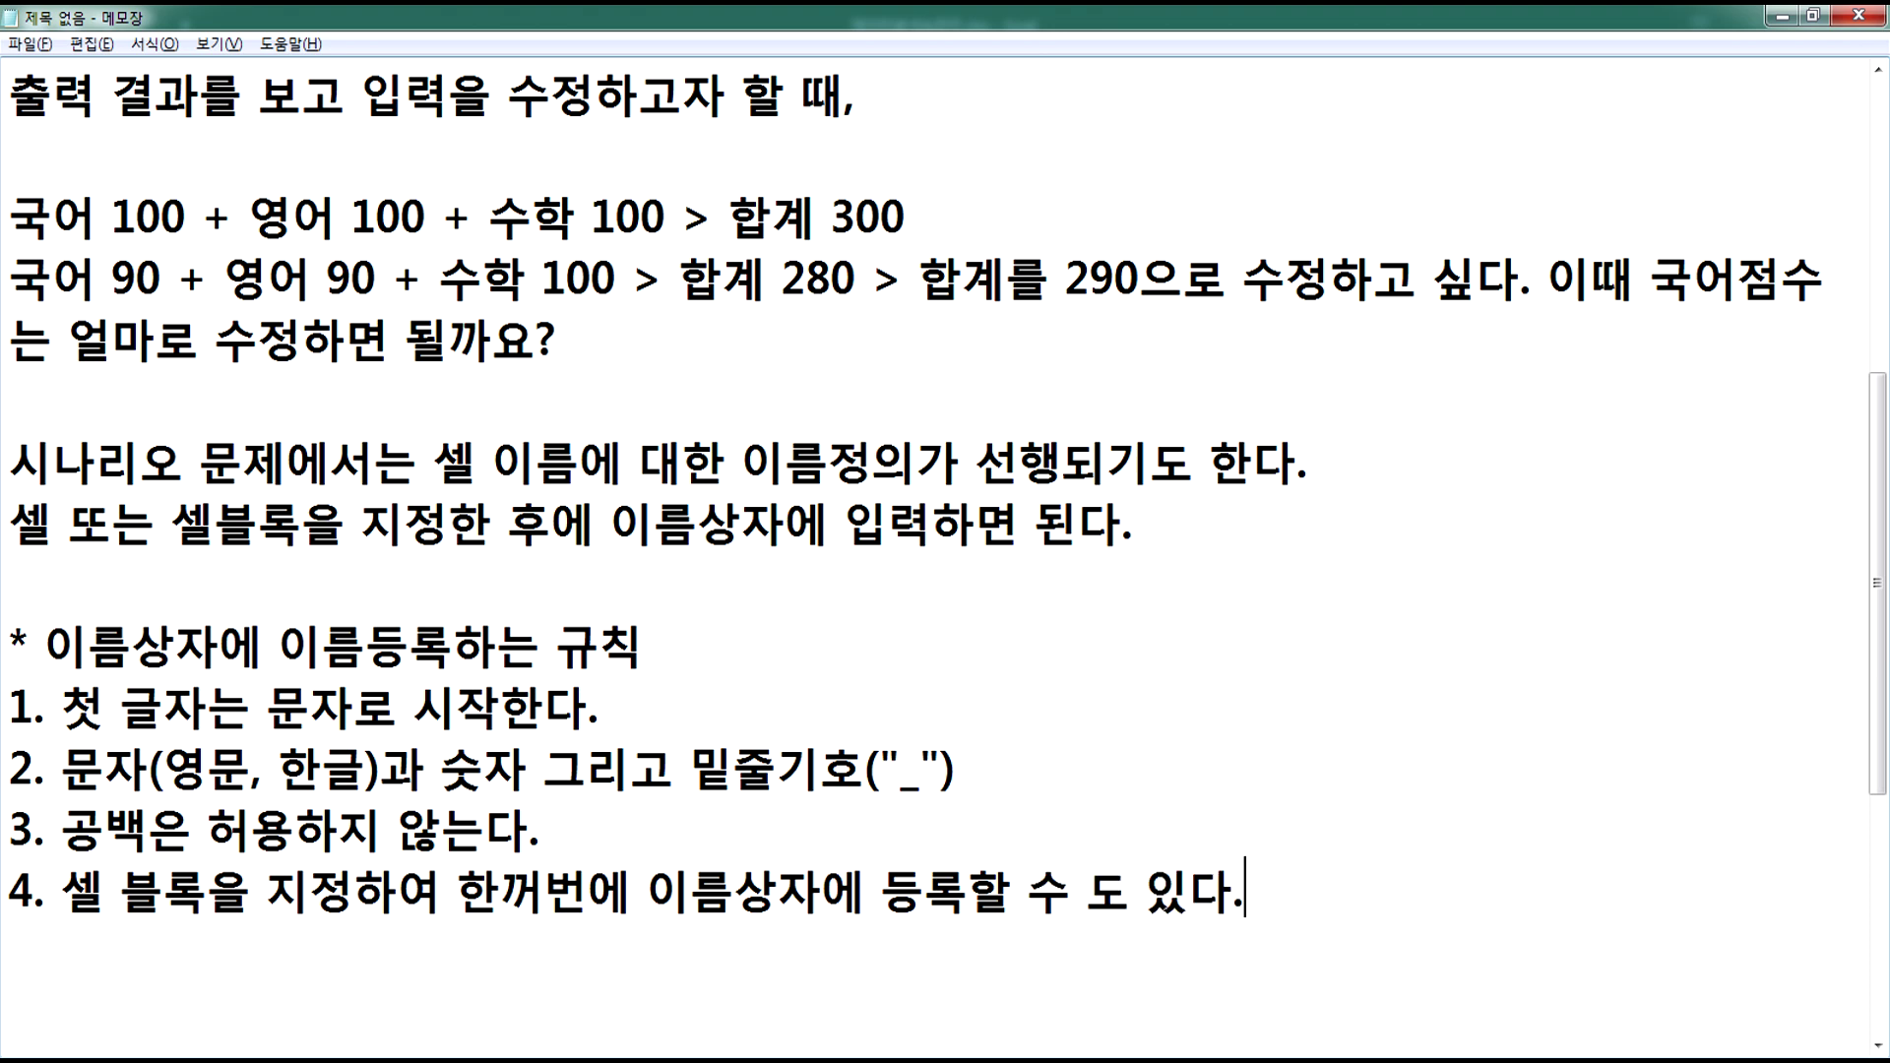
key("Left")
key("Left")
key("Left")
key("Delete")
key("Delete")
key("End")
key("Return")
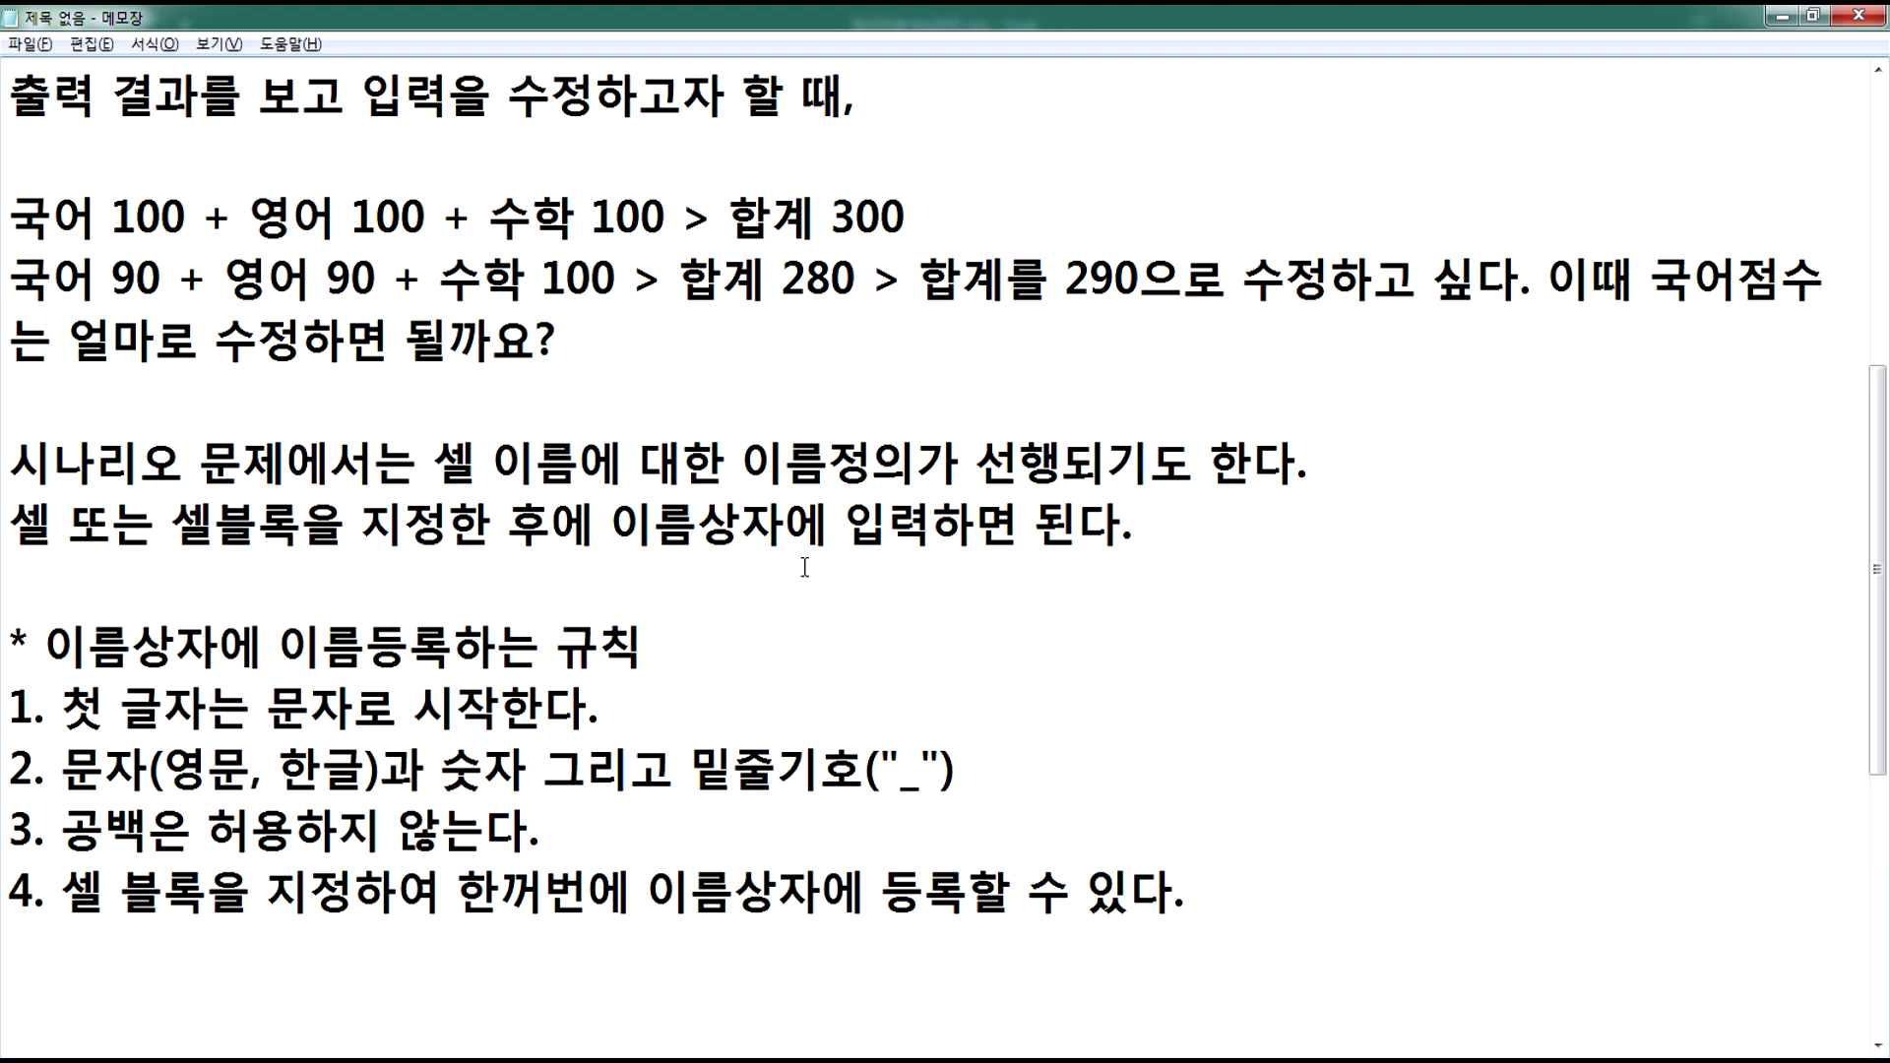
- Leave a blank line below the naming rules, then switch to Excel and open the 차트 worksheet
scroll(795, 582, "down", 2)
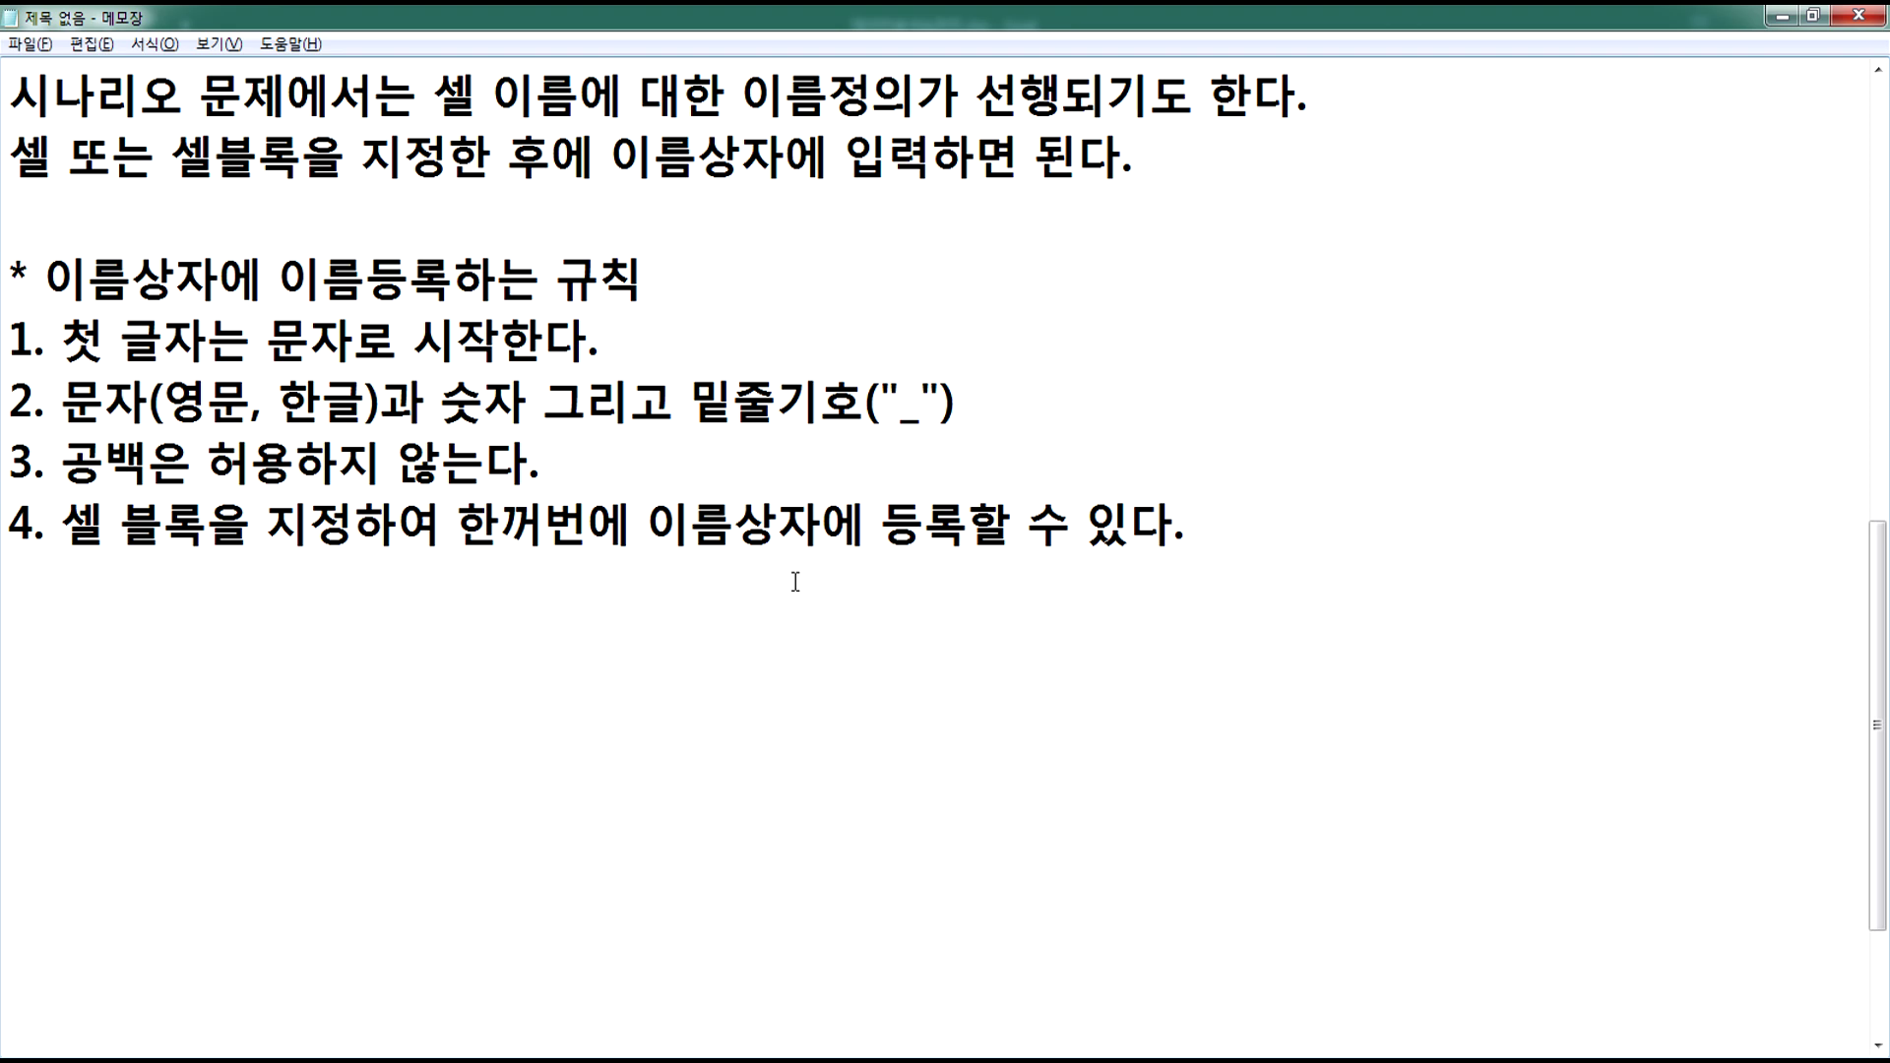
key("Return")
key("alt+Tab")
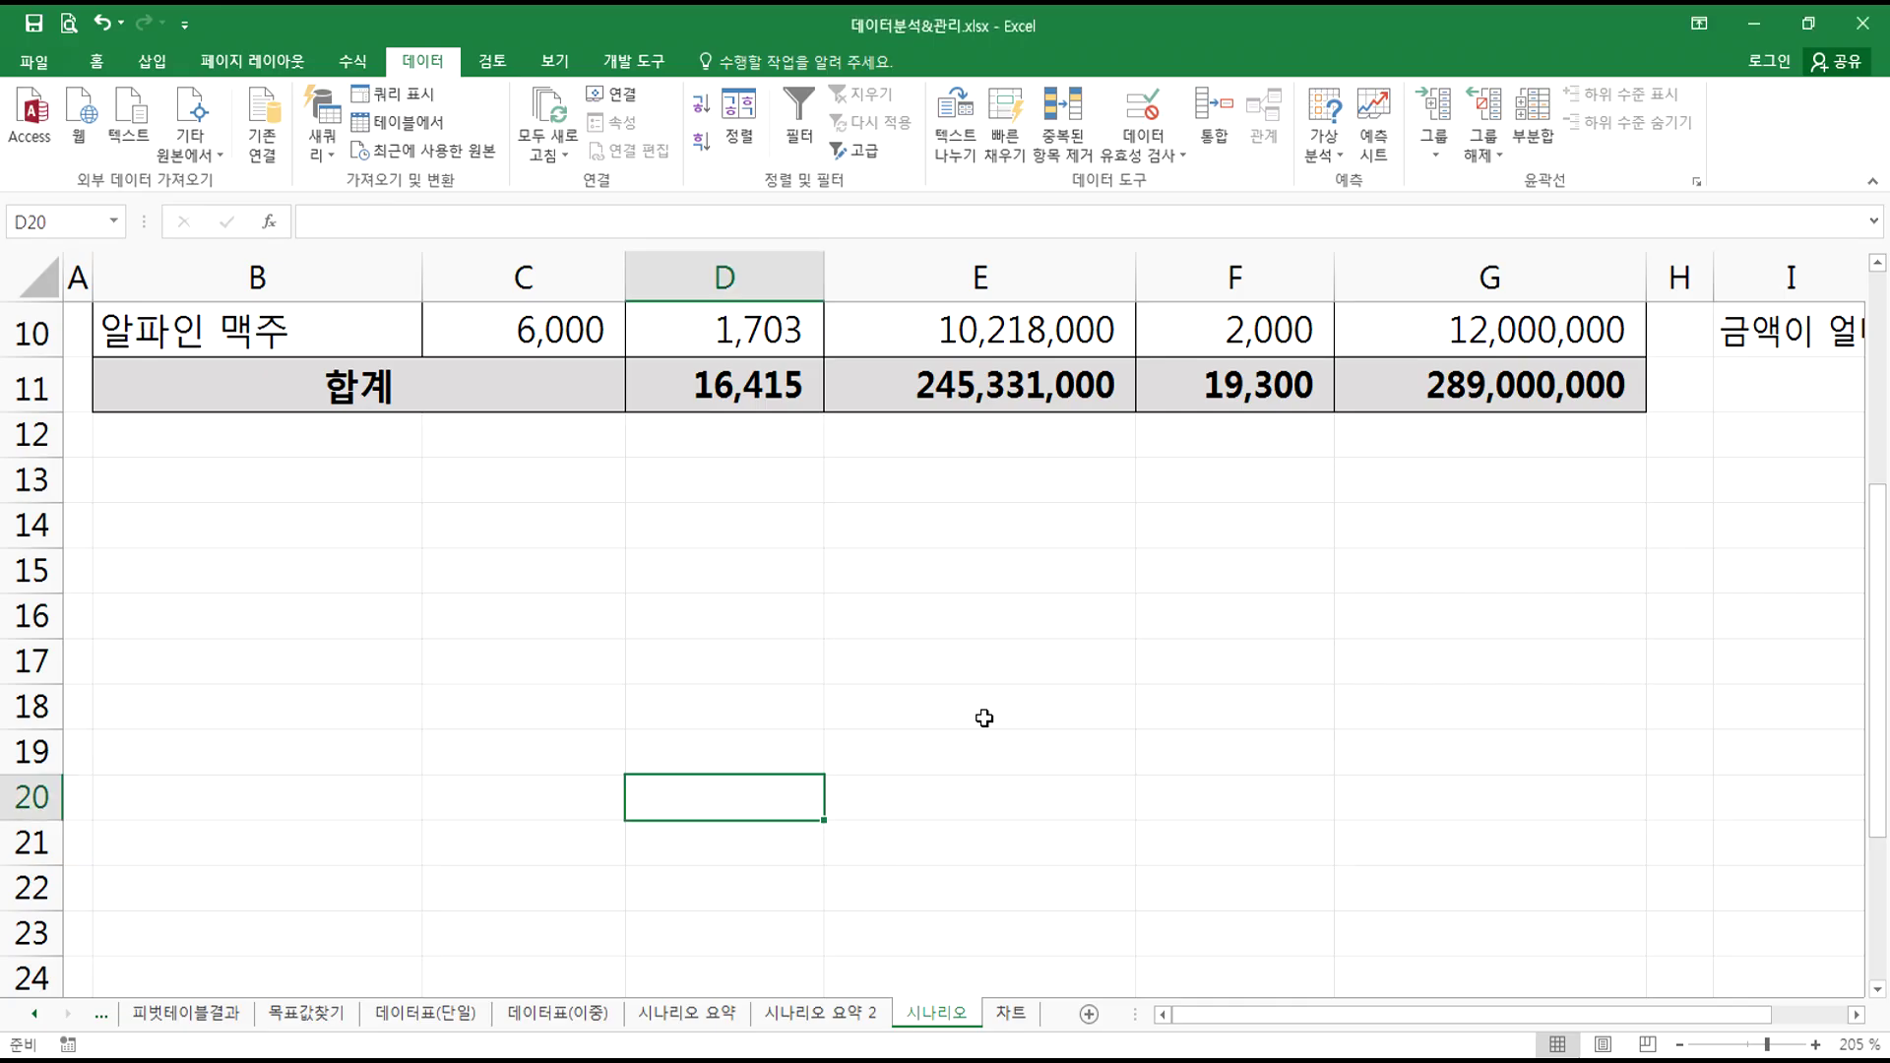
left_click(1007, 1016)
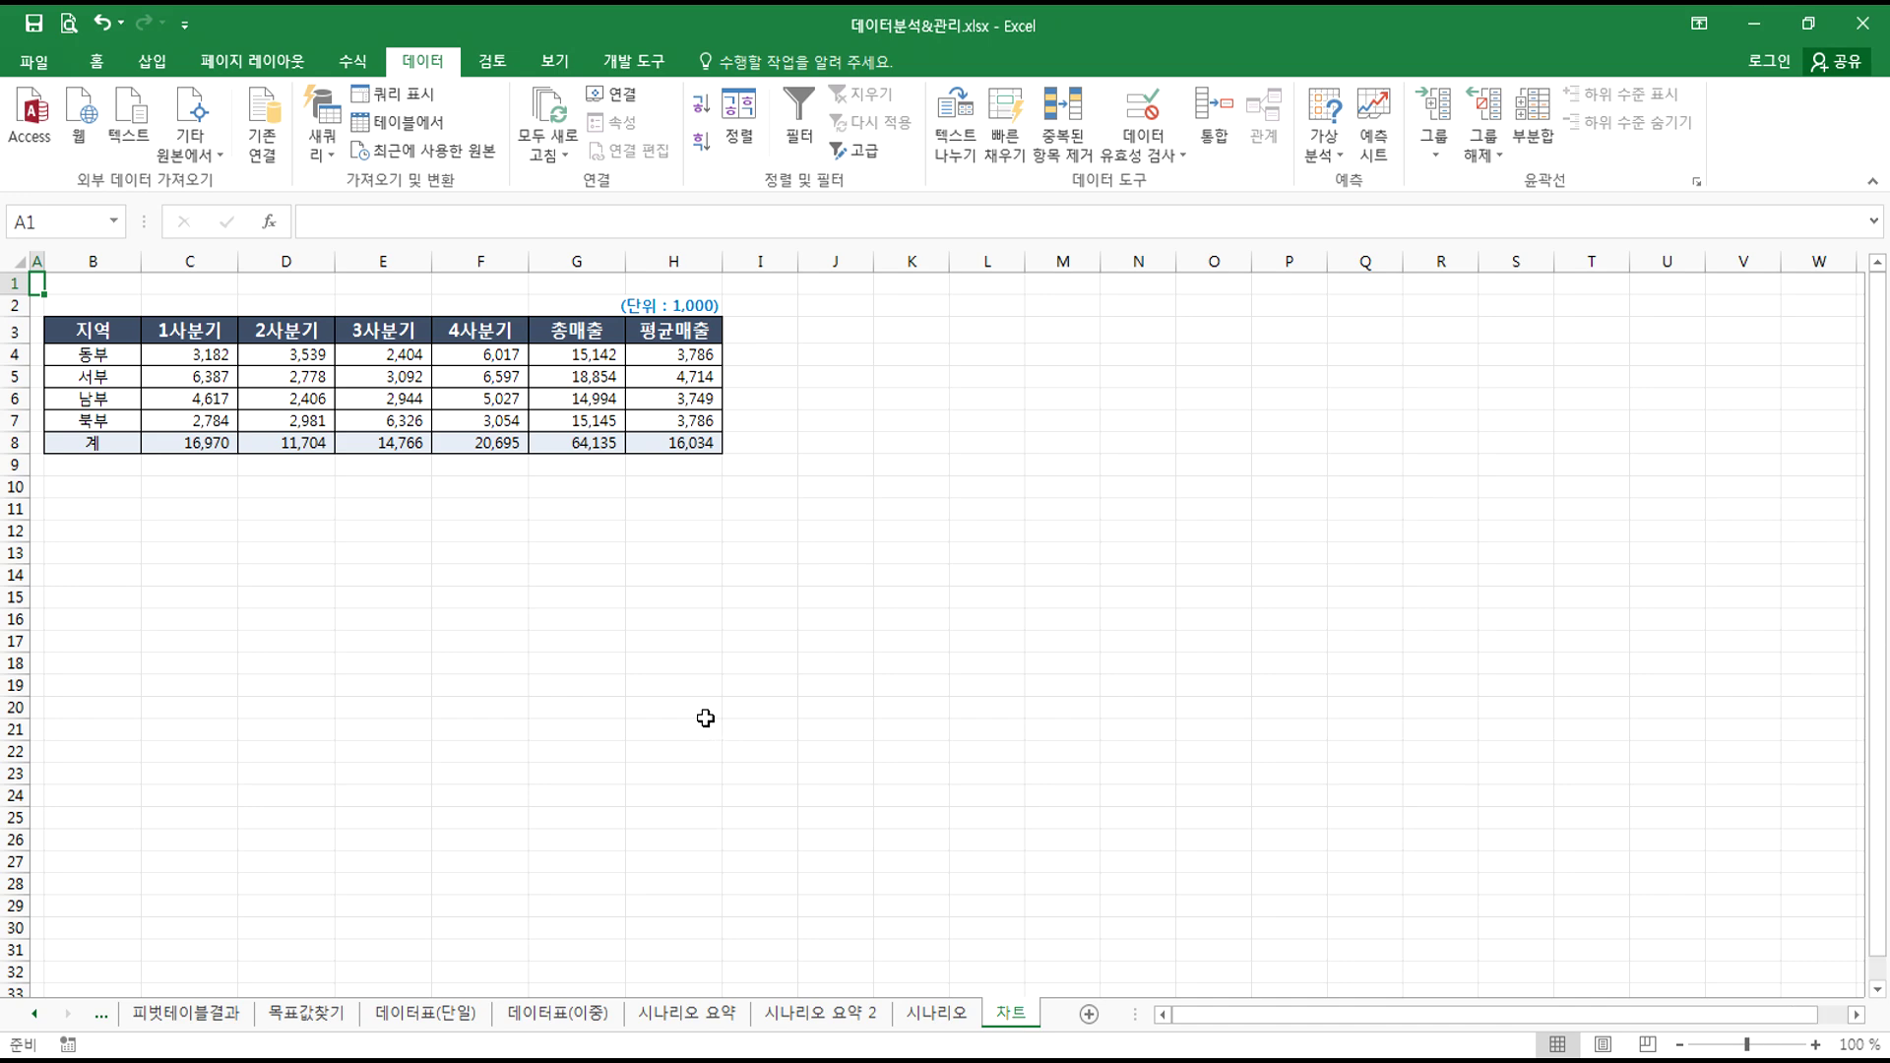
- Examine each region's quarterly sales row (C:F) and the first two quarters' columns together with their matching labels
scroll(705, 719, "up", 2, "ctrl")
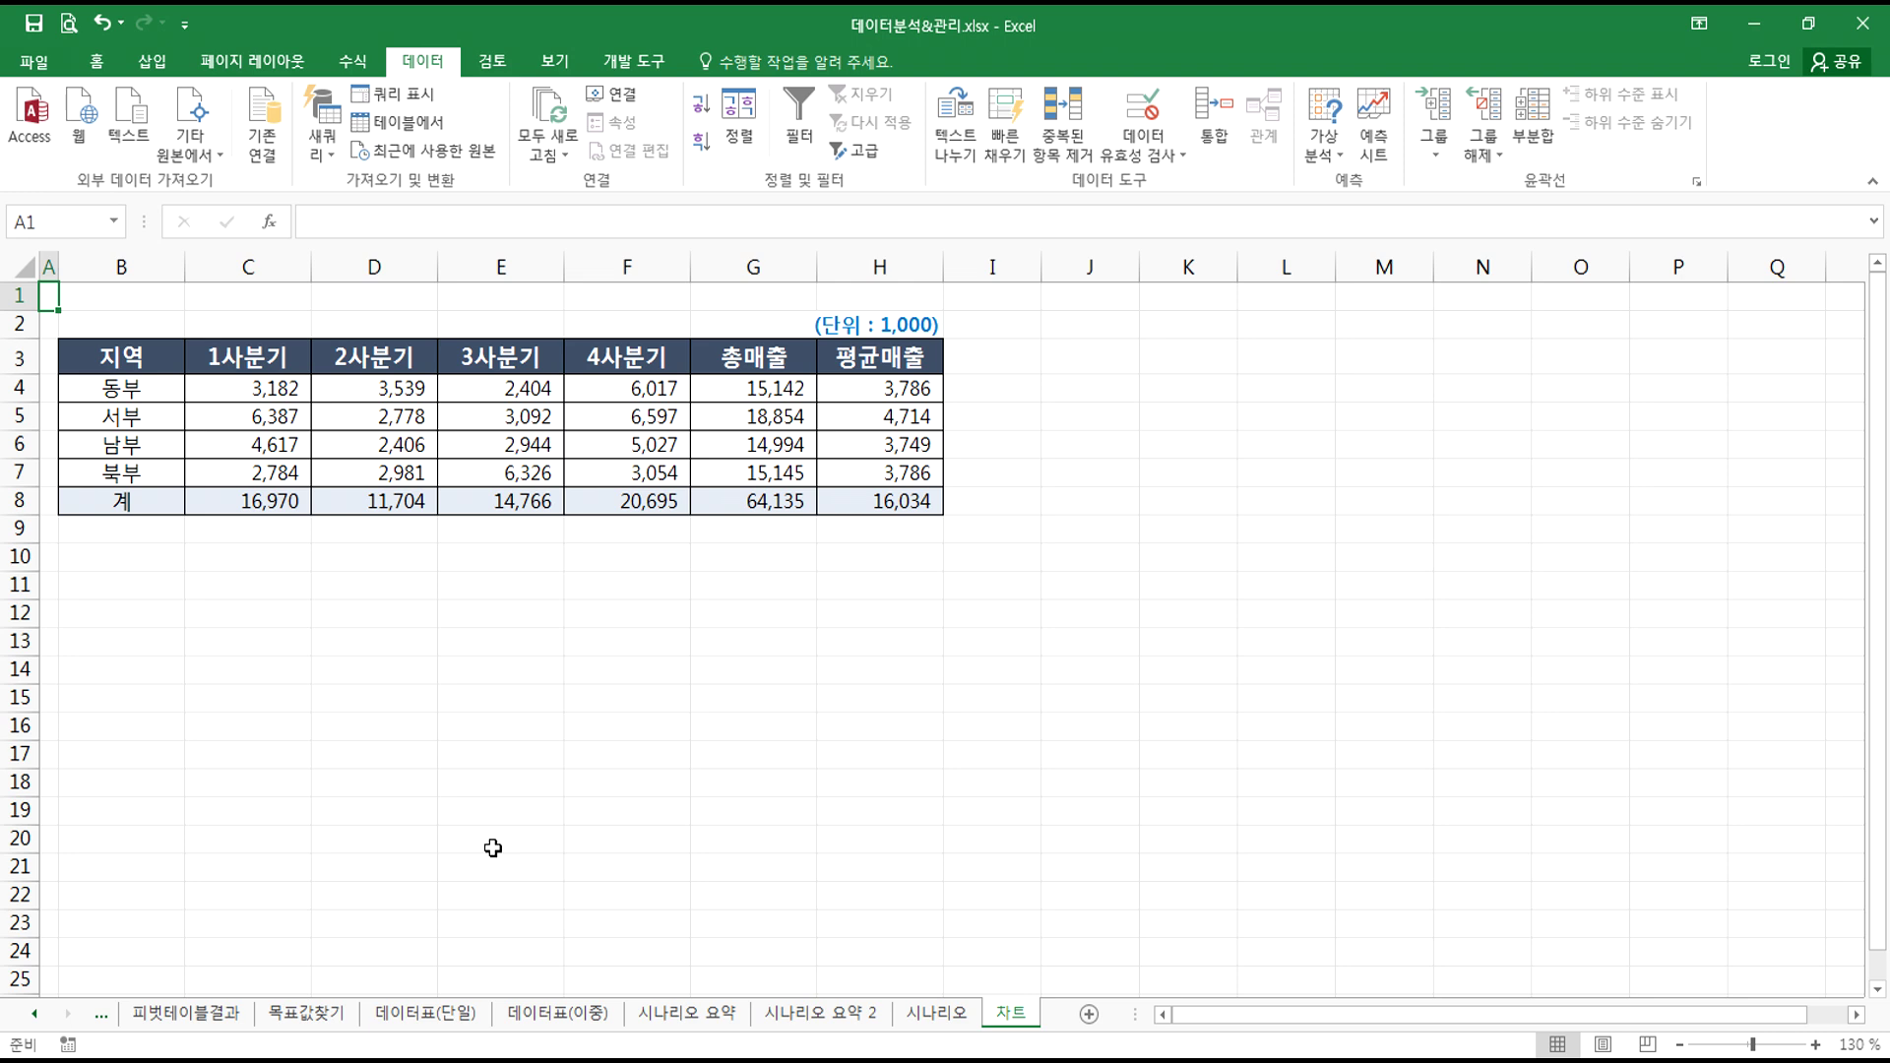
left_click_drag(237, 392, 624, 392)
scroll(607, 591, "up", 5)
left_click_drag(404, 475, 1004, 473)
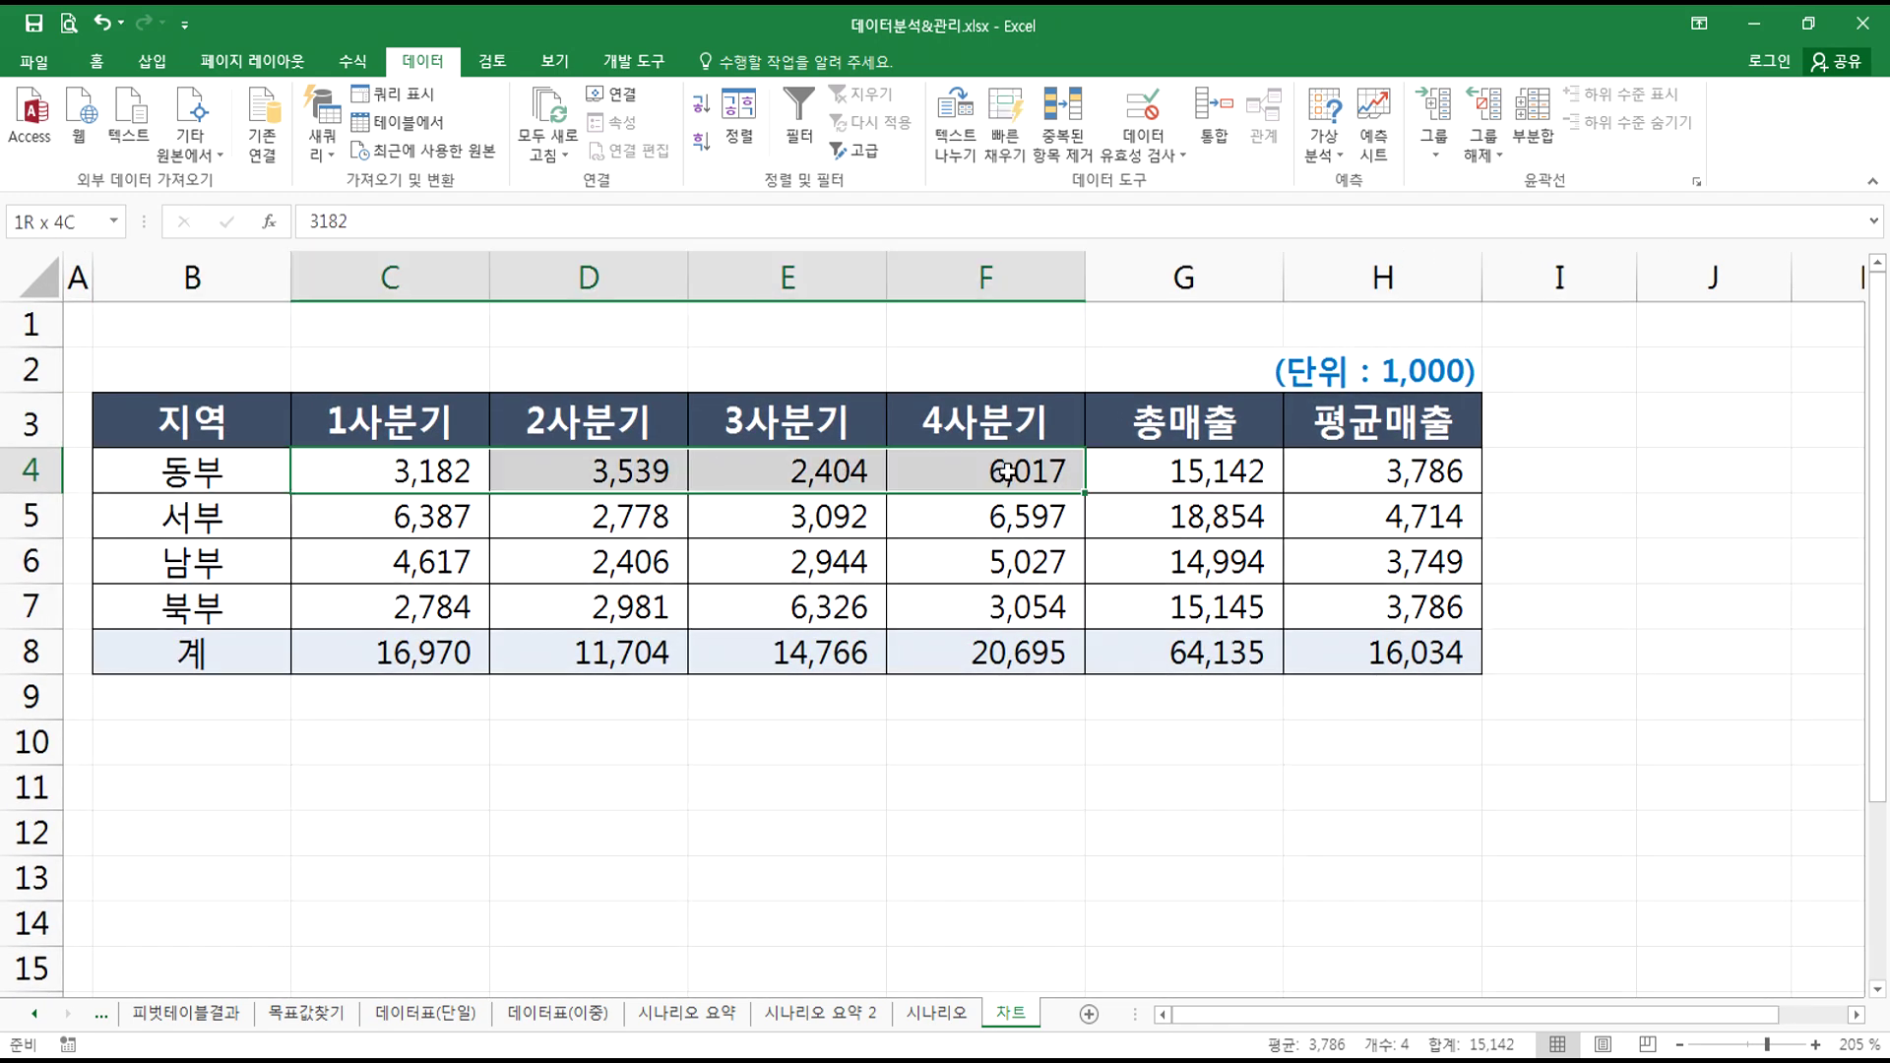
left_click_drag(339, 563, 998, 551)
left_click(187, 569)
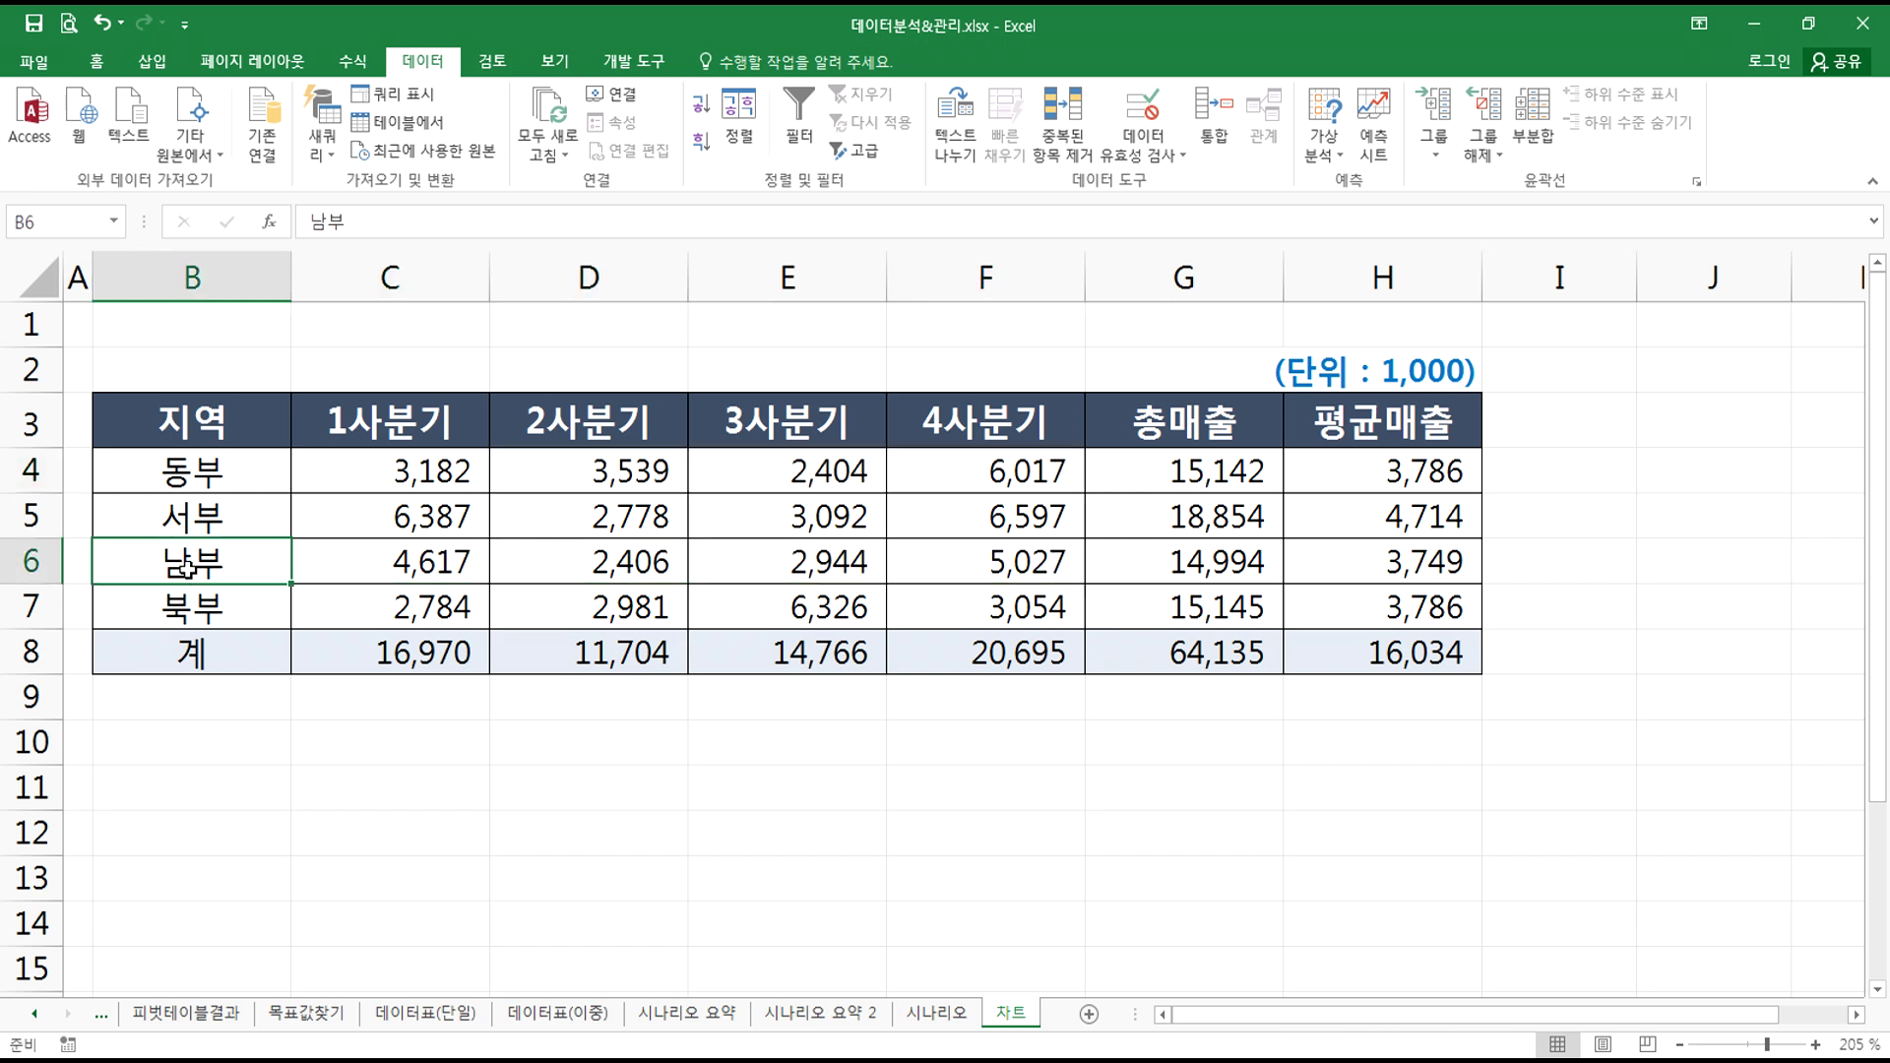
left_click_drag(370, 609, 962, 603)
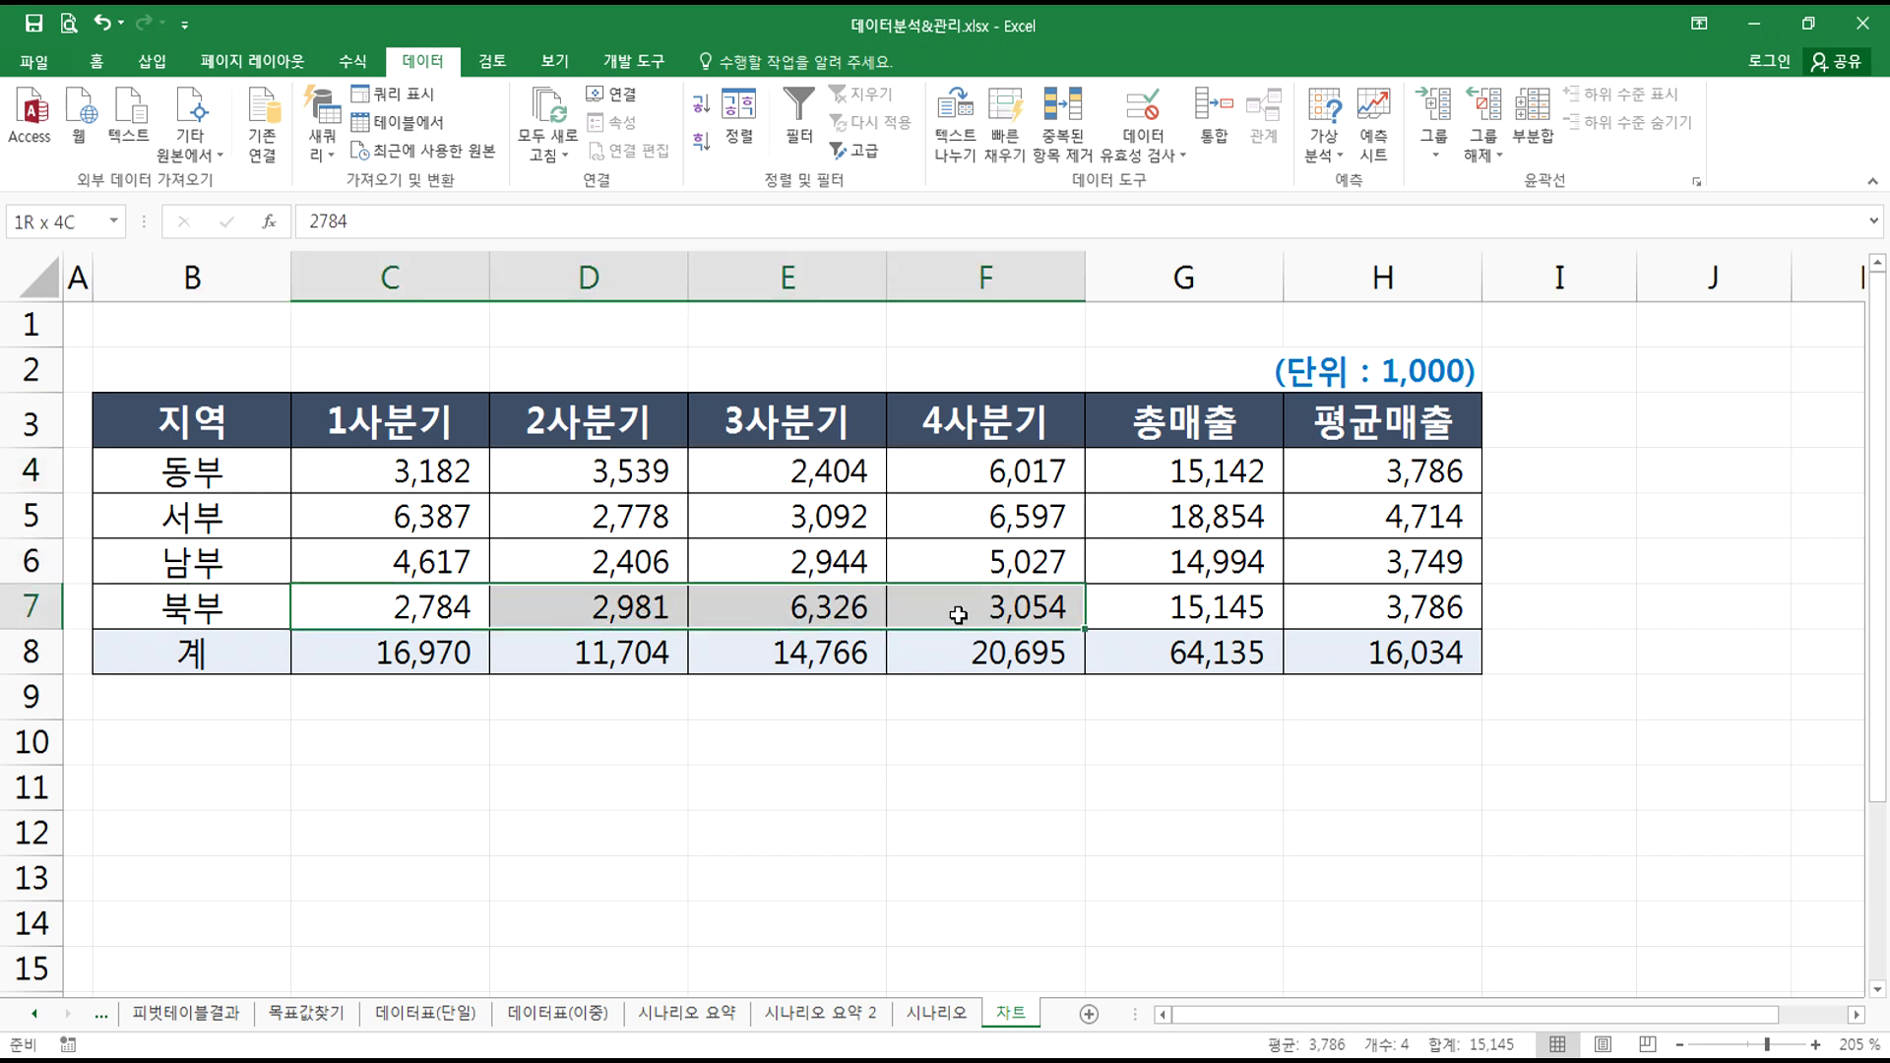
left_click(253, 616)
left_click_drag(384, 467, 399, 606)
left_click(370, 430)
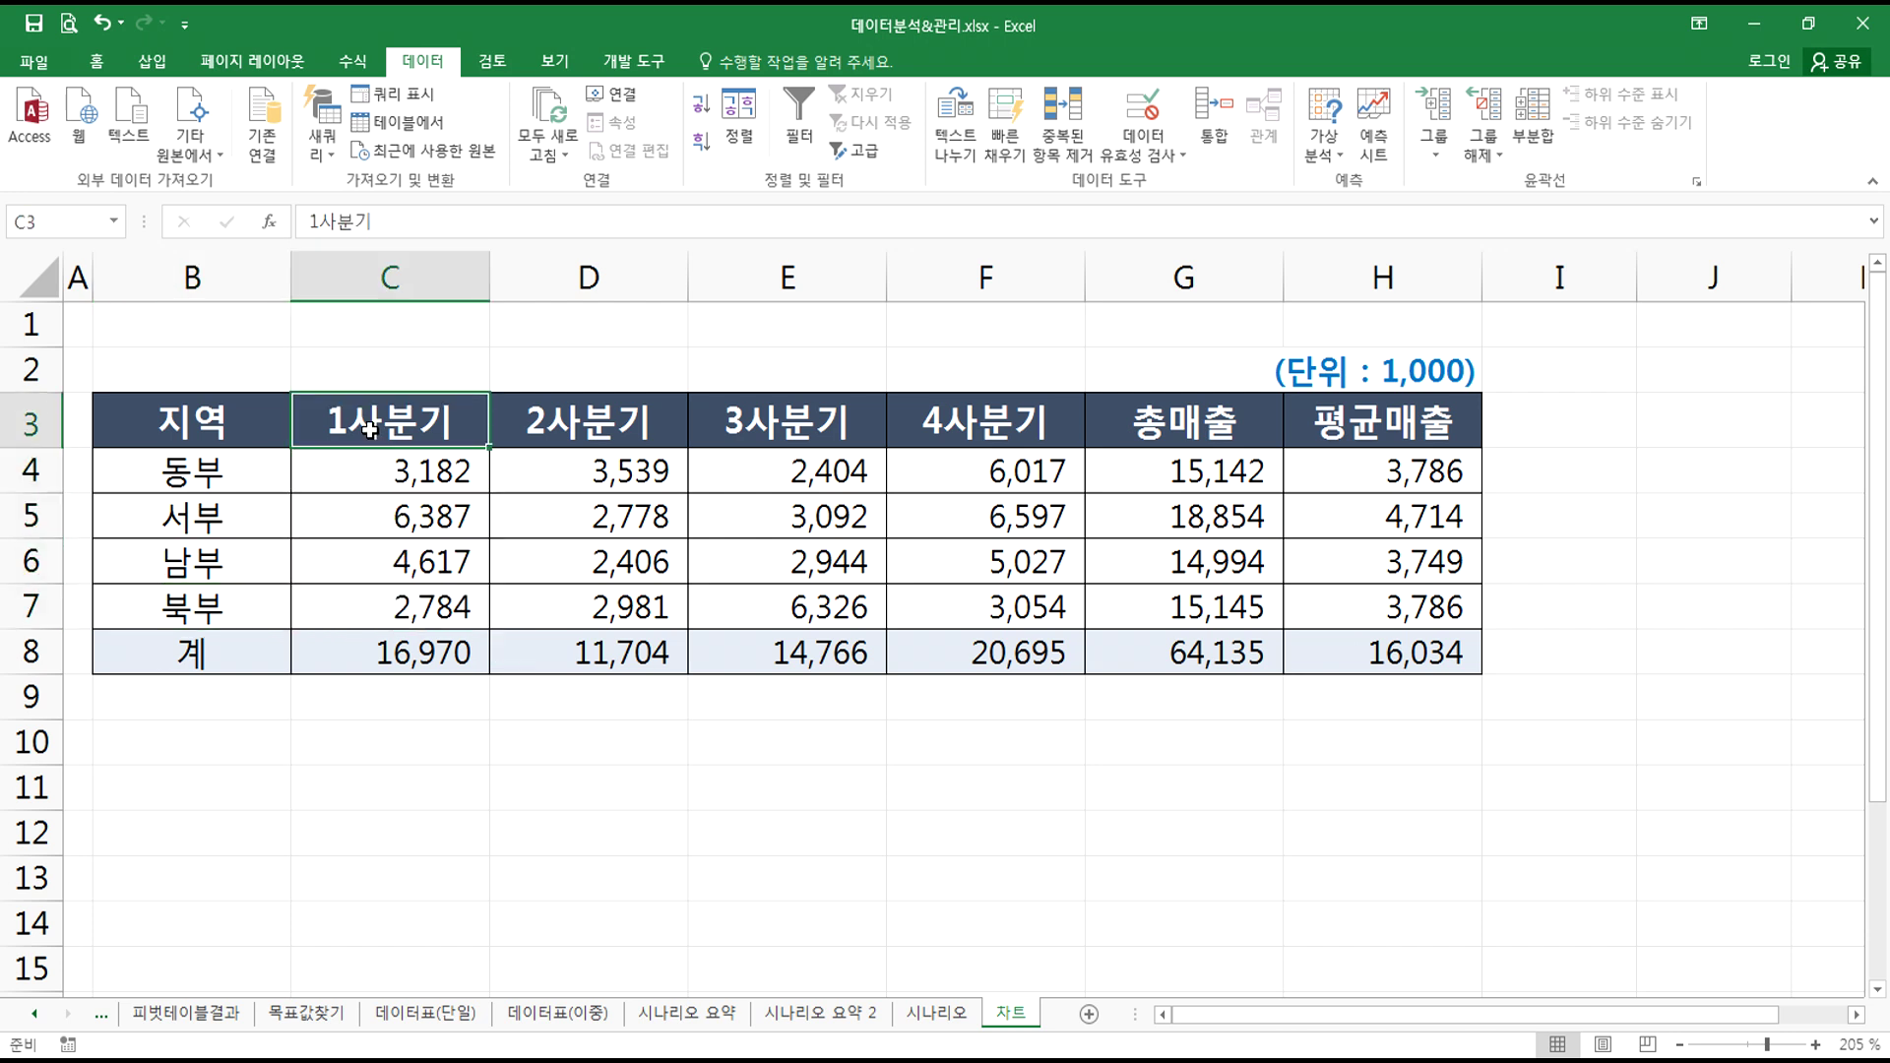
left_click_drag(610, 472, 610, 605)
left_click(578, 431)
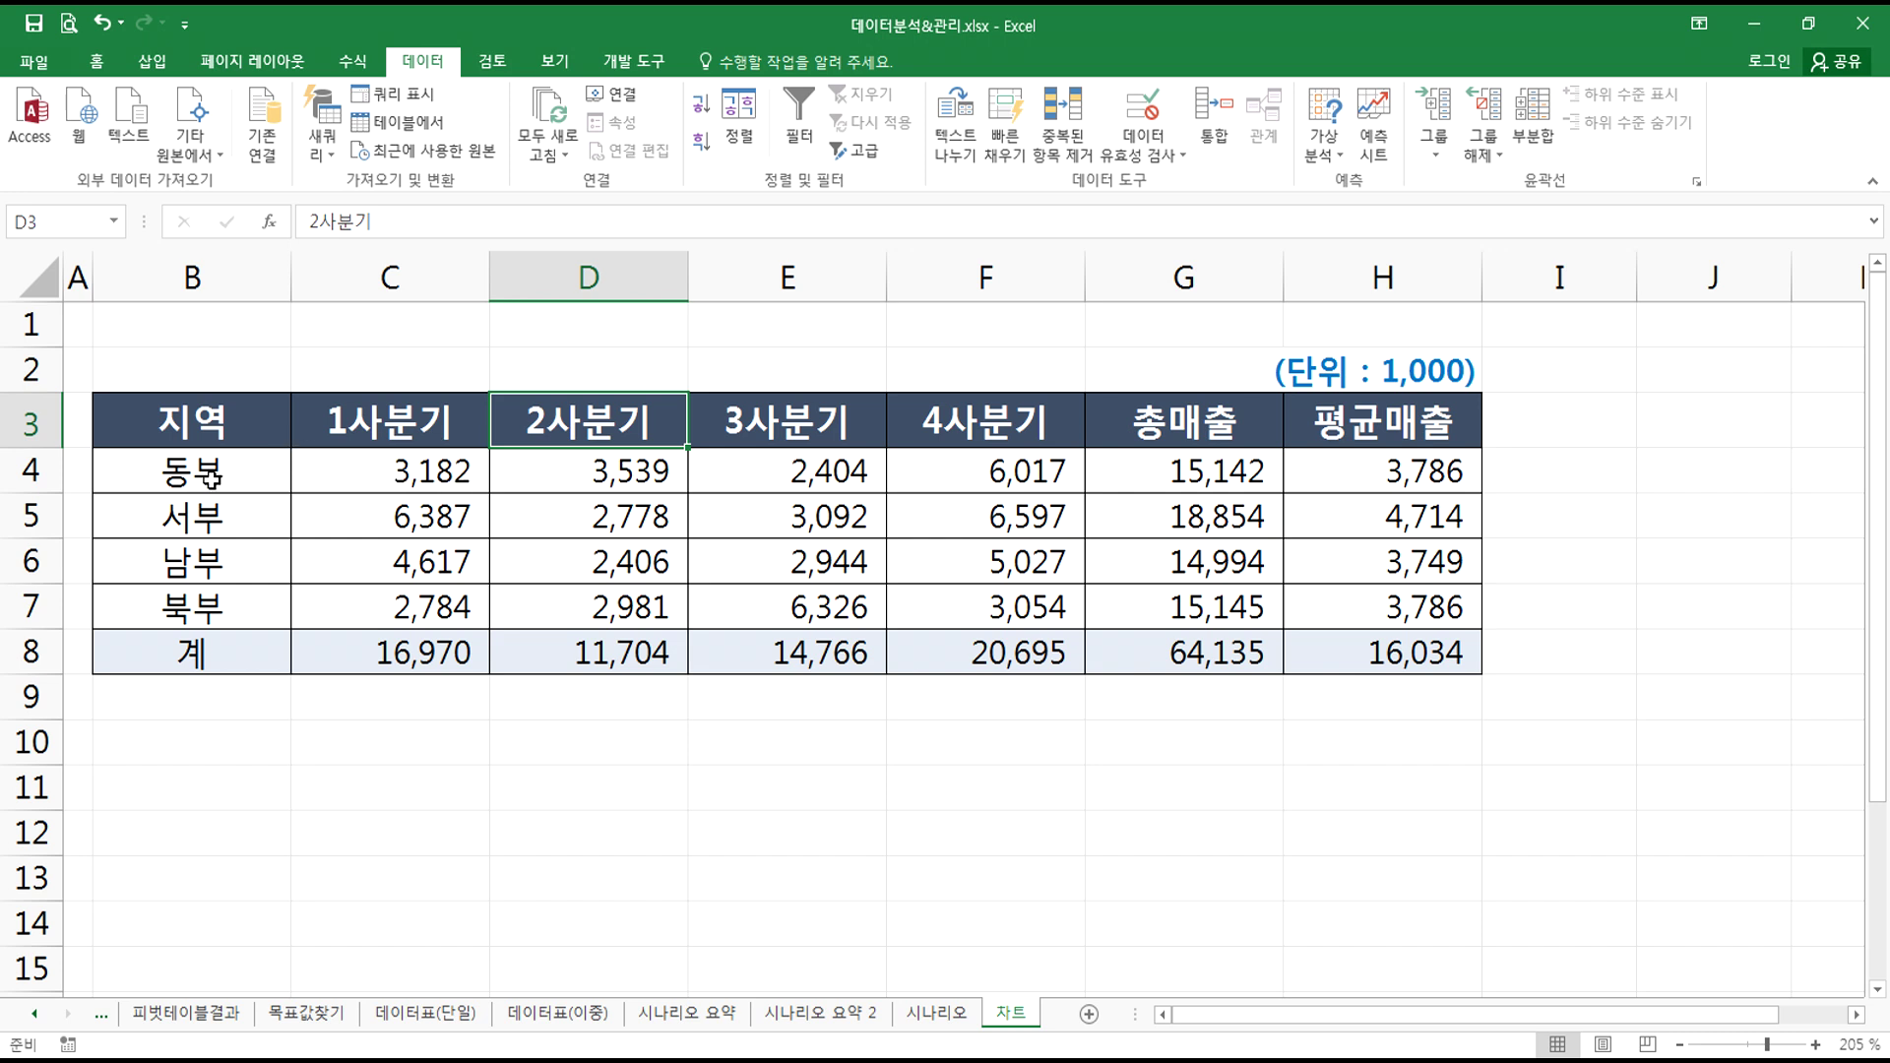
- Review the block B3:F7 and its individual rows and columns, checking the Name Box for C4:F4 and C5:F5
left_click_drag(195, 421, 921, 613)
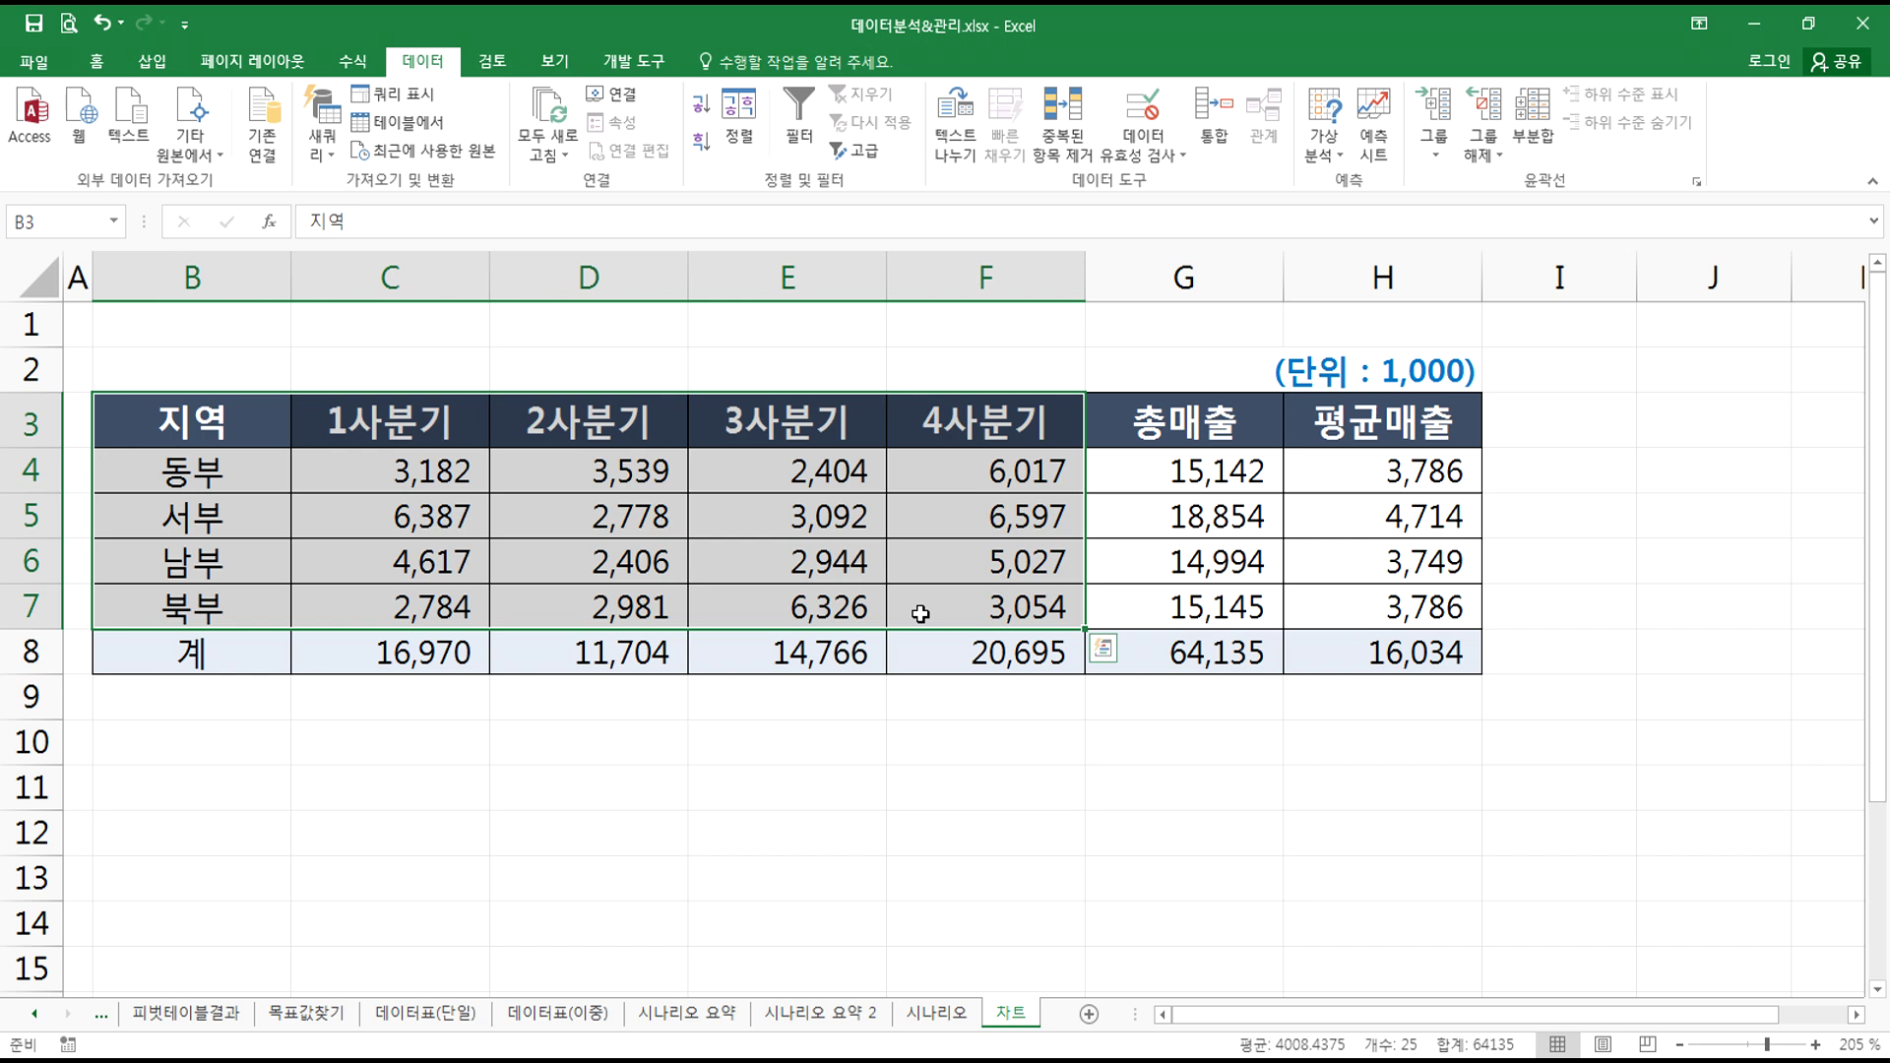
left_click_drag(405, 482, 1013, 456)
left_click(63, 221)
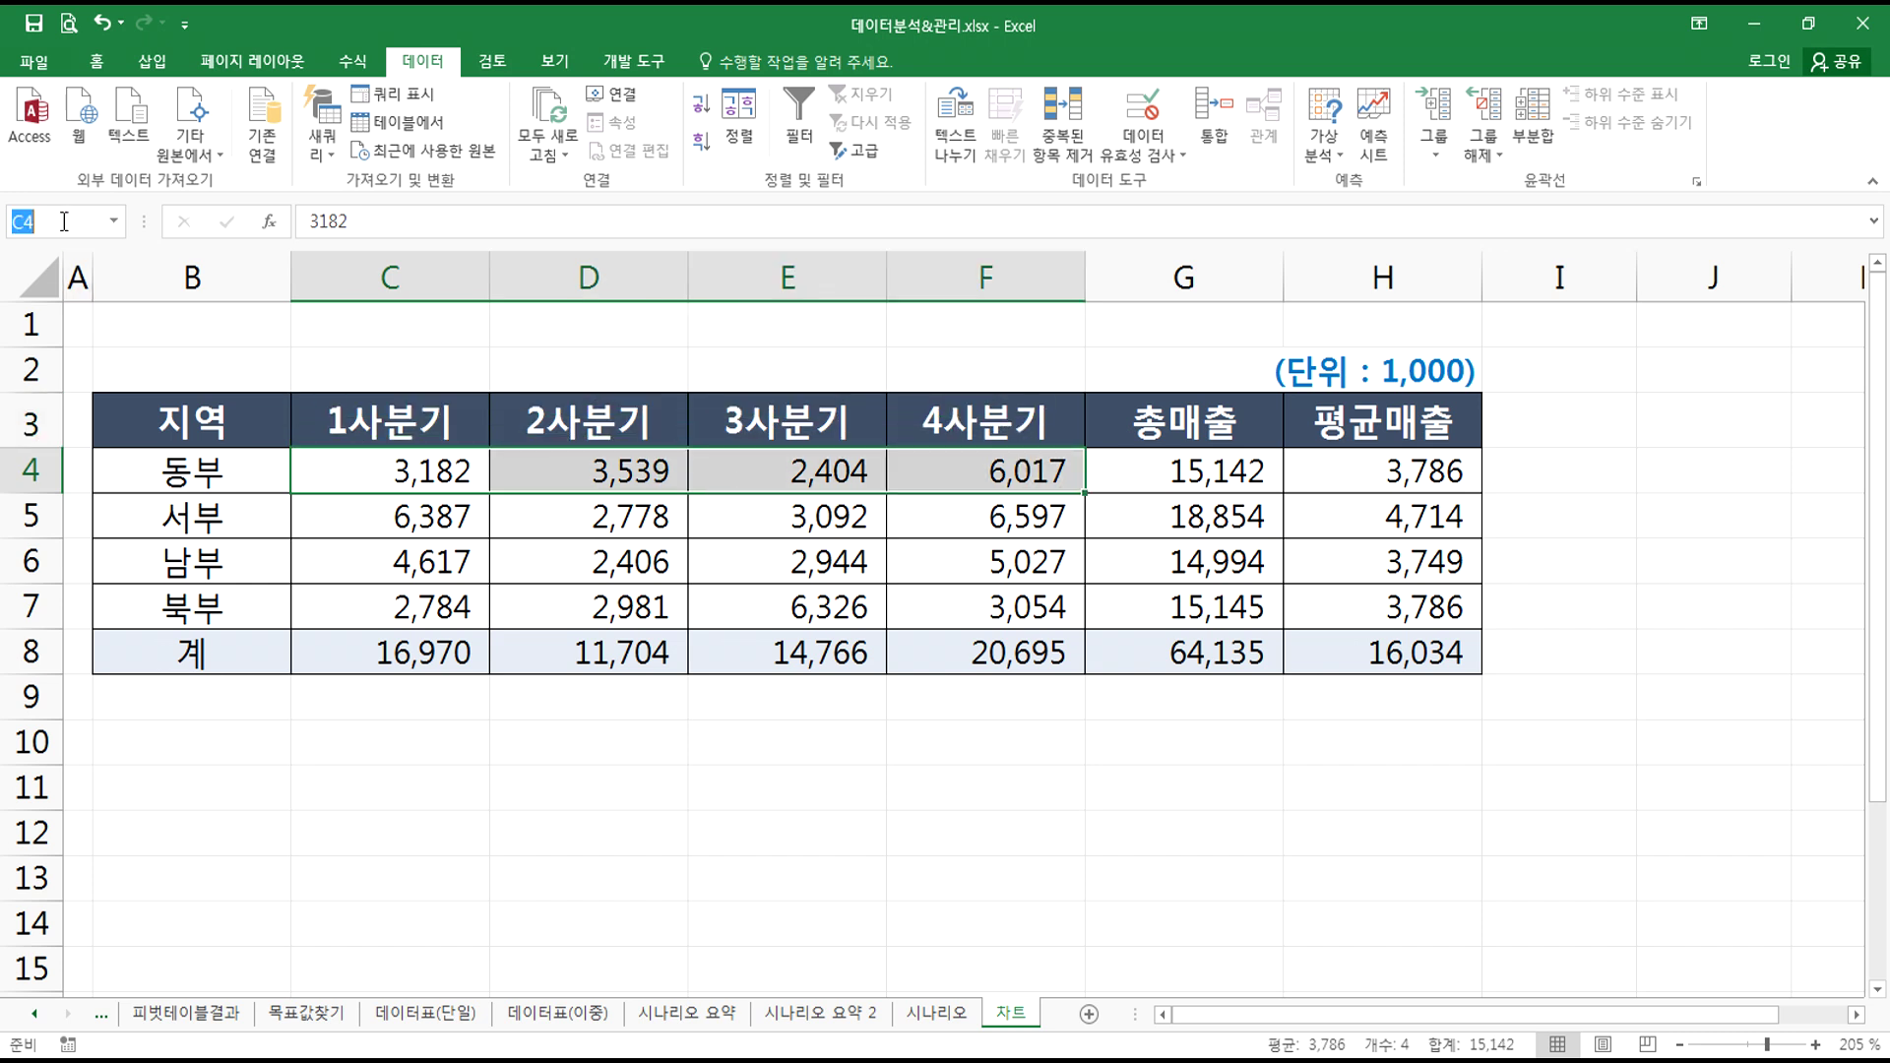
left_click_drag(366, 500, 965, 515)
left_click(71, 223)
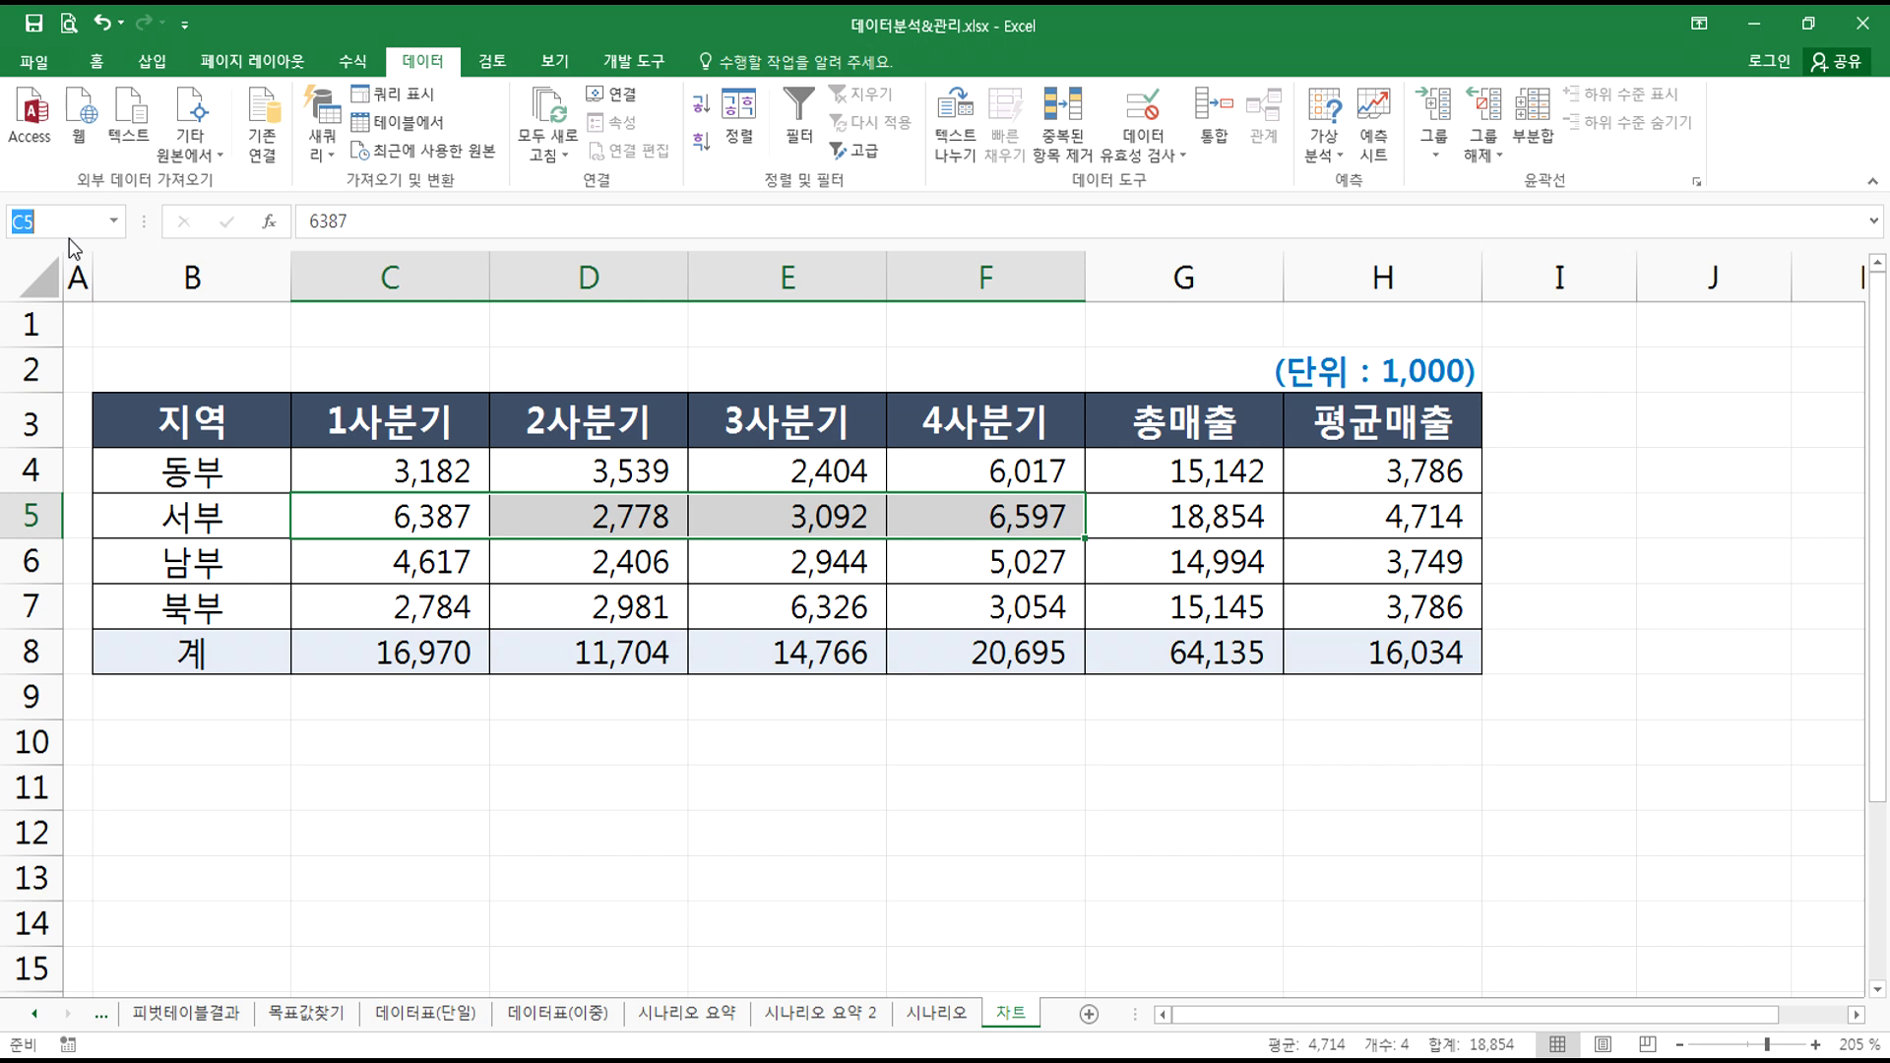
left_click_drag(210, 480, 226, 610)
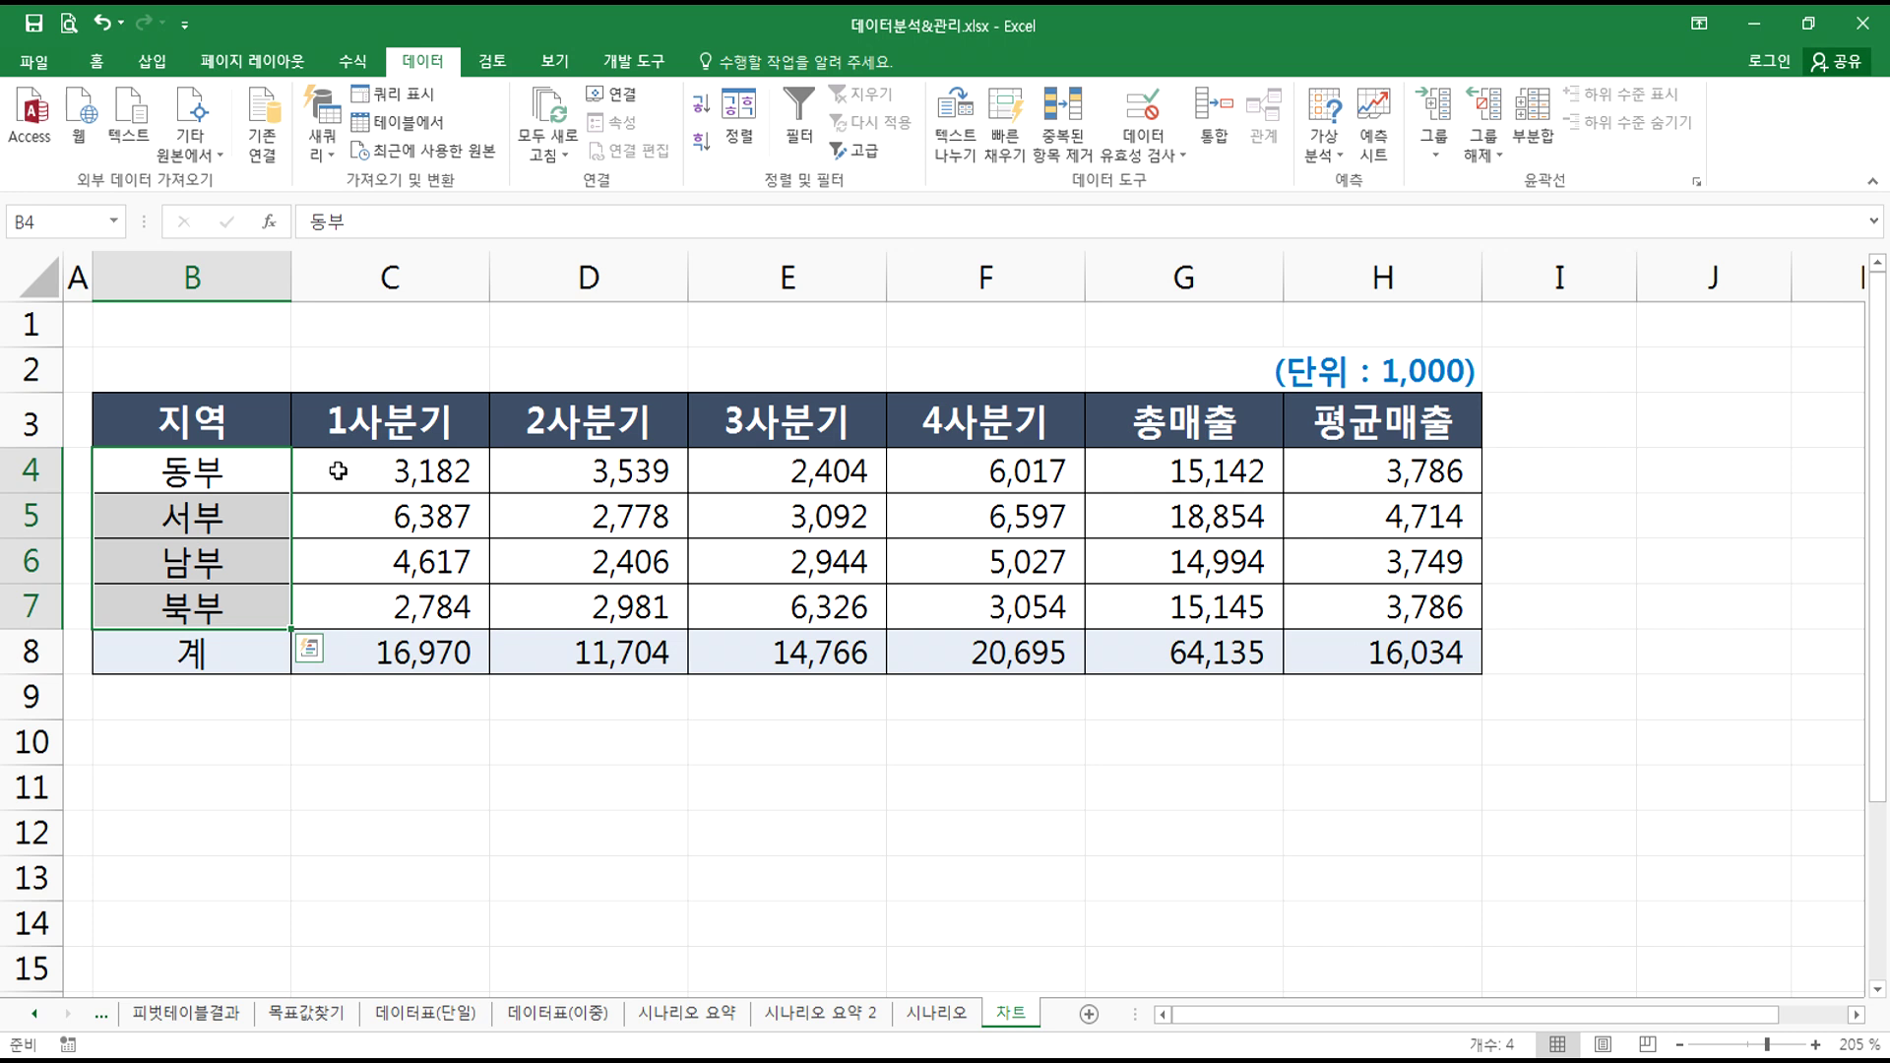
left_click_drag(202, 473, 1060, 602)
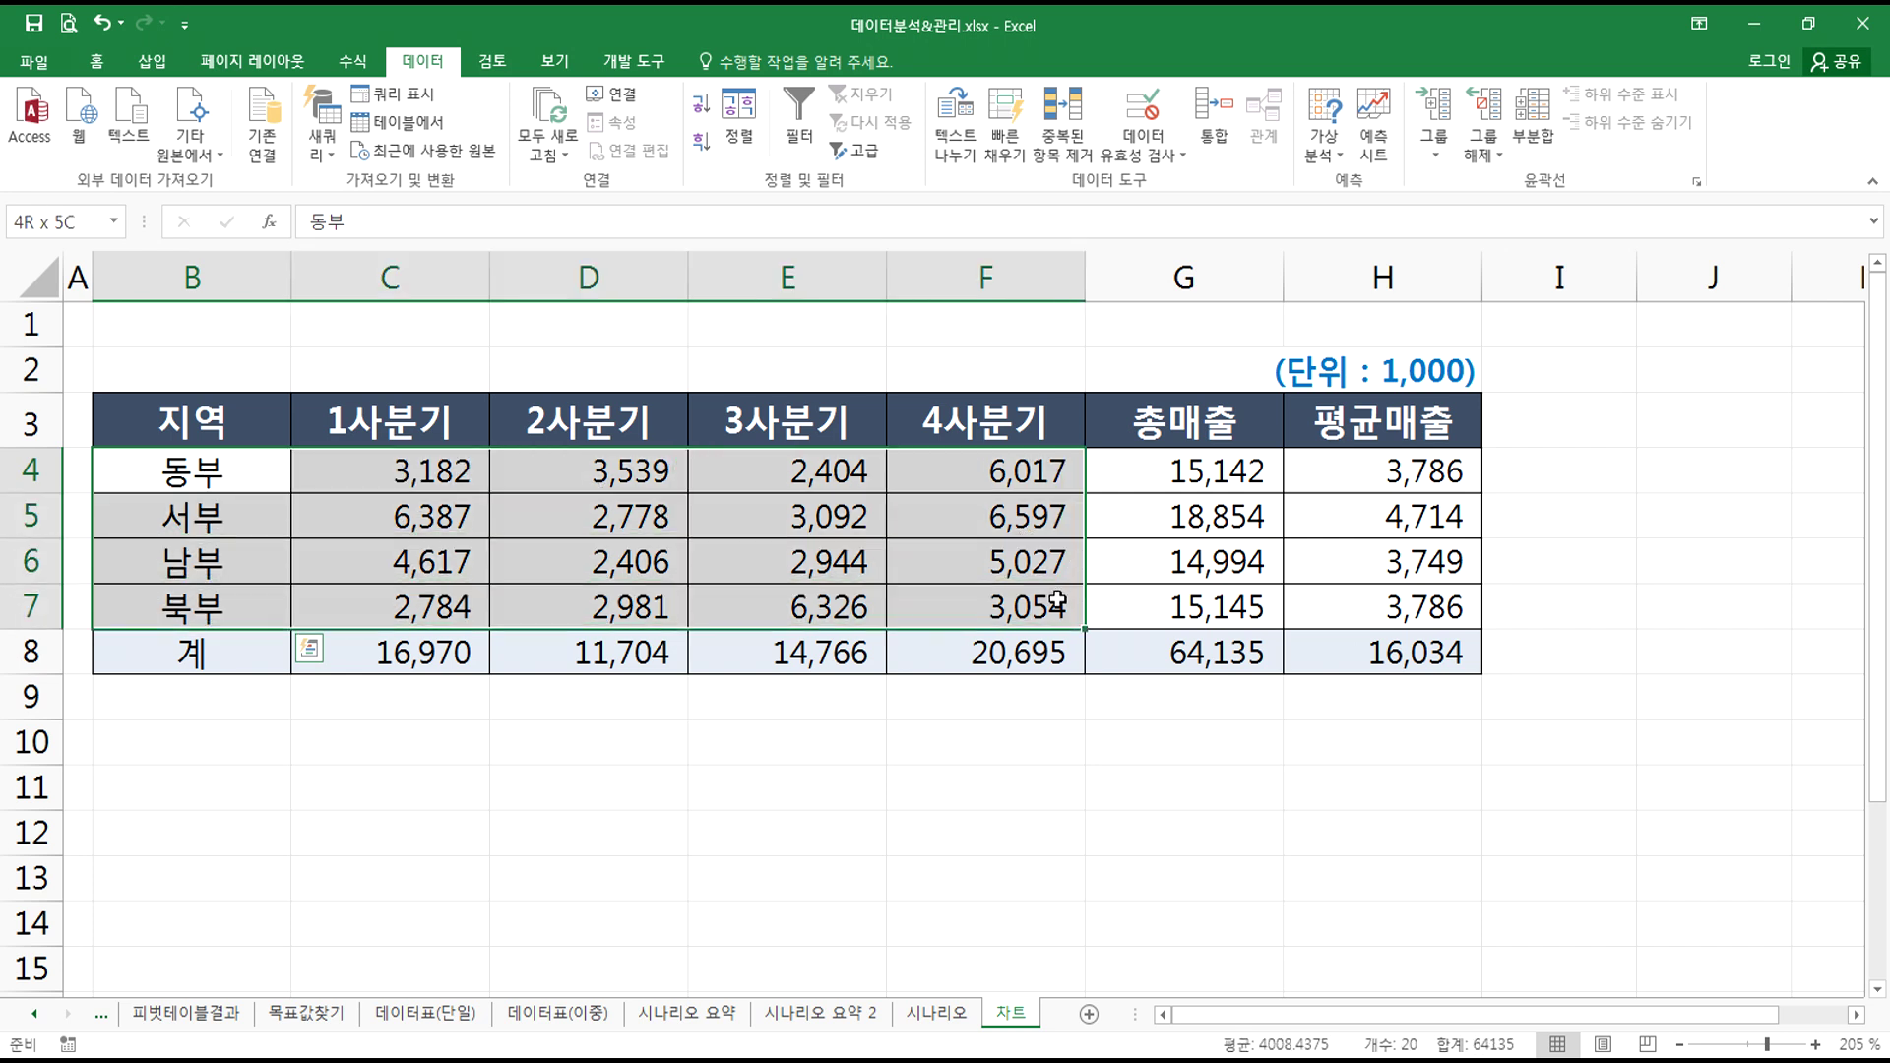
left_click_drag(362, 418, 370, 608)
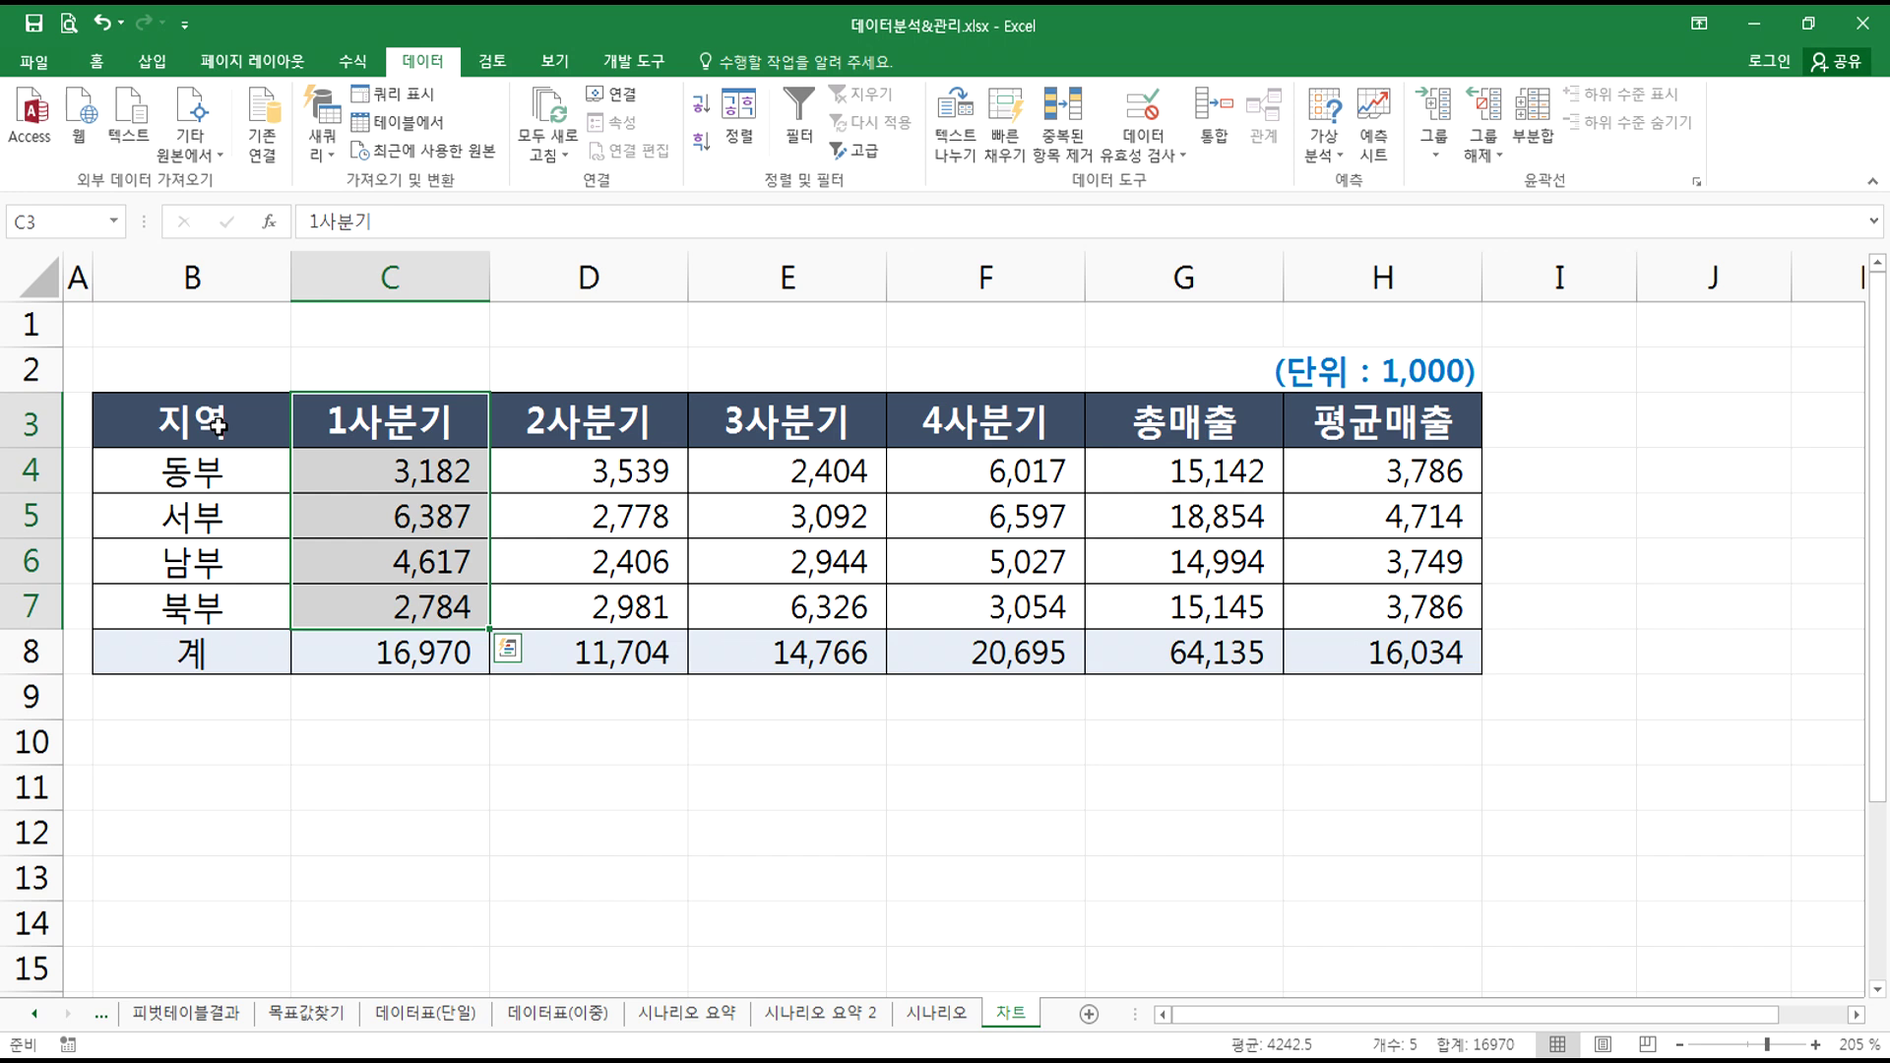
- Insert a space into the region label in cell B5 so it reads "서 부"
double_click(186, 520)
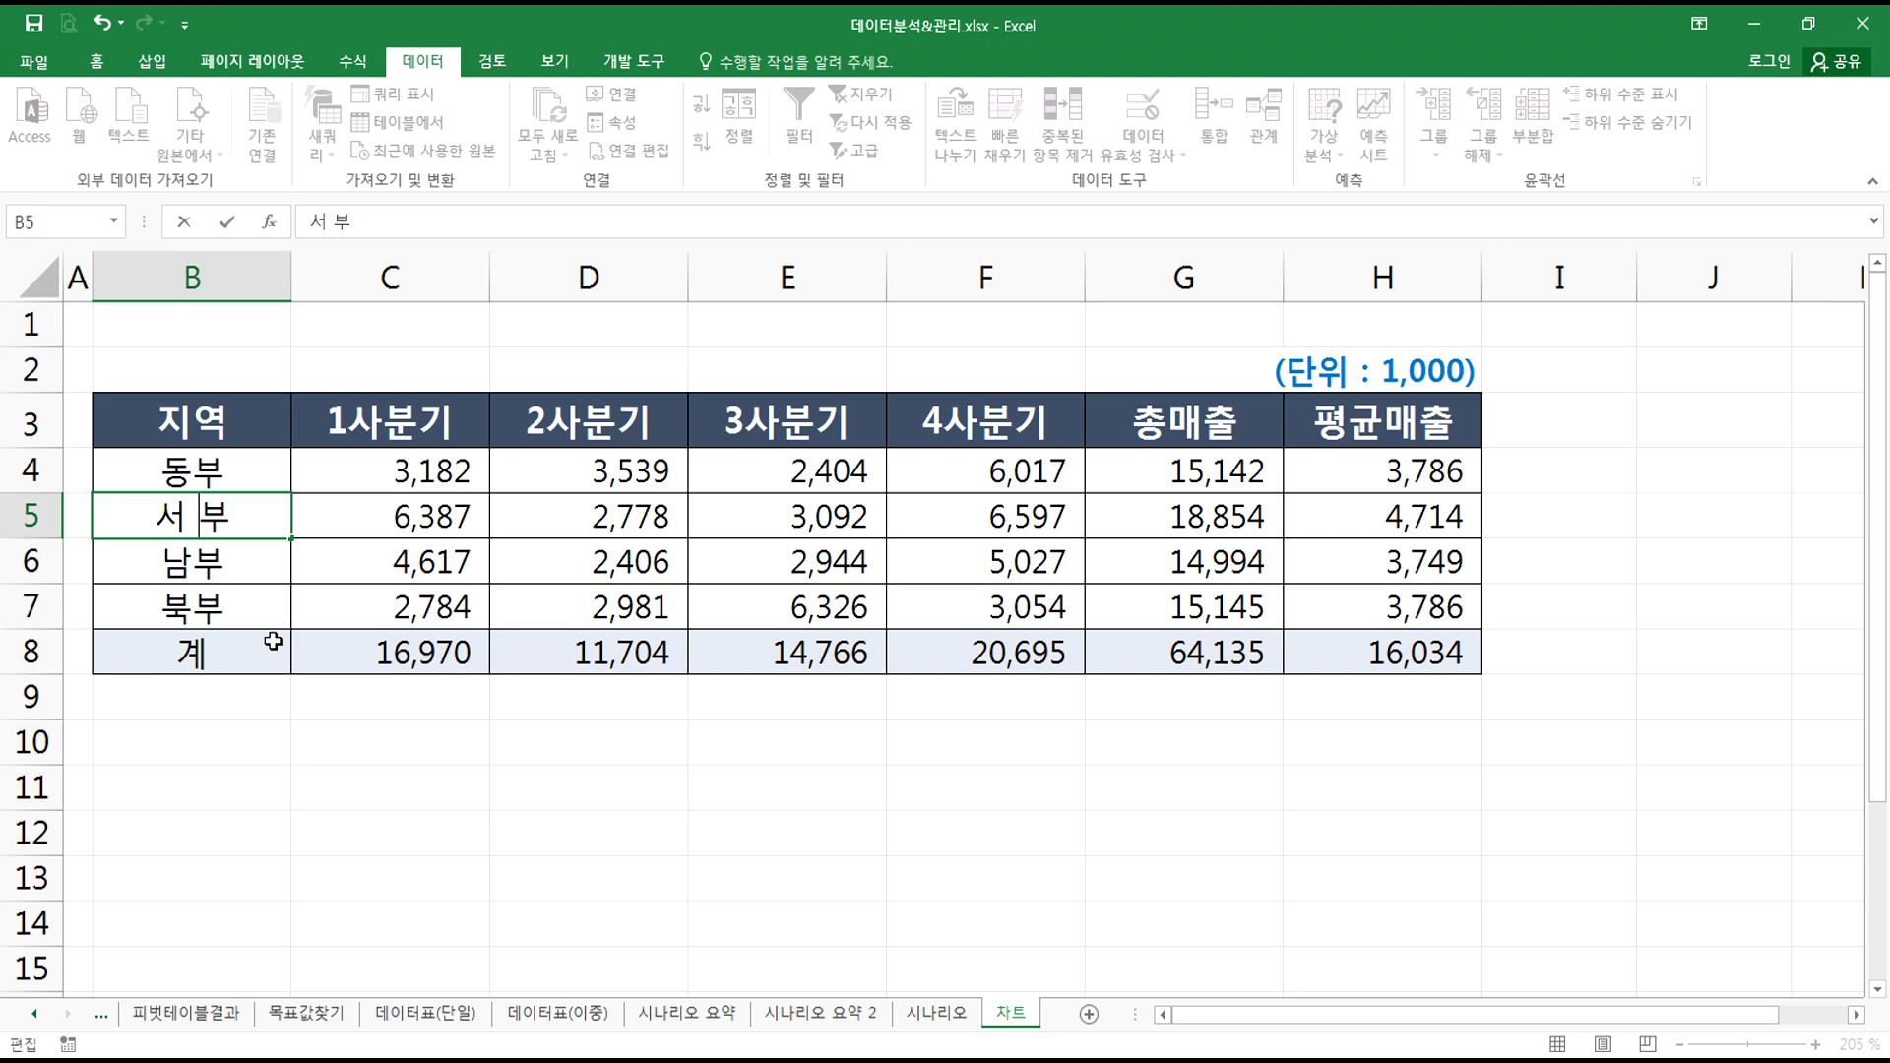
left_click(254, 751)
- Create names from the selection B3:F7, using the first row (첫 행) and the left column (왼쪽 열) as labels
left_click_drag(192, 429, 987, 600)
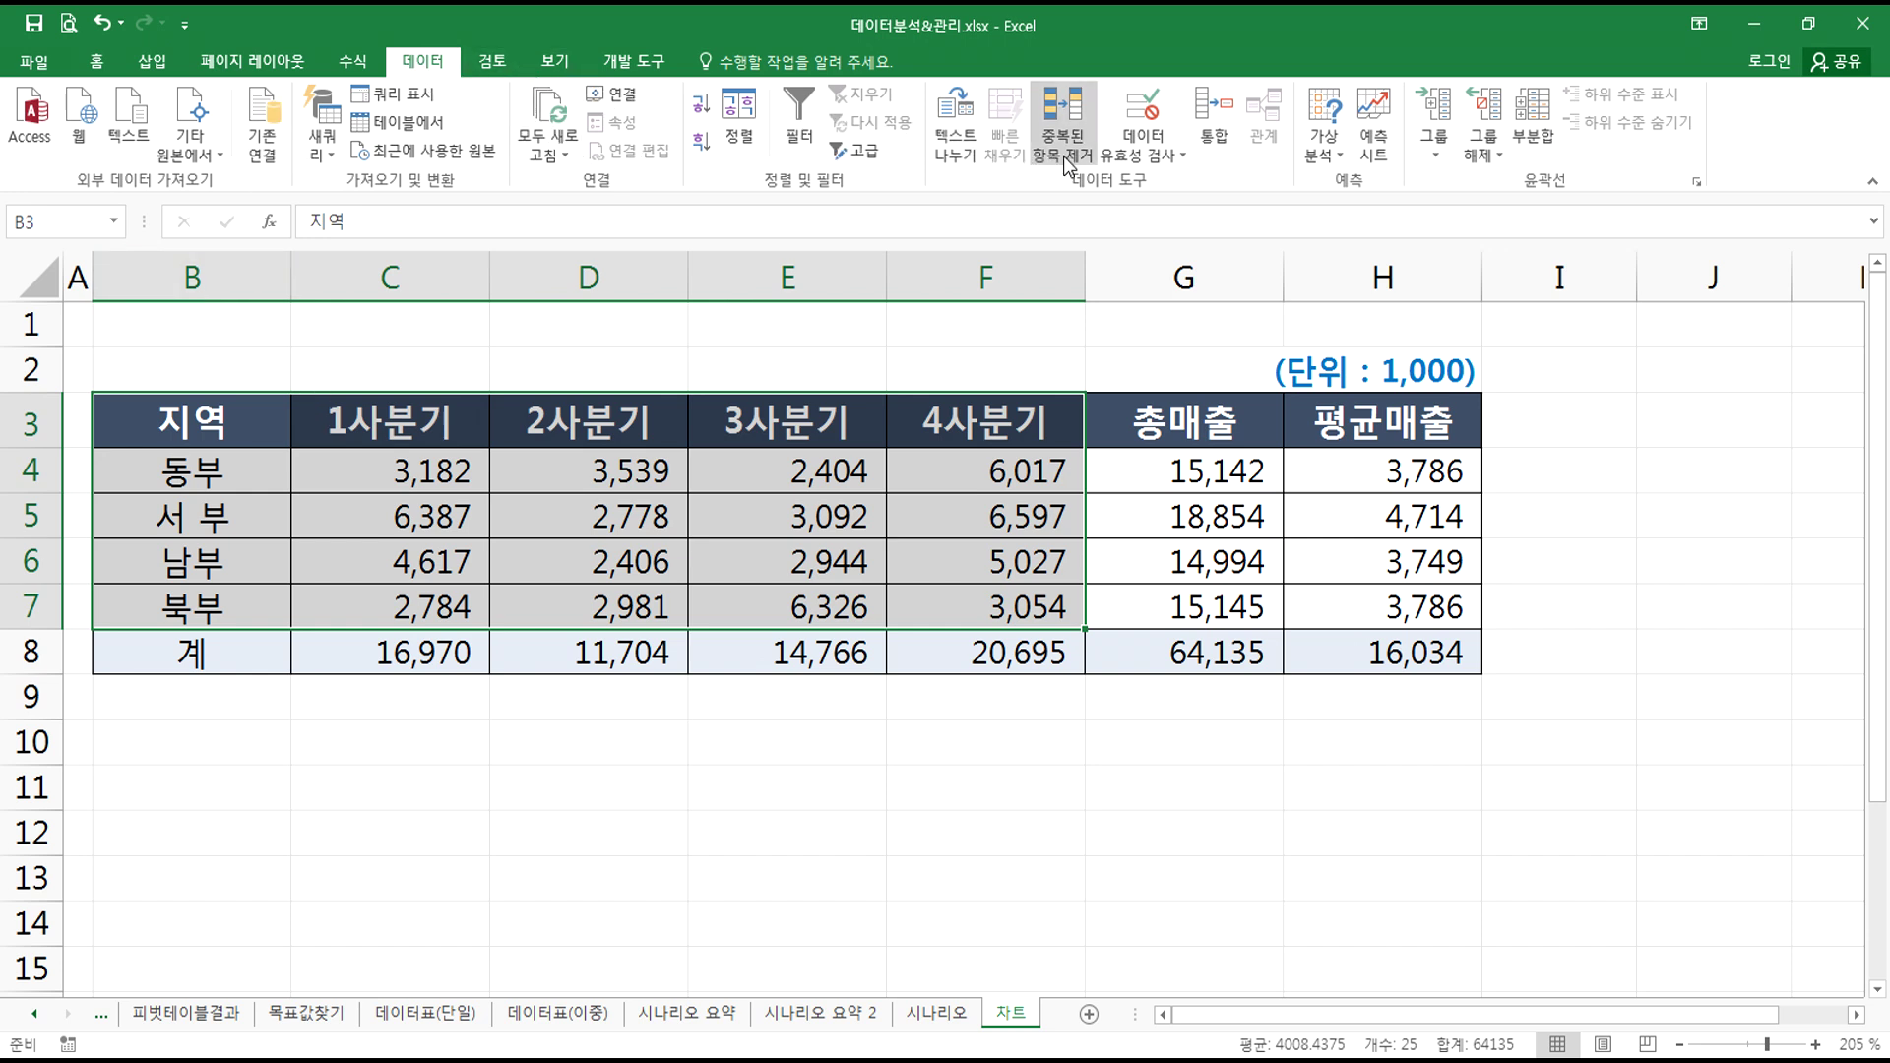
left_click(349, 65)
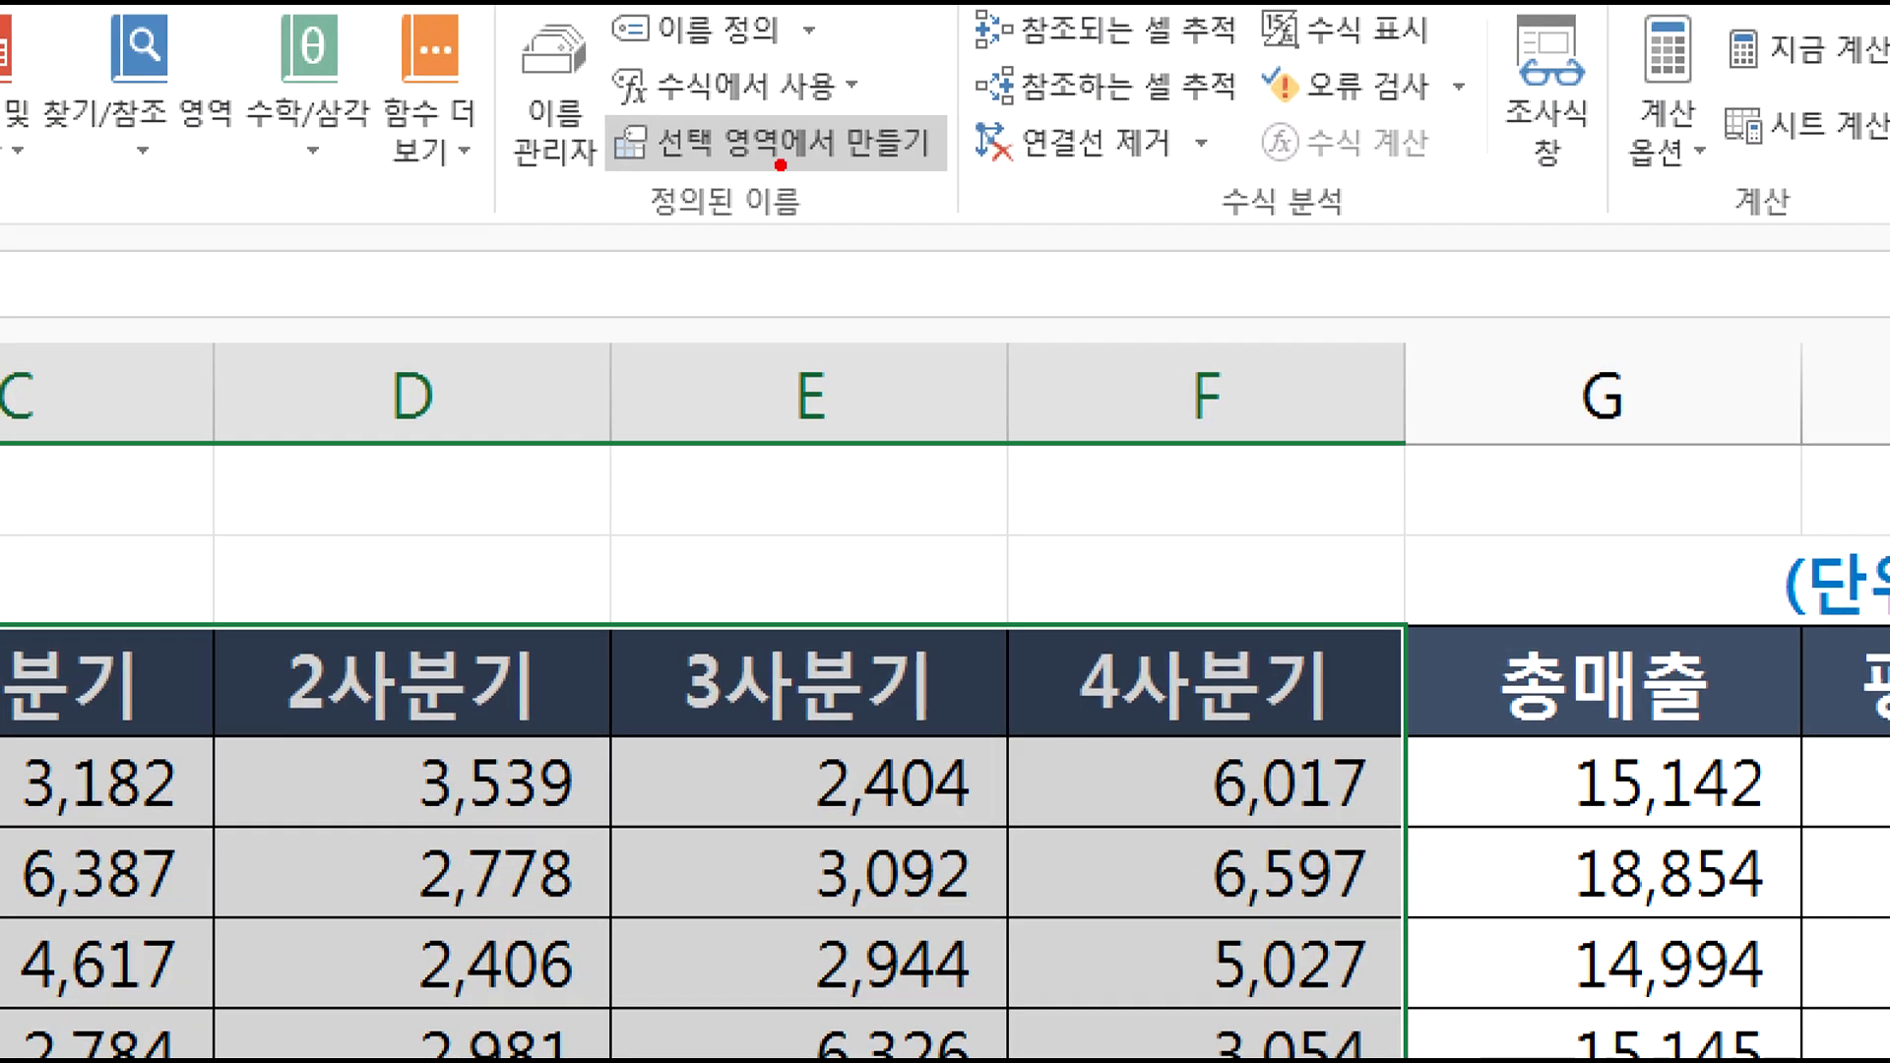
left_click_drag(693, 179, 907, 180)
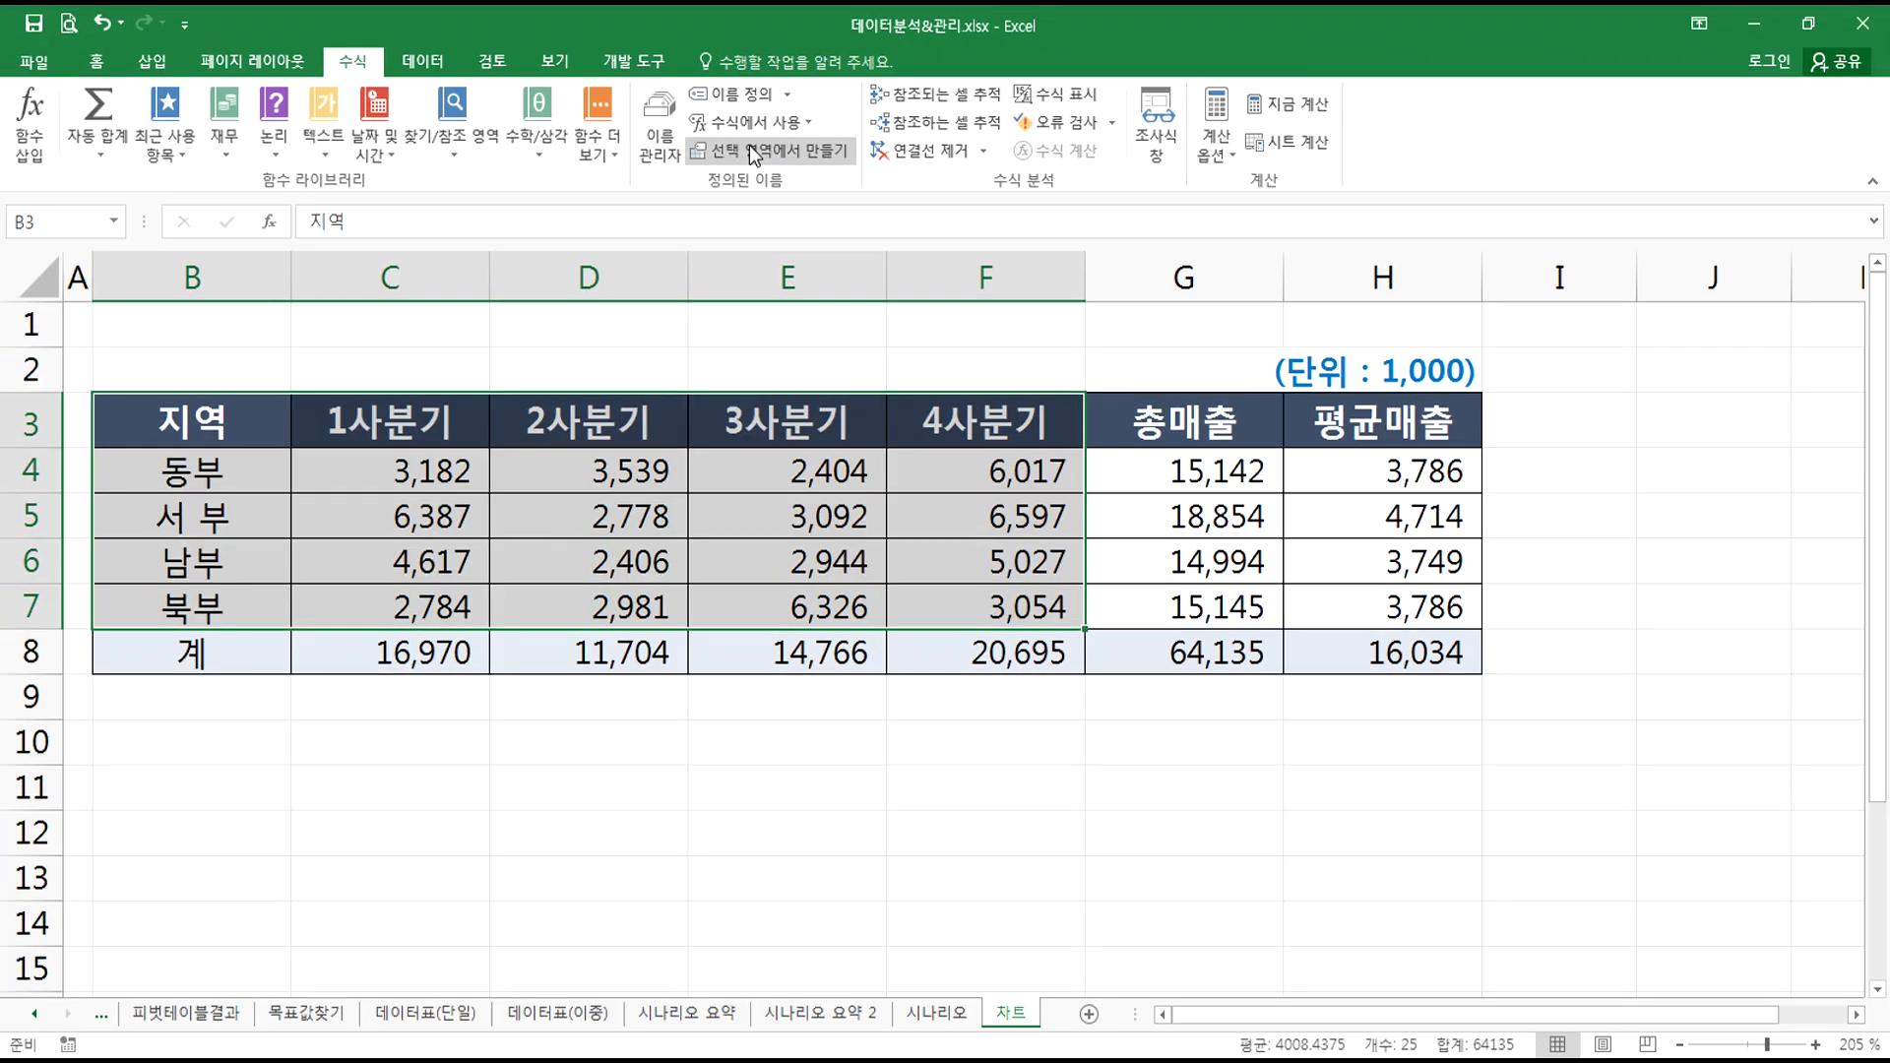
left_click(724, 148)
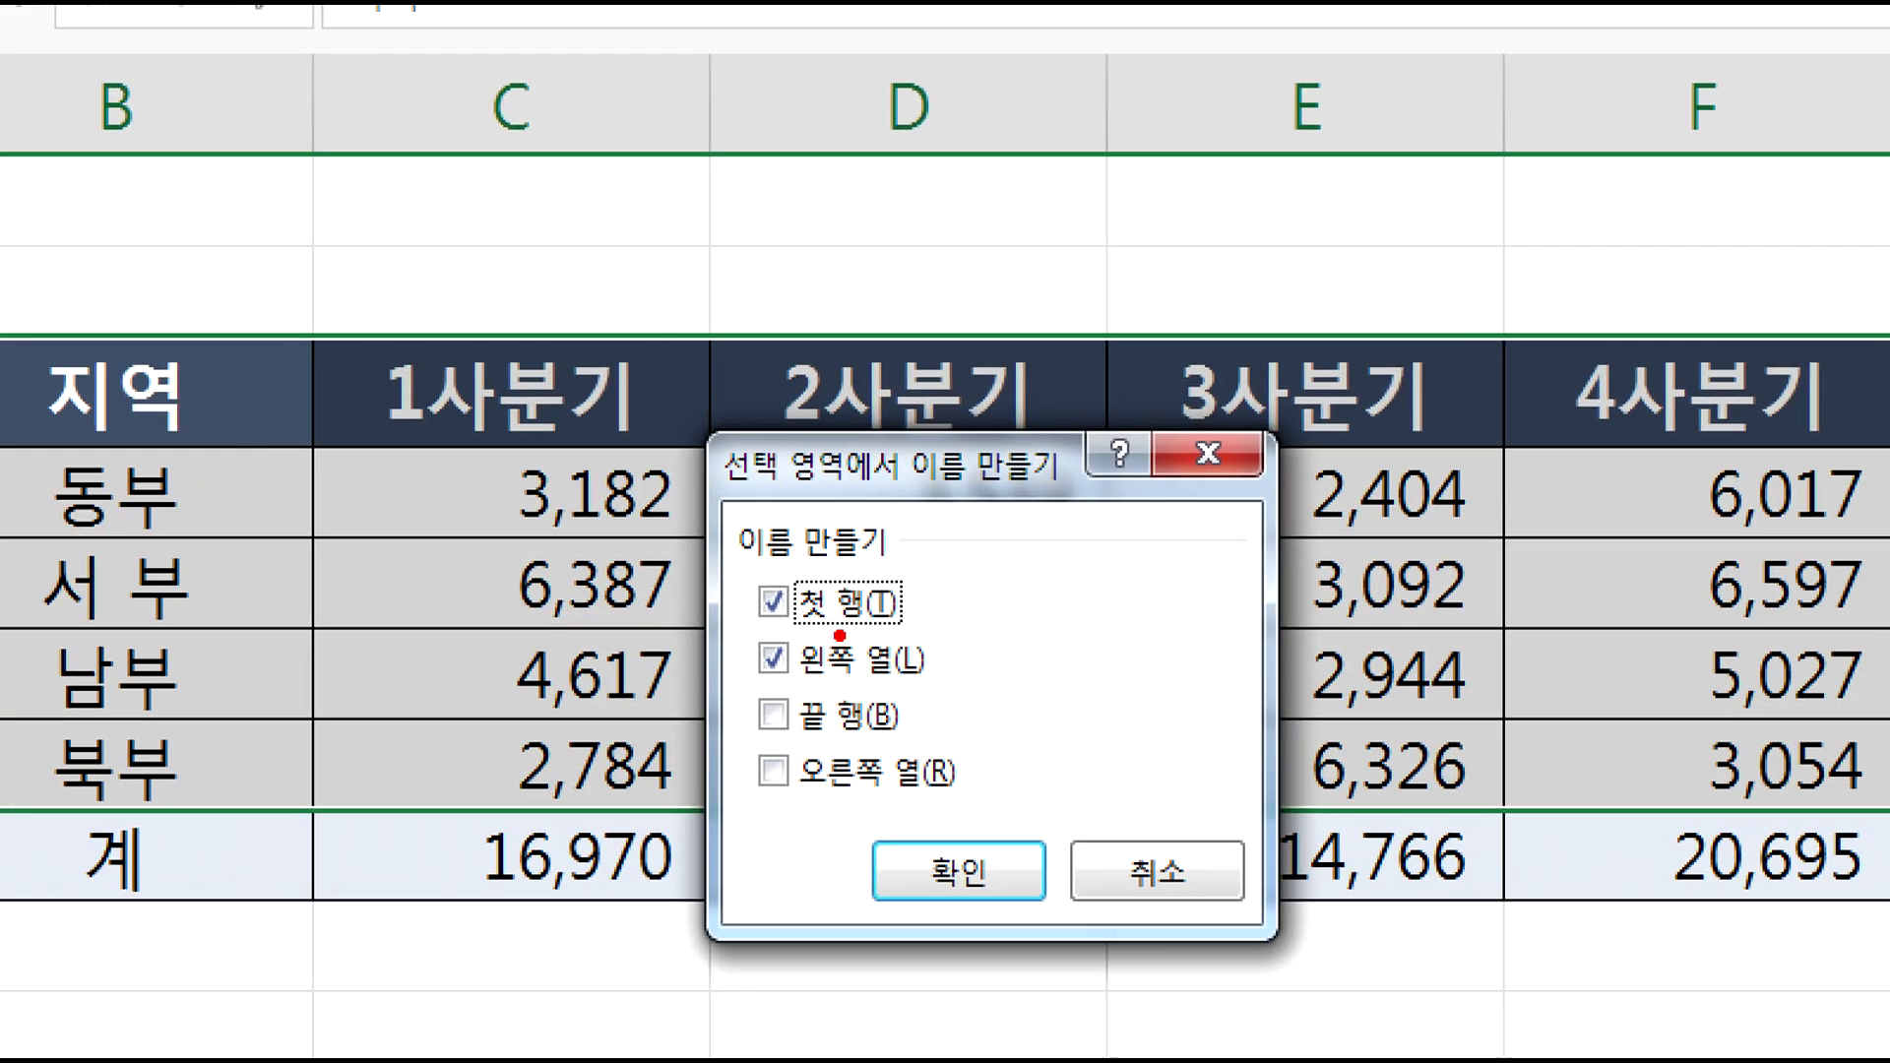
mouse_move(423, 433)
left_mouse_down()
mouse_move(319, 376)
mouse_move(1472, 307)
mouse_move(1403, 423)
mouse_move(438, 416)
mouse_move(344, 393)
left_mouse_up()
mouse_move(585, 470)
left_mouse_down()
mouse_move(452, 541)
mouse_move(591, 772)
mouse_move(570, 511)
left_mouse_up()
mouse_move(449, 560)
left_mouse_down()
mouse_move(387, 487)
mouse_move(413, 444)
mouse_move(424, 518)
left_mouse_up()
mouse_move(1661, 482)
left_mouse_down()
mouse_move(1555, 680)
mouse_move(1802, 571)
mouse_move(1742, 502)
left_mouse_up()
mouse_move(1661, 589)
left_mouse_down()
mouse_move(1574, 396)
mouse_move(1567, 439)
left_mouse_up()
left_click_drag(1573, 374, 1628, 392)
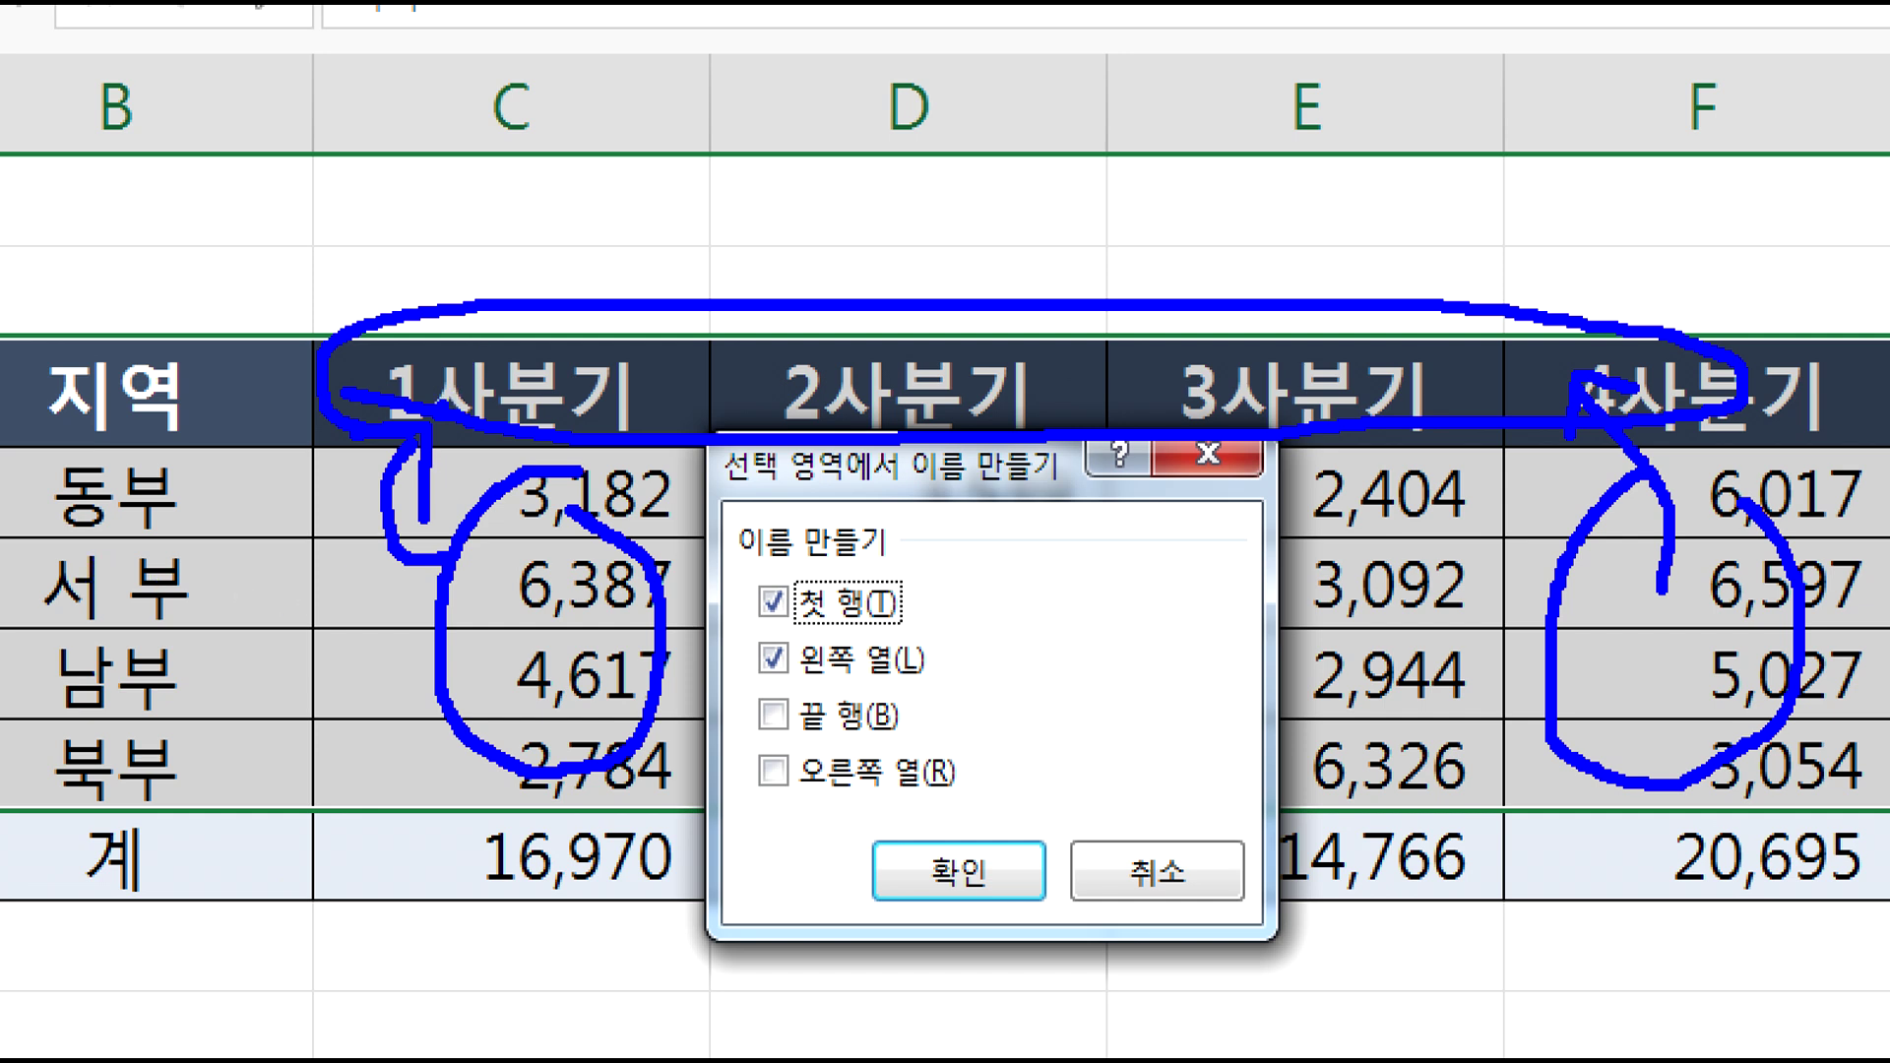
key("Escape")
left_click(594, 669)
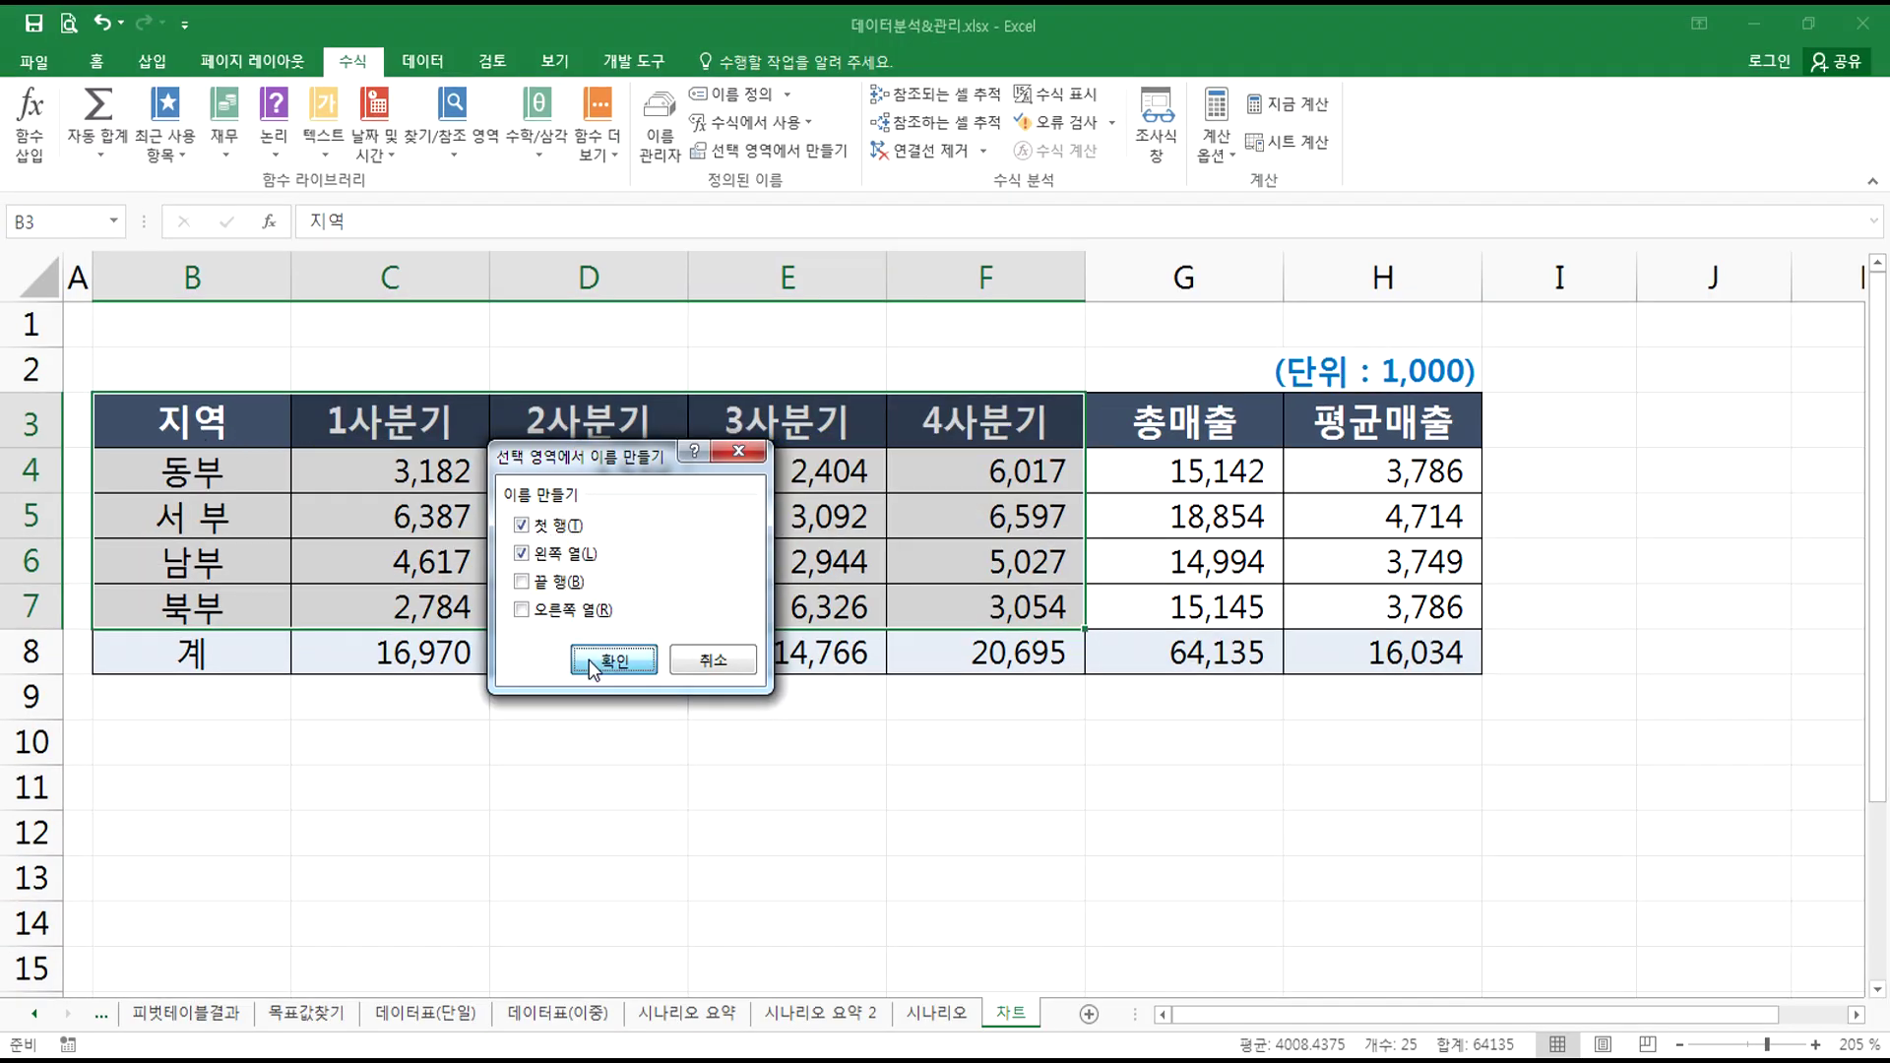
- Review the list of names defined in the workbook, starting from an empty cell below the table
left_click(743, 730)
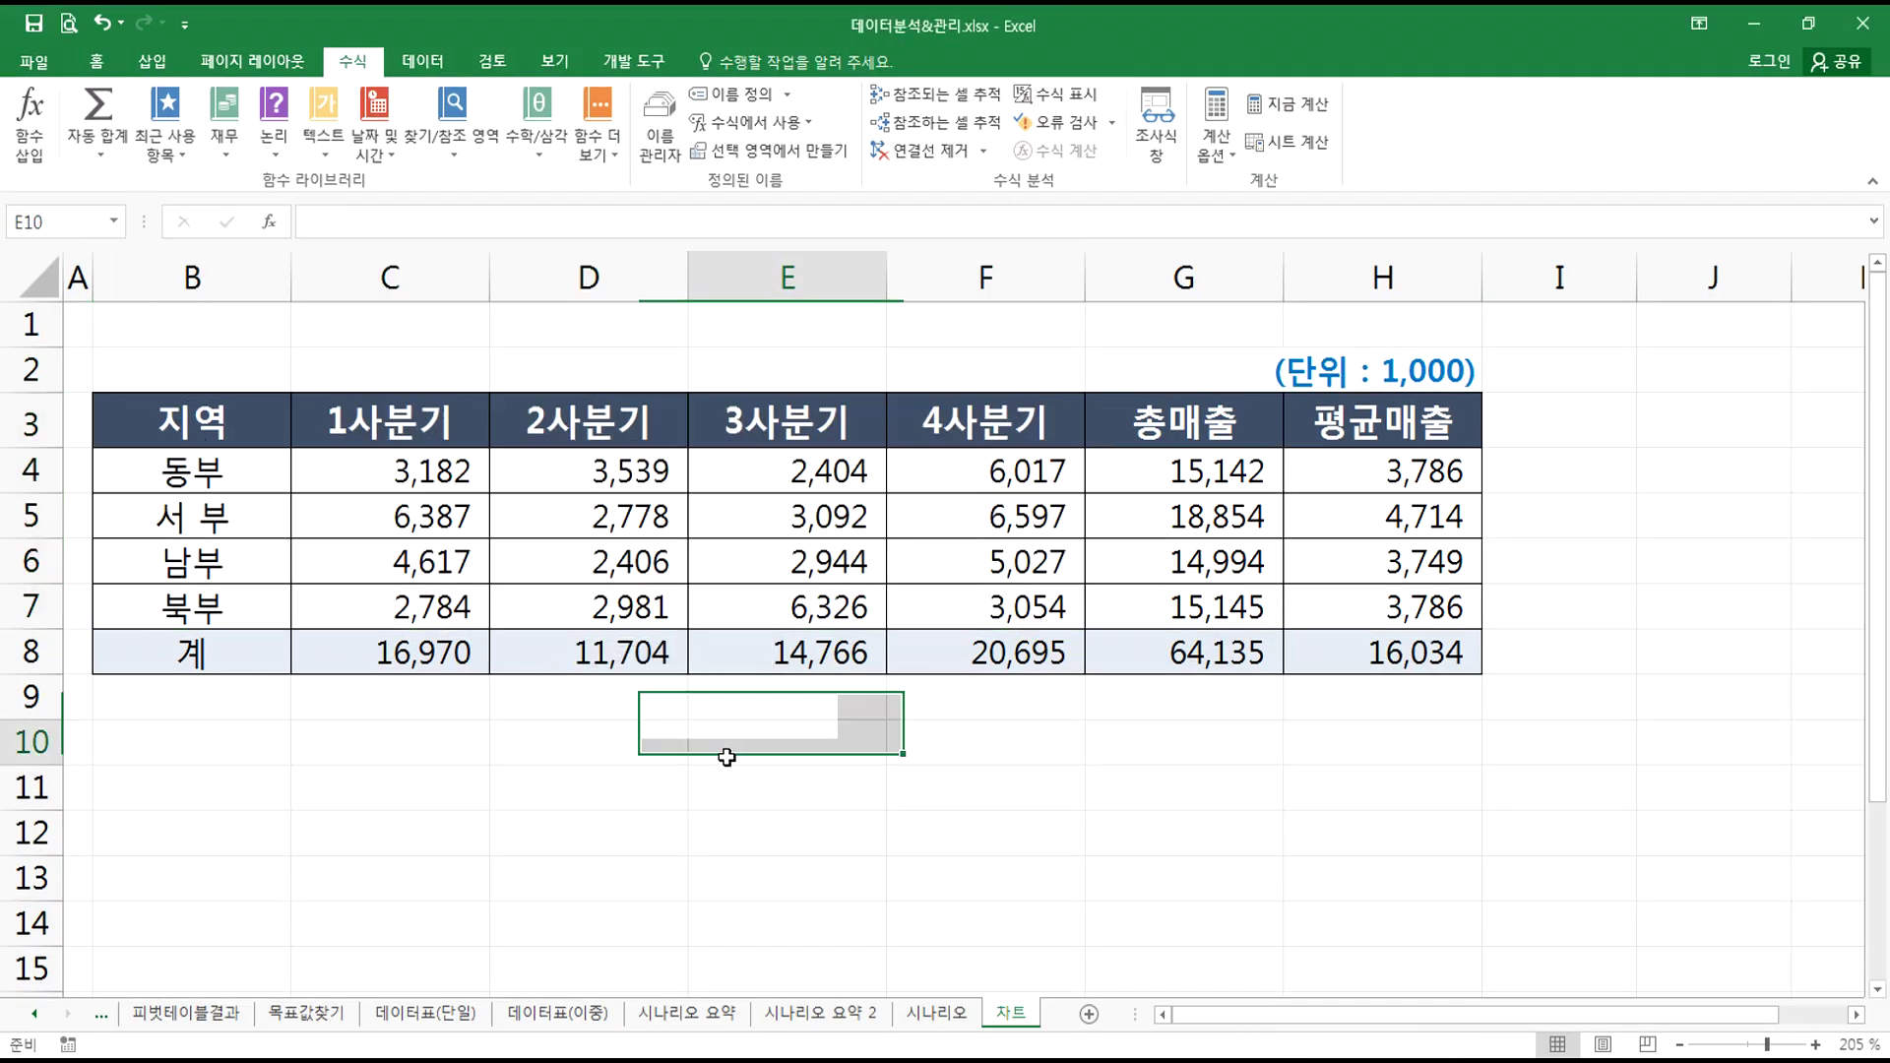
left_click(114, 221)
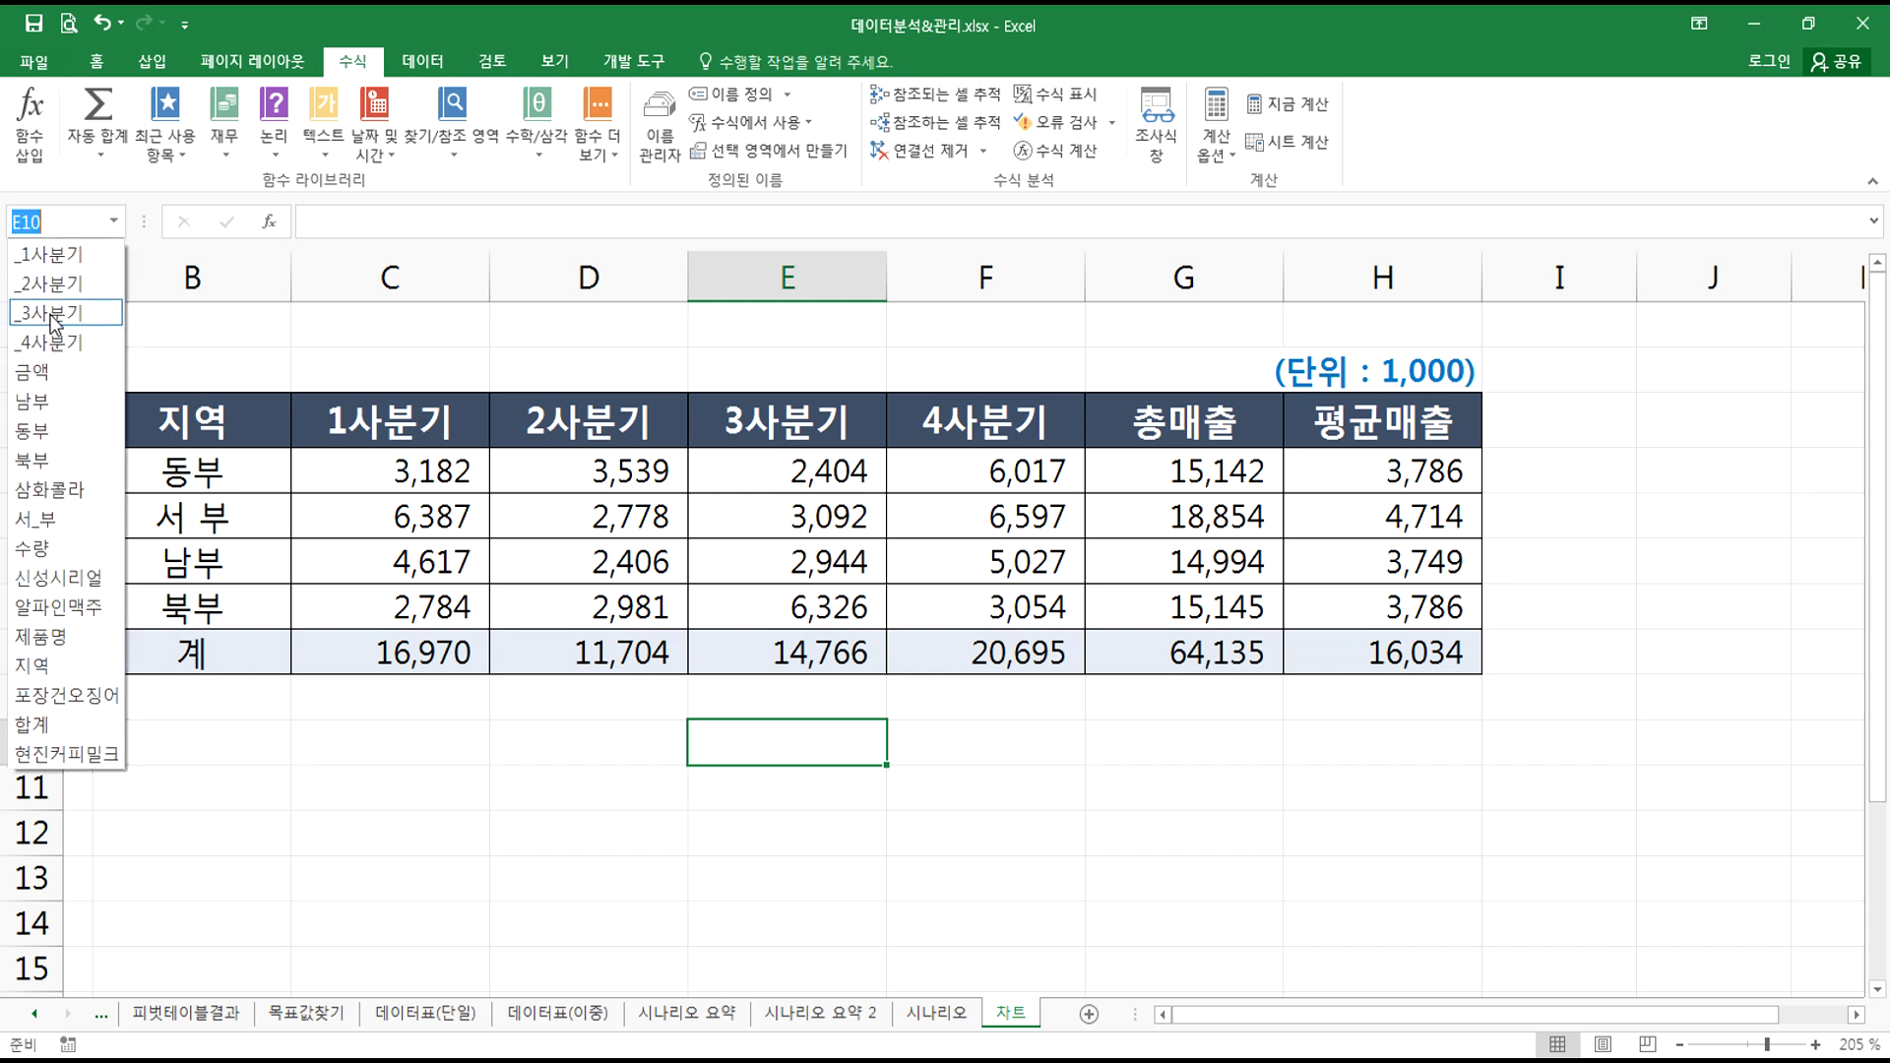
left_click(178, 497)
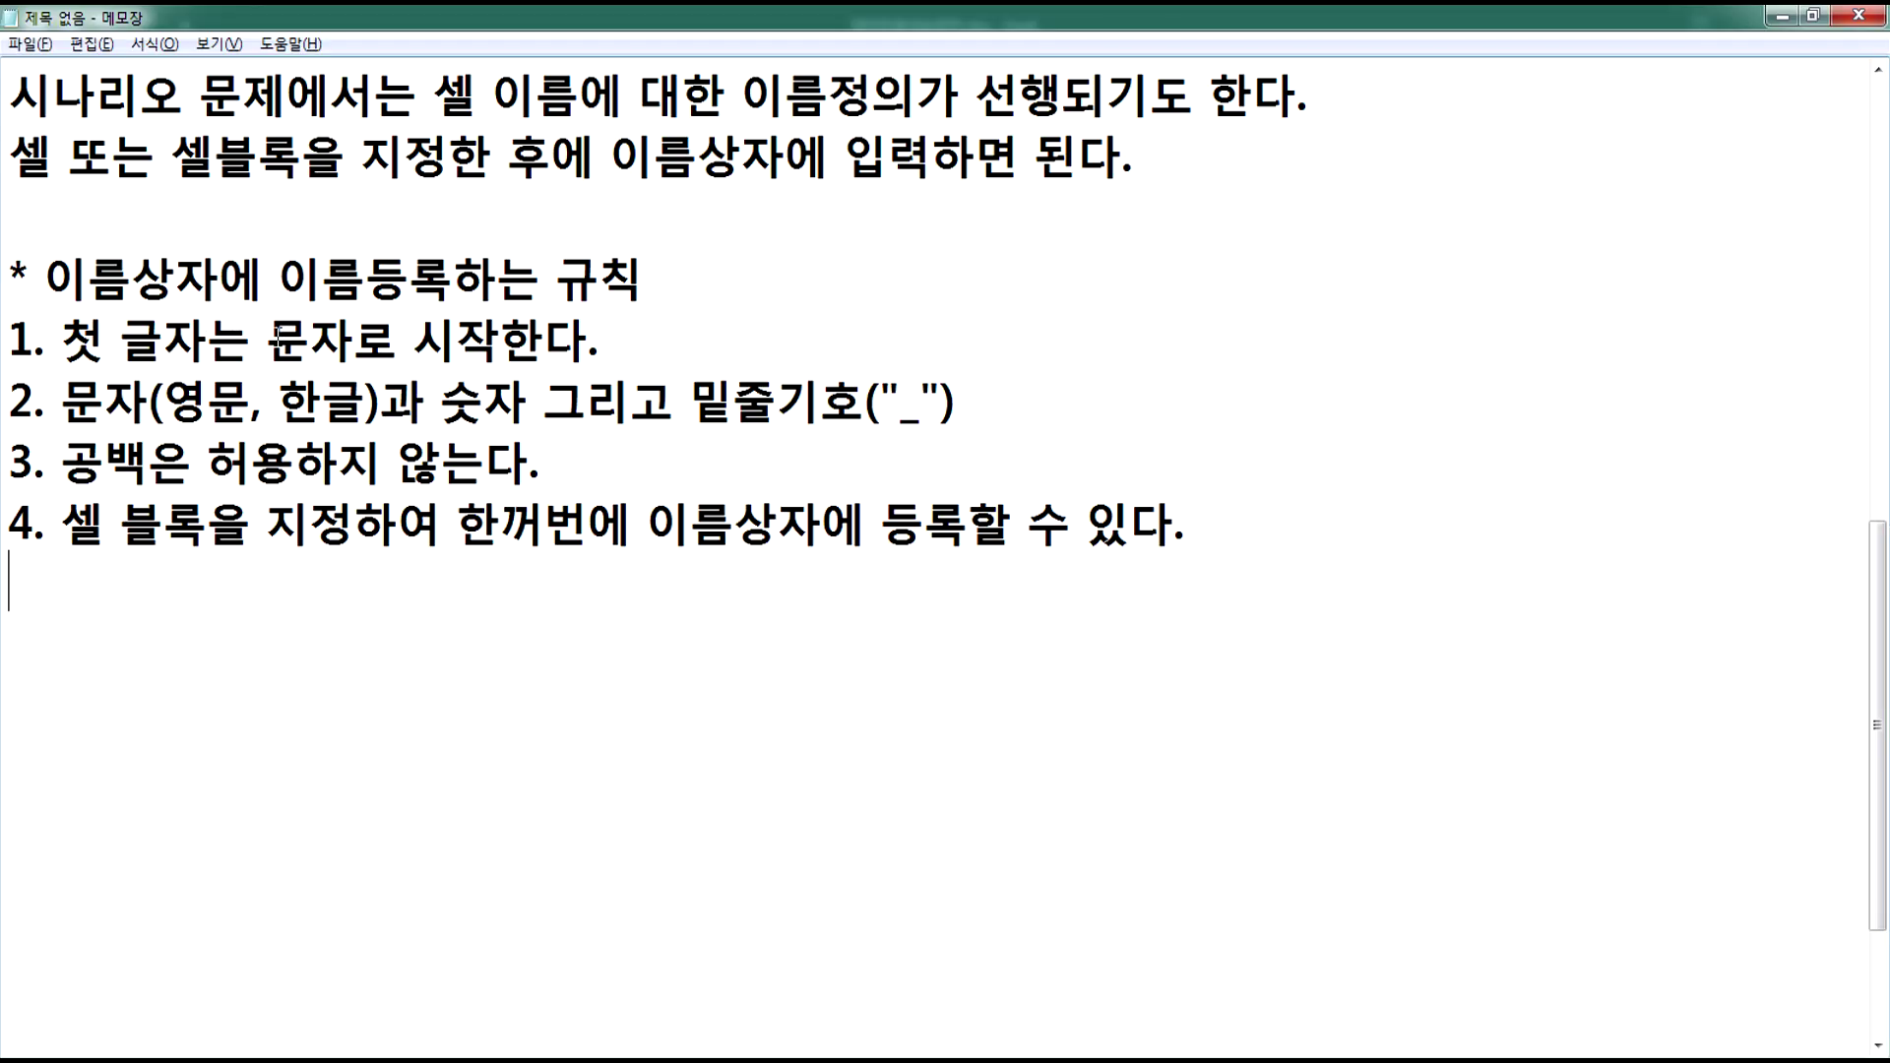
- In the Notepad naming rules, extend the first rule to read "1. 첫 글자는 문자, 밑줄로 시작한다."
left_click(356, 339)
type(", \"미")
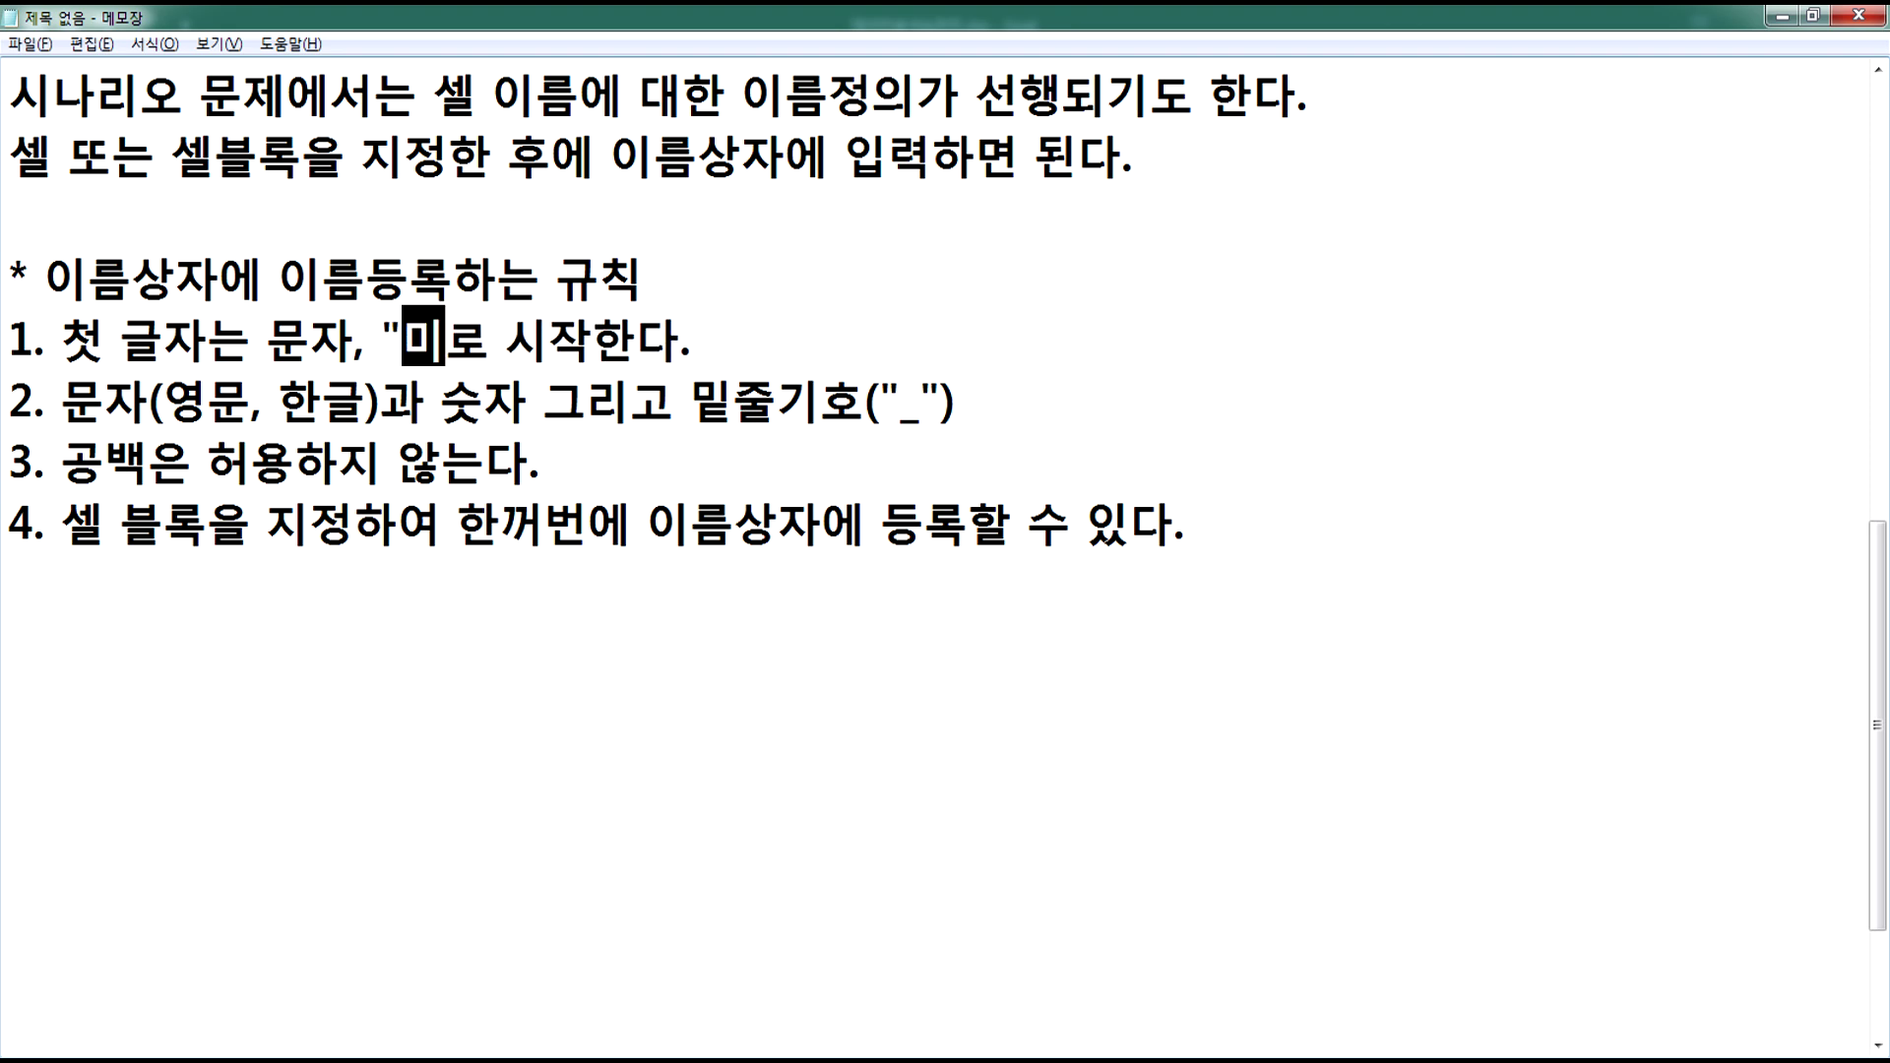
key("BackSpace")
key("BackSpace")
key("BackSpace")
type("밑ㅈㅜㄹ")
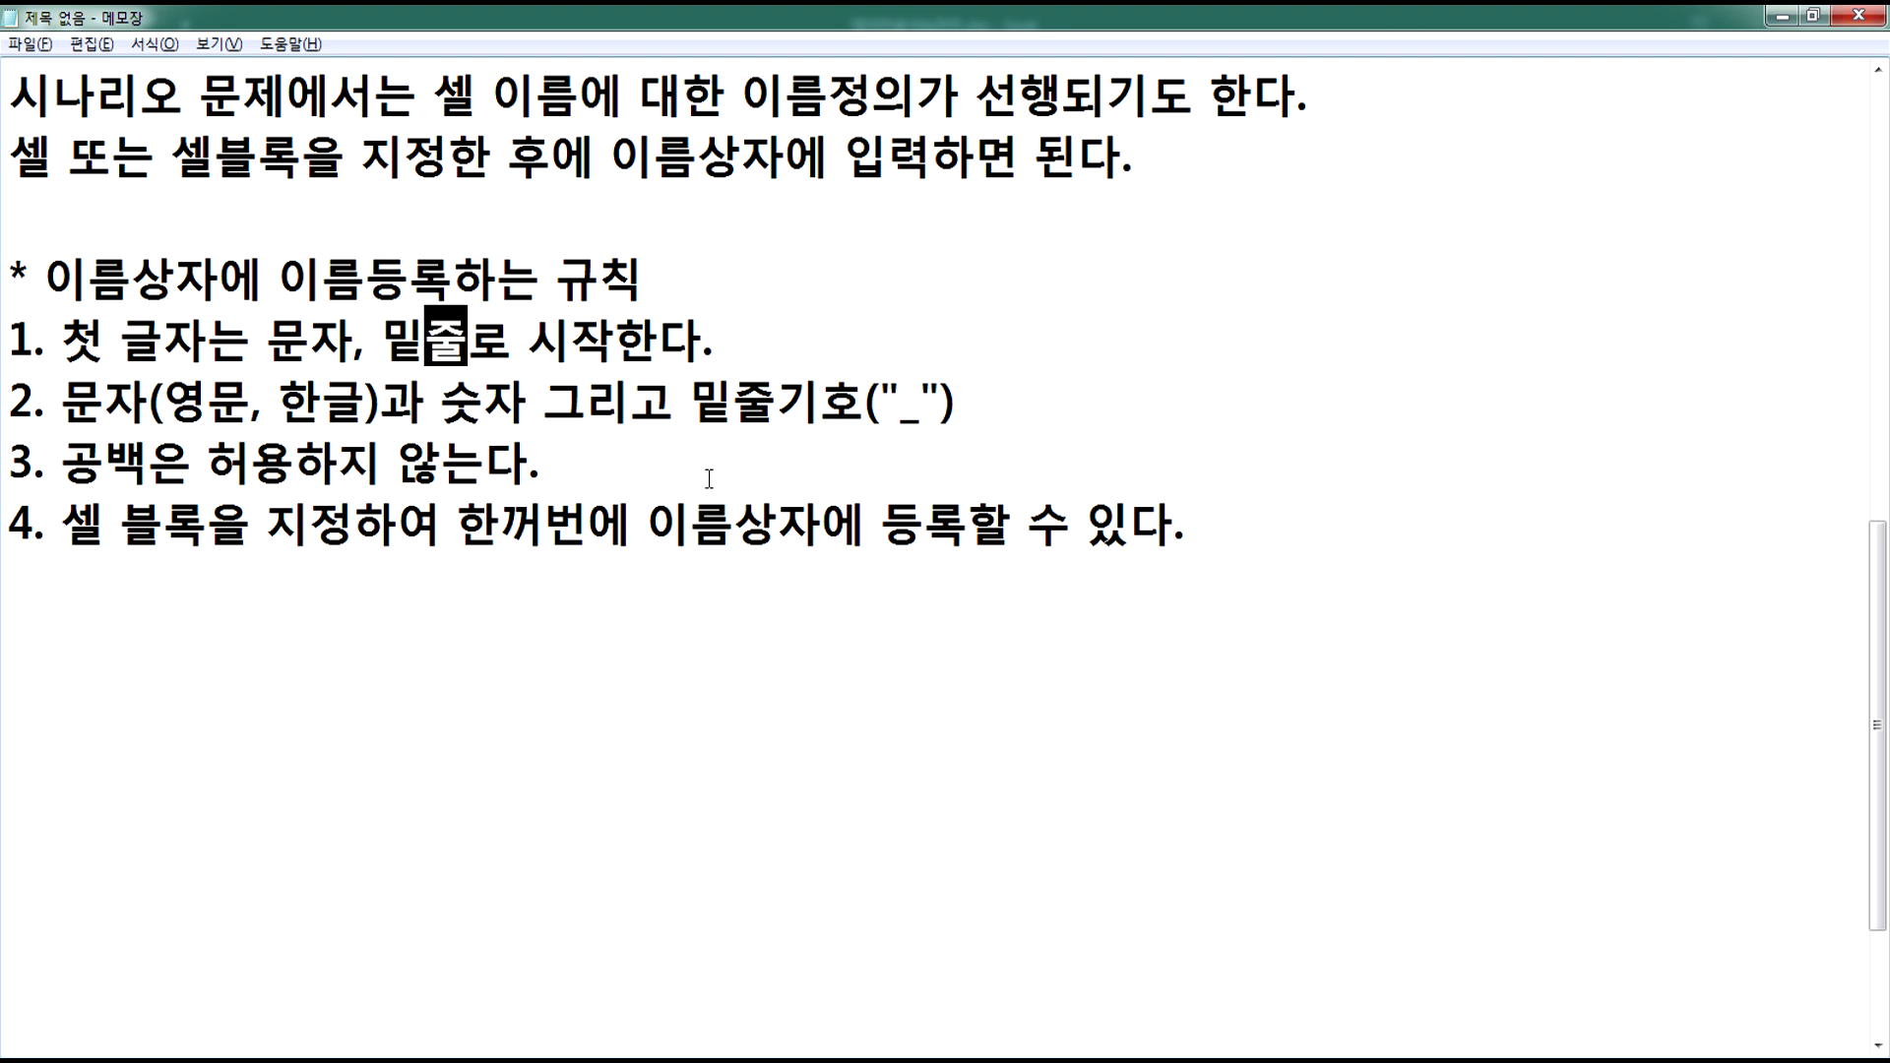
- Switch back to Excel and check the names assigned to C4:F4, C5:F5 and C4:C7 in the Name Box
key("alt+Tab")
left_click_drag(337, 477, 993, 478)
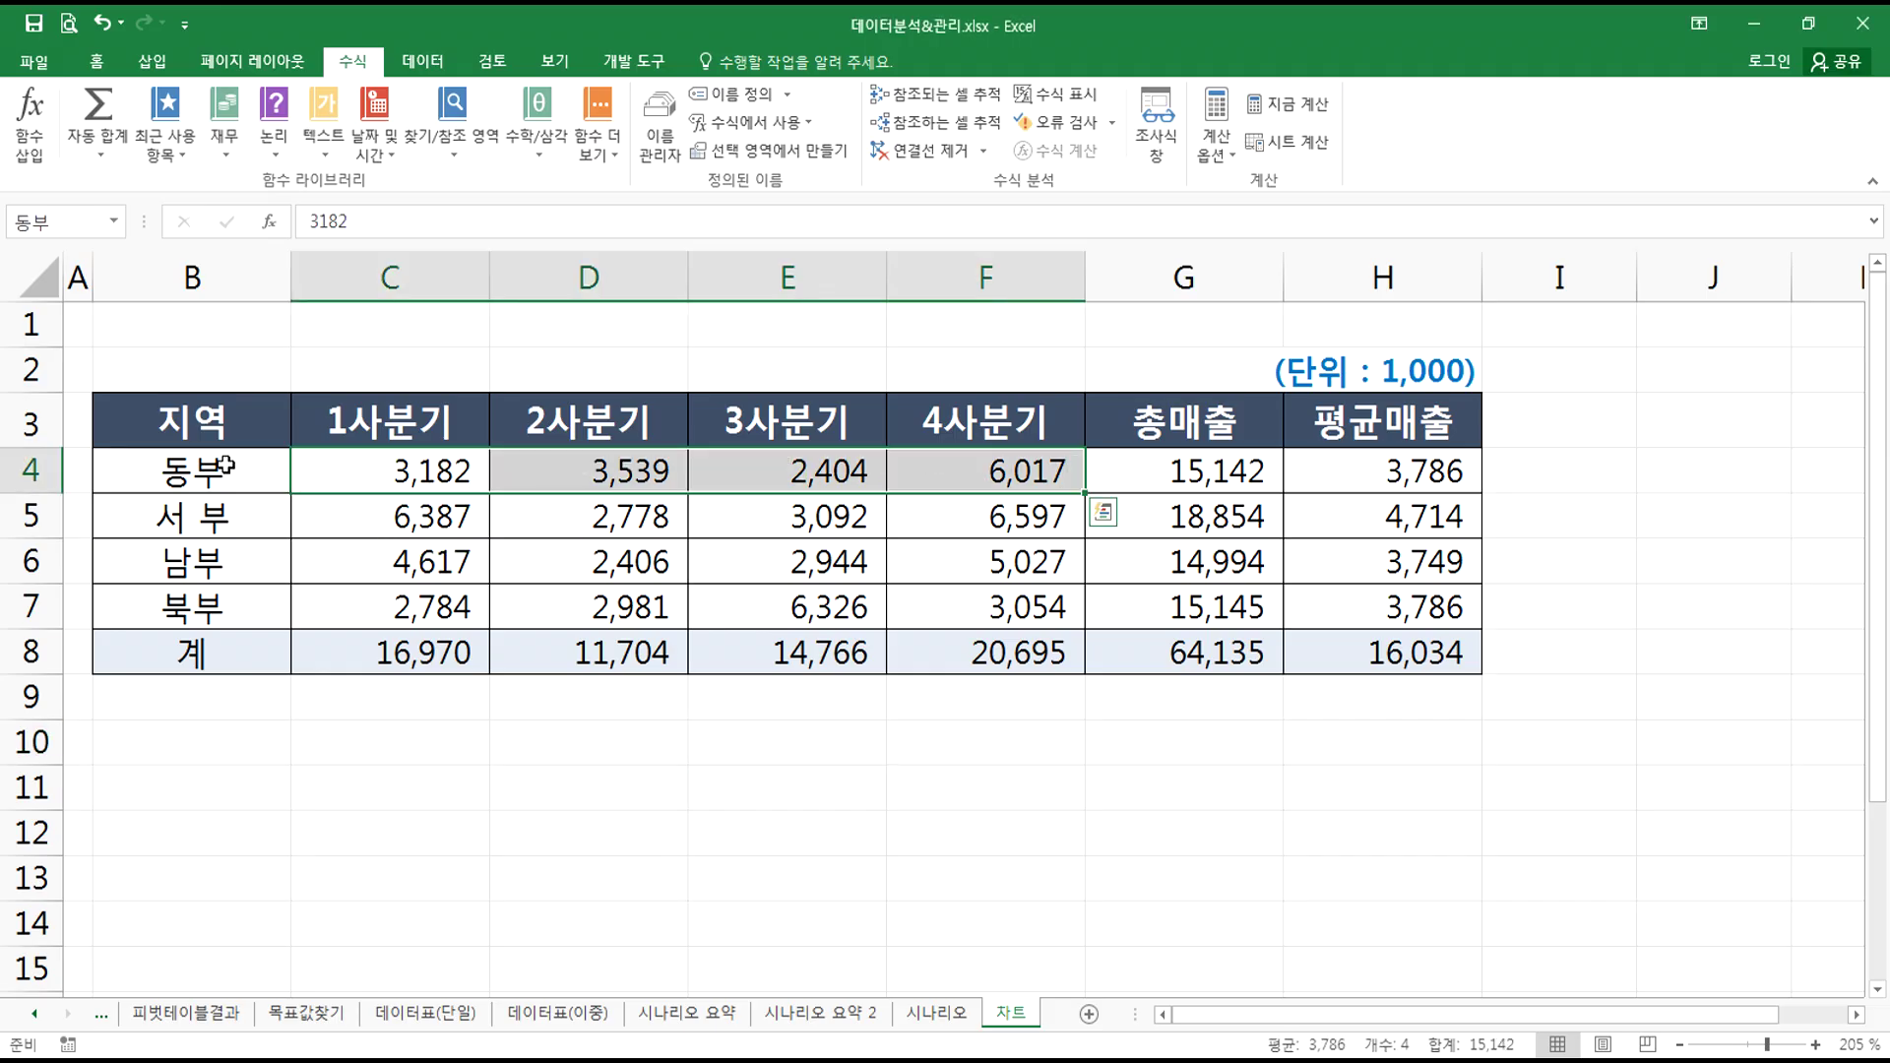
left_click_drag(340, 541, 967, 517)
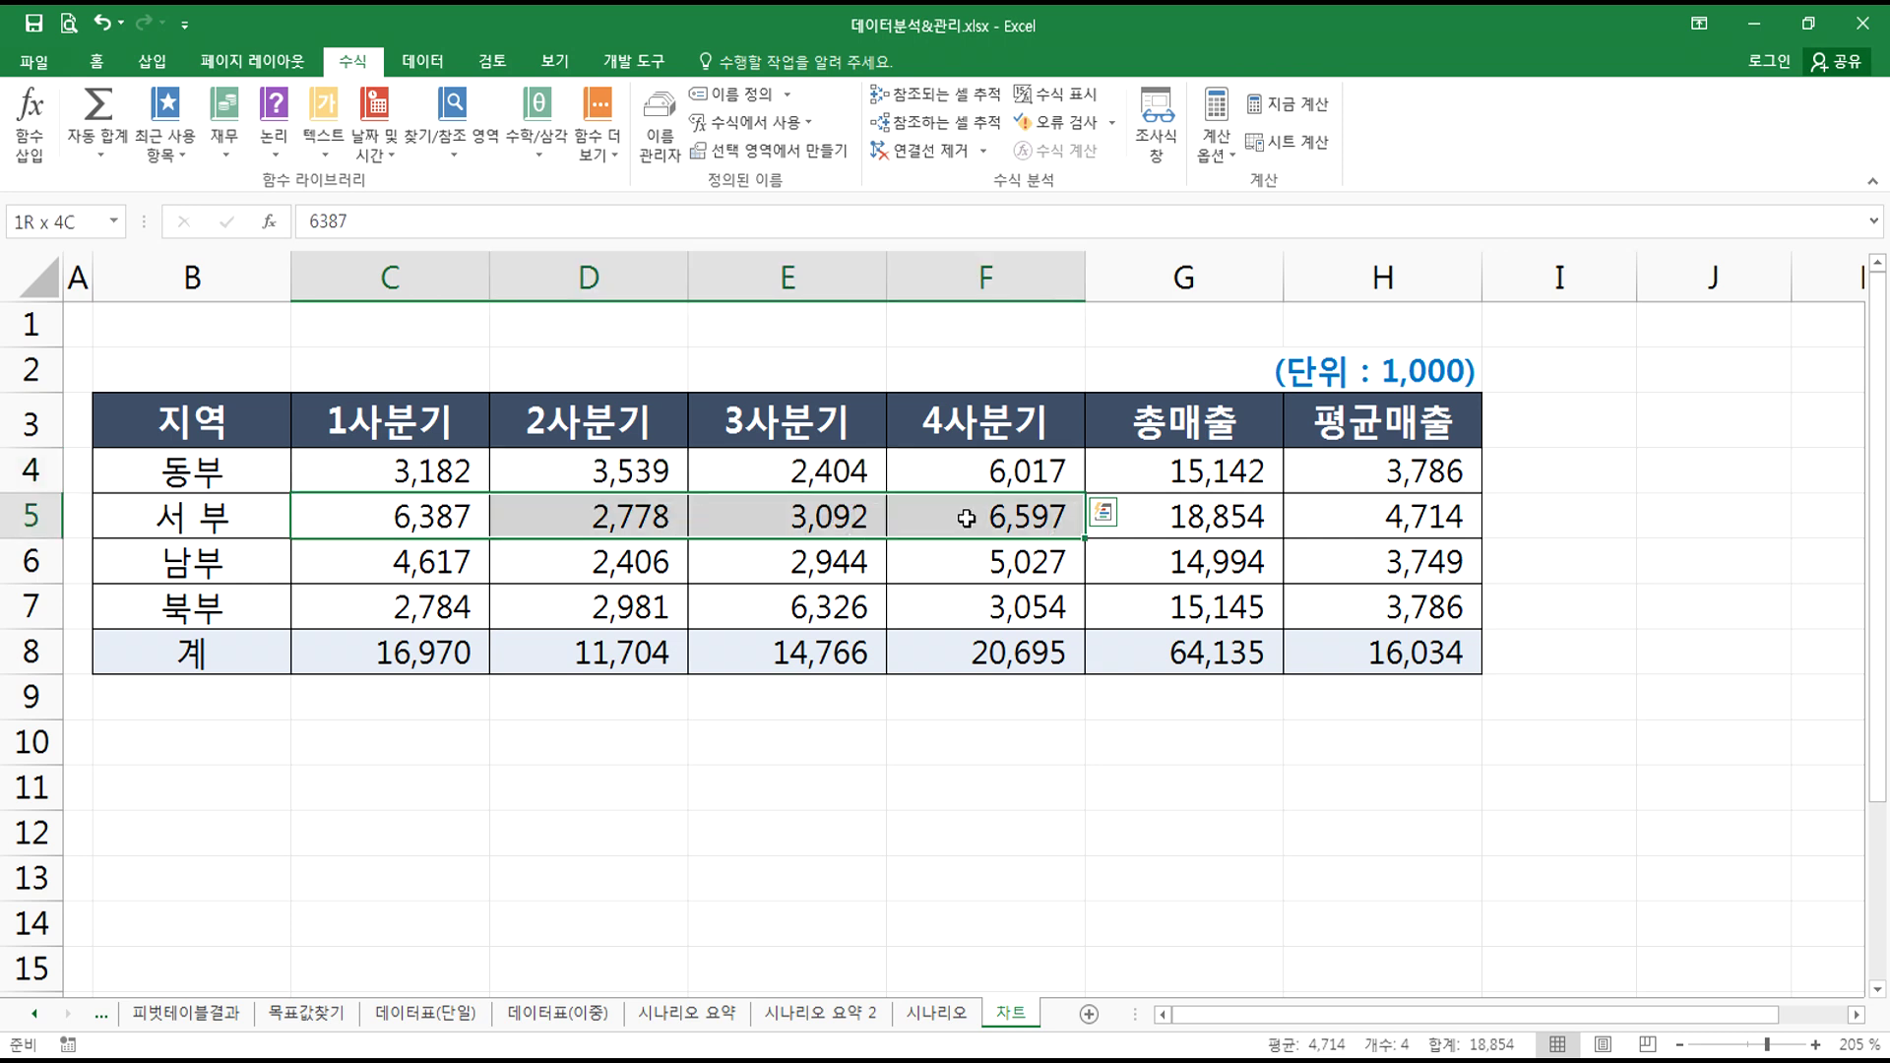
left_click_drag(966, 517, 967, 518)
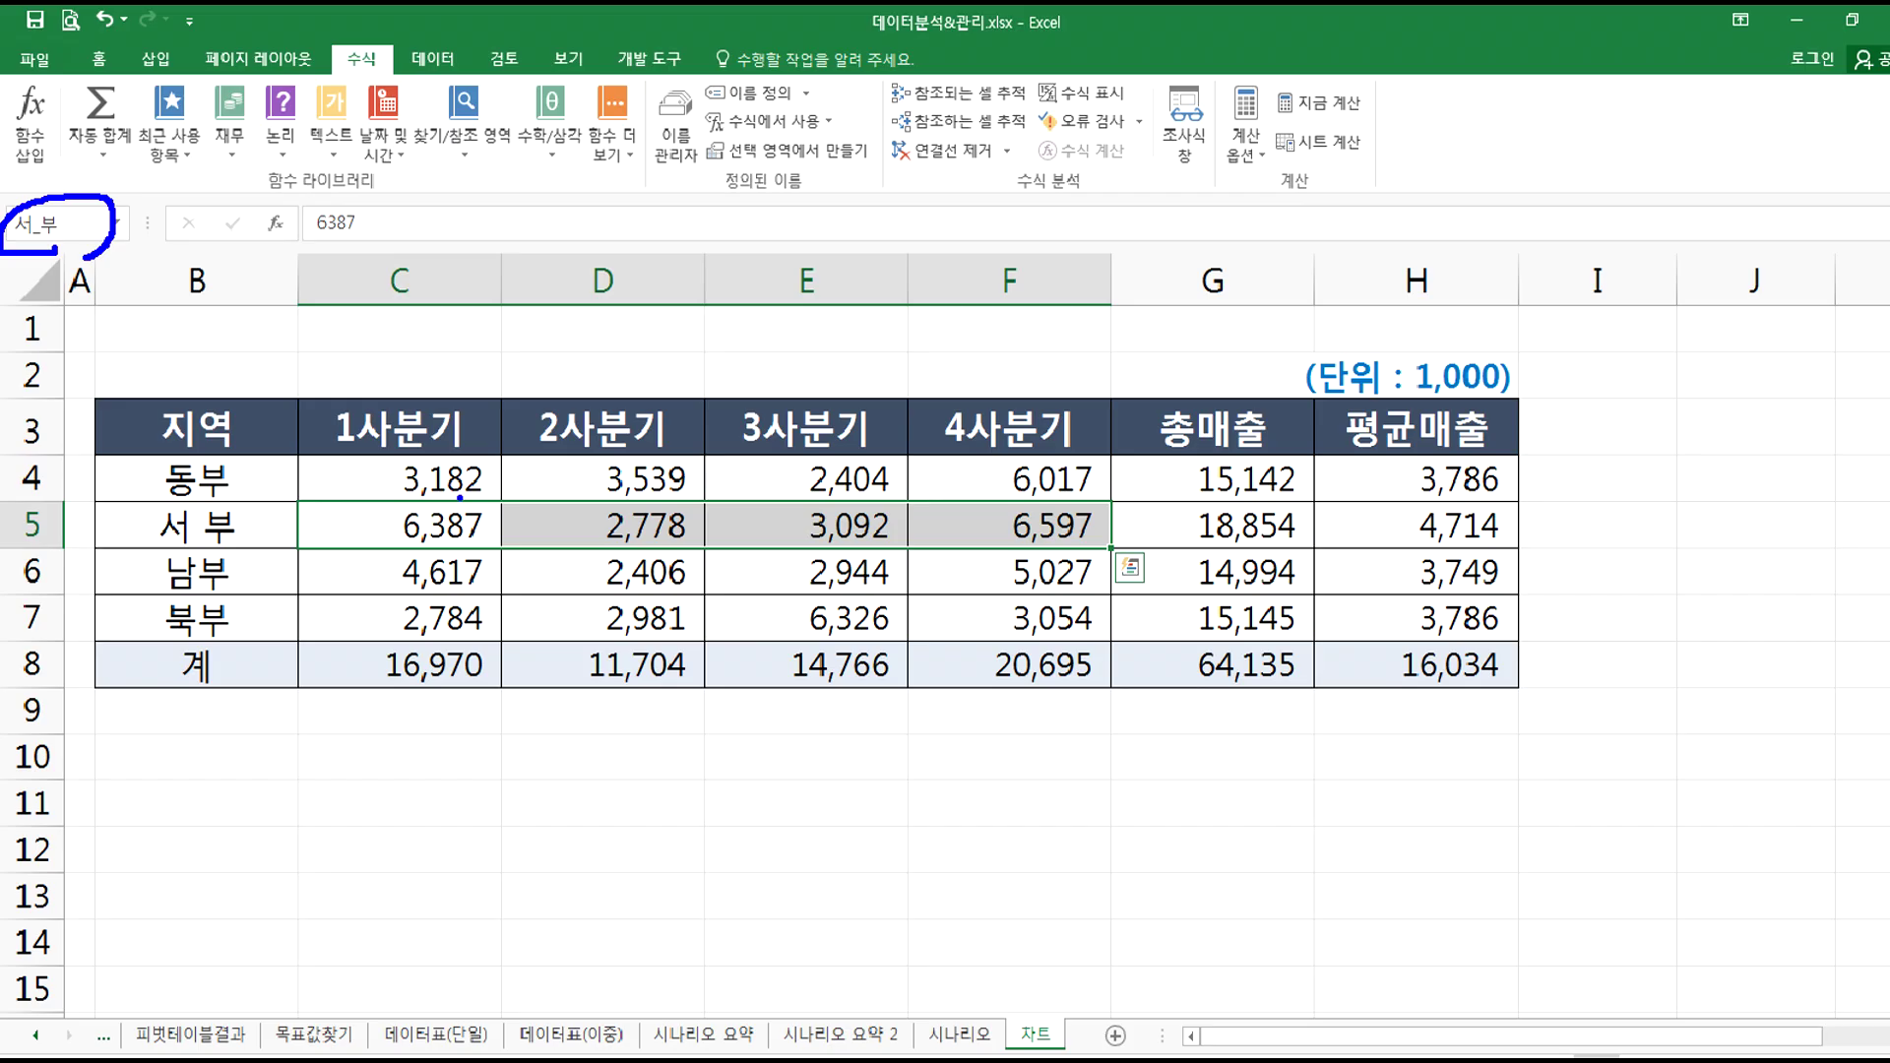
left_click(59, 93)
key("Escape")
left_click_drag(335, 471, 360, 602)
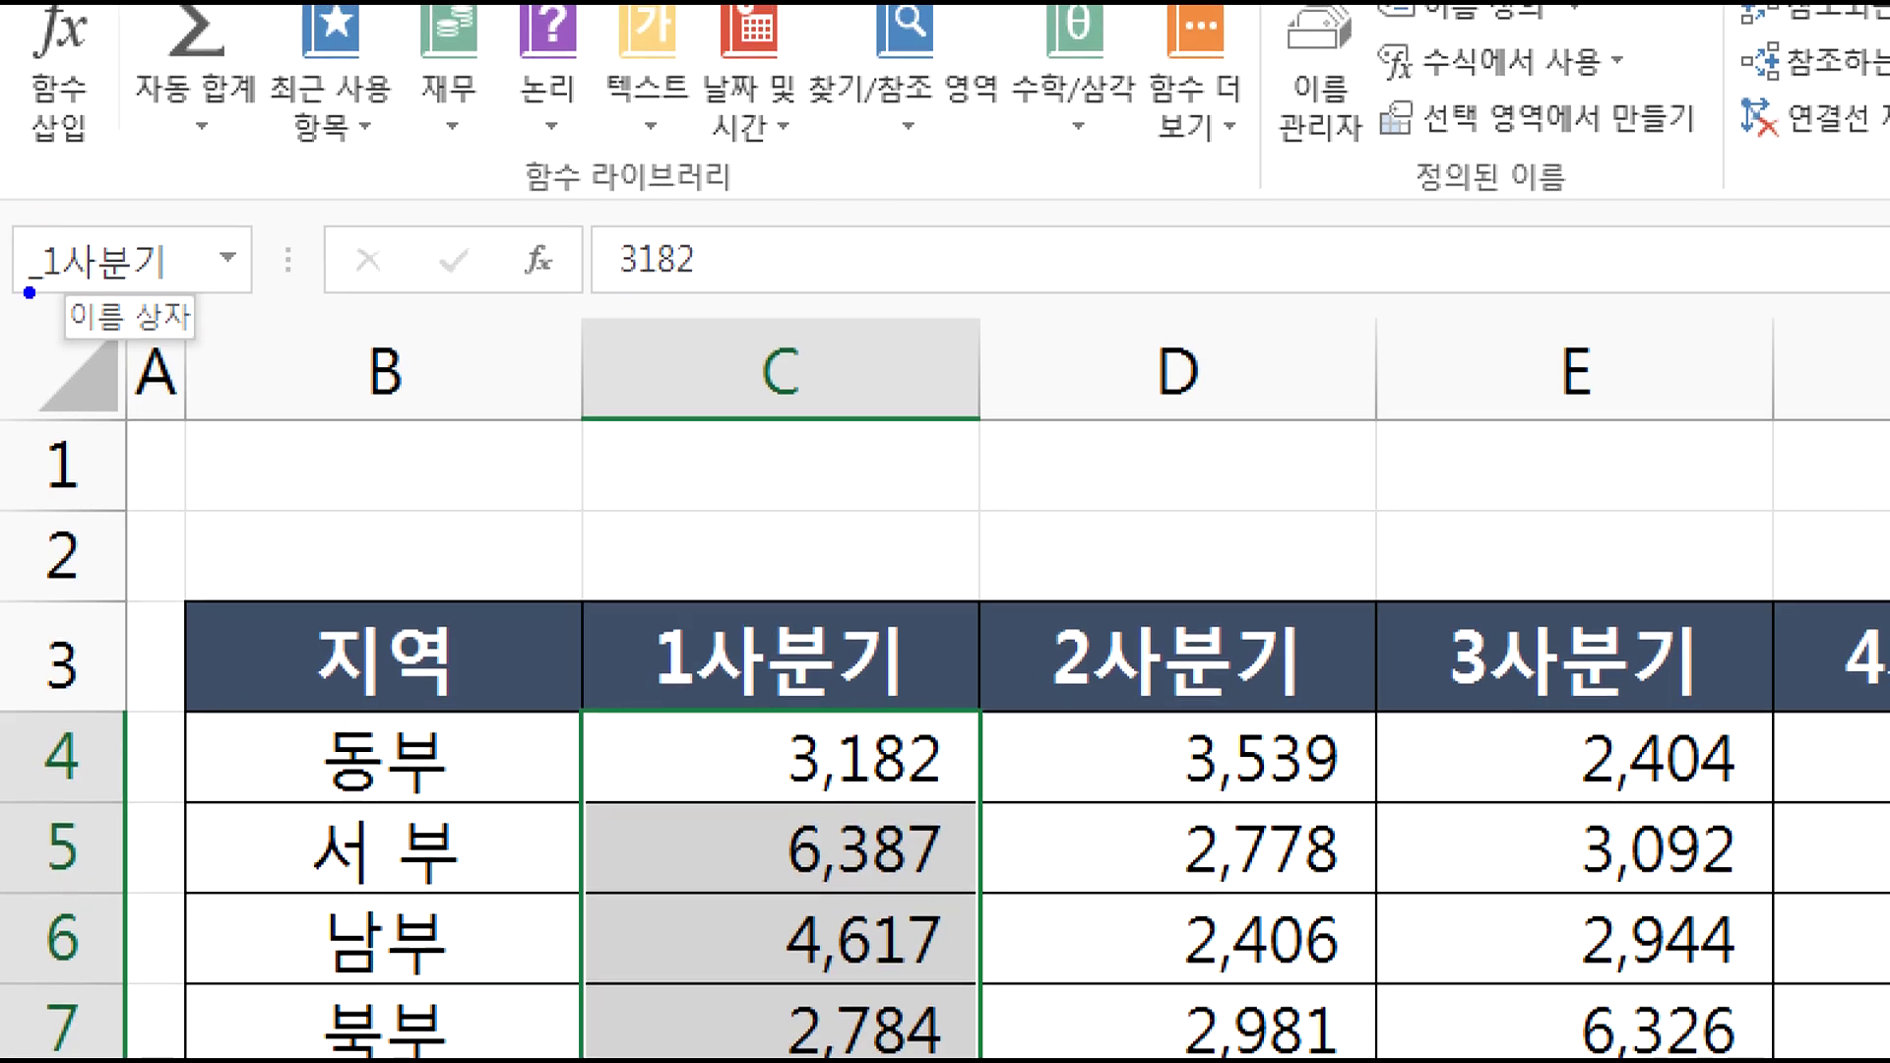
left_click_drag(30, 293, 188, 293)
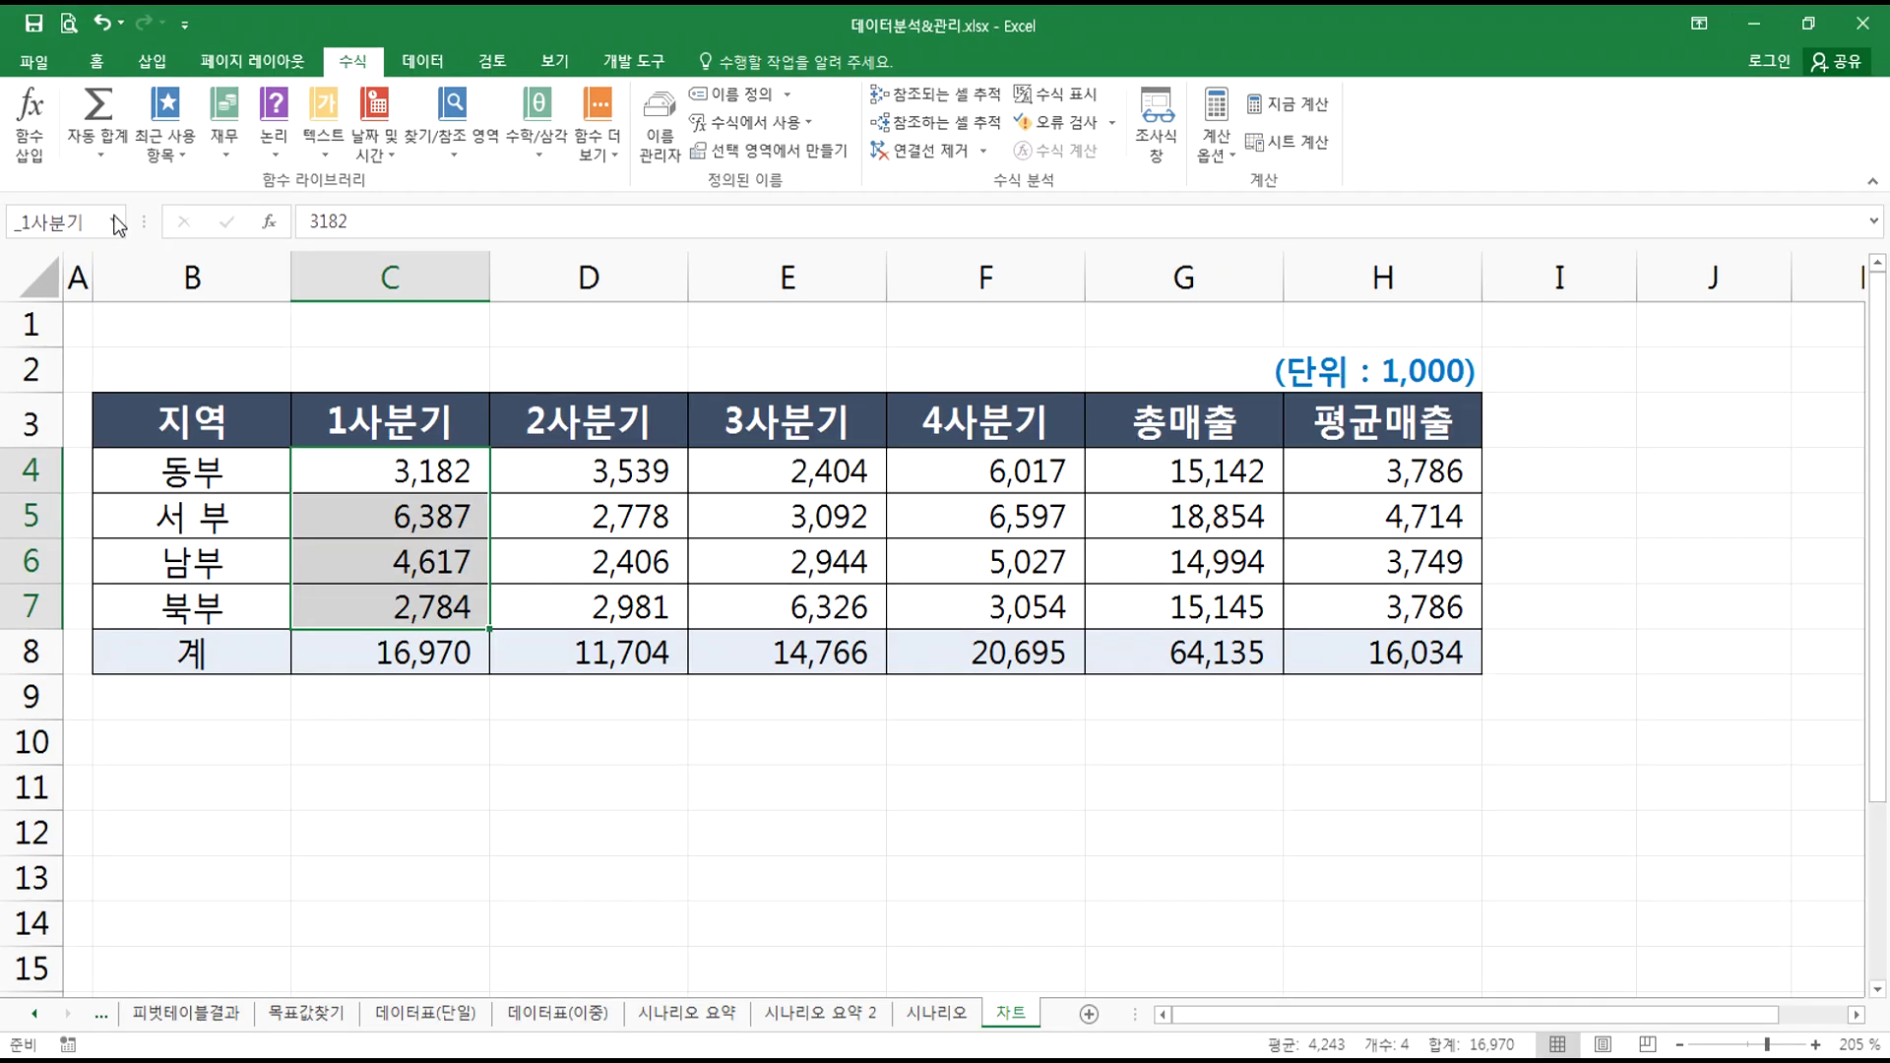
- Examine the defined names list for underscores in the quarter names and the "서 부" region's name
left_click(114, 221)
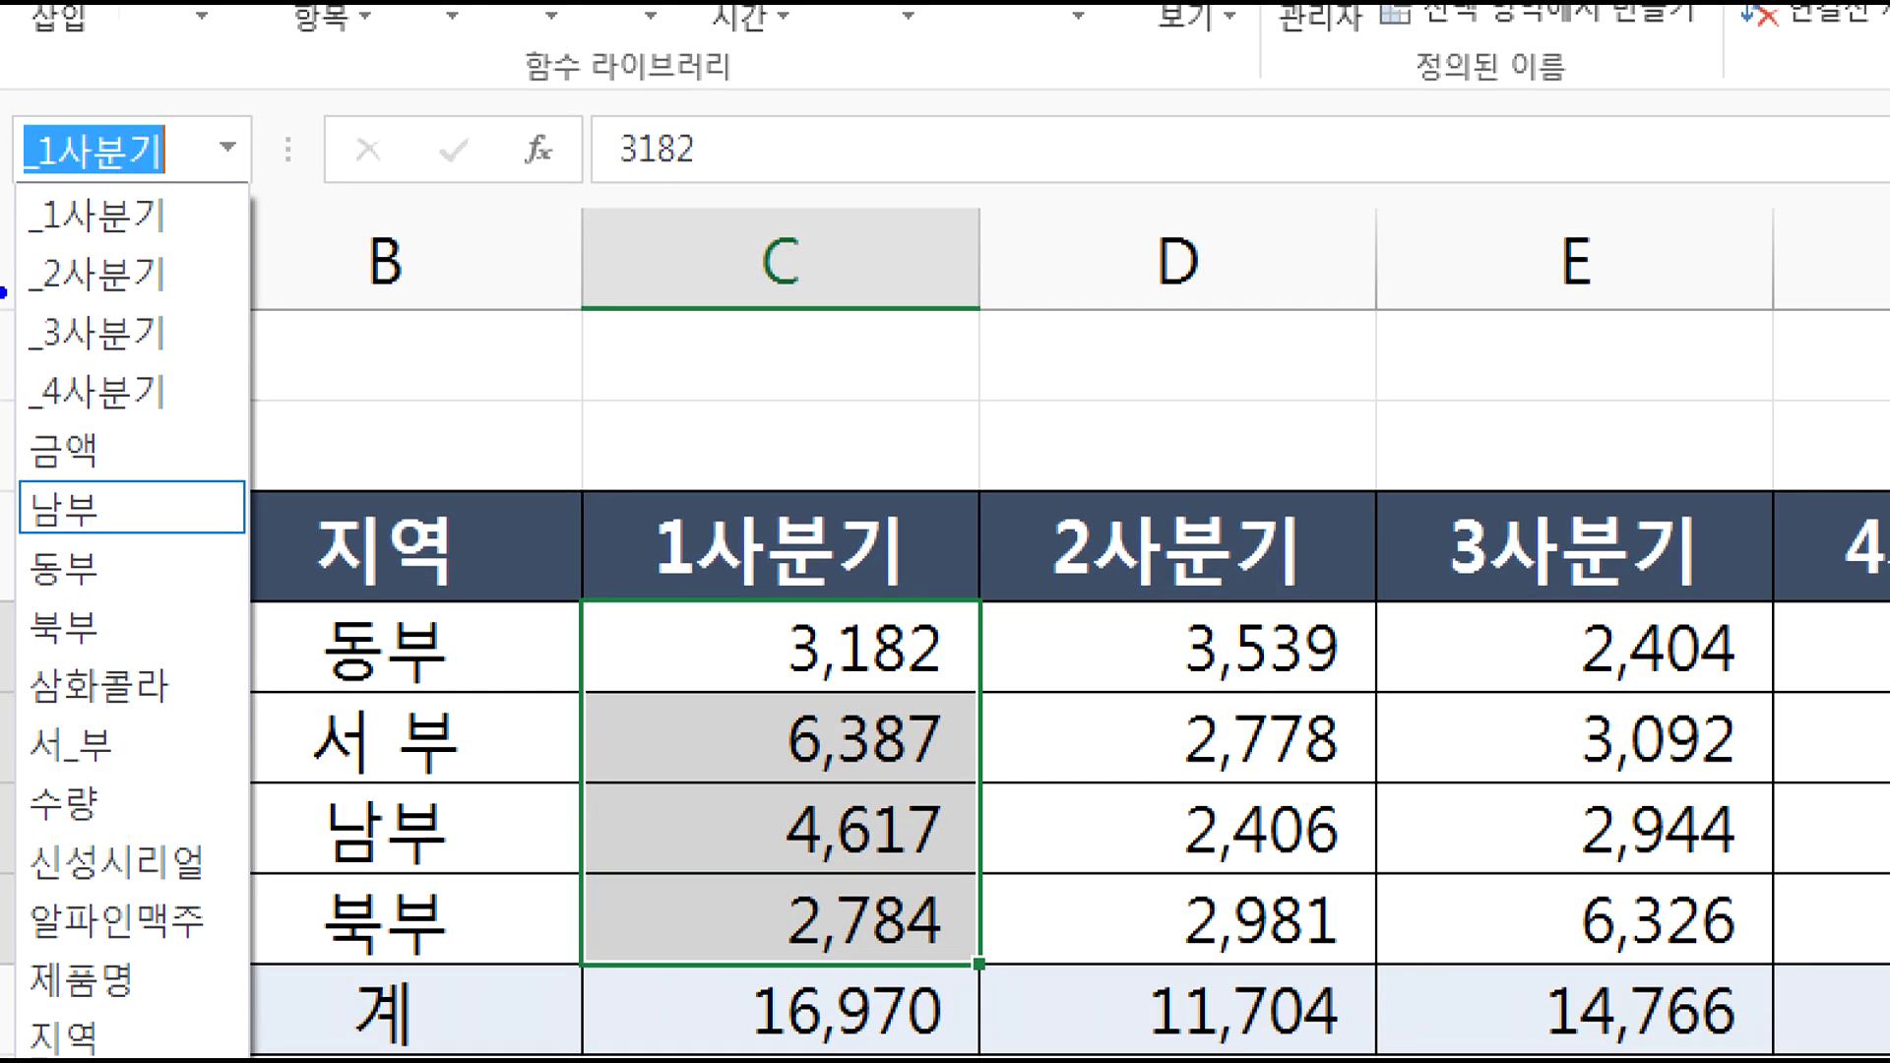
mouse_move(158, 197)
left_mouse_down()
mouse_move(15, 187)
mouse_move(5, 330)
mouse_move(26, 418)
left_mouse_up()
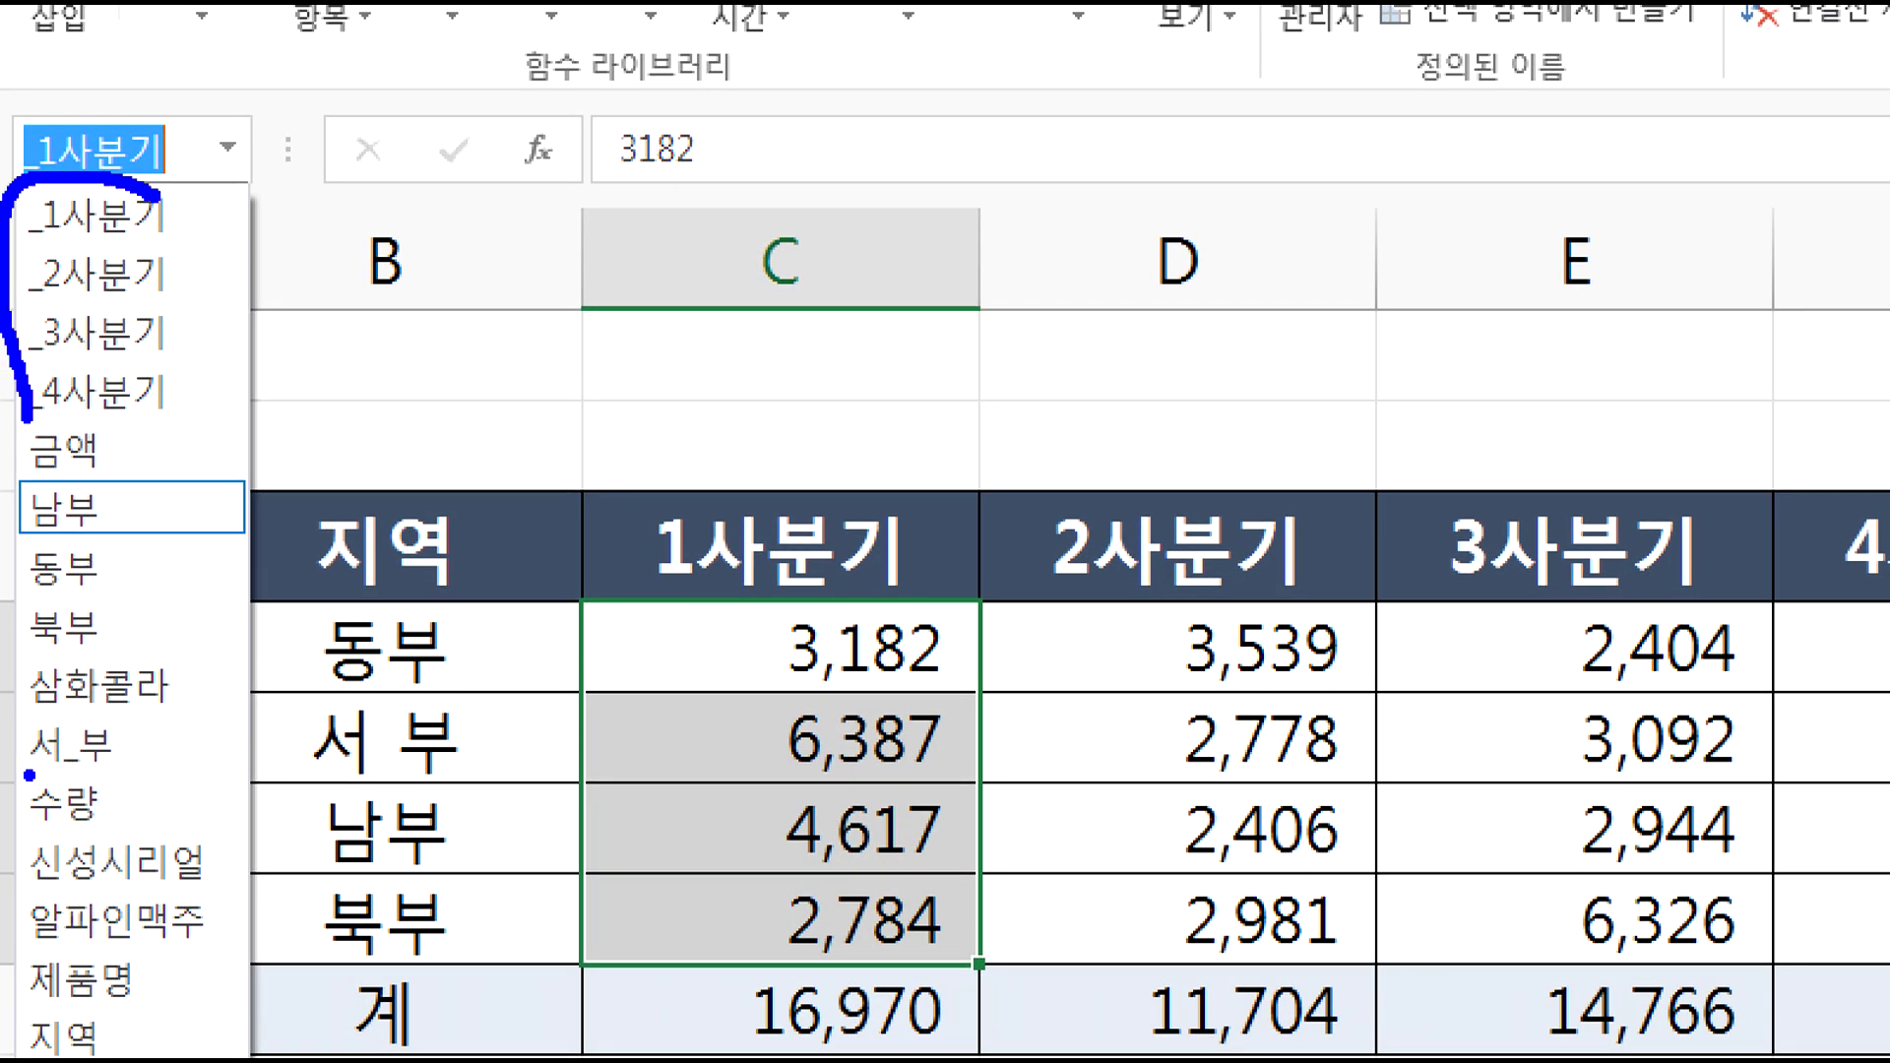
mouse_move(34, 777)
left_mouse_down()
mouse_move(141, 776)
mouse_move(169, 737)
left_mouse_up()
left_click_drag(381, 730, 413, 705)
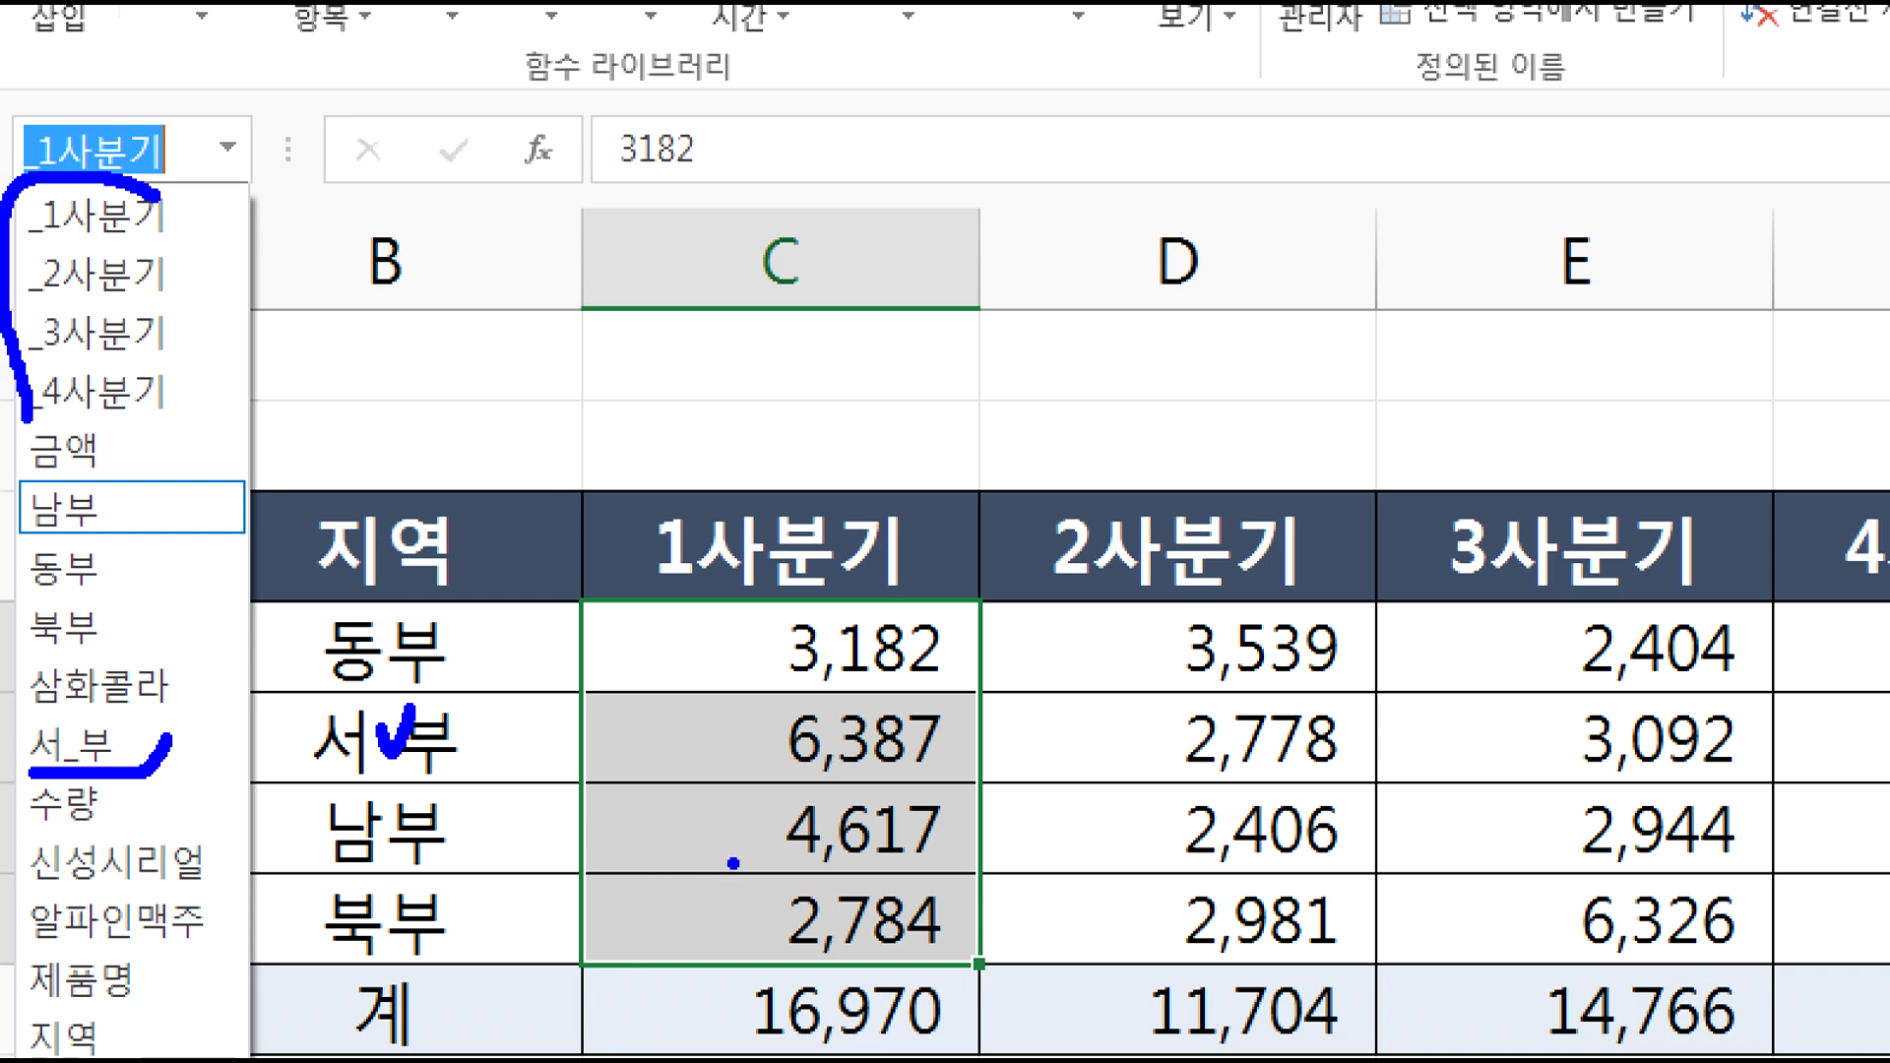
key("Escape")
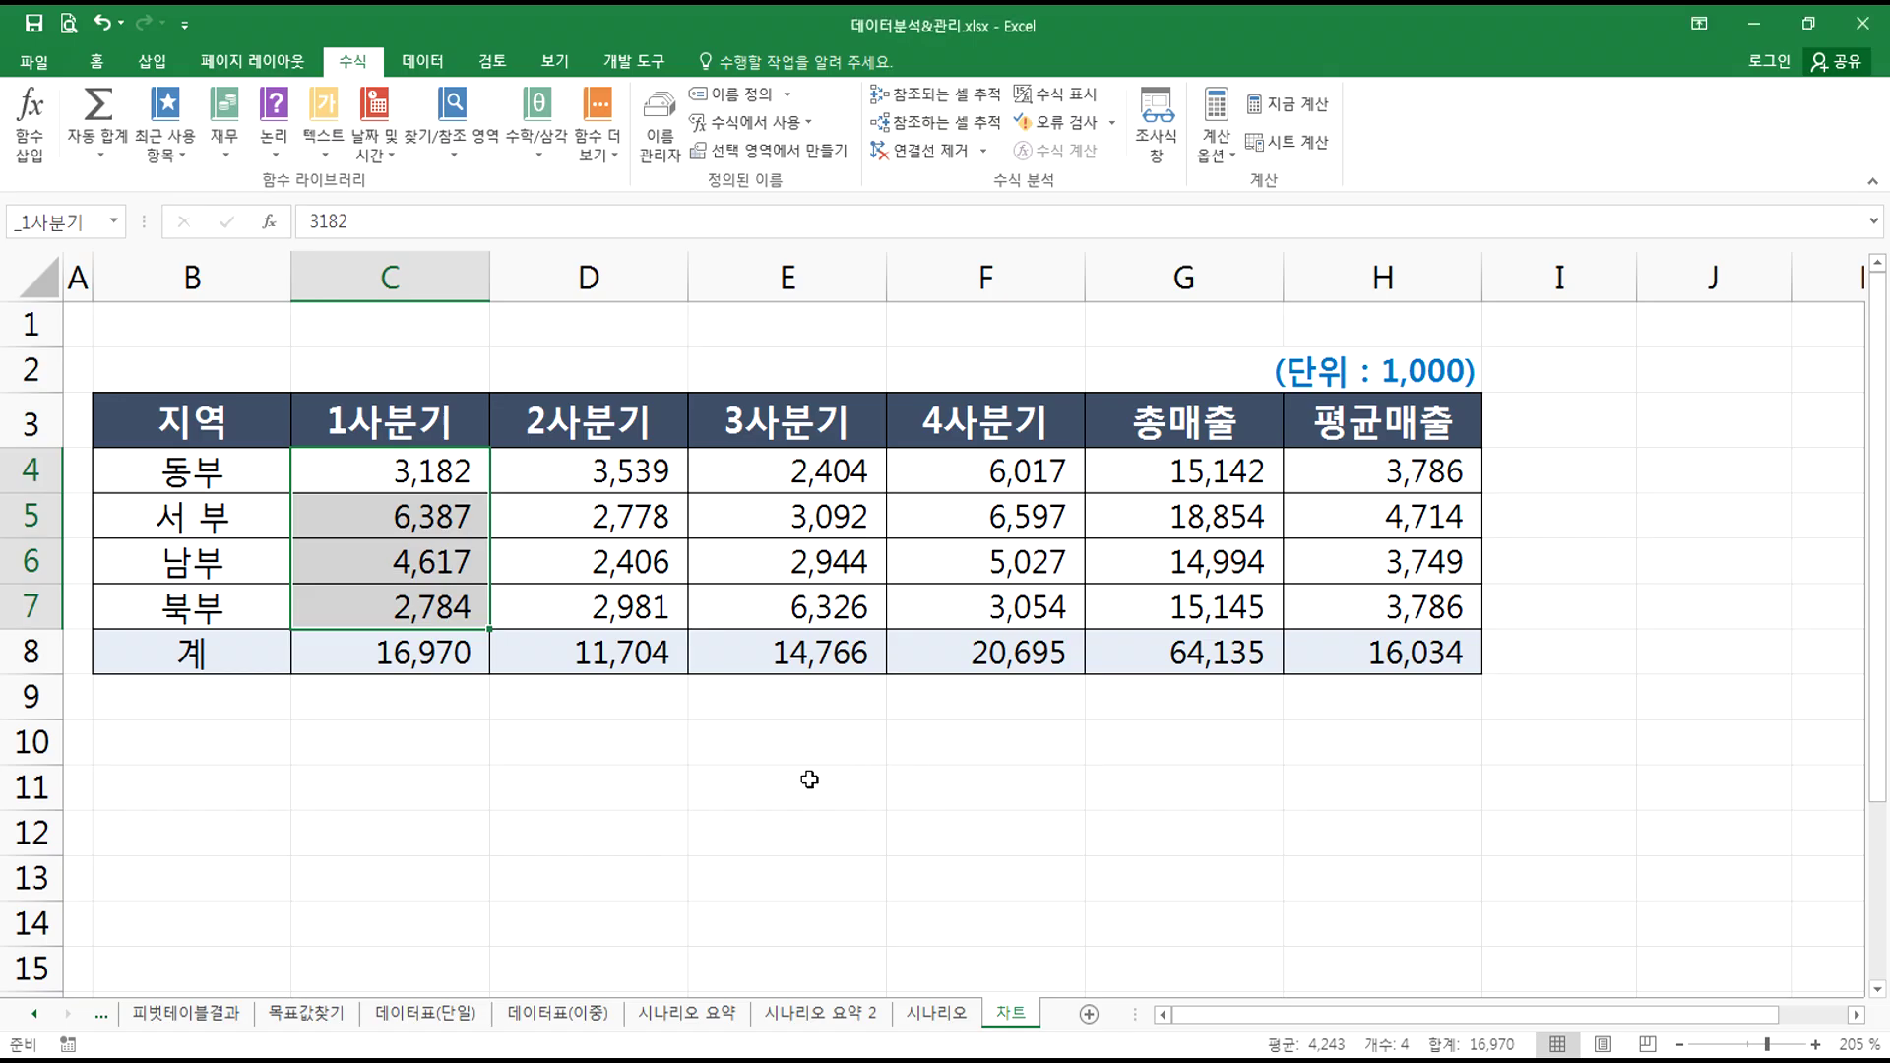
- Leave the quarterly sales table and open the 목표값찾기 worksheet
left_click(800, 785)
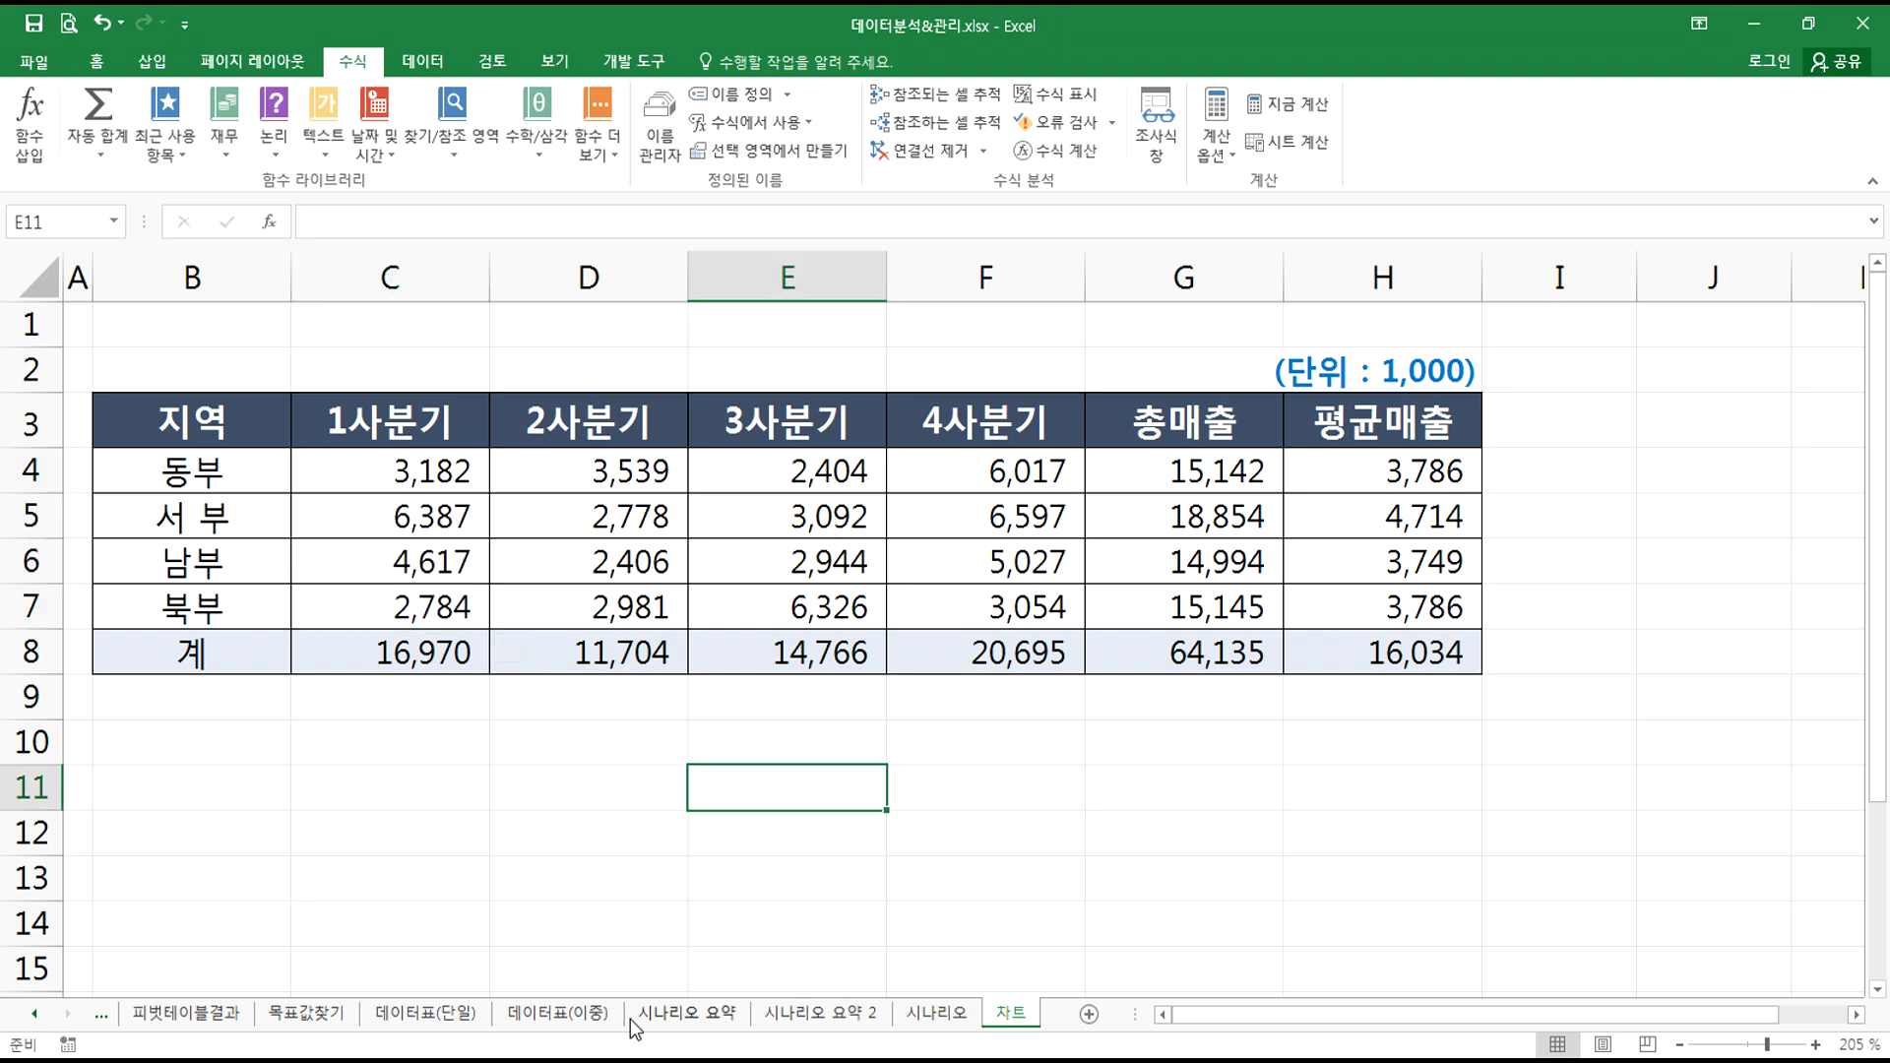
left_click(539, 1030)
left_click(334, 1024)
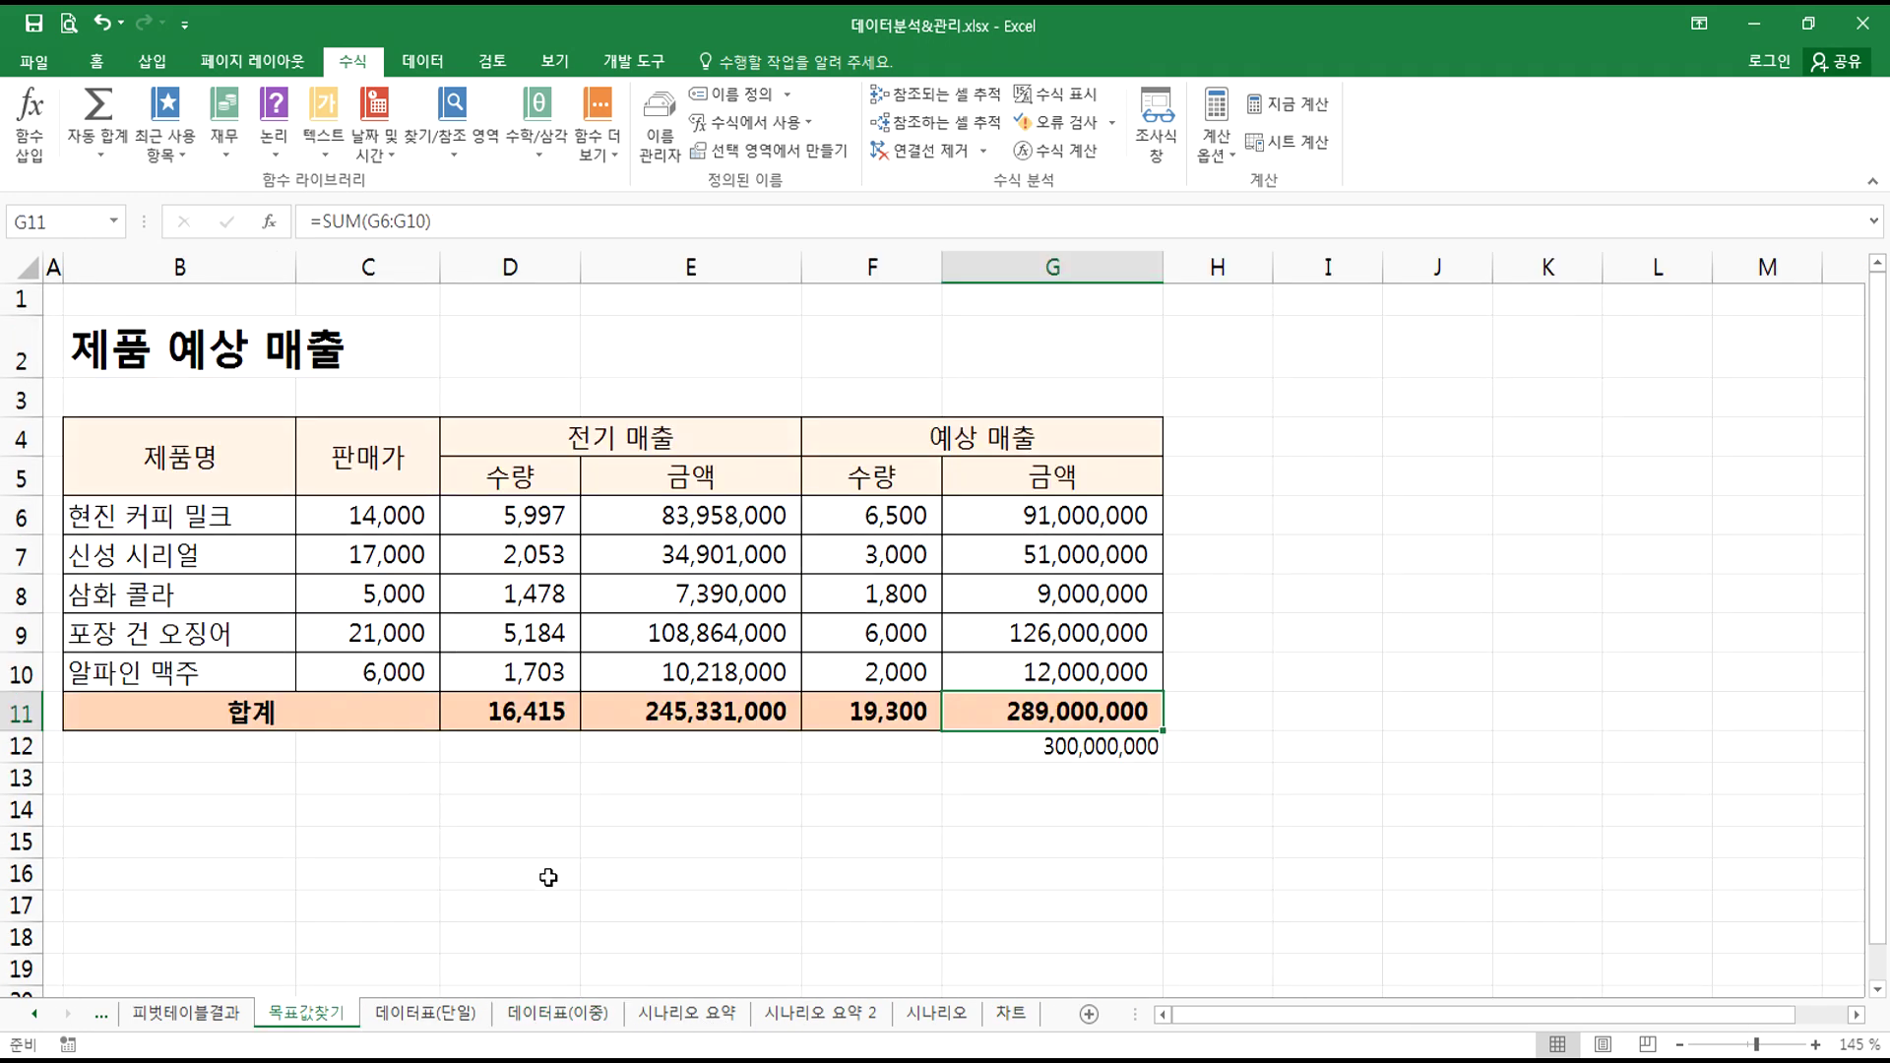
- Open the 차트 worksheet and remove the space from the region name in B5 so it reads 서부
left_click(1014, 1014)
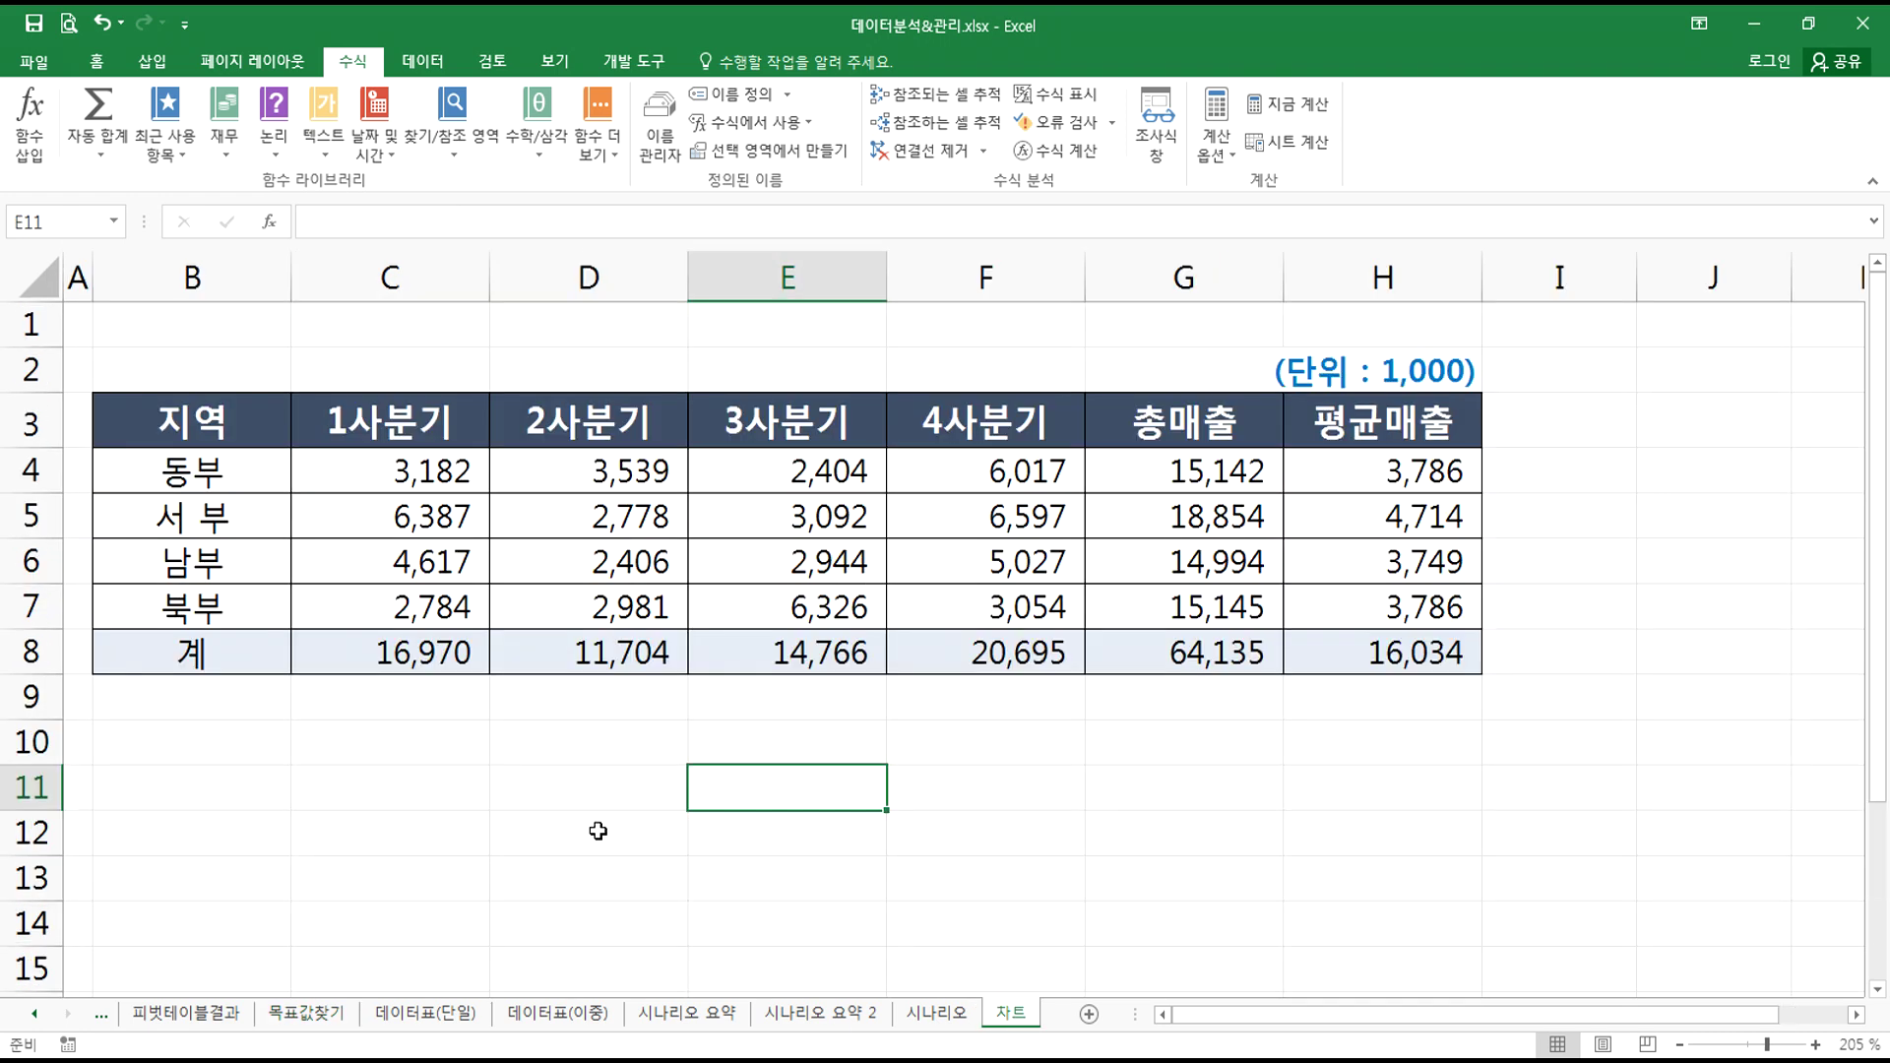
left_click(202, 517)
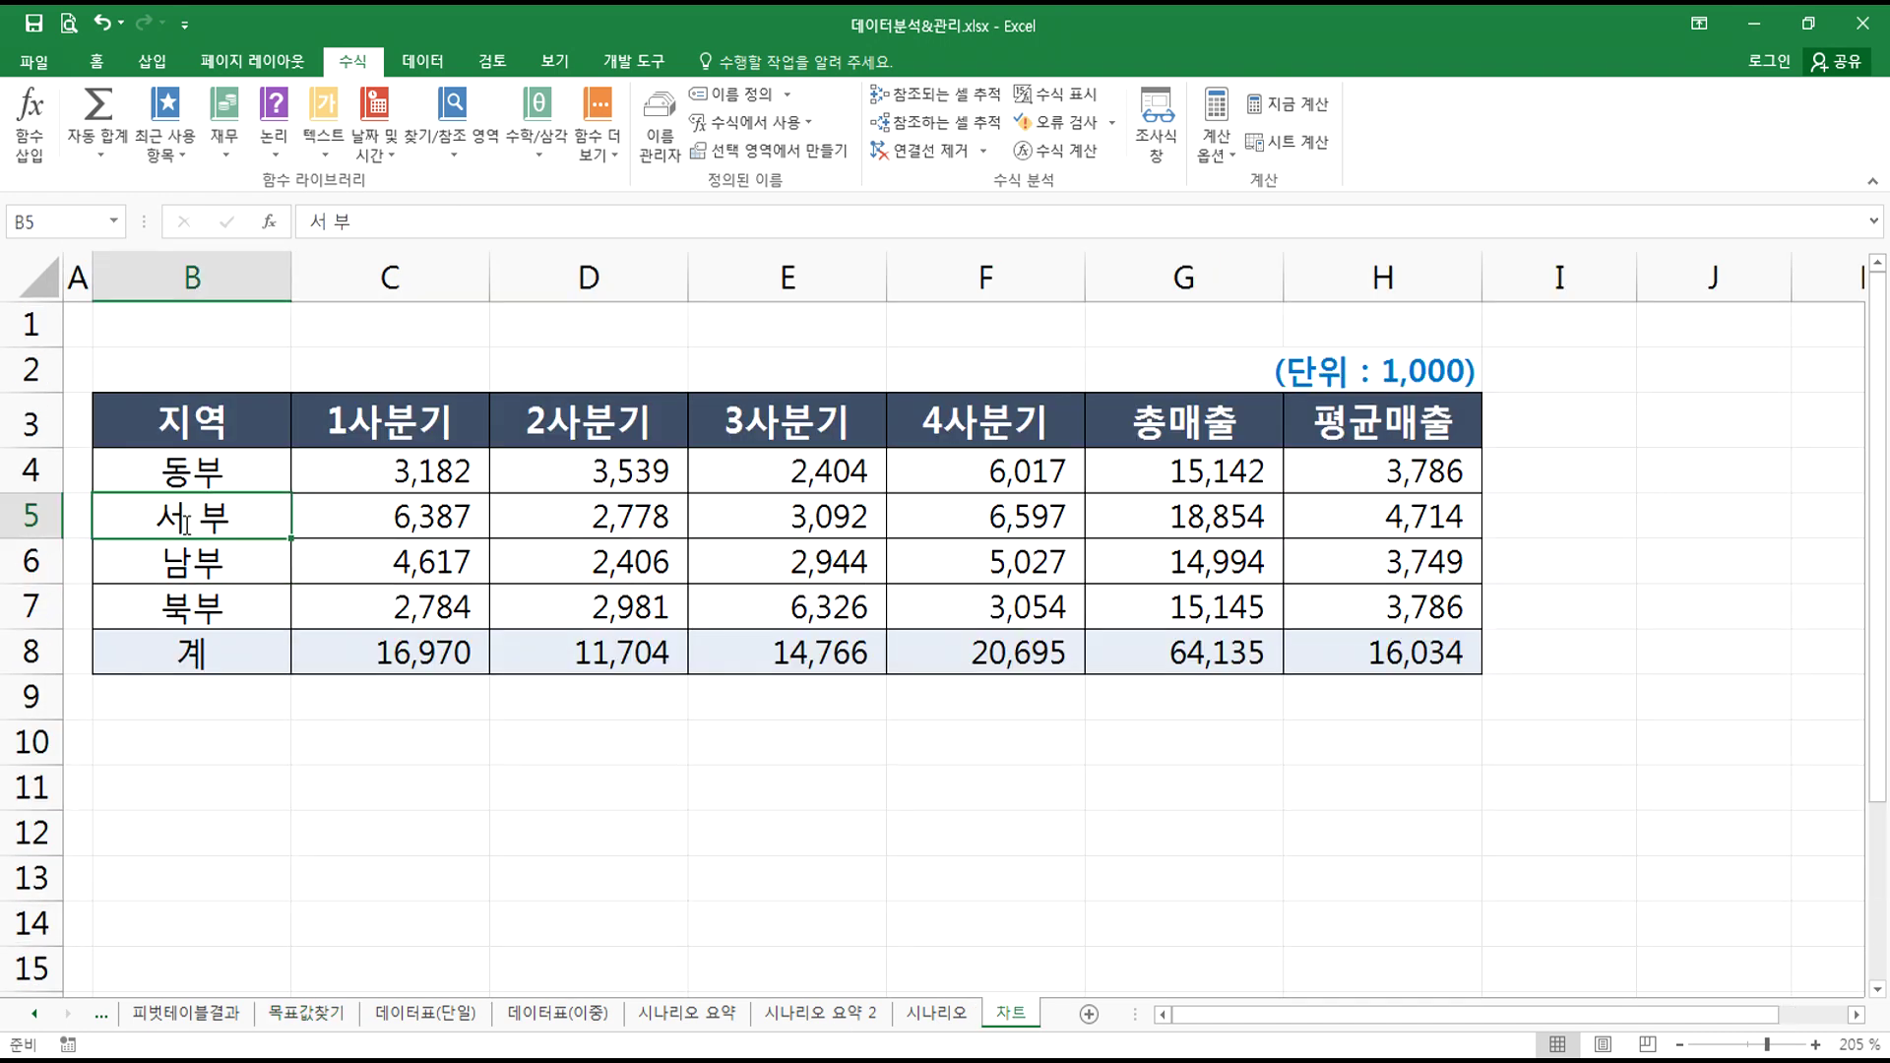
double_click(202, 517)
key("BackSpace")
key("Return")
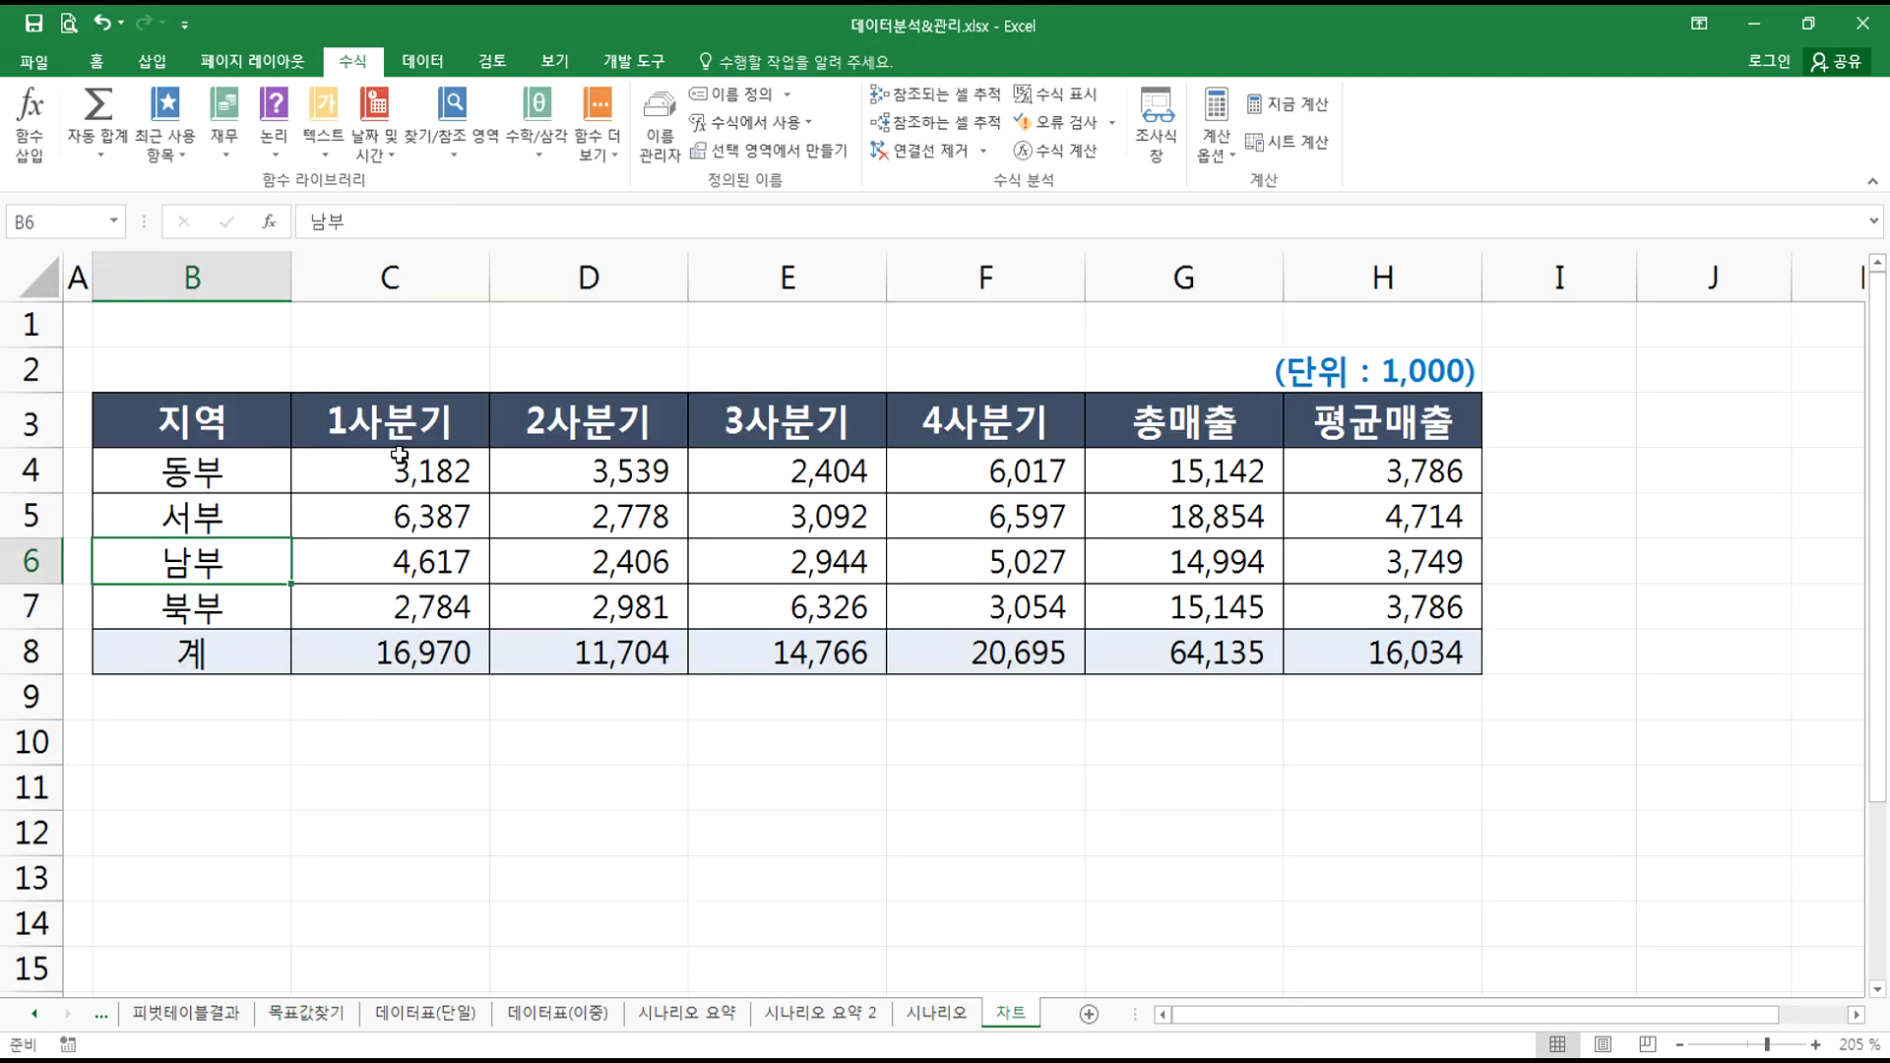
- Insert a 2-D clustered column chart from B3:F7, swap its rows and columns, and restore the quarters on the category axis
left_click(233, 421)
left_click_drag(375, 420, 989, 605)
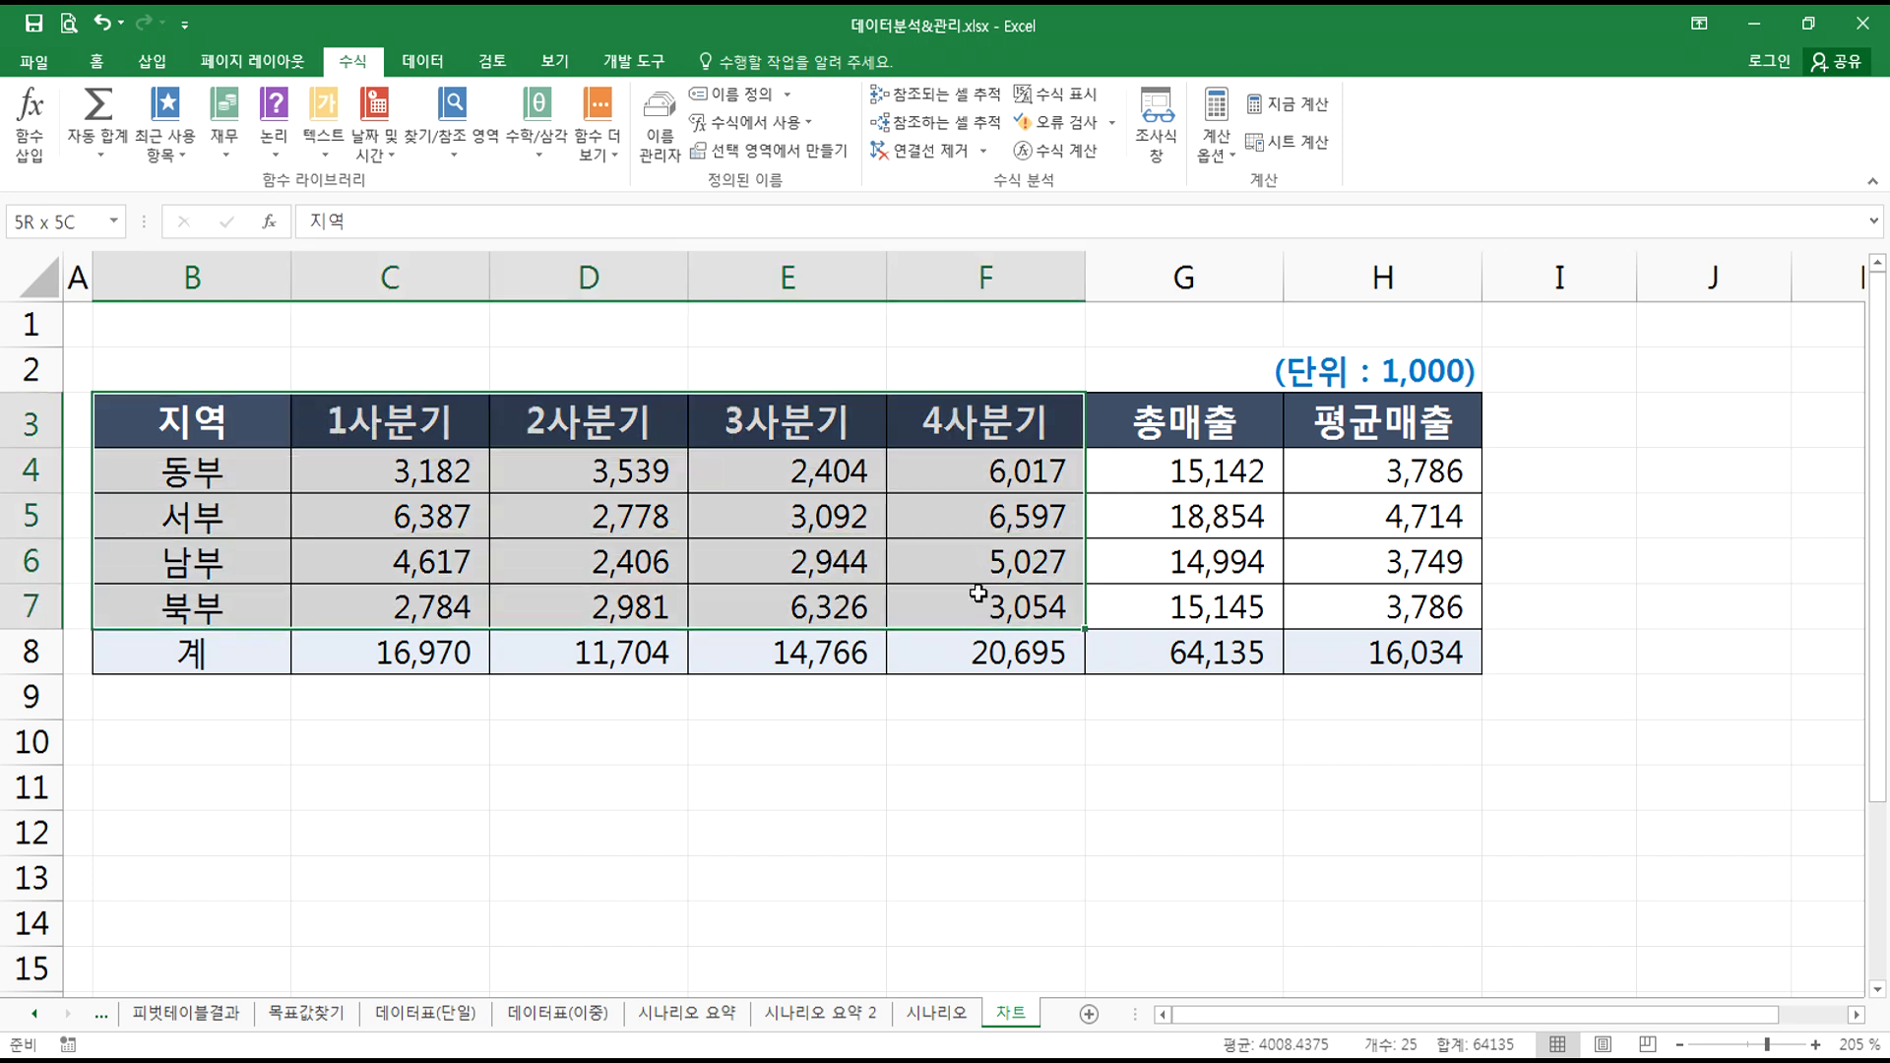
left_click(148, 61)
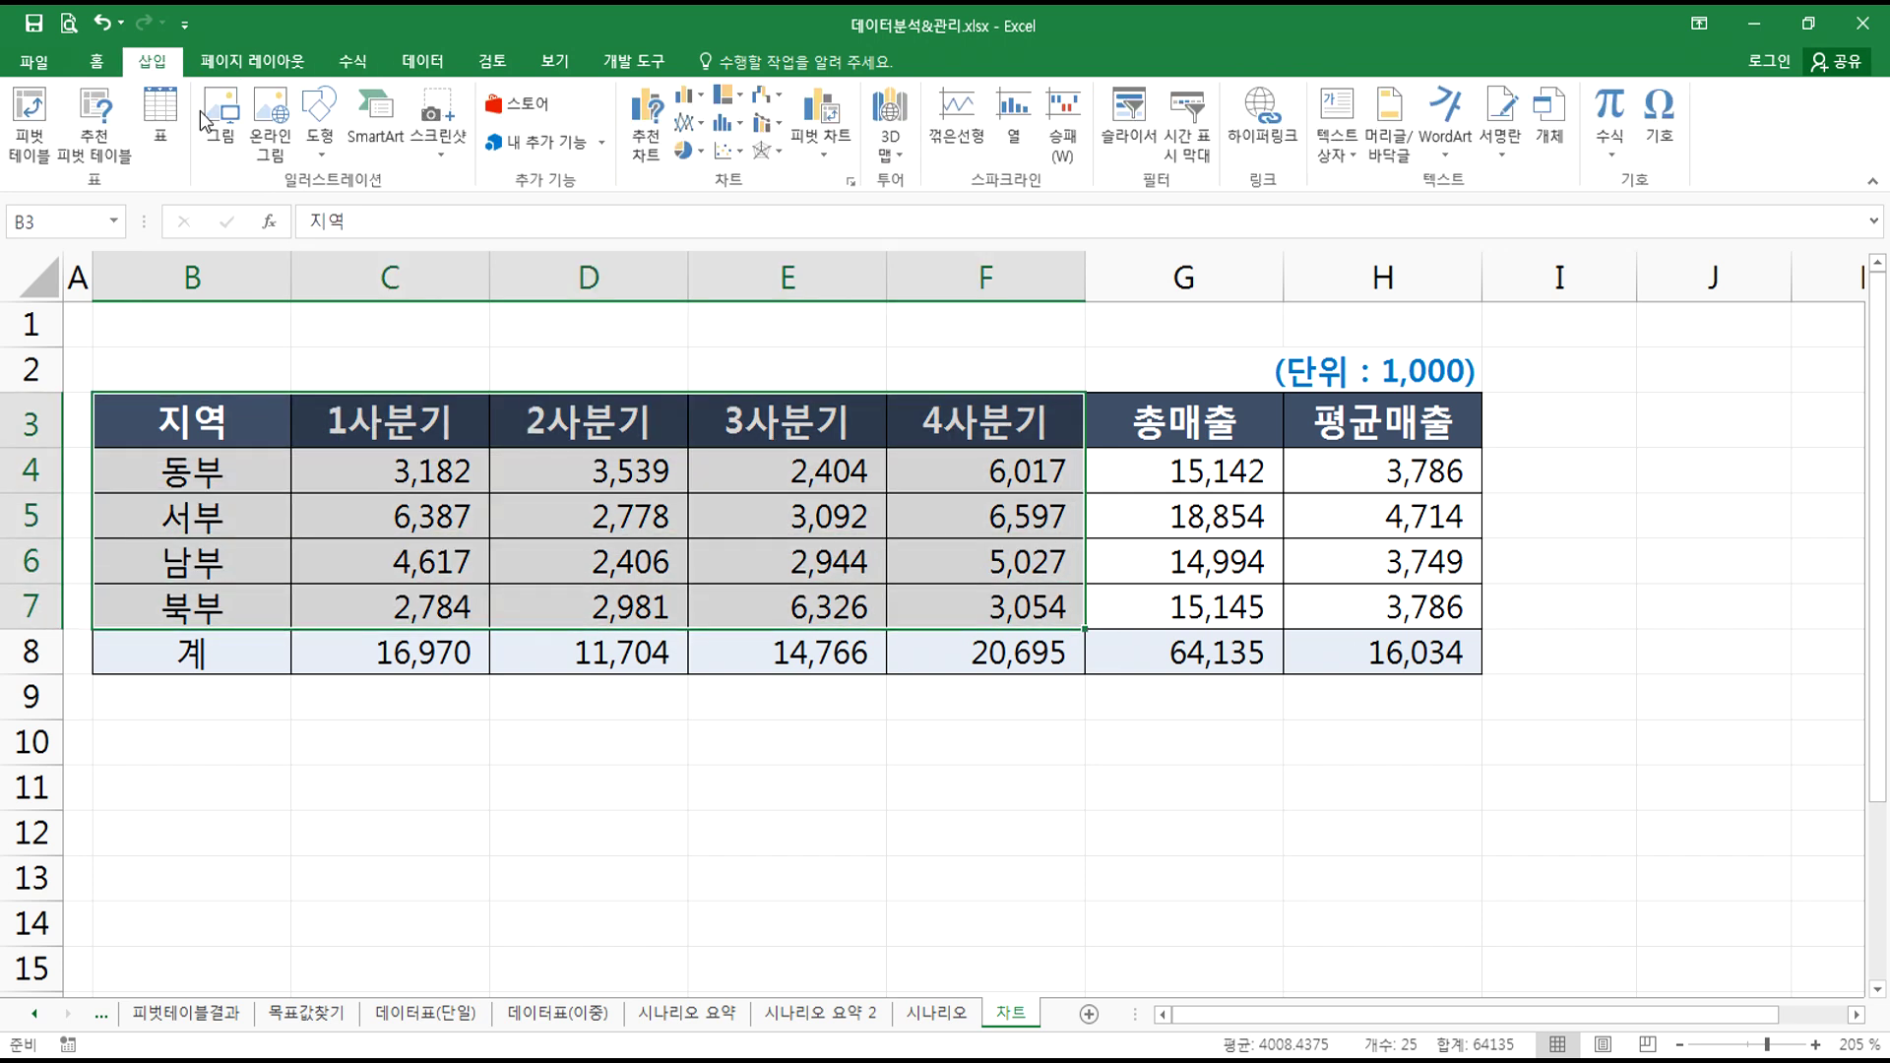
left_click(686, 95)
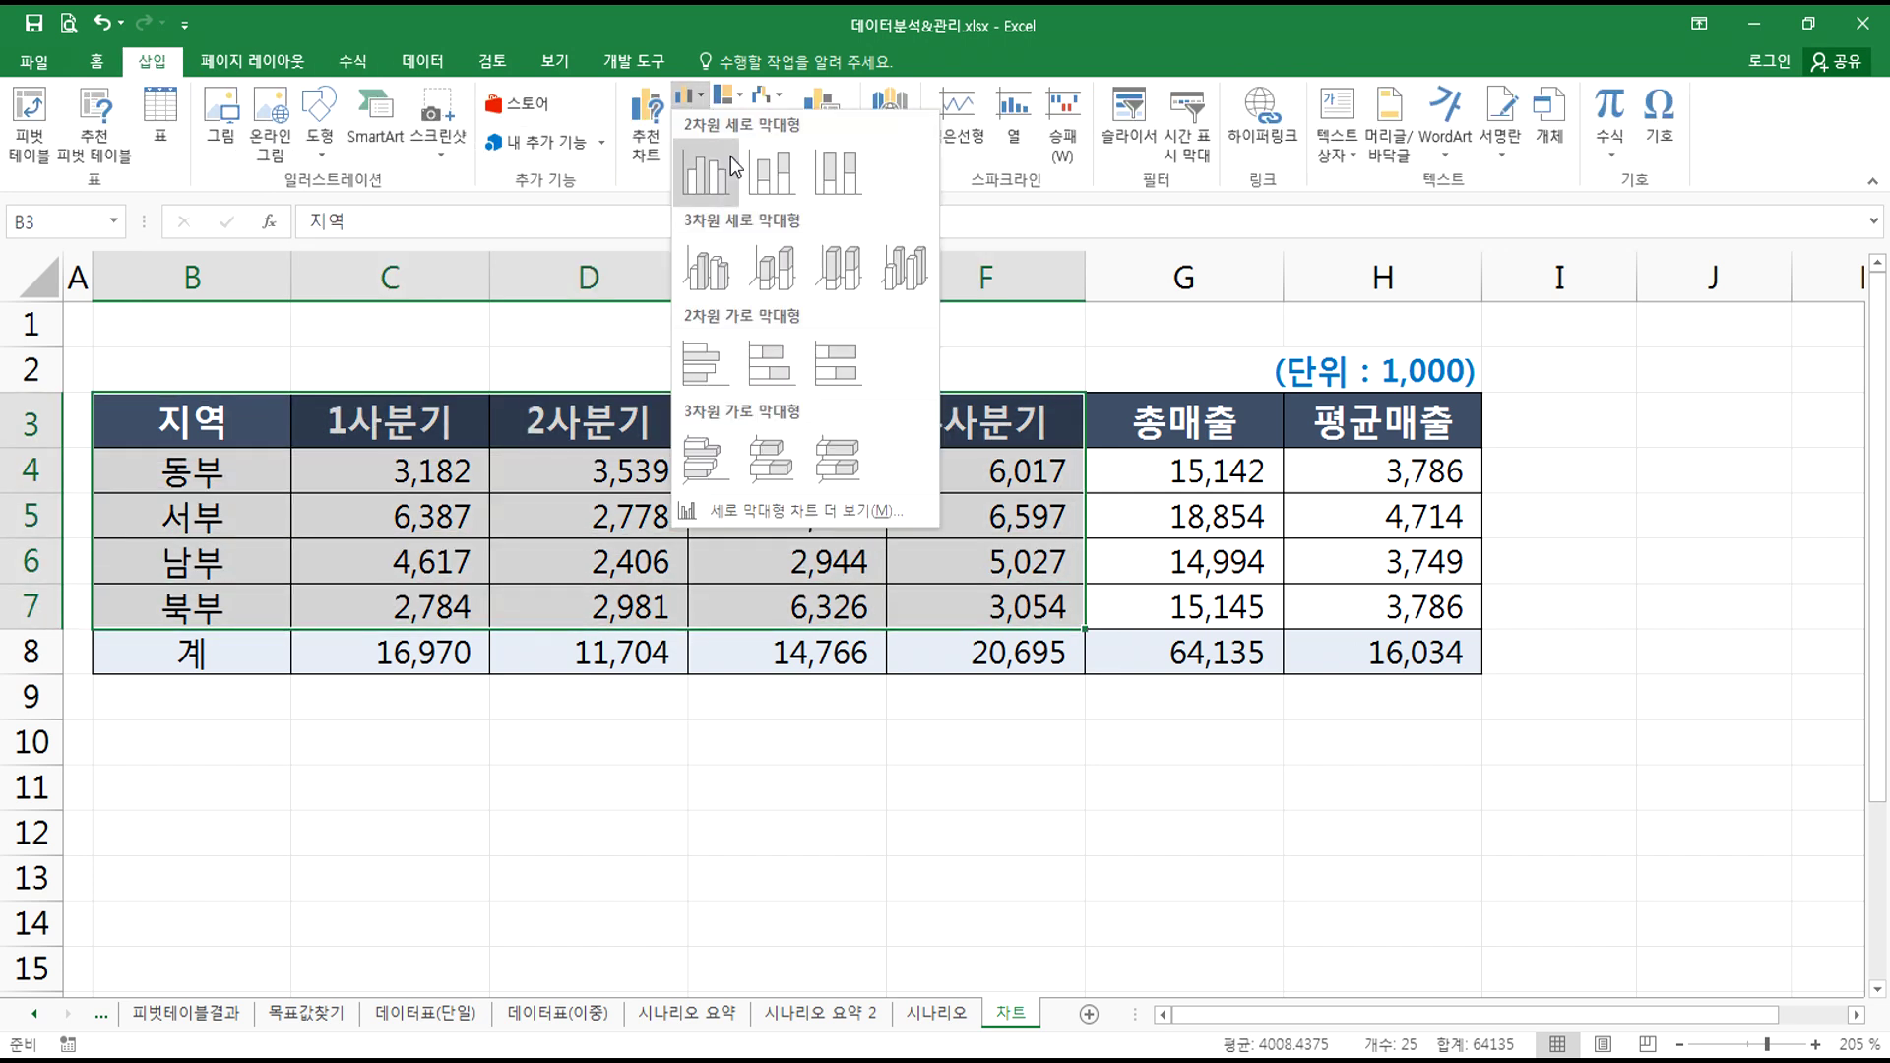
left_click(704, 175)
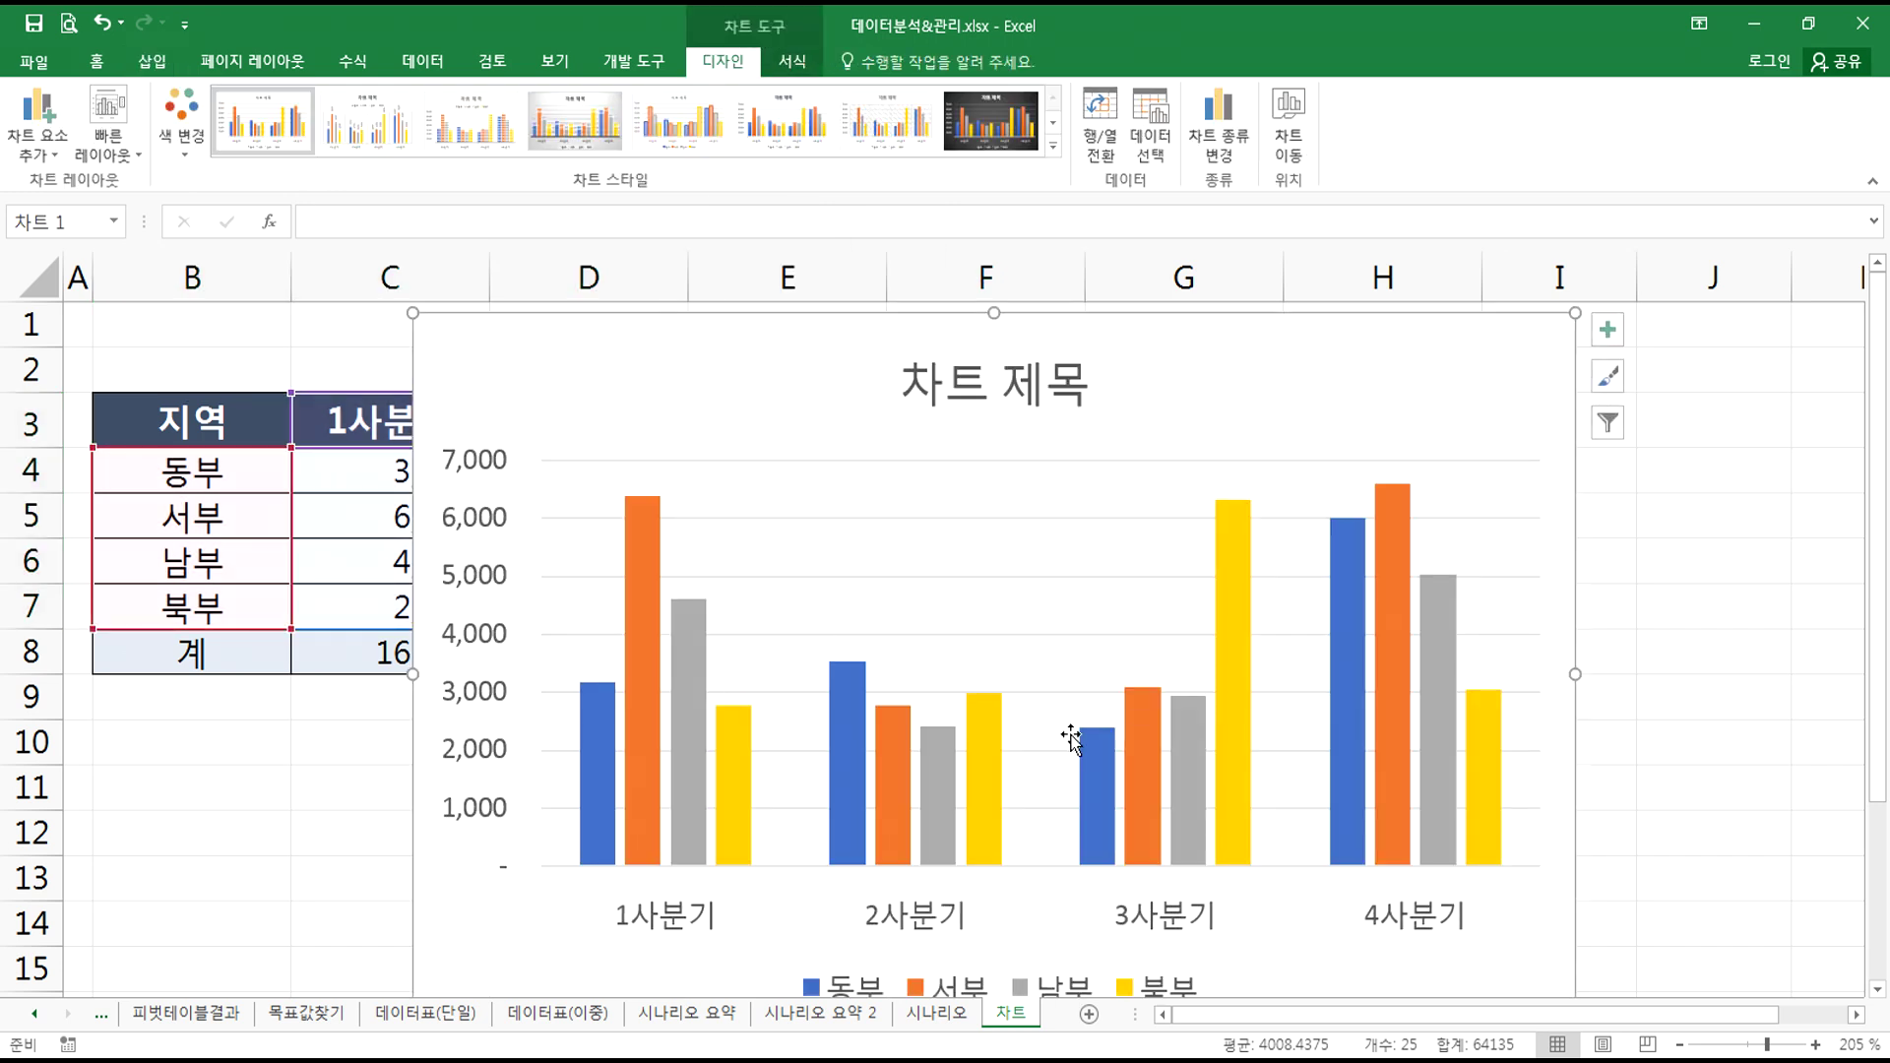
left_click(1100, 142)
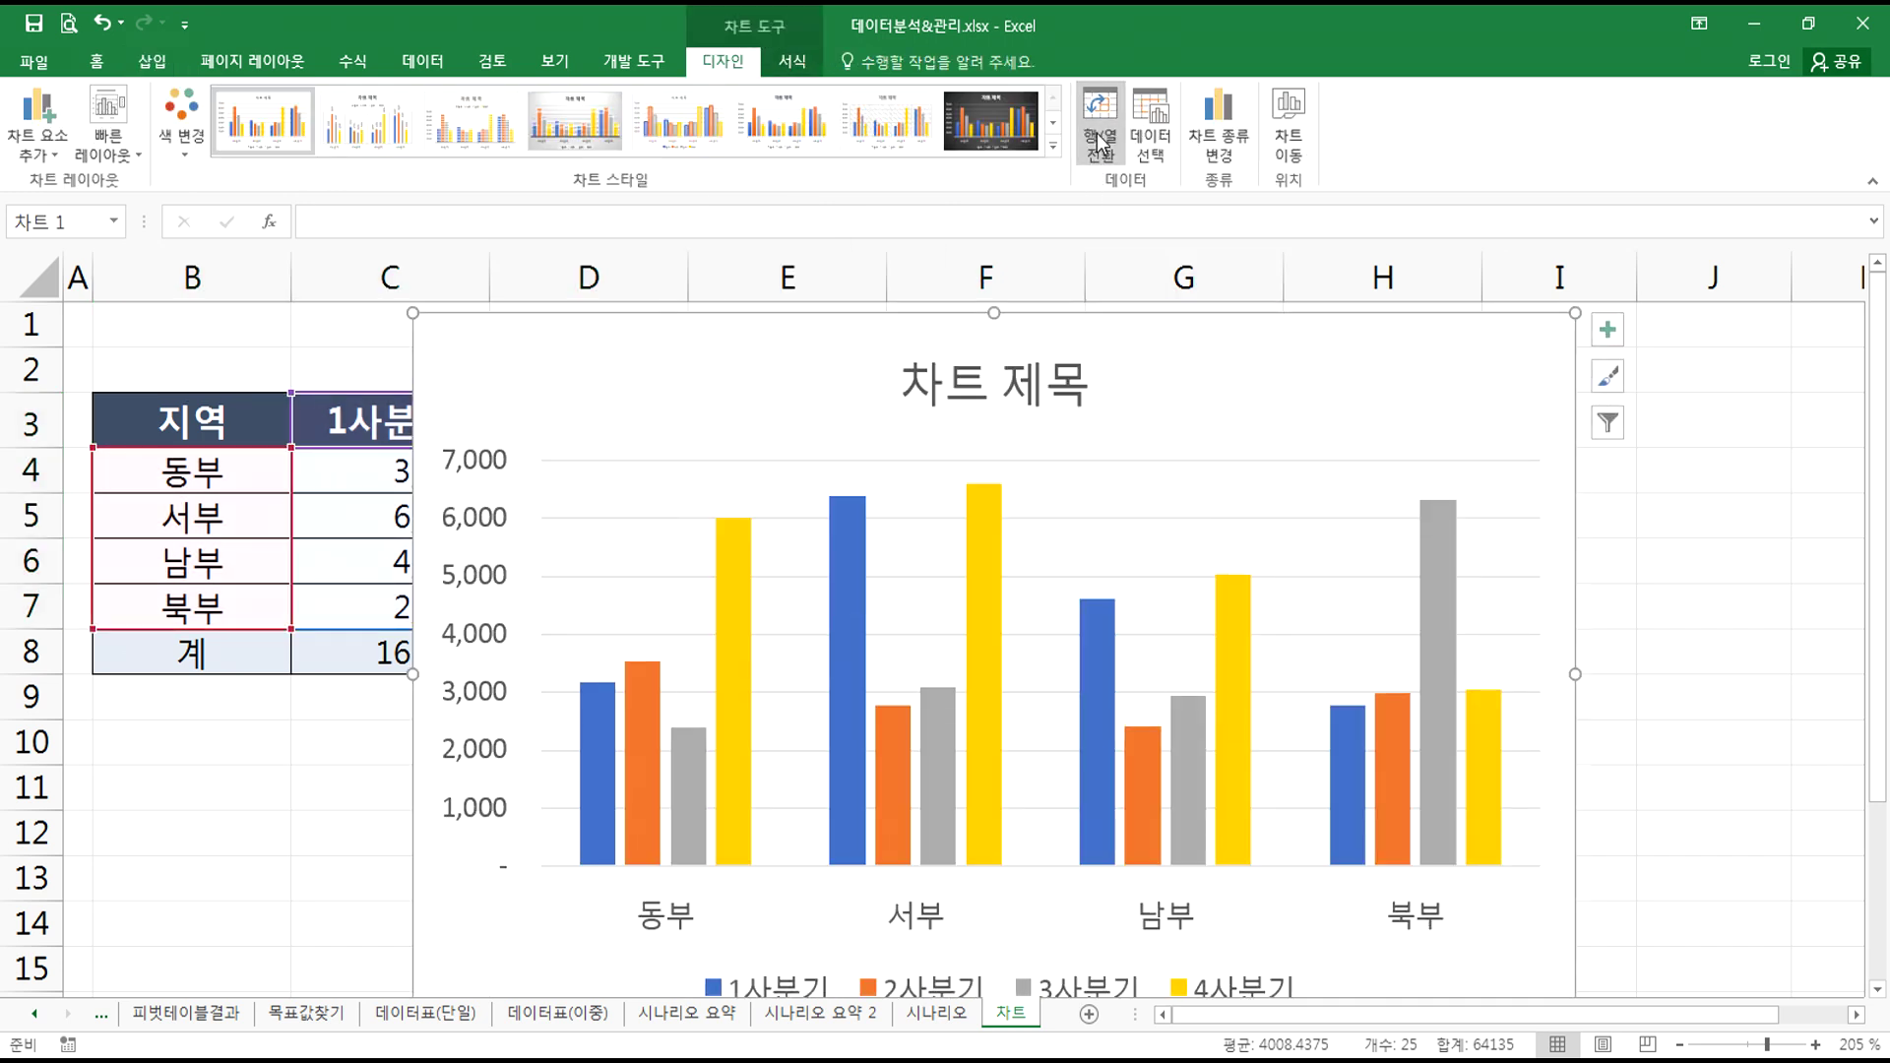
left_click(1100, 143)
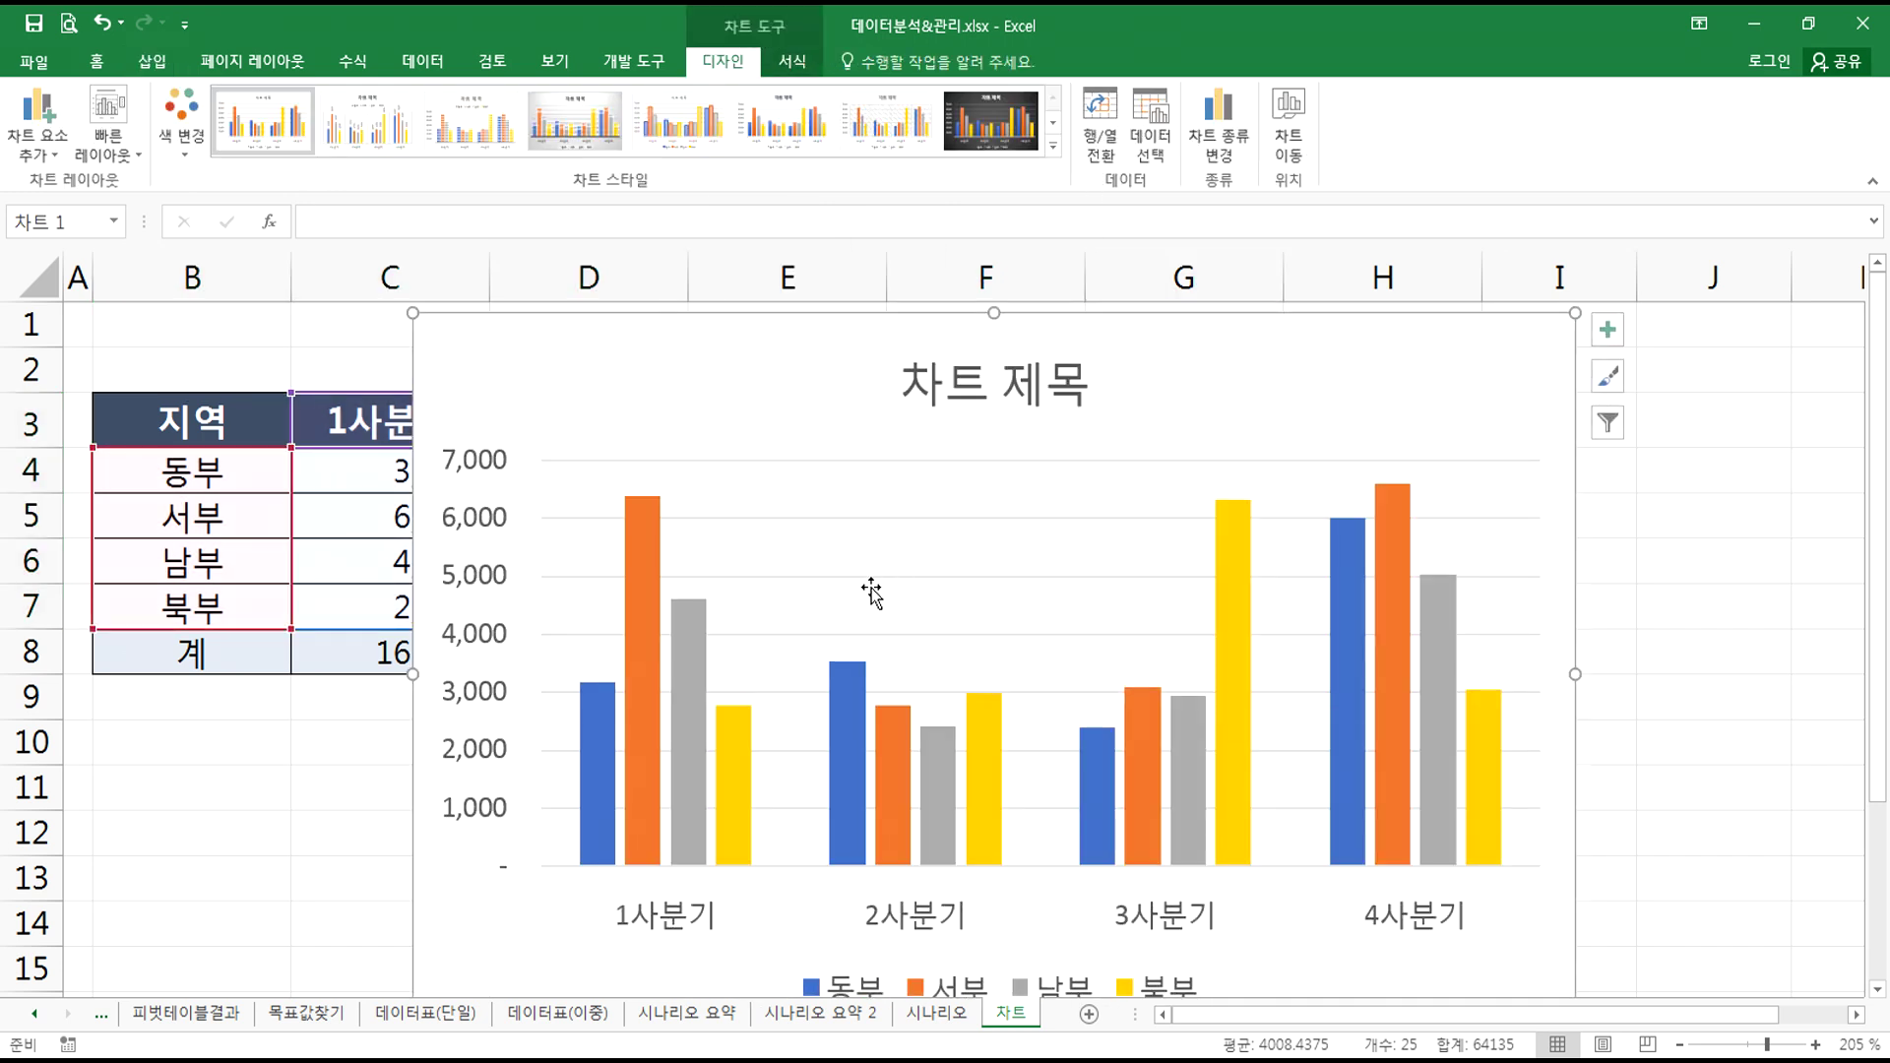
- Move the column chart down so it starts around row 7, uncovering the upper rows of the sales table, and deselect it
scroll(872, 590, "down", 4)
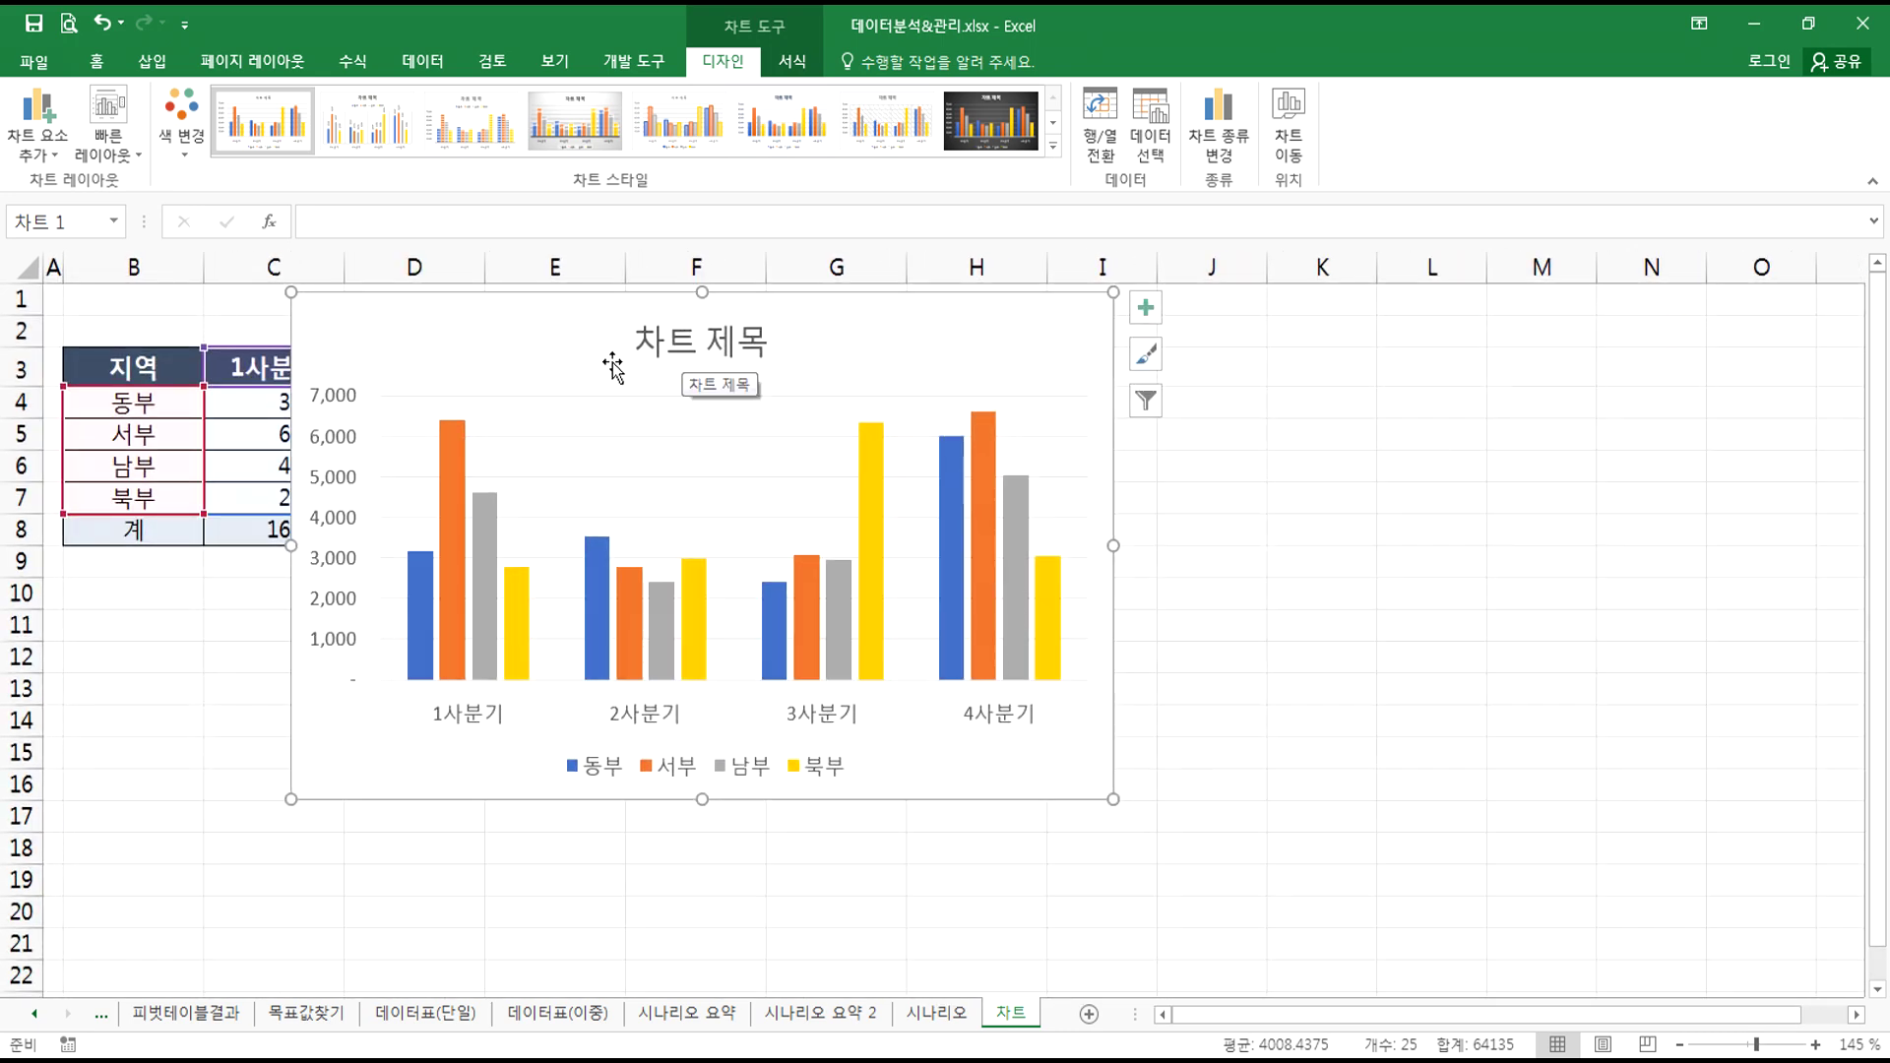
left_click(1324, 566)
left_click_drag(1083, 382, 1103, 579)
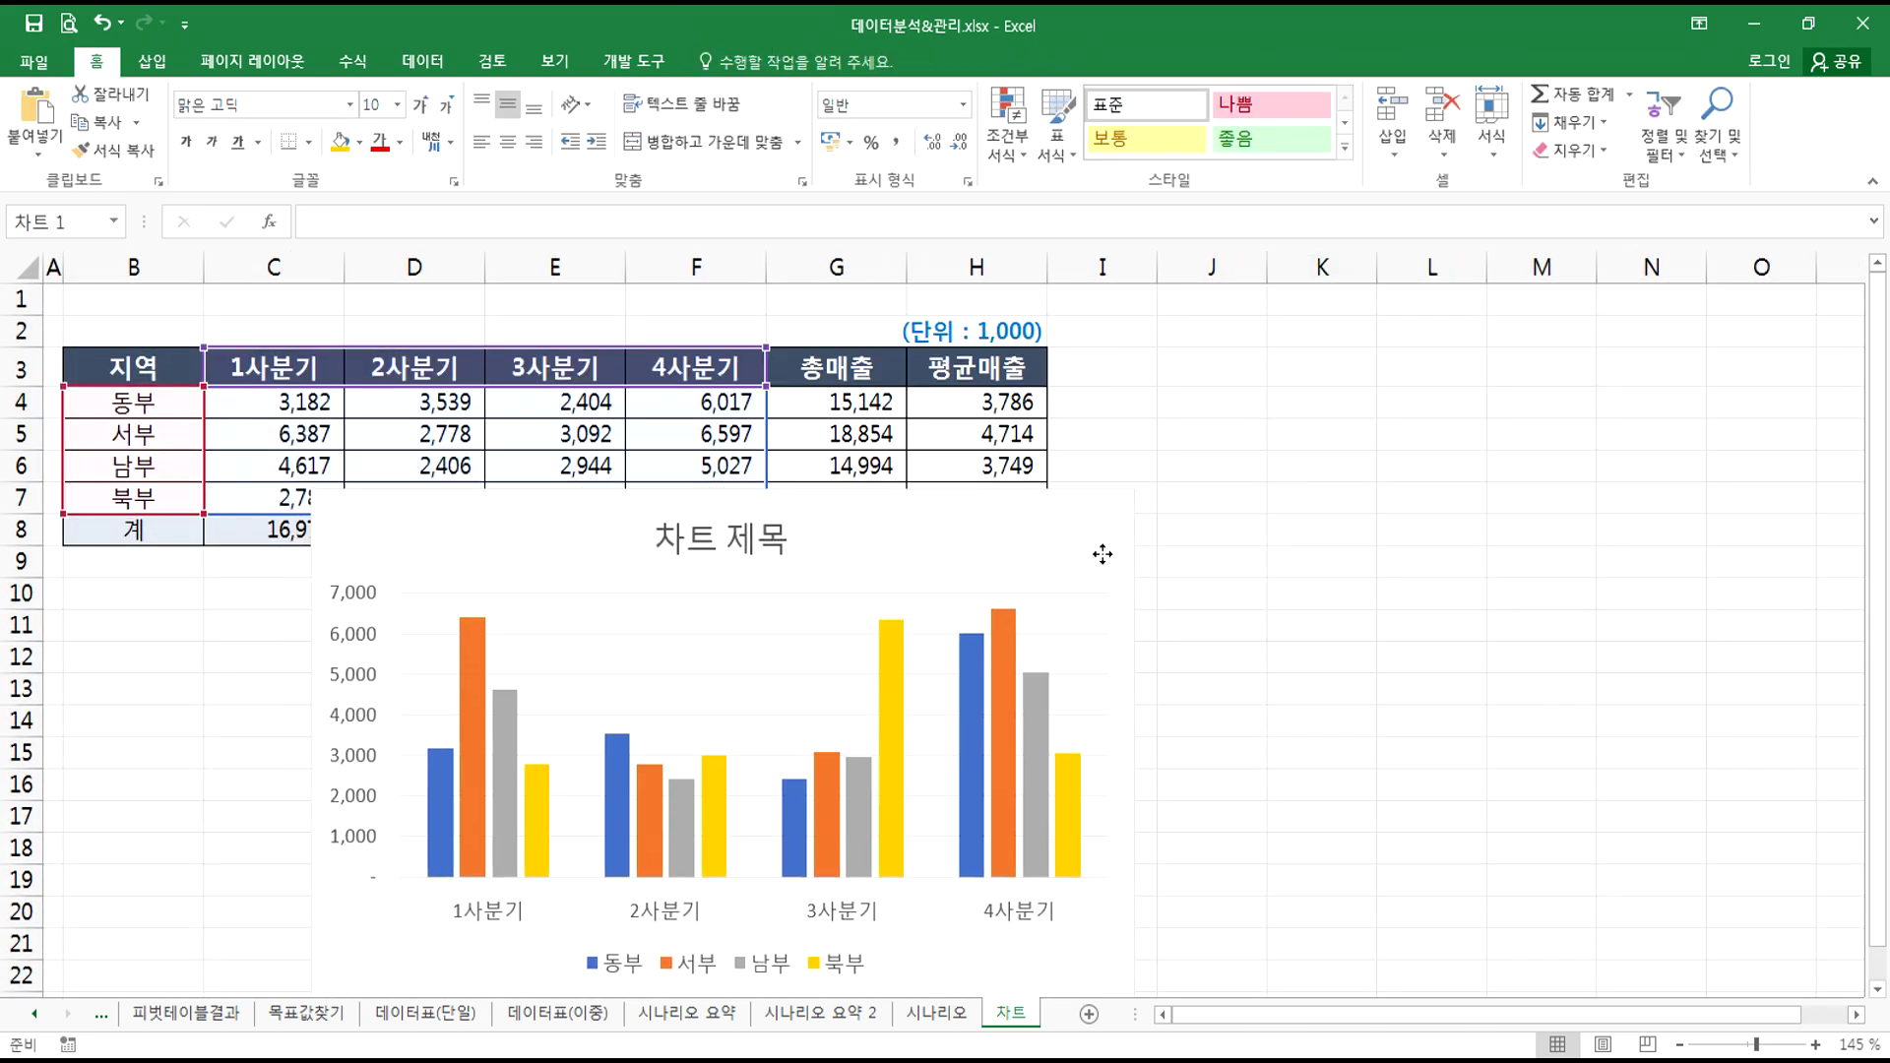
left_click(1345, 491)
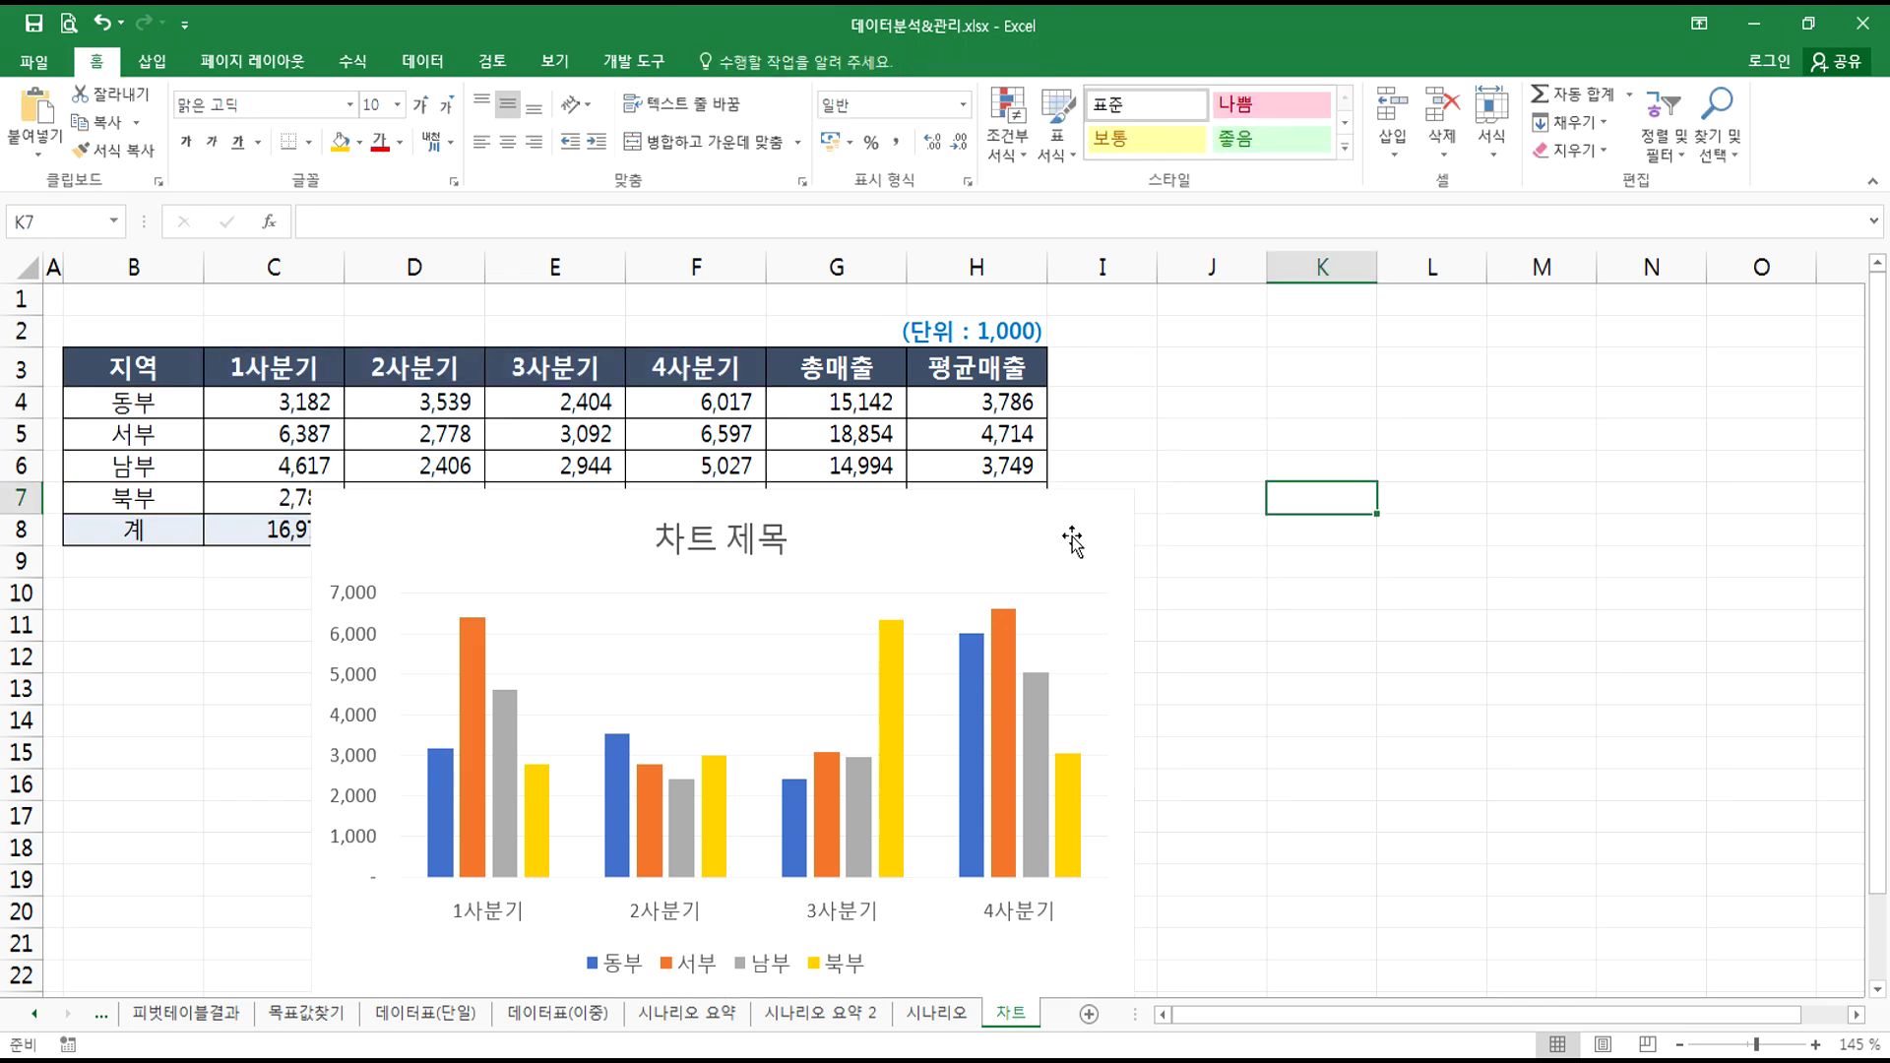
- Review the 시나리오, 데이터표(이중), 데이터표(단일), 목표값찾기 and 시나리오 요약 worksheets, and bring the workbook's earlier sheets into reach
left_click(936, 1014)
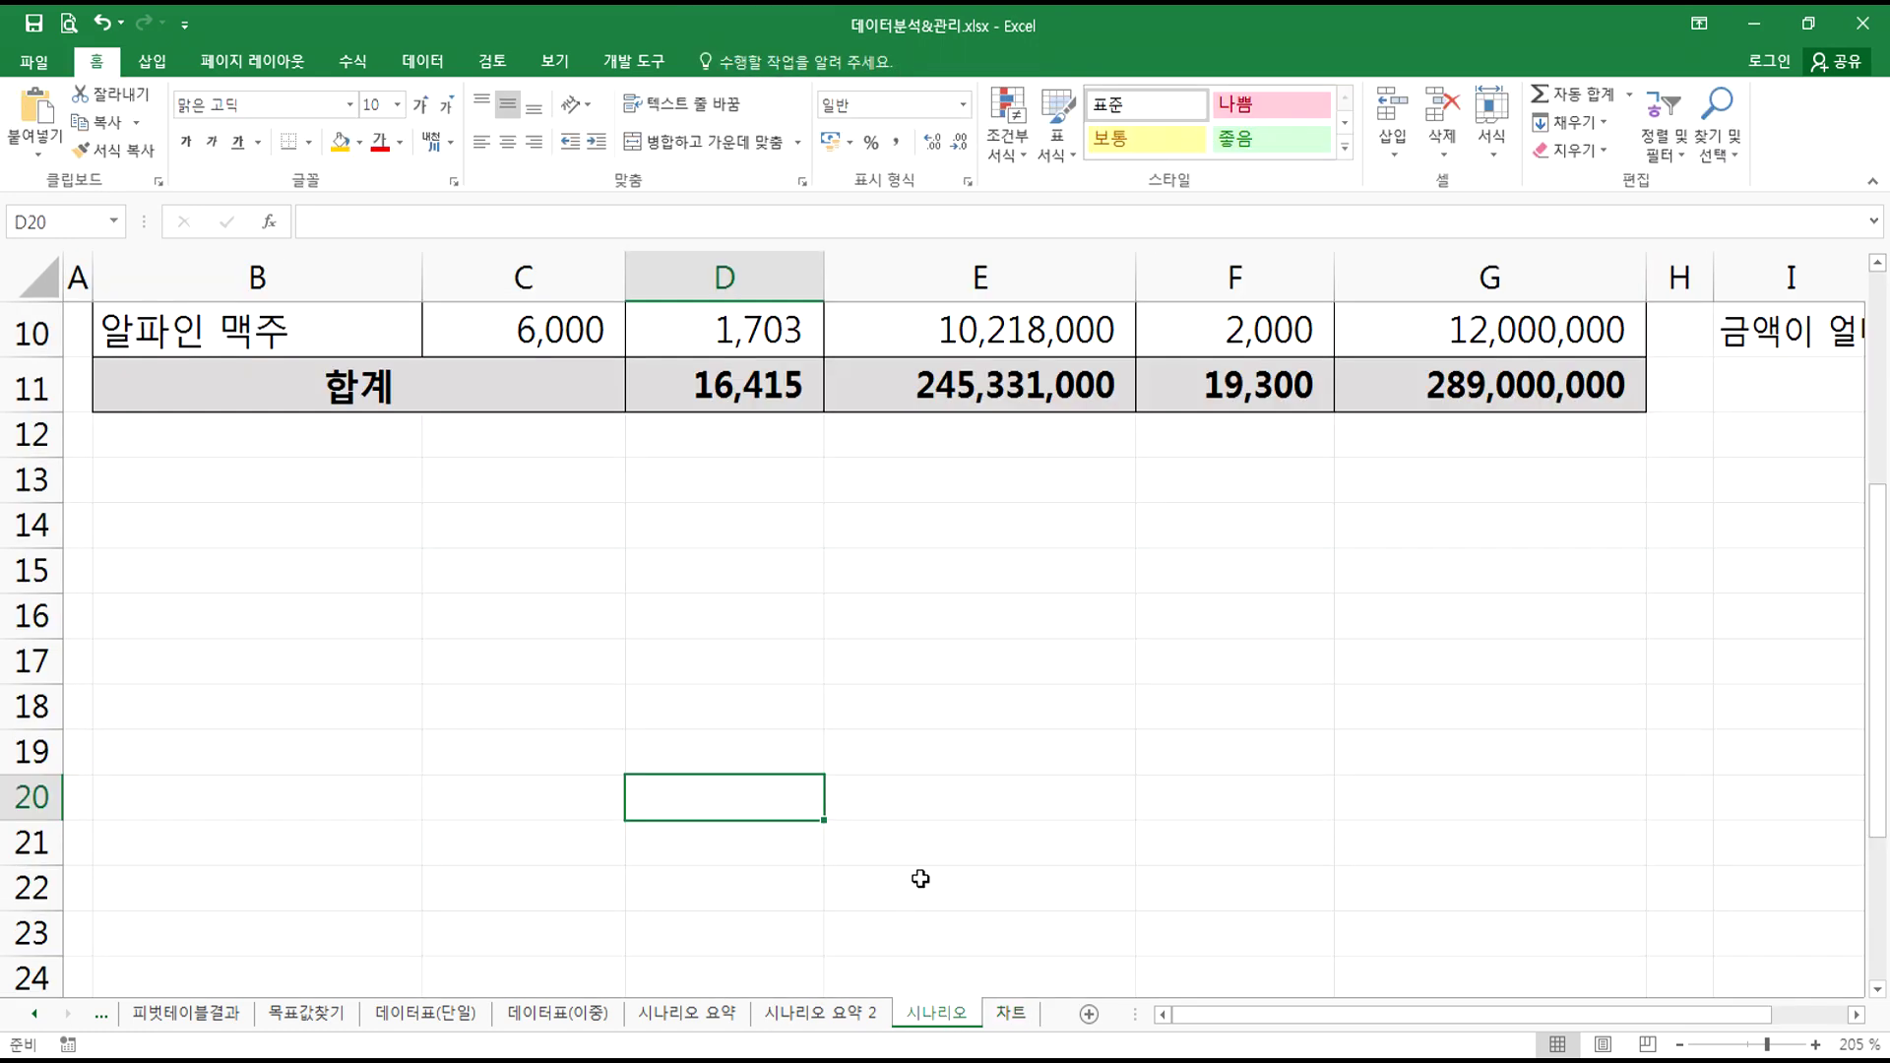
scroll(855, 811, "down", 6, "ctrl")
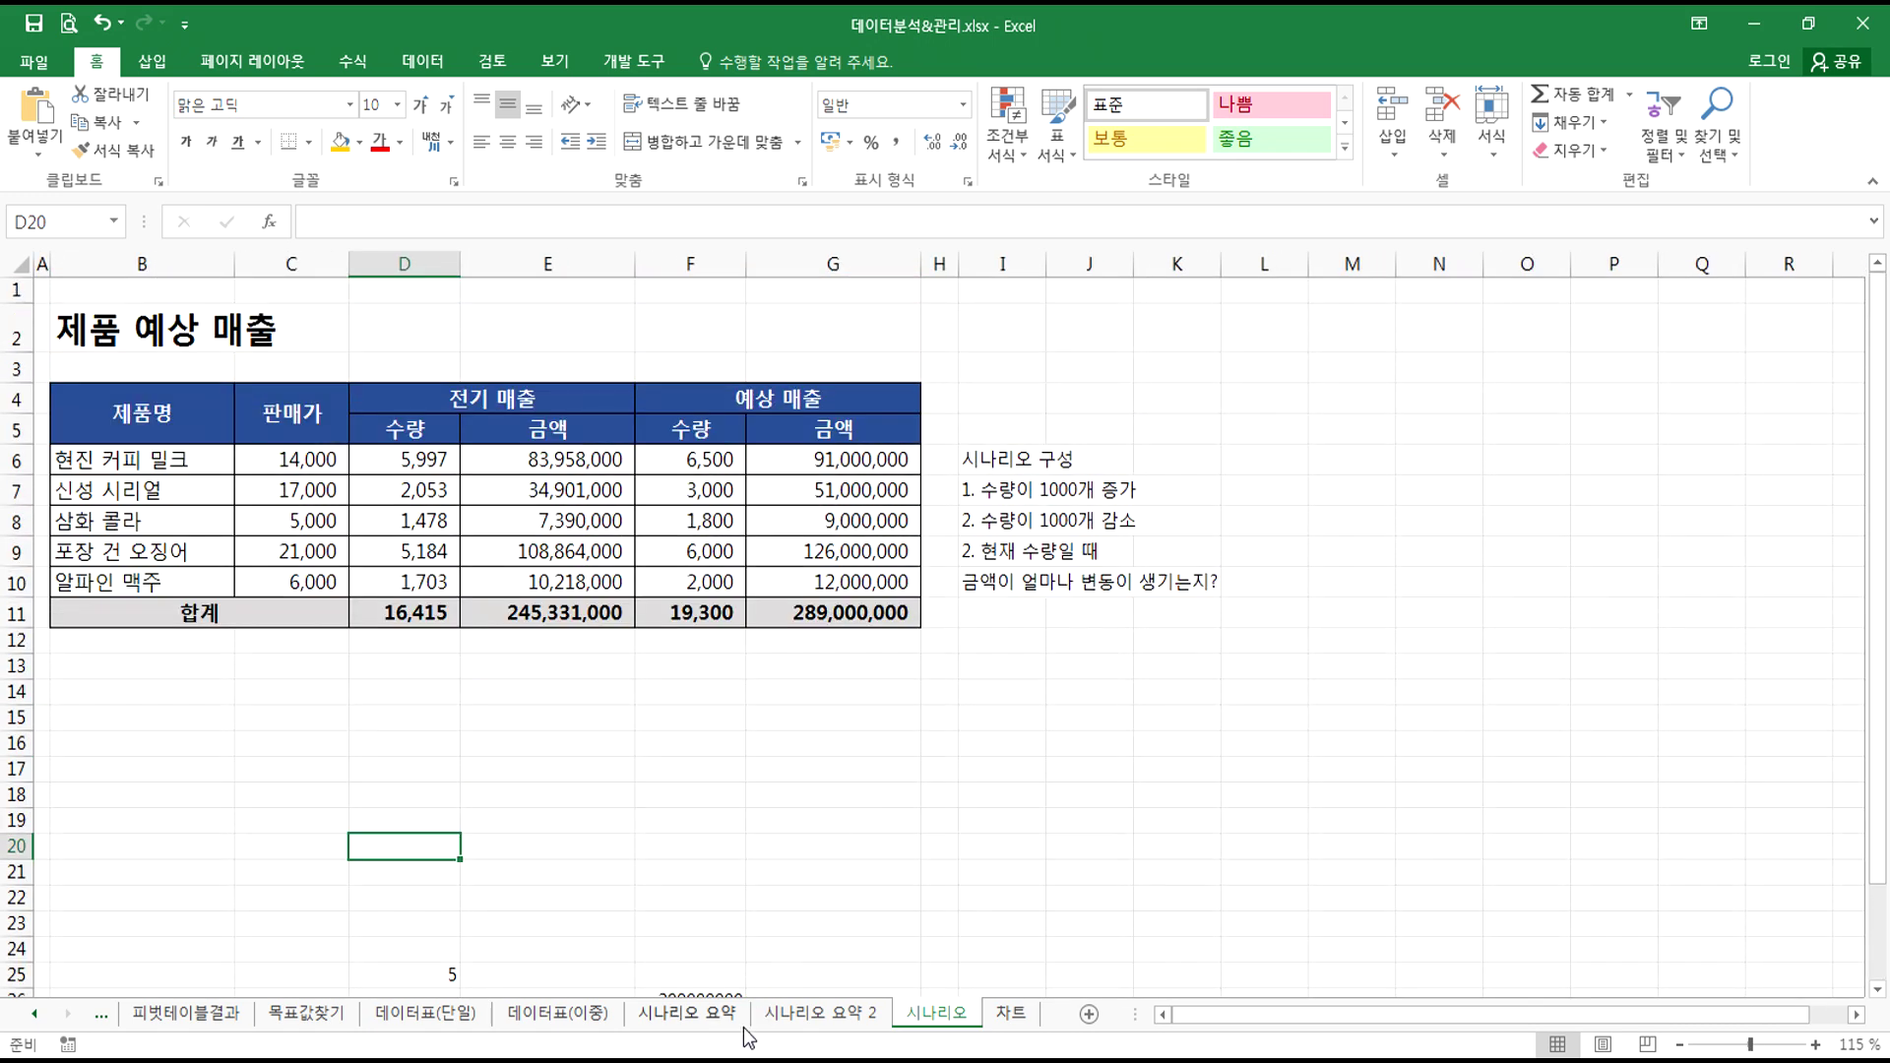
left_click(595, 1018)
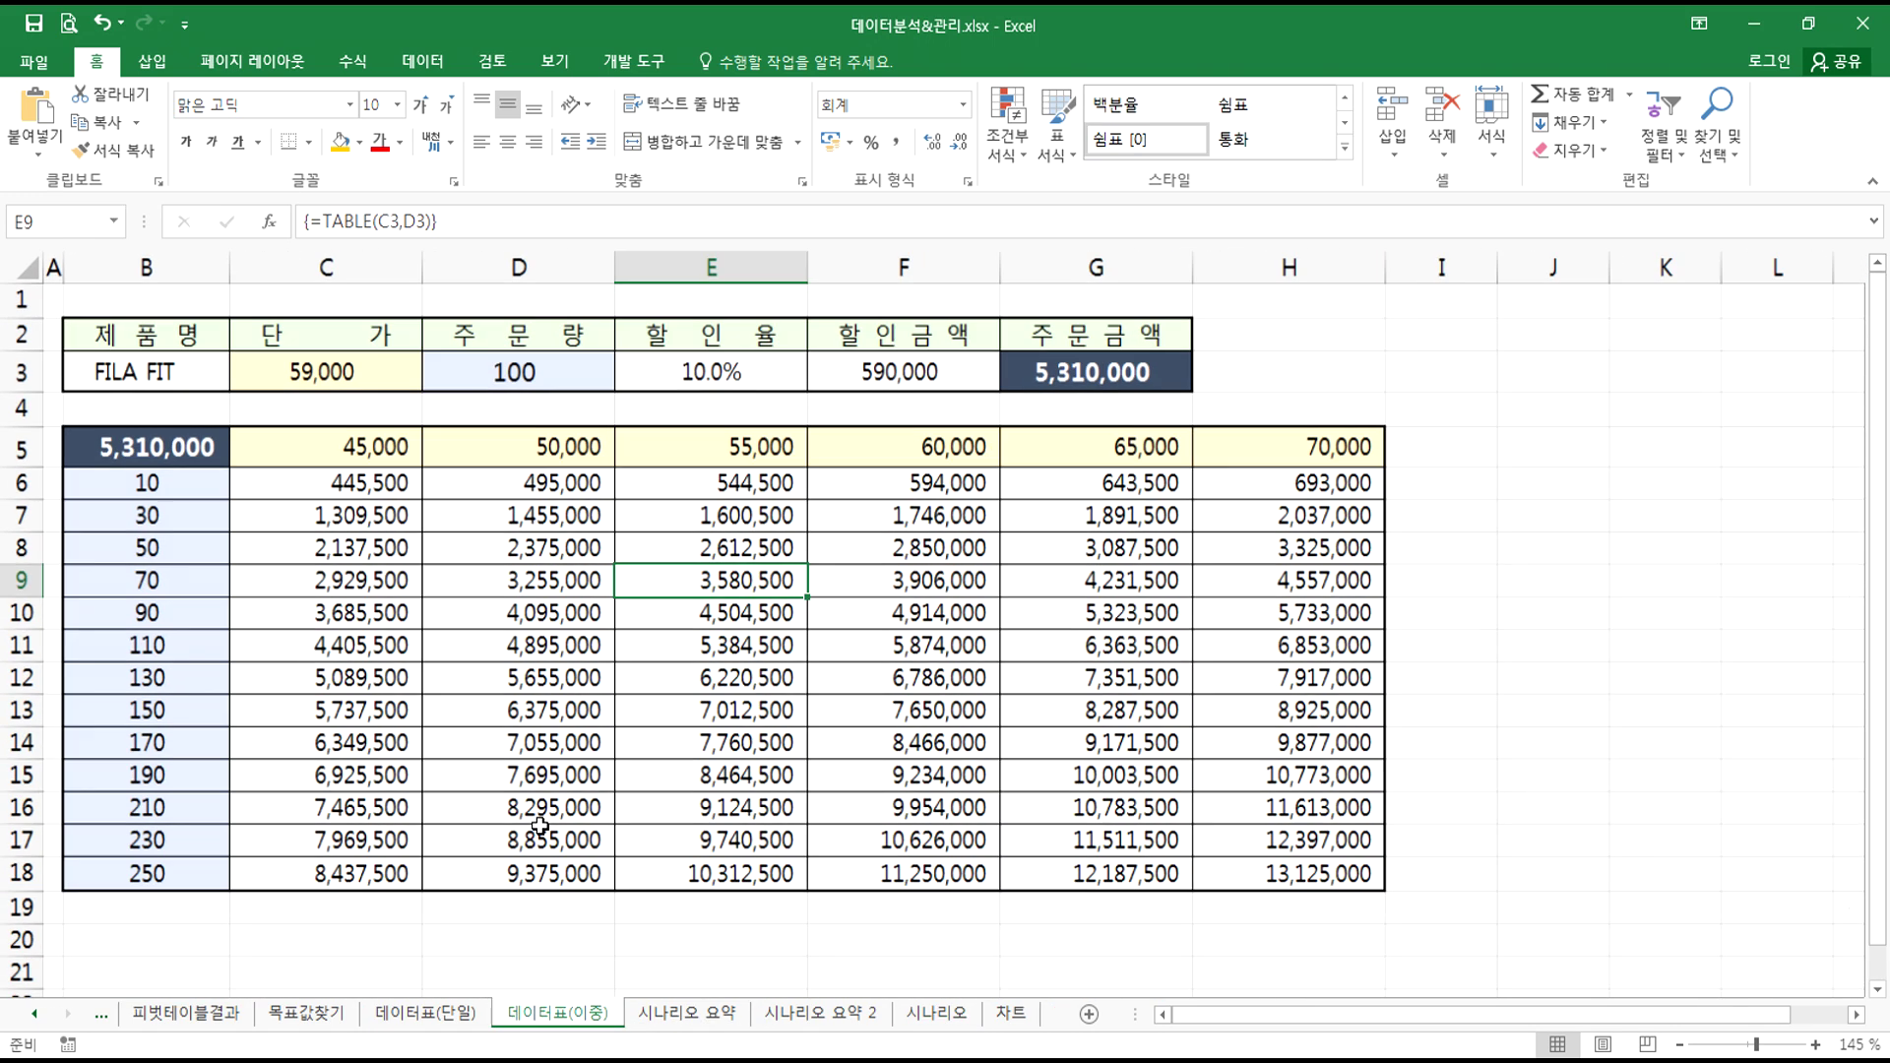
left_click(433, 1015)
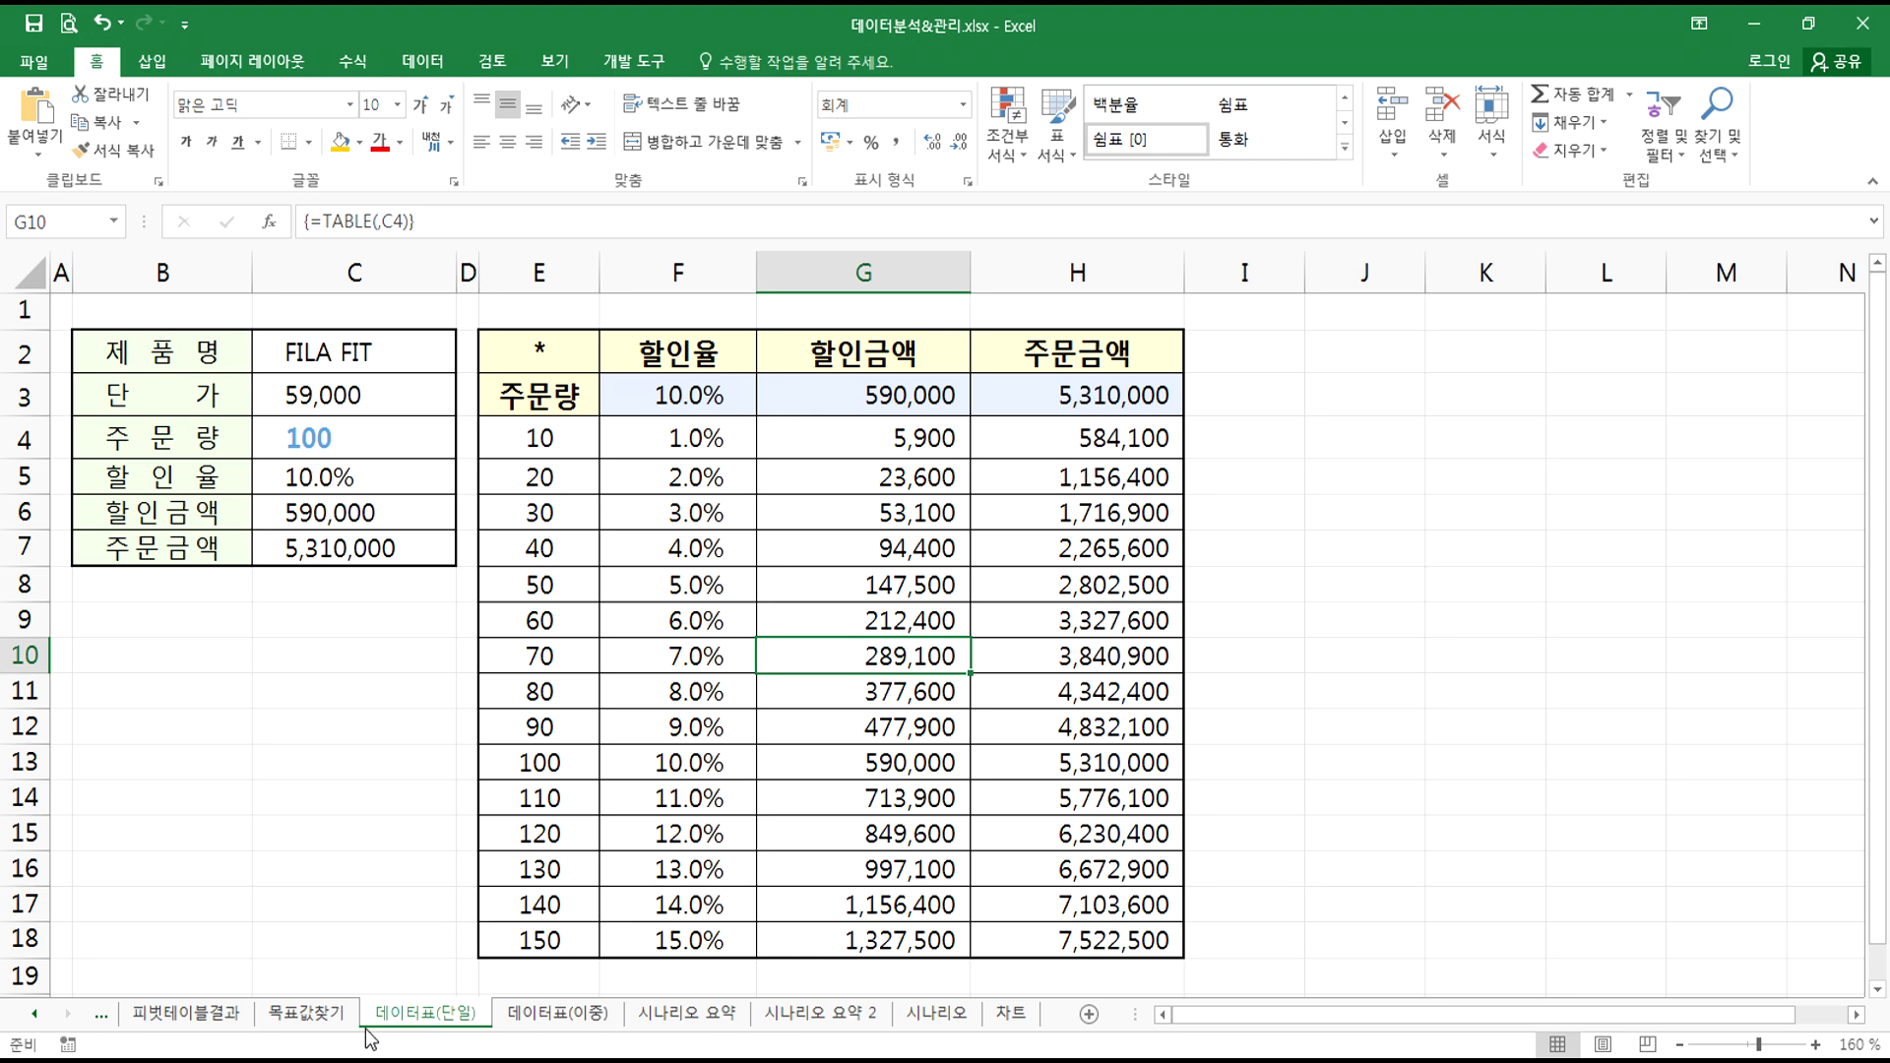
left_click(293, 1024)
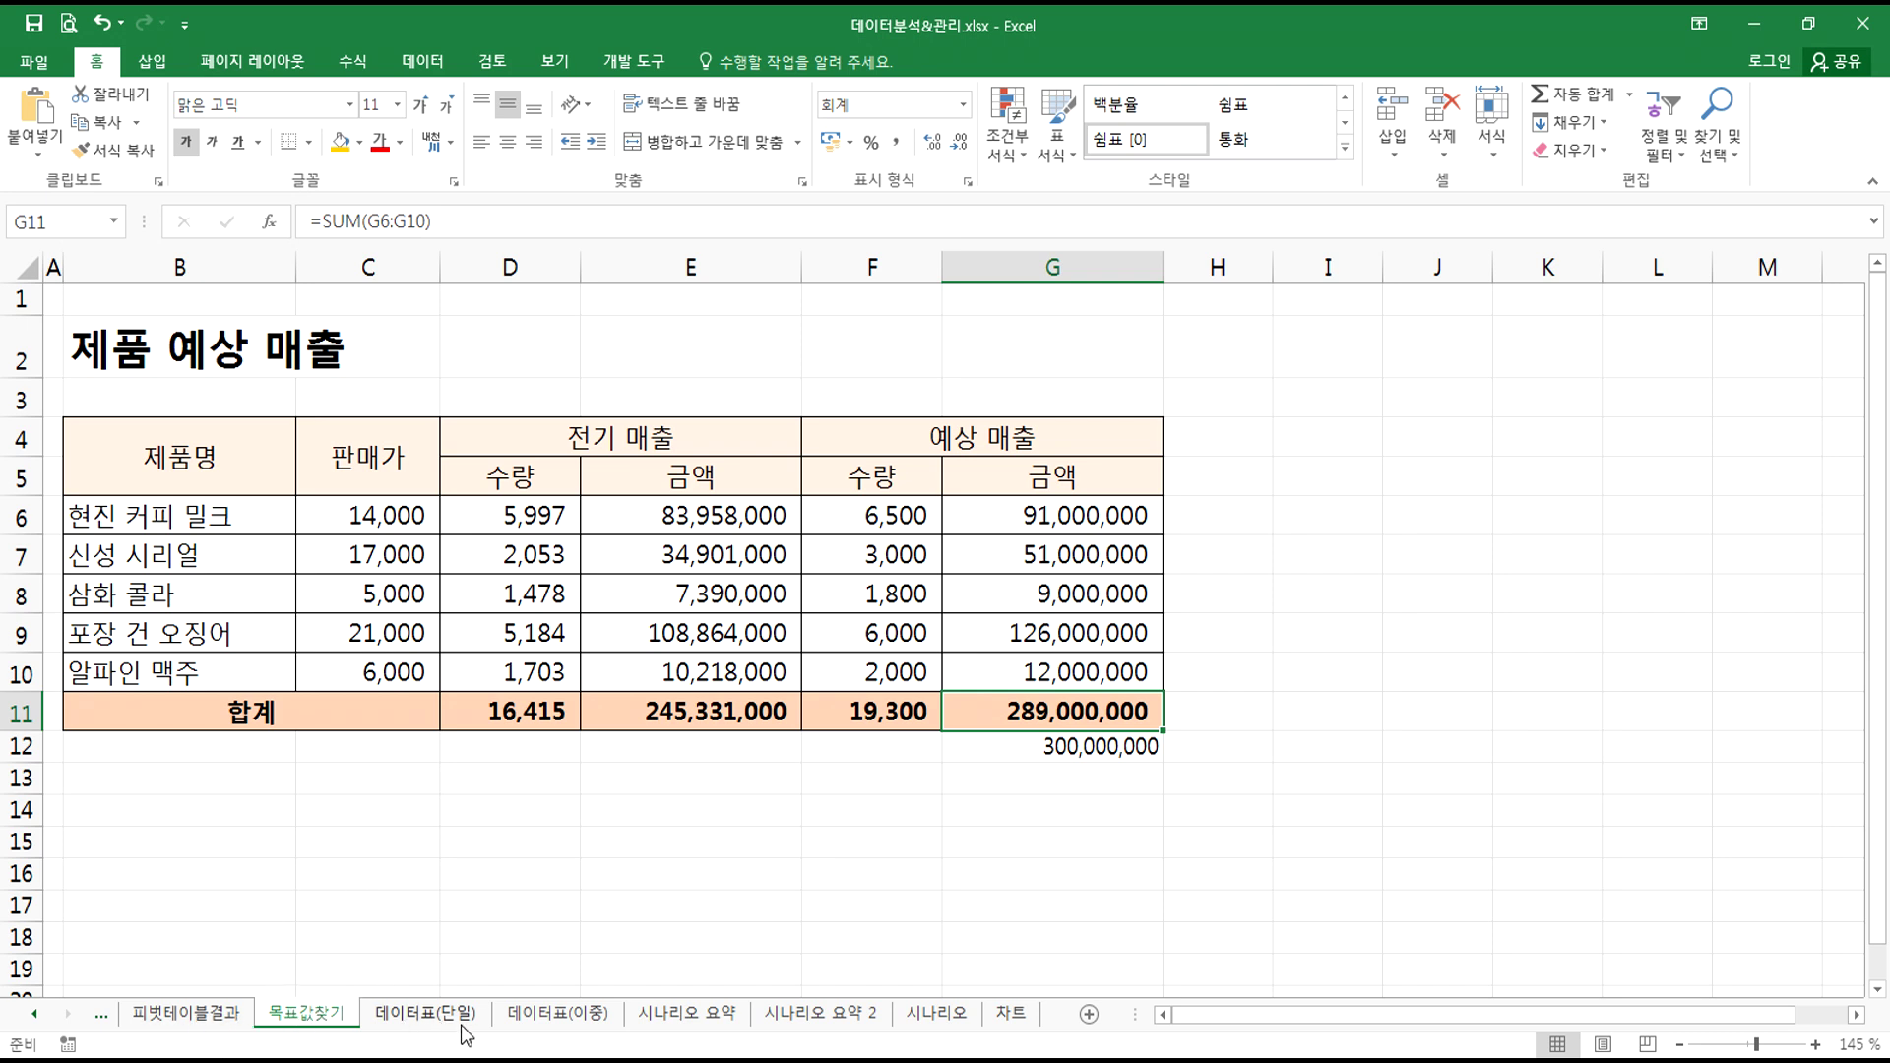
left_click(679, 1019)
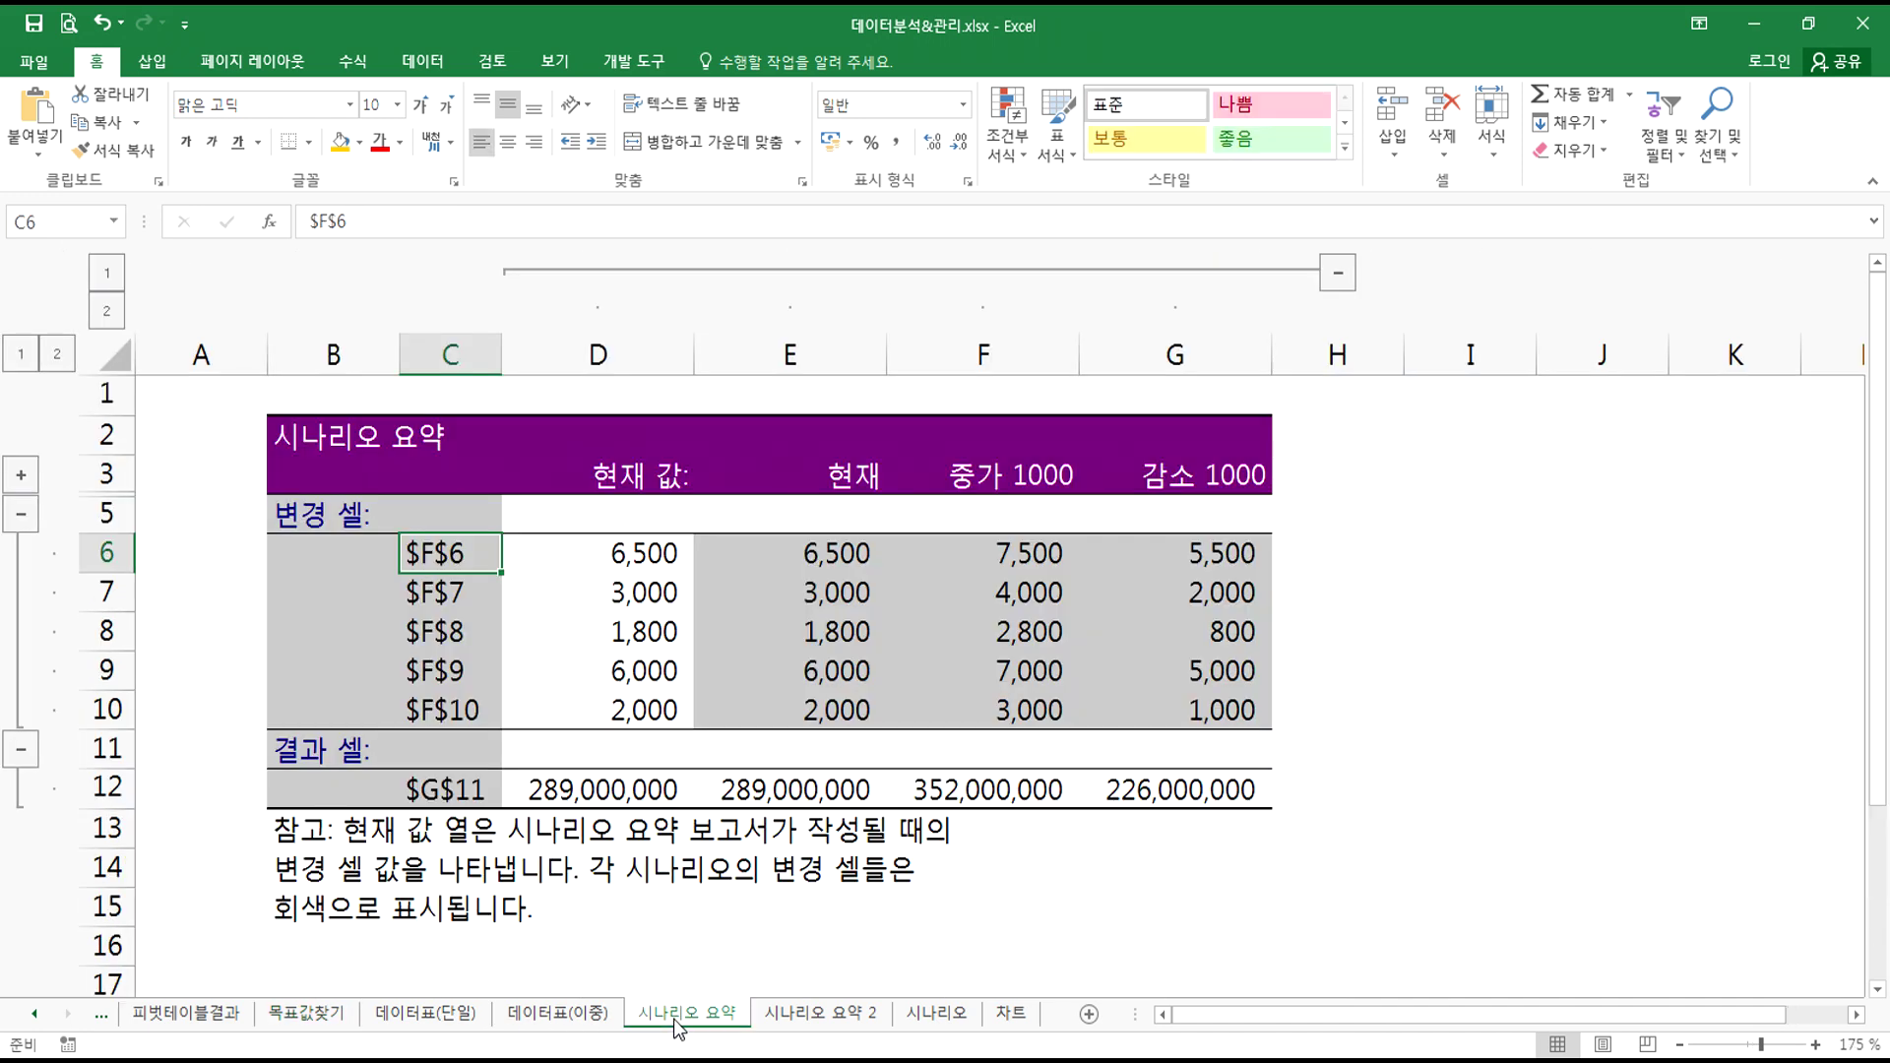
left_click(945, 1014)
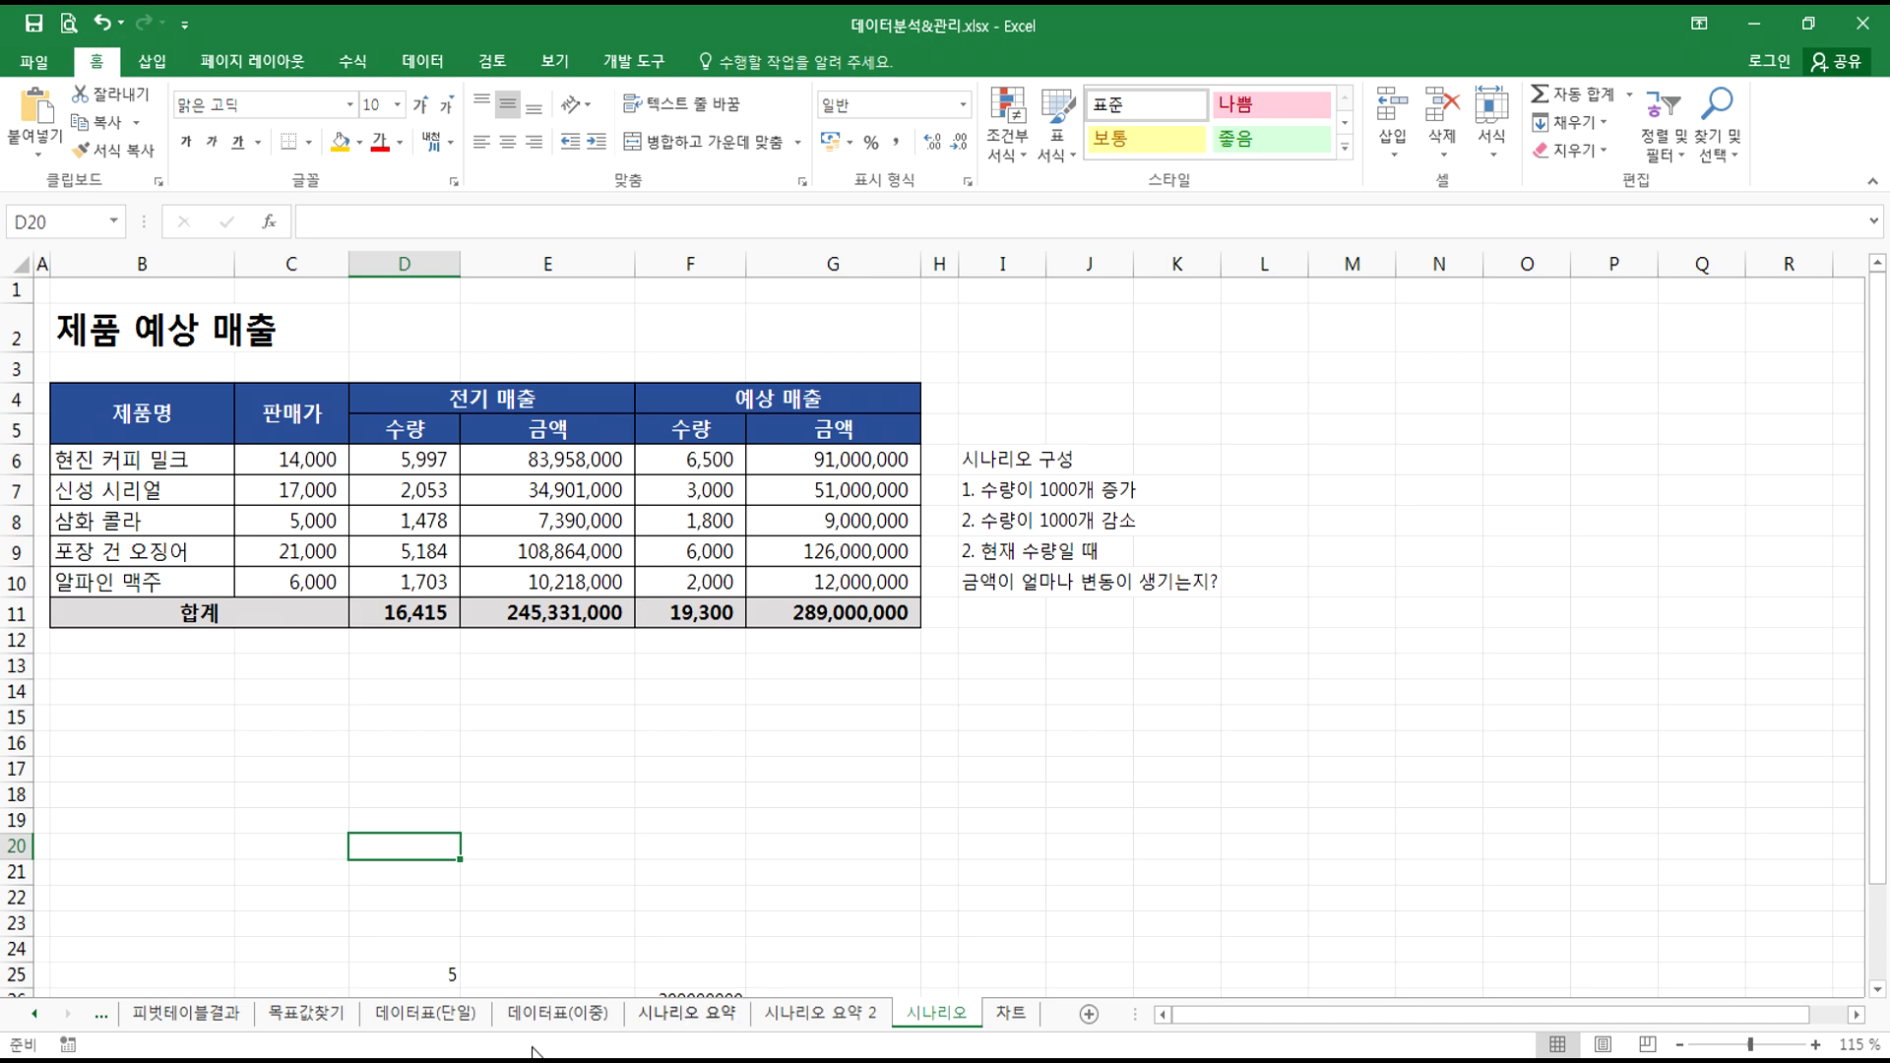
left_click(36, 1013)
left_click(36, 1014)
left_click(36, 1014)
left_click(36, 1014)
left_click(35, 1014)
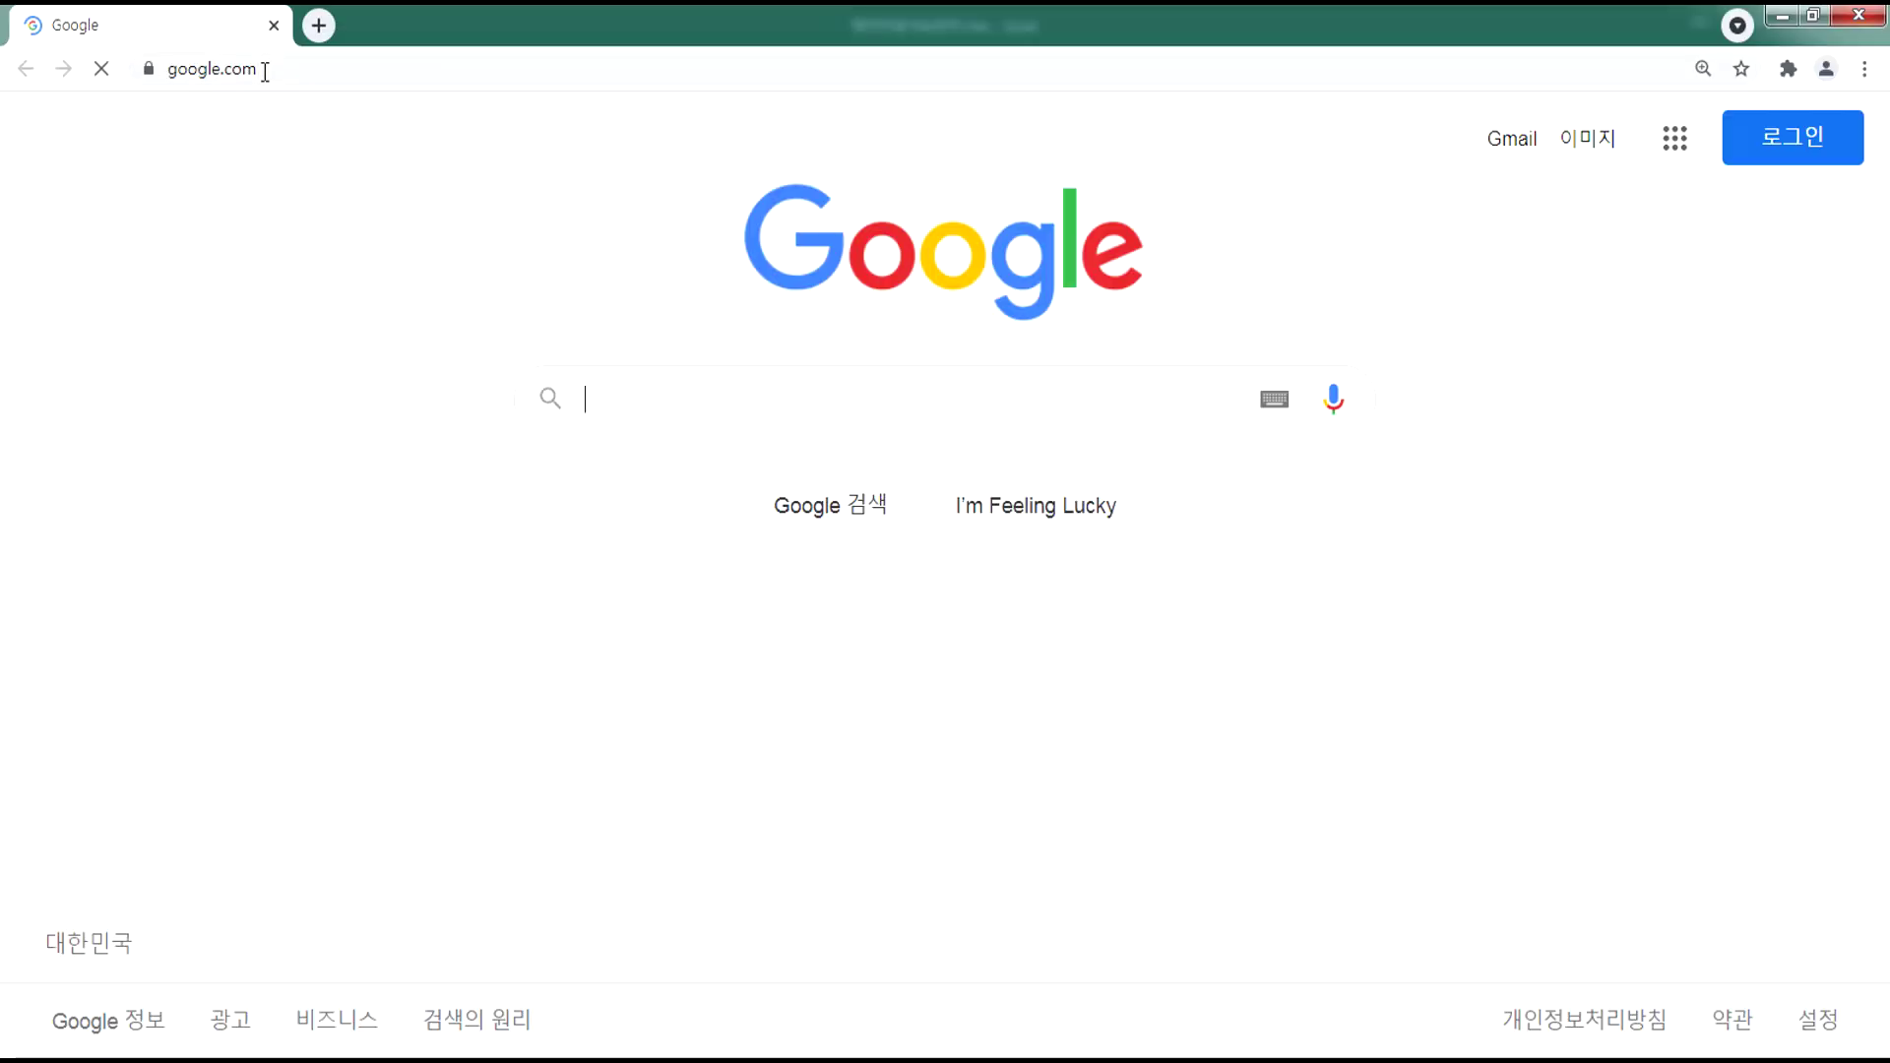
- In the Chrome browser, go to the website hoonjang.co.kr
left_click(266, 69)
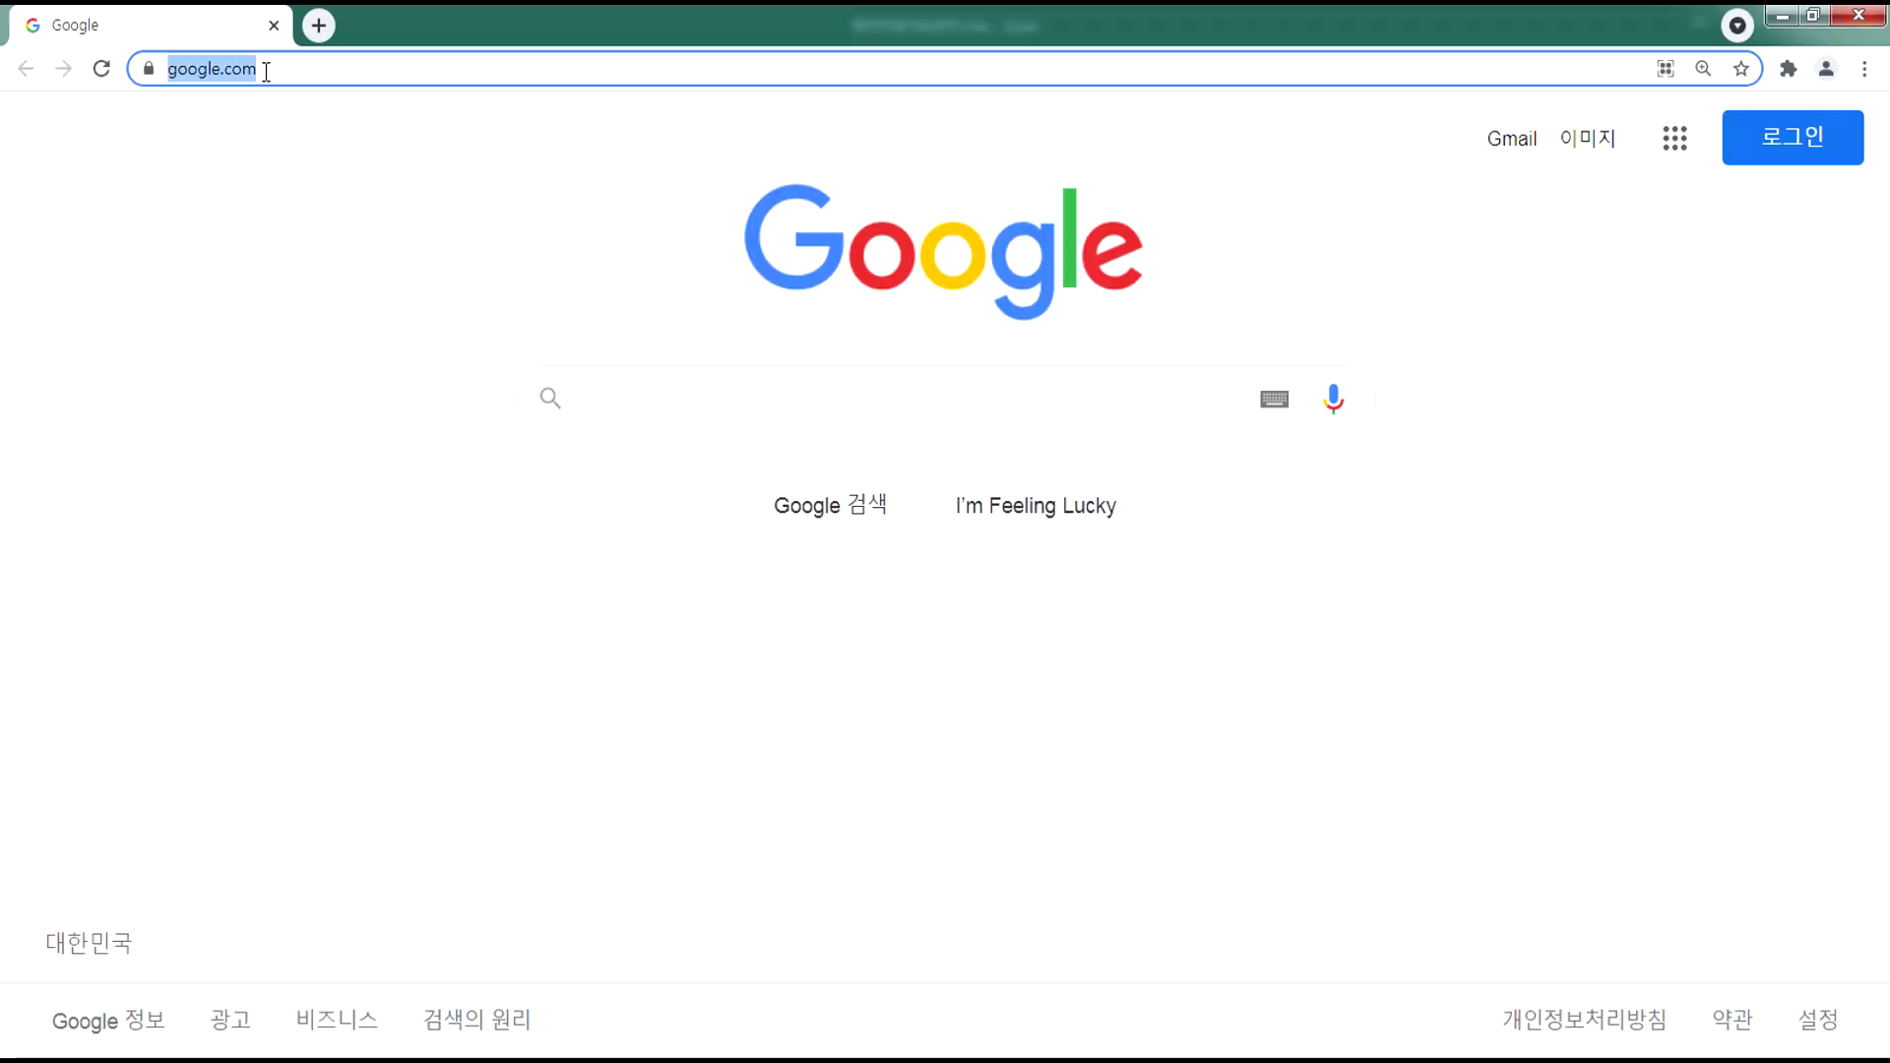
type("HOONJANG.co.kr")
key("Return")
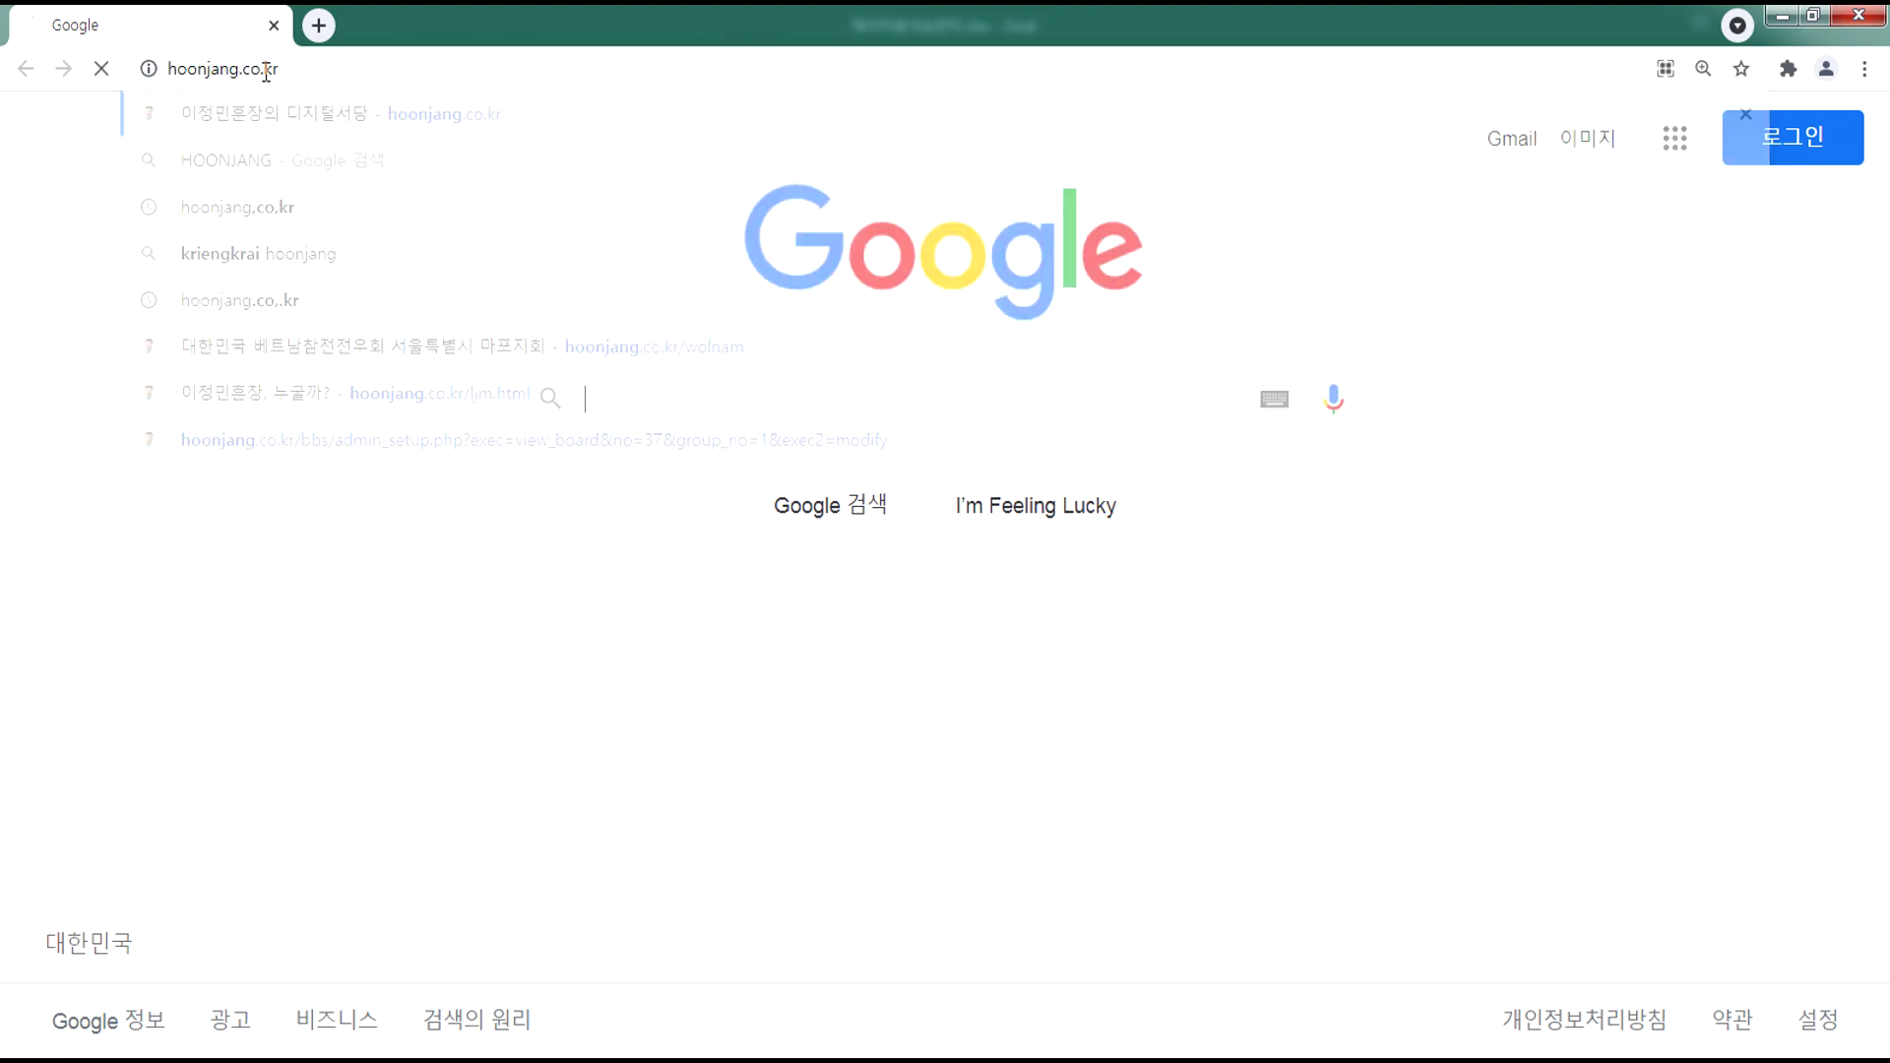
- Find the 국가직무능력표준 section in the site's link directory and open its NCS website
scroll(645, 559, "down", 20)
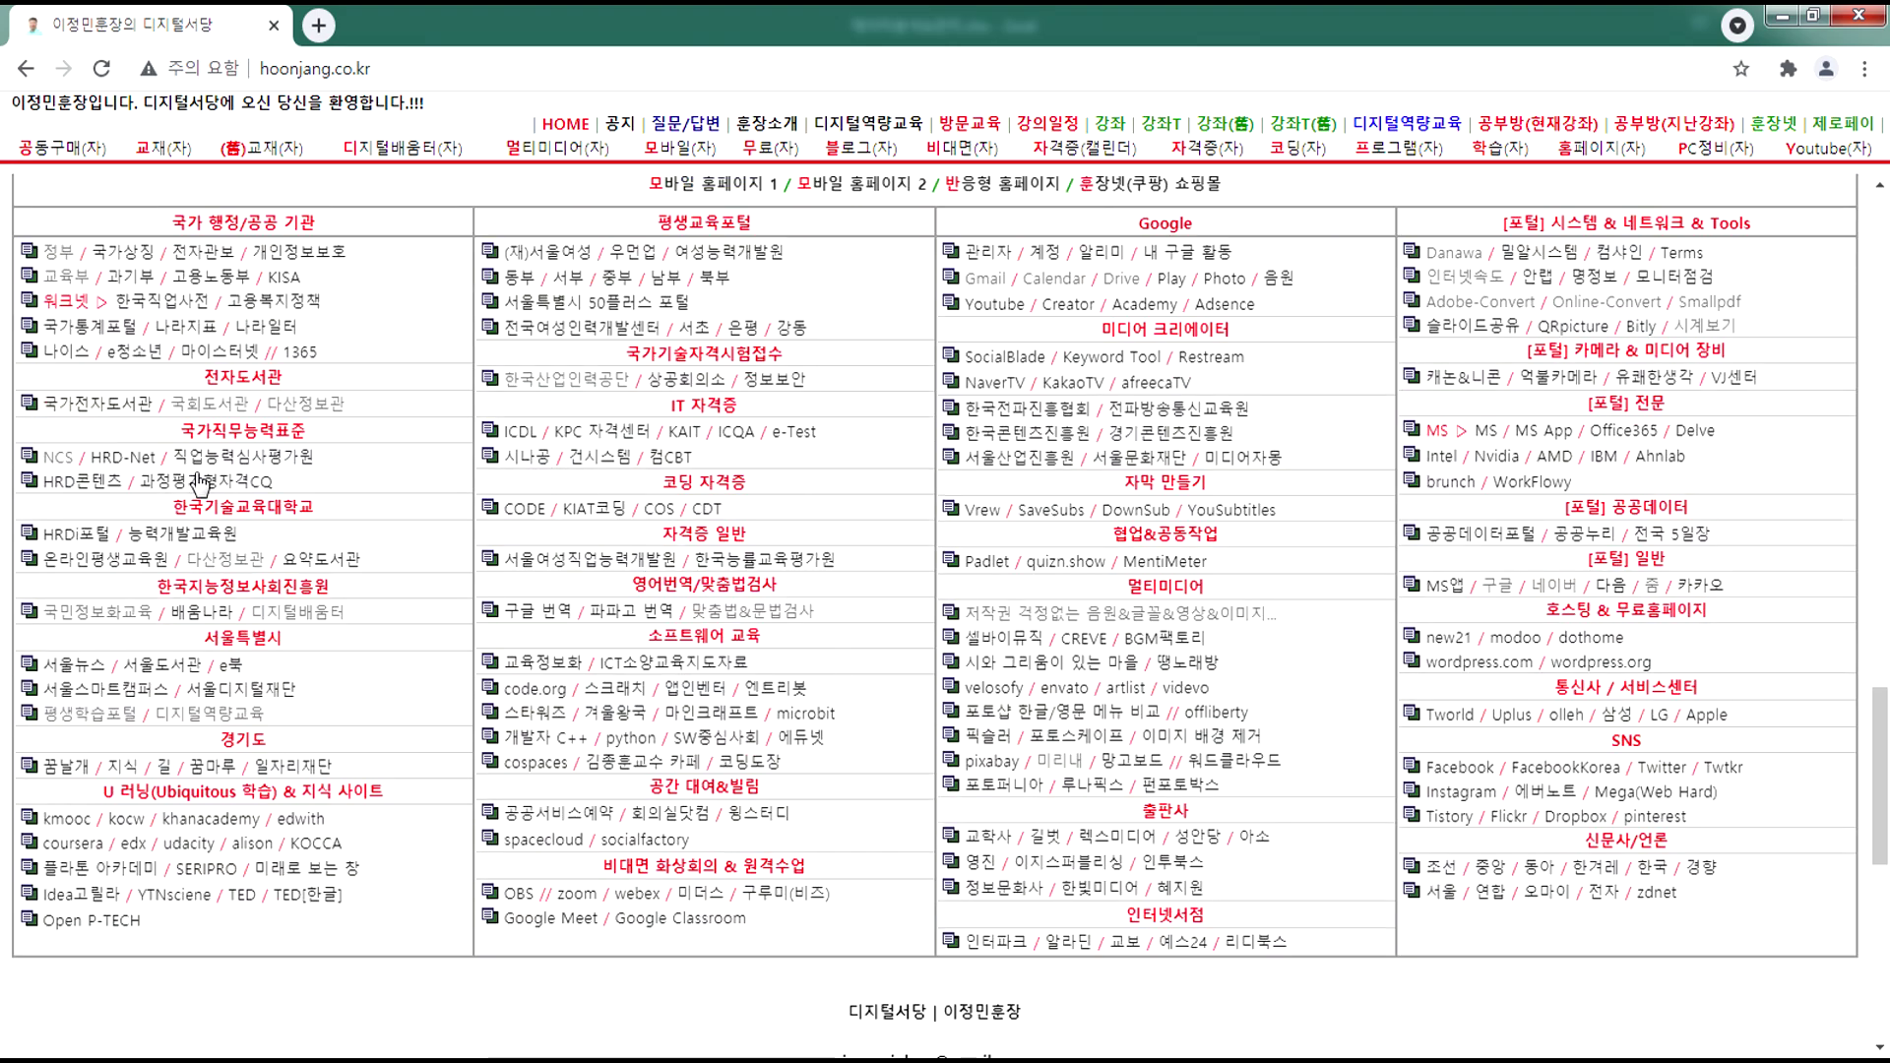
key("ctrl+plus")
key("ctrl+plus")
key("ctrl+plus")
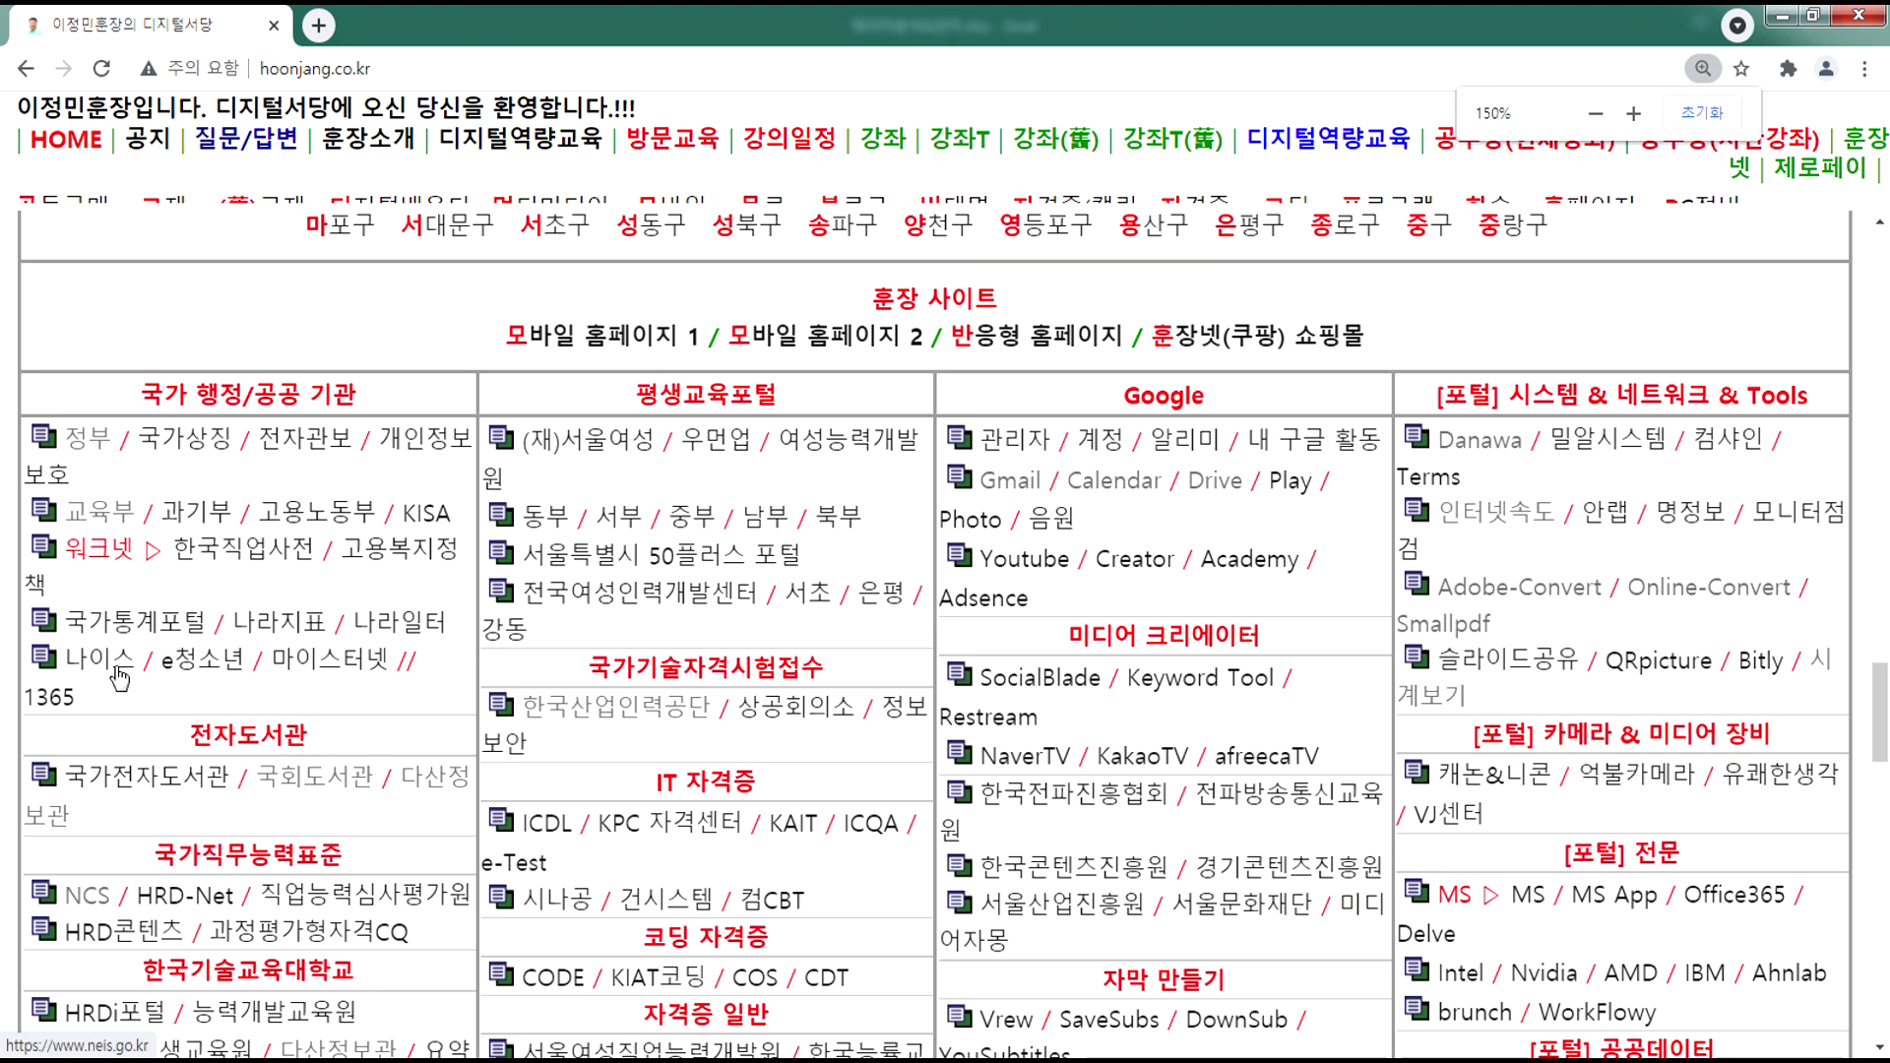
scroll(120, 677, "down", 2)
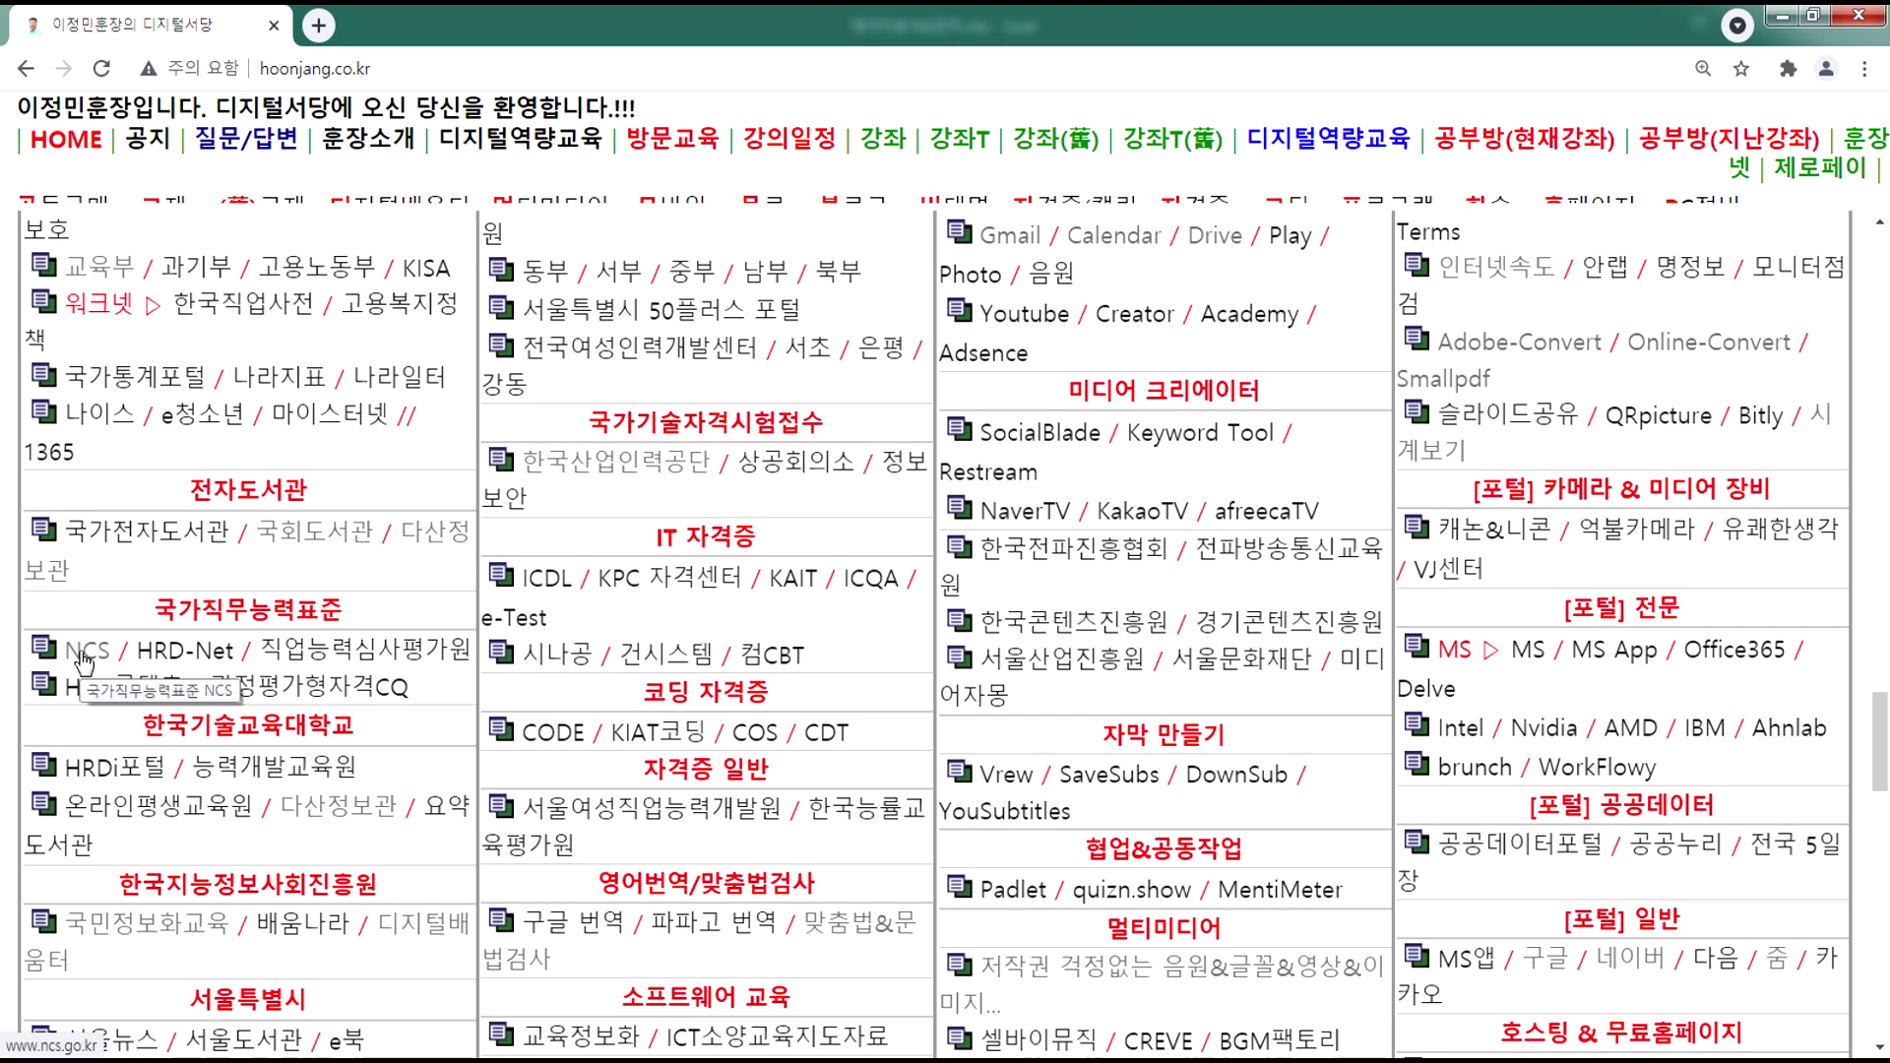
key("ctrl+minus")
key("ctrl+minus")
key("ctrl+minus")
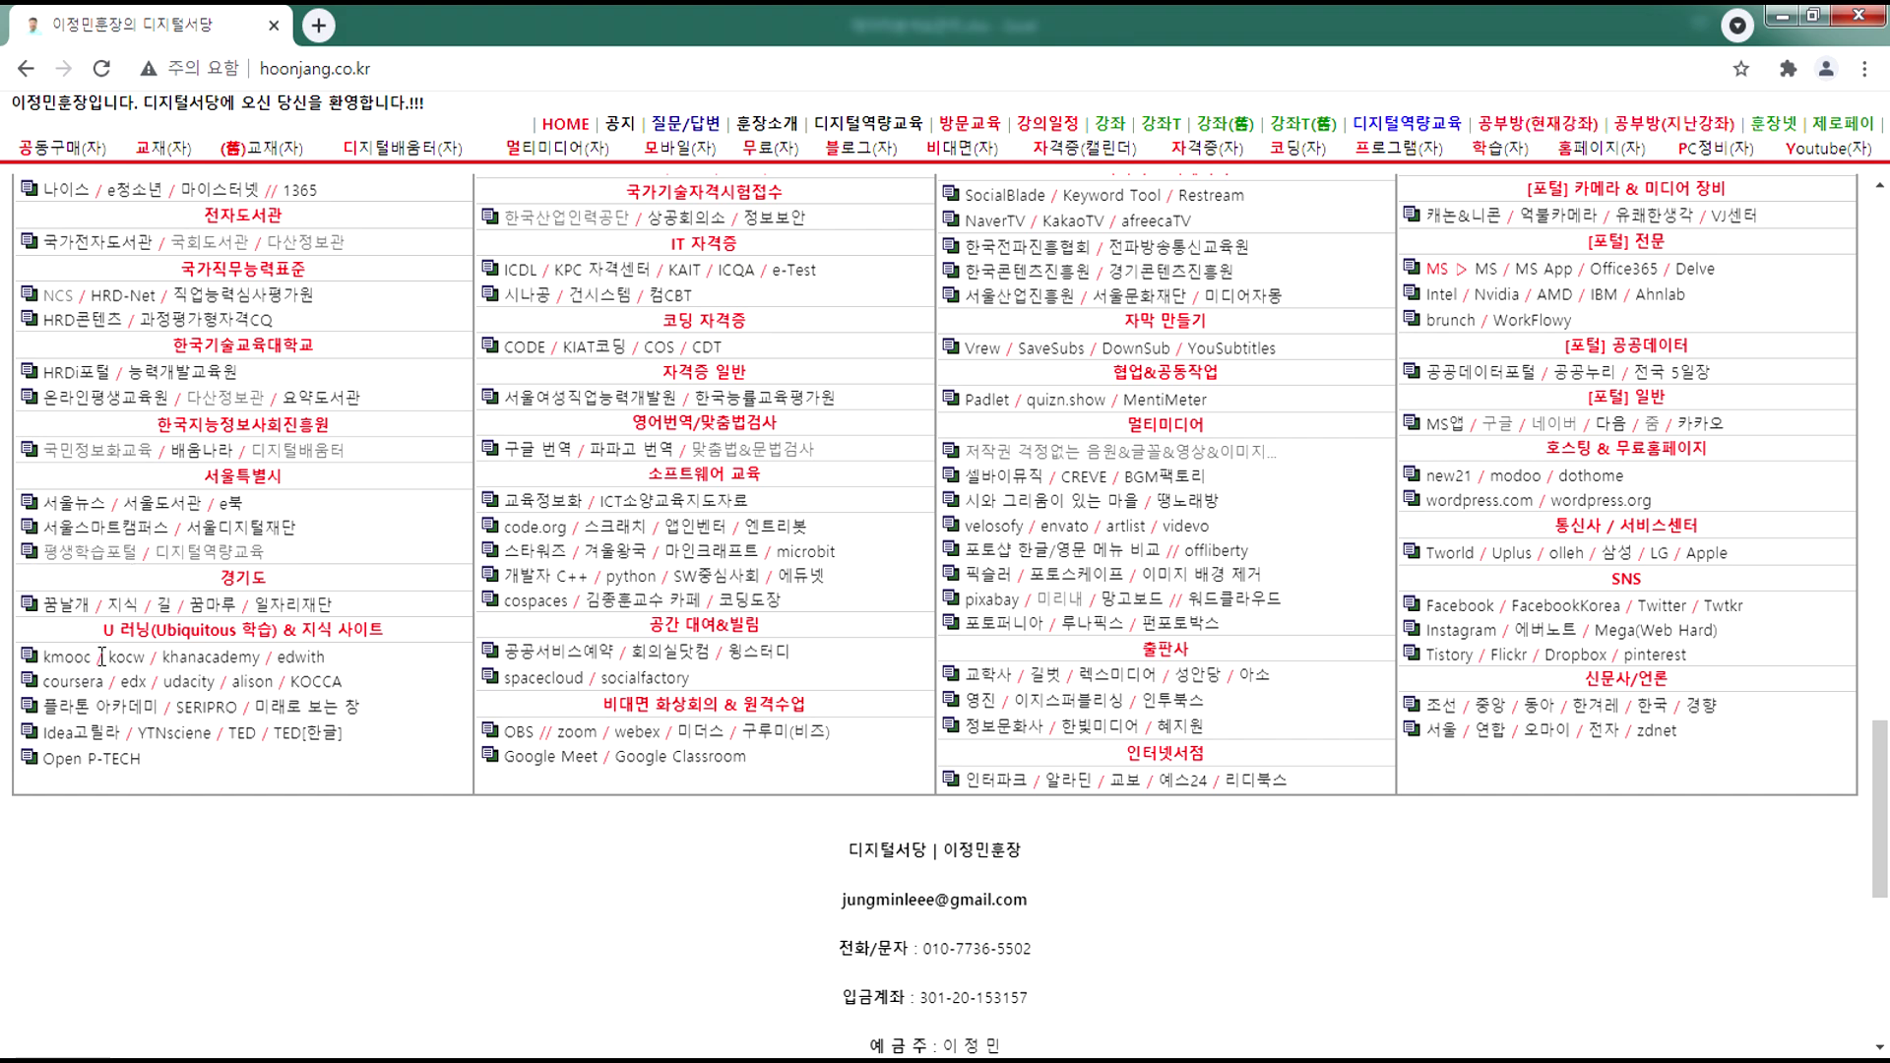
left_click(45, 298)
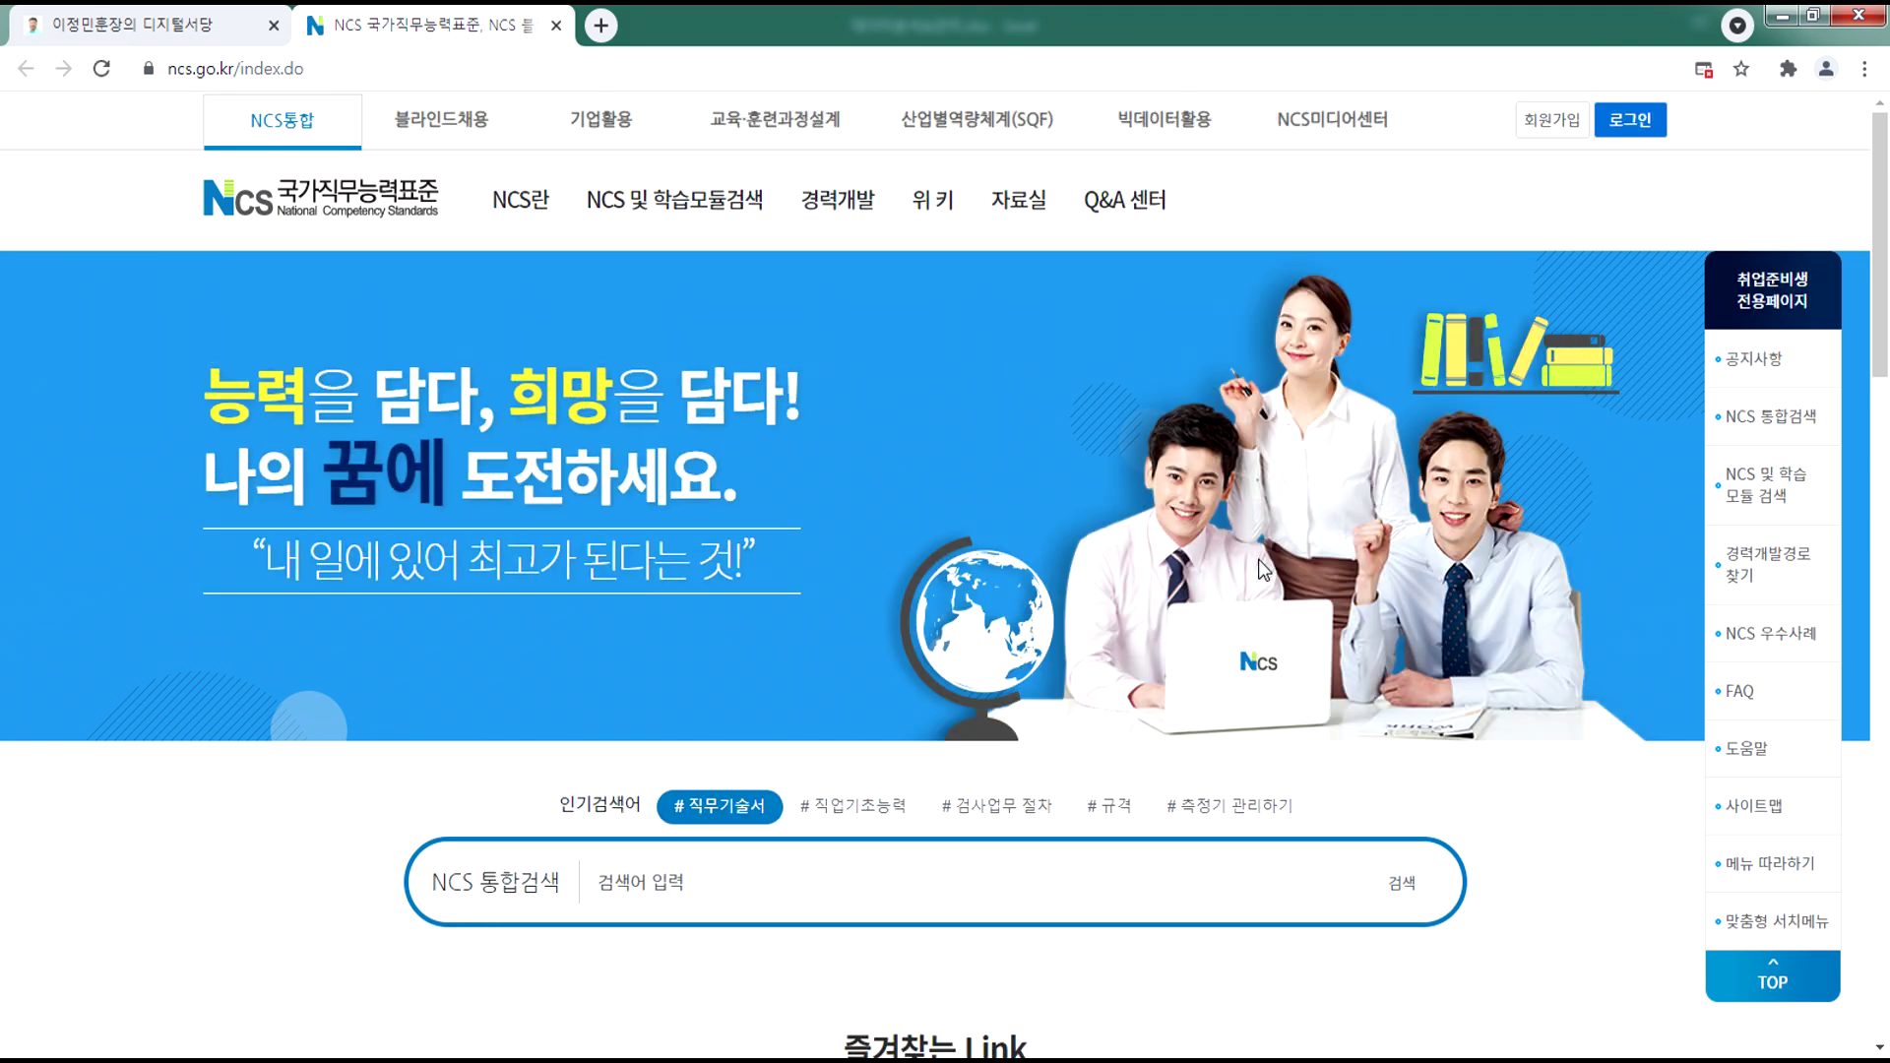
- Search the NCS website for 비서
scroll(1242, 580, "down", 2)
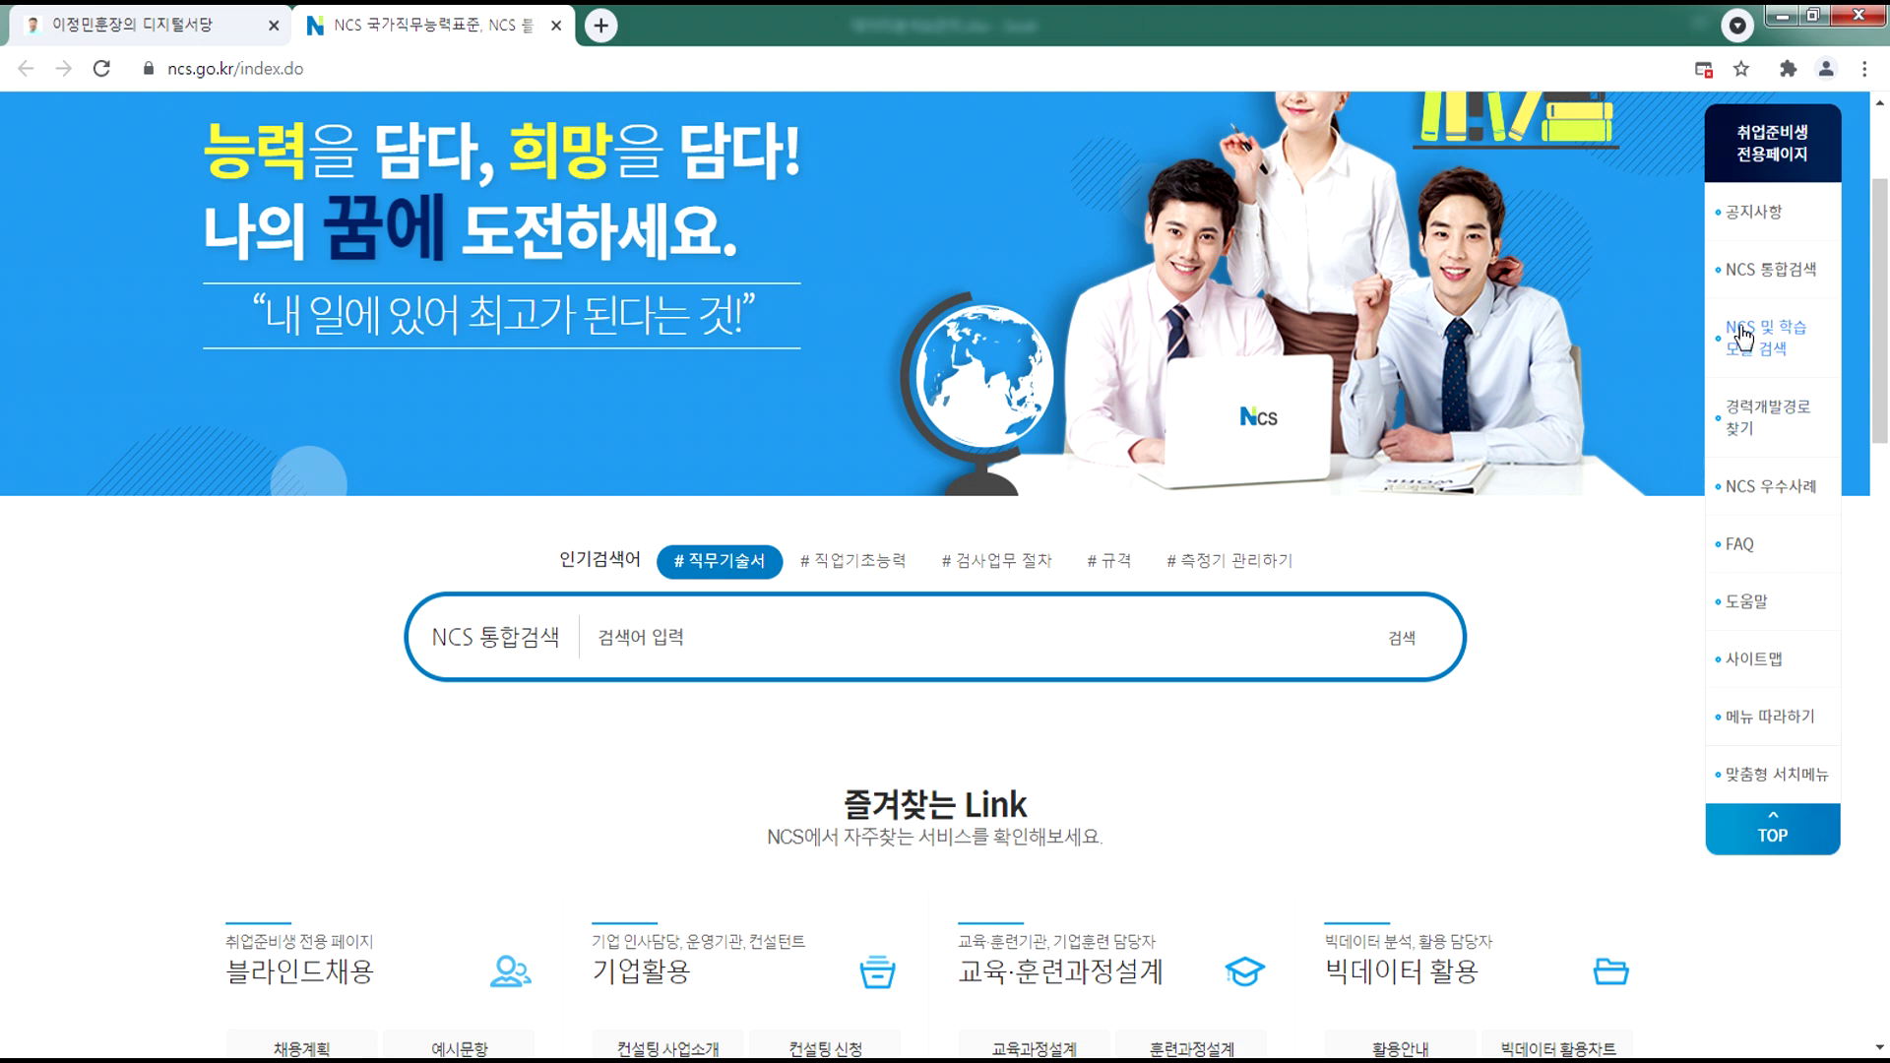
type("QLTJ")
key("ctrl+a")
type("비서")
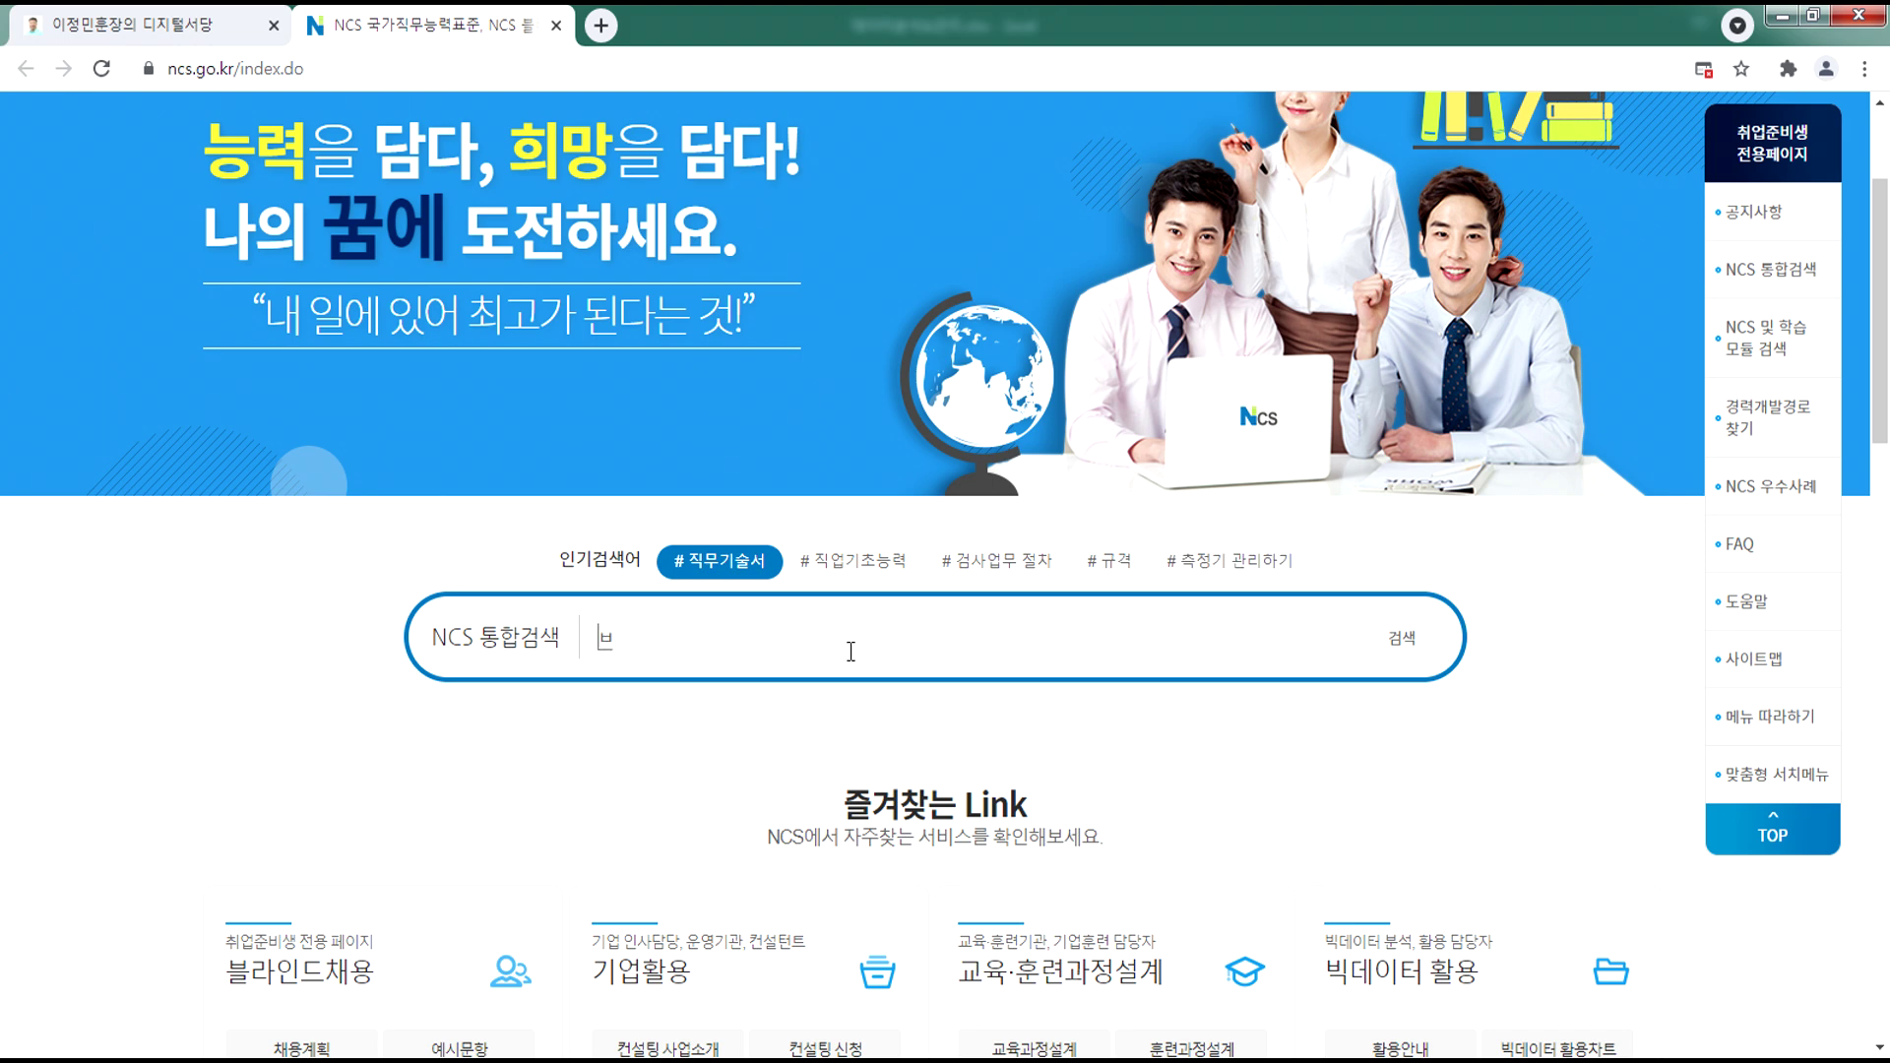
key("Return")
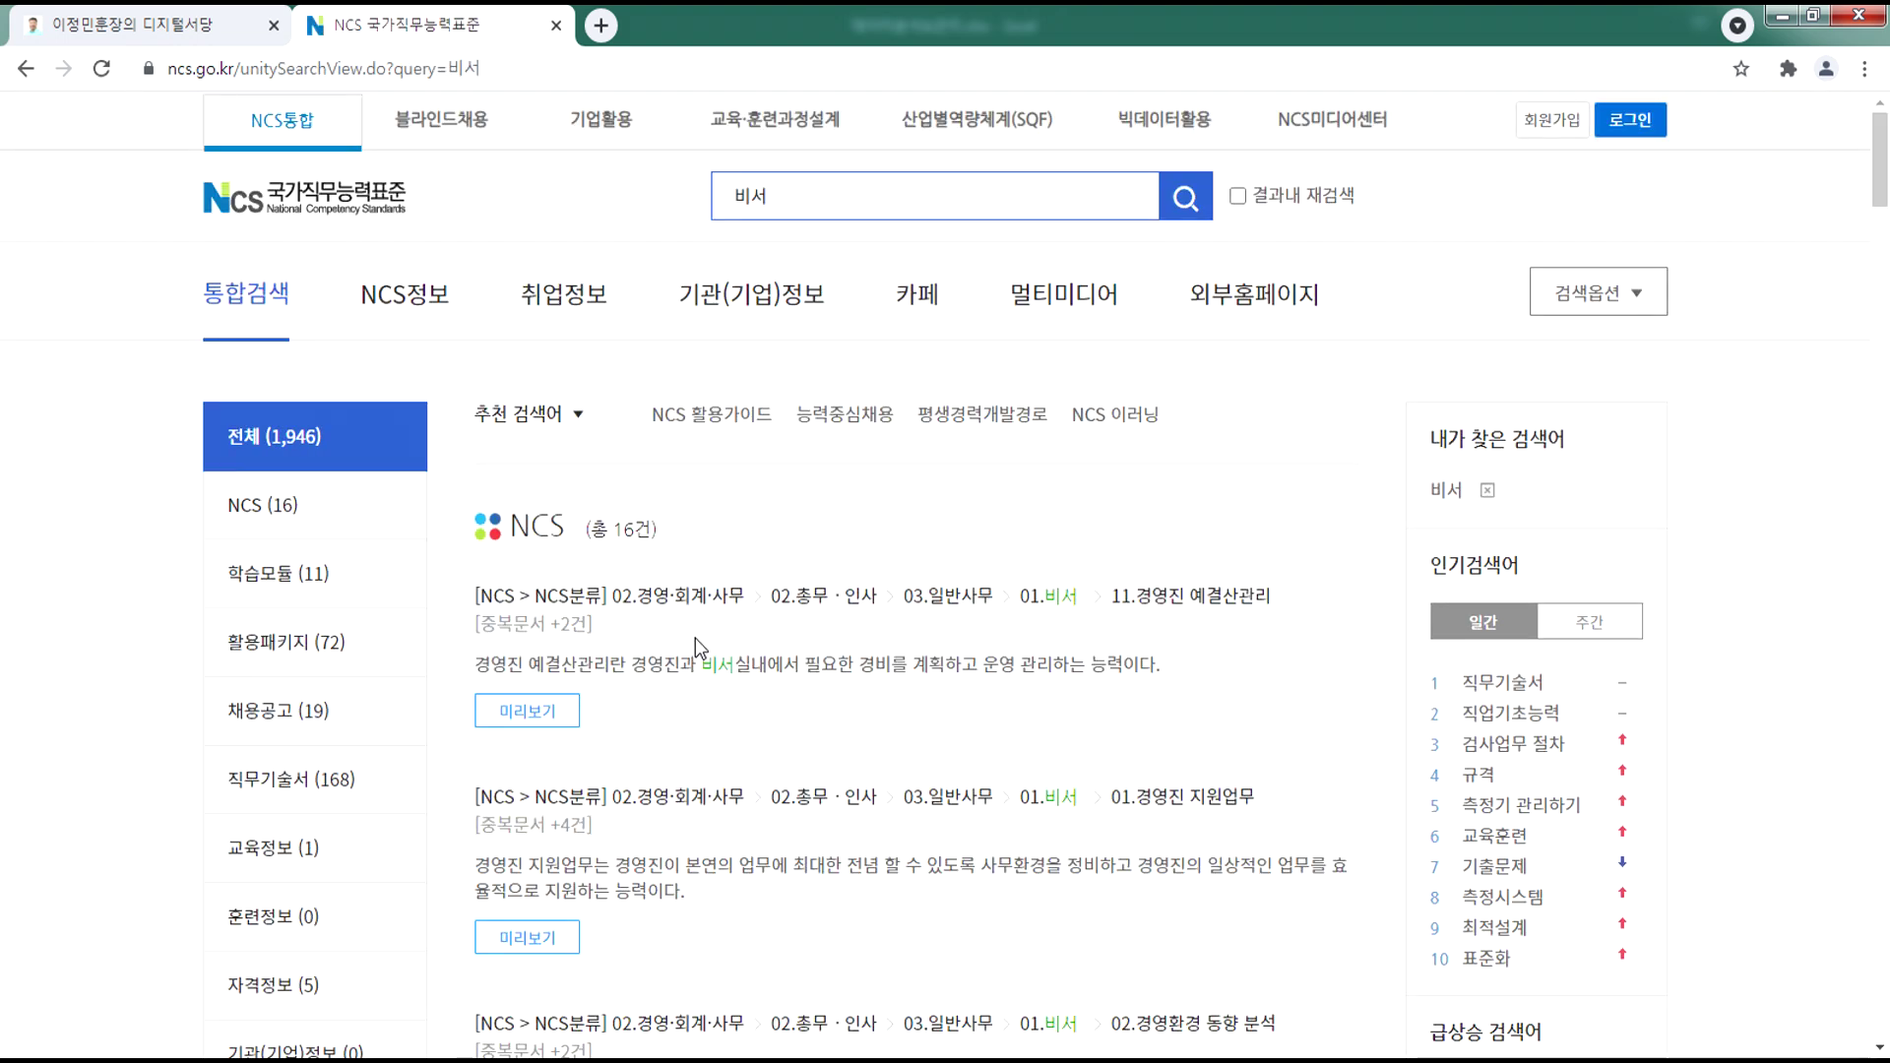
- Open the 비서 classification from the 경영진 예결산관리 result and examine its diagram, recruitment status, 직무정의 and NCS능력단위 list
left_click(1049, 605)
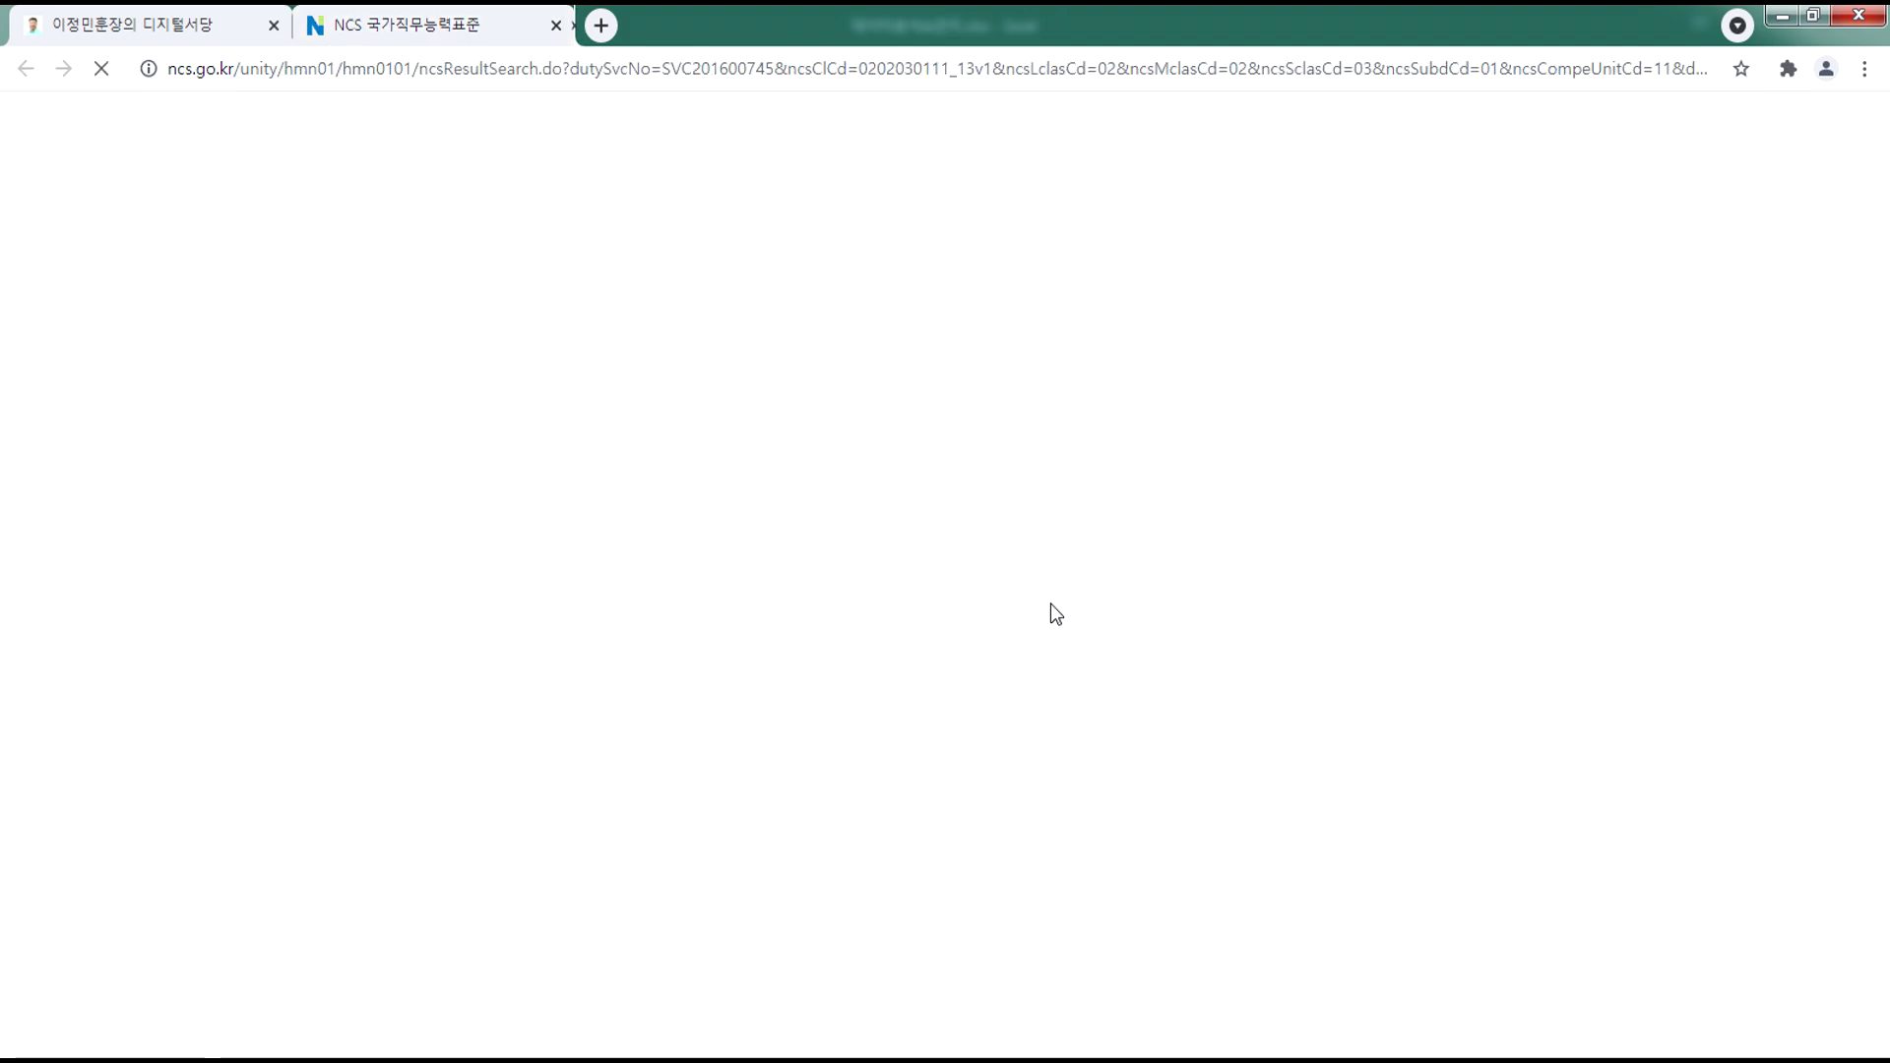
scroll(802, 689, "down", 3)
scroll(807, 706, "down", 4)
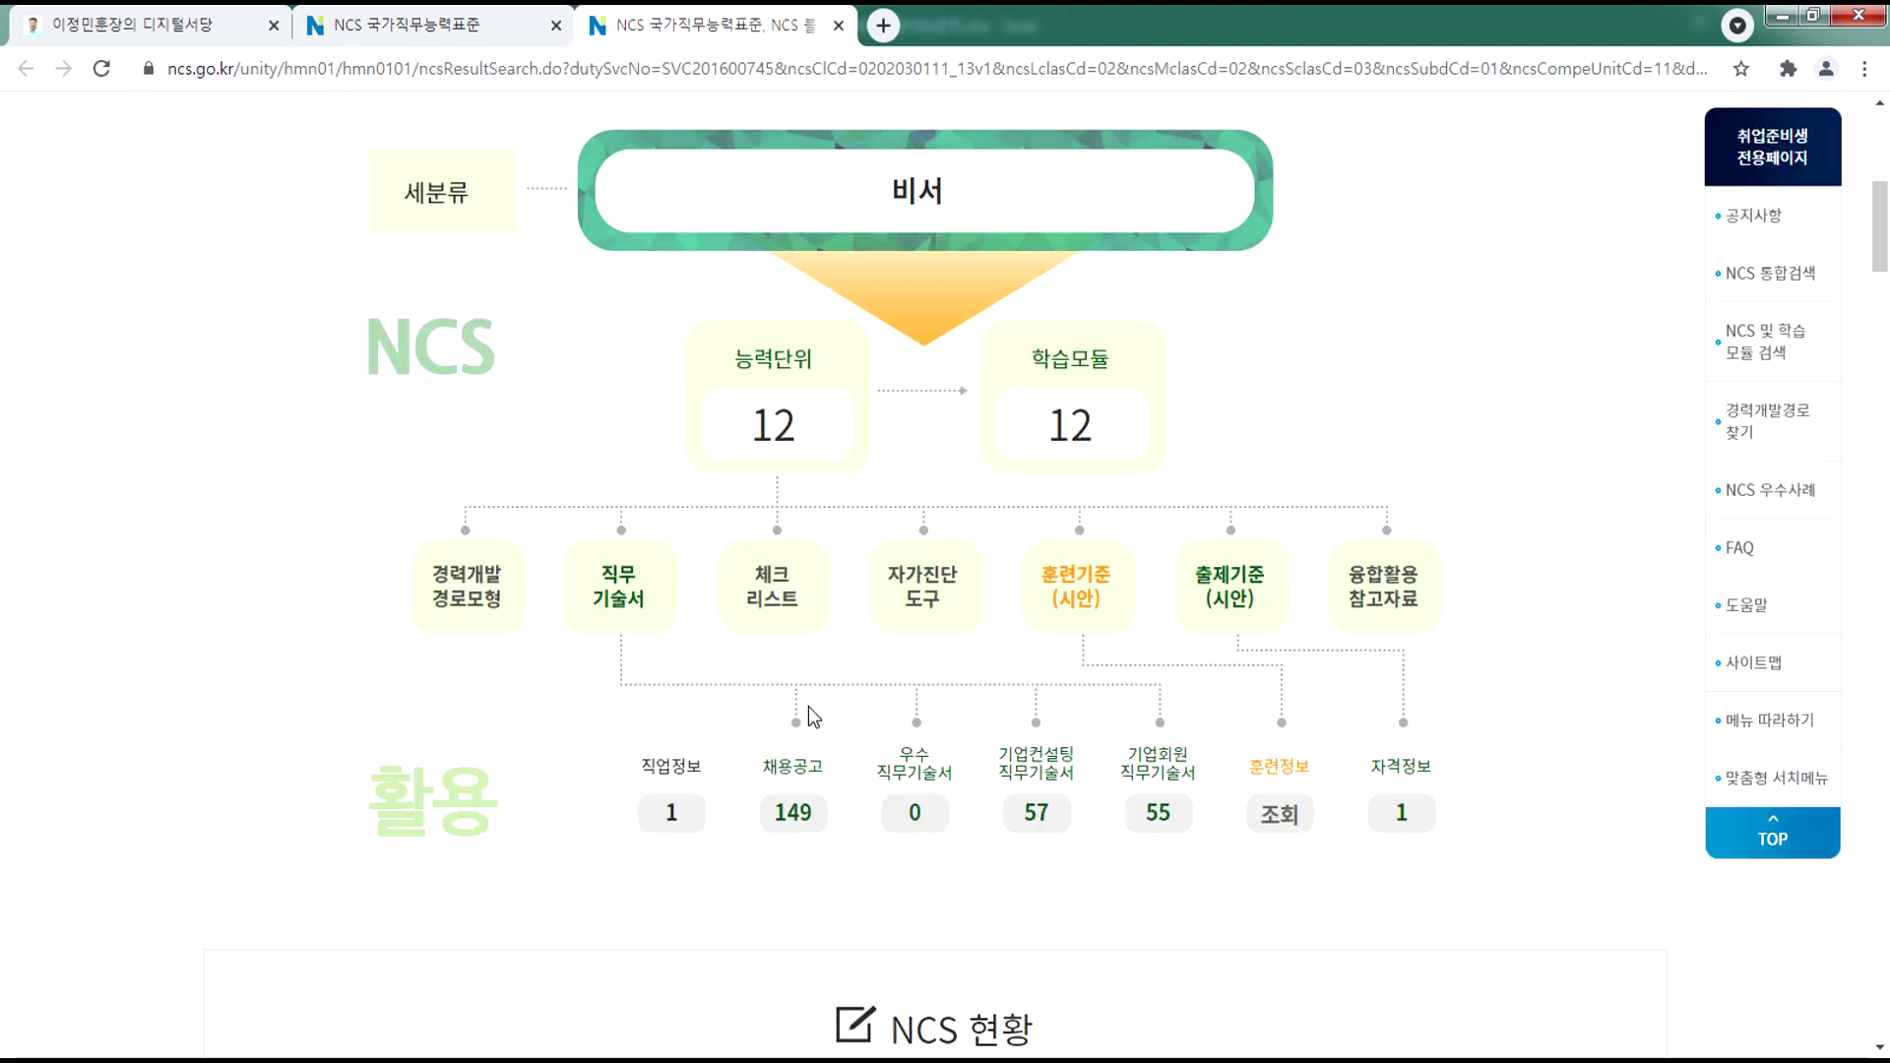
scroll(979, 659, "down", 8)
scroll(772, 718, "down", 9)
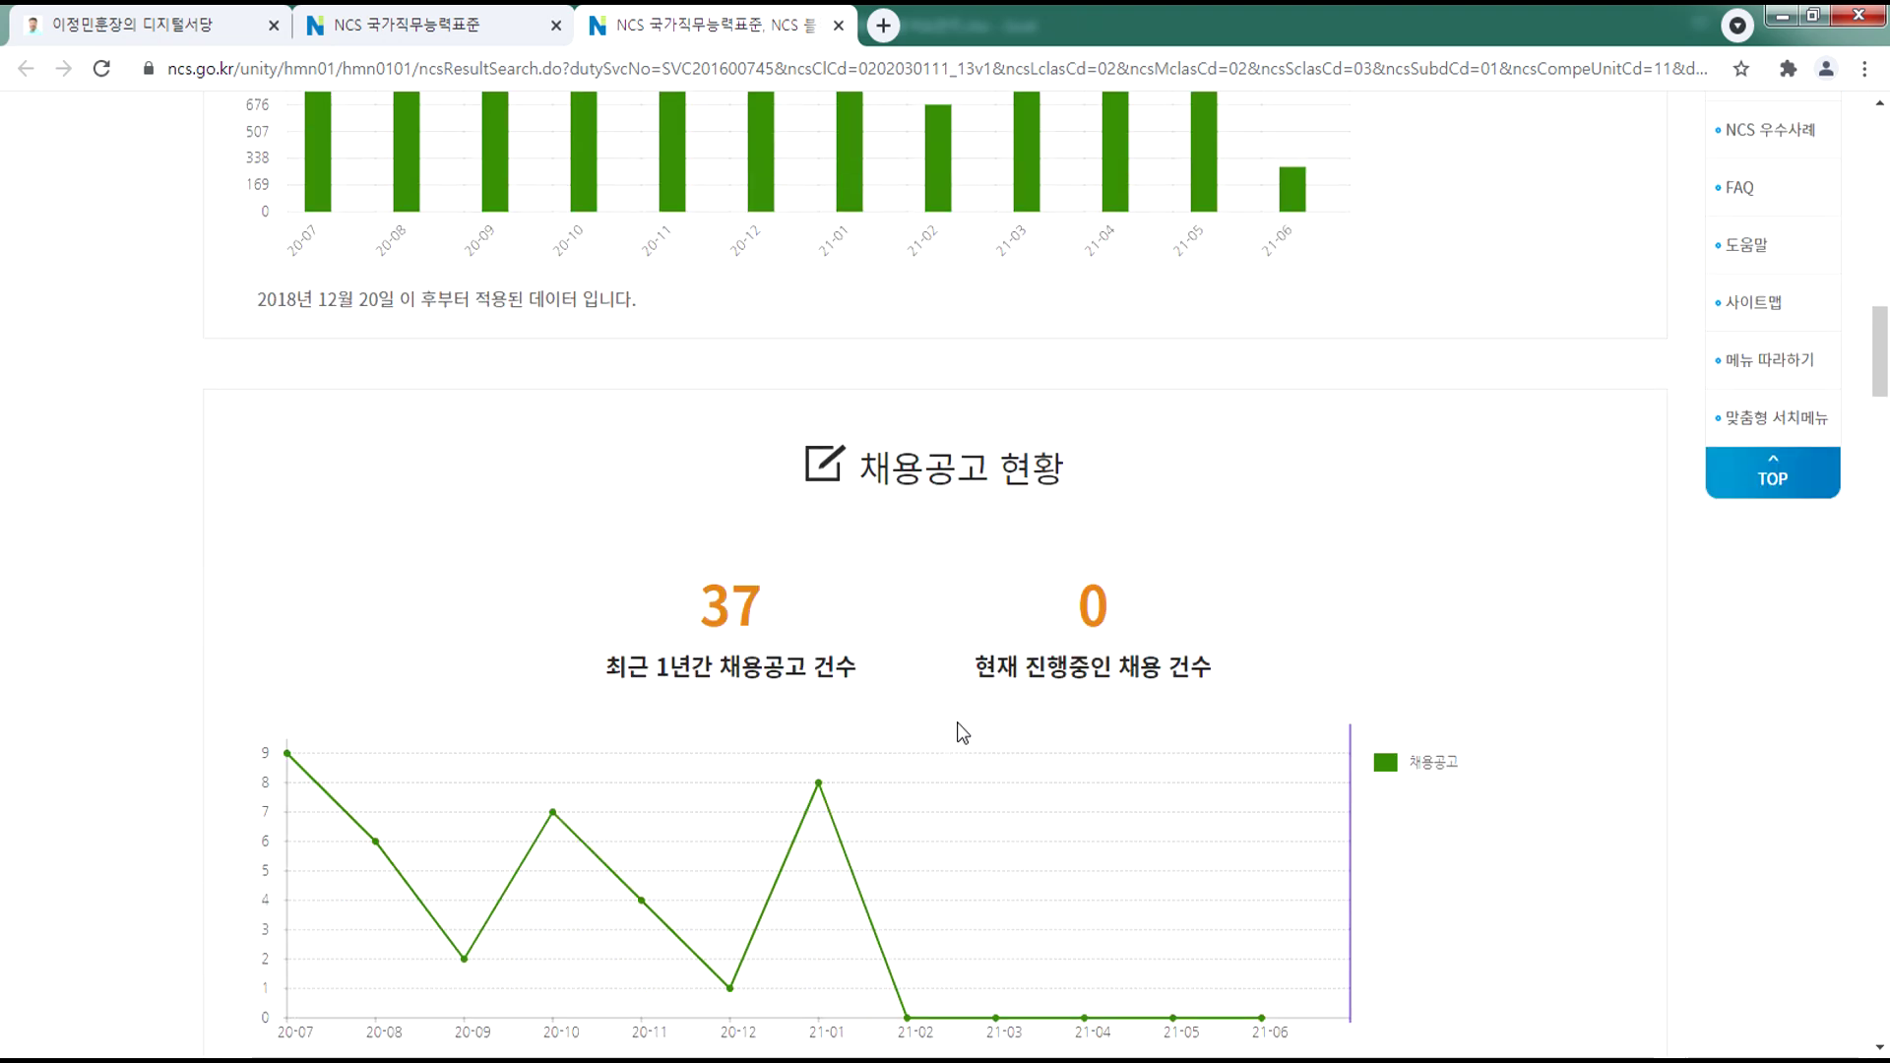
scroll(793, 708, "up", 3)
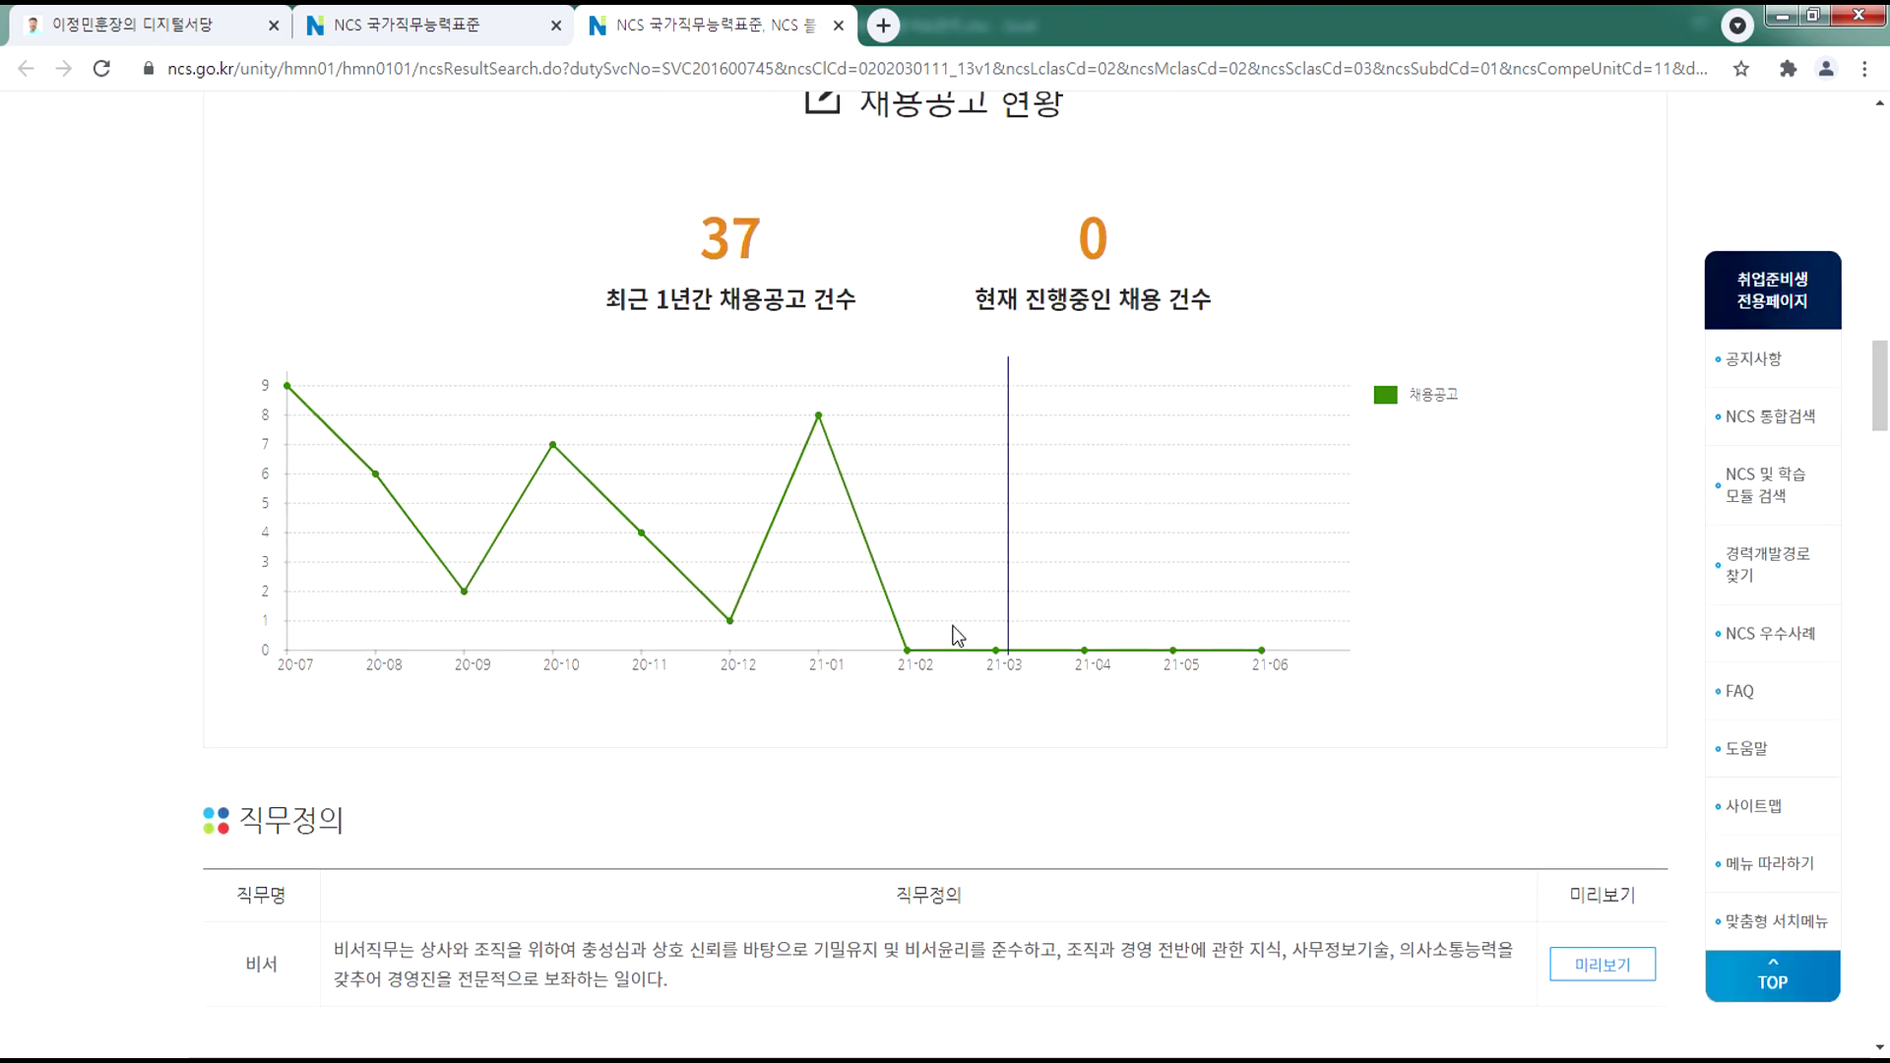
scroll(718, 730, "down", 13)
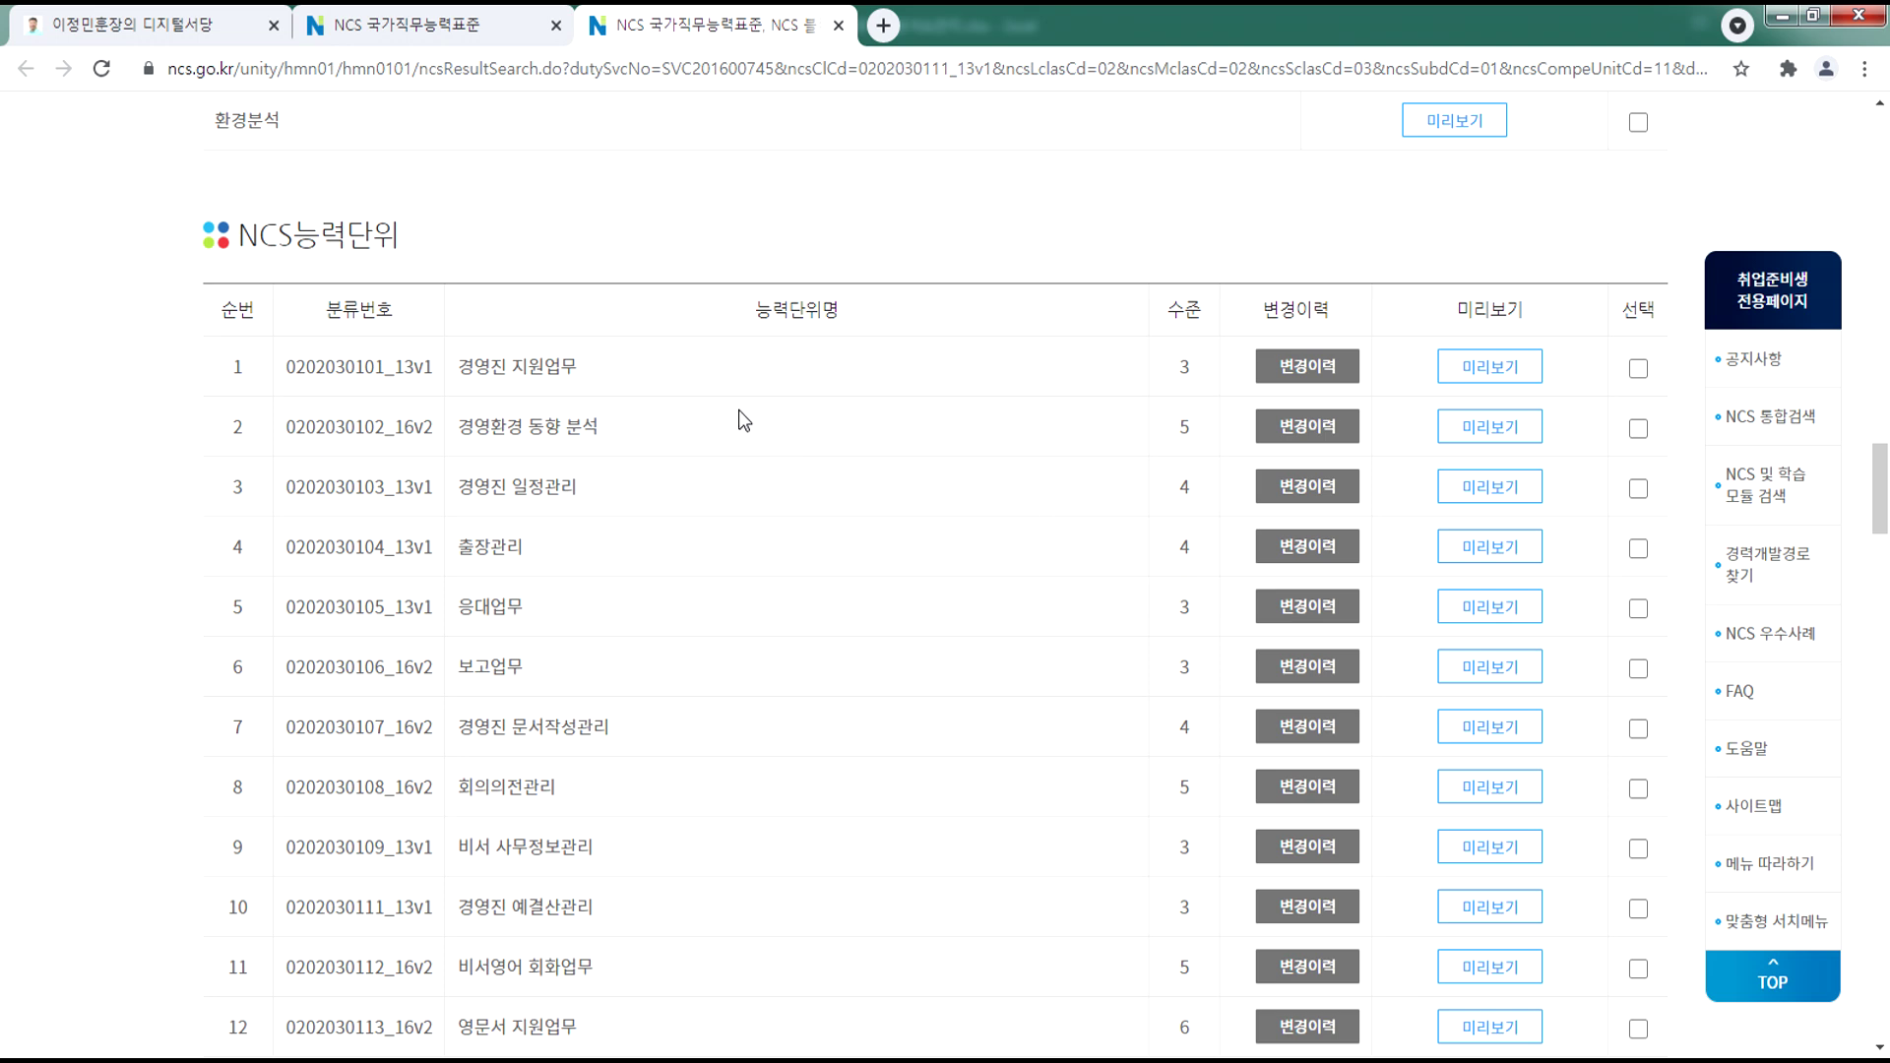
- Examine the NCS능력단위 list for 비서, briefly highlighting the first unit, 경영진 지원업무
left_click_drag(578, 366, 468, 368)
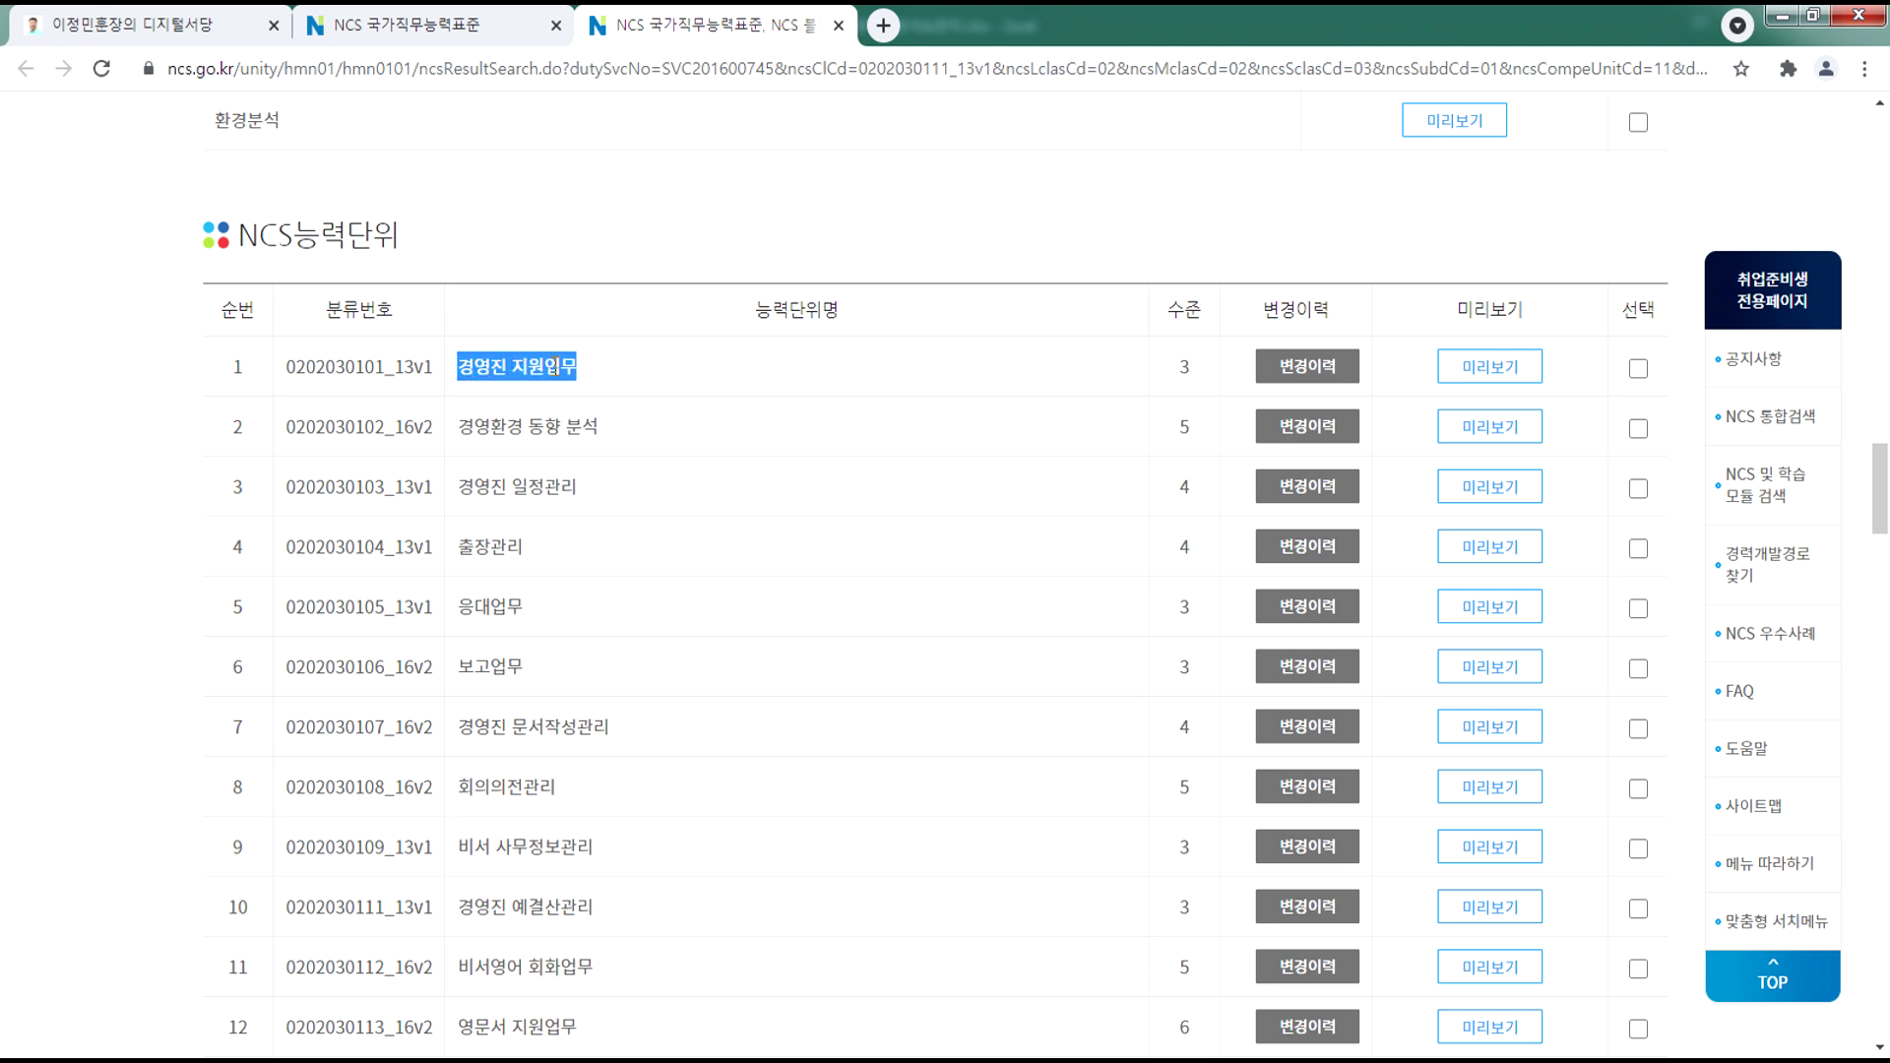
left_click(557, 368)
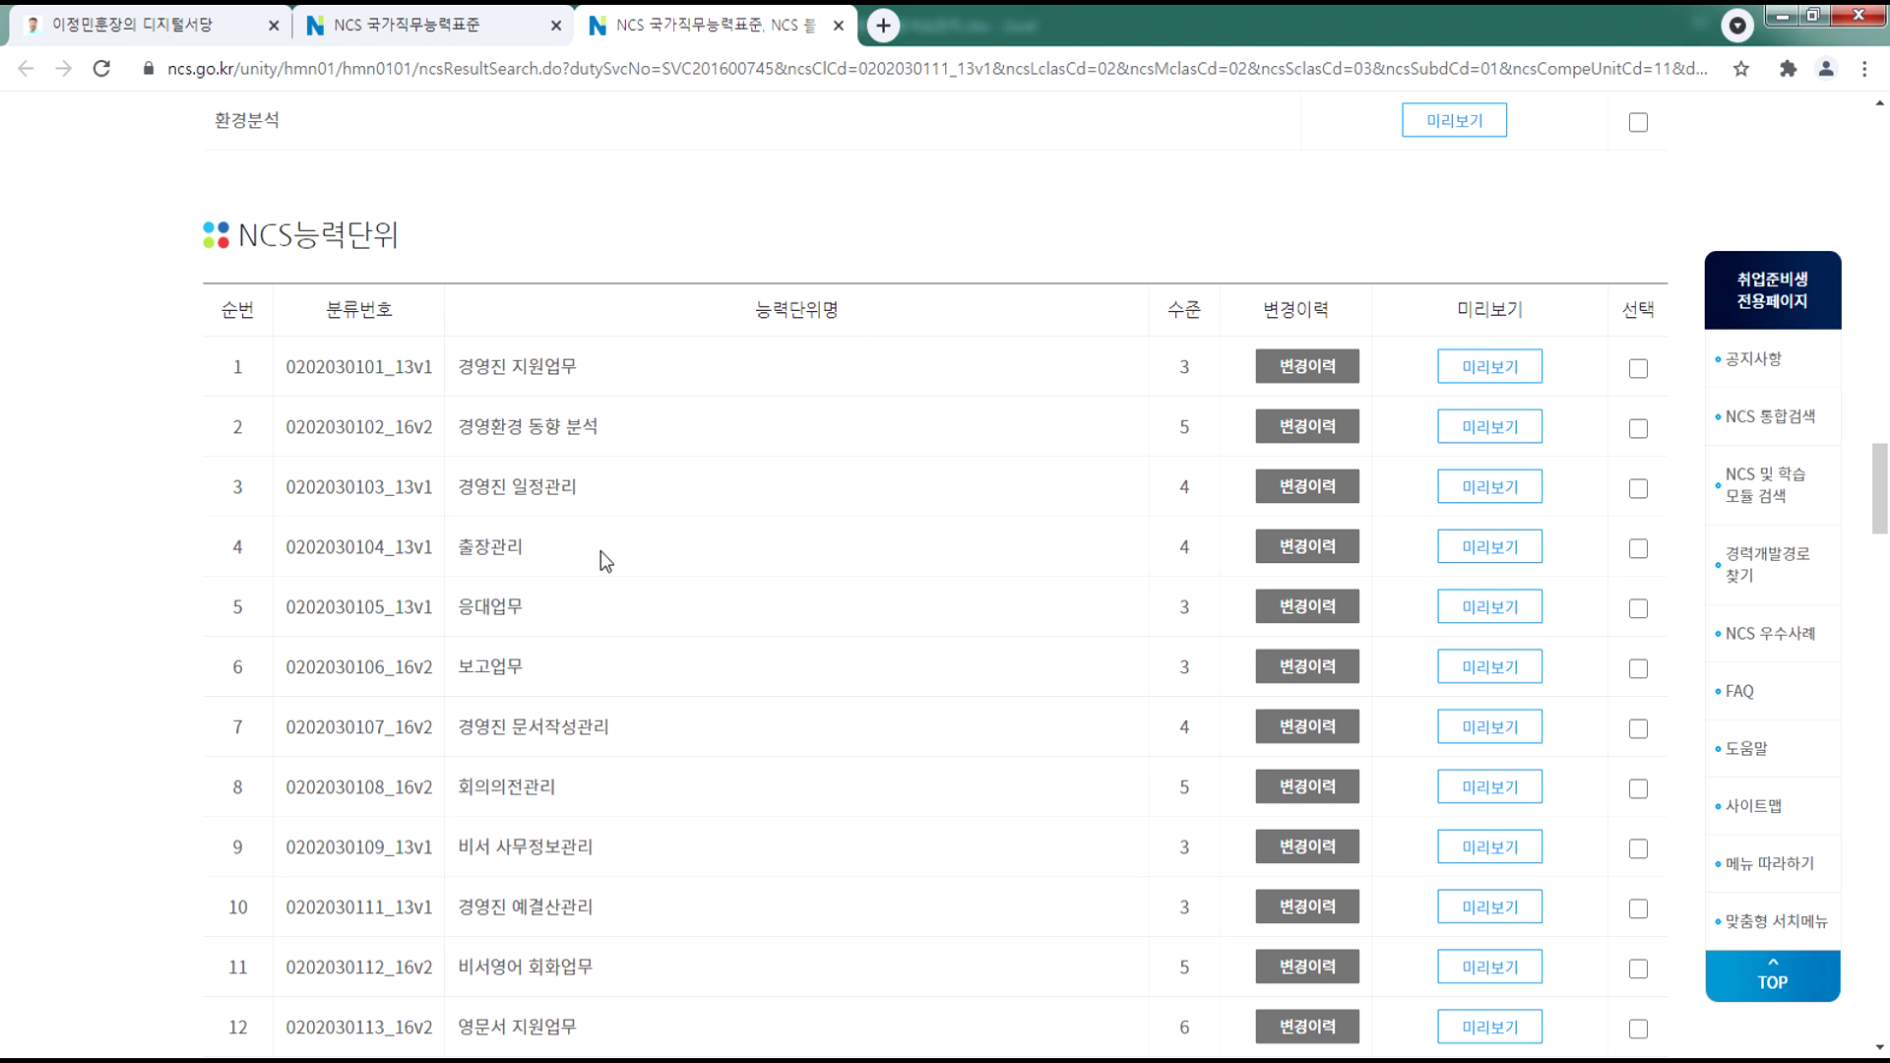
scroll(650, 604, "down", 3)
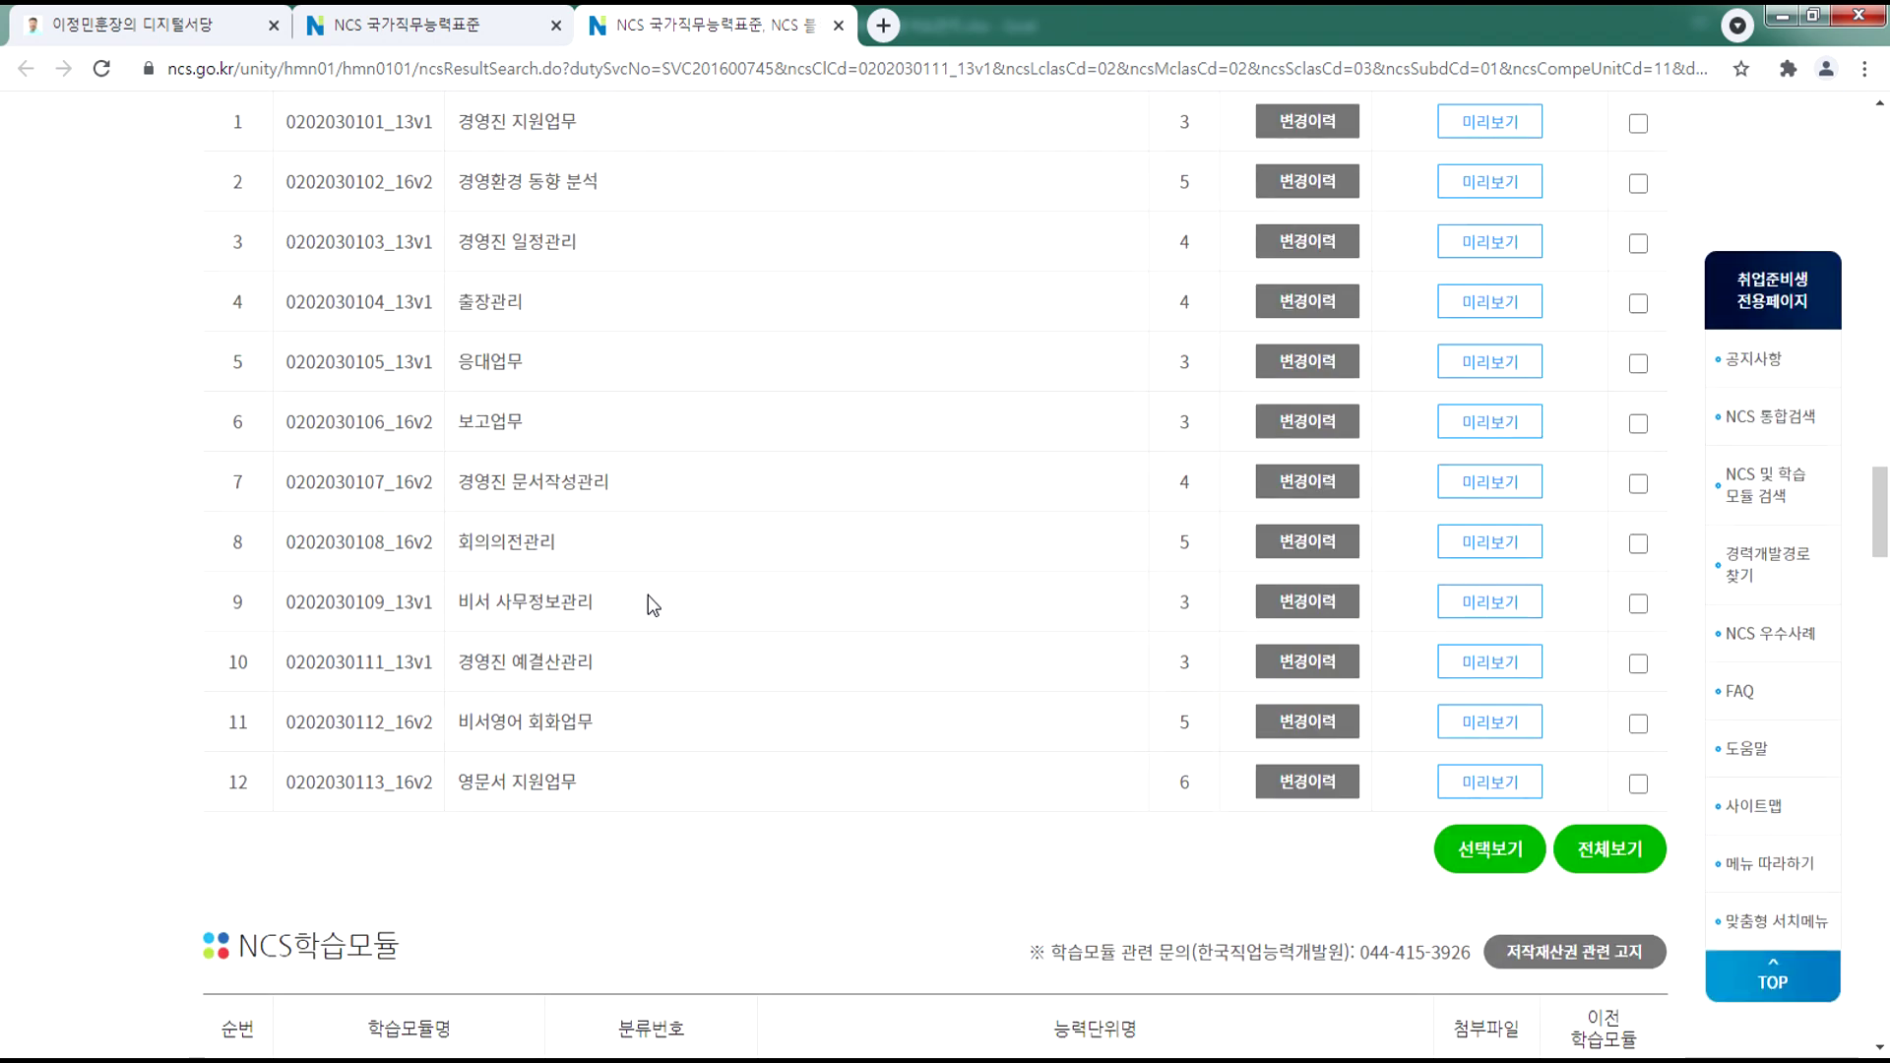
scroll(766, 638, "up", 3)
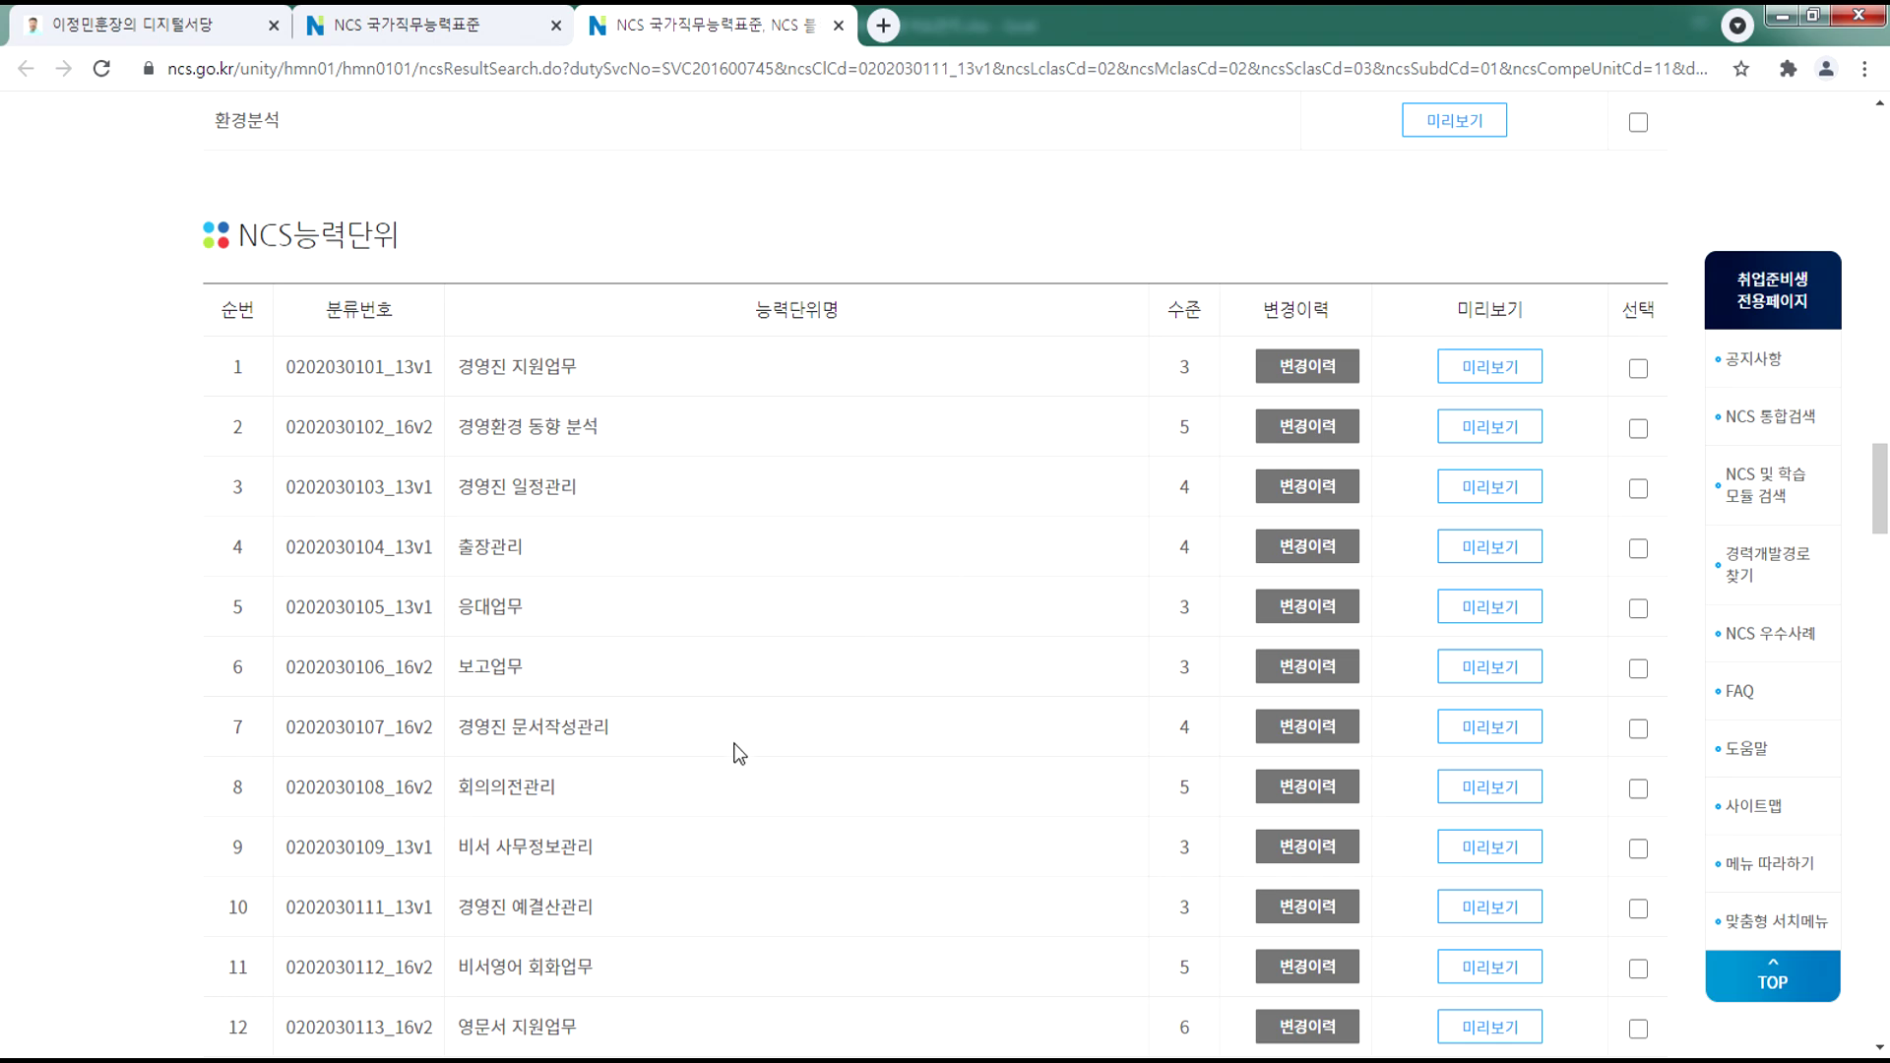
scroll(778, 725, "down", 3)
scroll(613, 709, "up", 6)
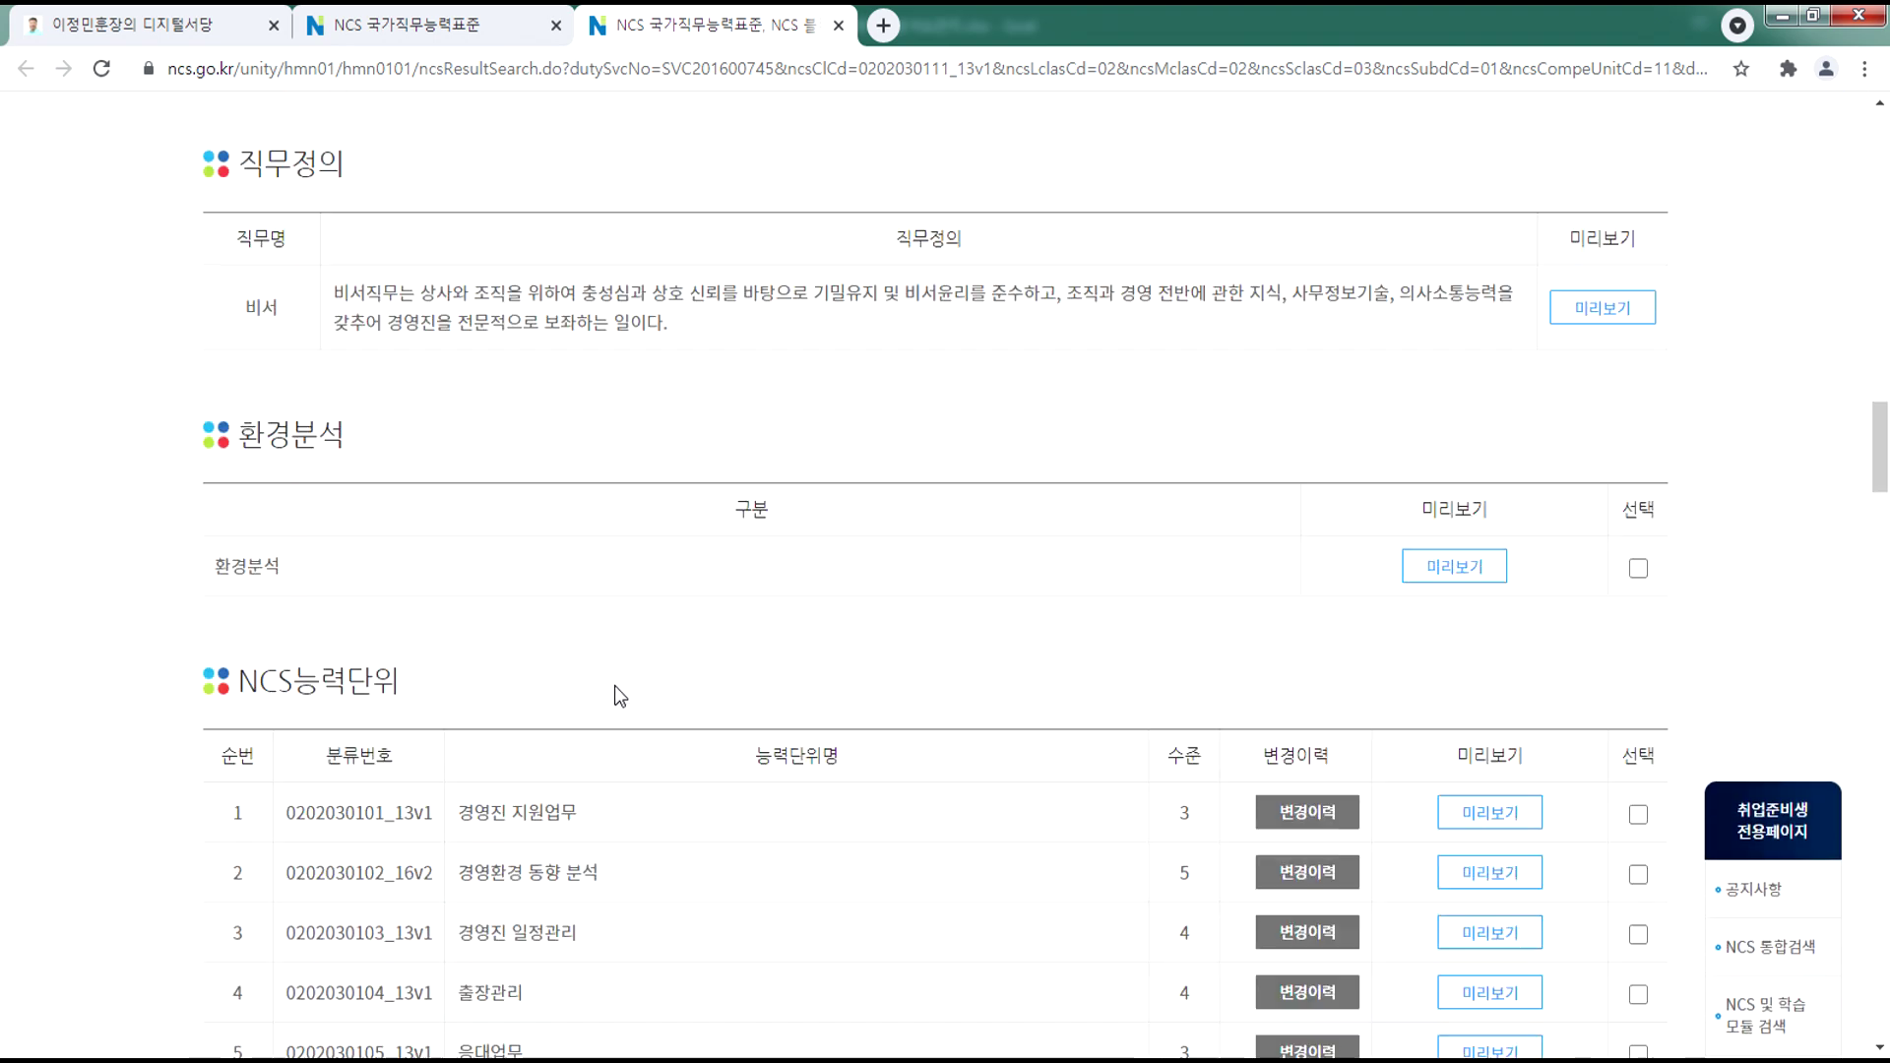
scroll(617, 689, "down", 6)
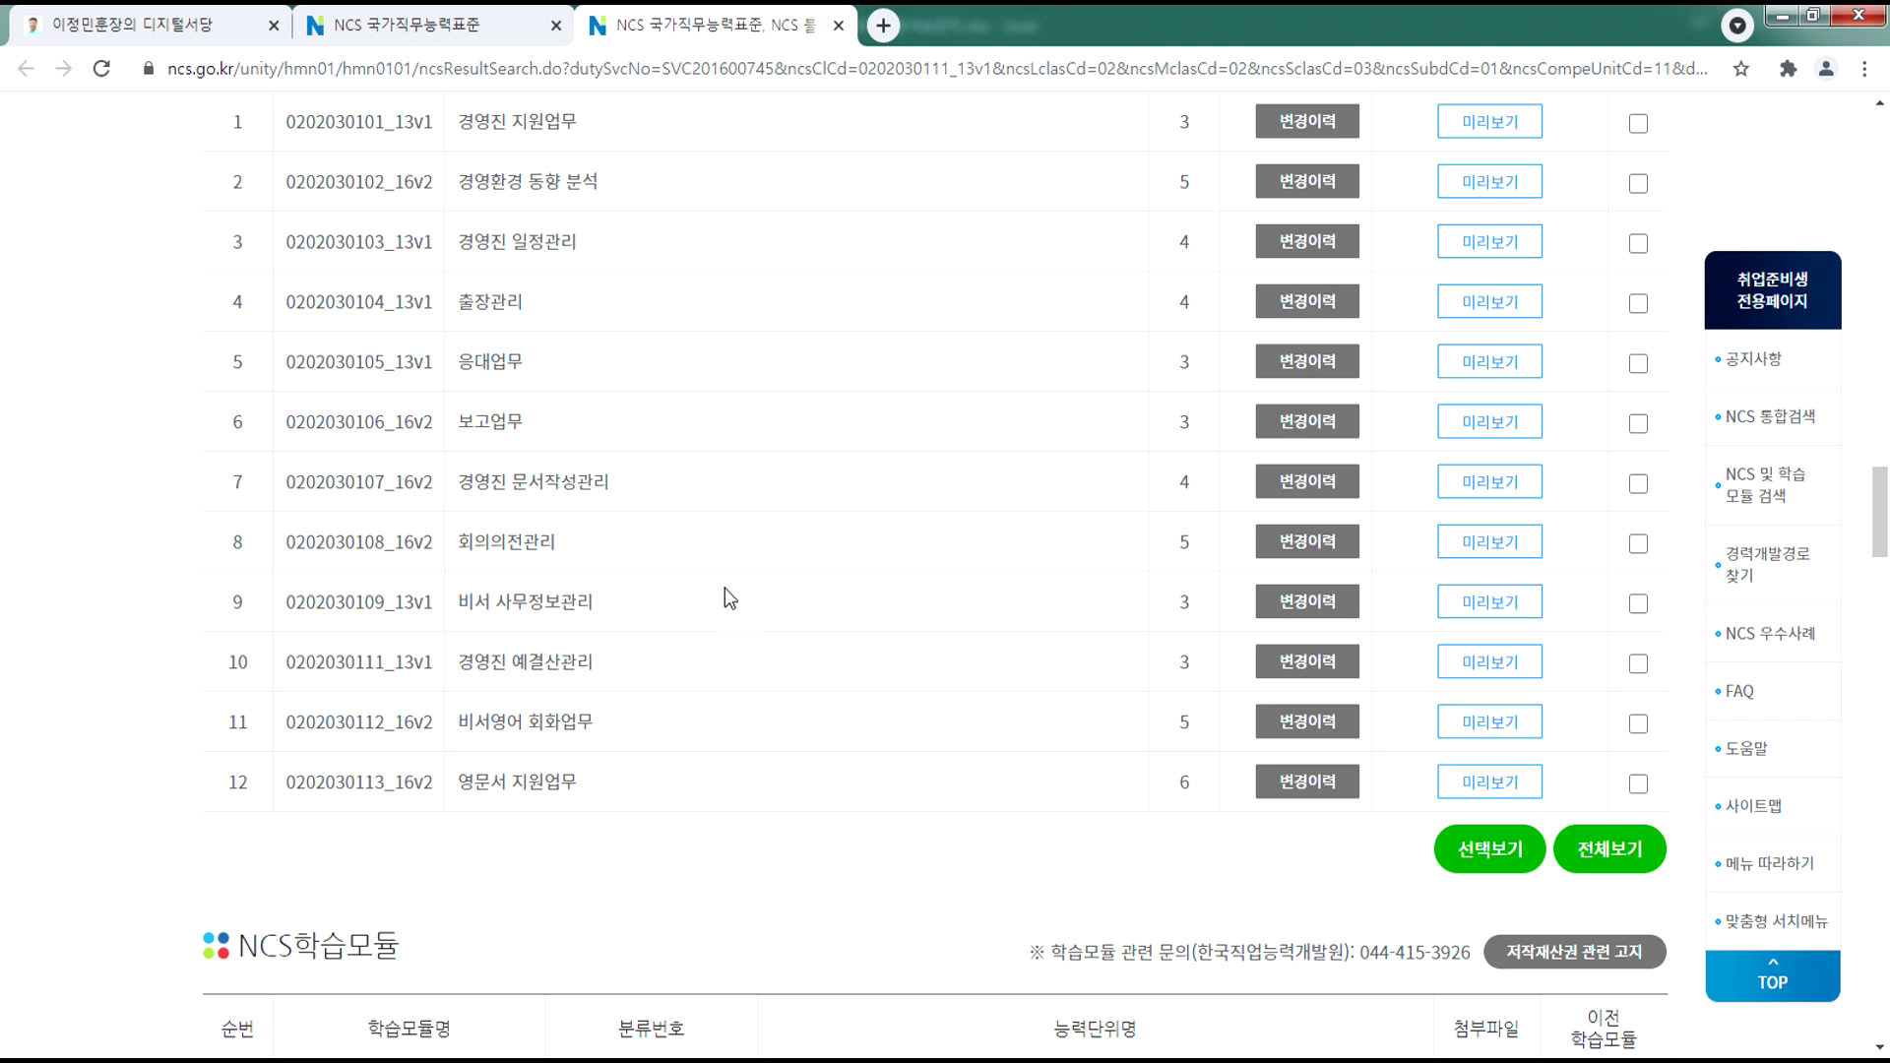
- Examine the NCS학습모듈 list with its PDF attachments for 비서, and return to the start of the page
scroll(689, 616, "down", 2)
scroll(682, 620, "down", 5)
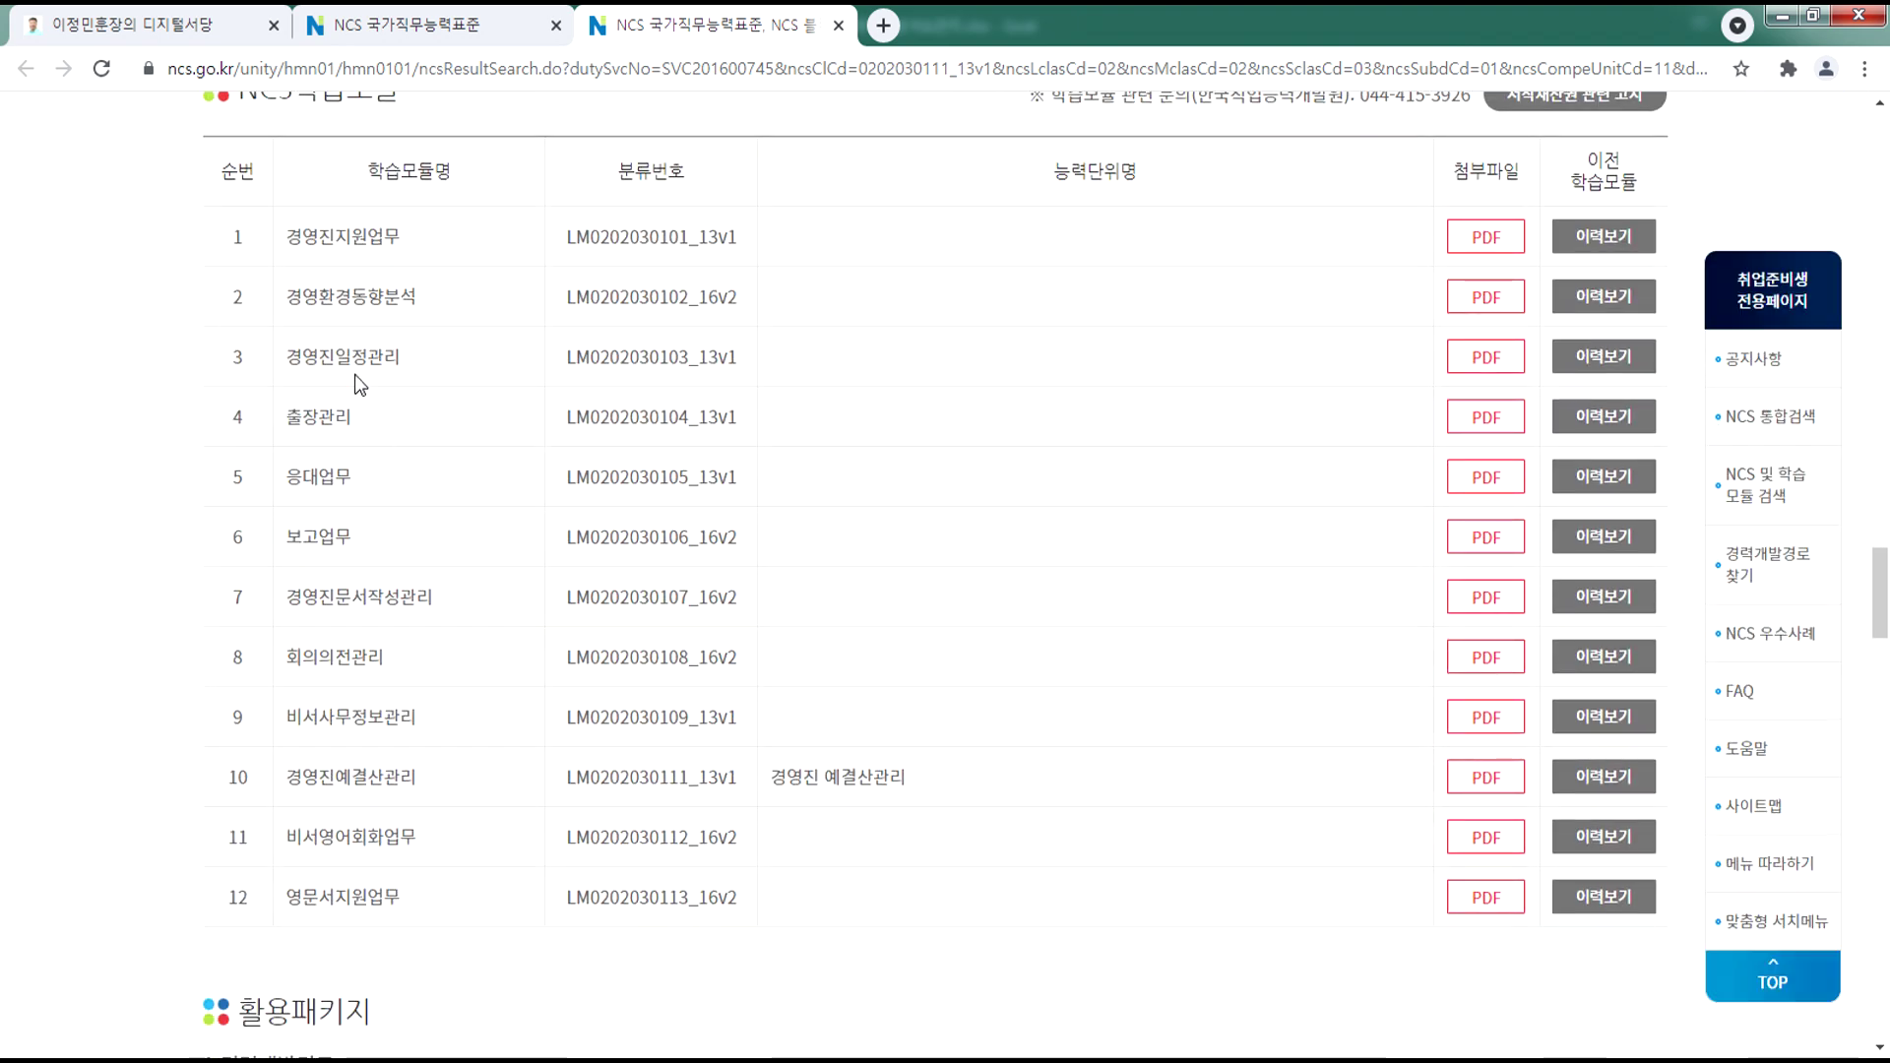
scroll(1413, 620, "down", 3)
scroll(1403, 709, "up", 4)
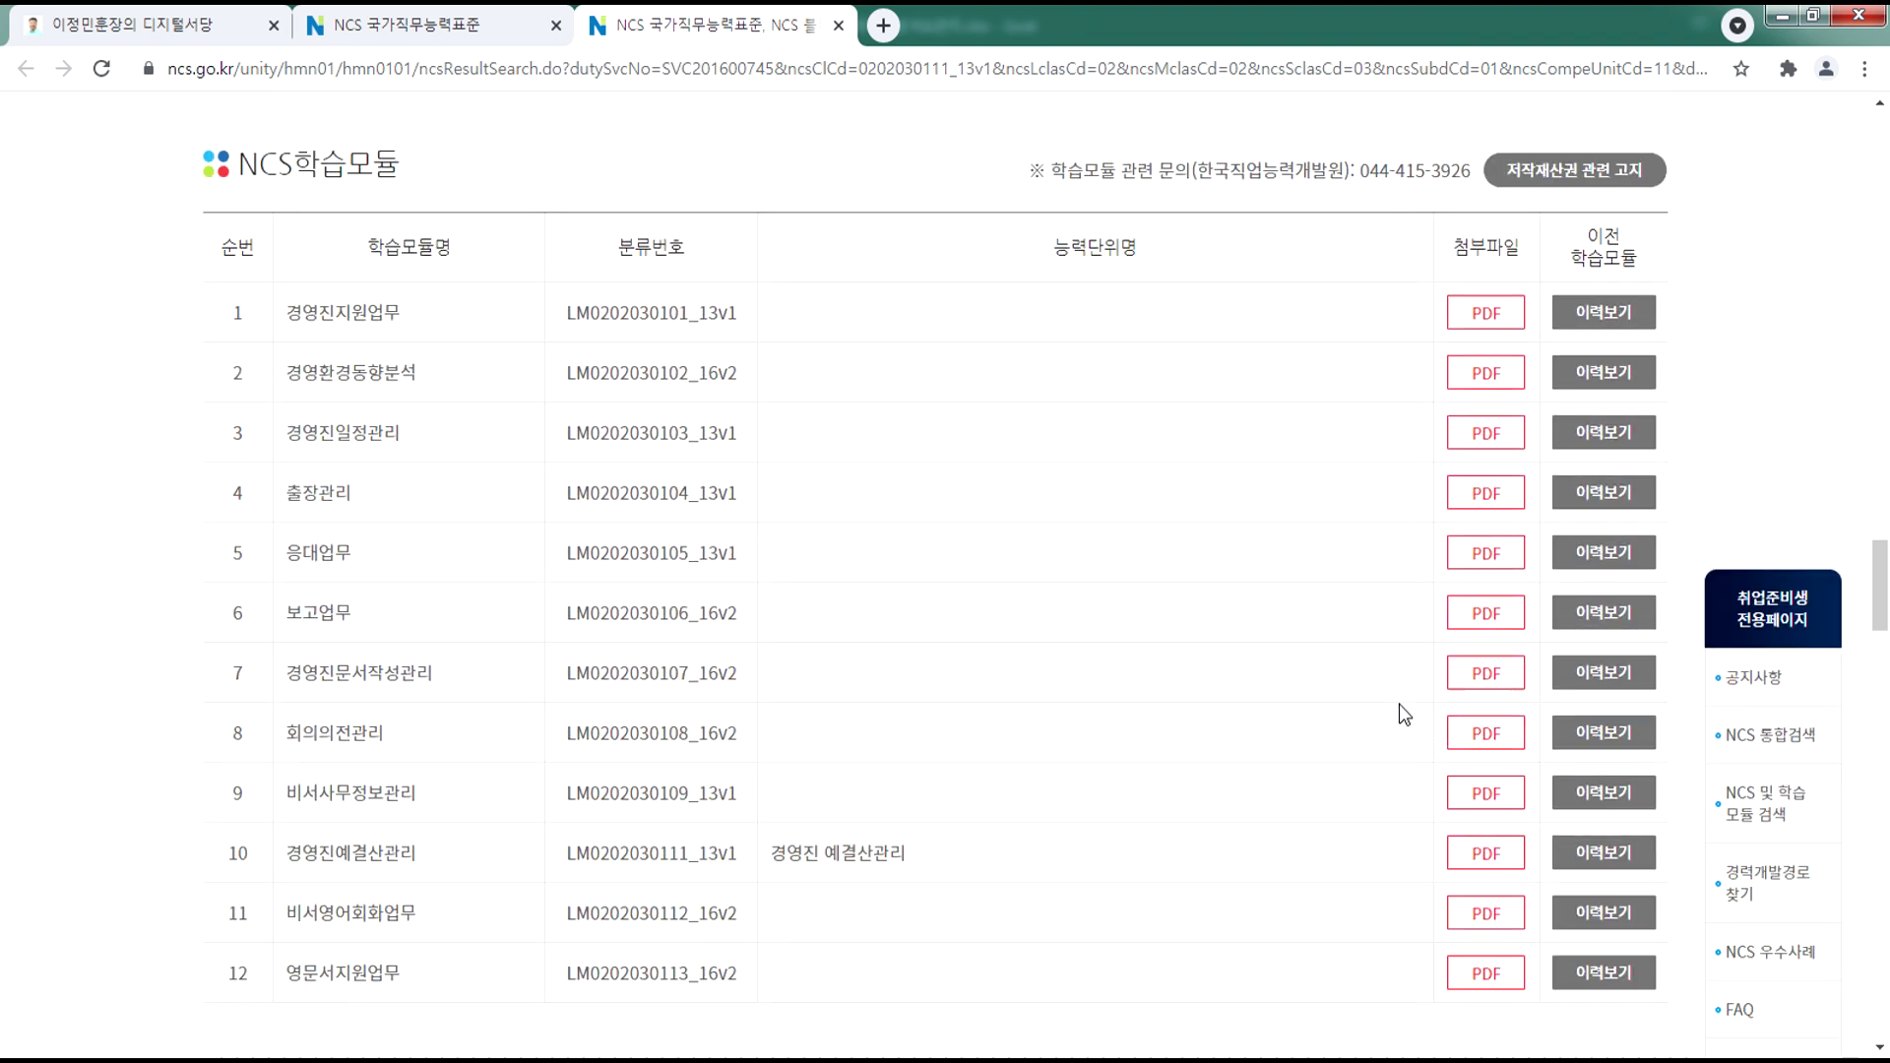
scroll(1339, 689, "up", 3)
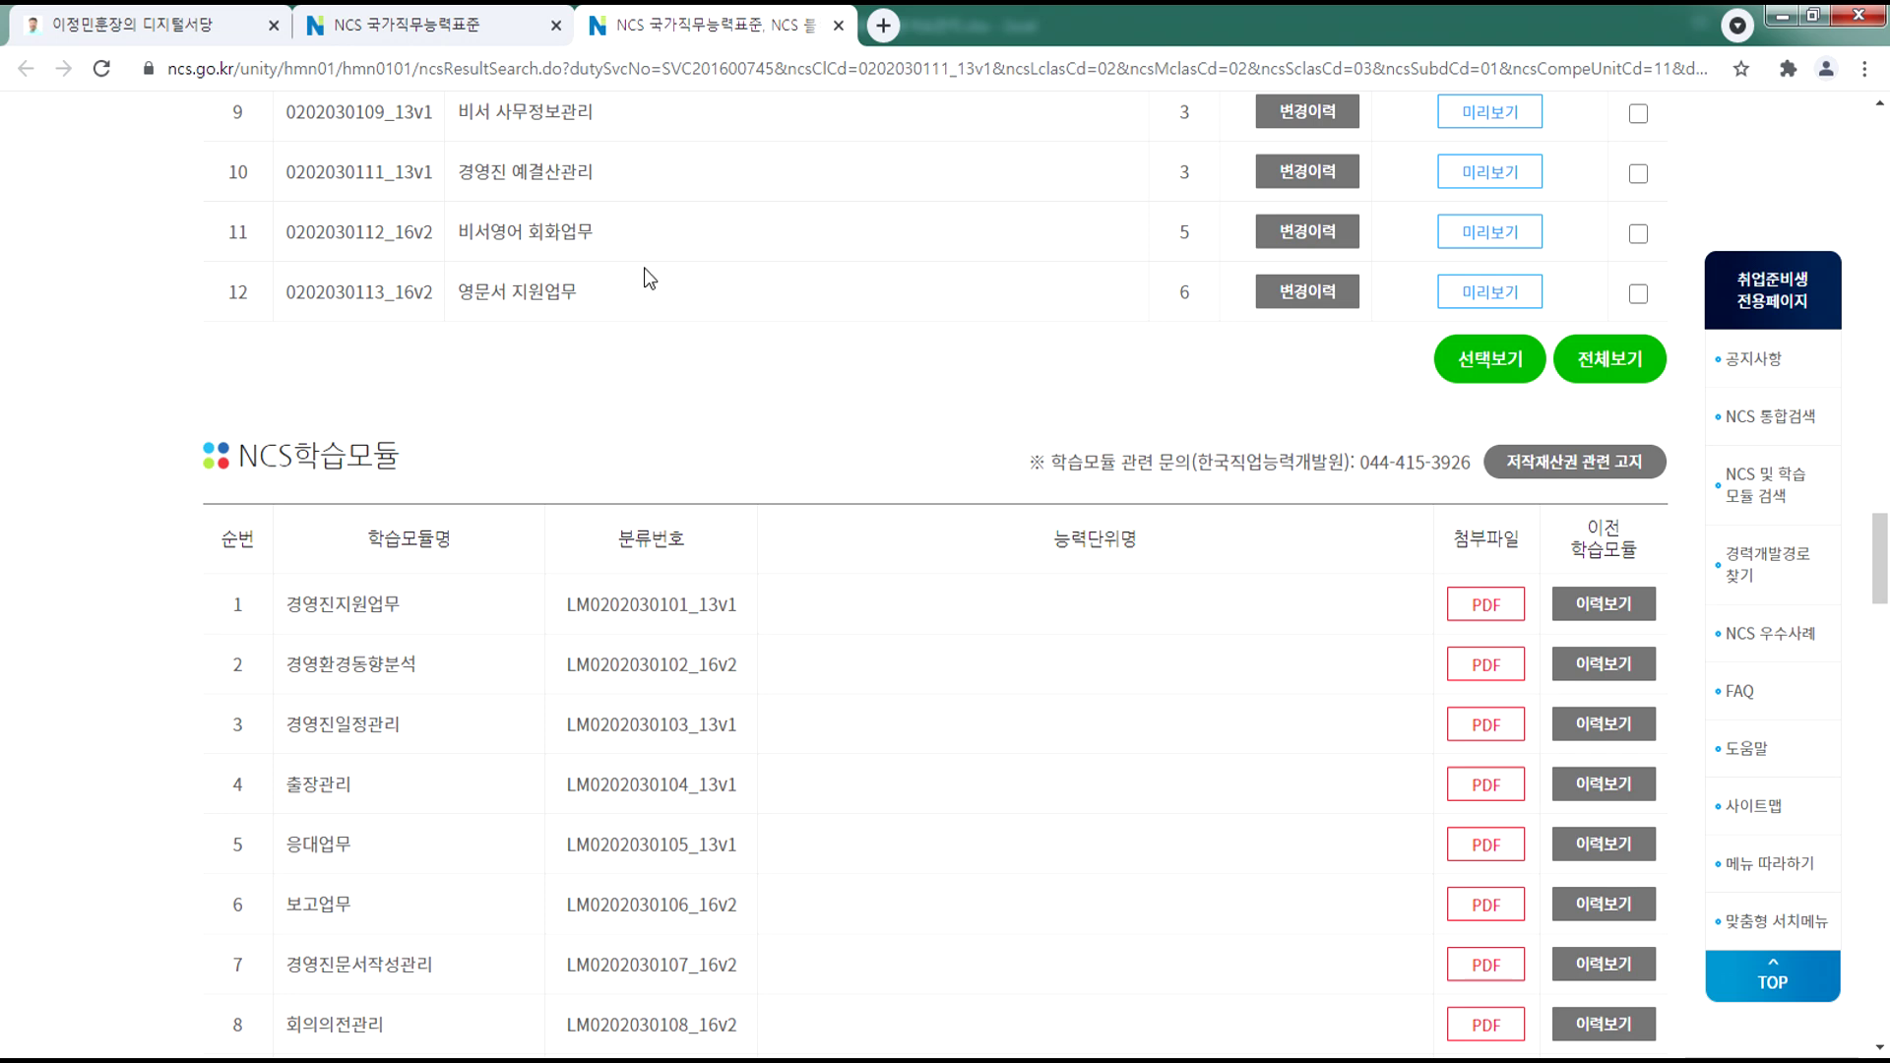
scroll(578, 410, "up", 10)
scroll(566, 395, "up", 10)
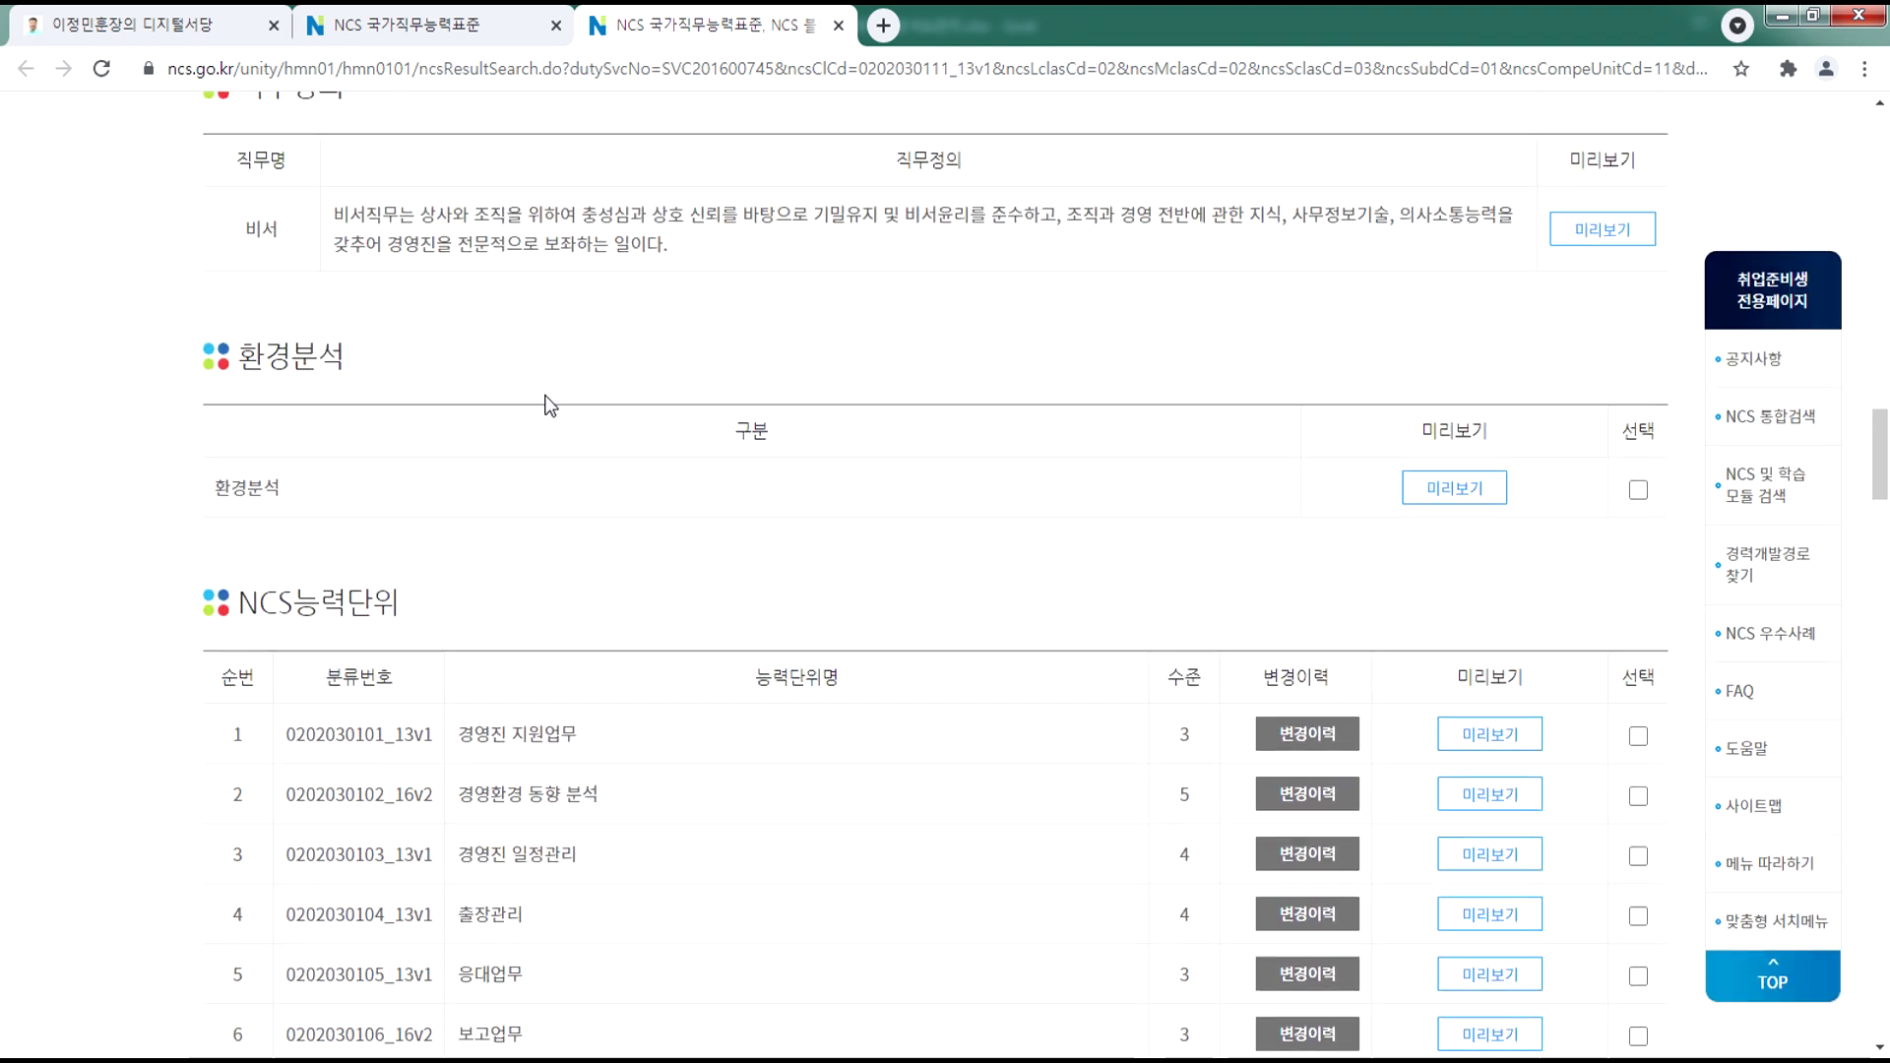
scroll(549, 405, "up", 10)
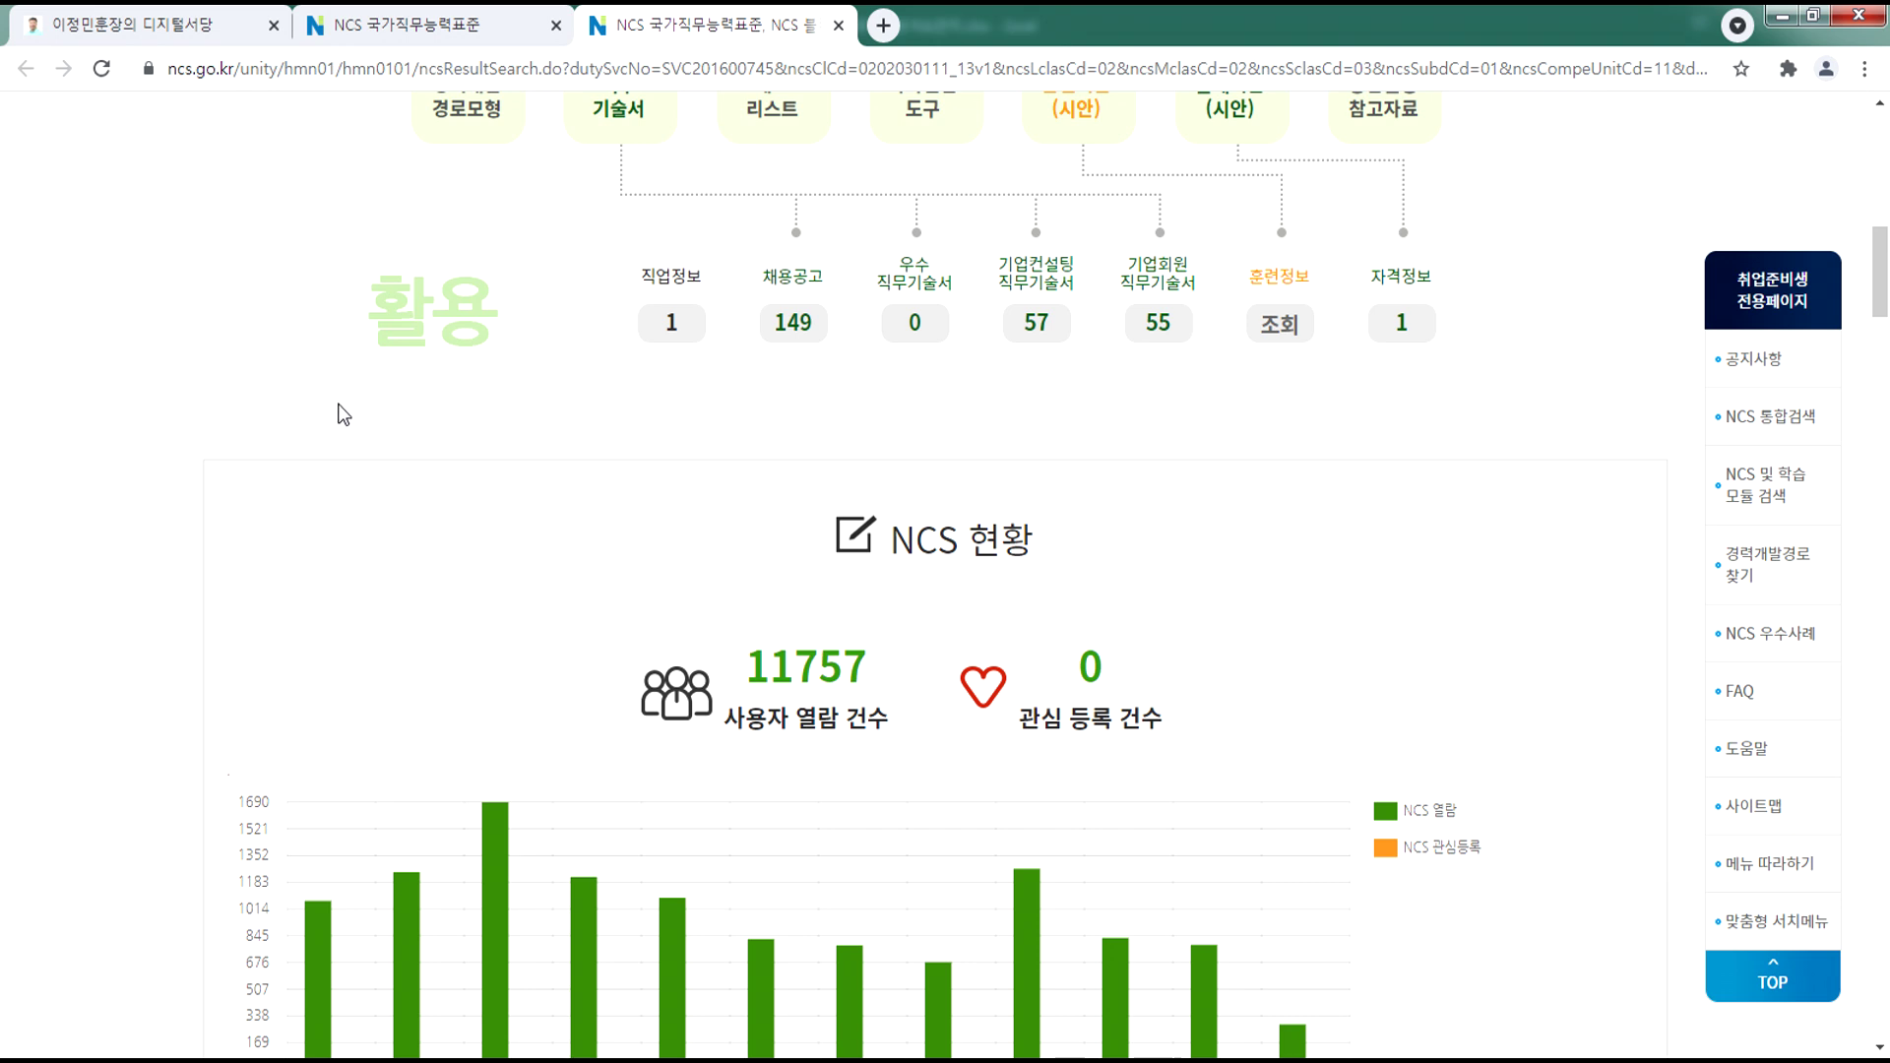
scroll(374, 414, "up", 15)
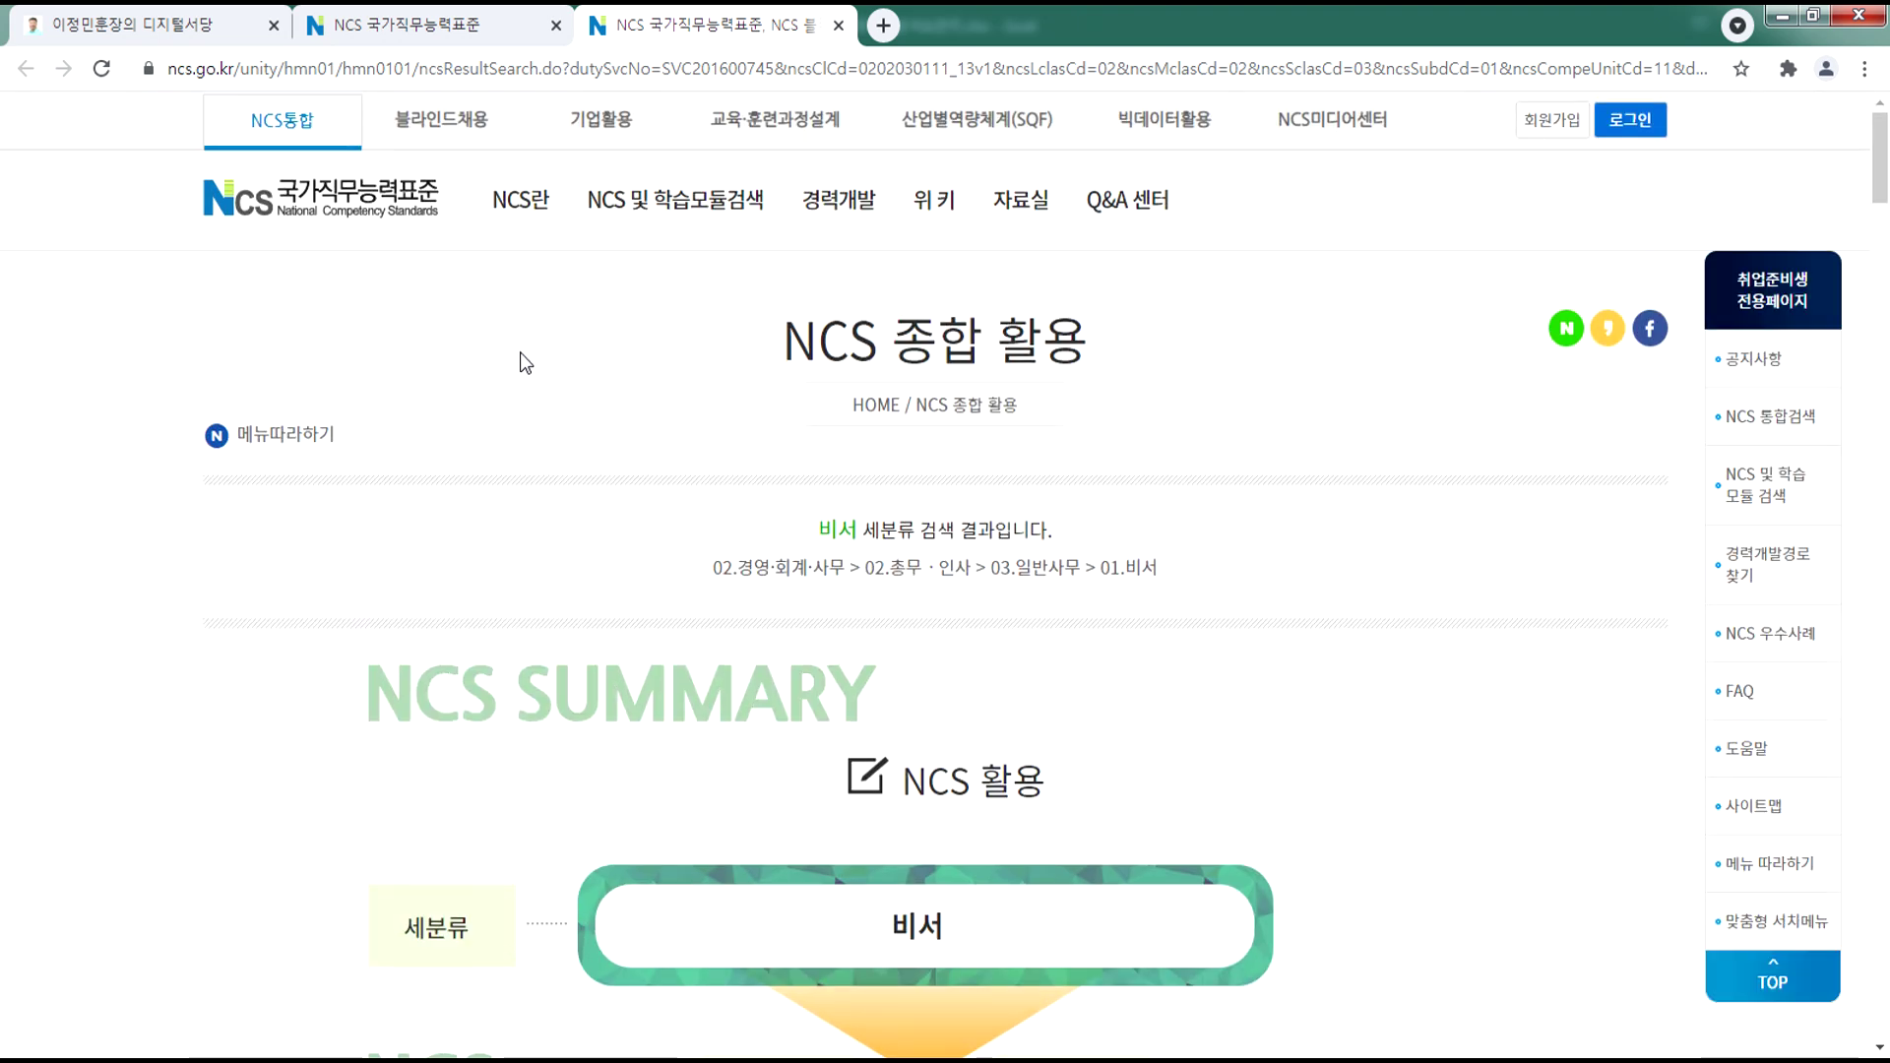
- Close the NCS website and the browser to return to the 제품 예상 매출 sheet in Excel
left_click(837, 26)
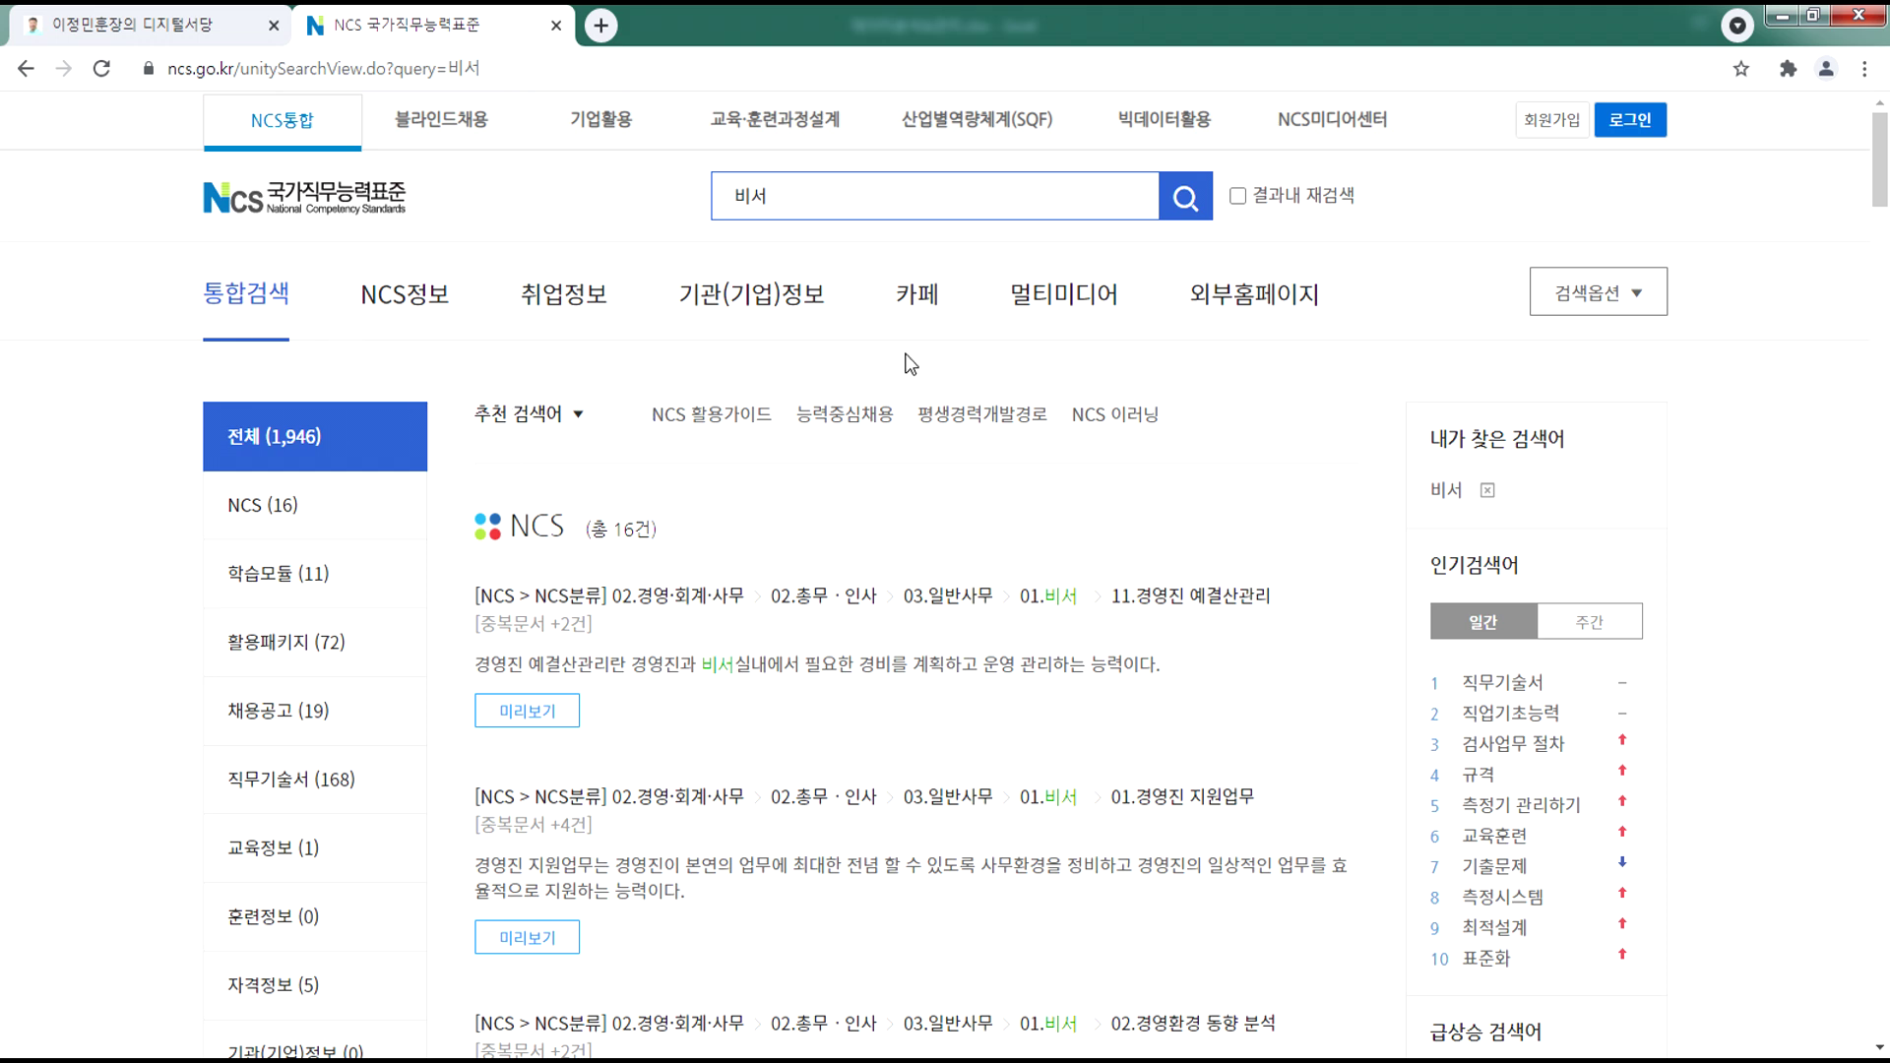
left_click(344, 197)
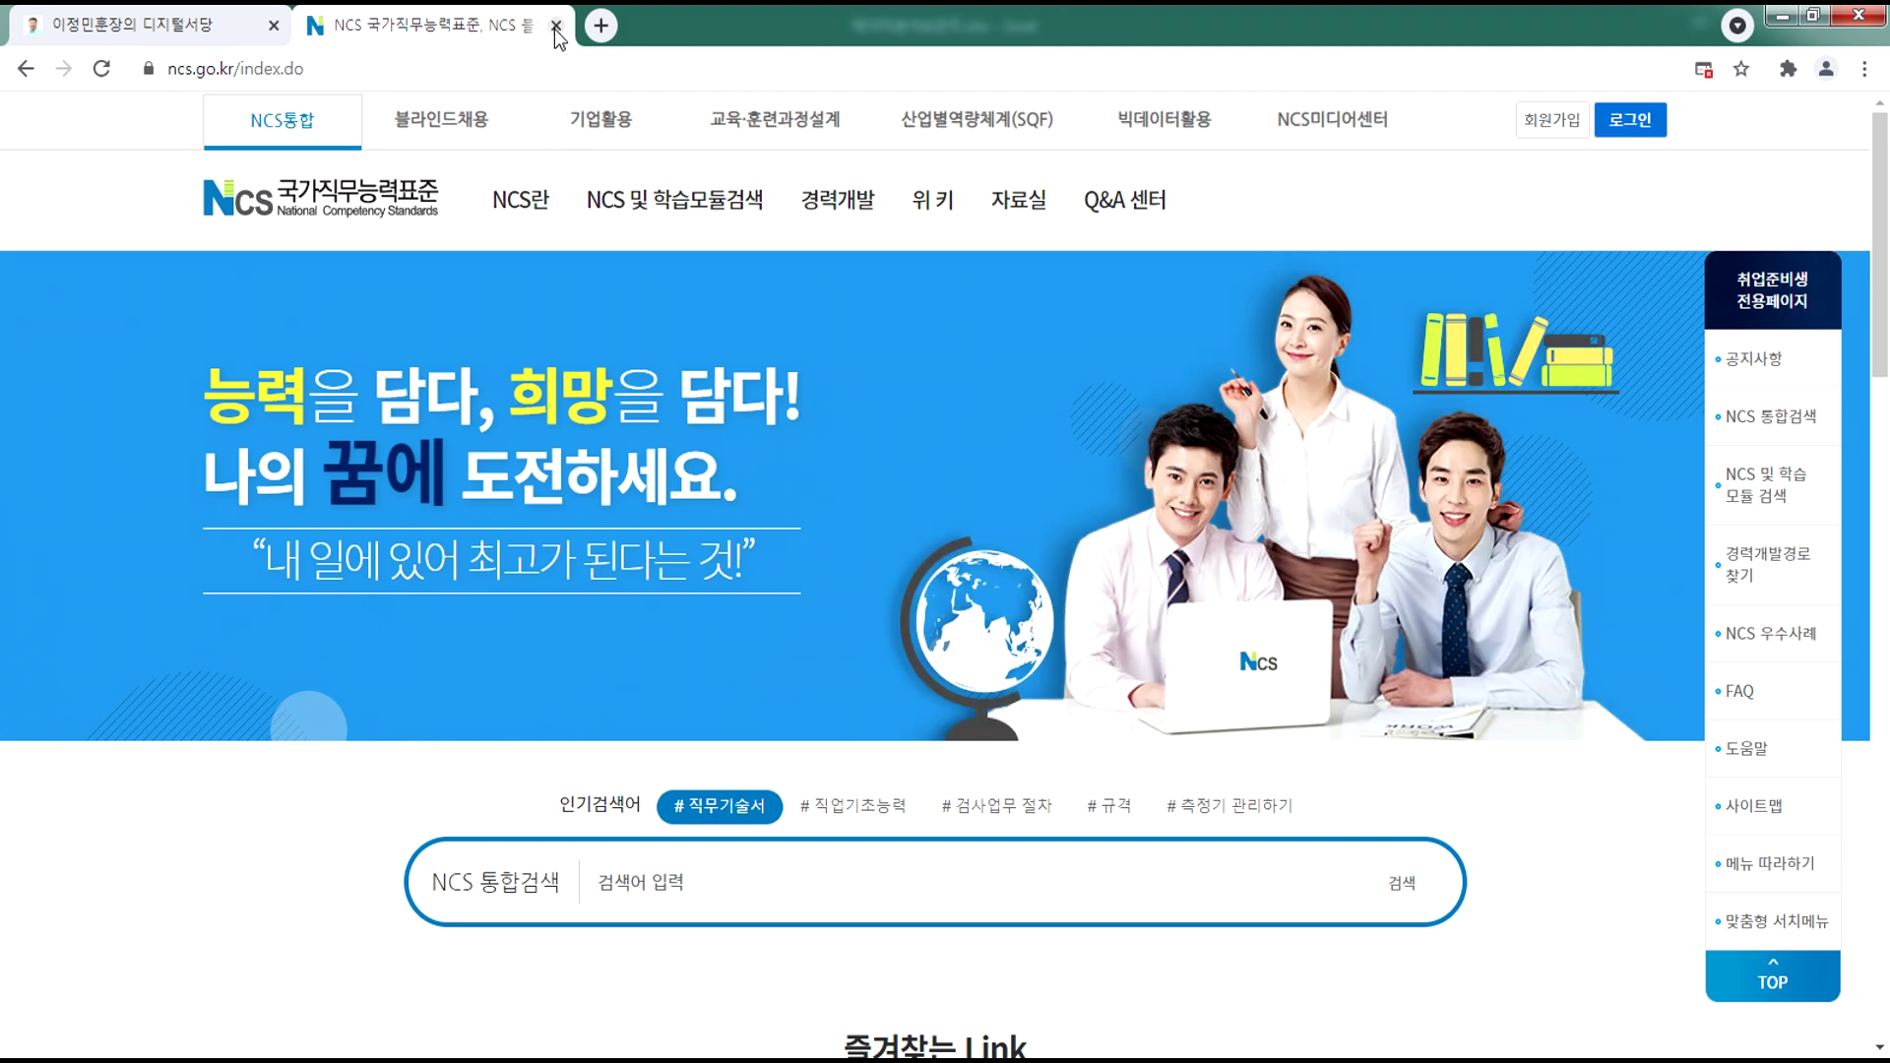
left_click(556, 25)
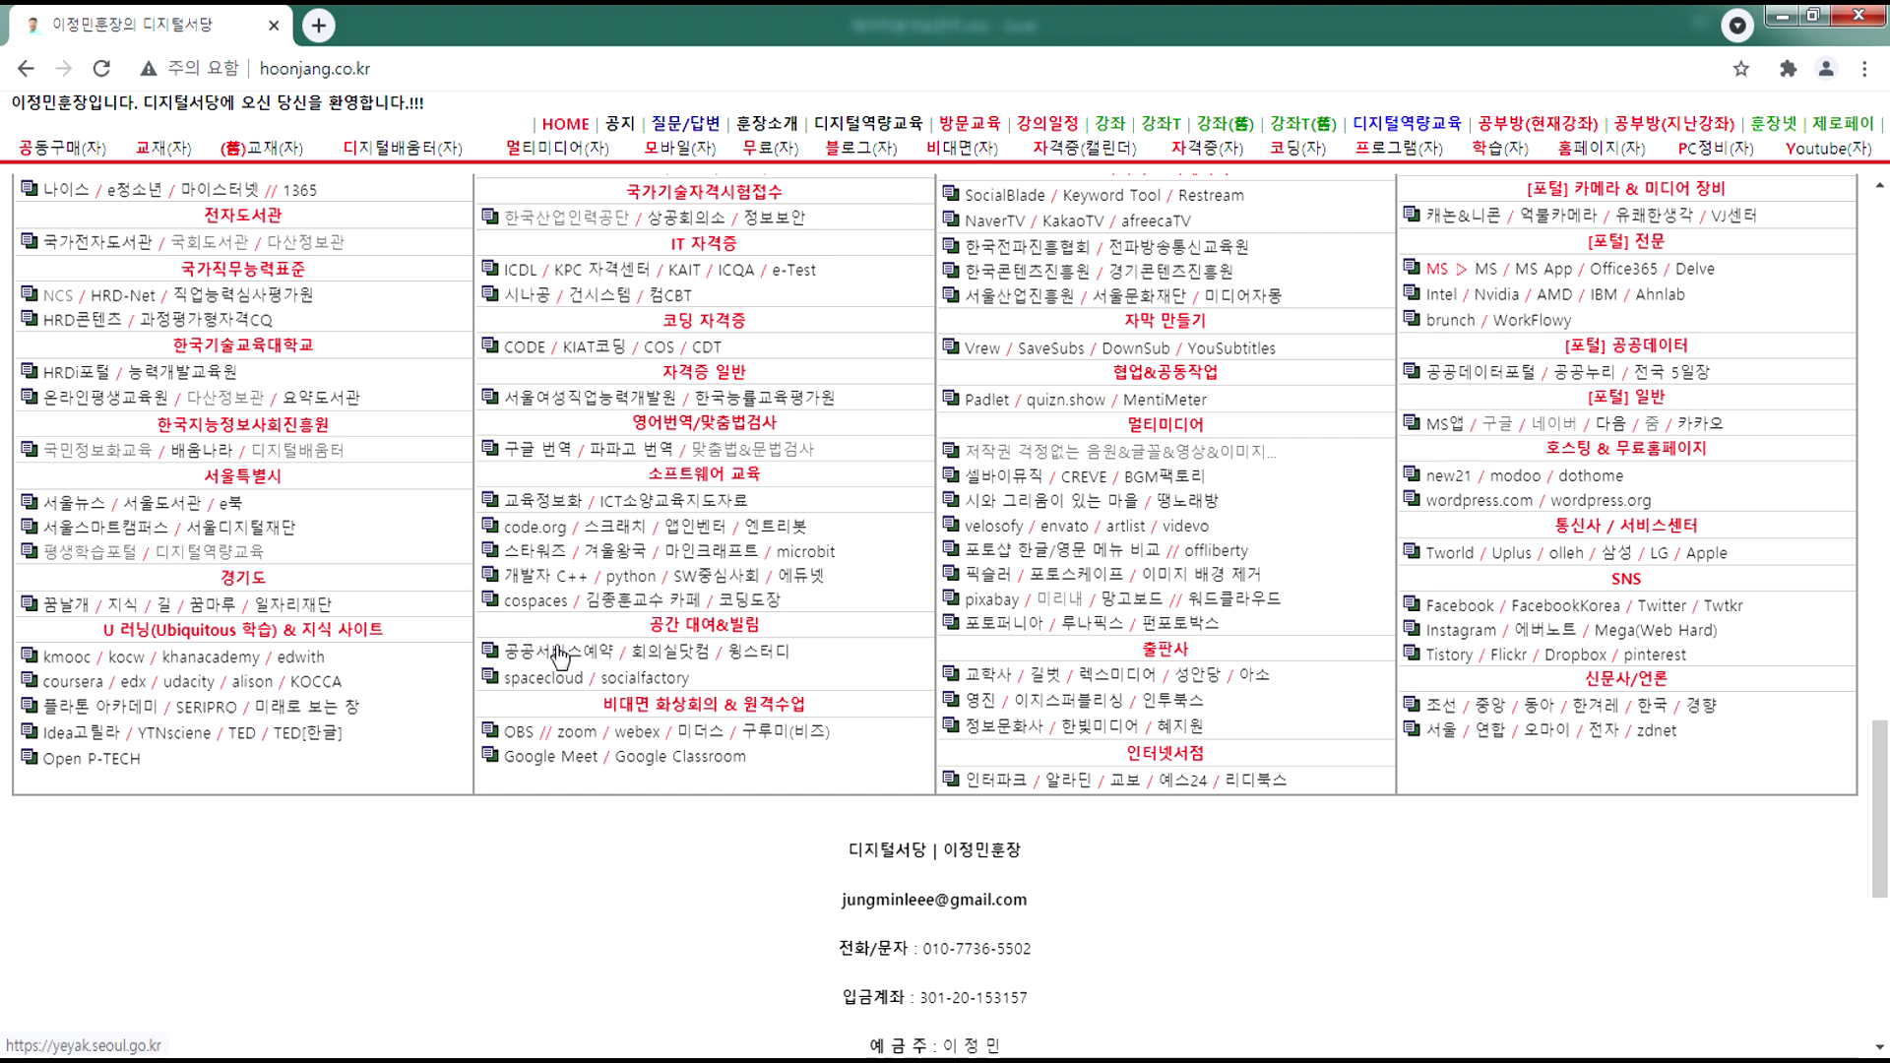
left_click(1857, 16)
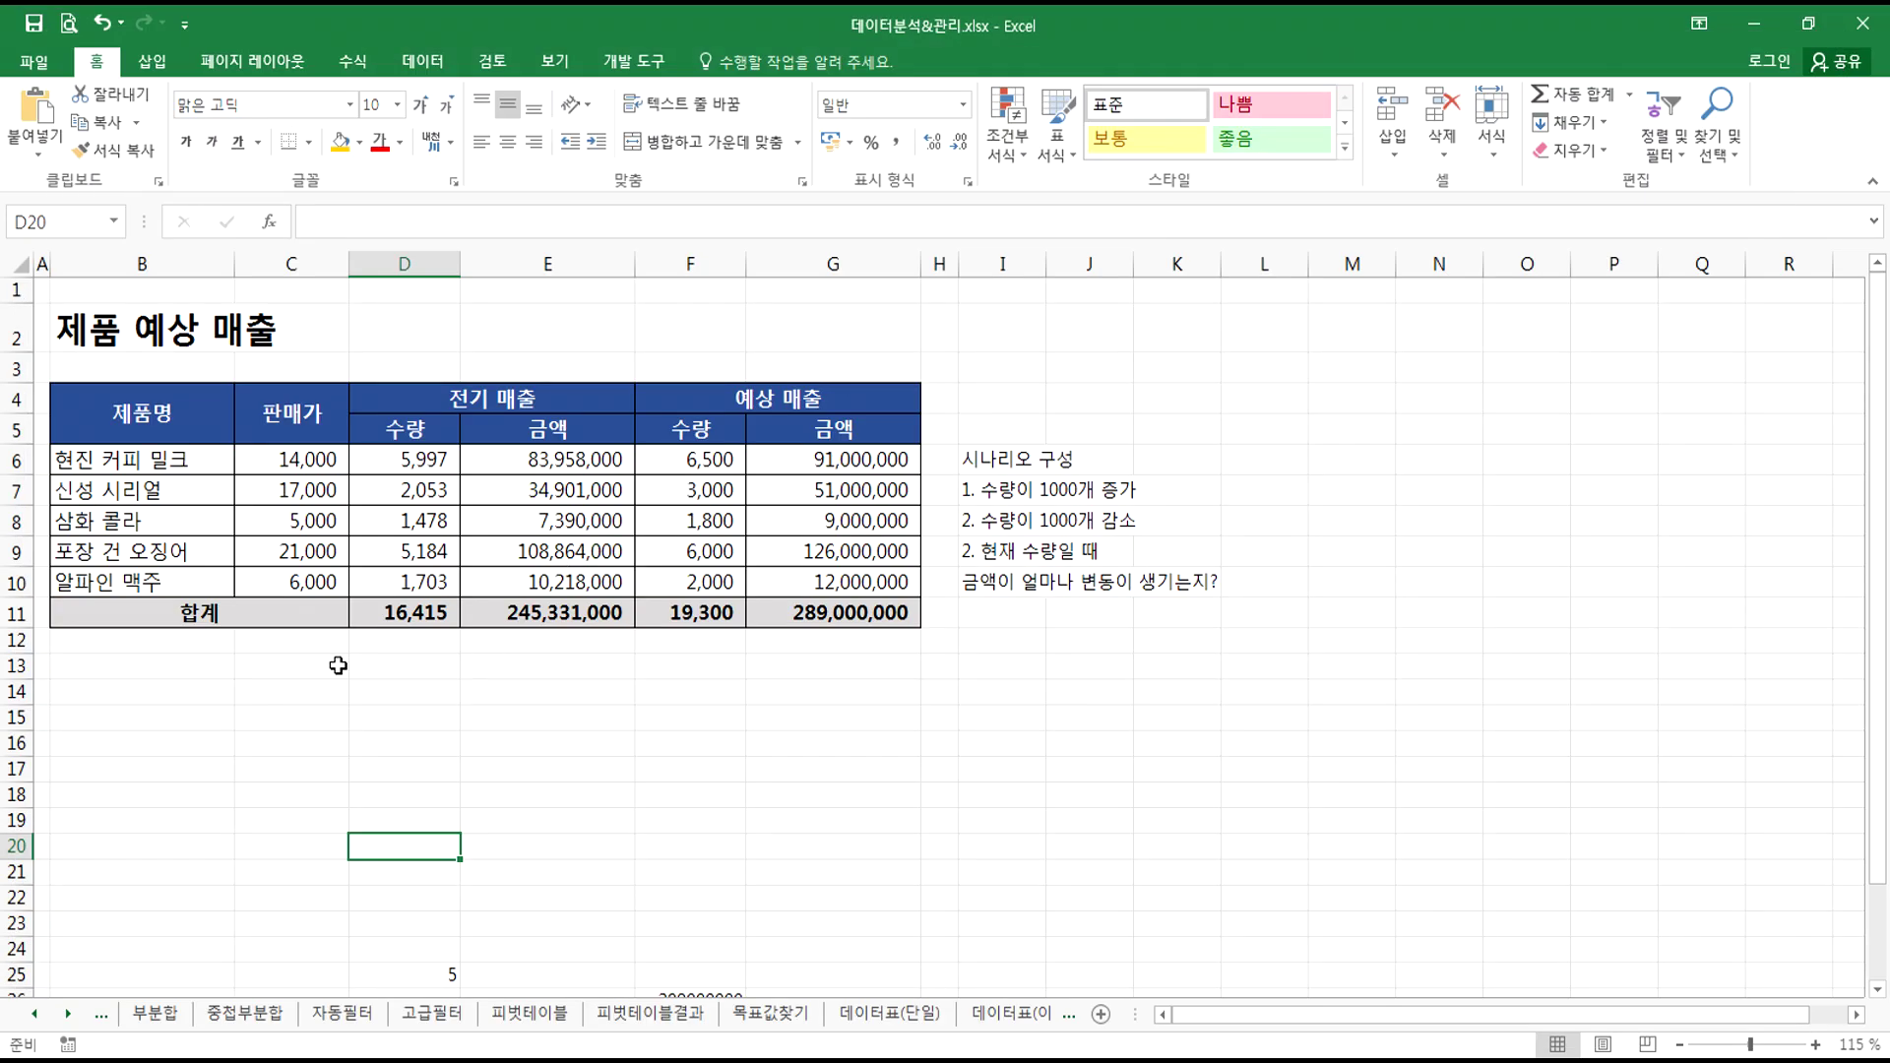
left_click(271, 698)
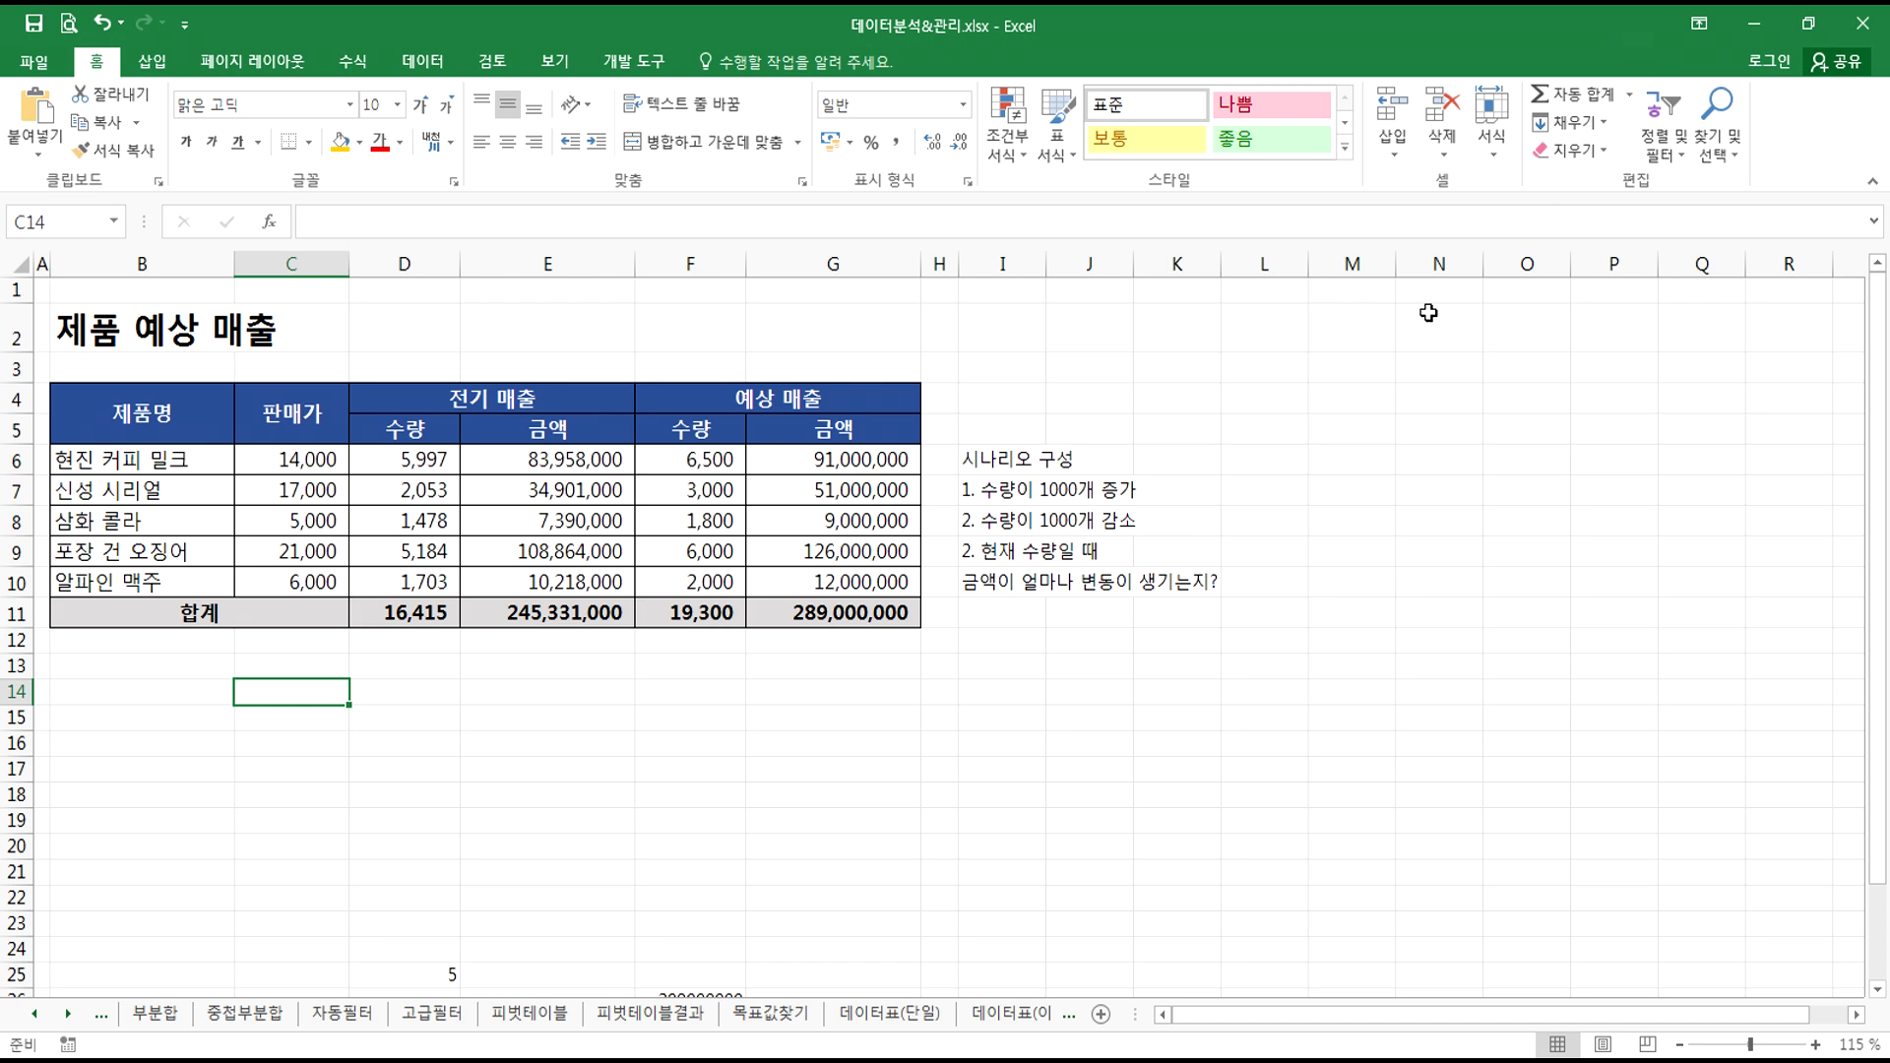
left_click(1350, 389)
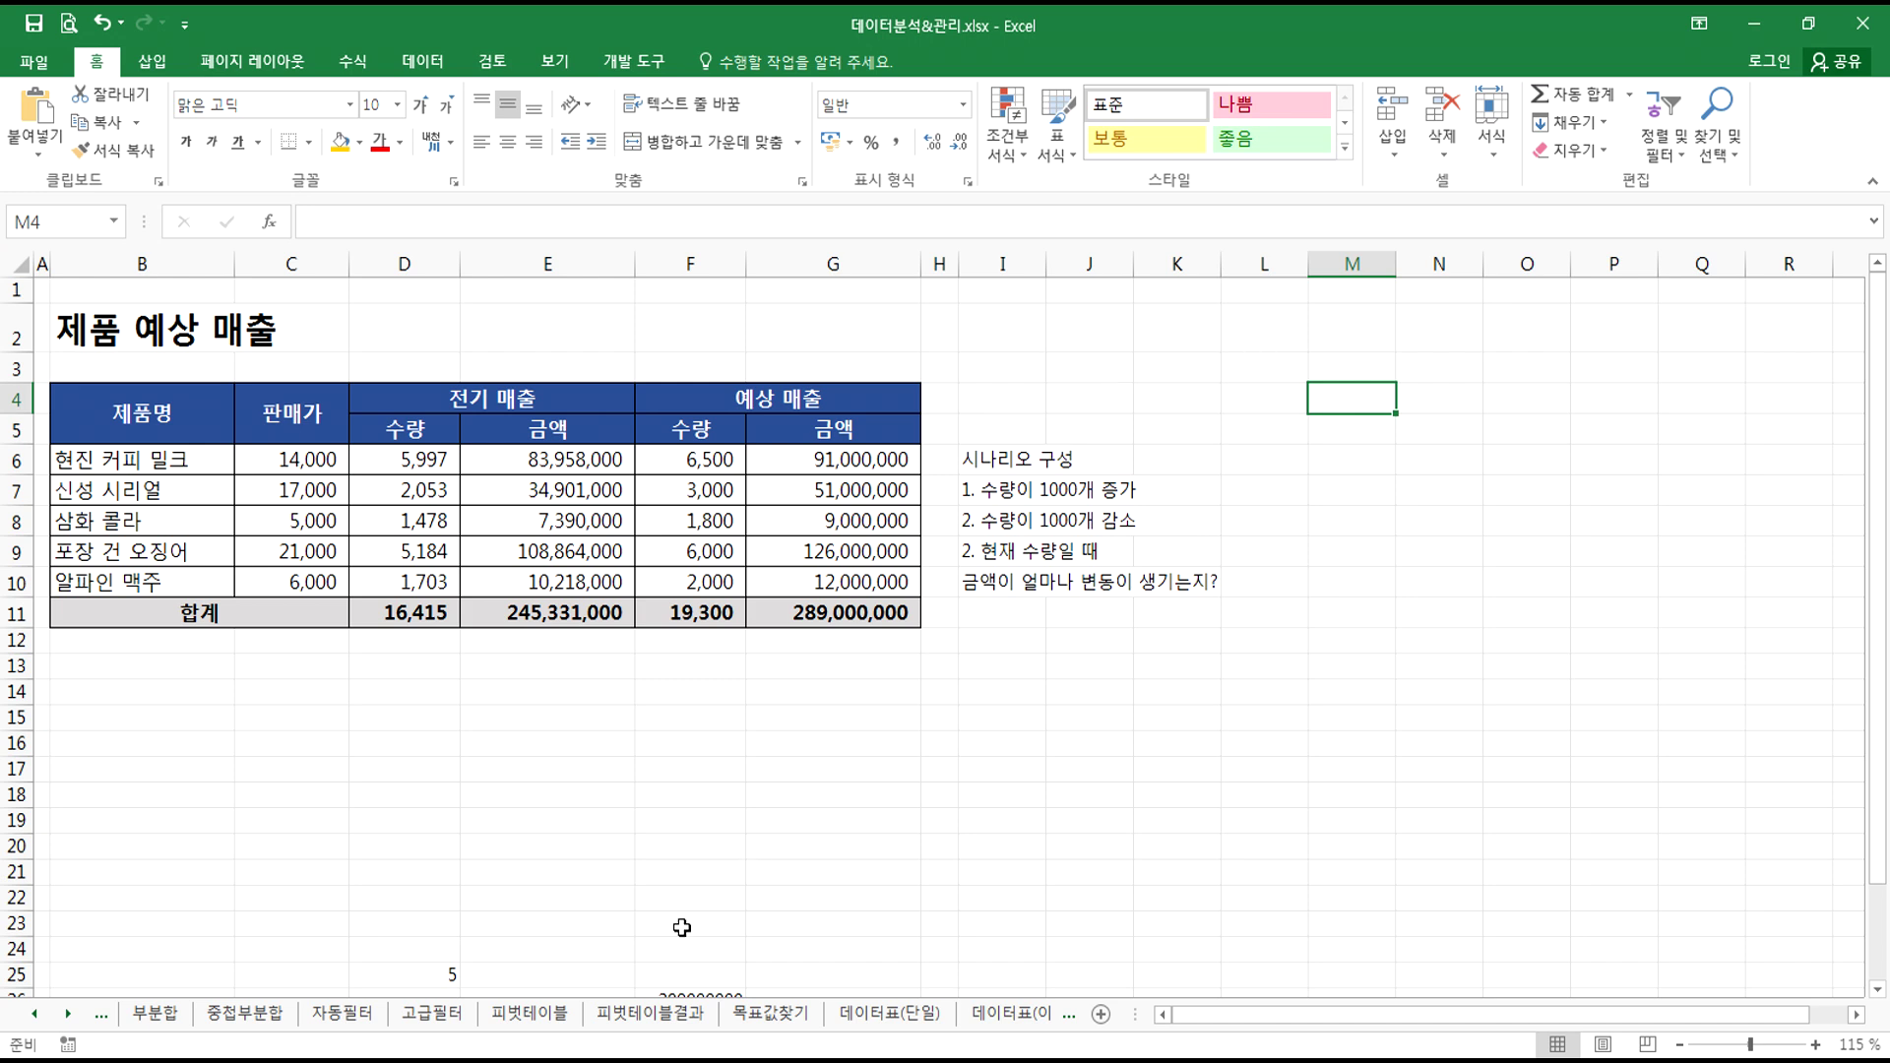
- Switch to the Chrome browser and go to the website hoonjang.co.kr
left_click(356, 1059)
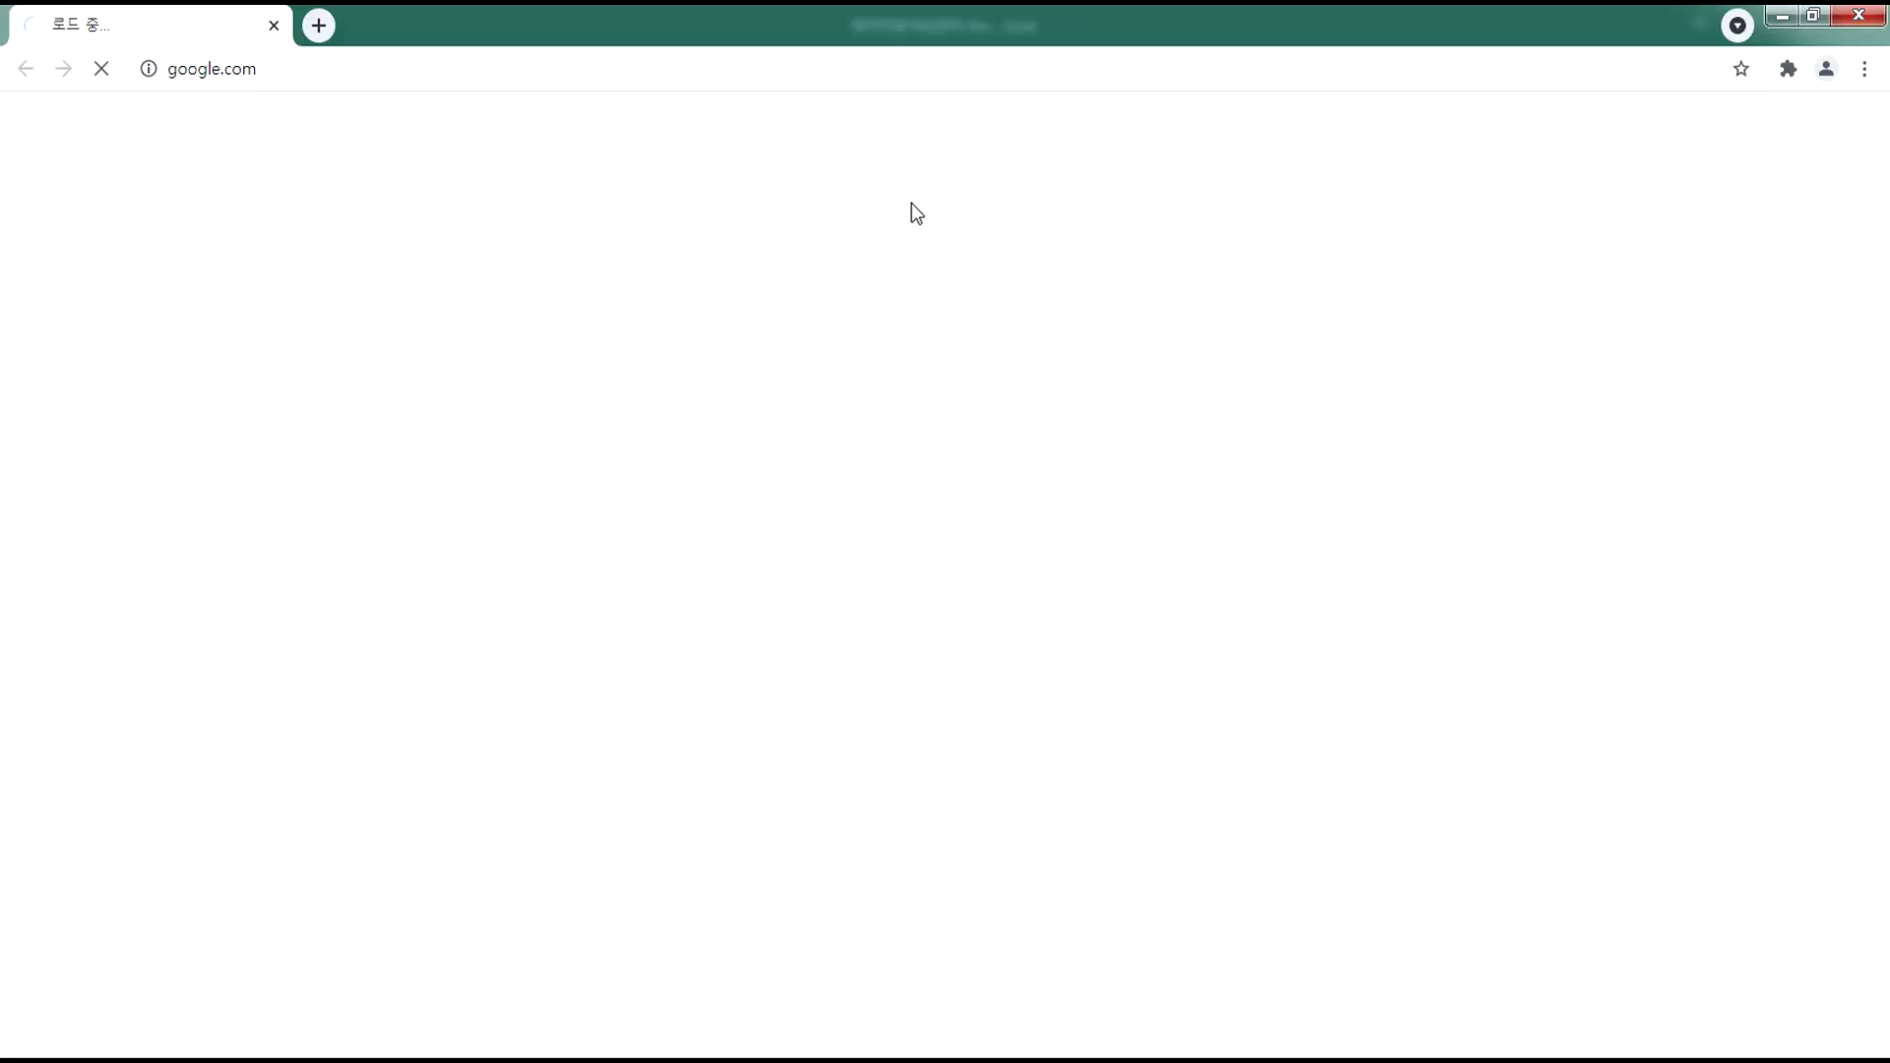
left_click(619, 67)
type("HOON")
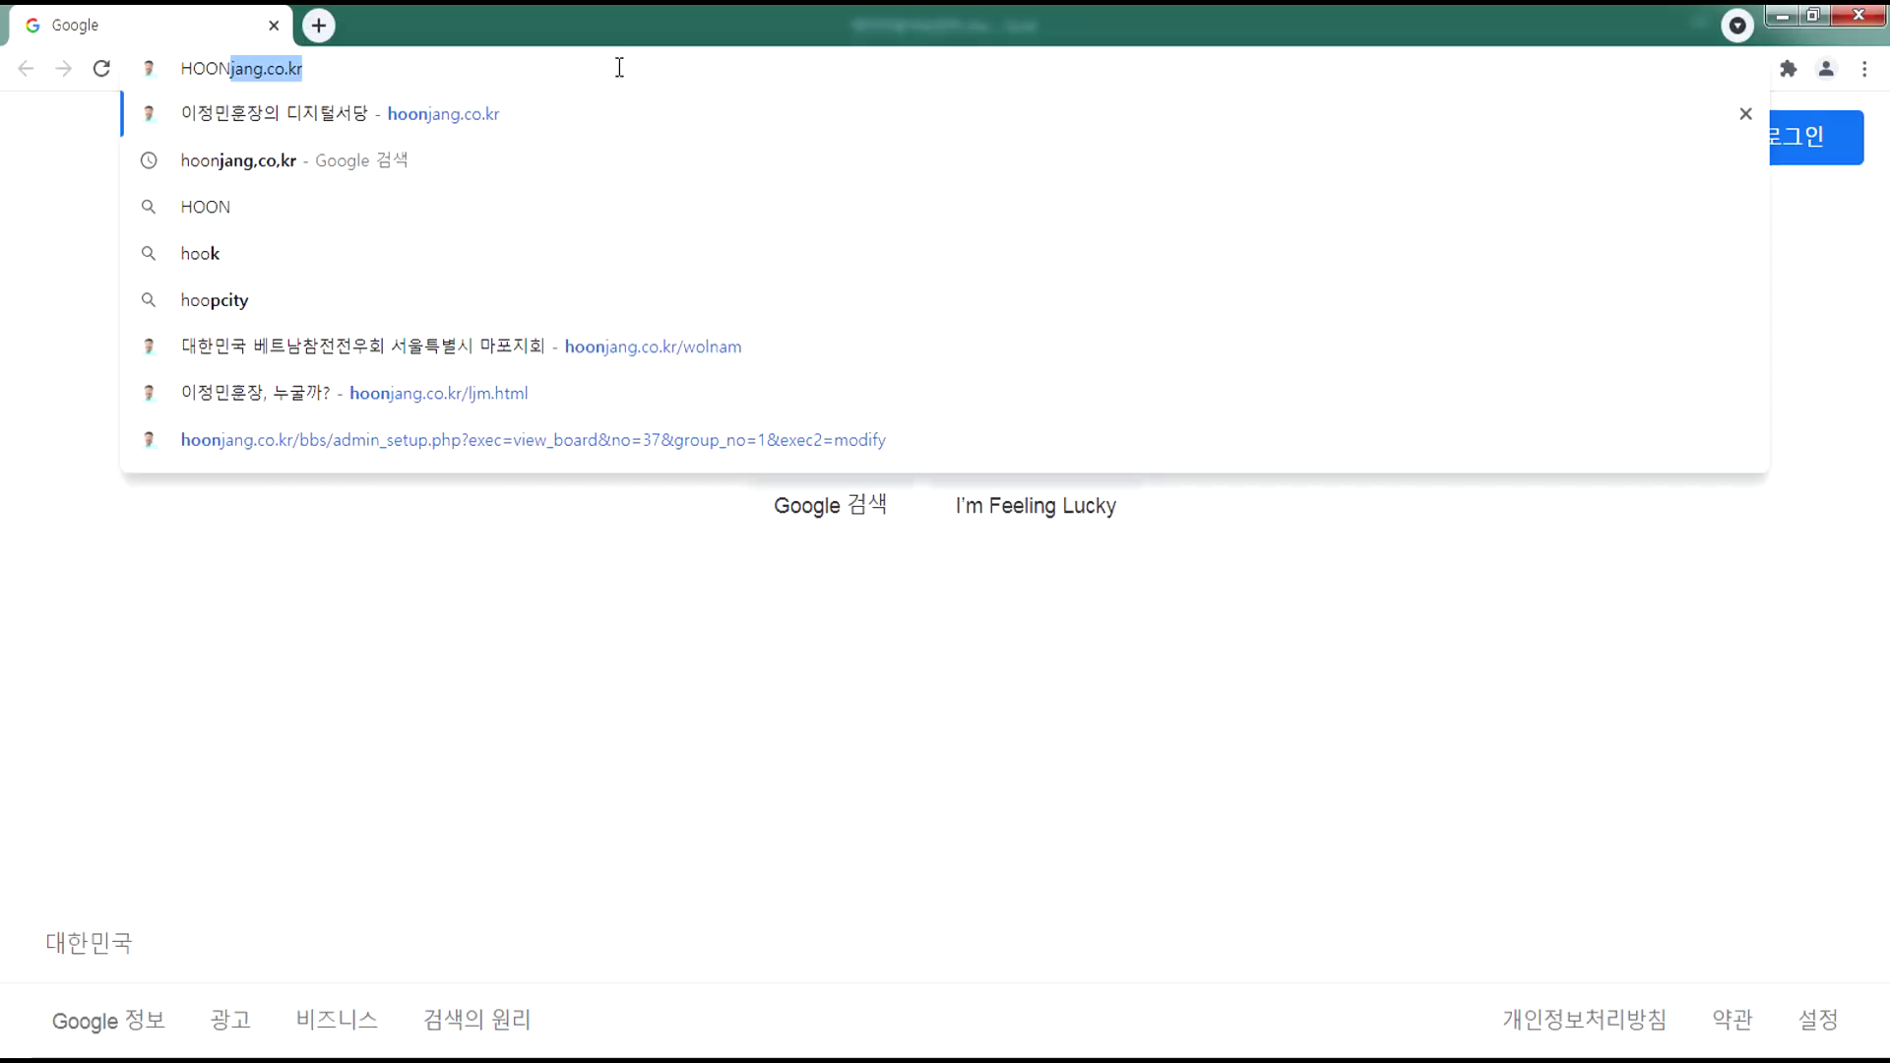
key("Return")
- Open the 공부방(현재강좌) board and look through its current course posts
left_click(1537, 124)
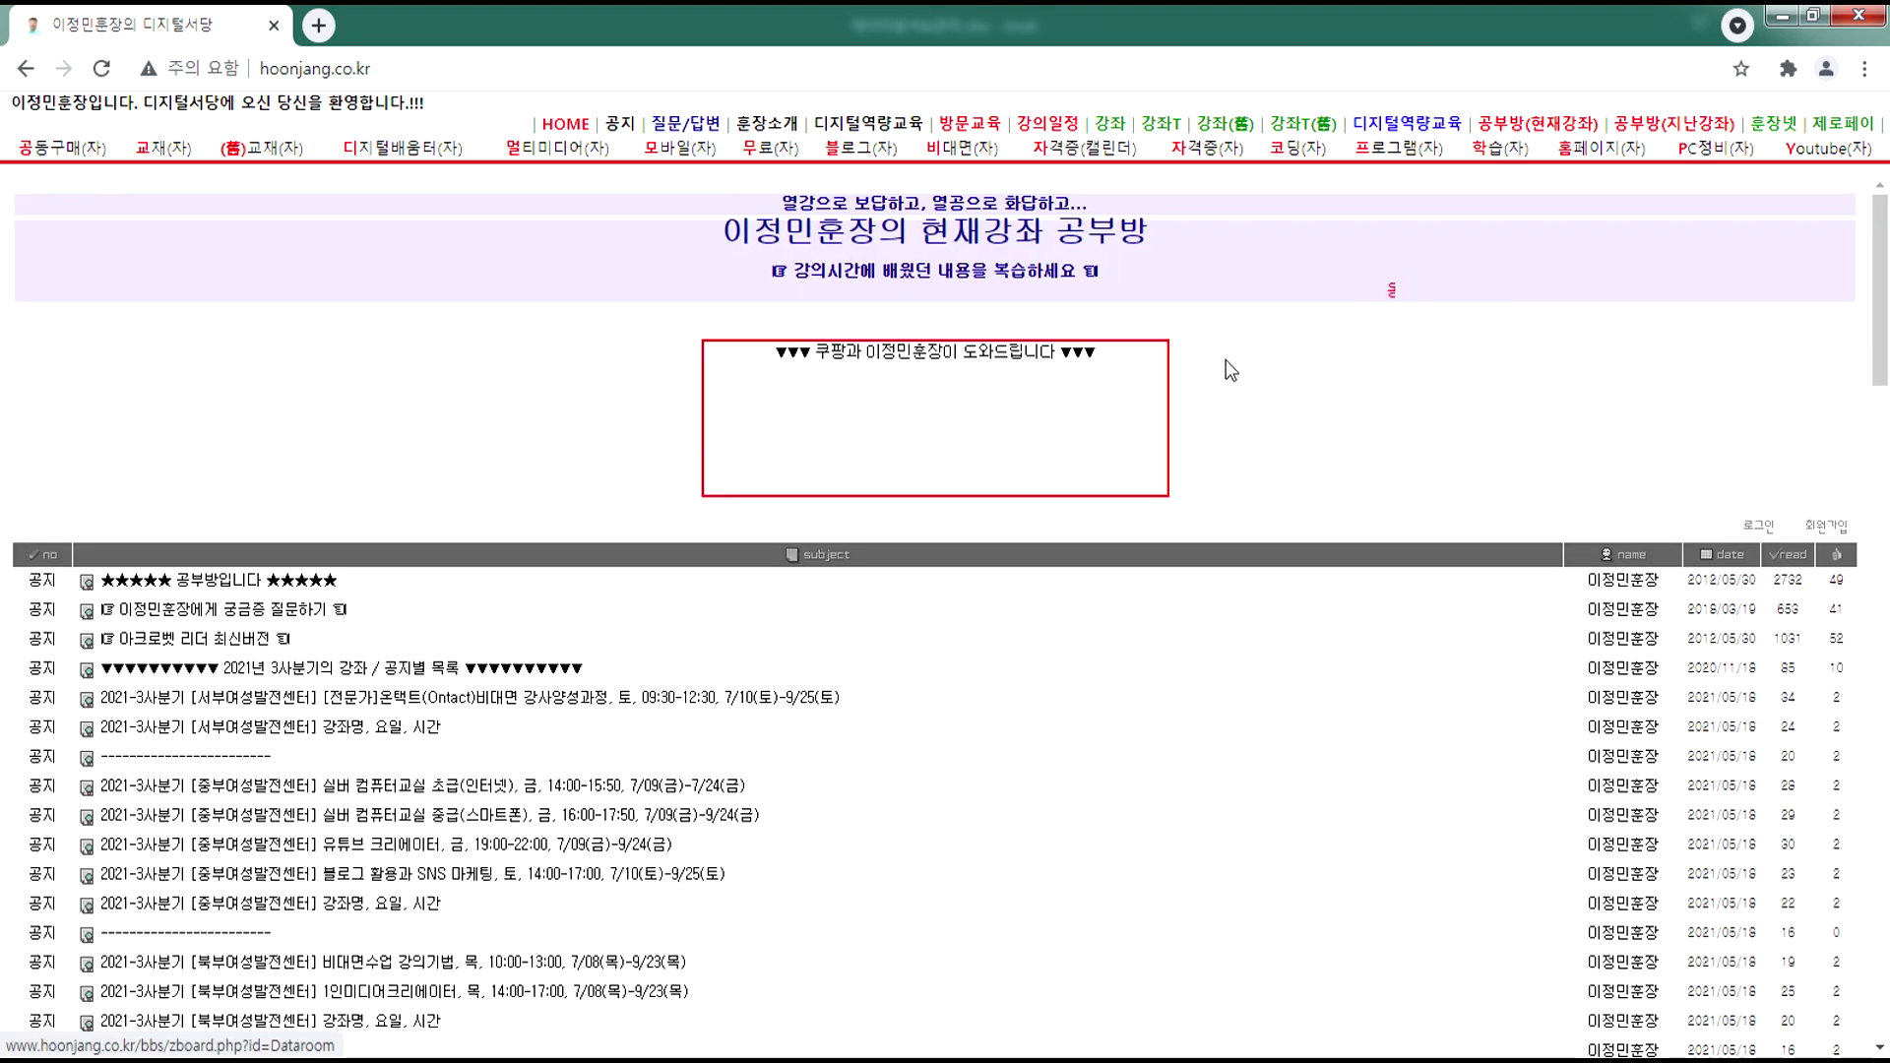
scroll(482, 532, "down", 10)
scroll(334, 473, "down", 3)
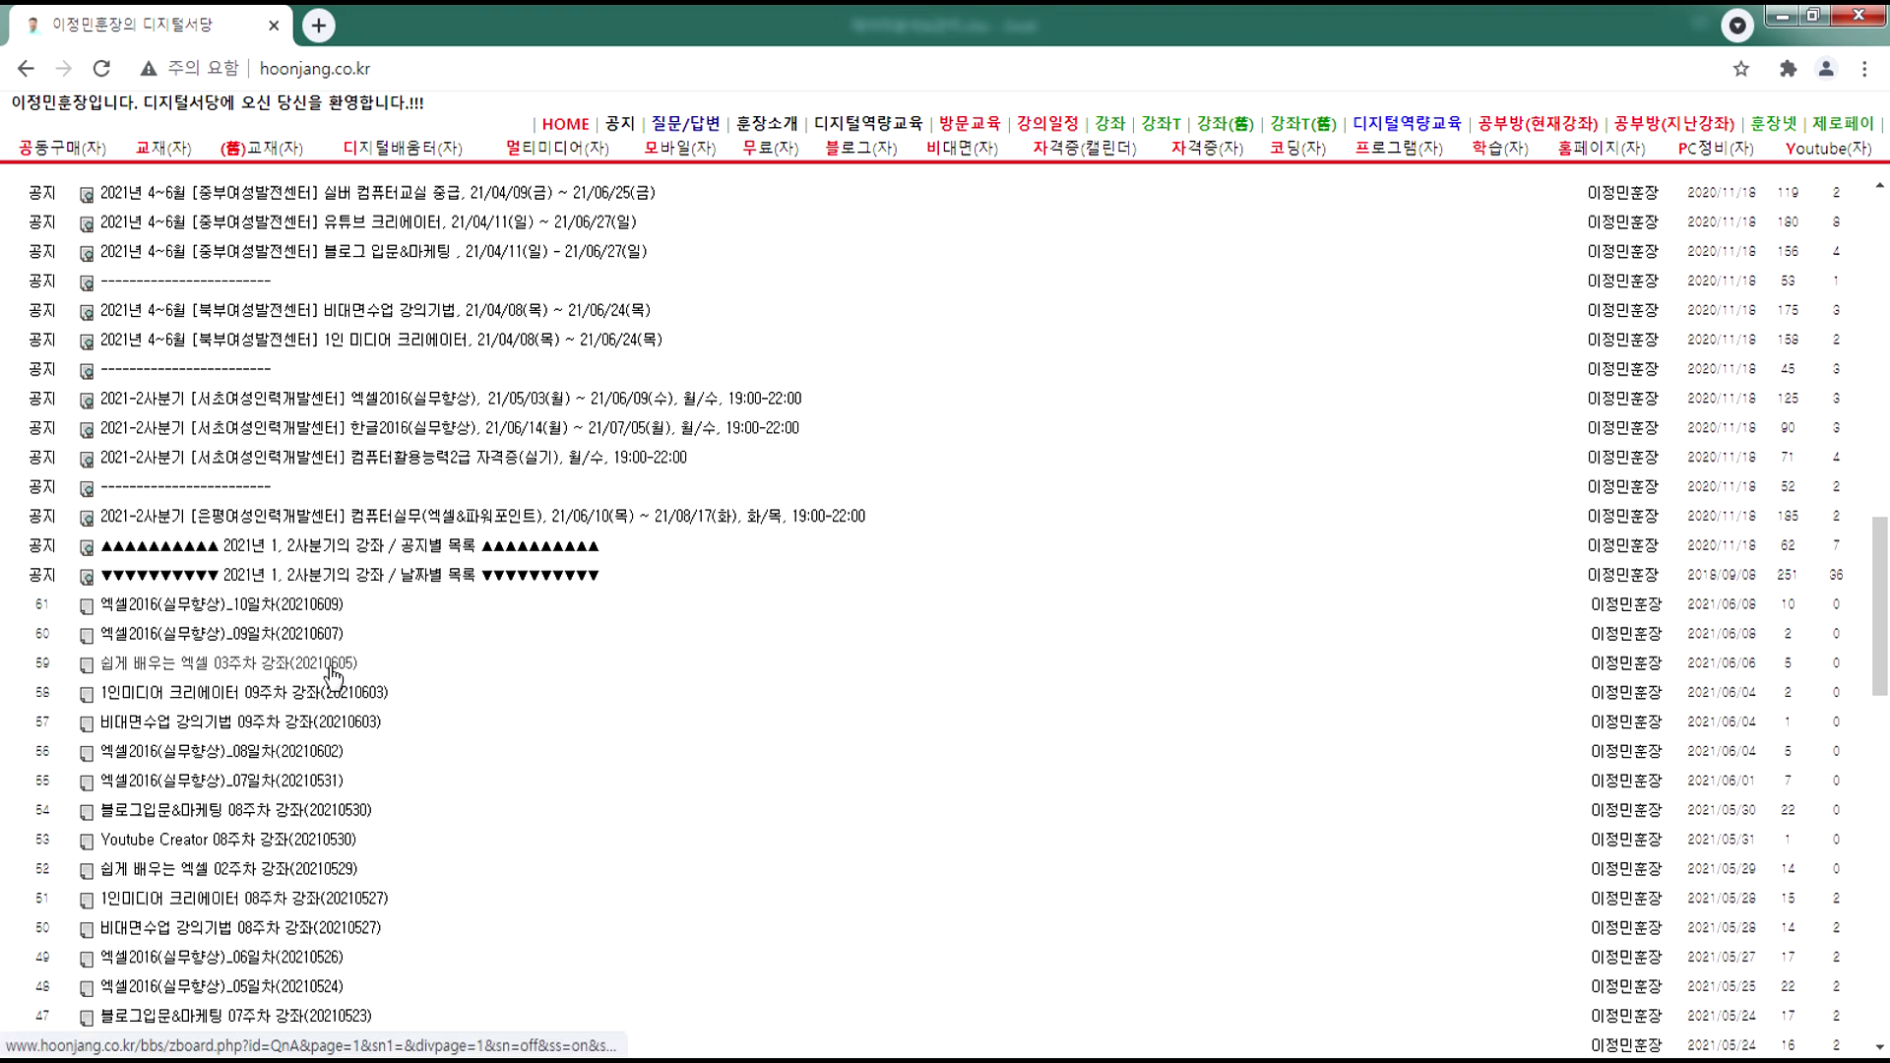
- Open the 공부방(지난강좌) board and look through its posts for past 컴퓨터실무 courses
left_click(1673, 125)
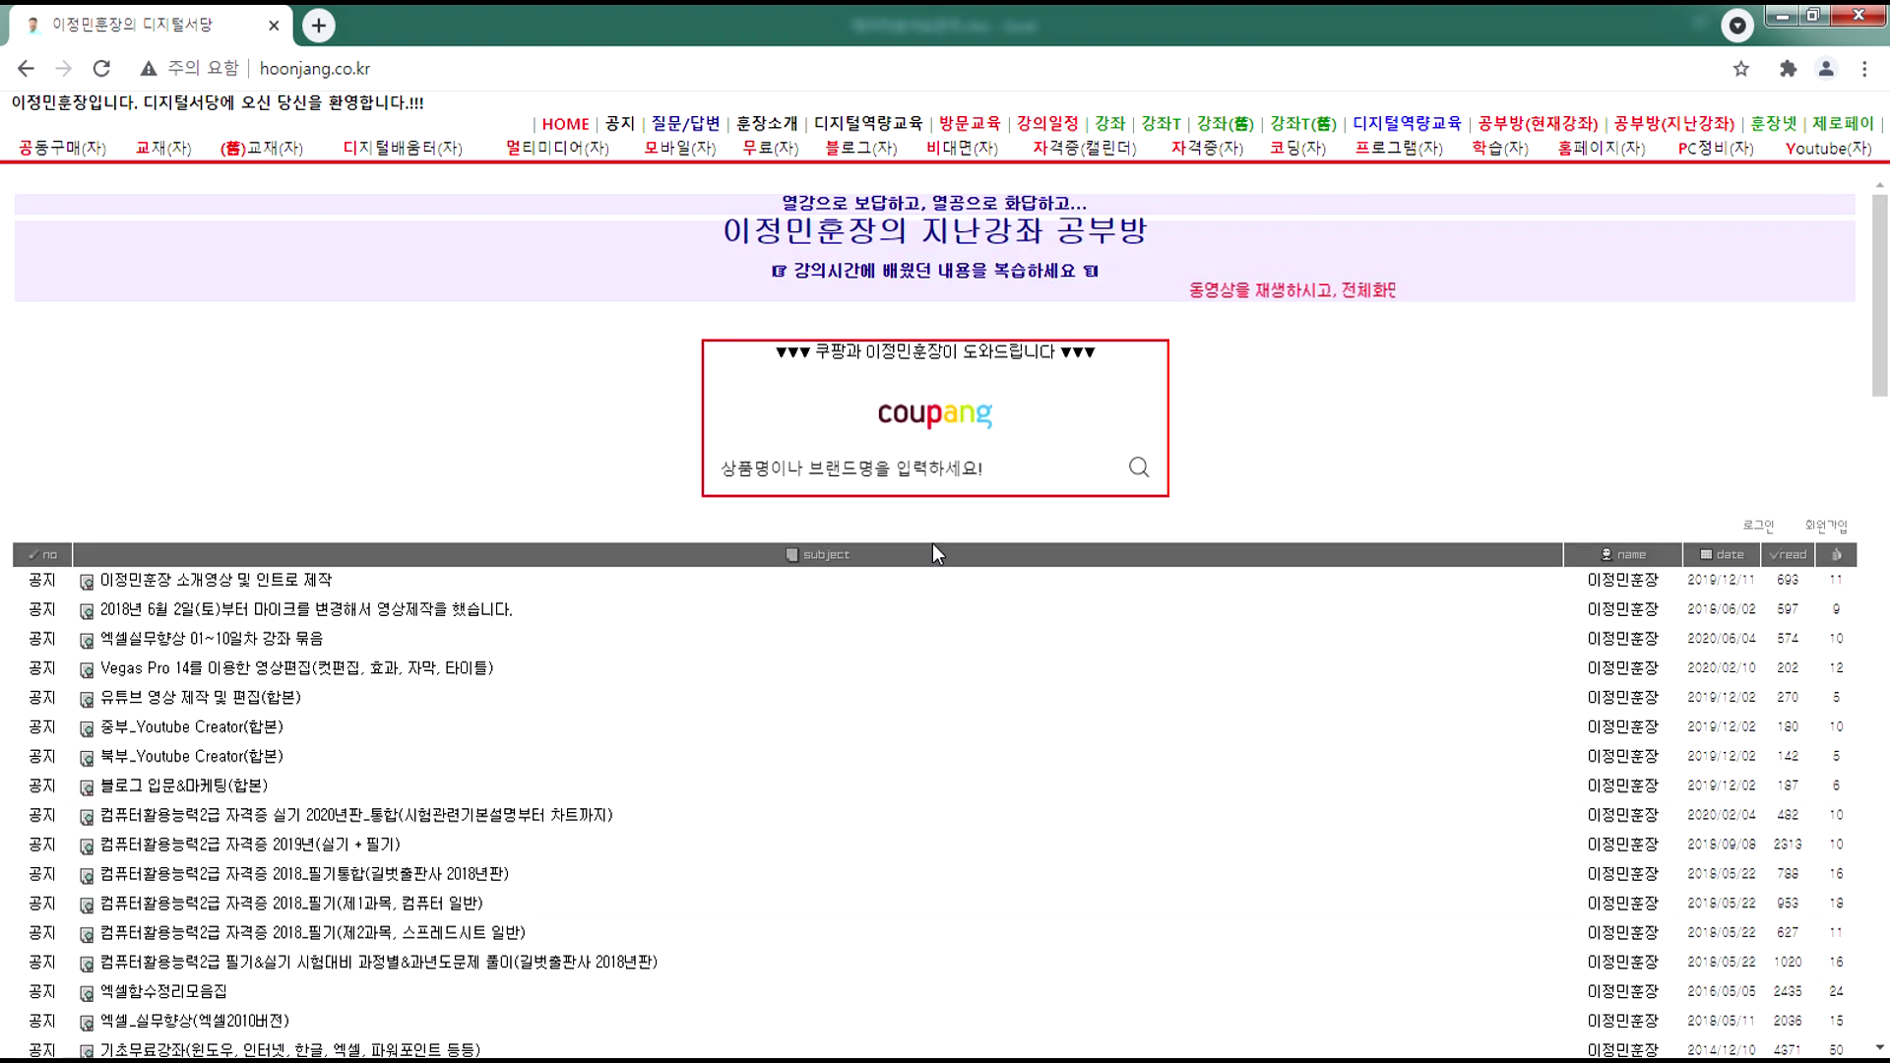
scroll(930, 534, "down", 7)
scroll(457, 625, "down", 5)
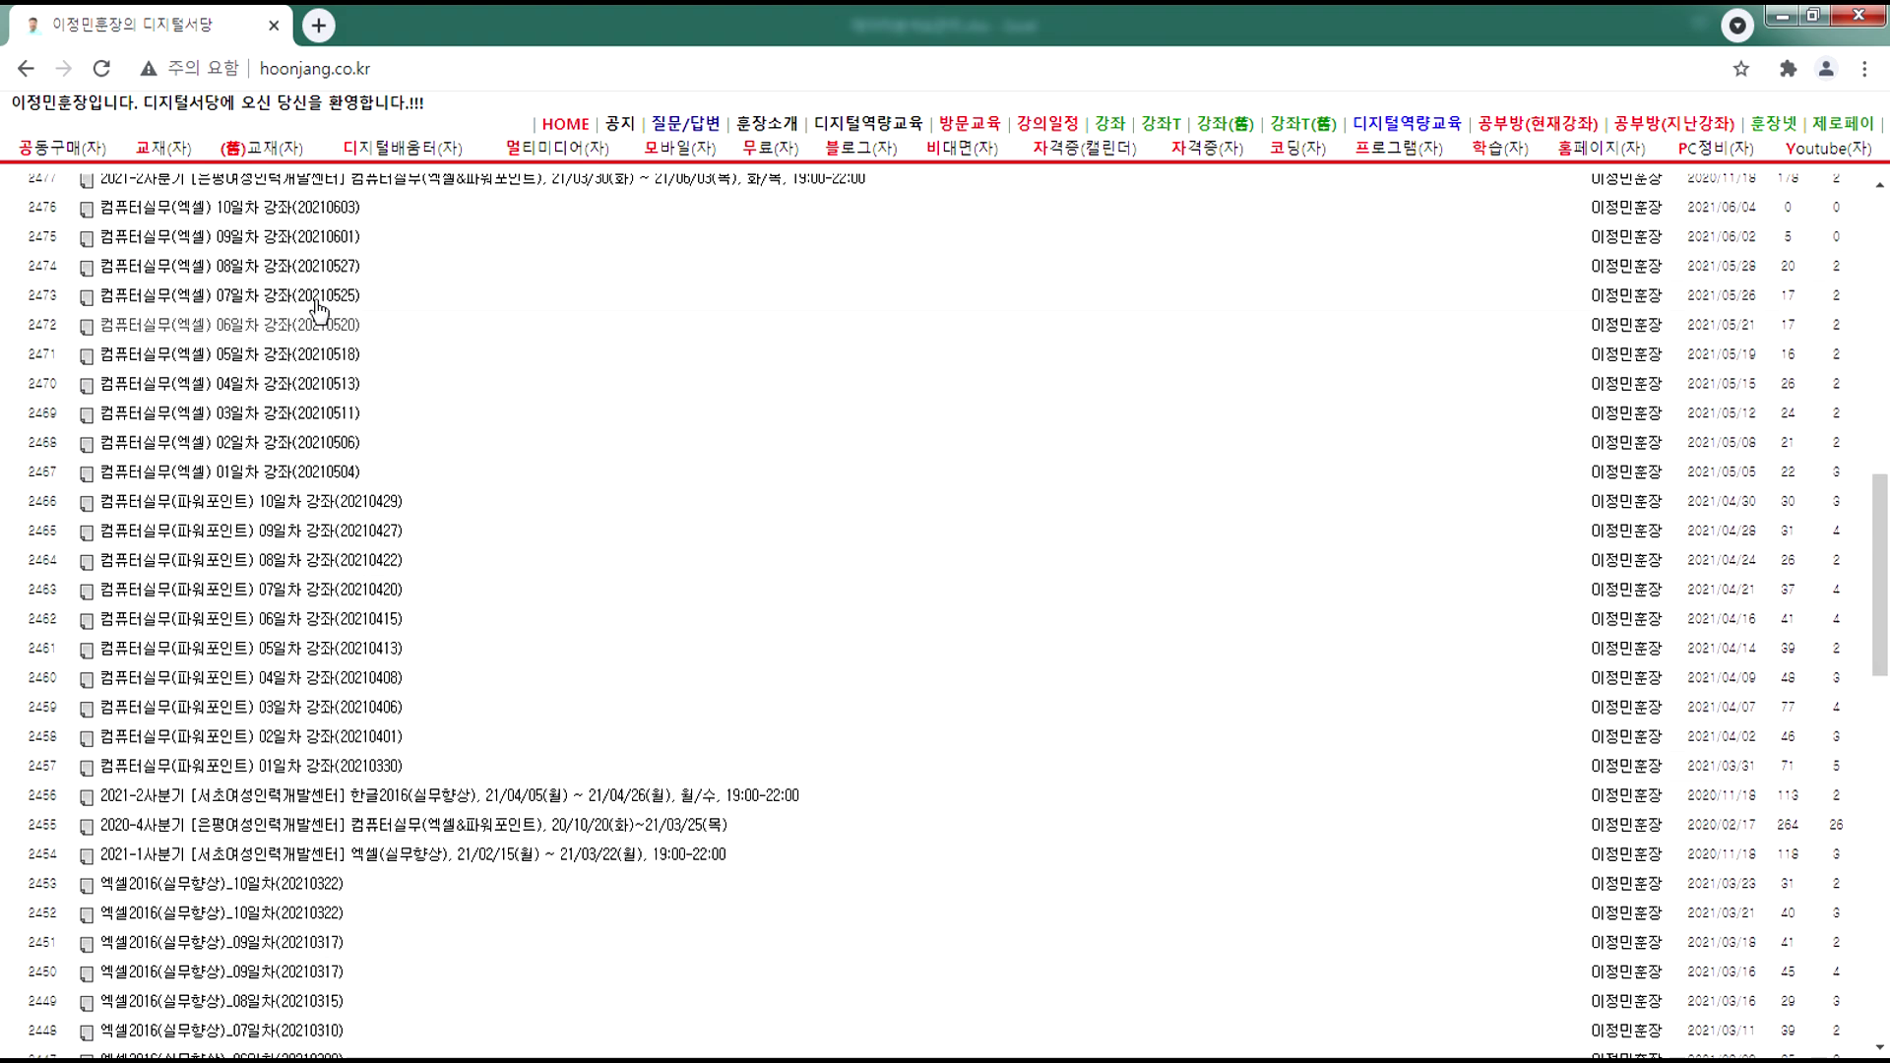
scroll(311, 547, "up", 1)
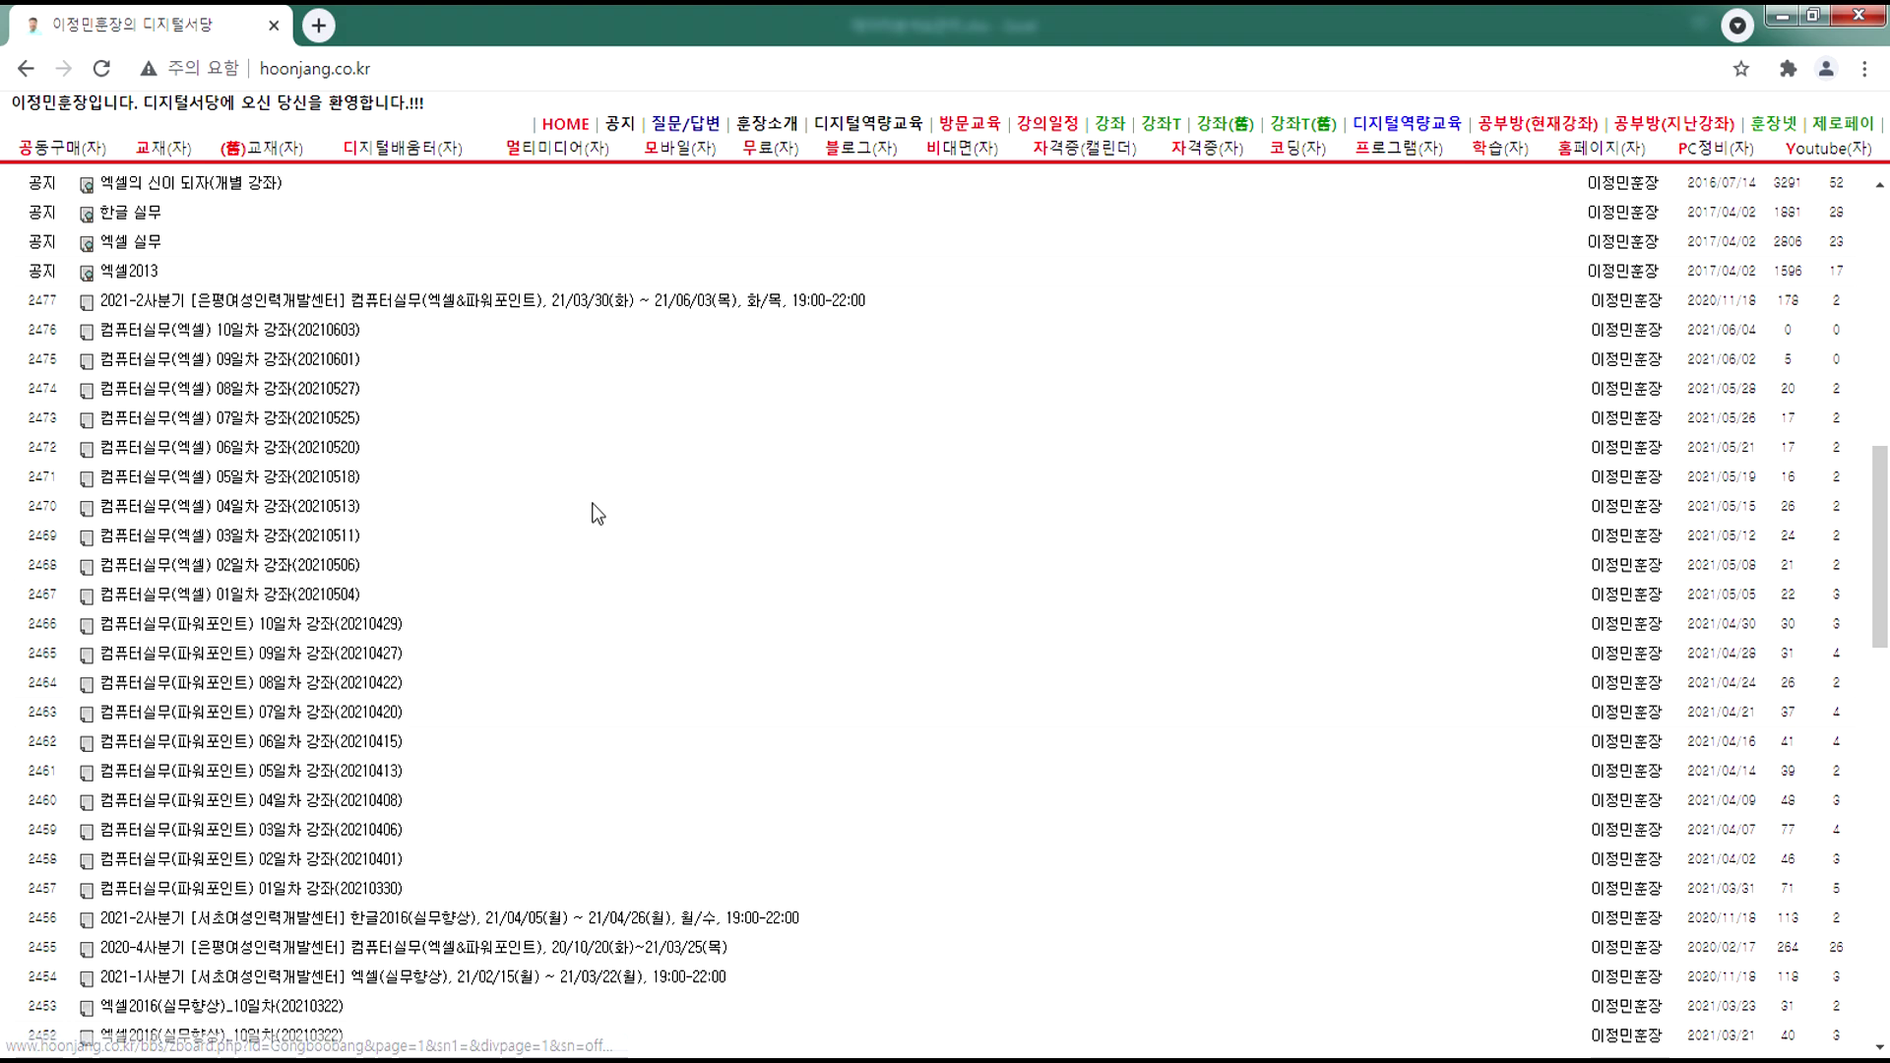
- Revisit the 공부방(현재강좌) board, and return to the site's home page to look through its banners
left_click(1545, 131)
scroll(433, 627, "down", 10)
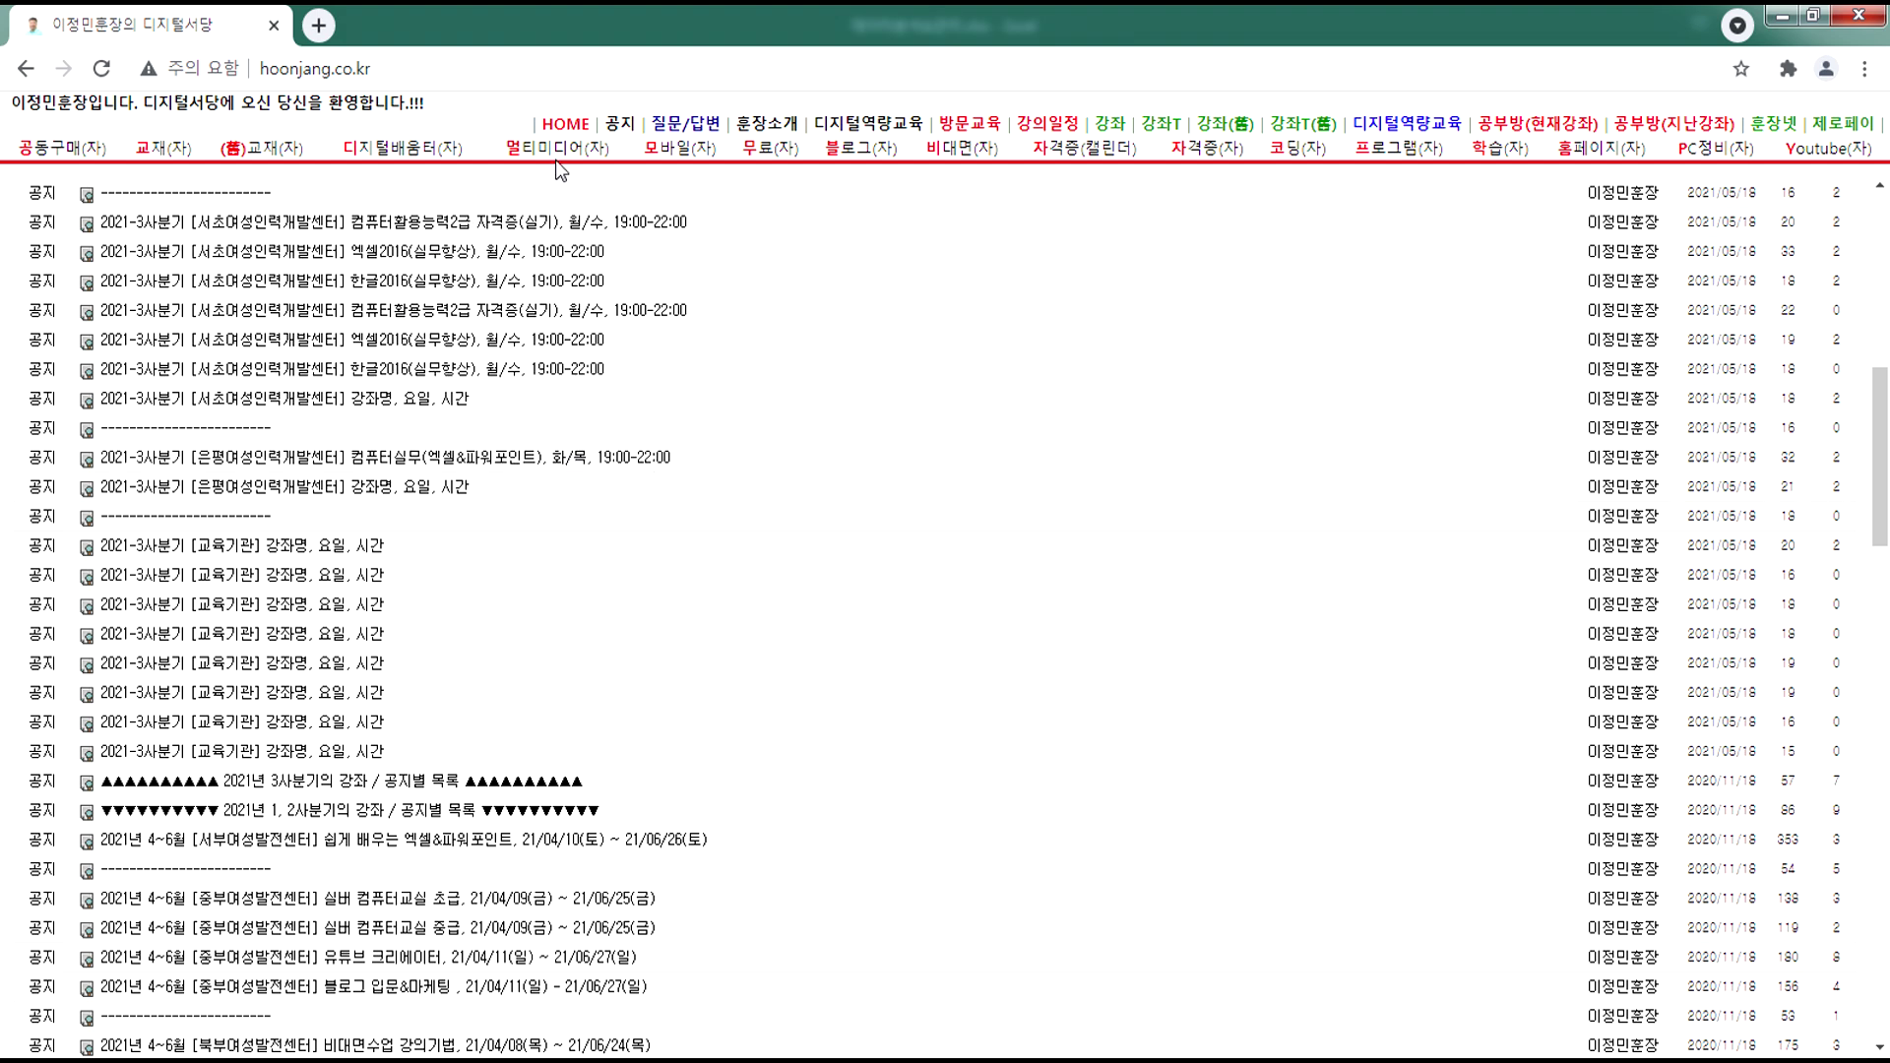
left_click(565, 124)
scroll(745, 588, "down", 6)
scroll(745, 588, "down", 15)
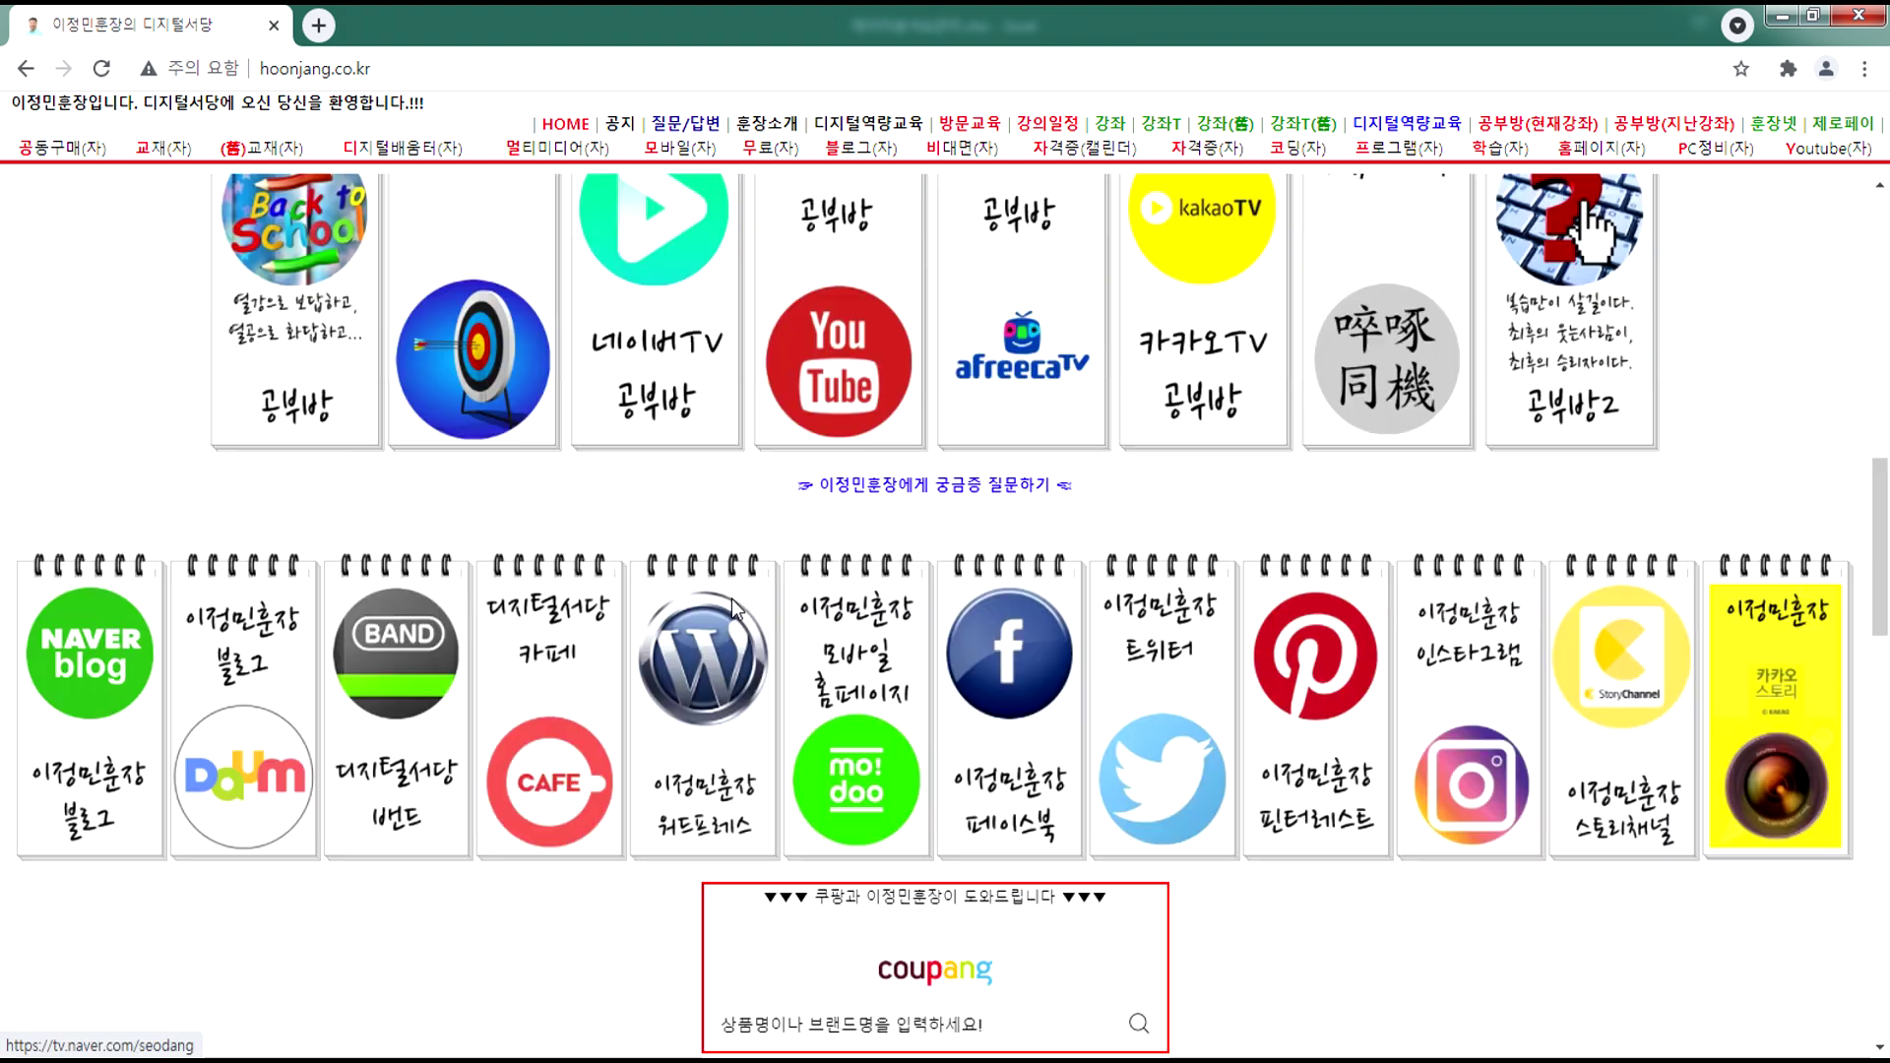
scroll(738, 591, "up", 10)
scroll(737, 568, "up", 8)
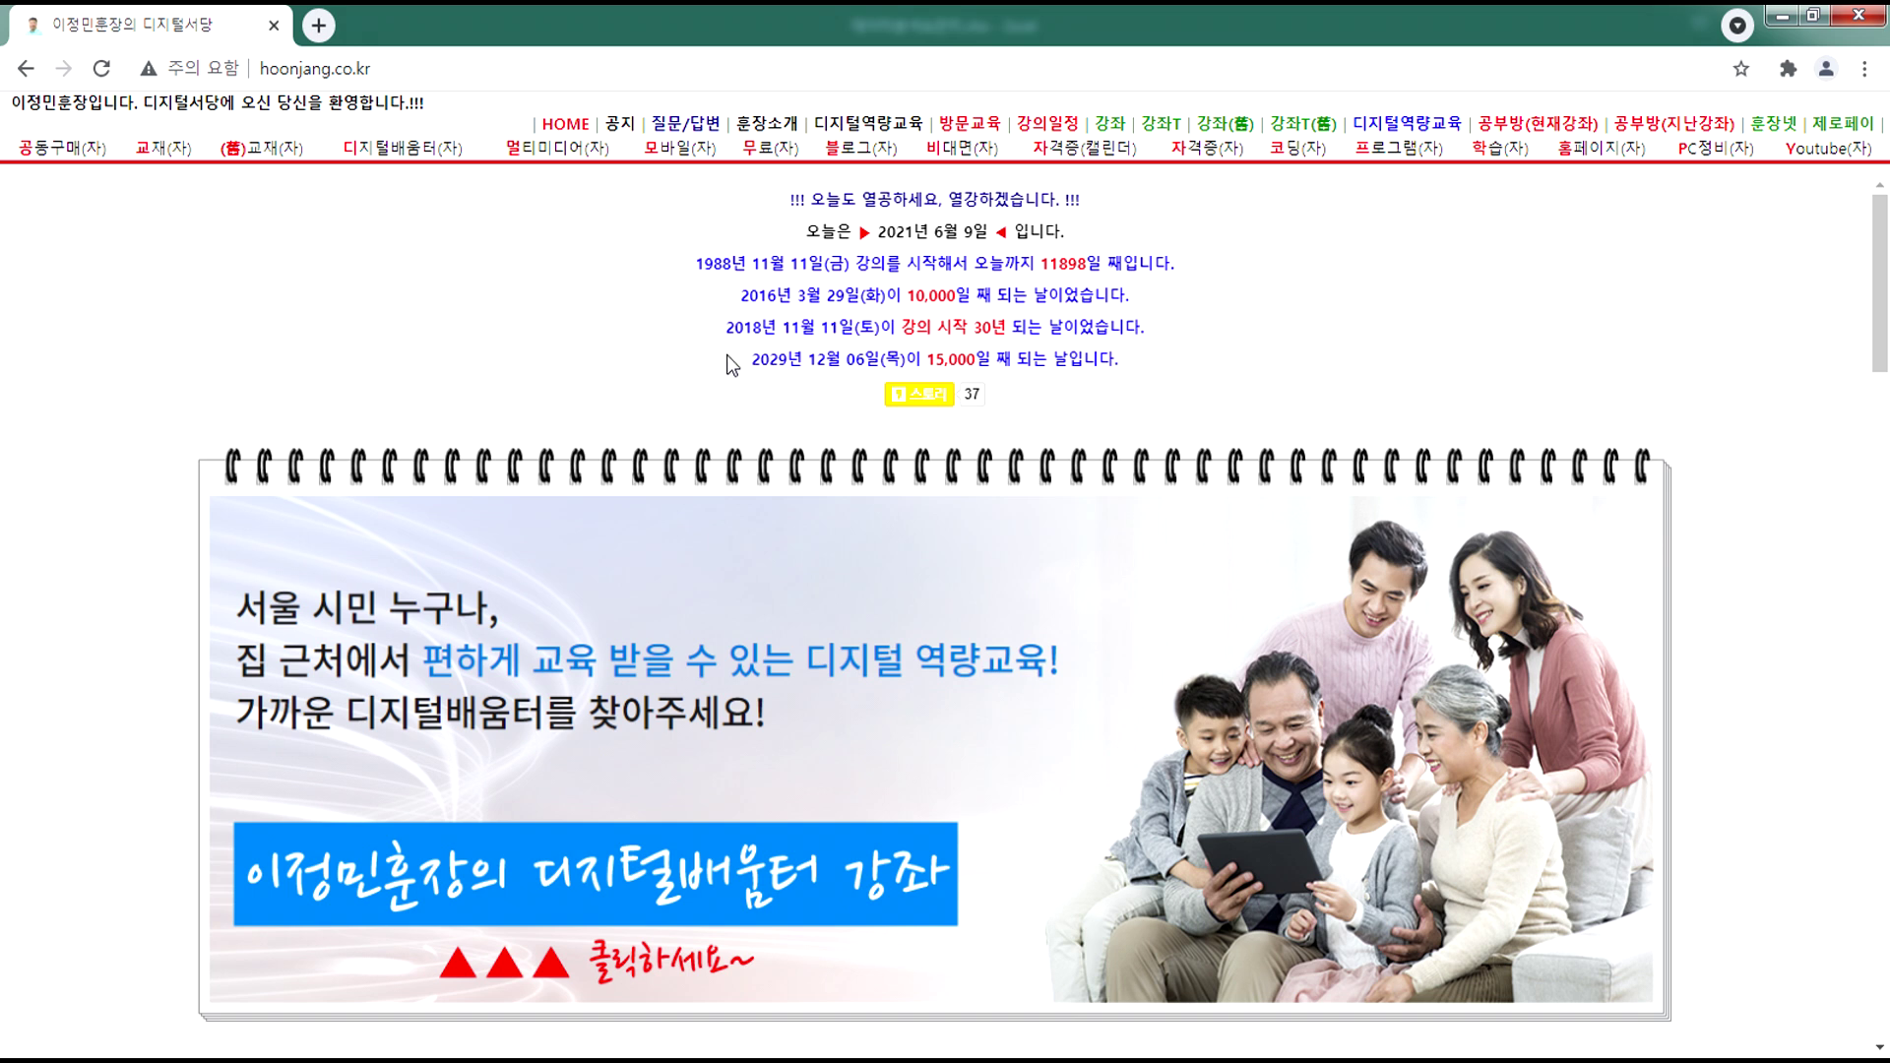
- Highlight the dates and day counts in the lecture milestone lines on the home page, including the 15,000일 line
left_click_drag(926, 352, 967, 358)
left_click_drag(1040, 263, 1085, 265)
left_click(1048, 279)
left_click_drag(929, 358, 980, 360)
left_click(1132, 368)
left_click_drag(1124, 362, 1092, 368)
left_click(1058, 366)
left_click_drag(750, 362, 787, 364)
left_click(940, 361)
left_click_drag(927, 361, 947, 361)
left_click(1096, 358)
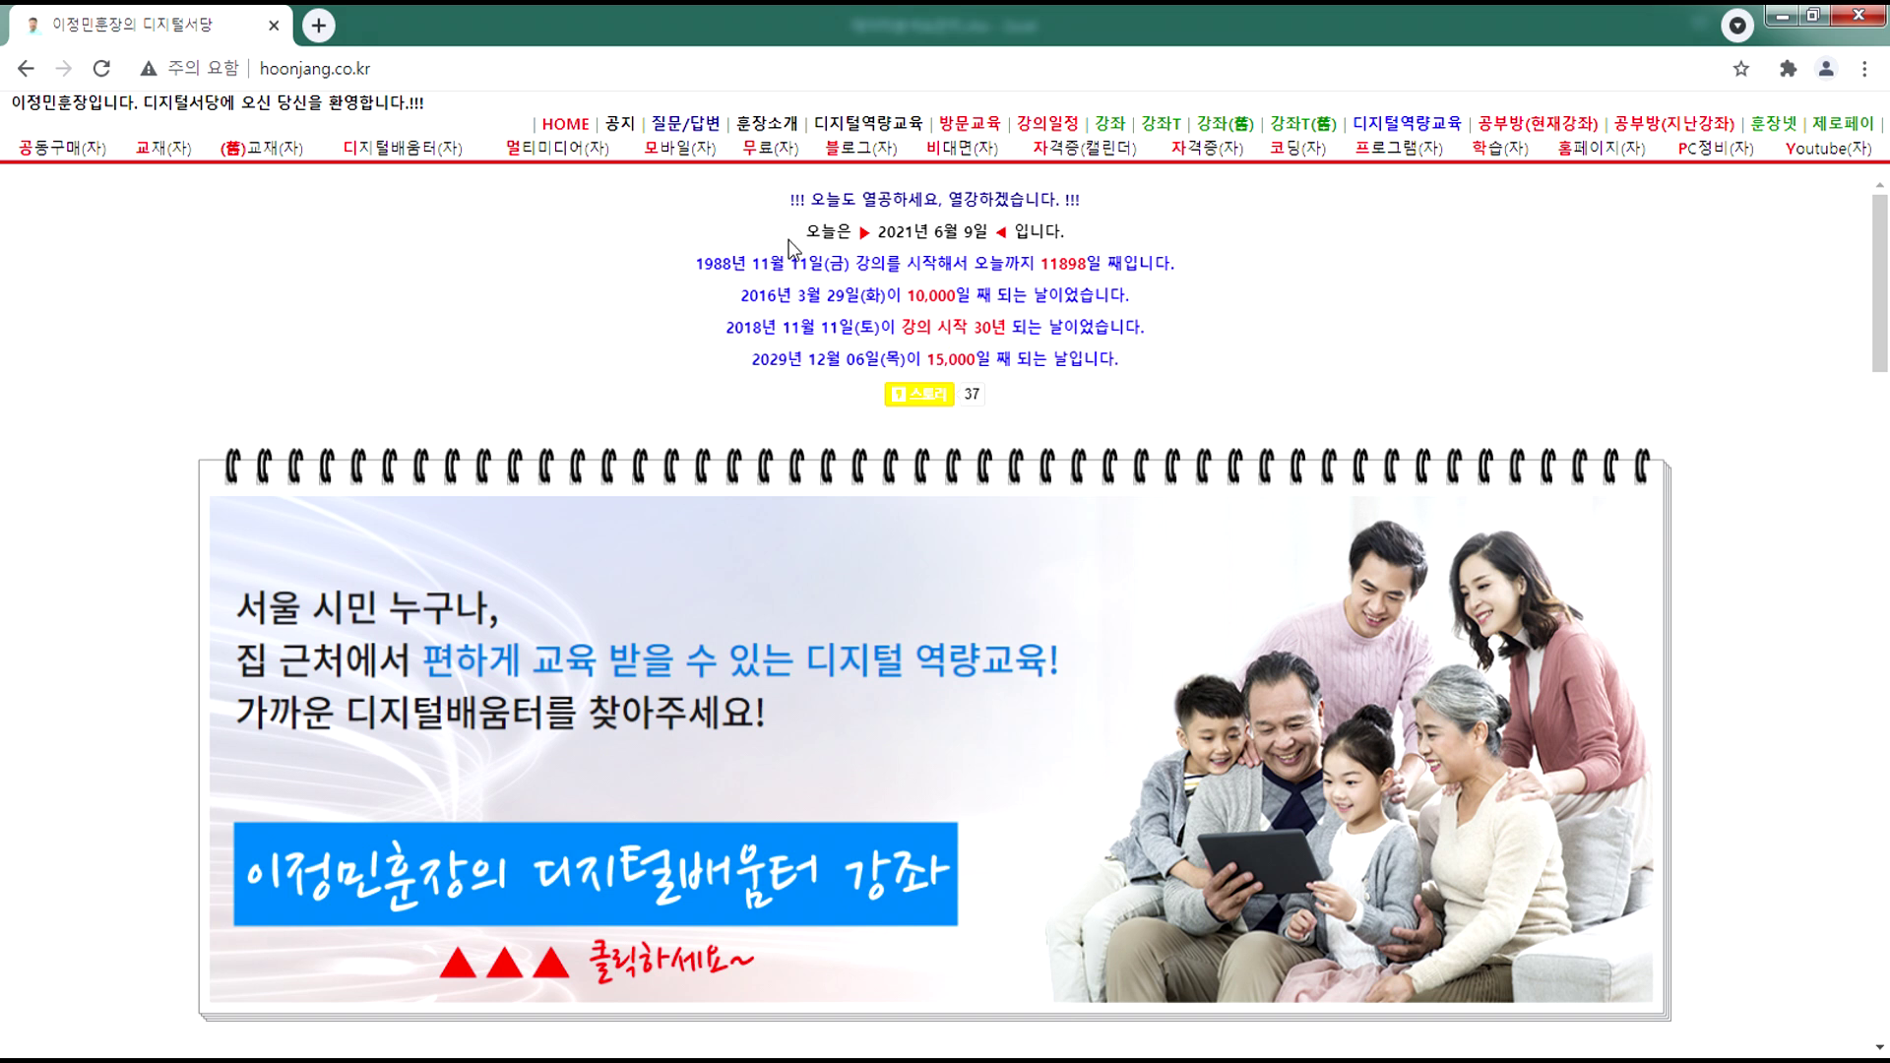